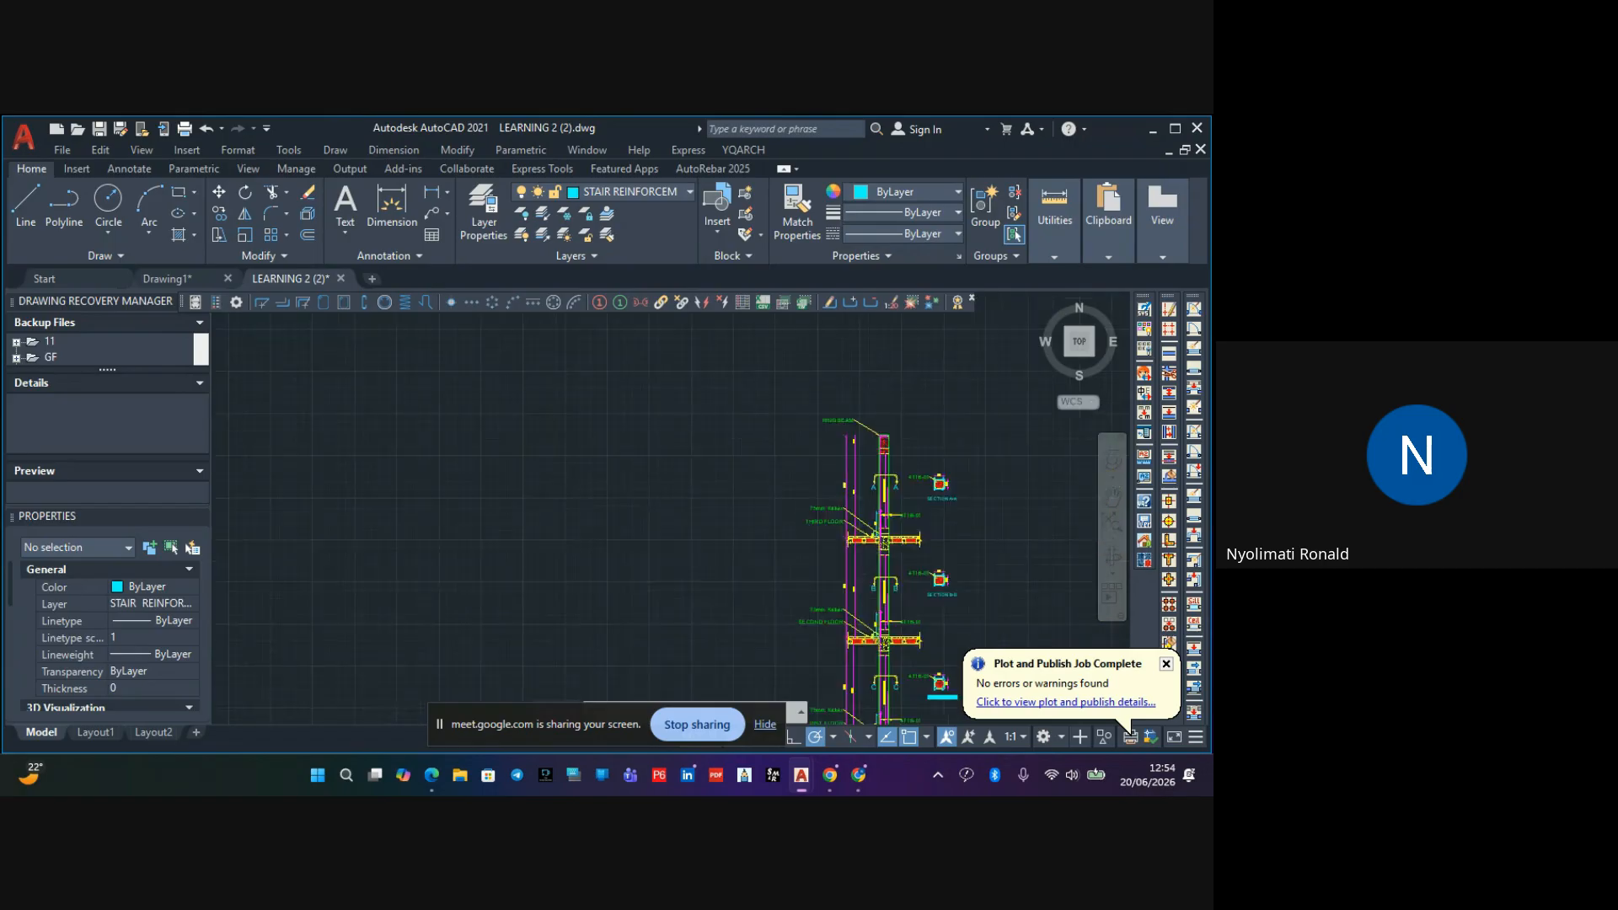
Examine the ring beam end of the column C1 elevation and its Section A-A reinforcement detail
middle_click_drag(829, 462, 561, 469)
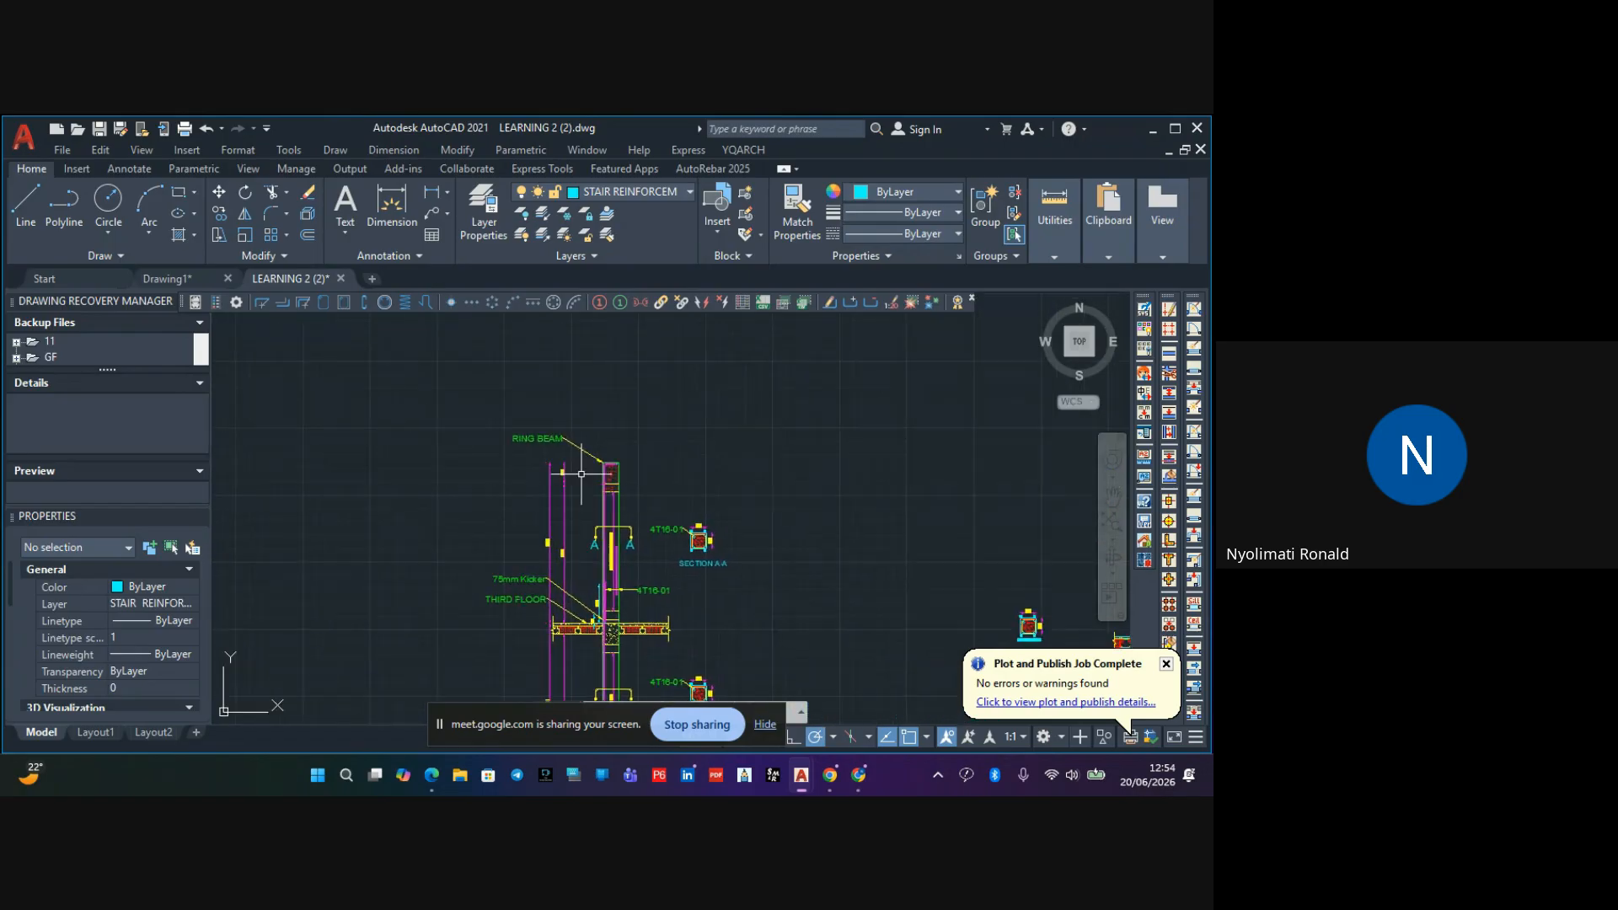
scroll(654, 542, "up", 5)
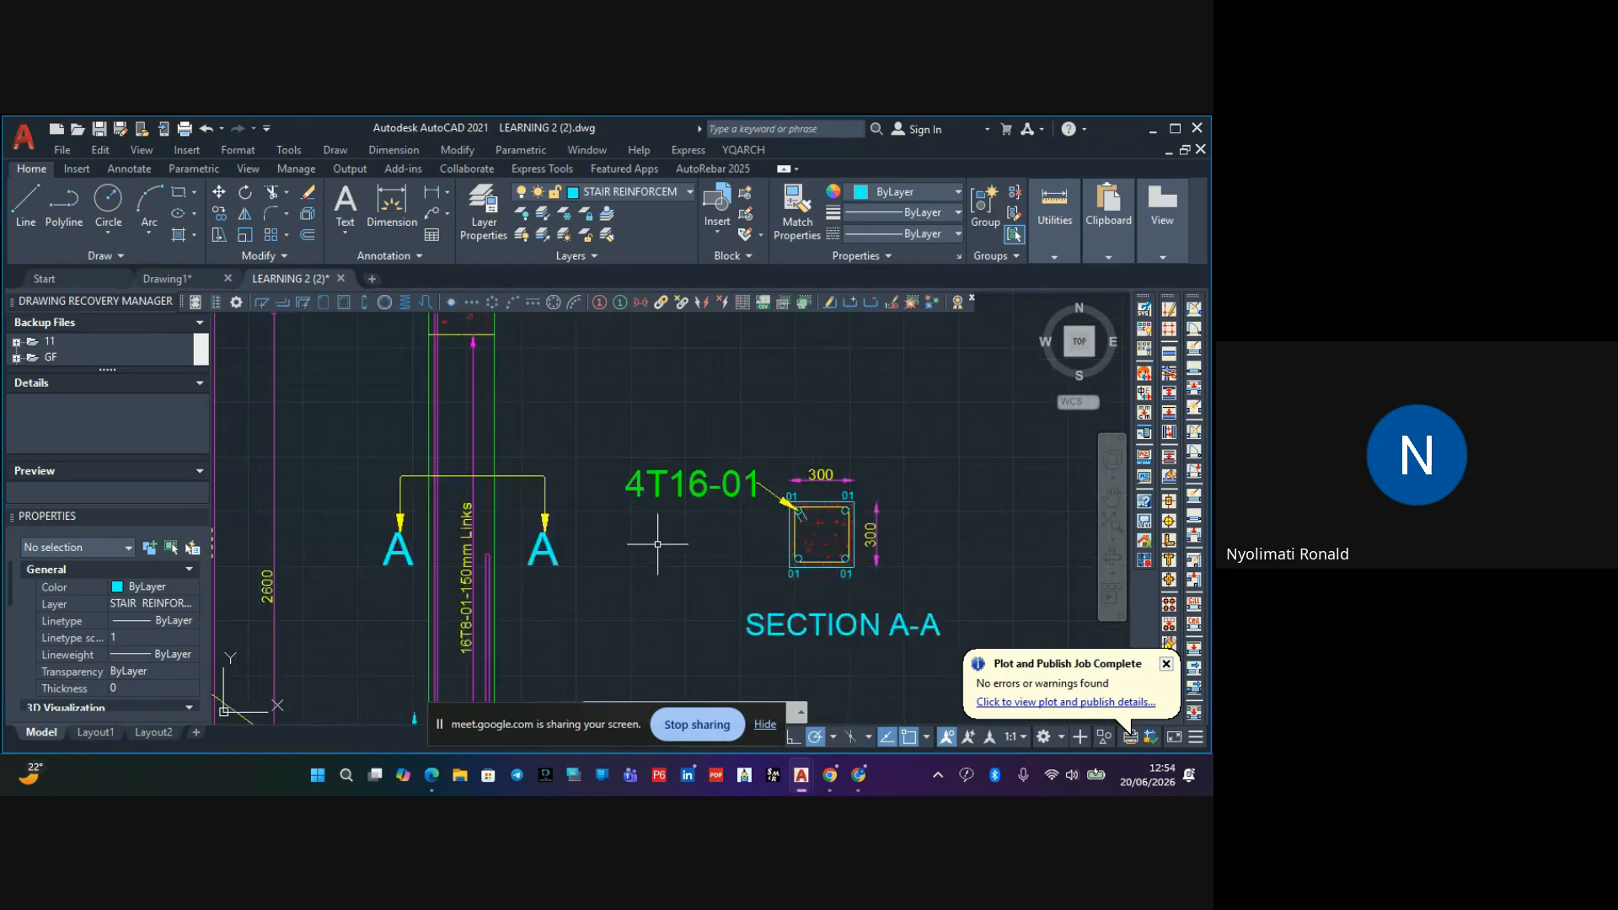
scroll(674, 526, "down", 7)
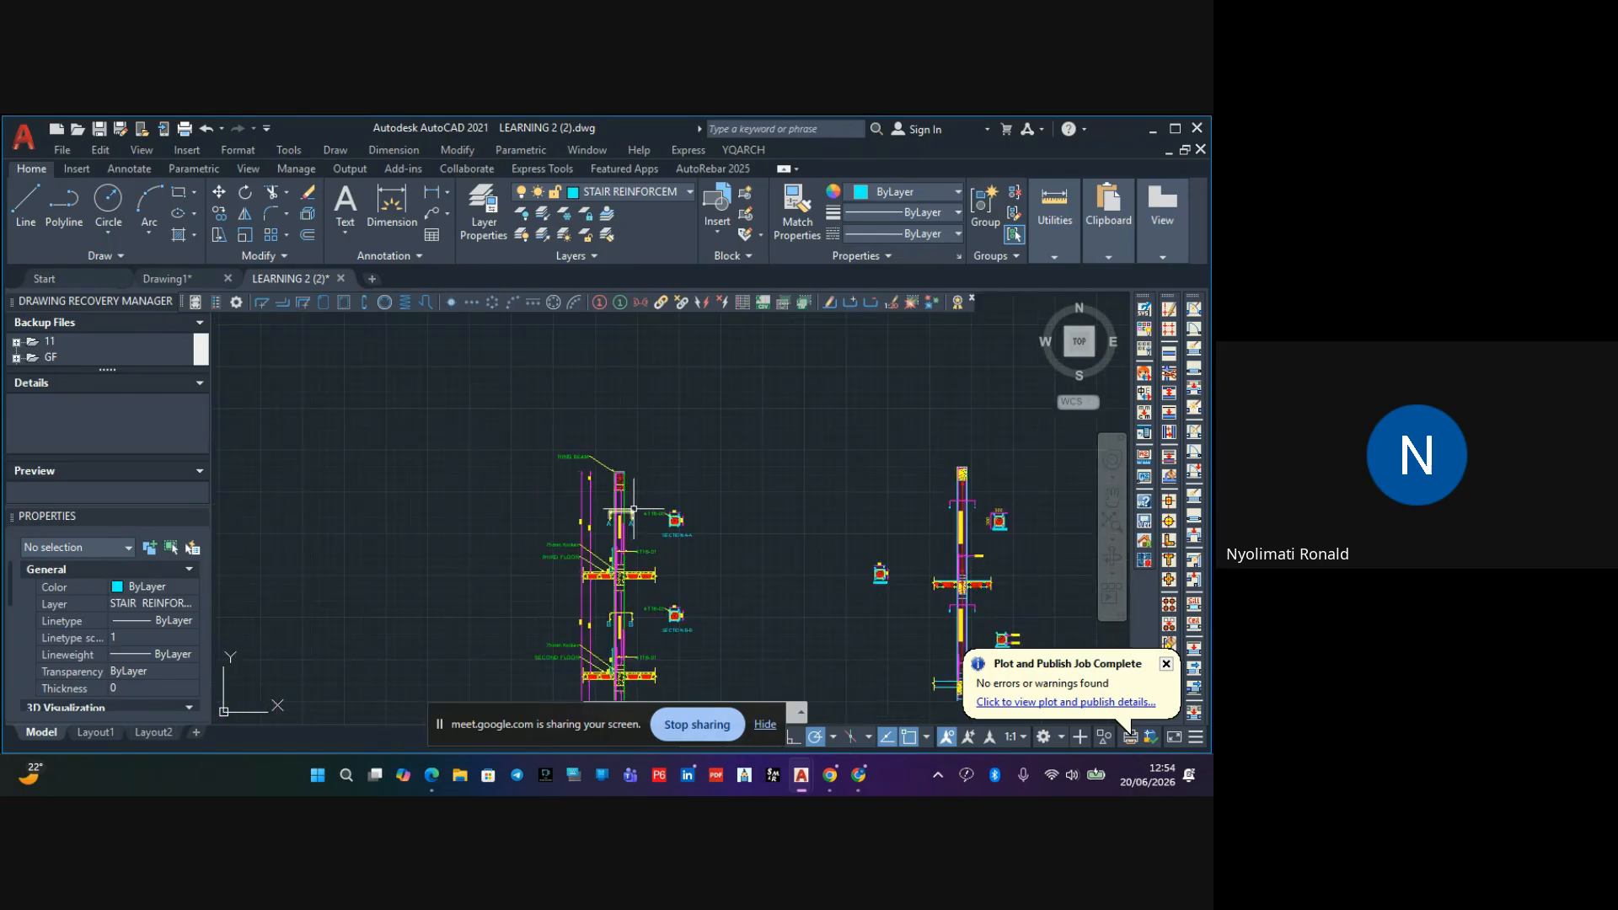
scroll(797, 543, "up", 3)
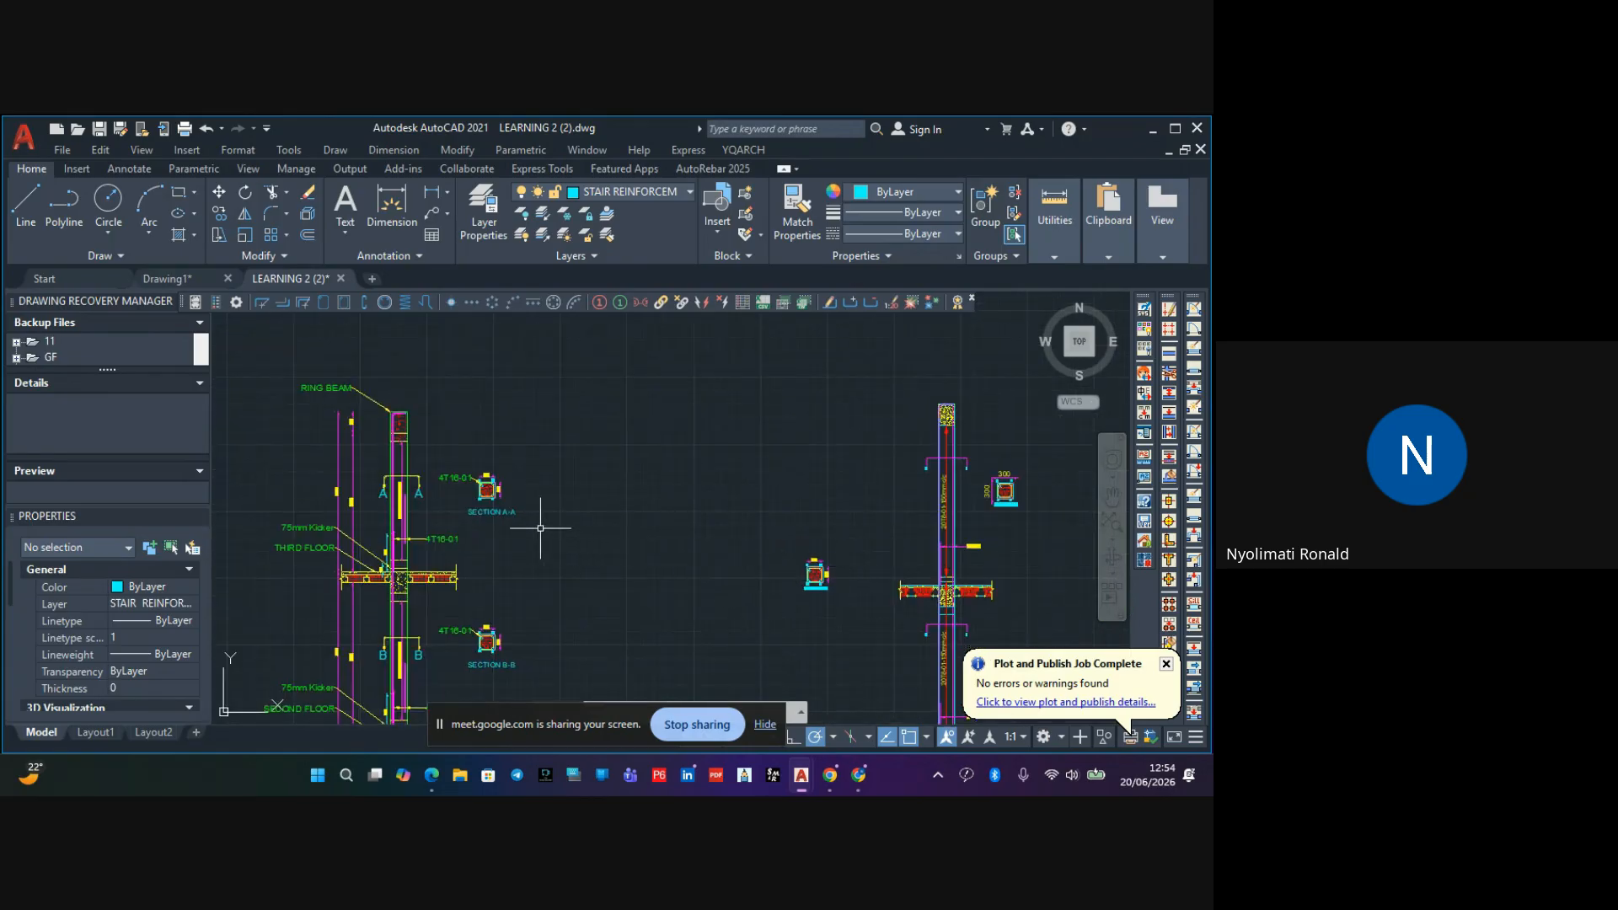
scroll(489, 512, "up", 5)
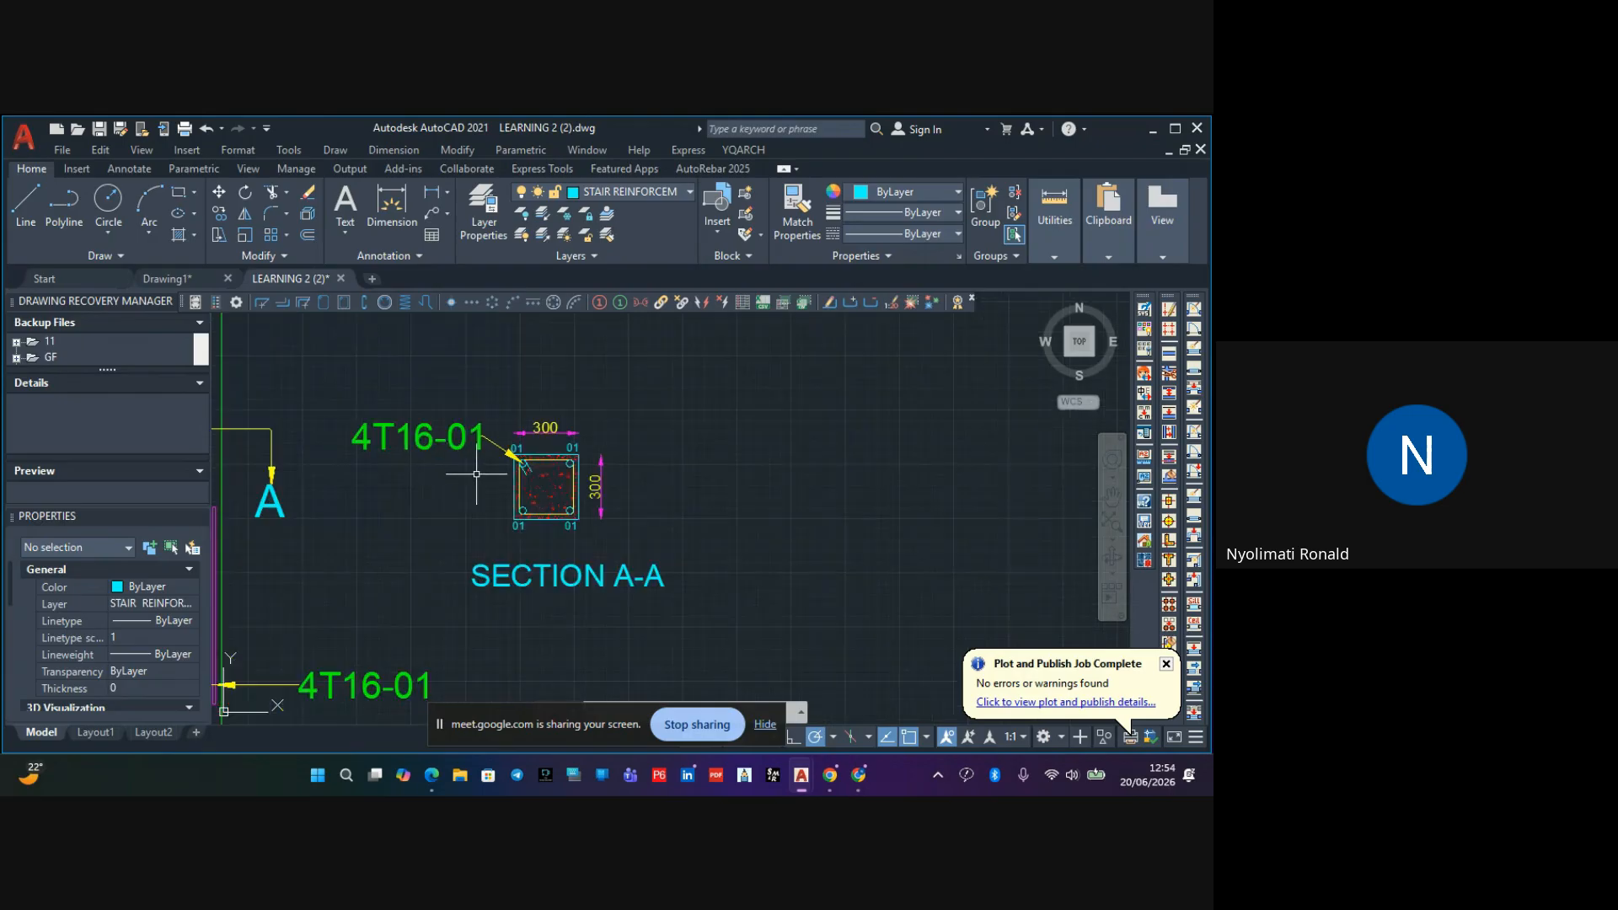
middle_click_drag(480, 473, 762, 548)
scroll(623, 519, "down", 5)
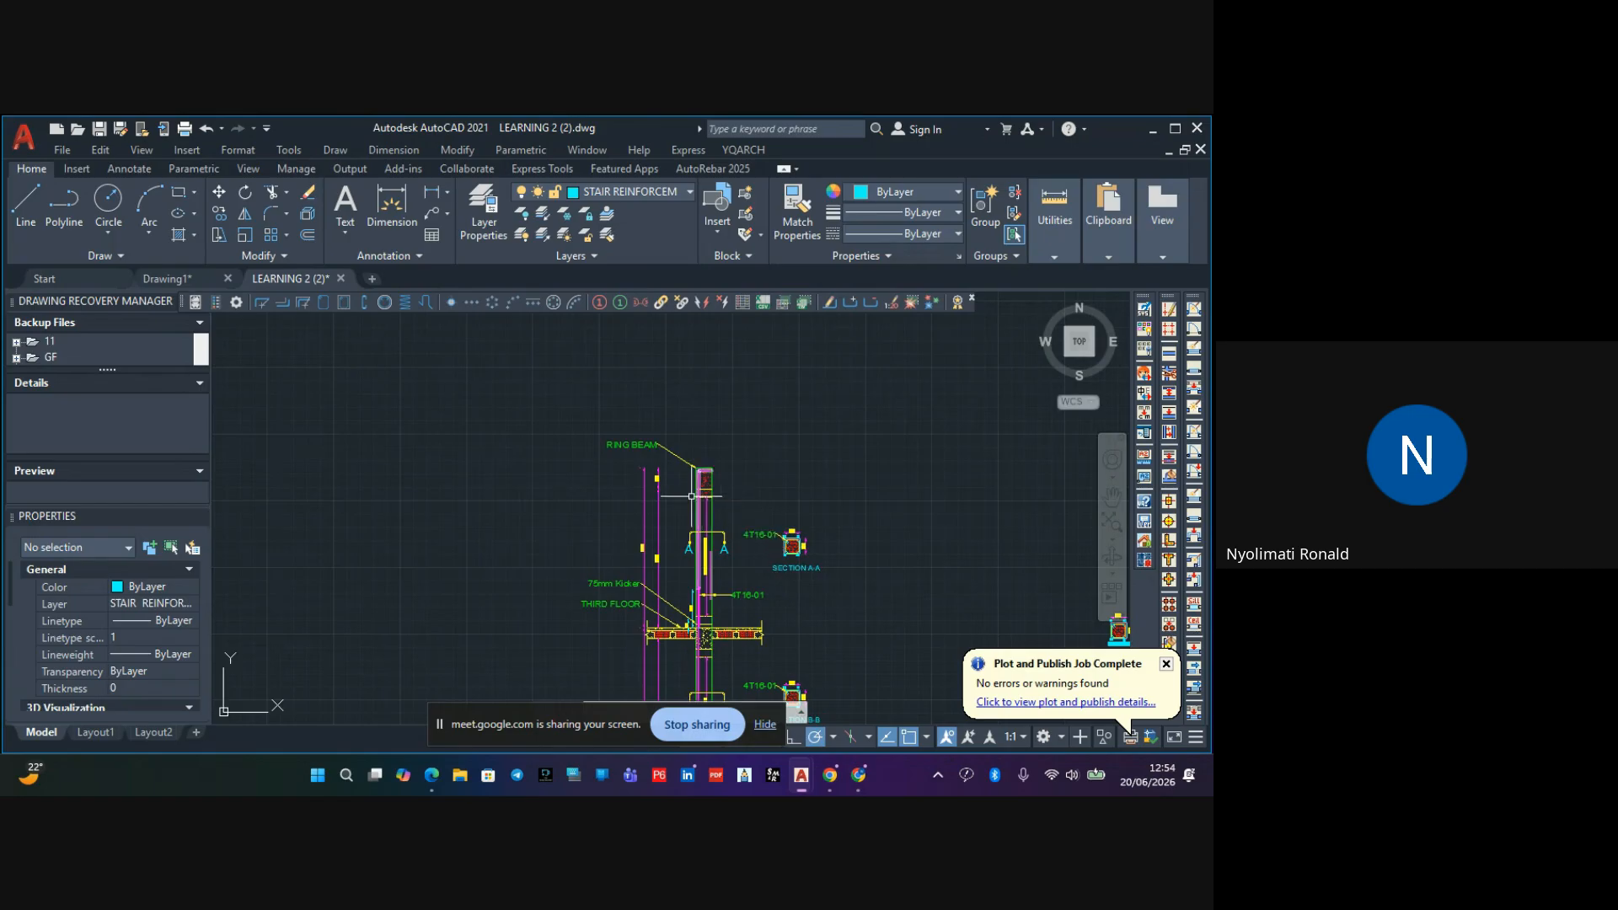
scroll(637, 472, "up", 5)
scroll(638, 465, "down", 5)
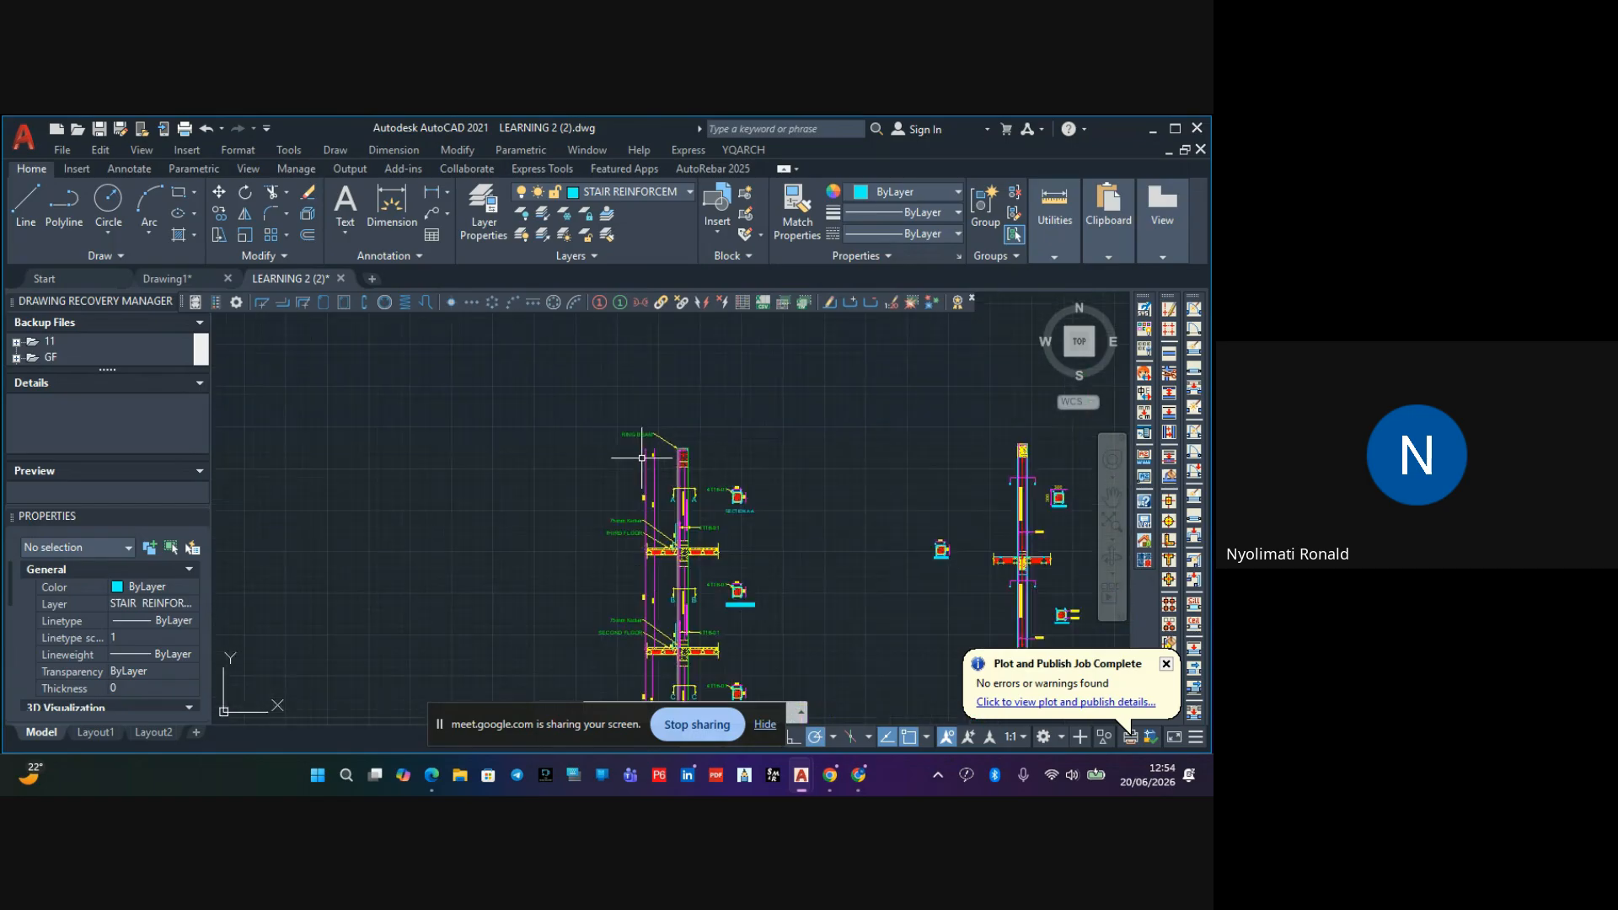
Review the whole column C1 elevation from the upper floors down to the ground floor and the drawing title
scroll(782, 484, "up", 3)
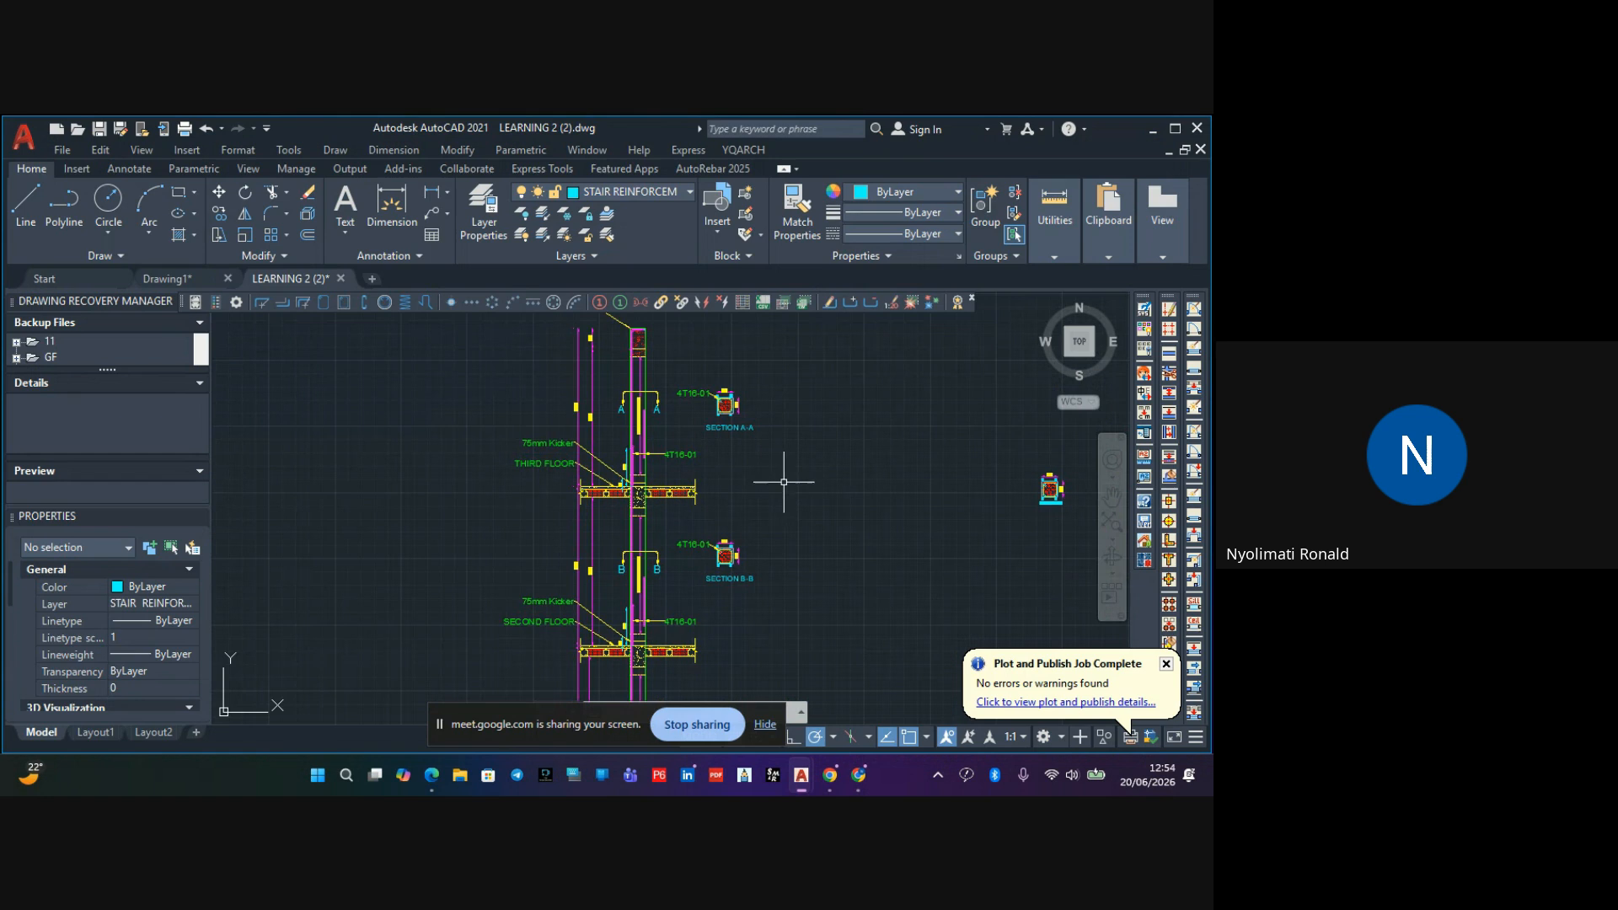
scroll(783, 484, "down", 4)
mouse_move(743, 577)
middle_mouse_down()
mouse_move(725, 572)
mouse_move(713, 520)
middle_mouse_up()
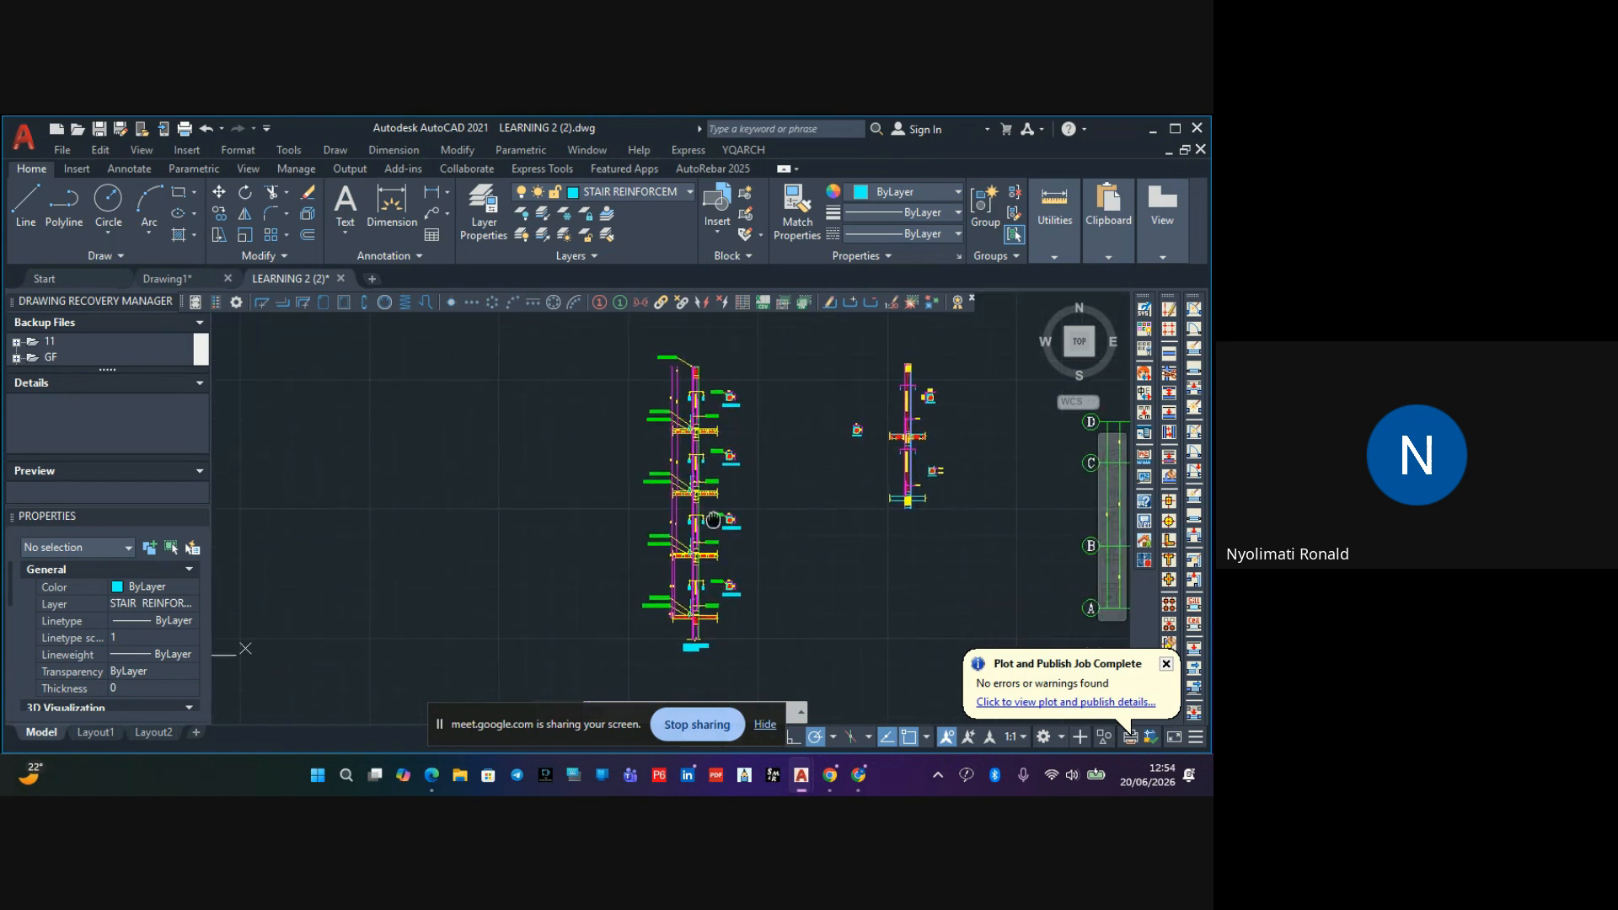
scroll(693, 618, "up", 3)
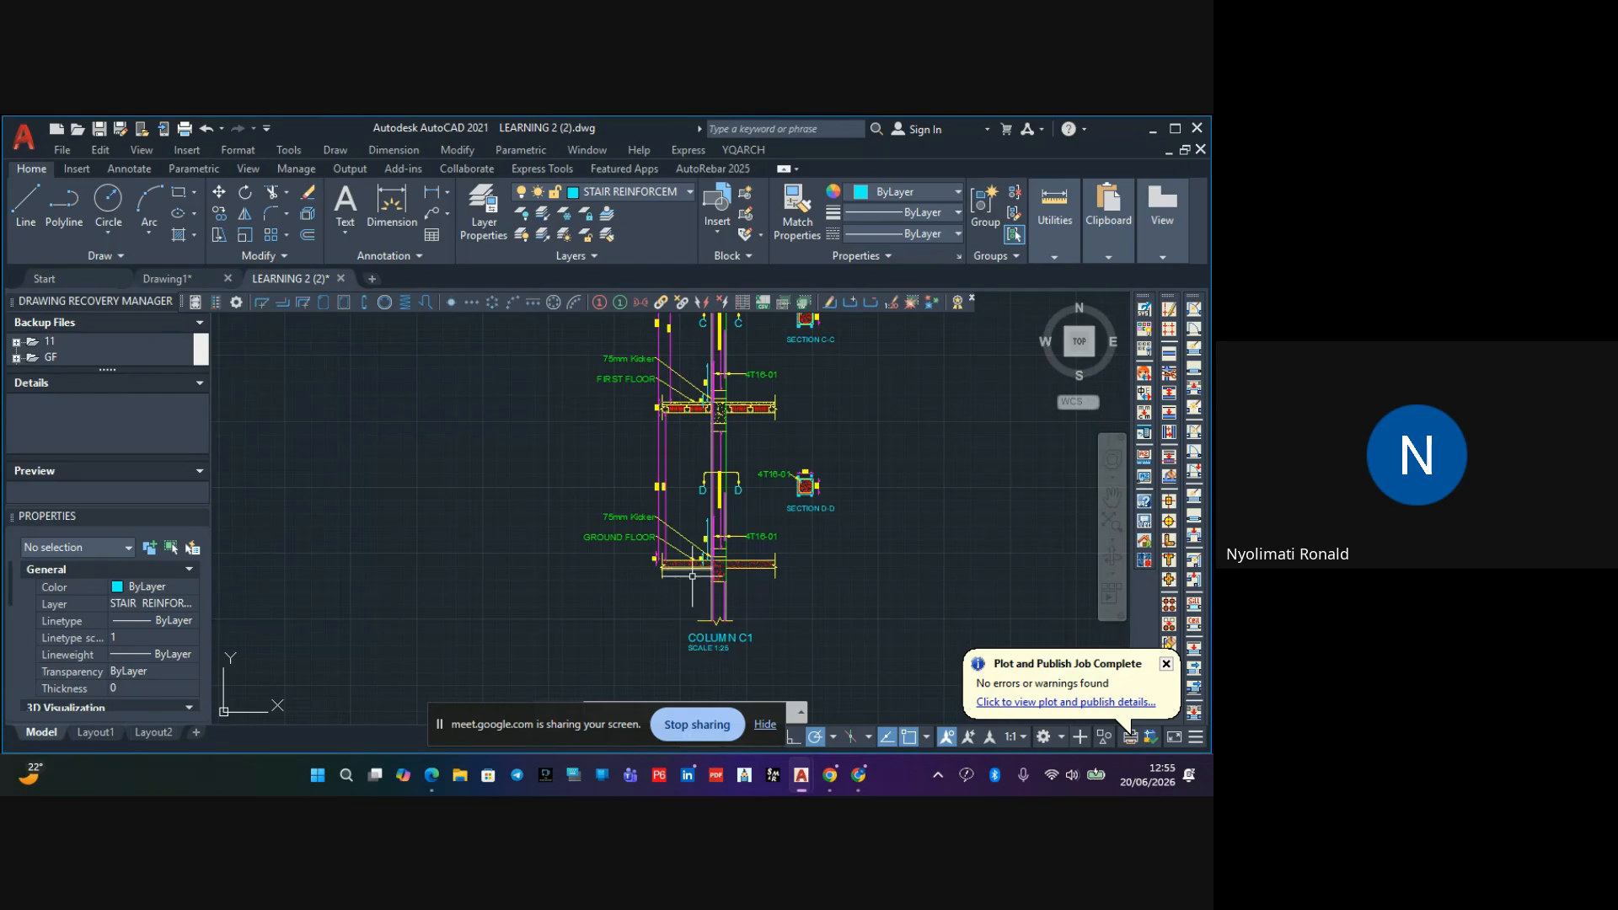
scroll(689, 567, "down", 6)
middle_click_drag(702, 430, 718, 499)
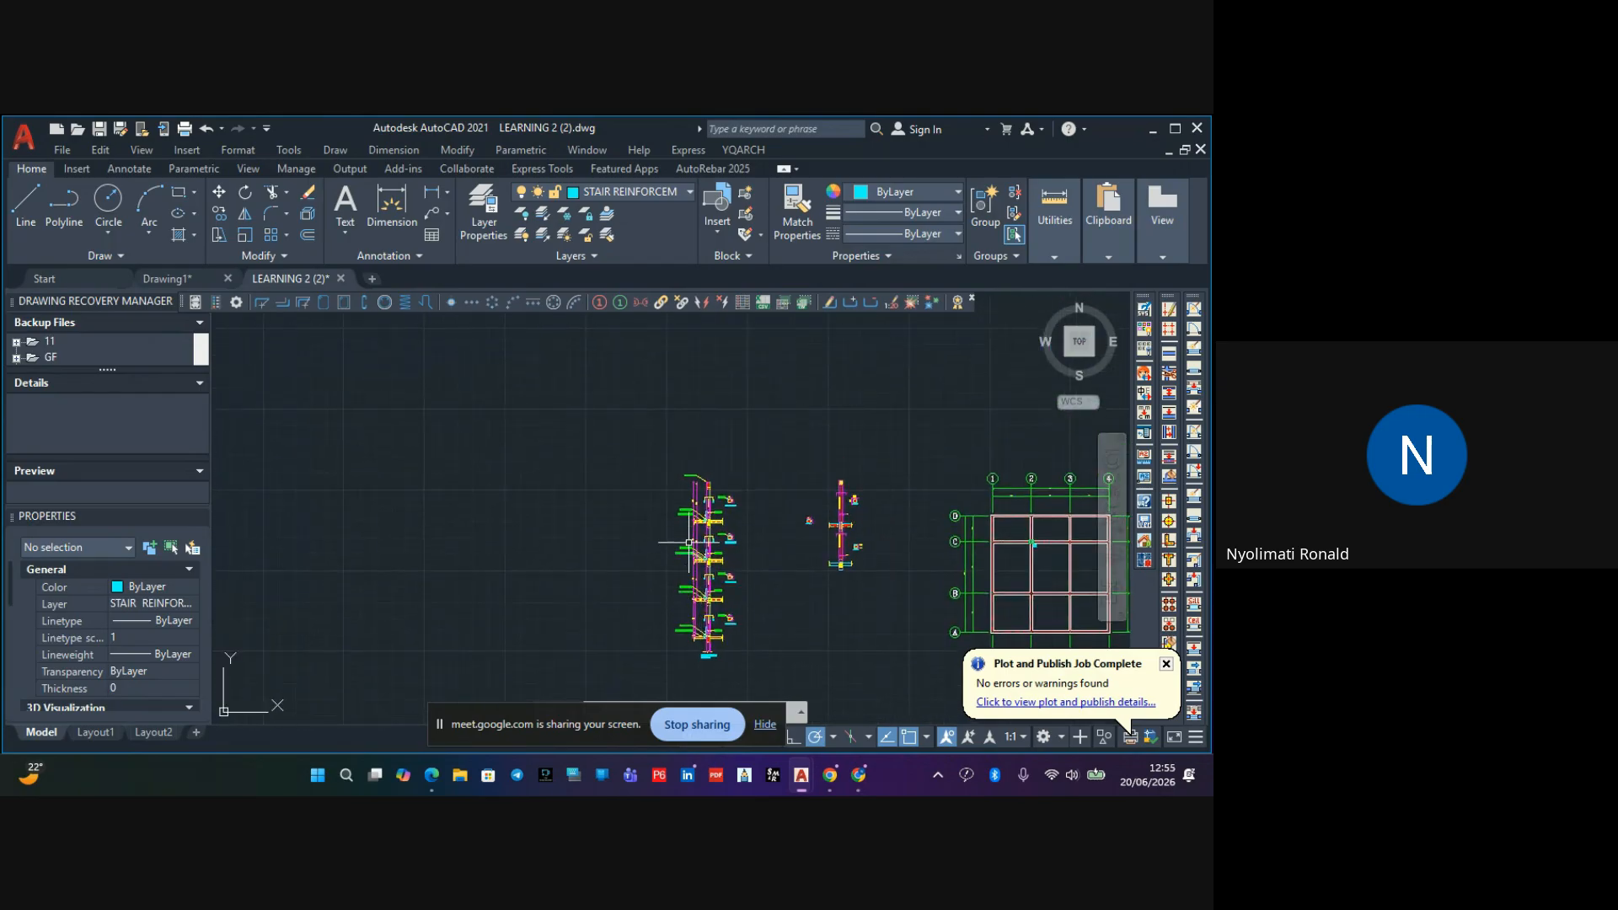
scroll(718, 500, "up", 4)
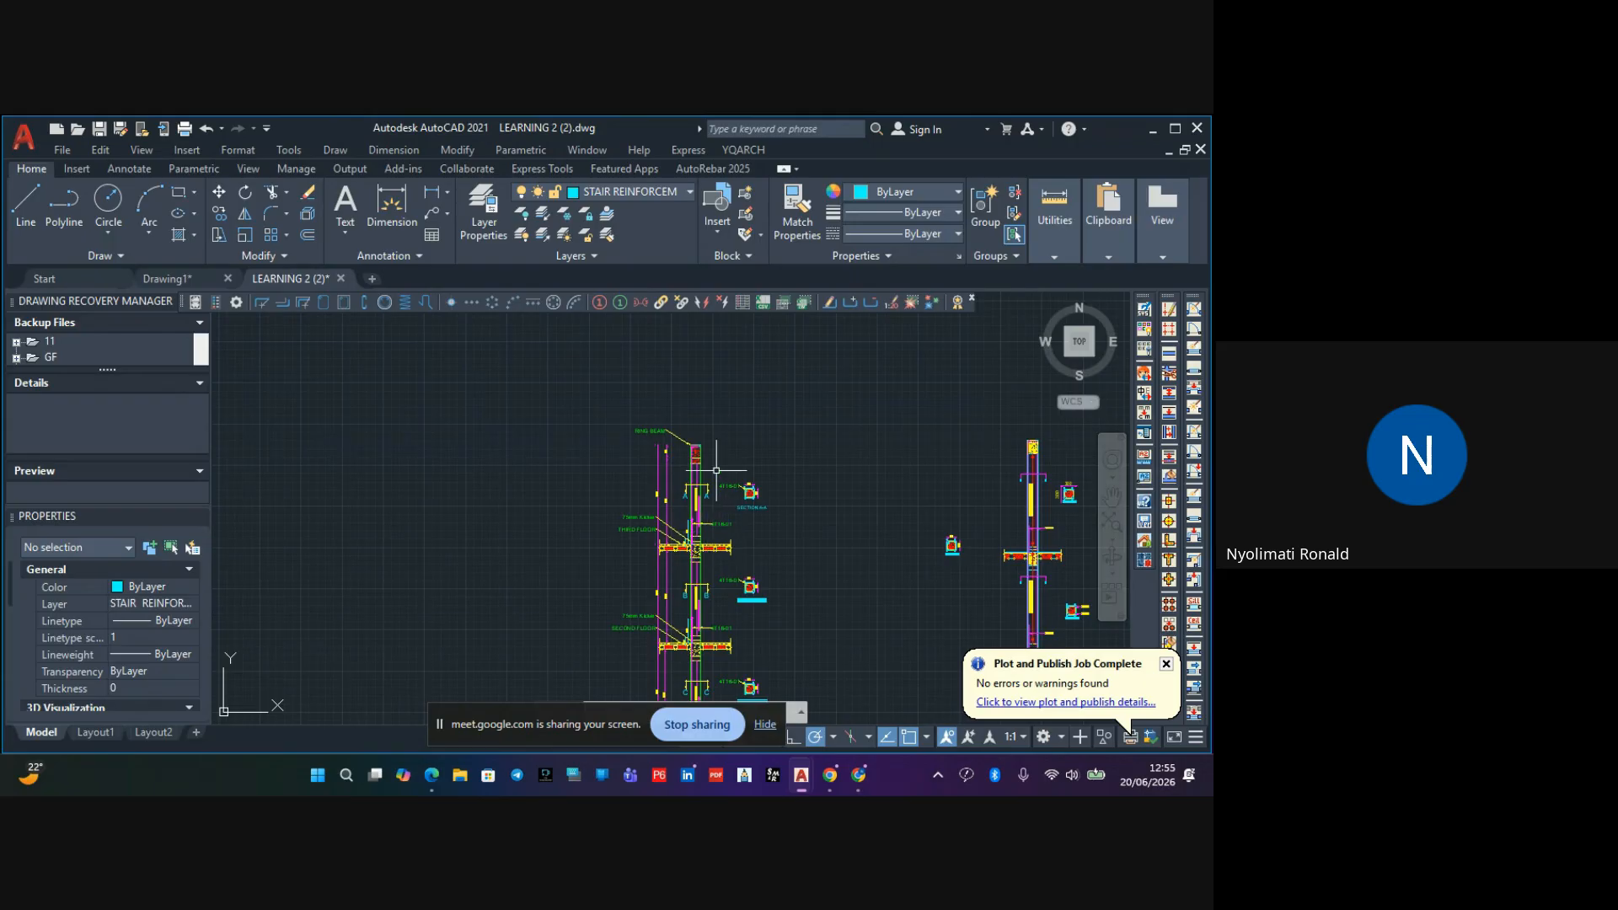
Examine the upper storeys of the column C1 elevation, from the ring beam past the third-floor slab
scroll(691, 440, "up", 5)
scroll(669, 486, "down", 5)
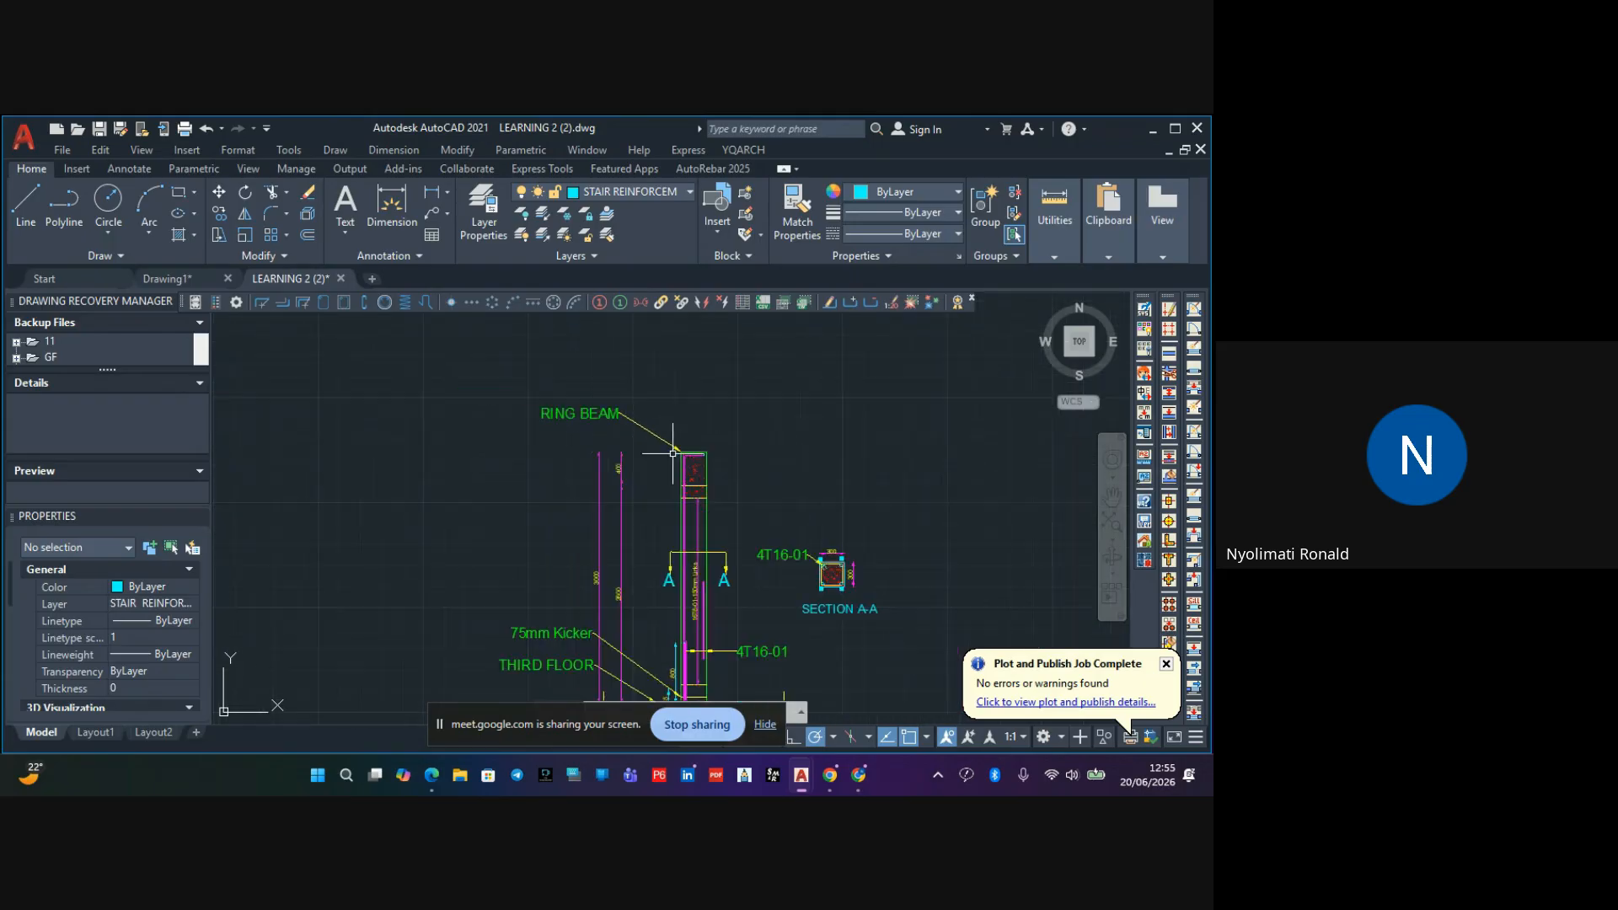
scroll(683, 486, "up", 5)
scroll(688, 487, "down", 2)
scroll(691, 501, "down", 2)
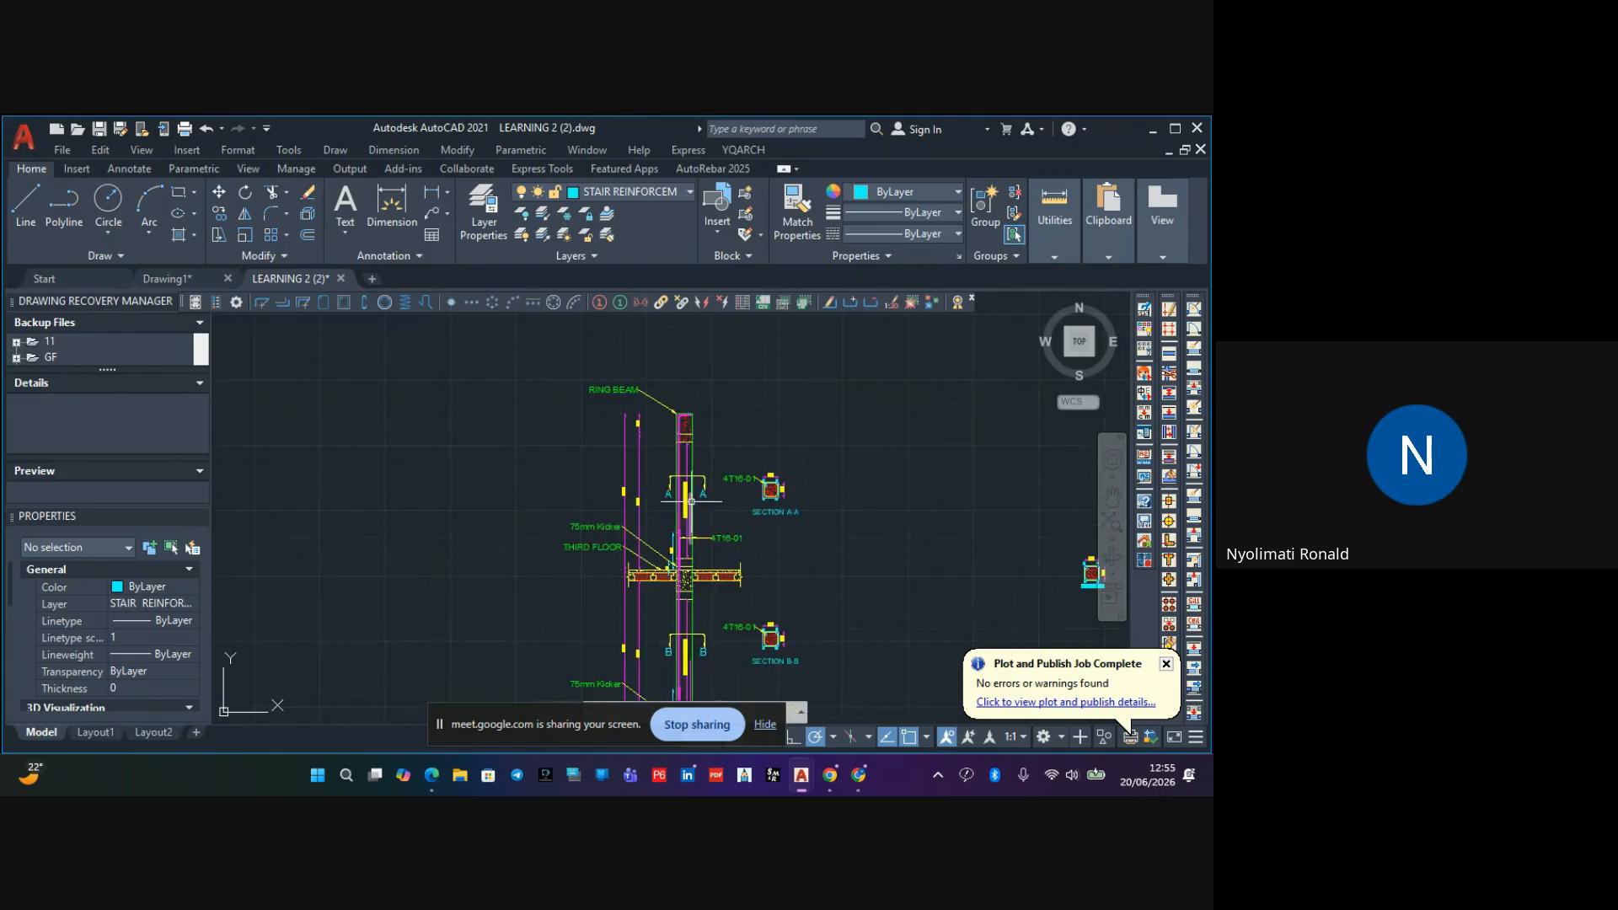
middle_click_drag(708, 549, 687, 451)
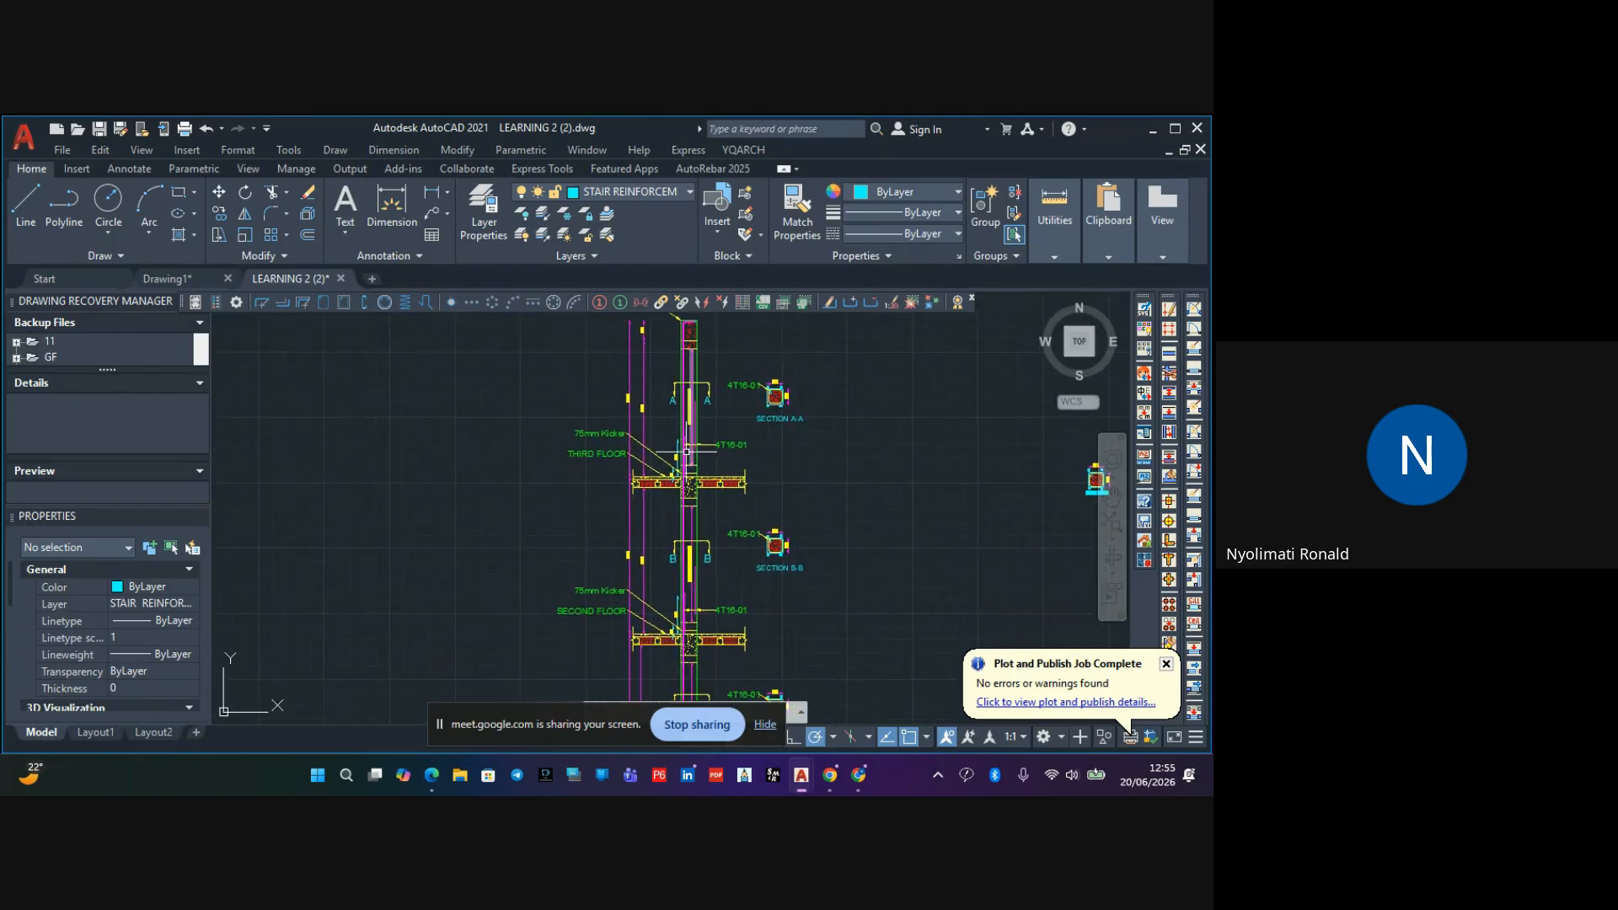
scroll(615, 437, "up", 3)
scroll(657, 506, "down", 6)
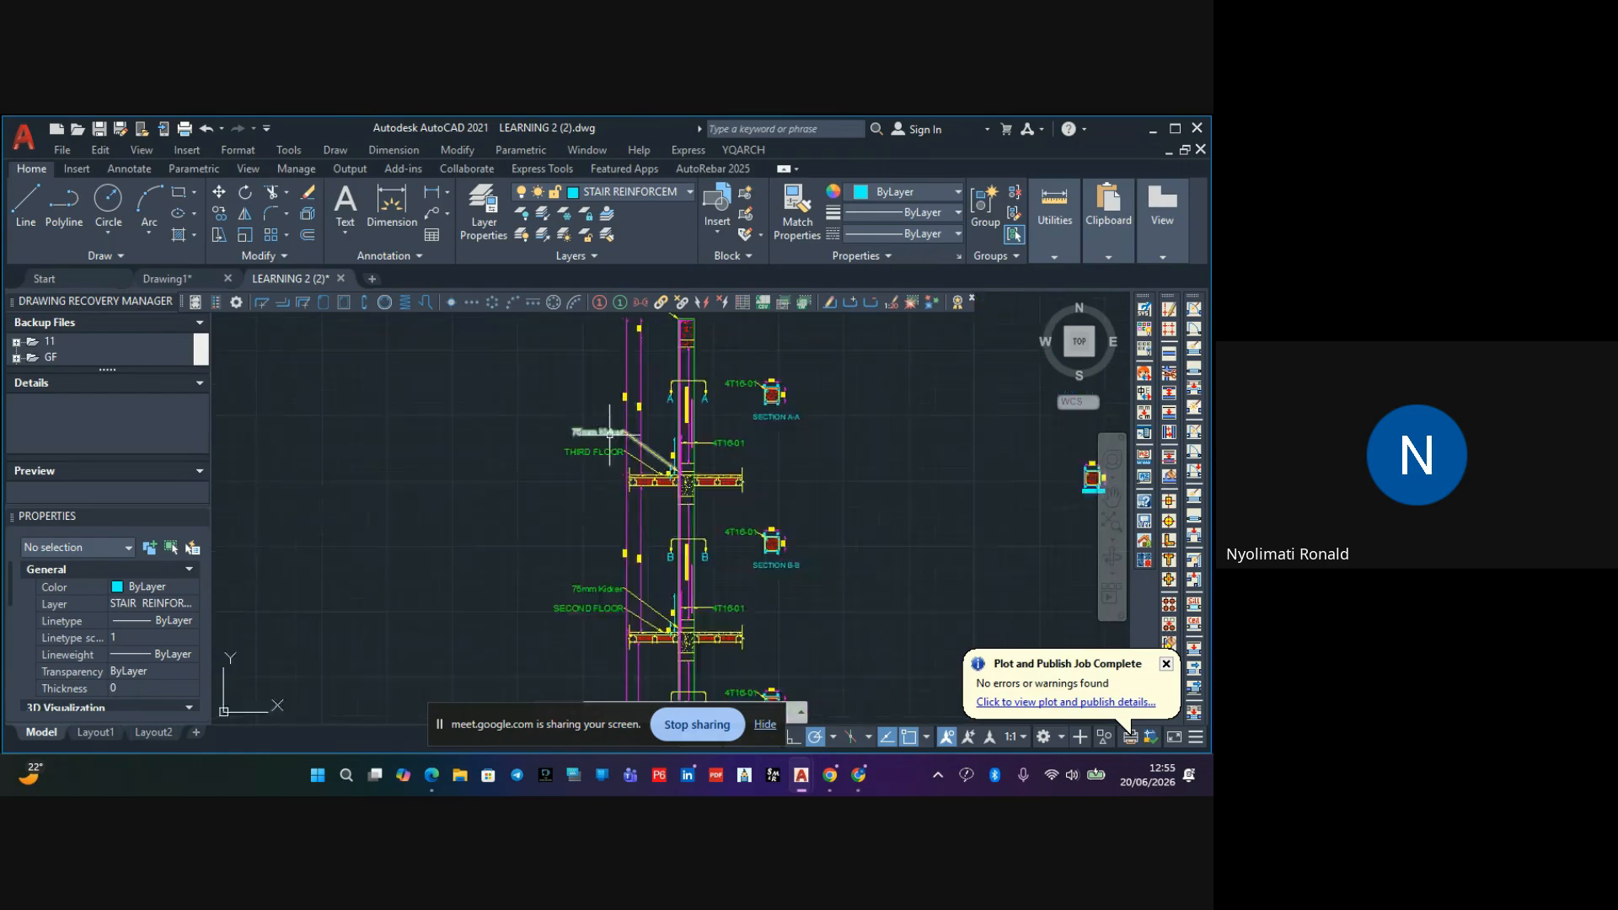
mouse_move(701, 601)
middle_mouse_down()
mouse_move(693, 581)
mouse_move(810, 574)
middle_mouse_up()
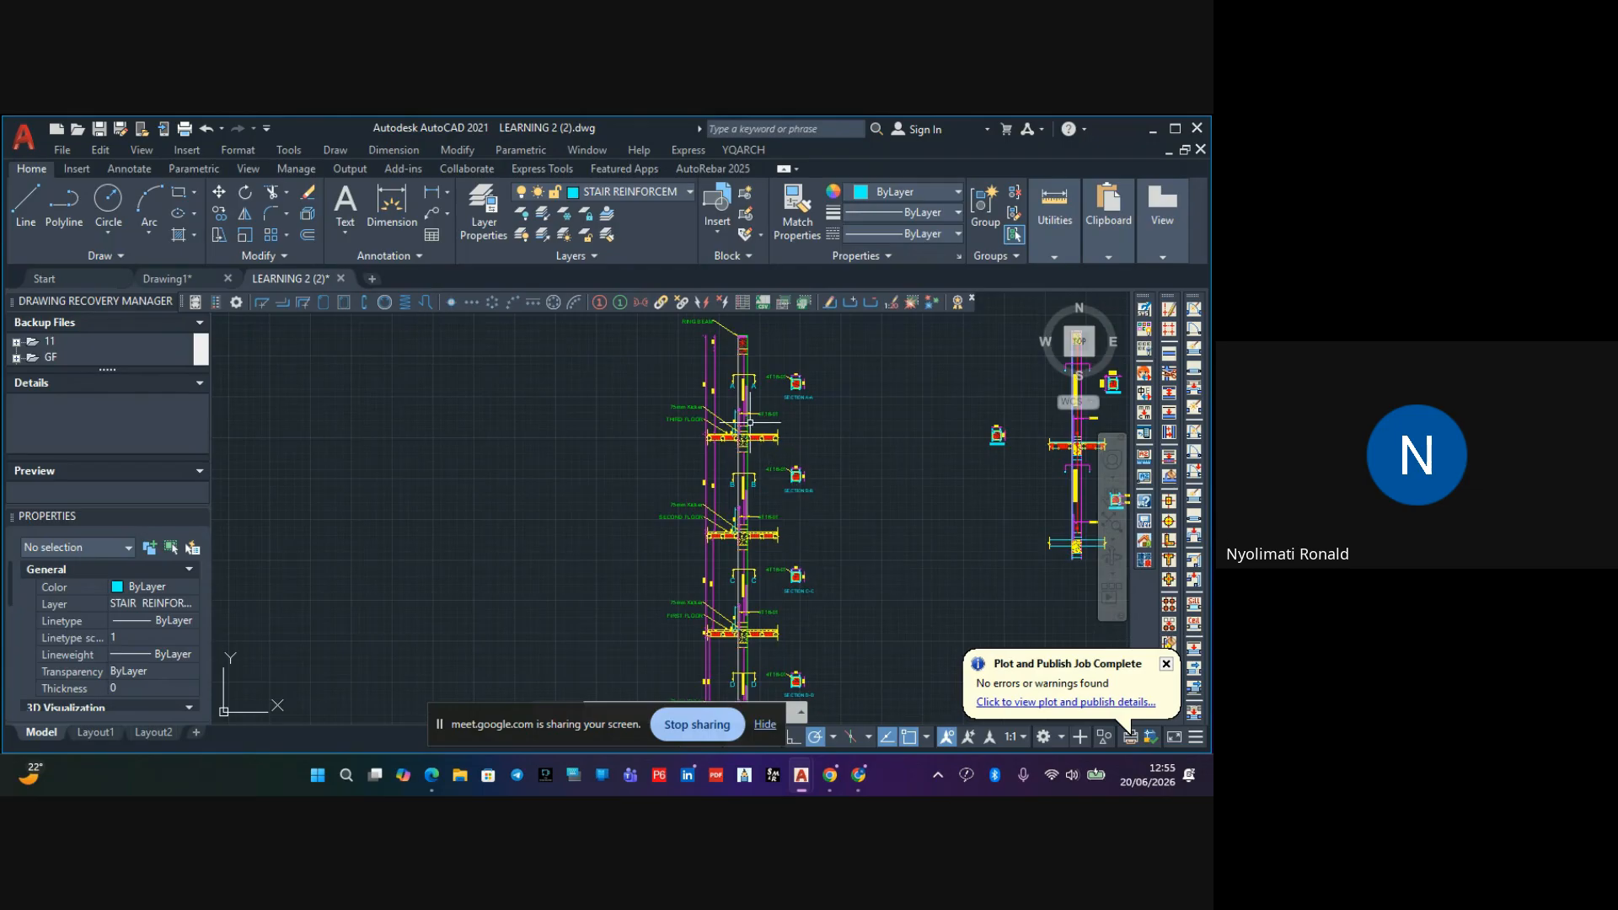
middle_click_drag(750, 422, 768, 504)
scroll(752, 438, "up", 5)
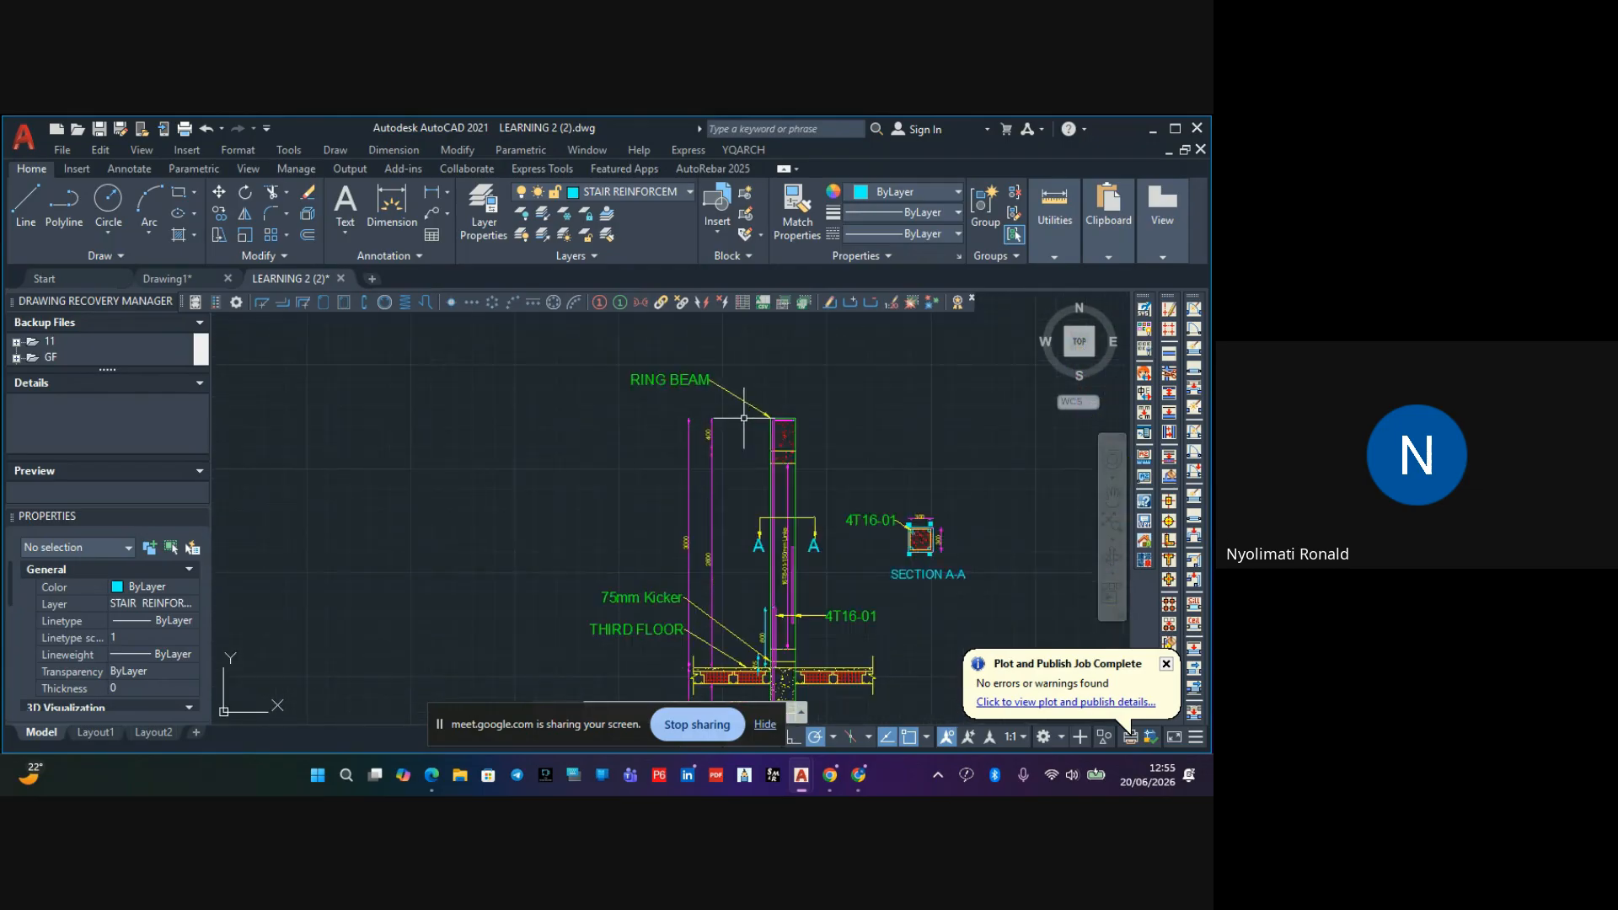
scroll(772, 443, "down", 4)
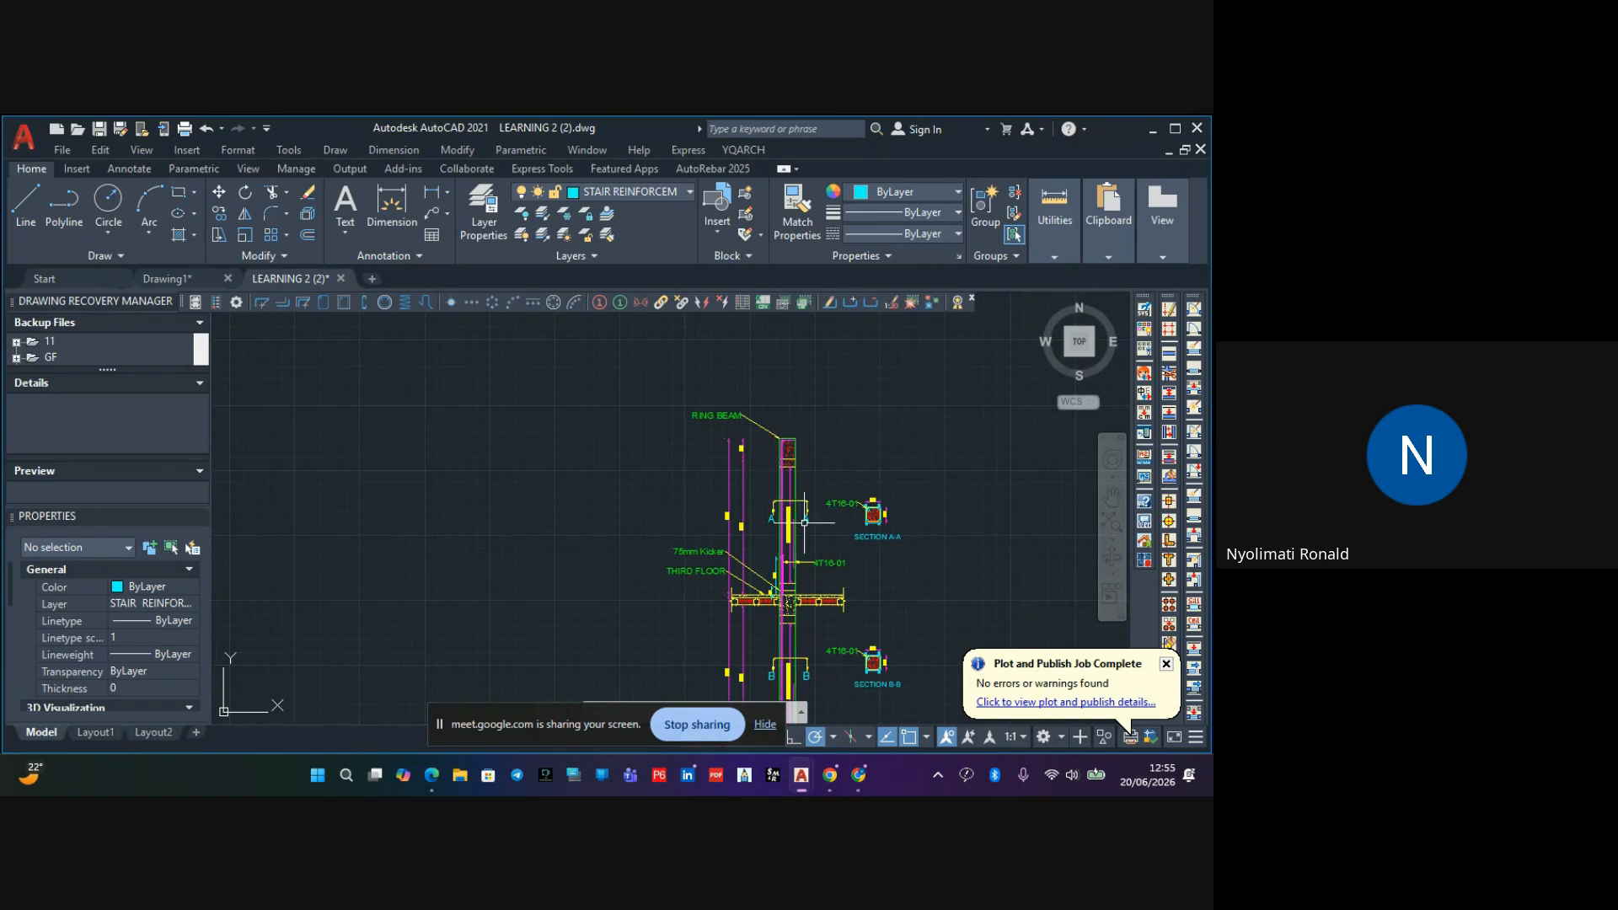
scroll(769, 460, "down", 3)
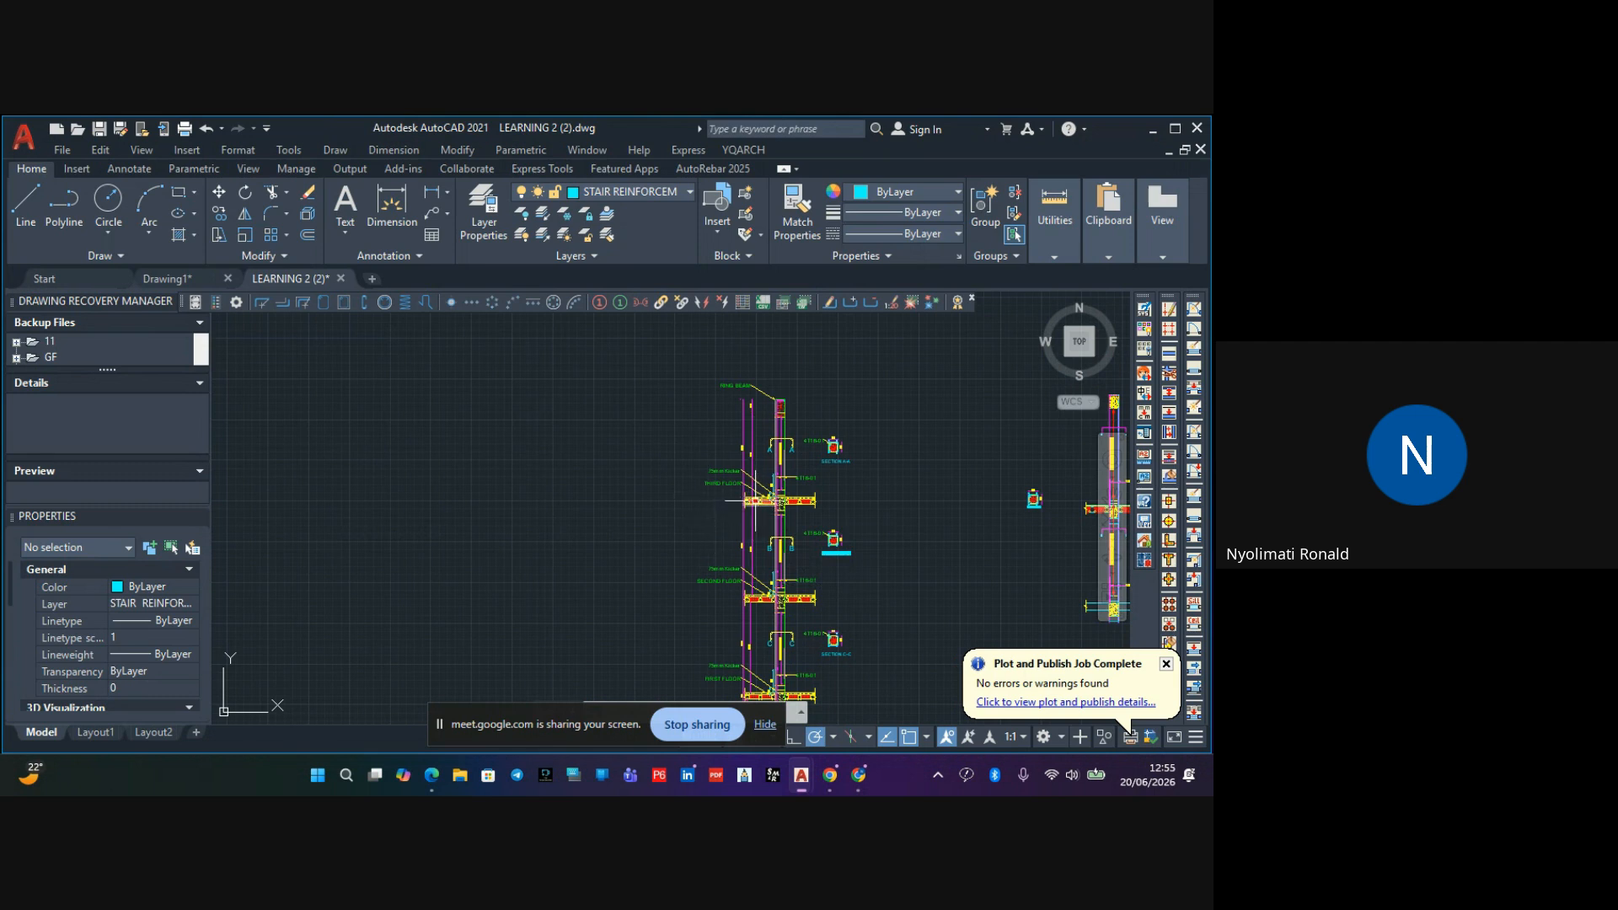
Inspect the 75mm kicker at the third-floor slab junction and the ring beam at the column head
scroll(719, 470, "up", 4)
scroll(711, 468, "down", 2)
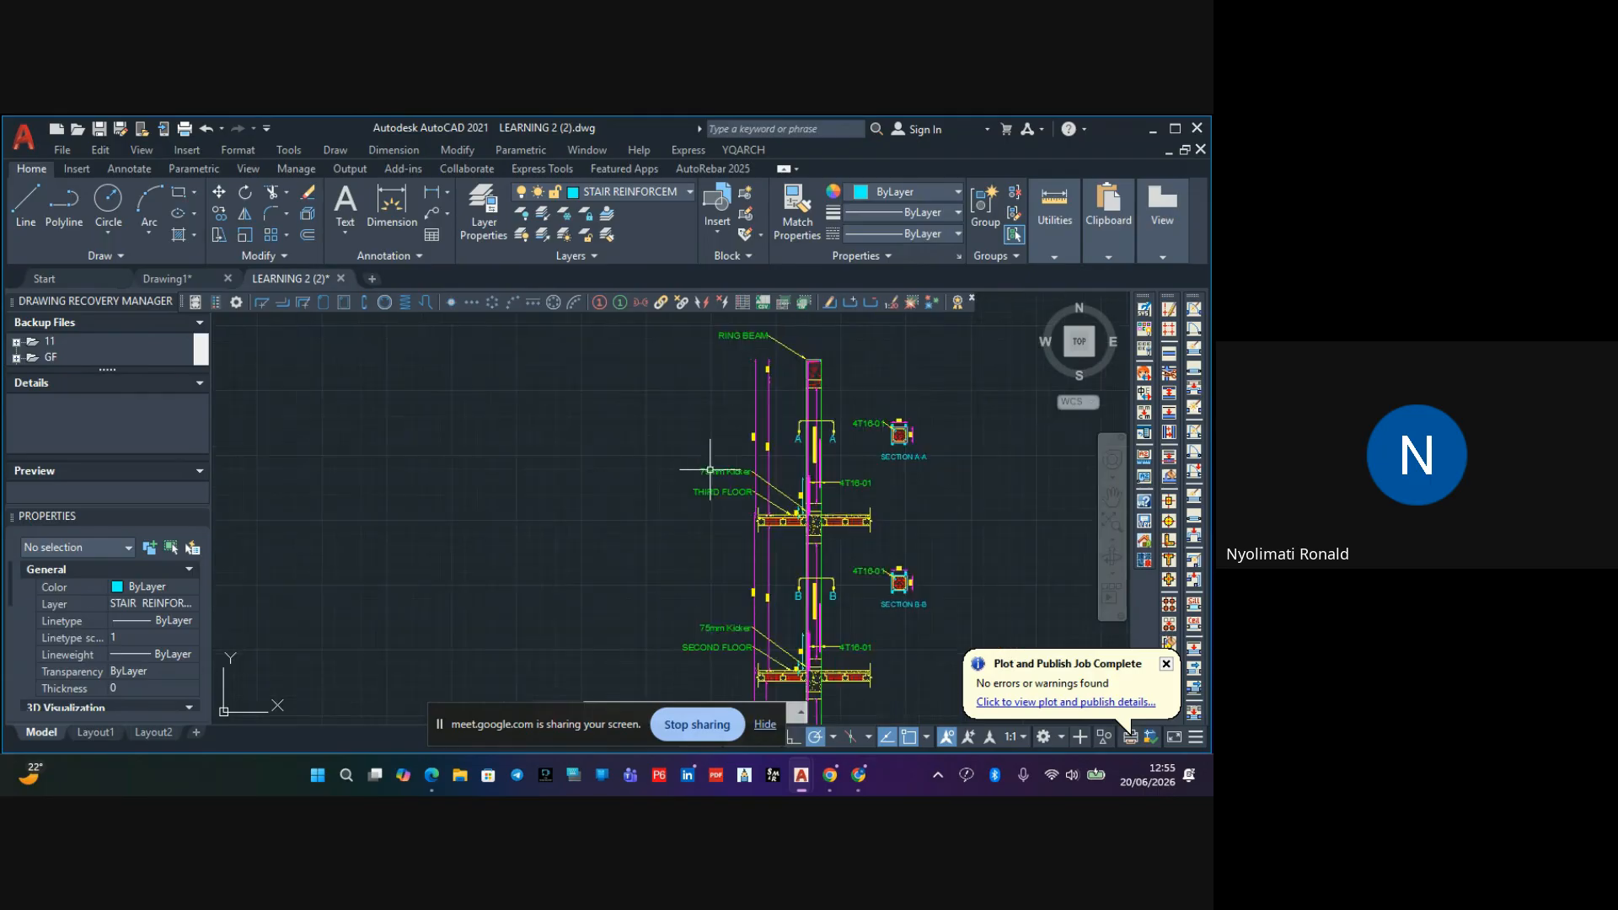
scroll(801, 484, "up", 6)
scroll(781, 506, "down", 4)
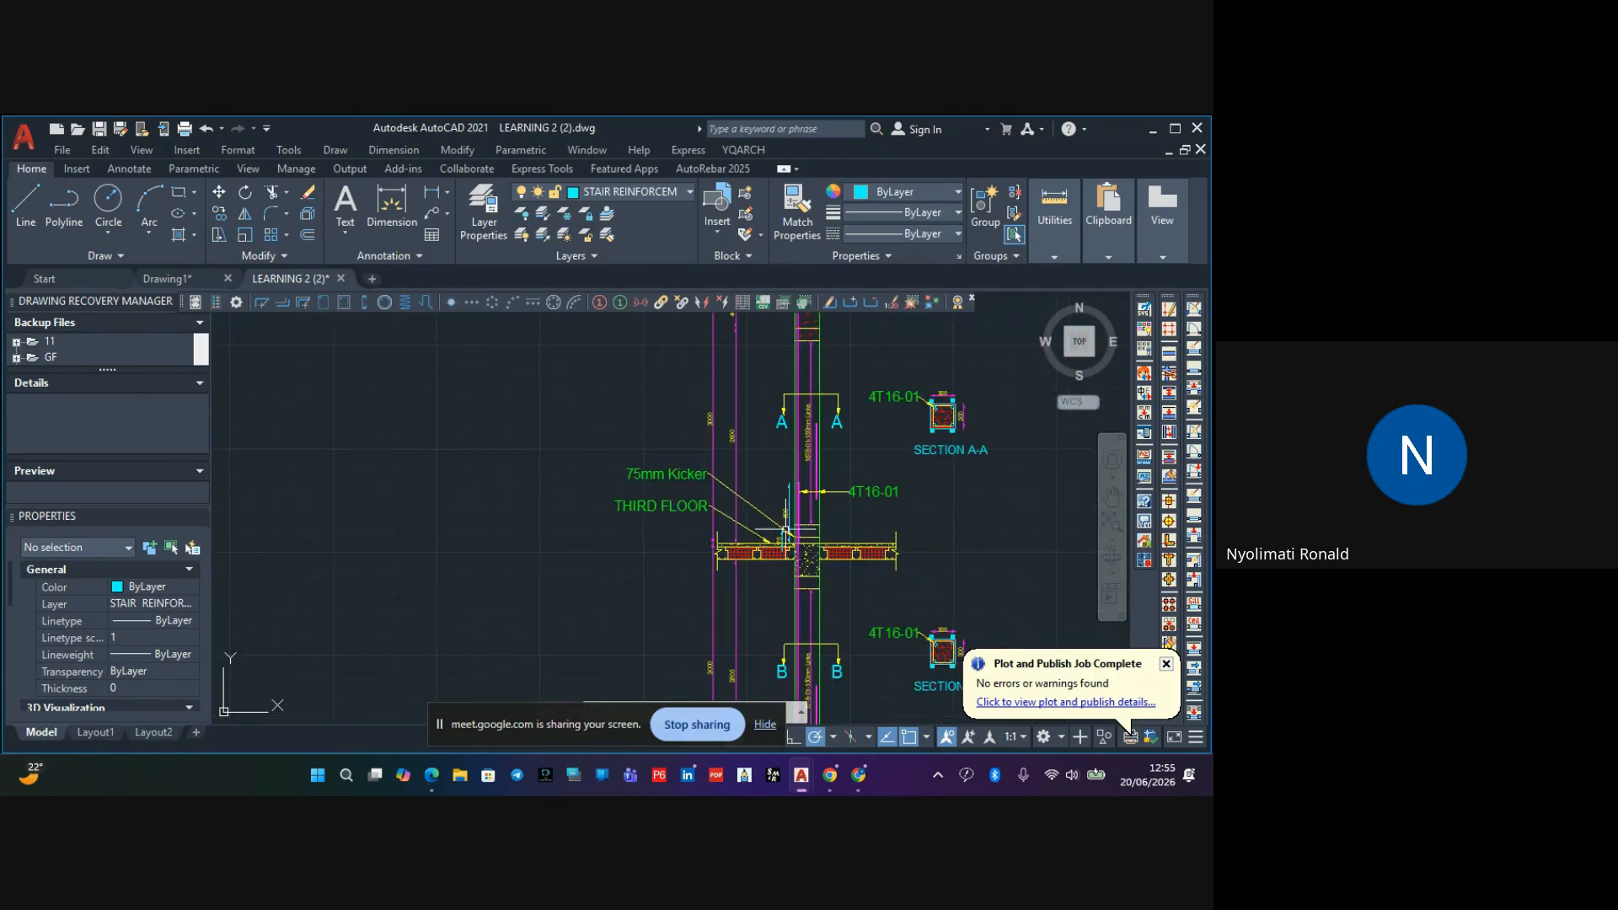
scroll(758, 548, "up", 3)
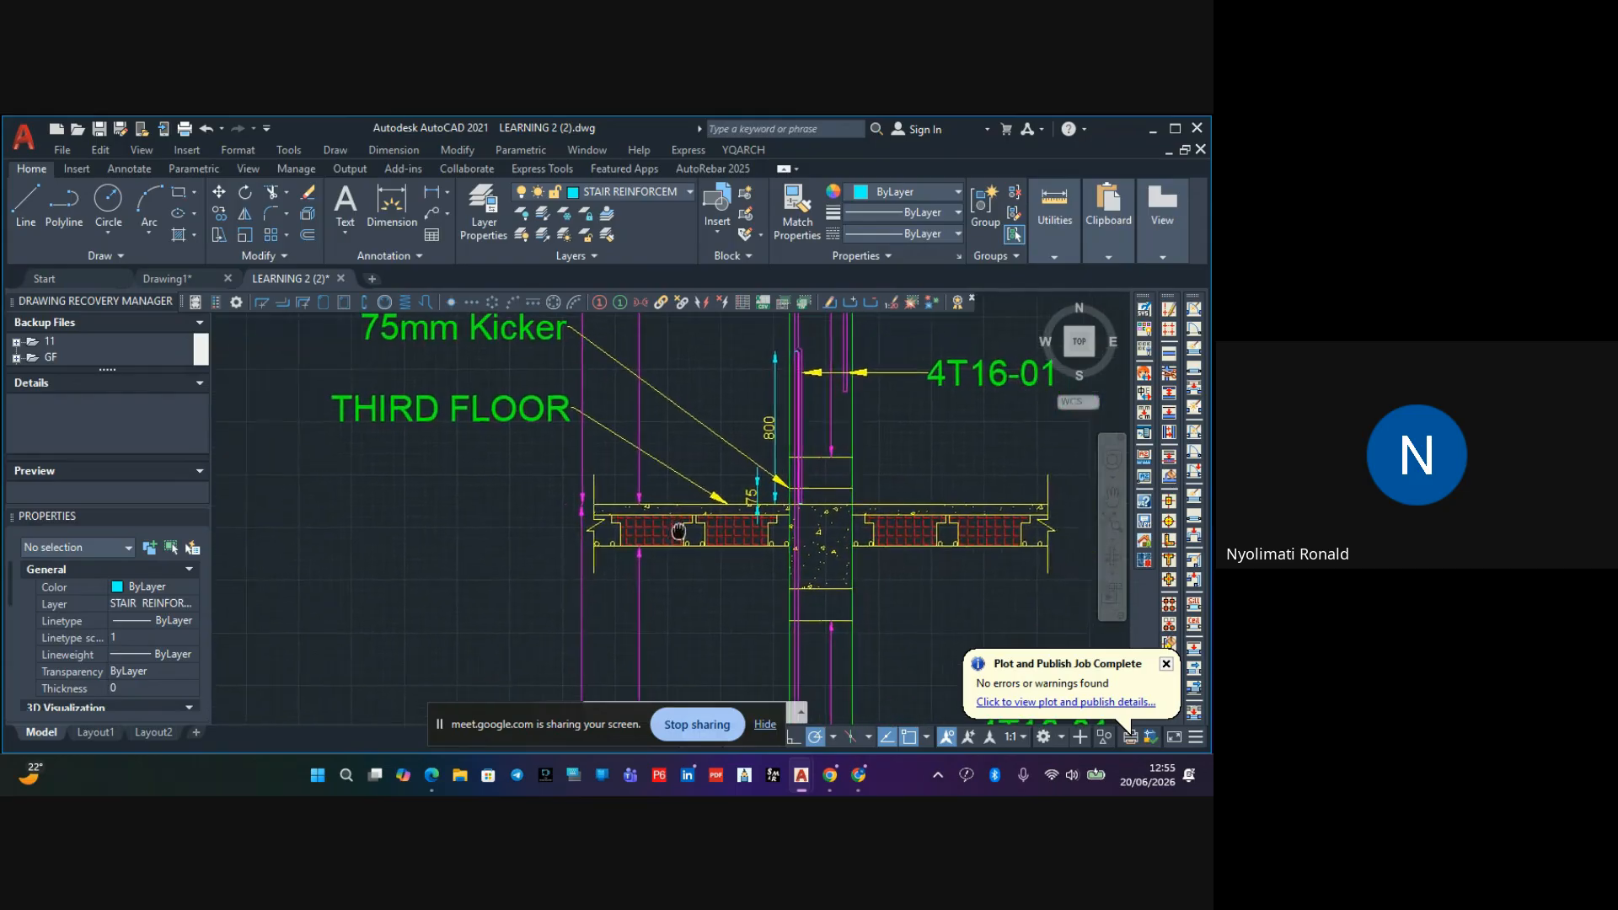
scroll(682, 526, "down", 4)
scroll(715, 438, "up", 6)
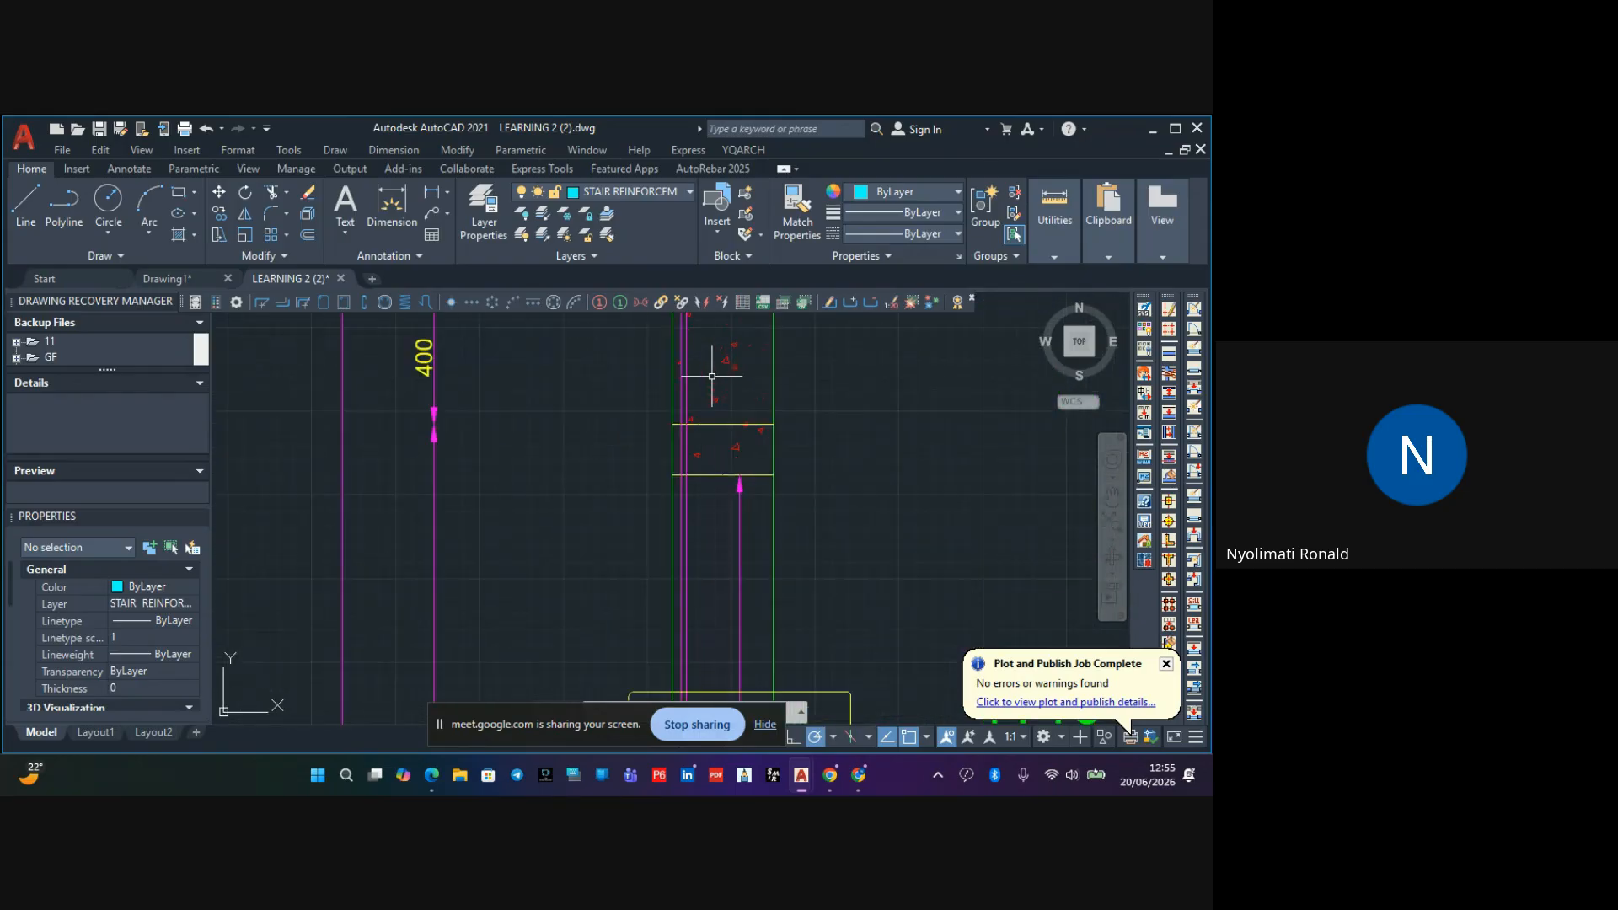
scroll(655, 448, "down", 4)
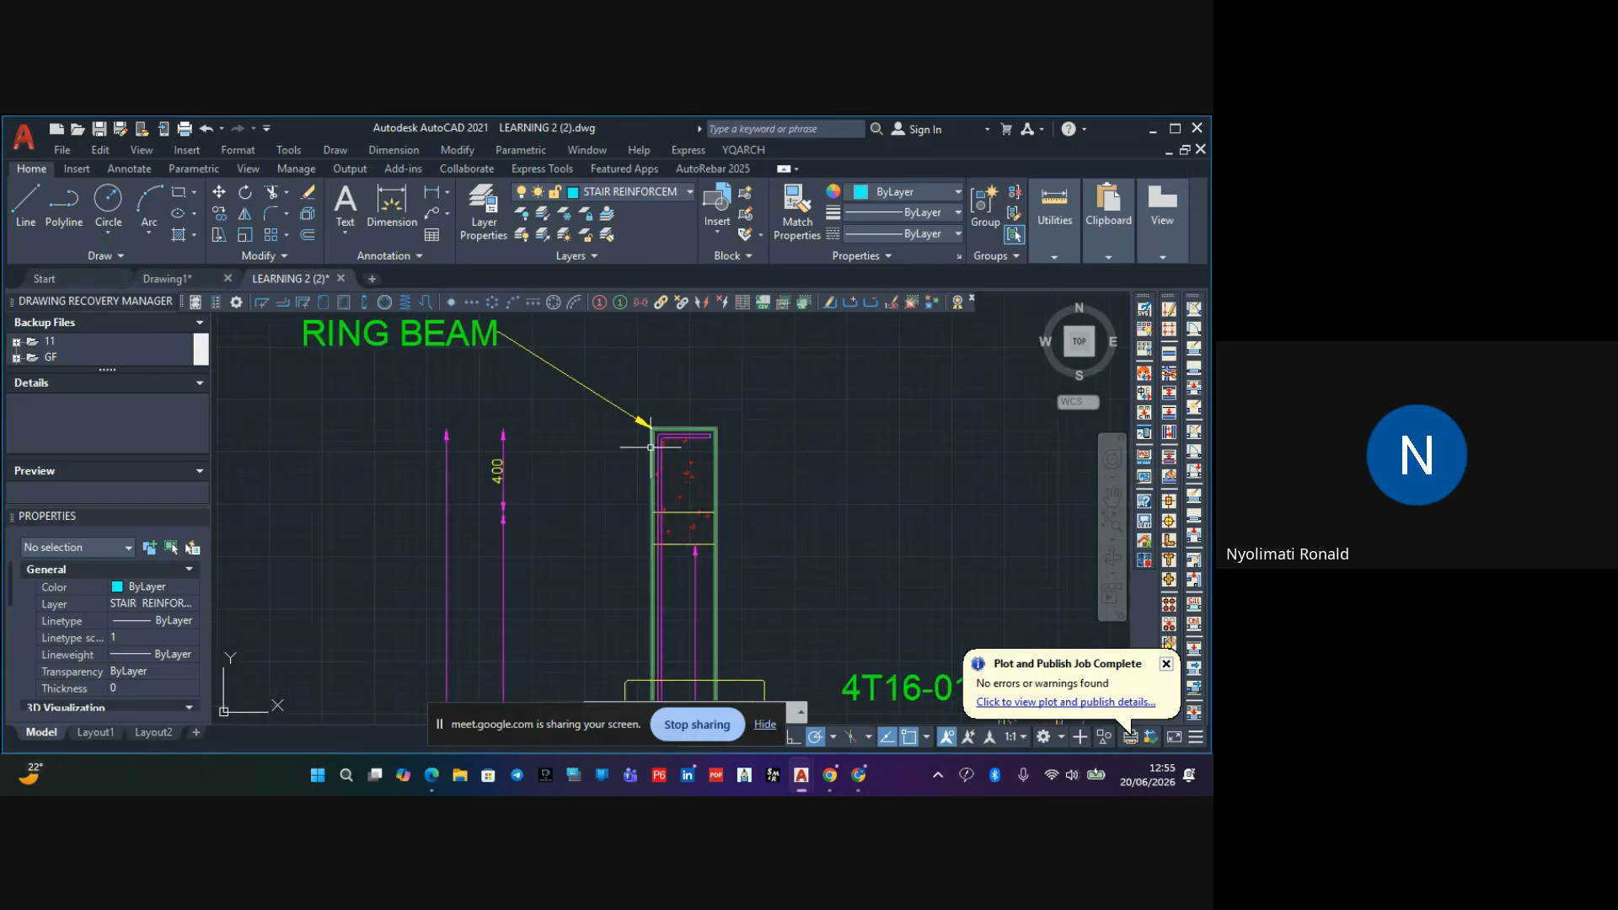
Follow the column reinforcement and links from the ring beam through section A-A and the third-floor joint down to section B-B
middle_click_drag(692, 543, 670, 419)
scroll(665, 437, "up", 2)
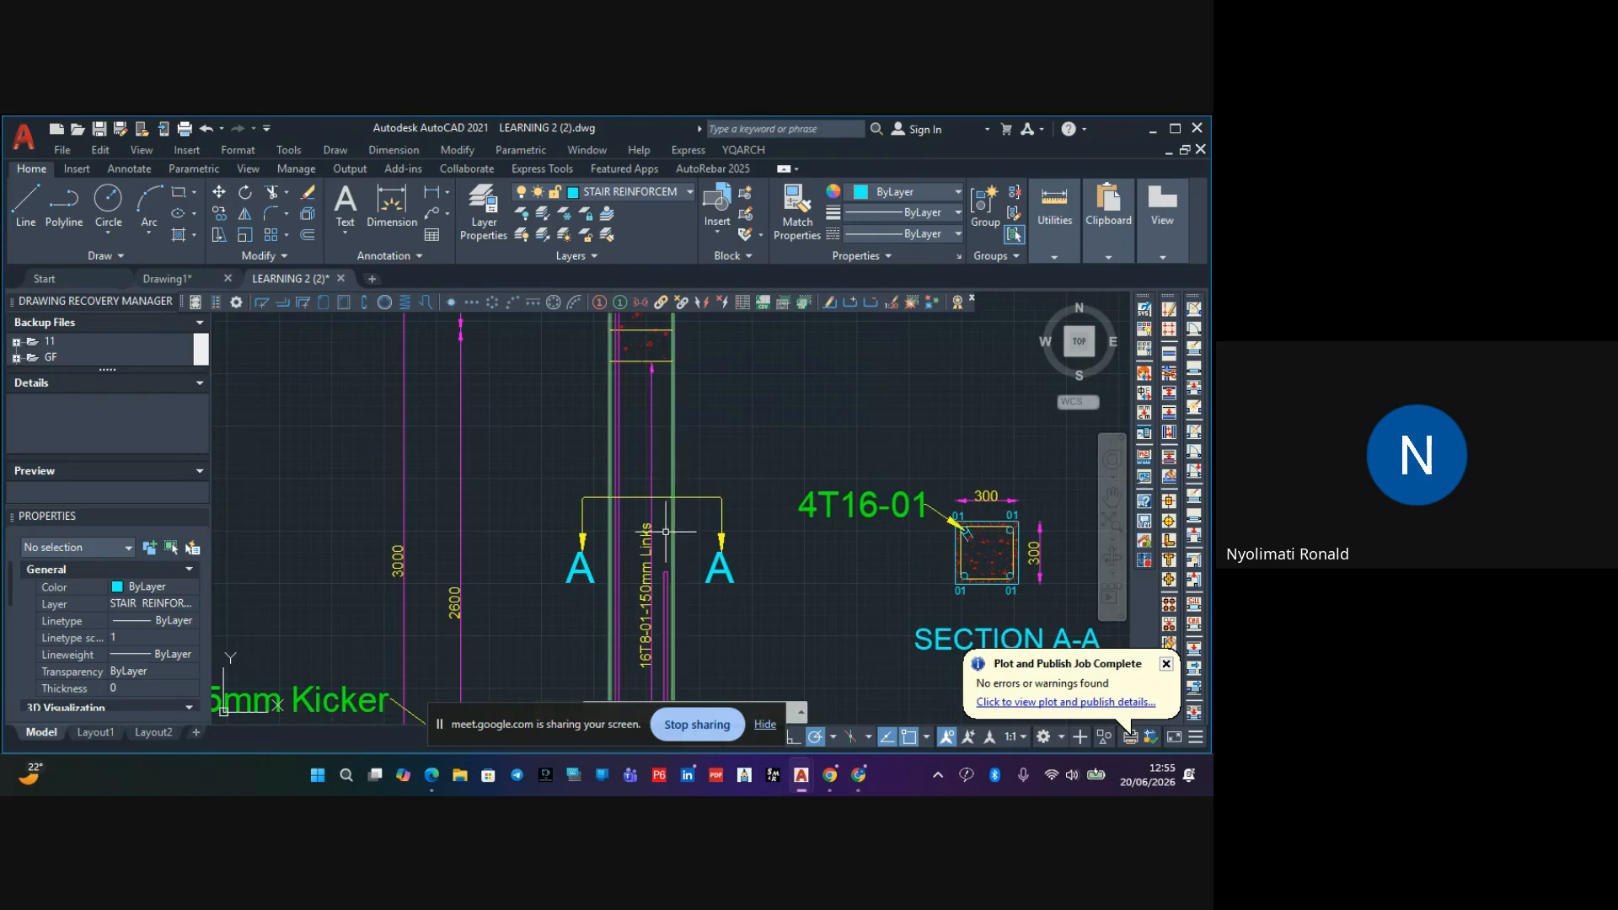
middle_click_drag(666, 532, 683, 471)
mouse_move(706, 580)
middle_mouse_down()
mouse_move(708, 514)
mouse_move(725, 530)
middle_mouse_up()
scroll(708, 582, "up", 3)
mouse_move(712, 586)
middle_mouse_down()
mouse_move(723, 485)
mouse_move(747, 444)
middle_mouse_up()
scroll(729, 476, "down", 1)
scroll(751, 483, "down", 2)
scroll(762, 558, "up", 1)
scroll(762, 557, "up", 3)
middle_click_drag(737, 542, 747, 463)
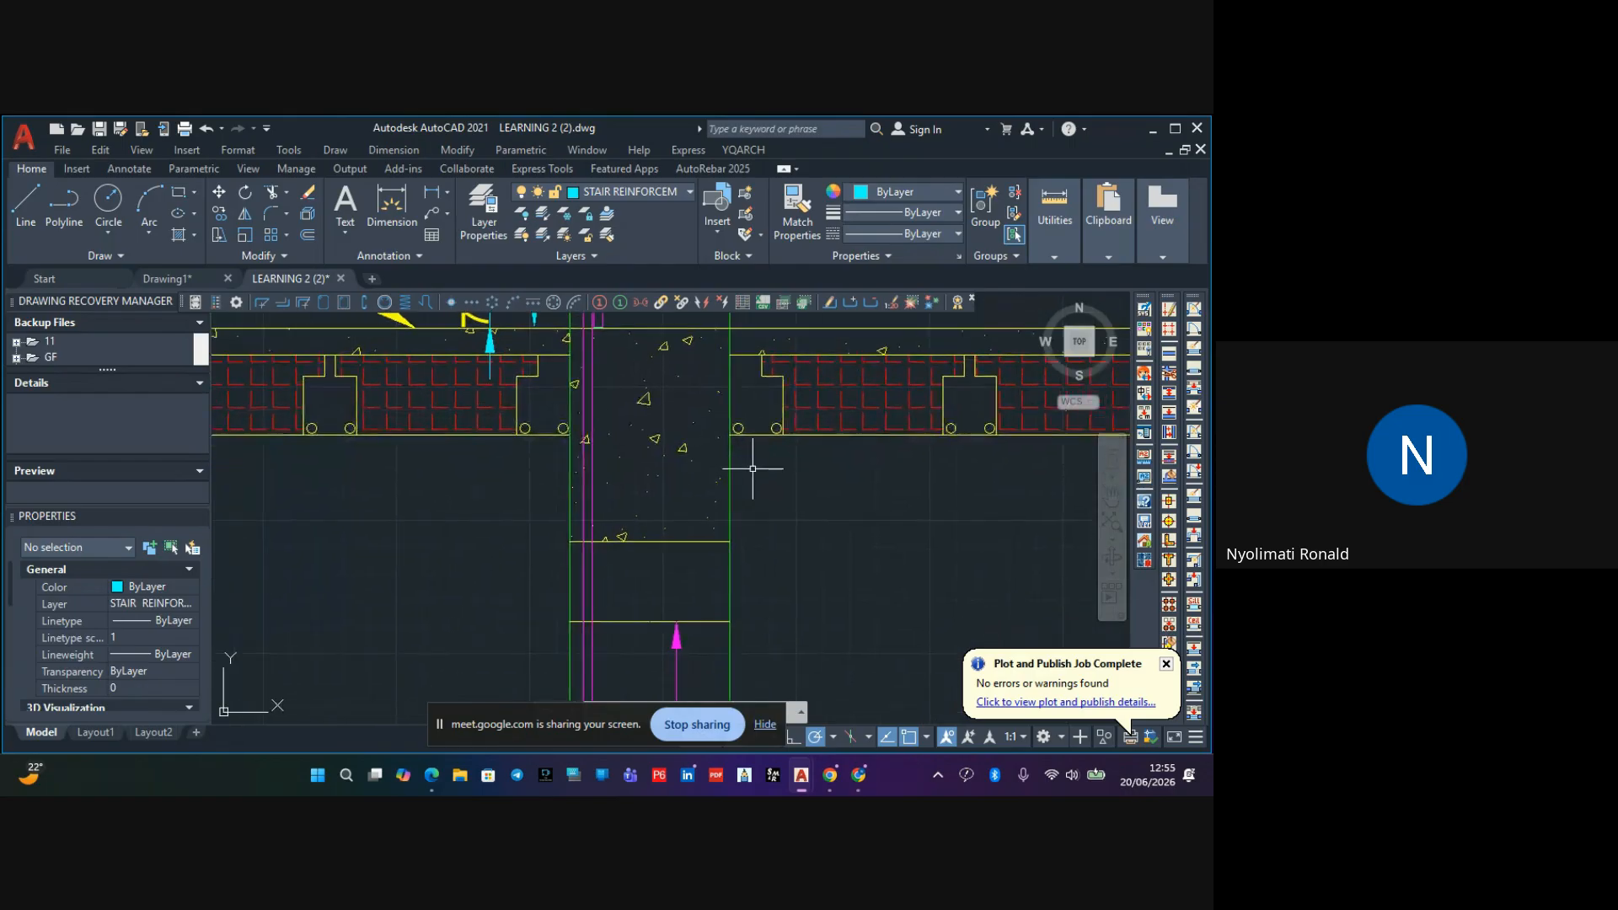
scroll(750, 488, "down", 5)
middle_click_drag(759, 527, 772, 464)
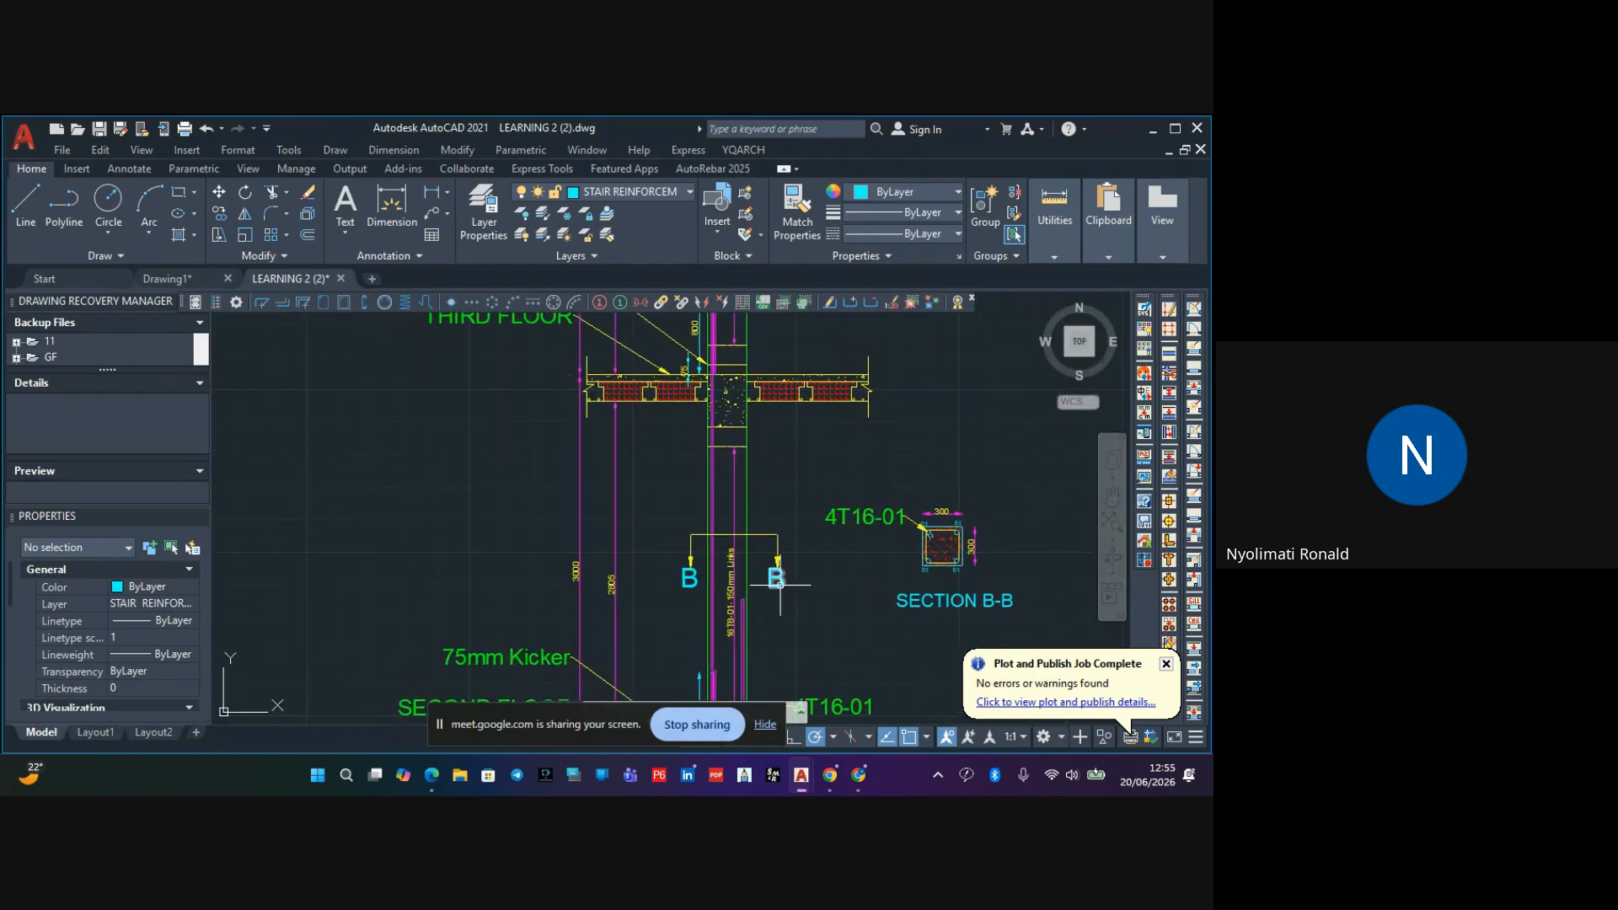
mouse_move(779, 585)
middle_mouse_down()
mouse_move(767, 510)
mouse_move(772, 554)
mouse_move(836, 623)
middle_mouse_up()
scroll(765, 518, "down", 4)
scroll(767, 531, "down", 2)
scroll(771, 548, "down", 2)
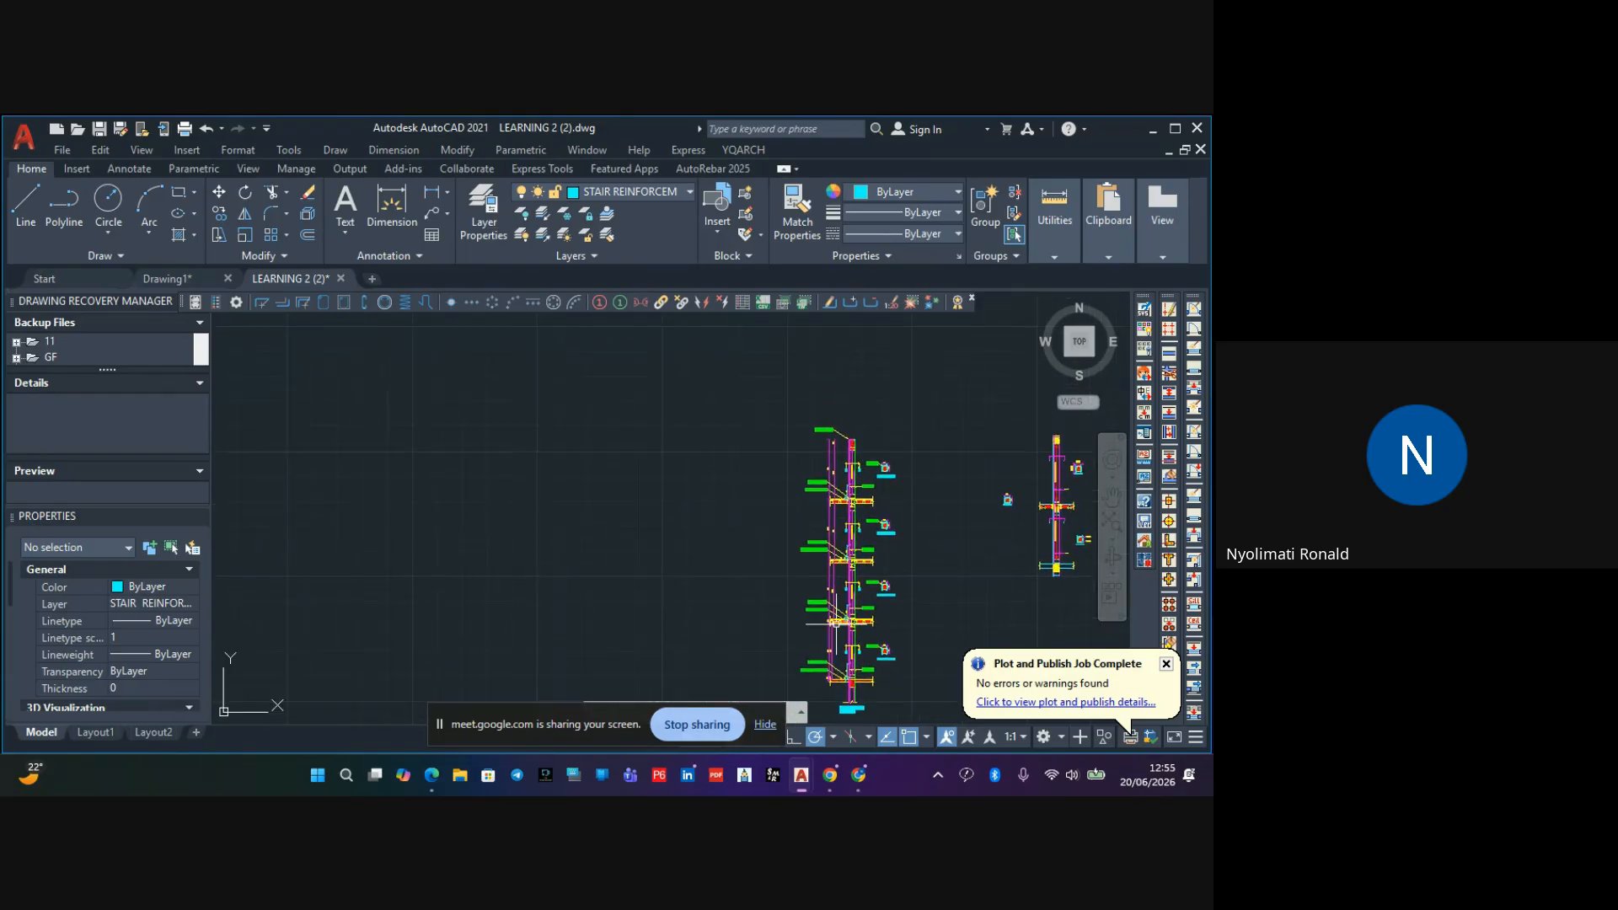
scroll(762, 596, "up", 1)
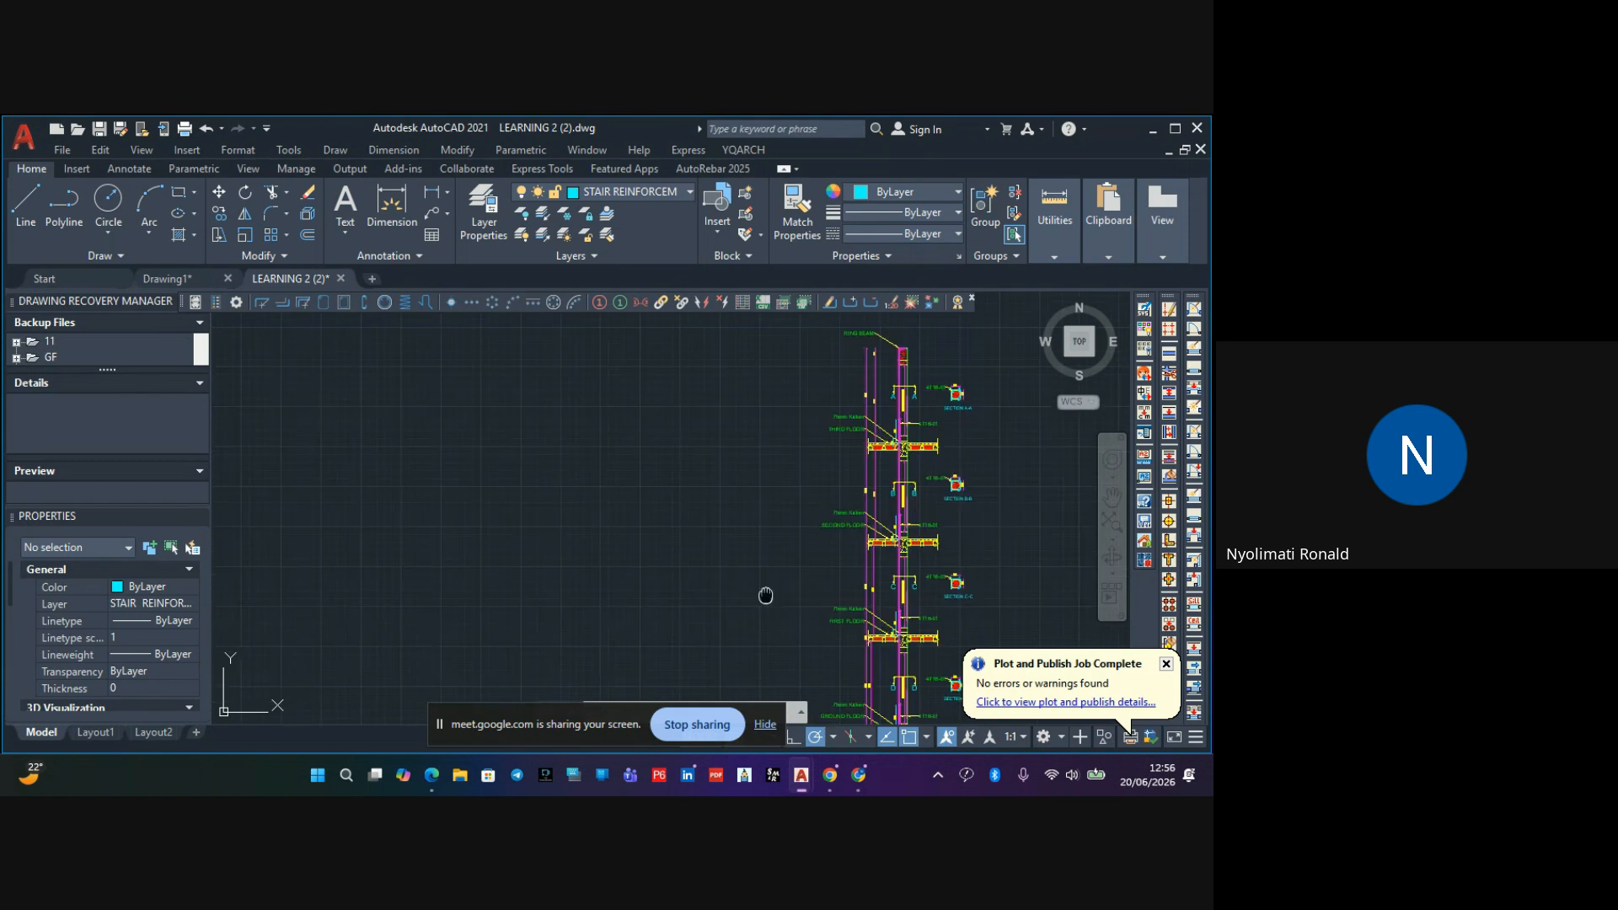
scroll(784, 603, "up", 1)
scroll(816, 632, "up", 1)
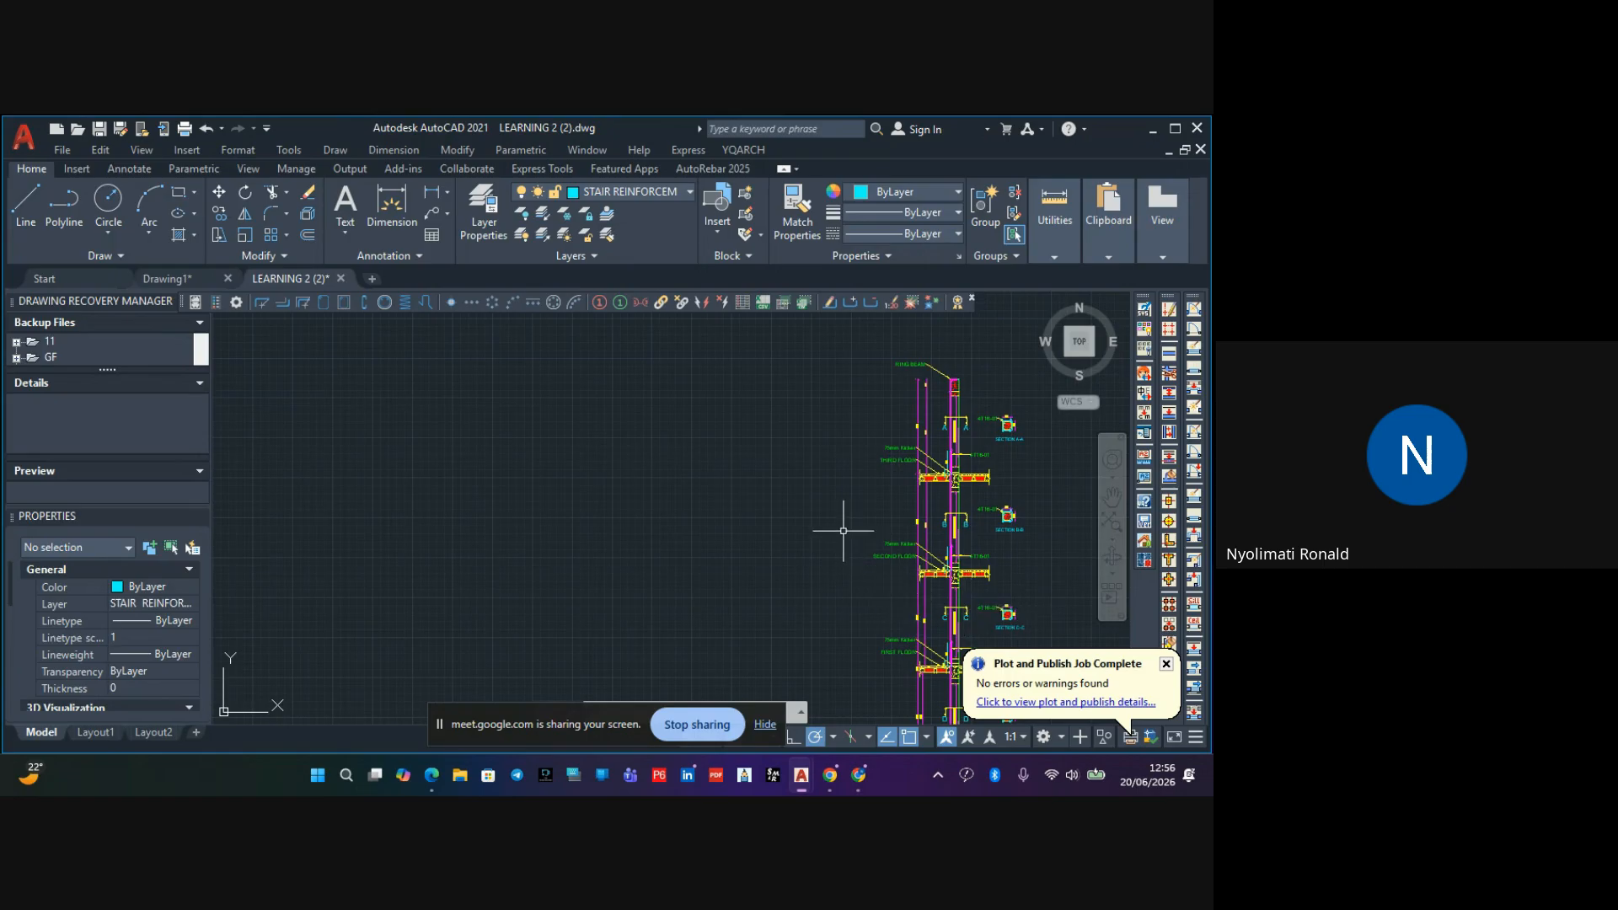
middle_click_drag(571, 500, 613, 506)
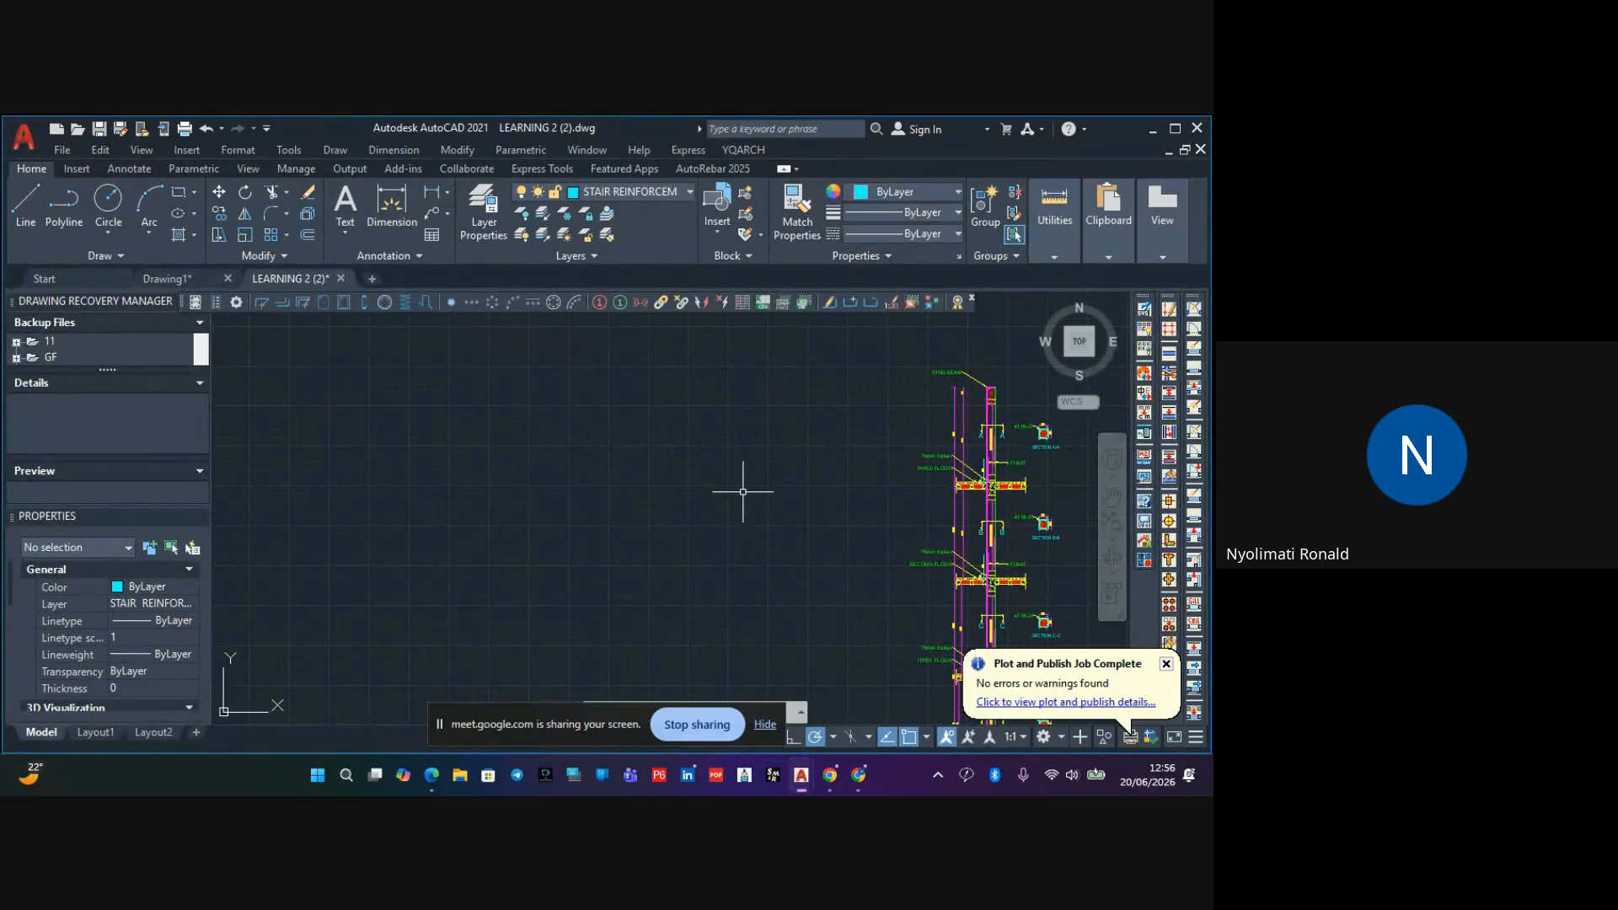
mouse_move(740, 487)
middle_mouse_down()
mouse_move(722, 488)
mouse_move(768, 468)
middle_mouse_up()
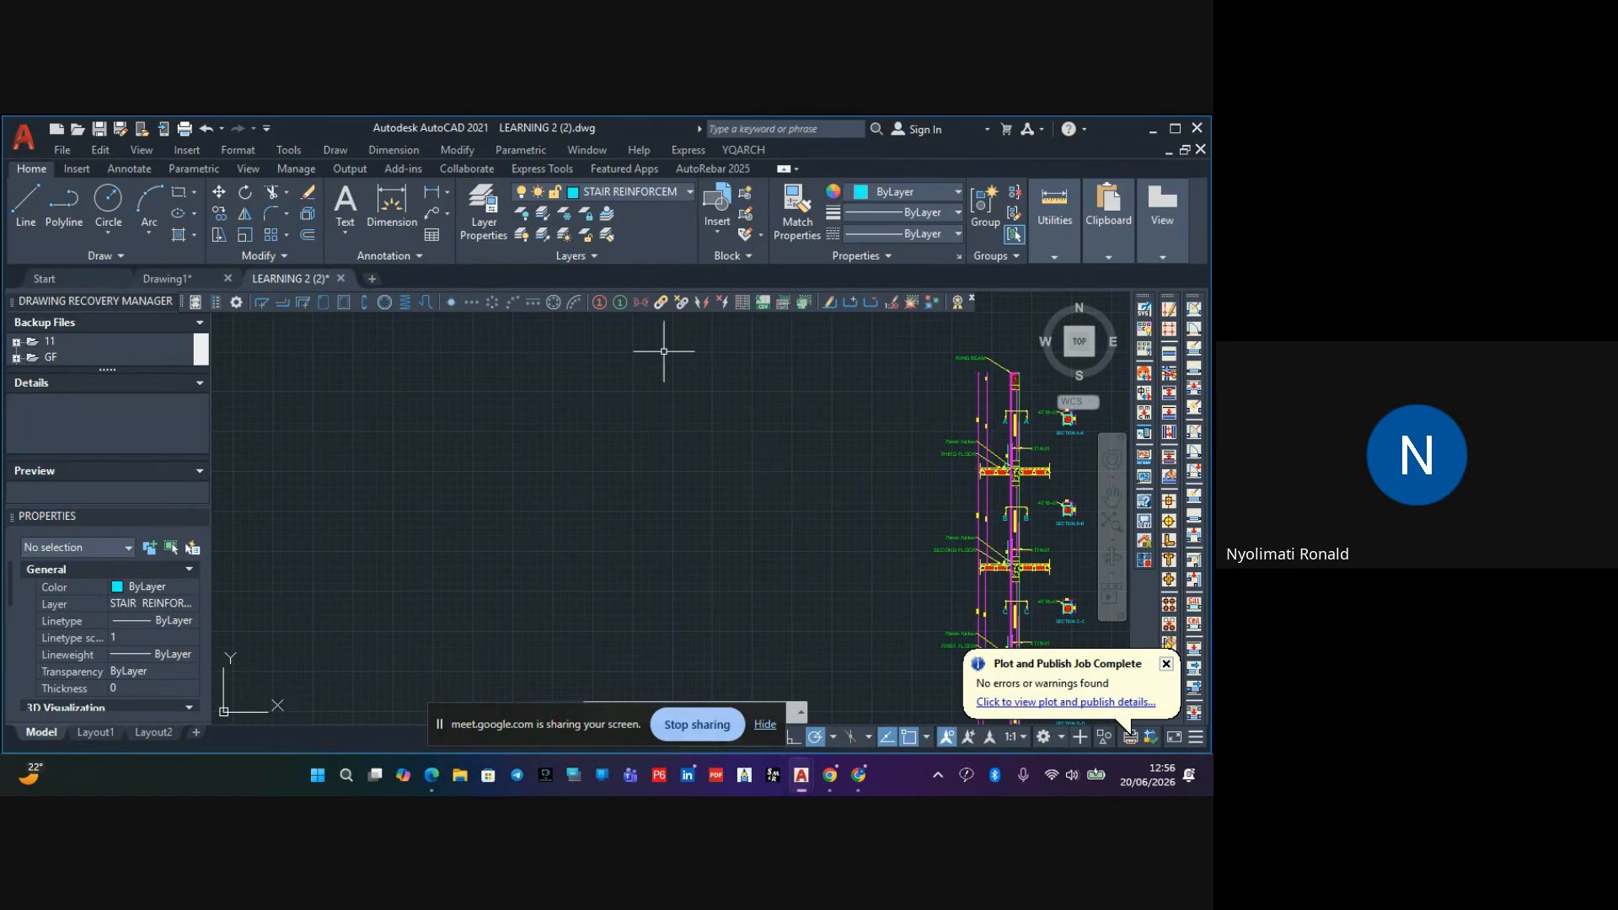
scroll(658, 480, "down", 2)
middle_click_drag(644, 534, 780, 516)
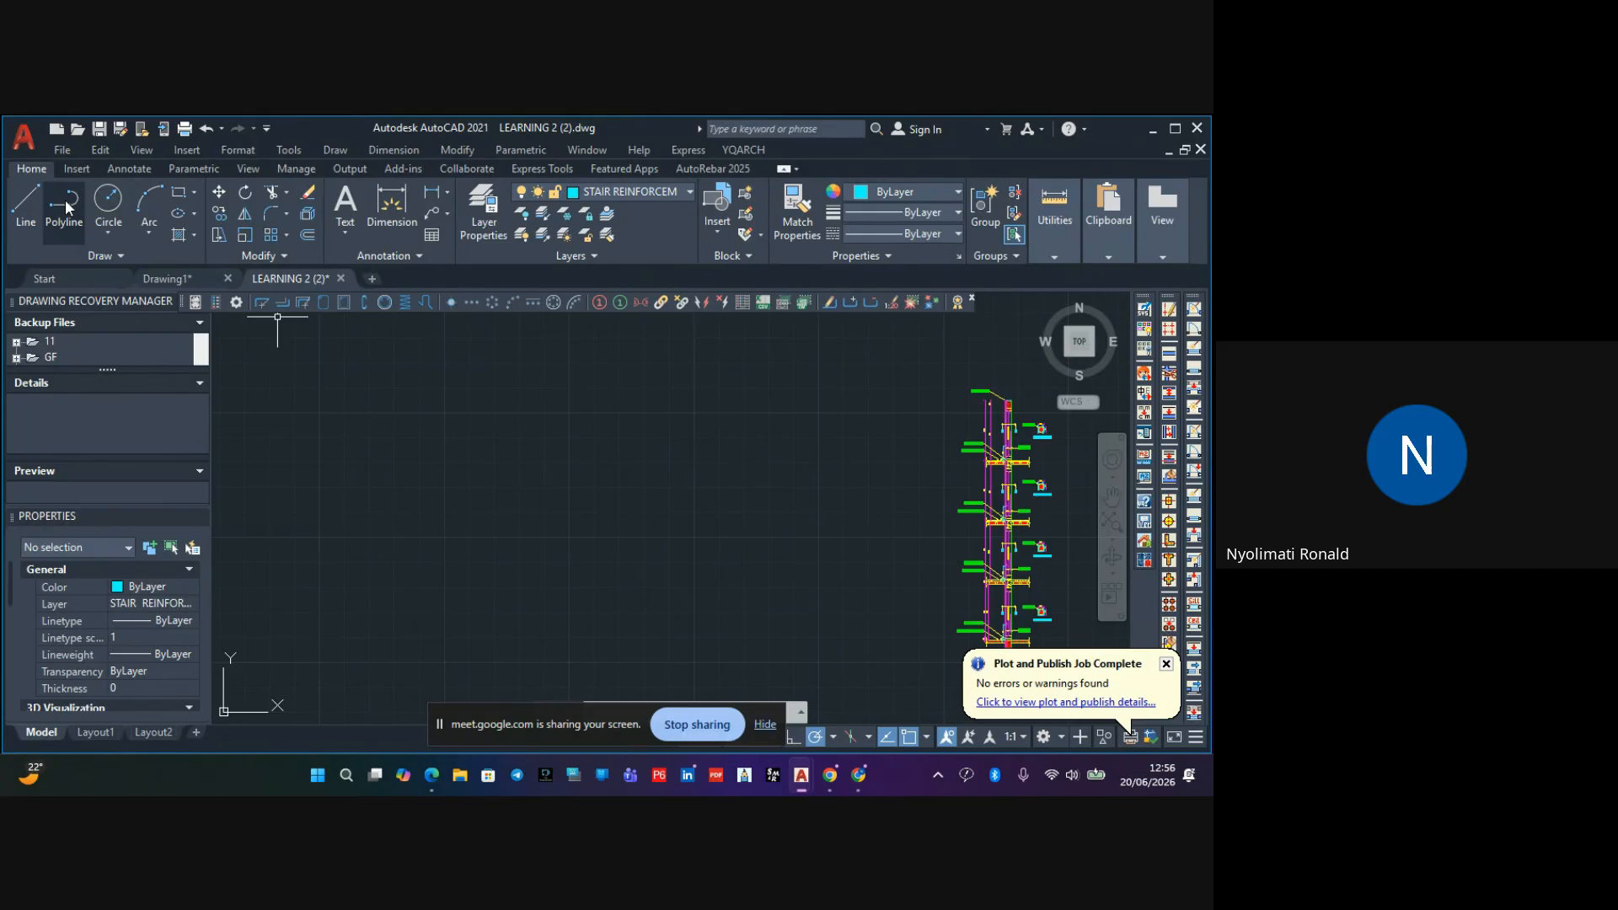
left_click(637, 193)
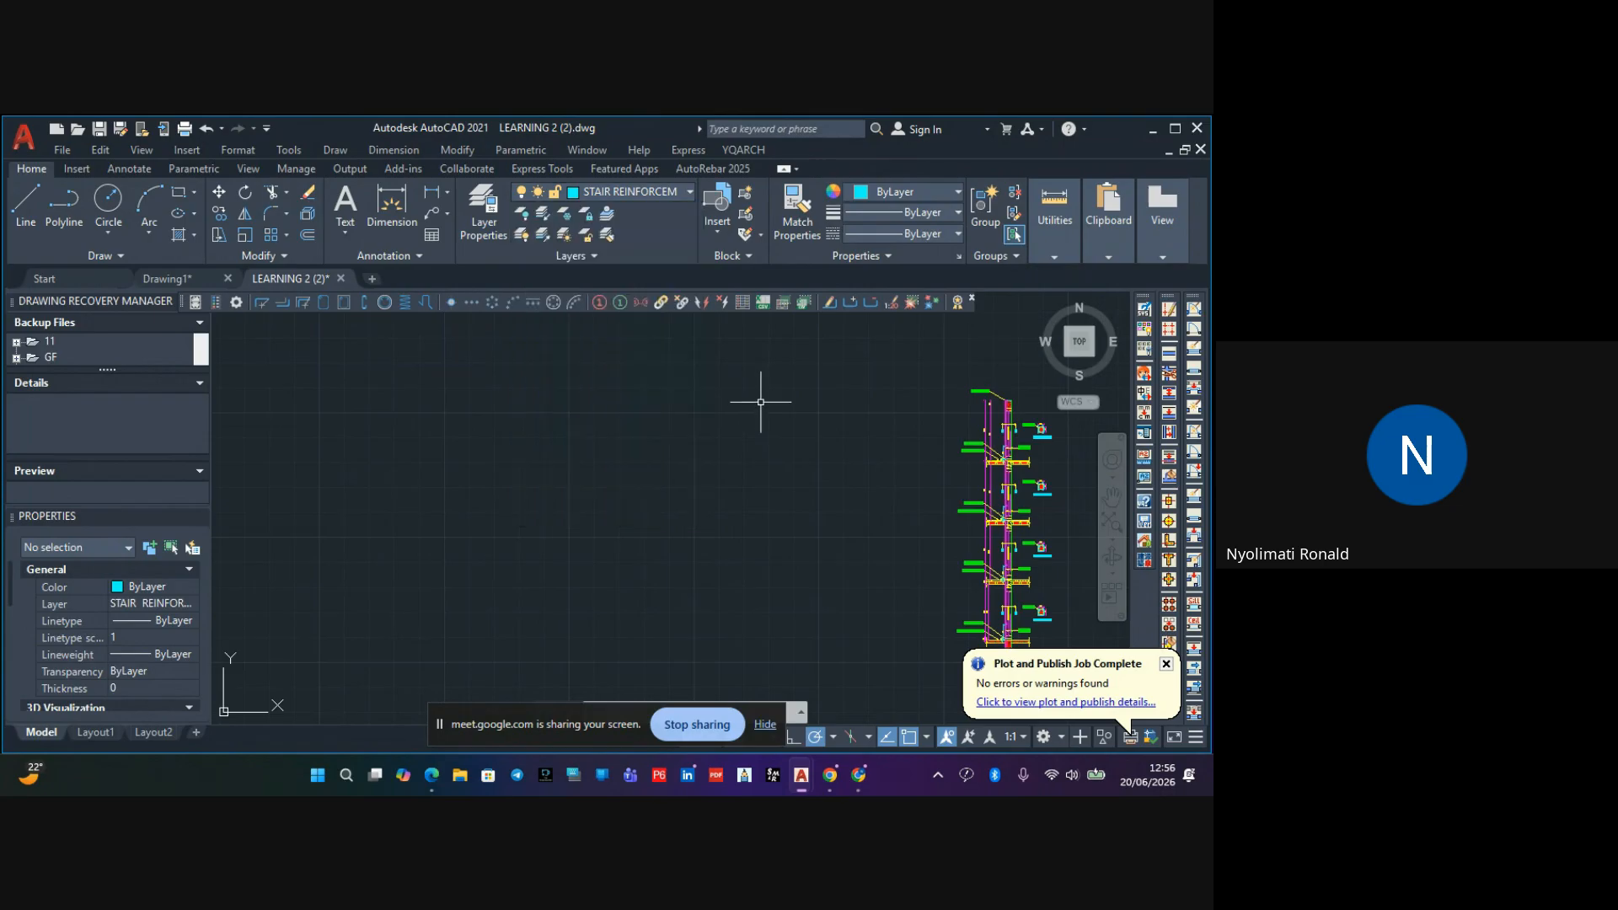
Examine the column C1 elevation around the third-floor and second-floor joints and sections A-A and B-B
middle_click_drag(853, 486, 571, 437)
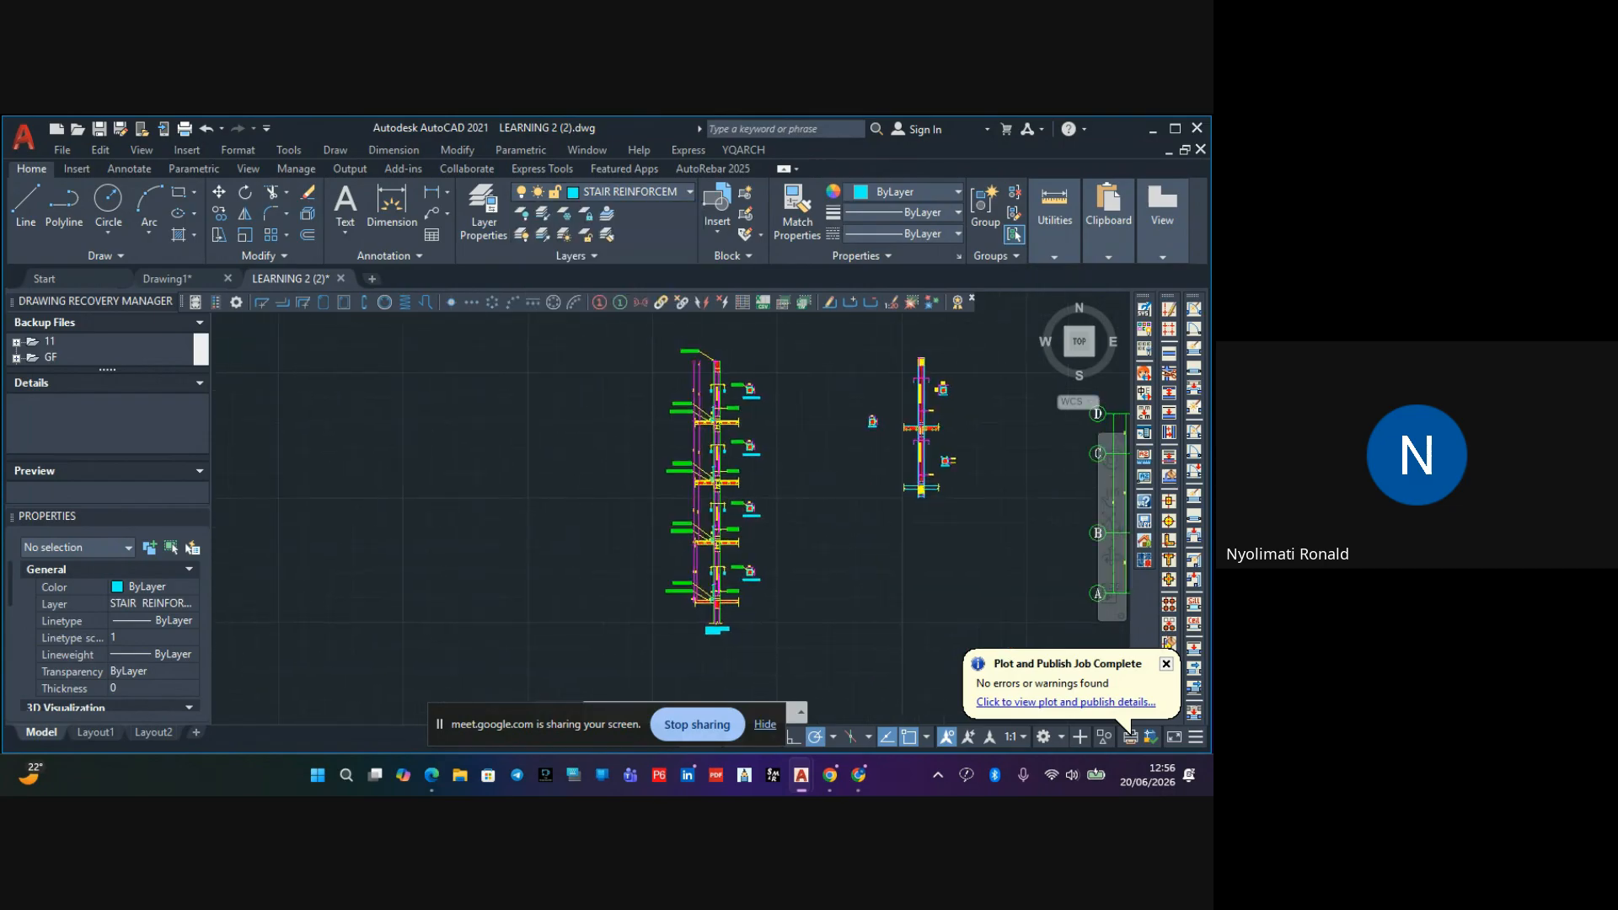
scroll(759, 408, "up", 5)
scroll(758, 408, "up", 3)
scroll(762, 408, "down", 3)
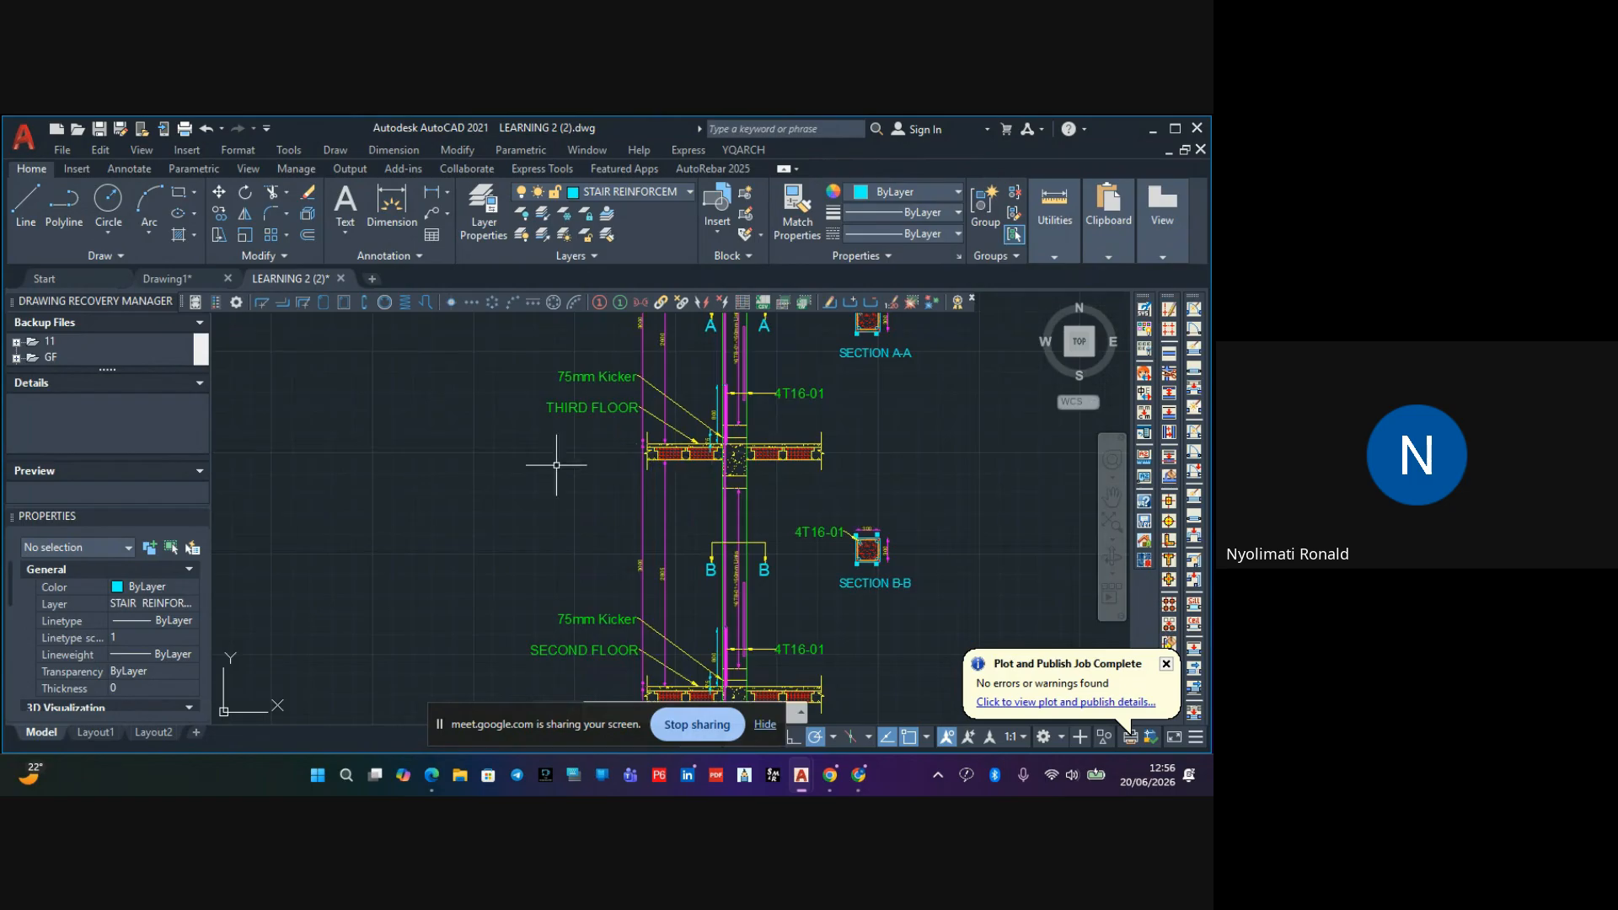
middle_click_drag(560, 462, 922, 533)
scroll(835, 513, "down", 4)
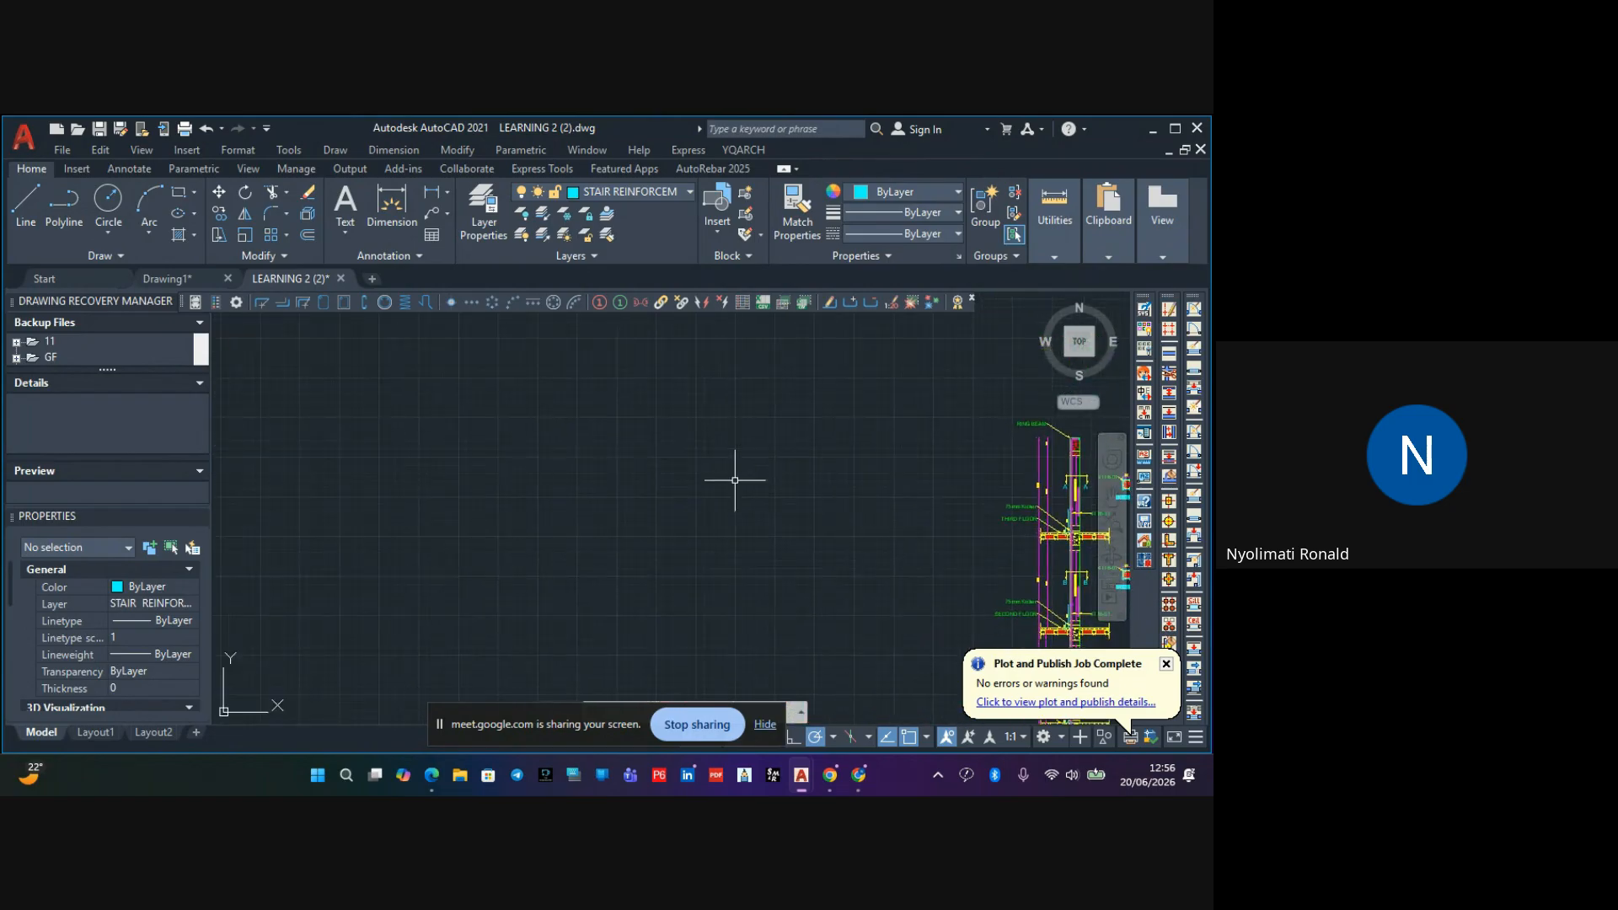
scroll(722, 469, "up", 5)
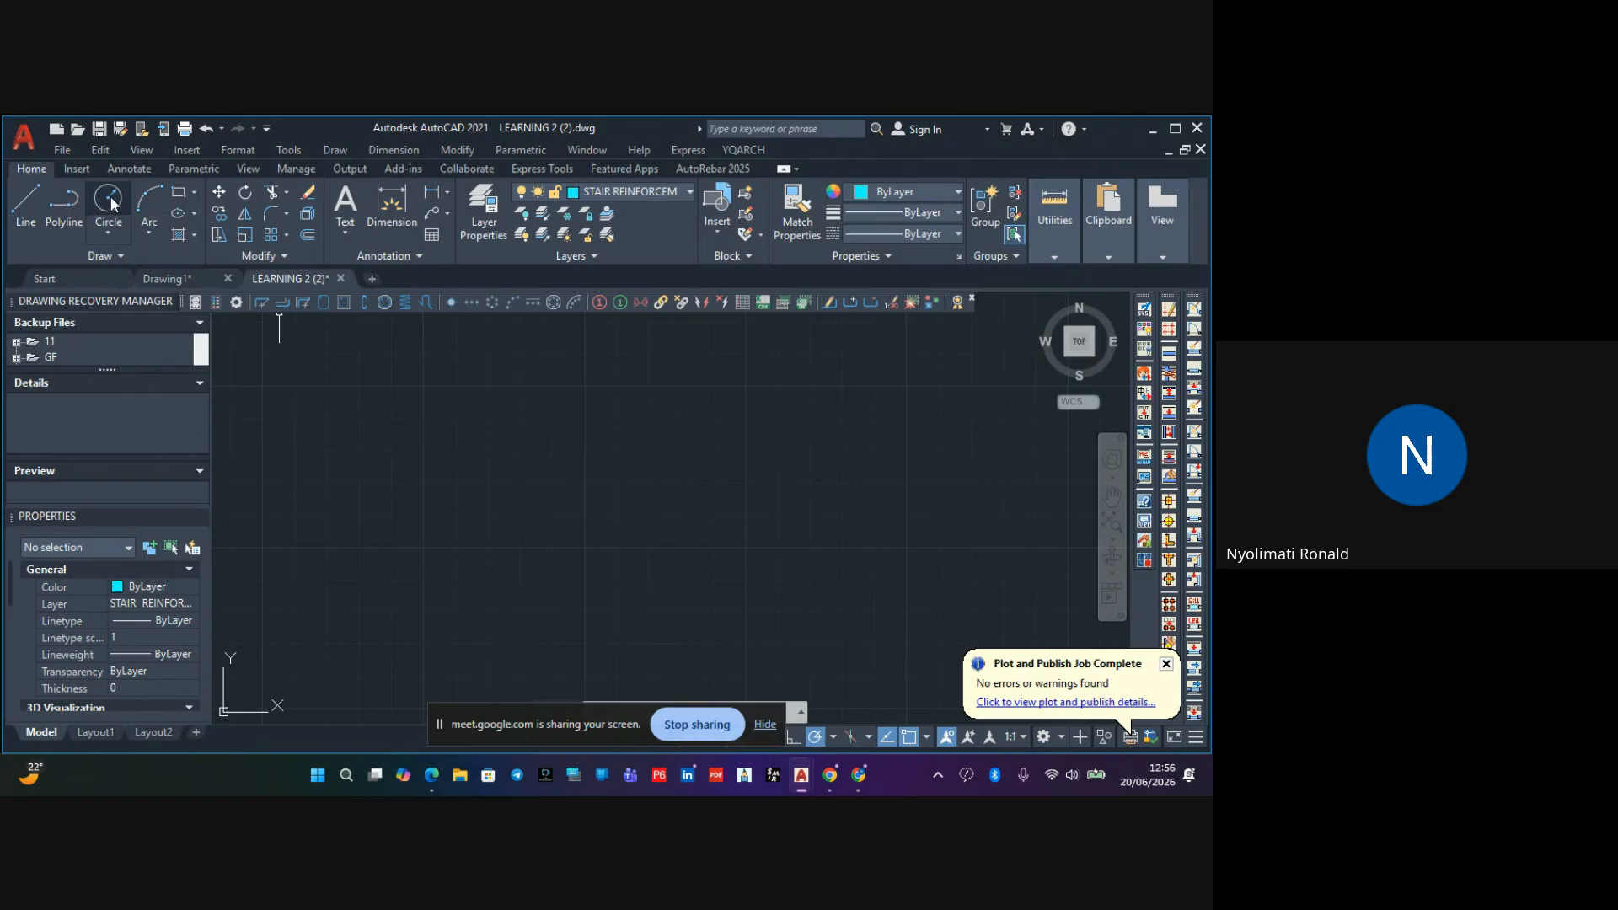
left_click(61, 211)
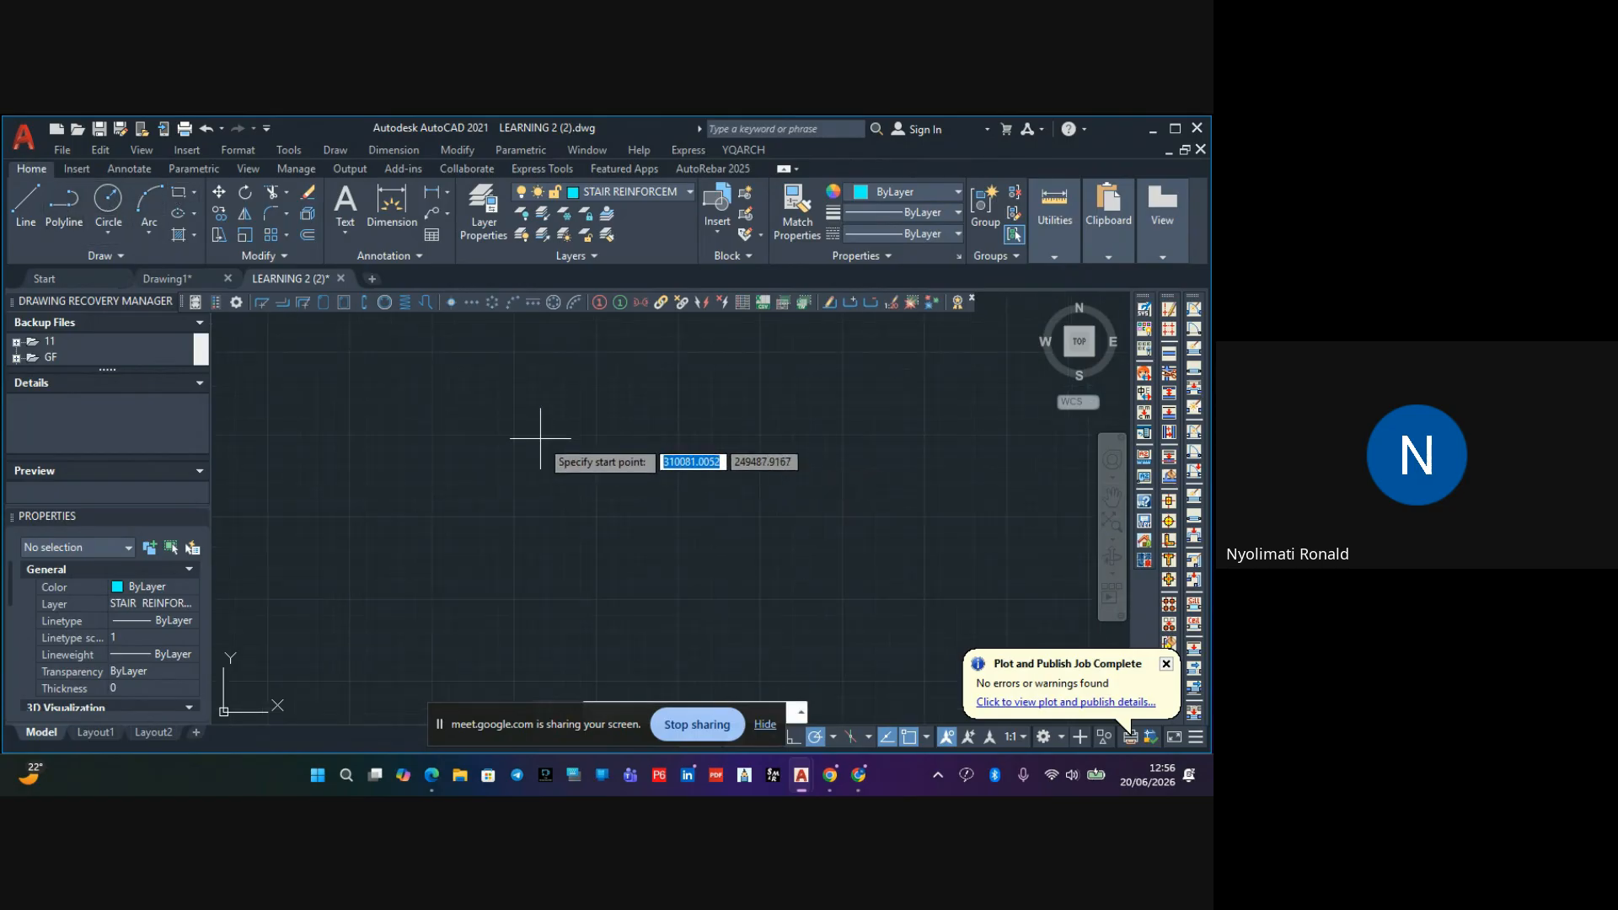
left_click(464, 391)
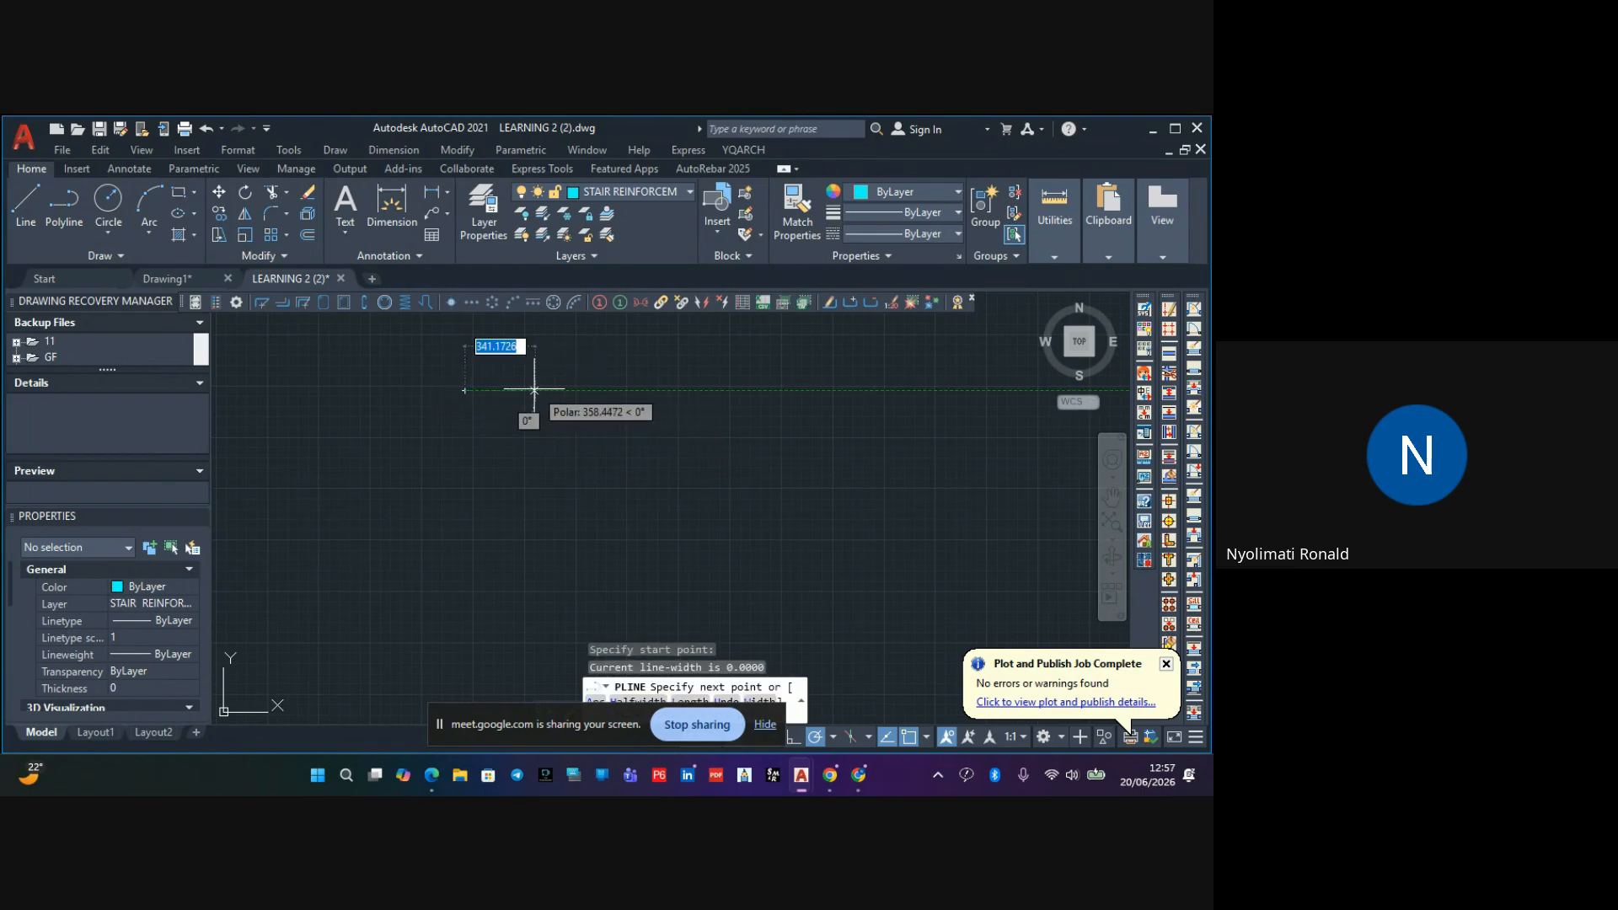
scroll(534, 390, "up", 2)
middle_click_drag(544, 391, 706, 396)
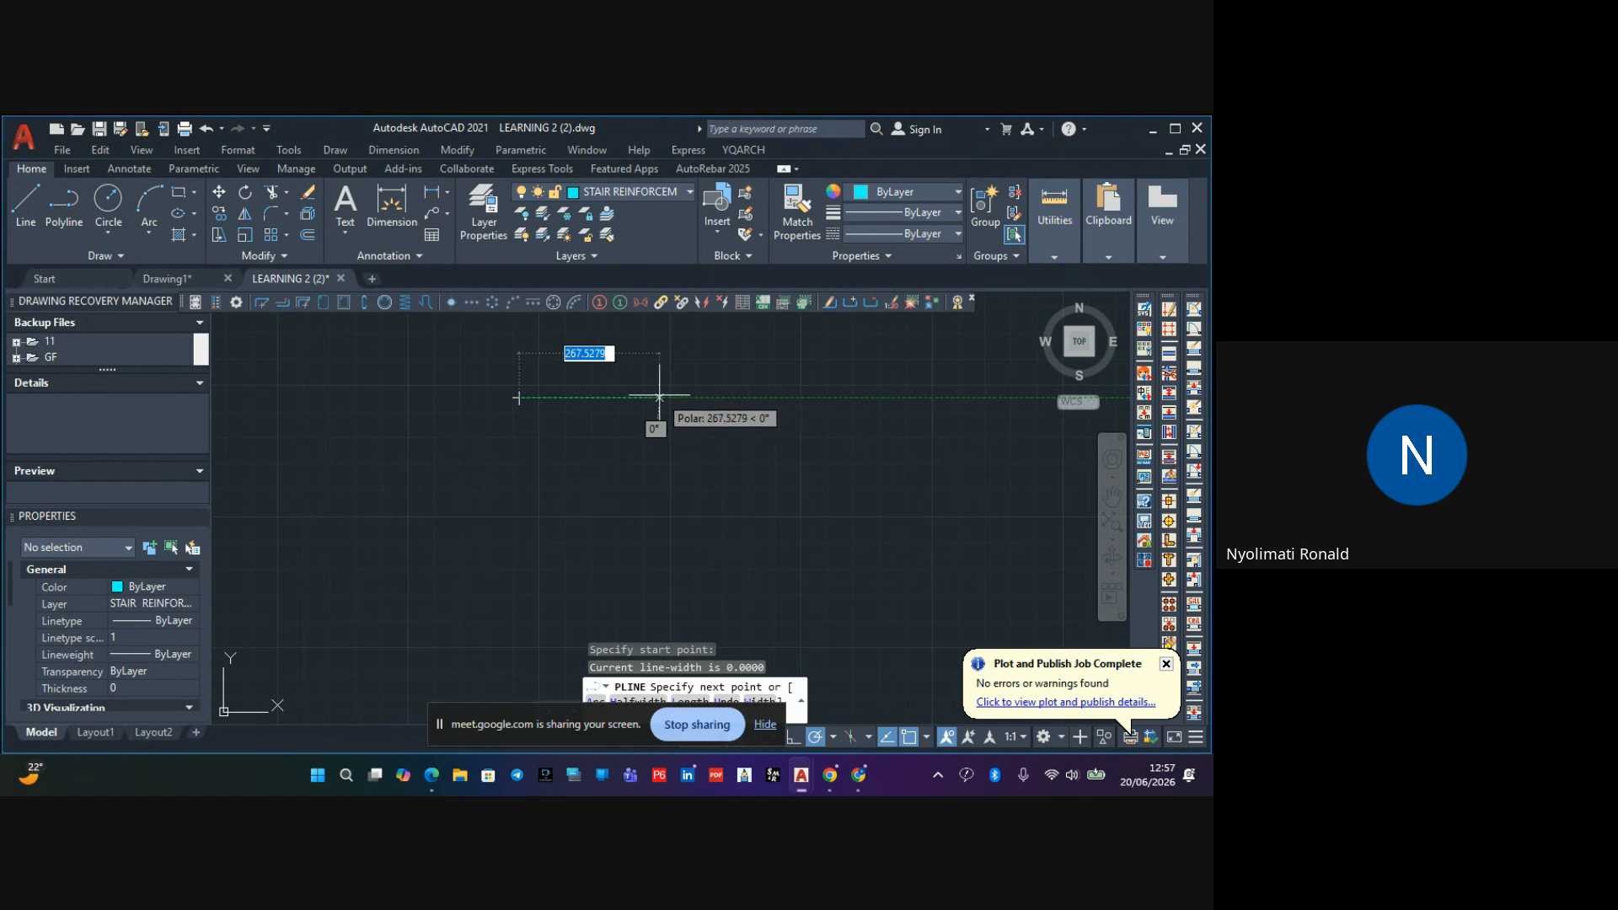
key("Escape")
Locate a column C1 on the floor plan and try to measure its size with the Distance tool
scroll(838, 433, "down", 4)
middle_click_drag(838, 433, 833, 425)
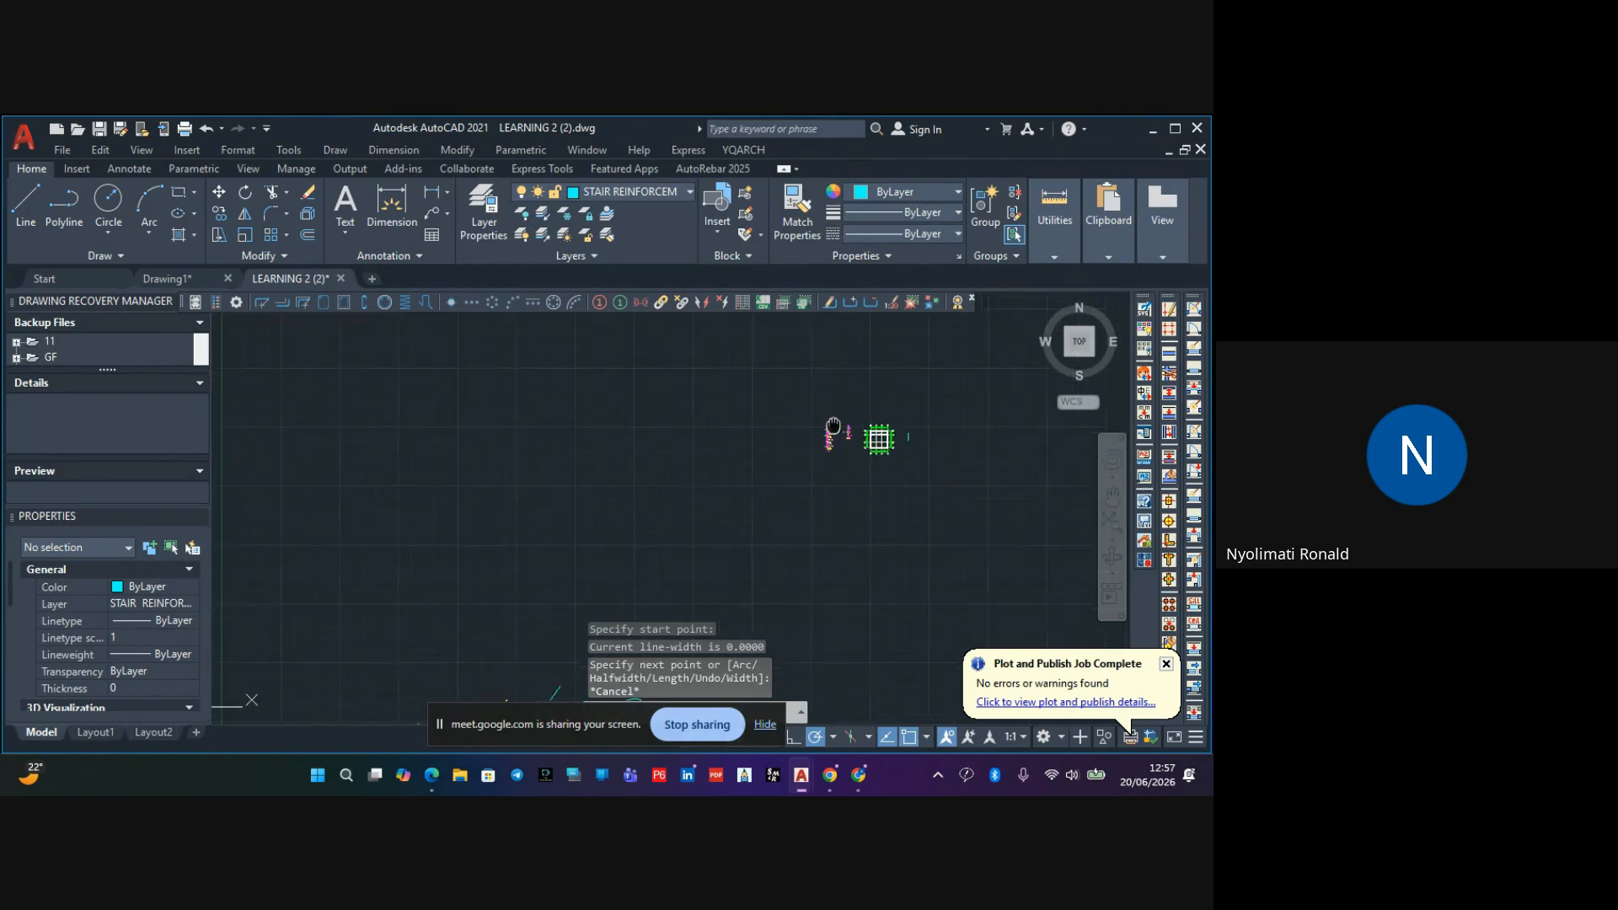
scroll(759, 429, "up", 10)
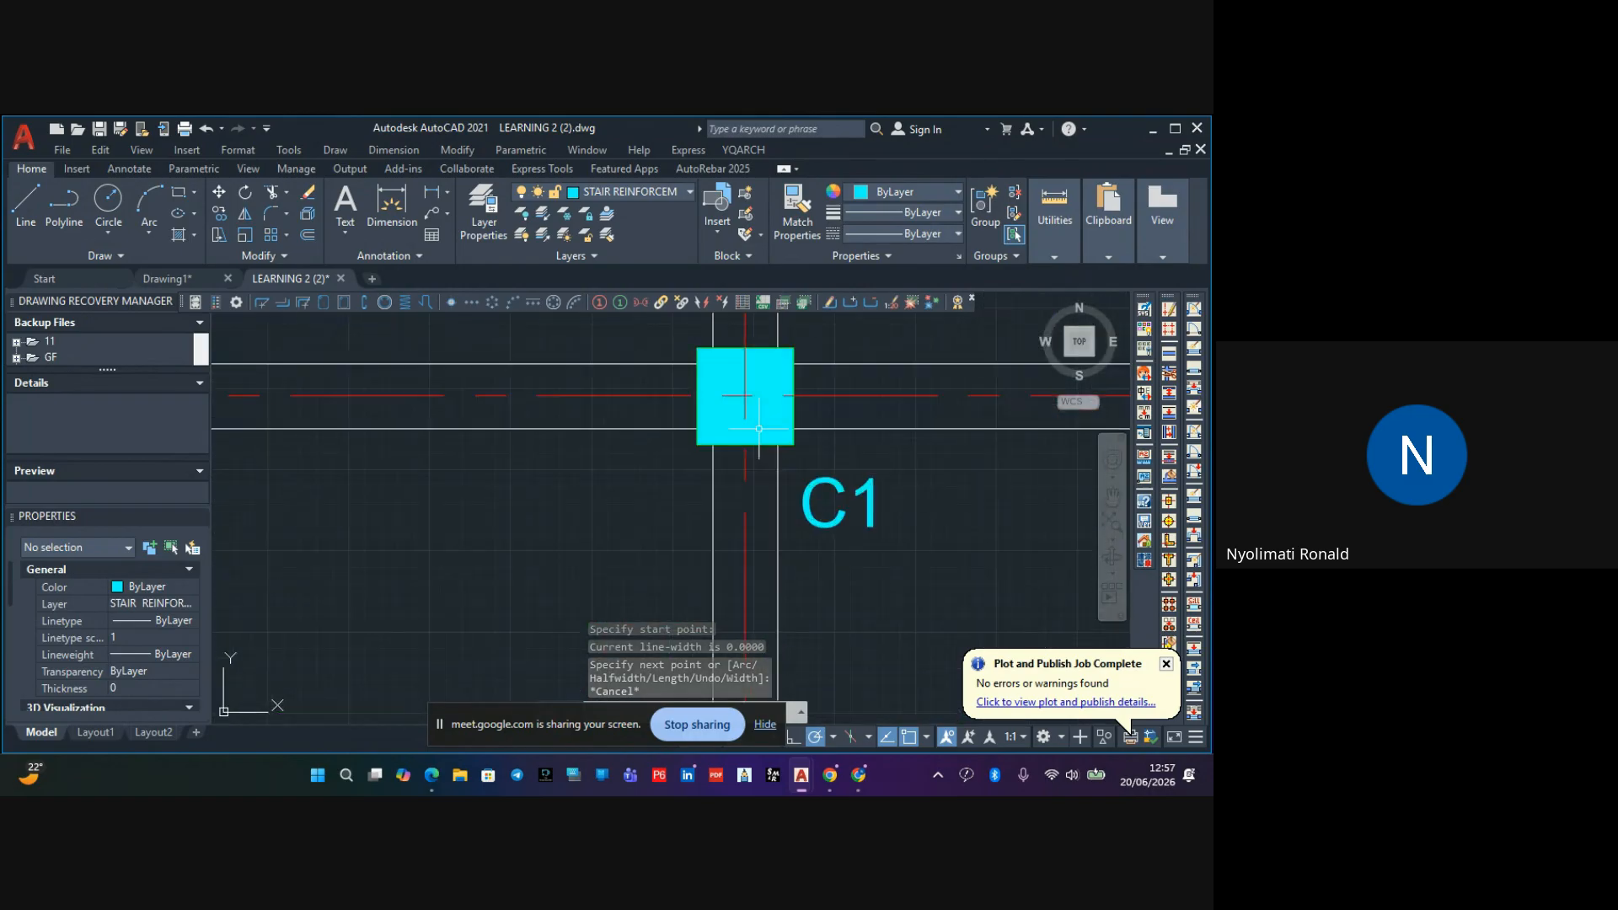
scroll(759, 429, "up", 4)
scroll(699, 602, "down", 4)
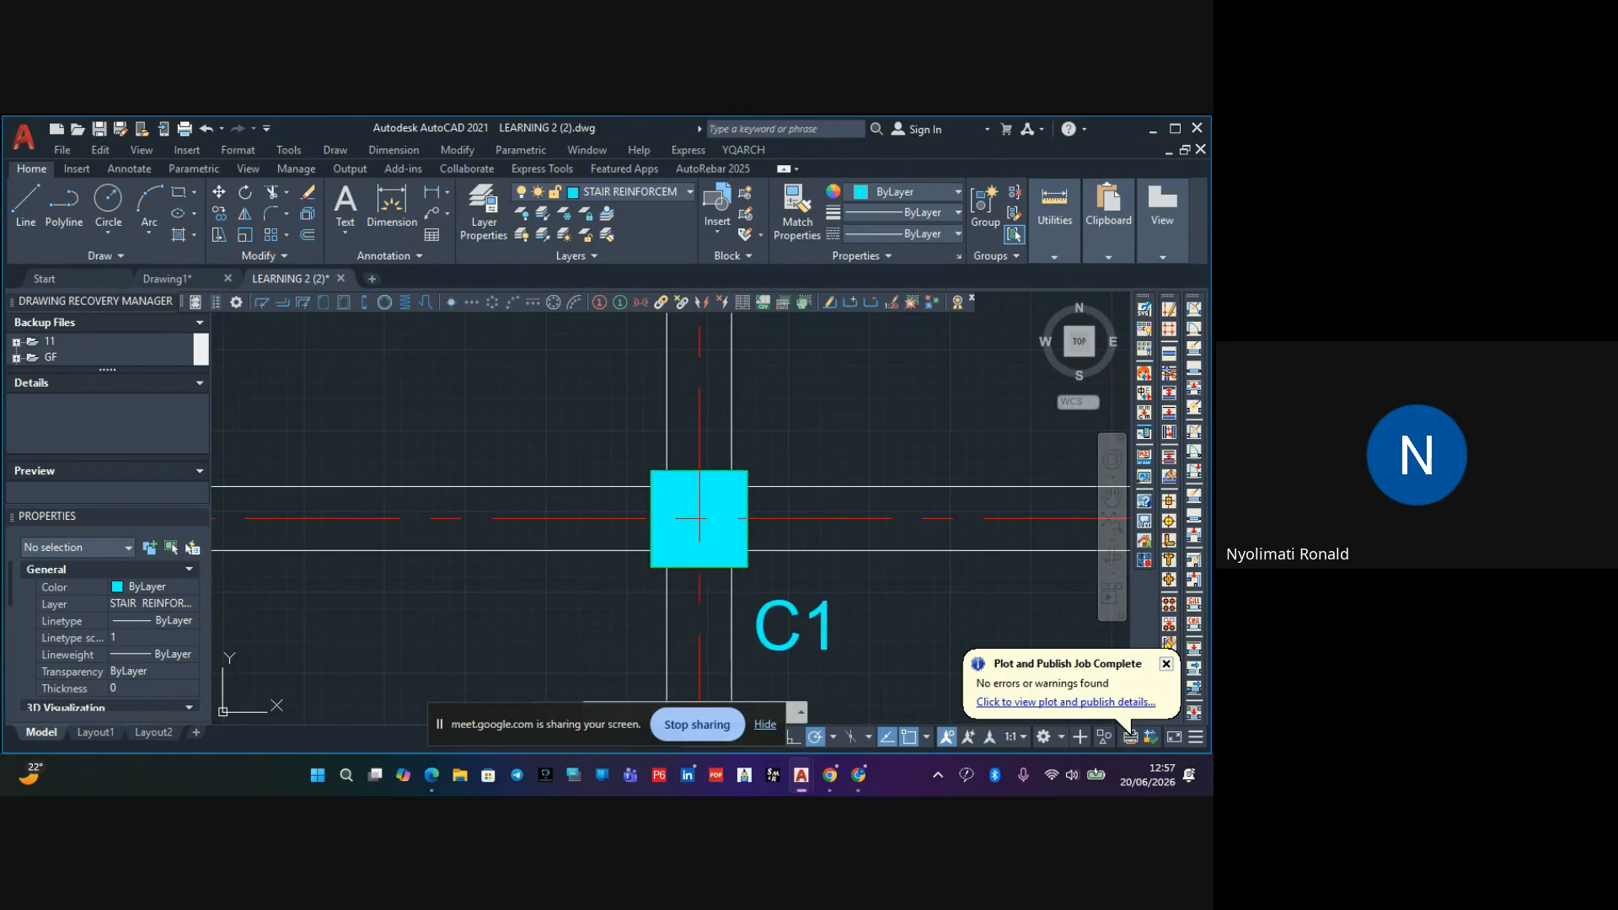
middle_click_drag(674, 535, 640, 525)
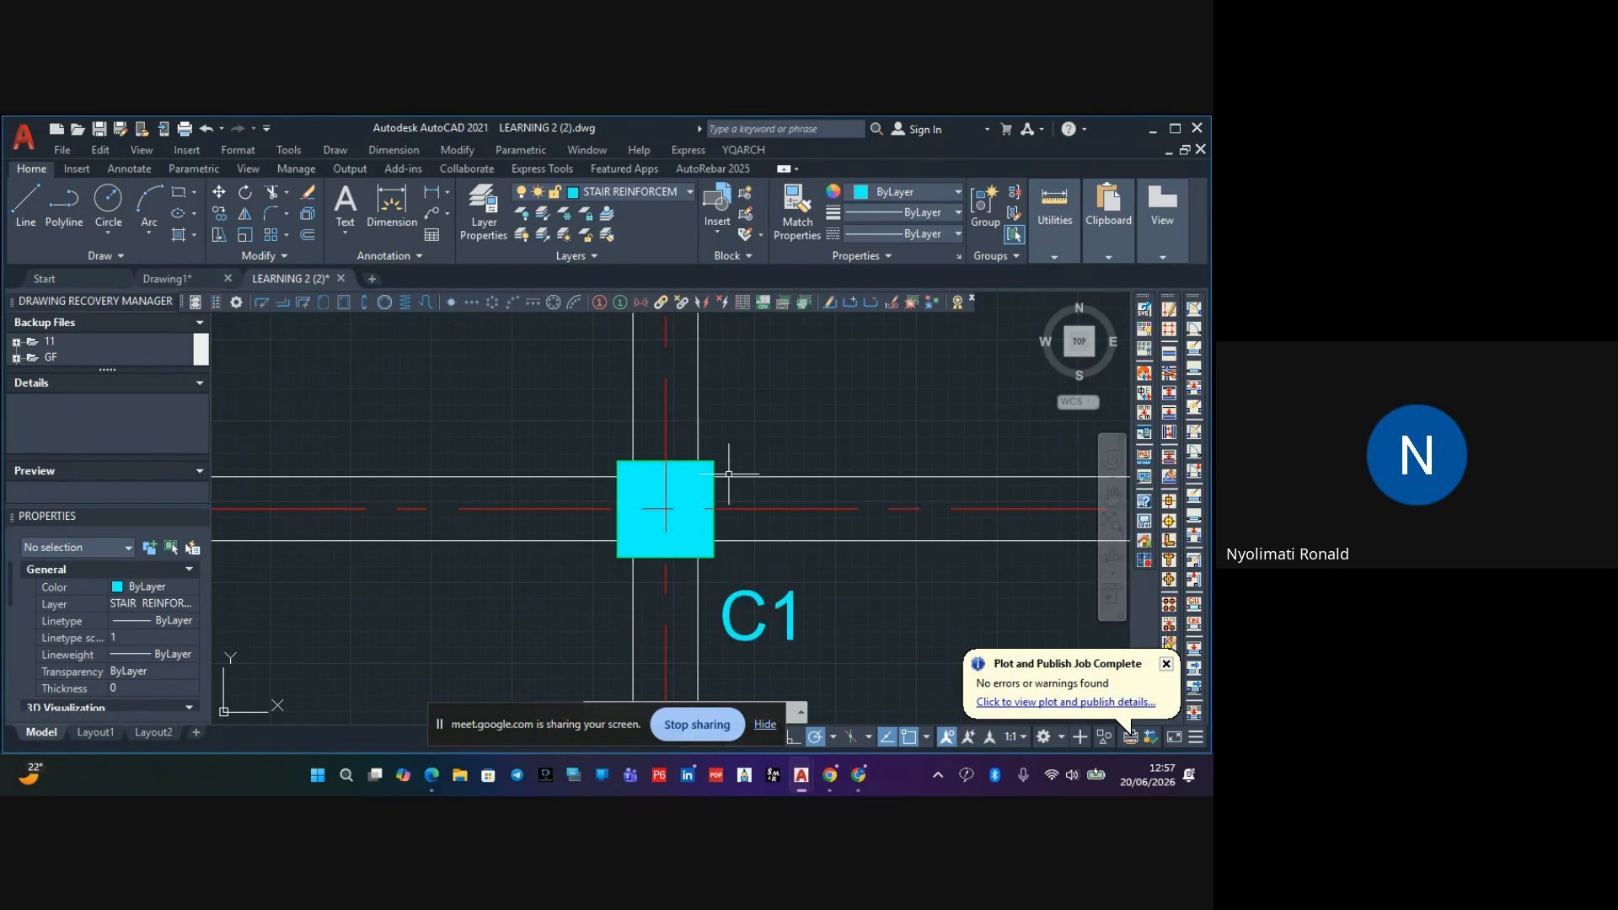
mouse_move(1055, 257)
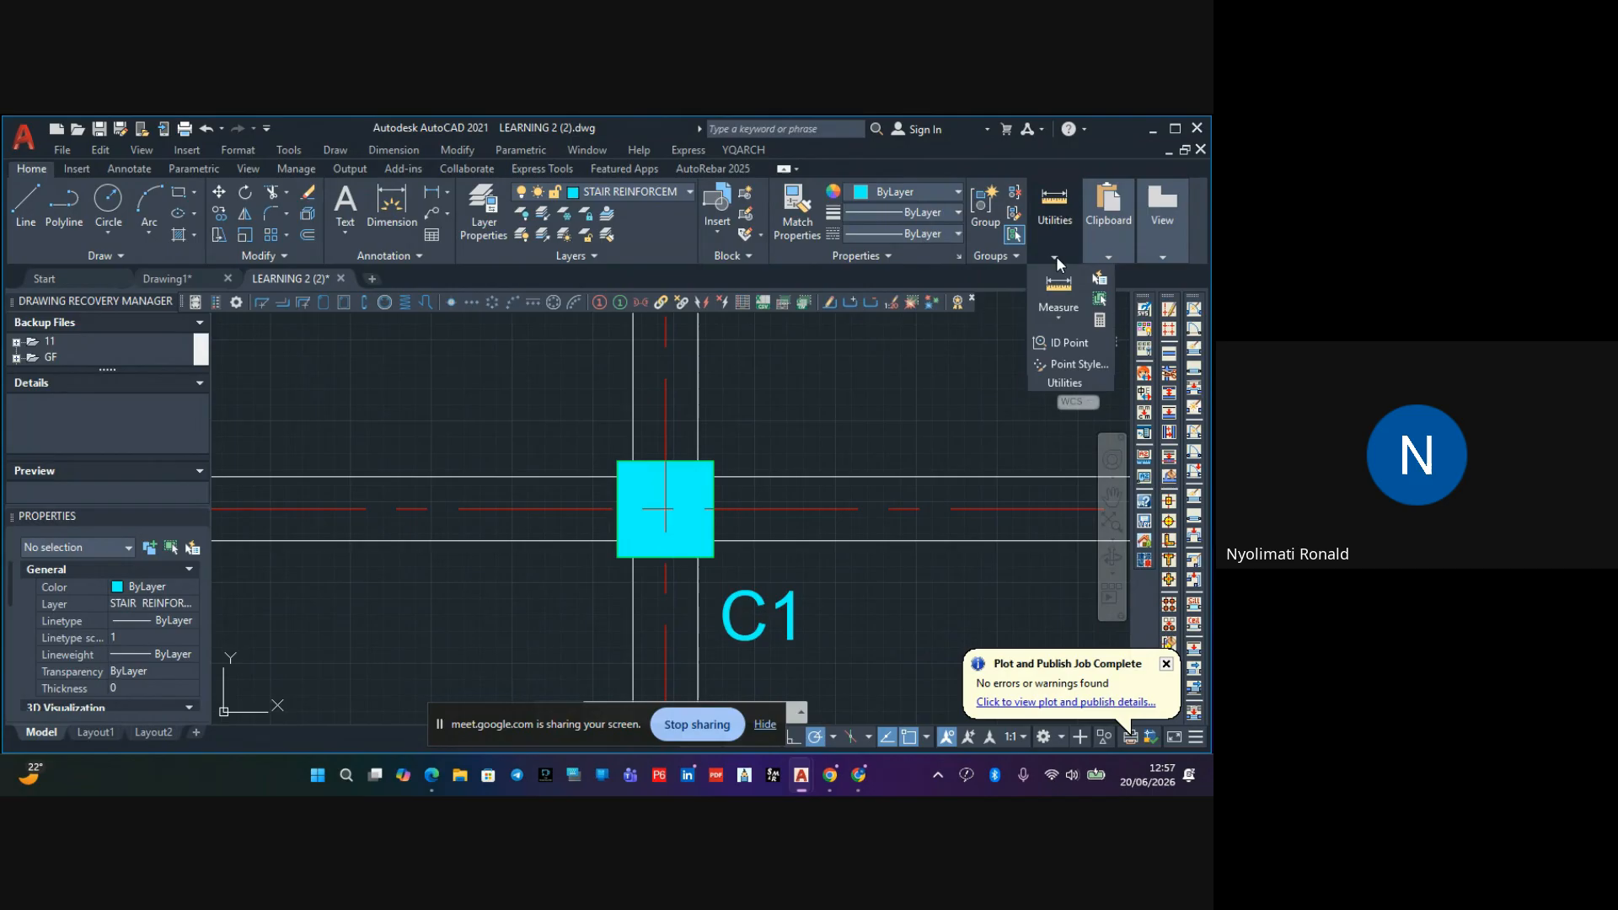
left_click(1058, 312)
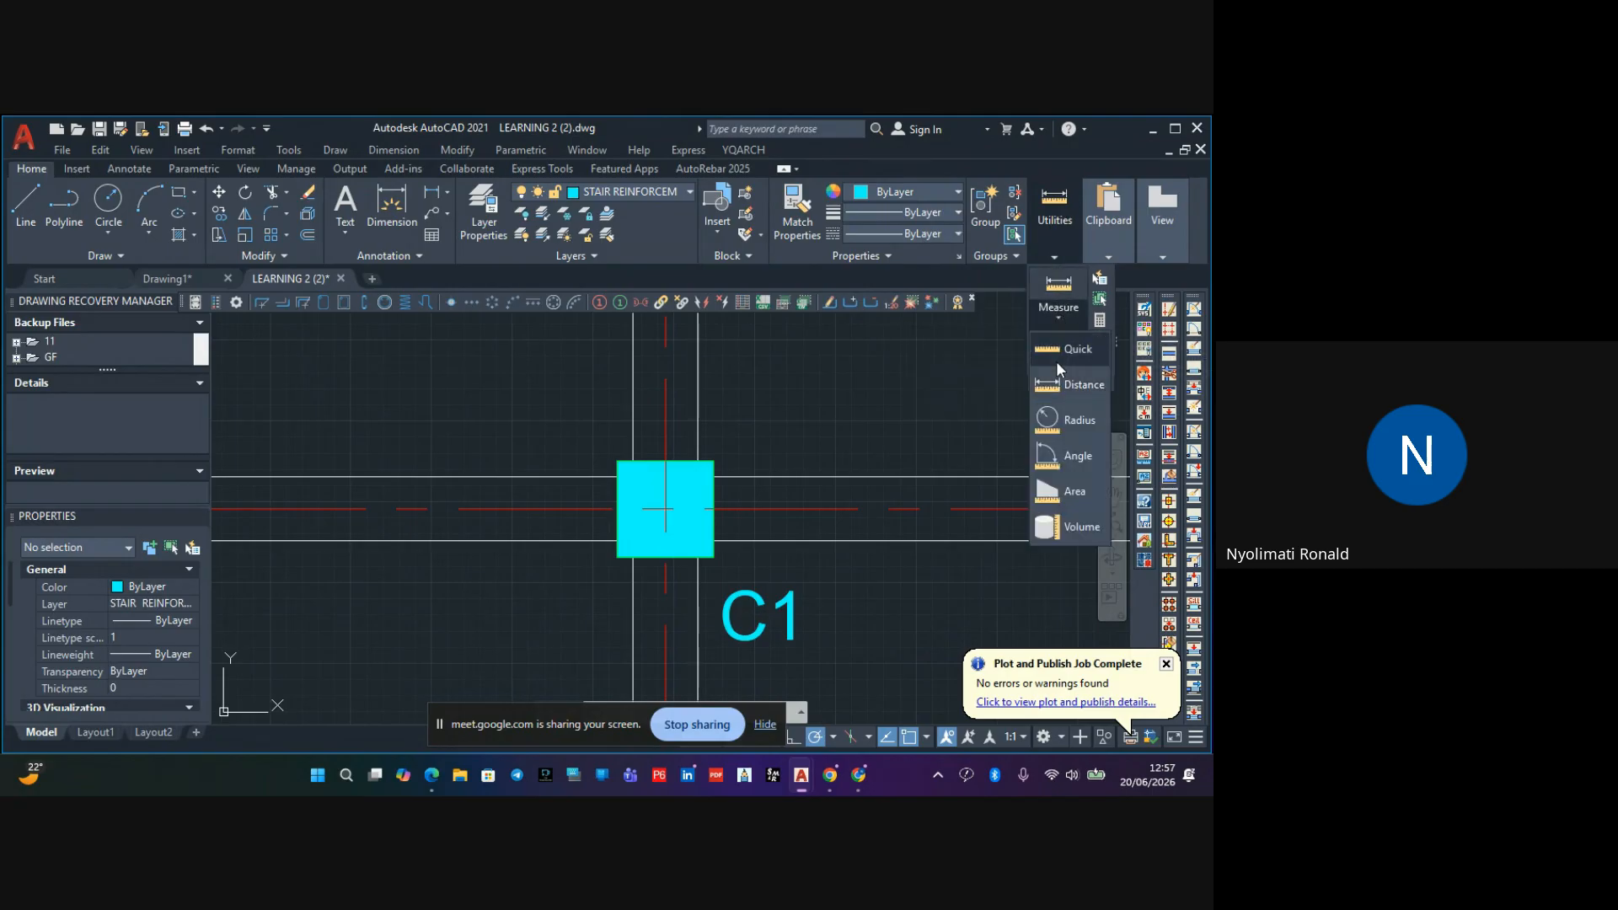
left_click(1059, 386)
scroll(618, 492, "up", 2)
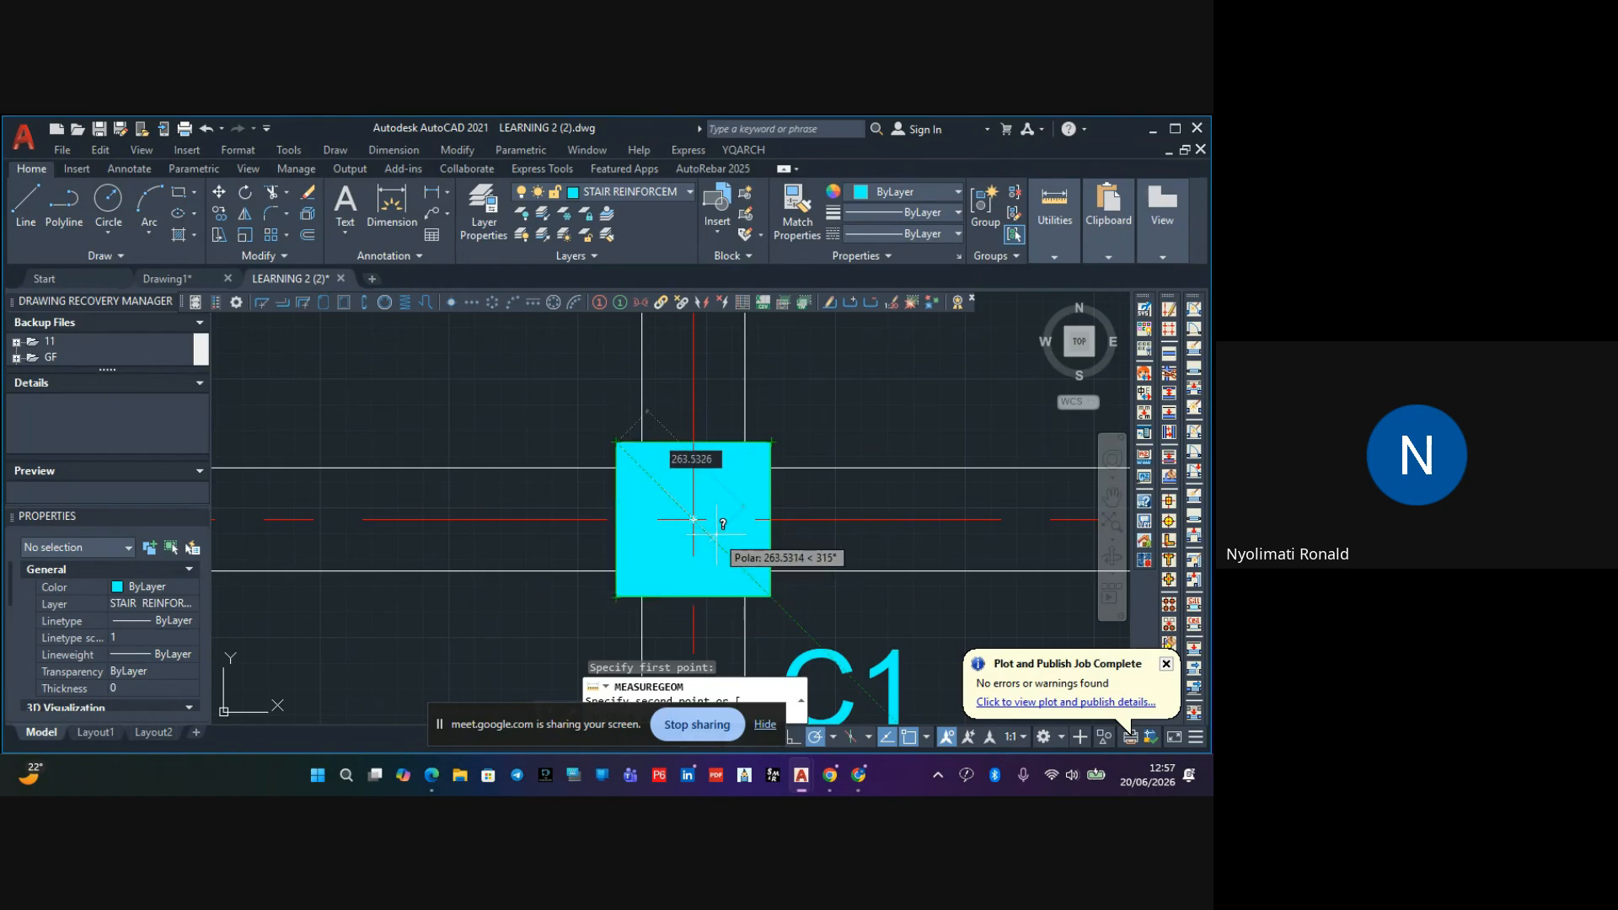
key("Escape")
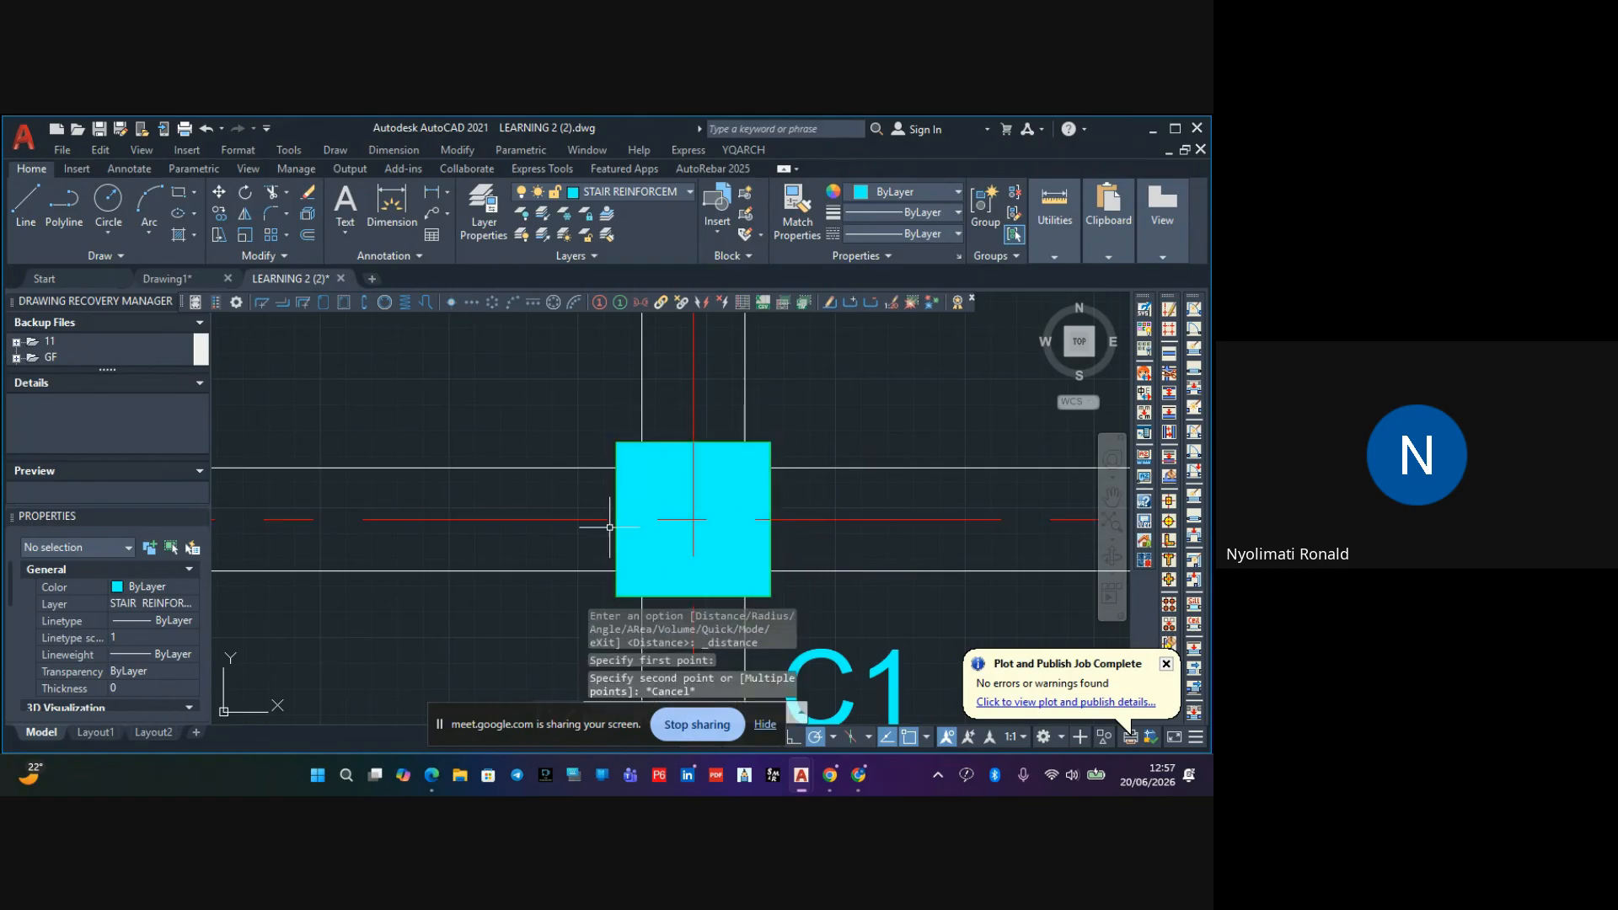
Make COLUMN the current layer for drawing in the empty space beside the existing column details
scroll(784, 531, "down", 5)
middle_click_drag(784, 531, 1066, 520)
scroll(791, 506, "down", 12)
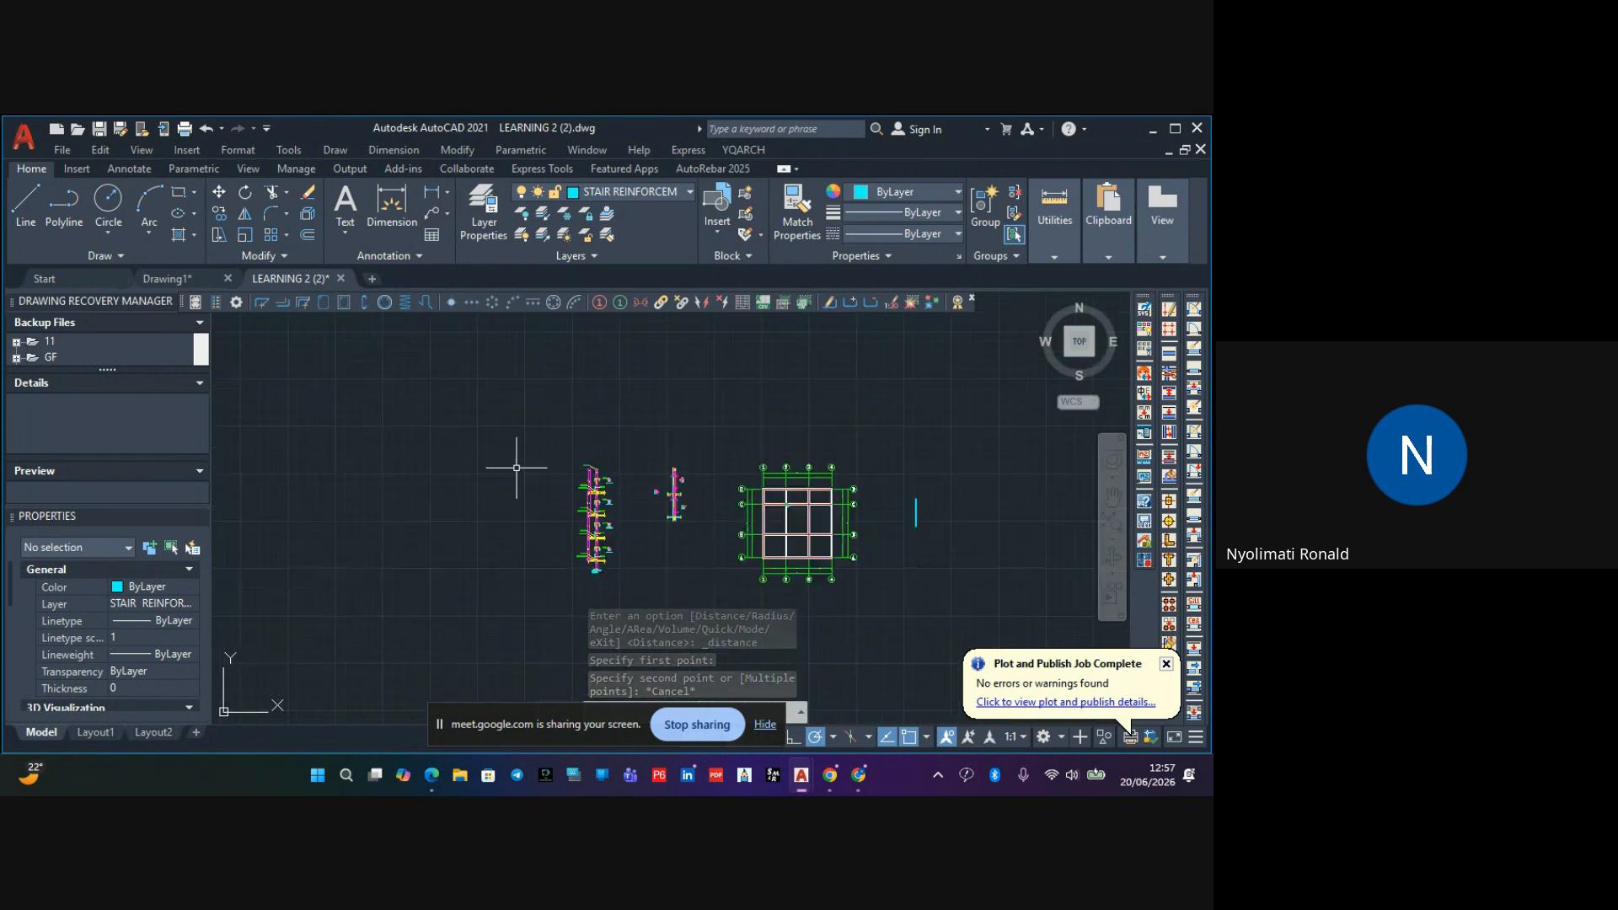
middle_click_drag(517, 468, 896, 438)
scroll(798, 457, "up", 6)
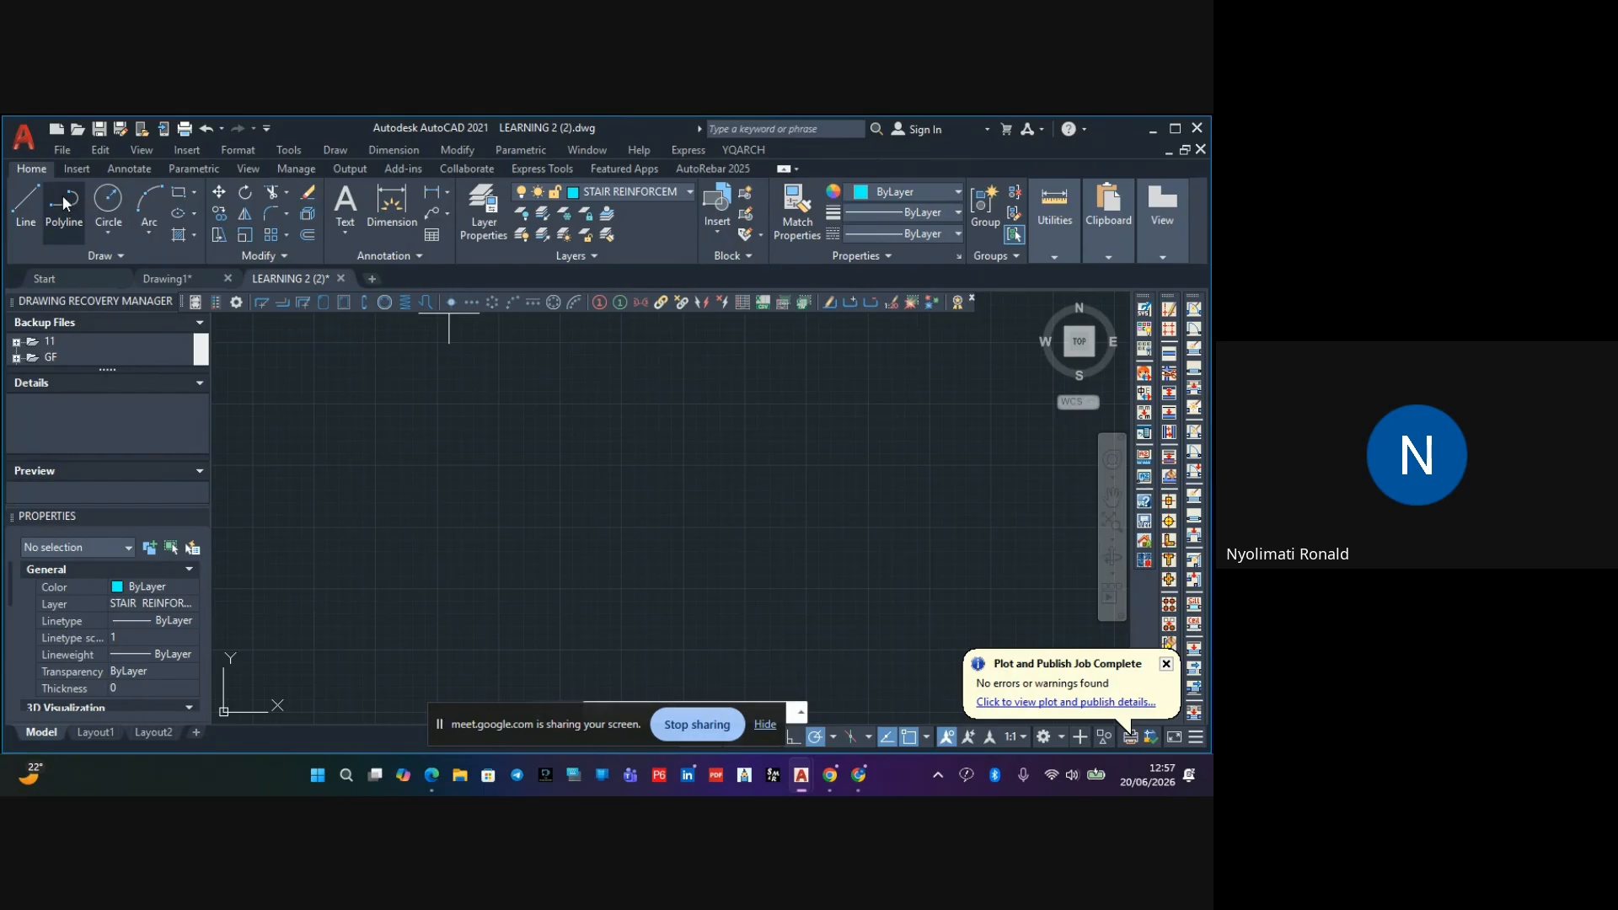
left_click(620, 193)
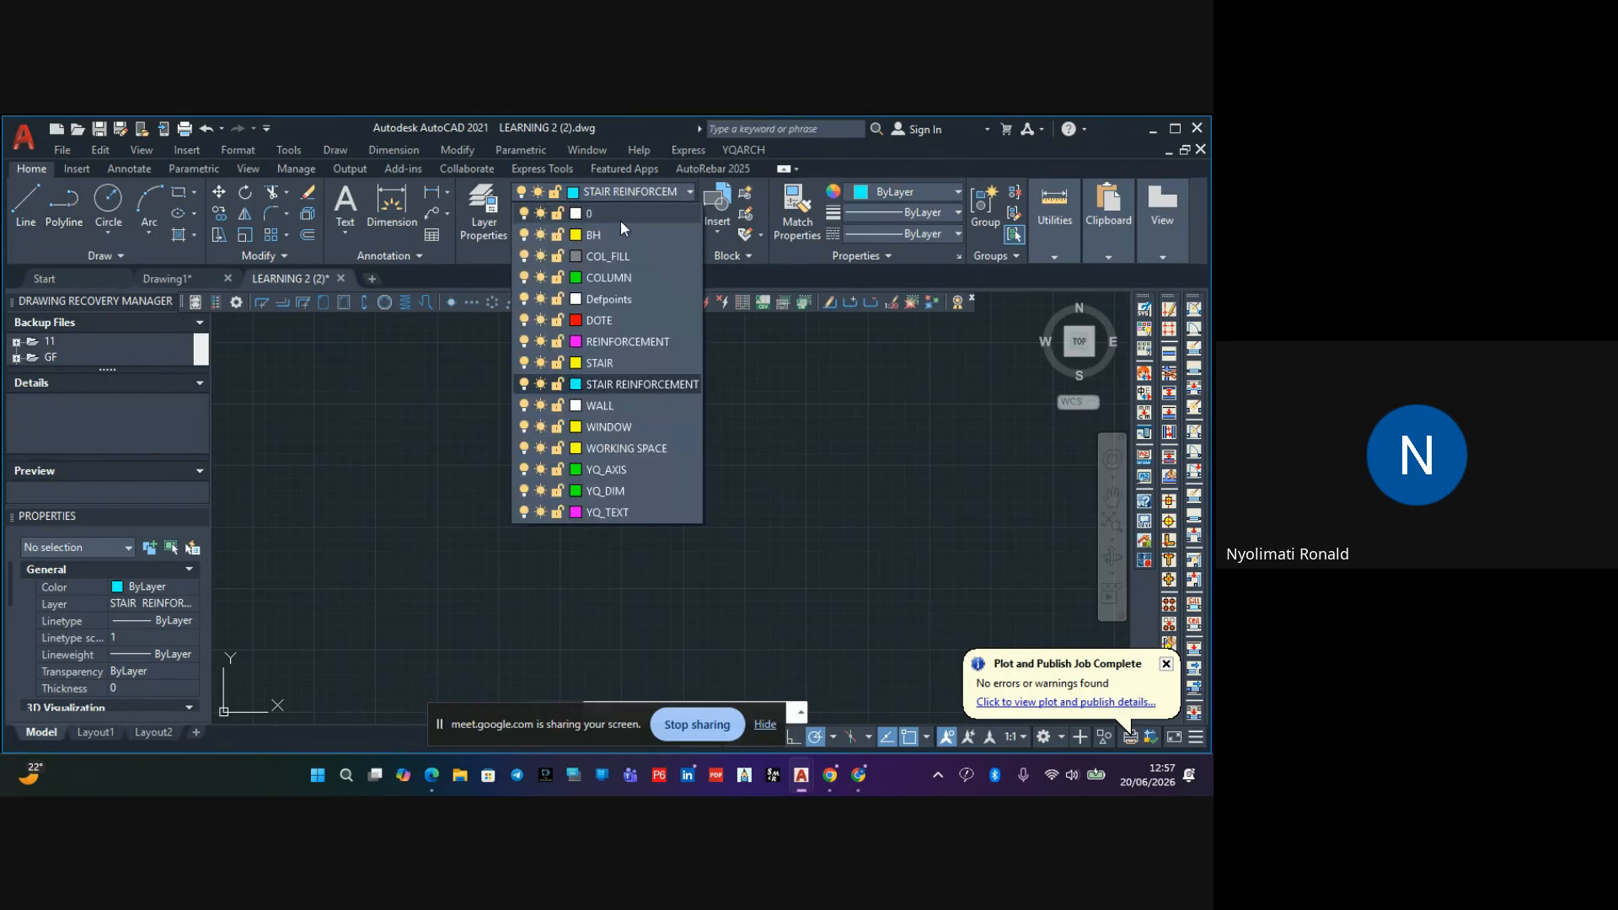
left_click(606, 272)
Draw a 300 by 300 square column outline with a polyline in the empty space
left_click(60, 206)
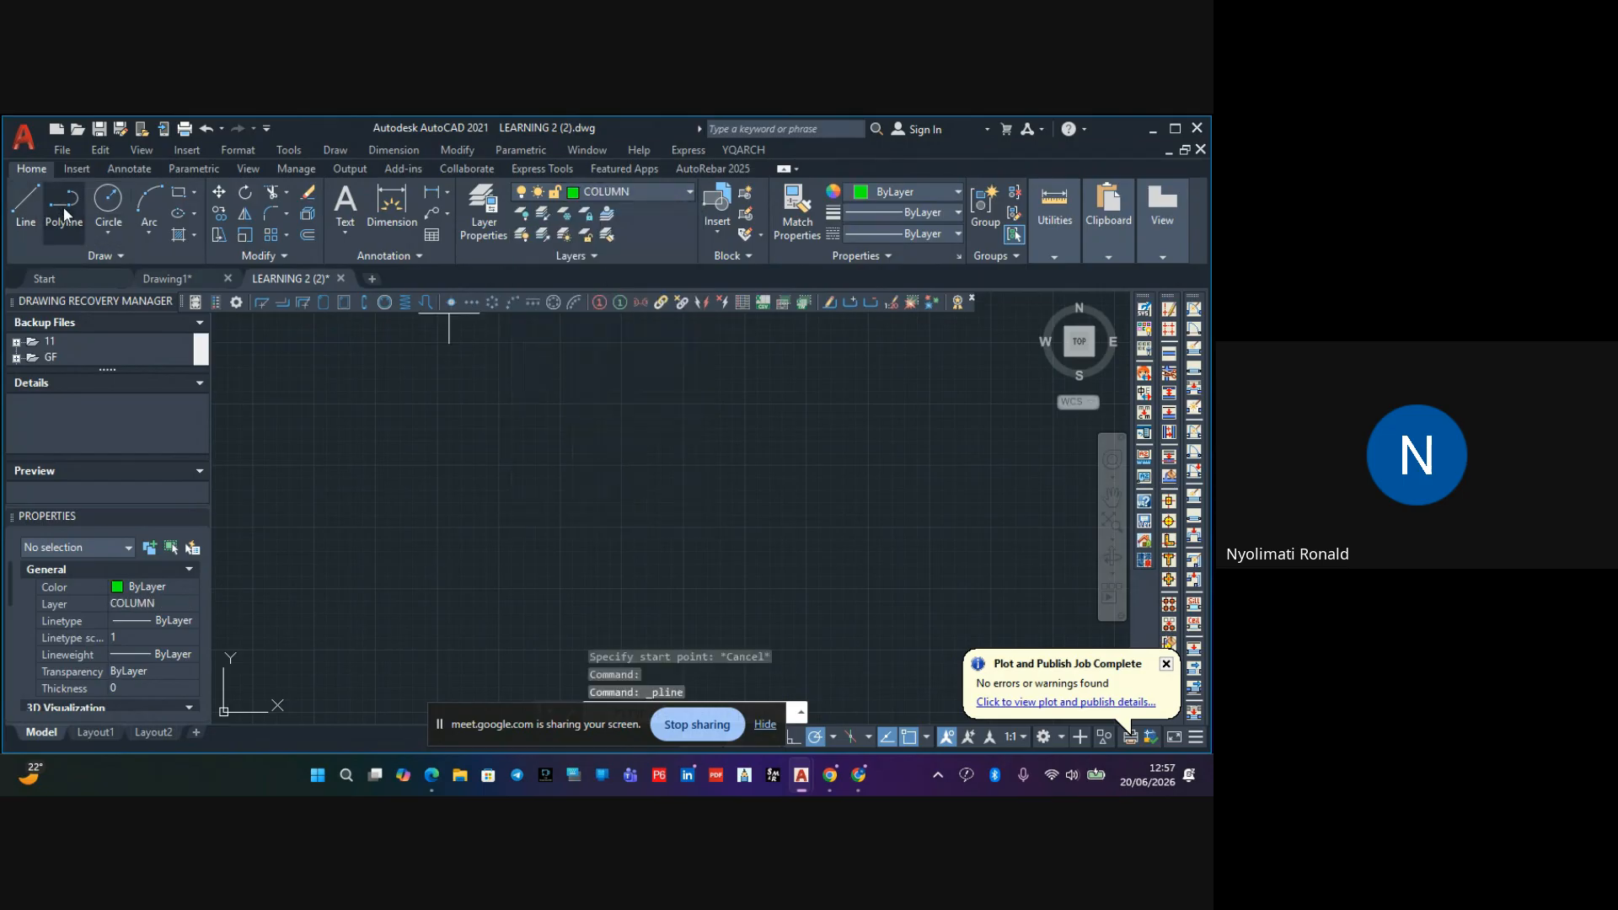
left_click(501, 408)
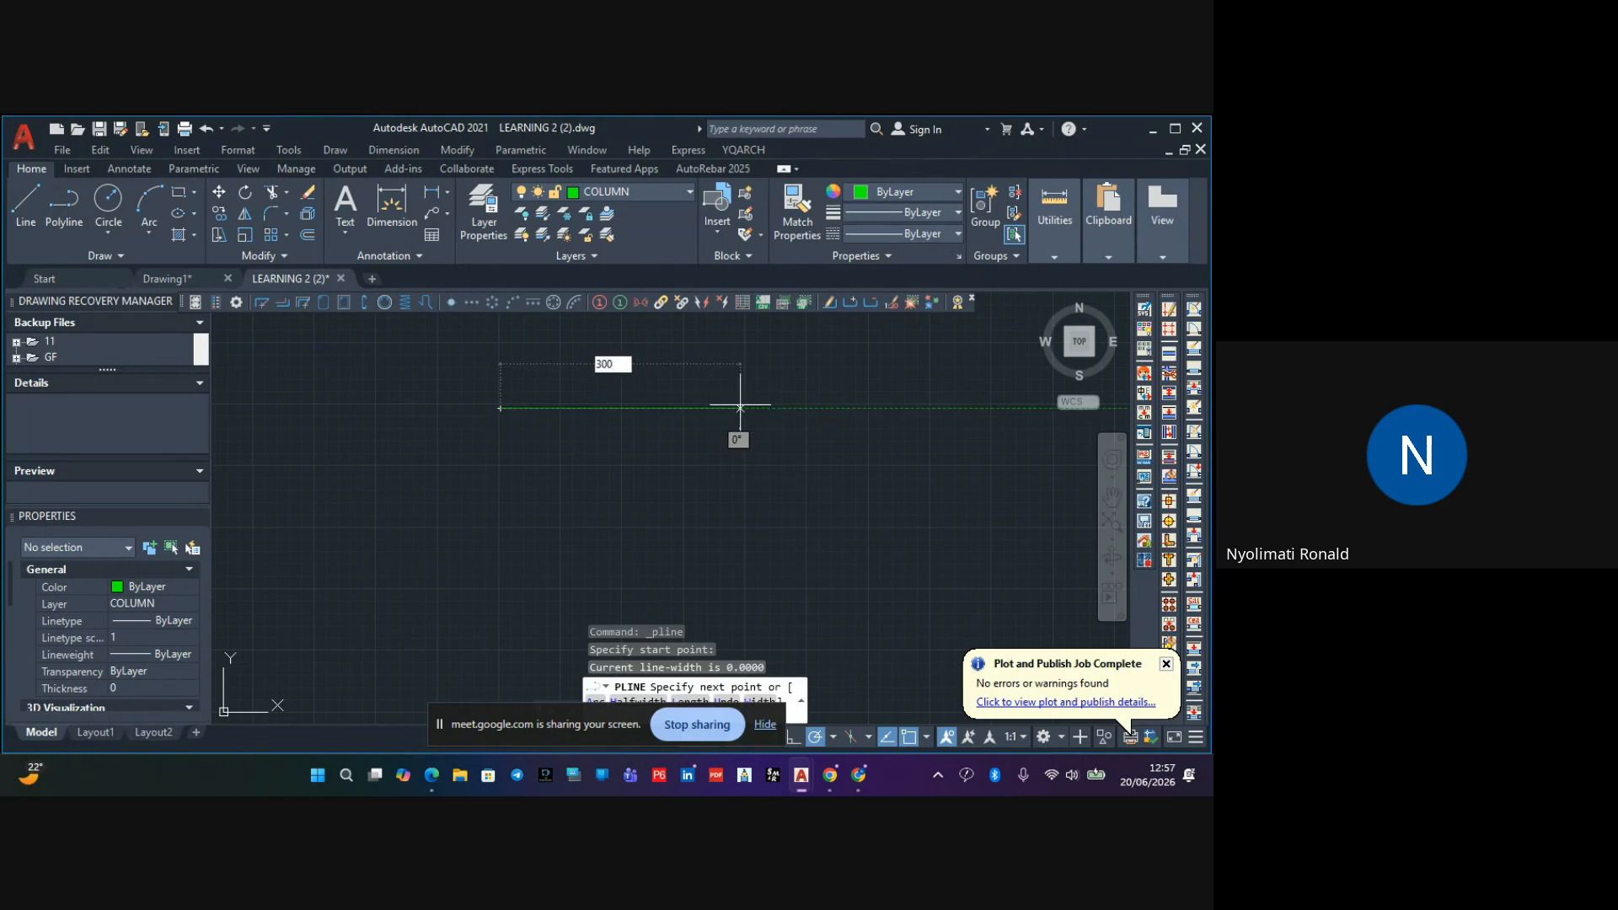
key("Return")
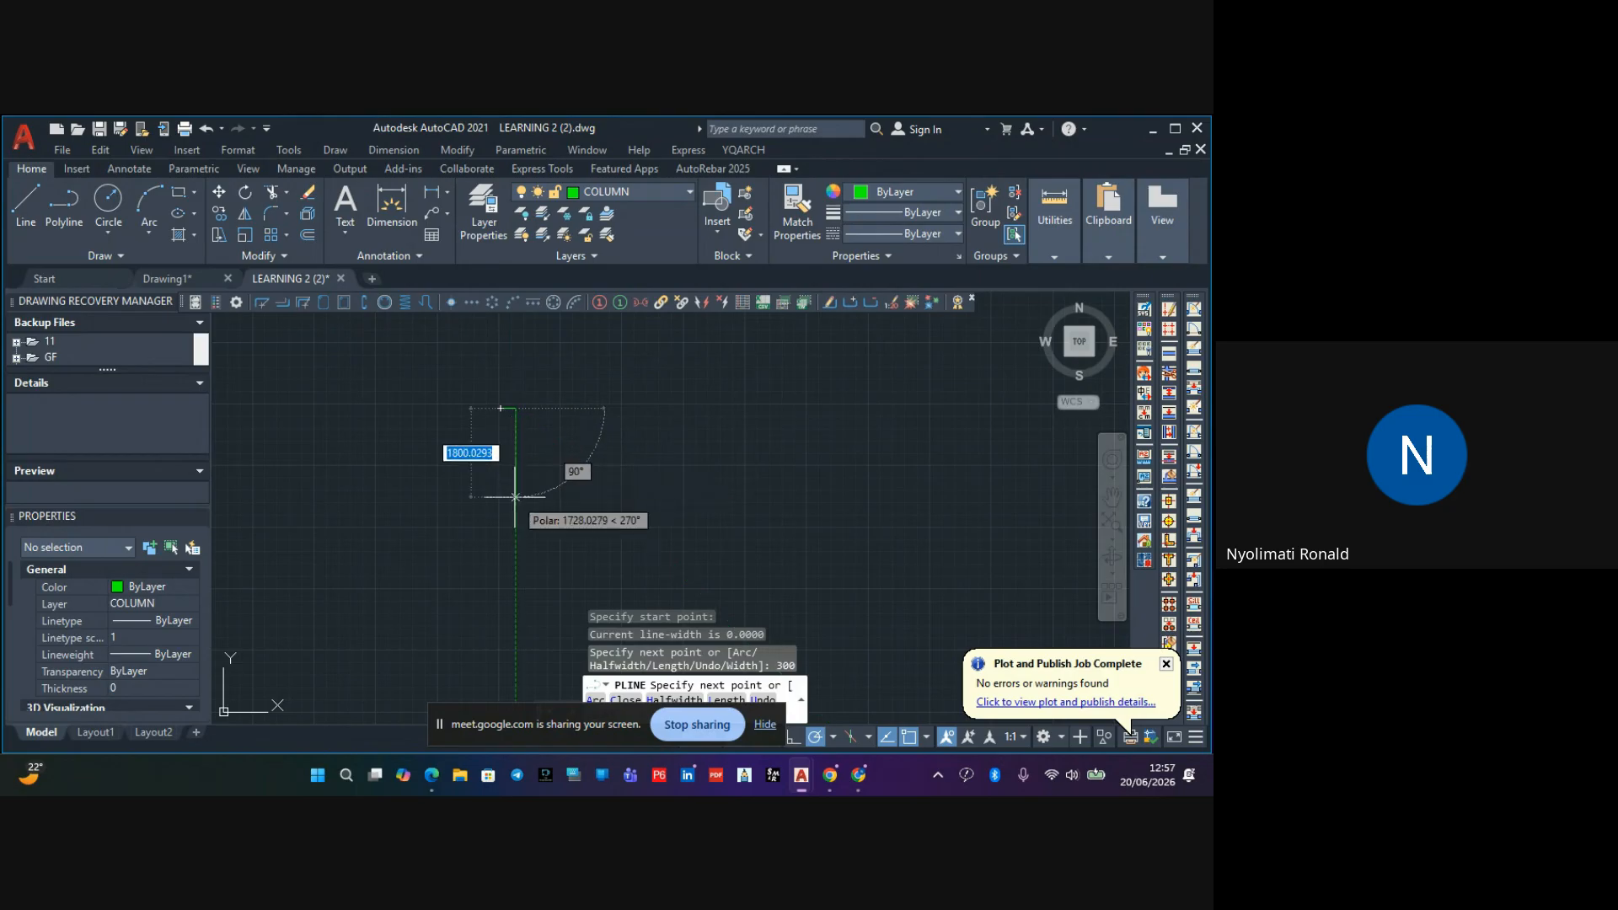
scroll(518, 484, "up", 3)
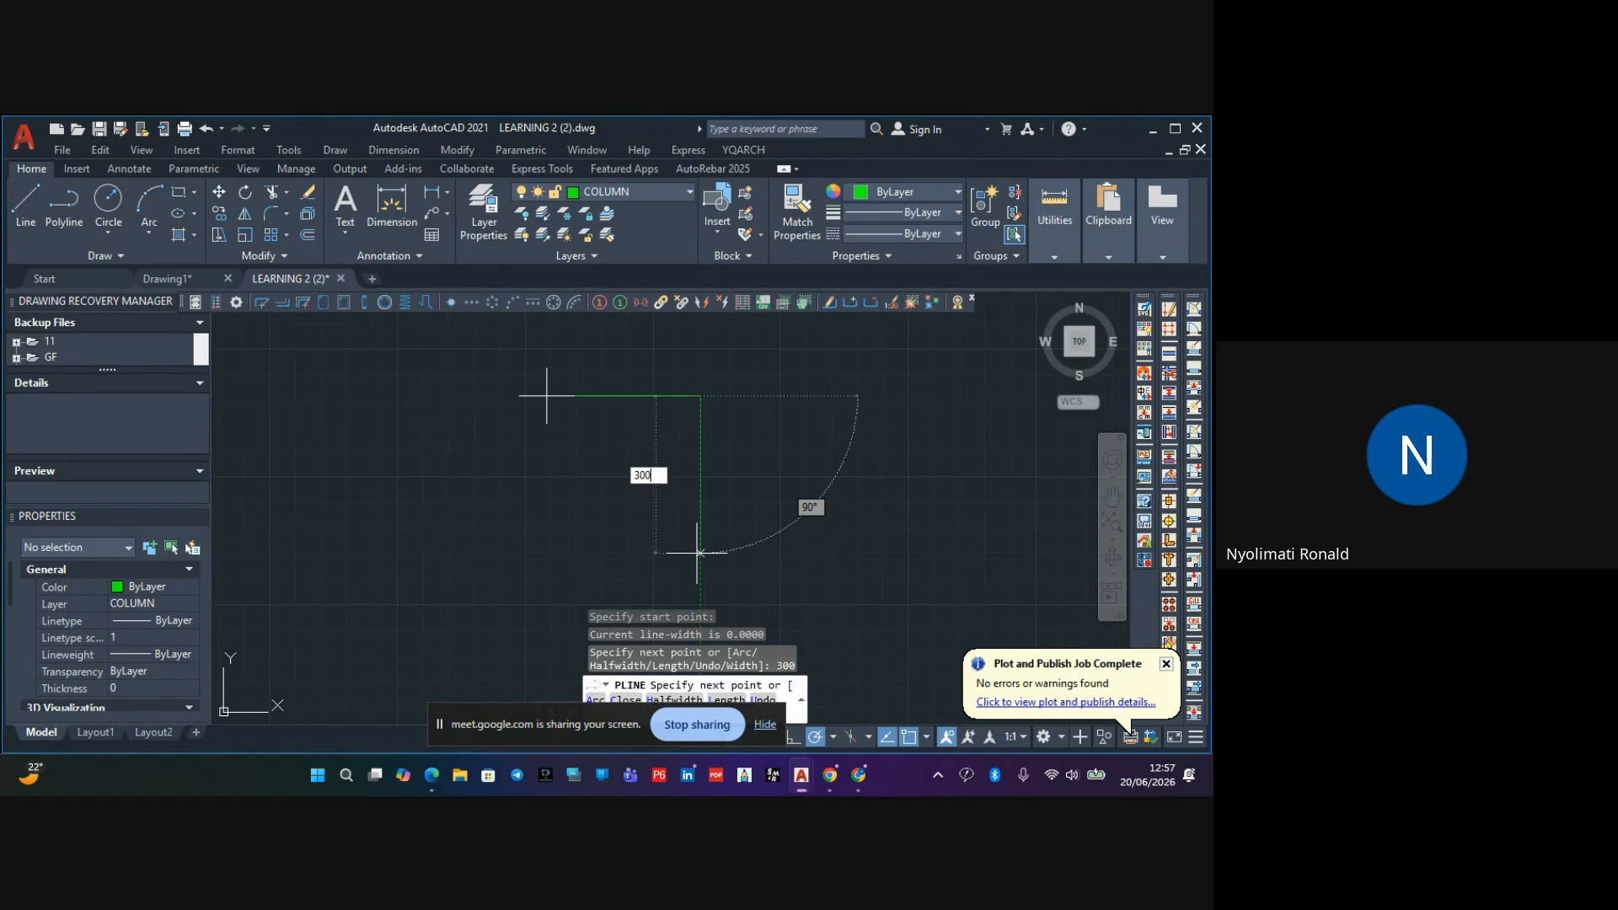
key("Return")
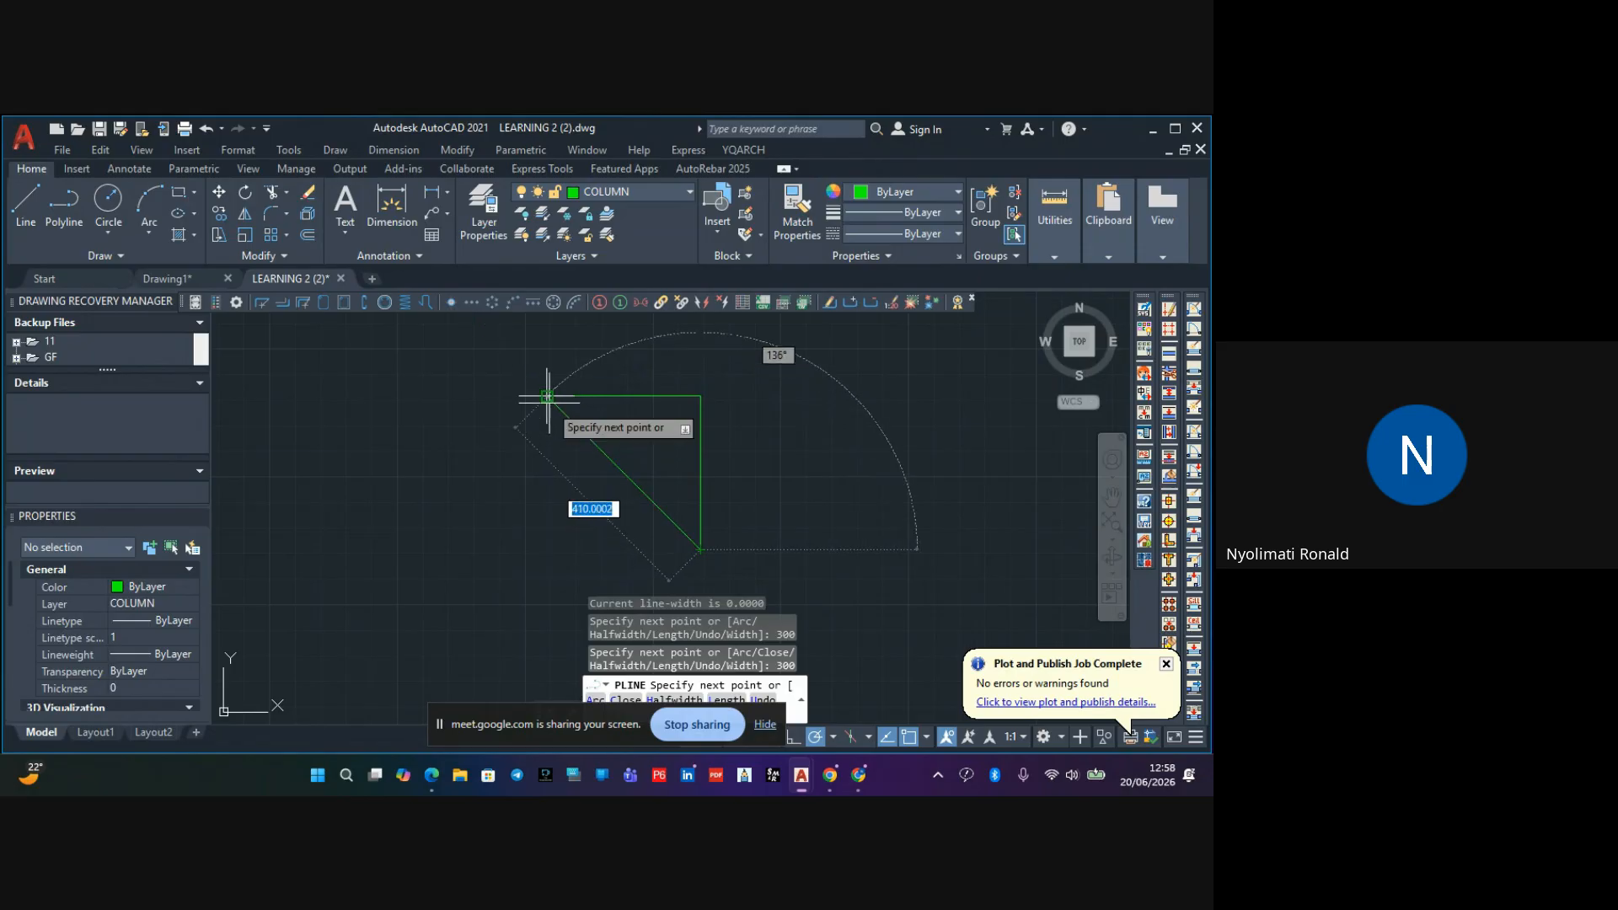
left_click(547, 549)
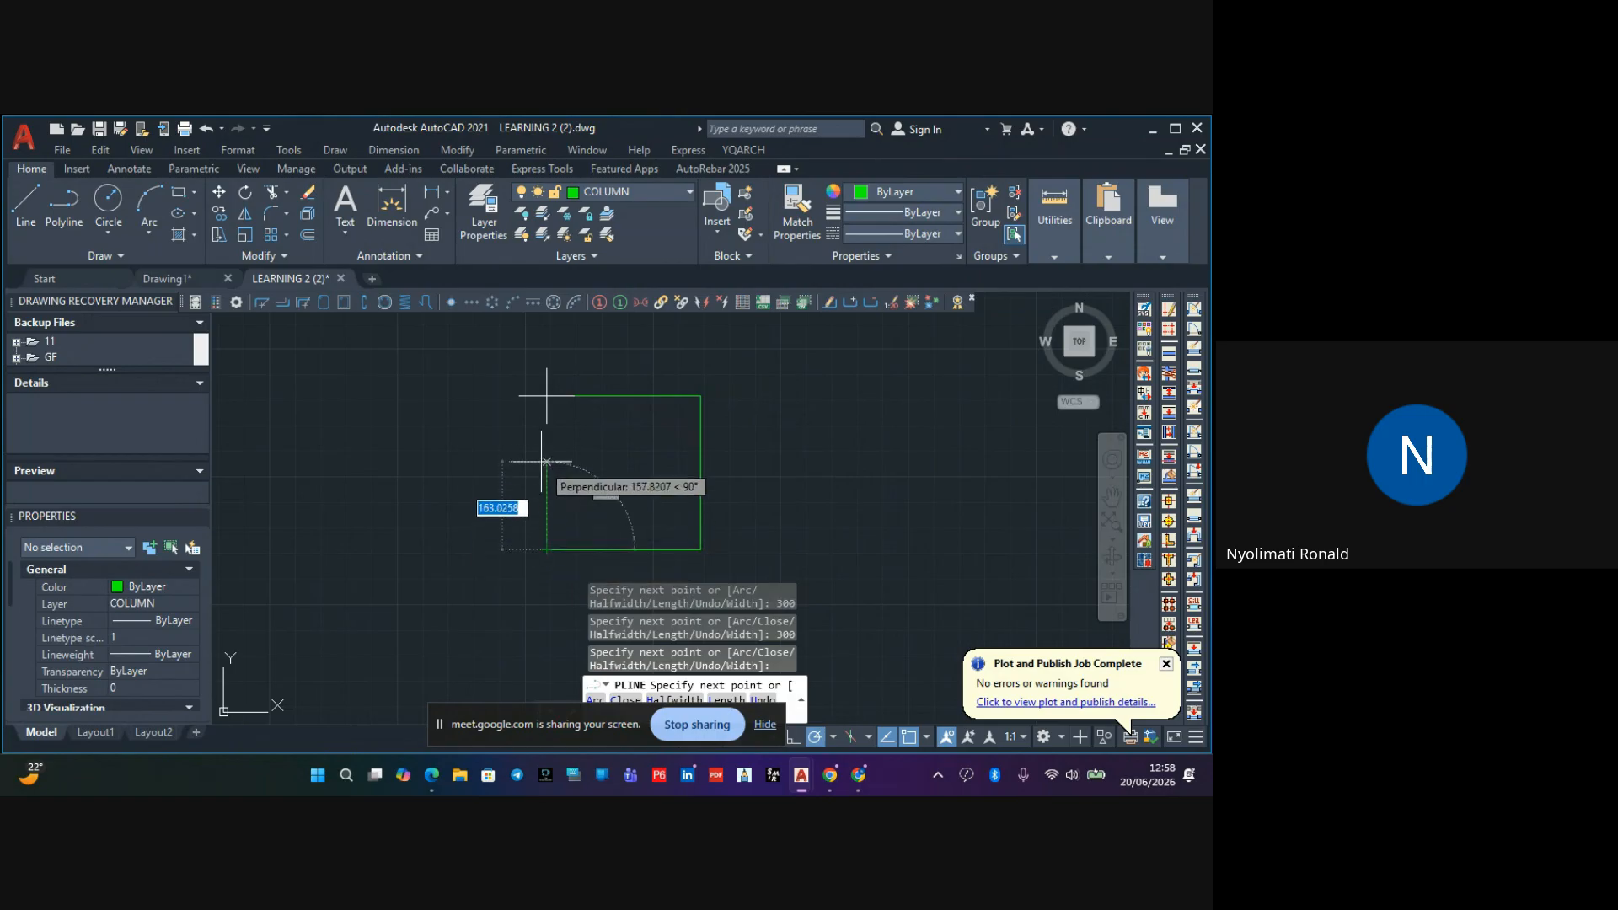
left_click(547, 396)
key("Escape")
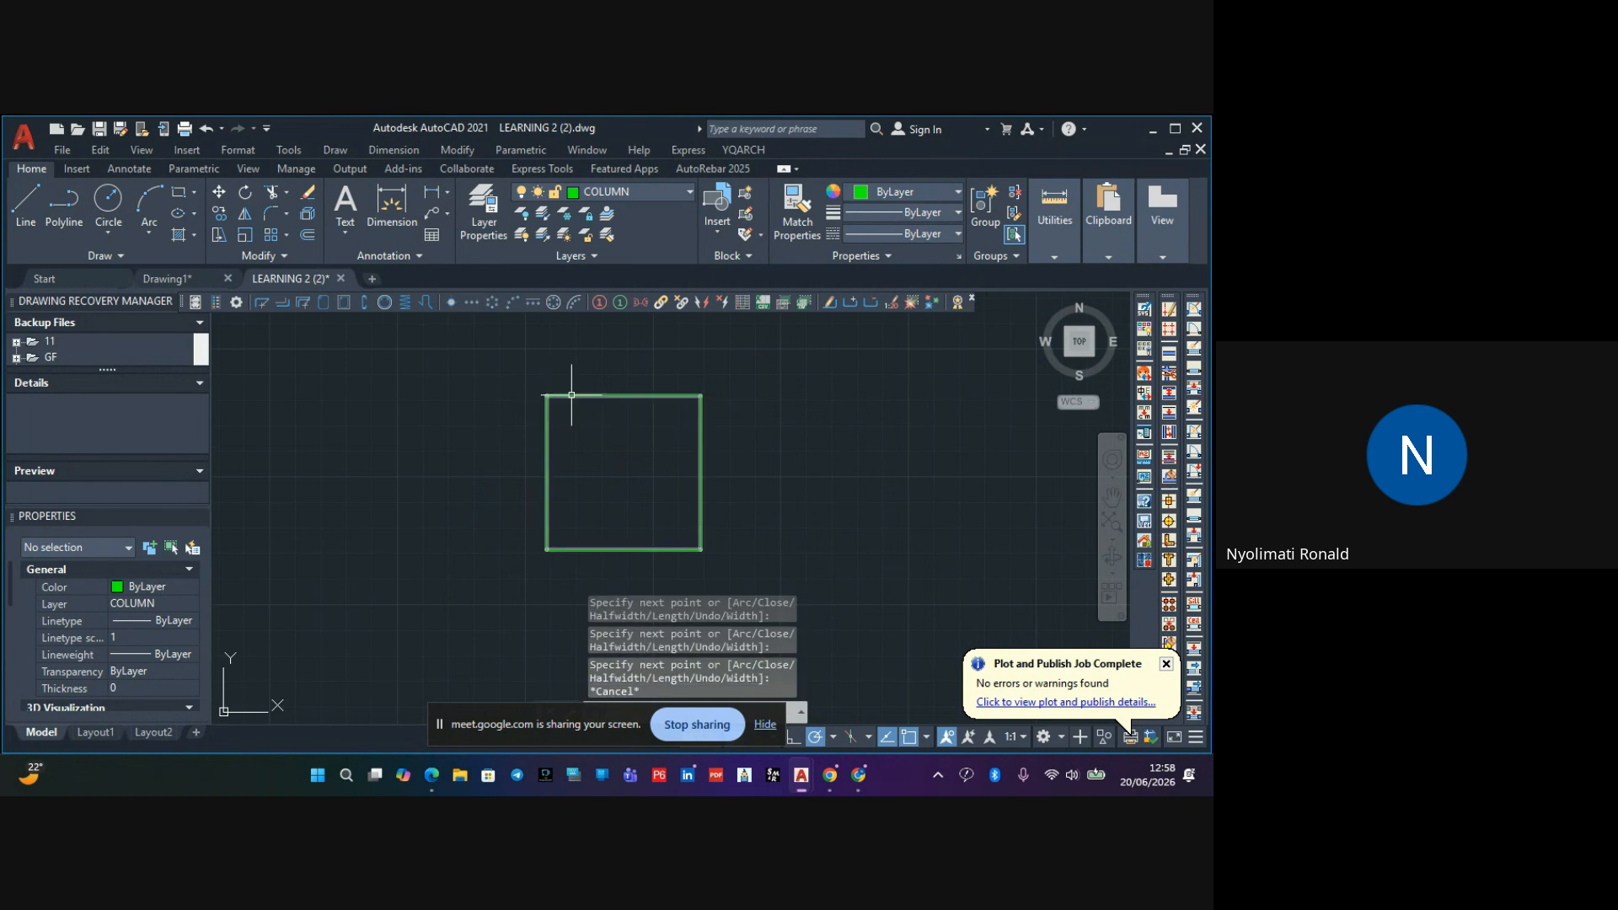
Offset the square column outline inward by 25 for the concrete cover
scroll(570, 392, "down", 4)
scroll(567, 403, "up", 4)
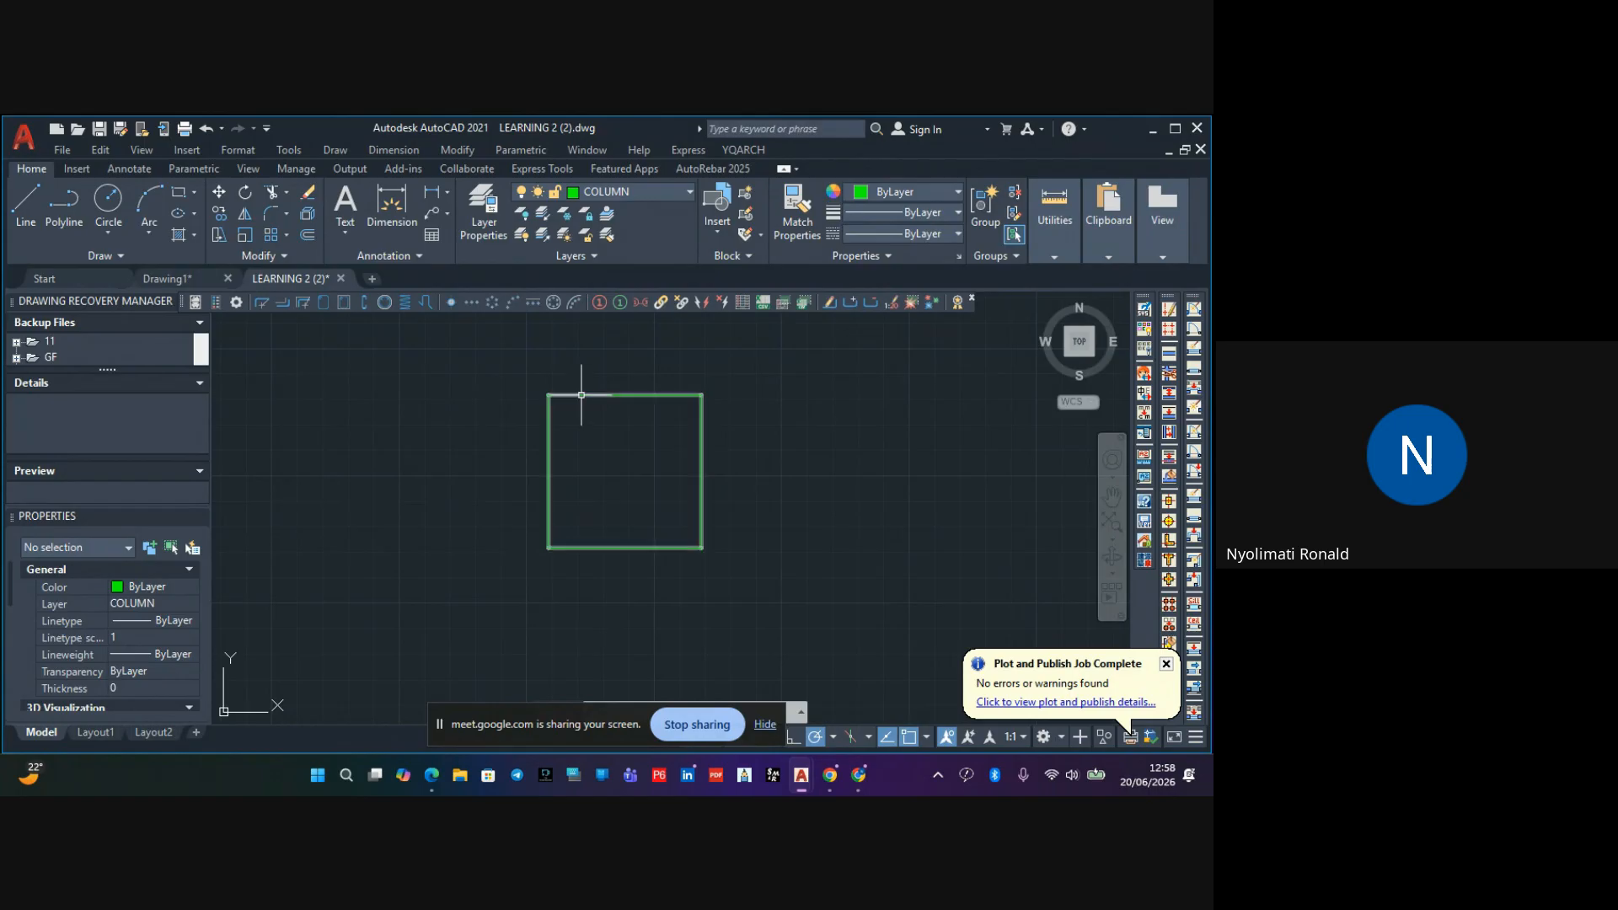
left_click(307, 237)
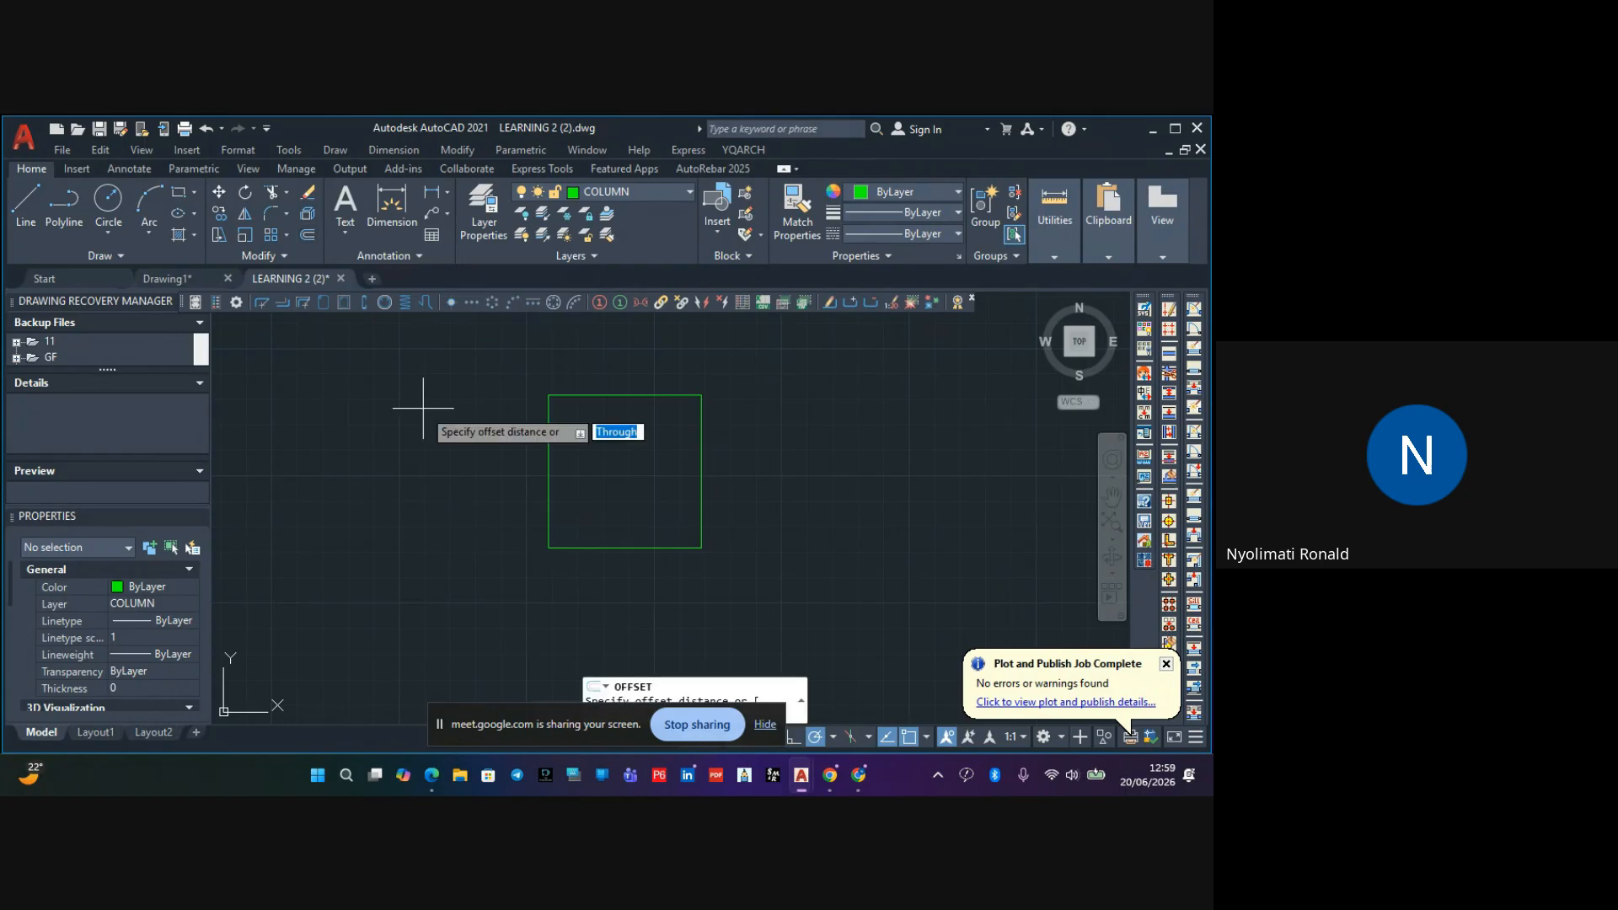
type("25")
key("Return")
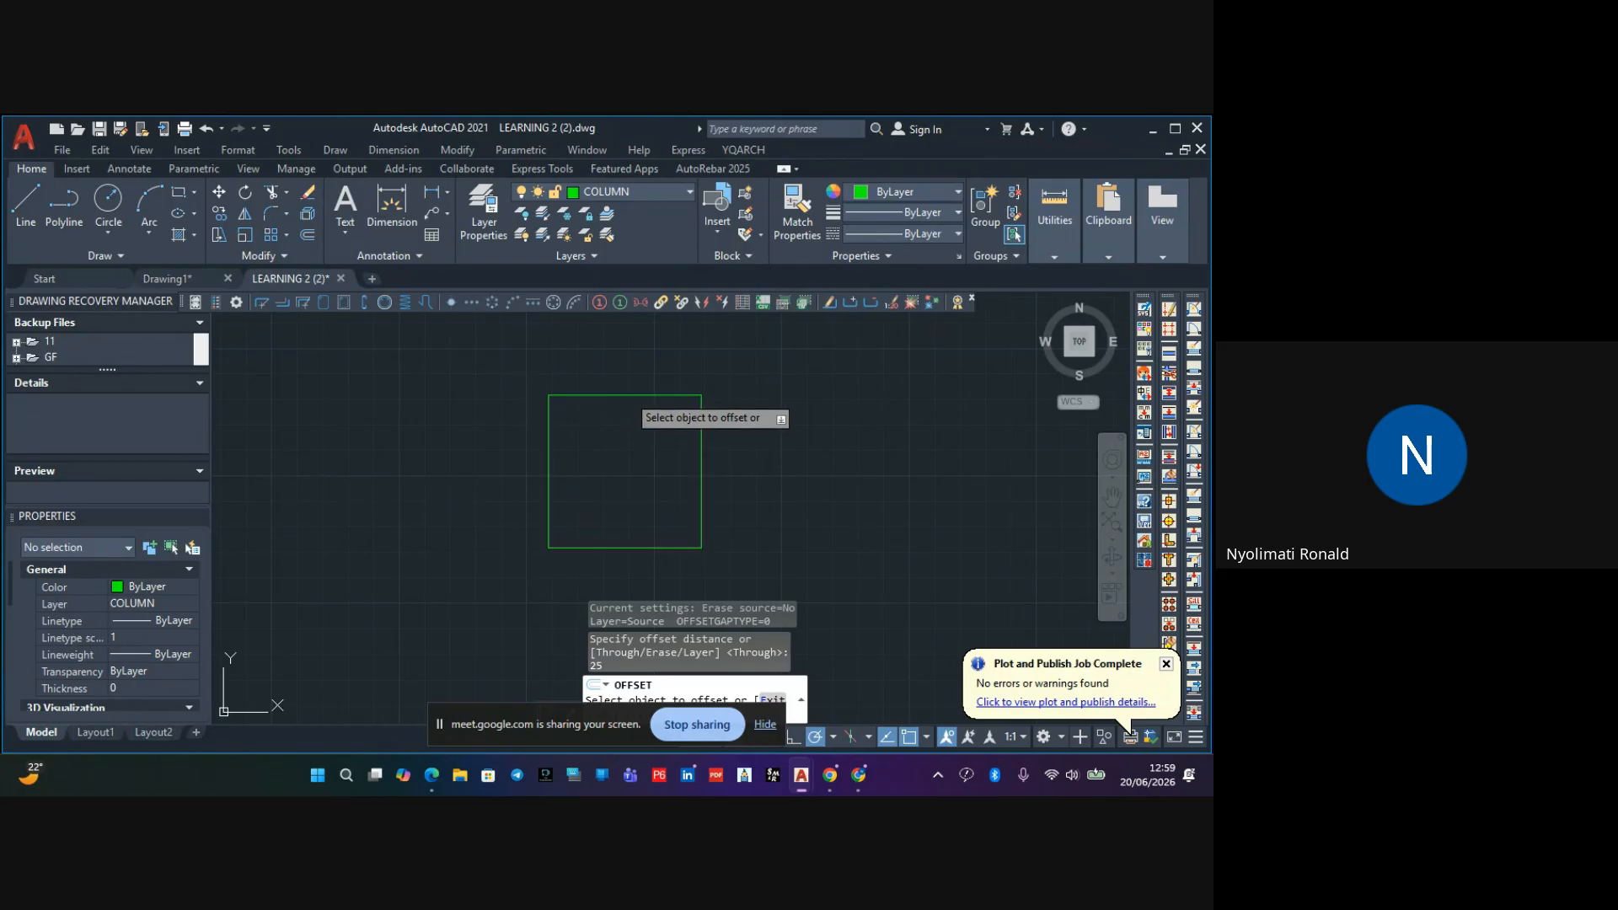
left_click(621, 396)
left_click(608, 445)
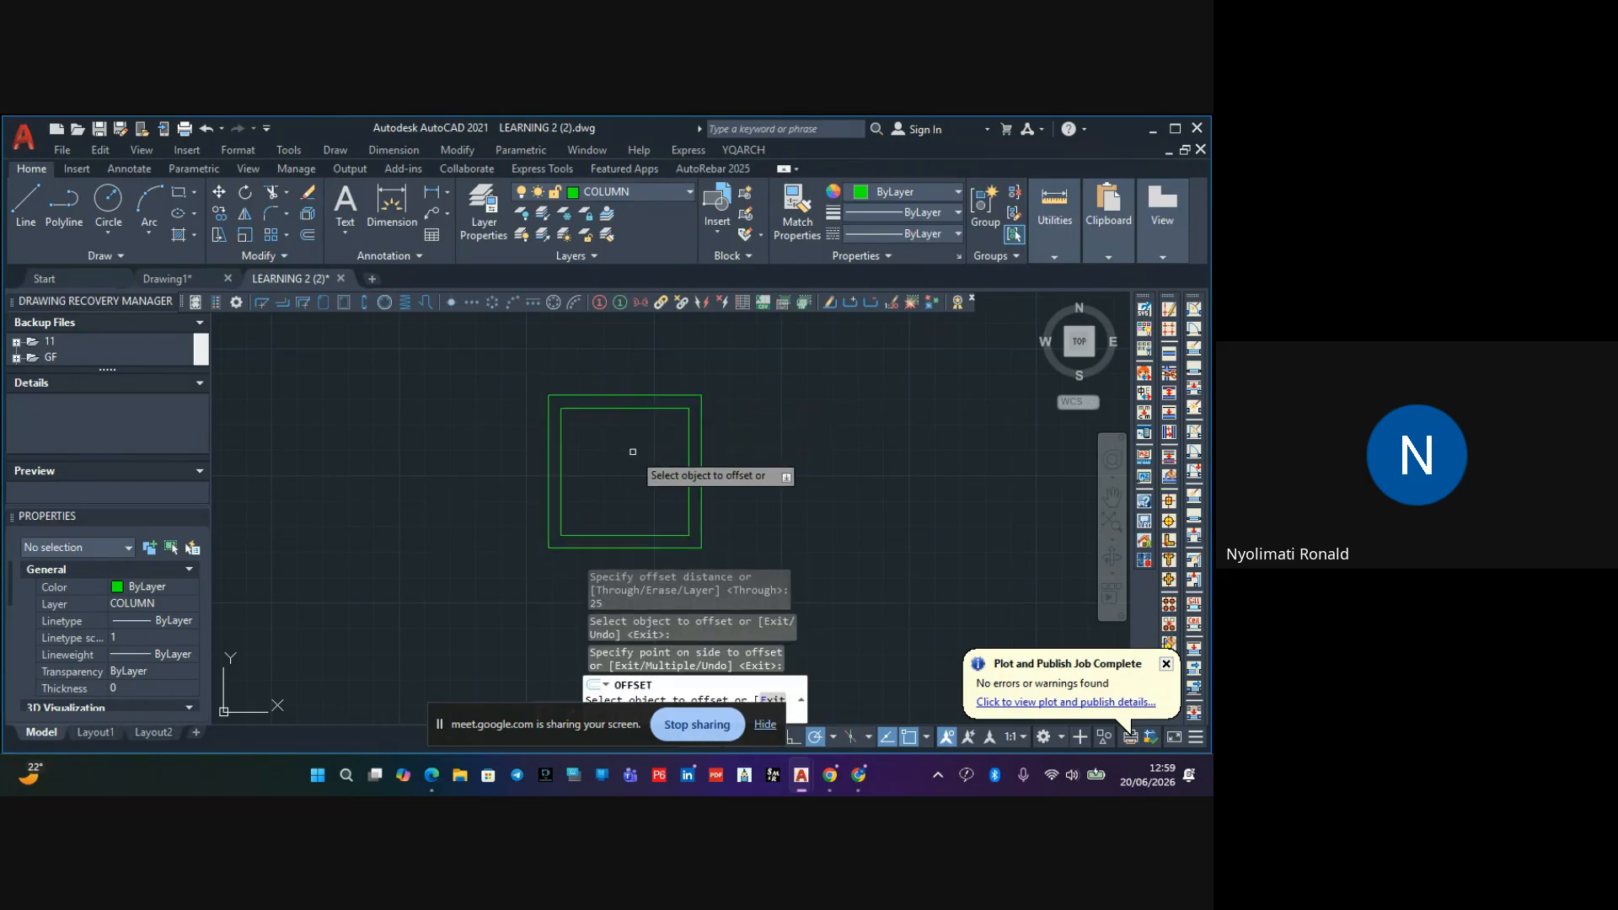
key("Escape")
Move the inner offset square to the REINFORCEMENT layer
scroll(644, 419, "up", 4)
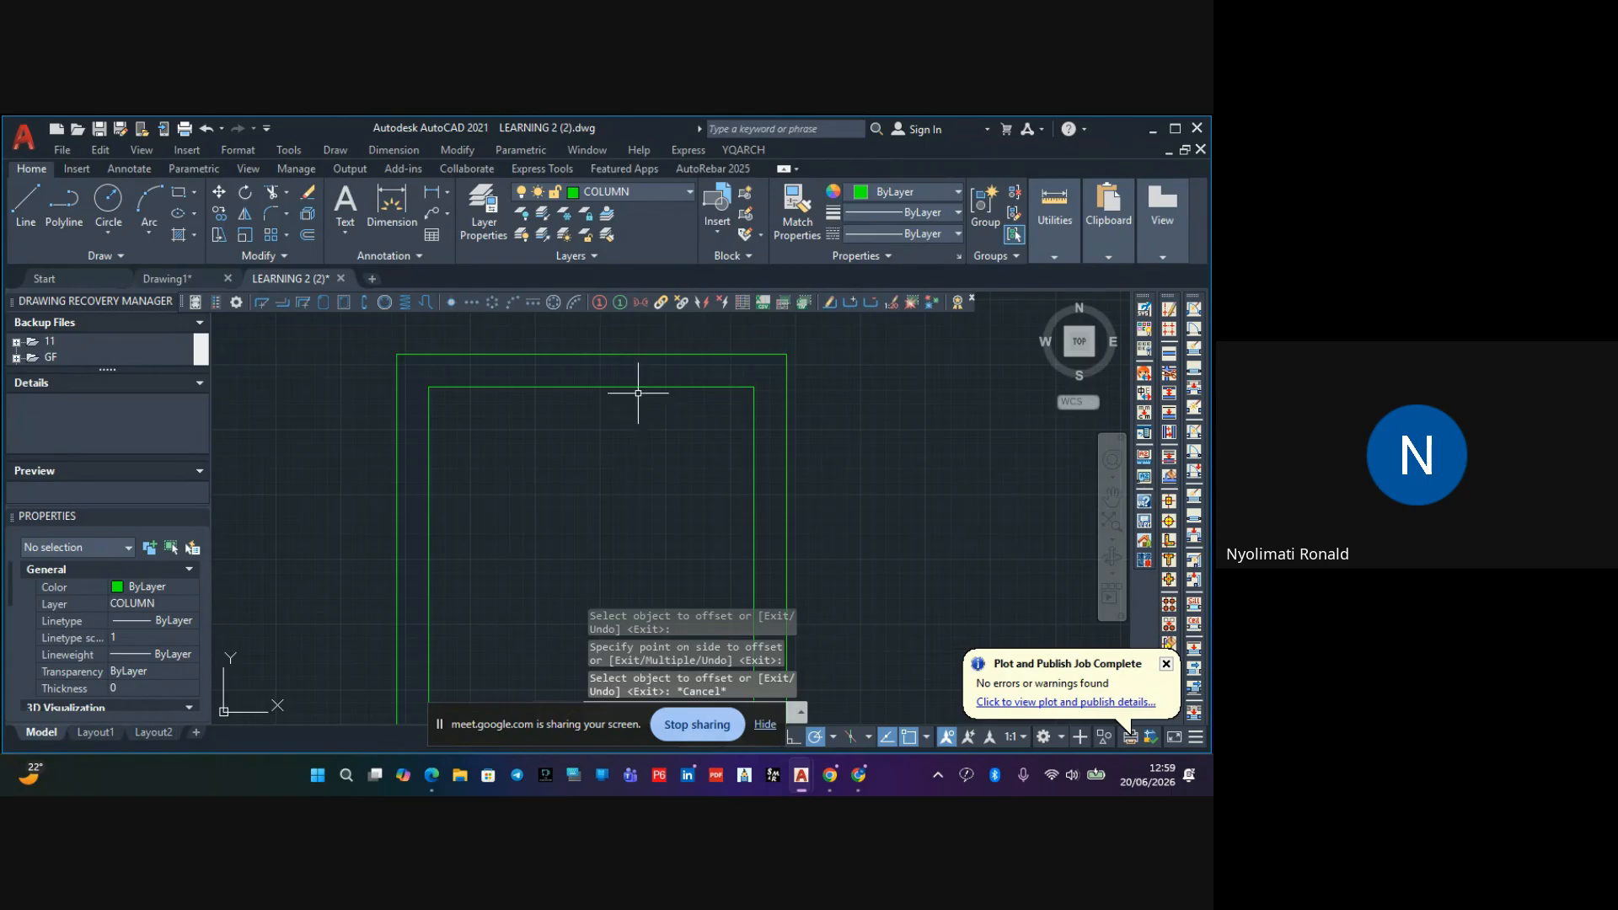
left_click(661, 373)
left_click(602, 427)
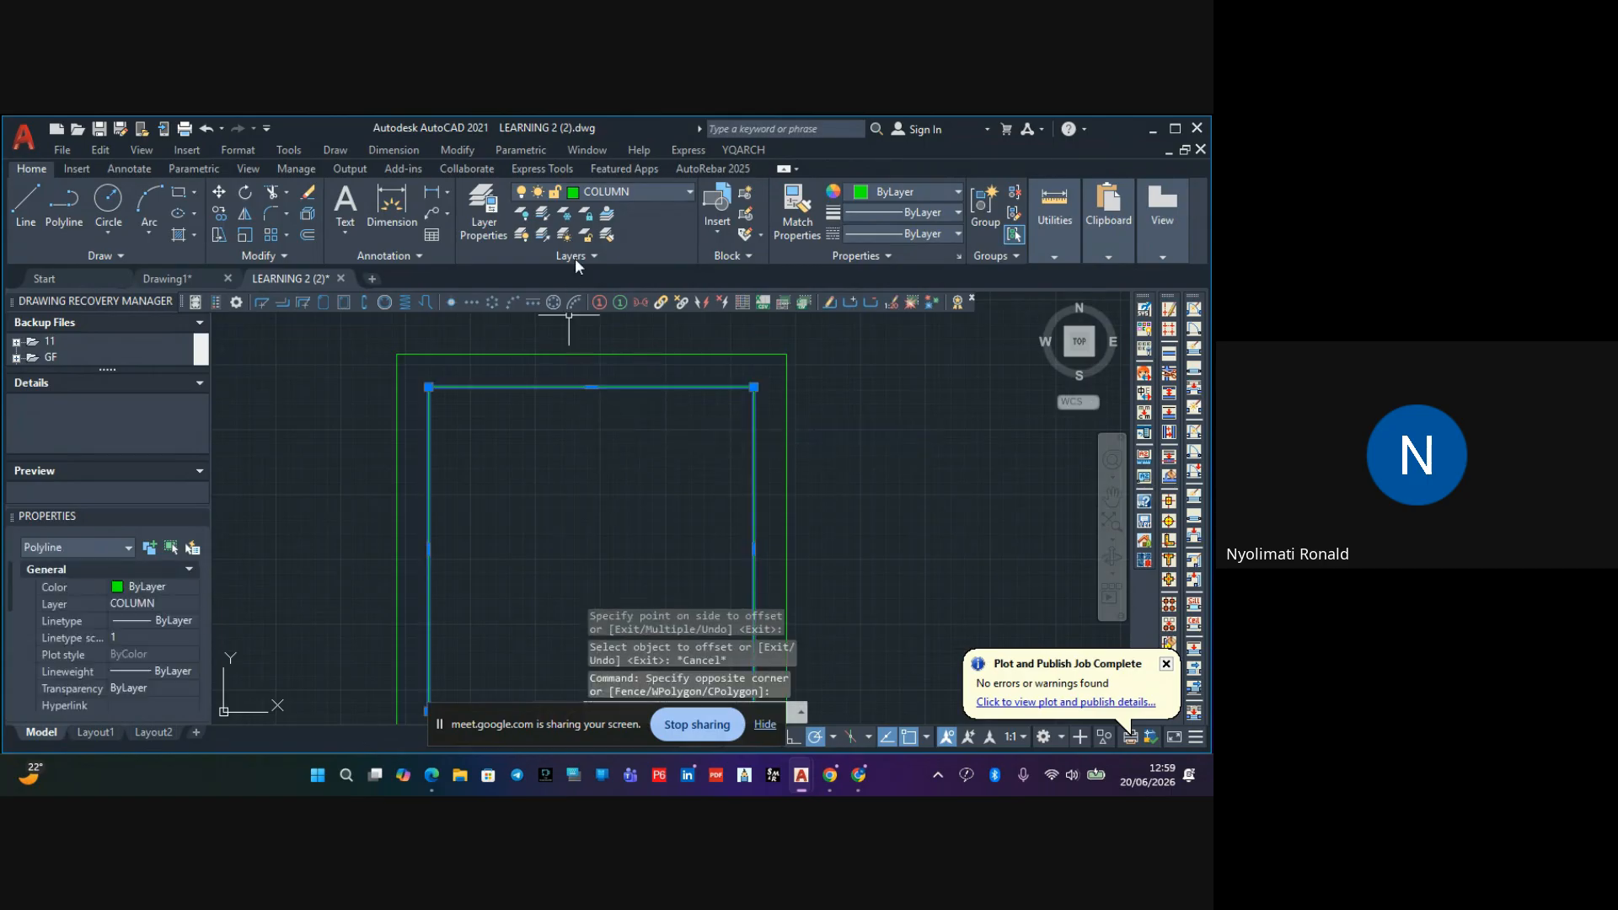
left_click(613, 192)
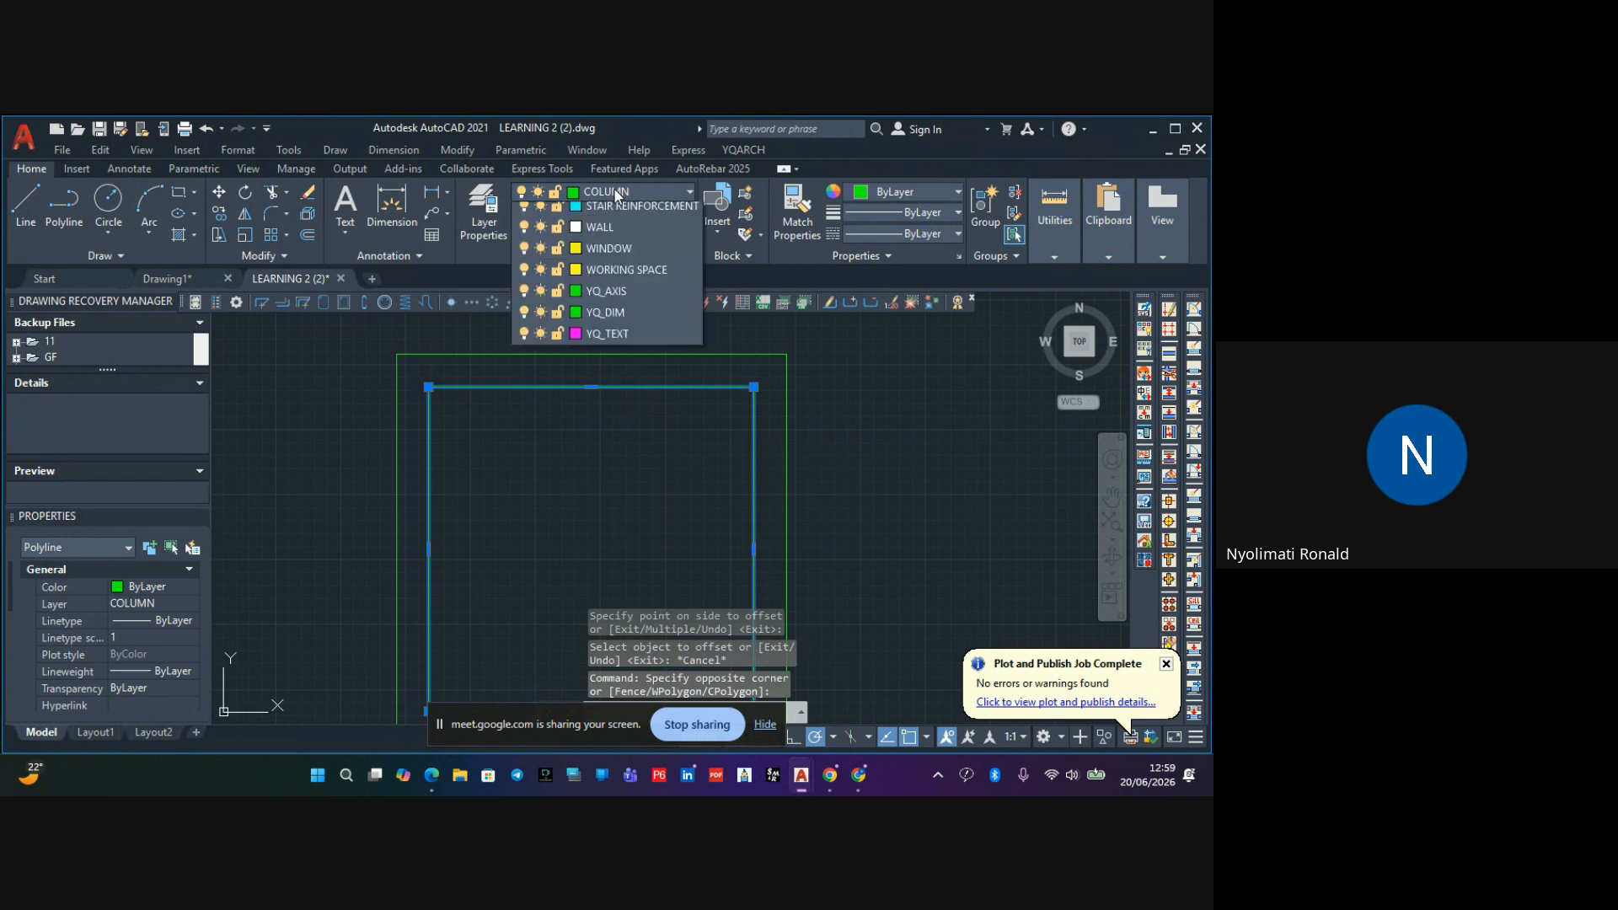
left_click(615, 341)
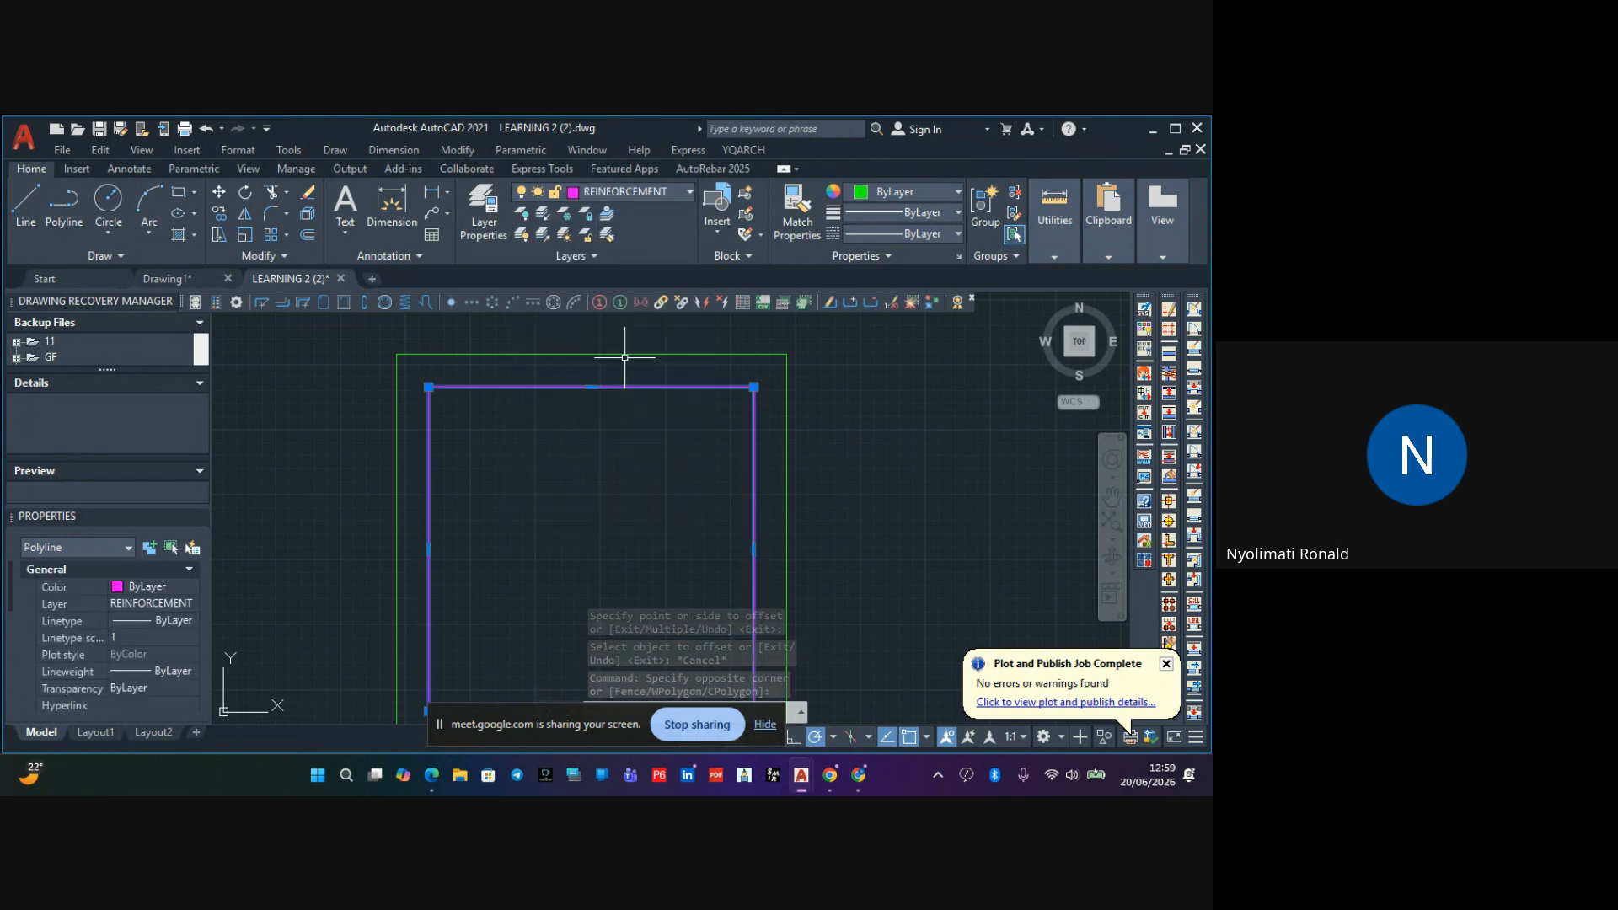
key("Escape")
key("Escape")
key("Escape")
key("Escape")
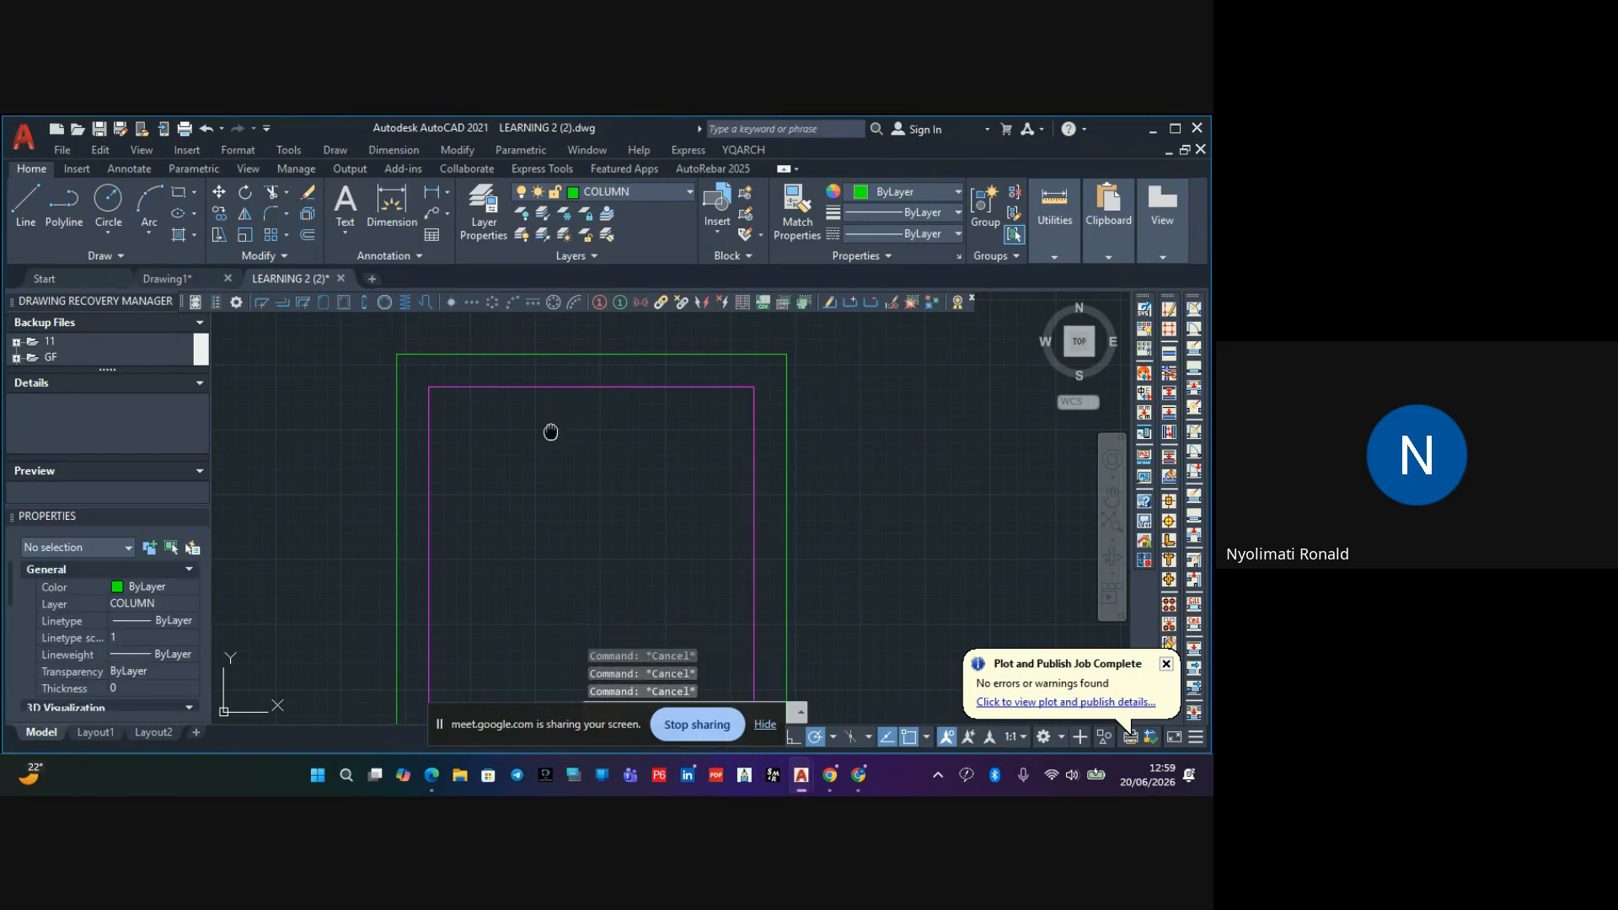
middle_click_drag(549, 429, 608, 407)
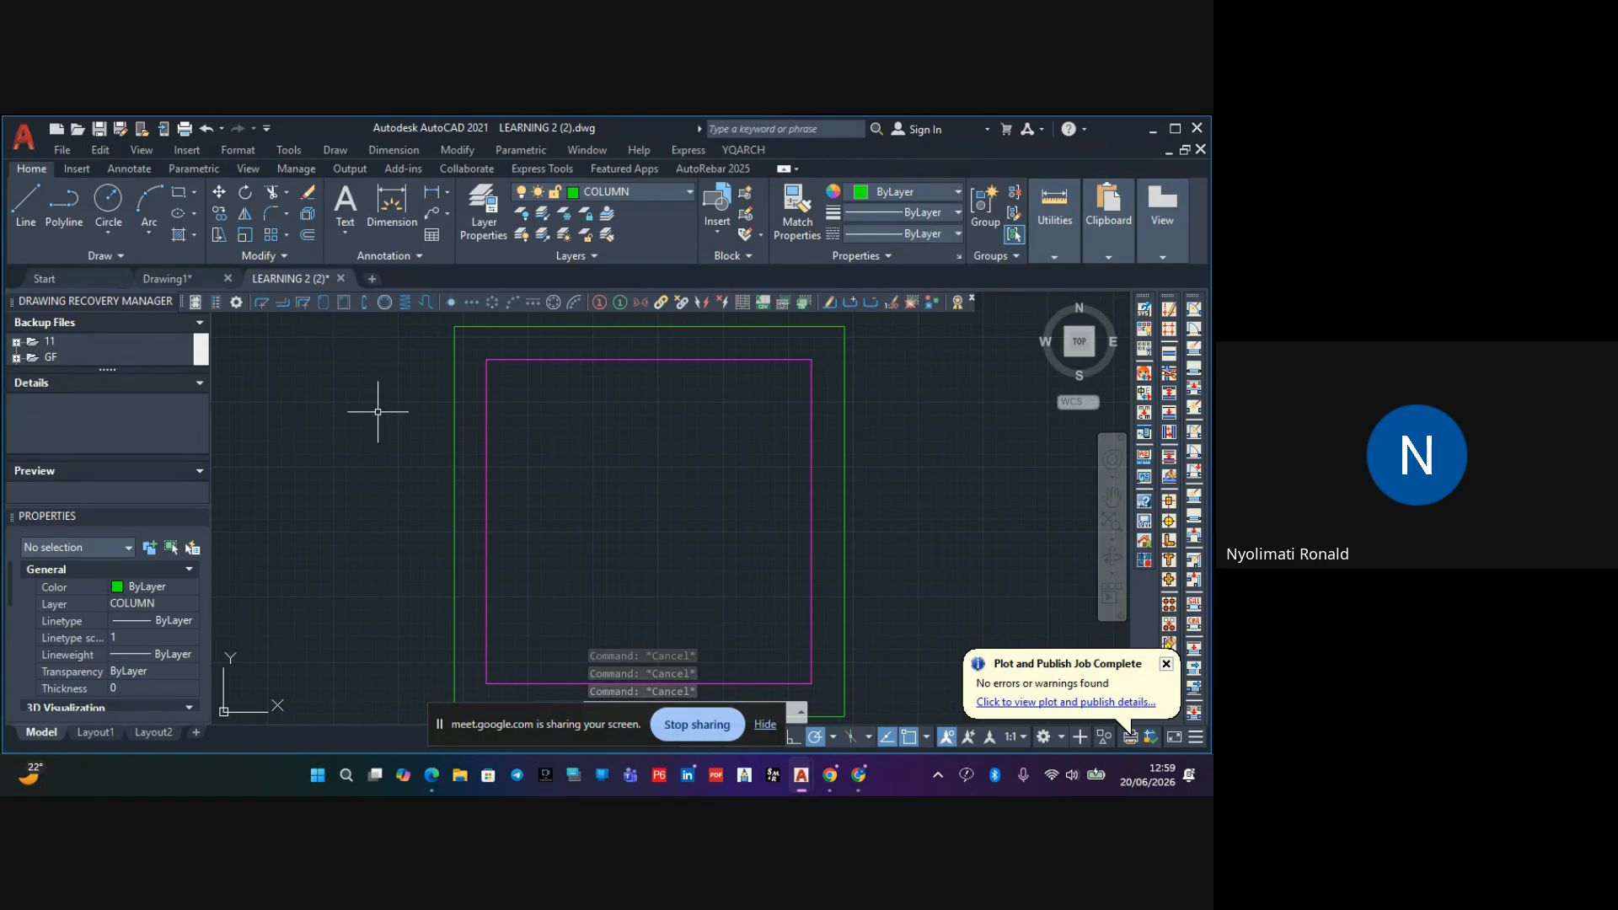
Make STAIR the current layer for drawing the column's main bars
scroll(524, 374, "down", 2)
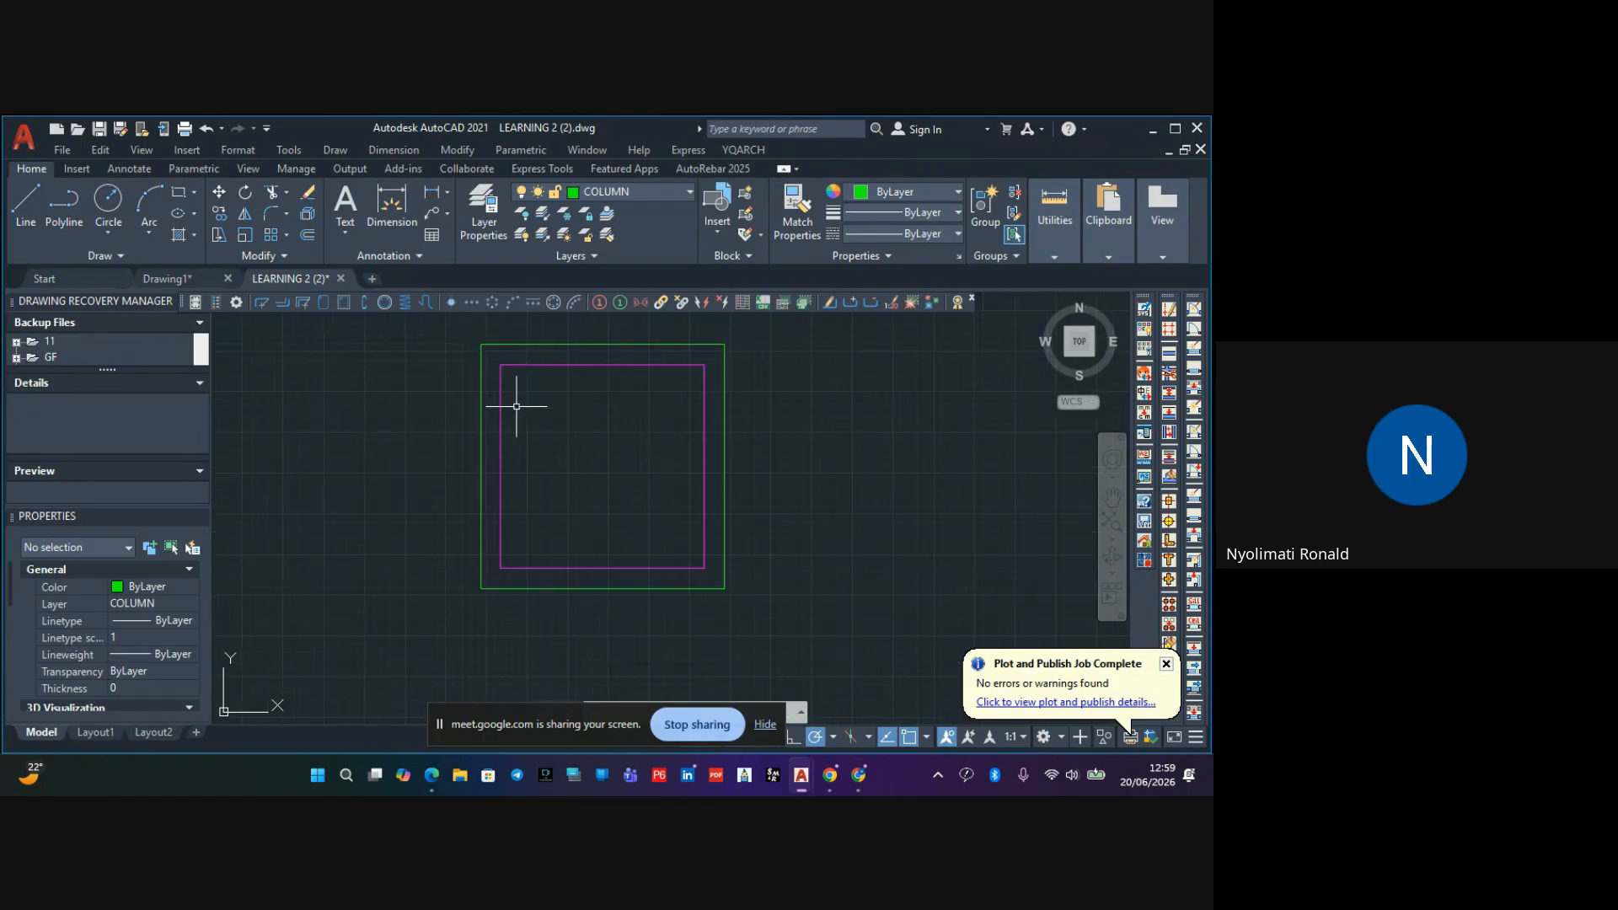
middle_click_drag(571, 412, 567, 427)
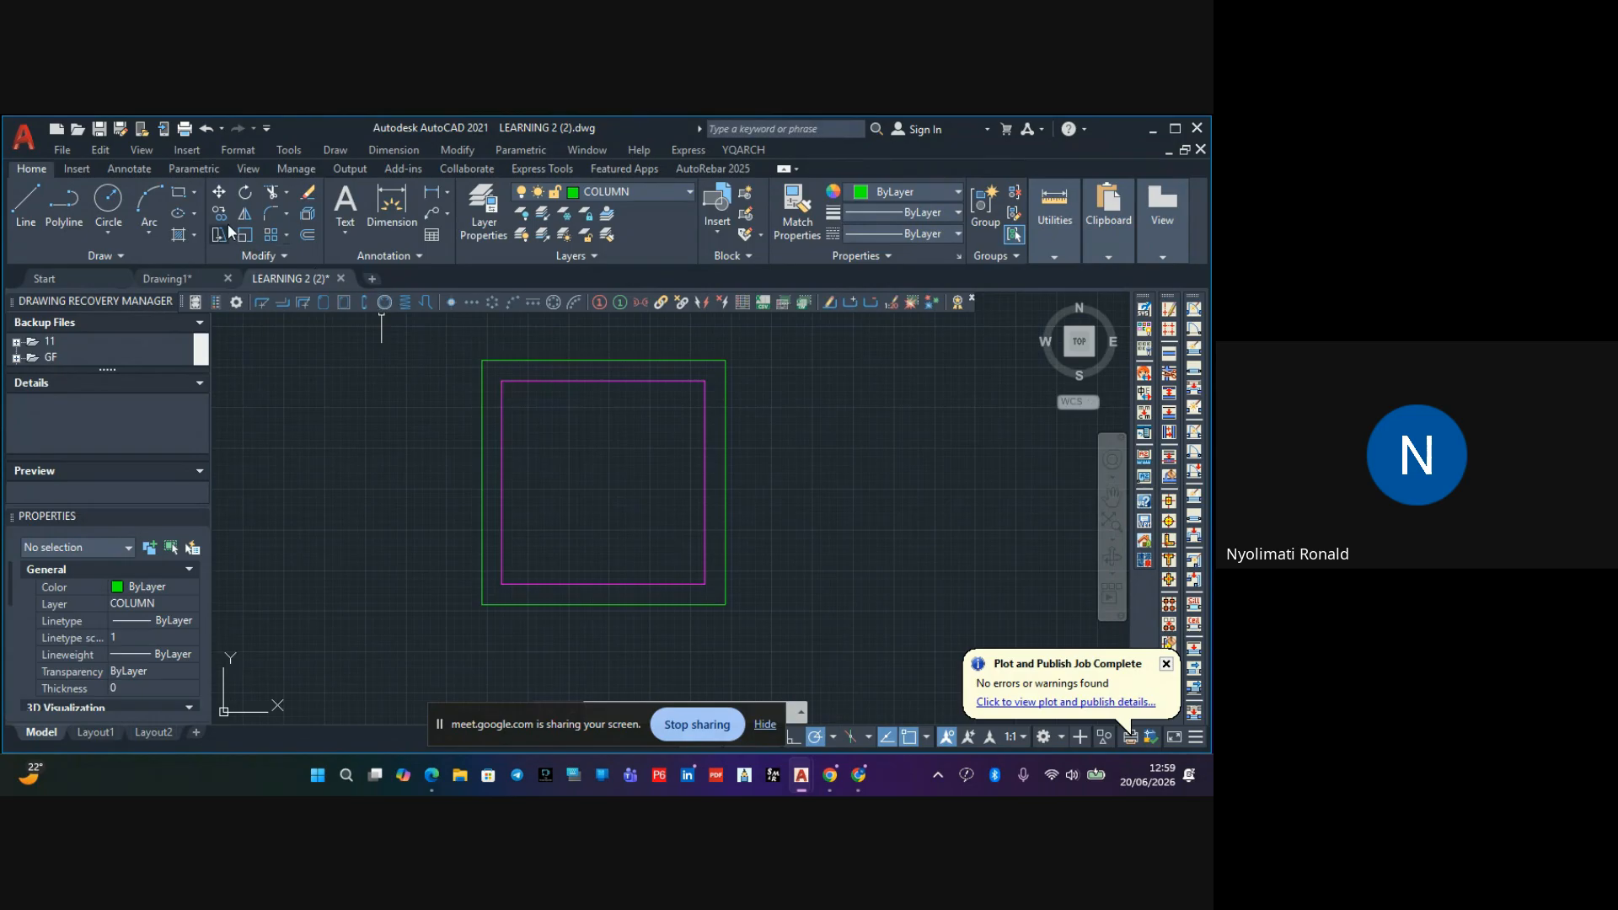
left_click(107, 202)
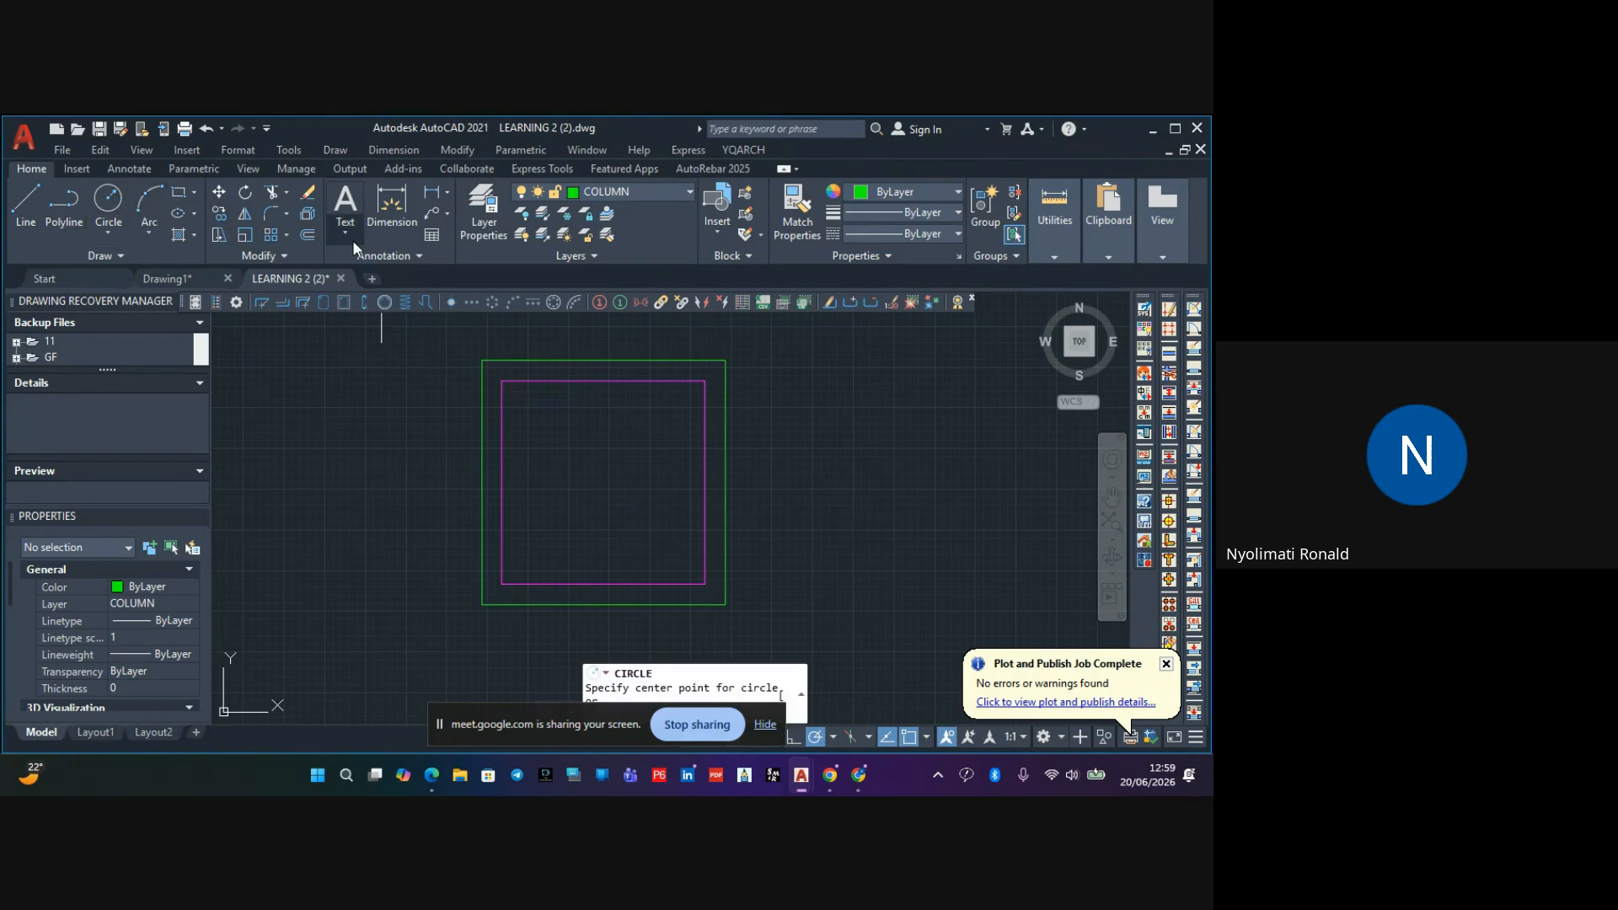
left_click(623, 189)
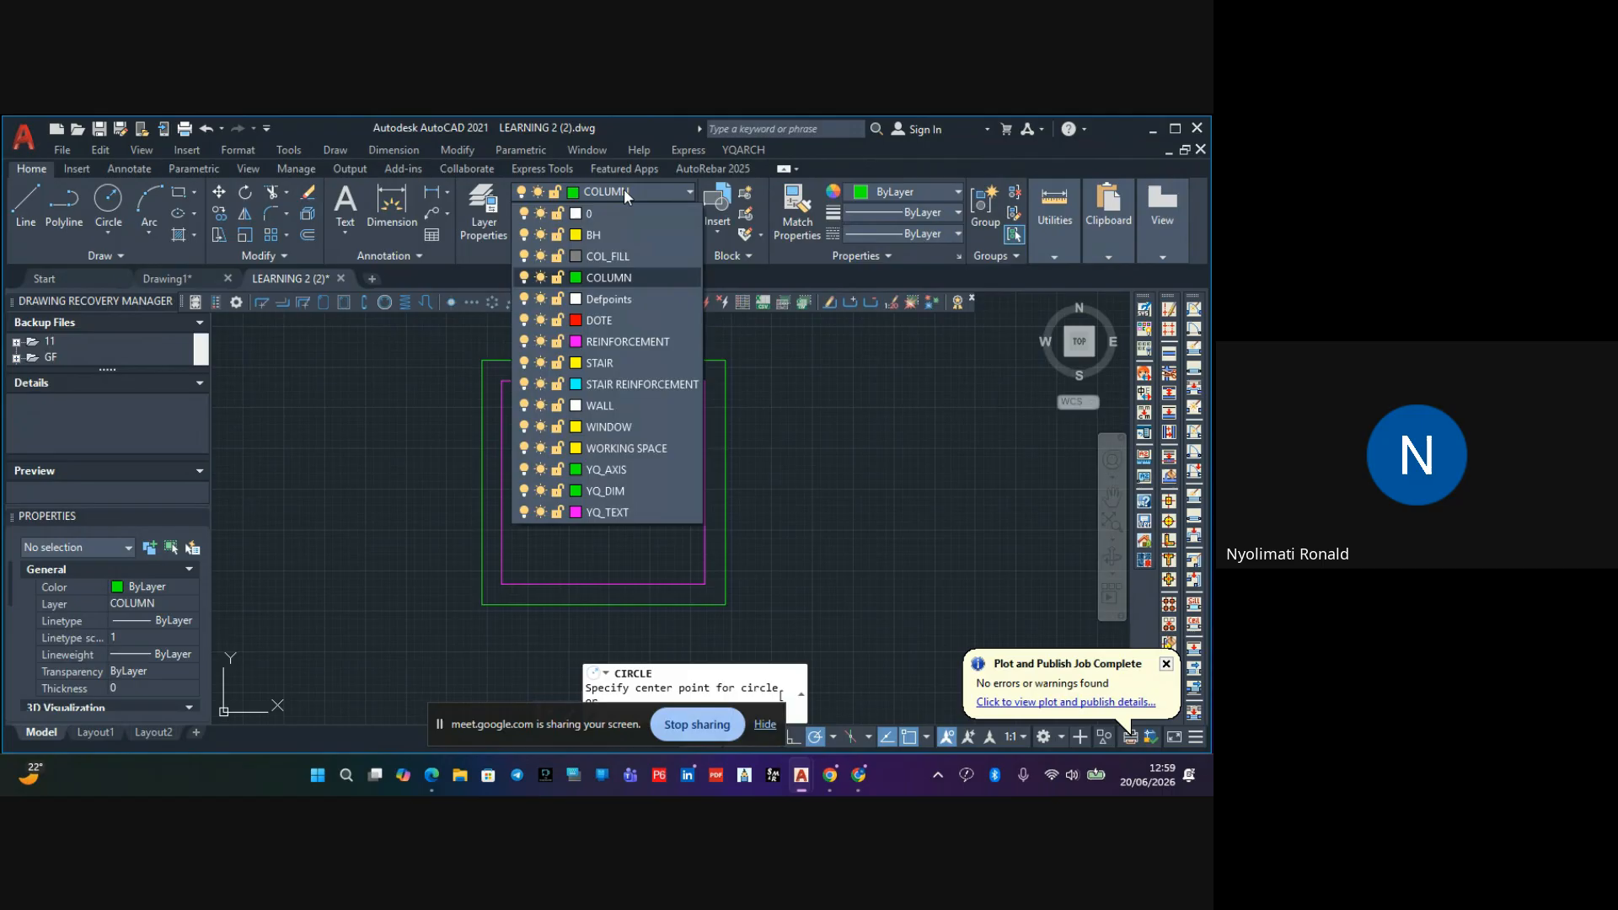
left_click(623, 362)
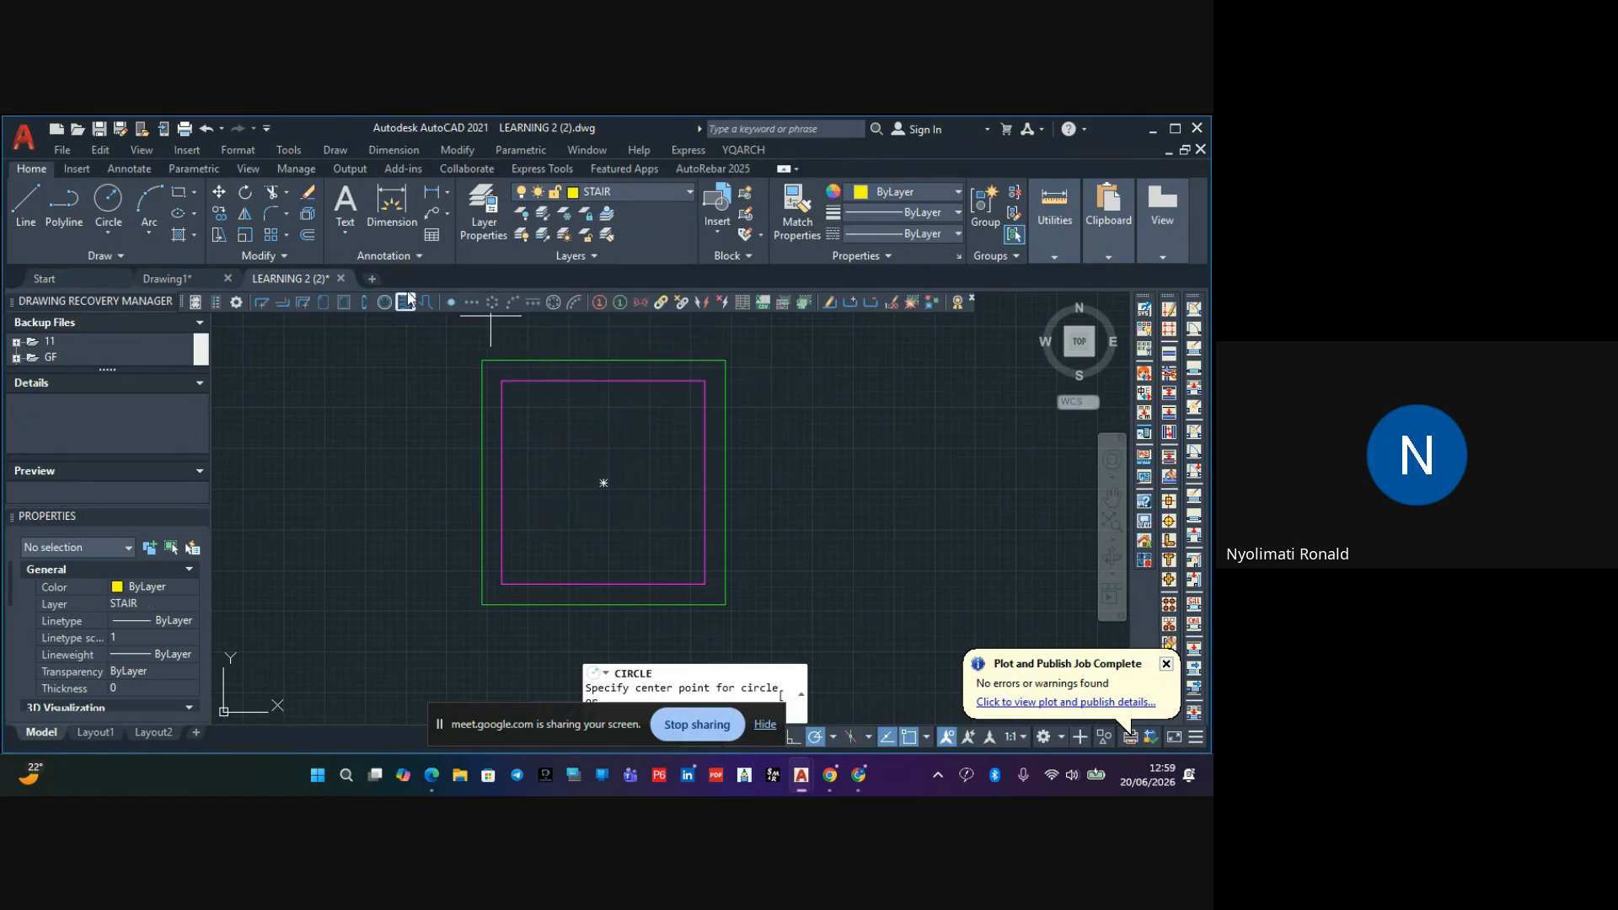
Draw a circle of radius 8 inside the magenta reinforcement square, near its upper-left corner, as a main bar
left_click(105, 211)
scroll(537, 428, "up", 2)
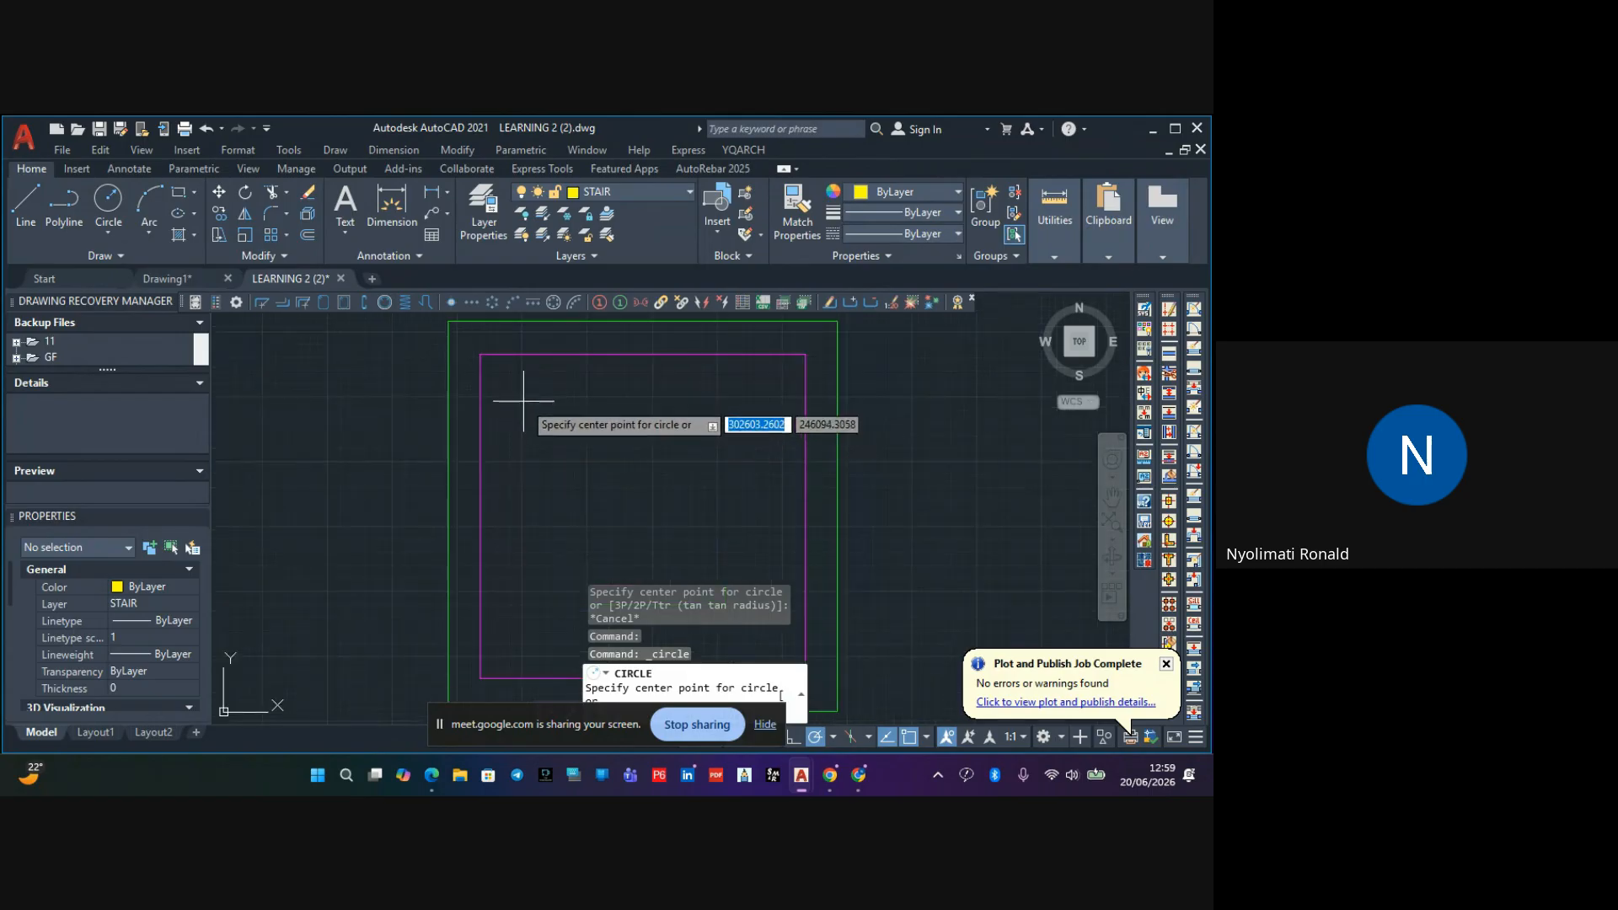
left_click(521, 393)
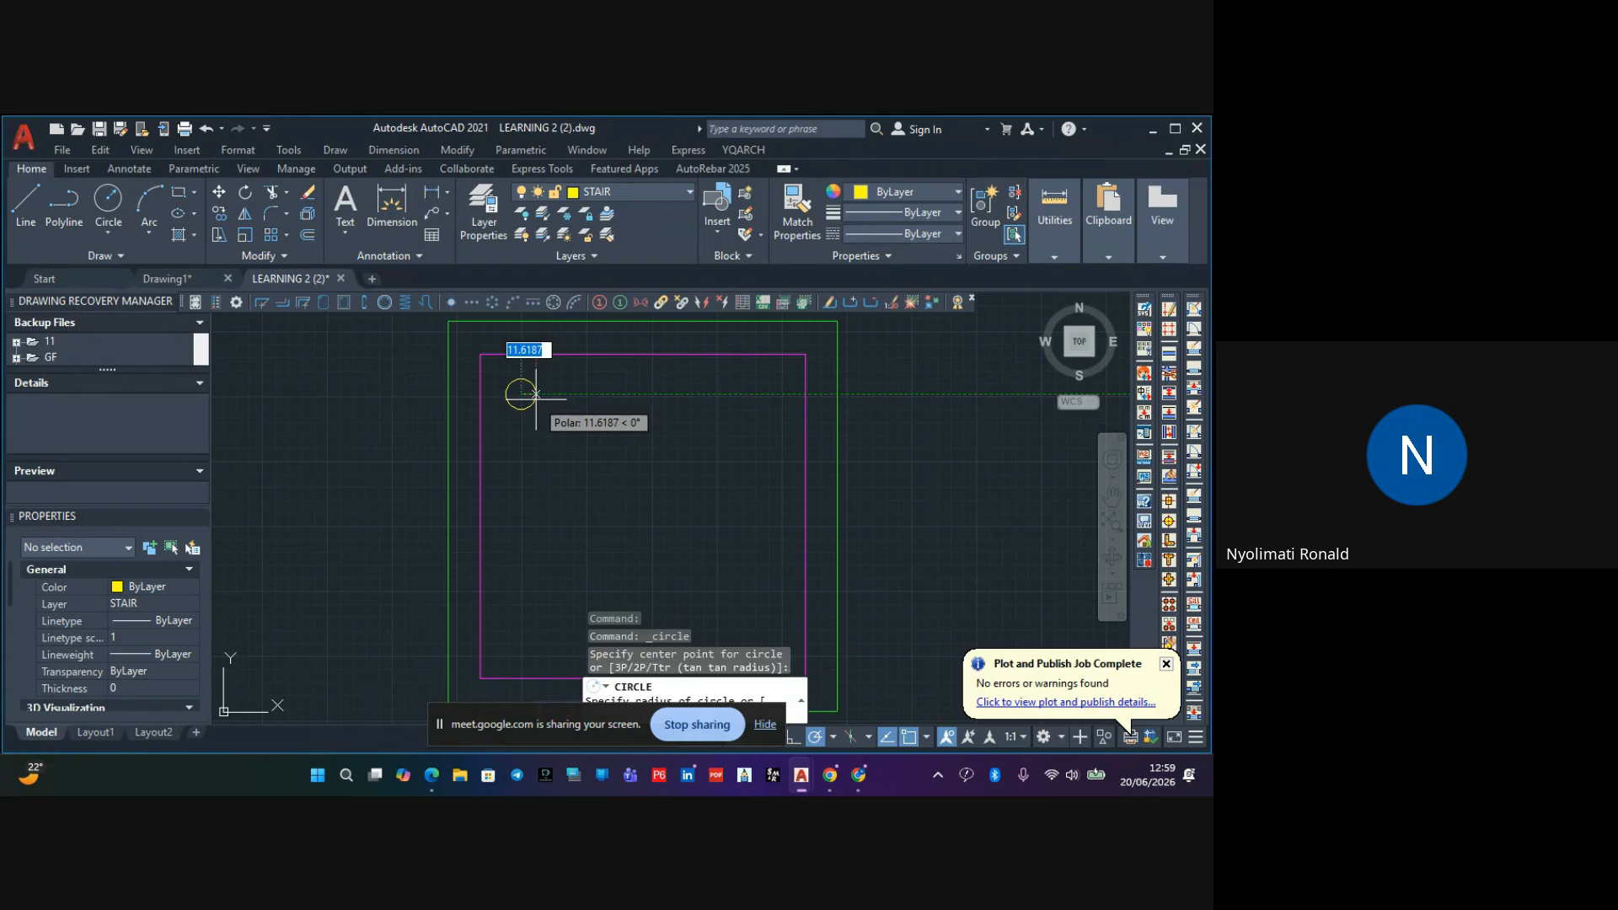
type("8")
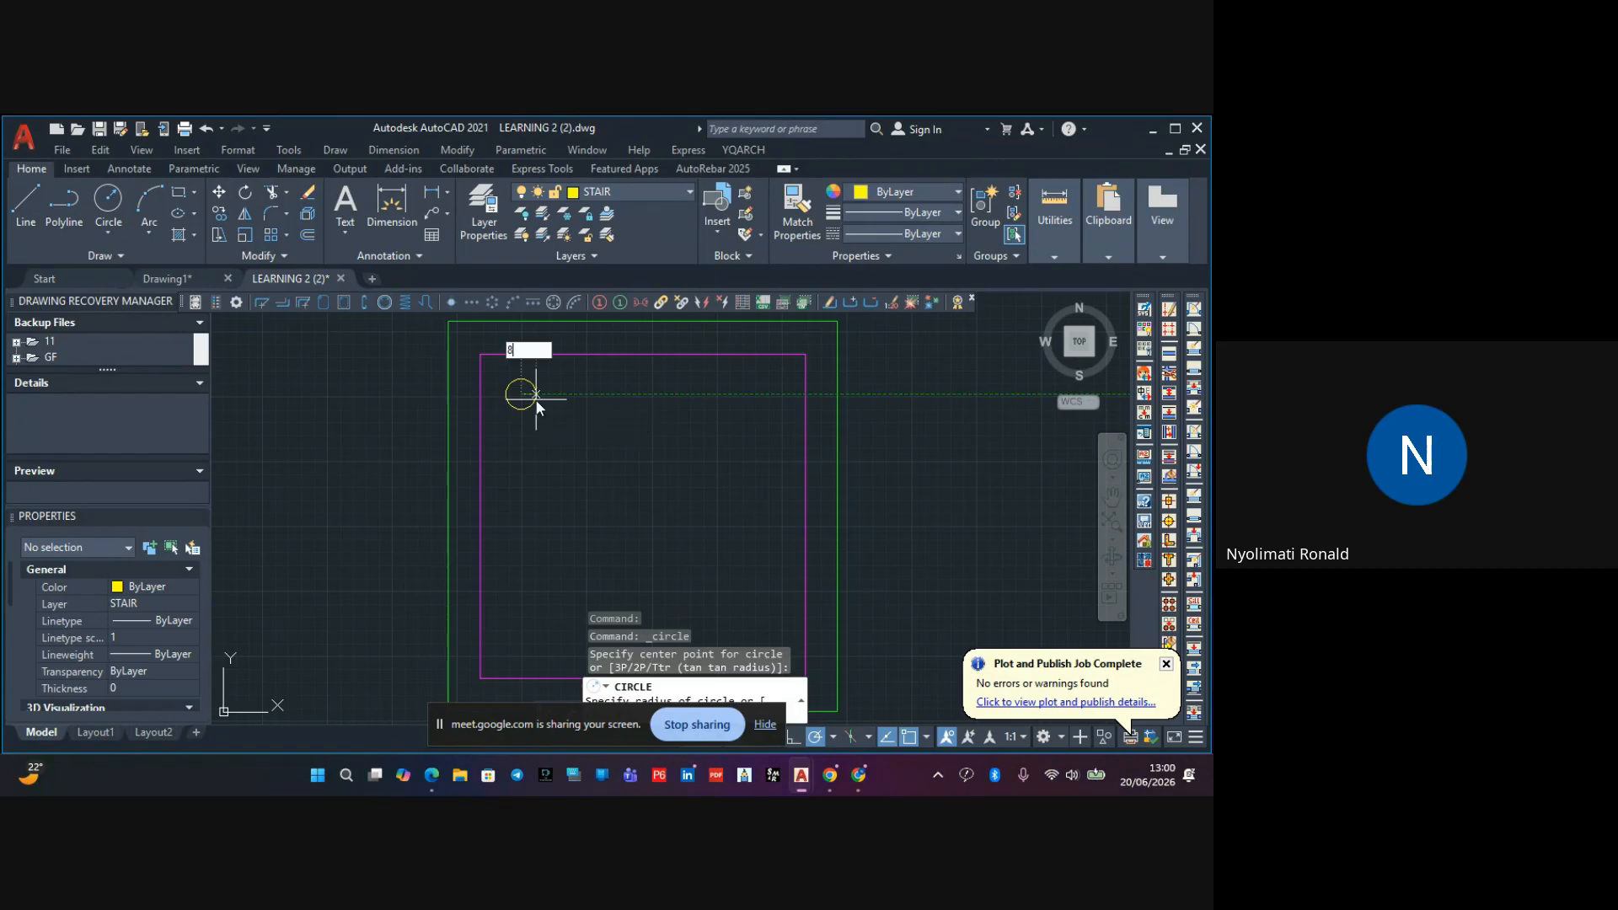
key("Return")
Measure the radius of the new bar circle
scroll(537, 400, "up", 4)
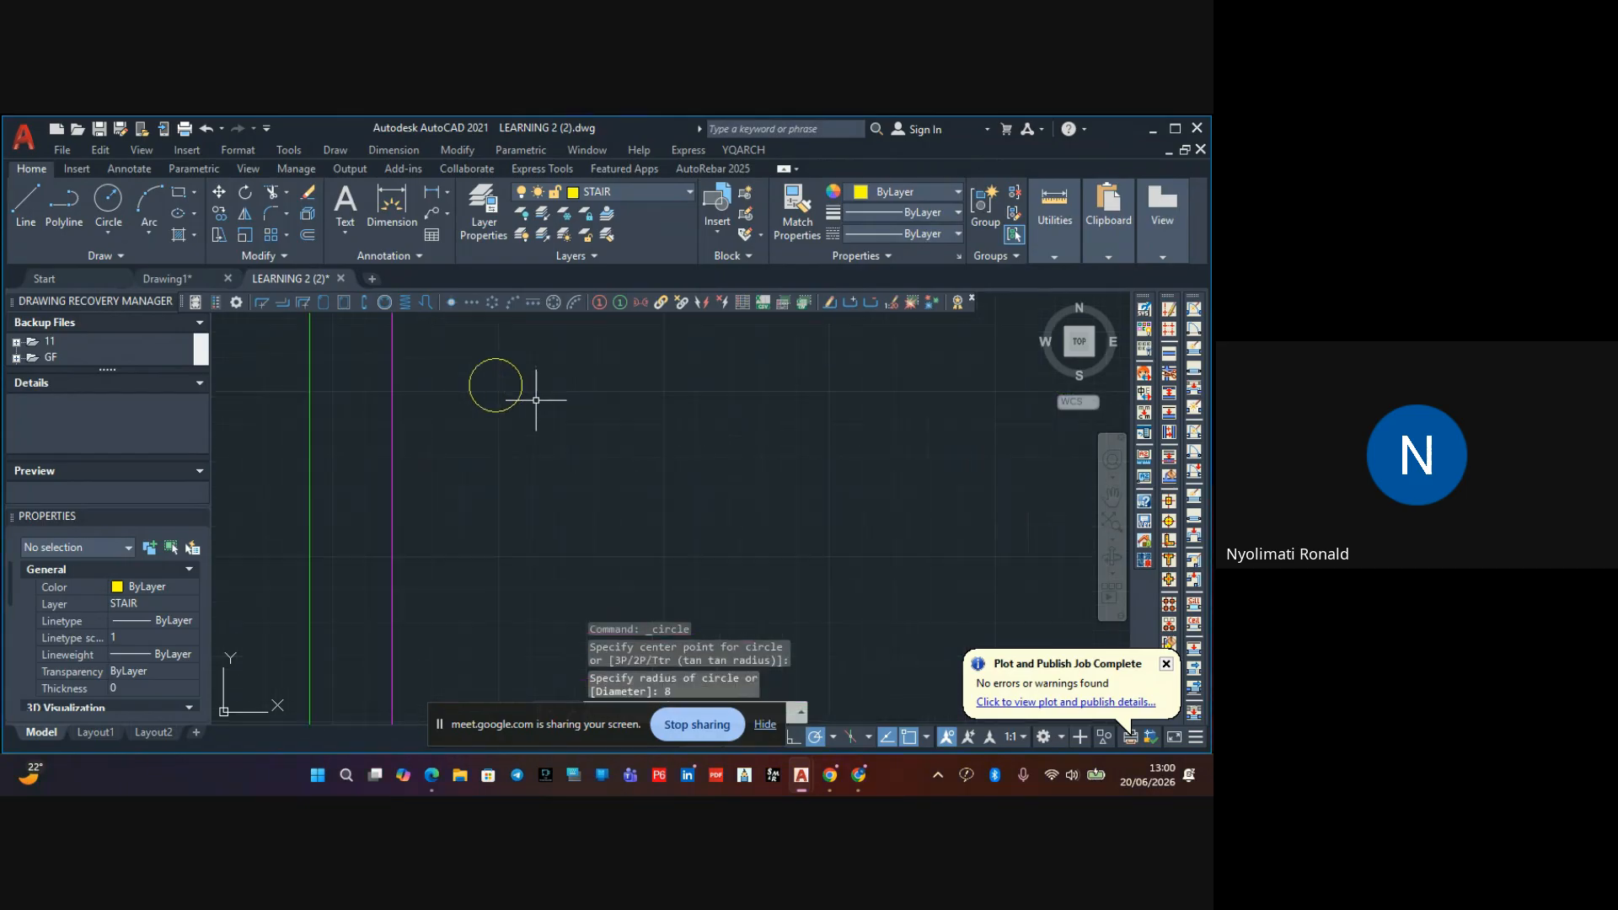
mouse_move(1043, 255)
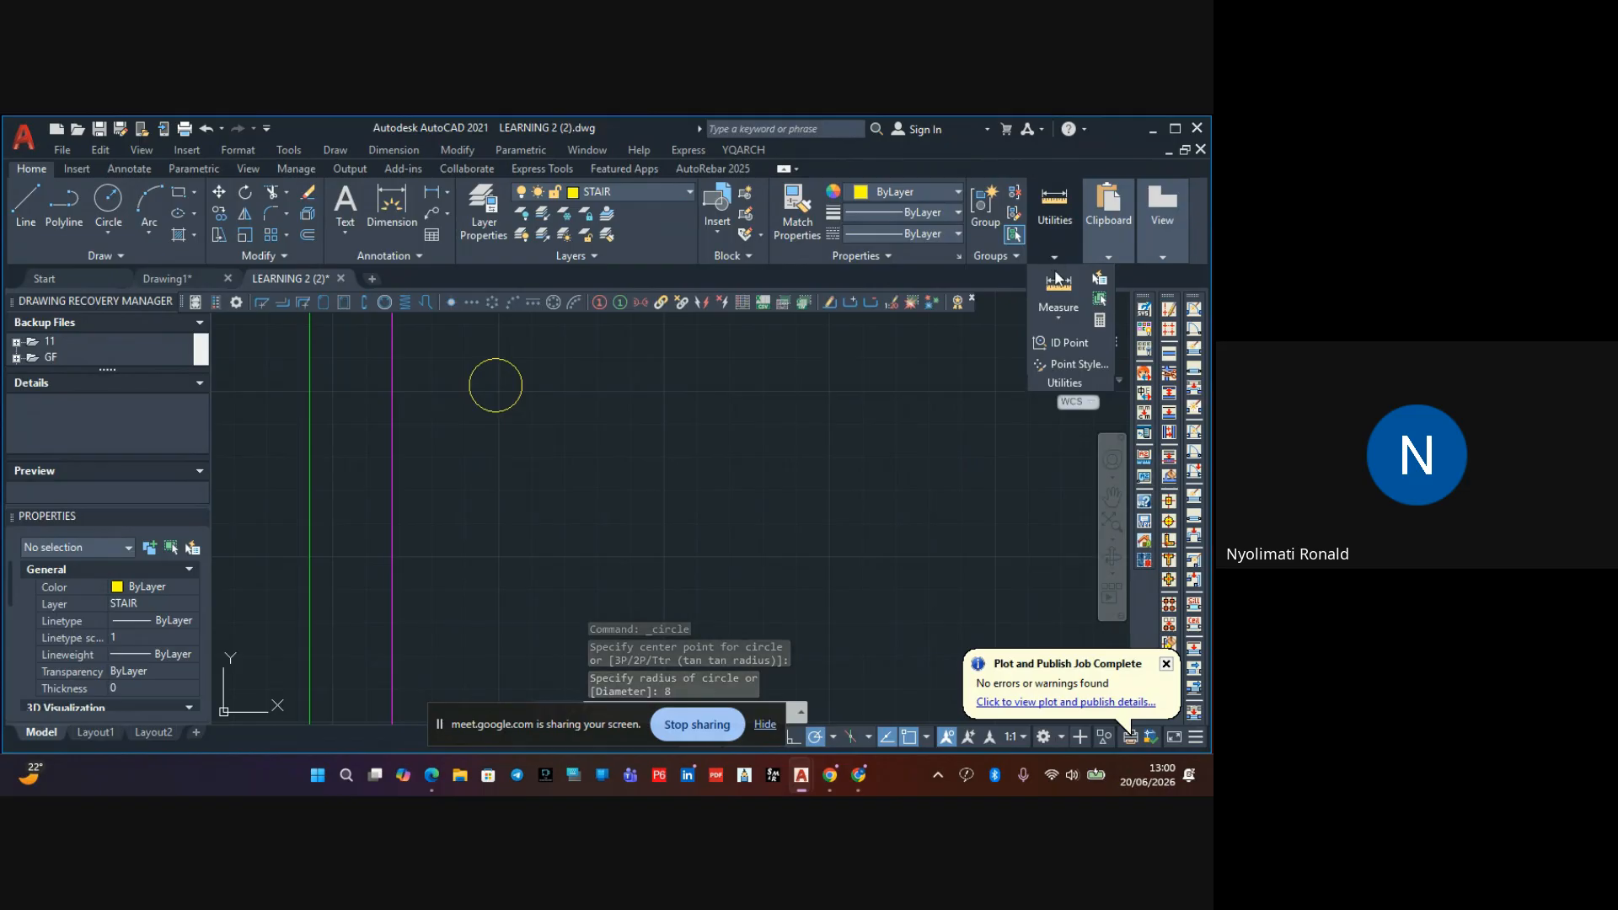
left_click(1060, 316)
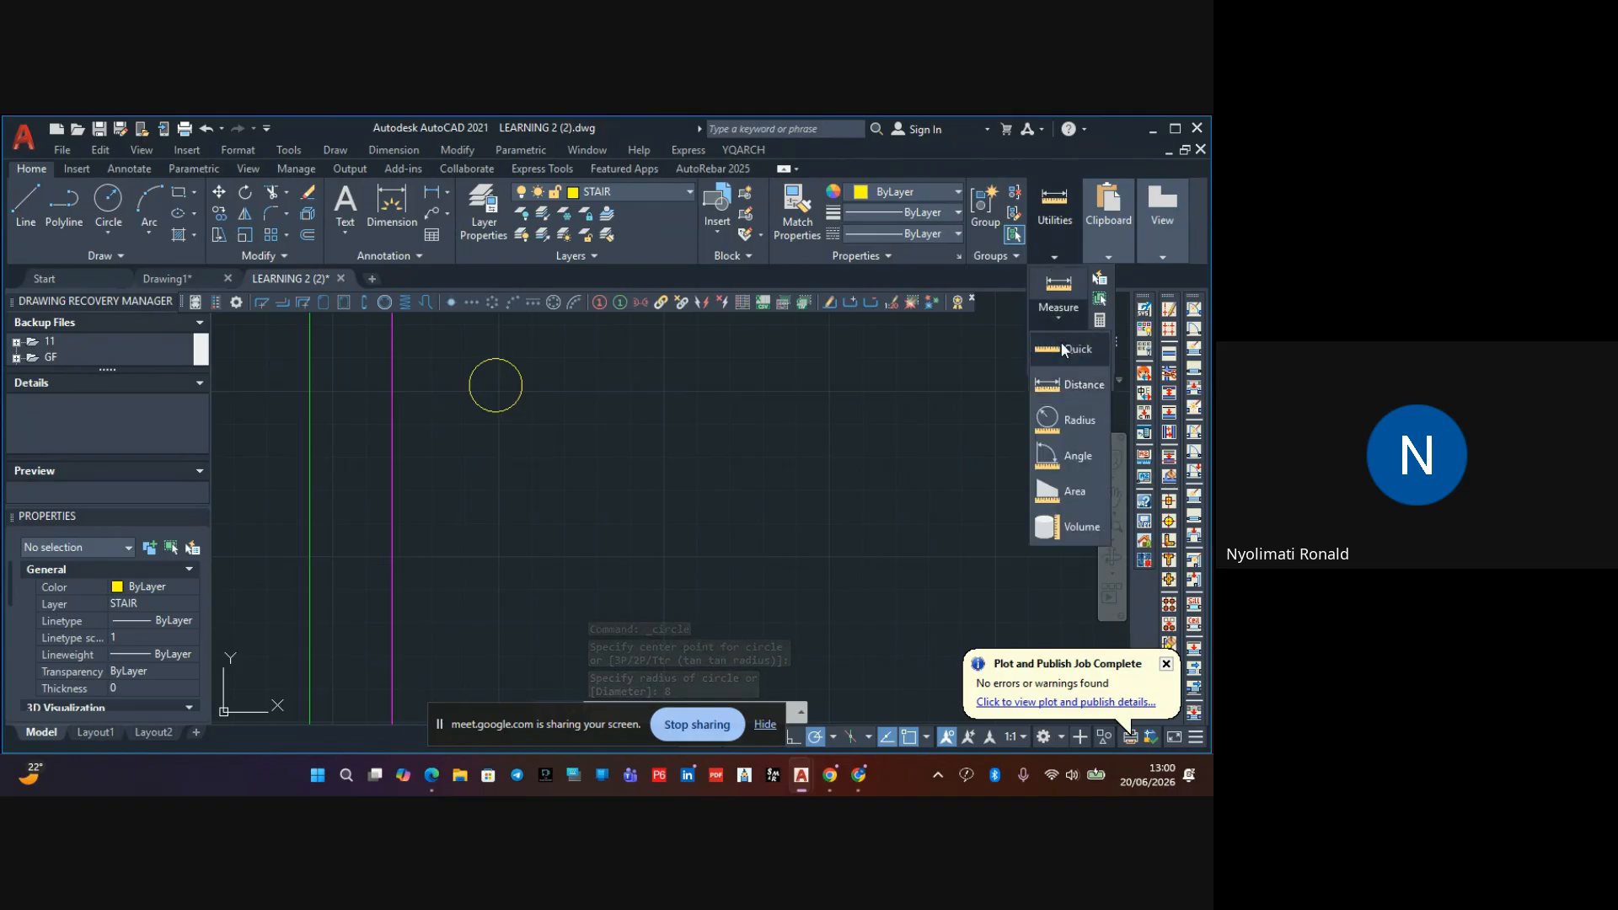
left_click(1066, 415)
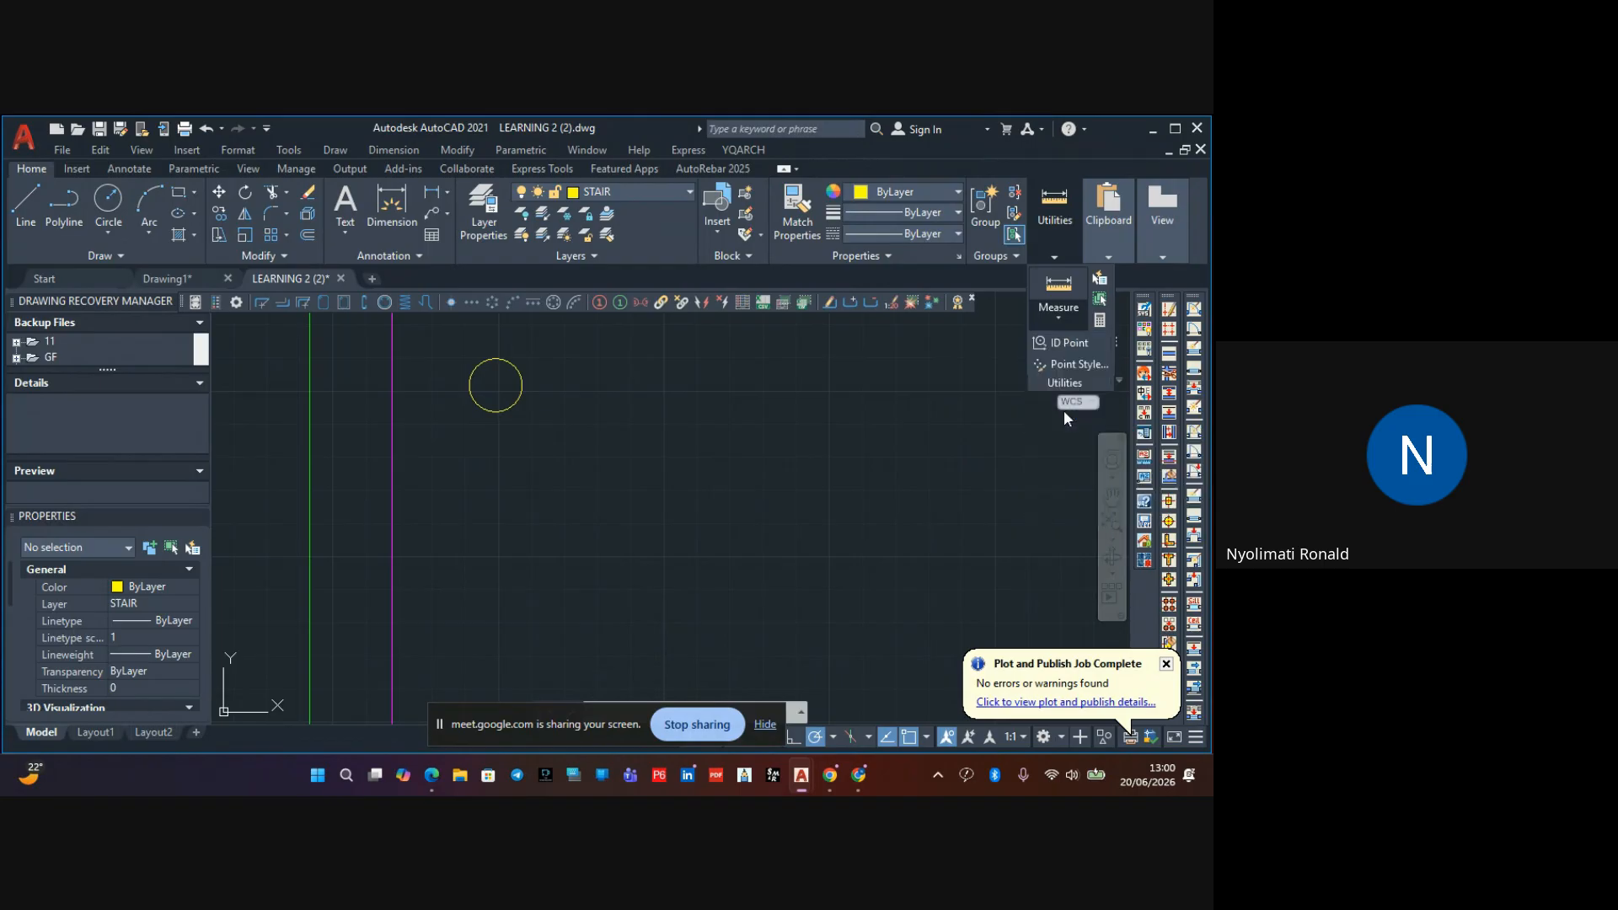
left_click(521, 386)
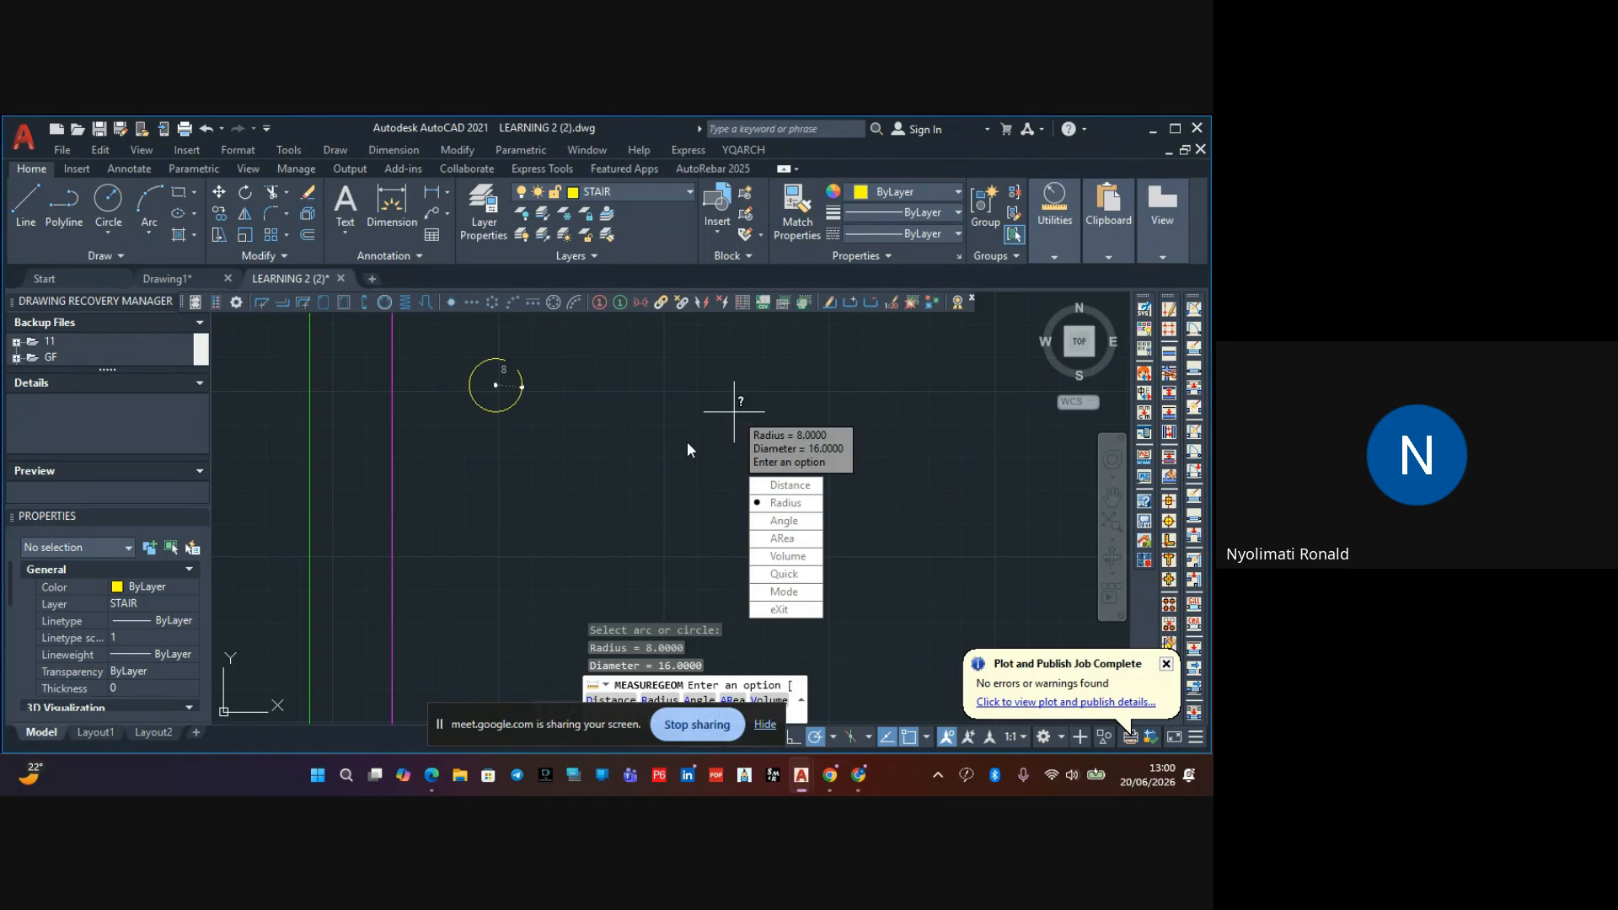
key("Escape")
Move the bar circle into the upper-left corner of the reinforcement square so it touches both edges
middle_click_drag(572, 419, 634, 432)
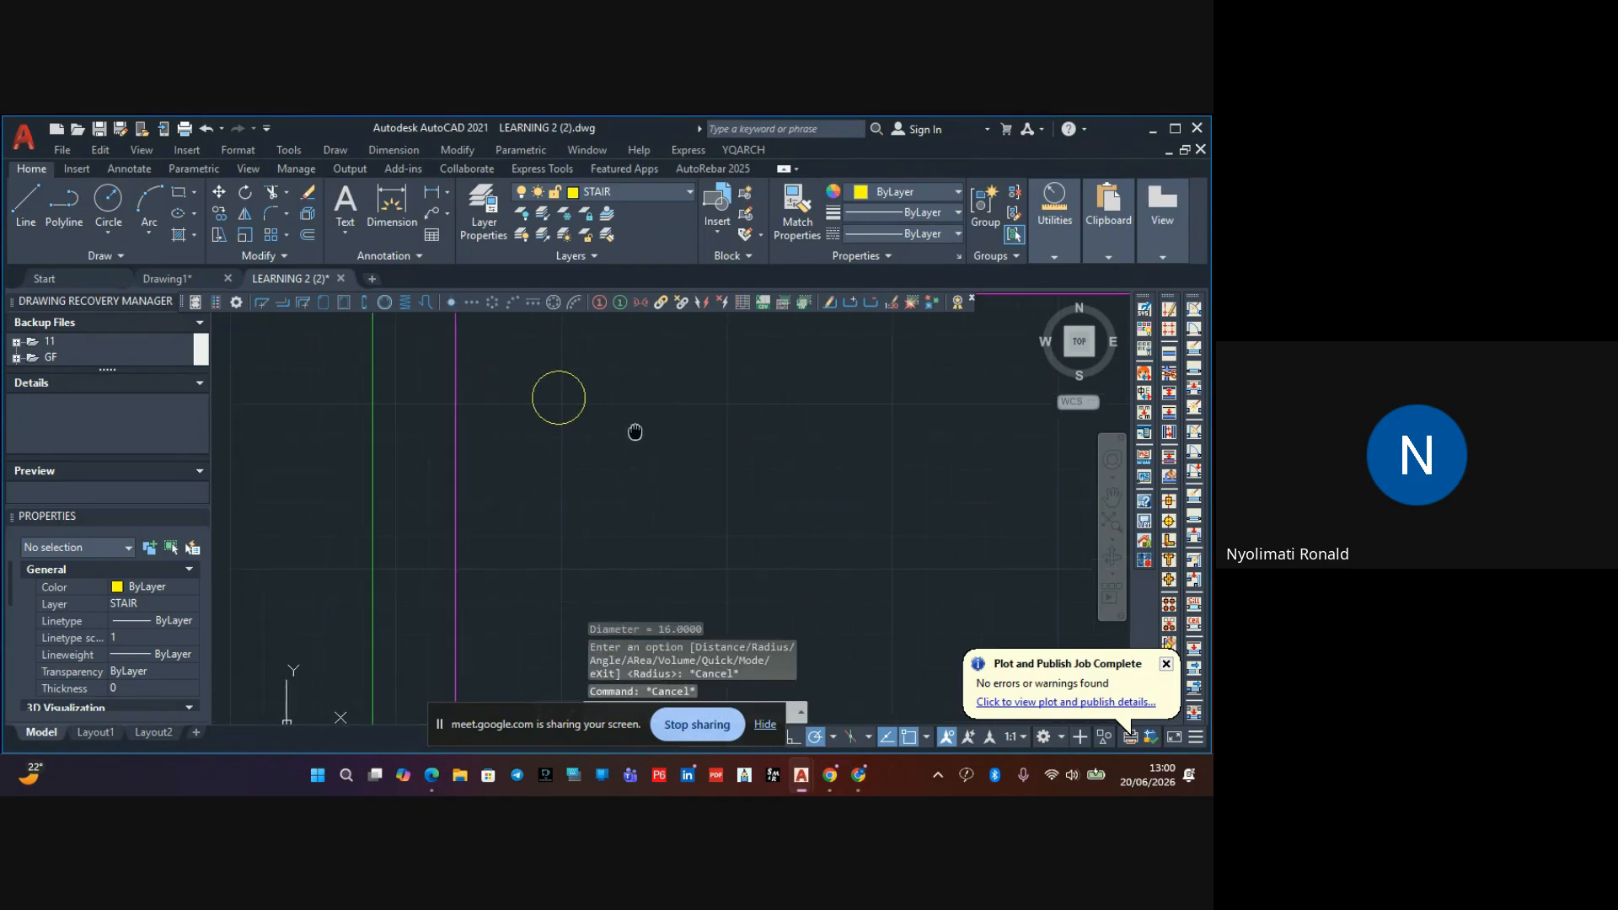
scroll(635, 425, "down", 4)
scroll(640, 430, "up", 2)
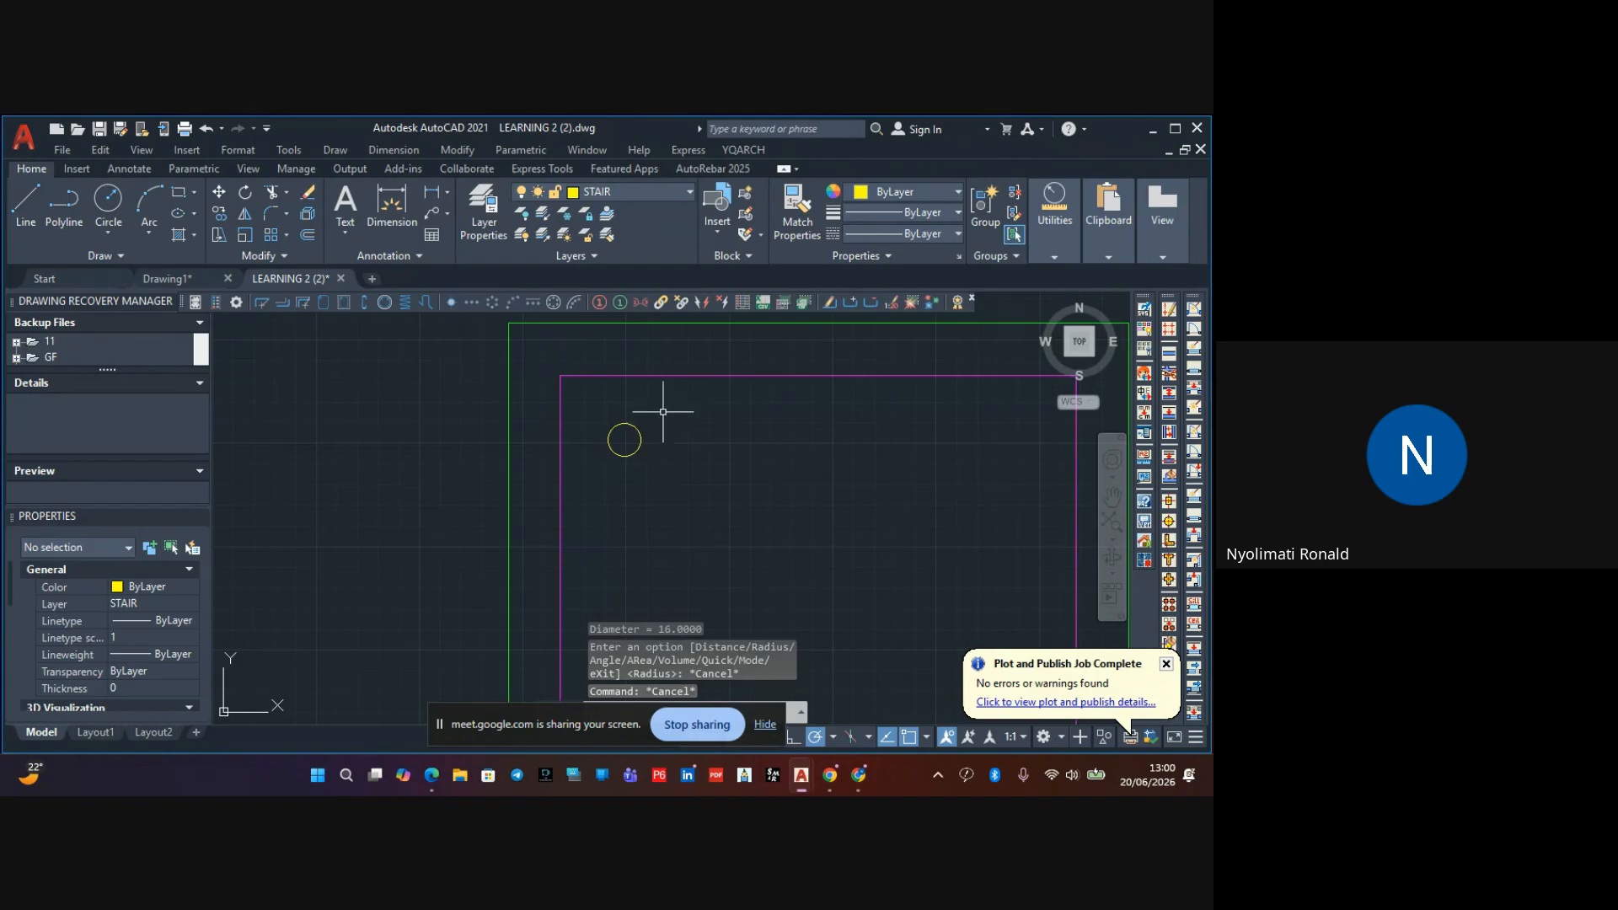
left_click(663, 412)
left_click(590, 482)
left_click(219, 194)
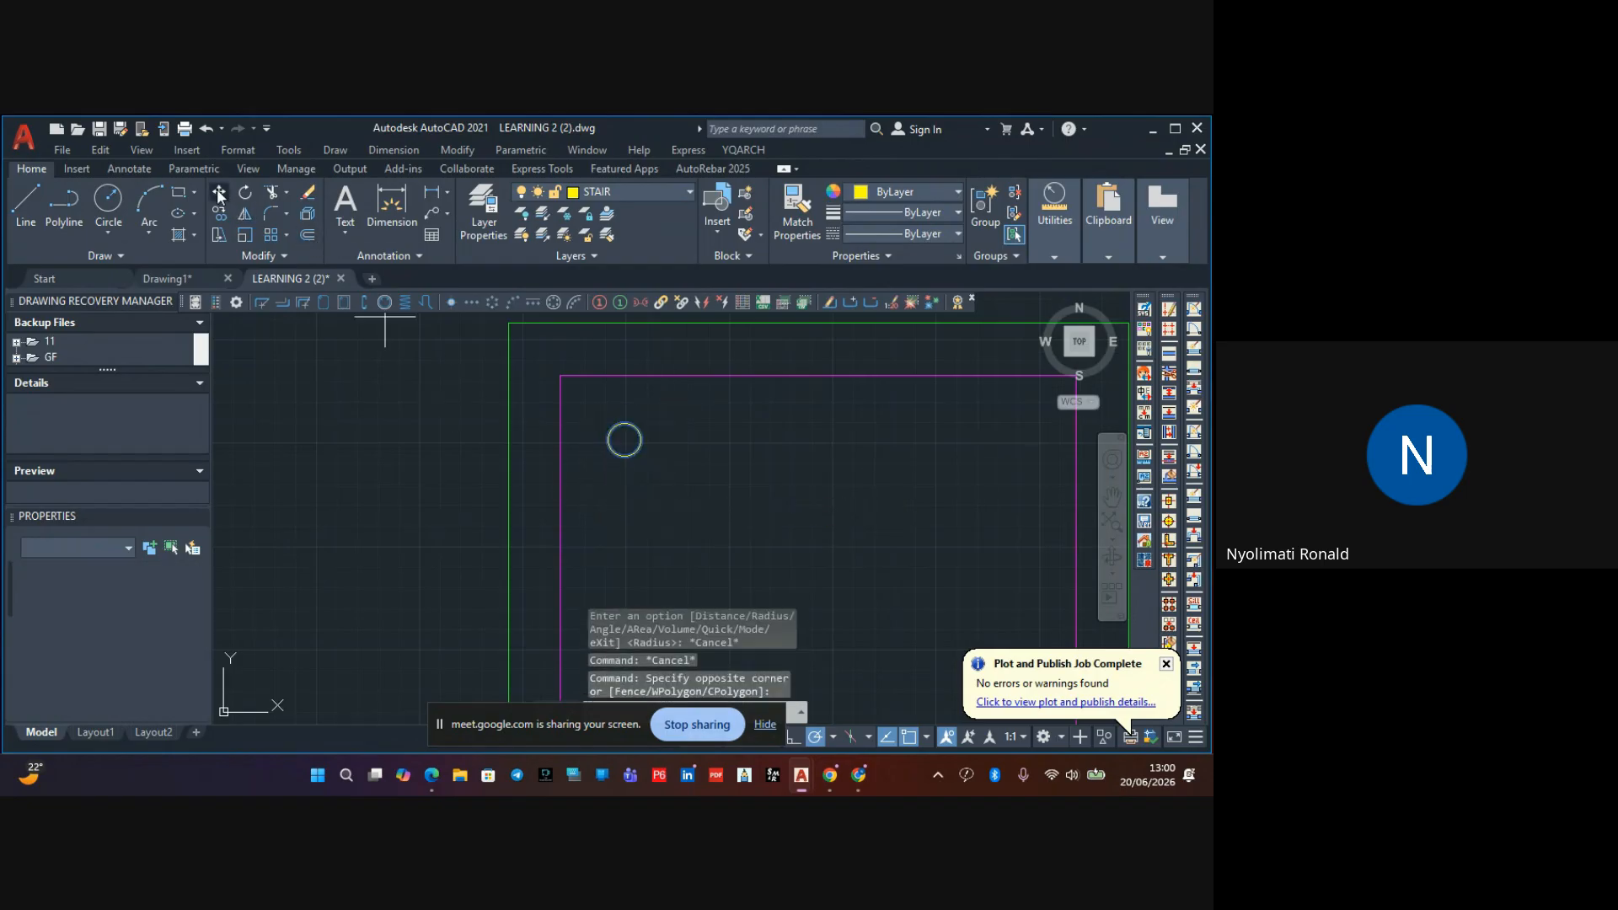
left_click(623, 439)
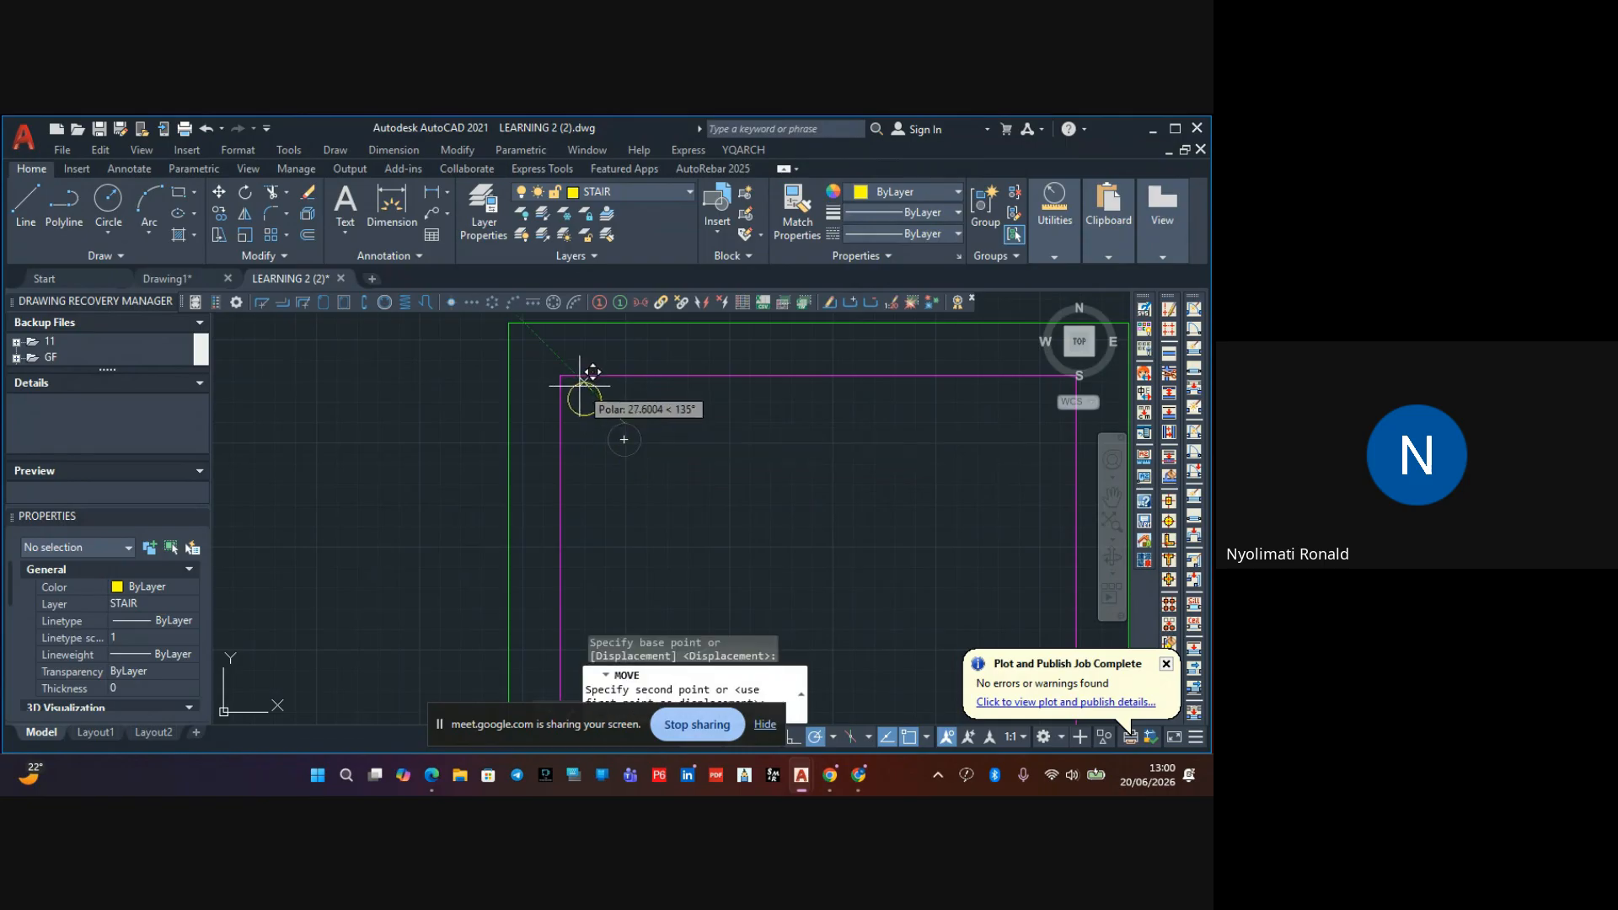
scroll(569, 379, "up", 2)
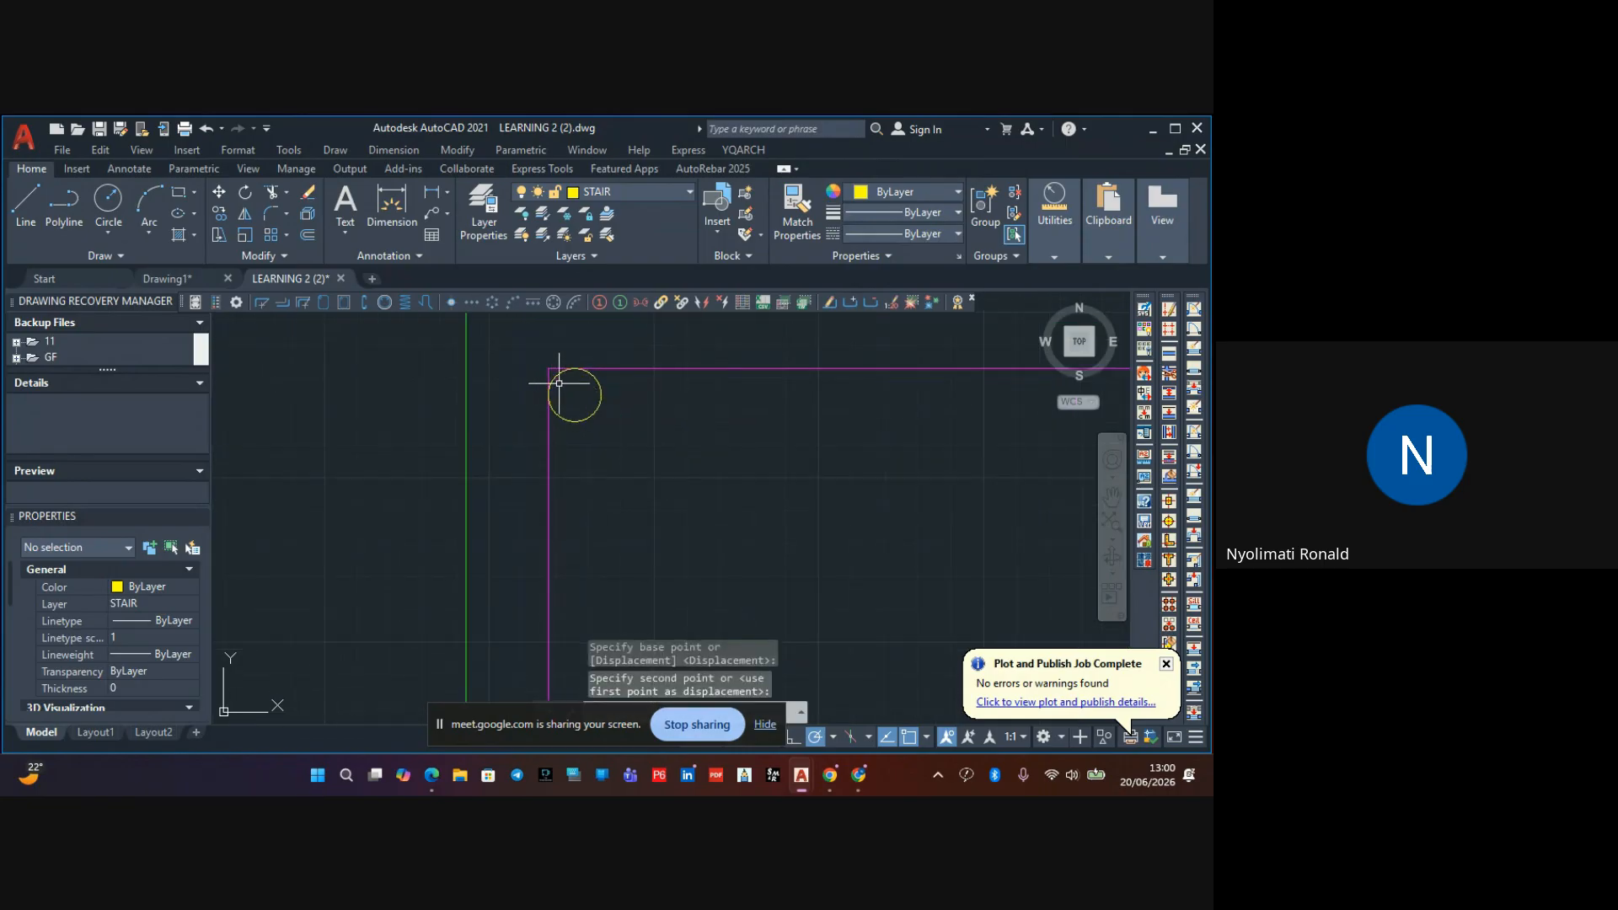
scroll(547, 387, "up", 3)
scroll(603, 411, "down", 3)
Copy the corner bar circle horizontally to the upper-right corner of the reinforcement square, touching its right edge
left_click(667, 410)
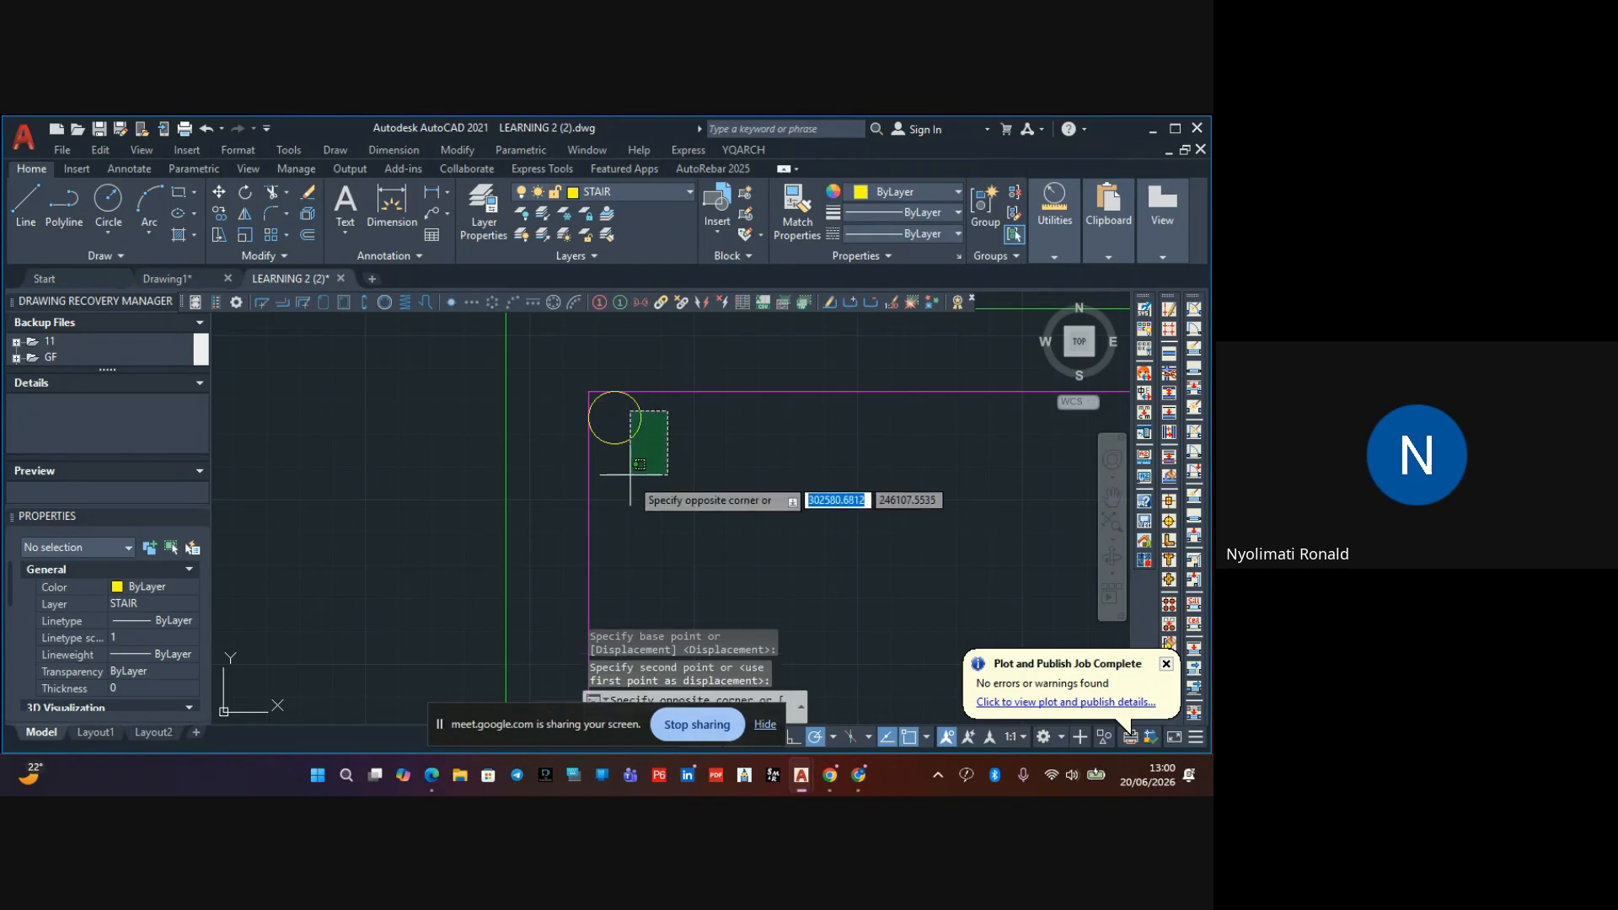
left_click(631, 475)
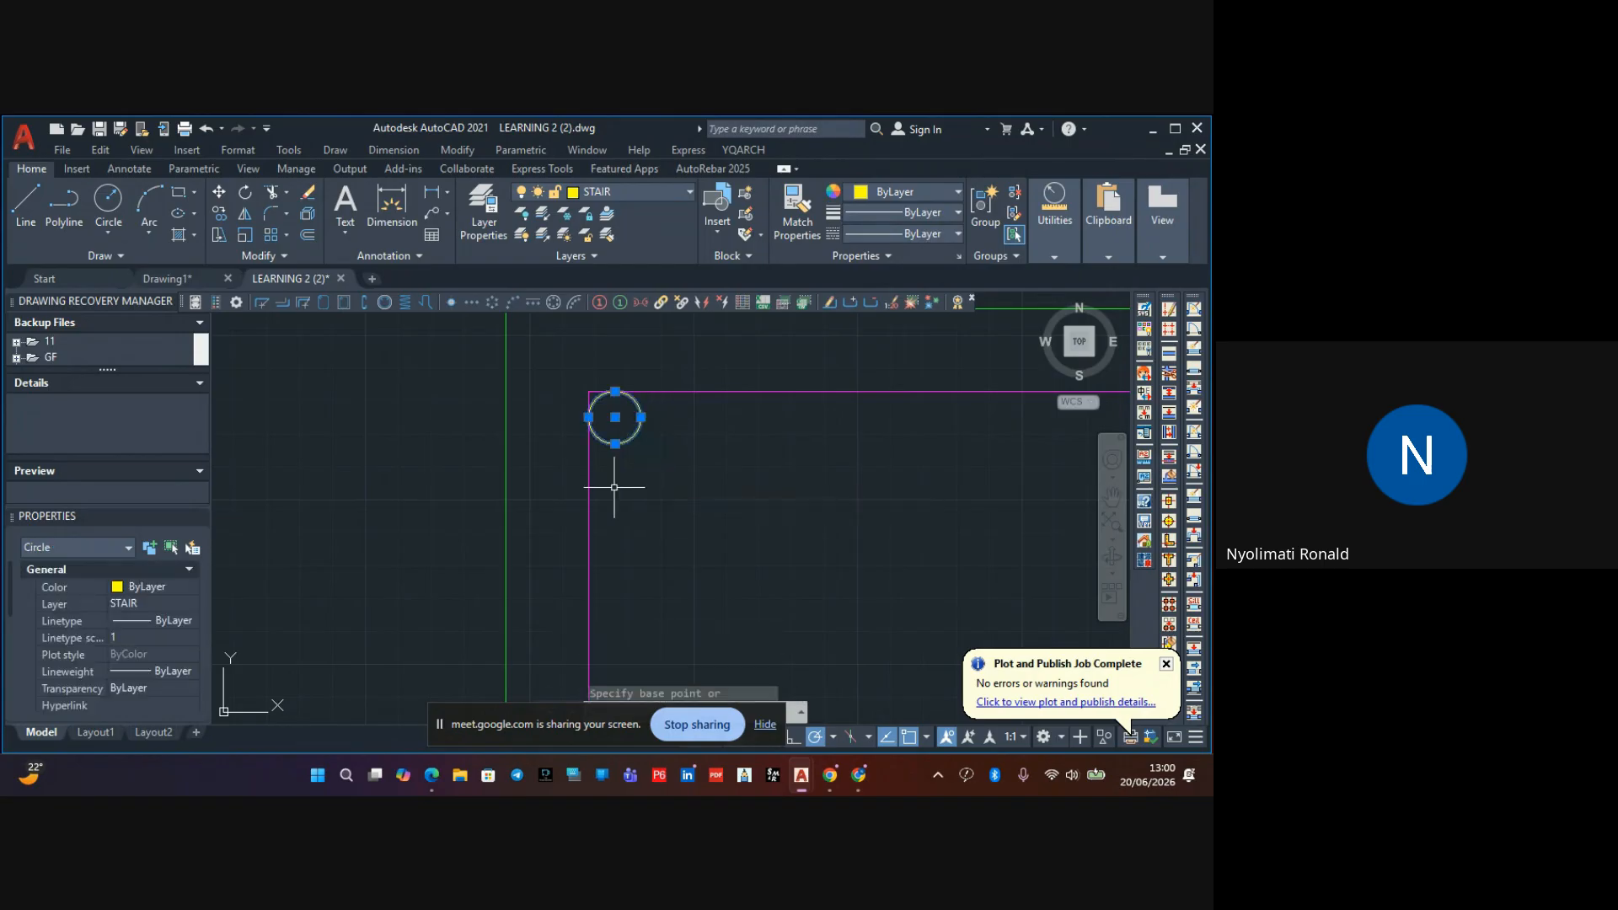
left_click(222, 210)
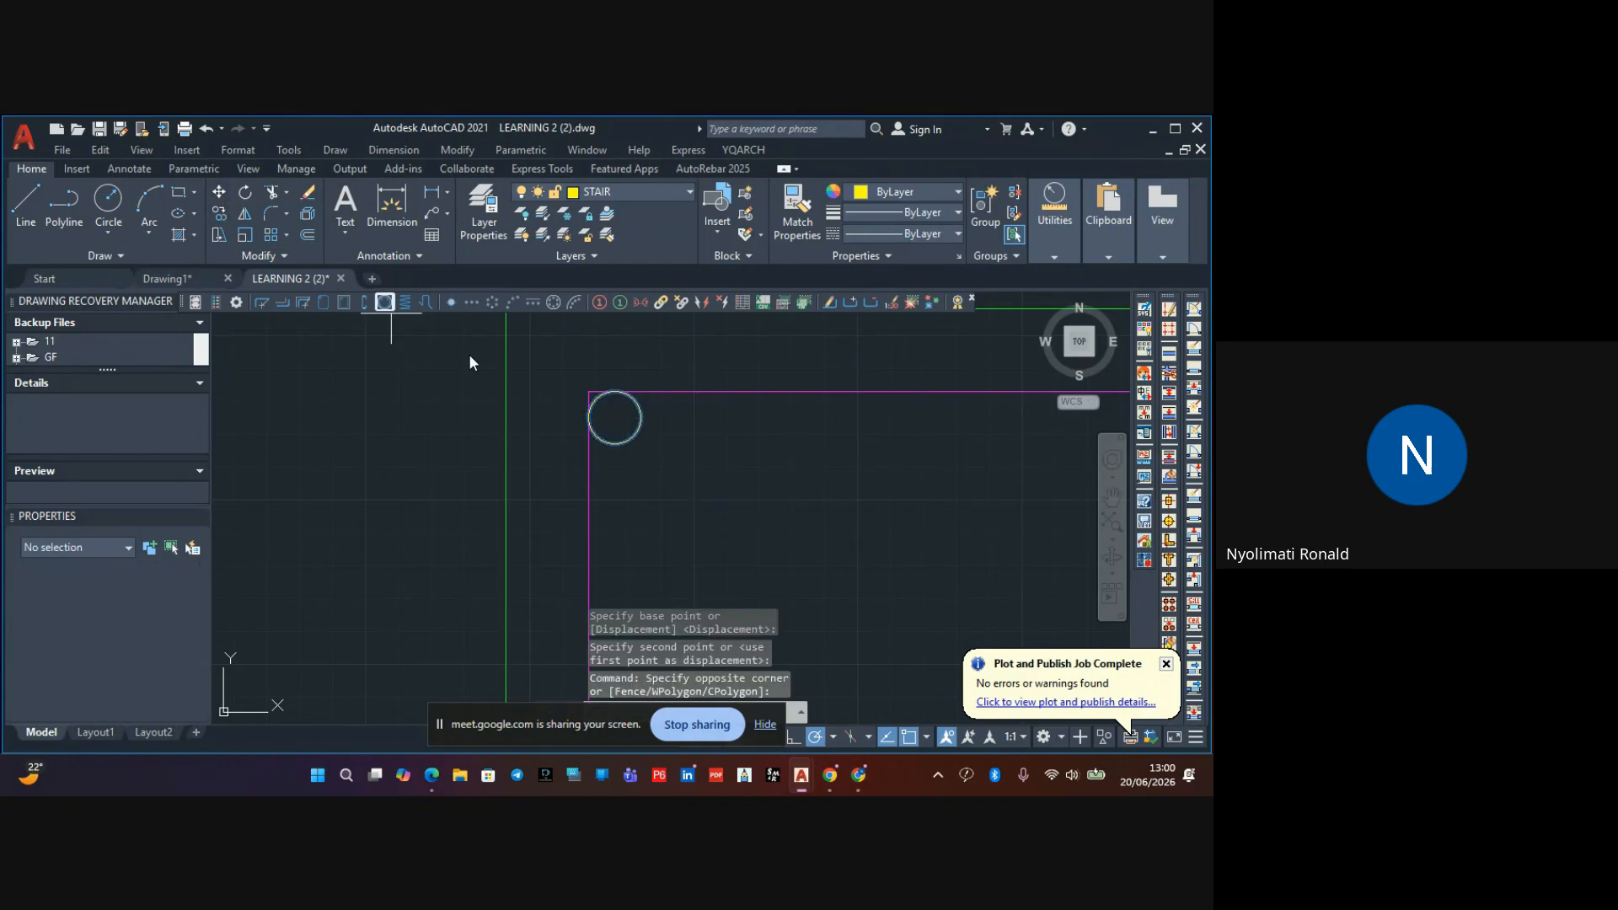
left_click(642, 417)
scroll(760, 430, "down", 2)
scroll(761, 430, "down", 4)
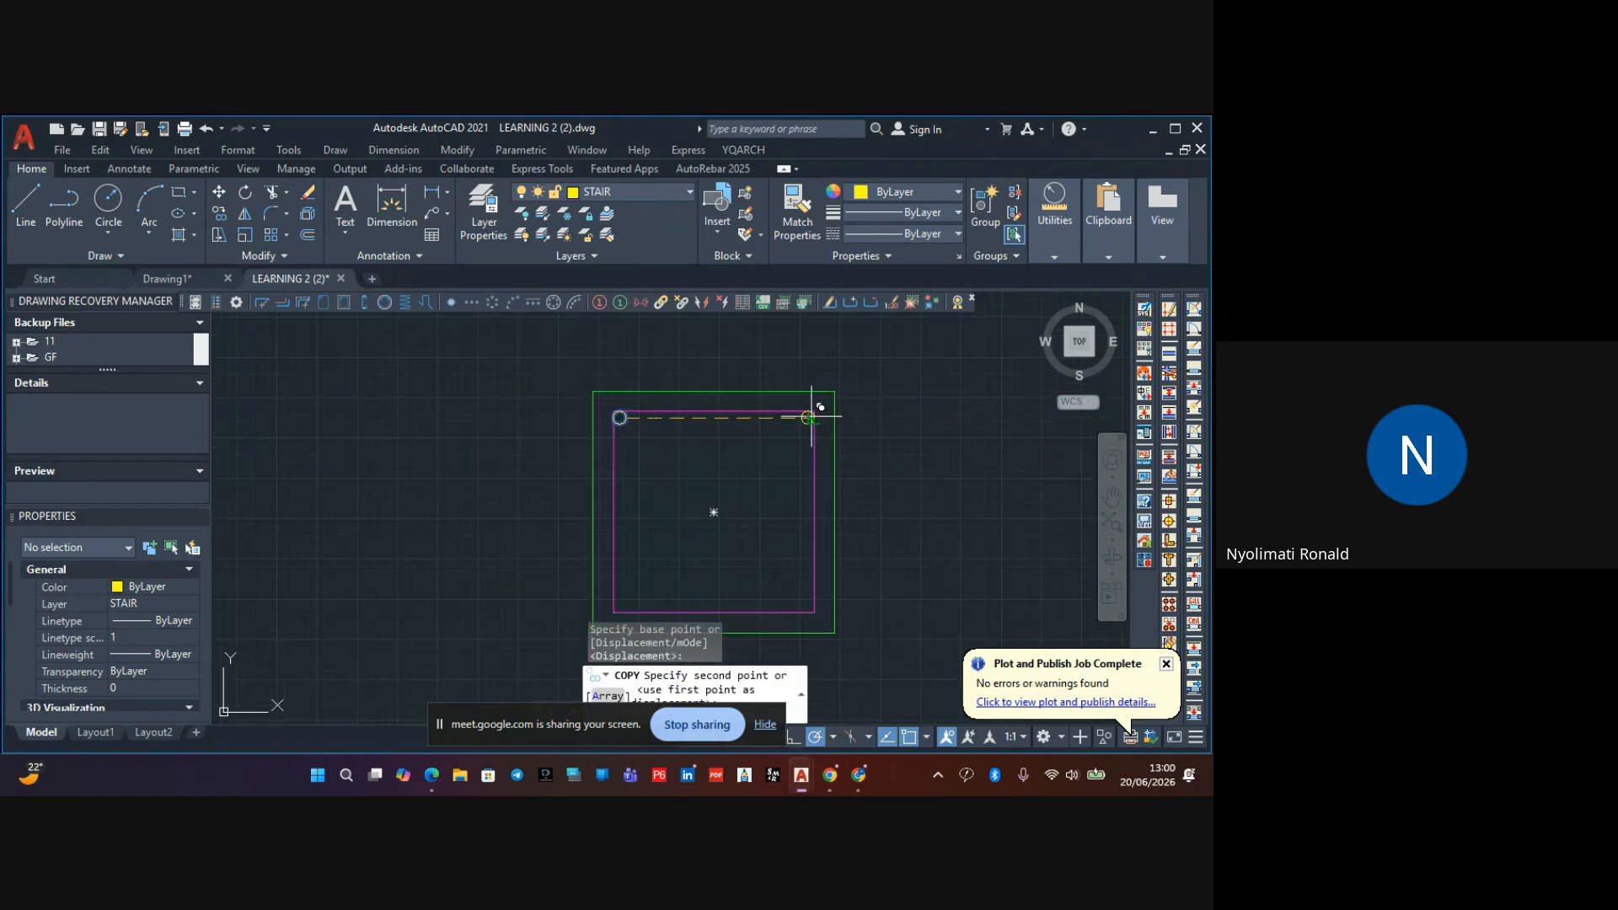
scroll(806, 422, "up", 4)
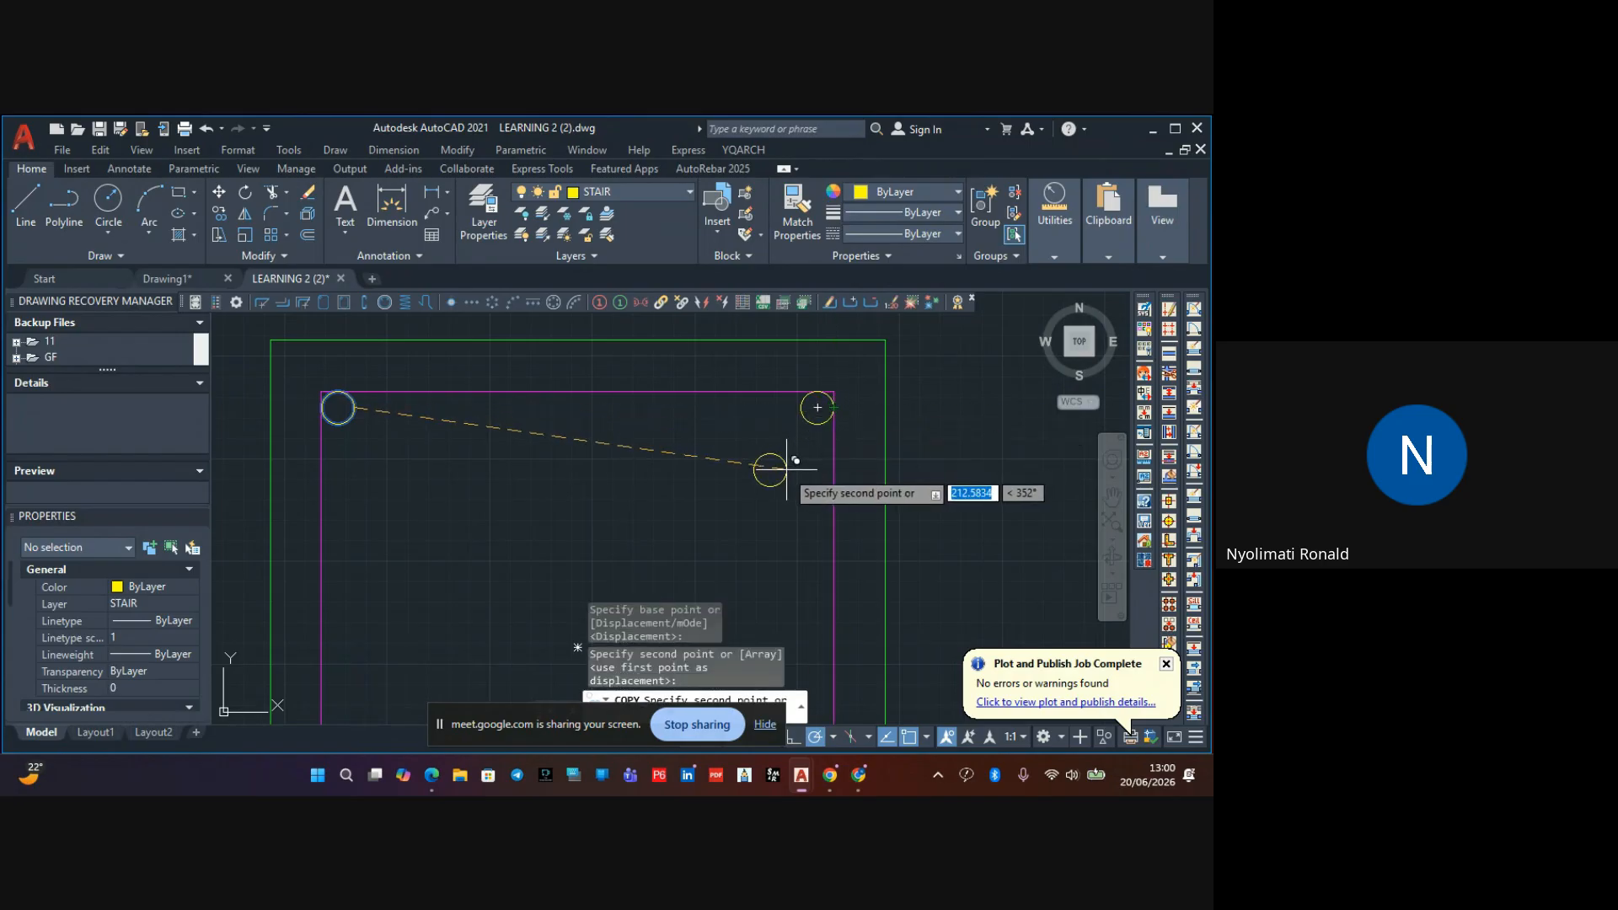
key("Escape")
Copy both upper bar circles straight down to the two lower corners of the reinforcement square, touching its bottom edge
left_click(823, 410)
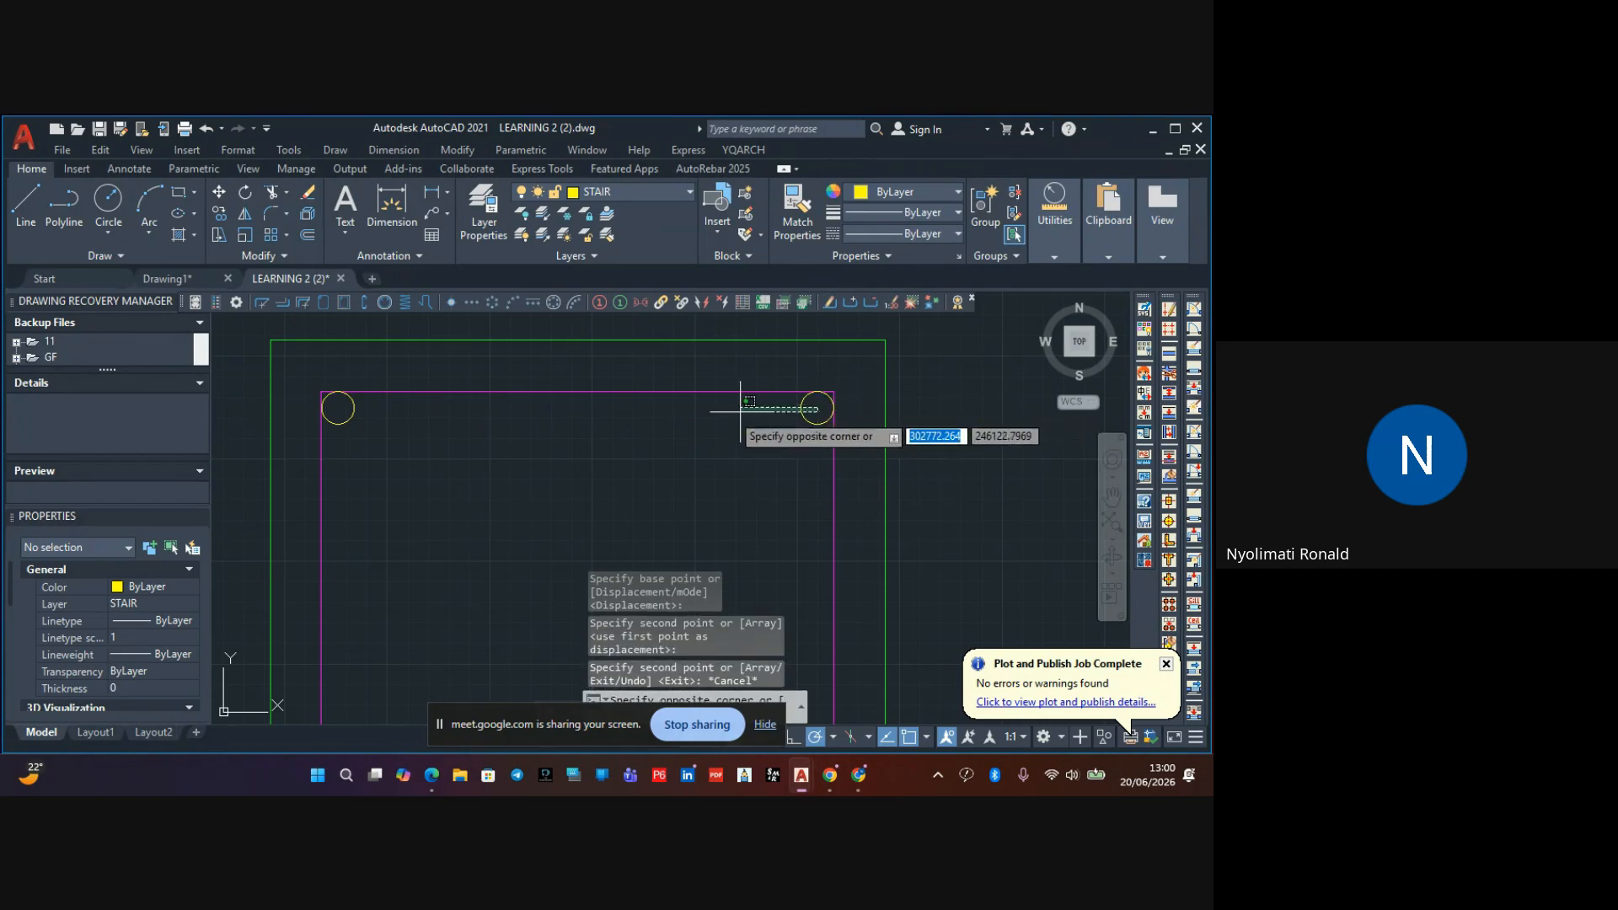
left_click(345, 487)
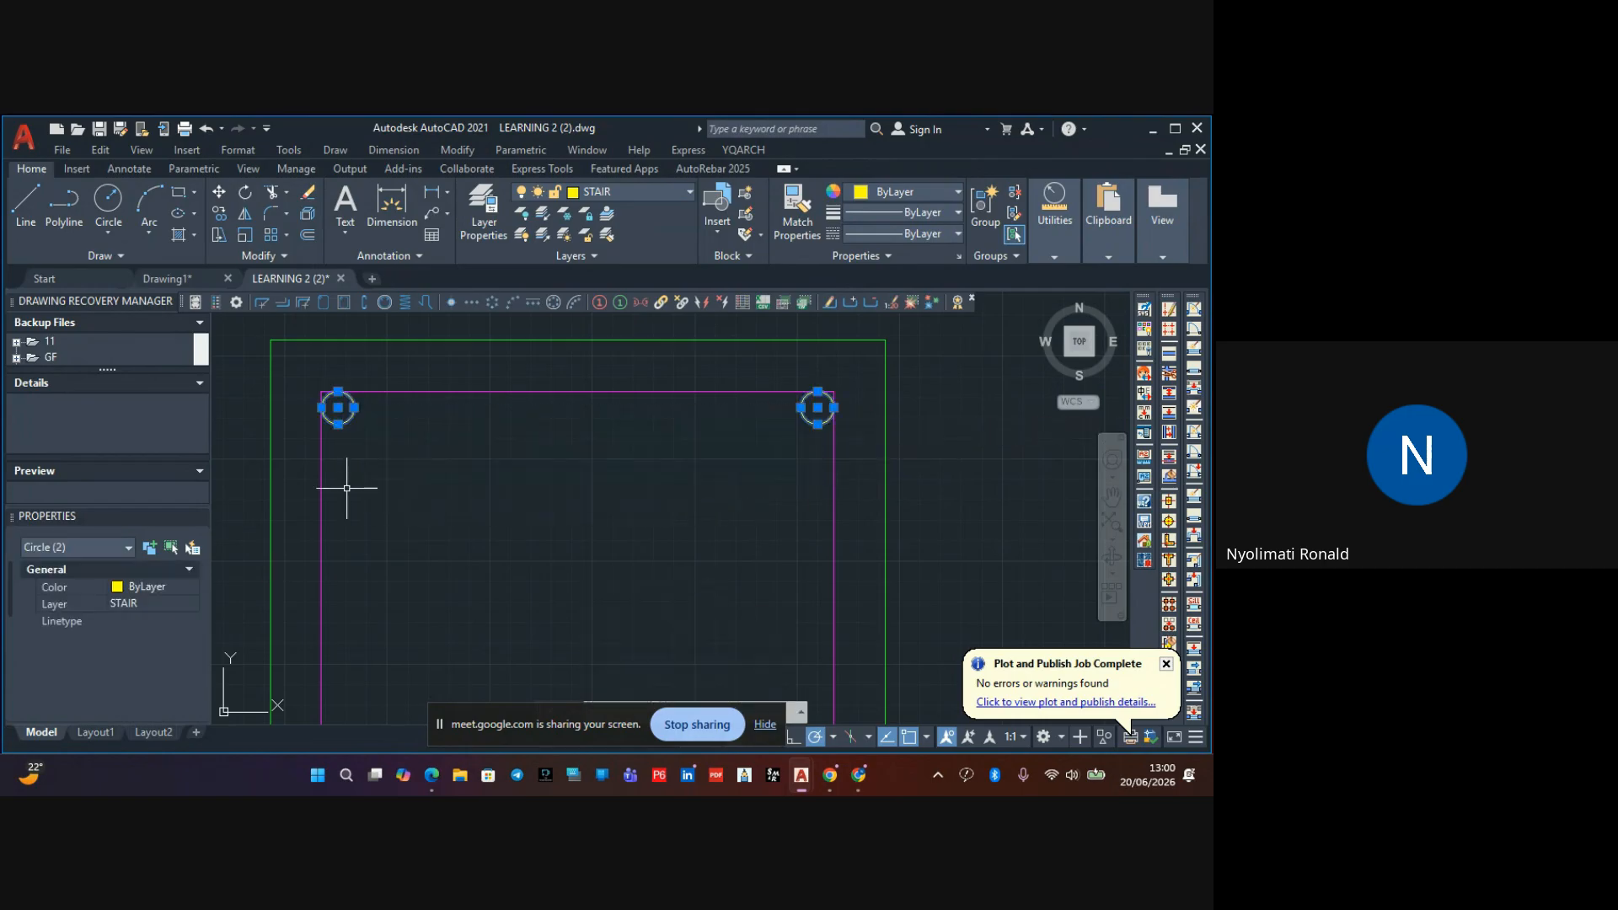
left_click(220, 214)
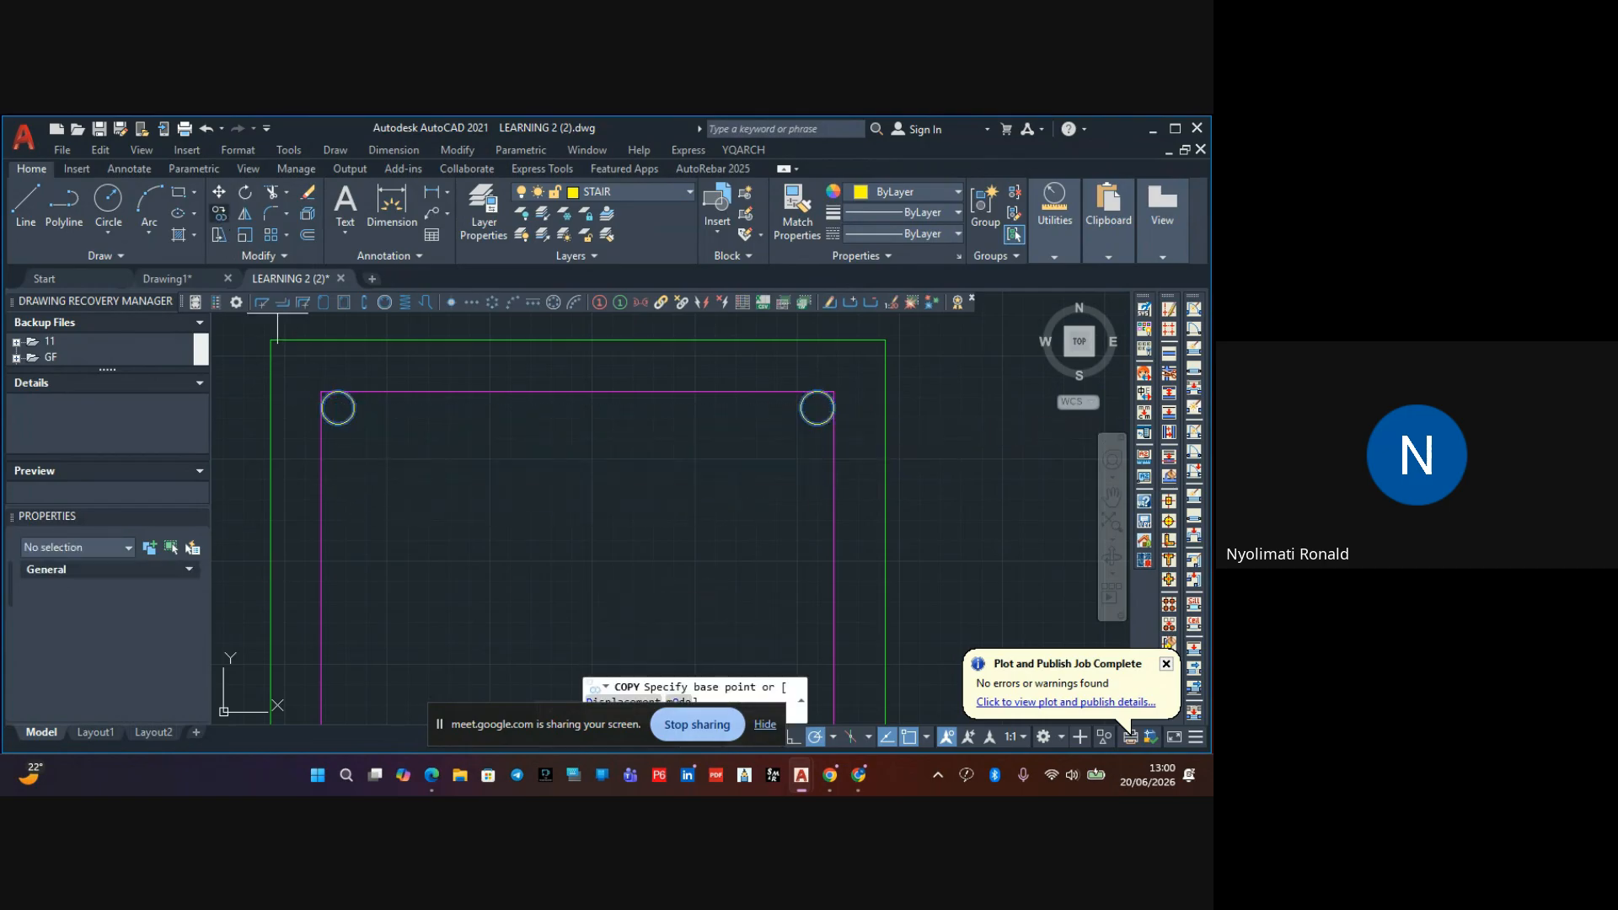
left_click(817, 409)
scroll(814, 422, "down", 5)
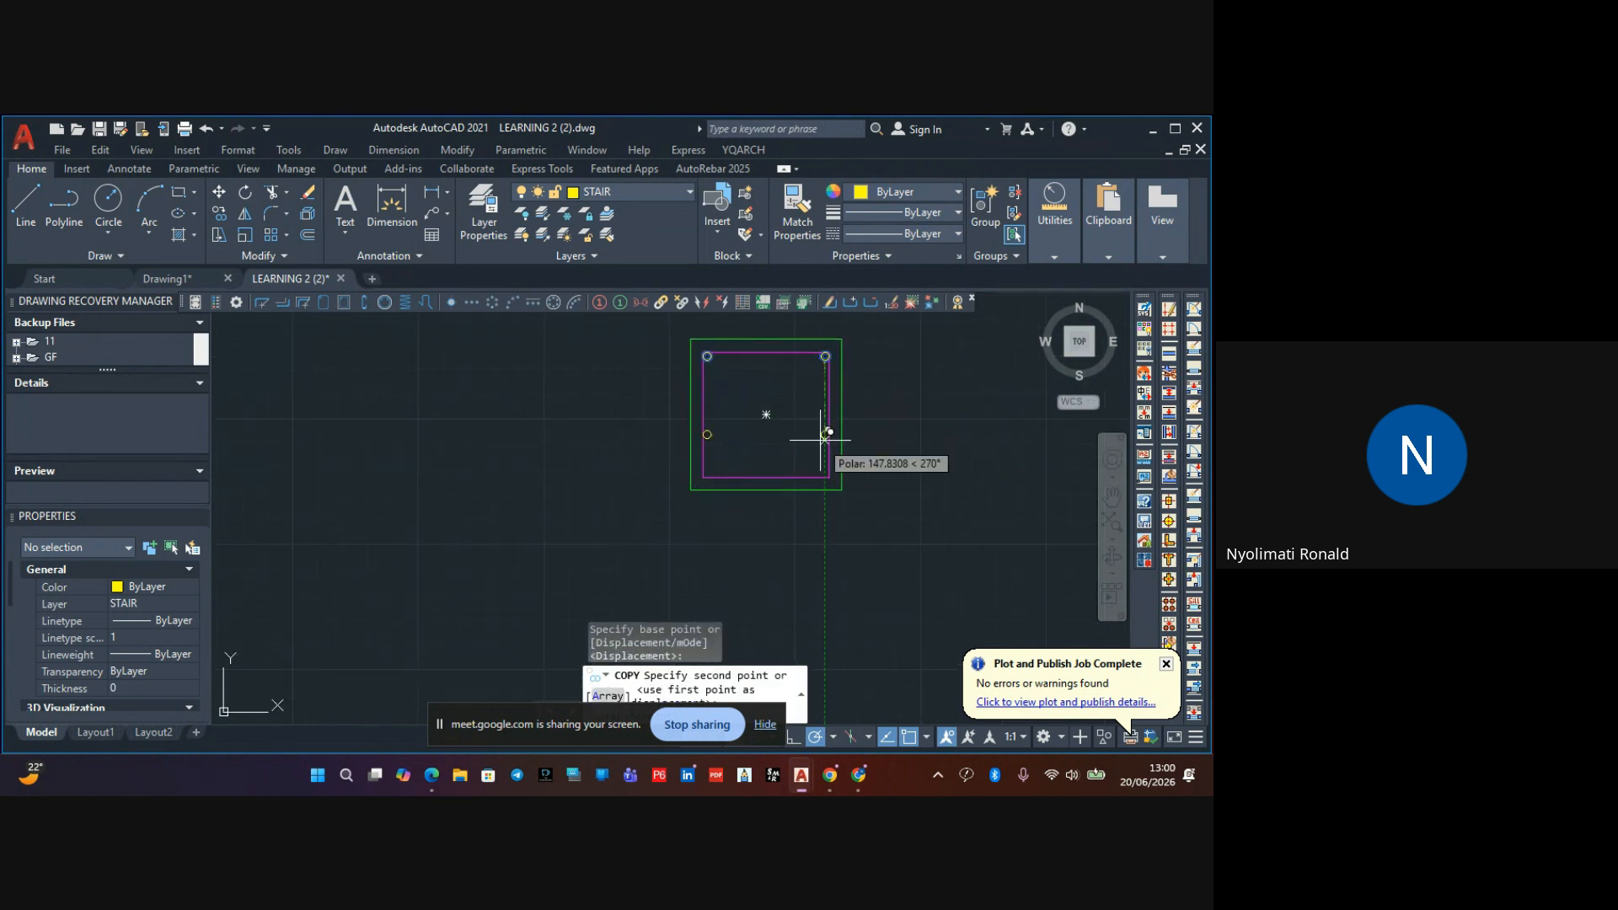
scroll(825, 437, "up", 9)
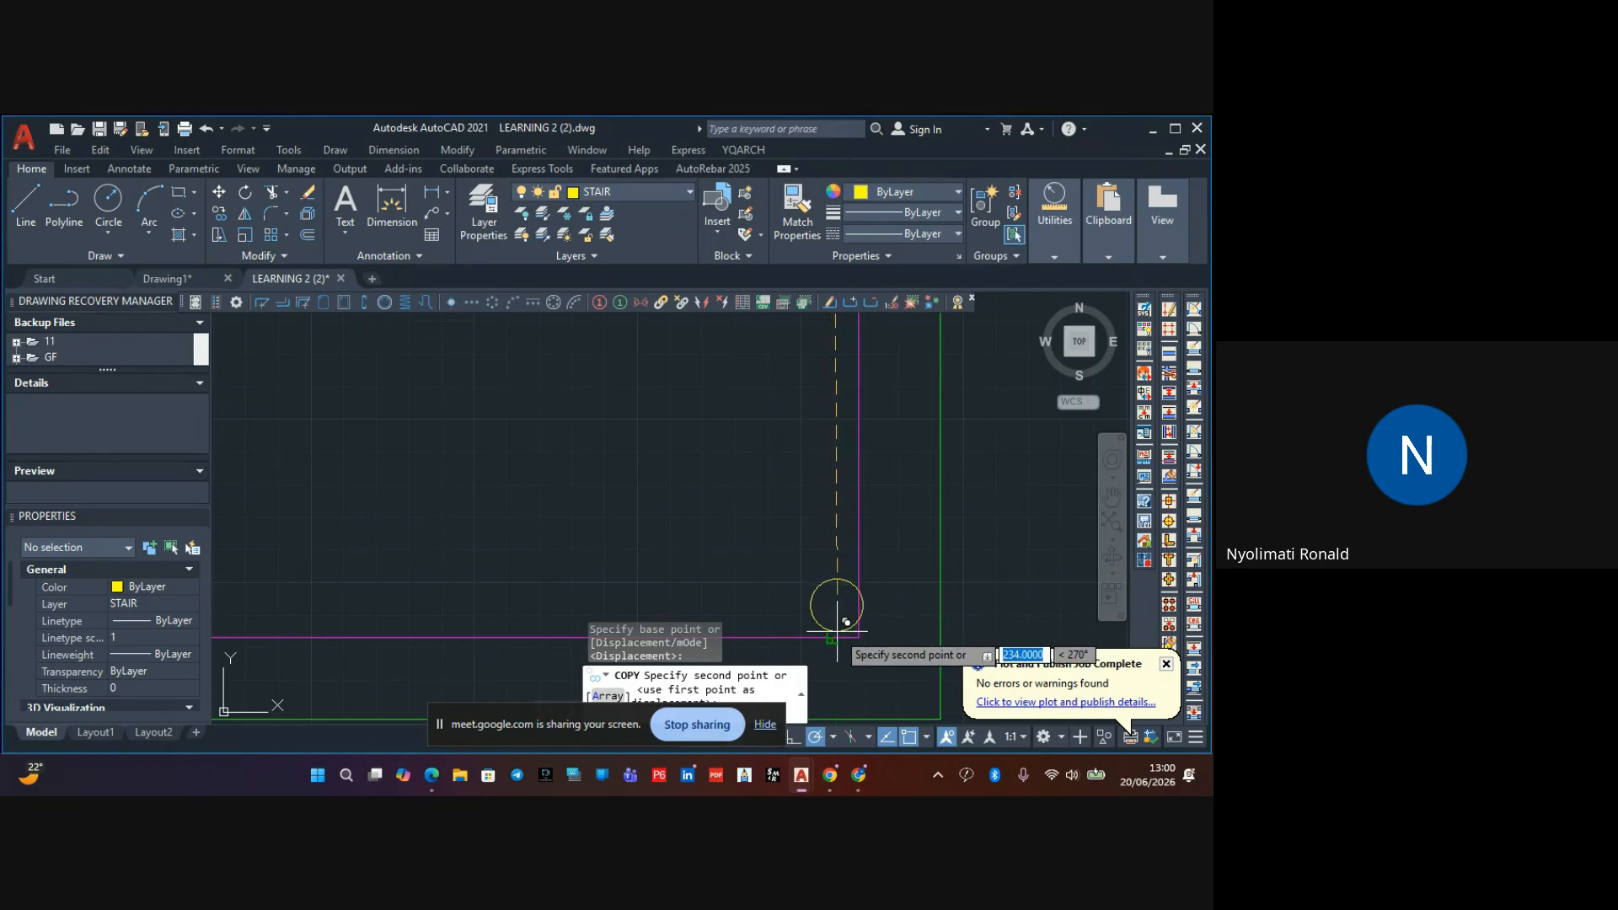
scroll(834, 583, "down", 2)
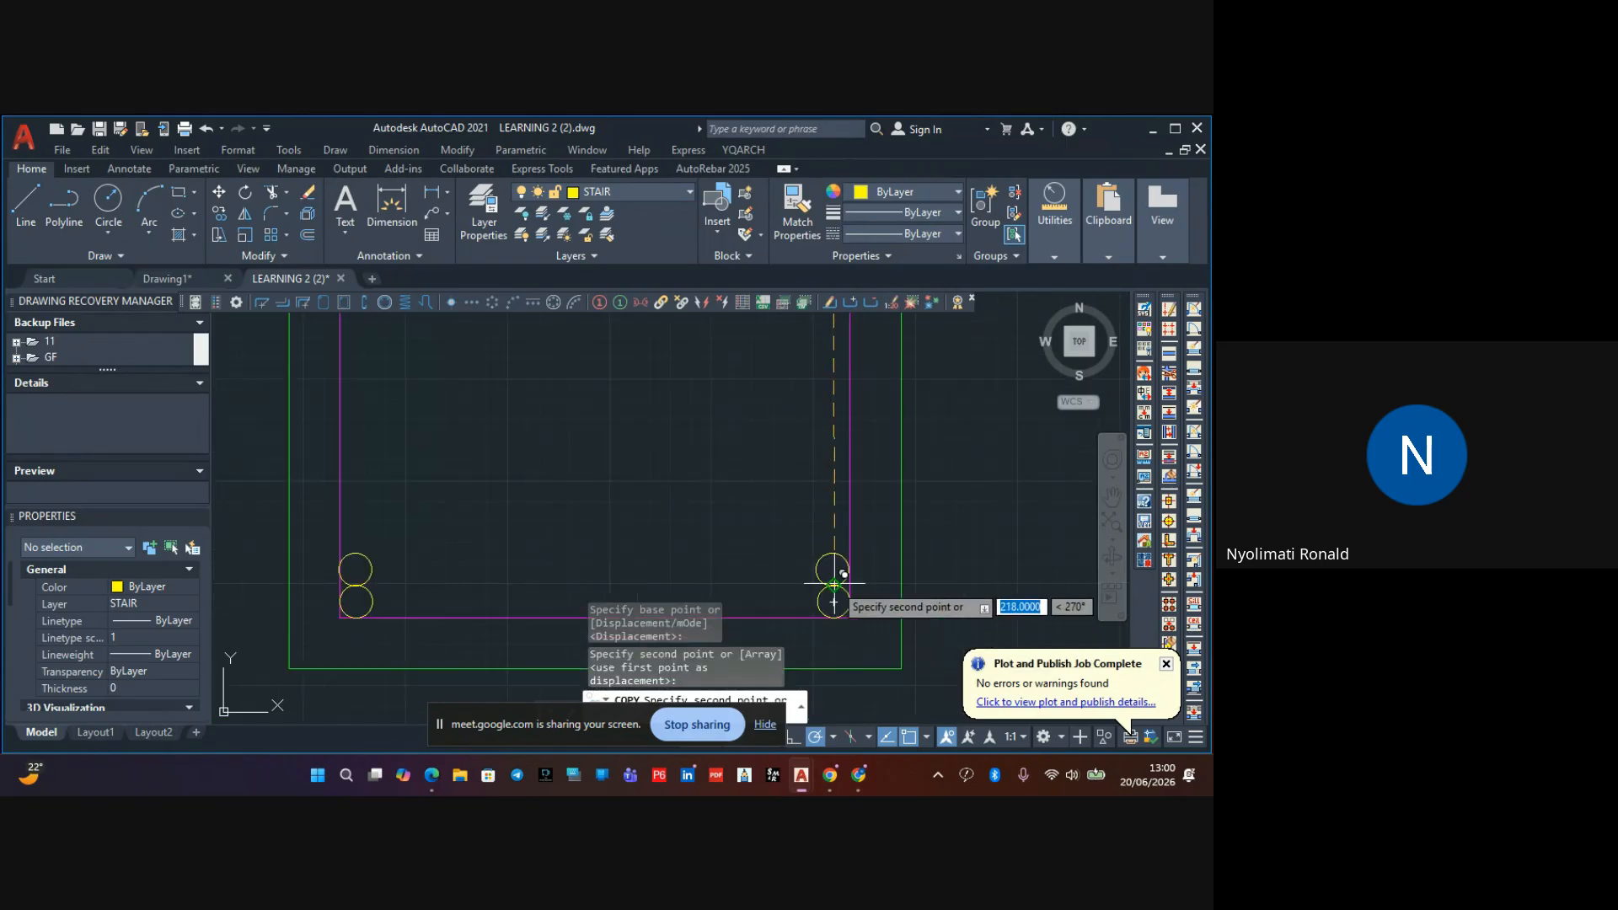
scroll(833, 583, "down", 1)
key("Escape")
scroll(723, 516, "down", 3)
middle_click_drag(723, 517, 762, 536)
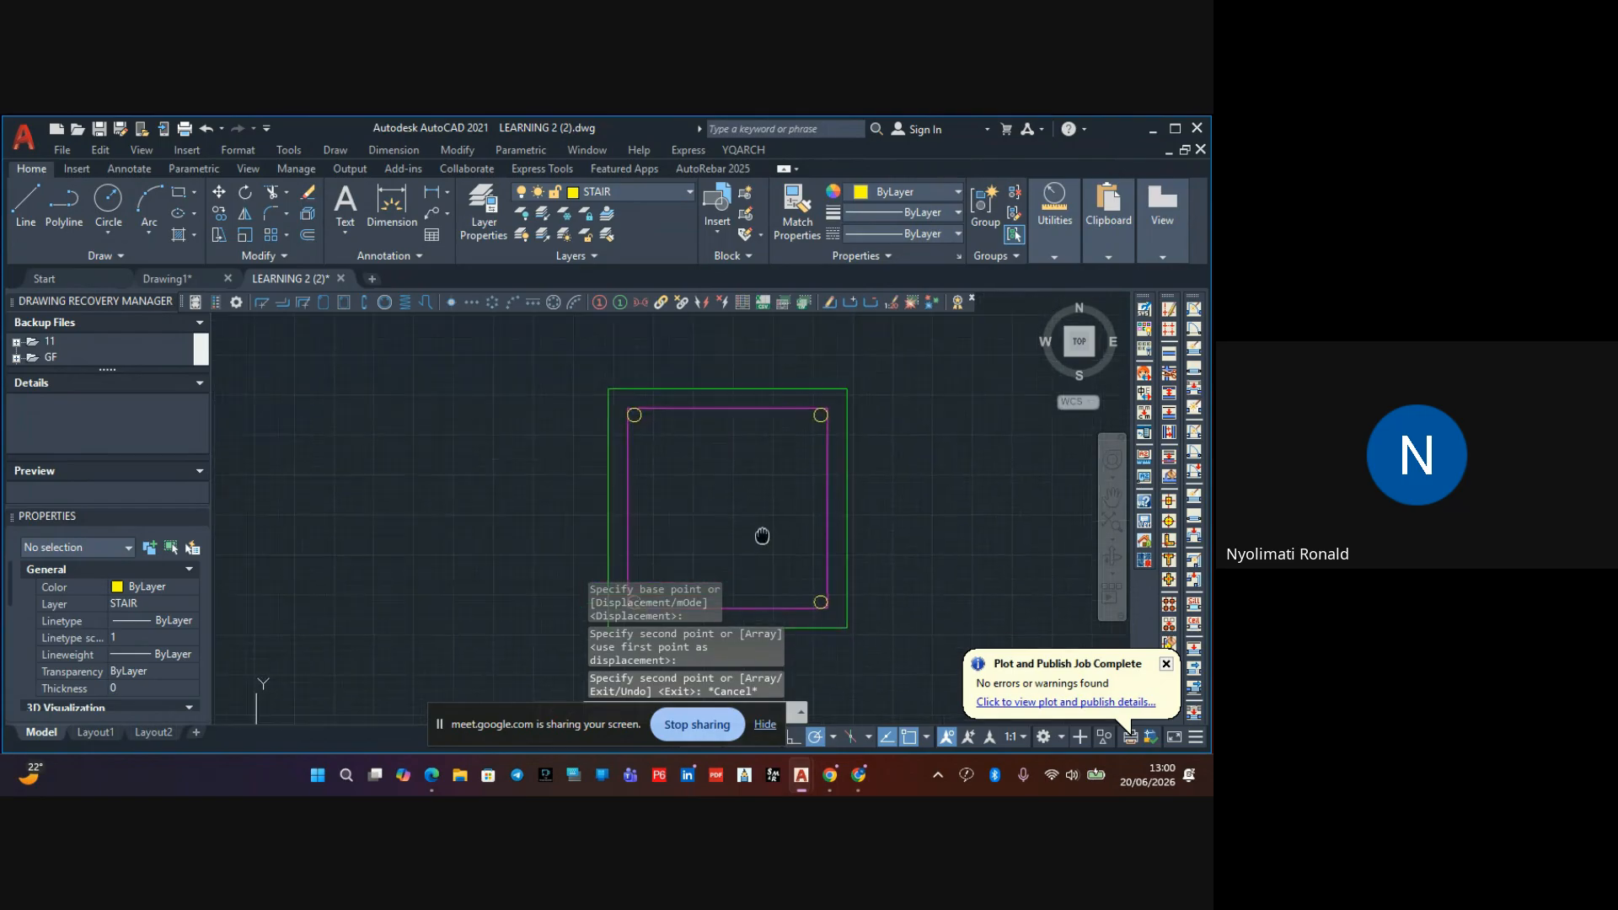
scroll(750, 501, "down", 4)
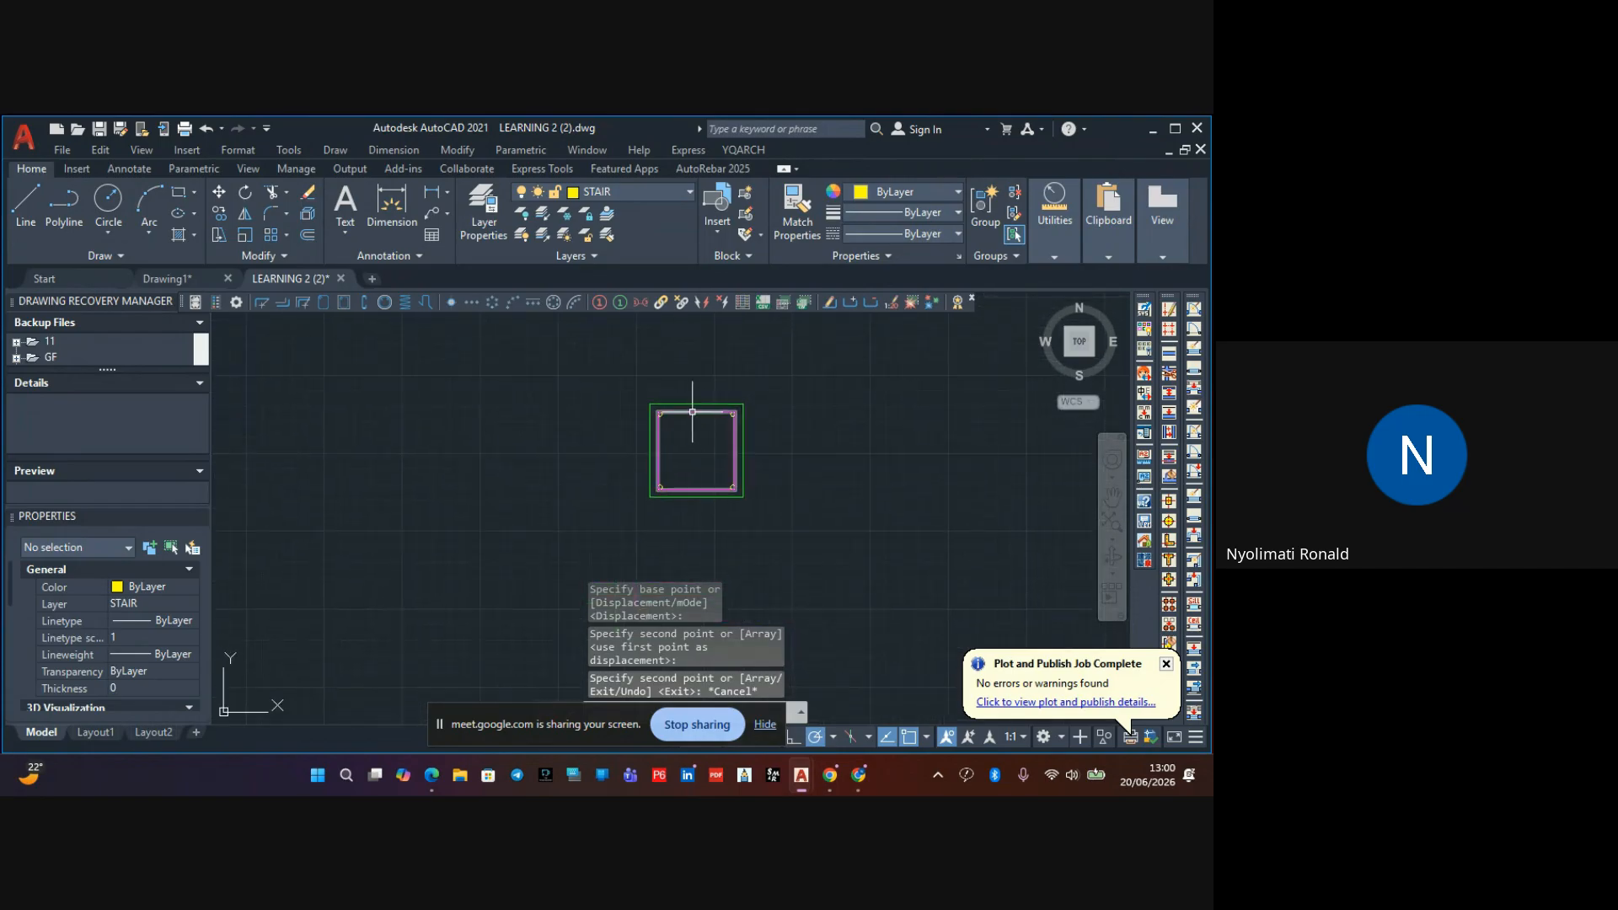
scroll(687, 403, "up", 5)
scroll(585, 408, "up", 6)
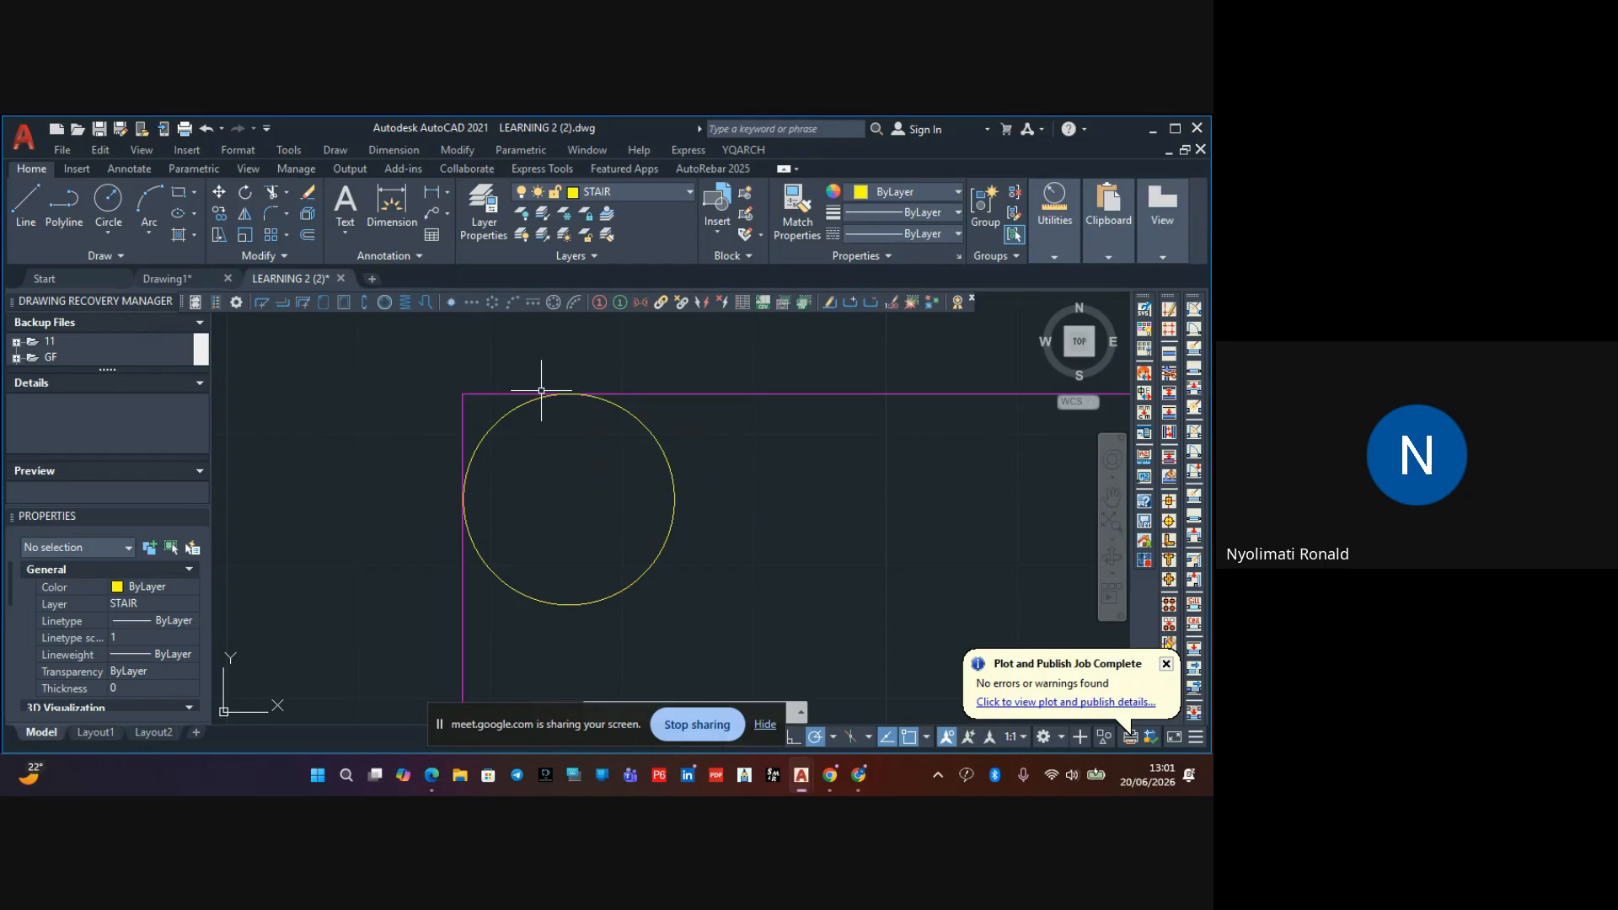
left_click(270, 217)
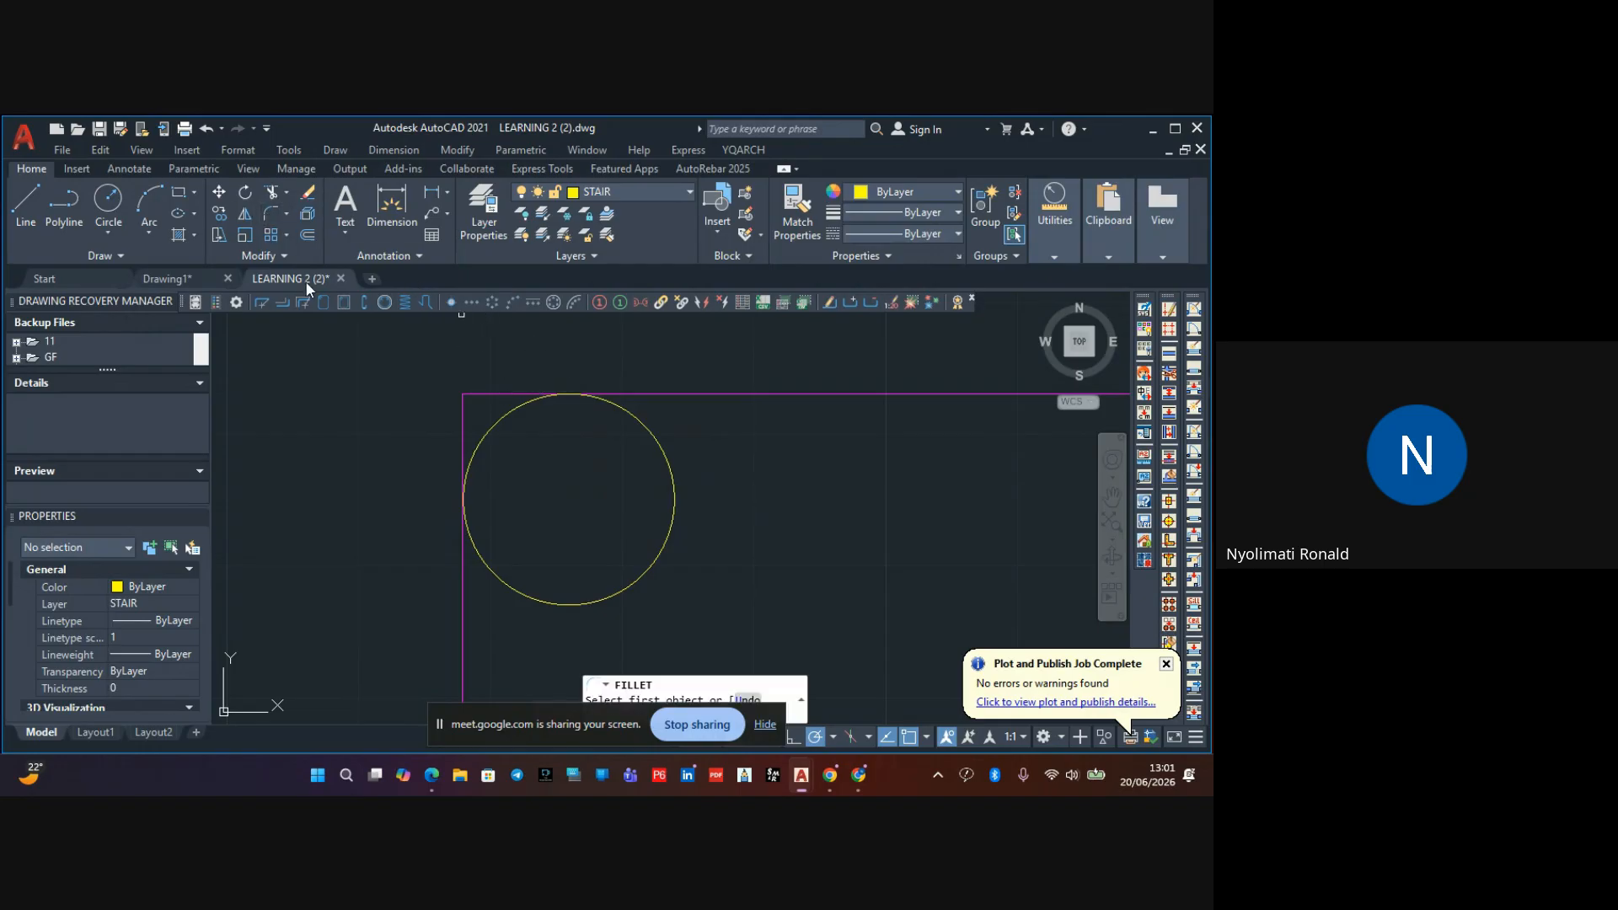
left_click(770, 735)
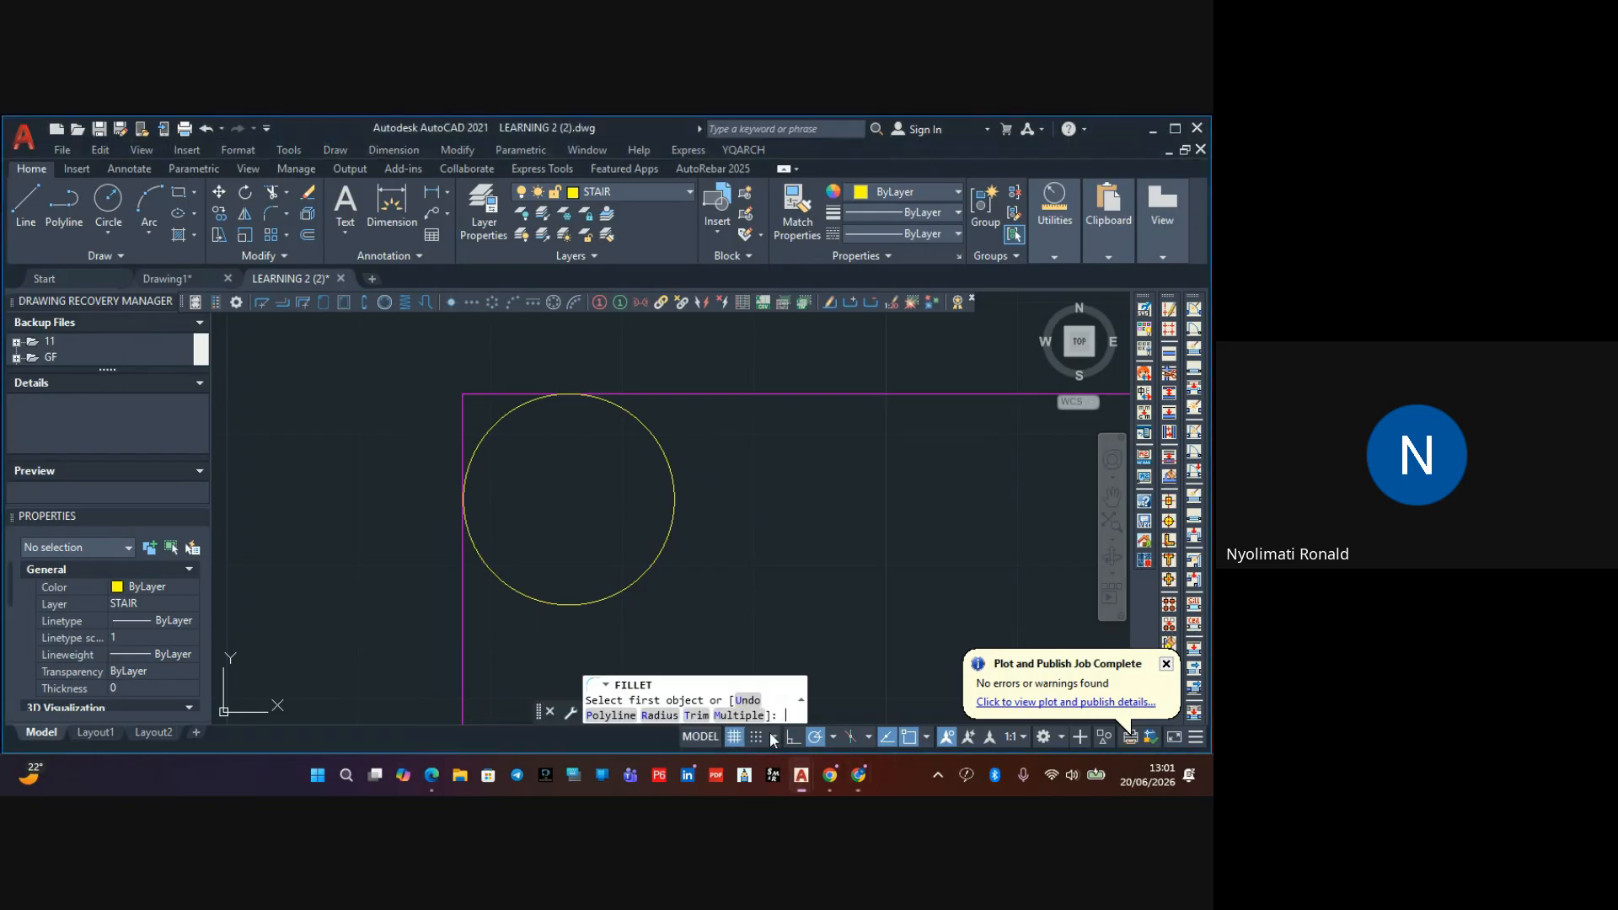
left_click(660, 716)
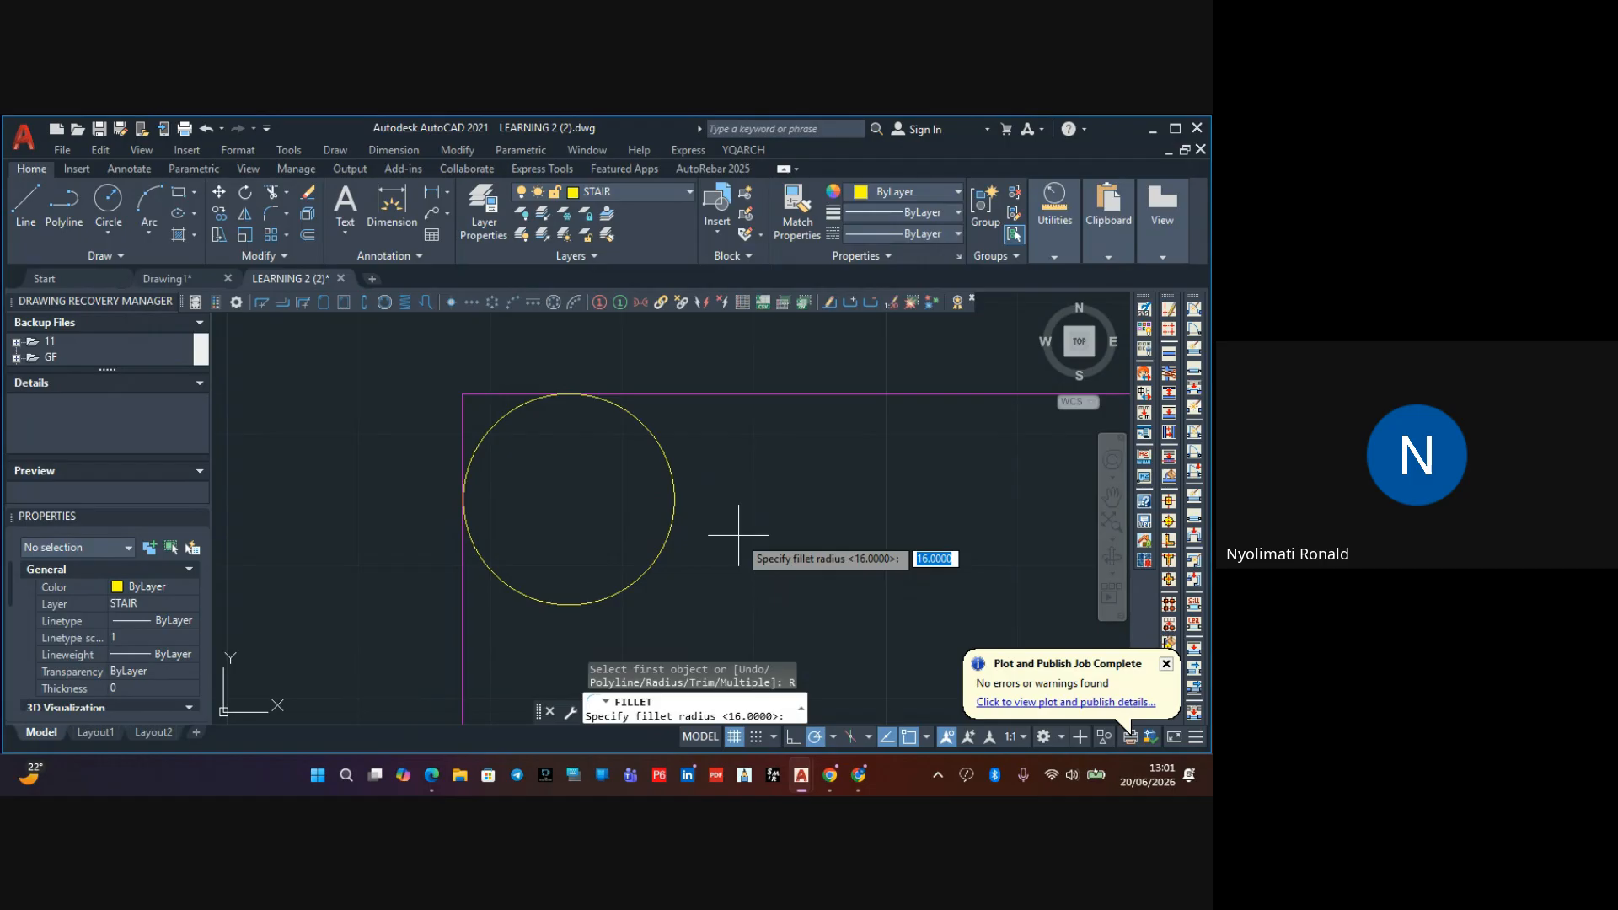
type("16")
key("Return")
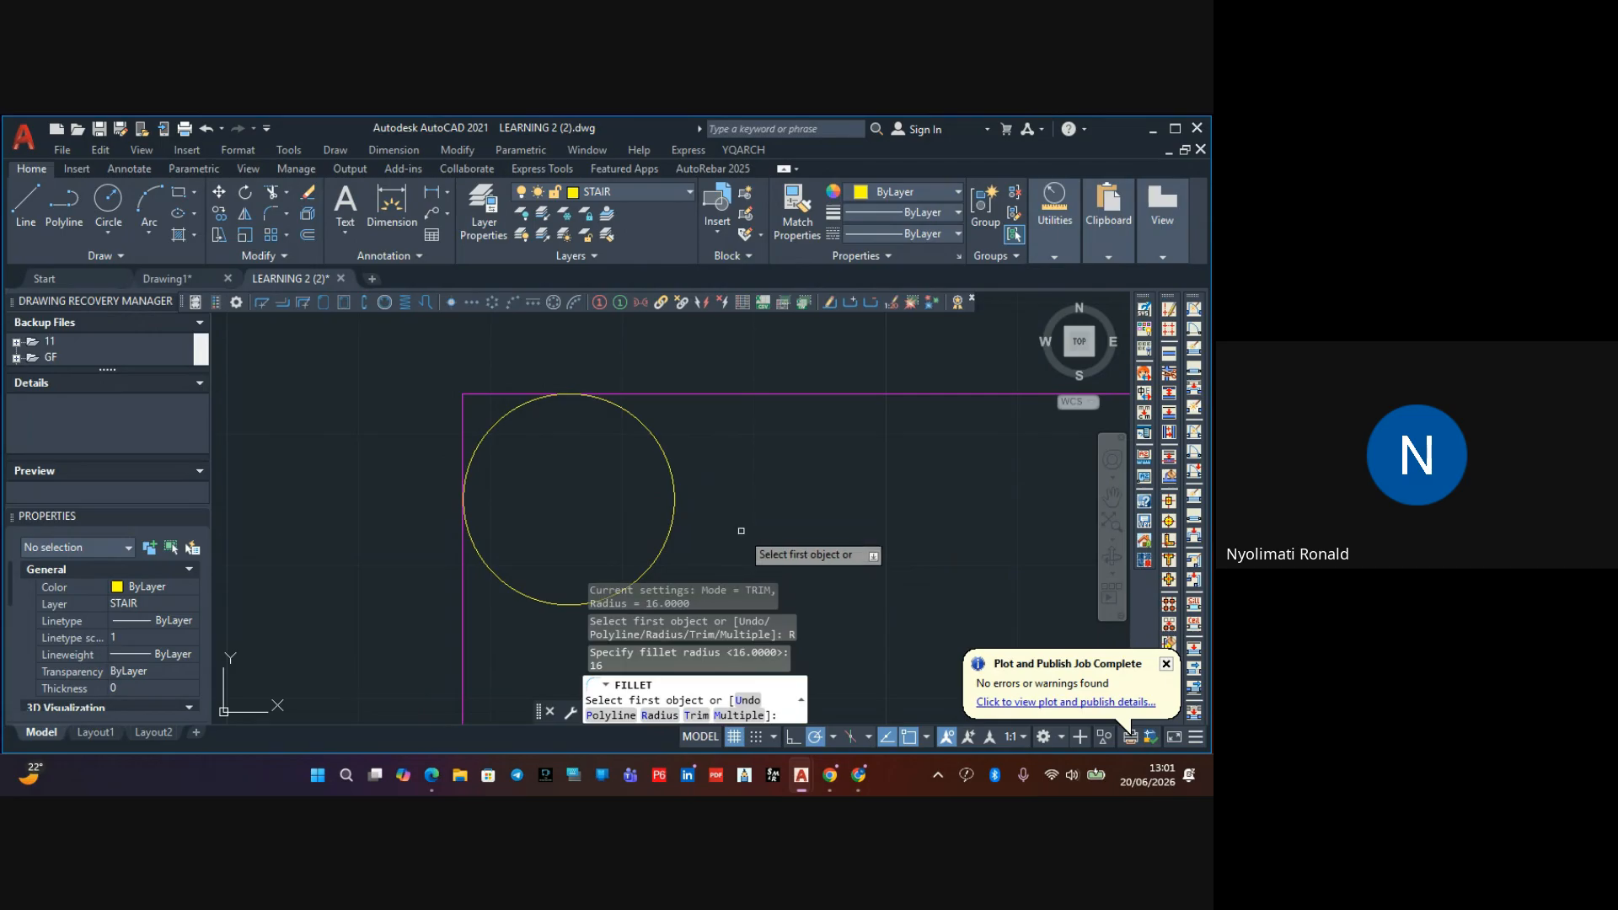
left_click(504, 394)
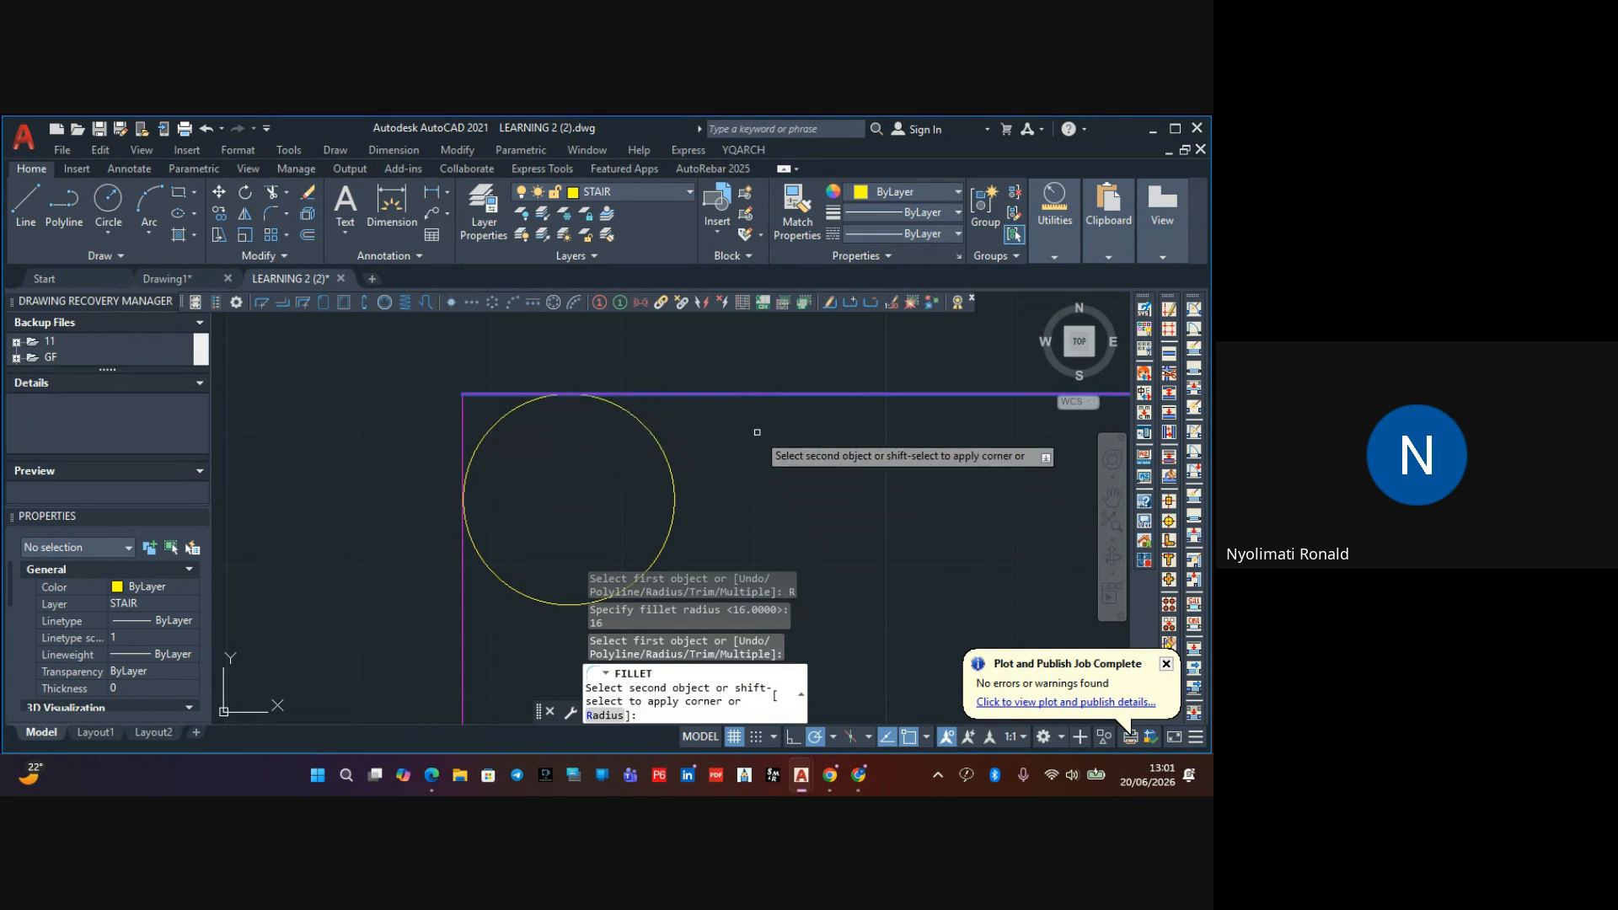
key("Escape")
key("Escape")
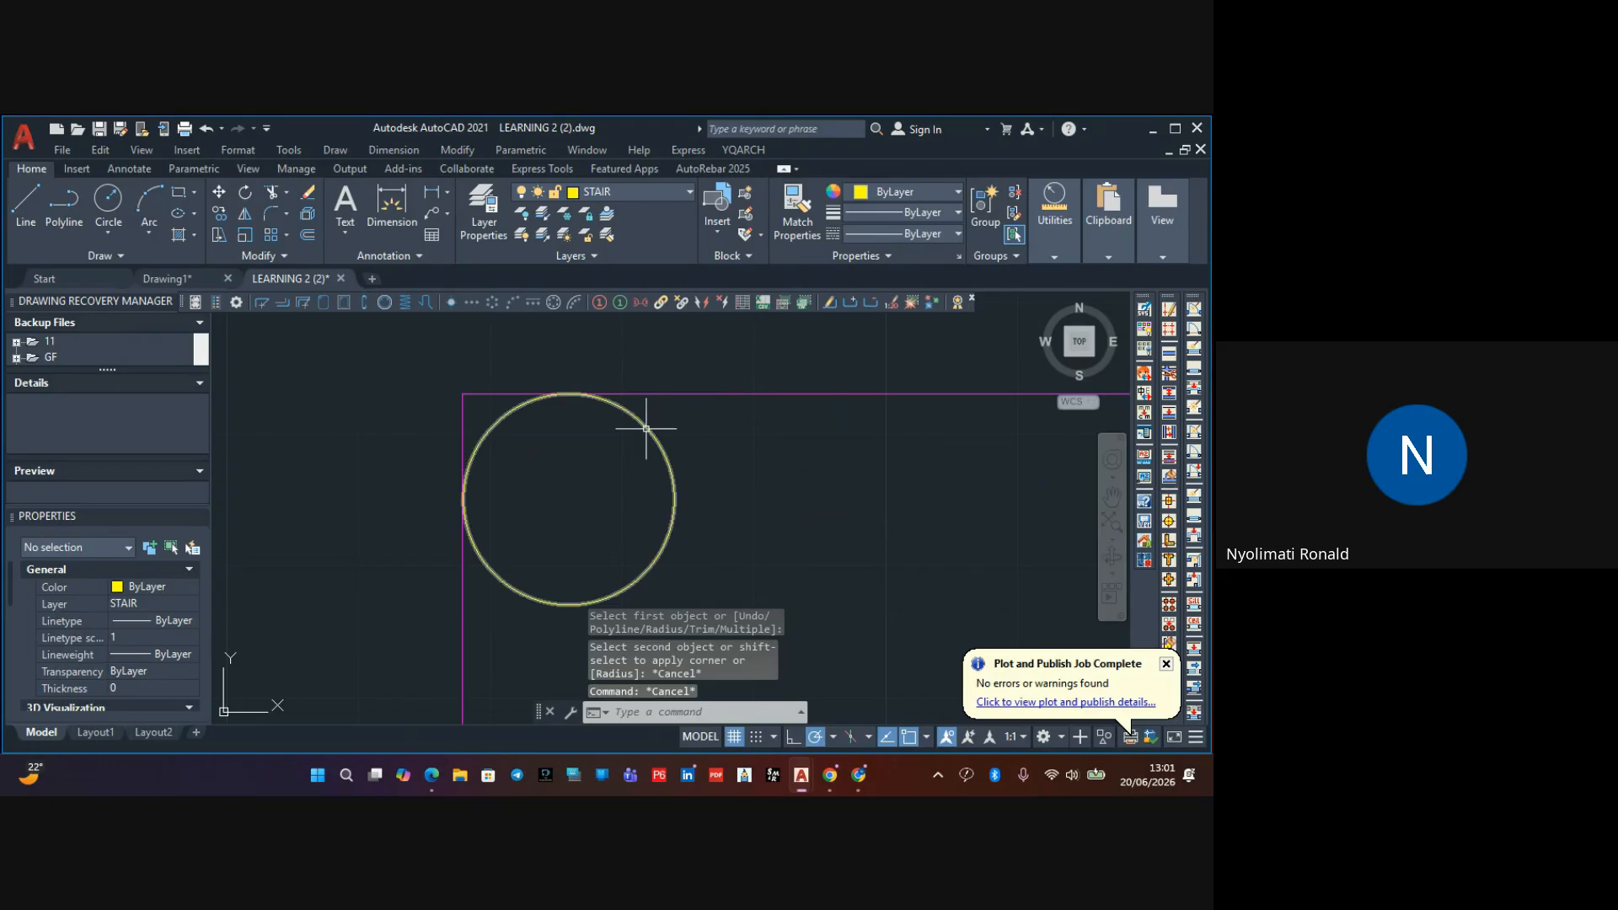
key("Escape")
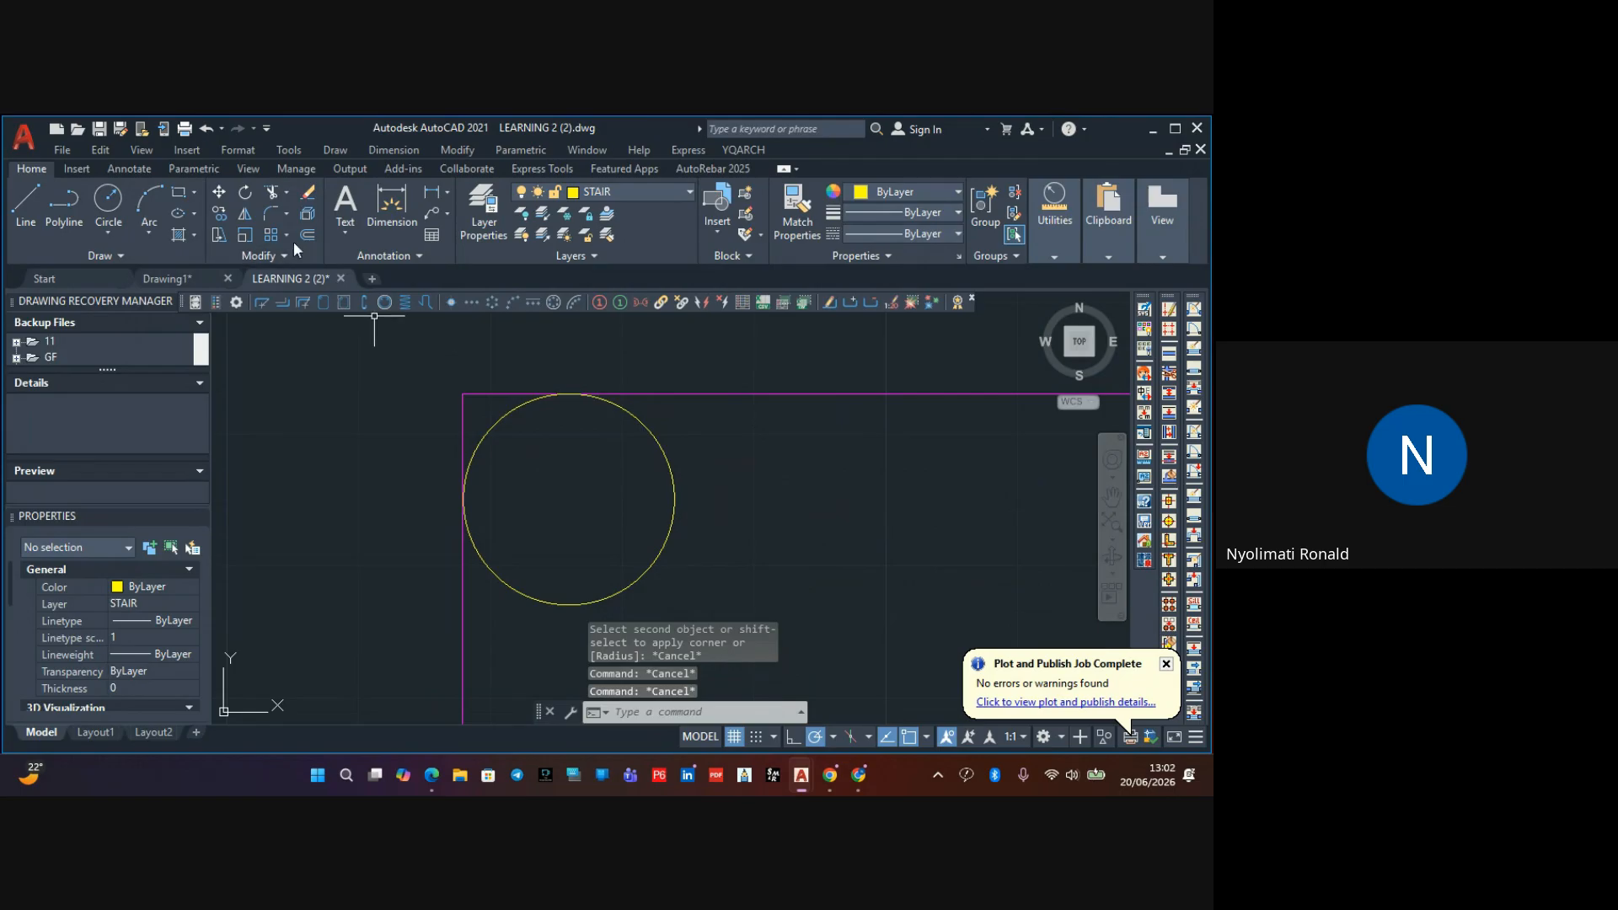
Fillet the upper-left corner of the magenta link square with a radius of 8, around the corner bar
left_click(266, 214)
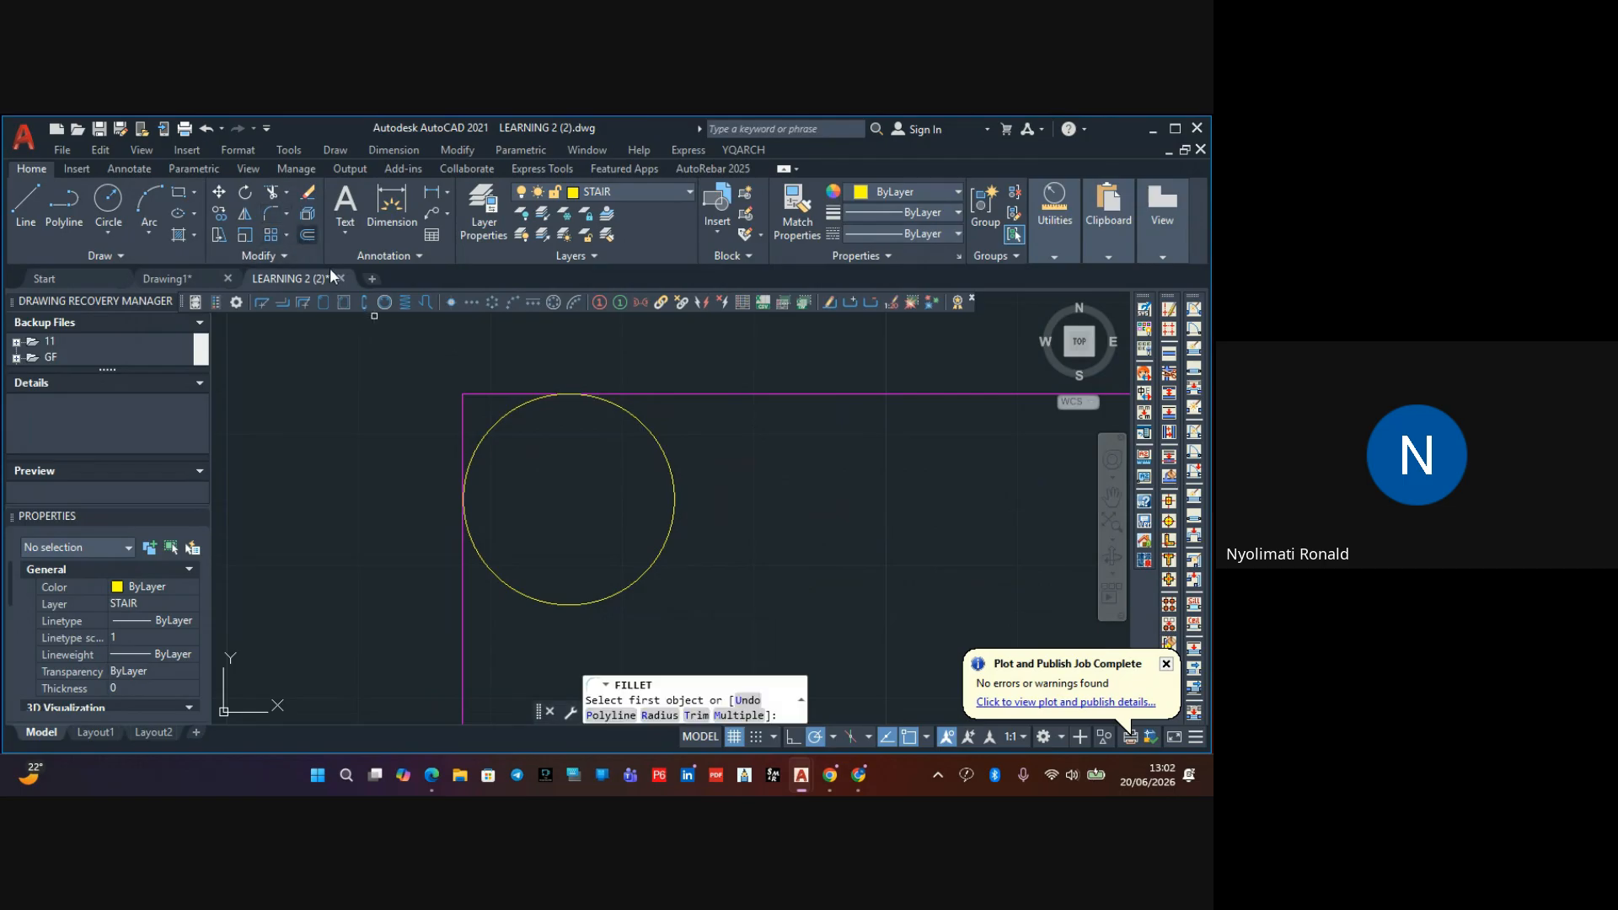
left_click(660, 717)
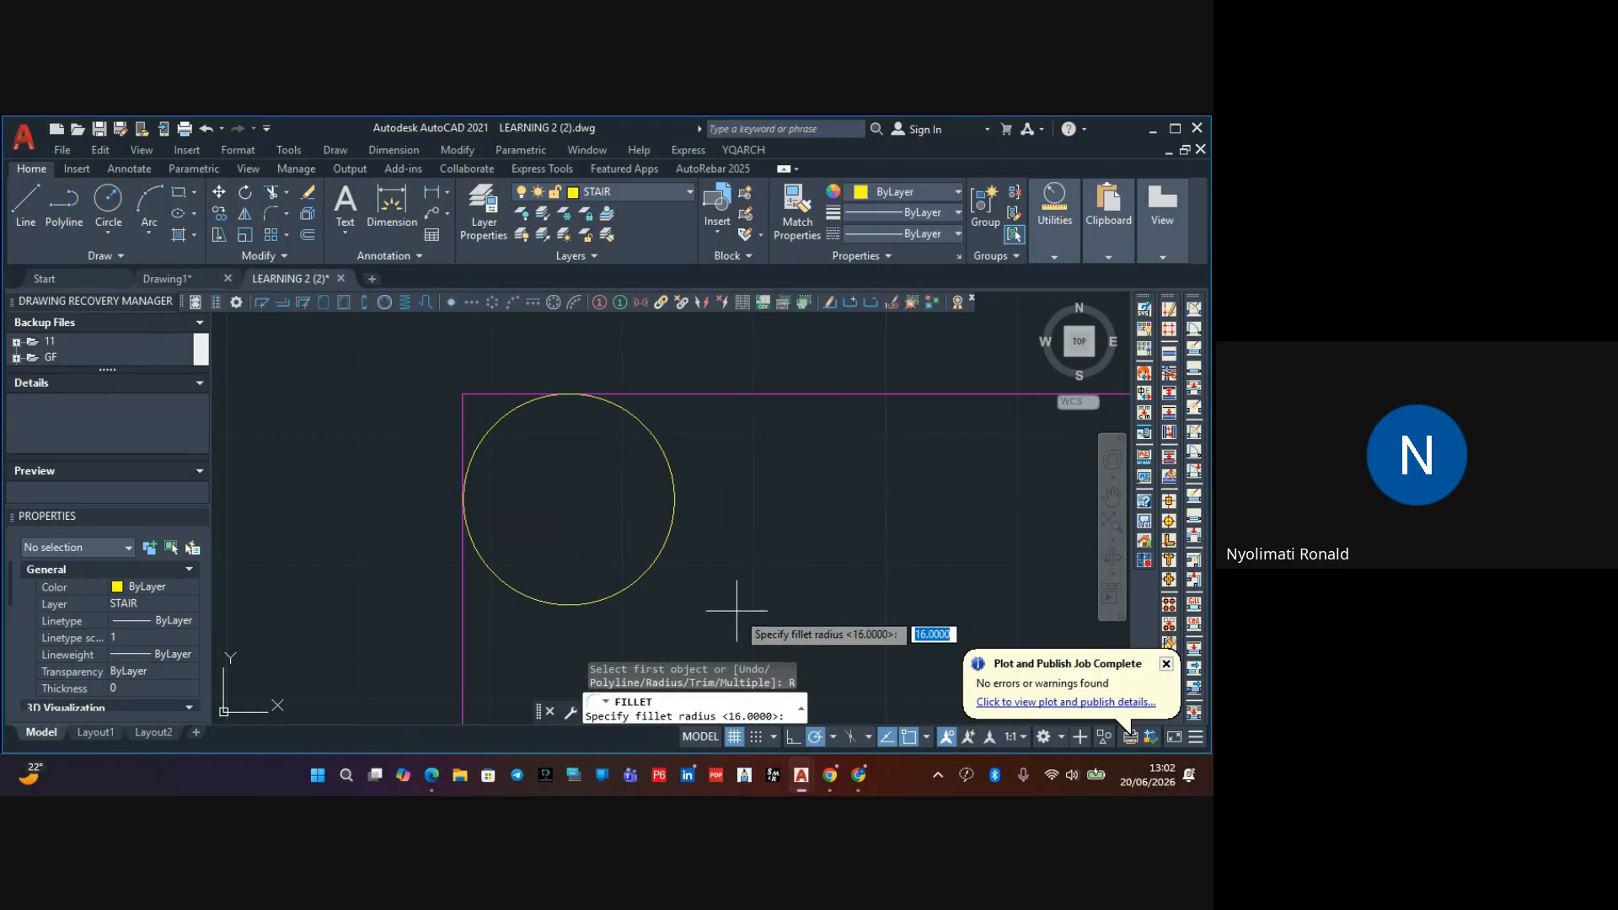
type("8")
key("Return")
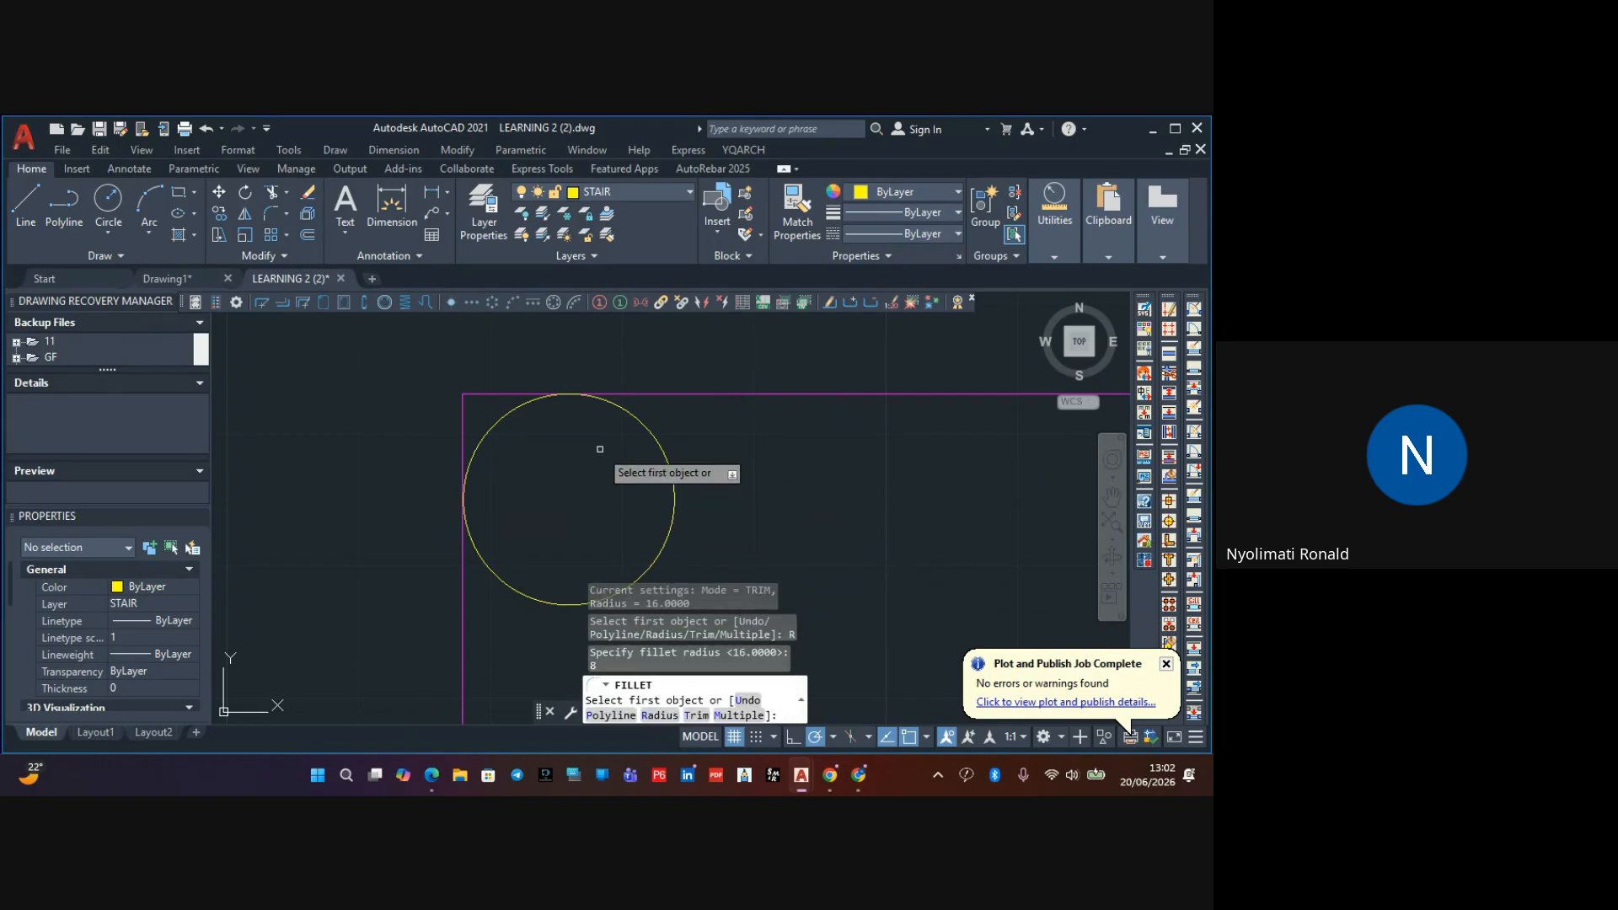
left_click(510, 393)
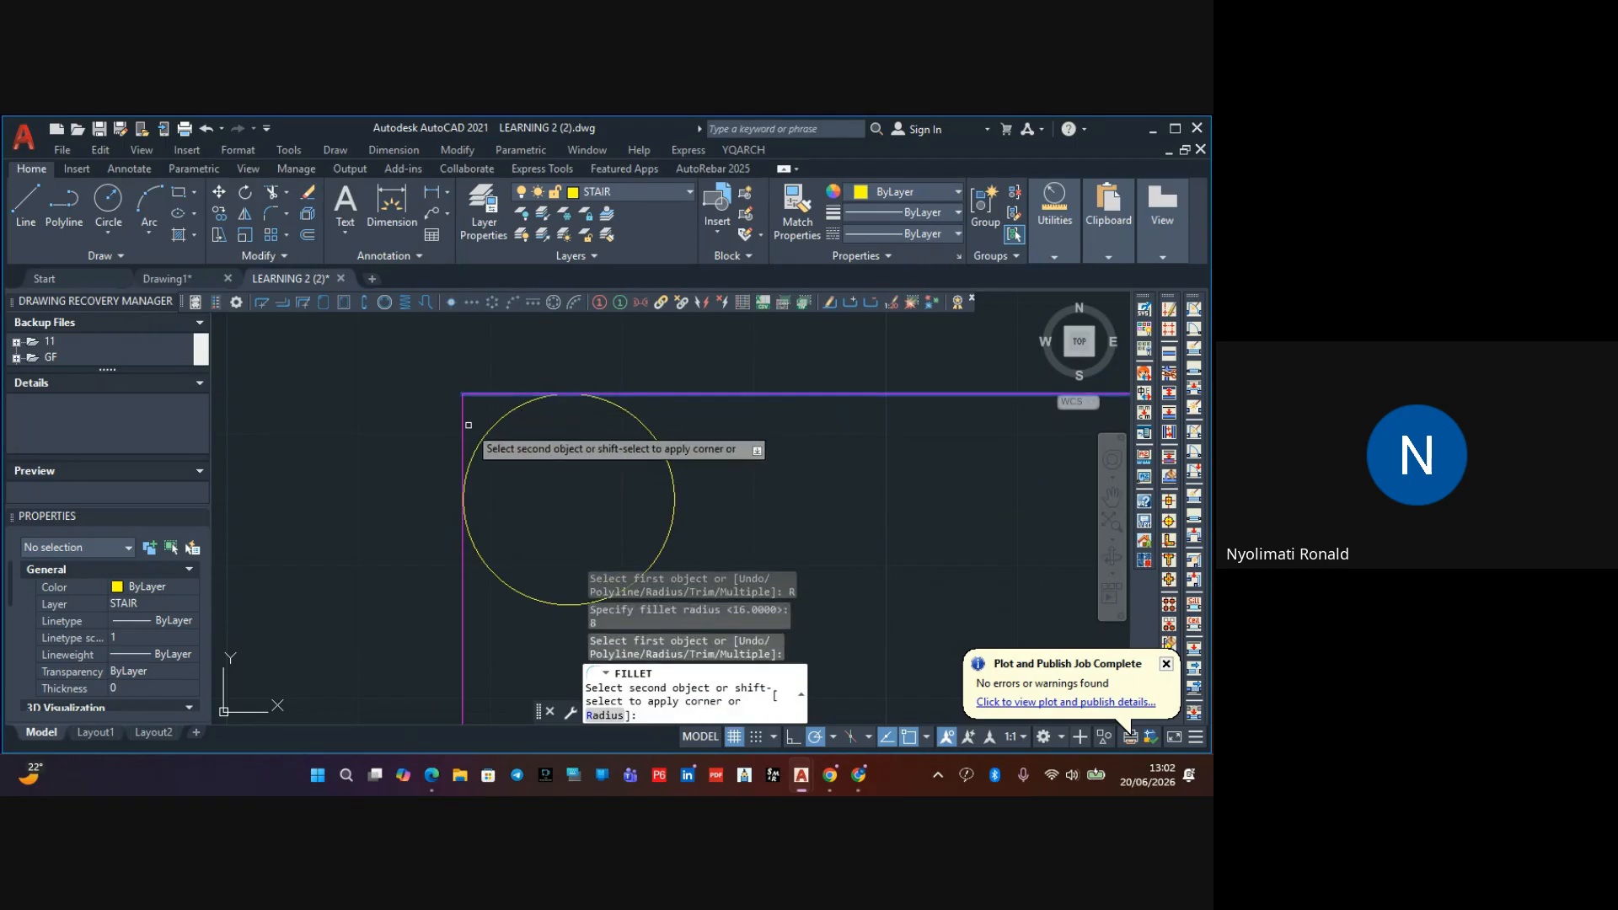
left_click(461, 425)
scroll(653, 436, "down", 8)
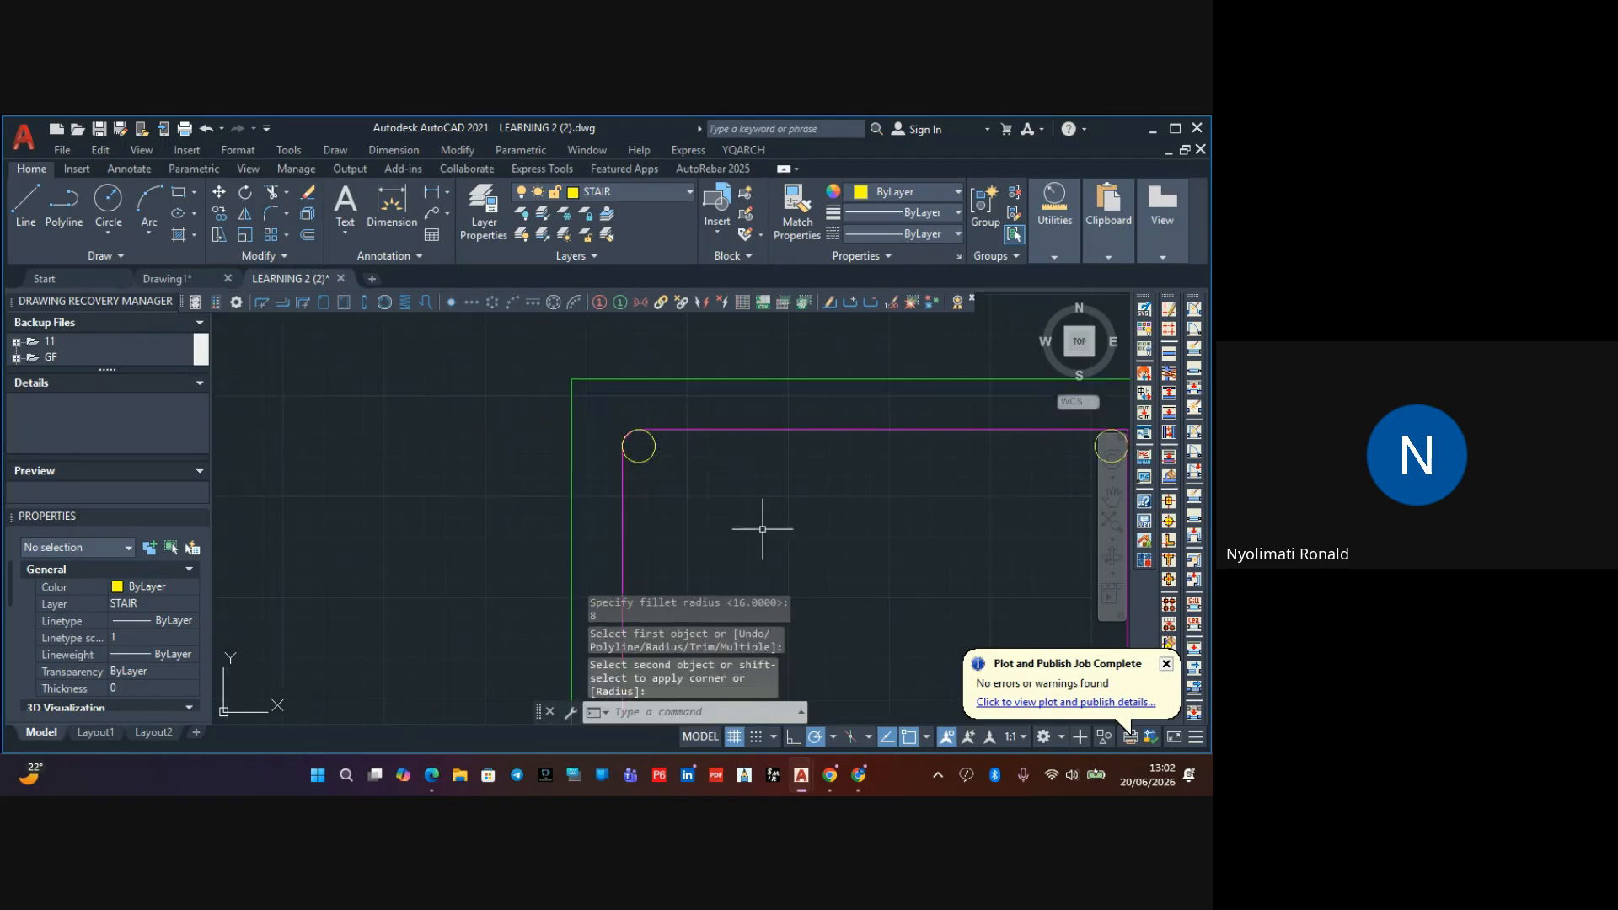
scroll(644, 434, "up", 6)
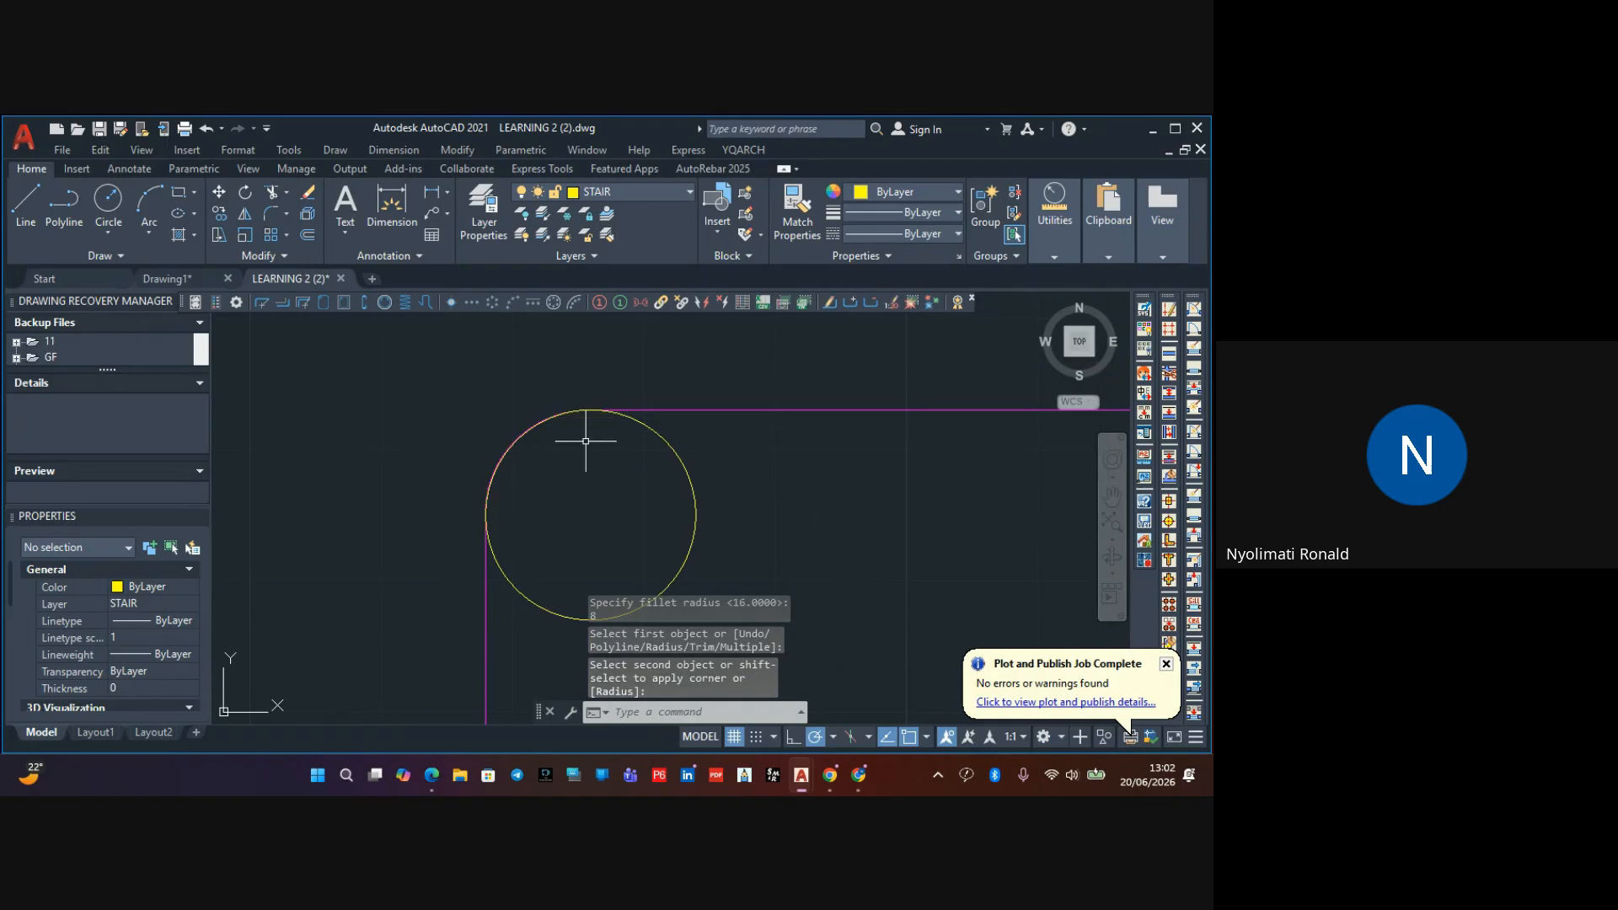
Fillet the upper-right corner of the link square around its bar using the same radius
key("Return")
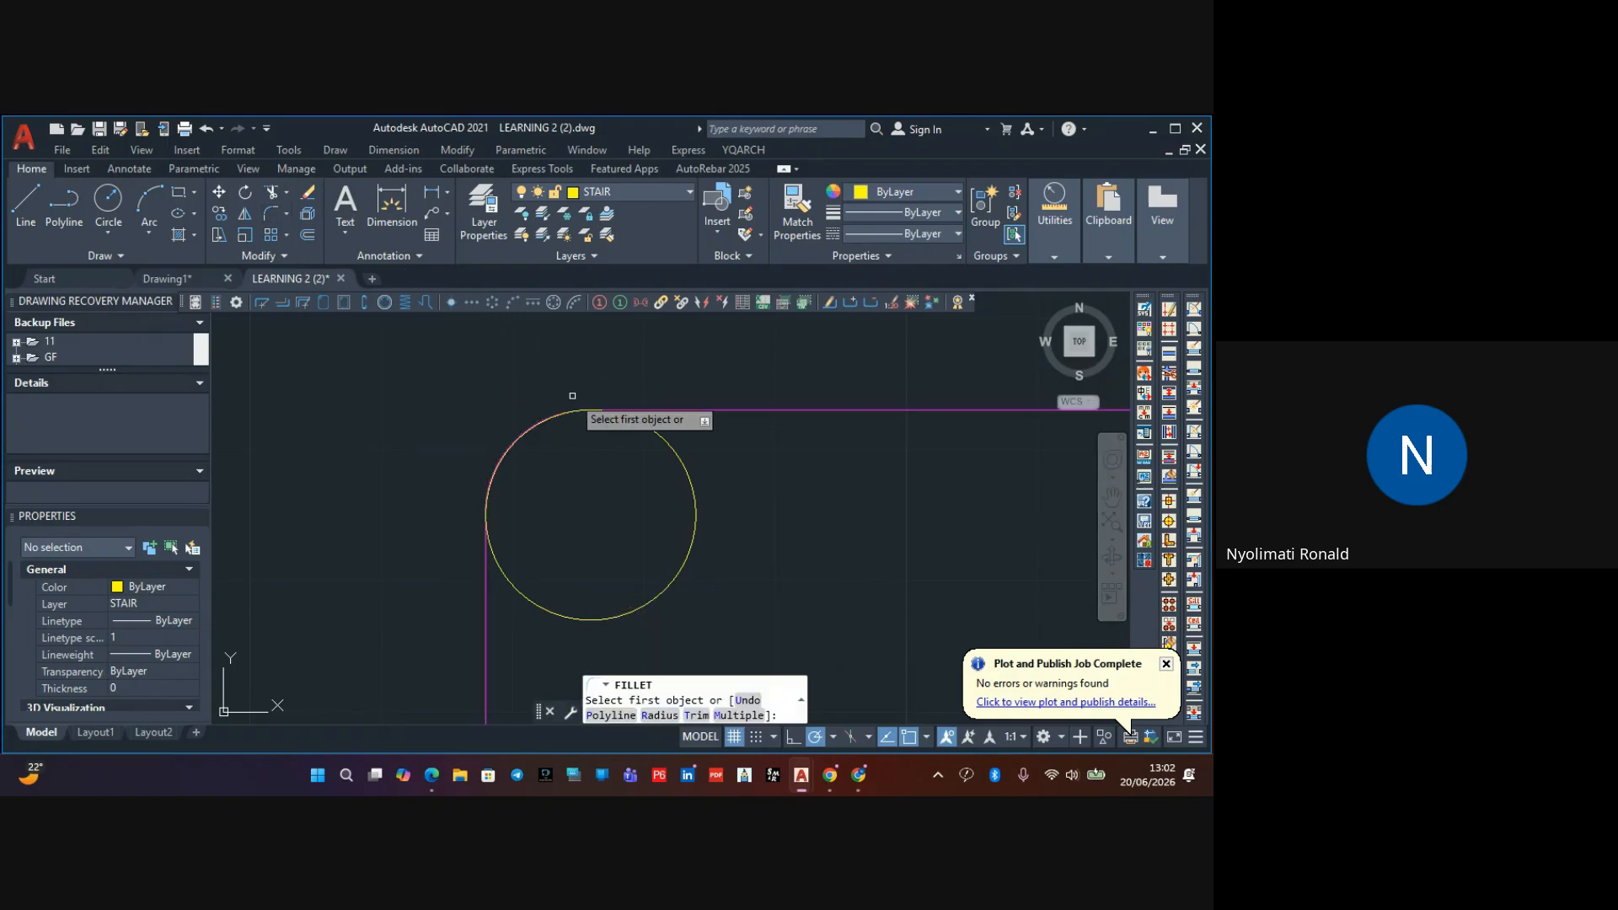
scroll(798, 522, "down", 4)
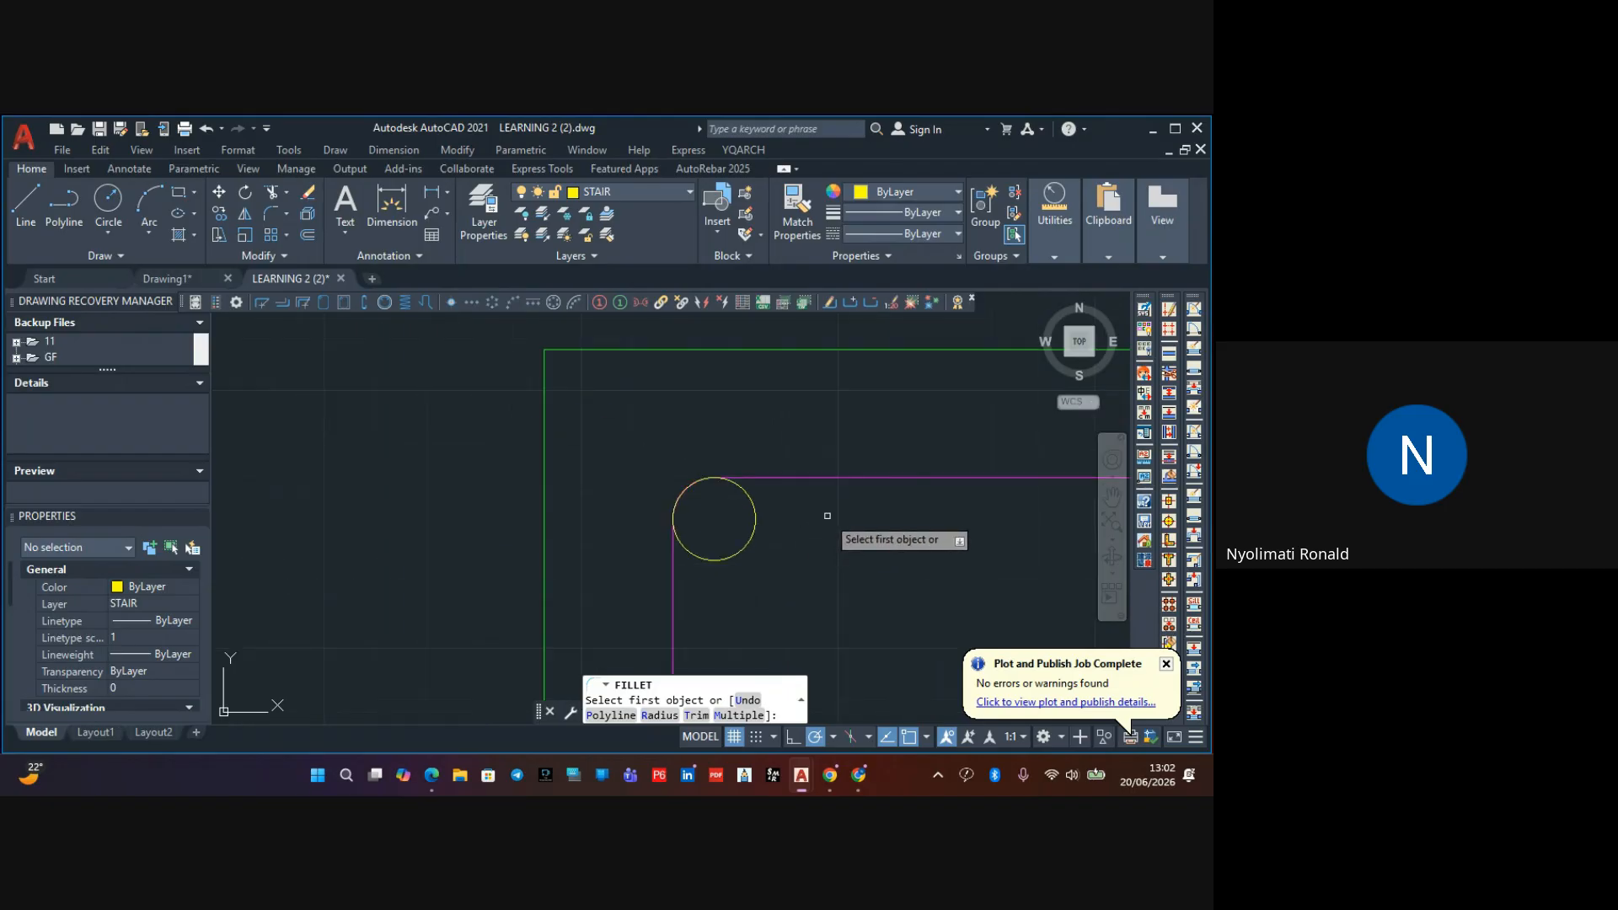
middle_click_drag(827, 516, 383, 412)
scroll(383, 412, "down", 4)
scroll(794, 396, "up", 8)
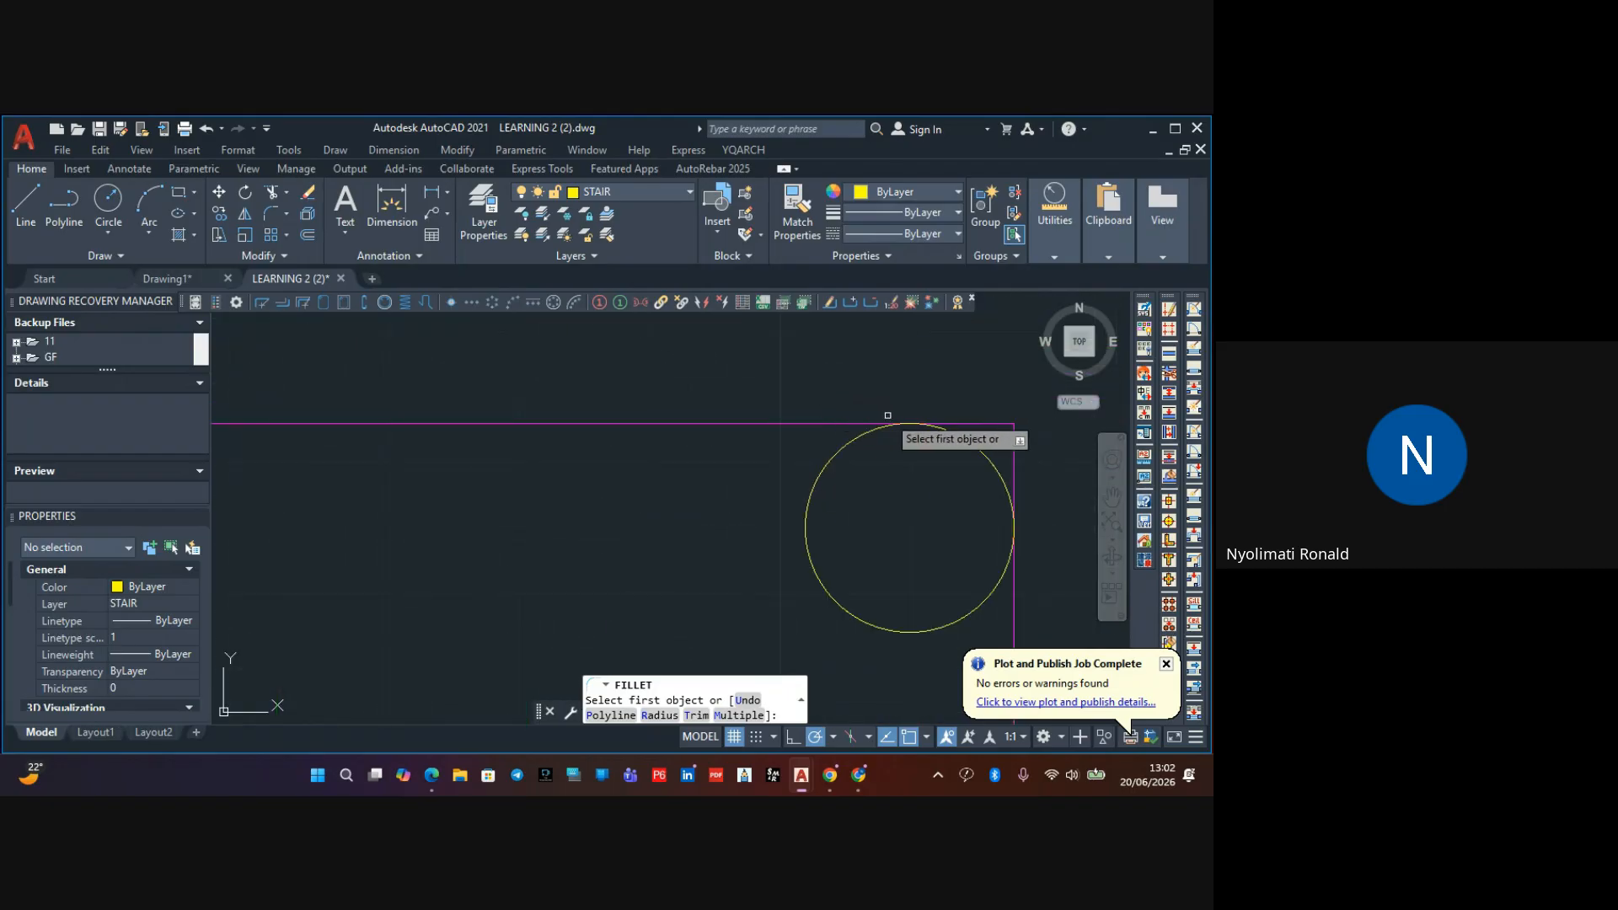
middle_click_drag(888, 416, 595, 386)
left_click(689, 396)
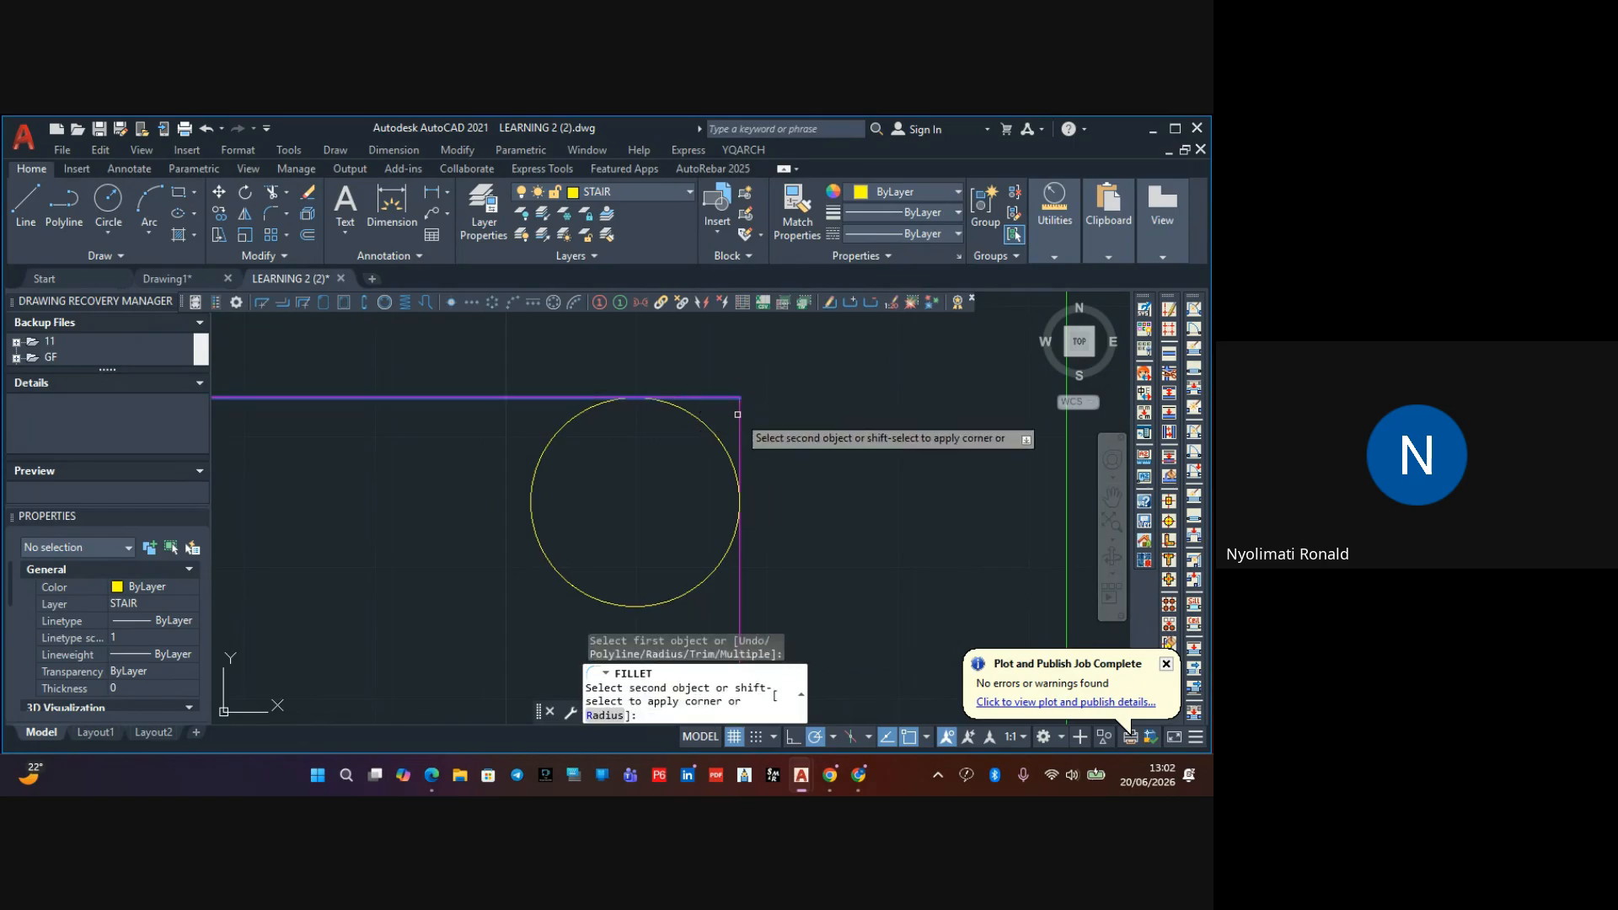
left_click(739, 415)
scroll(742, 443, "down", 5)
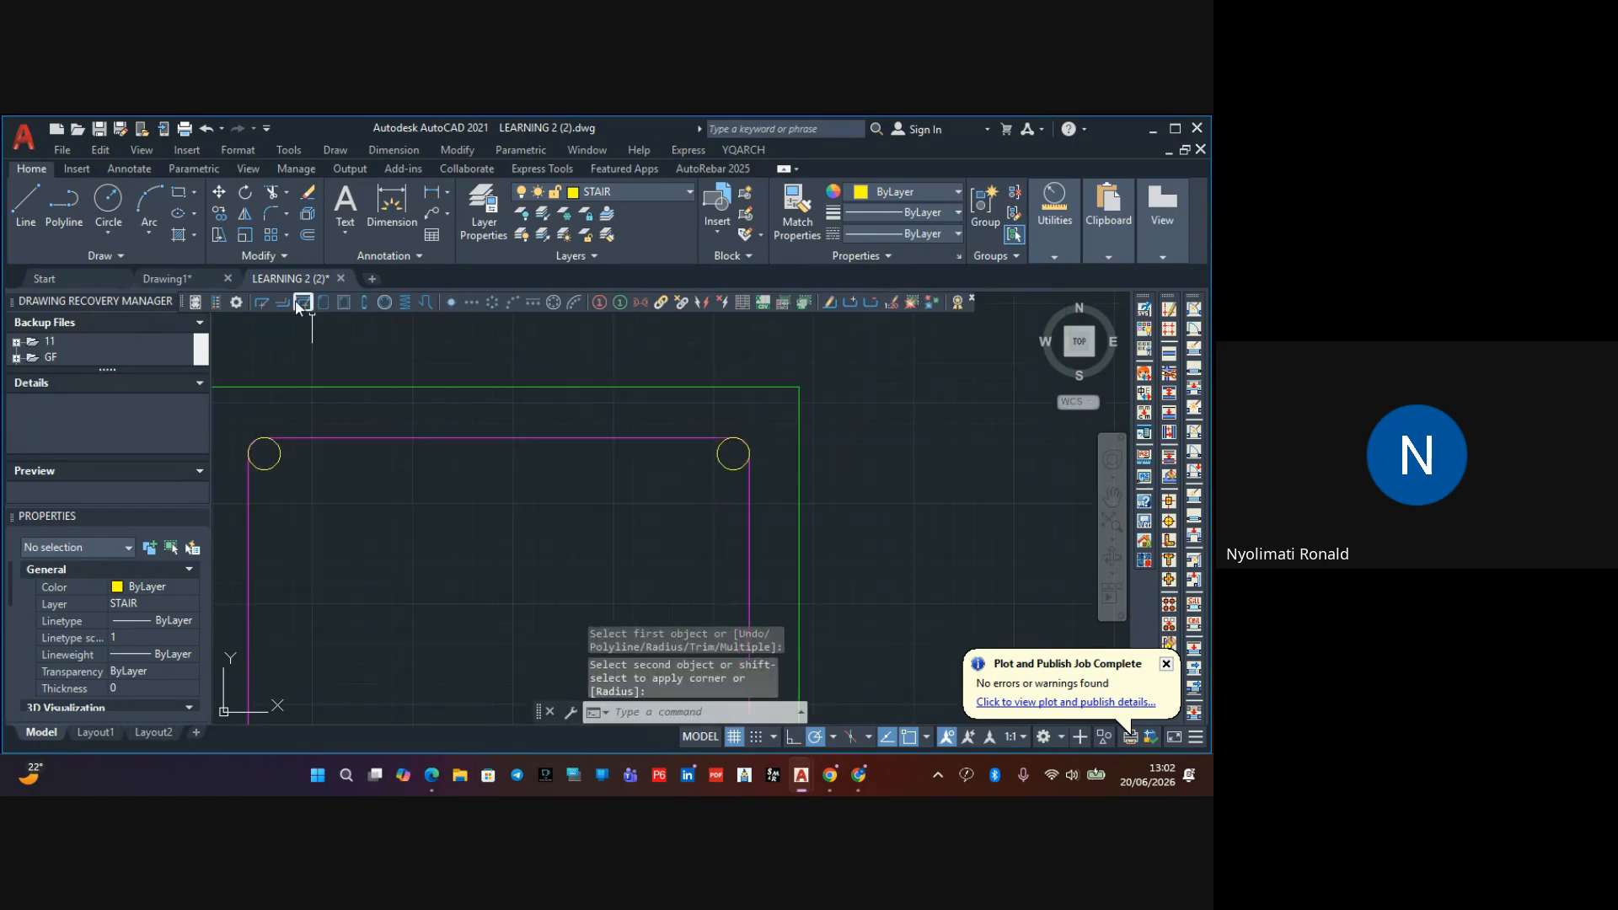
Fillet the lower-left corner of the link square around its bar with the current radius
left_click(302, 302)
scroll(463, 463, "down", 5)
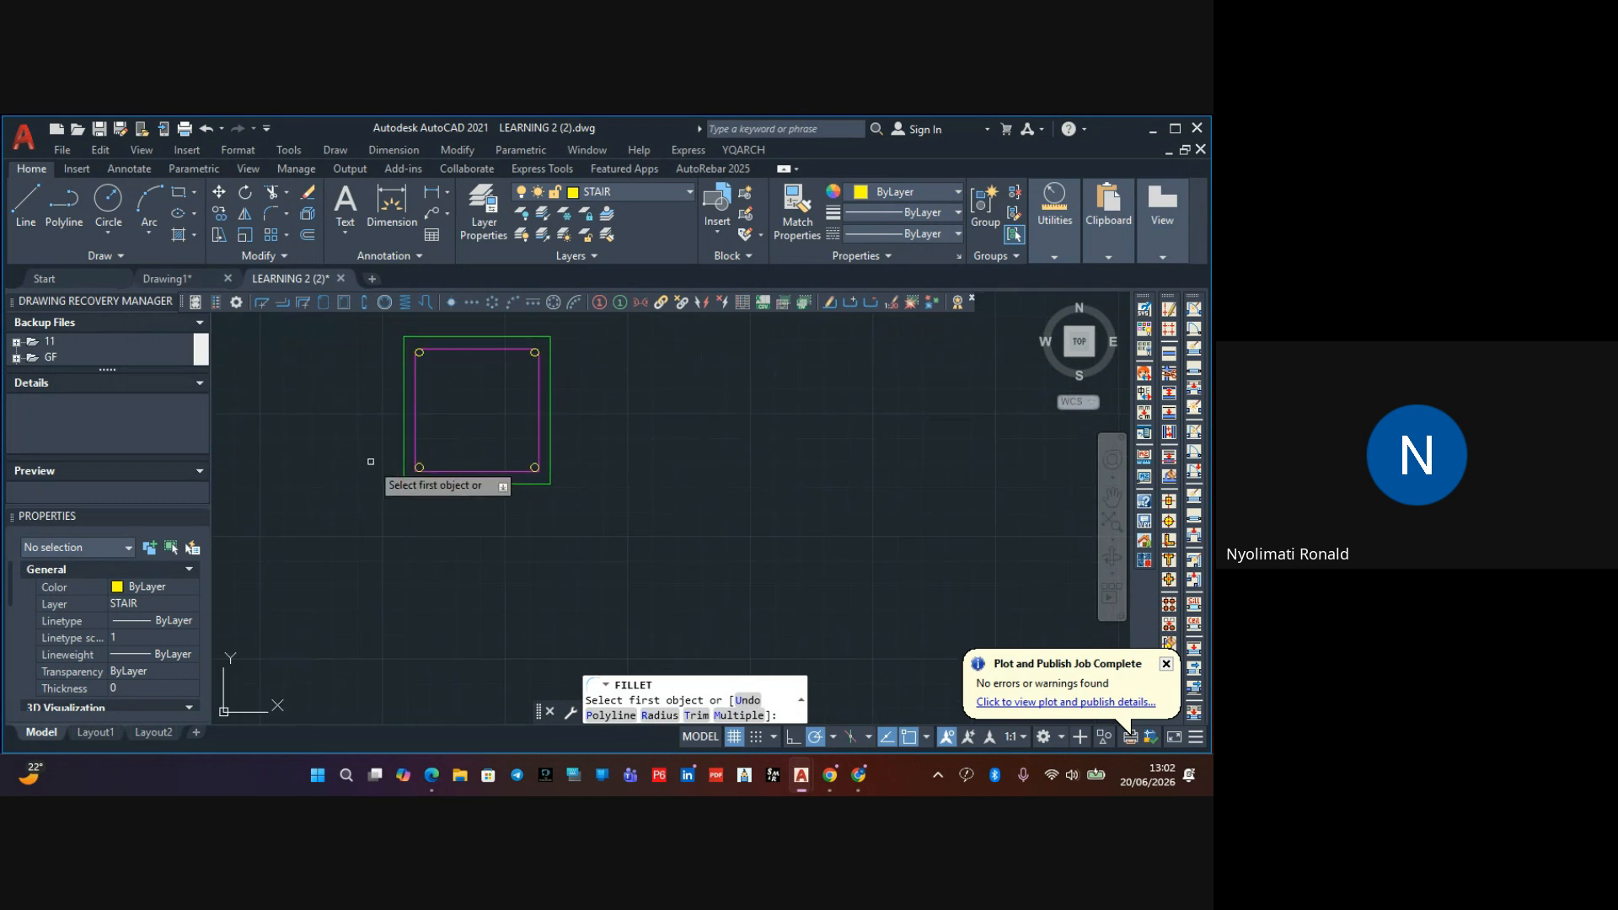
scroll(396, 466, "up", 8)
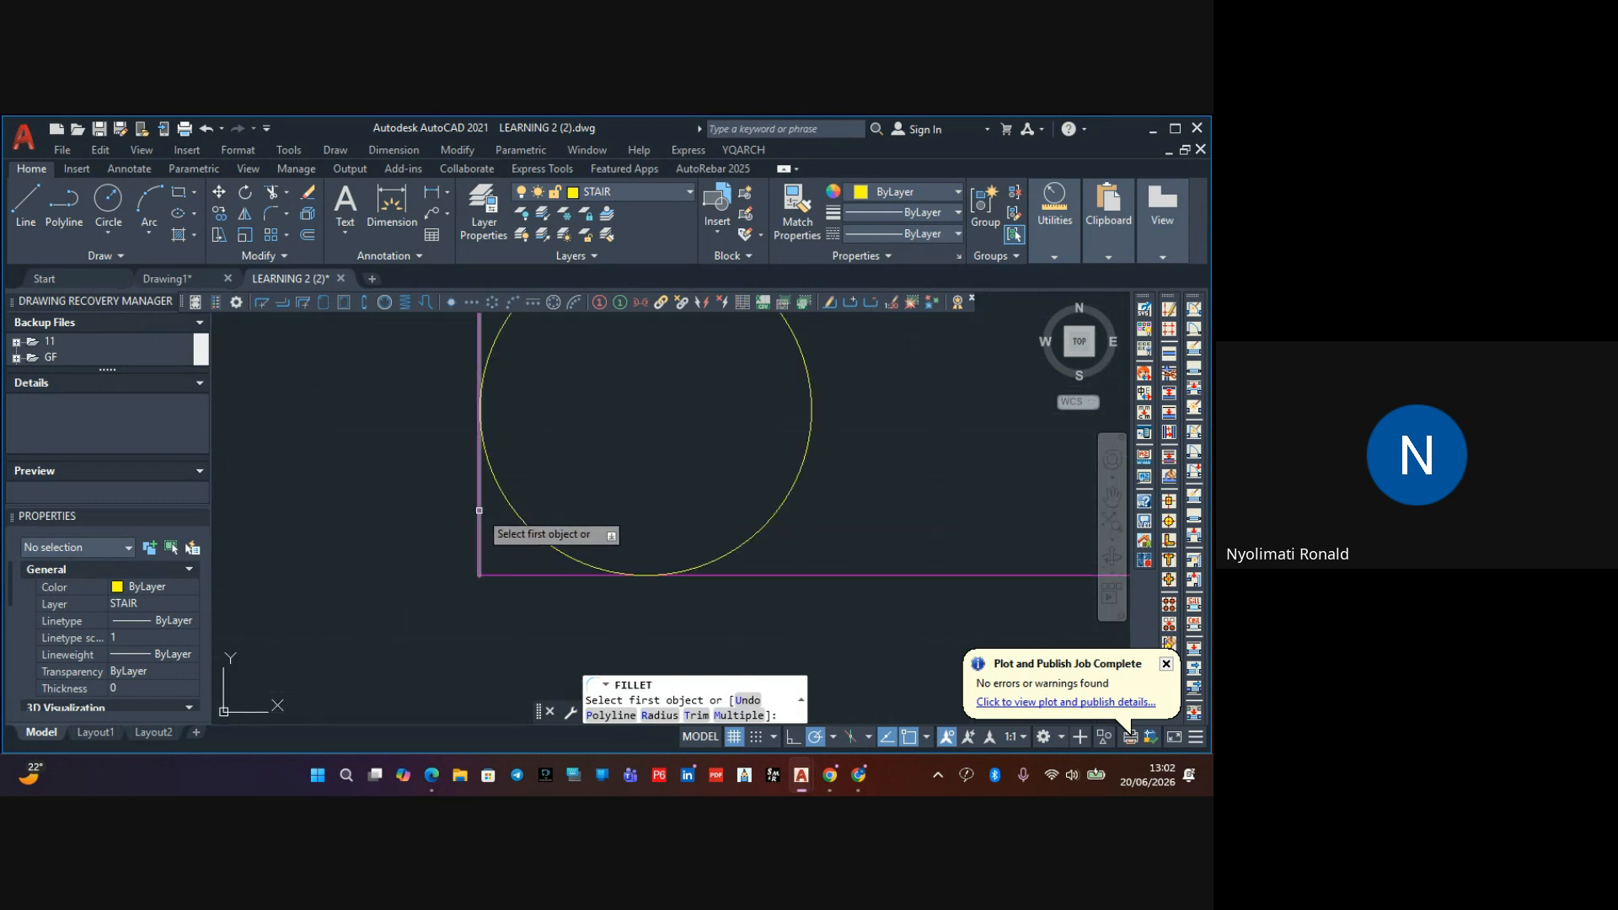
left_click(479, 510)
scroll(531, 568, "down", 6)
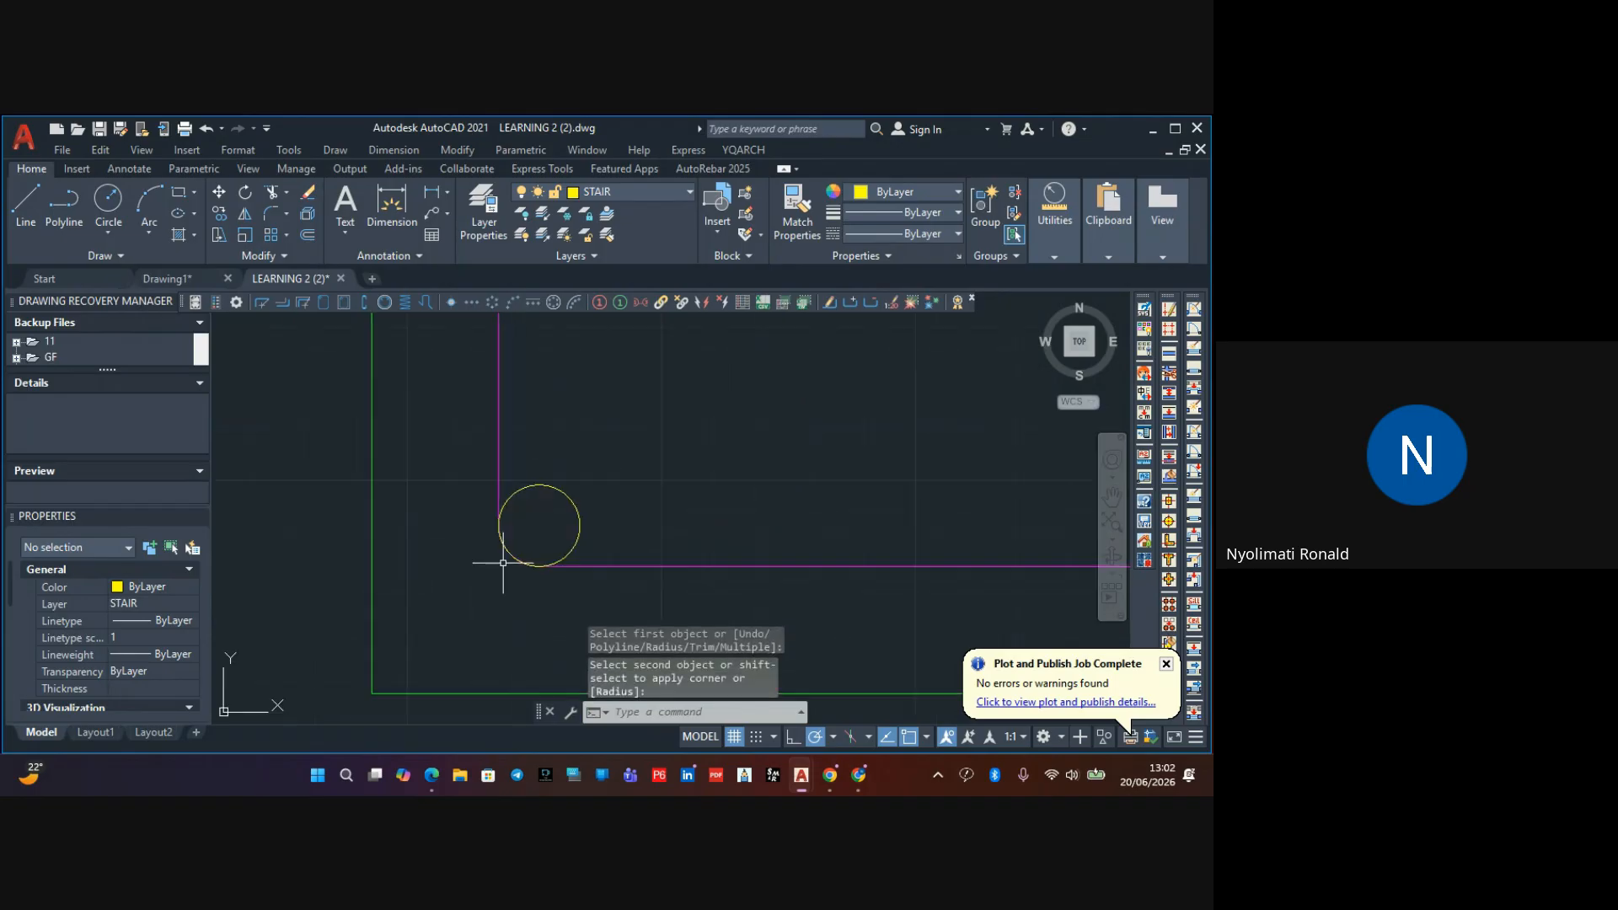
Fillet the remaining lower-right corner of the link square around its bar with the current radius
middle_click_drag(803, 546, 350, 459)
scroll(438, 485, "down", 2)
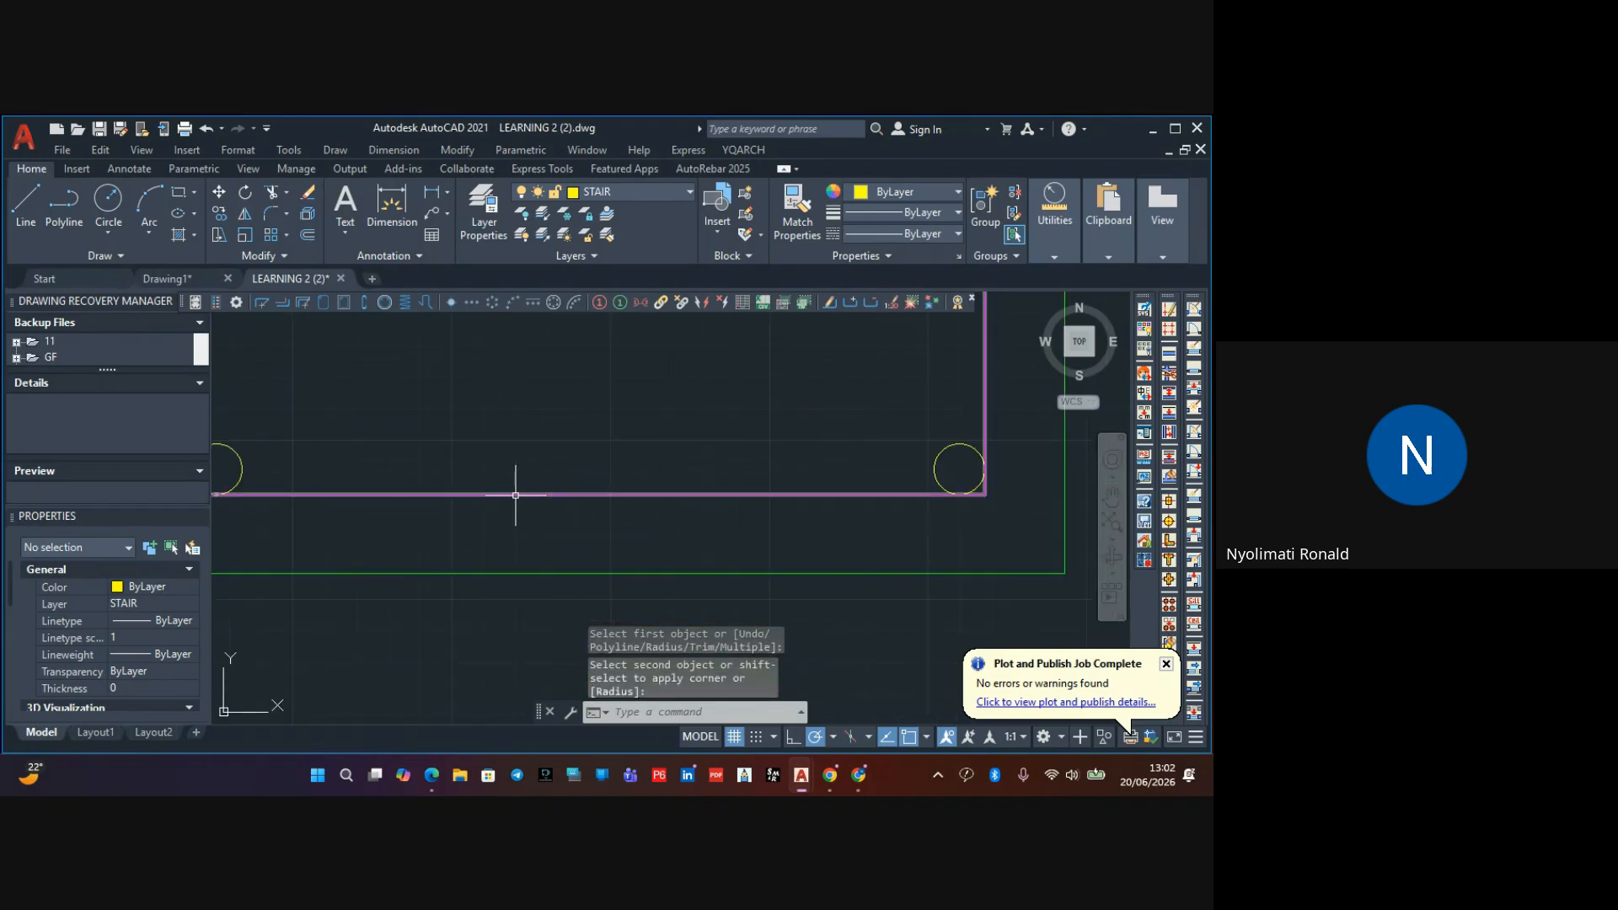
left_click(271, 210)
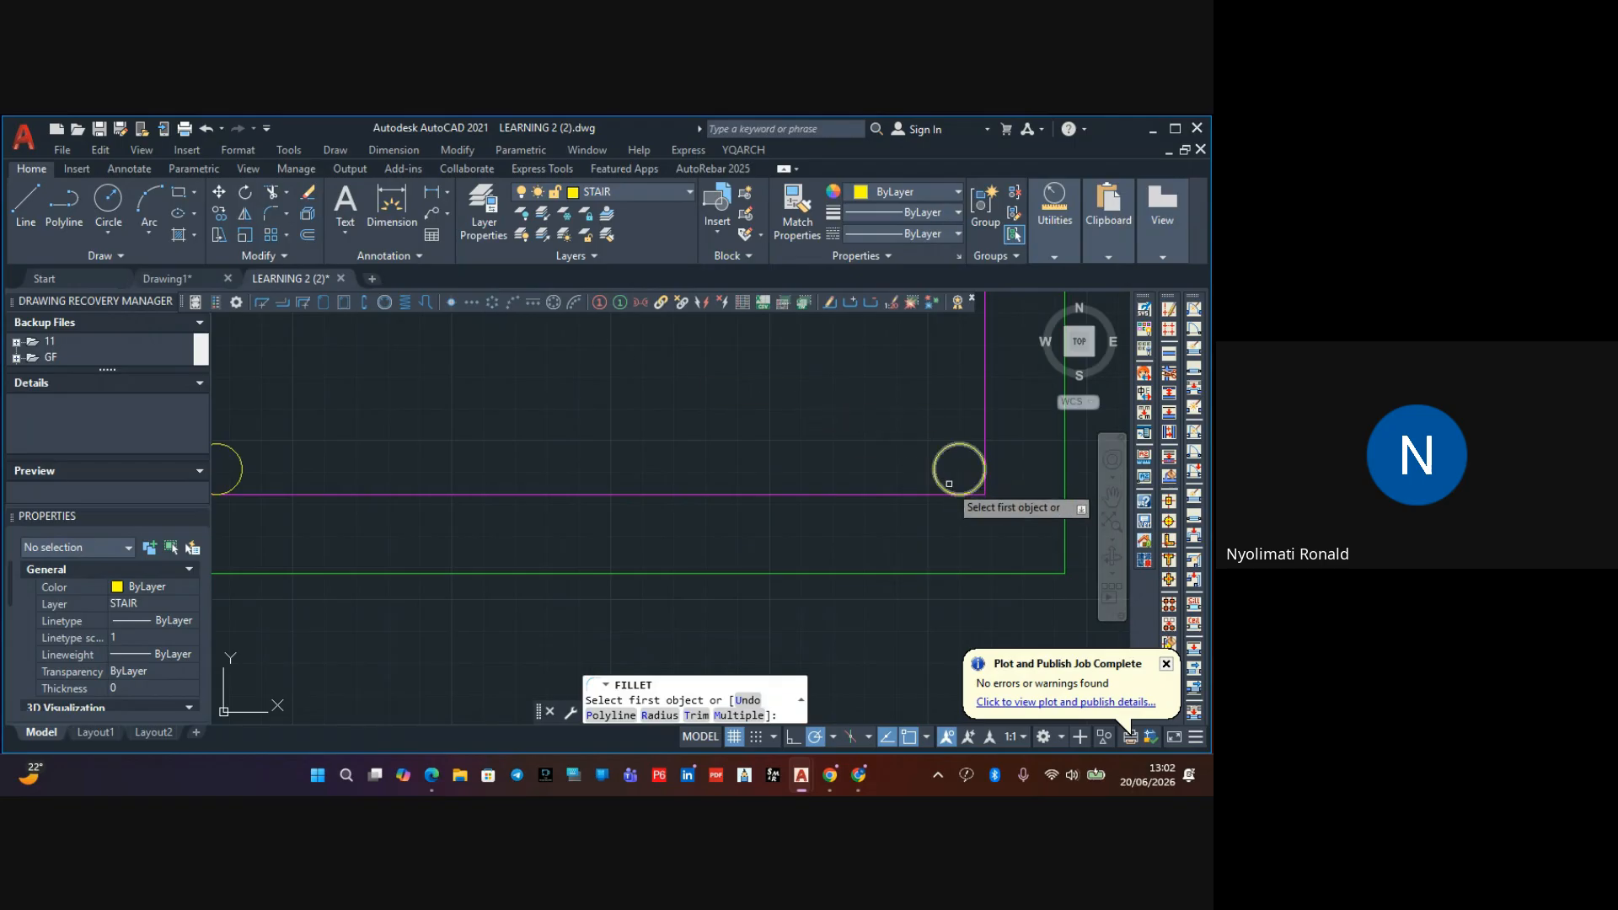
scroll(982, 489, "up", 6)
left_click(997, 478)
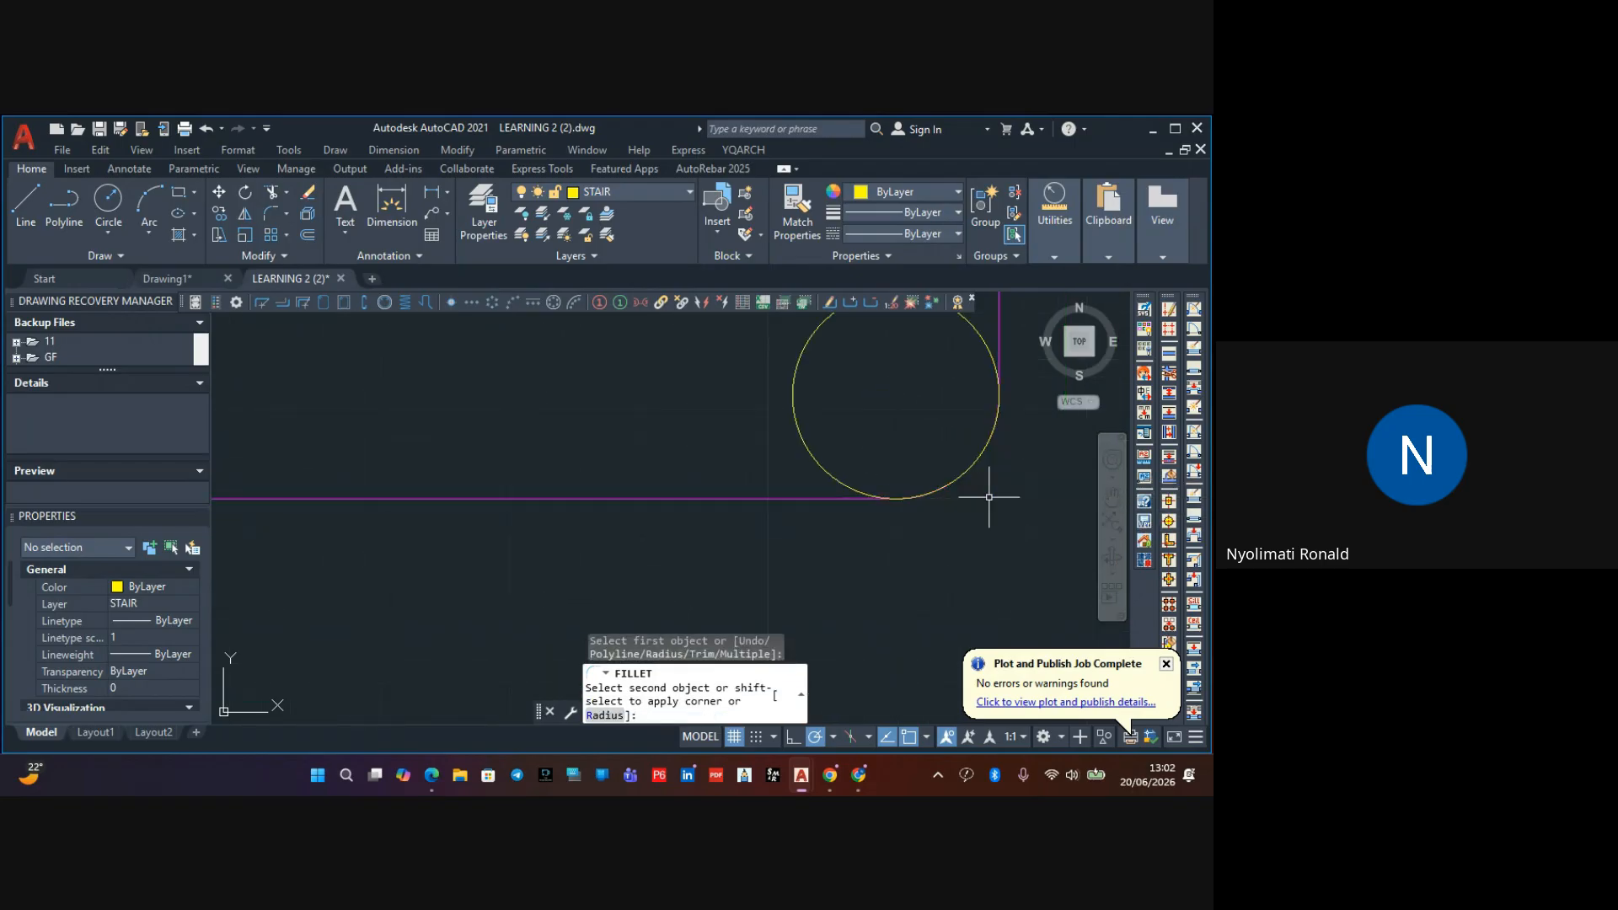
left_click(983, 497)
Draw a line 50 long at 315° from the link's left edge, starting about 5 below the upper-left bar circle's left quadrant
scroll(868, 495, "down", 7)
scroll(868, 496, "down", 2)
mouse_move(842, 458)
middle_mouse_down()
mouse_move(802, 495)
mouse_move(706, 289)
middle_mouse_up()
scroll(801, 495, "down", 1)
scroll(765, 427, "up", 6)
scroll(782, 440, "up", 4)
scroll(724, 426, "down", 3)
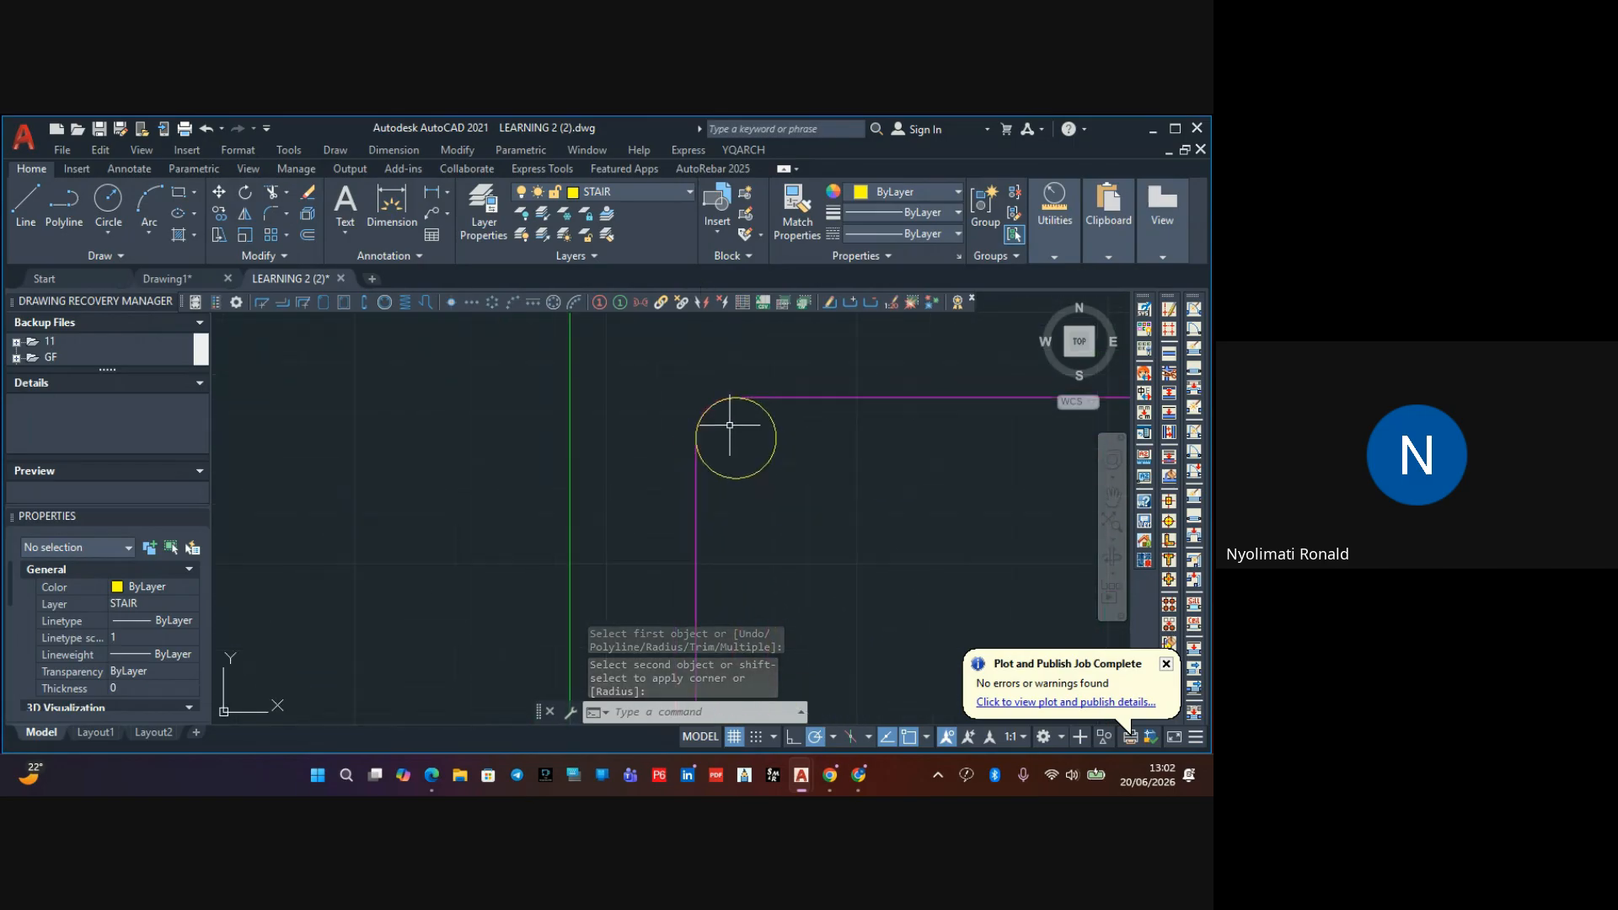
middle_click_drag(729, 505, 646, 454)
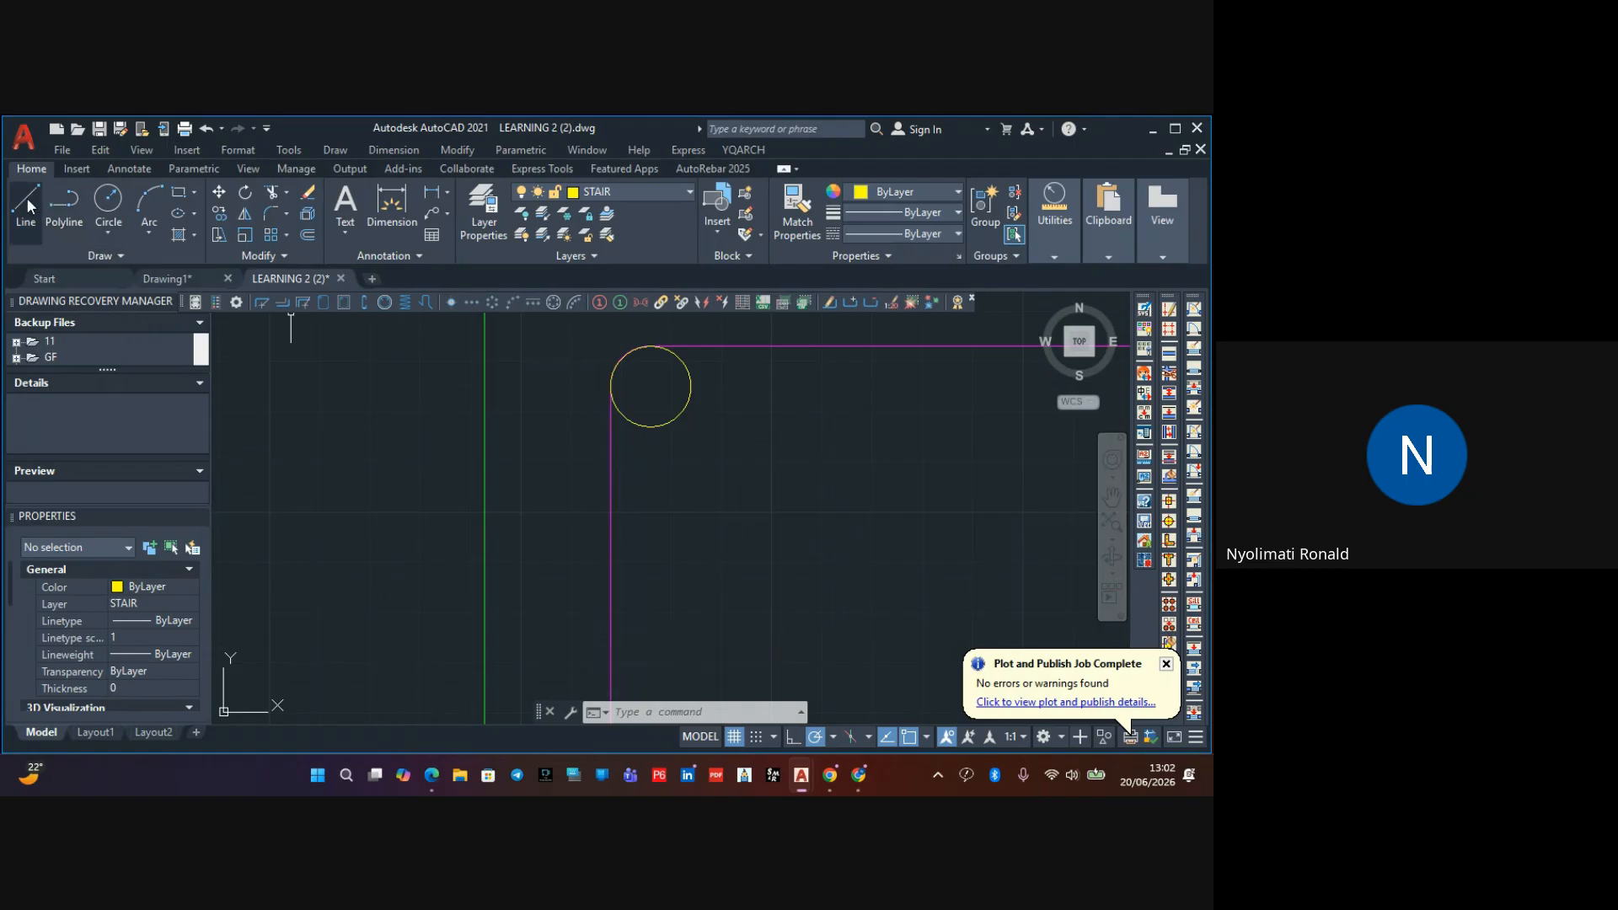
left_click(32, 202)
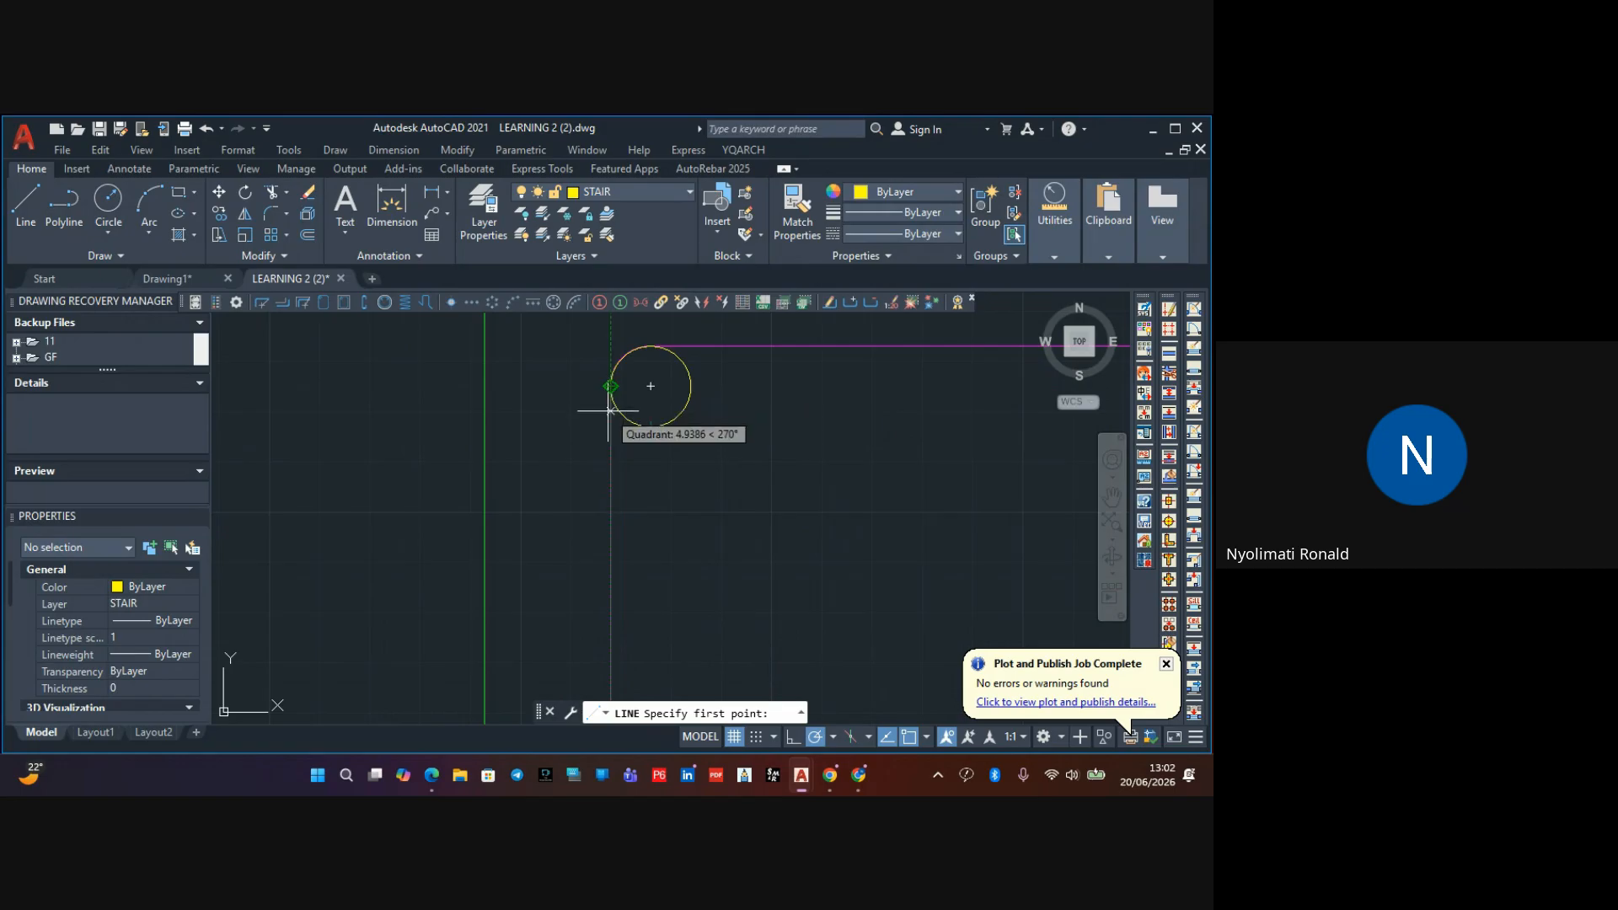
left_click(611, 411)
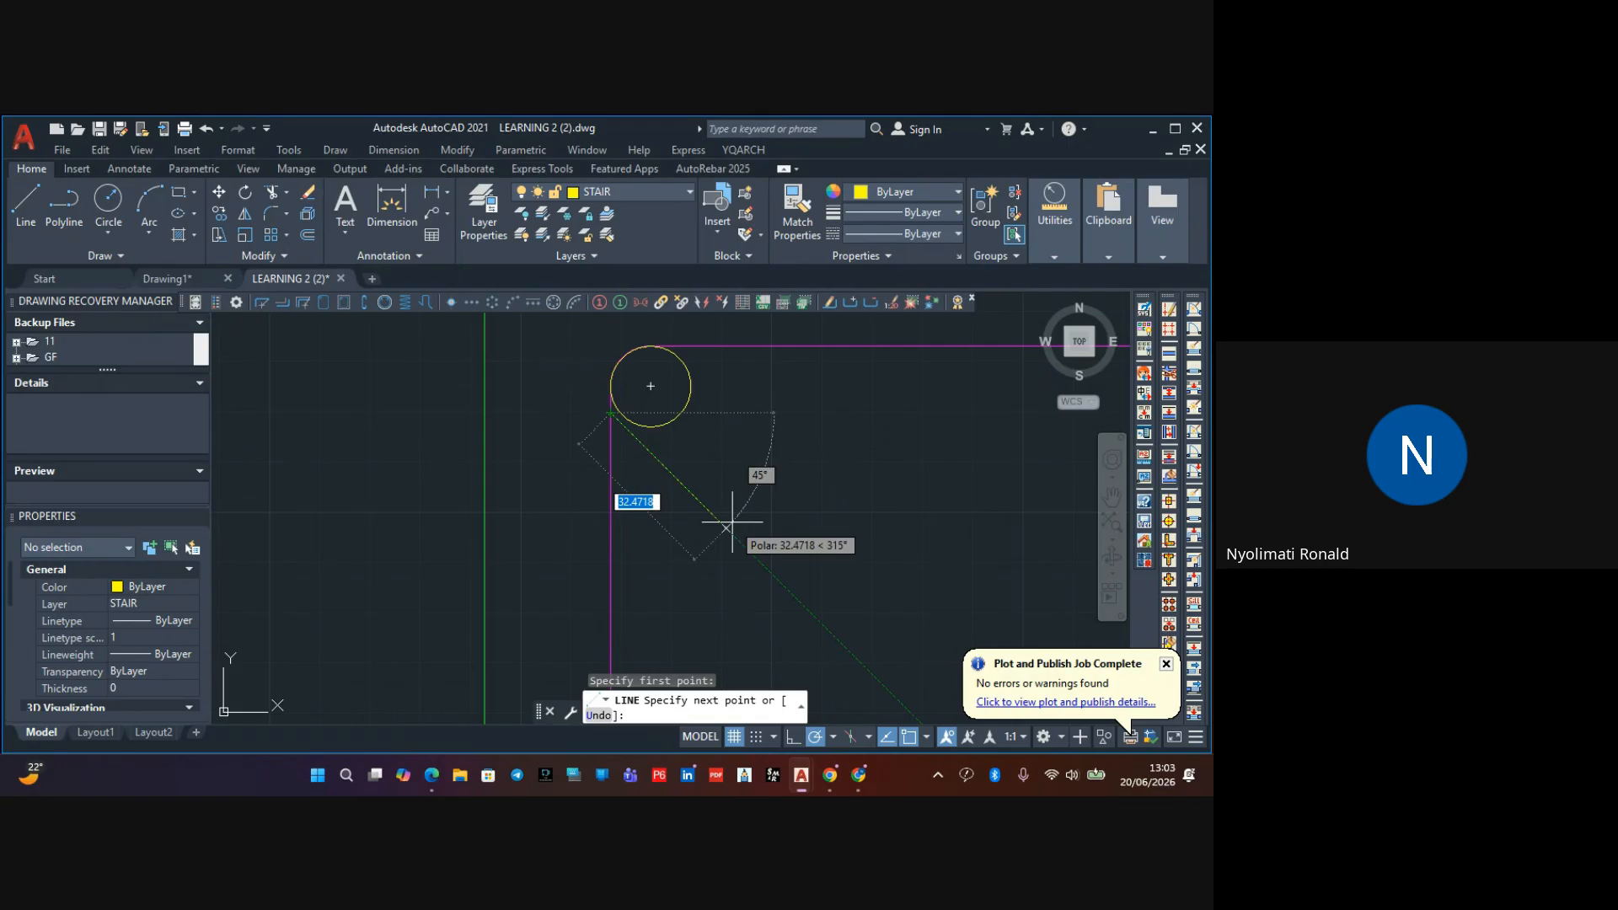
type("50")
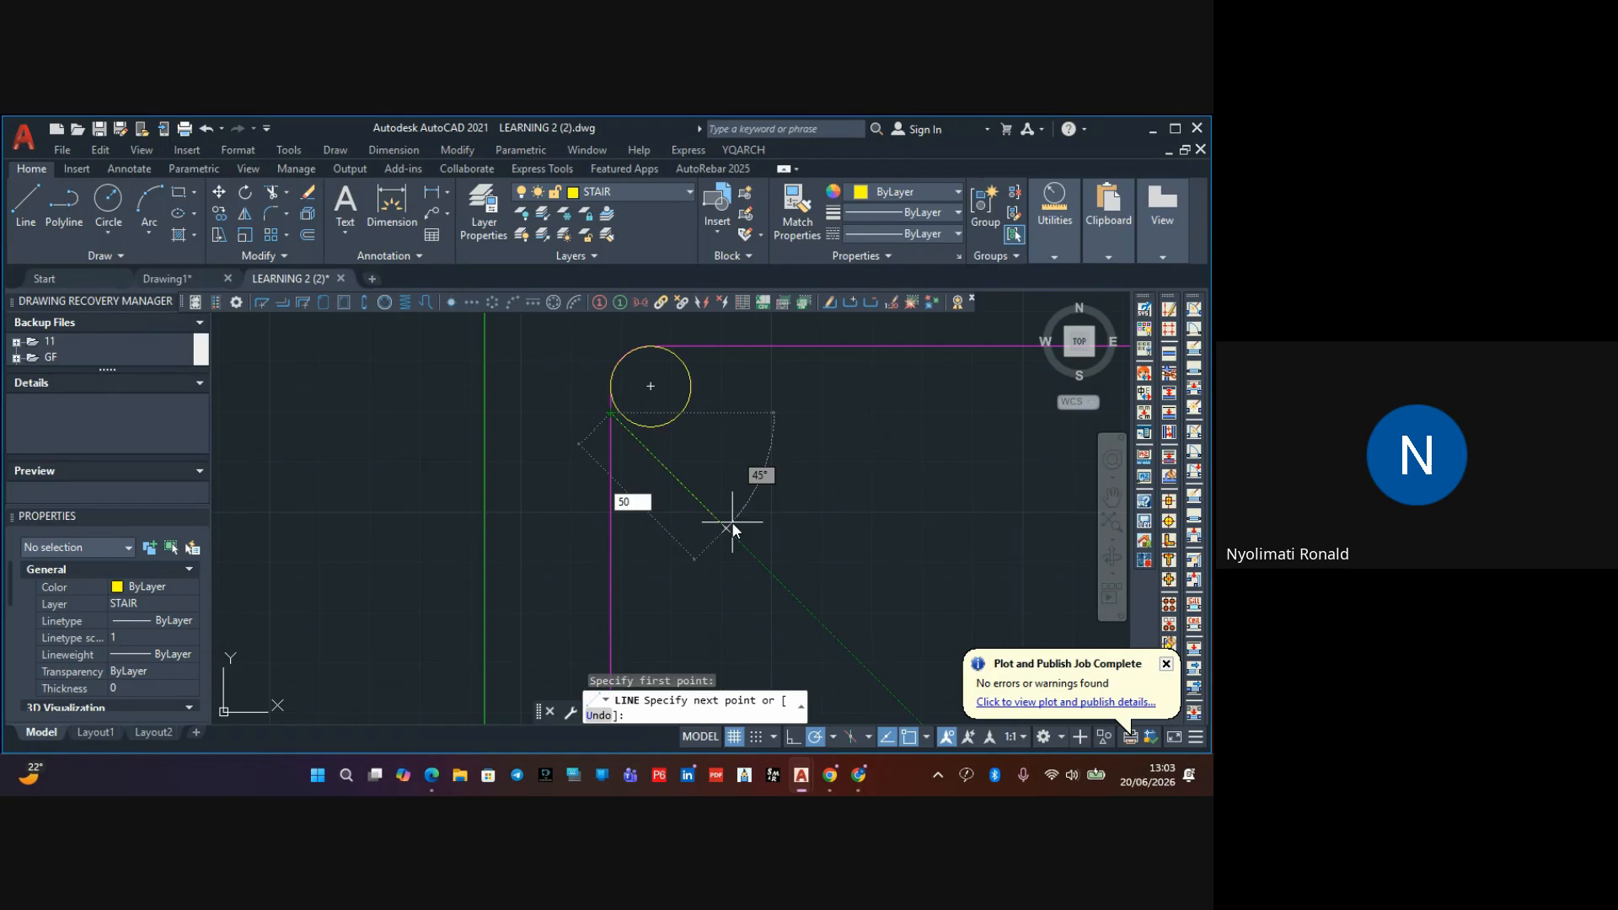
key("Return")
key("Escape")
key("Escape")
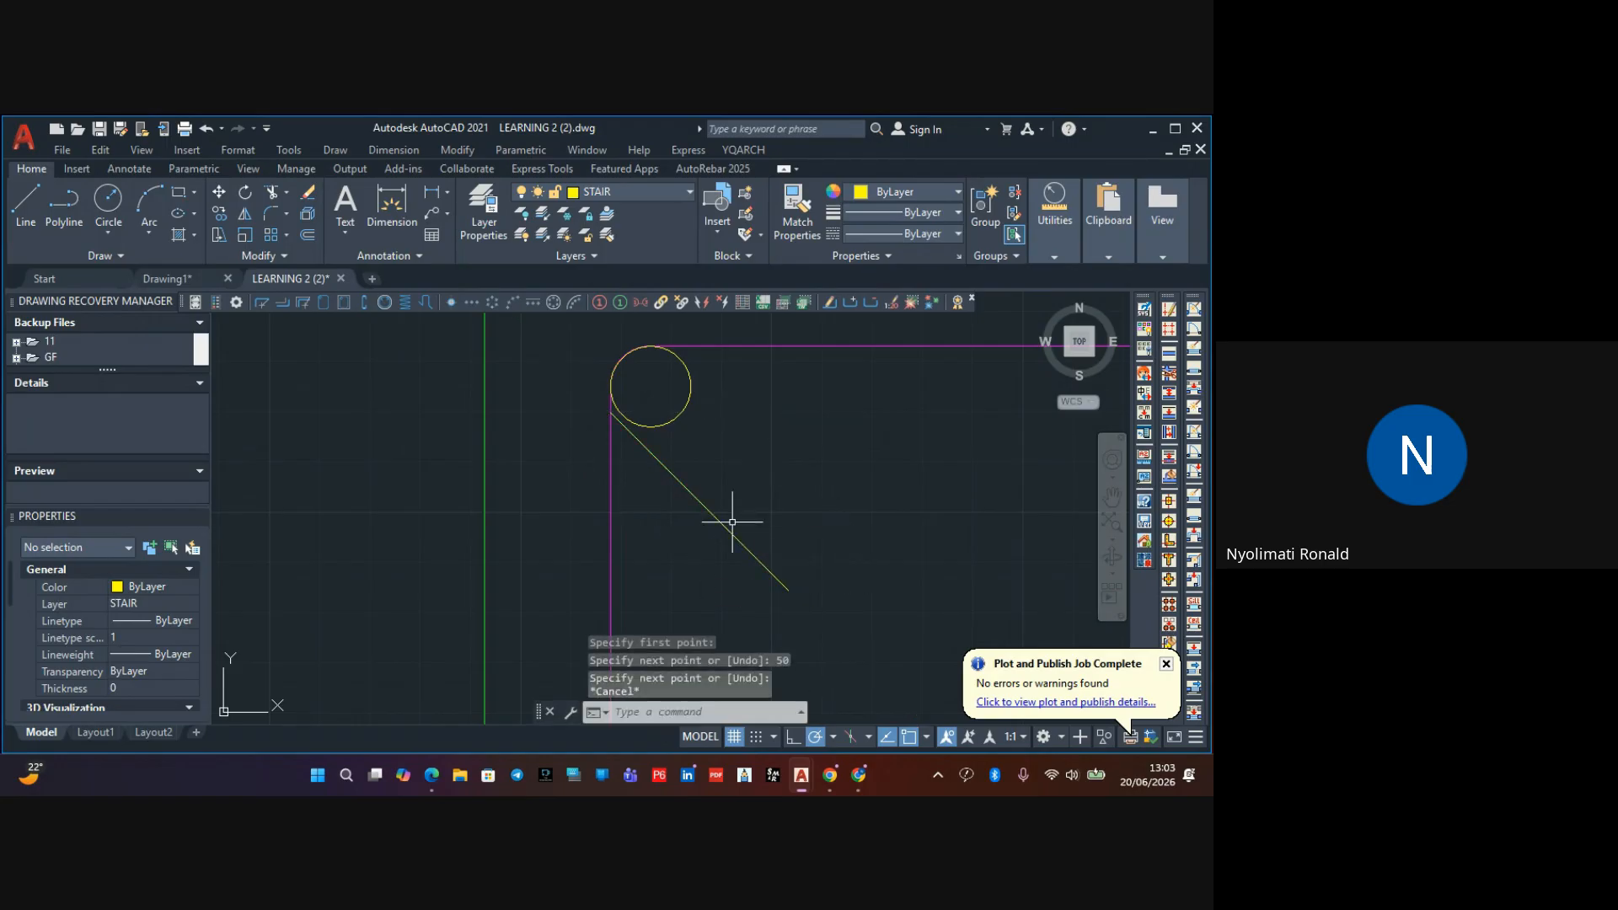
Mirror the diagonal hook line about a 315° axis through the upper-left bar circle, keeping the source line
left_click(772, 508)
left_click(682, 561)
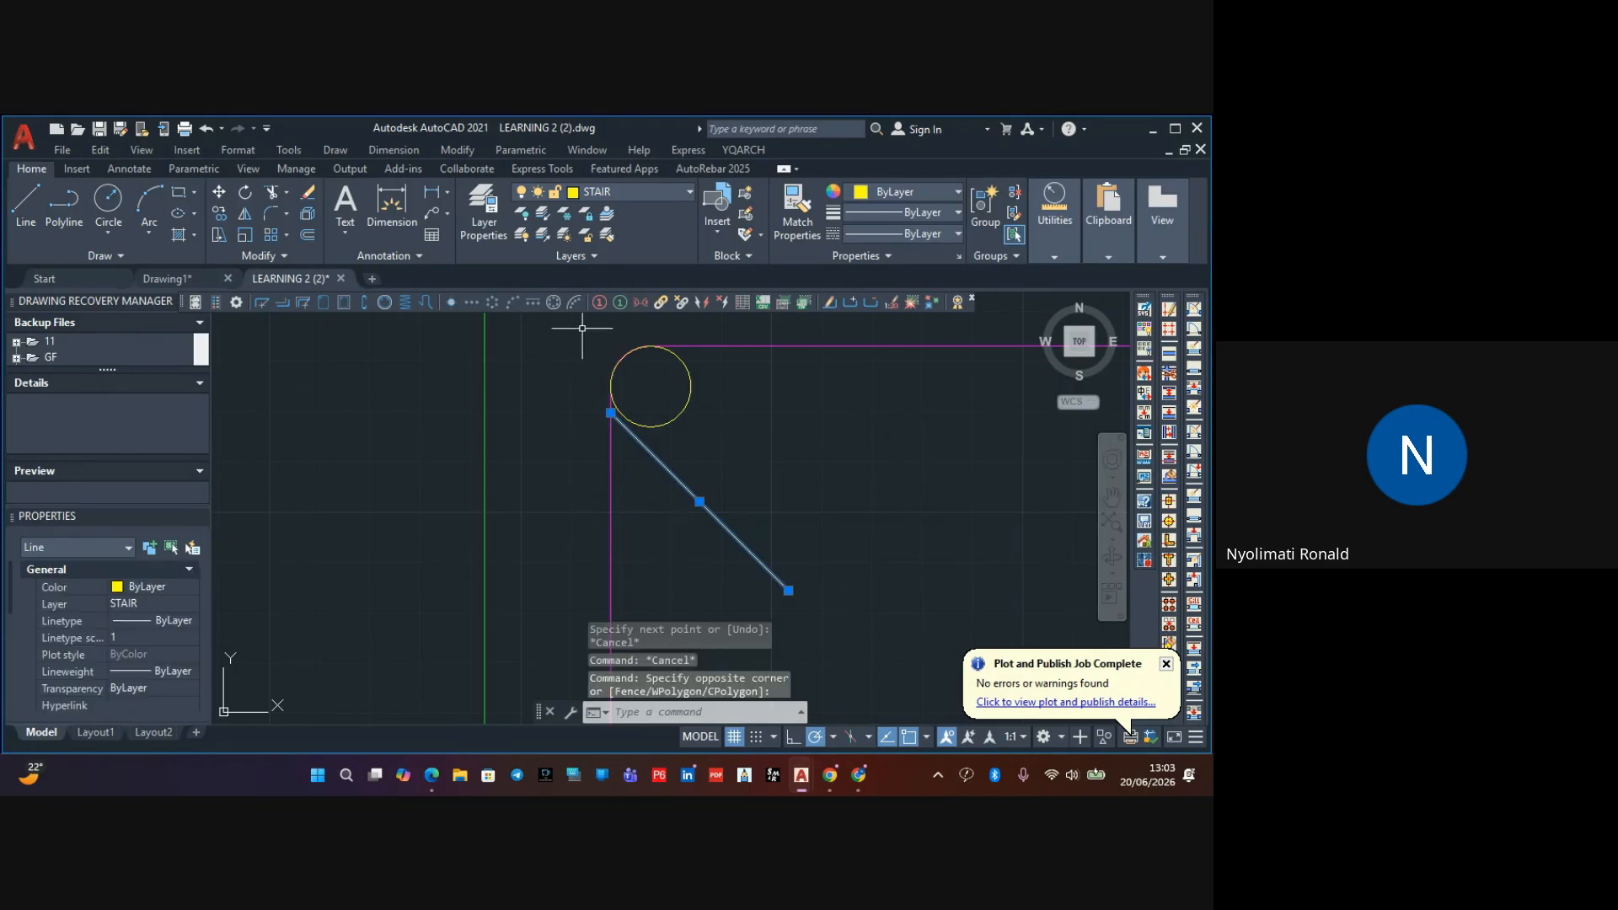
left_click(245, 215)
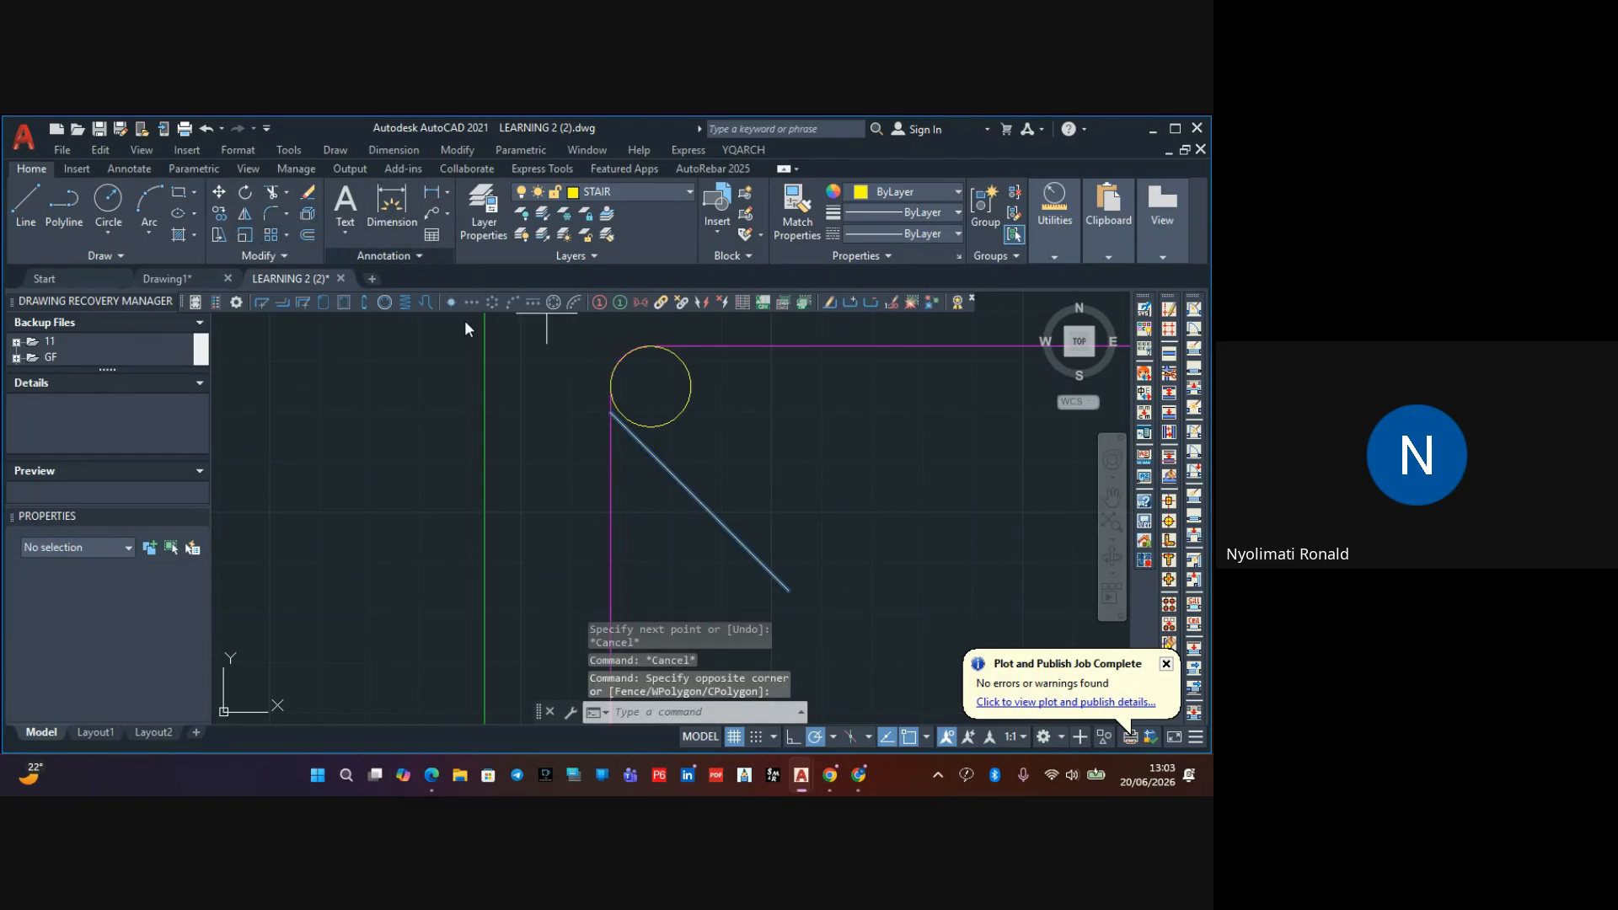
left_click(679, 415)
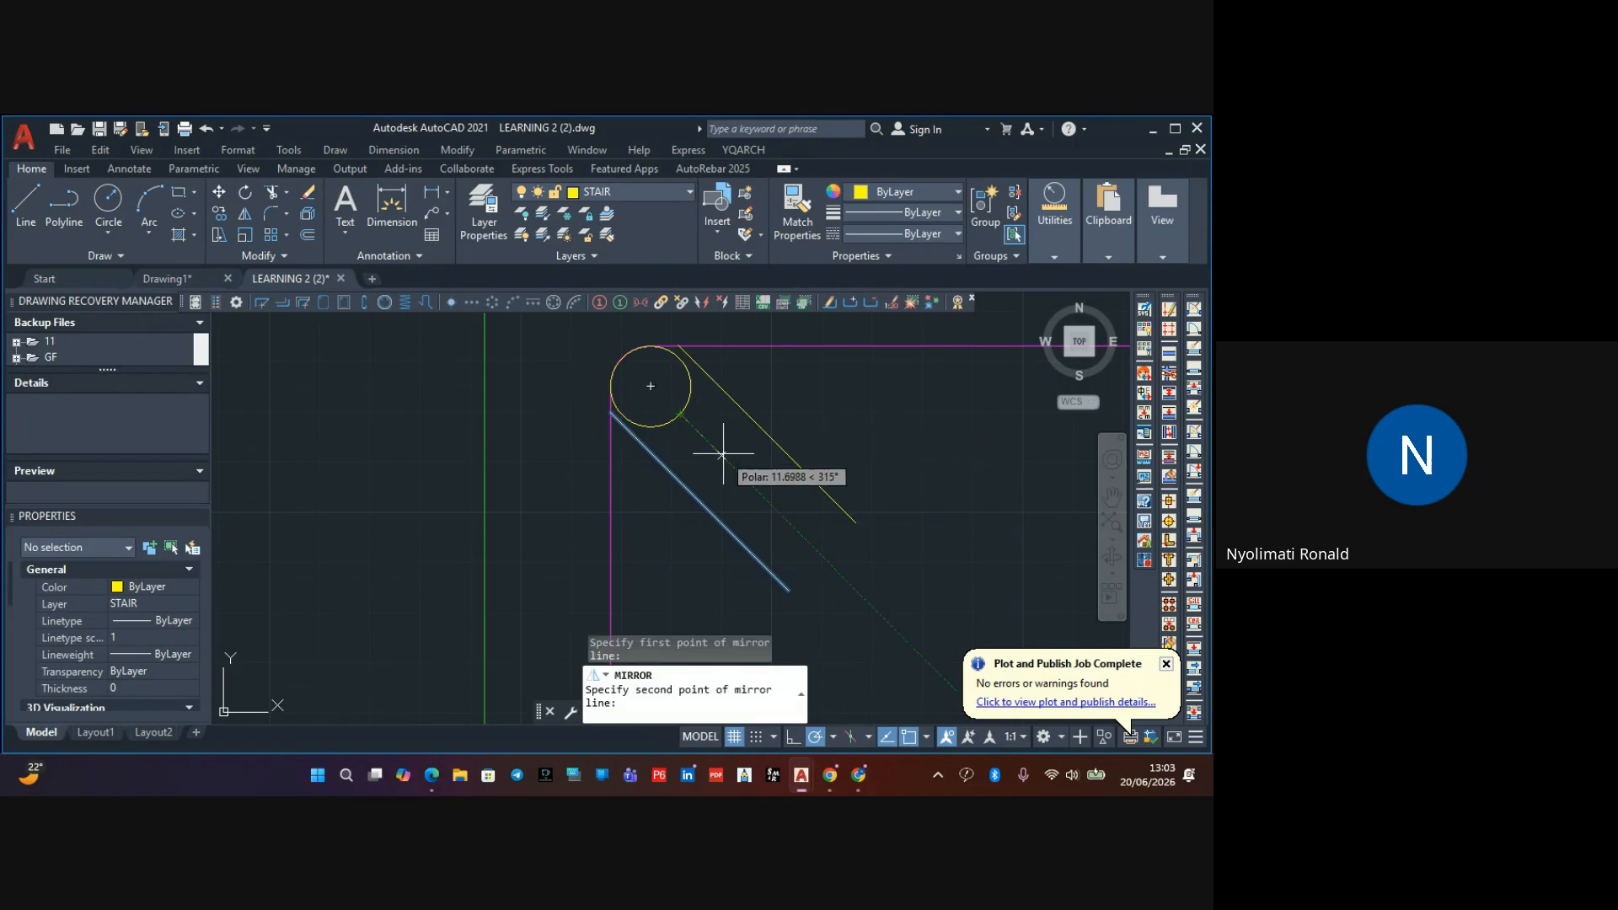
left_click(723, 453)
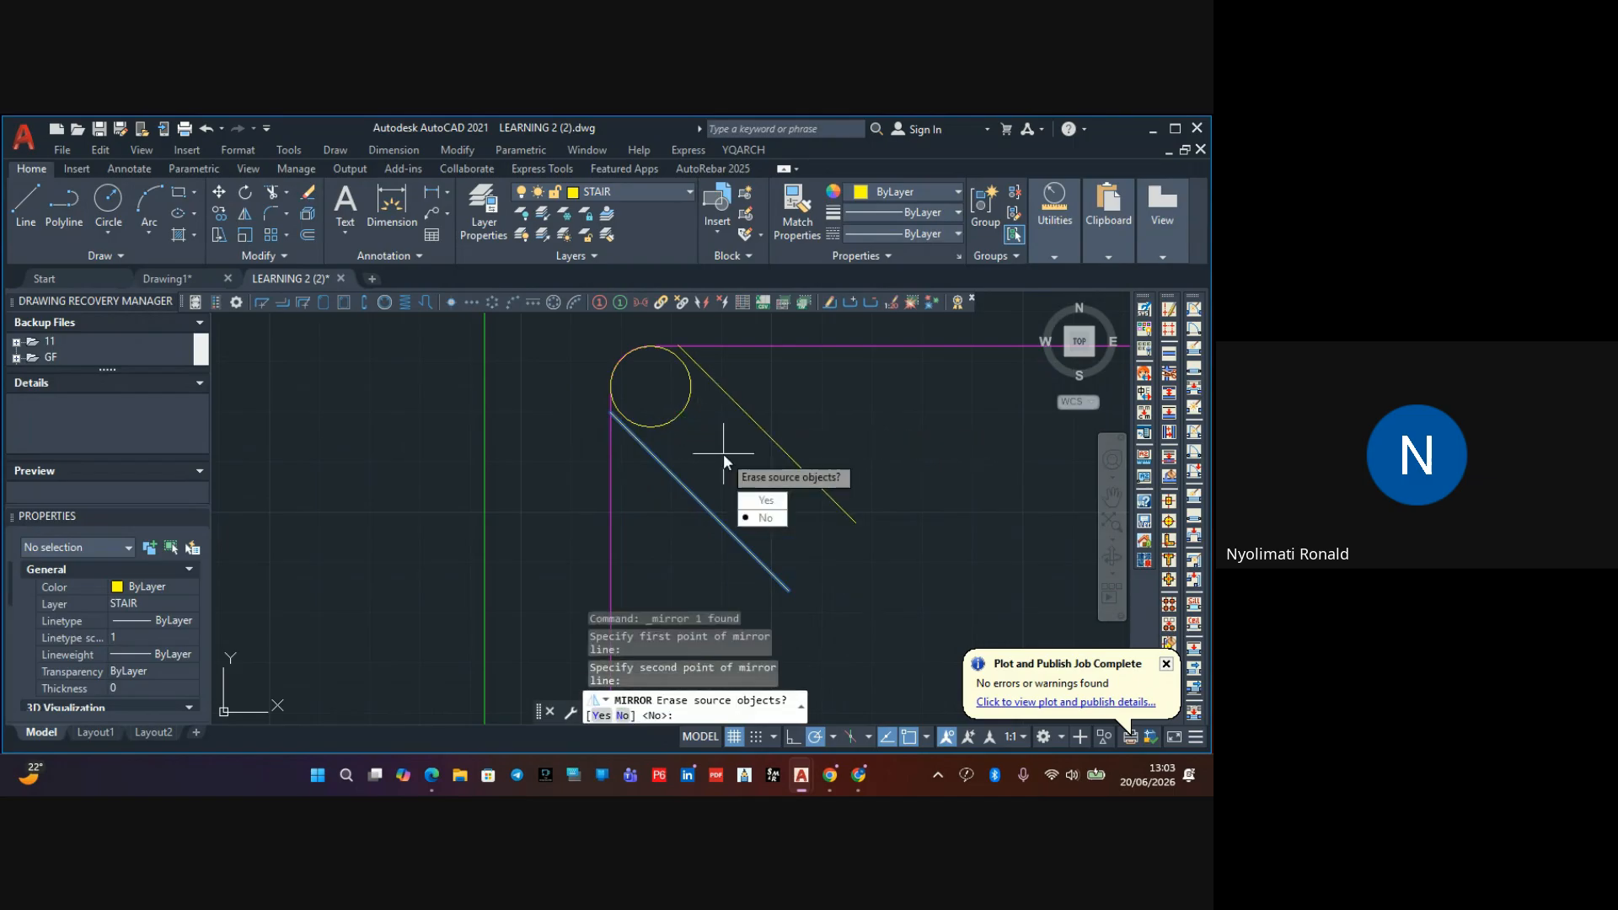
left_click(774, 519)
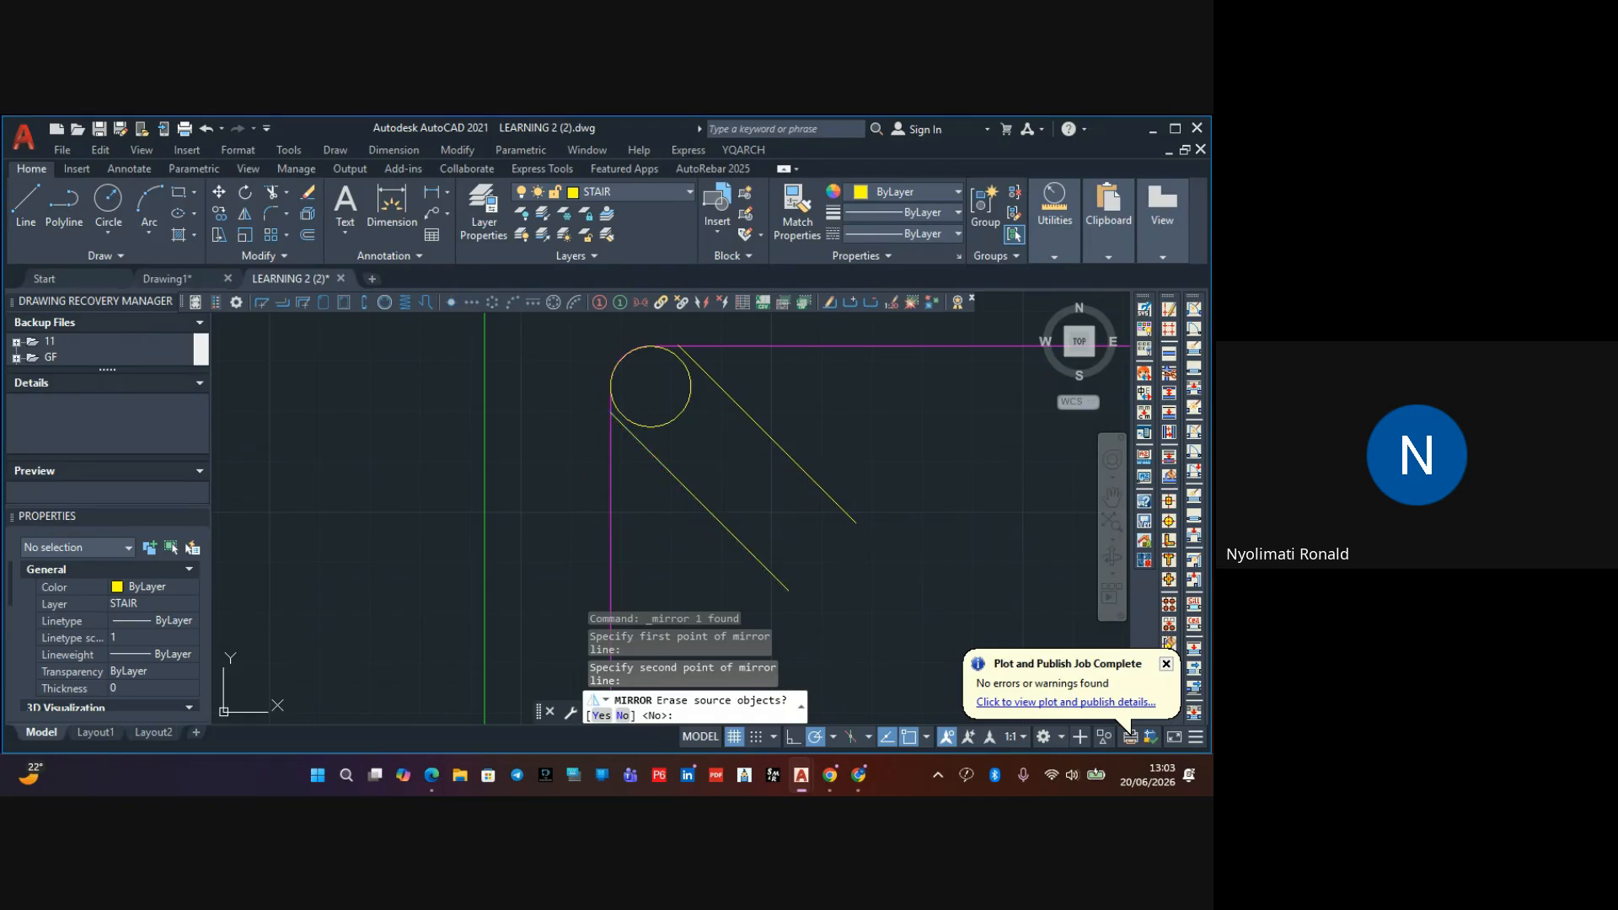
Assign both diagonal hook lines to the REINFORCEMENT layer
left_click(819, 428)
left_click(717, 532)
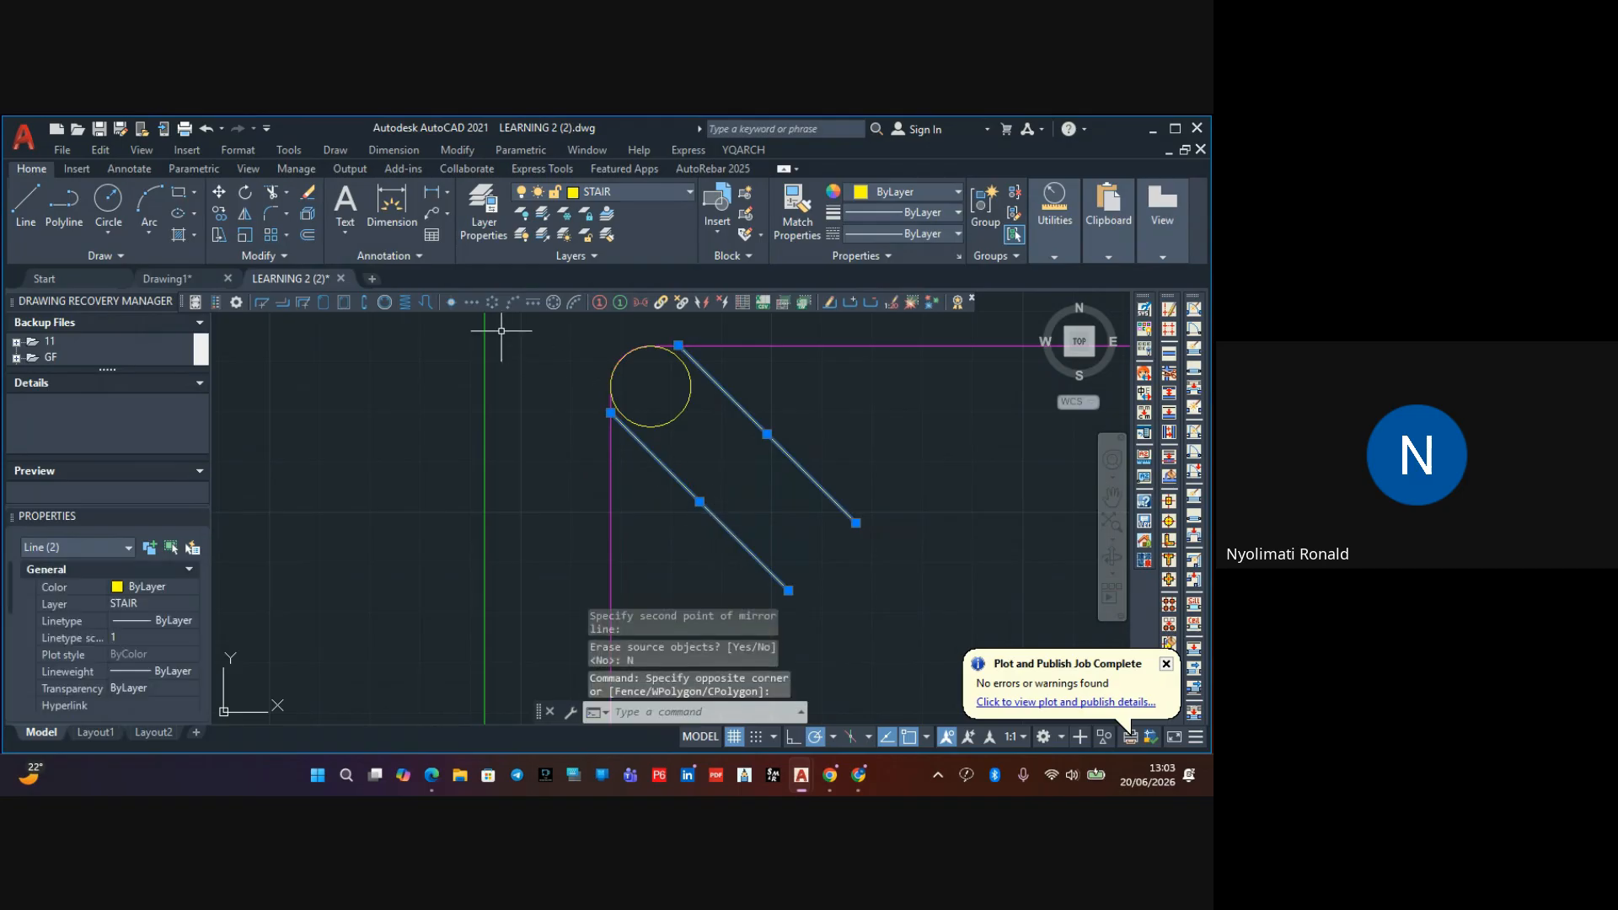
left_click(595, 192)
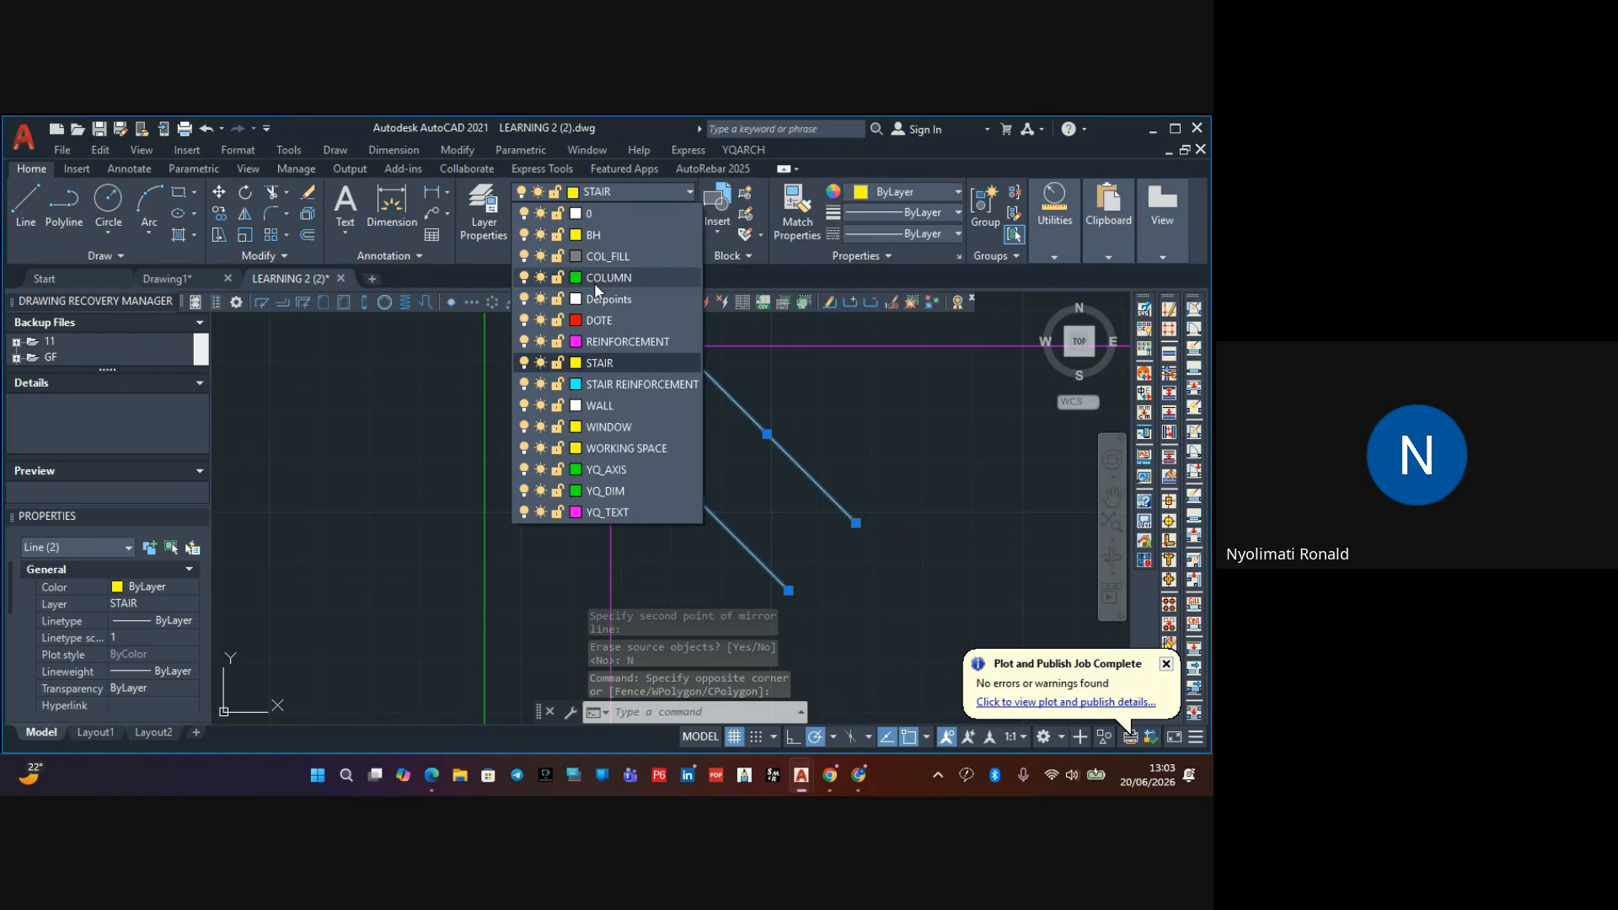
left_click(610, 341)
key("Escape")
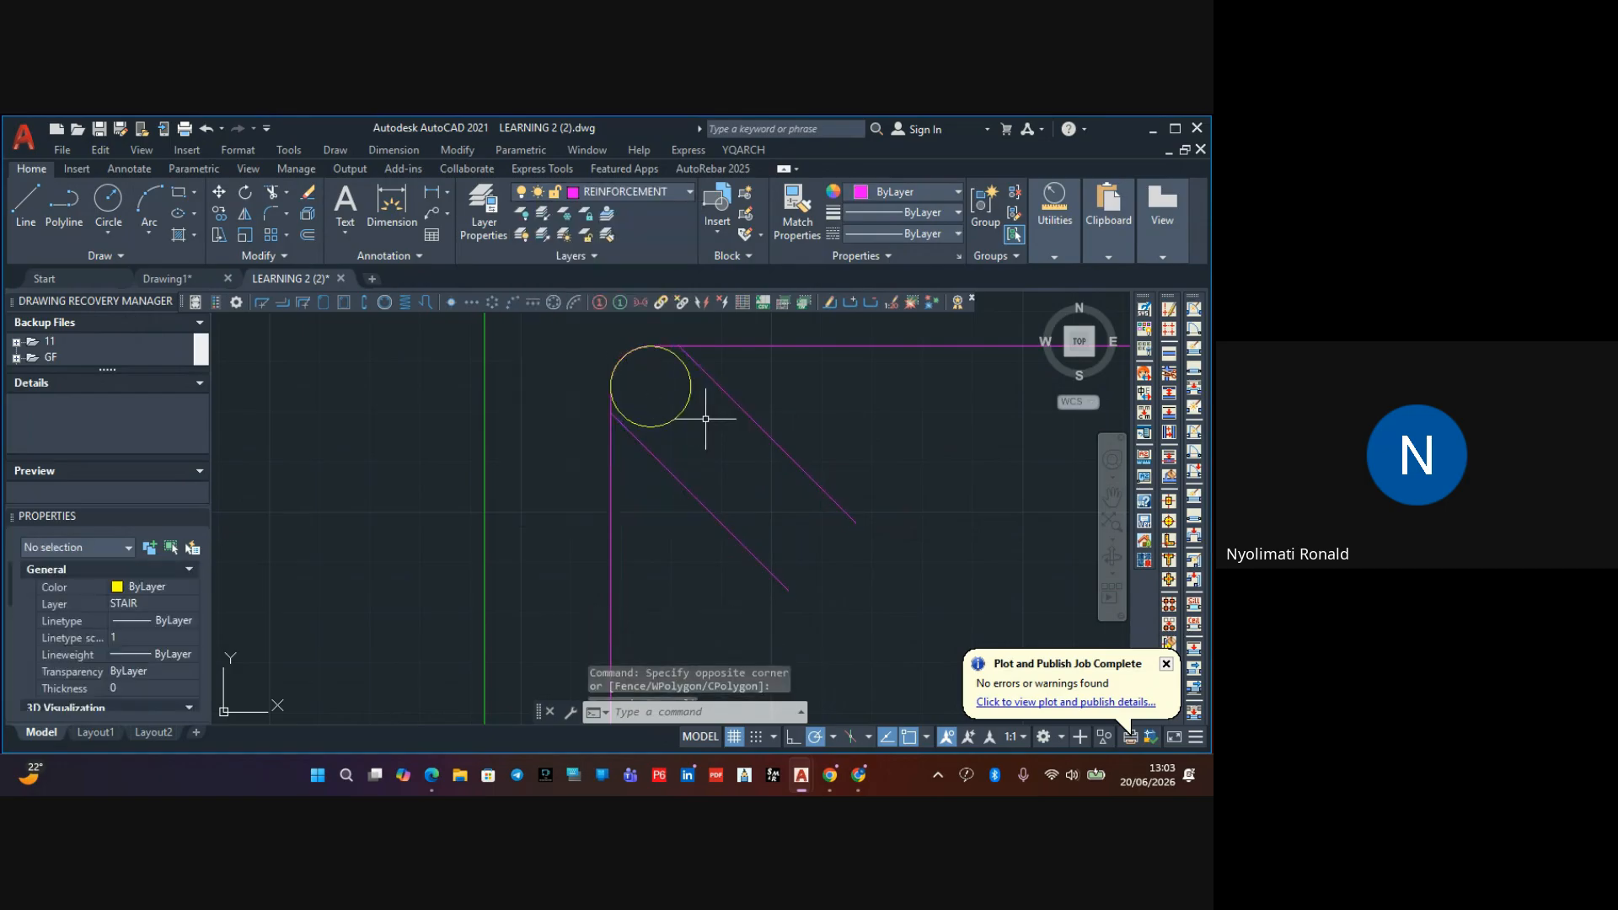
Assign the four corner bar circles to the REINFORCEMENT layer
left_click(705, 419)
left_click(669, 408)
scroll(655, 397, "down", 8)
scroll(826, 419, "up", 2)
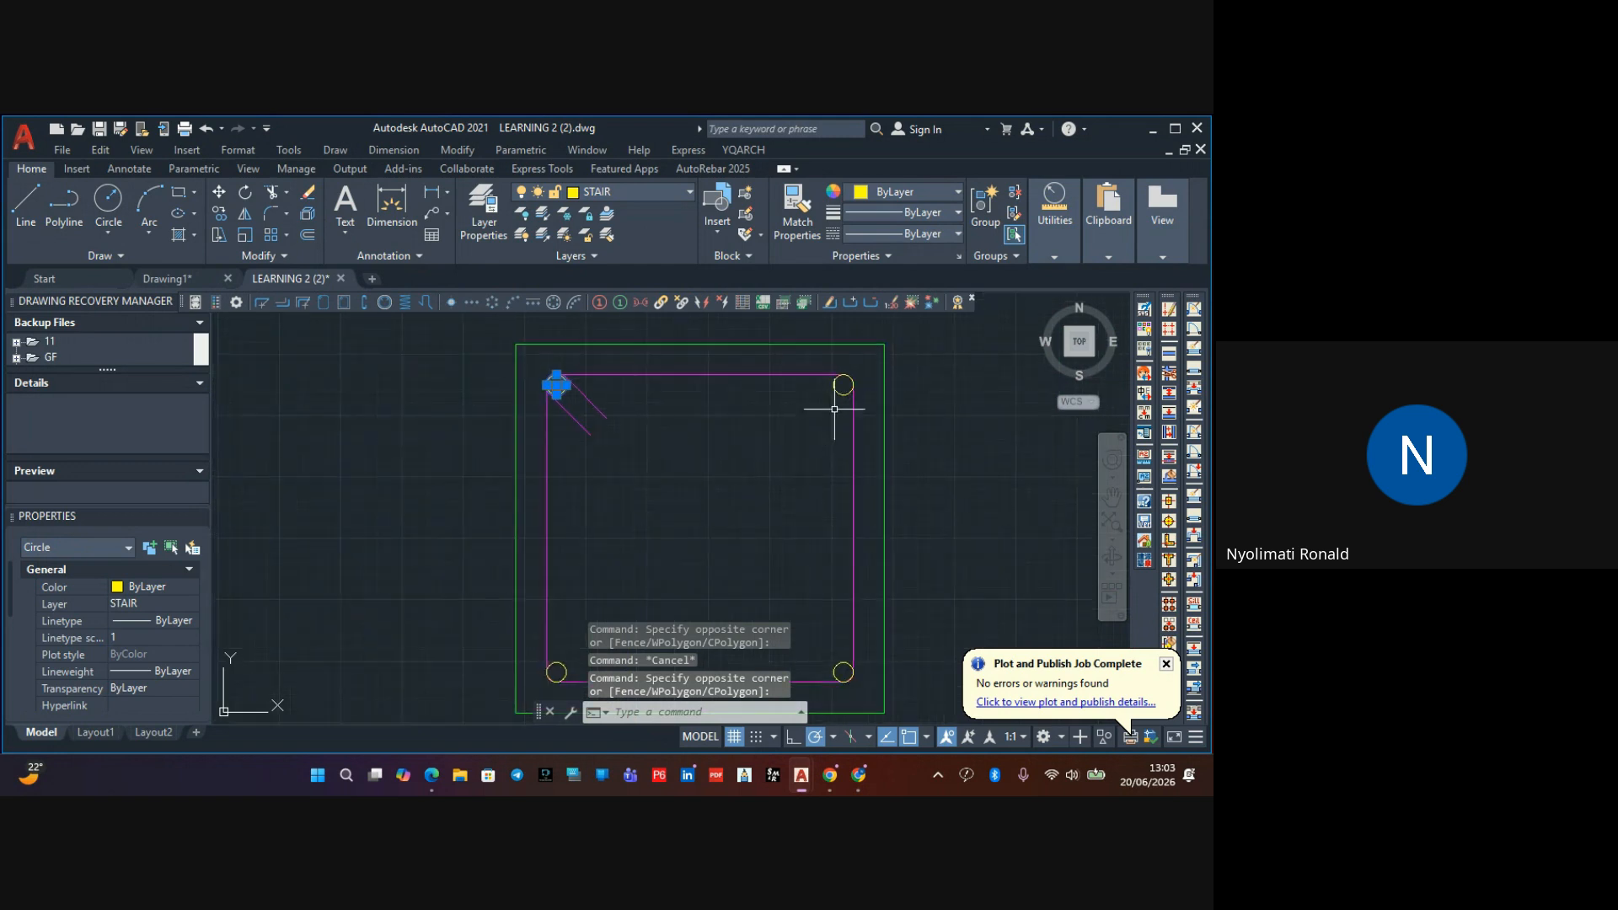
scroll(846, 386, "up", 1)
left_click(842, 386)
scroll(755, 448, "down", 3)
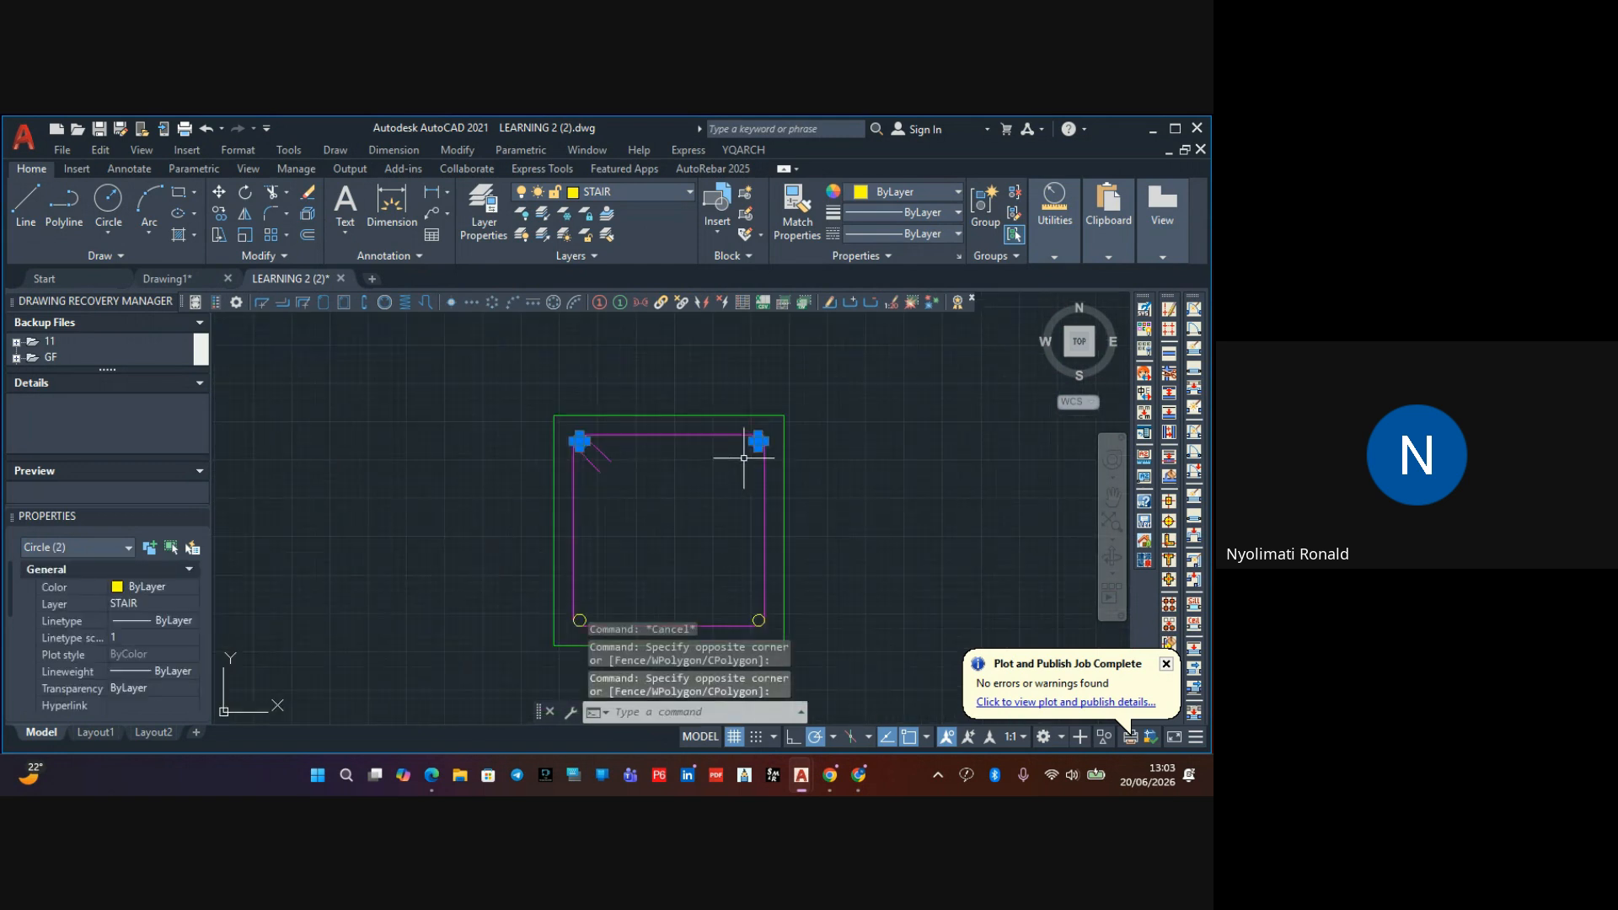
middle_click_drag(723, 484, 850, 306)
scroll(900, 459, "up", 4)
middle_click_drag(865, 427, 918, 570)
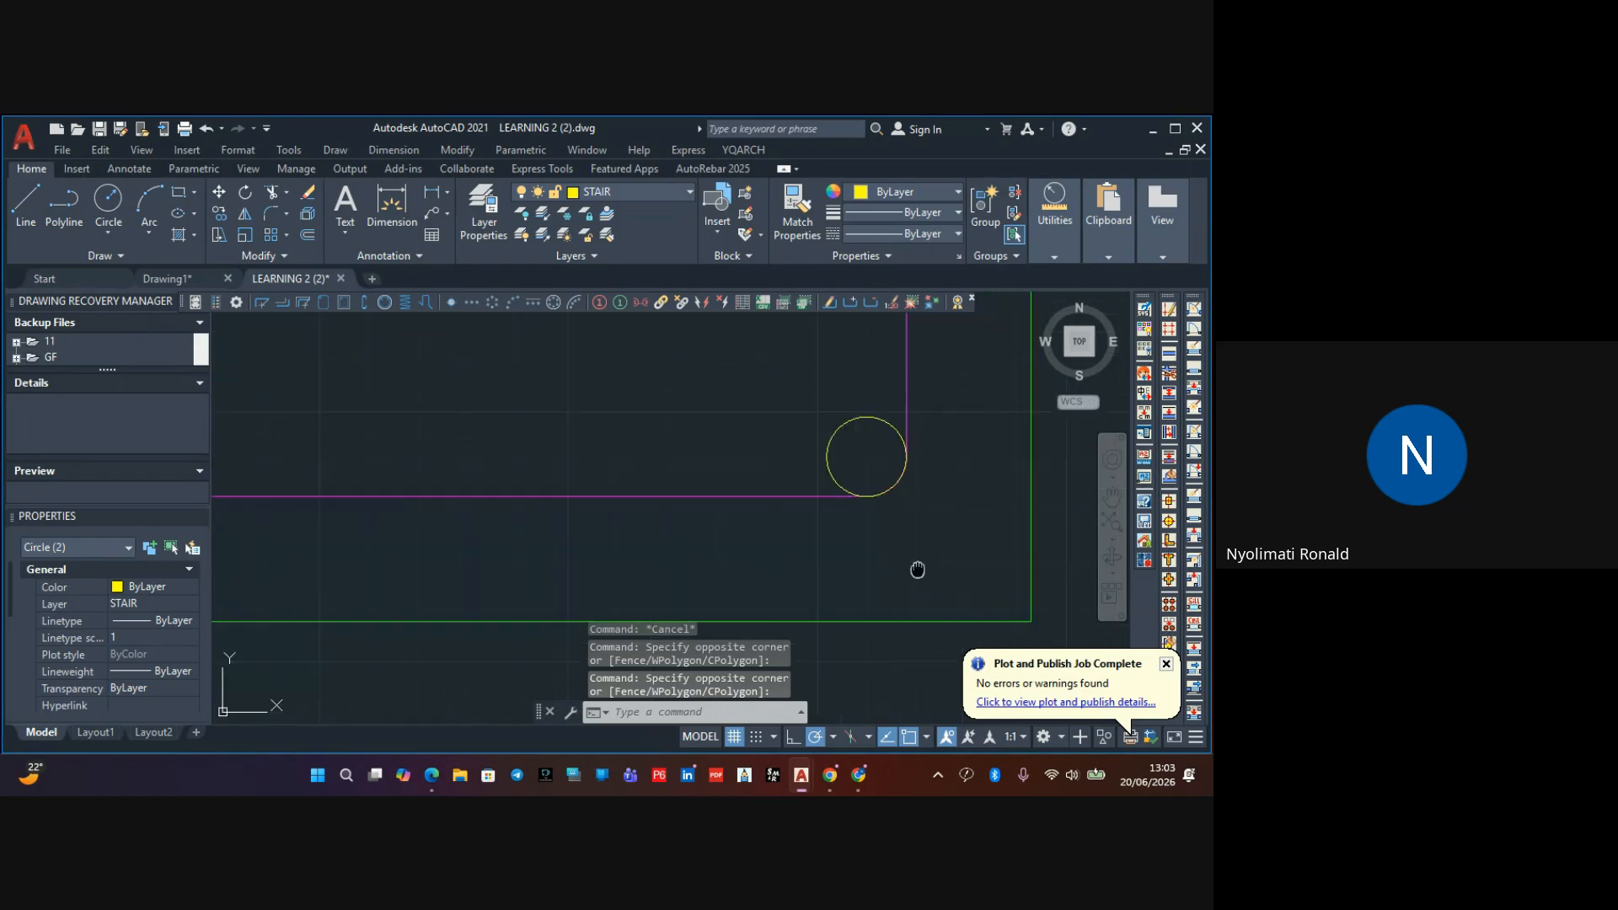
left_click(869, 403)
scroll(716, 455, "down", 4)
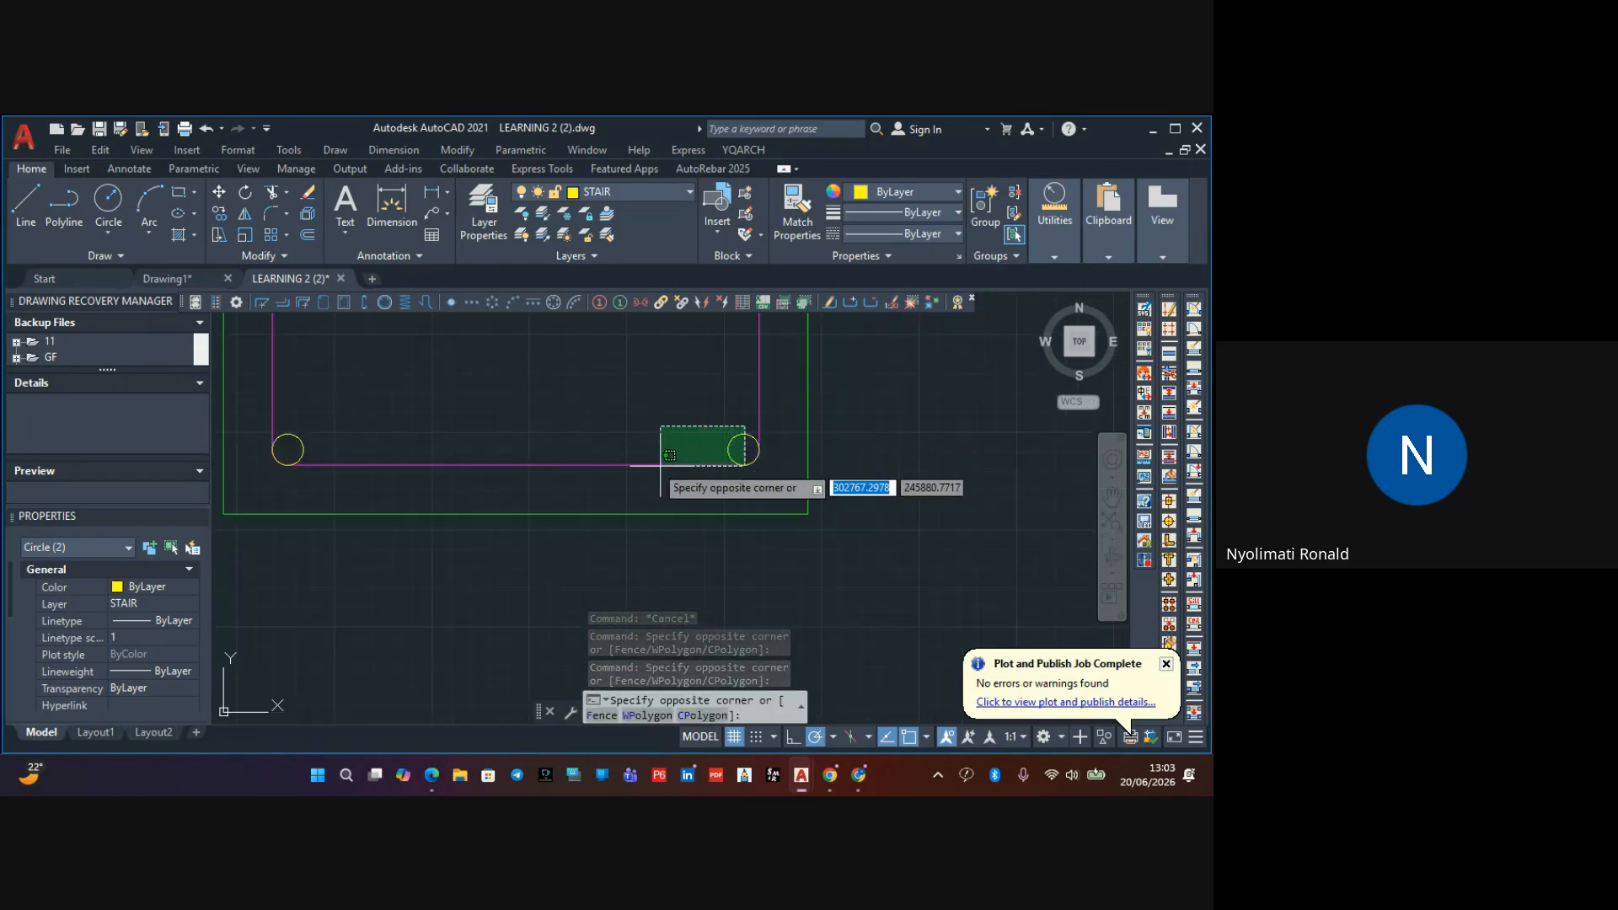
left_click(274, 446)
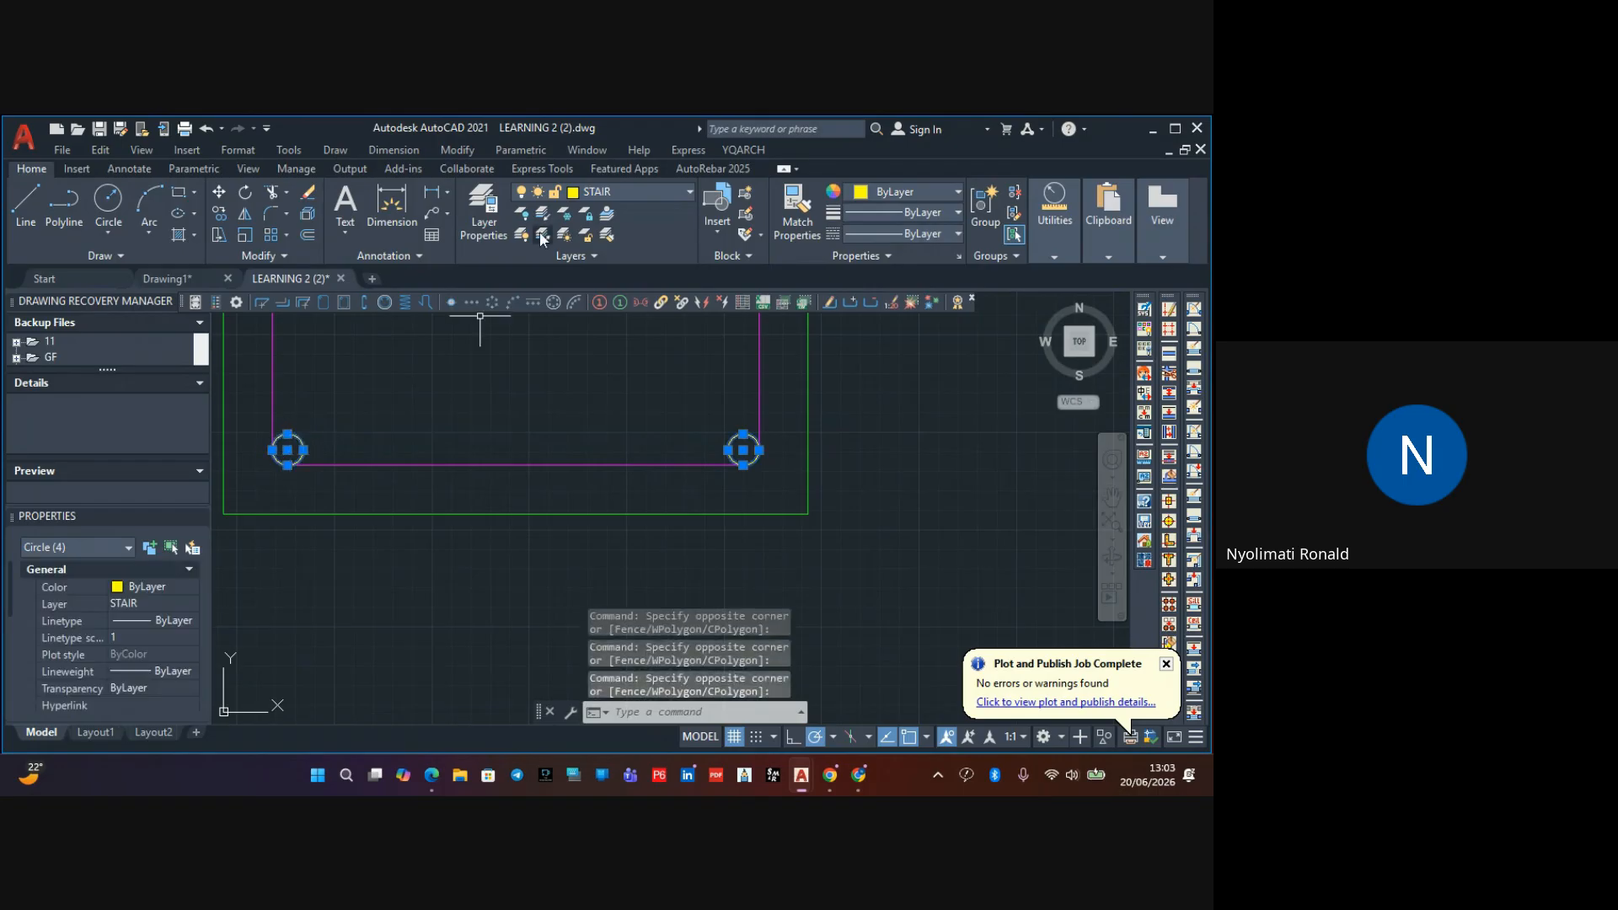
left_click(588, 204)
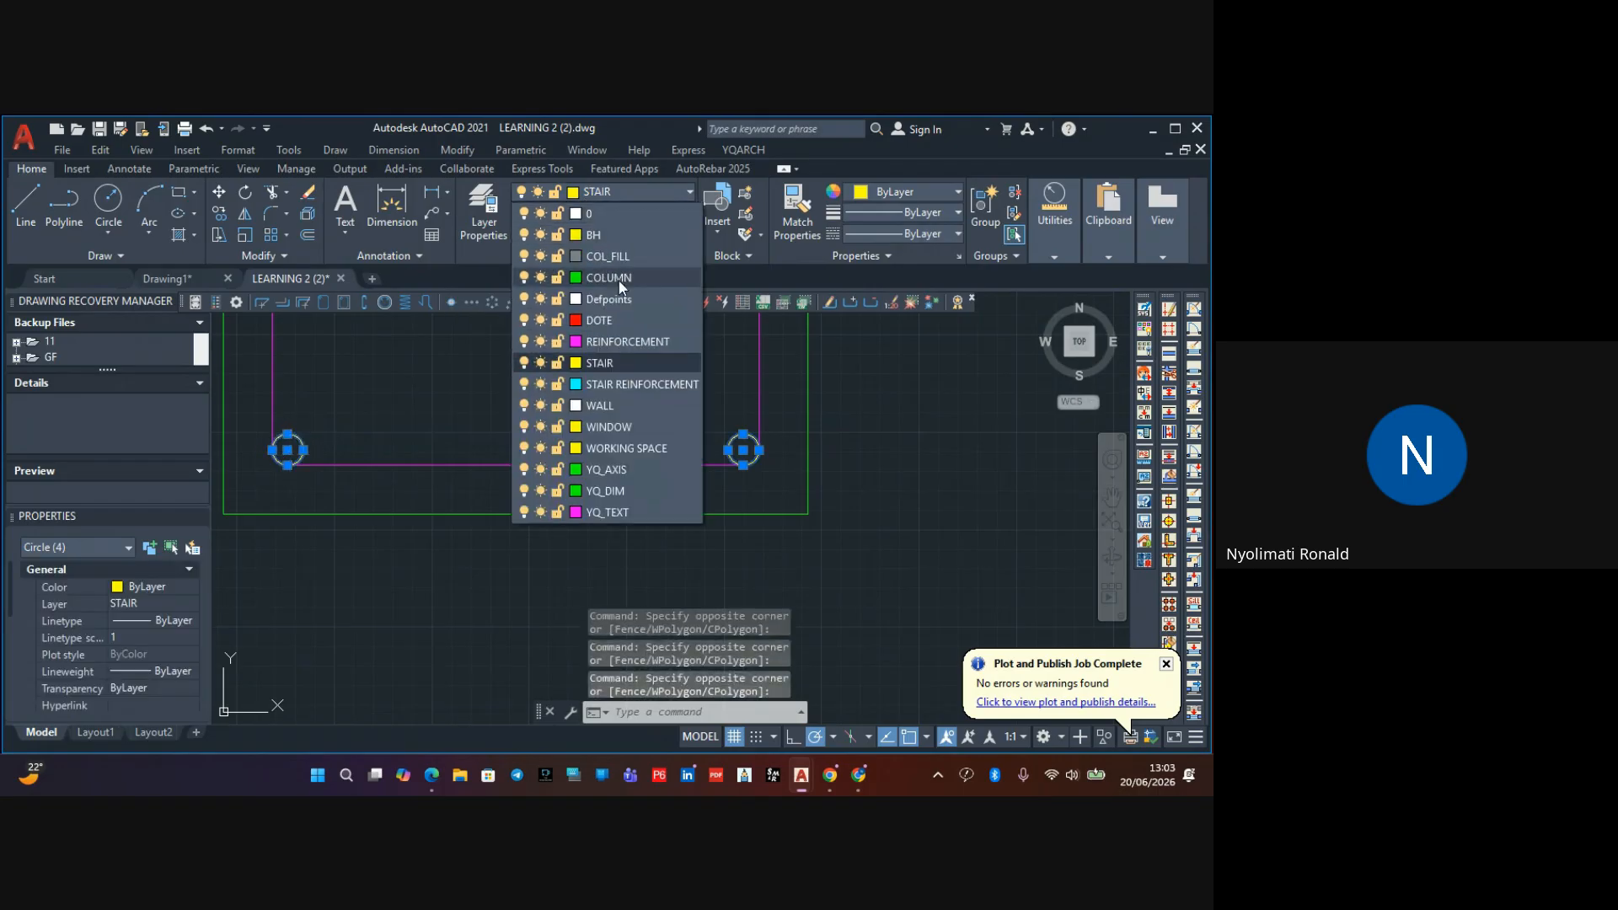
left_click(620, 340)
scroll(640, 422, "down", 3)
key("Escape")
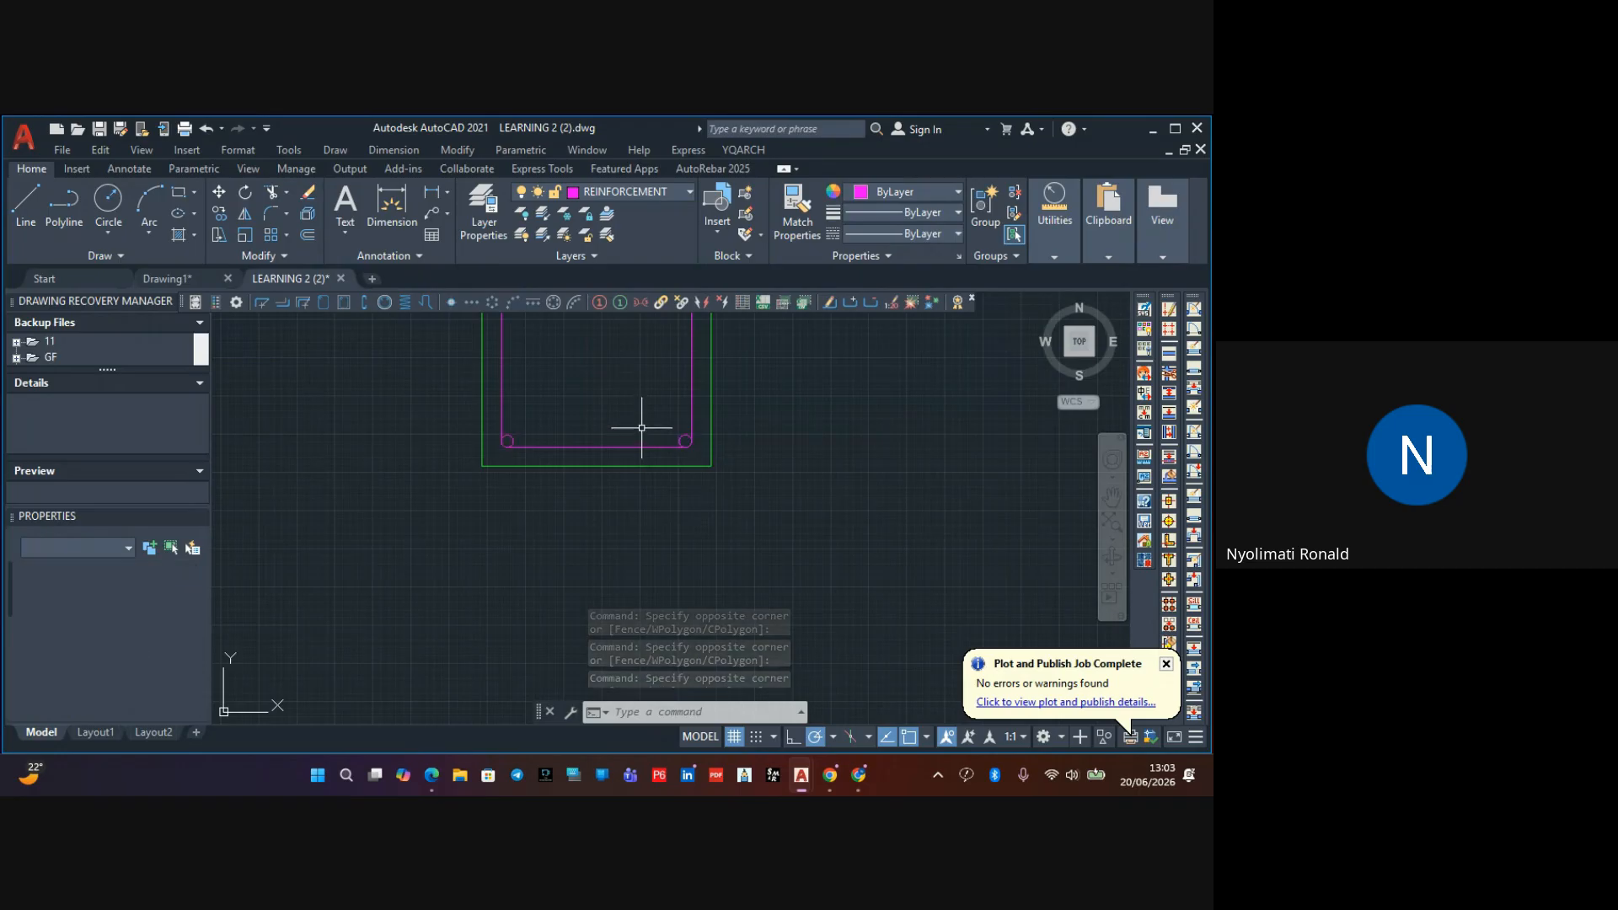
Apply an AR-CONC hatch to the column section, picking inside the link and in the cover zone between link and column outline
mouse_move(636, 426)
middle_mouse_down()
mouse_move(689, 509)
mouse_move(661, 464)
middle_mouse_up()
scroll(632, 462, "up", 3)
scroll(654, 456, "down", 3)
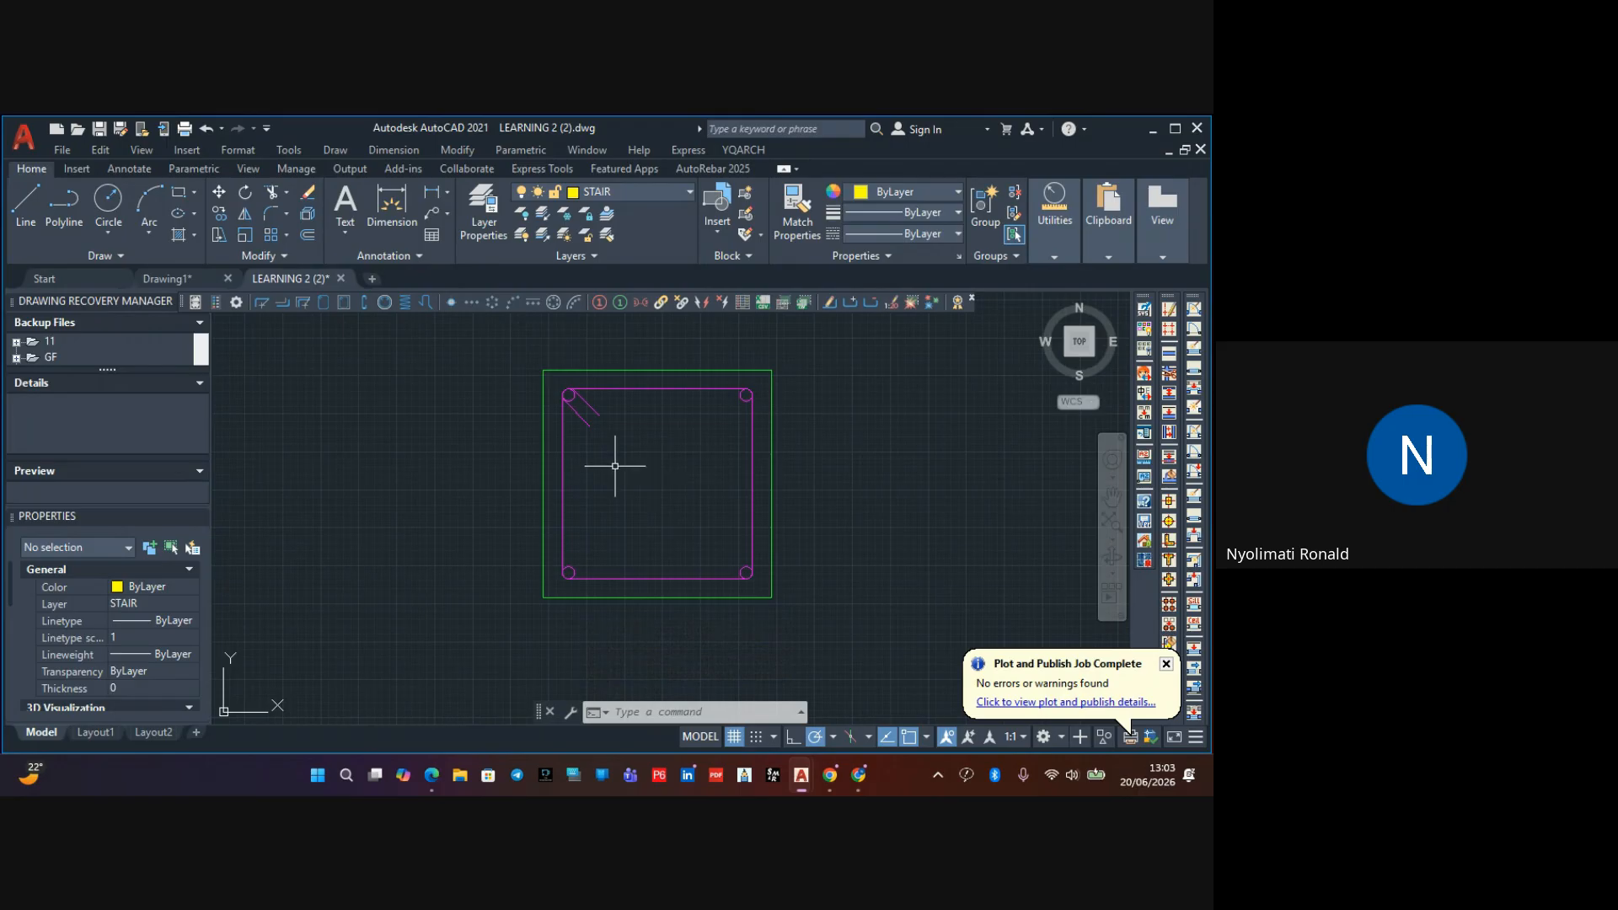
scroll(575, 411, "up", 3)
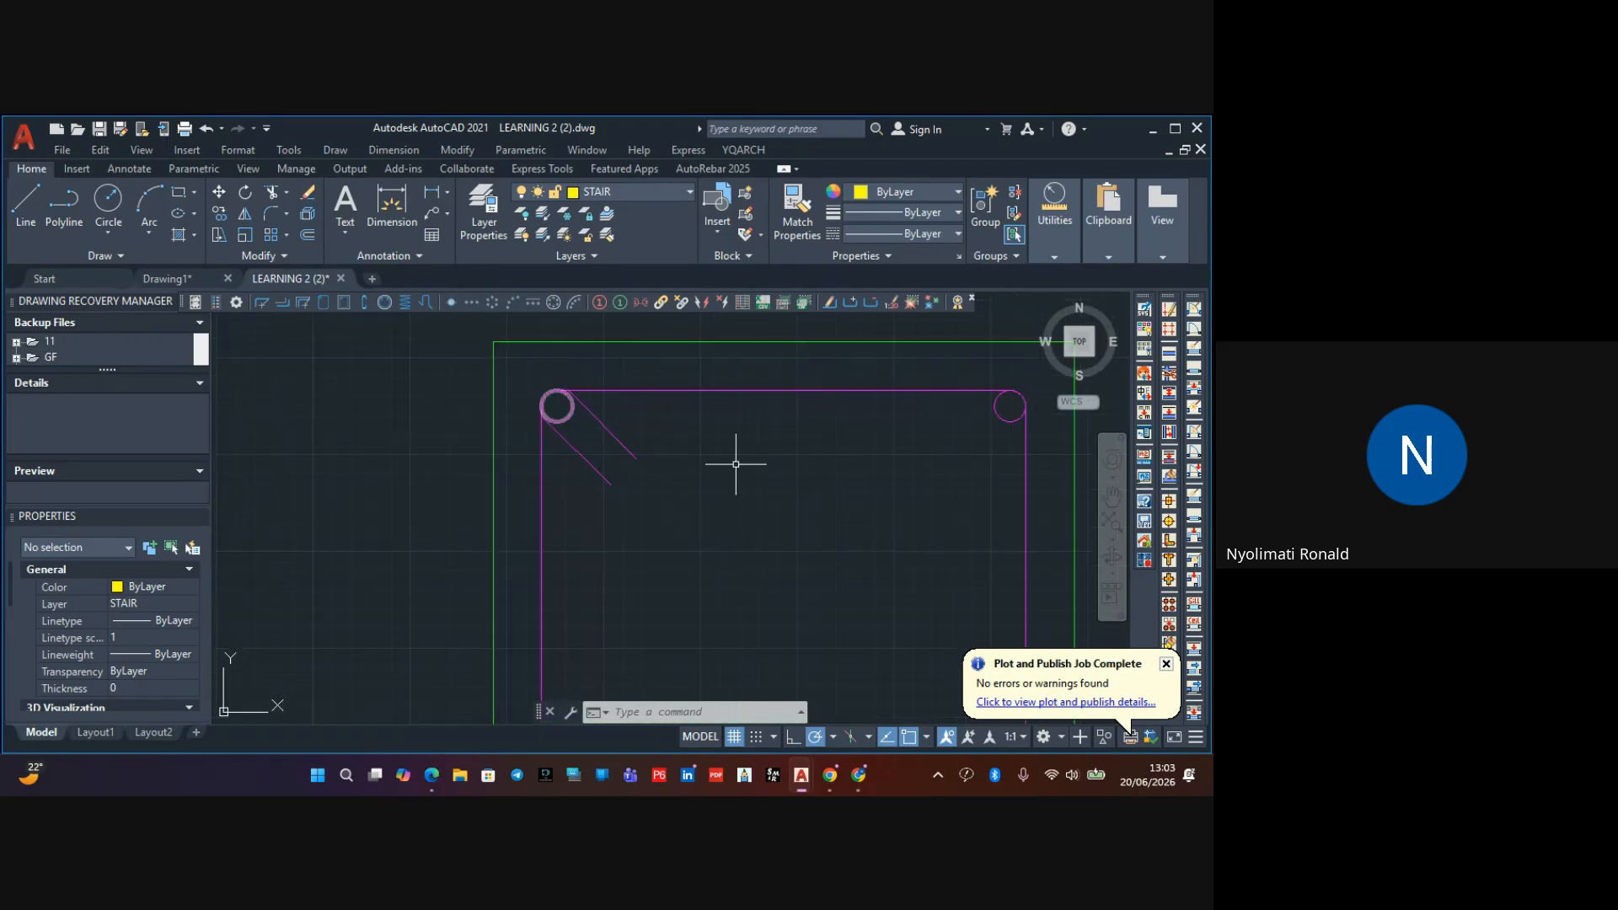
scroll(758, 482, "down", 3)
mouse_move(766, 488)
middle_mouse_down()
mouse_move(596, 412)
mouse_move(551, 414)
mouse_move(551, 447)
middle_mouse_up()
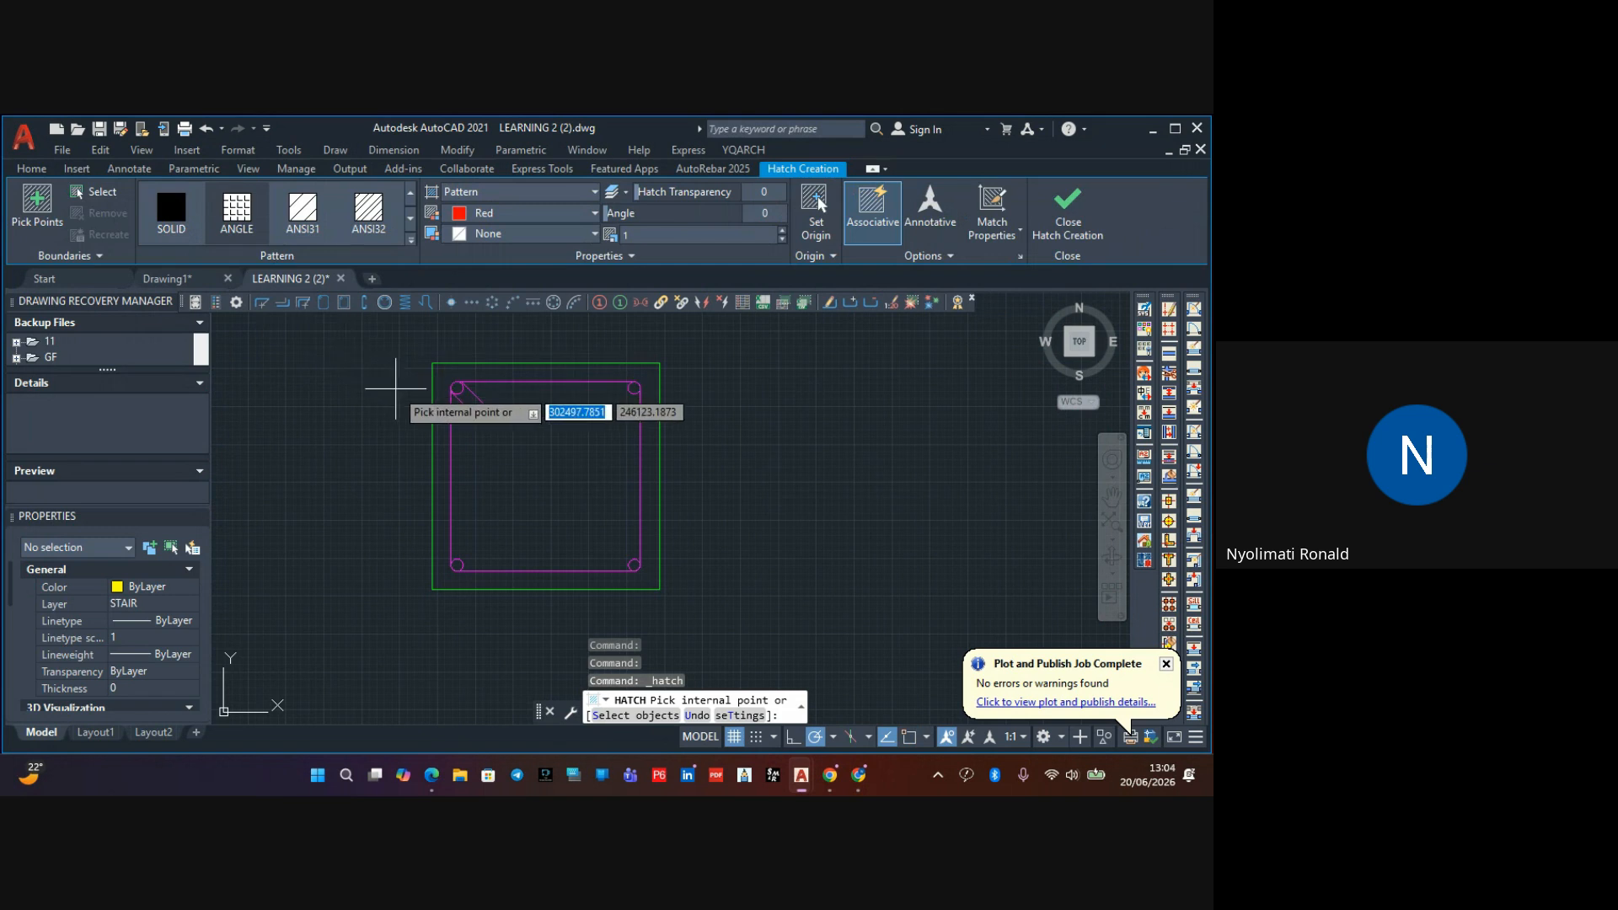
left_click(410, 244)
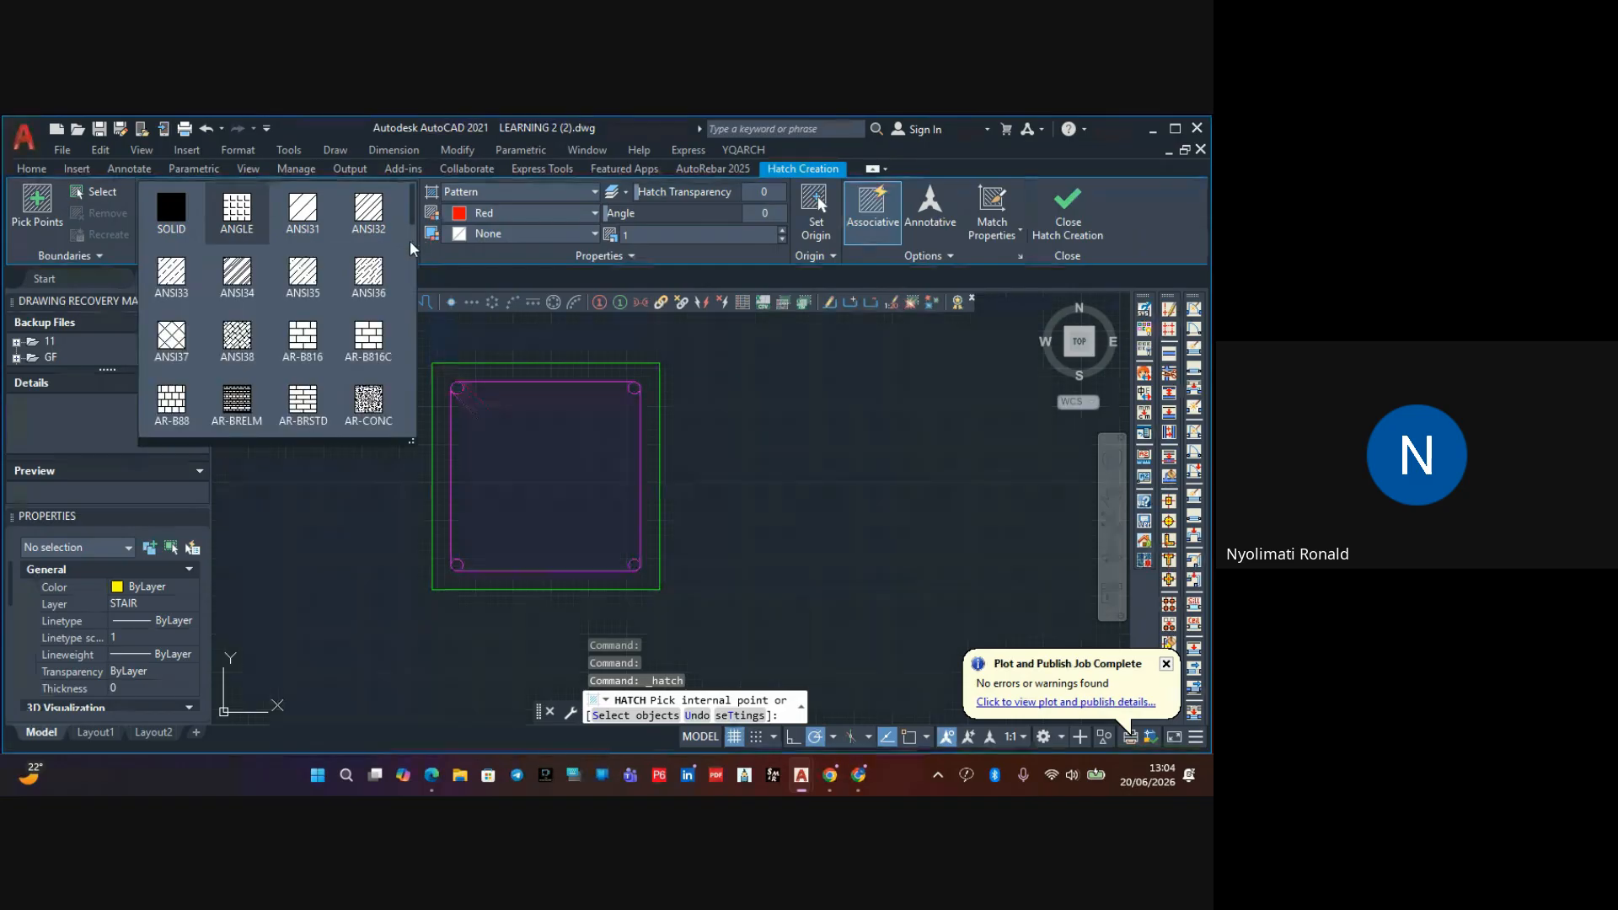
left_click(374, 411)
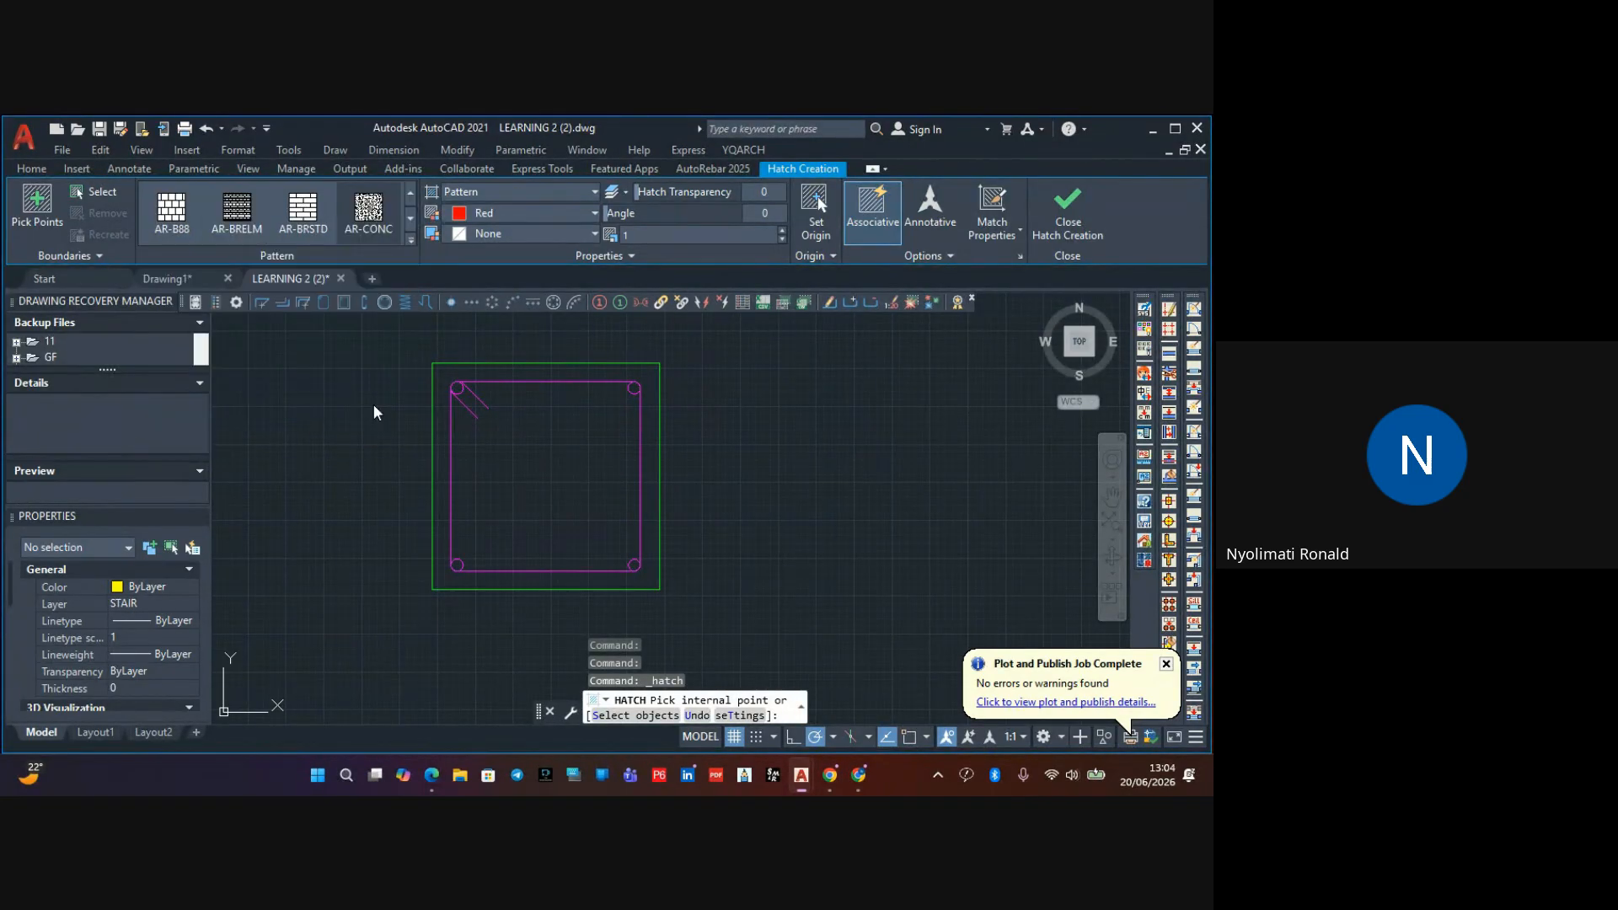
left_click(533, 445)
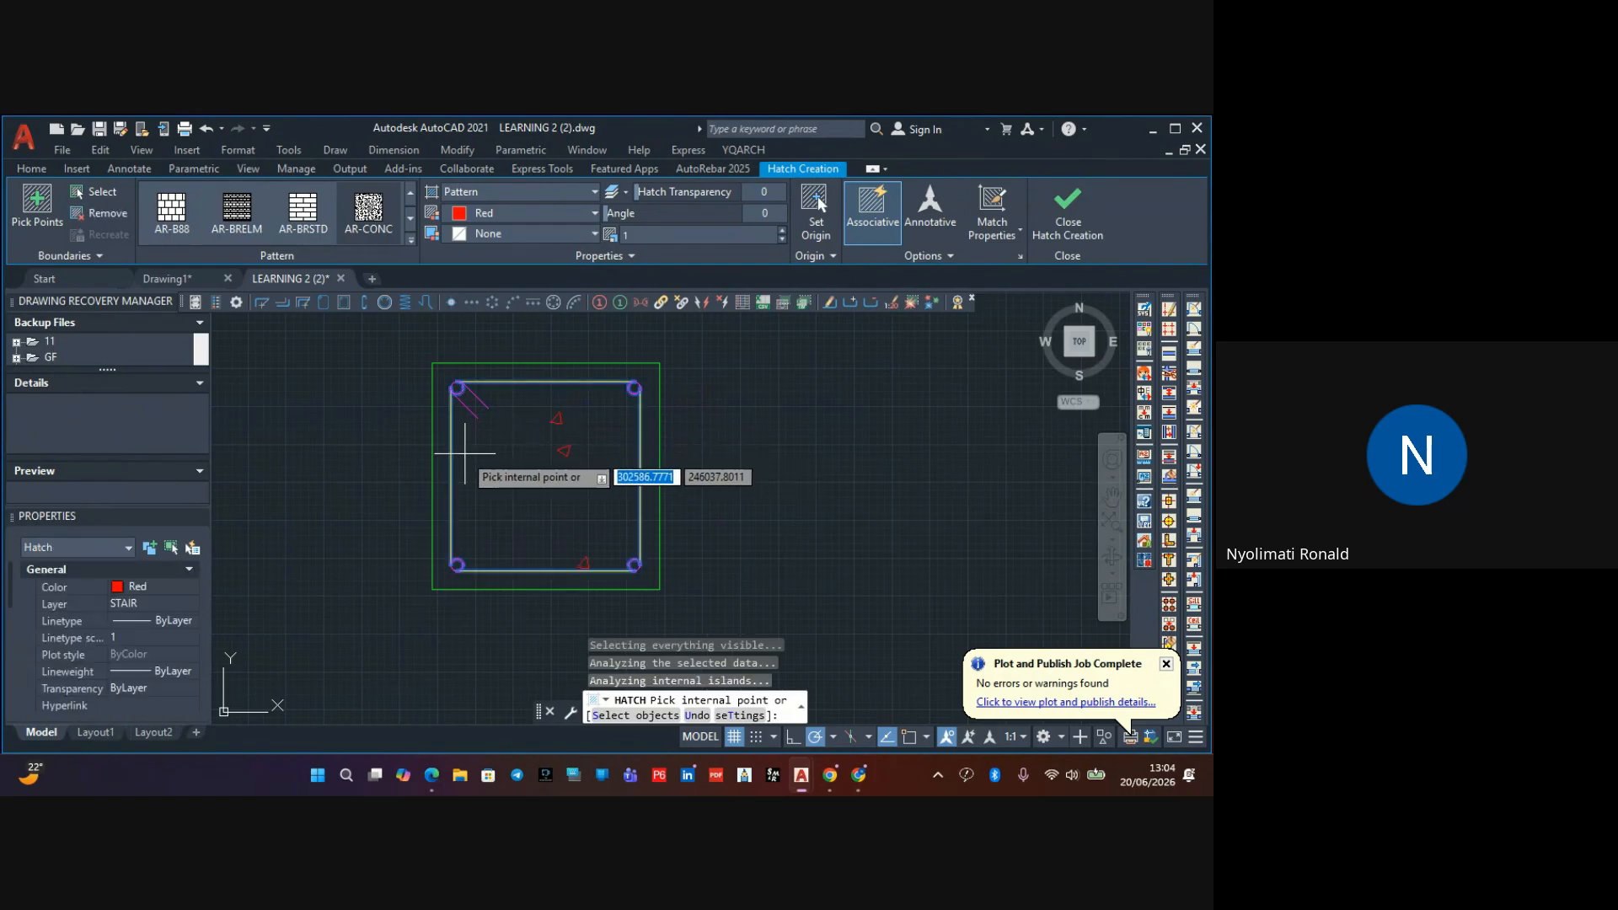
scroll(458, 405, "up", 5)
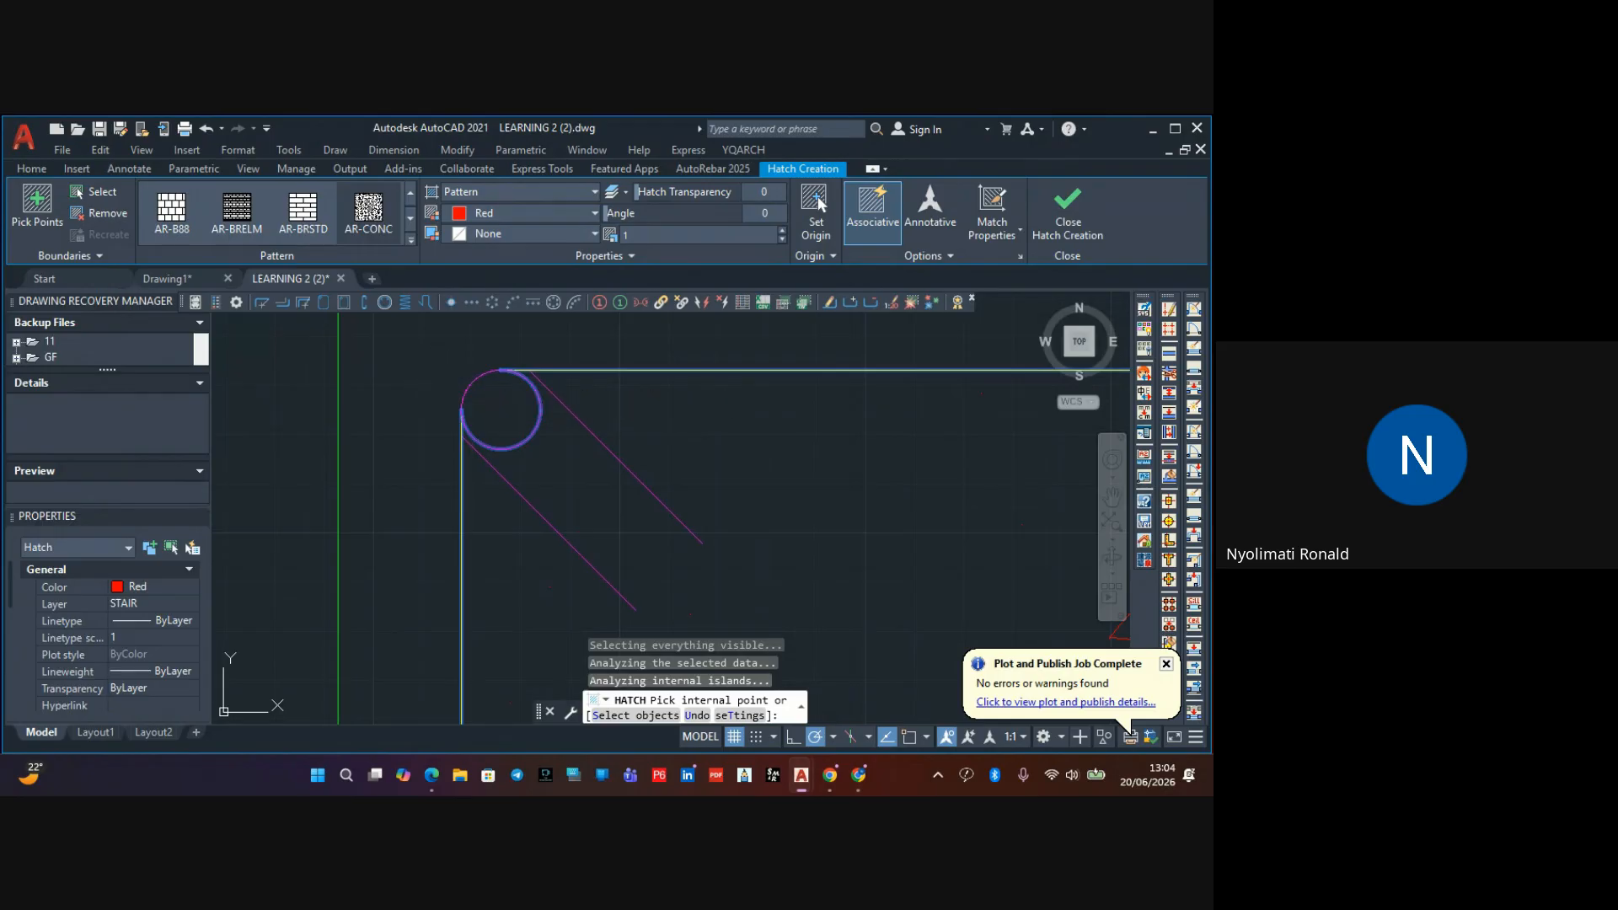
left_click(433, 377)
scroll(433, 376, "down", 5)
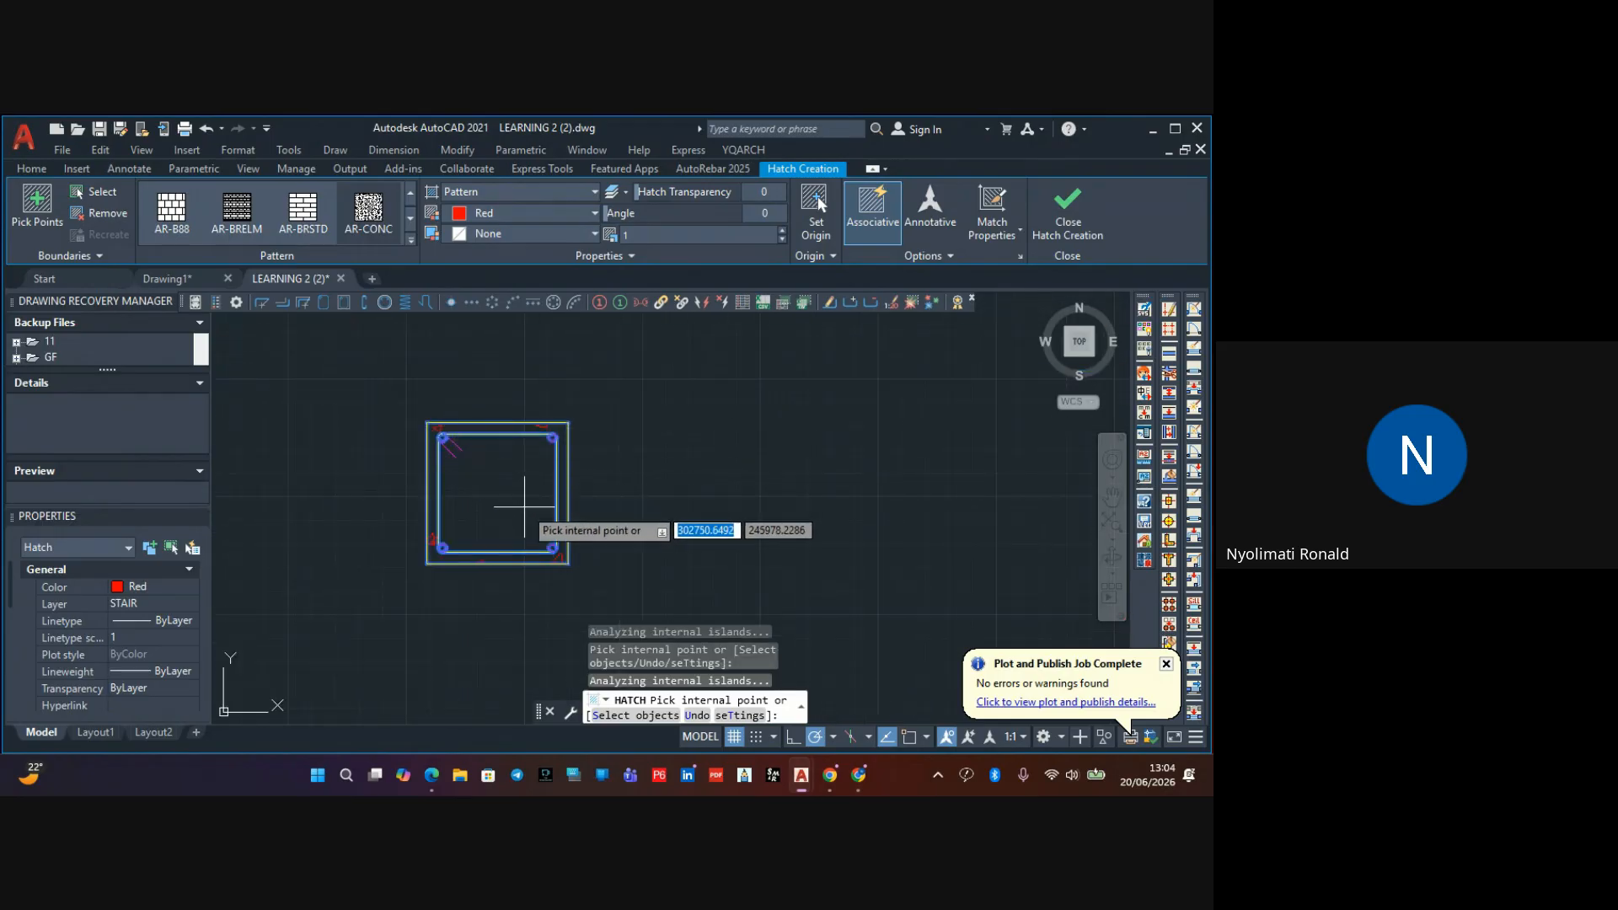
Reduce the AR-CONC hatch scale to 0.22 and finish the hatch in the cover zone
scroll(521, 498, "up", 3)
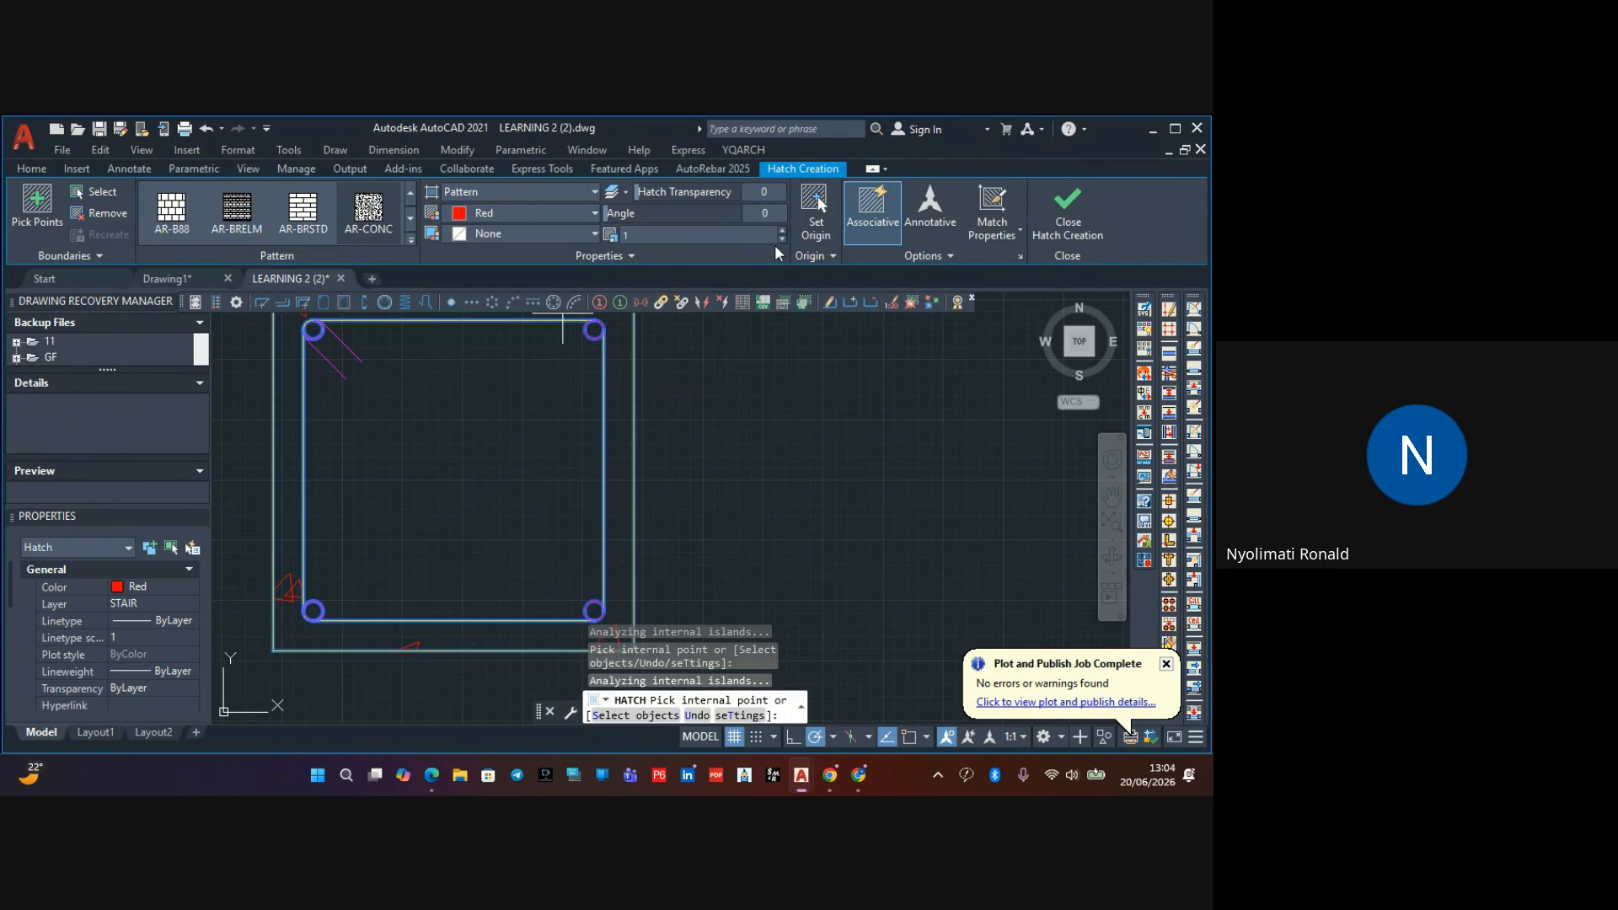
left_click(781, 240)
left_click(781, 240)
left_click(781, 240)
left_click(782, 240)
left_click(426, 463)
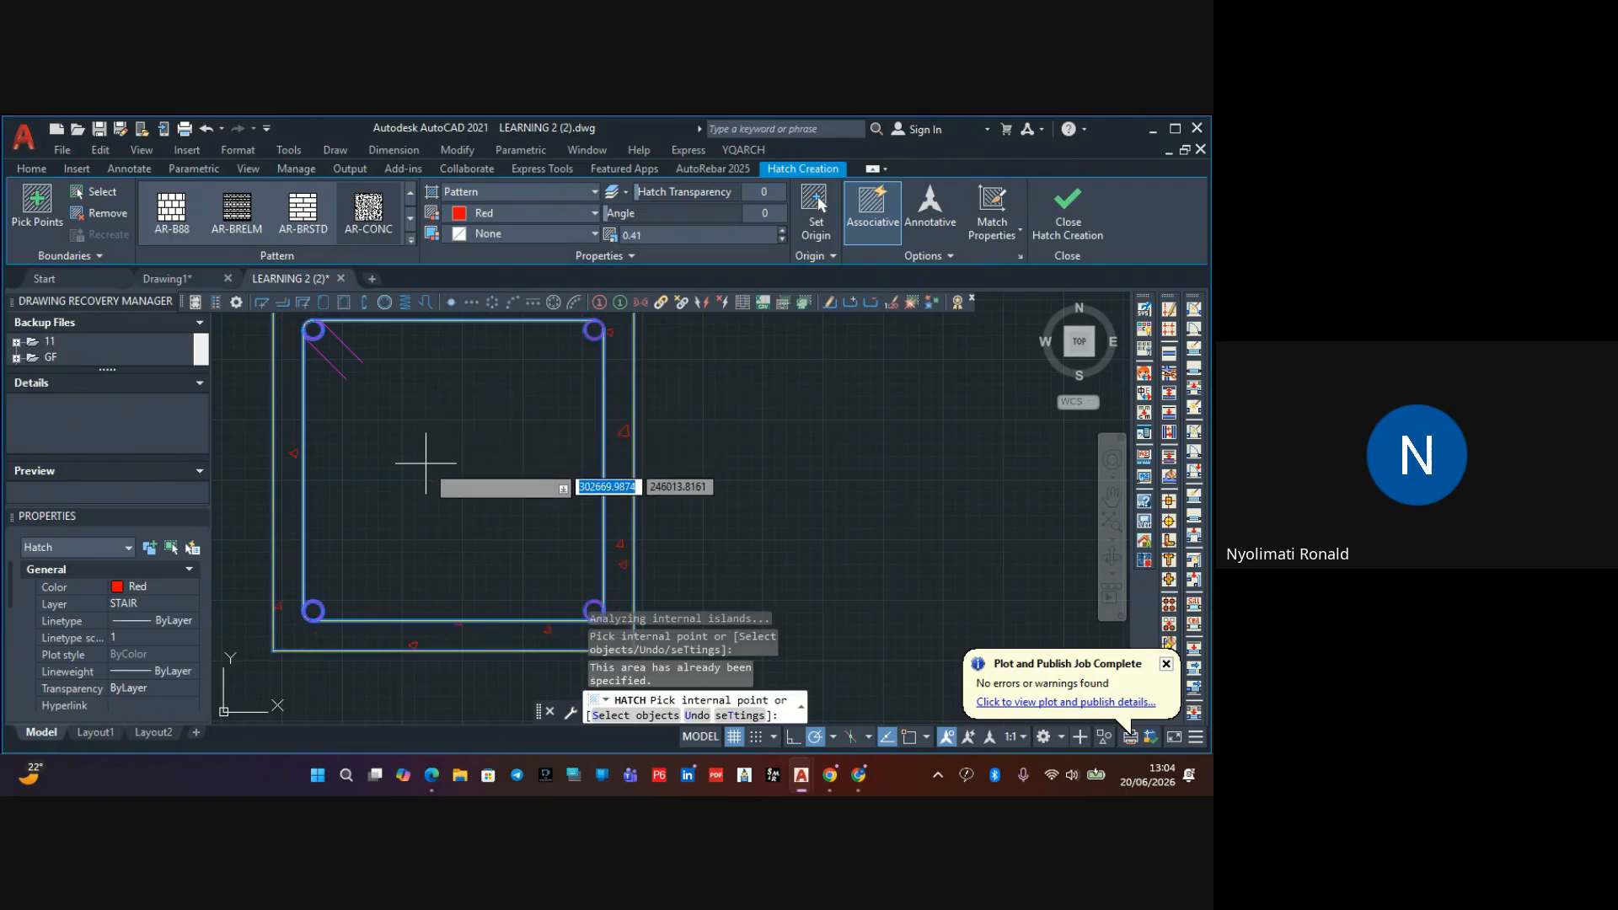
scroll(494, 509, "down", 4)
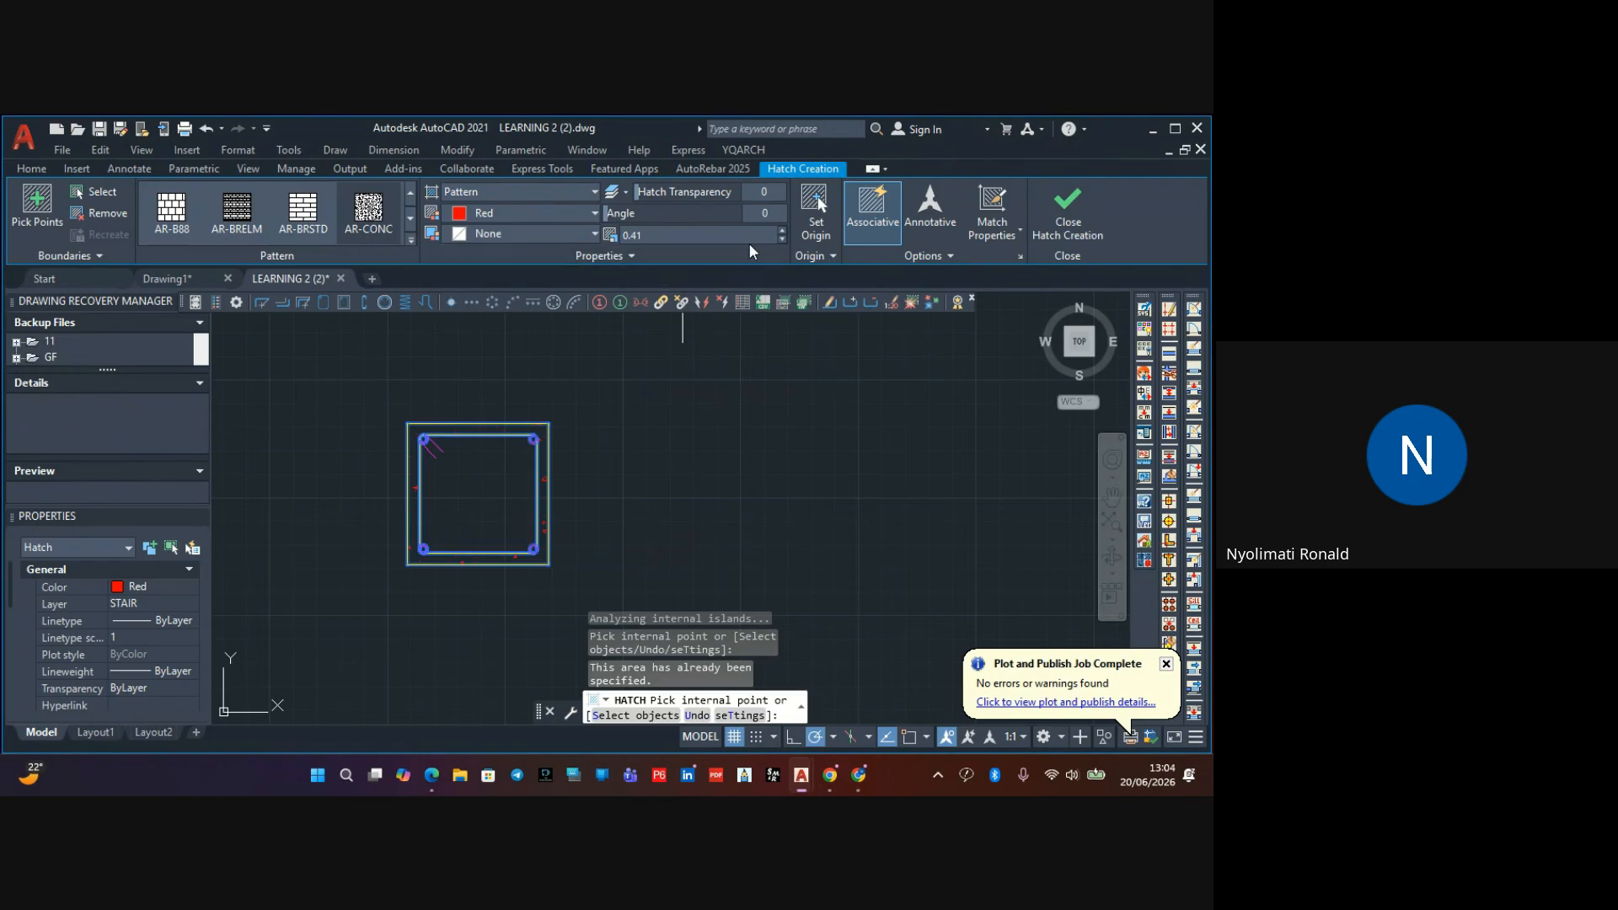
left_click(781, 241)
left_click(782, 240)
left_click(1060, 217)
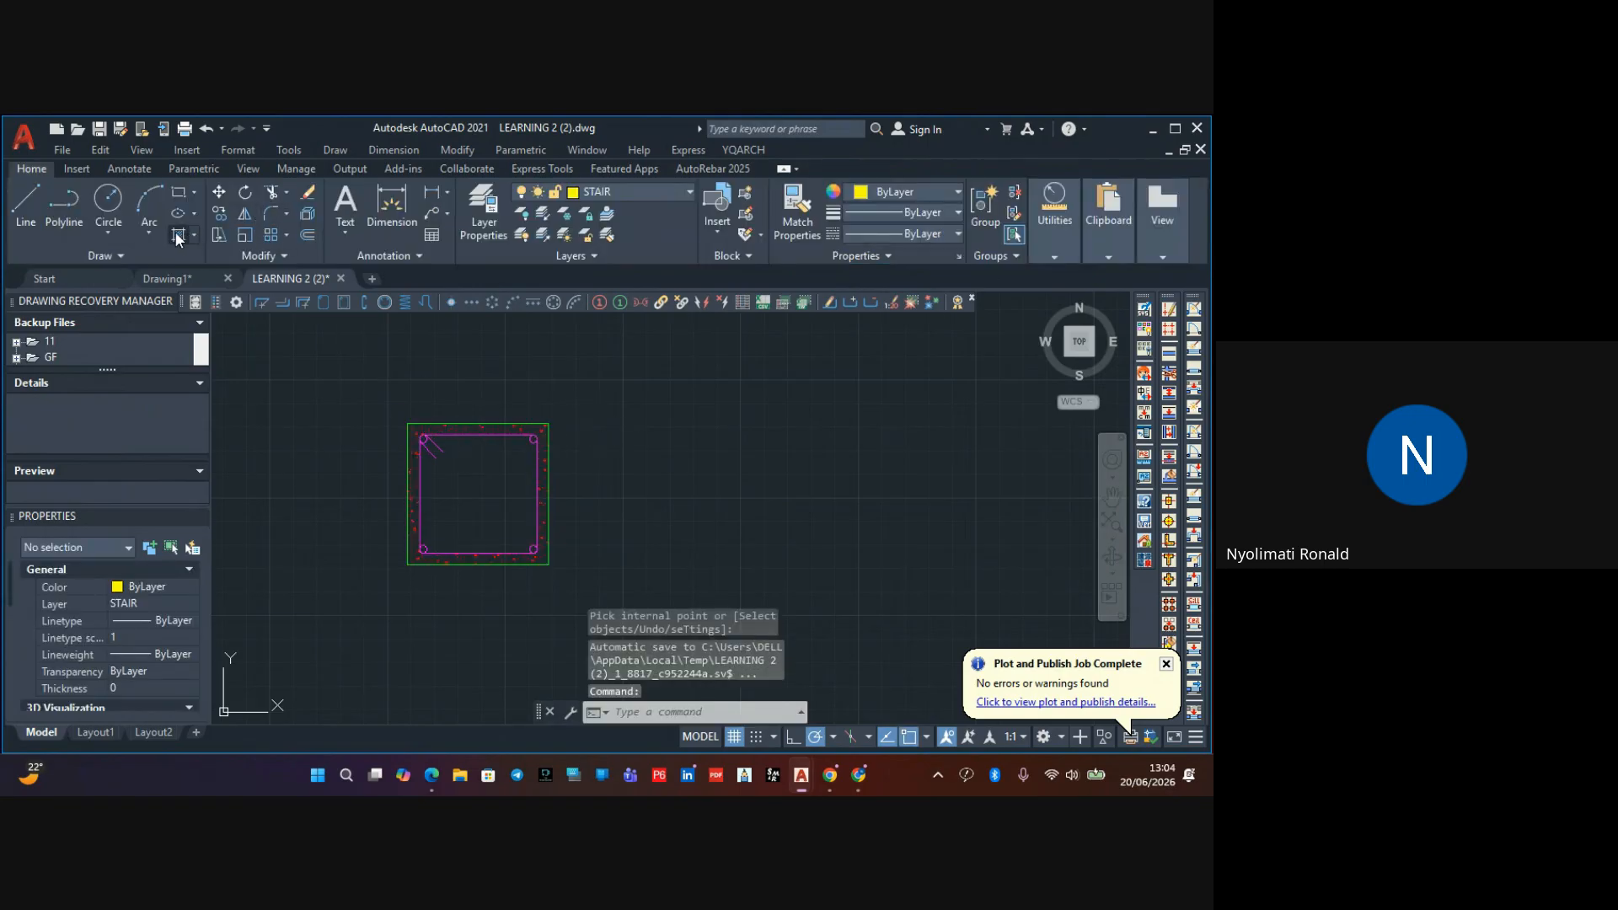
Hatch the area inside the link with AR-CONC at scale 0.22 and finish the hatch
key("Return")
left_click(455, 493)
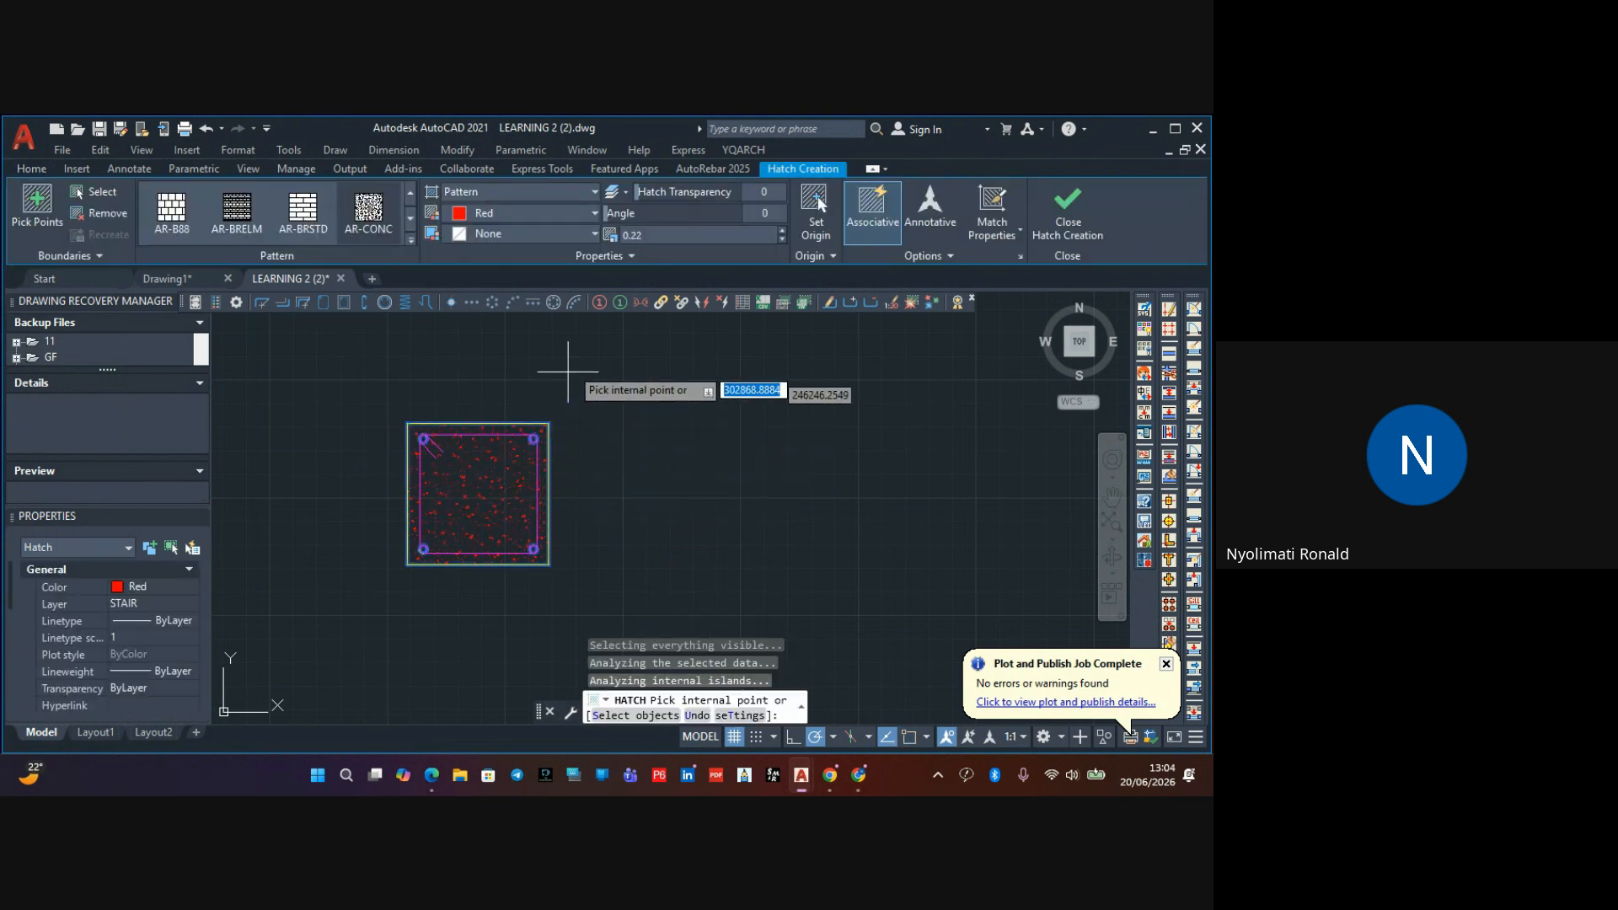
scroll(477, 463, "down", 5)
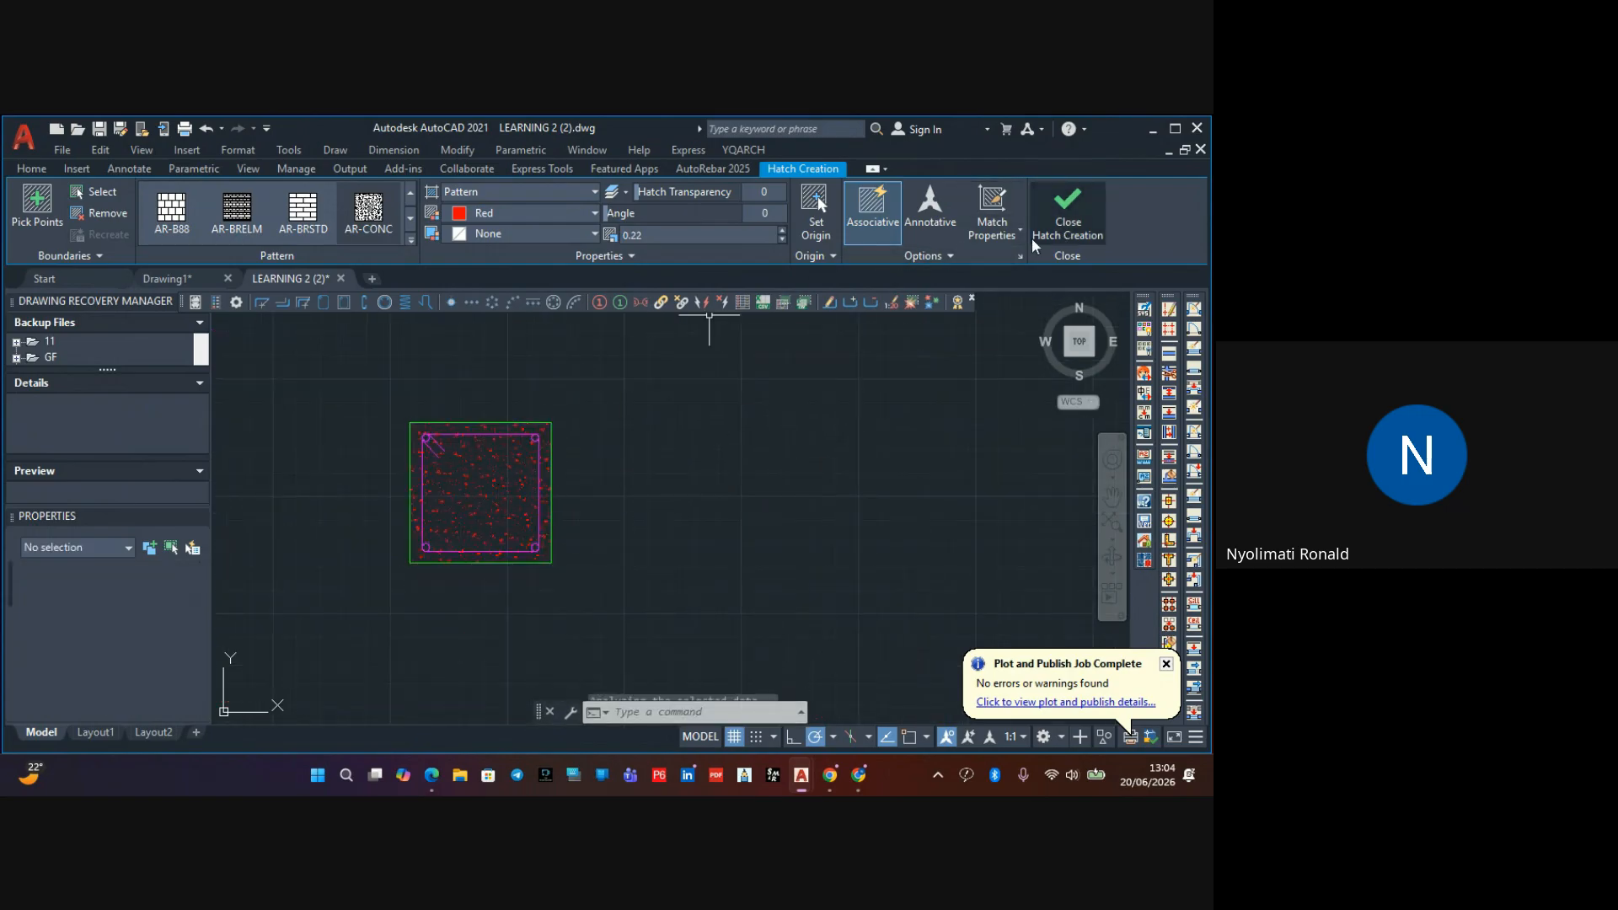
left_click(1059, 225)
scroll(481, 493, "up", 3)
middle_click_drag(631, 462, 706, 447)
scroll(770, 448, "down", 2)
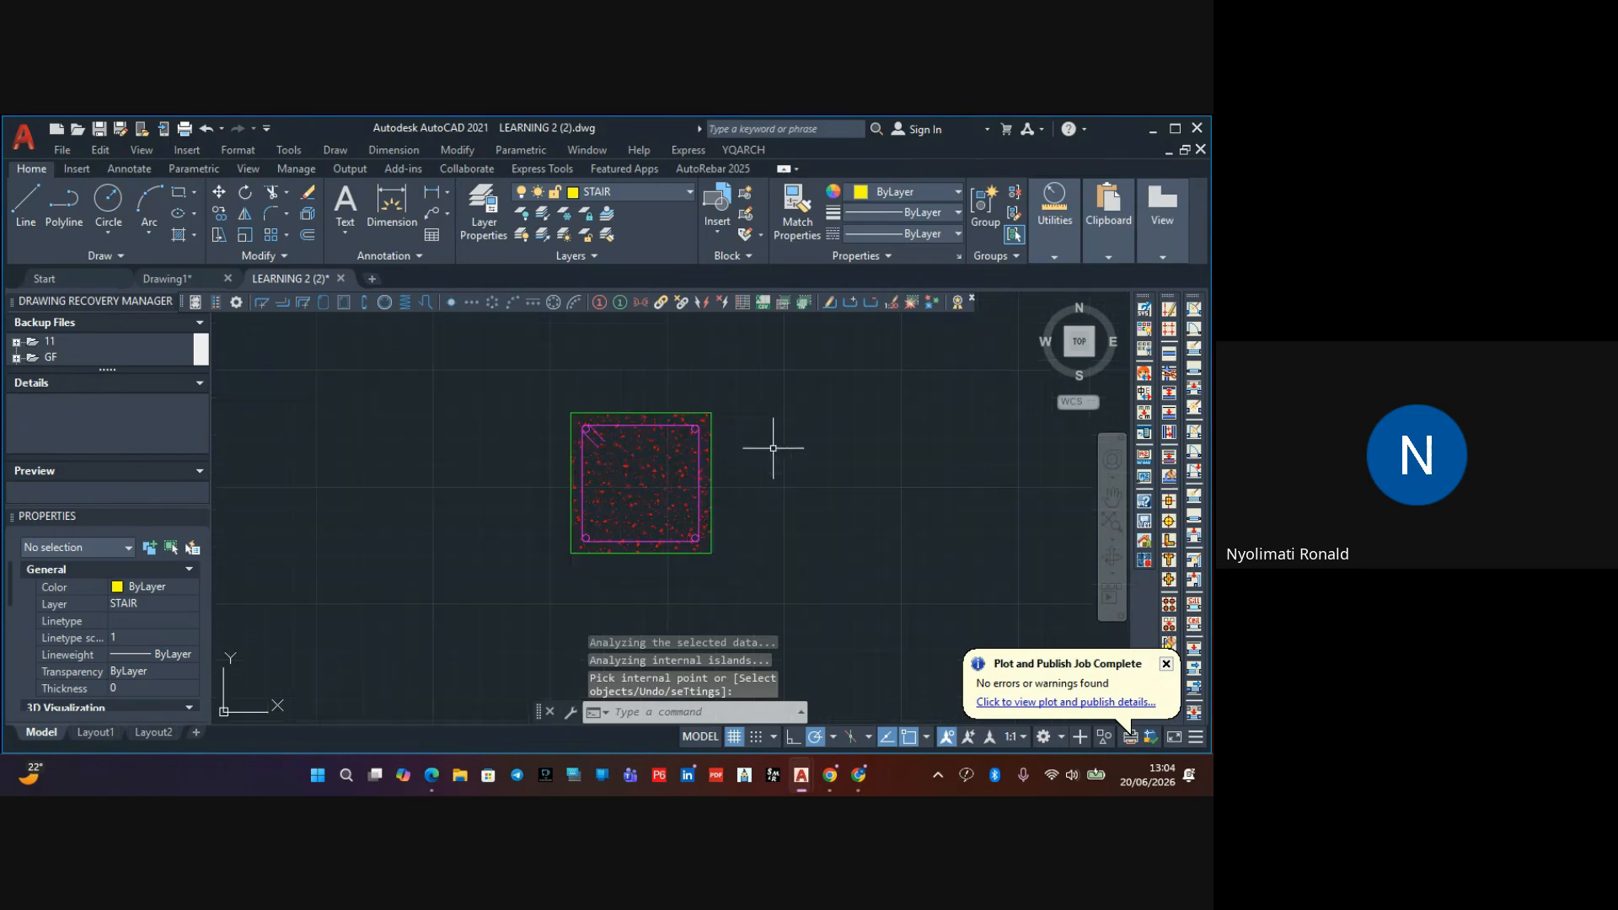
key("Escape")
Add a multileader reading "Concrete" with its arrowhead on the column outline's upper edge near the right corner and its landing up to the right
middle_click_drag(802, 418, 741, 416)
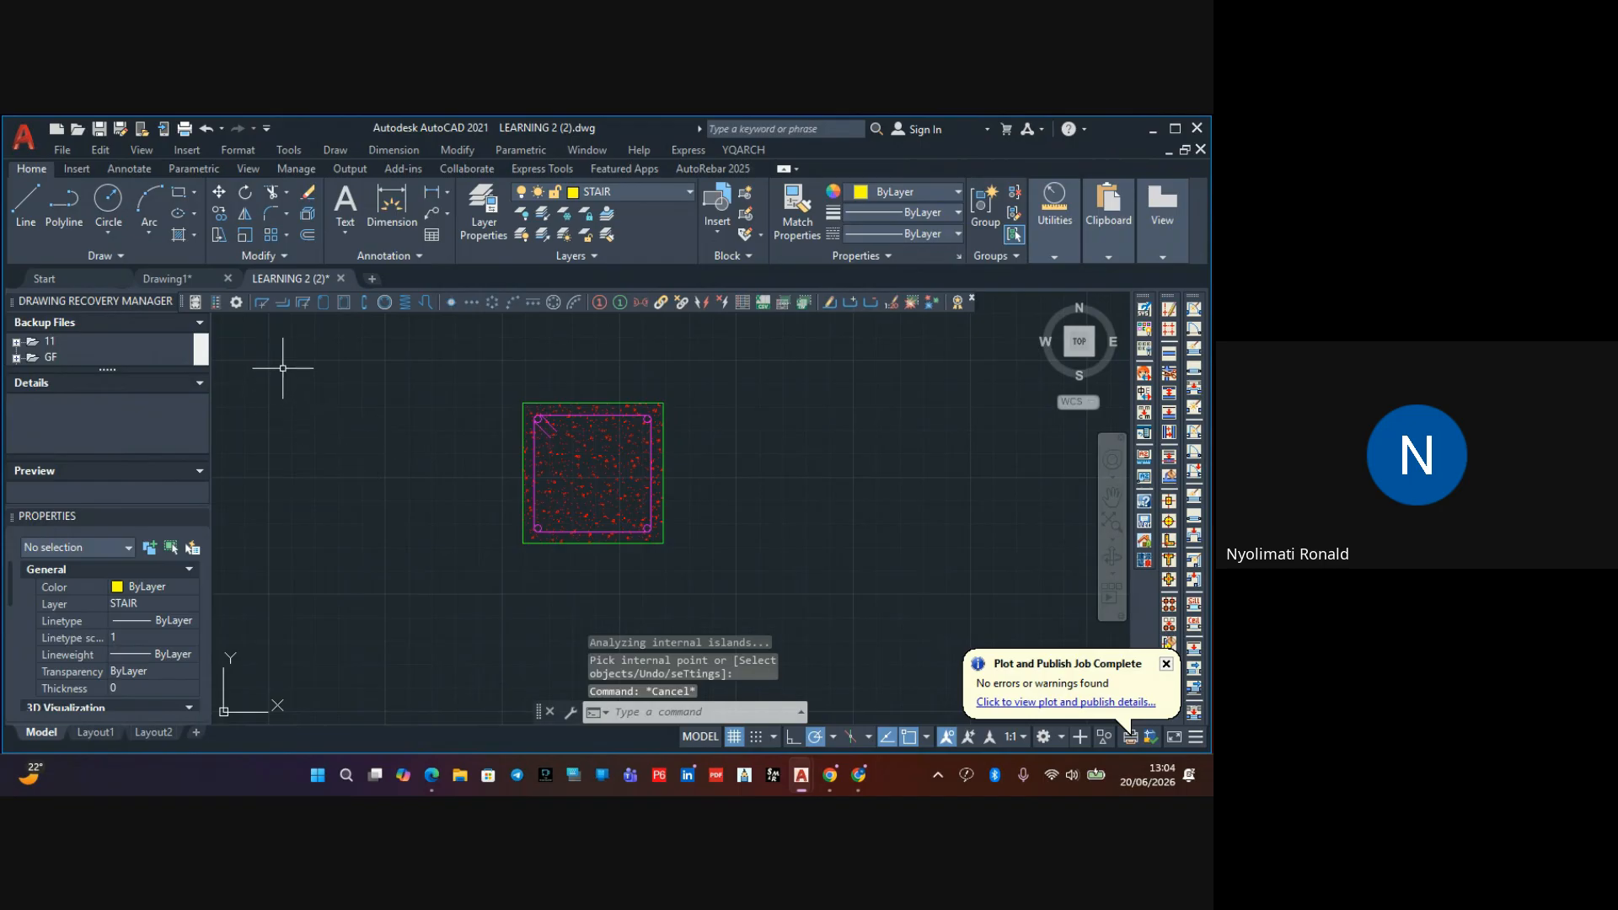
left_click(449, 216)
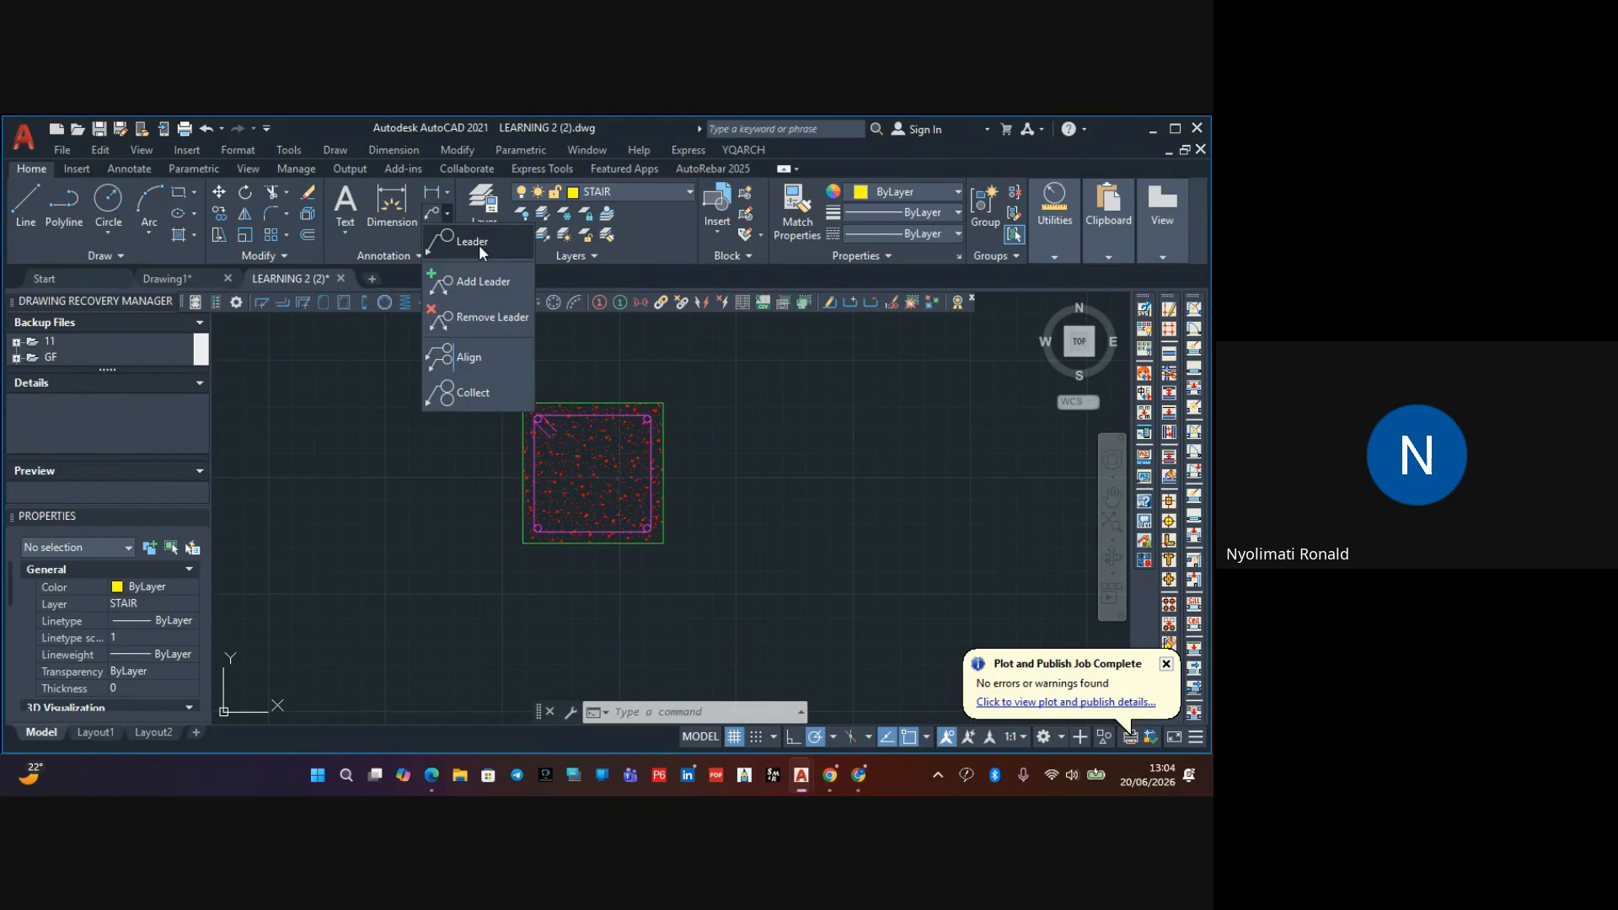
left_click(479, 245)
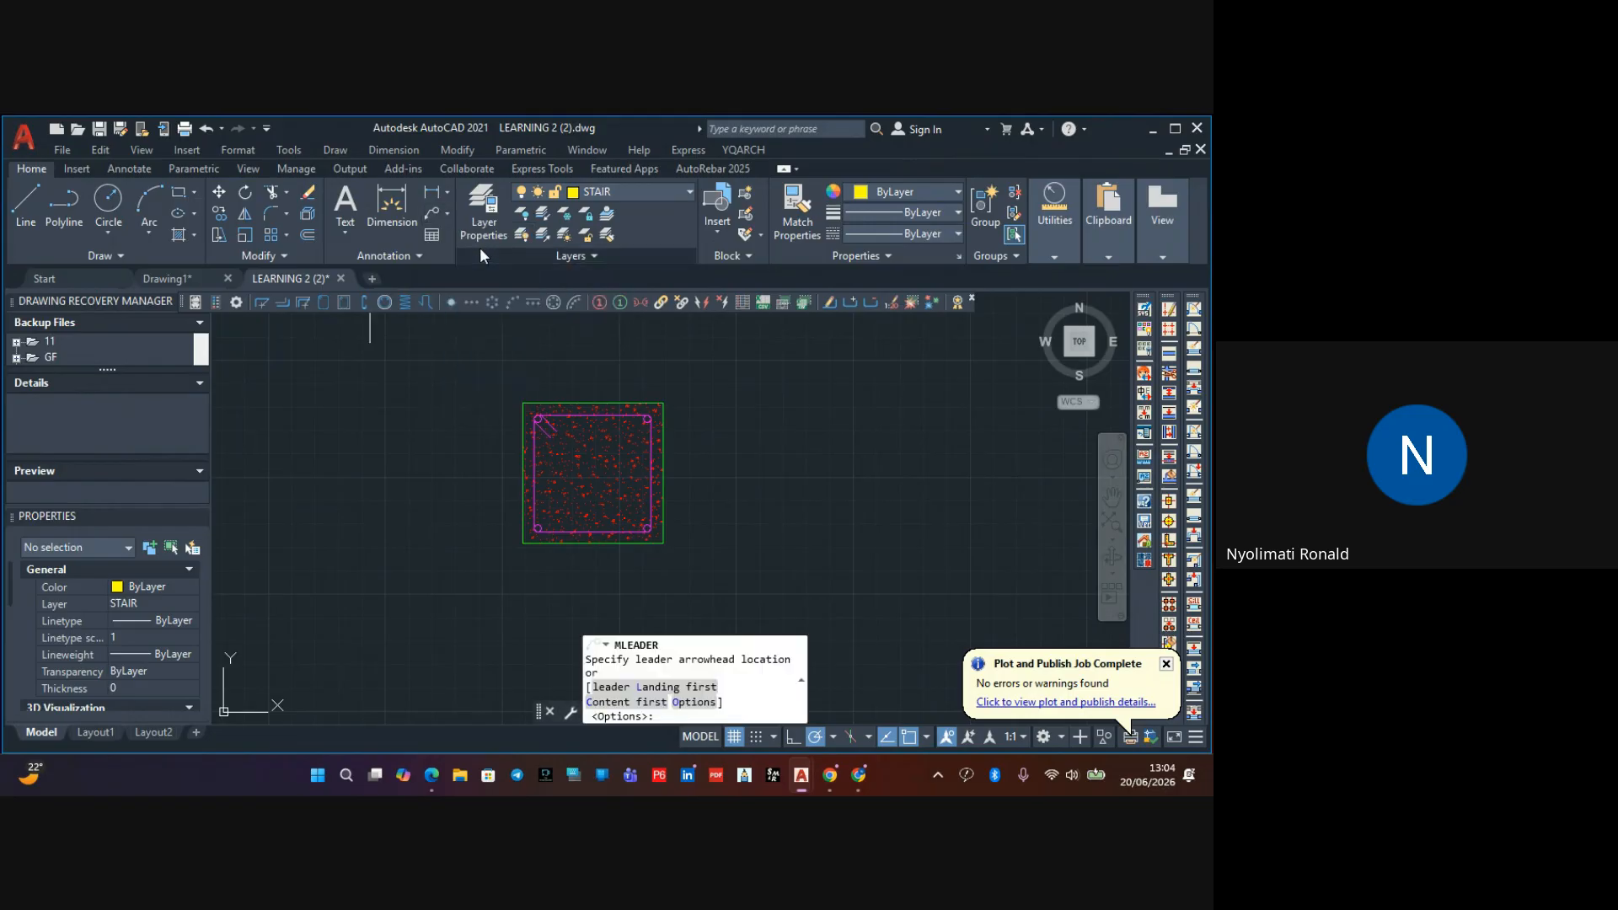
scroll(684, 400, "up", 4)
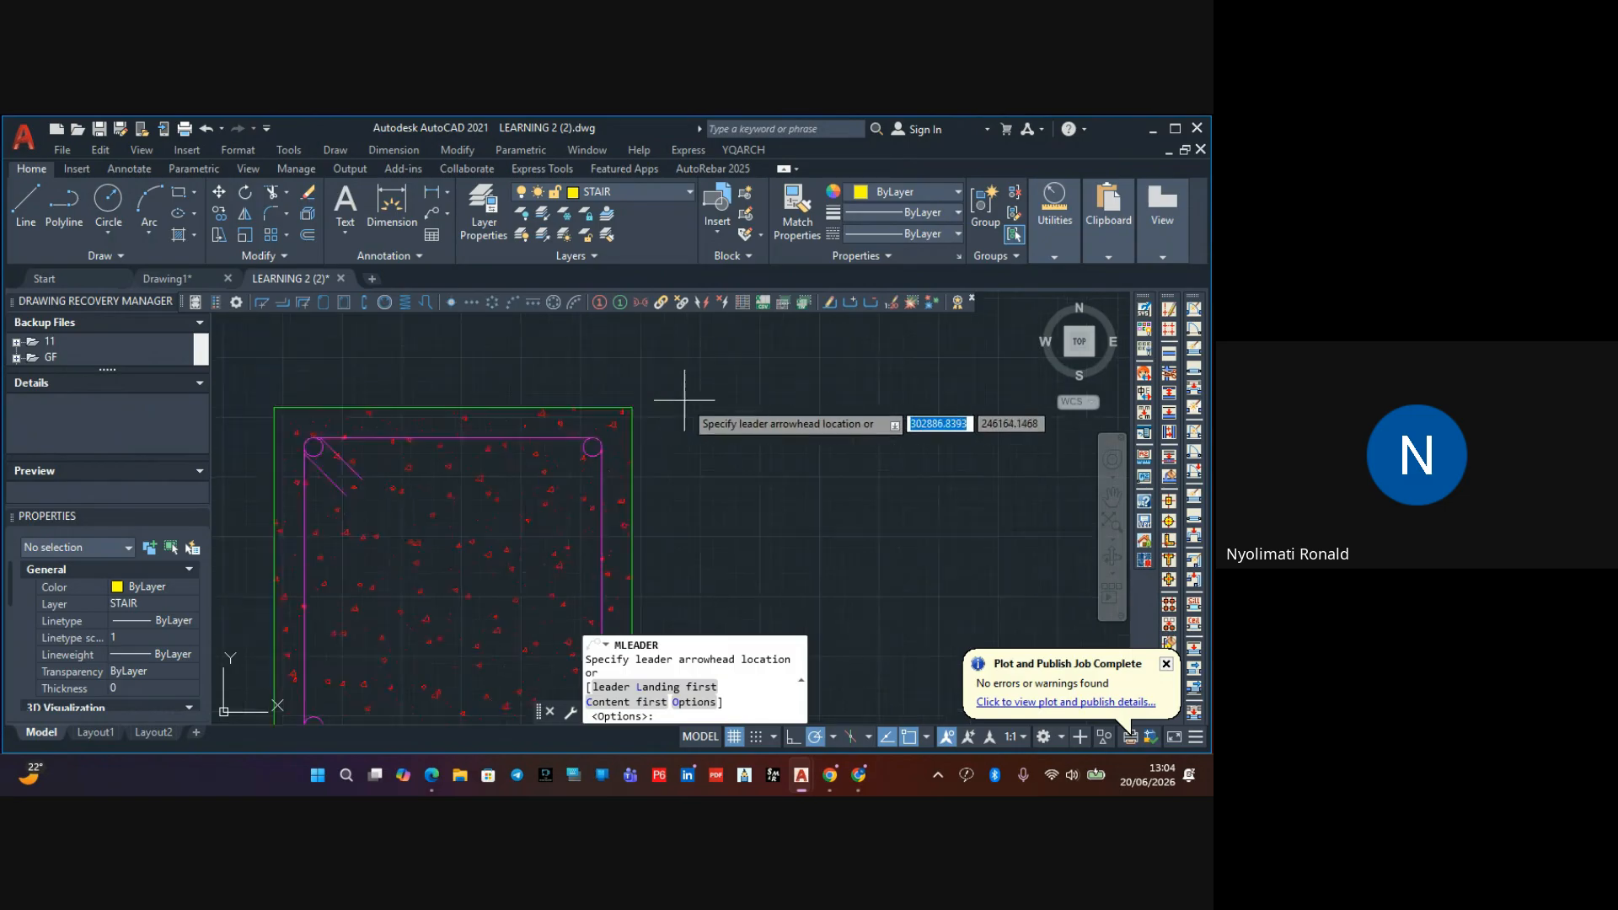
scroll(685, 401, "up", 2)
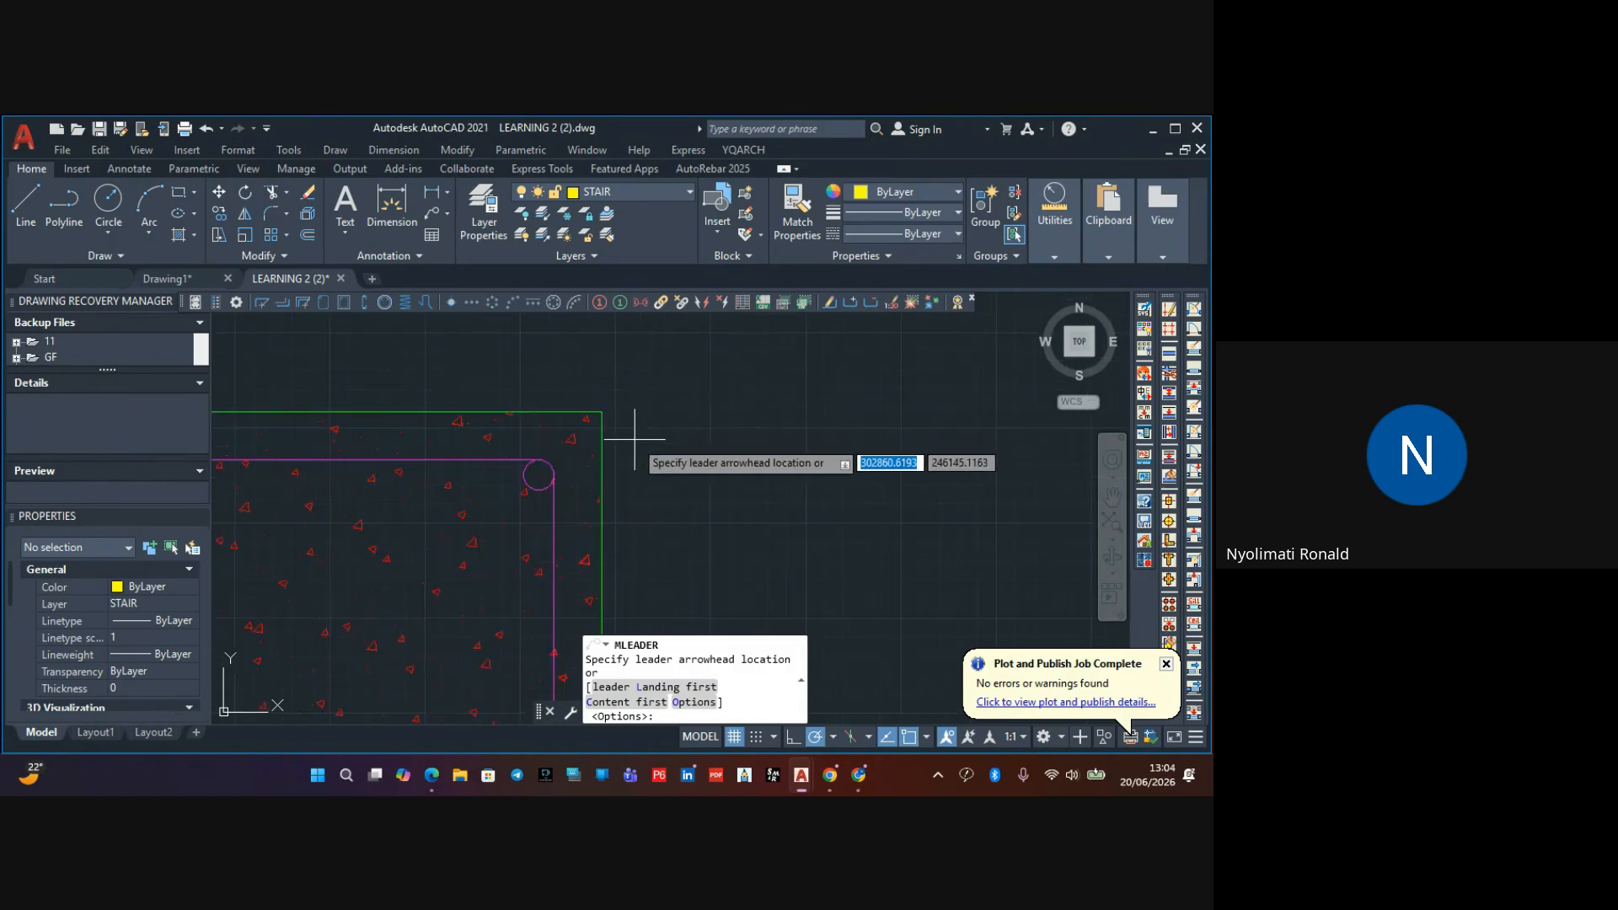
left_click(539, 412)
scroll(612, 375, "down", 4)
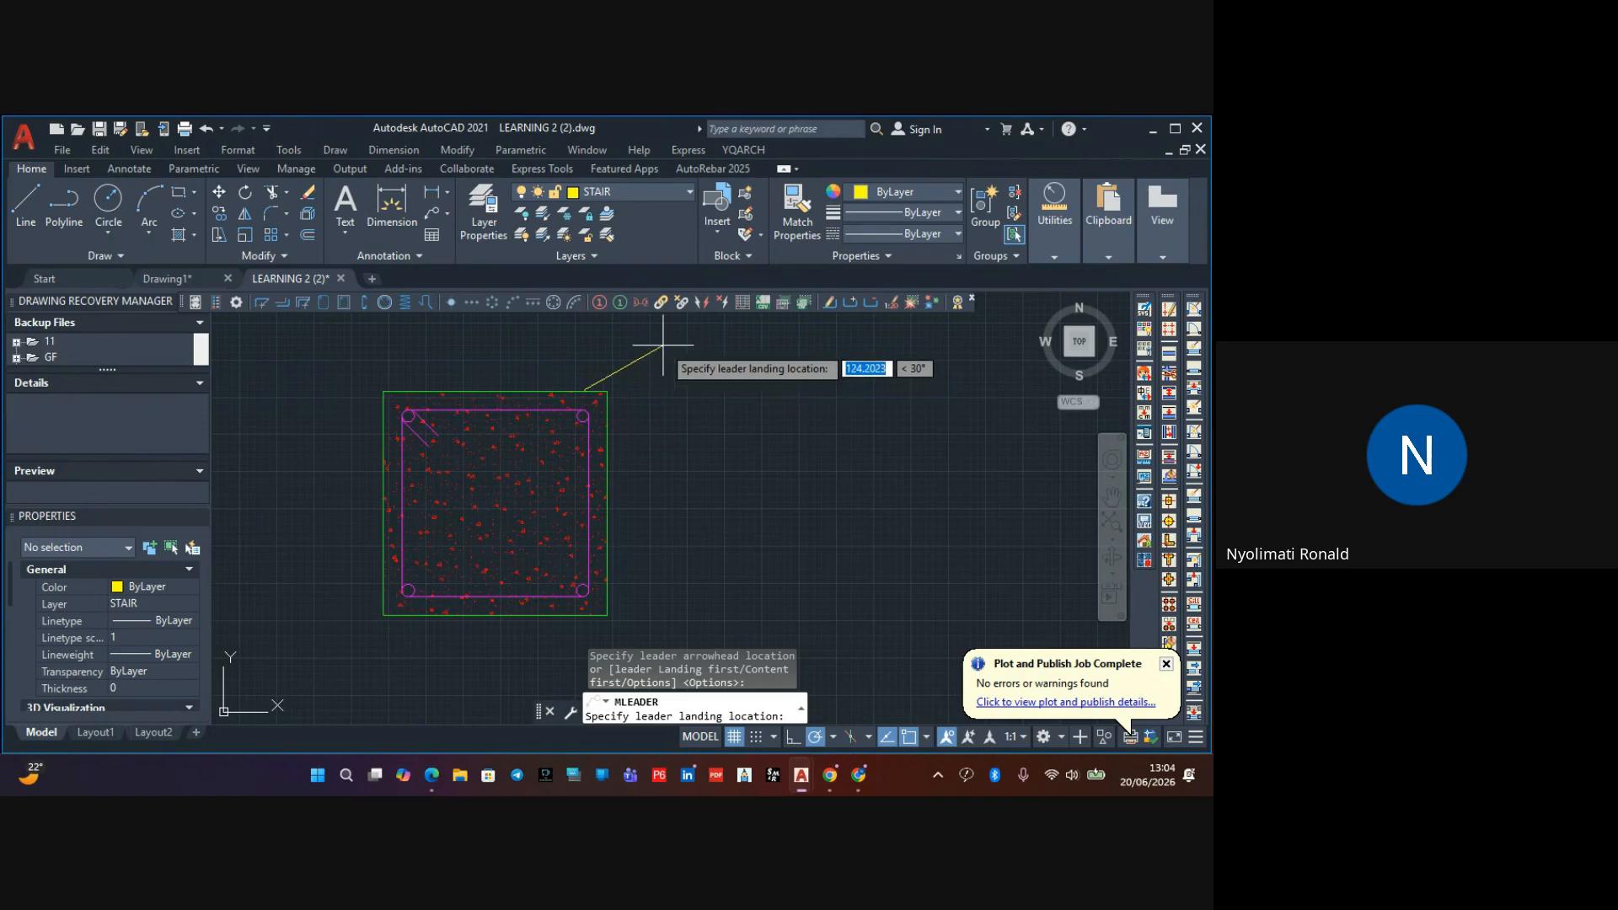
scroll(632, 408, "up", 2)
scroll(624, 384, "down", 6)
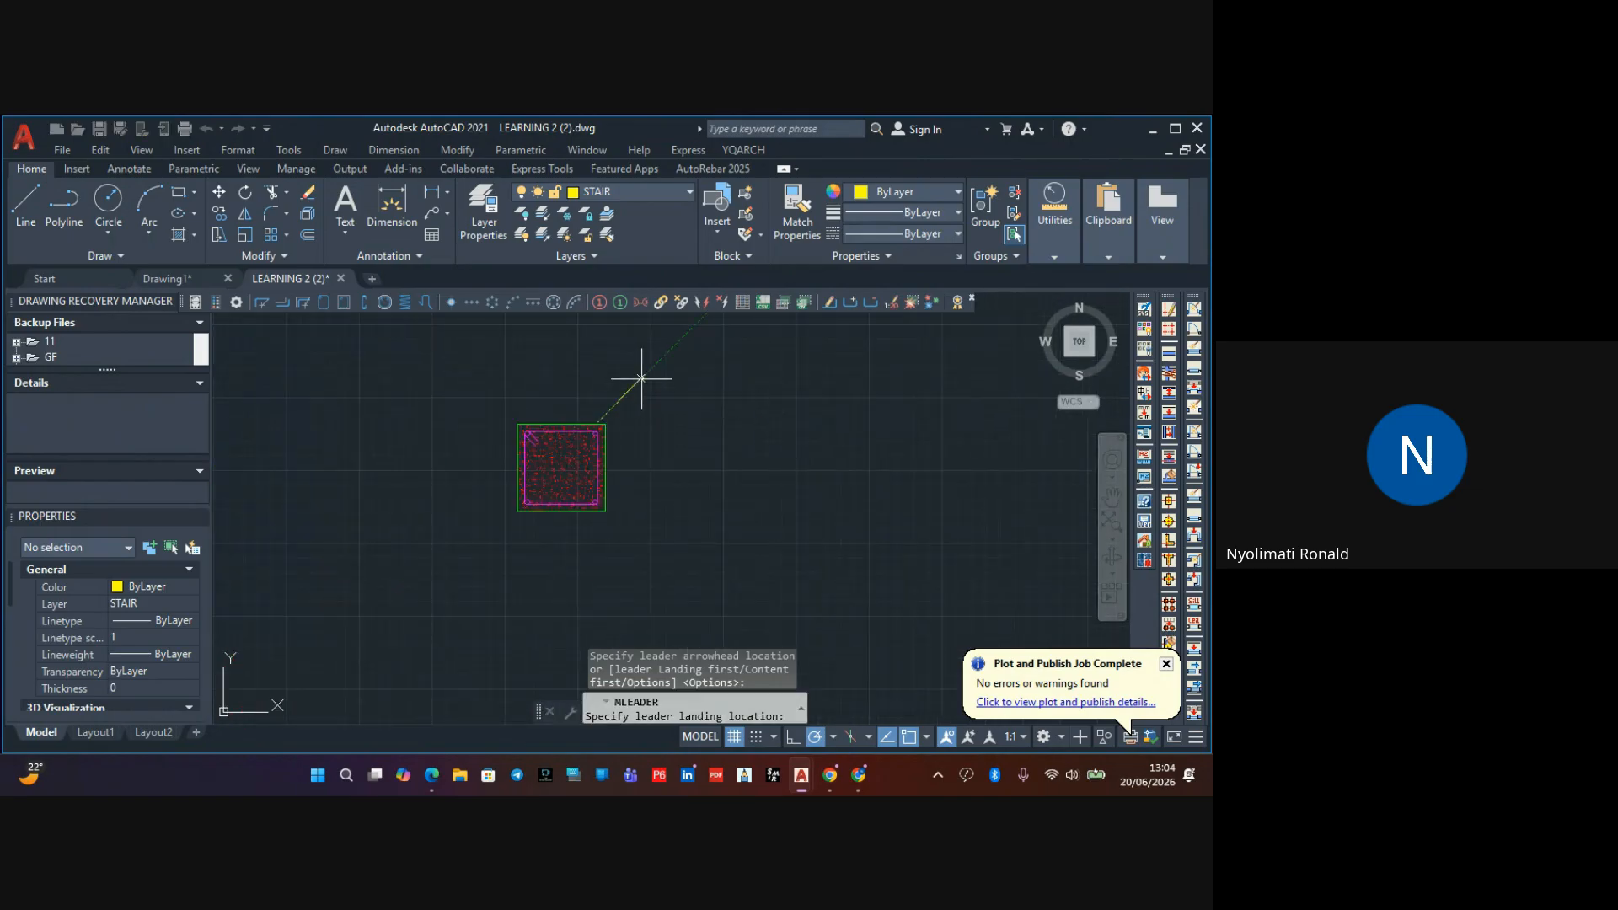
left_click(641, 380)
scroll(644, 377, "up", 4)
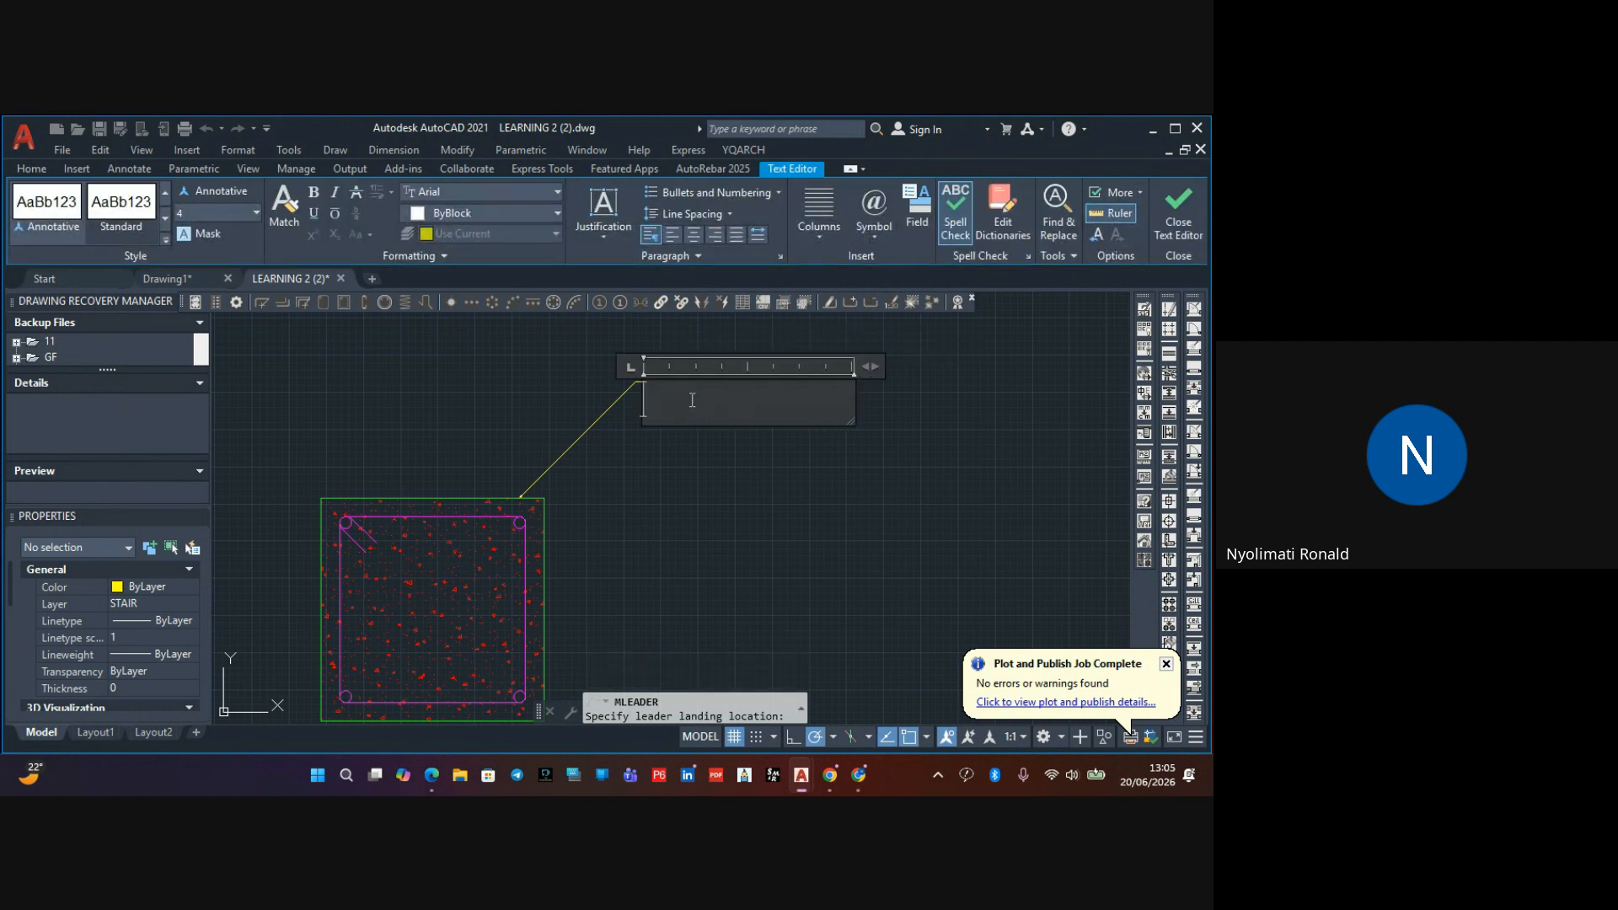
type("Concrete")
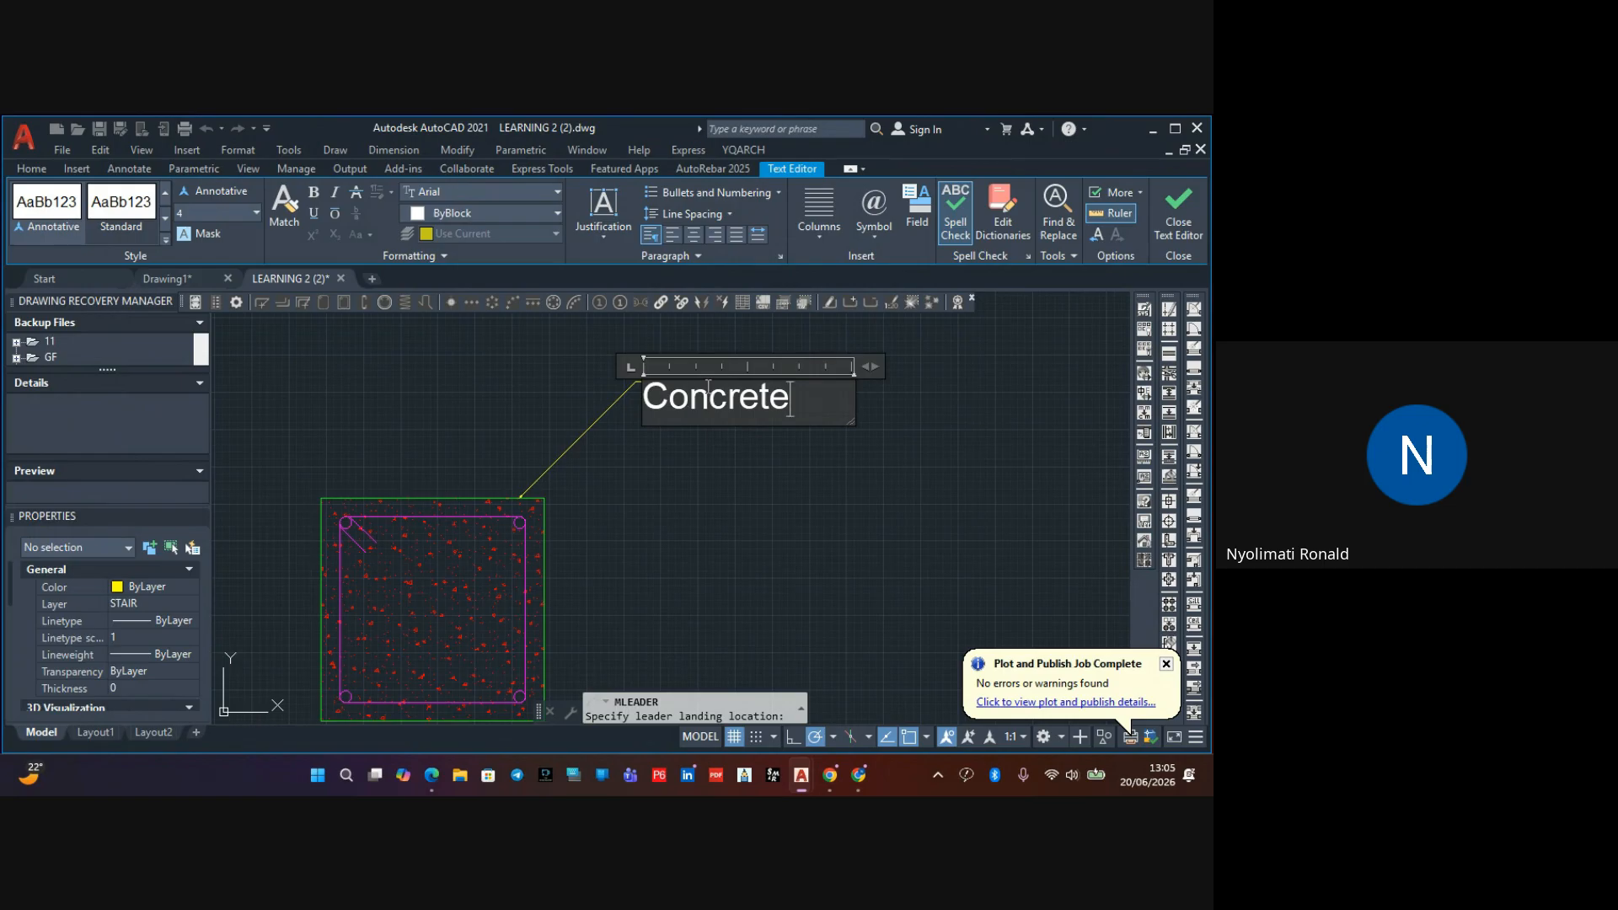
Colour the "Concrete" leader text cyan, set its height to 100, and finish the text
left_click_drag(791, 400, 613, 392)
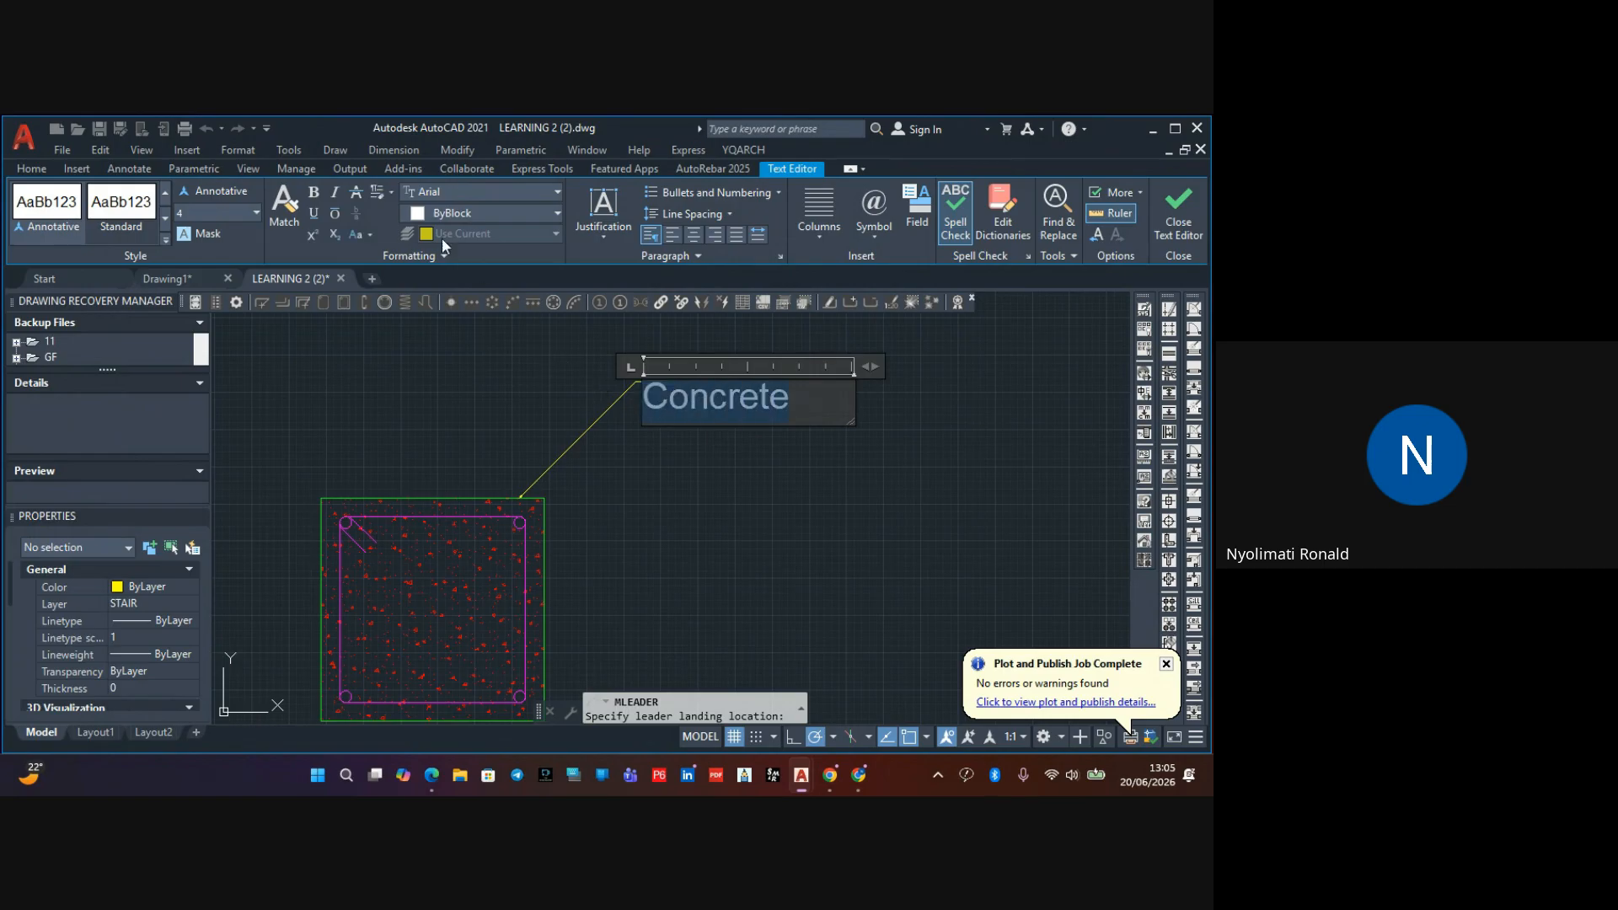
left_click(447, 214)
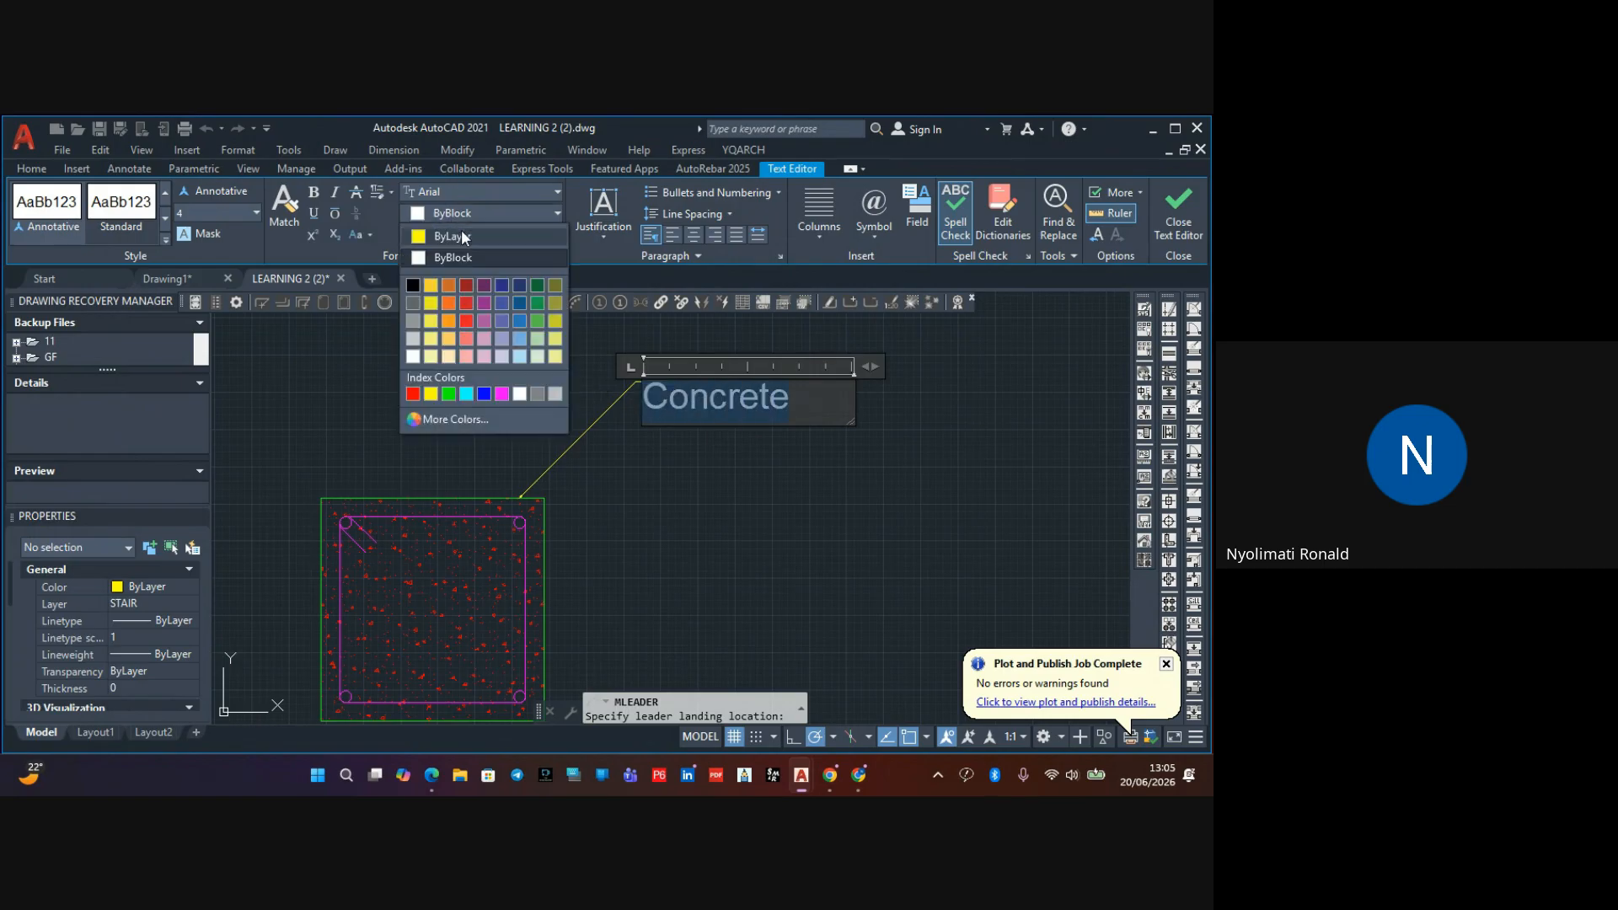
left_click(467, 393)
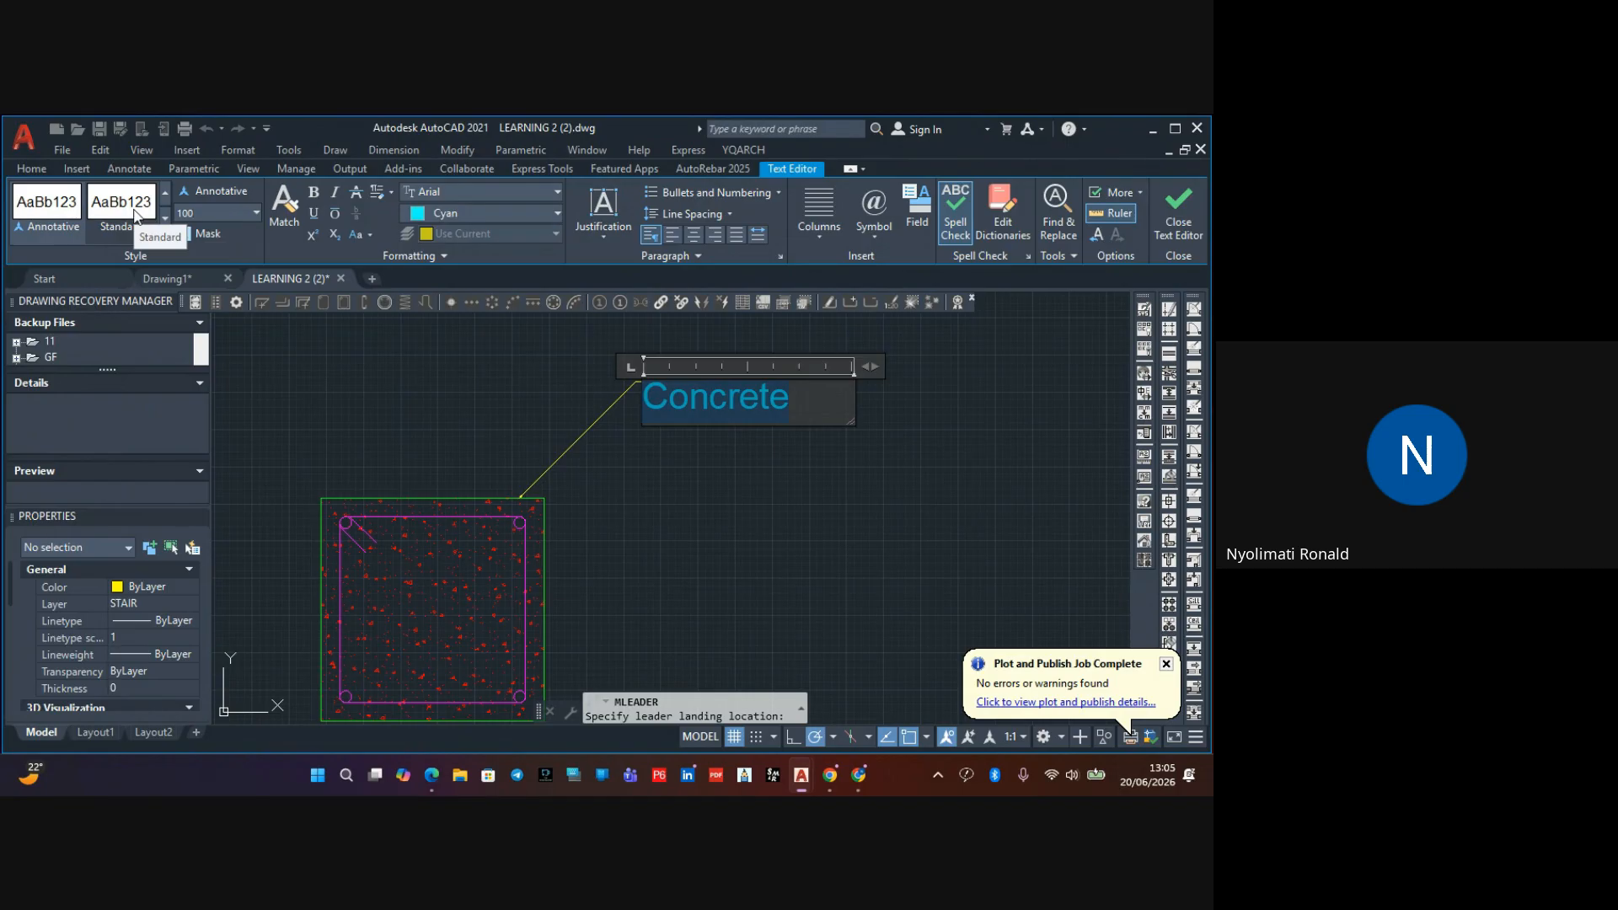
key("Return")
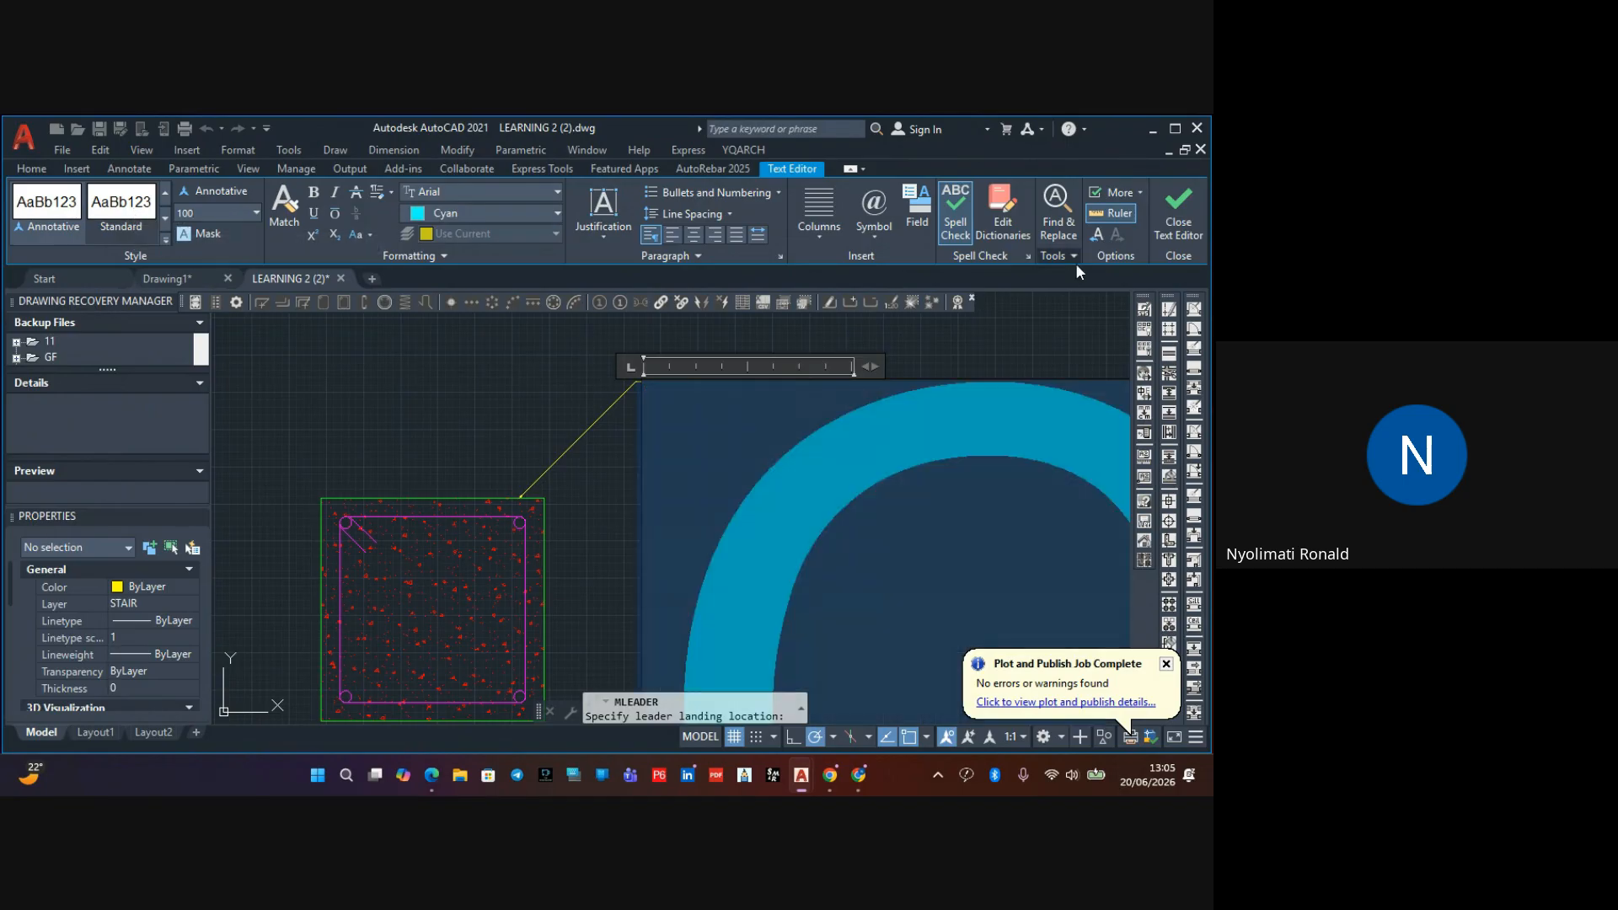
left_click(1195, 199)
scroll(776, 366, "down", 5)
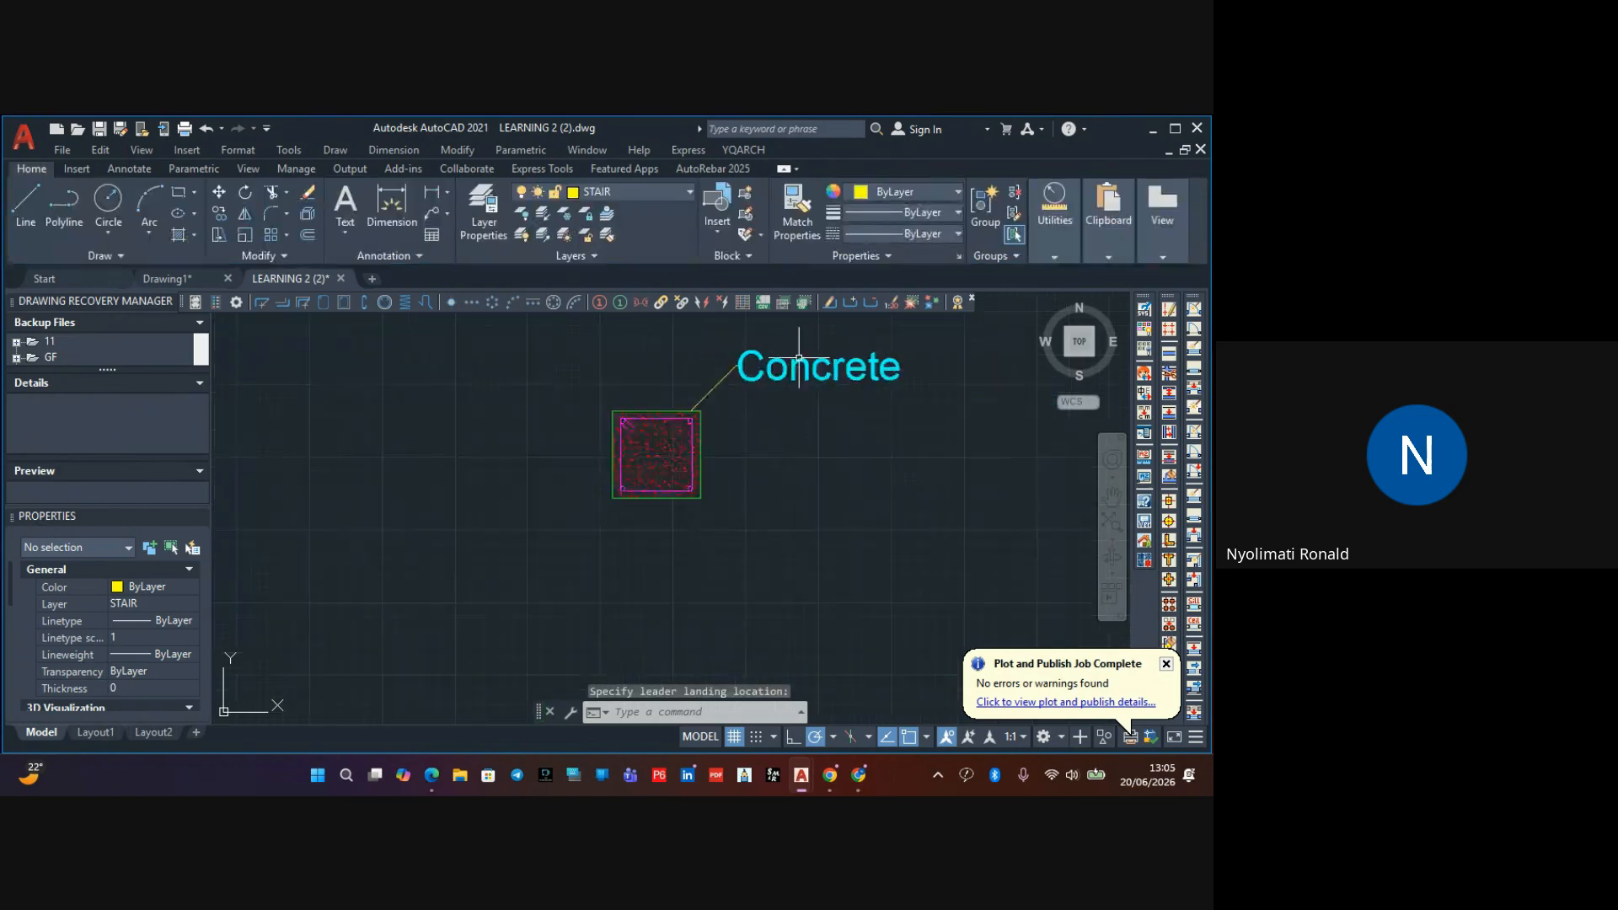
Select the "Concrete" leader and close the Drawing Recovery Manager palette to enlarge its property list
scroll(776, 369, "up", 6)
left_click(759, 370)
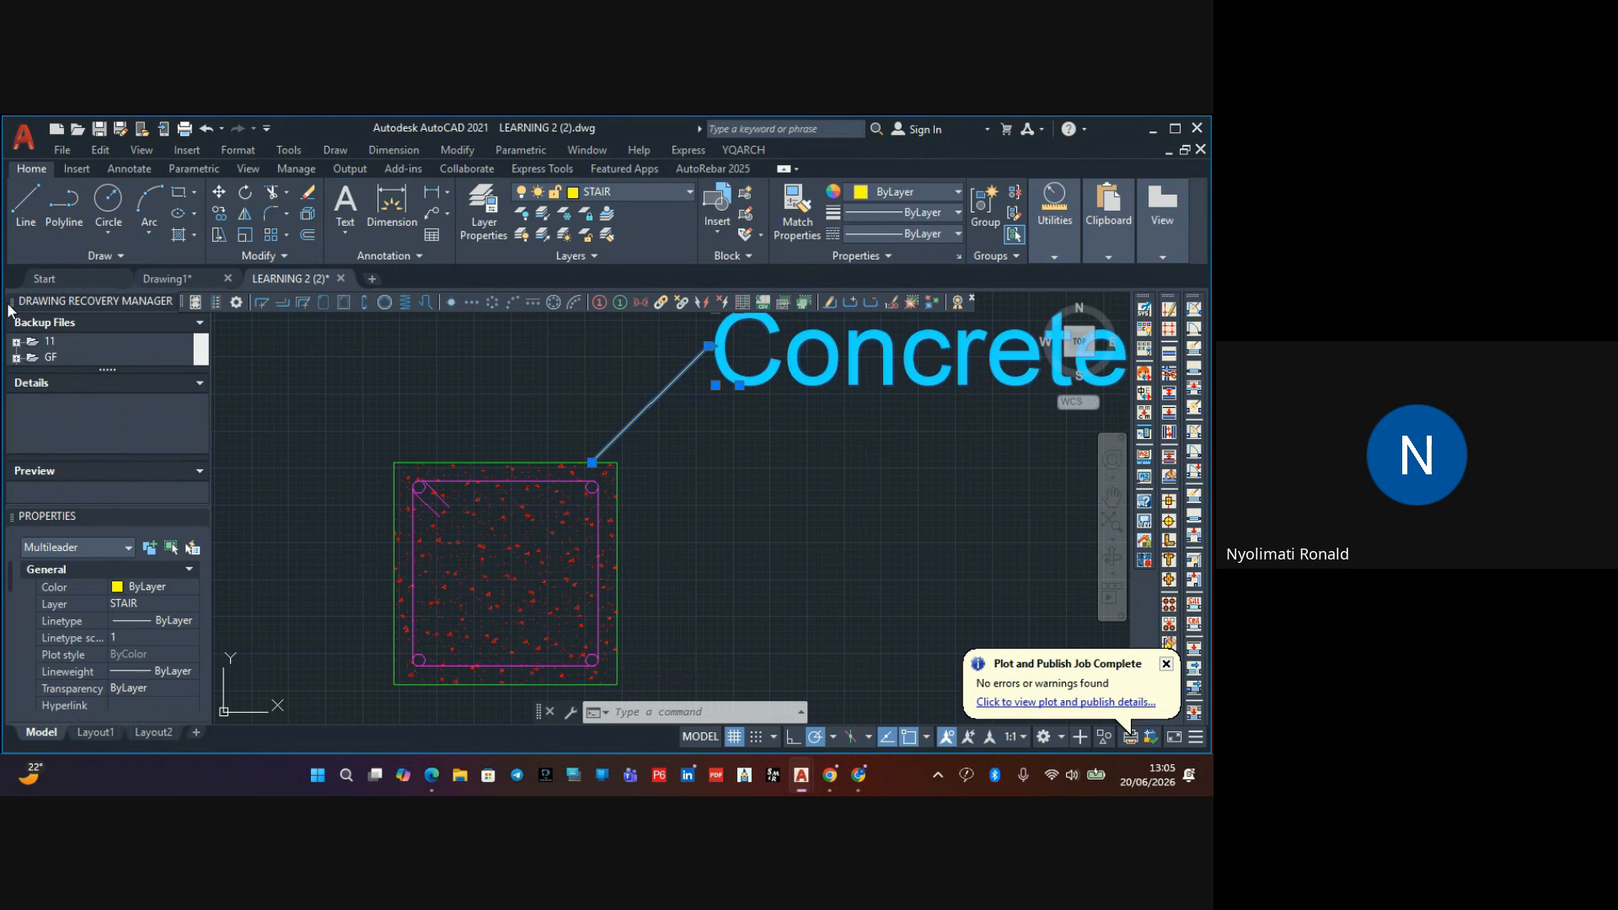
scroll(151, 358, "down", 1)
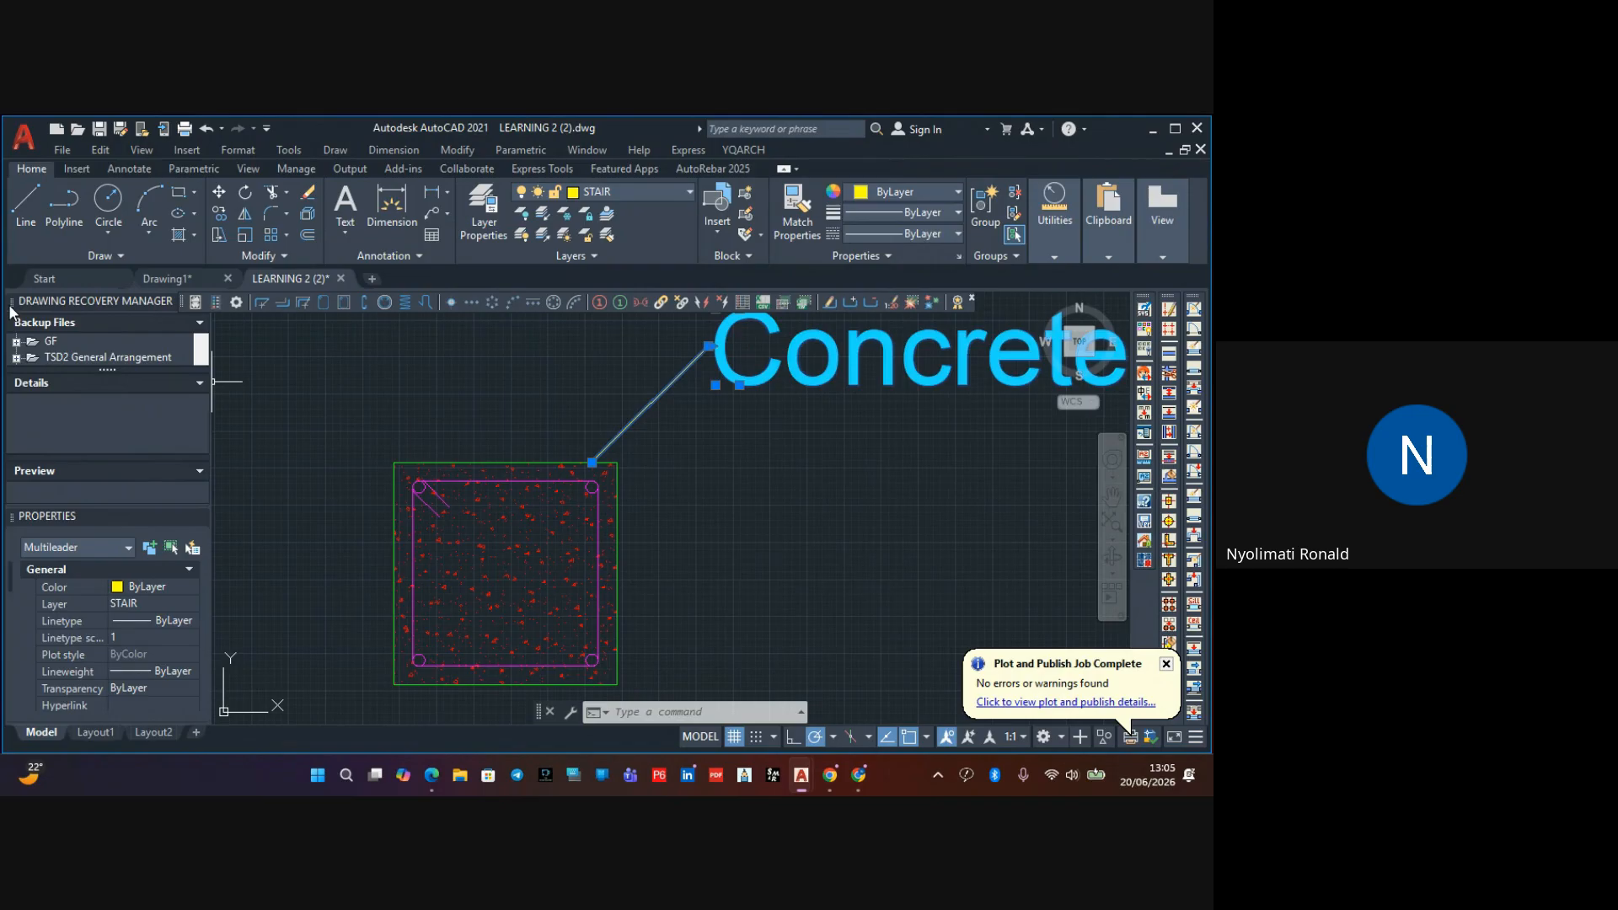
left_click_drag(280, 344, 276, 347)
mouse_move(287, 364)
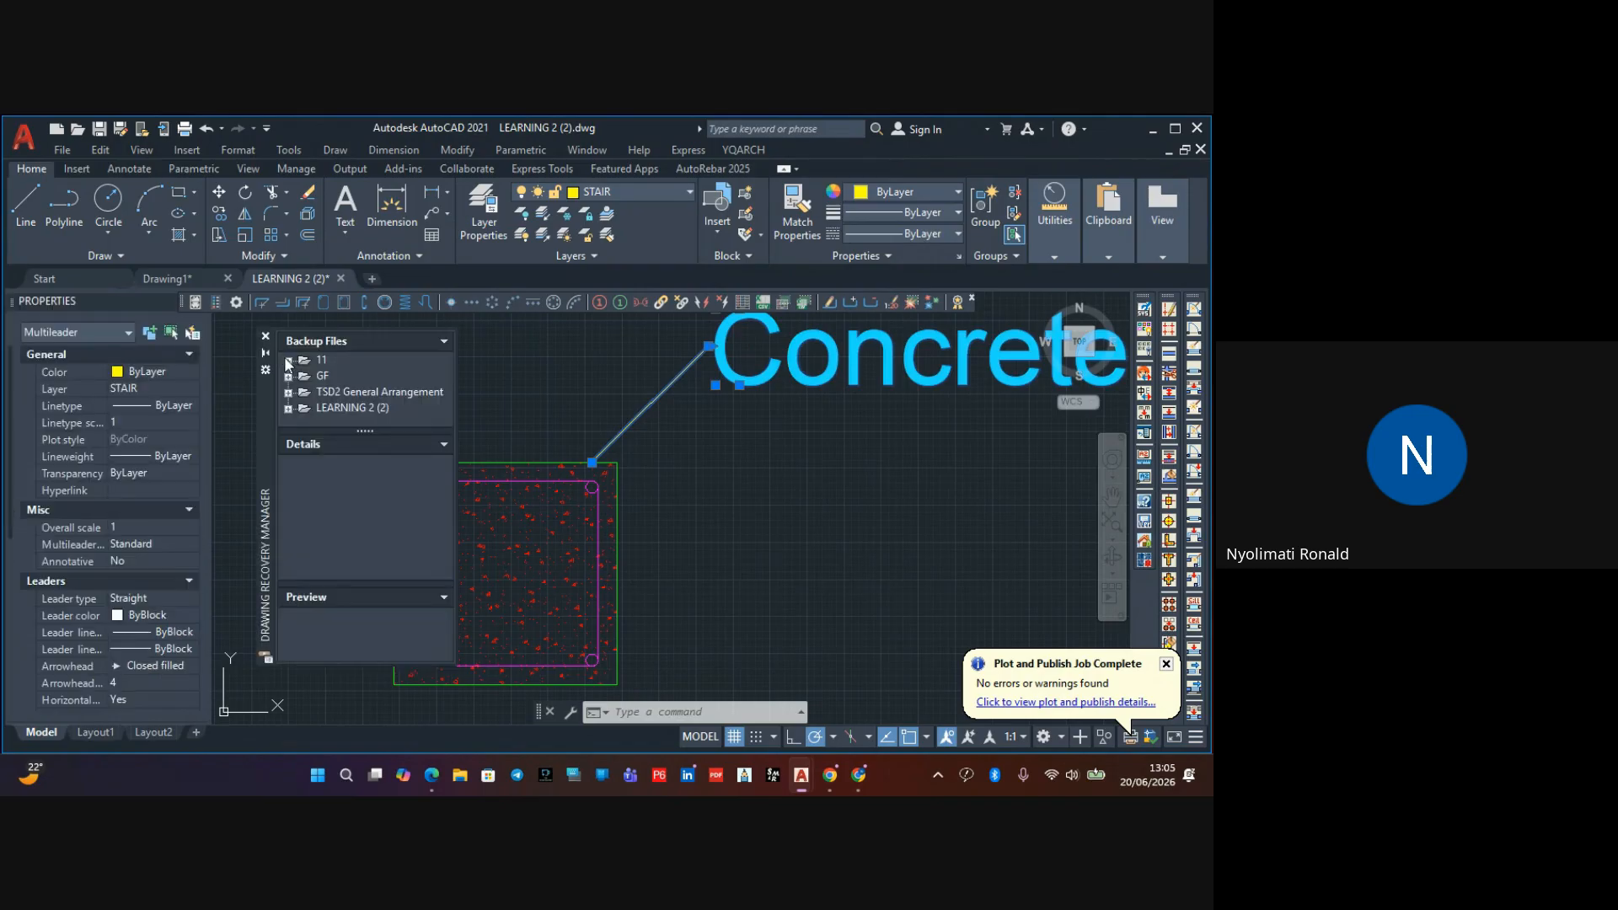
left_click(266, 337)
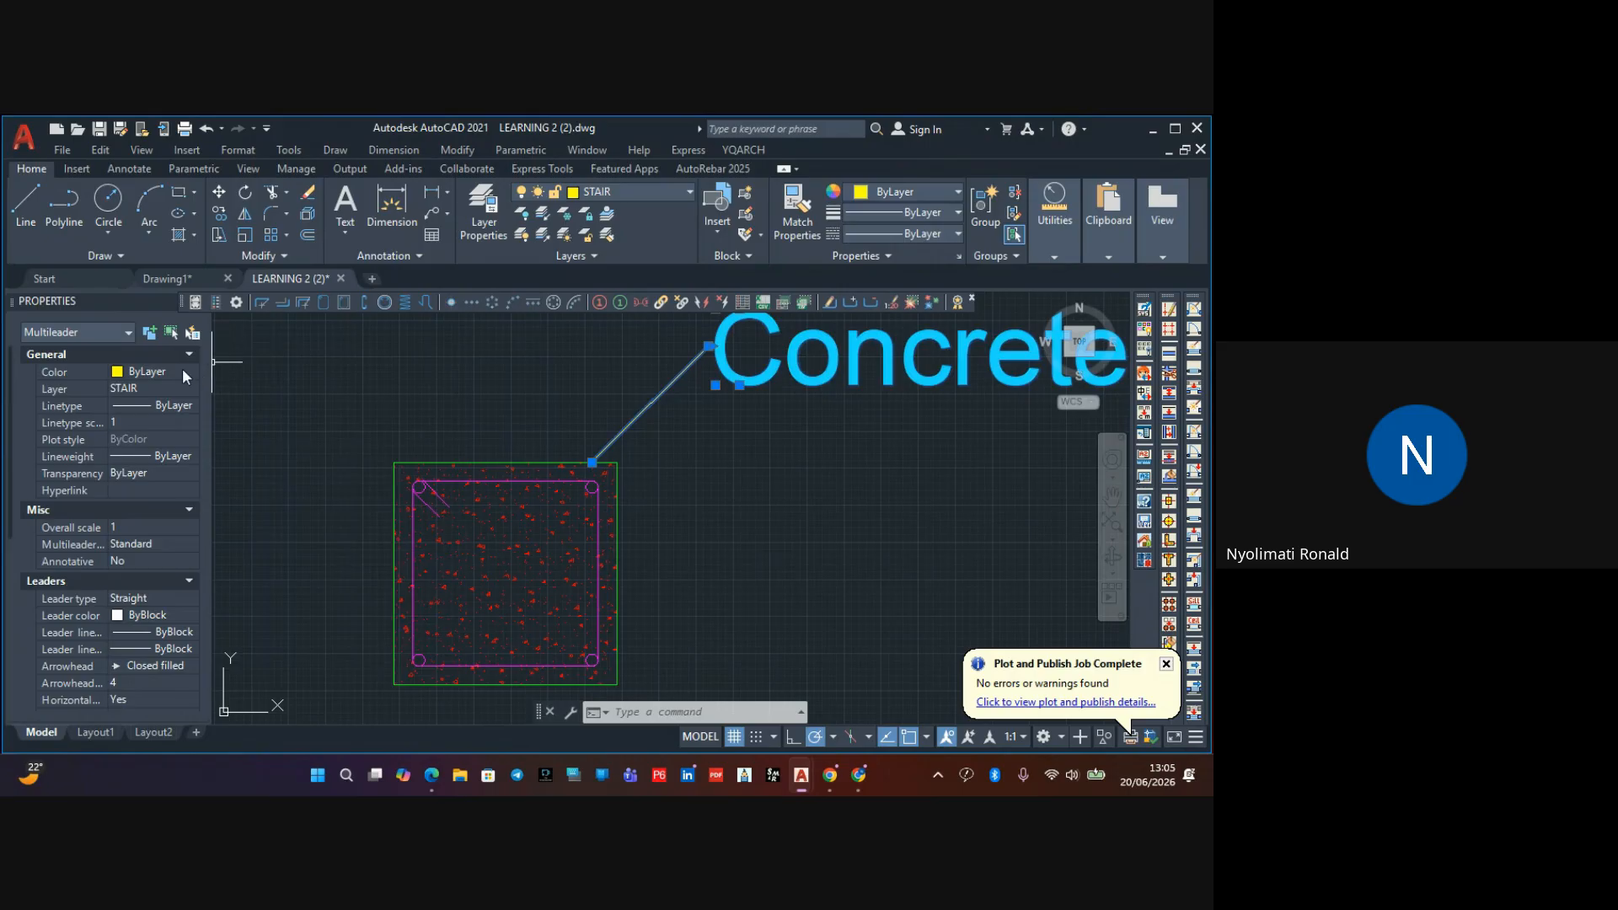
Set the "Concrete" leader's arrowhead size to 40 and deselect the leader
scroll(132, 457, "down", 2)
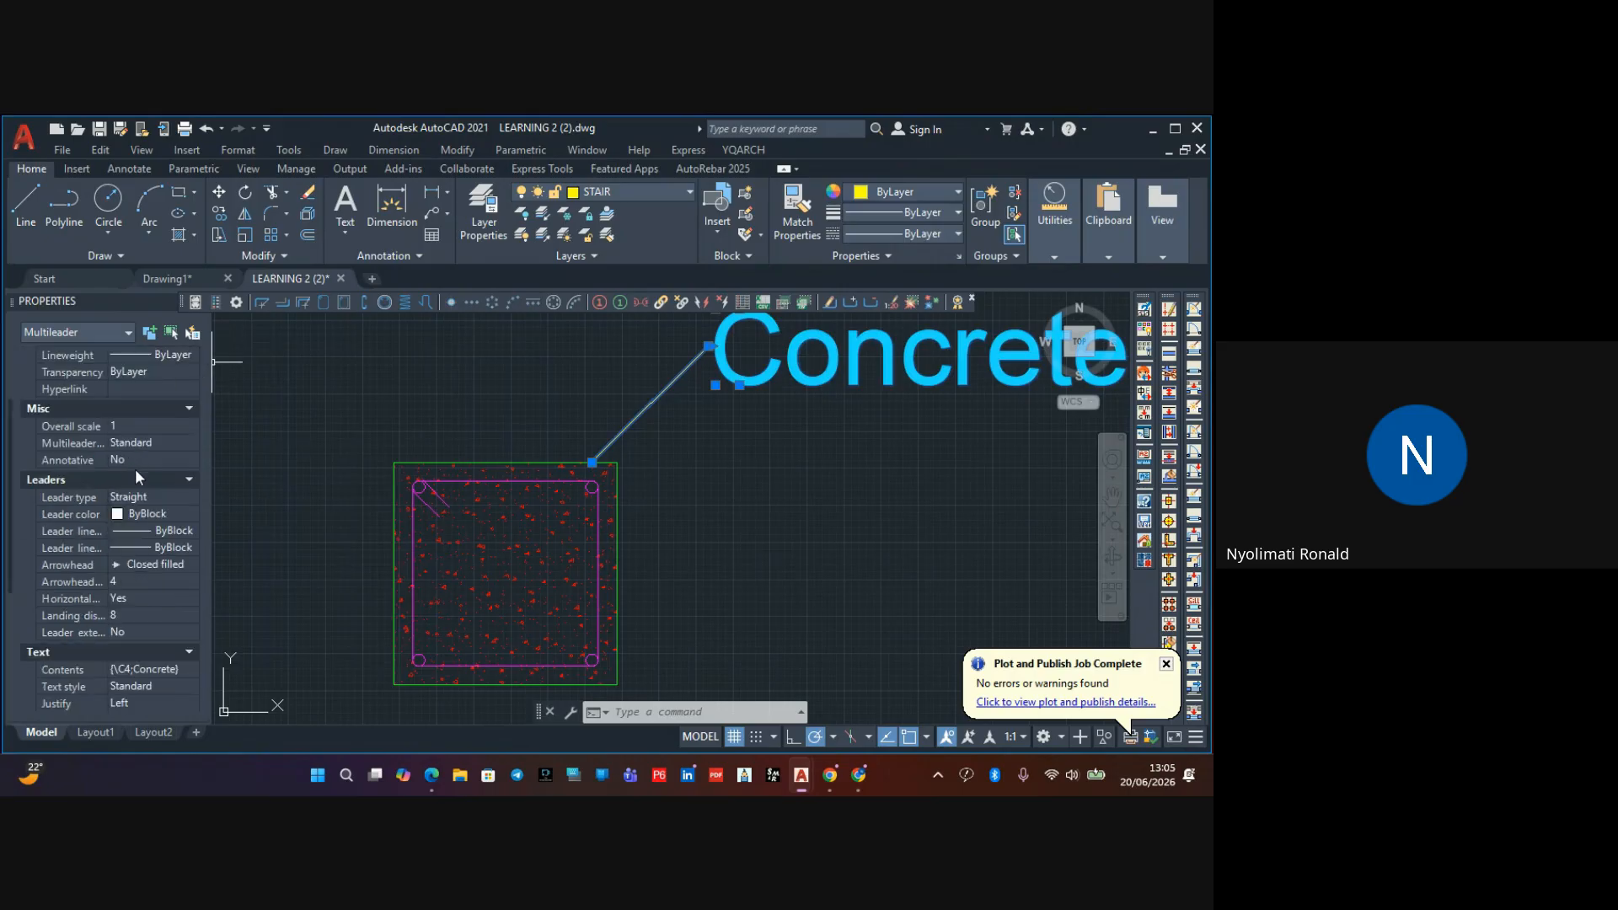
scroll(135, 469, "up", 2)
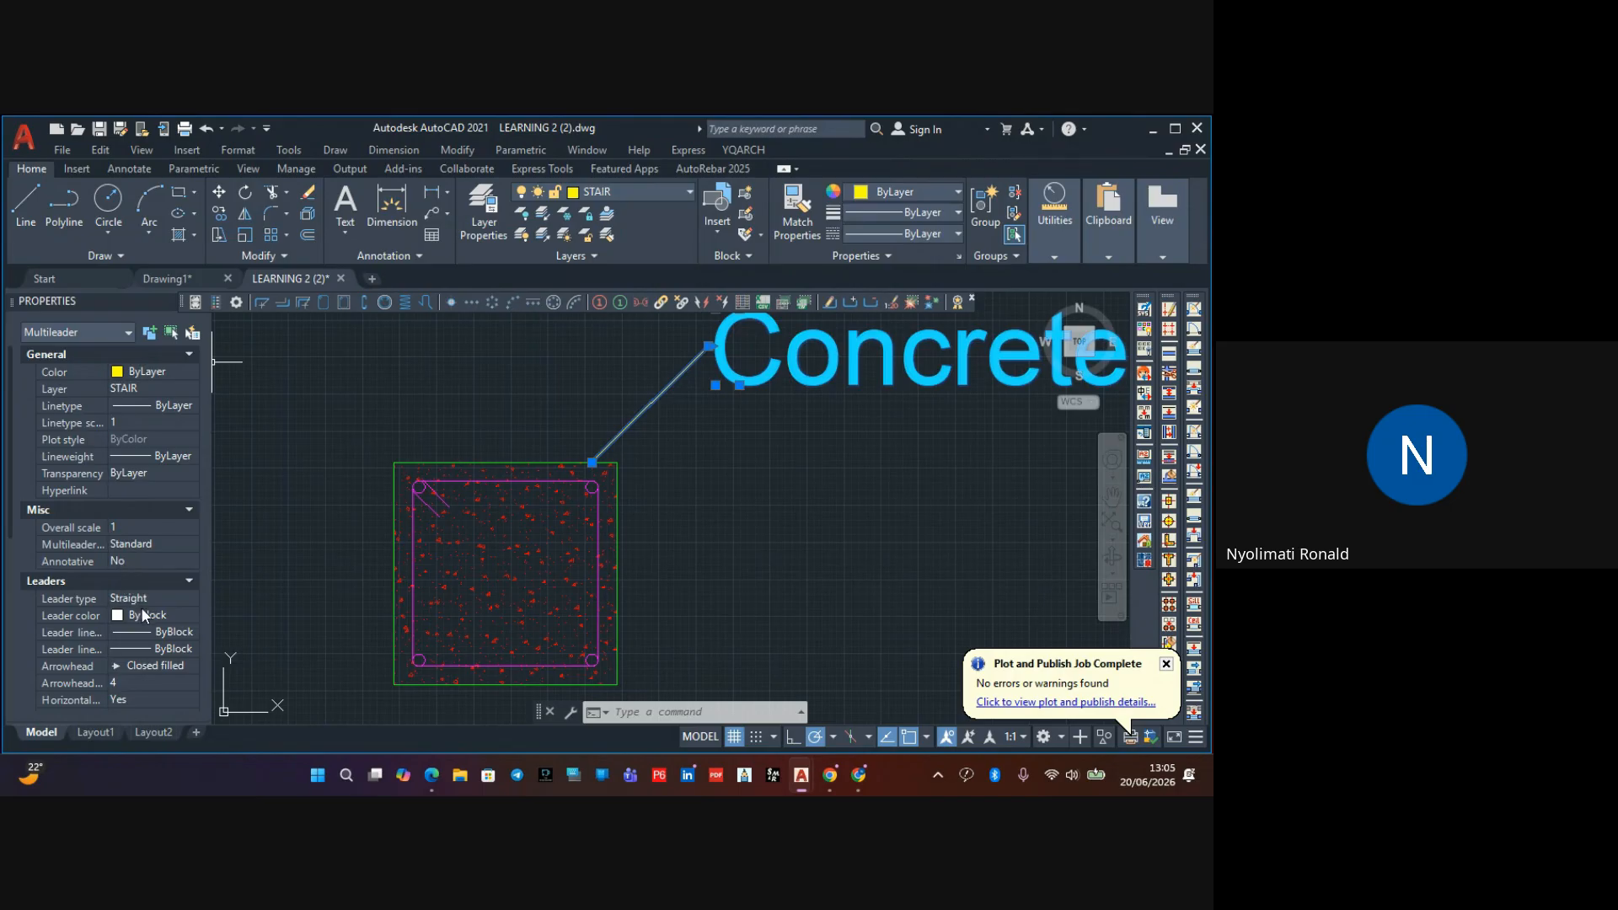
left_click(143, 683)
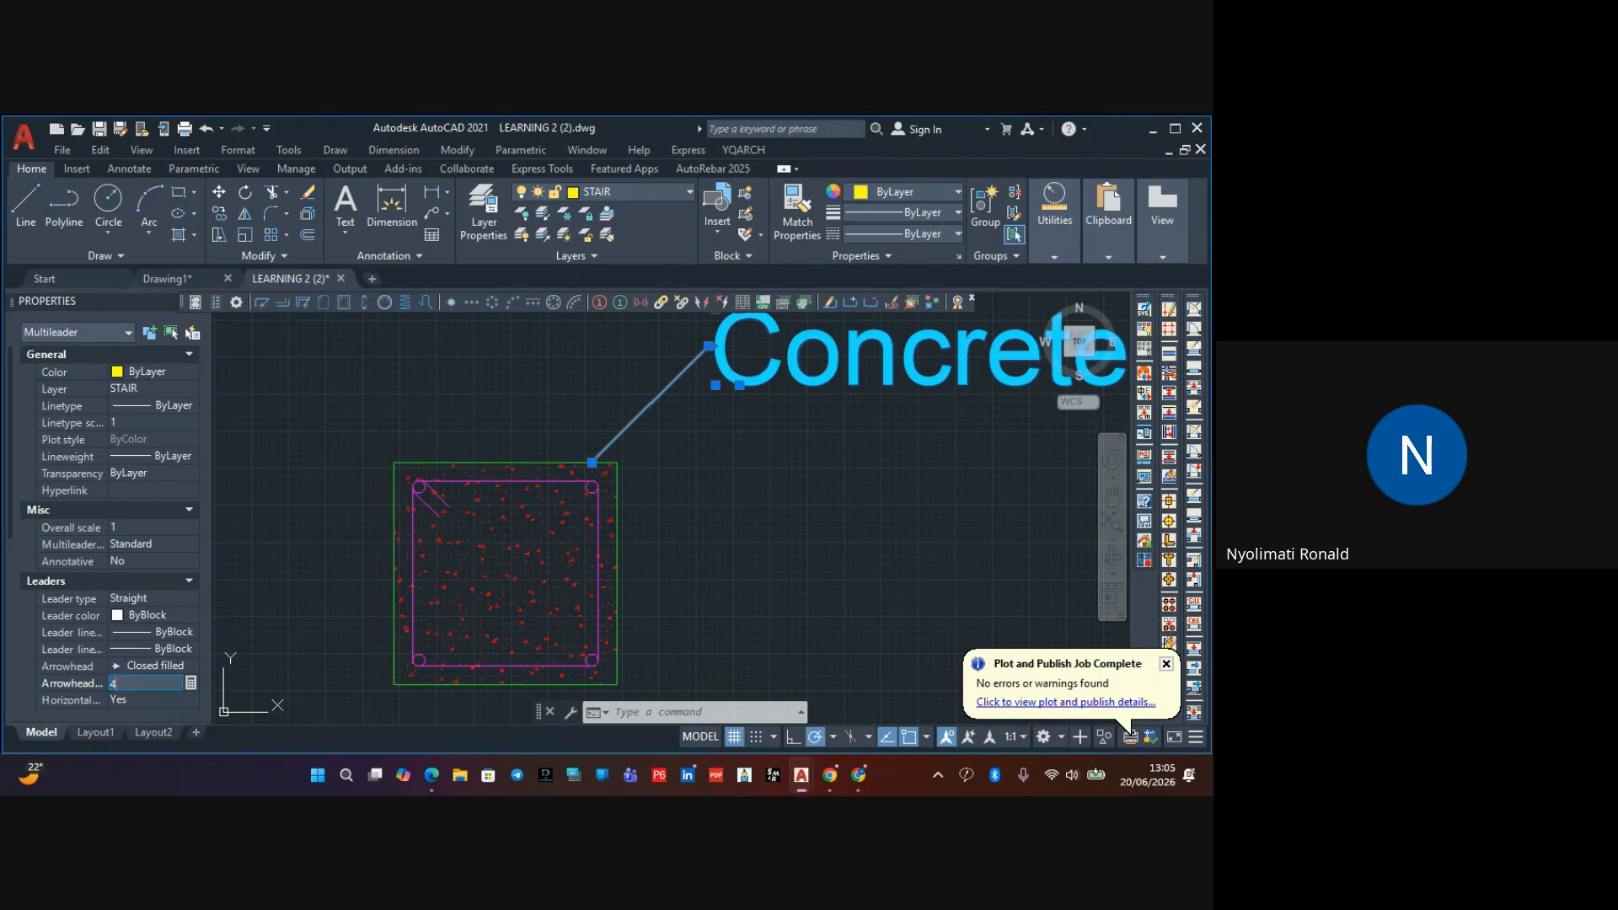
type("40")
key("Return")
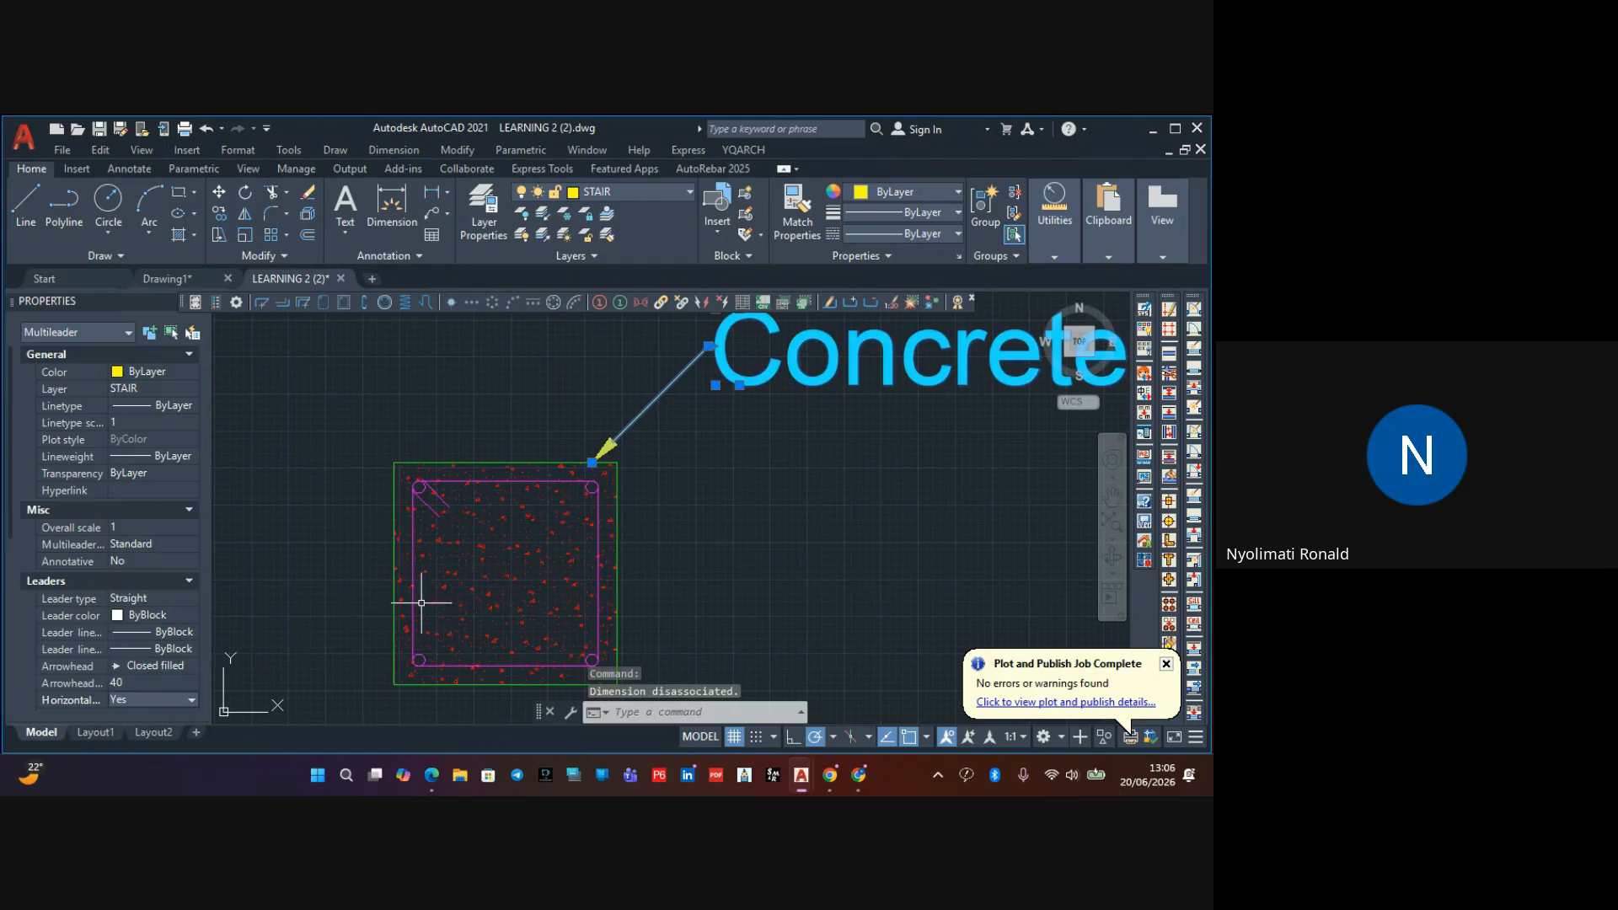
key("Escape")
key("Escape")
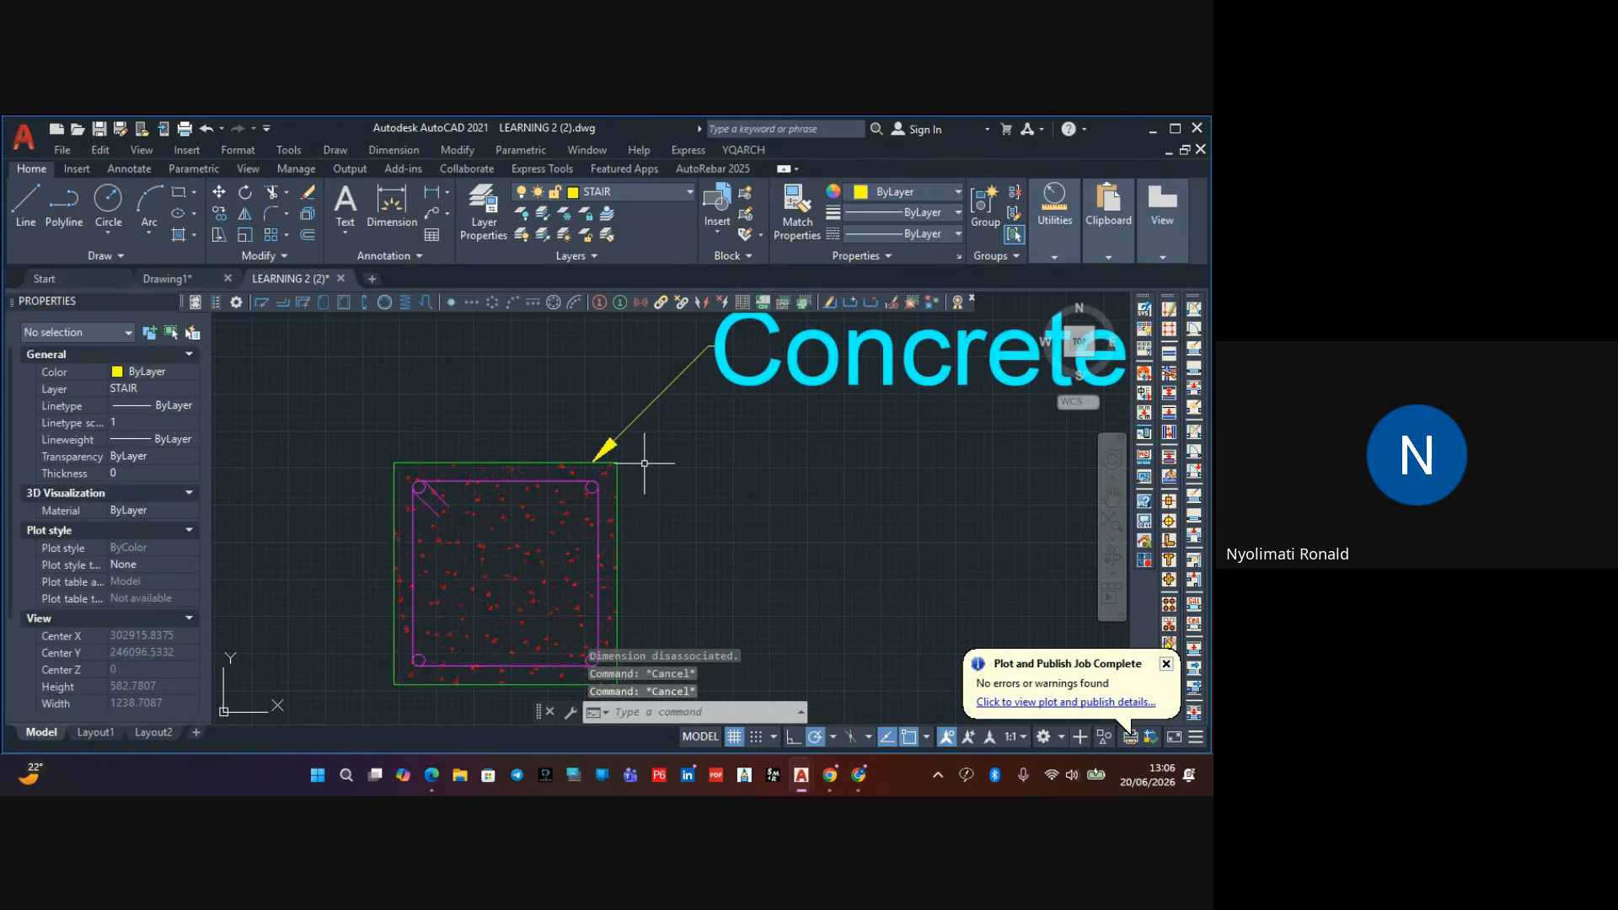
Set the "Concrete" leader's text height to 80
left_click(835, 438)
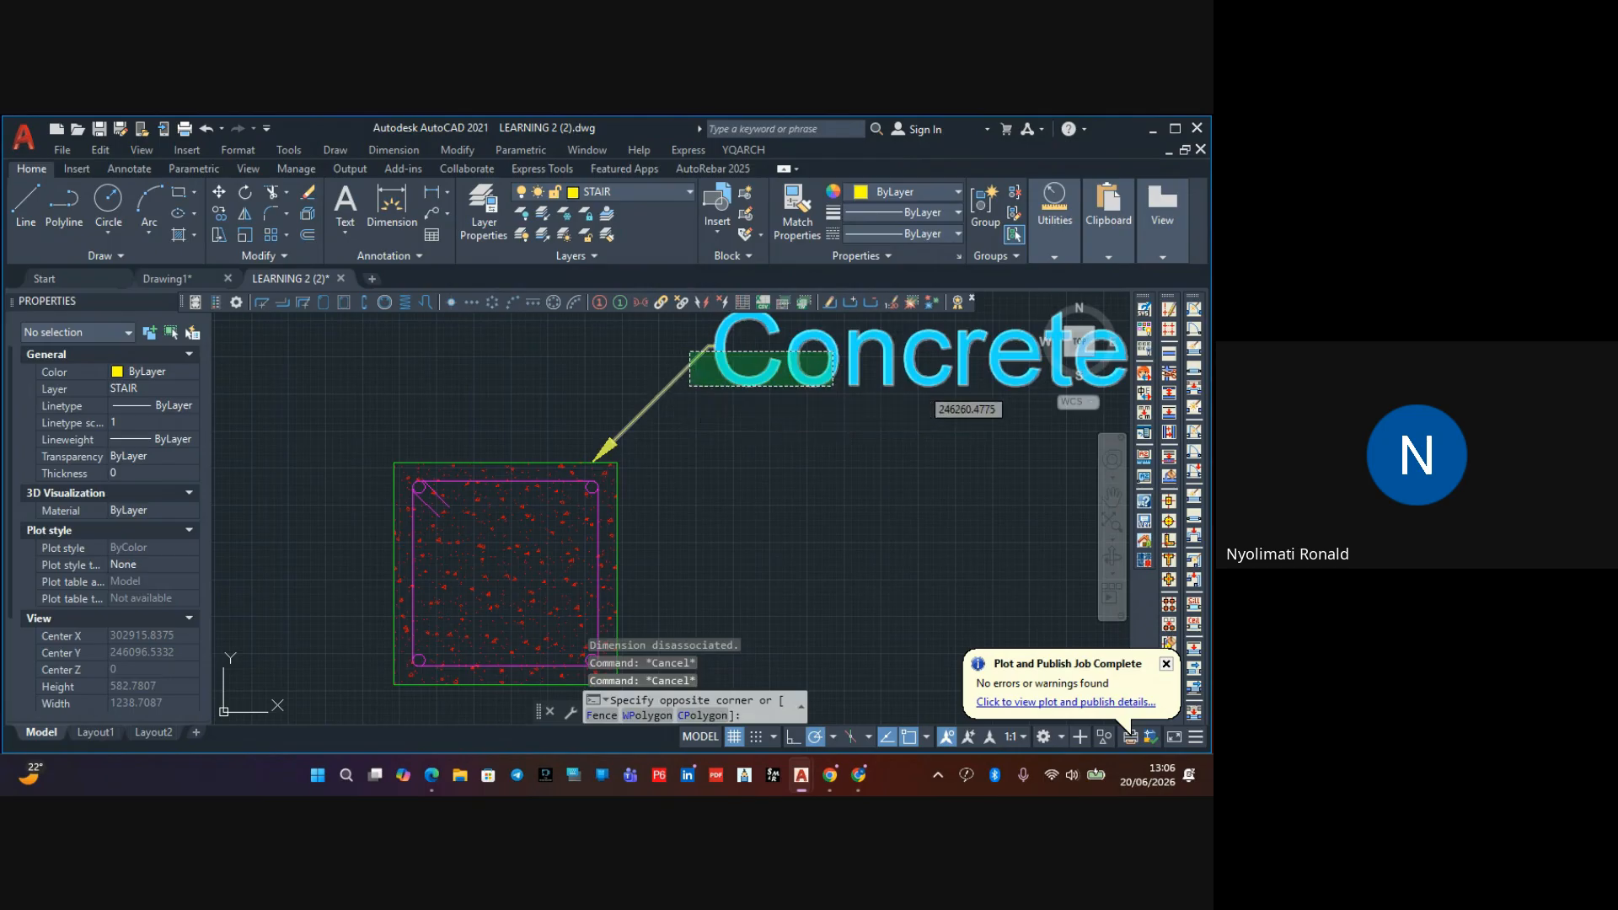
left_click(613, 401)
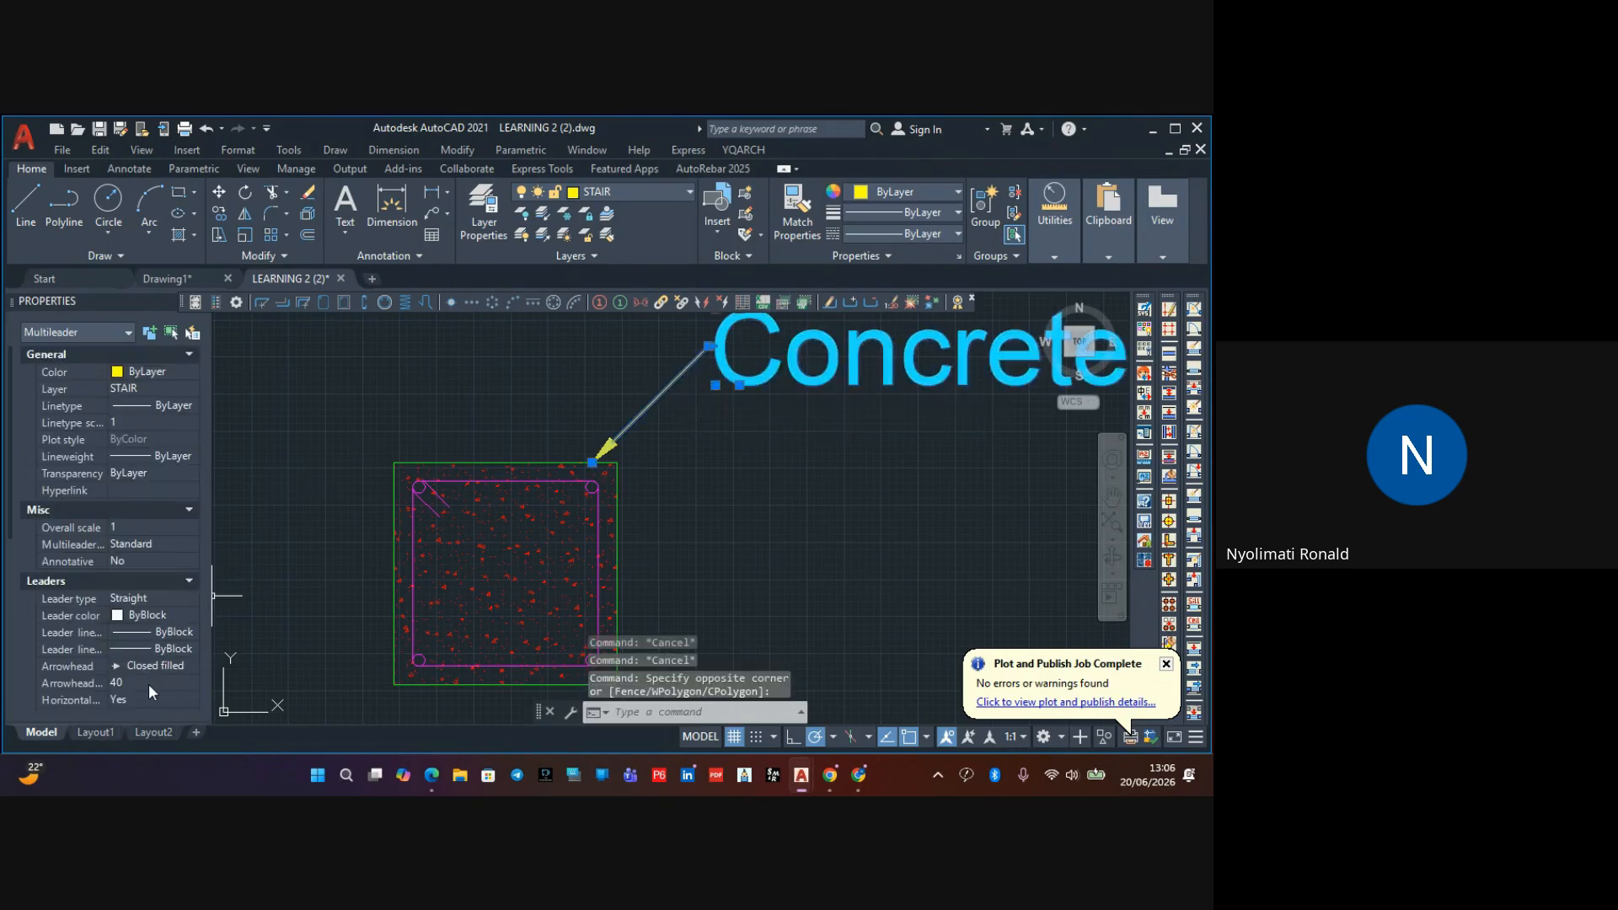
scroll(130, 655, "down", 5)
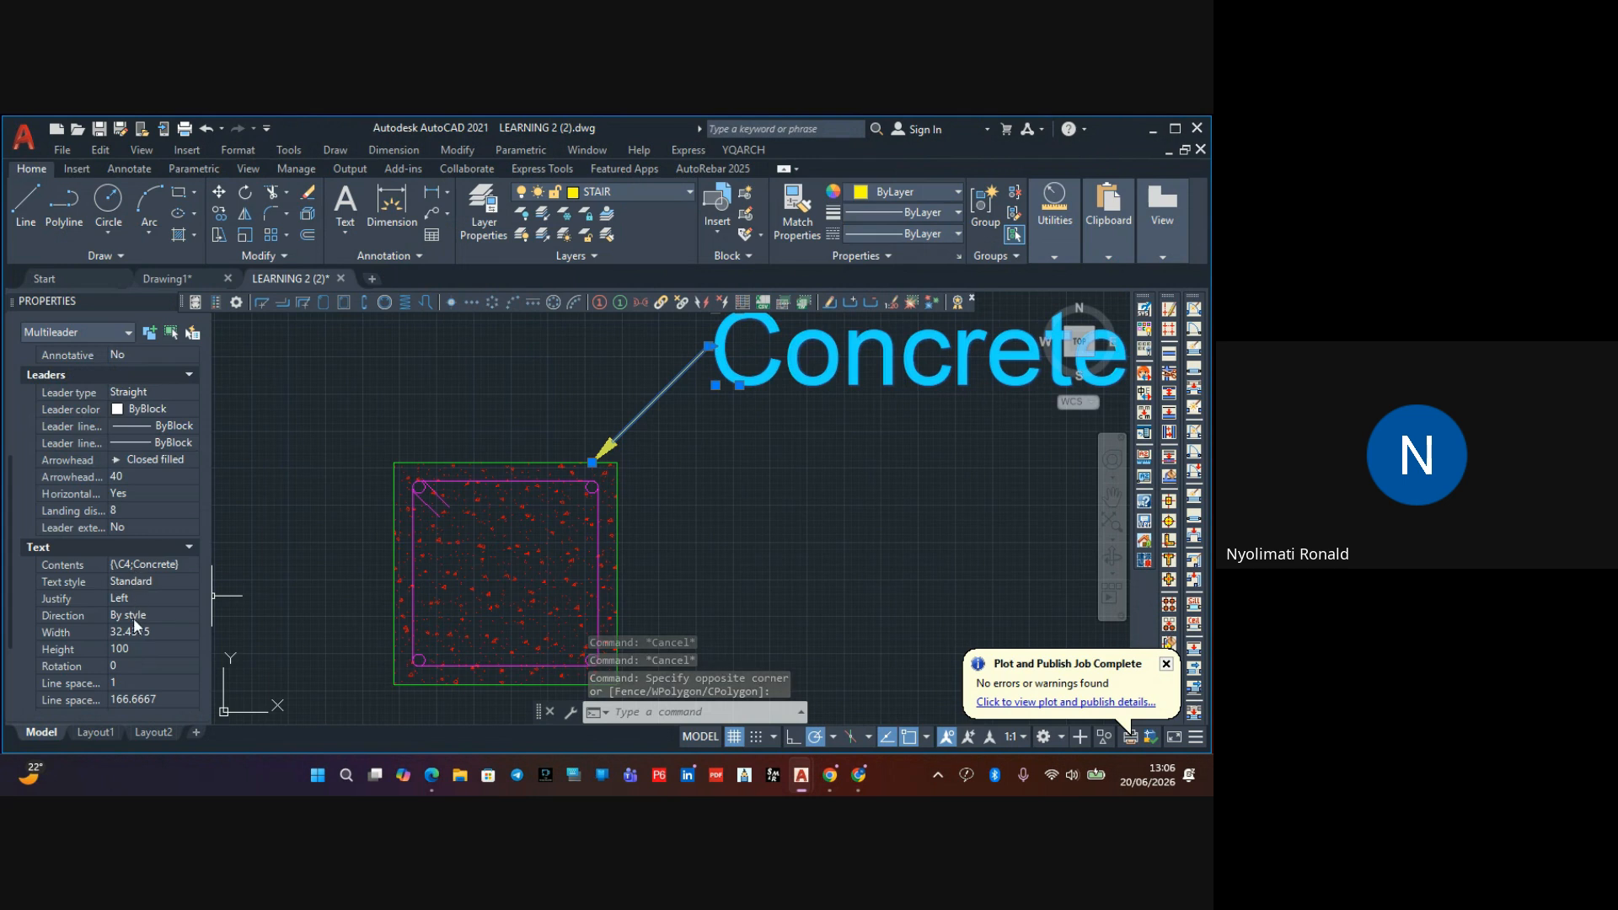
left_click(143, 647)
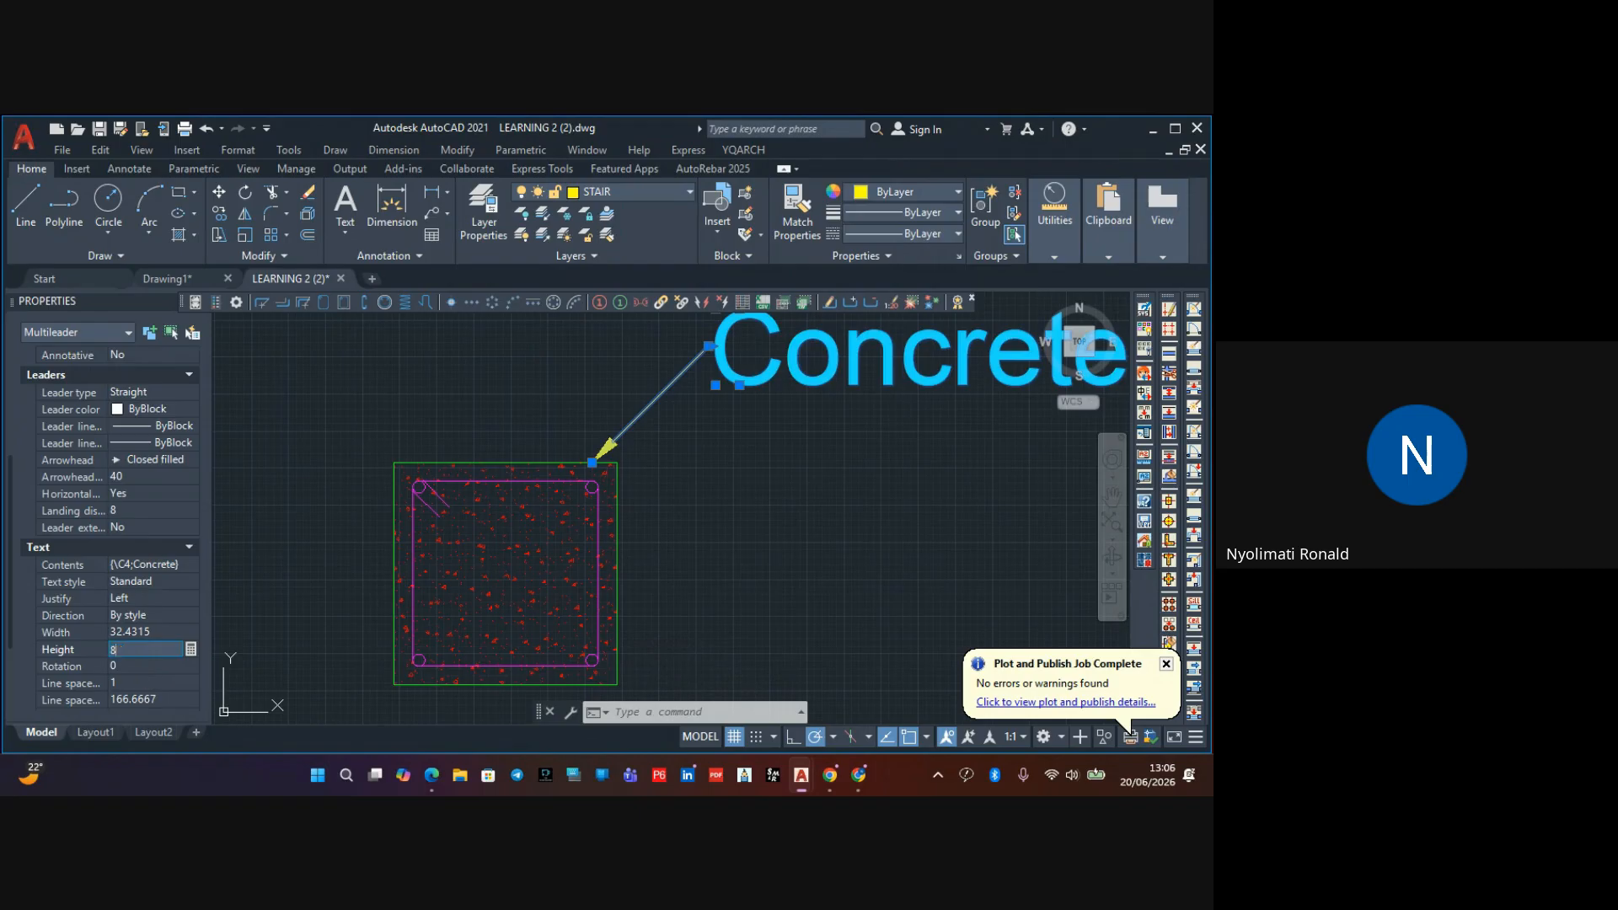
type("80")
left_click(143, 668)
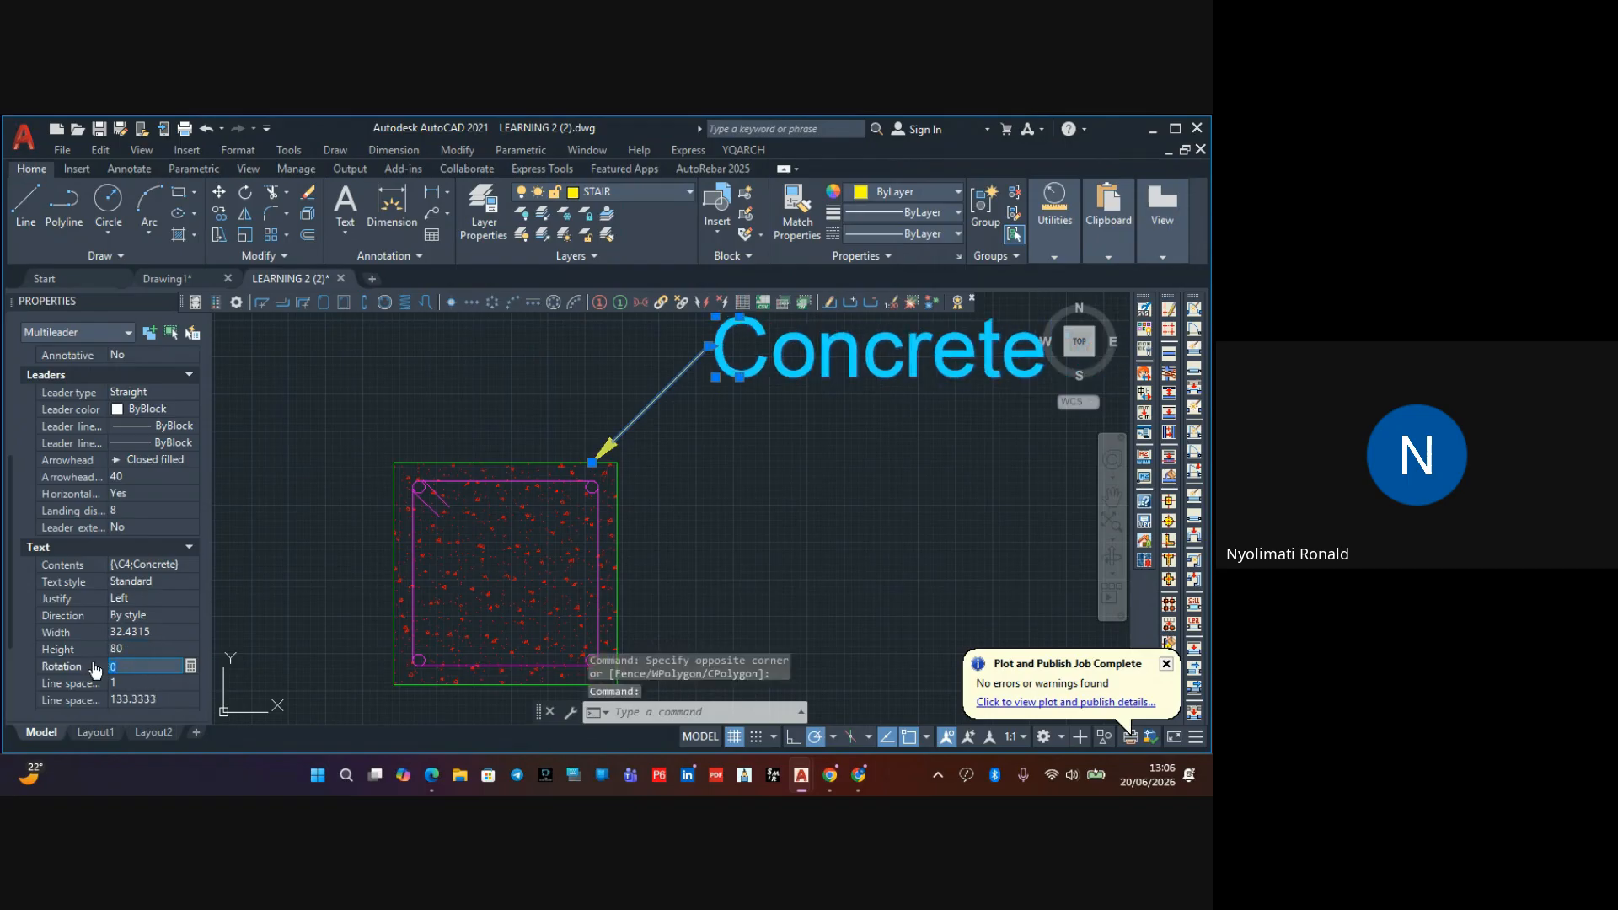
Reduce the "Concrete" leader's text height further to 70 and clear the selection
left_click(128, 653)
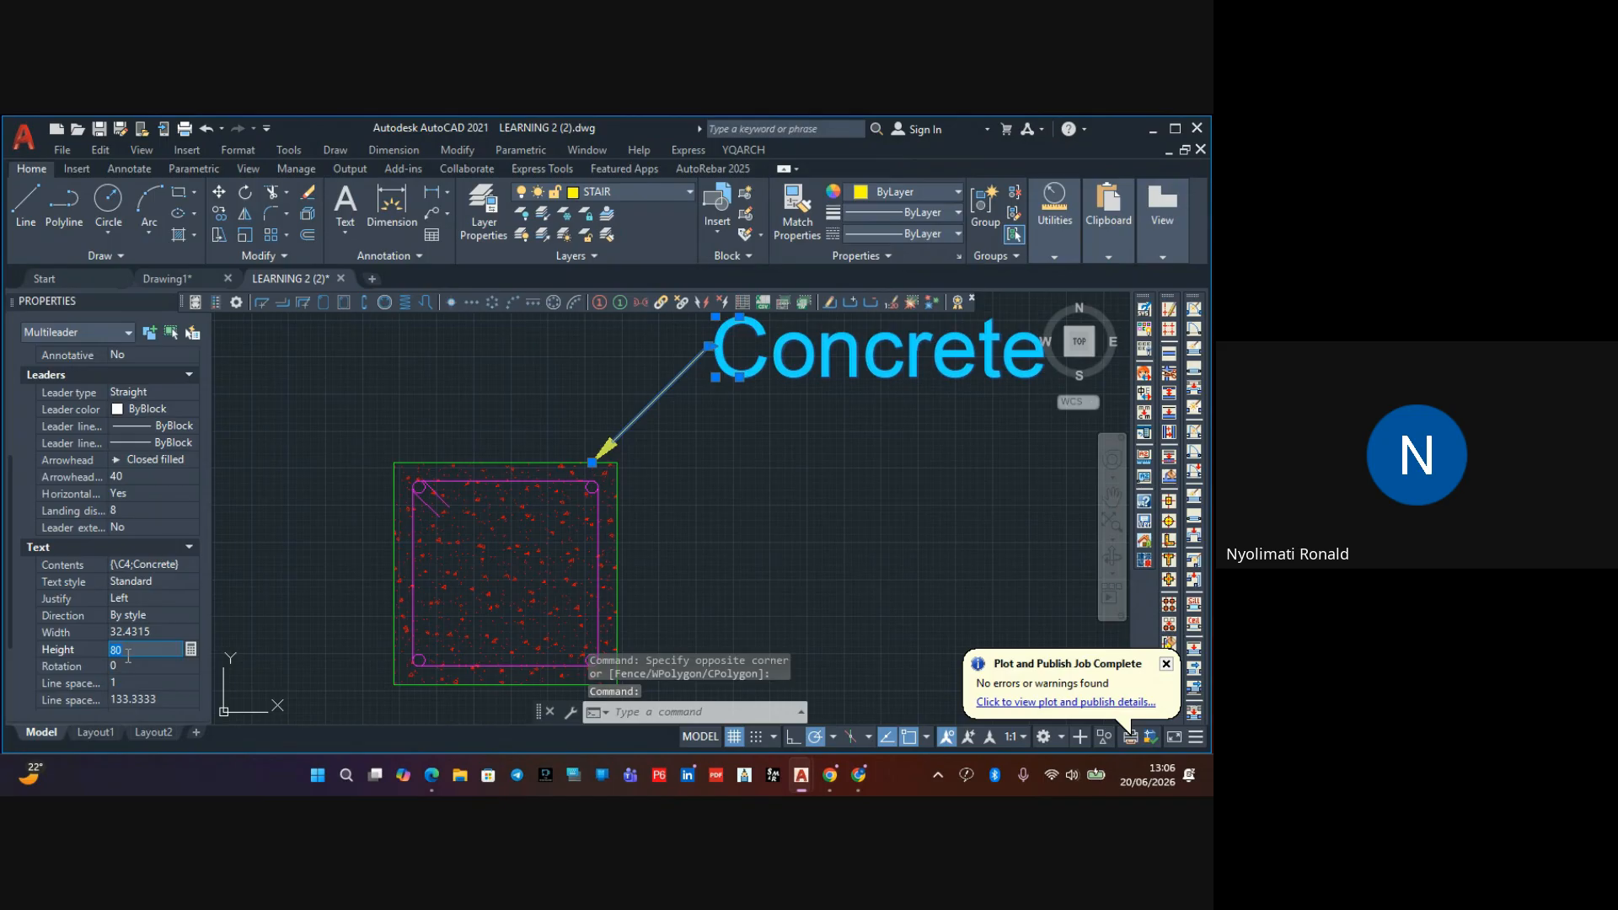
type("70")
left_click(139, 666)
scroll(662, 523, "down", 2)
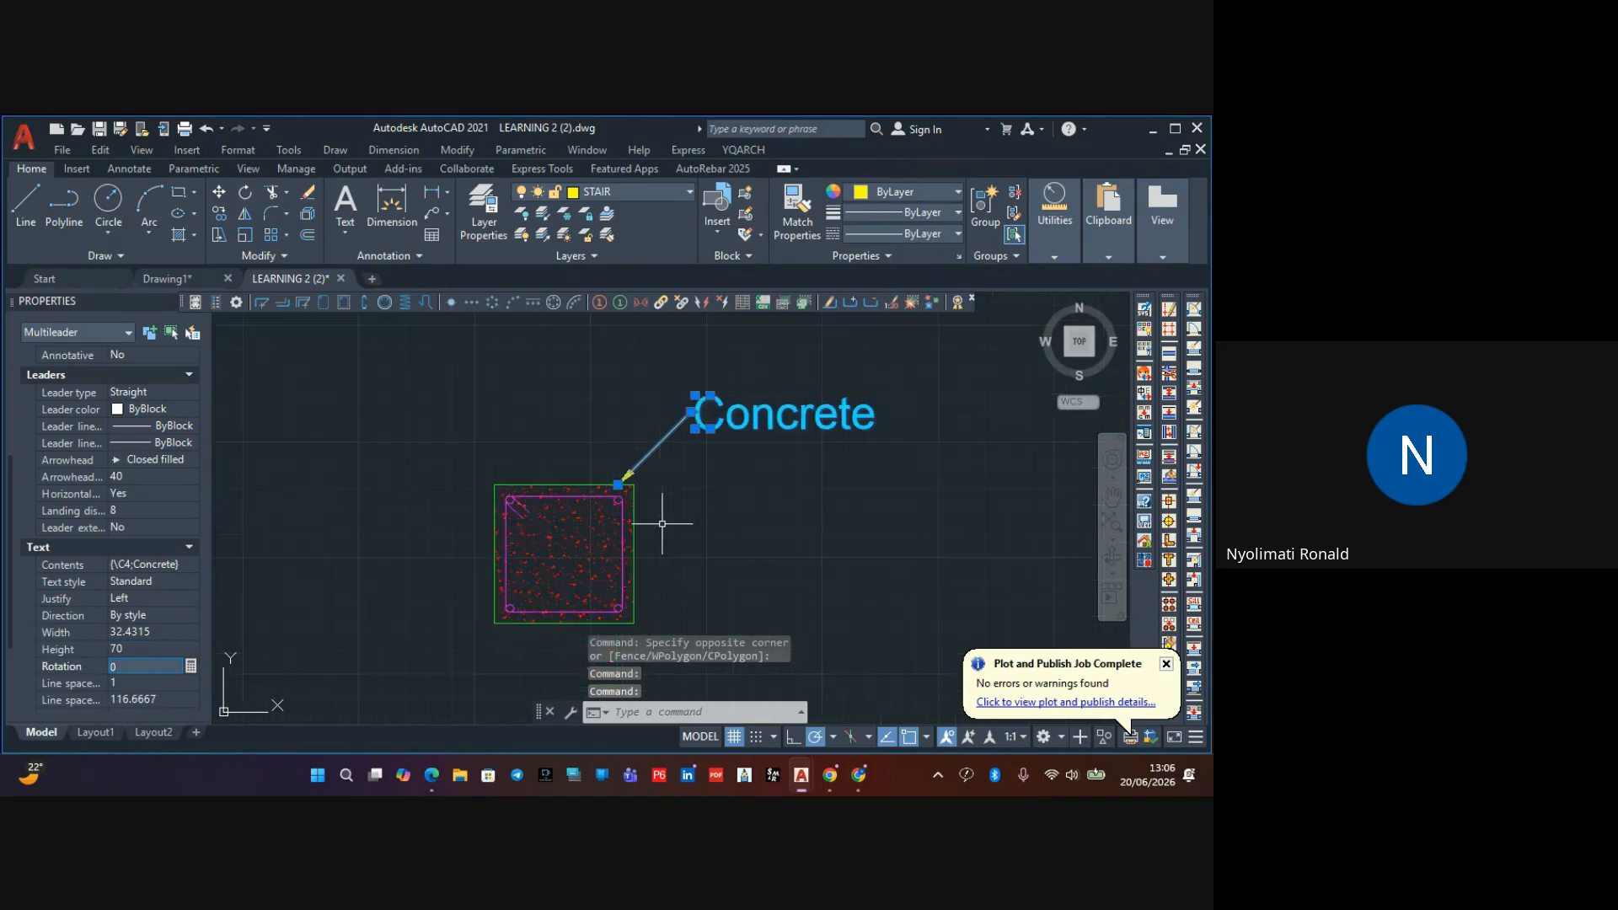
scroll(662, 524, "down", 2)
key("Escape")
middle_click_drag(748, 529, 784, 487)
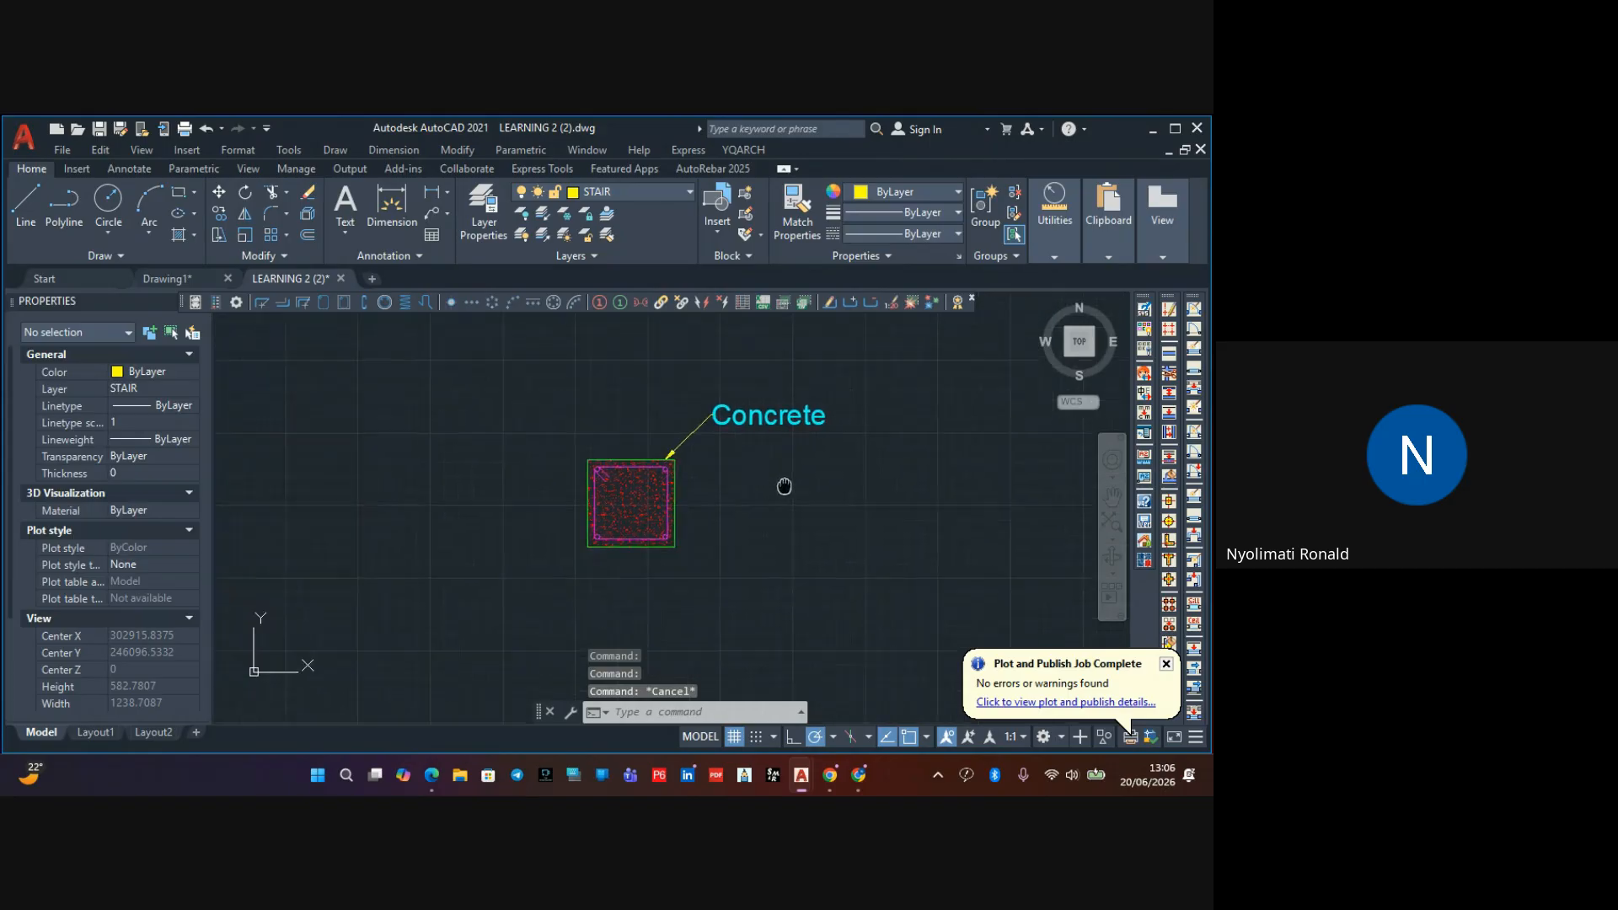
Copy the "Concrete" leader from its arrow tip so the copy points at the right side of the link
scroll(747, 443, "up", 2)
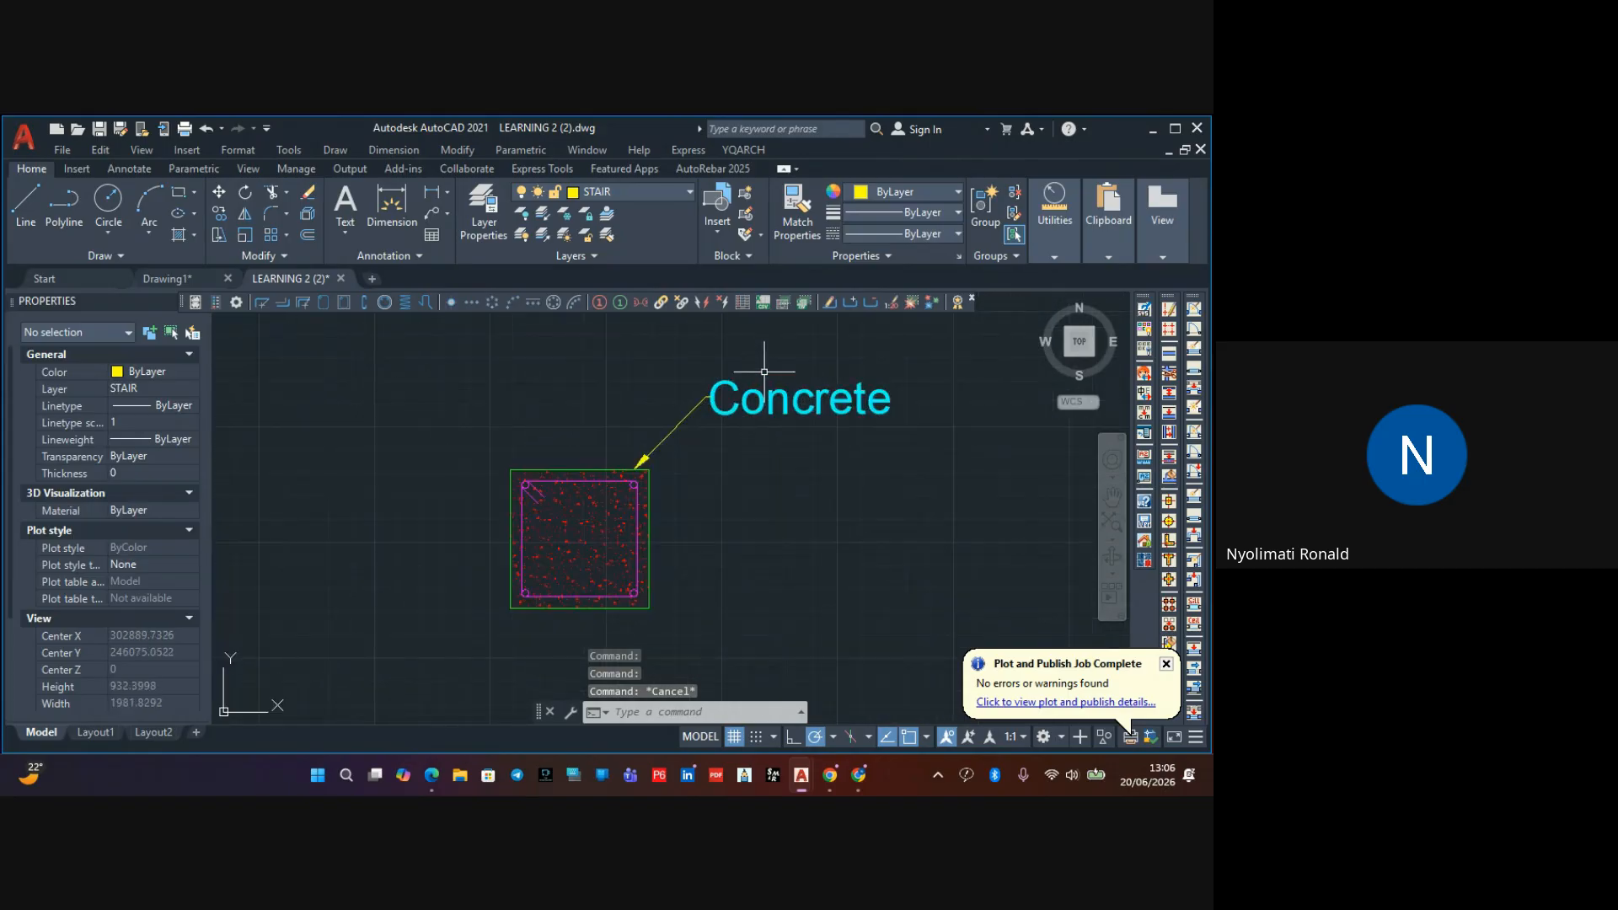
left_click(764, 371)
left_click(705, 470)
scroll(676, 391, "up", 5)
scroll(686, 415, "down", 7)
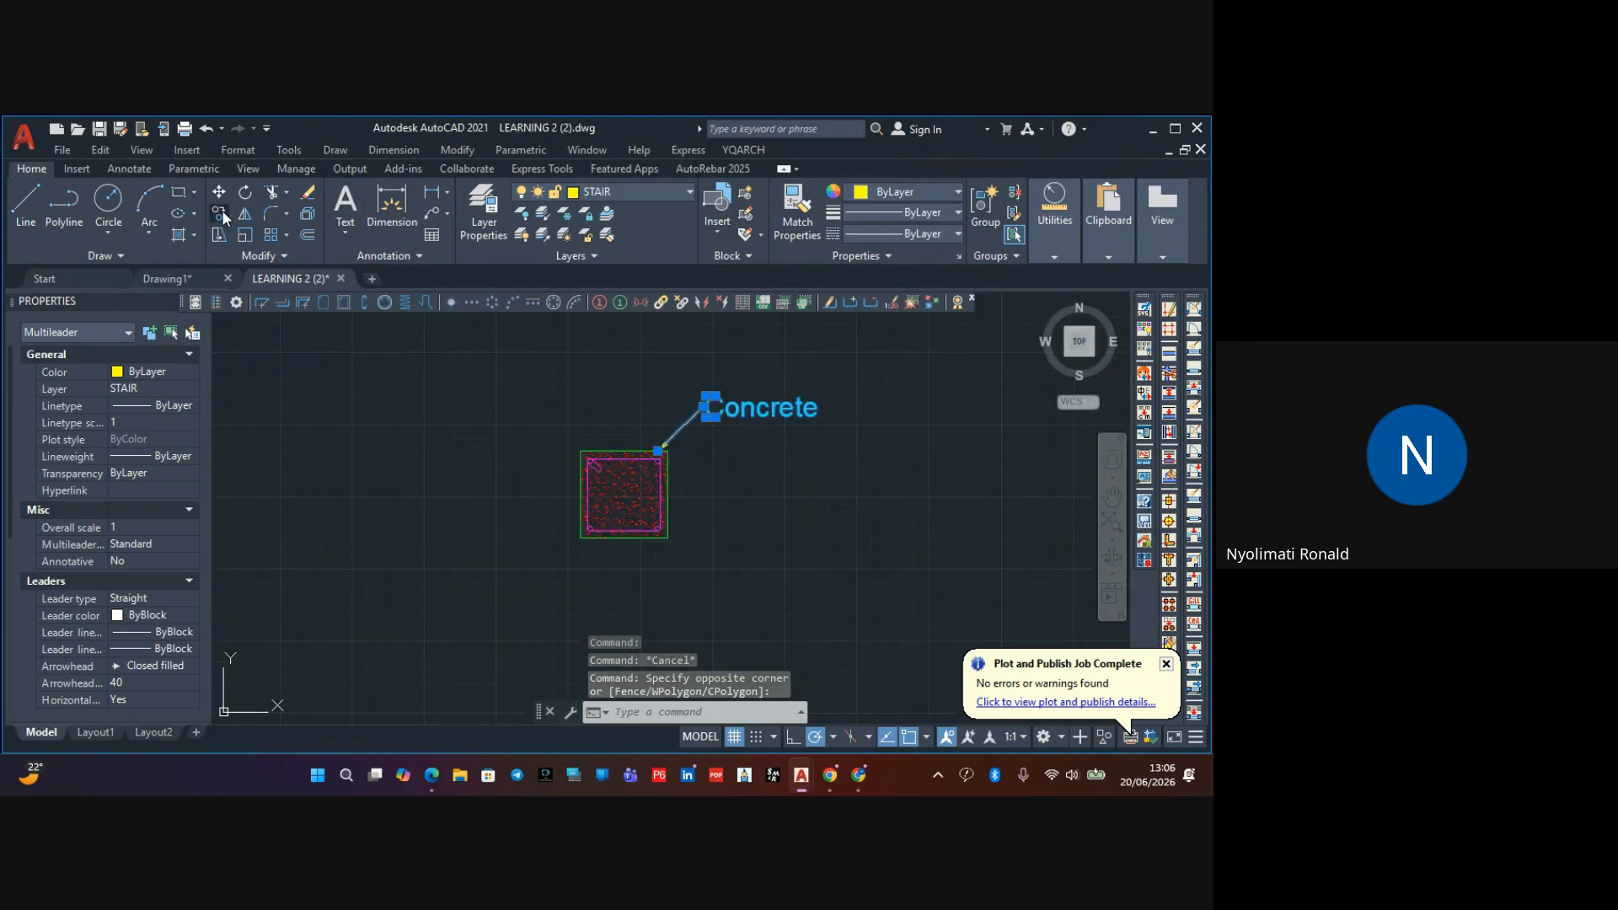
left_click(223, 216)
scroll(686, 451, "up", 4)
left_click(688, 461)
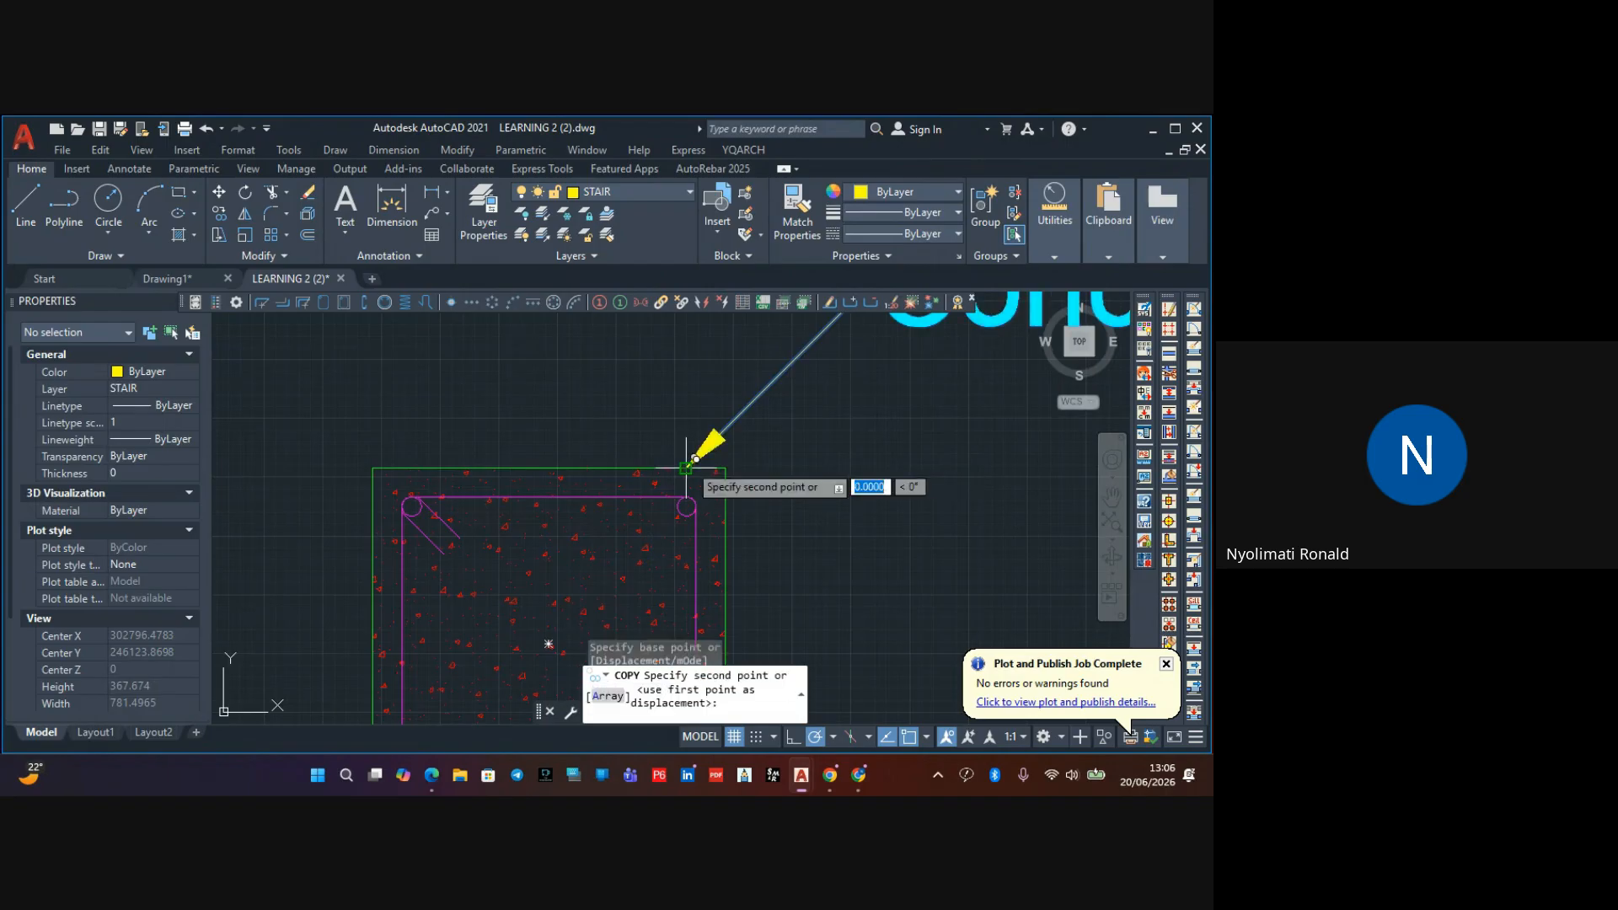
scroll(694, 459, "down", 7)
scroll(665, 380, "up", 7)
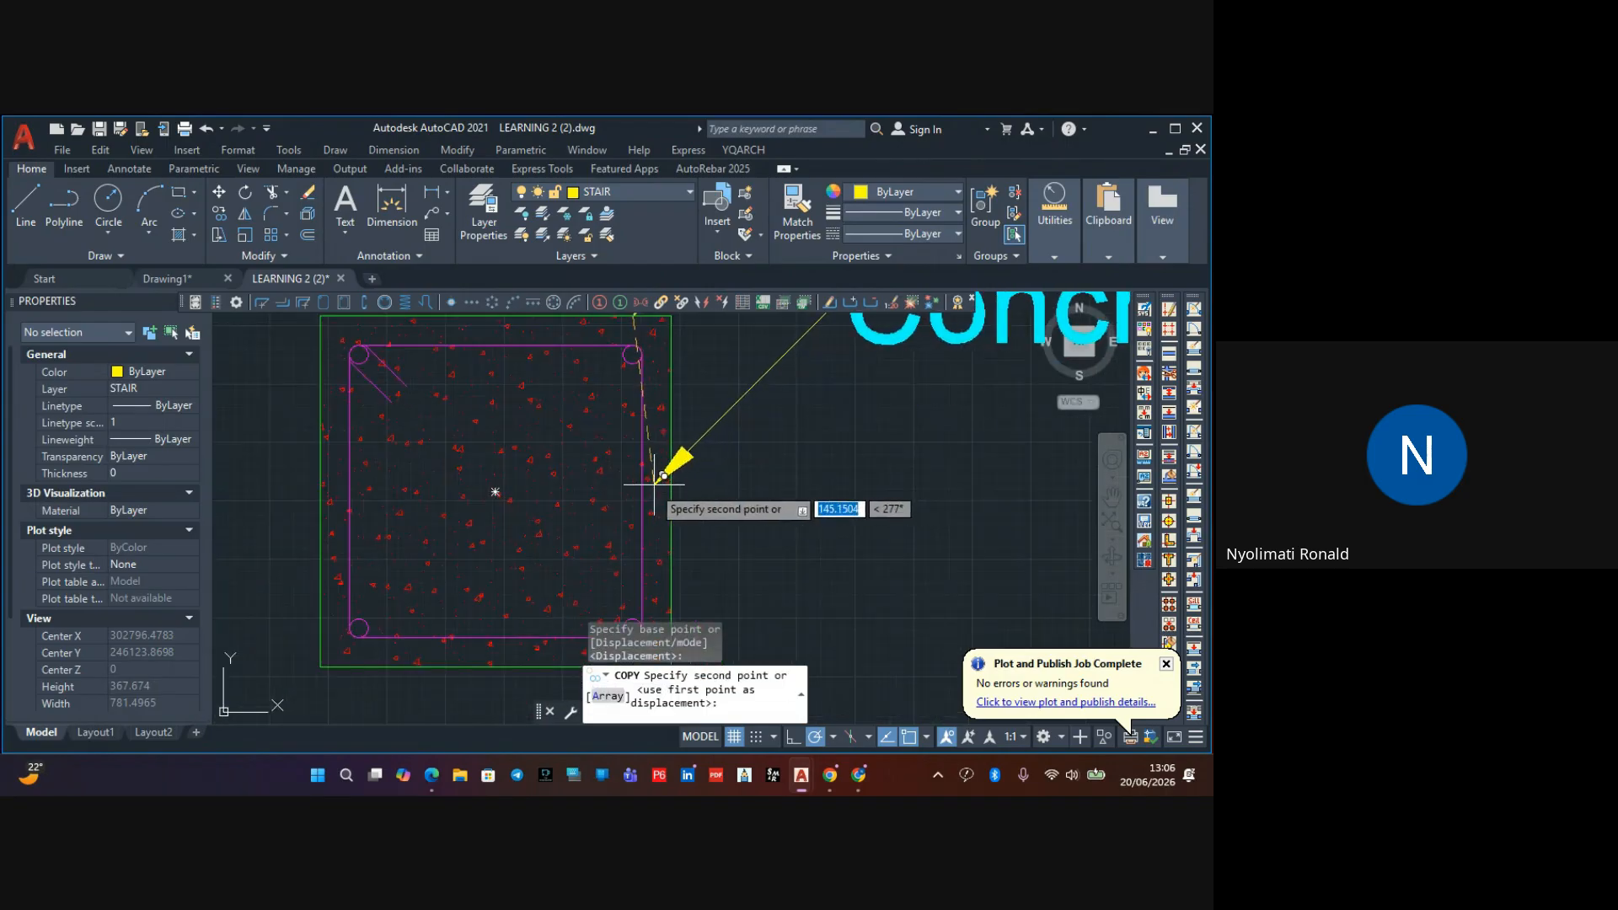
left_click(643, 487)
Place another copy of the "Concrete" leader with its arrow on the hatching near the link's left side and end the copying
scroll(684, 521, "down", 7)
middle_click_drag(735, 536, 774, 436)
scroll(650, 411, "up", 10)
scroll(603, 453, "down", 2)
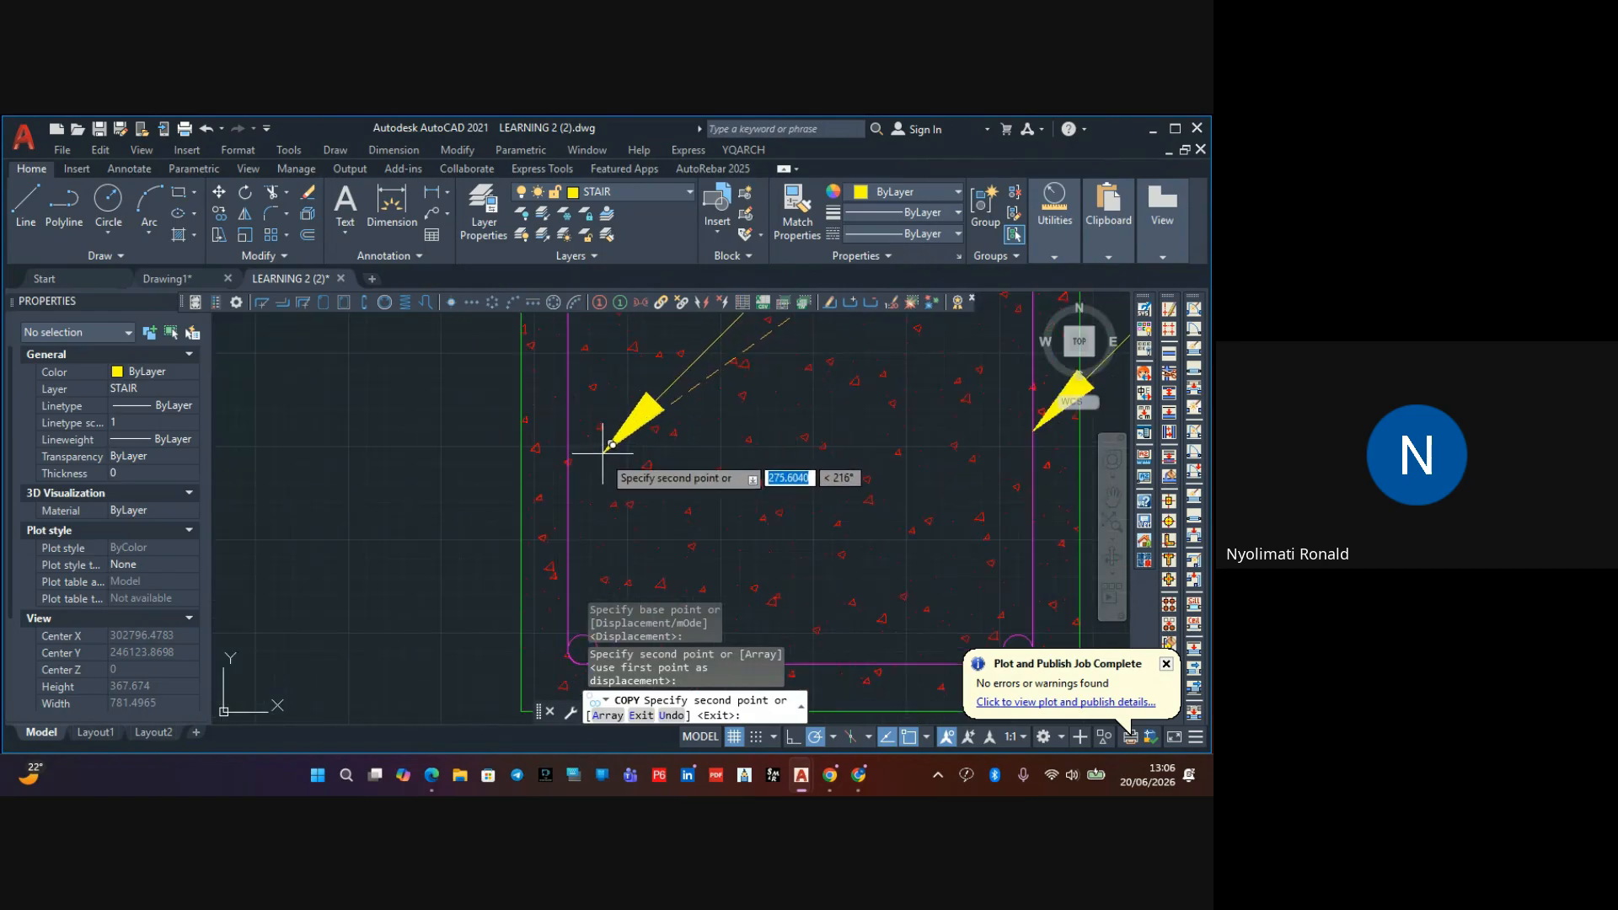
left_click(605, 473)
key("Escape")
scroll(627, 485, "down", 6)
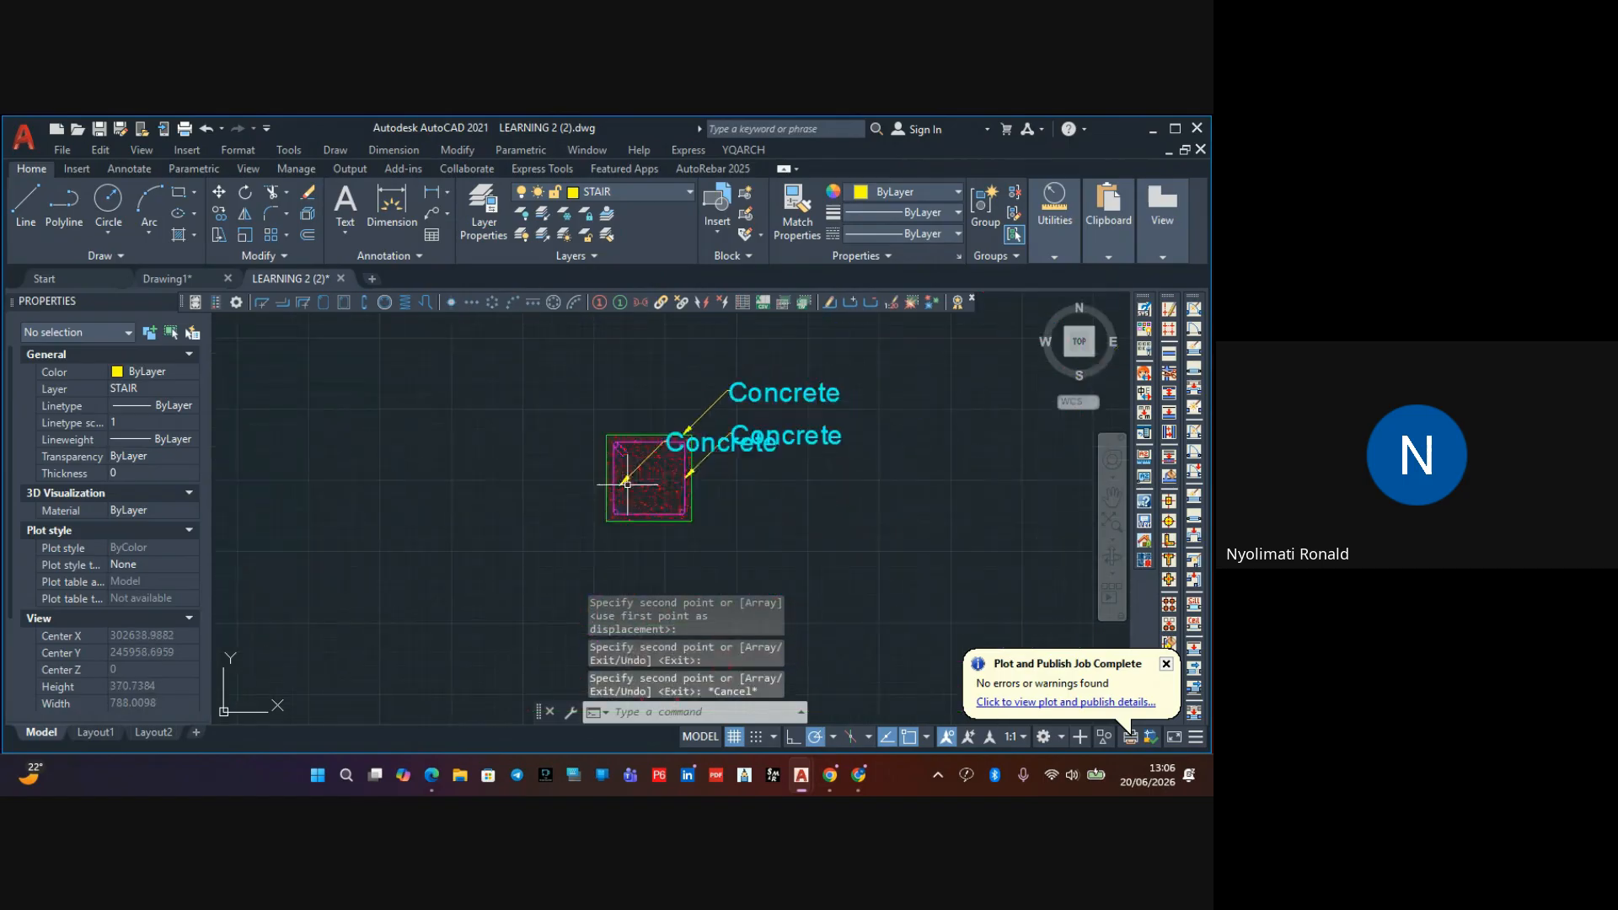
scroll(741, 408, "up", 6)
scroll(733, 452, "down", 4)
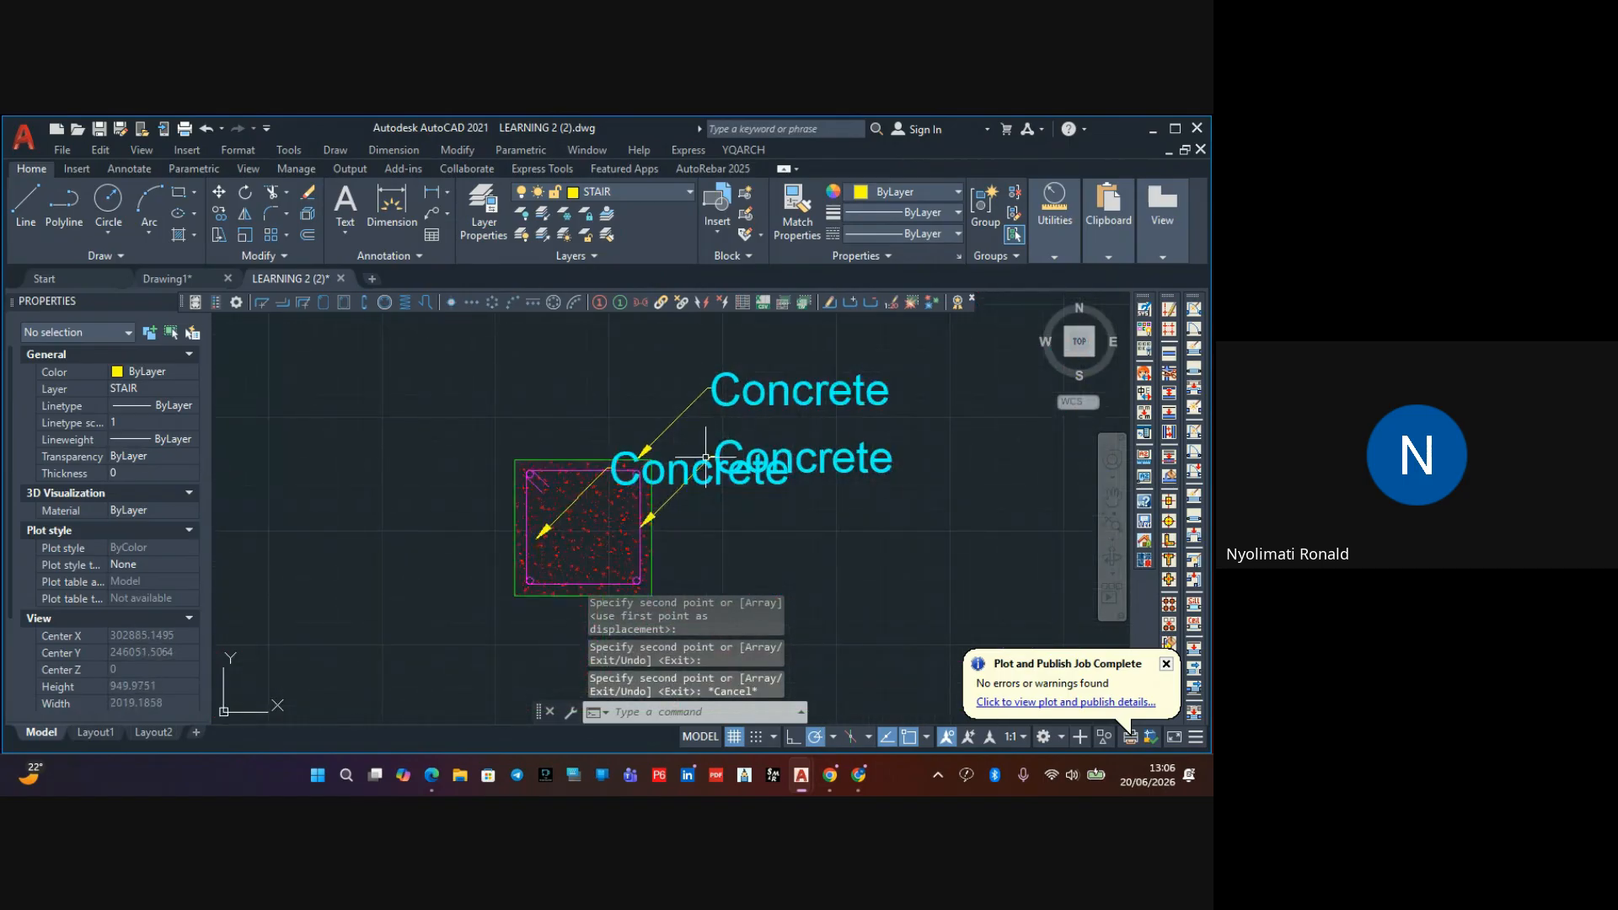
Stretch the inner "Concrete" leader so its label sits outside the column on the left, and deselect it
left_click(621, 465)
scroll(611, 470, "up", 8)
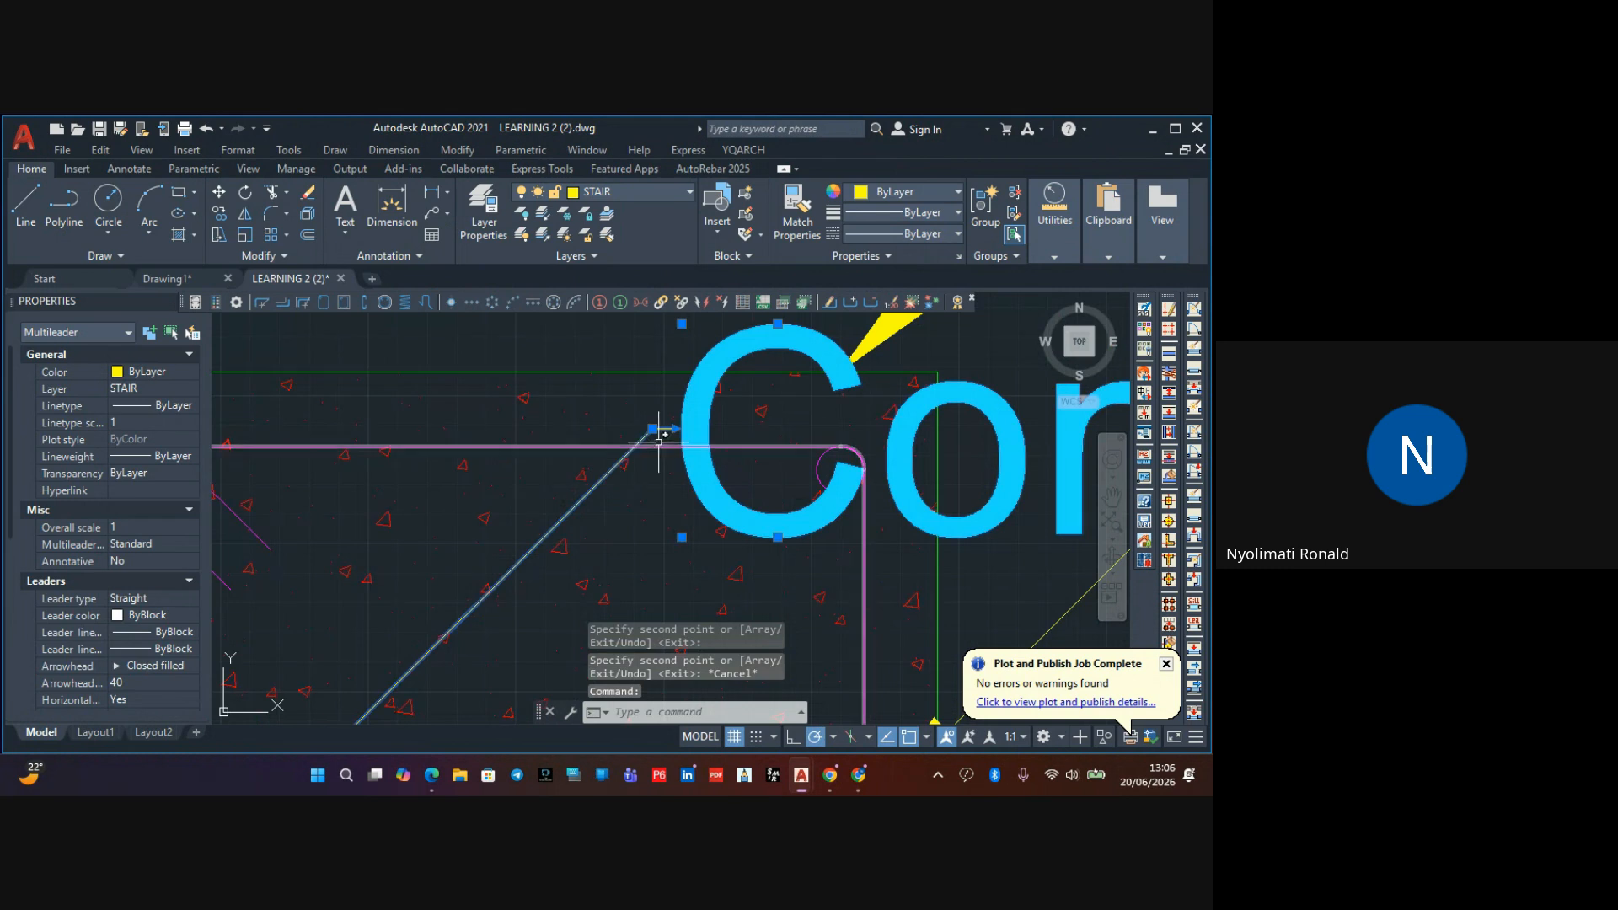
left_click(653, 429)
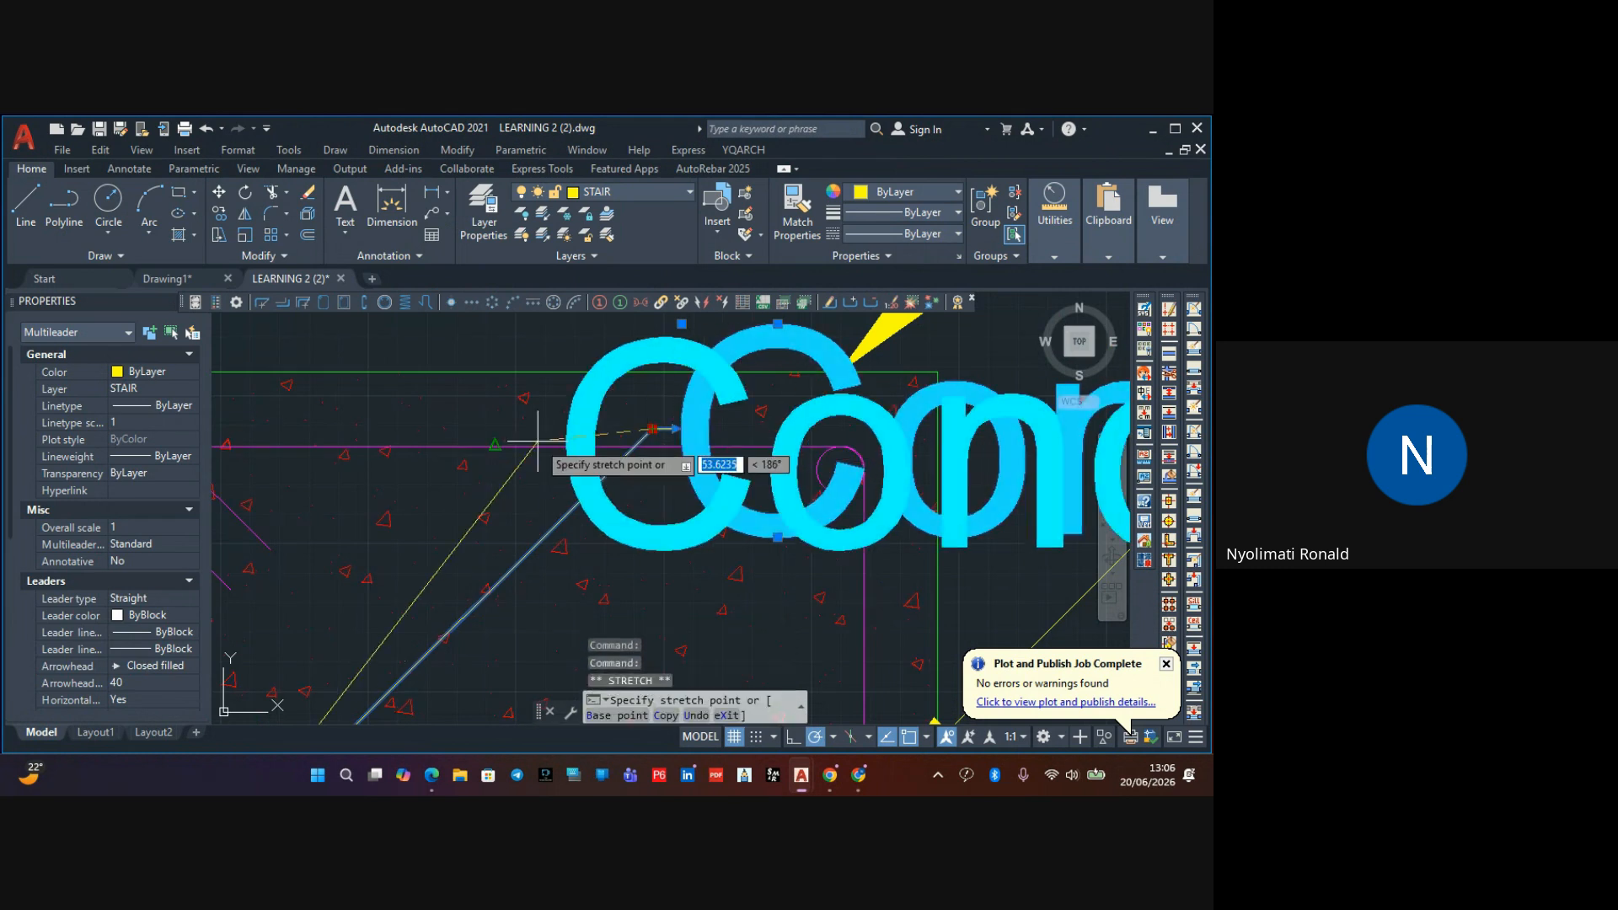
scroll(537, 438, "down", 8)
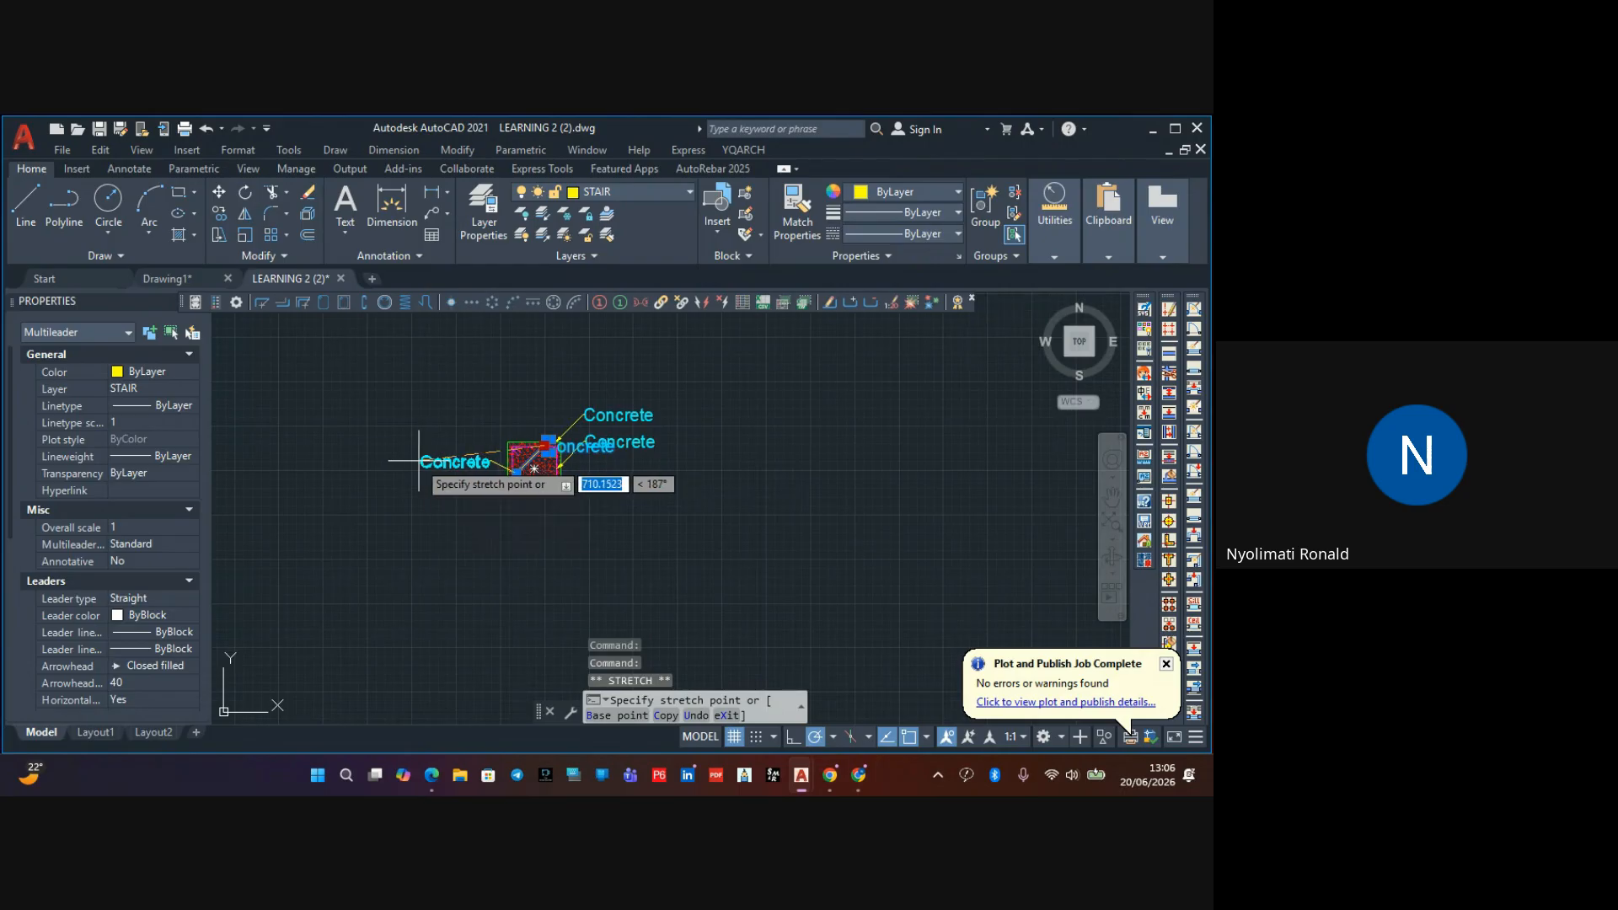
key("Escape")
scroll(469, 459, "up", 6)
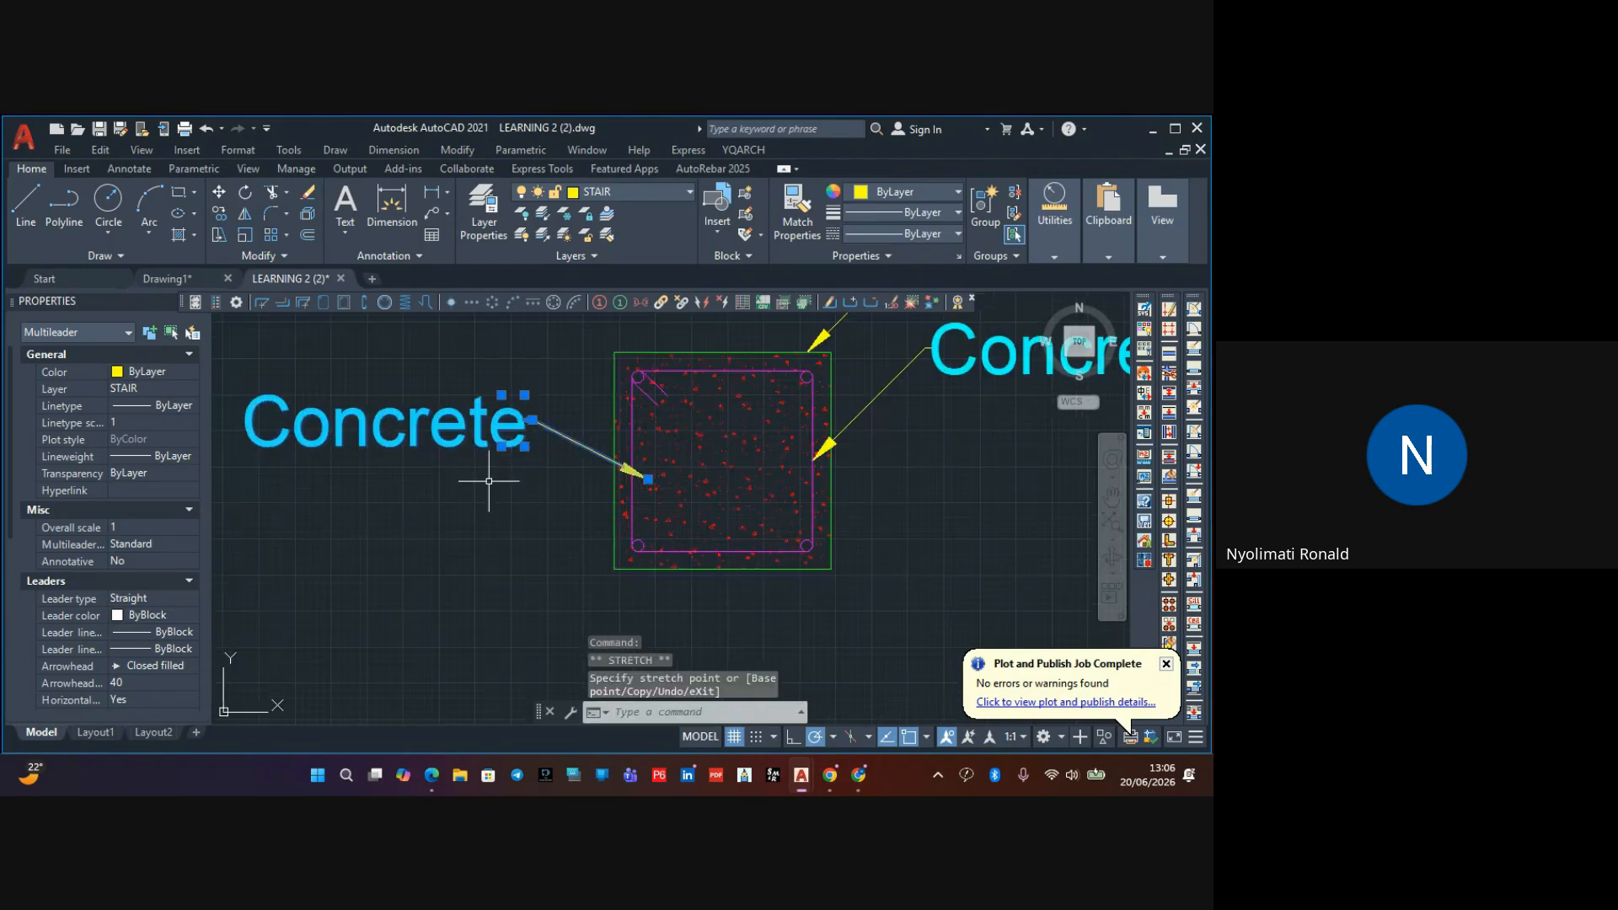
key("Escape")
key("Escape")
middle_click_drag(506, 432, 532, 434)
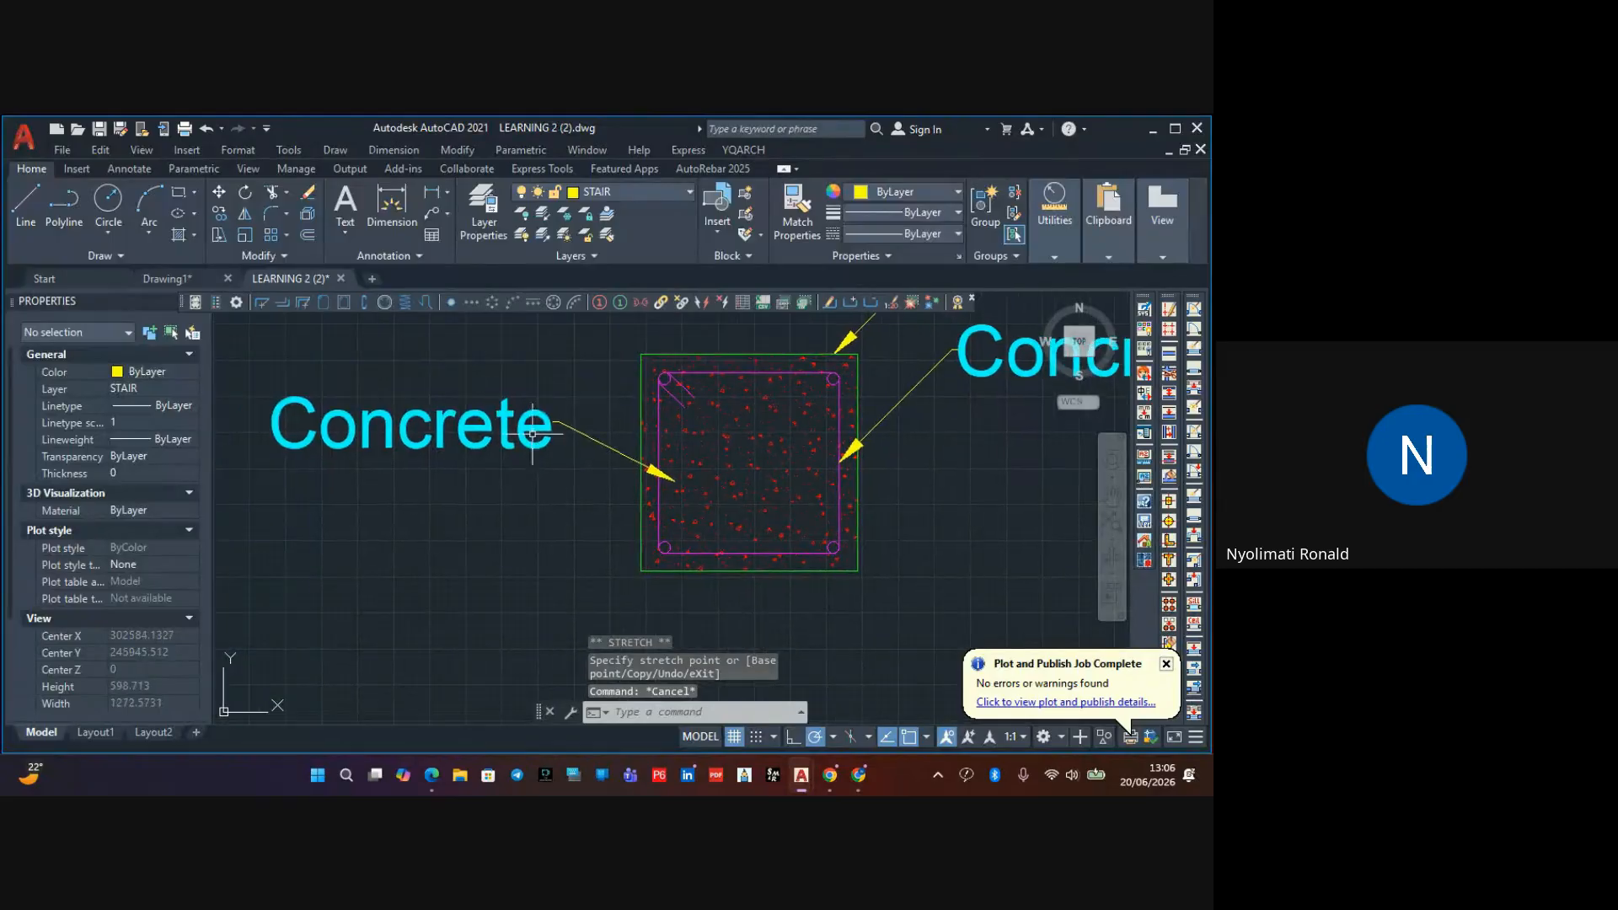
double_click(540, 428)
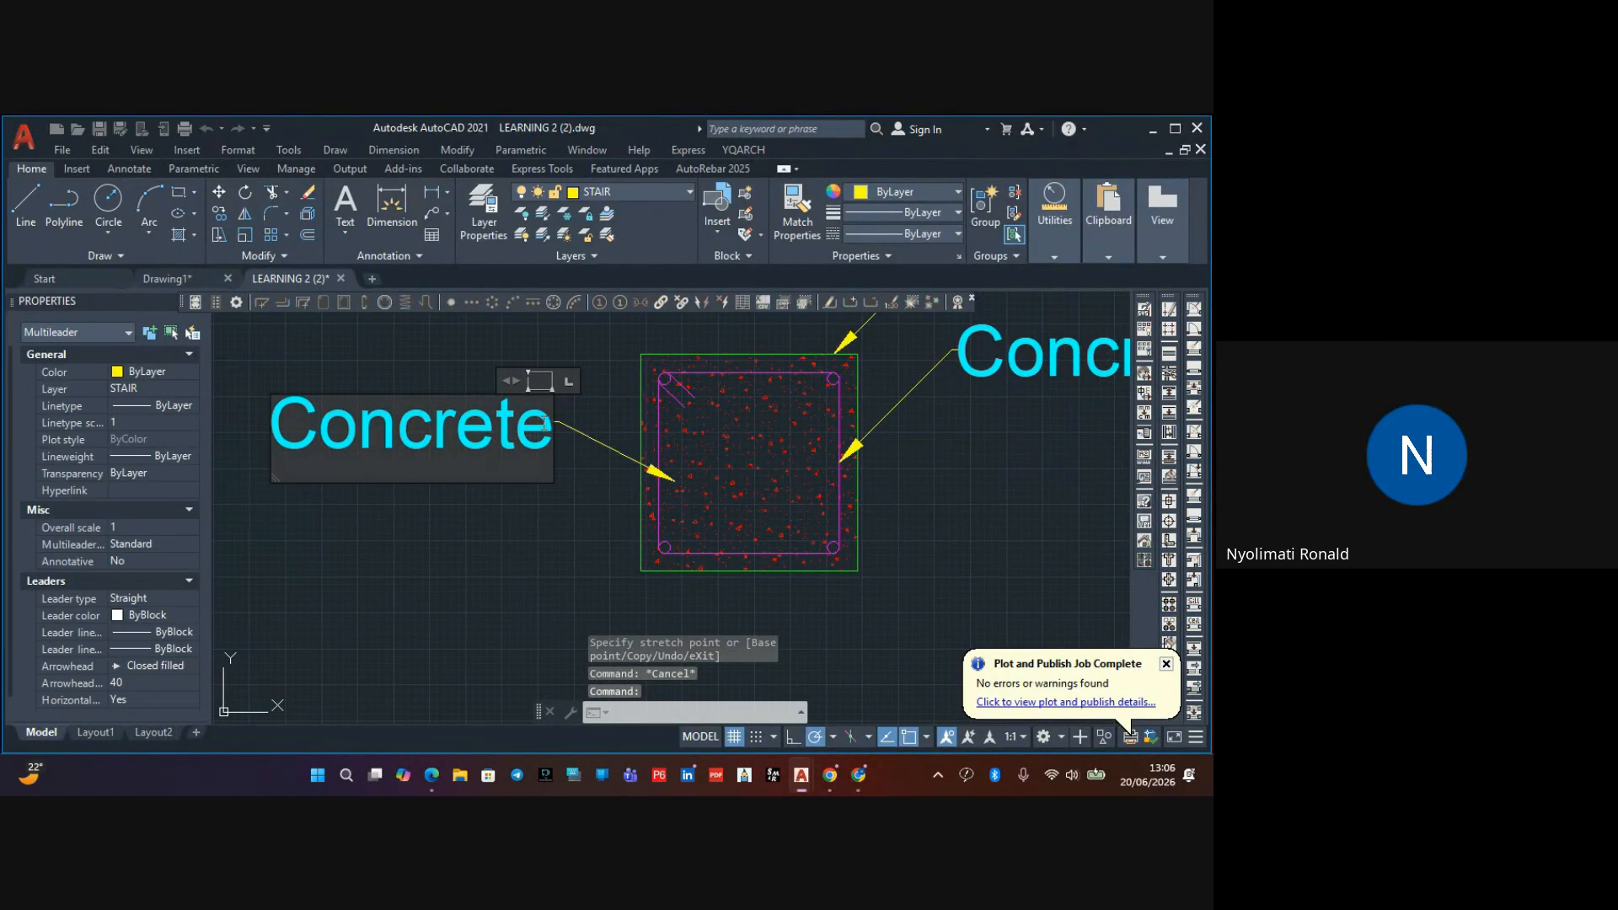
left_click_drag(546, 424, 388, 432)
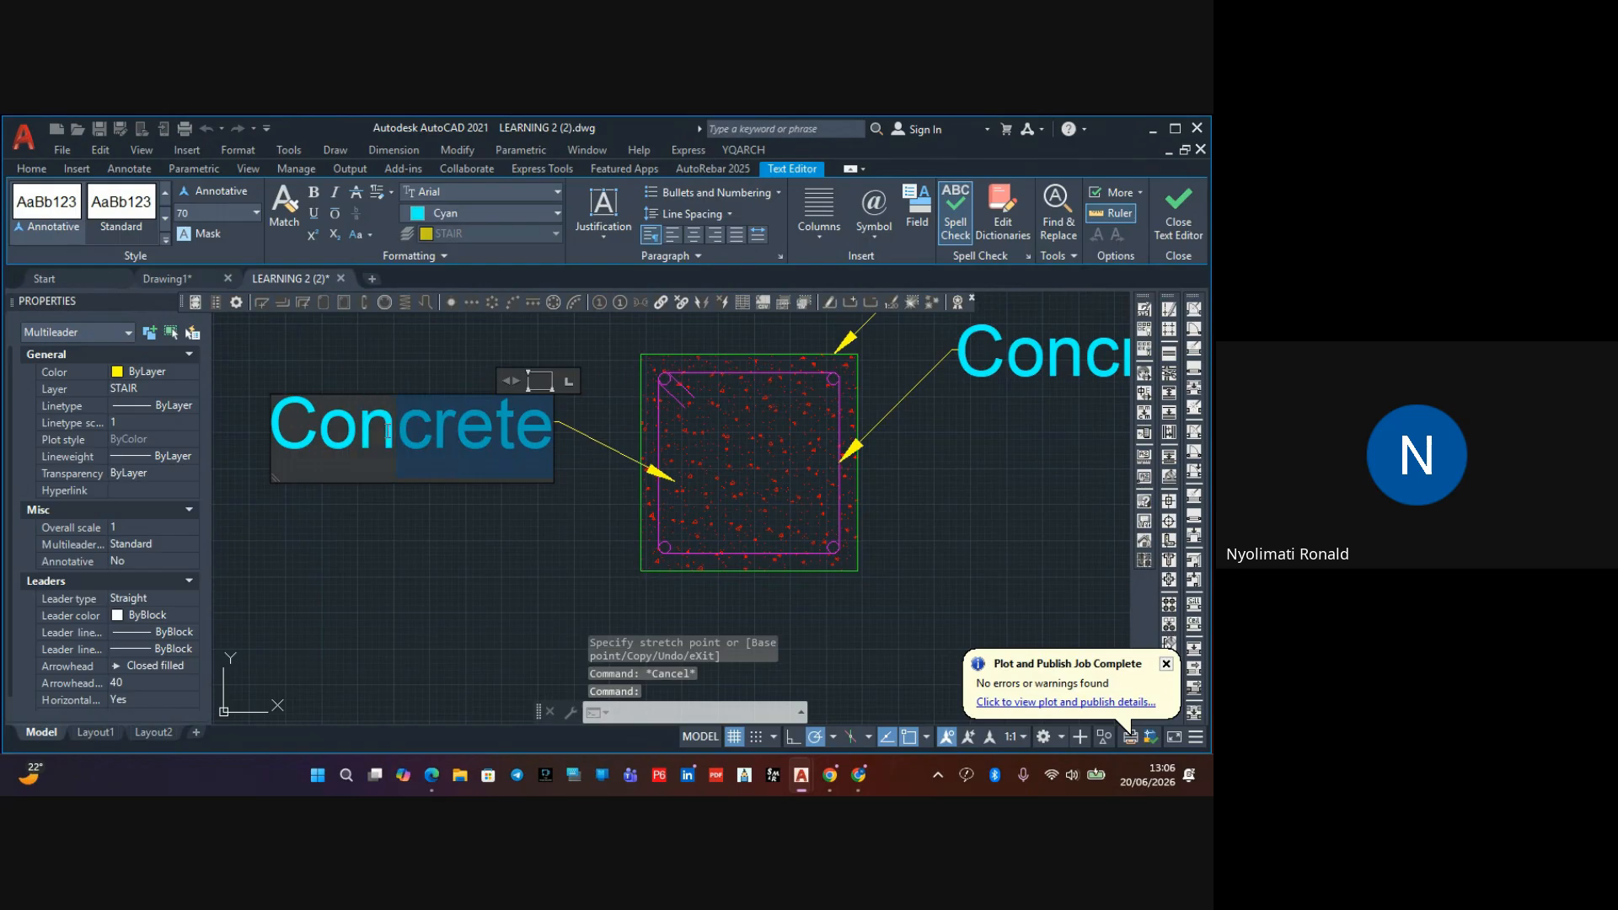
left_click(464, 527)
scroll(534, 495, "down", 2)
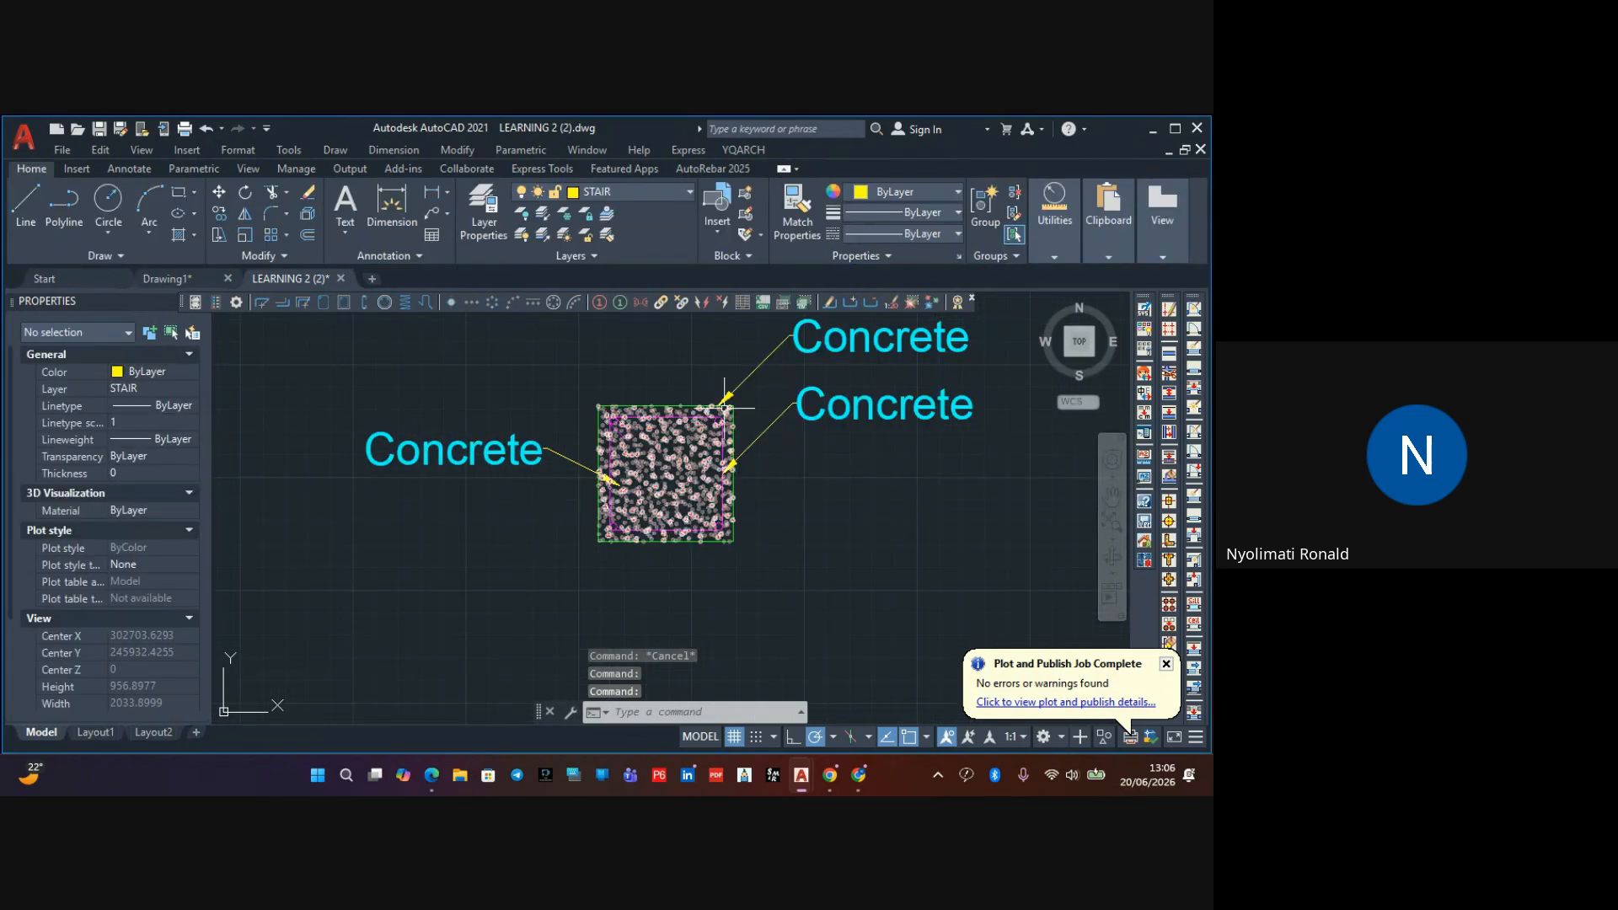
Replace the text of the leader pointing at the link with "T8 Link" and widen its text frame to fit one line
scroll(743, 394, "up", 2)
middle_click_drag(743, 393, 717, 421)
scroll(847, 410, "down", 2)
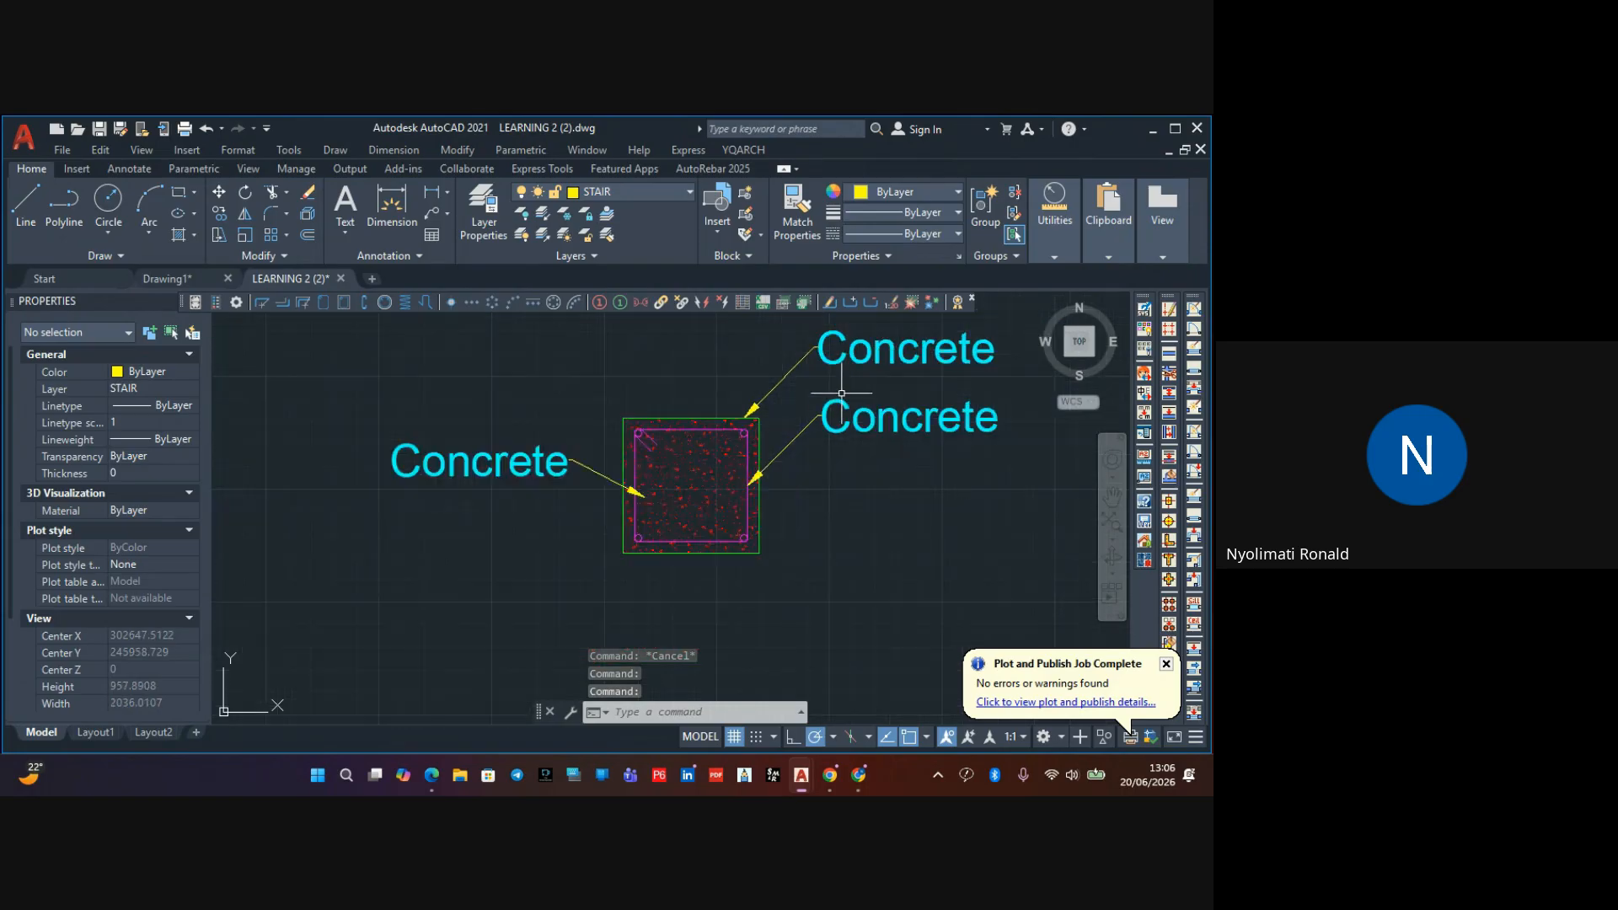
left_click(859, 418)
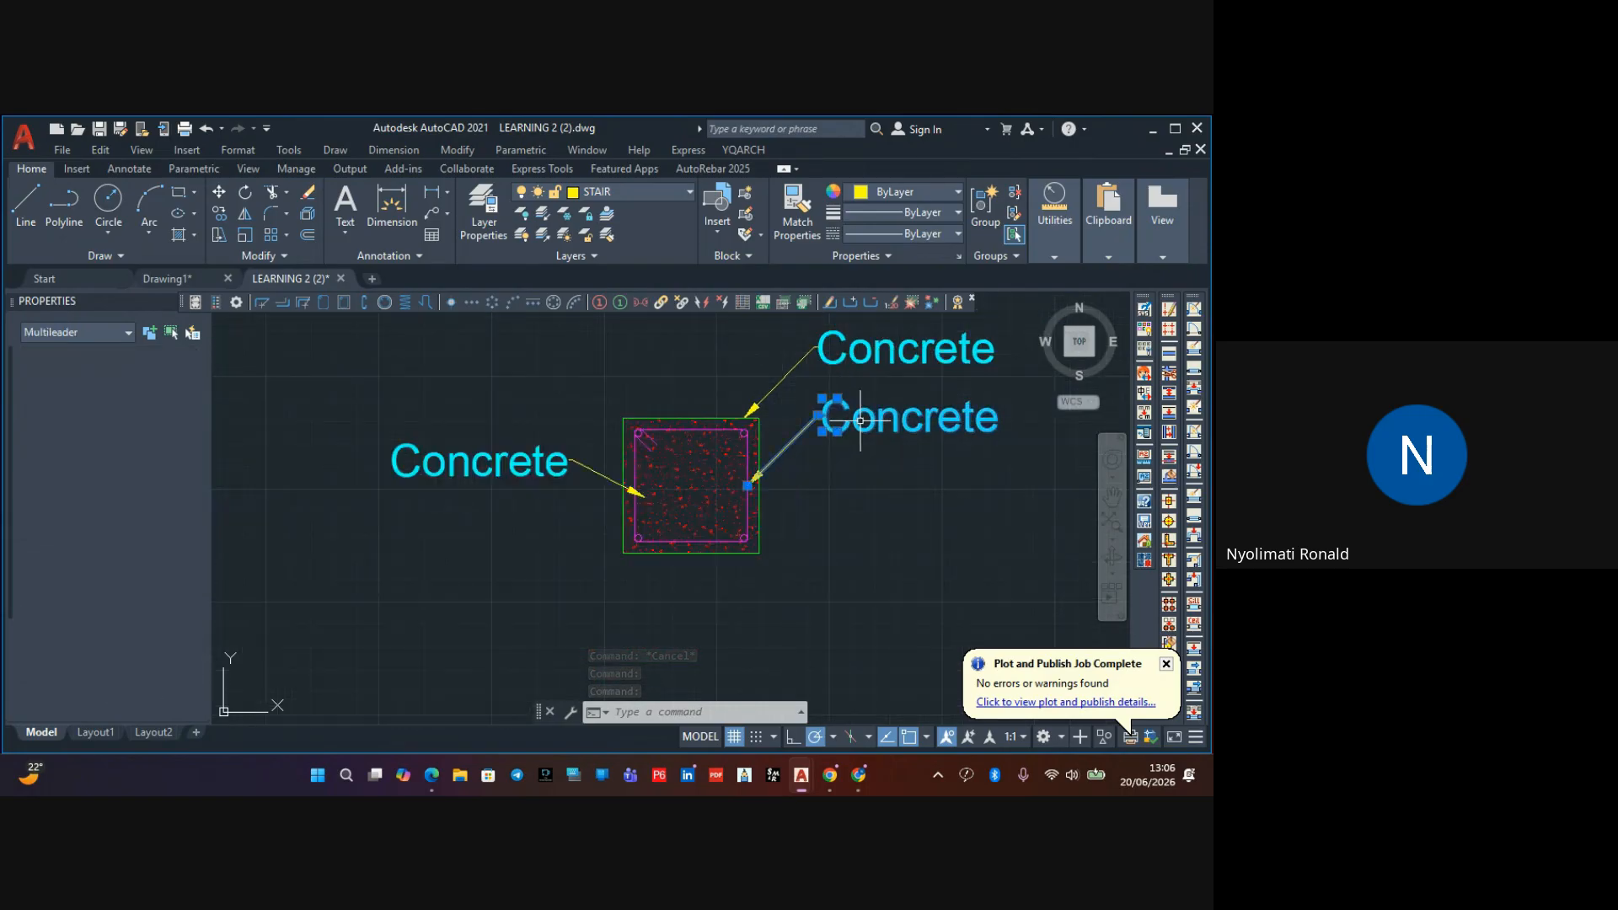
double_click(859, 419)
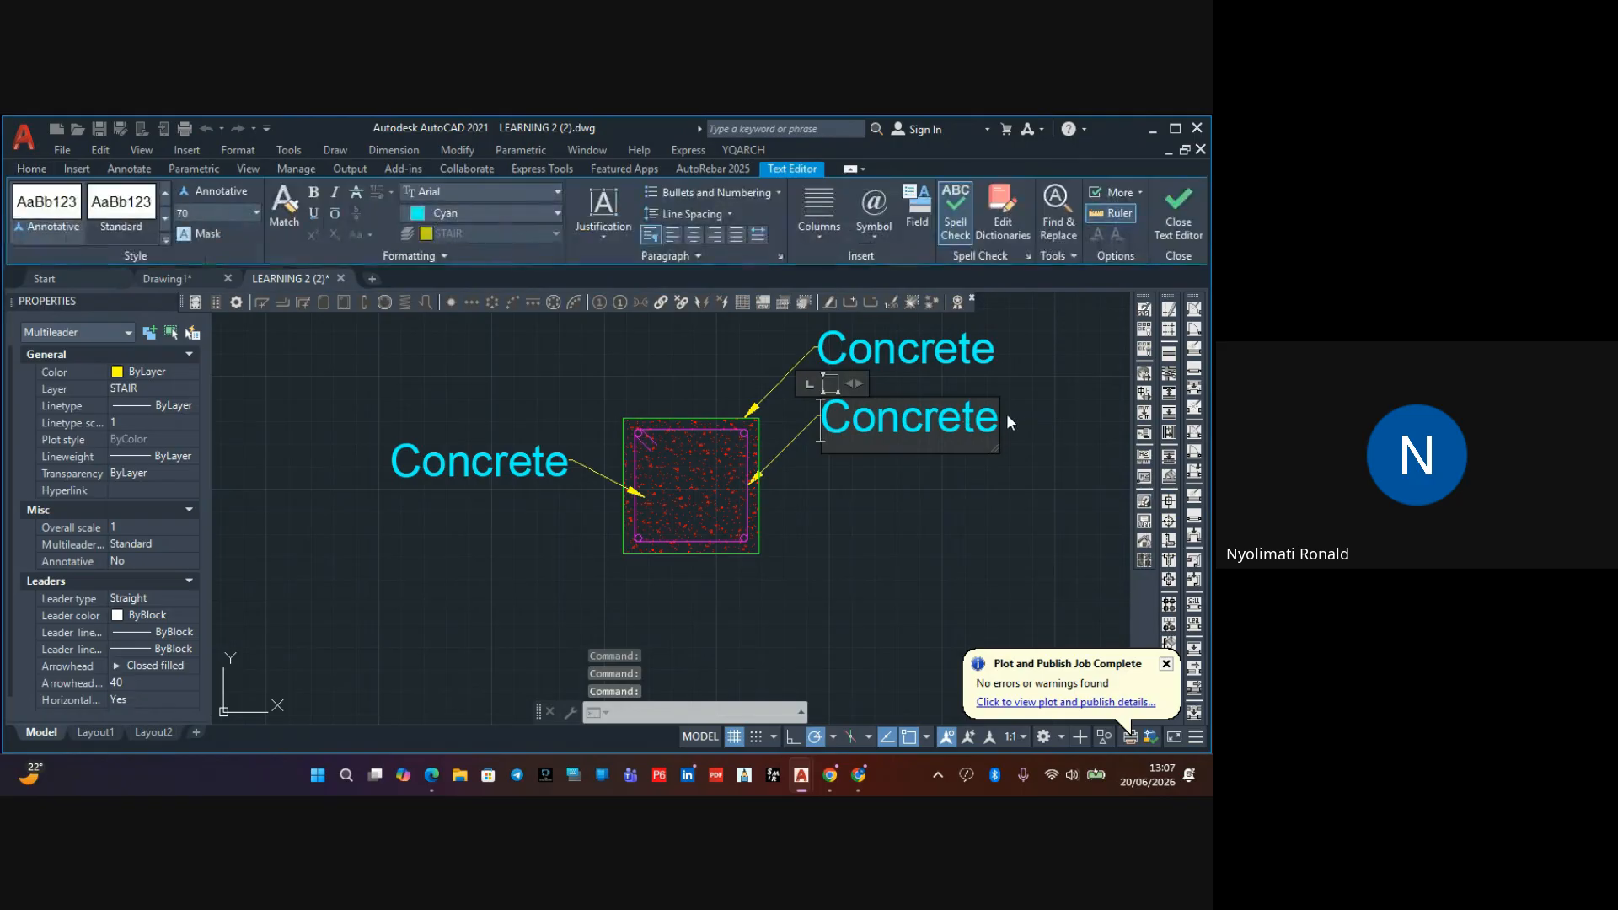
left_click_drag(994, 420, 800, 427)
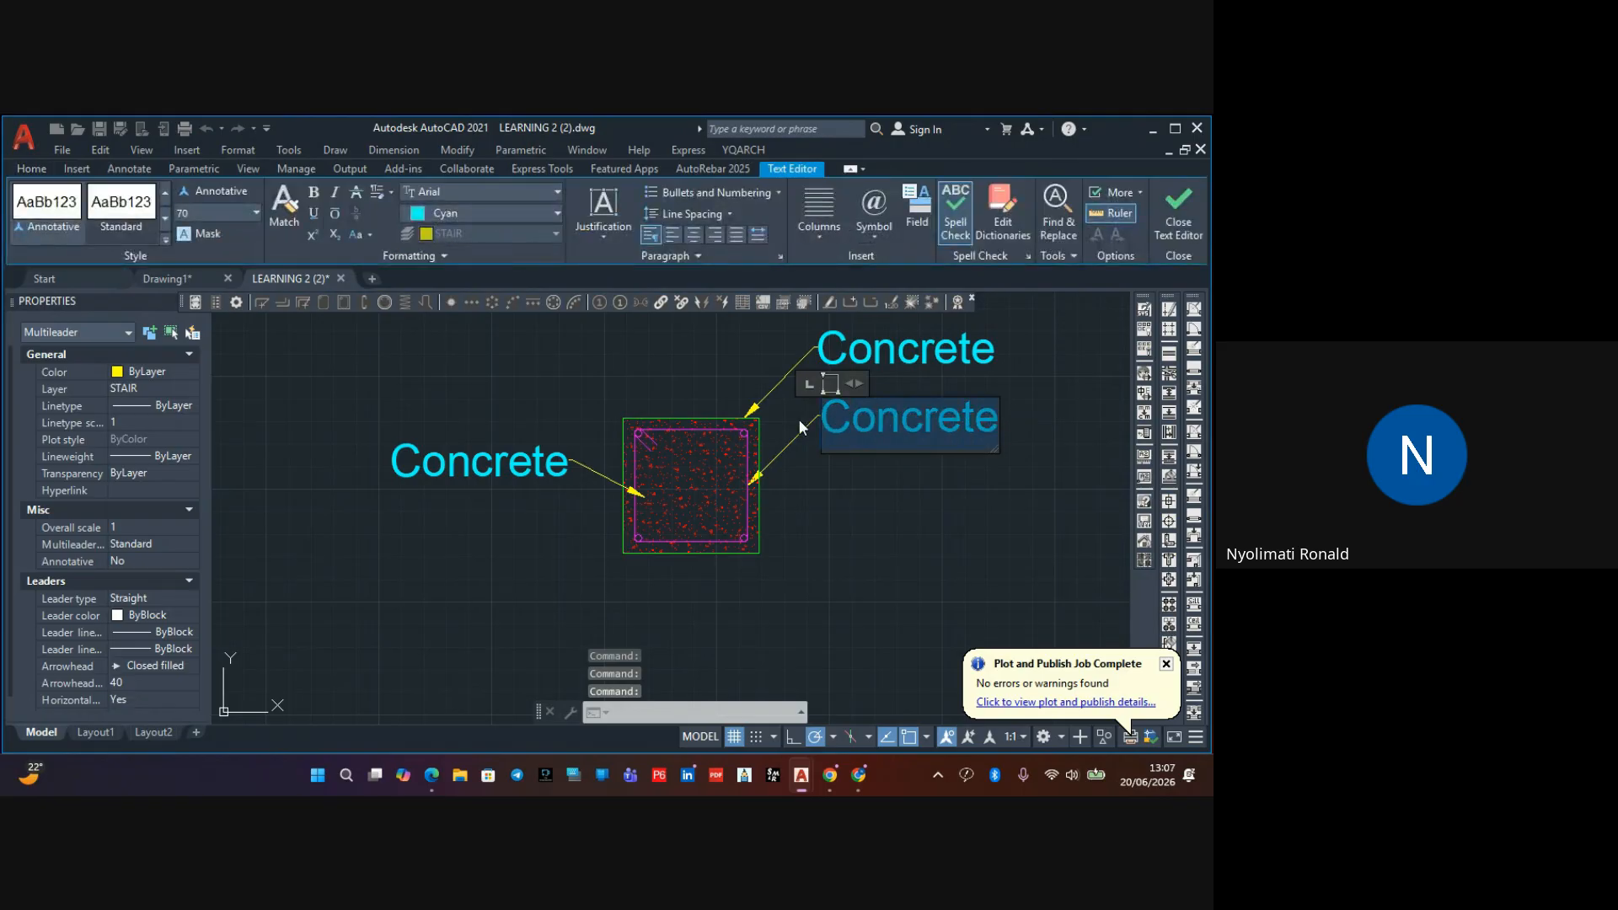
type("T8")
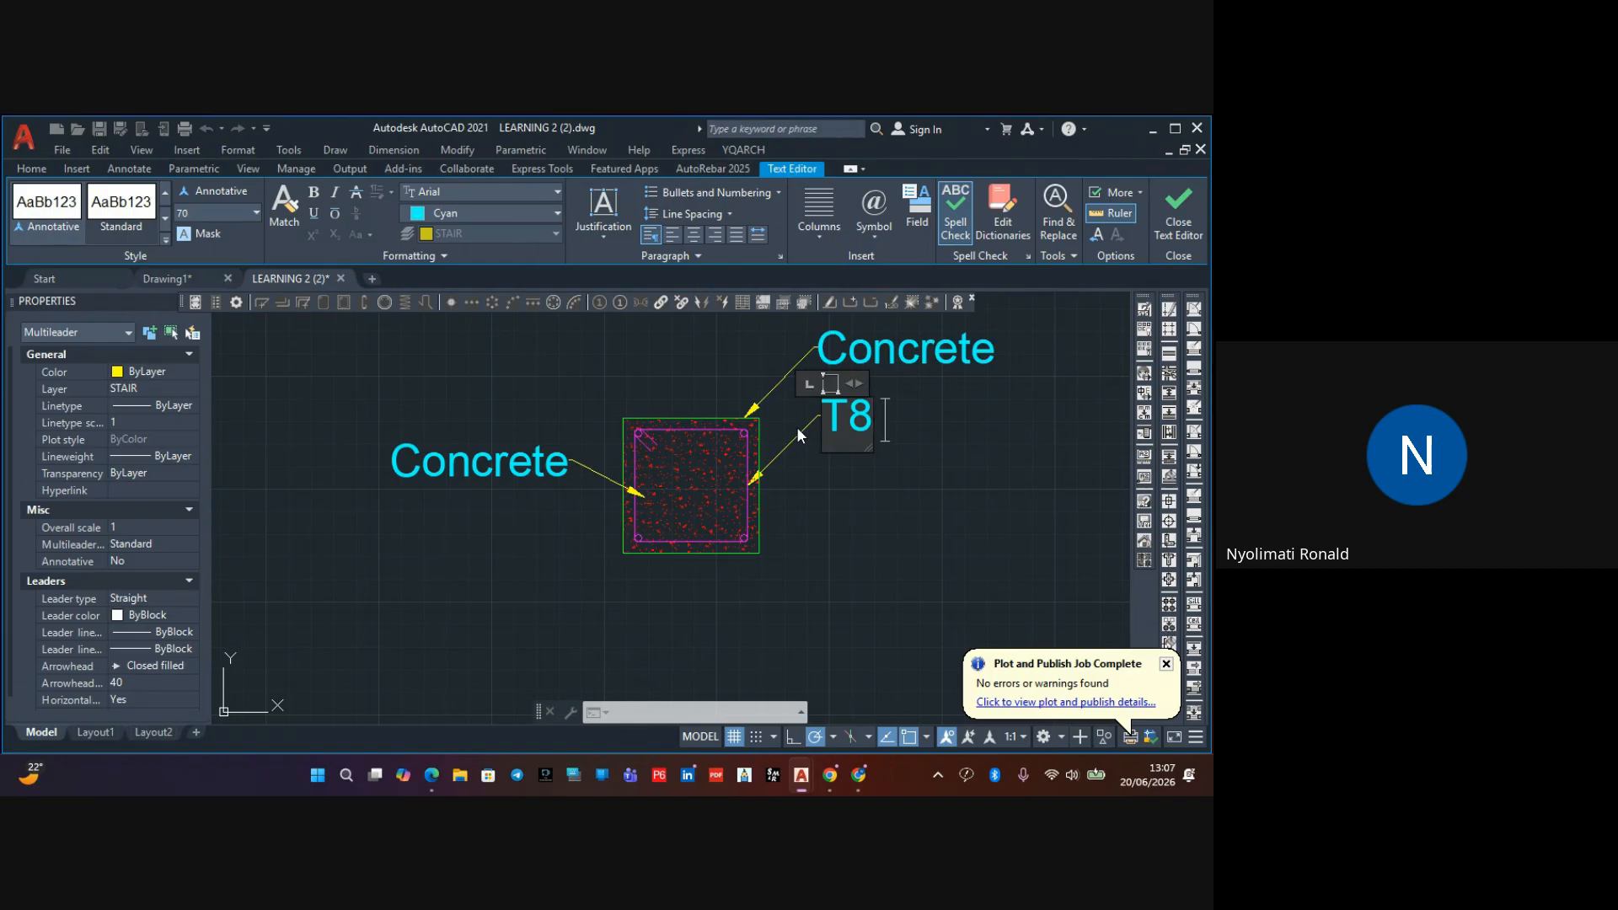
key("Return")
type("L")
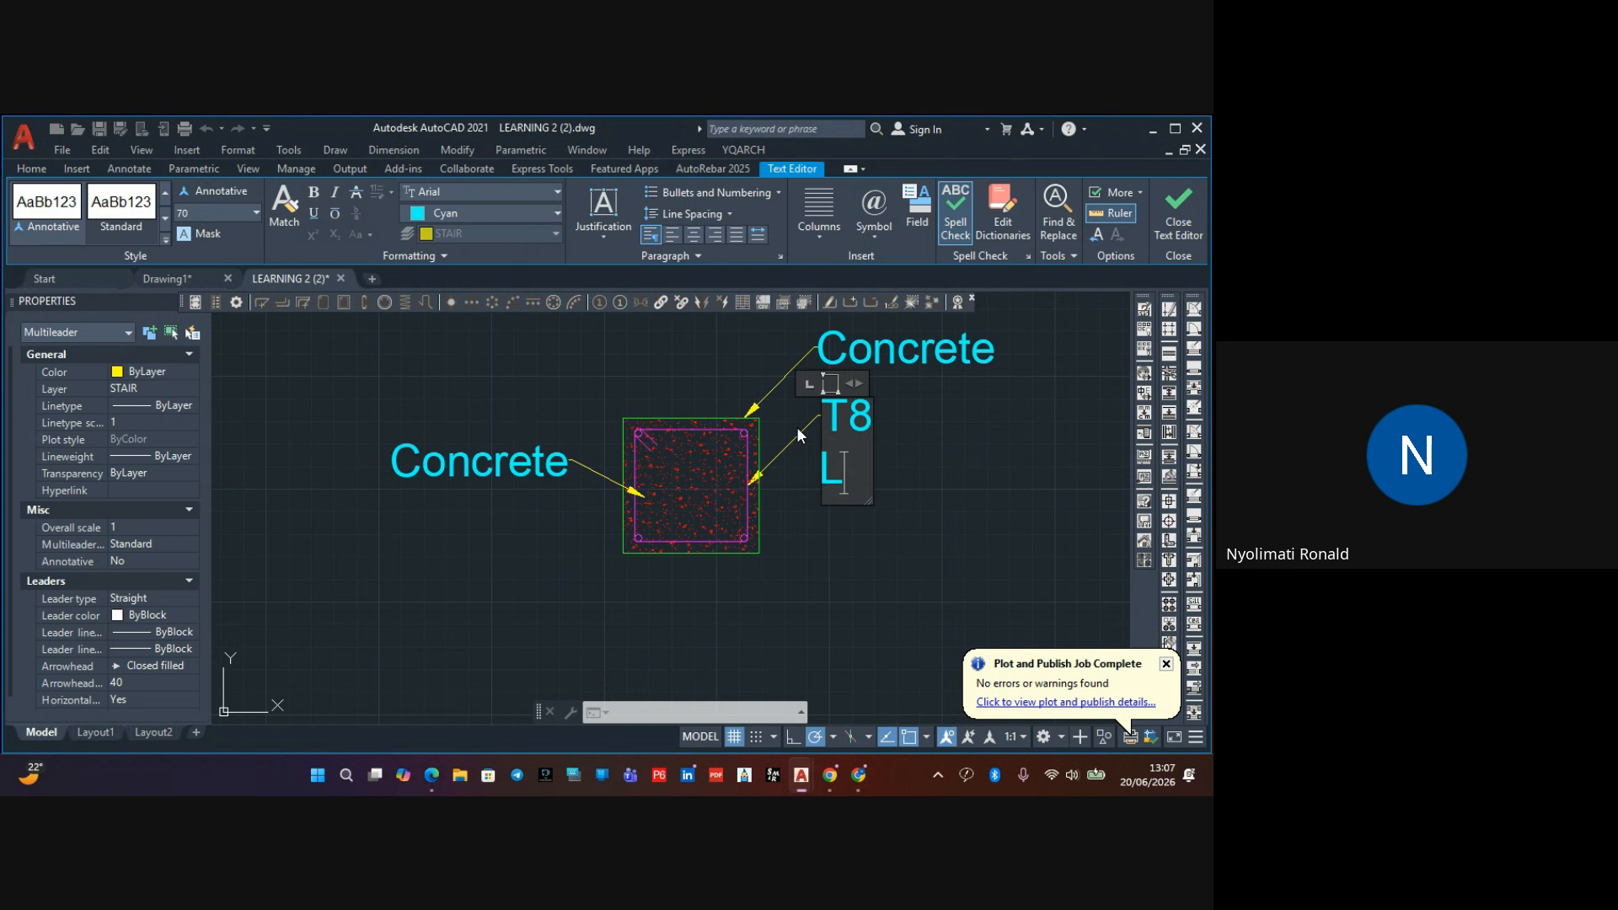
type("ink")
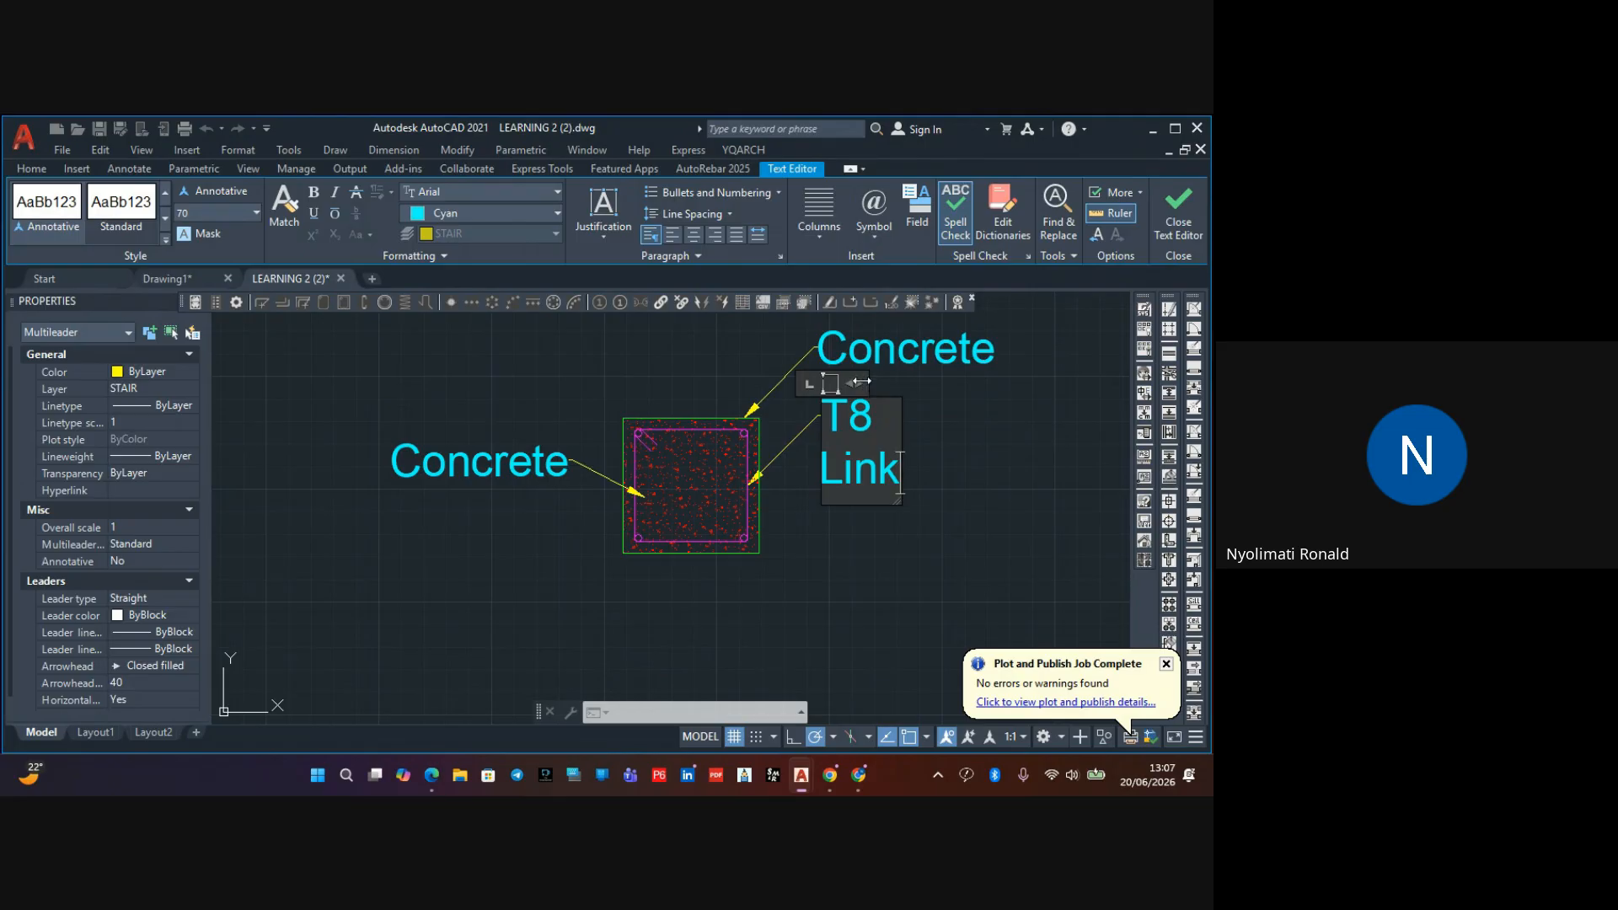
left_click_drag(860, 381, 1121, 360)
left_click(969, 506)
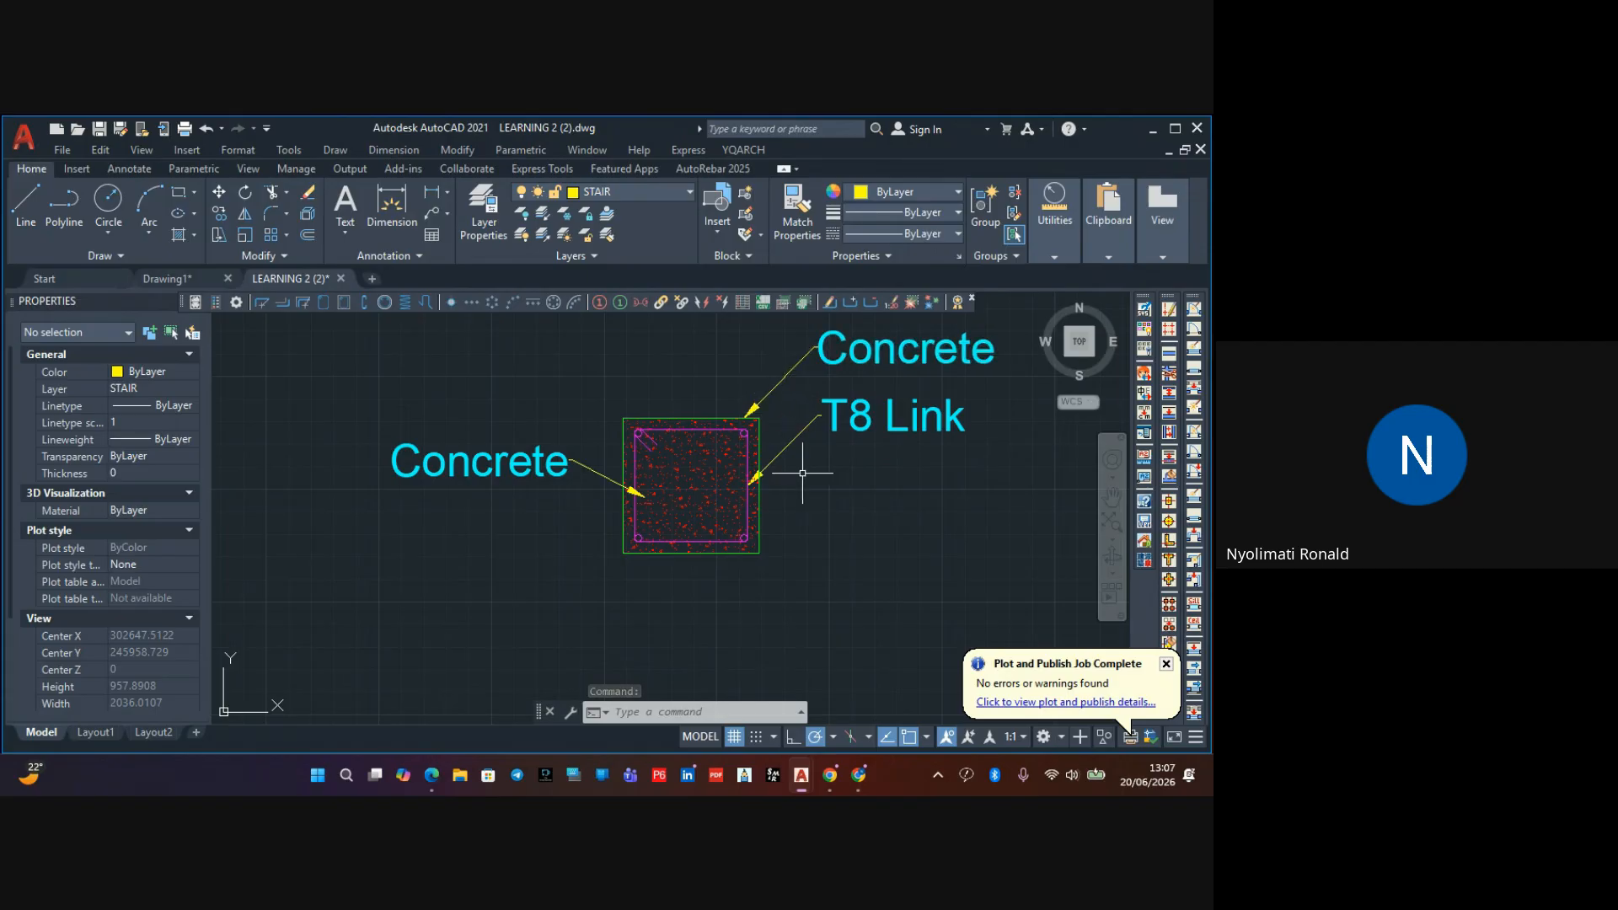
scroll(787, 461, "up", 4)
scroll(785, 465, "down", 4)
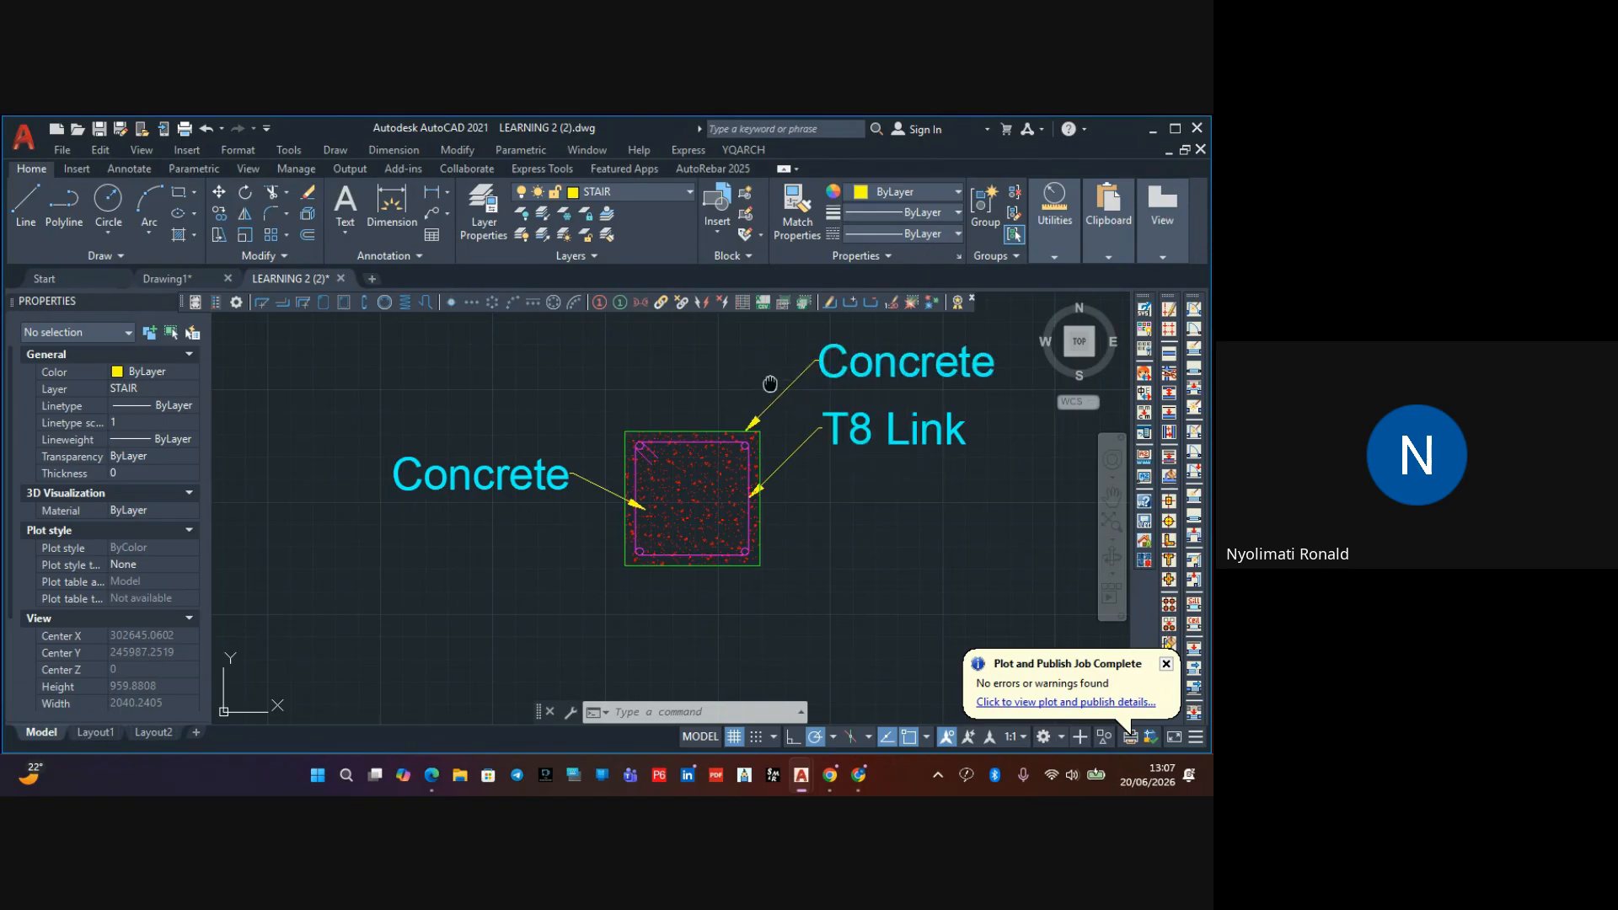
middle_click_drag(770, 384, 652, 371)
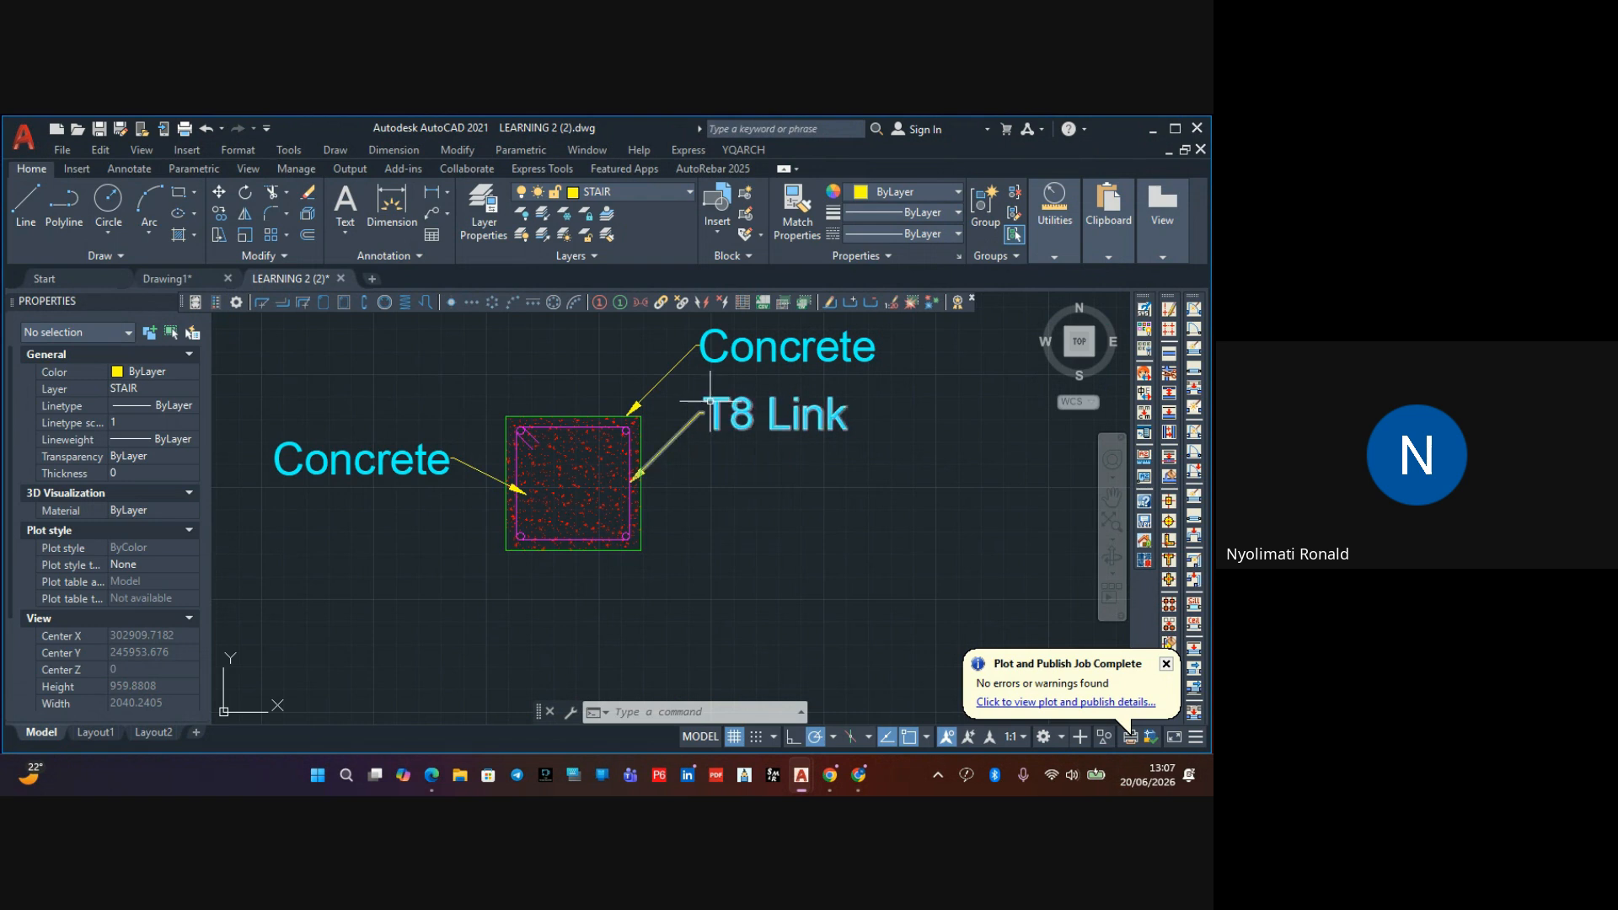
mouse_move(710, 403)
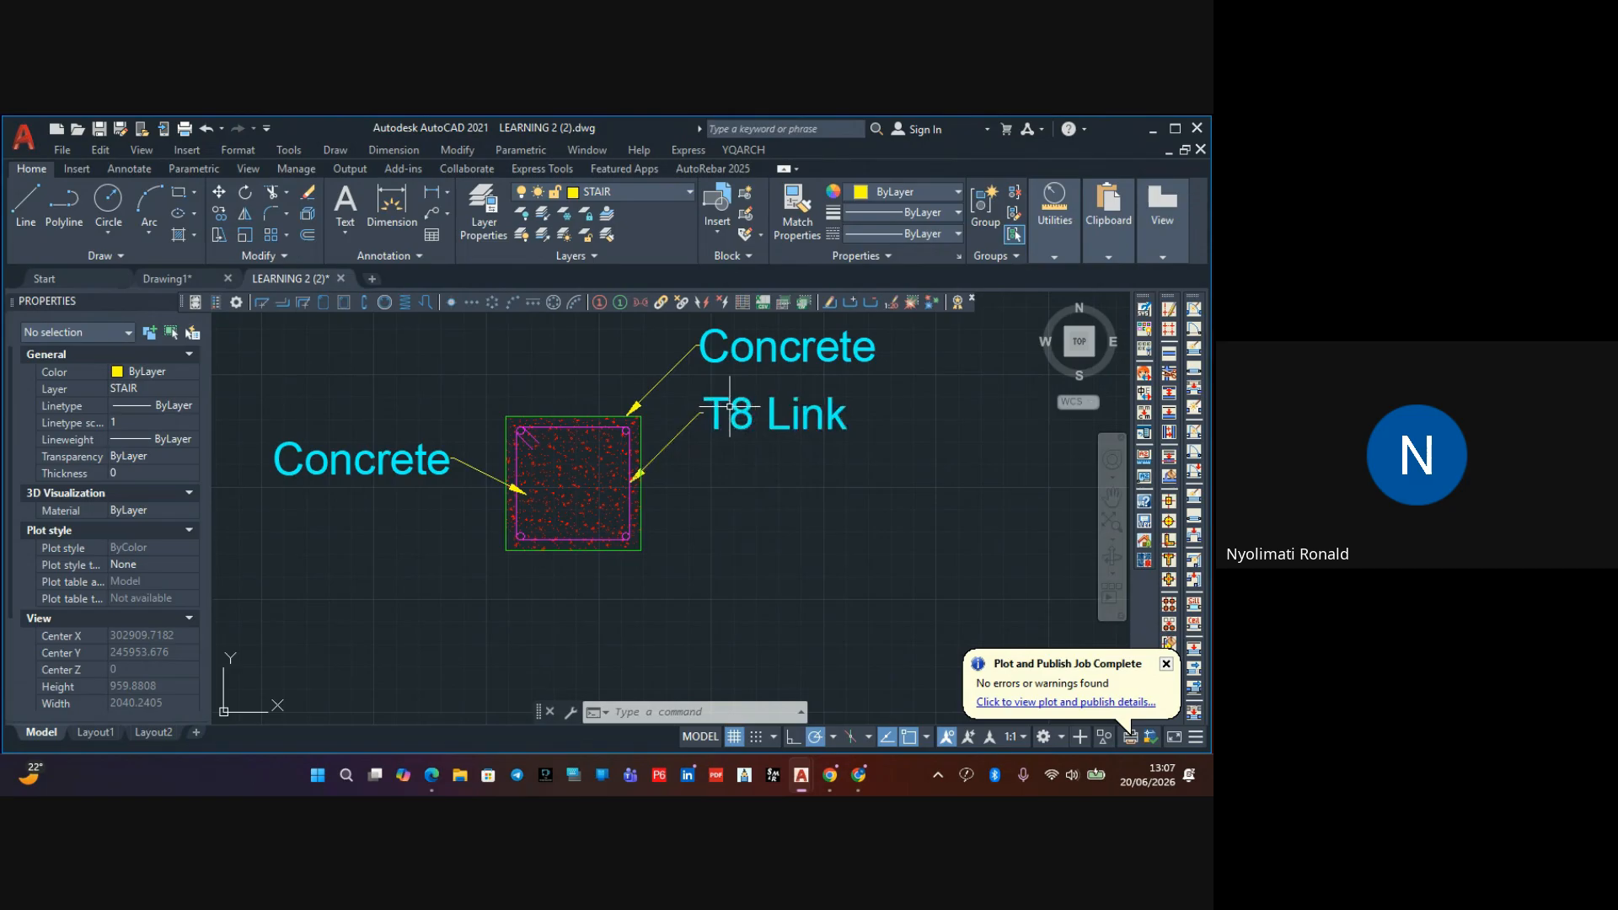
middle_click_drag(722, 403, 757, 414)
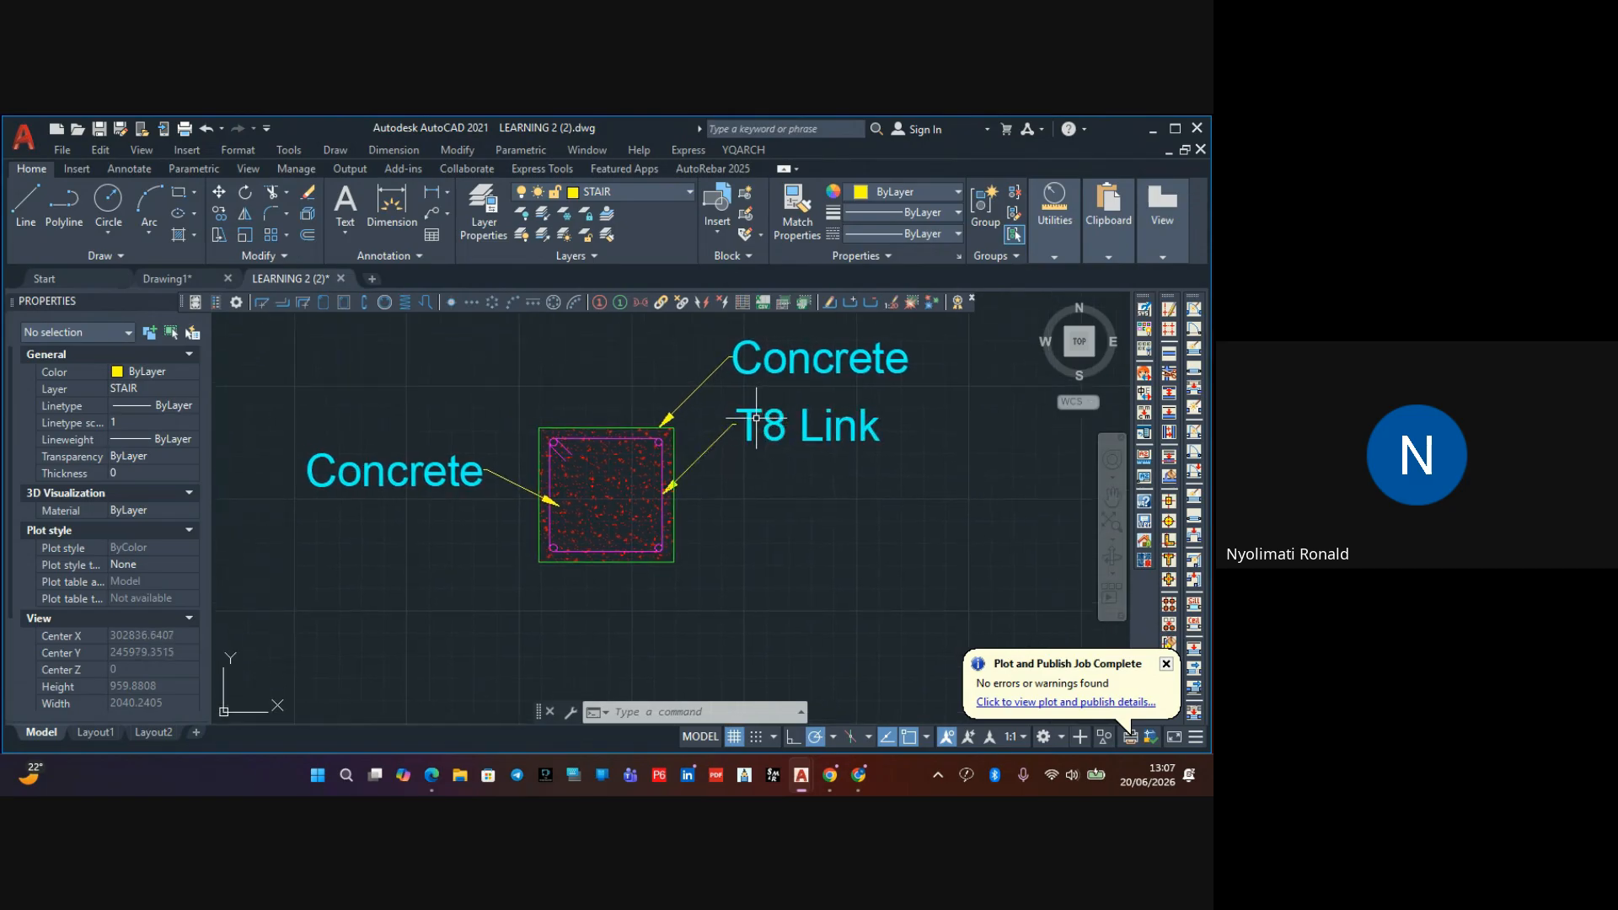
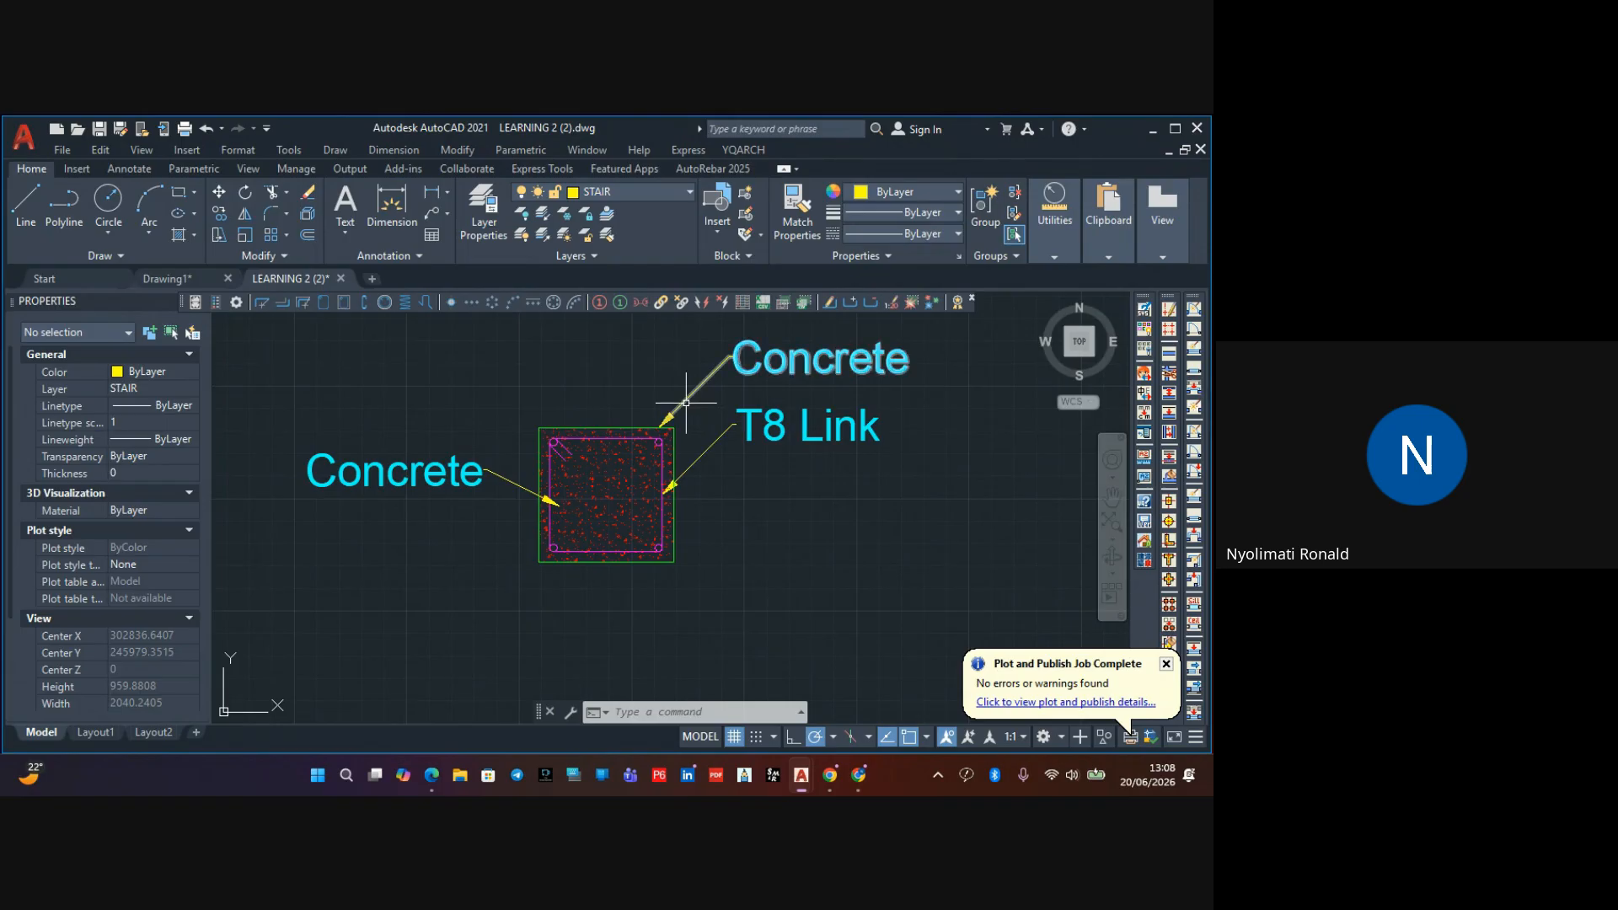
Move the upper "Concrete" leader from its arrow tip so it points at the column's upper-right corner bar
left_click(686, 403)
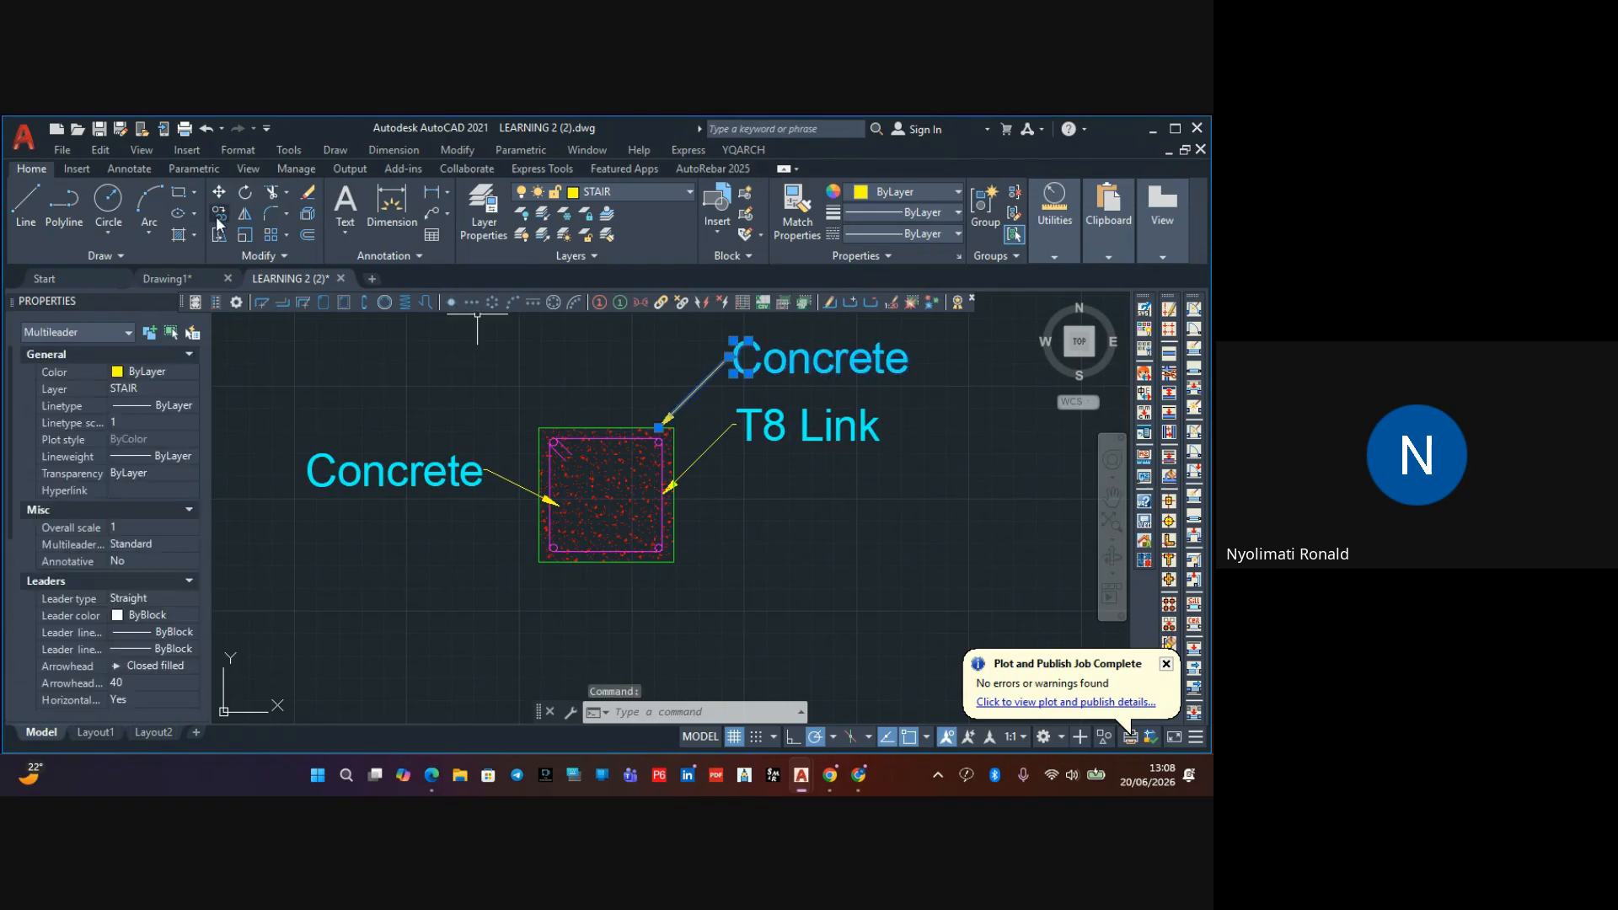
left_click(218, 192)
scroll(624, 439, "up", 4)
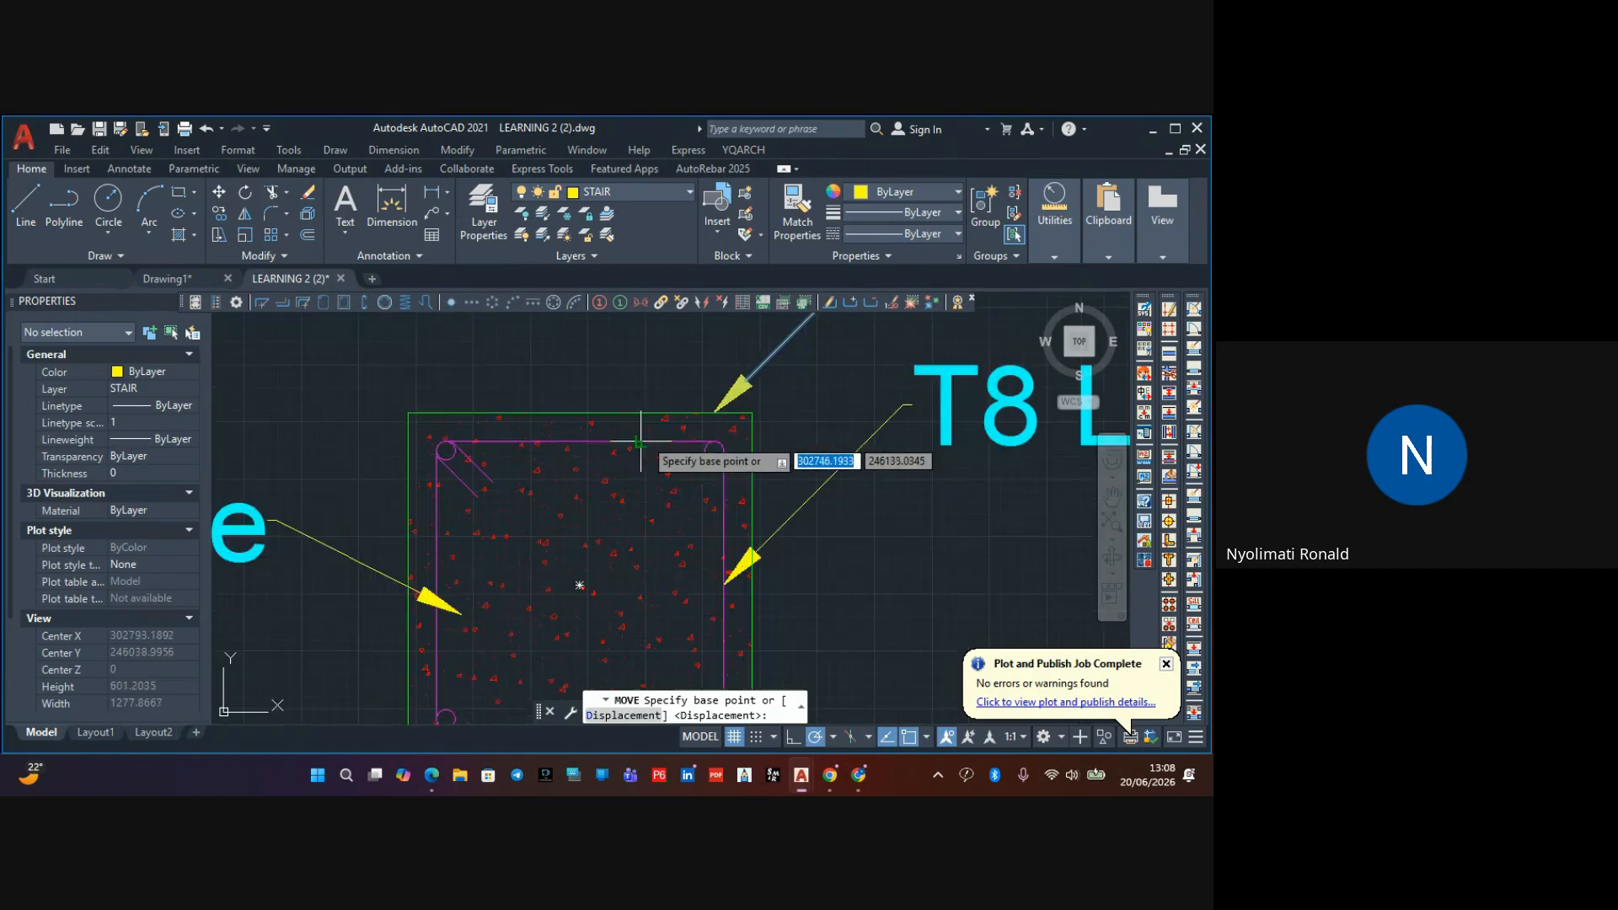
left_click(718, 417)
left_click(735, 437)
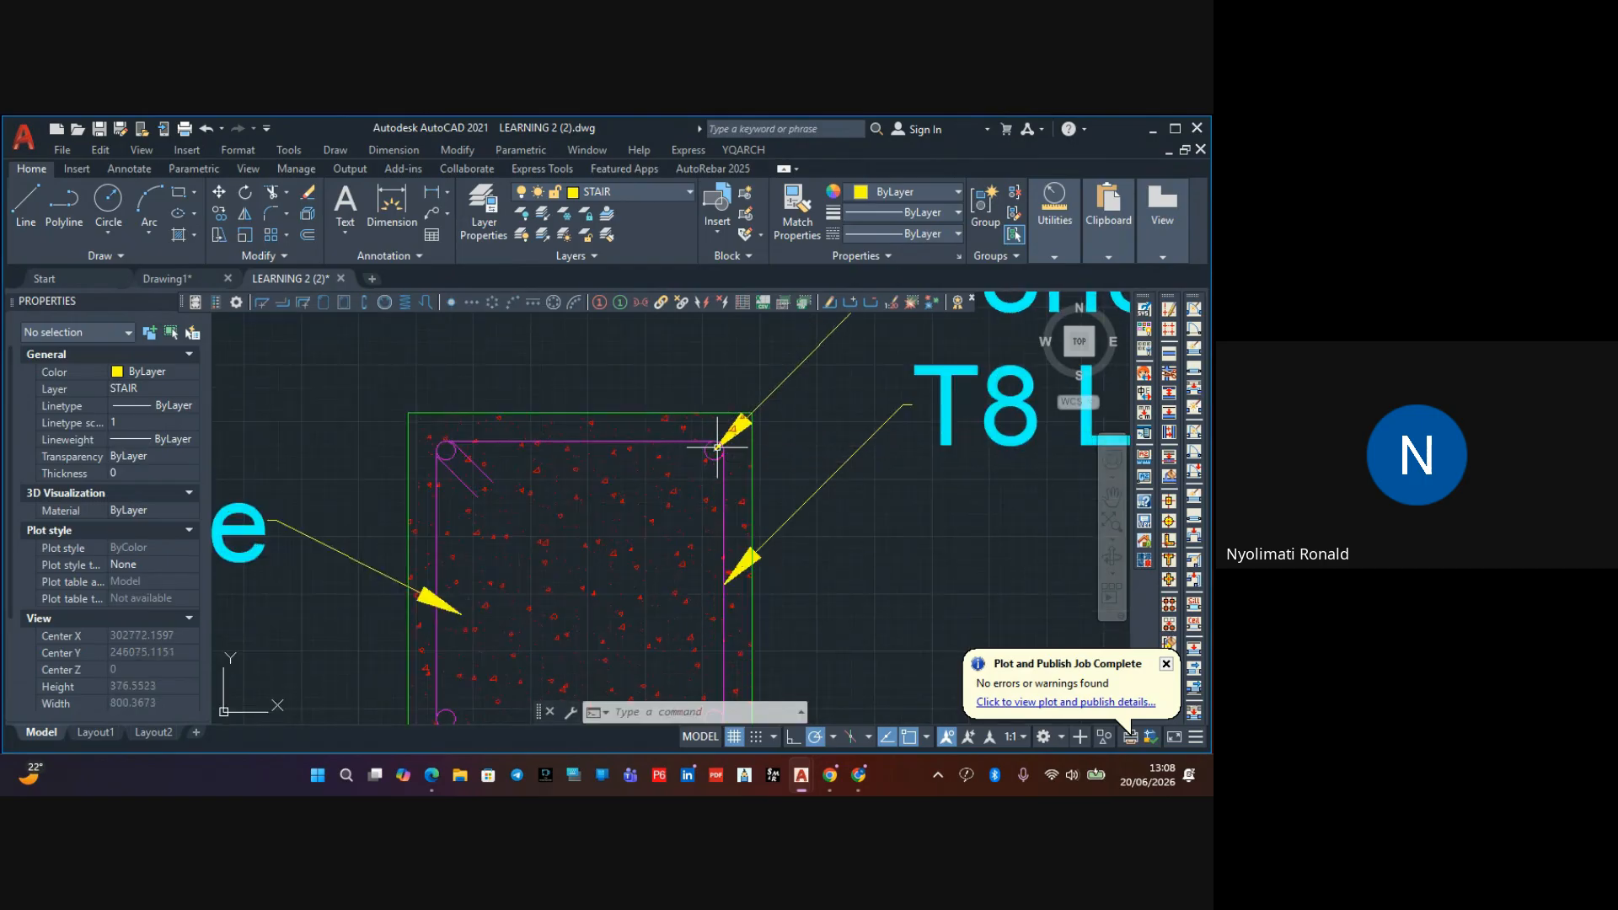
scroll(666, 520, "down", 2)
scroll(802, 441, "down", 3)
key("Escape")
Replace the text of the leader pointing at the column's upper-right corner bar with "4T16-01"
scroll(802, 441, "up", 7)
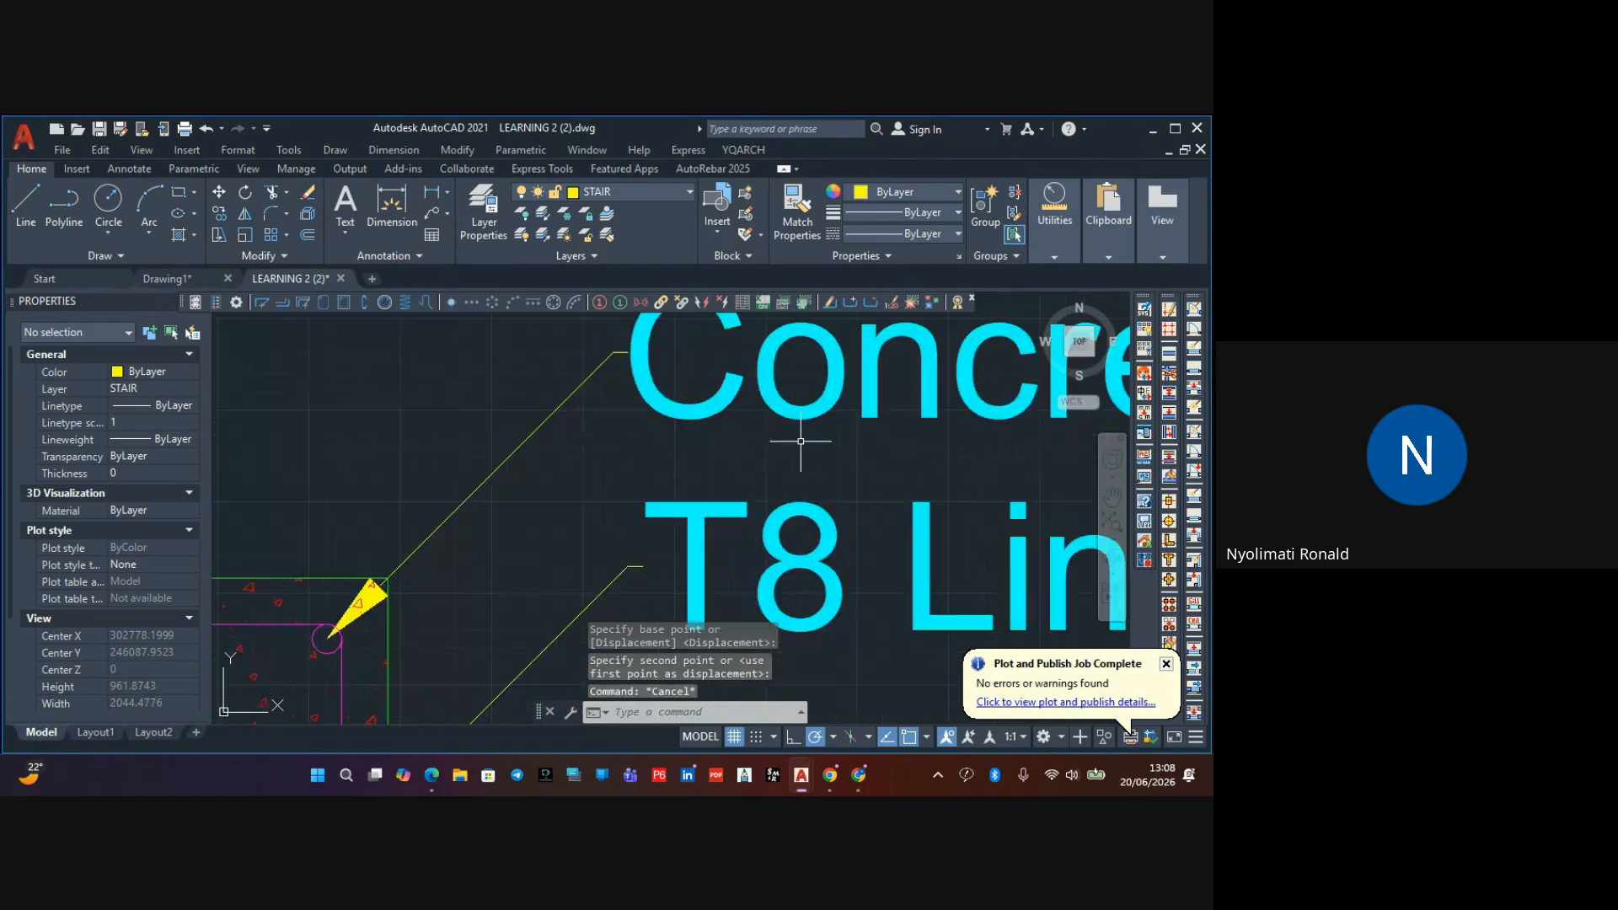
scroll(818, 419, "down", 3)
double_click(818, 419)
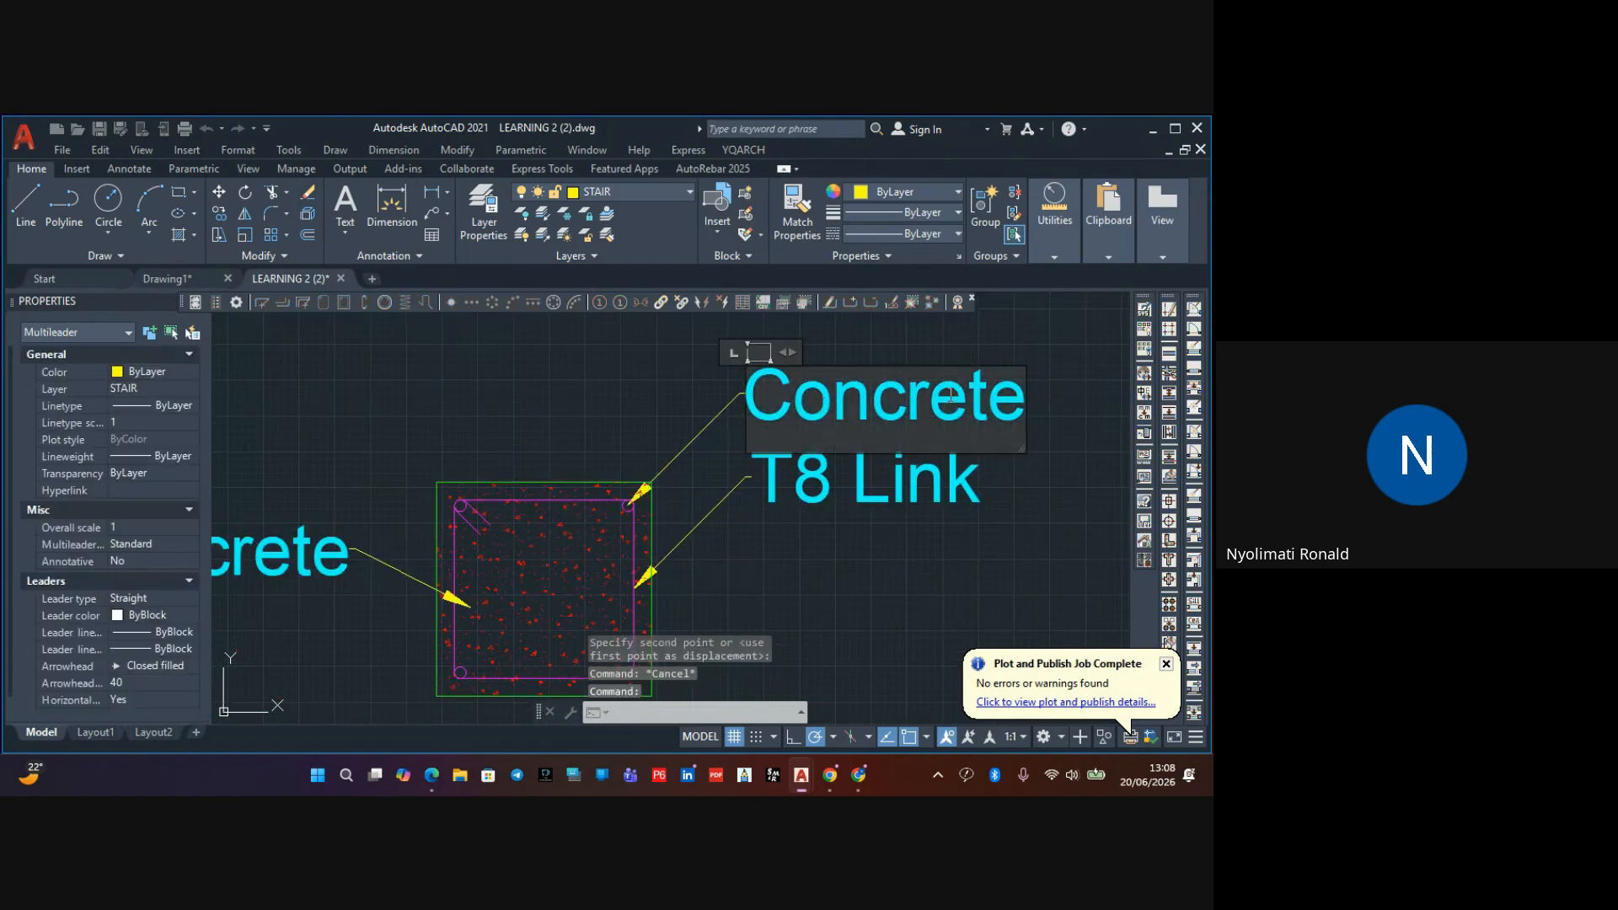
left_click_drag(1024, 402, 742, 407)
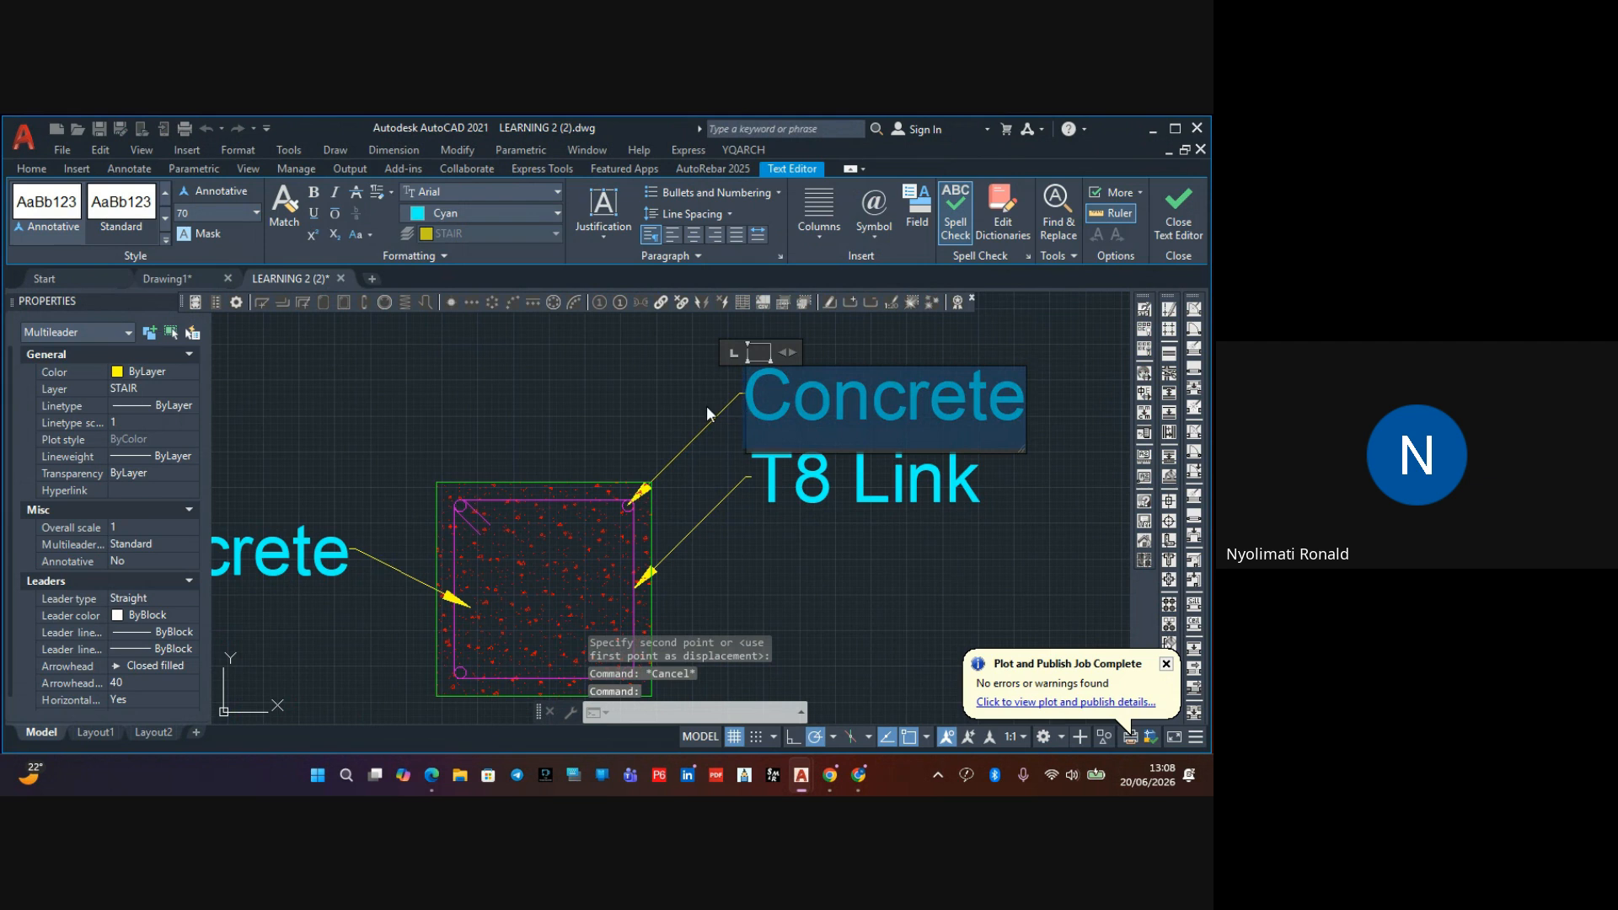
type("4")
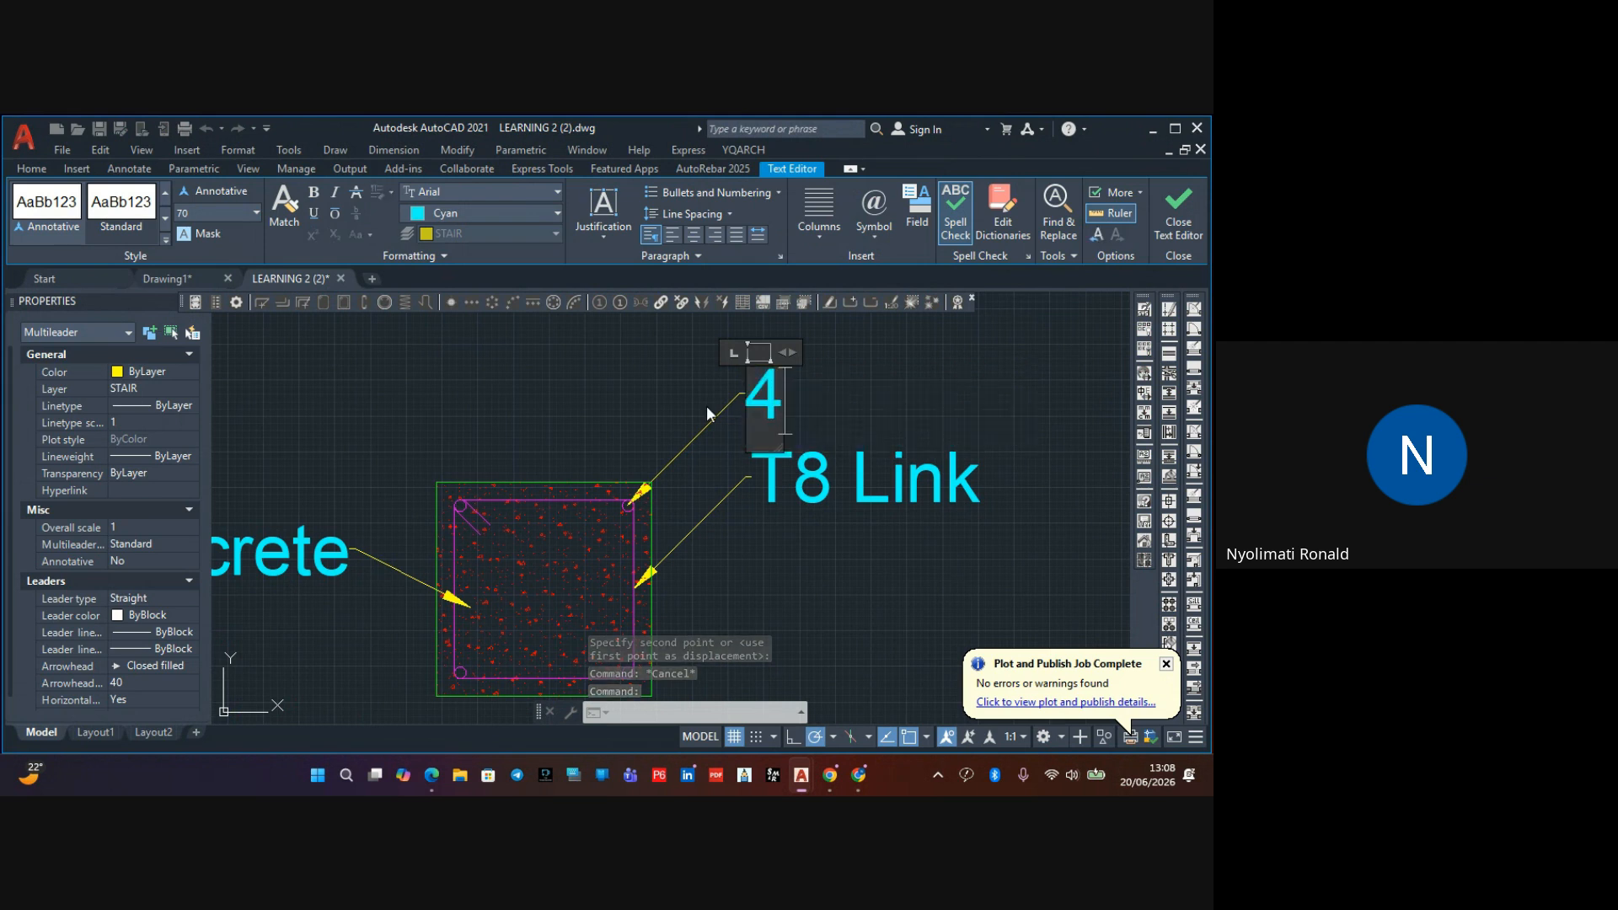
type("T1")
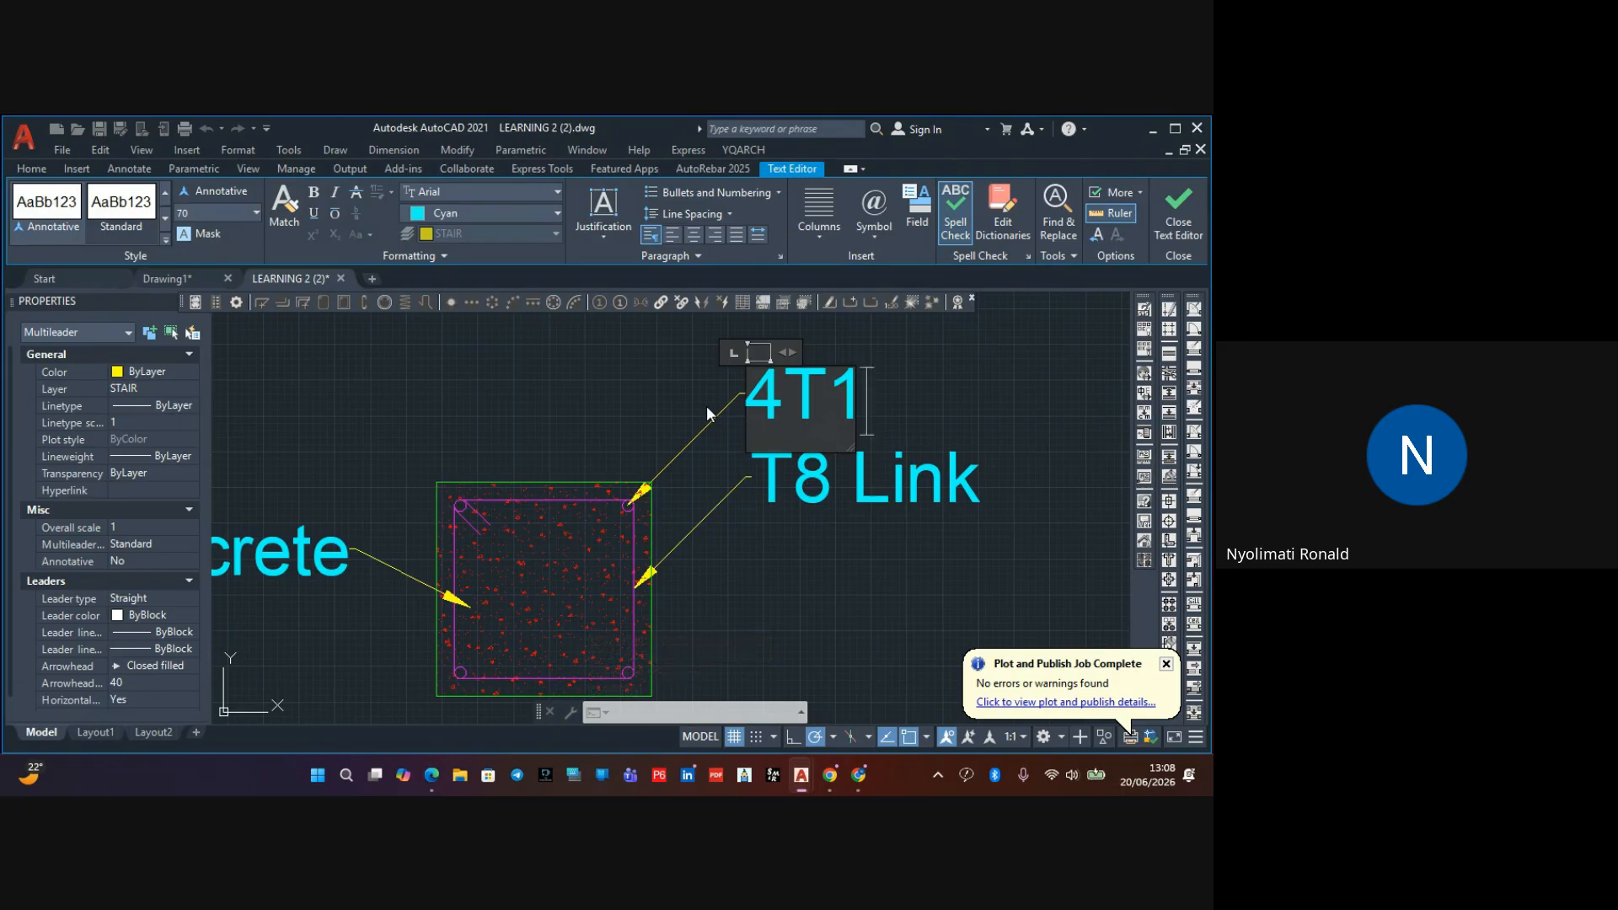
type("6-01")
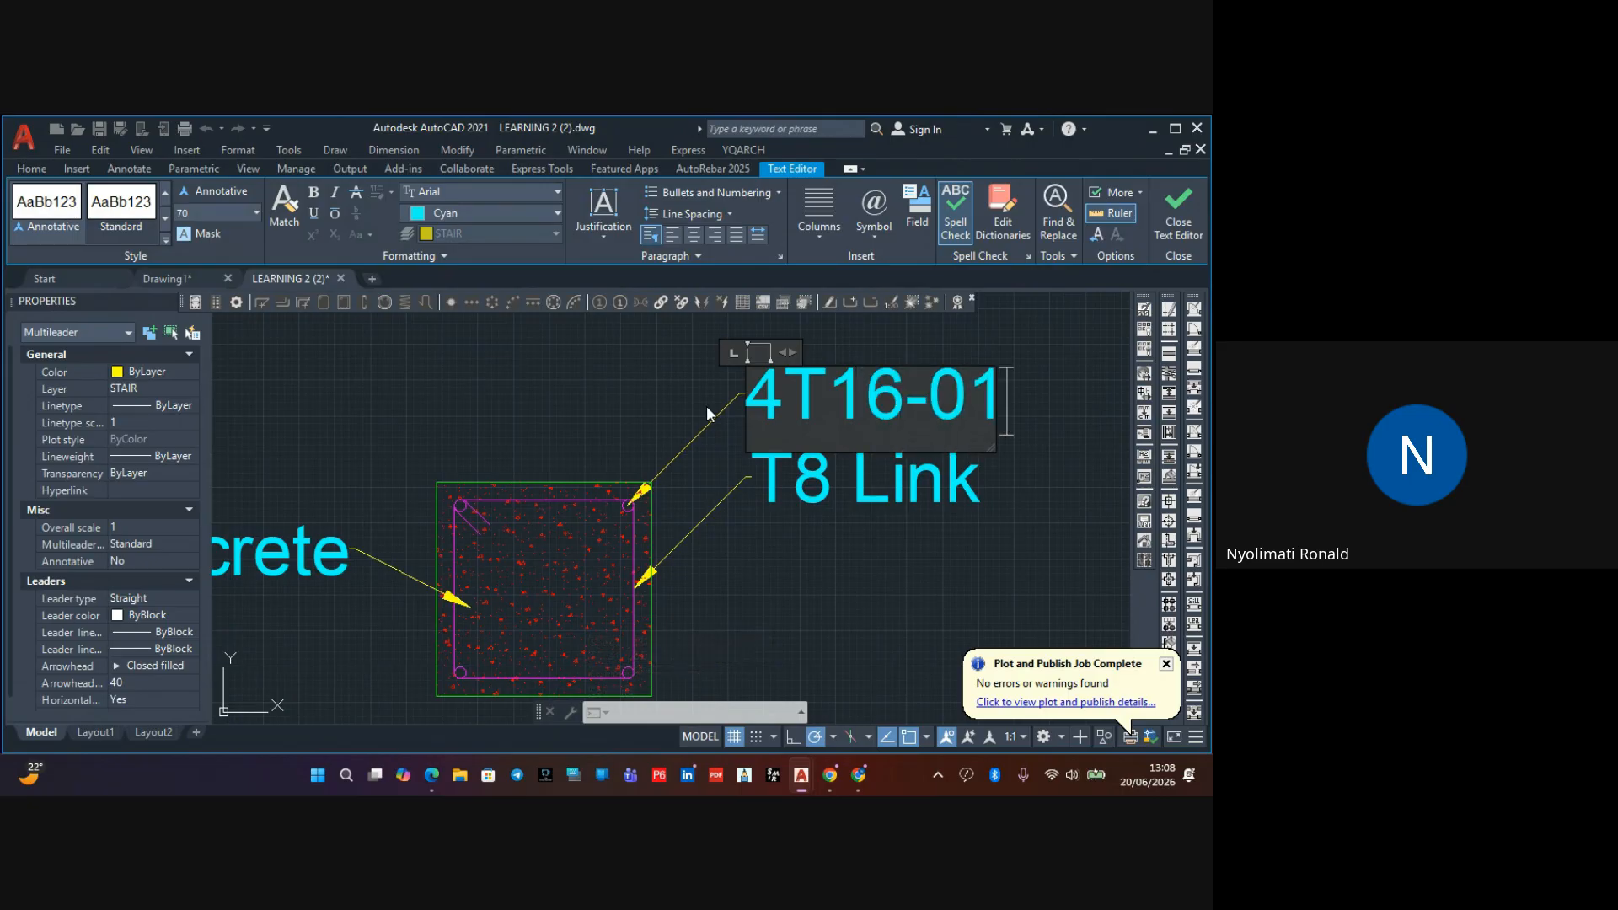
left_click(675, 334)
scroll(620, 371, "down", 2)
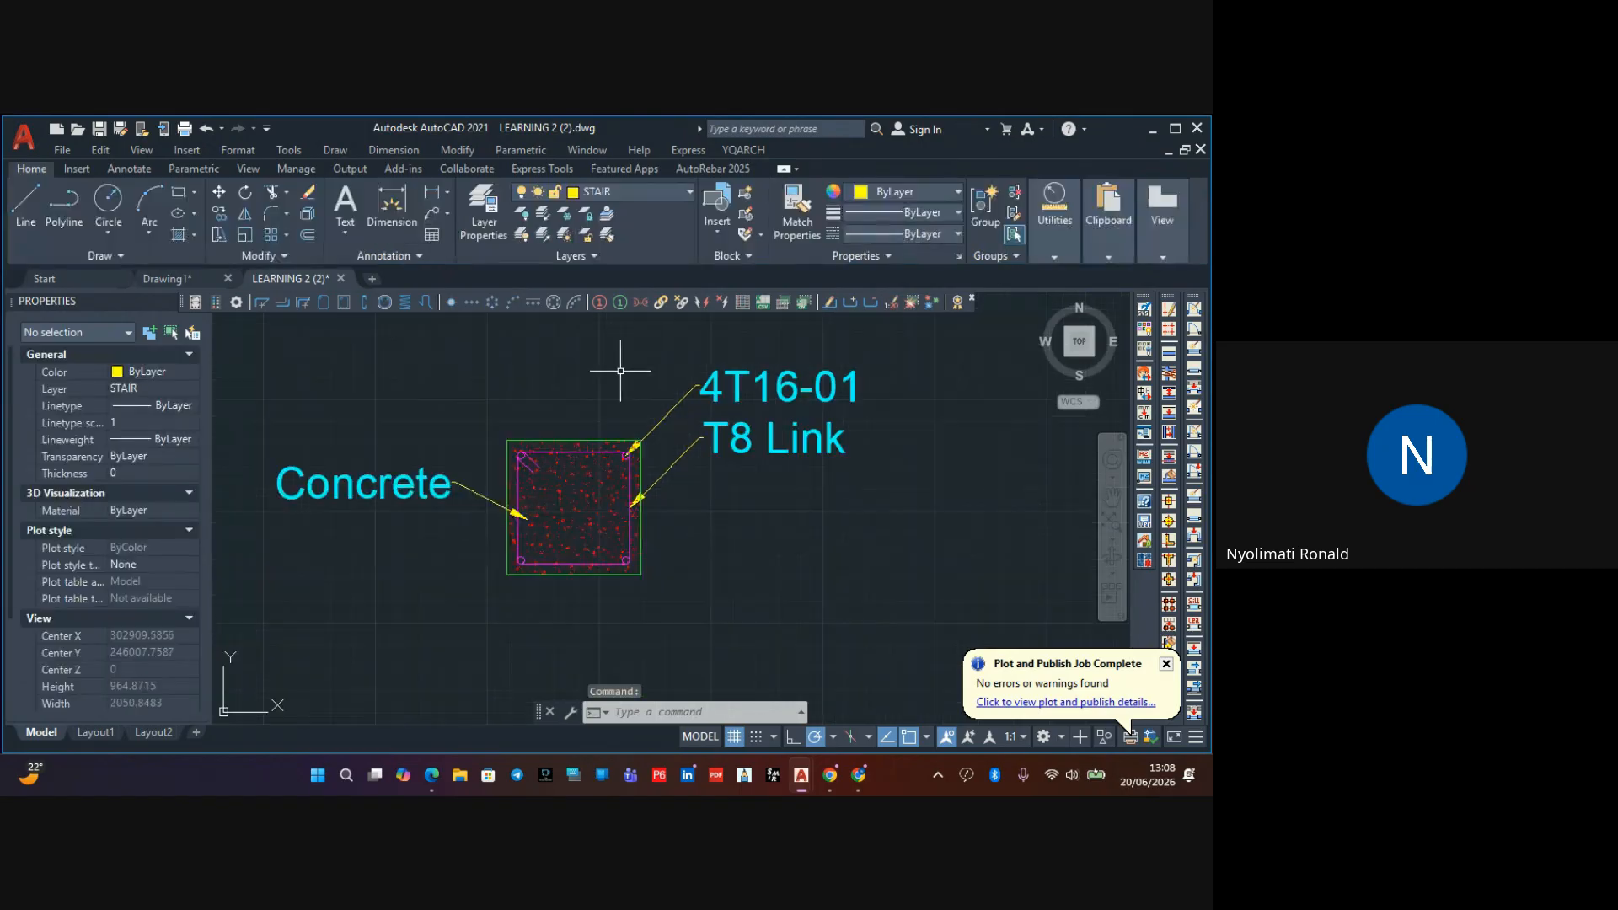
Examine the labelled column section, checking where the corner bar, link and concrete leaders point
scroll(639, 437, "up", 3)
scroll(615, 408, "down", 3)
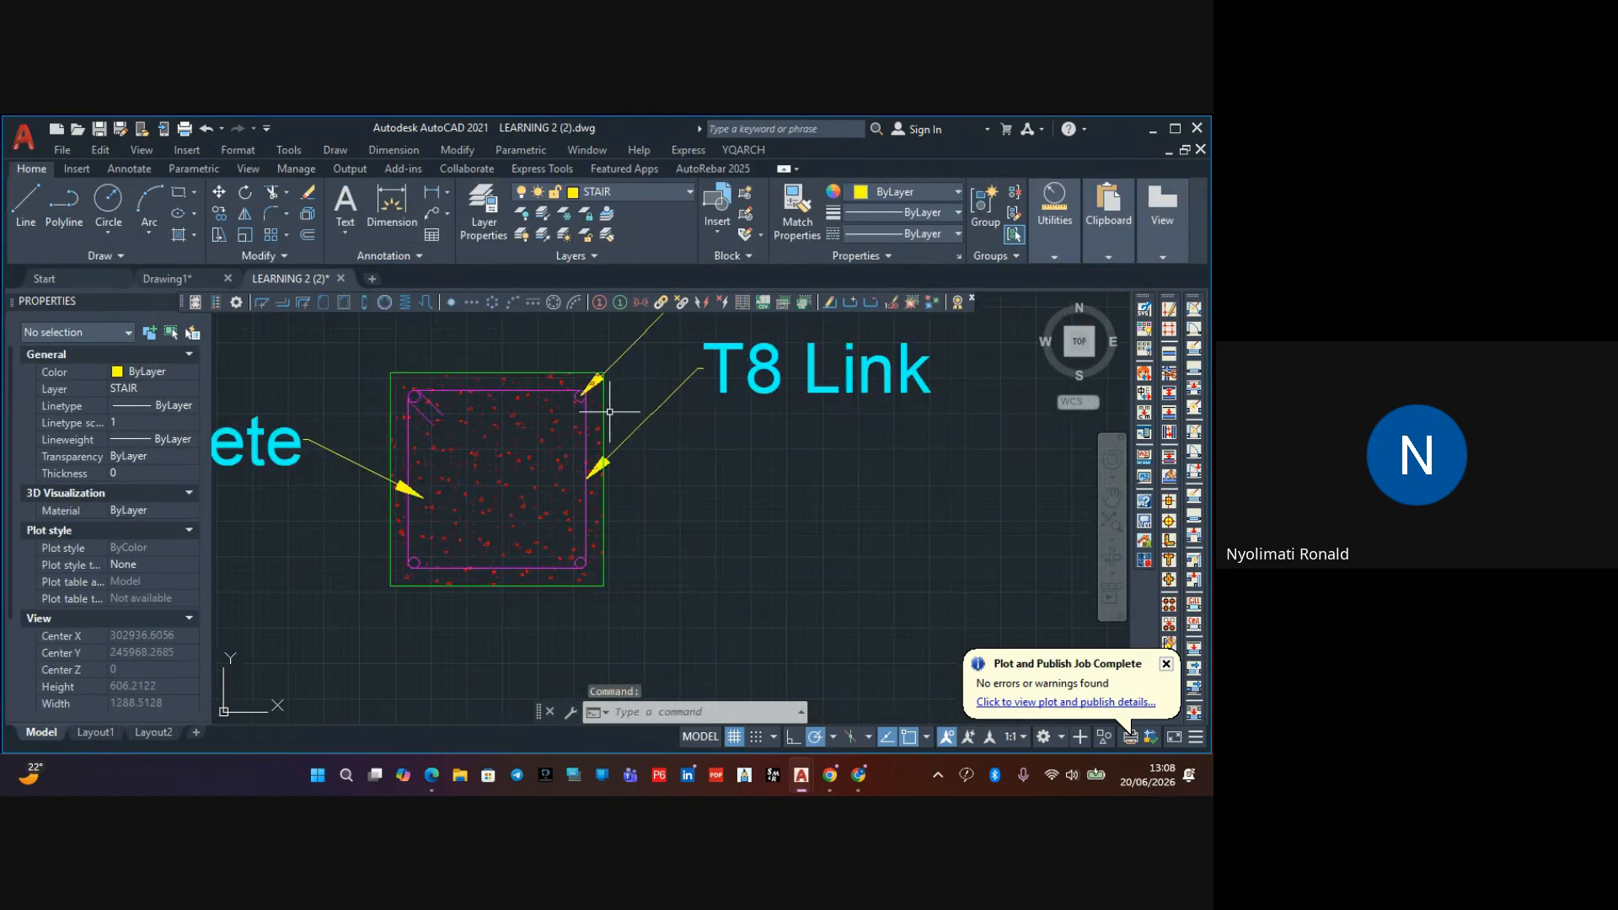
scroll(614, 381, "up", 2)
scroll(614, 381, "up", 3)
scroll(585, 357, "down", 6)
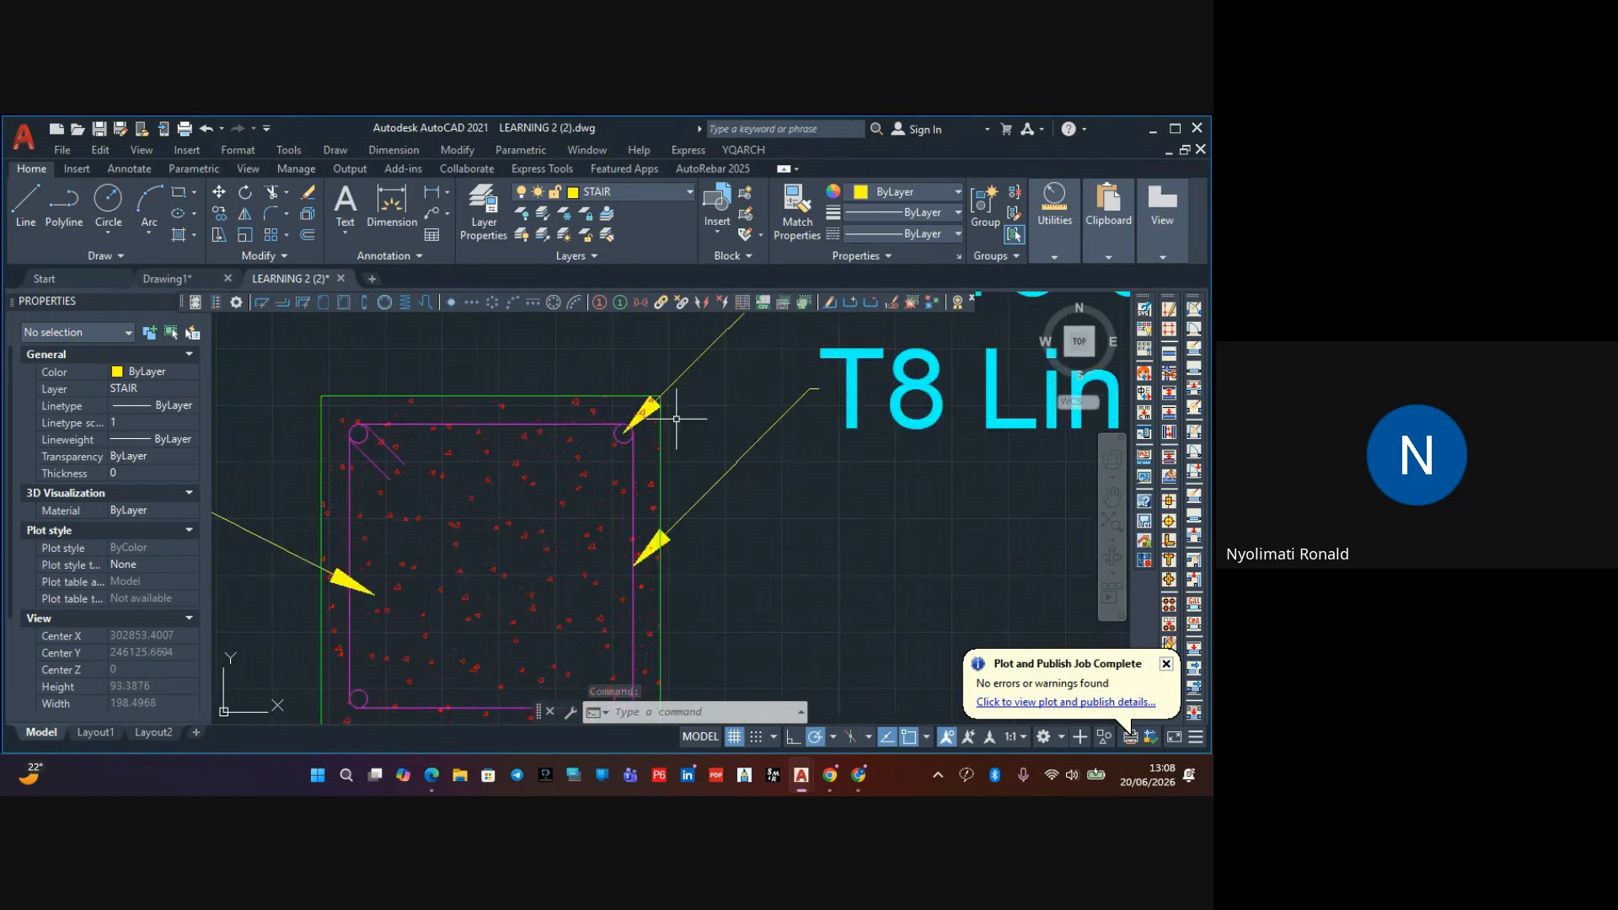
middle_click_drag(703, 491, 711, 464)
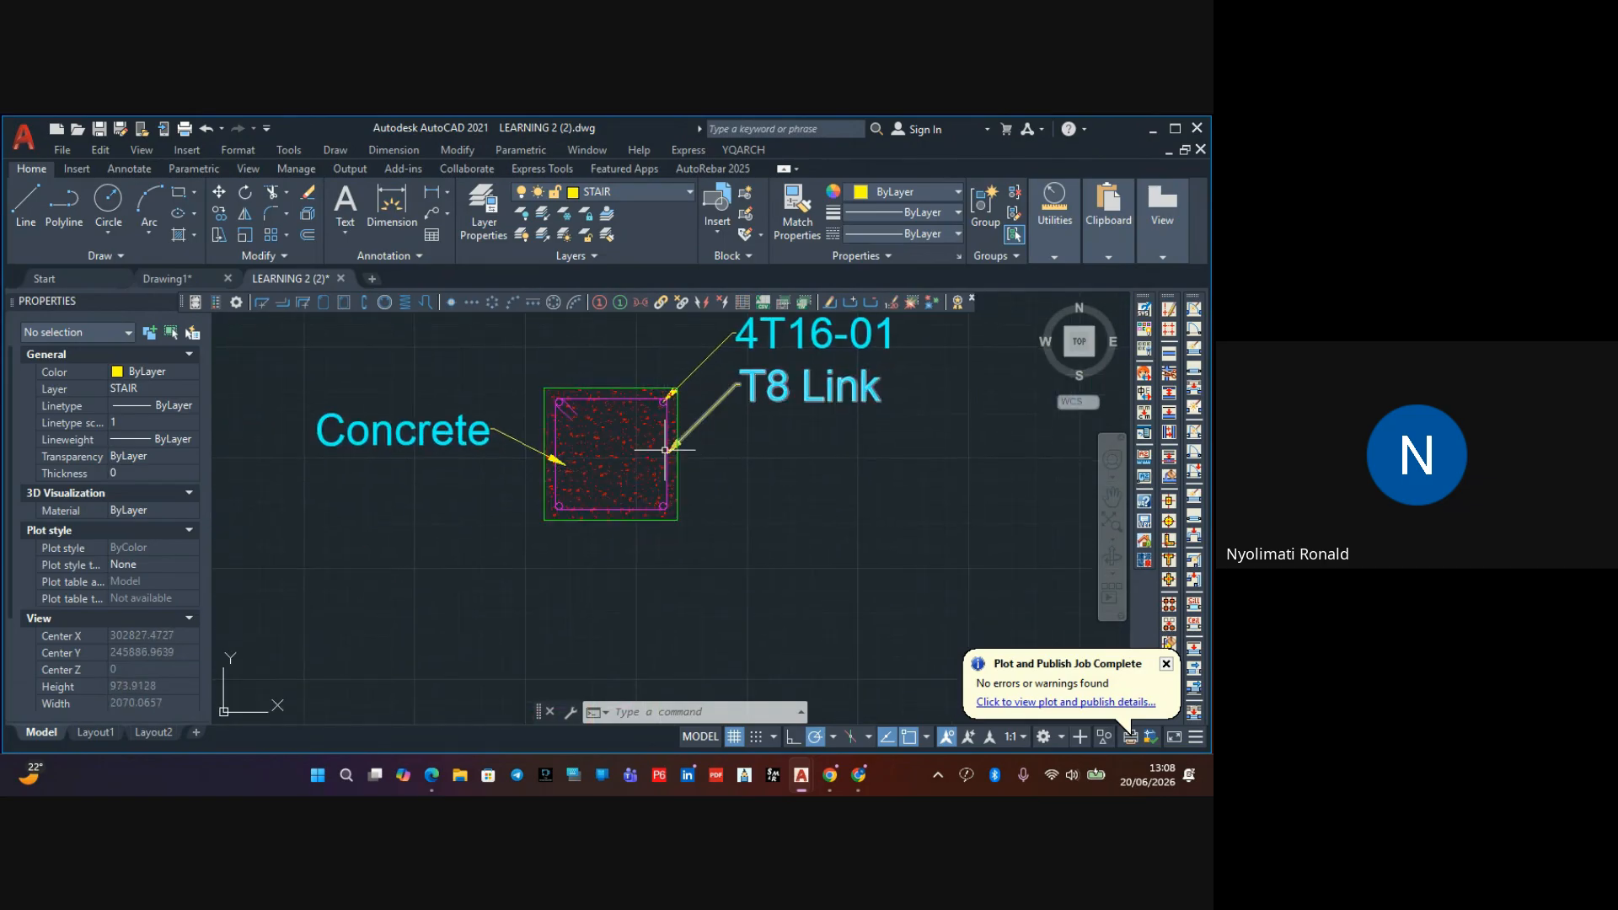
scroll(518, 439, "down", 5)
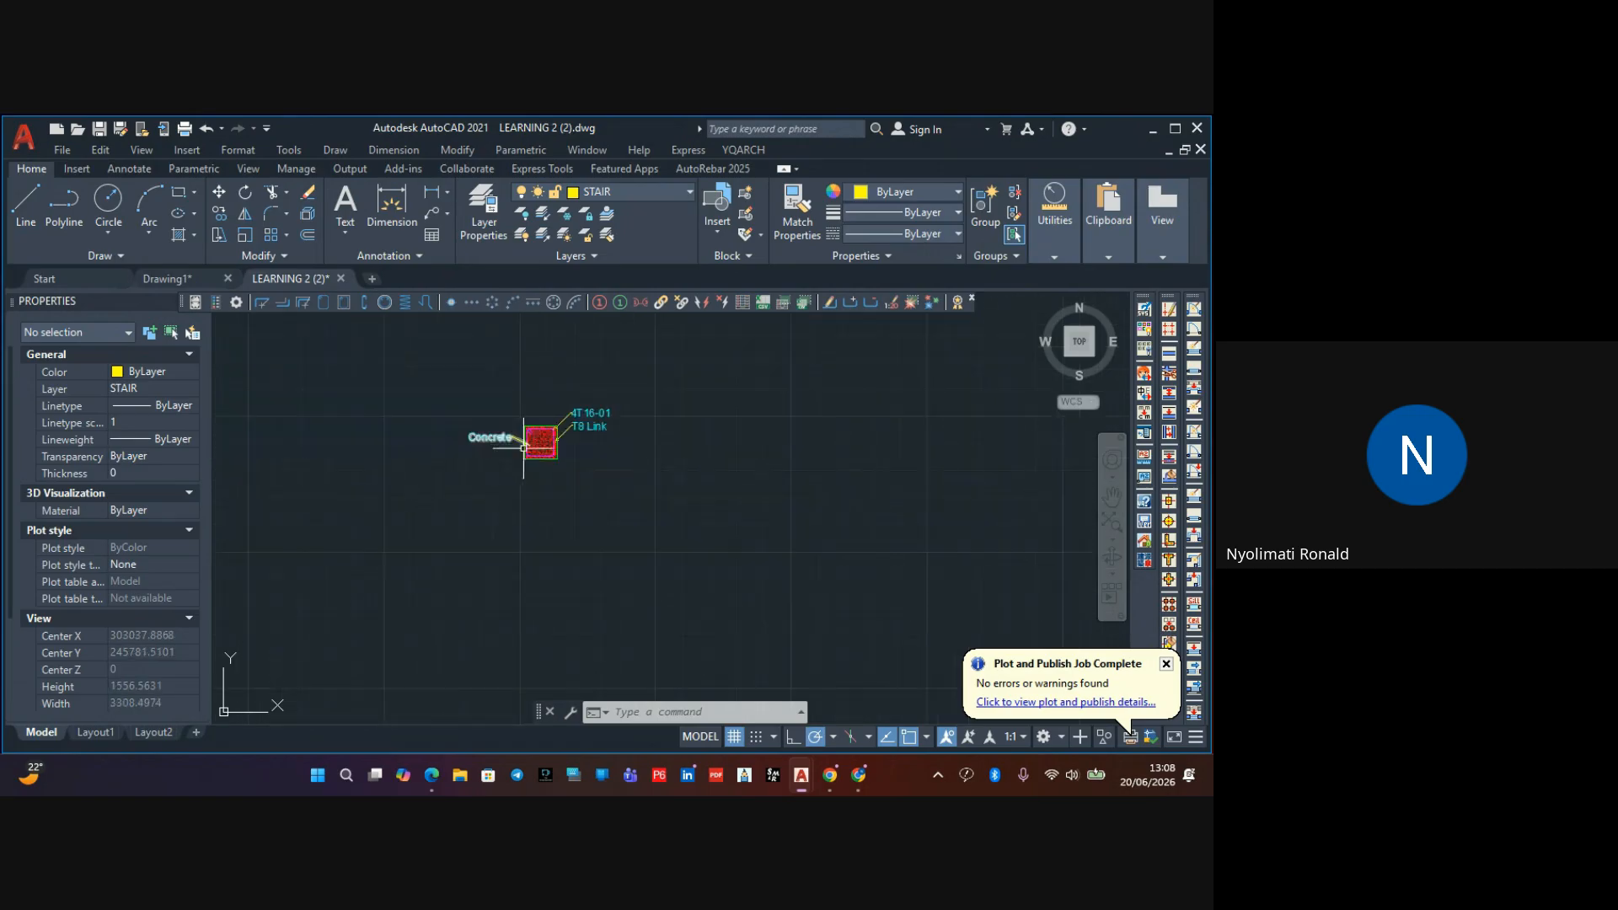
middle_click_drag(528, 482, 562, 500)
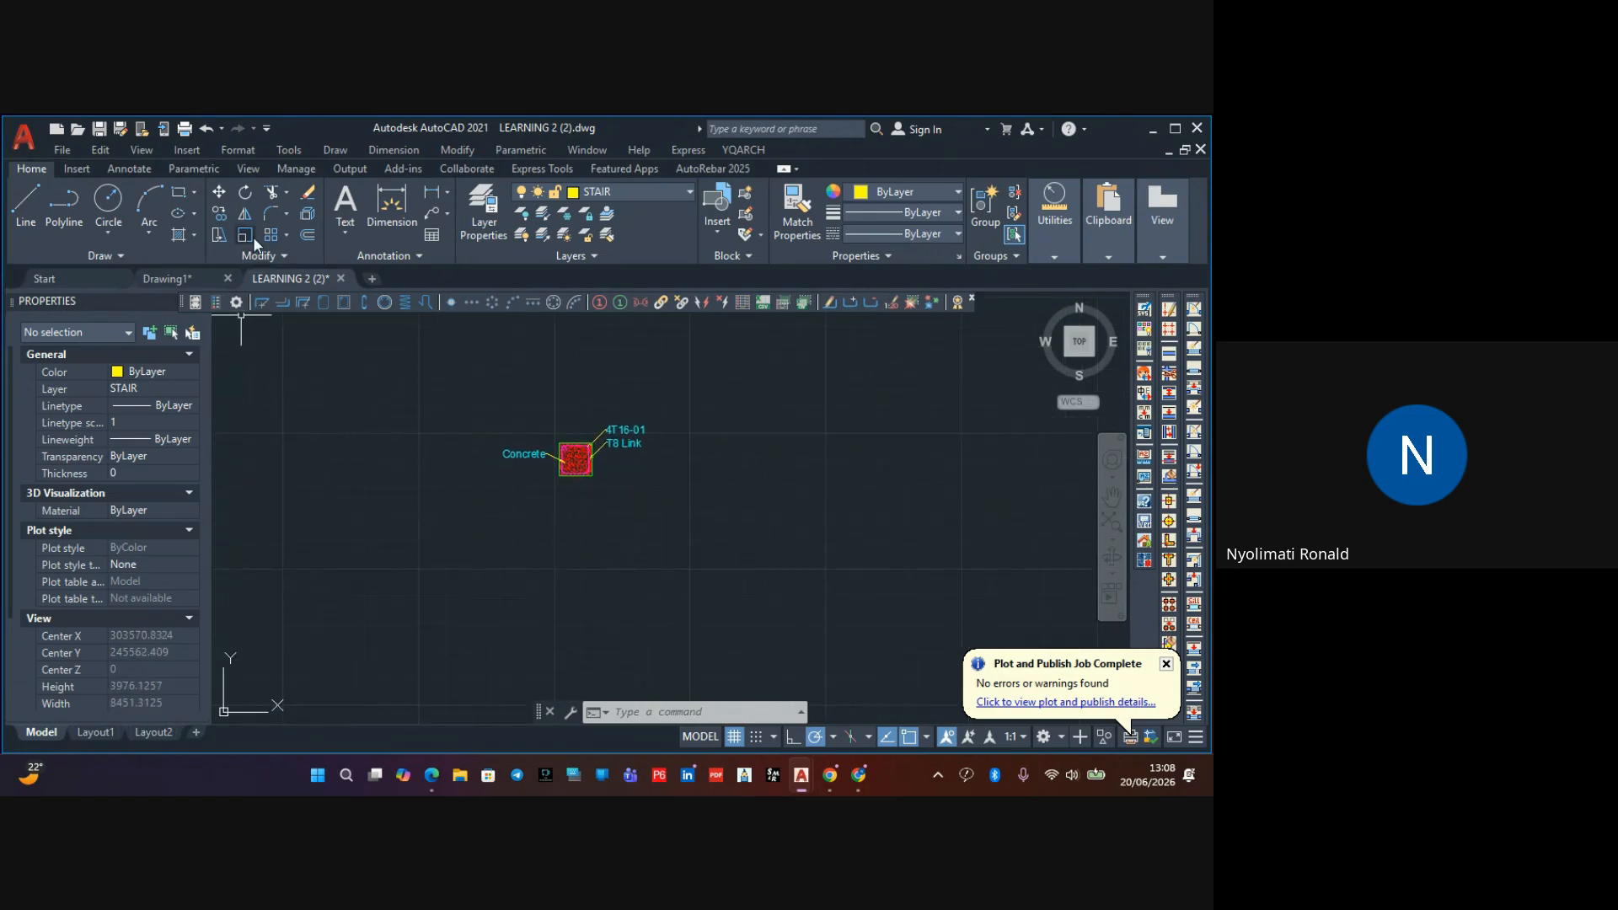
Add single-line text "SEZTION A-A" below the column section, about 82 high and rotated 90 degrees, and end the text command
left_click(347, 236)
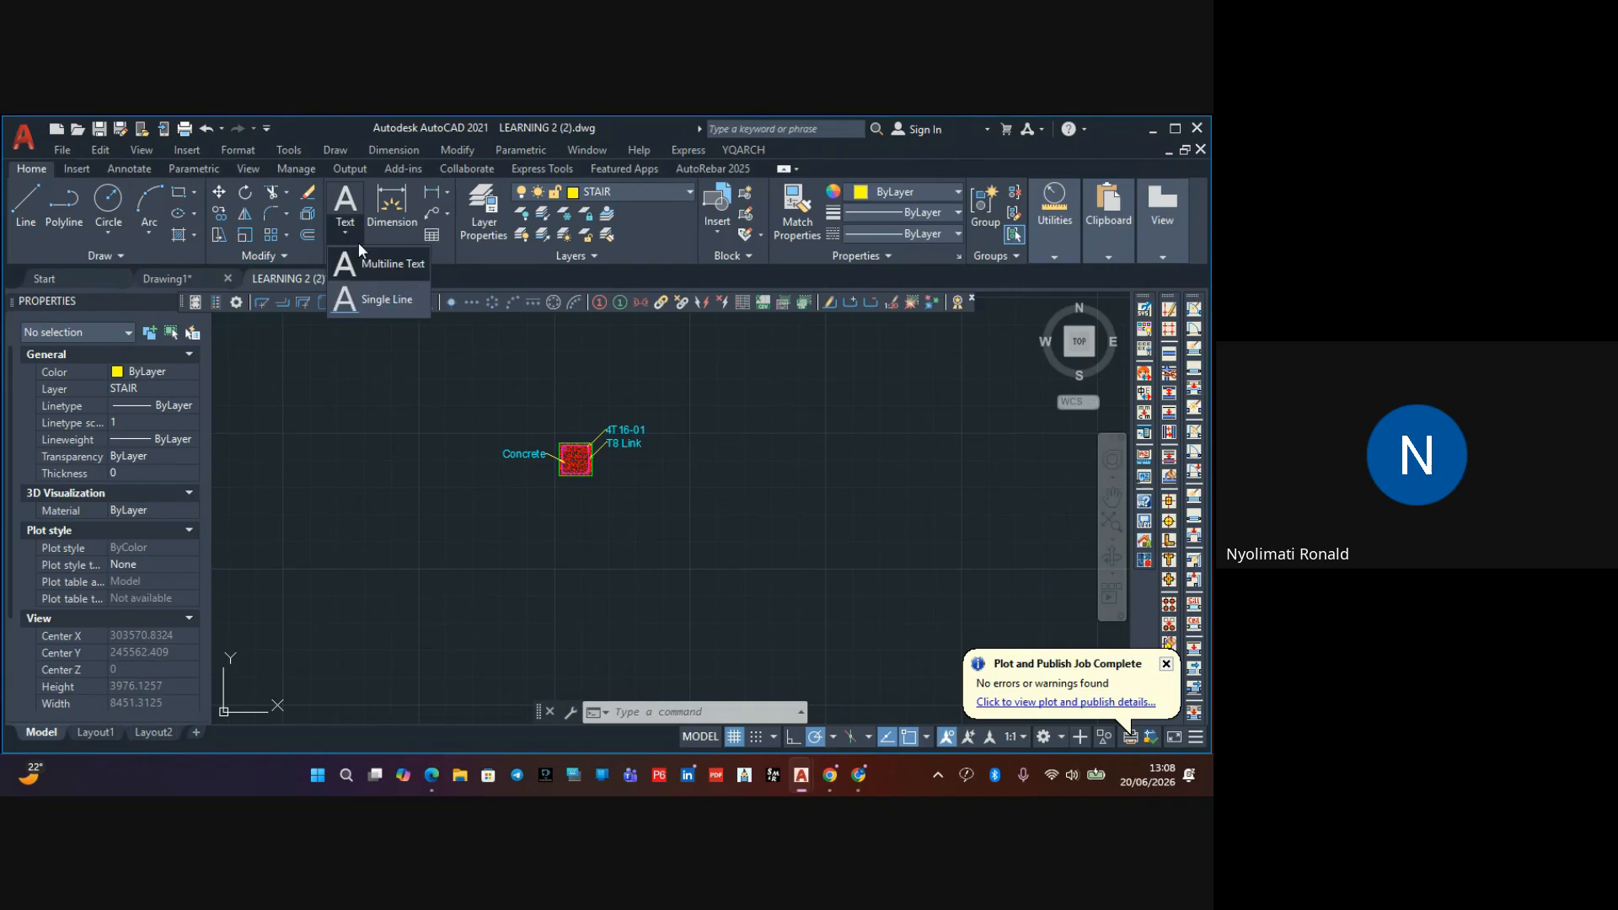
left_click(383, 298)
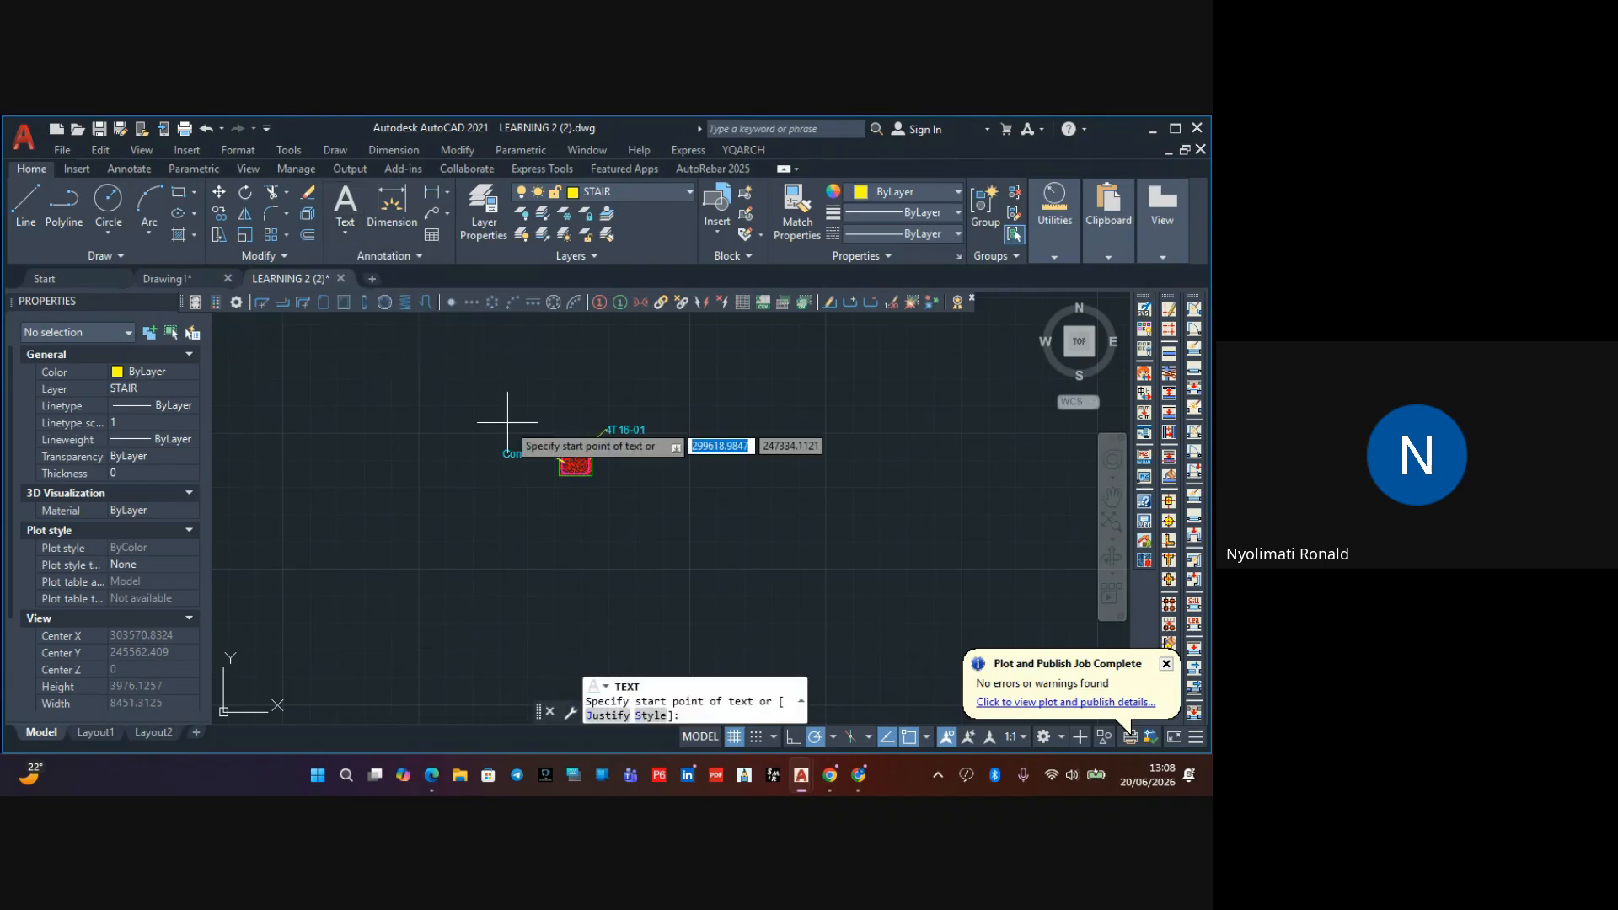
scroll(578, 523, "up", 2)
scroll(578, 523, "up", 3)
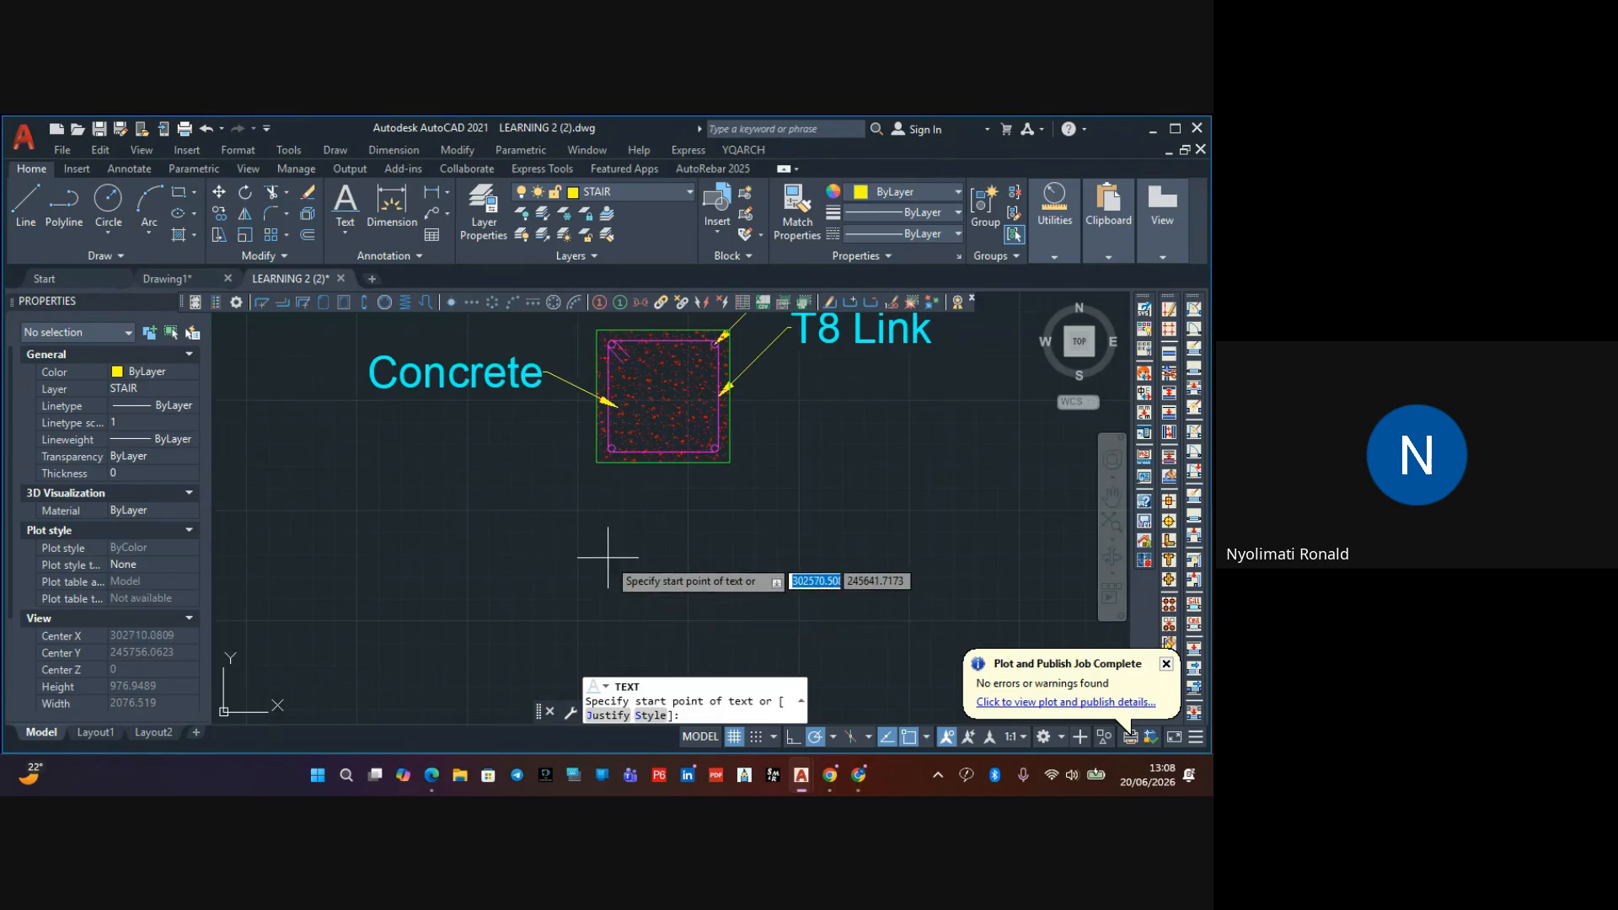
left_click(605, 540)
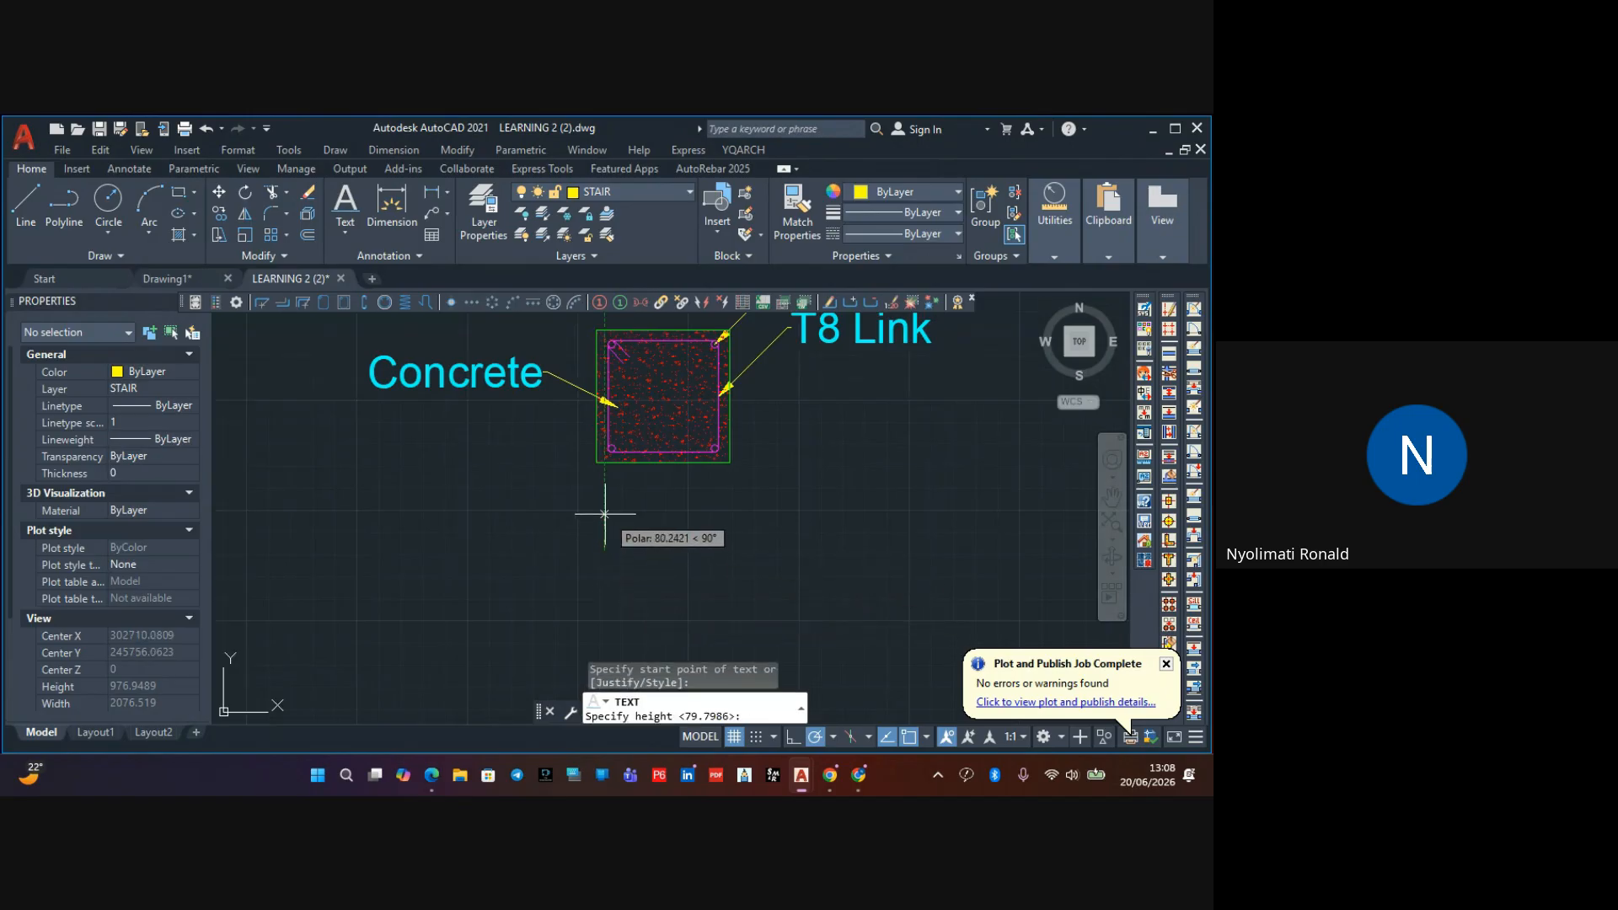
left_click(605, 518)
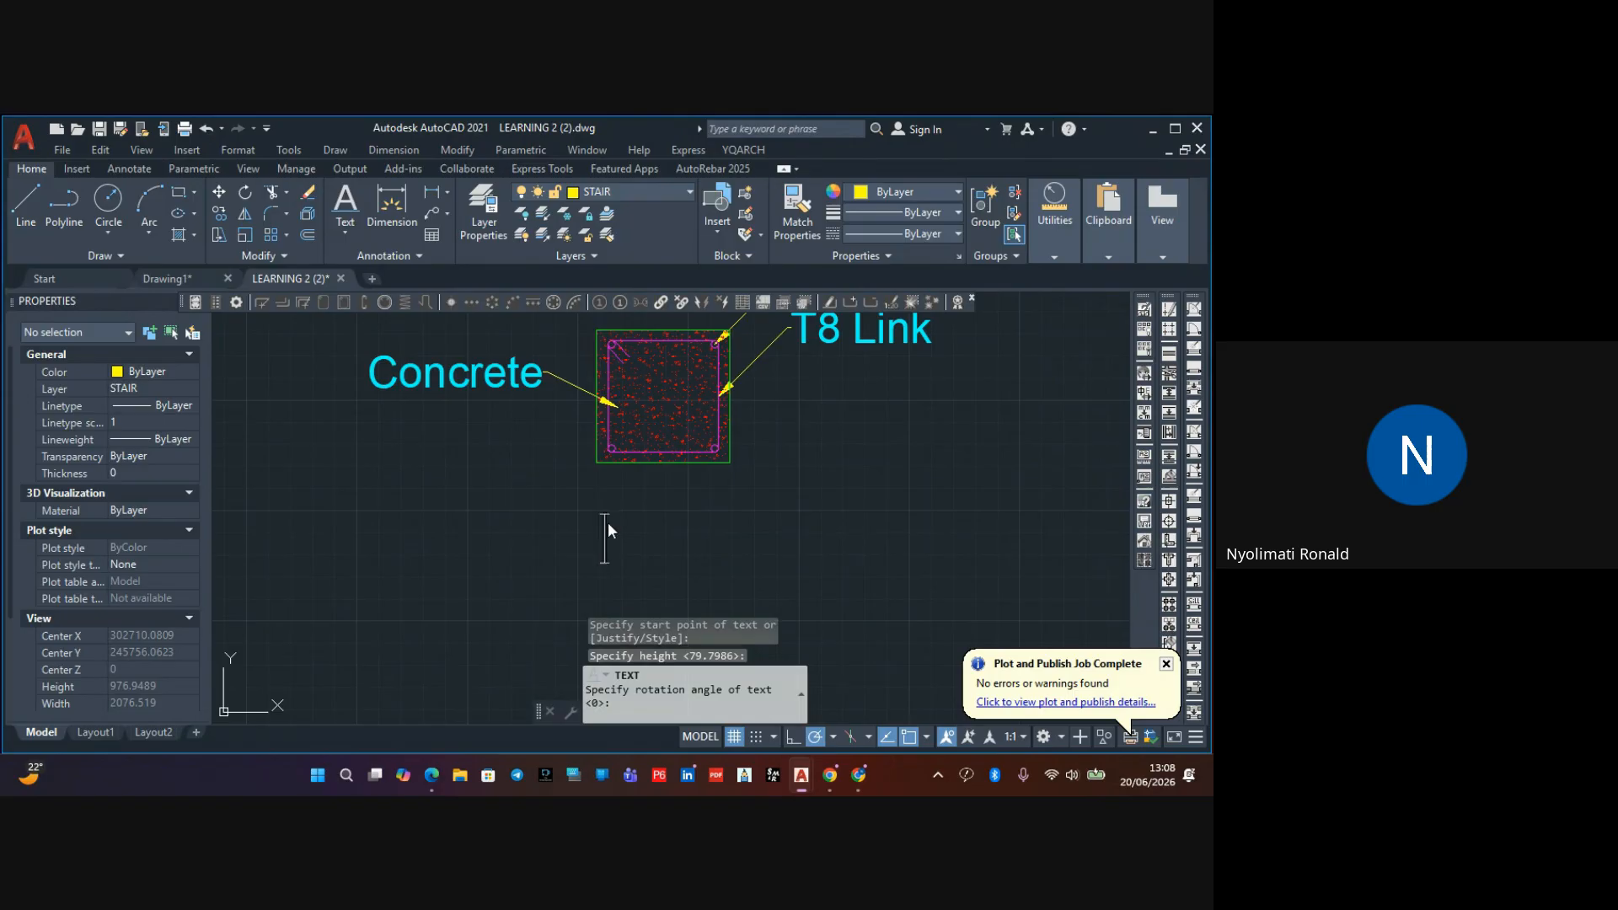
key("Return")
type("SEZ")
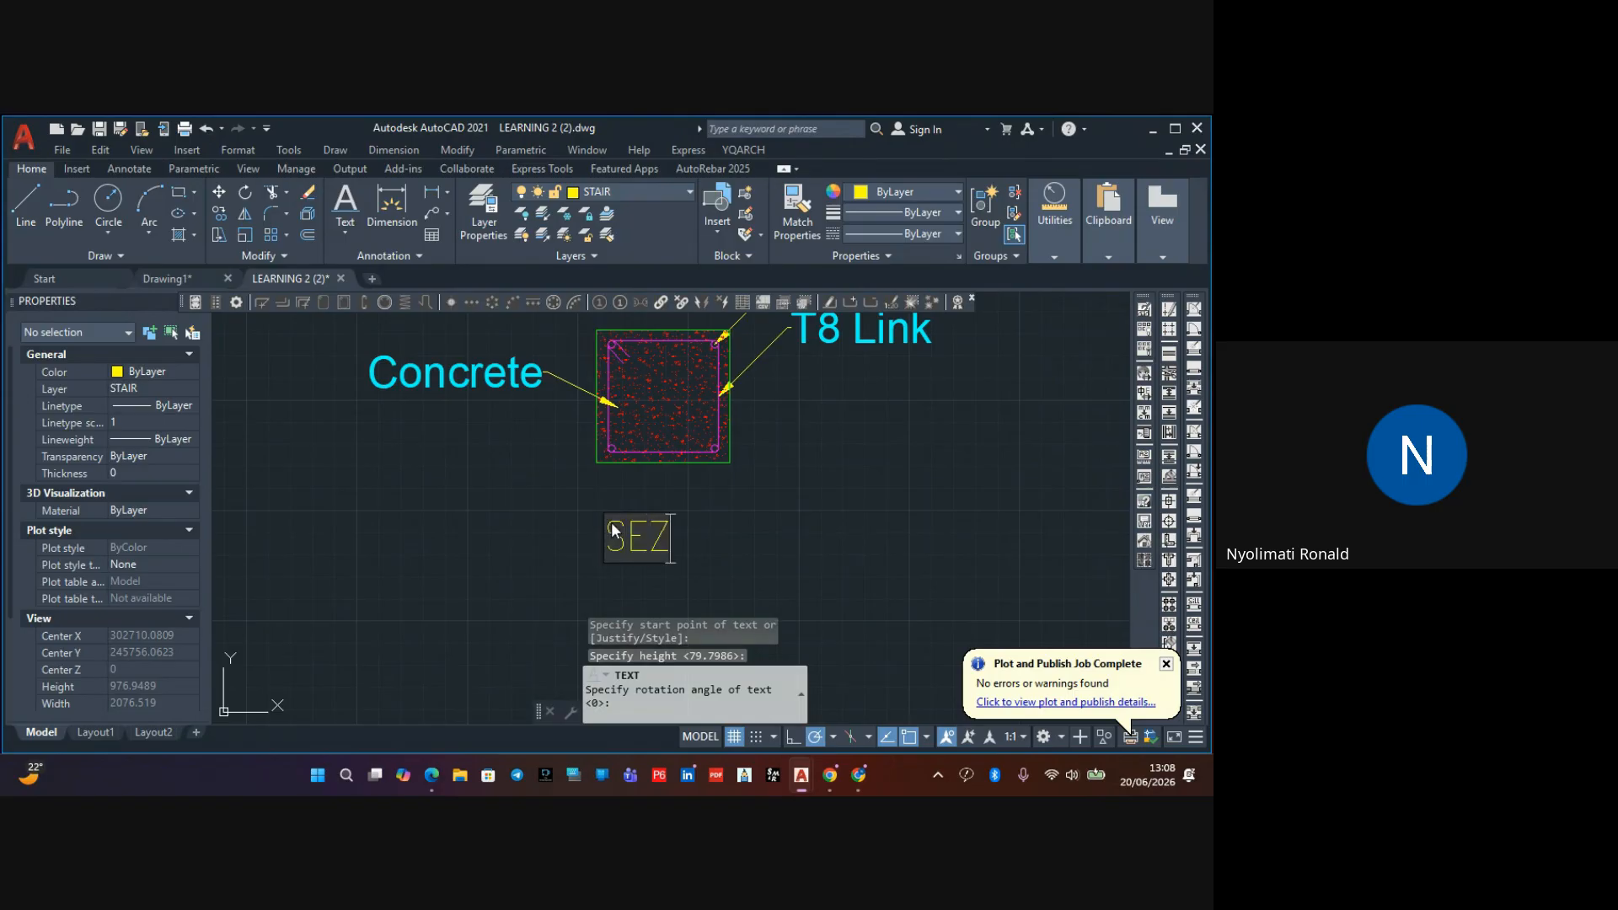
type("TION")
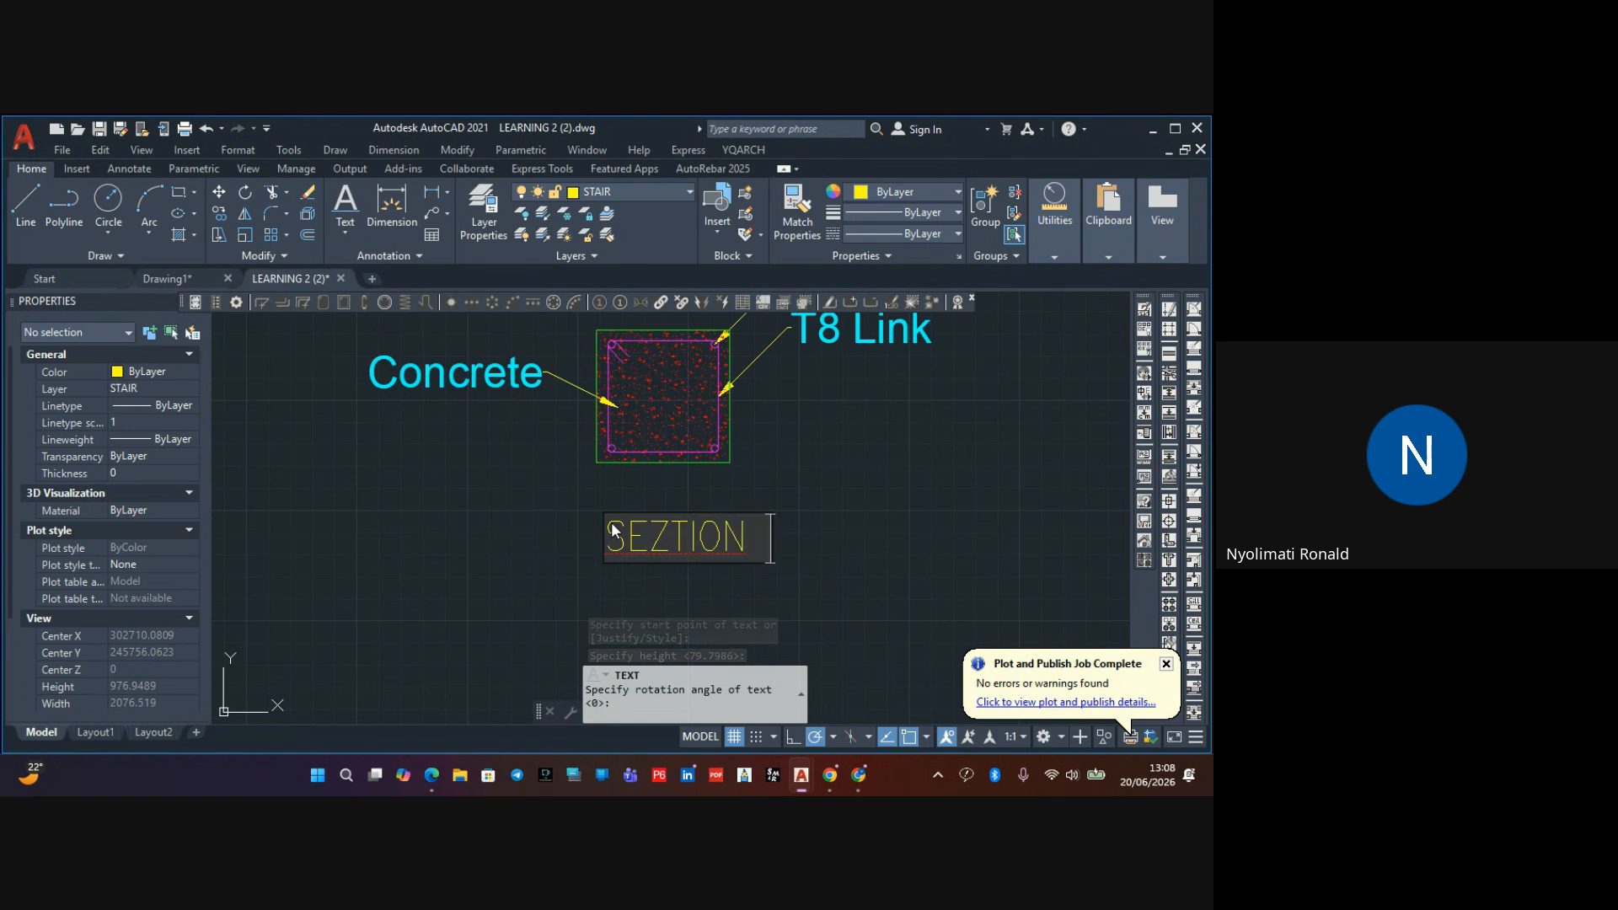
type(" A-A")
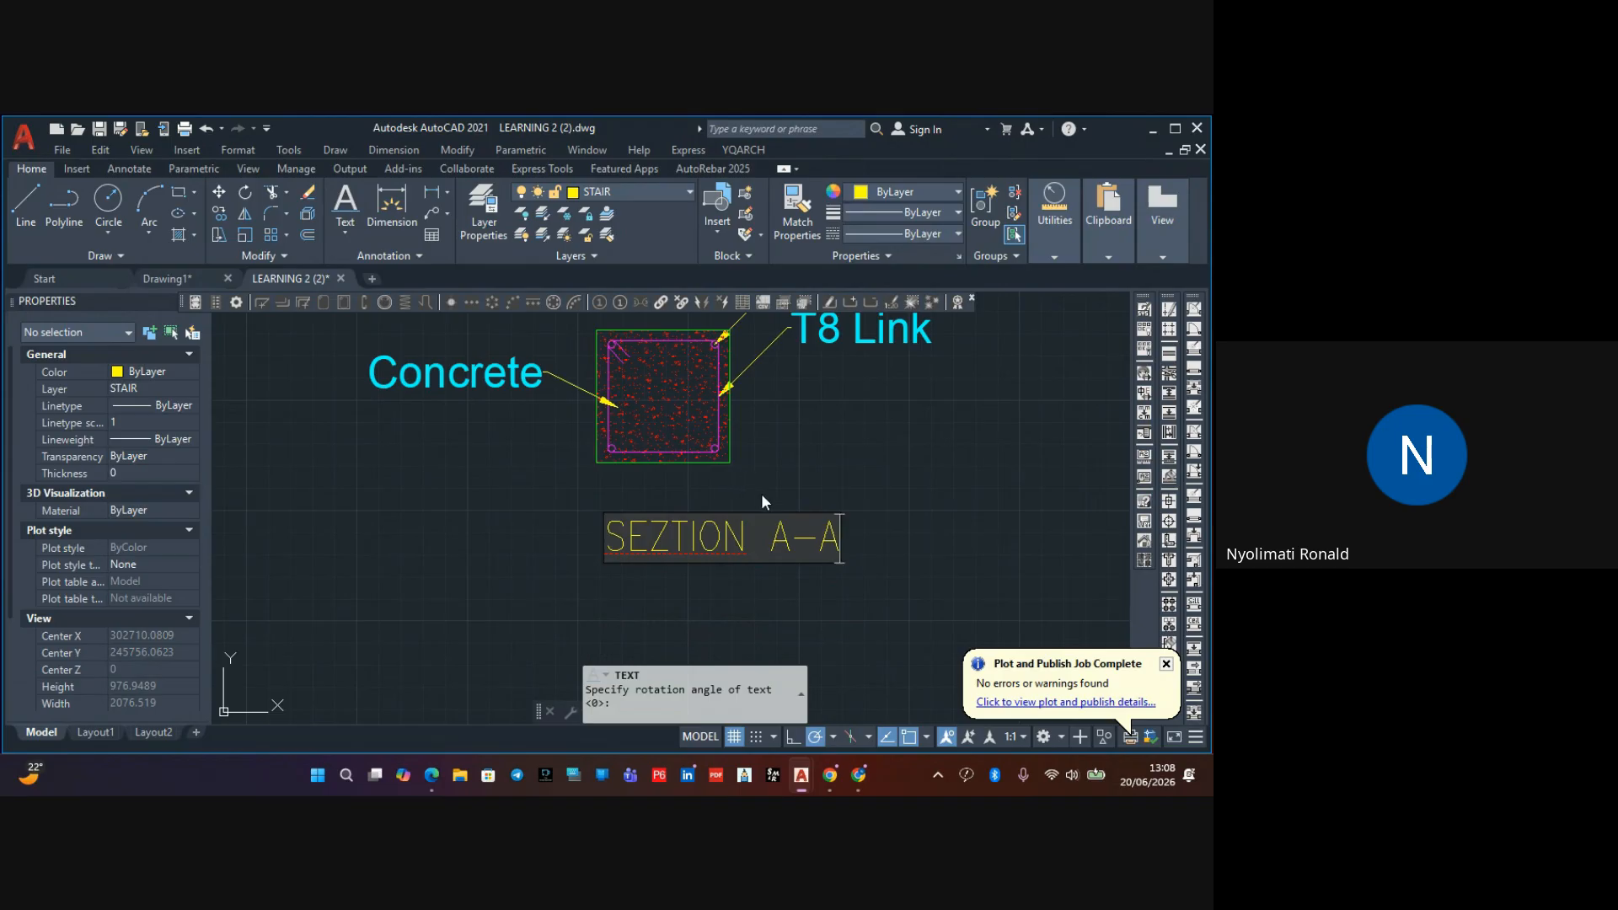
left_click_drag(830, 536, 657, 536)
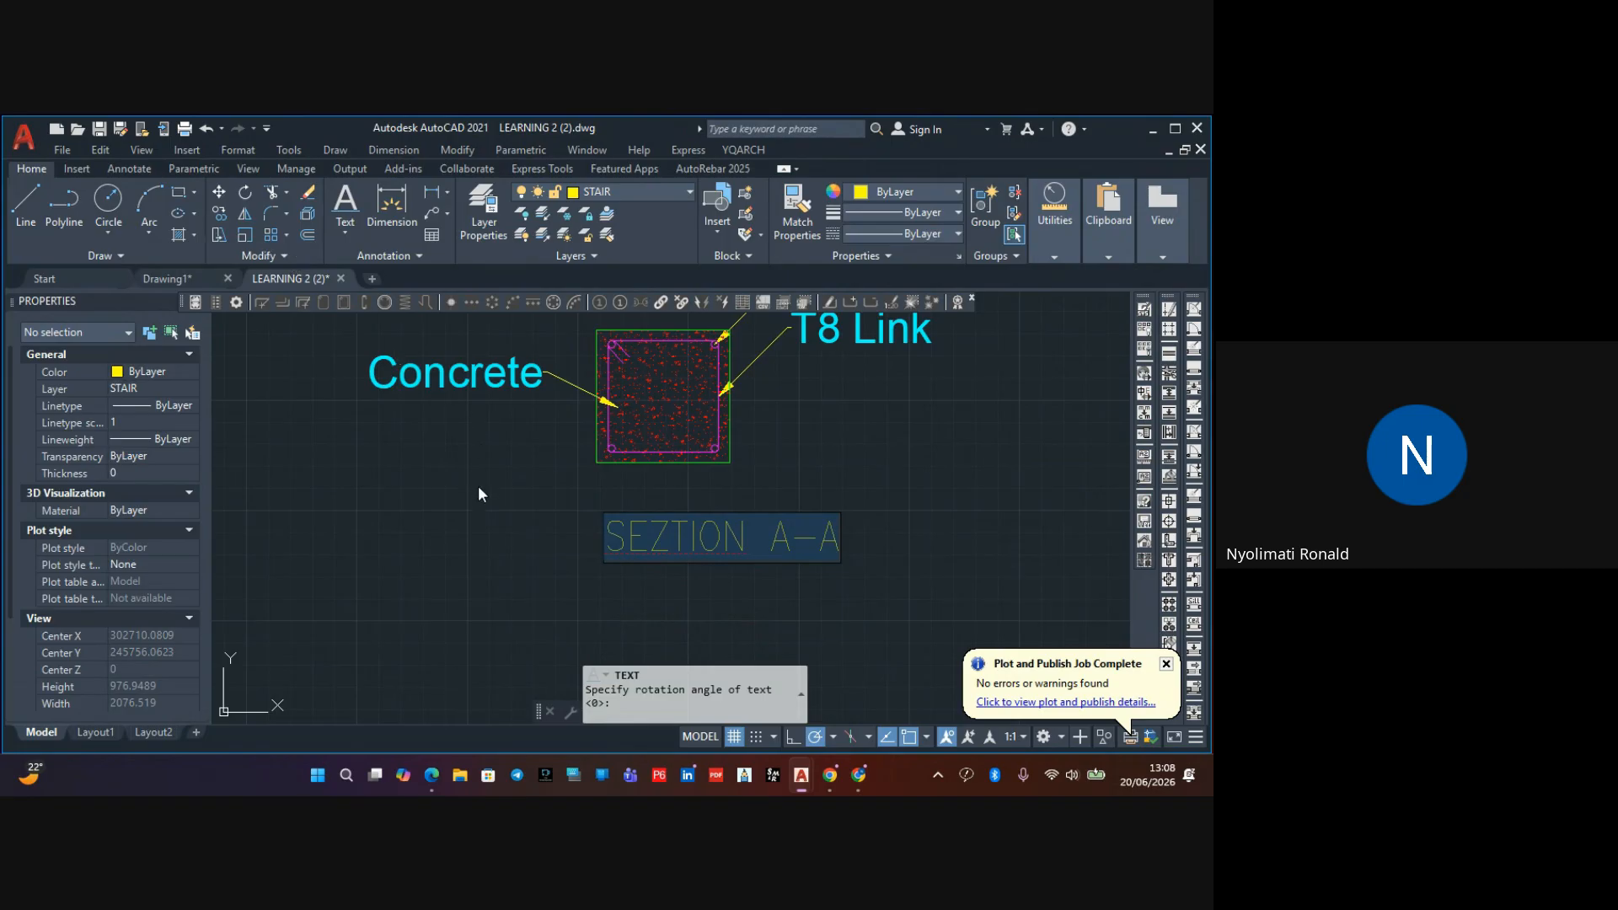
left_click(498, 499)
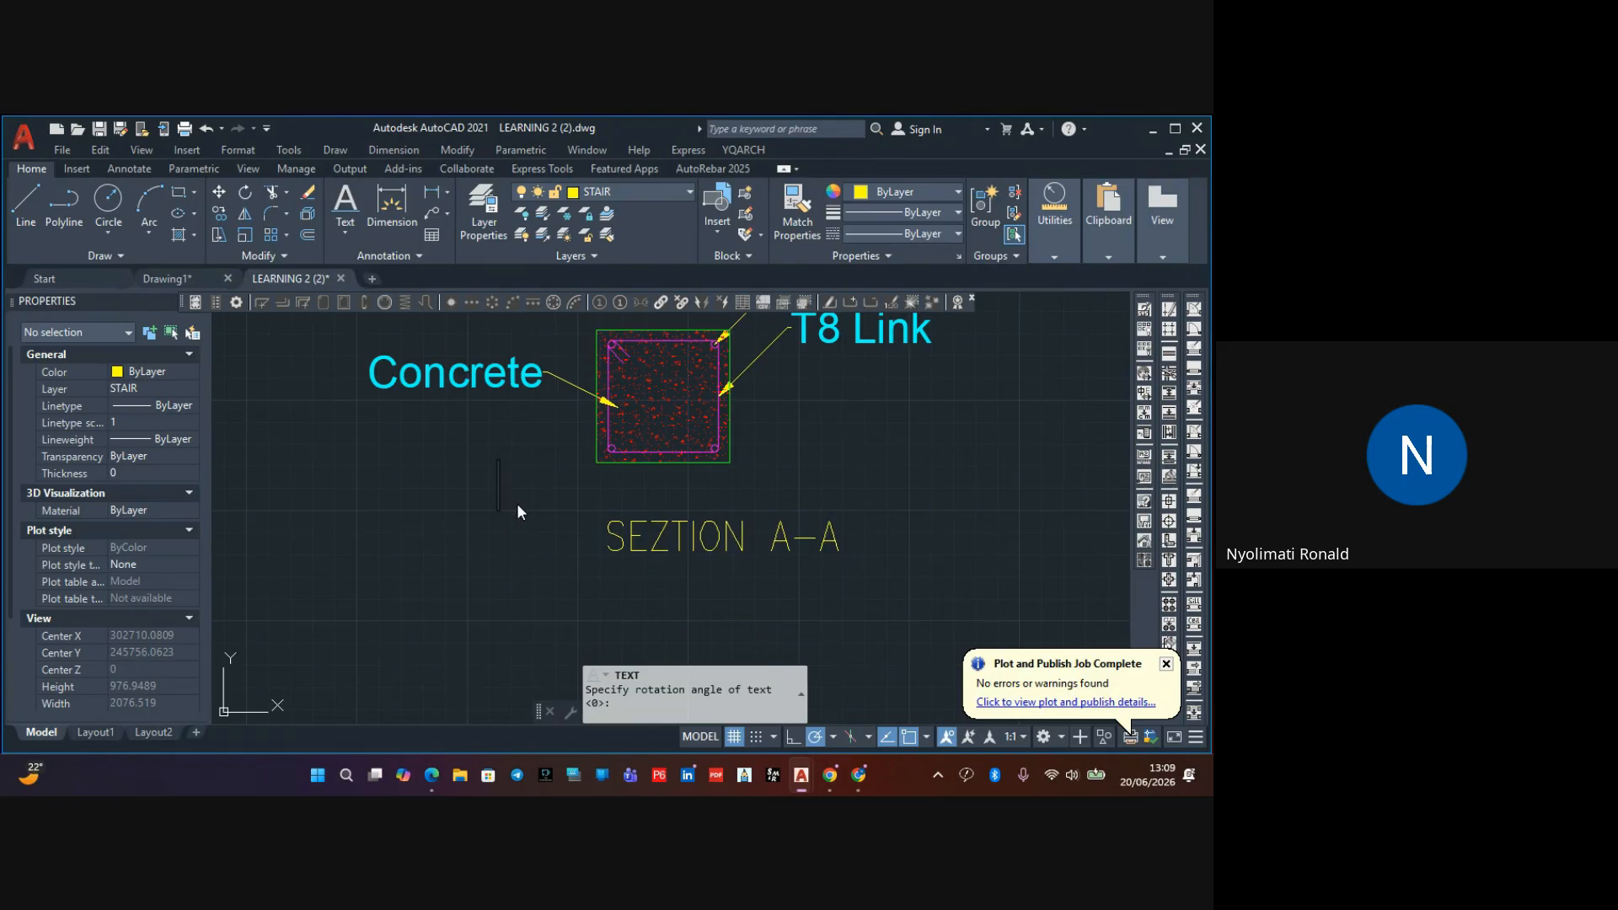
left_click(523, 501)
key("Escape")
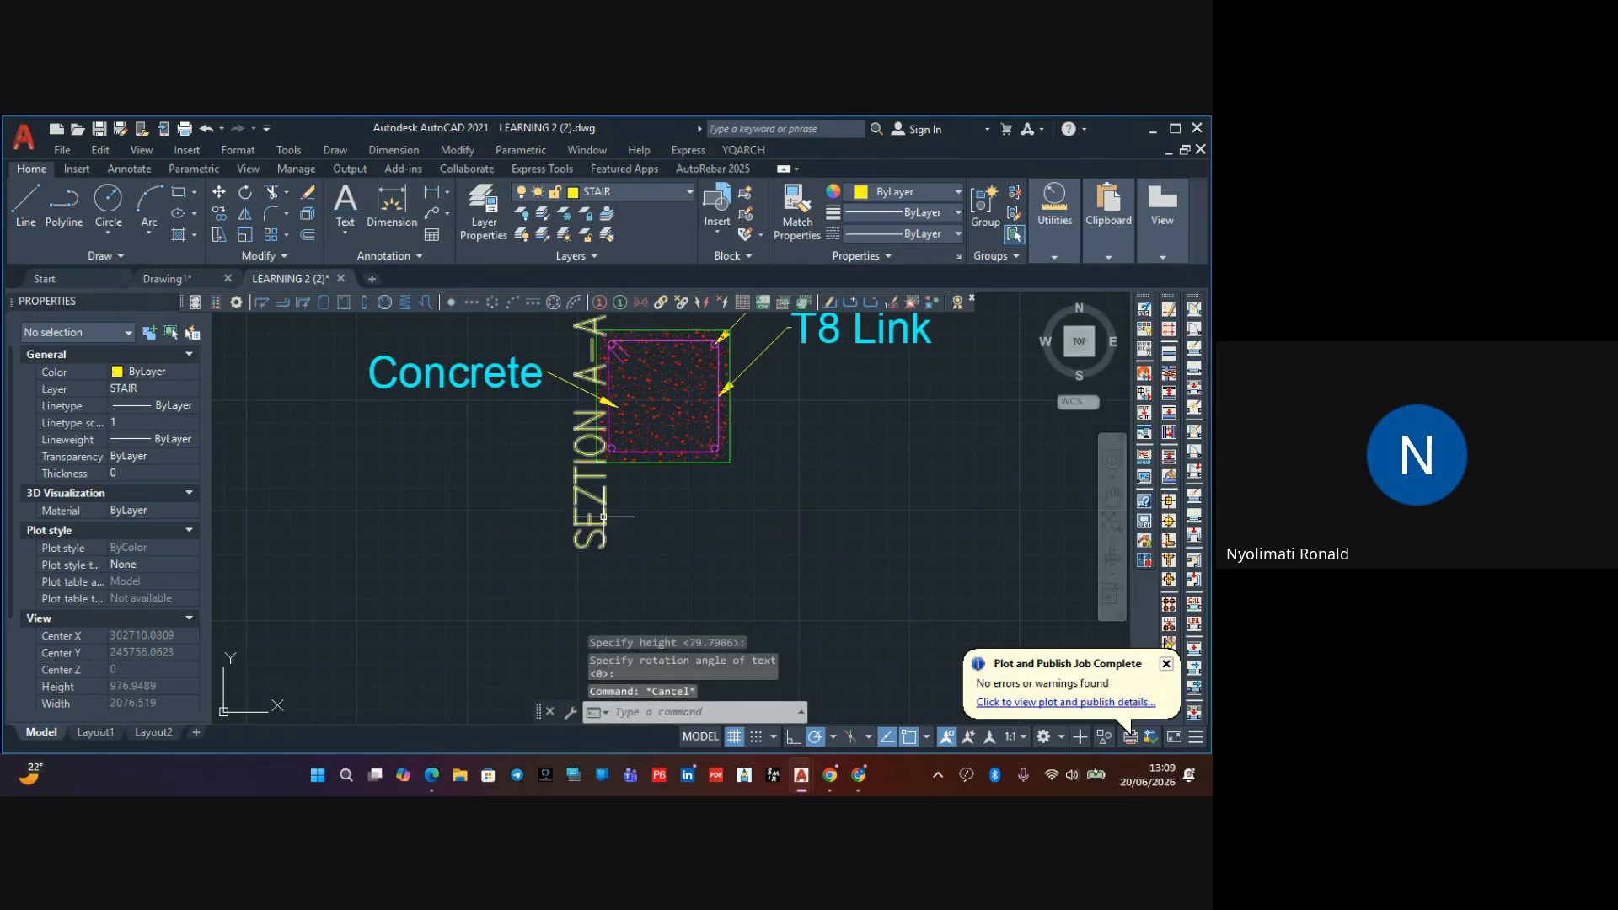
Set the section title's rotation to 0 and its text height to 80
left_click(592, 505)
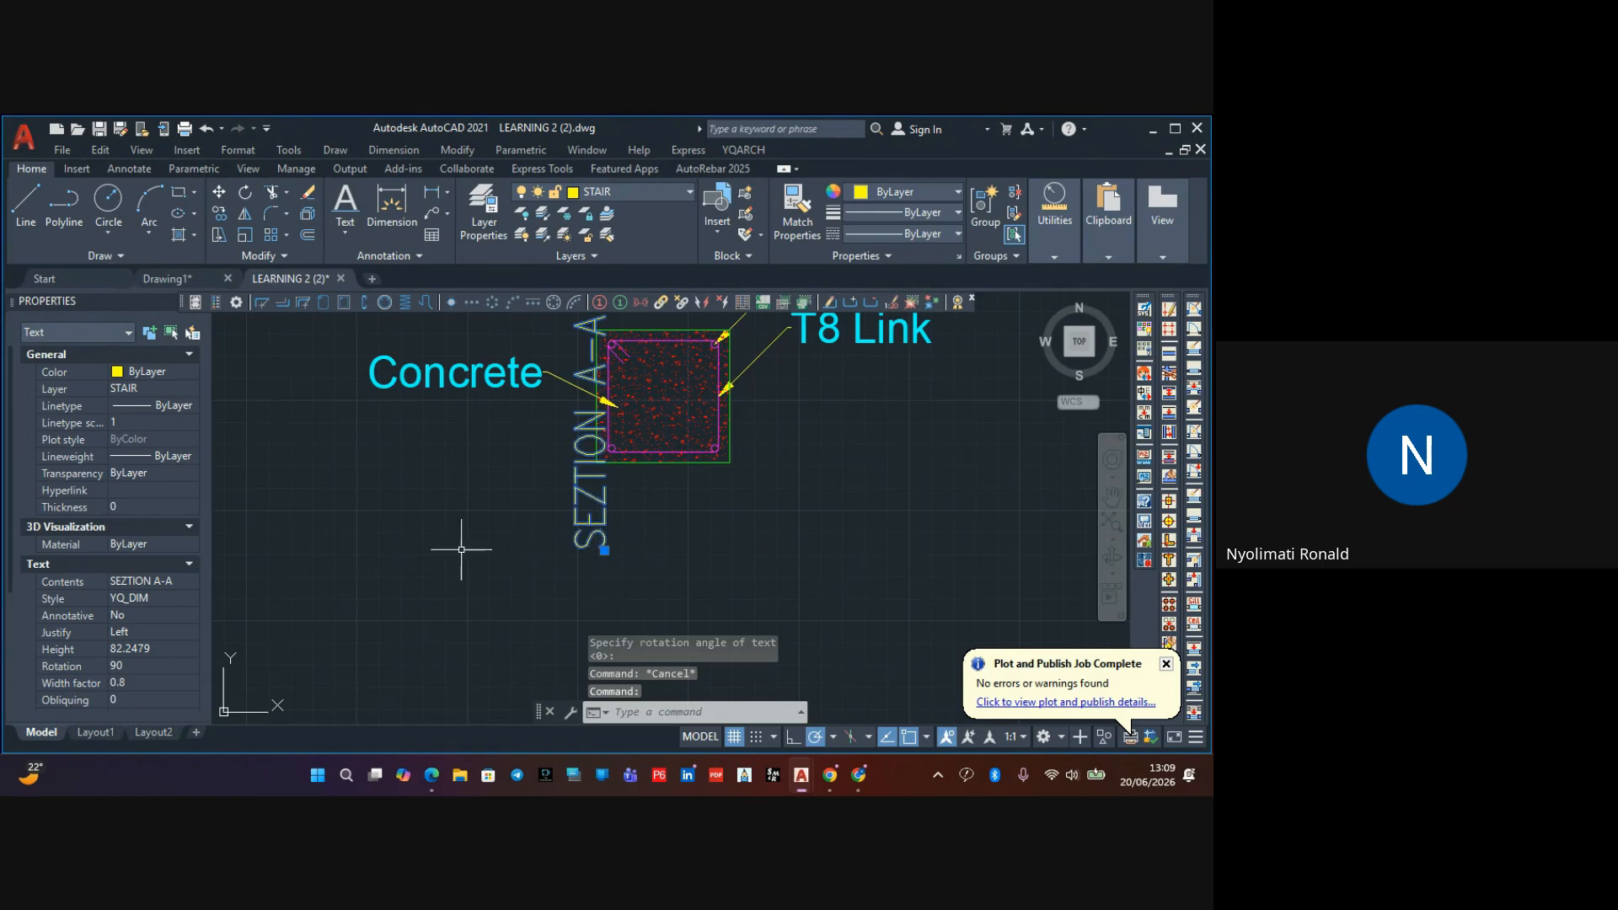
left_click(127, 666)
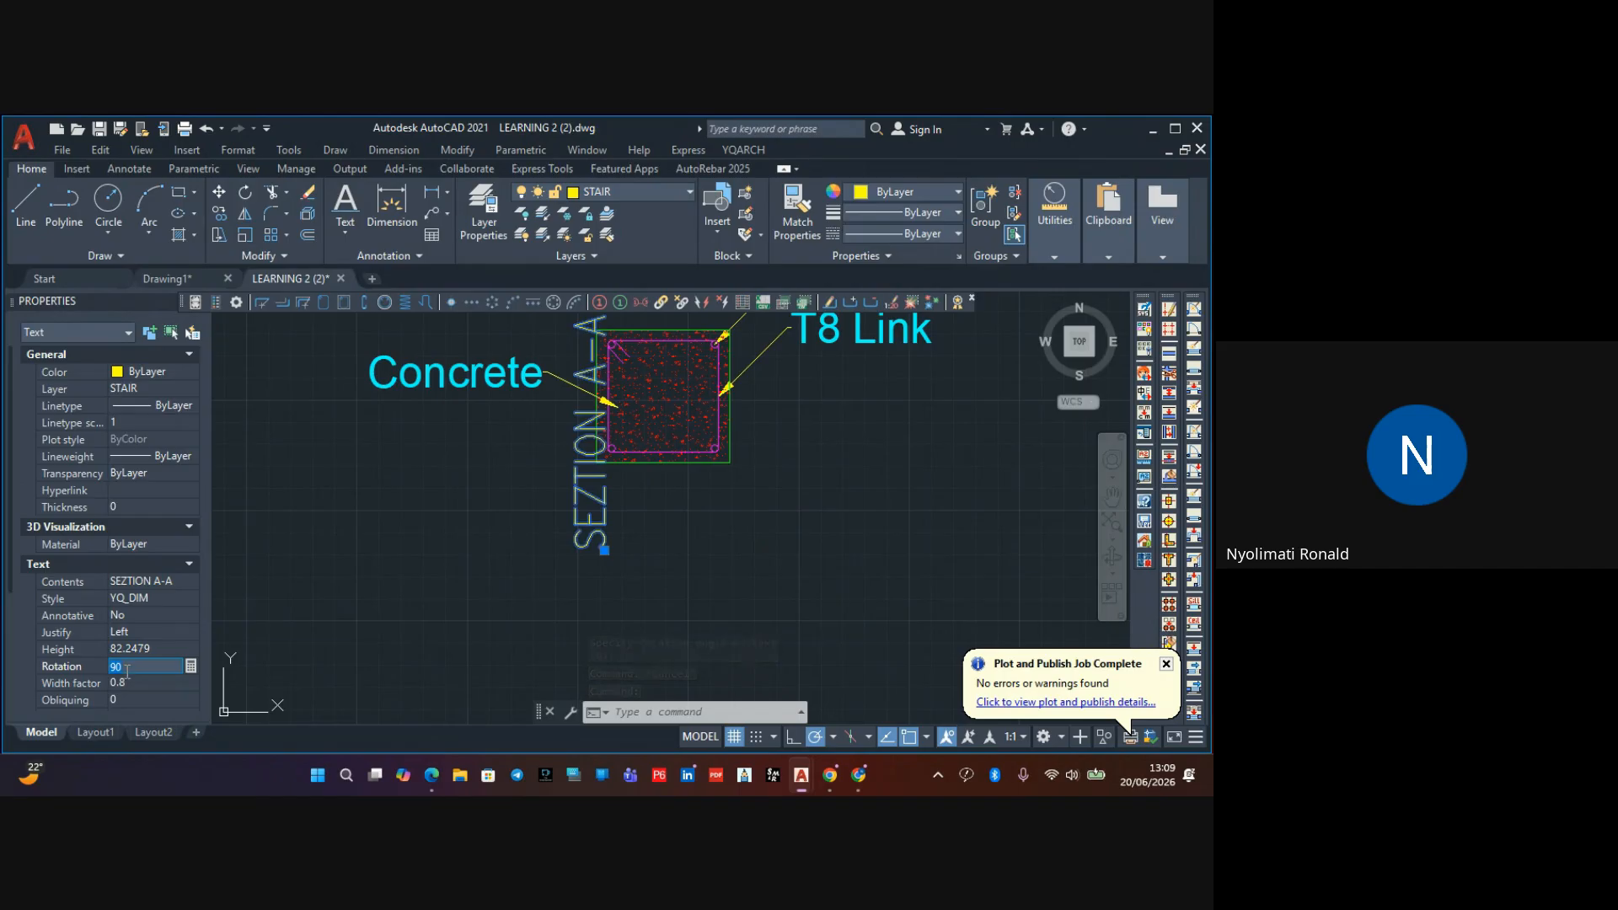
left_click(127, 679)
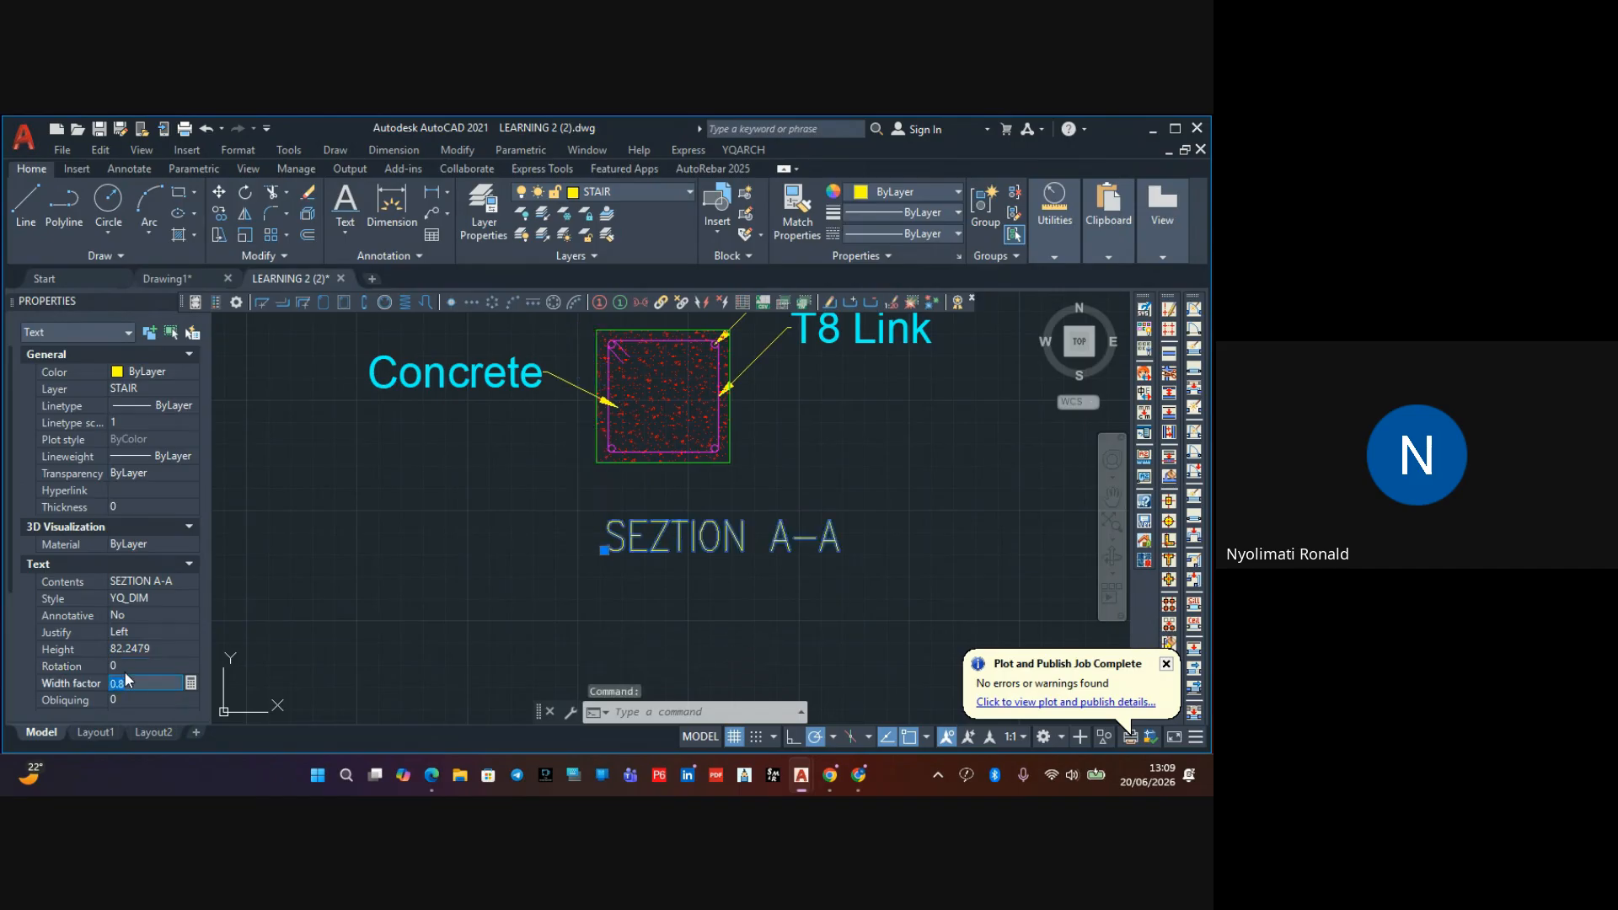
left_click(143, 651)
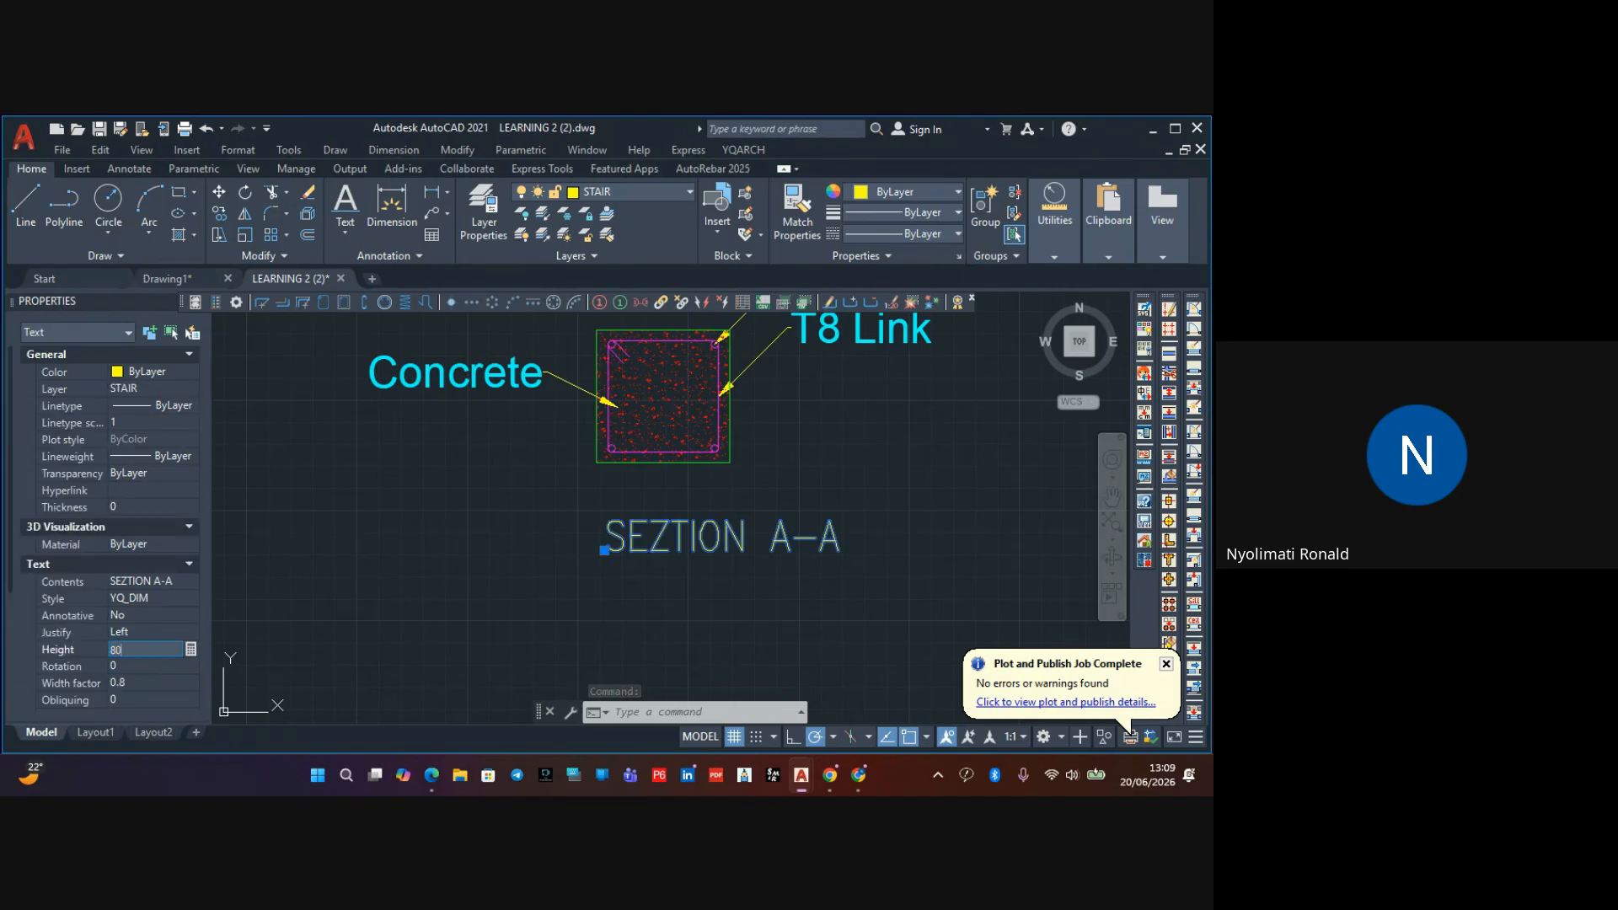
key("Tab")
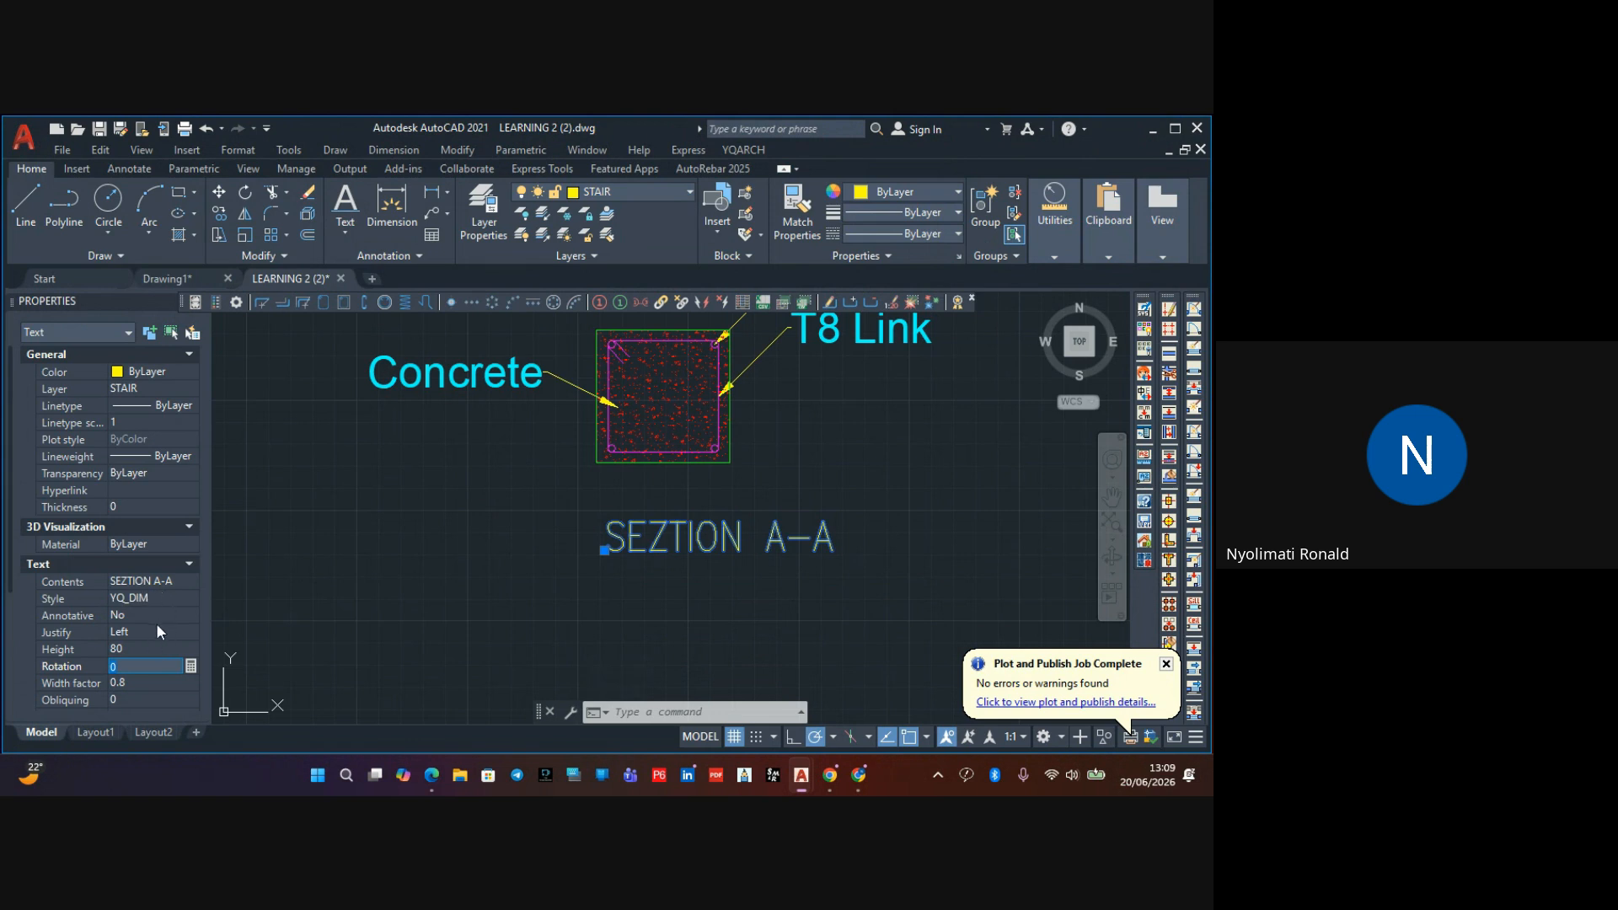
Change the section title's text style to Standard
scroll(158, 630, "down", 2)
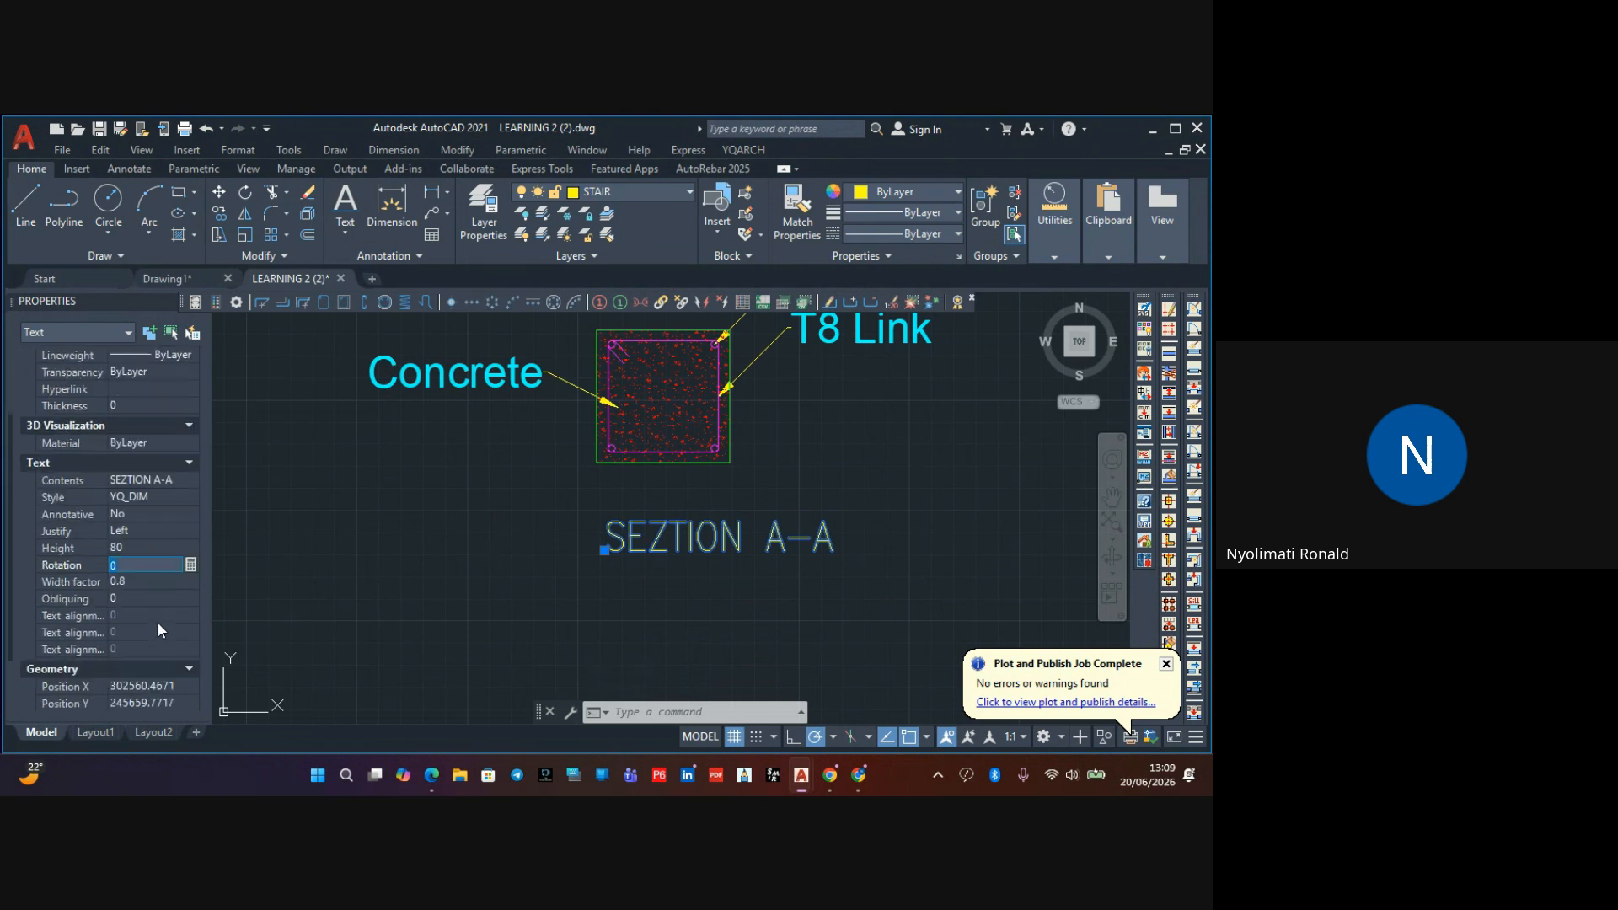
left_click(155, 515)
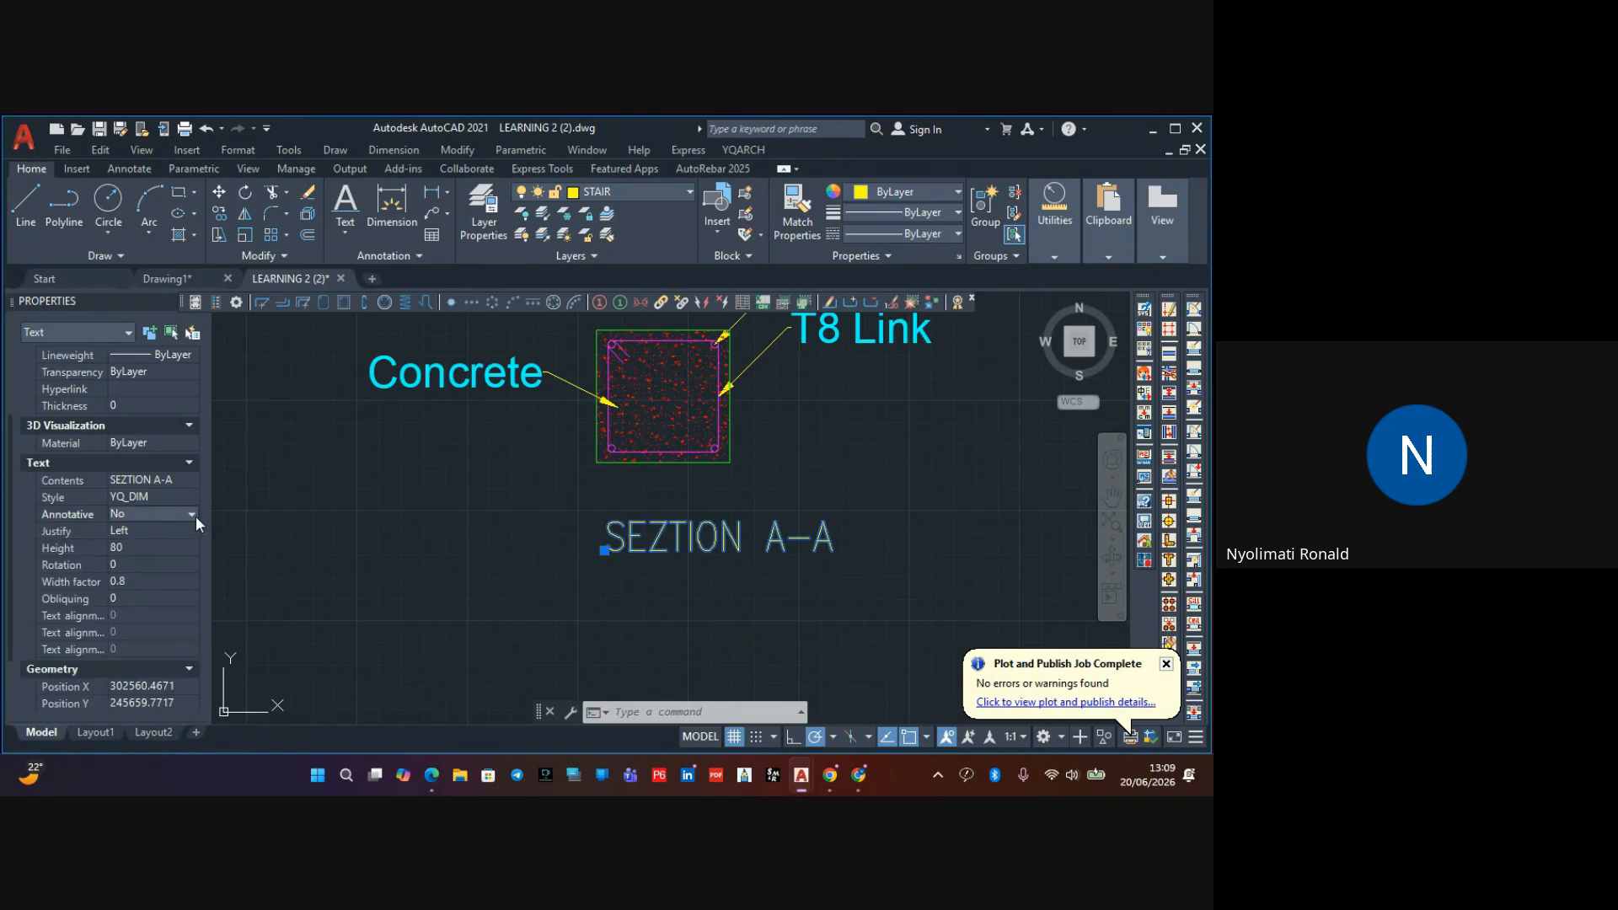
left_click(179, 497)
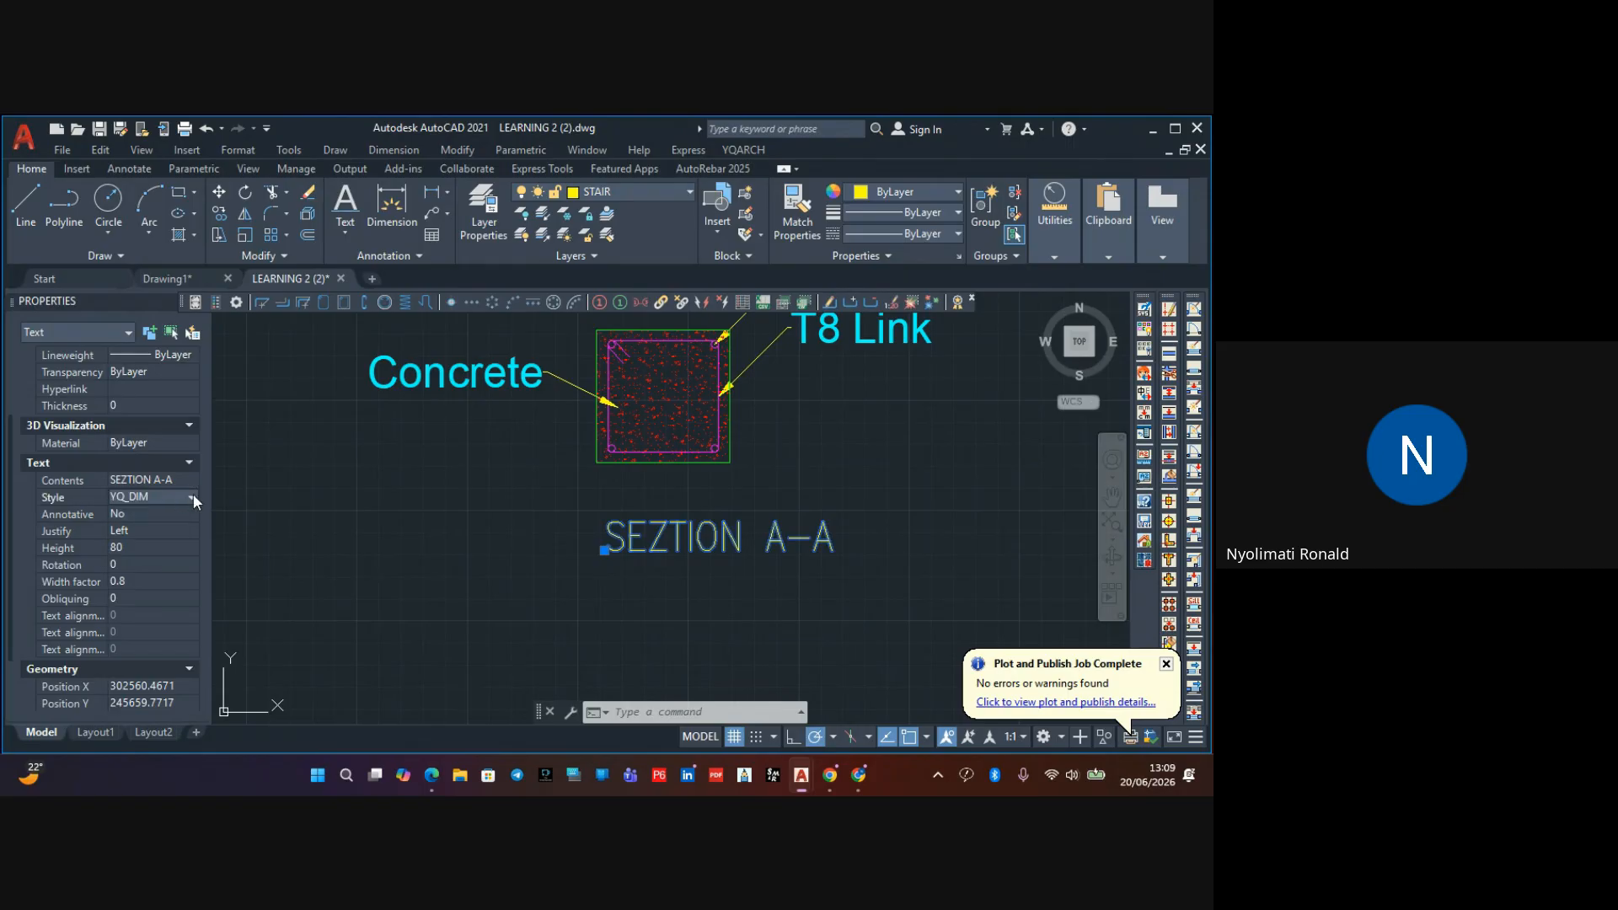
left_click(193, 497)
left_click(162, 531)
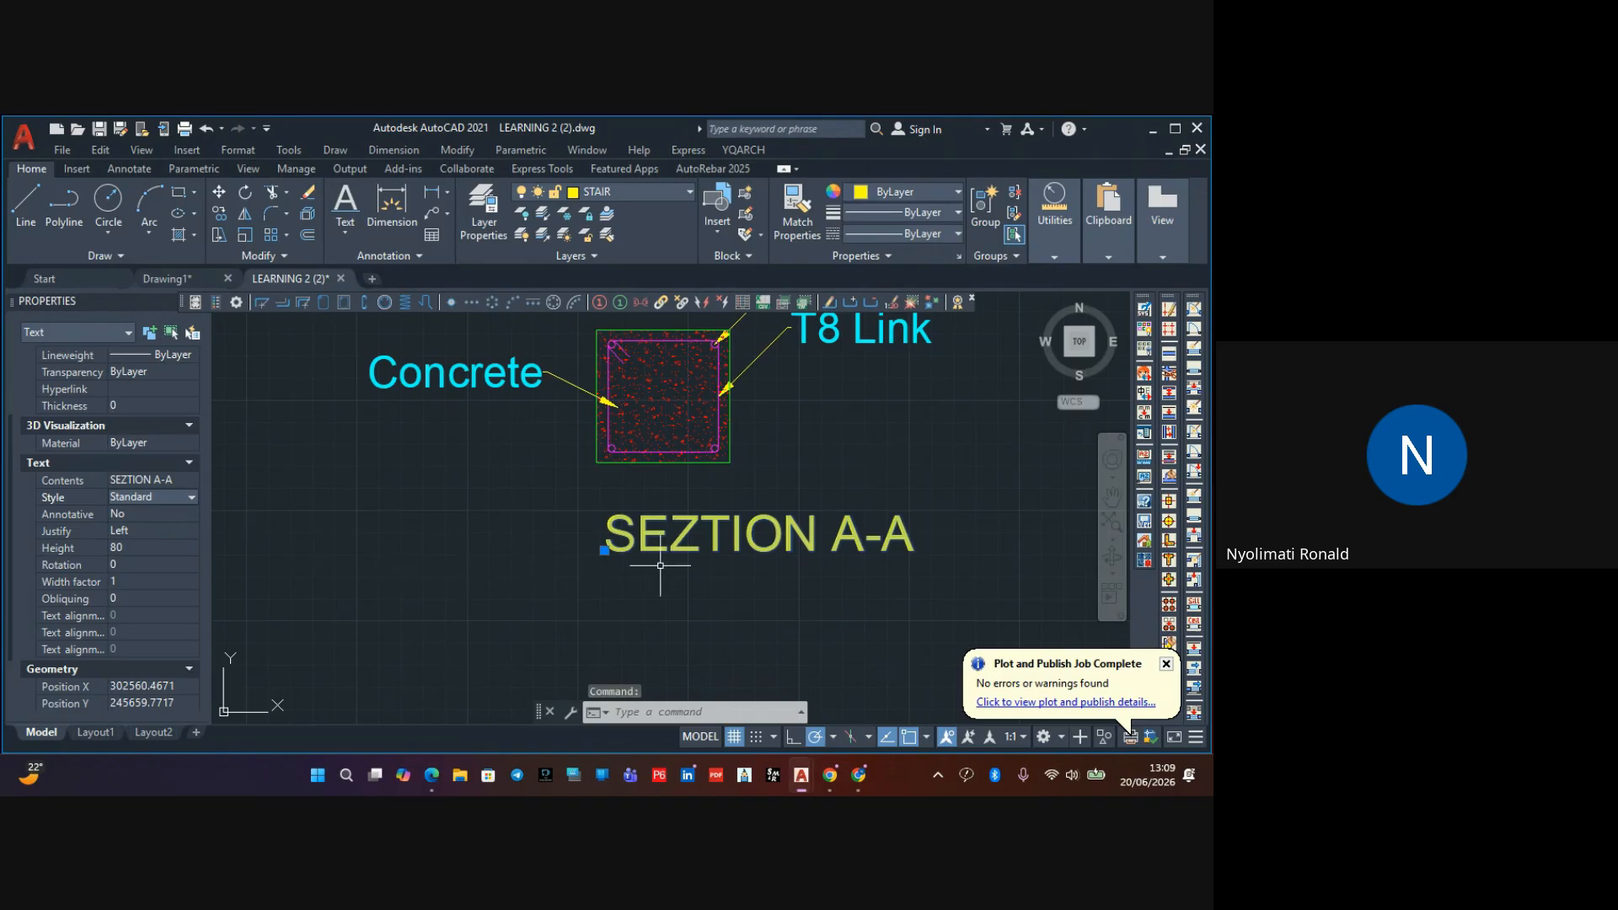
Correct the spelling of the section title so it reads "SECTION A-A"
double_click(776, 539)
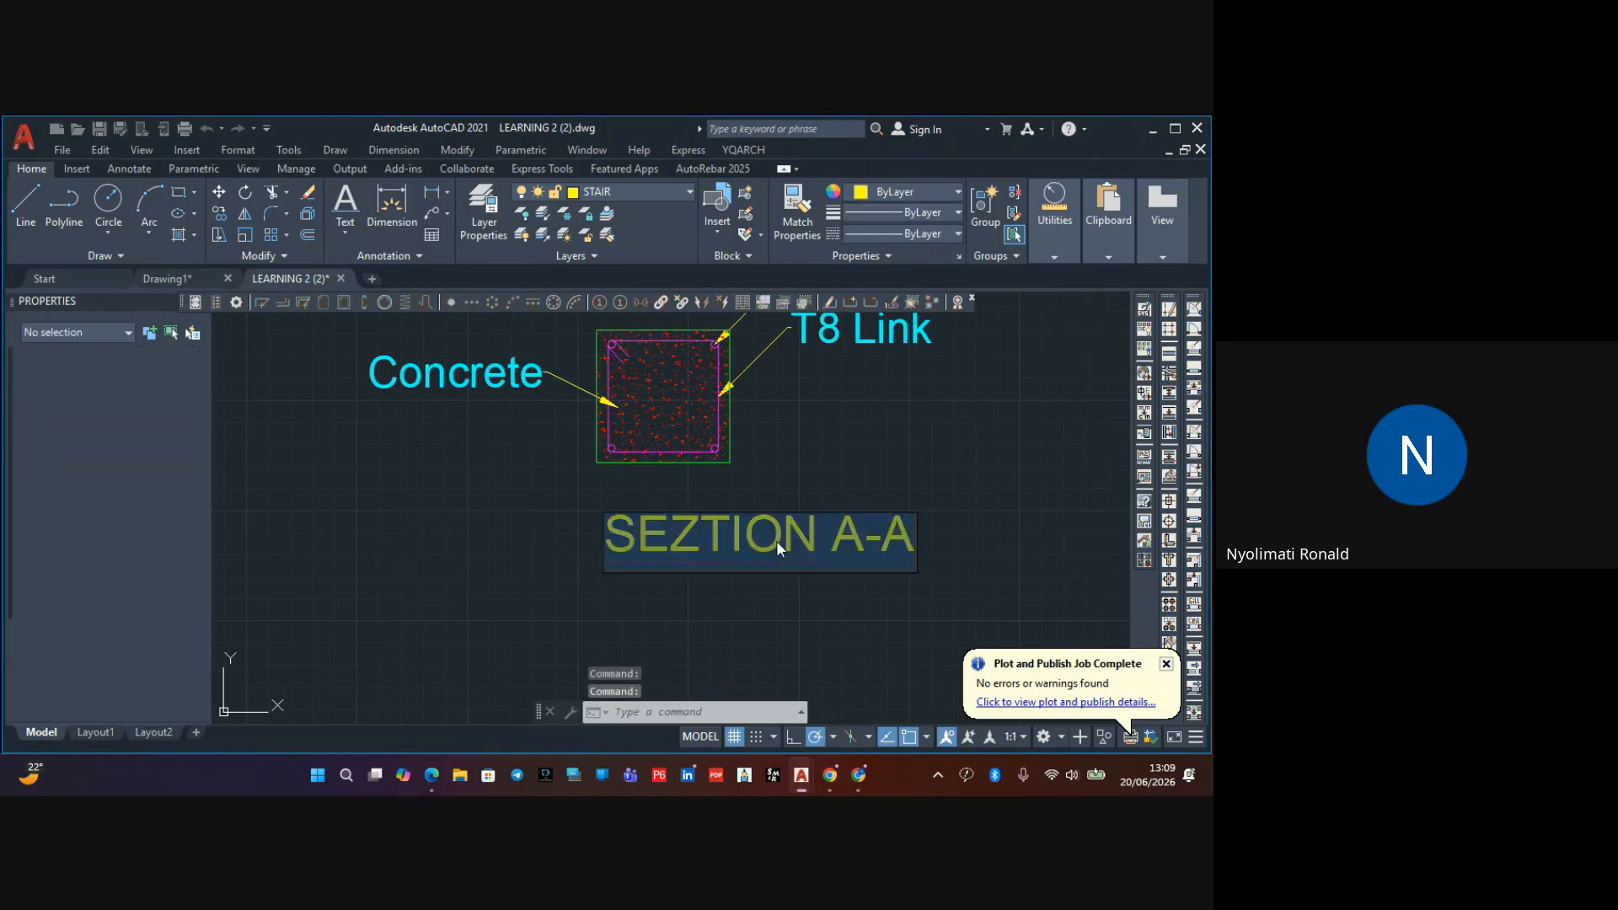
left_click(713, 542)
key("BackSpace")
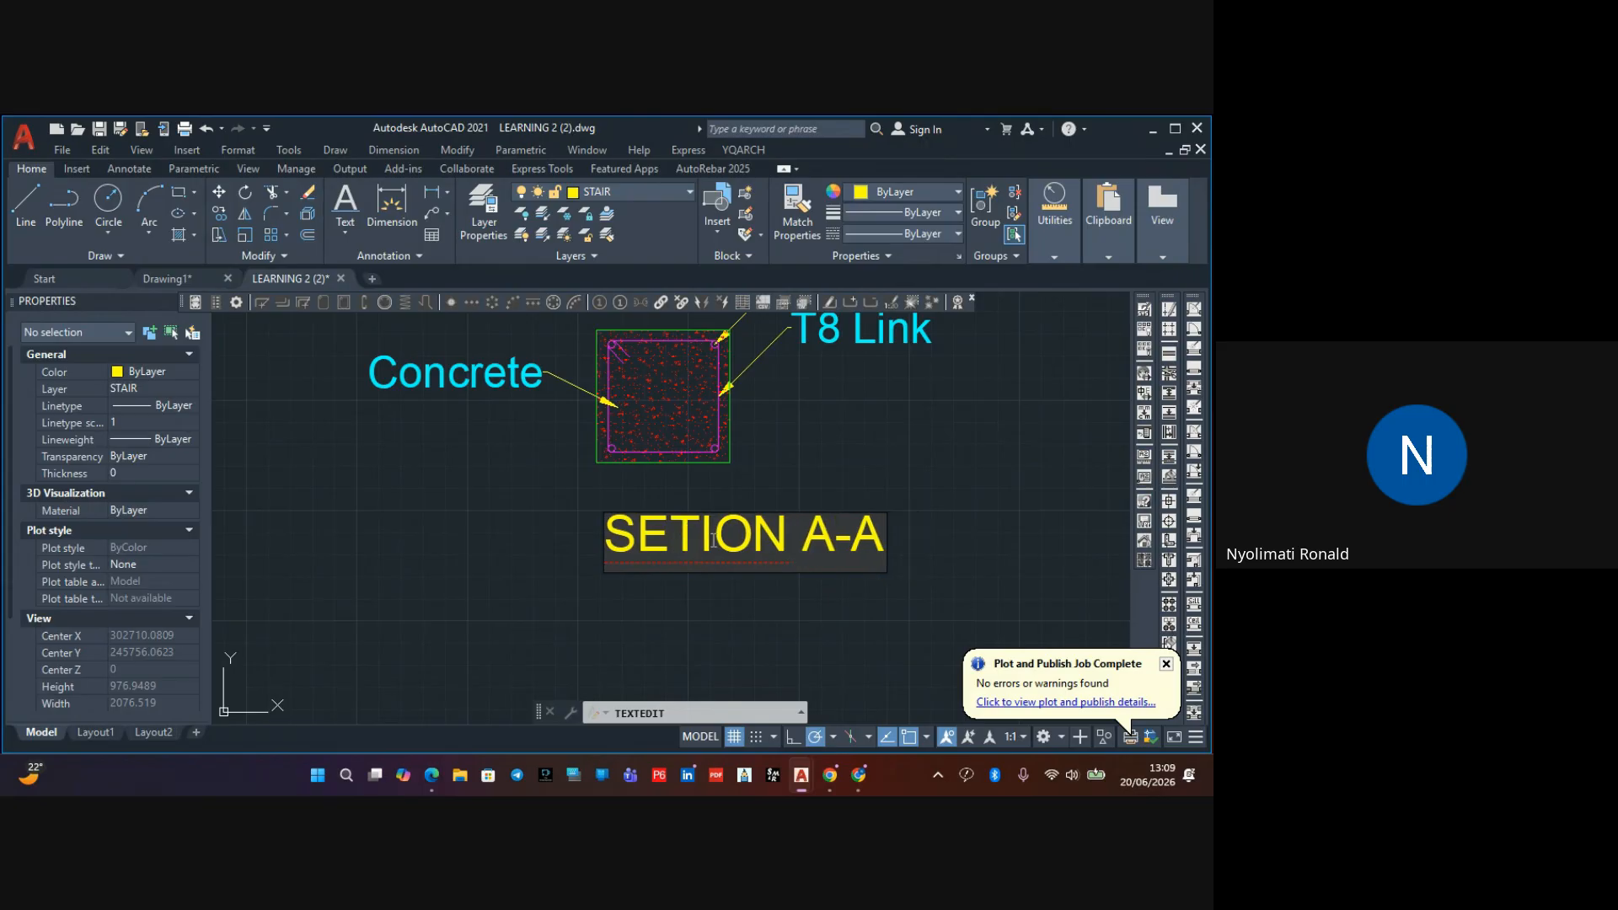
type("B")
key("BackSpace")
type("C")
left_click(564, 543)
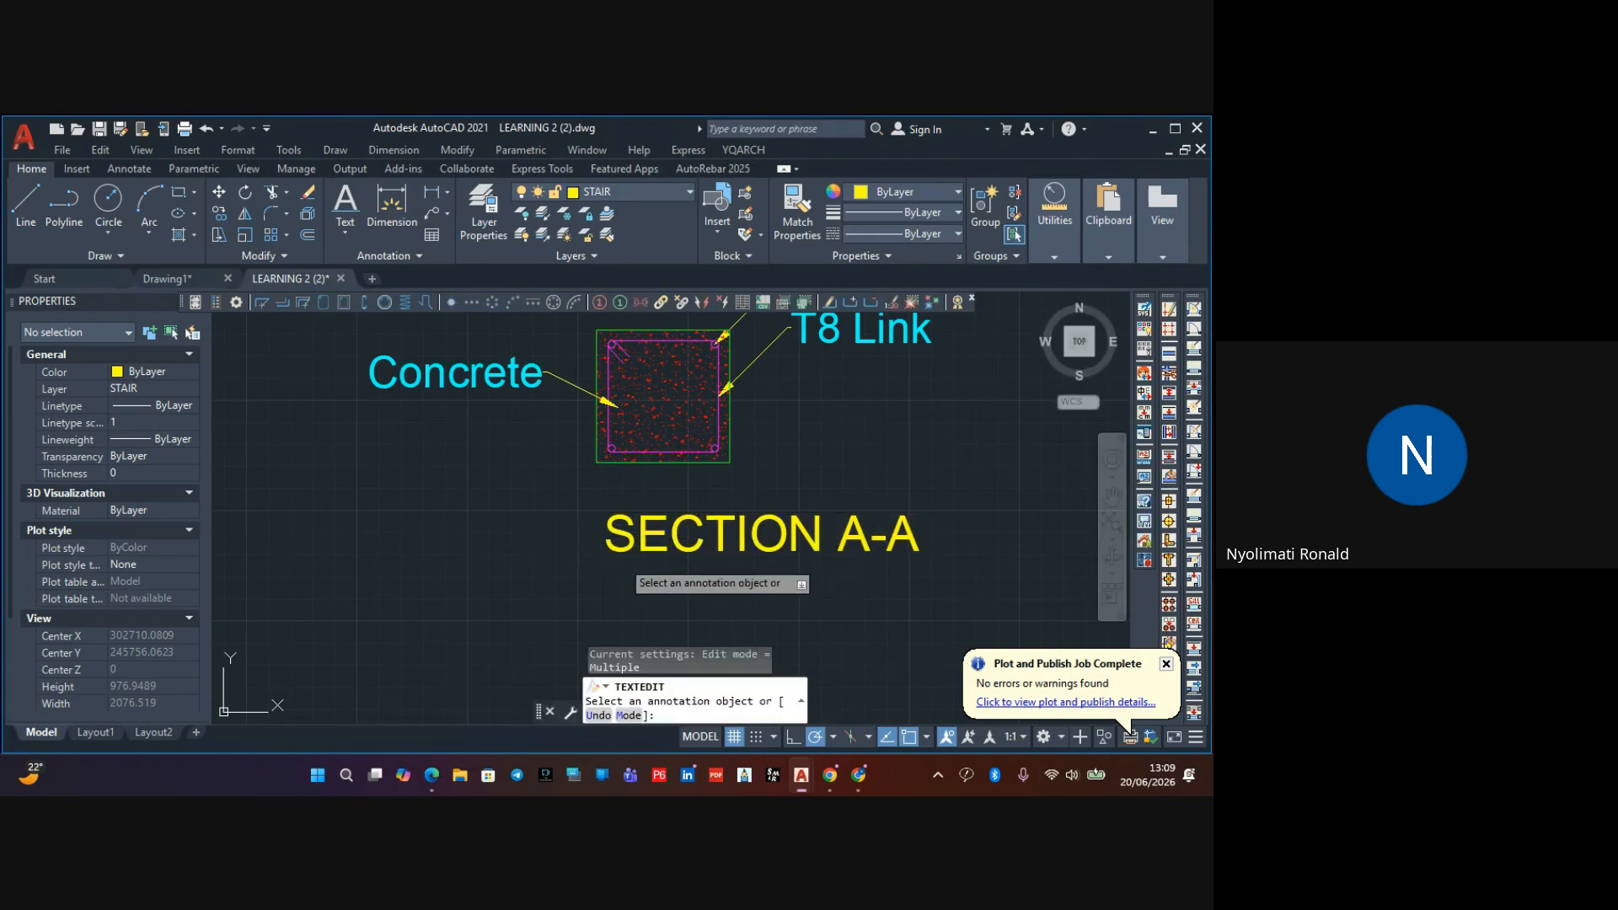
Move the "SECTION A-A" title left so it sits centred beneath the column section
key("Escape")
left_click(754, 536)
left_click_drag(754, 536, 678, 533)
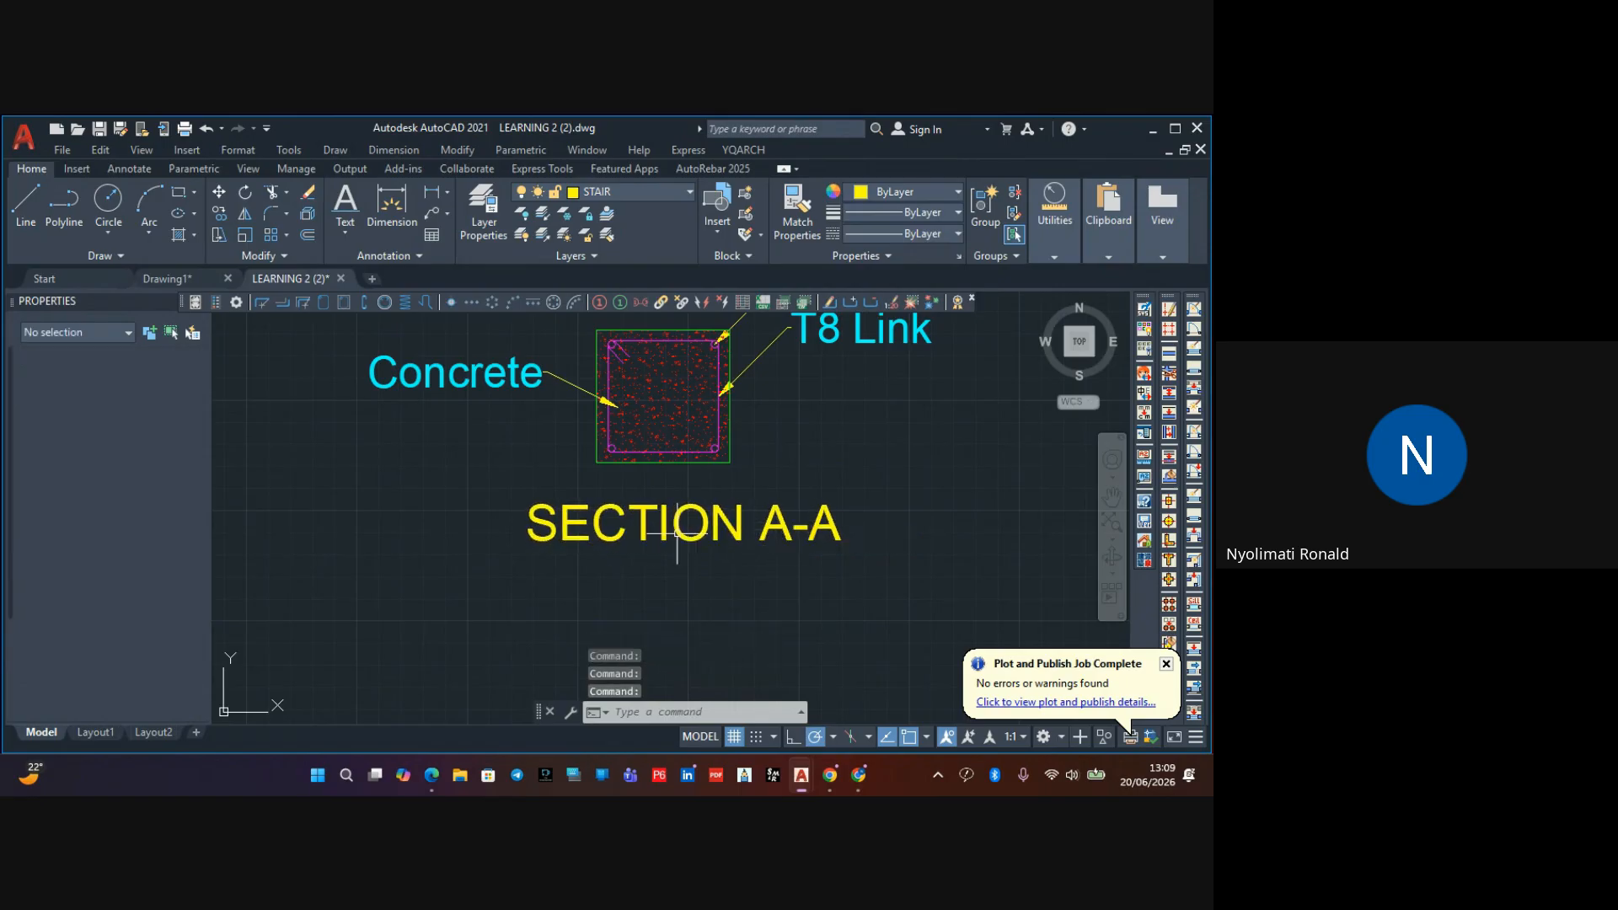
key("Escape")
Dimension the full height of the column's outer concrete outline, placing the dimension line just left of the section
scroll(704, 578, "down", 4)
middle_click_drag(696, 563, 704, 597)
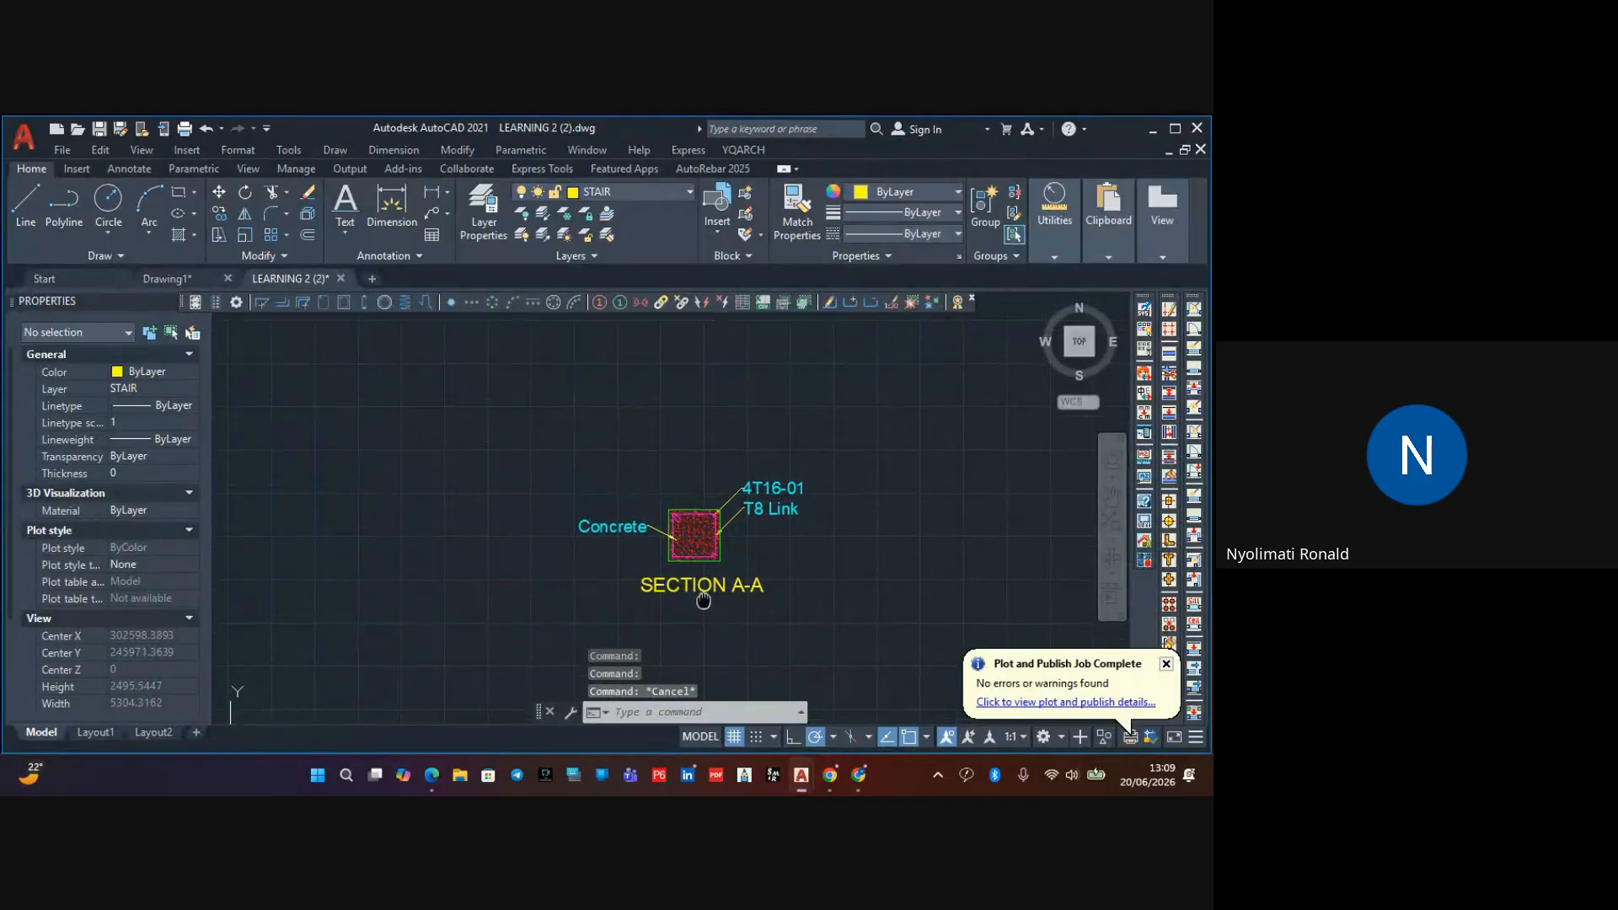
scroll(689, 549, "up", 10)
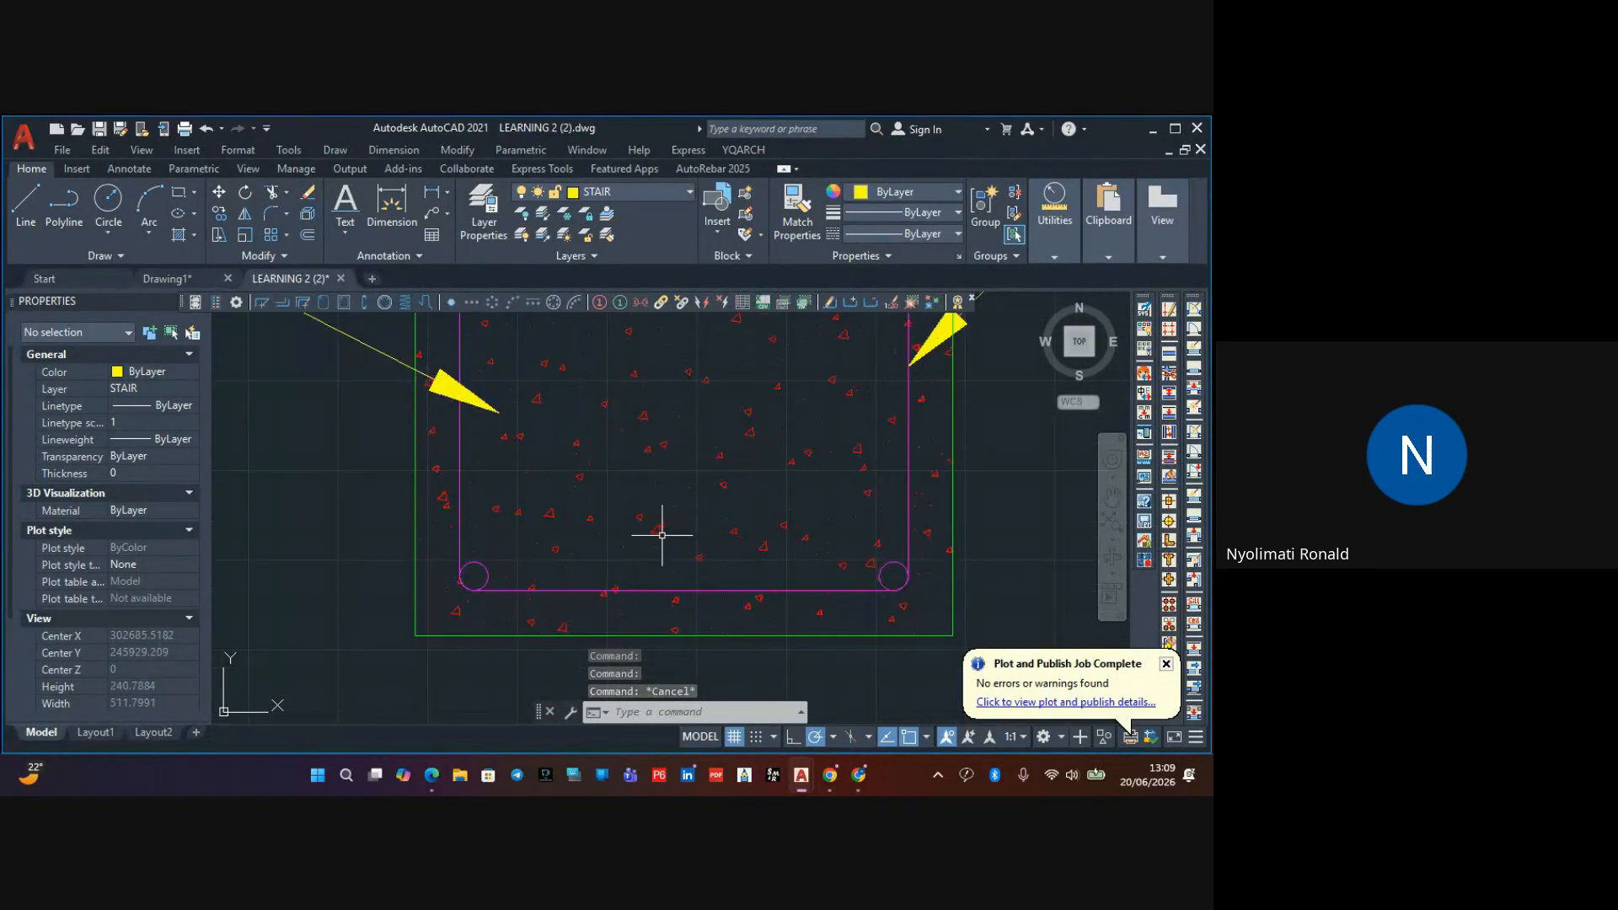
scroll(684, 546, "down", 8)
scroll(654, 462, "up", 8)
scroll(585, 470, "down", 2)
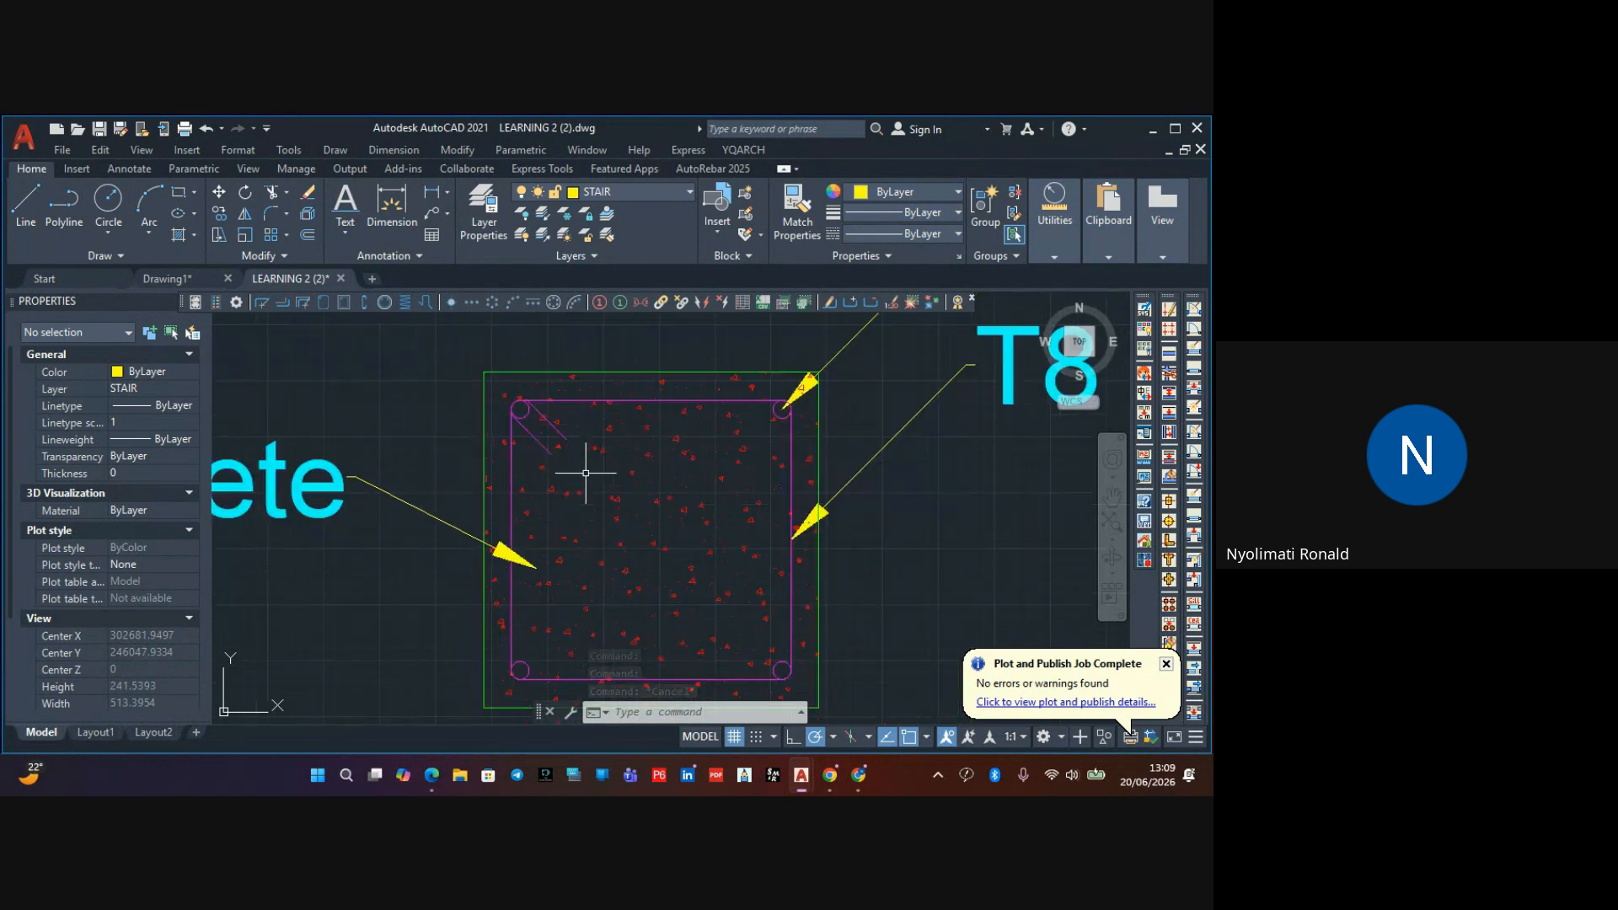
scroll(506, 438, "down", 2)
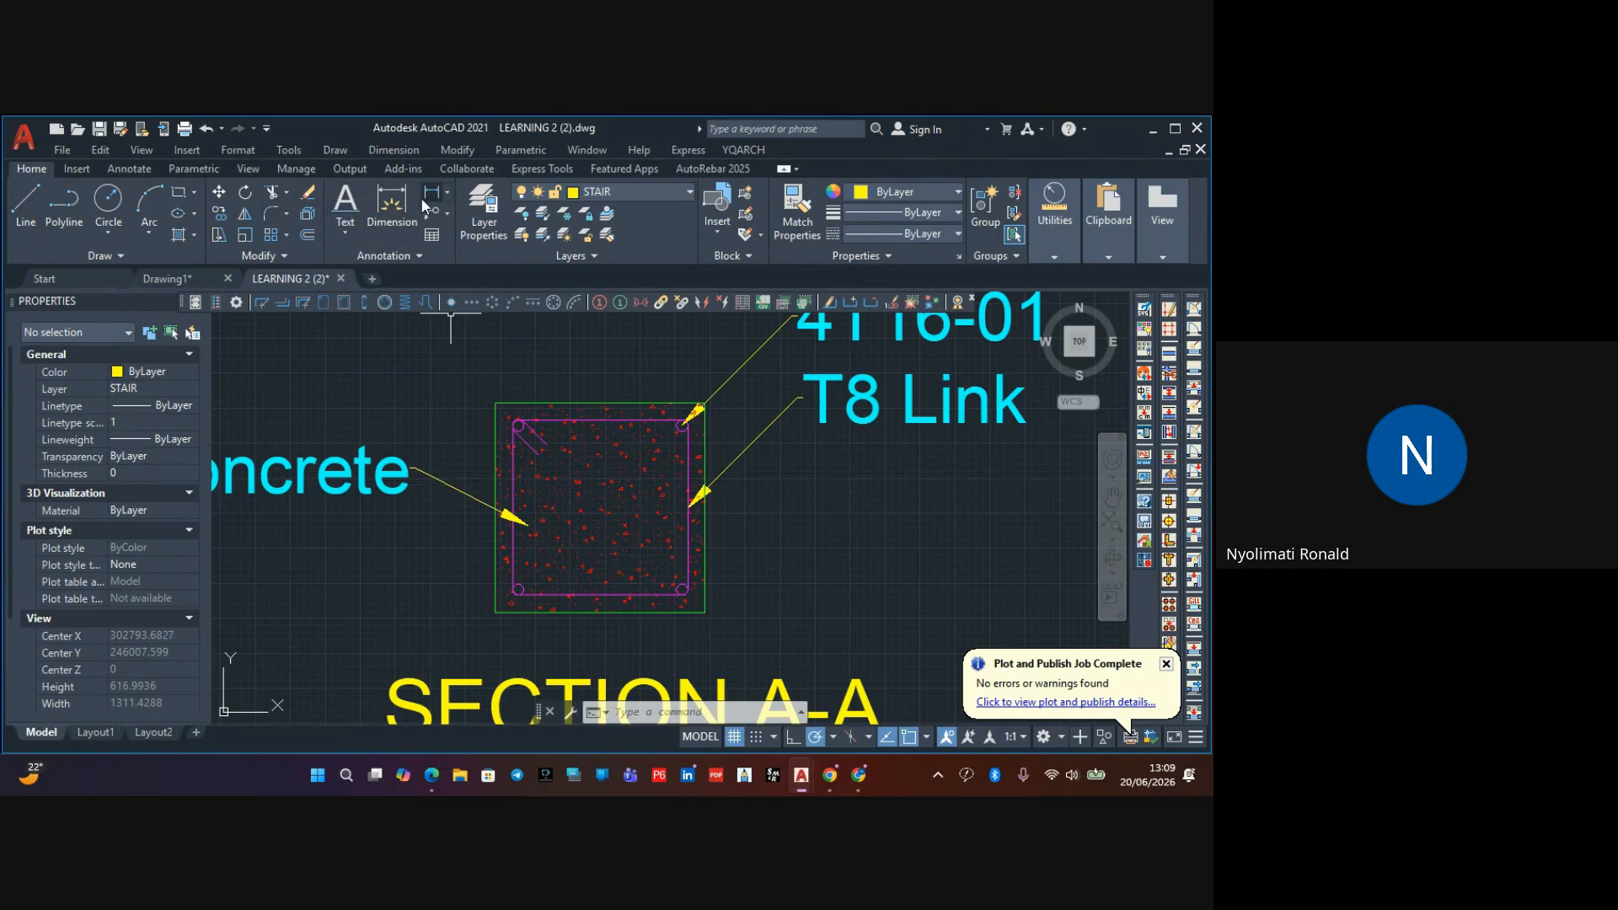
left_click(395, 205)
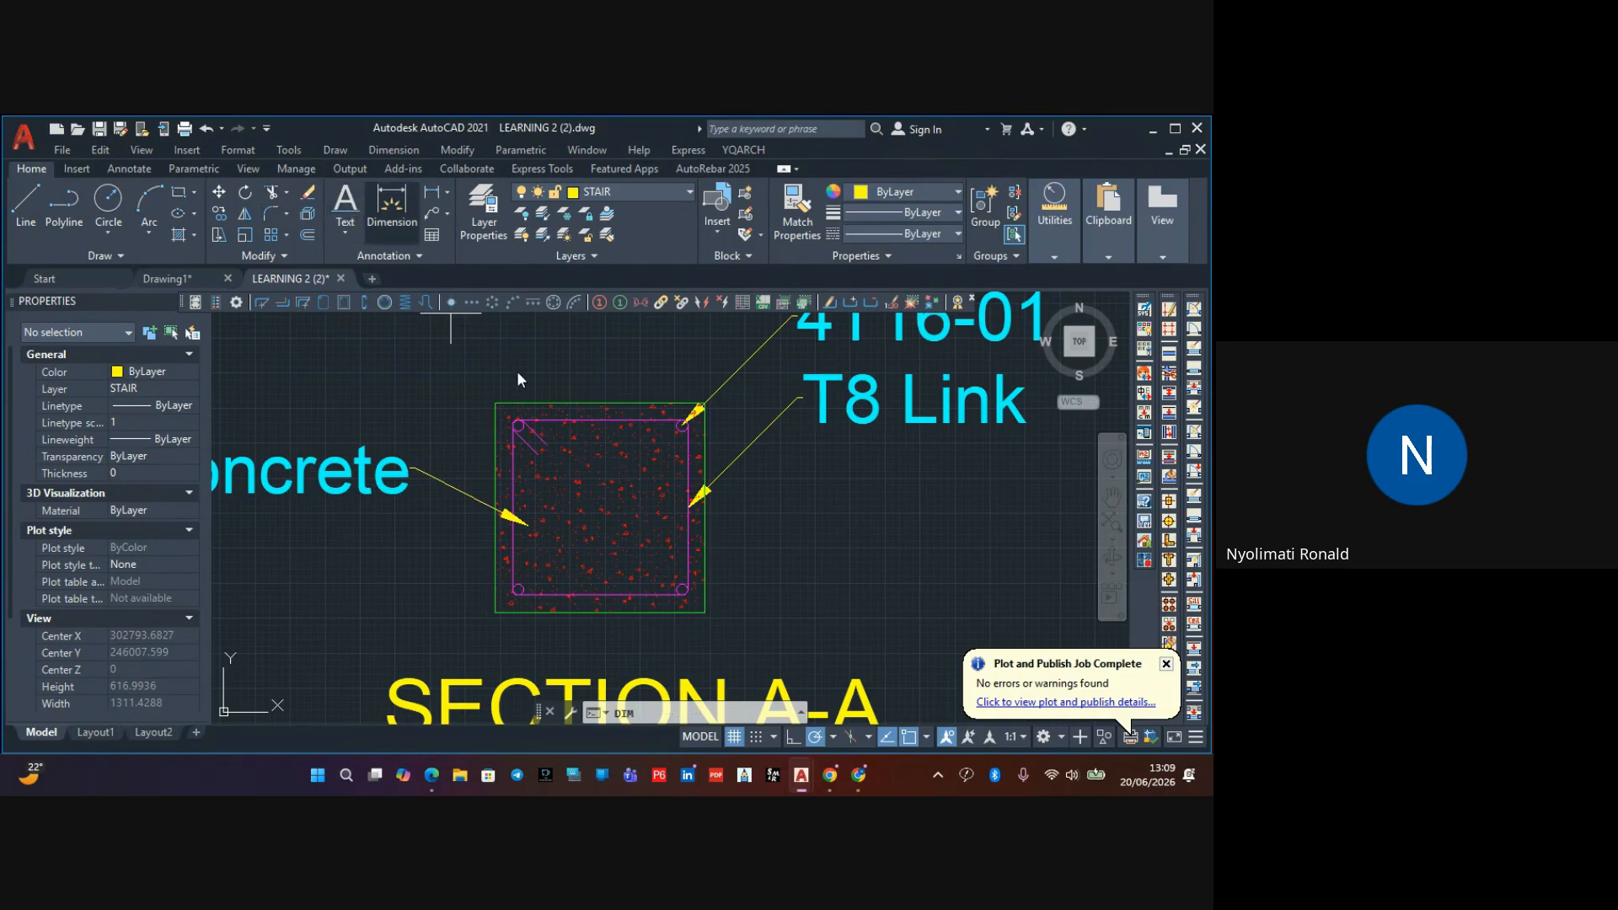
left_click(496, 612)
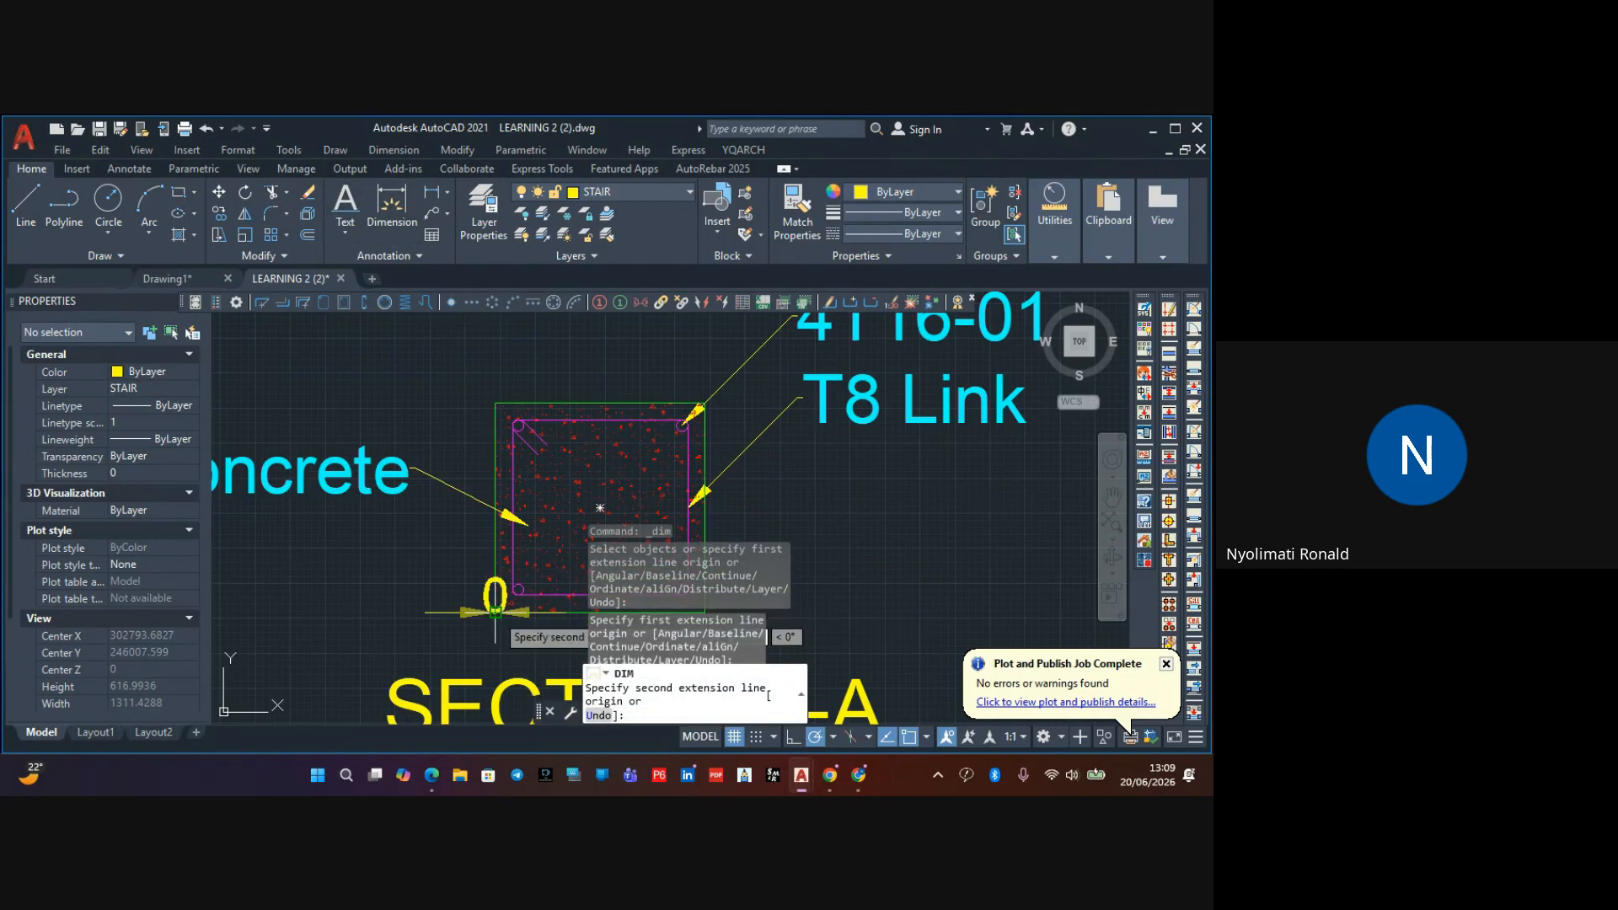
left_click(487, 405)
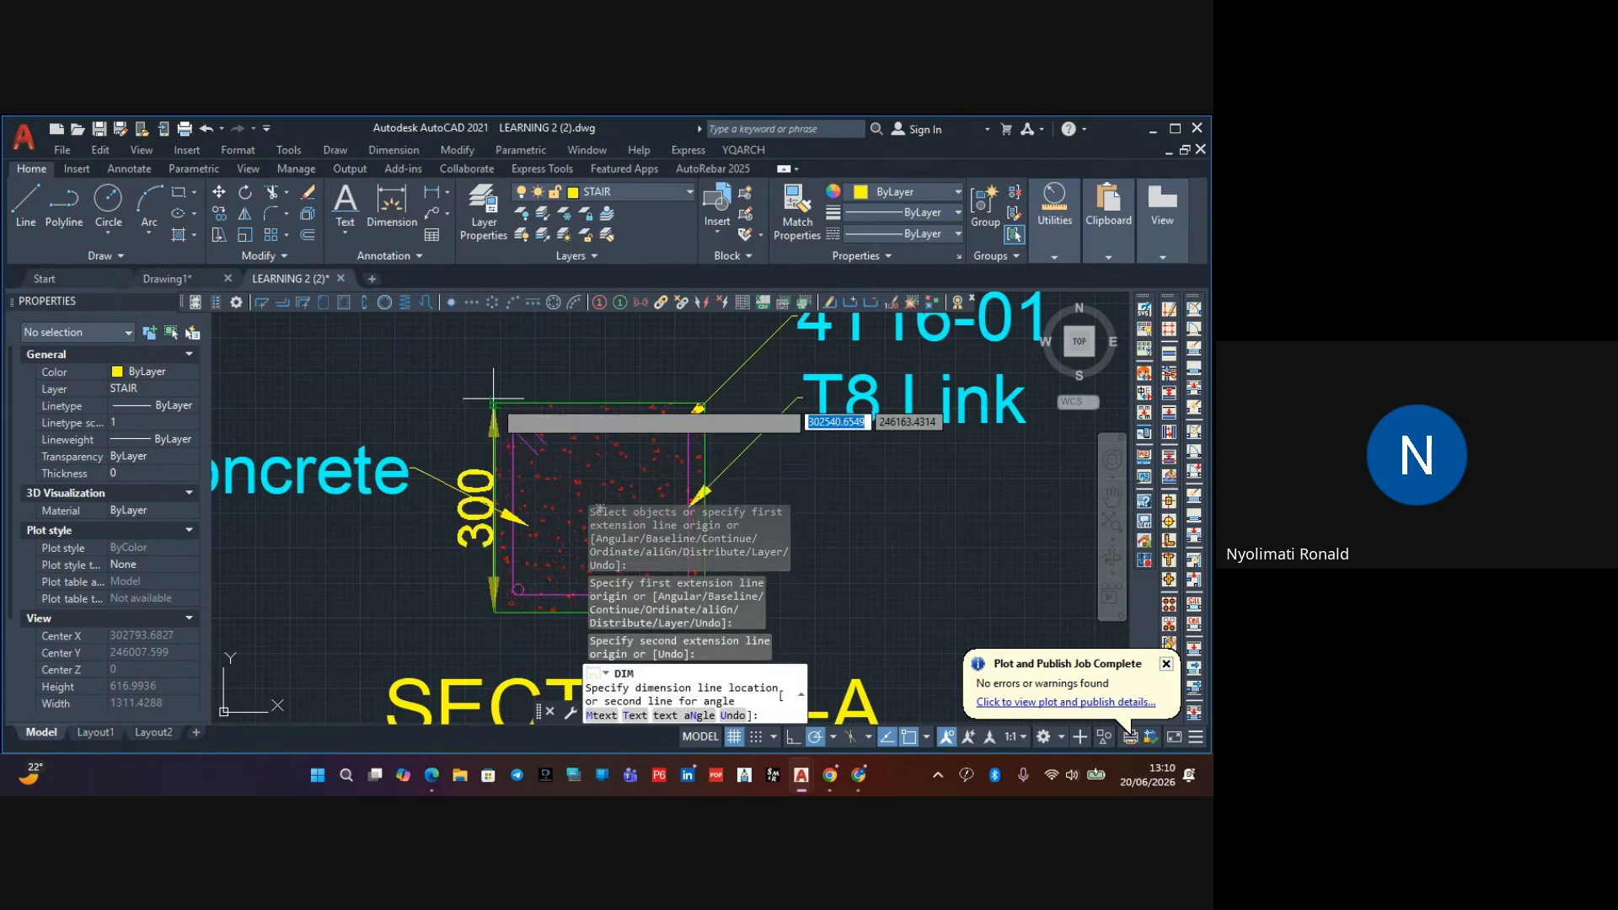
left_click(463, 407)
scroll(472, 425, "down", 2)
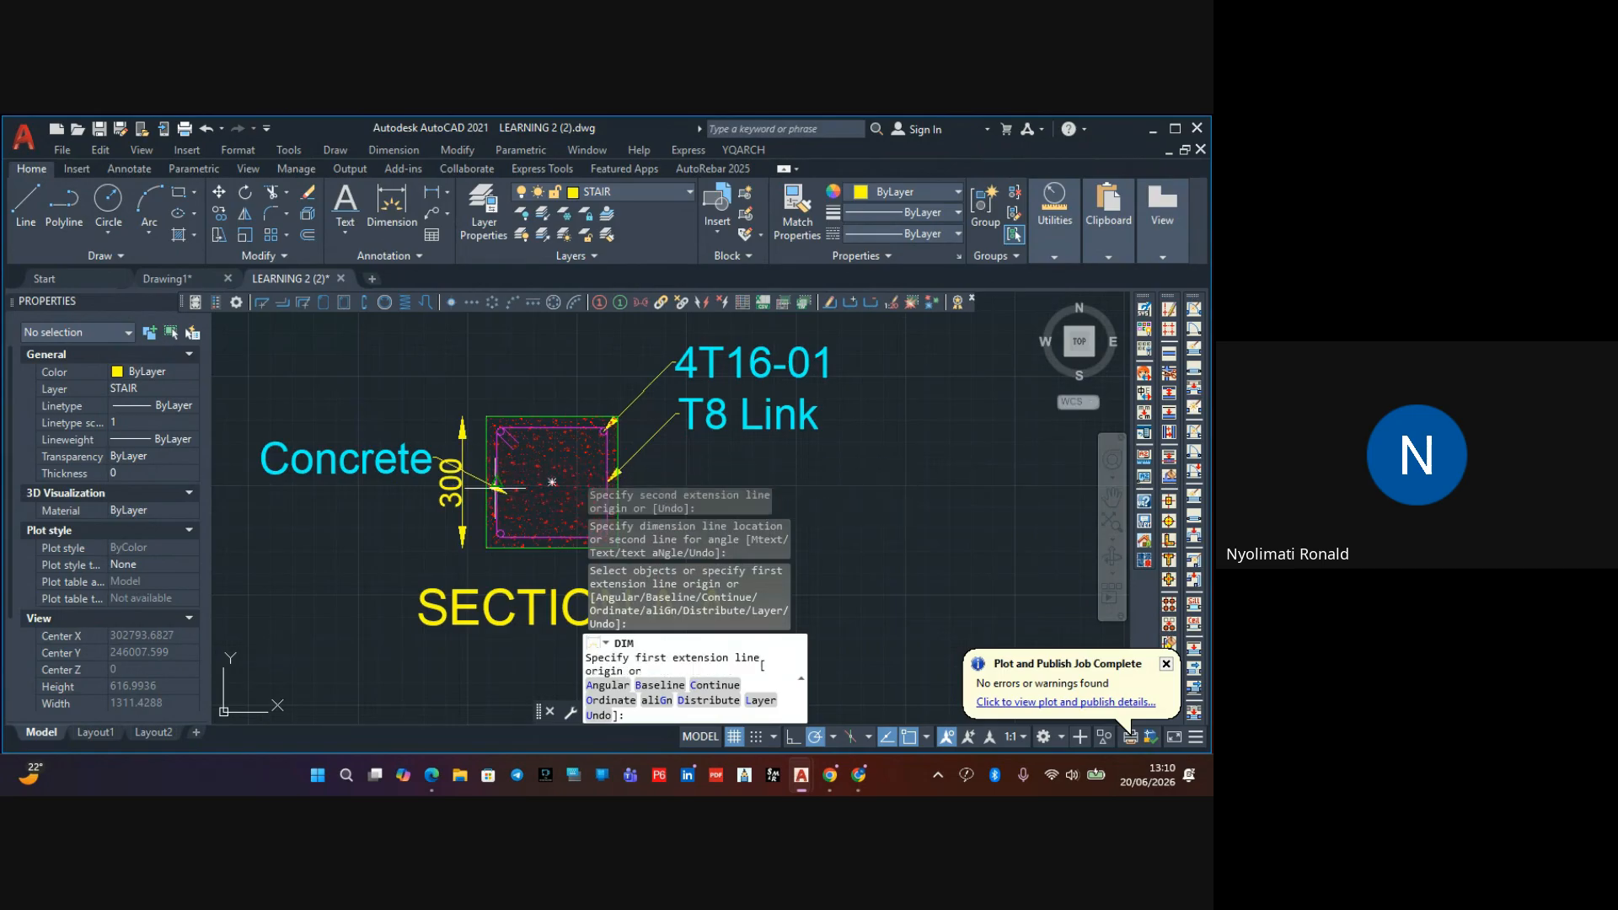
Dimension the full width of the column's outer concrete outline just above the section, and end the dimension command
left_click(487, 417)
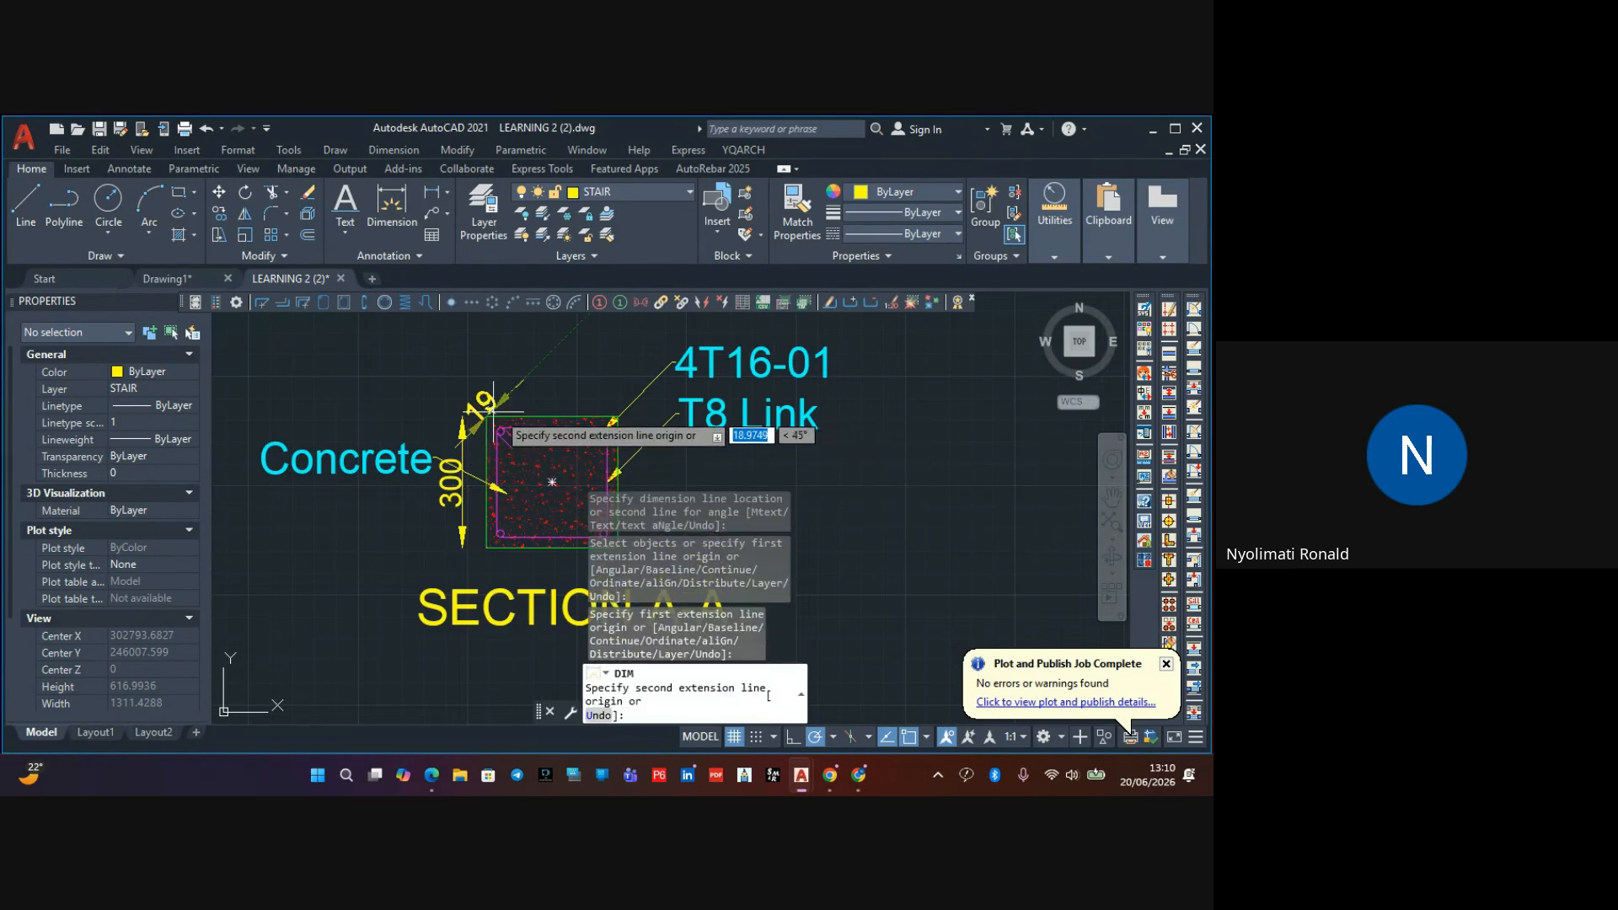
scroll(629, 429, "up", 5)
scroll(629, 429, "down", 4)
left_click(625, 423)
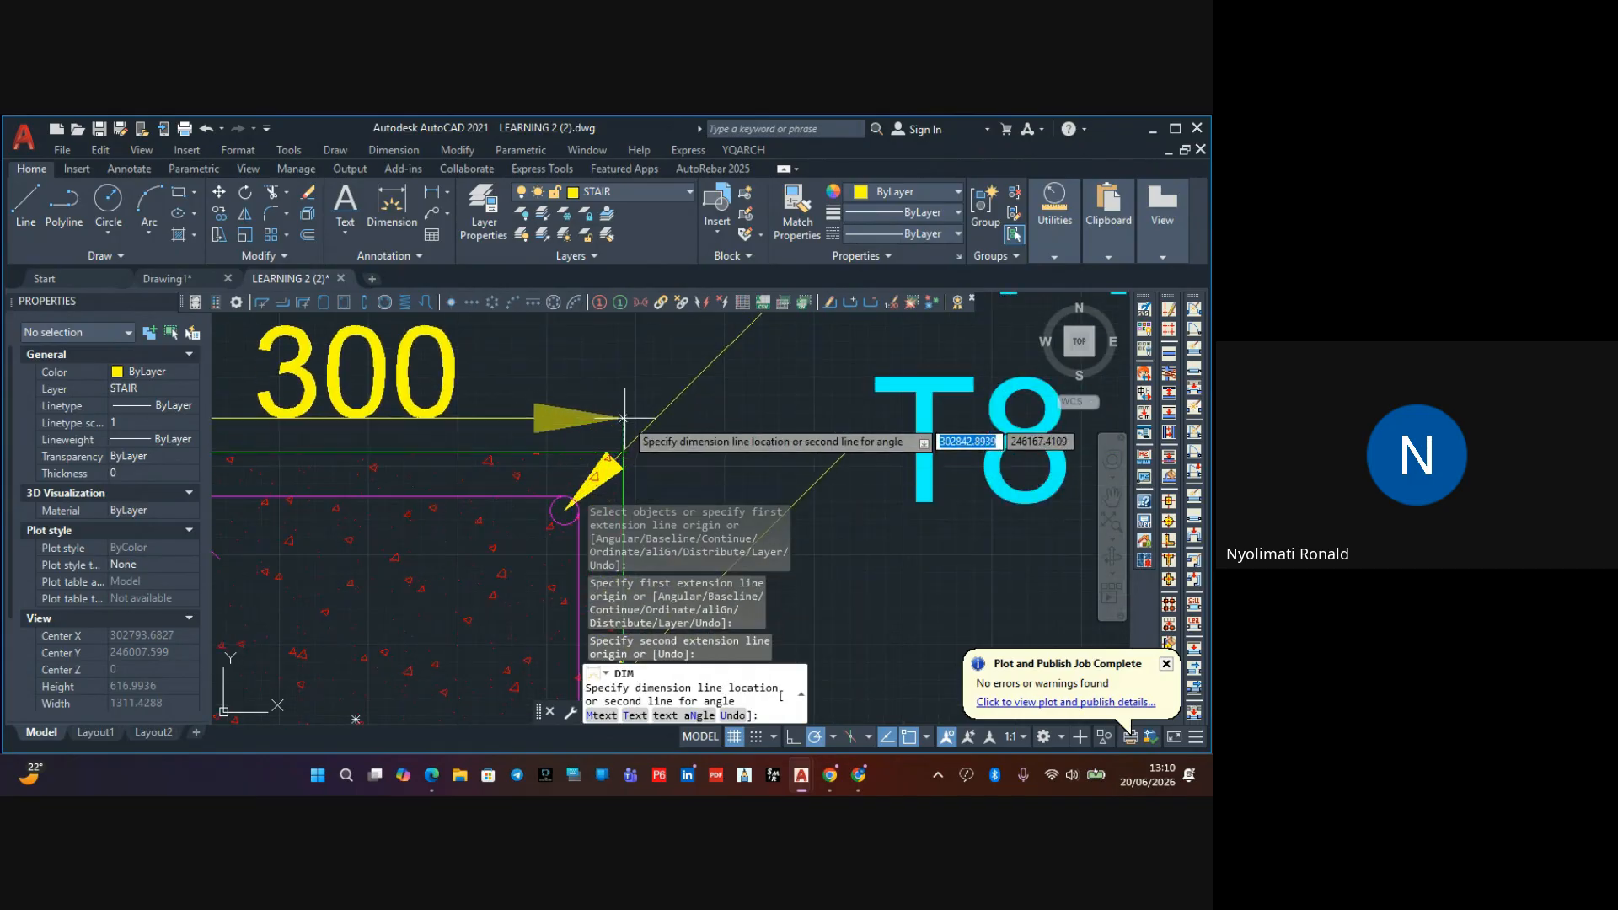
left_click(622, 399)
scroll(607, 422, "down", 3)
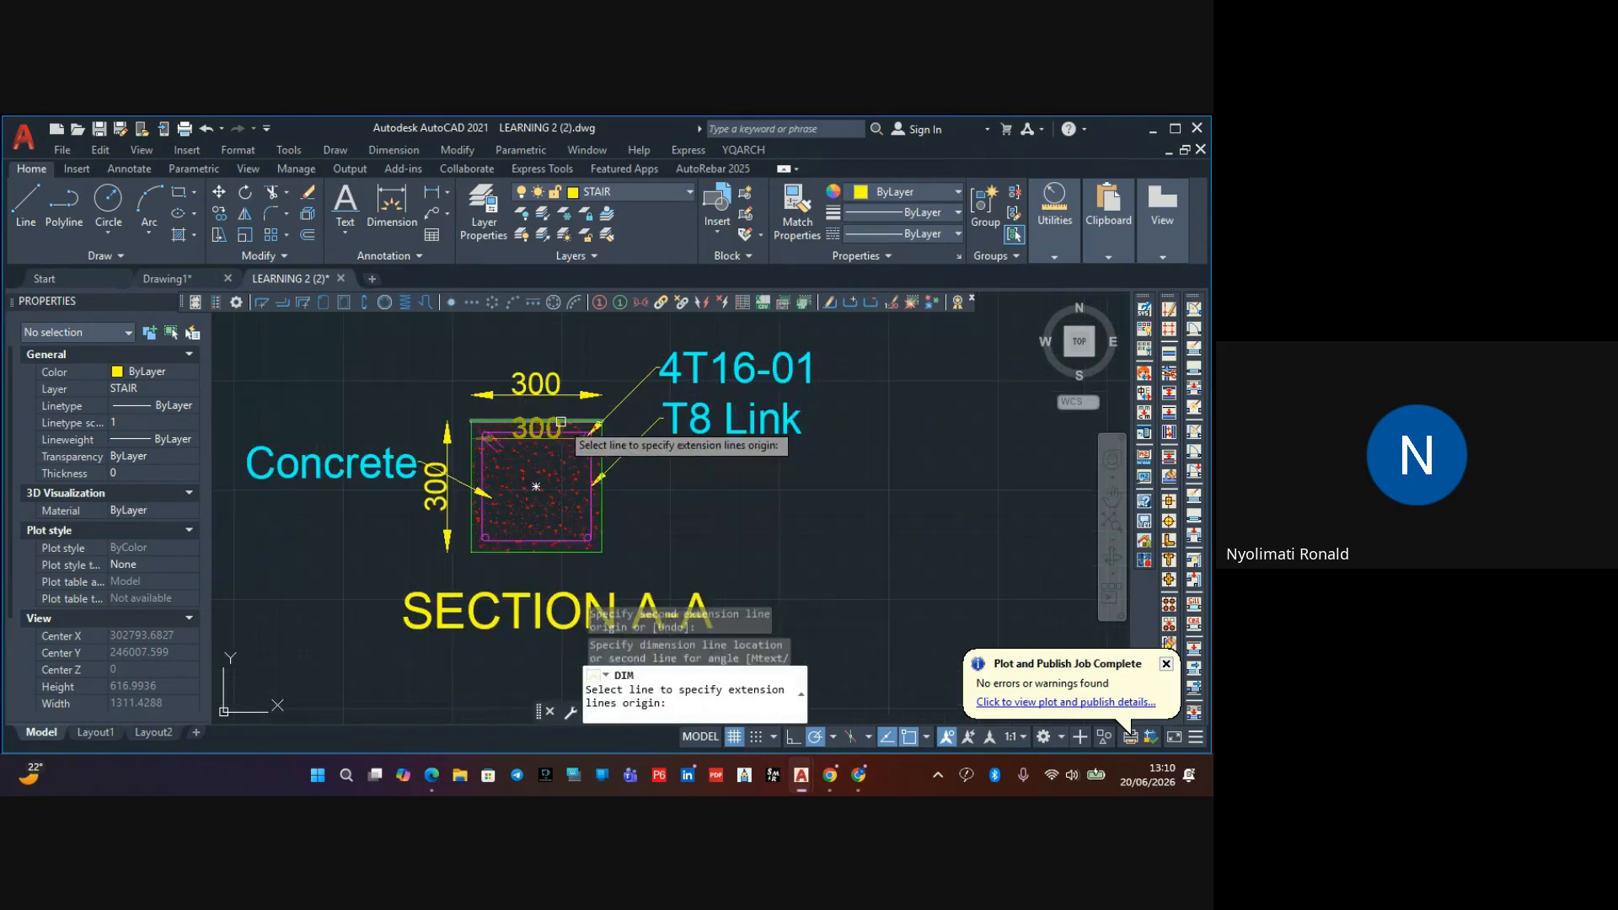
scroll(684, 420, "up", 1)
key("Return")
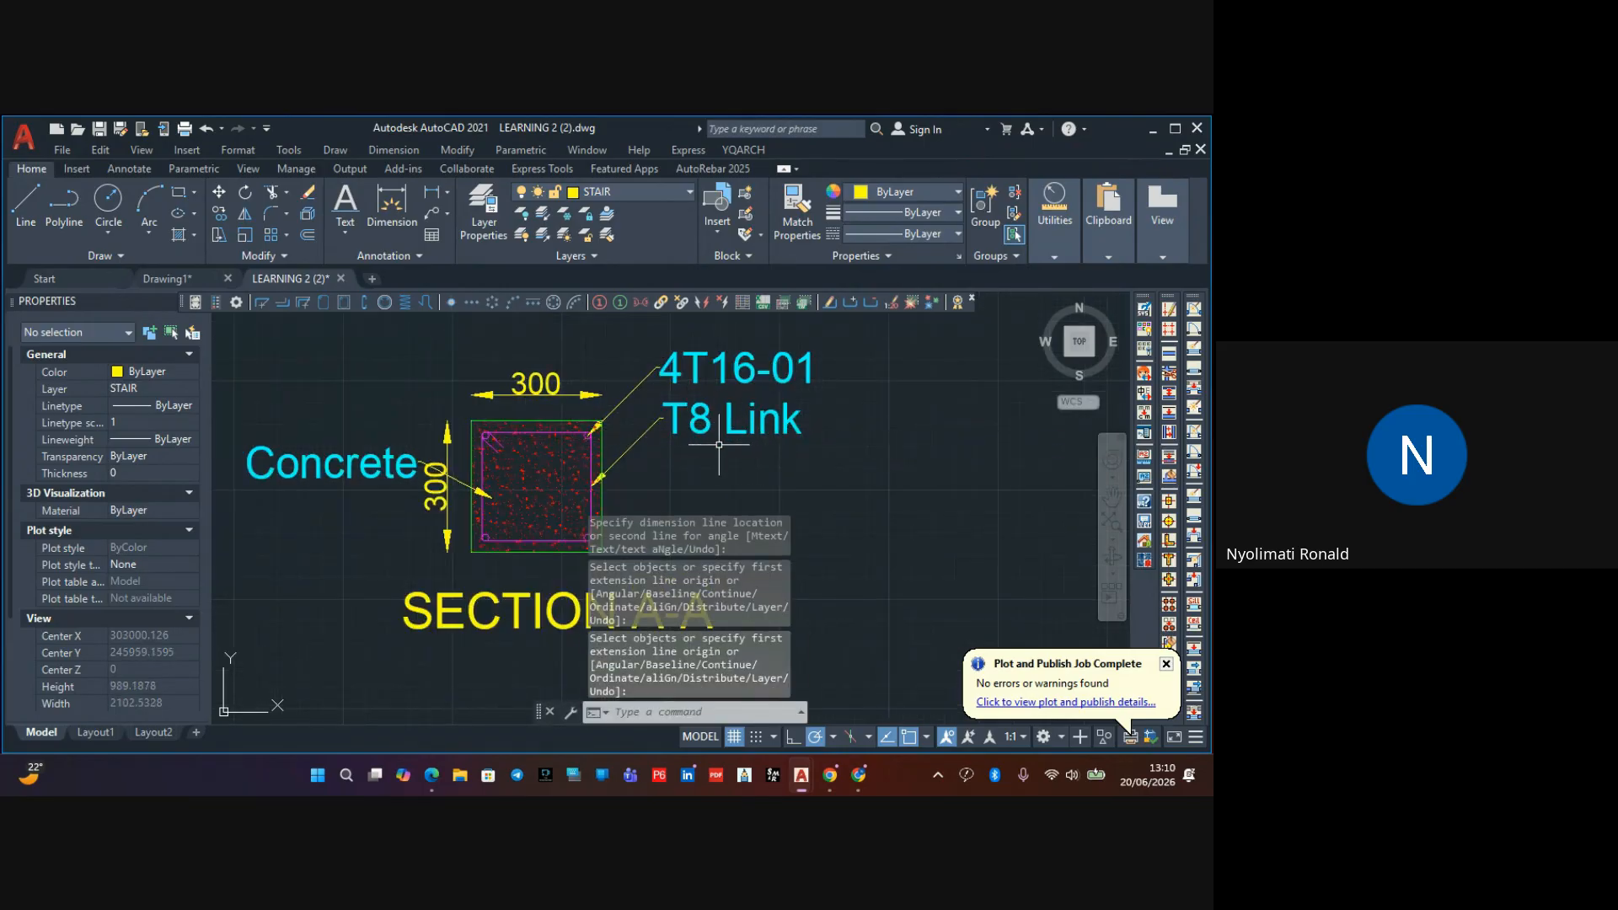
Move the "Concrete" leader label to the right side of the section, below the "T8 Link" label
scroll(719, 445, "down", 2)
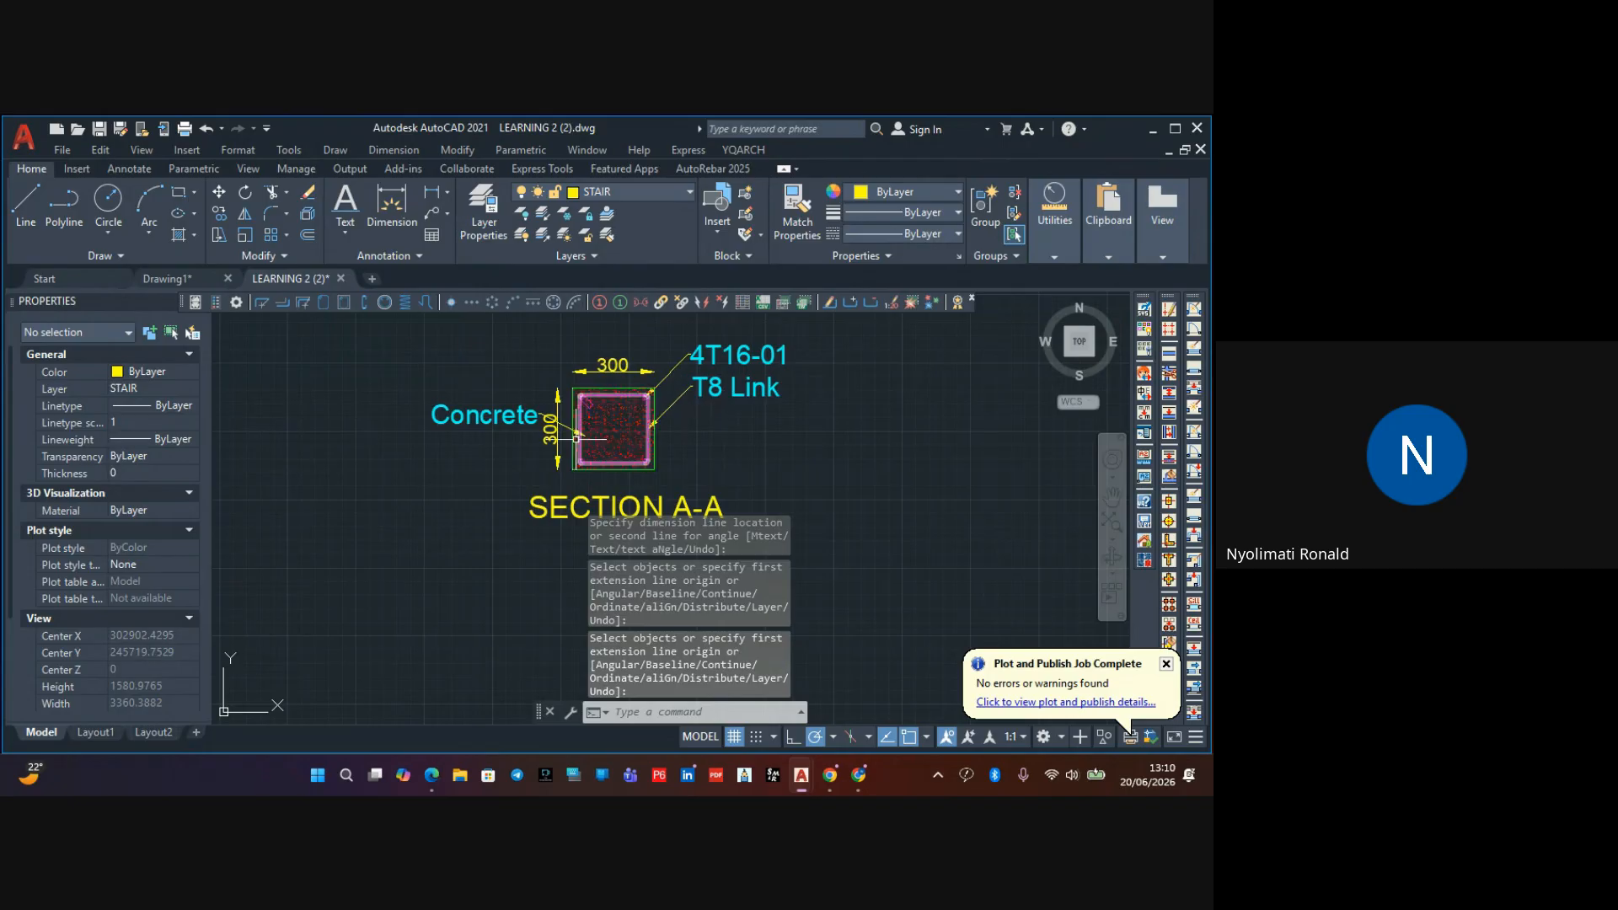
scroll(574, 423, "up", 6)
left_click(559, 437)
left_click(547, 460)
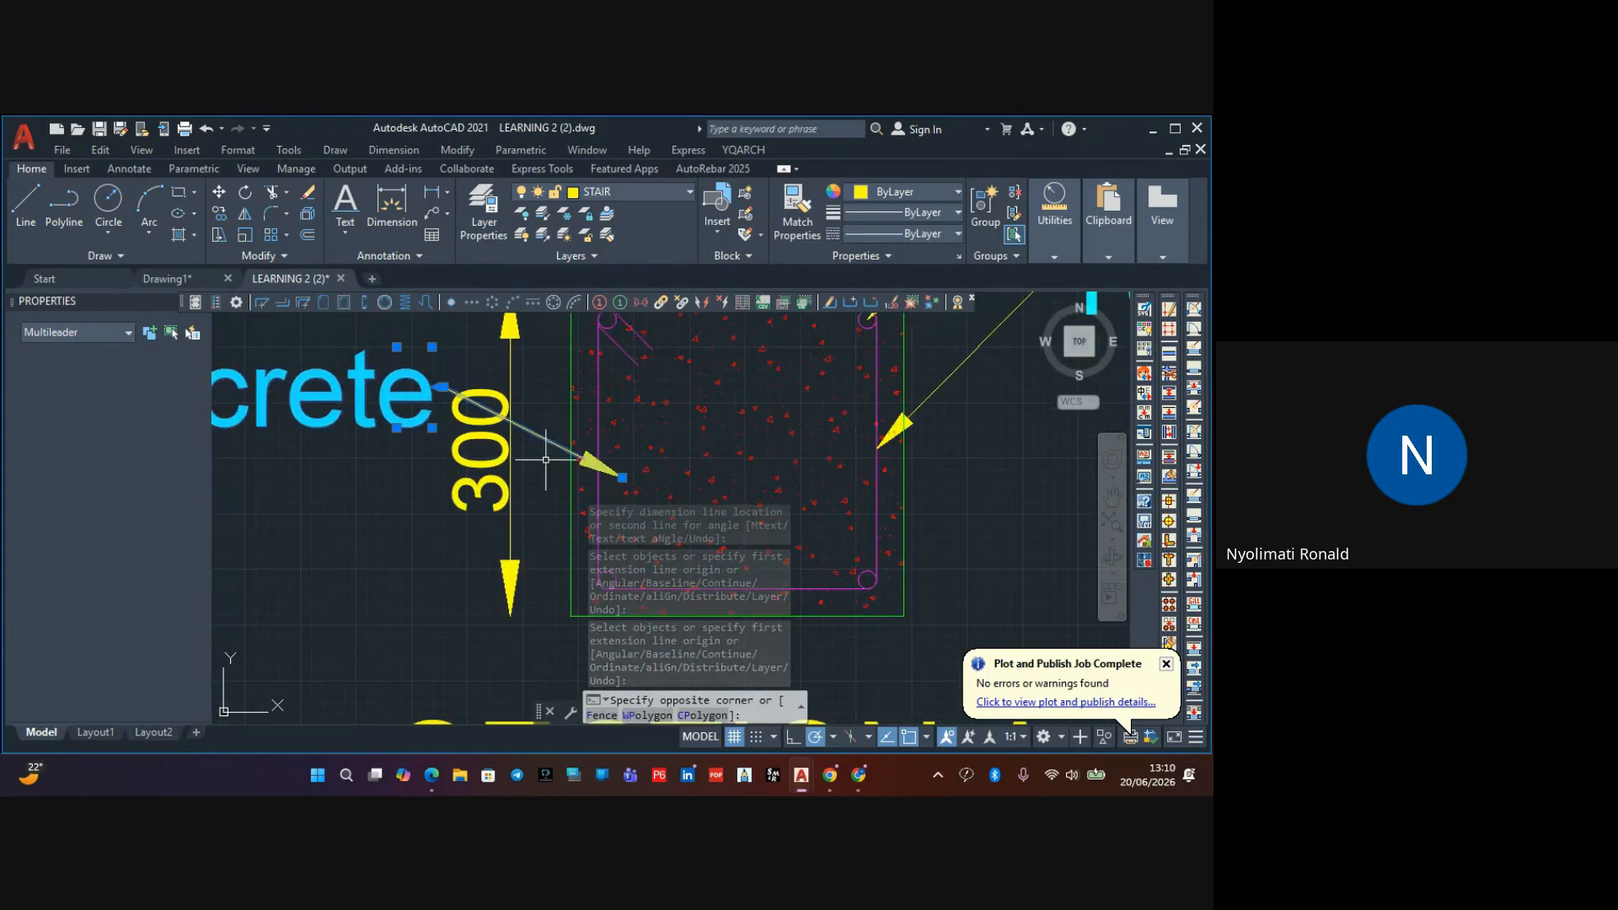
scroll(440, 383, "up", 5)
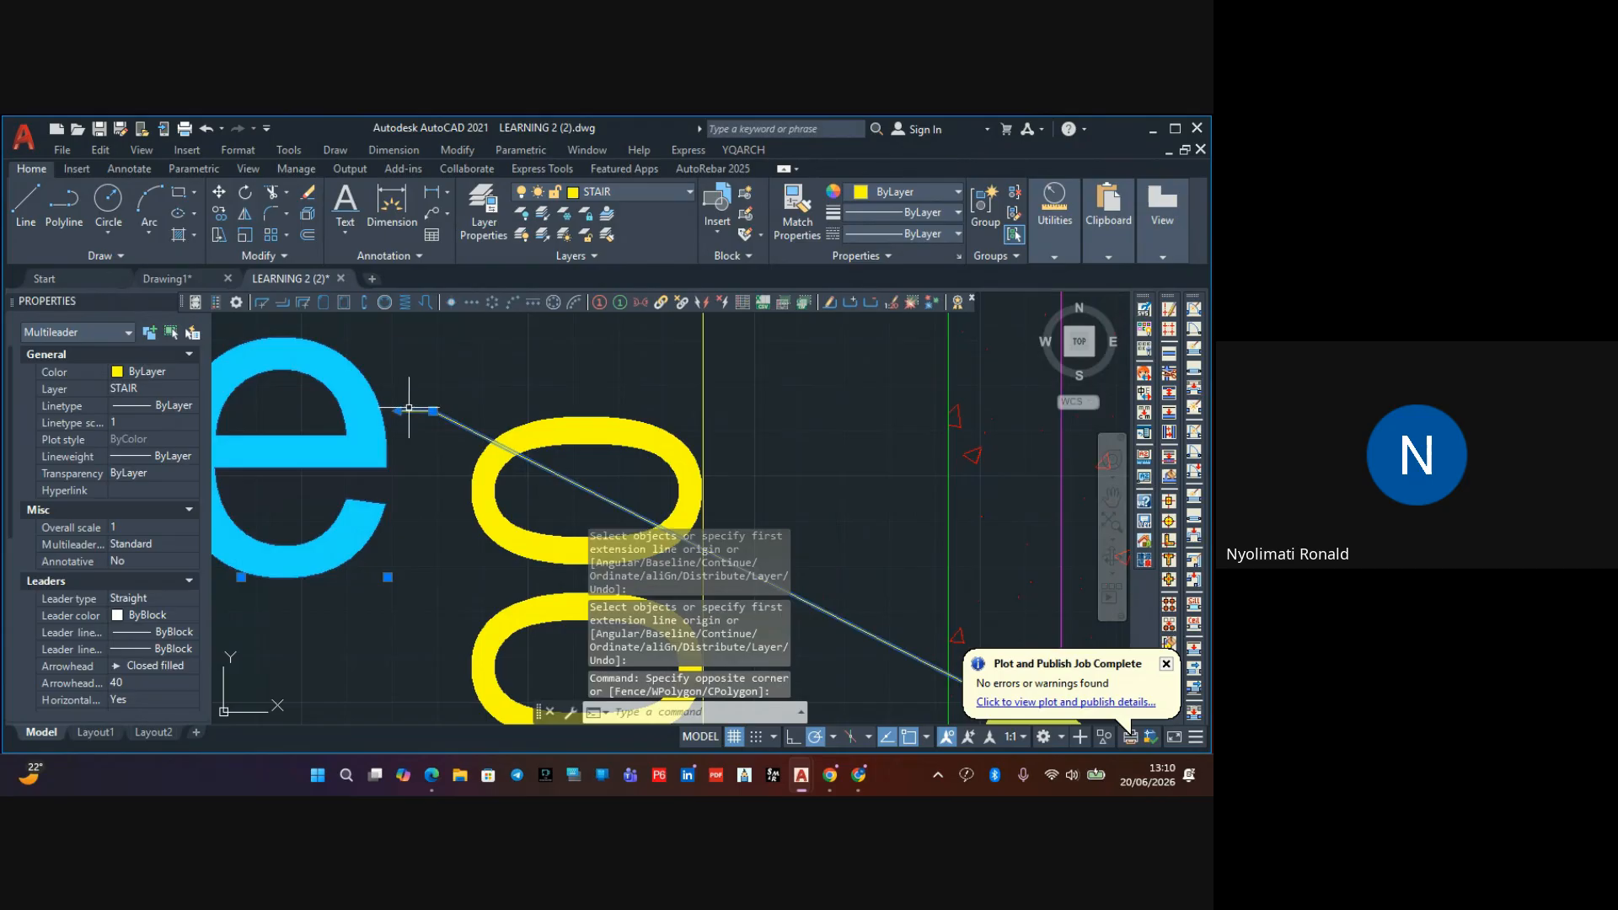
left_click(433, 411)
scroll(628, 414, "down", 5)
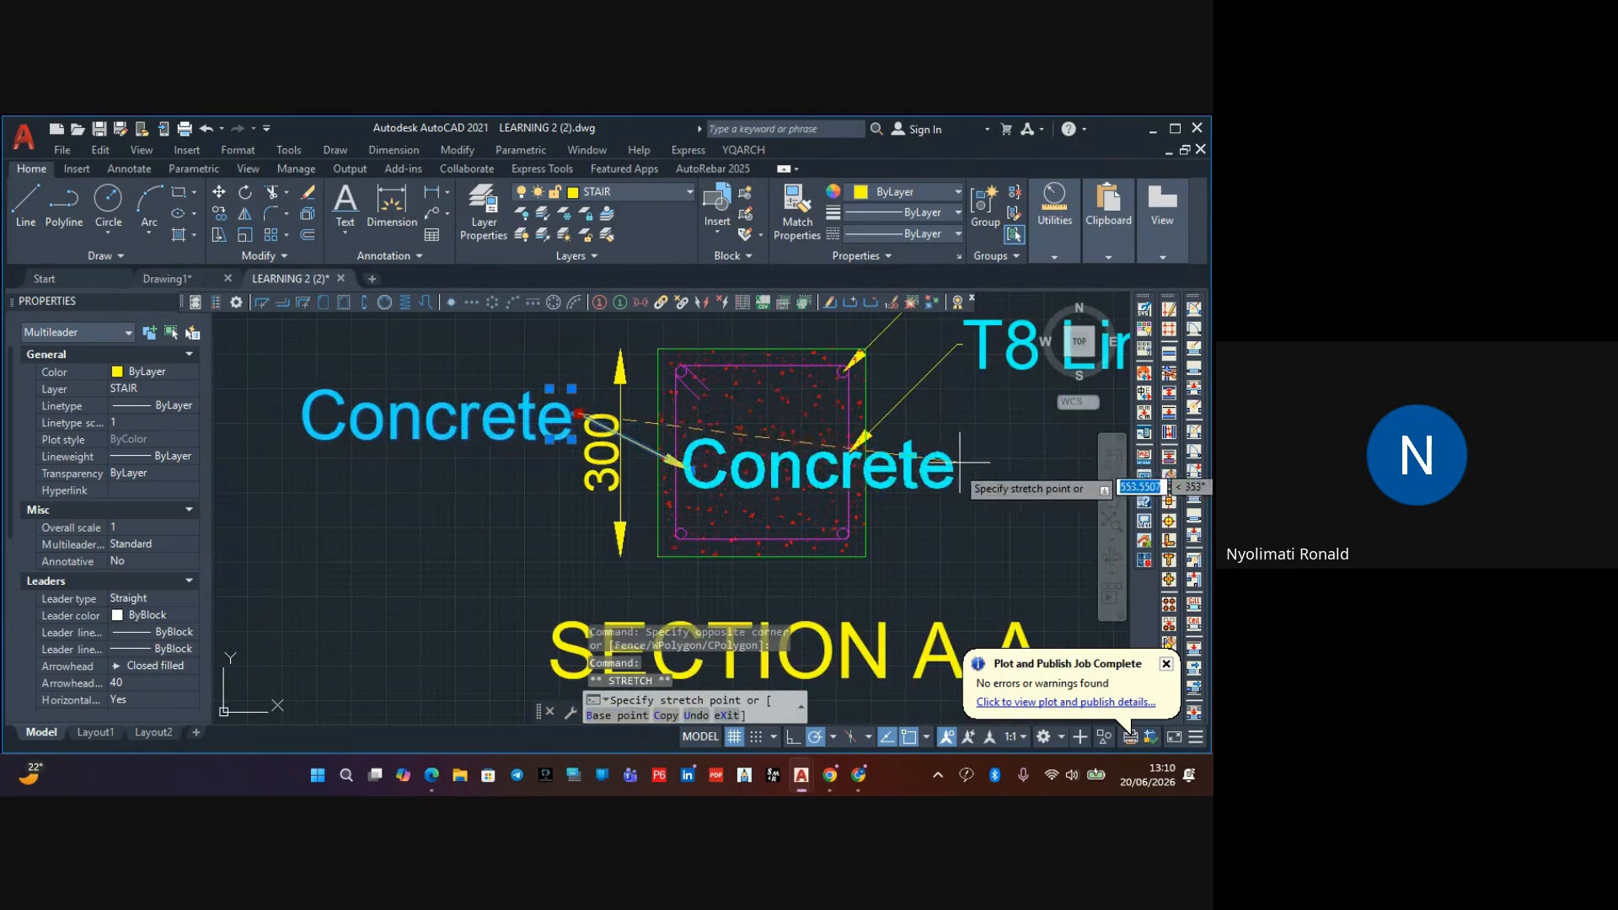
middle_click_drag(1007, 493, 842, 476)
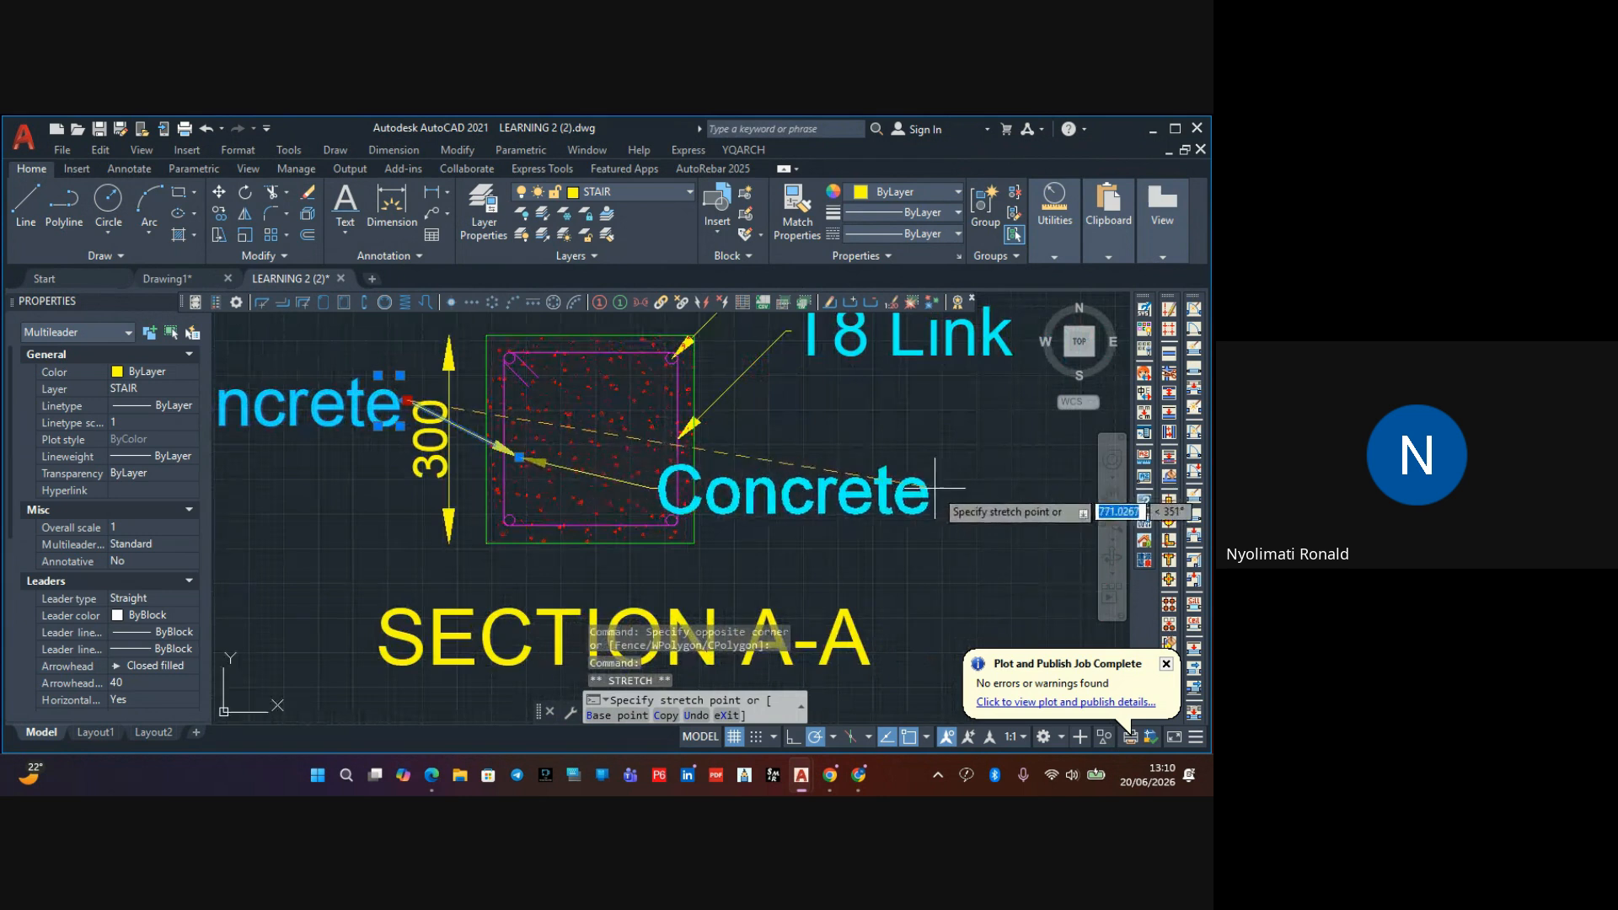
left_click(1052, 478)
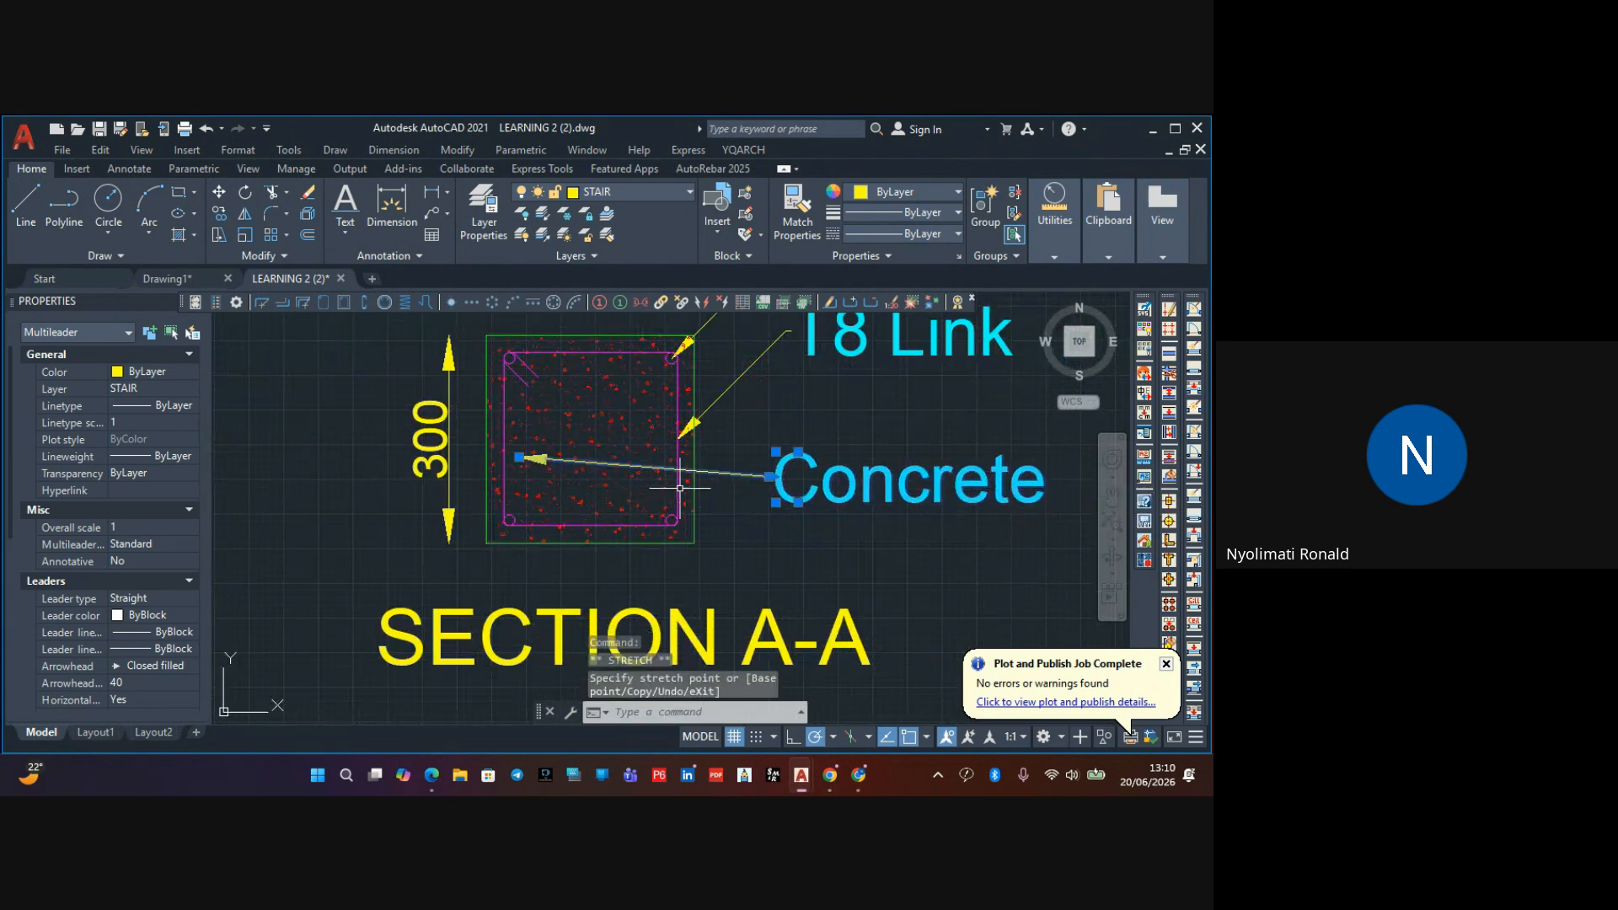
Shift the "Concrete" leader's arrowhead to the lower-right part of the concrete hatch inside the link
left_click(519, 458)
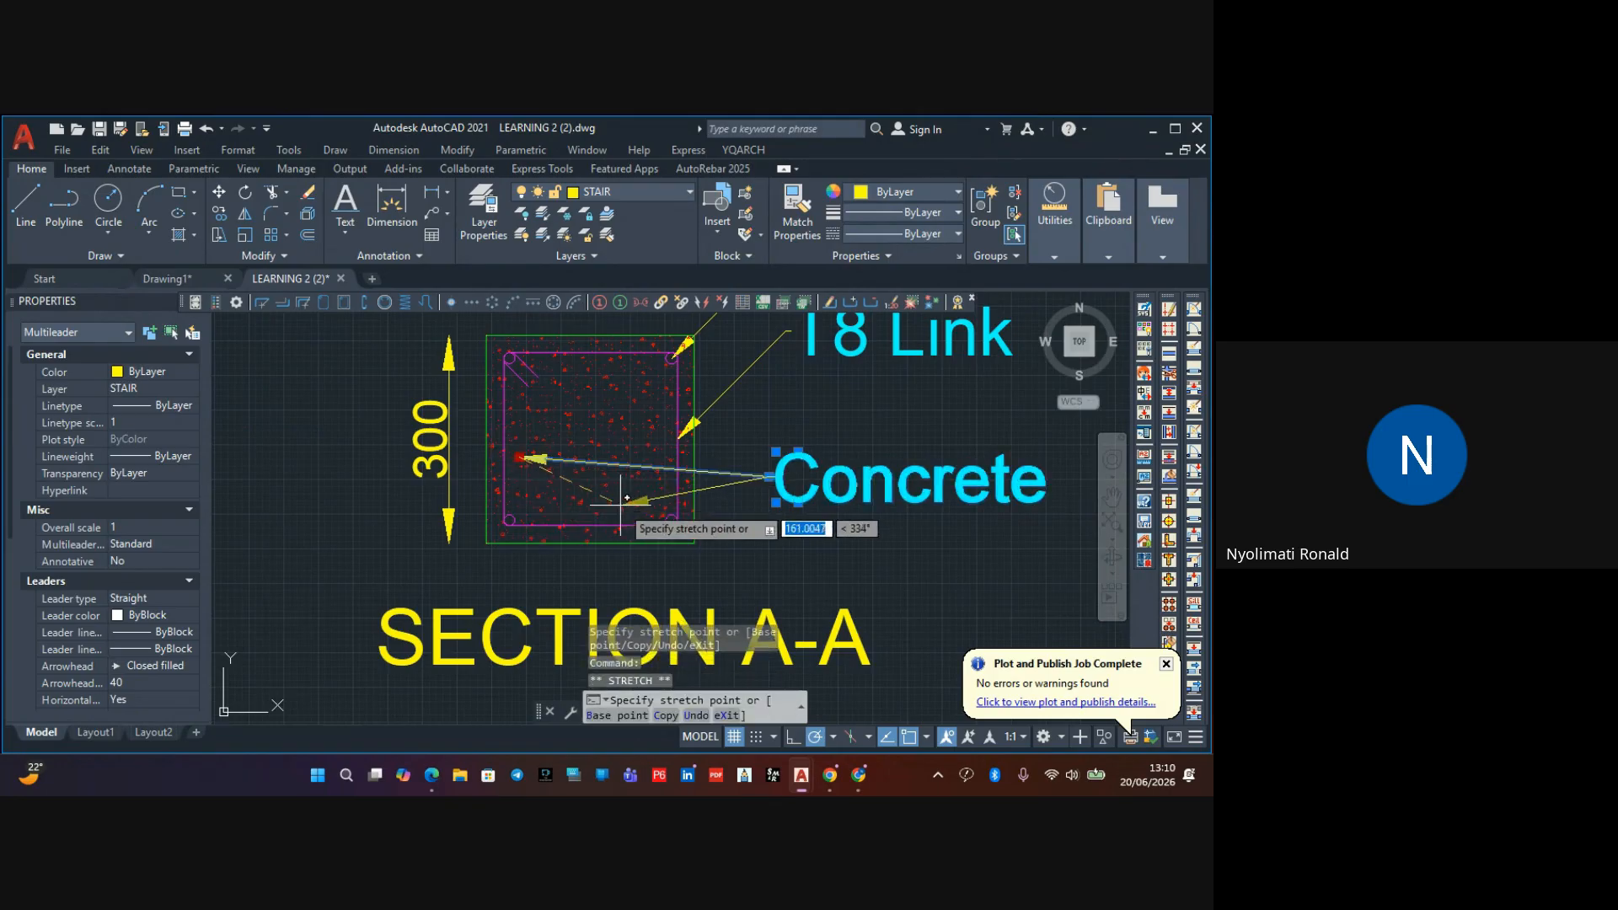
scroll(631, 508, "up", 5)
left_click(763, 506)
scroll(828, 447, "down", 5)
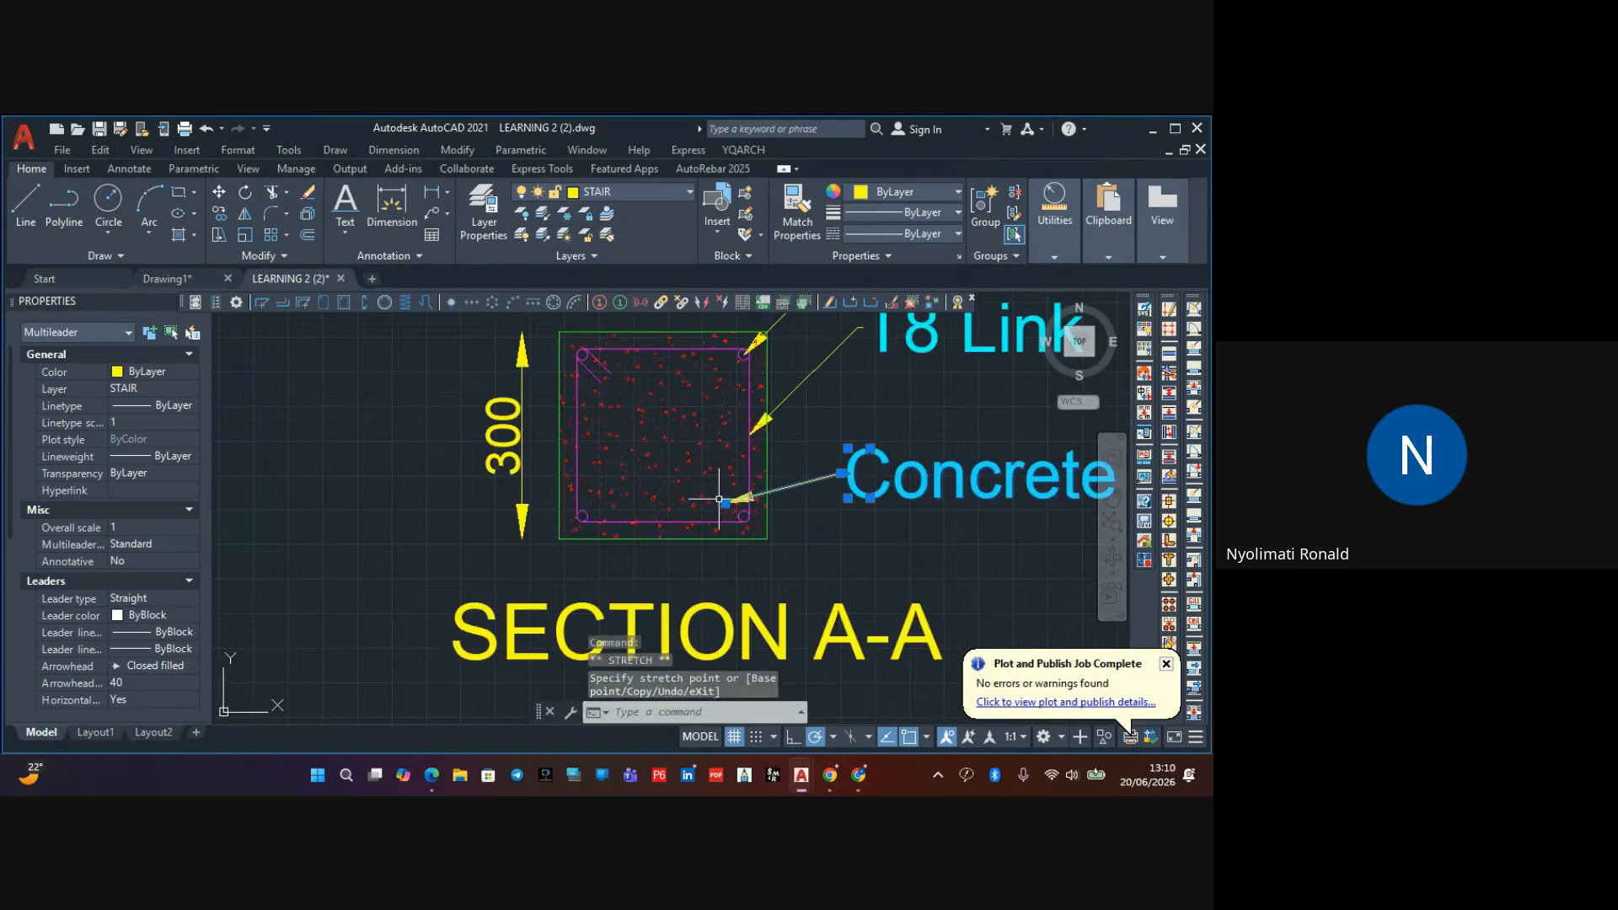
key("Escape")
Review the annotated column section, checking its leaders, dimensions and title up close and at drawing scale
scroll(827, 446, "down", 4)
scroll(843, 468, "up", 4)
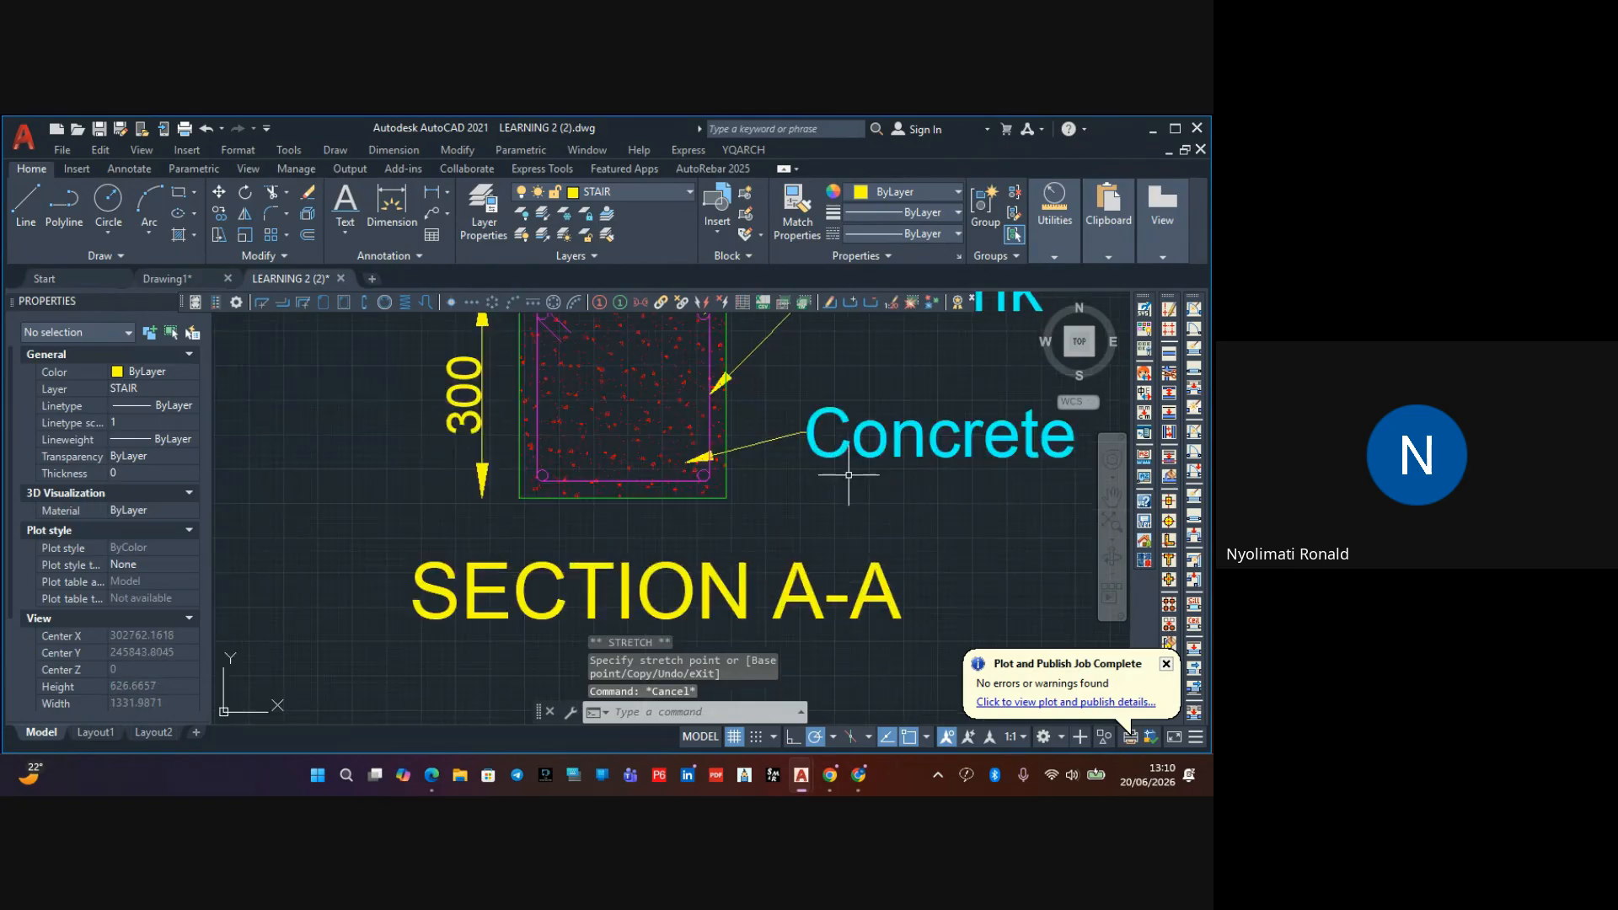
scroll(814, 483, "down", 4)
scroll(814, 483, "down", 3)
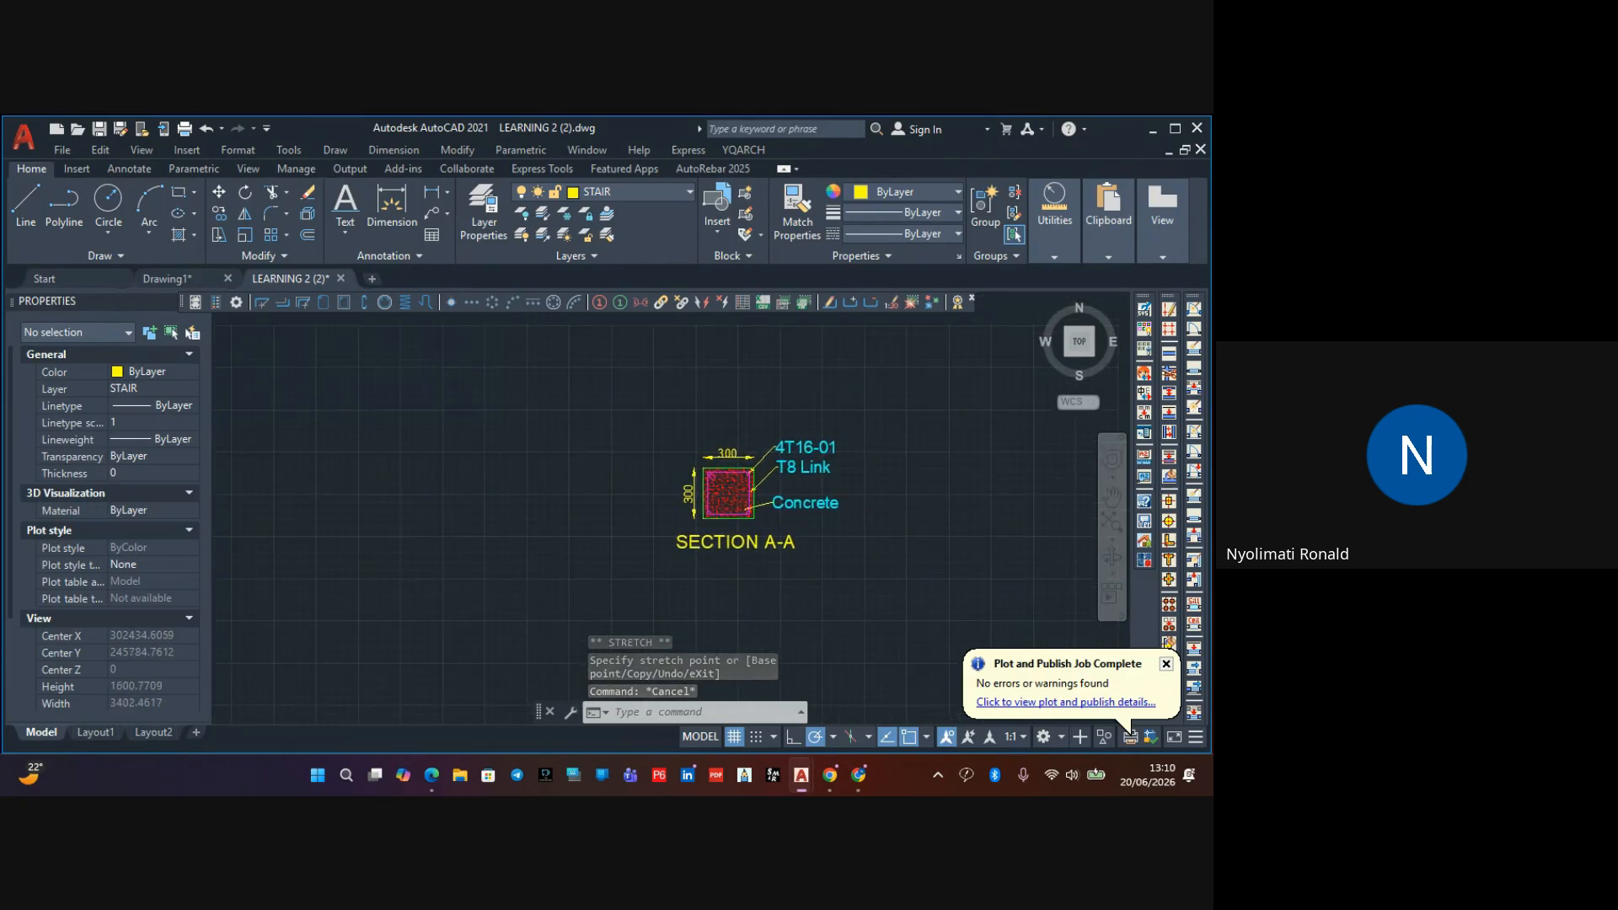
scroll(755, 518, "up", 5)
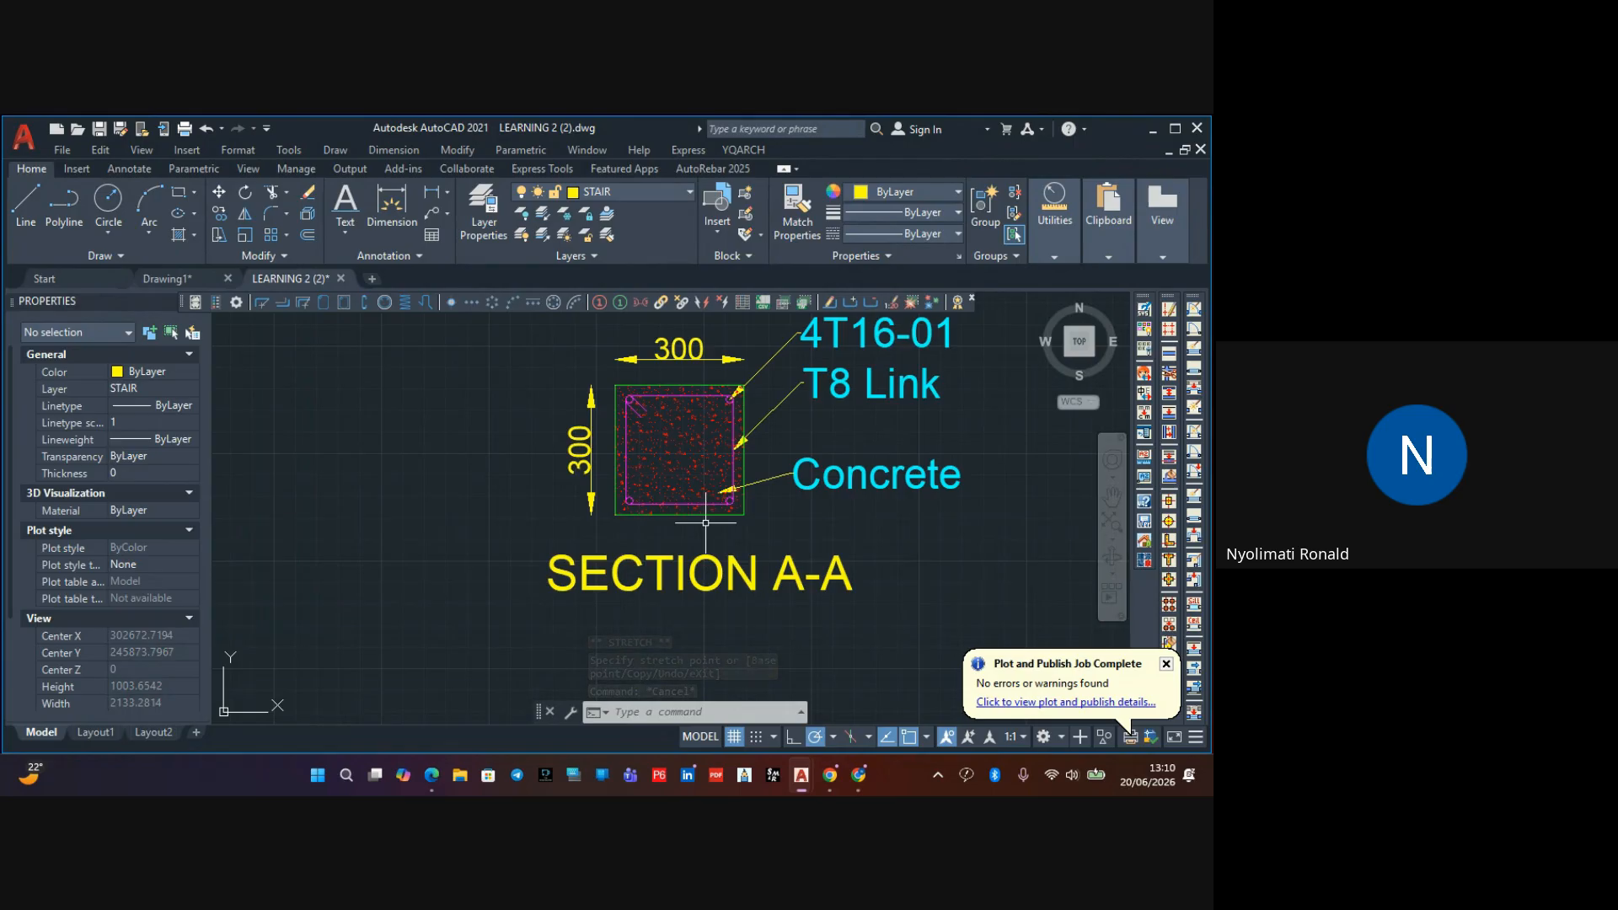
scroll(708, 516, "down", 4)
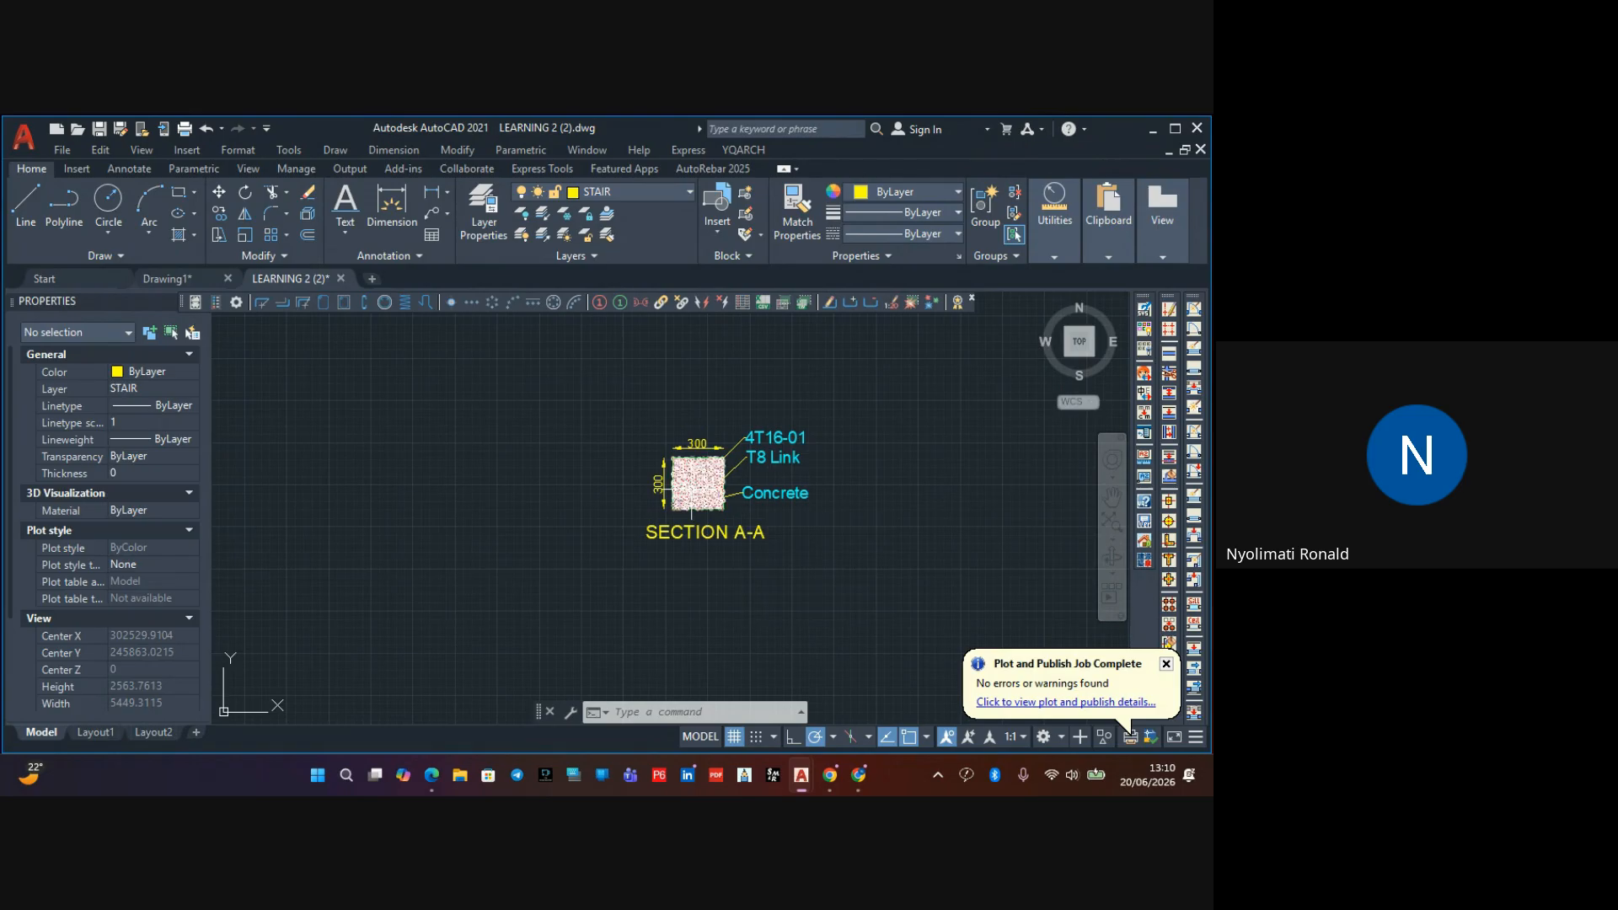
scroll(524, 535, "down", 2)
middle_click_drag(524, 535, 605, 542)
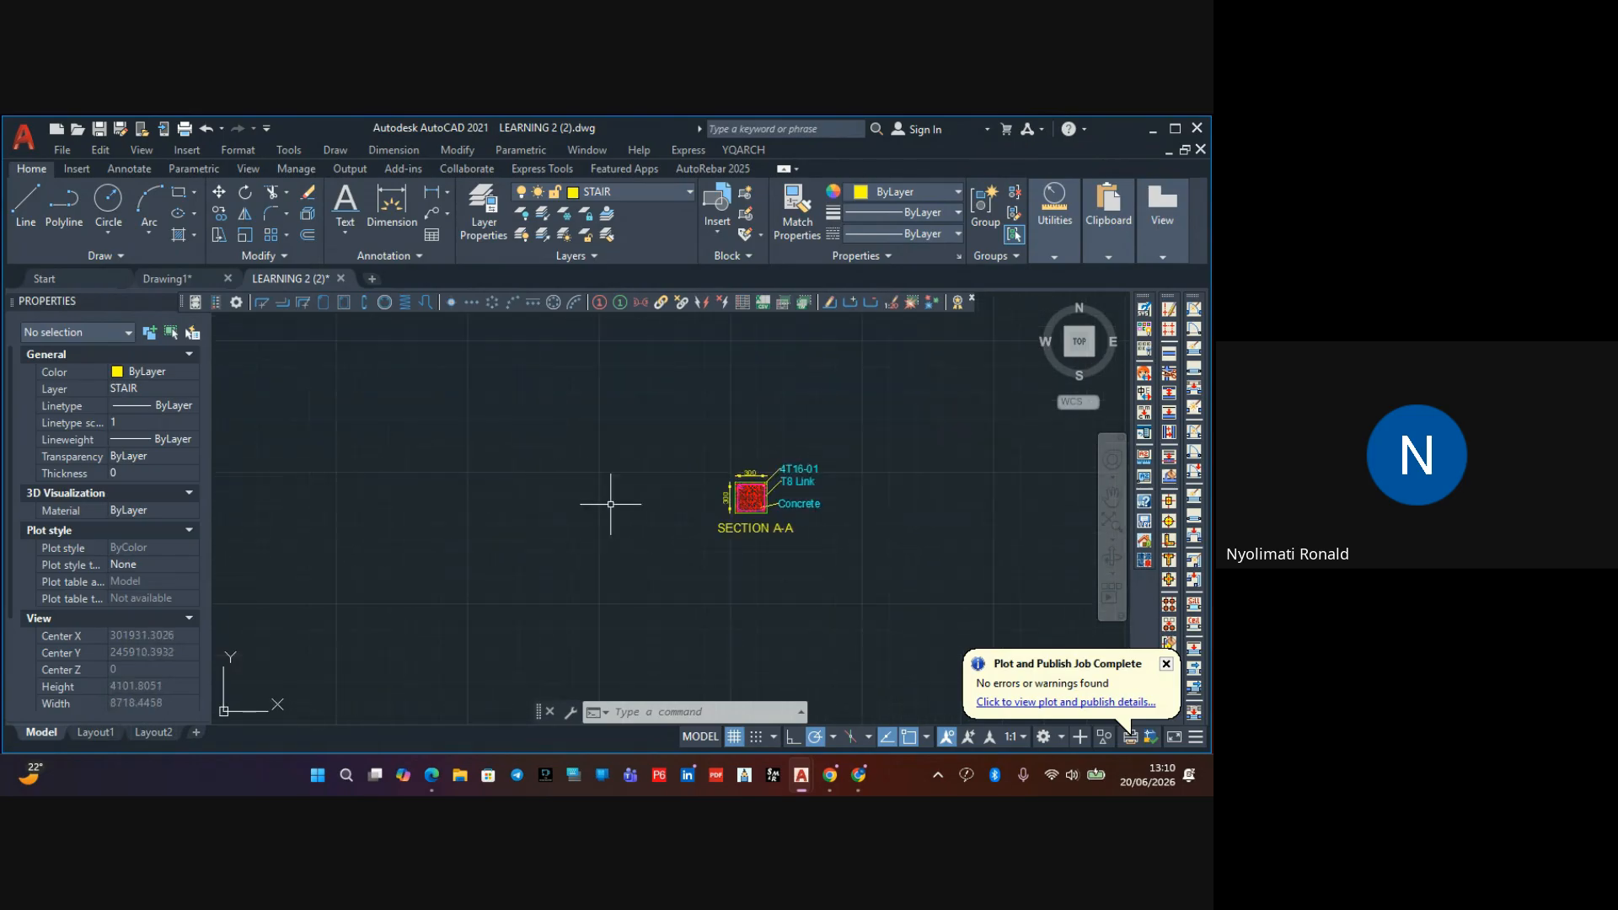
scroll(615, 495, "up", 4)
key("Escape")
key("Escape")
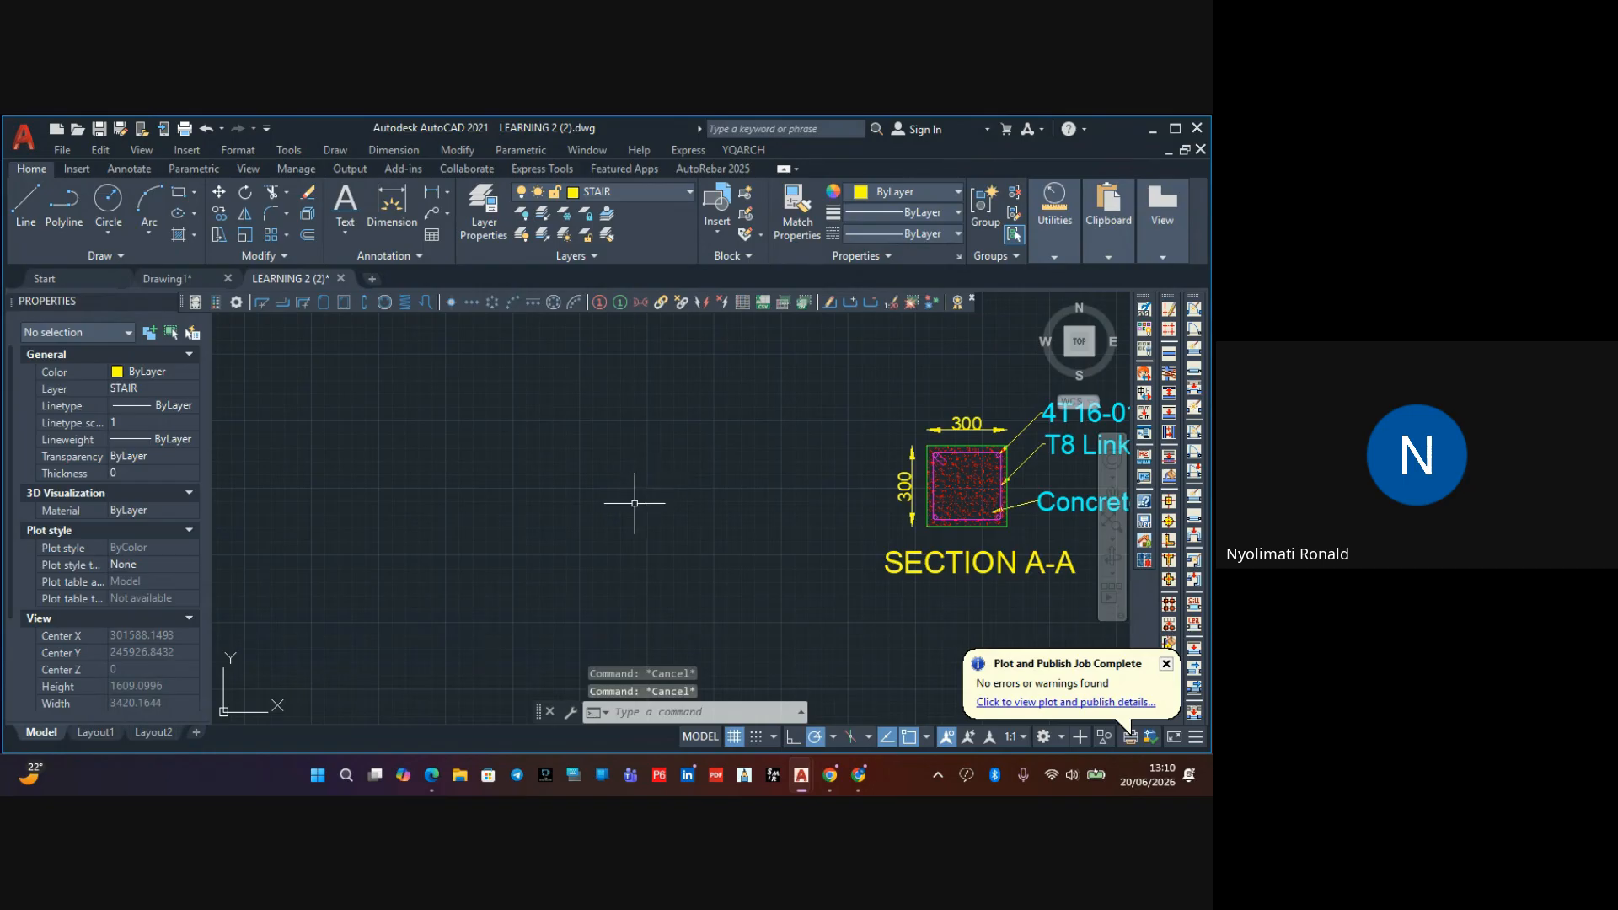
scroll(698, 414, "down", 5)
middle_click_drag(650, 440, 680, 460)
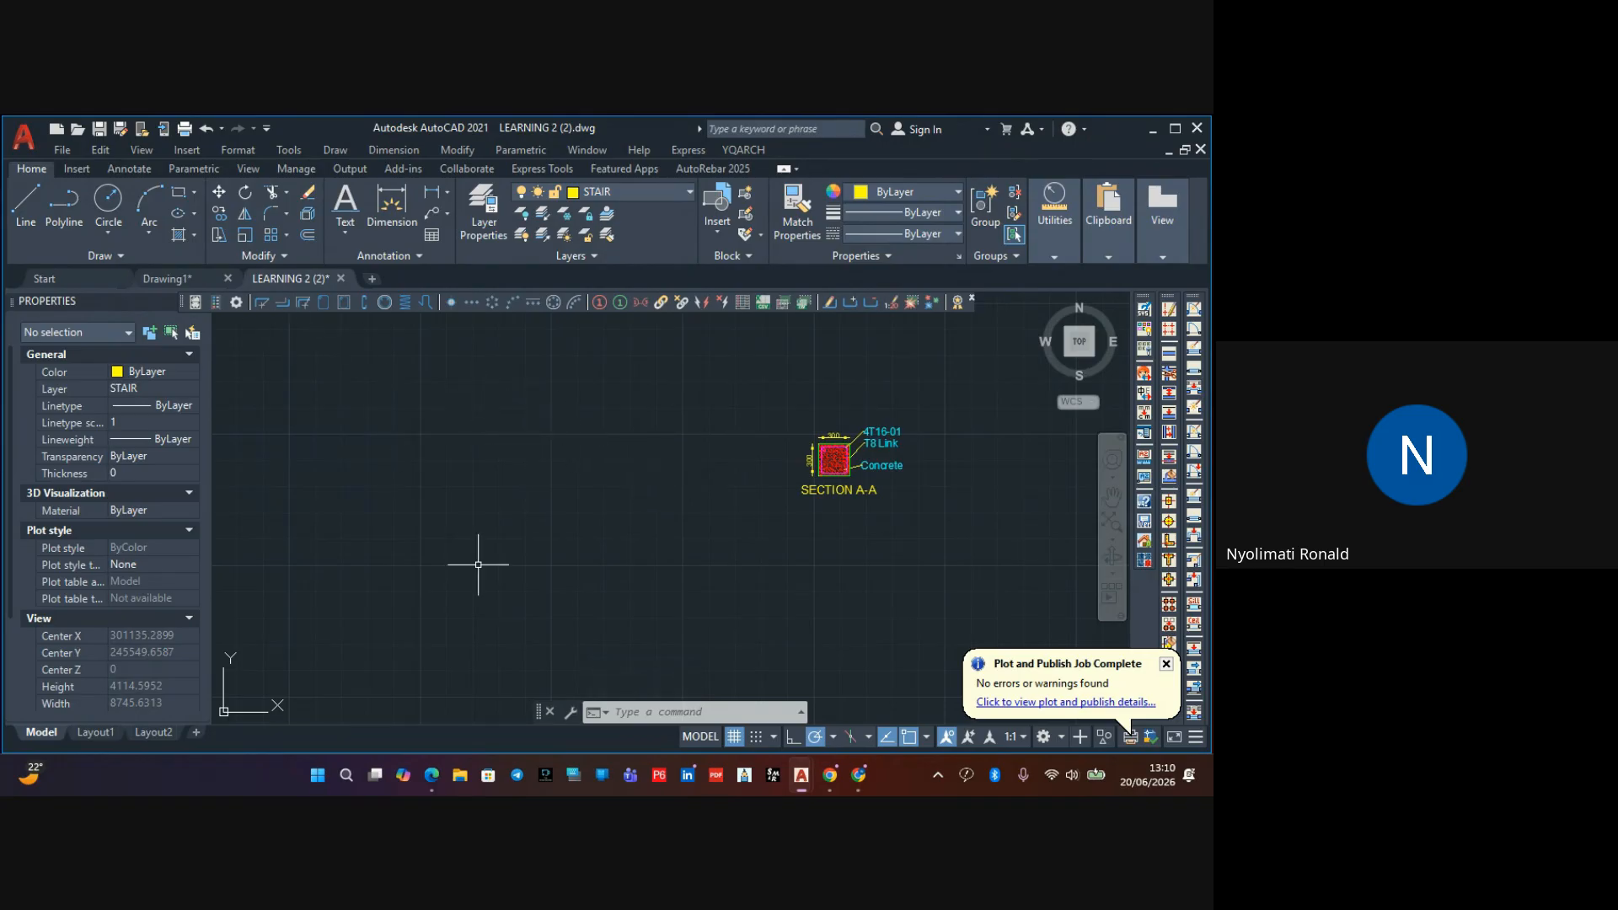
Switch to the Screen Marker overlay and sketch a column elevation: a tall narrow rectangle crossed by three horizontal beam rectangles
left_click(773, 777)
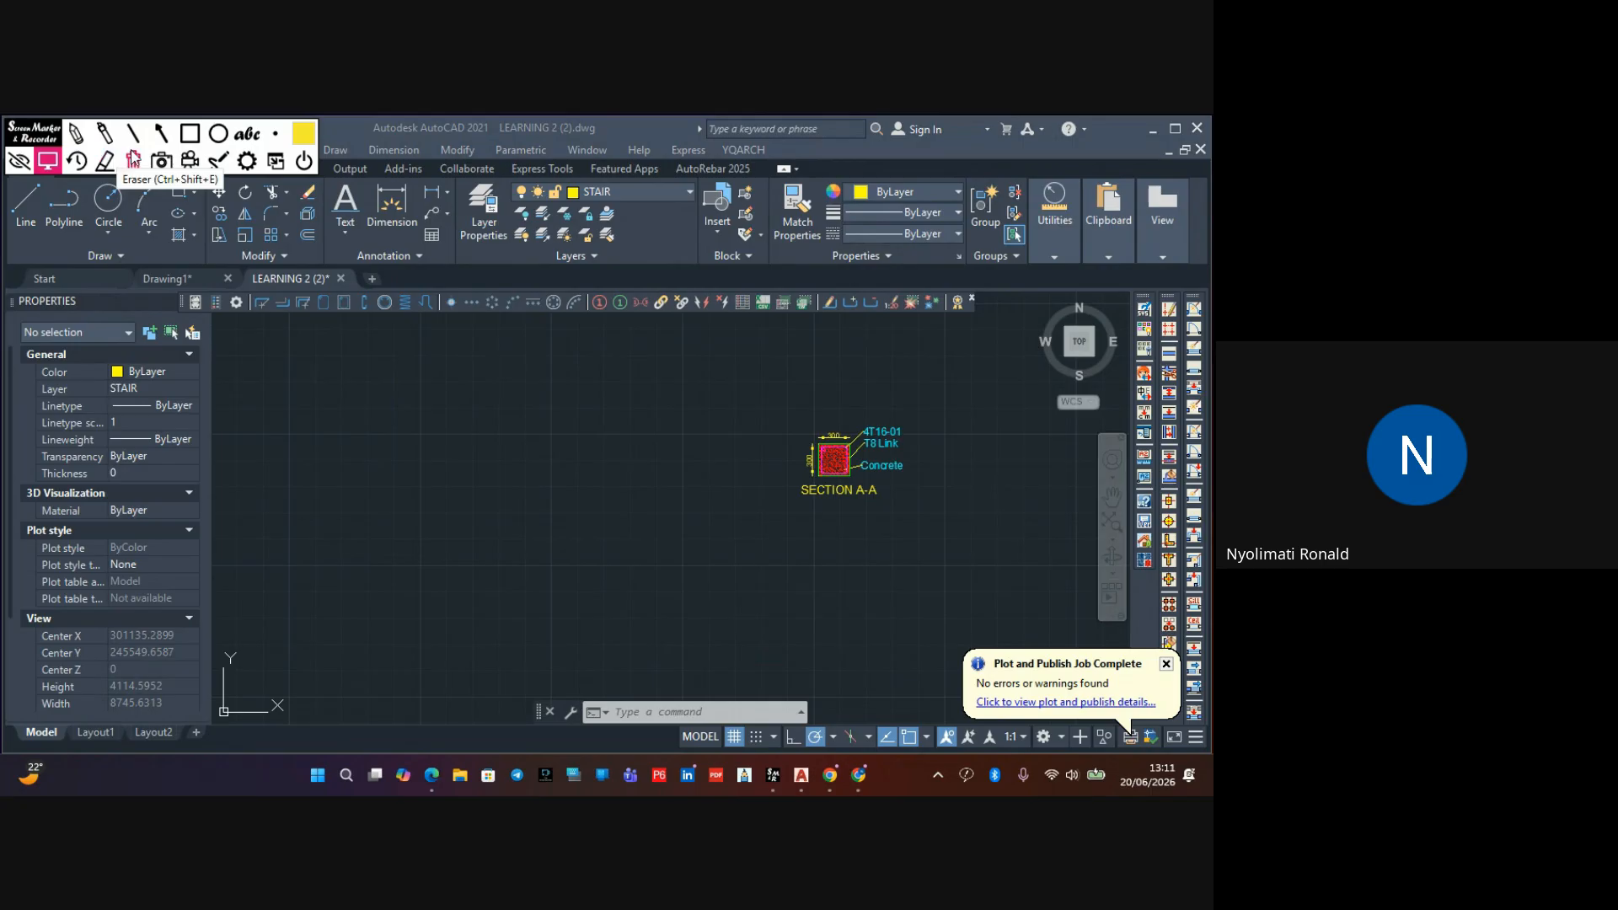
left_click(190, 133)
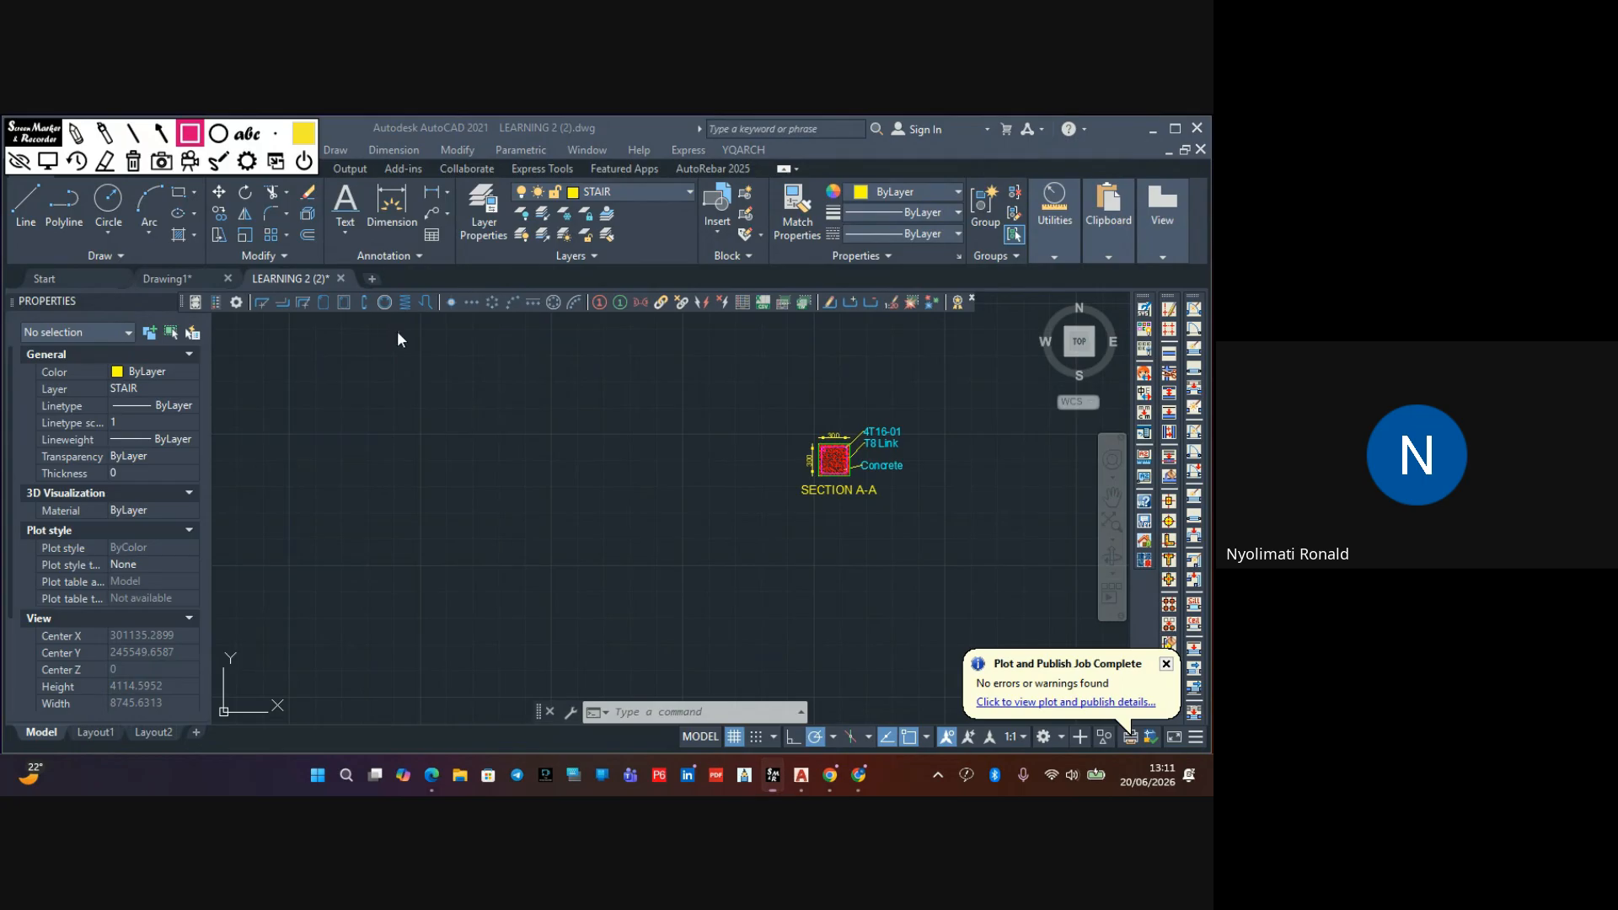
left_click_drag(406, 386, 423, 730)
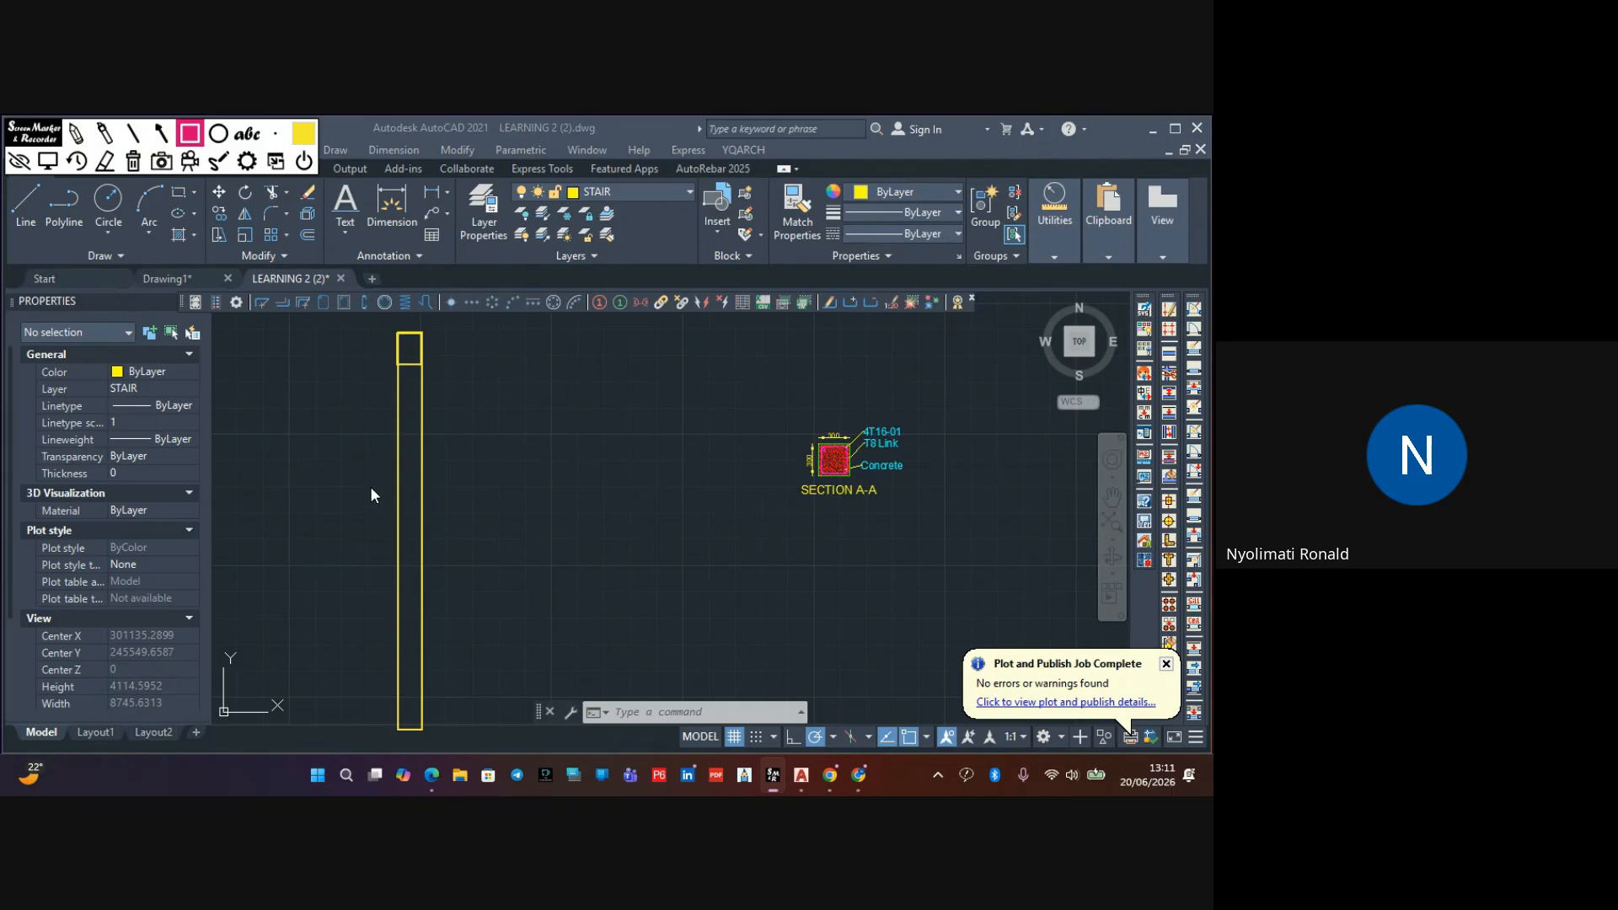
left_click_drag(360, 460, 472, 476)
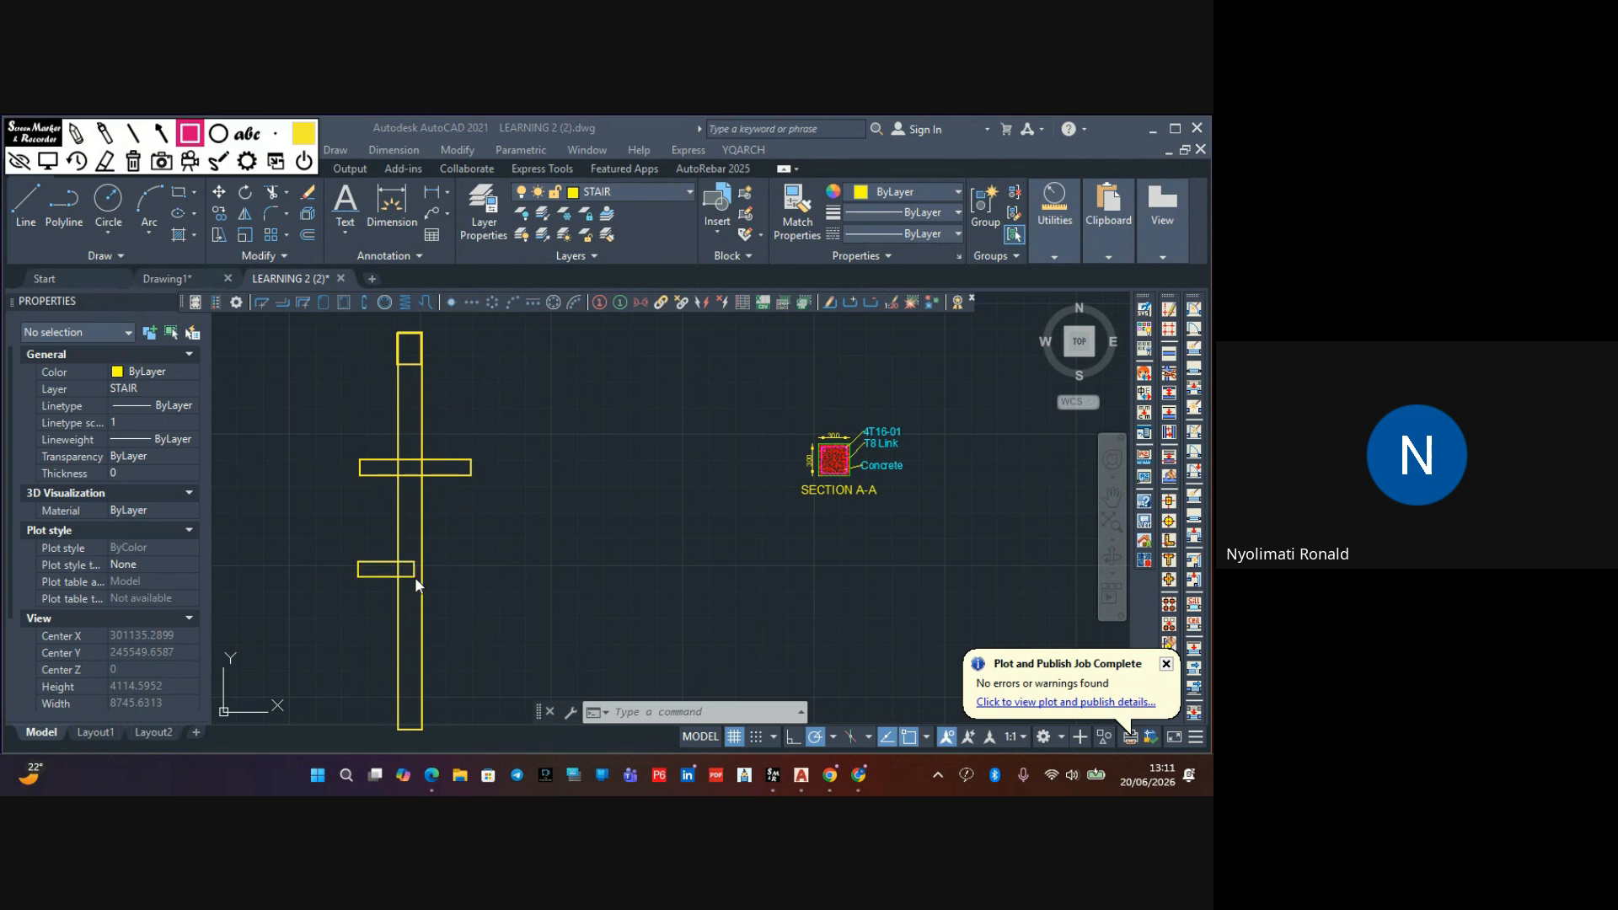
left_click_drag(445, 572, 464, 582)
left_click_drag(358, 672, 463, 681)
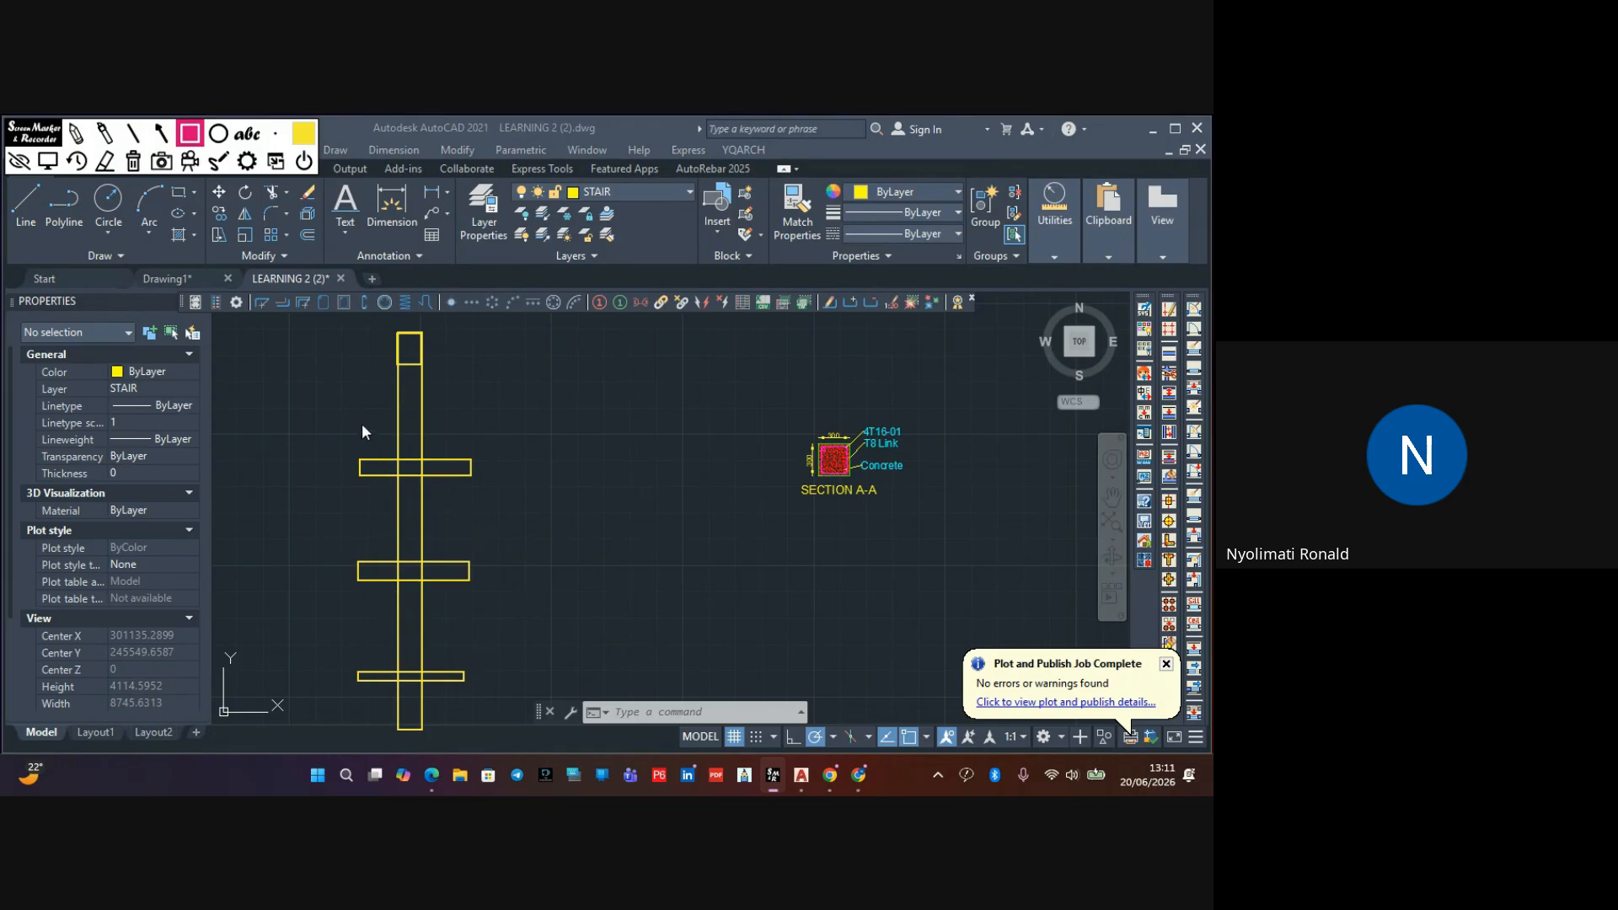
Sketch freehand storey-height lines along the column's left side, a "GF" label and a bracket between the lowest two horizontal members
left_click(75, 133)
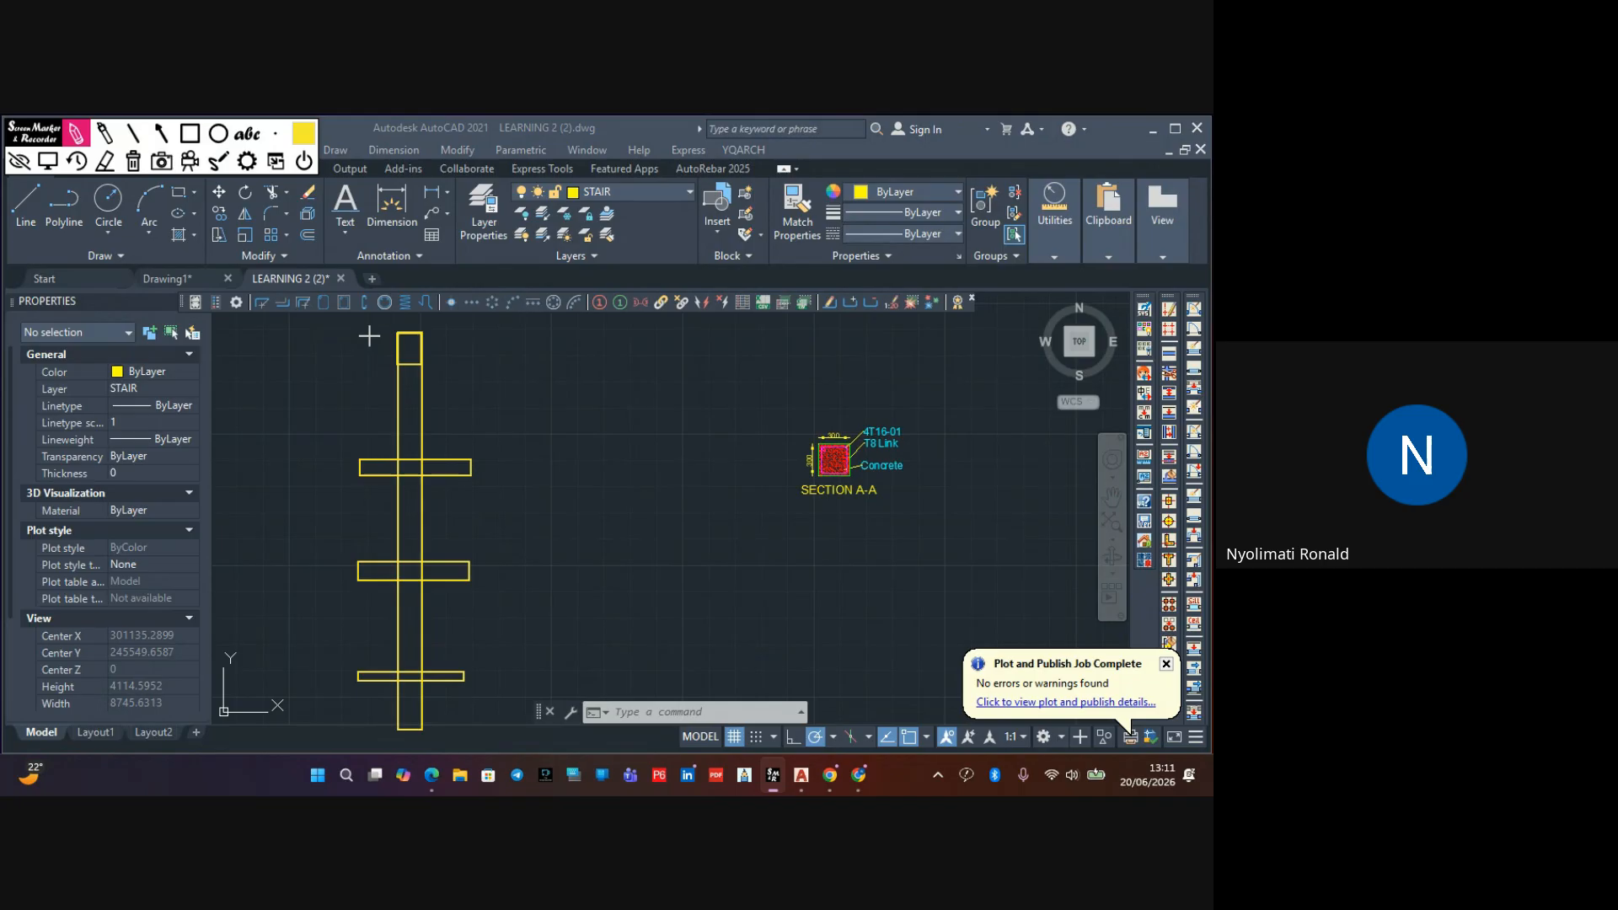
left_click_drag(369, 331, 362, 677)
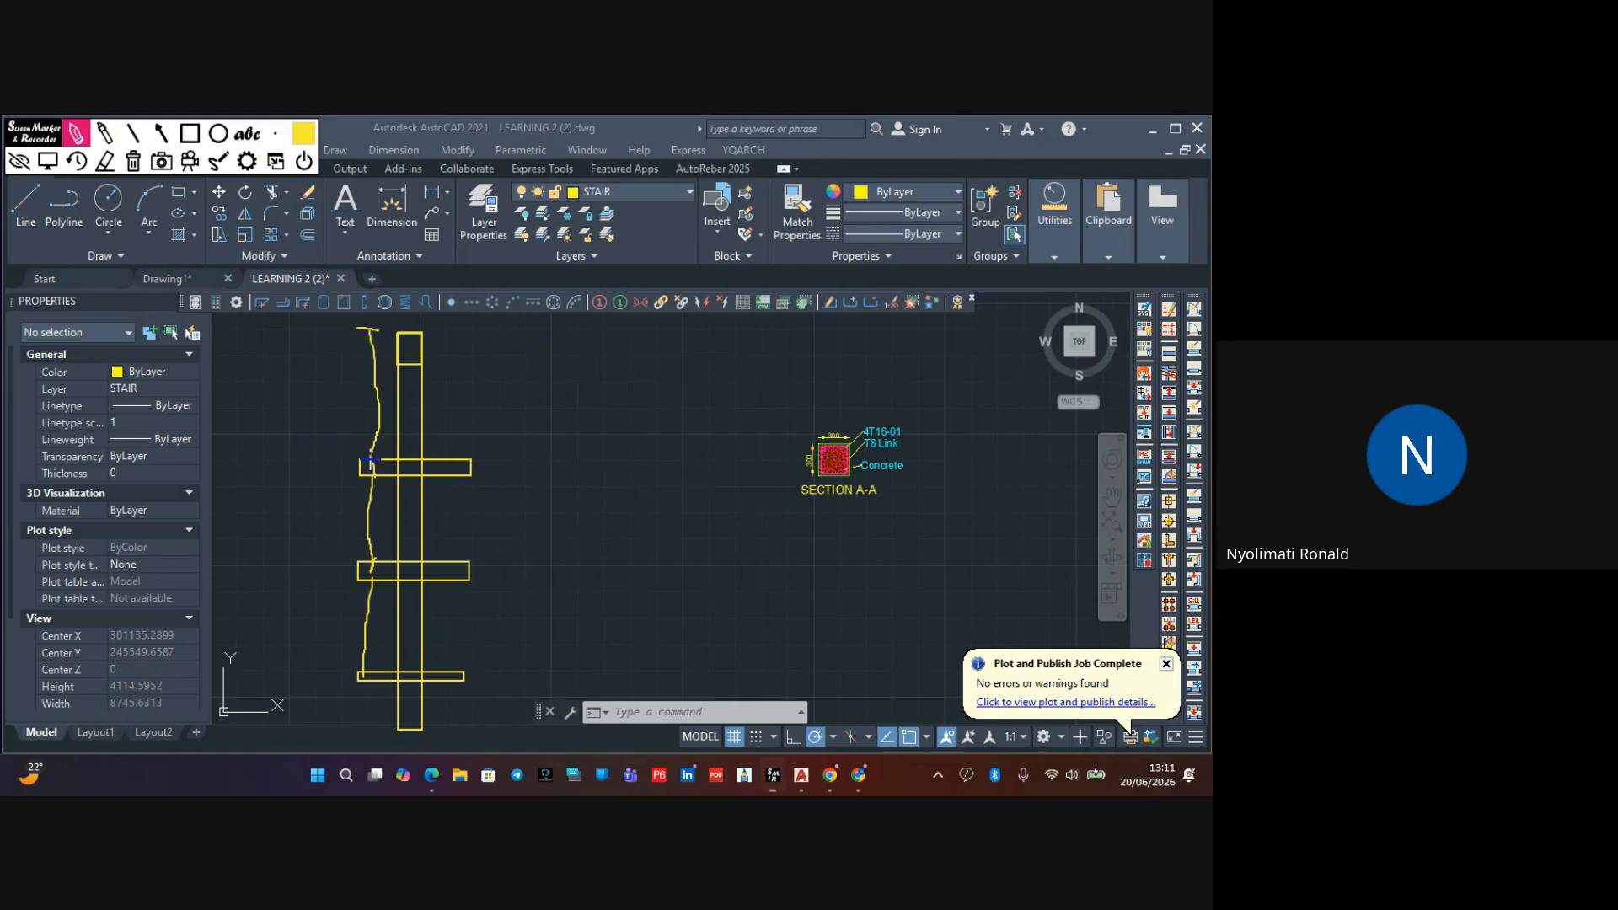
left_click_drag(355, 457, 363, 455)
left_click_drag(377, 673, 334, 669)
mouse_move(263, 629)
left_mouse_down()
mouse_move(257, 659)
mouse_move(278, 644)
mouse_move(279, 676)
mouse_move(283, 654)
left_mouse_up()
left_click_drag(363, 562, 334, 553)
left_click_drag(343, 557, 363, 558)
left_click_drag(371, 559, 372, 561)
left_click_drag(347, 556, 349, 583)
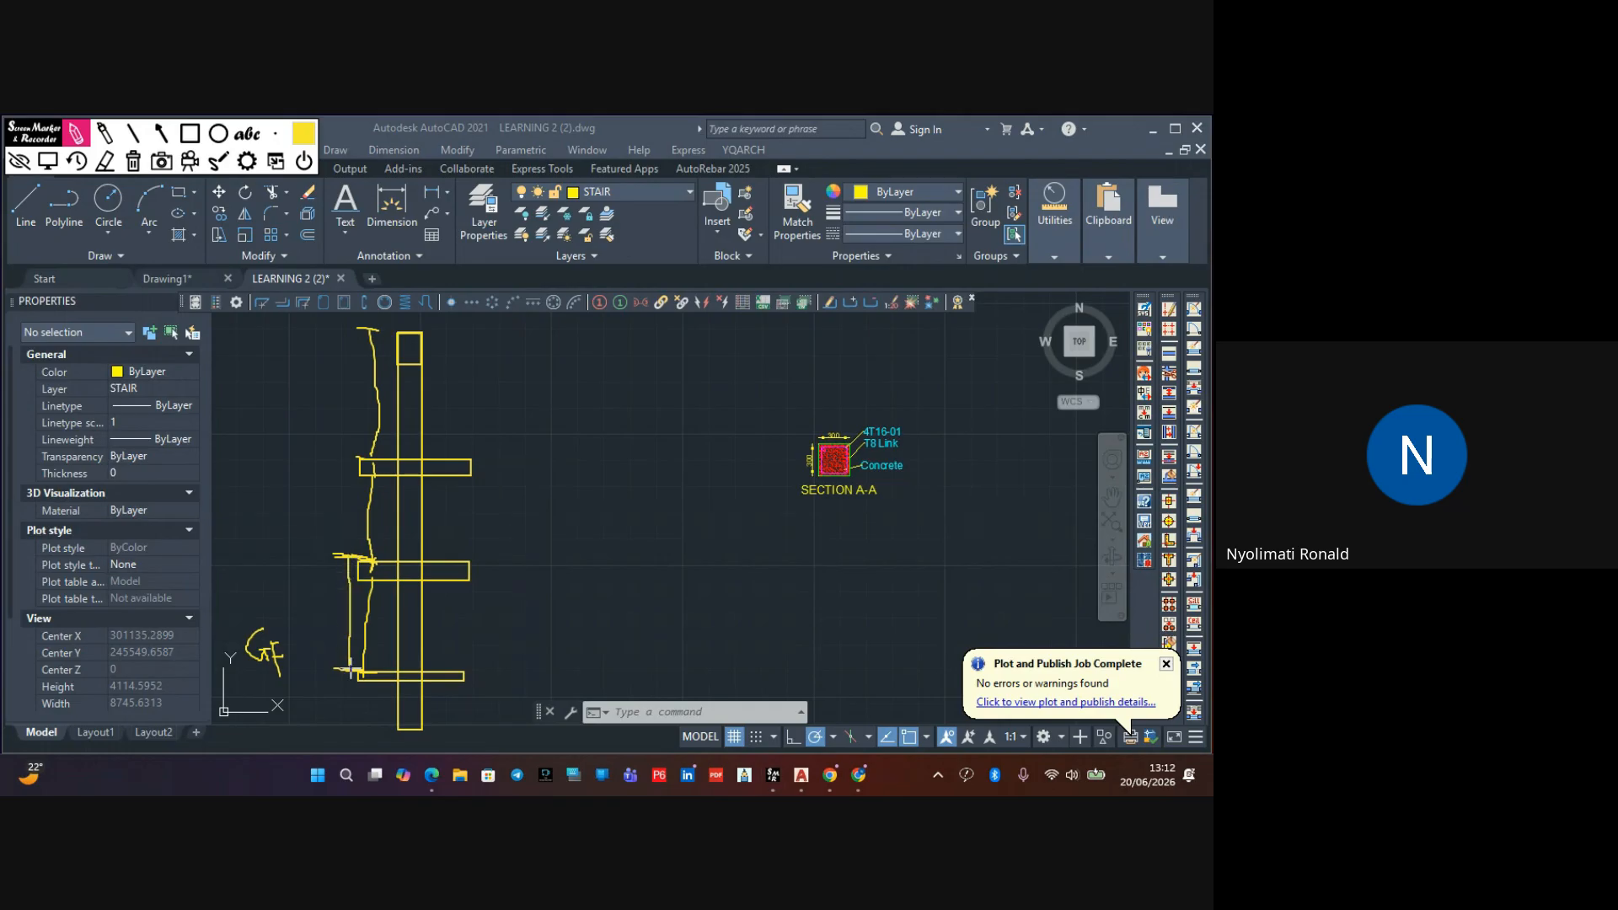
Handwrite "3m" beside each of the three storey-height lines in the marker sketch
left_click(104, 160)
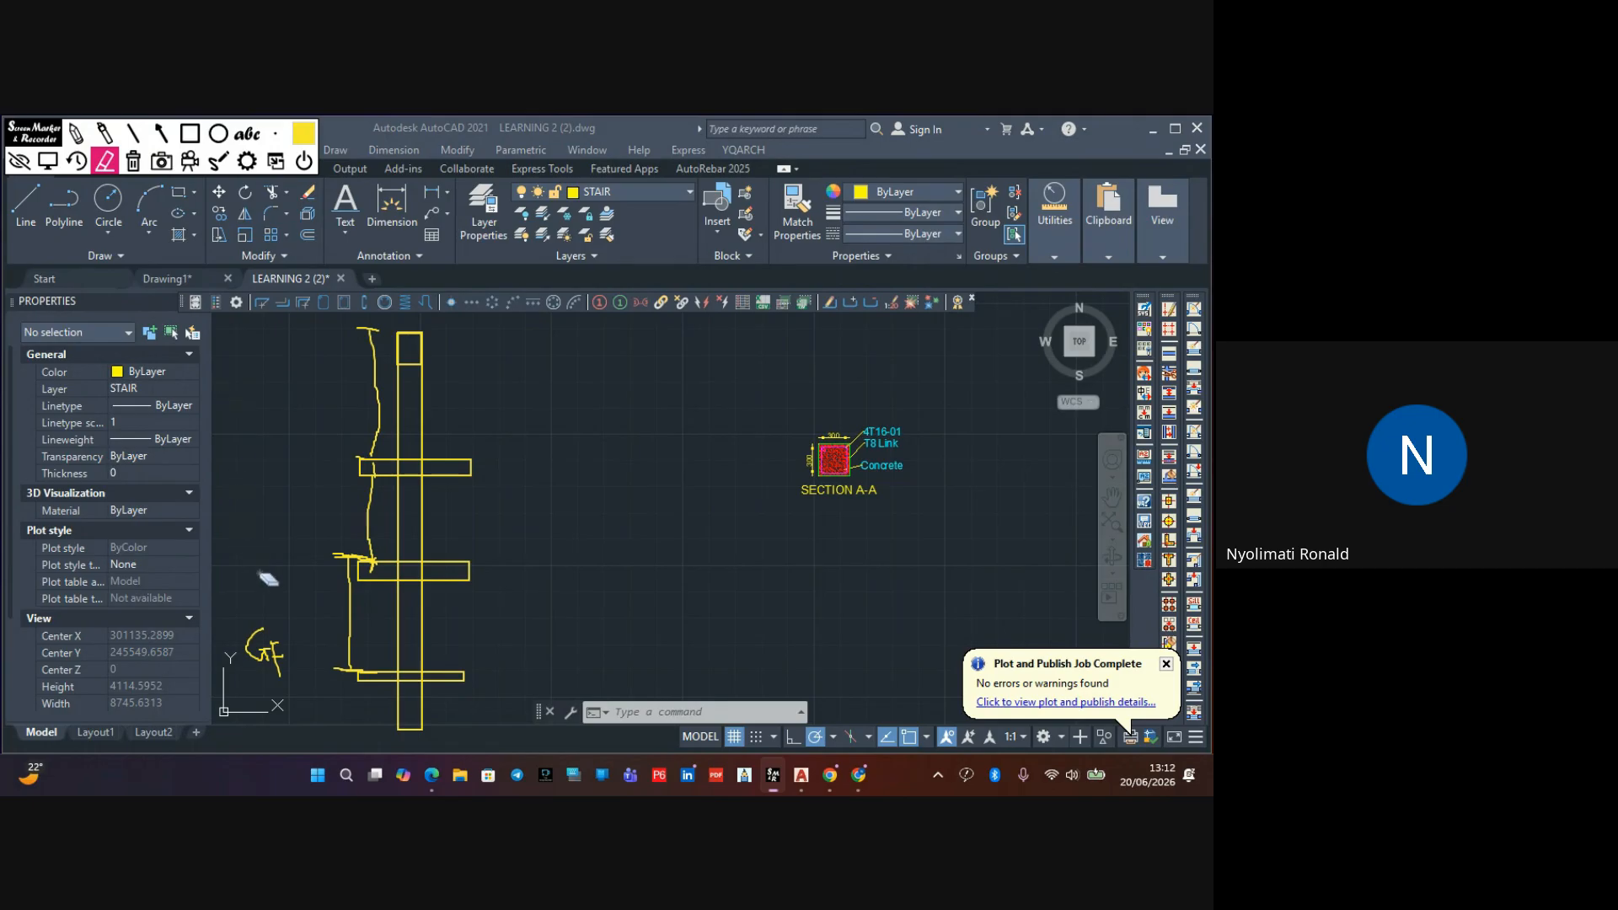
left_click(76, 135)
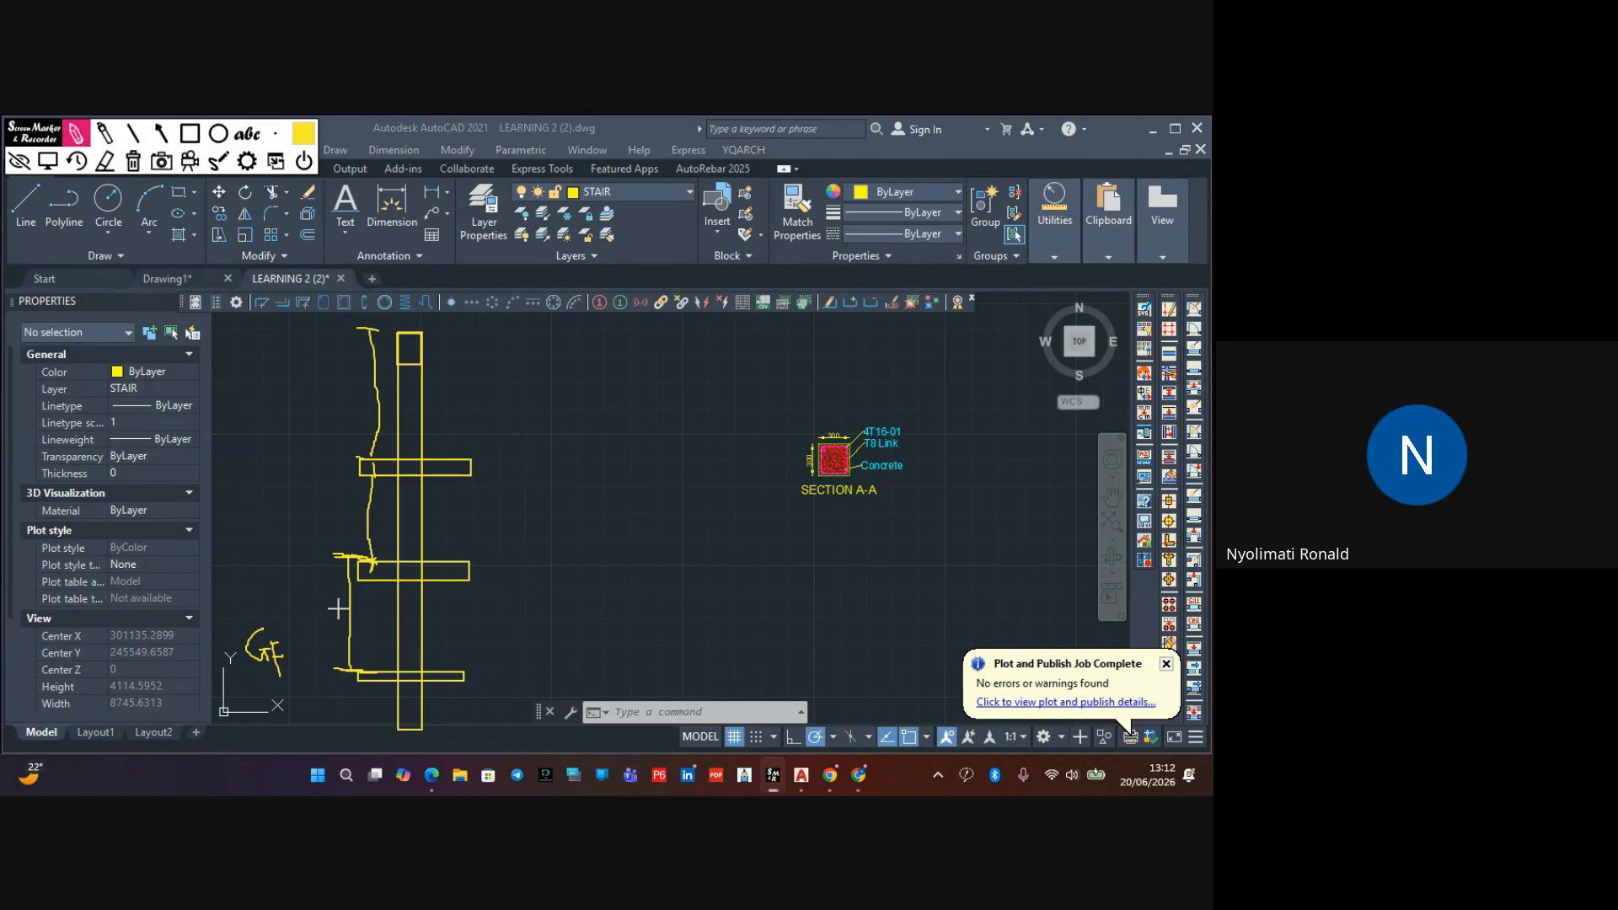
mouse_move(324, 605)
left_mouse_down()
mouse_move(345, 619)
mouse_move(347, 595)
left_mouse_up()
mouse_move(292, 490)
left_mouse_down()
mouse_move(299, 511)
mouse_move(341, 508)
left_mouse_up()
left_click_drag(324, 369, 358, 402)
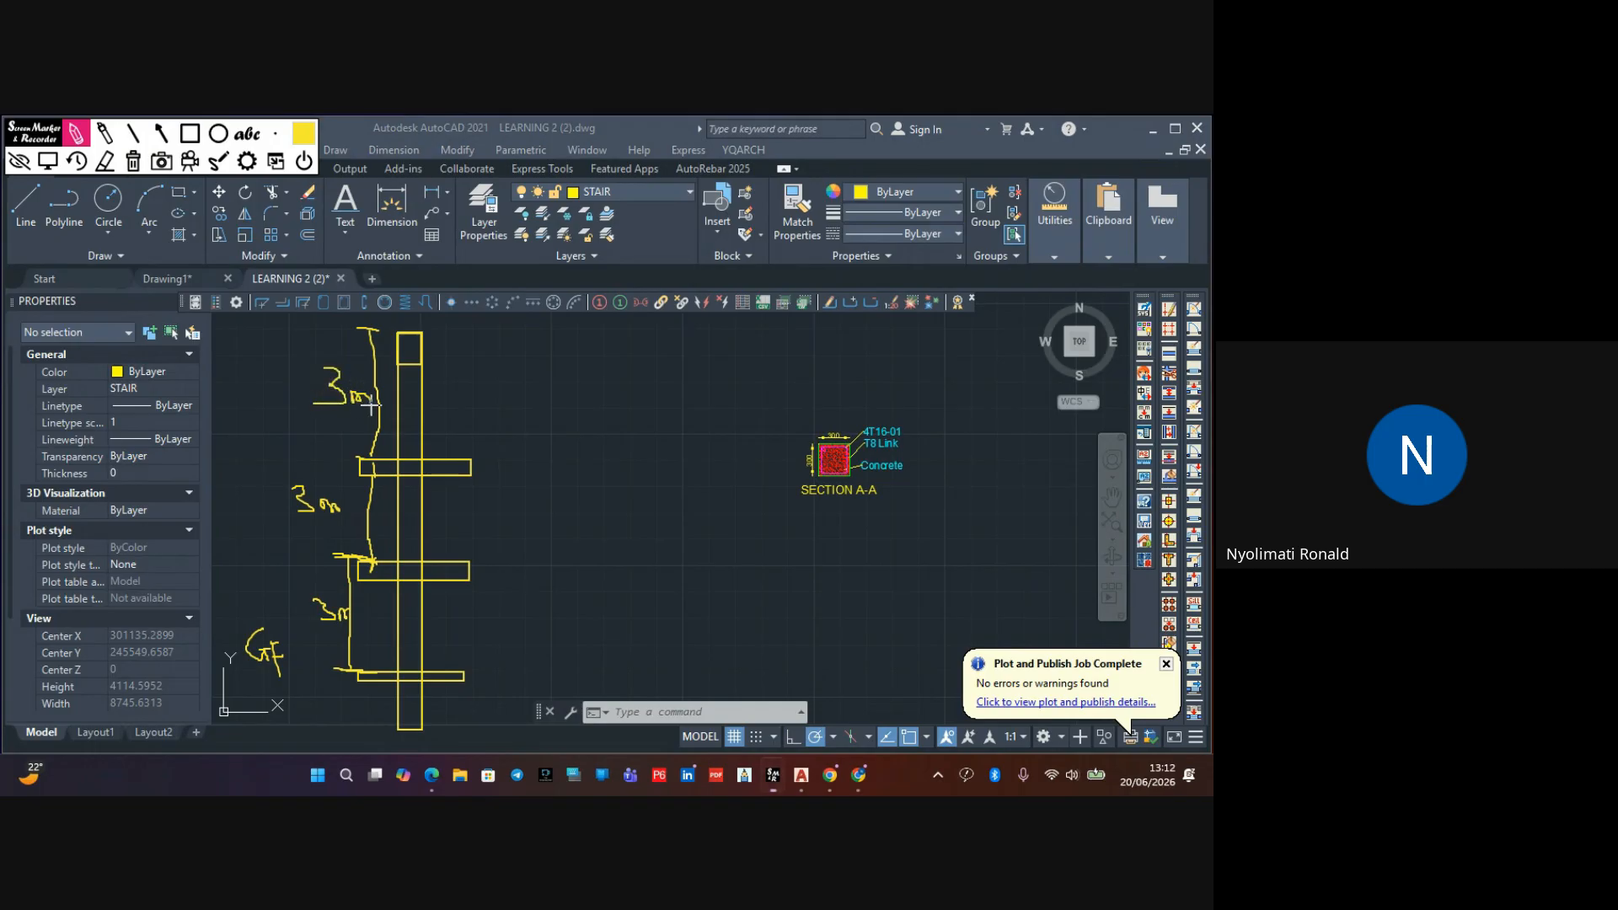
Erase the middle storey-height line of the marker sketch and redraw it between the upper two horizontal members
left_click(104, 160)
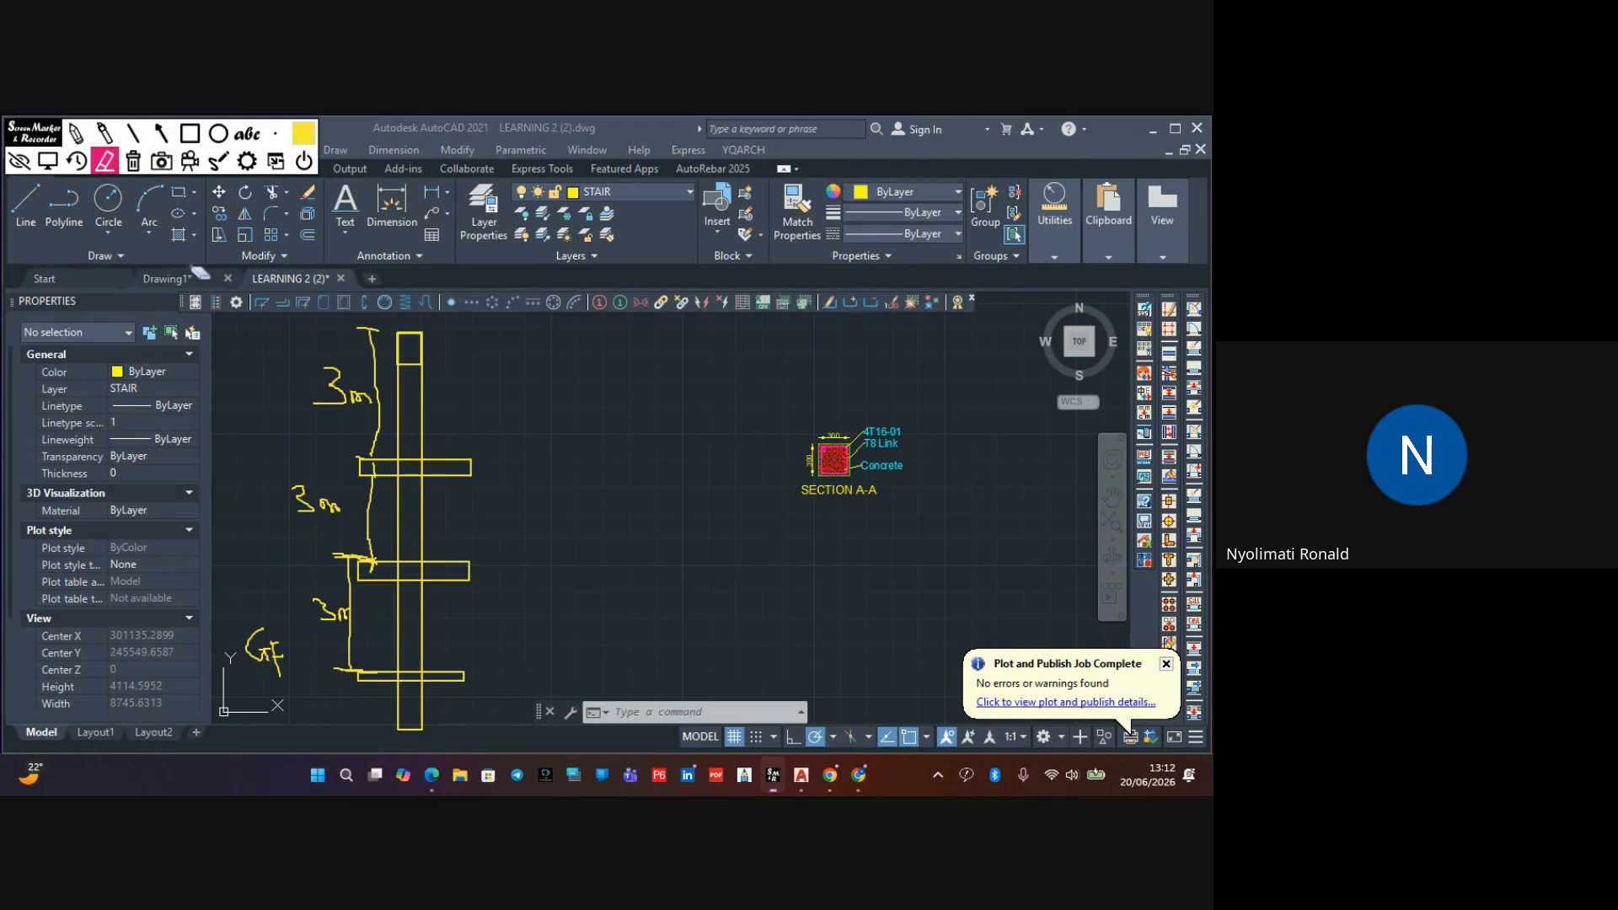
left_click(375, 471)
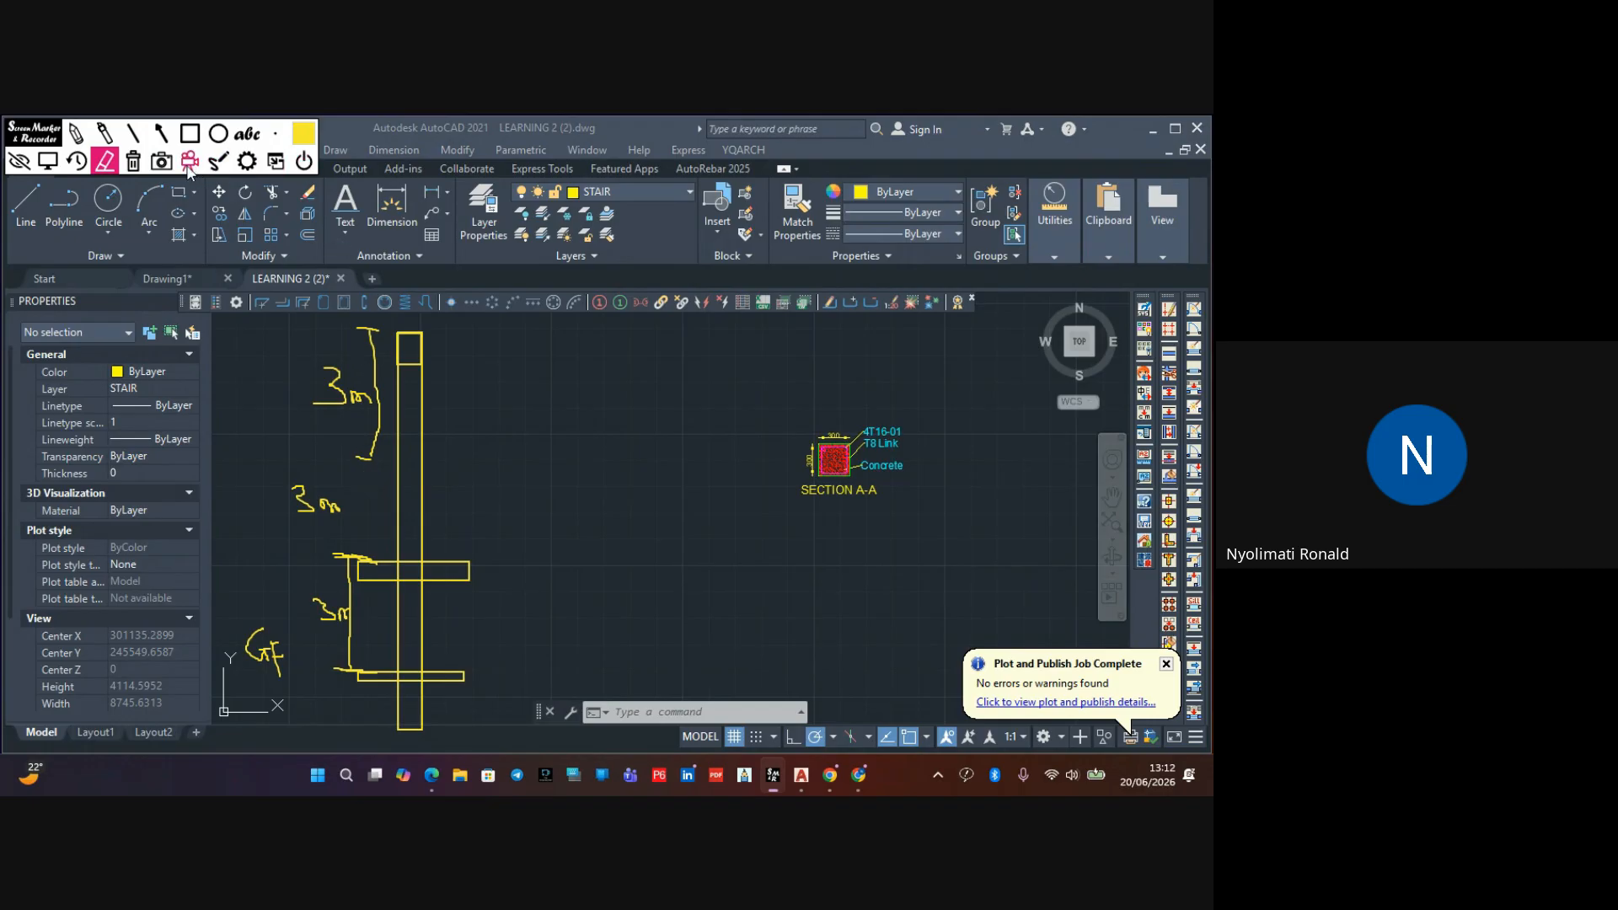
left_click(77, 162)
left_click(75, 134)
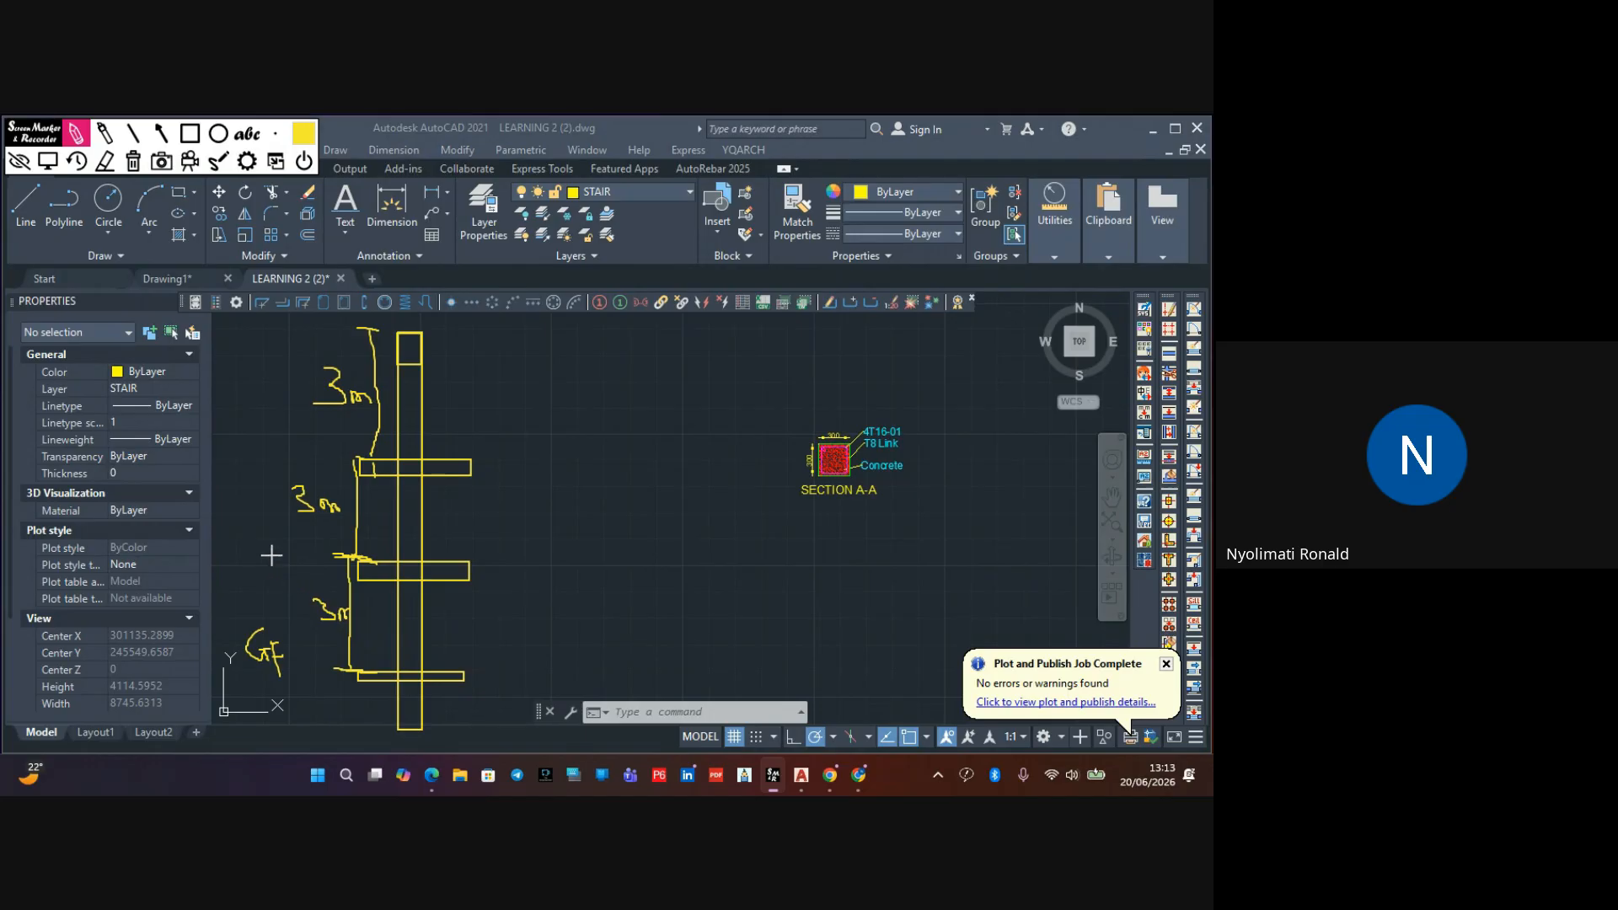
Handwrite the level labels "FF", "SF" and "RB" beside the first floor, second floor and top of the sketched column
left_click_drag(284, 566, 312, 581)
mouse_move(291, 445)
left_mouse_down()
mouse_move(289, 469)
mouse_move(297, 455)
mouse_move(305, 470)
left_mouse_up()
left_click_drag(304, 461, 314, 459)
mouse_move(297, 348)
left_mouse_down()
mouse_move(302, 332)
mouse_move(327, 347)
left_mouse_up()
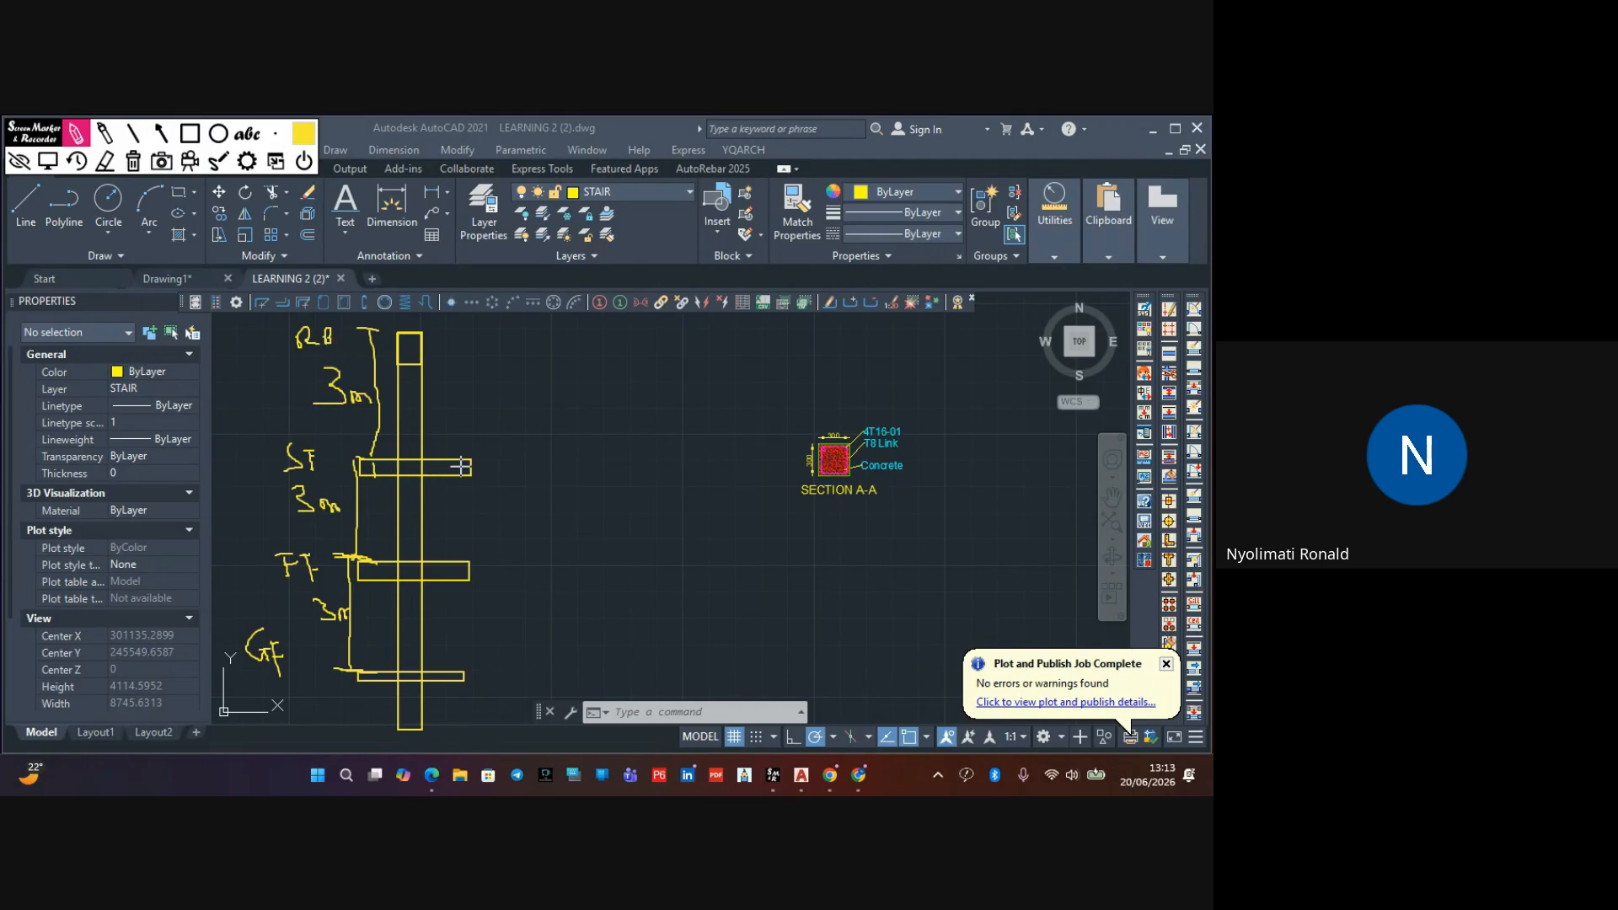
Add freehand leaders from the horizontal members, labelling the upper two "Slab" and the lowest "G.F.S", and mark the column's top
left_click_drag(462, 466, 575, 461)
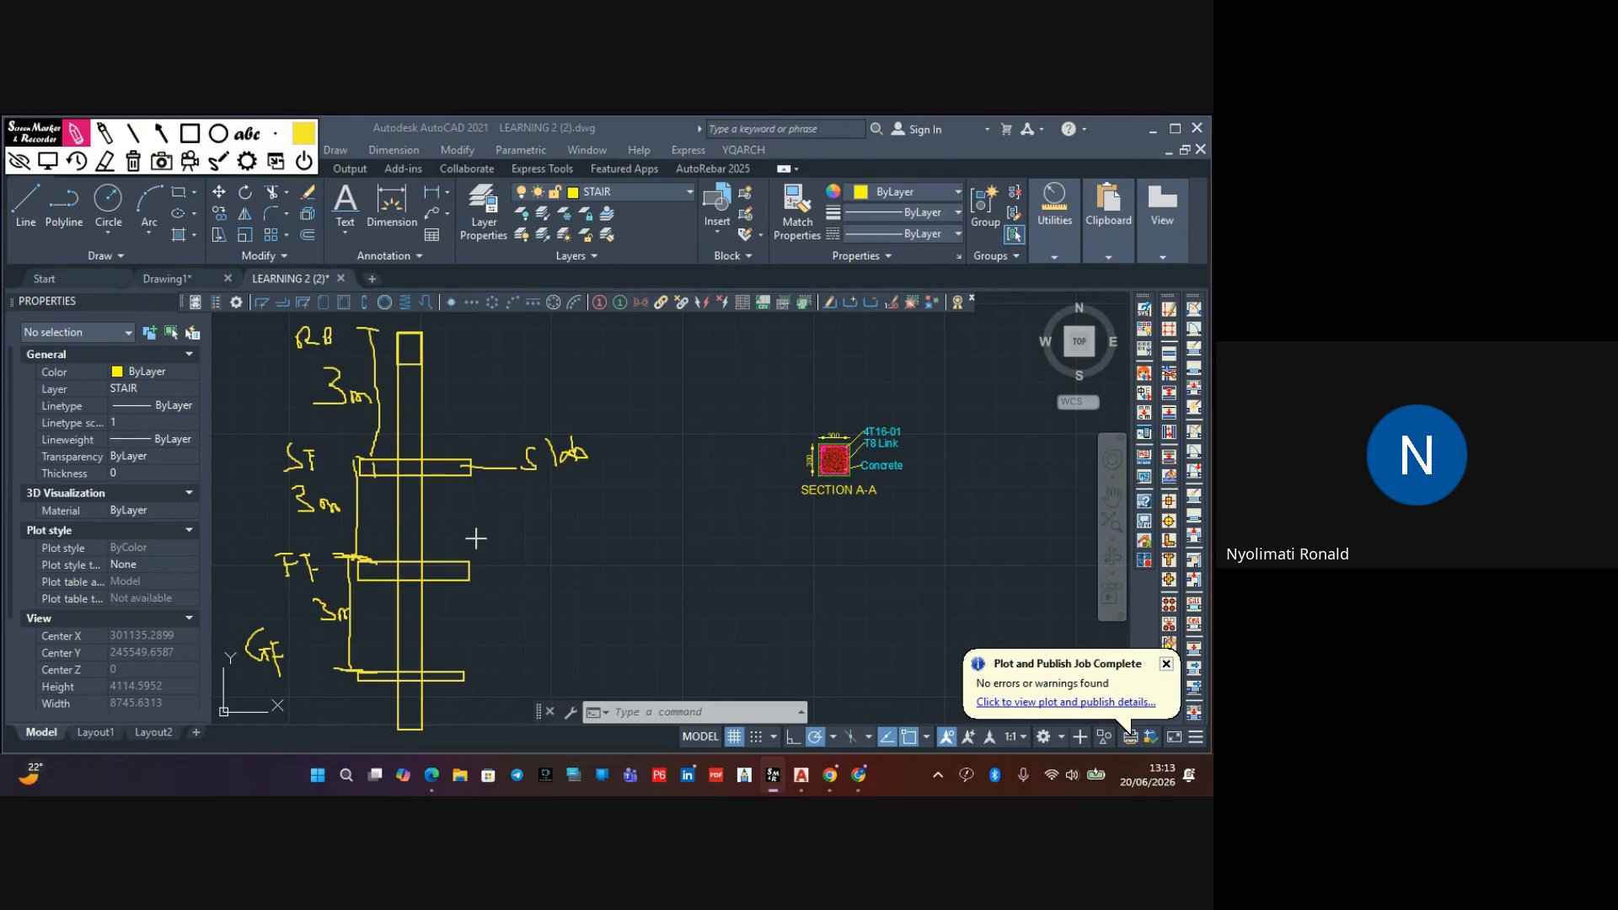
left_click_drag(480, 570, 600, 582)
mouse_move(484, 680)
left_mouse_down()
mouse_move(521, 663)
mouse_move(524, 685)
mouse_move(546, 670)
mouse_move(590, 686)
left_mouse_up()
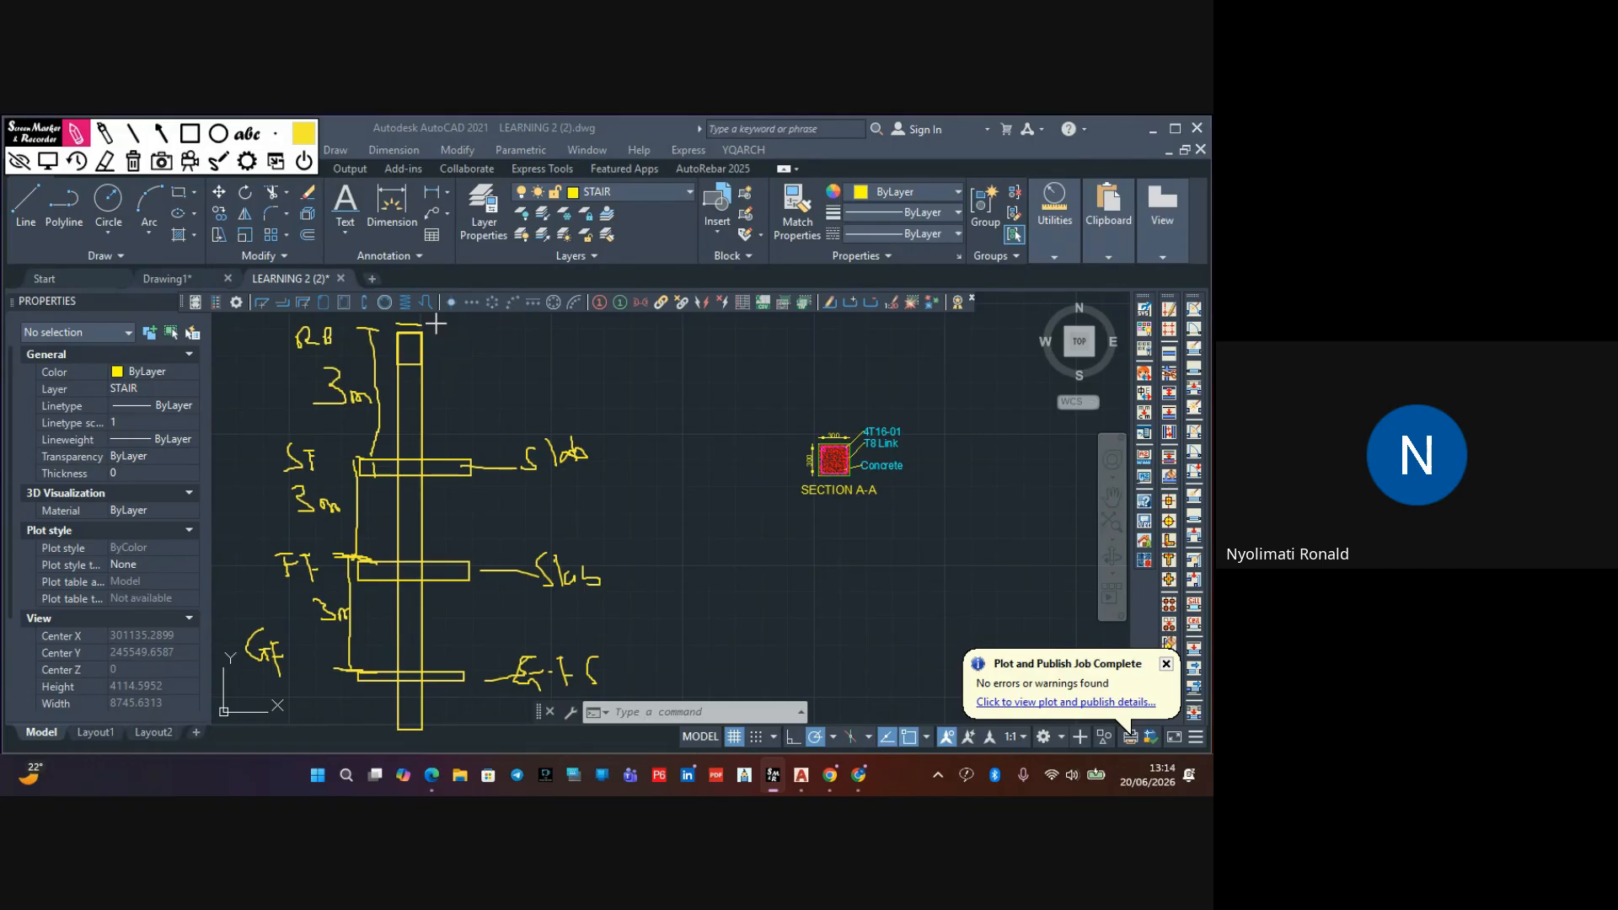
left_click_drag(445, 331, 466, 324)
Hide the Screen Marker sketch and return to the AutoCAD drawing, showing the empty space beside the column section
left_click(19, 160)
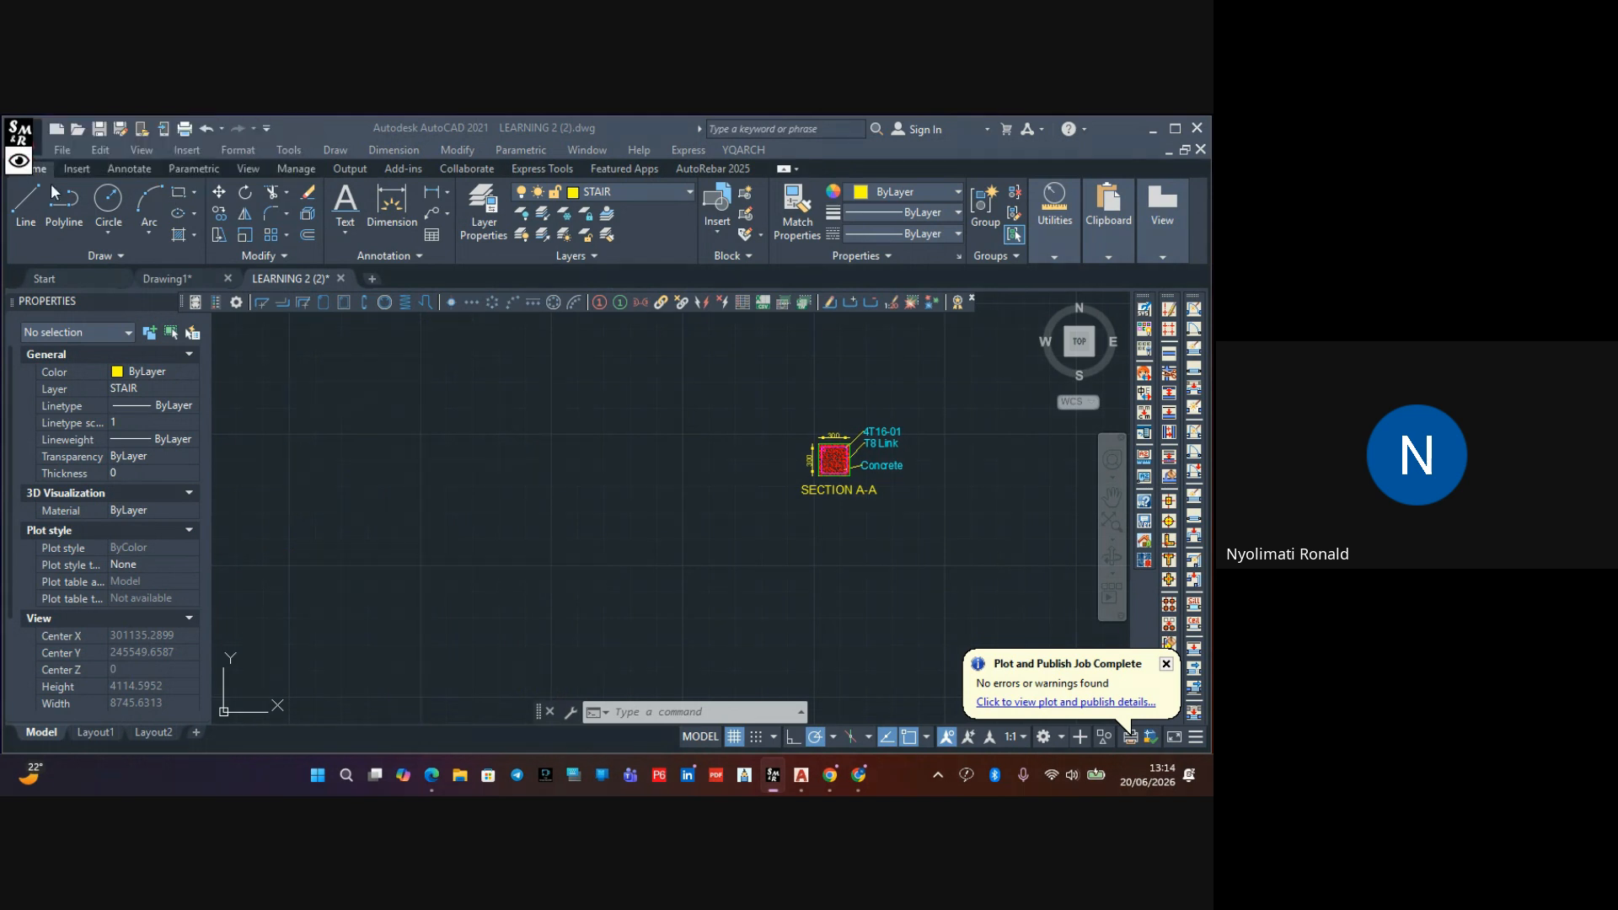
scroll(357, 447, "down", 4)
left_click(361, 447)
middle_click_drag(638, 438, 795, 443)
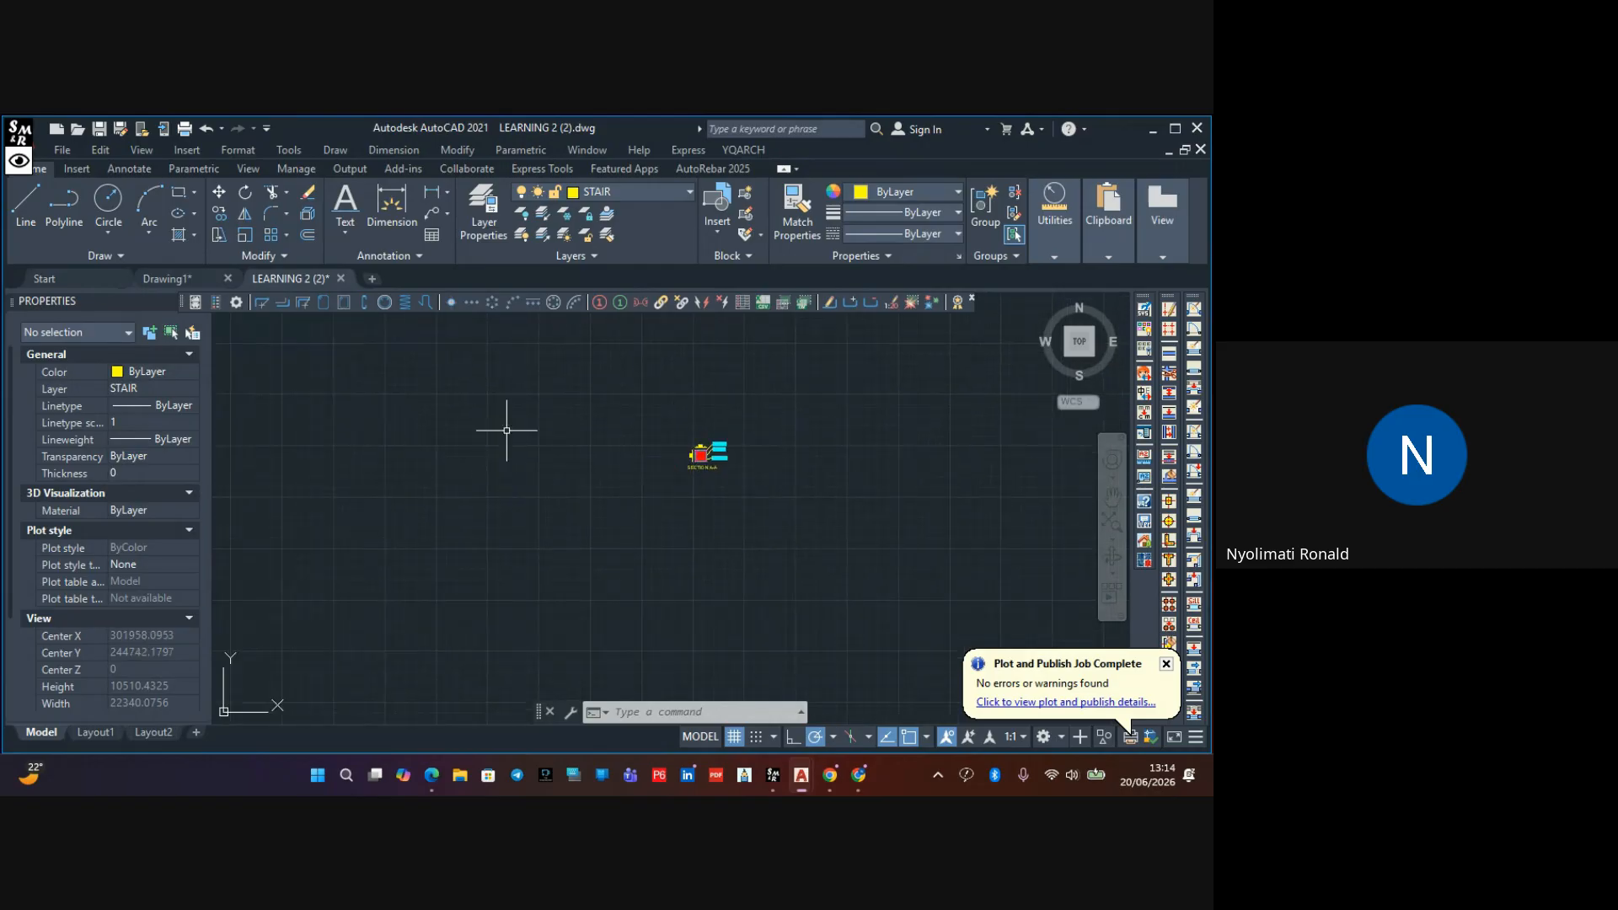
left_click(70, 198)
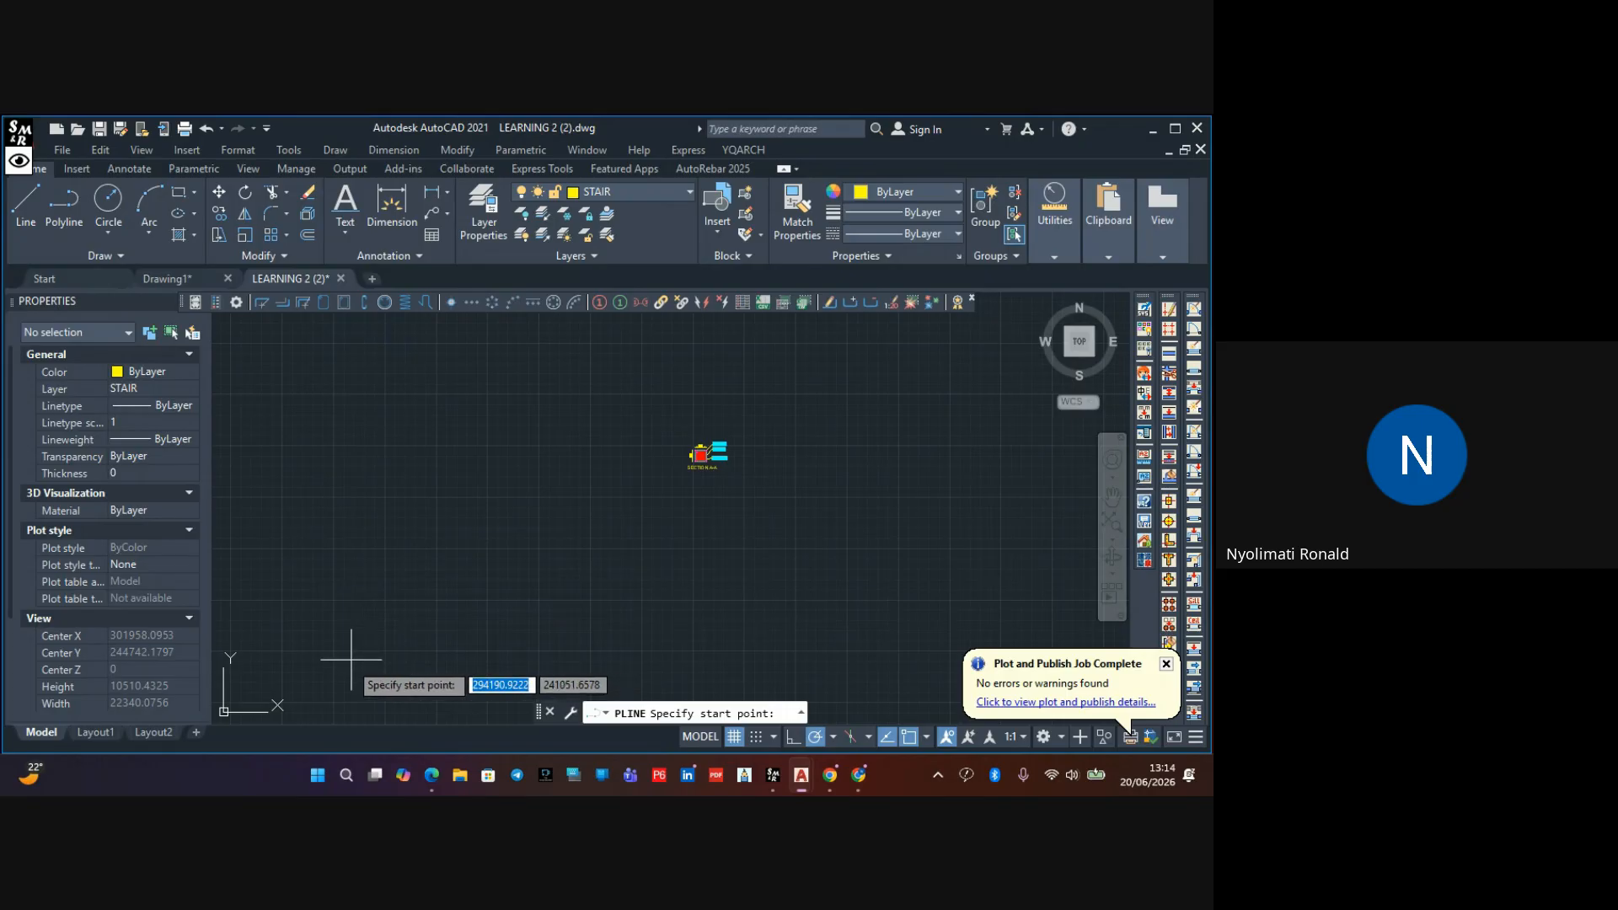
left_click(351, 698)
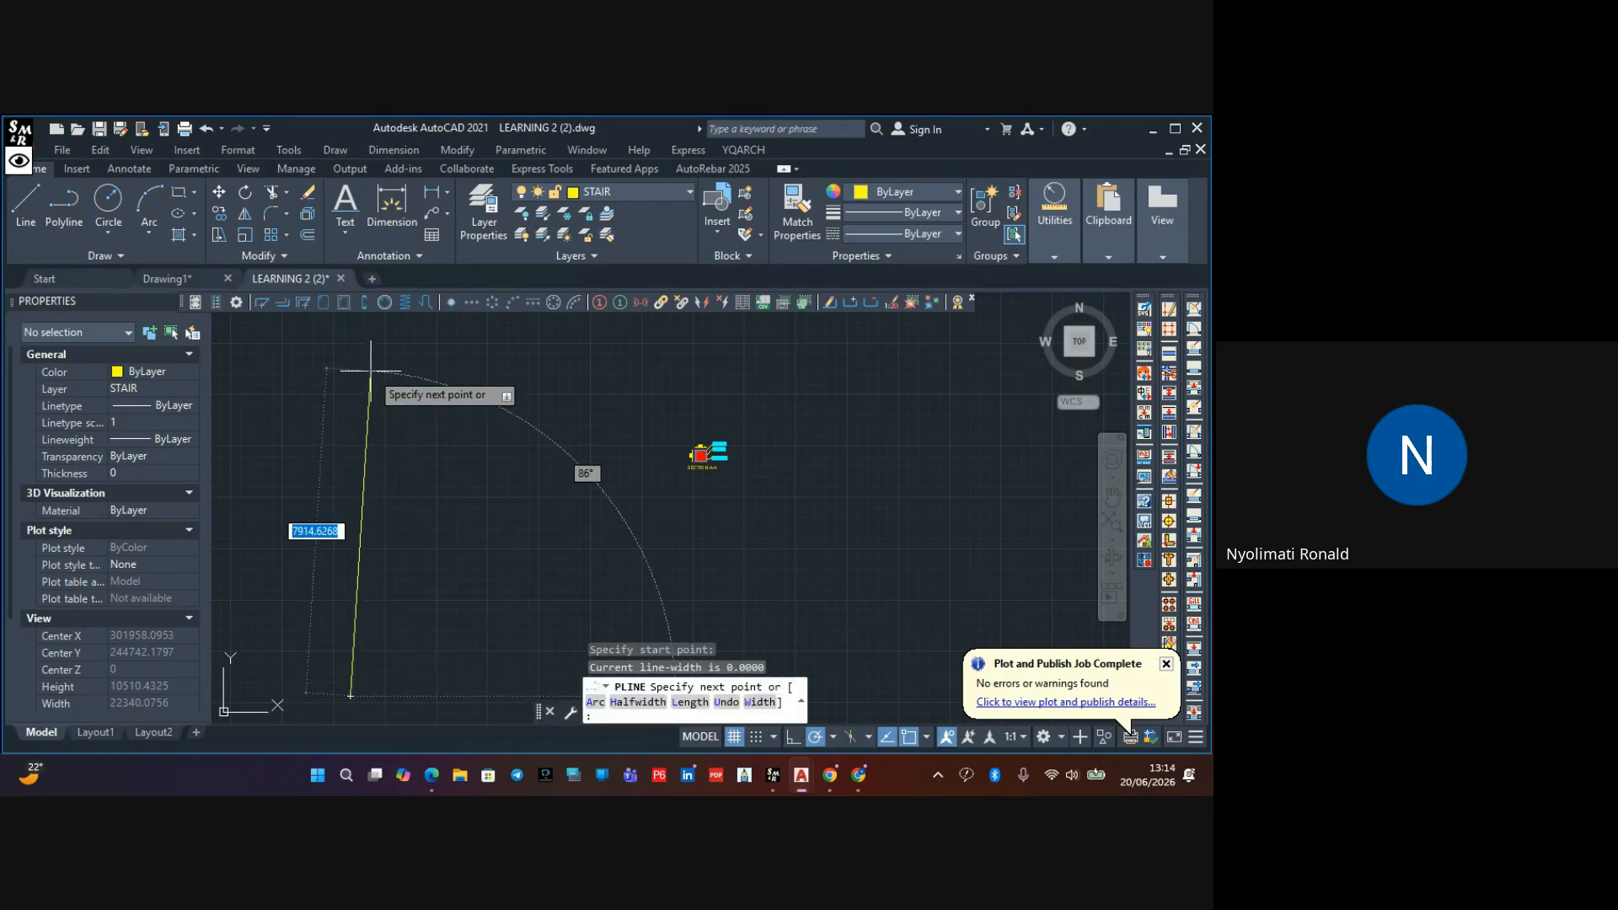
key("Escape")
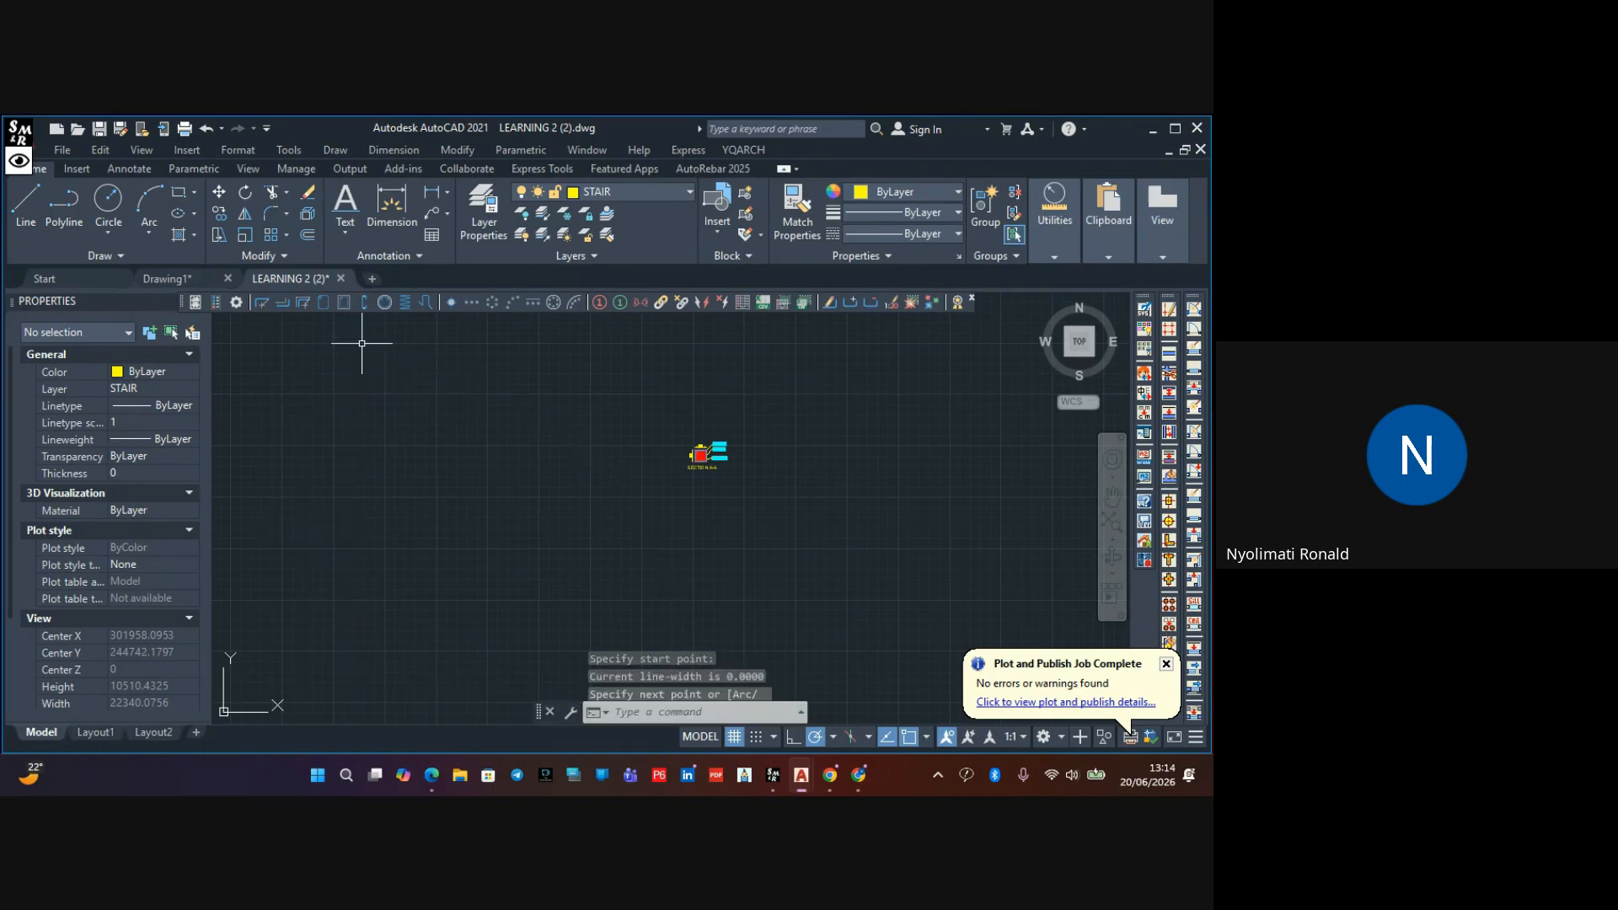
Make COLUMN the current layer and start a polyline left of the section with a vertical edge about 19614 long
left_click(652, 193)
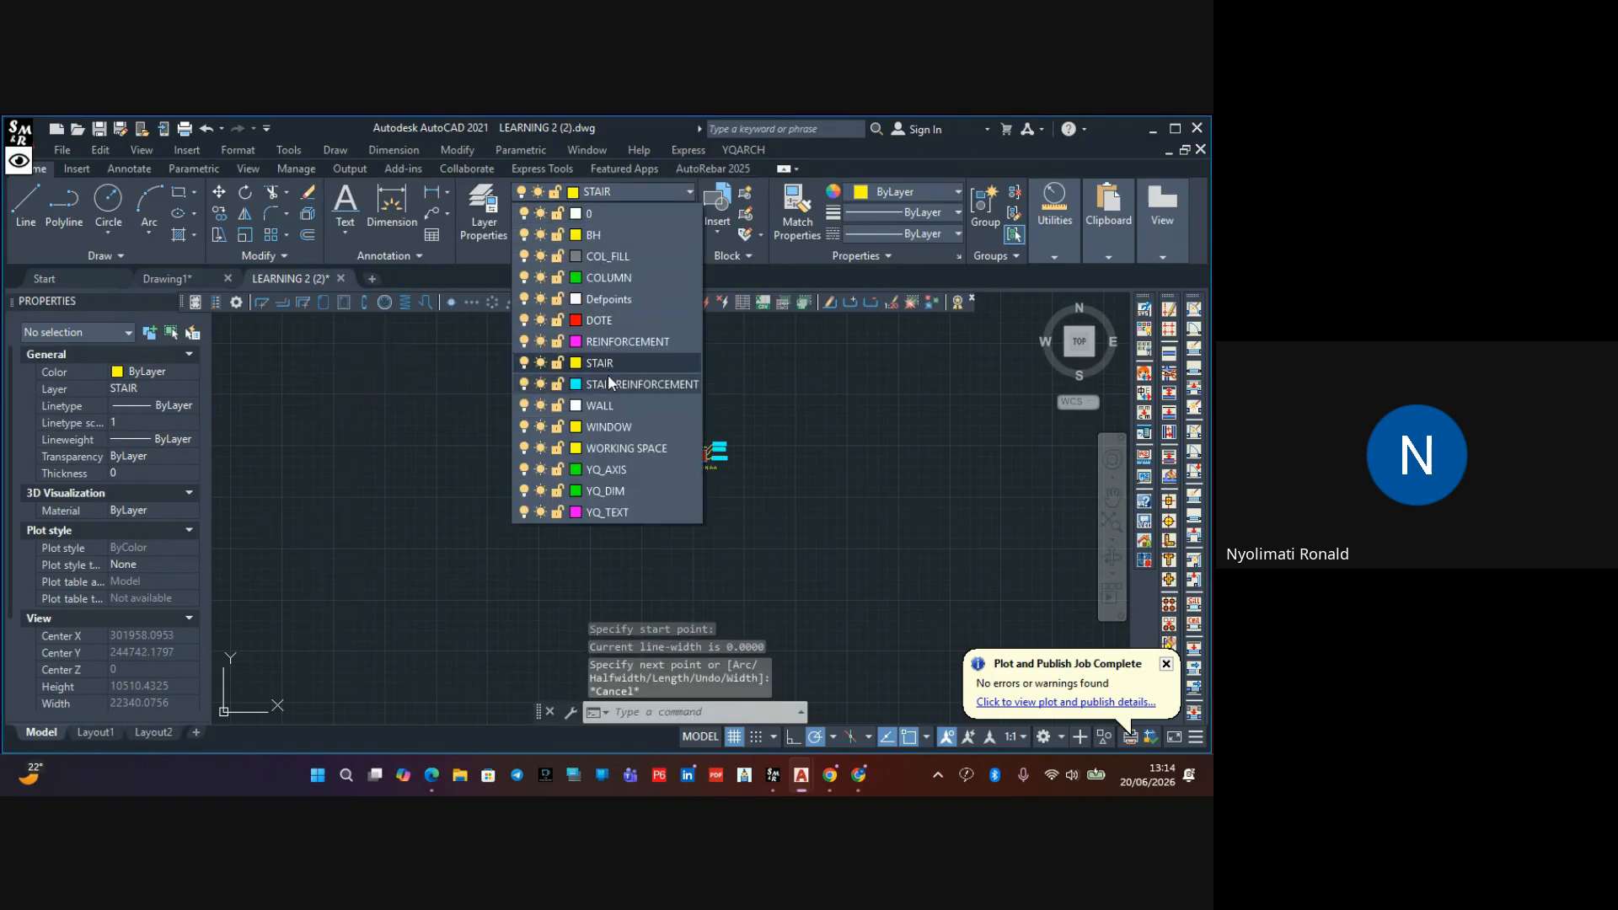
left_click(606, 283)
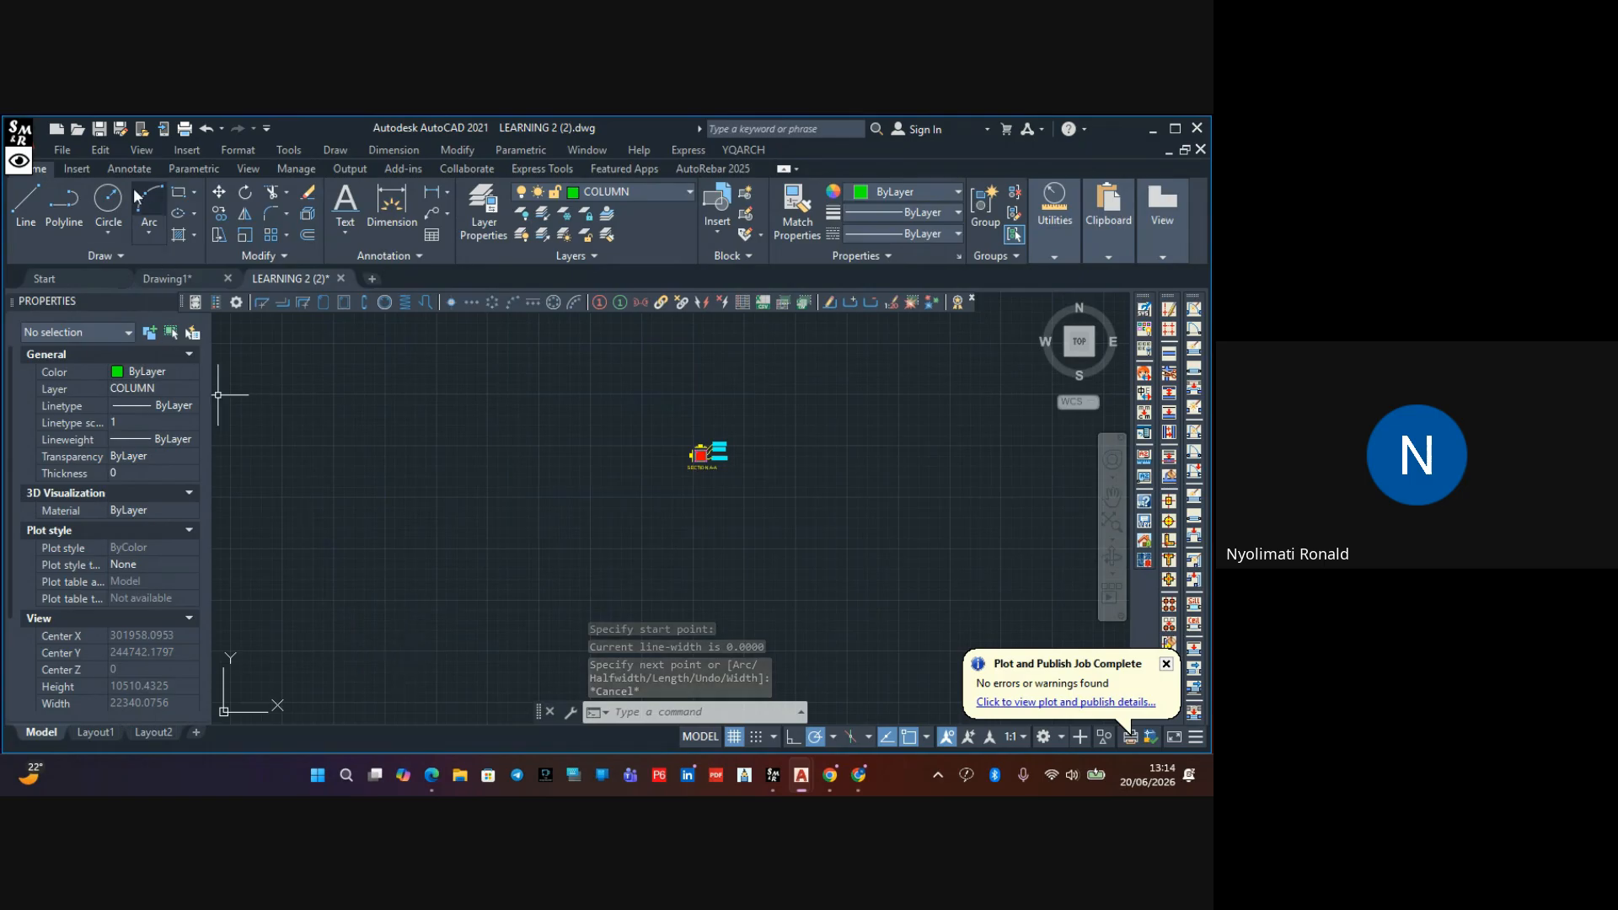
key("Return")
left_click(338, 674)
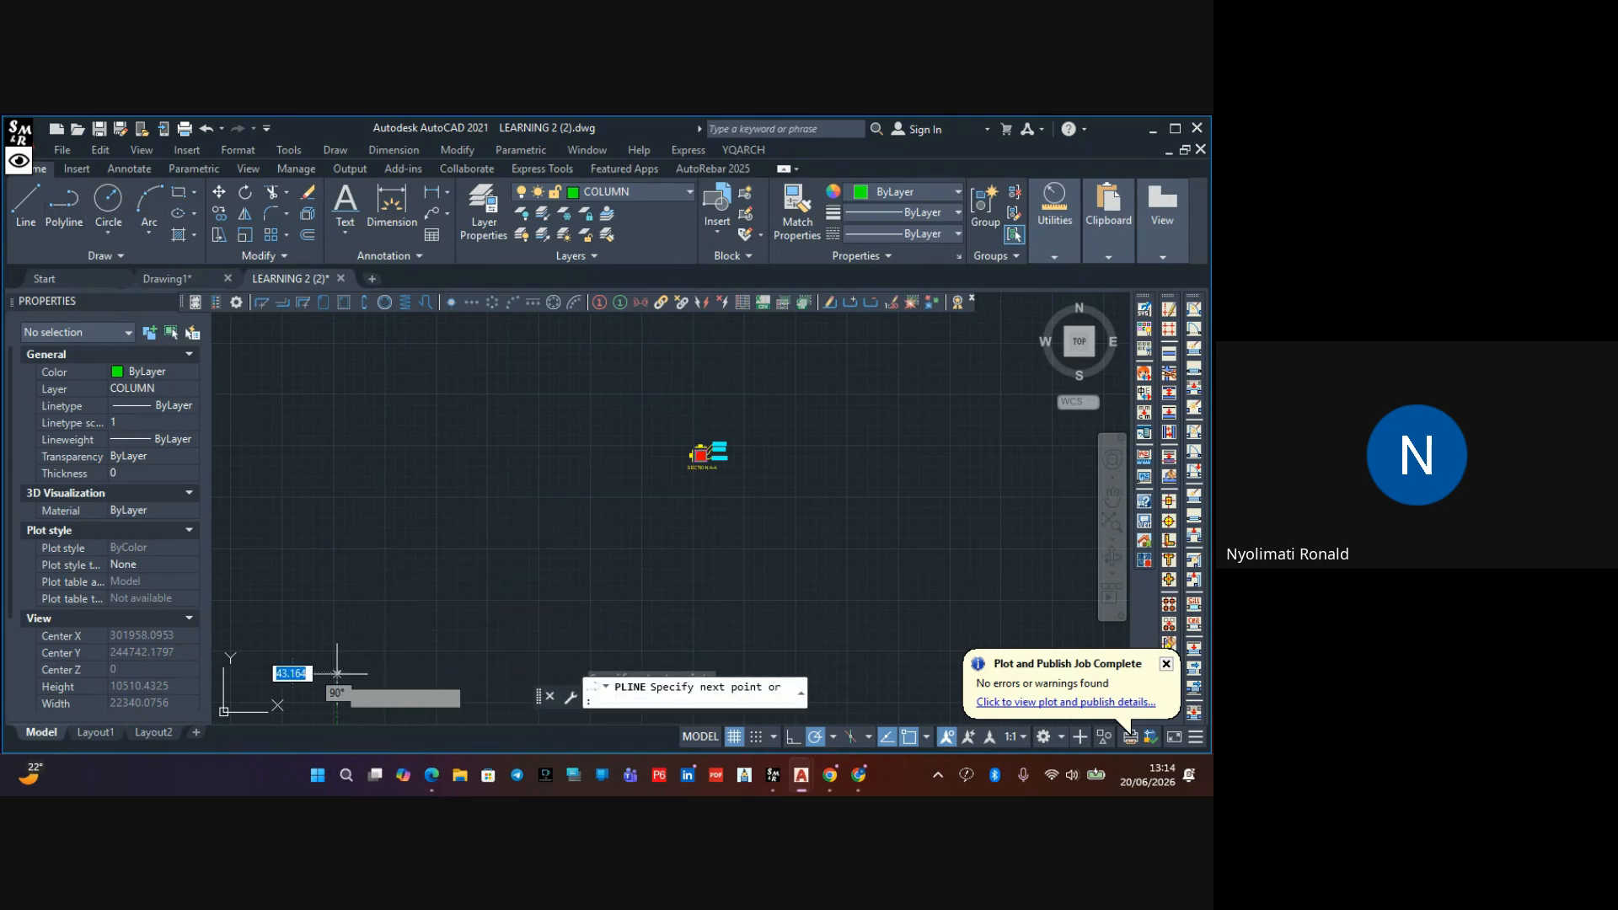
scroll(341, 411, "down", 2)
middle_click_drag(373, 457, 399, 594)
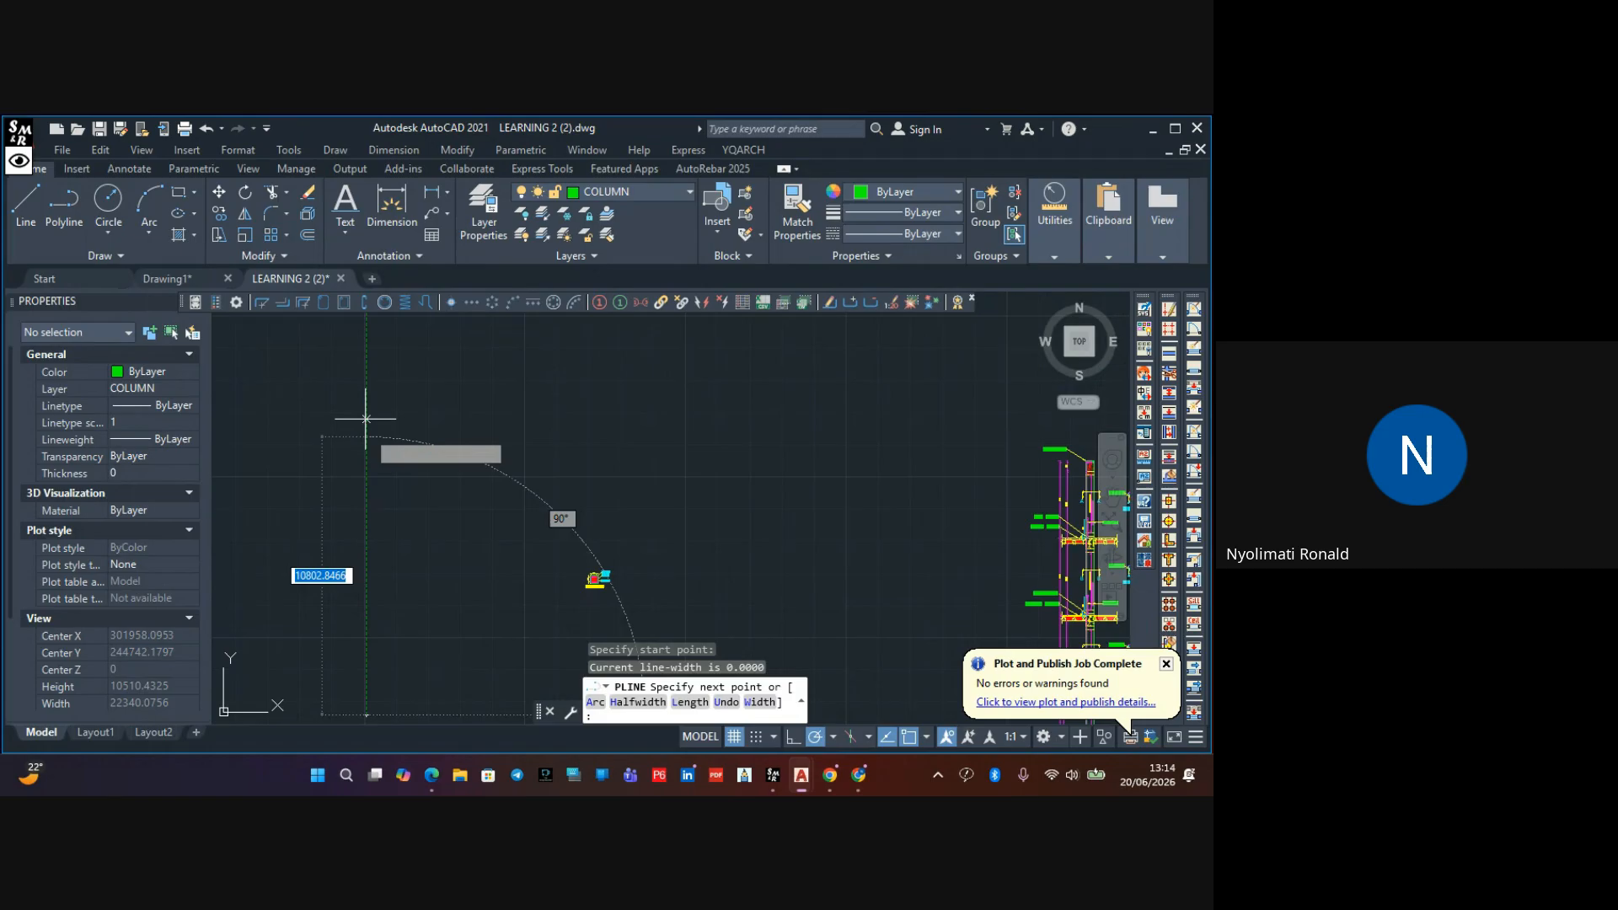
scroll(366, 419, "down", 2)
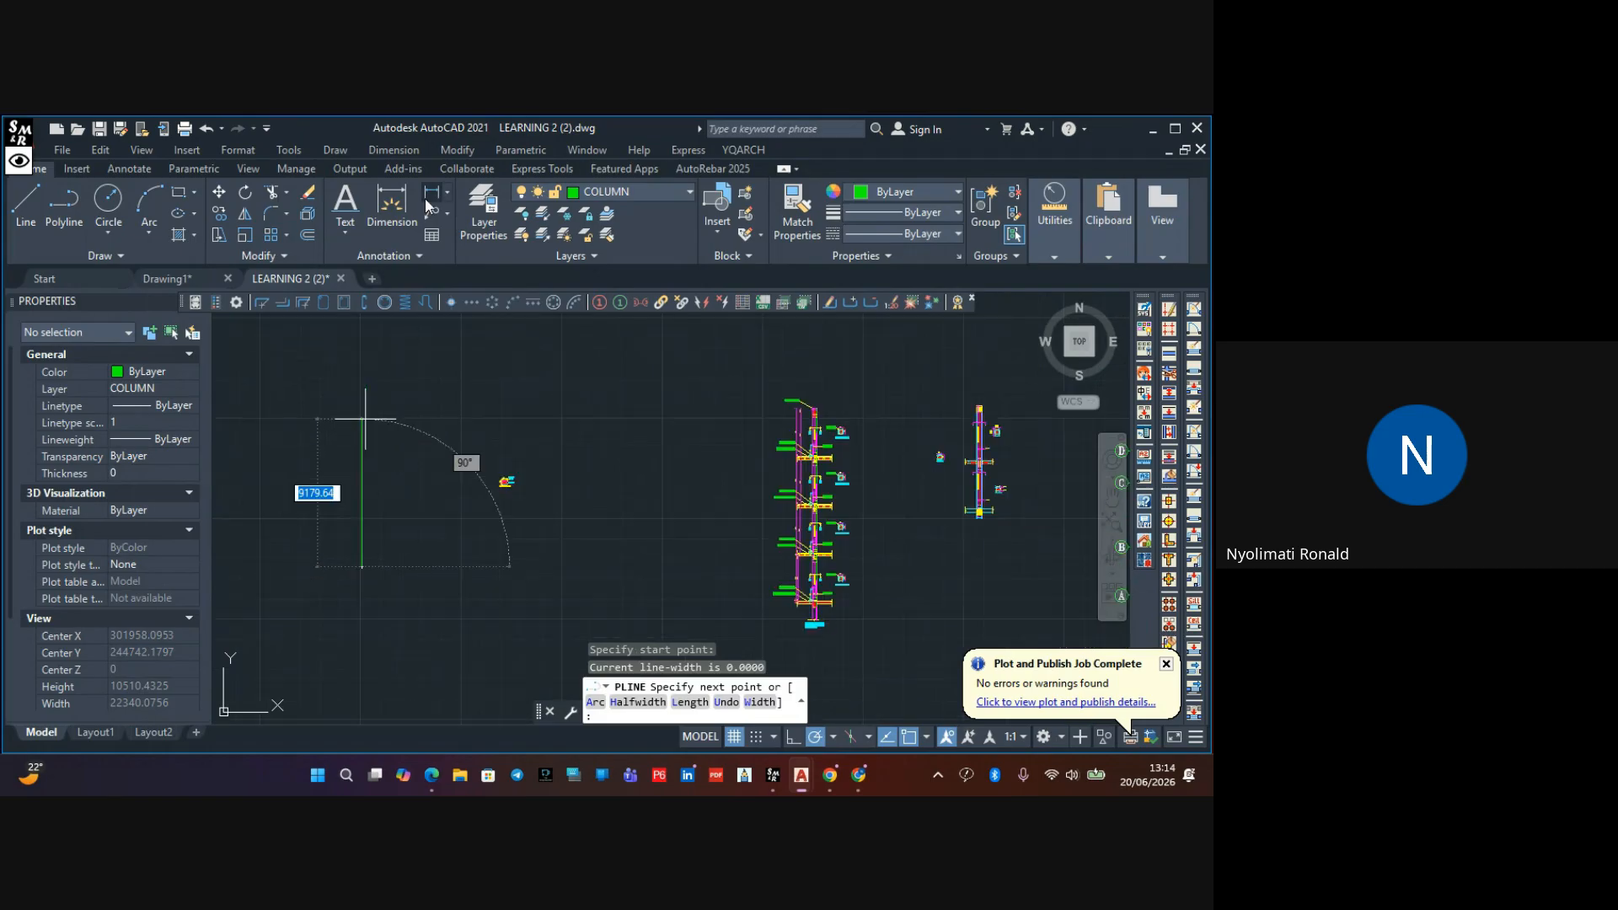
middle_click_drag(361, 349, 380, 469)
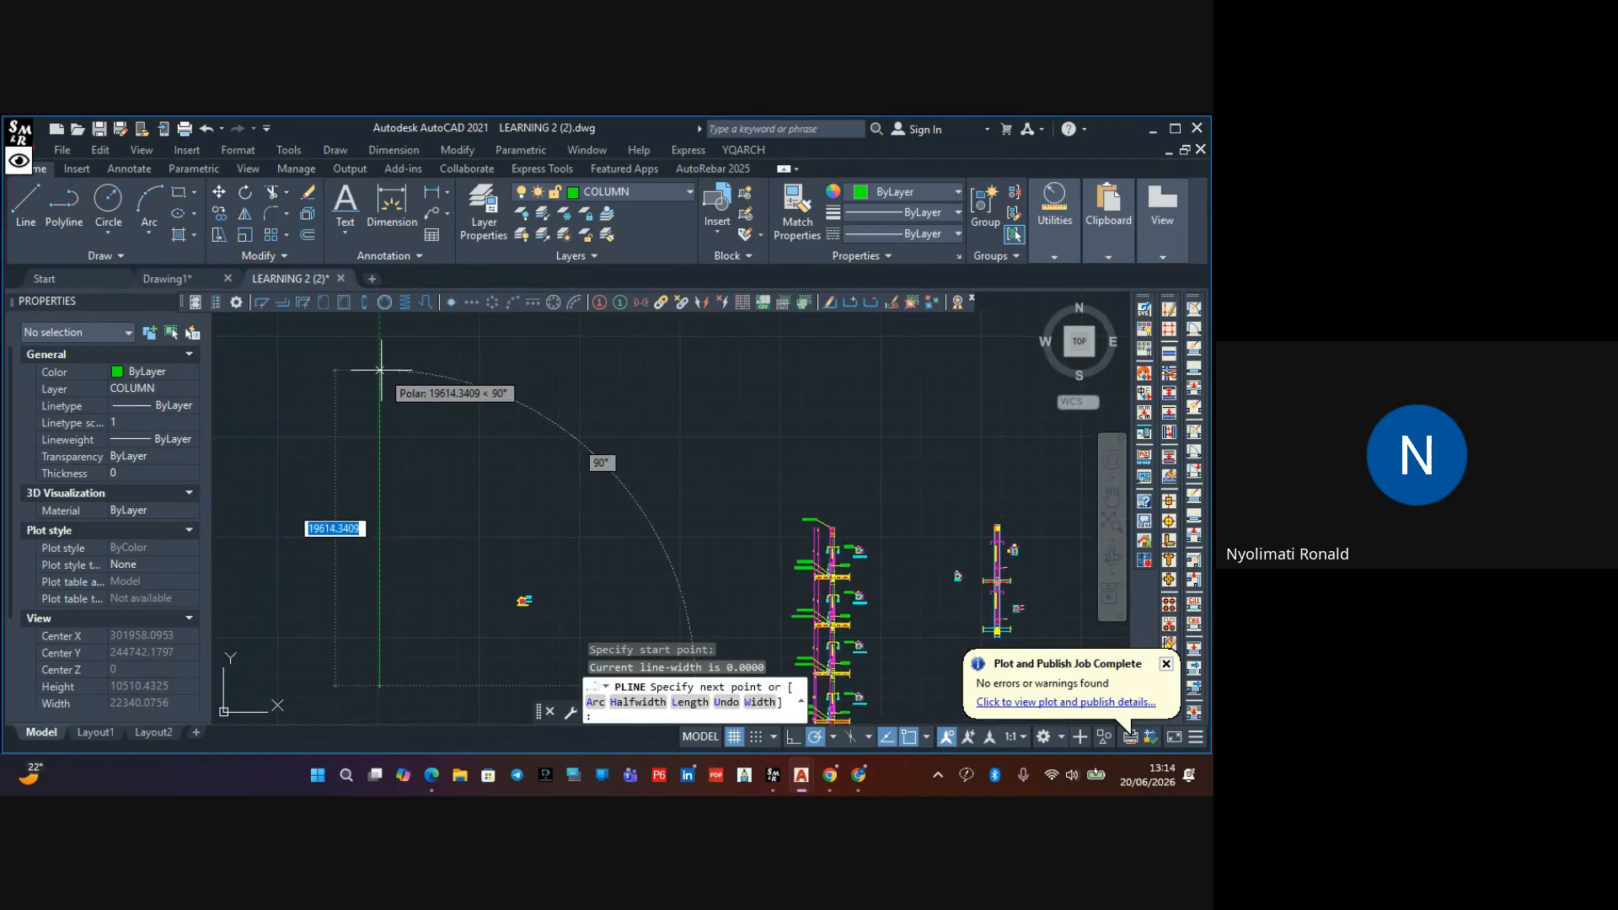
left_click(380, 370)
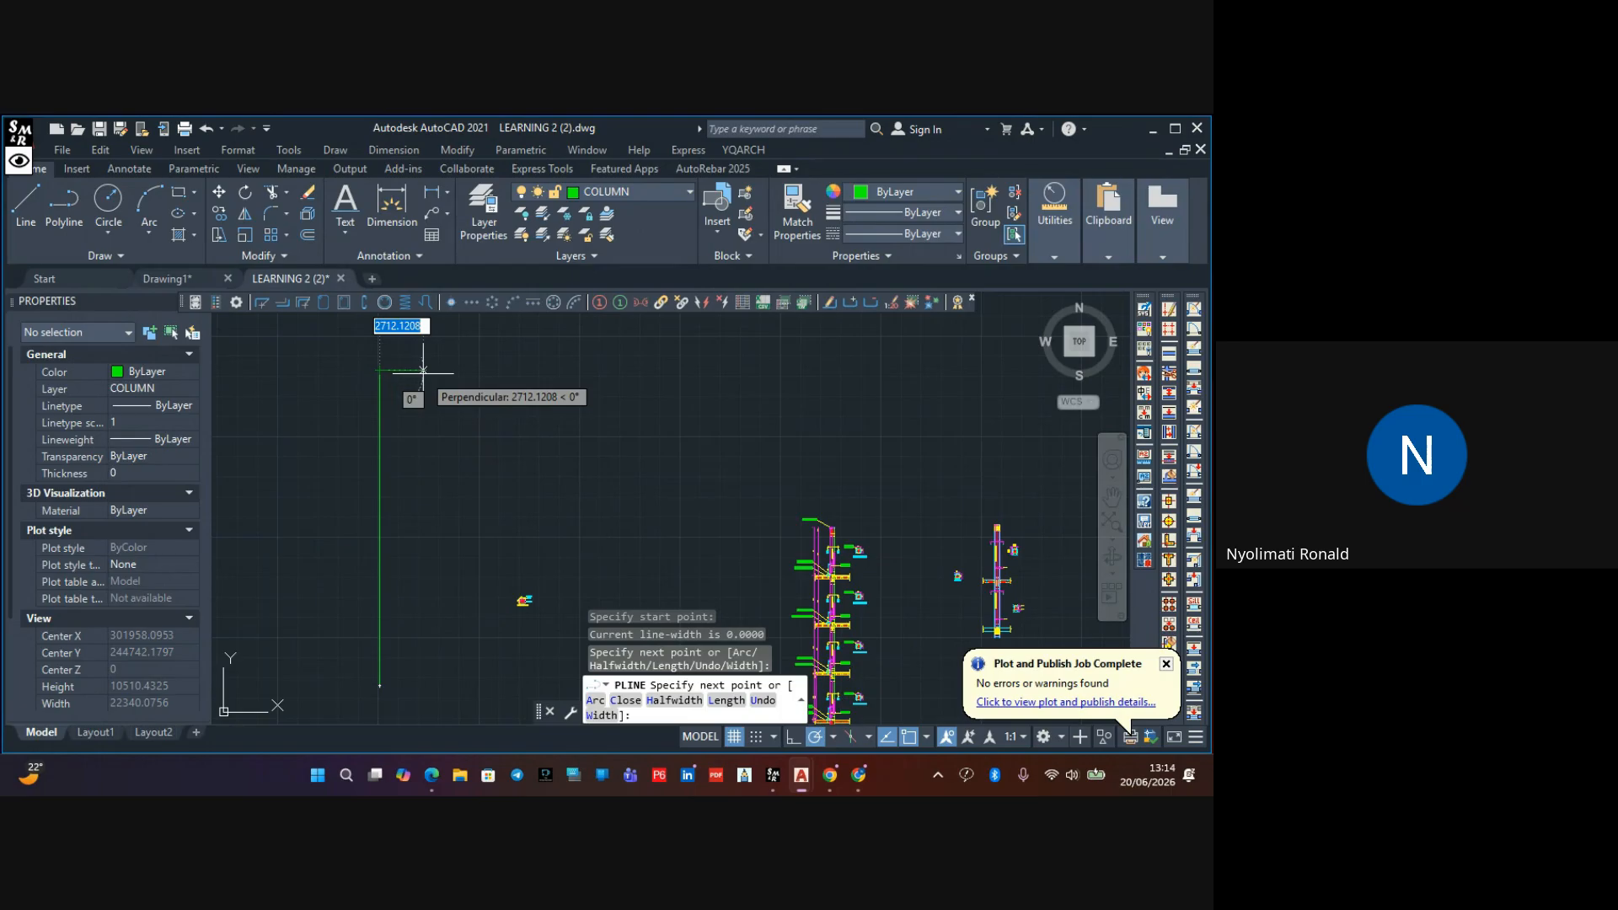
Continue the polyline 300 to the right and back down to the base, leaving the column outline open at the bottom
type("300")
key("Return")
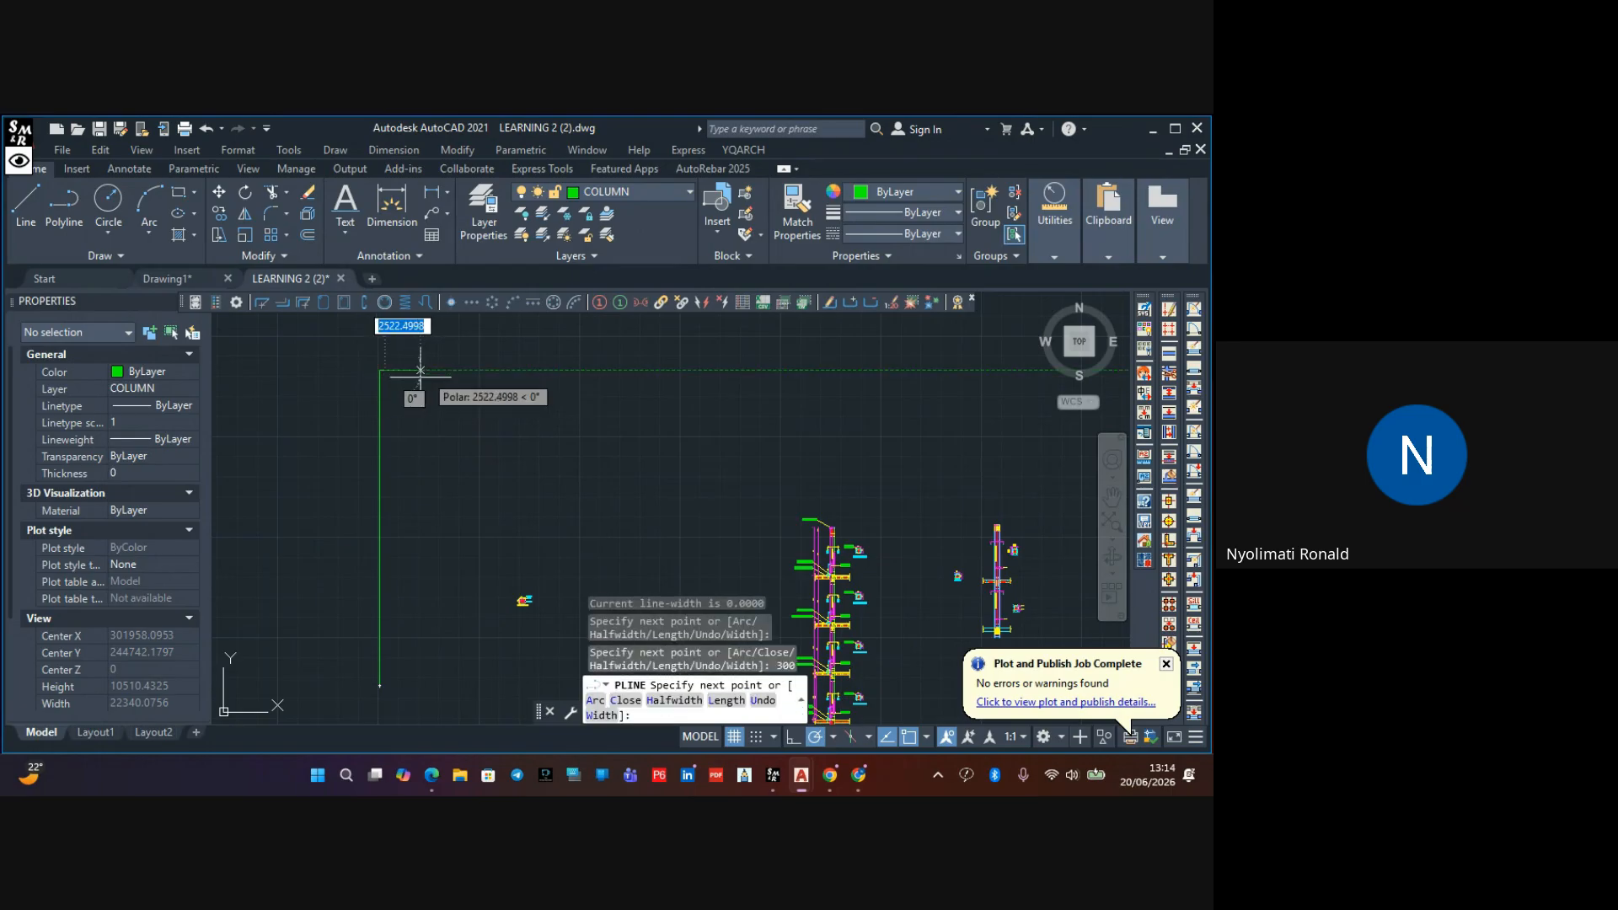
left_click(384, 698)
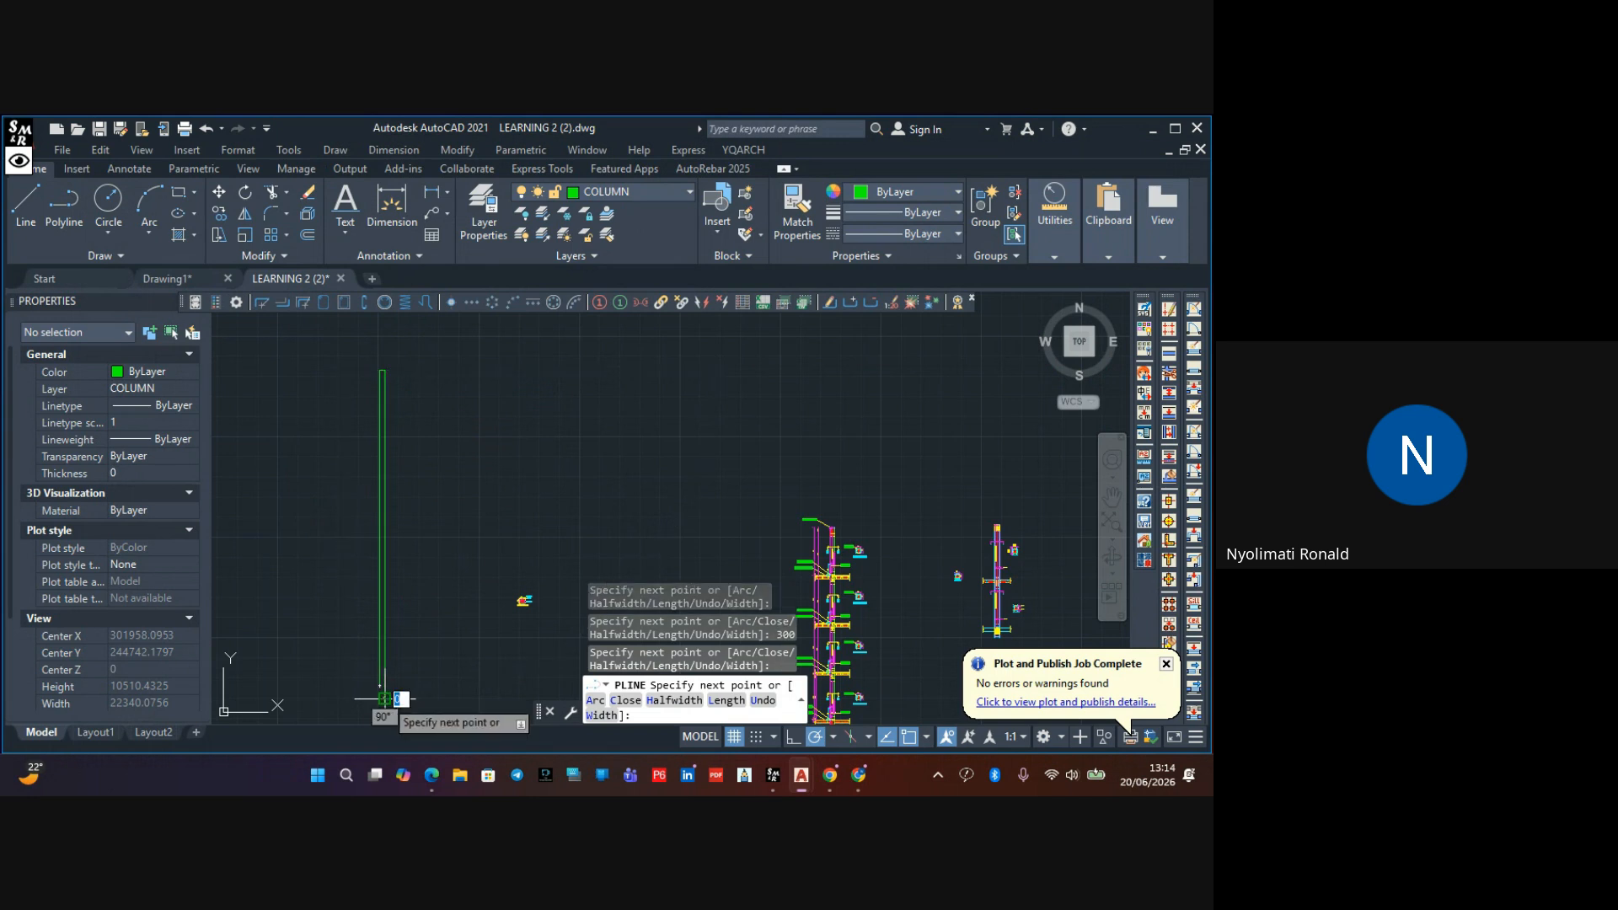
key("Escape")
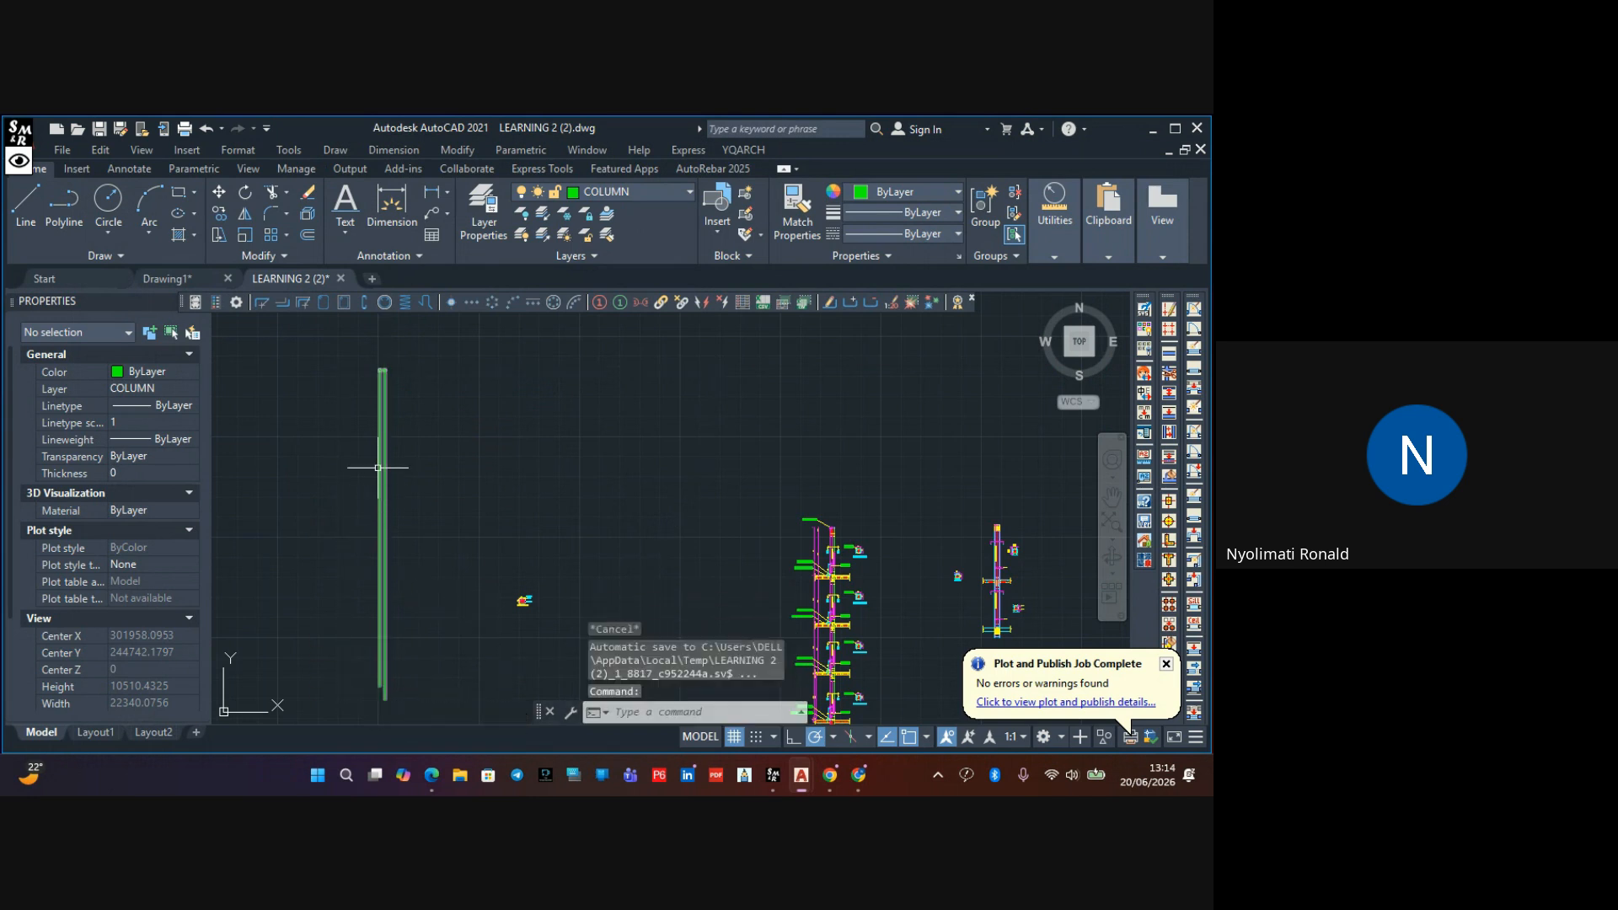
Move the column outline farther to the left, away from the column section
middle_click_drag(376, 463, 430, 549)
left_click(495, 412)
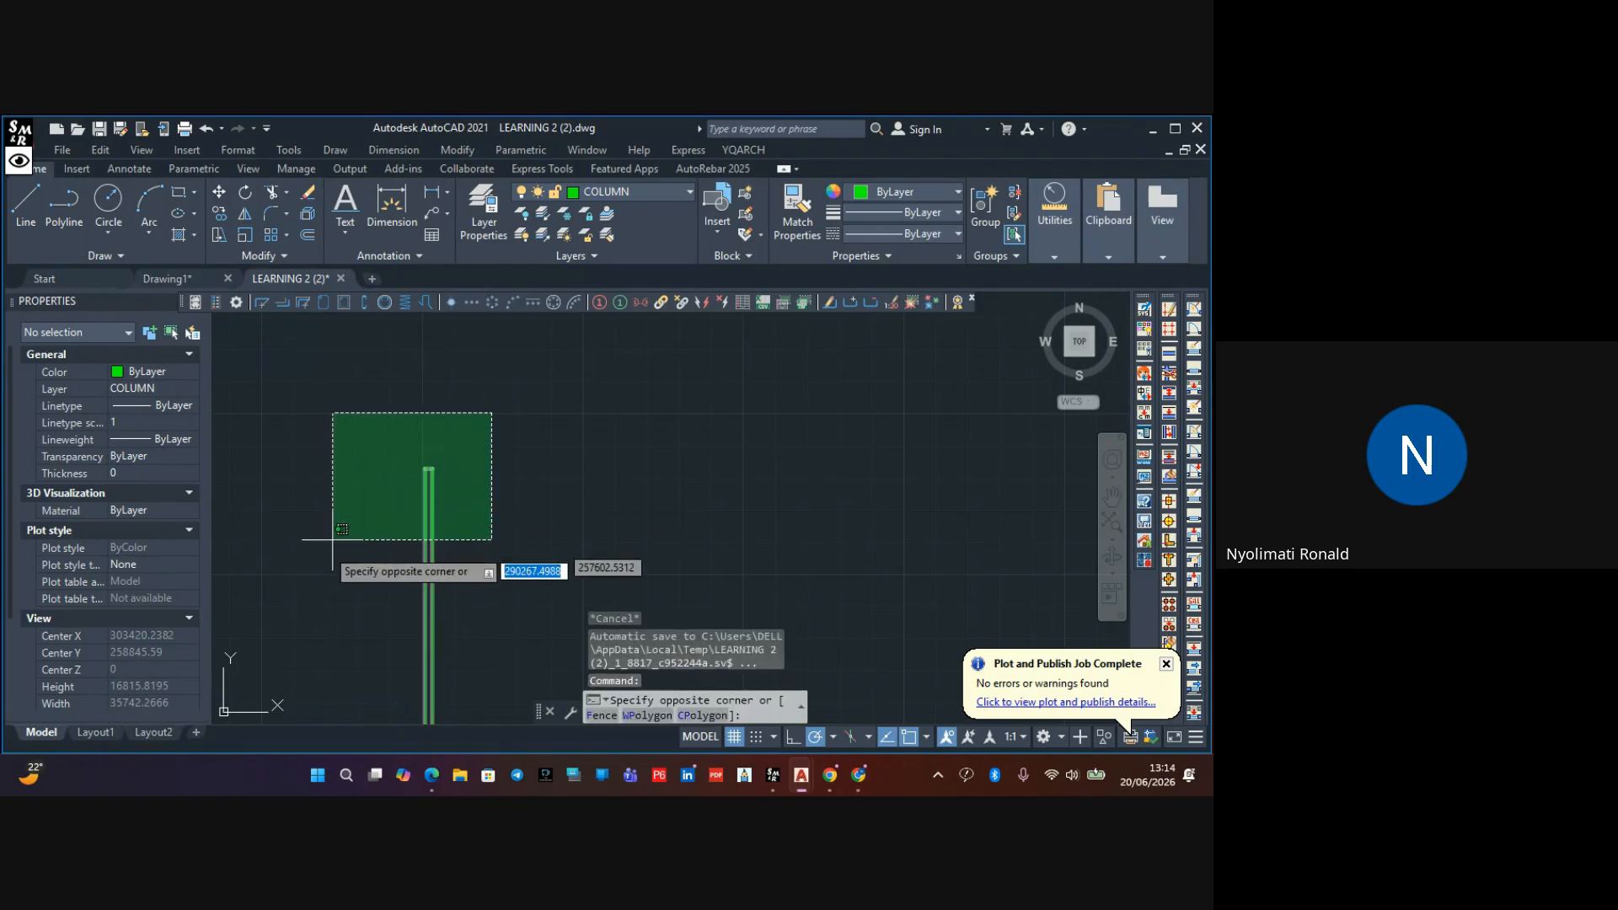
left_click(332, 542)
left_click(217, 195)
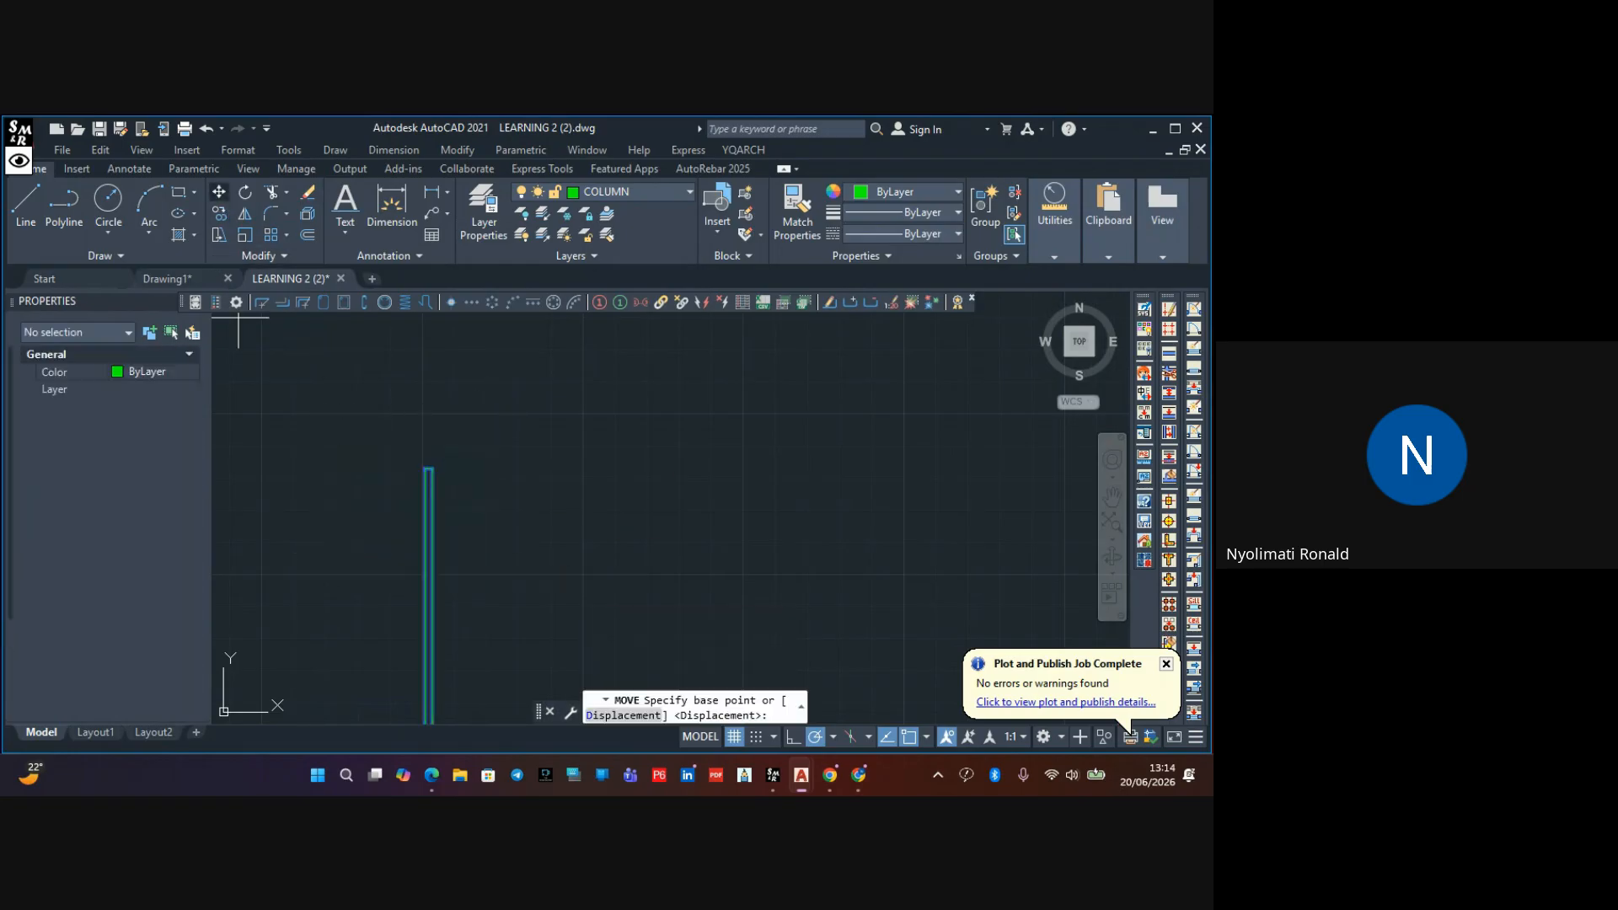
left_click(428, 469)
mouse_move(485, 625)
middle_mouse_down()
mouse_move(470, 578)
mouse_move(488, 333)
mouse_move(567, 426)
mouse_move(535, 444)
mouse_move(668, 468)
mouse_move(479, 364)
middle_mouse_up()
left_click(688, 455)
Move the whole annotated SECTION A-A detail to the right of the column outline, near its upper end
scroll(689, 455, "up", 4)
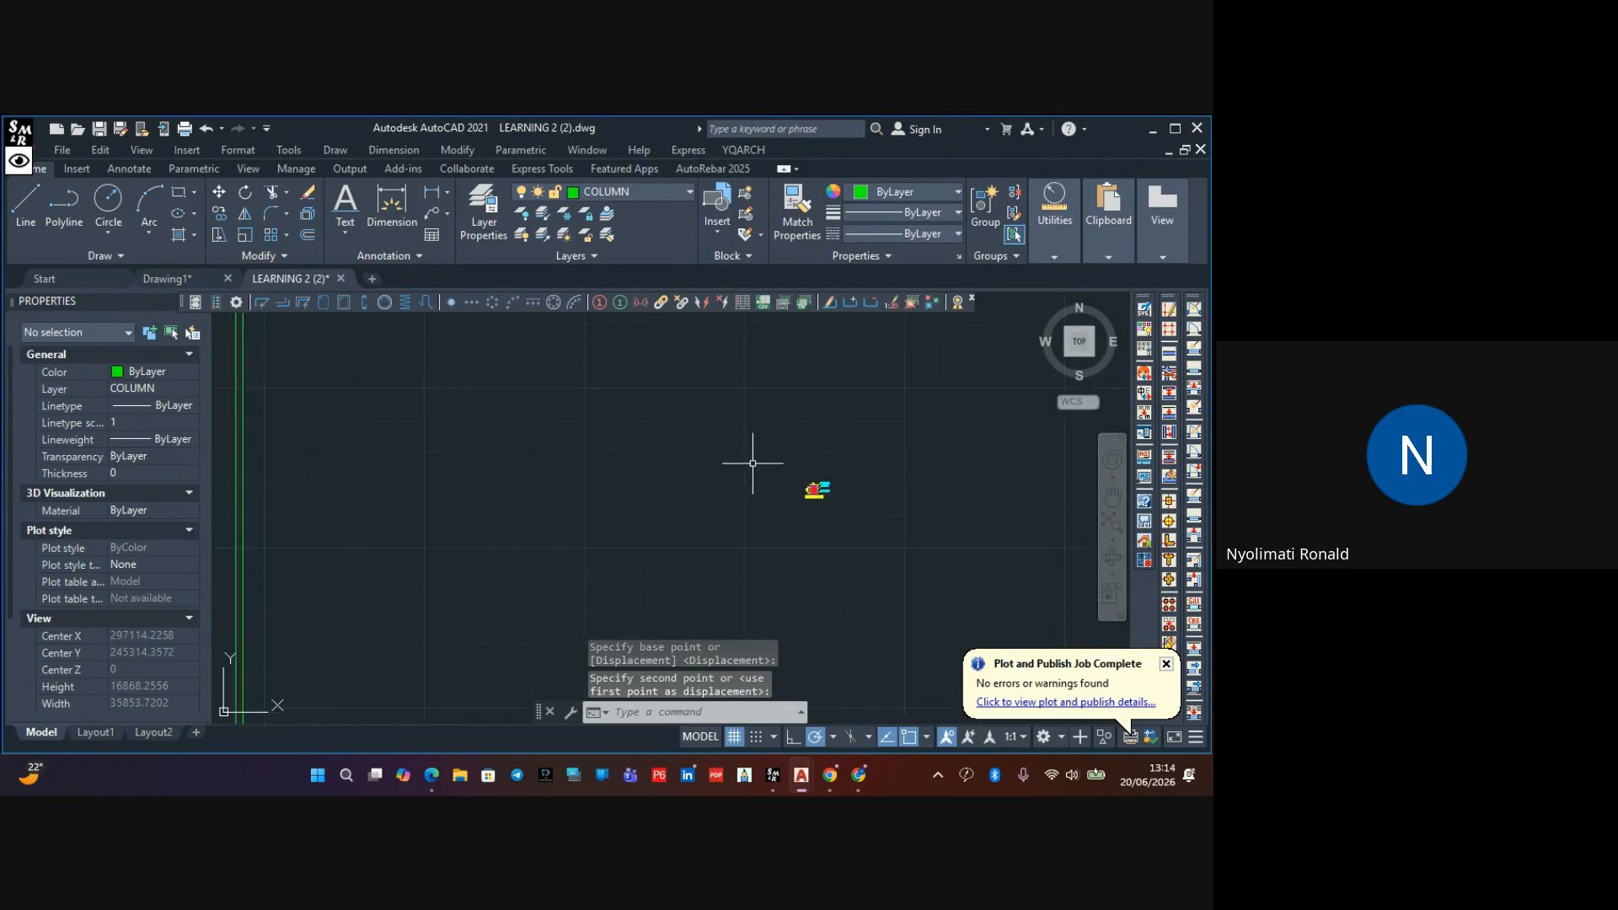
left_click(896, 459)
left_click(735, 581)
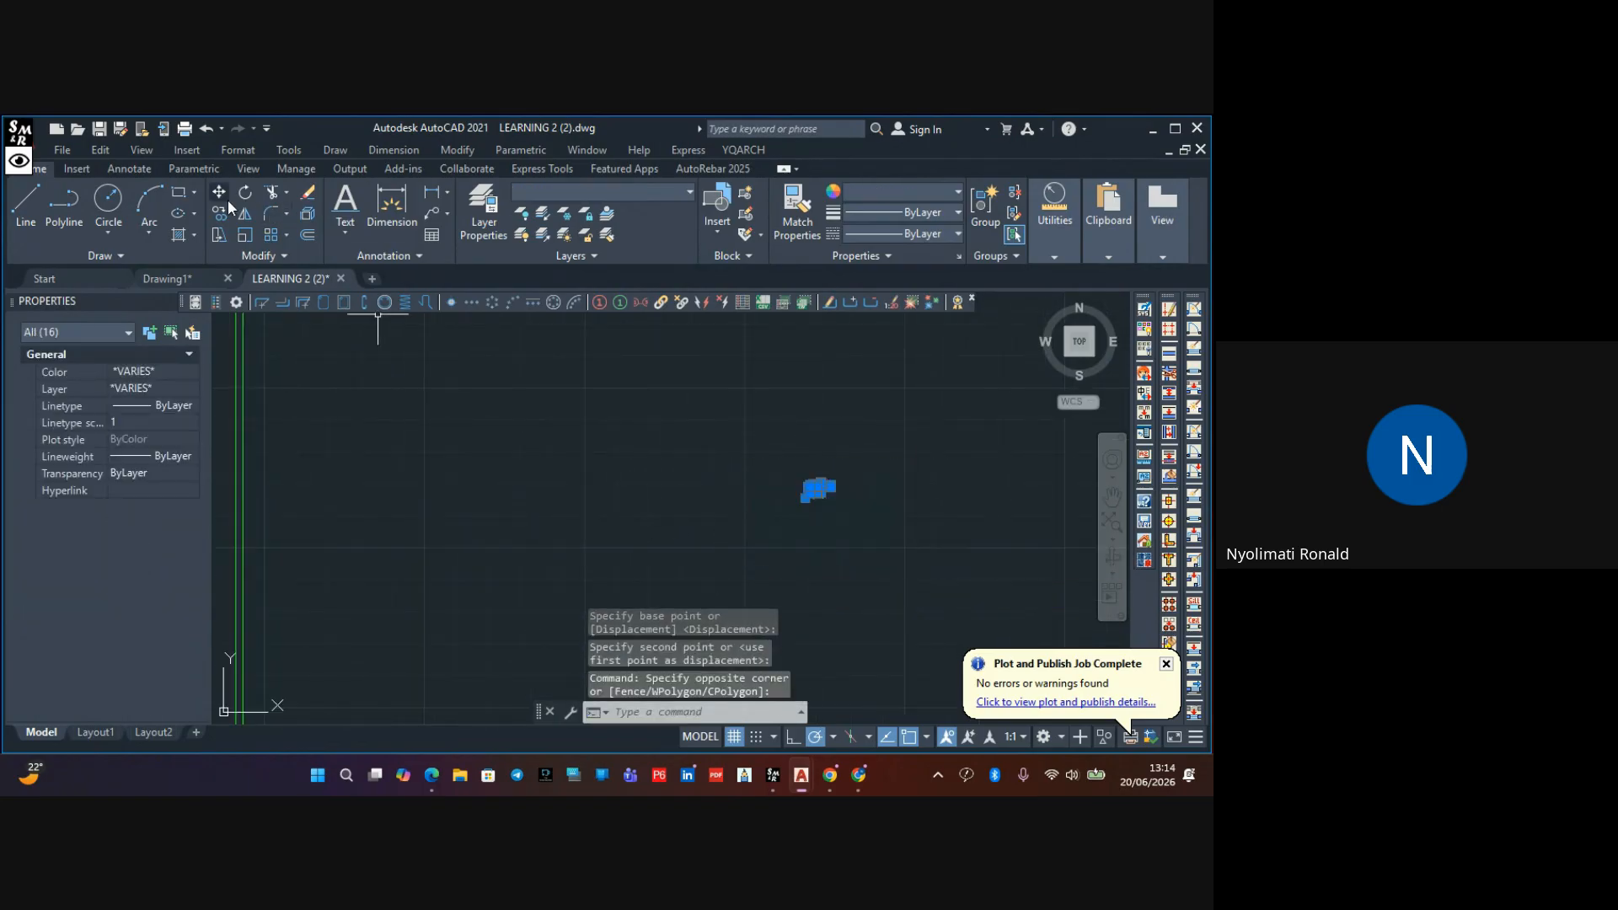
left_click(219, 192)
left_click(816, 489)
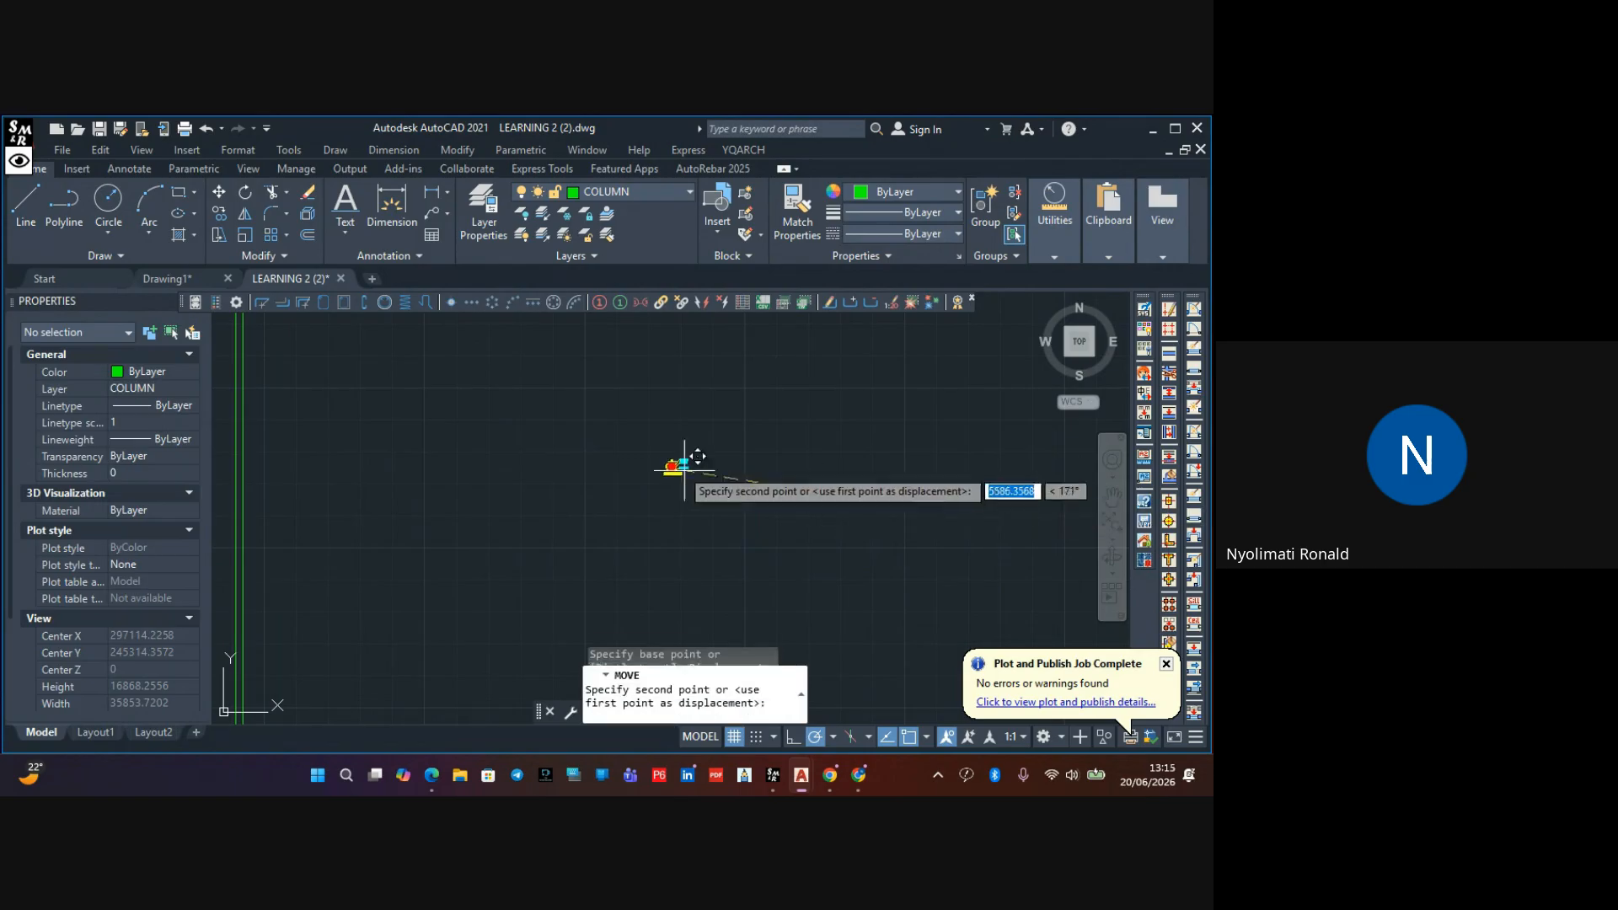
middle_click_drag(685, 470, 968, 597)
left_click(678, 490)
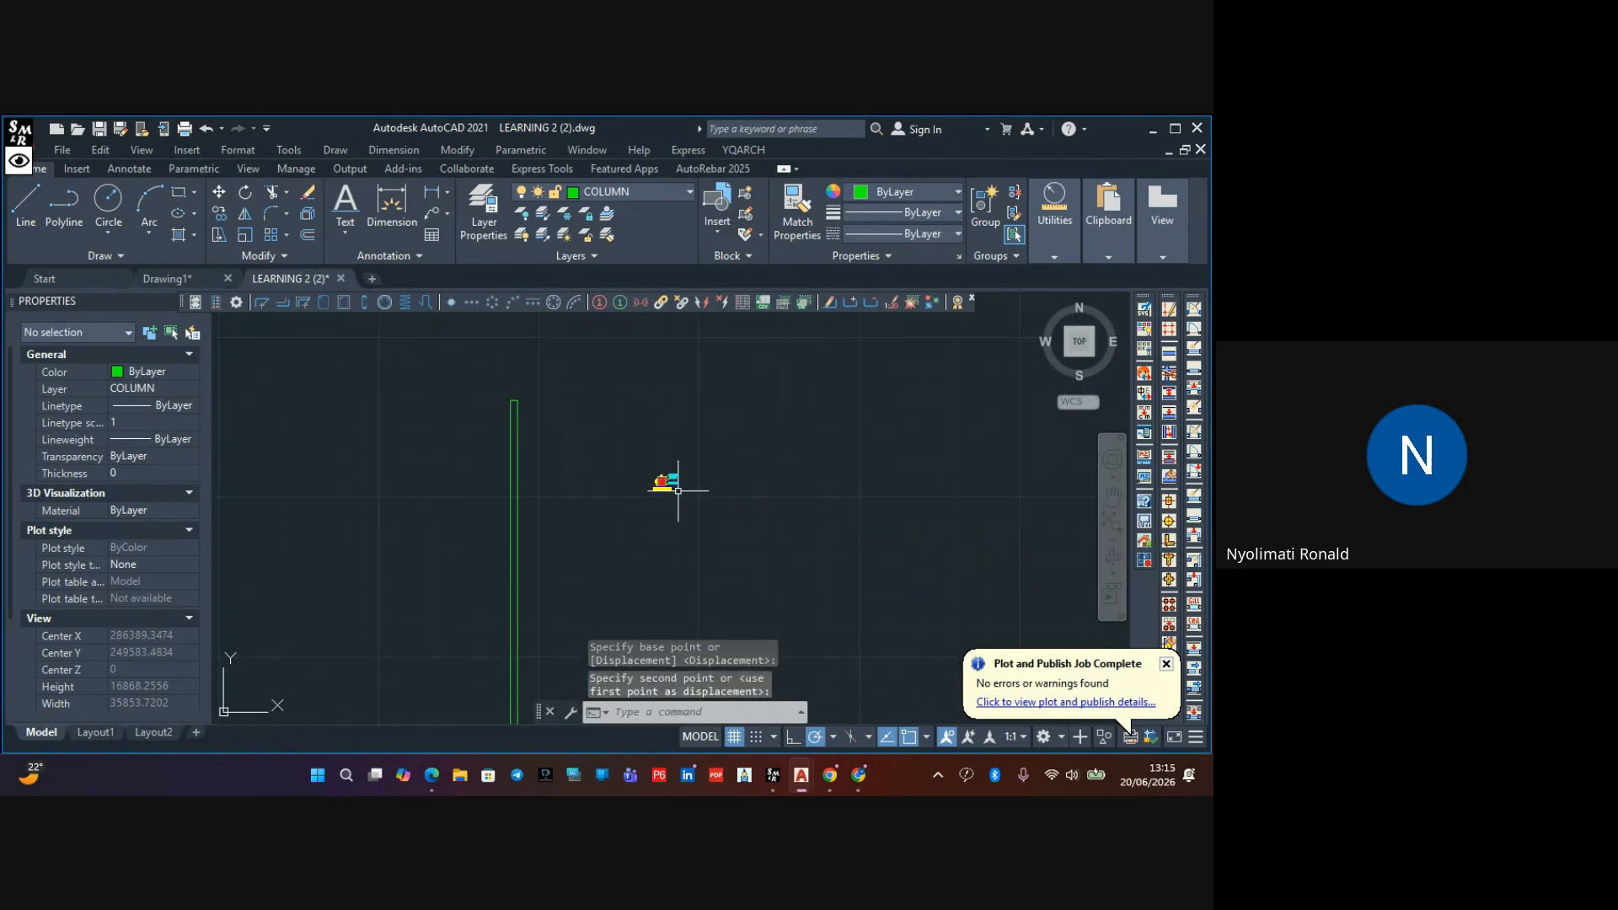
key("Escape")
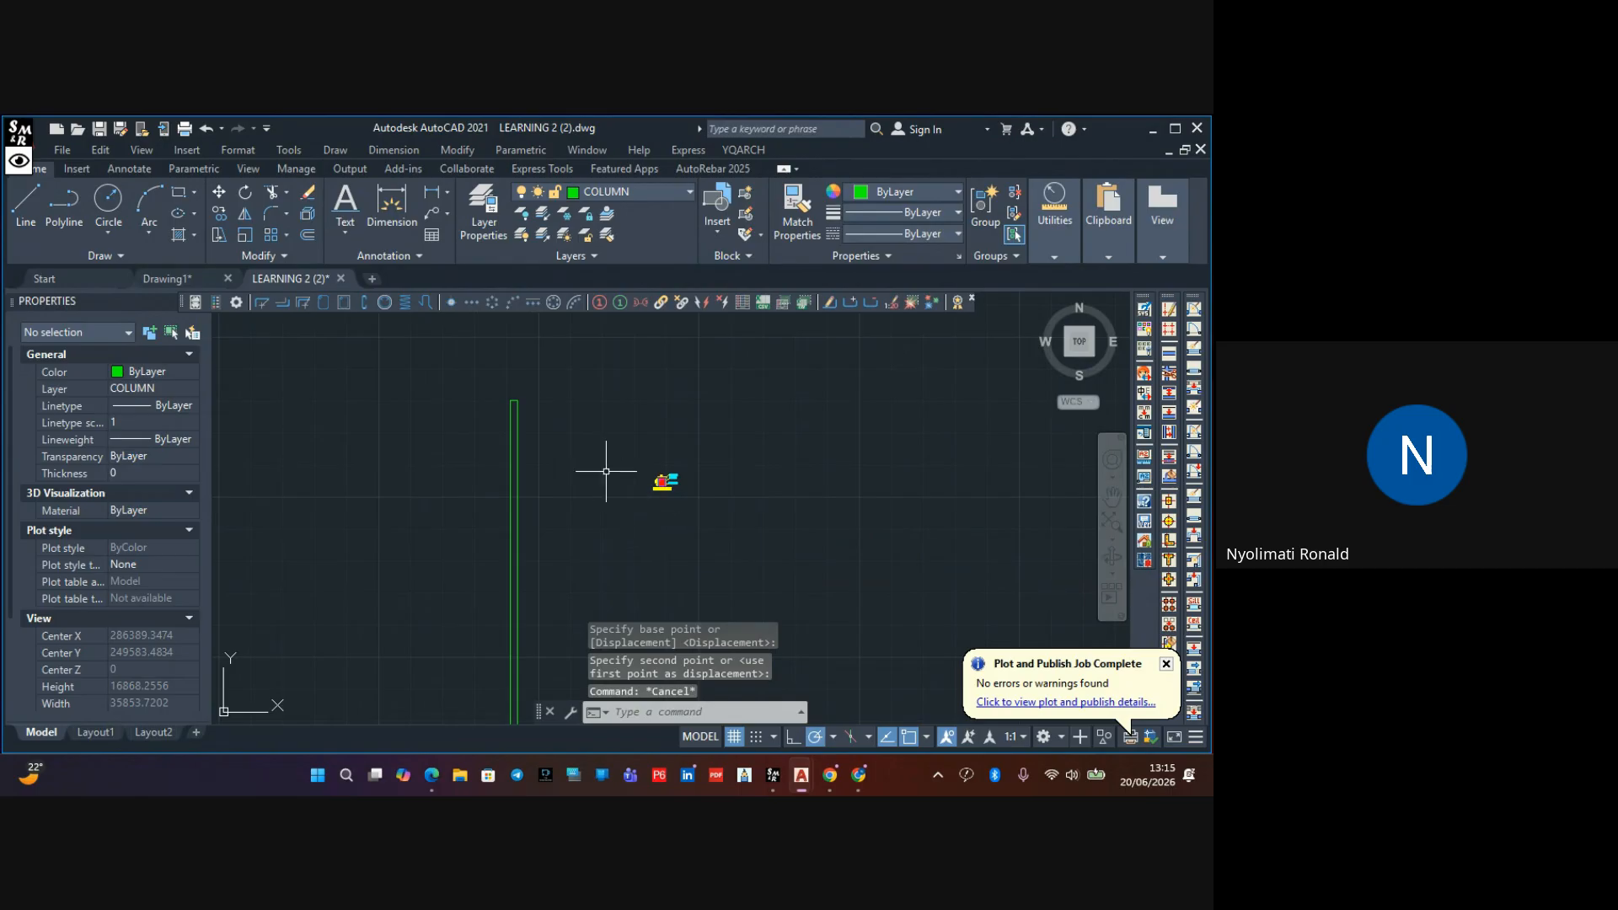
scroll(513, 392, "up", 4)
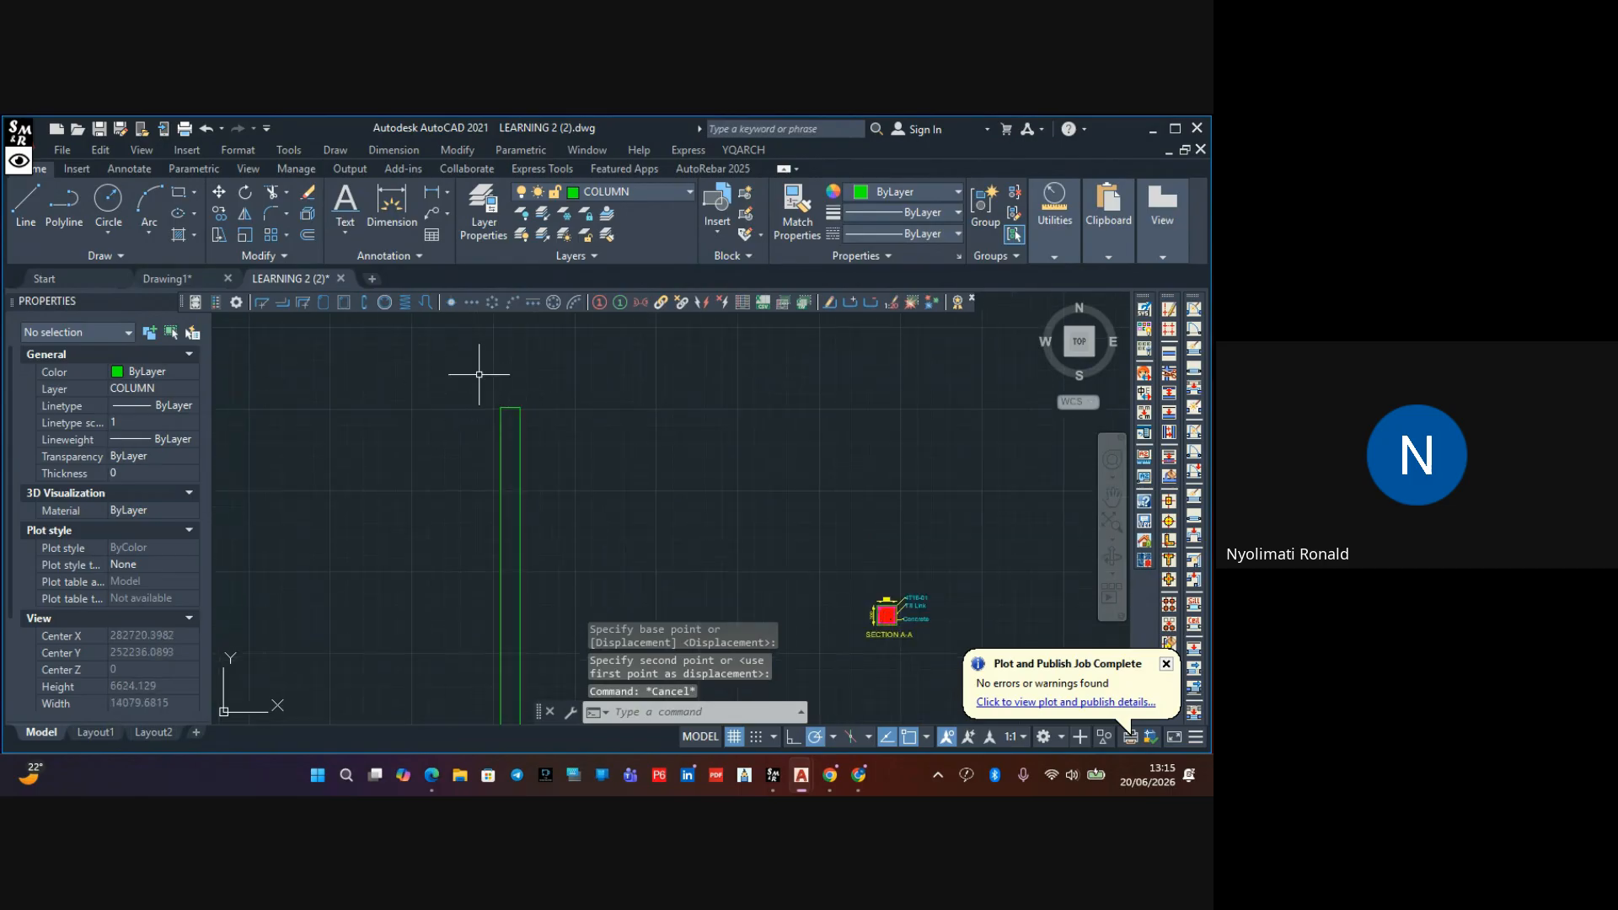
Draw a closed 200 wide by 400 high polyline rectangle to the left of the column outline's upper end
left_click(63, 211)
middle_click_drag(415, 390, 567, 426)
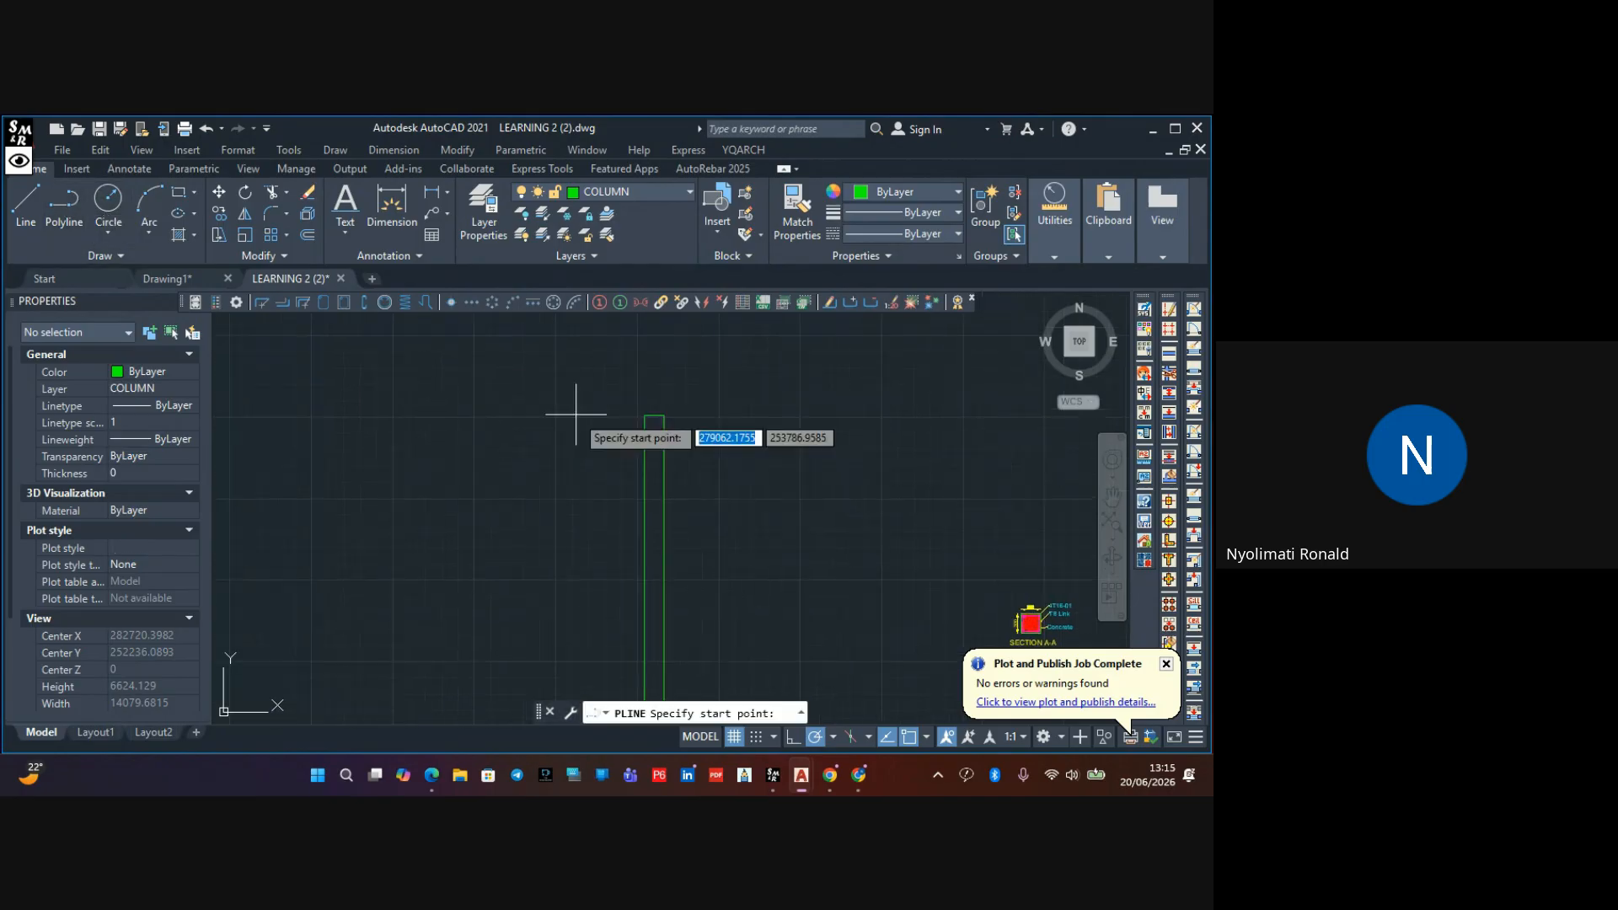
left_click(343, 384)
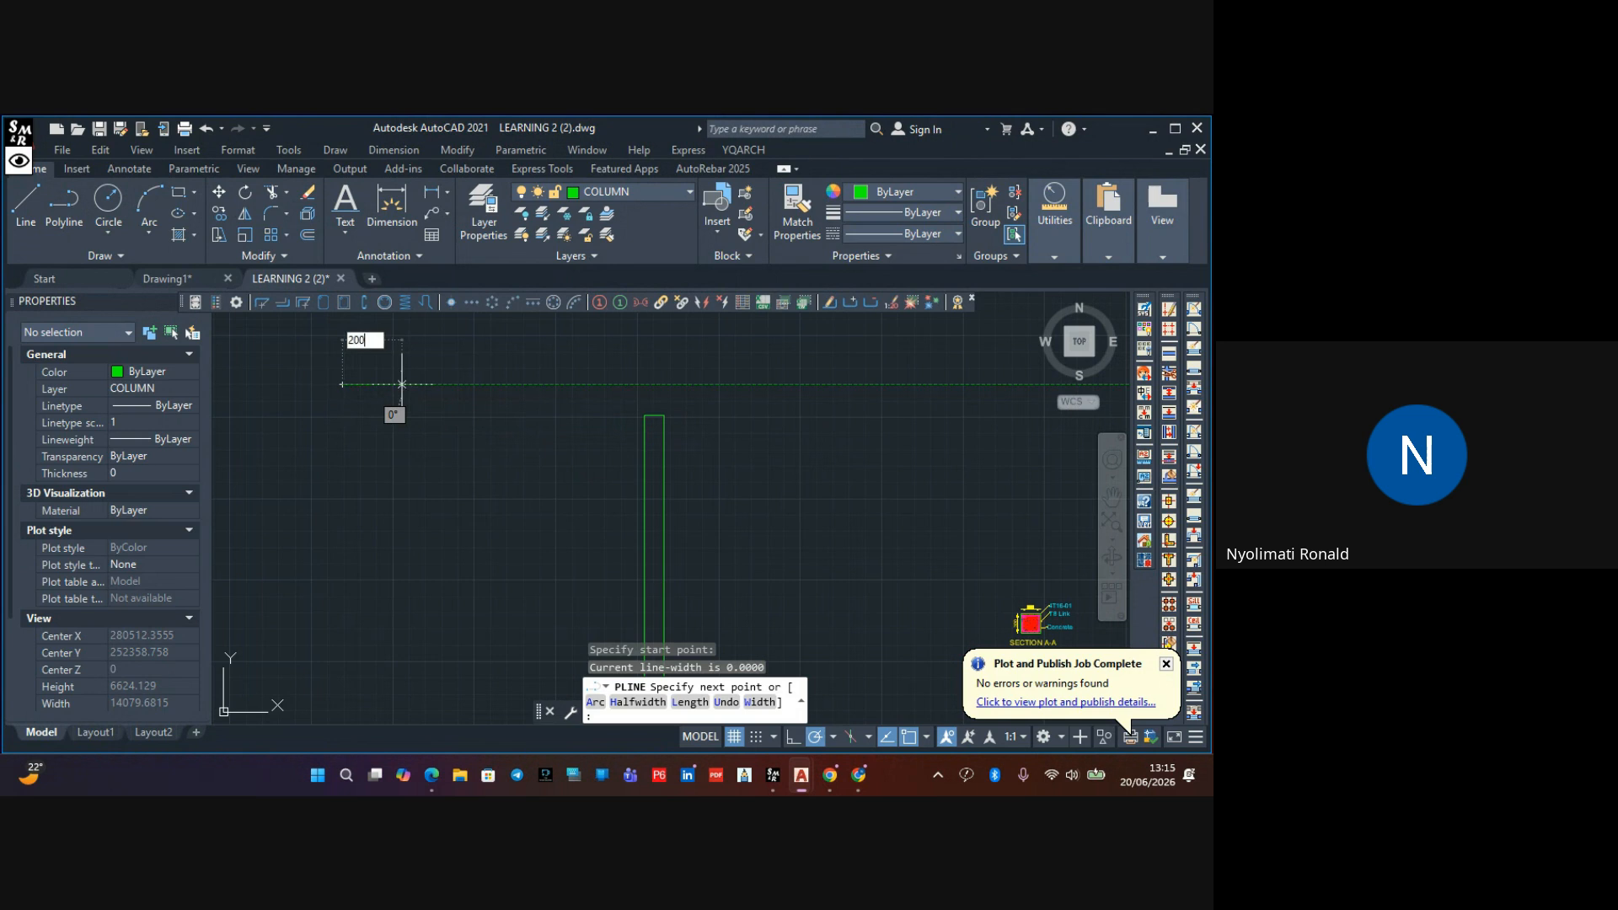
key("Return")
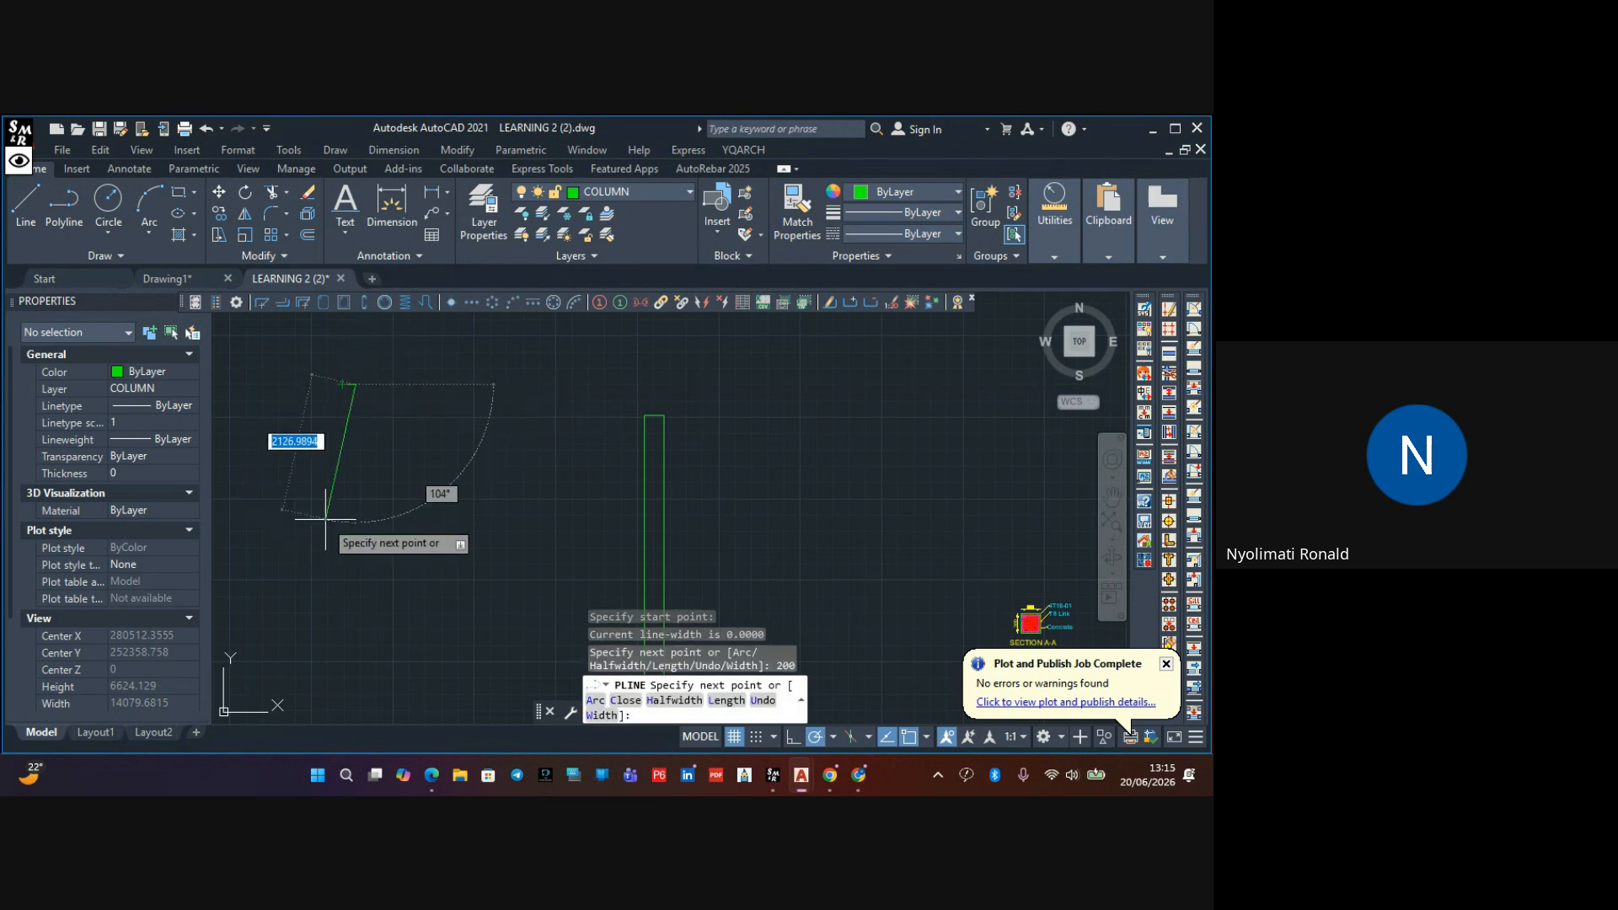
type("400")
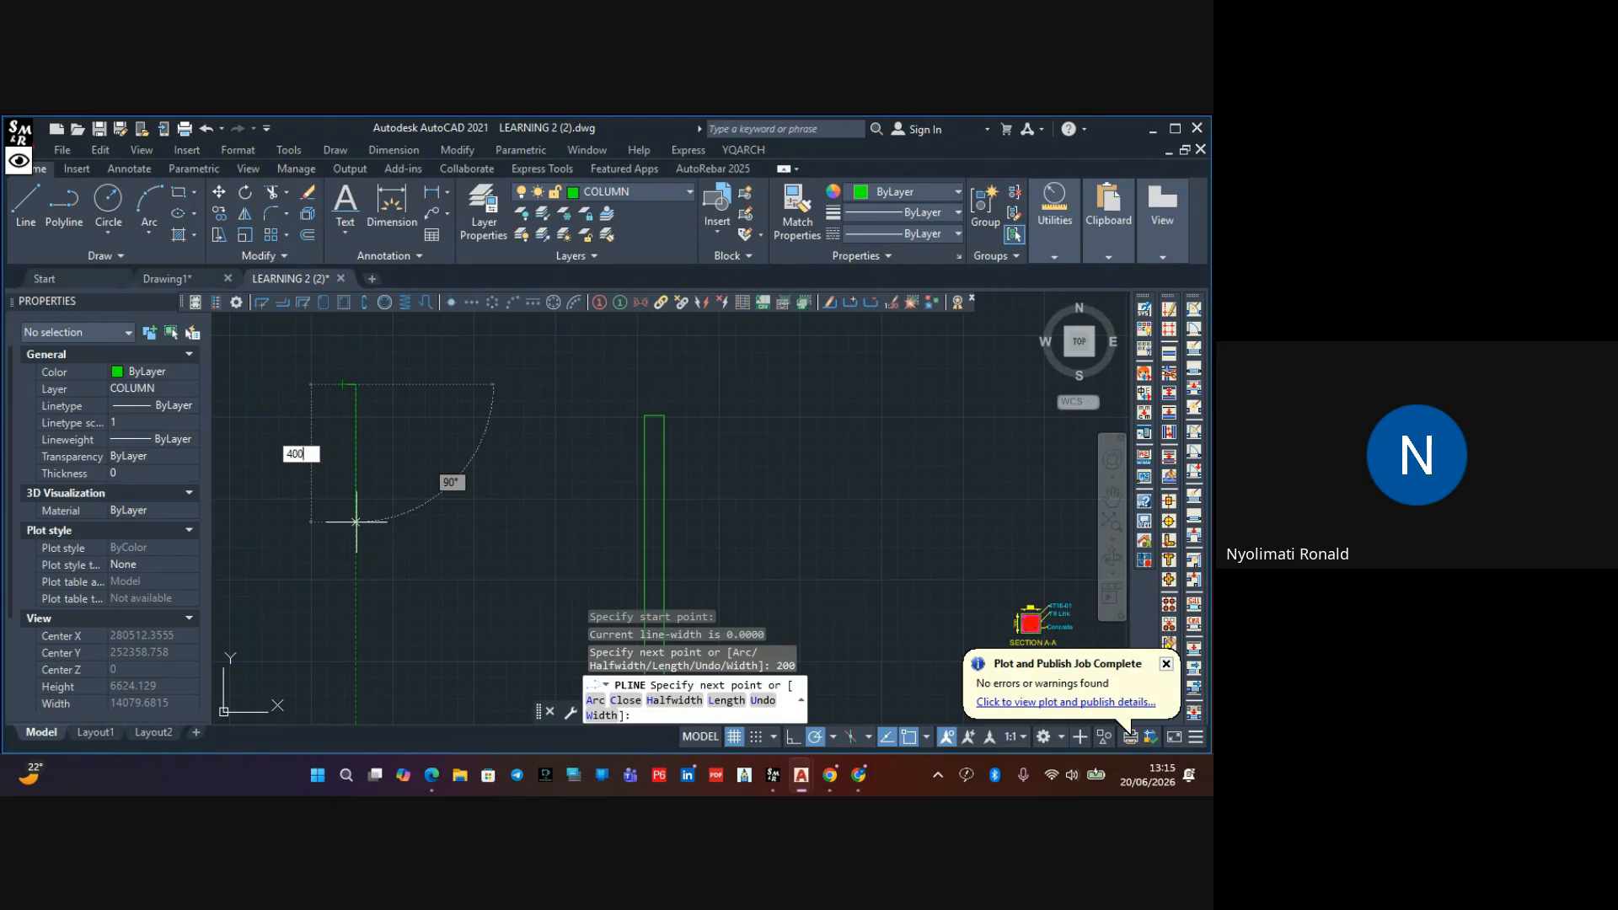
key("Return")
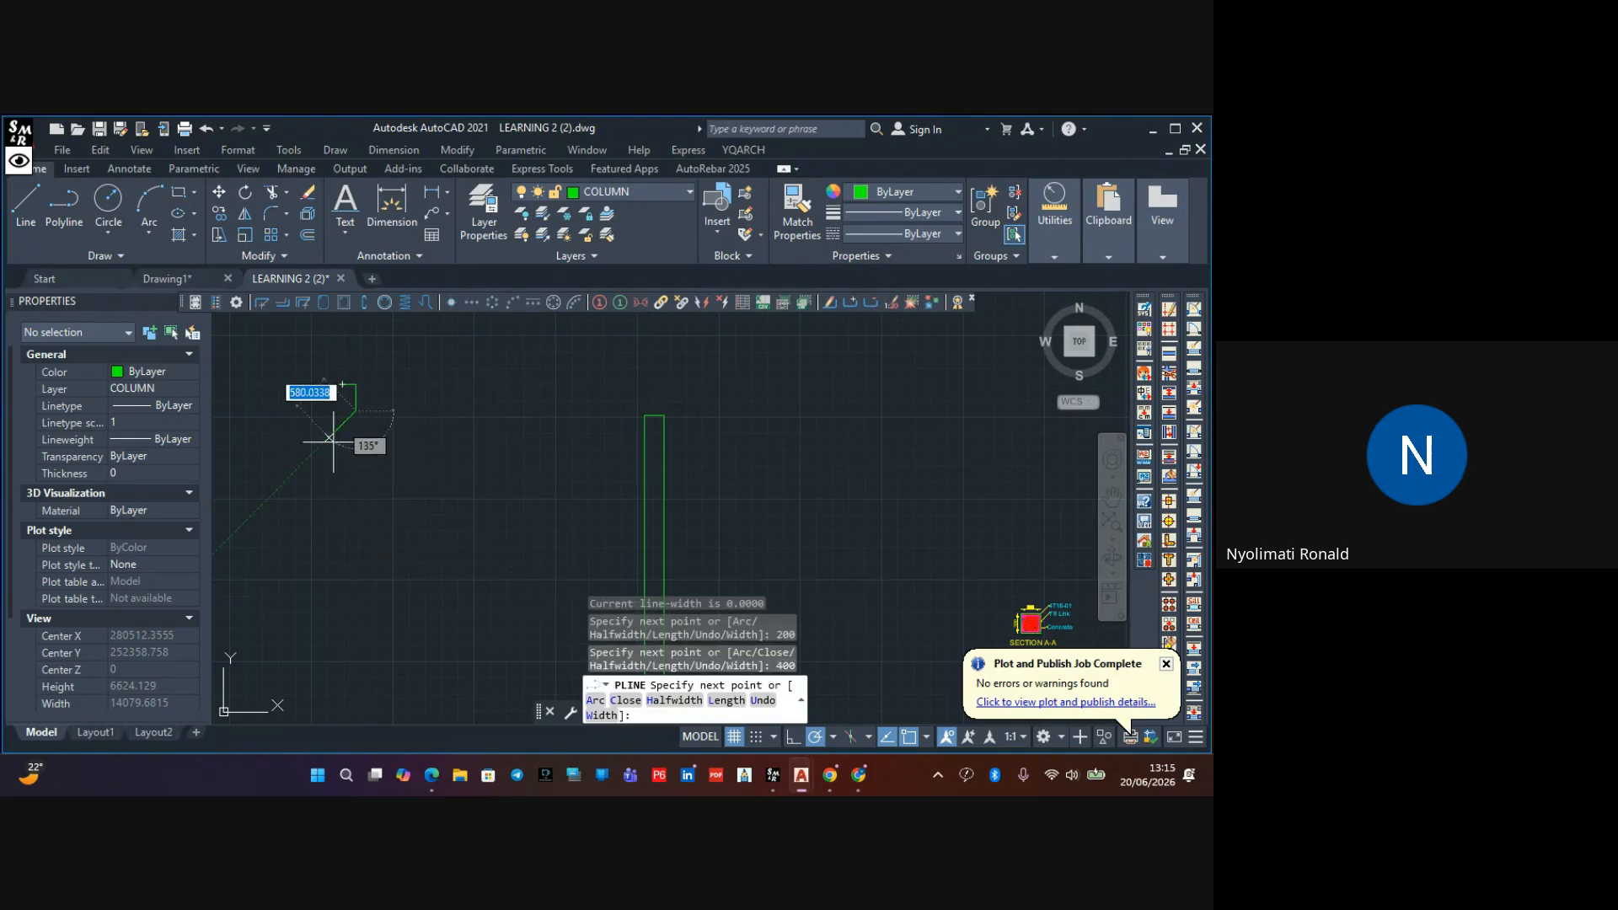
scroll(341, 347, "up", 4)
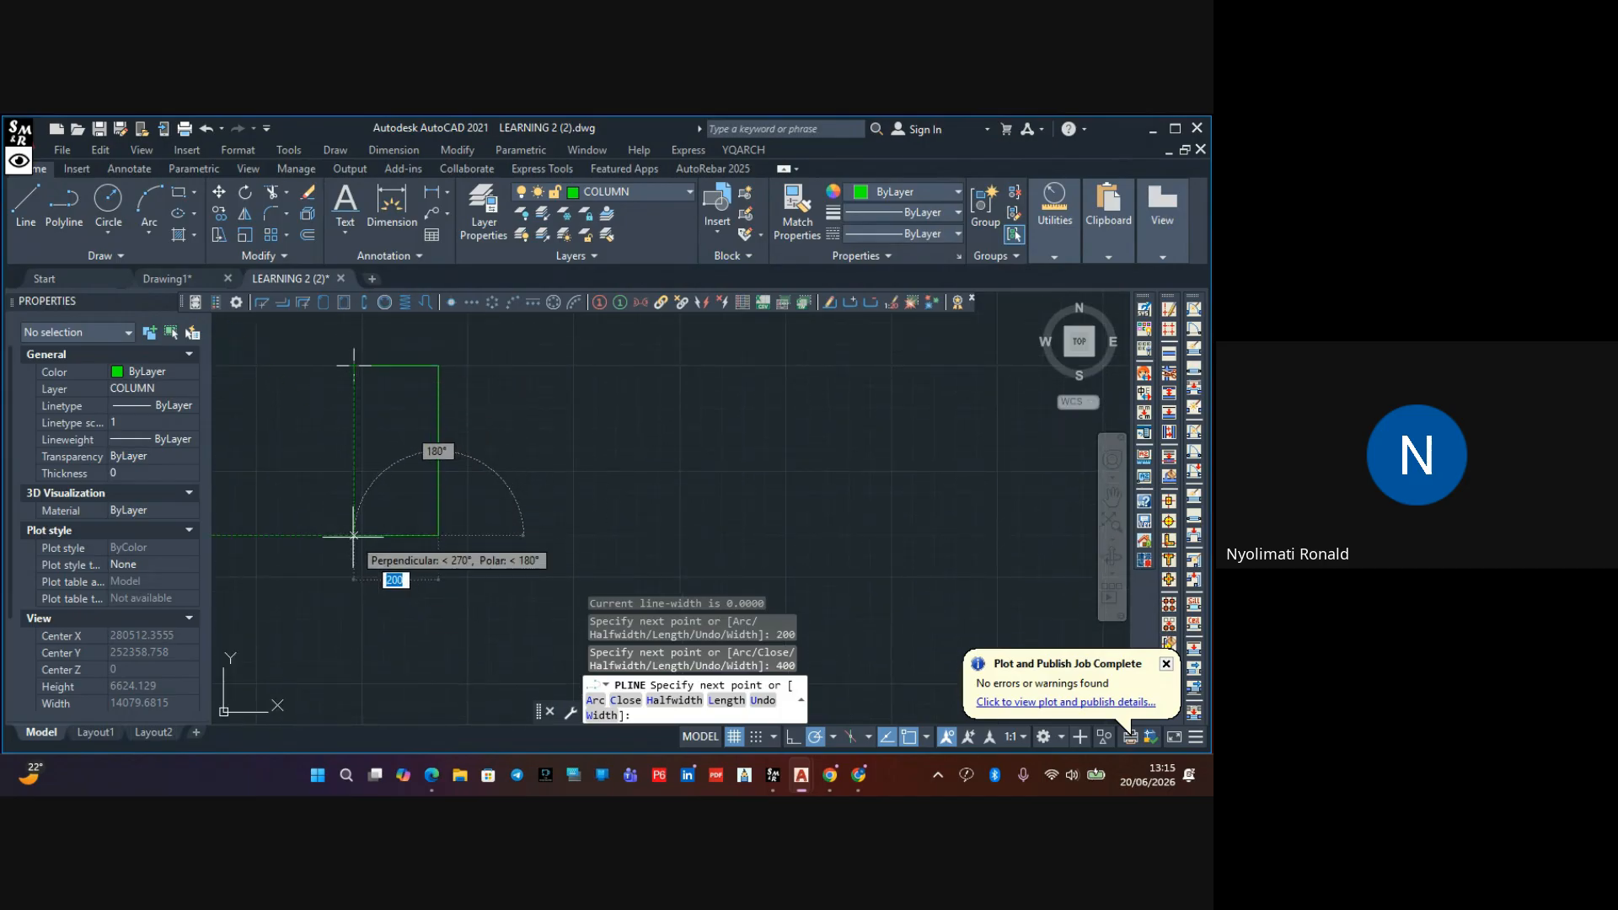
left_click(354, 534)
left_click(354, 366)
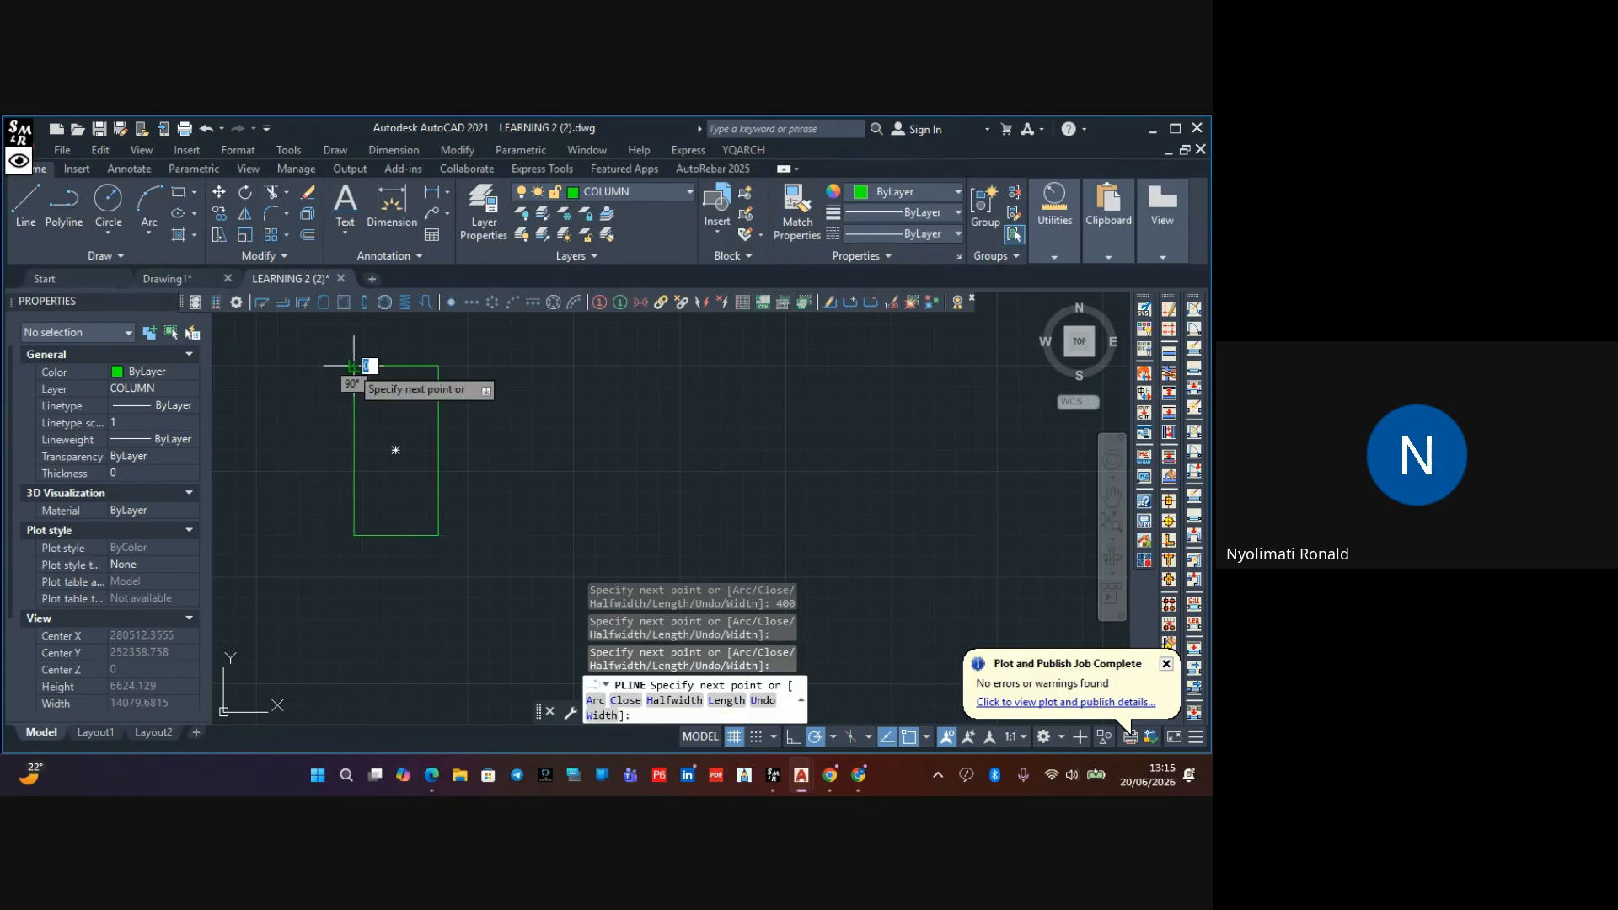
key("Return")
Dimension the small rectangle's width below it and its height on its right side
left_click(392, 206)
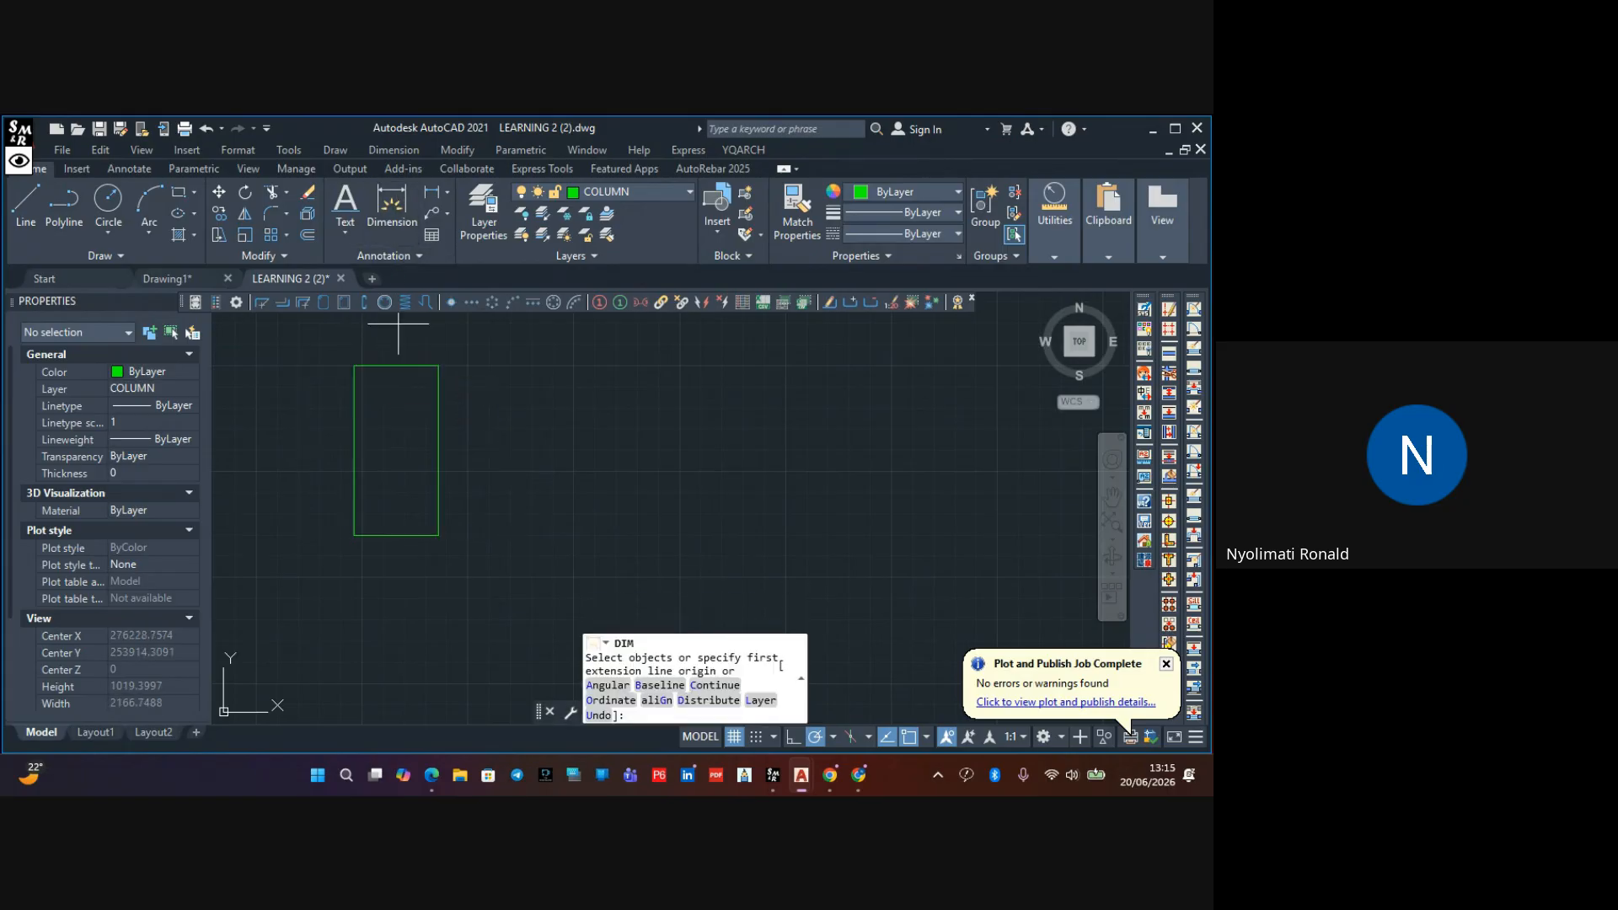
left_click(354, 534)
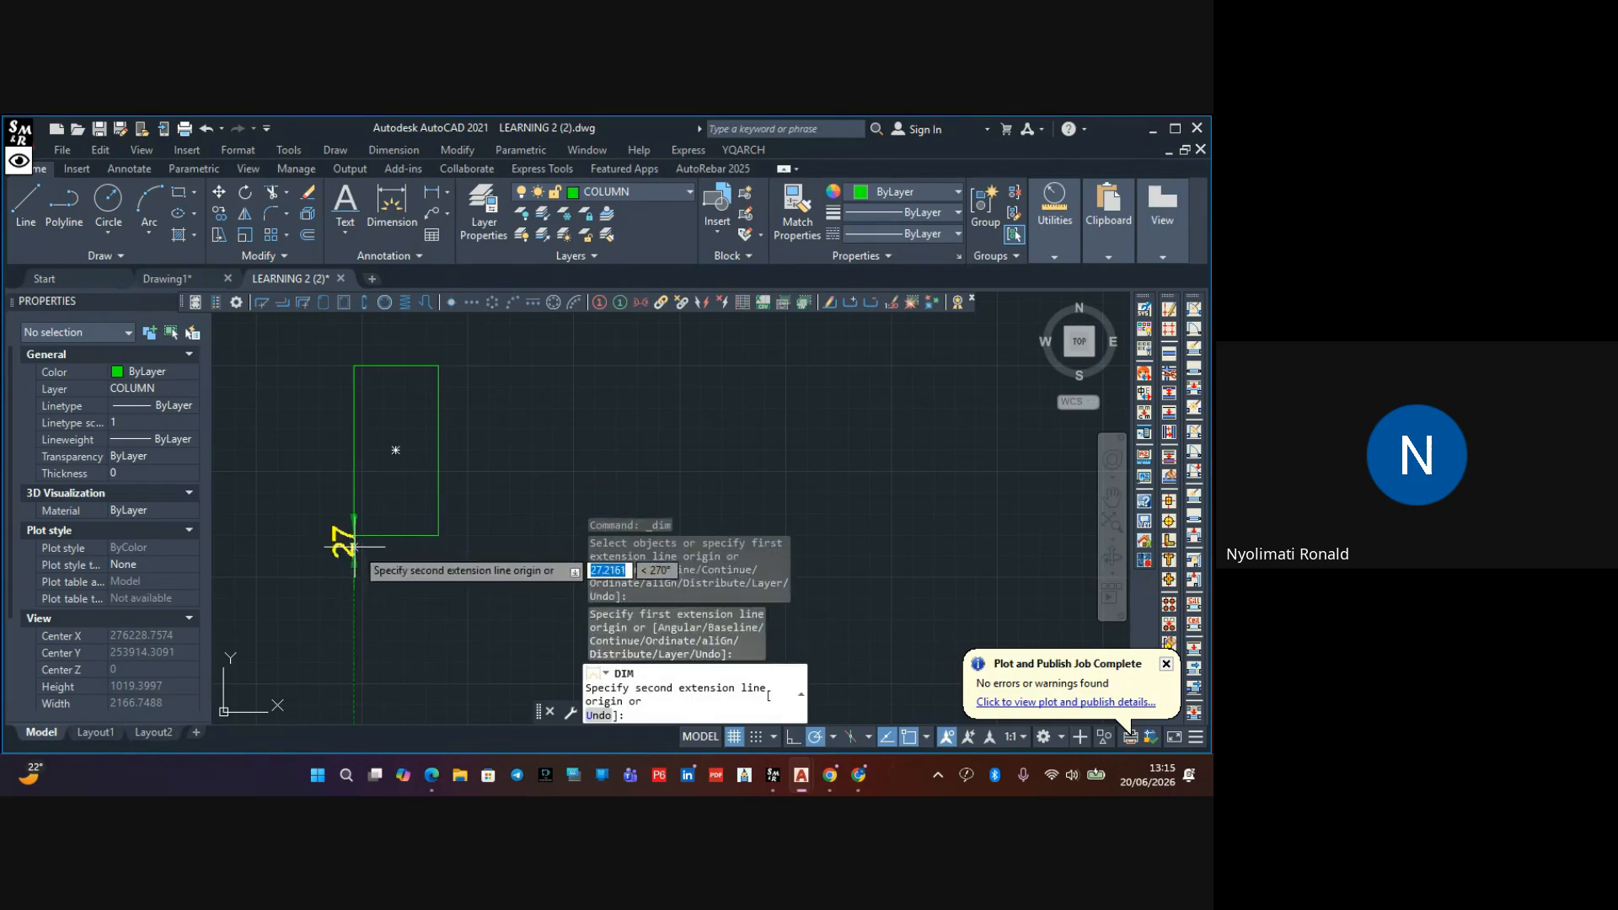
left_click(438, 535)
left_click(444, 571)
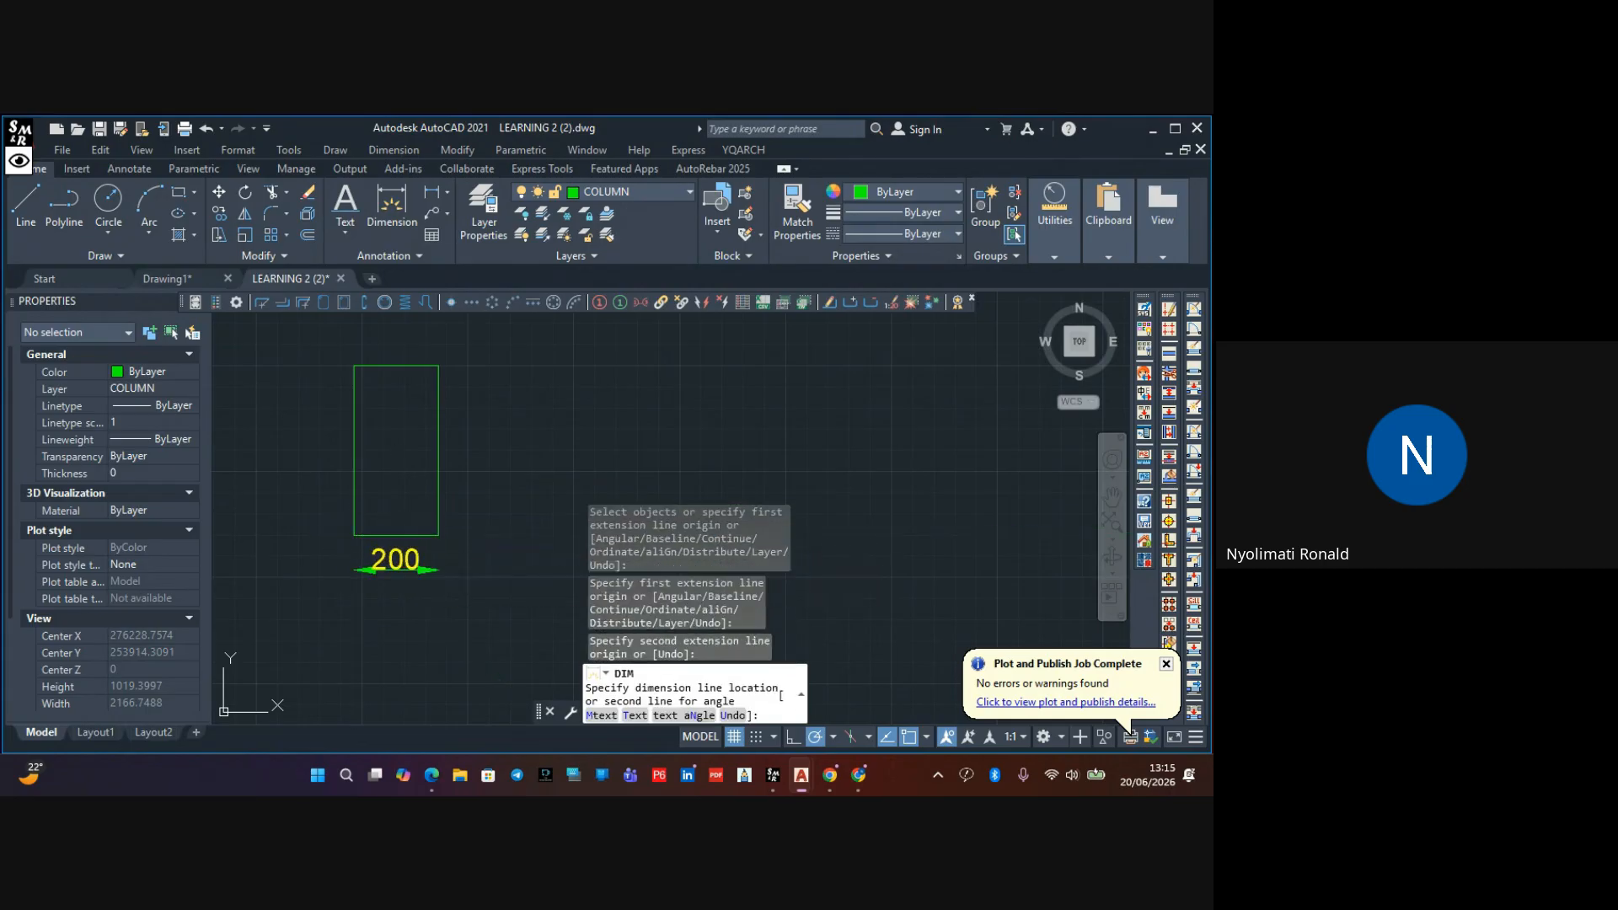
left_click(439, 535)
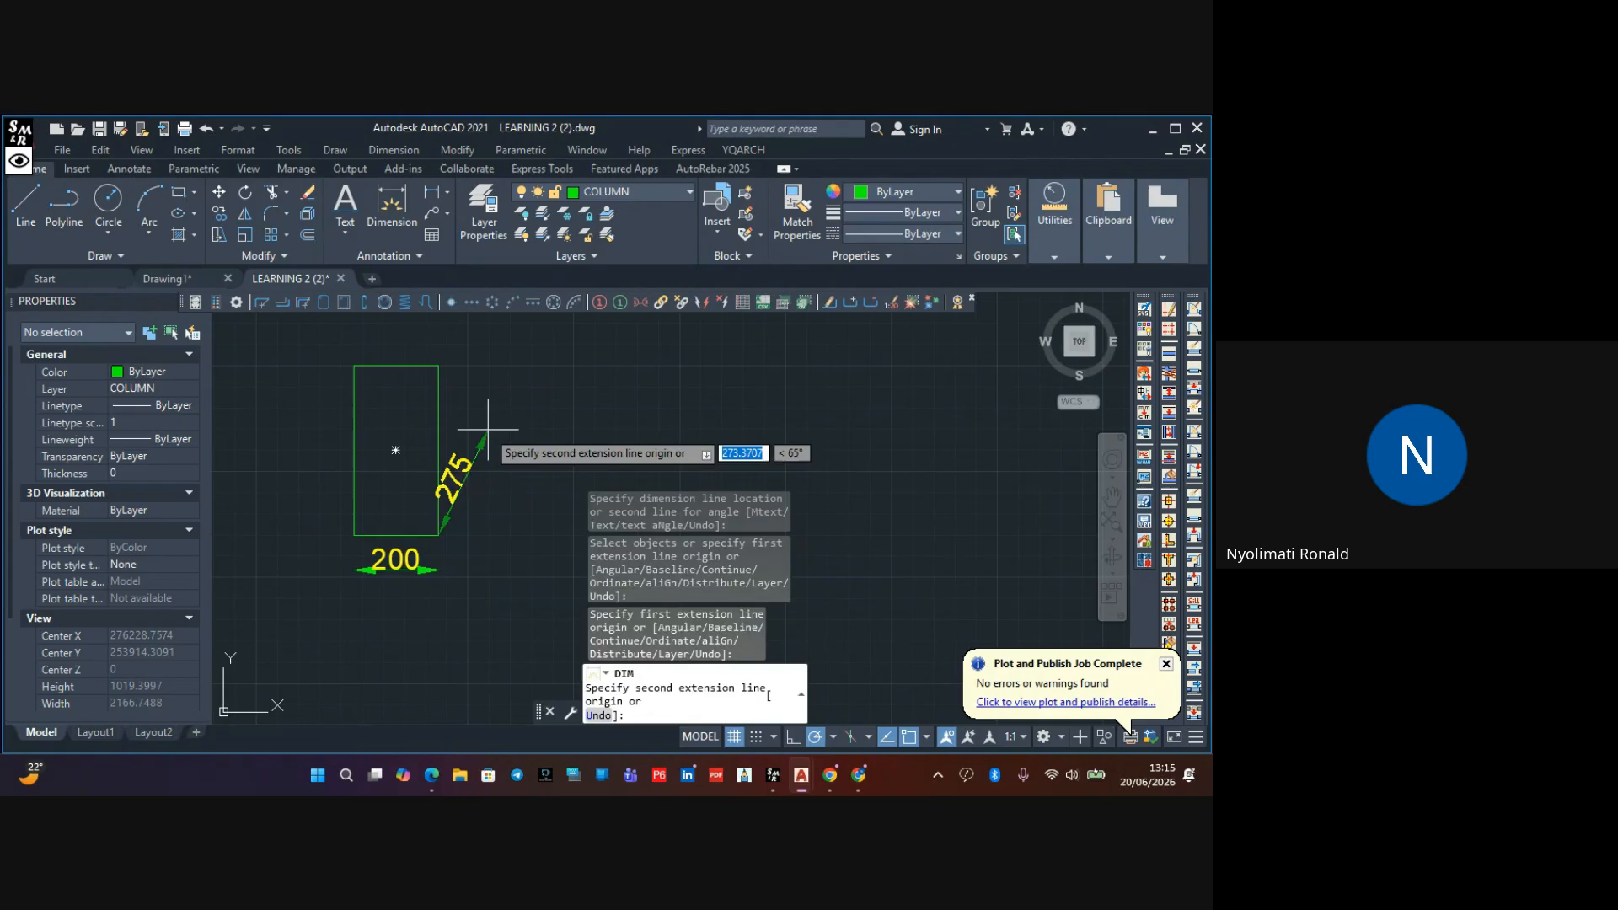
left_click(439, 366)
left_click(476, 396)
scroll(472, 421, "down", 6)
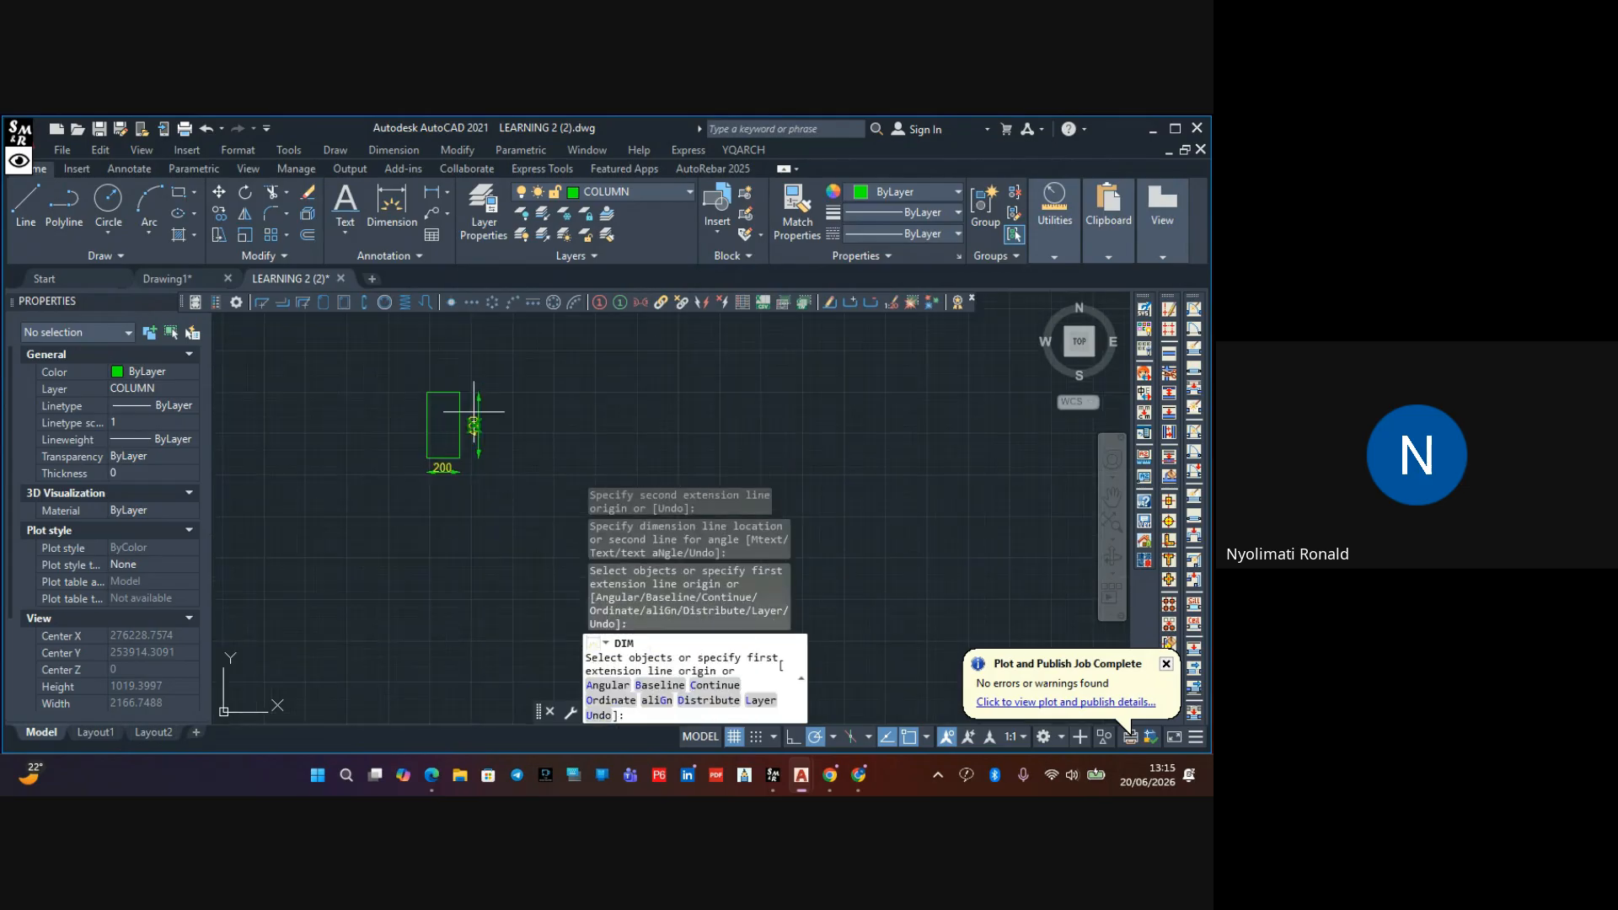
key("Escape")
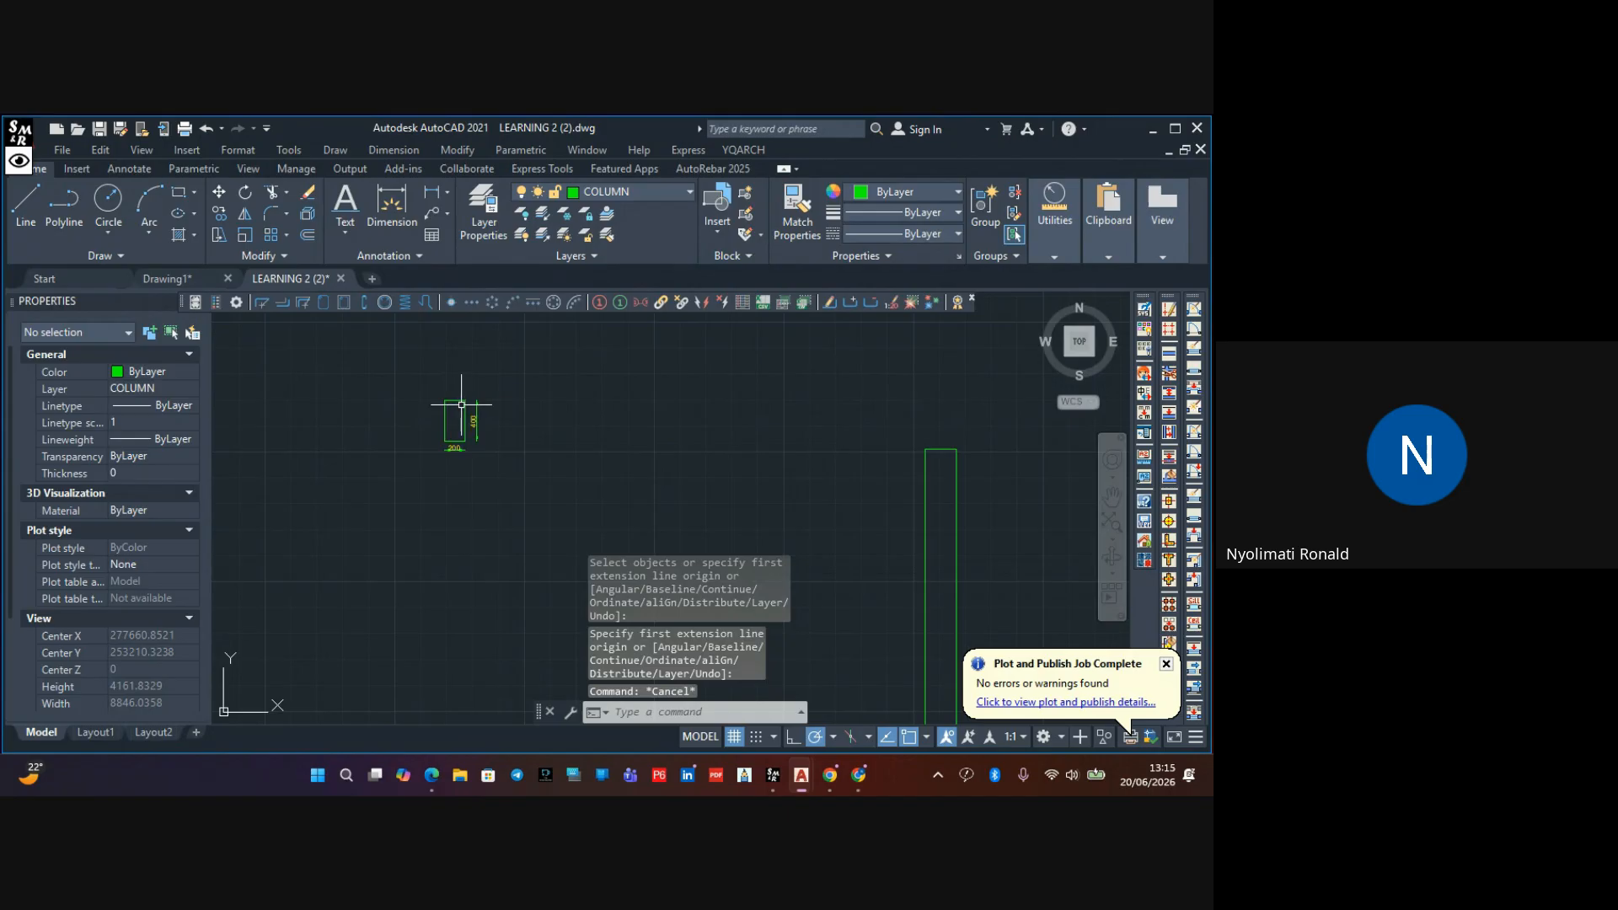
Copy the 200 x 400 rectangle from its top midpoint to the midpoint of the column outline's top edge
scroll(429, 408, "up", 3)
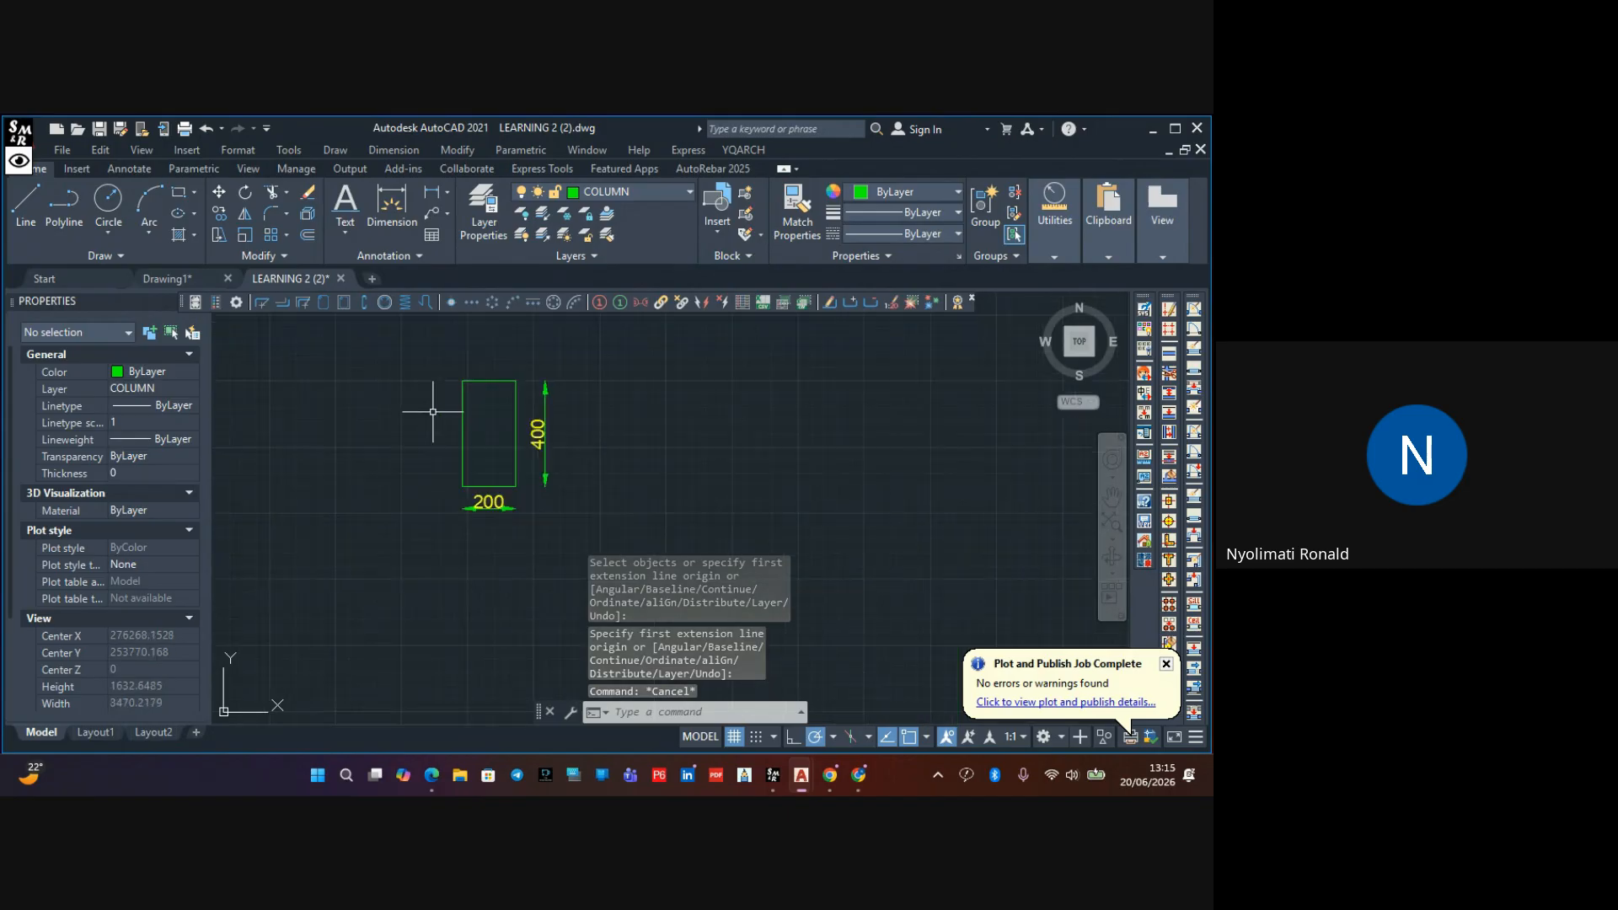
middle_click_drag(427, 405, 323, 419)
scroll(324, 418, "down", 3)
scroll(341, 430, "up", 4)
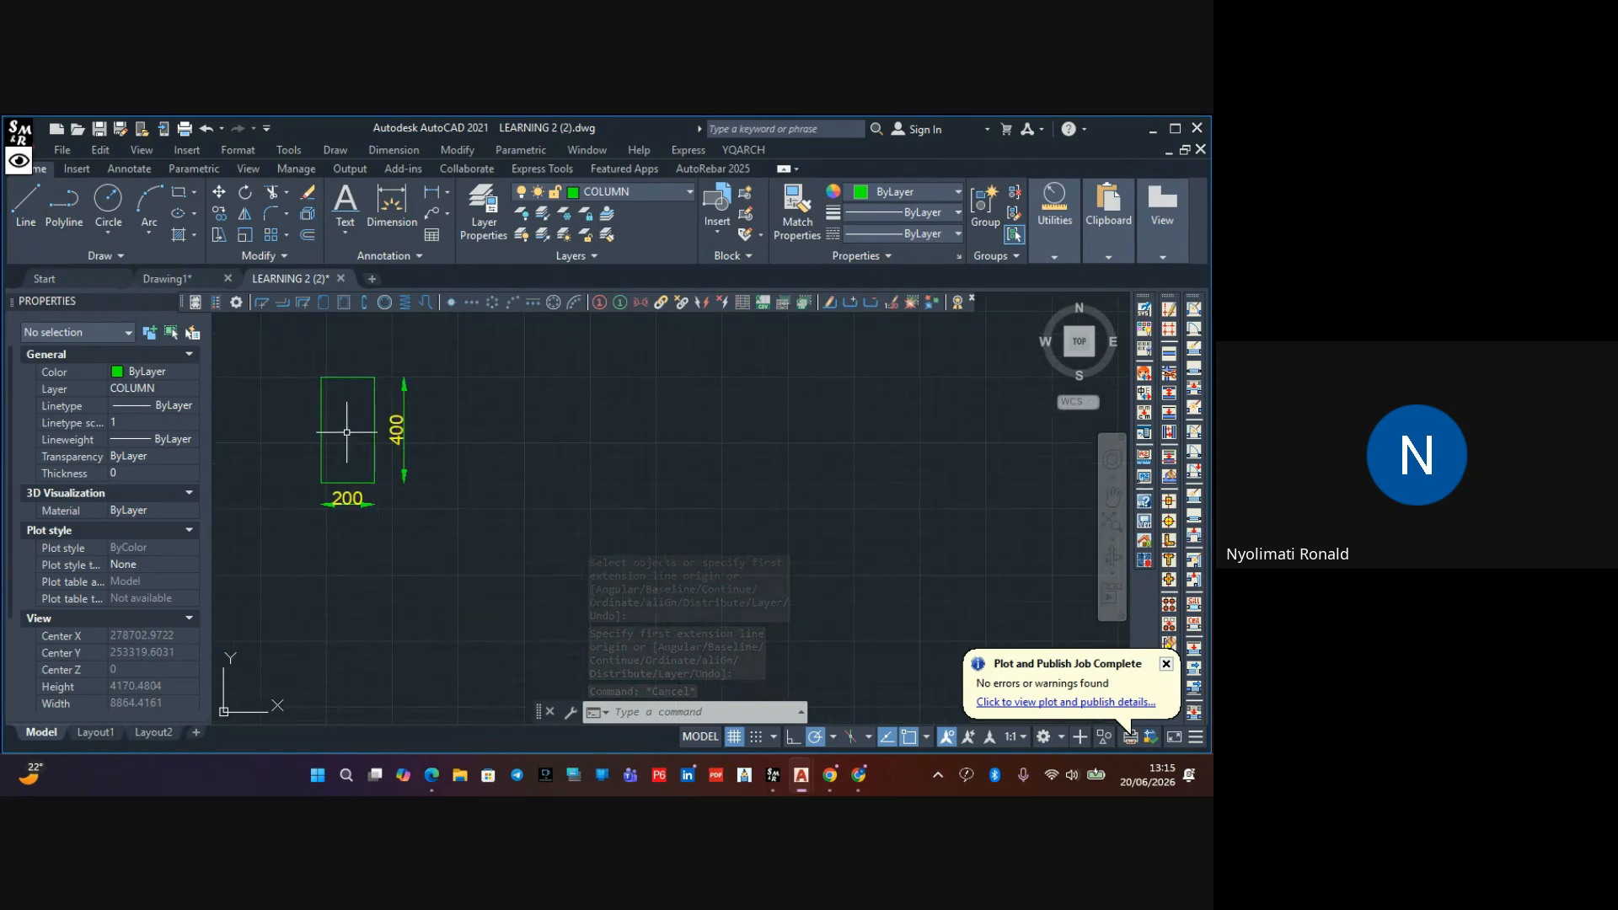
left_click(379, 455)
left_click(300, 393)
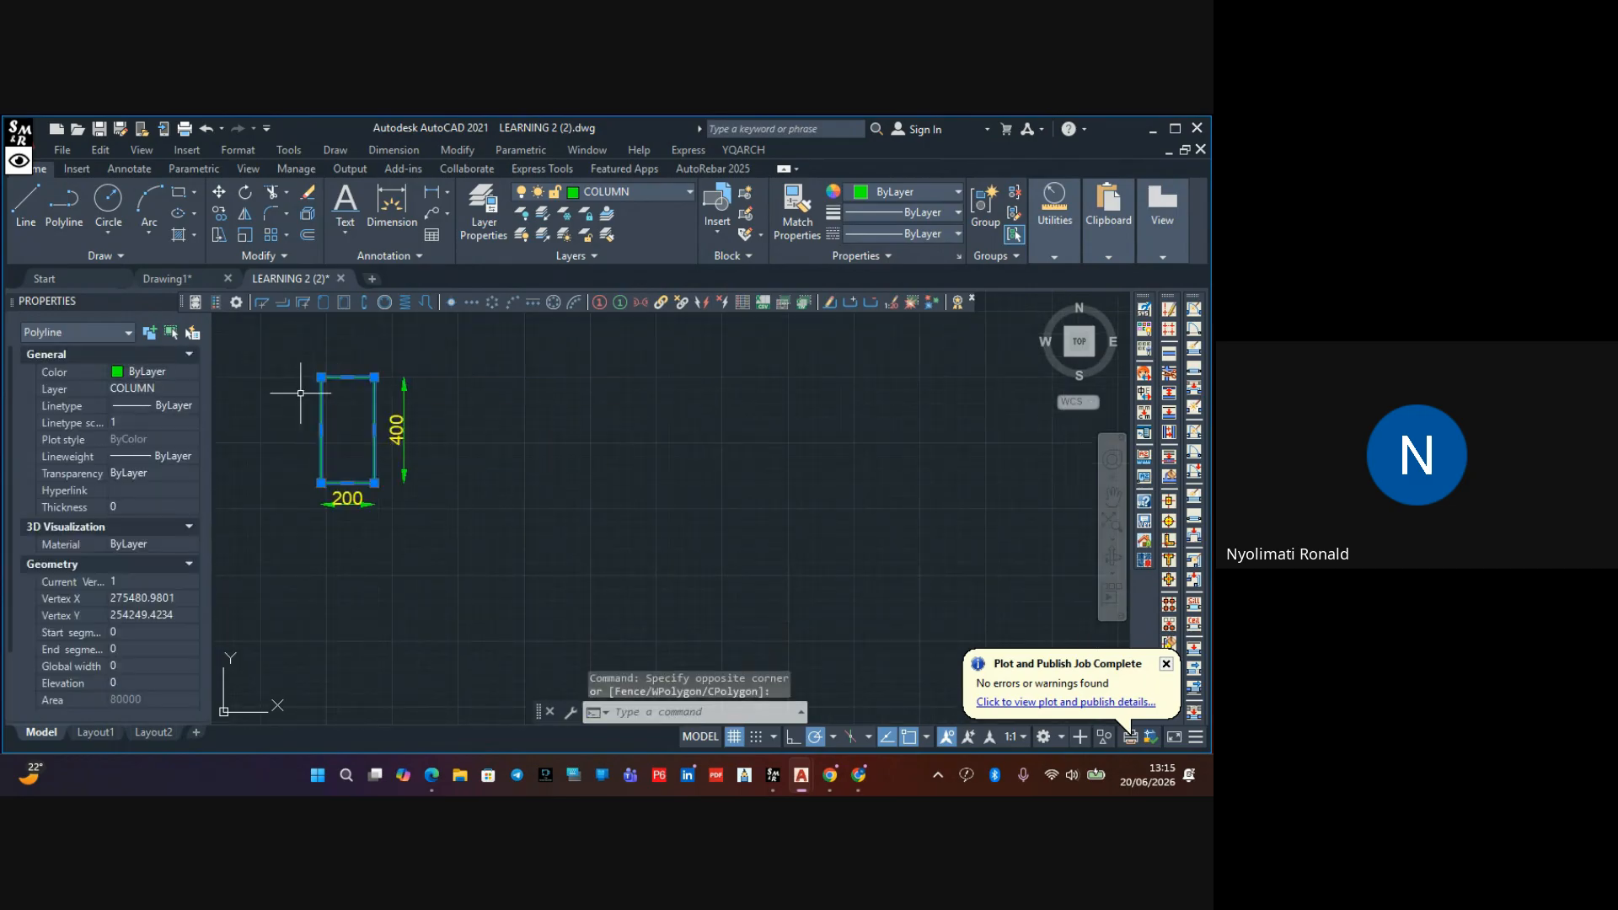
left_click(220, 212)
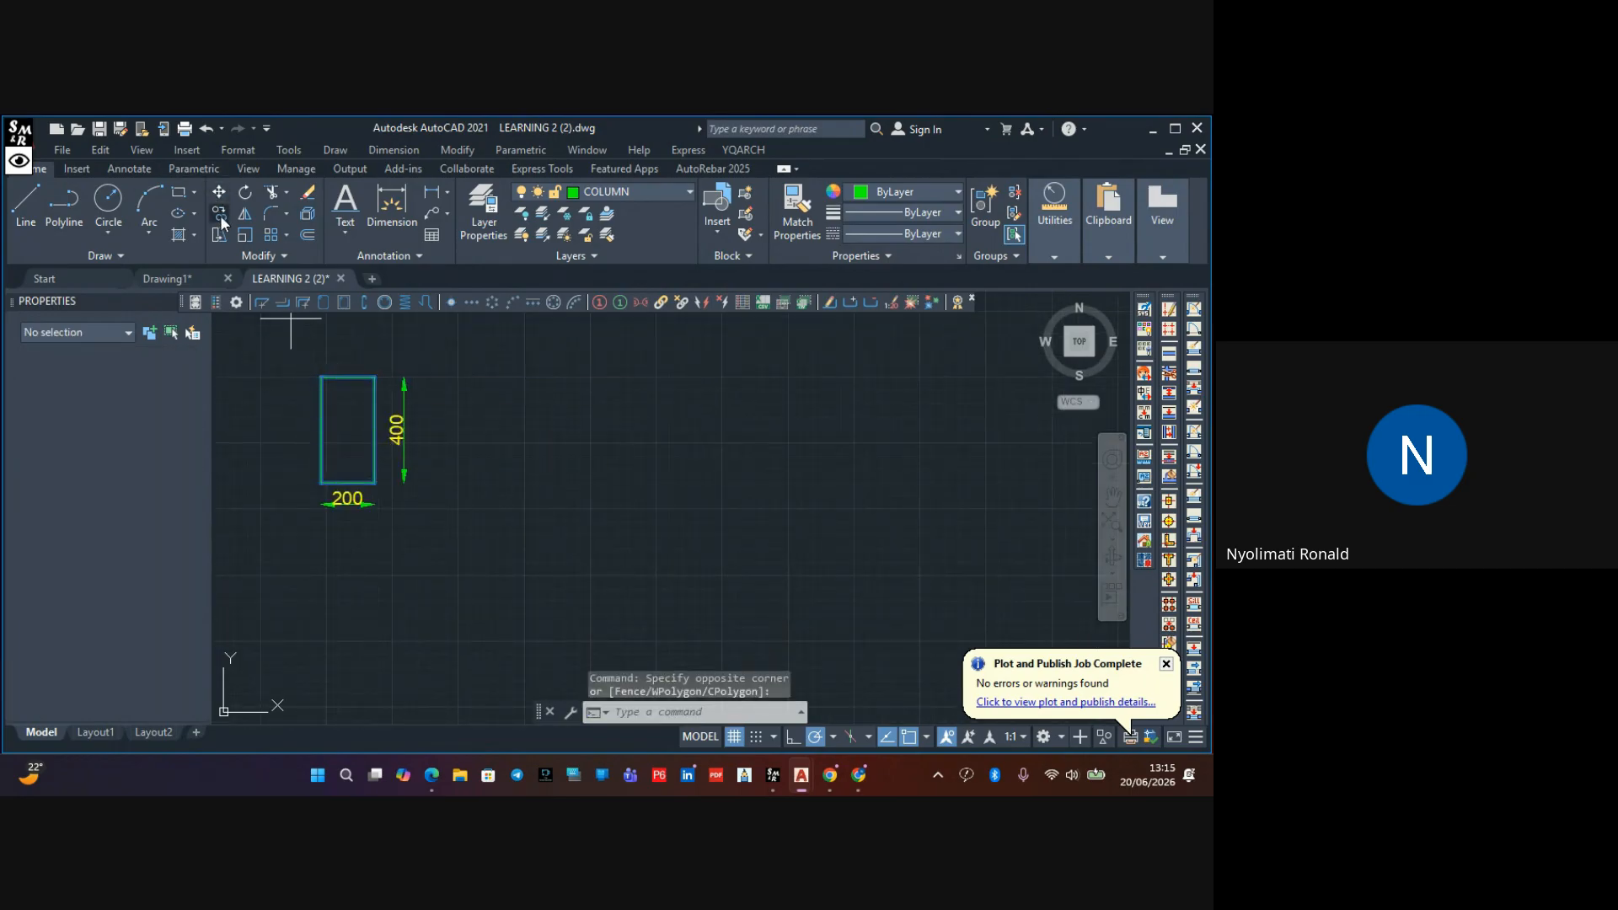
left_click(349, 377)
scroll(472, 379, "down", 5)
scroll(725, 408, "up", 7)
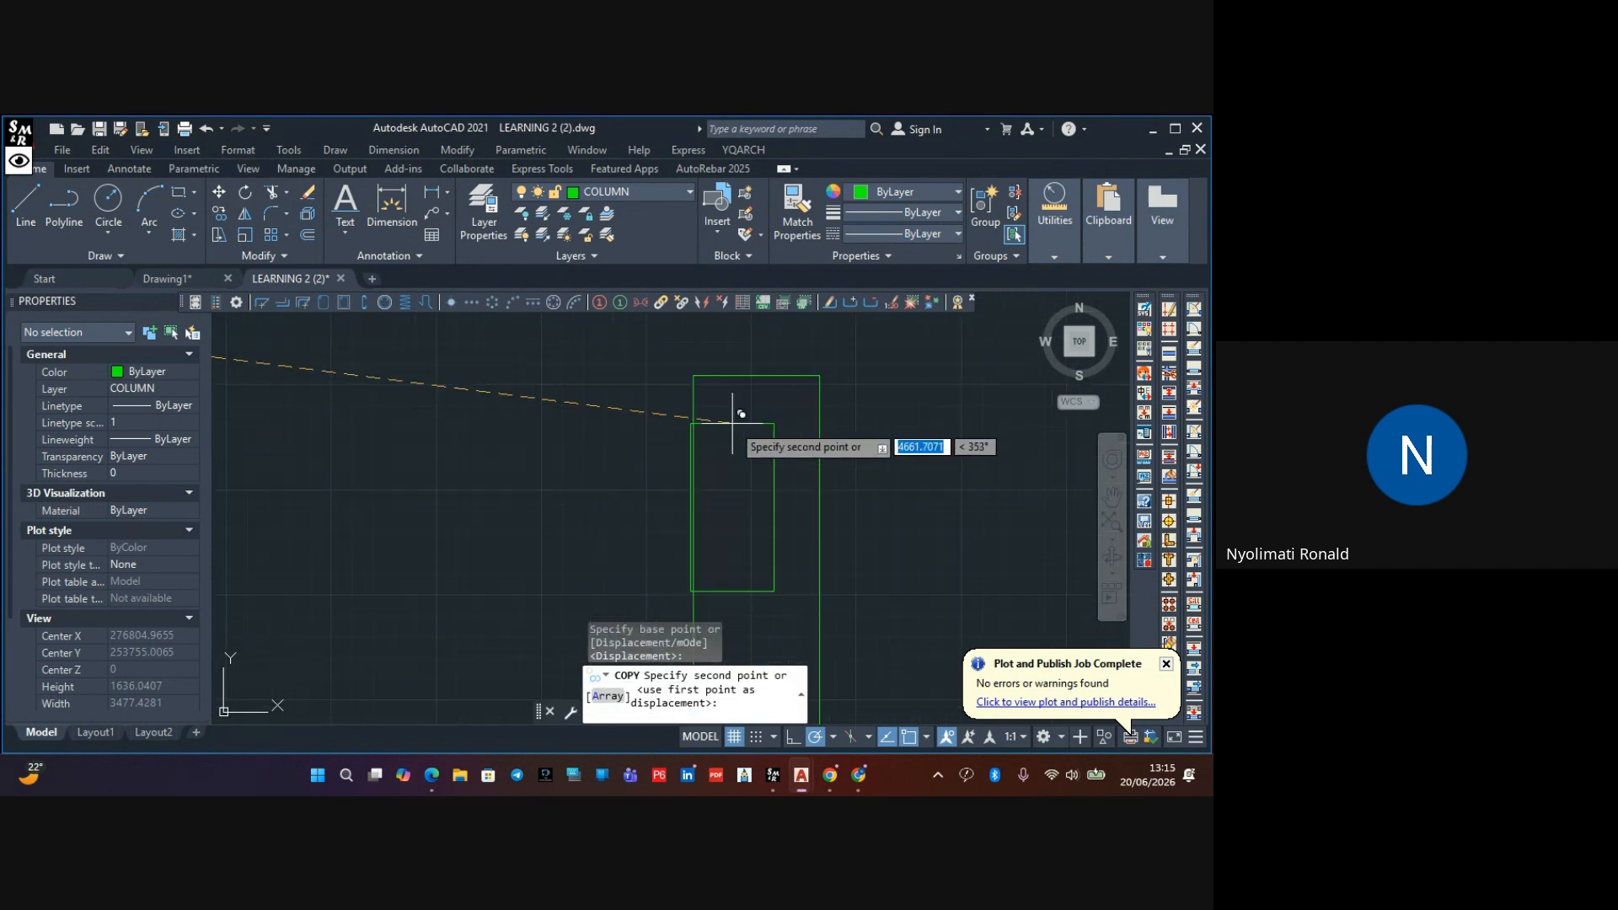
left_click(756, 365)
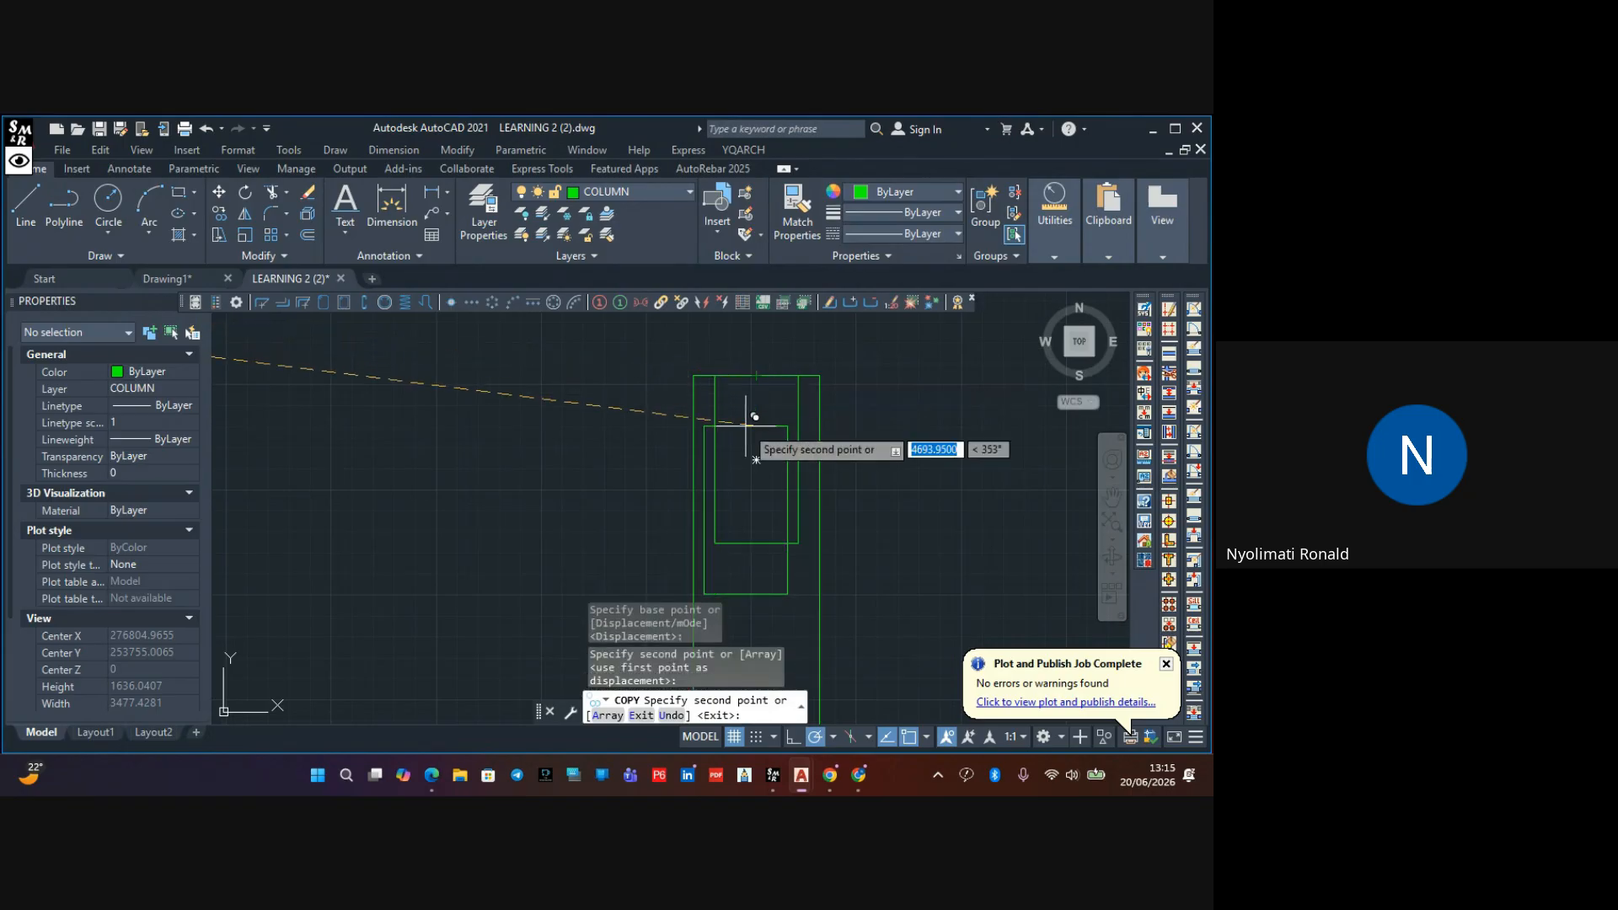
key("Escape")
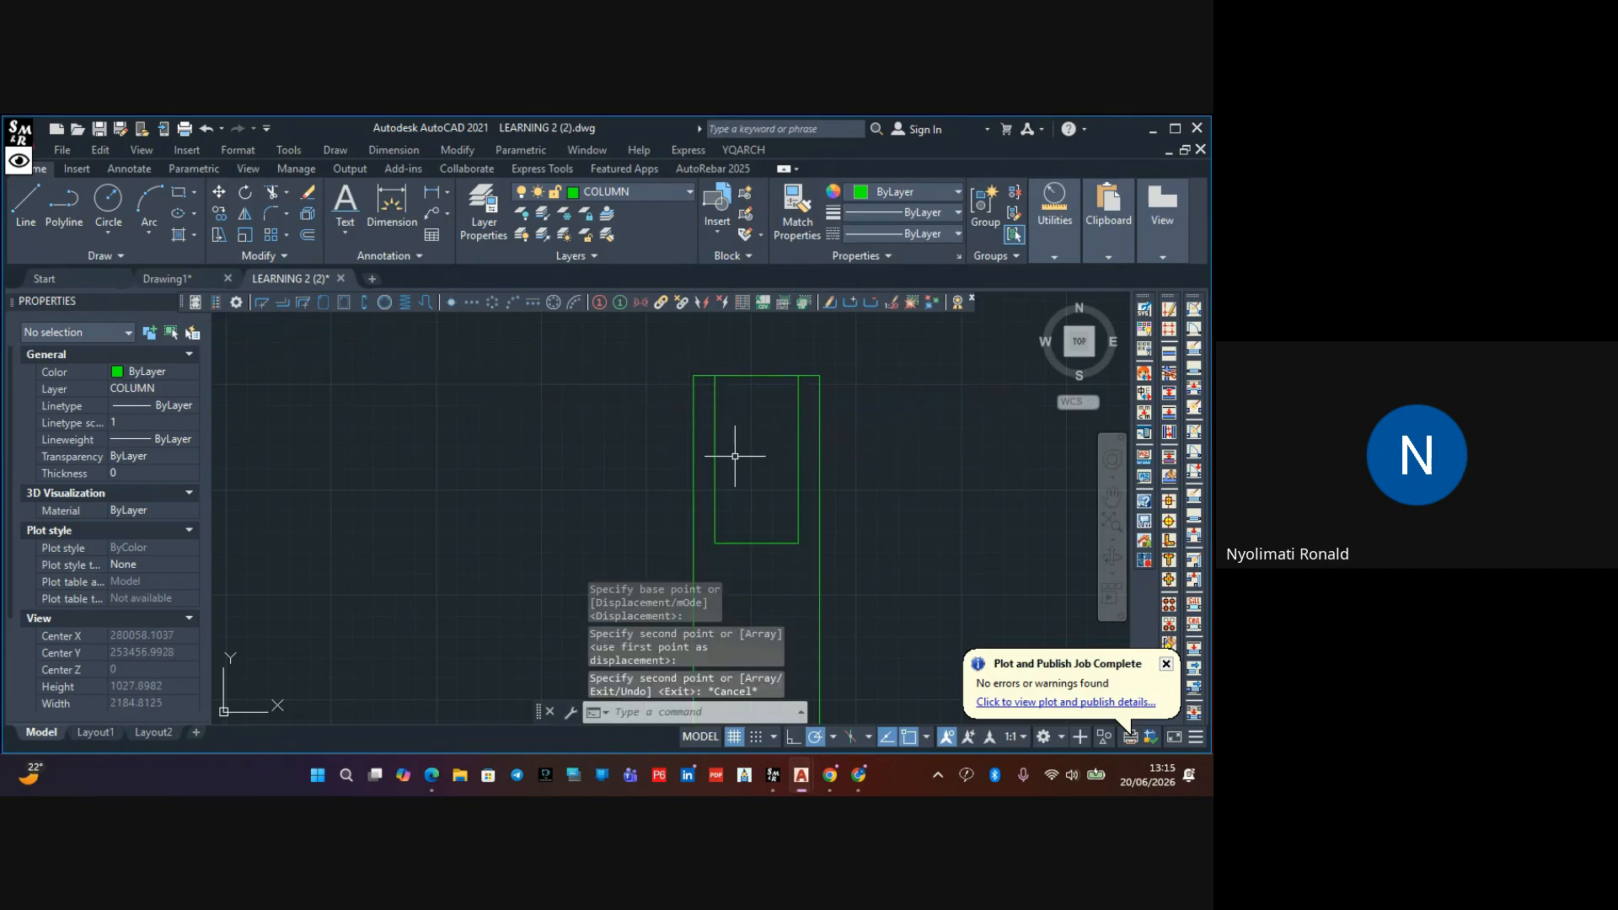
Stretch the copied rectangle's left and right edges outward to meet the two side faces of the column
middle_click_drag(741, 469, 579, 449)
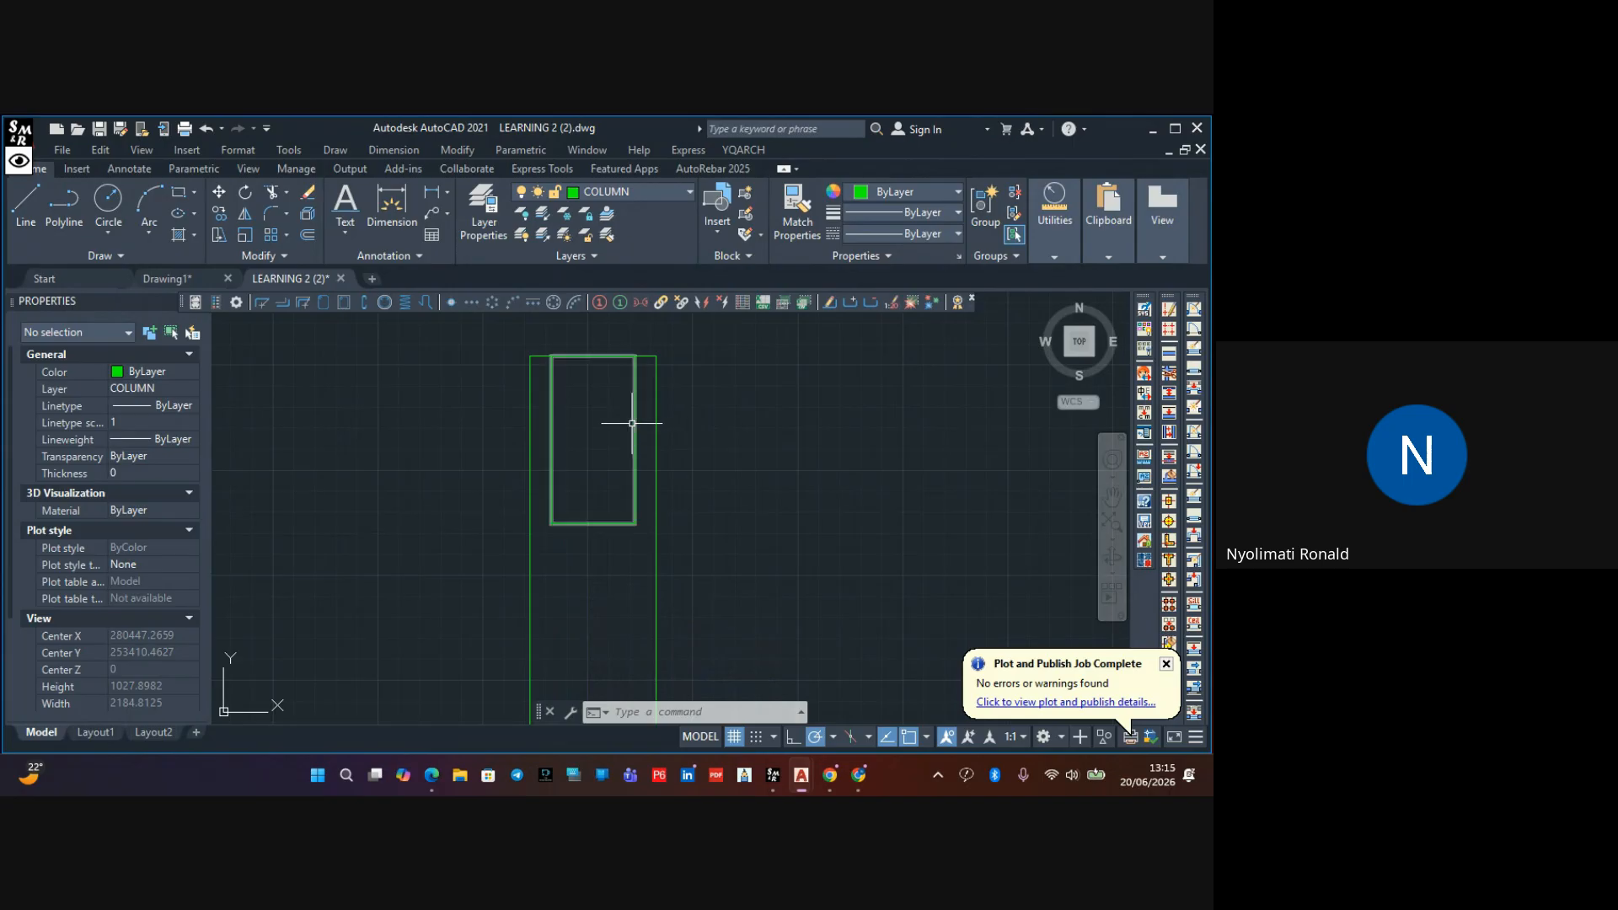
scroll(545, 426, "up", 2)
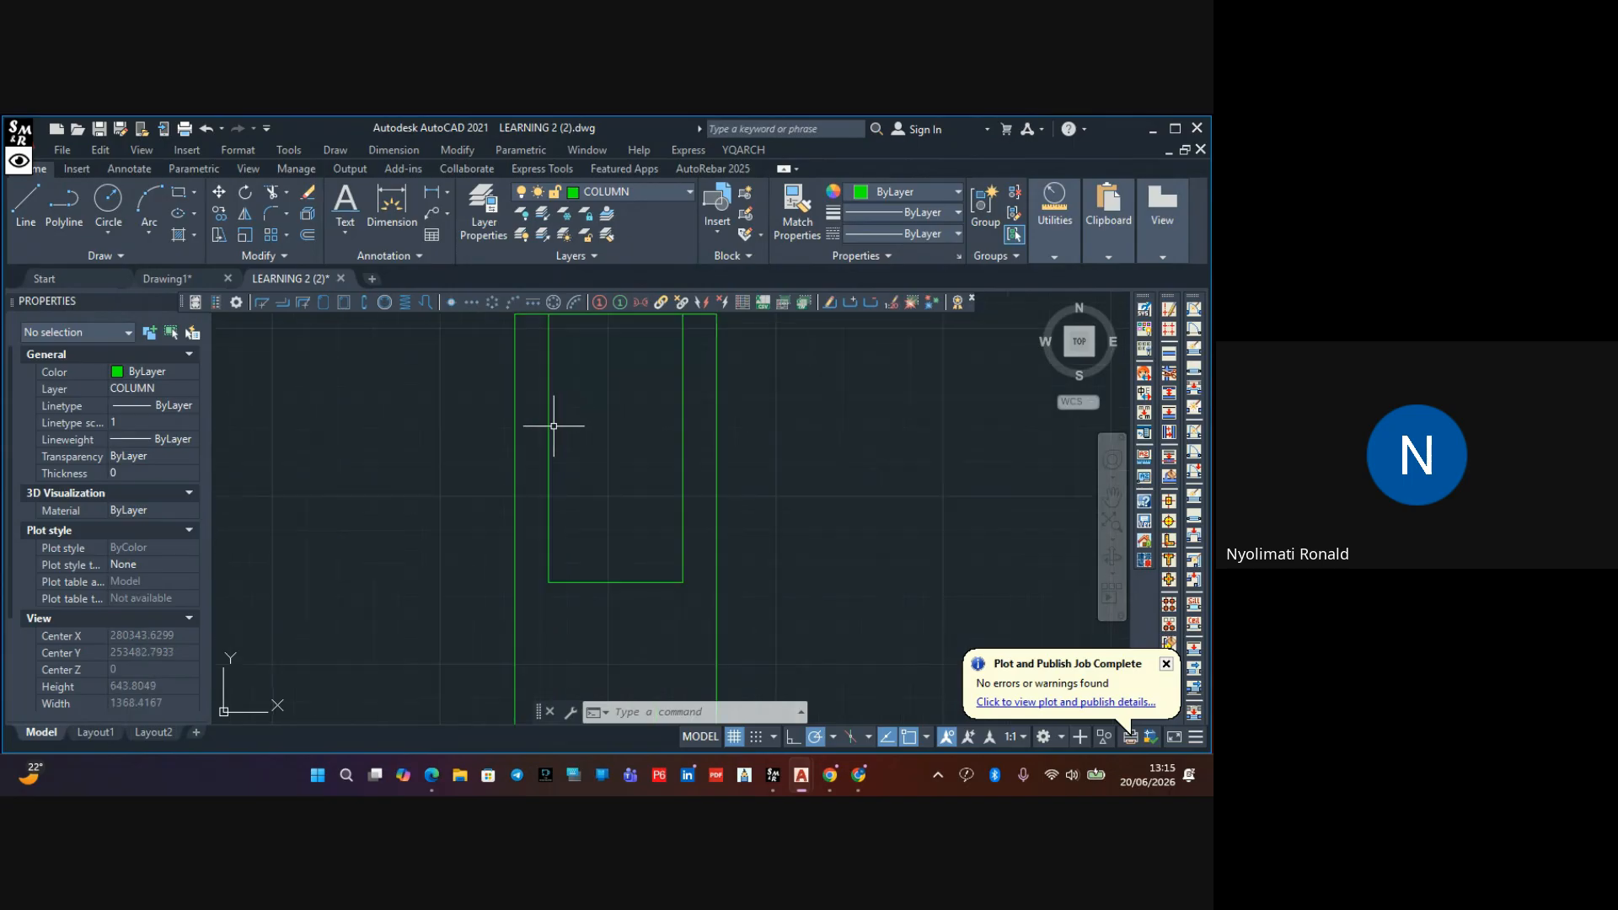
left_click(551, 416)
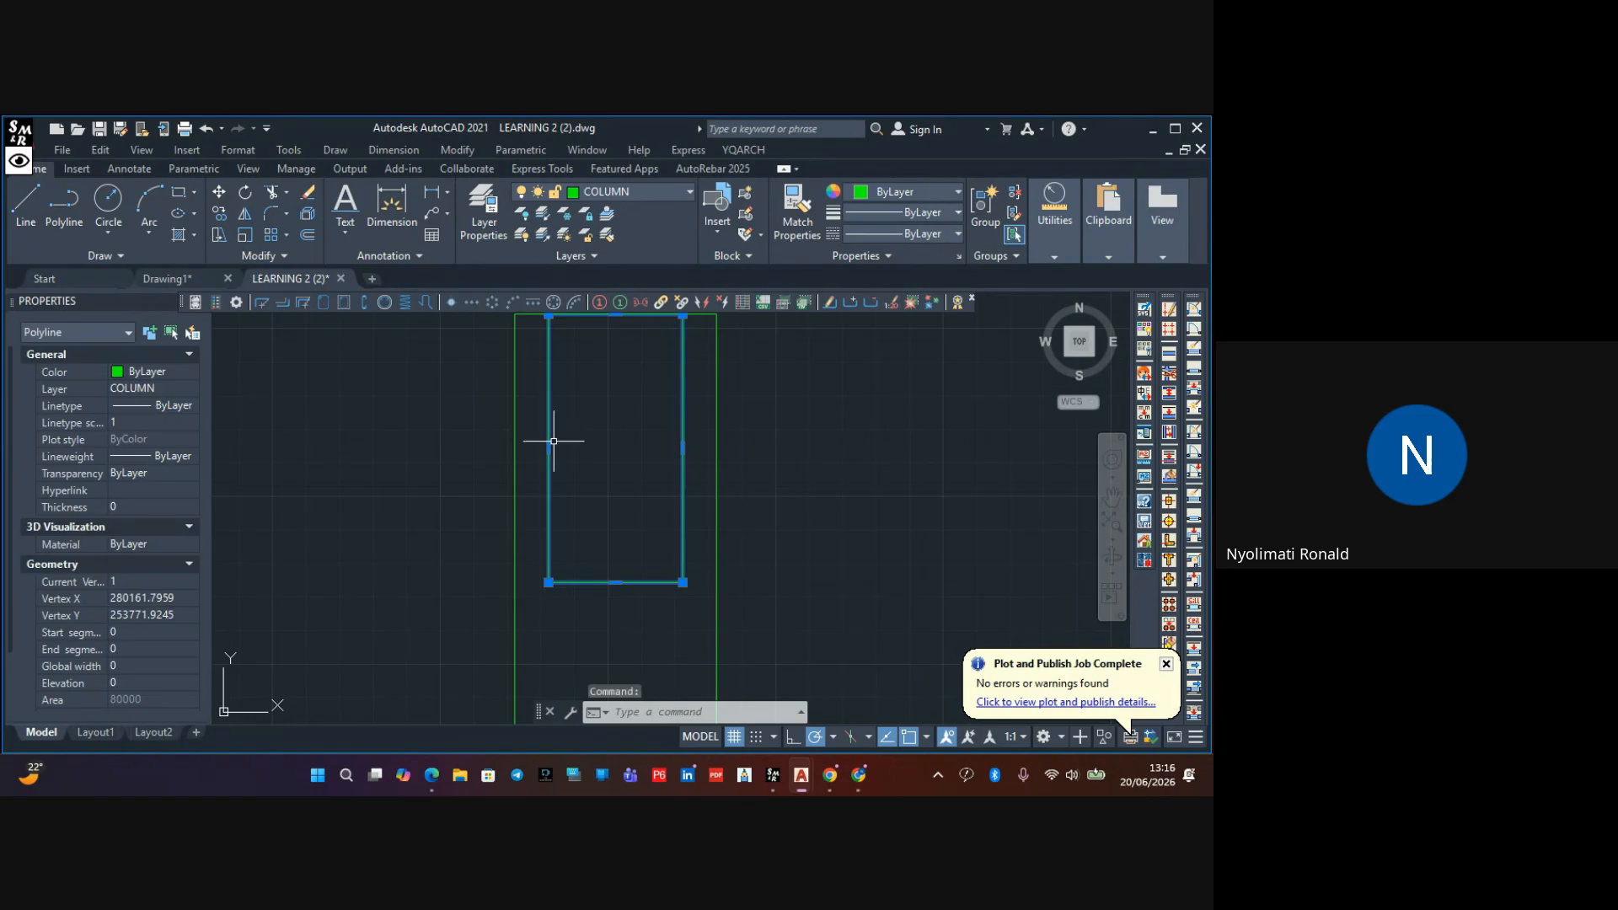
left_click(548, 448)
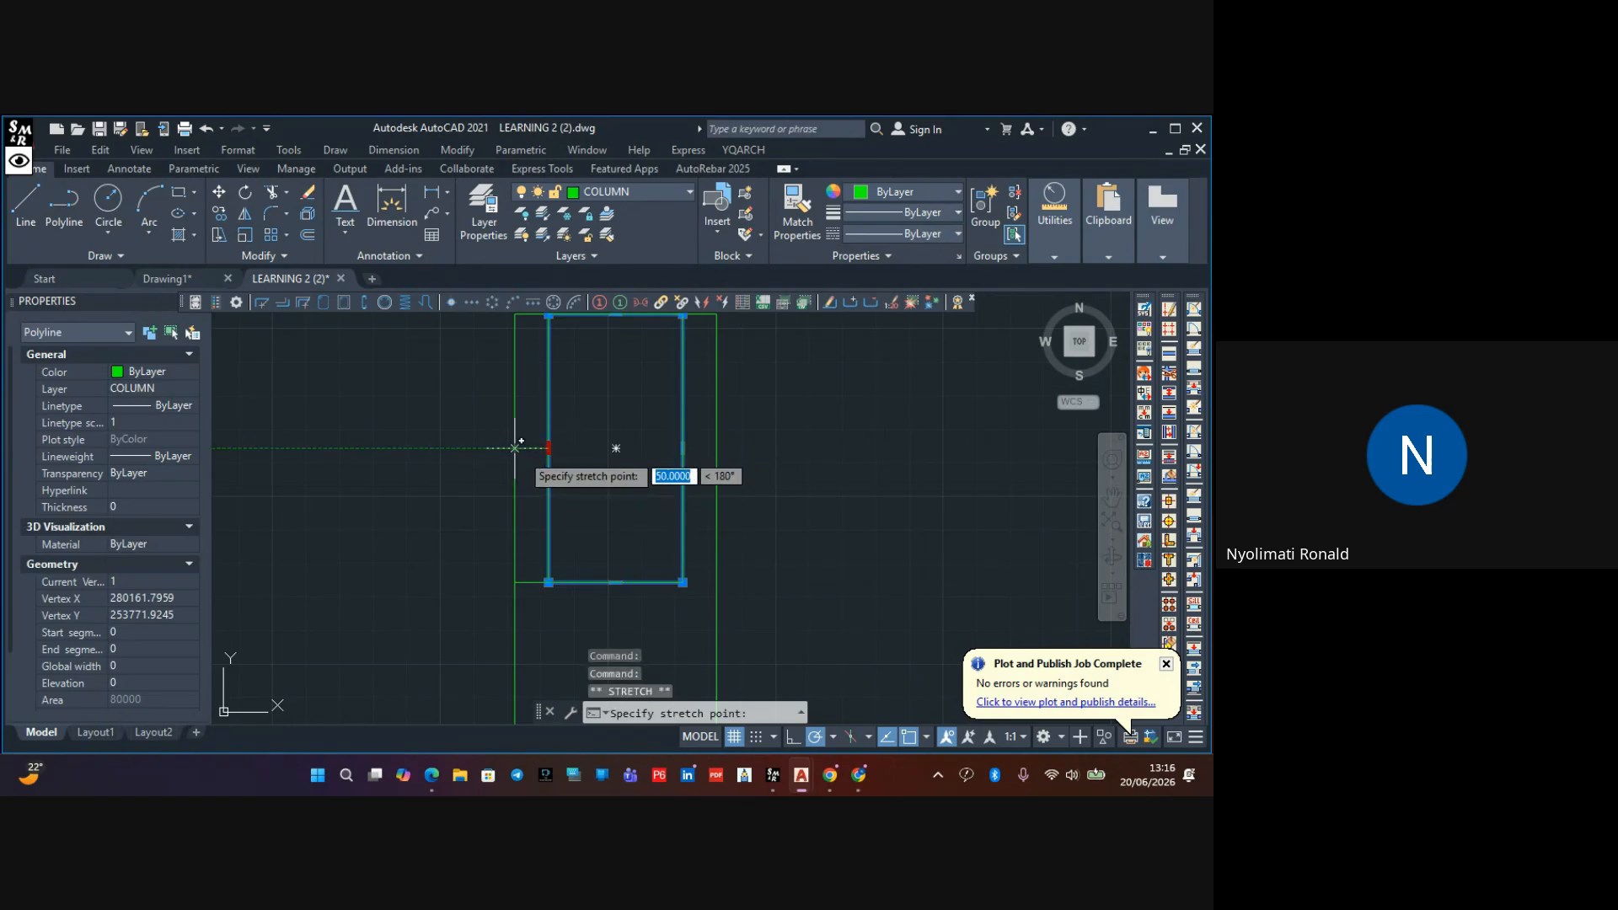
left_click(515, 449)
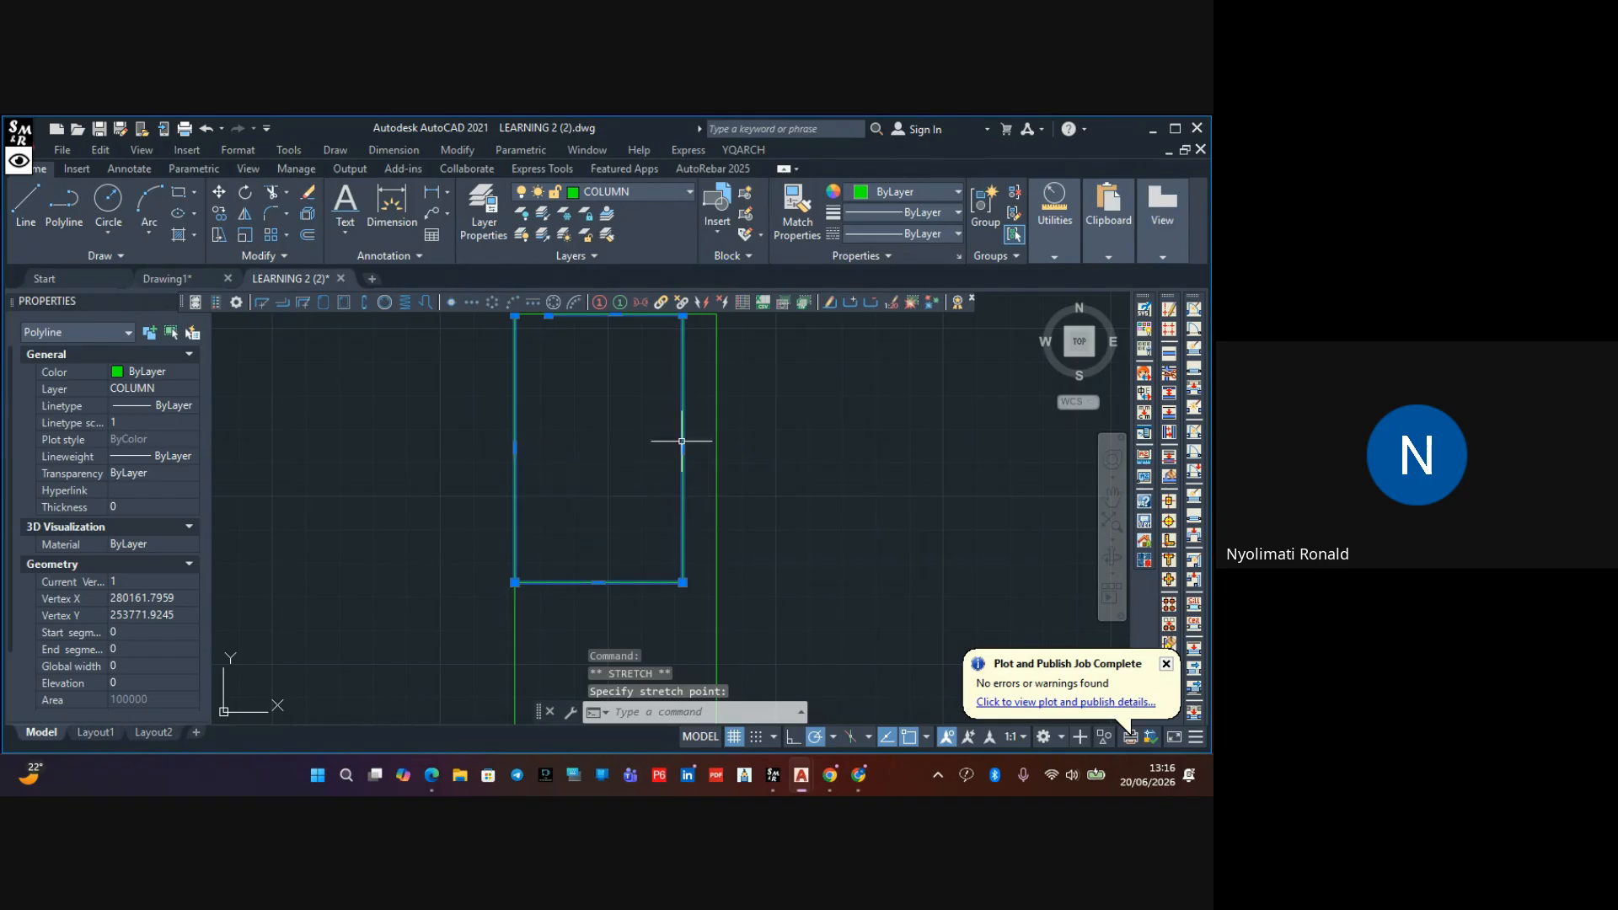
left_click(715, 448)
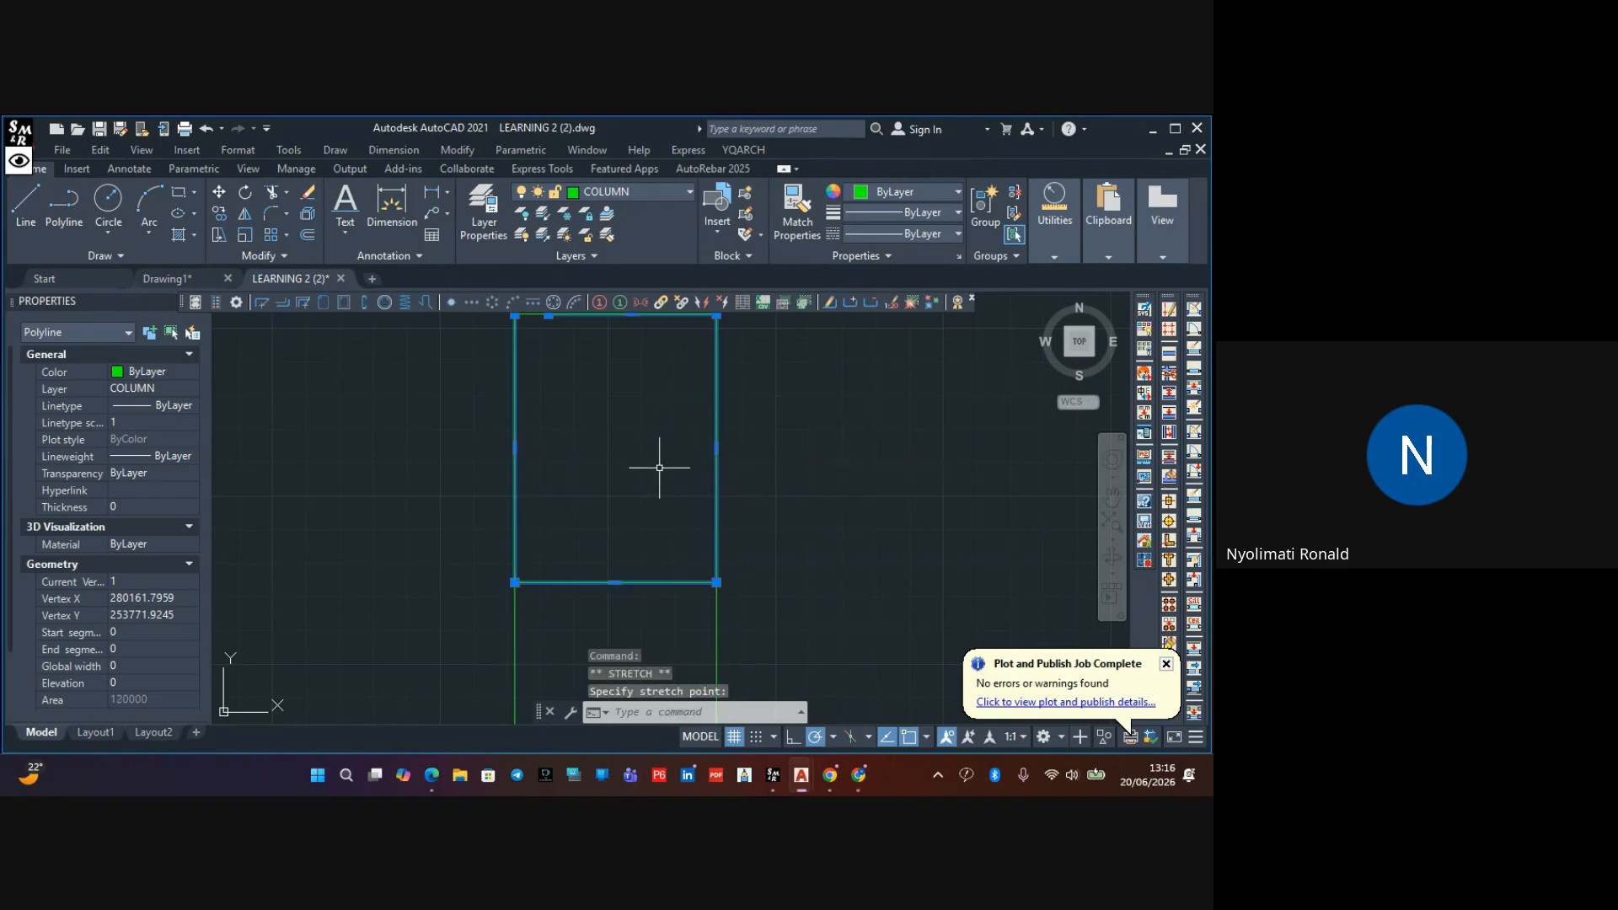
scroll(654, 471, "down", 4)
key("Escape")
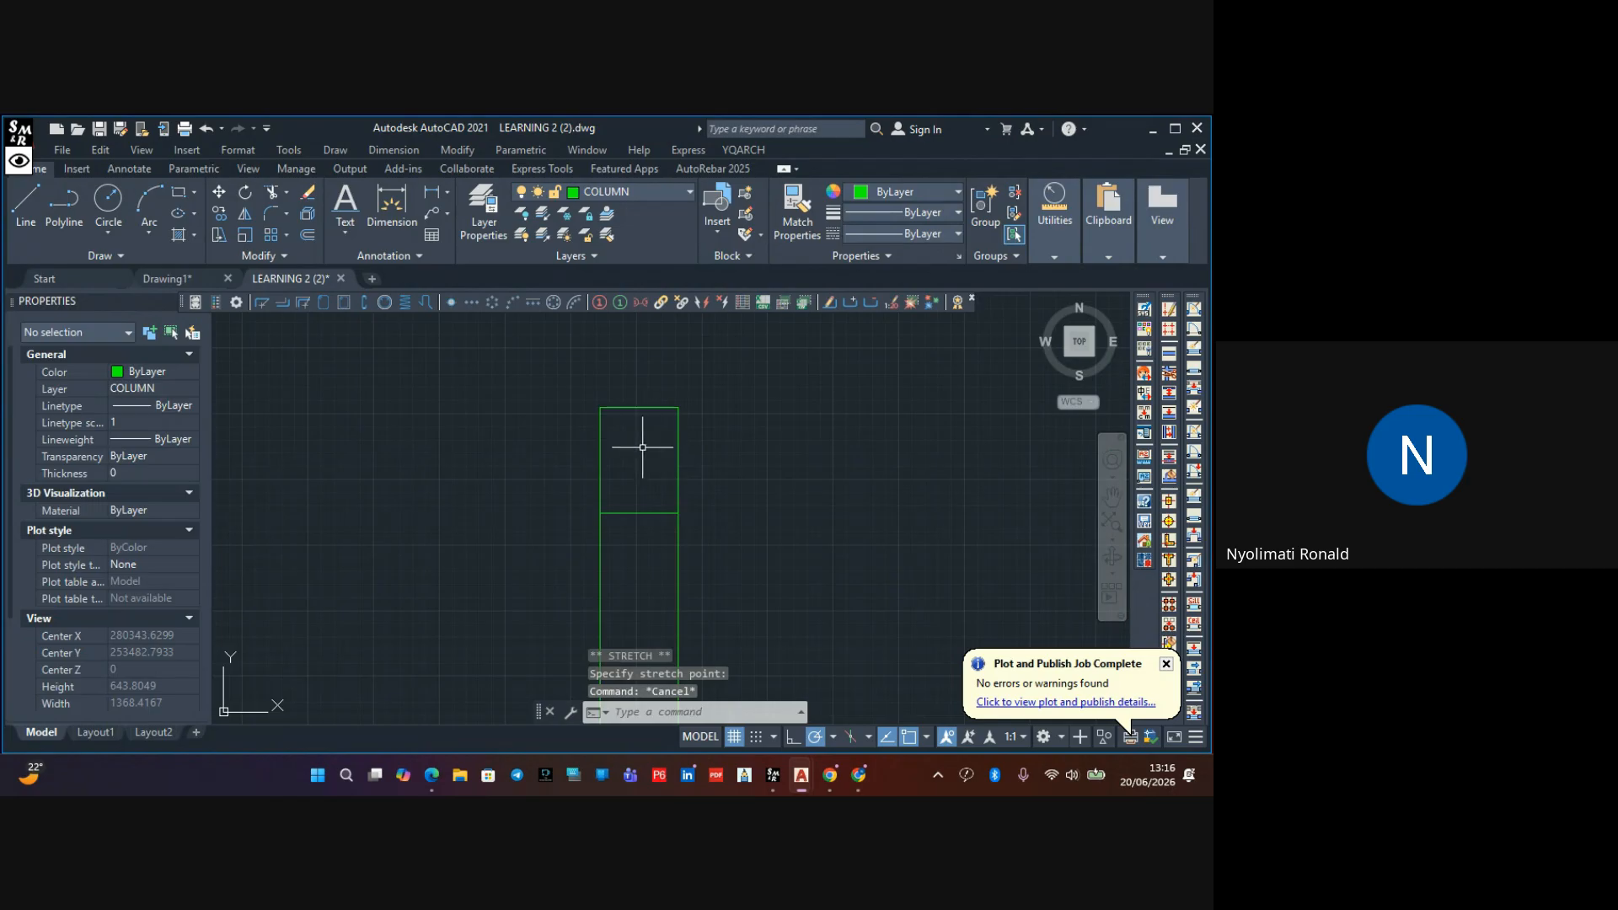
Select the widened rectangle at the top of the column outline
scroll(642, 448, "down", 3)
middle_click_drag(665, 477, 633, 477)
scroll(622, 482, "up", 2)
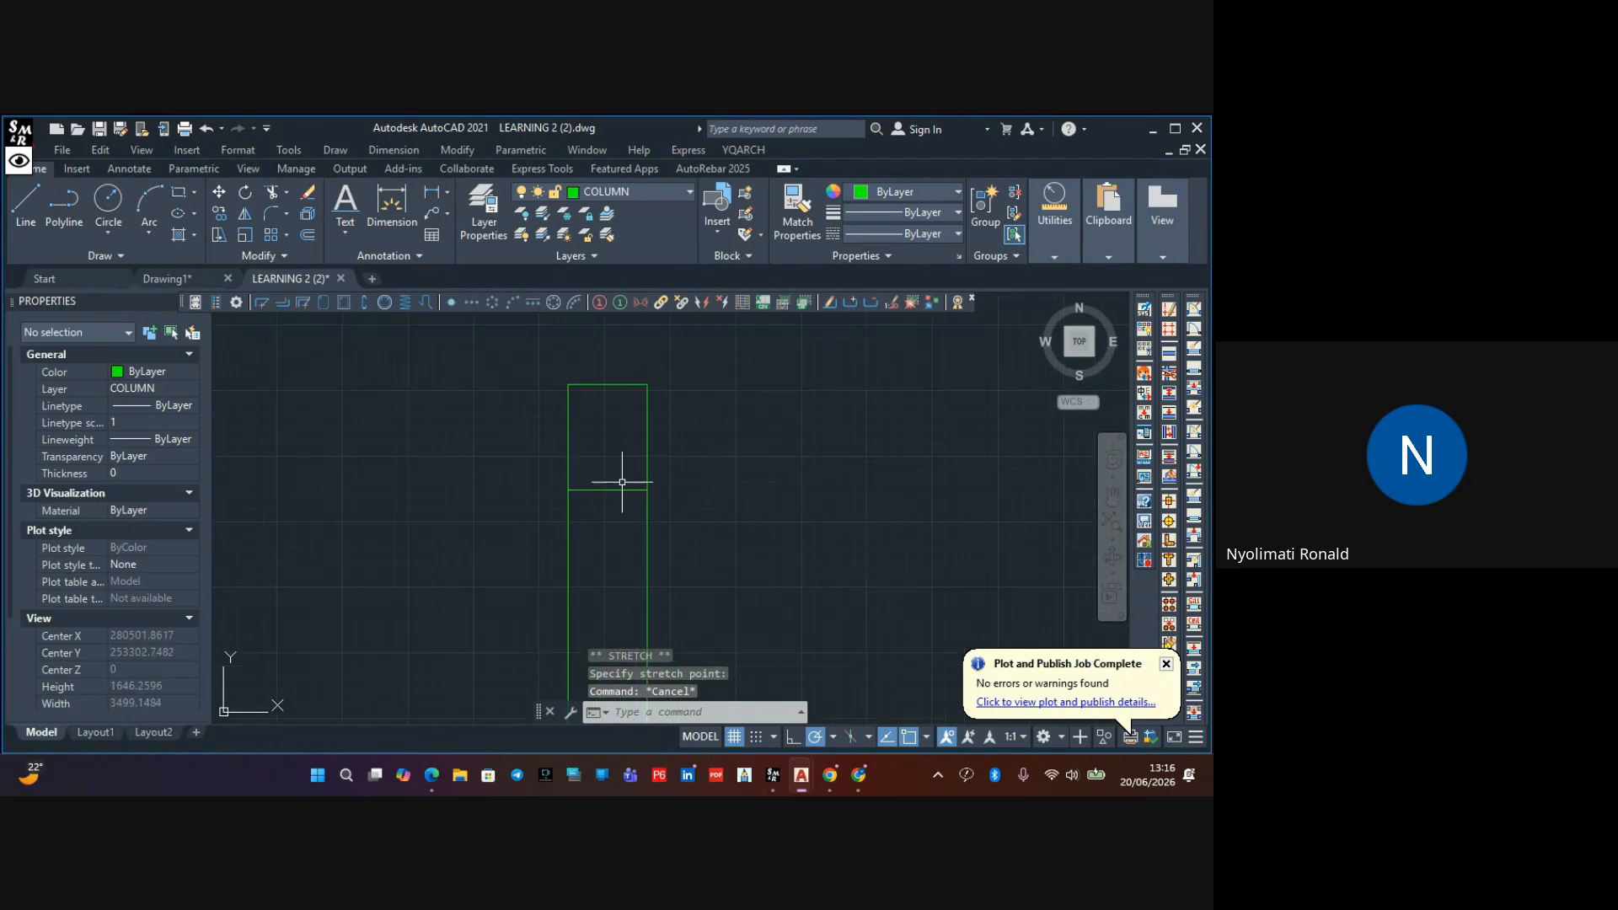
left_click(616, 490)
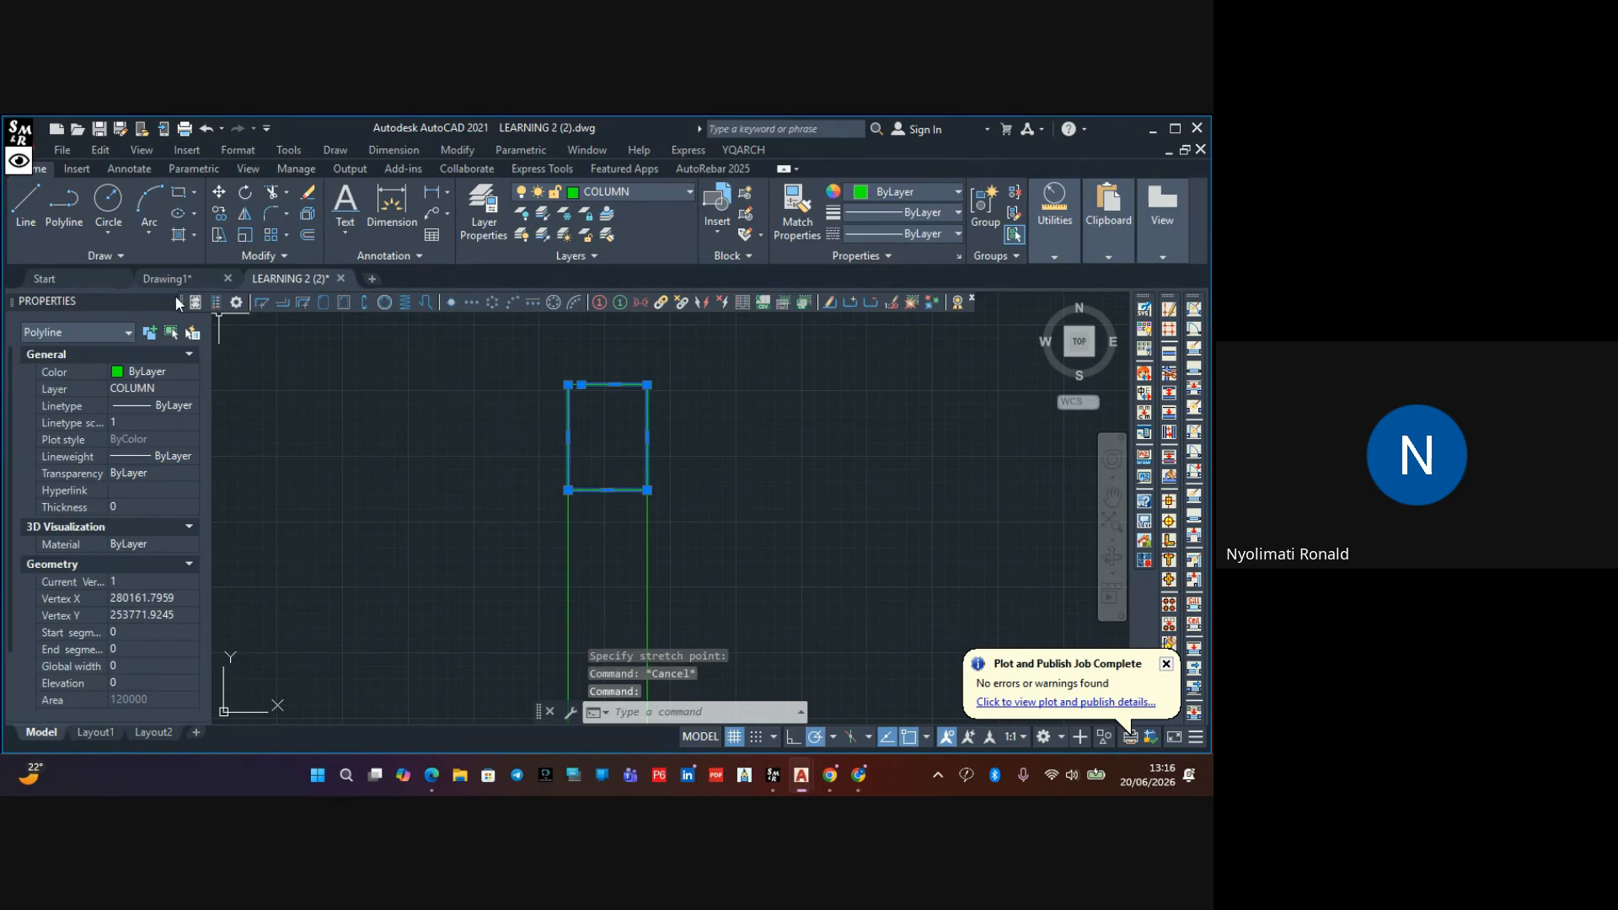
left_click(219, 214)
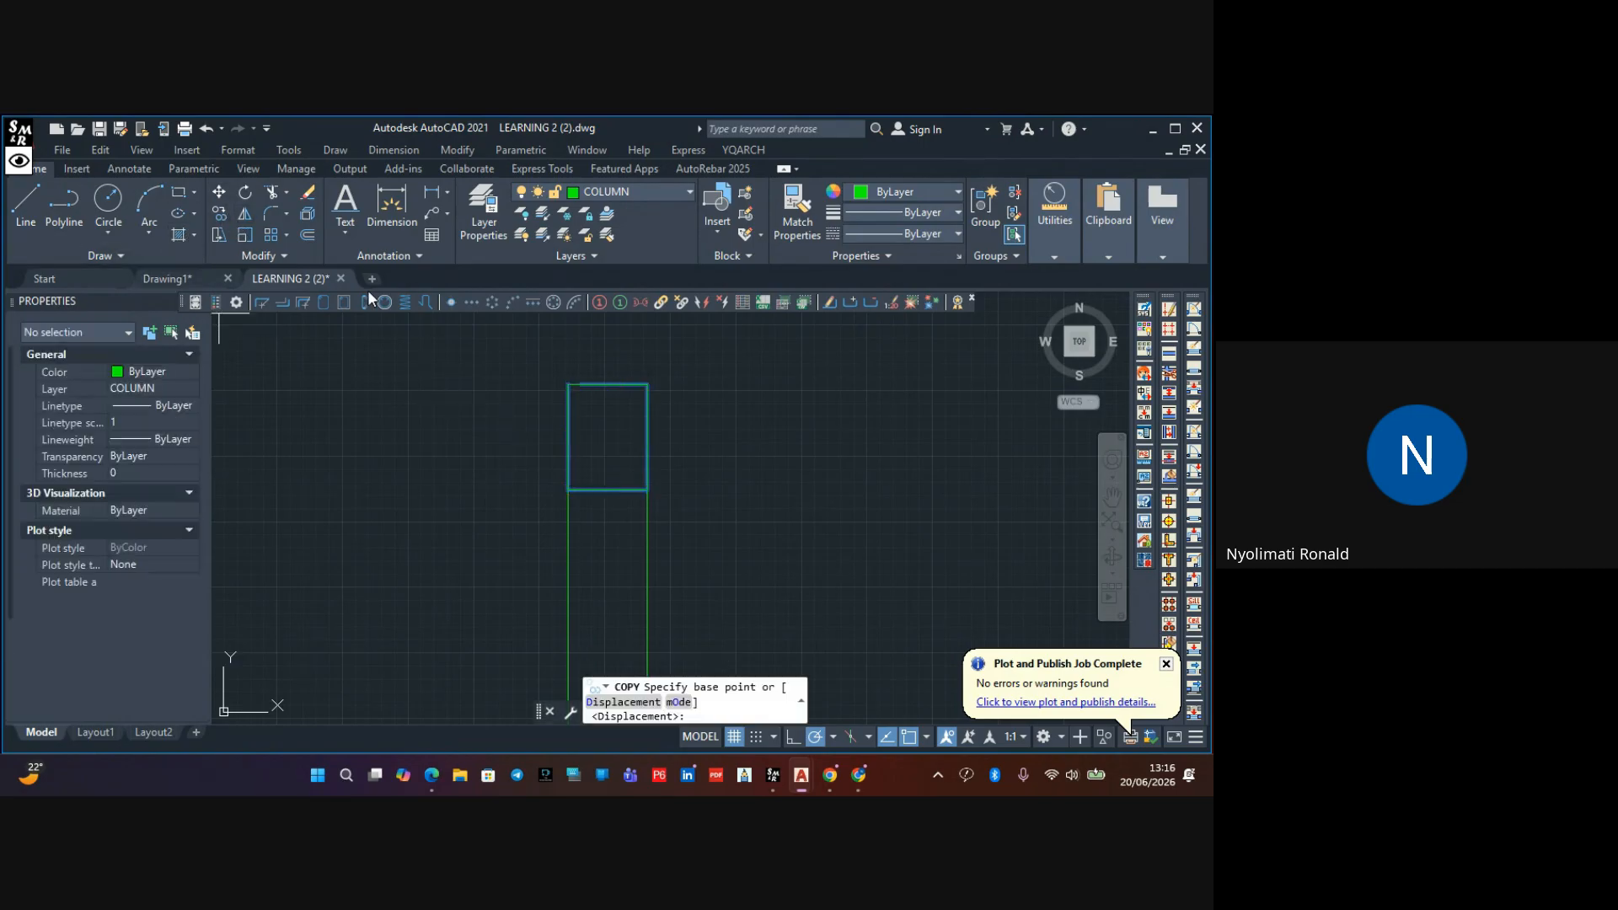
left_click(614, 384)
scroll(621, 538, "down", 2)
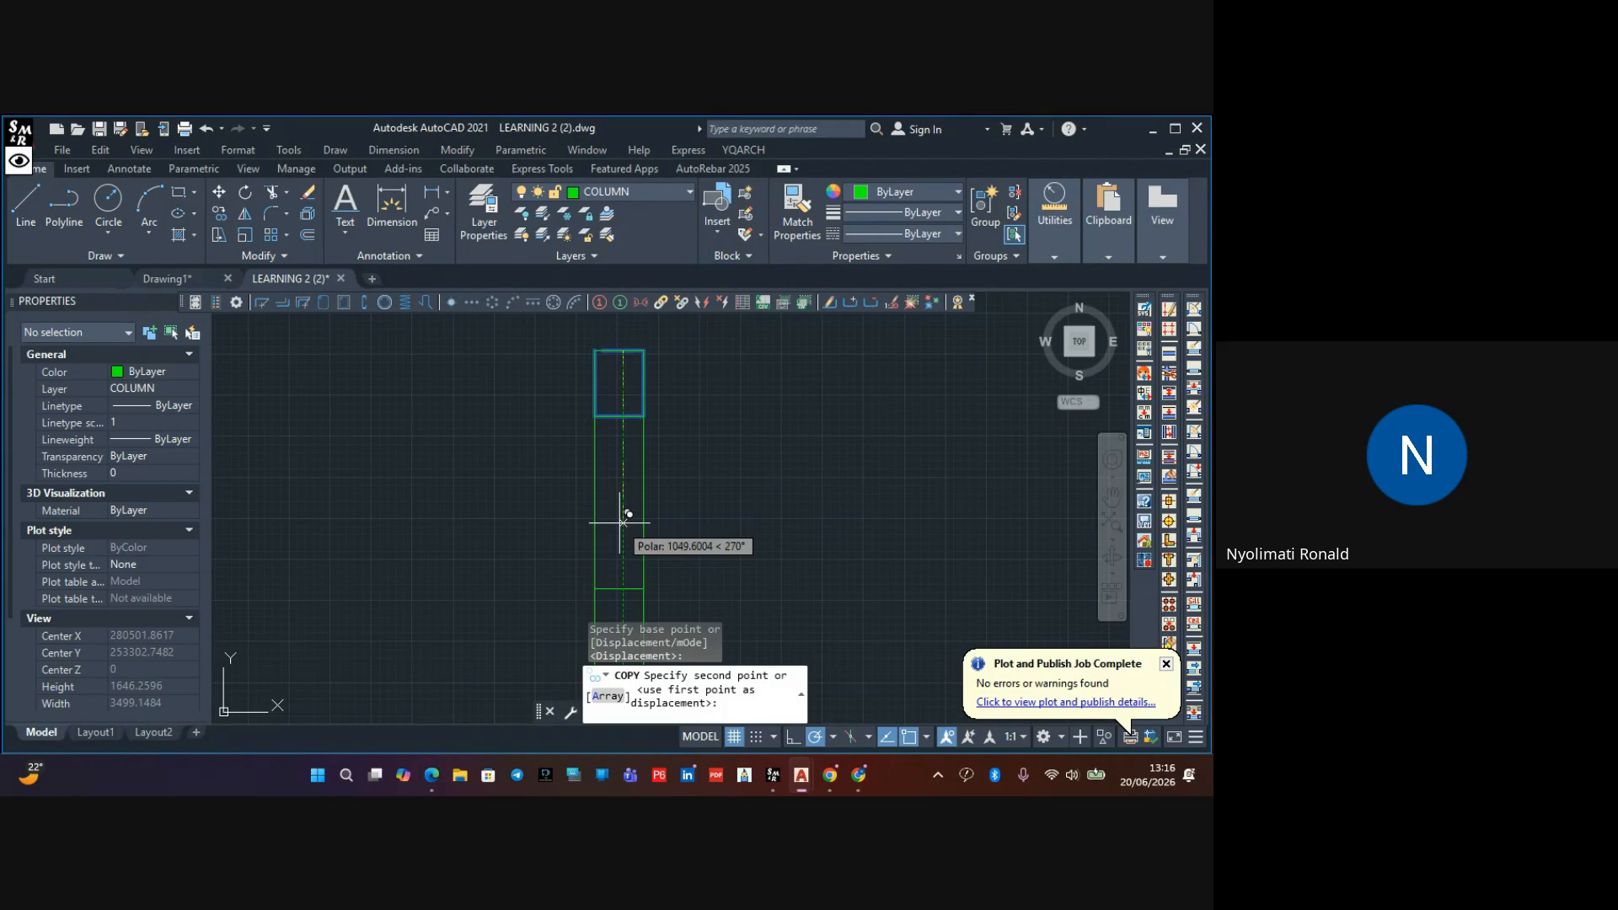
type("3")
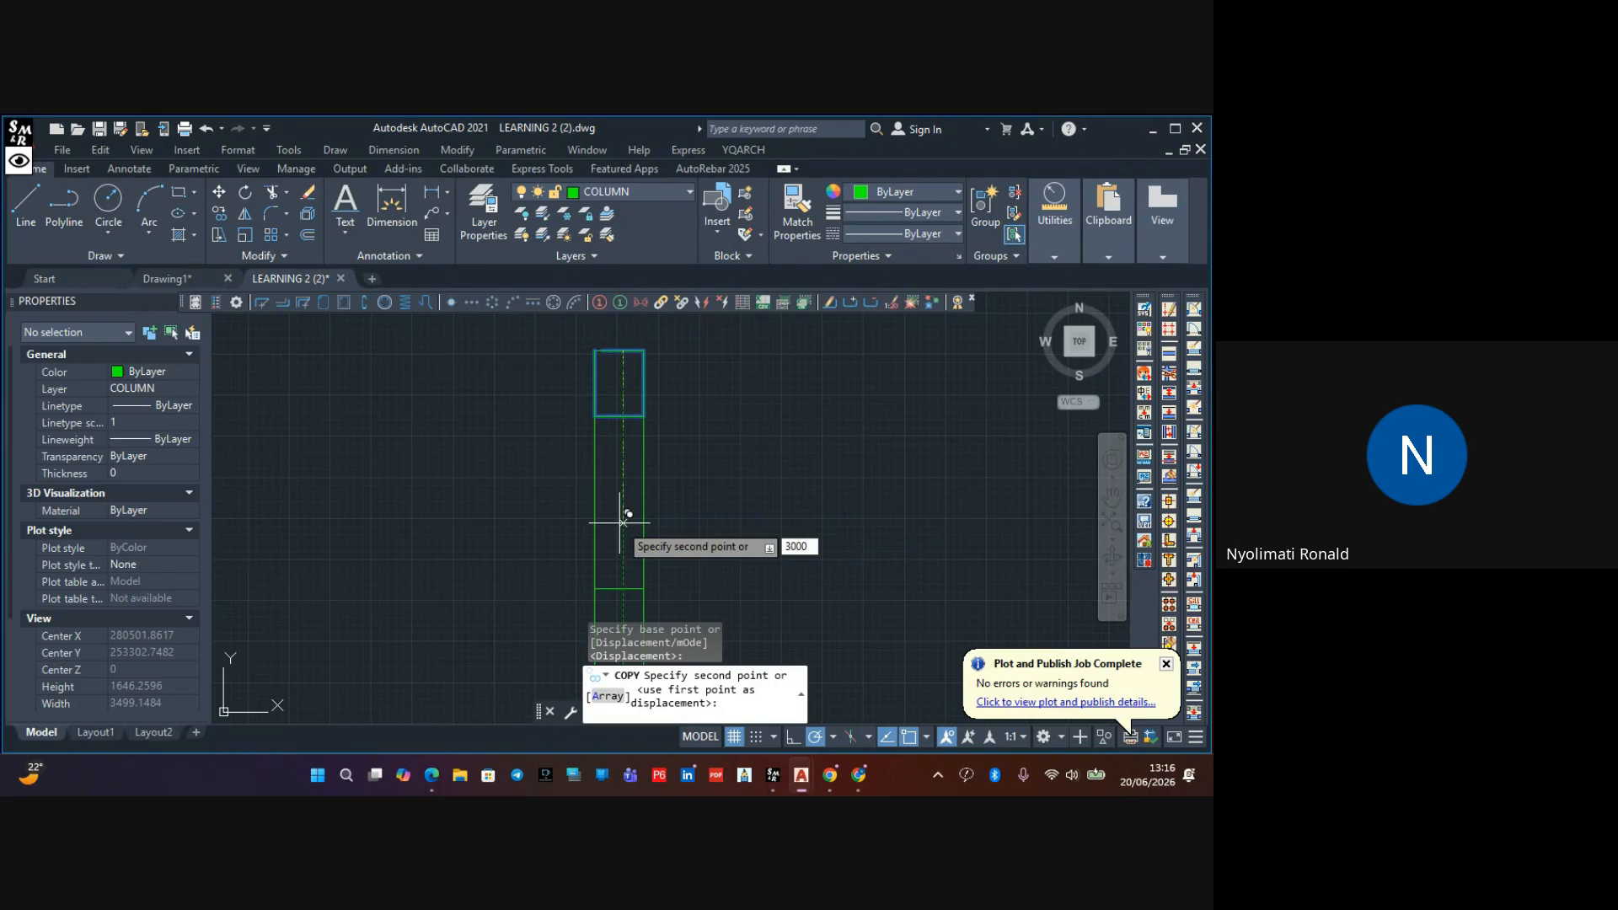
type("000")
key("Return")
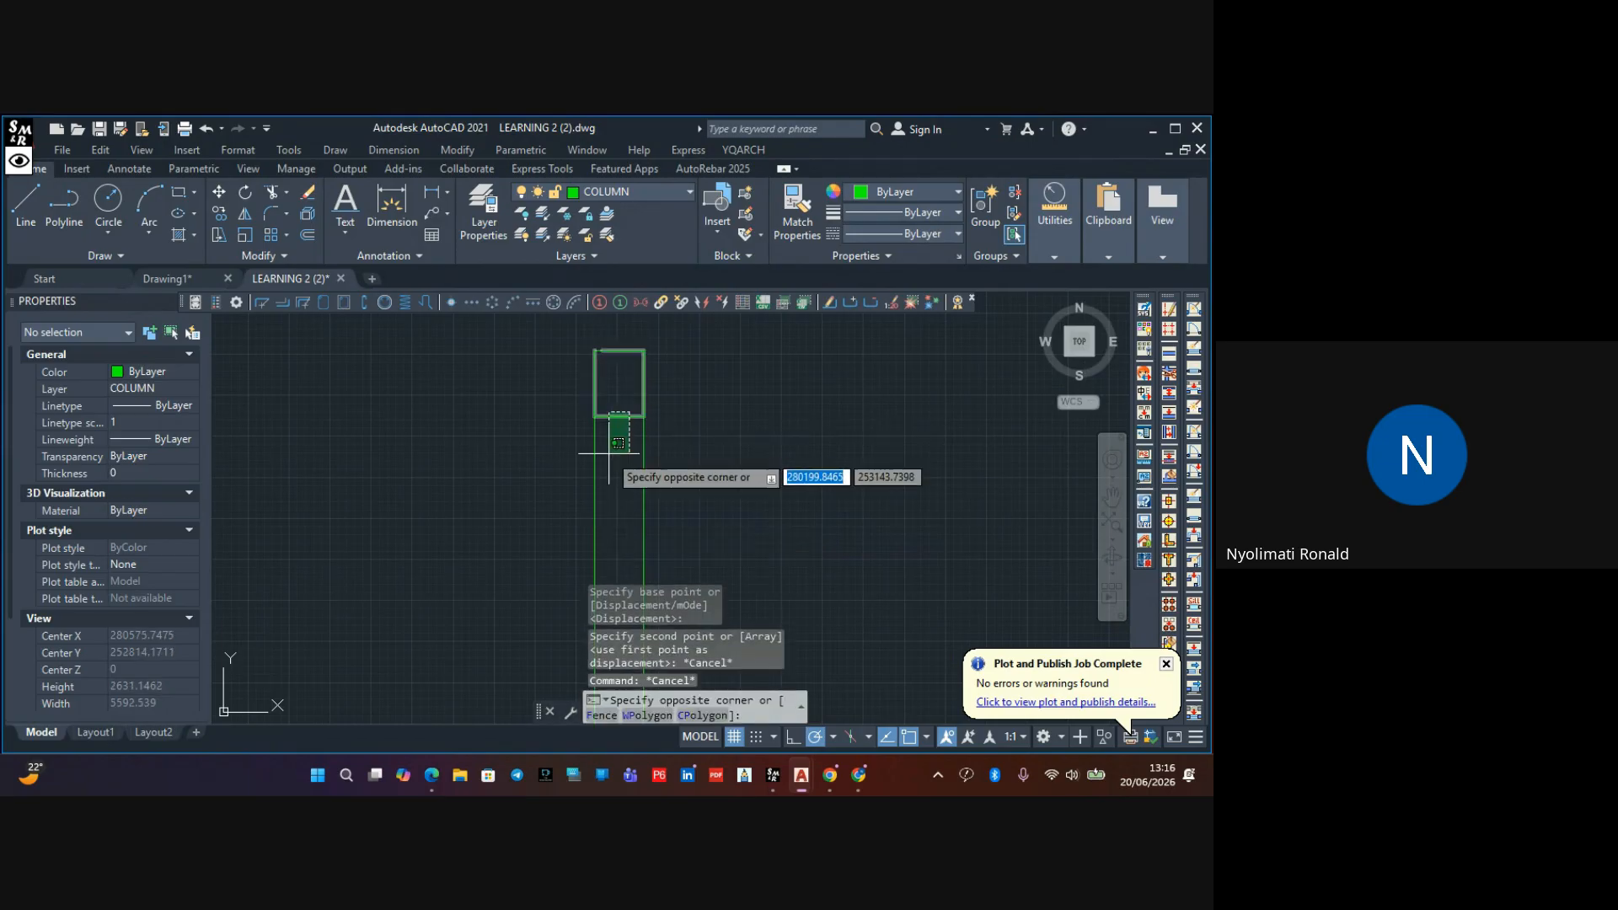
key("Return")
key("Escape")
key("Escape")
Copy the rectangle at the column's upper end straight down at distances of 3000, 6000, 9000 and 12000 from its top edge
left_click(590, 445)
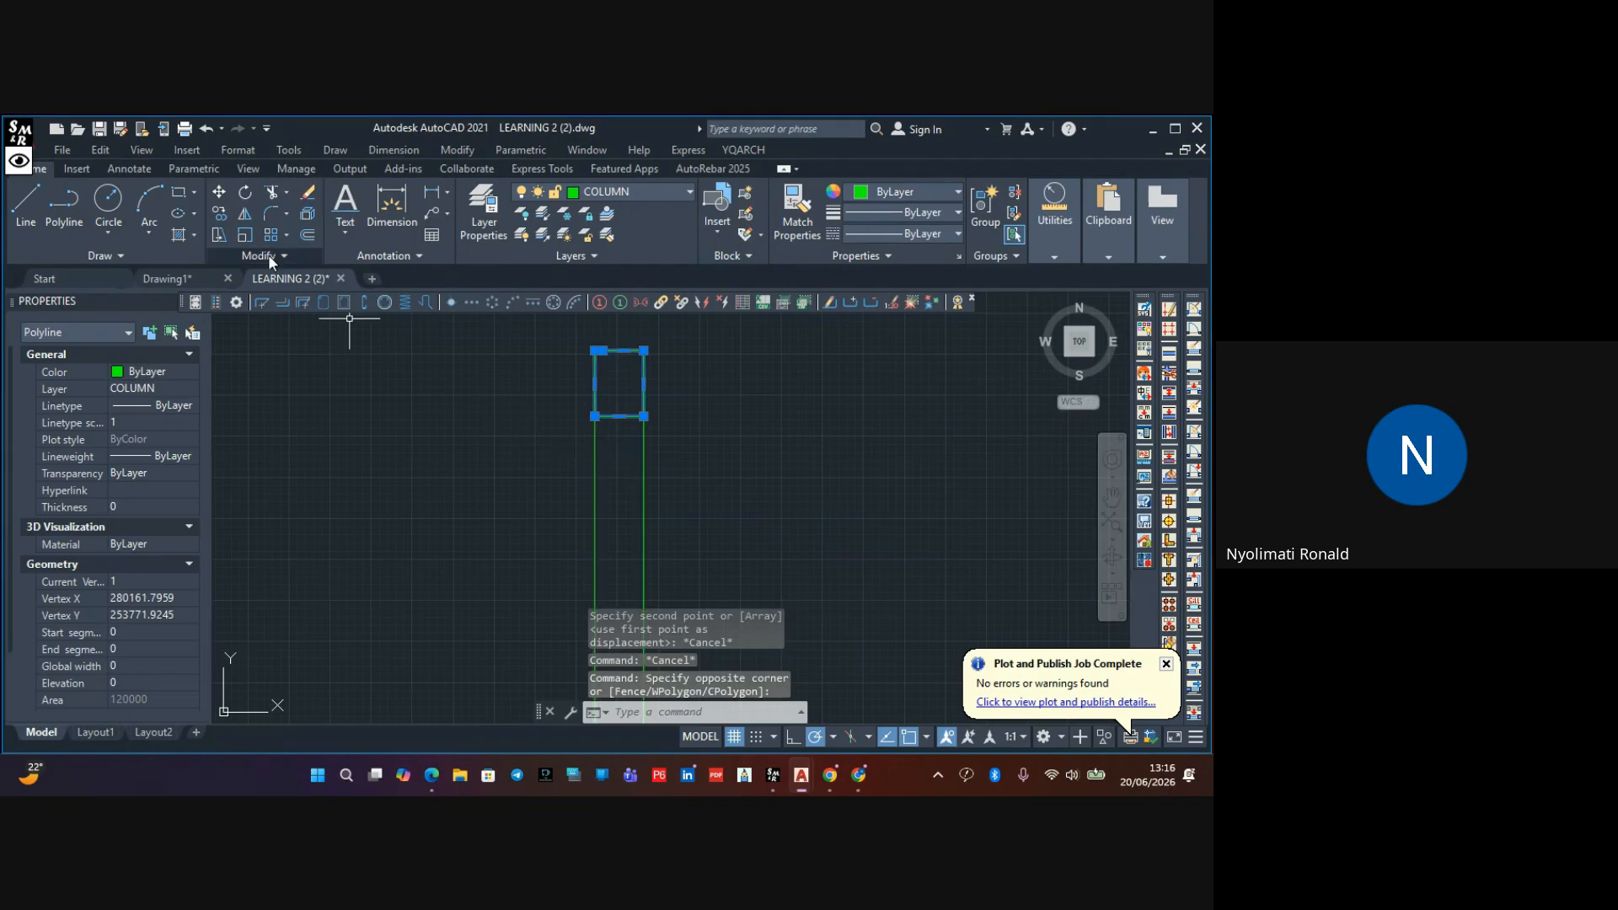
left_click(222, 211)
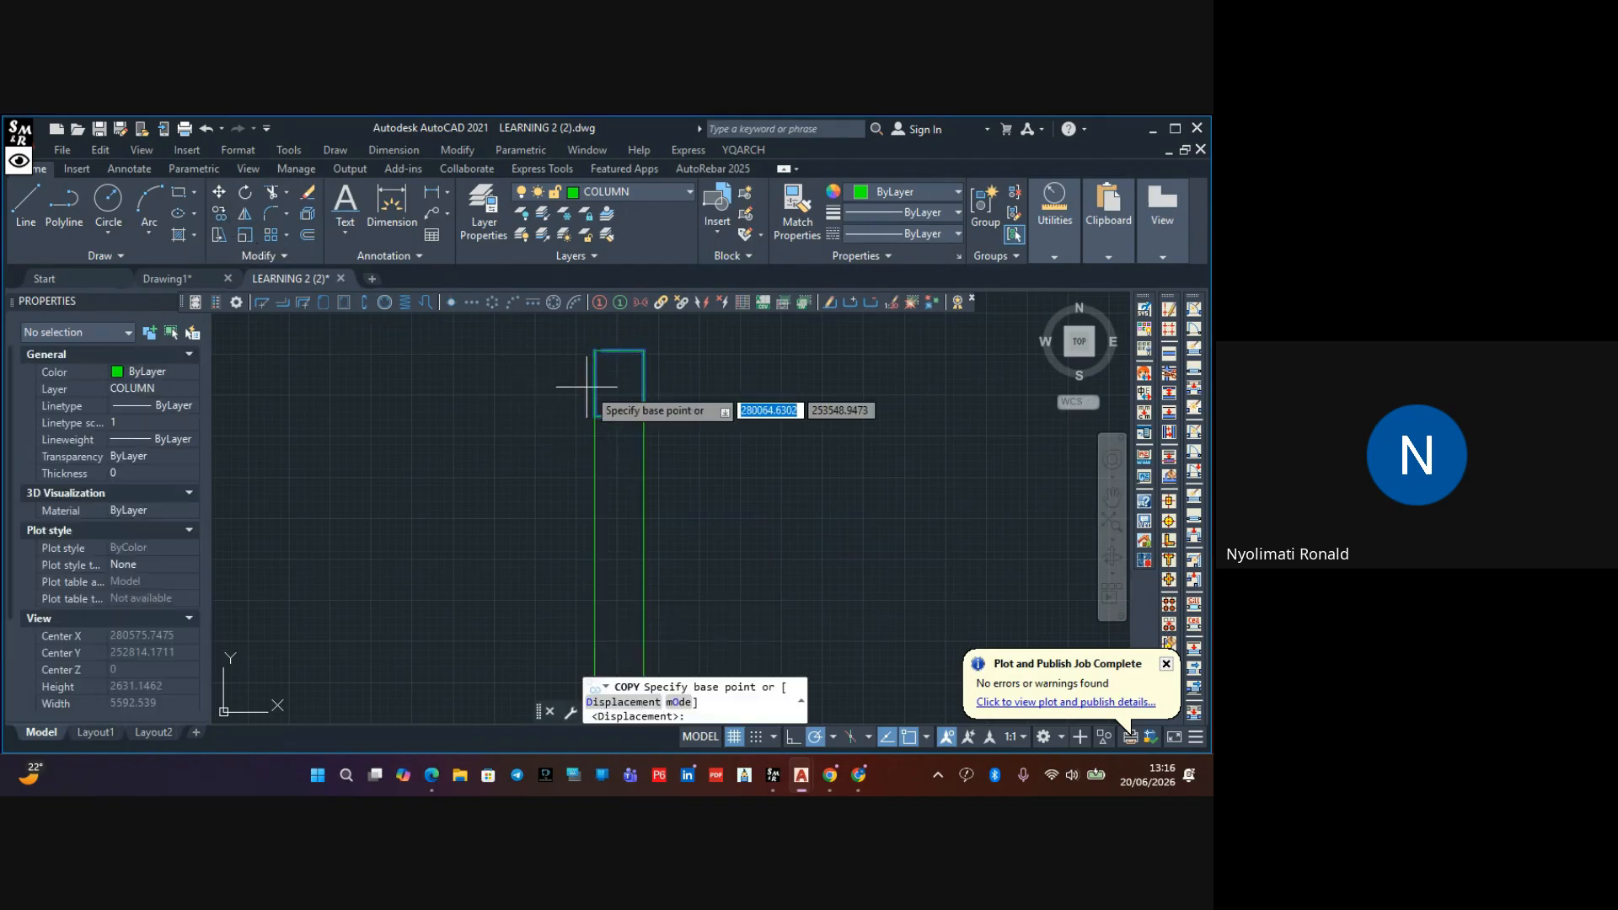
left_click(619, 351)
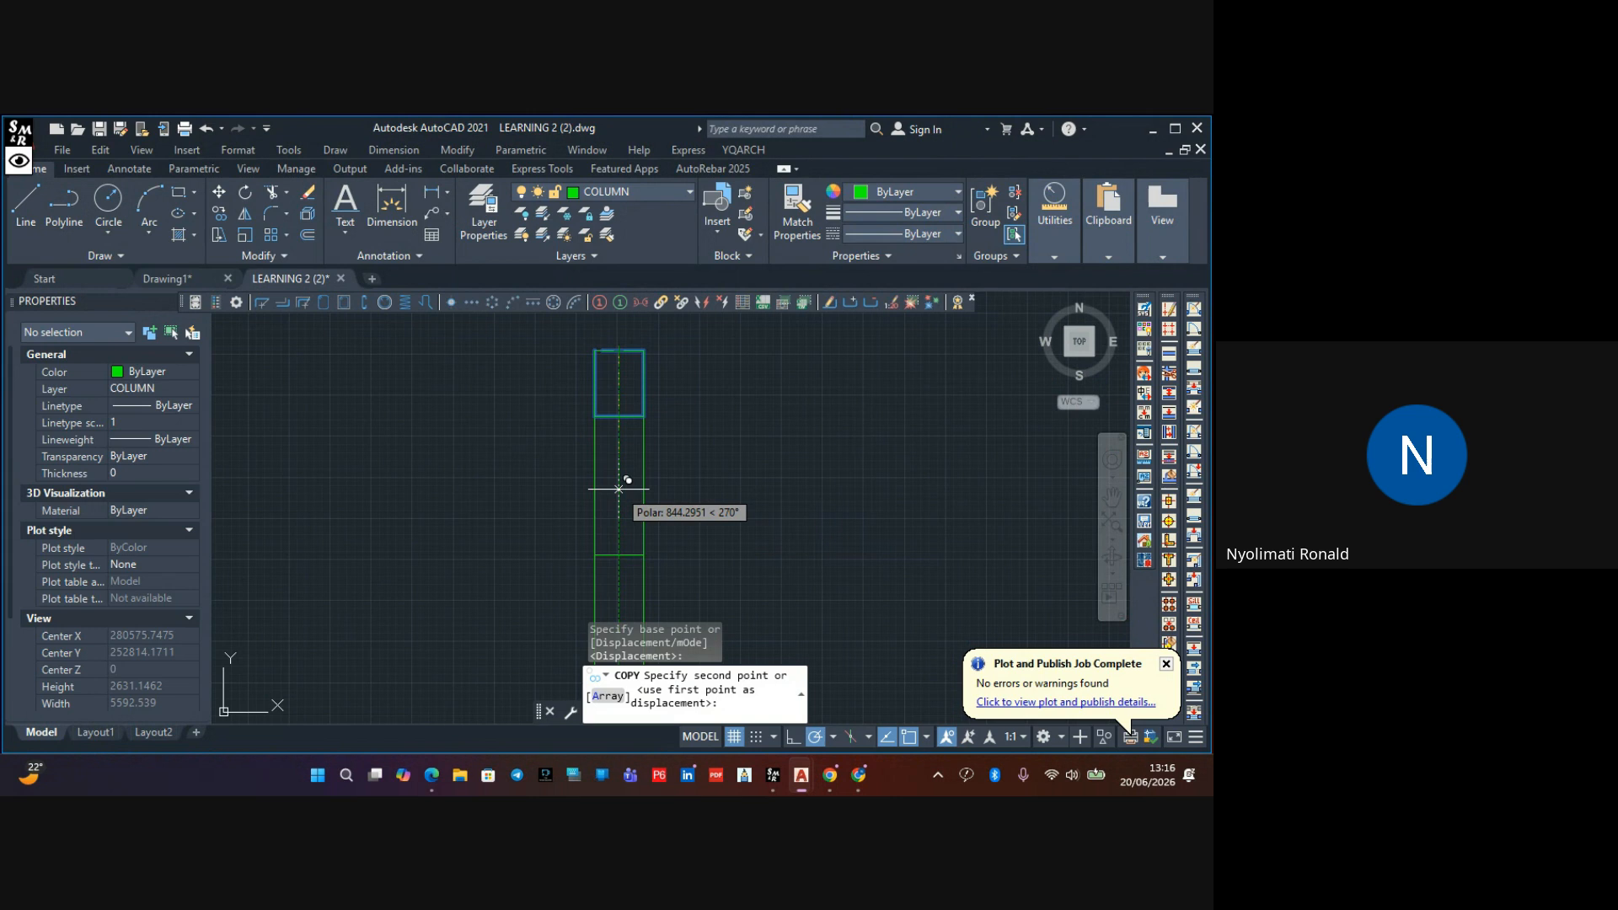
type("3")
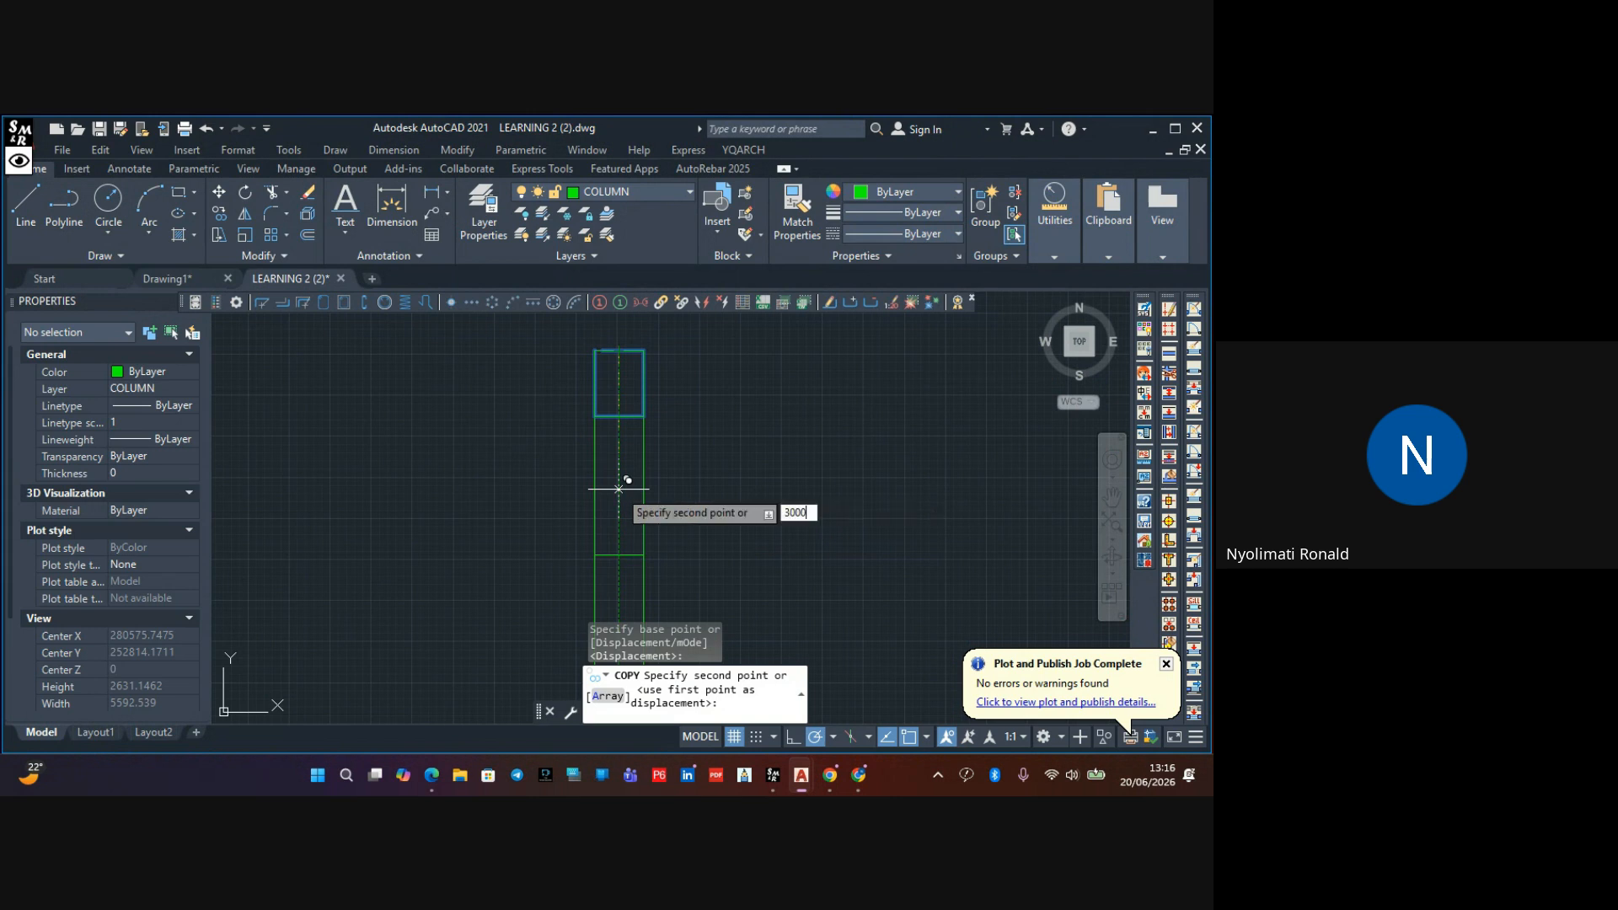
type("000")
key("Return")
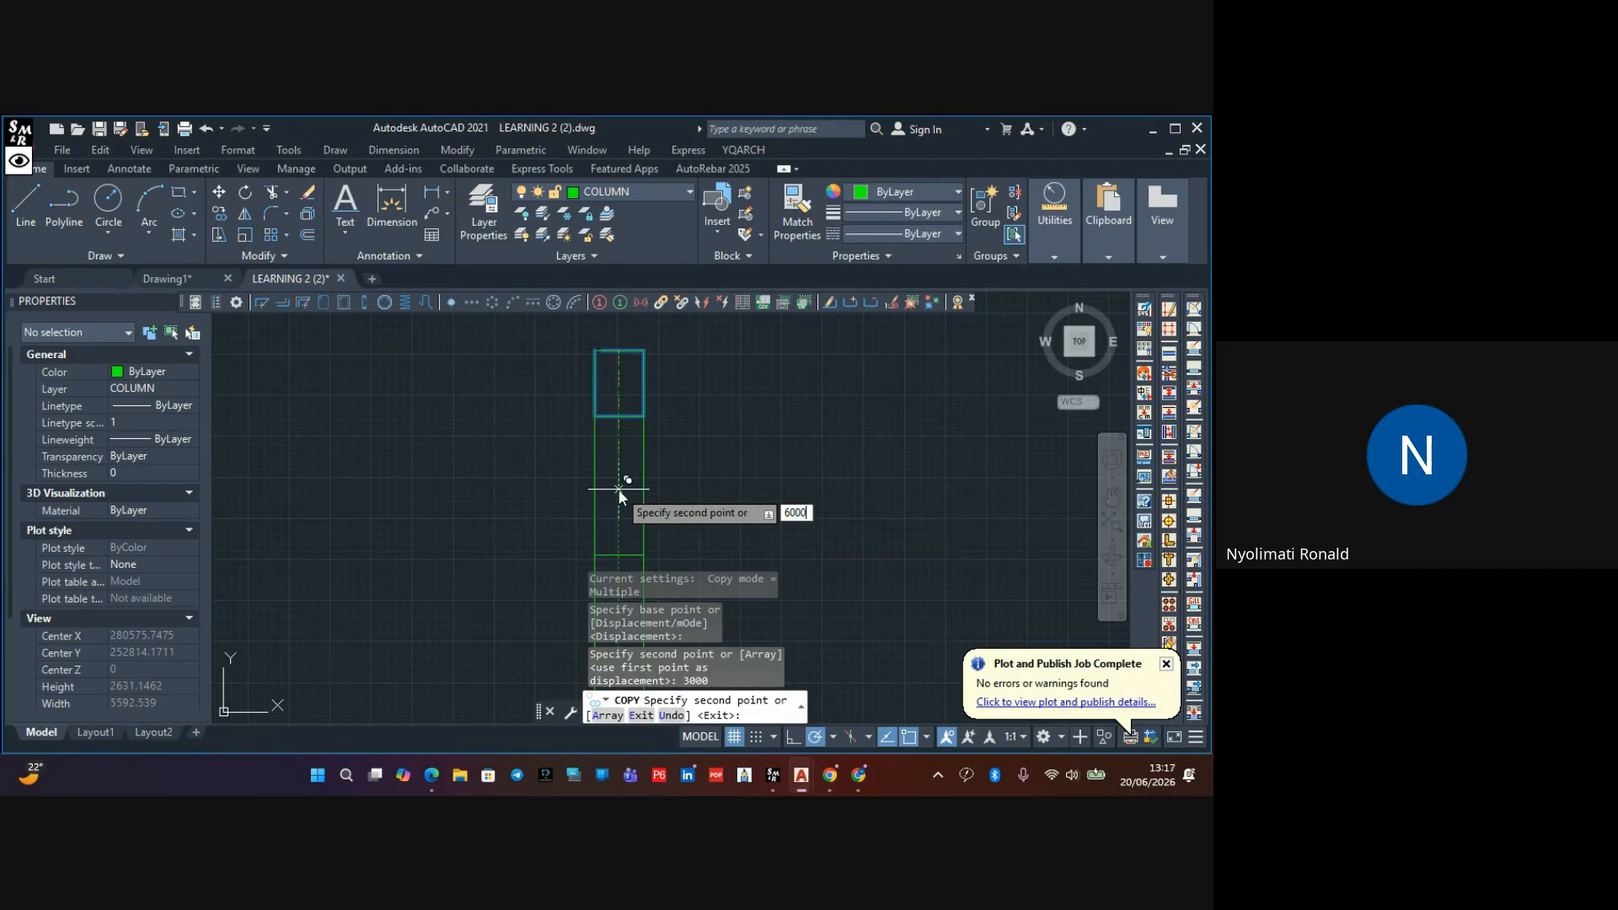
key("Return")
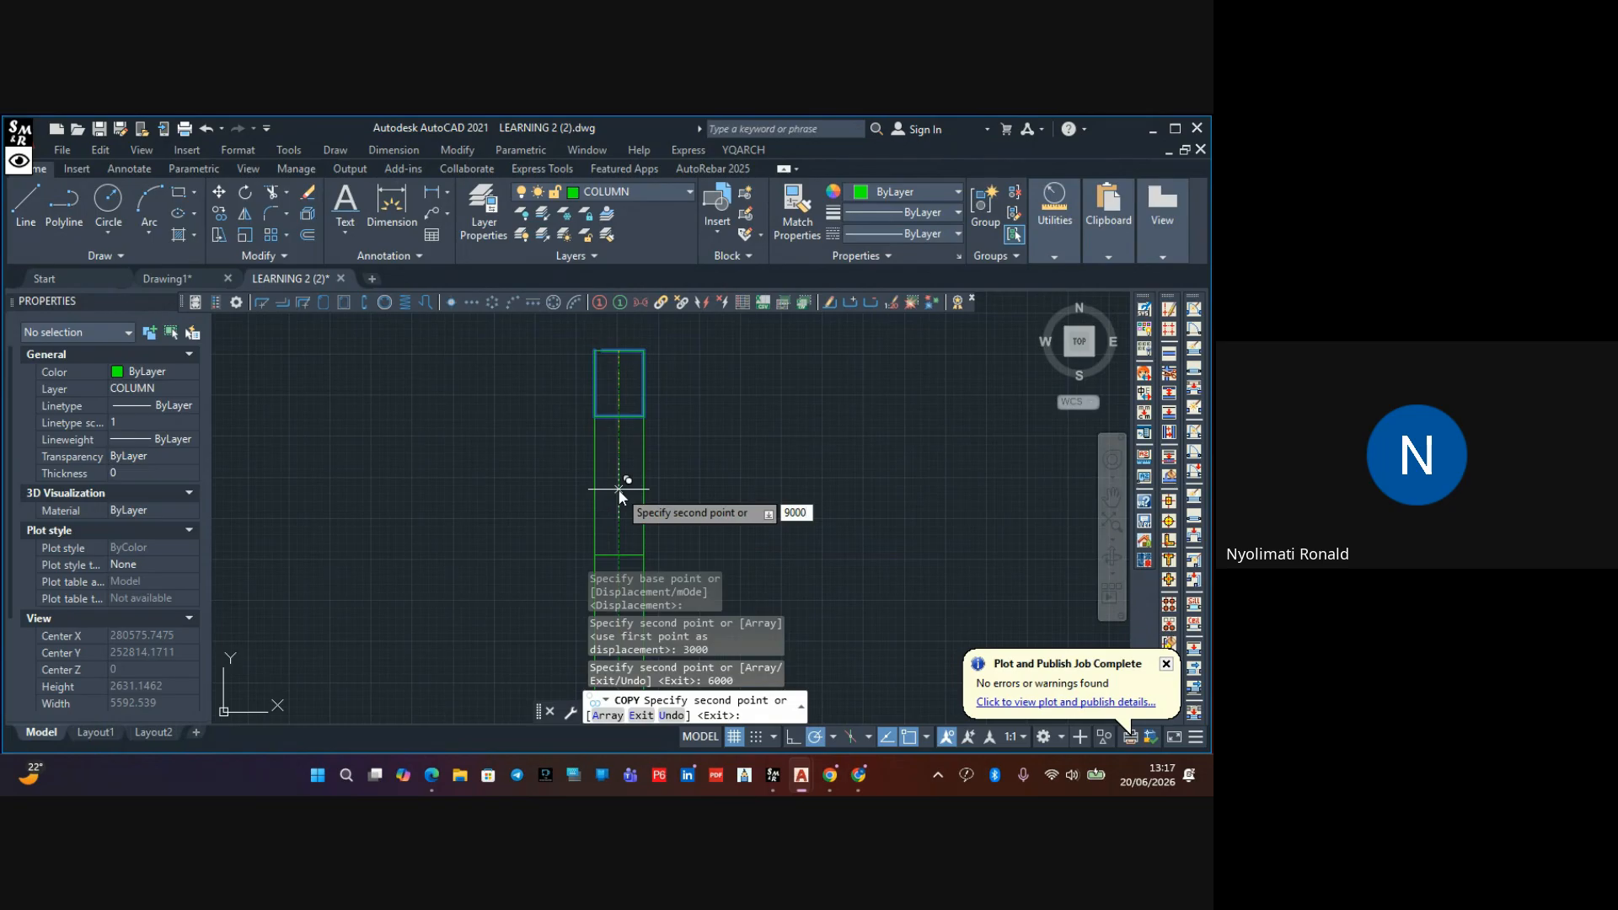
type("9000")
key("Return")
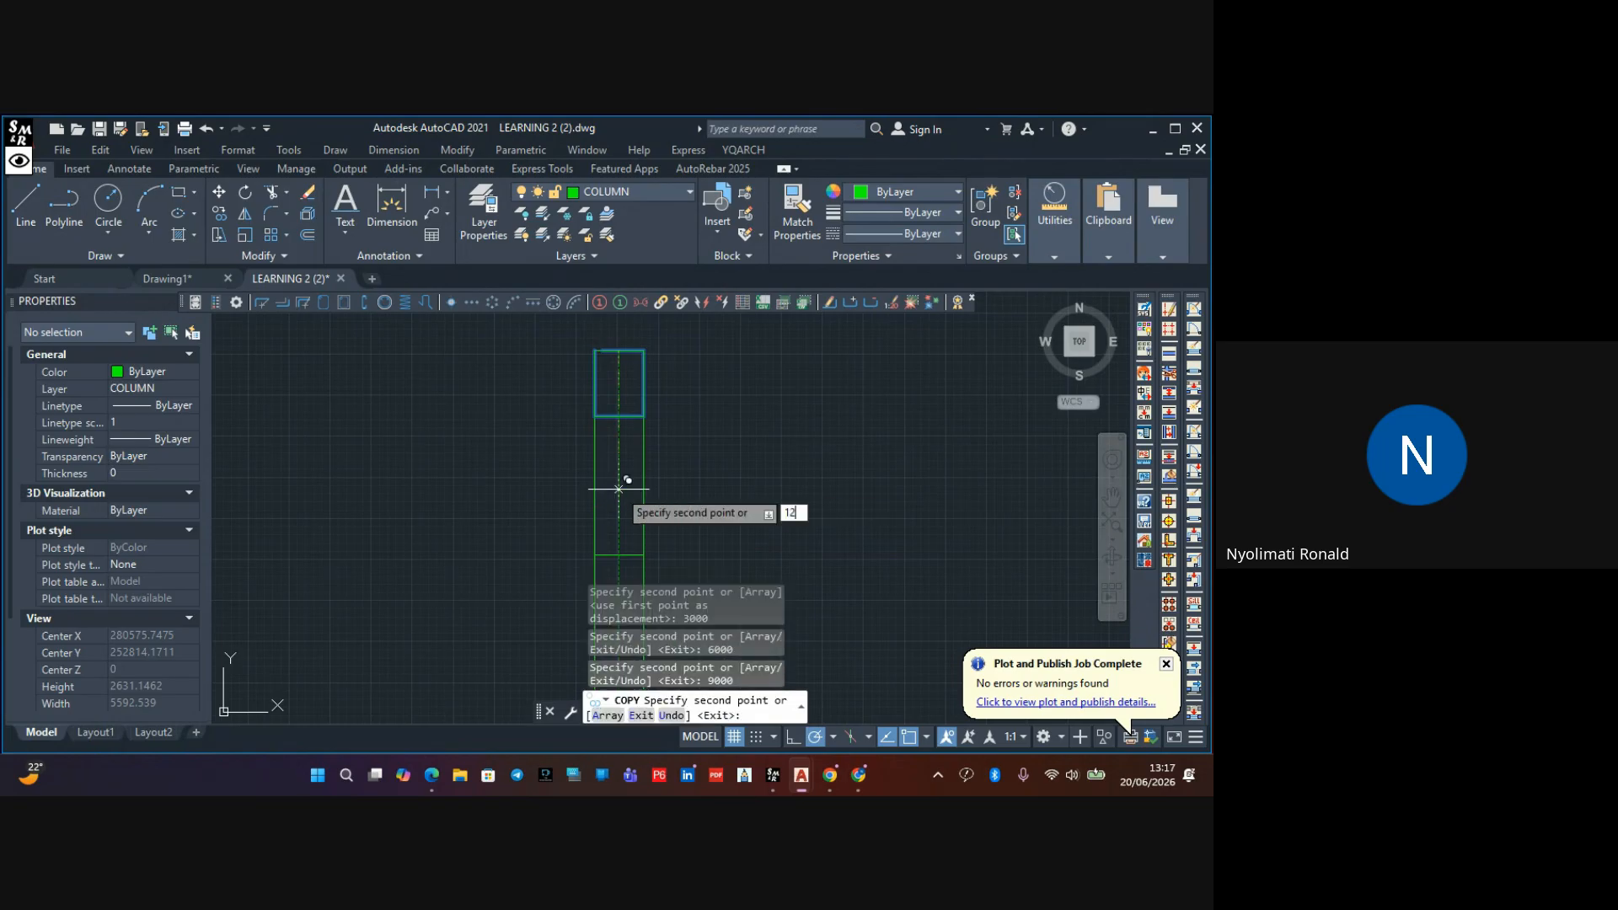
key("Return")
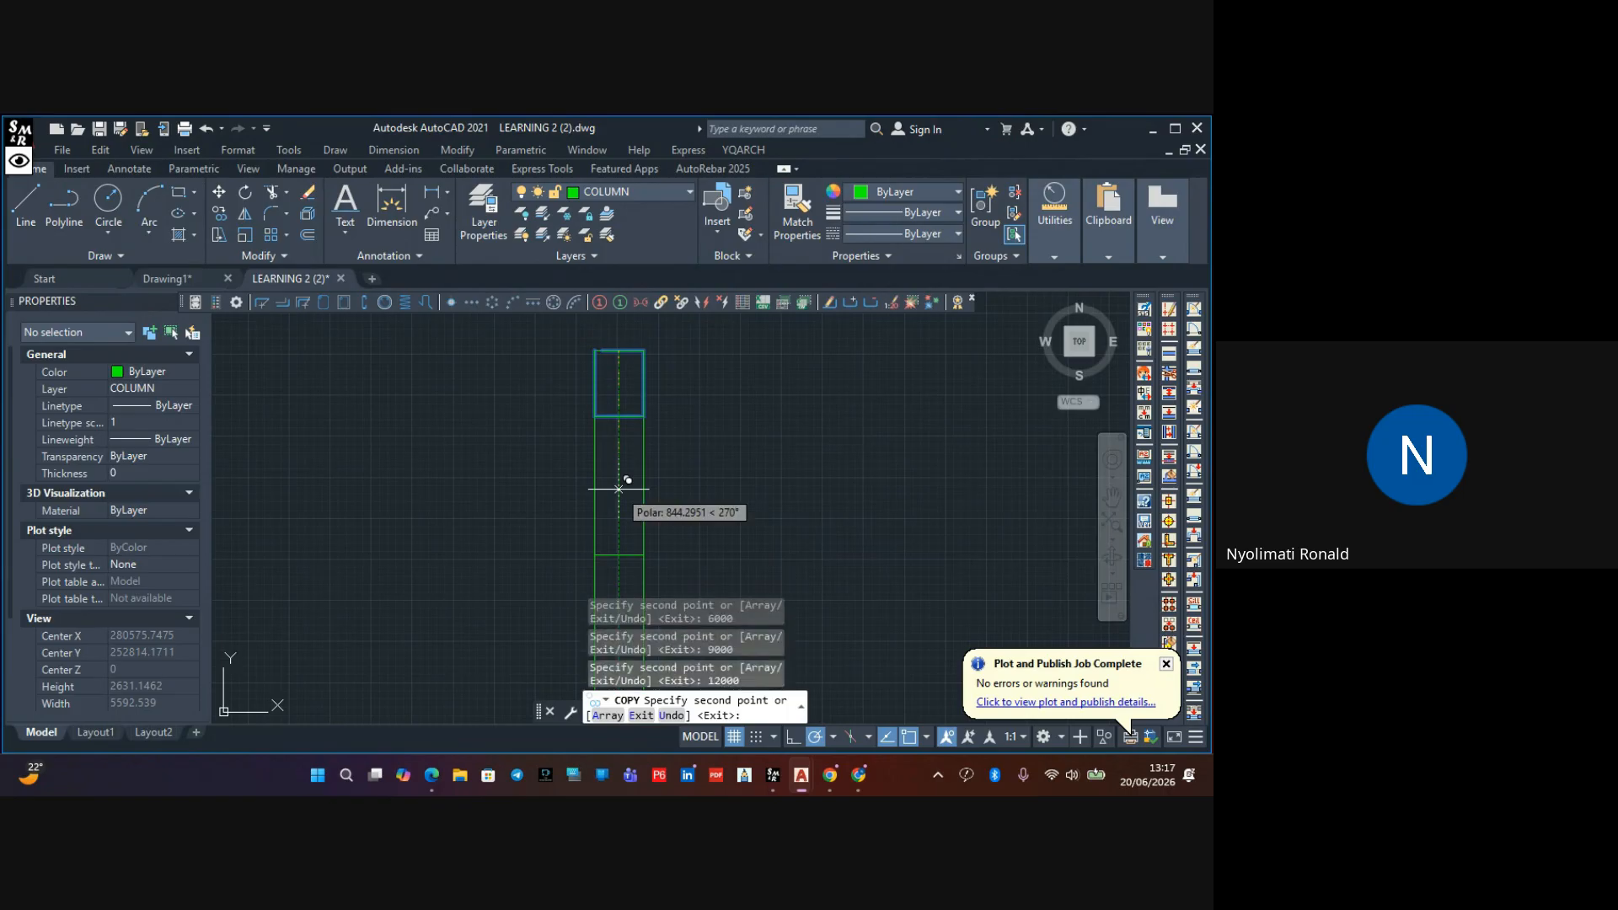
key("Escape")
Extend the short top edge of the lowest copied rectangle to the column's left side line
scroll(665, 463, "down", 10)
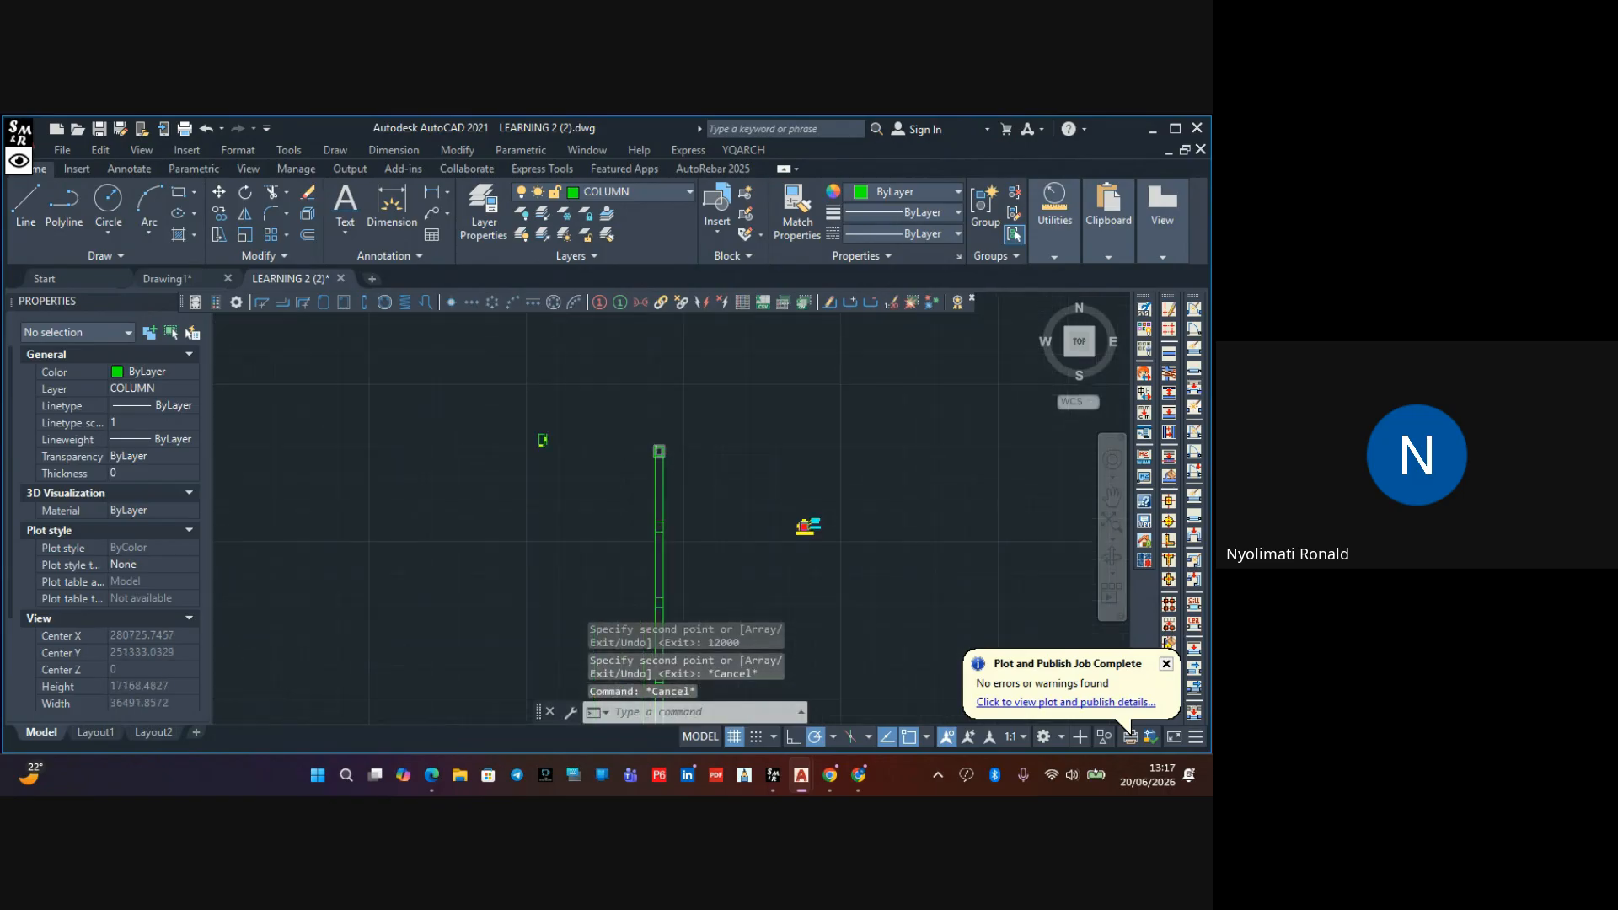
mouse_move(658, 494)
middle_mouse_down()
mouse_move(599, 437)
mouse_move(597, 385)
middle_mouse_up()
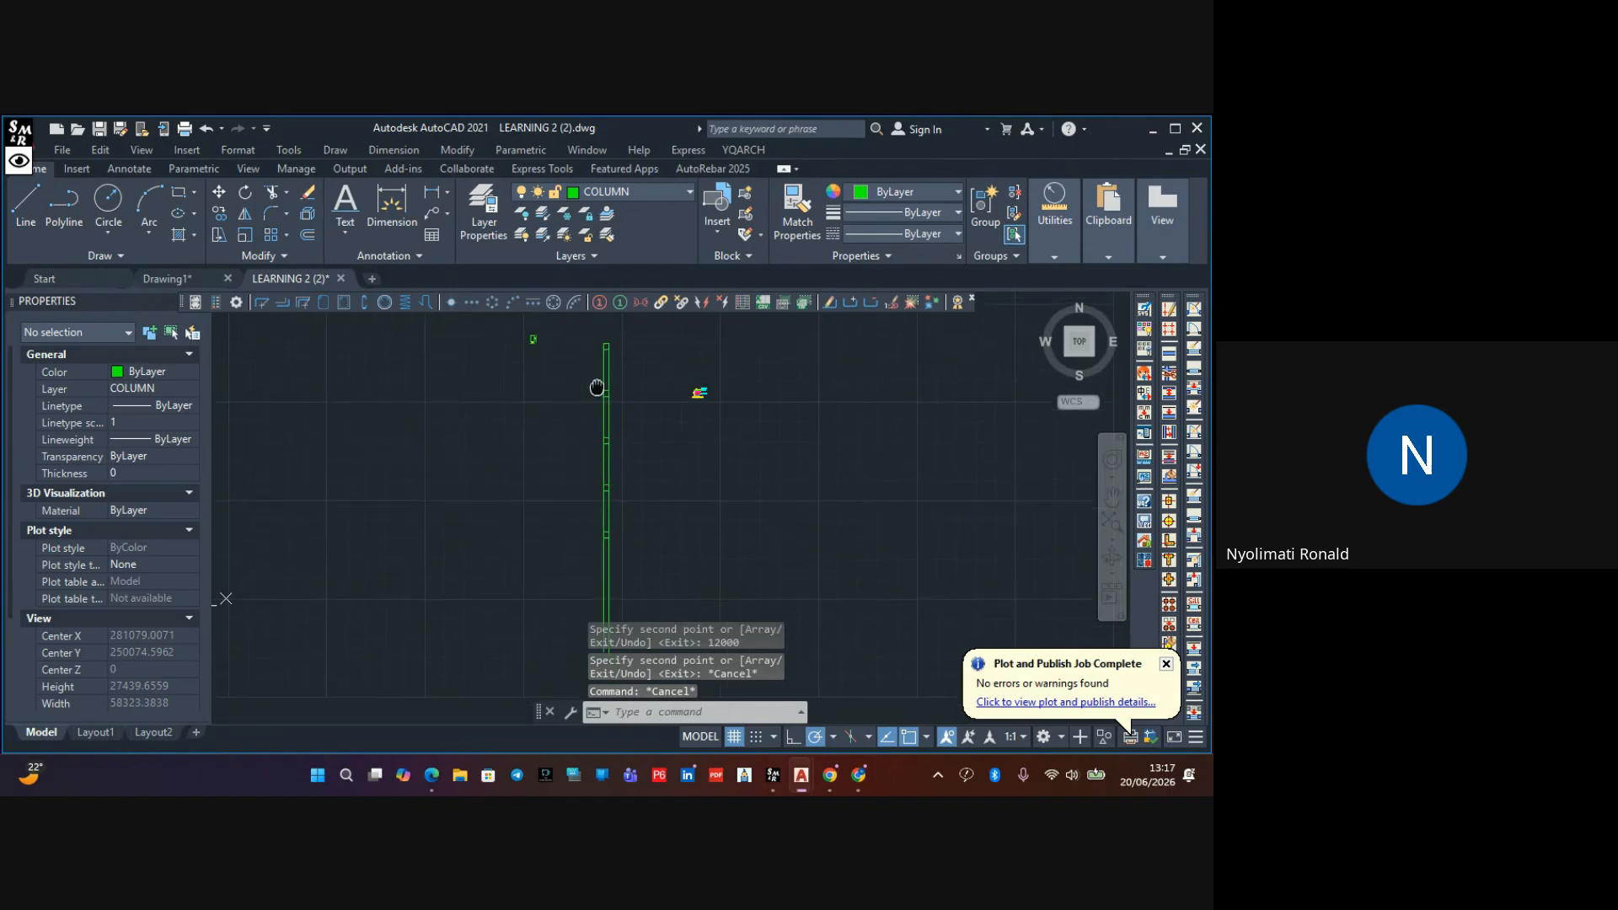
scroll(617, 385, "up", 6)
scroll(580, 371, "down", 4)
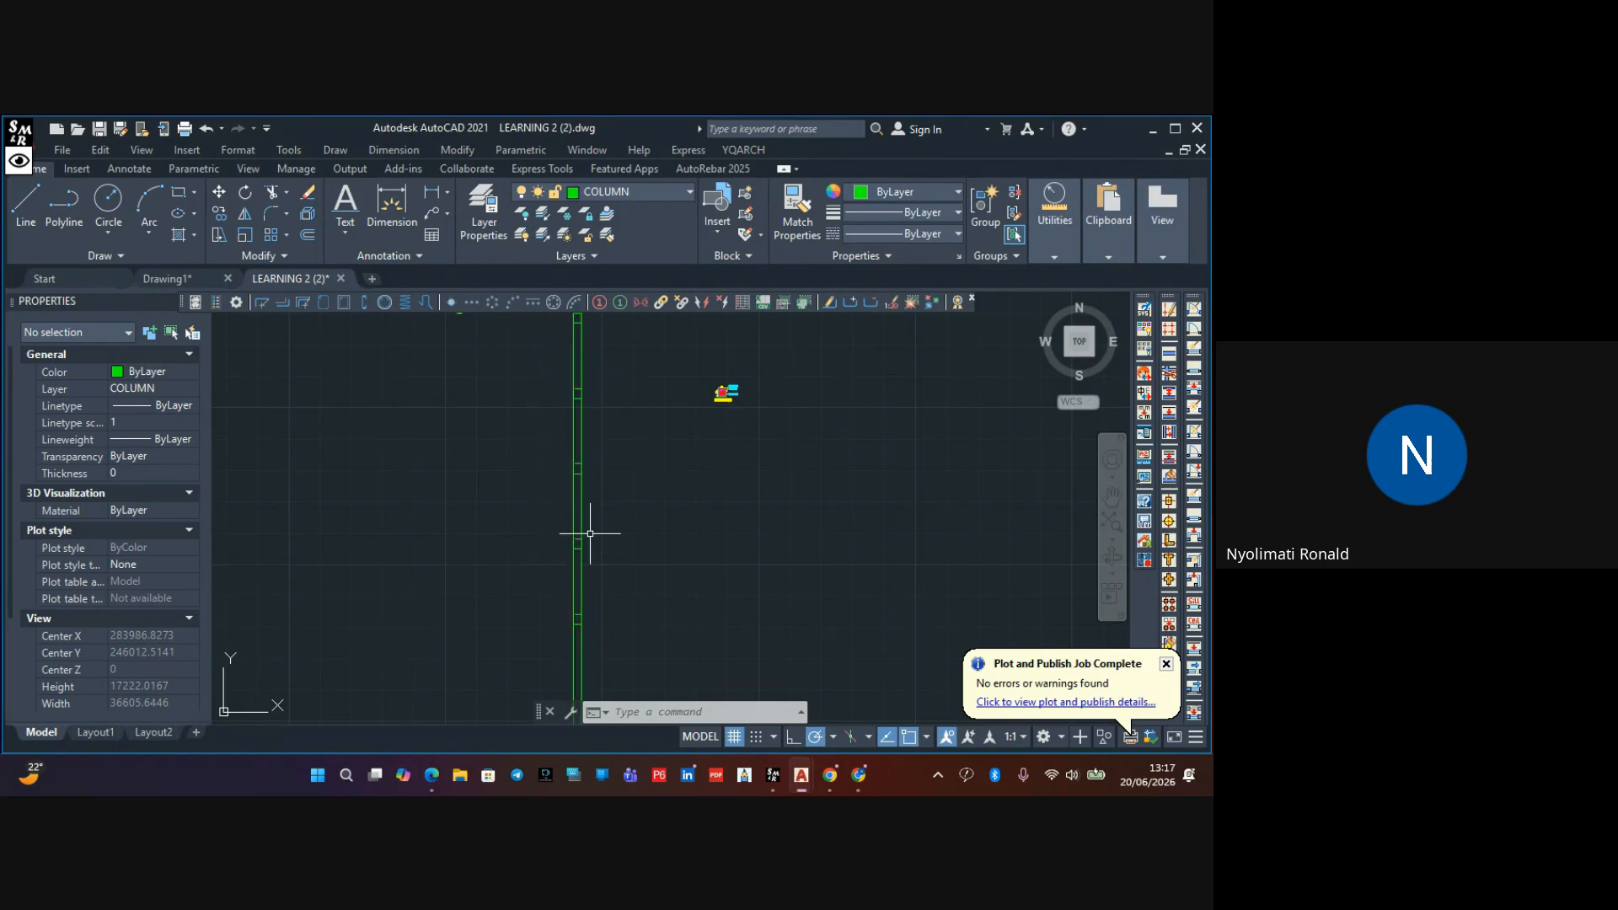
scroll(590, 531, "up", 4)
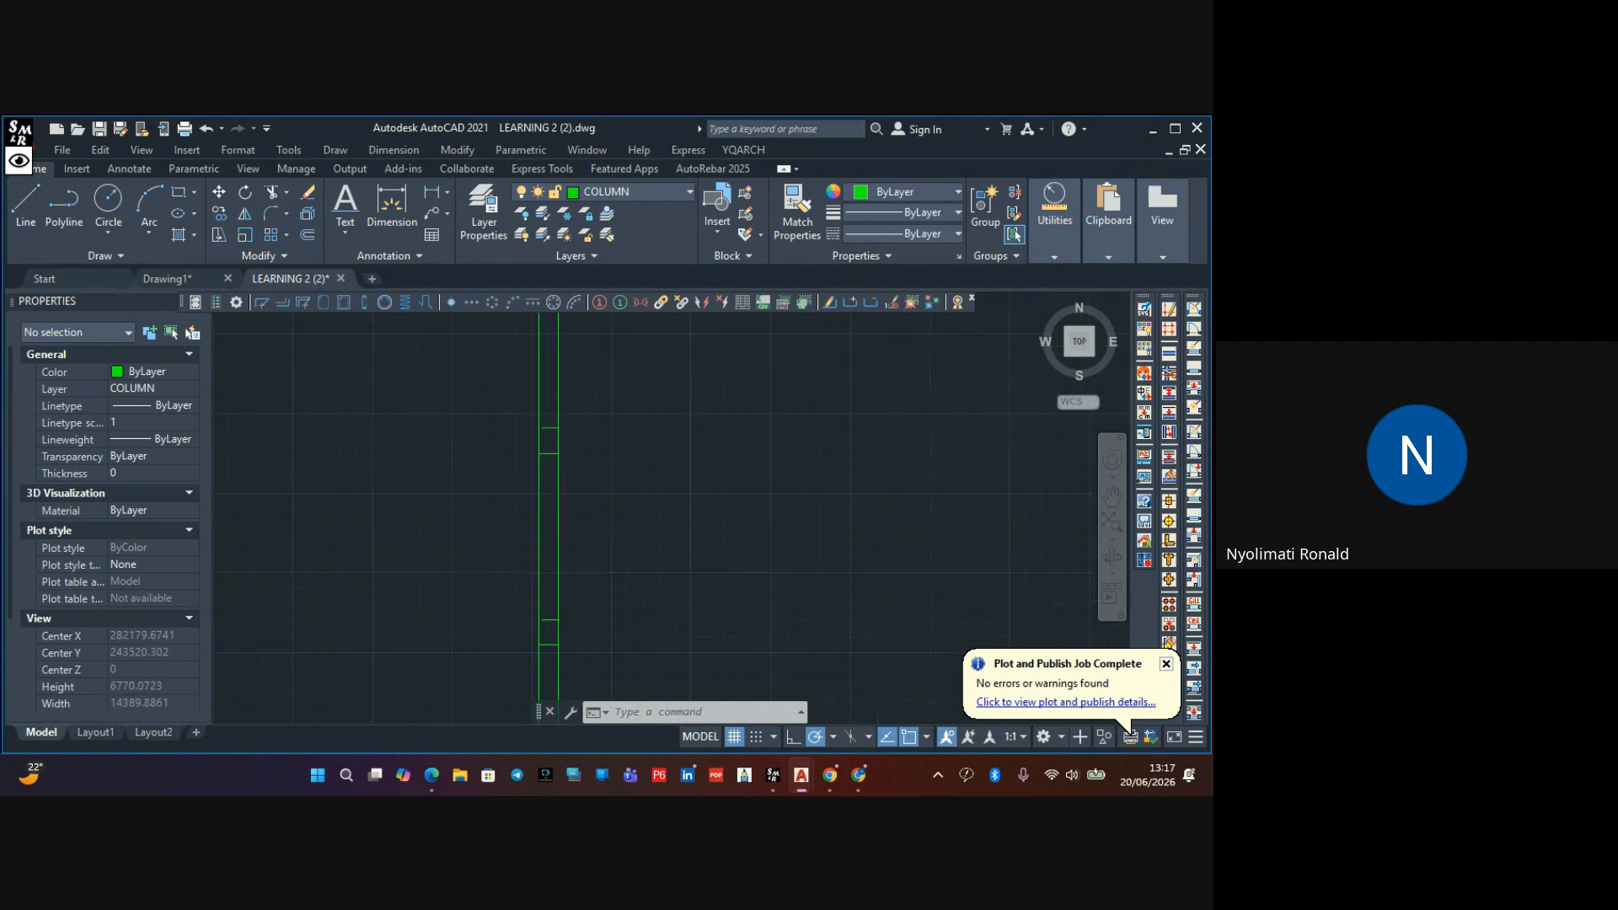
scroll(567, 556, "up", 4)
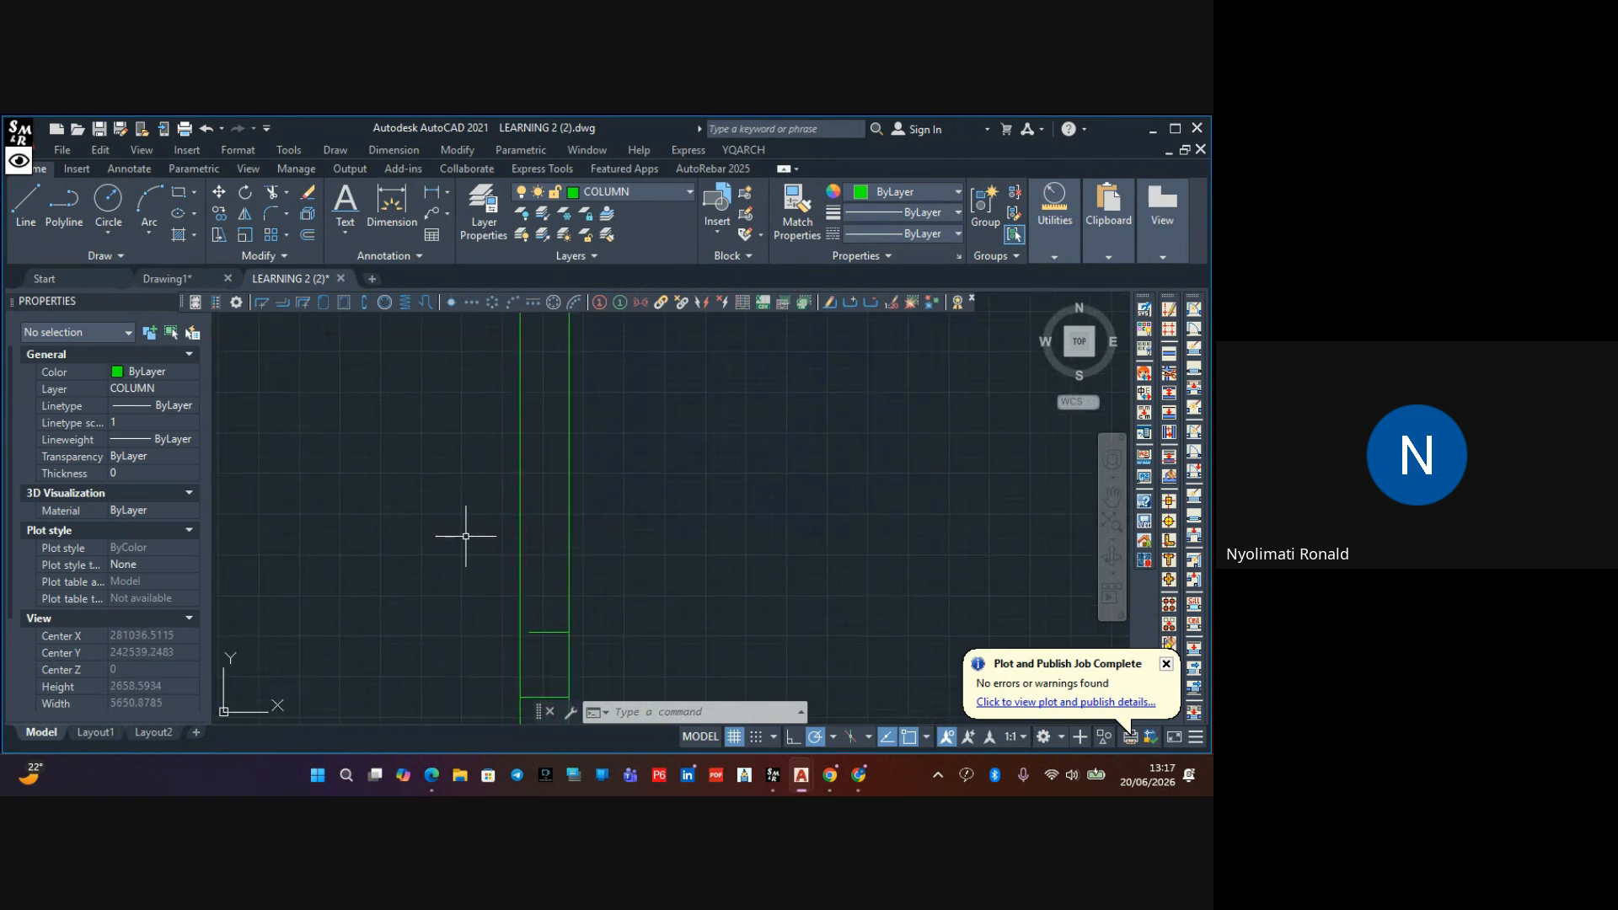
type("ex")
key("Return")
left_click(548, 635)
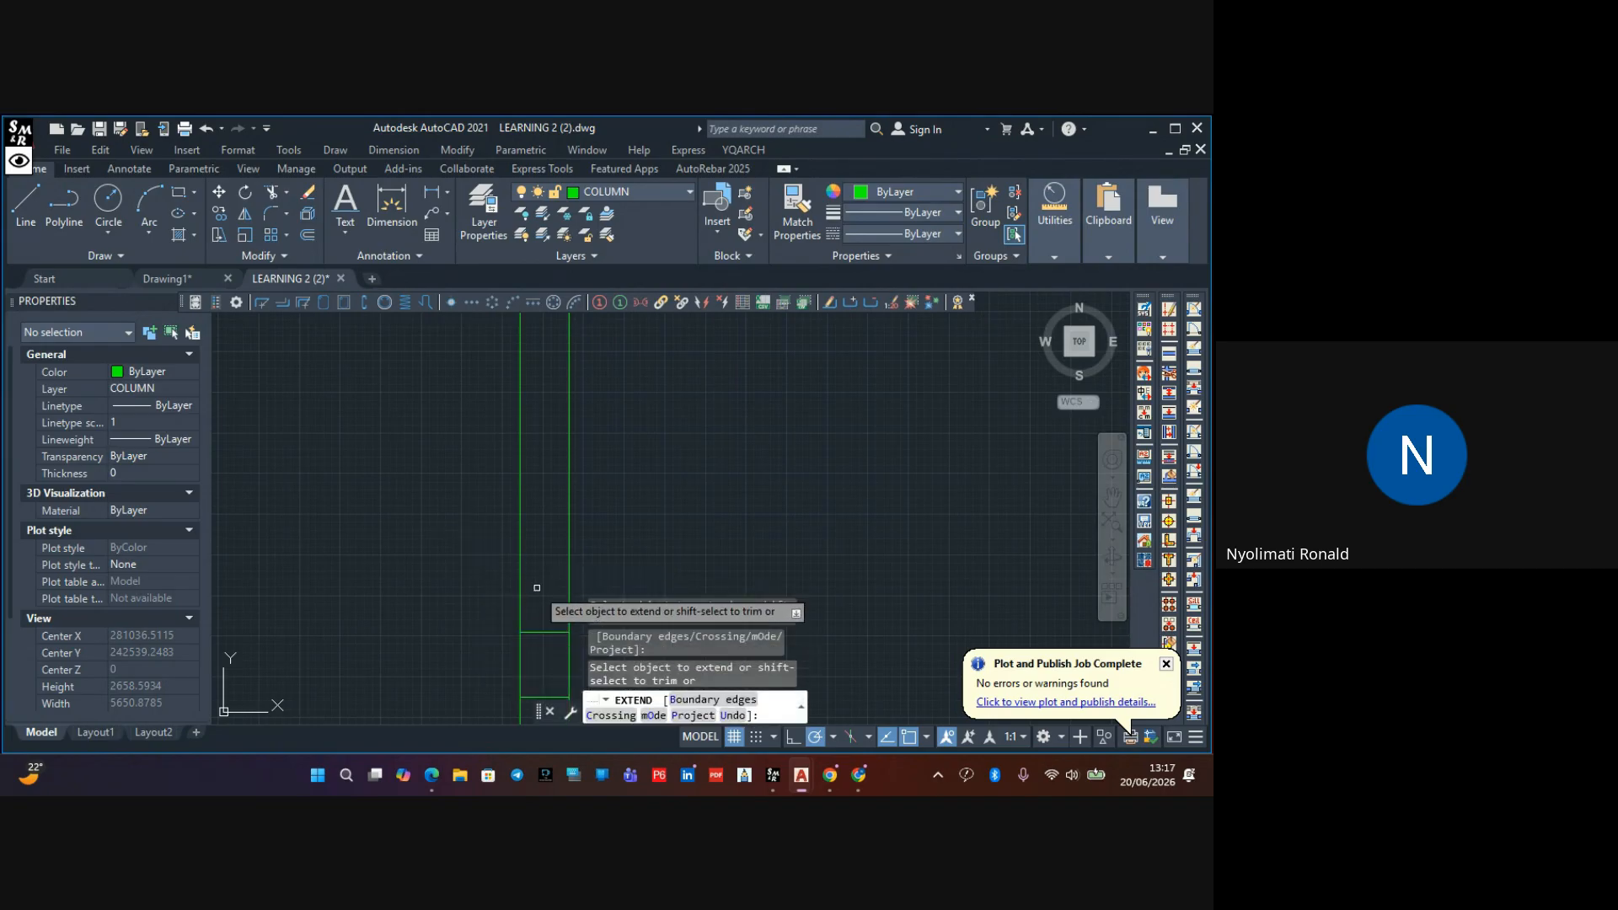
Extend the short top edges of the other copied rectangles farther up to the column's left side line
scroll(532, 538, "down", 2)
middle_click_drag(523, 521, 498, 548)
scroll(494, 492, "up", 2)
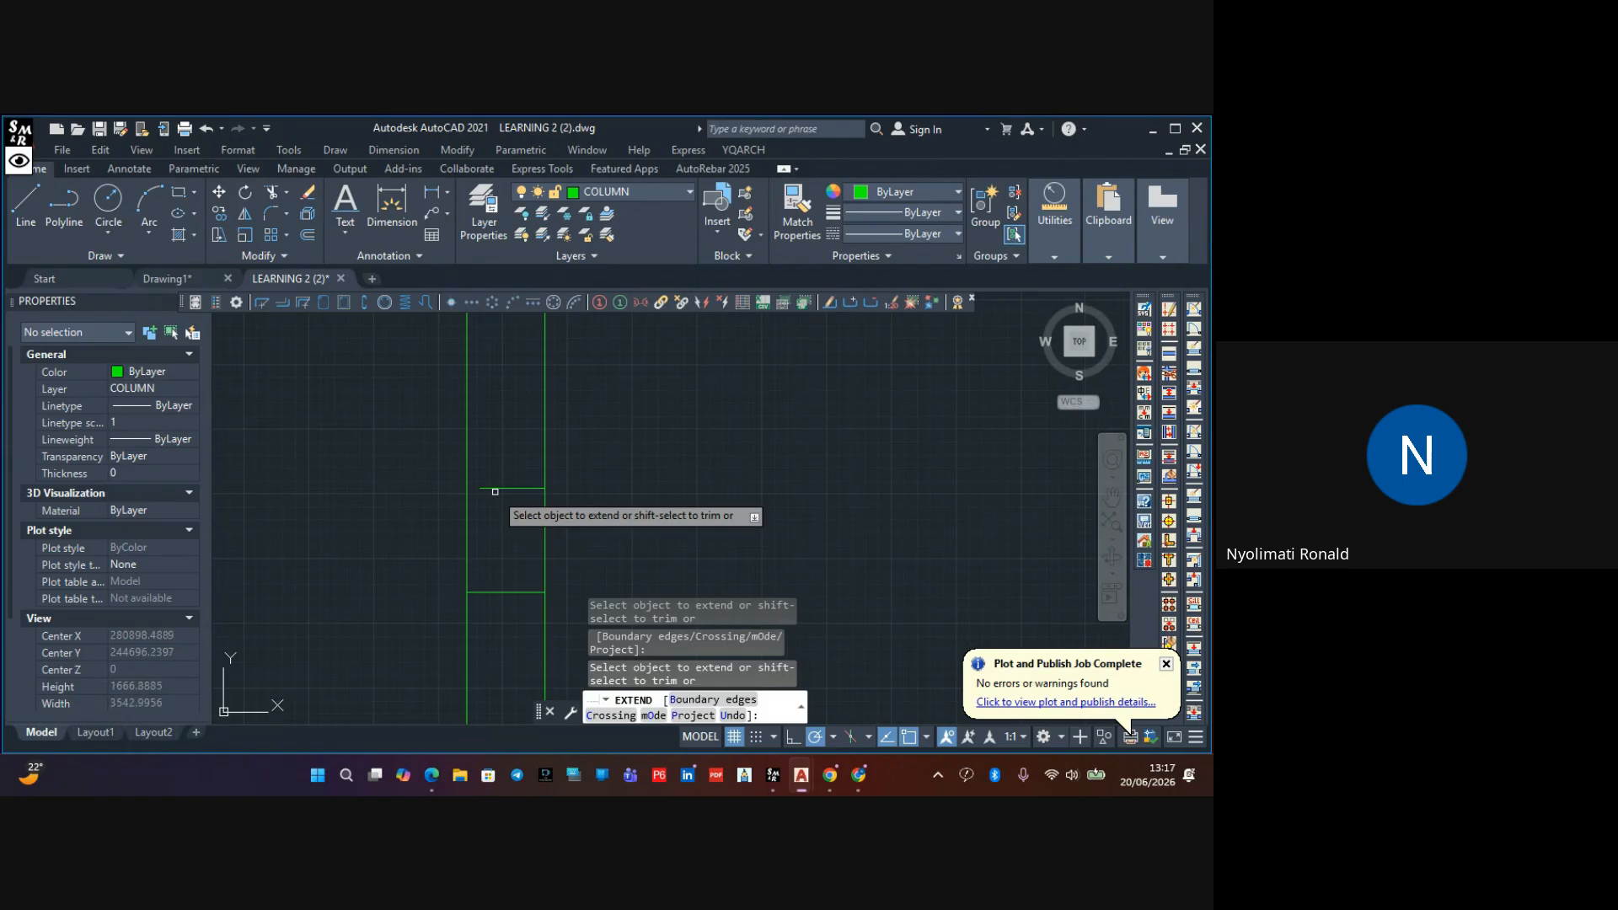
scroll(509, 376, "down", 4)
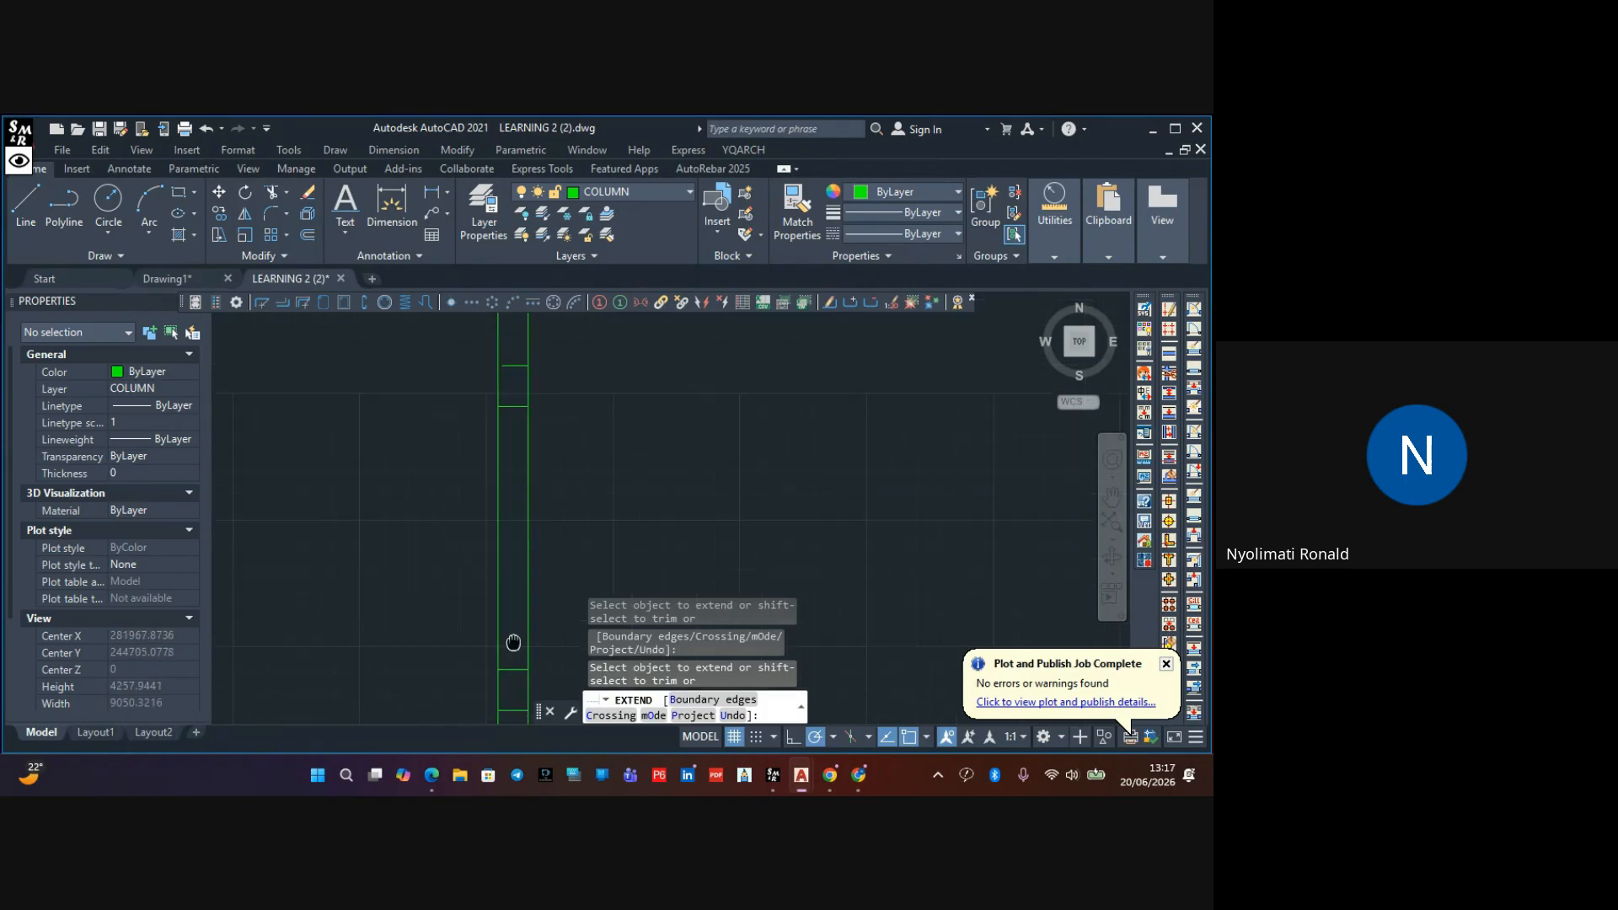
scroll(509, 376, "up", 6)
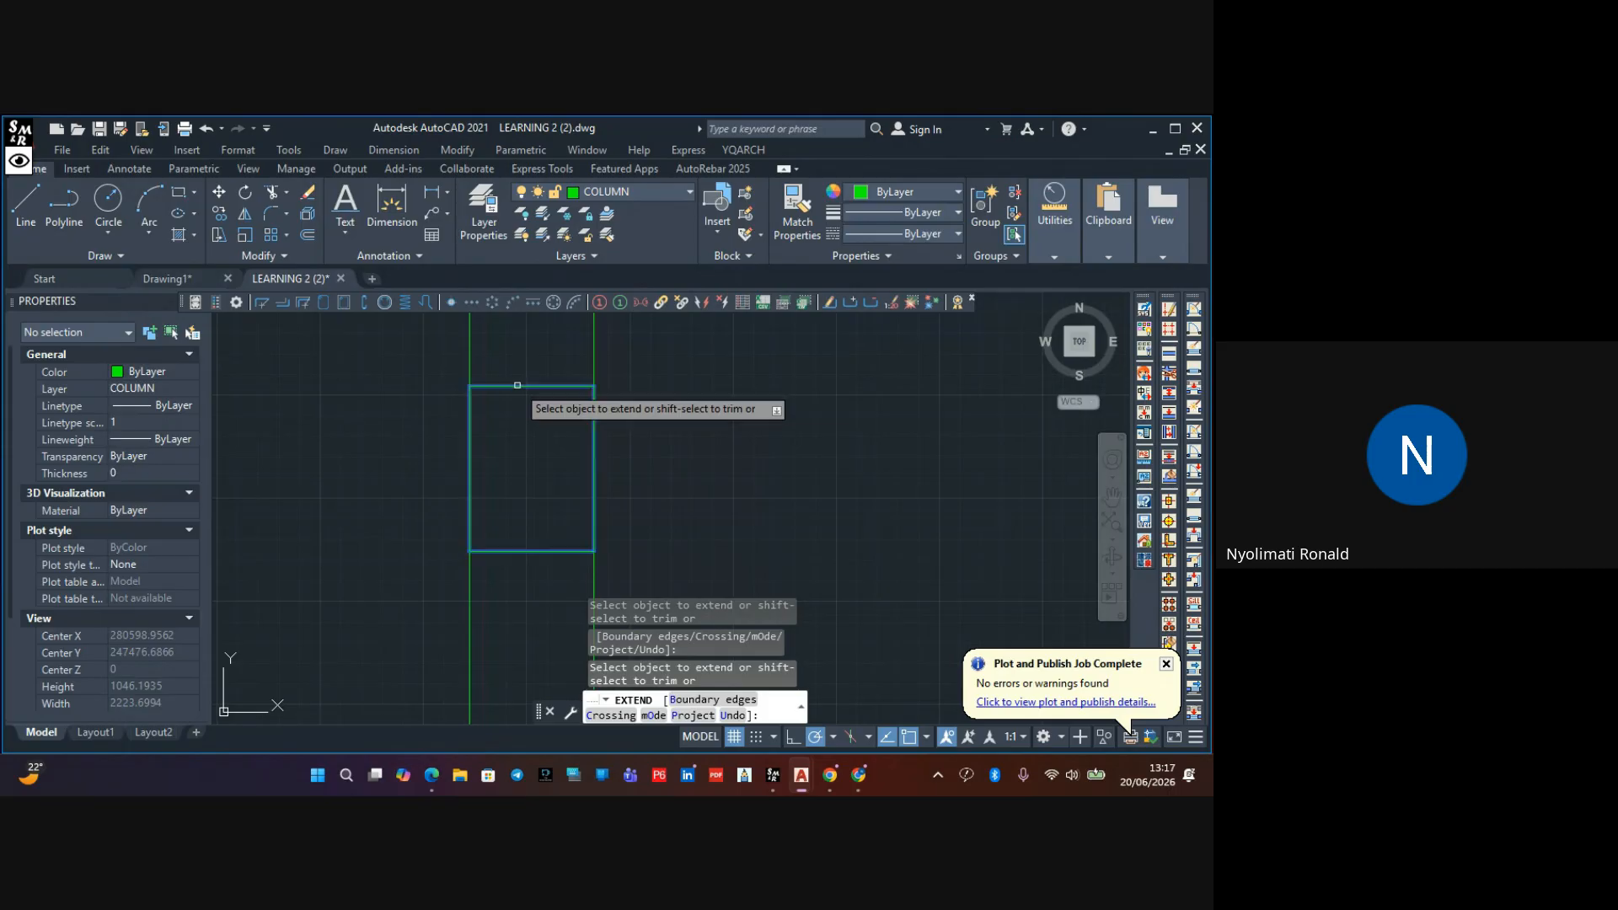
scroll(521, 405, "down", 6)
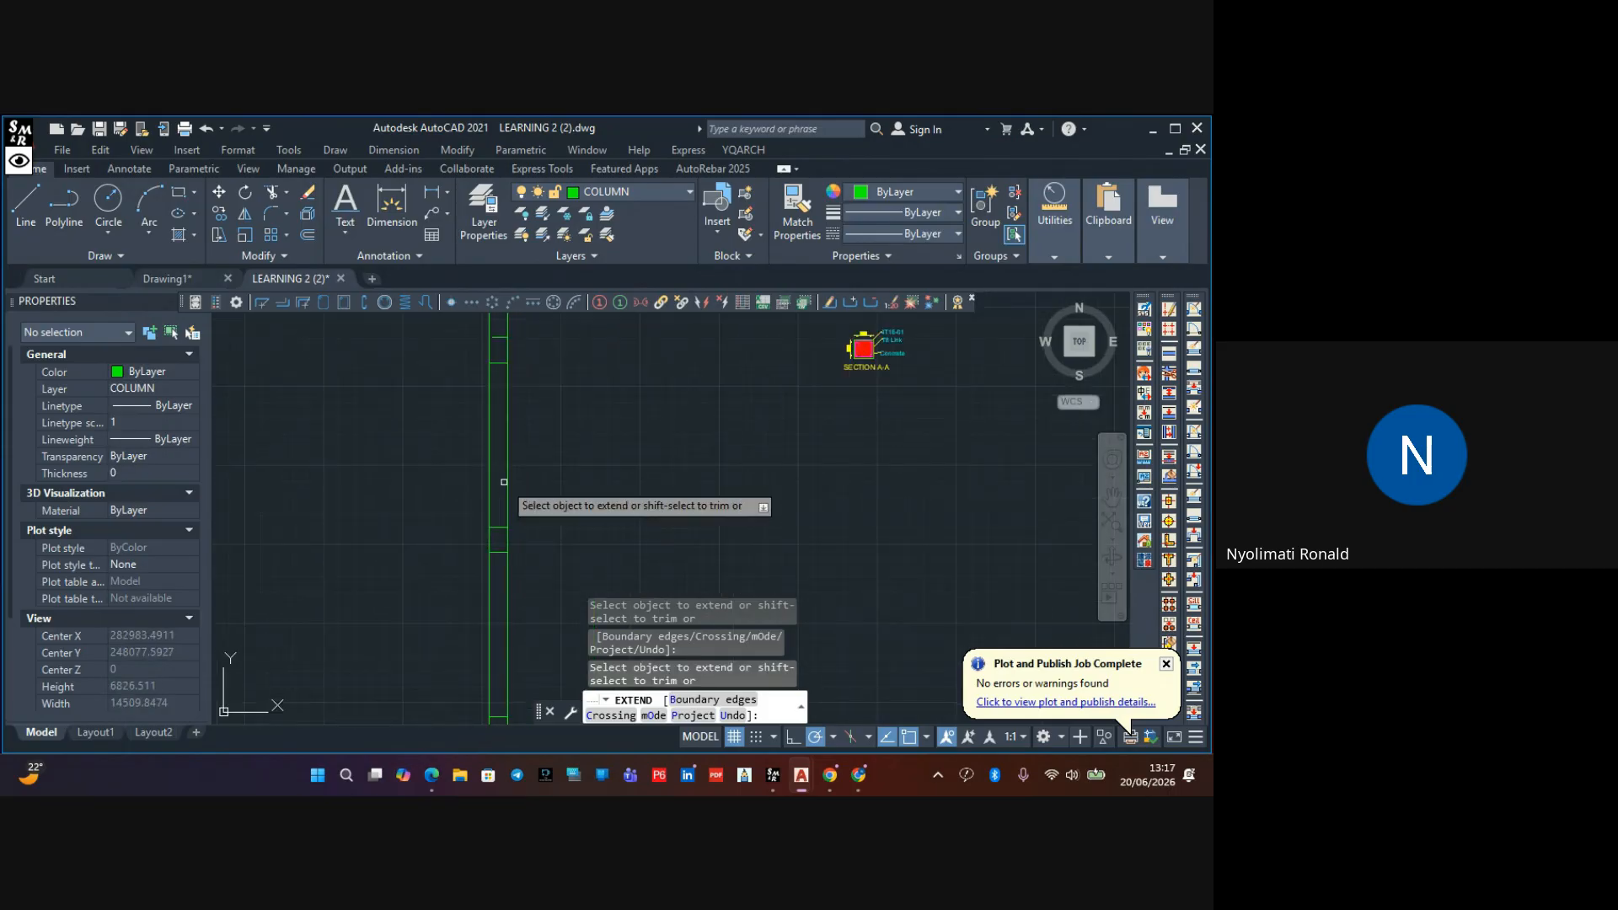
scroll(505, 371, "up", 2)
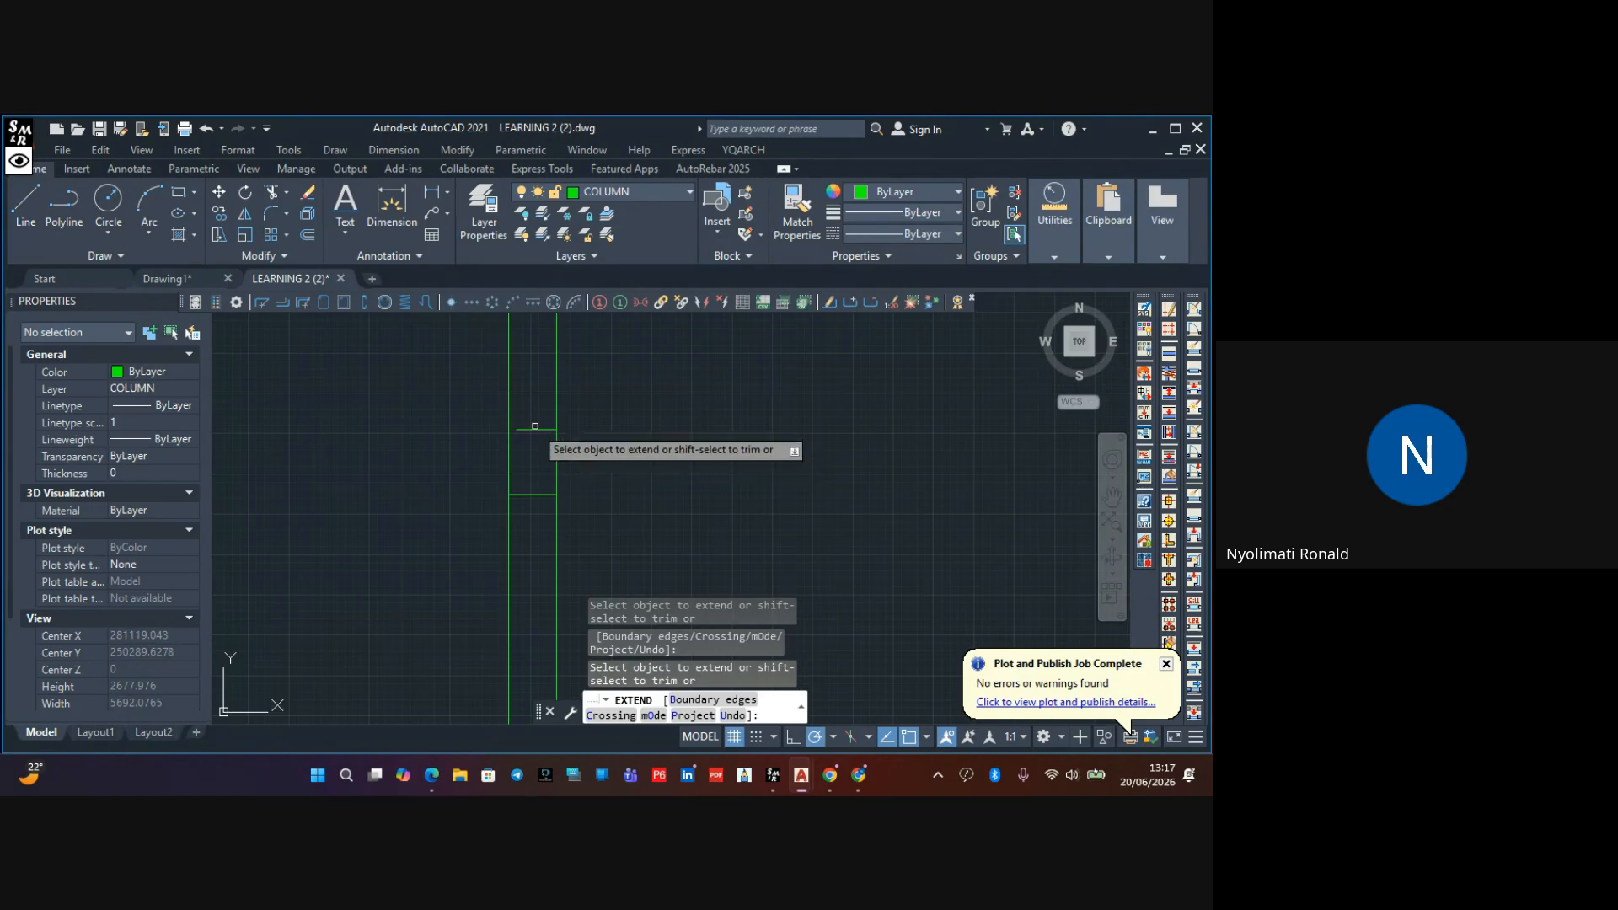
left_click(534, 430)
scroll(607, 446, "down", 8)
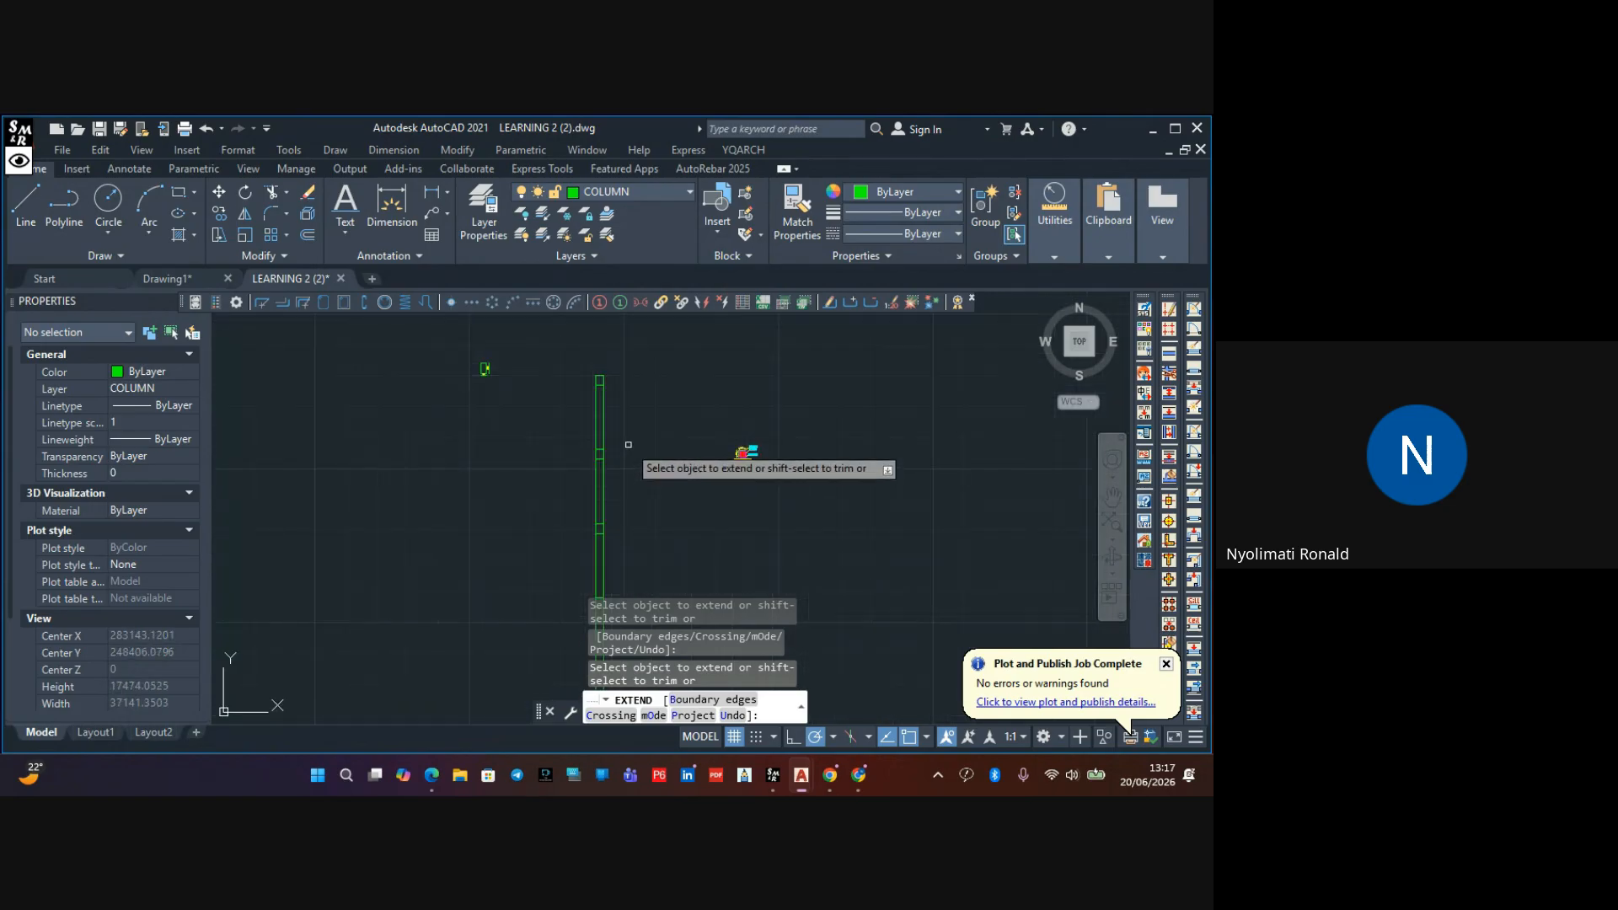
key("Return")
key("Escape")
Draw a zigzag break line as a polyline across both column side lines, just below the lowest rectangle
middle_click_drag(628, 474, 585, 448)
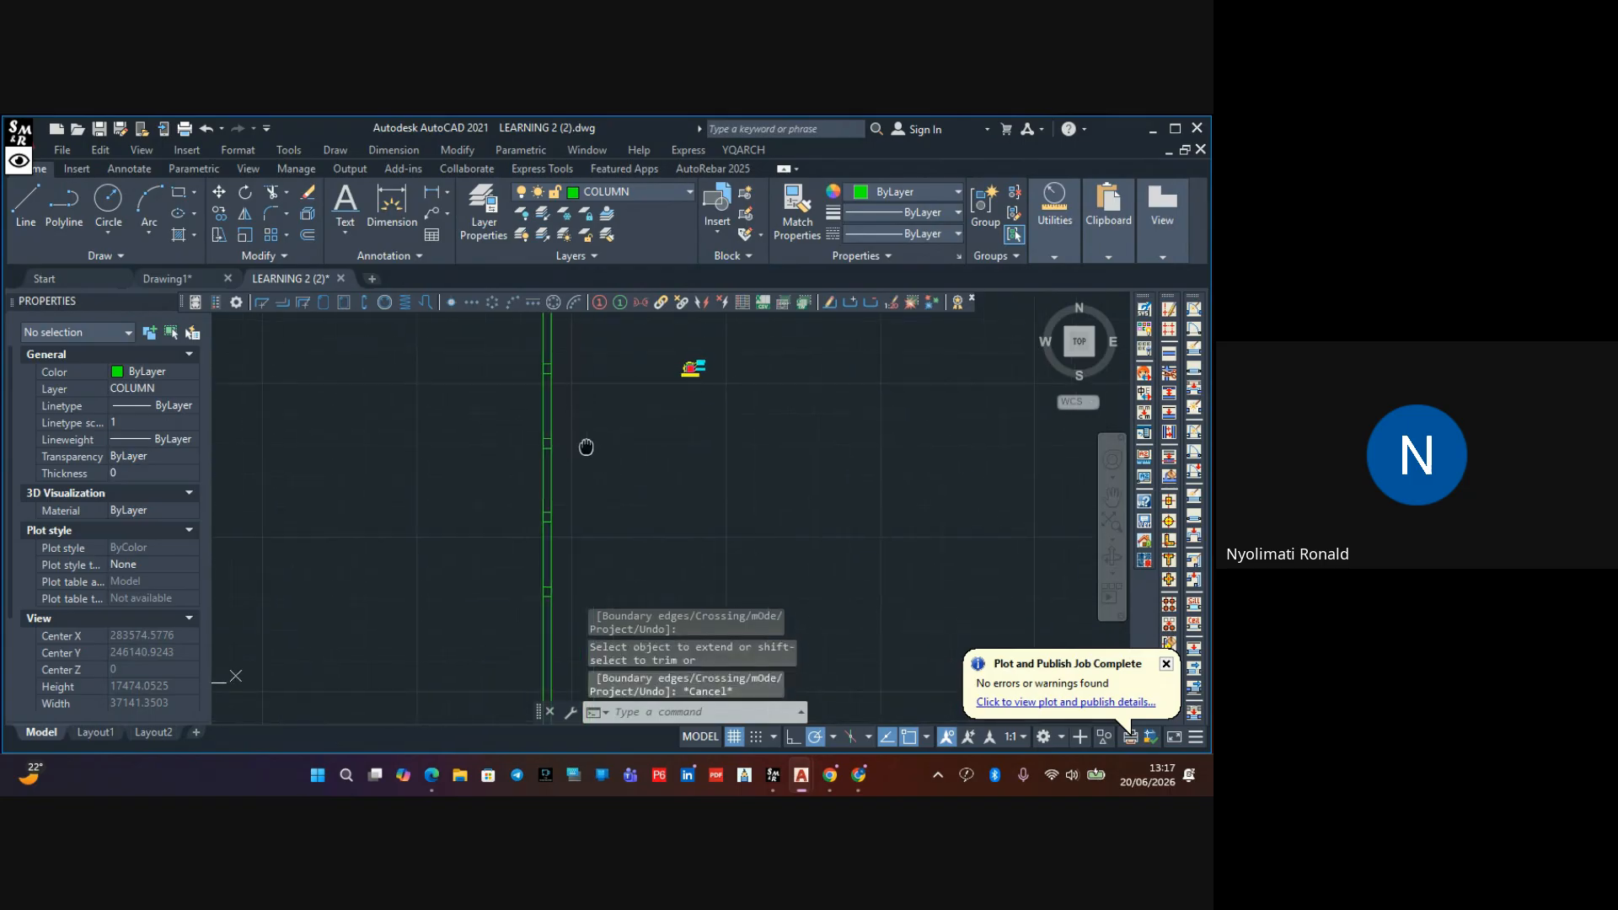
scroll(564, 602, "up", 7)
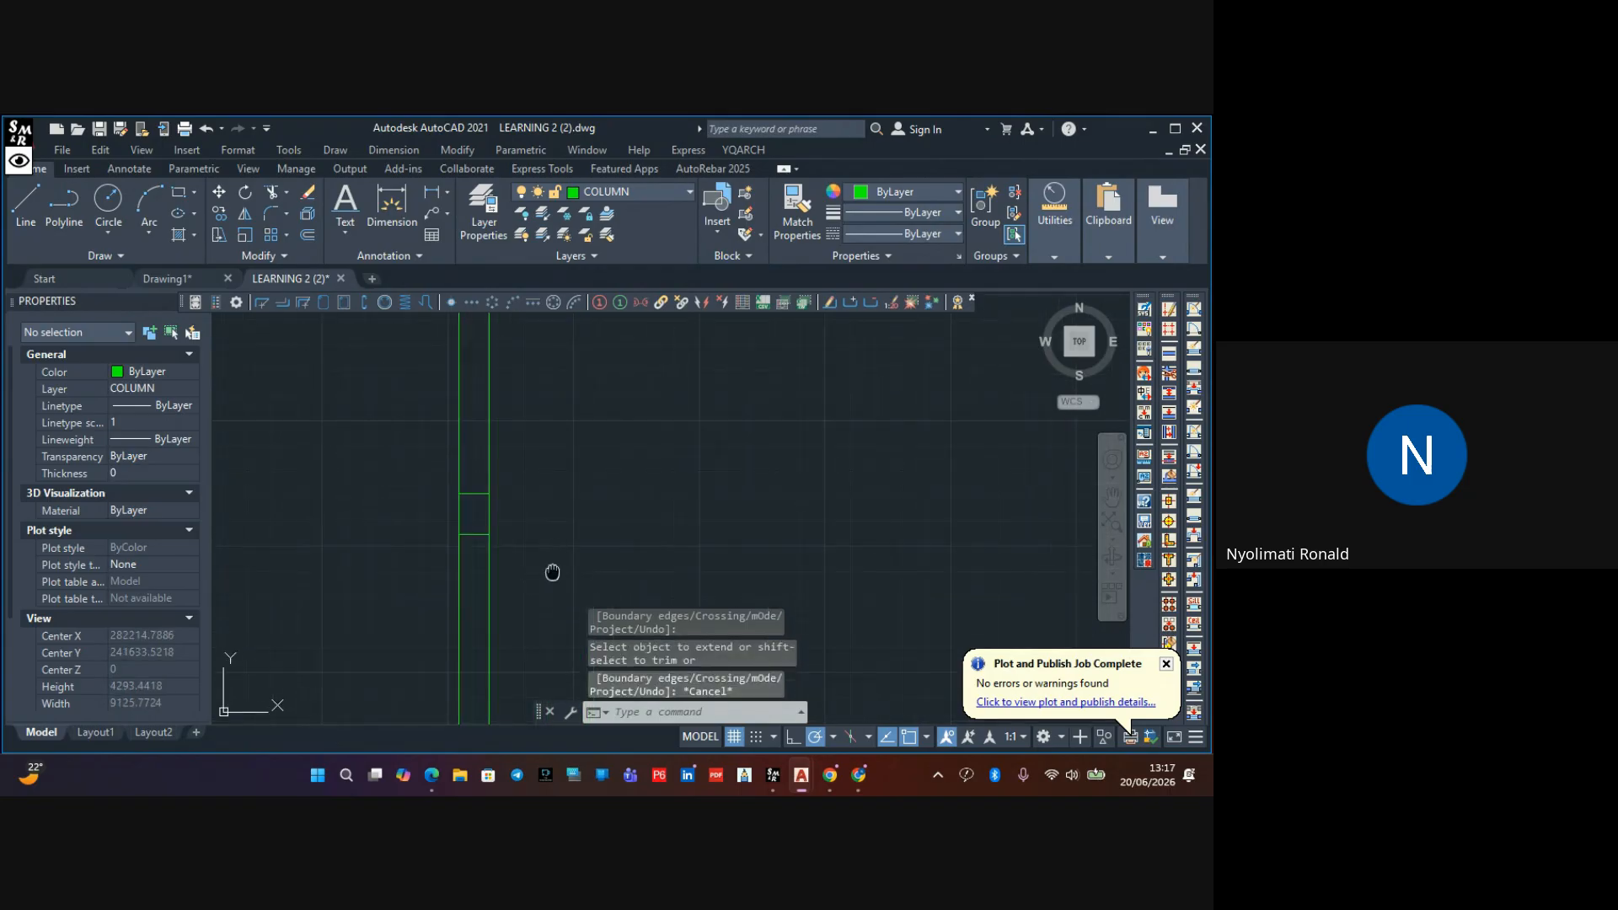
middle_click_drag(552, 572, 562, 512)
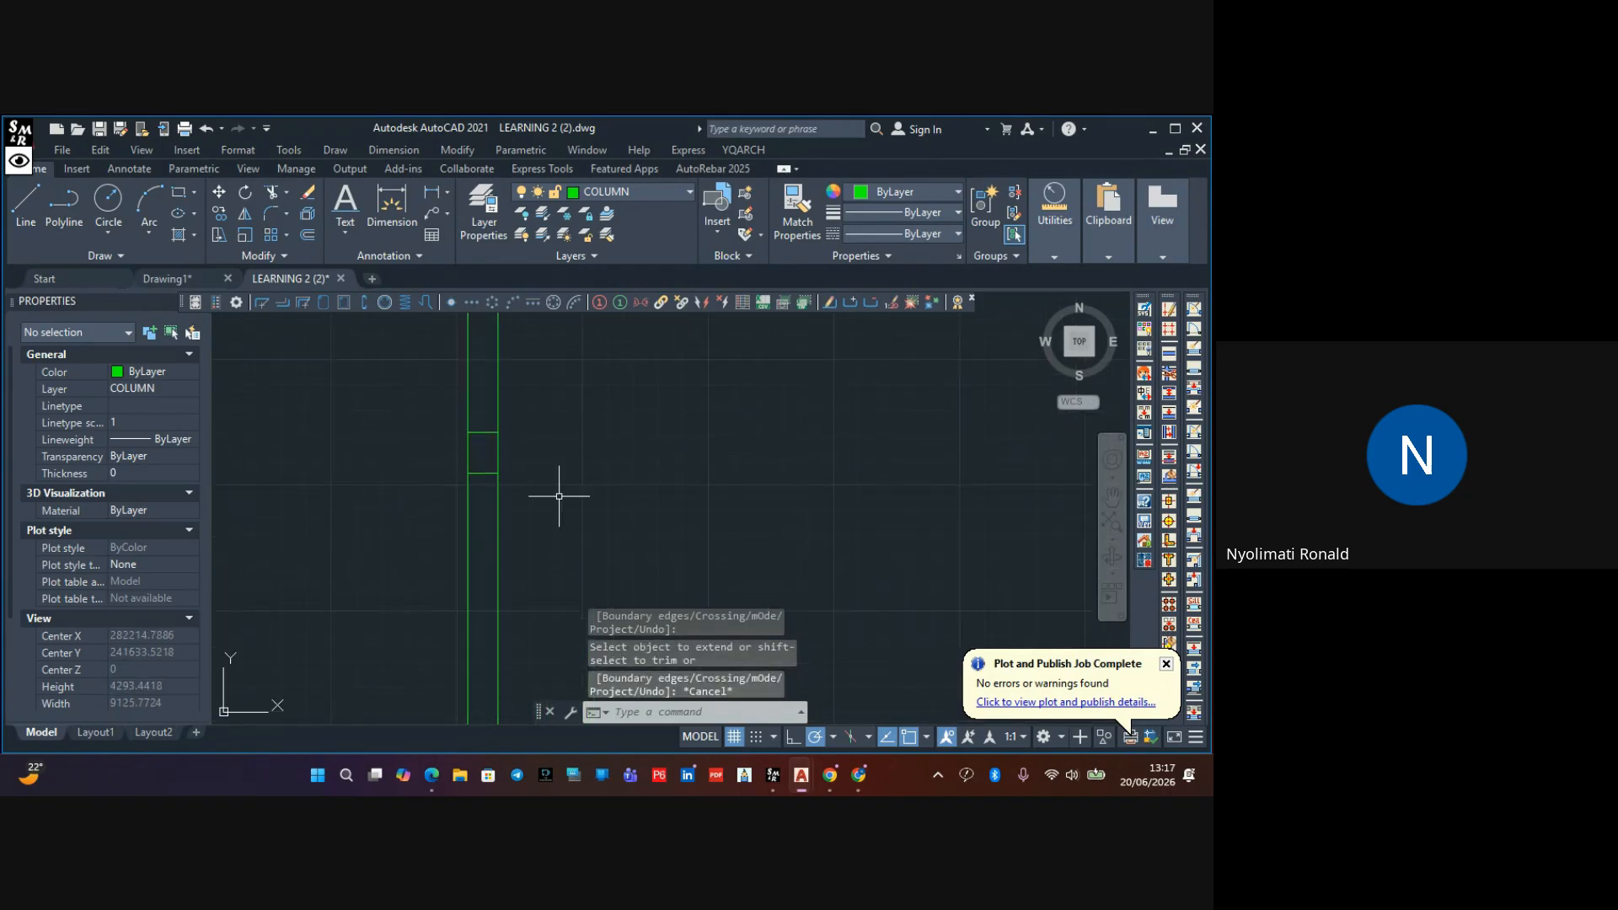
left_click(53, 204)
scroll(421, 514, "up", 2)
scroll(447, 543, "down", 2)
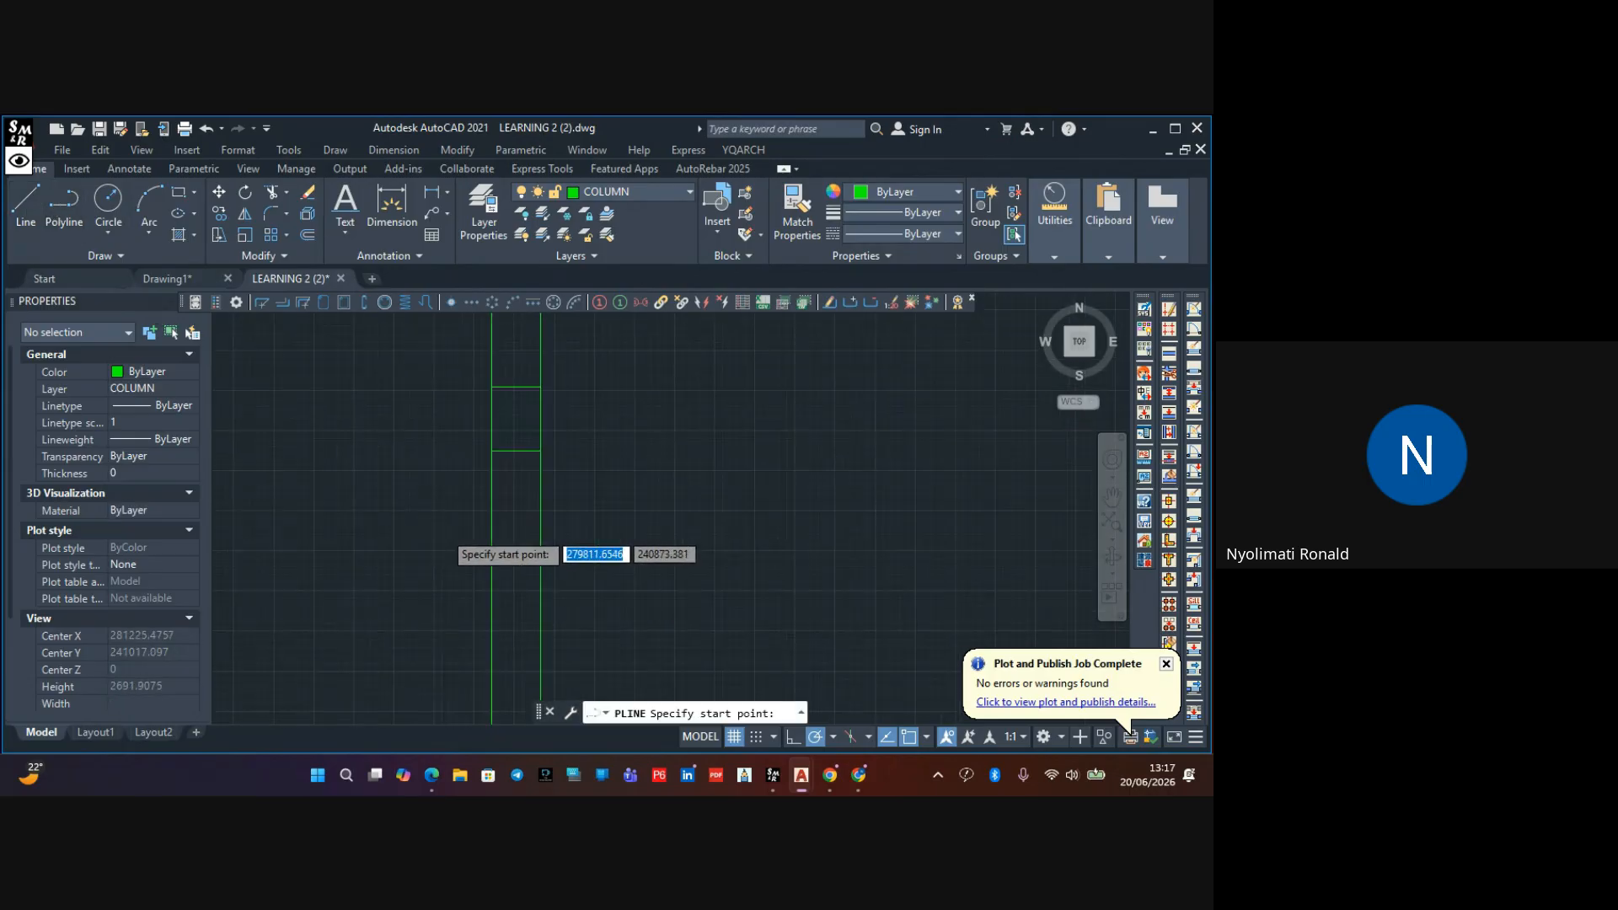
scroll(442, 552, "up", 2)
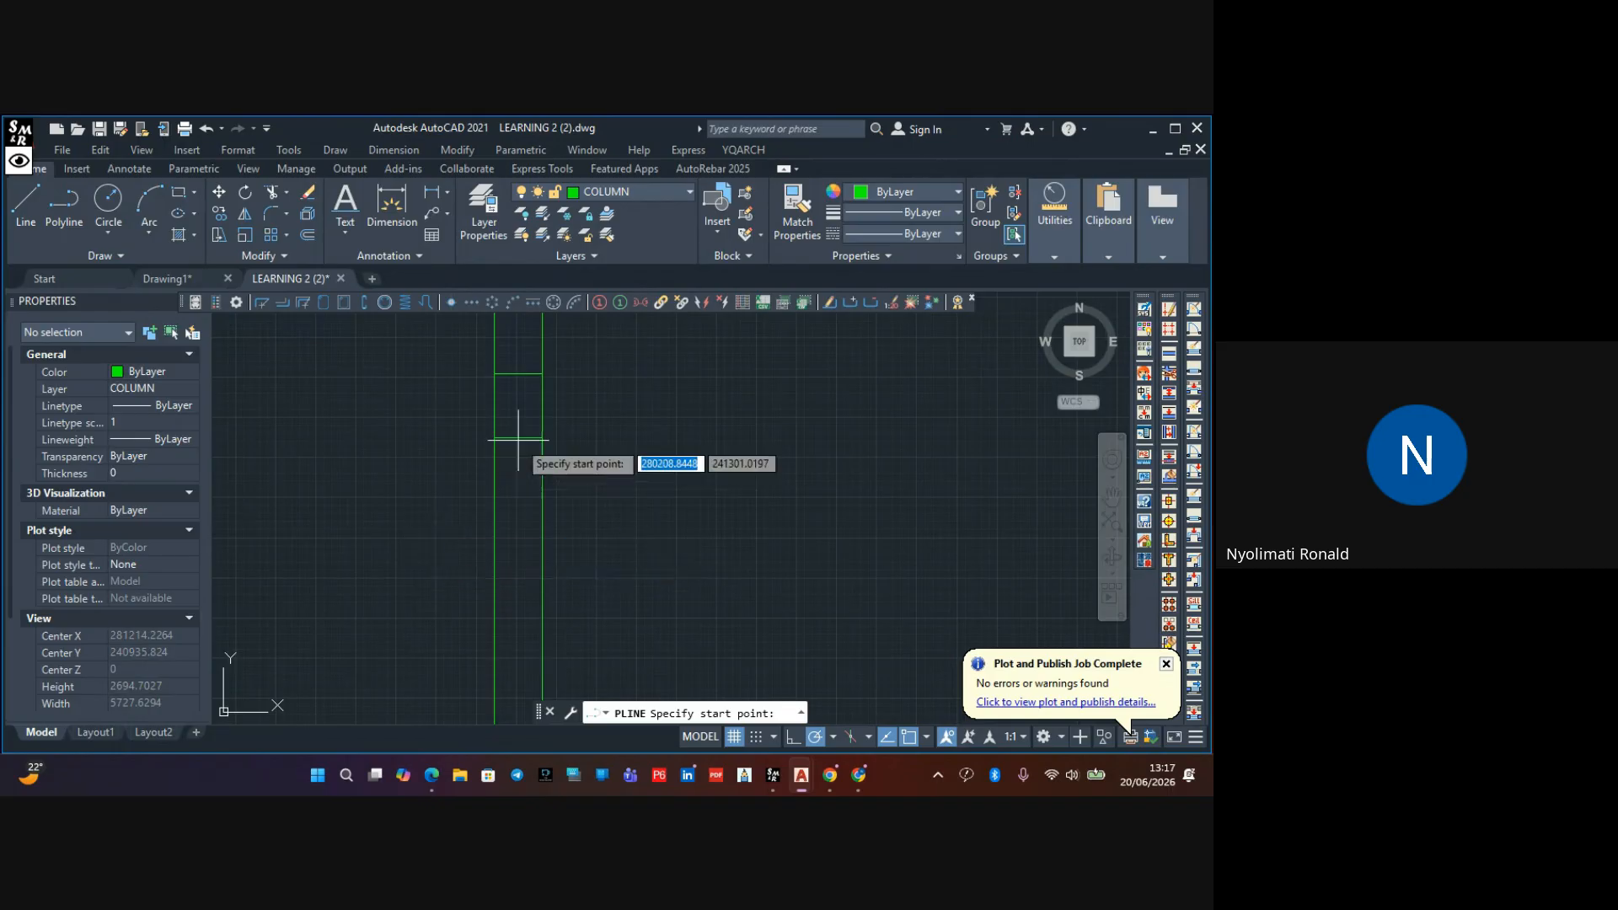
scroll(463, 540, "up", 2)
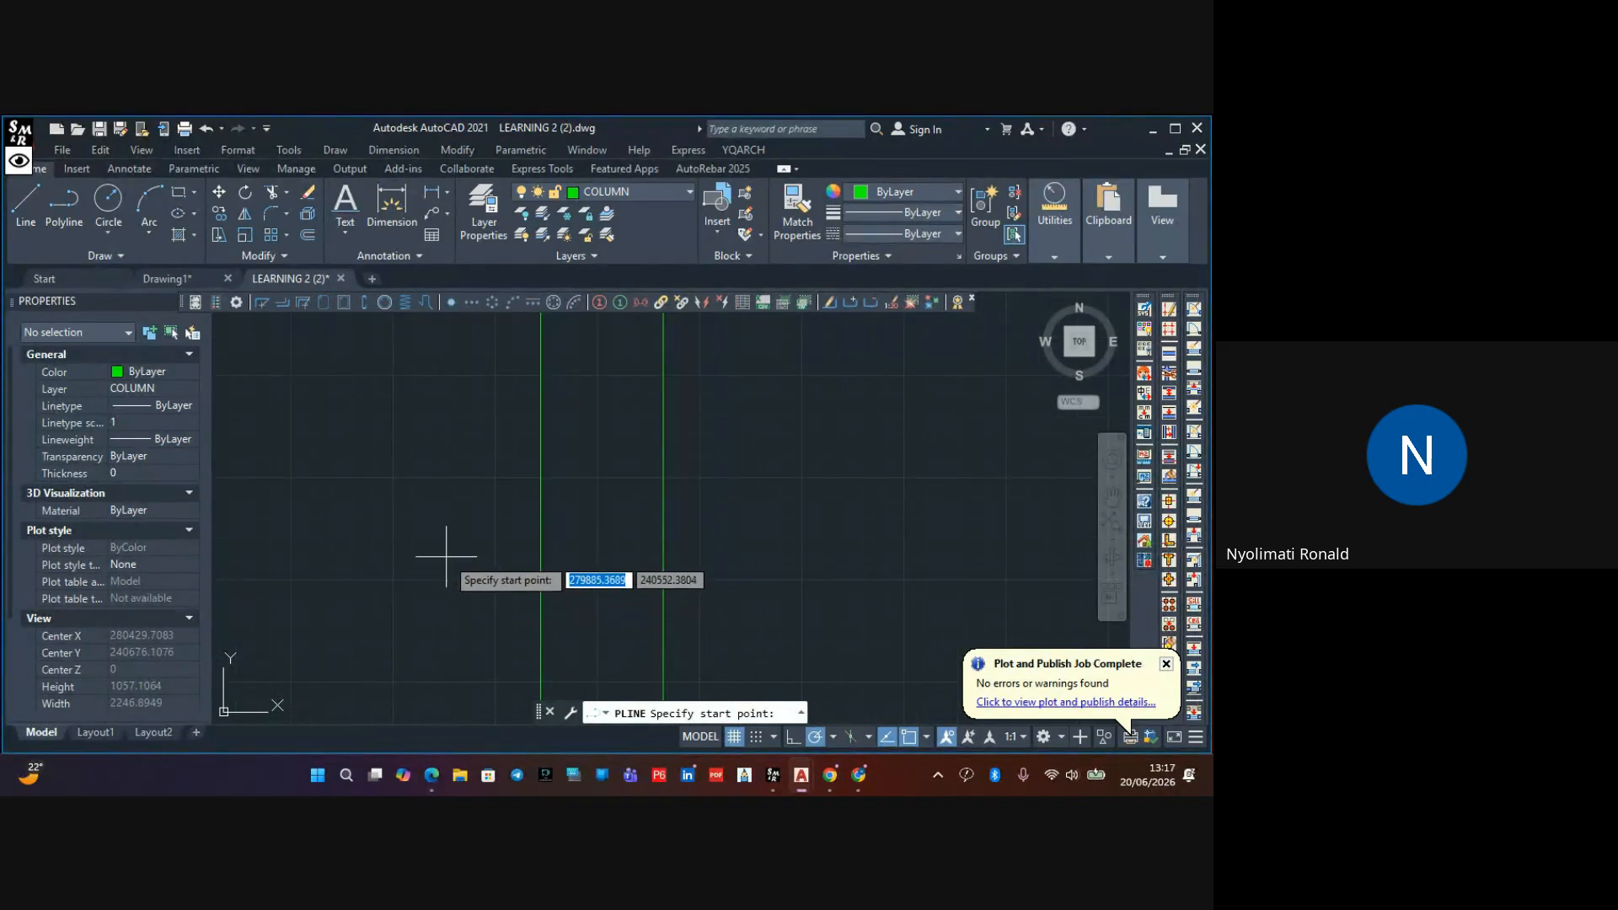
left_click(434, 552)
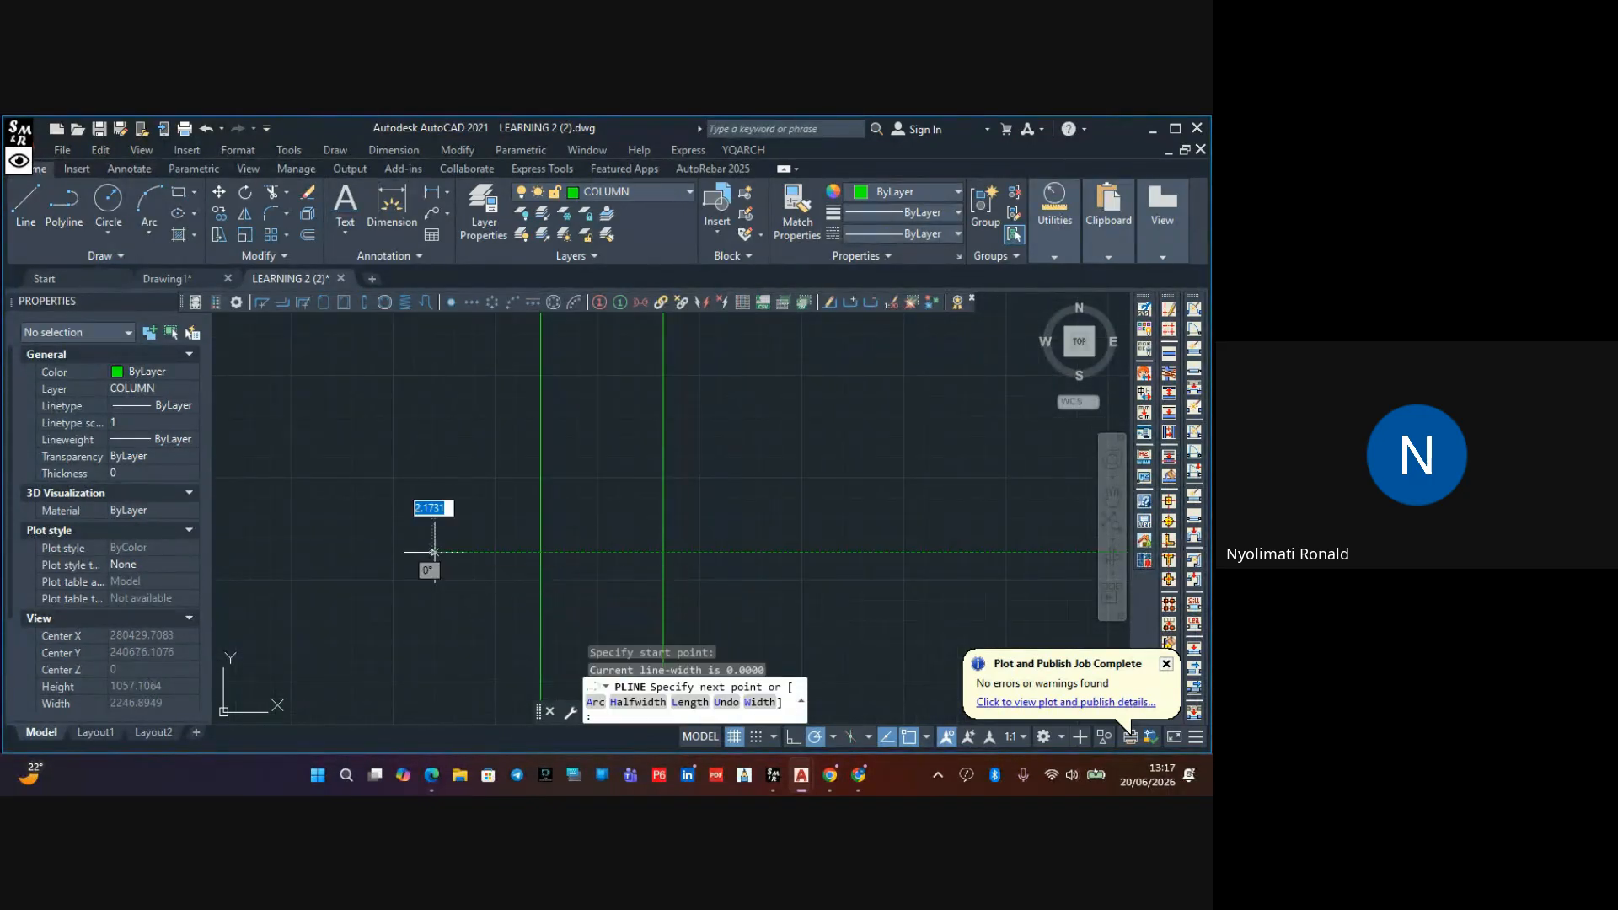
left_click(584, 552)
middle_click_drag(600, 586, 549, 531)
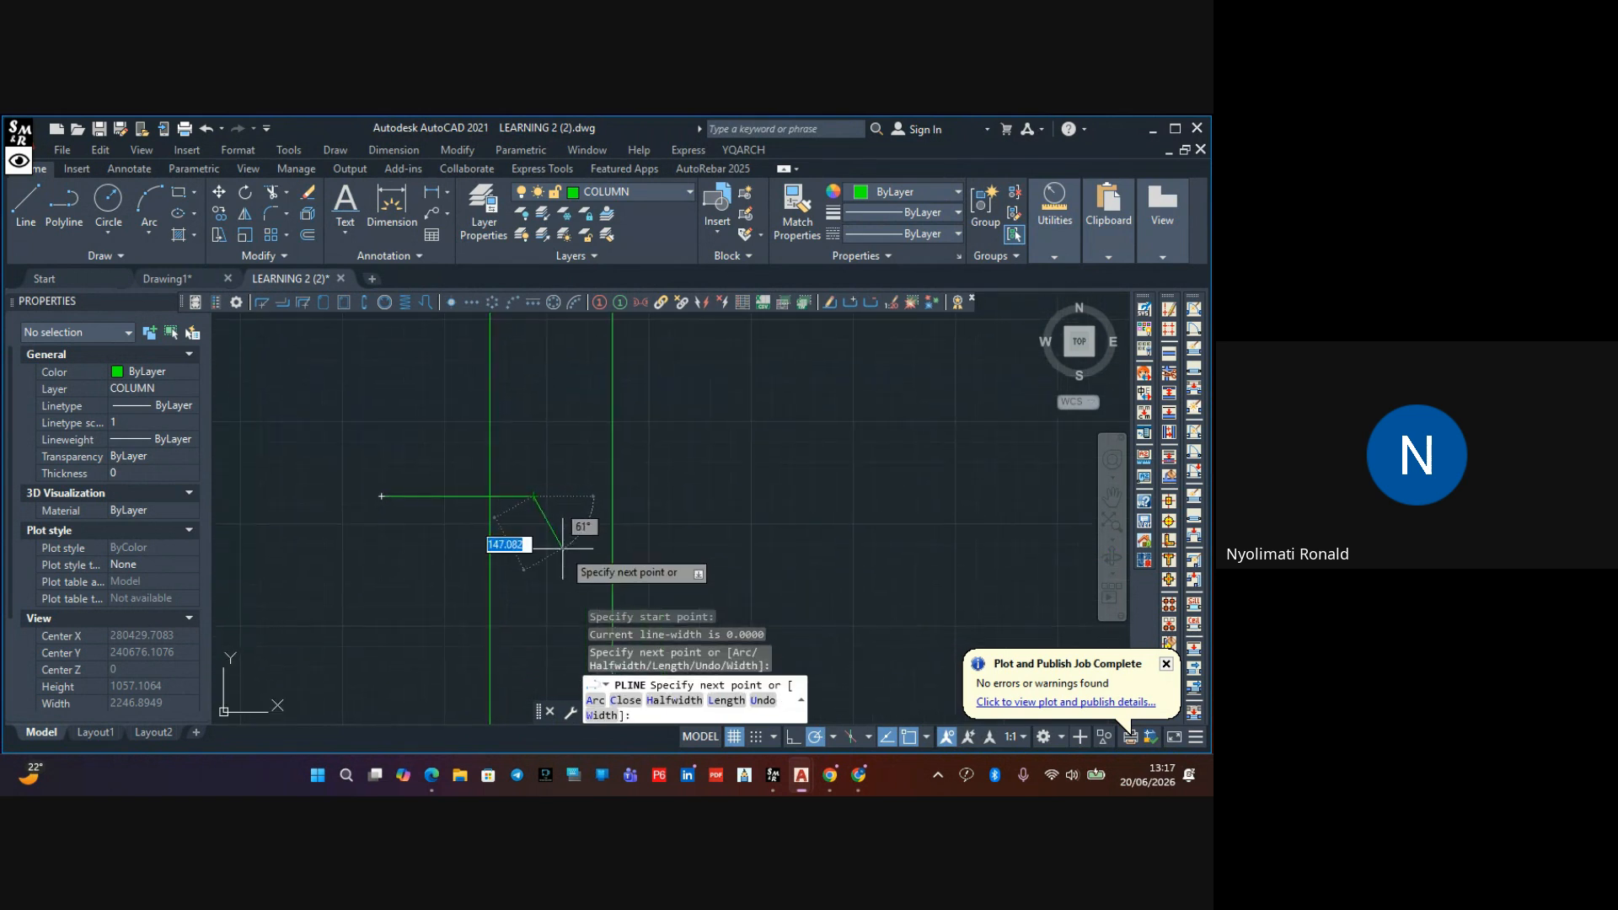
left_click(555, 546)
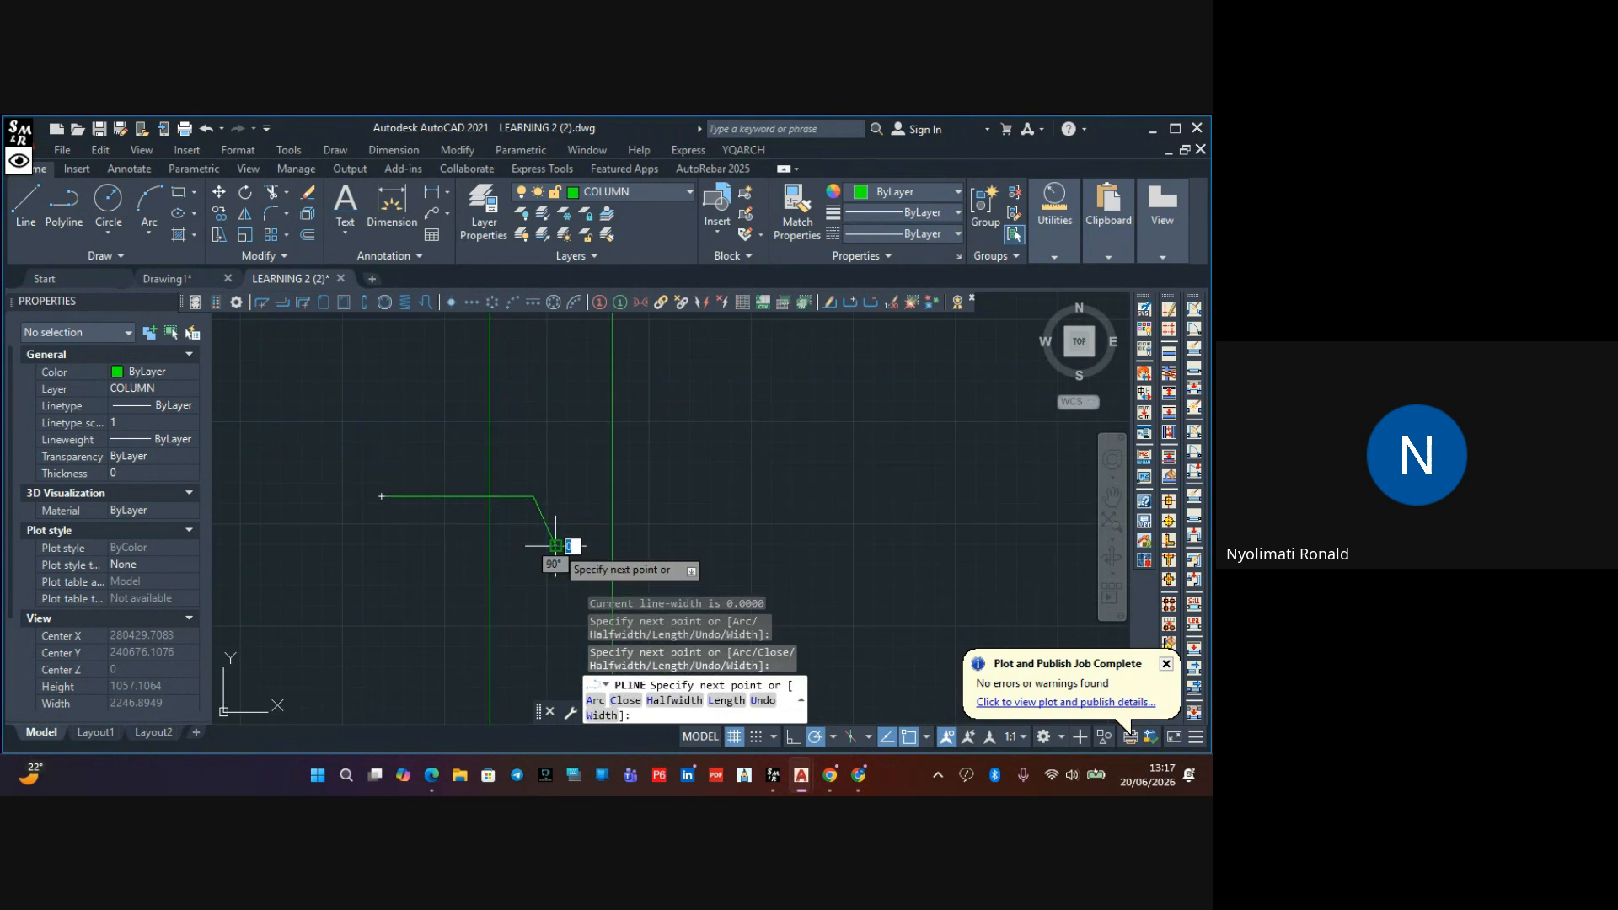
left_click(575, 466)
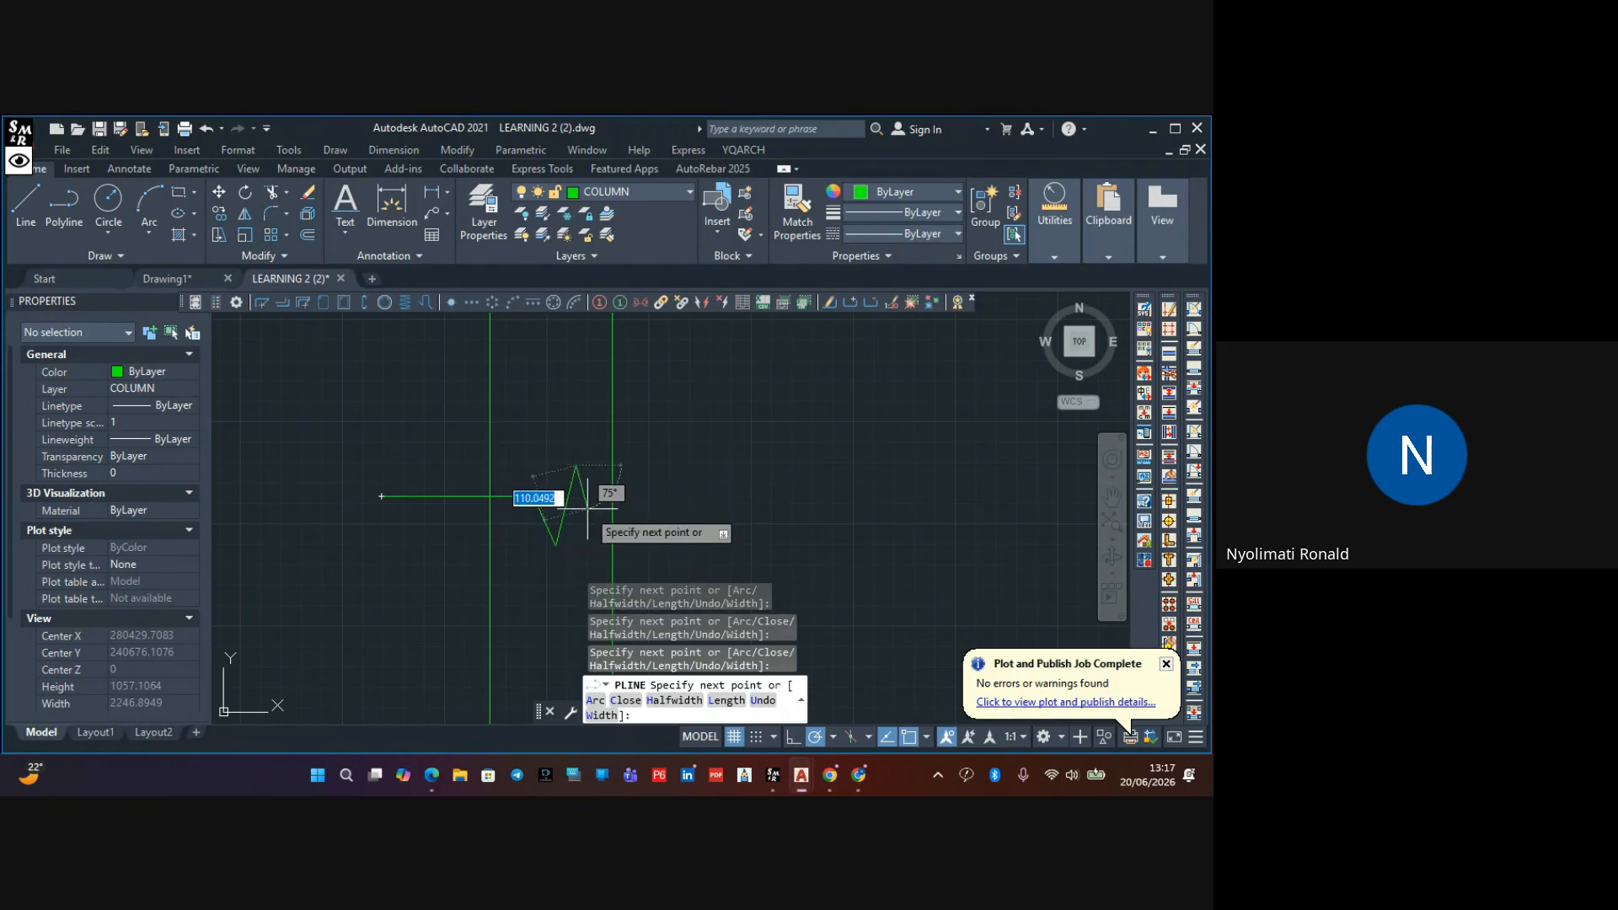
left_click(587, 508)
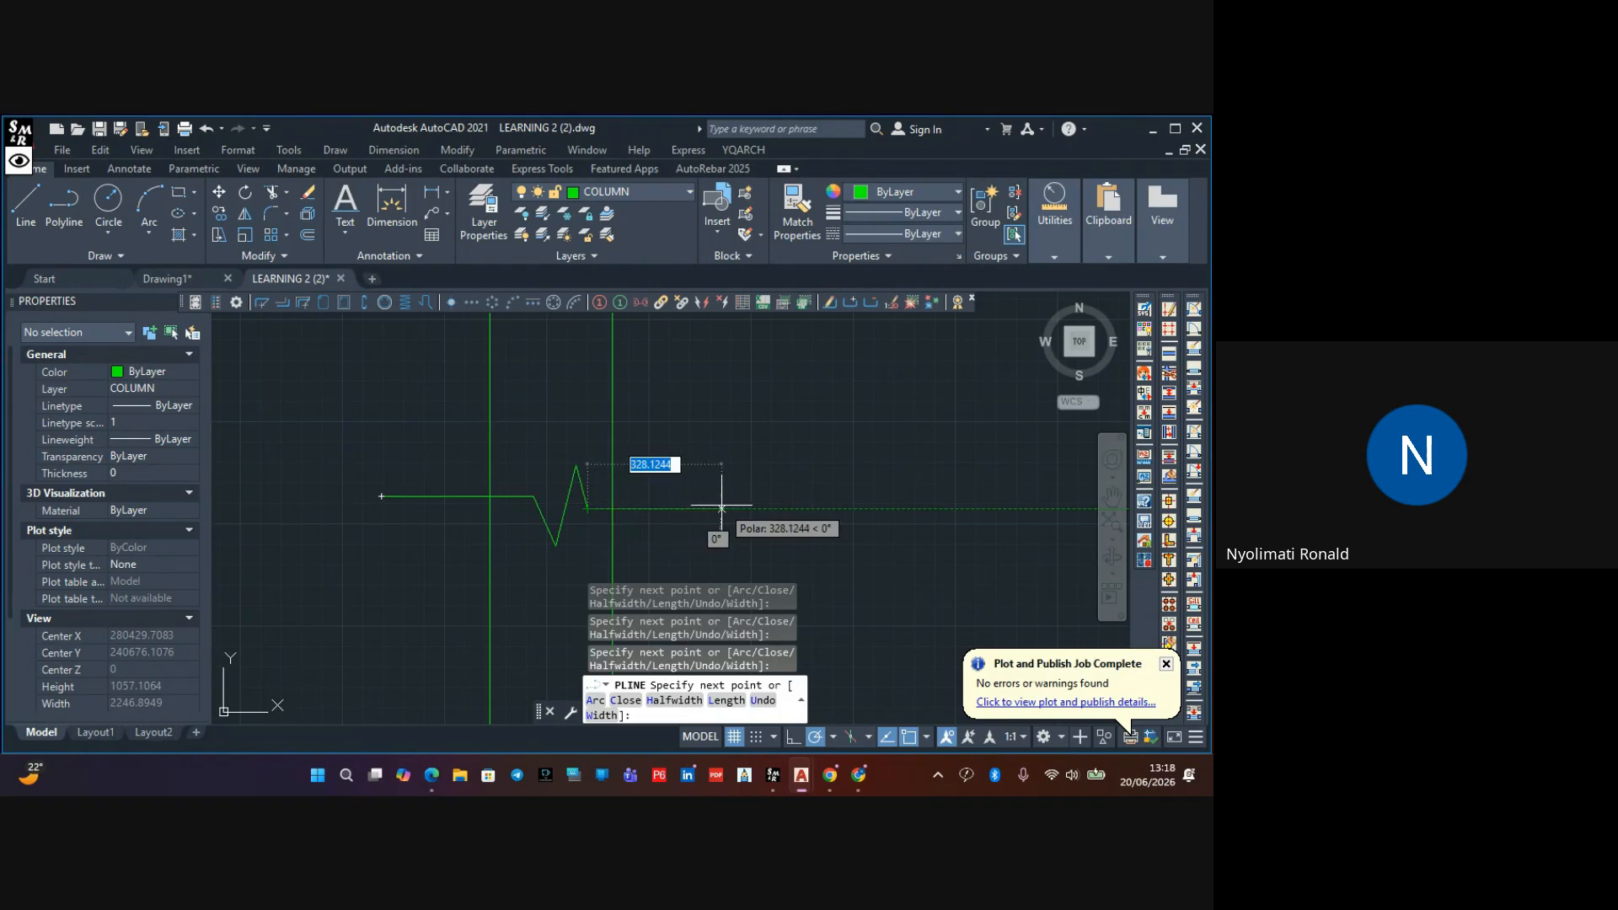
left_click(742, 508)
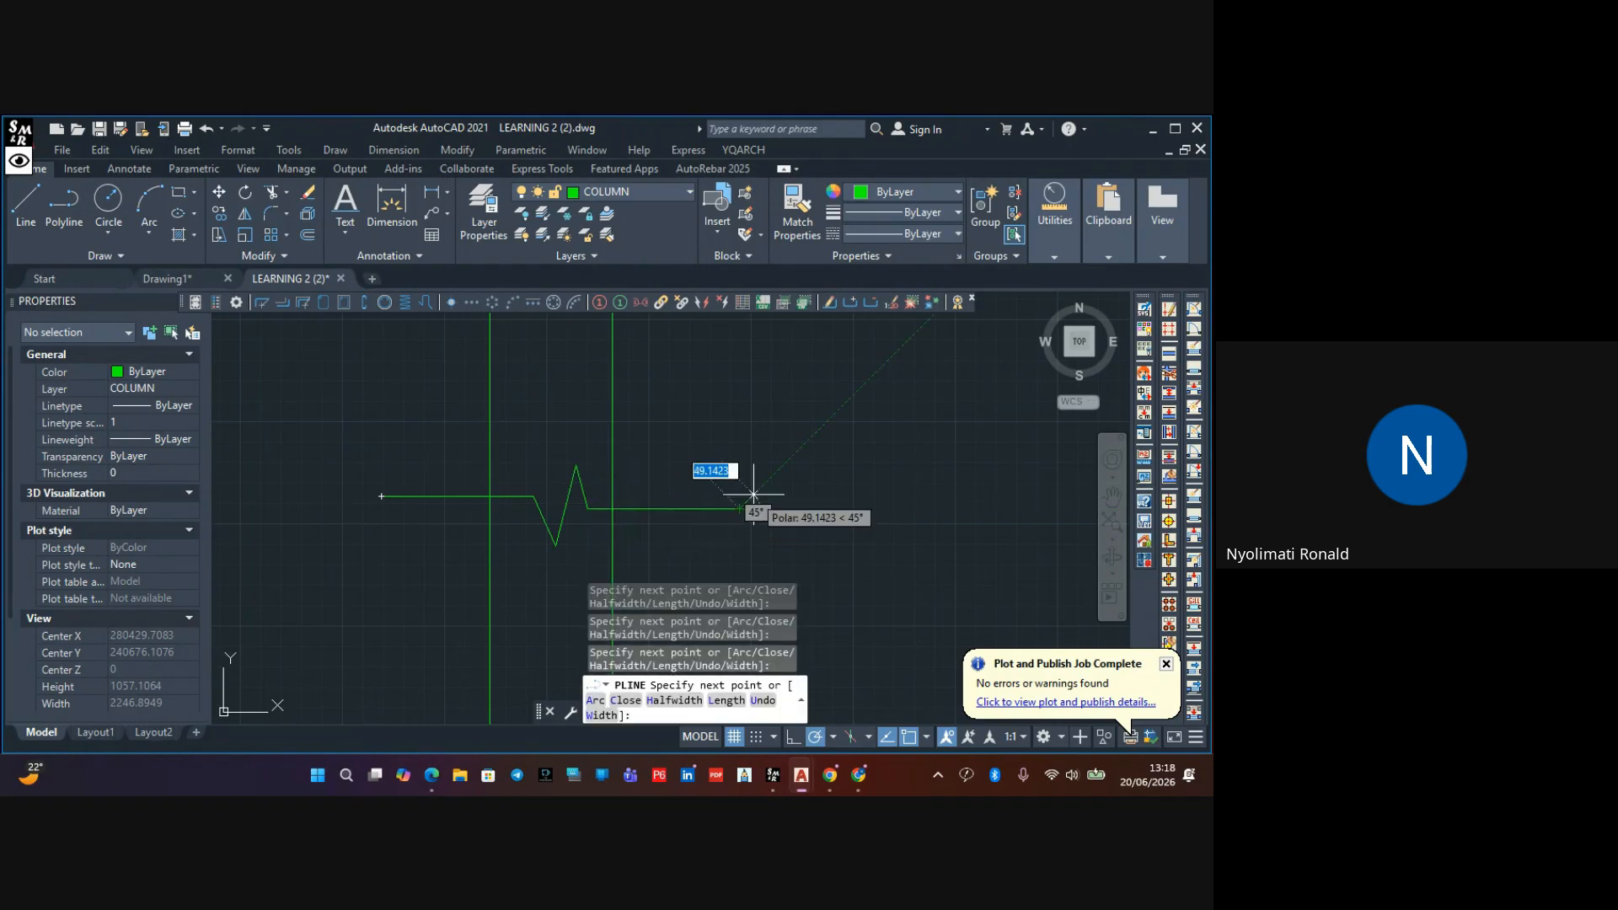
key("Escape")
Move the break line slightly to the left so its zigzag sits more centrally between the column's side lines
left_click(590, 459)
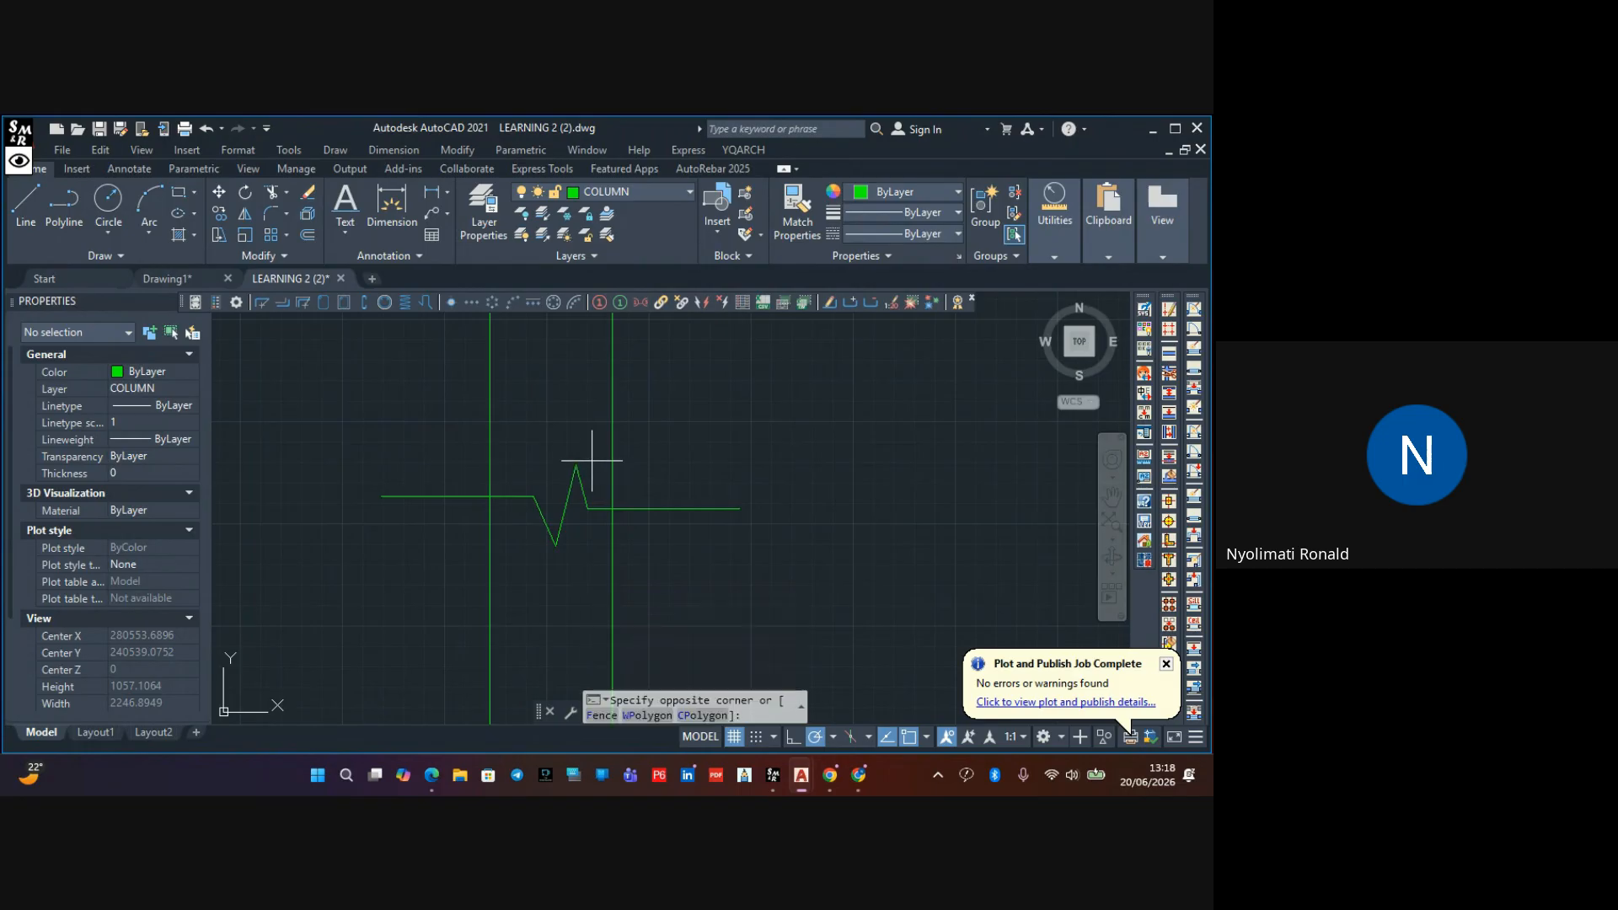
left_click(518, 572)
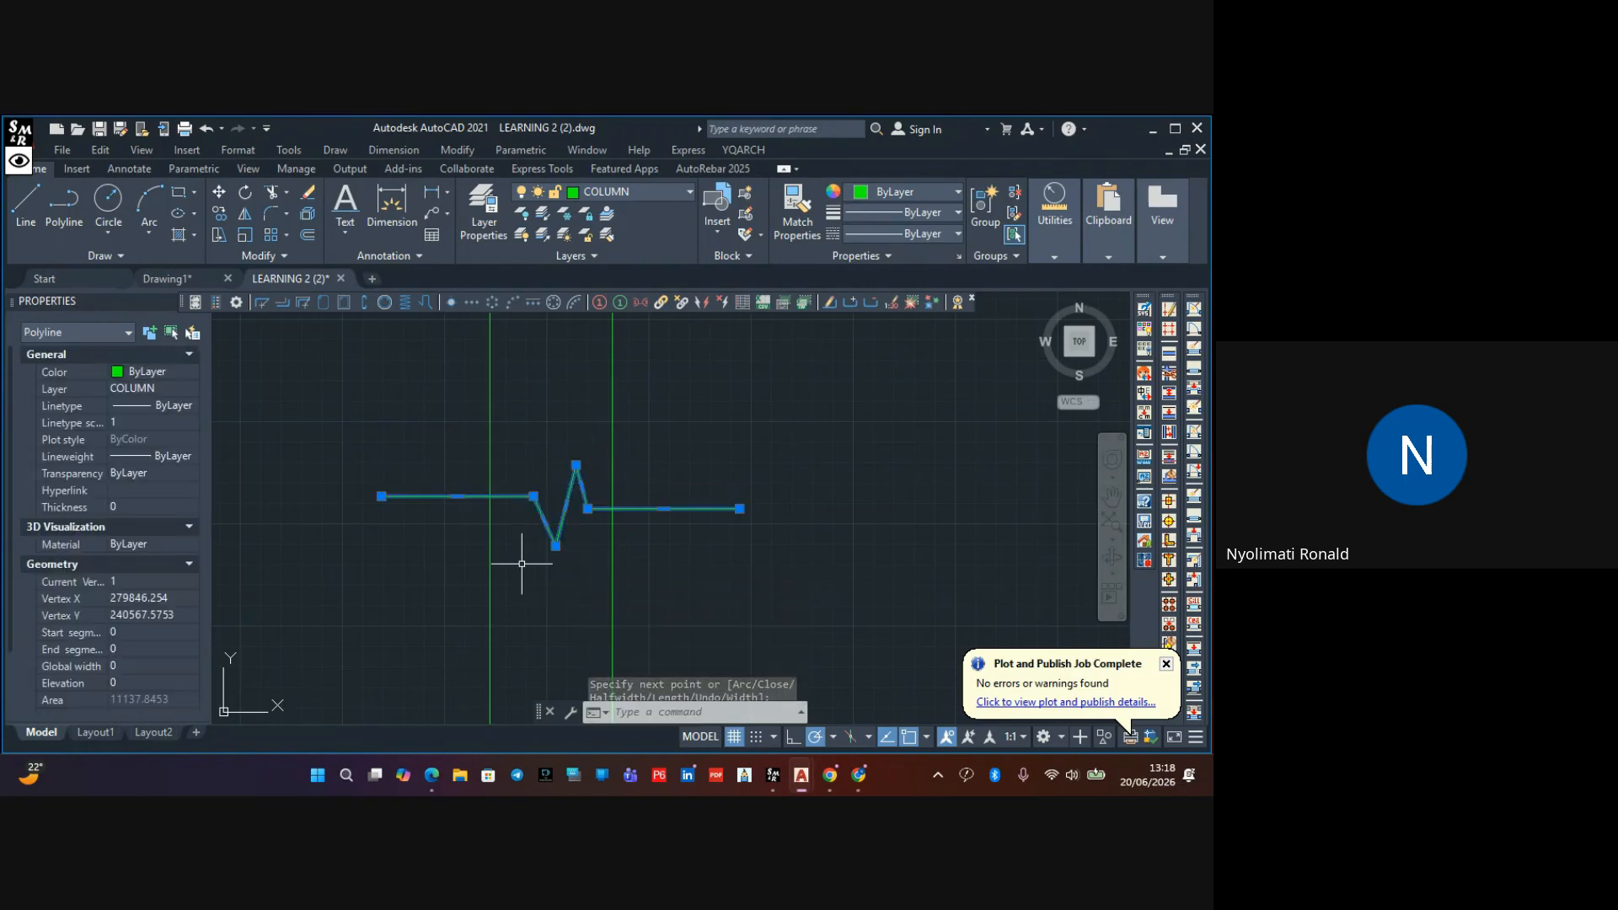
left_click(219, 193)
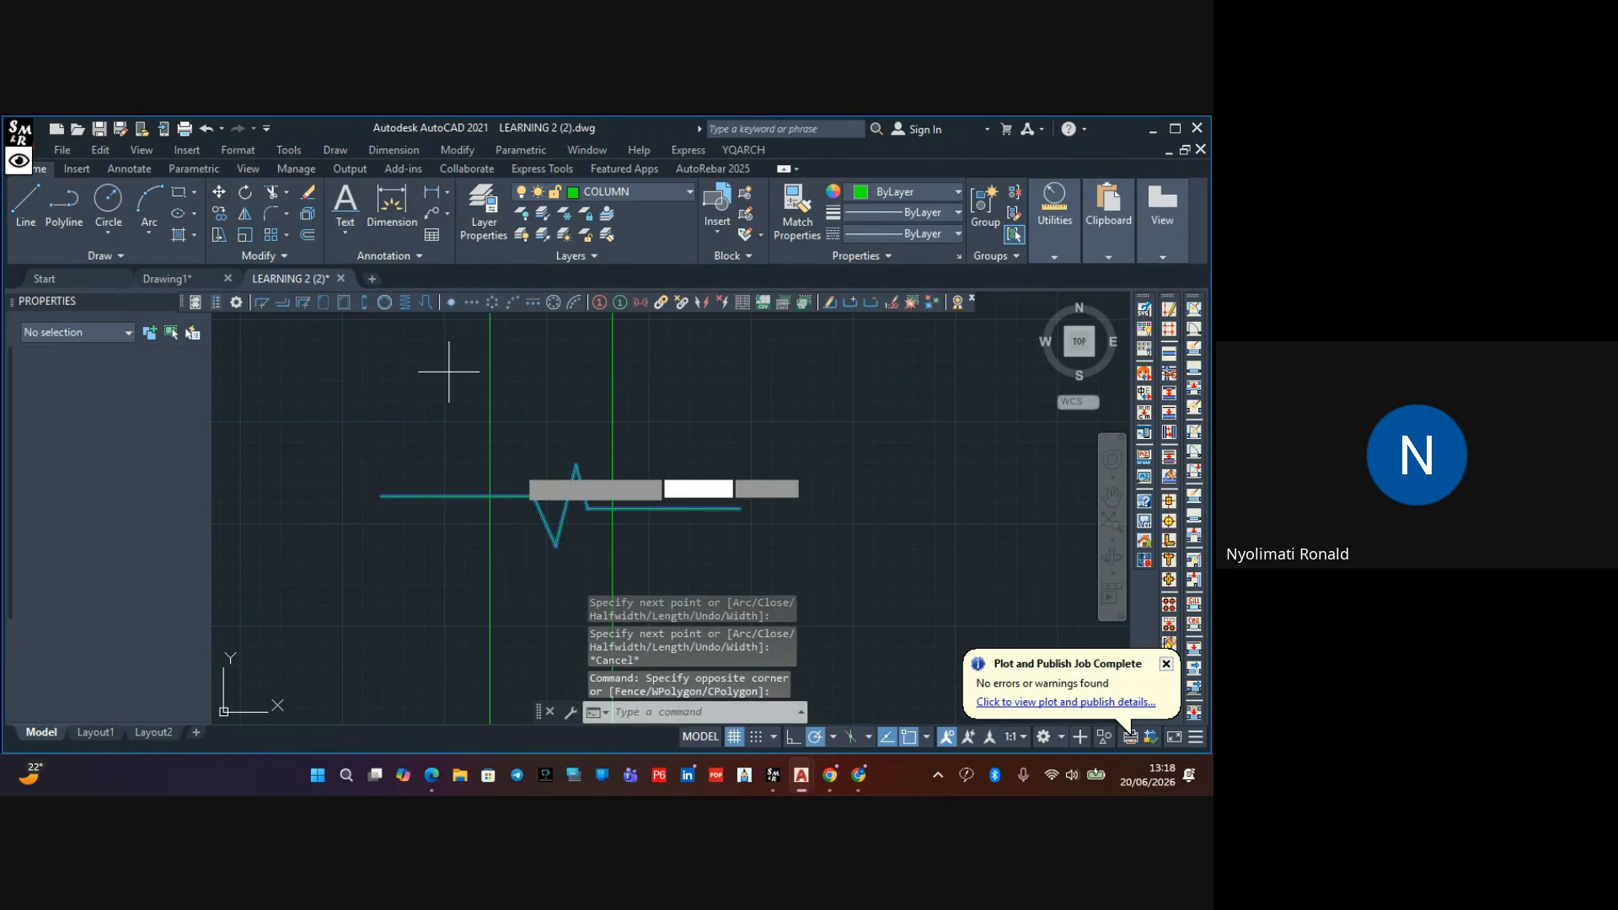
left_click(555, 546)
left_click(553, 535)
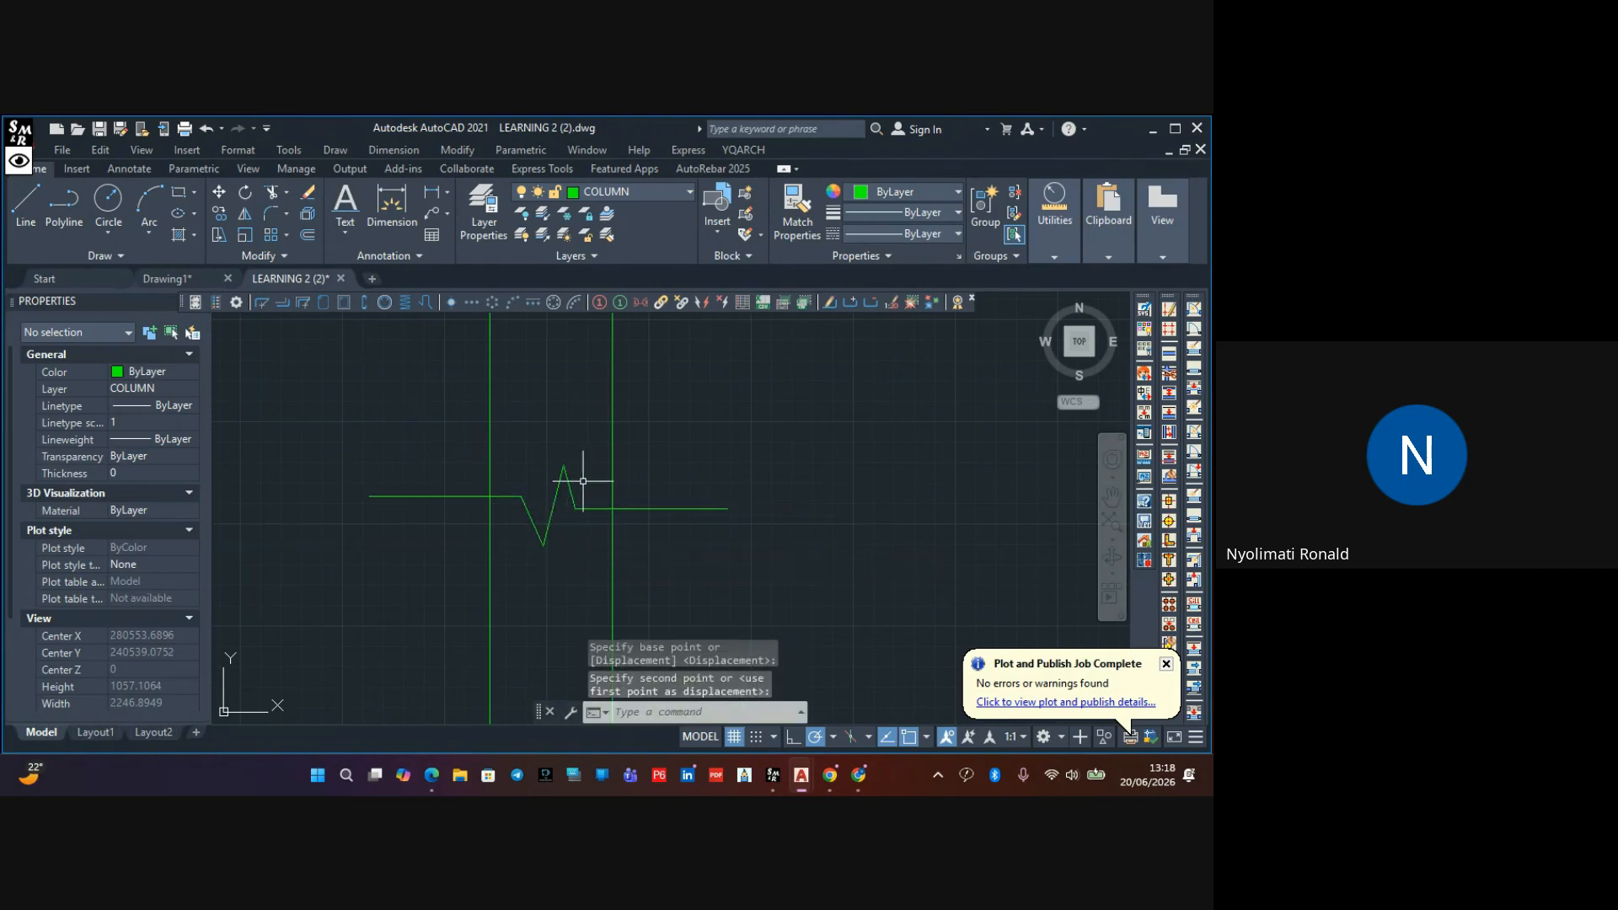
Trim both column side lines where they run below the break line
left_click(272, 192)
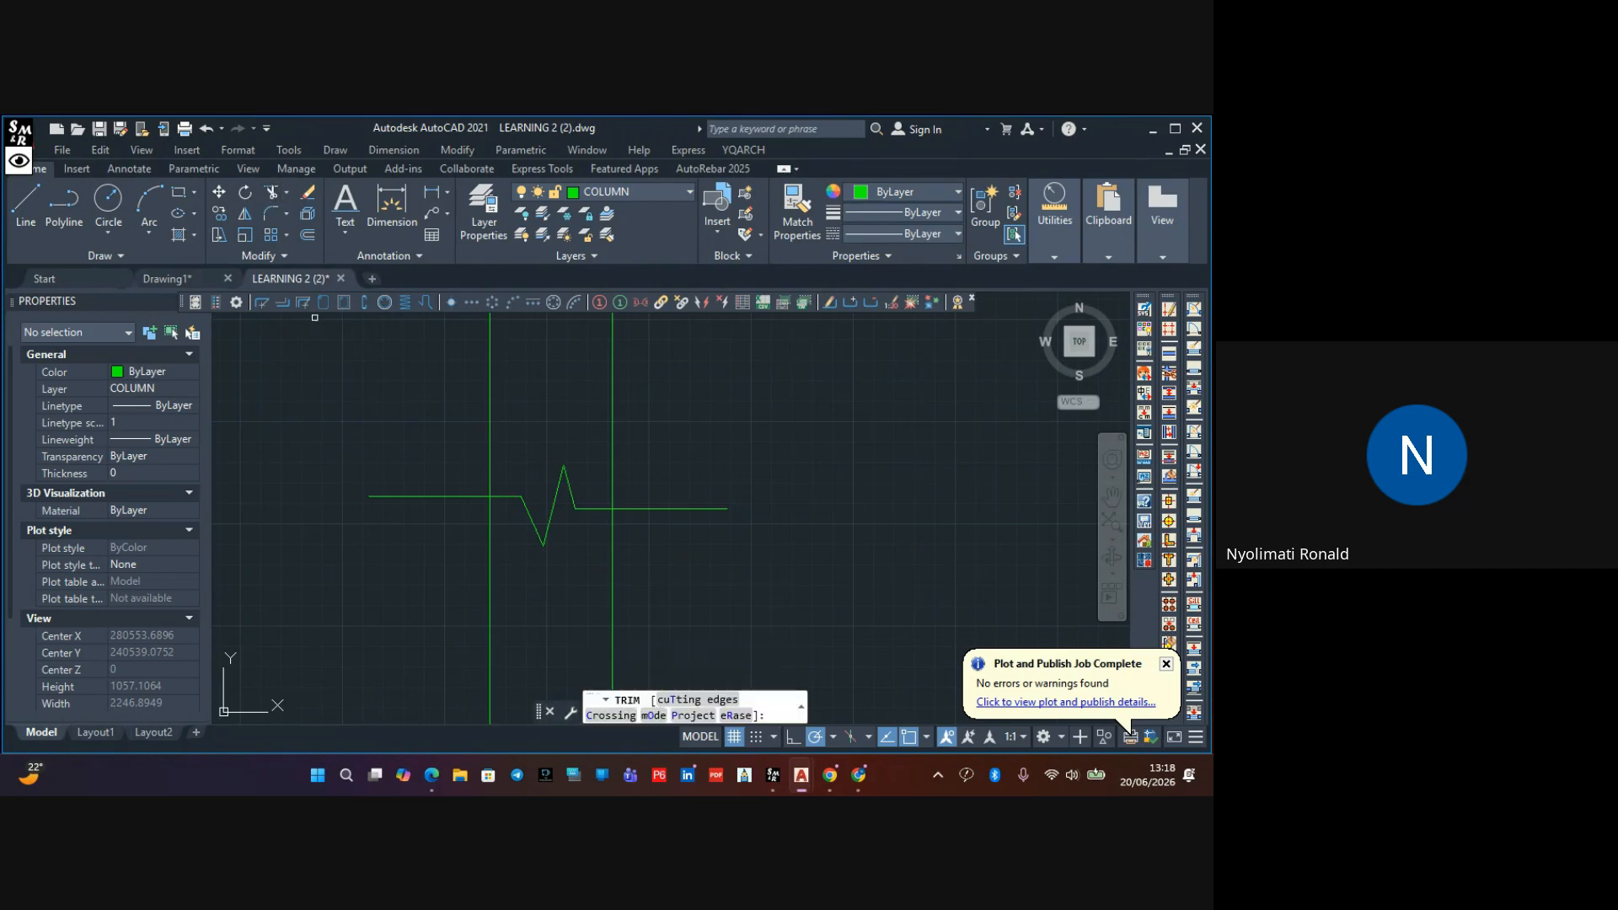
left_click(659, 626)
left_click(410, 601)
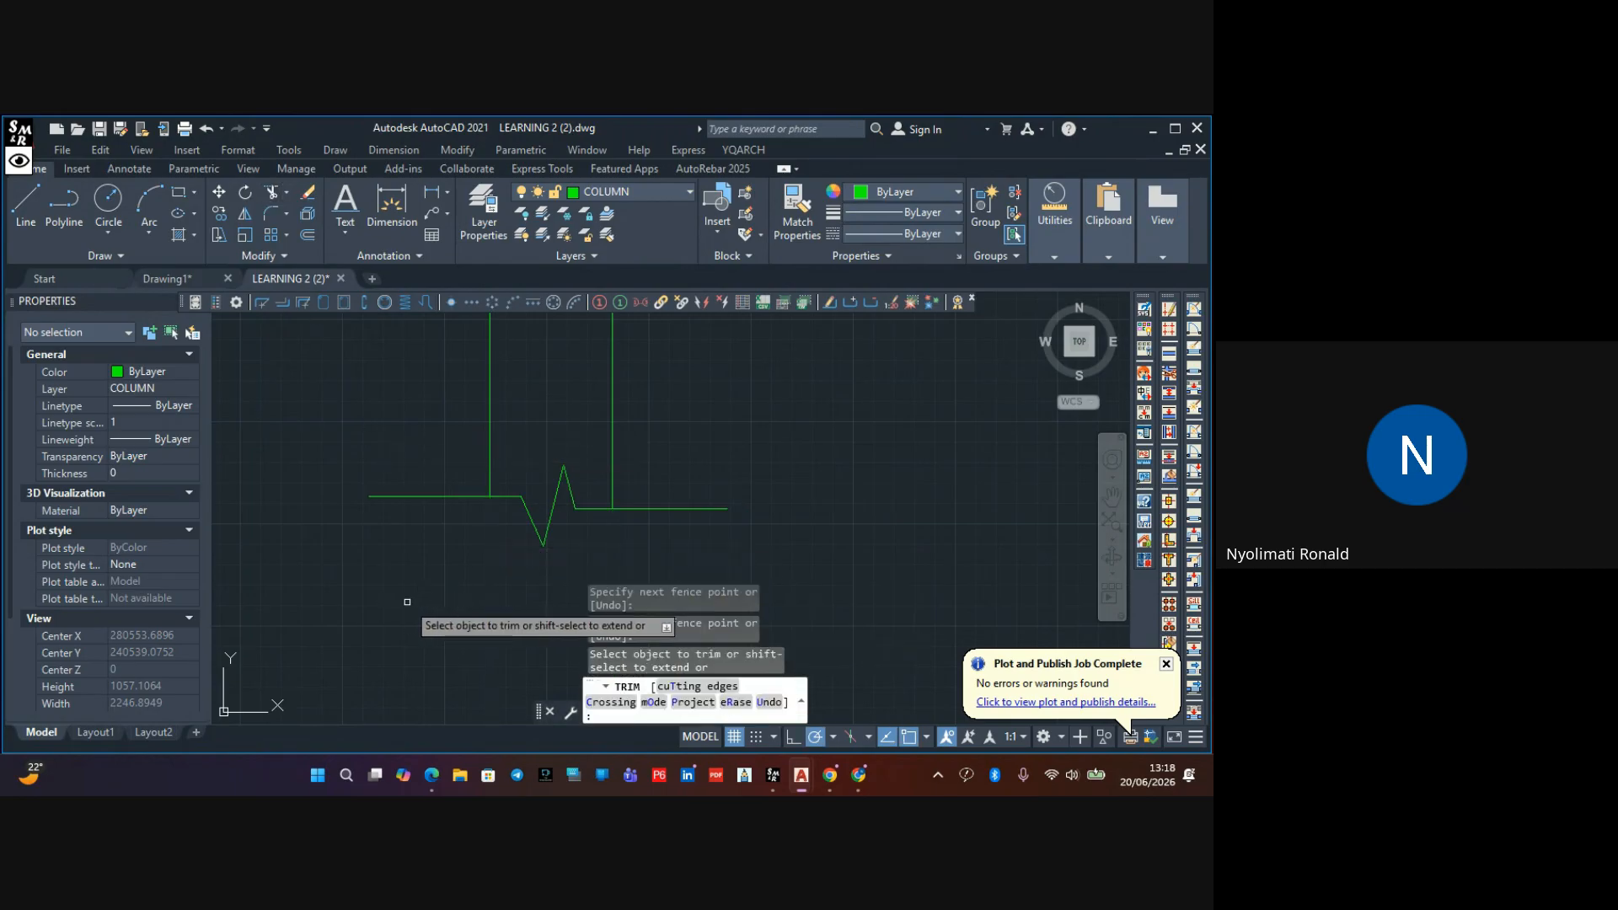
scroll(402, 572, "down", 6)
scroll(402, 565, "up", 3)
key("Escape")
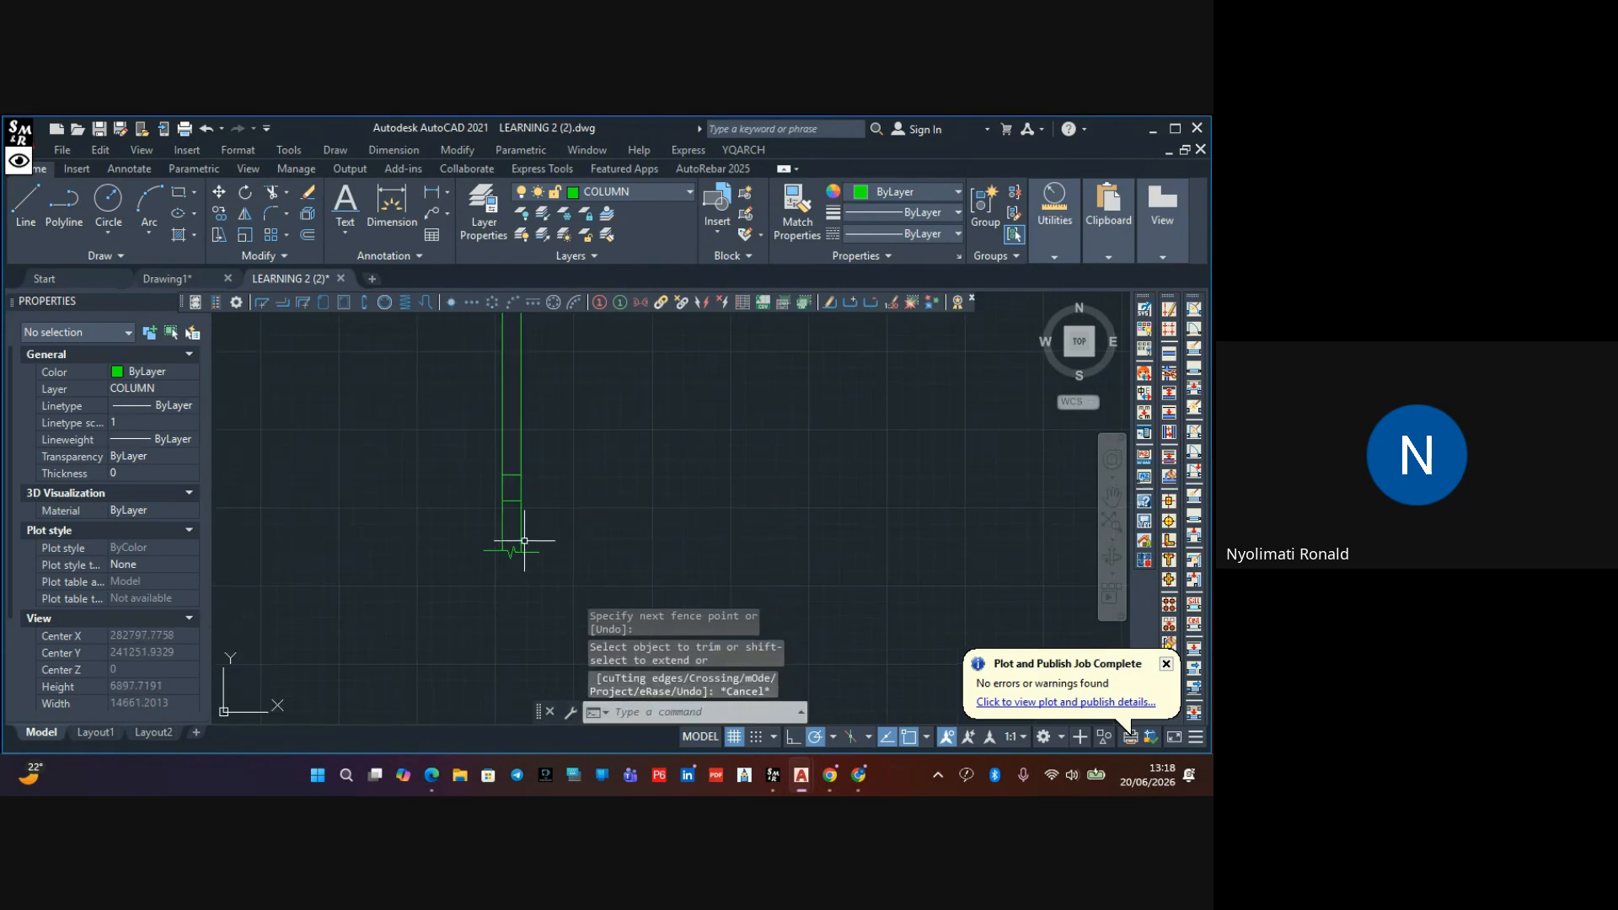
Draw a horizontal polyline along the top edge of the second-lowest rectangle, running well past both sides of the column
middle_click_drag(599, 503, 622, 534)
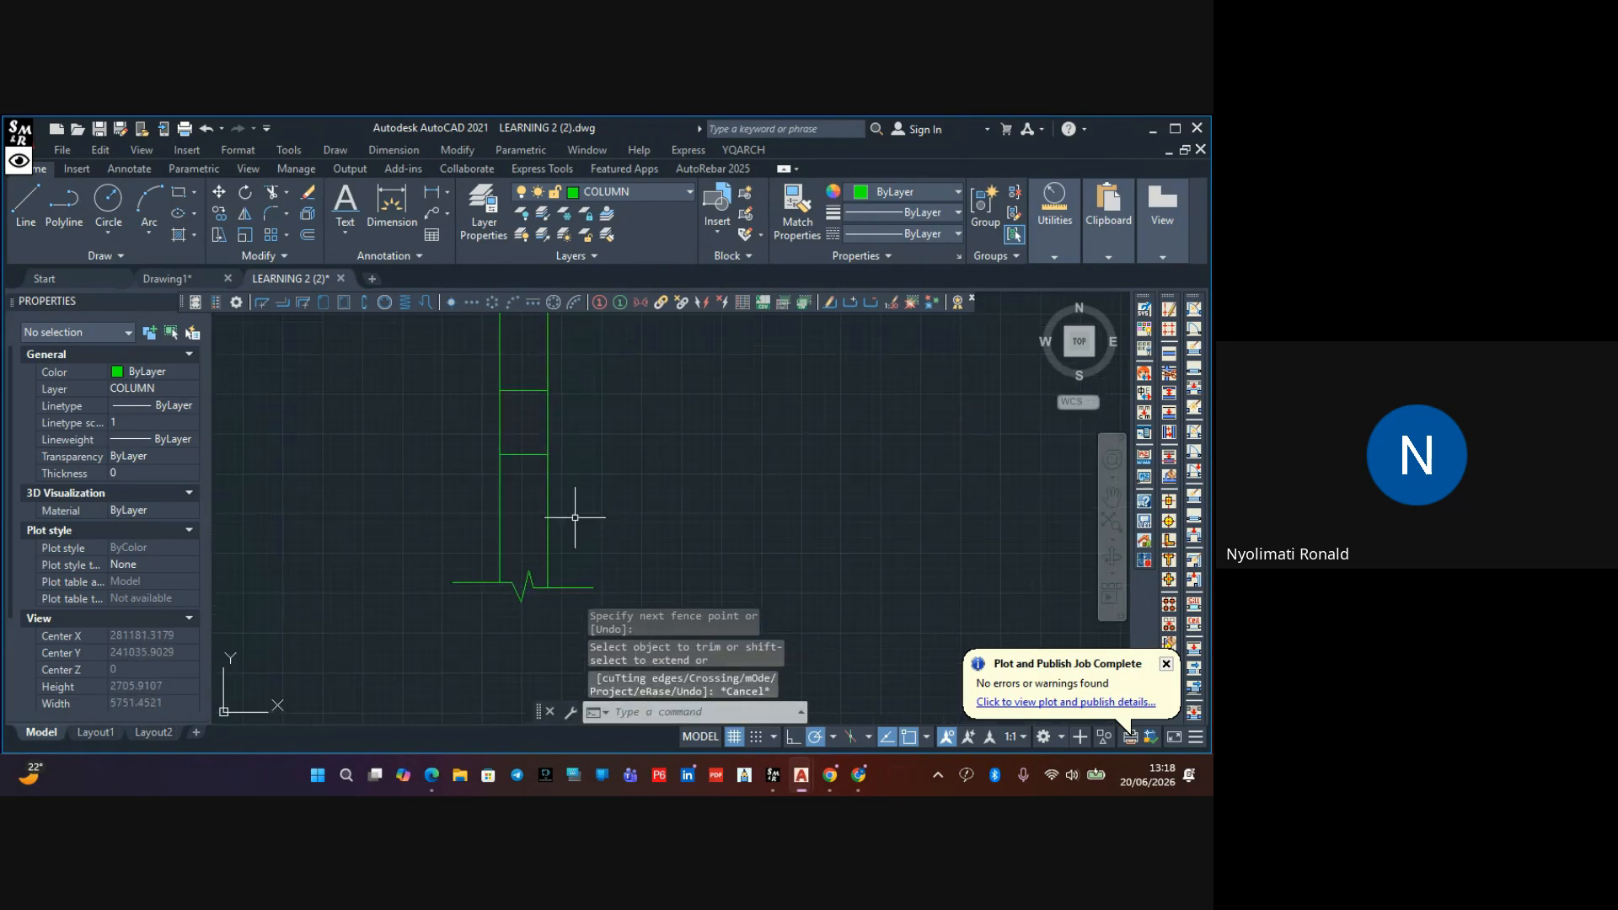
middle_click_drag(538, 505, 551, 554)
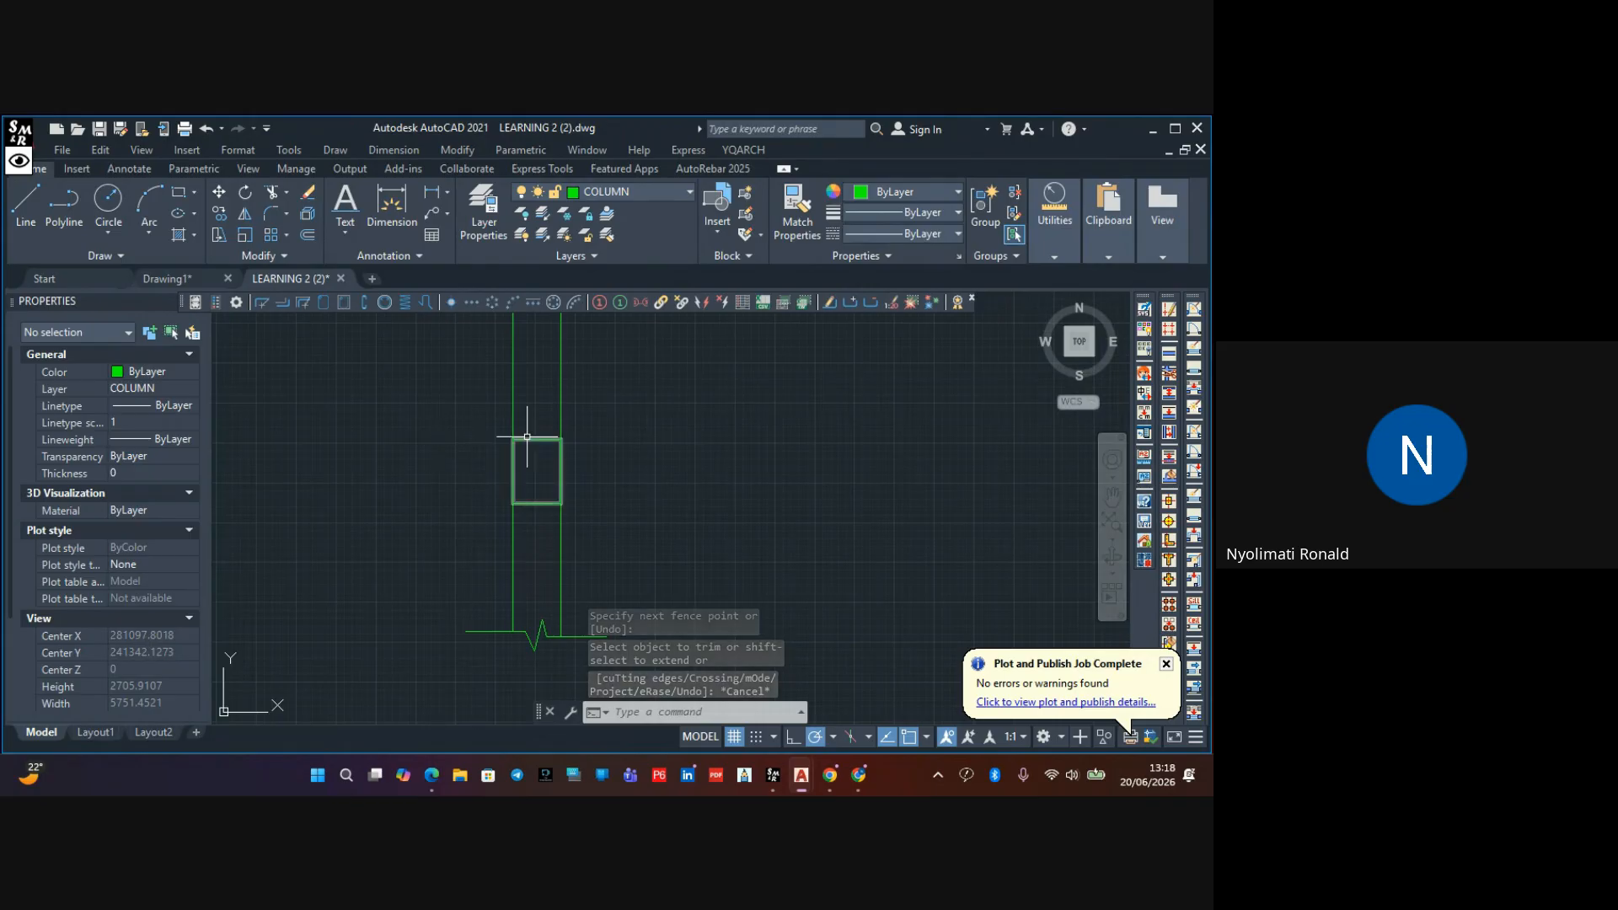
scroll(531, 460, "down", 4)
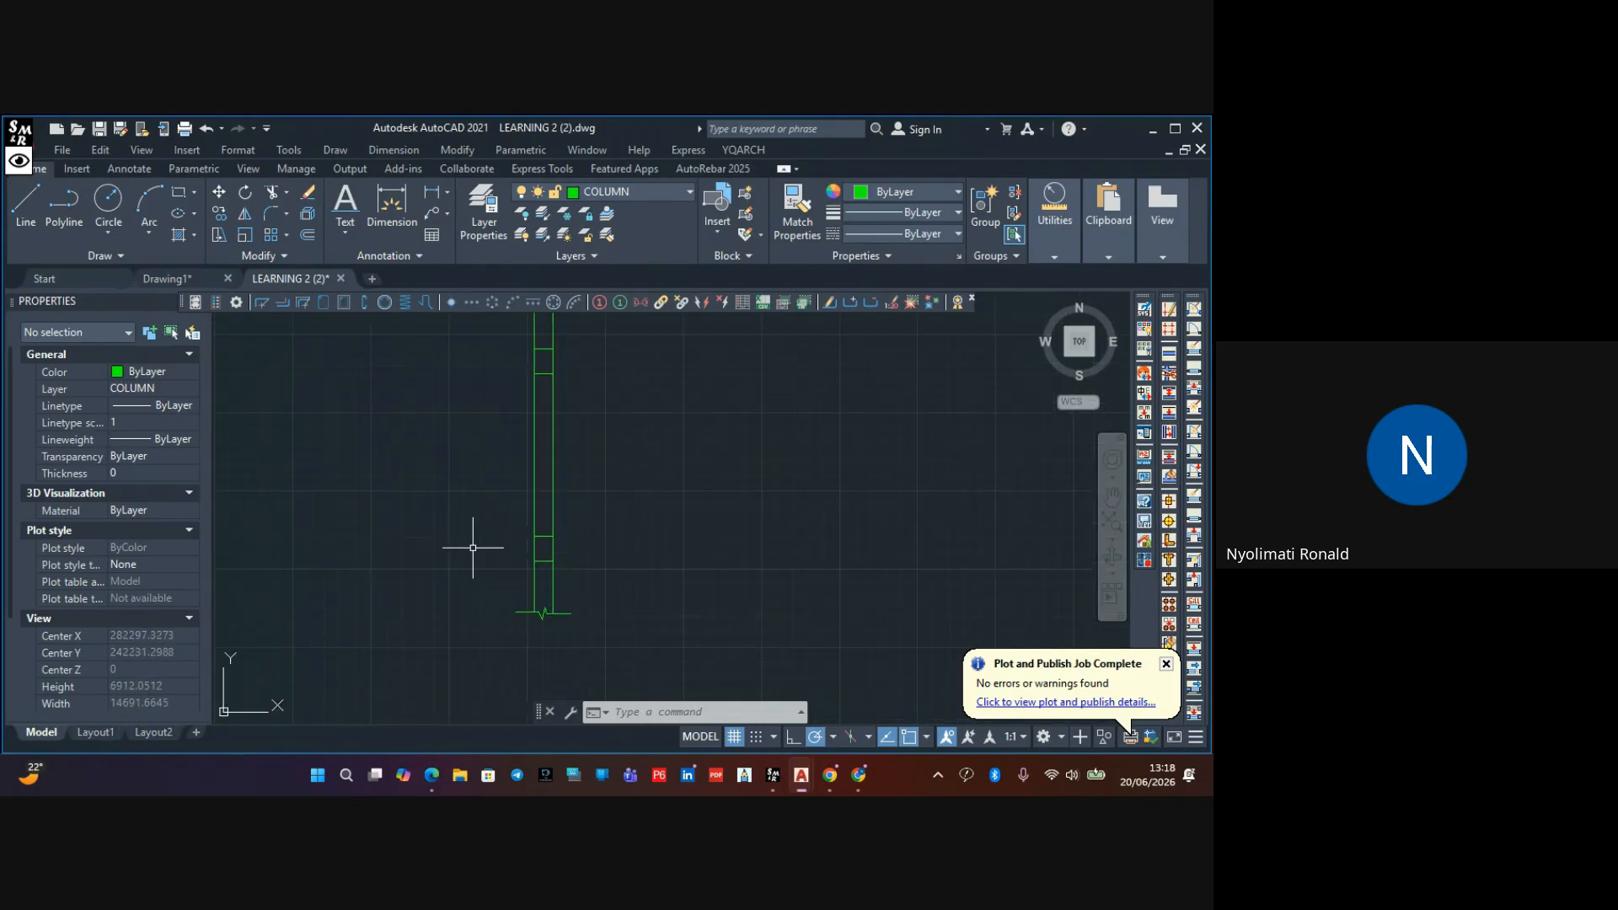
middle_click_drag(499, 524, 510, 577)
middle_click_drag(491, 424, 488, 509)
scroll(518, 483, "up", 6)
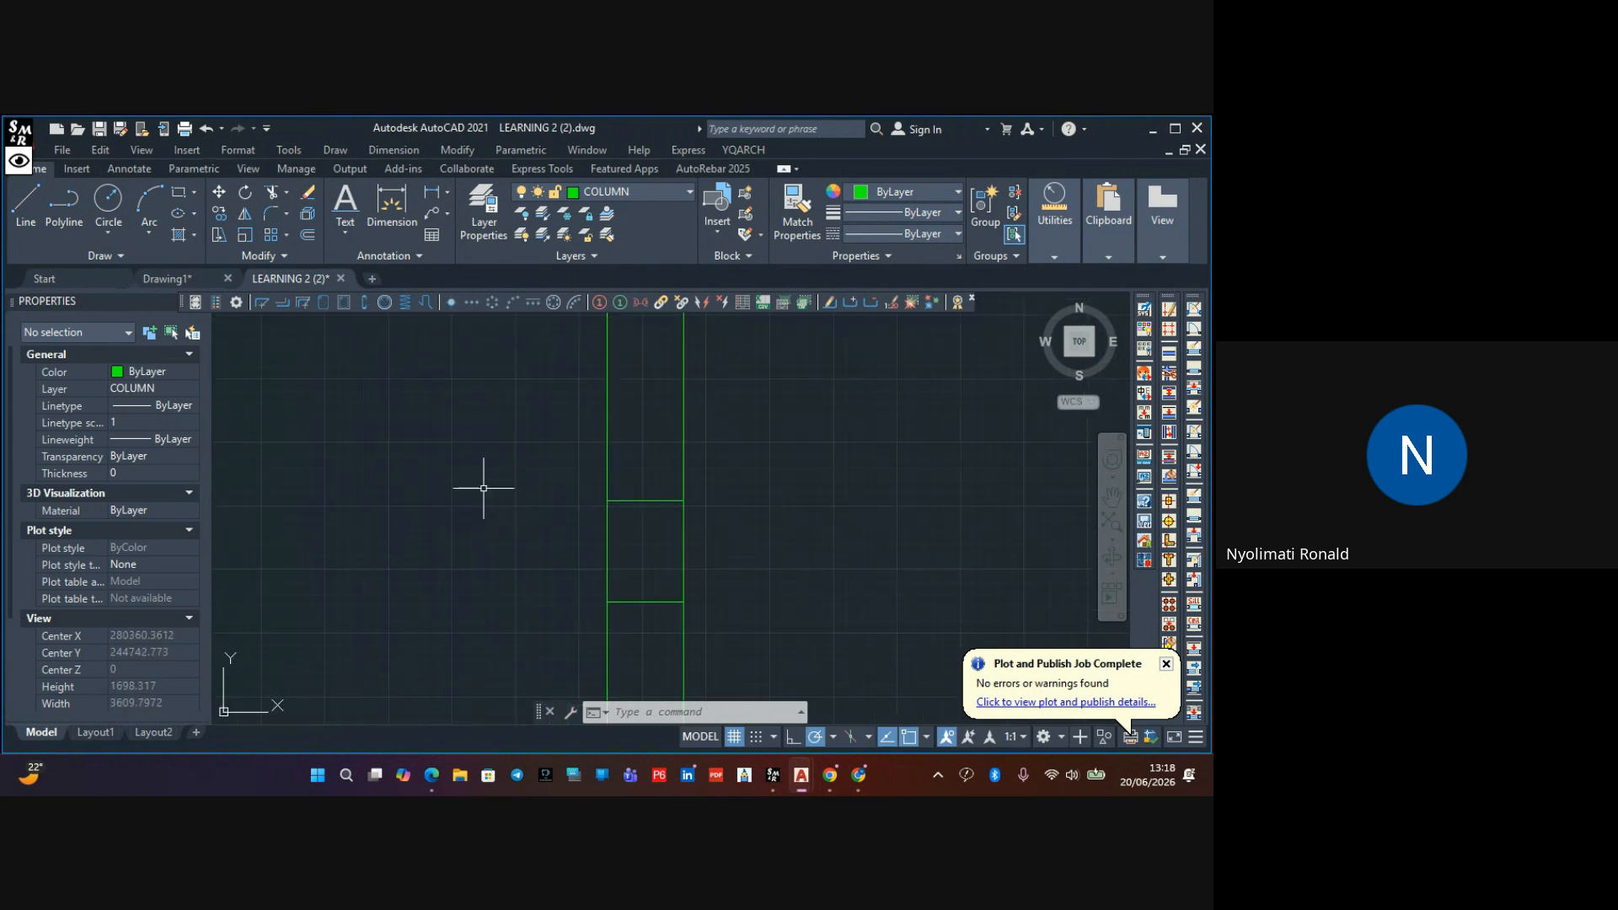
left_click(64, 204)
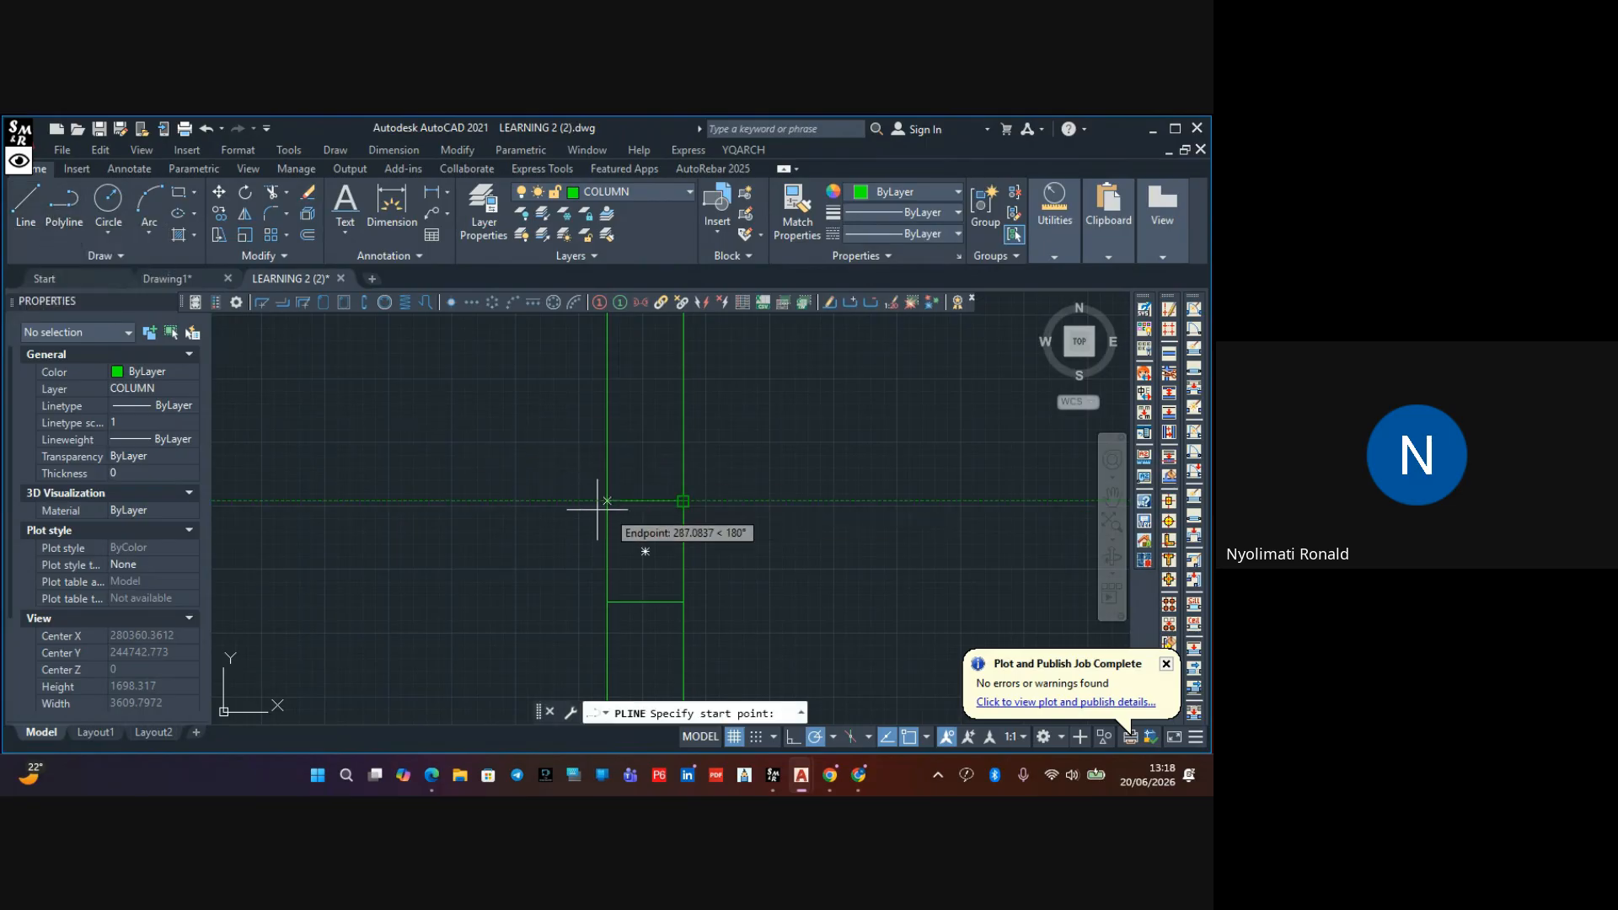
left_click(332, 501)
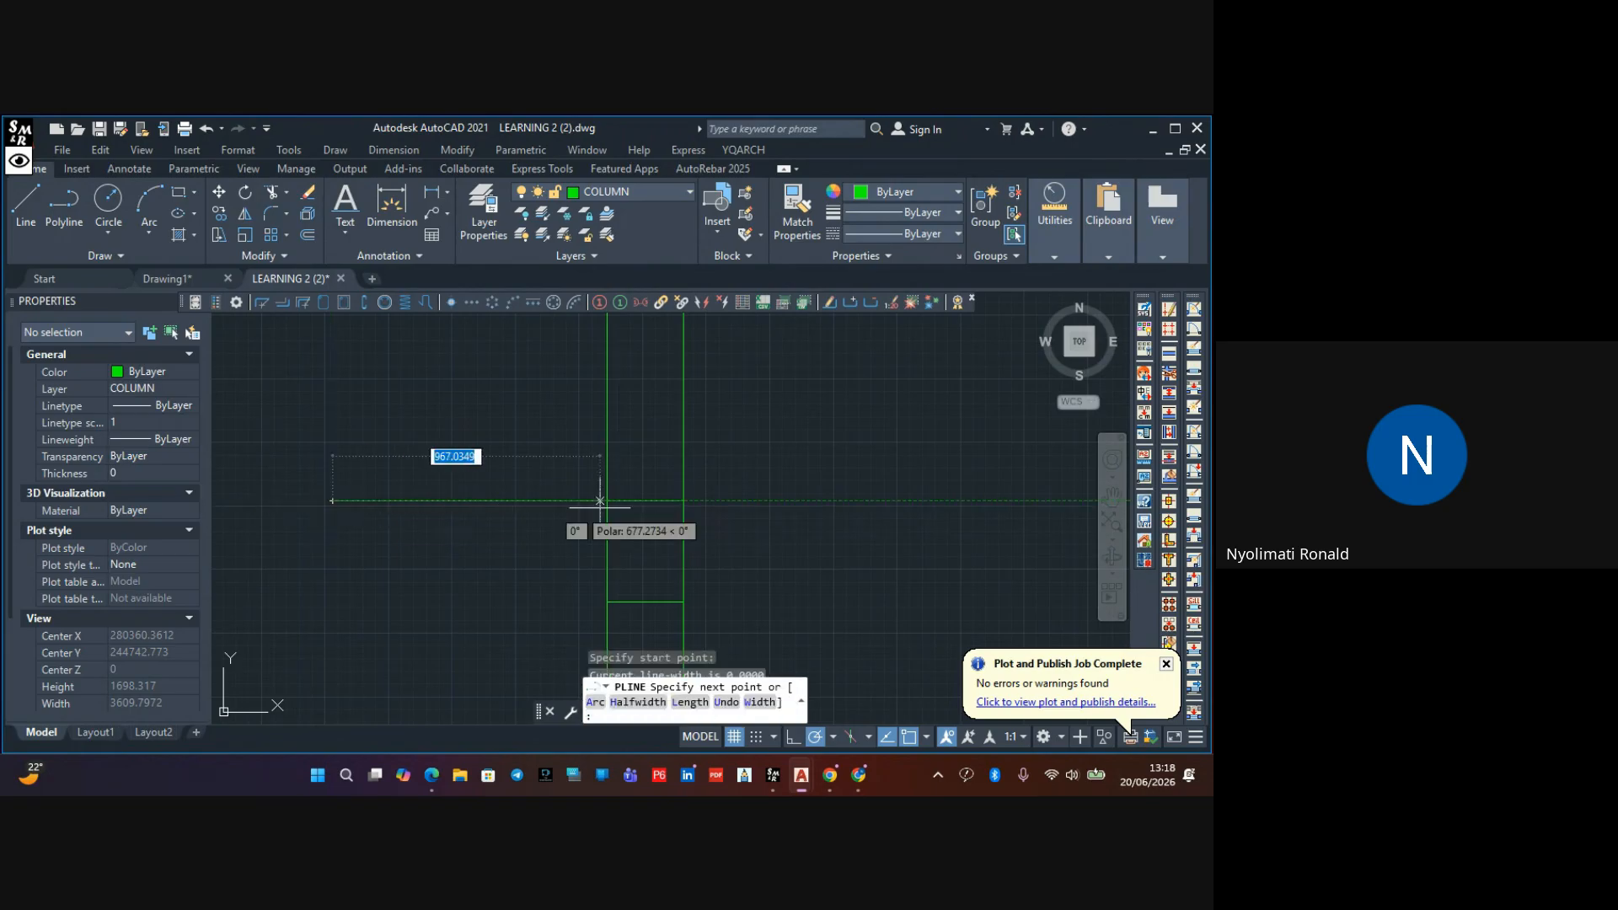
left_click(975, 501)
key("Escape")
scroll(795, 549, "down", 6)
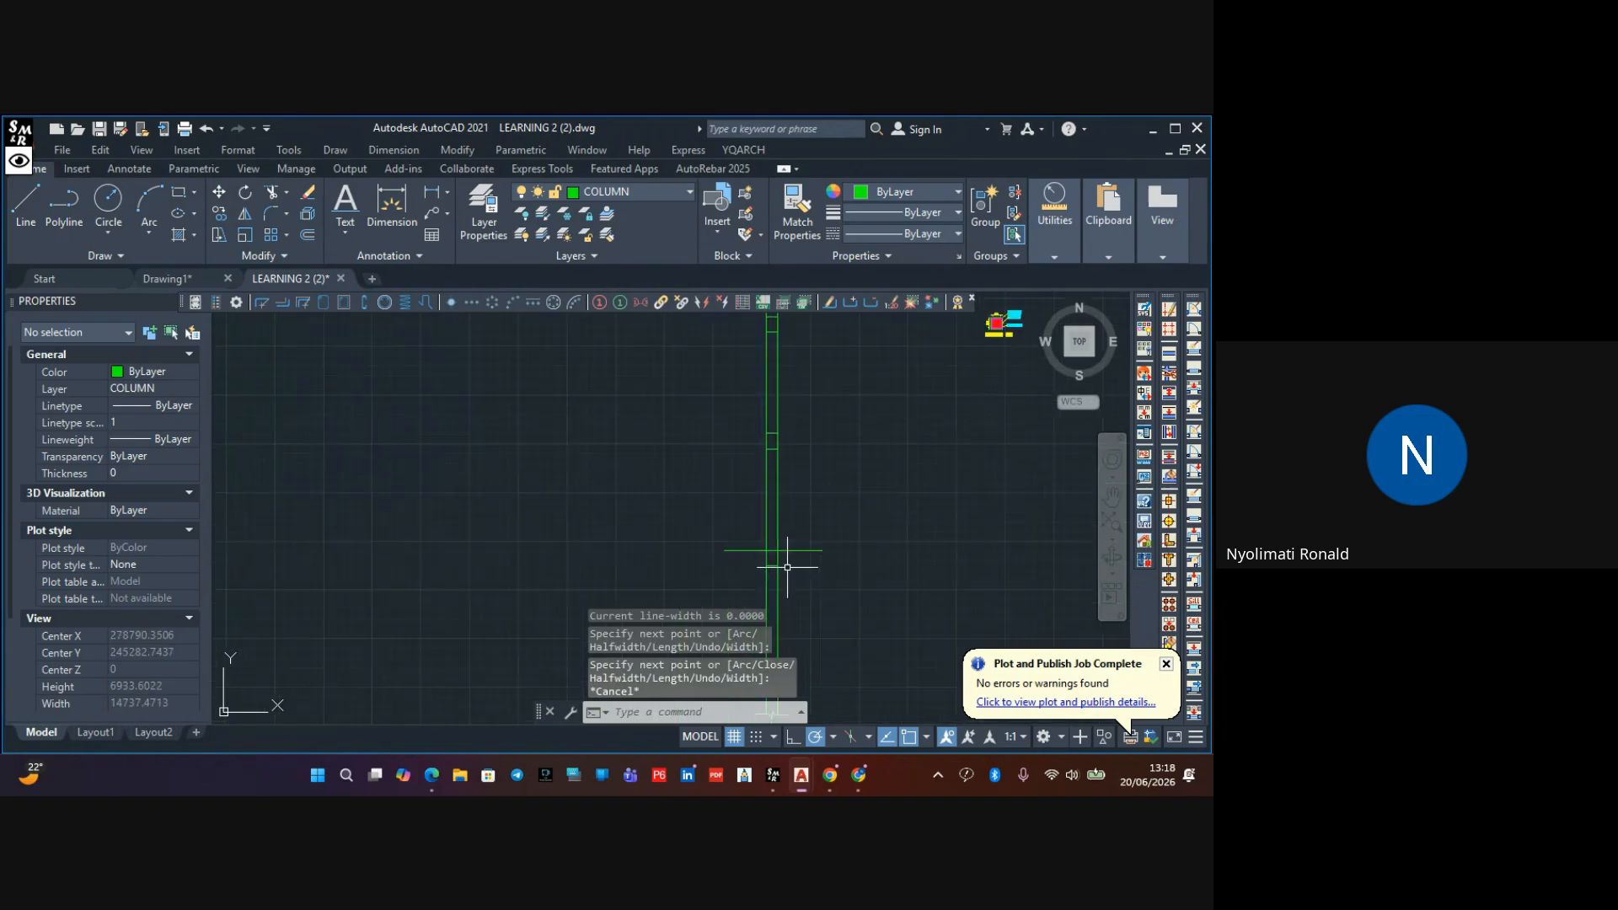
middle_click_drag(780, 559, 578, 469)
scroll(545, 473, "up", 5)
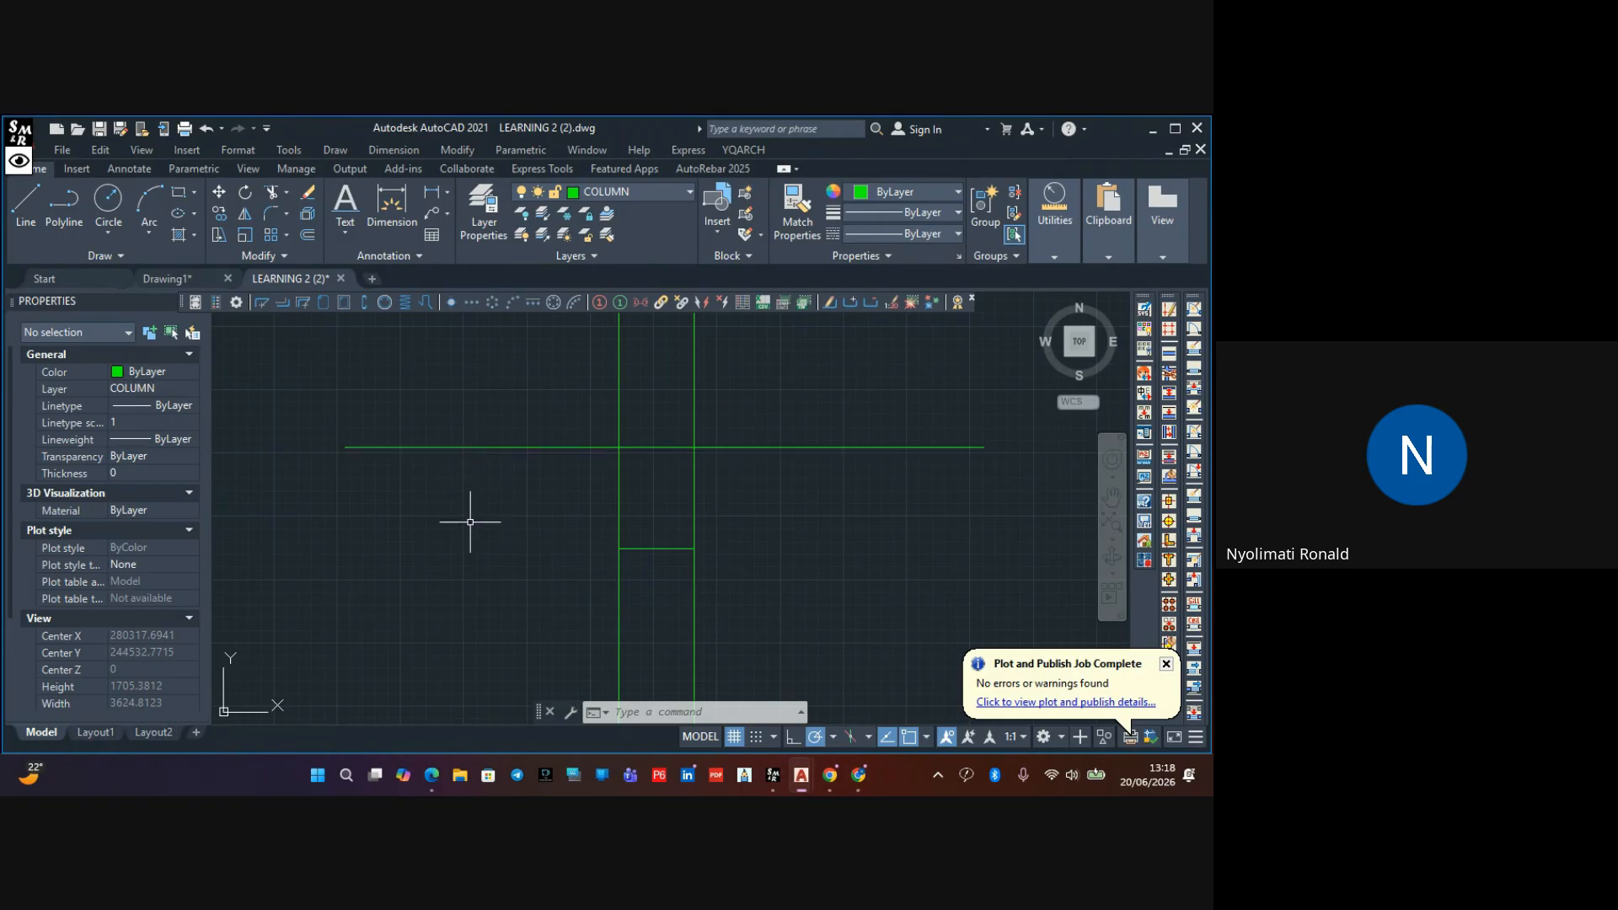
left_click(491, 426)
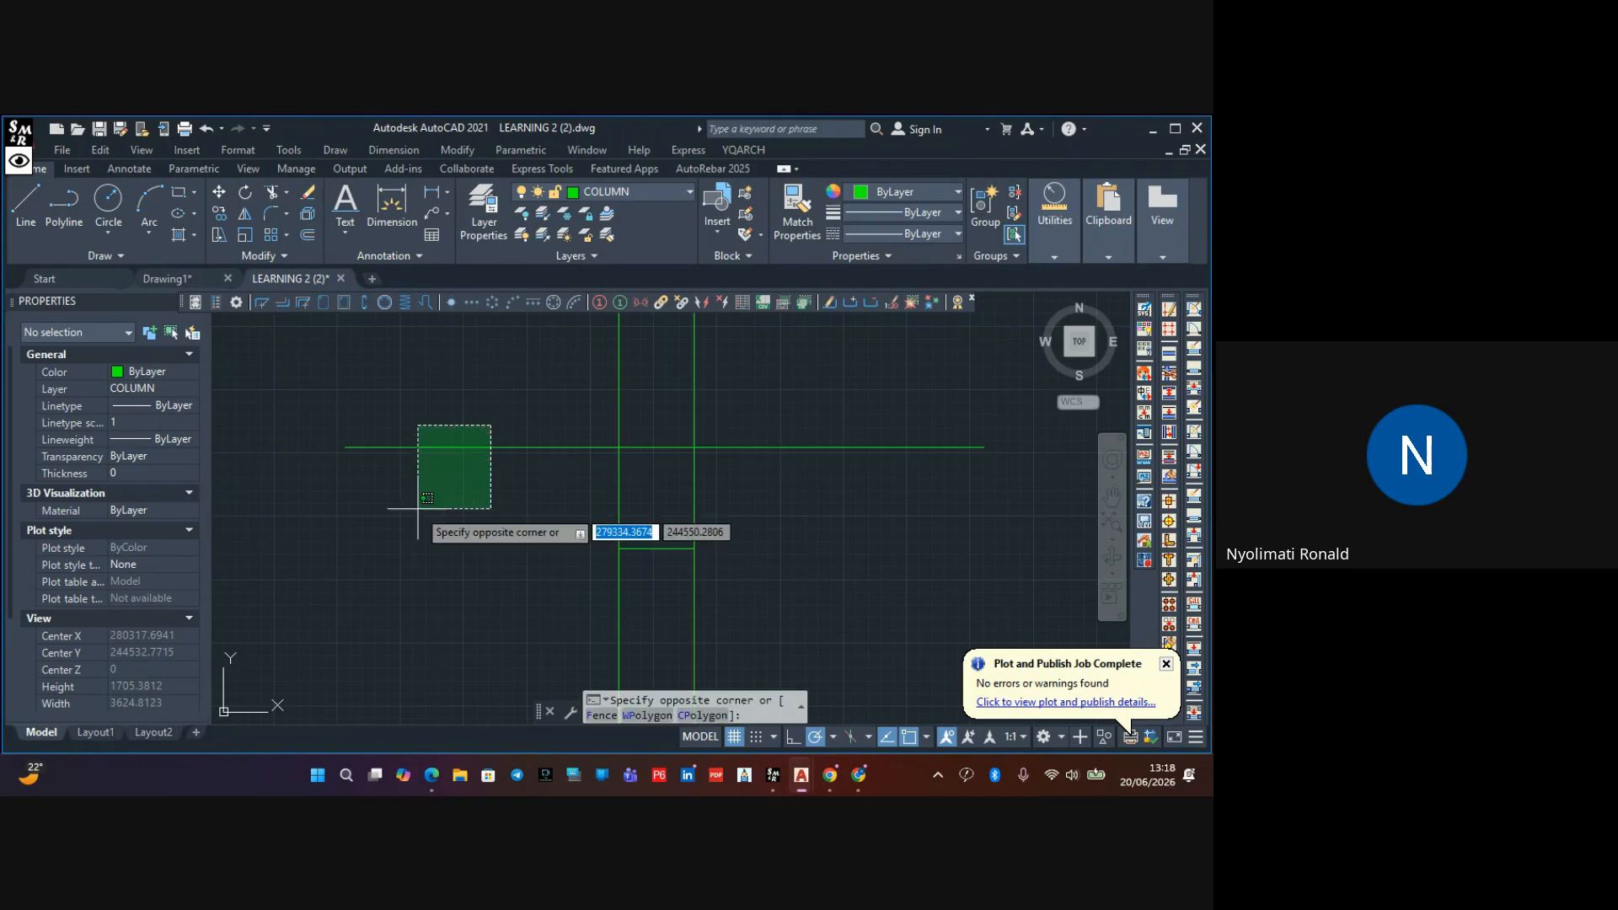
left_click(412, 514)
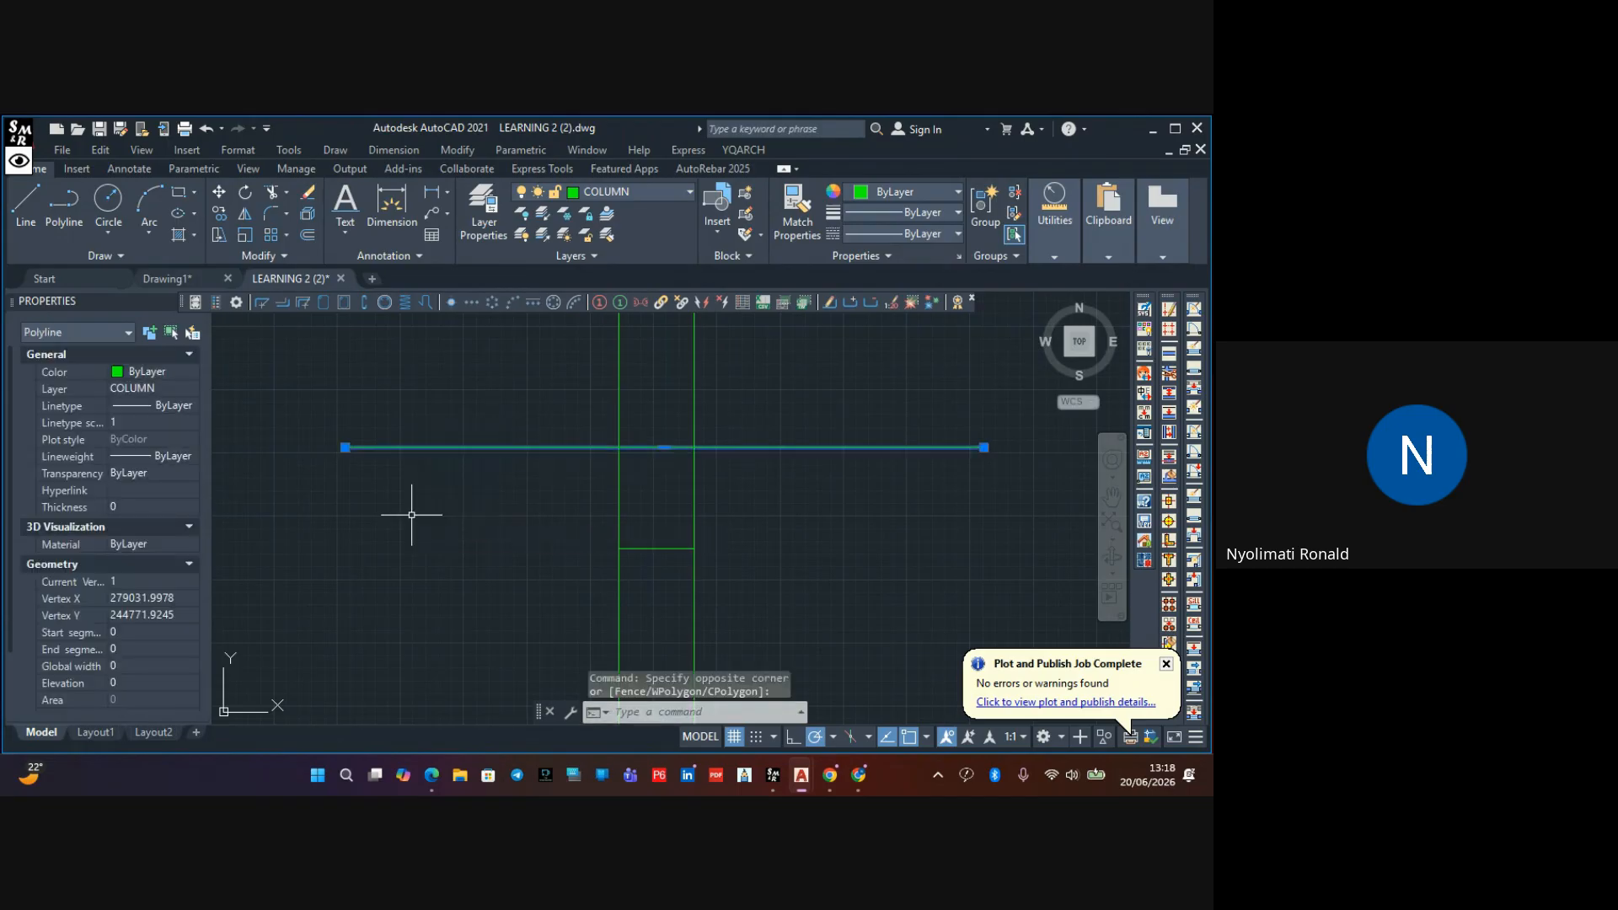
key("Escape")
left_click(459, 431)
left_click(407, 518)
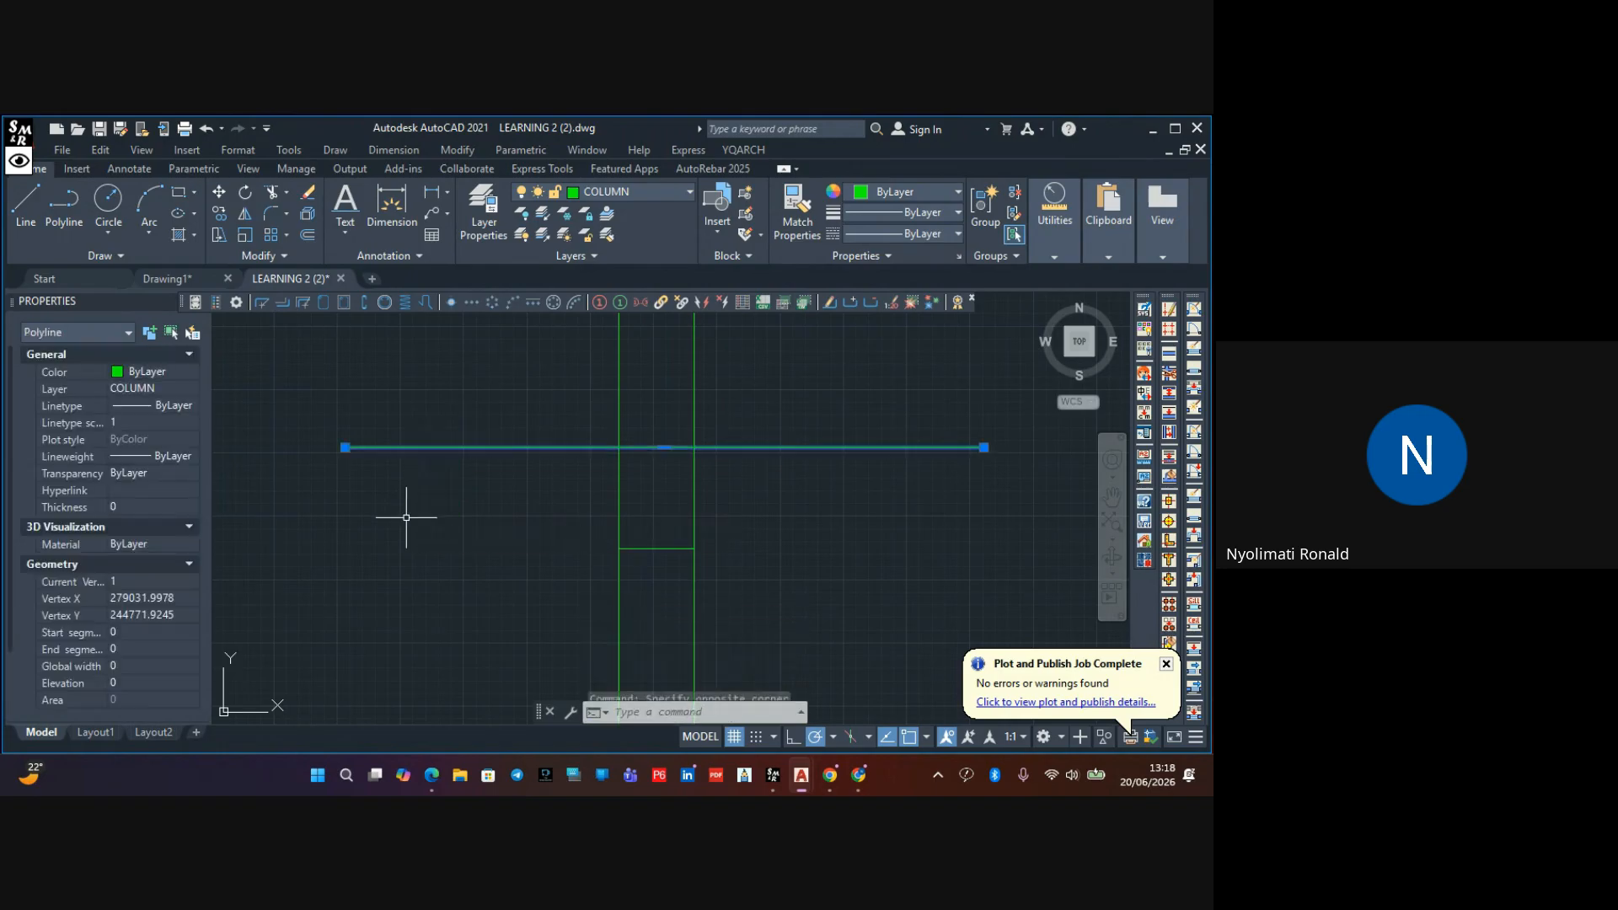
key("Escape")
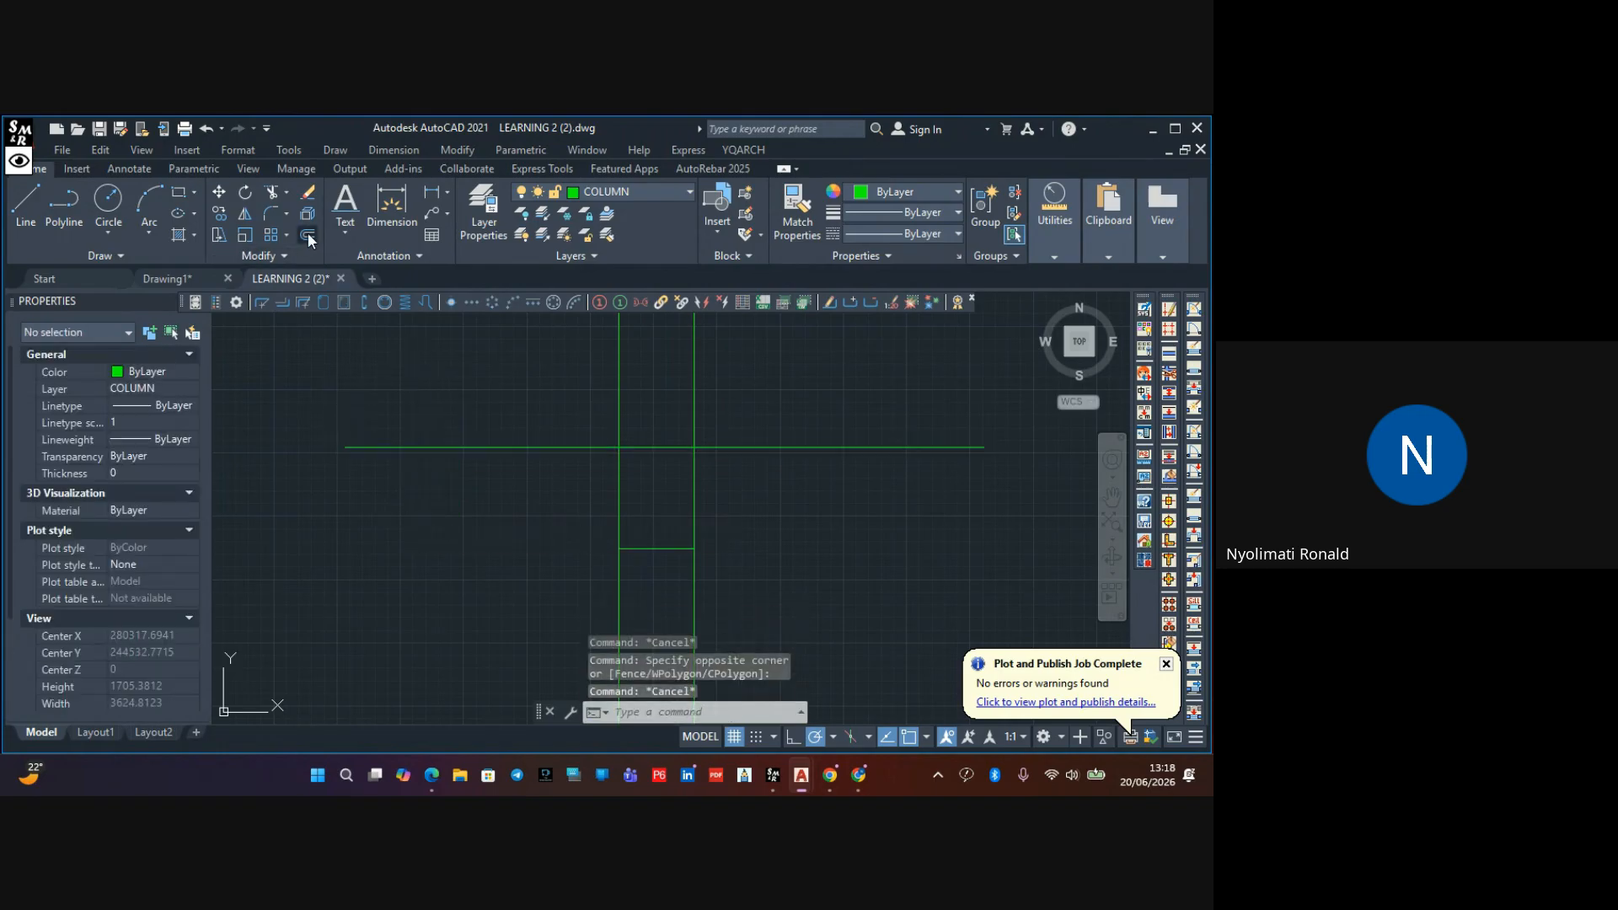
Offset the horizontal line crossing the column by 200 to create a parallel line below it
left_click(307, 236)
type("200")
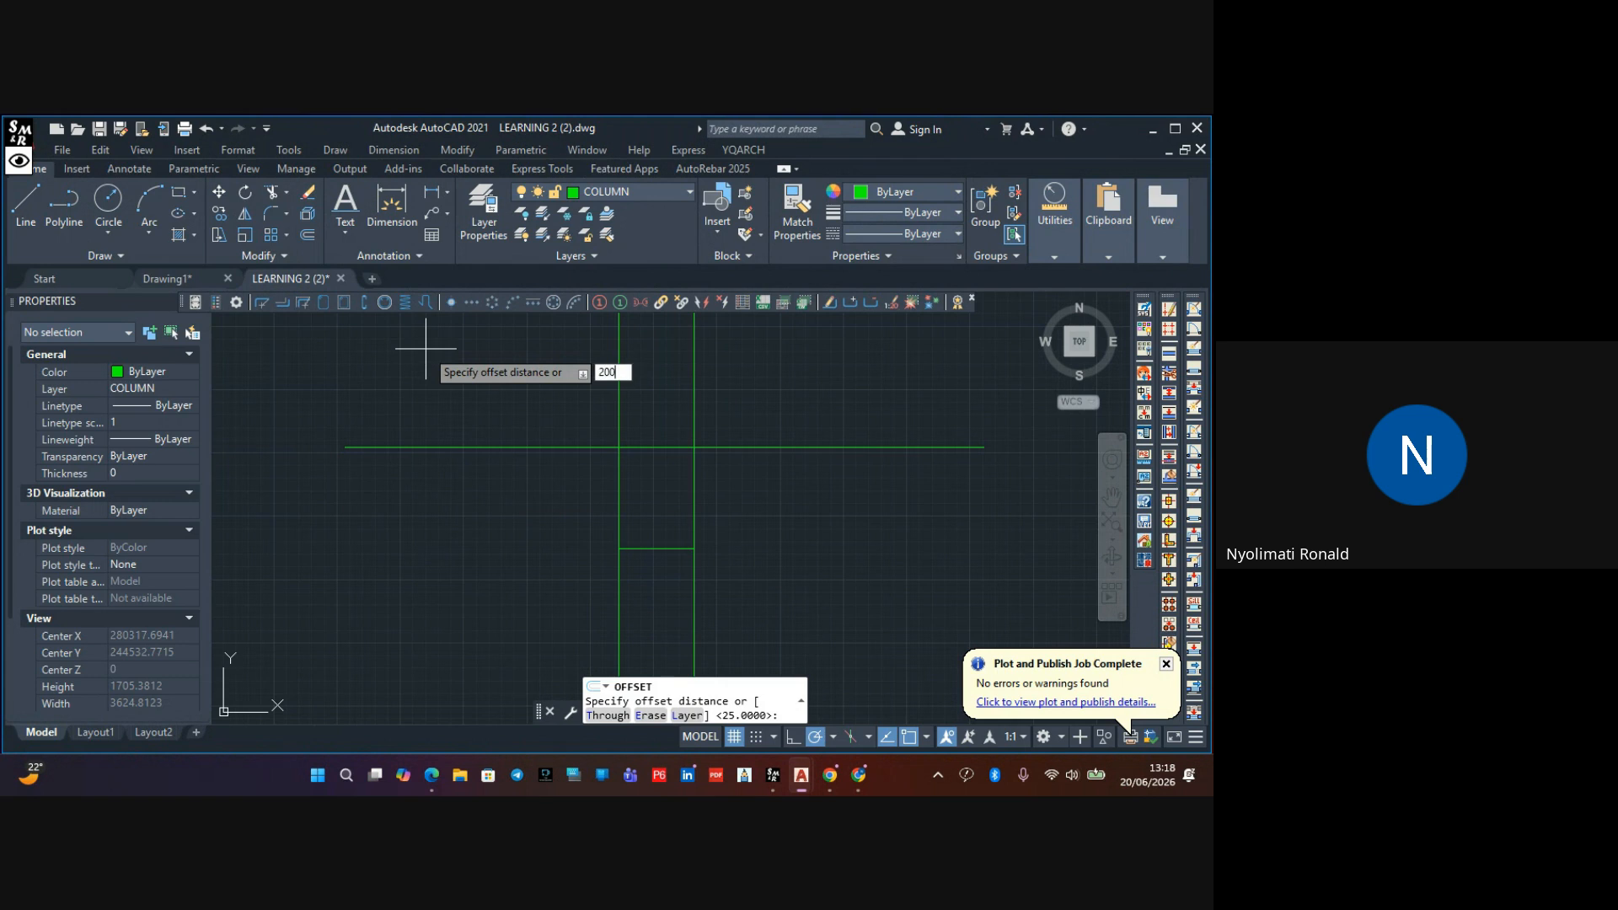
key("Return")
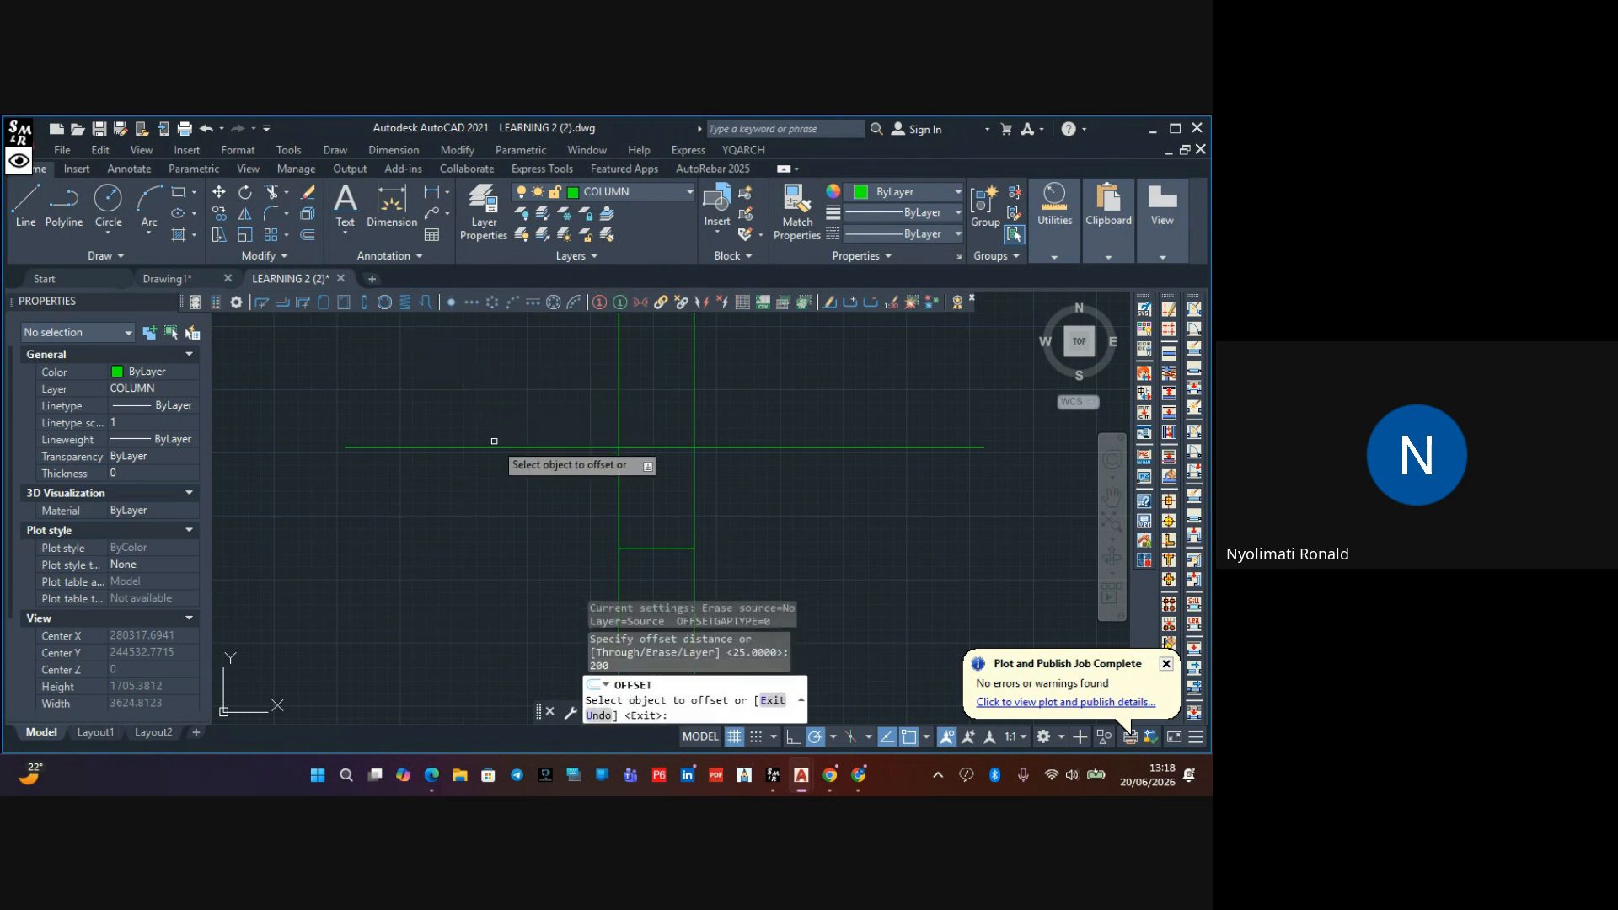
key("Escape")
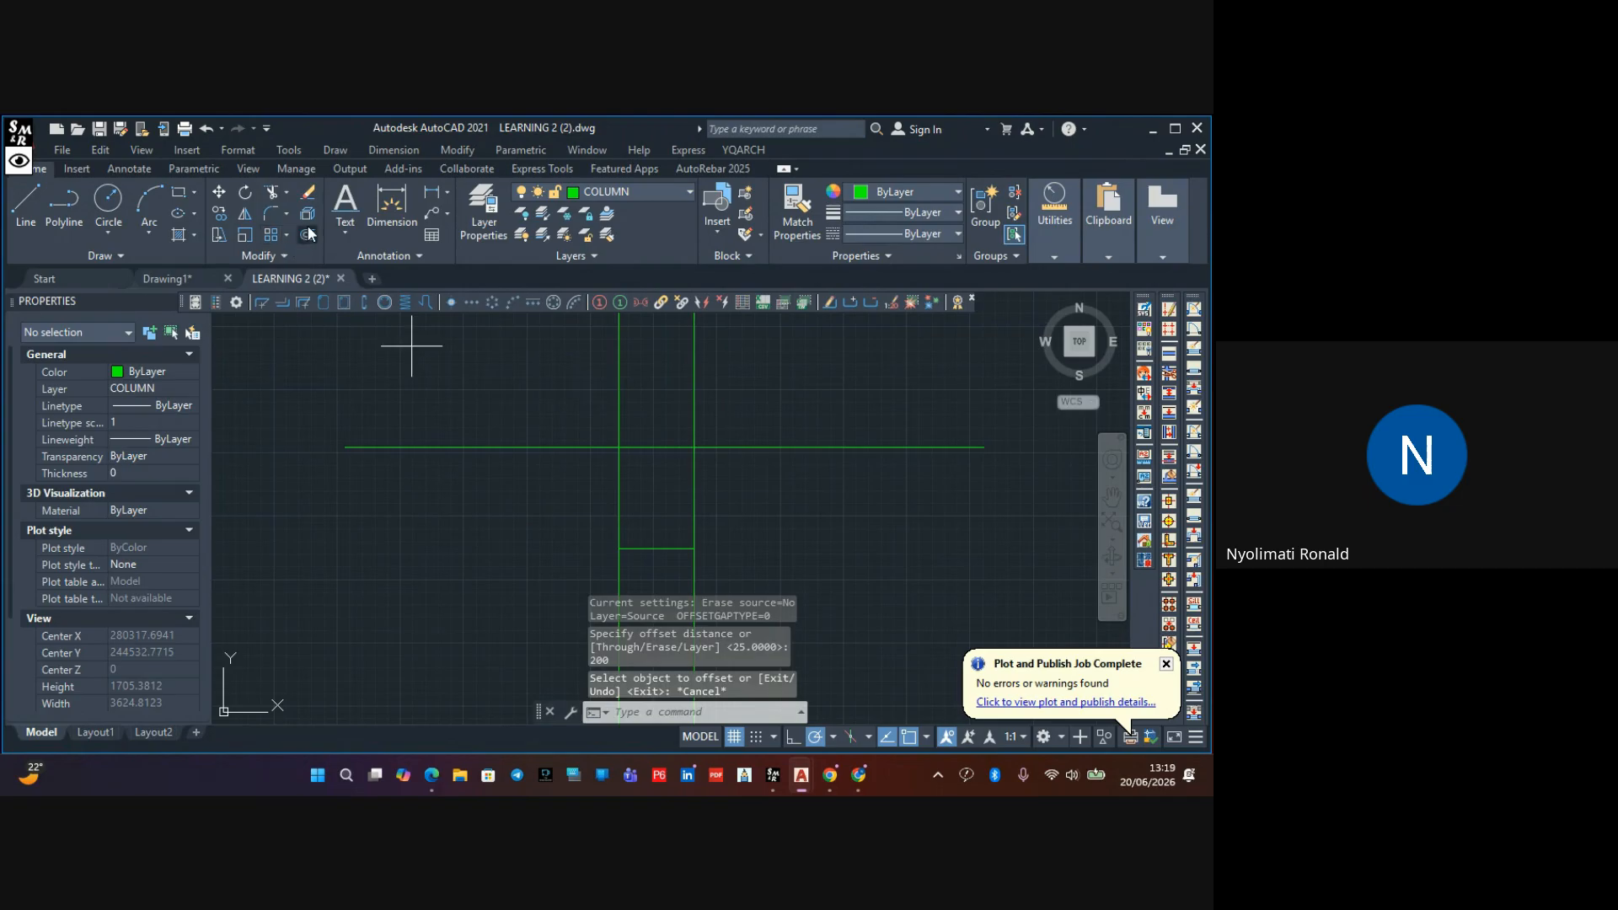
left_click(307, 234)
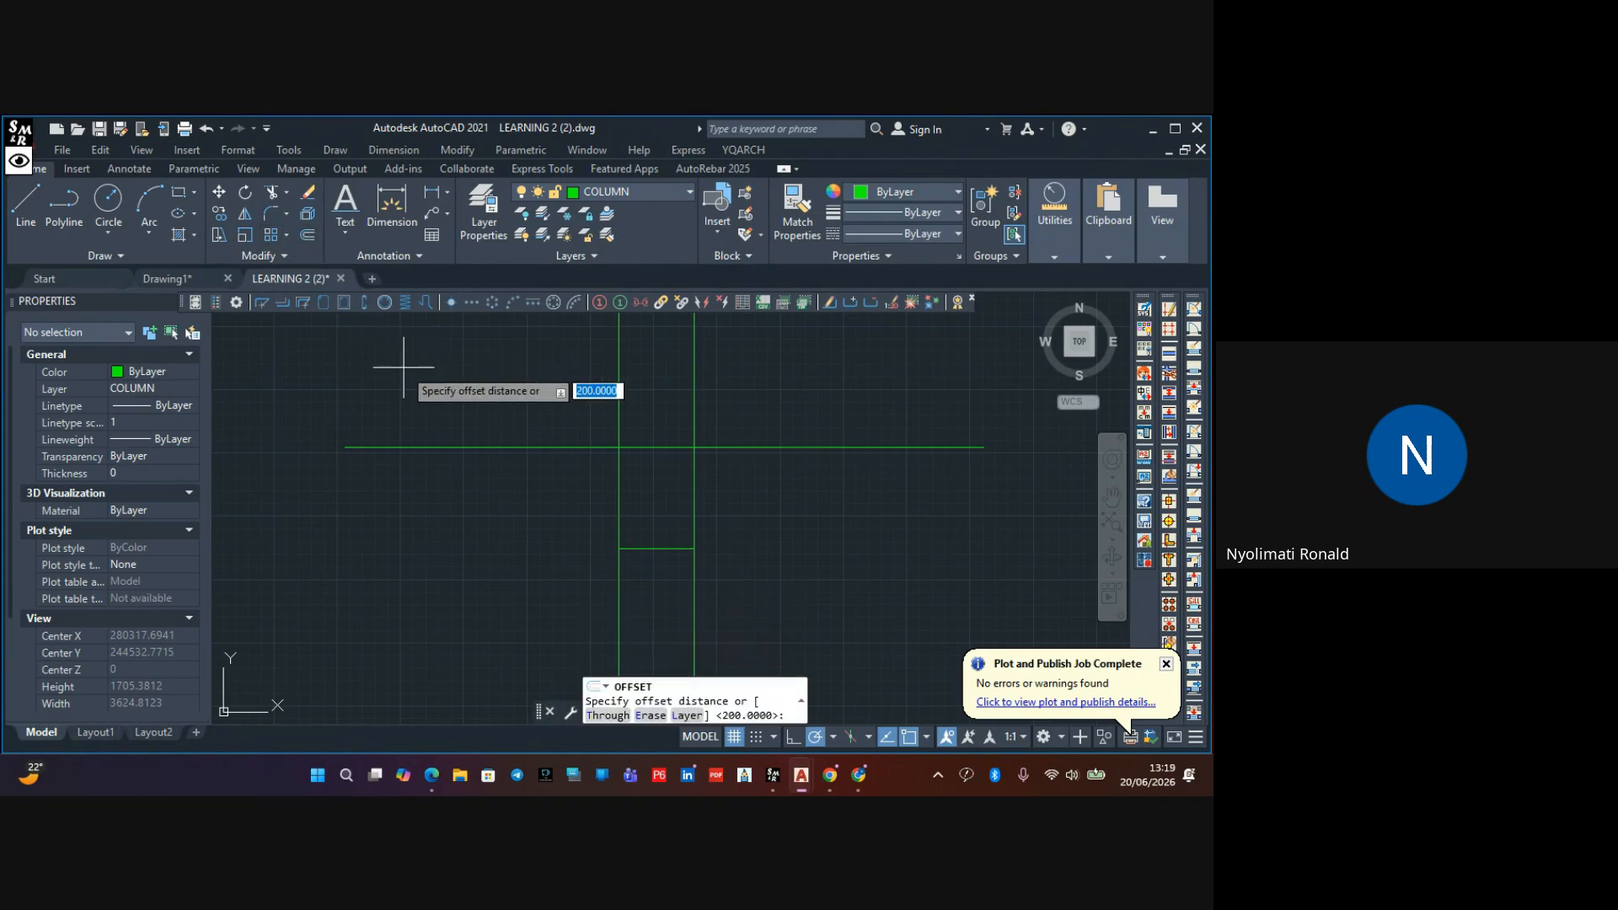
key("Return")
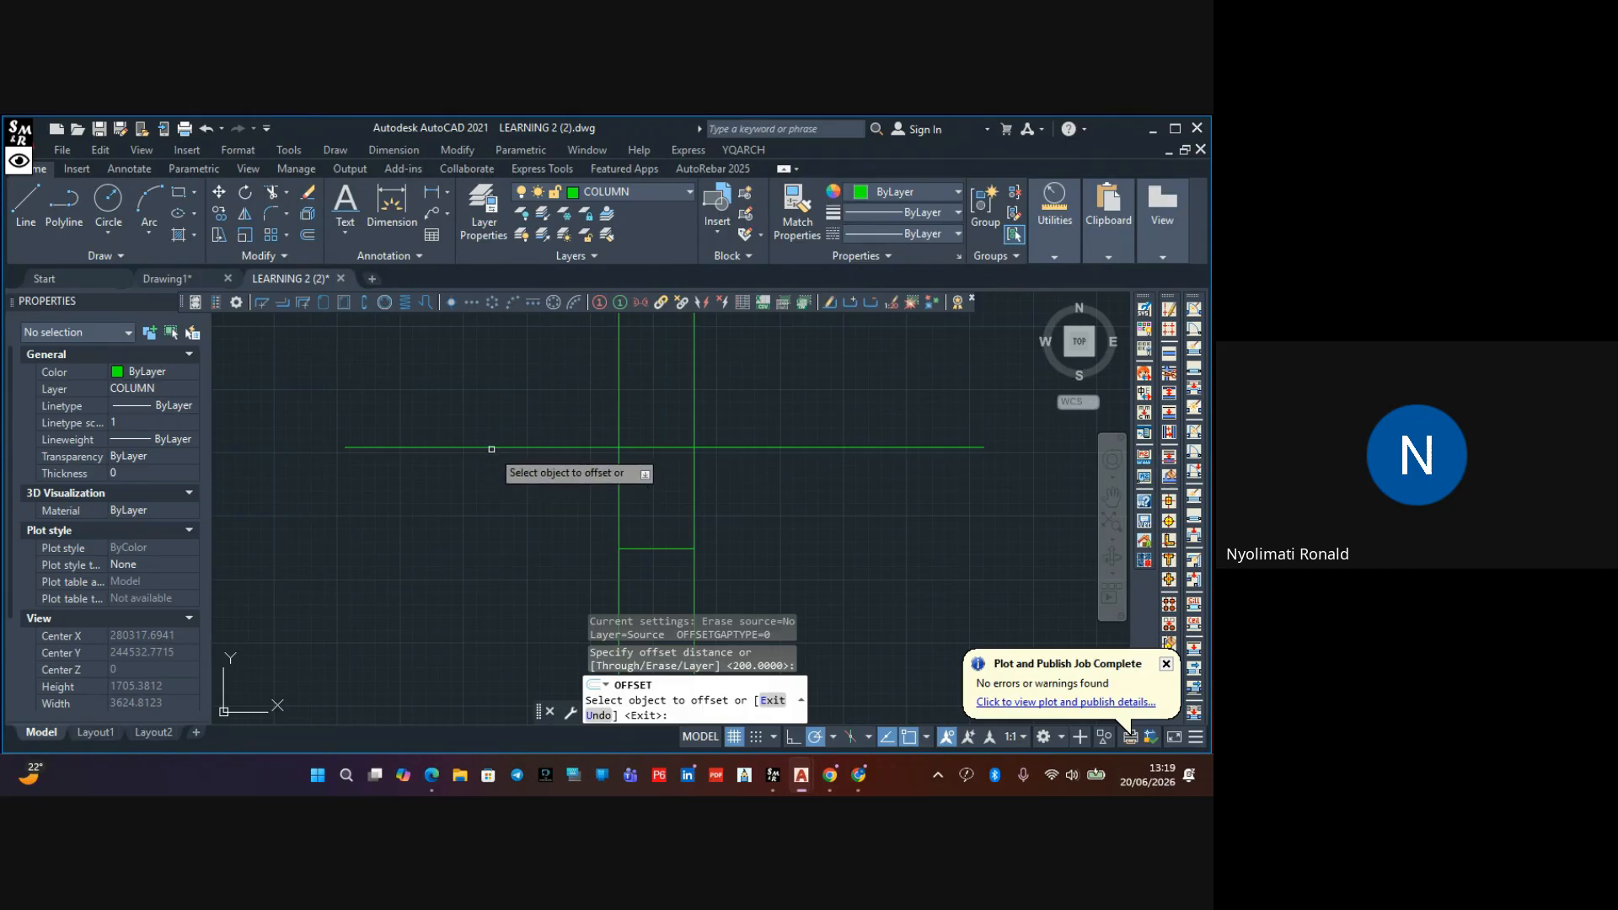
left_click(492, 450)
left_click(495, 521)
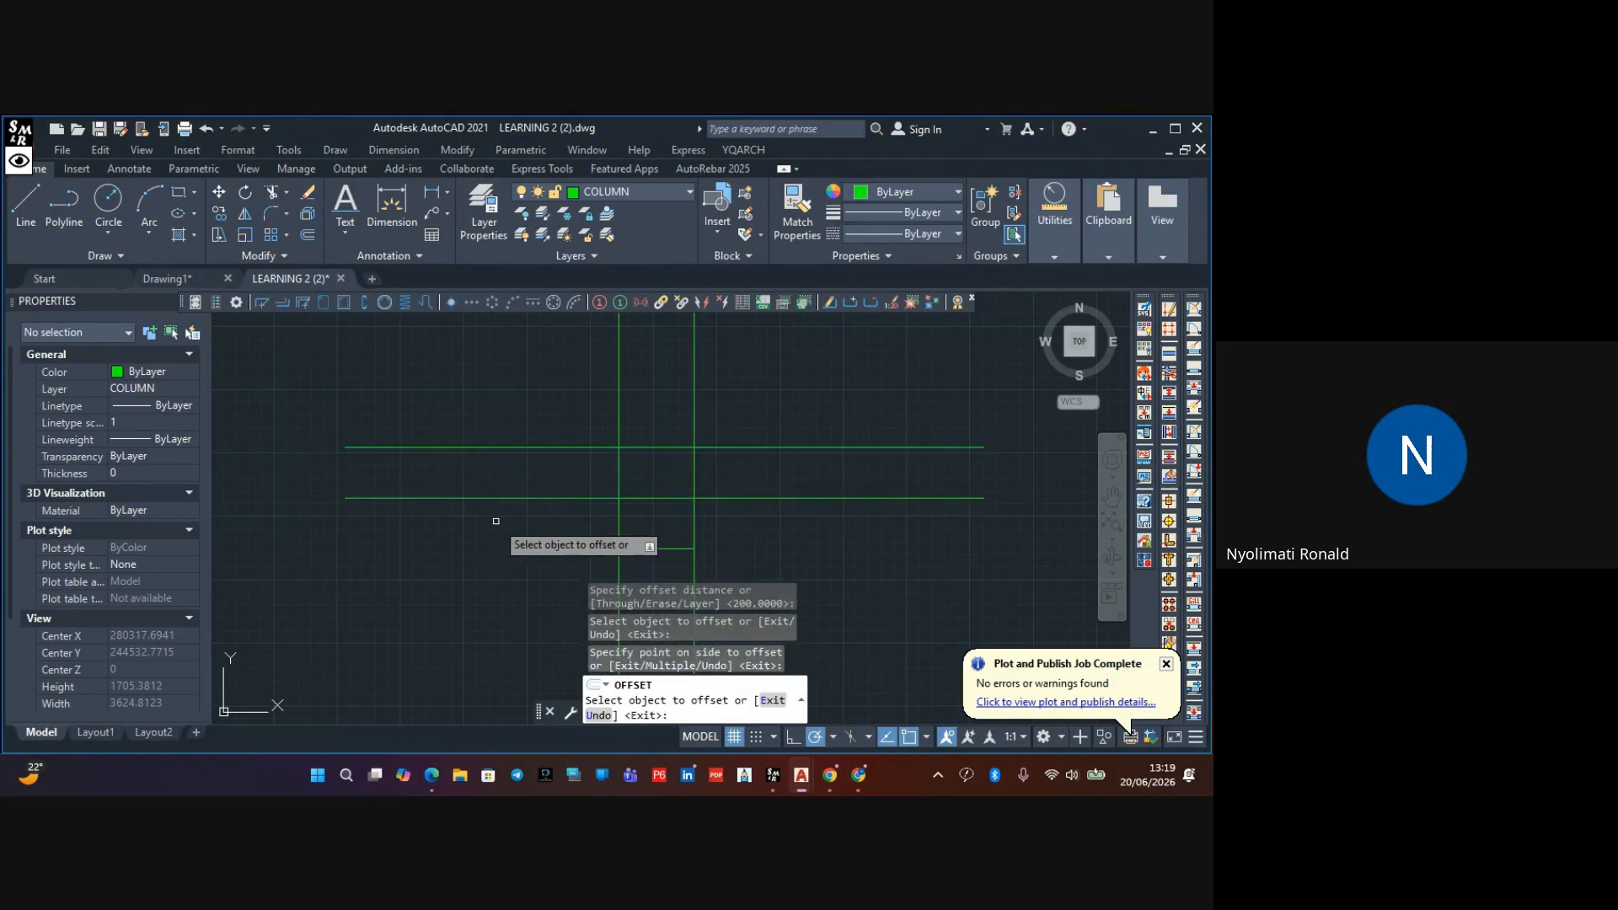
key("Escape")
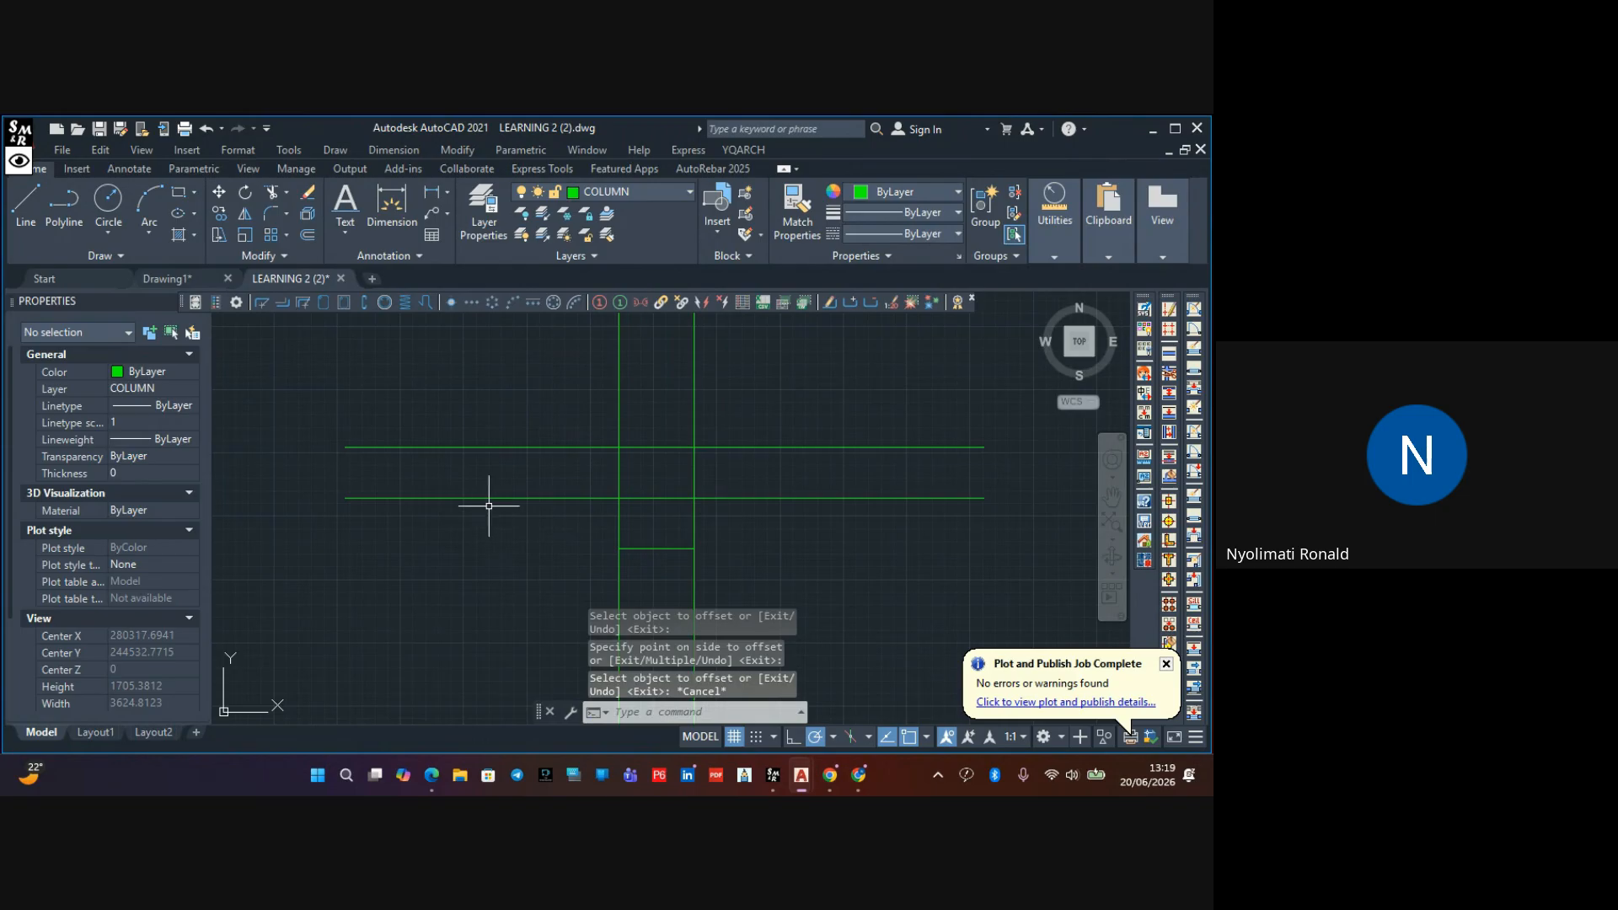
Switch to the Screen Marker overlay, show its annotations and clear the old column elevation sketch
scroll(488, 488, "up", 2)
middle_click_drag(497, 475, 452, 459)
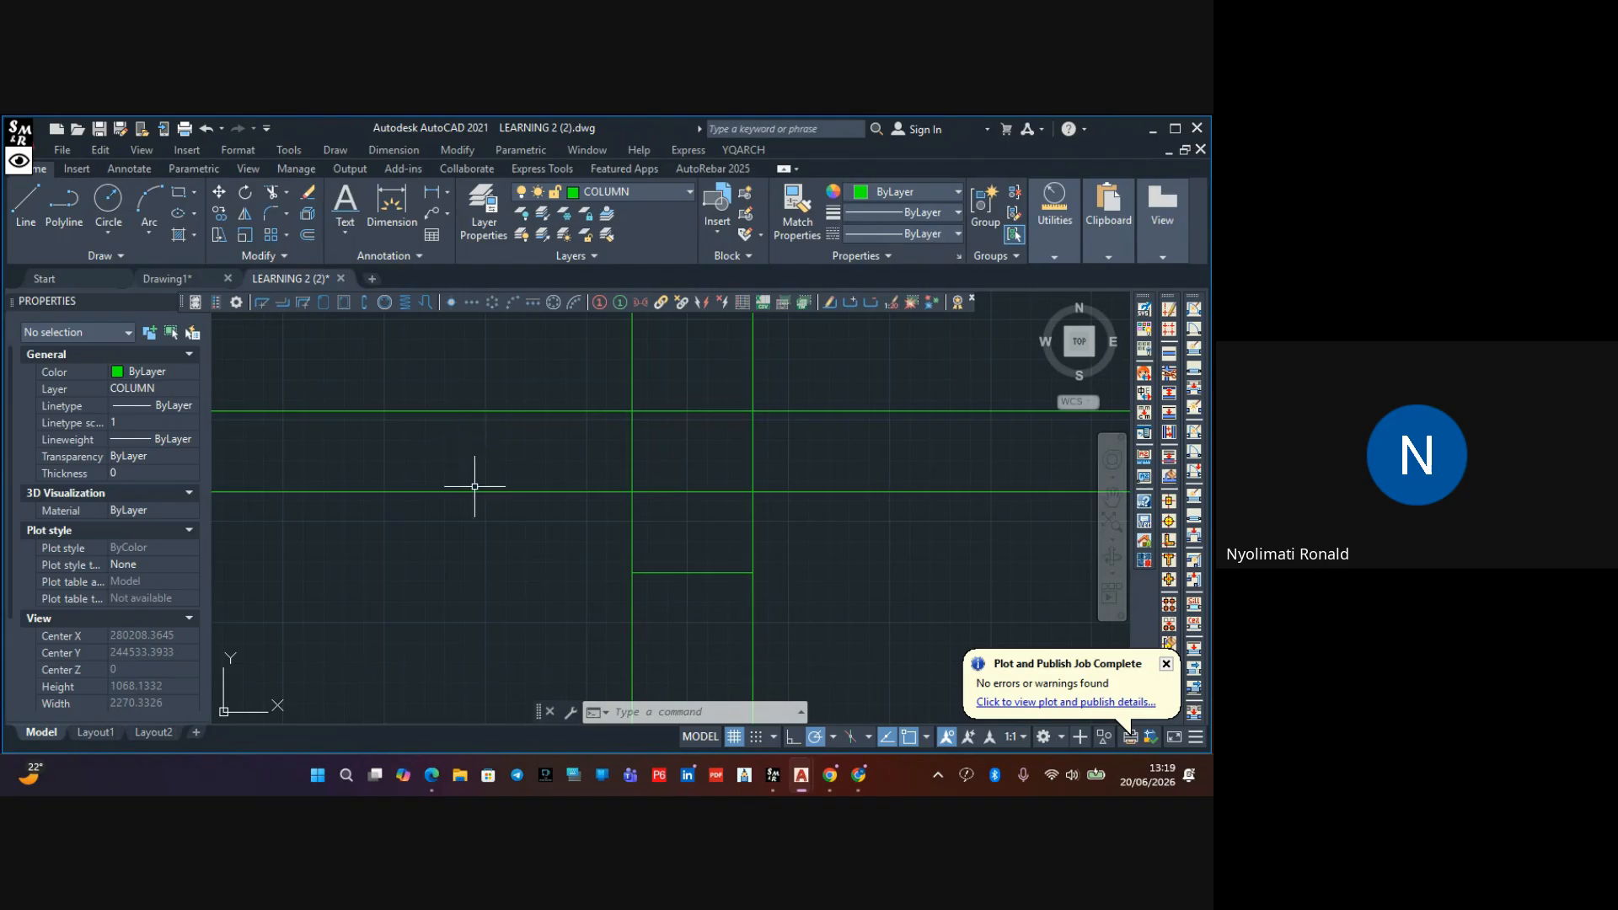
mouse_move(469, 492)
middle_mouse_down()
mouse_move(459, 504)
mouse_move(693, 444)
middle_mouse_up()
scroll(726, 418, "down", 2)
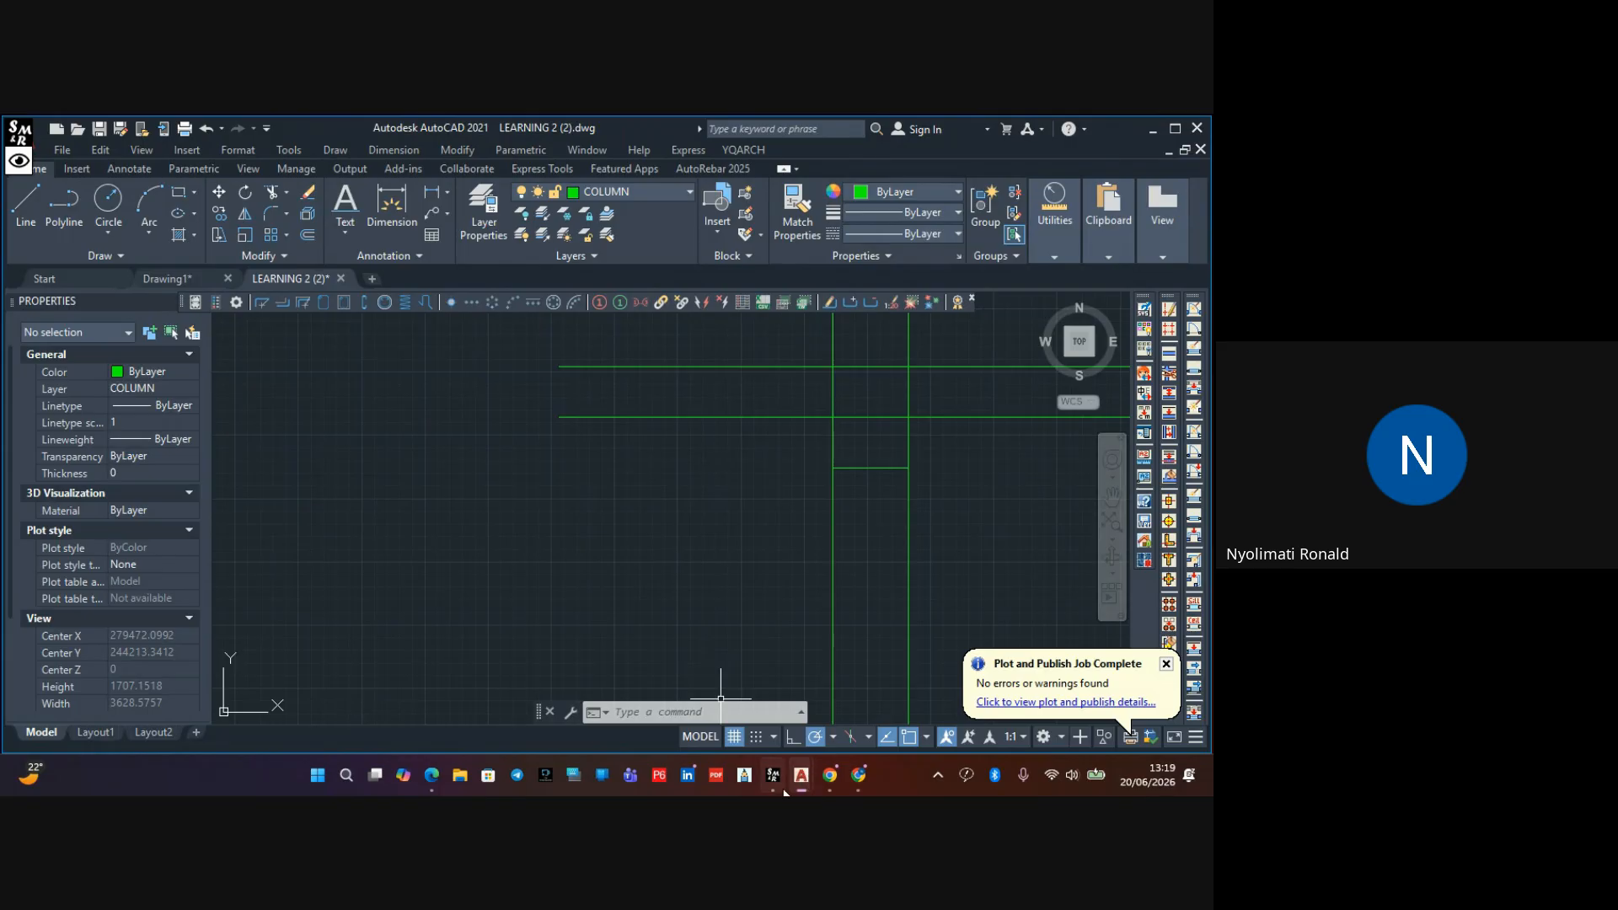
mouse_move(773, 771)
left_click(763, 732)
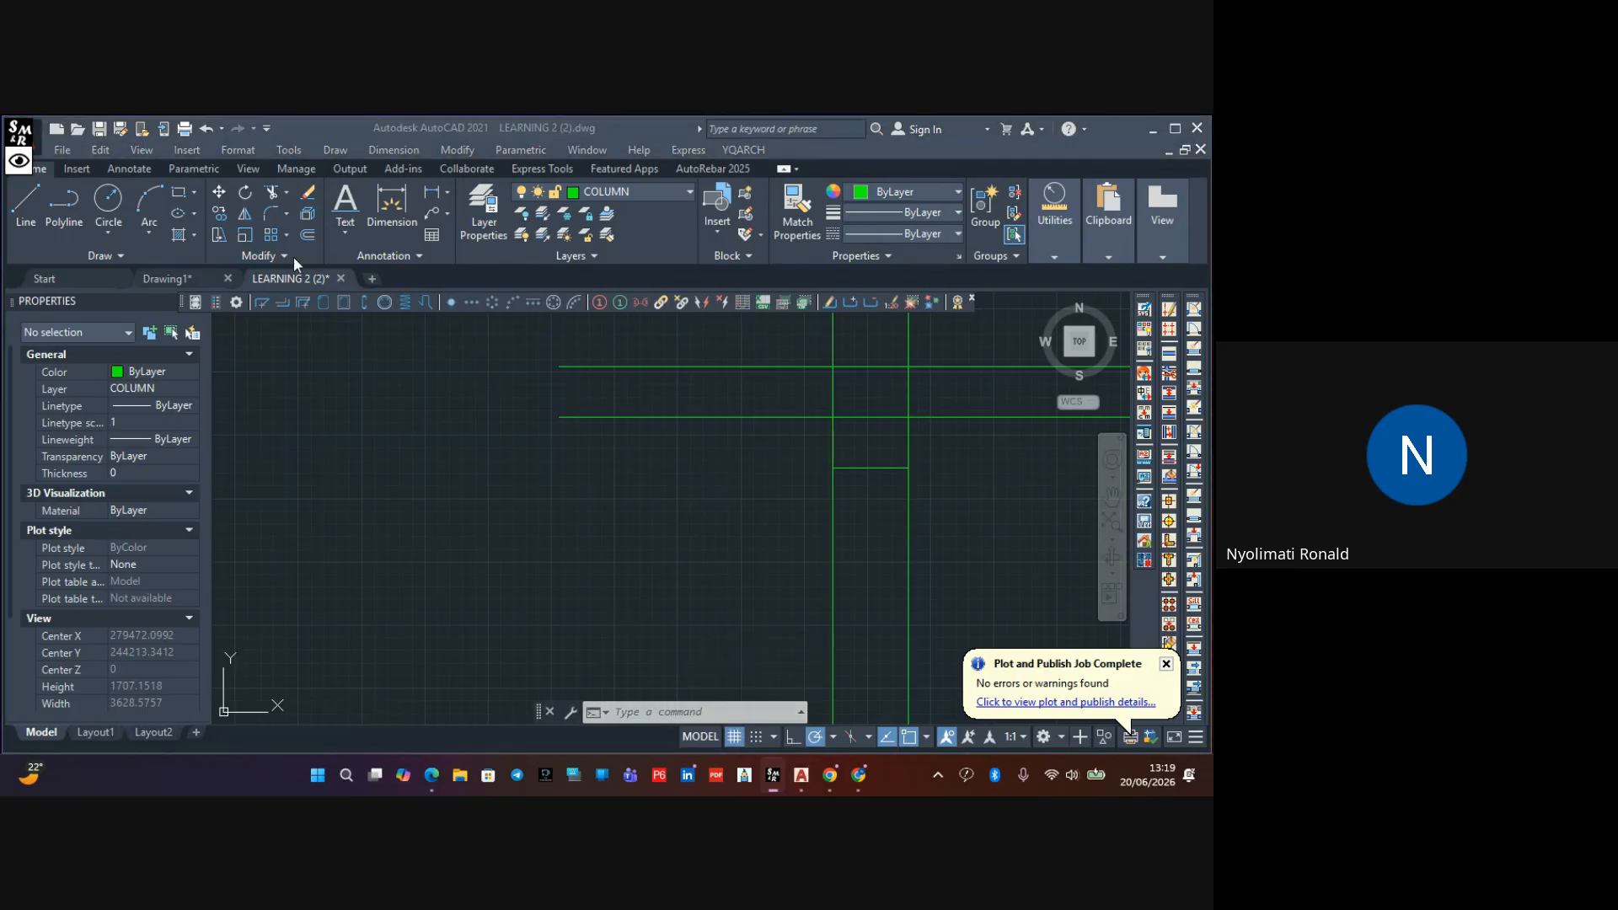
left_click(28, 162)
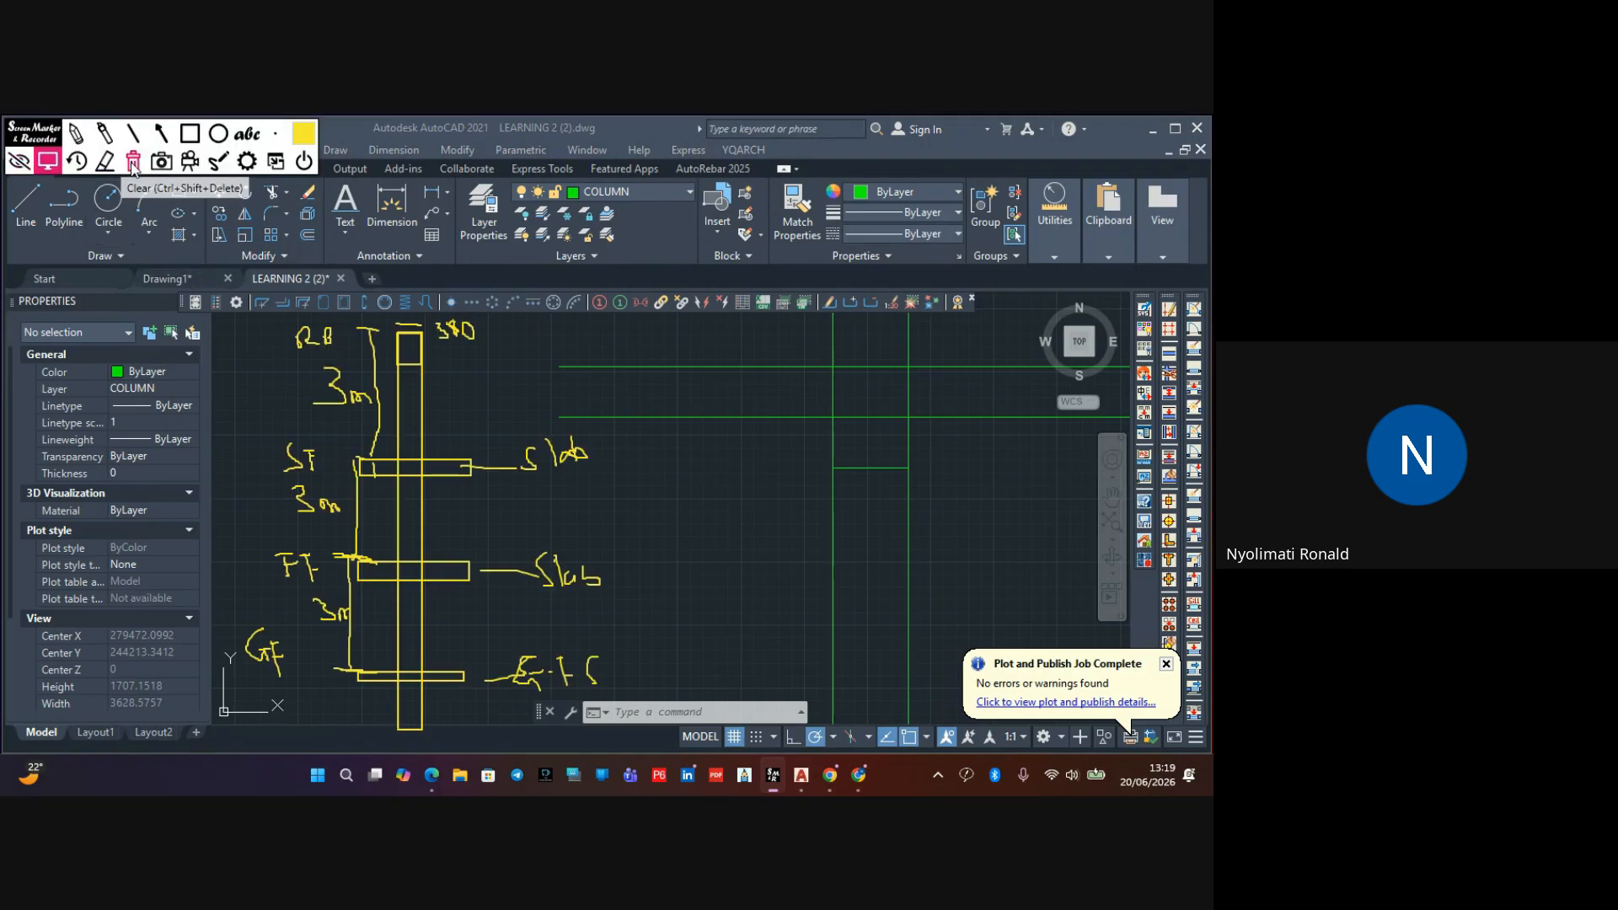
left_click(134, 163)
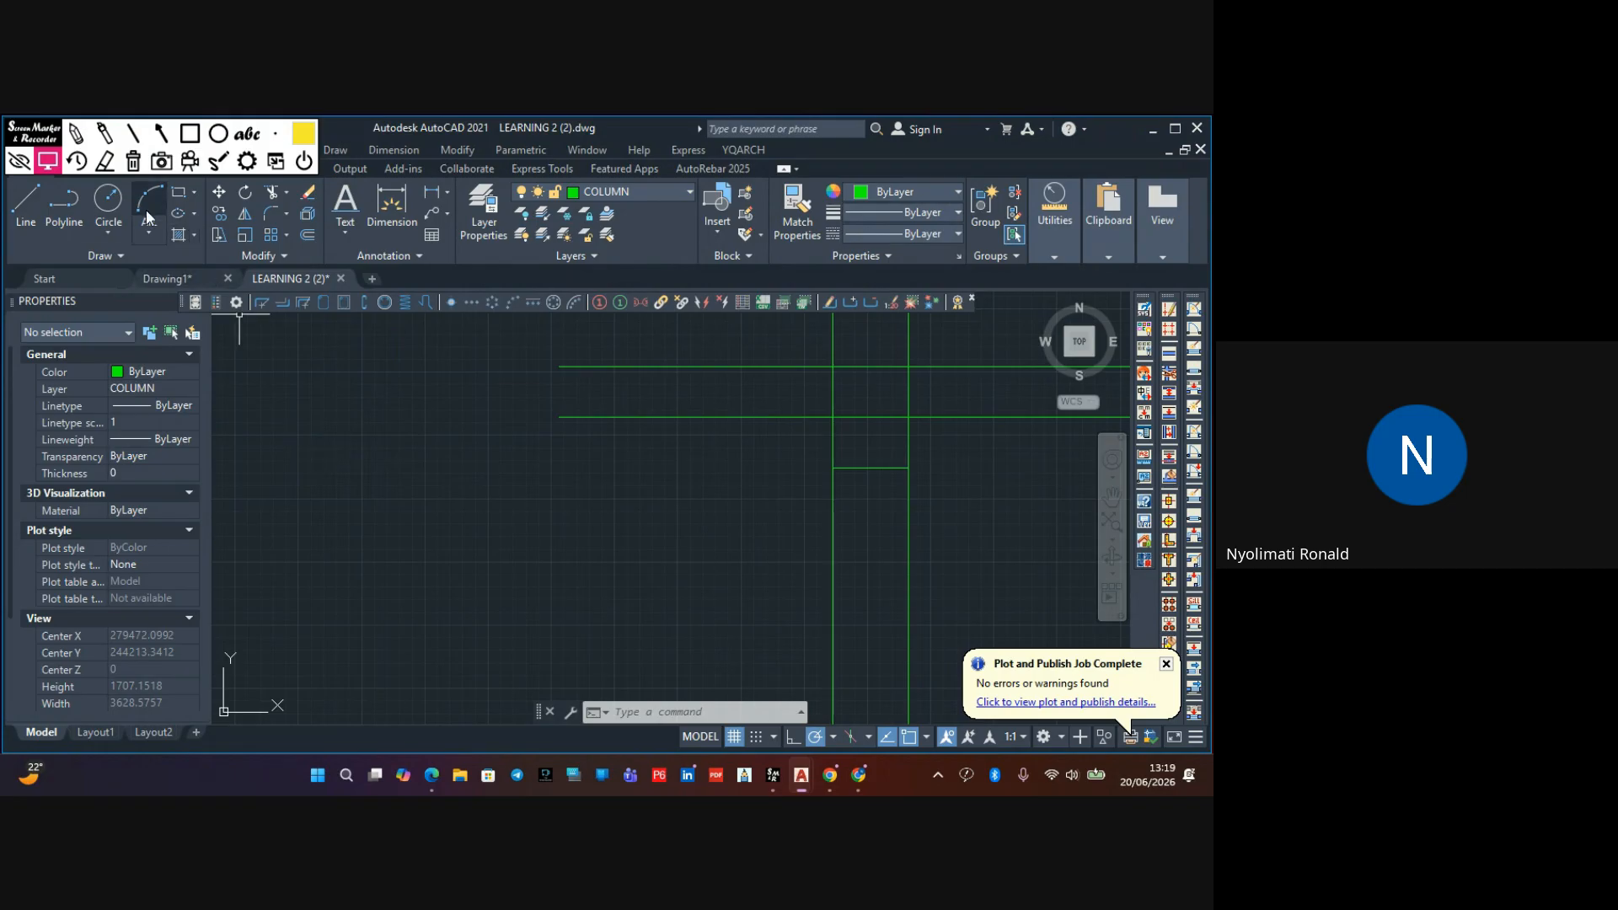
Sketch a T-shaped block cross-section freehand with the marker pen, in the empty area beside the column
left_click(75, 133)
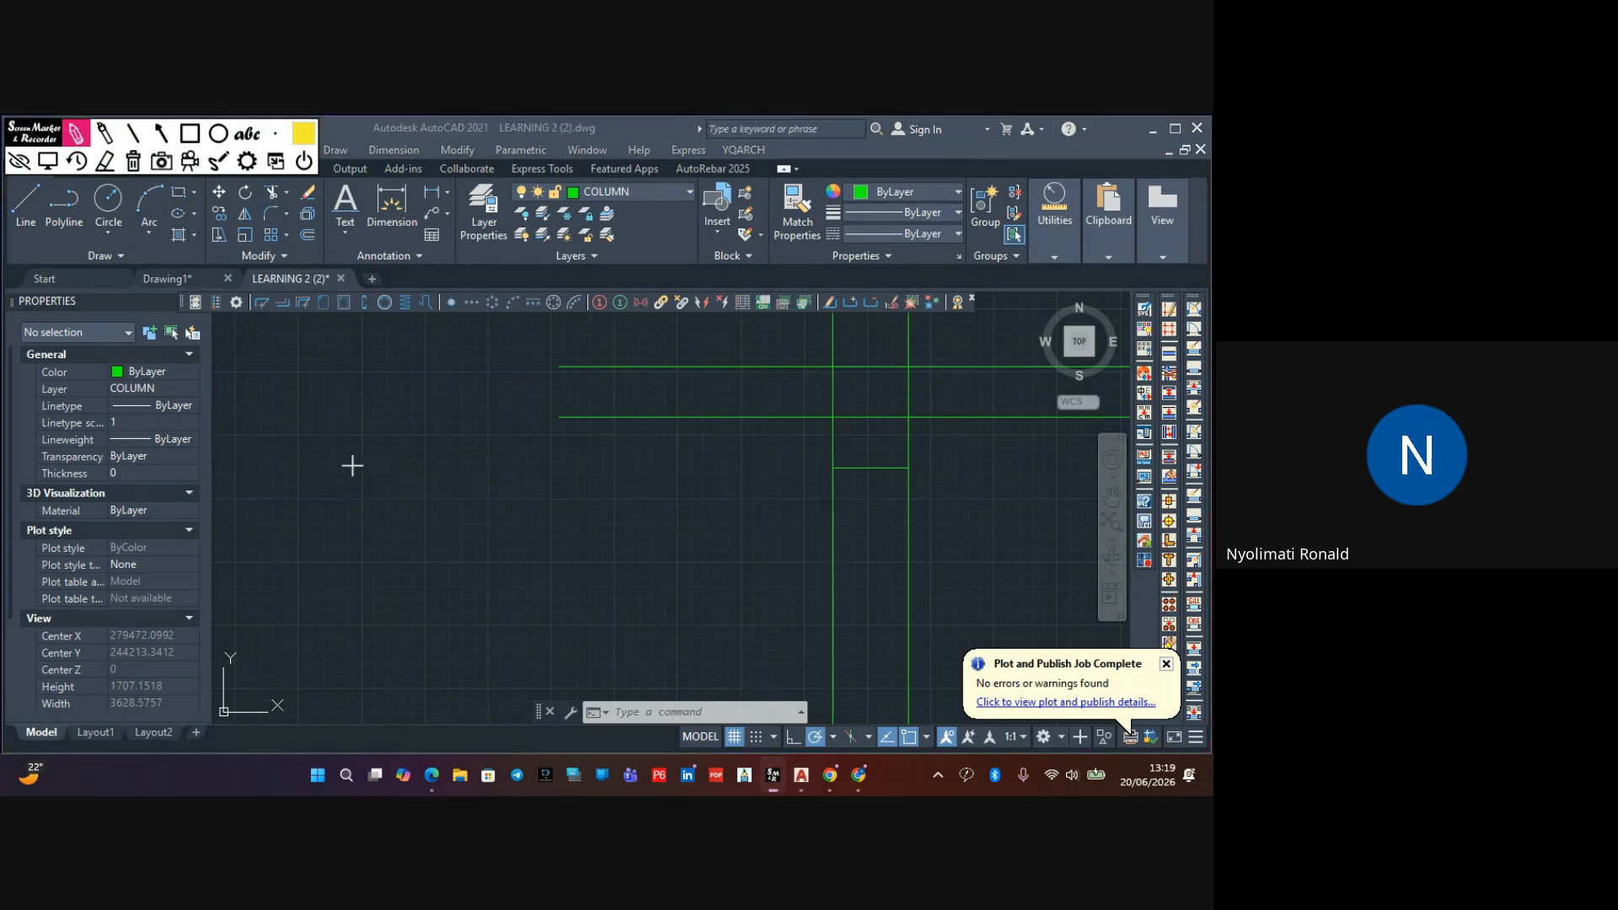
left_click_drag(362, 471, 514, 472)
mouse_move(353, 471)
left_mouse_down()
mouse_move(361, 506)
mouse_move(405, 508)
left_mouse_up()
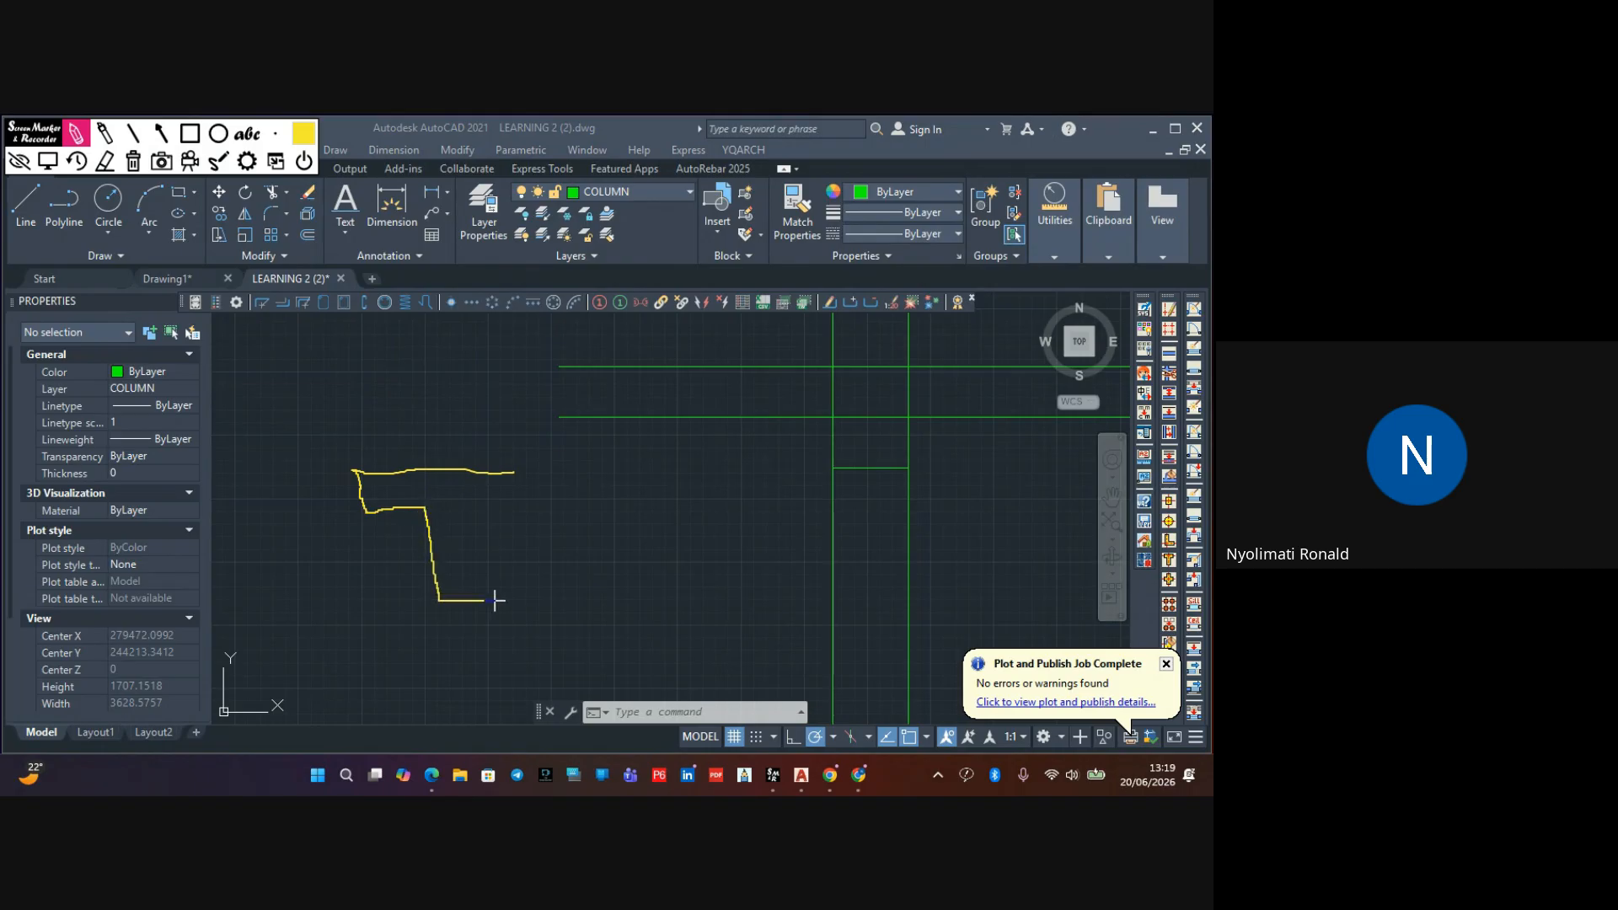
mouse_move(495, 601)
left_mouse_down()
mouse_move(622, 583)
mouse_move(619, 516)
mouse_move(692, 509)
left_mouse_up()
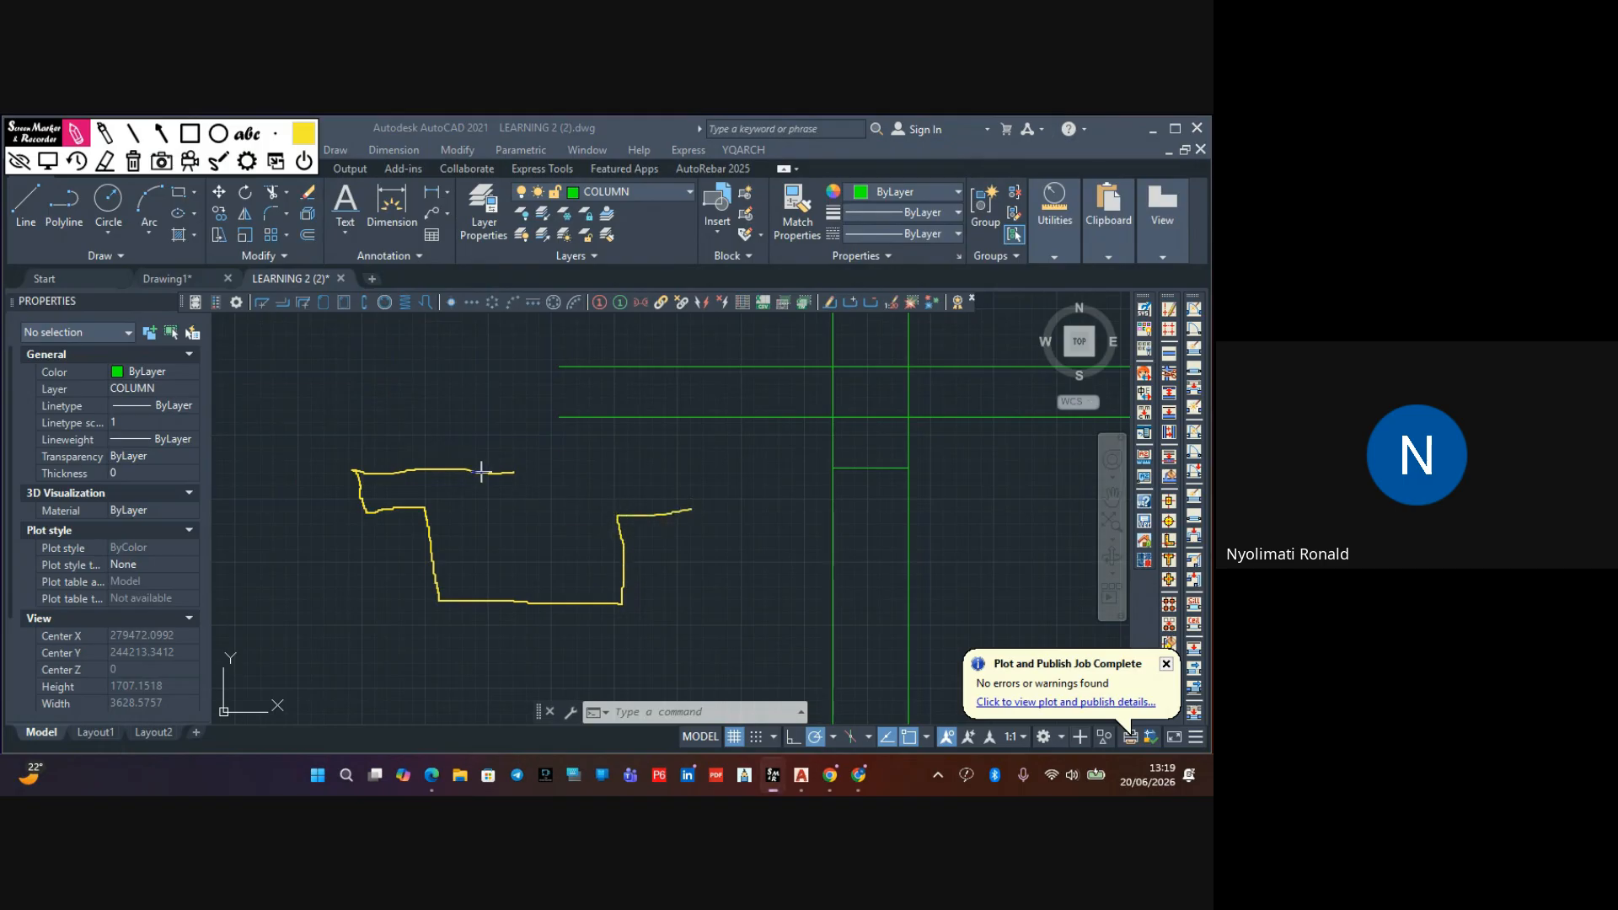
mouse_move(481, 472)
left_mouse_down()
mouse_move(681, 466)
mouse_move(693, 510)
left_mouse_up()
Mark the T-section sketch with an overall height of 150 and a web height of 100
left_click_drag(329, 471, 327, 560)
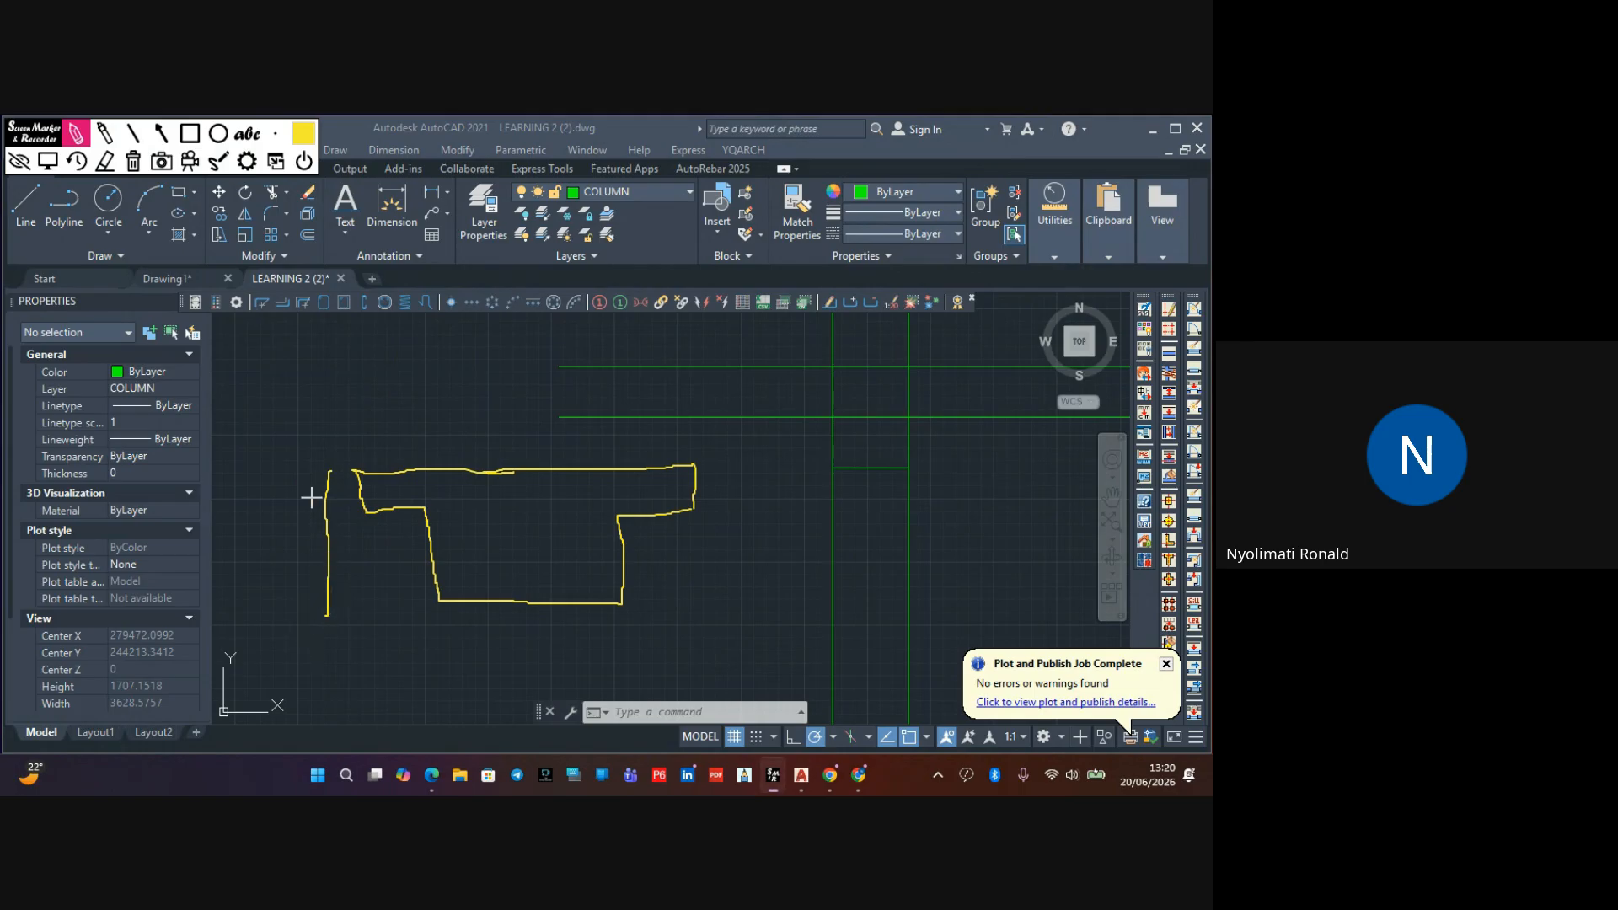
left_click_drag(318, 473, 338, 471)
mouse_move(264, 520)
left_mouse_down()
mouse_move(270, 544)
mouse_move(306, 533)
left_mouse_up()
left_click_drag(371, 526, 368, 595)
left_click_drag(366, 524, 366, 559)
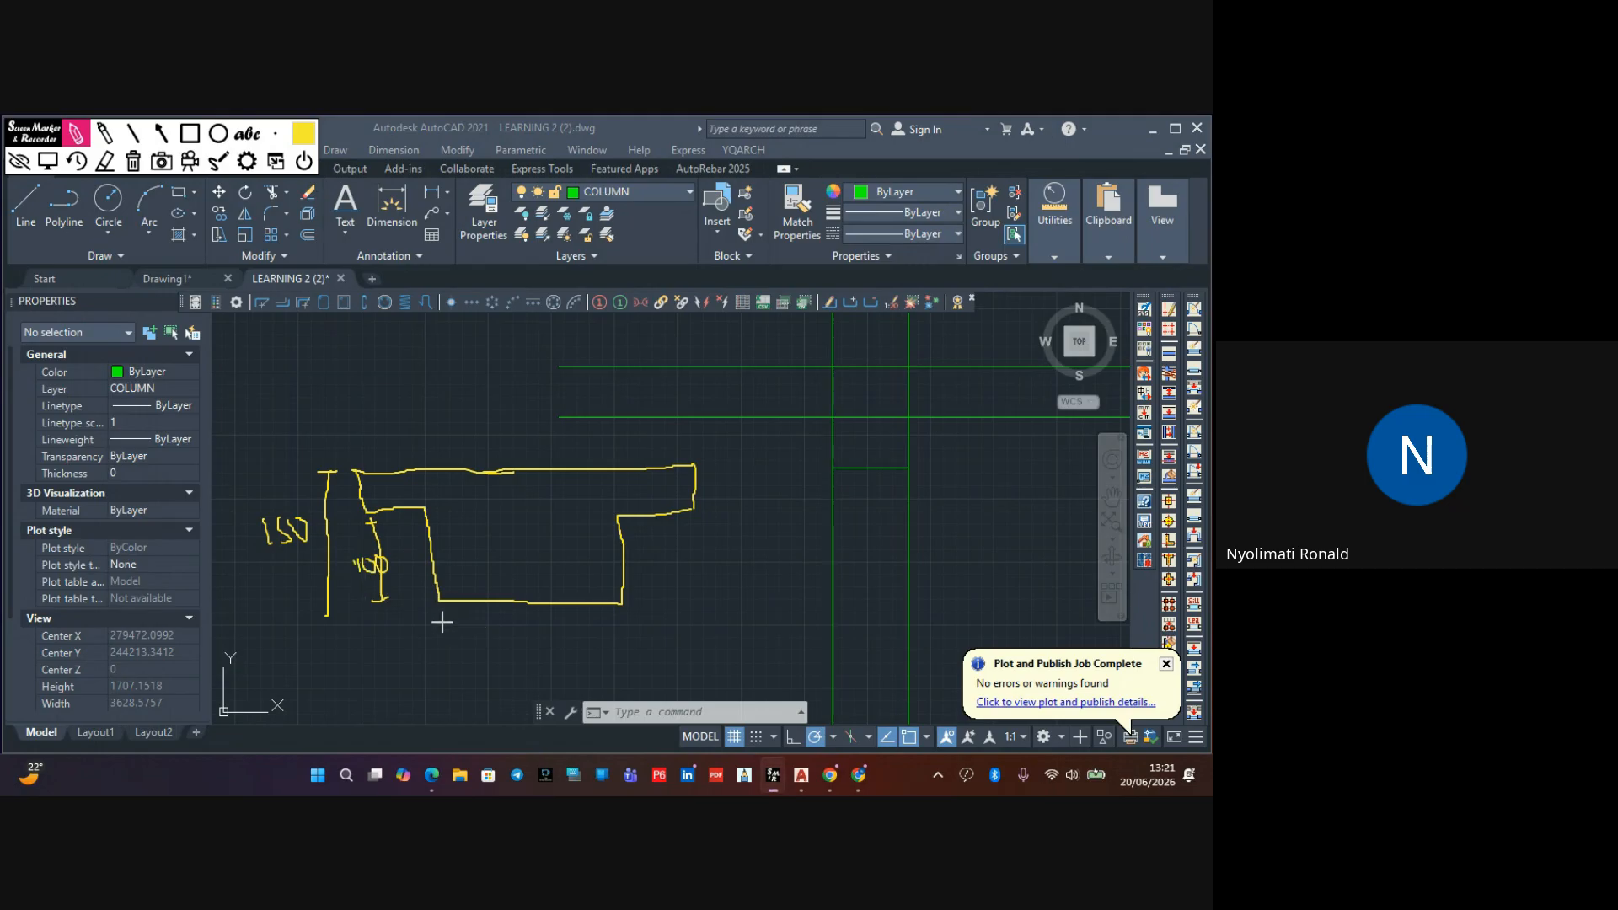
Mark the T-section sketch with a lower width of 200 and an upper flange width of 300
left_click_drag(438, 625, 602, 617)
mouse_move(485, 641)
left_mouse_down()
mouse_move(514, 634)
mouse_move(520, 649)
mouse_move(527, 634)
left_mouse_up()
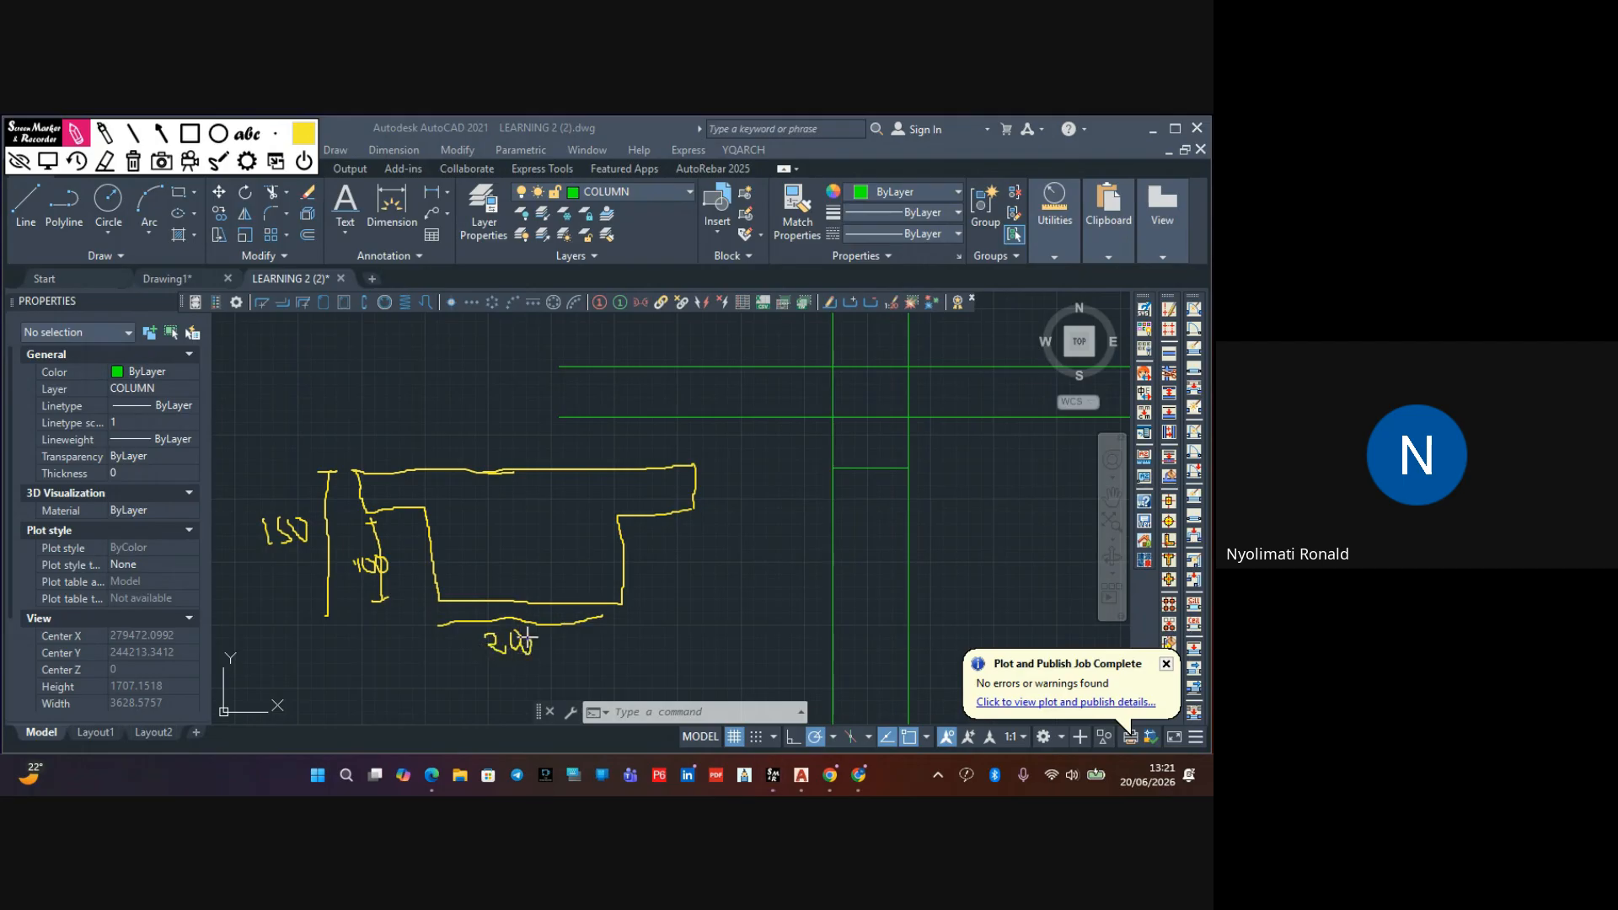
left_click_drag(449, 431, 519, 435)
left_click_drag(363, 417, 364, 445)
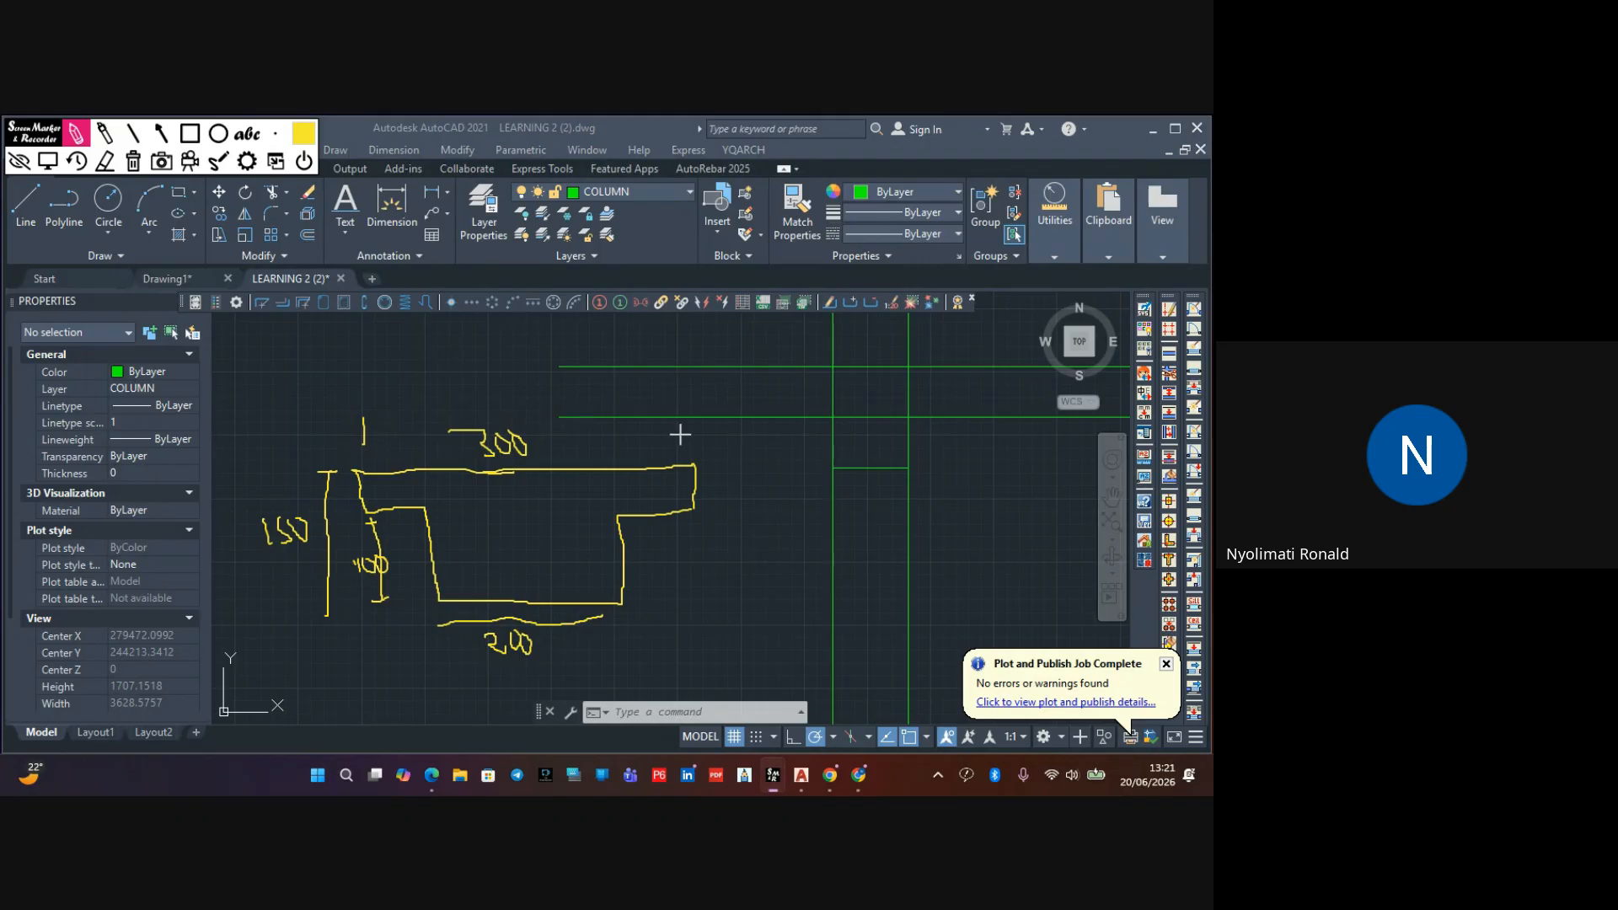
left_click_drag(683, 419, 689, 447)
left_click_drag(553, 436, 662, 436)
left_click_drag(373, 432, 413, 432)
Mark the flange thickness of the T-section sketch as 50 mm and its side overhang as 50
left_click_drag(723, 463, 730, 504)
mouse_move(725, 509)
left_mouse_down()
mouse_move(766, 479)
mouse_move(811, 487)
left_mouse_up()
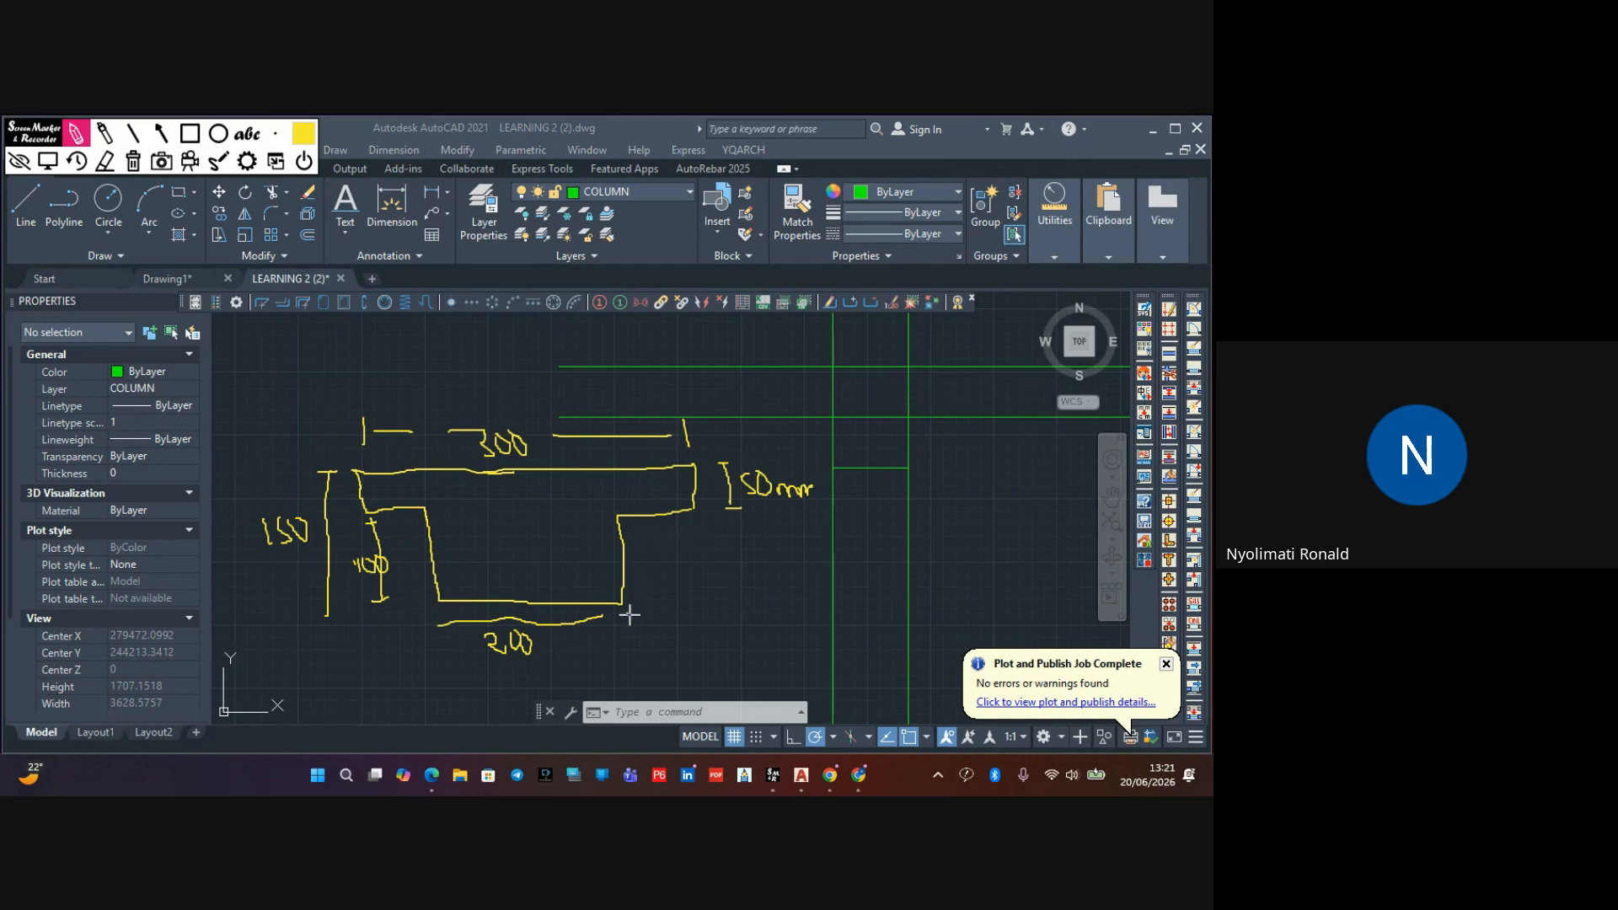
mouse_move(628, 618)
left_mouse_down()
mouse_move(703, 605)
mouse_move(657, 652)
mouse_move(672, 637)
left_mouse_up()
left_click_drag(686, 636, 703, 635)
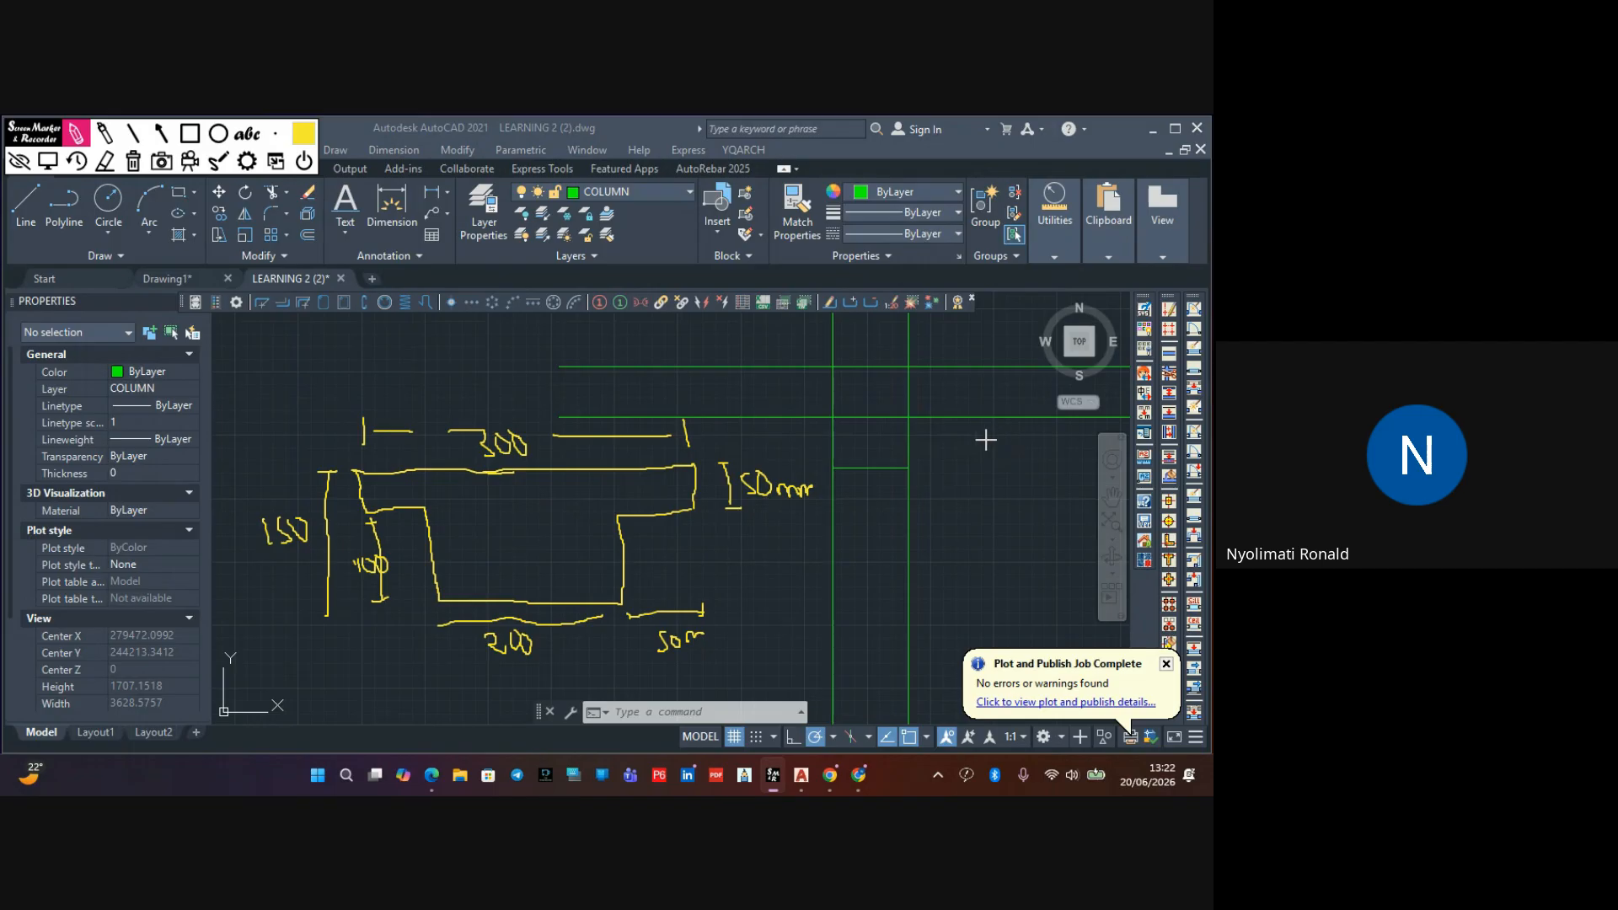
Sketch a freehand 3D view of the T-shaped block on the other side of the column
mouse_move(986, 439)
left_mouse_down()
mouse_move(906, 527)
mouse_move(972, 561)
left_mouse_up()
mouse_move(988, 441)
left_mouse_down()
mouse_move(1031, 452)
mouse_move(973, 562)
left_mouse_up()
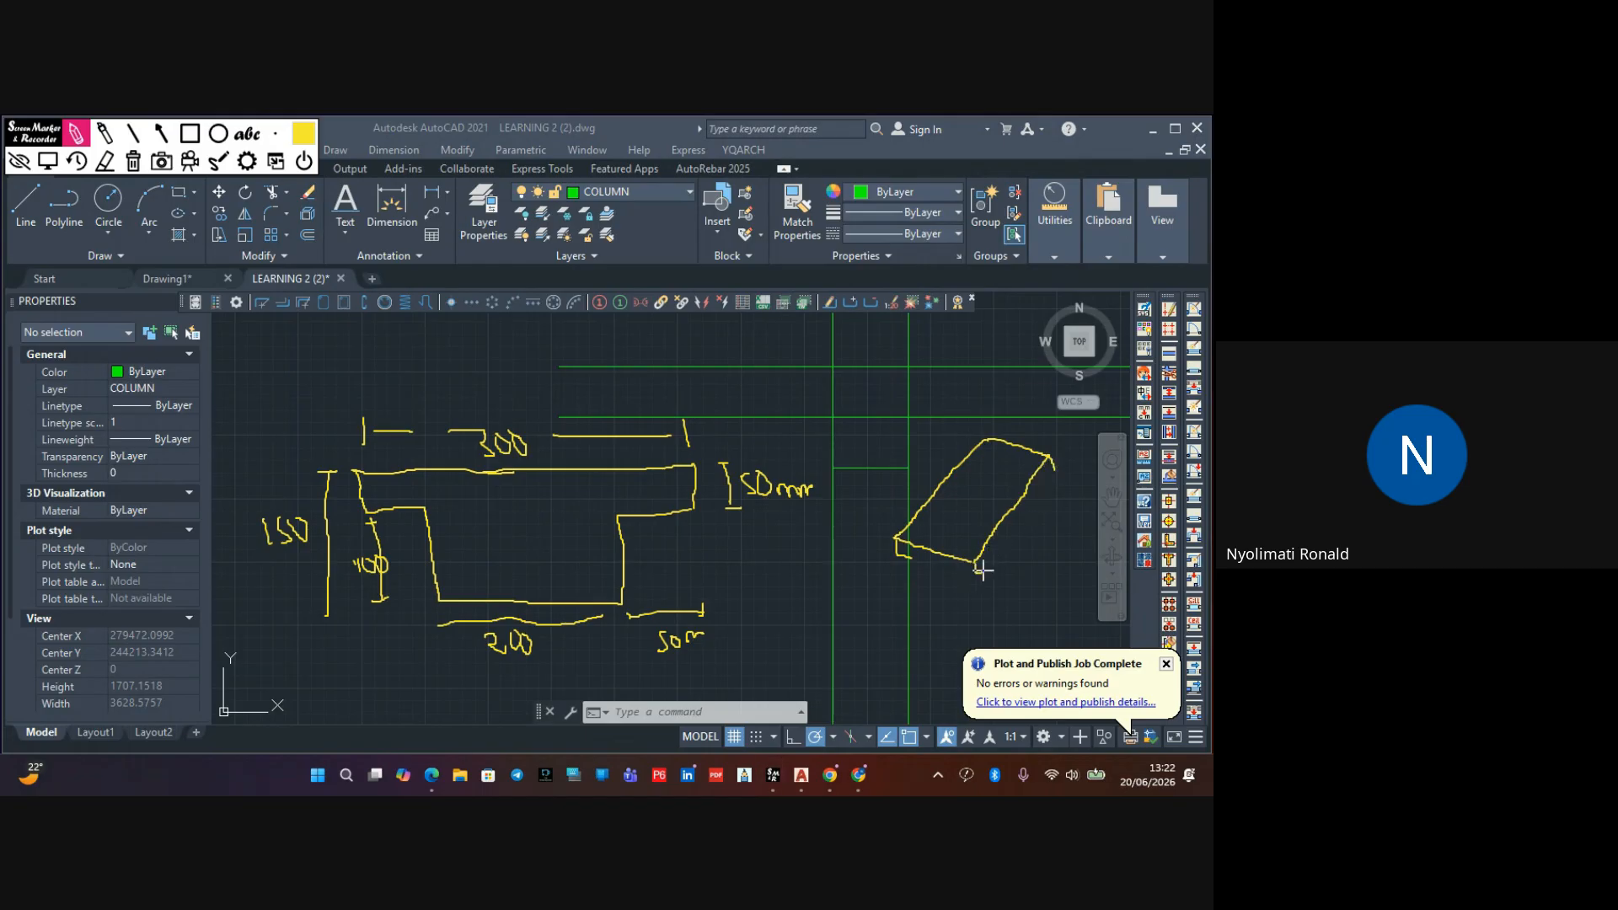
left_click_drag(983, 571, 1054, 475)
mouse_move(898, 541)
left_mouse_down()
mouse_move(909, 600)
mouse_move(943, 600)
mouse_move(953, 573)
left_mouse_up()
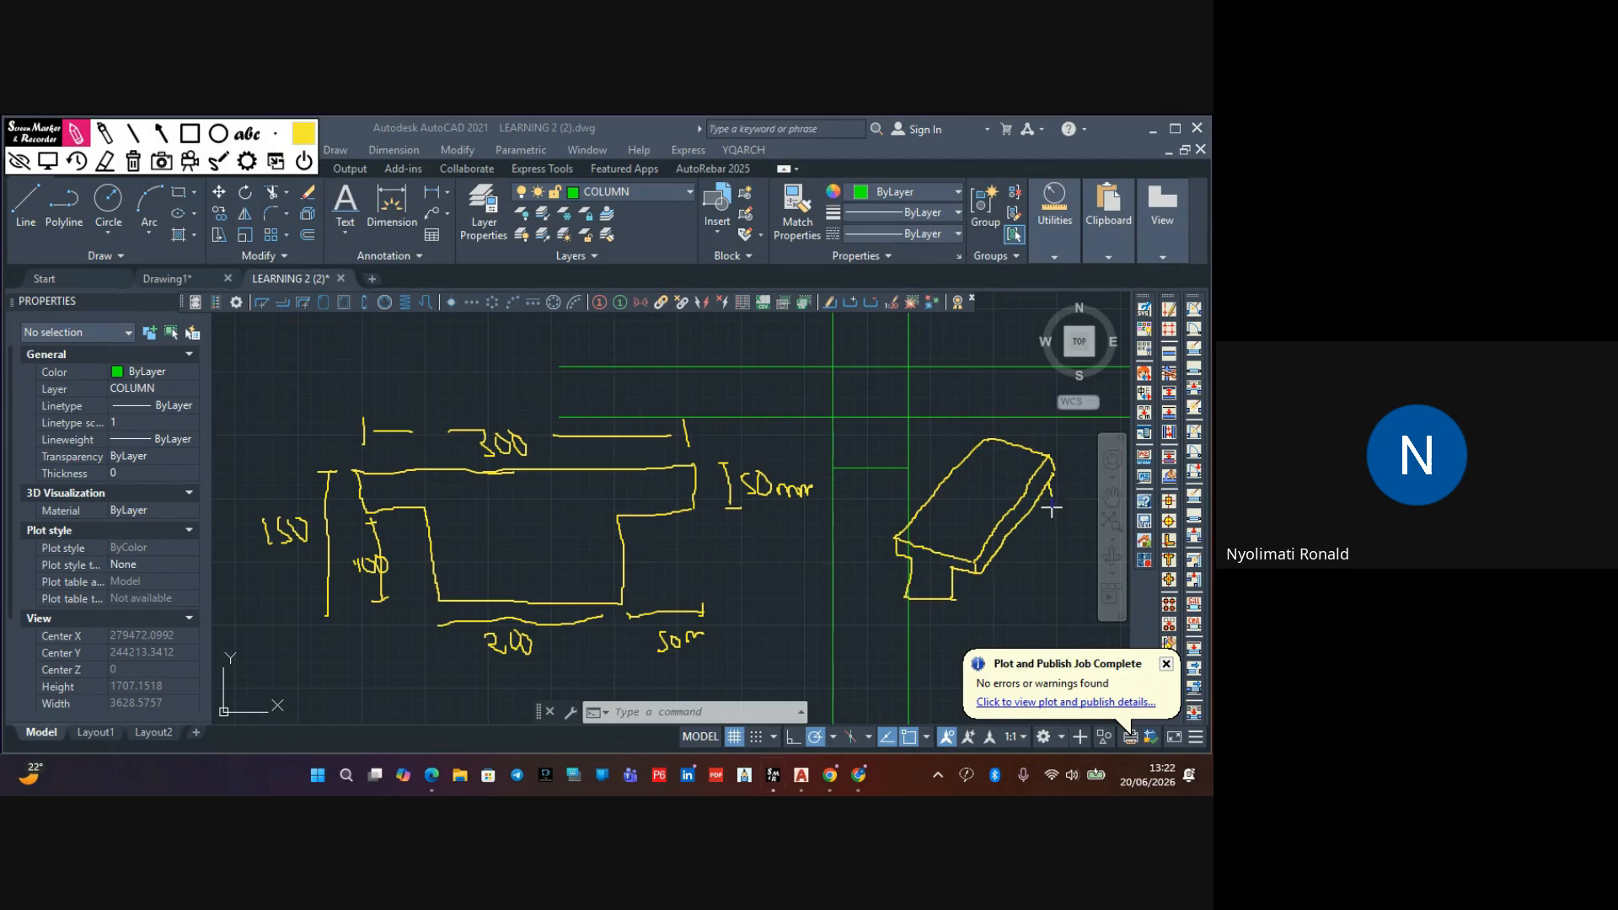
mouse_move(962, 597)
left_mouse_down()
mouse_move(1059, 524)
mouse_move(969, 551)
left_mouse_up()
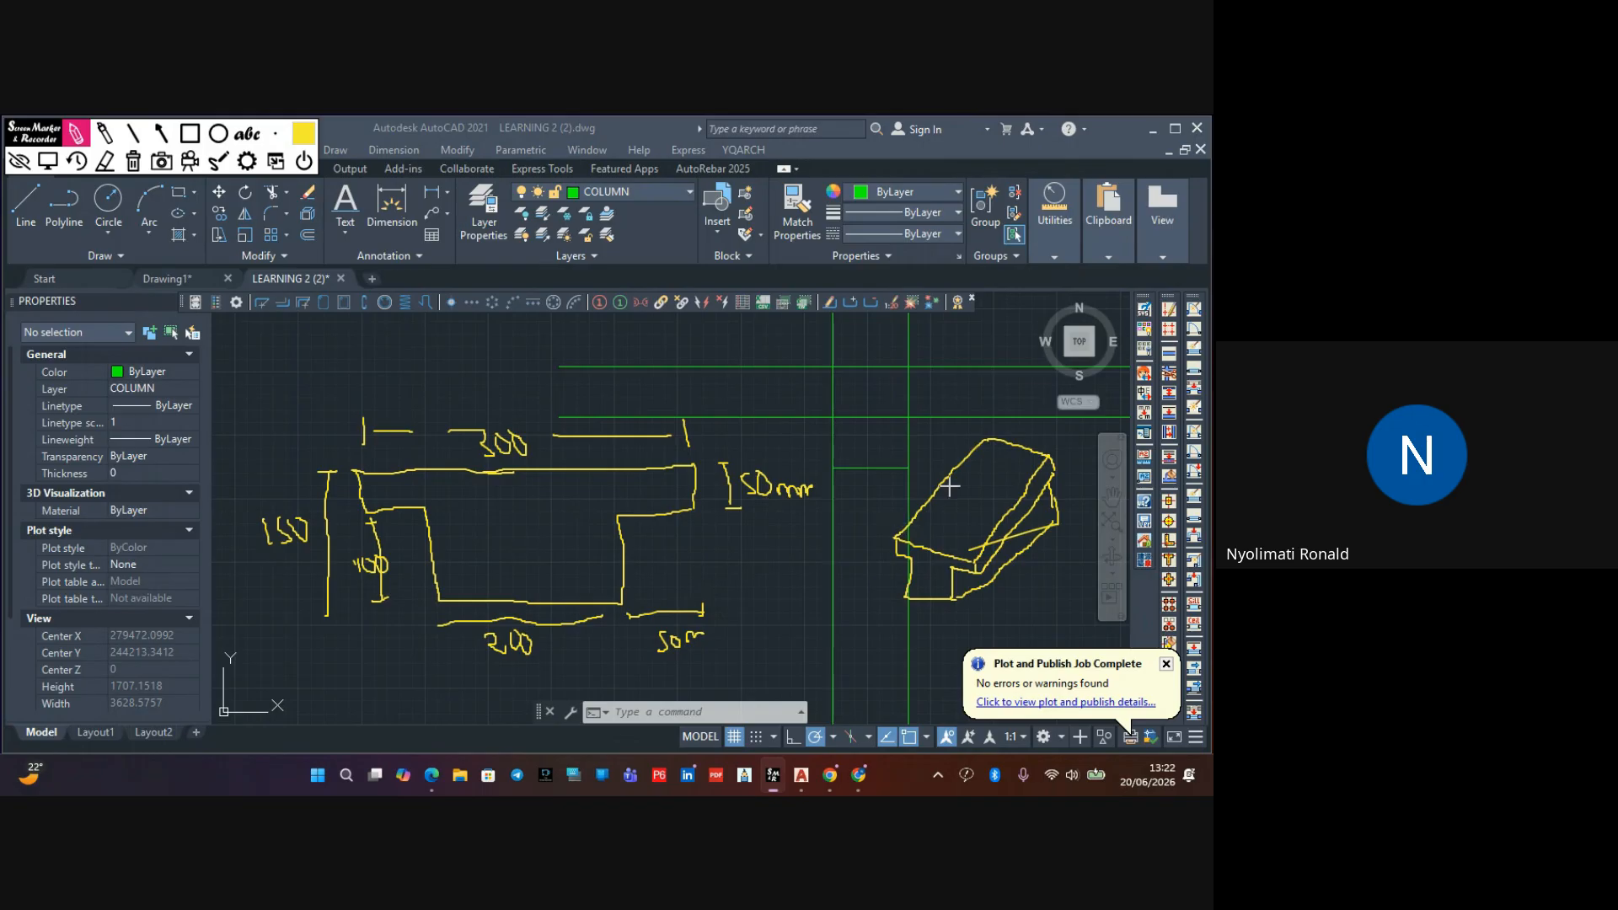
Label the block's 3D sketch with sides of 300 and 300 and height 150, and write the size 300X300X150 above it
mouse_move(997, 424)
left_mouse_down()
mouse_move(1055, 440)
mouse_move(1015, 417)
mouse_move(1045, 400)
left_mouse_up()
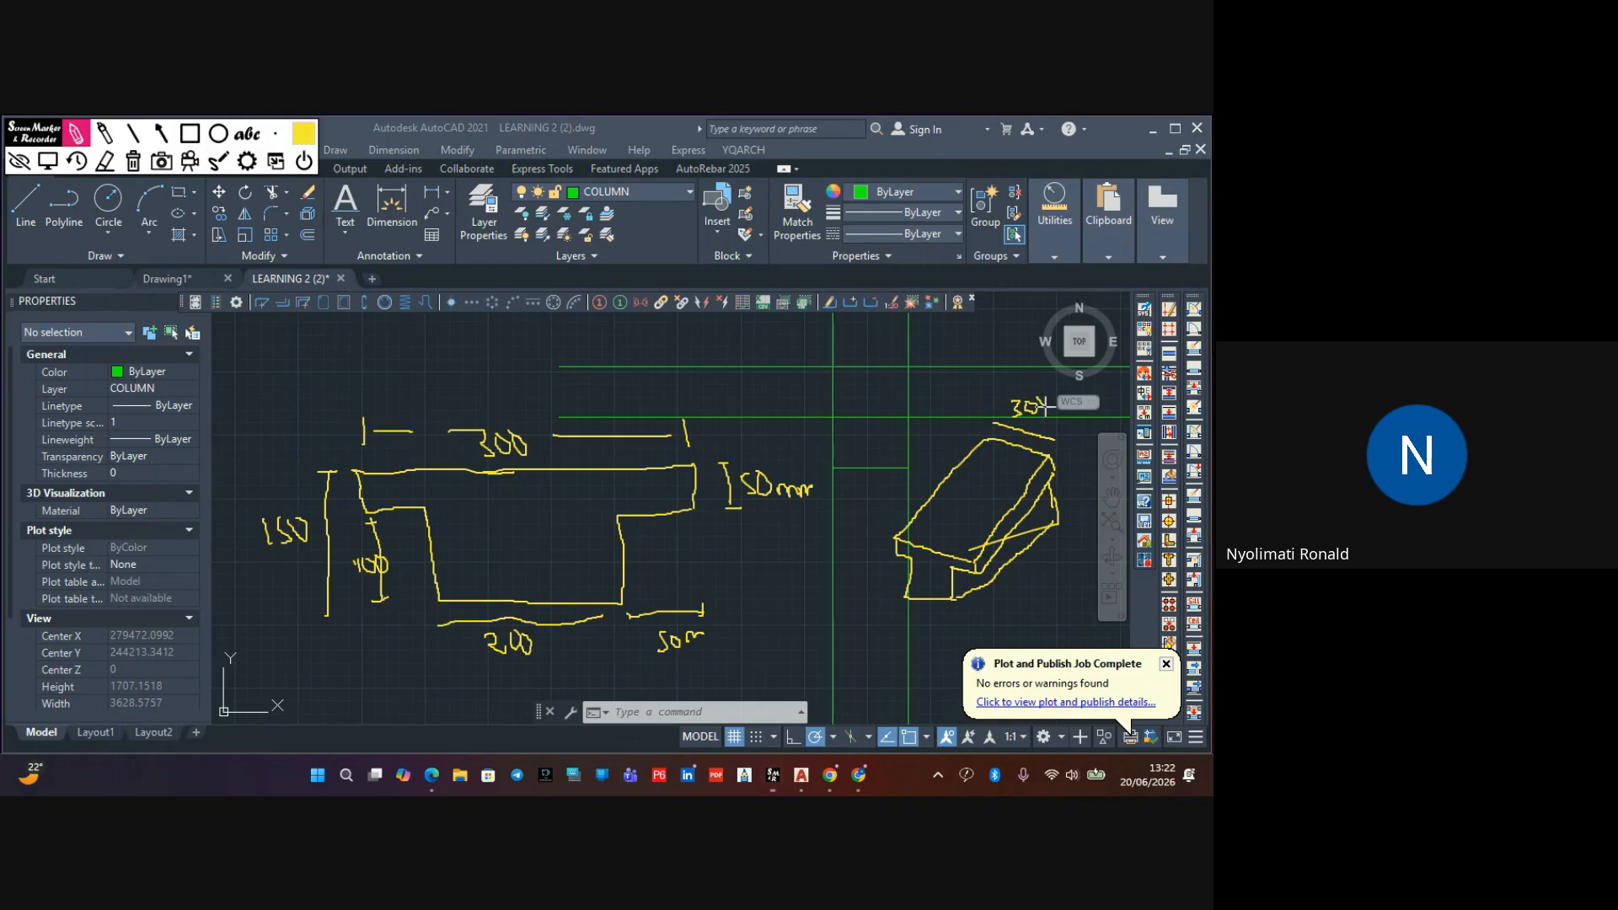
mouse_move(886, 515)
left_mouse_down()
mouse_move(974, 432)
mouse_move(902, 472)
mouse_move(924, 440)
left_mouse_up()
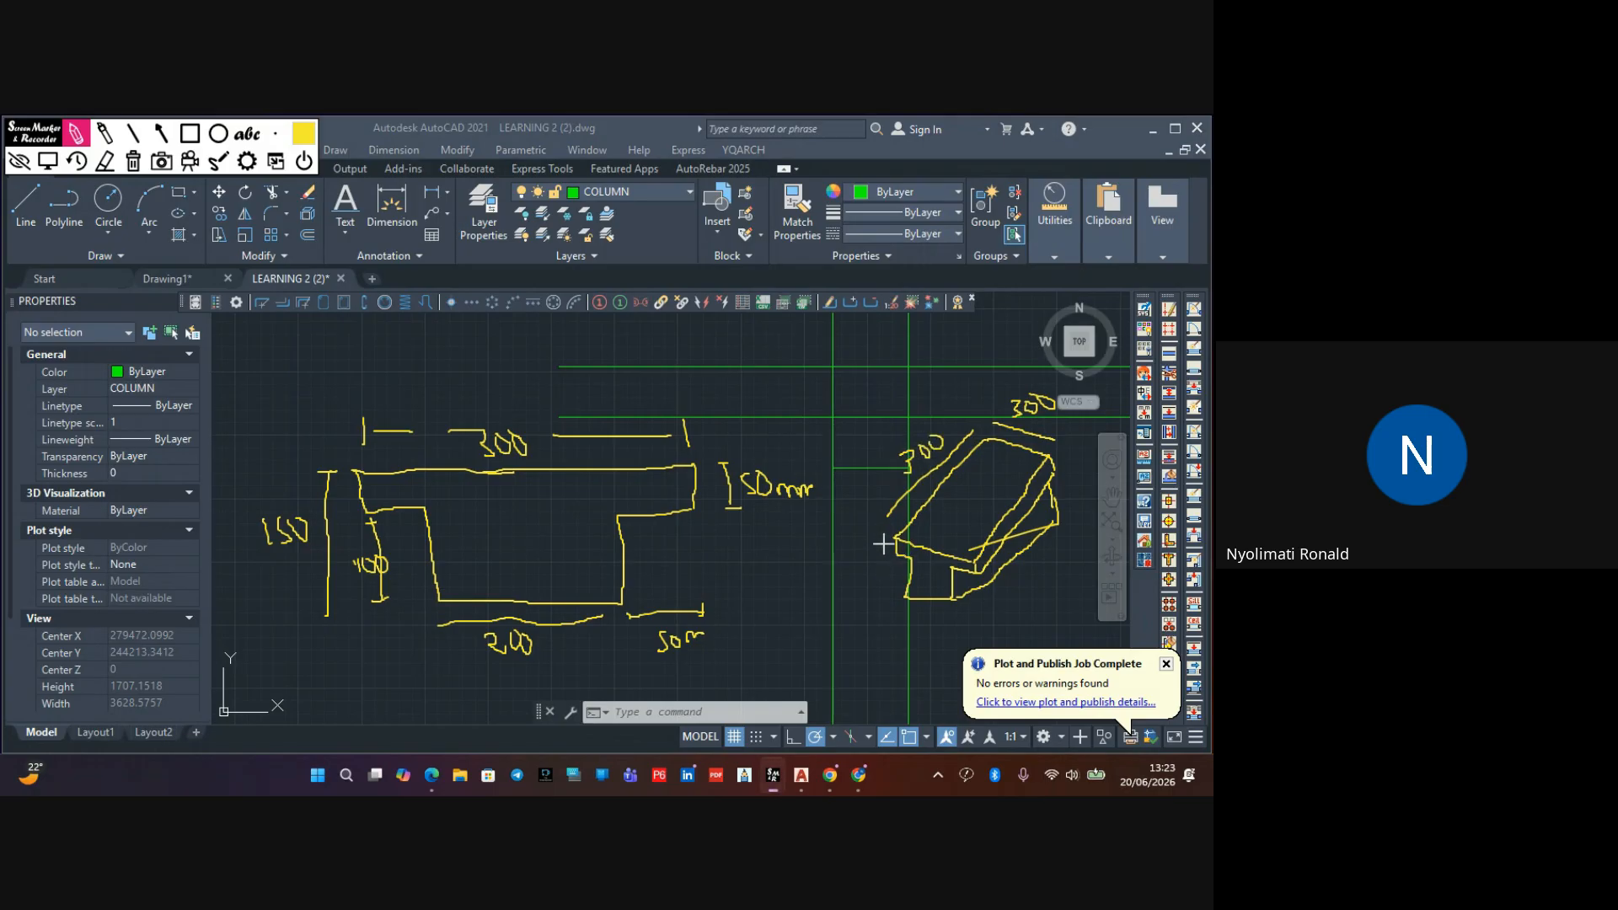
left_click_drag(884, 543, 883, 600)
left_click_drag(850, 540, 869, 549)
mouse_move(834, 342)
left_mouse_down()
mouse_move(843, 368)
mouse_move(868, 347)
mouse_move(999, 360)
mouse_move(1016, 346)
mouse_move(1004, 375)
mouse_move(1019, 342)
mouse_move(1022, 362)
mouse_move(1045, 353)
left_mouse_up()
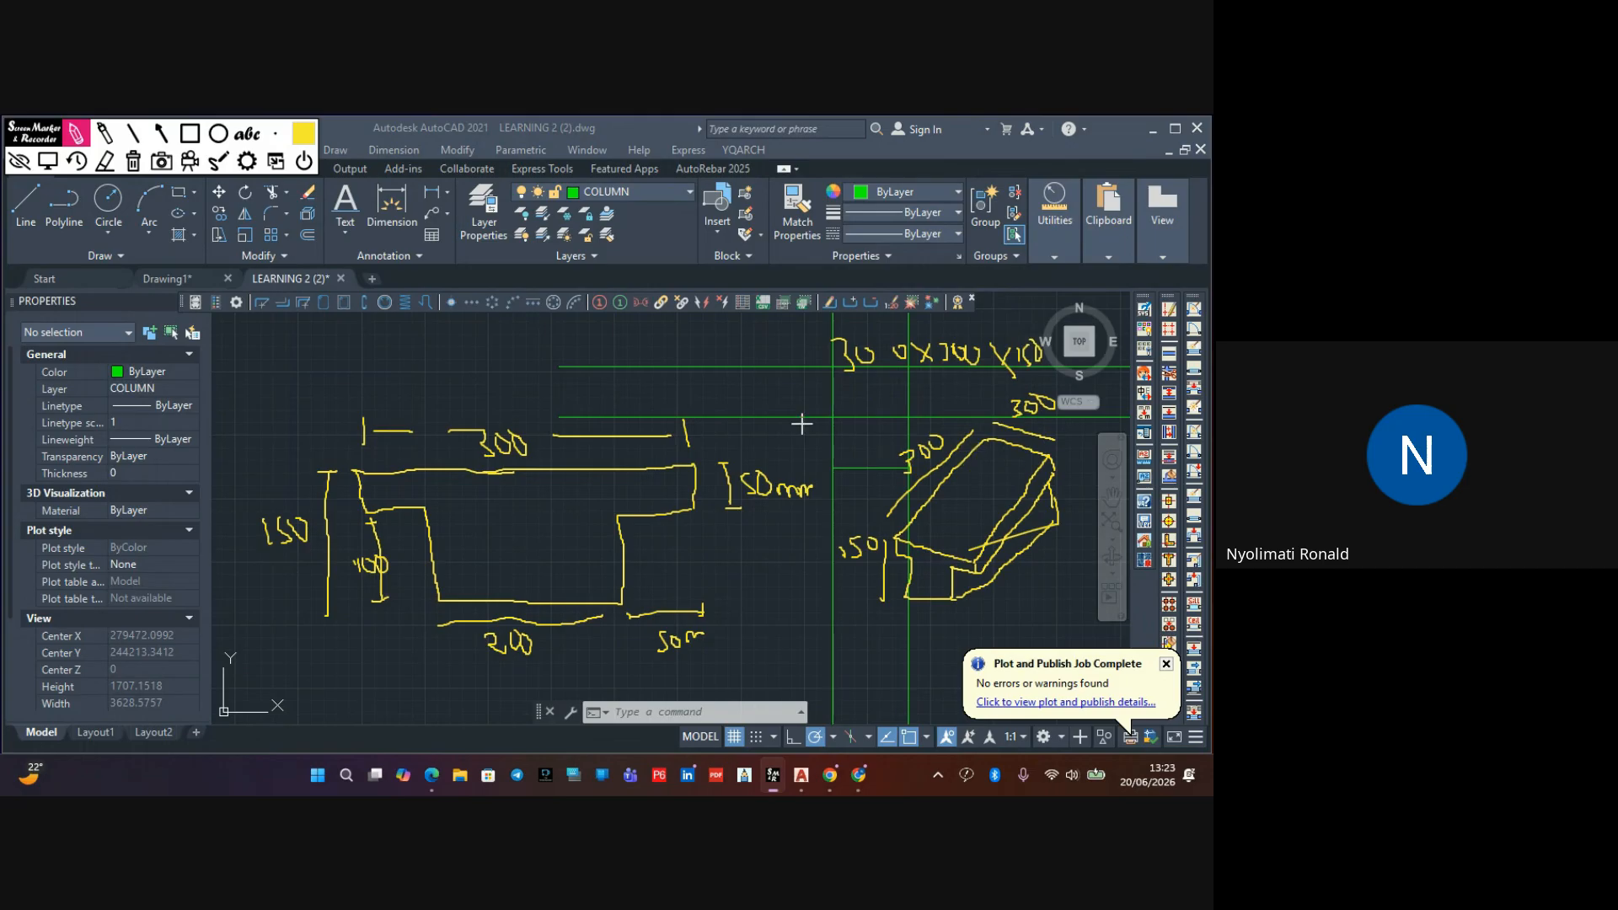
Hide the marker overlay and offset the upper horizontal line across the column by 50 to create a line below it
left_click(49, 161)
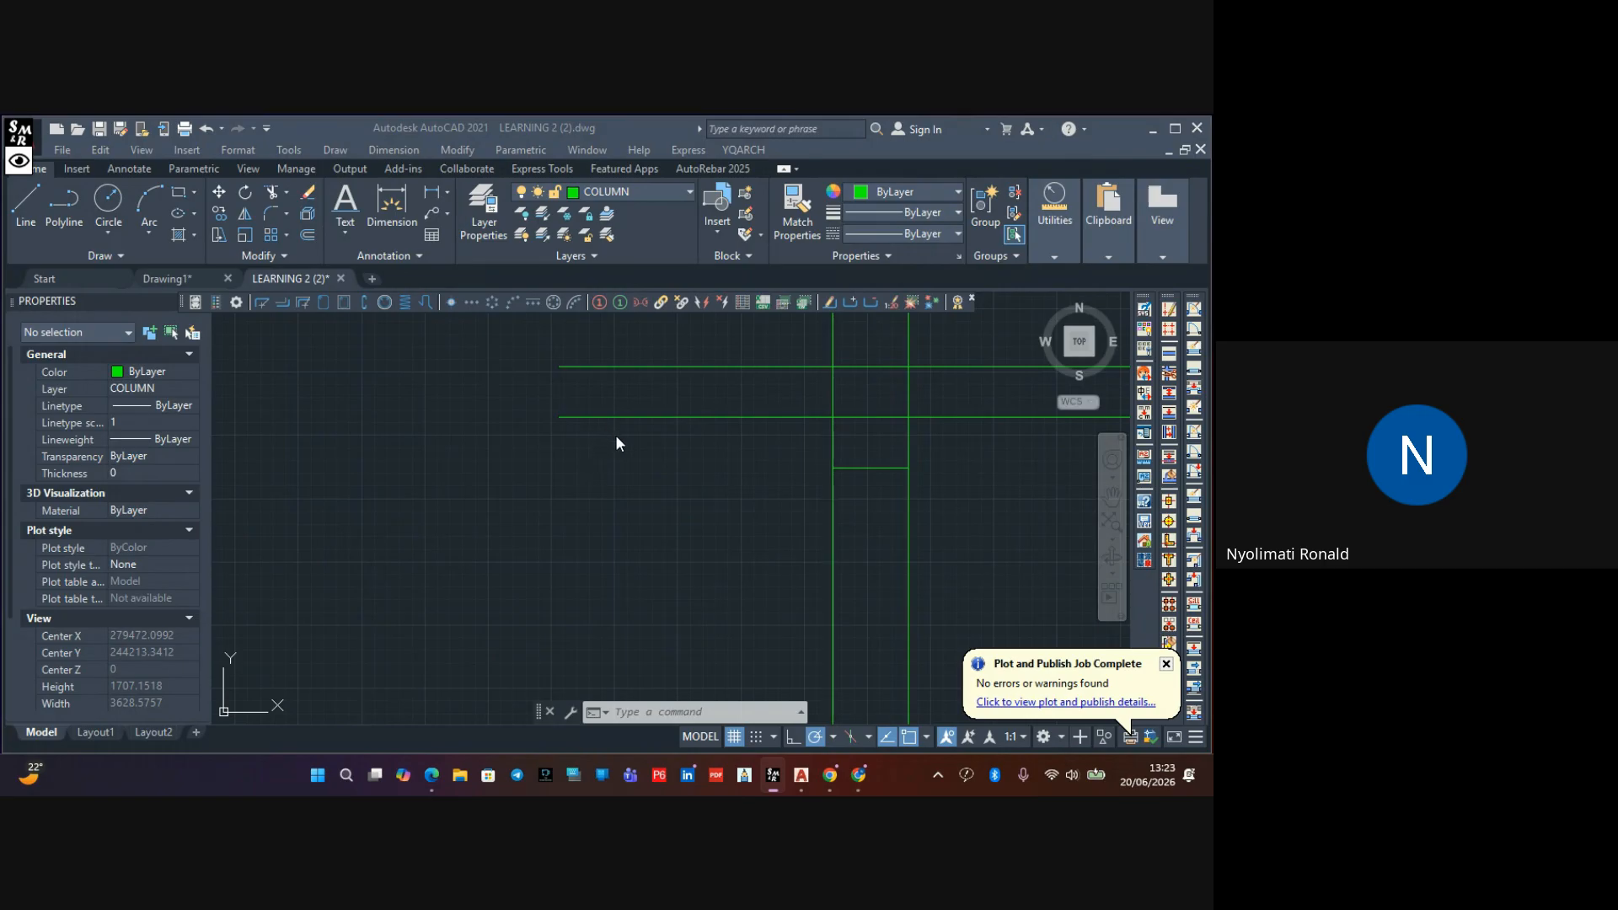
scroll(759, 430, "down", 3)
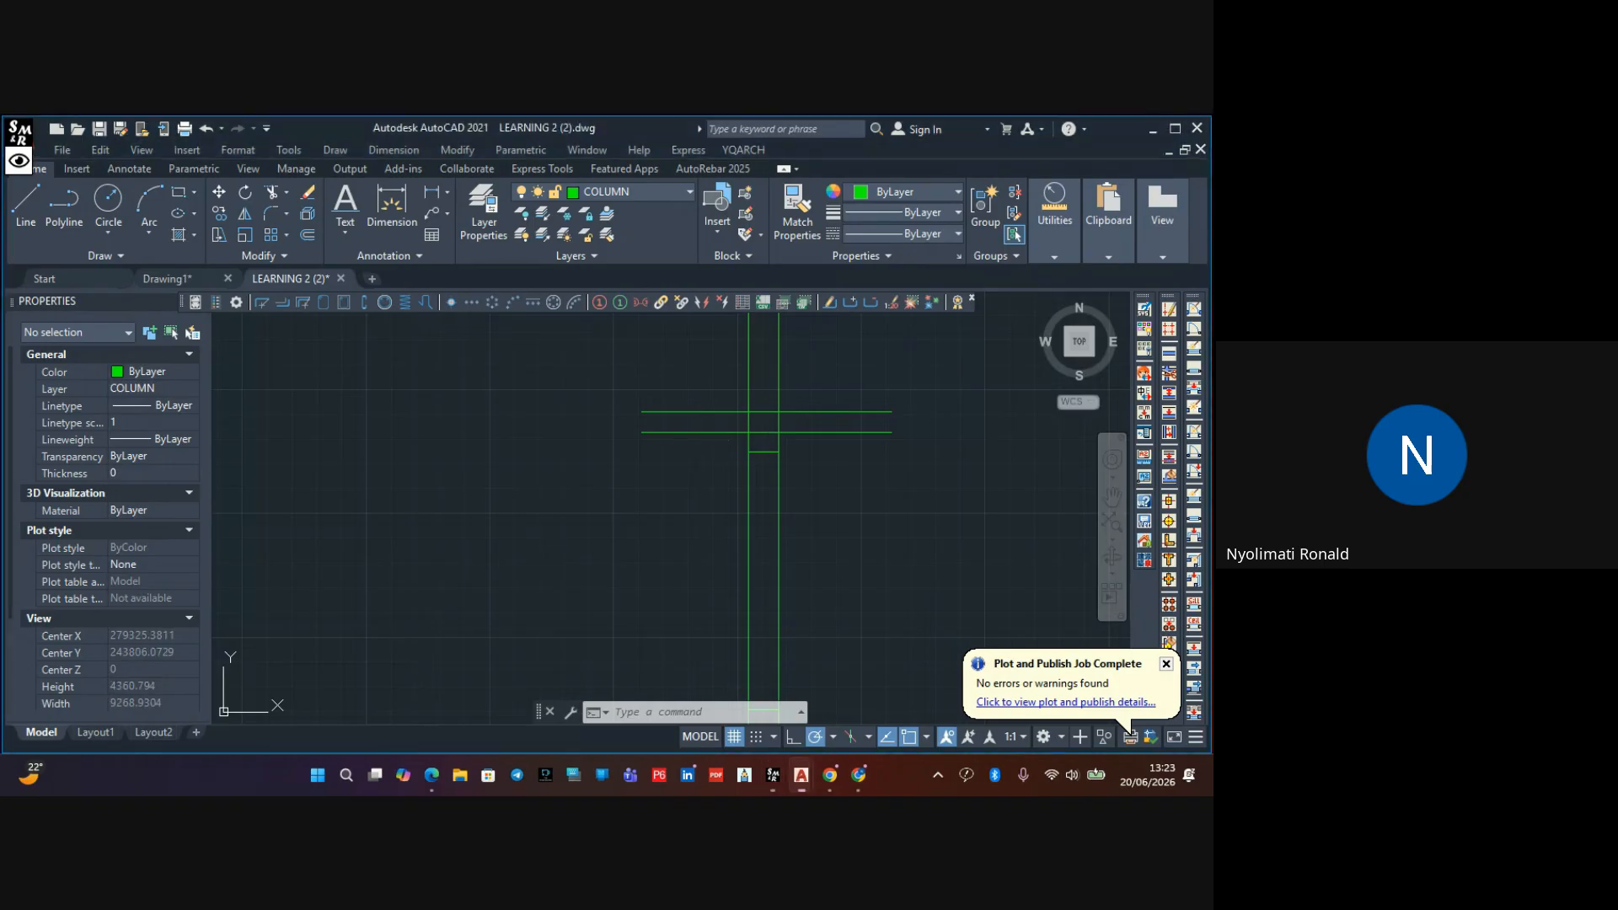
scroll(726, 419, "up", 4)
middle_click_drag(725, 420, 643, 415)
scroll(656, 426, "down", 2)
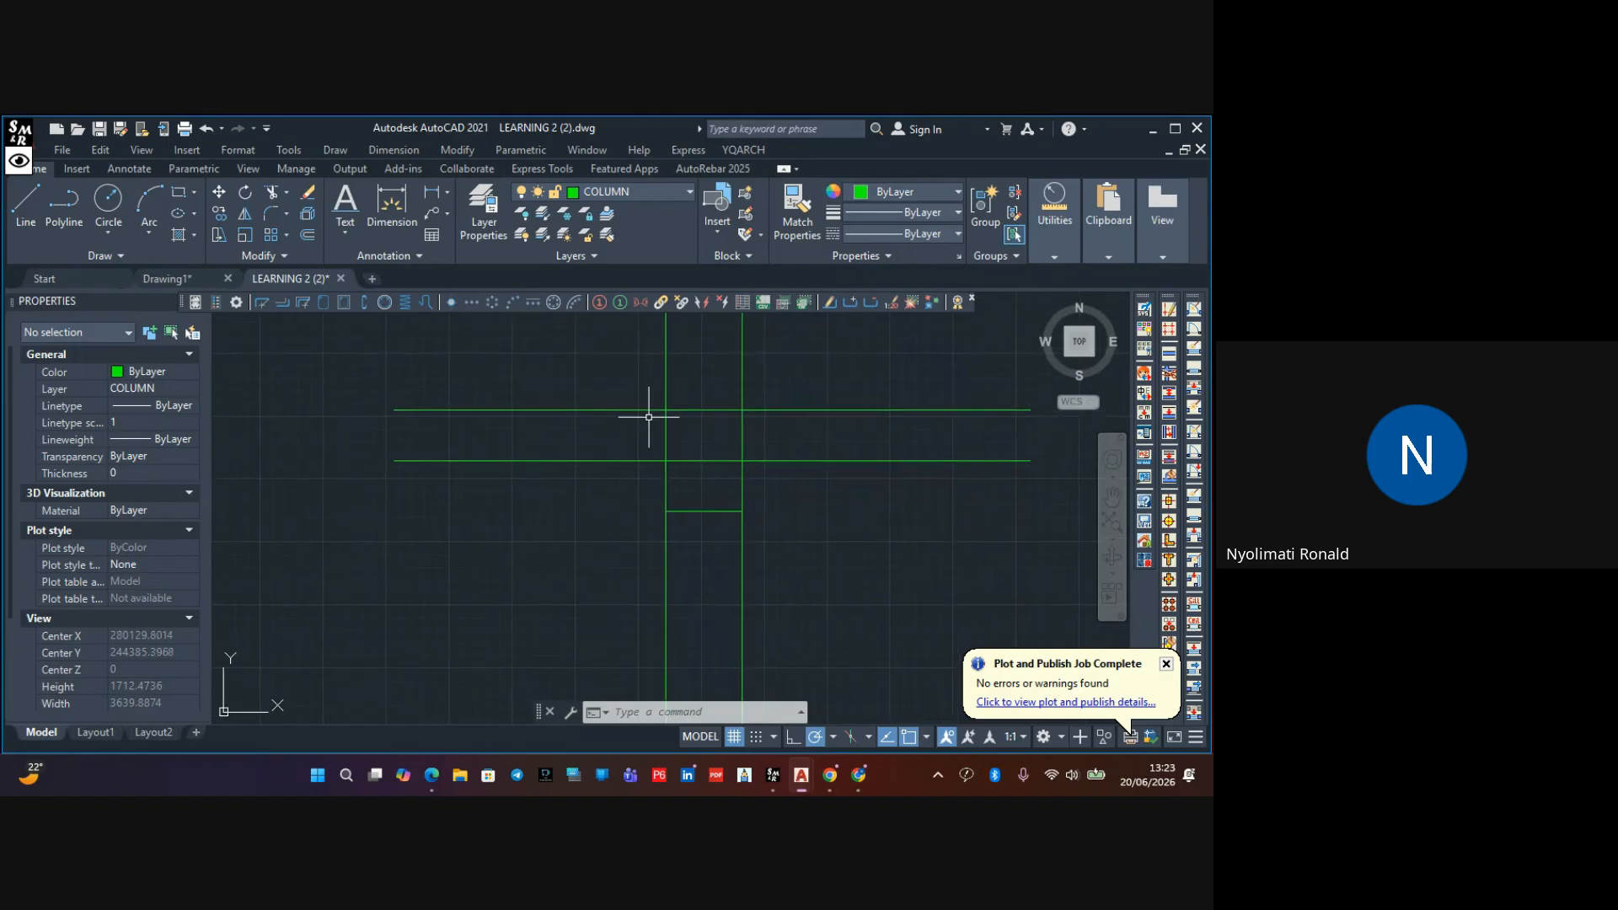
scroll(662, 412, "up", 2)
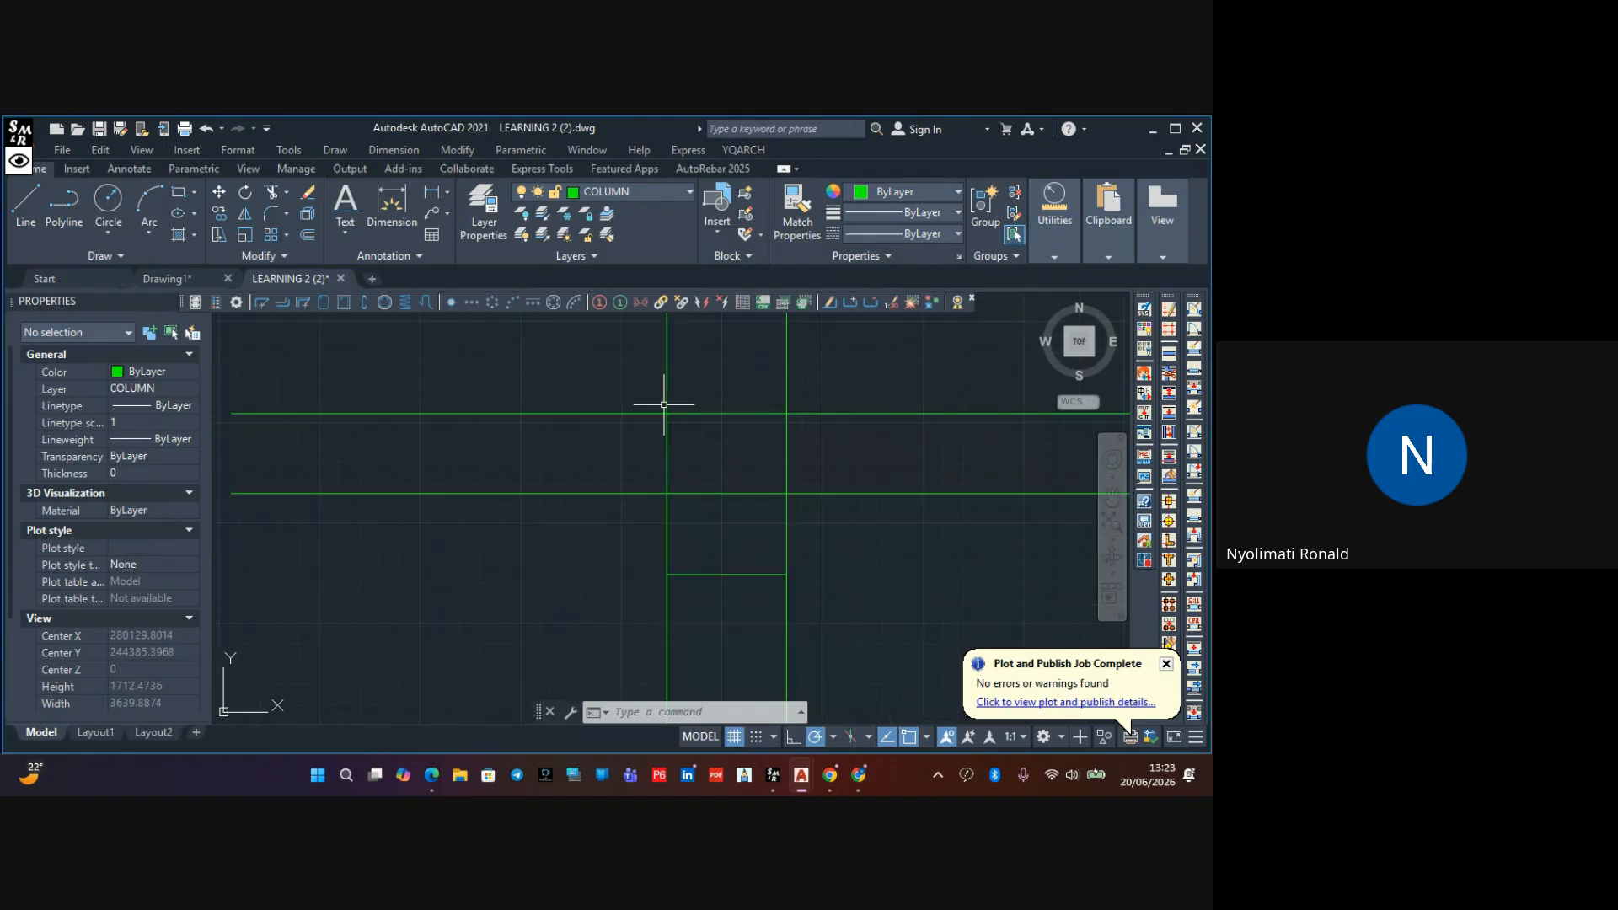
left_click(310, 234)
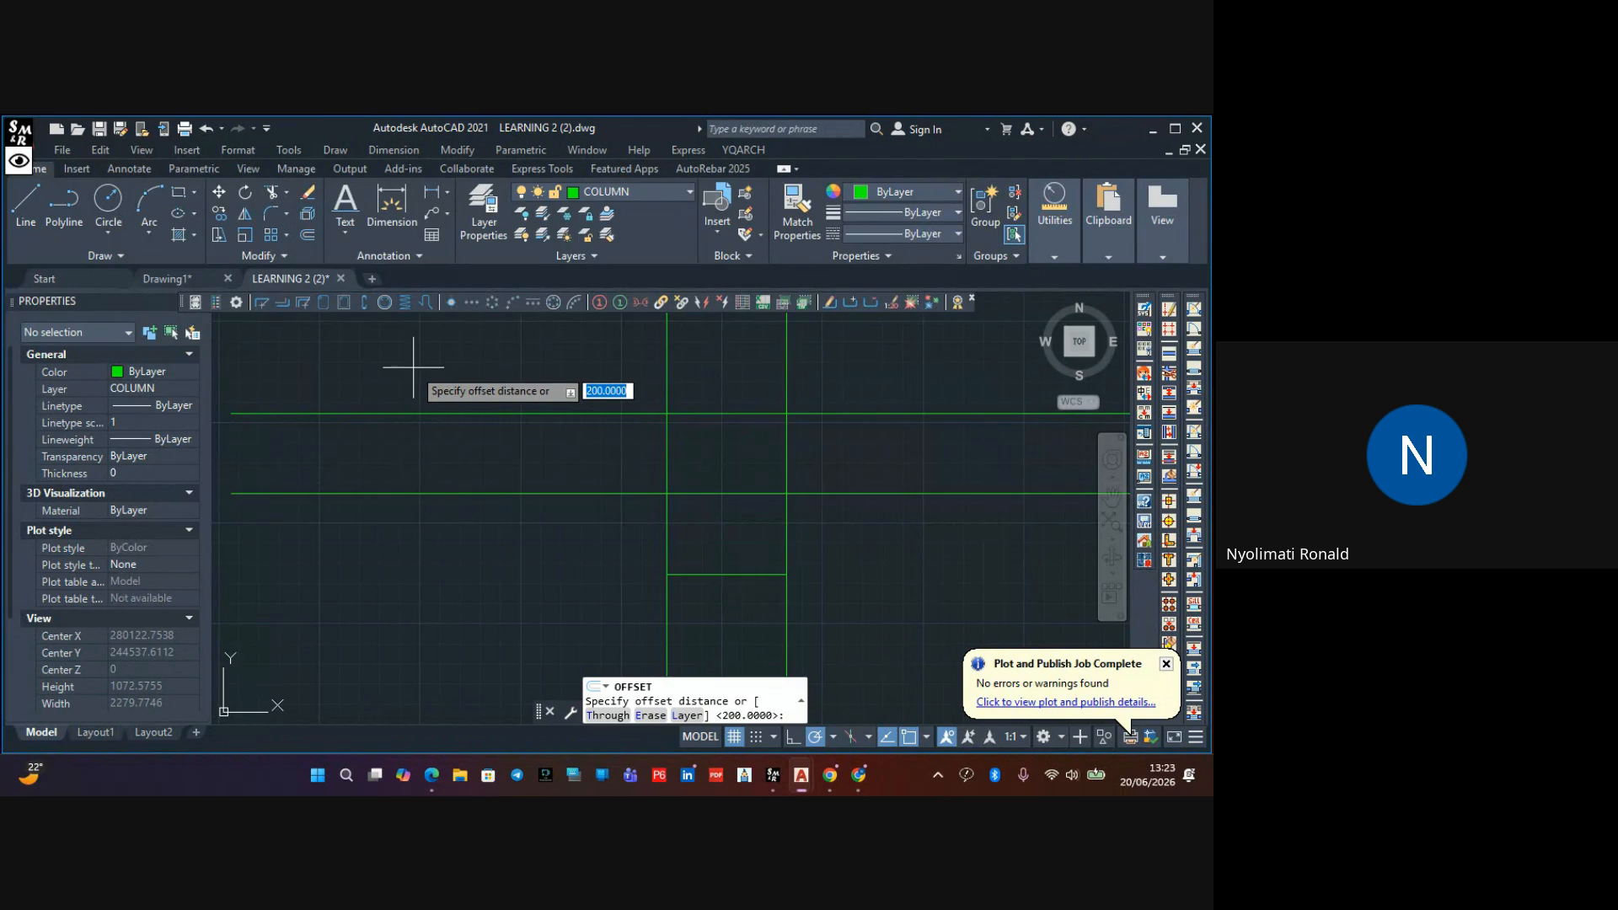
type("50")
key("Return")
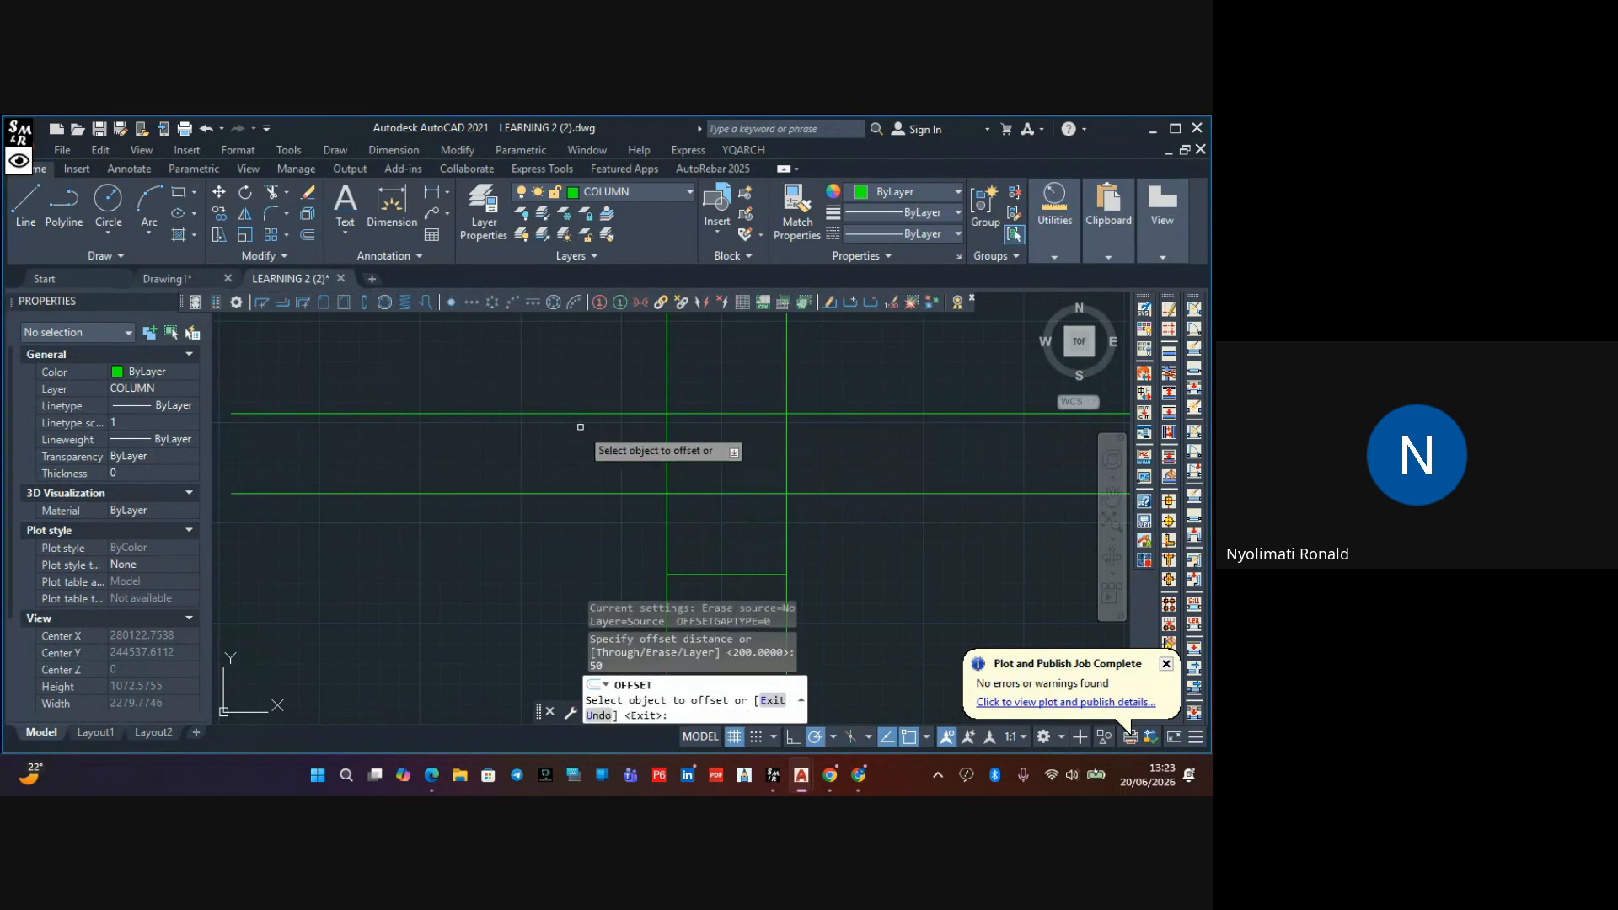
left_click(599, 414)
left_click(604, 443)
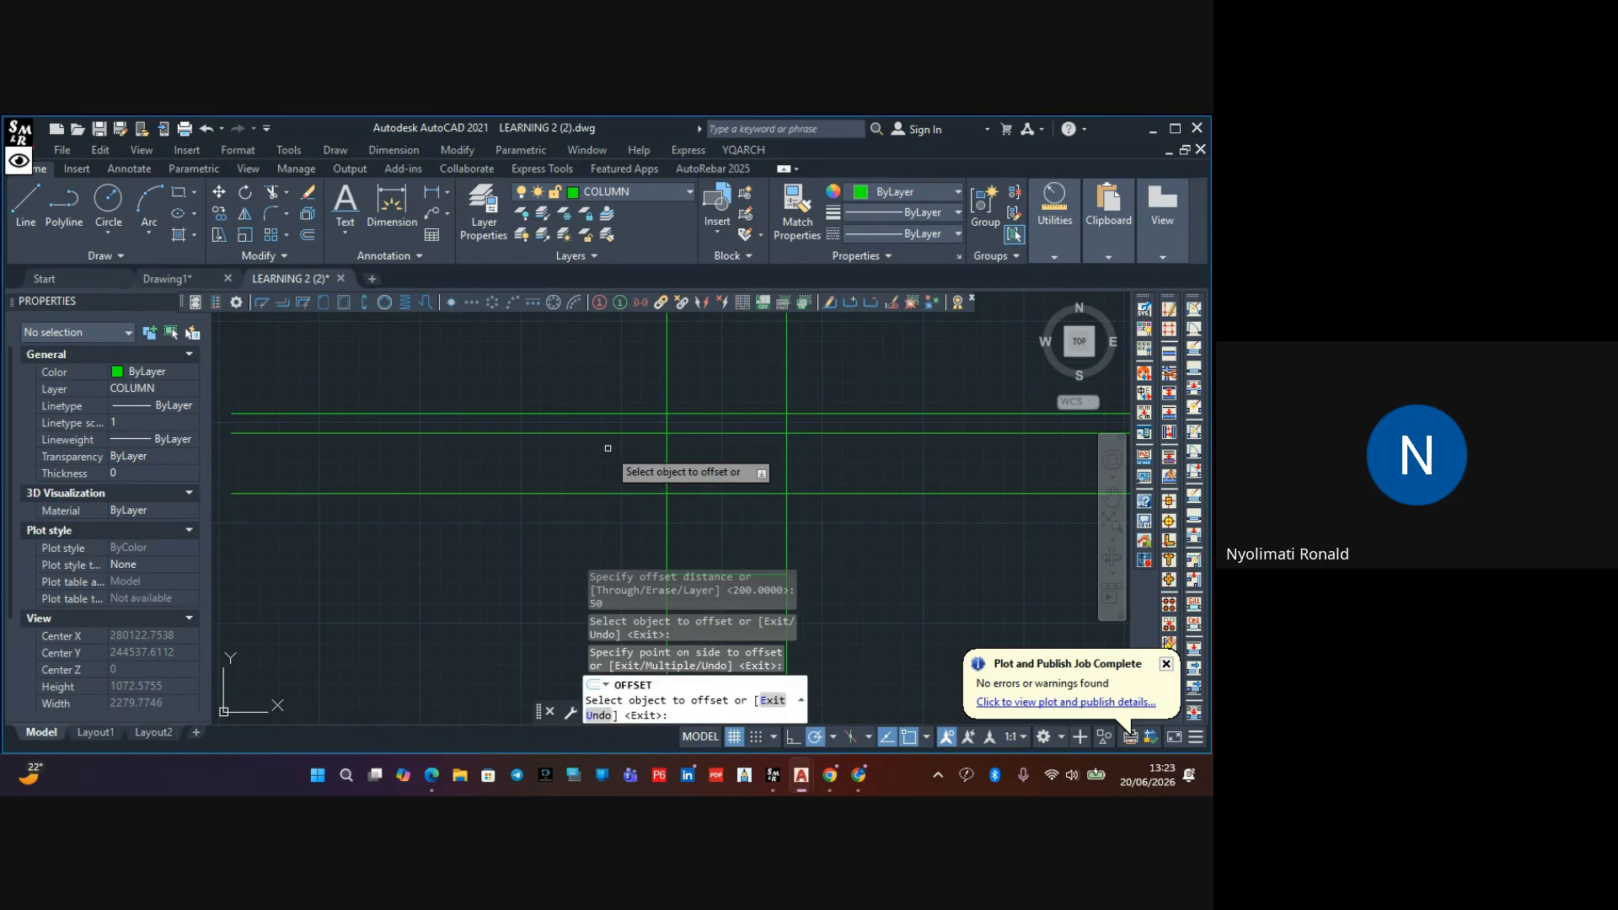
key("Return")
left_click(621, 427)
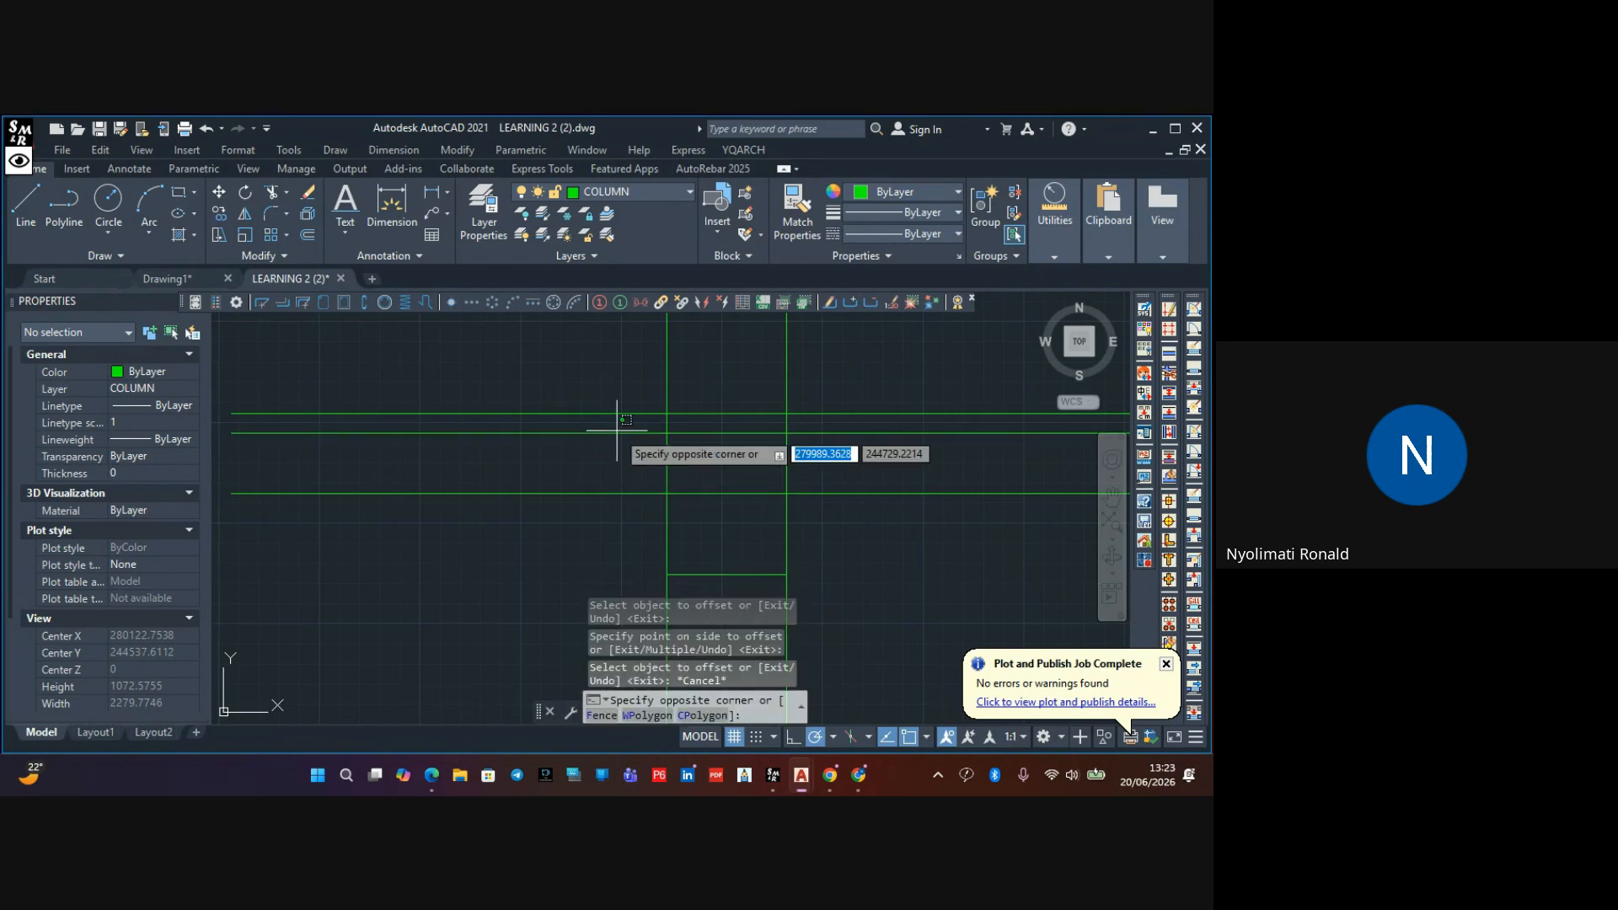
Move the offset line just below the slab's top line onto the STAIR layer
left_click(595, 450)
left_click(636, 190)
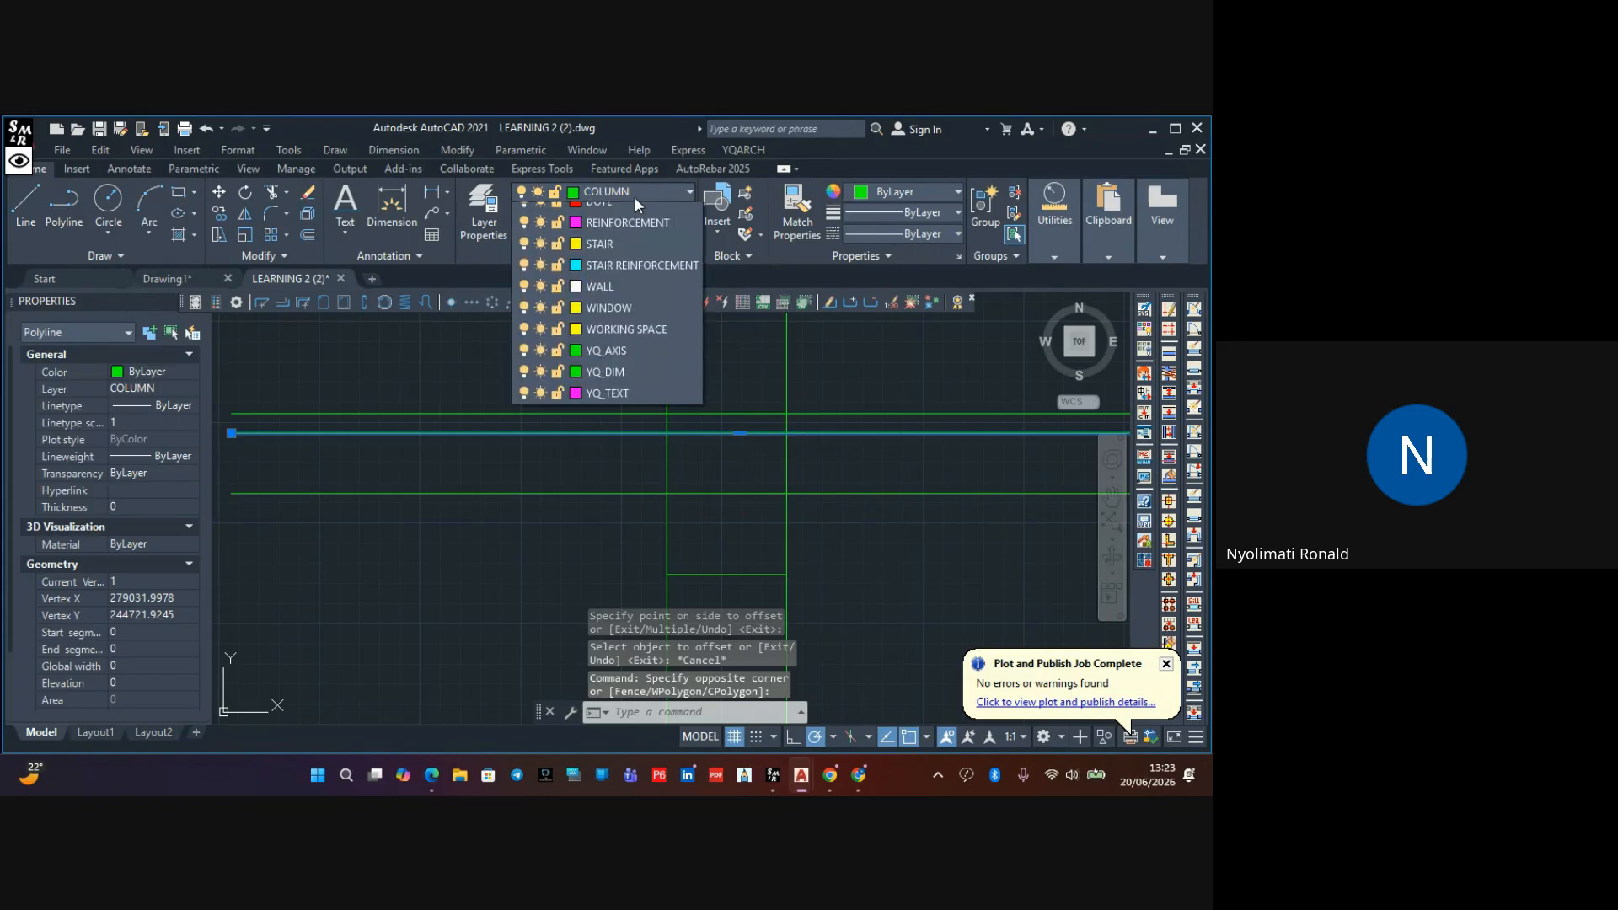
left_click(599, 364)
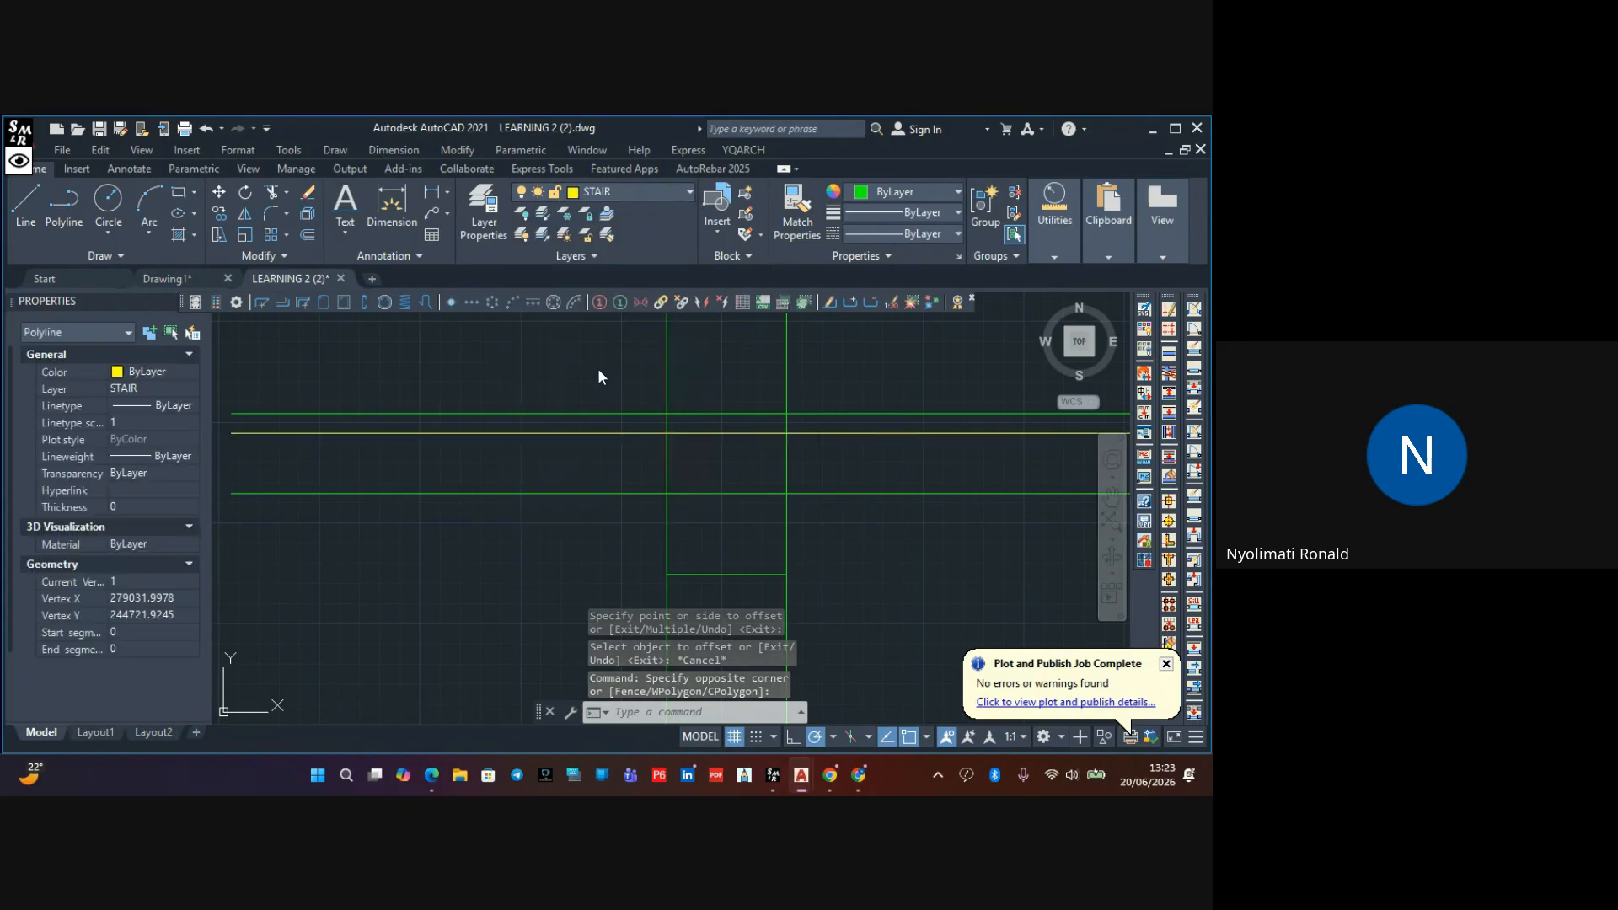
key("Escape")
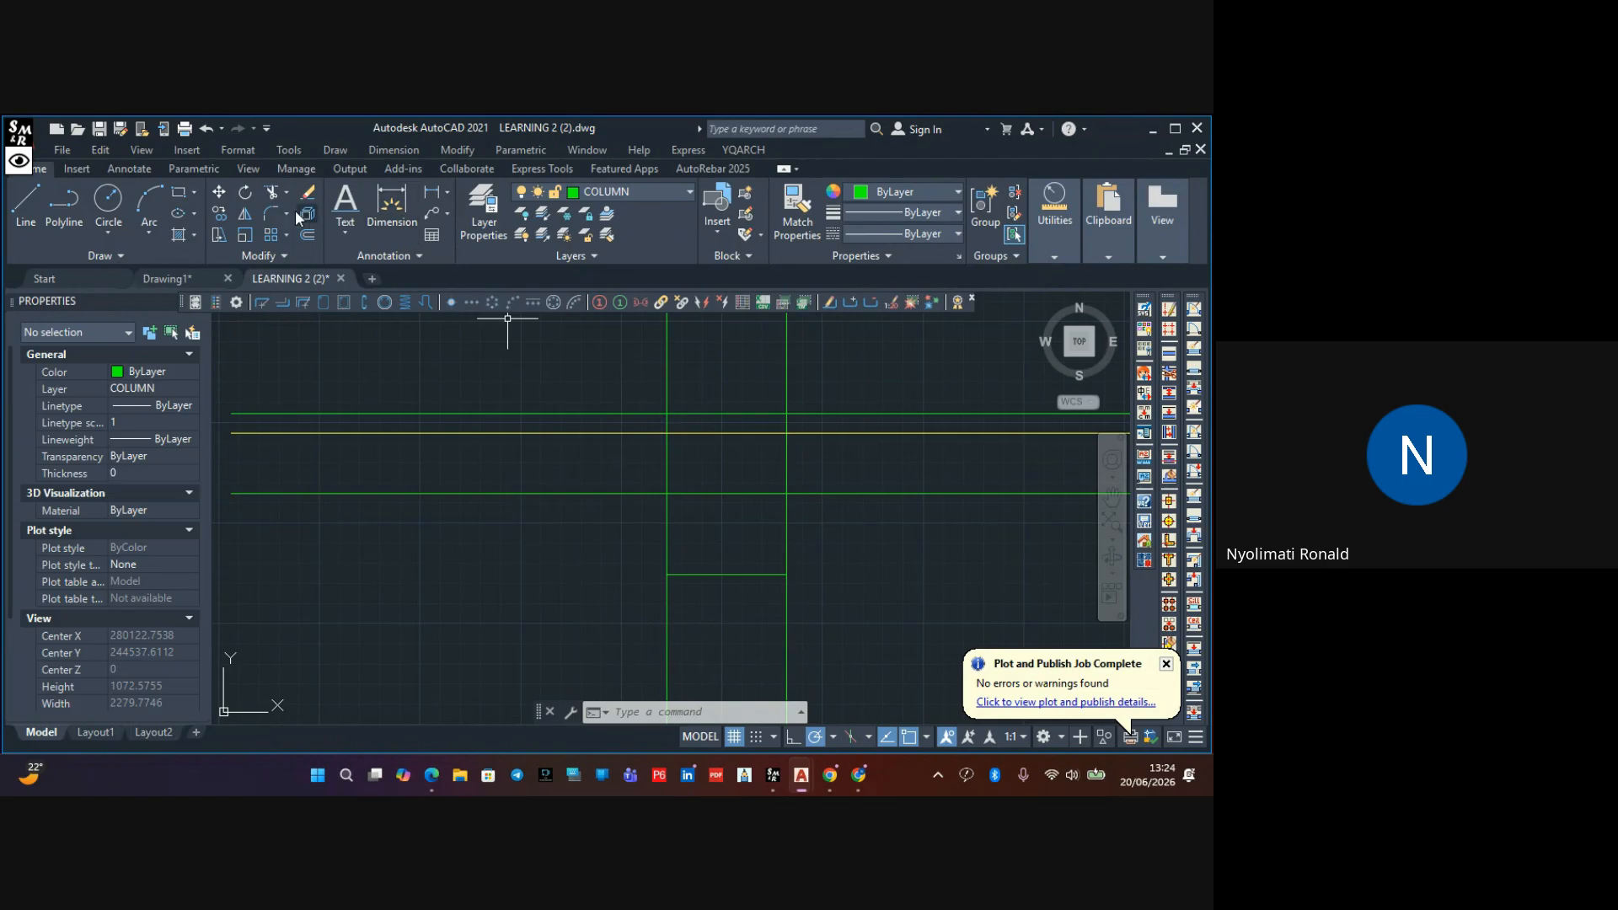
Make STAIR the current layer and draw a vertical line along the column's left edge from the slab's bottom line to its top line
left_click(39, 195)
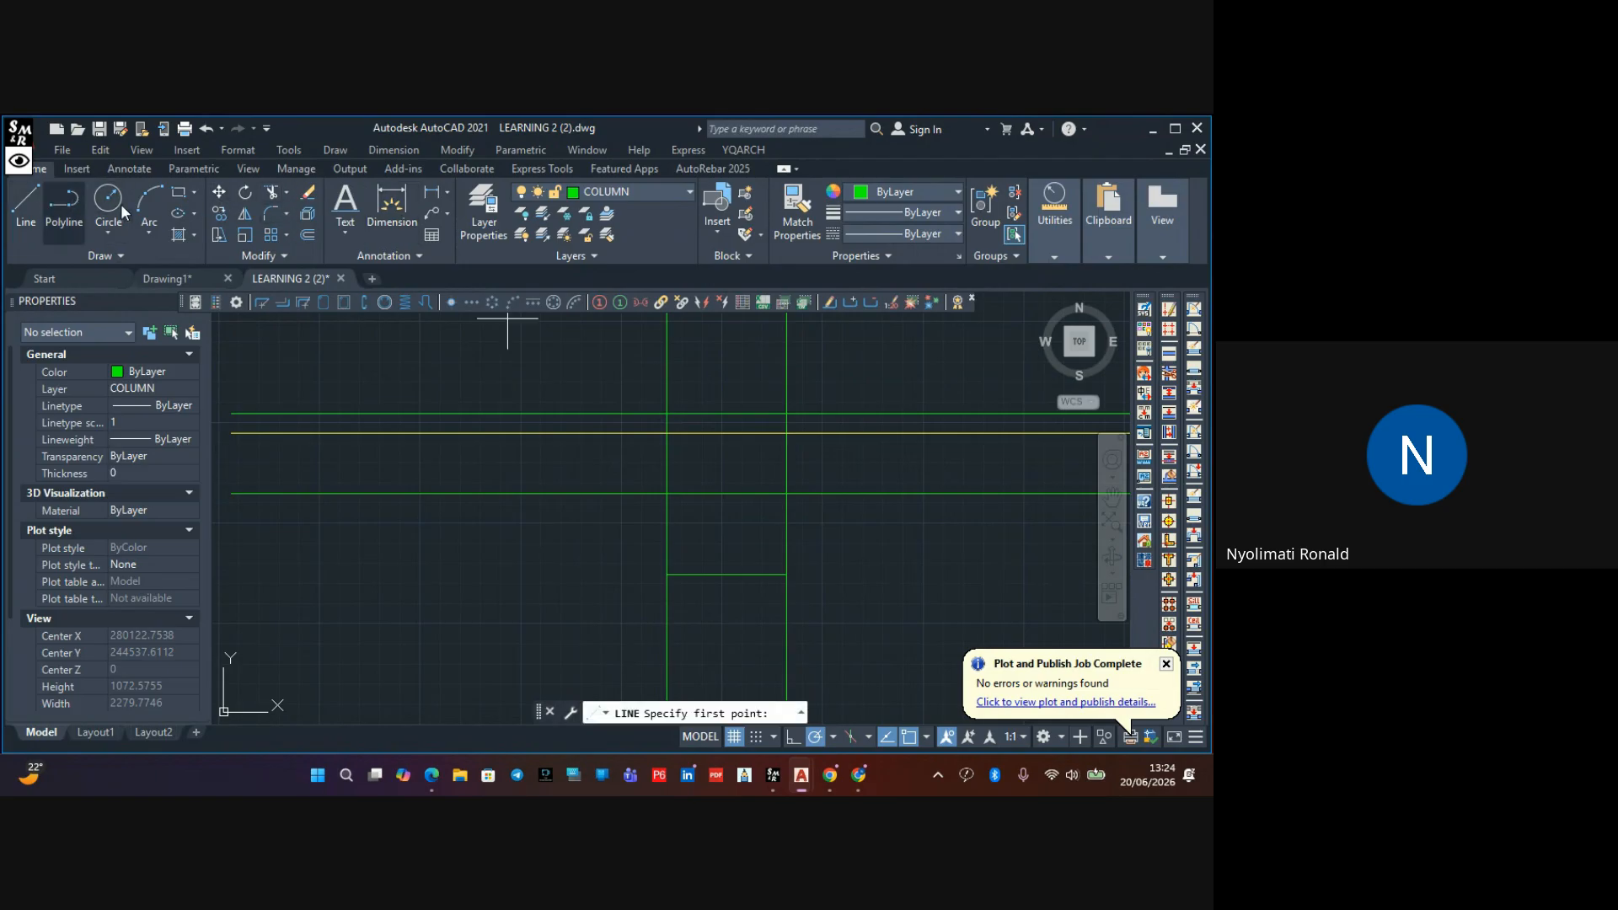
key("Escape")
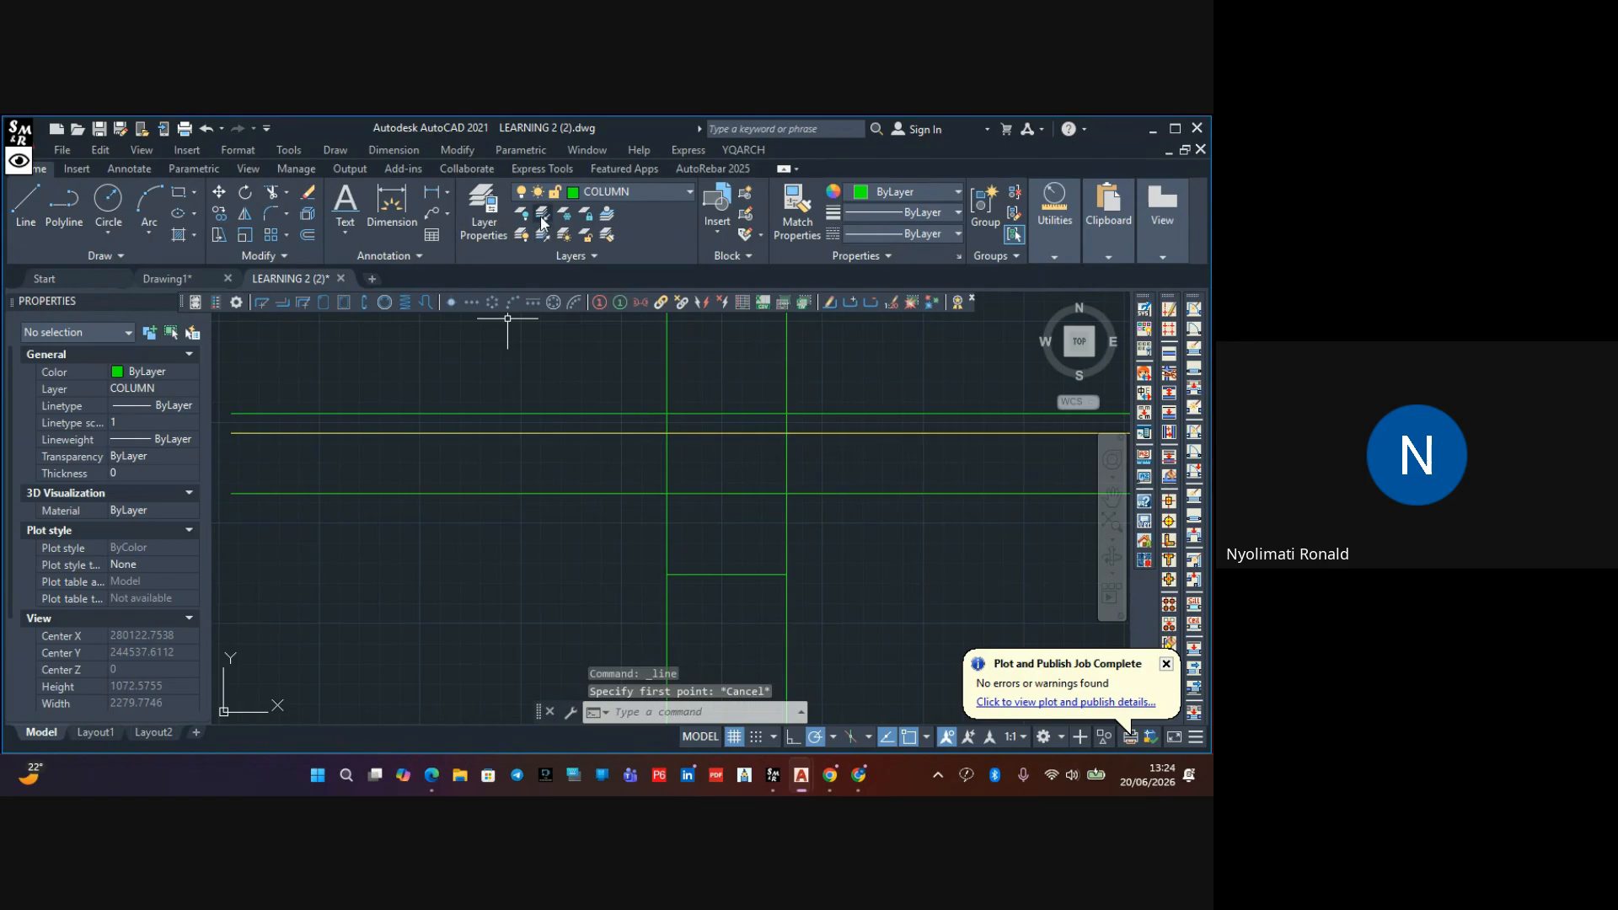
left_click(594, 192)
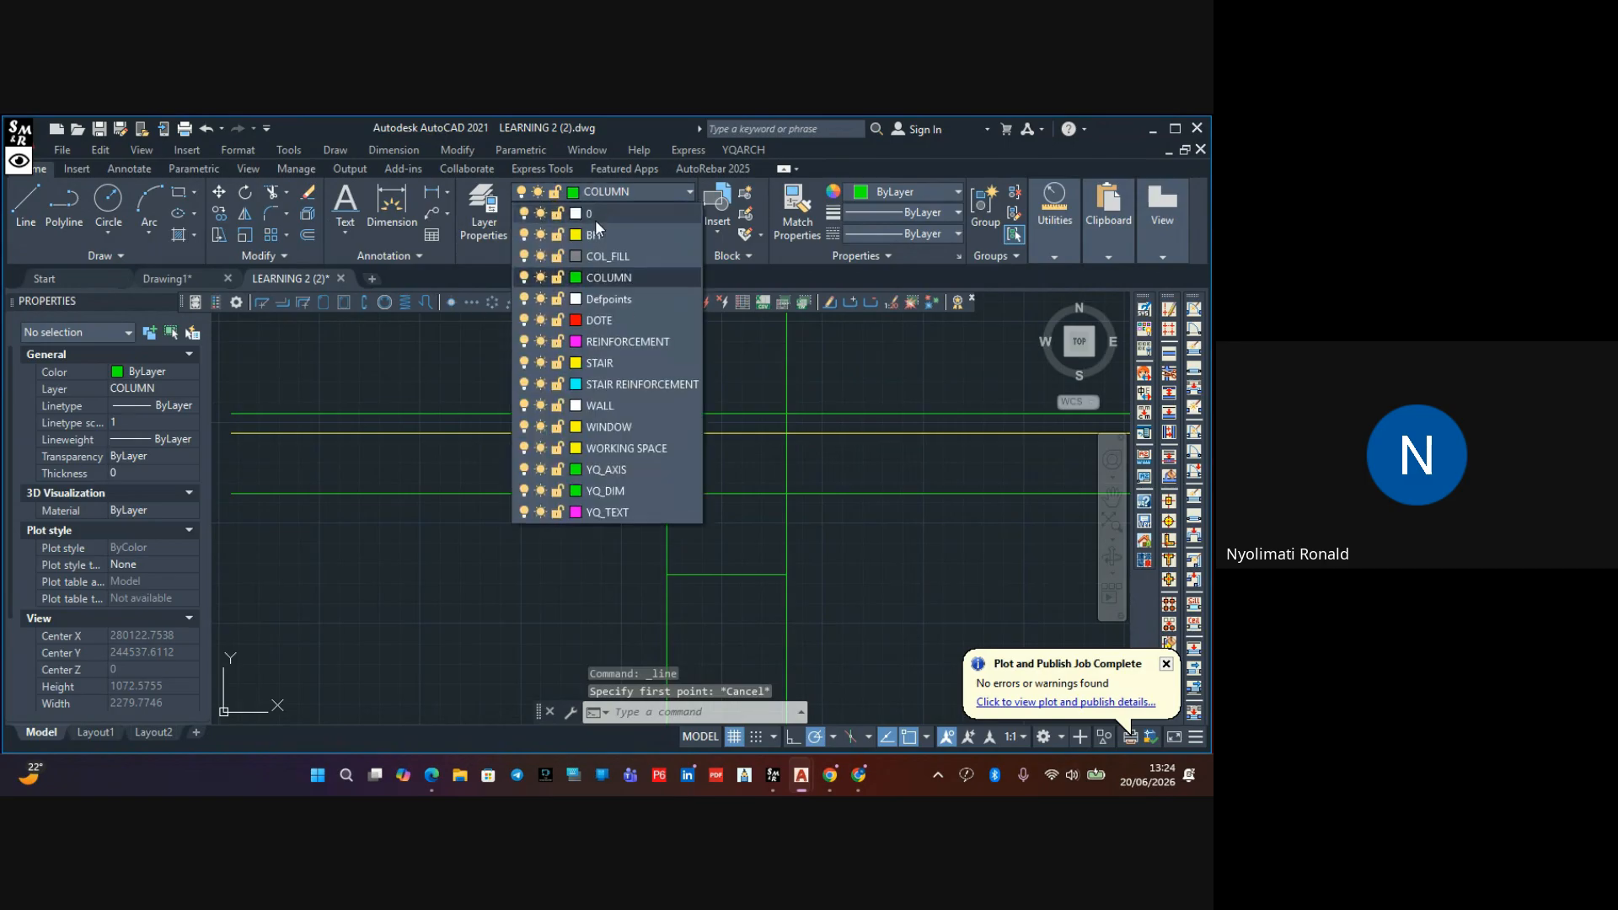
left_click(614, 357)
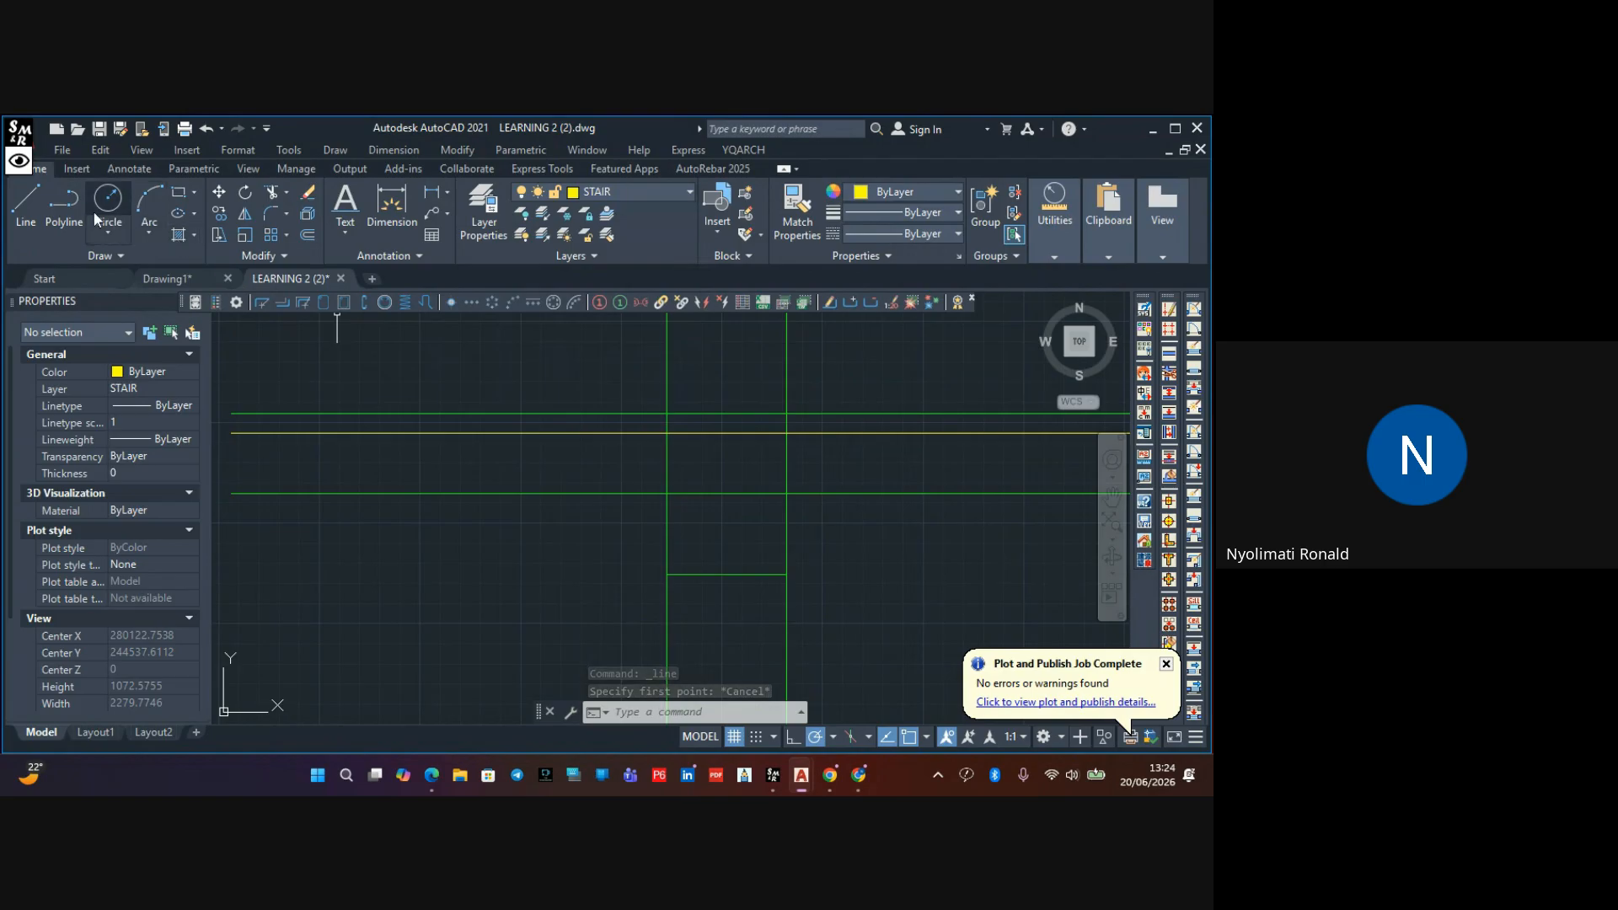
left_click(34, 199)
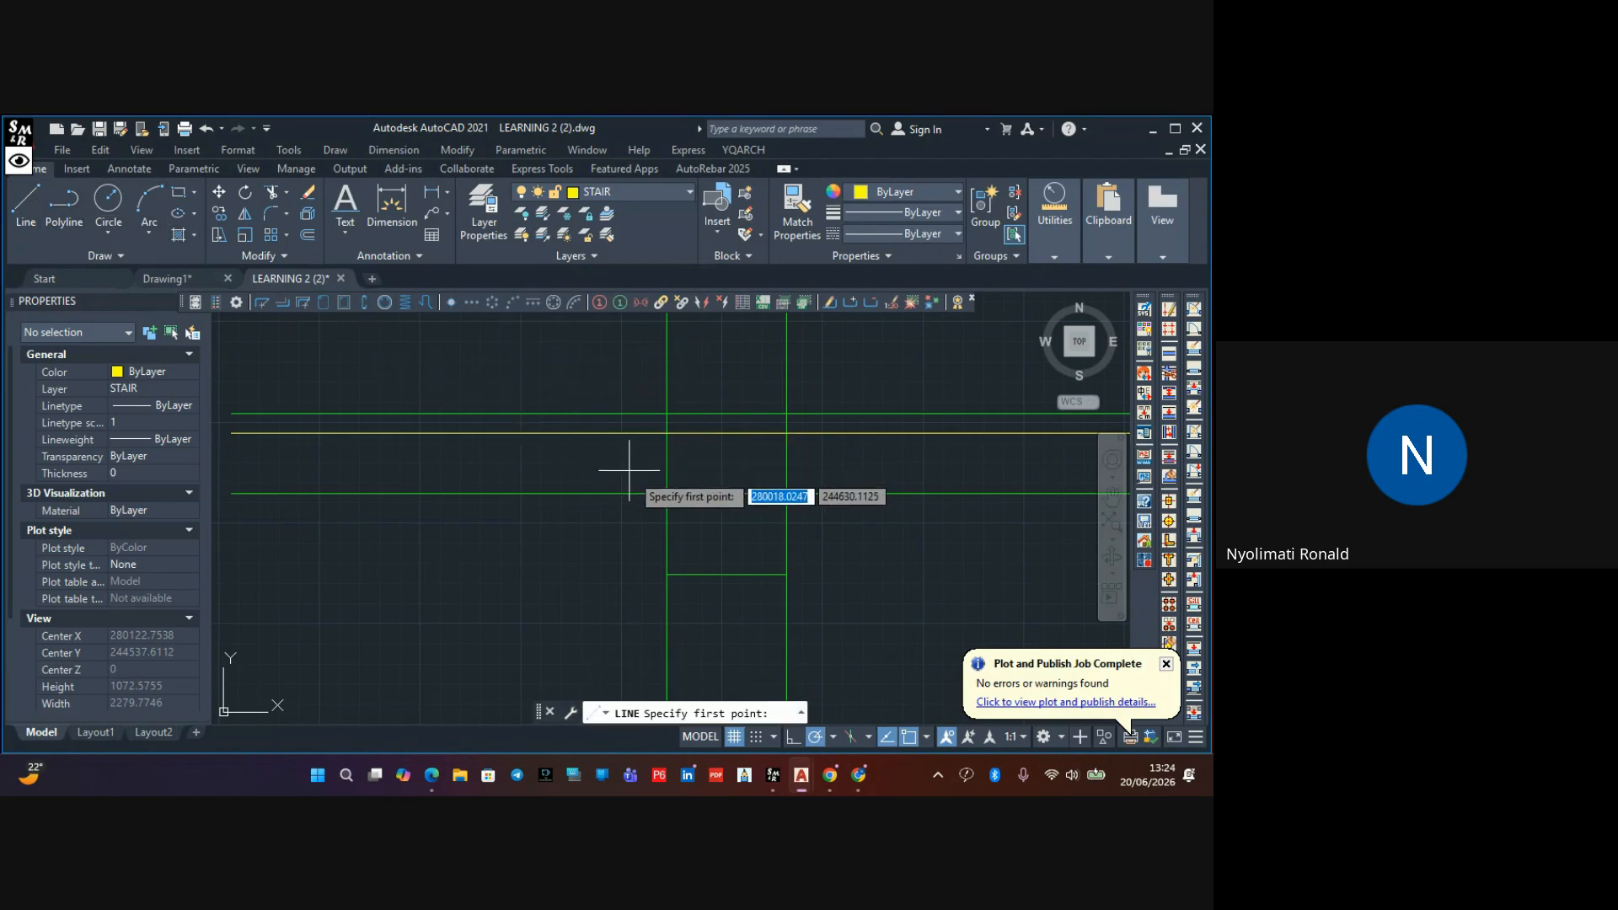
left_click(665, 413)
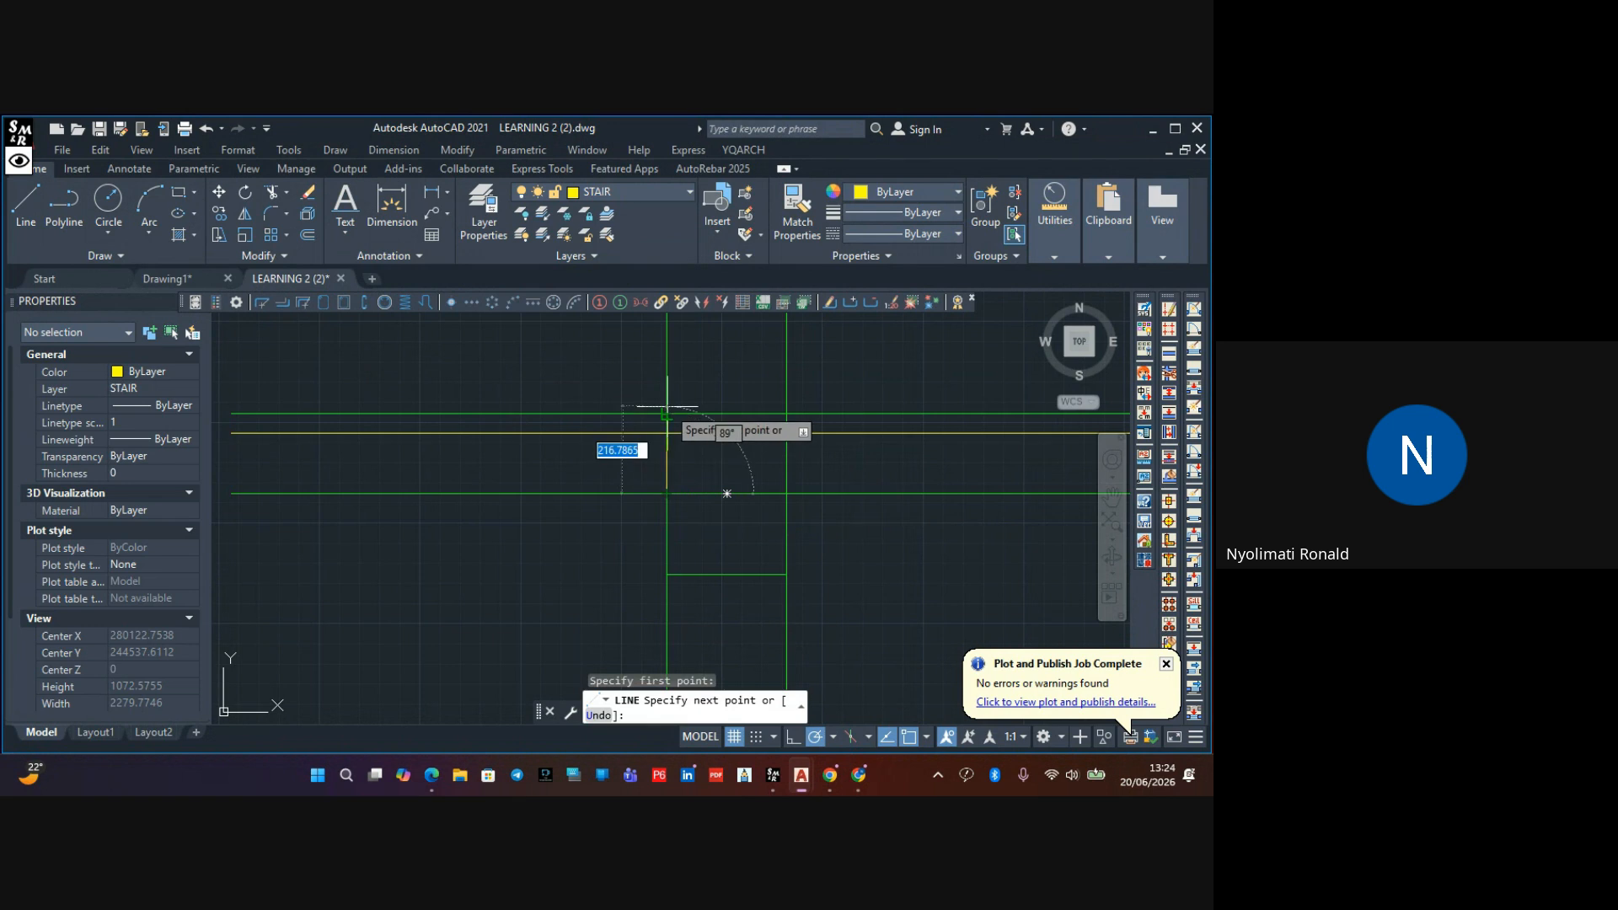
key("Escape")
key("Escape")
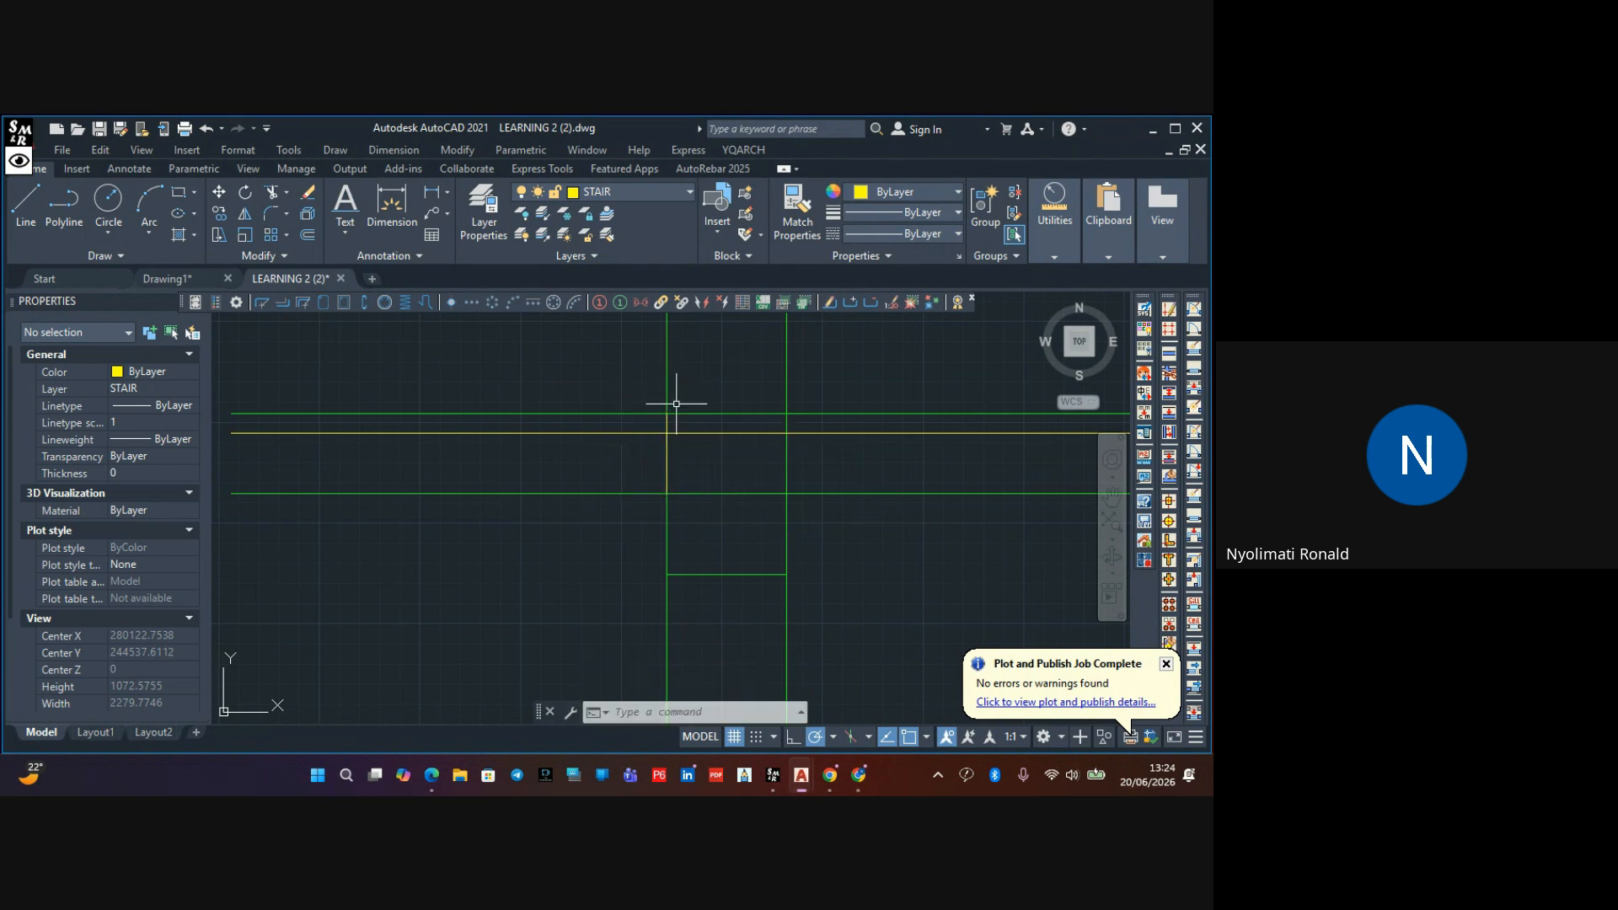
Offset the short vertical line 100 to the left of the column and delete the original on the column edge
left_click(310, 236)
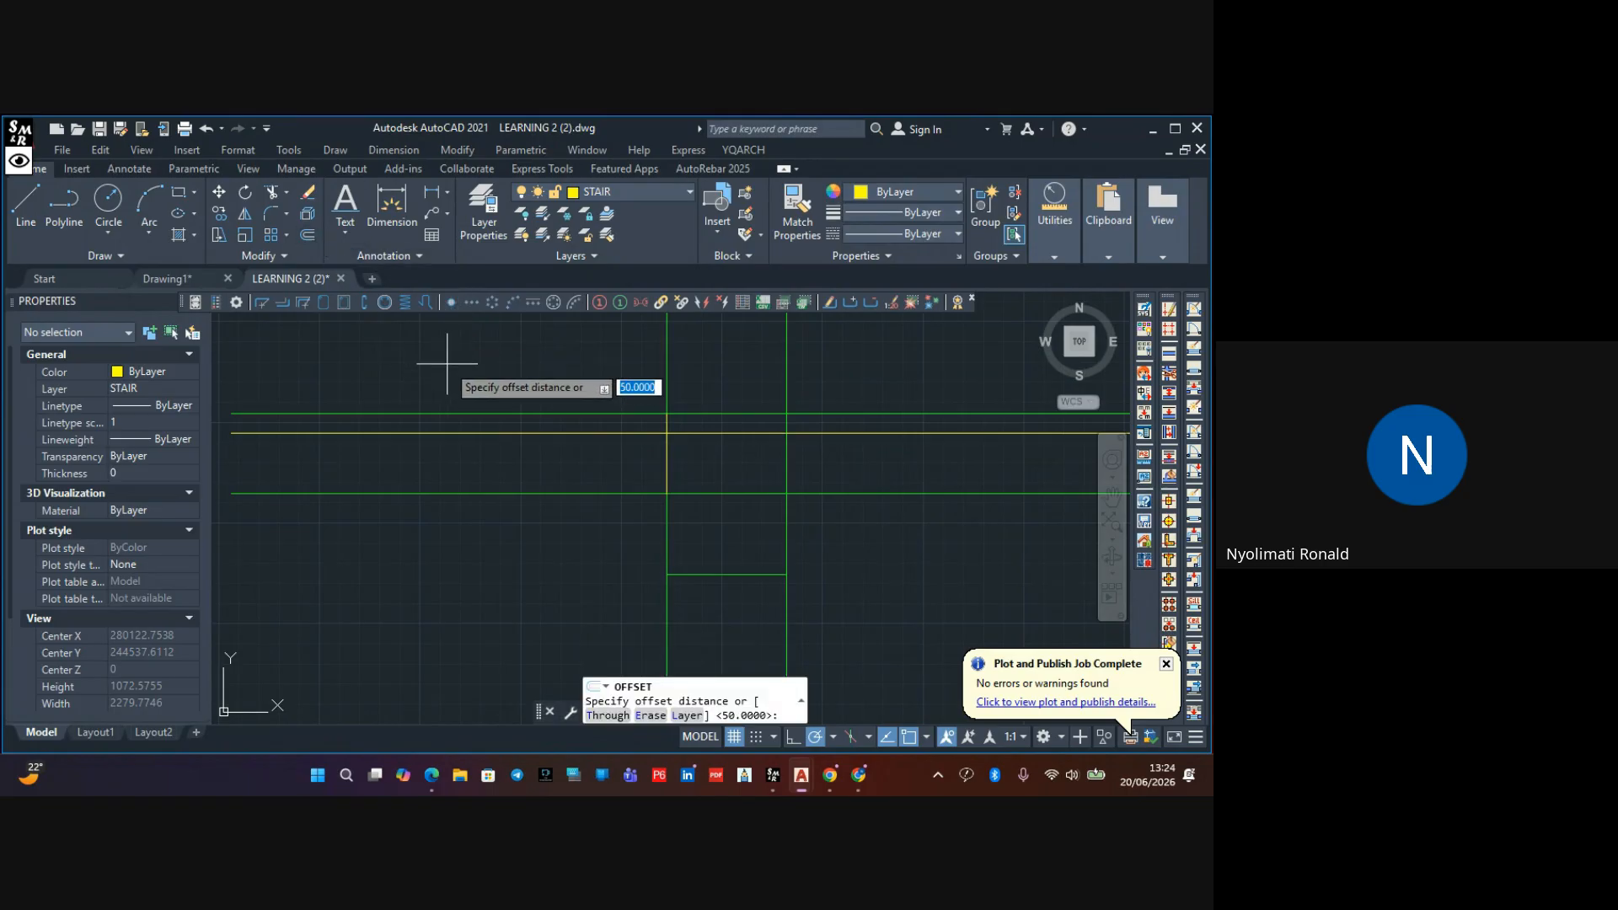
type("100")
key("Return")
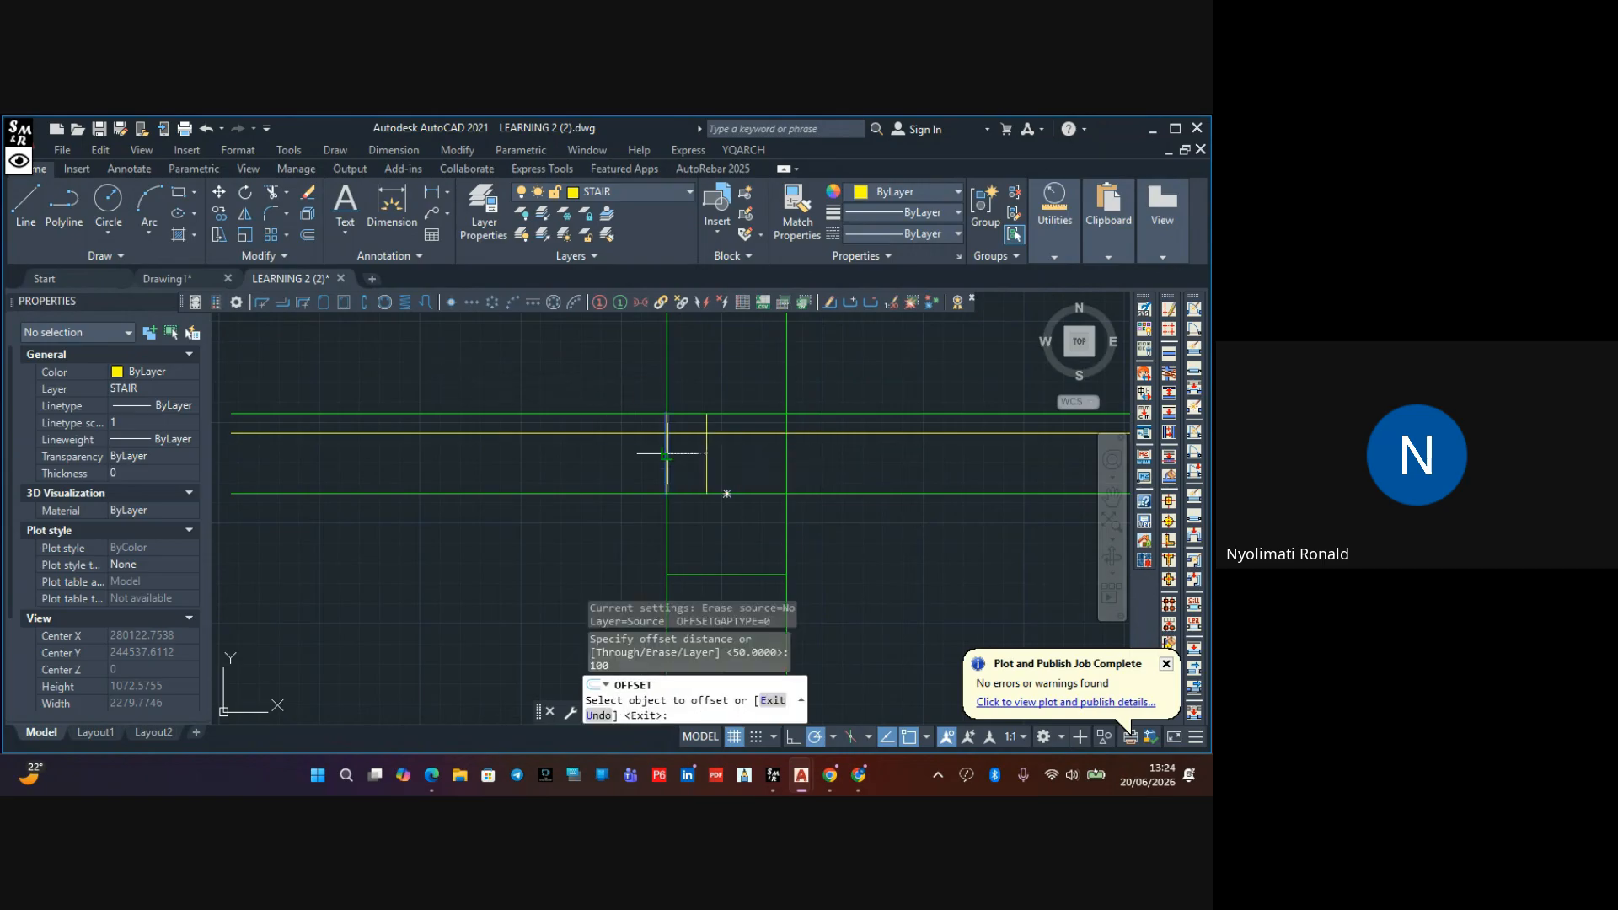
left_click(666, 452)
left_click(628, 453)
key("Escape")
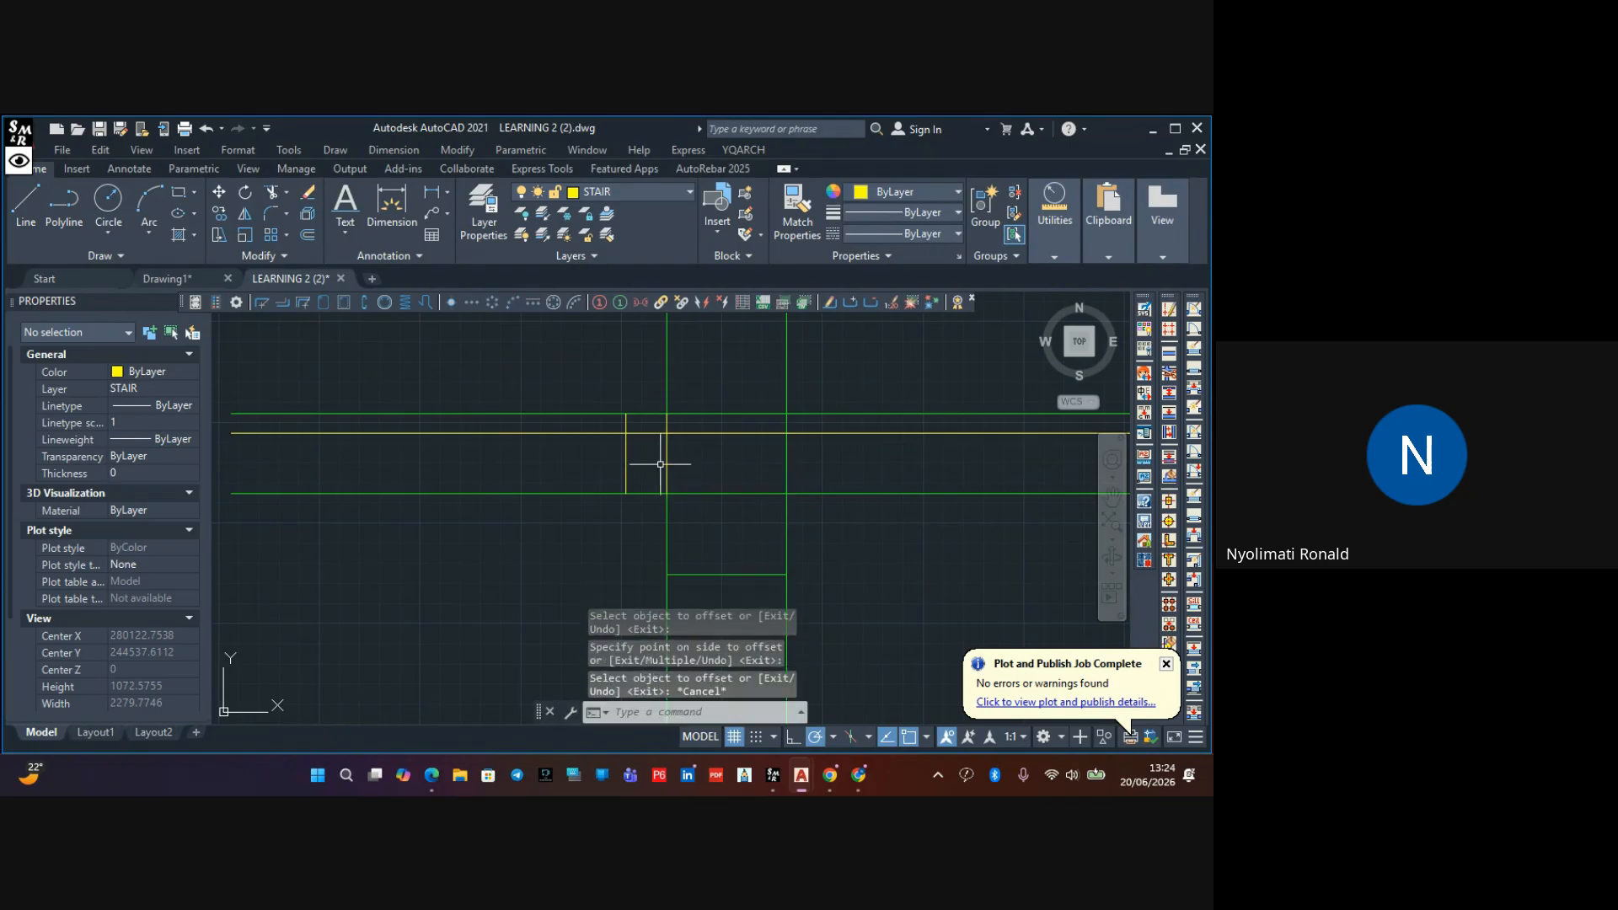
left_click(667, 465)
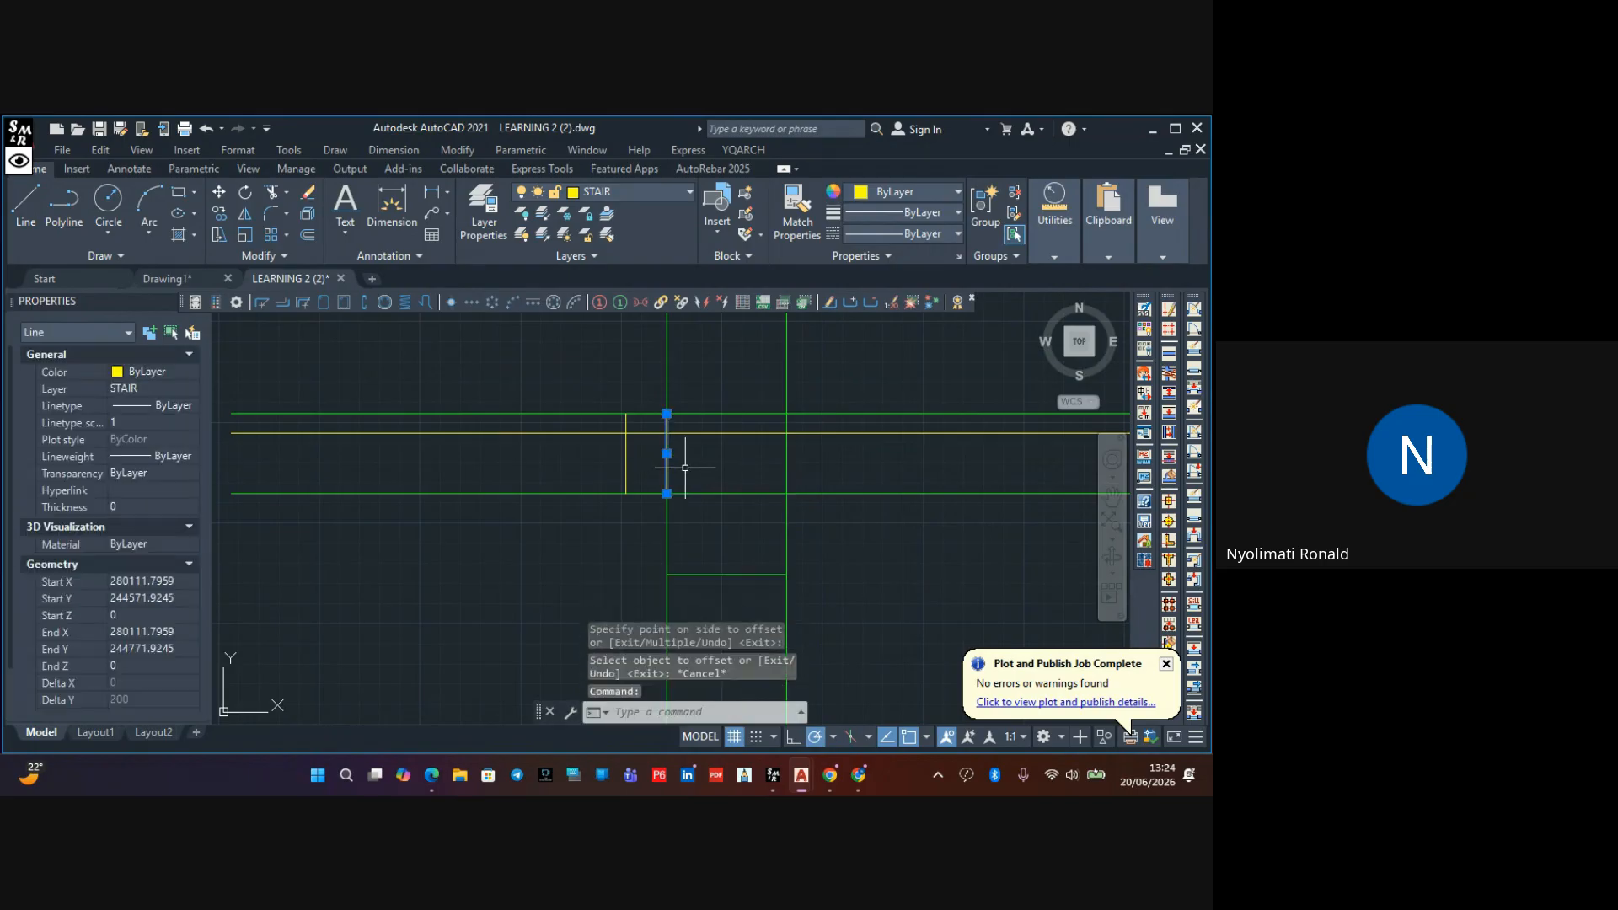
key("Delete")
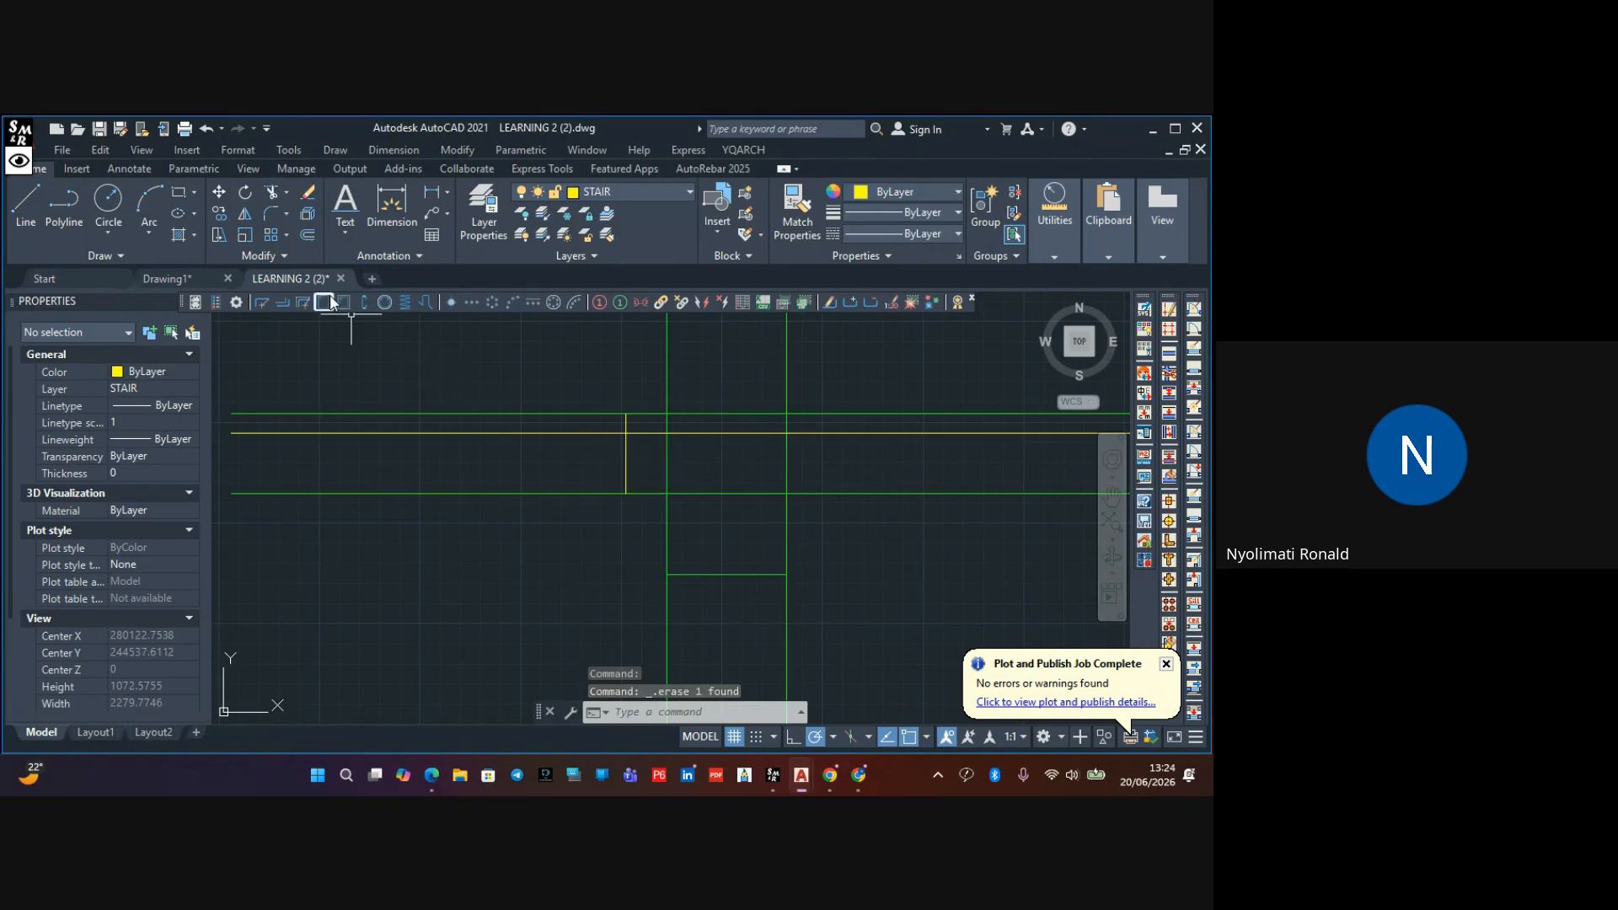
Offset the remaining short vertical line by 50 away from the column to mark the block's flange overhang
left_click(307, 234)
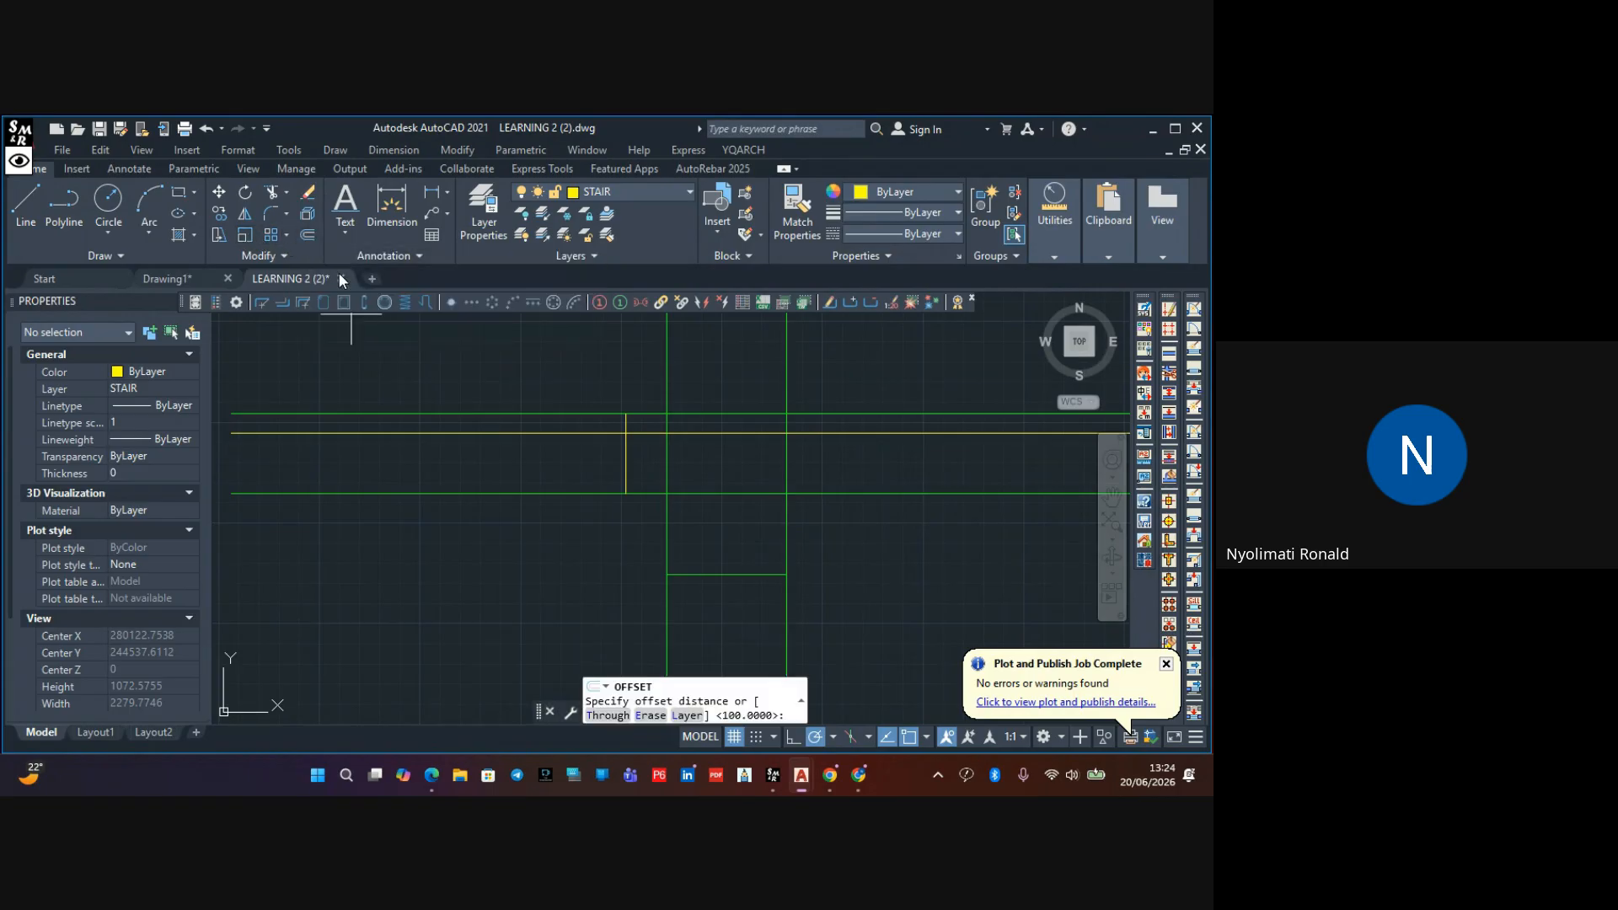
type("50")
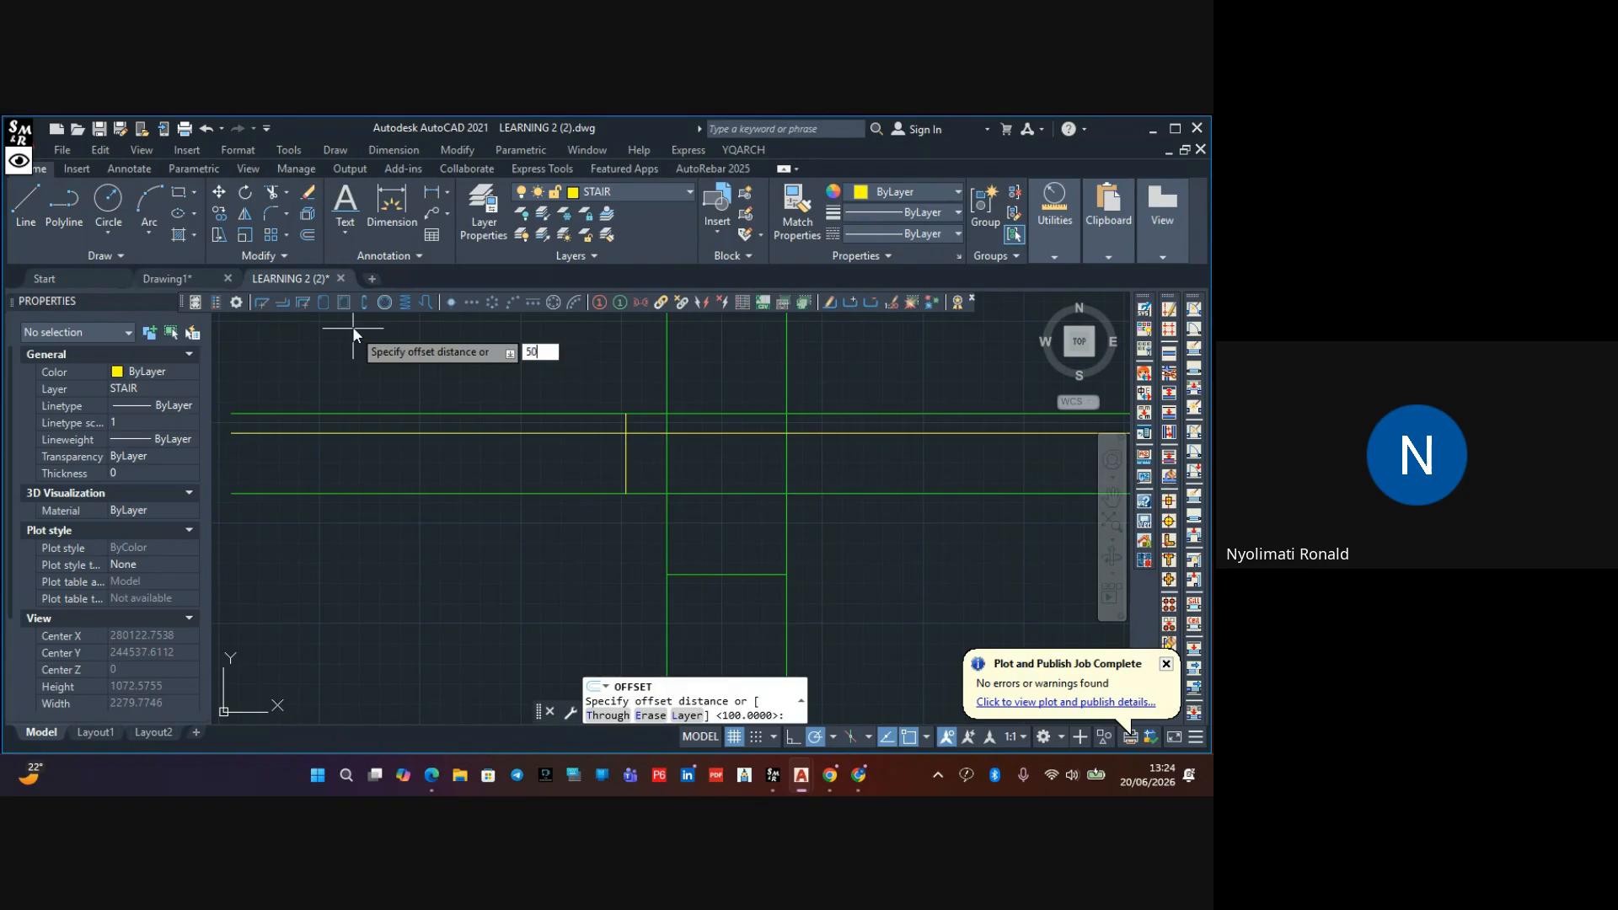
key("Return")
left_click(624, 463)
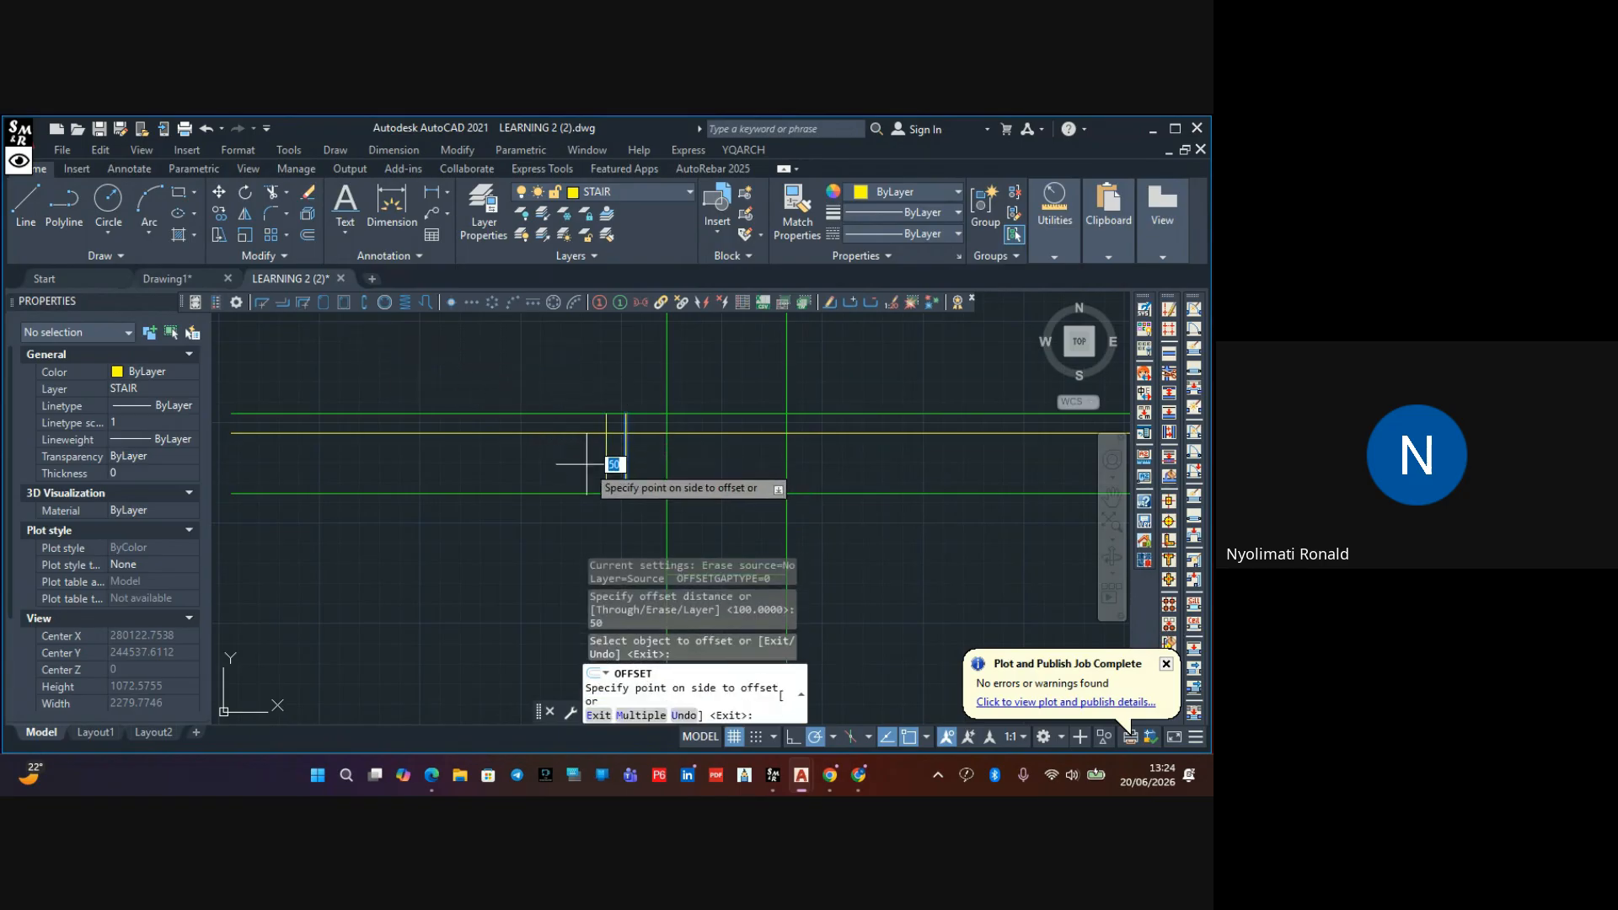
left_click(573, 463)
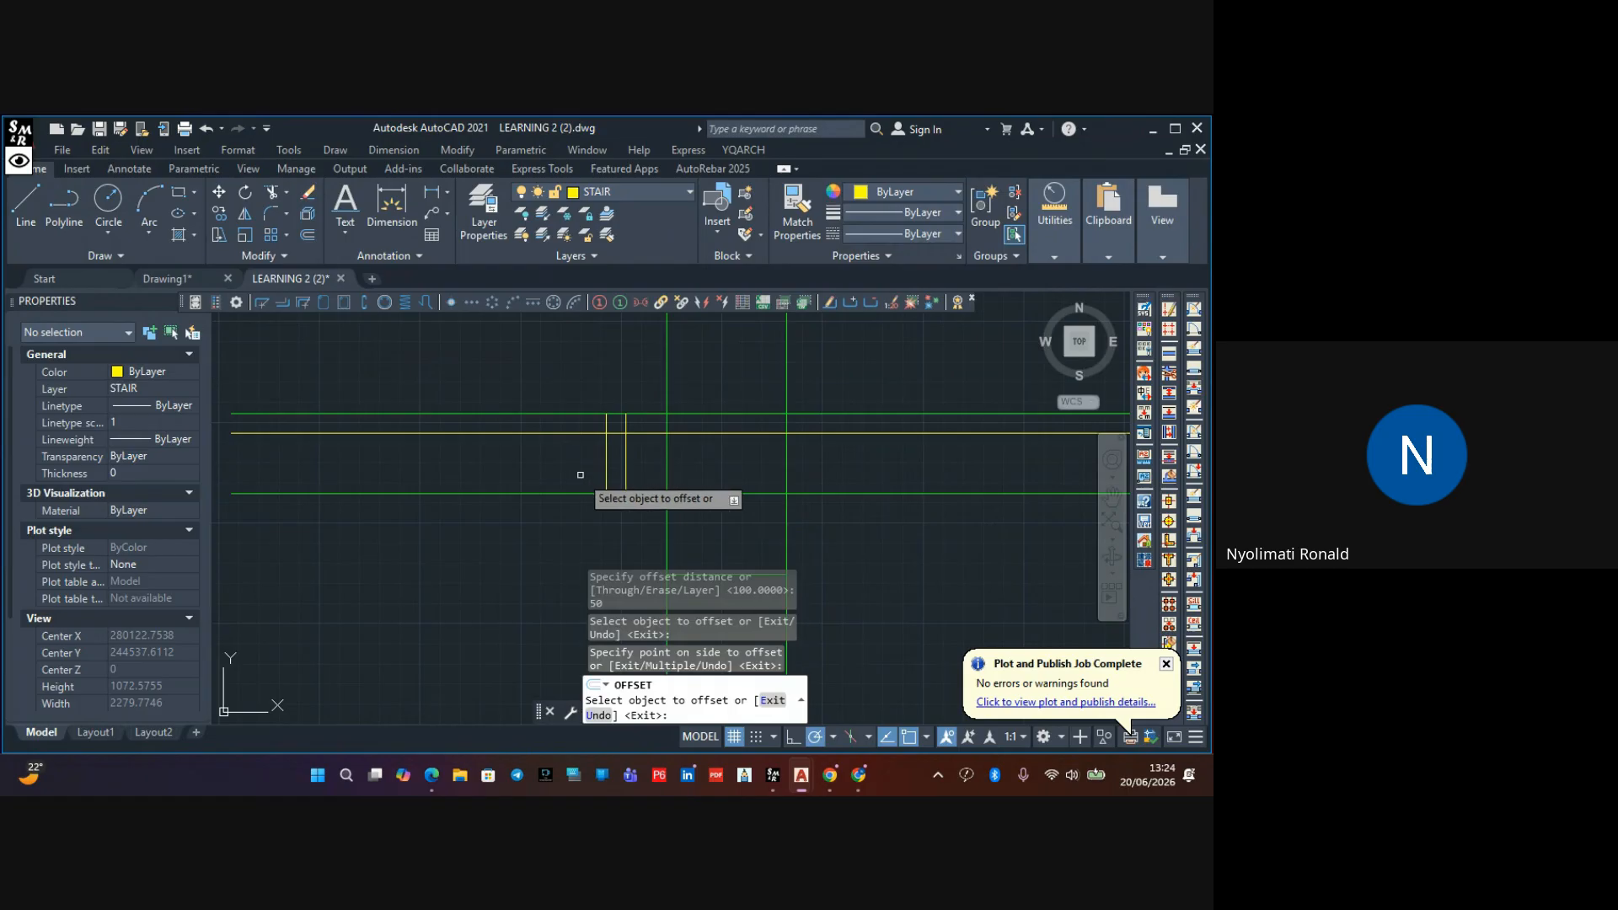
key("Escape")
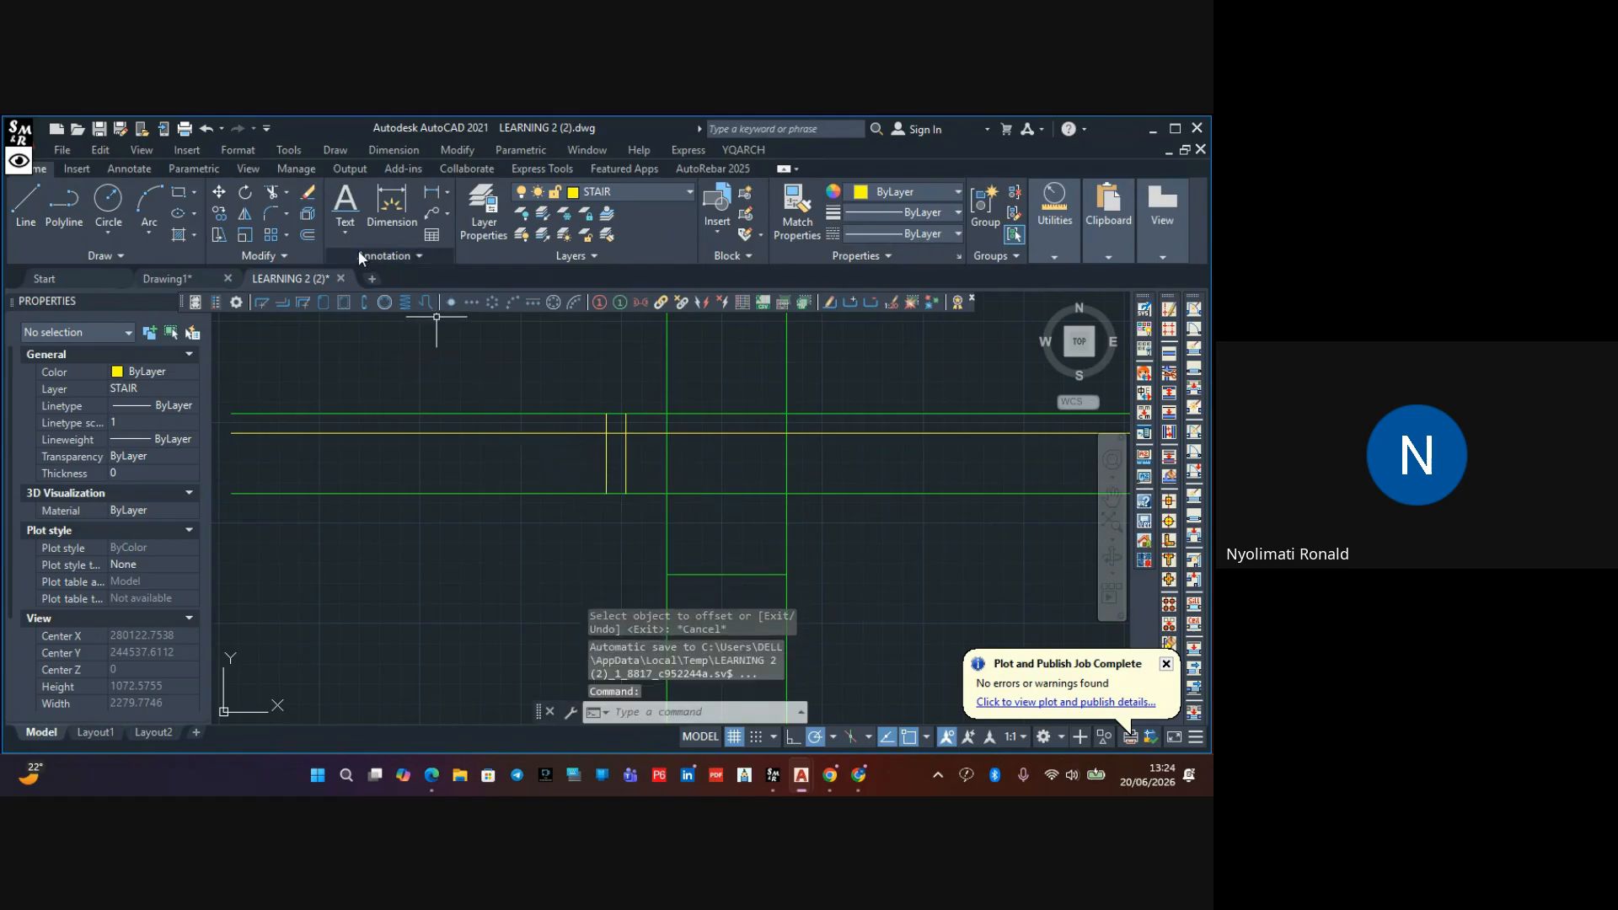
Offset the overhang line by 200 further from the column to mark the other side of the block's web
left_click(308, 236)
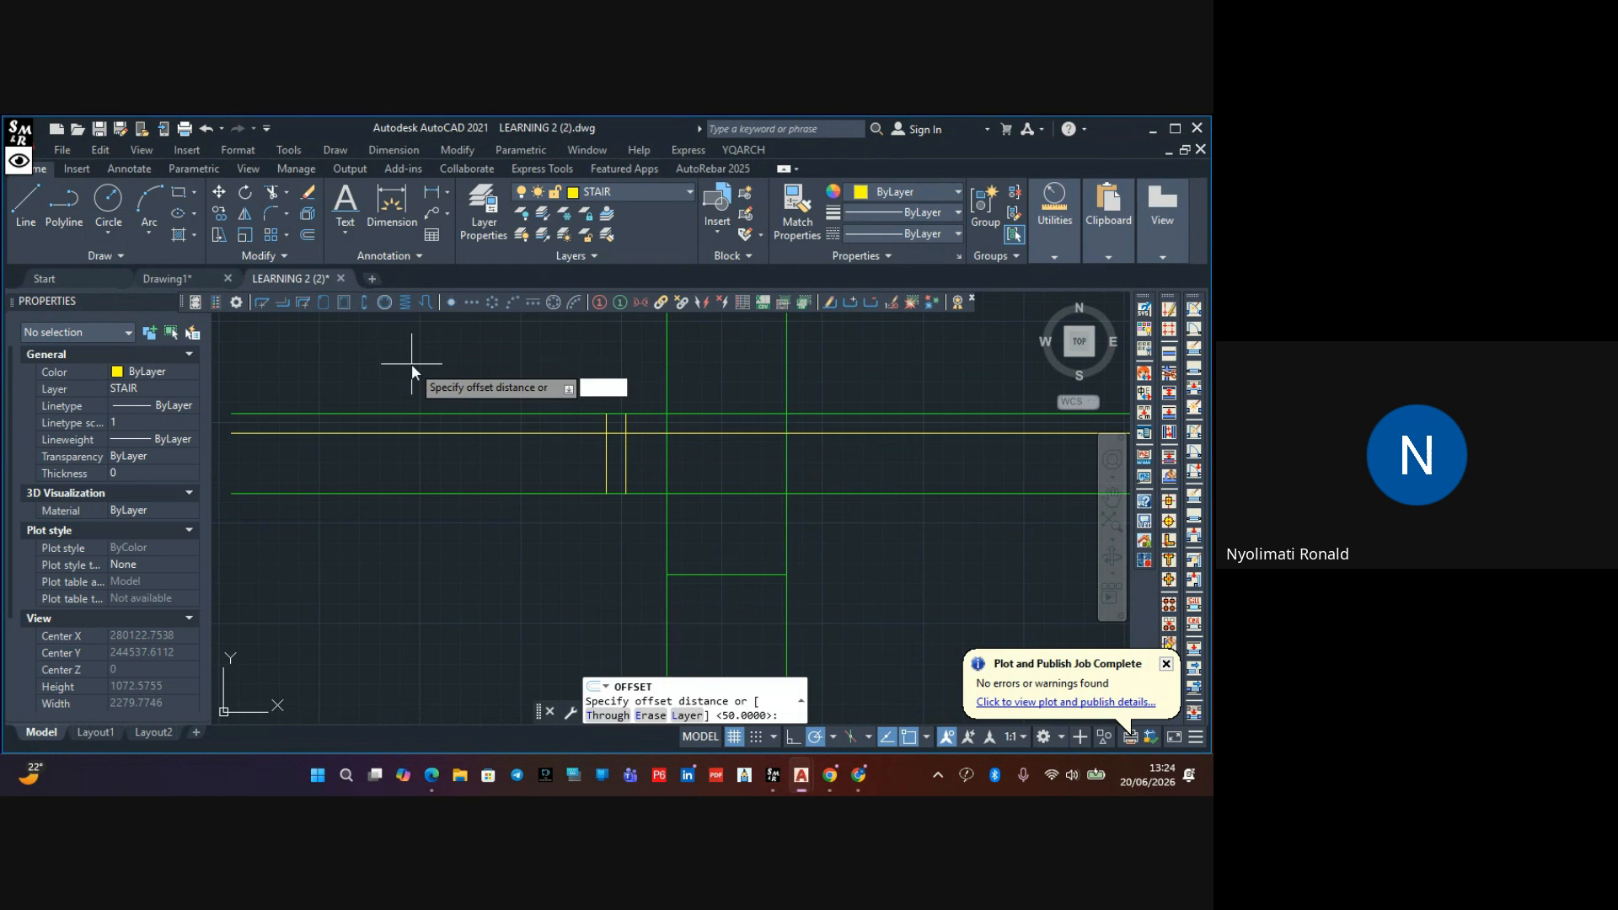
key("Return")
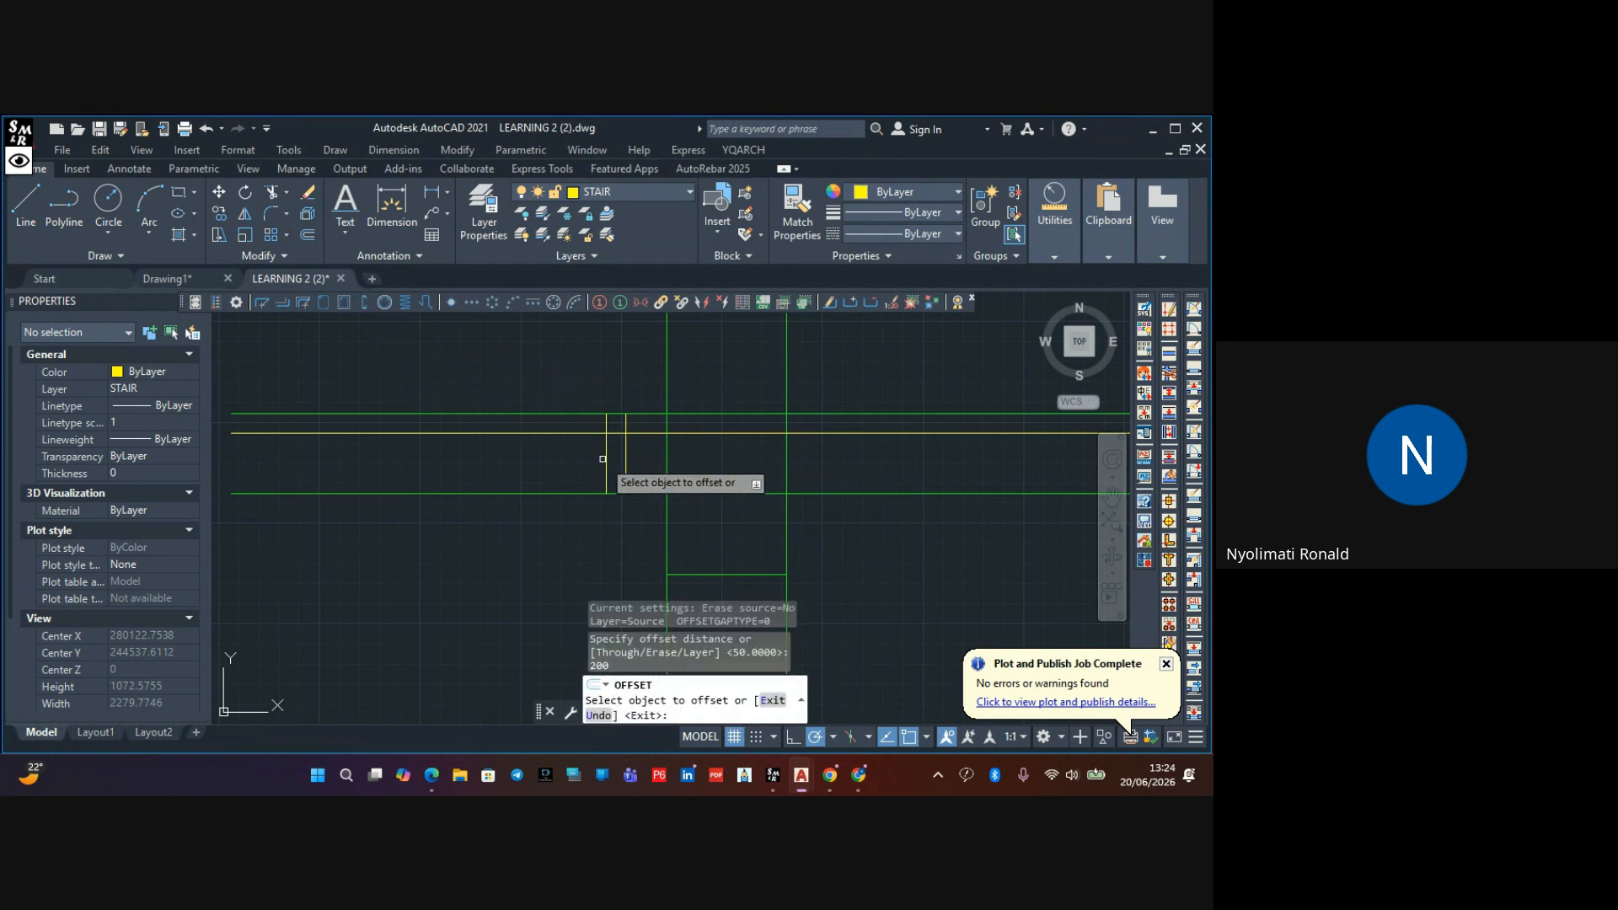
left_click(606, 464)
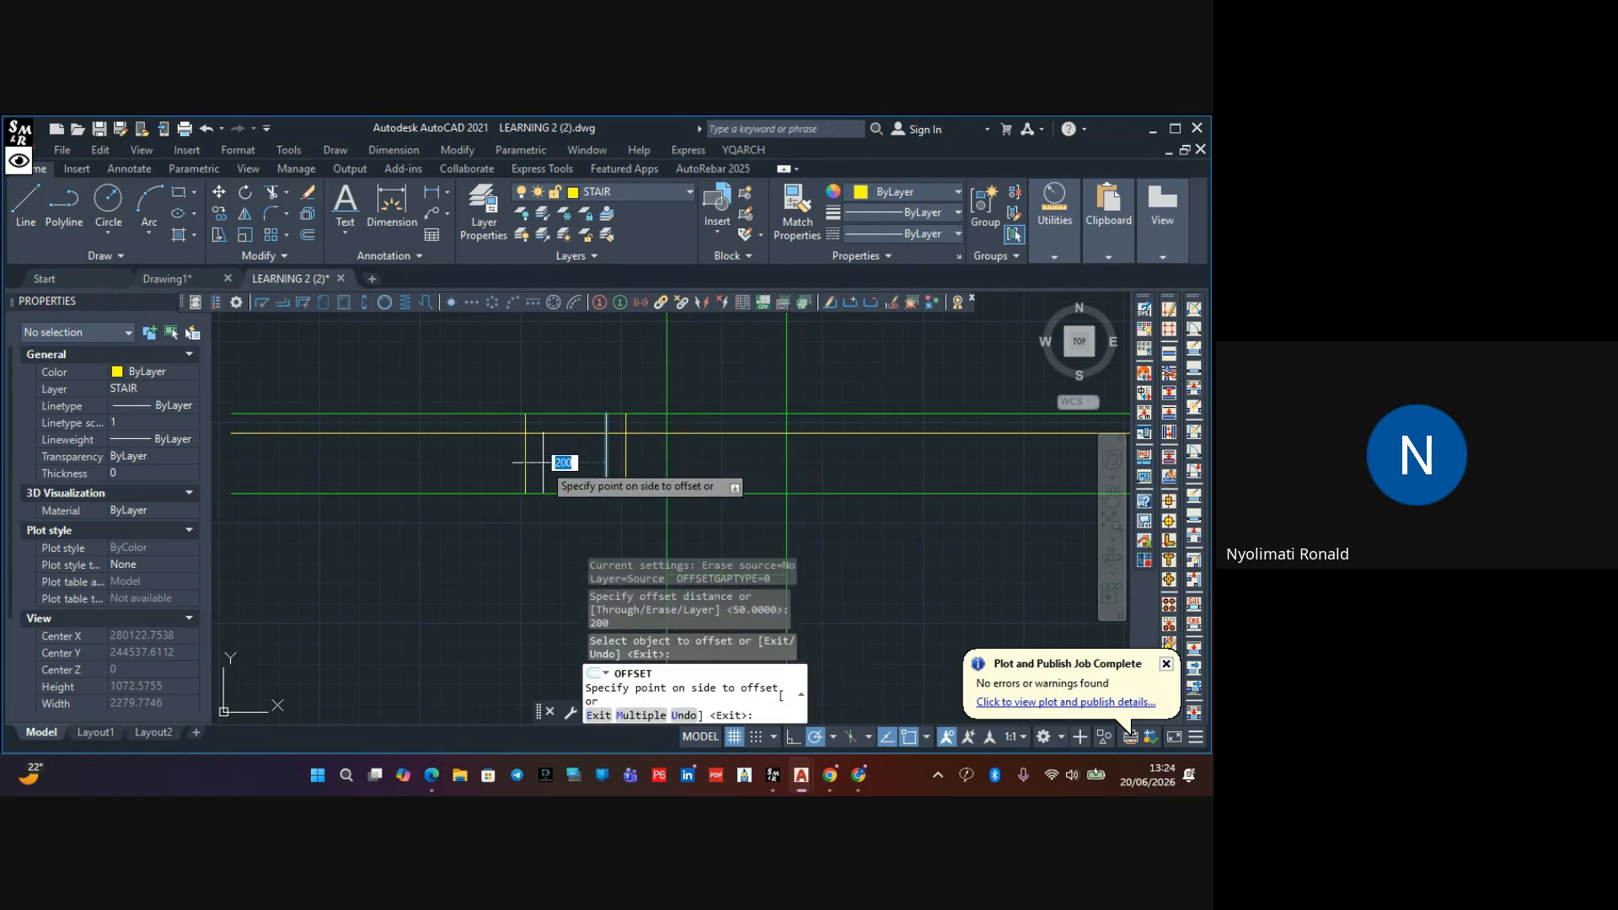
left_click(502, 455)
key("Escape")
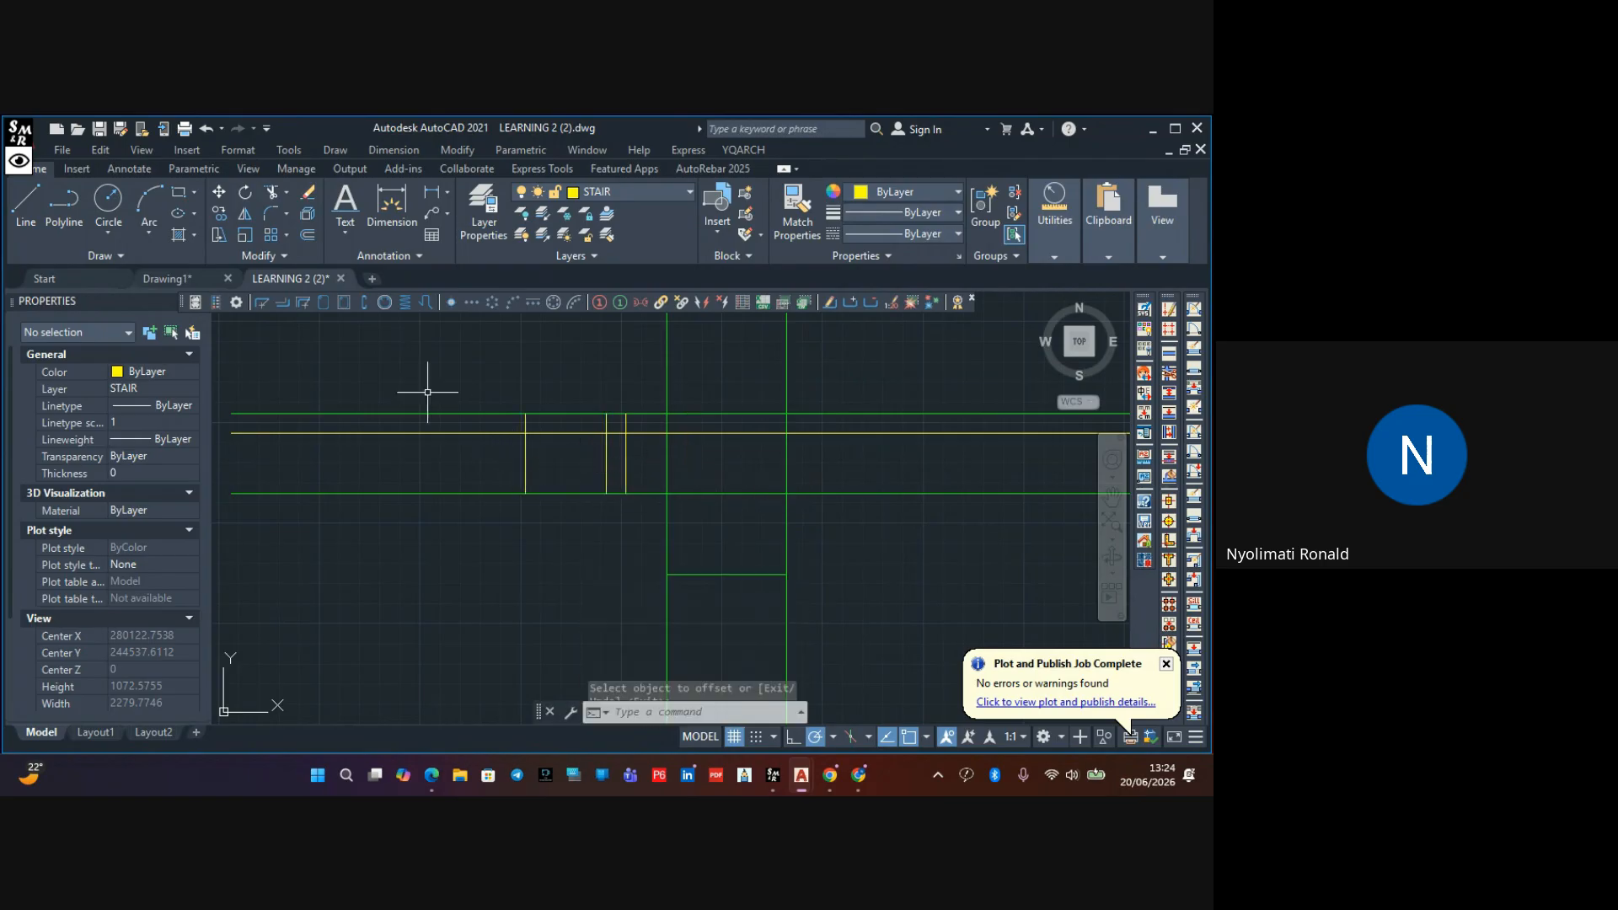
Offset the leftmost short vertical line by 50 to the left to mark the block's far edge
left_click(307, 236)
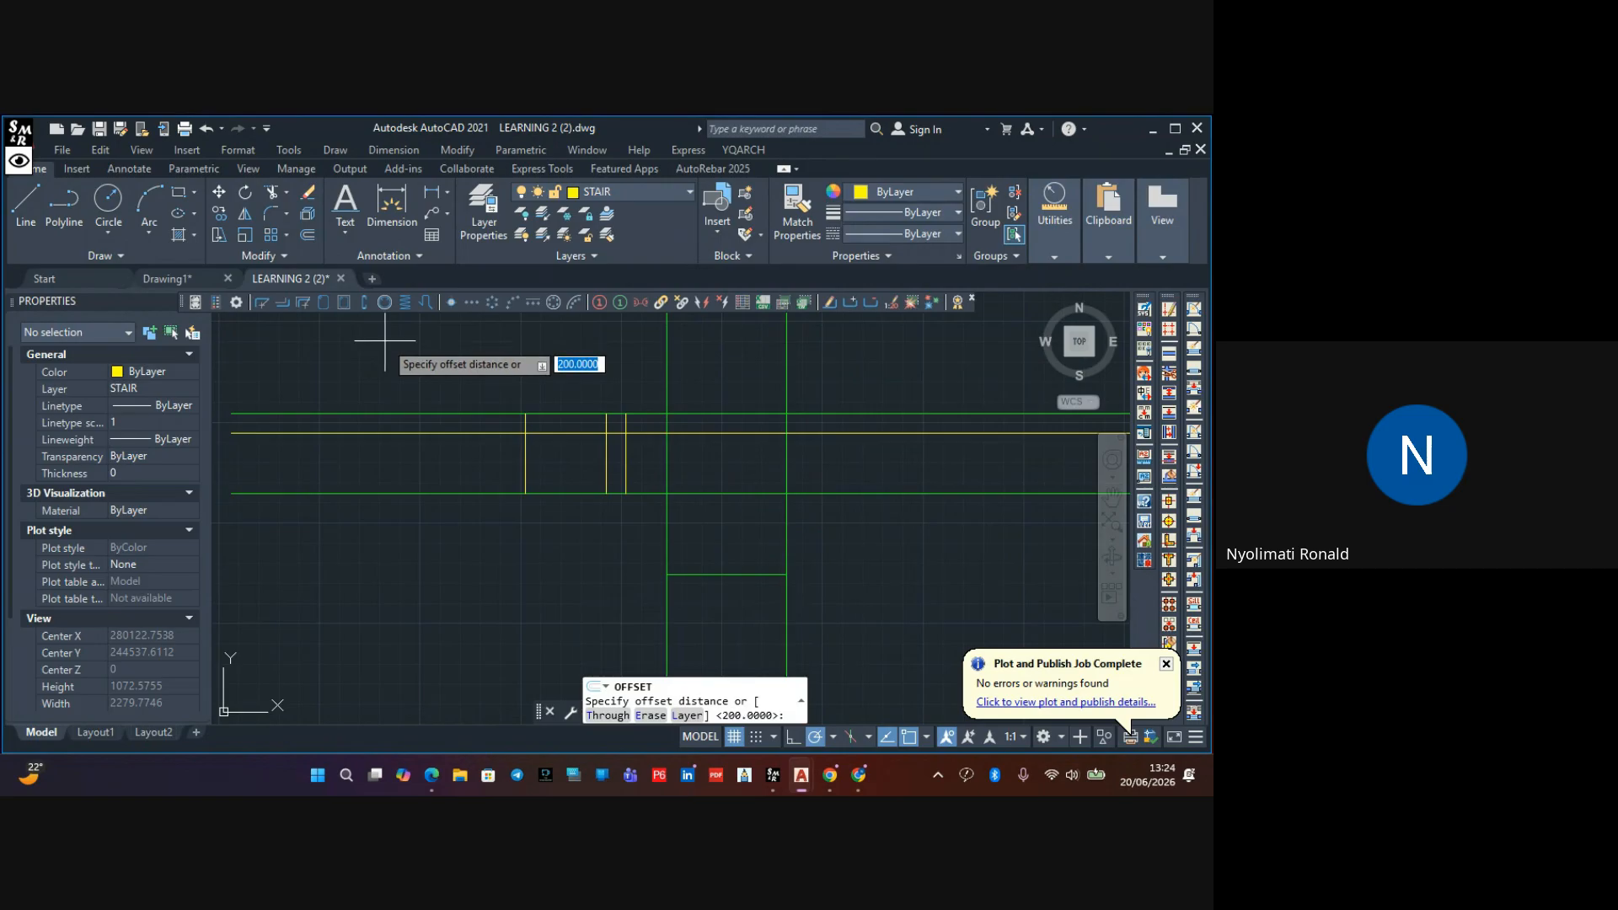
type("50")
key("Return")
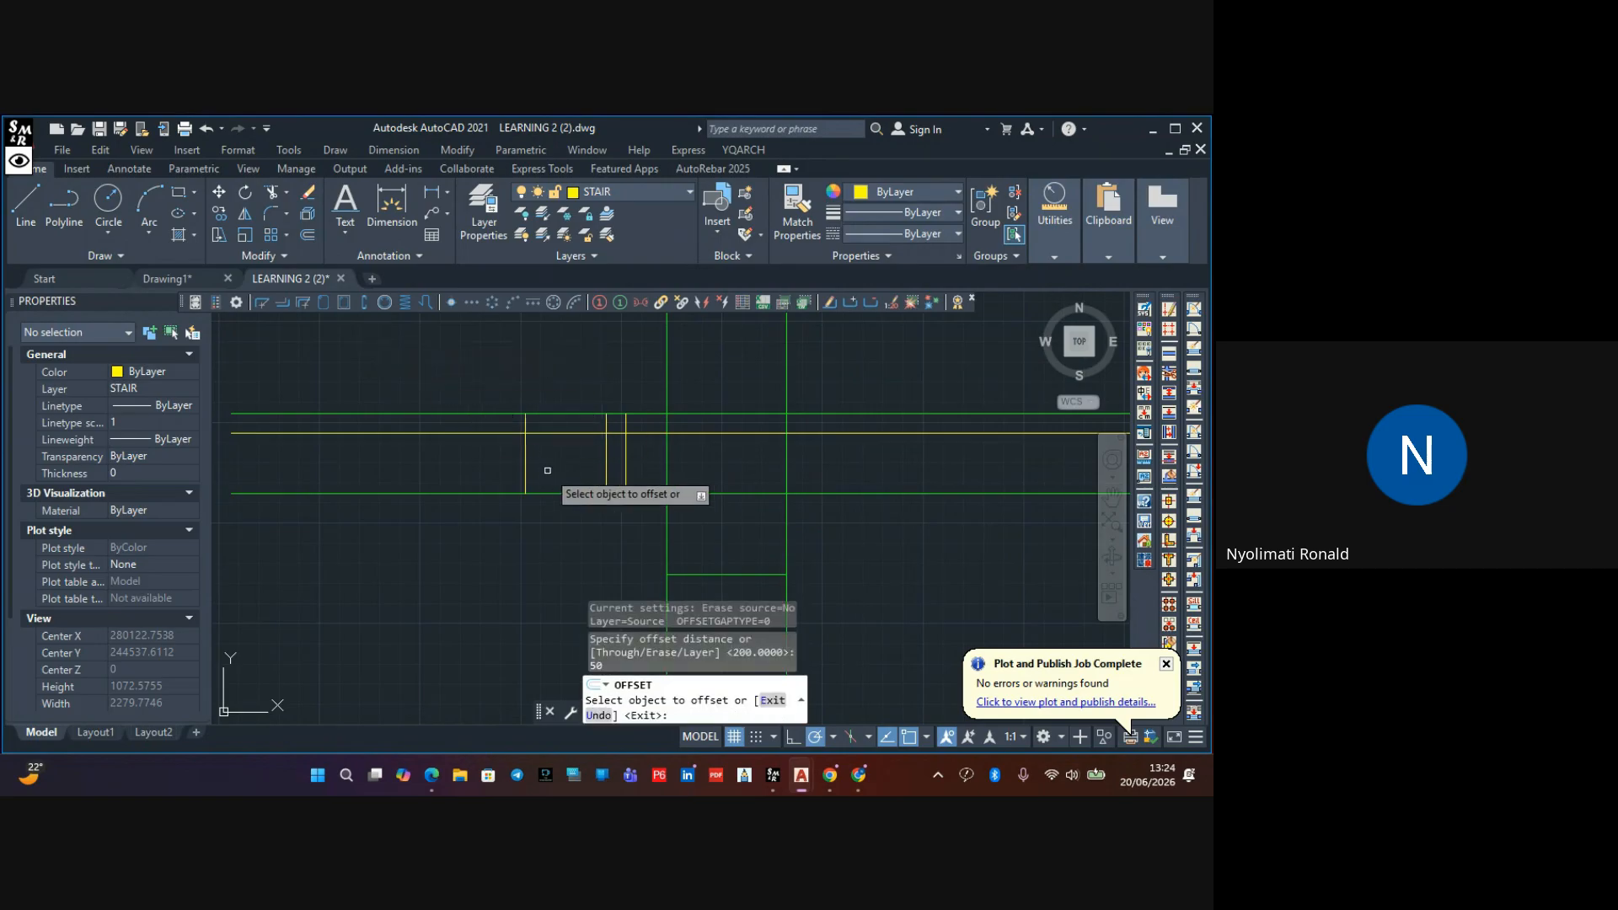
left_click(525, 452)
left_click(506, 452)
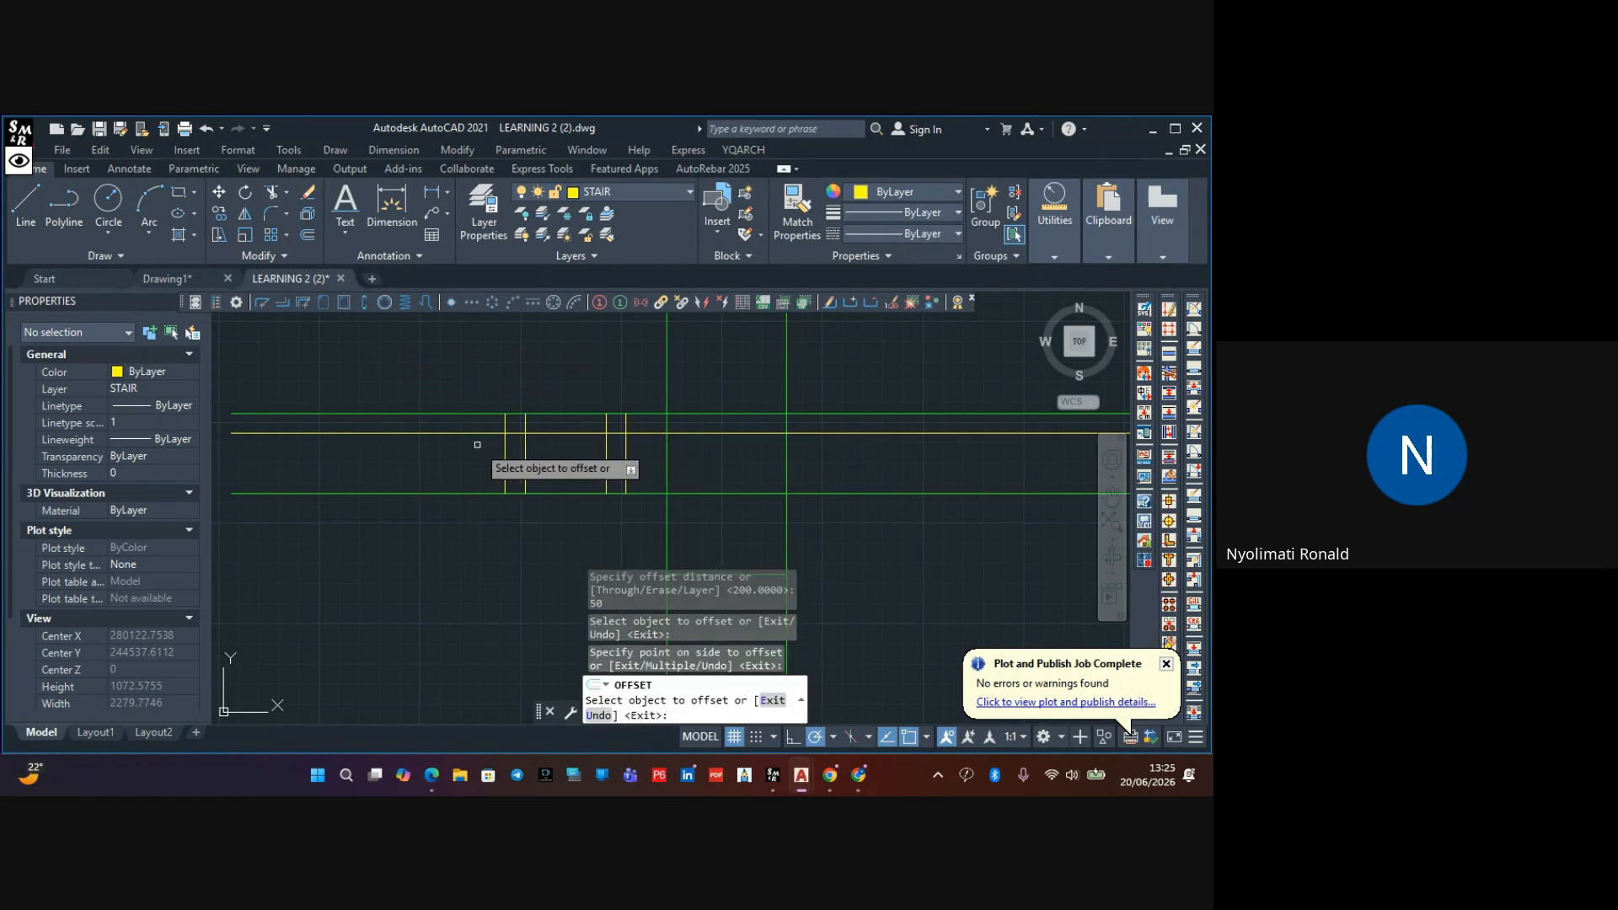
key("Escape")
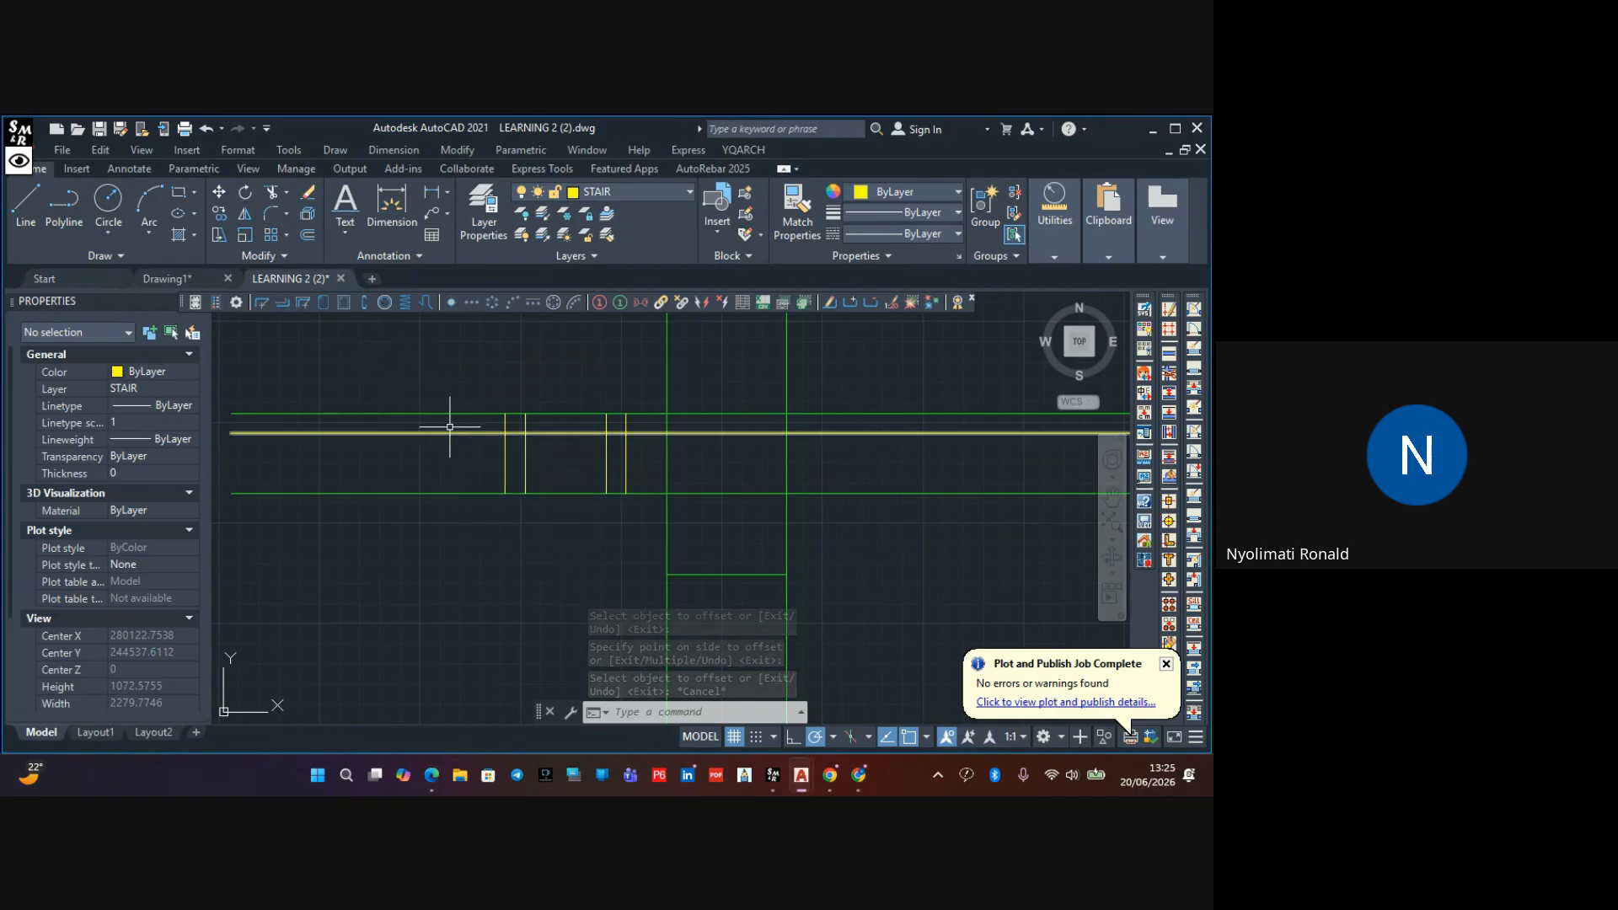
Offset the yellow horizontal line down by 50 to form the underside of the block's flange
left_click(305, 236)
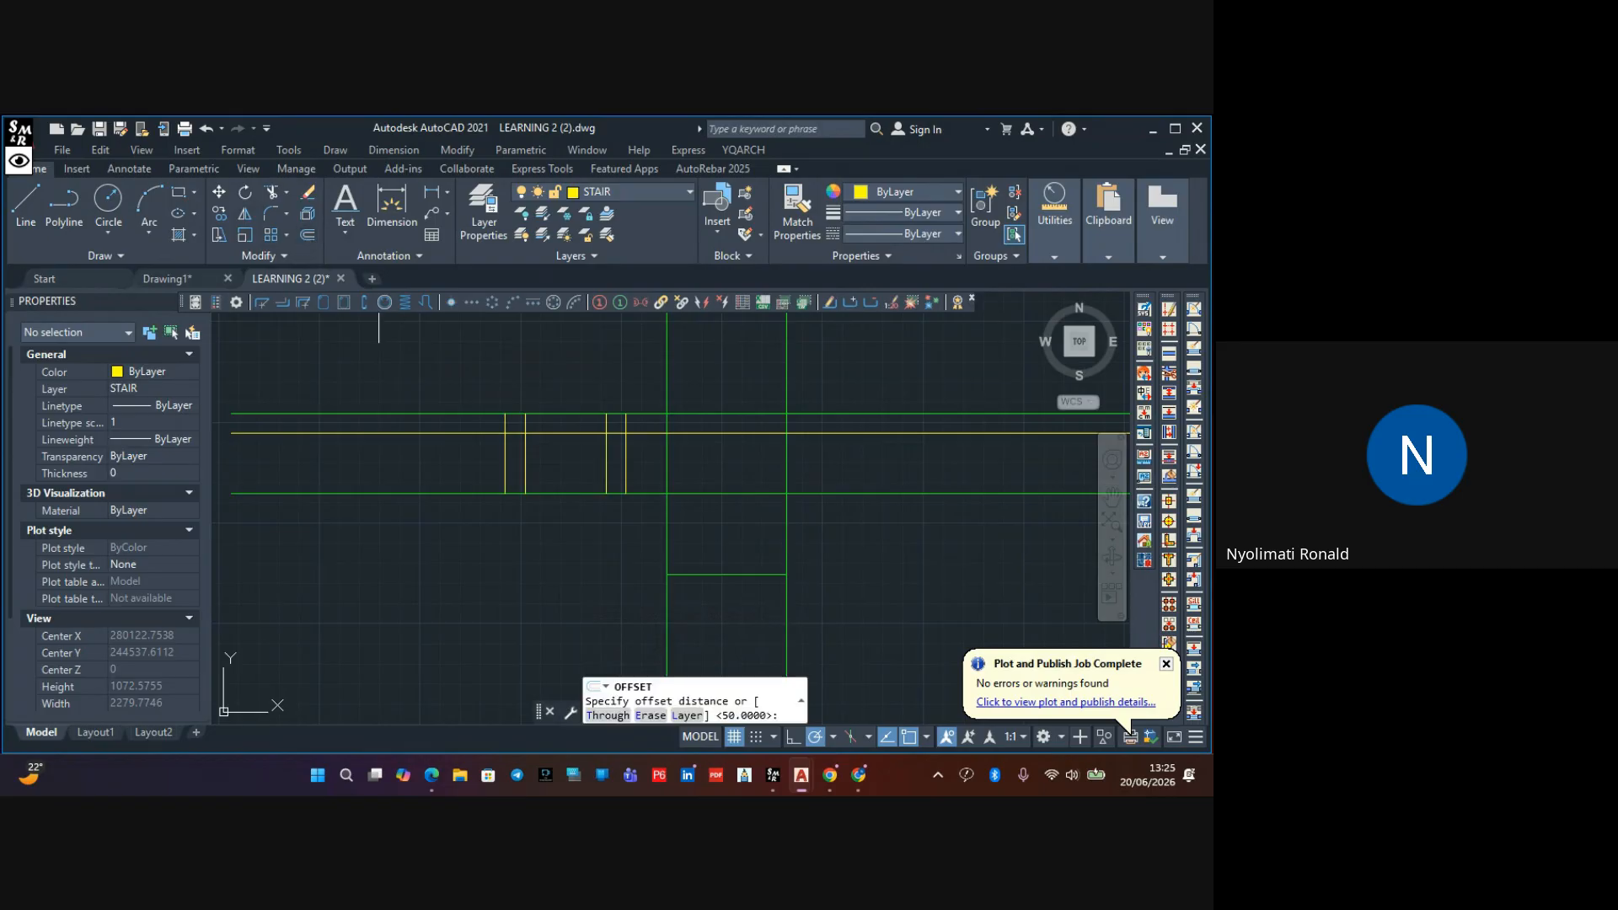
key("Return")
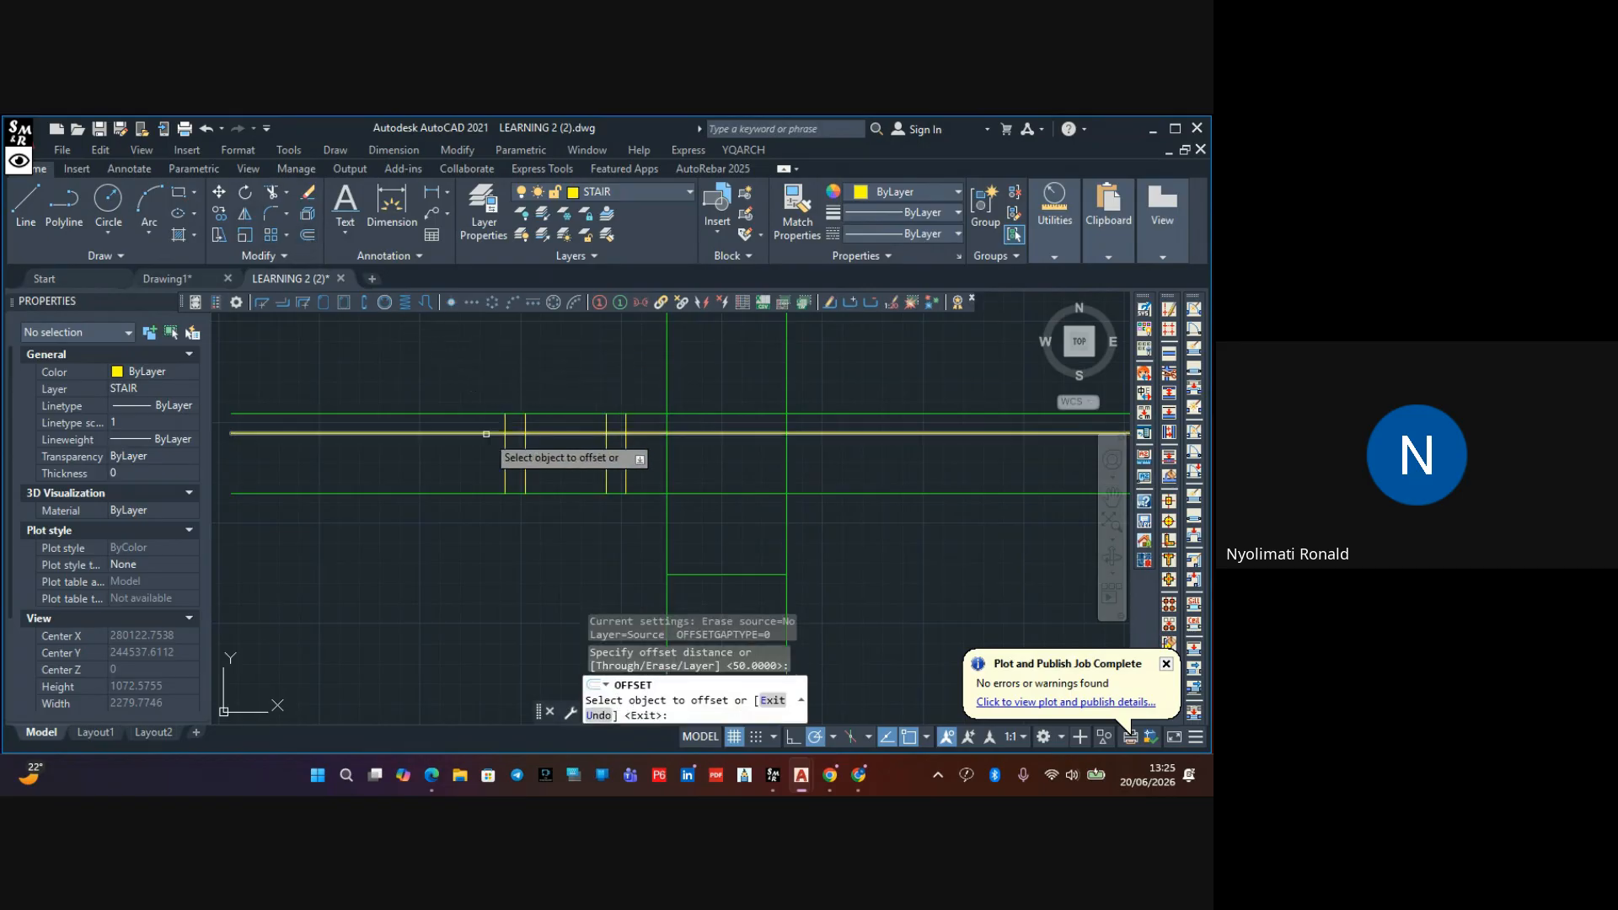
left_click(484, 433)
left_click(481, 468)
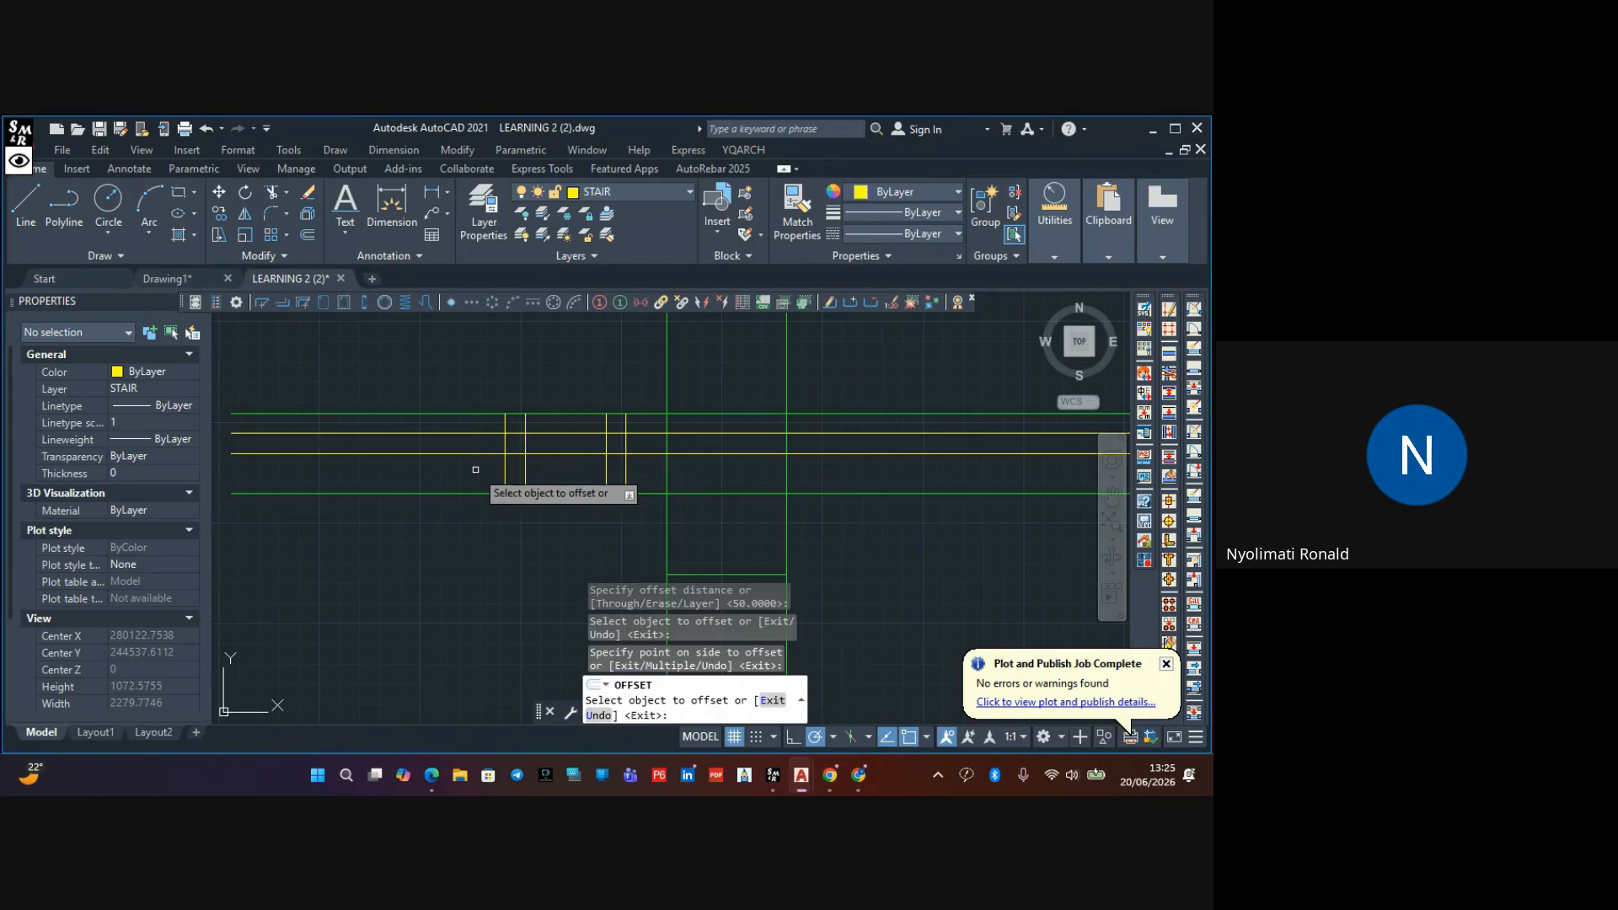
key("Escape")
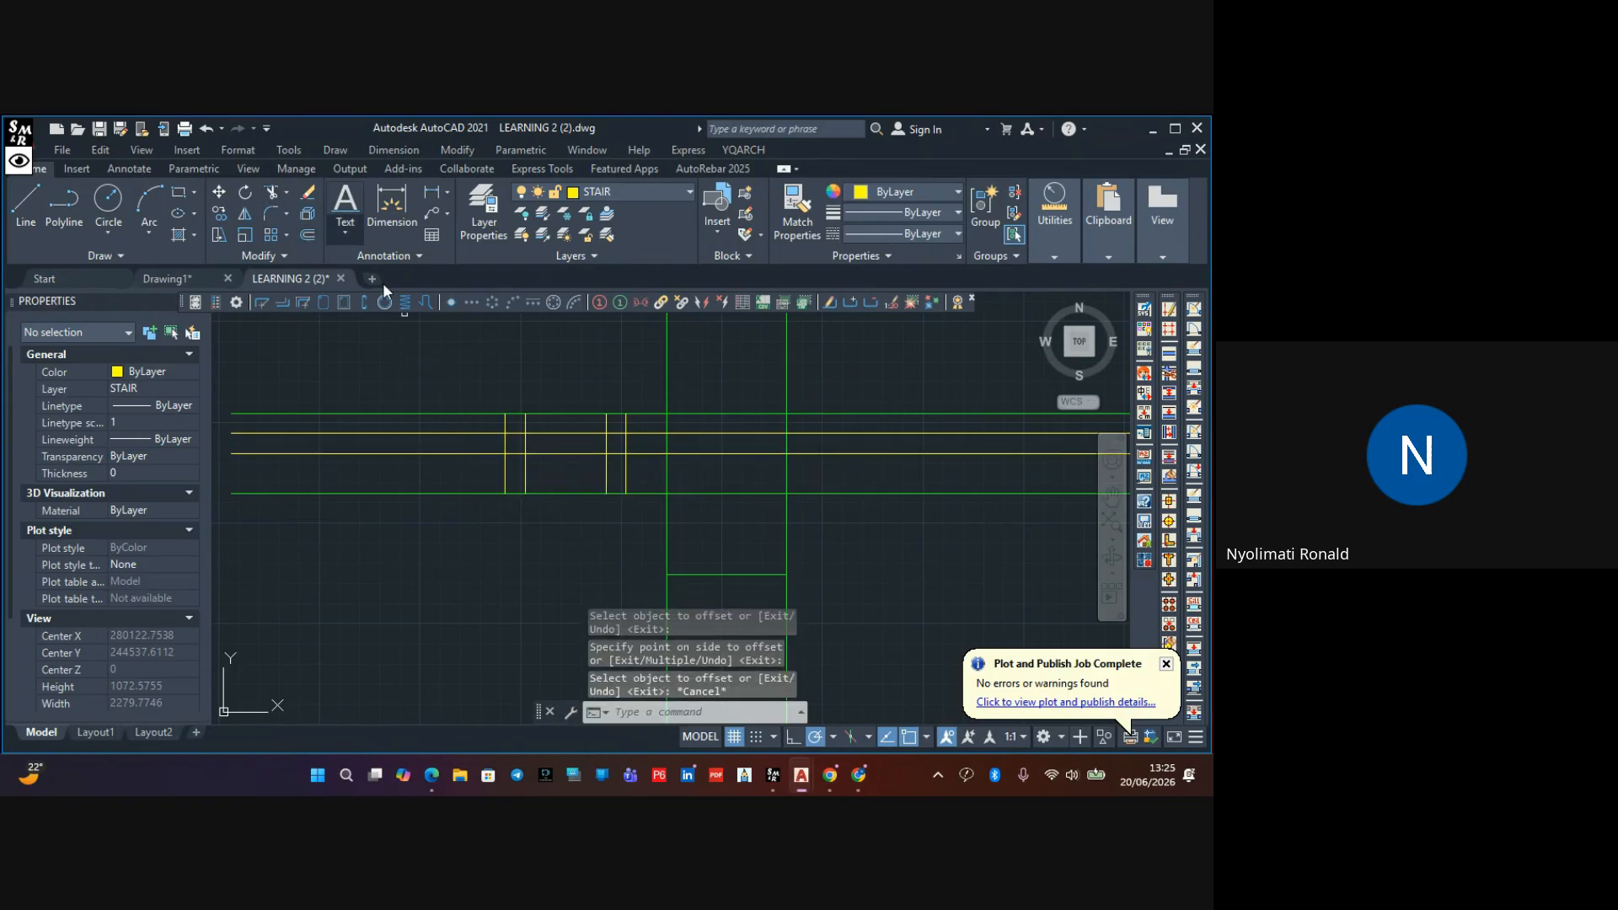
Trim the yellow horizontal lines inside the column and in the gap between the column and the block
mouse_move(692, 478)
left_mouse_down()
mouse_move(694, 428)
mouse_move(552, 405)
mouse_move(400, 421)
left_mouse_up()
scroll(632, 423, "up", 2)
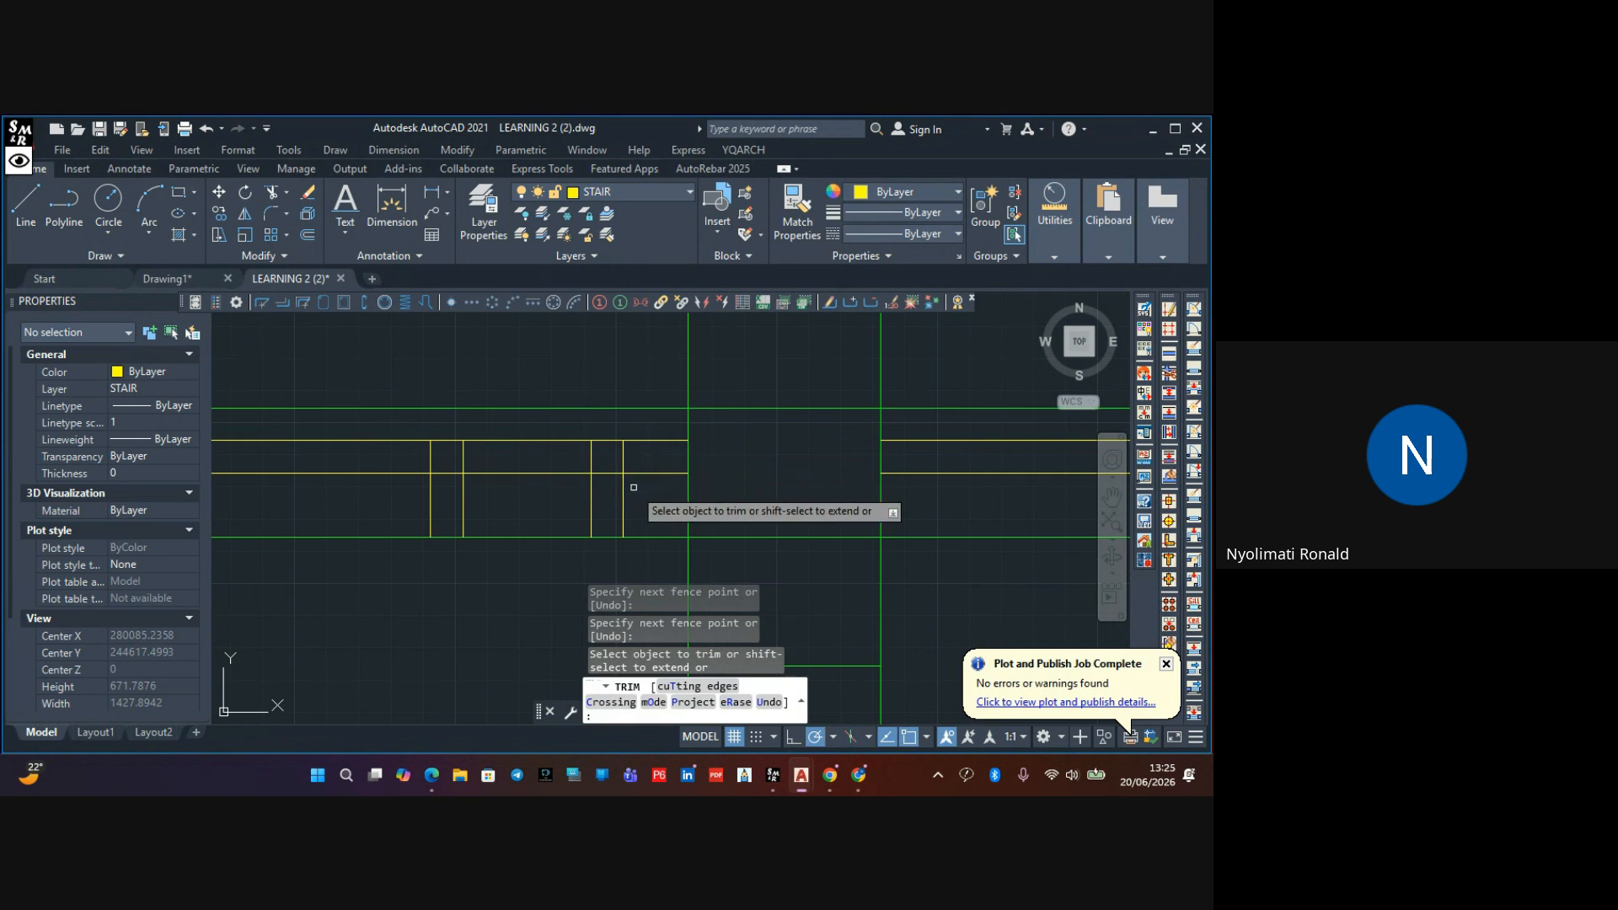
left_click_drag(657, 425, 658, 486)
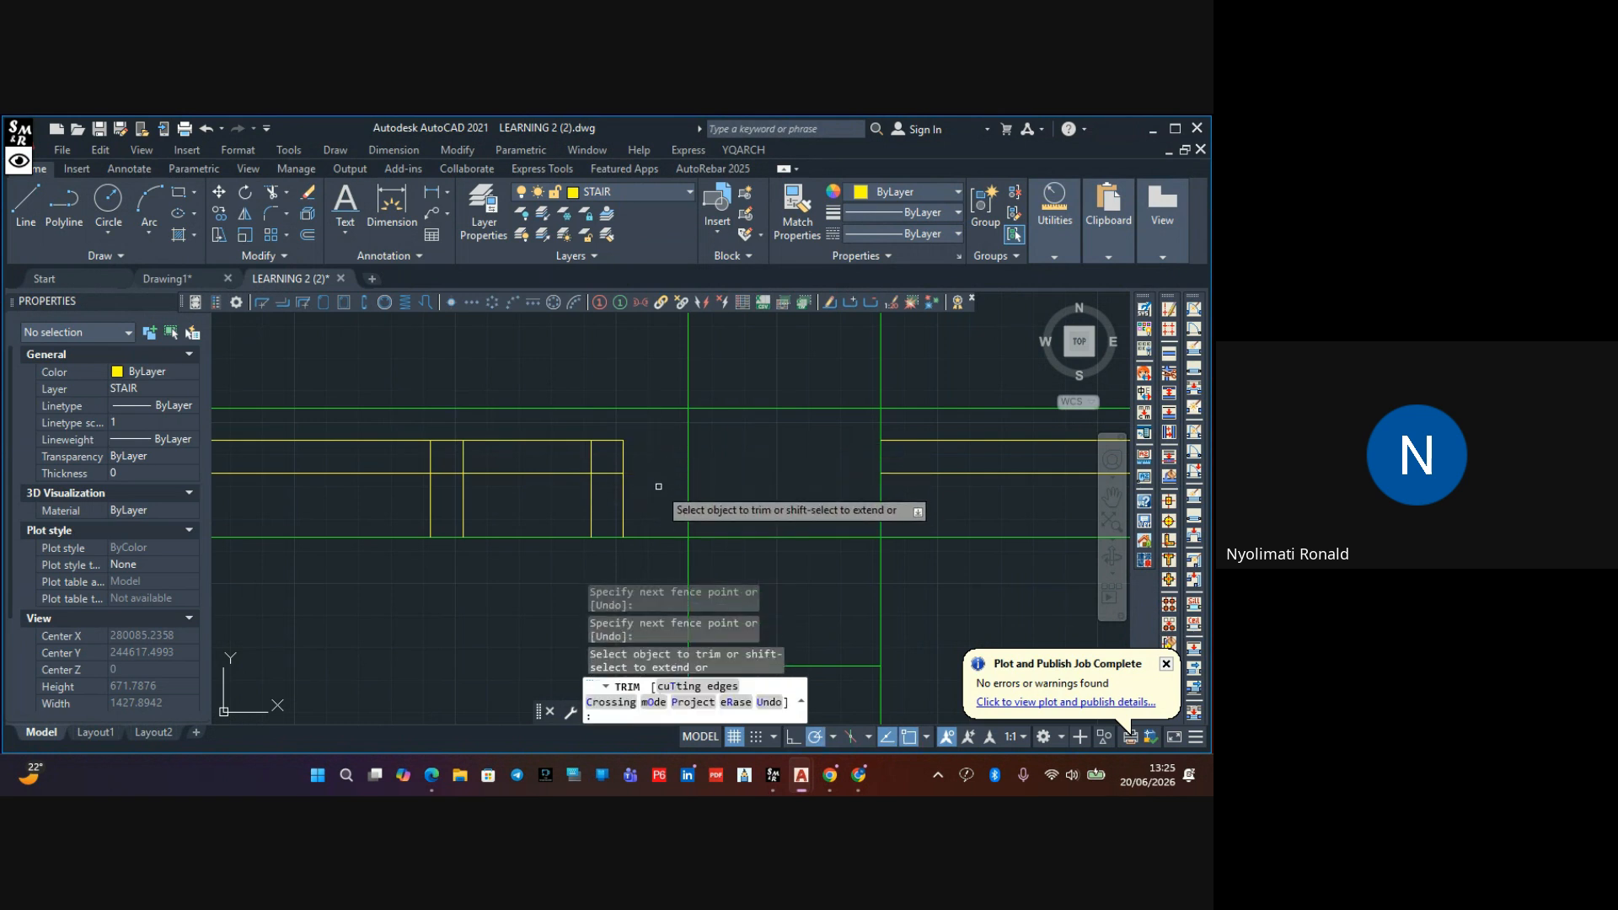
middle_click_drag(658, 486, 720, 466)
Trim the surplus lines below the overhangs, inside the block and beyond its far edge to leave the T-shaped profile
left_click_drag(711, 468, 672, 474)
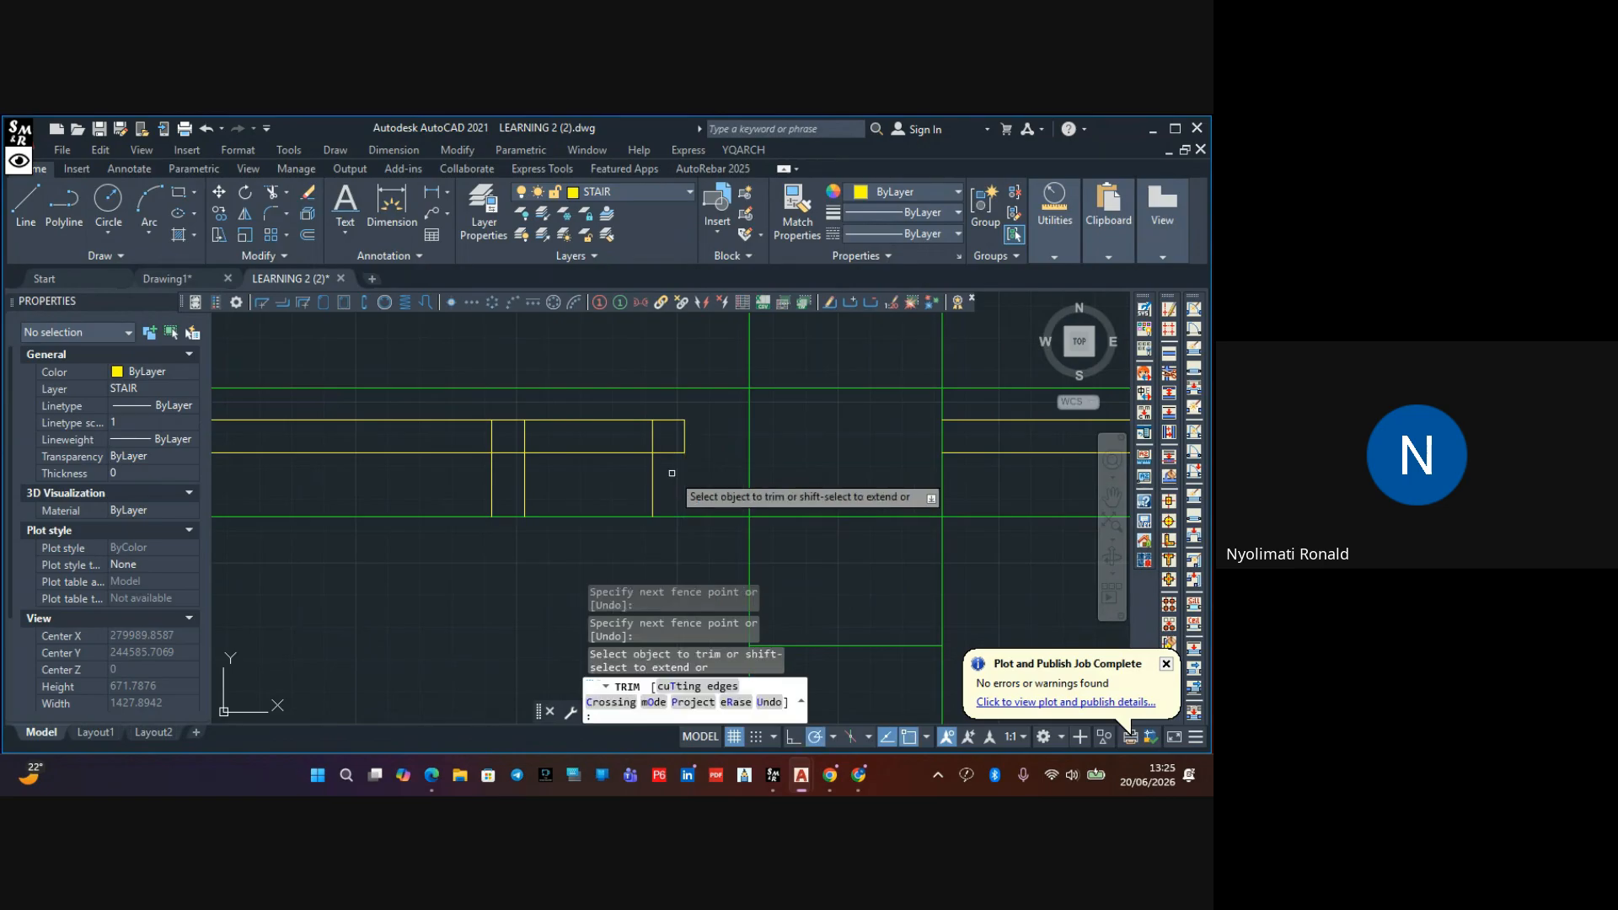
left_click_drag(508, 471, 459, 470)
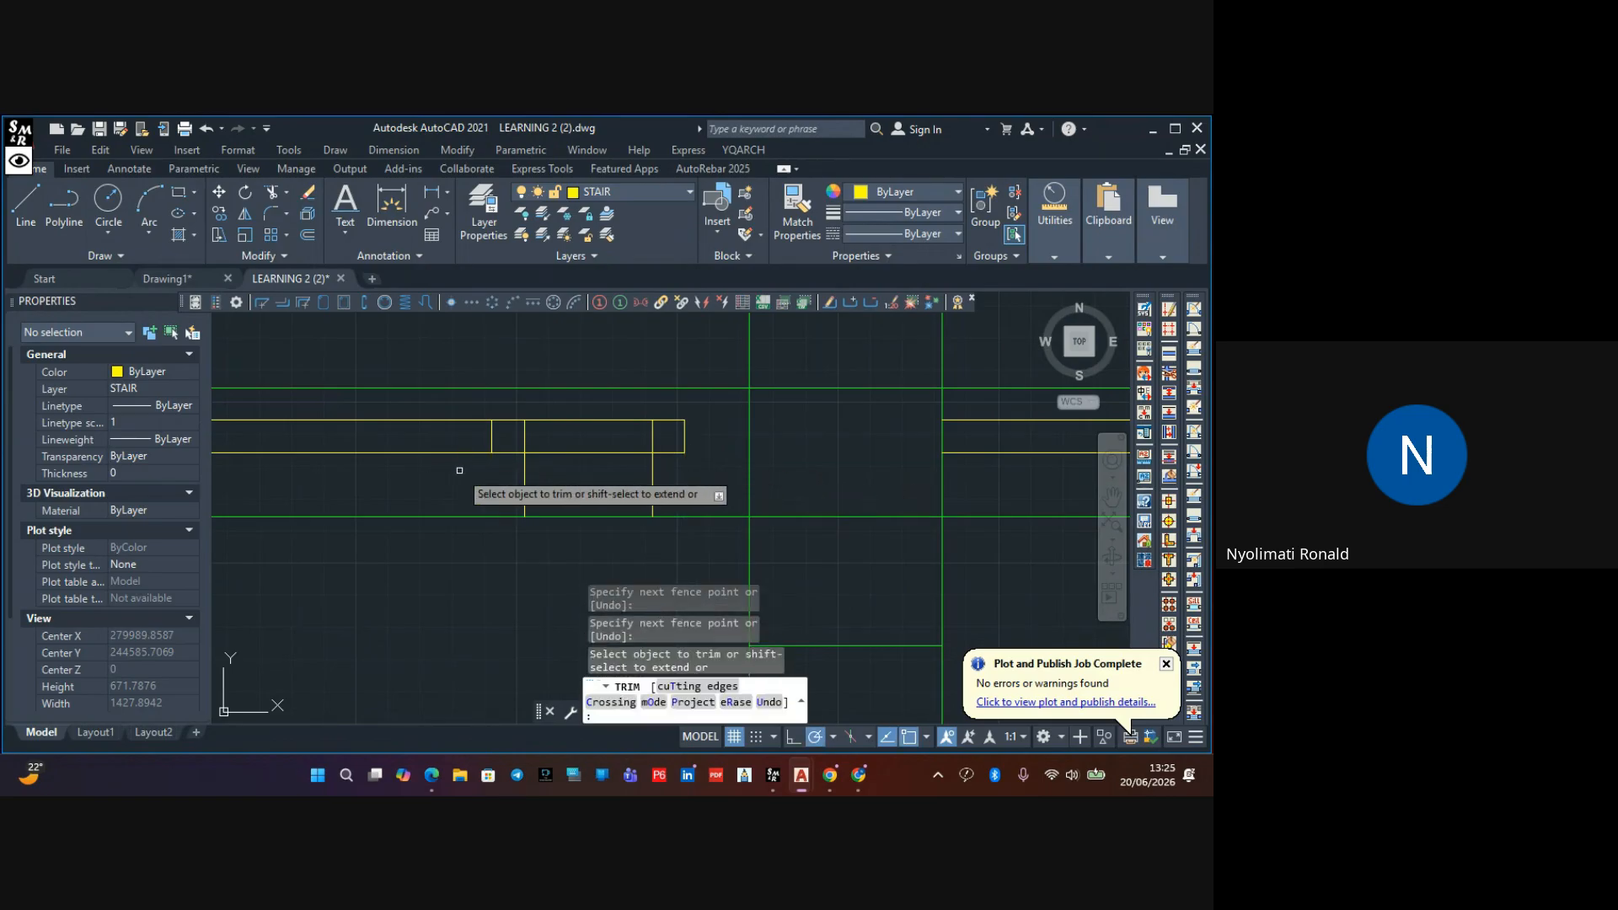
mouse_move(463, 416)
left_mouse_down()
mouse_move(465, 465)
mouse_move(524, 440)
mouse_move(755, 440)
left_mouse_up()
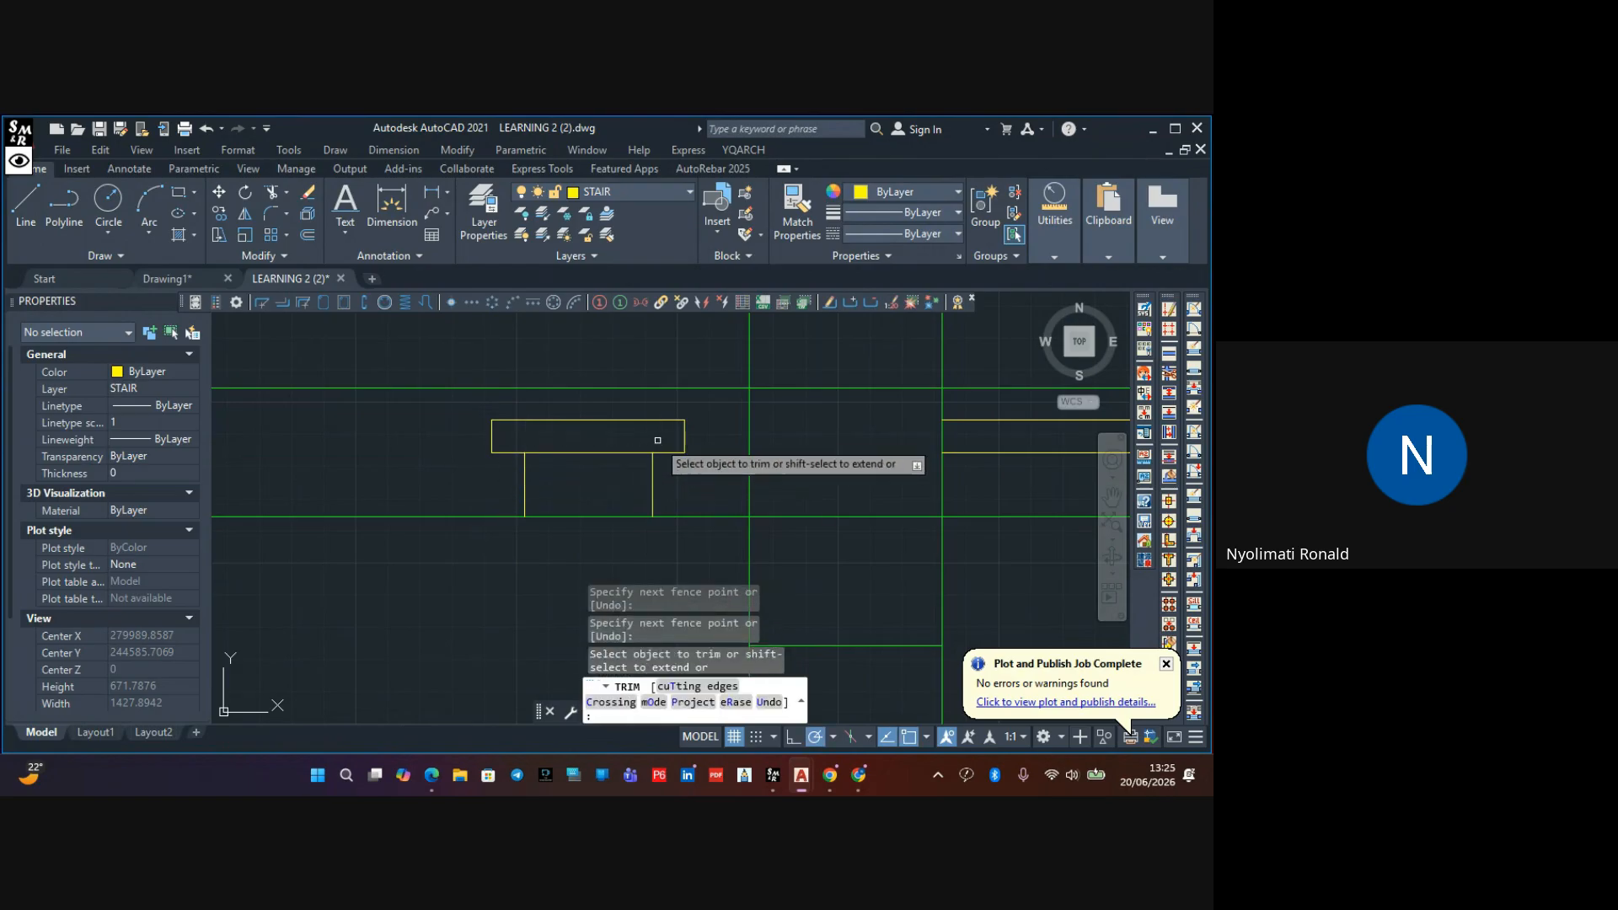
left_click_drag(621, 435, 673, 481)
key("Escape")
scroll(680, 468, "down", 4)
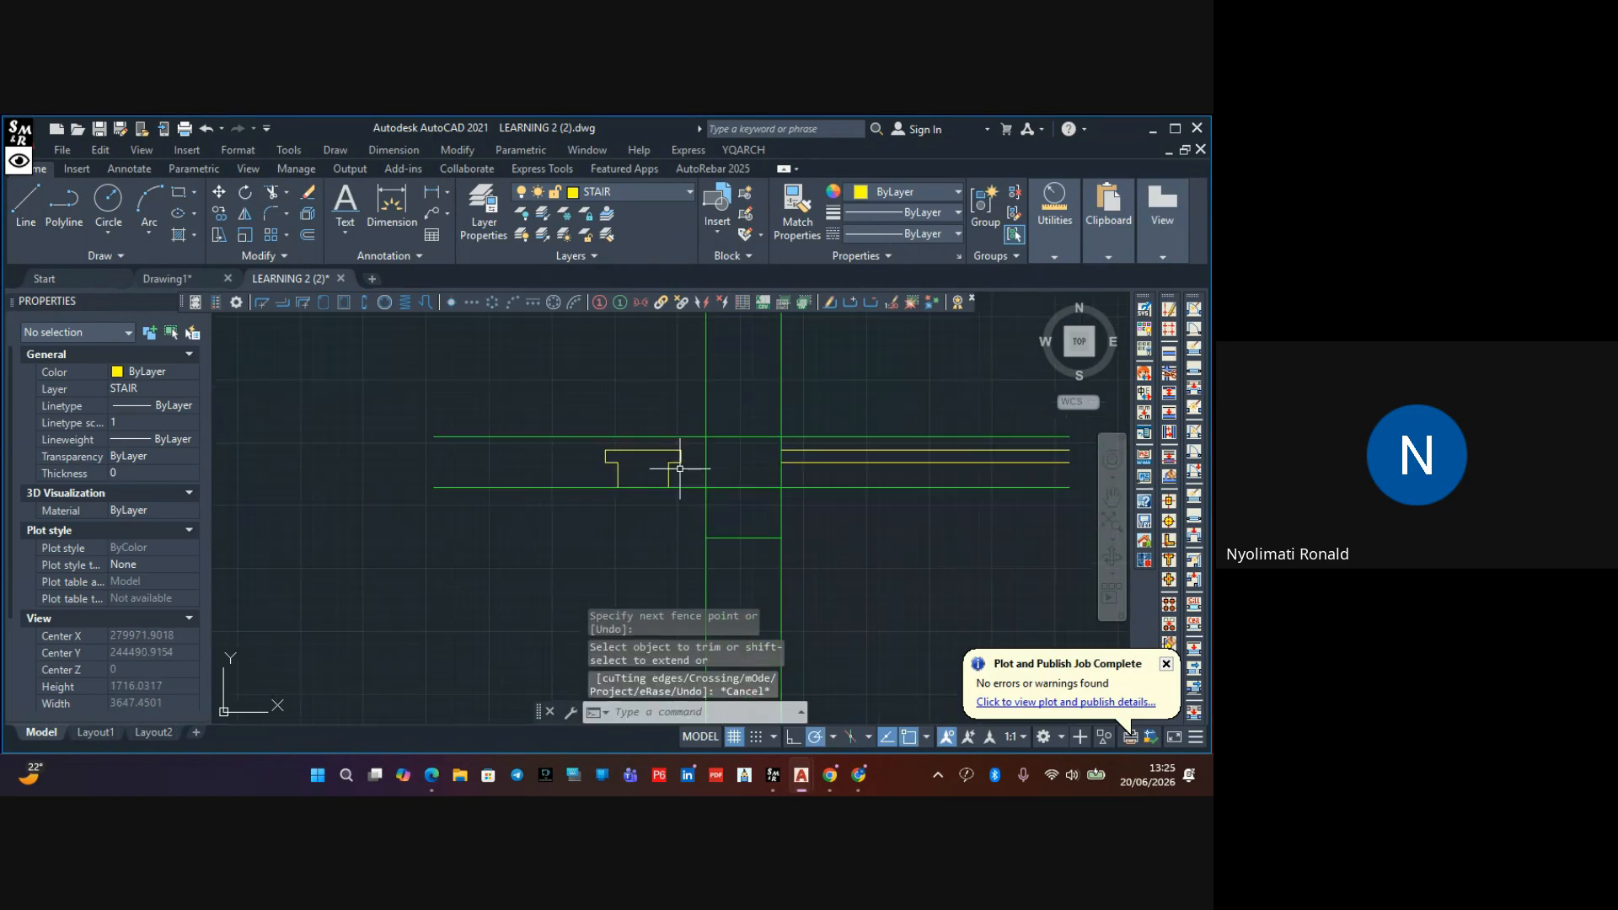
Dimension the width of the block's web along its base
scroll(641, 490, "up", 4)
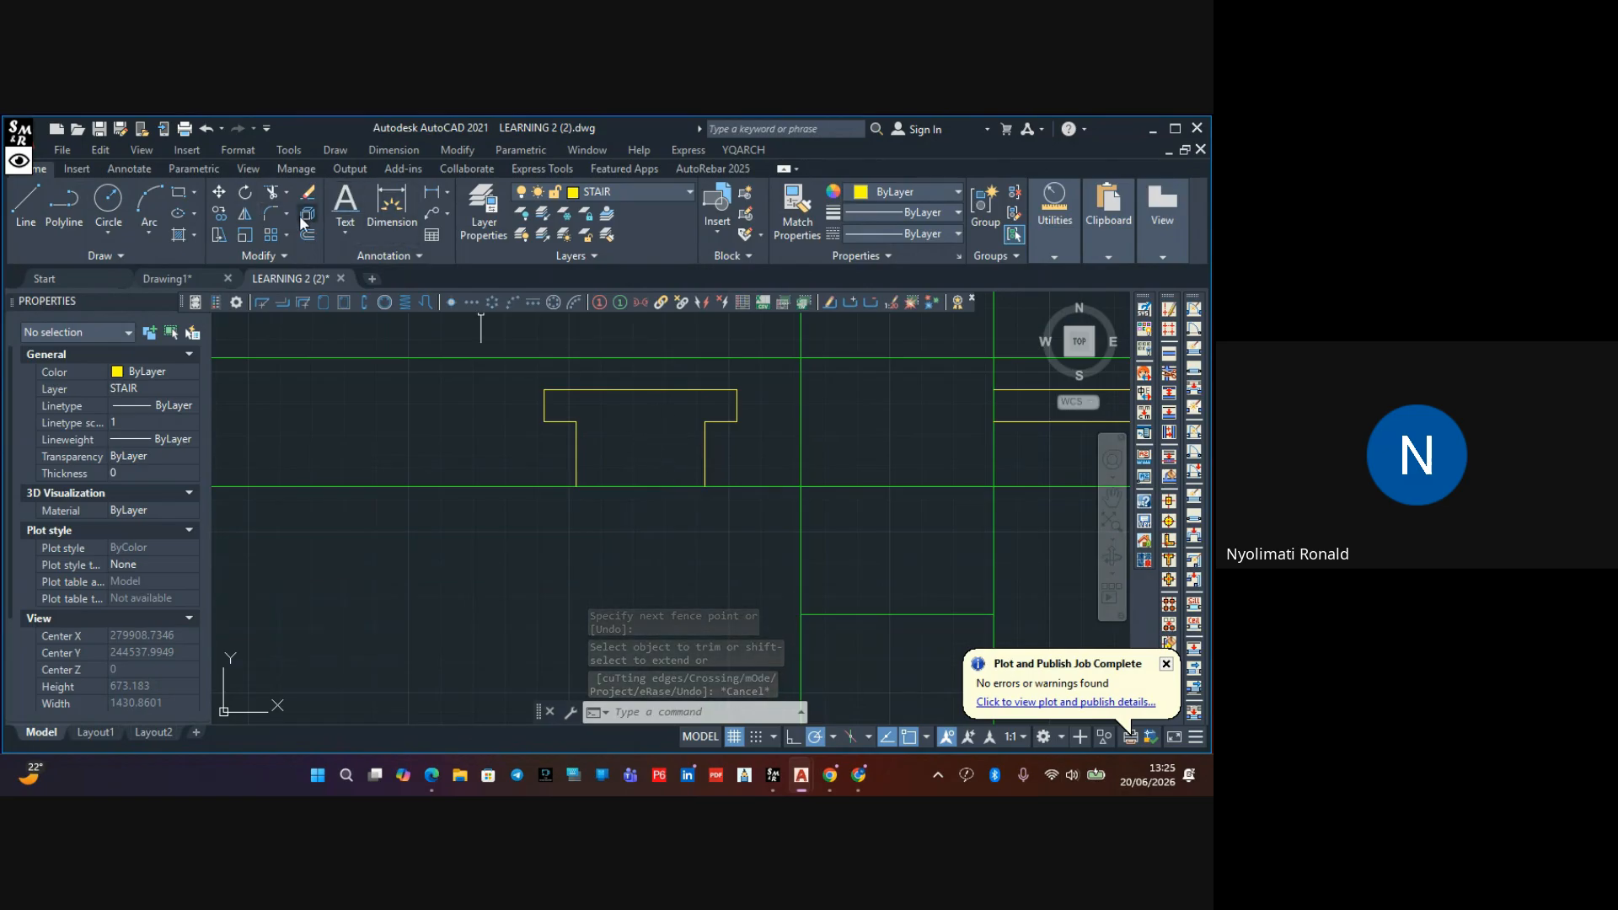
left_click(376, 204)
left_click(576, 486)
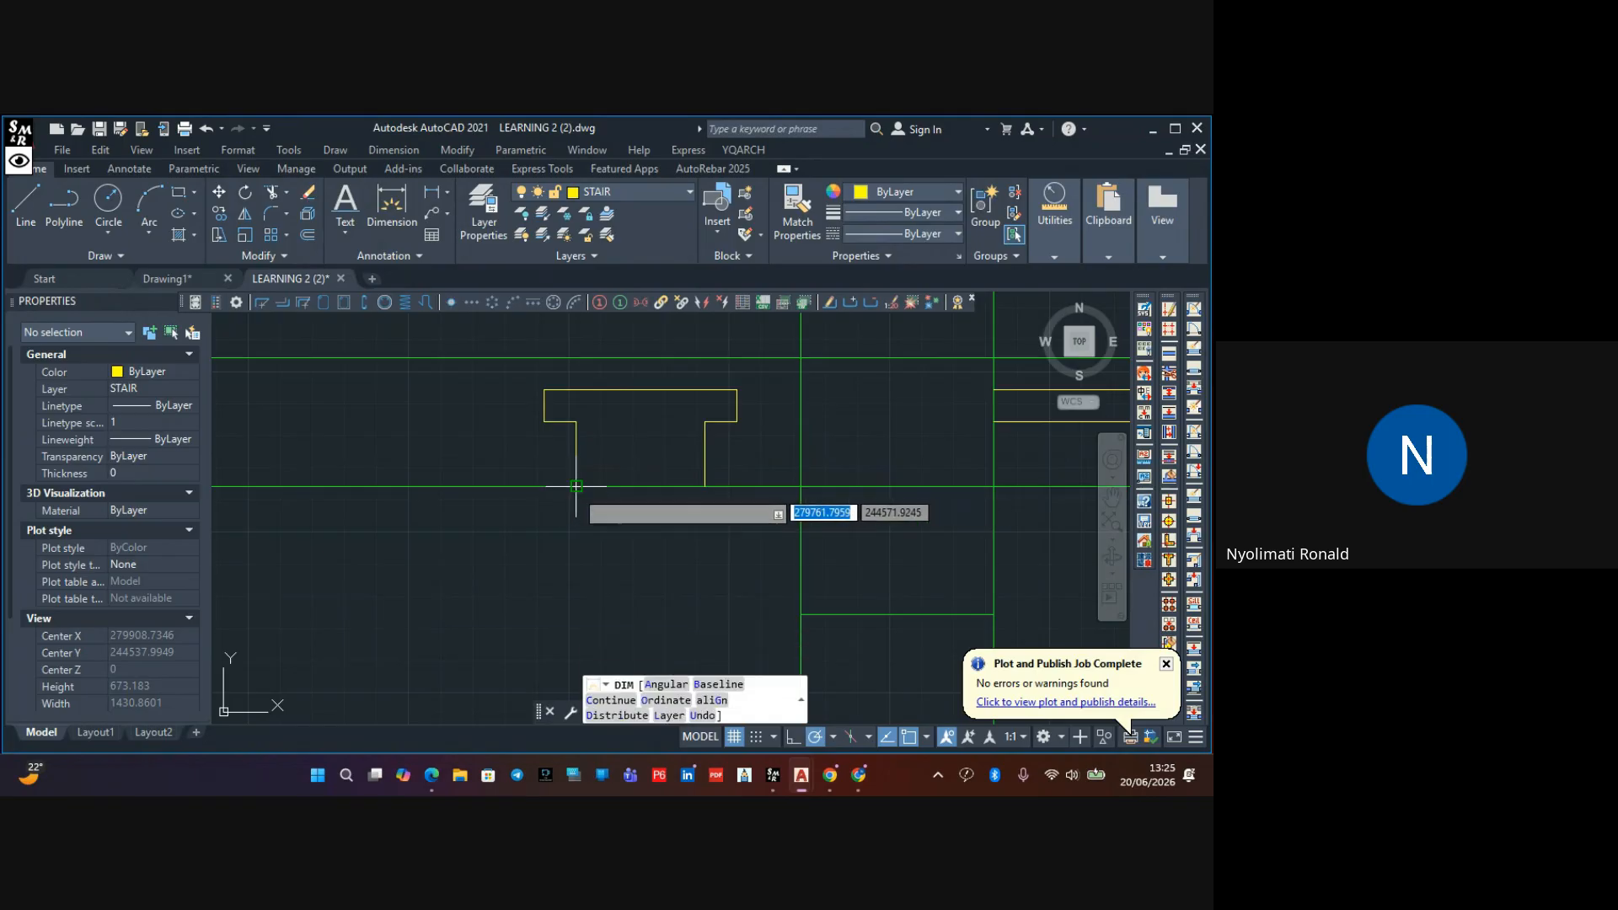
left_click(702, 486)
mouse_move(702, 494)
middle_mouse_down()
mouse_move(676, 404)
mouse_move(706, 466)
middle_mouse_up()
left_click(673, 421)
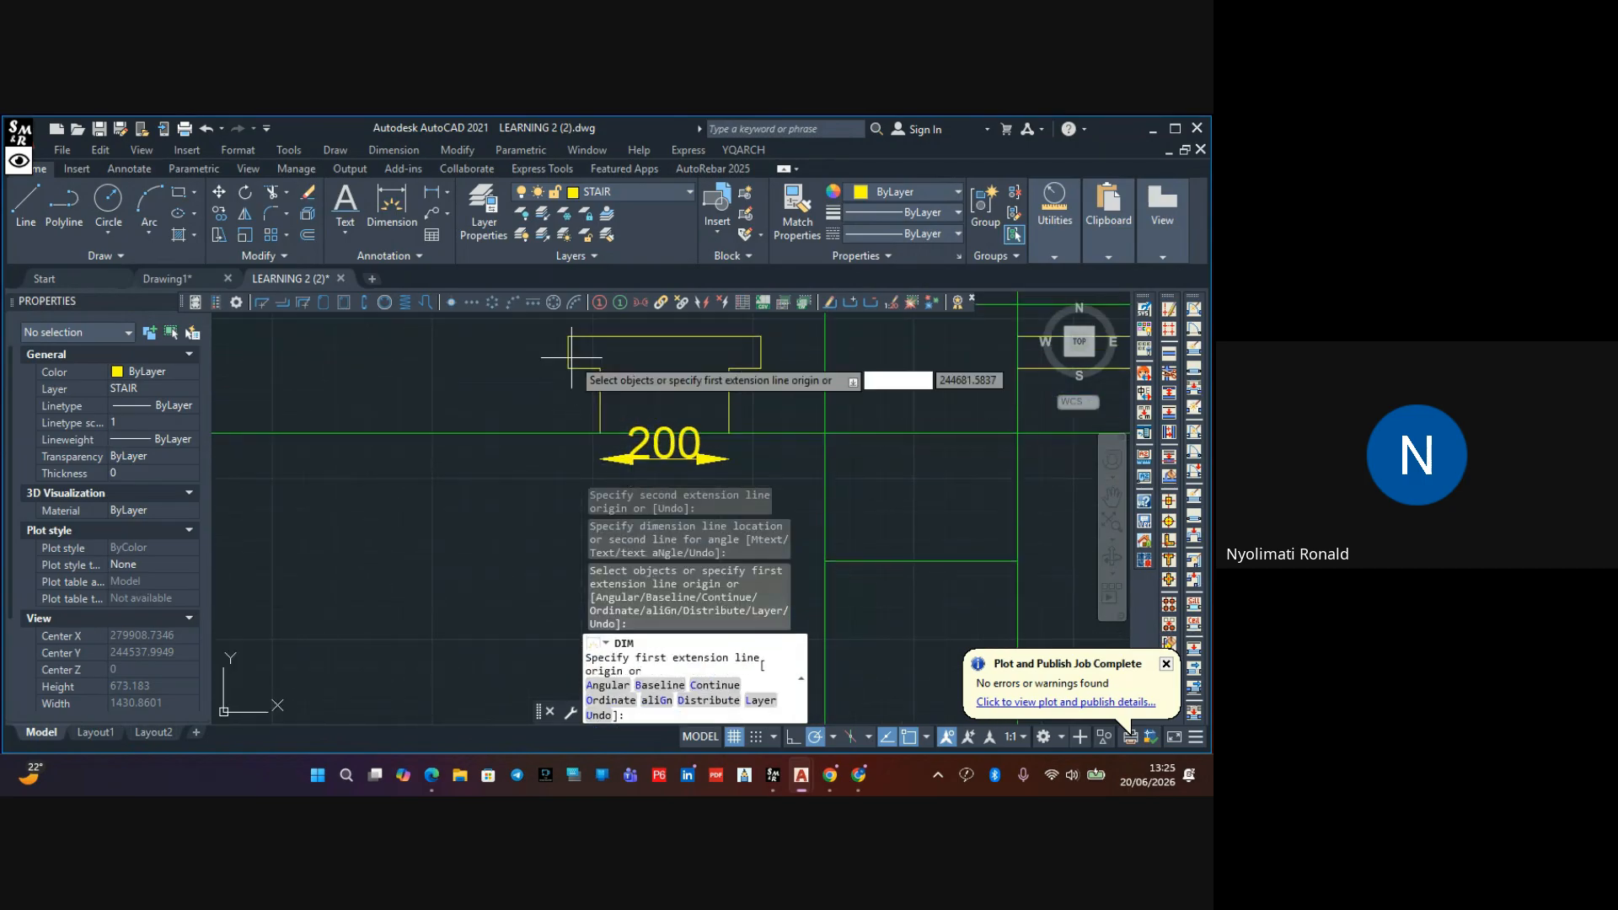
Dimension the block's overall height, and undo both block dimensions
left_click(569, 336)
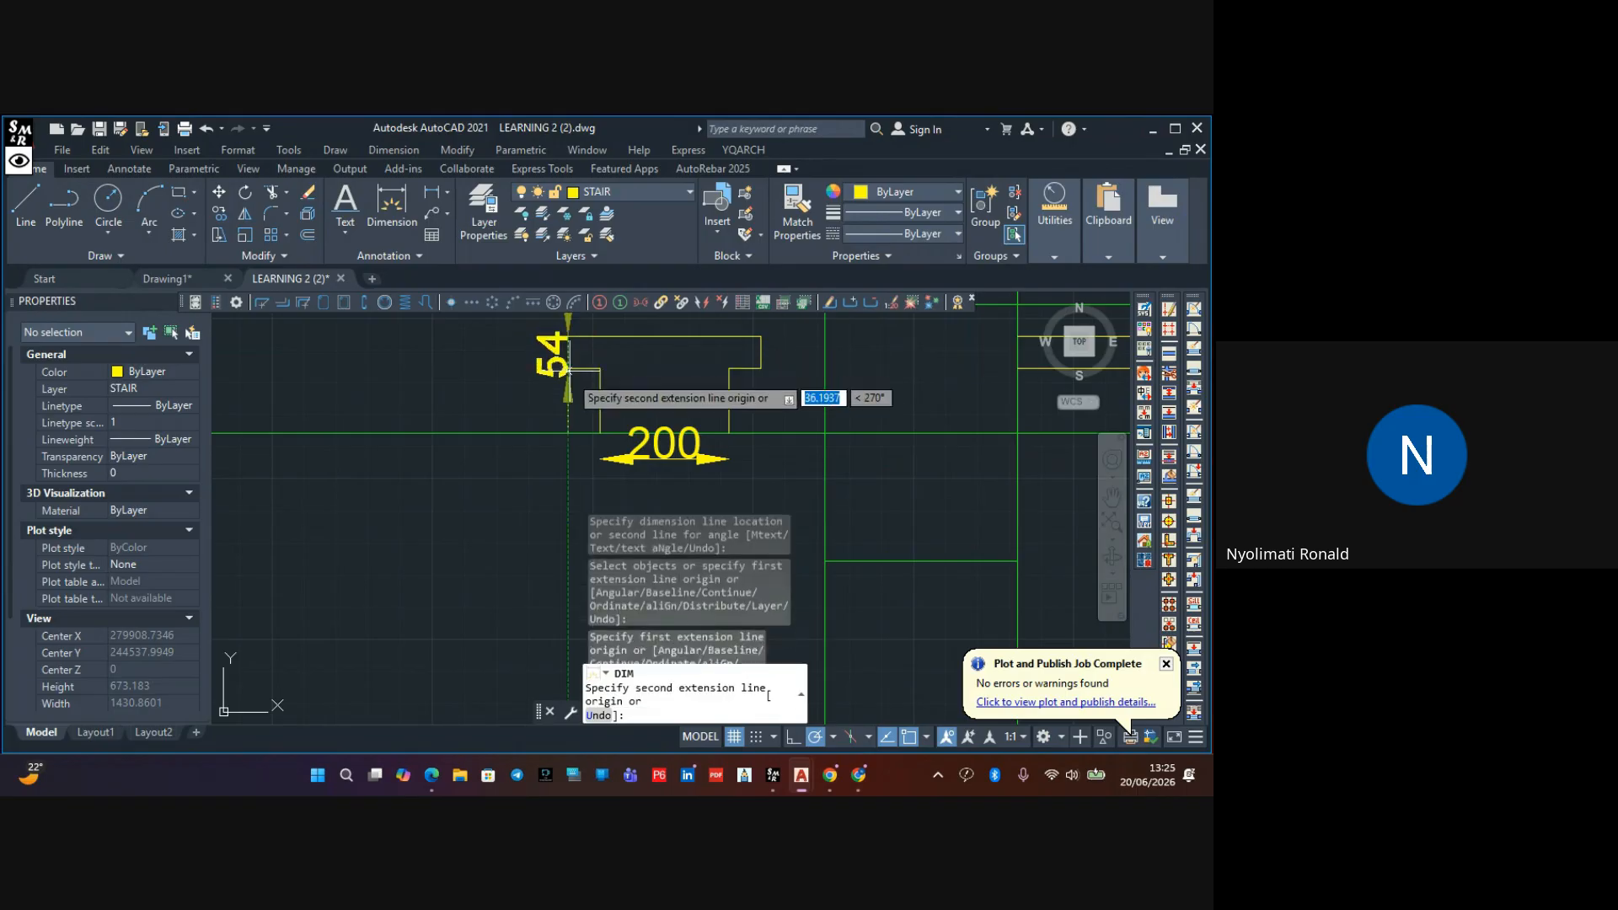
left_click(568, 434)
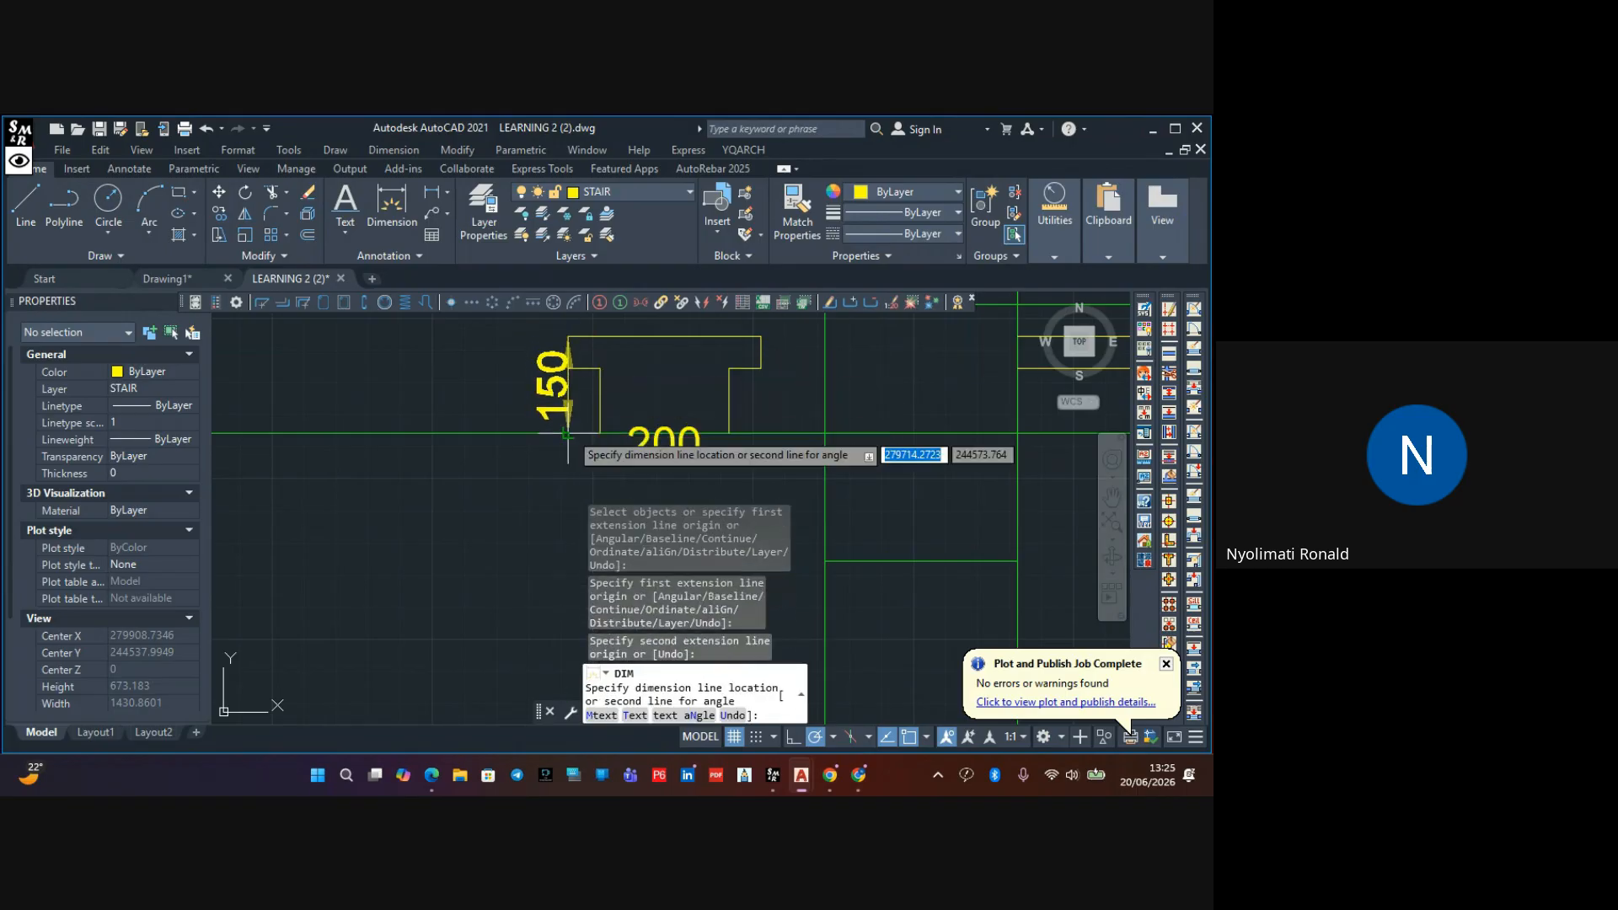
left_click(516, 449)
scroll(512, 449, "down", 2)
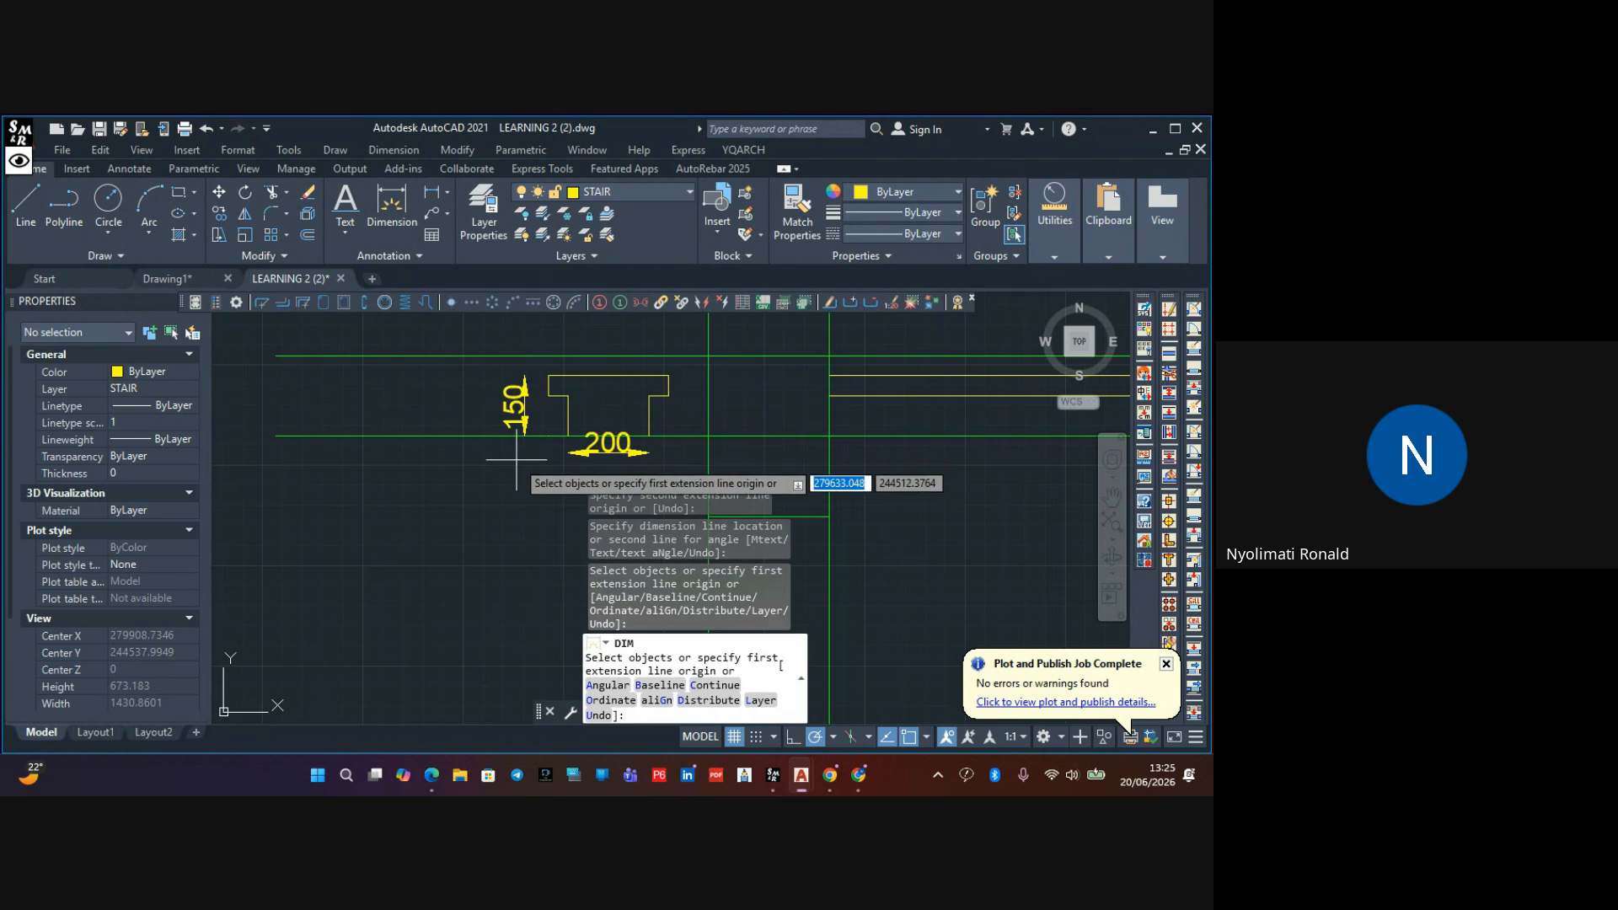
key("Escape")
key("ctrl+z")
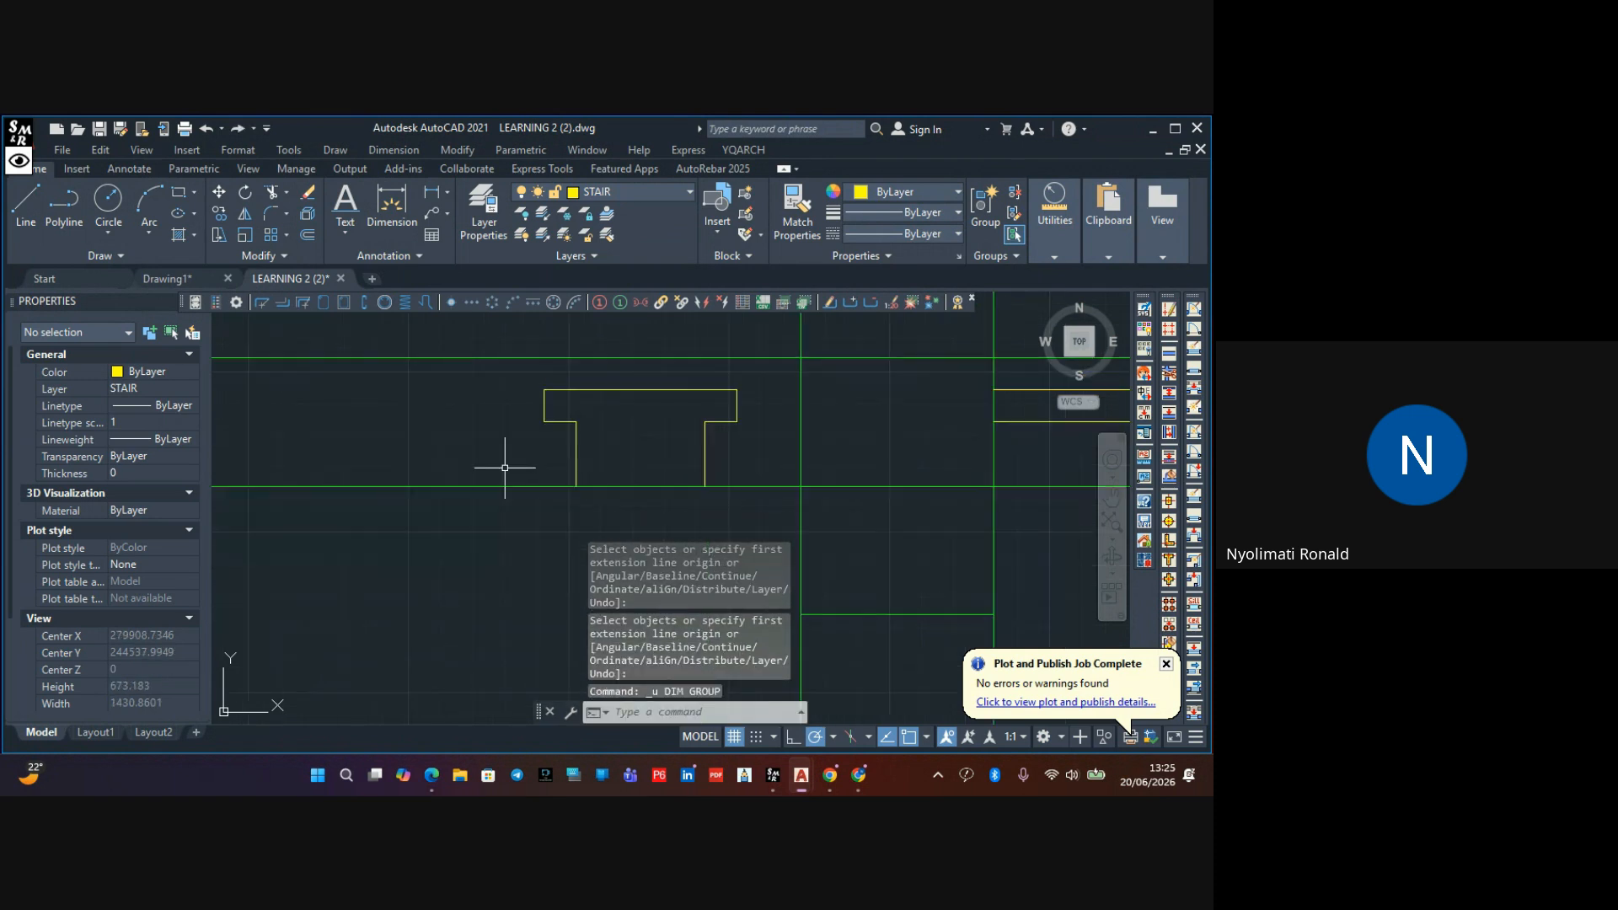
Measure the gap between the base of the block's web and the column face with a temporary dimension
scroll(624, 433, "down", 3)
scroll(645, 434, "up", 2)
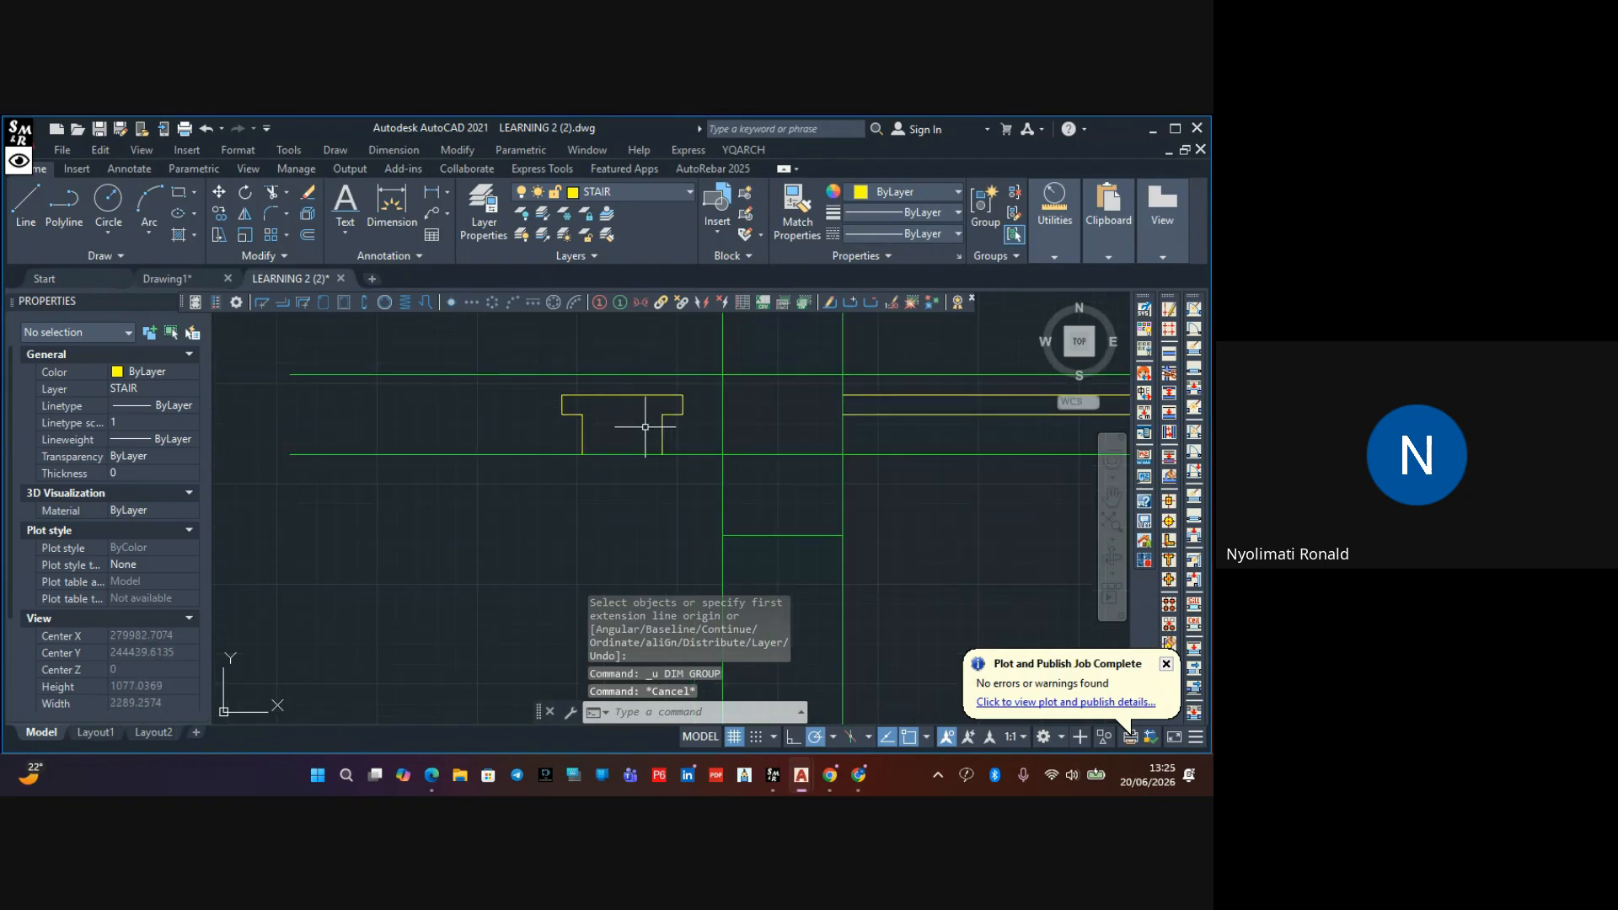
scroll(662, 420, "up", 2)
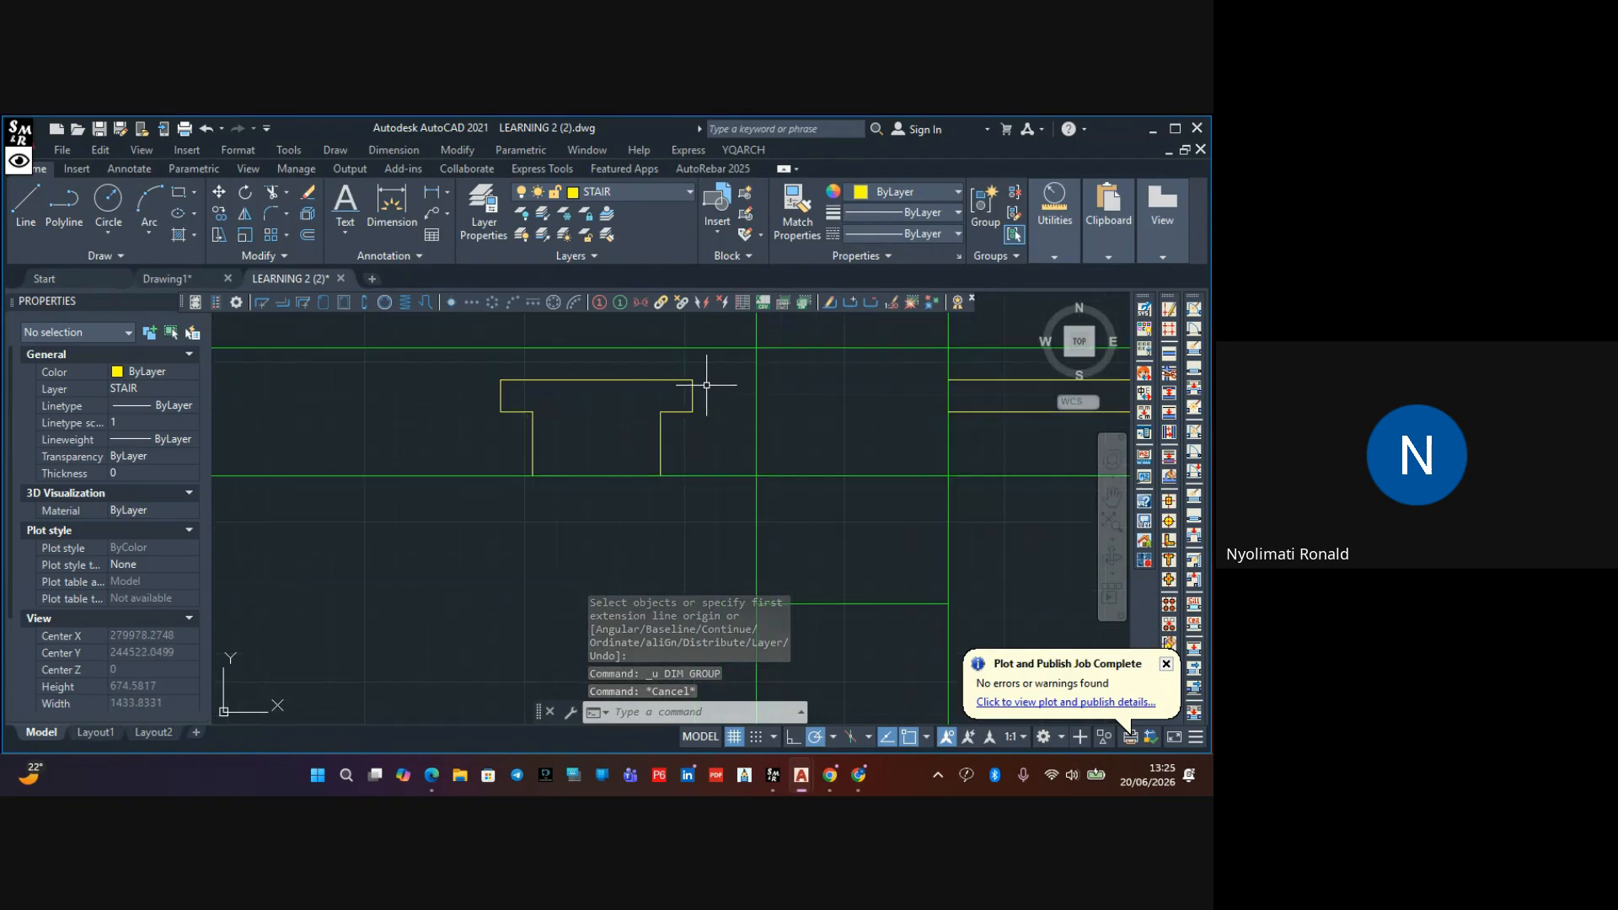
left_click(384, 222)
left_click(660, 476)
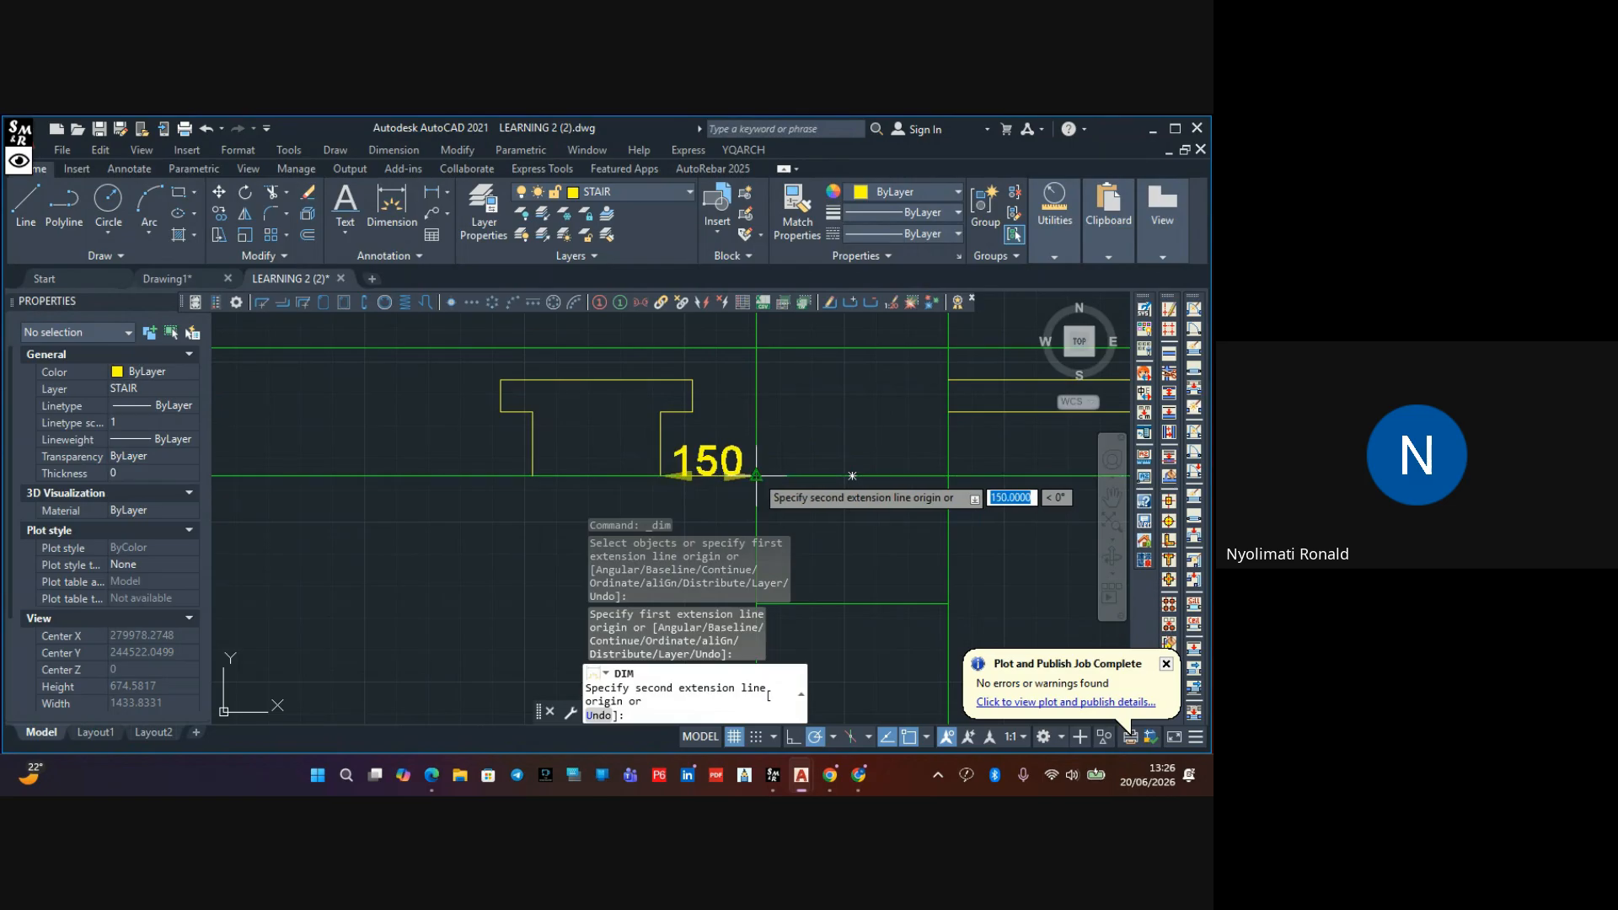
key("Escape")
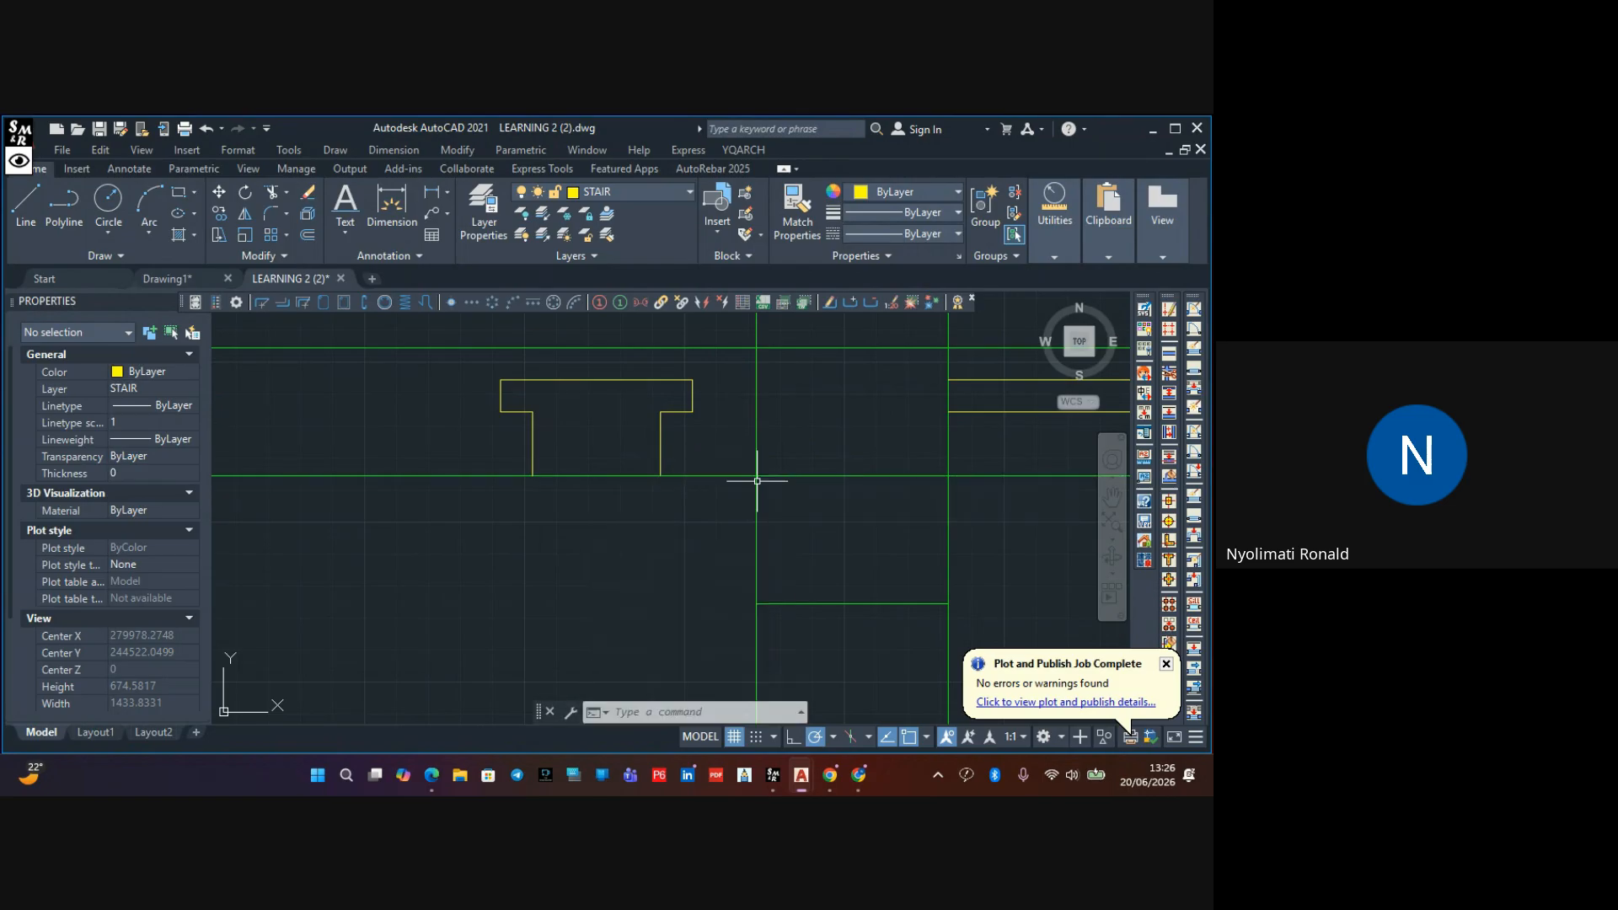
Move the whole T-shaped block 50 horizontally towards the column
left_click(721, 368)
left_click(464, 446)
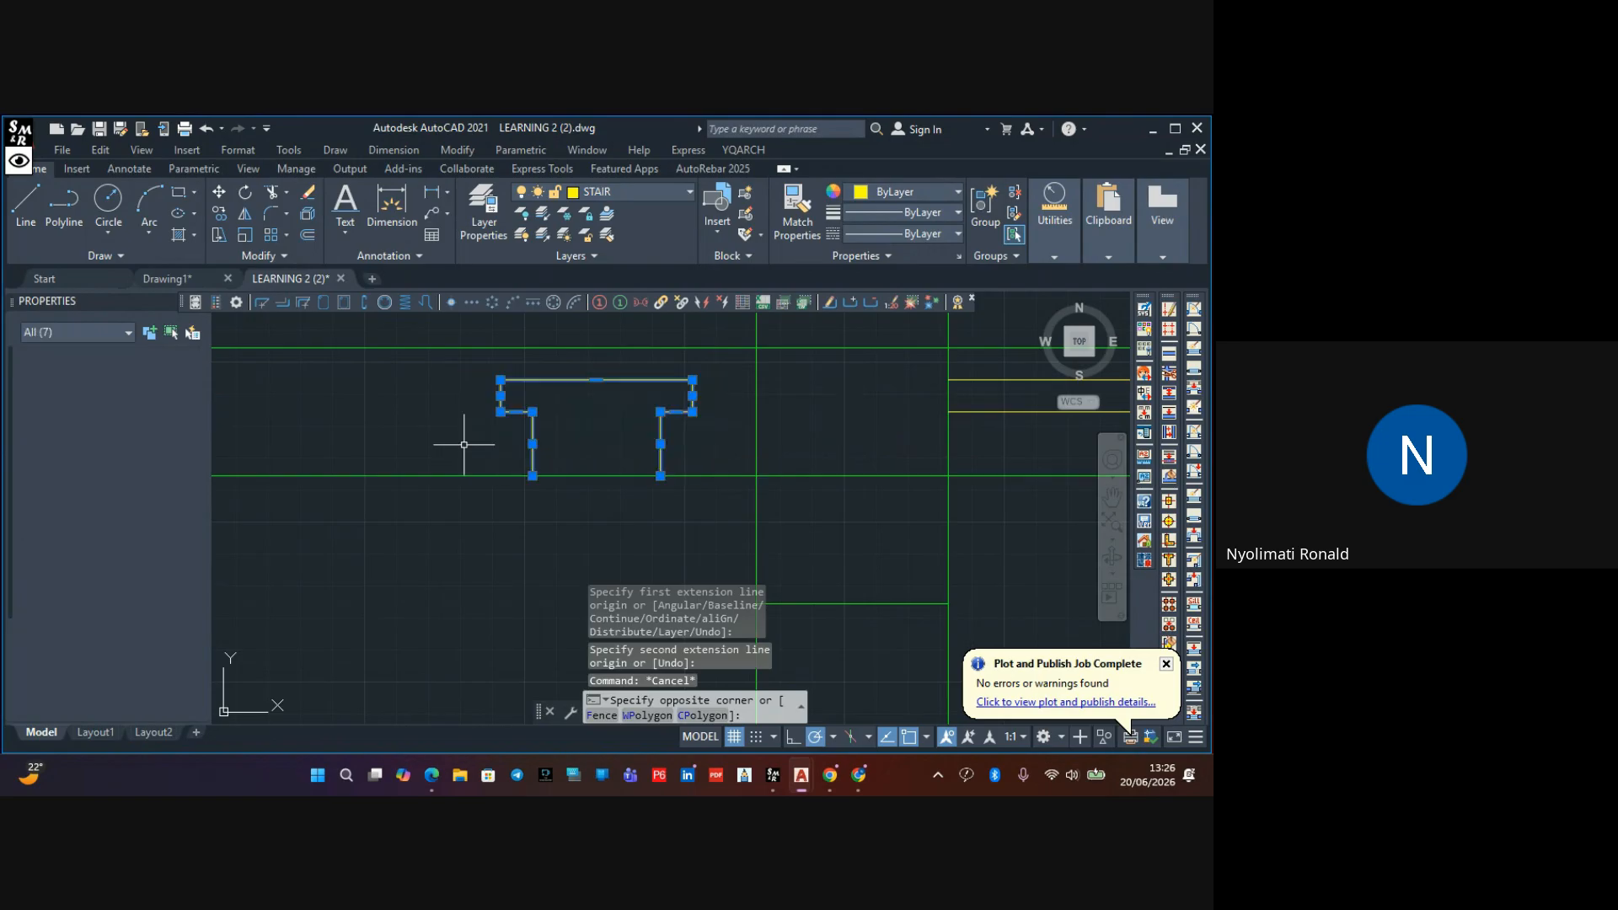
left_click(219, 193)
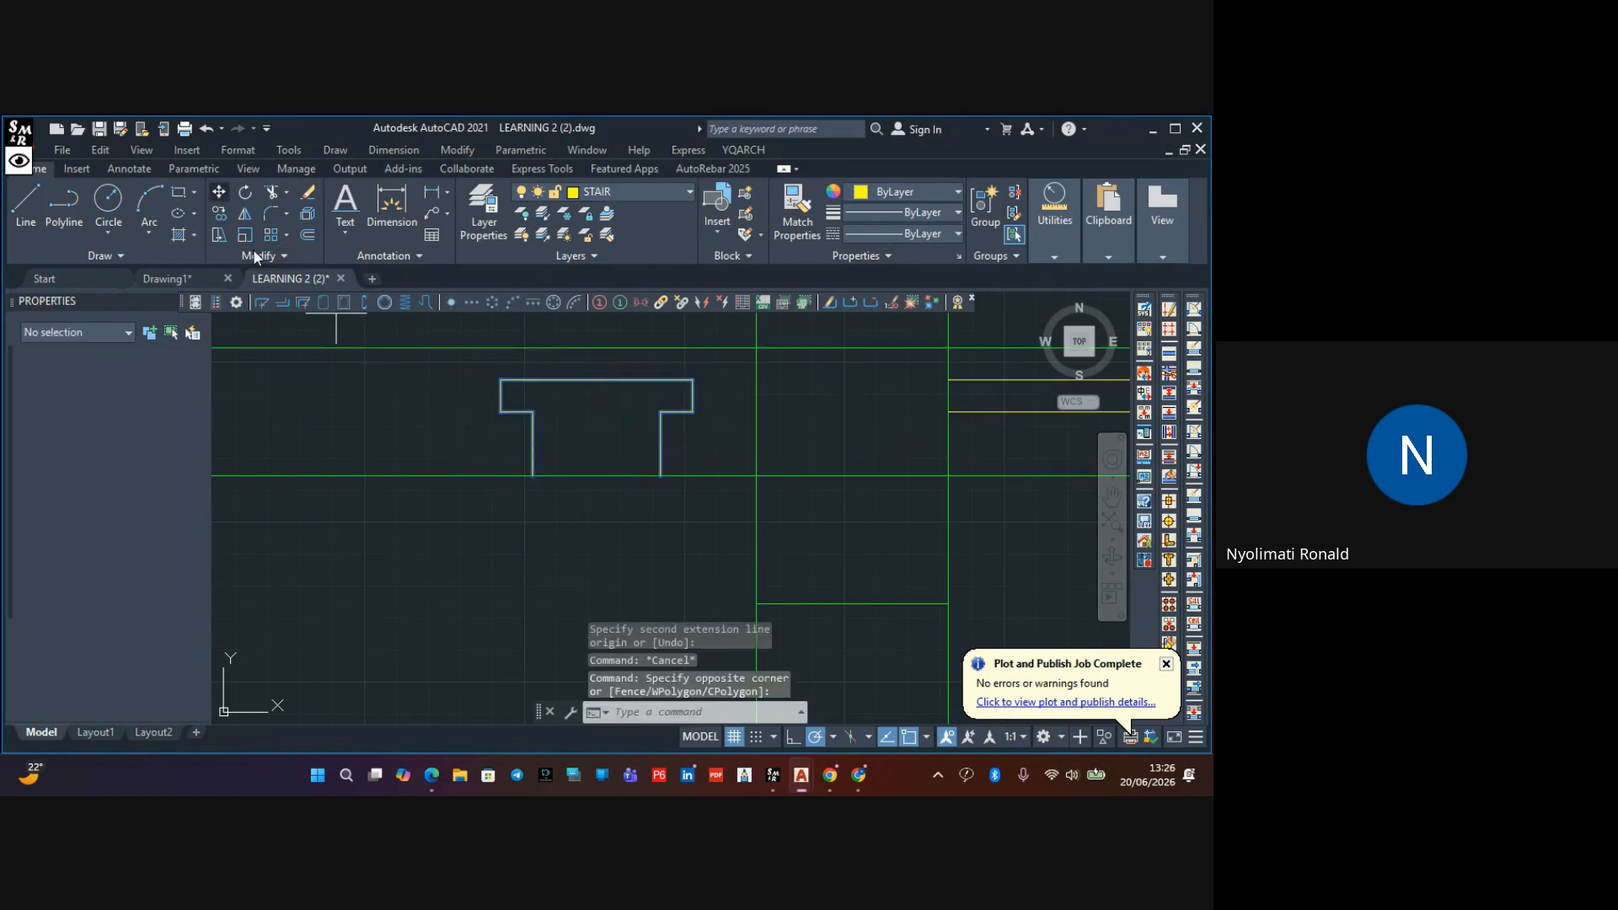
left_click(661, 476)
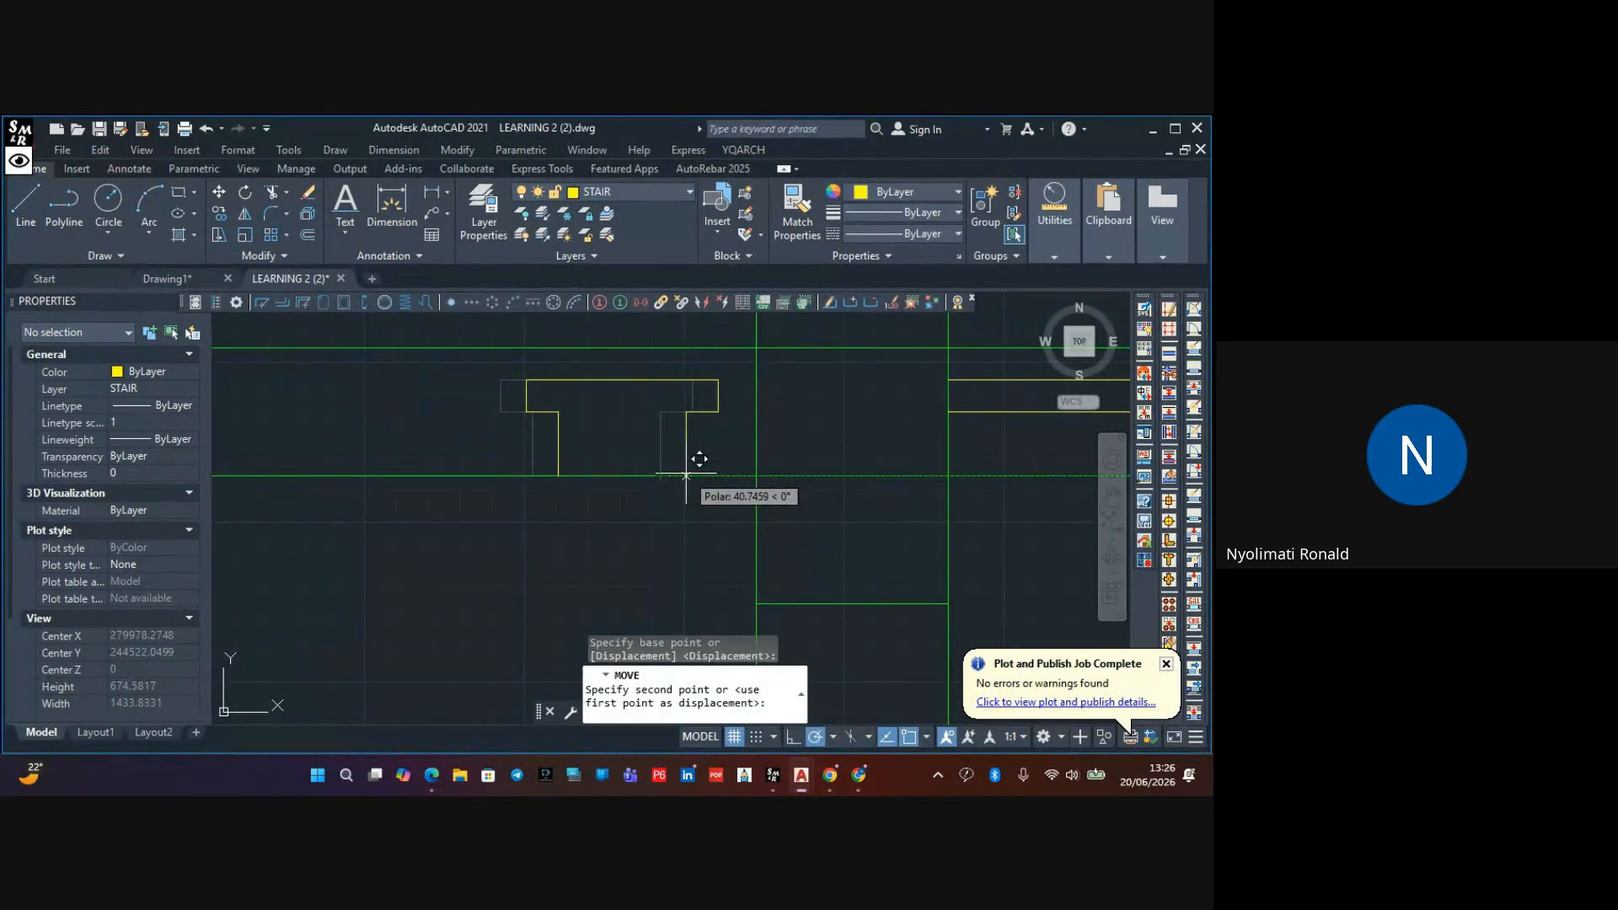
type("50")
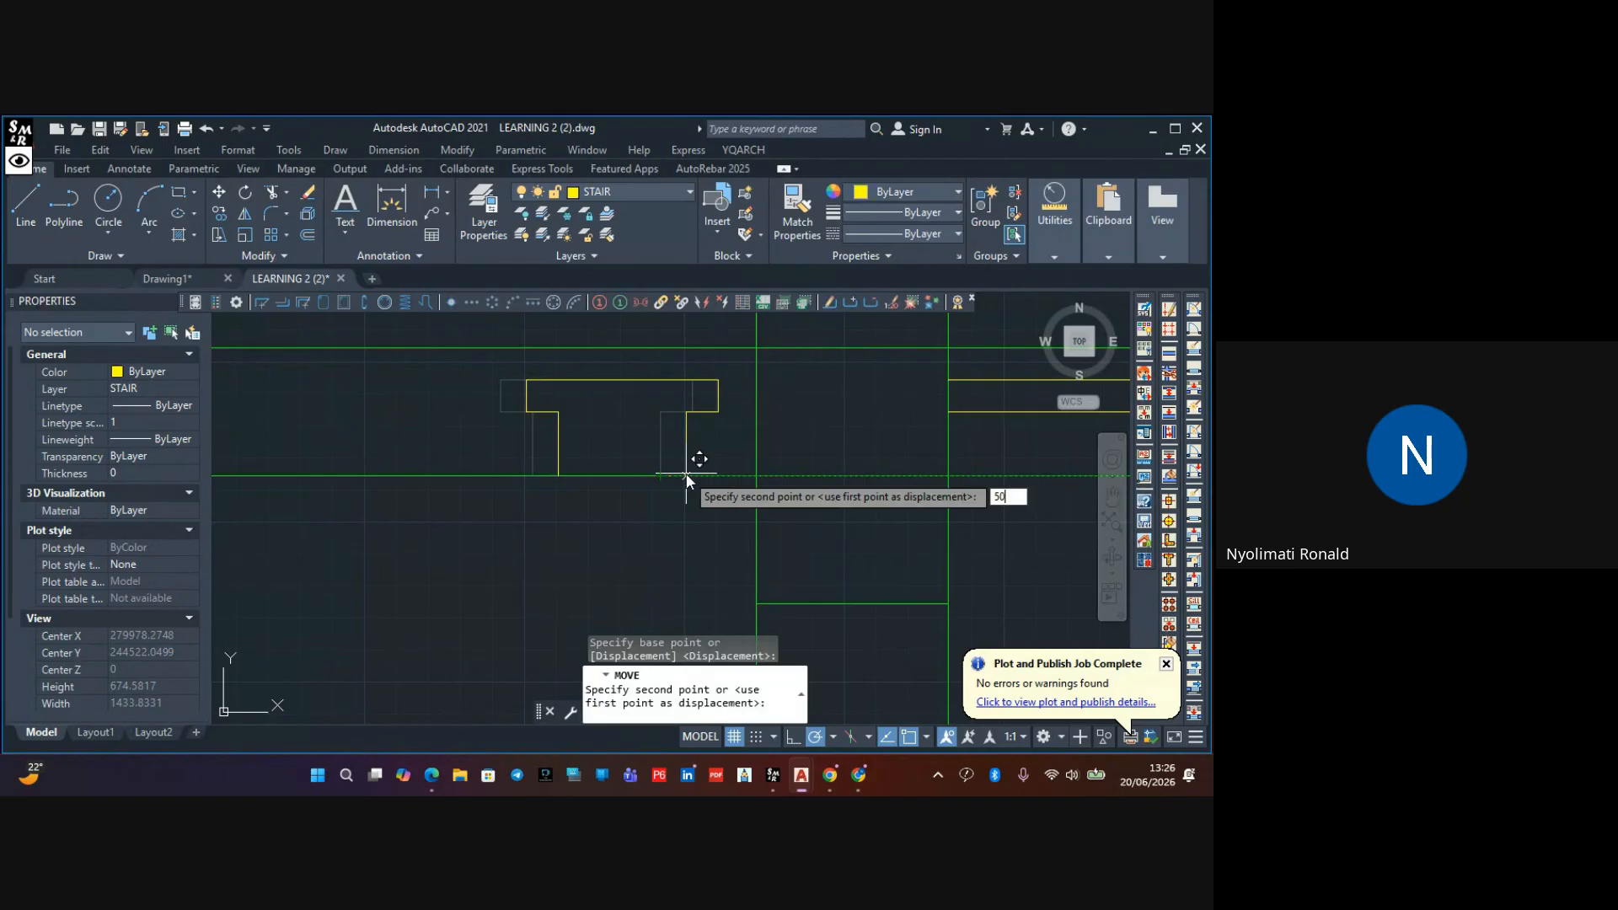
key("Return")
Try to copy the block away from the column using the column face as base point, and undo the block's move
left_click(739, 381)
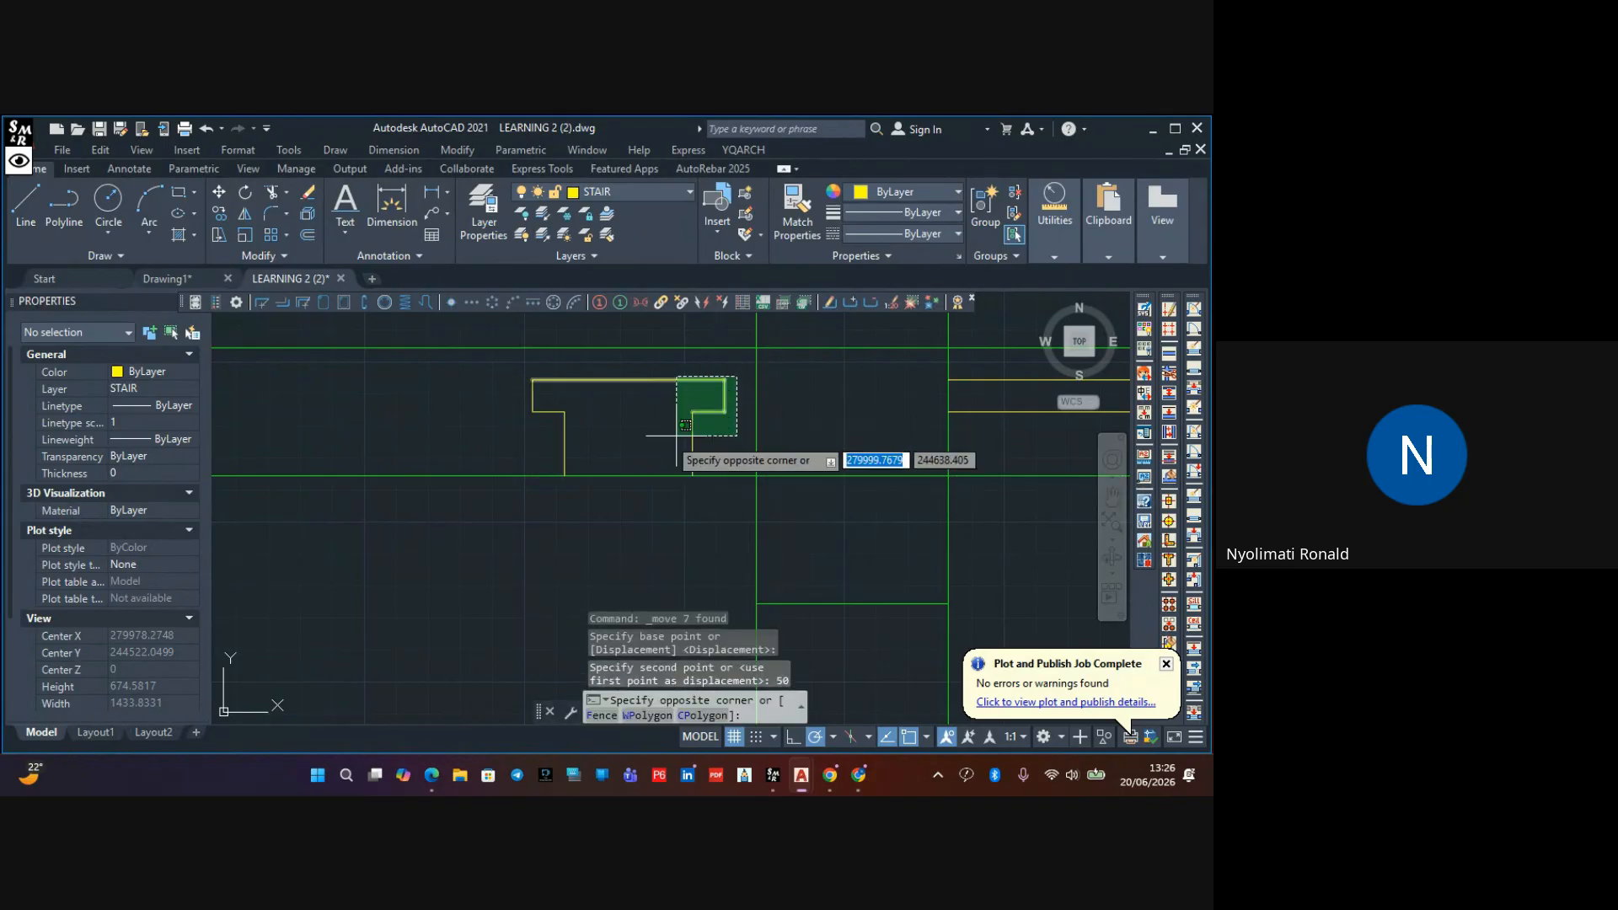
left_click(505, 451)
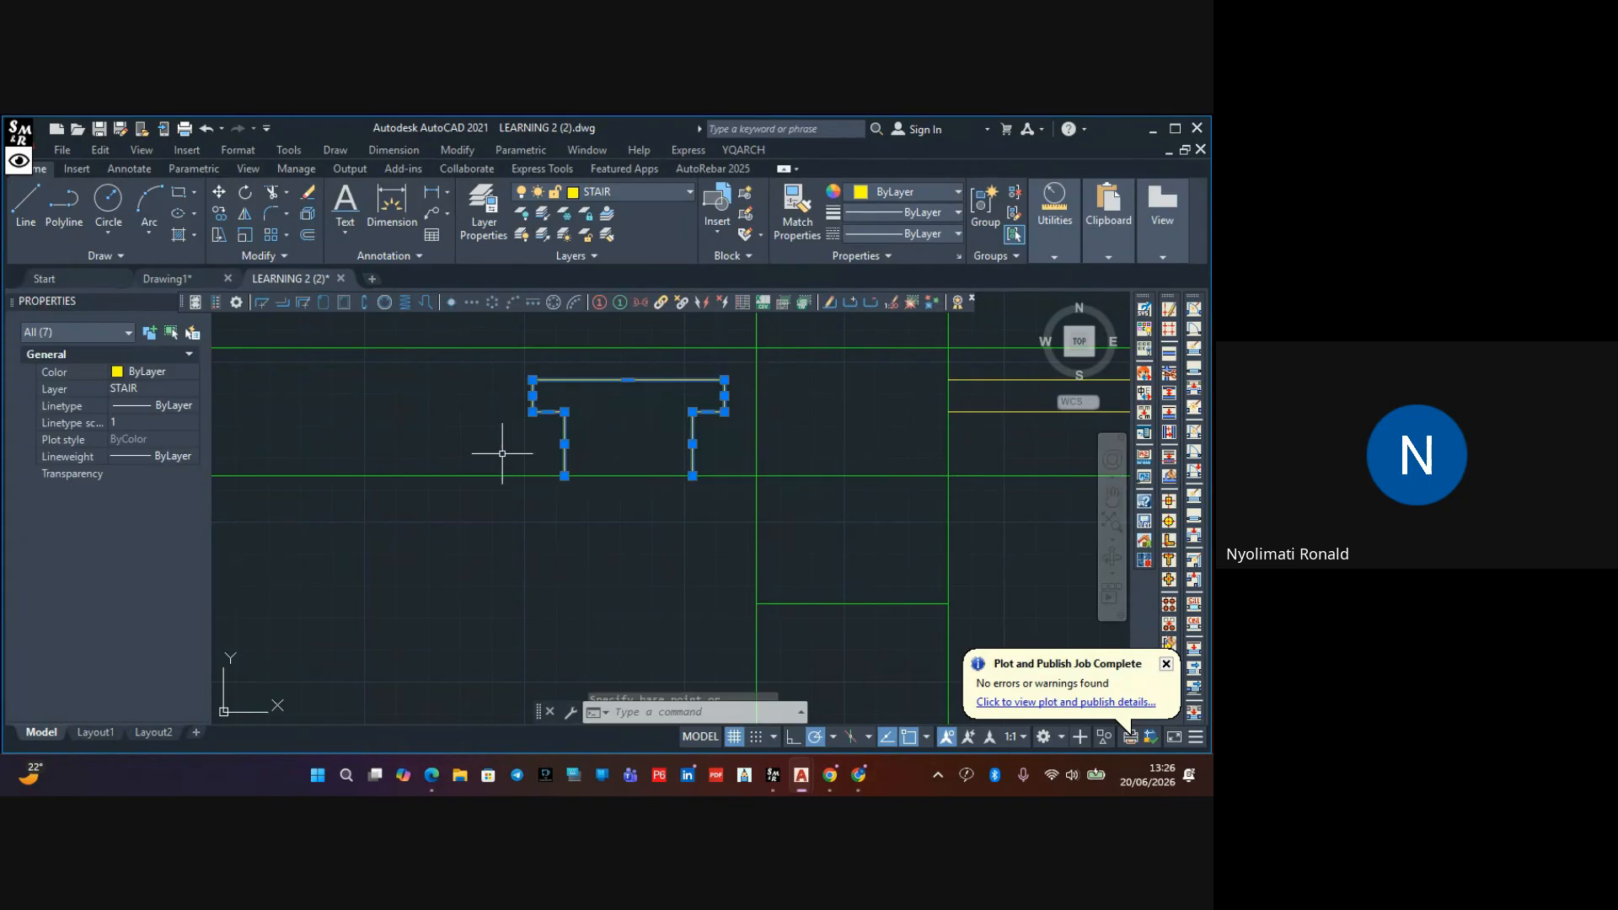
left_click(220, 213)
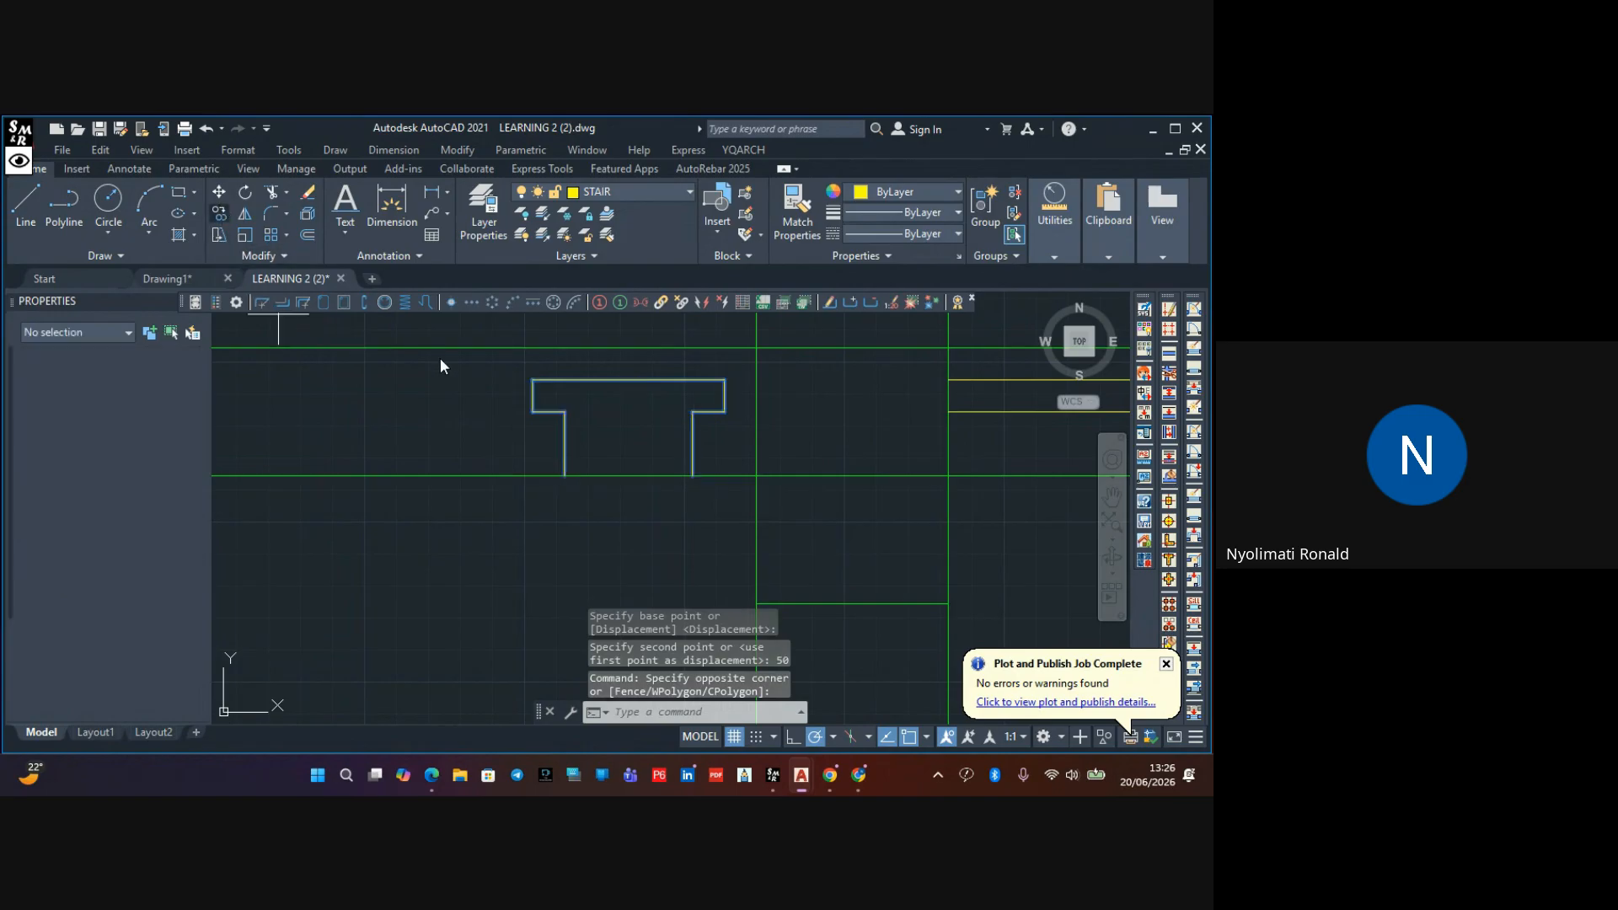
left_click(756, 476)
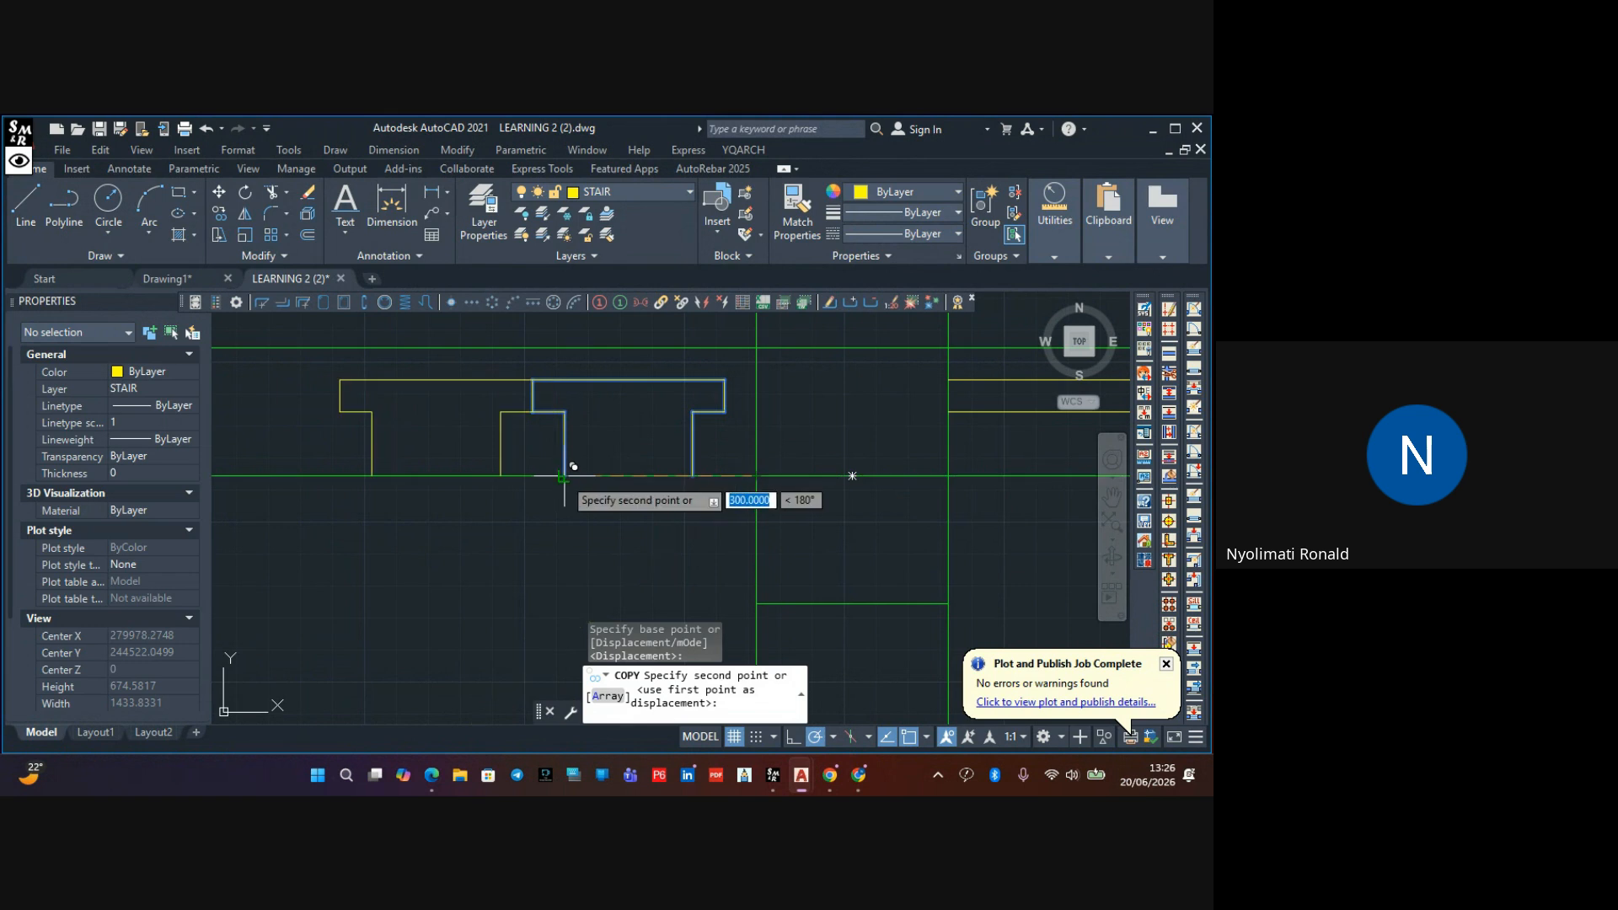
key("Escape")
key("ctrl+z")
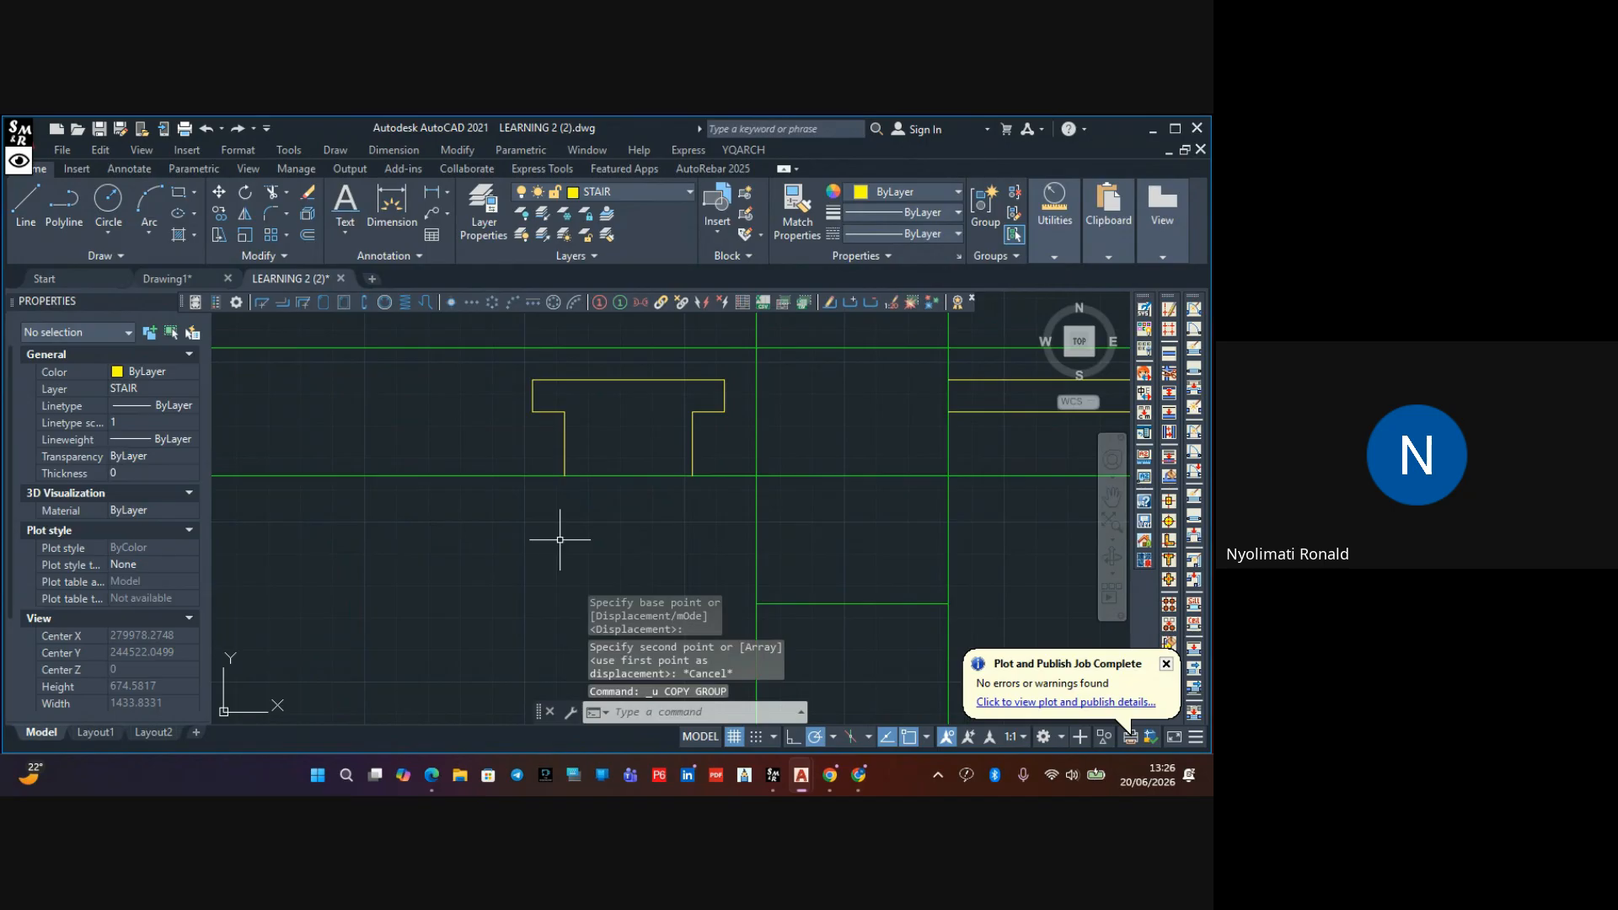
key("ctrl+z")
Copy the T-shaped block 350 horizontally away from the column, using the base corner of its web nearest the column
left_click(716, 367)
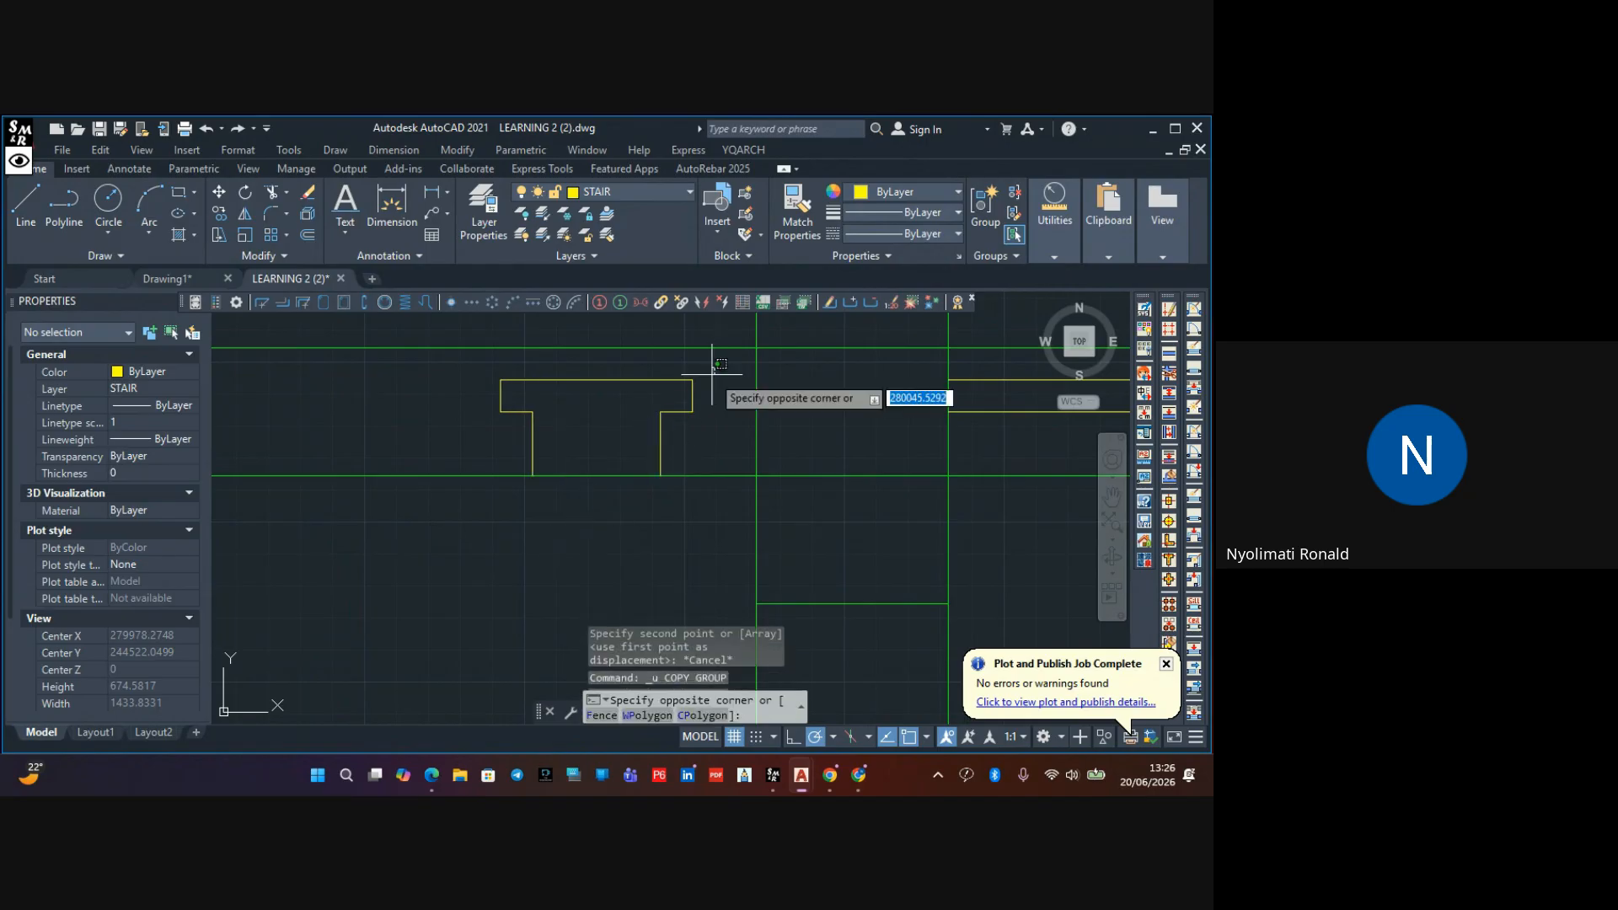
left_click(482, 462)
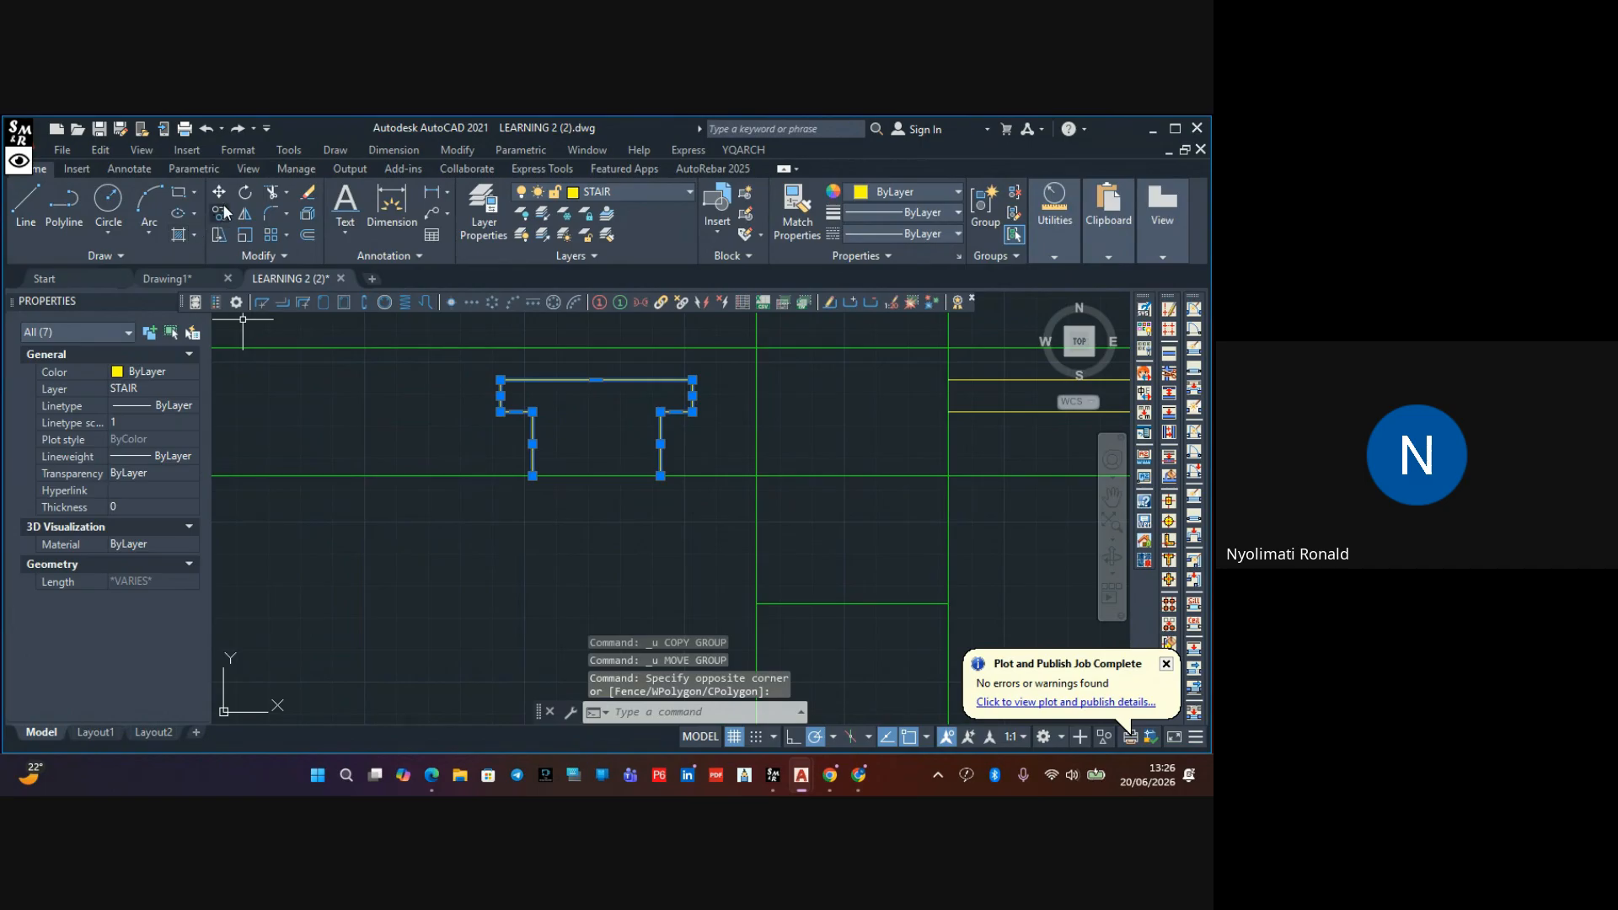
key("Escape")
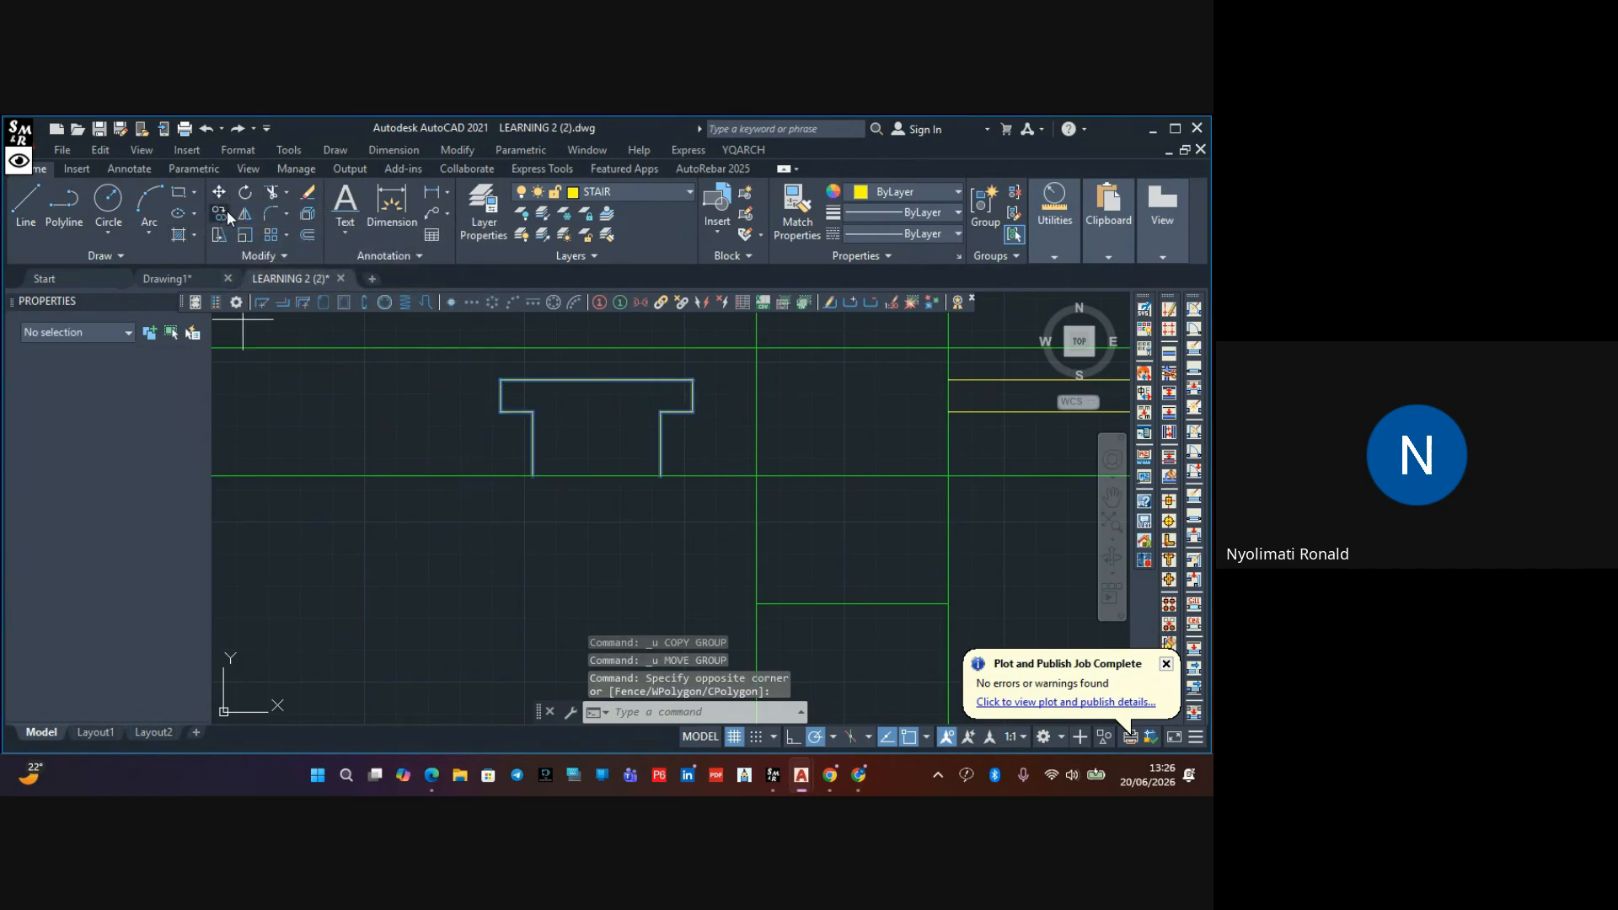
left_click(221, 213)
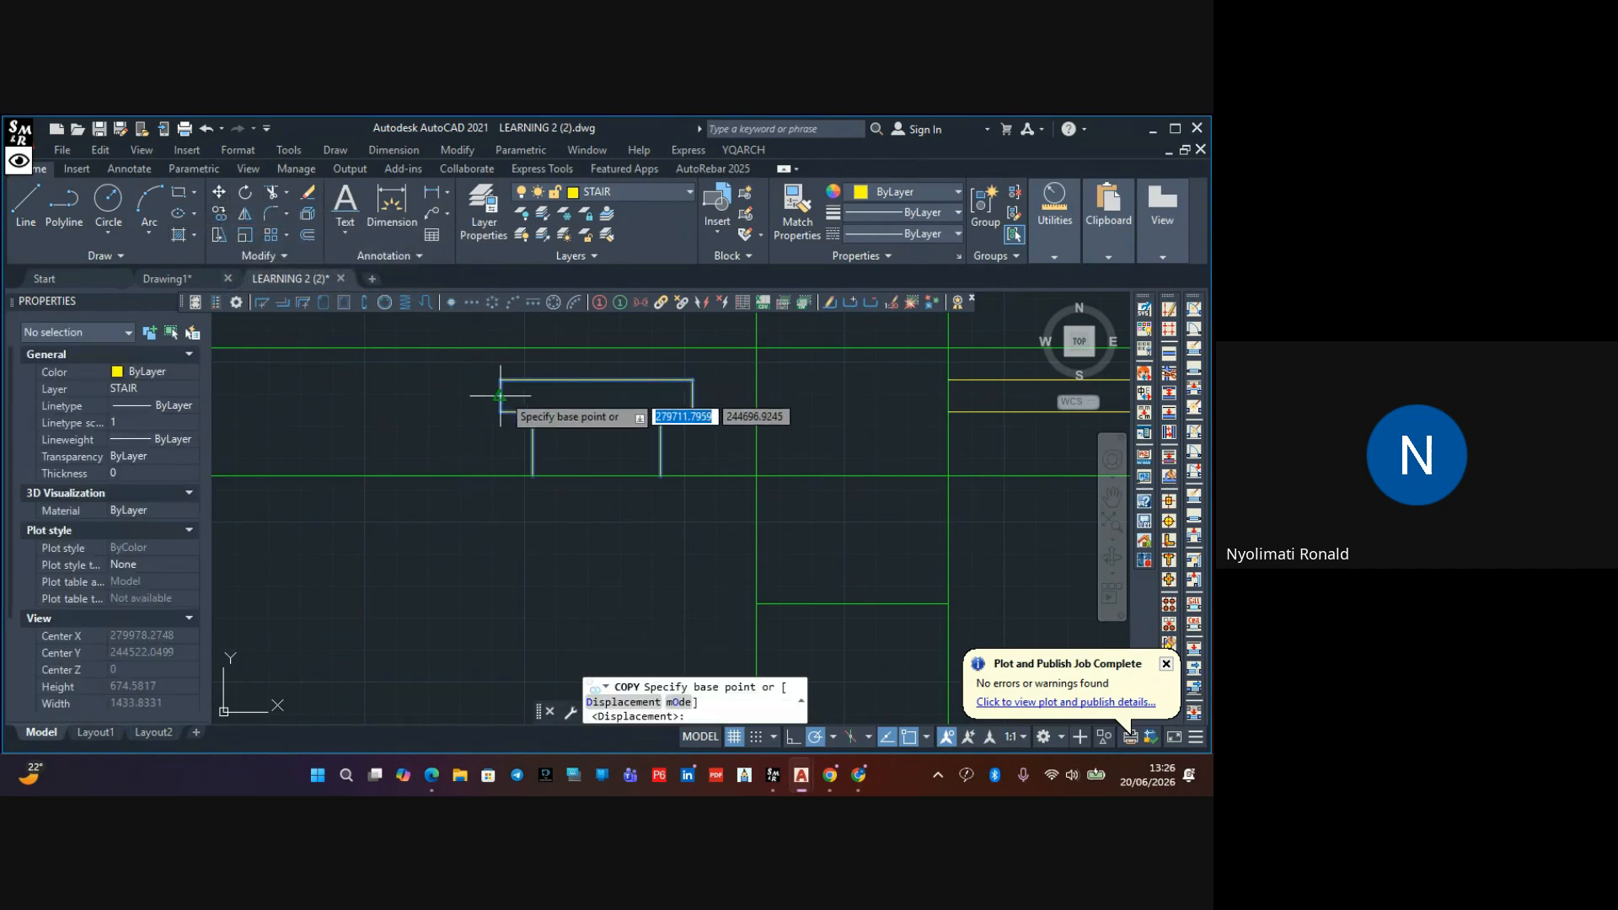
left_click(660, 477)
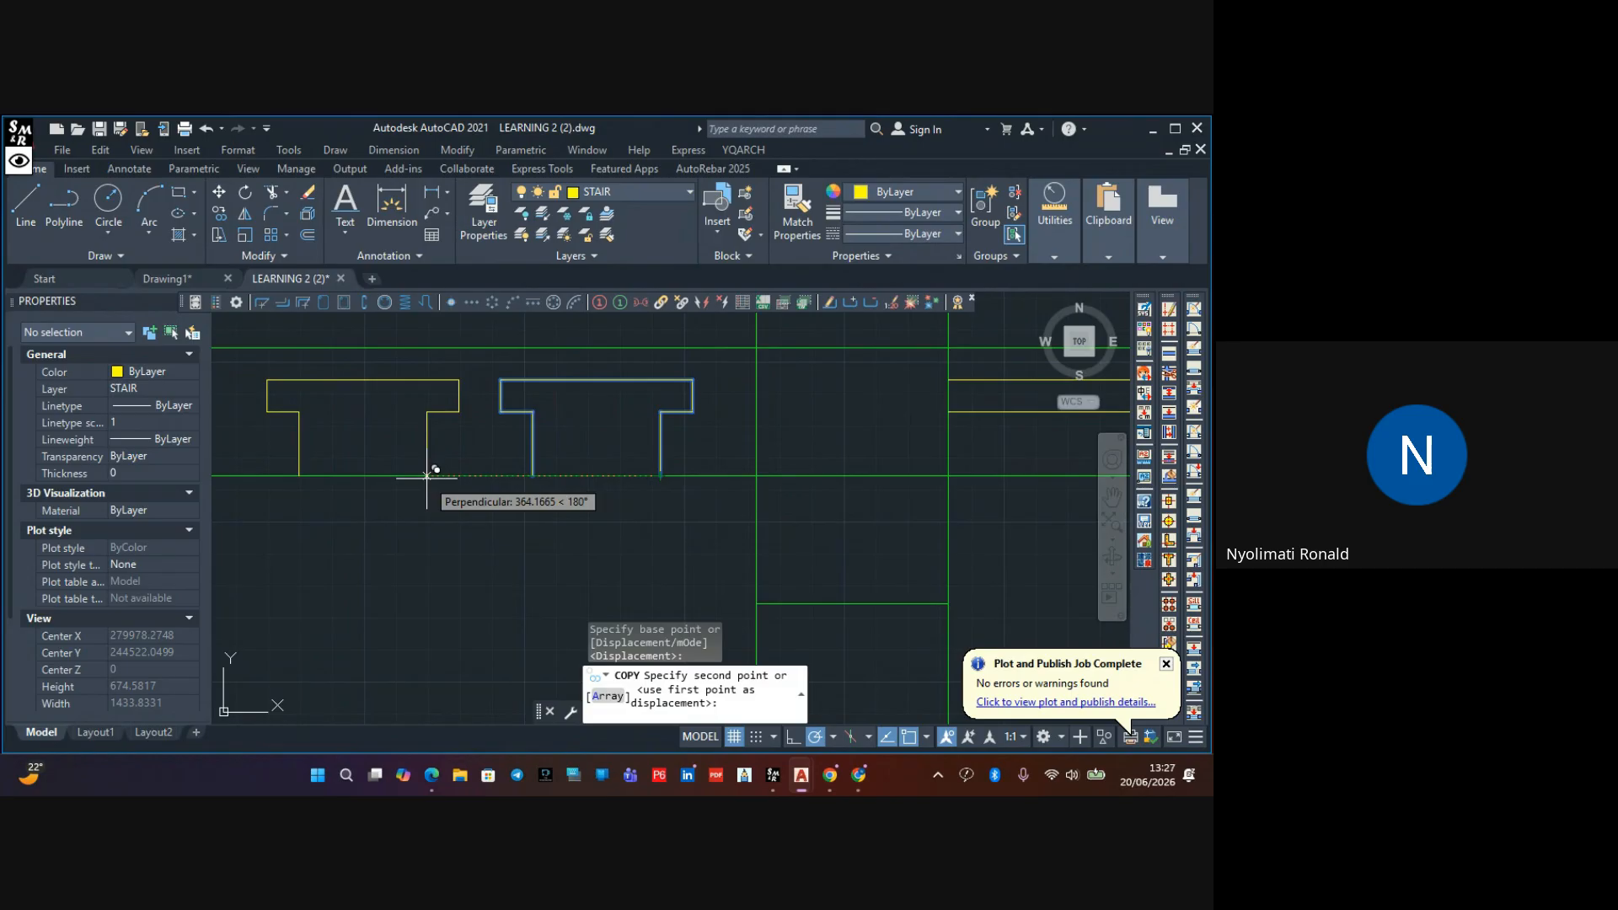
type("35")
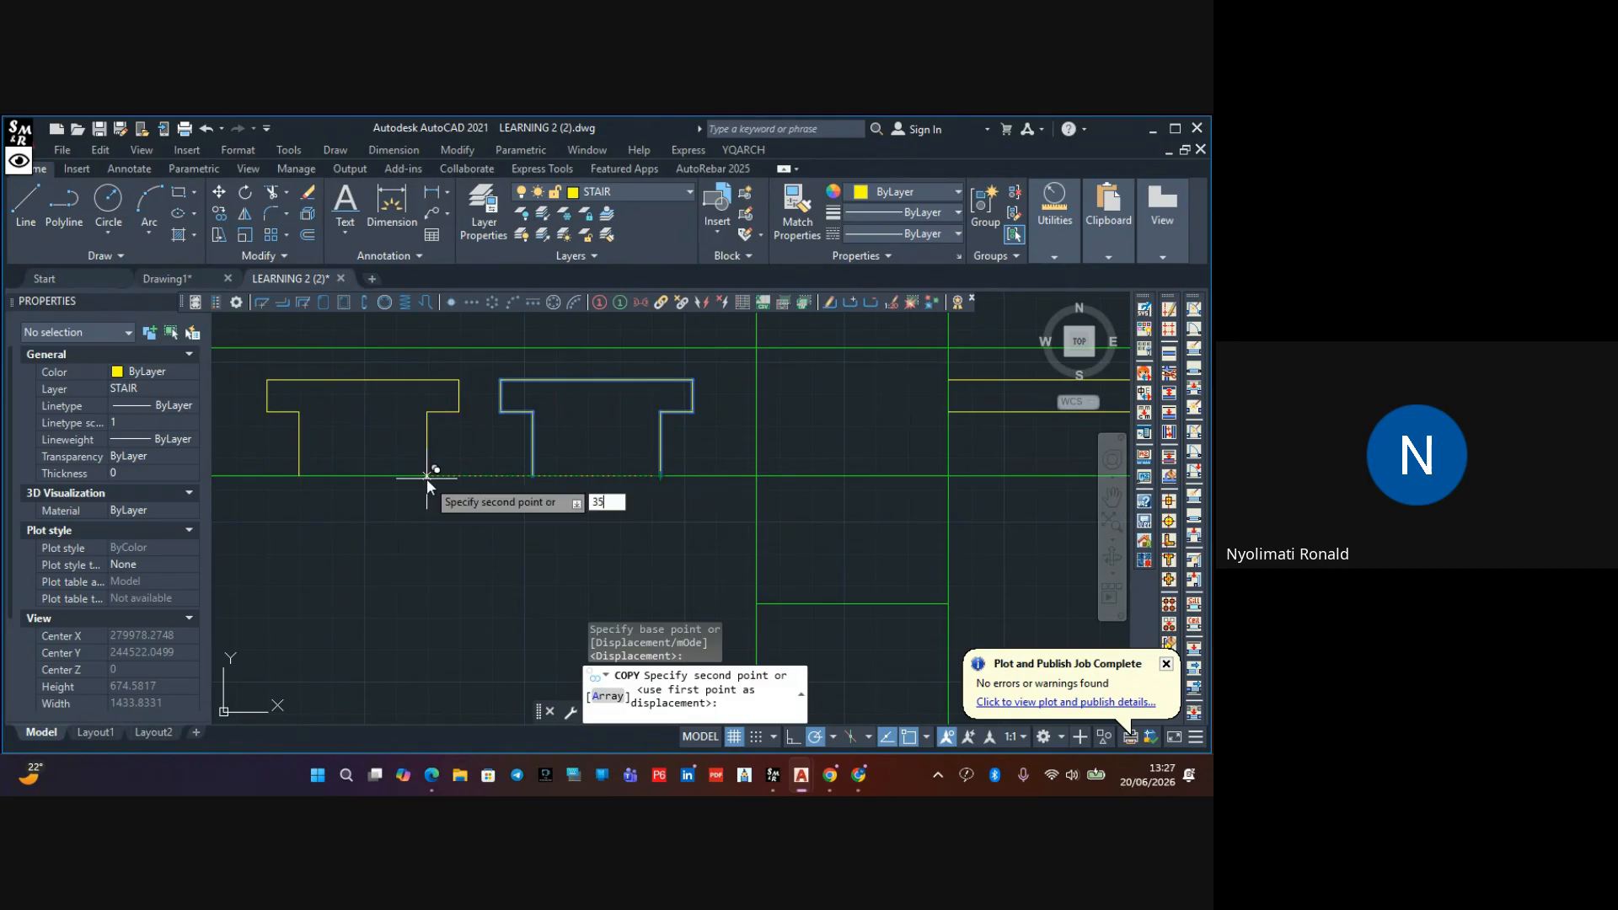
type("0")
key("Return")
key("Escape")
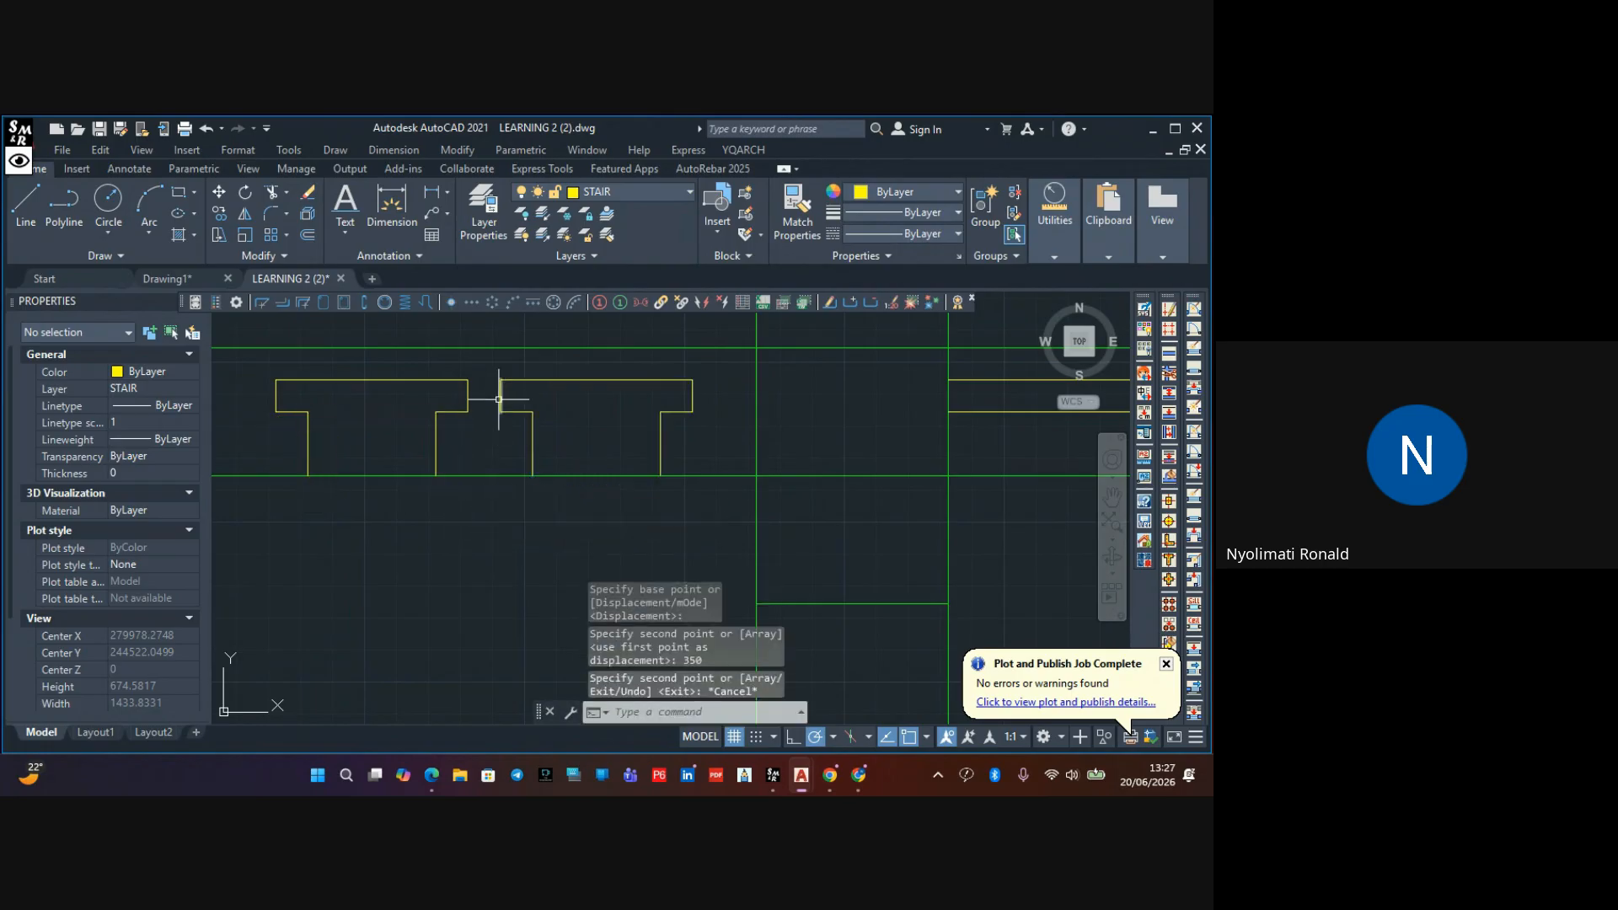
Copy the T-shaped block farthest from the column another 350 horizontally away from it along the slab
left_click(485, 364)
left_click(274, 455)
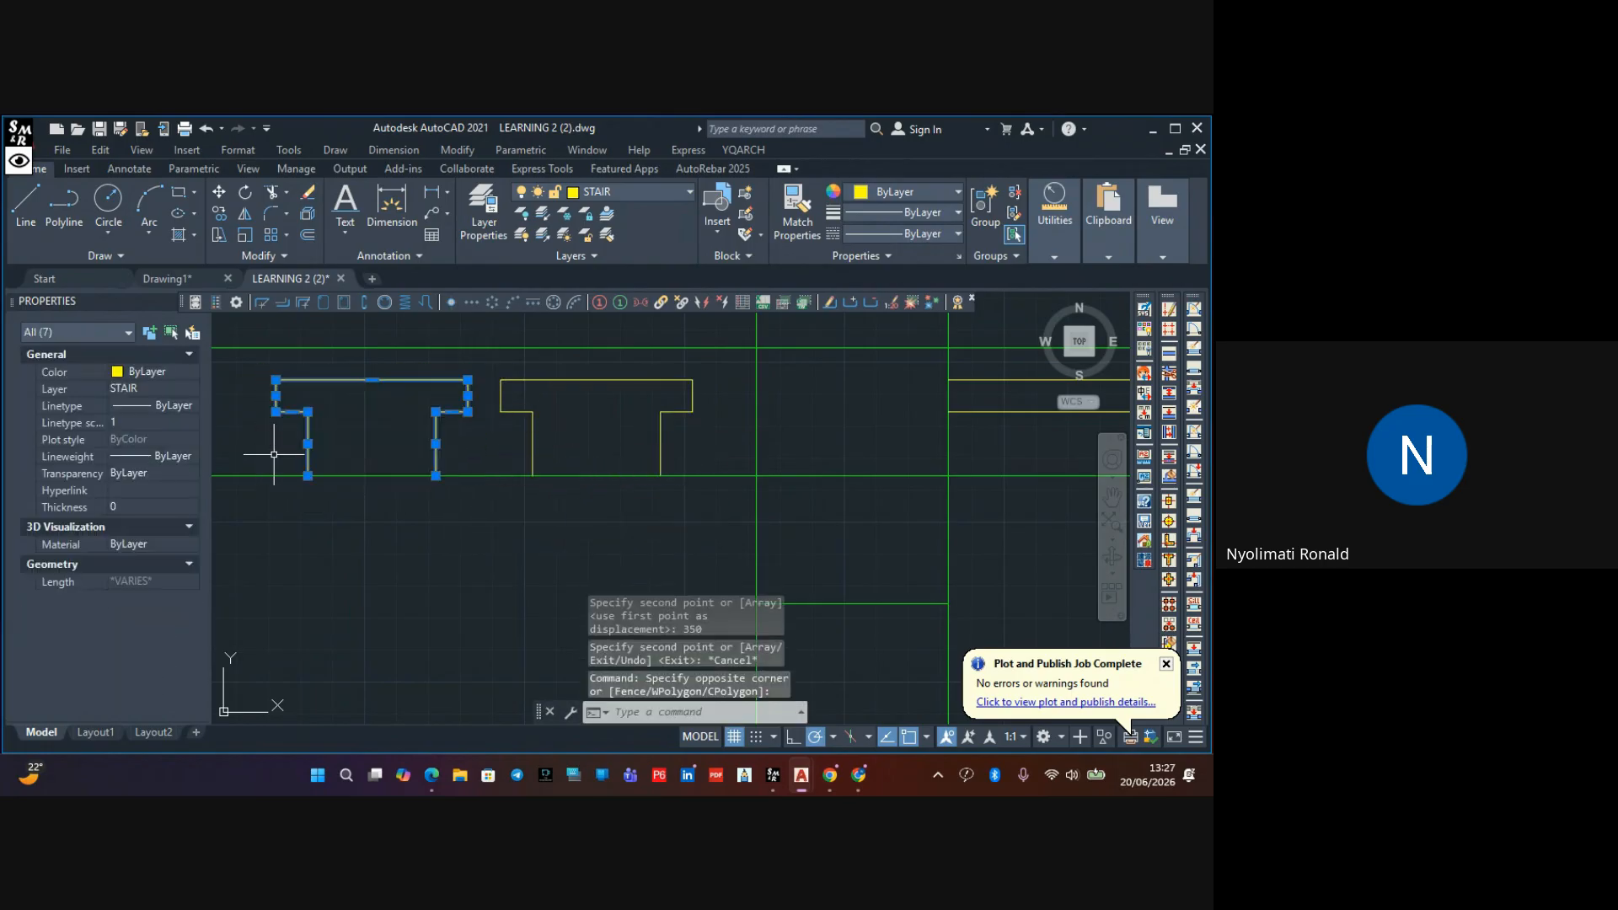
left_click(219, 217)
left_click(532, 477)
scroll(532, 476, "down", 3)
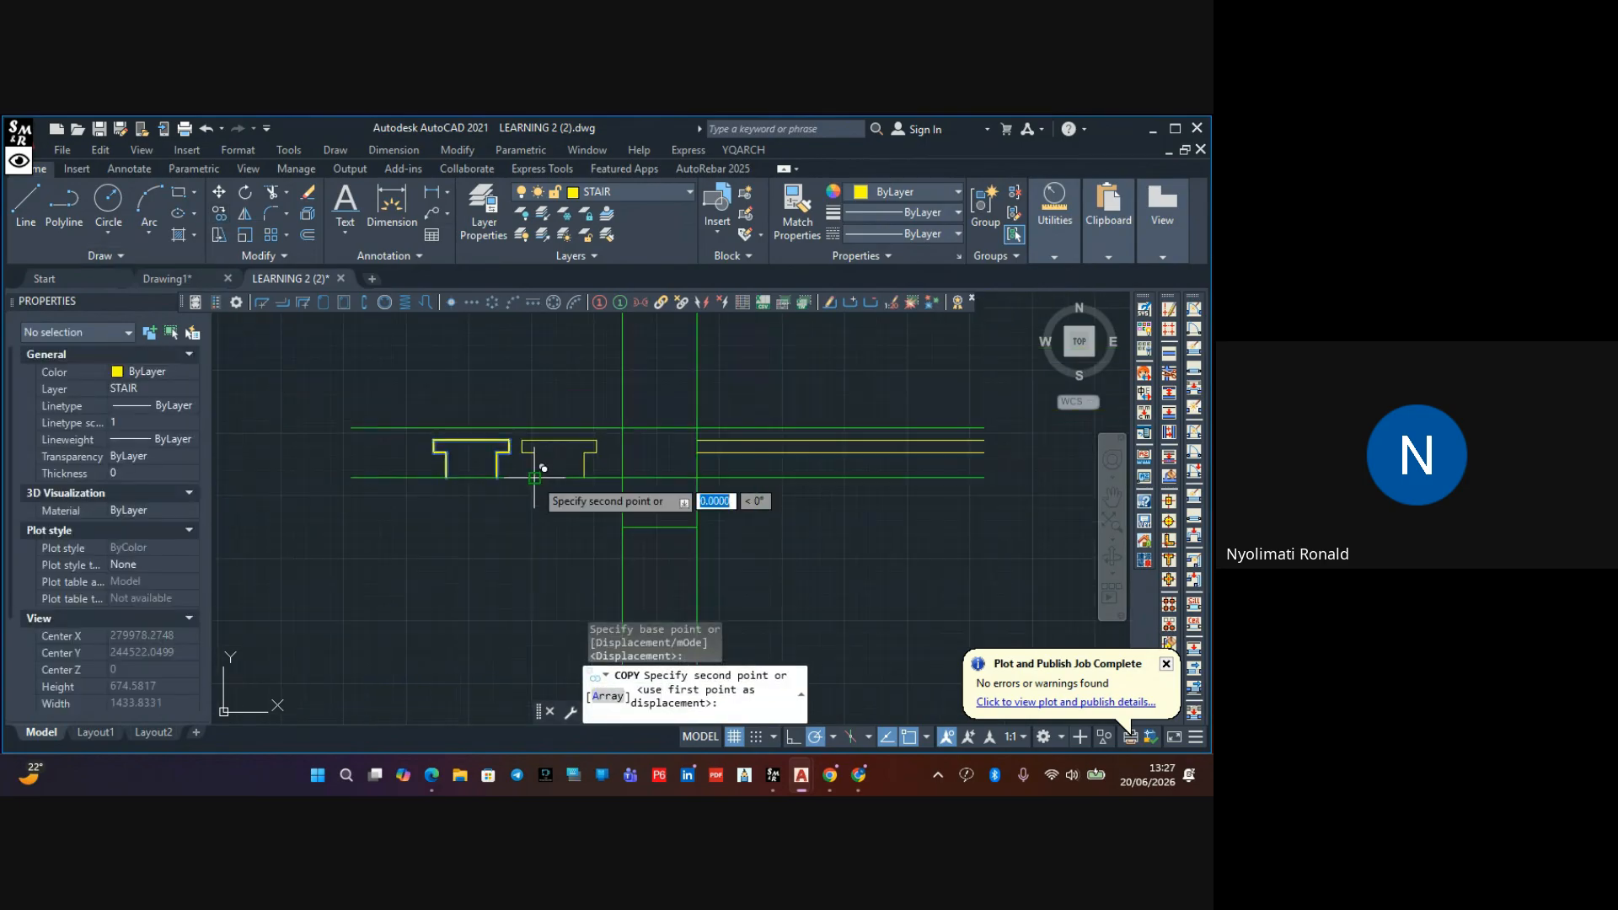
scroll(534, 477, "up", 4)
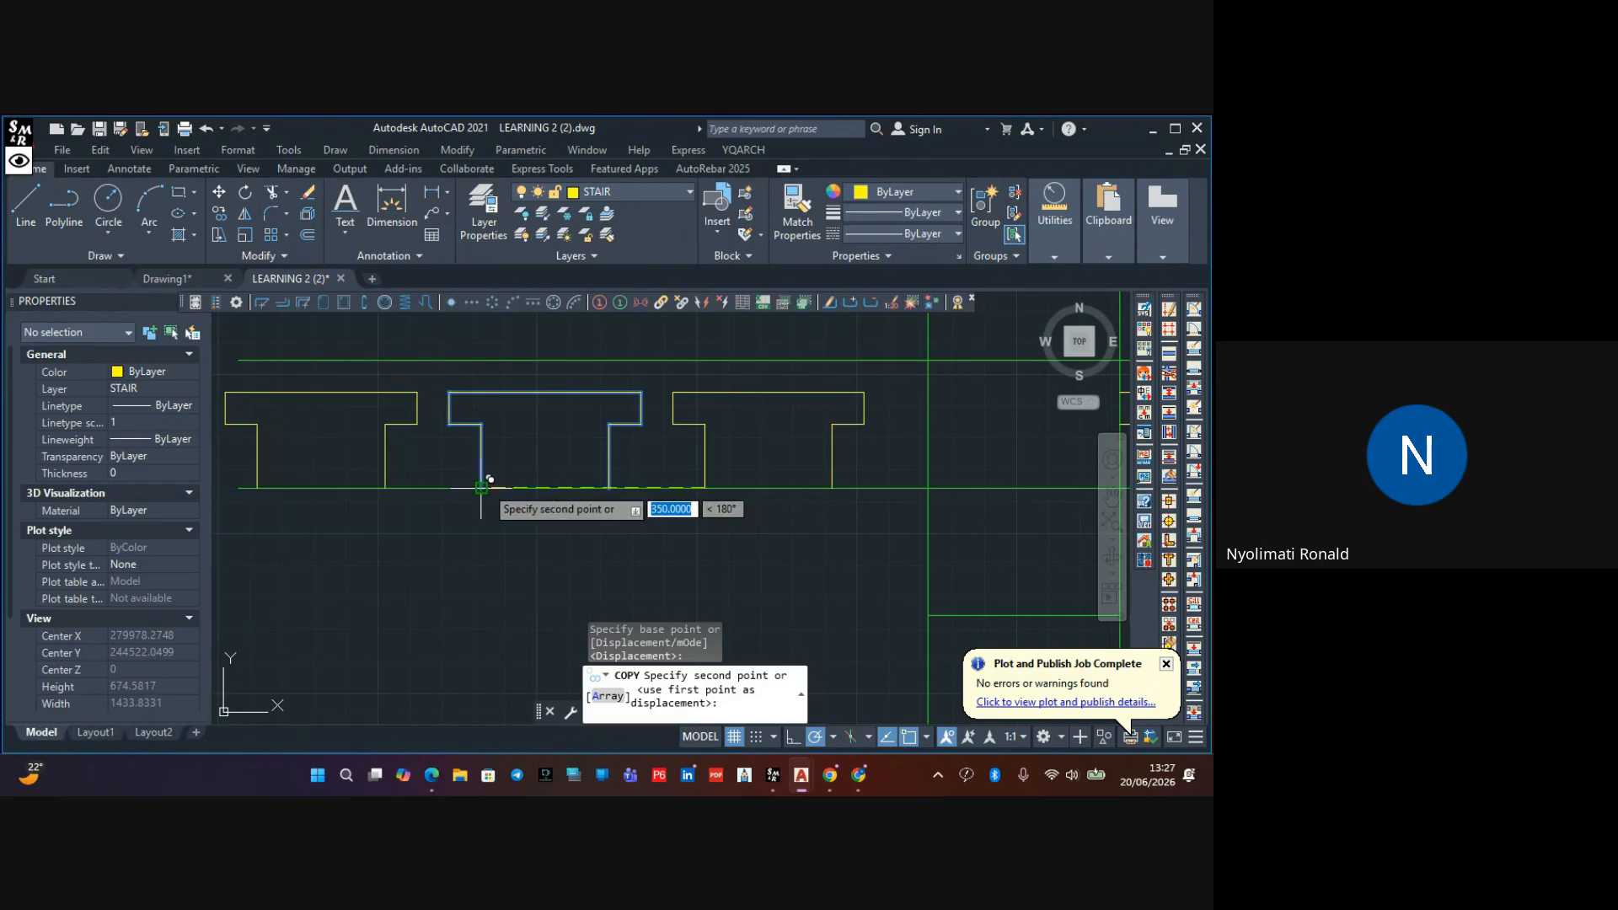
left_click(481, 487)
key("Escape")
scroll(519, 513, "down", 4)
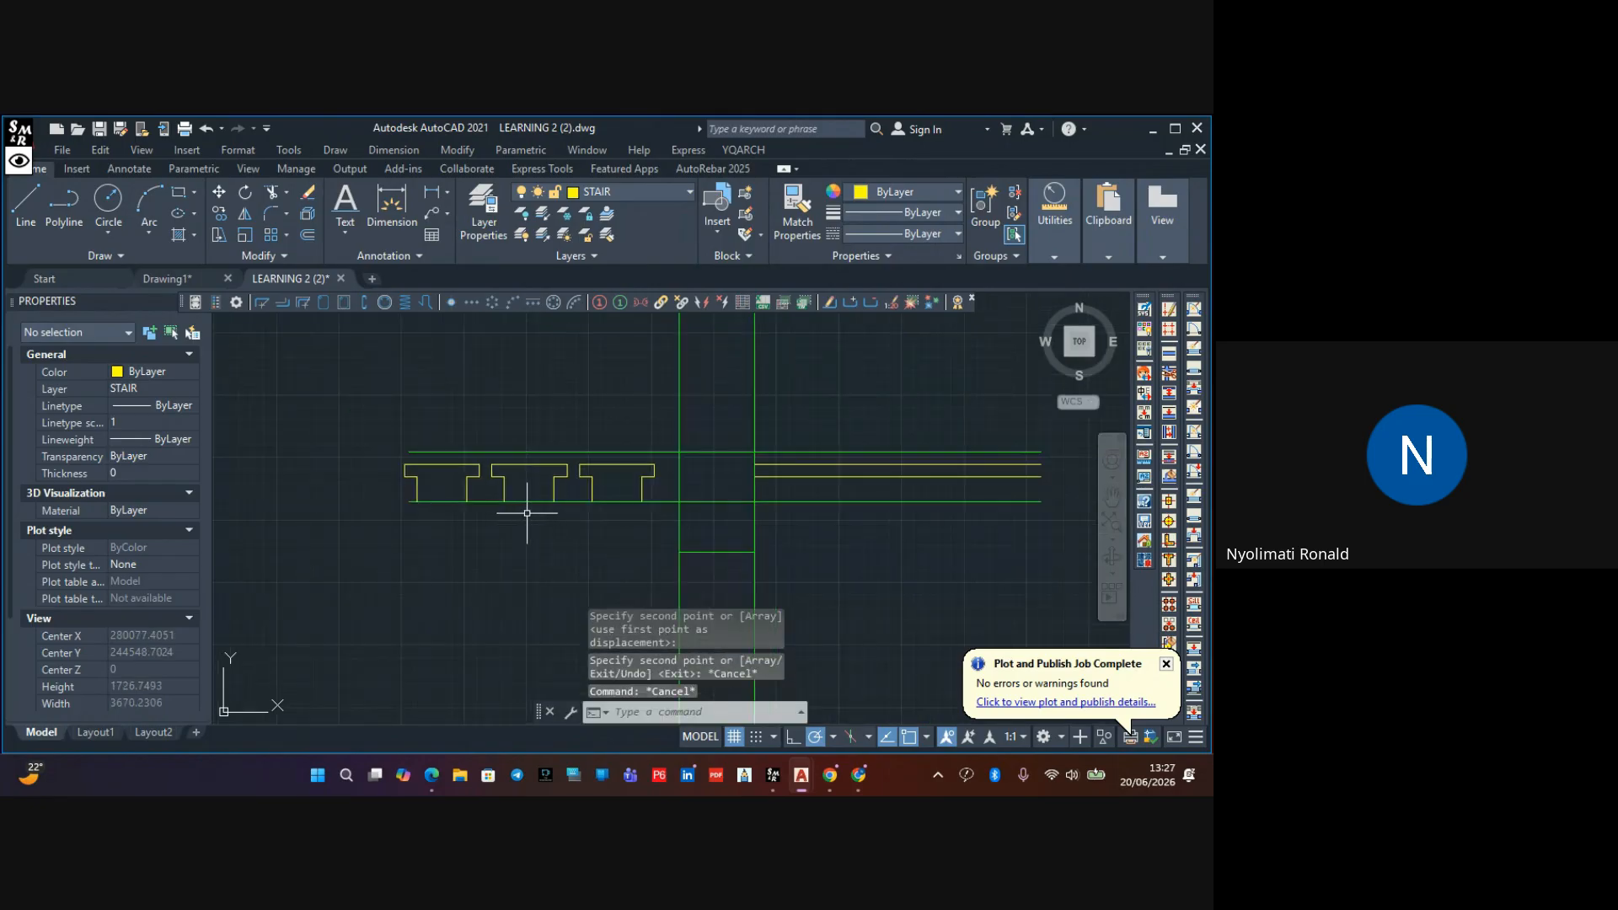
Erase the two yellow horizontal lines inside the slab on the column side without T-shaped blocks
scroll(792, 476, "up", 6)
left_click(817, 423)
left_click(770, 501)
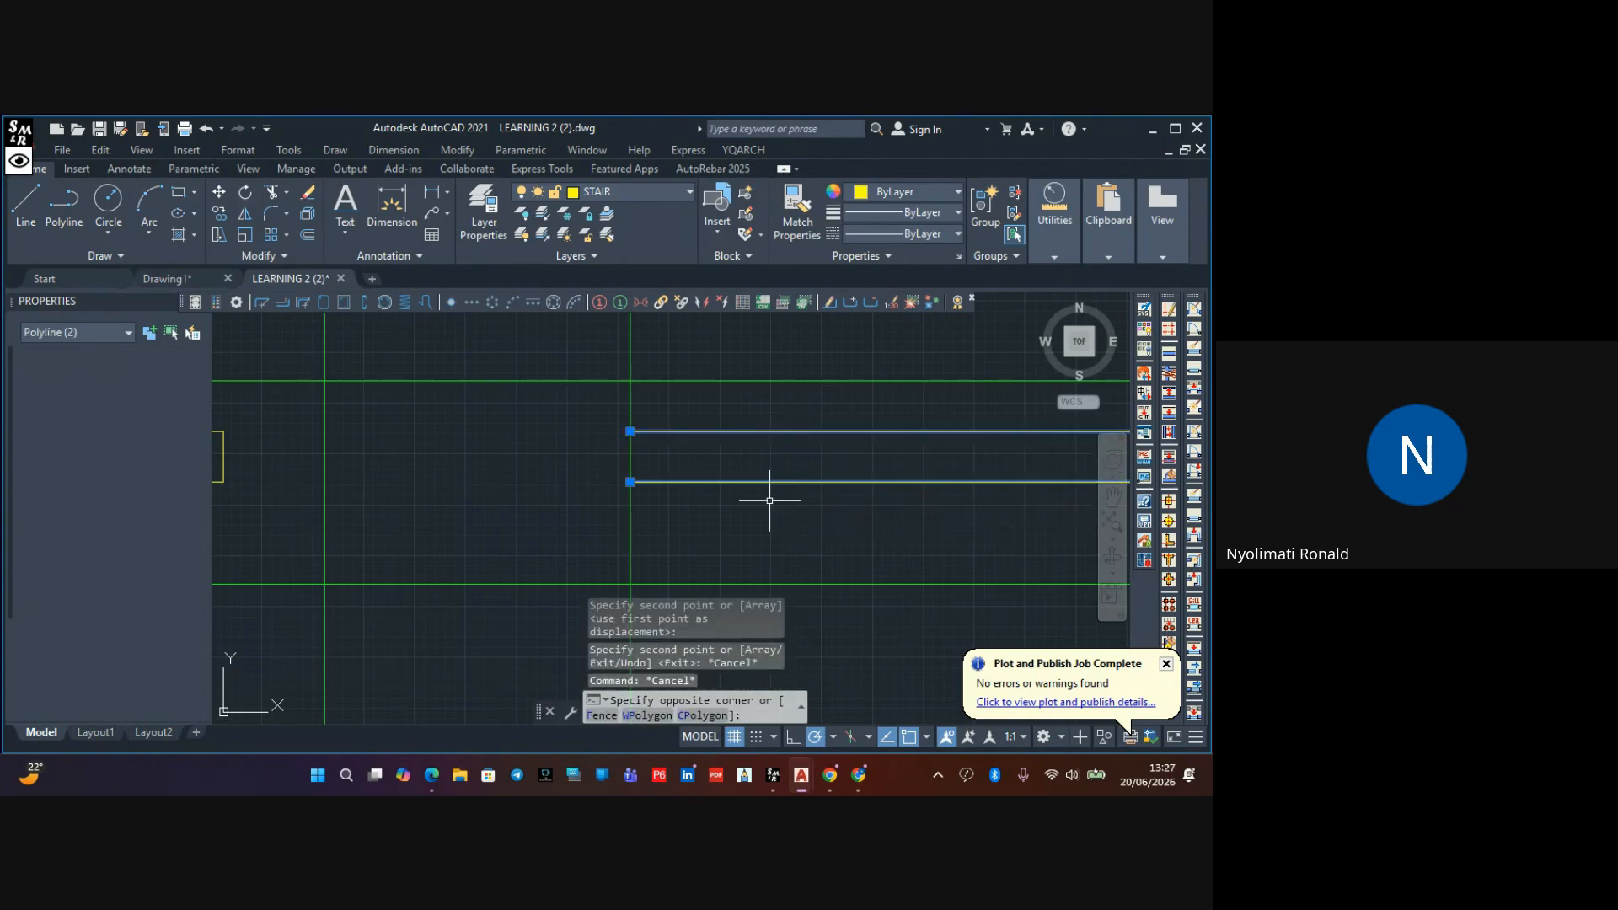
key("Delete")
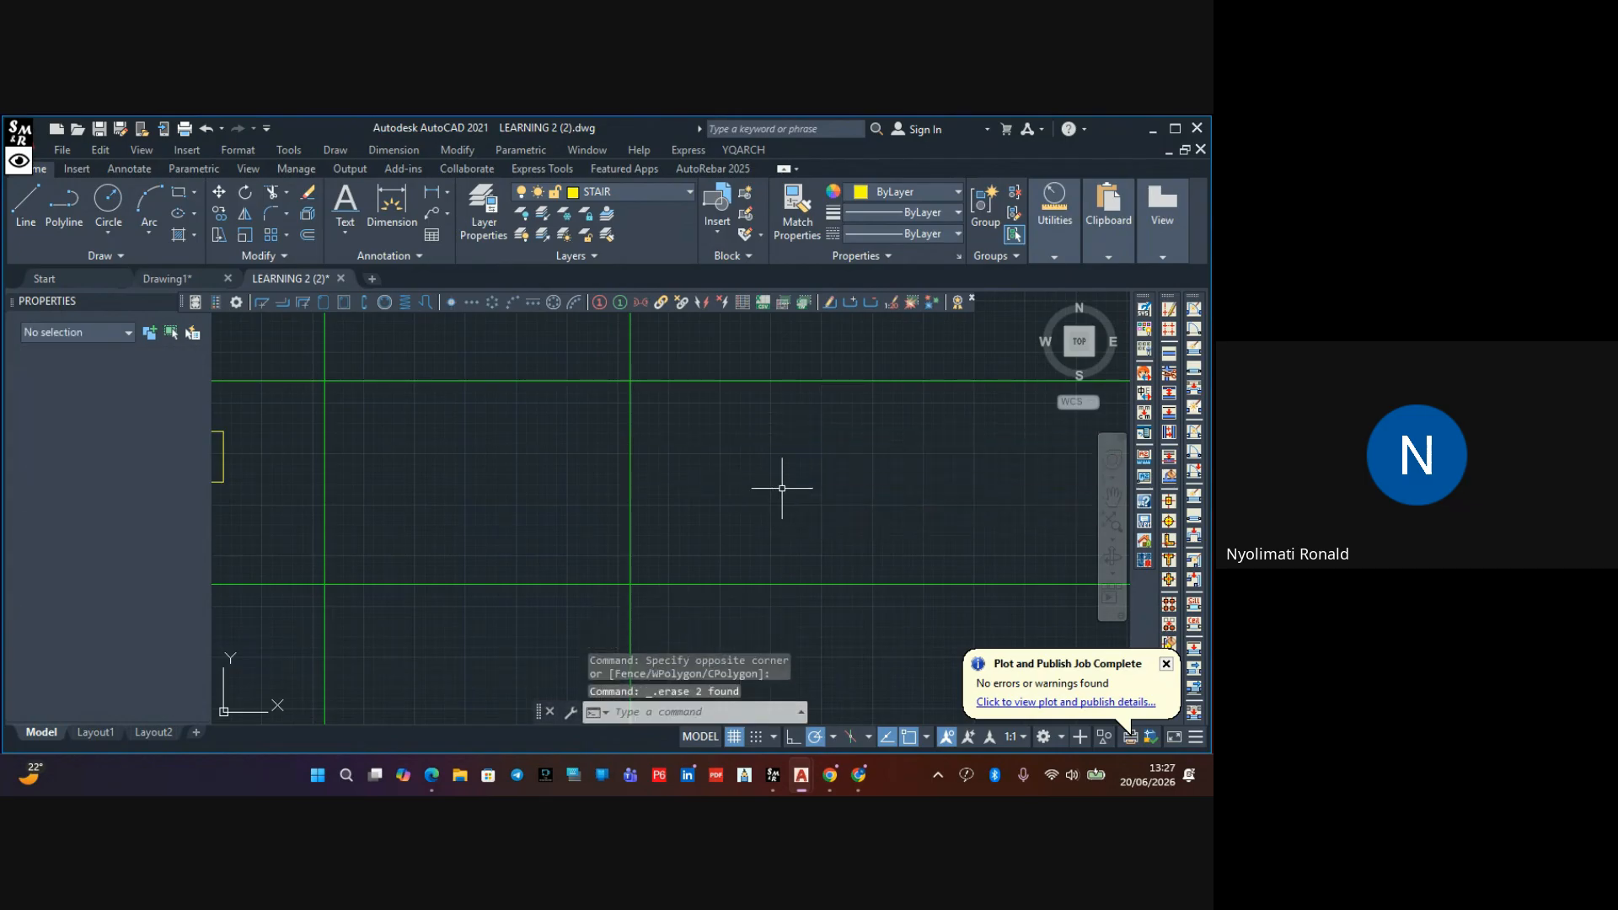
Extend the top edges of the T-shaped blocks to form one continuous line up to the column face
scroll(845, 492, "down", 5)
scroll(723, 481, "up", 4)
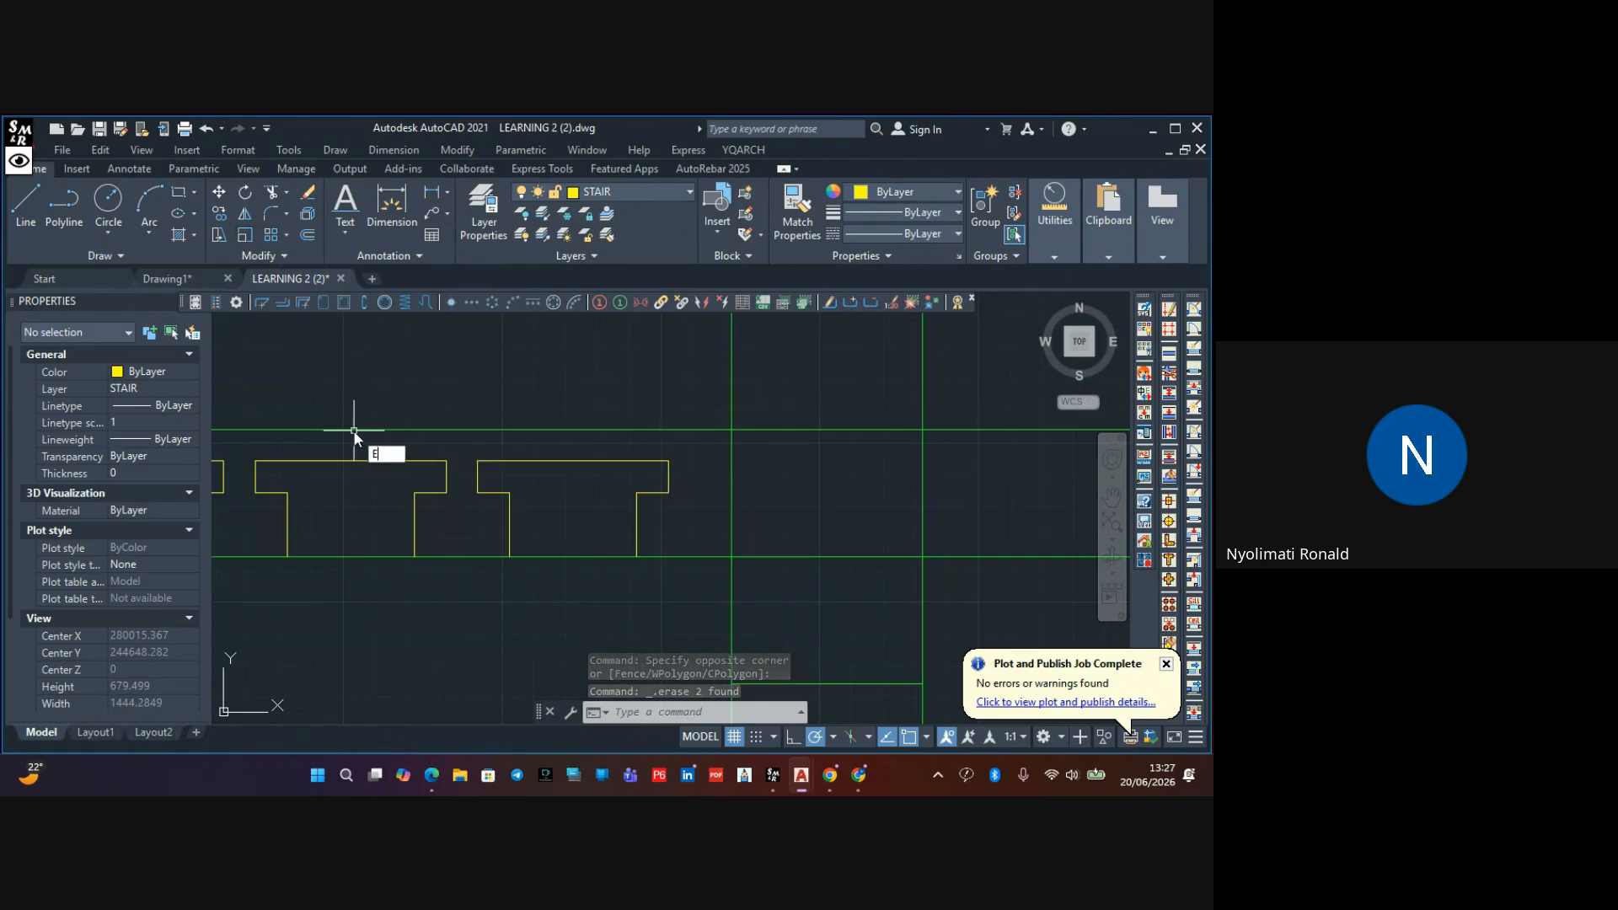
type("X")
key("Return")
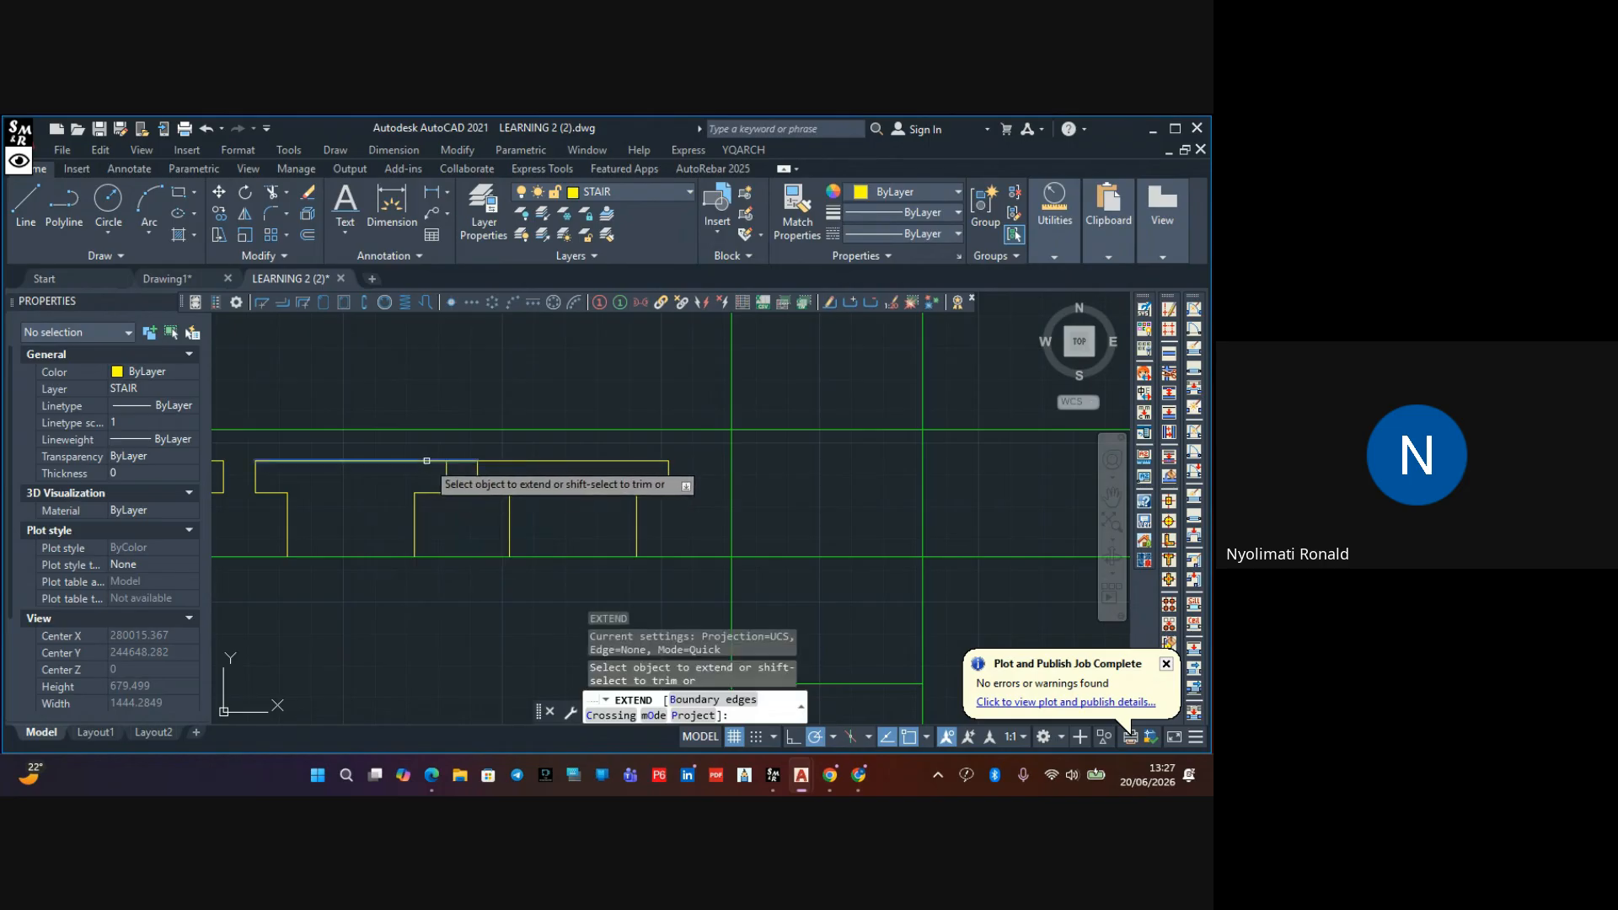
left_click(424, 460)
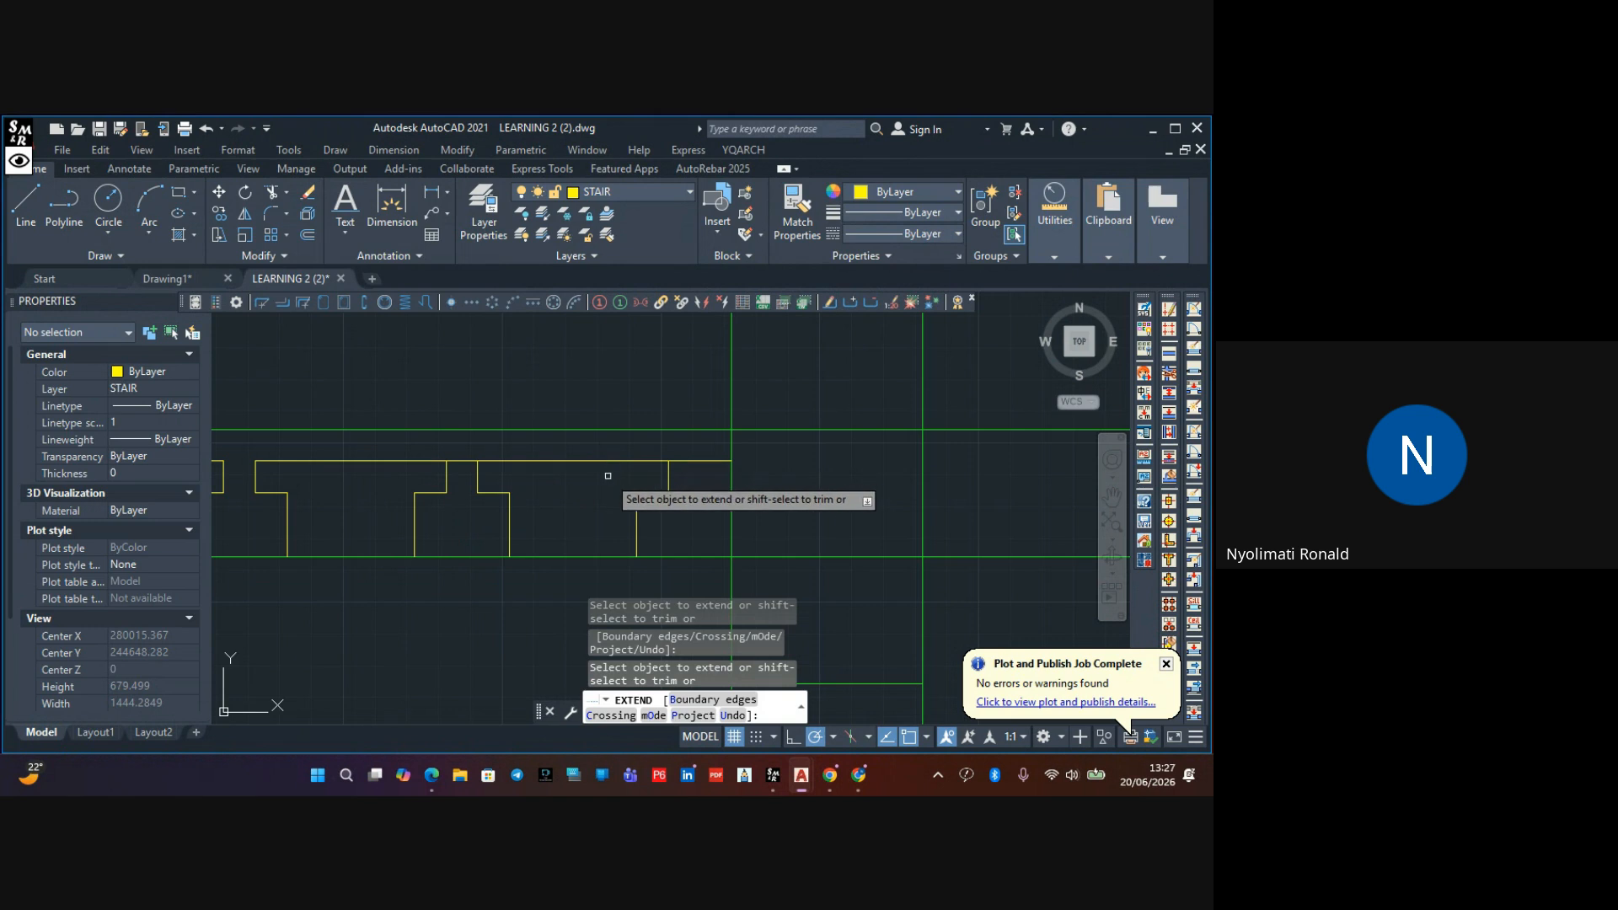
middle_click_drag(609, 473, 810, 431)
middle_click_drag(627, 449, 744, 449)
left_click(744, 449)
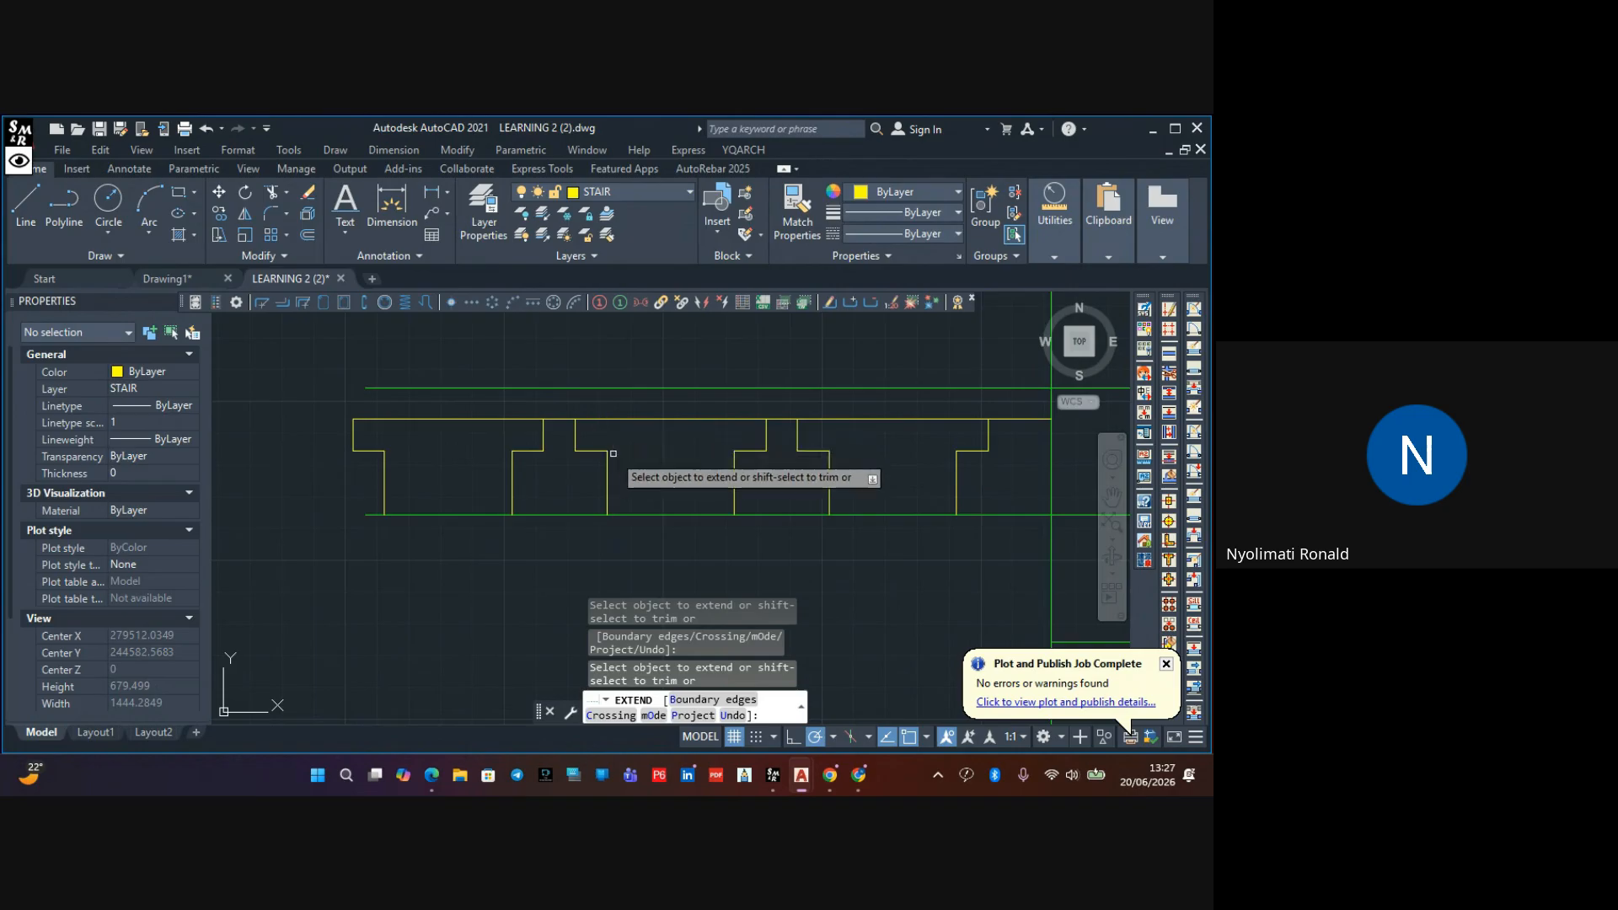
scroll(617, 451, "down", 2)
middle_click_drag(605, 464, 514, 439)
key("Escape")
Draw a vertical break line with a zigzag through the outermost T-shaped block, starting with a downward leg about 204 long
scroll(447, 494, "down", 3)
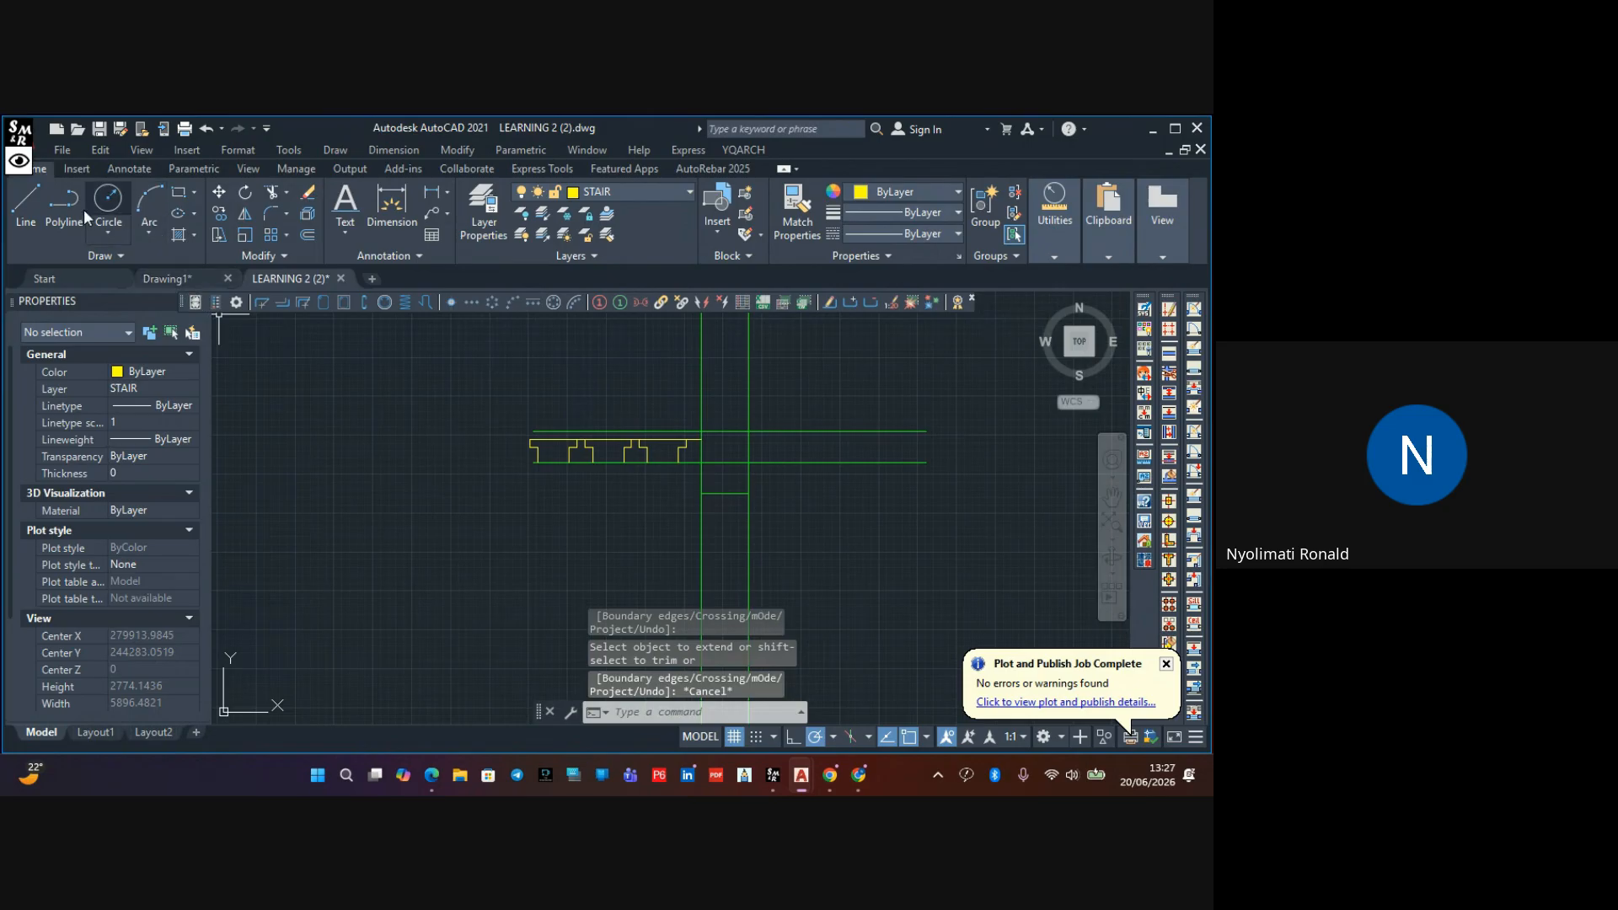
type("pl")
key("Return")
scroll(557, 404, "up", 5)
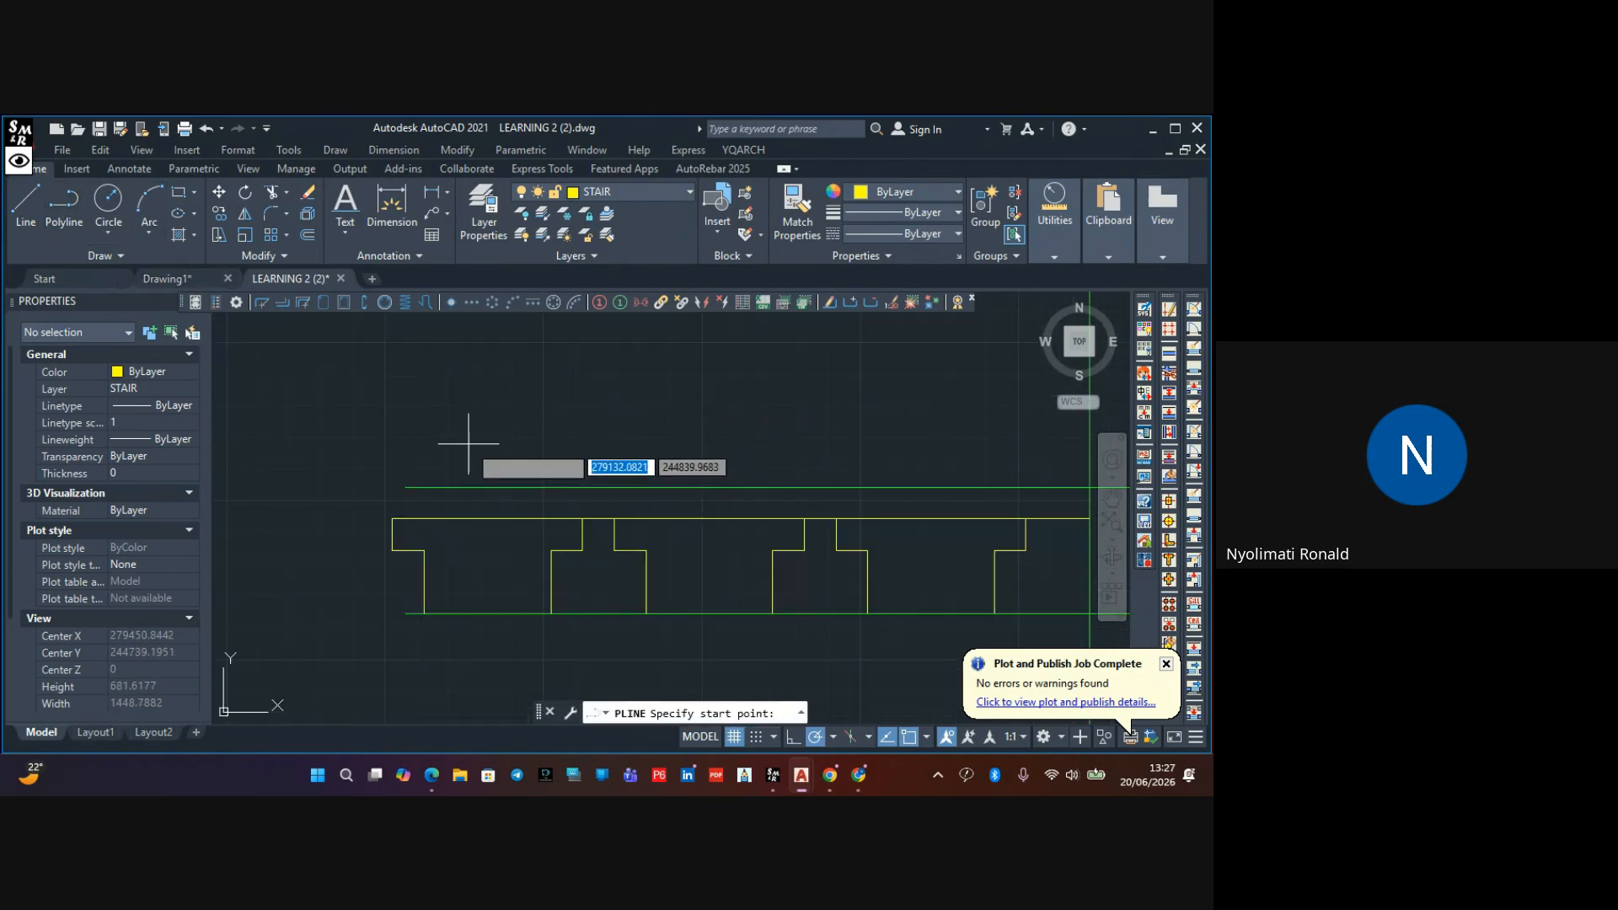
left_click(471, 406)
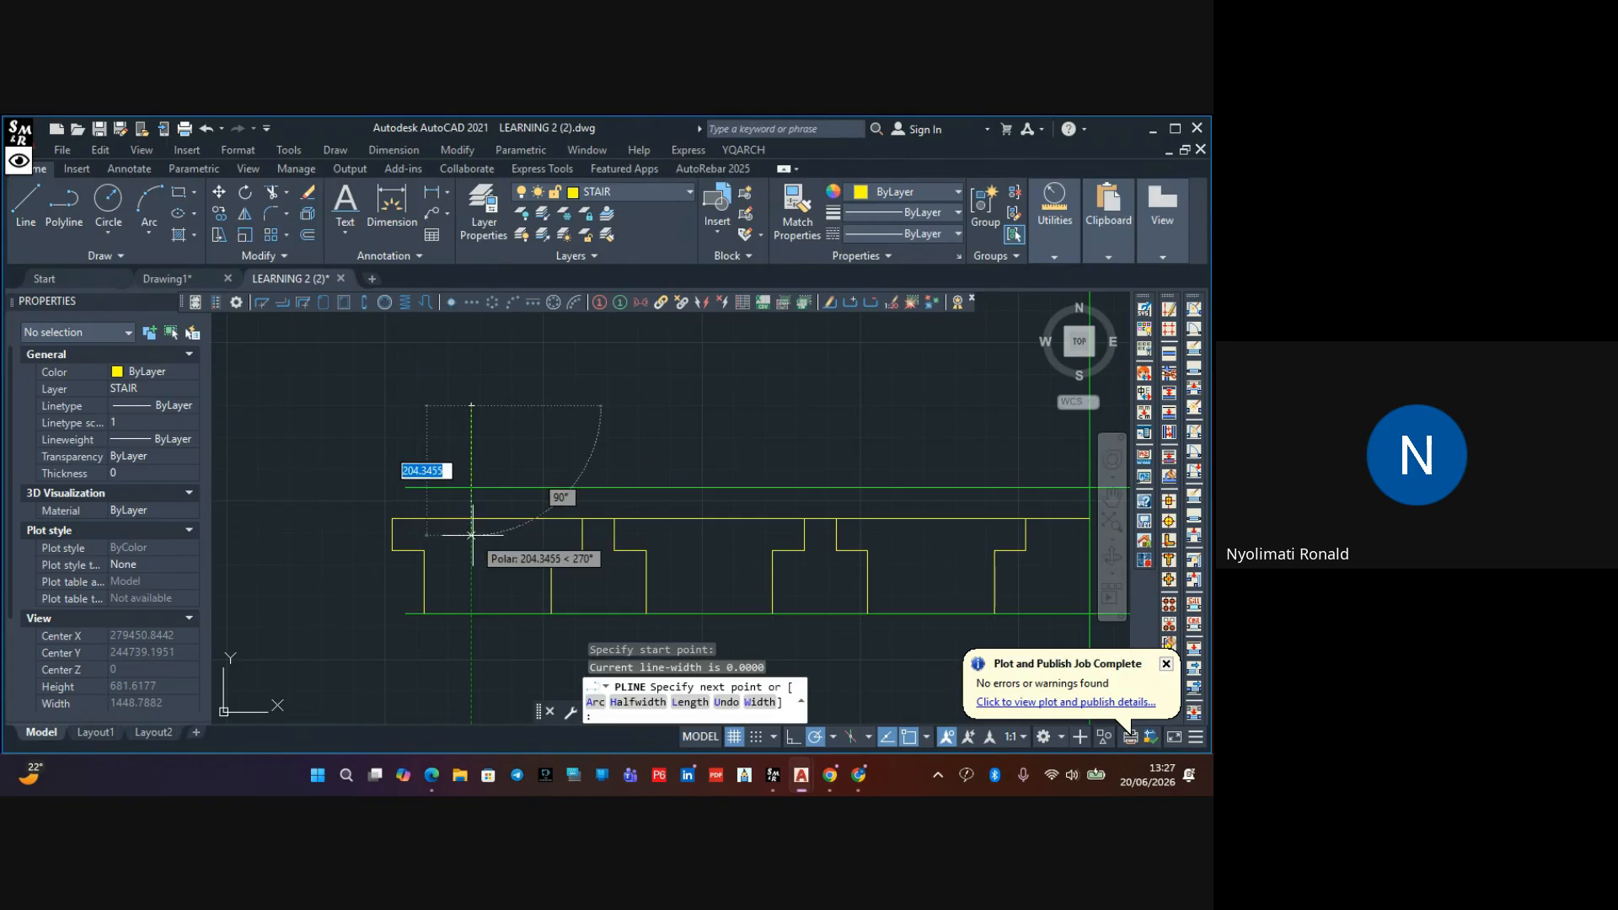
scroll(492, 534, "up", 2)
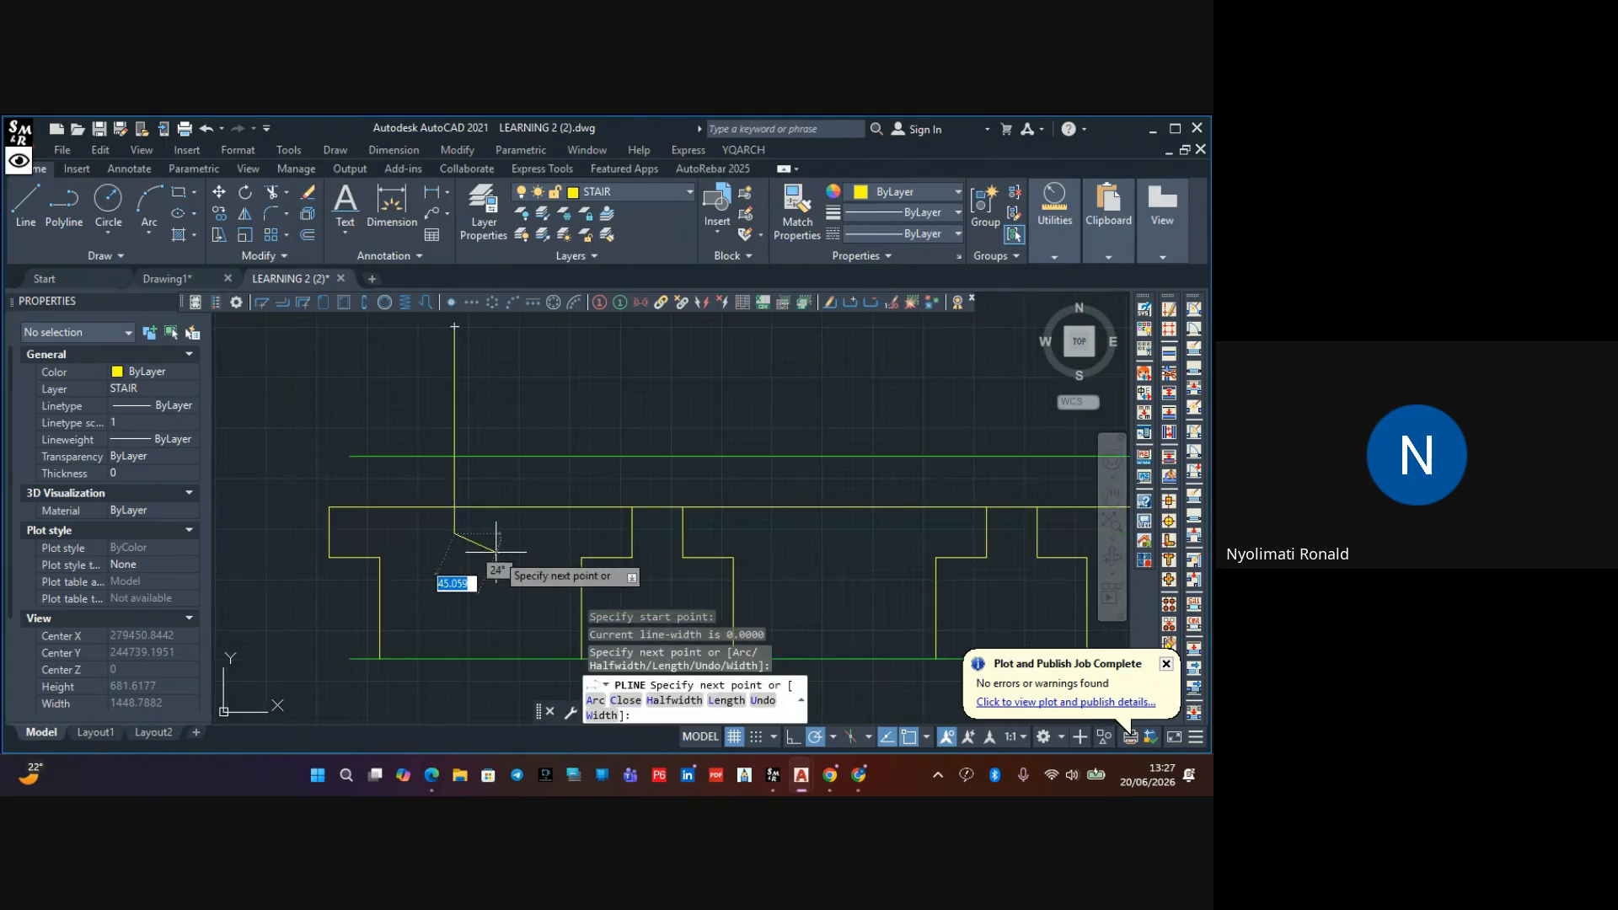
left_click(498, 558)
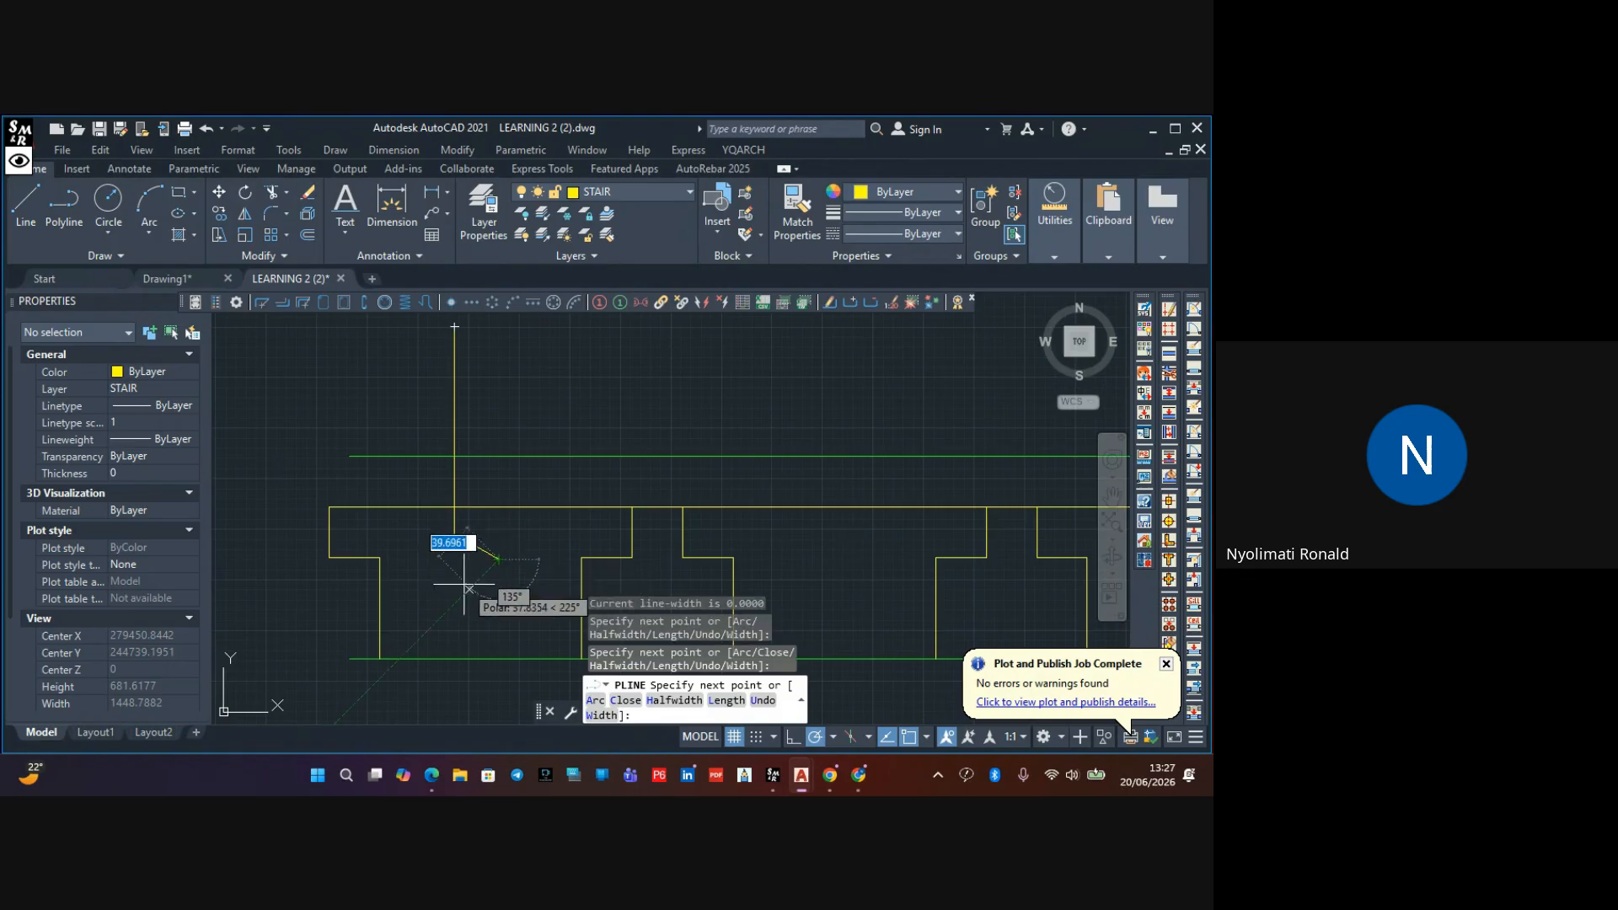
left_click(435, 593)
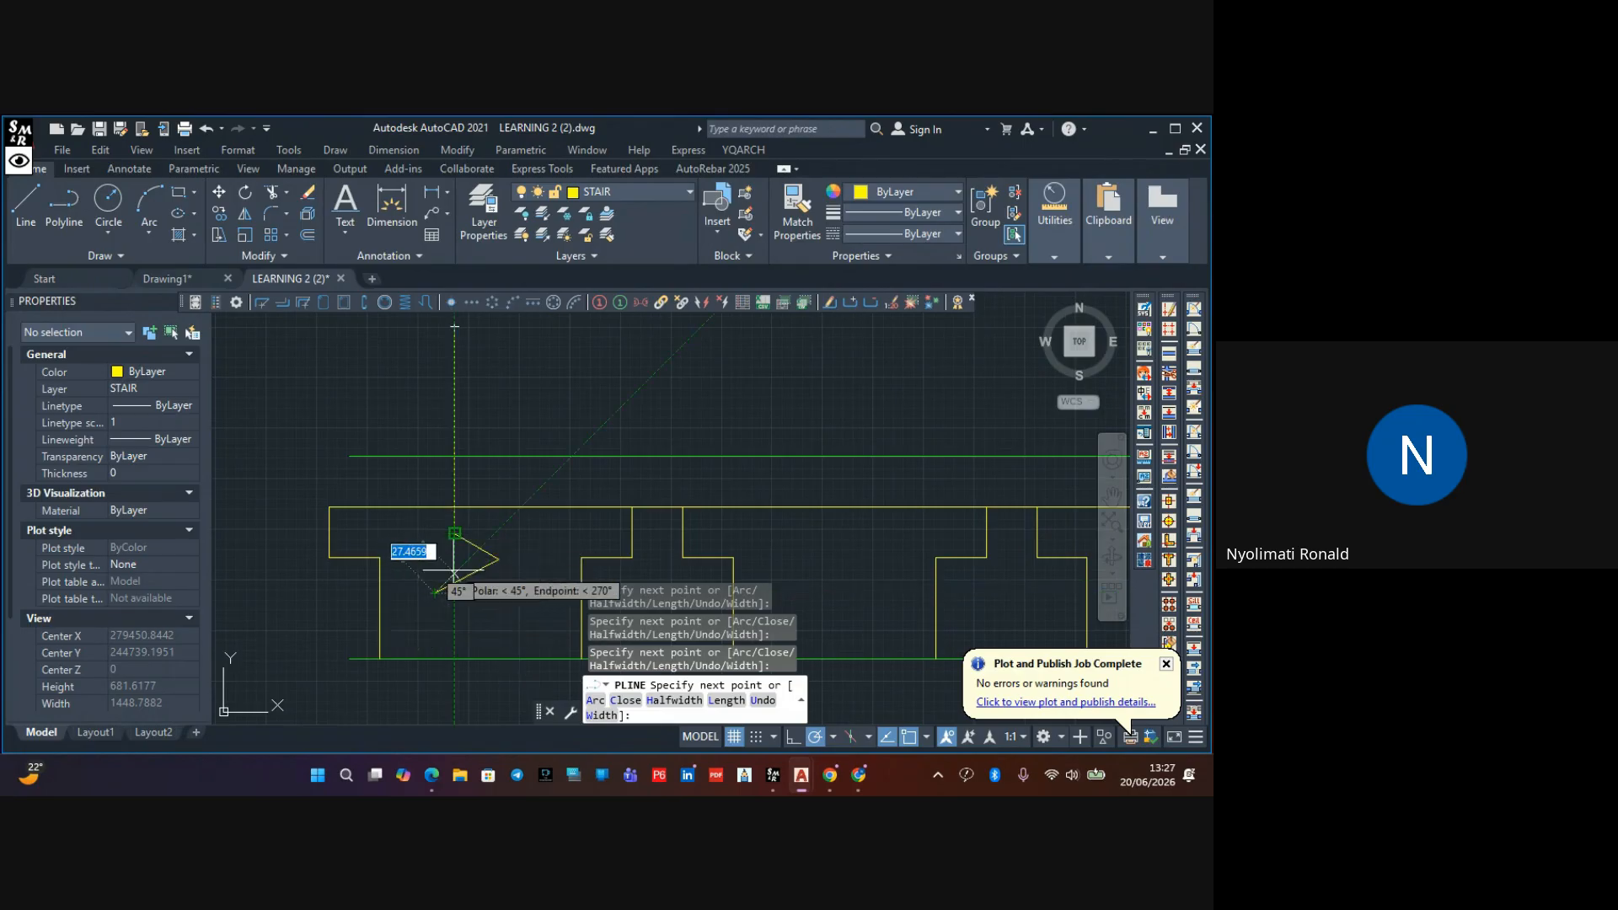
left_click(455, 610)
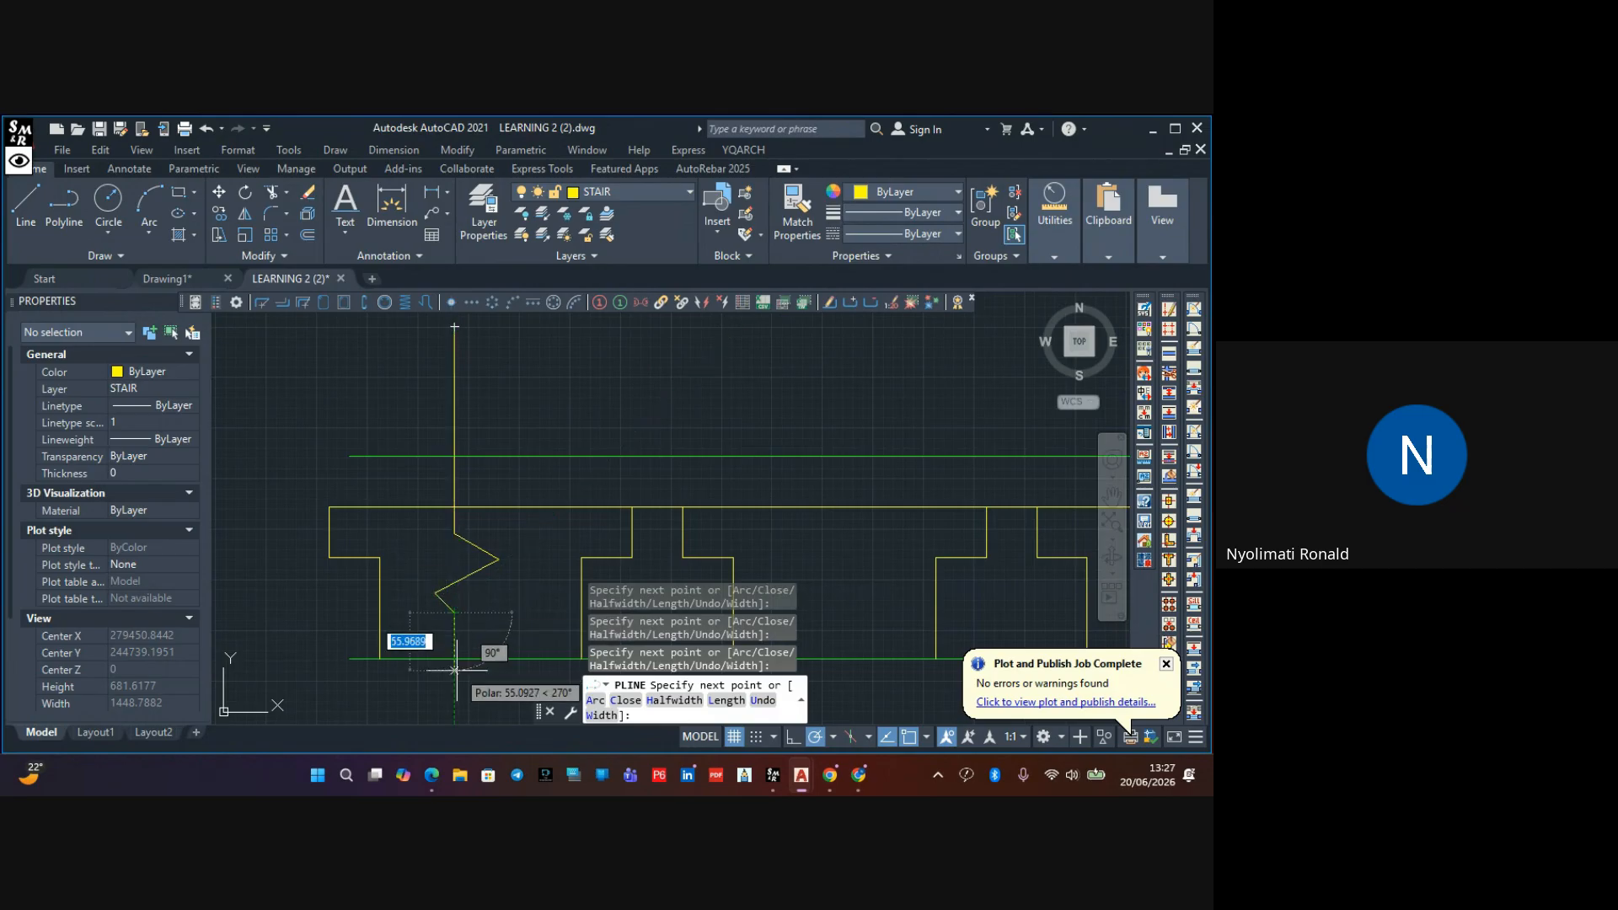
middle_click_drag(454, 680, 463, 558)
left_click(463, 632)
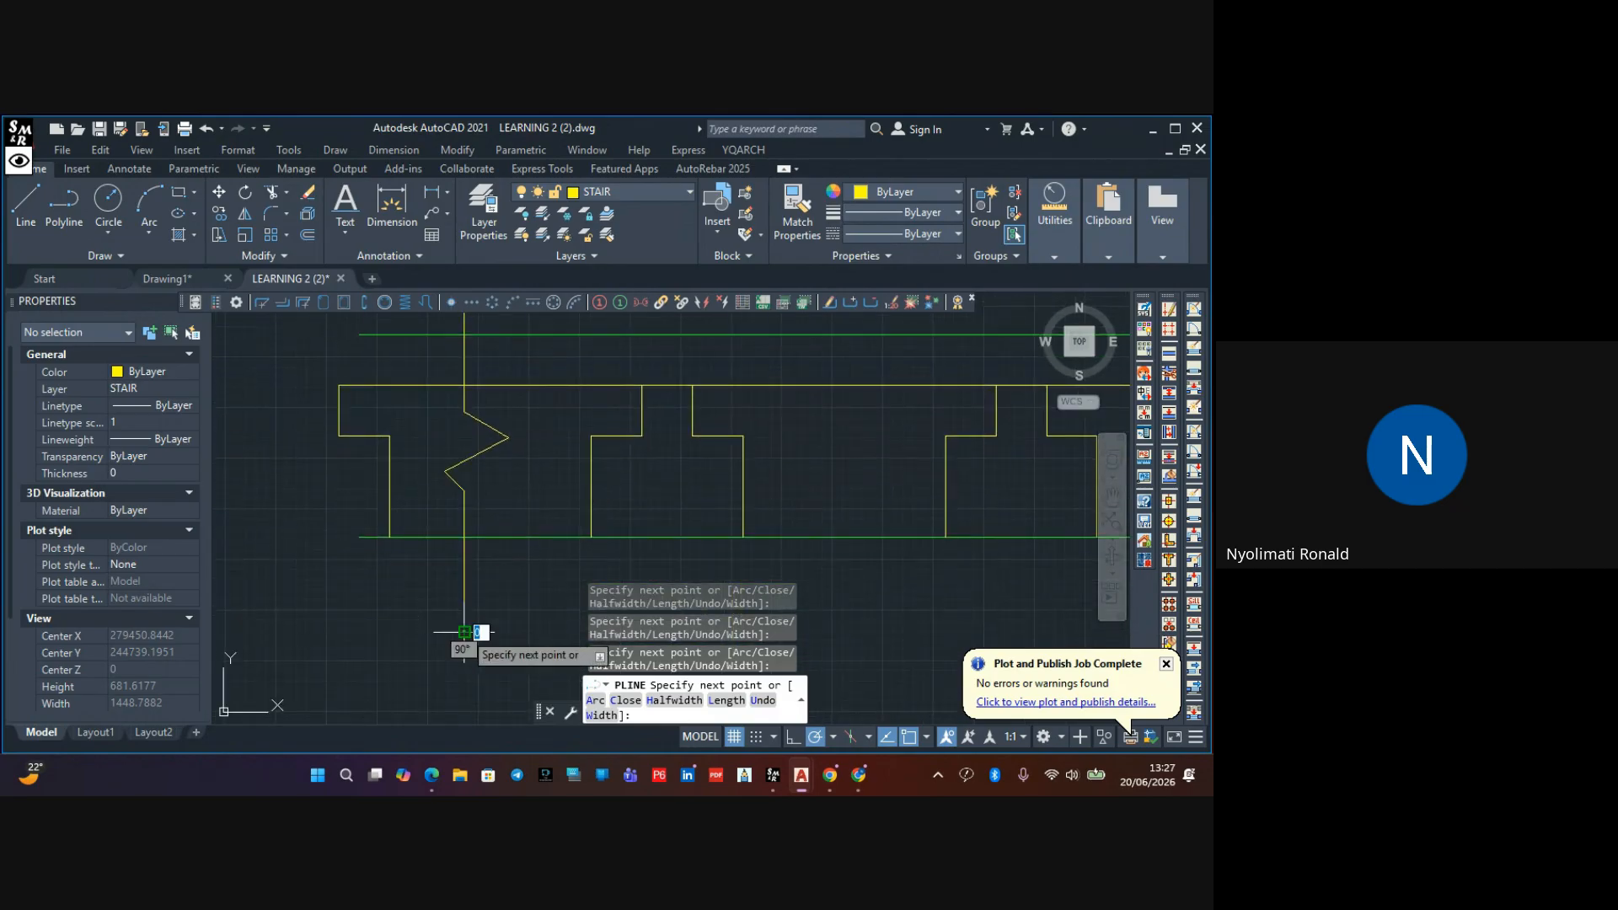
key("Escape")
Mirror the break line about its own vertical axis, erasing the source object
scroll(473, 620, "up", 2)
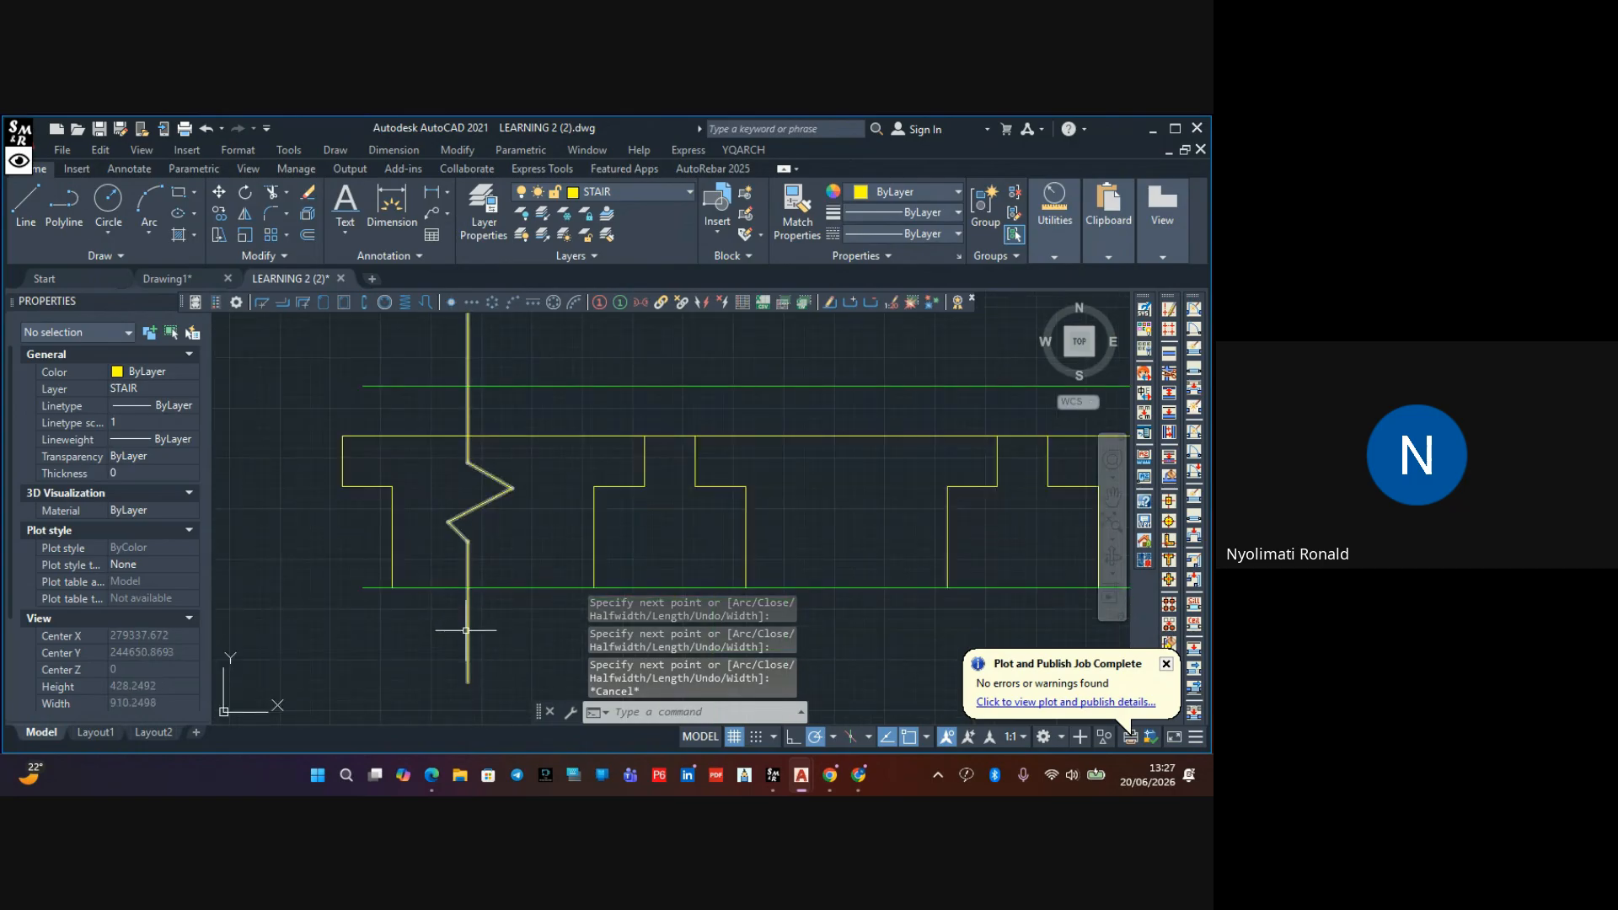
left_click(468, 628)
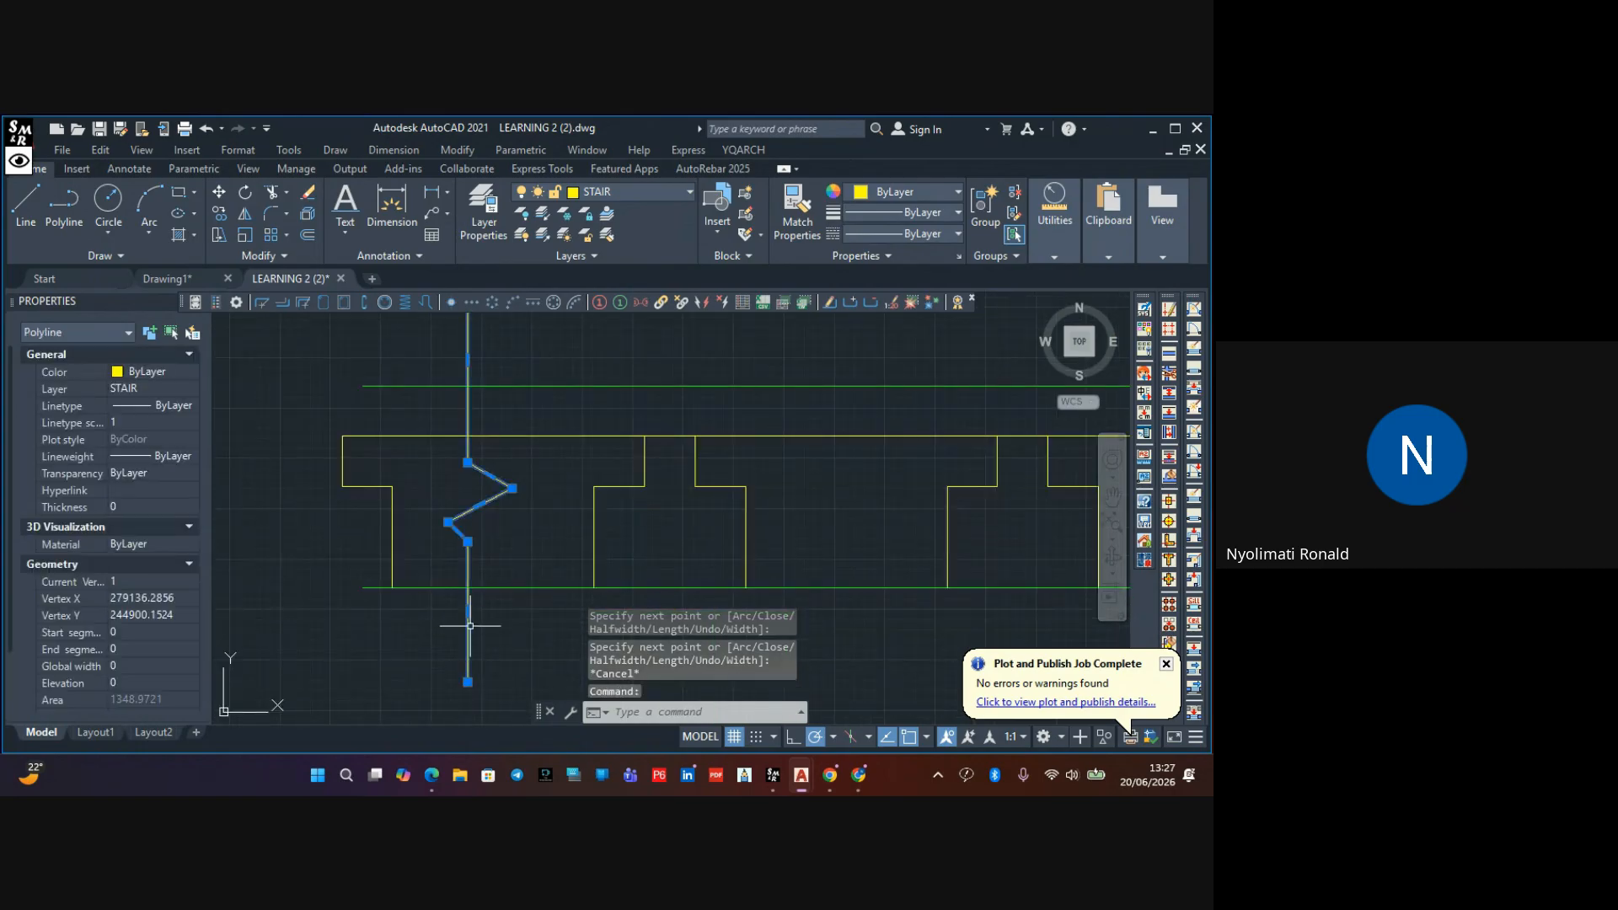
left_click(246, 213)
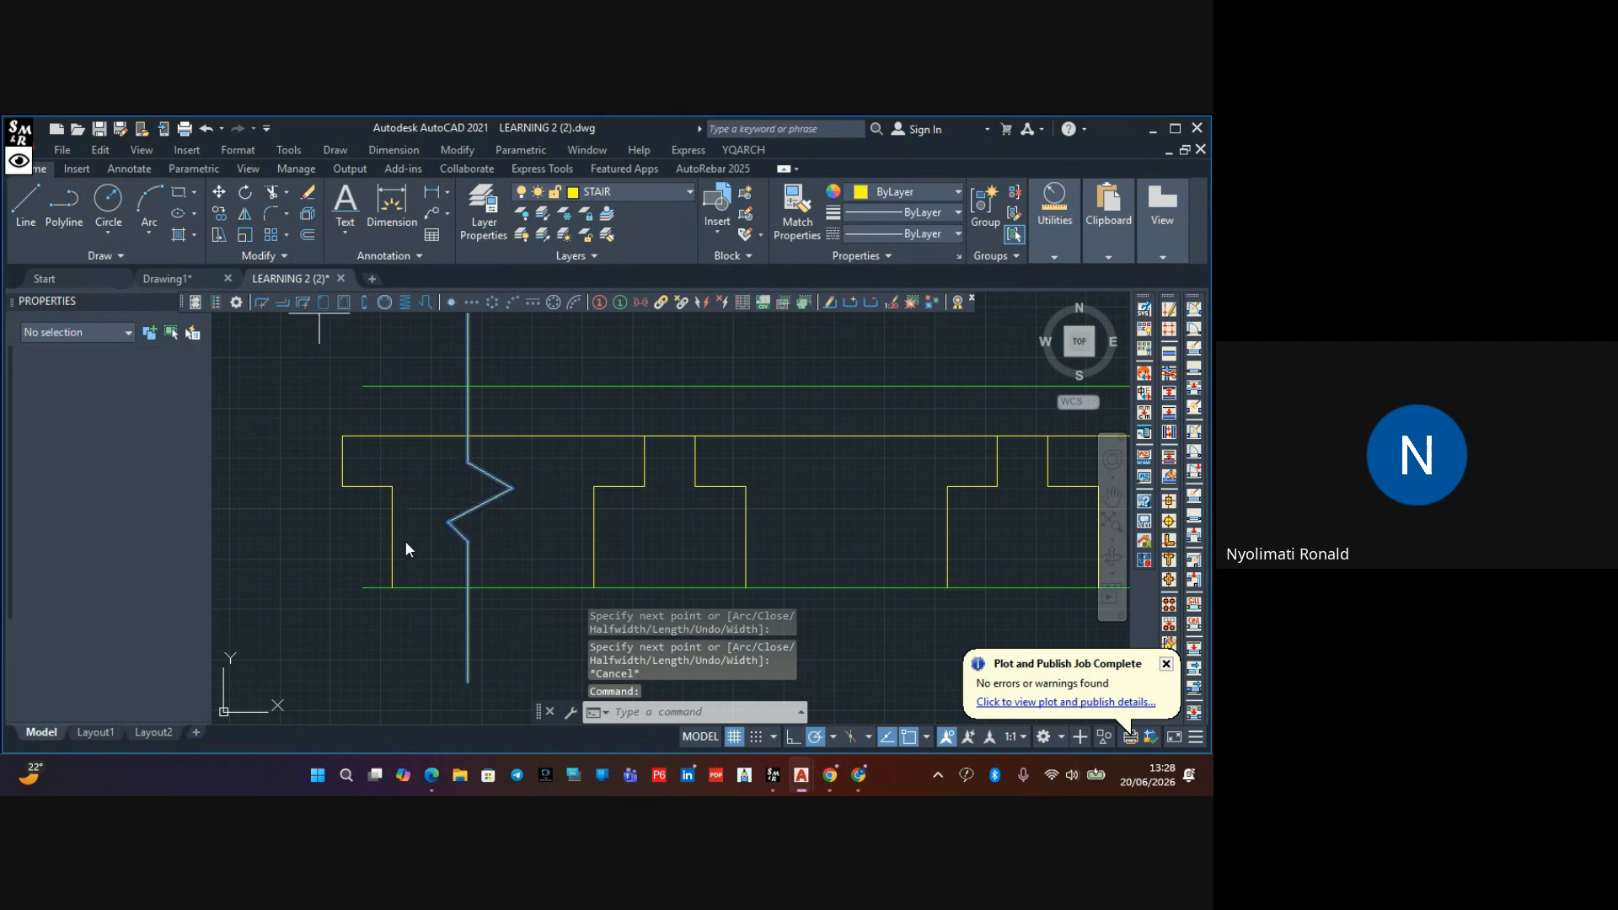
left_click(468, 681)
left_click(469, 715)
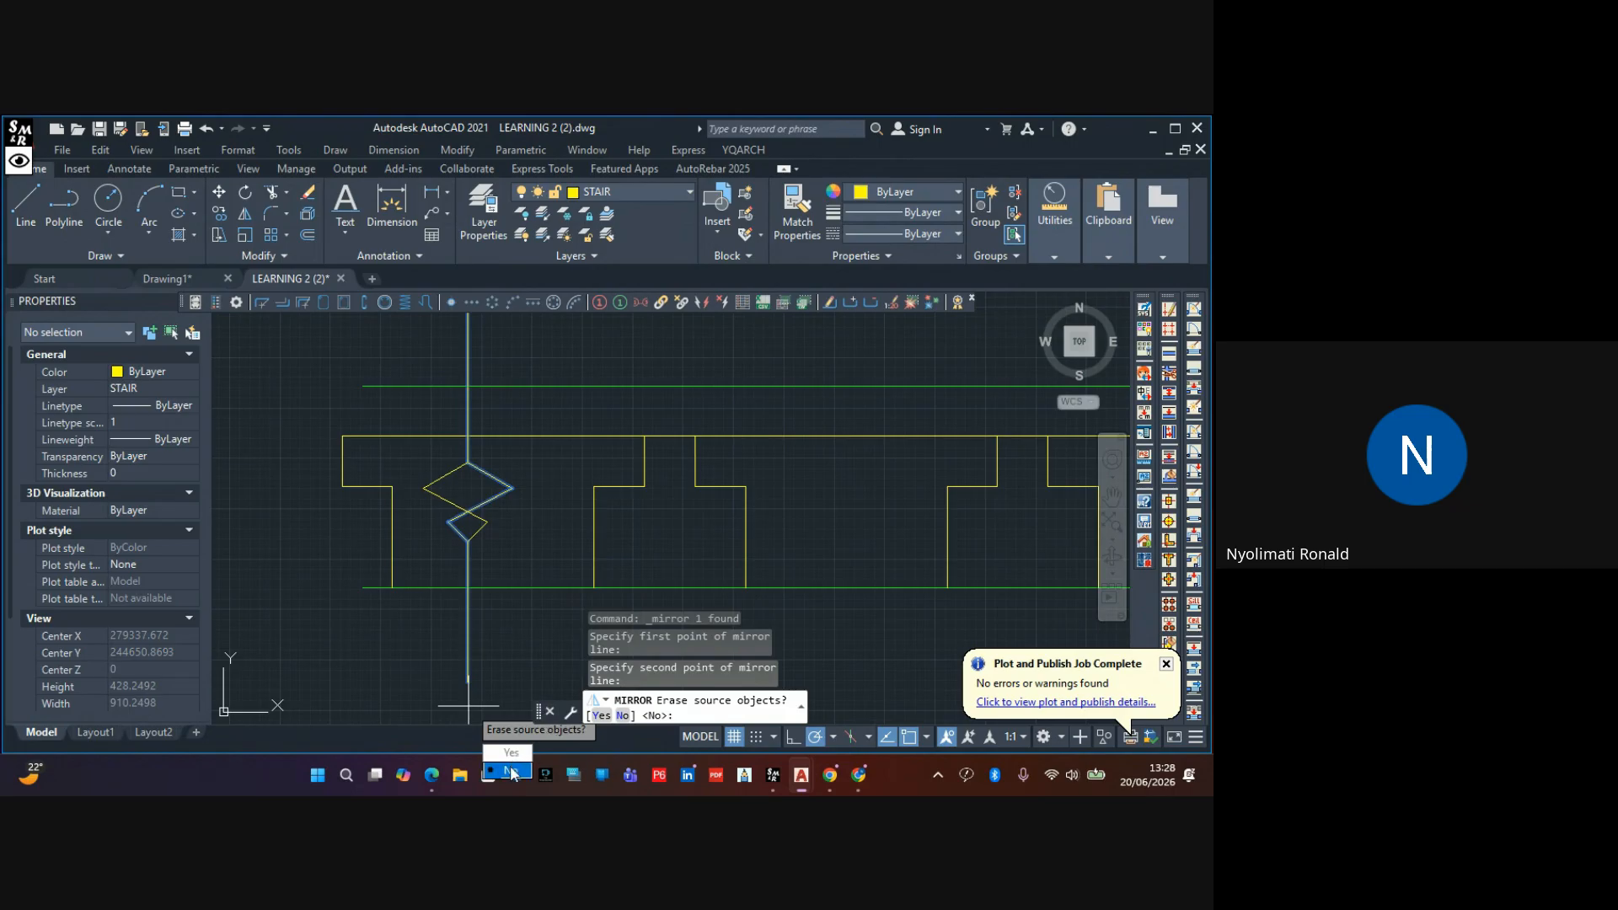
type("Y")
key("Return")
Reshape the break line's zigzag by stretching its outer vertex nearest the column and its lower end vertex upward
scroll(470, 516, "up", 4)
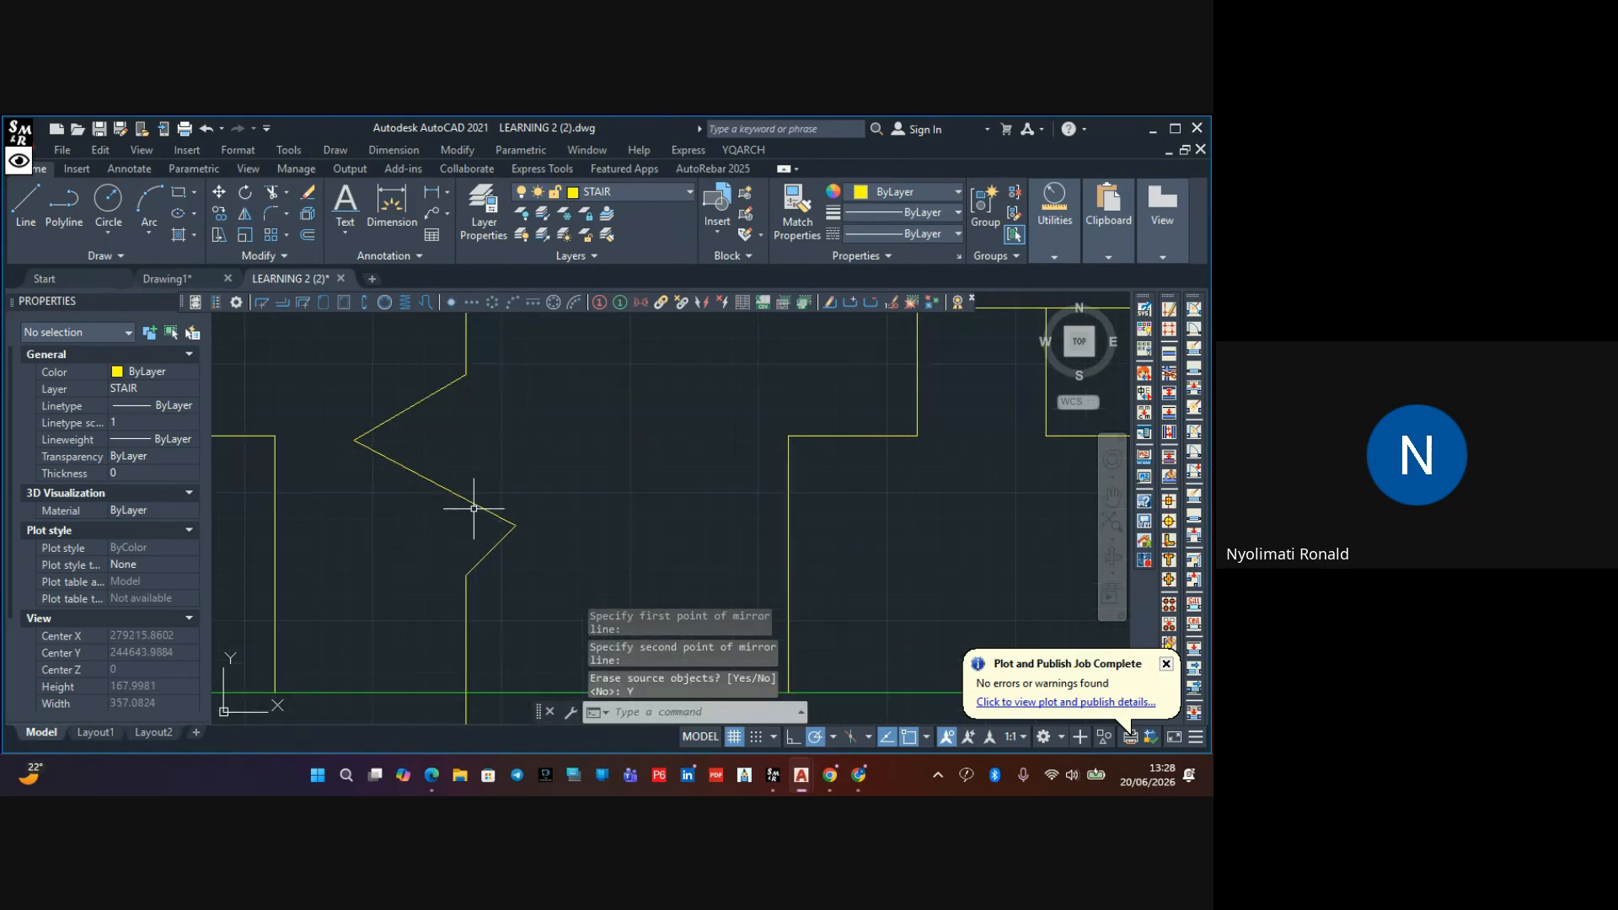
left_click(473, 508)
left_click(470, 493)
left_click(516, 525)
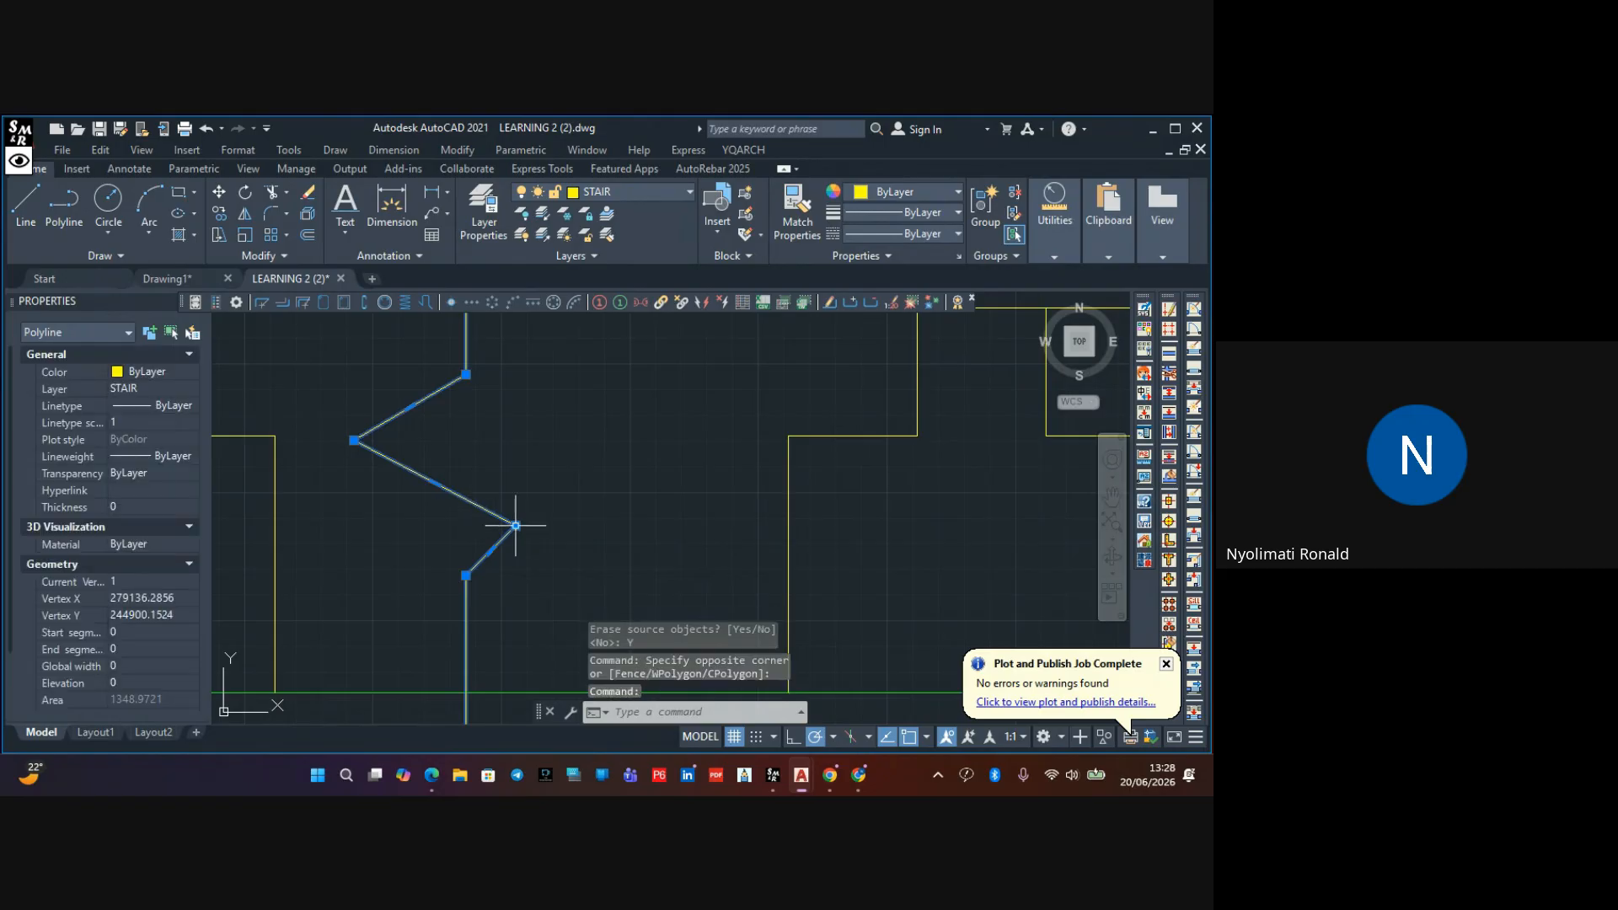
left_click(516, 478)
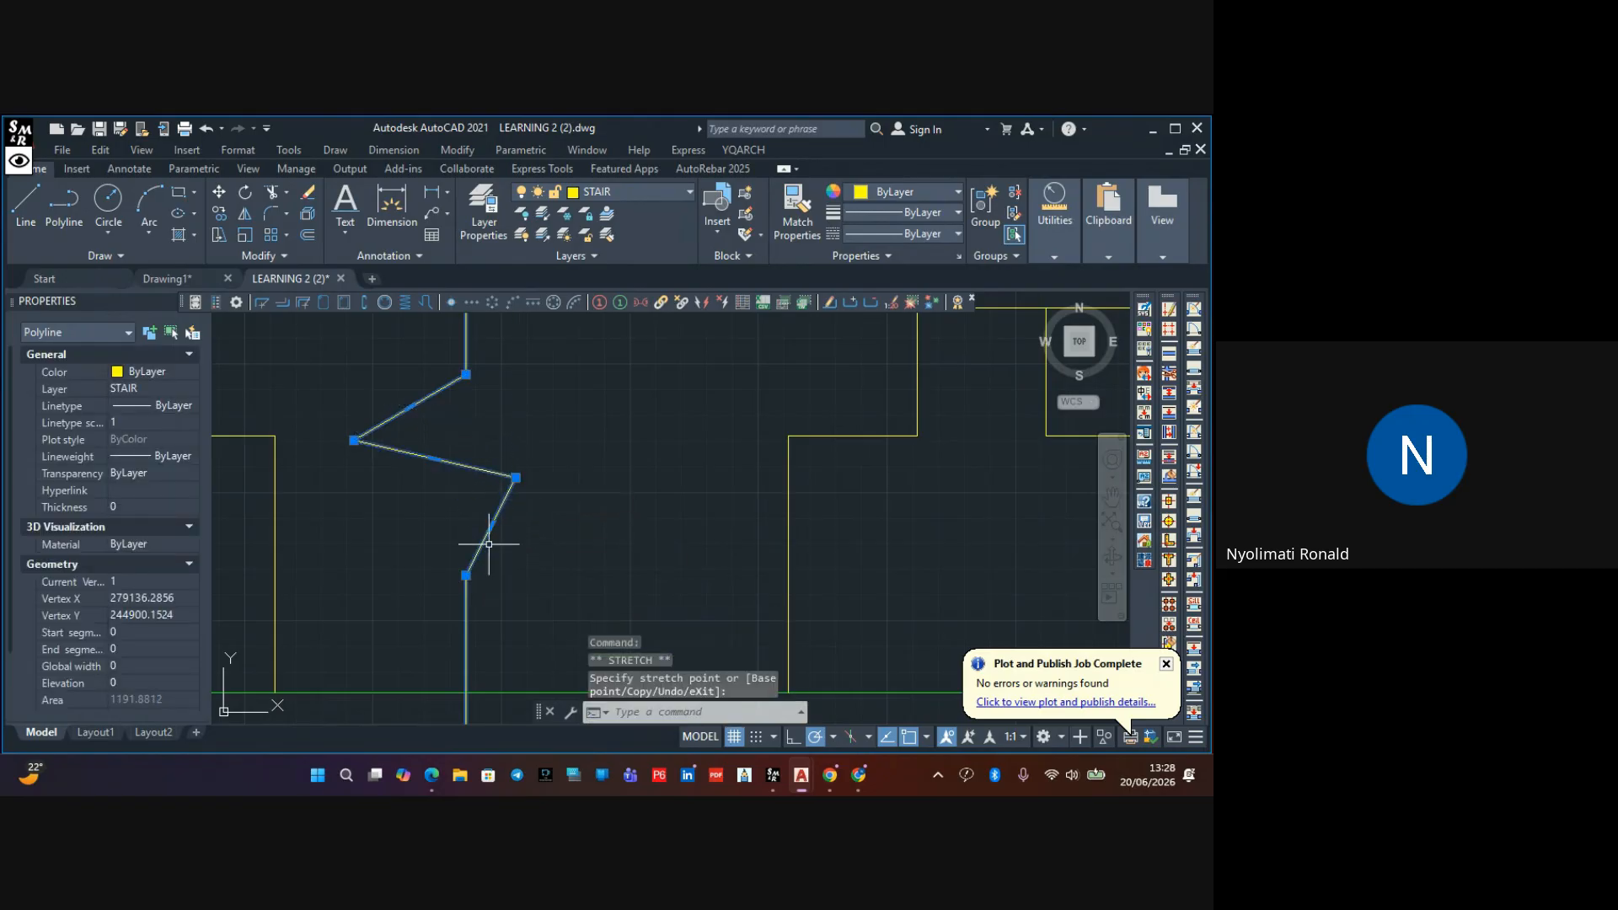
left_click(466, 575)
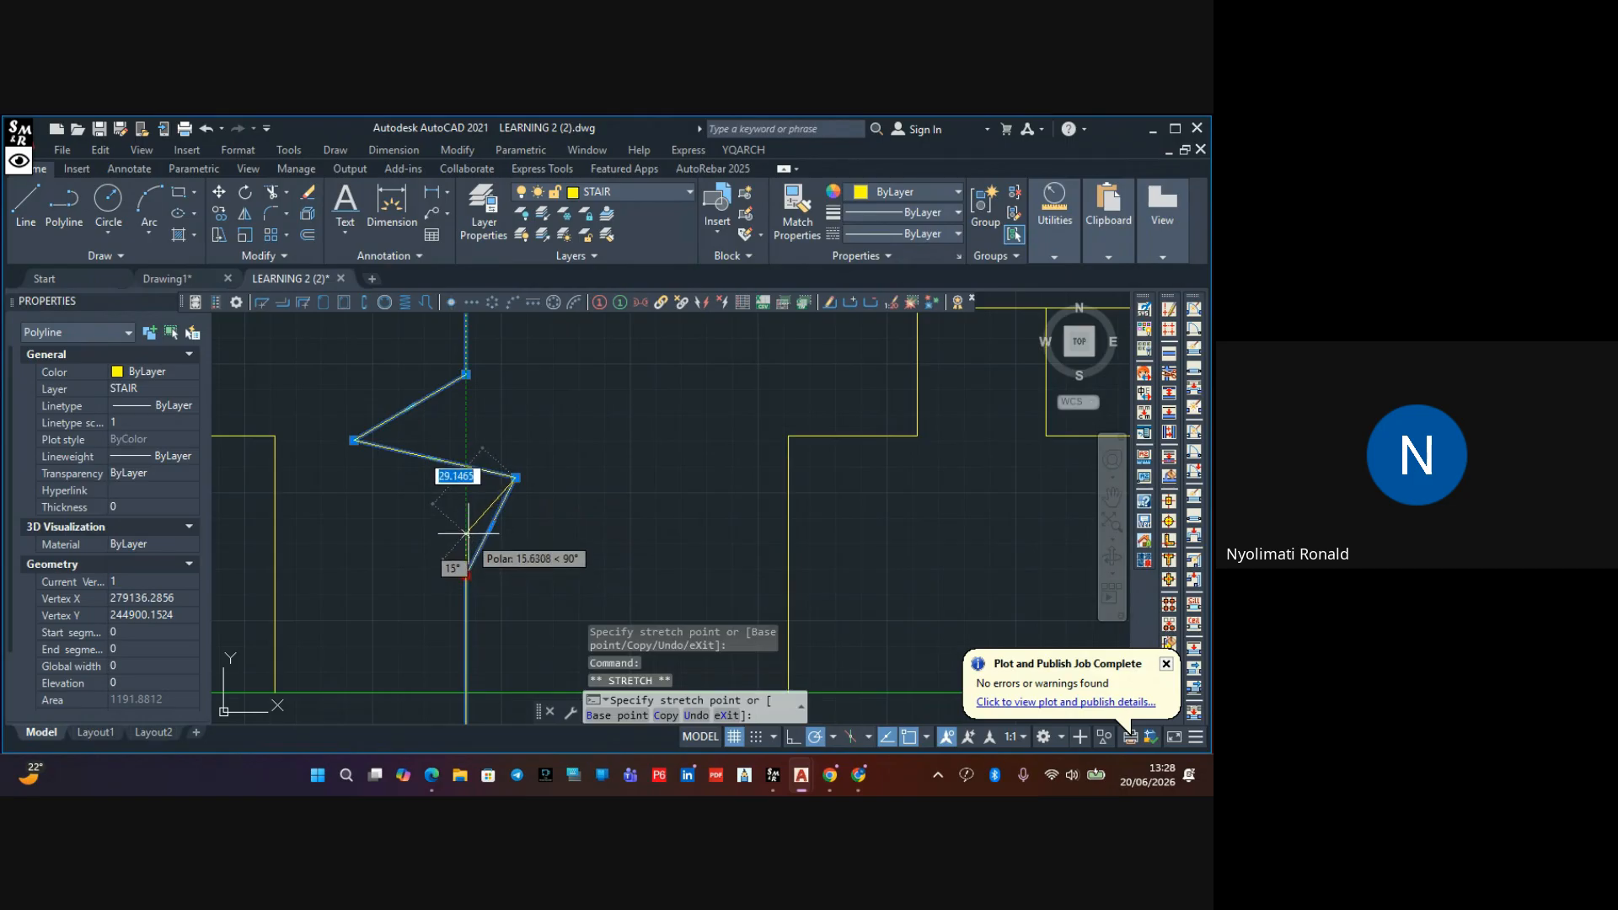
left_click(466, 533)
left_click(516, 478)
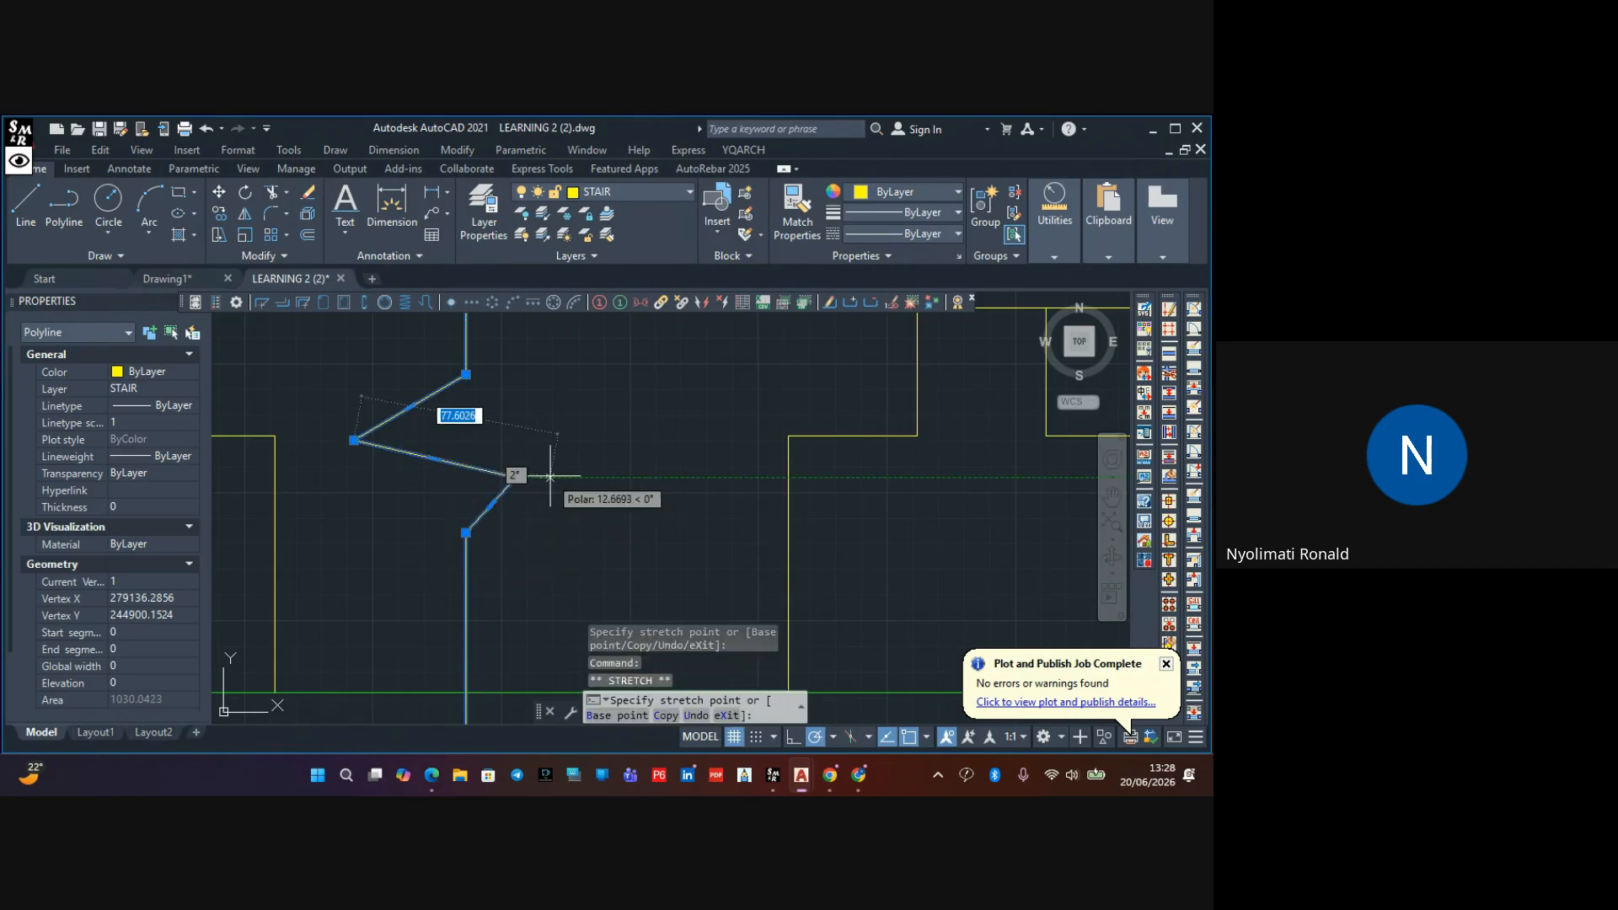
key("Escape")
key("Escape")
Assign the break line to the COLUMN layer
scroll(531, 507, "down", 5)
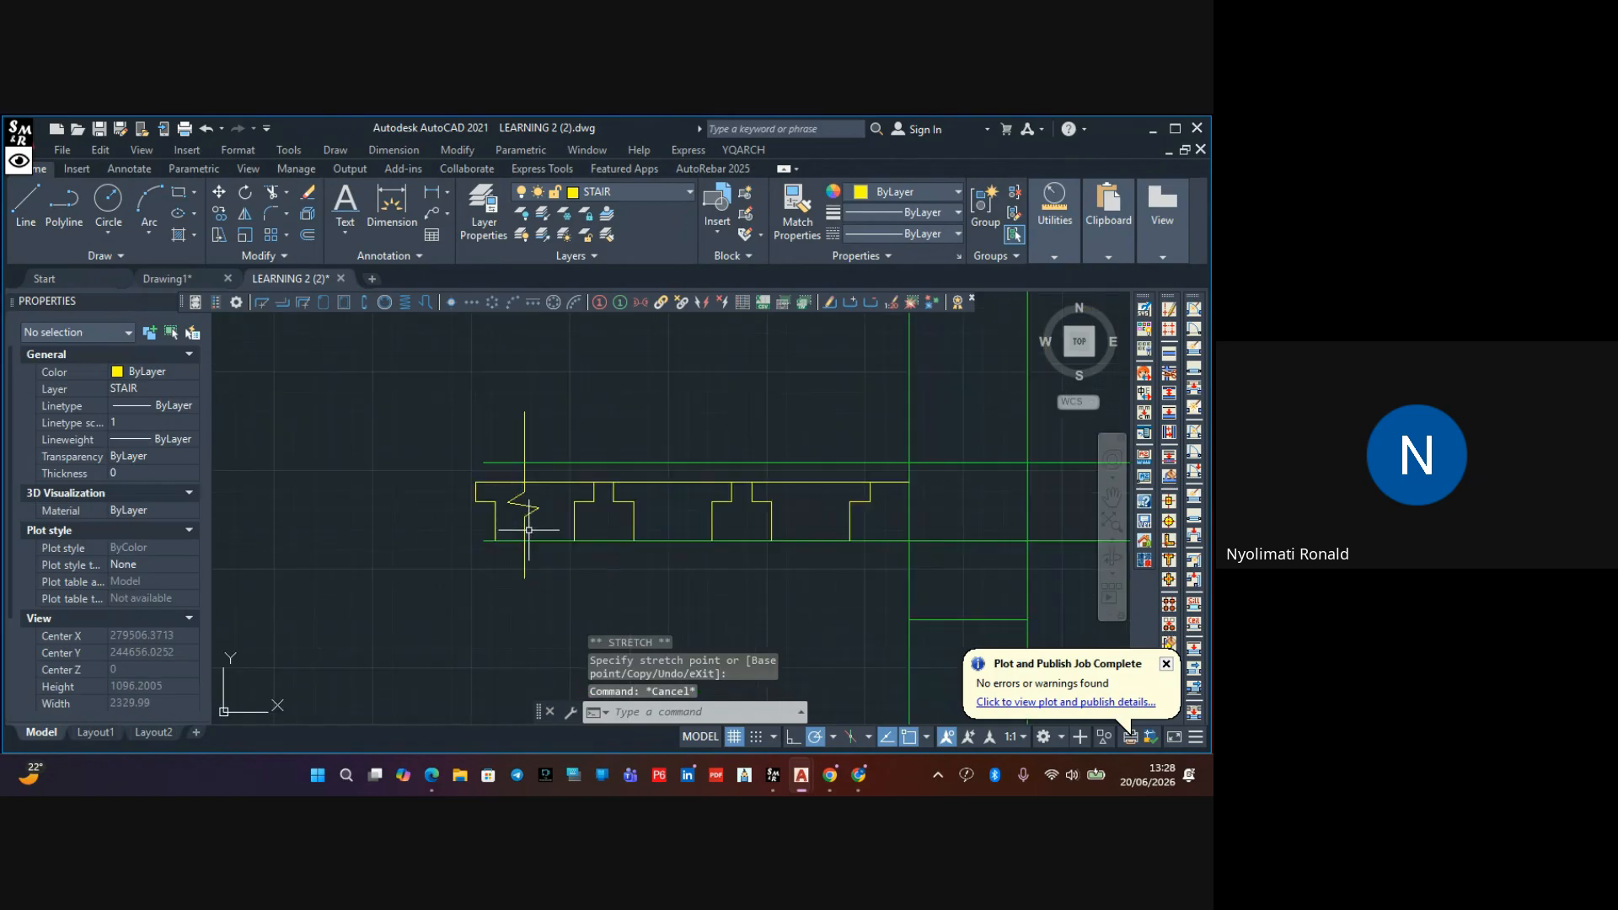
scroll(516, 474, "up", 2)
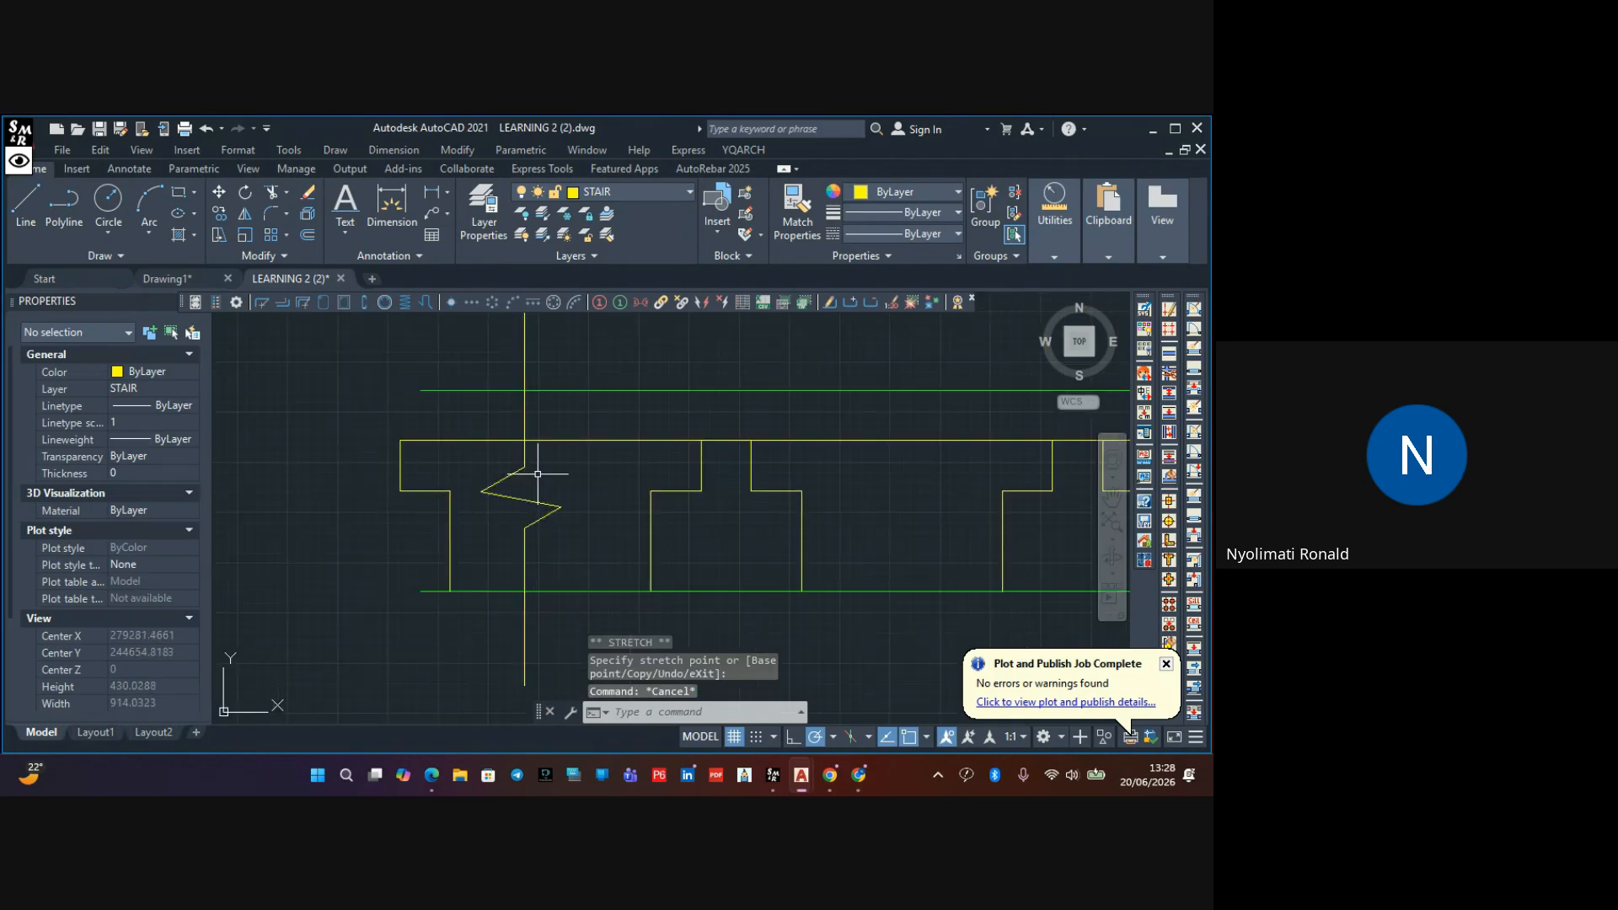
mouse_move(516, 475)
left_mouse_down()
mouse_move(529, 493)
mouse_move(522, 460)
left_mouse_up()
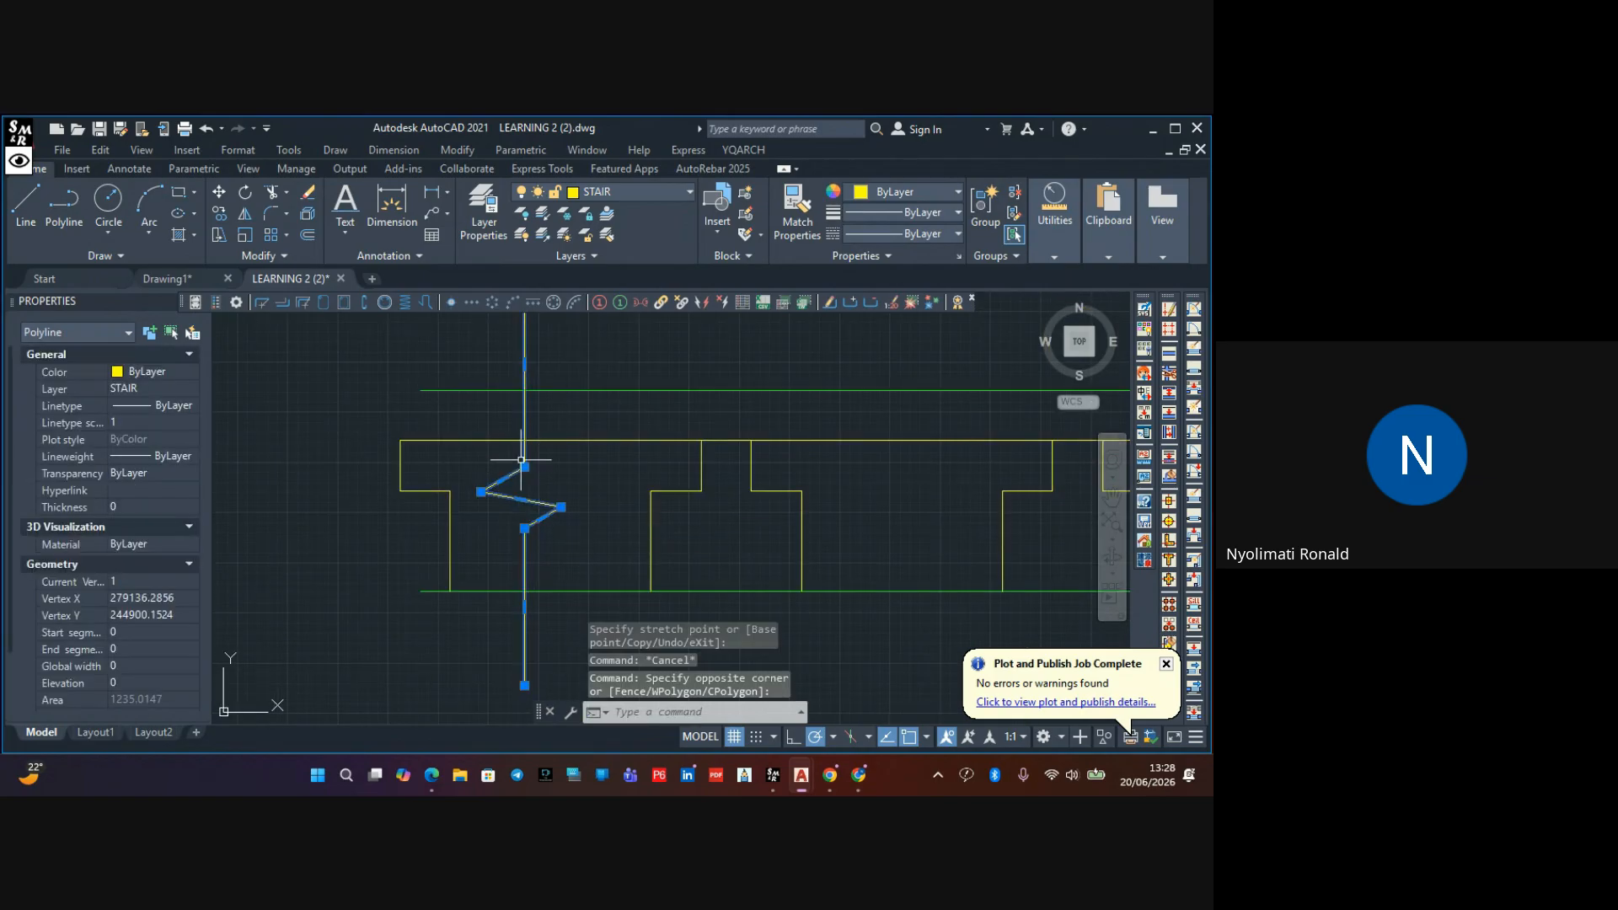
left_click(613, 194)
left_click(600, 276)
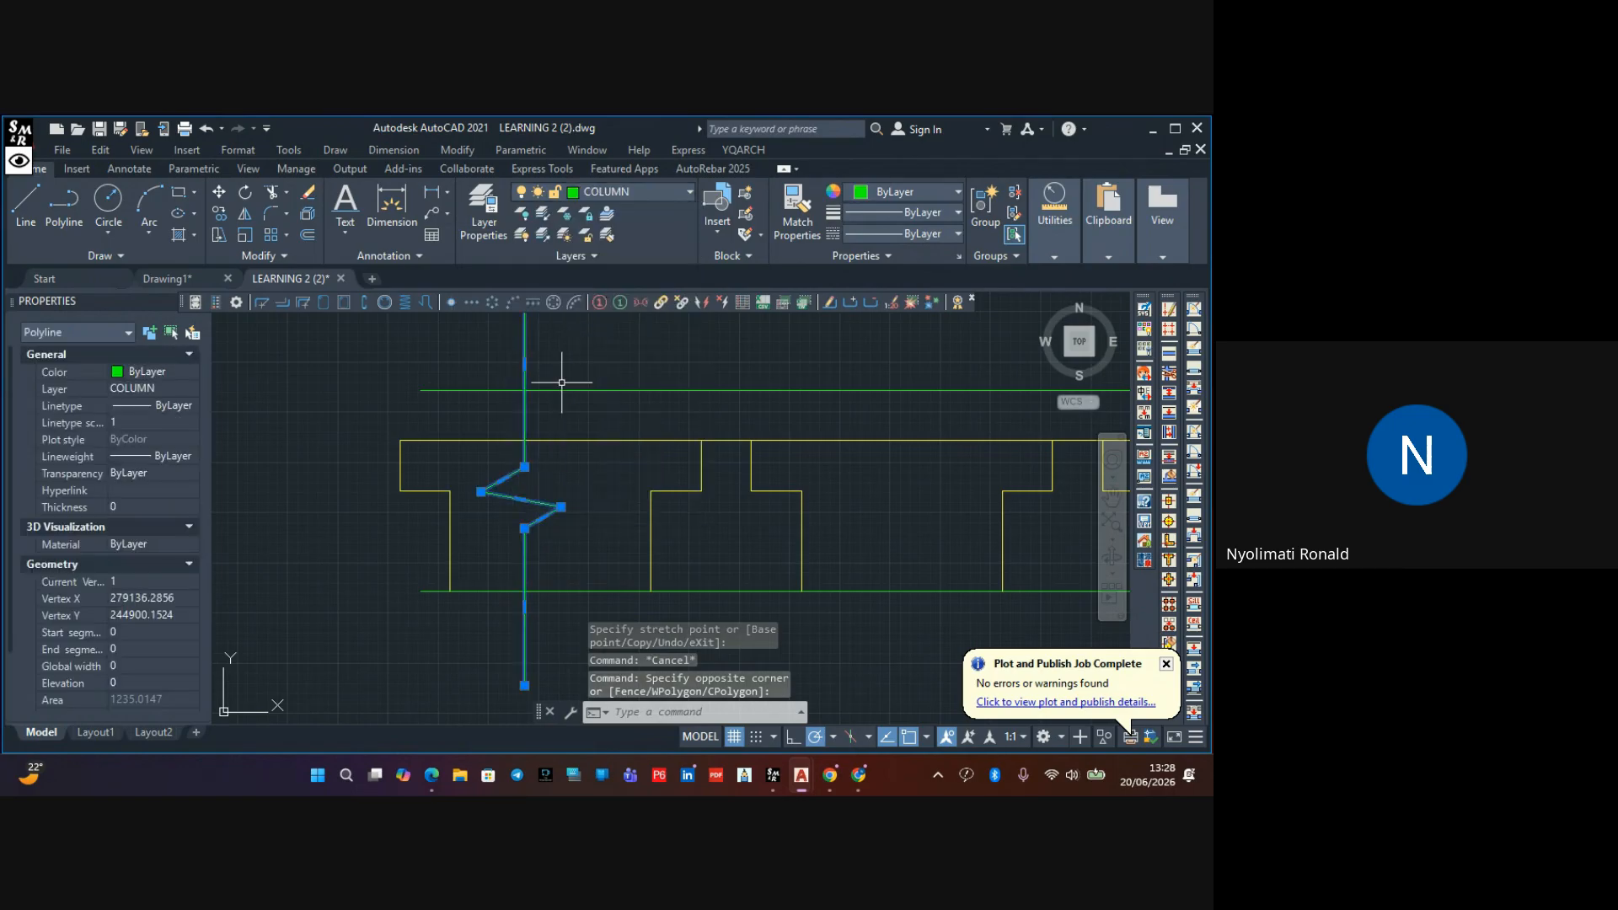
key("Escape")
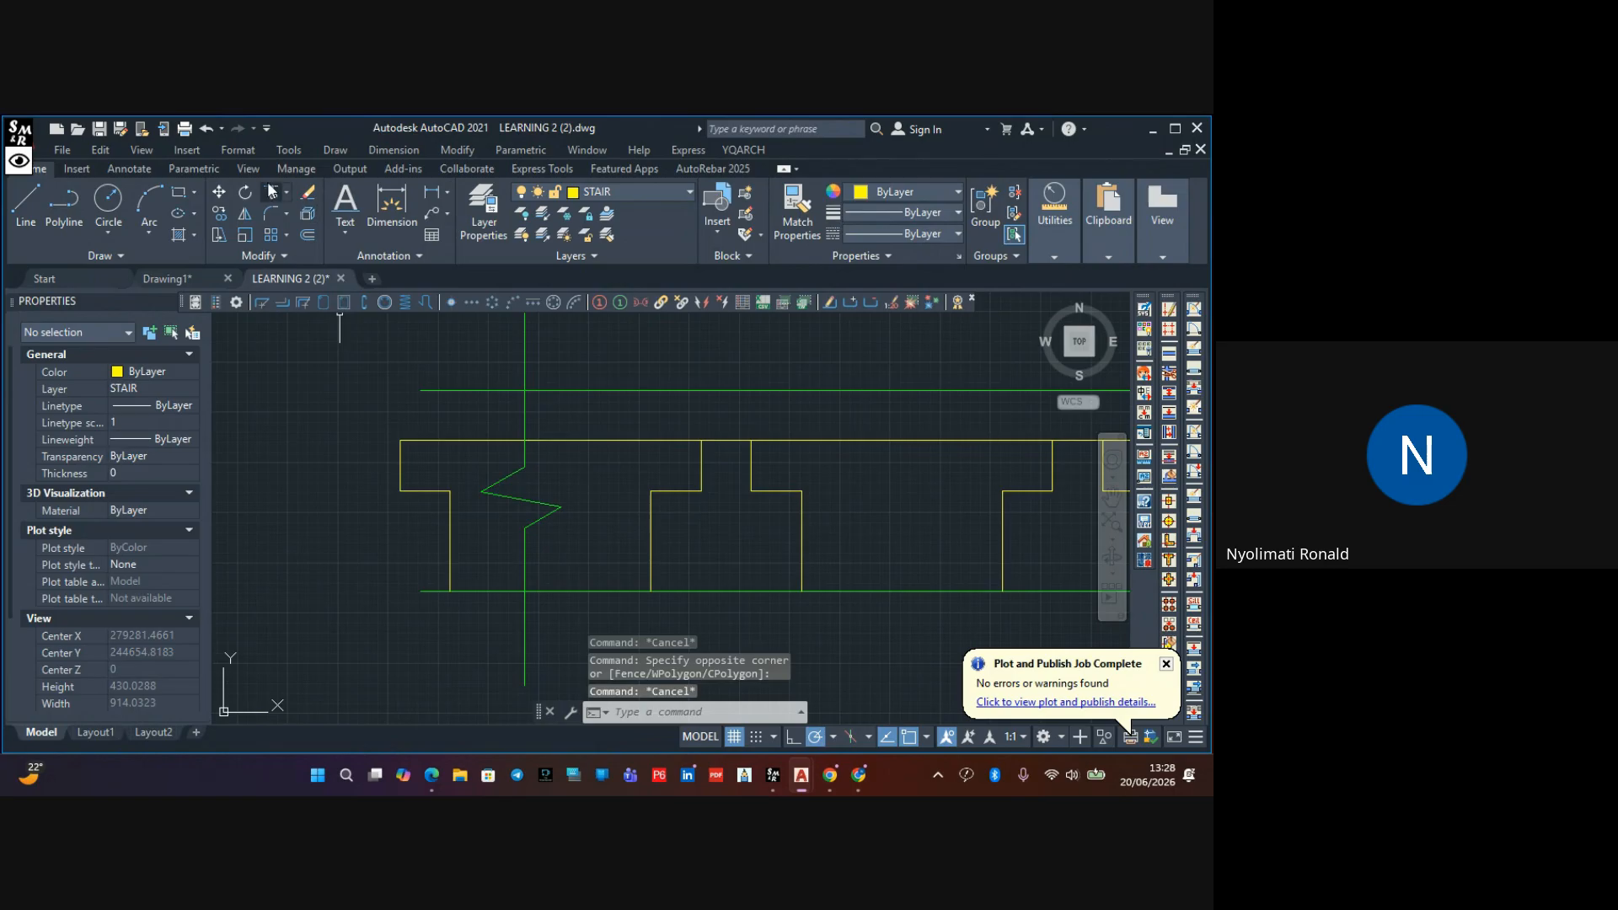
Trim the slab lines and block top edge outside the break line, and erase the leftover pieces there
left_click(269, 190)
mouse_move(452, 352)
left_mouse_down()
mouse_move(447, 598)
mouse_move(461, 613)
left_mouse_up()
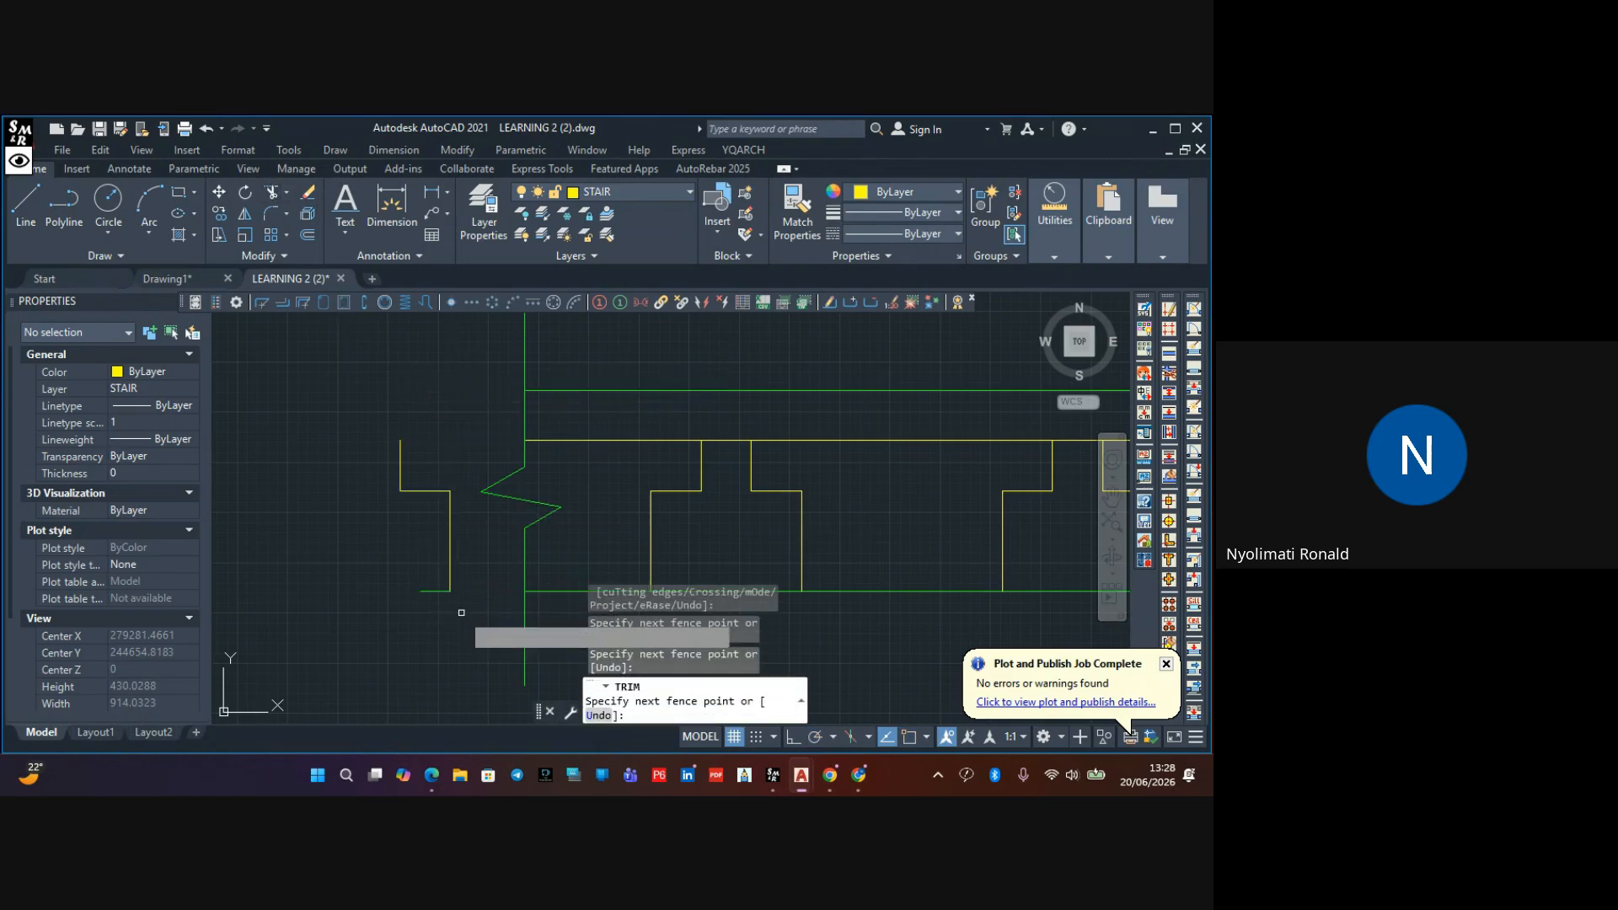
key("Return")
key("Escape")
left_click(451, 414)
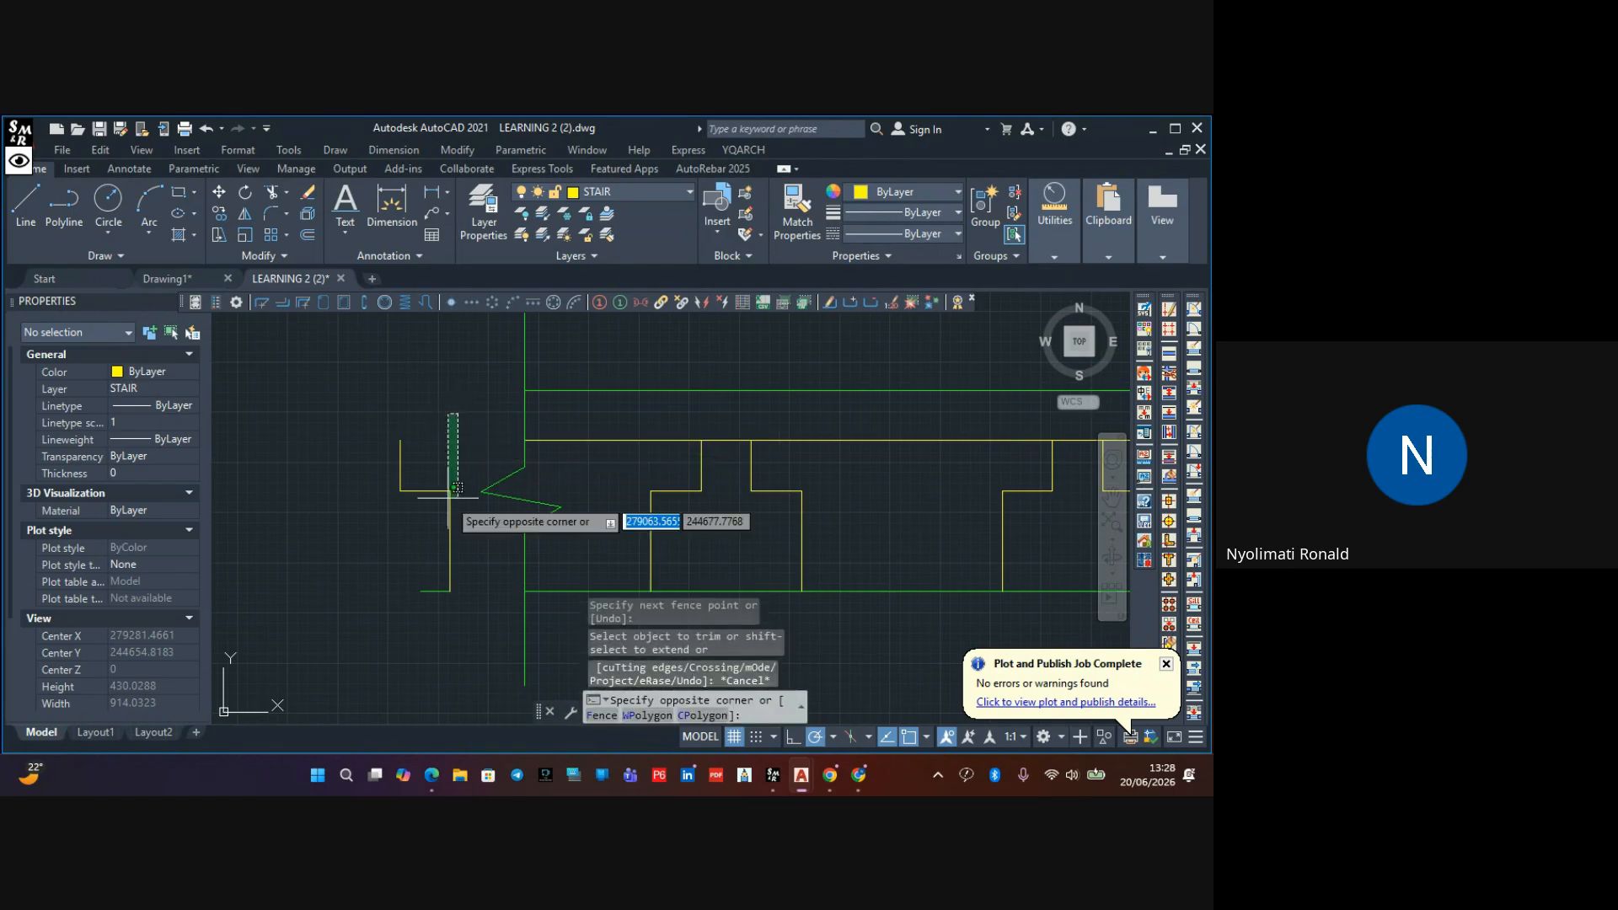
left_click(359, 596)
key("Delete")
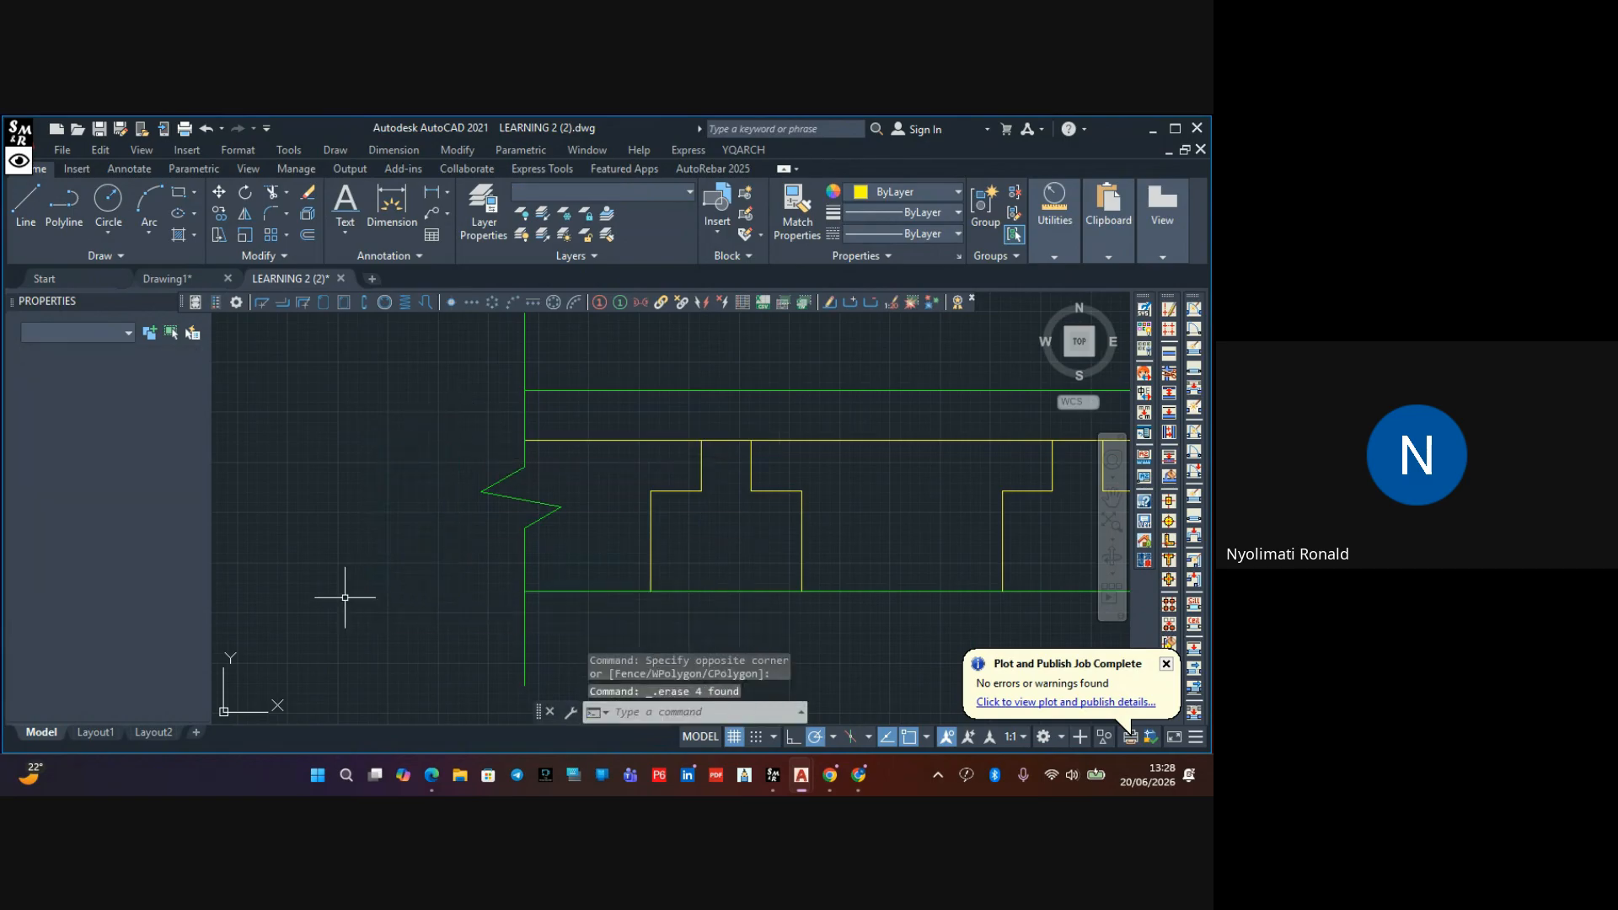
scroll(560, 536, "down", 4)
mouse_move(579, 531)
middle_mouse_down()
mouse_move(483, 499)
mouse_move(552, 488)
mouse_move(519, 486)
middle_mouse_up()
scroll(487, 490, "down", 2)
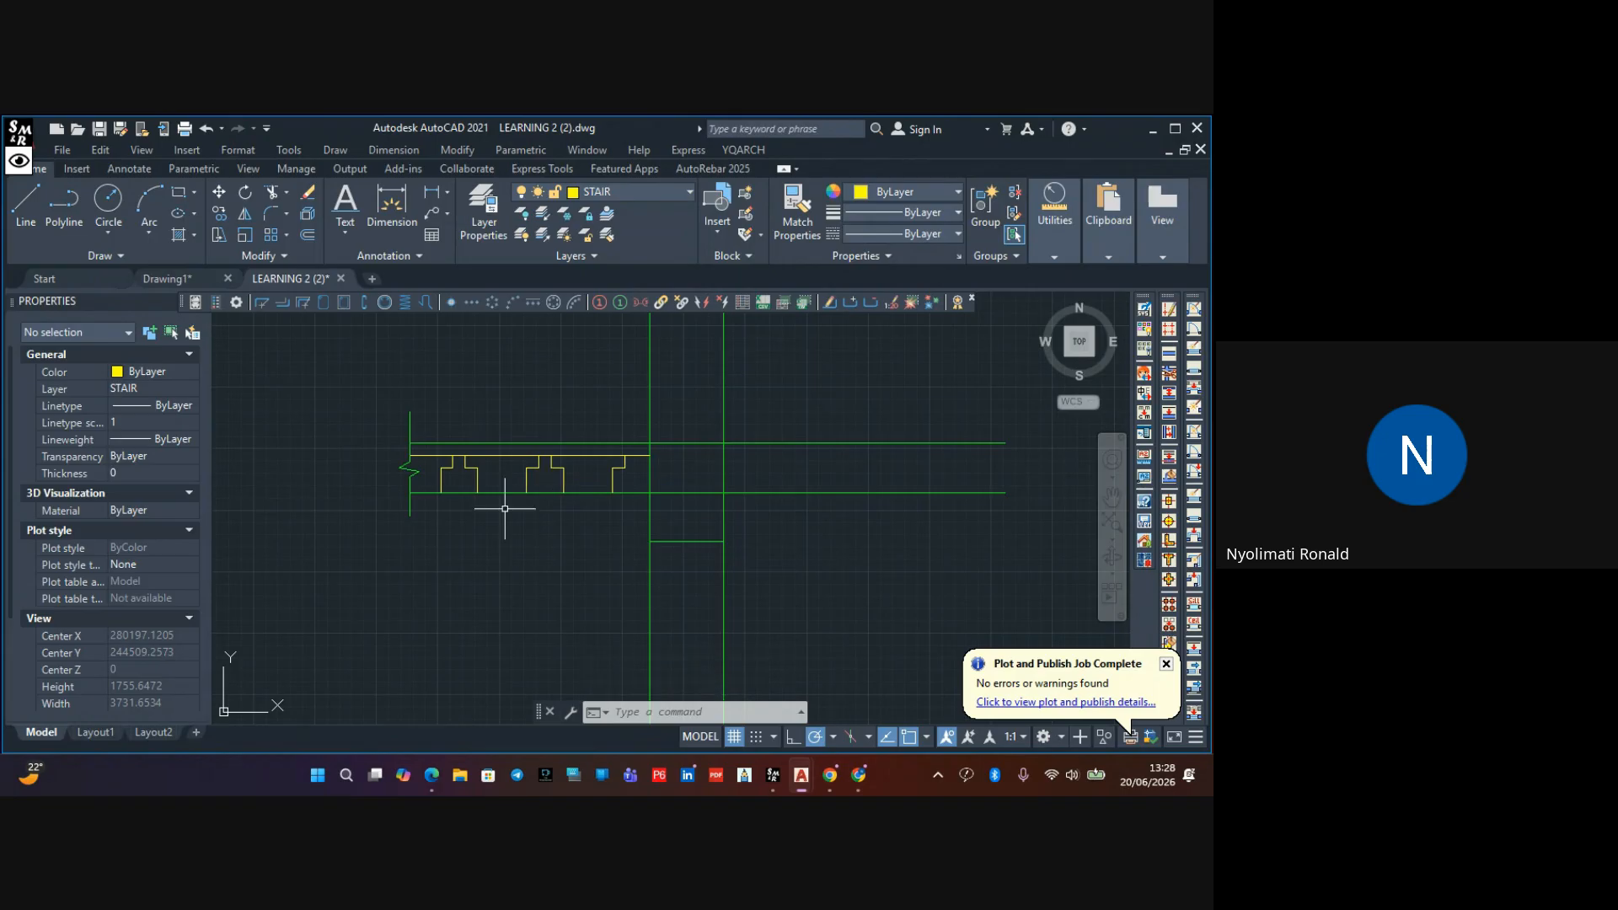
scroll(579, 462, "up", 4)
scroll(574, 463, "down", 2)
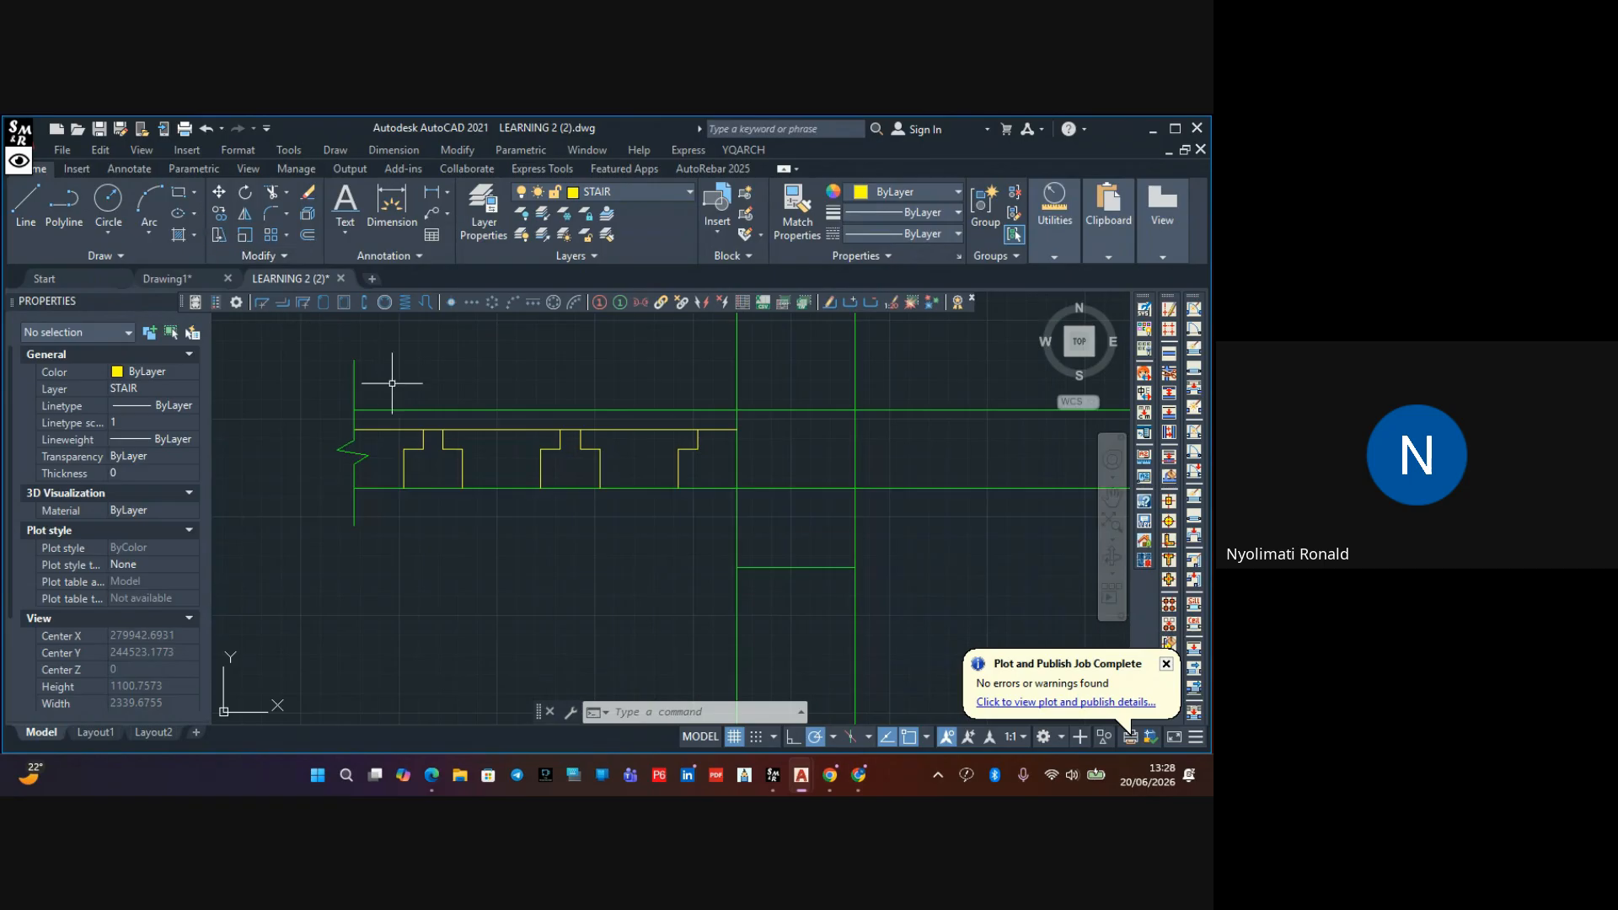
scroll(424, 387, "up", 2)
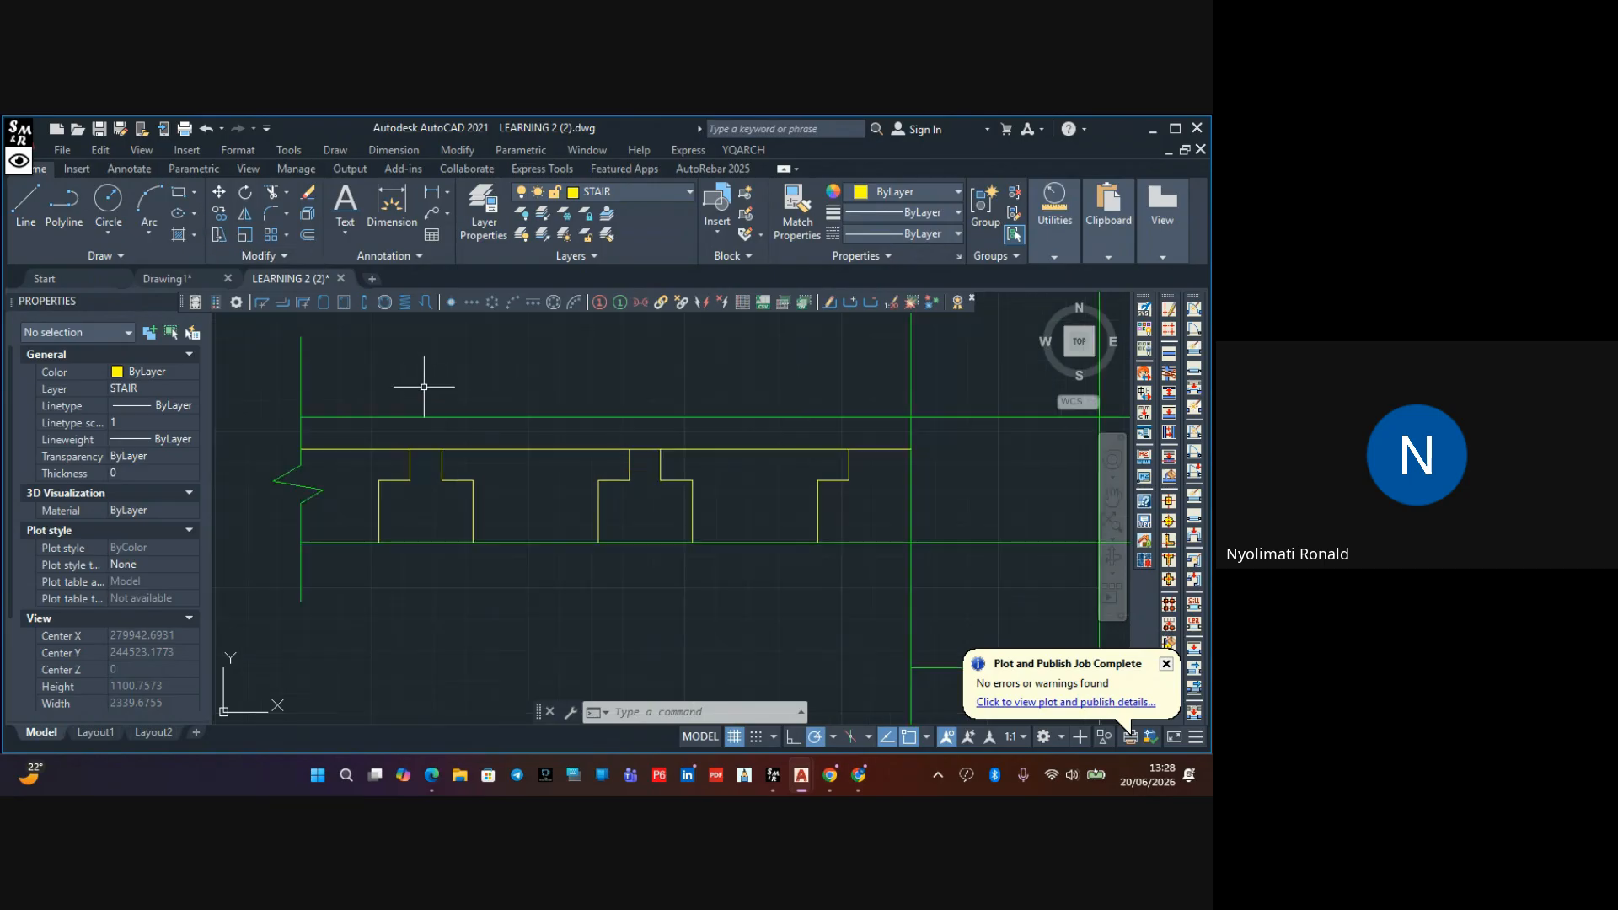
left_click(185, 240)
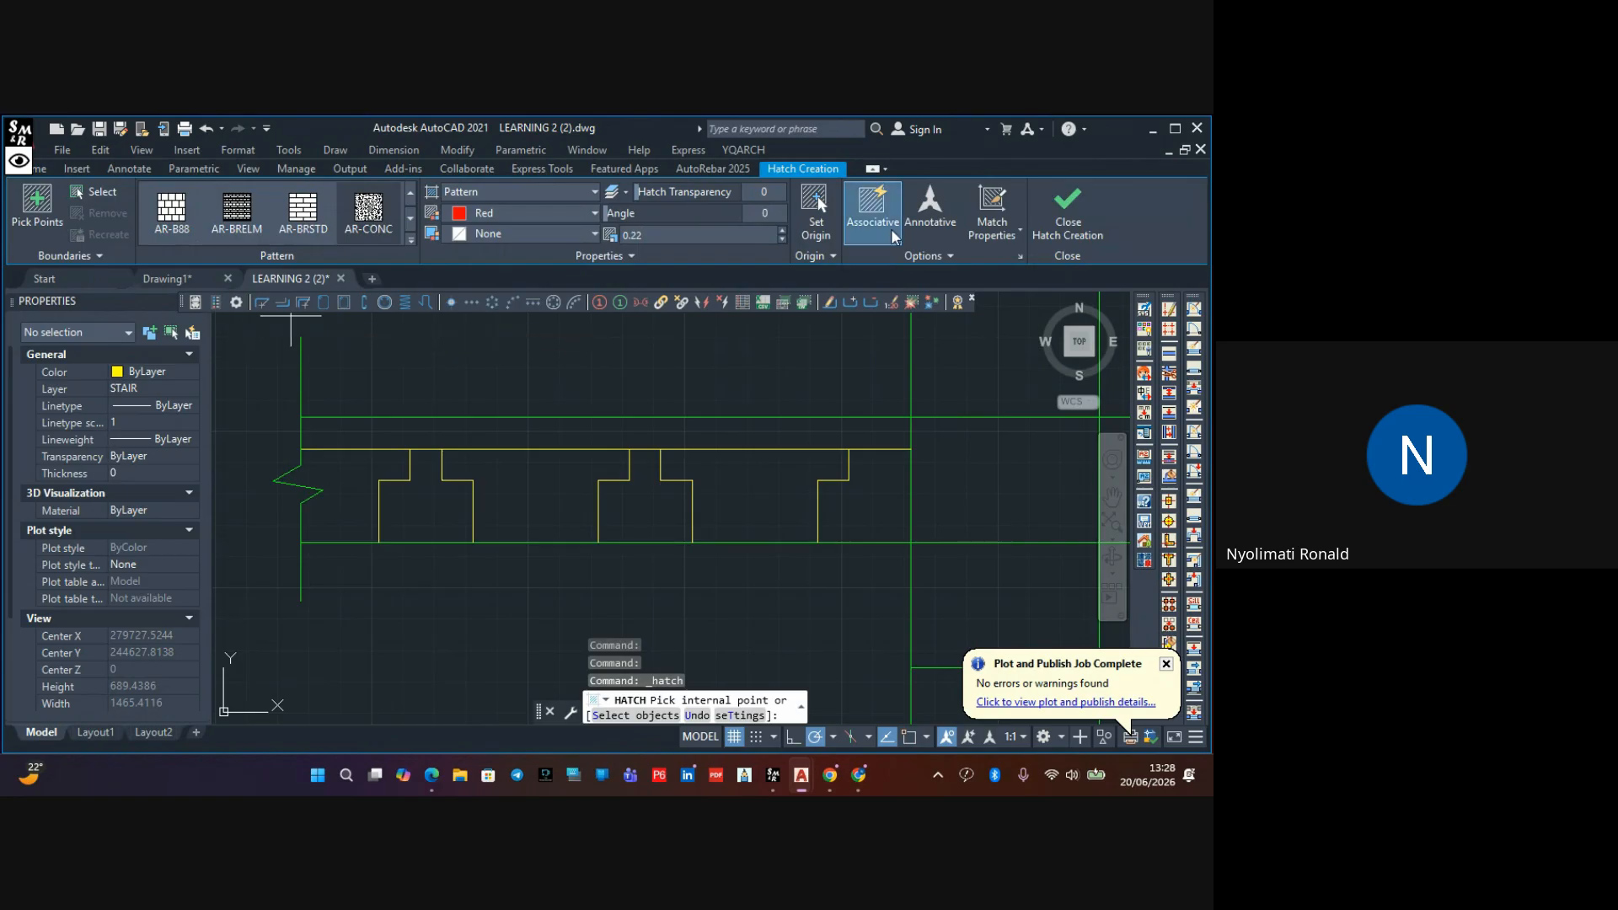
left_click(1085, 203)
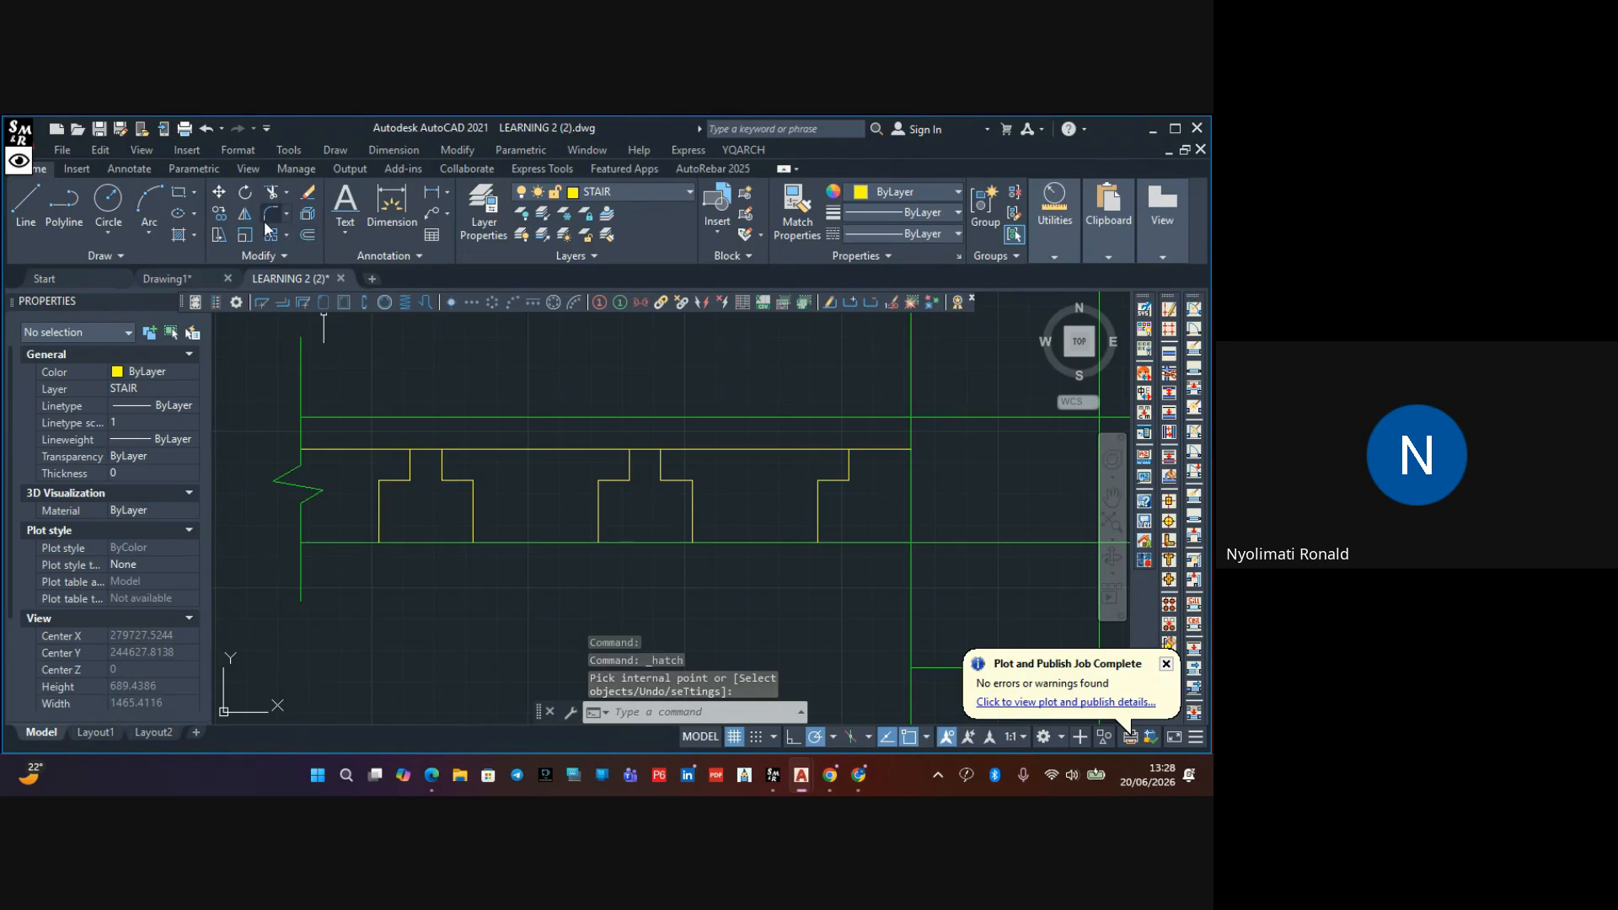
Draw a circle of radius 8 on the REINFORCEMENT layer inside a lower corner of the block nearest the break line
left_click(107, 205)
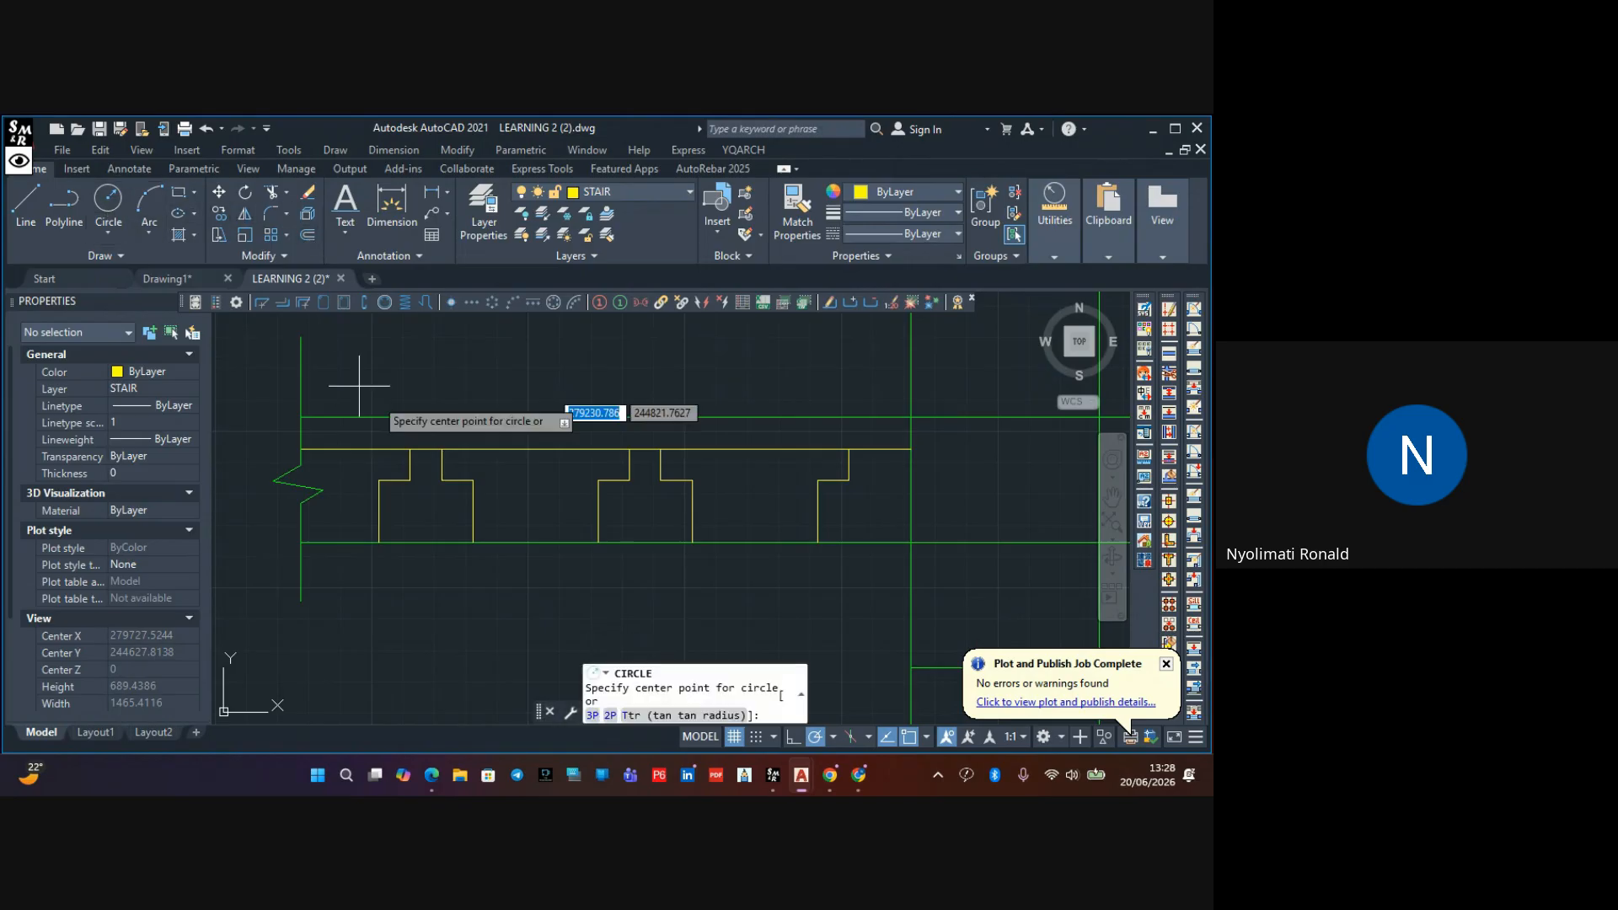
left_click(572, 198)
left_click(601, 347)
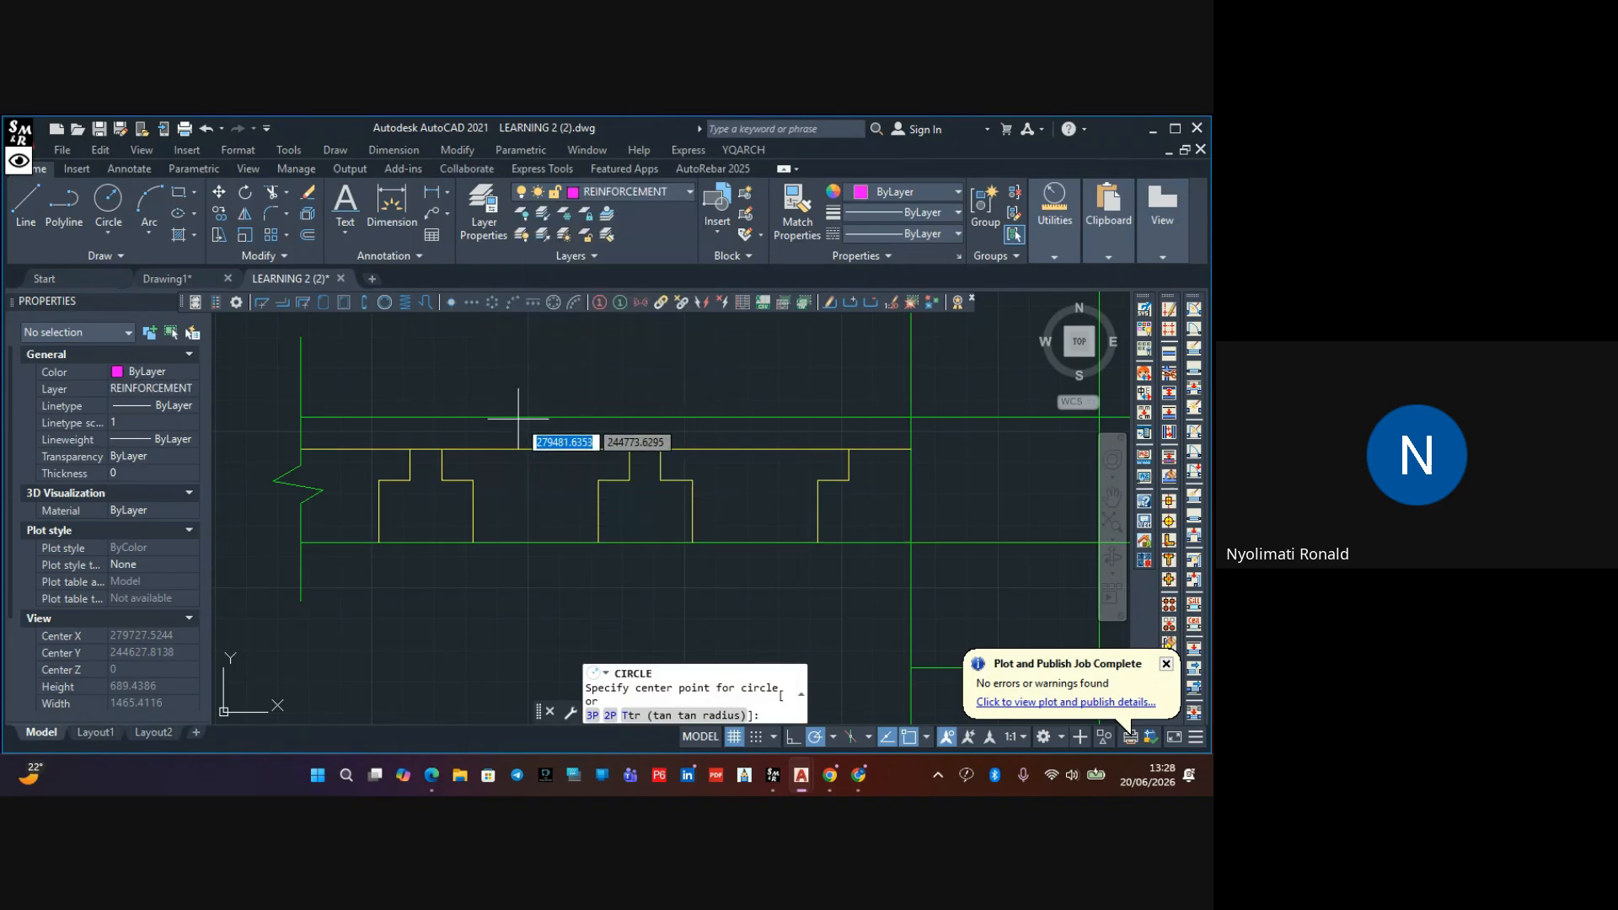
middle_click_drag(519, 429, 484, 369)
scroll(549, 463, "up", 2)
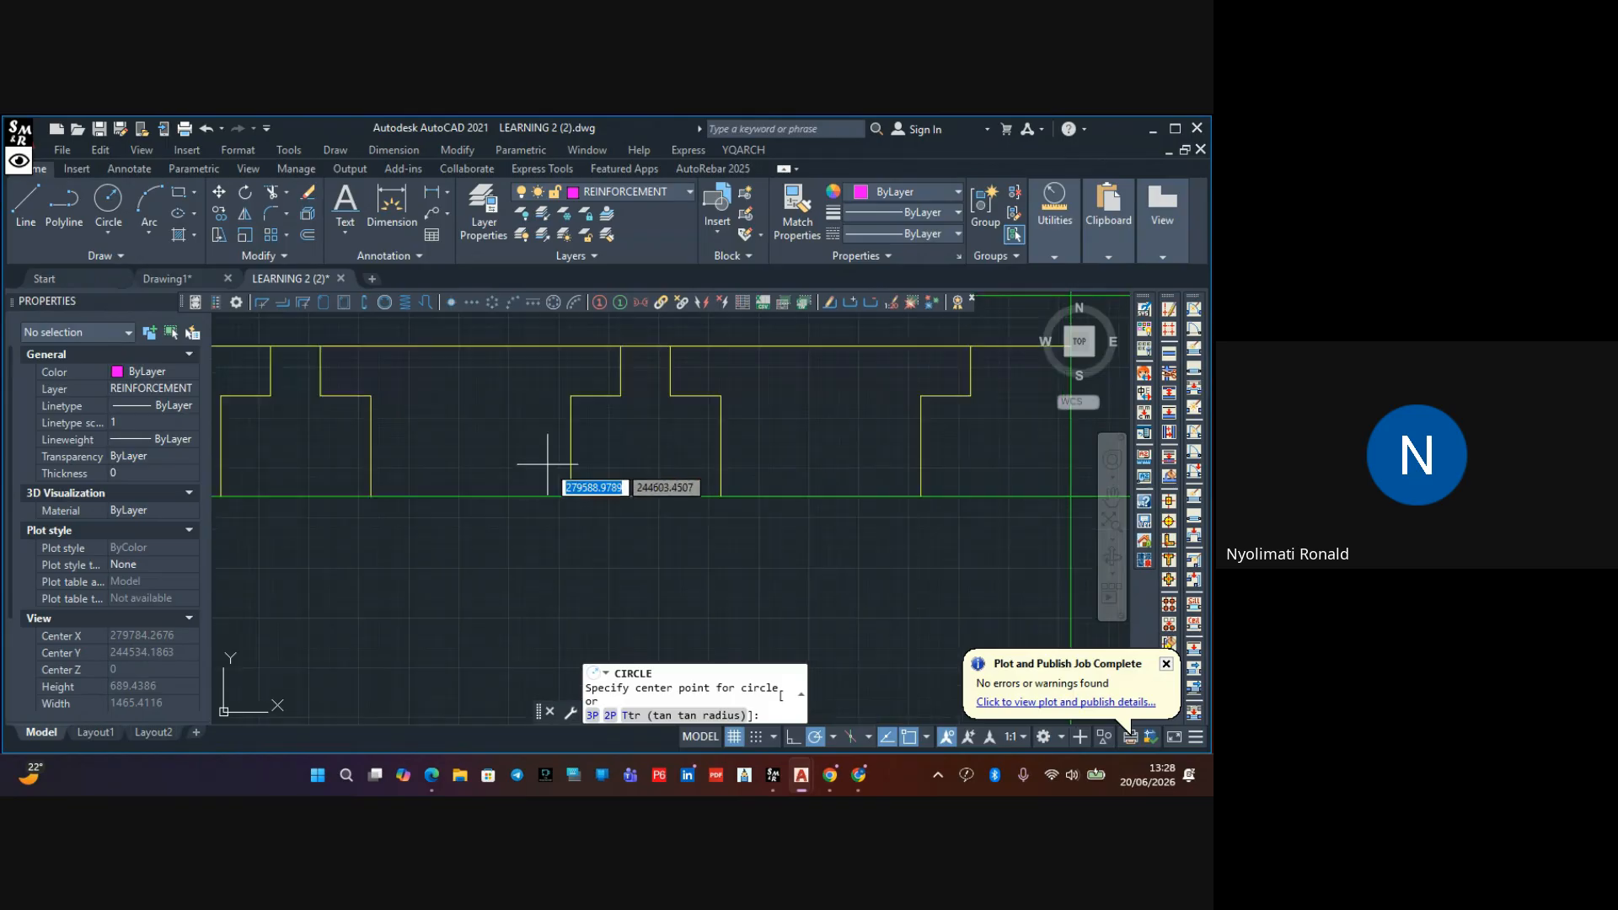
middle_click_drag(535, 469, 774, 484)
scroll(504, 506, "up", 4)
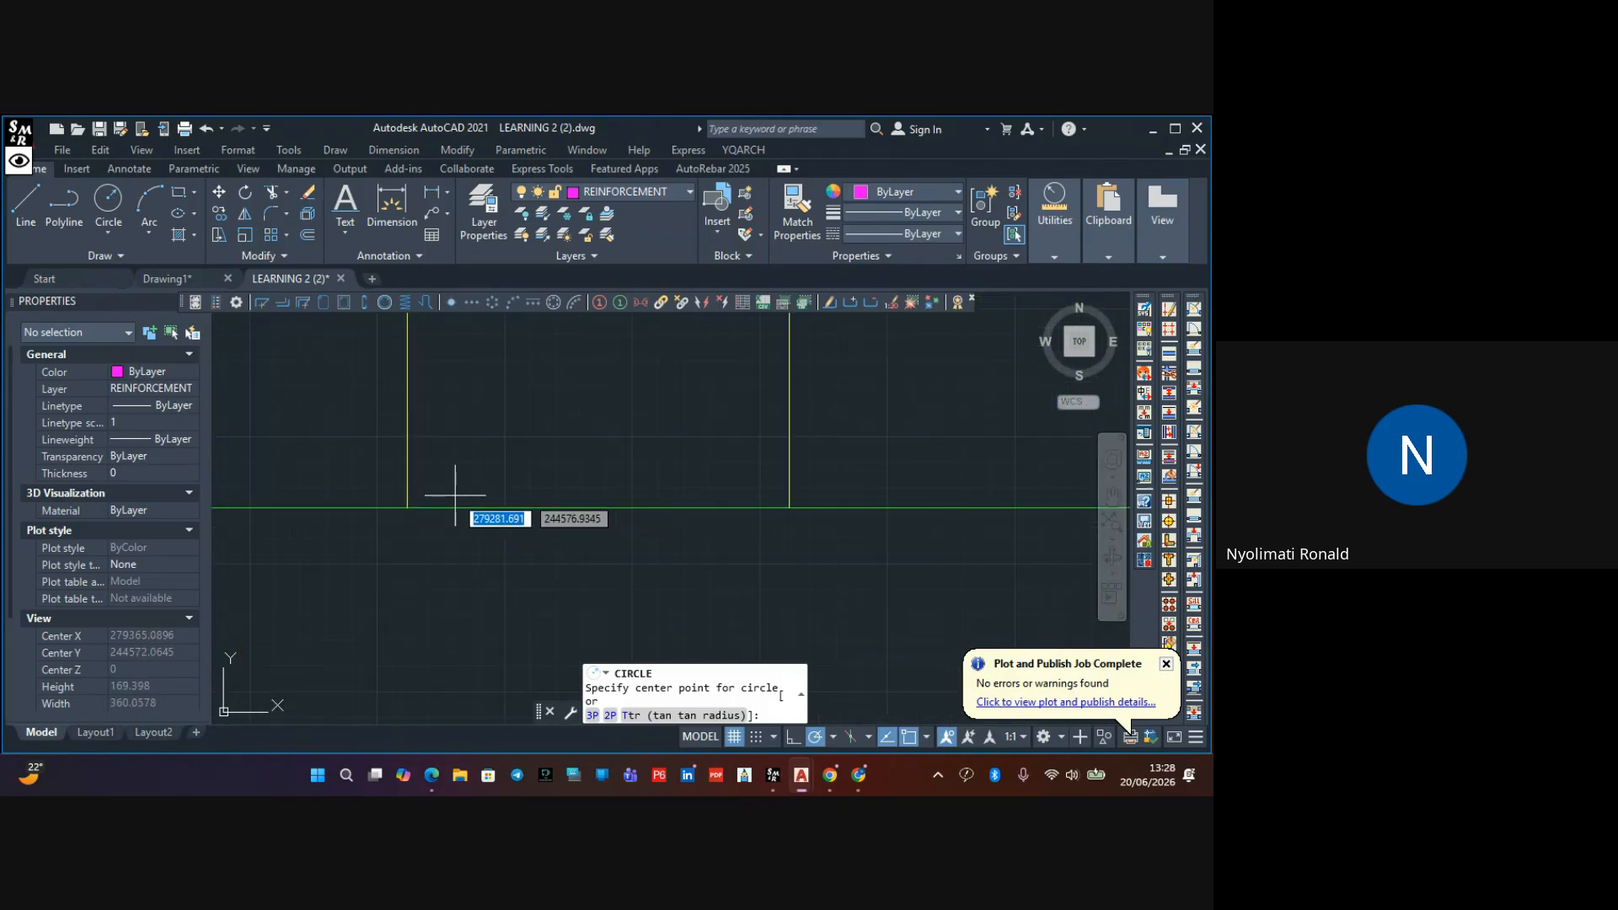
left_click(451, 466)
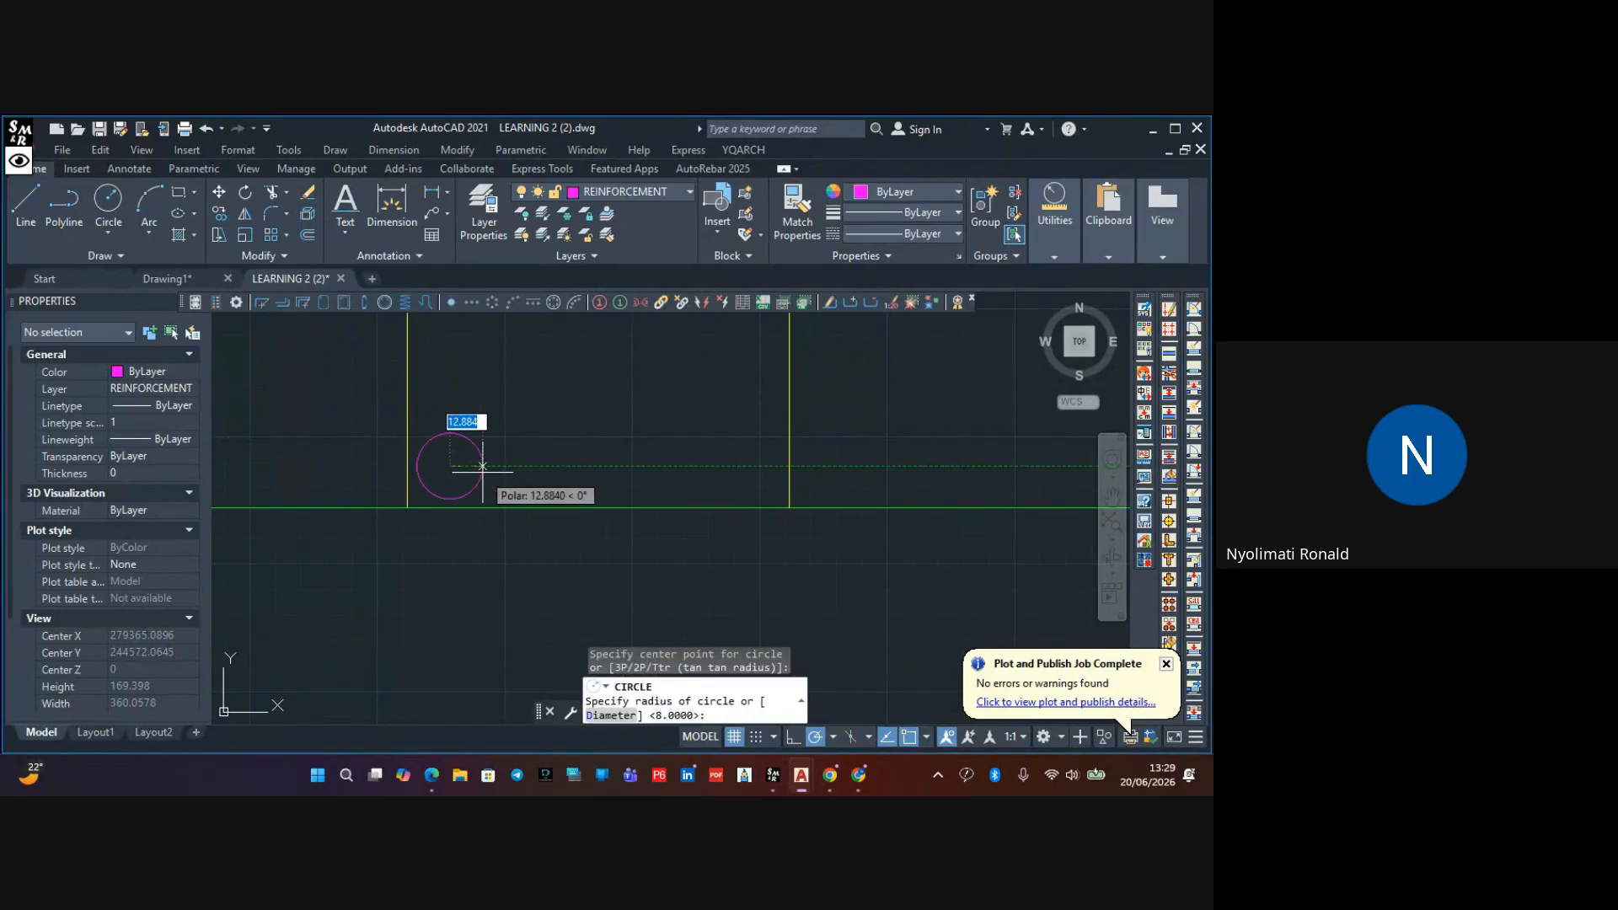
type("8")
key("Return")
Copy the reinforcement circle horizontally to the opposite lower corner of the same block
scroll(551, 480, "down", 2)
scroll(555, 480, "up", 4)
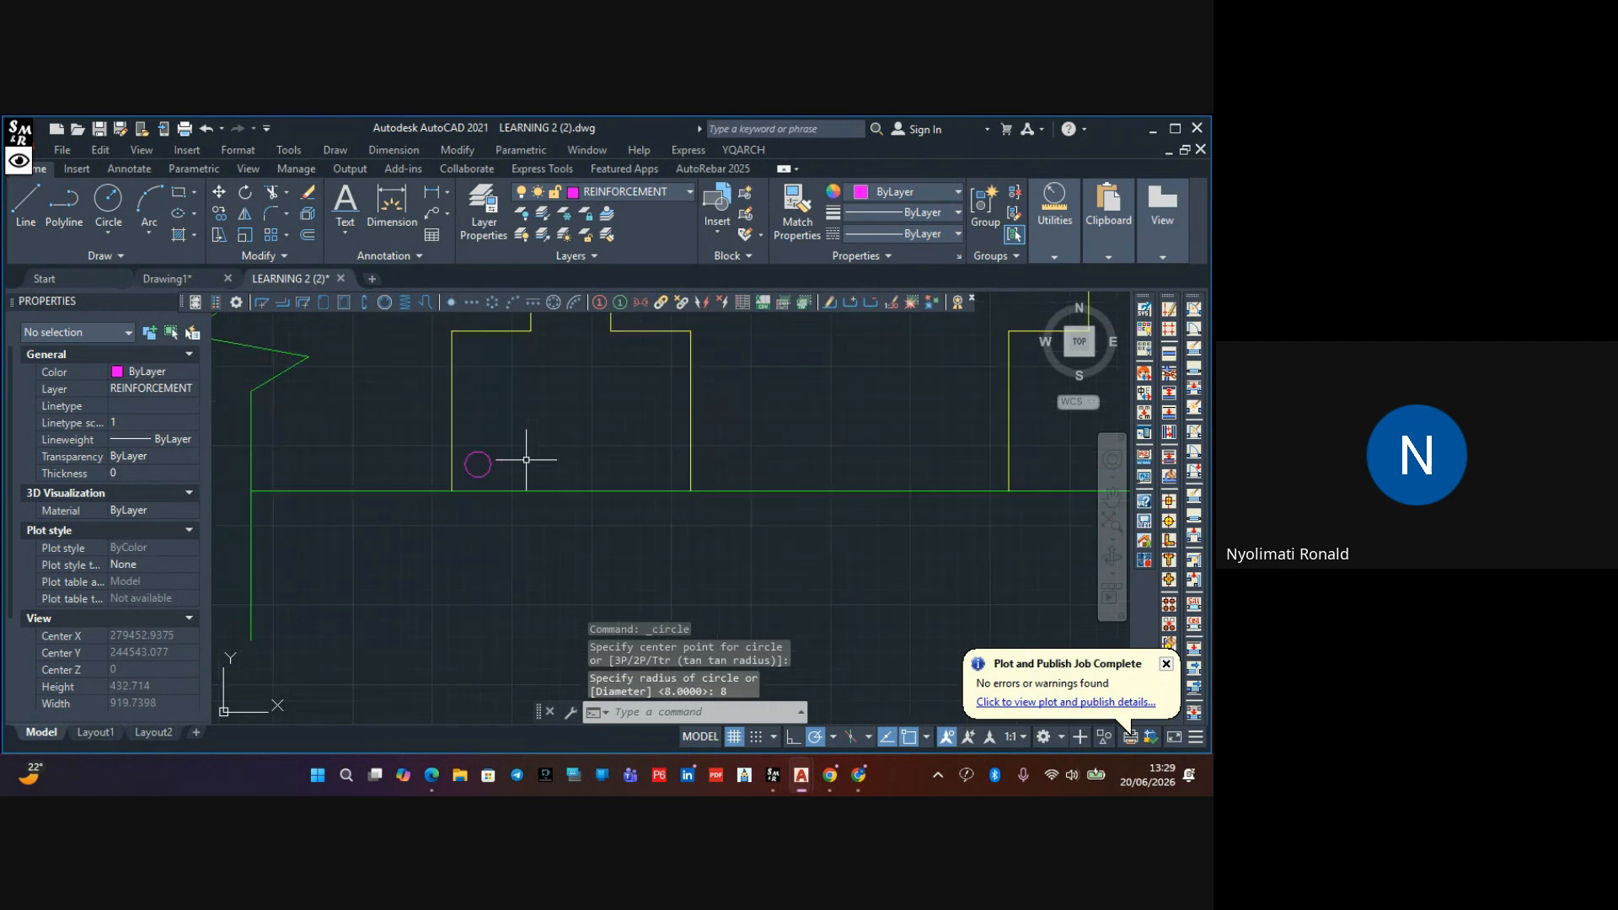
left_click(522, 438)
left_click(375, 474)
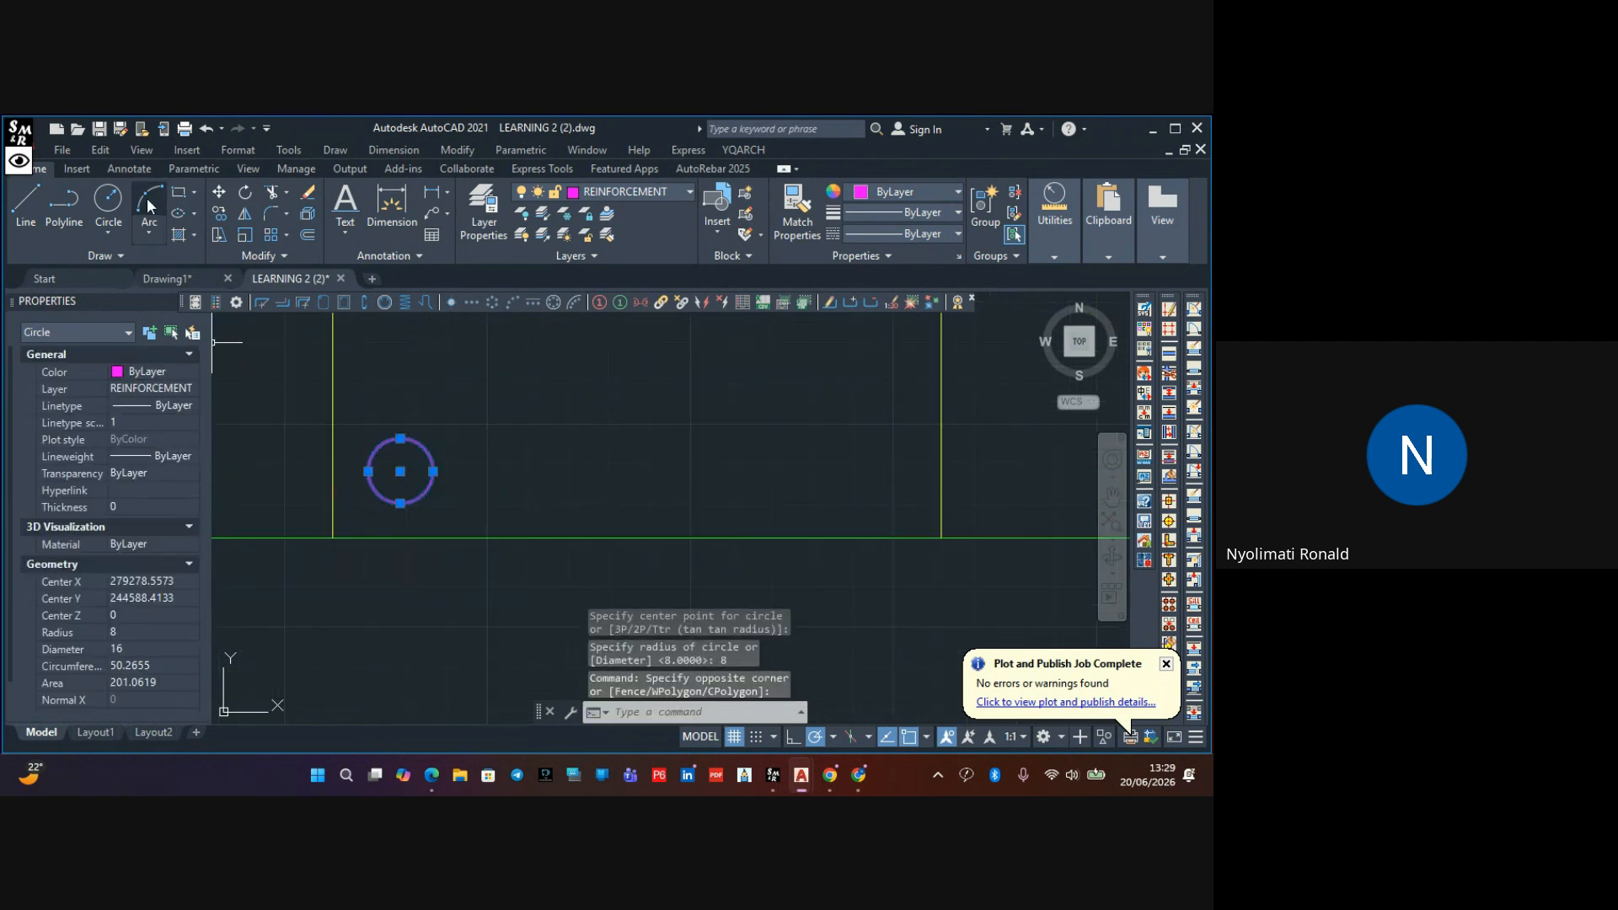
left_click(221, 212)
left_click(400, 471)
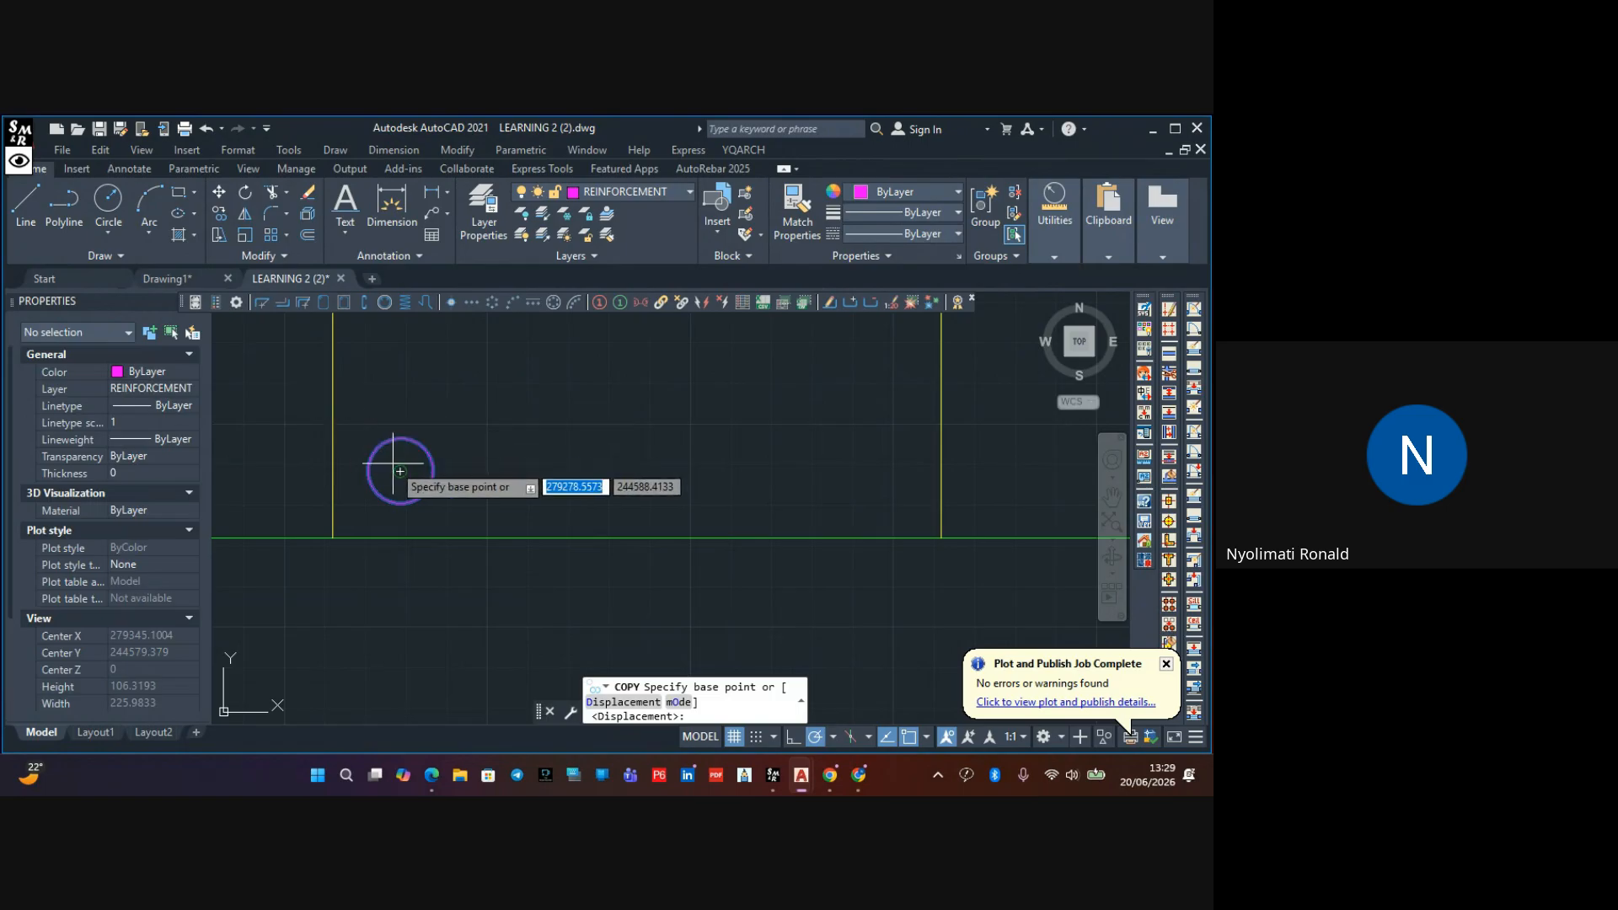
left_click(892, 471)
key("Escape")
key("Escape")
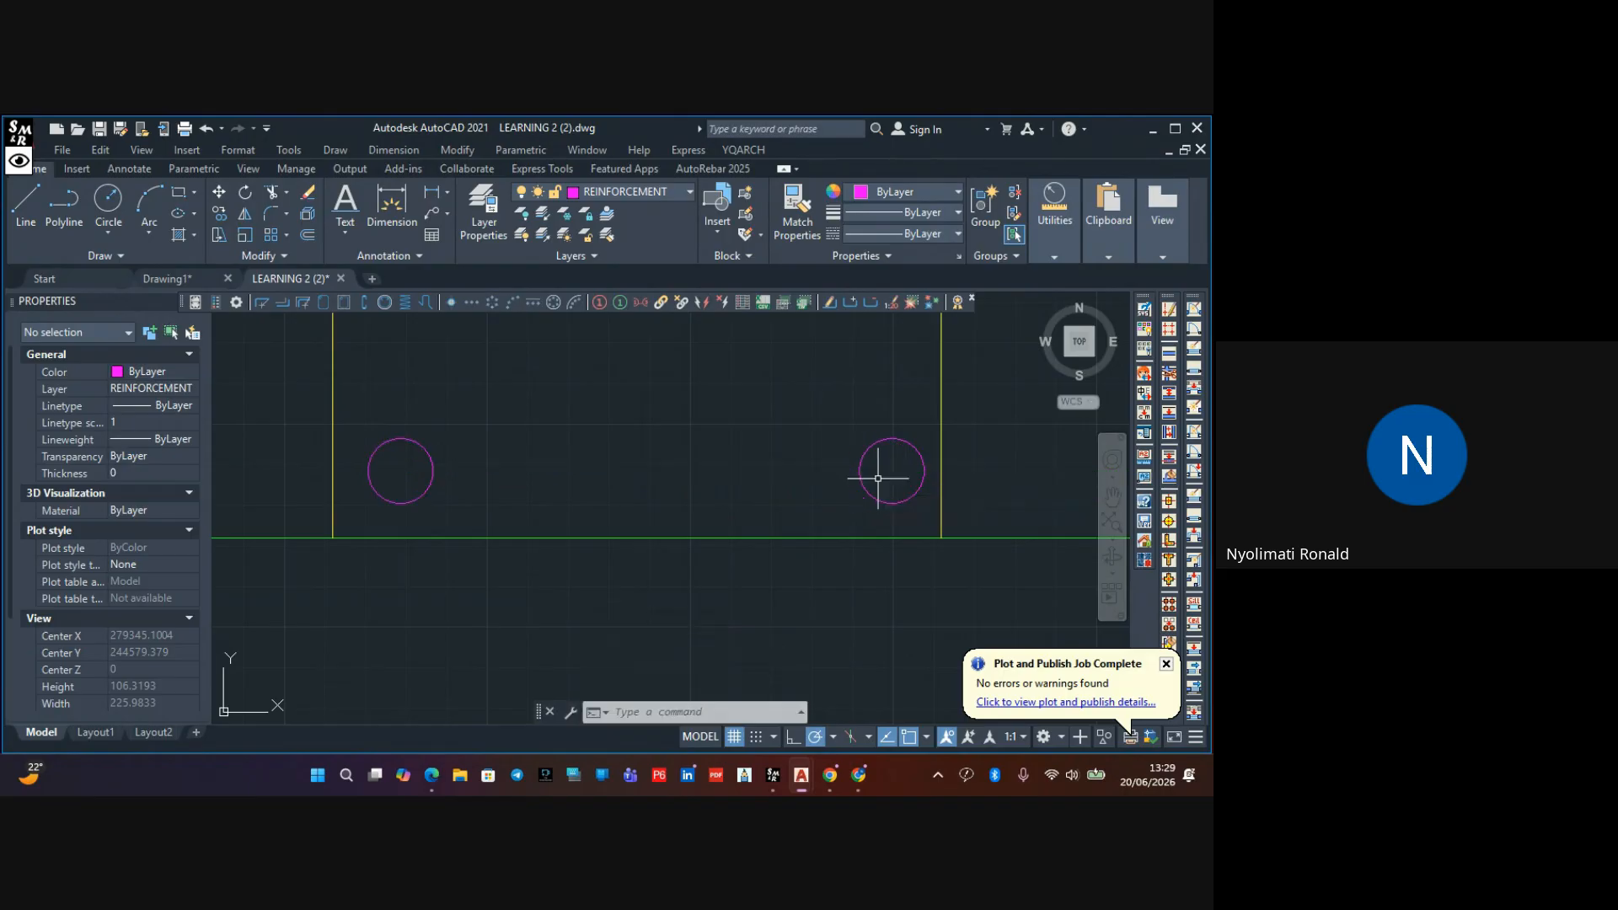
Move both reinforcement circles slightly straight down, closer to the slab's lower line
left_click(916, 398)
left_click(337, 505)
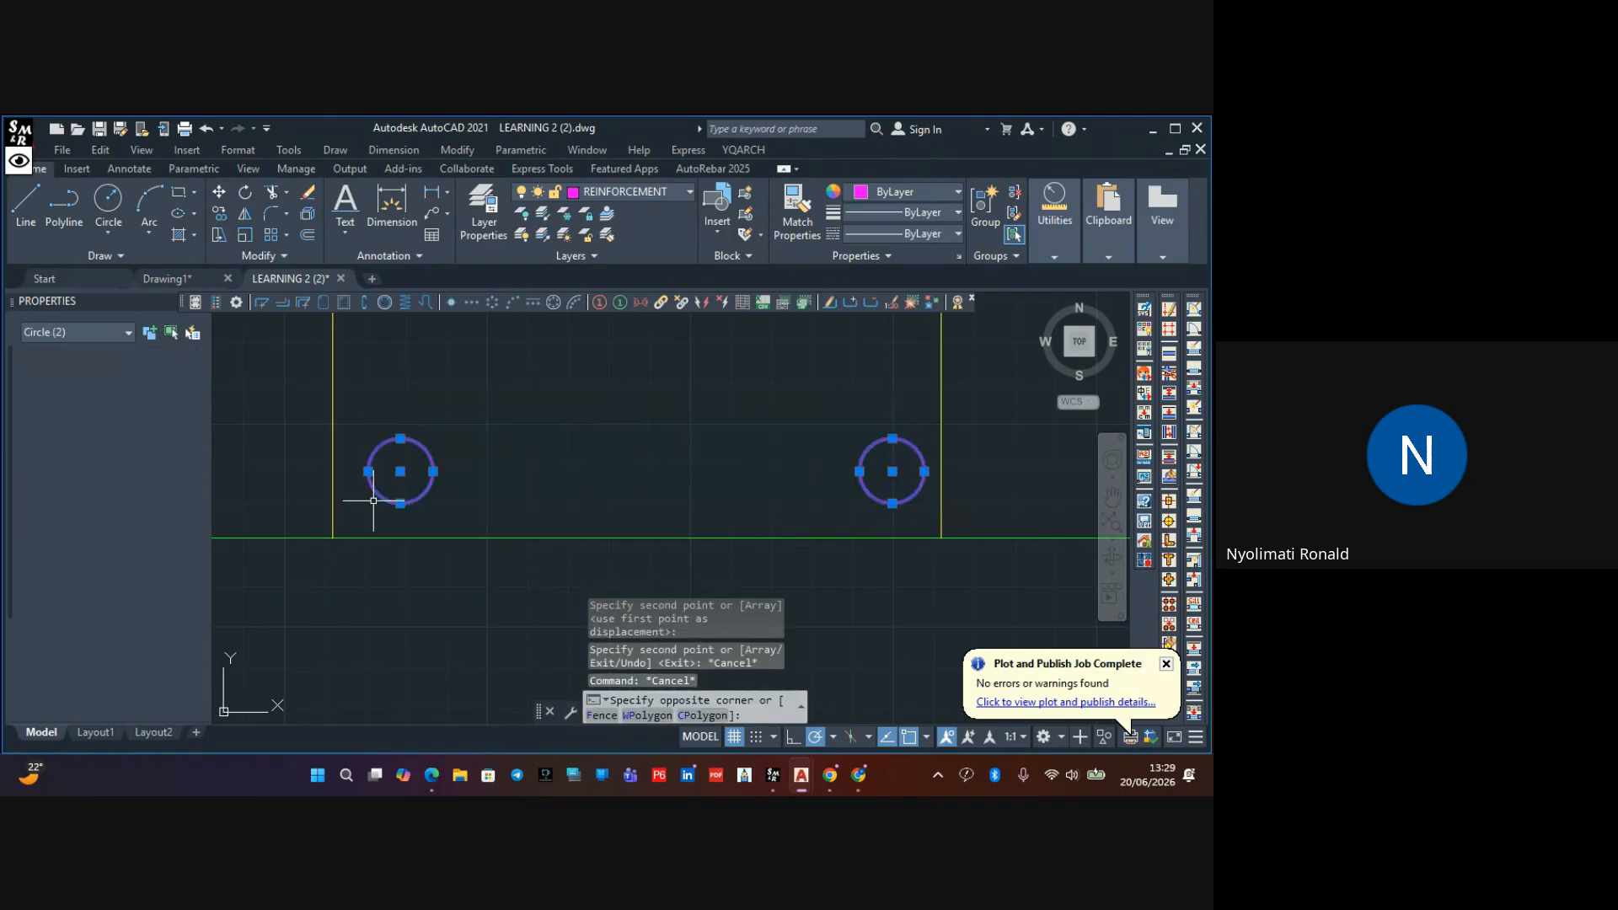
left_click(220, 193)
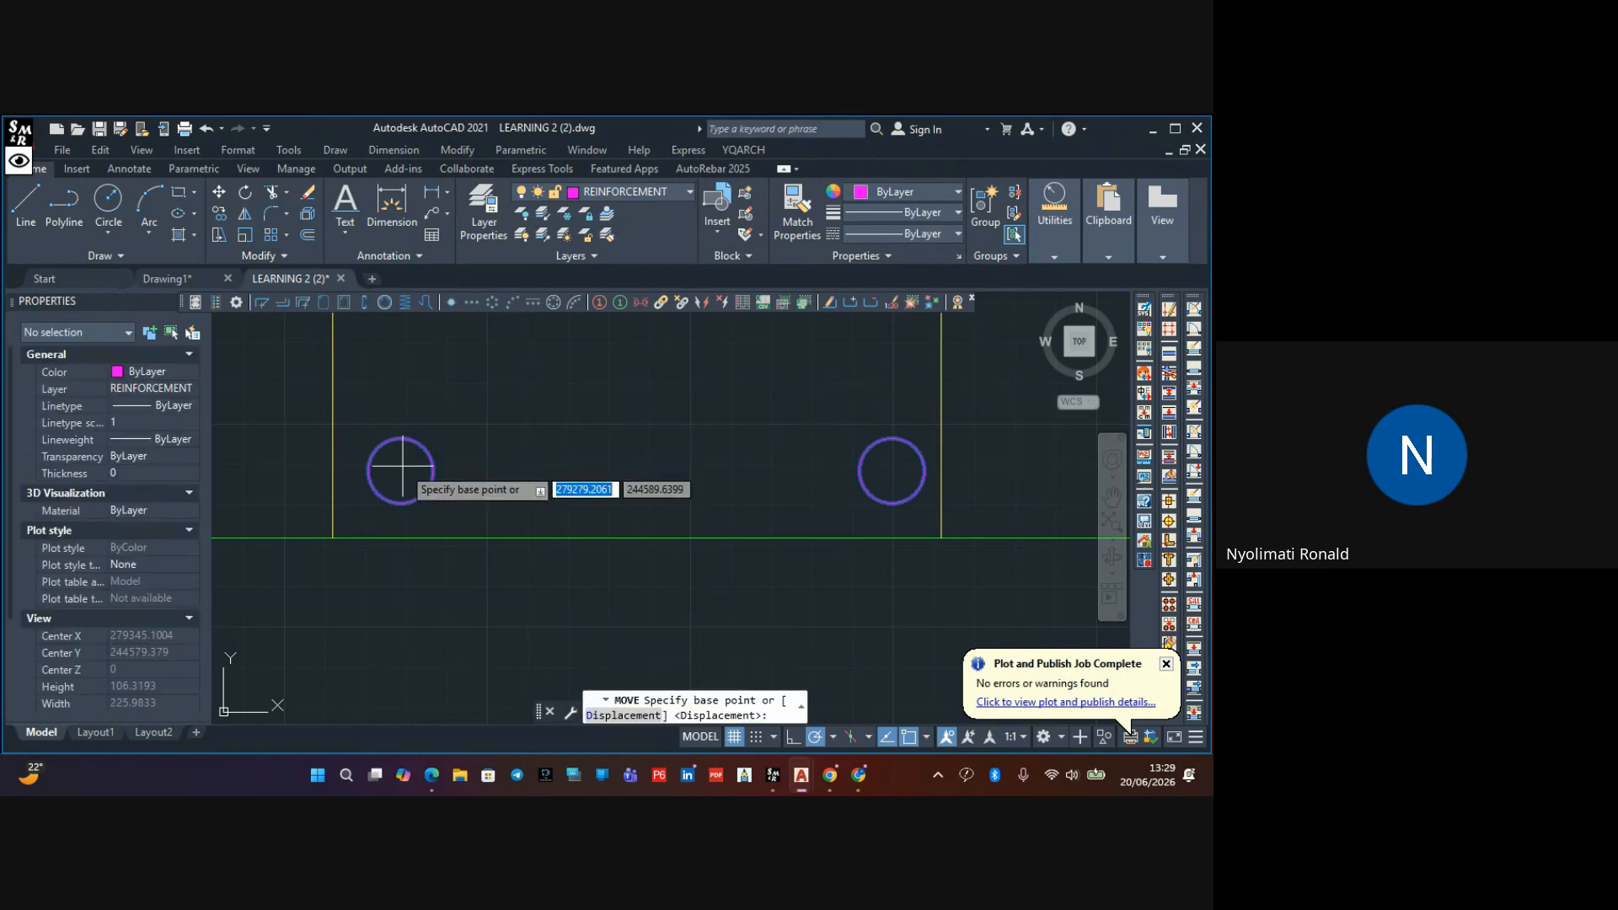
left_click(400, 503)
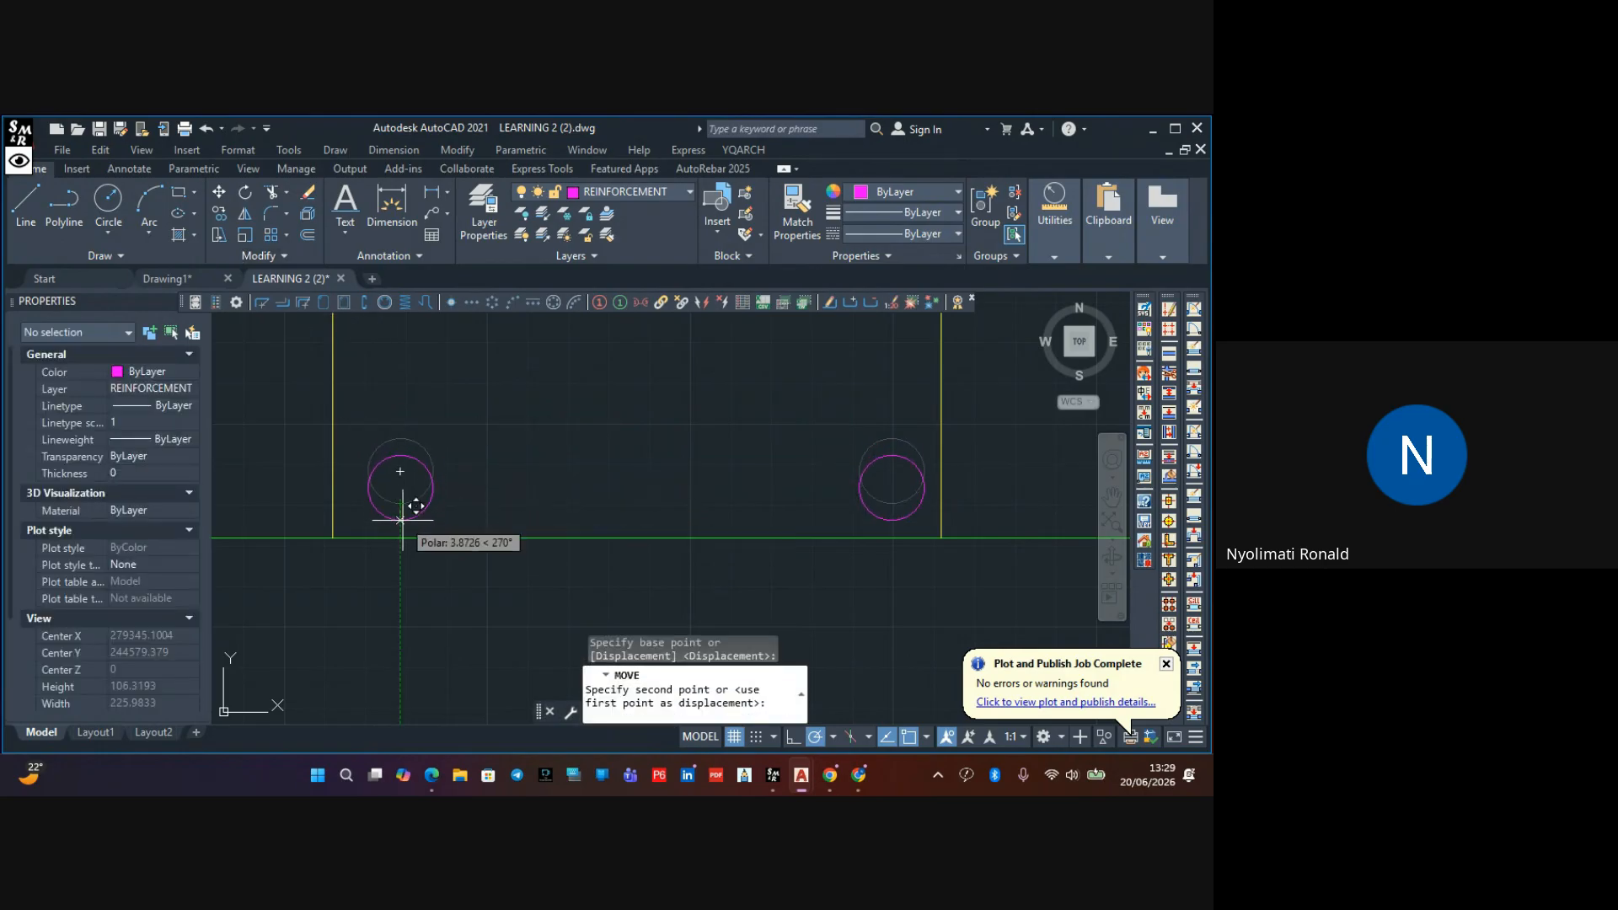
left_click(403, 525)
Copy the pair of reinforcement circles horizontally about 348 into the lower corners of the middle block
scroll(524, 452, "down", 4)
scroll(621, 452, "up", 4)
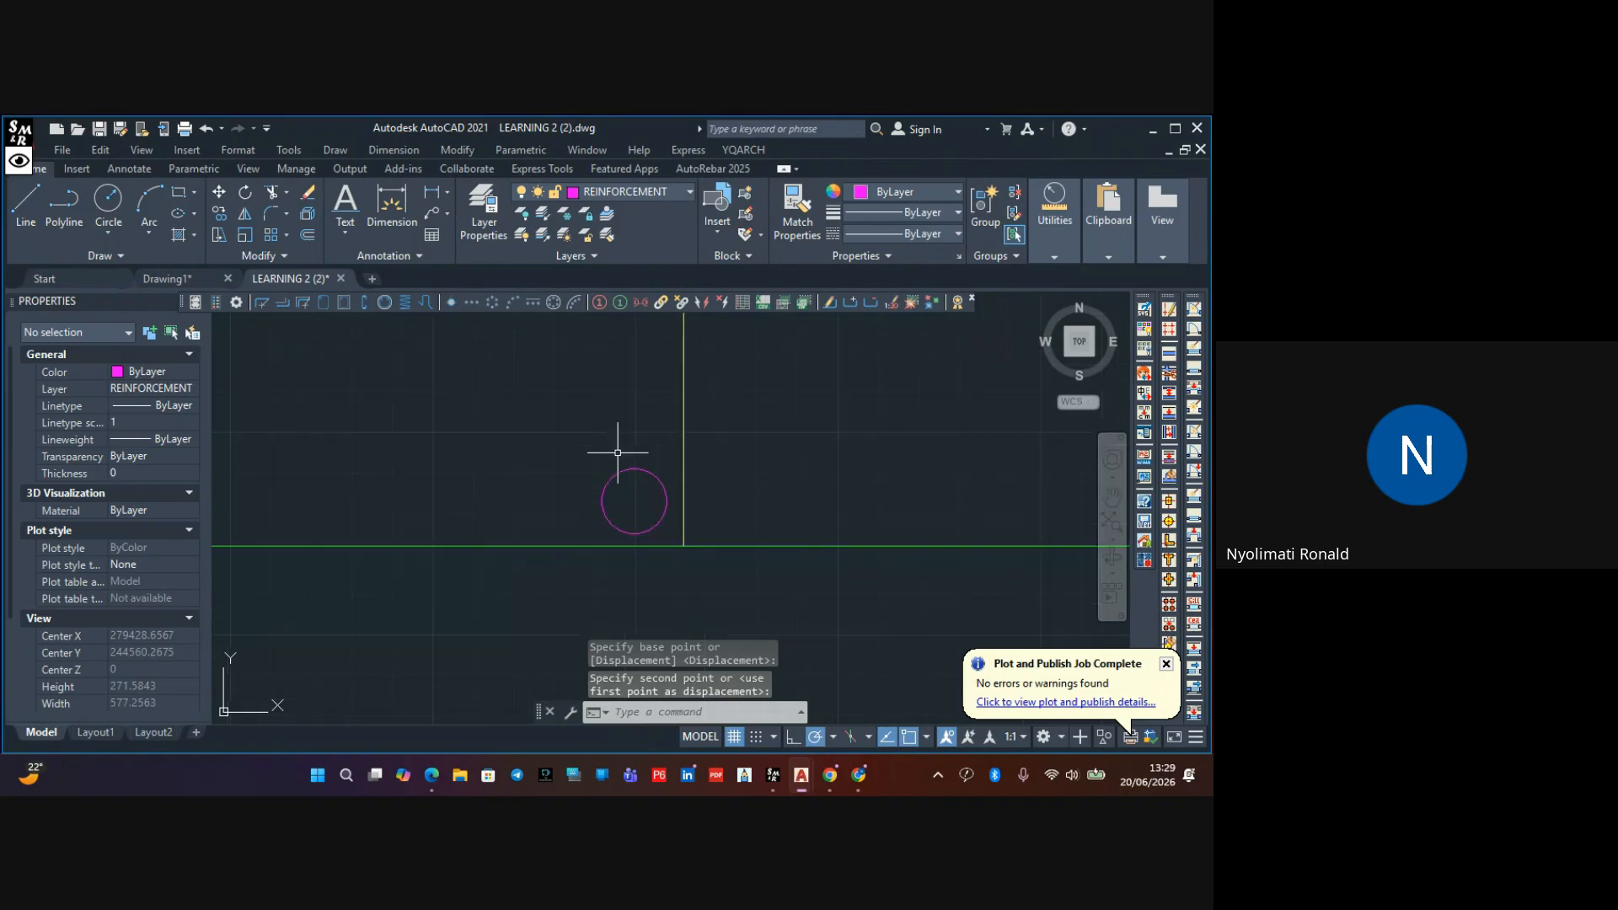
scroll(651, 434, "down", 2)
left_click(599, 466)
middle_click_drag(512, 503, 765, 479)
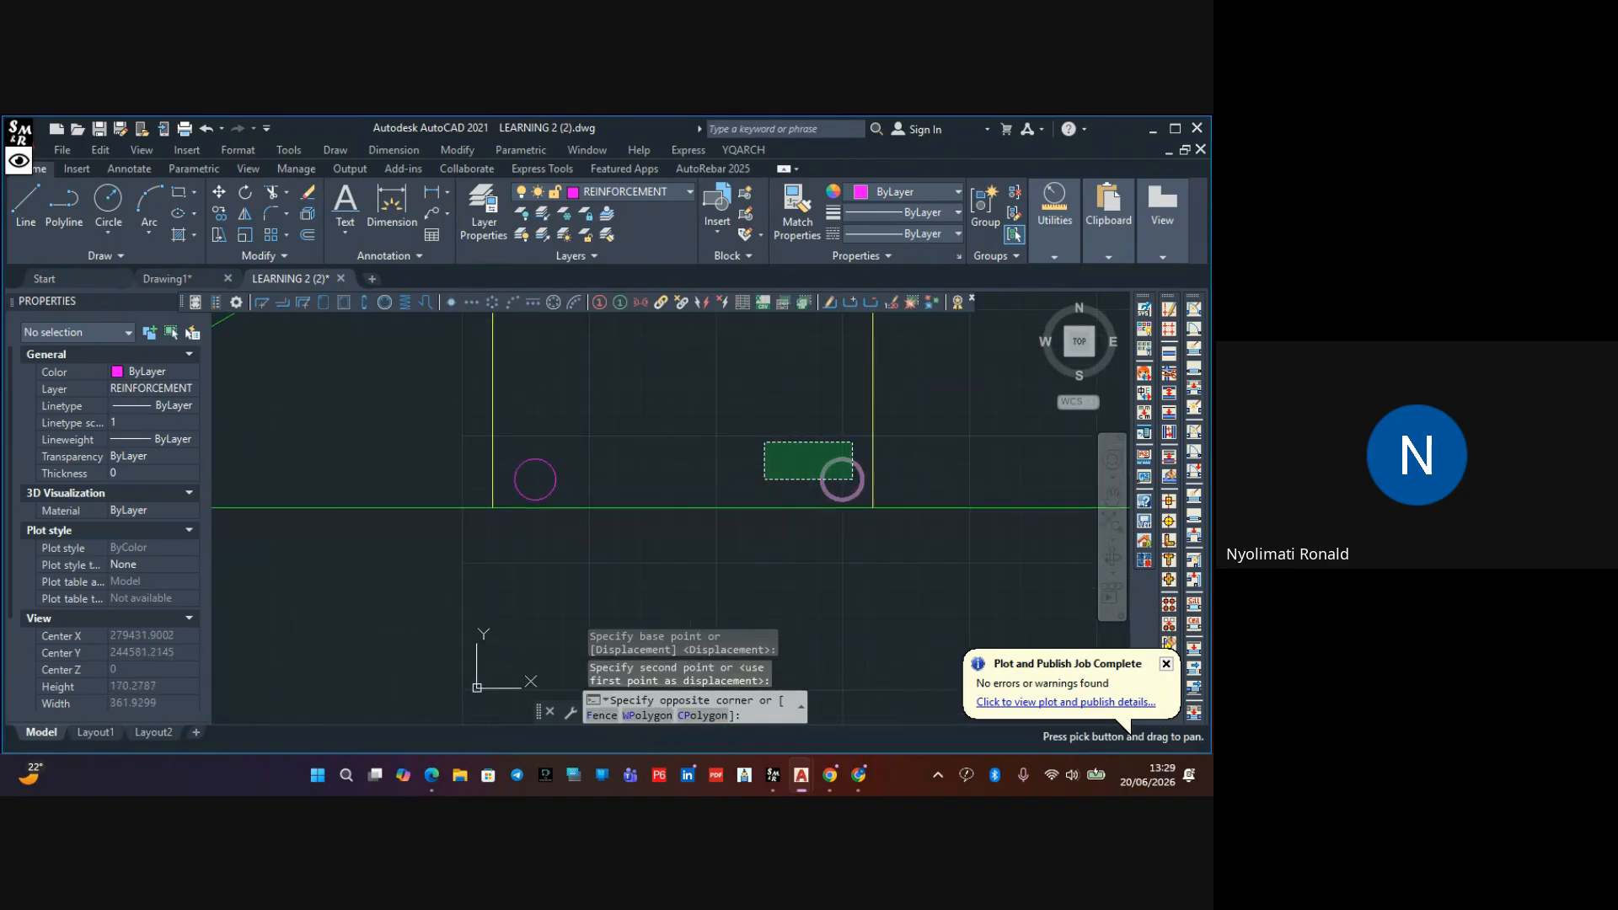
left_click(504, 498)
left_click(220, 210)
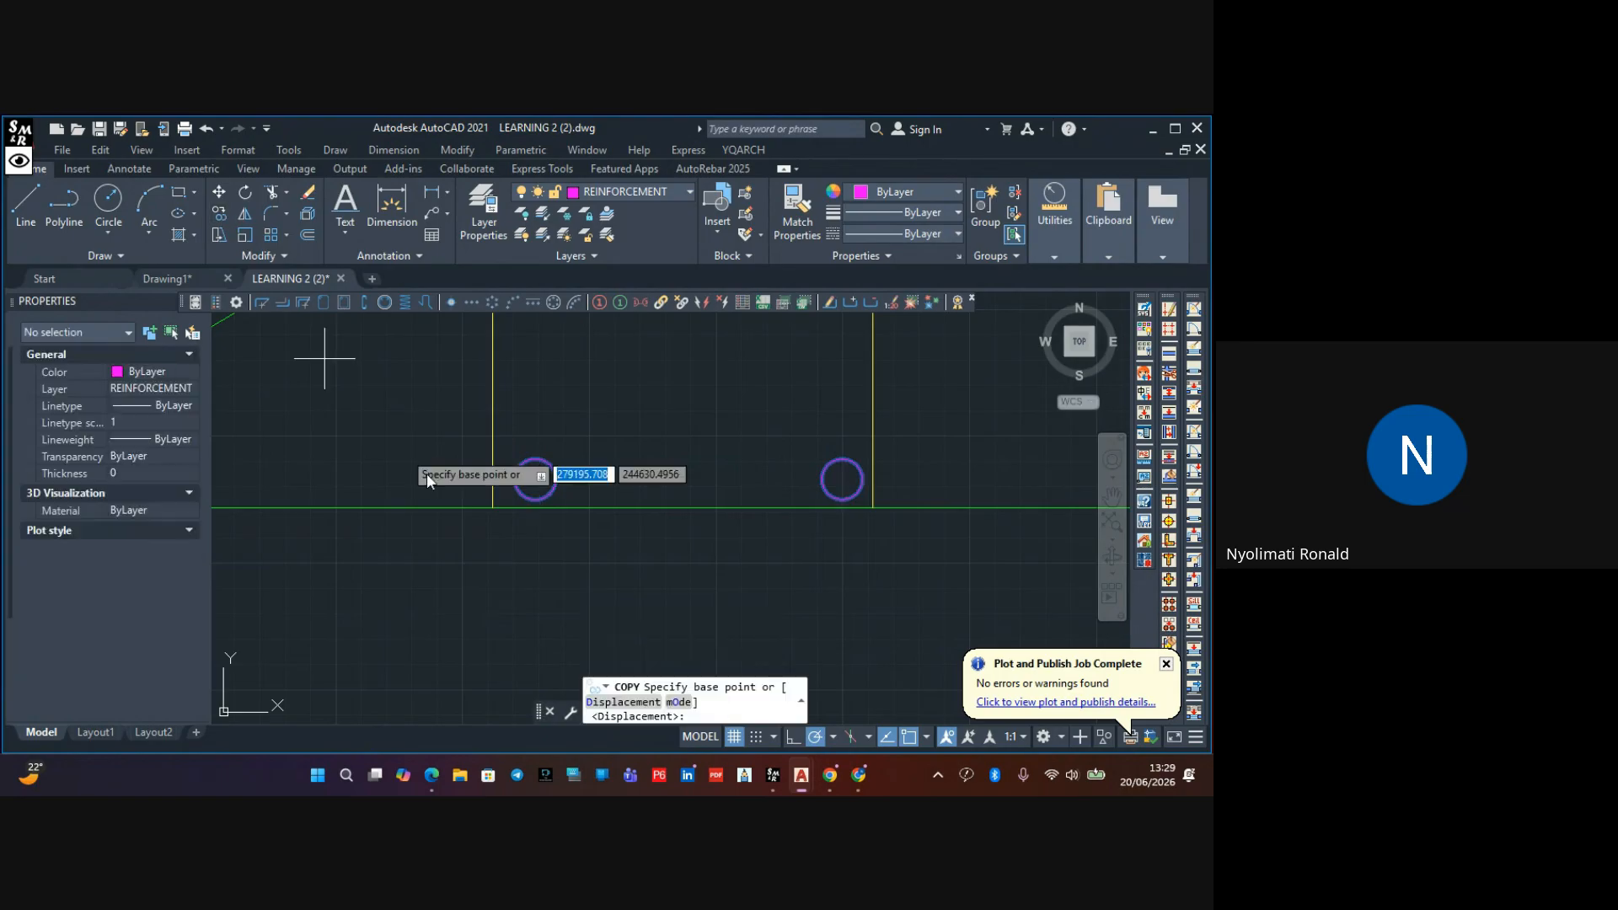
scroll(493, 508, "down", 2)
mouse_move(469, 508)
middle_mouse_down()
mouse_move(531, 523)
mouse_move(447, 502)
middle_mouse_up()
scroll(552, 514, "down", 2)
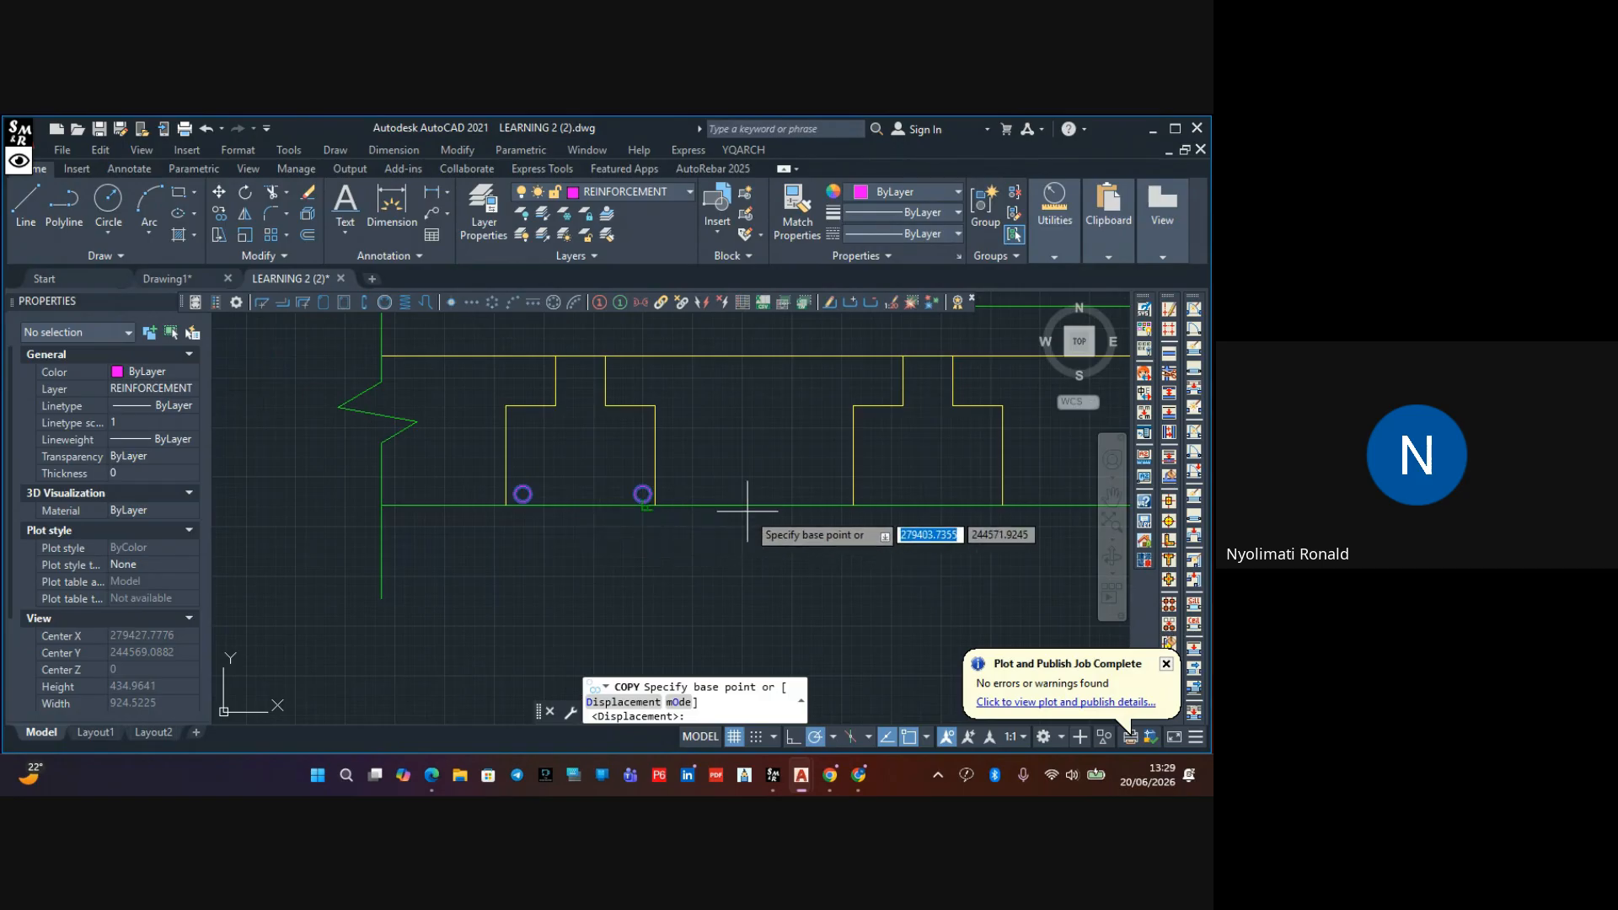
scroll(643, 497, "up", 5)
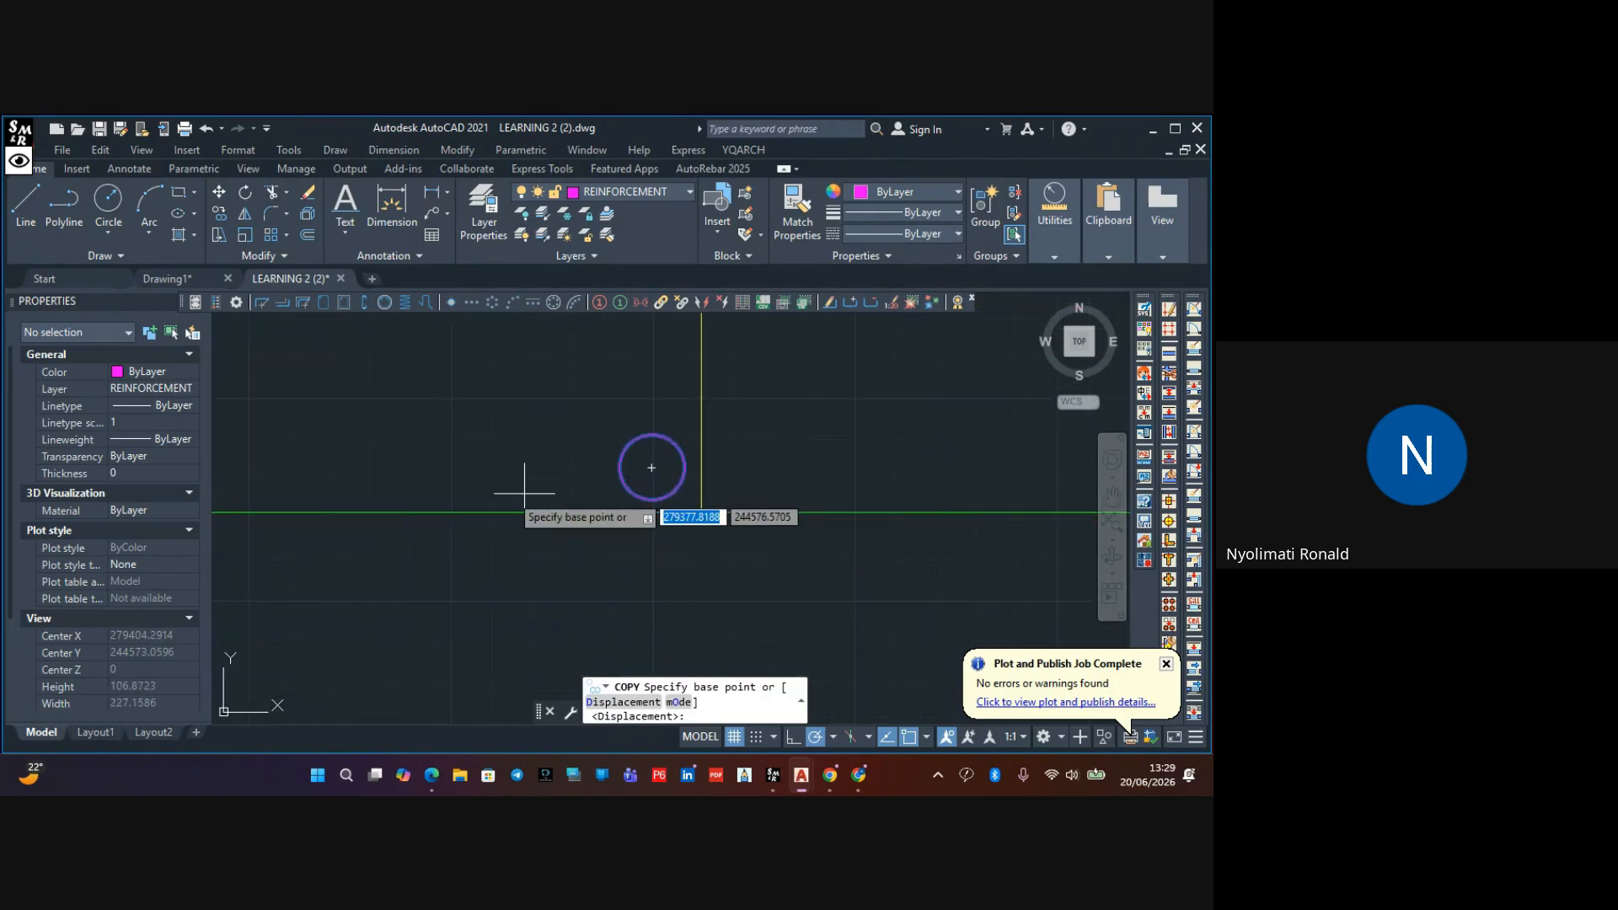
middle_click_drag(524, 485, 727, 506)
middle_click_drag(422, 490, 506, 490)
left_click(469, 468)
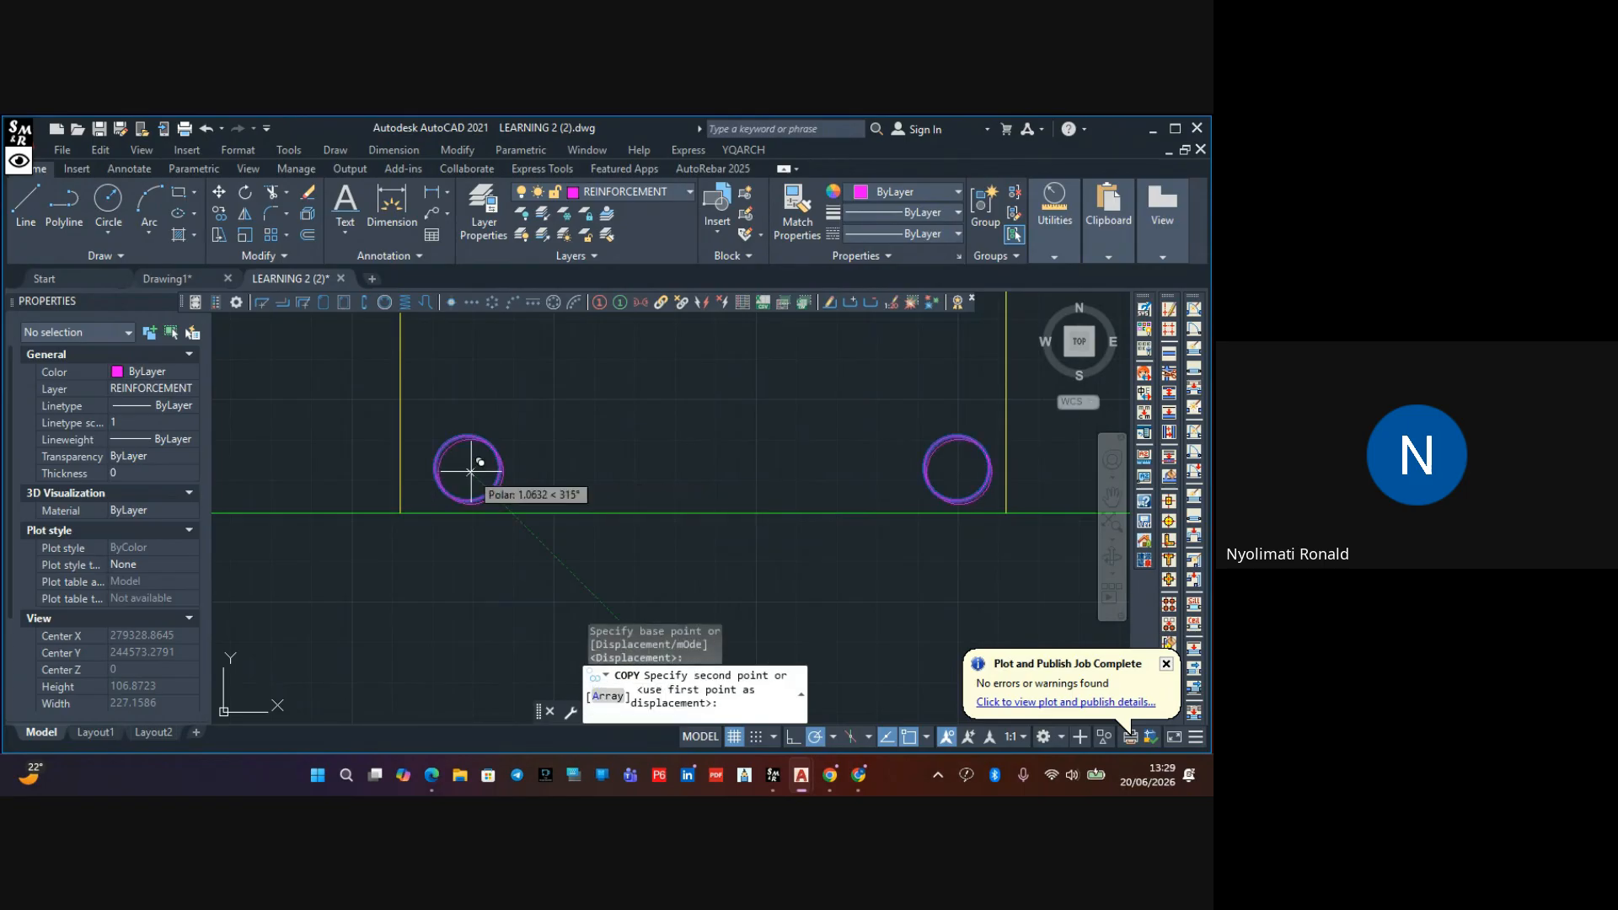
scroll(470, 468, "down", 4)
scroll(684, 478, "up", 3)
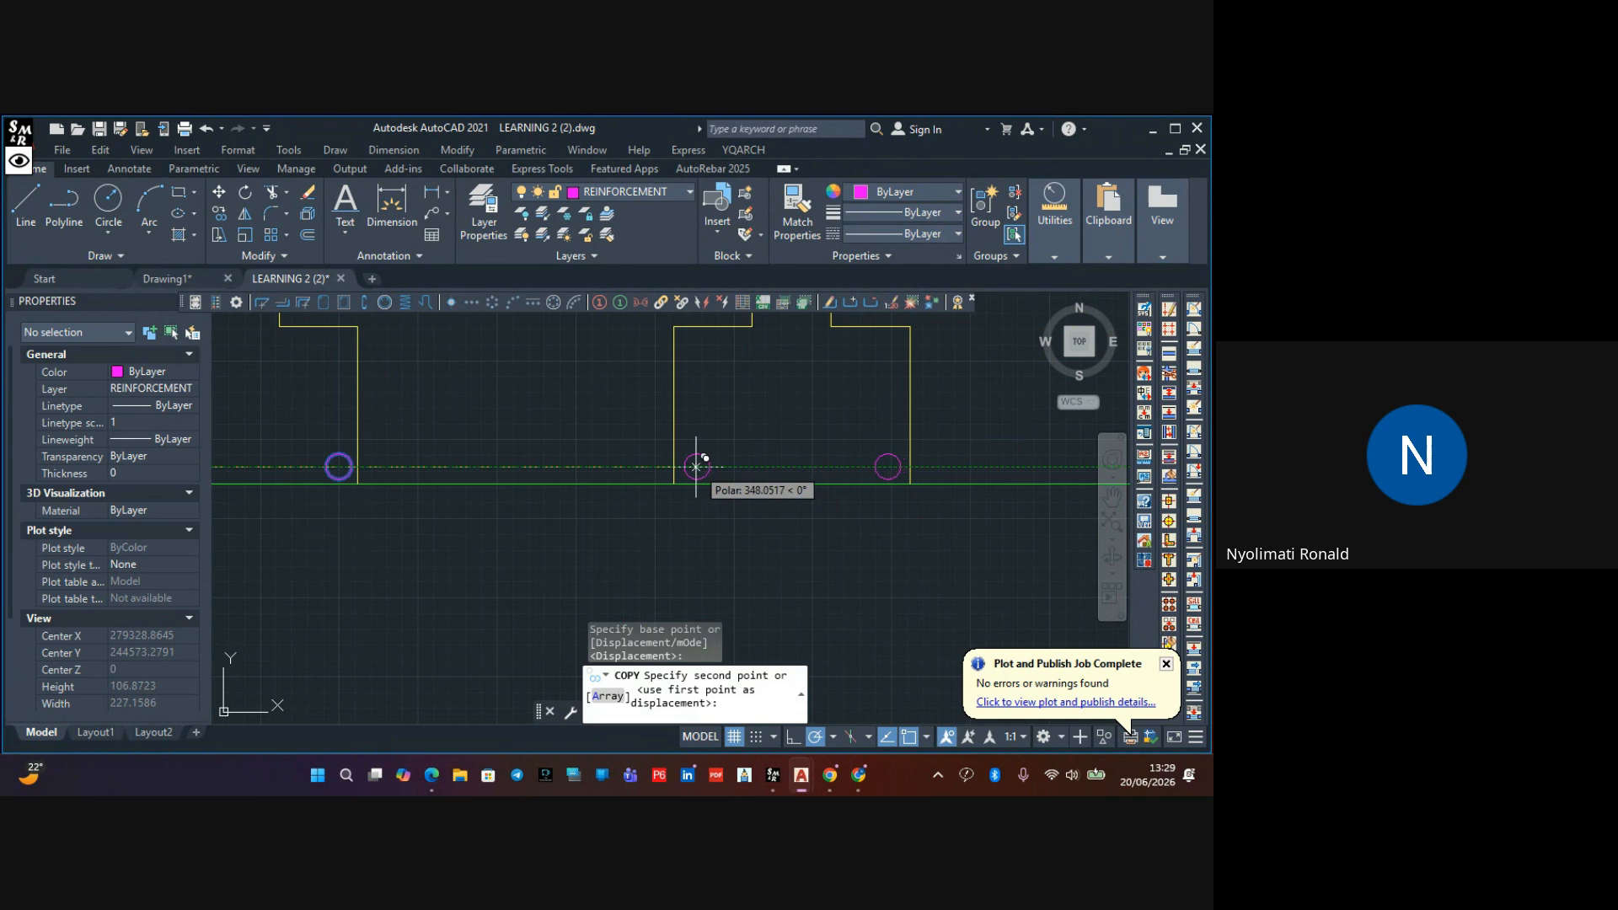
left_click(696, 466)
Place another copy of the circle pair in the partial block beside the column, about 695 from the original pair
scroll(682, 473, "down", 2)
scroll(440, 463, "up", 1)
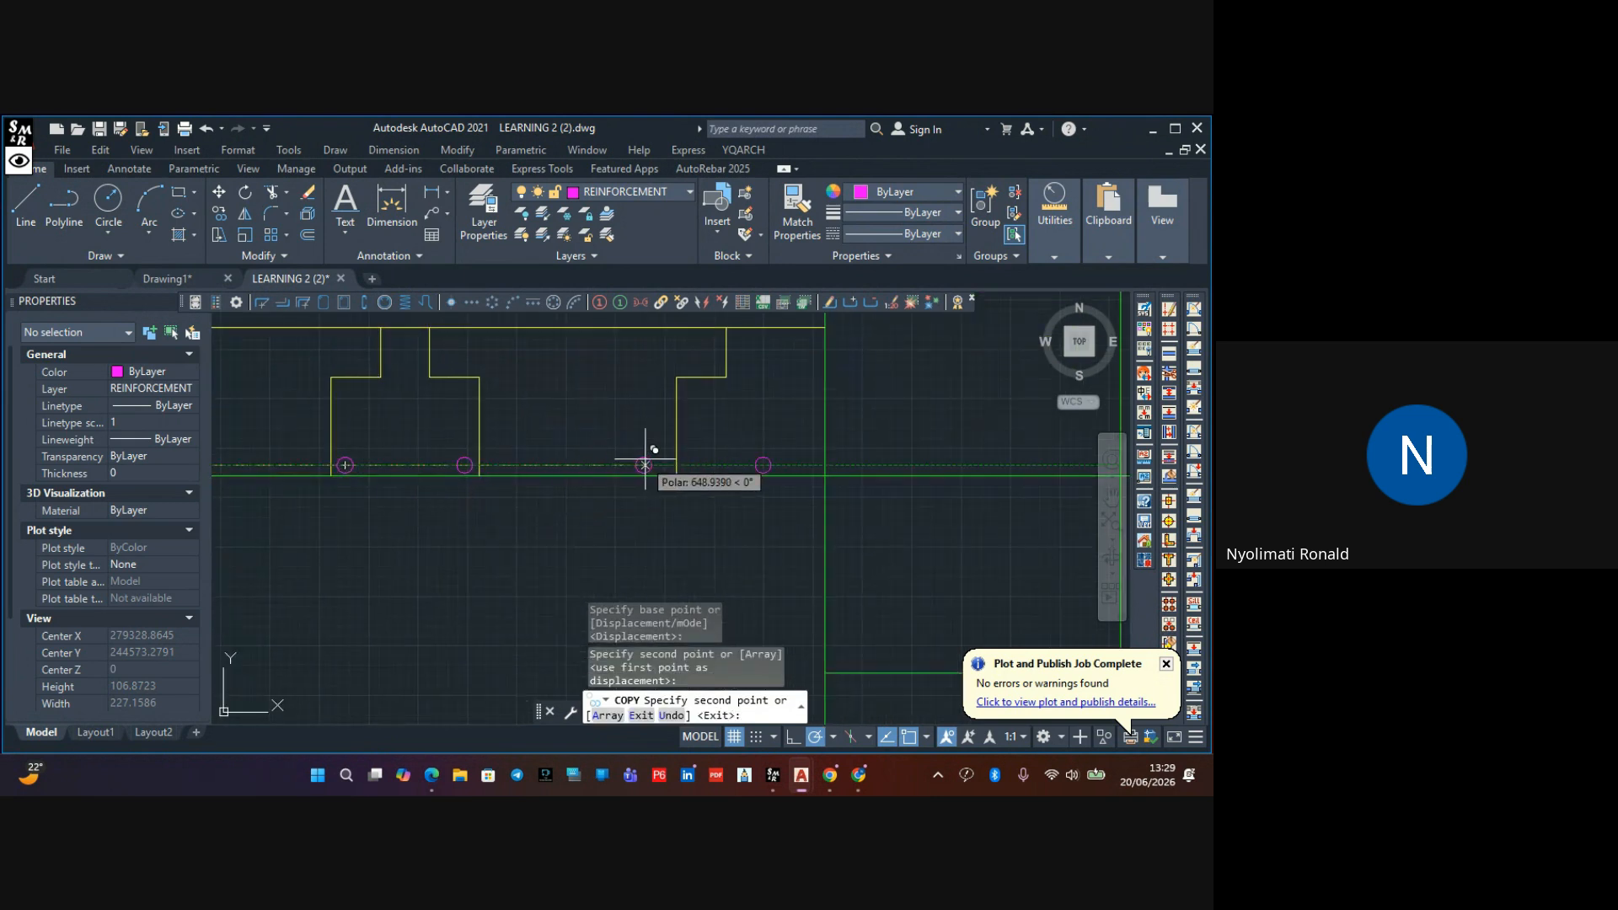
scroll(646, 463, "up", 3)
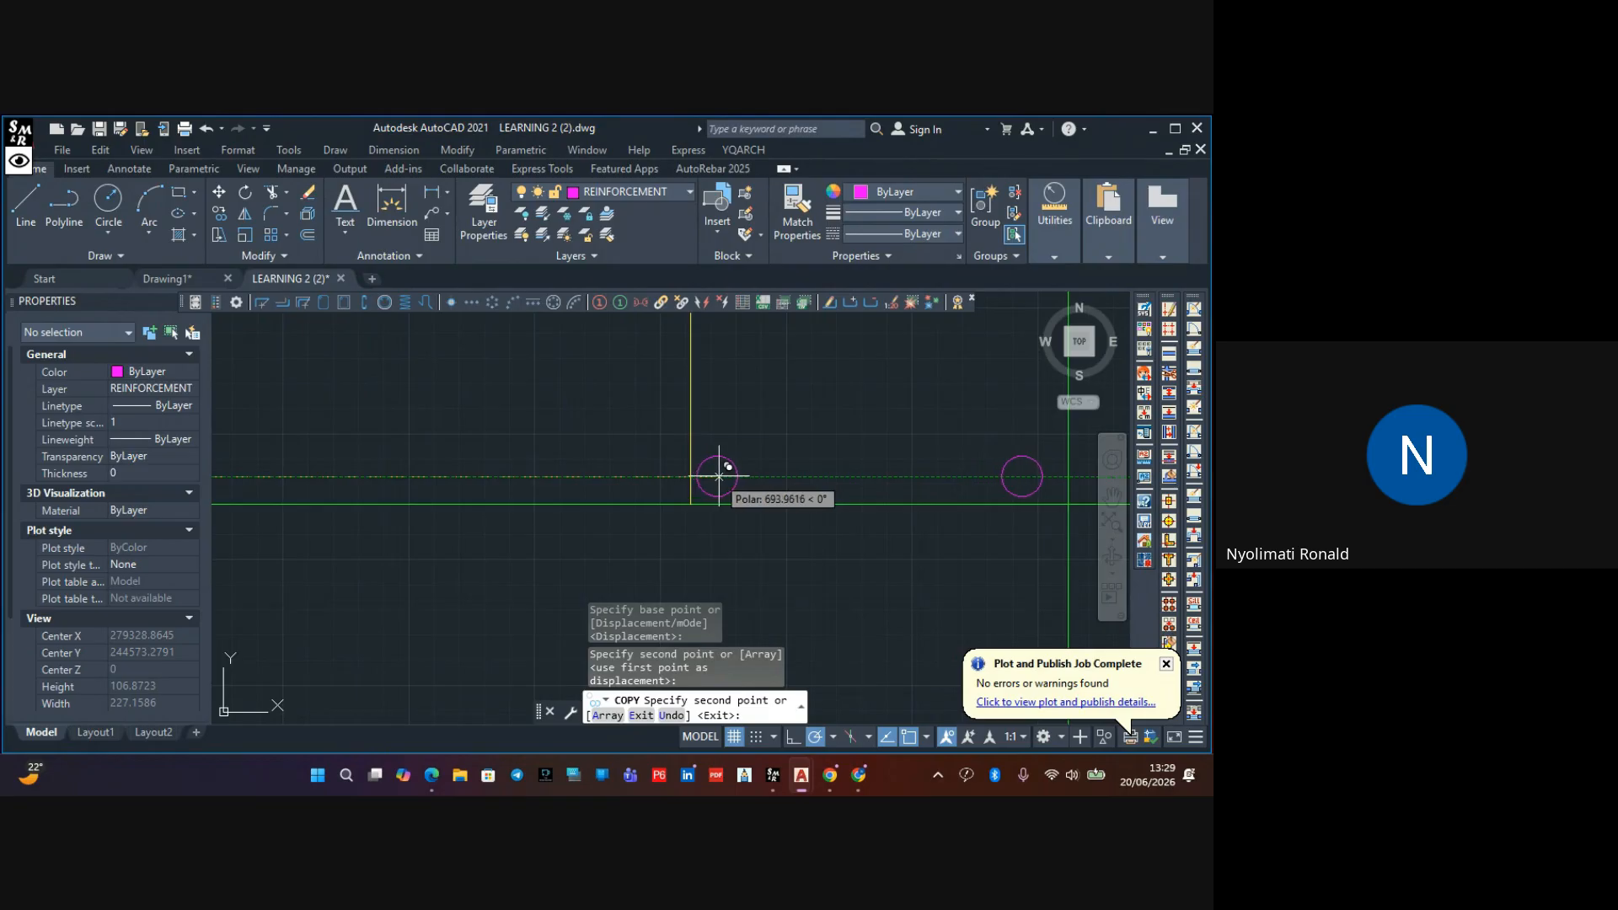
key("Escape")
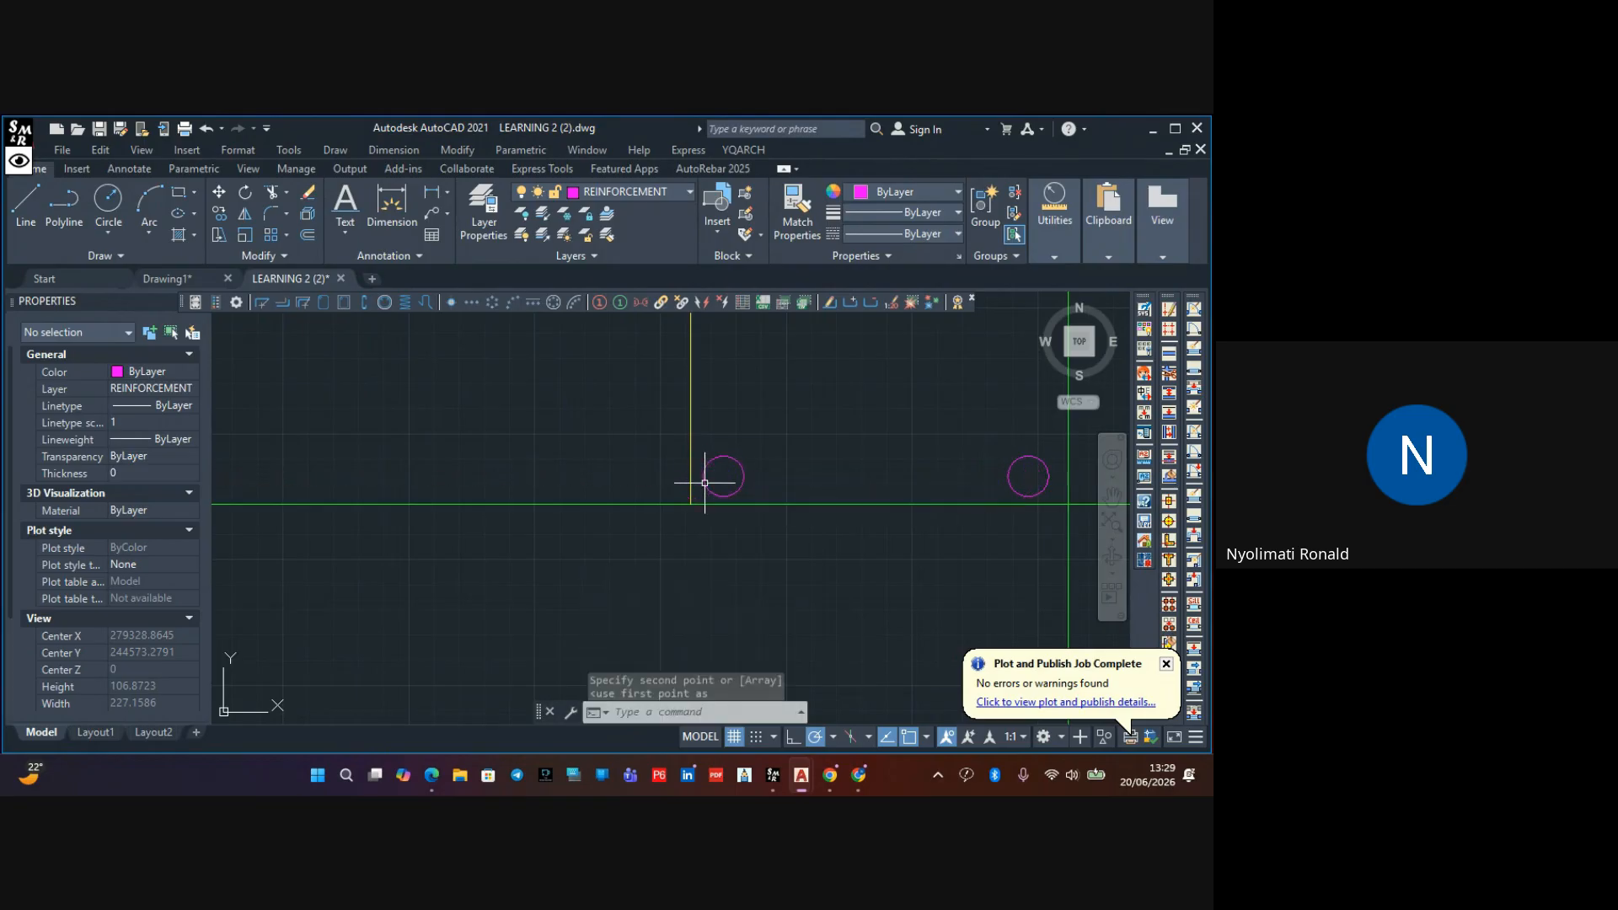
Hatch the slab strip above the blocks, from the break line to the column, with red AR-CONC at scale 0.22
scroll(740, 476, "down", 2)
middle_click_drag(710, 519, 801, 520)
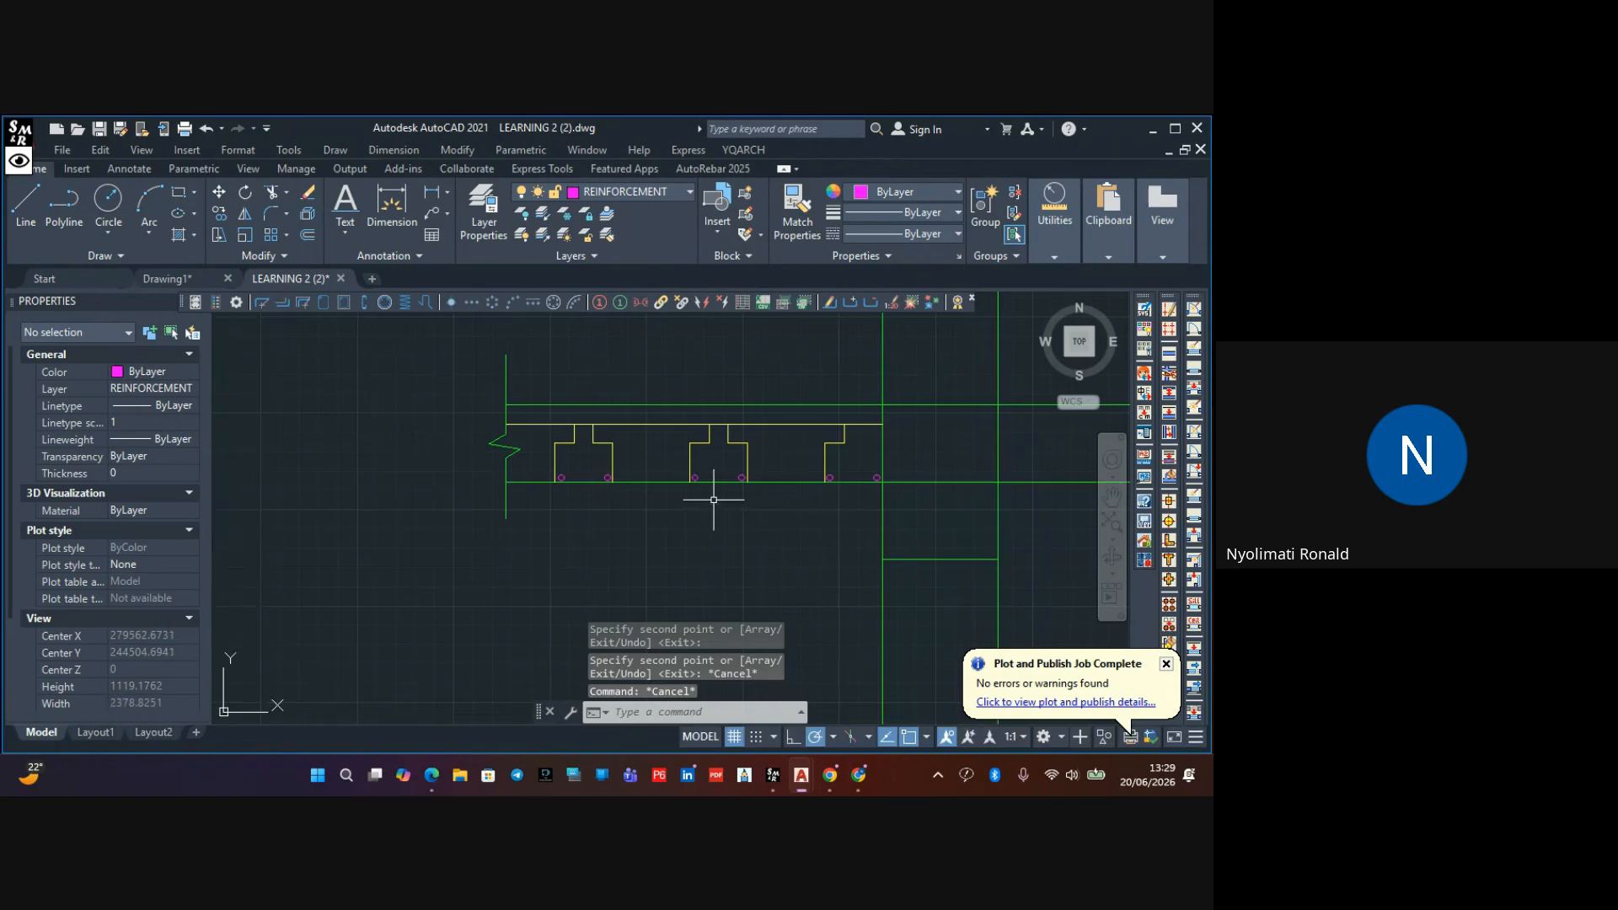
scroll(564, 447, "up", 2)
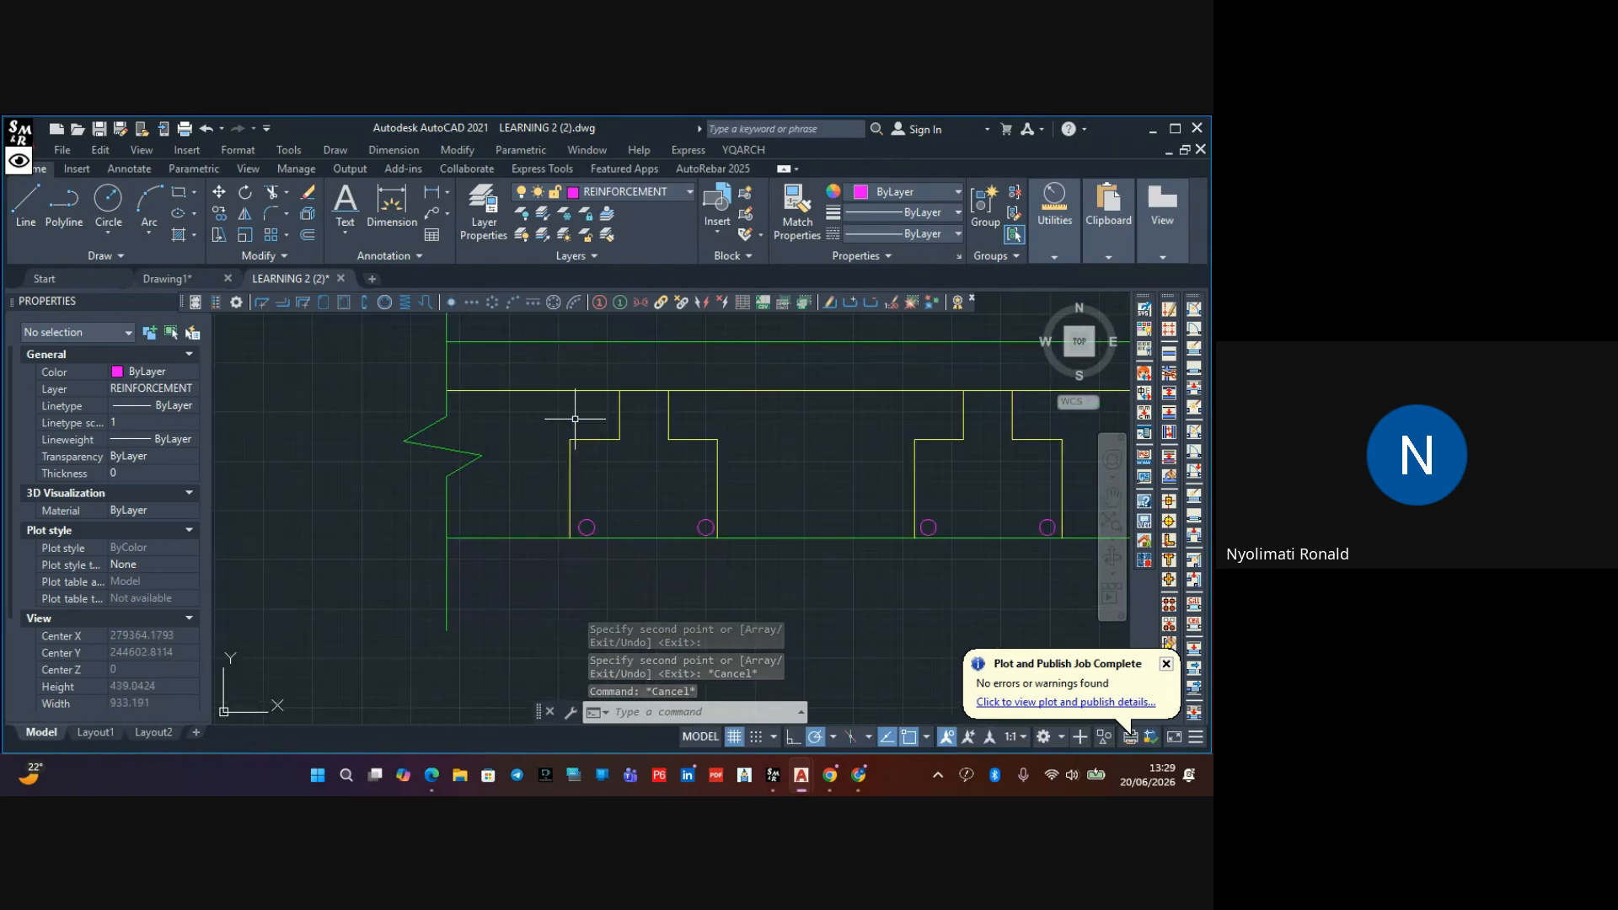
scroll(575, 419, "down", 10)
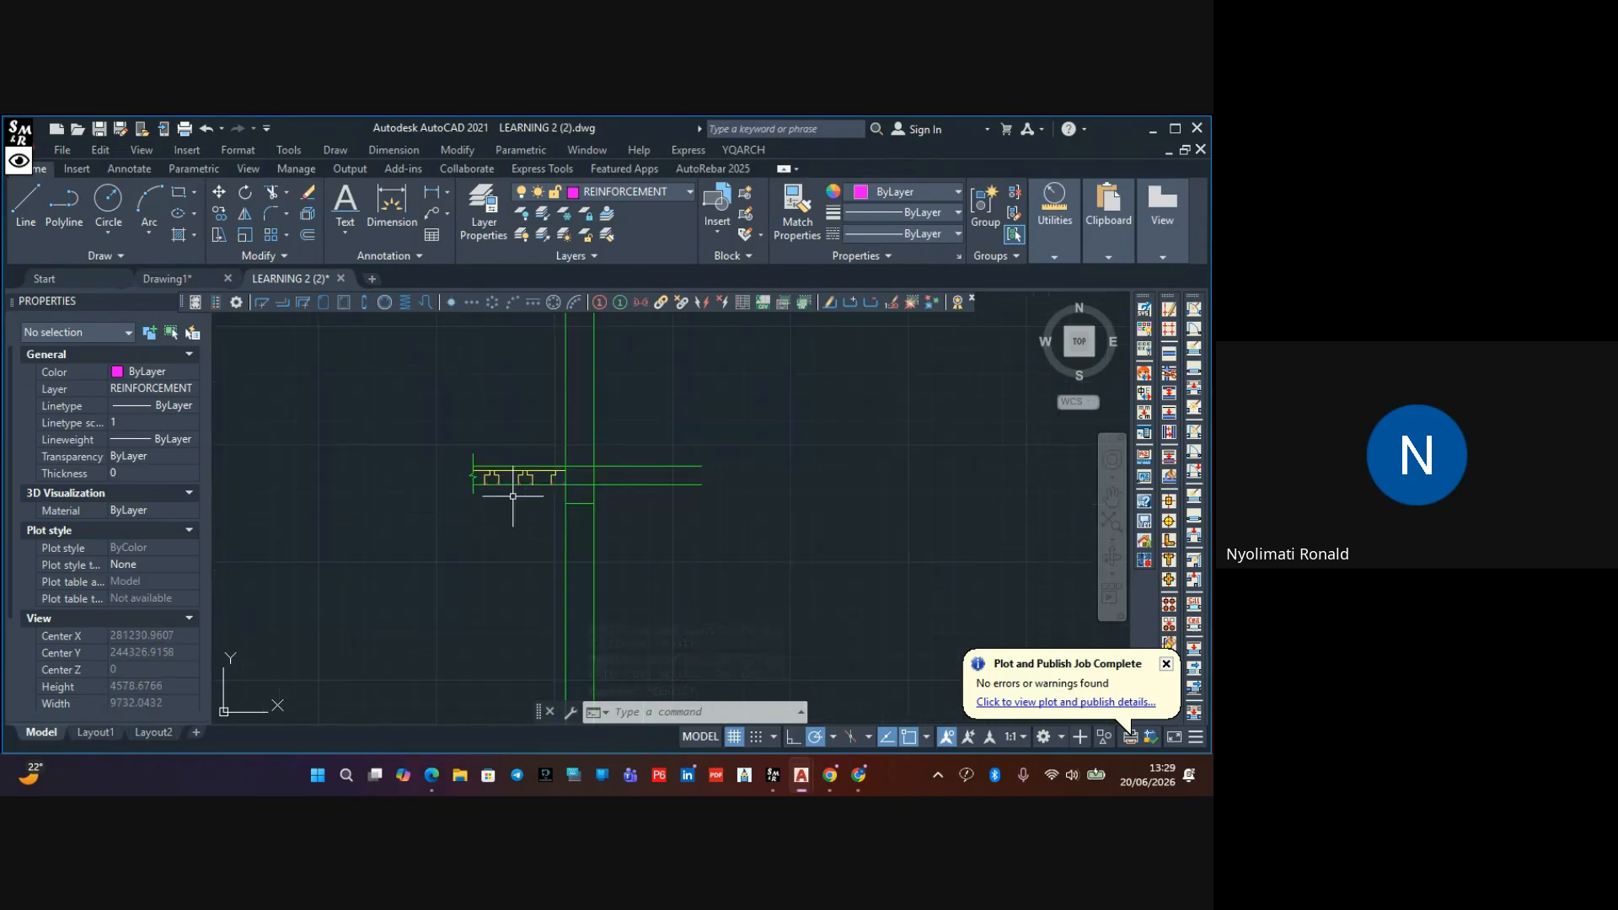
scroll(512, 497, "up", 8)
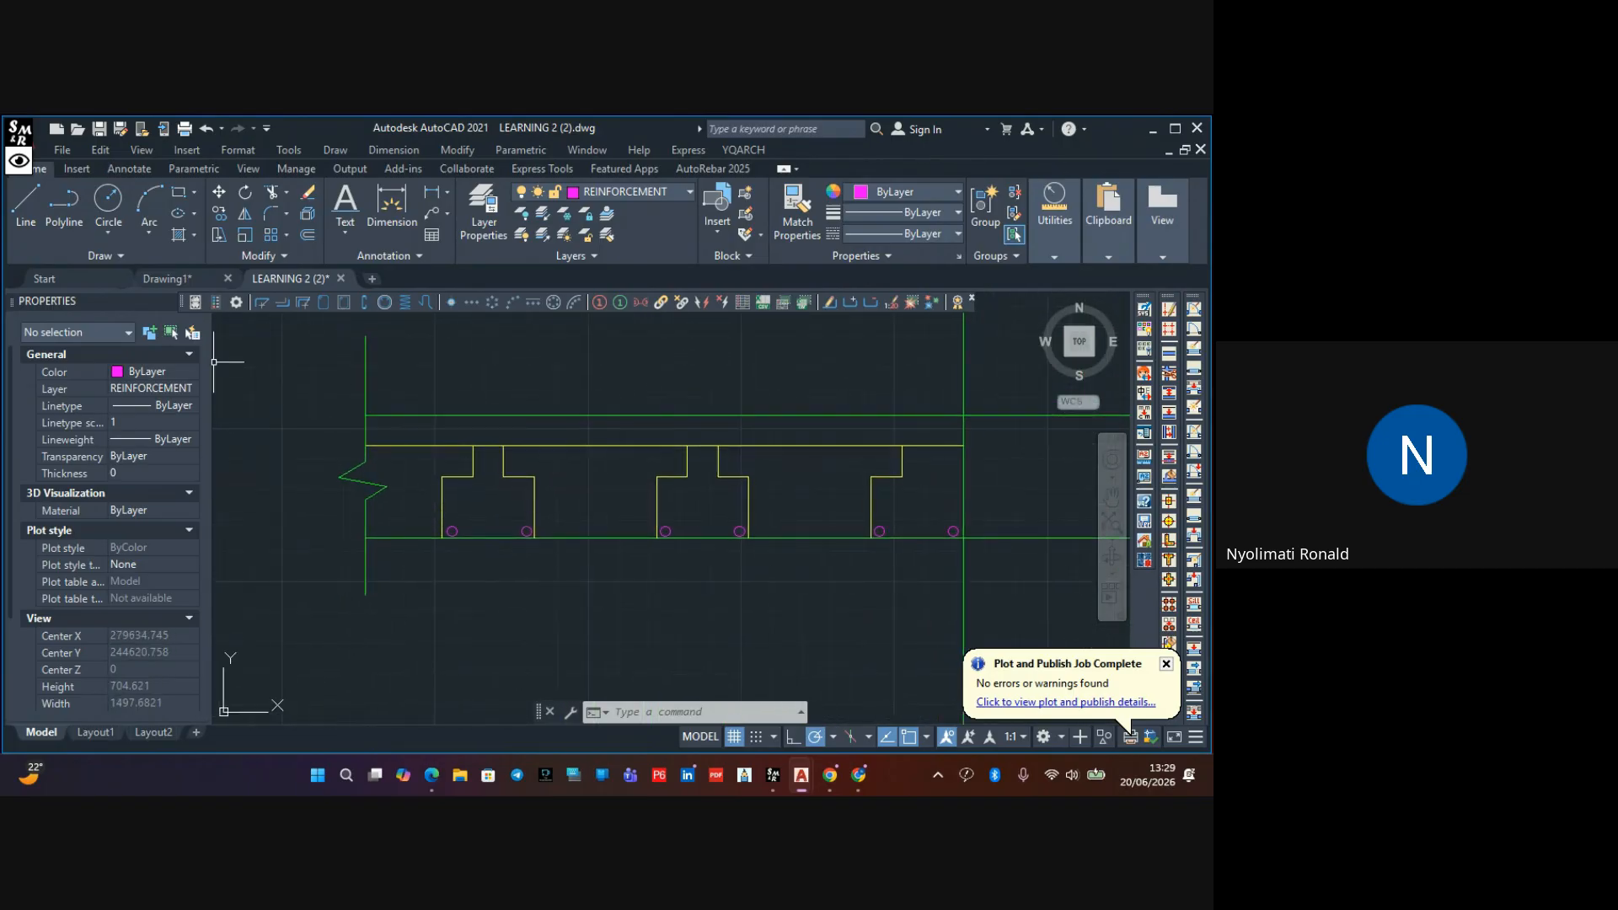
left_click(224, 301)
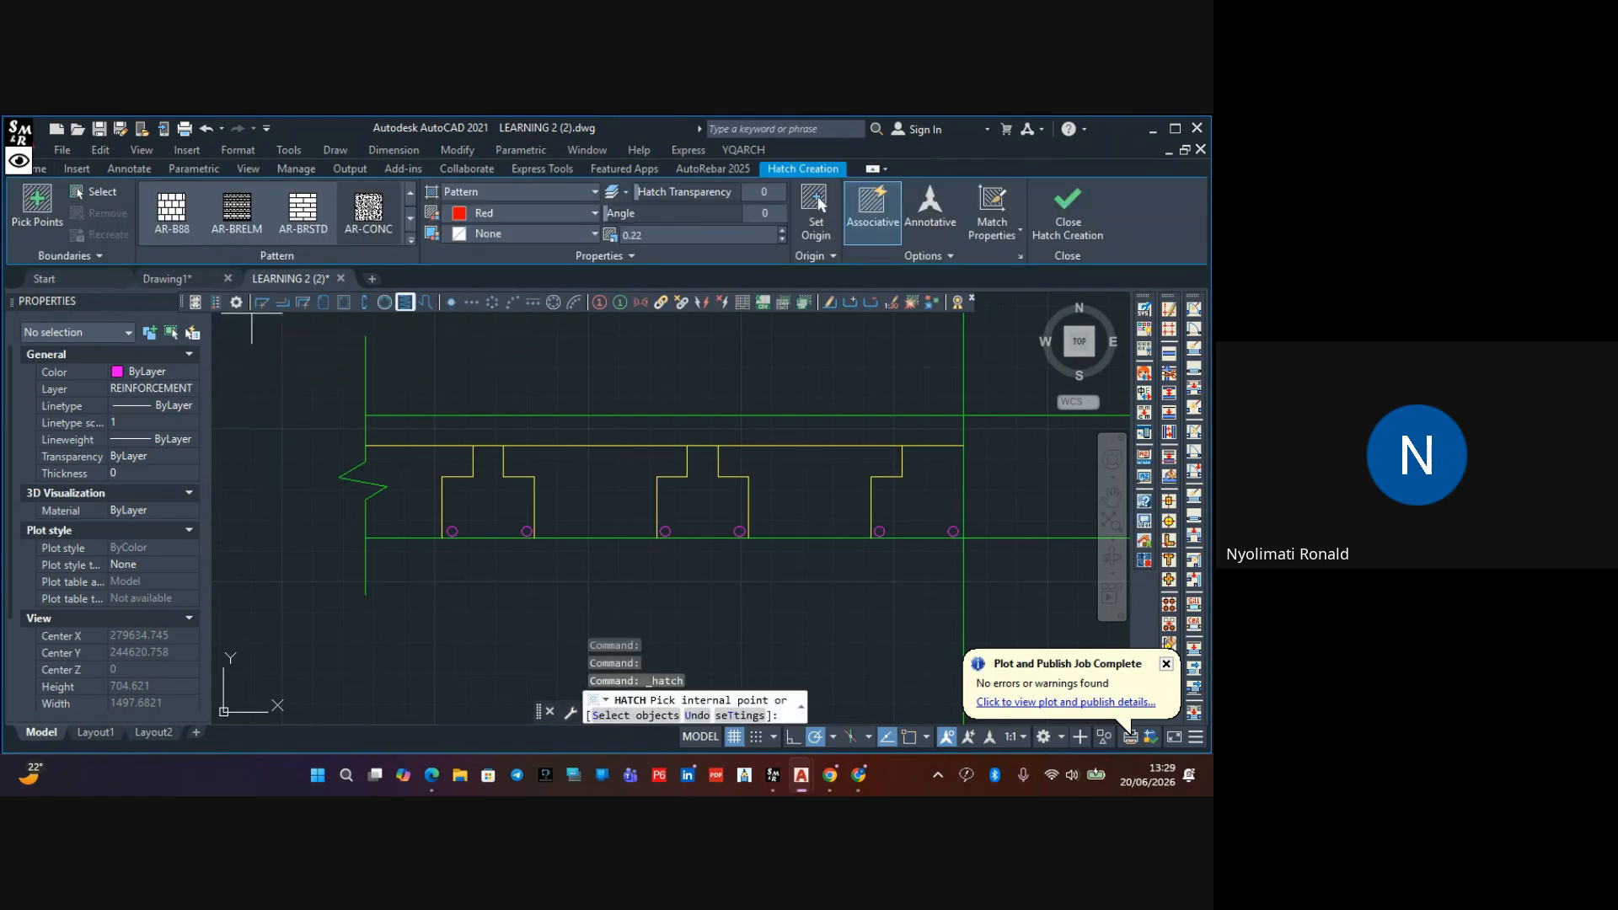
scroll(488, 422, "up", 4)
left_click(494, 430)
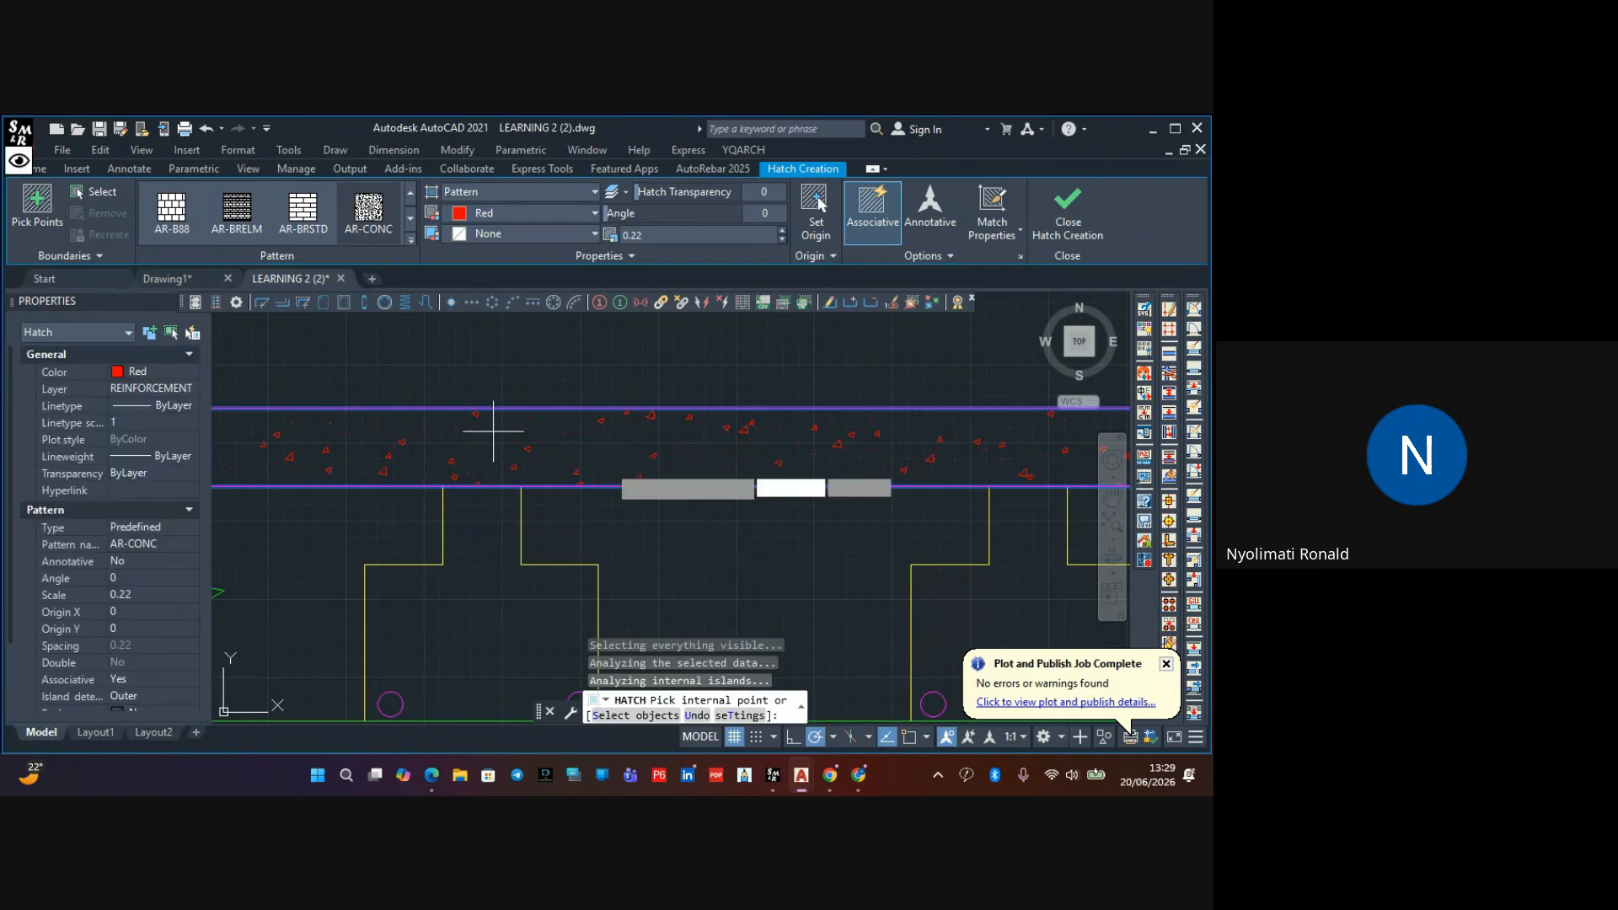
scroll(494, 430, "down", 5)
middle_click_drag(783, 468, 491, 454)
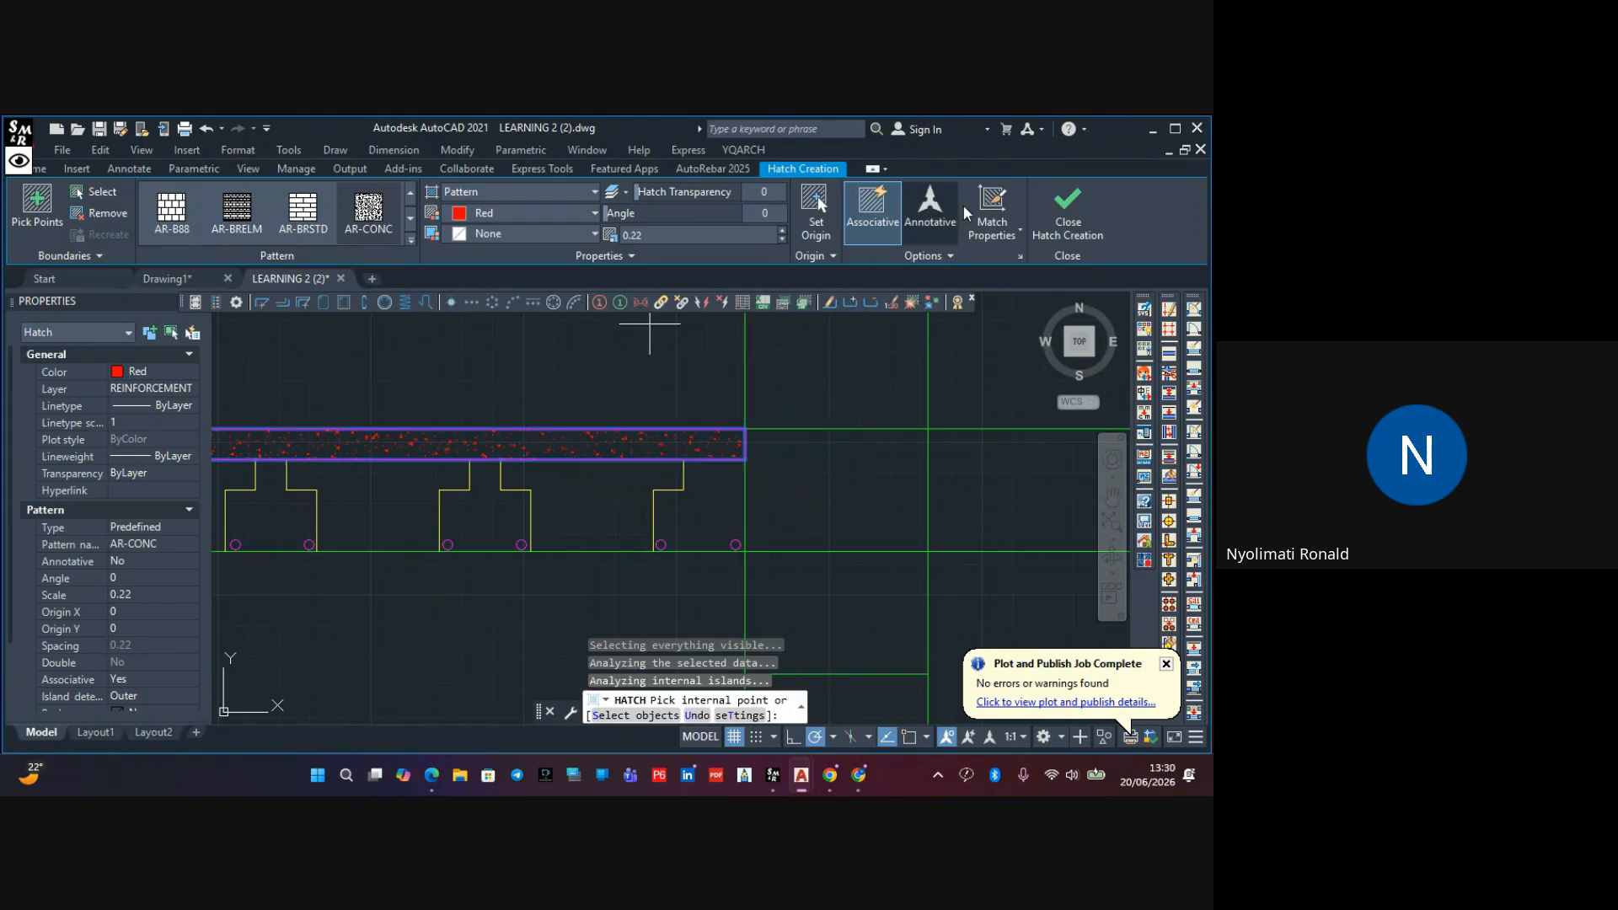
left_click(1073, 221)
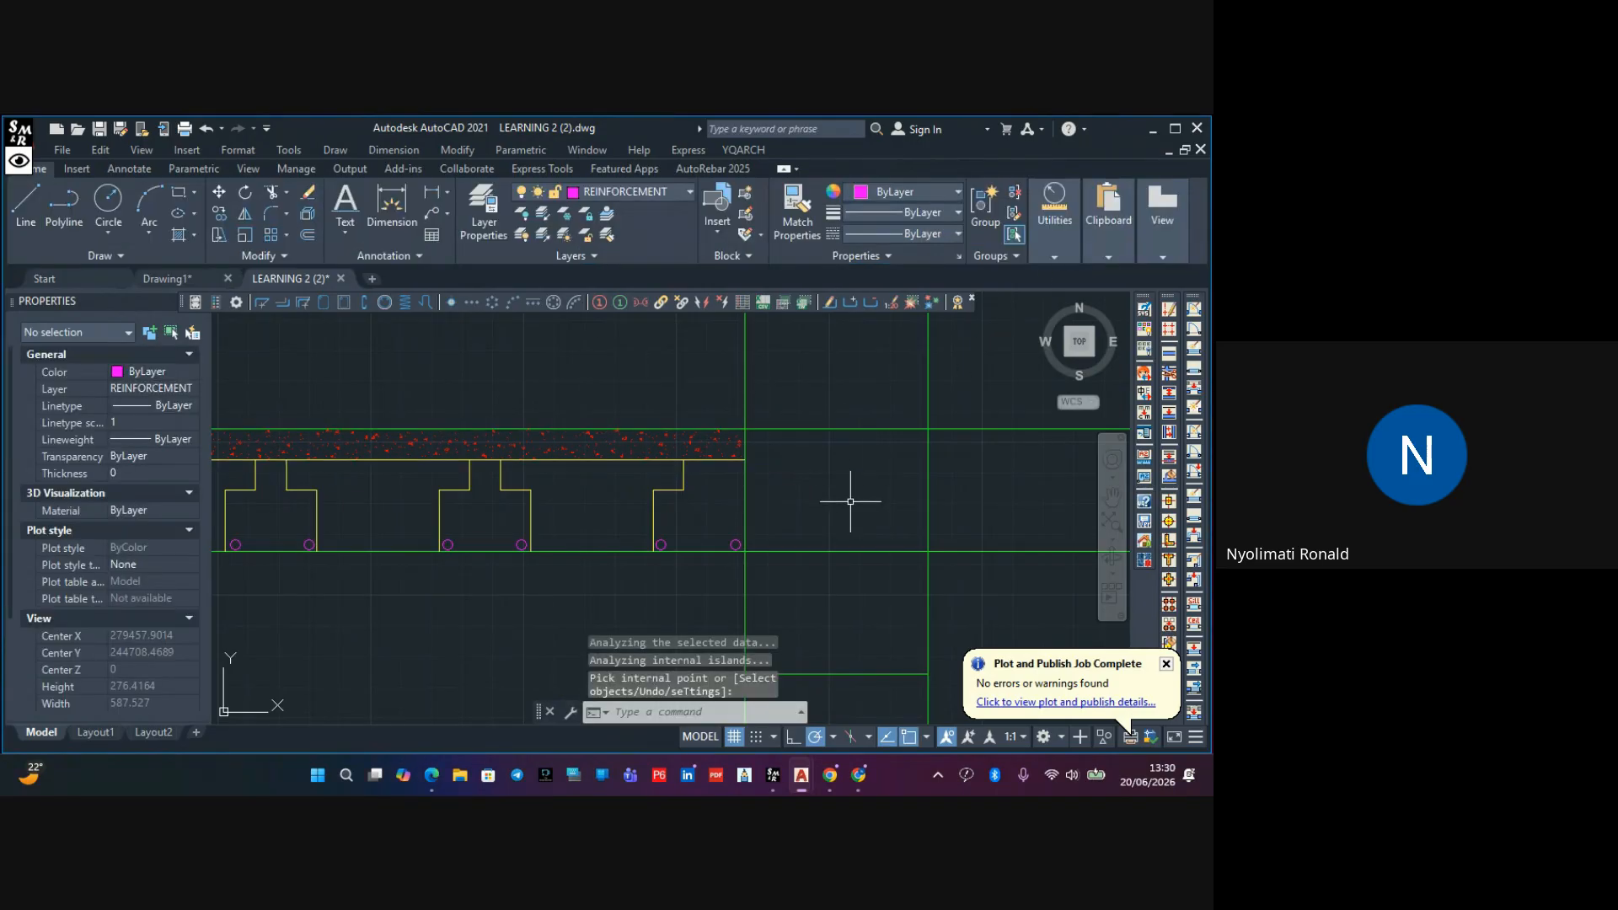
Trim the slab's lower line where it crosses the column, between the two vertical column edges
middle_click_drag(851, 501, 797, 425)
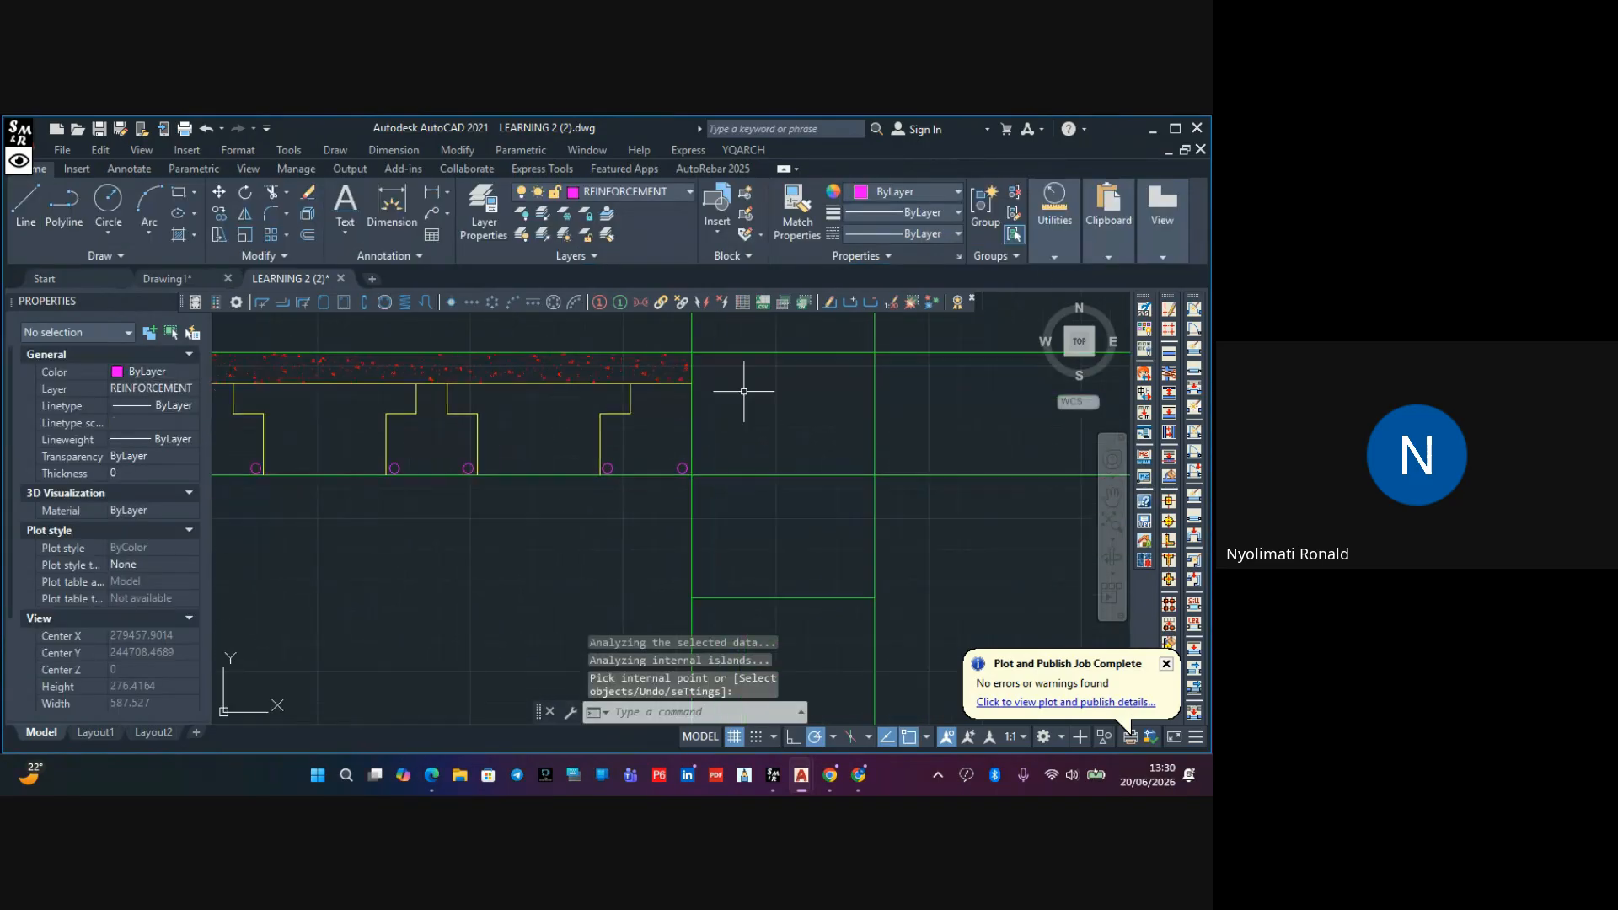
left_click(273, 193)
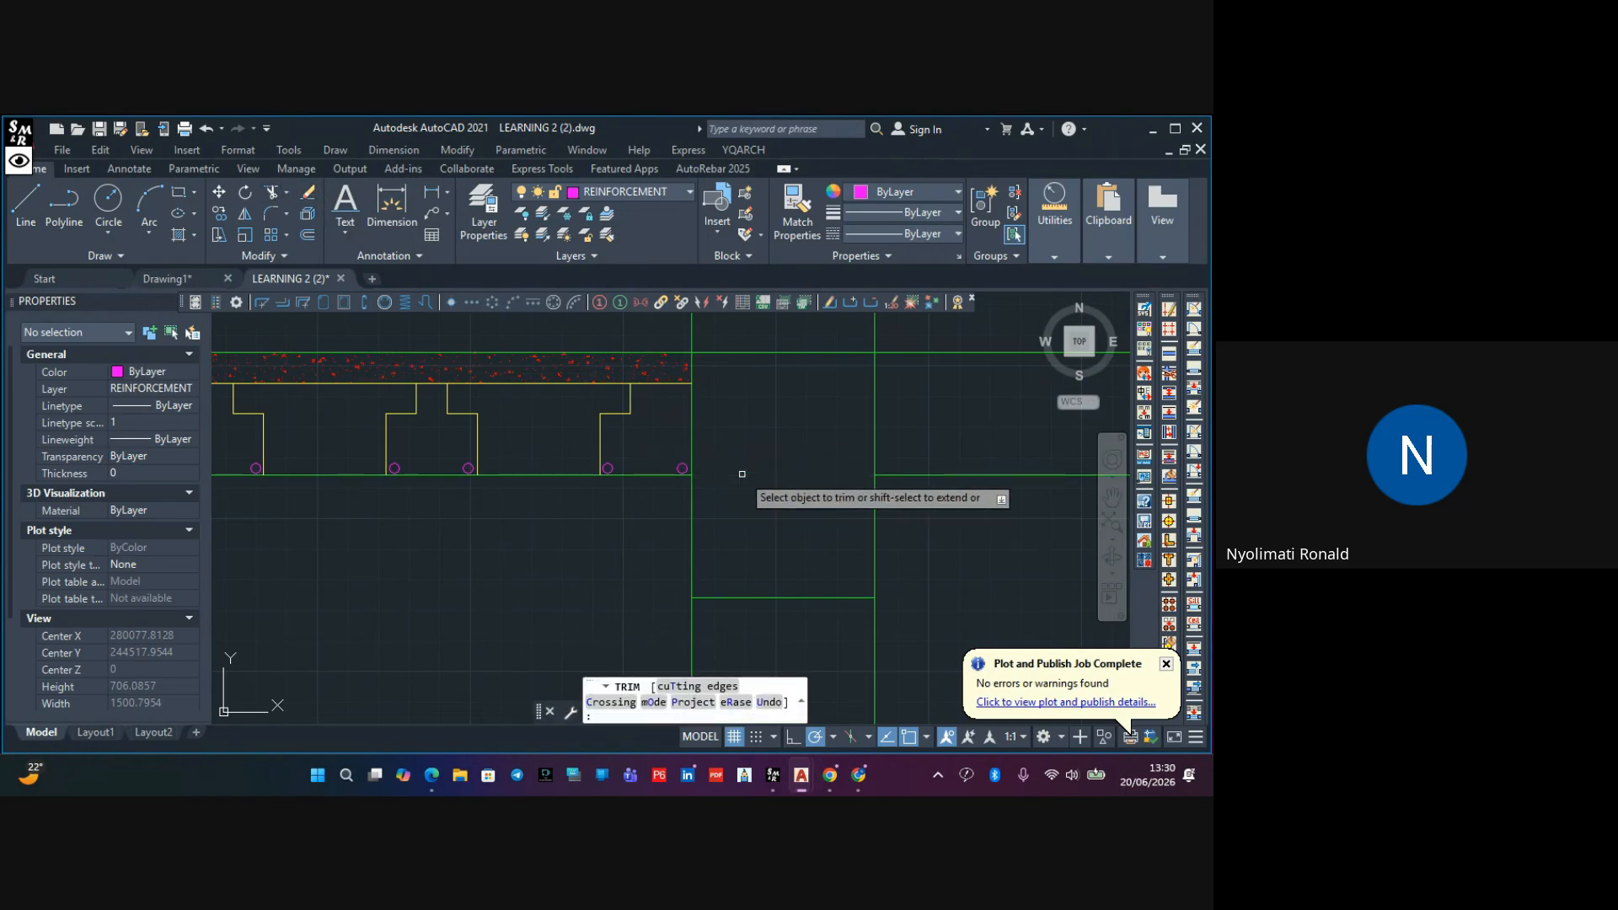
scroll(788, 472, "down", 3)
key("Escape")
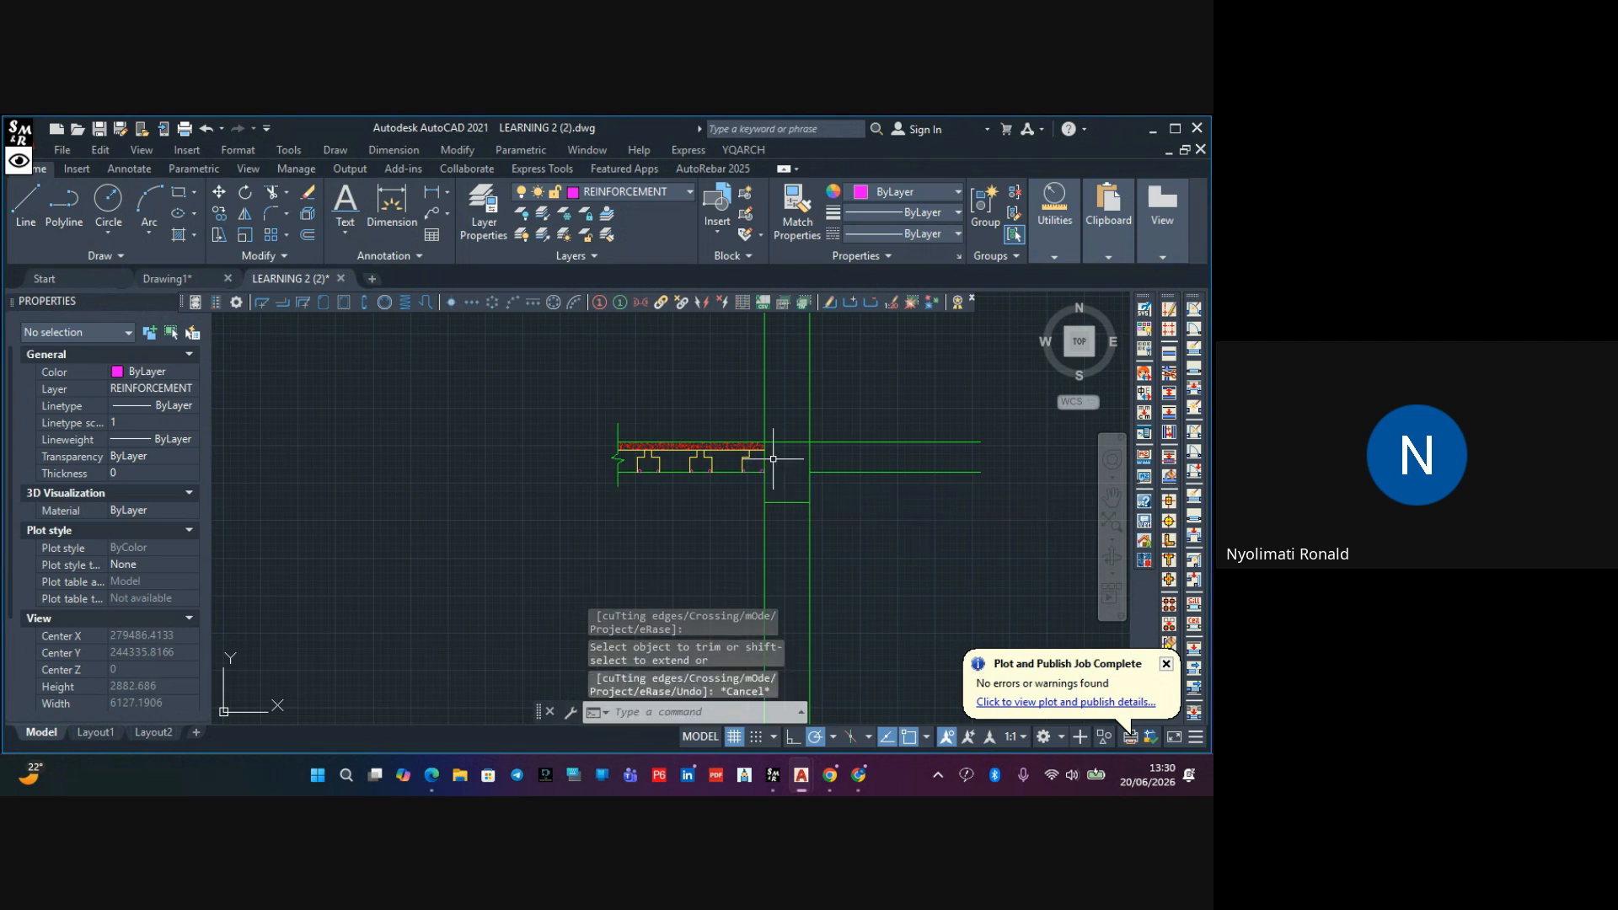
scroll(763, 434, "up", 2)
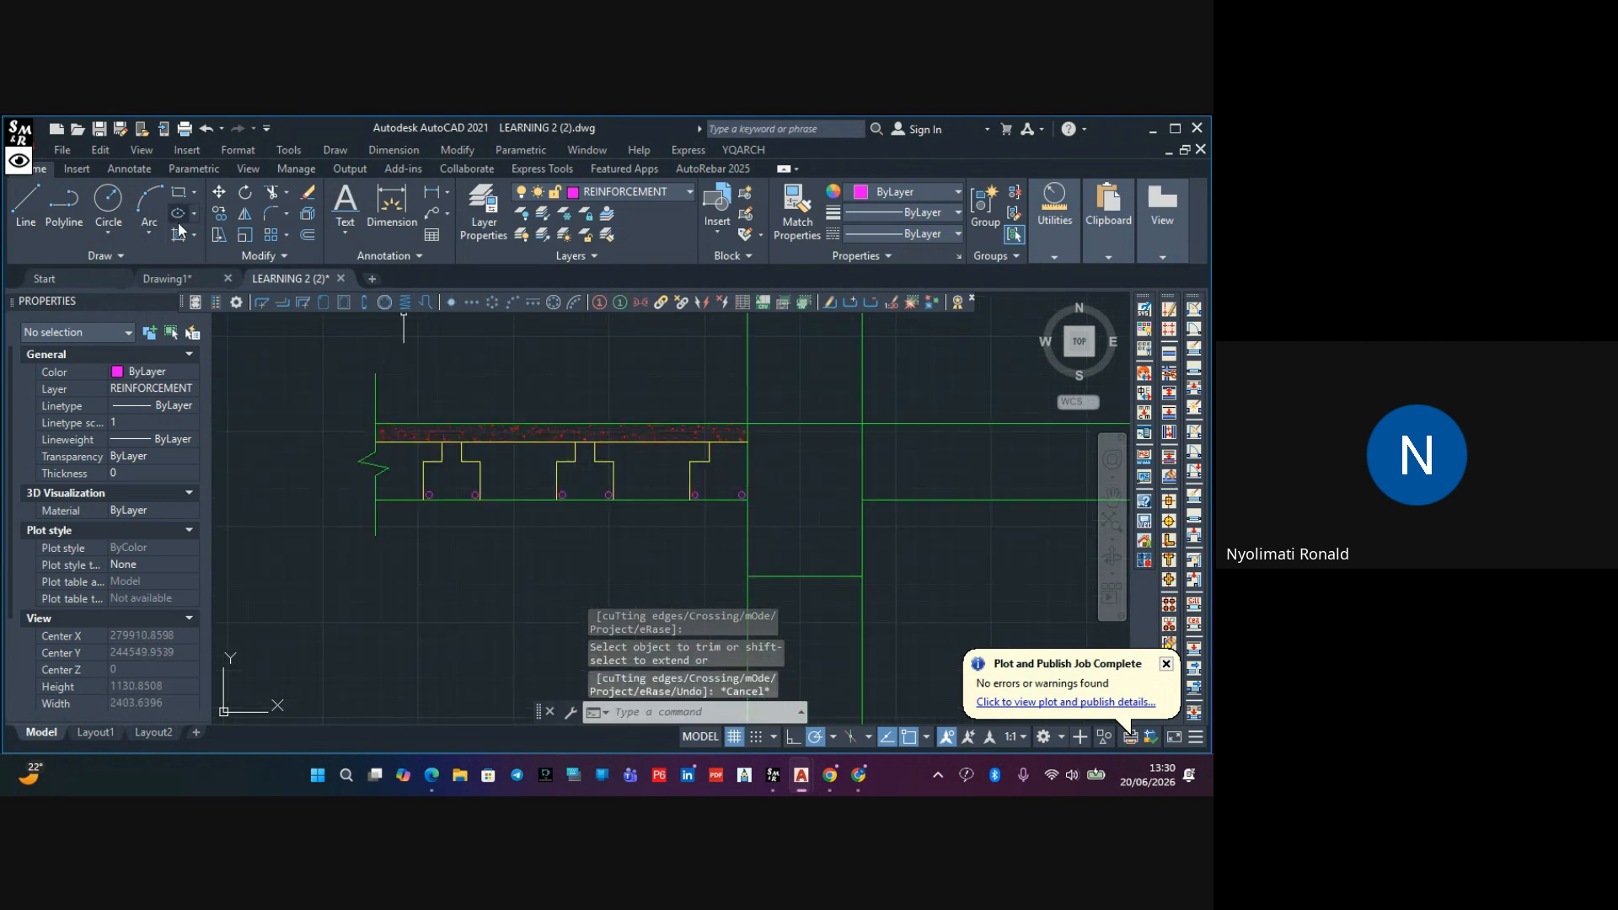
Hatch the rectangle between the column edges, from the slab's top line to the lower horizontal line, with red AR-CONC at scale 0.22
type("h")
key("space")
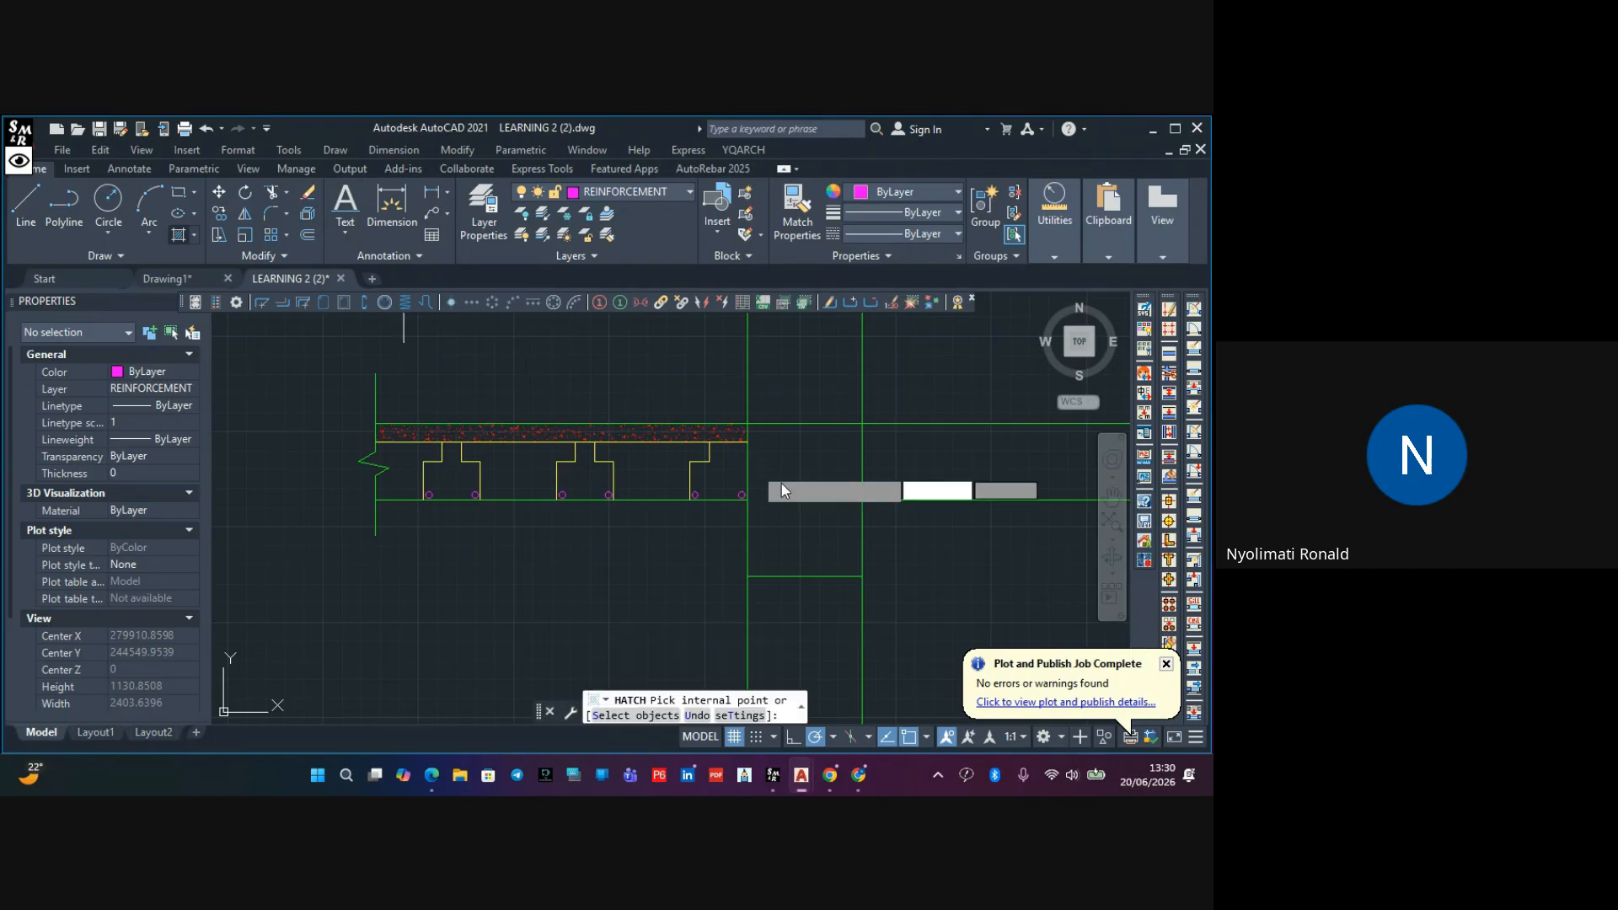
left_click(801, 502)
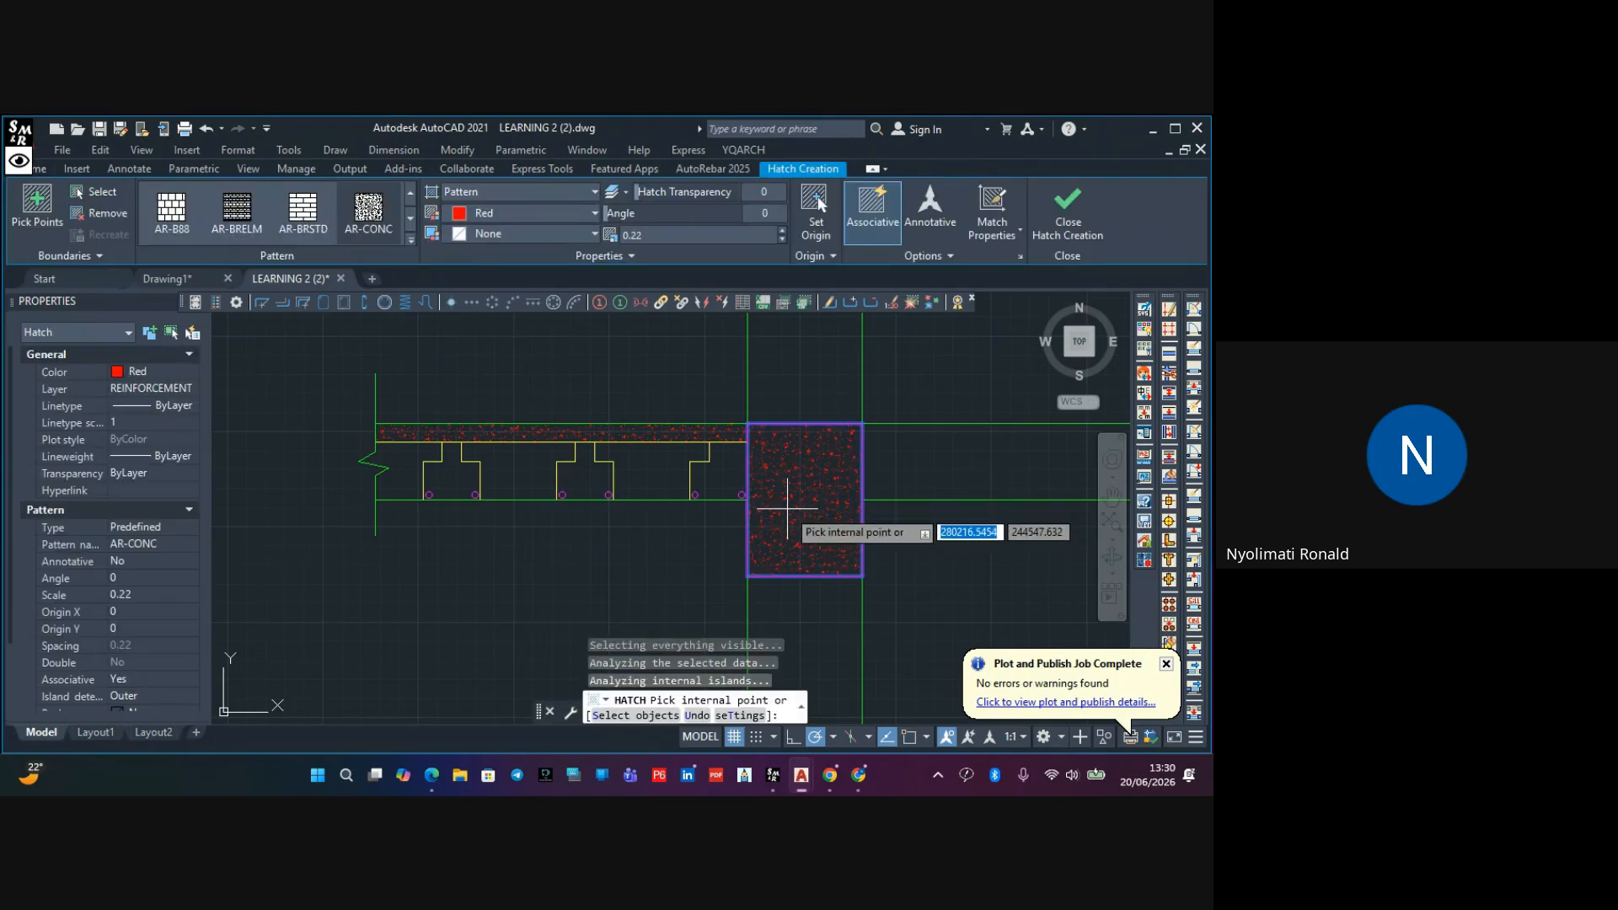
key("Escape")
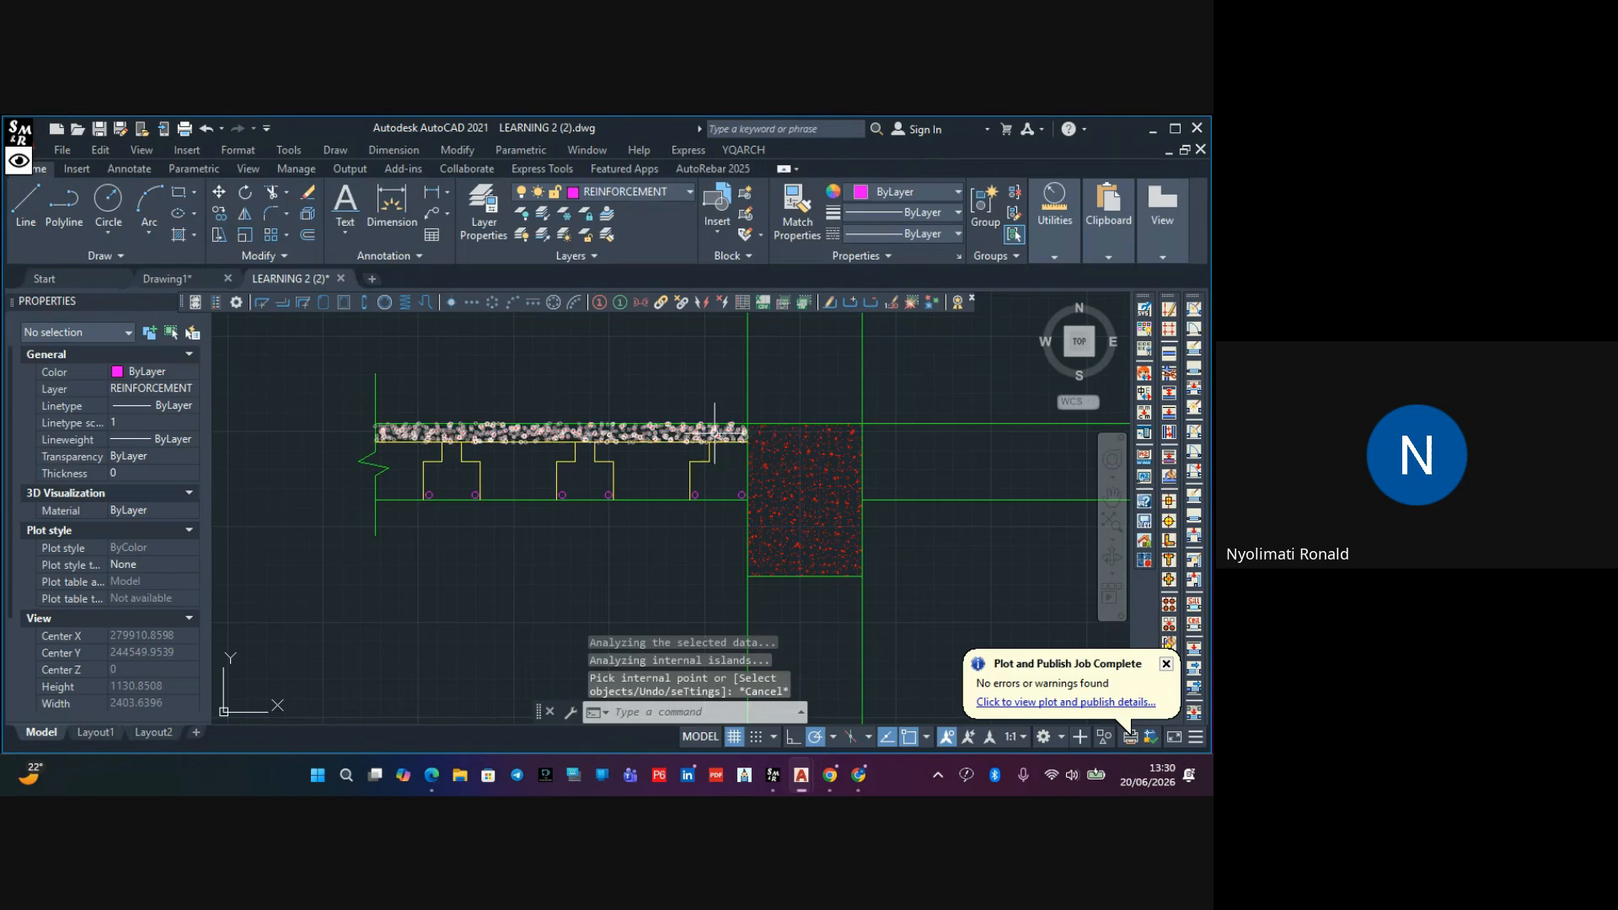
Hatch the three spaces between the reinforced blocks, starting at the break line, with the ANGLE pattern in colour 237,31,36
scroll(666, 471, "up", 2)
middle_click_drag(660, 470, 777, 469)
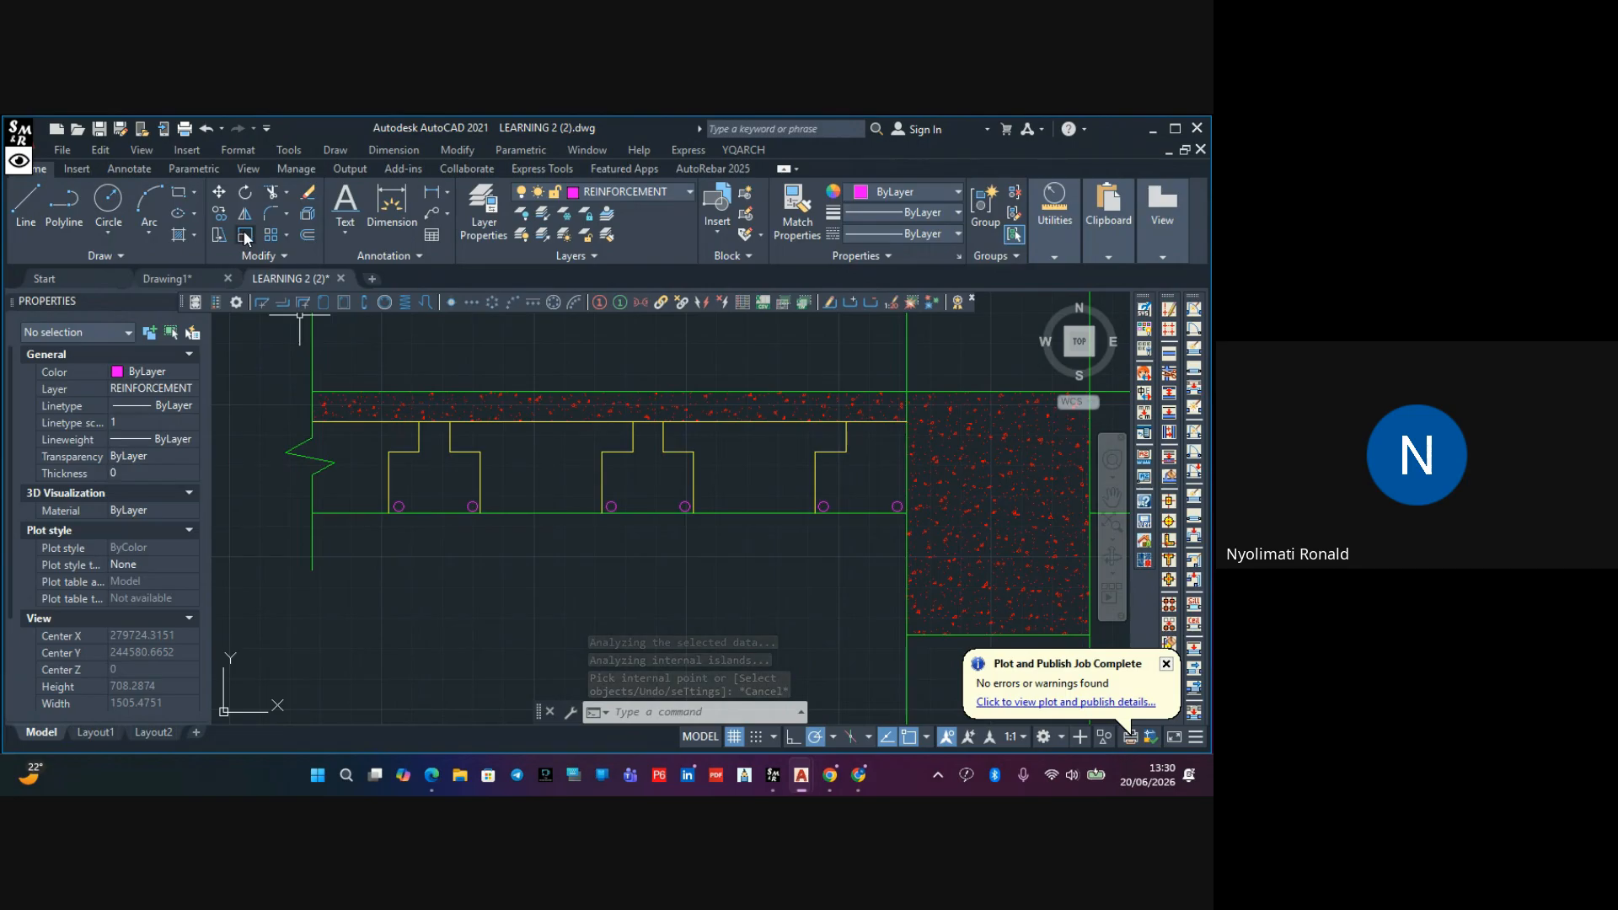
left_click(188, 243)
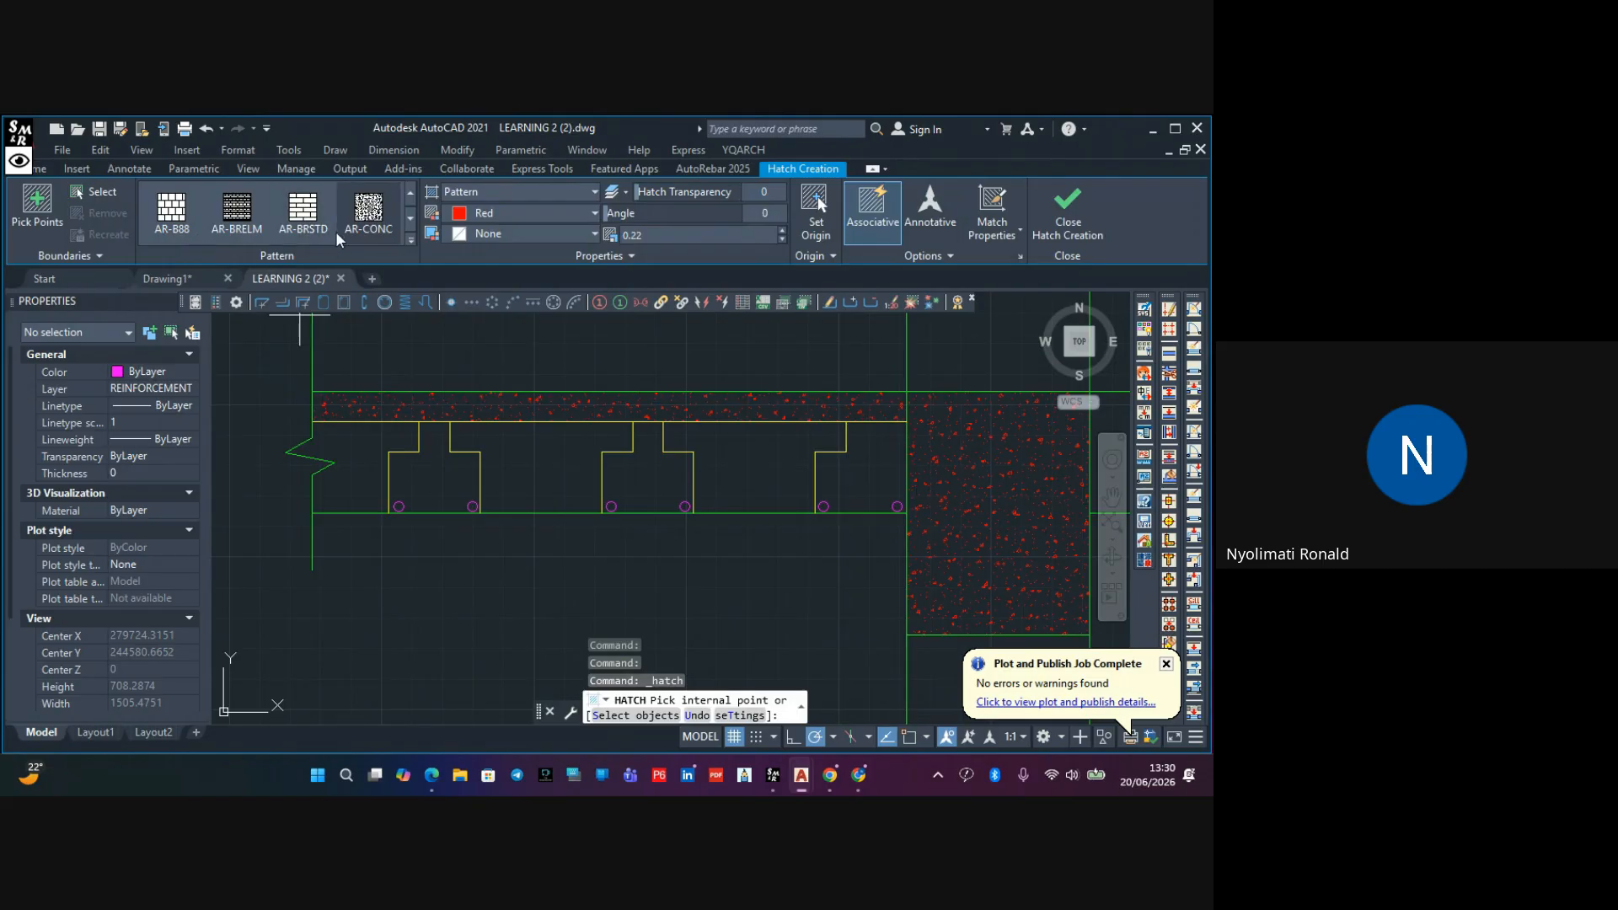
left_click(408, 239)
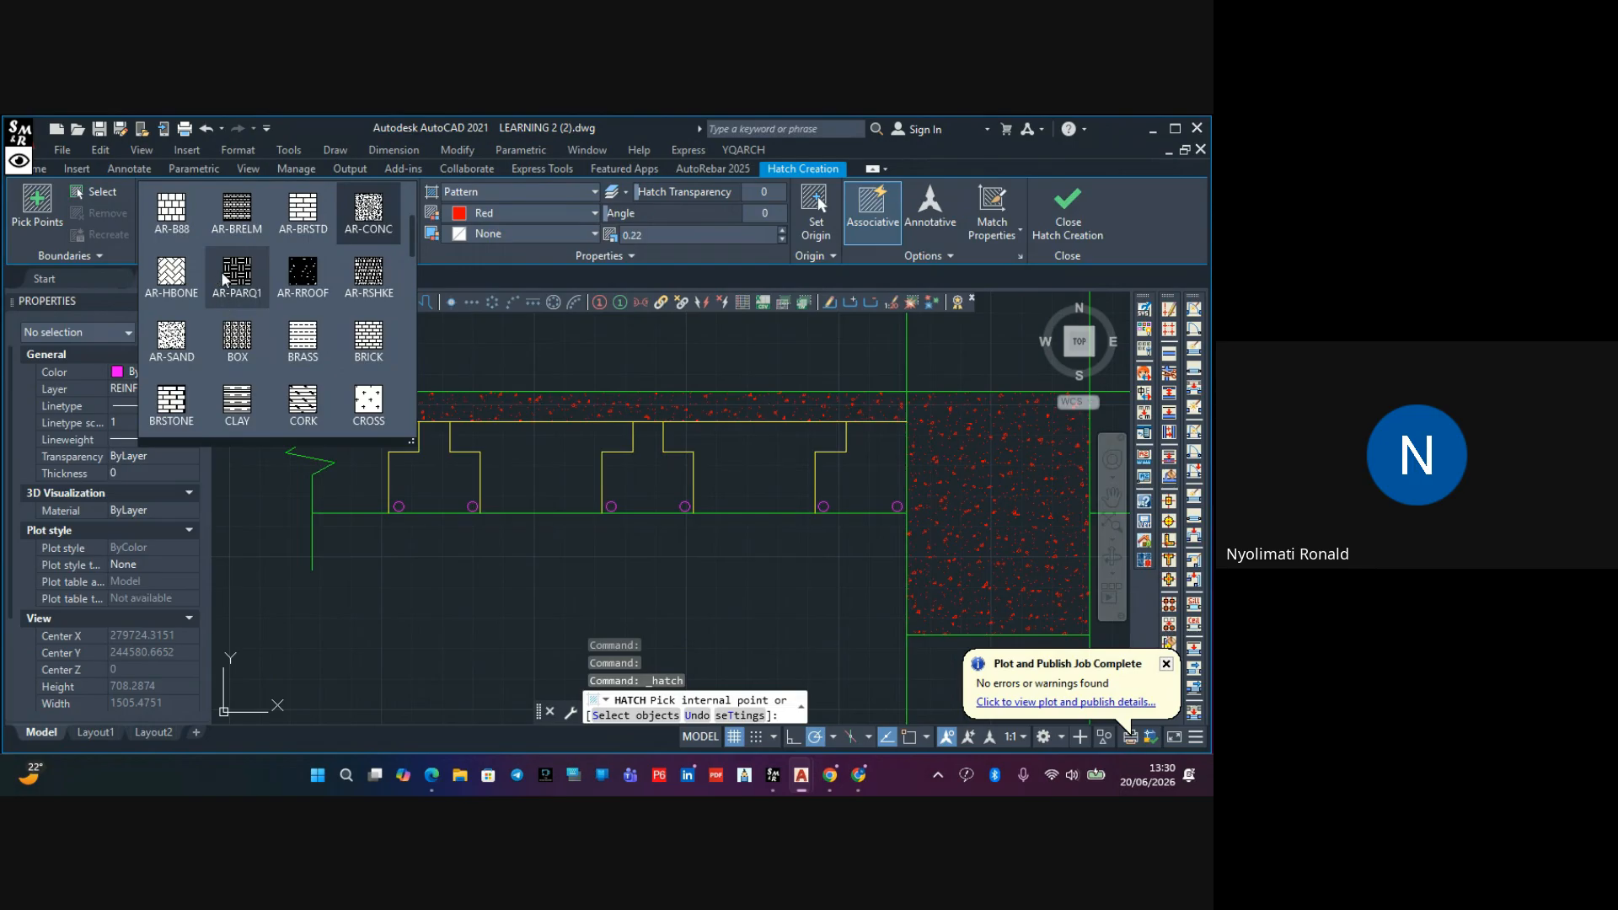
scroll(295, 333, "down", 2)
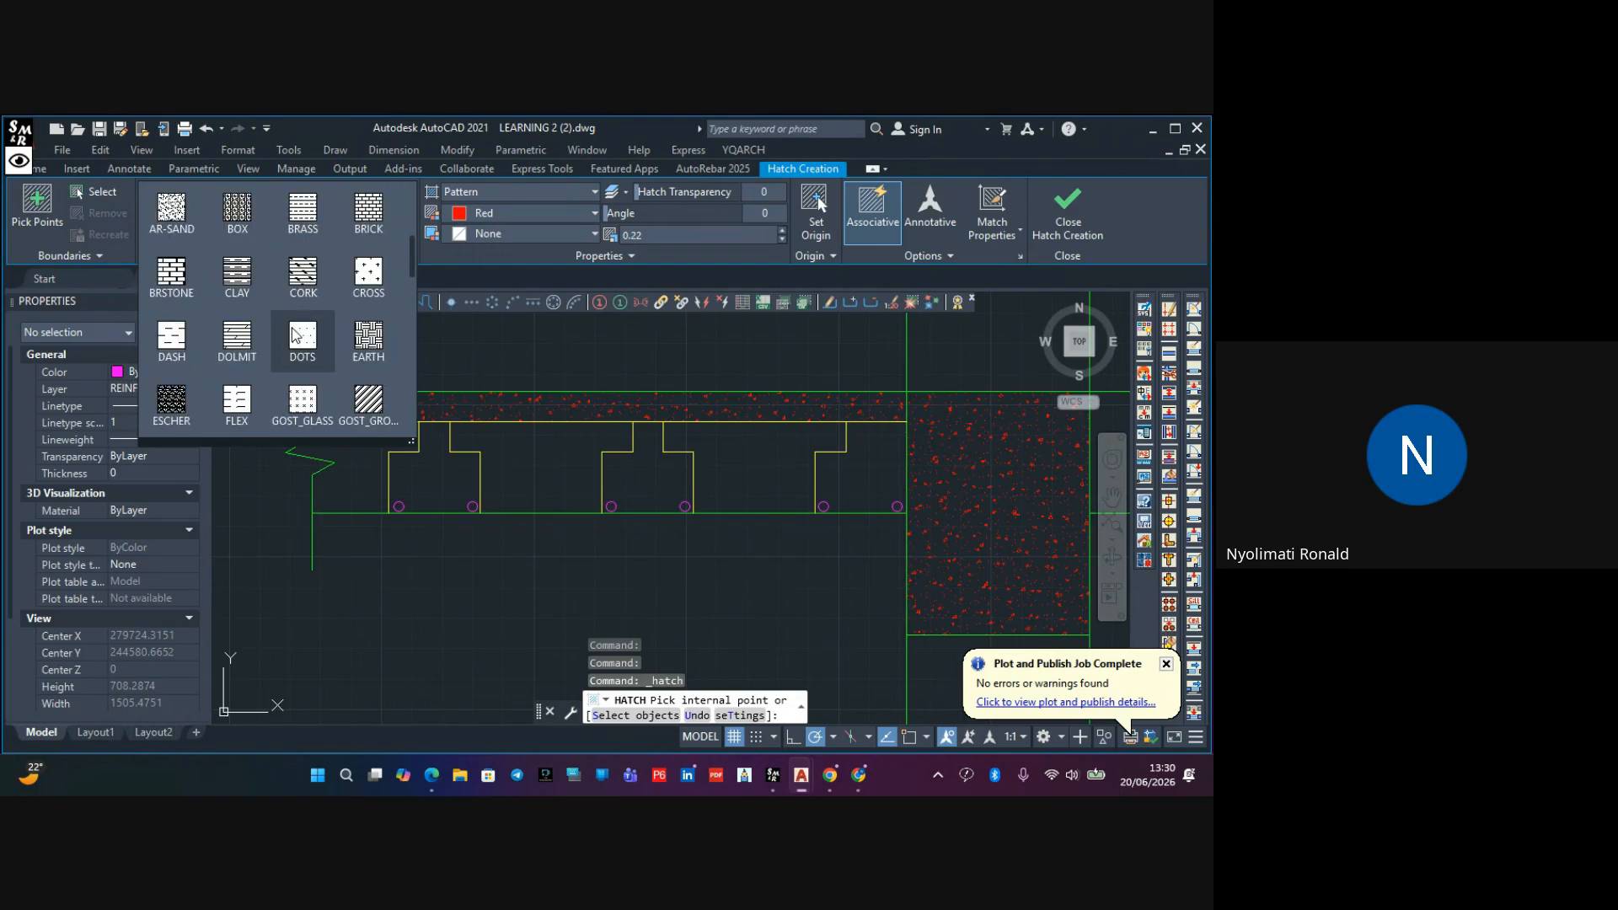
scroll(295, 333, "down", 2)
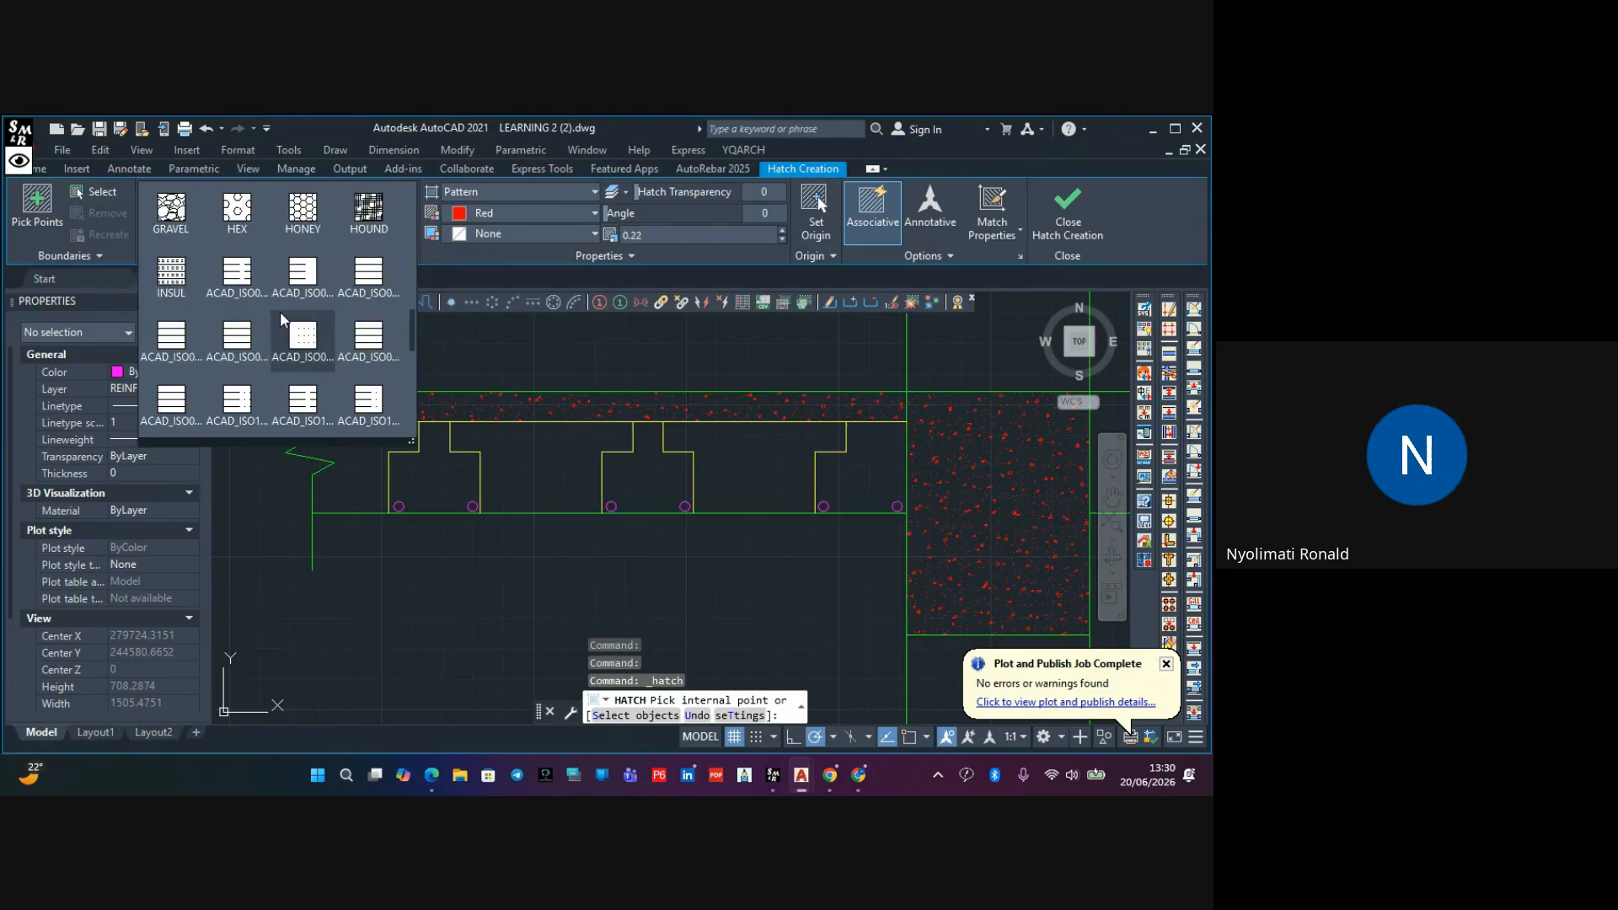
left_click(443, 256)
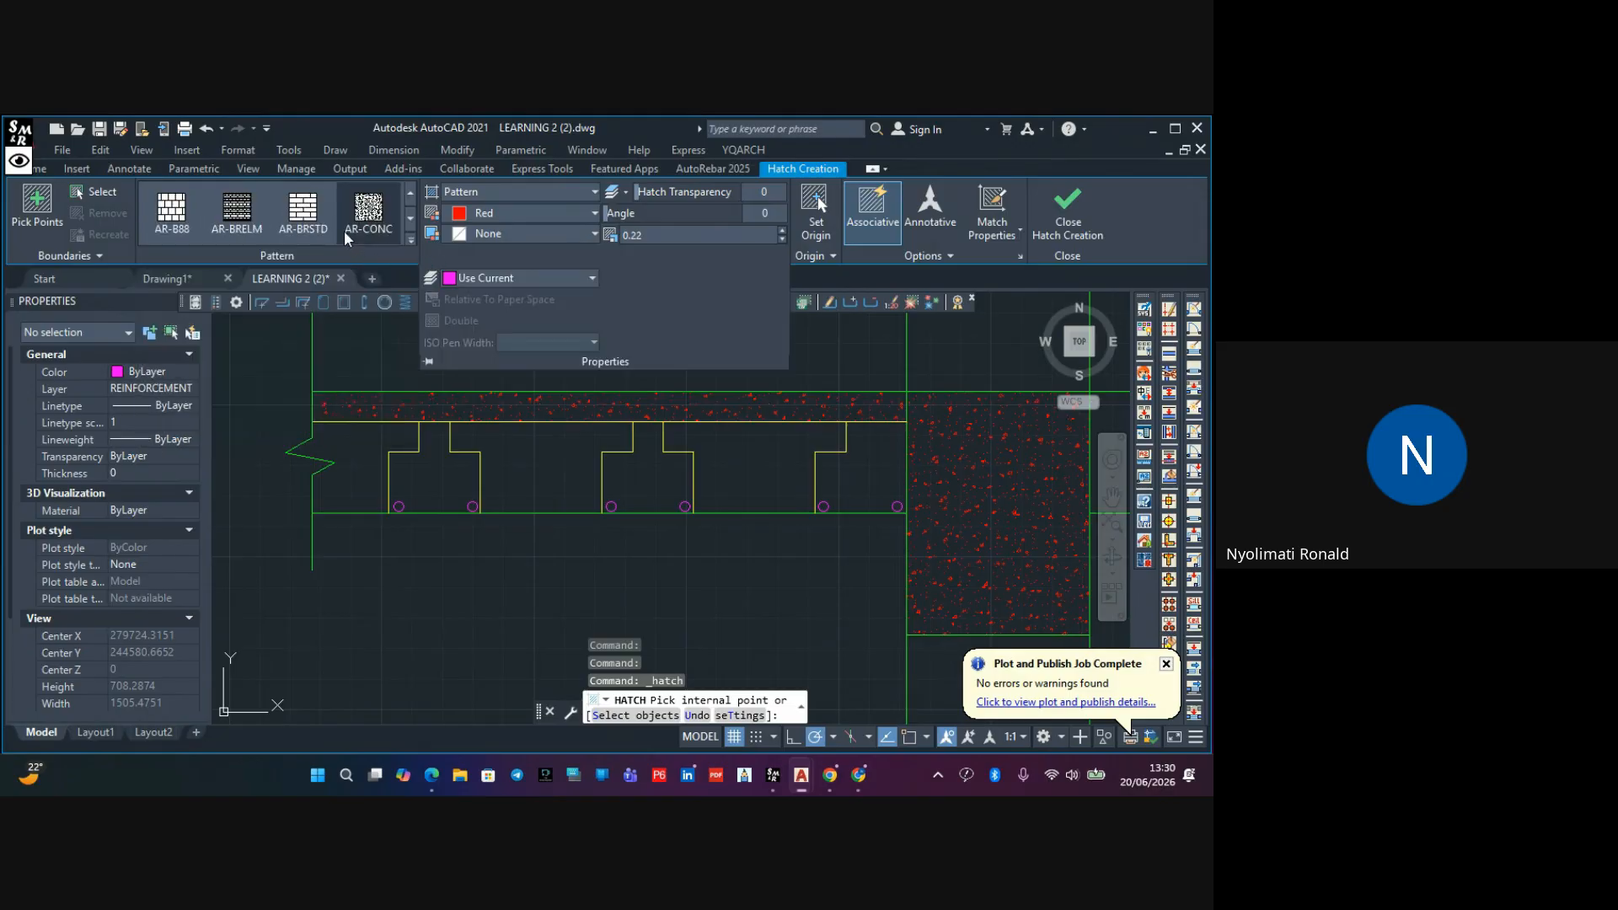
scroll(340, 222, "up", 3)
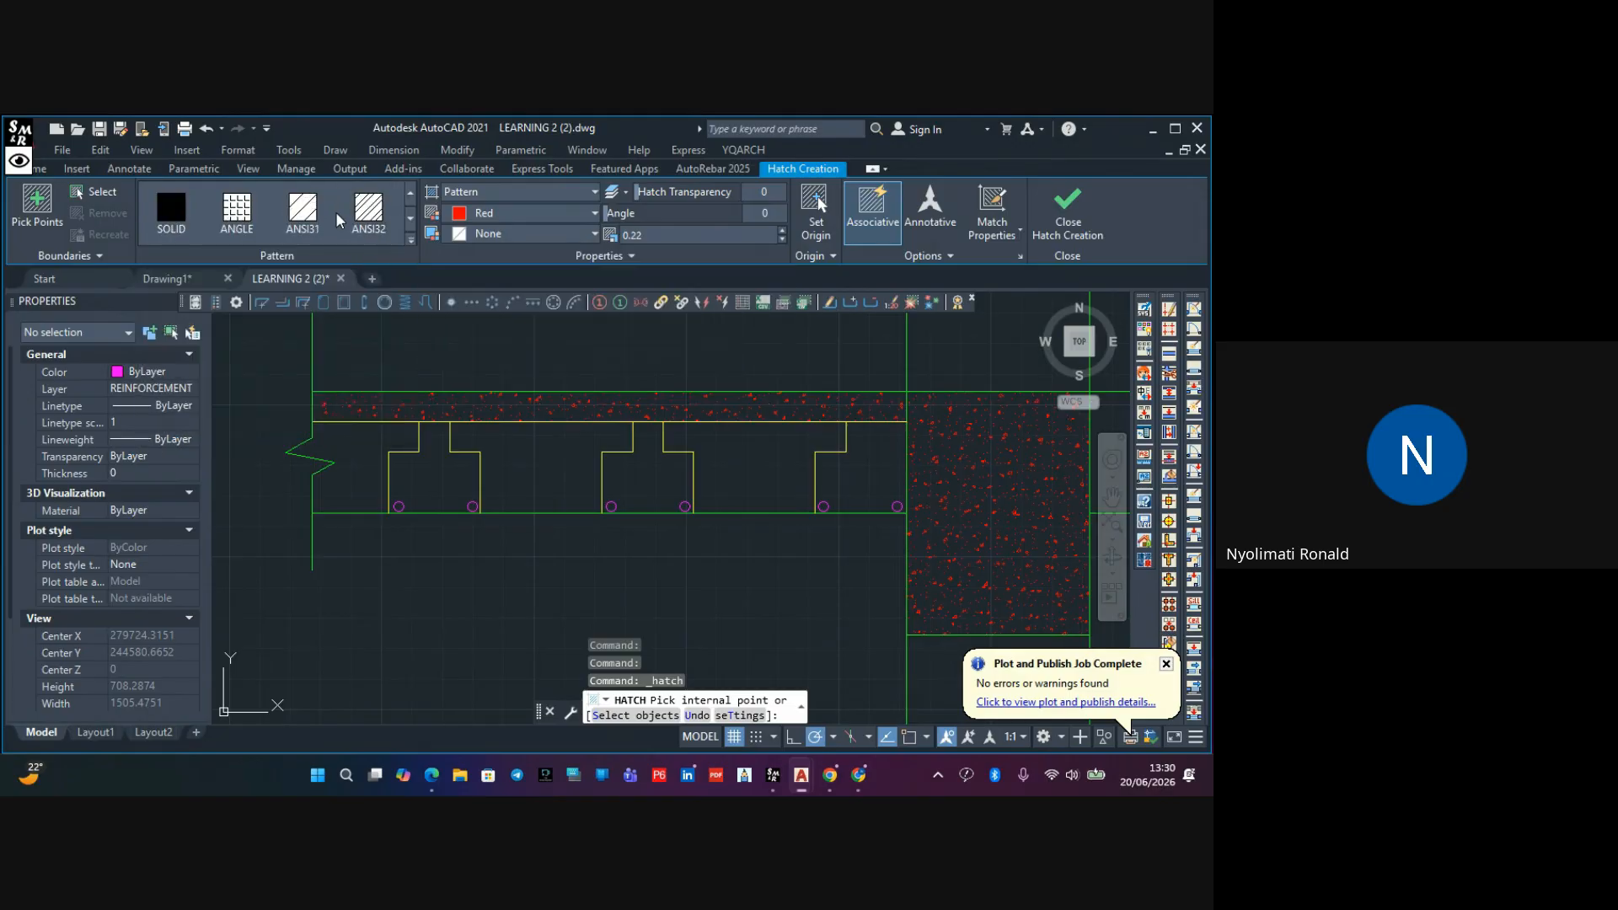
left_click(472, 218)
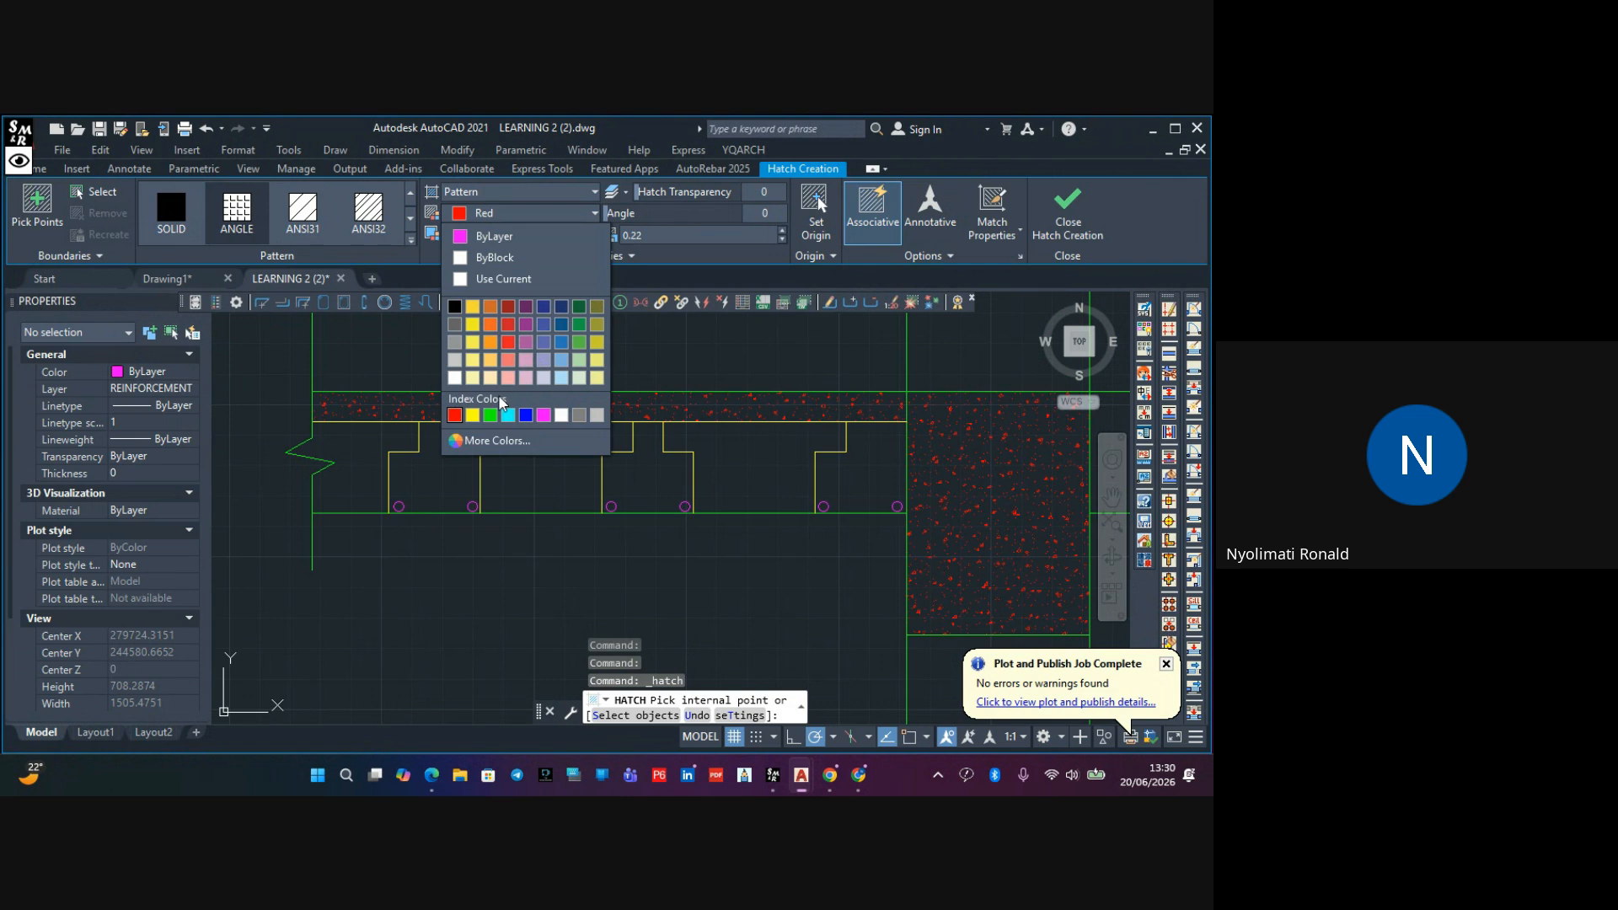
left_click(506, 343)
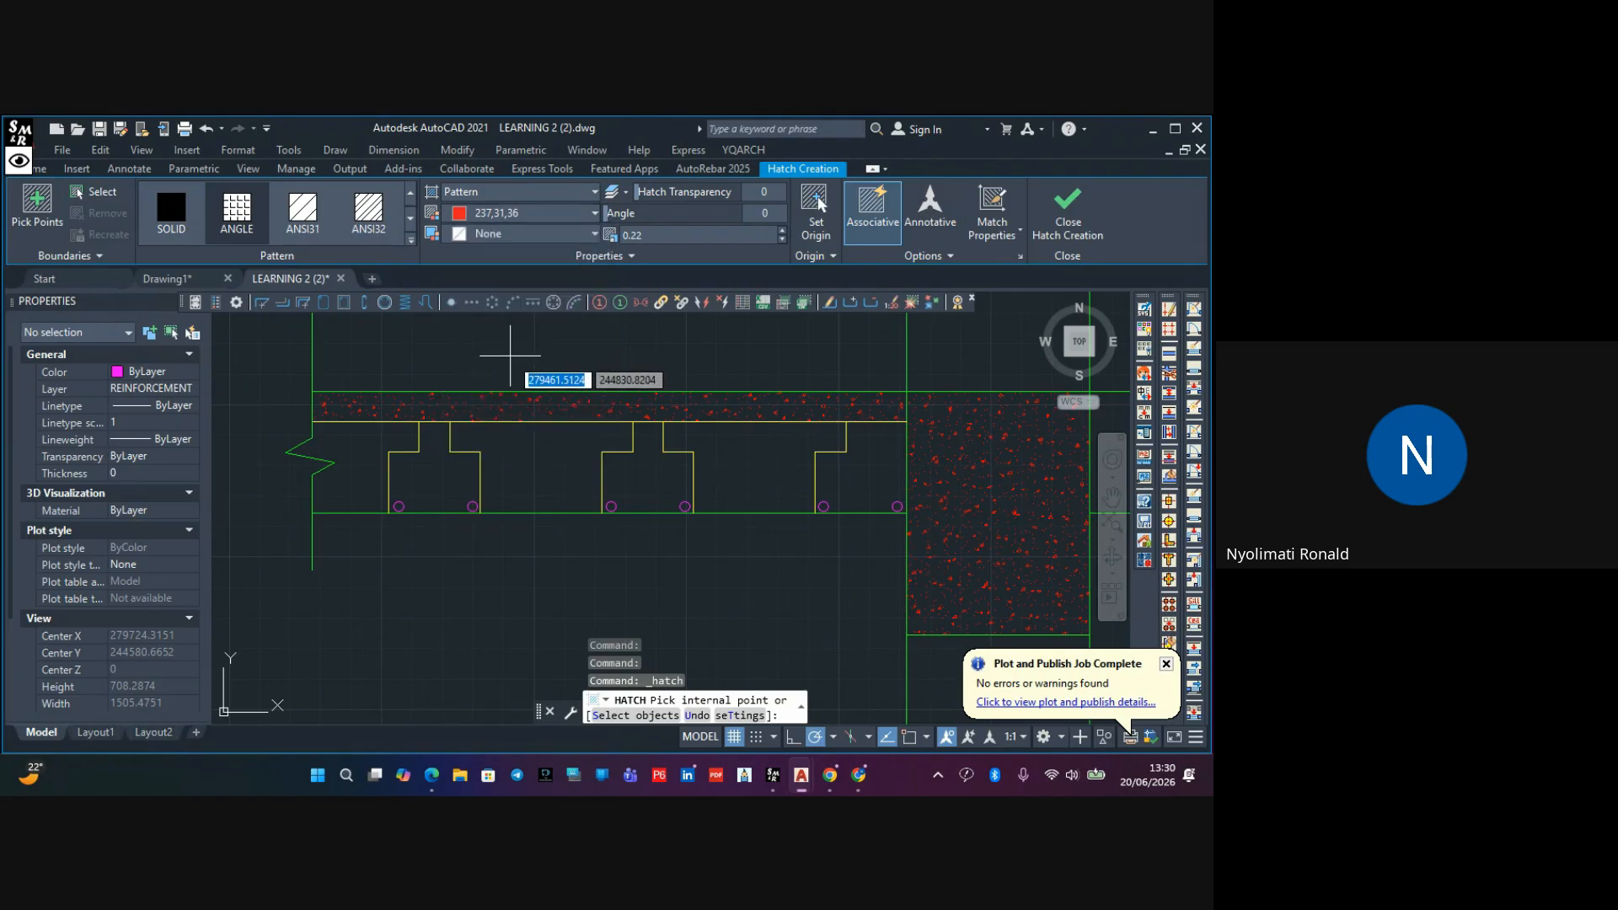
left_click(365, 465)
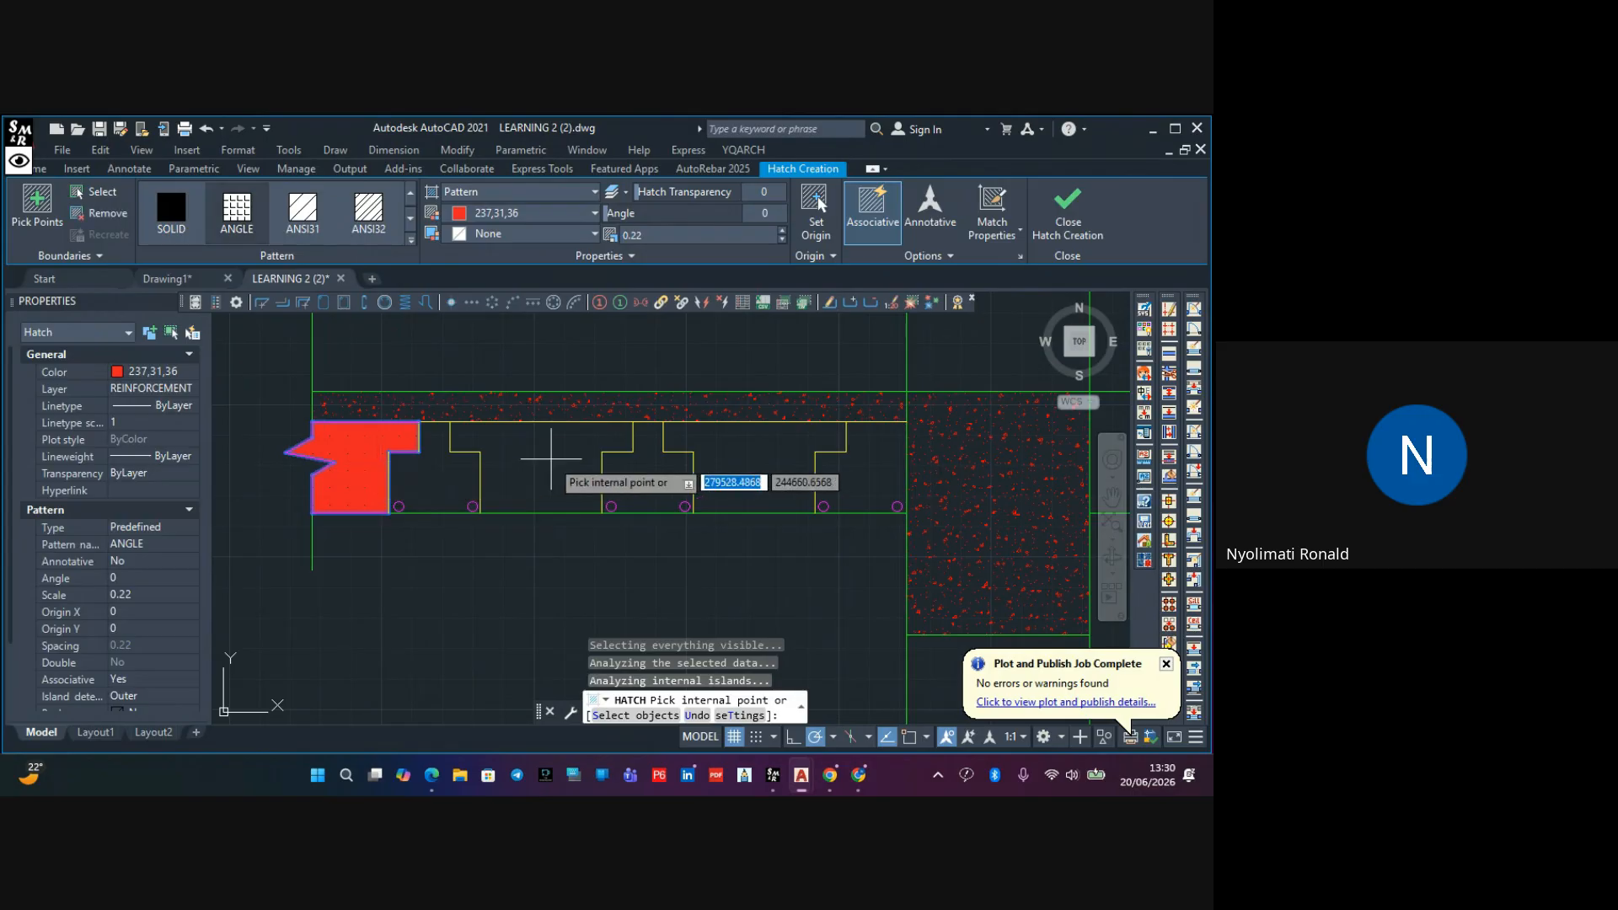
left_click(551, 458)
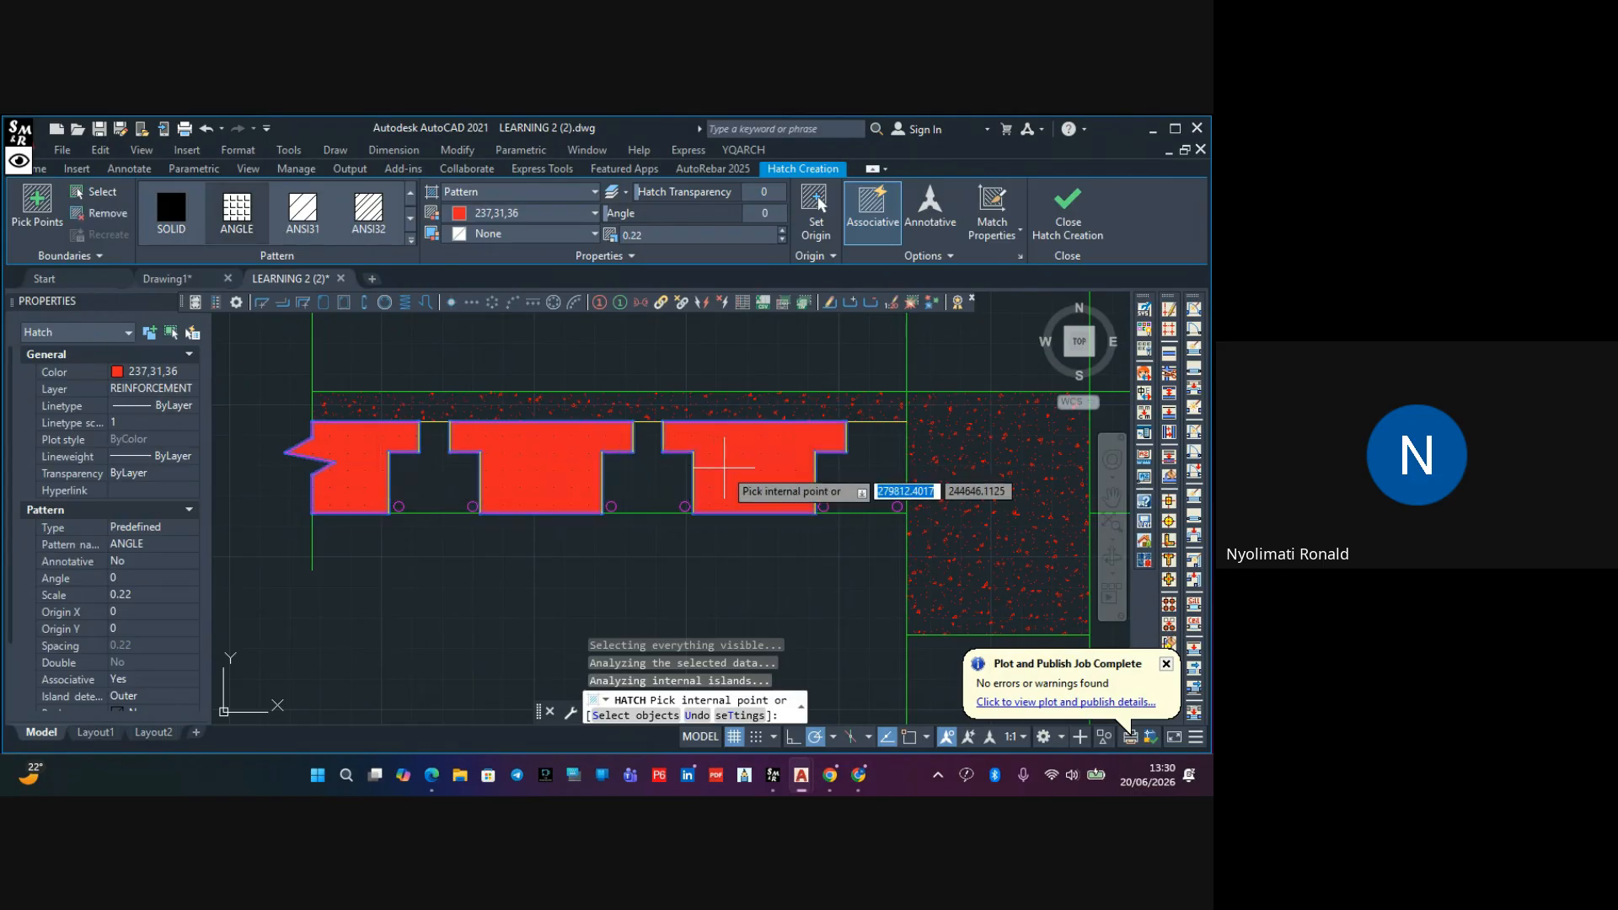
left_click(724, 459)
Set the ANGLE hatch scale to 3.5 and finish the hatch
left_click(782, 229)
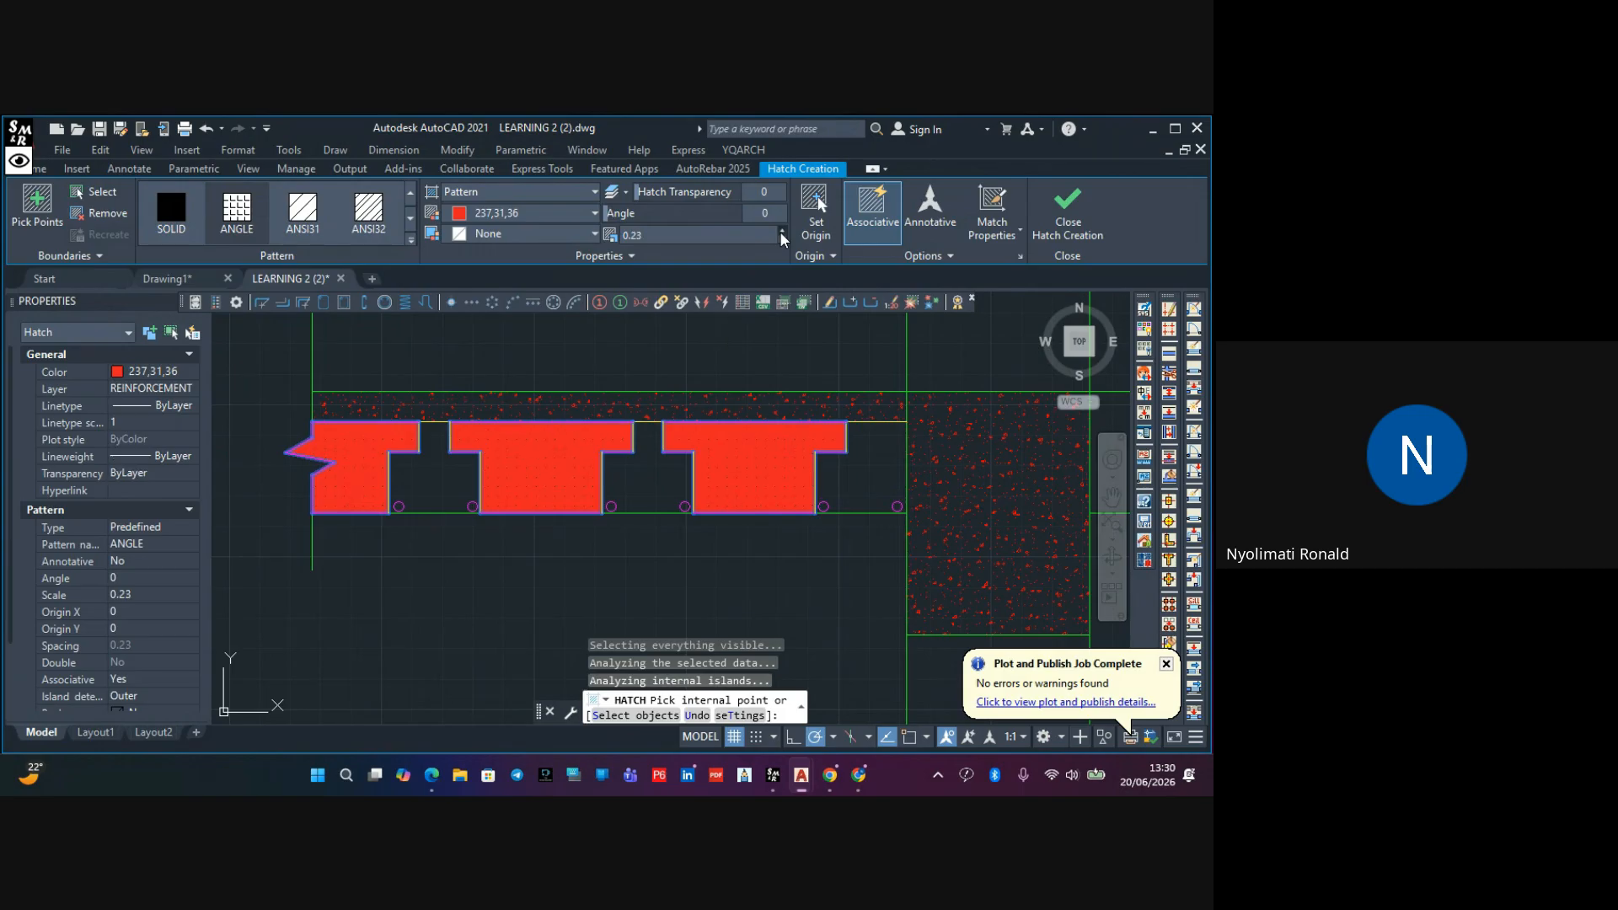
left_click(782, 229)
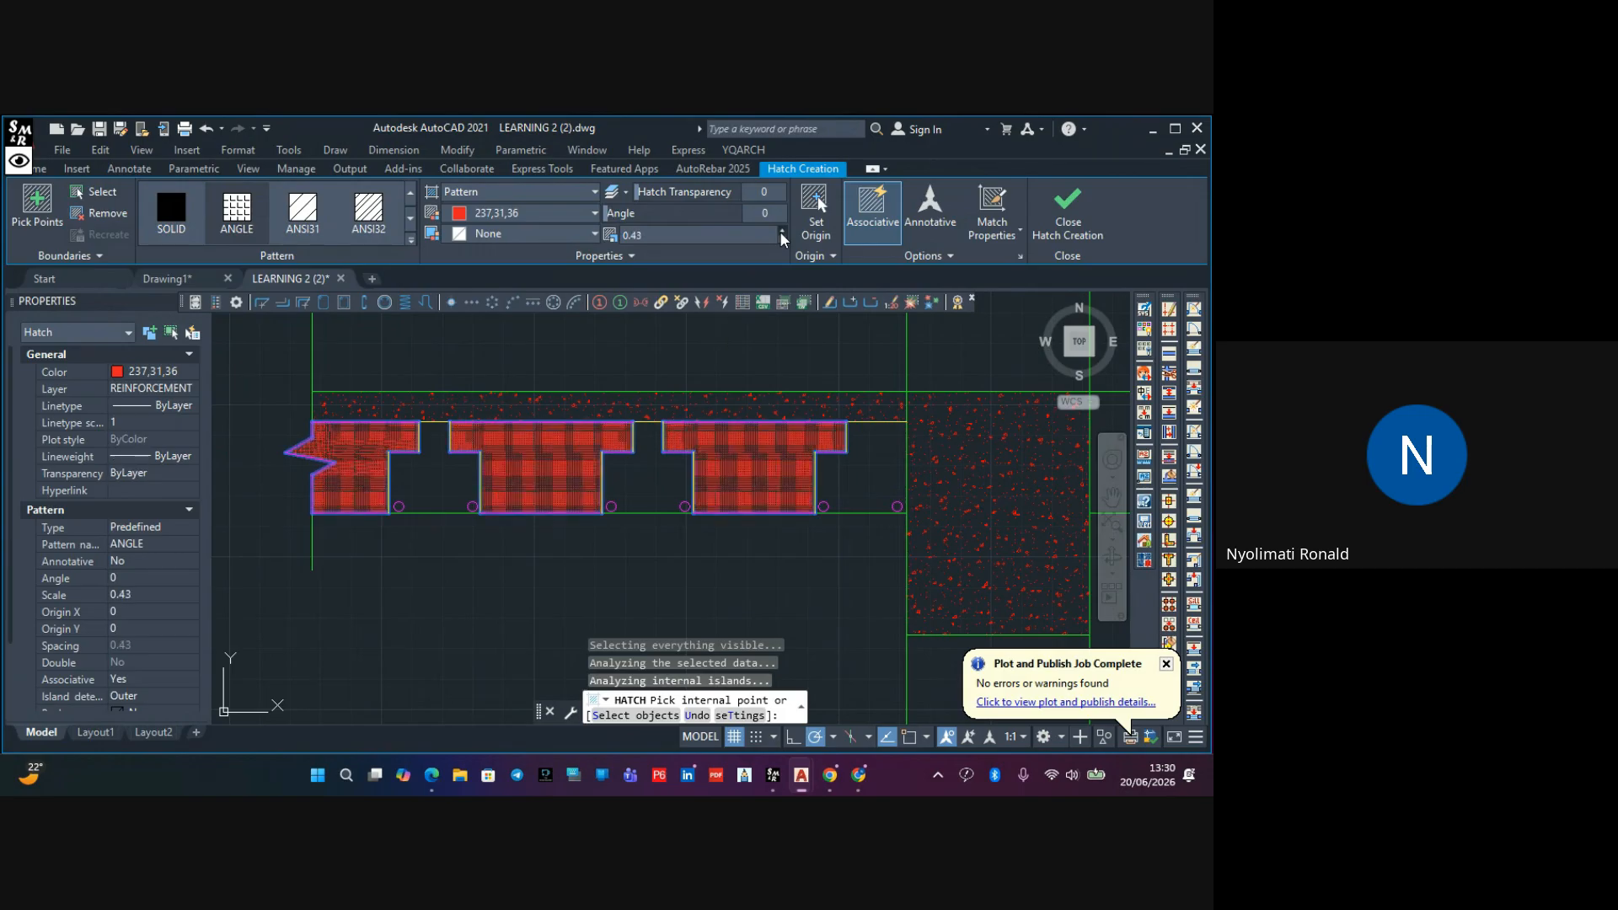
left_click(782, 229)
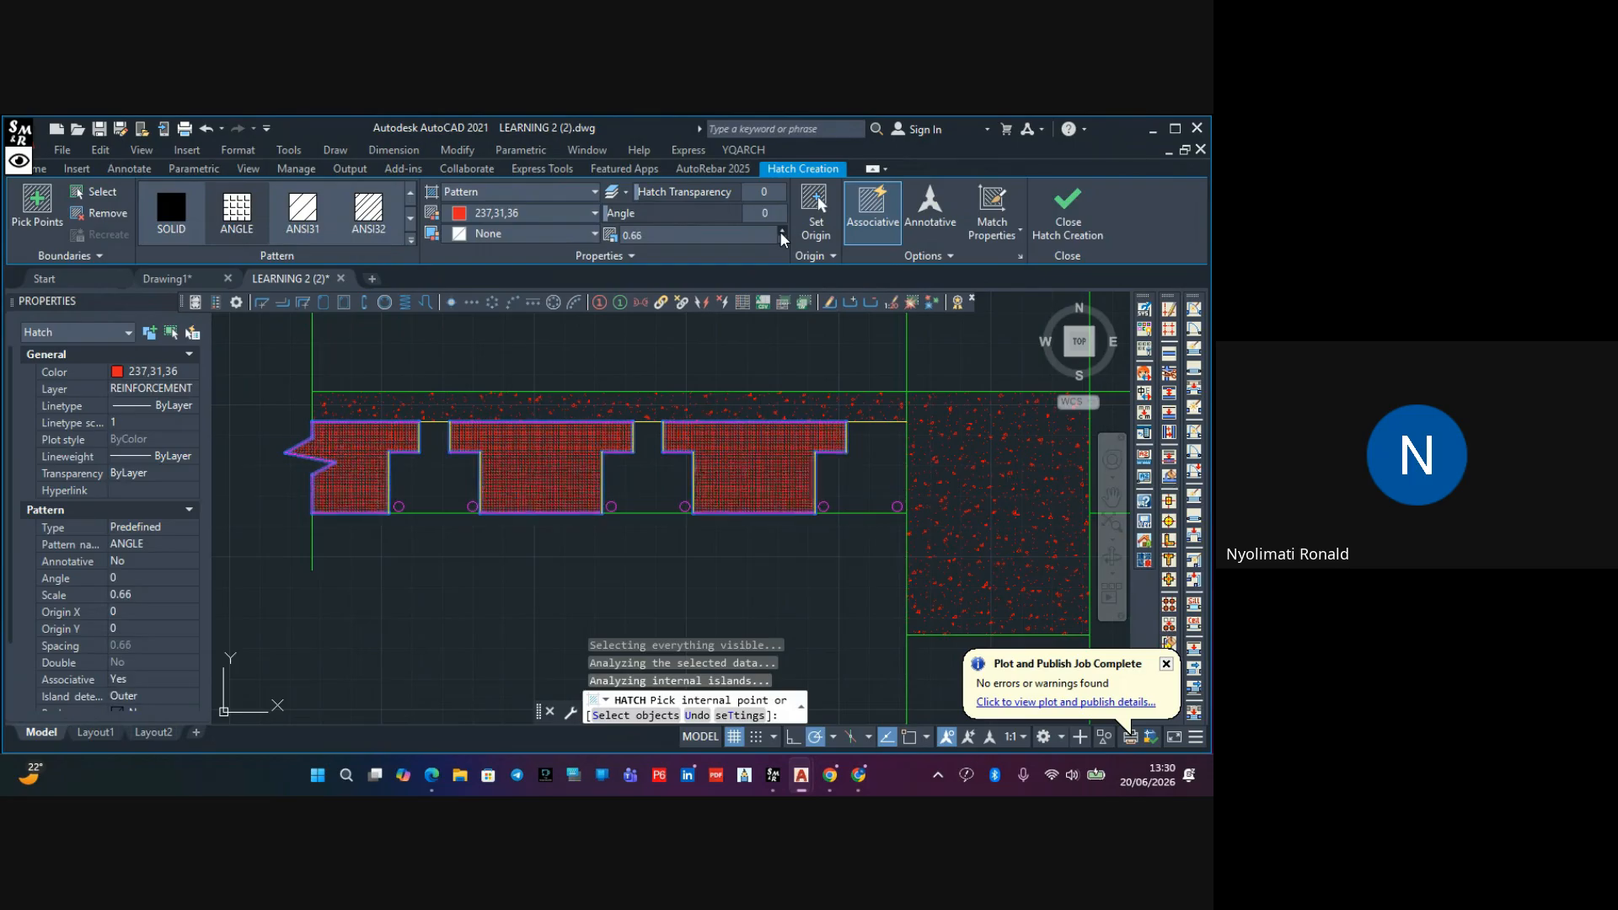
left_click(782, 229)
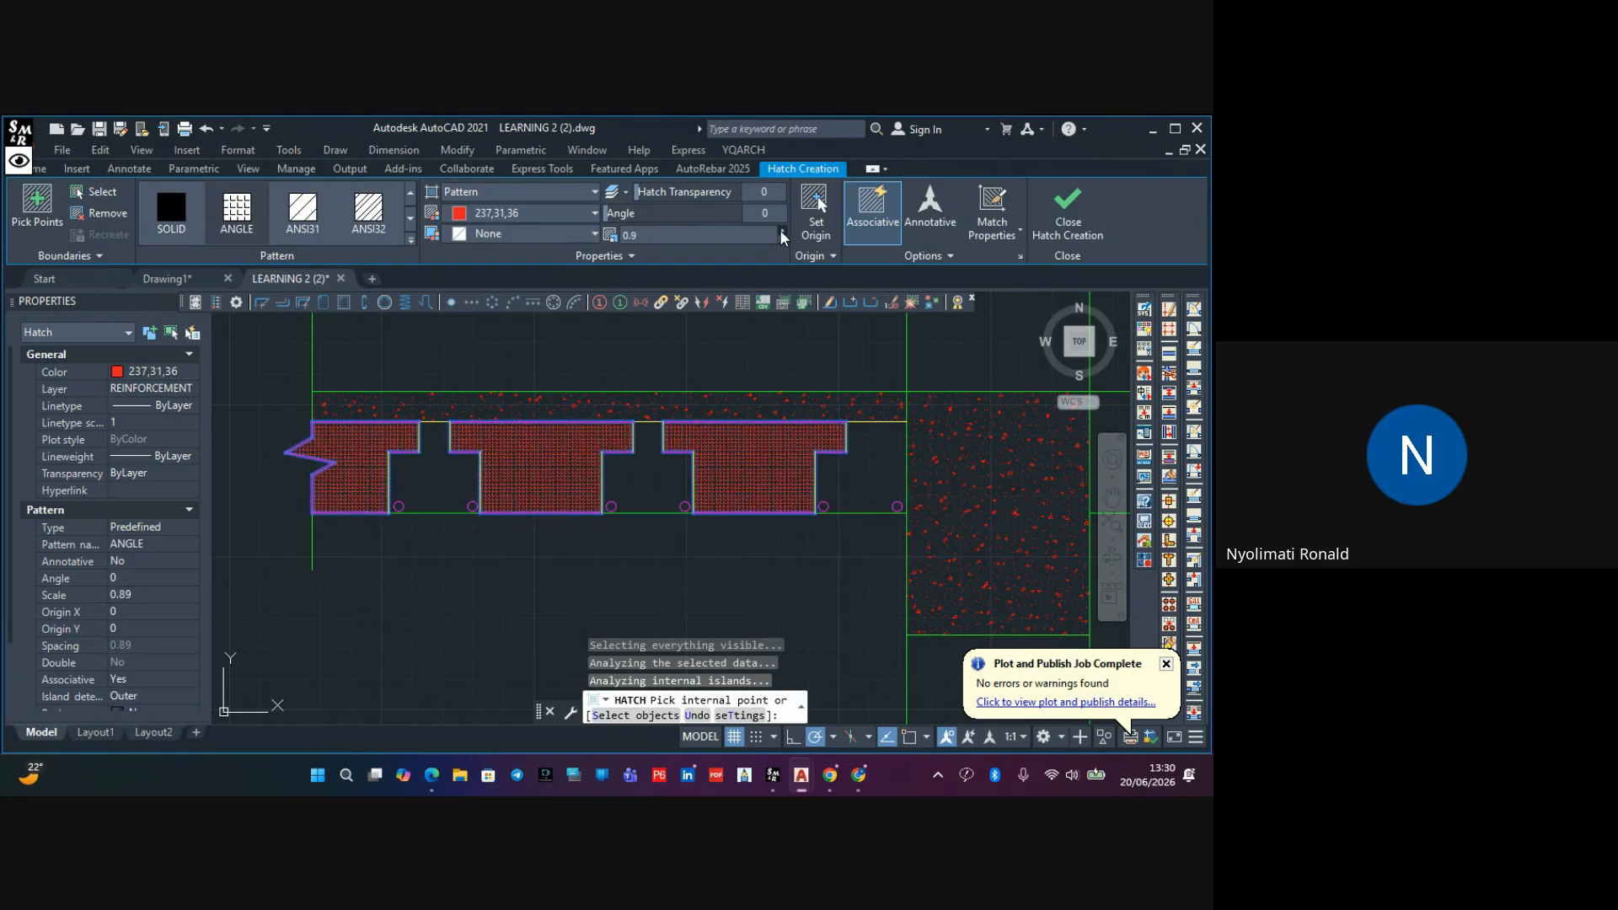
left_click(782, 229)
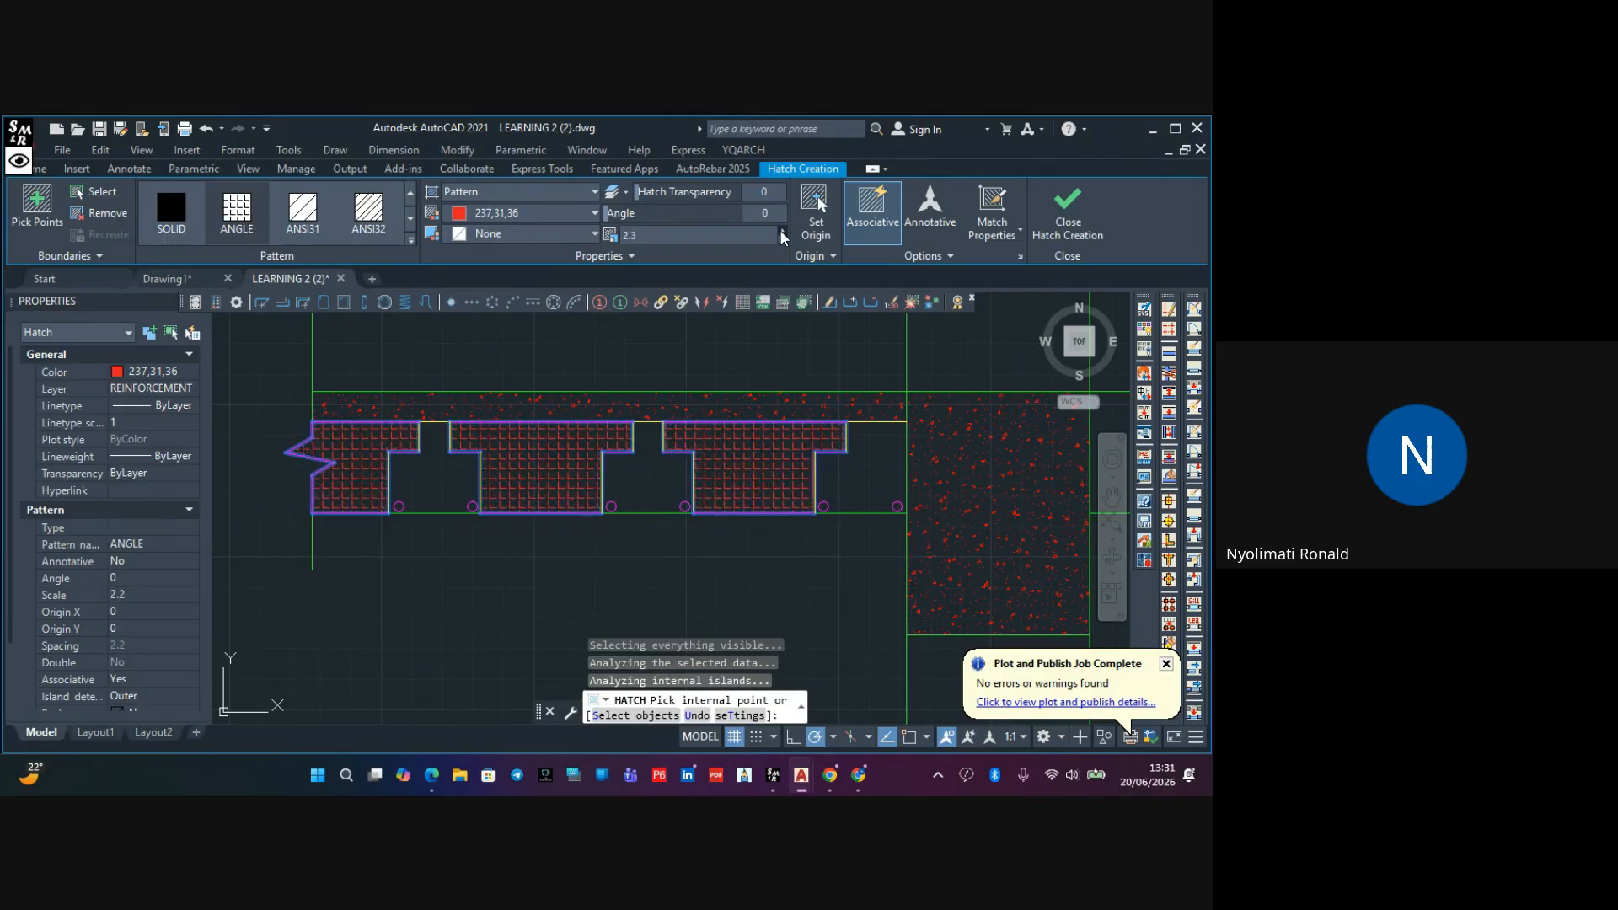
left_click(781, 229)
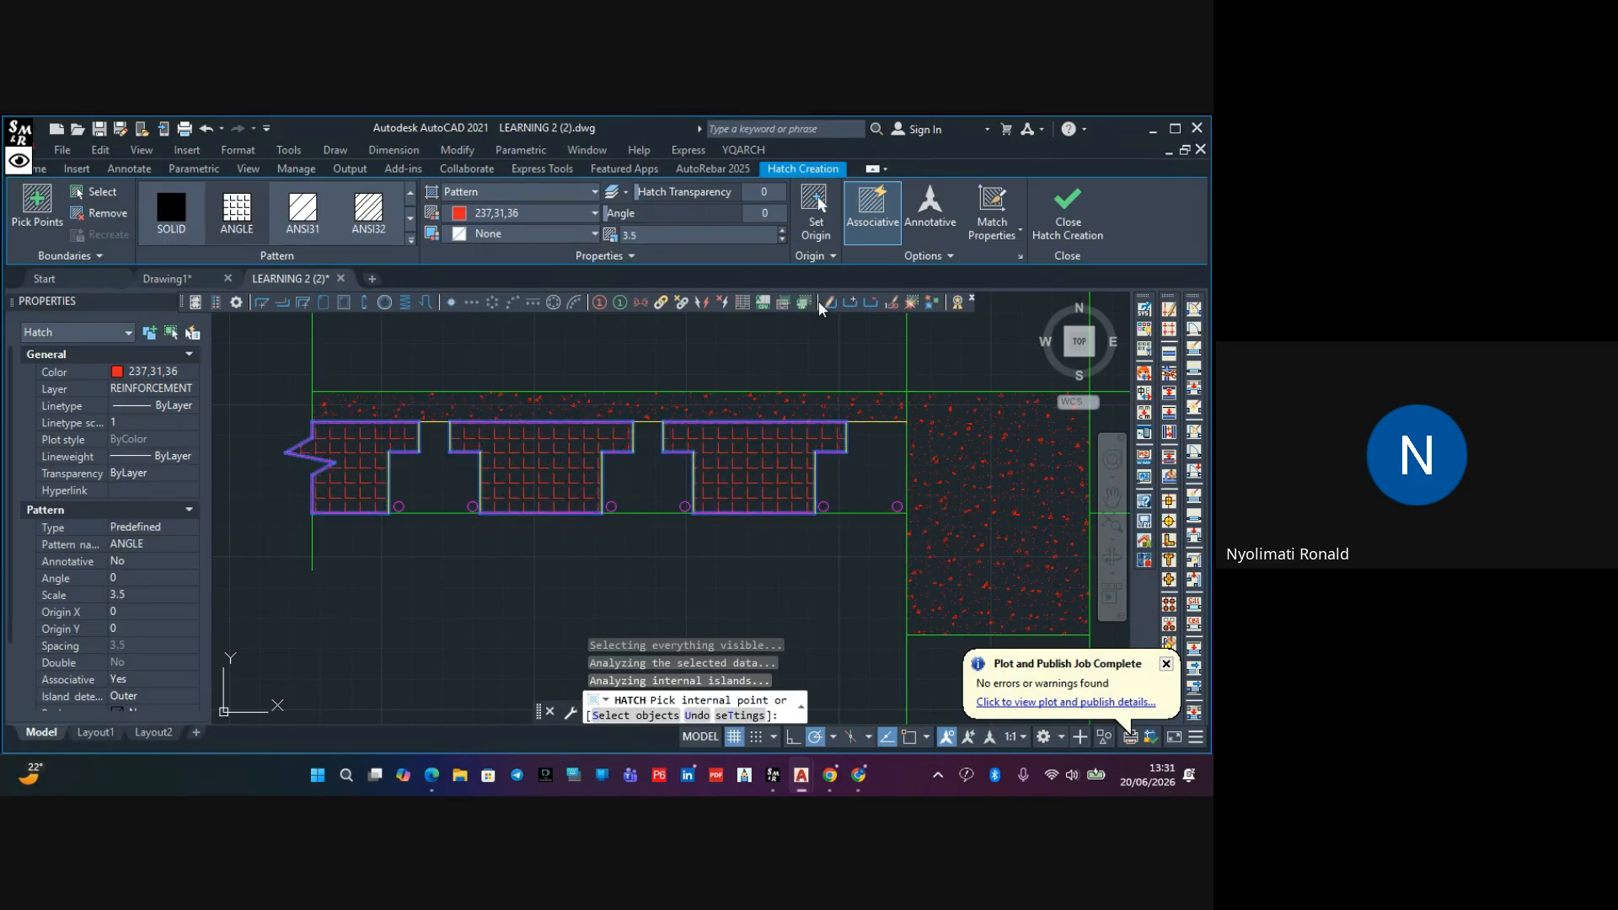
left_click(1060, 217)
Change the colour of both AR-CONC hatches, in the slab strip and in the column rectangle, to Cyan
scroll(762, 455, "down", 3)
scroll(774, 442, "up", 5)
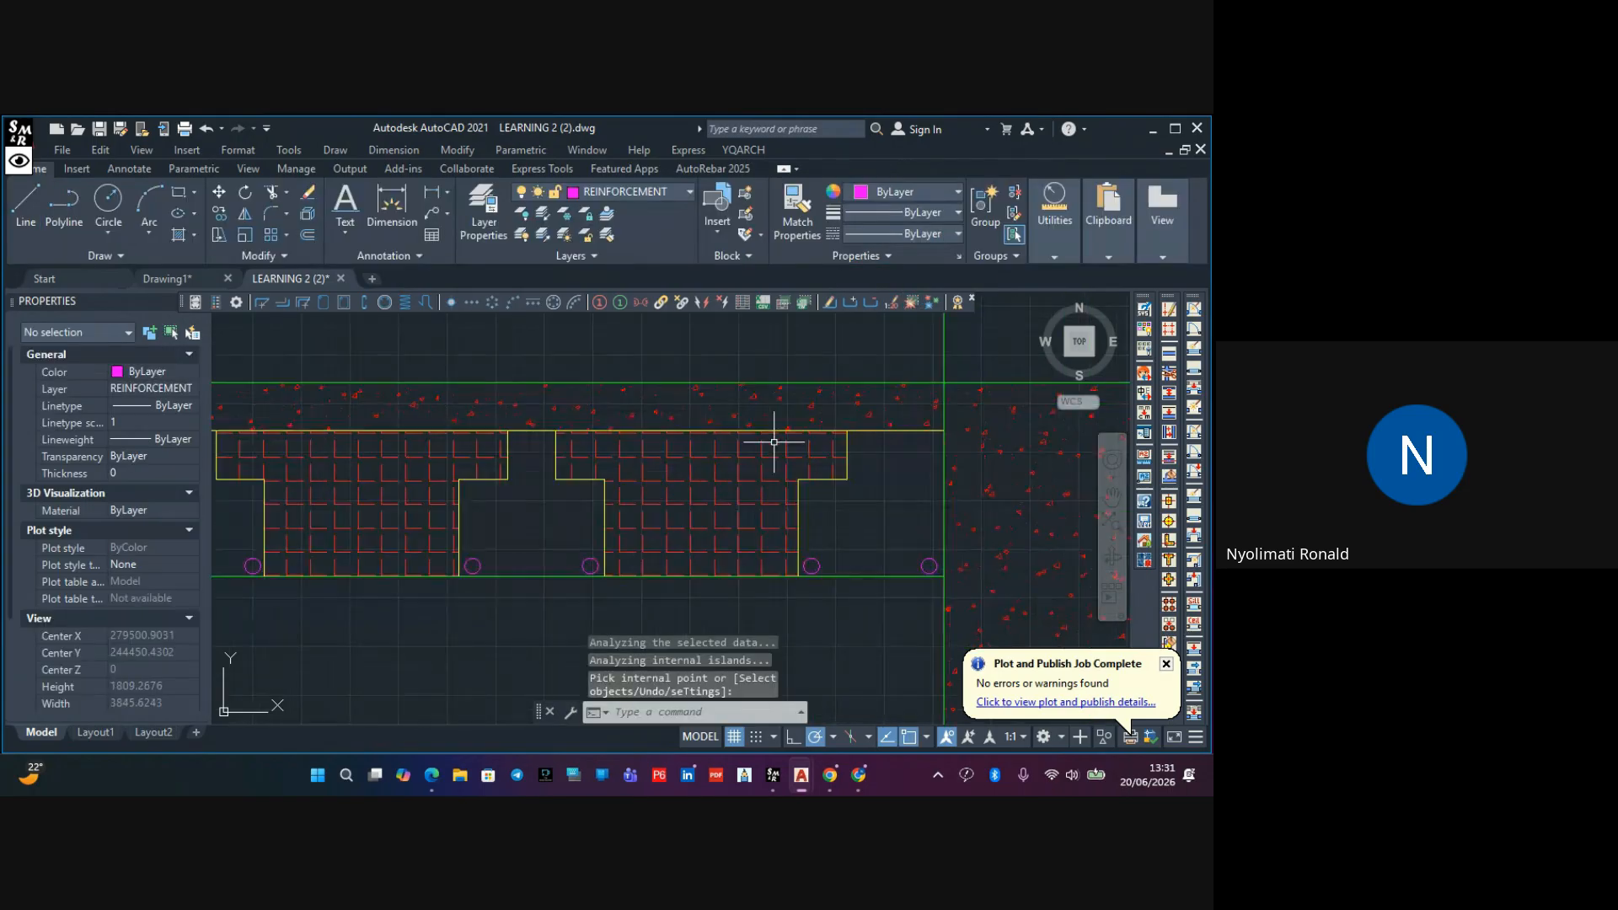
left_click(751, 408)
left_click(674, 415)
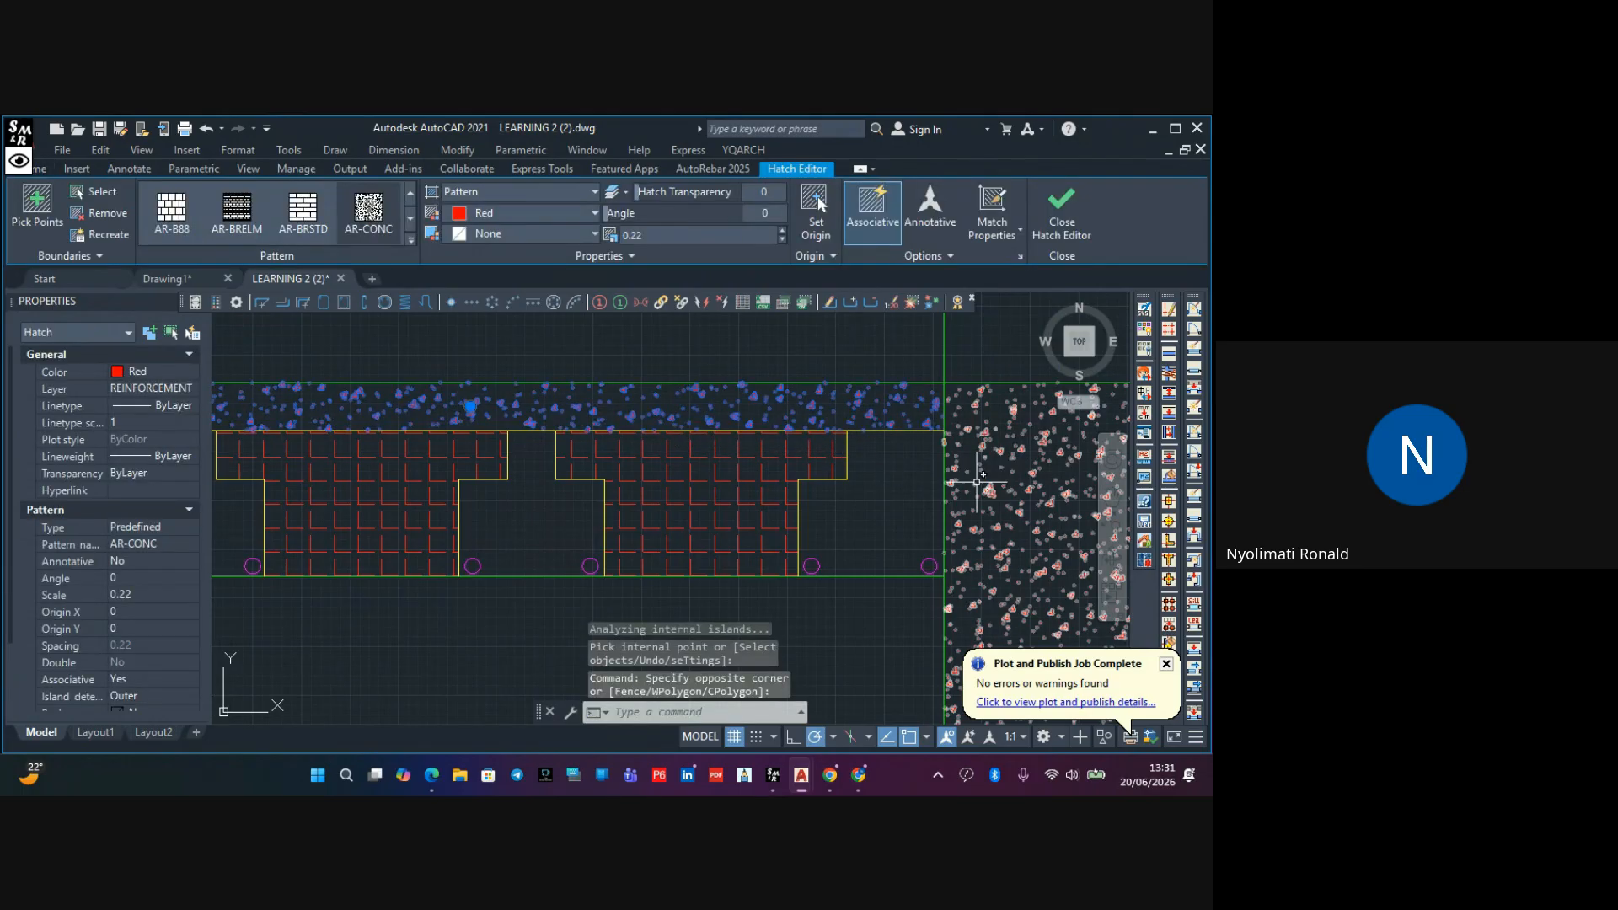
key("Return")
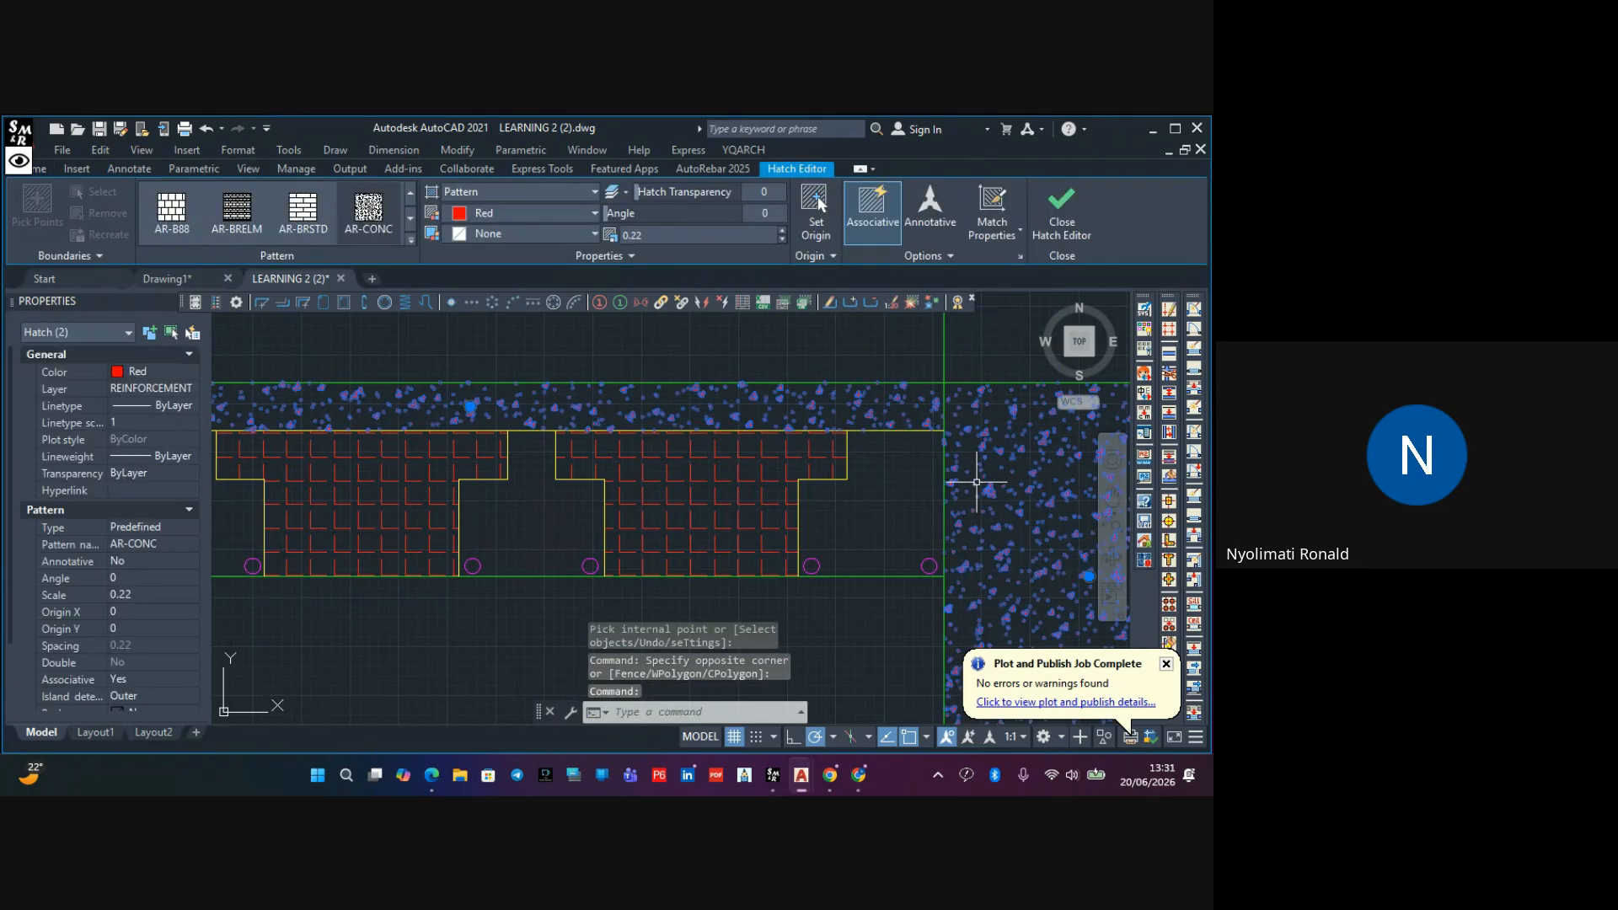
left_click(523, 211)
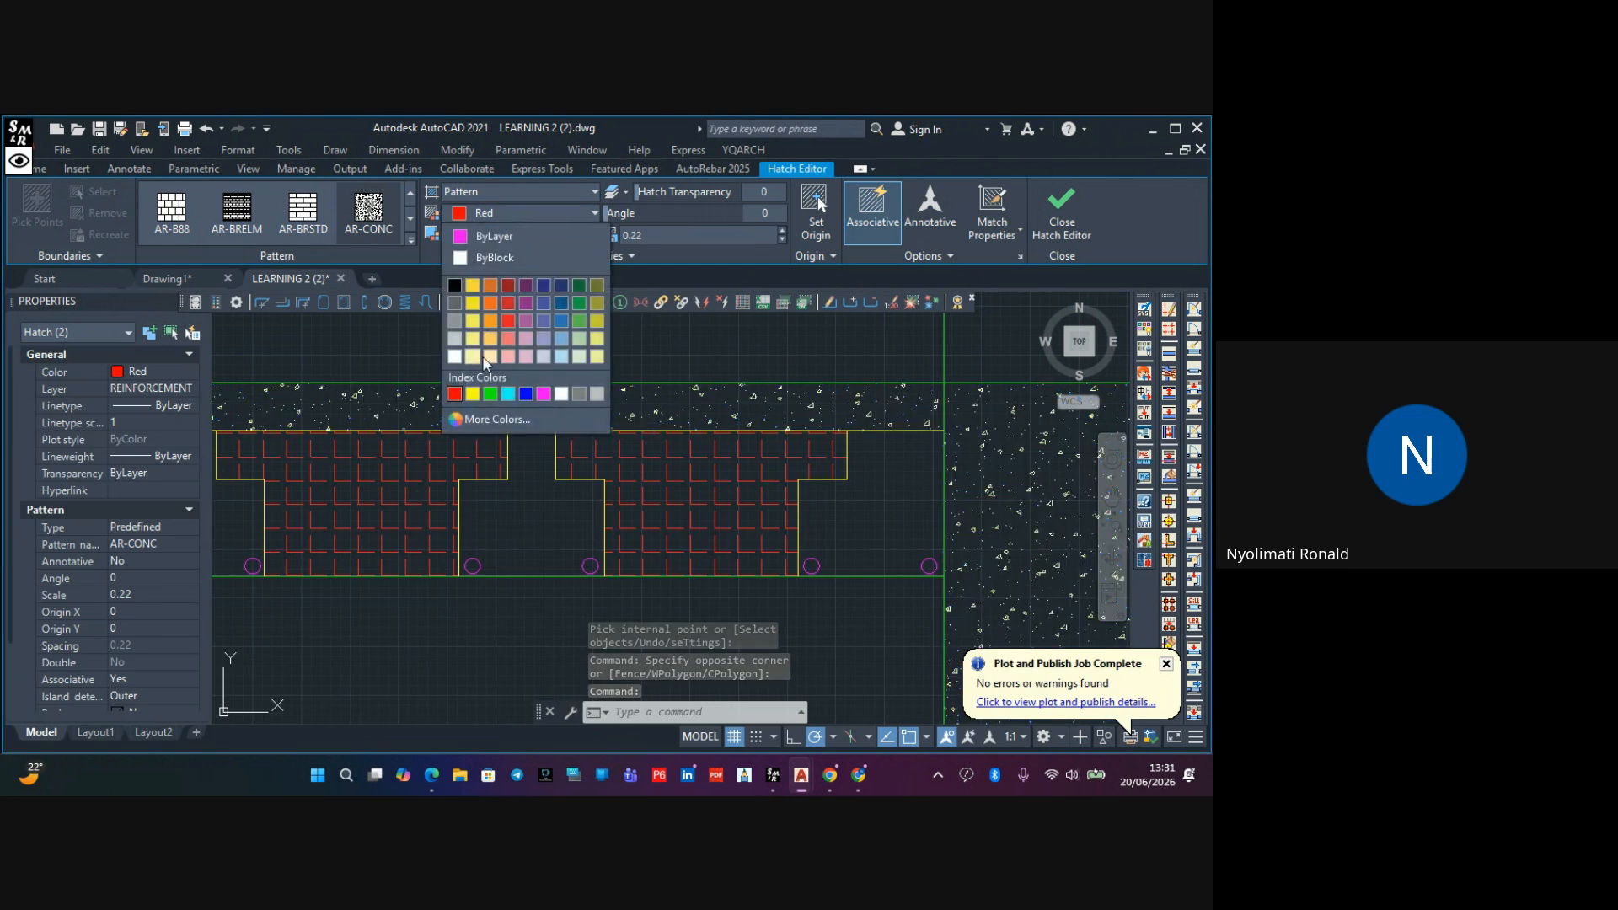
left_click(477, 393)
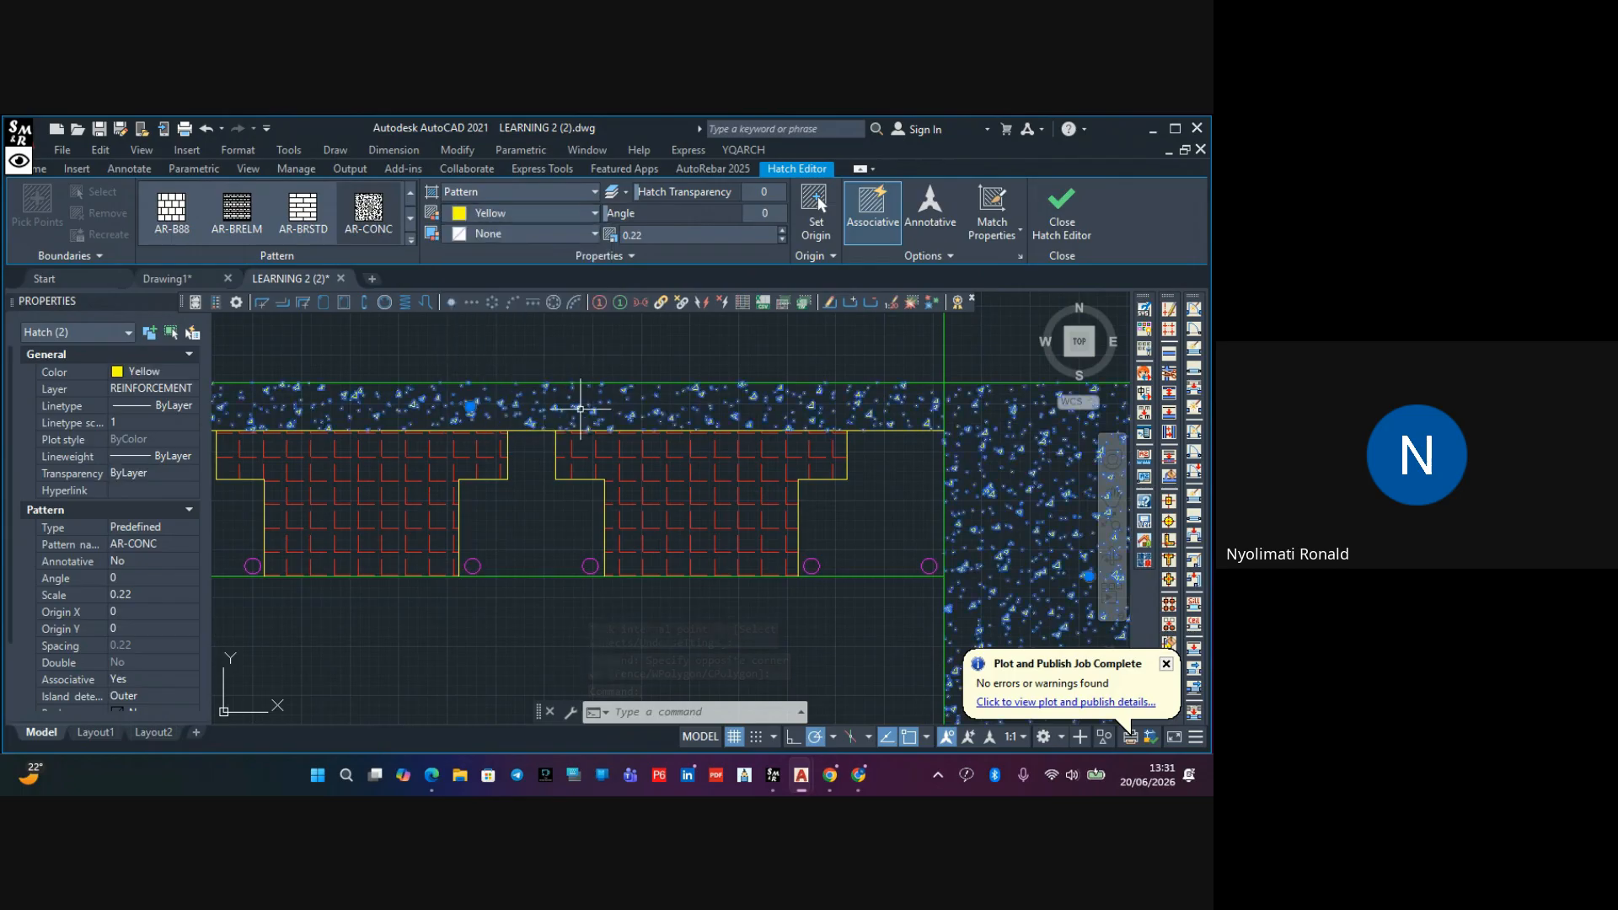
left_click(530, 214)
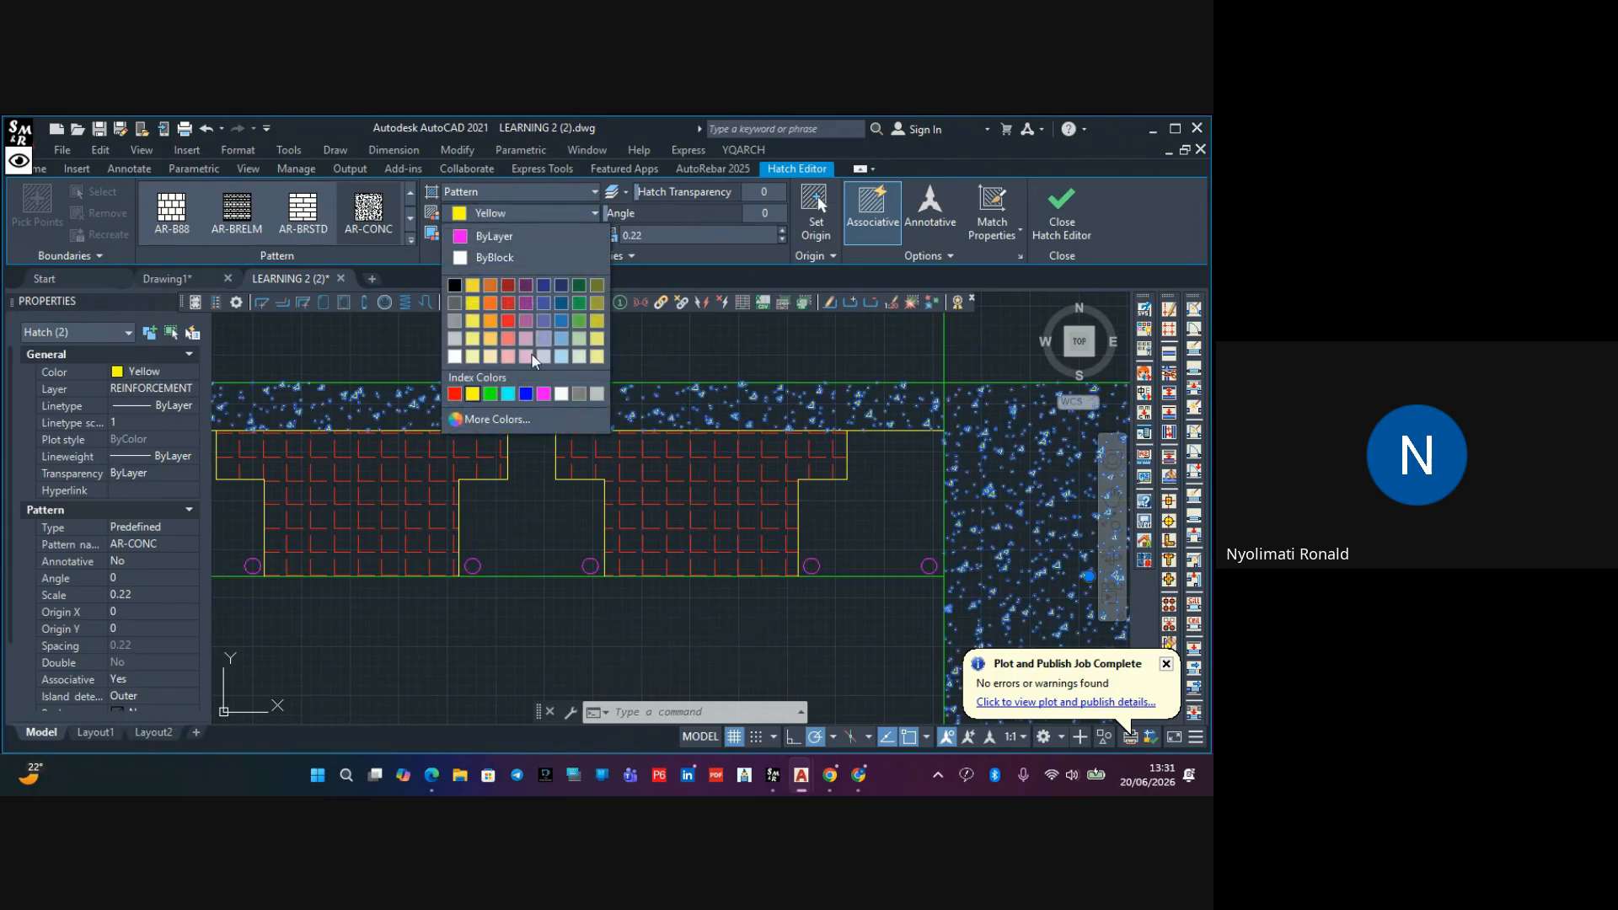
left_click(509, 394)
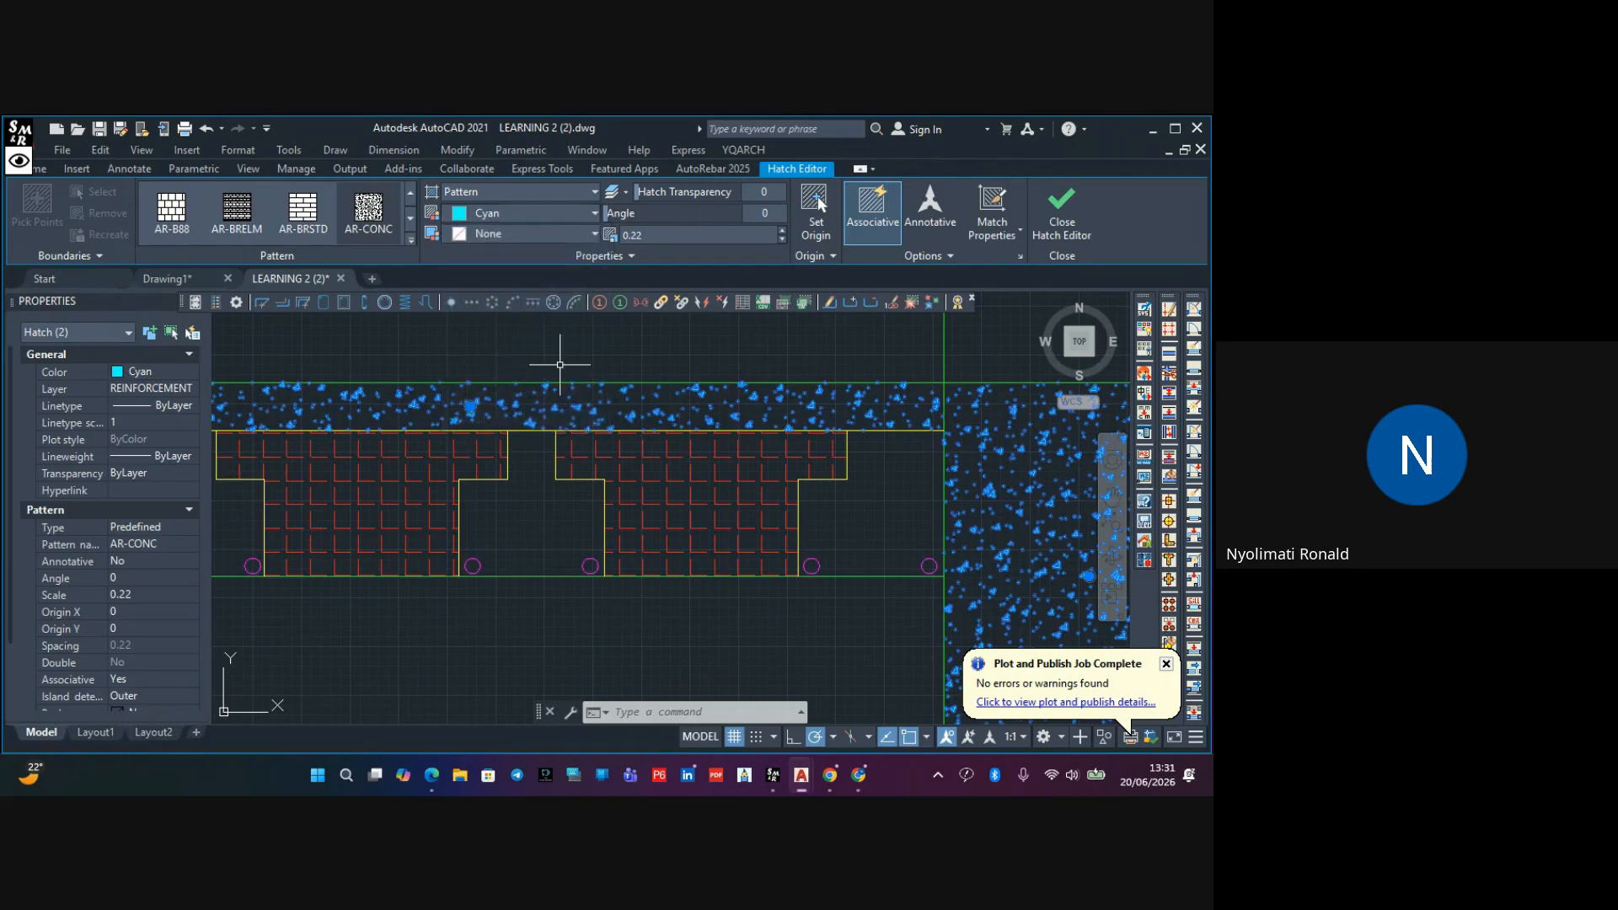
left_click(1062, 215)
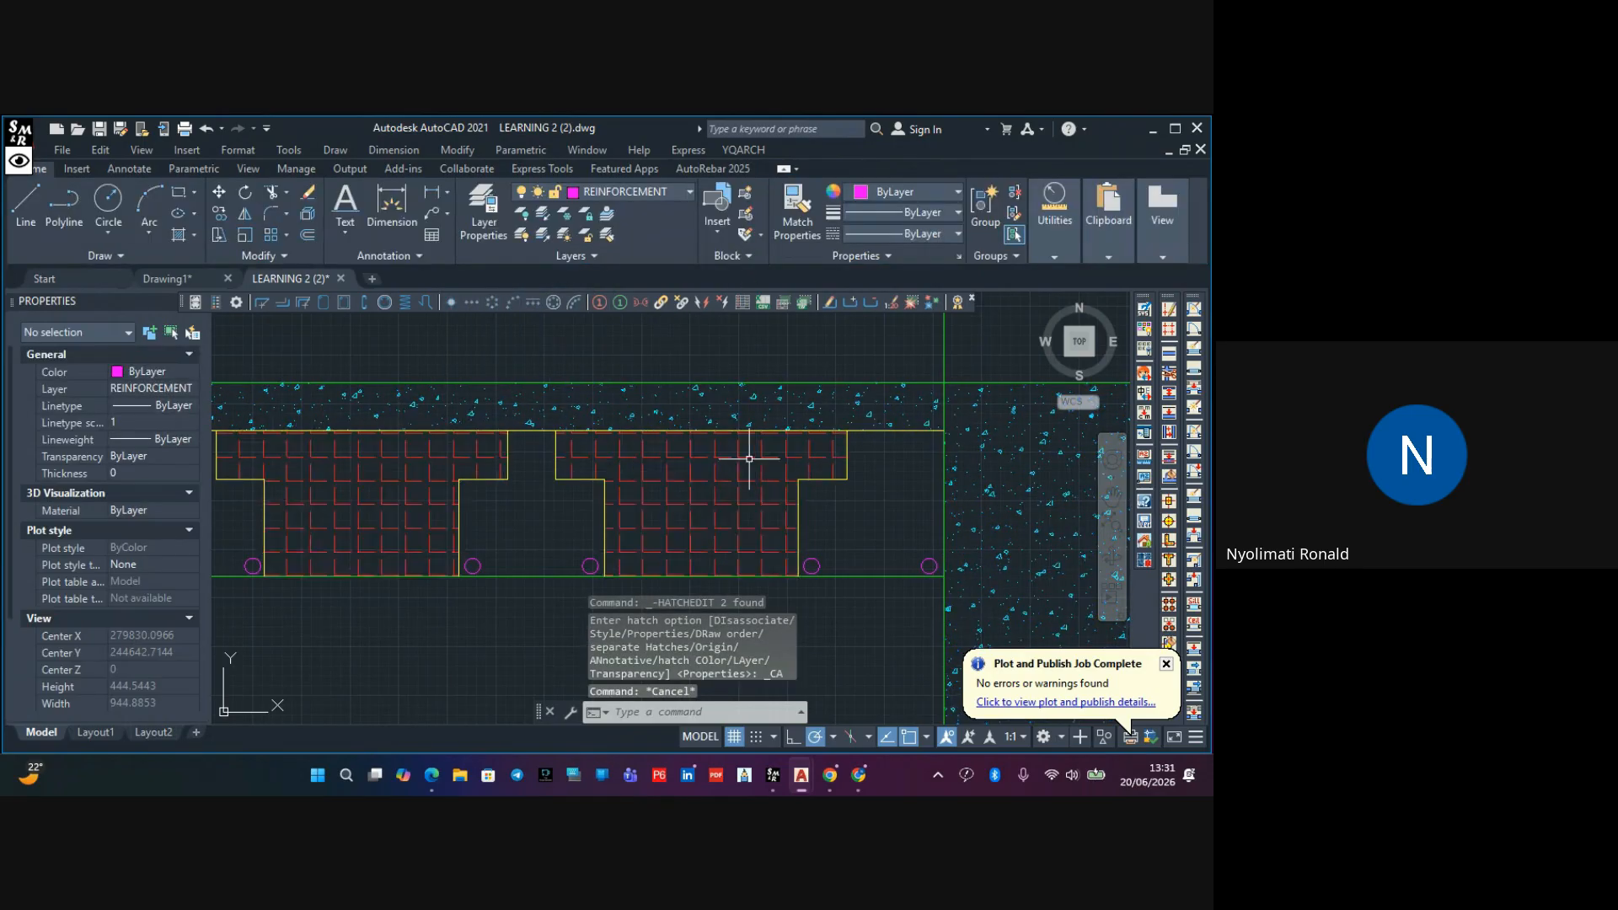
Inspect the hatched slab strip, infill spaces and column rectangle both close up and as a whole
scroll(754, 459, "down", 4)
scroll(757, 463, "up", 4)
scroll(758, 462, "down", 4)
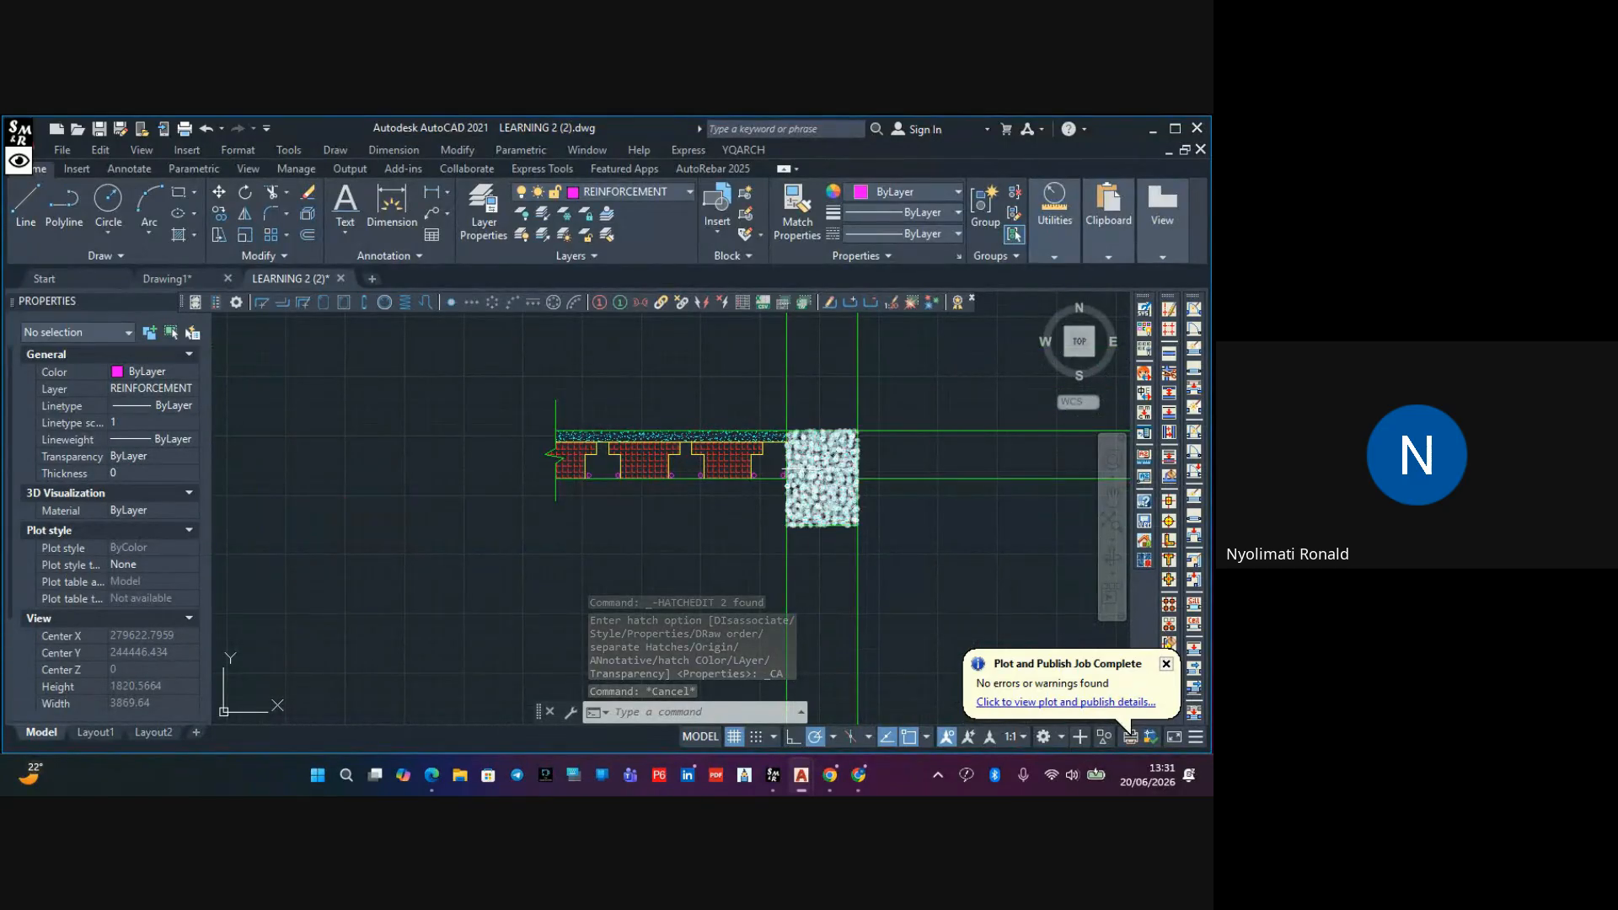
scroll(801, 470, "up", 3)
scroll(683, 468, "down", 5)
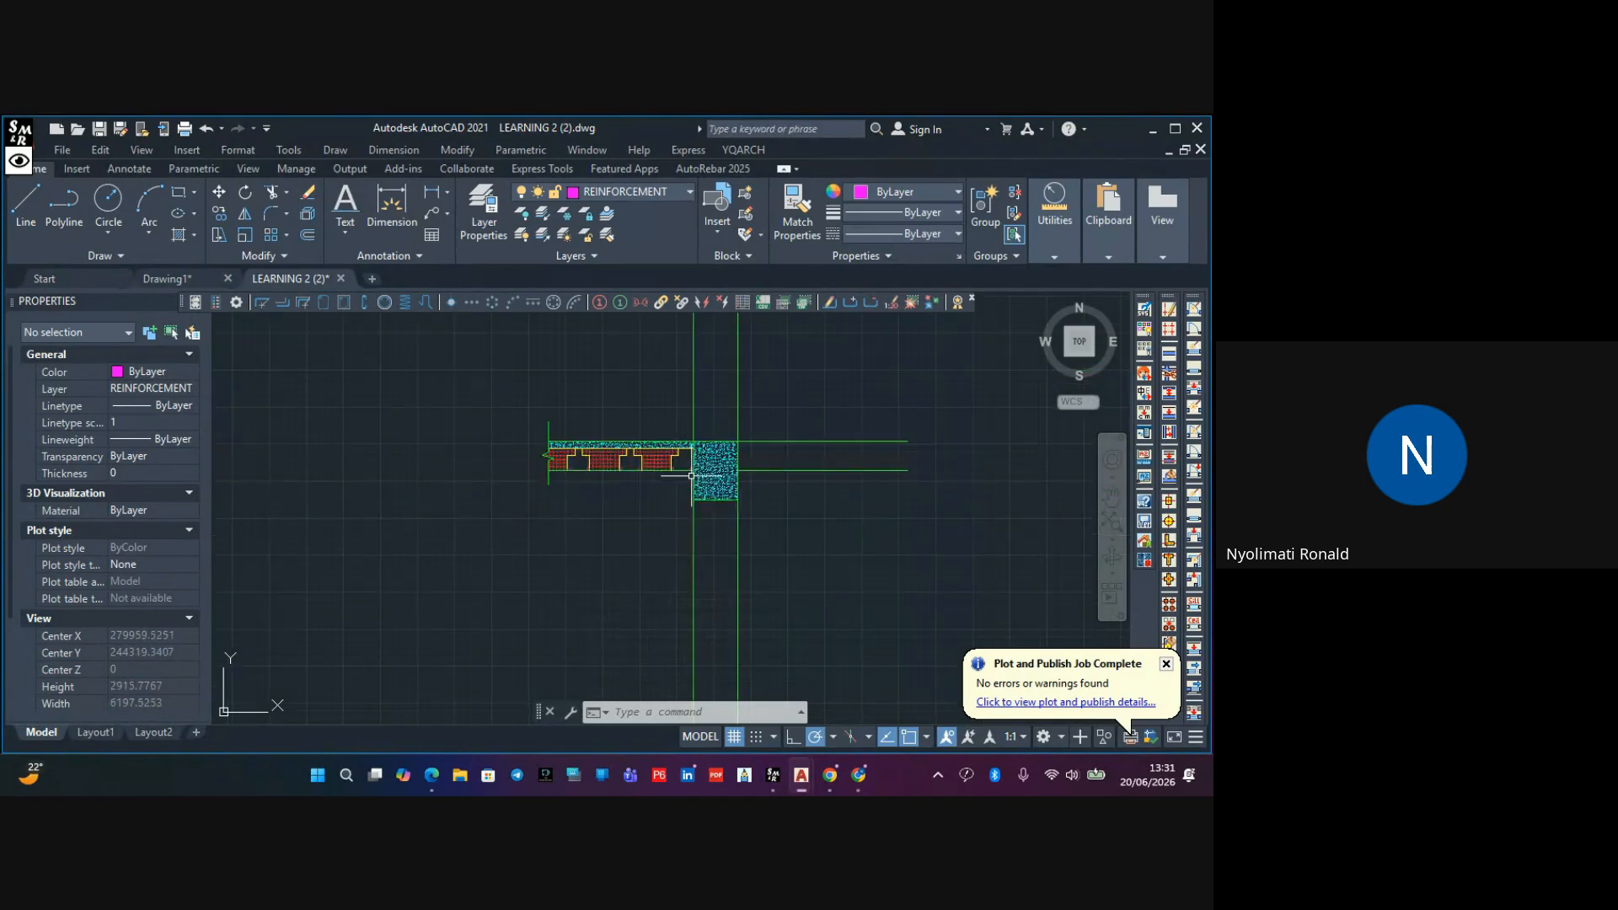
key("Escape")
key("Escape")
scroll(682, 476, "up", 3)
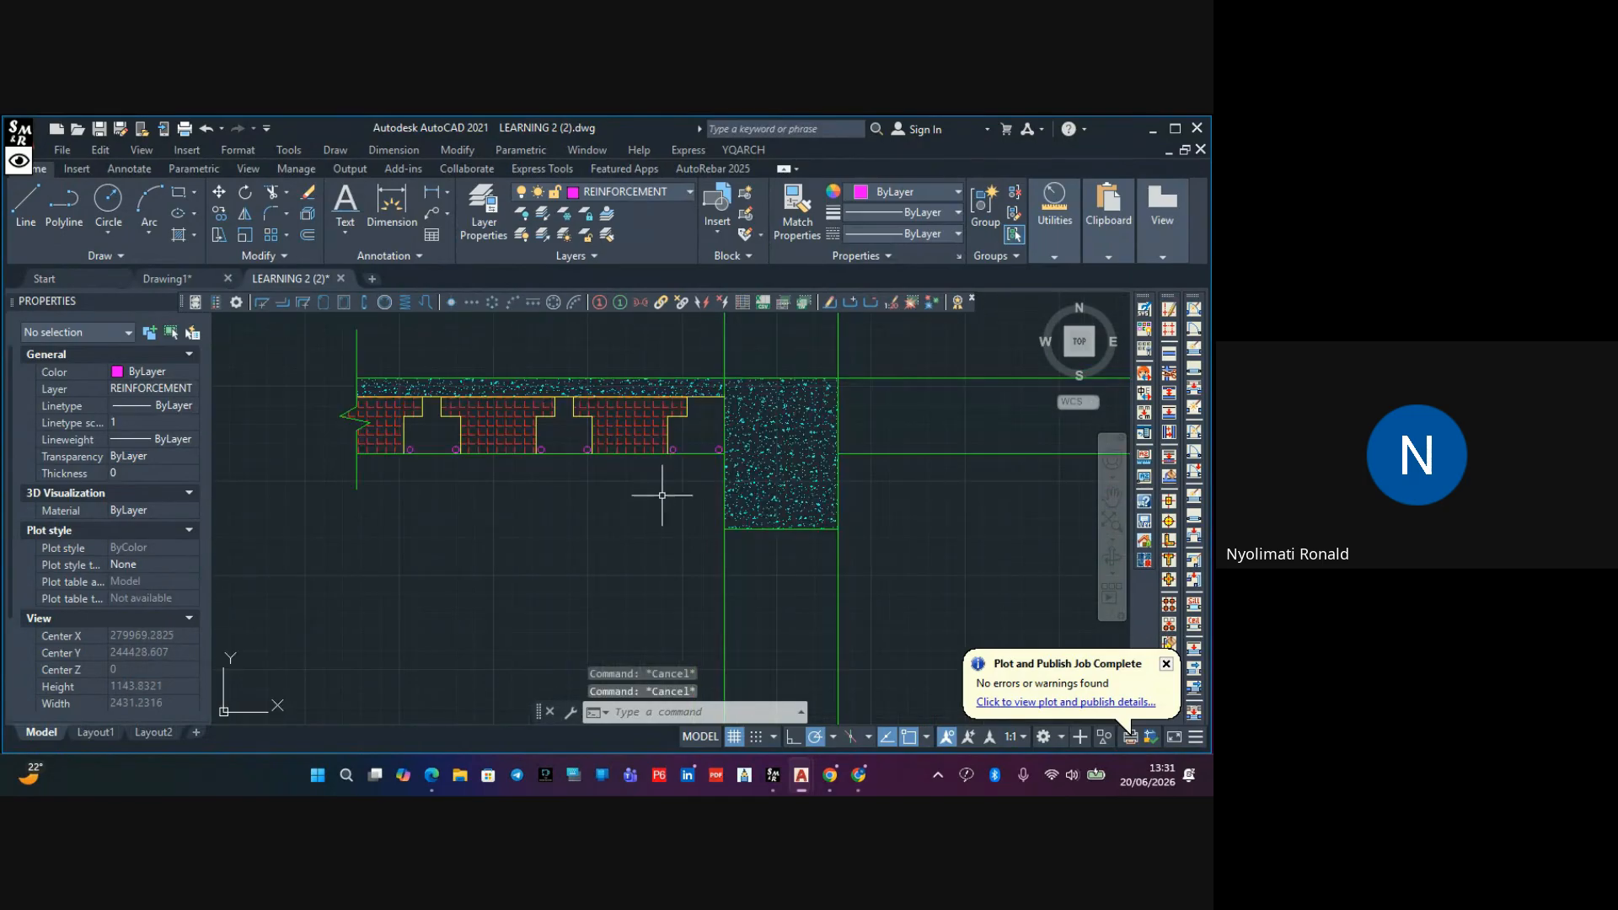
Mirror the hatched slab strip with its blocks, reinforcement circles and break line about the column's vertical centreline, keeping the source objects
mouse_move(661, 491)
middle_mouse_down()
mouse_move(654, 504)
mouse_move(647, 481)
middle_mouse_up()
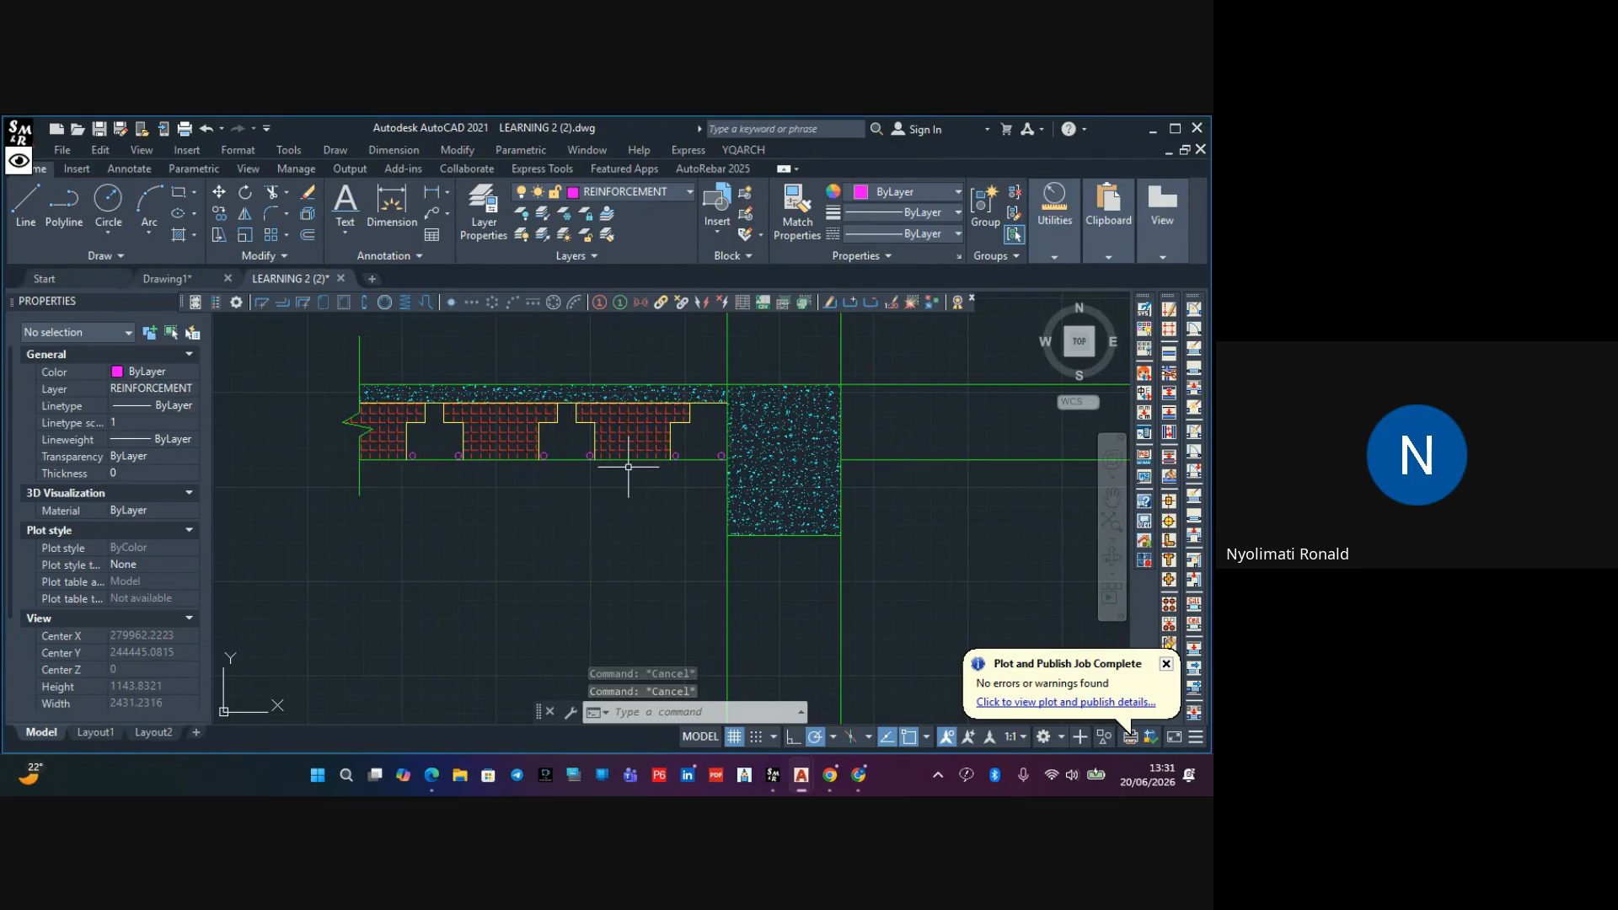
scroll(628, 467, "down", 2)
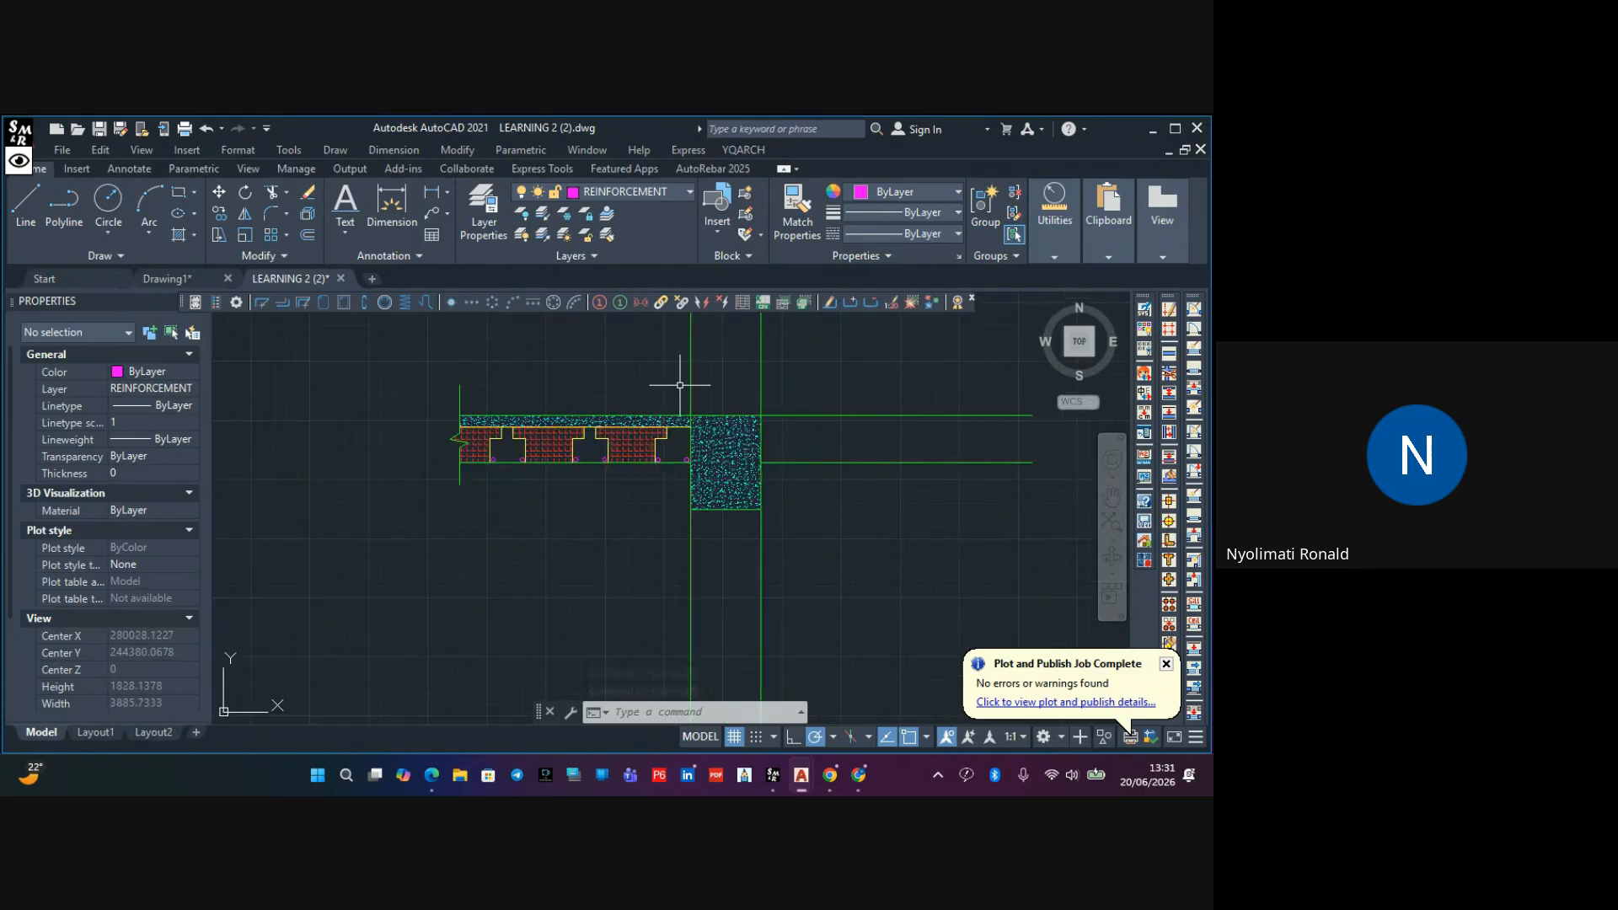
scroll(686, 414, "up", 4)
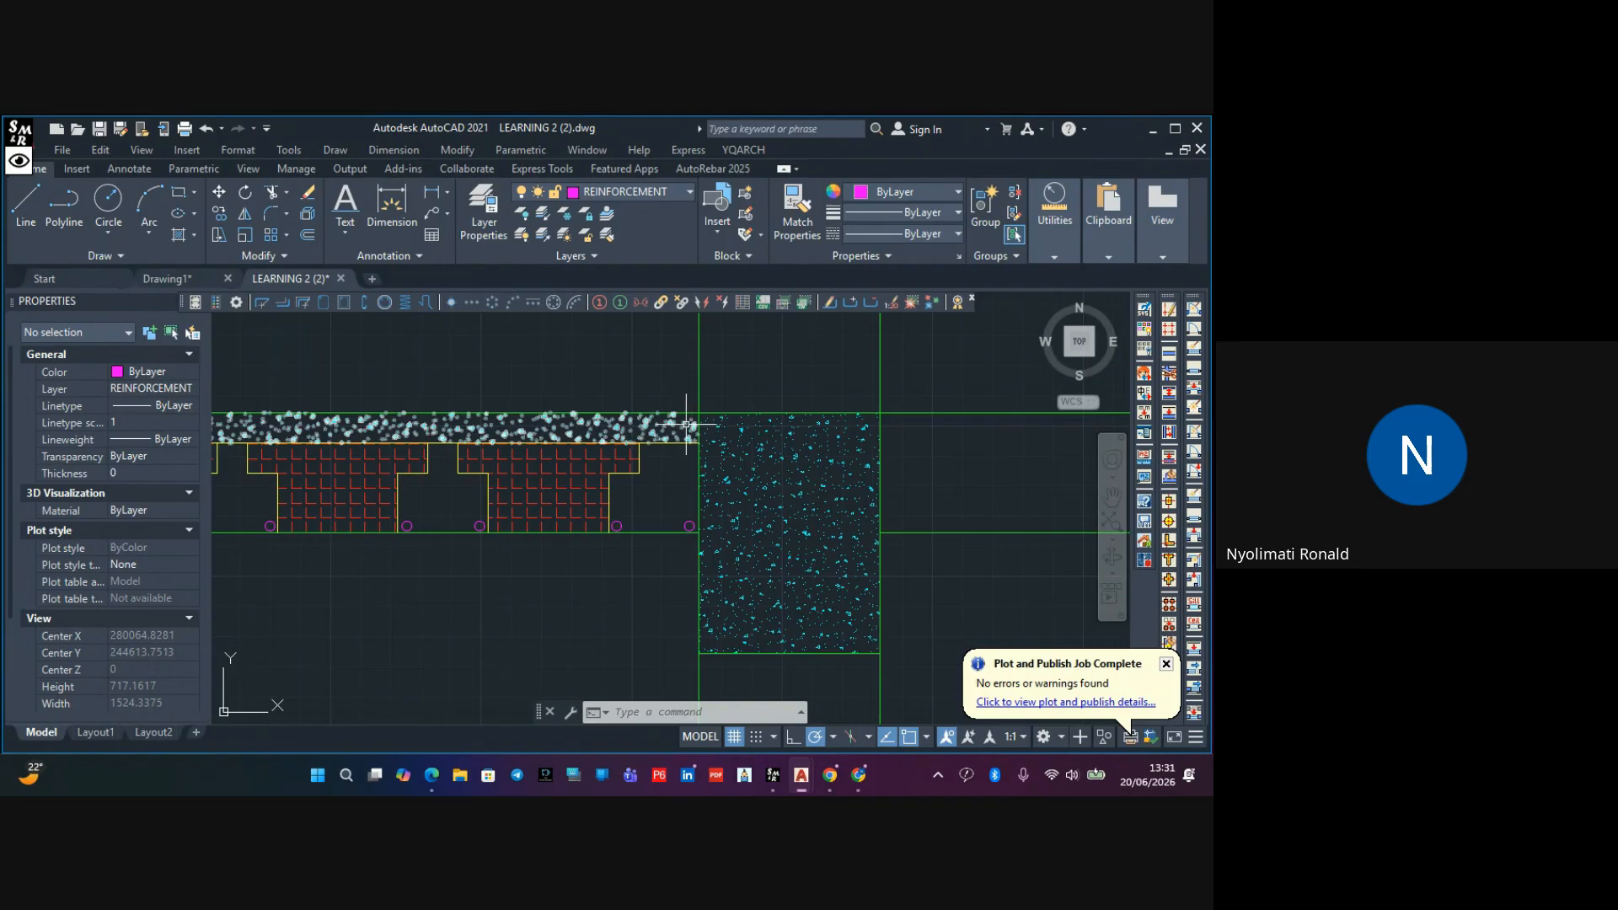
middle_click_drag(686, 425, 653, 380)
left_click(657, 349)
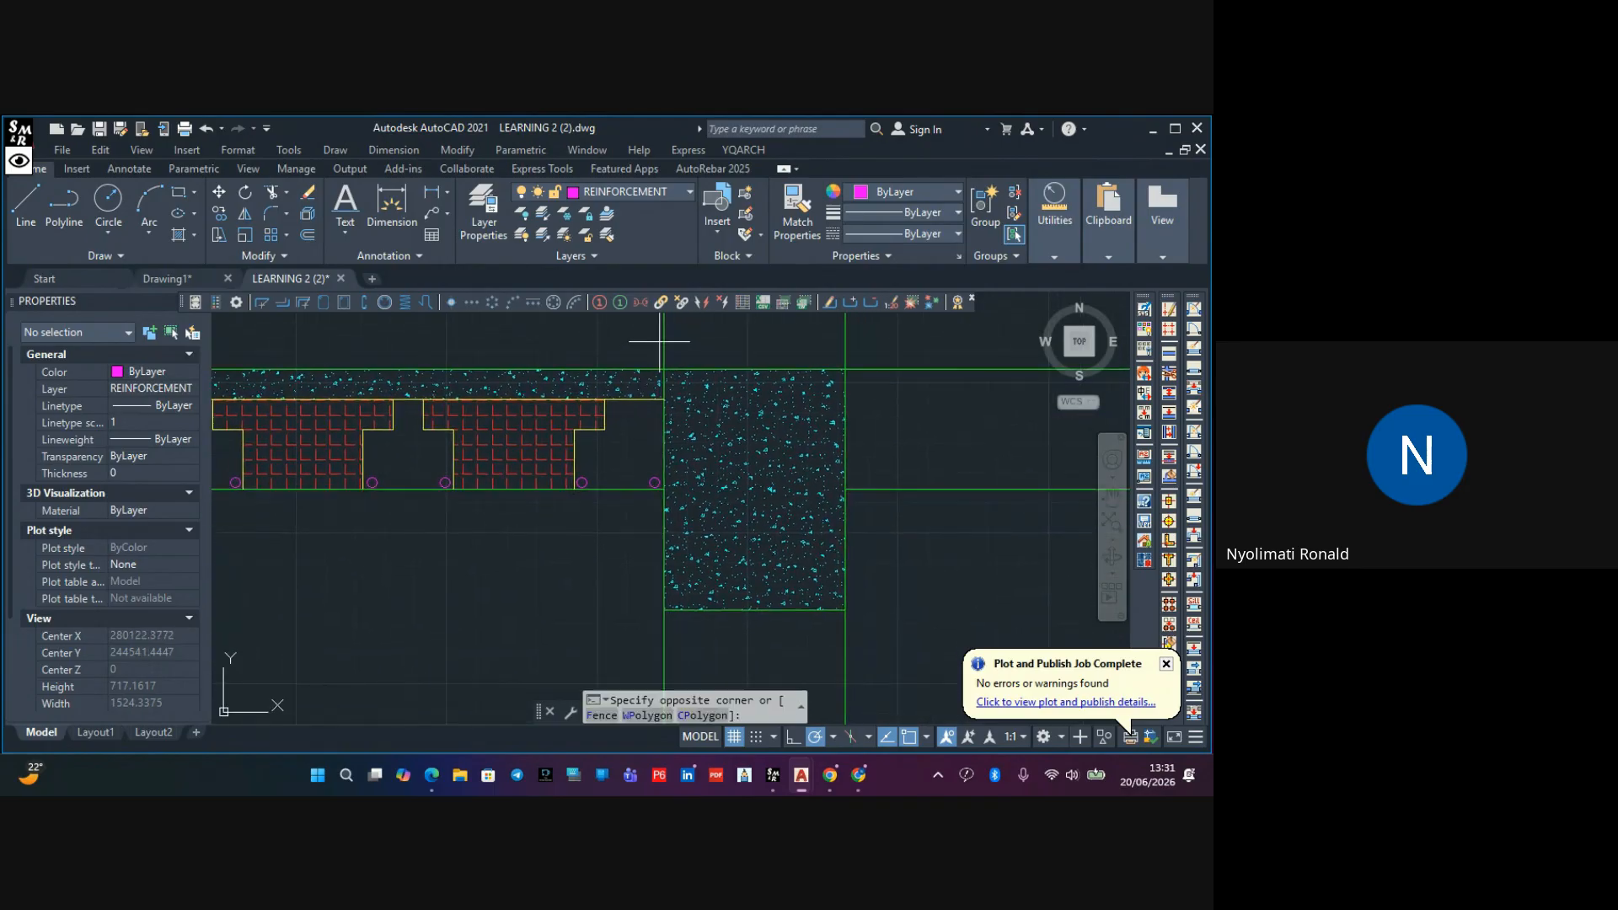
scroll(491, 529, "down", 4)
scroll(488, 524, "up", 3)
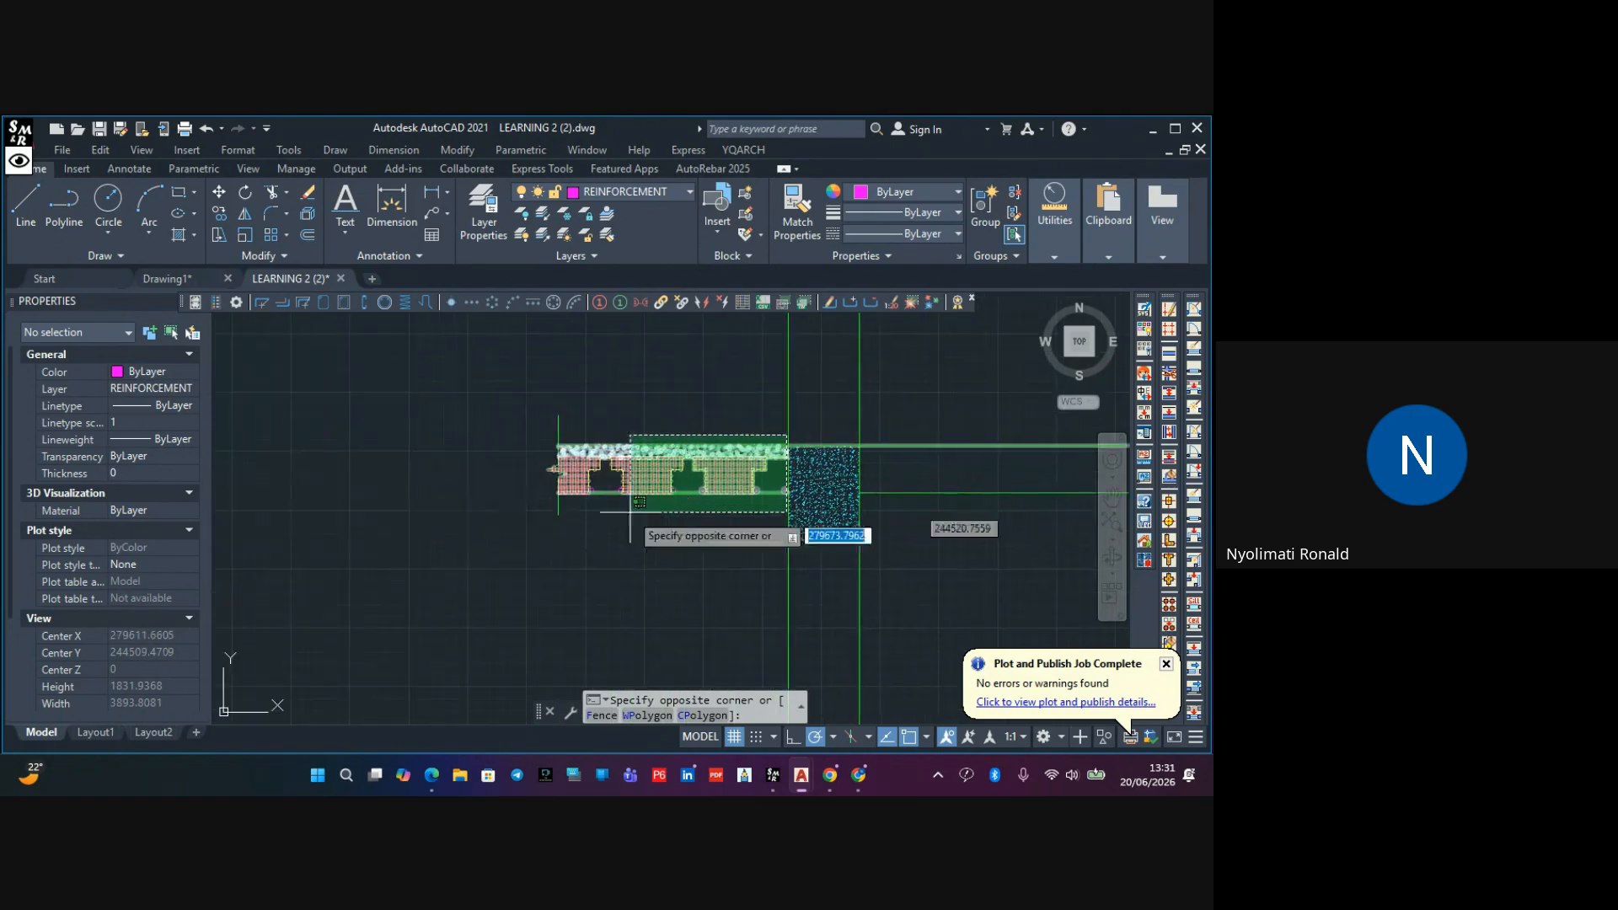
left_click(523, 529)
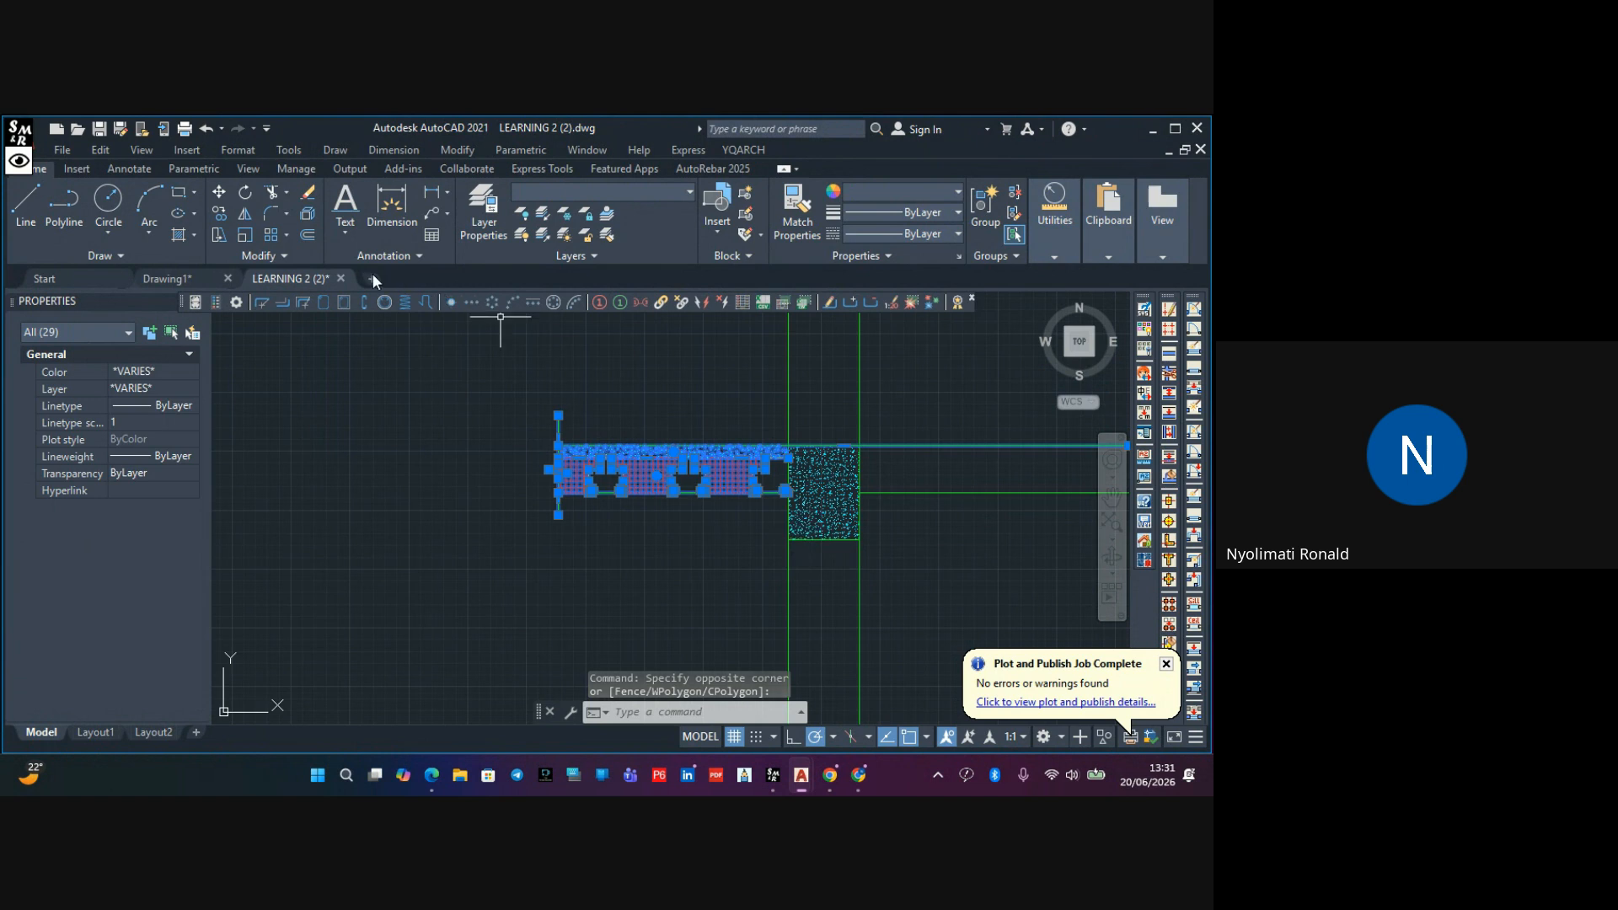
left_click(246, 214)
scroll(802, 533, "up", 2)
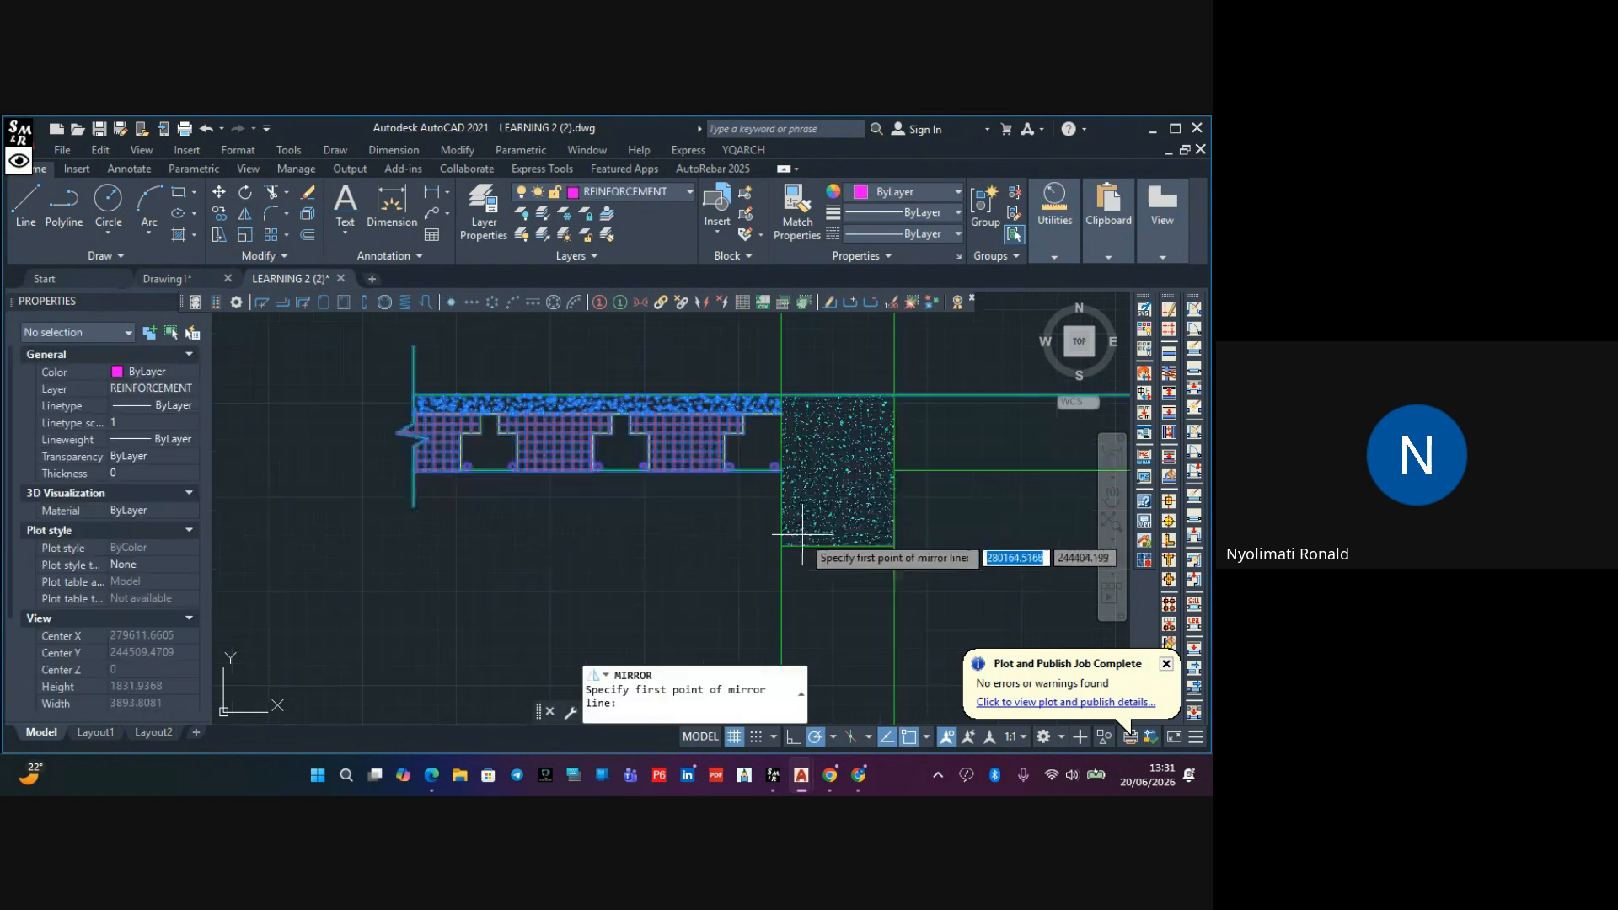
scroll(802, 533, "up", 3)
left_click(855, 550)
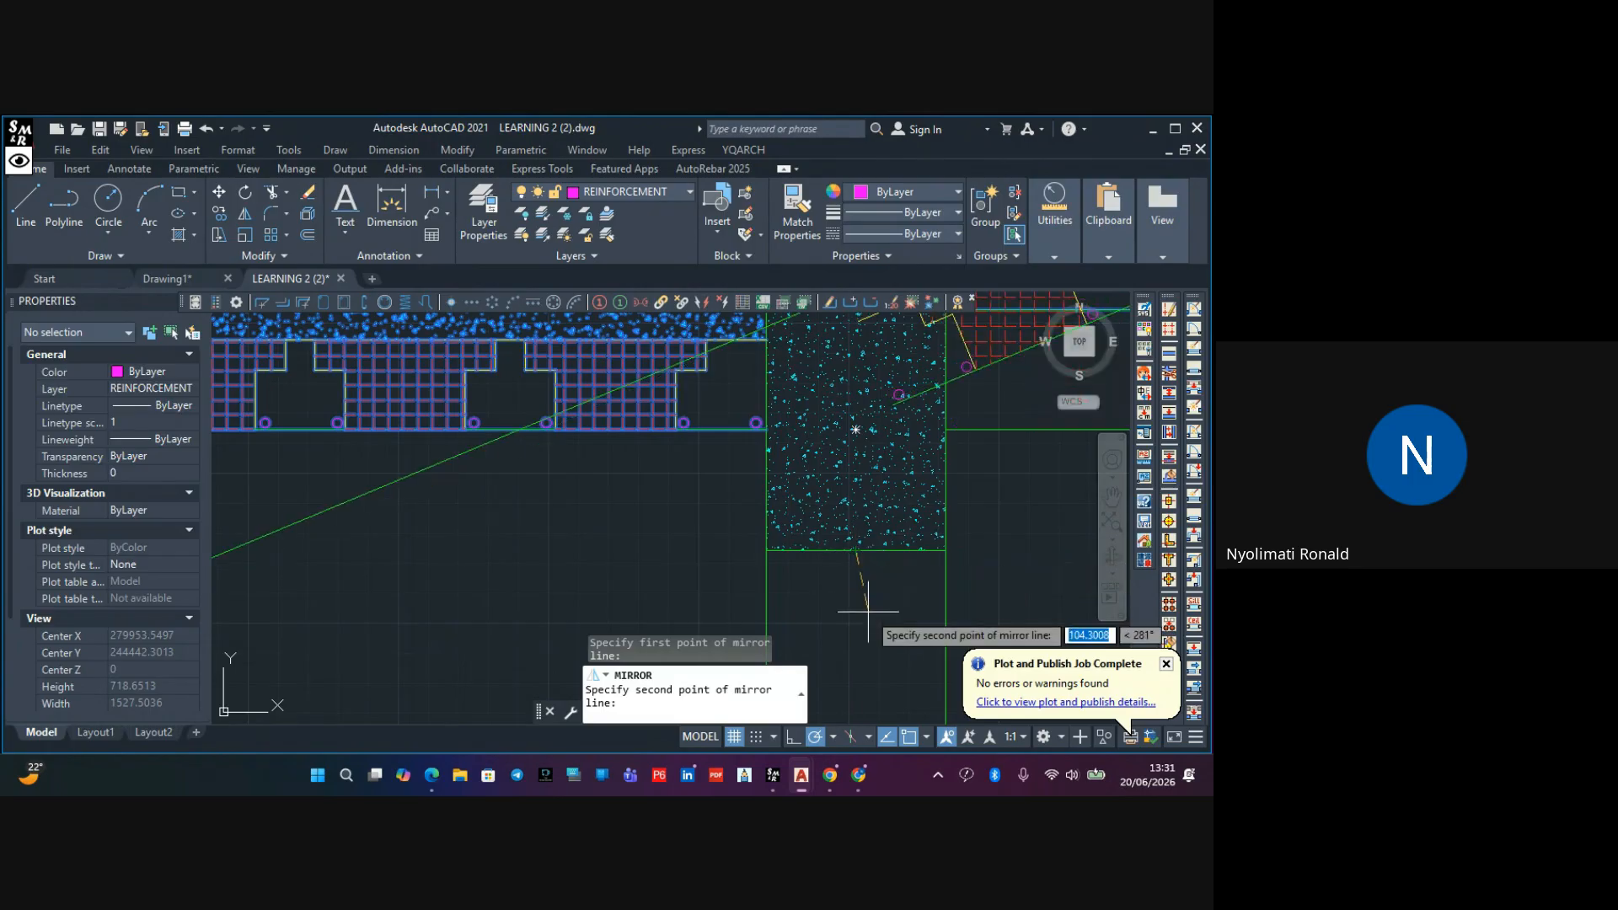
left_click(856, 648)
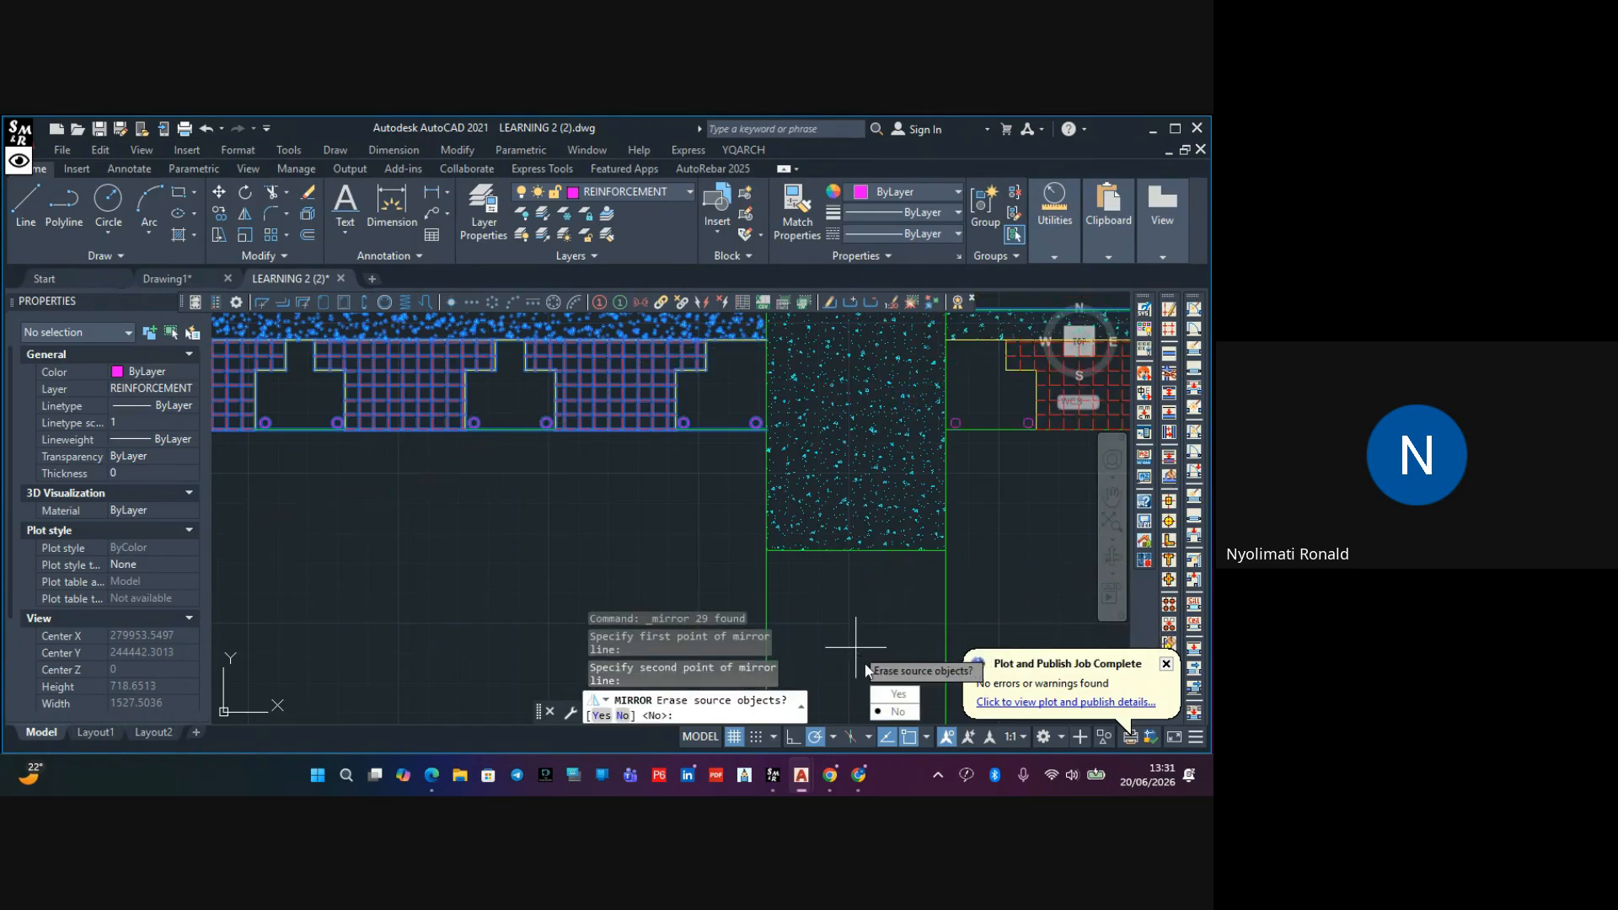
left_click(897, 713)
scroll(759, 512, "down", 5)
middle_click_drag(796, 514, 632, 449)
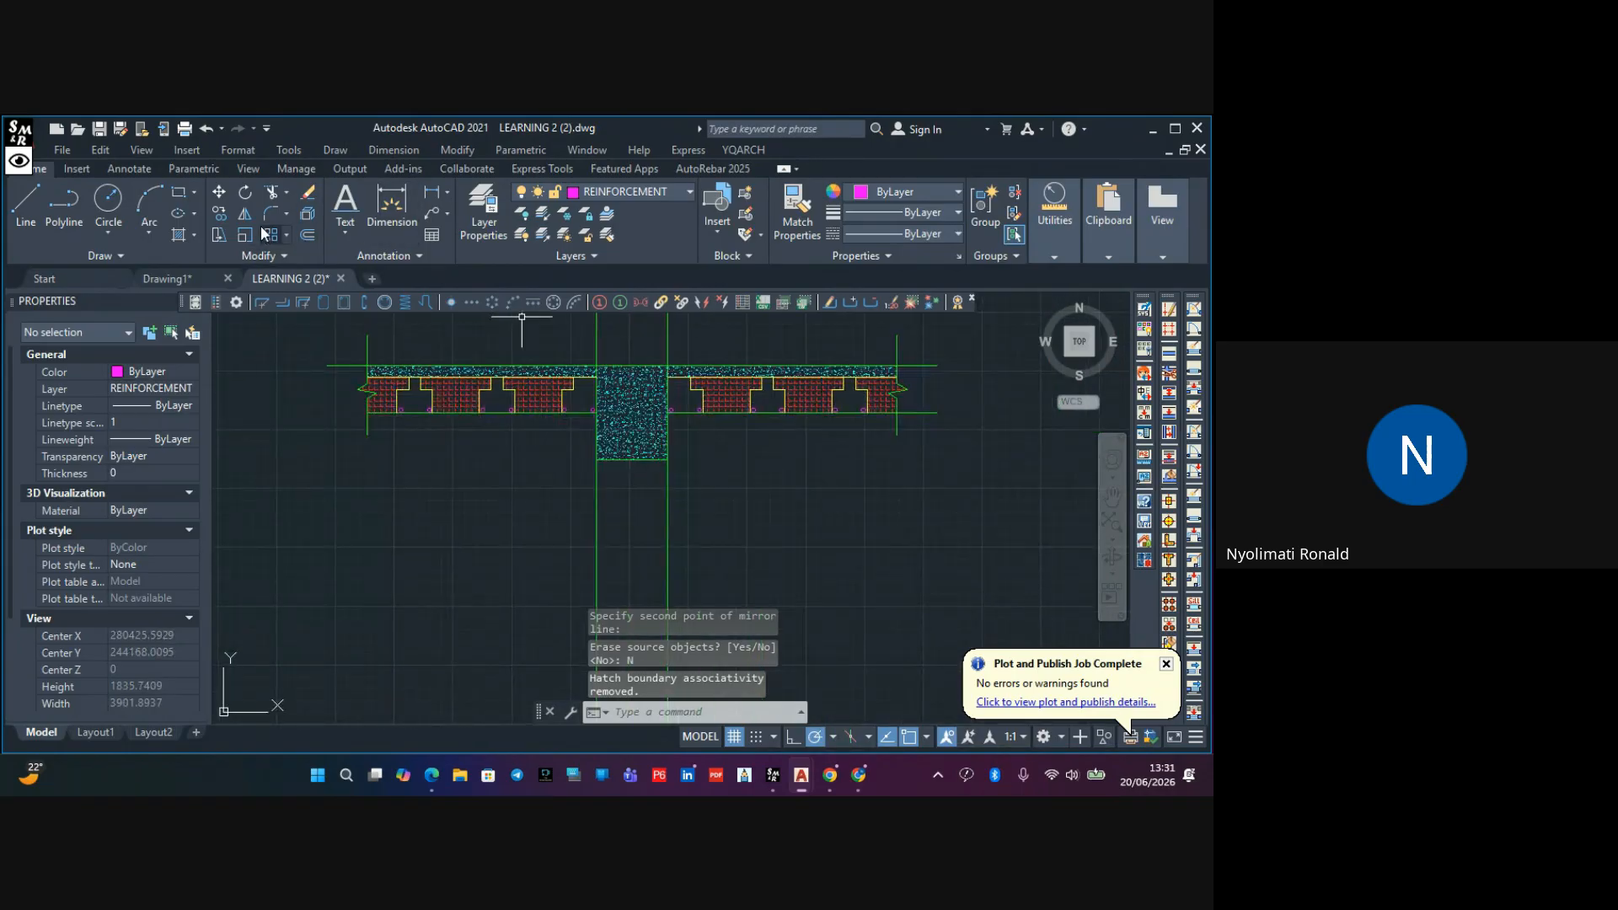
Trim the horizontal slab lines that extend past the break lines at both ends of the slab
left_click(269, 192)
left_click_drag(343, 337, 346, 421)
left_click_drag(904, 352, 931, 456)
scroll(931, 456, "down", 4)
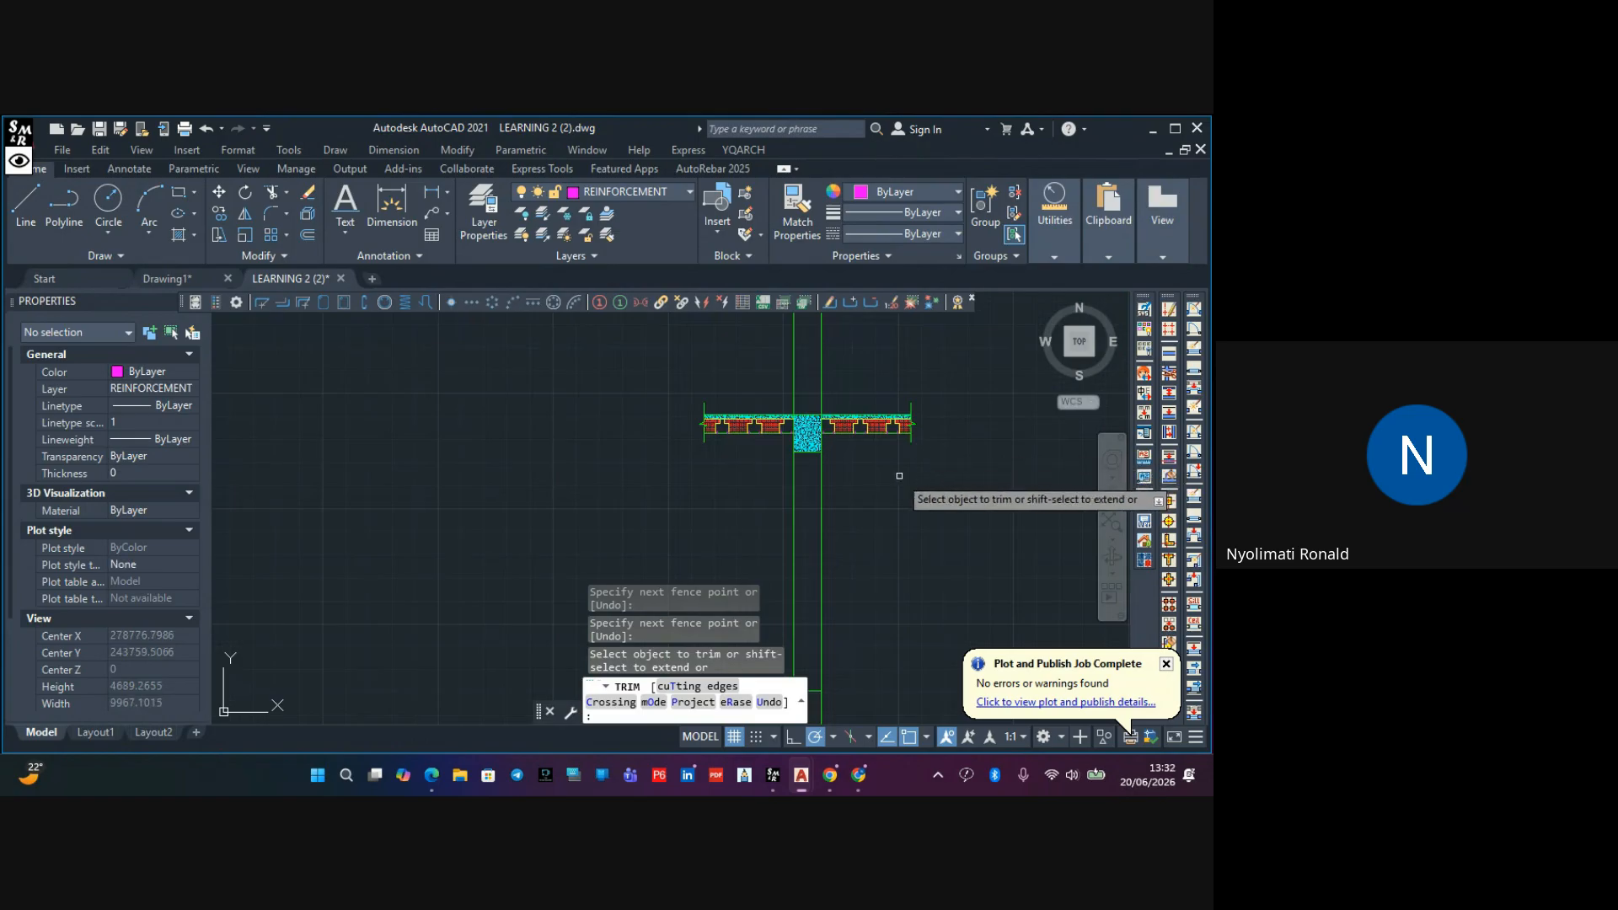
key("Escape")
Make COLUMN the current layer and draw a polyline across the column's full width at the slab's top level
scroll(835, 447, "up", 7)
middle_click_drag(824, 445, 855, 536)
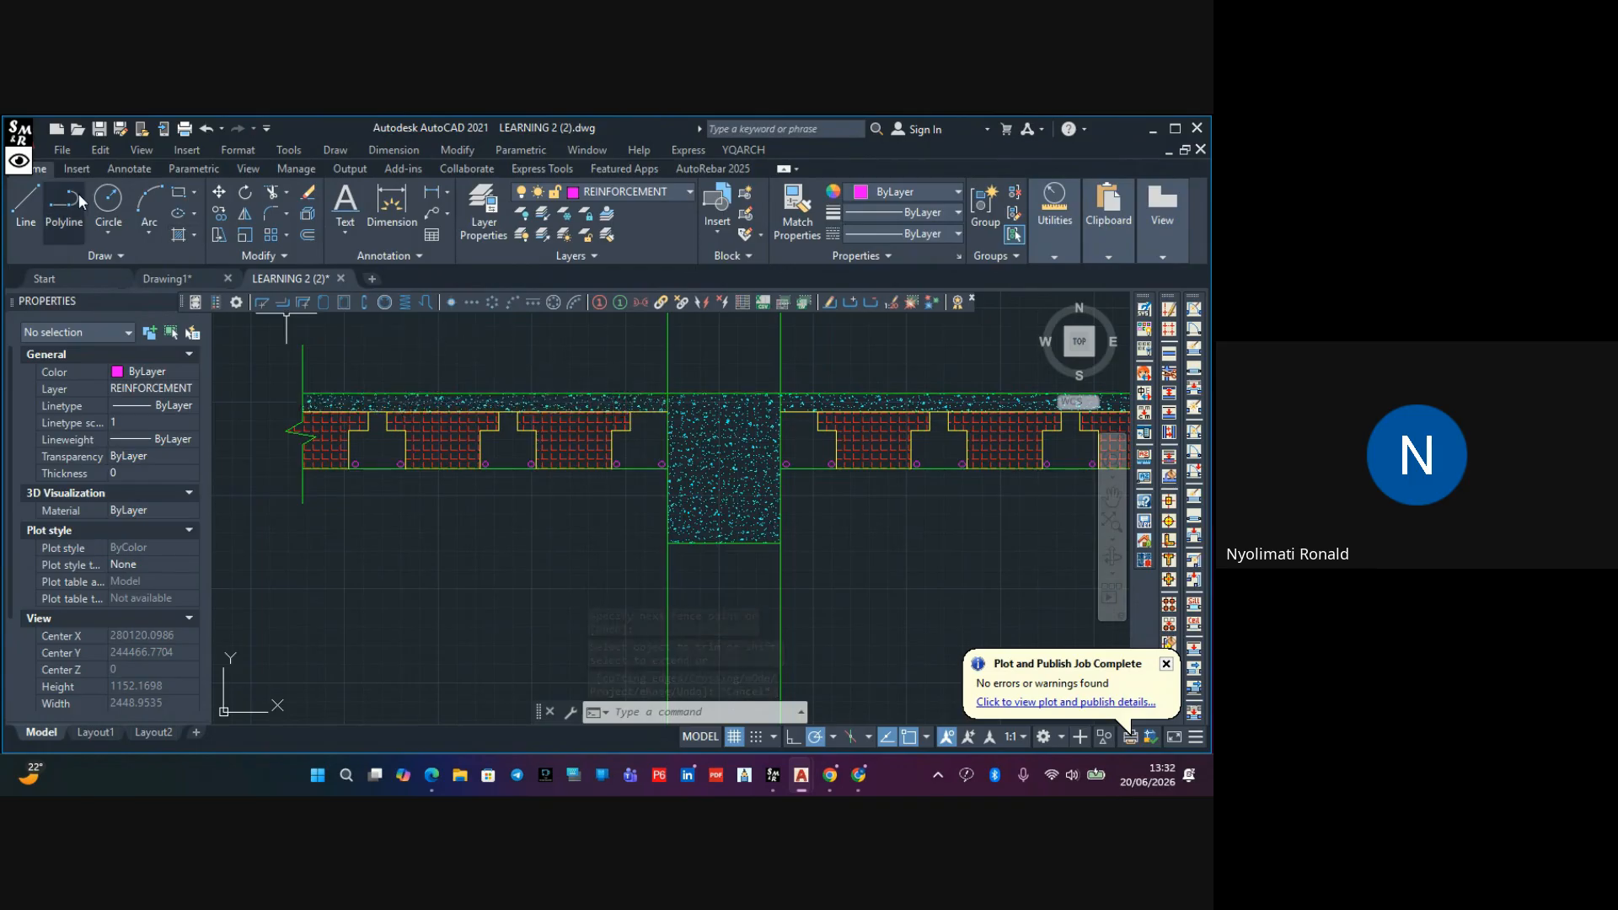
left_click(26, 211)
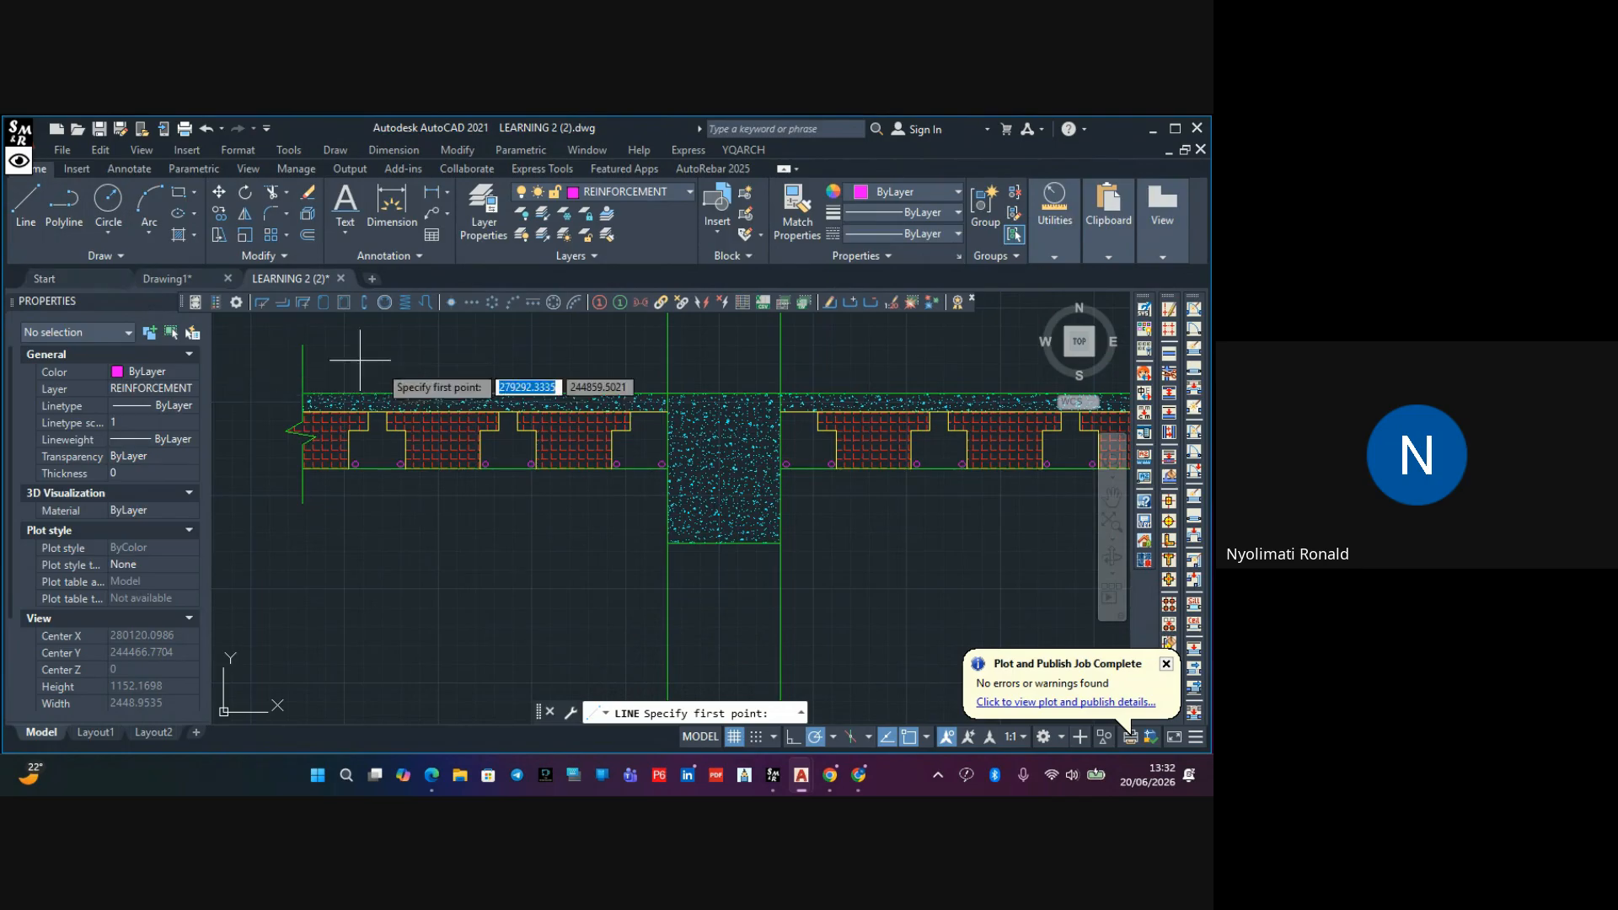
scroll(671, 396, "up", 5)
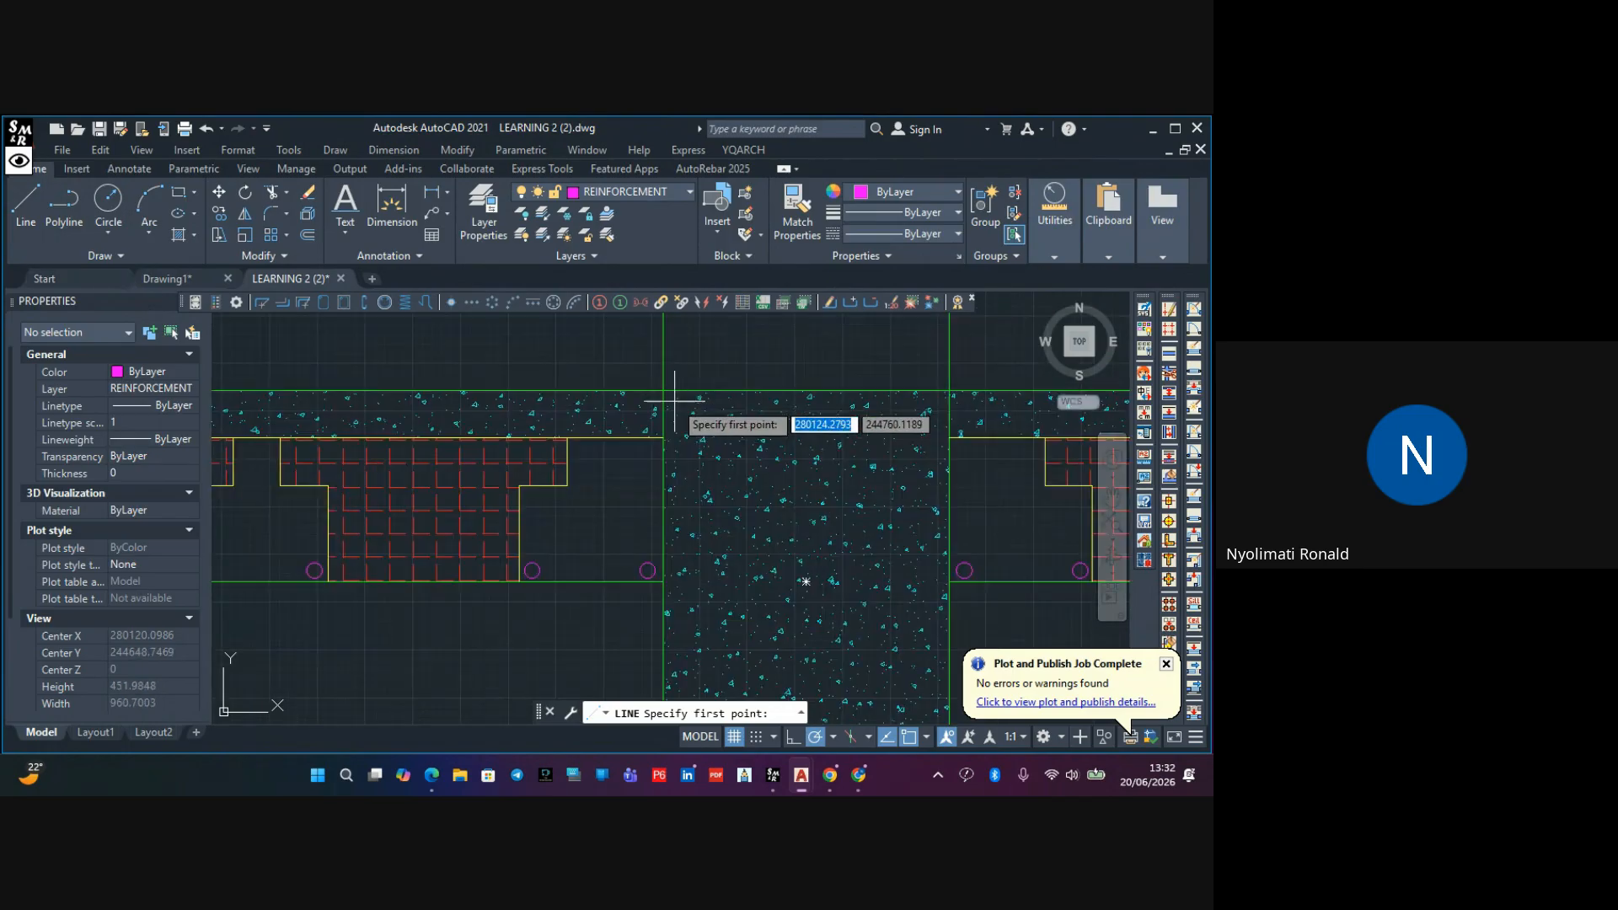
left_click(615, 191)
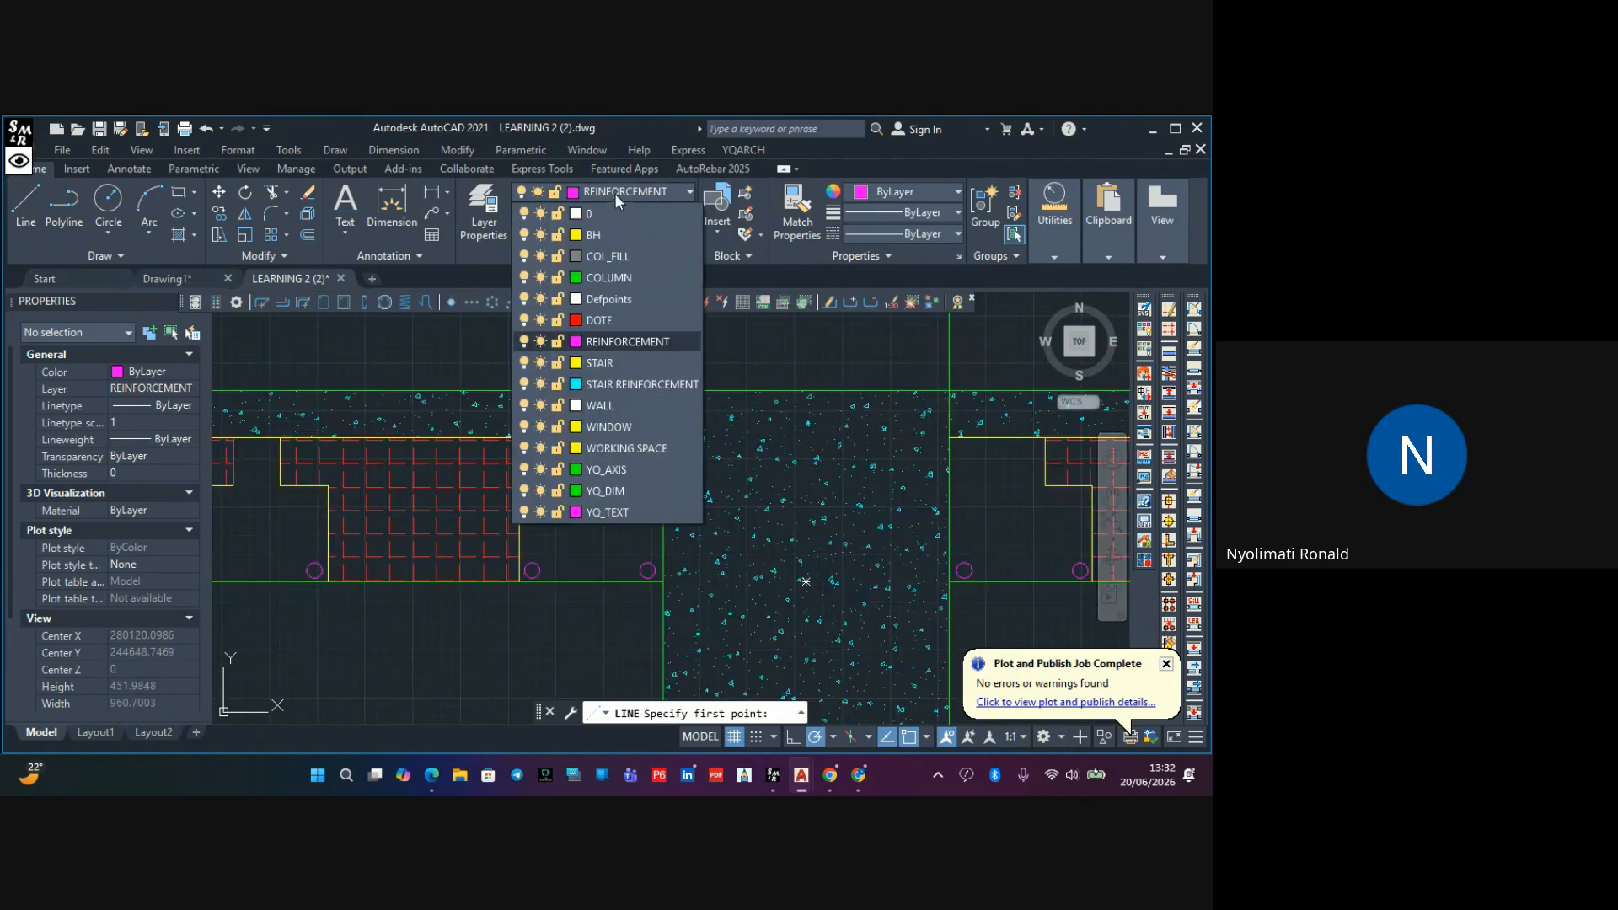
left_click(607, 278)
left_click(50, 194)
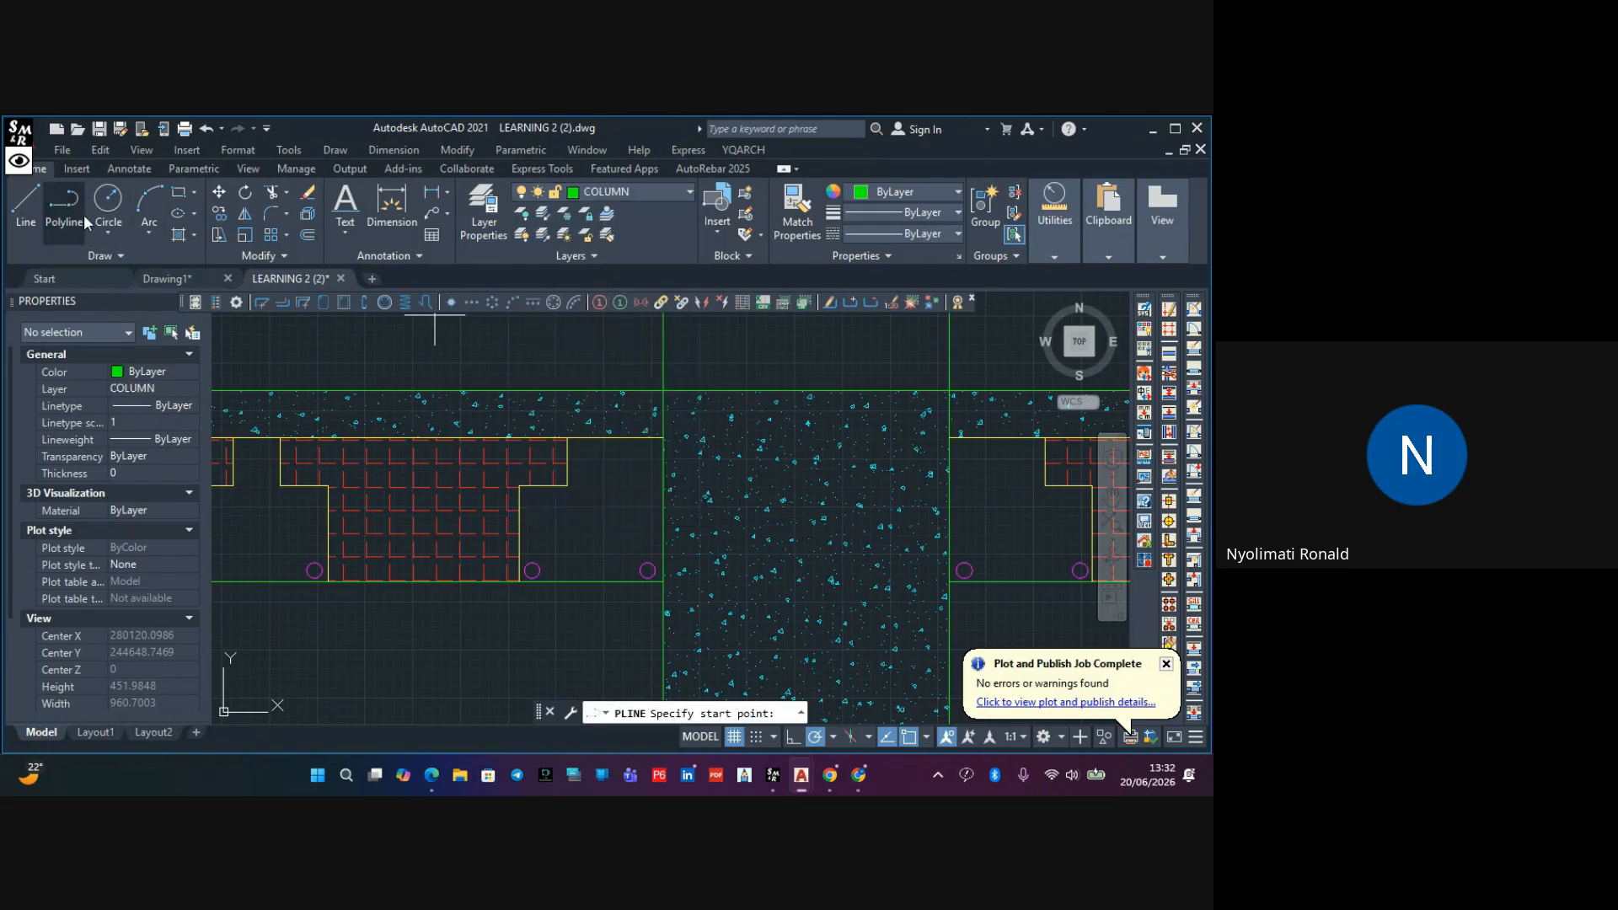
left_click(663, 390)
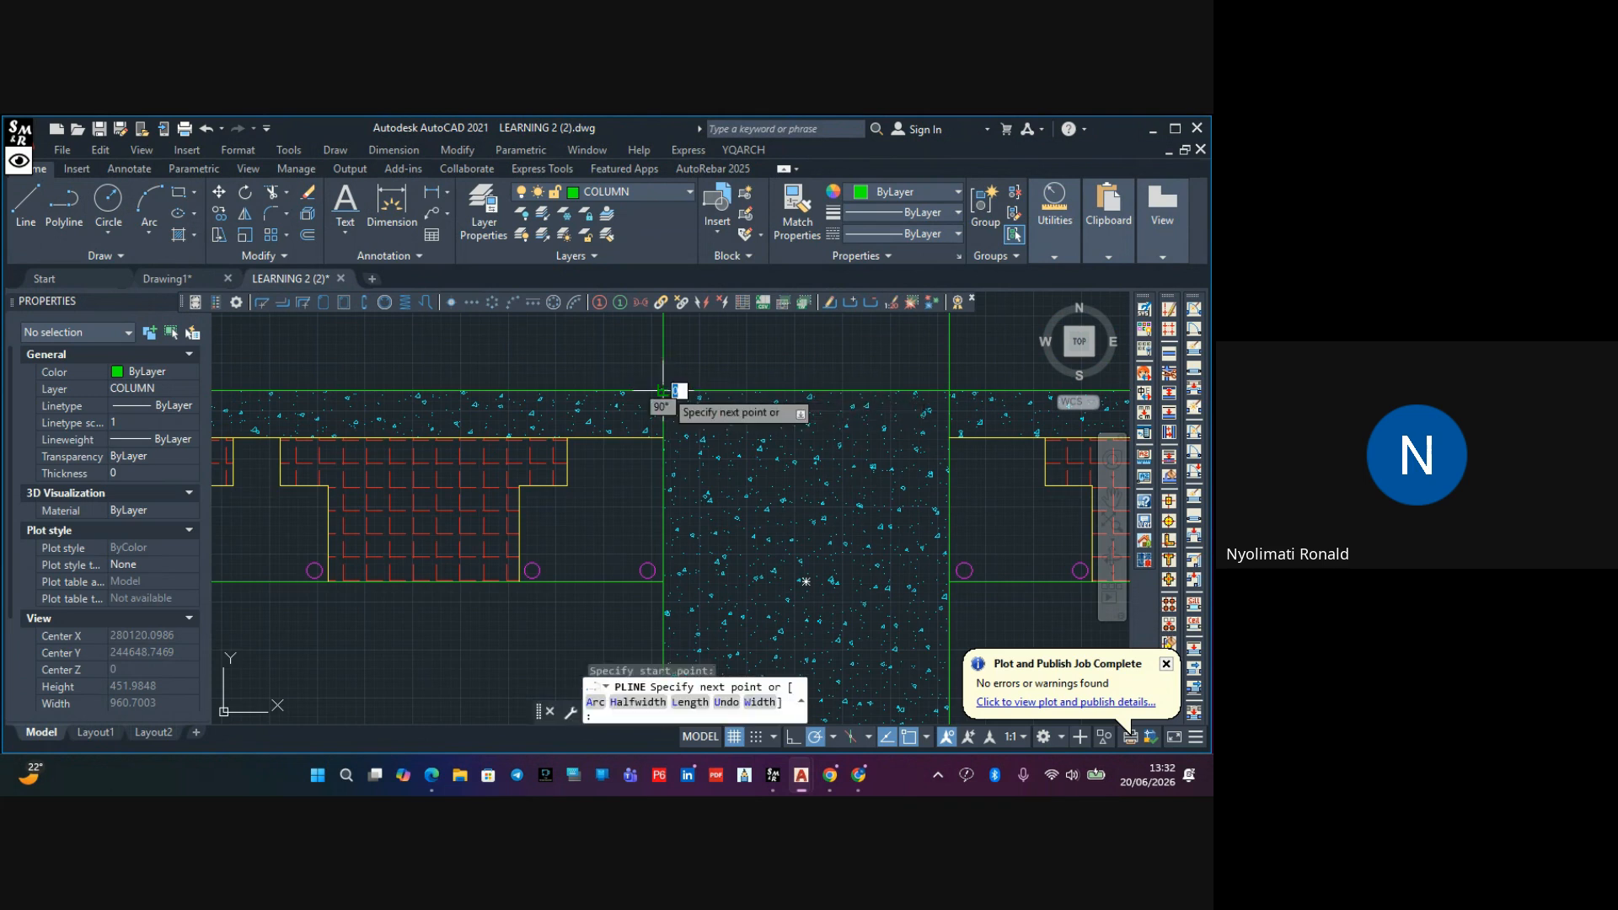
left_click(950, 390)
key("Escape")
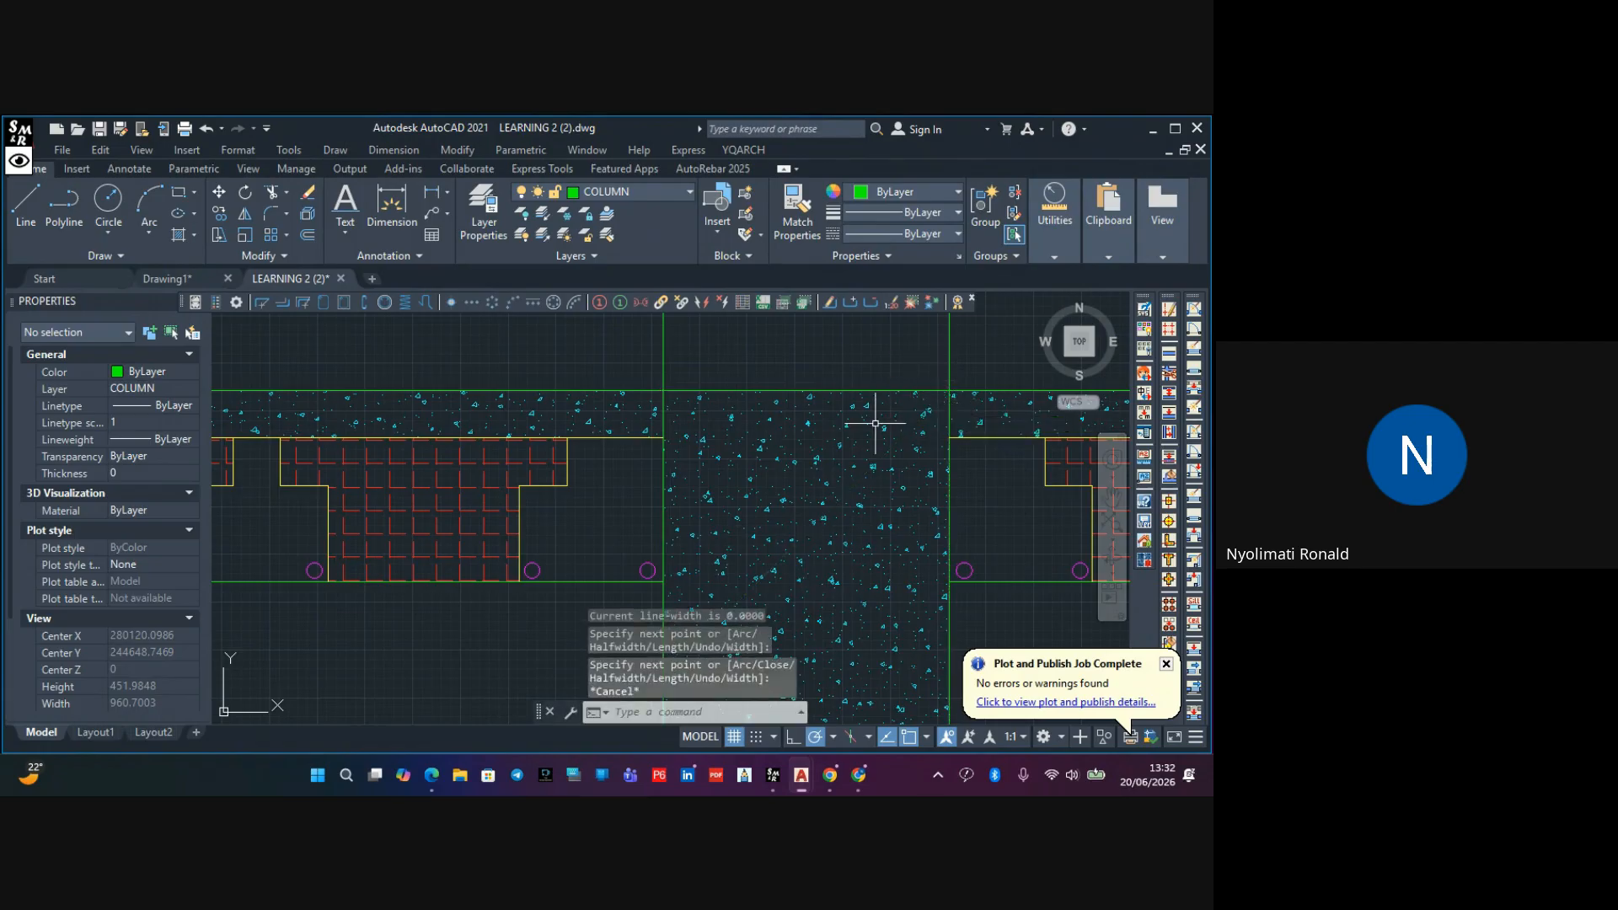
Examine the mirrored slab and the column above and below it, both close up and as a whole
scroll(805, 485, "down", 10)
middle_click_drag(833, 515, 797, 364)
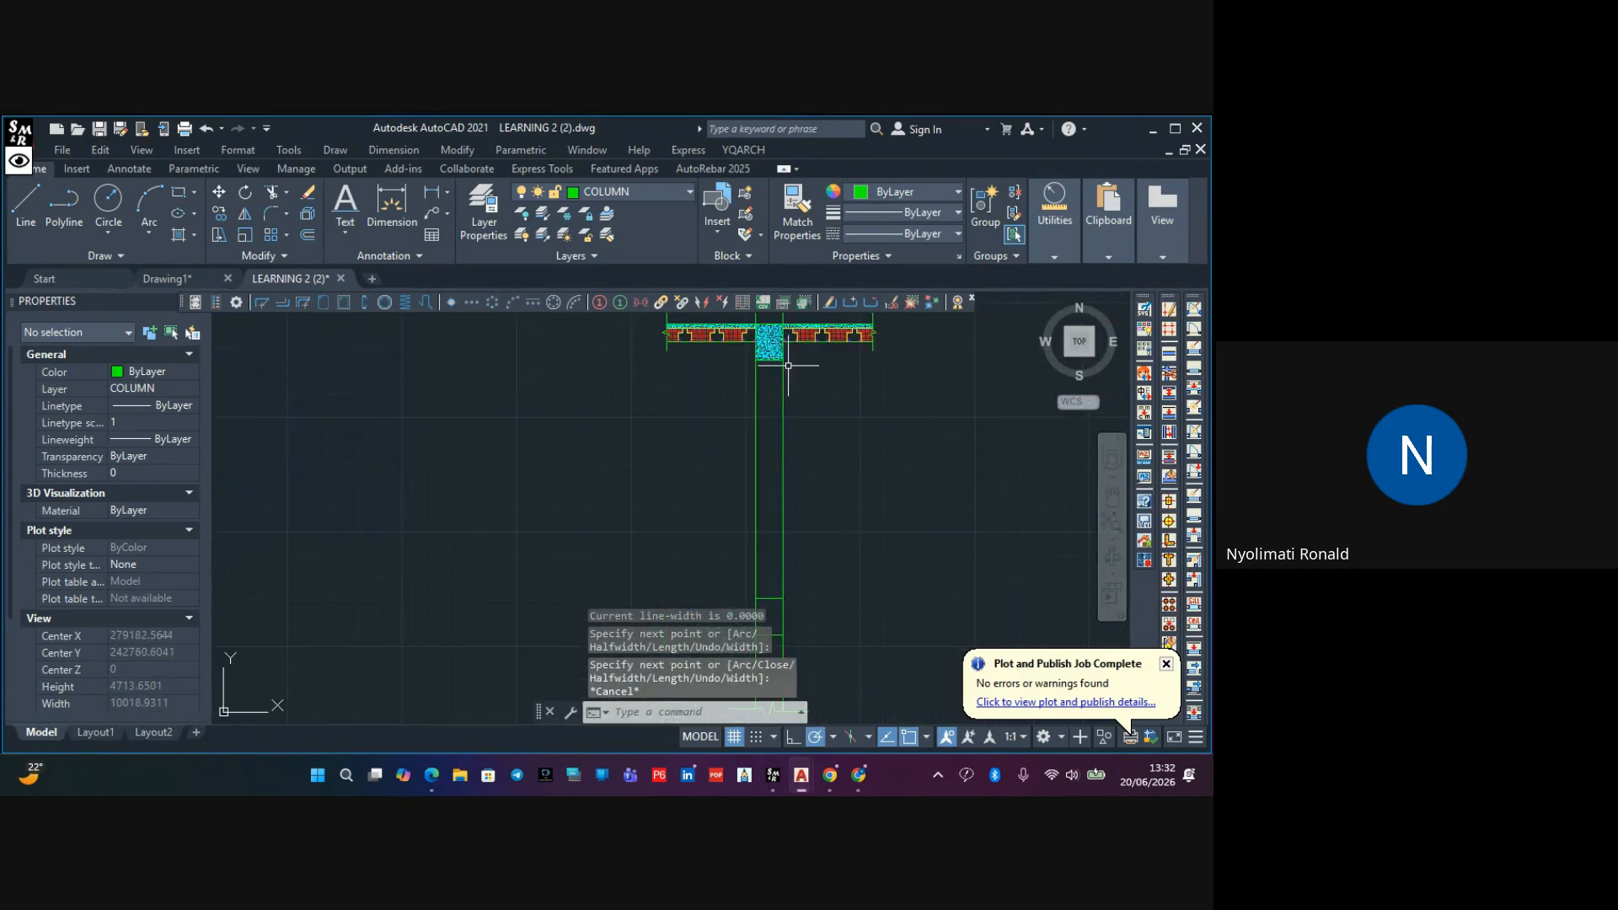
mouse_move(824, 517)
middle_mouse_down()
mouse_move(806, 528)
mouse_move(814, 560)
middle_mouse_up()
middle_click_drag(831, 481, 842, 578)
scroll(820, 490, "up", 4)
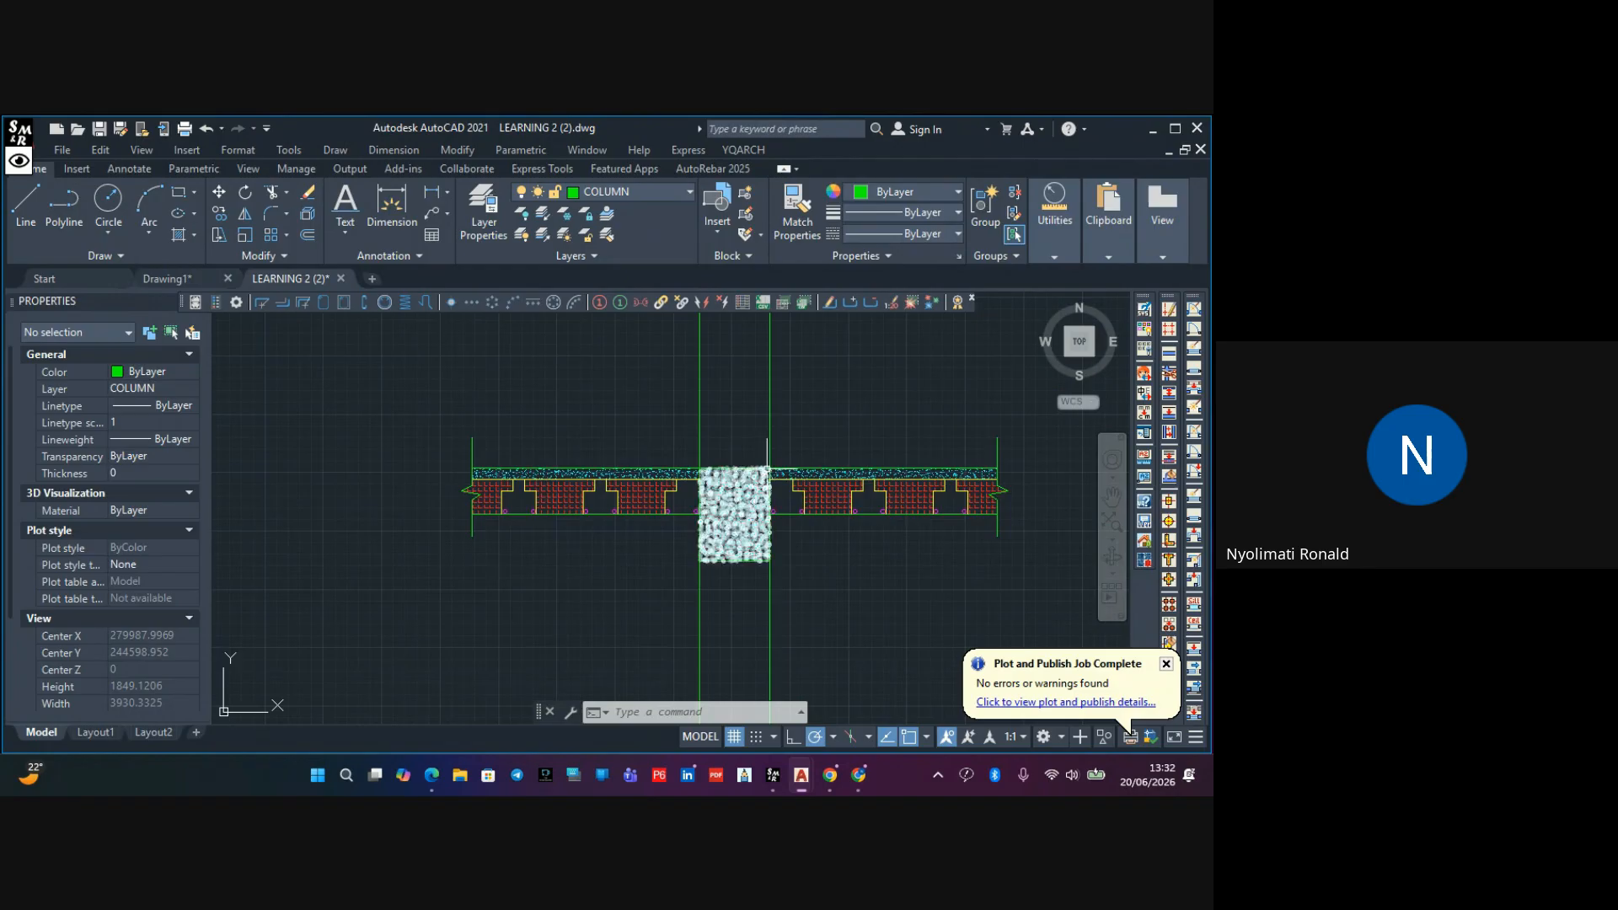
scroll(775, 472, "up", 2)
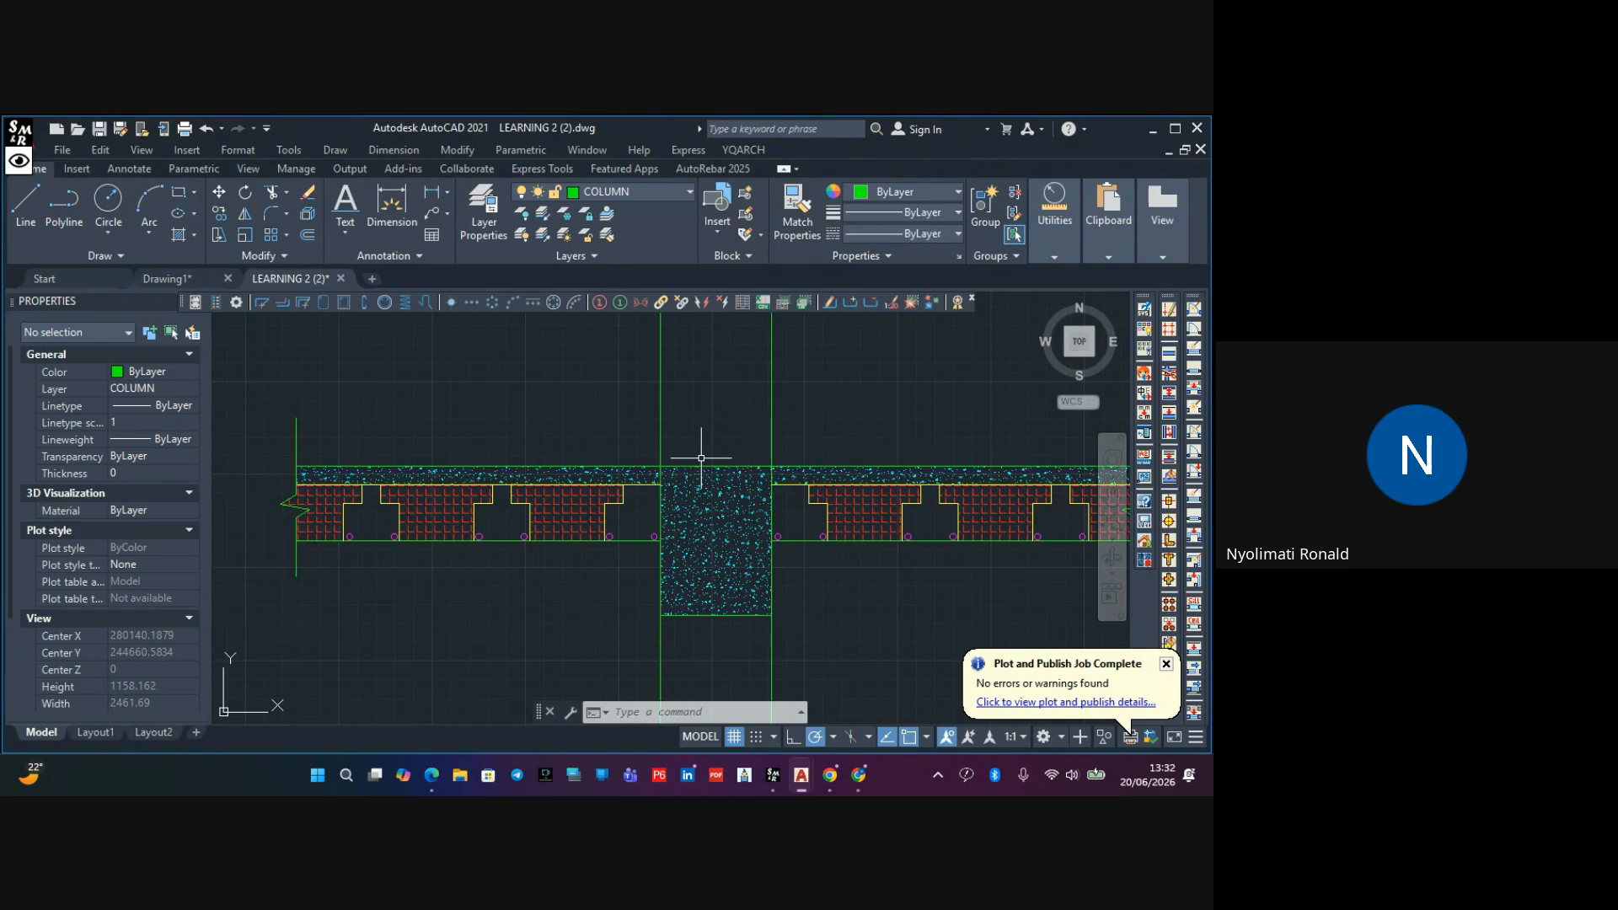
scroll(701, 458, "up", 4)
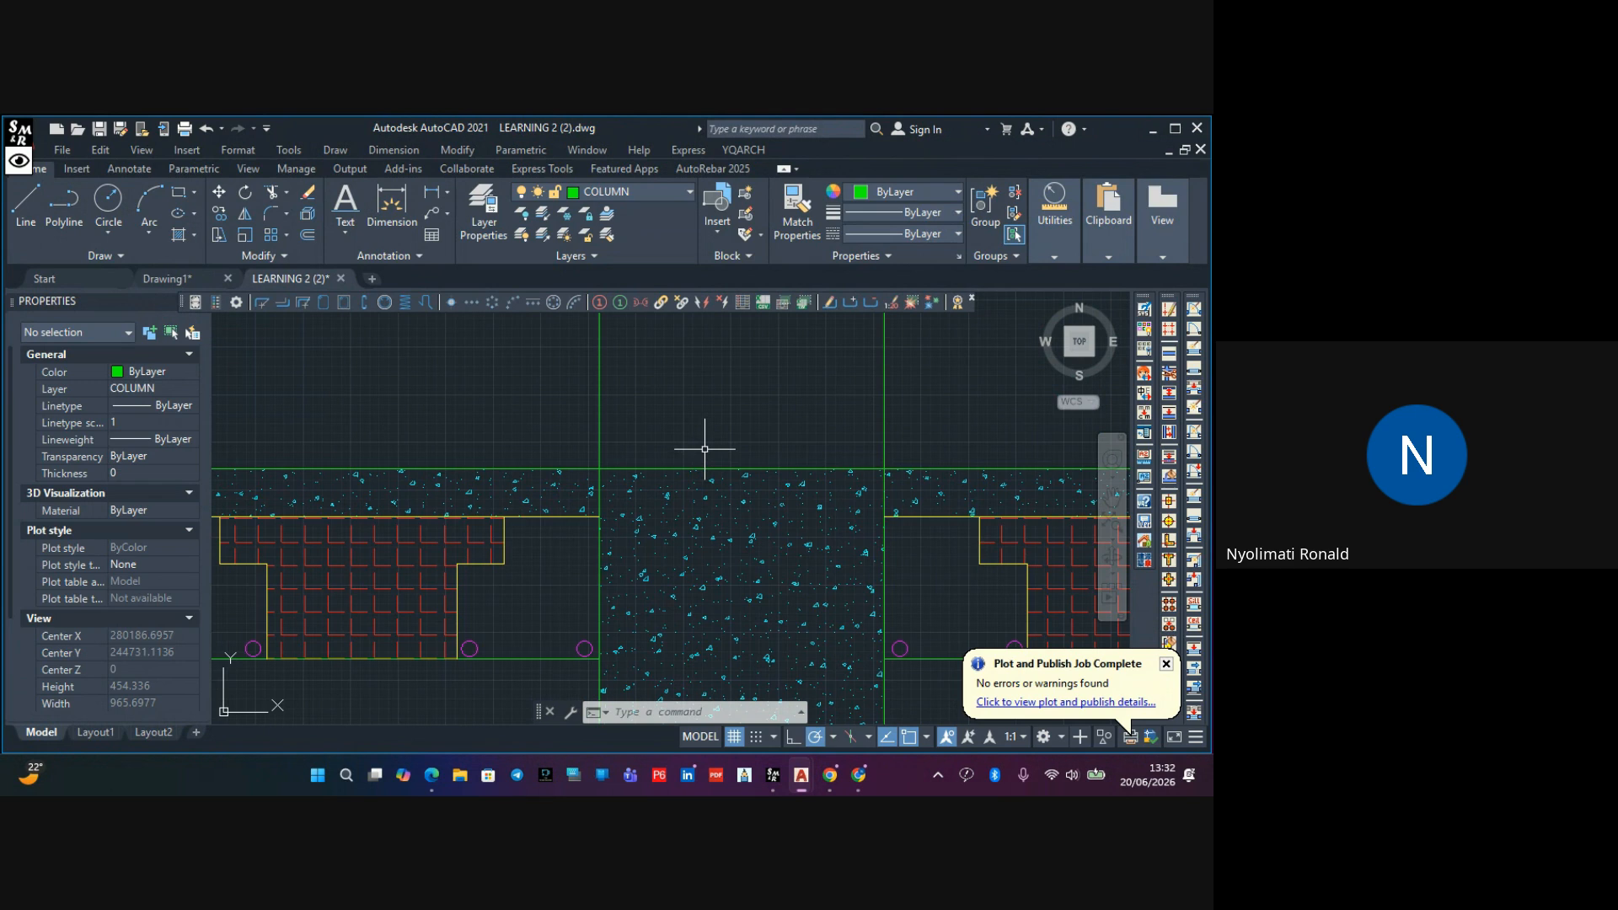
scroll(705, 450, "down", 2)
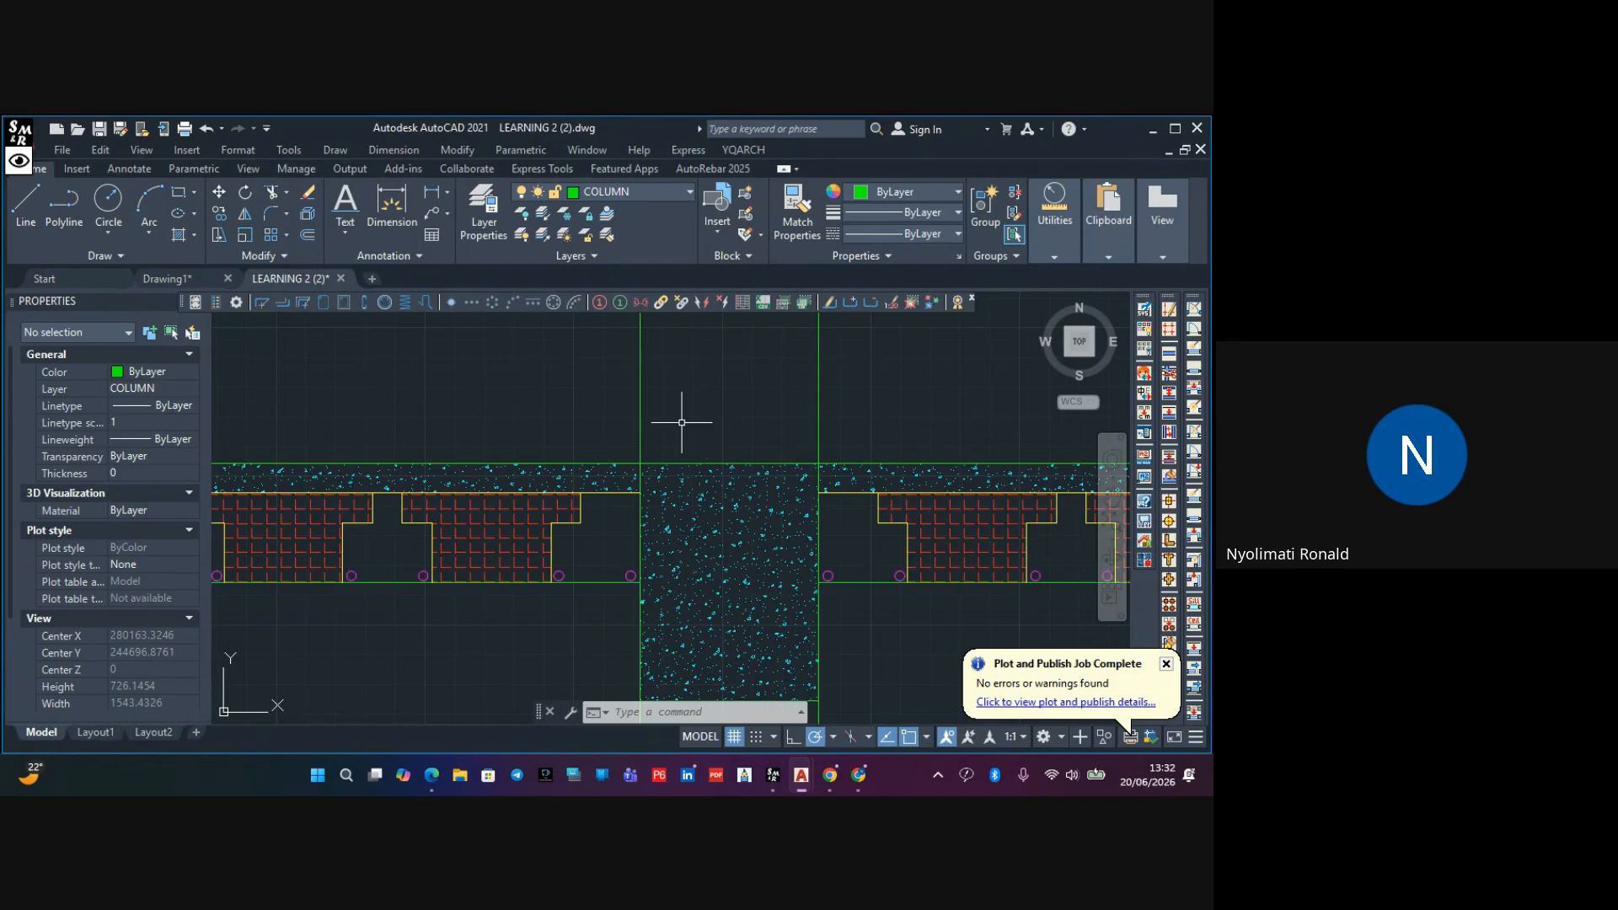
scroll(681, 438, "down", 4)
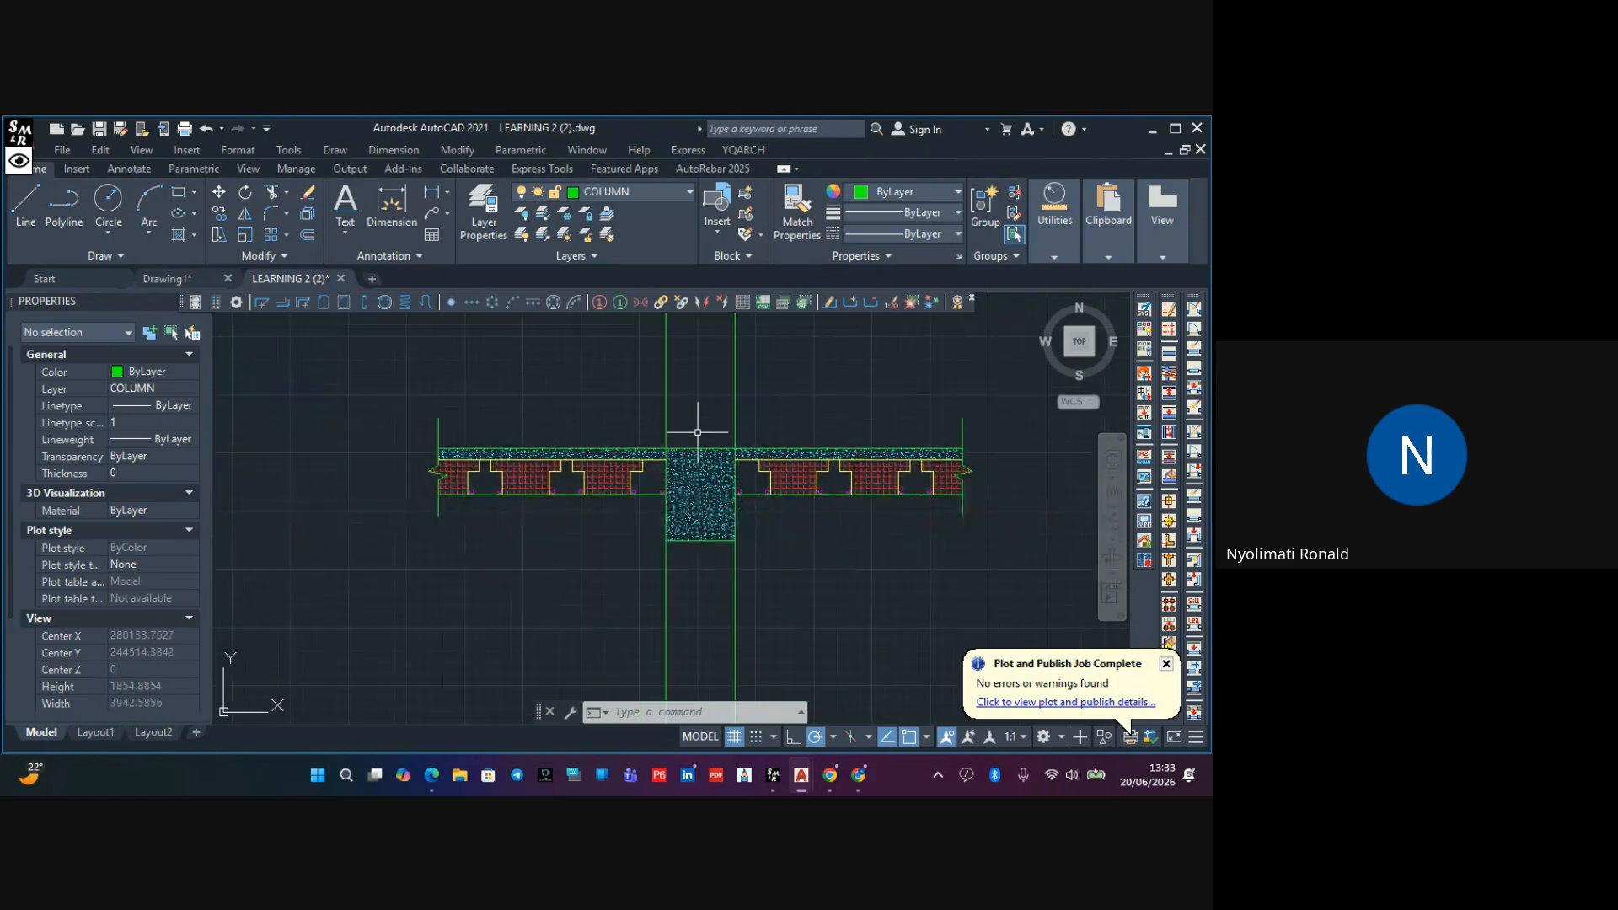
scroll(696, 426, "up", 2)
scroll(706, 408, "down", 2)
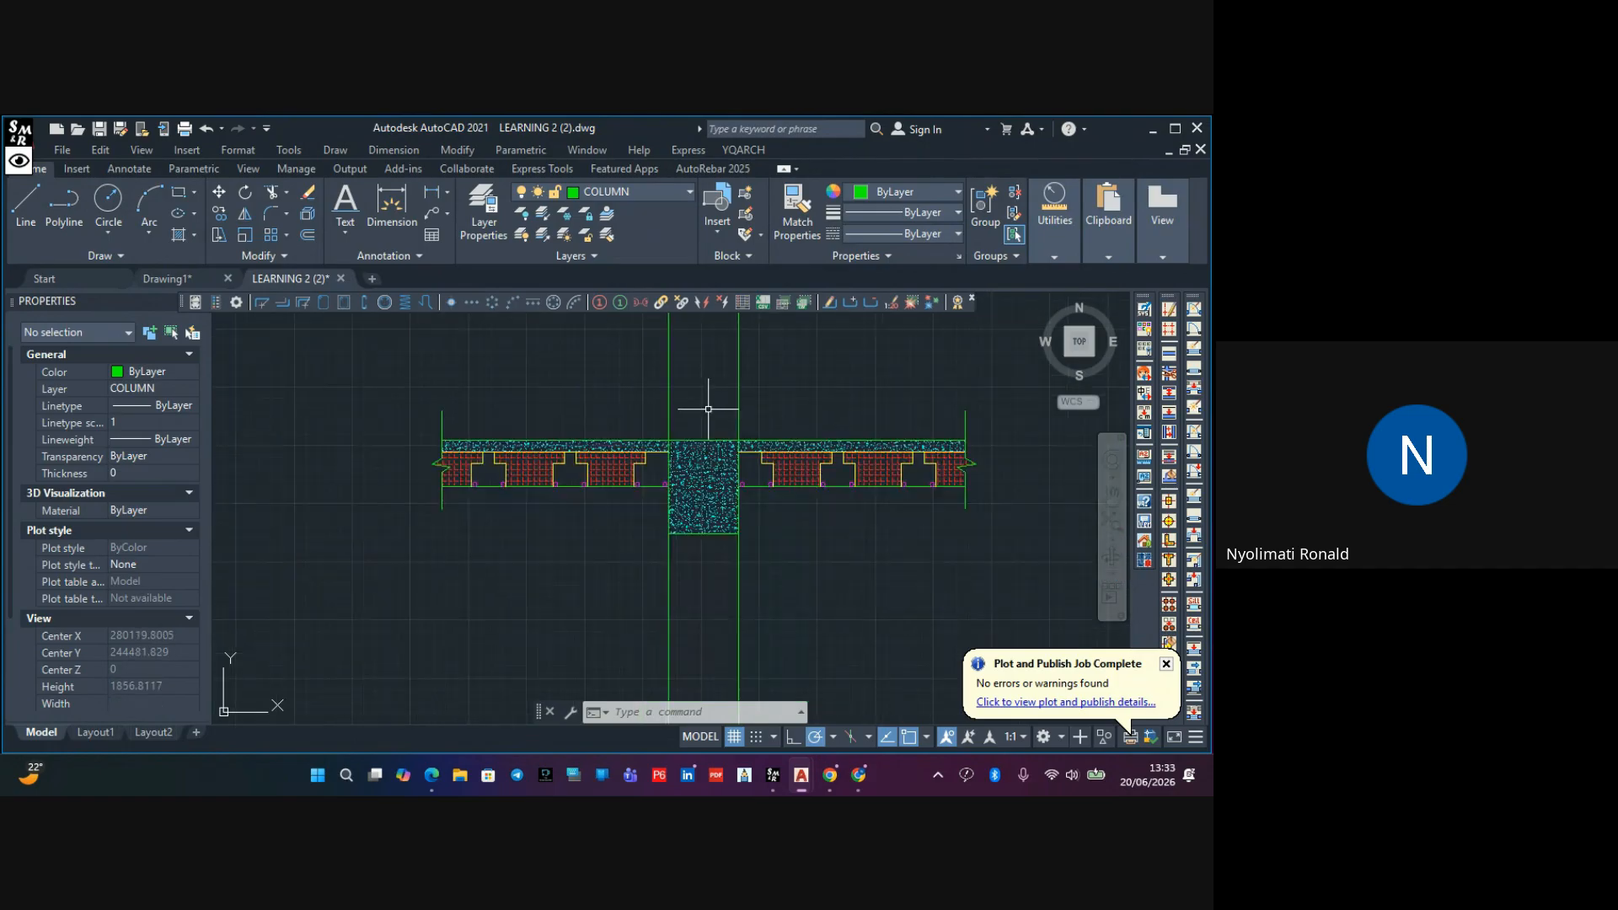
middle_click_drag(697, 427, 701, 468)
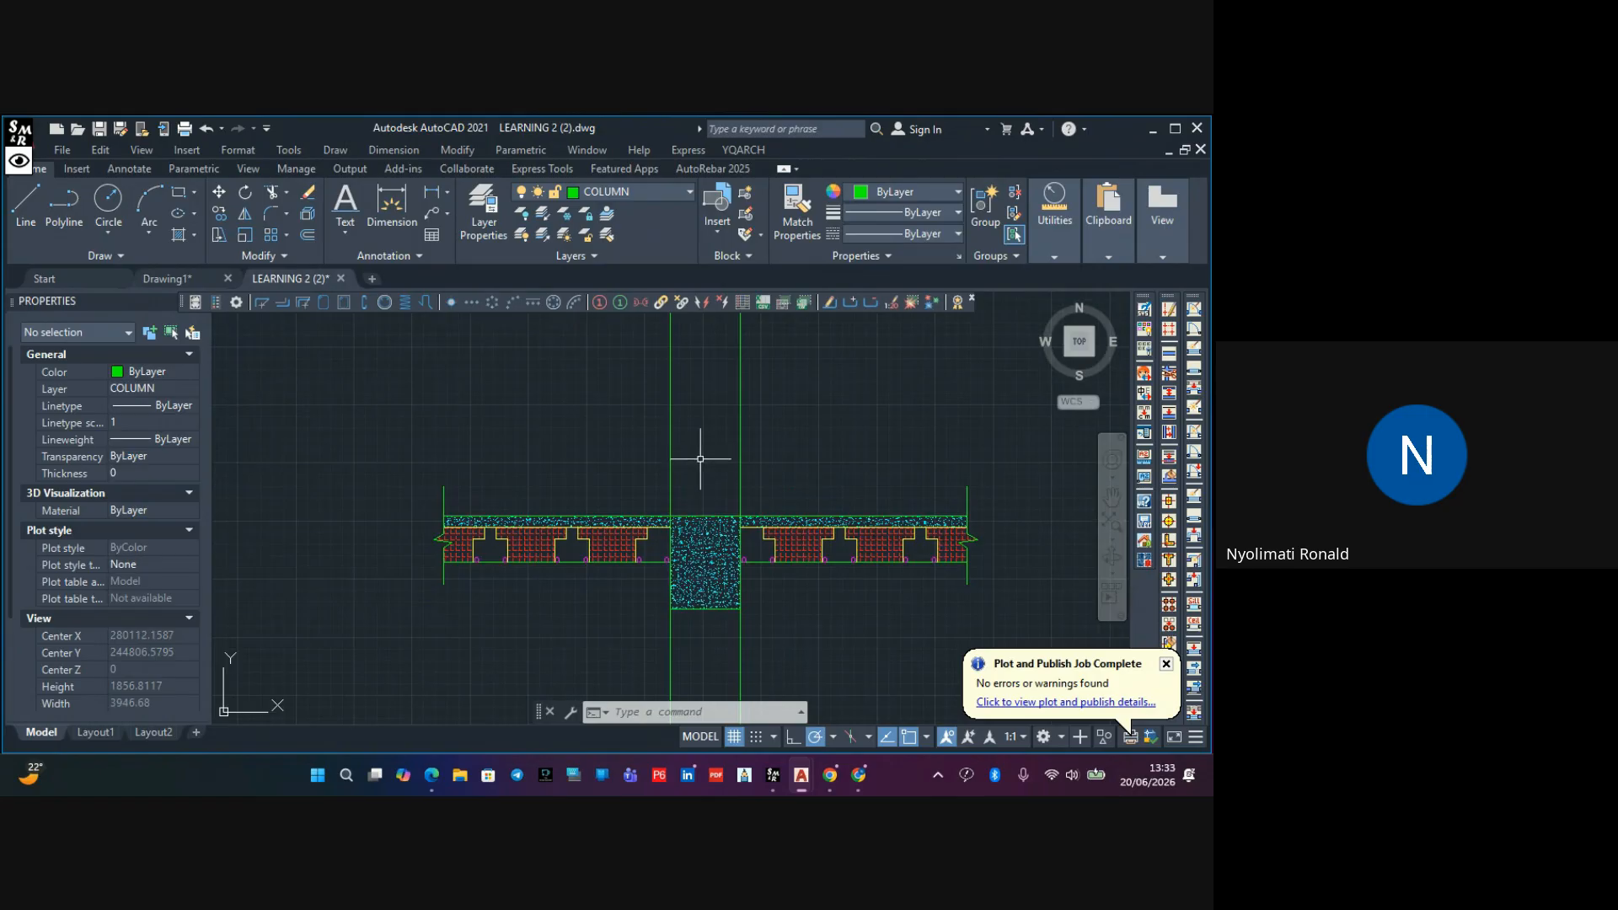
Offset the line across the column at the slab's top level upward by 75
scroll(699, 474, "up", 2)
middle_click_drag(690, 502, 594, 442)
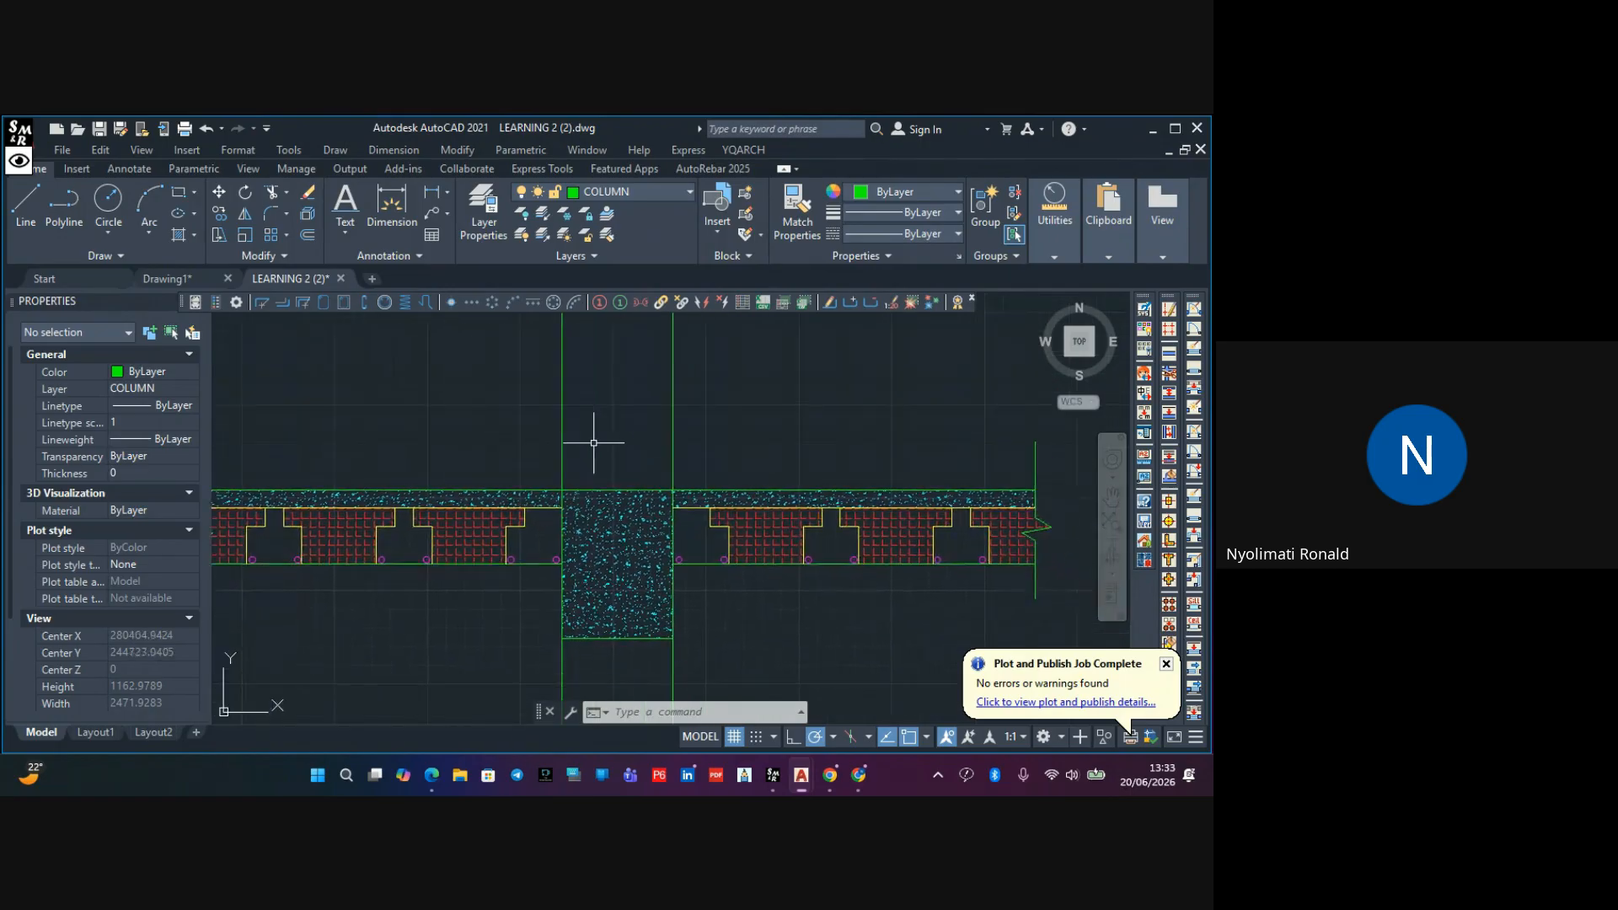
left_click(309, 237)
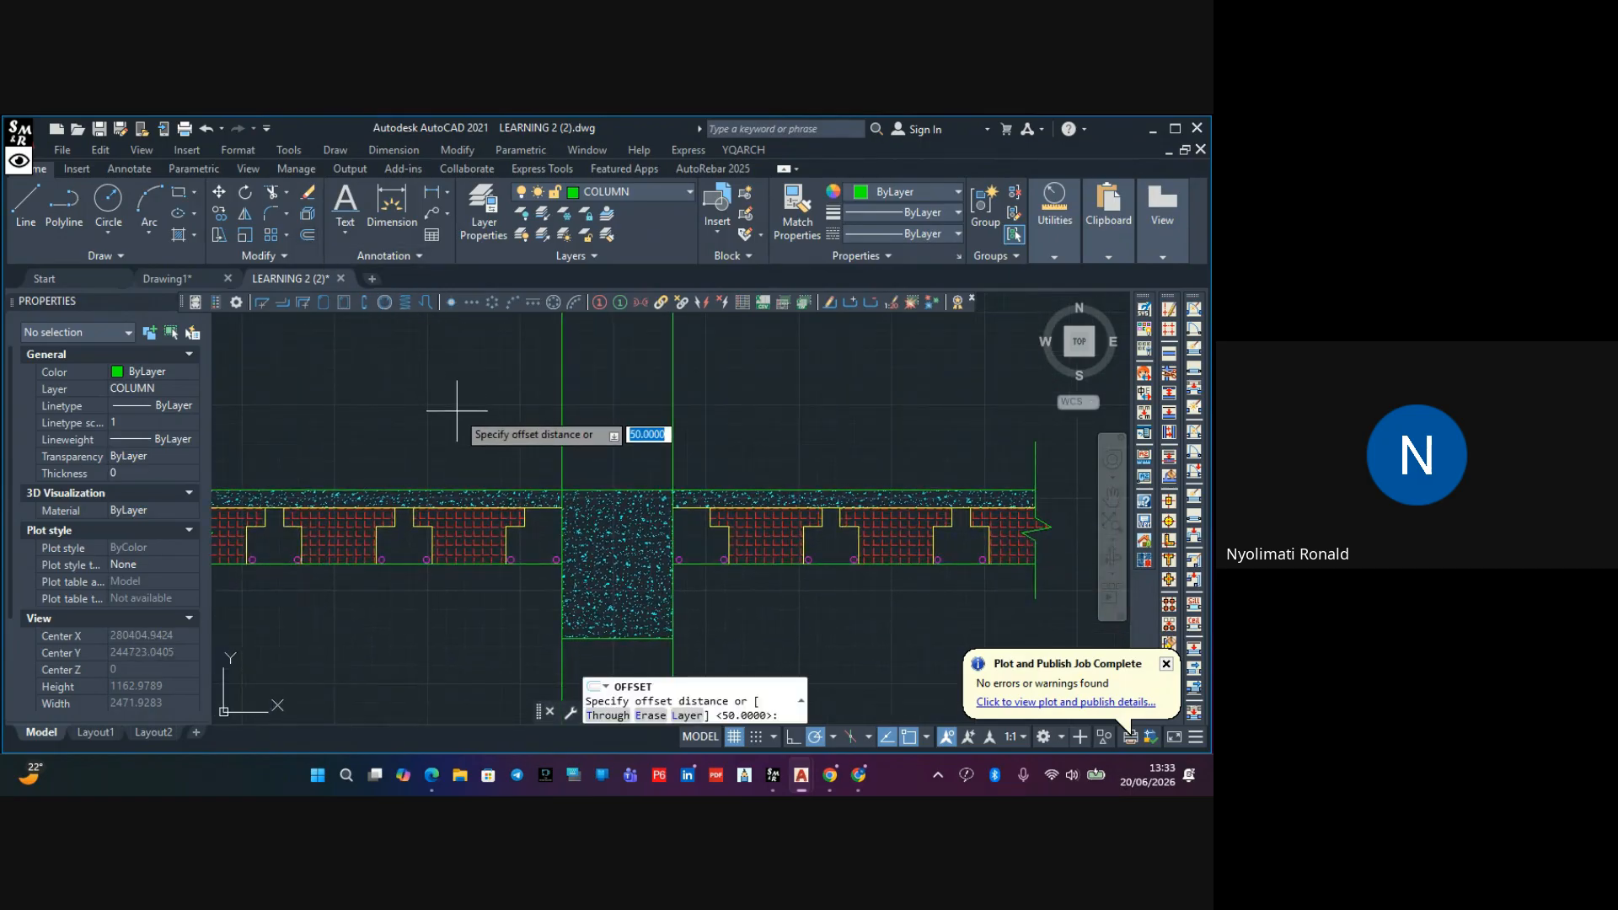
type("75")
key("Return")
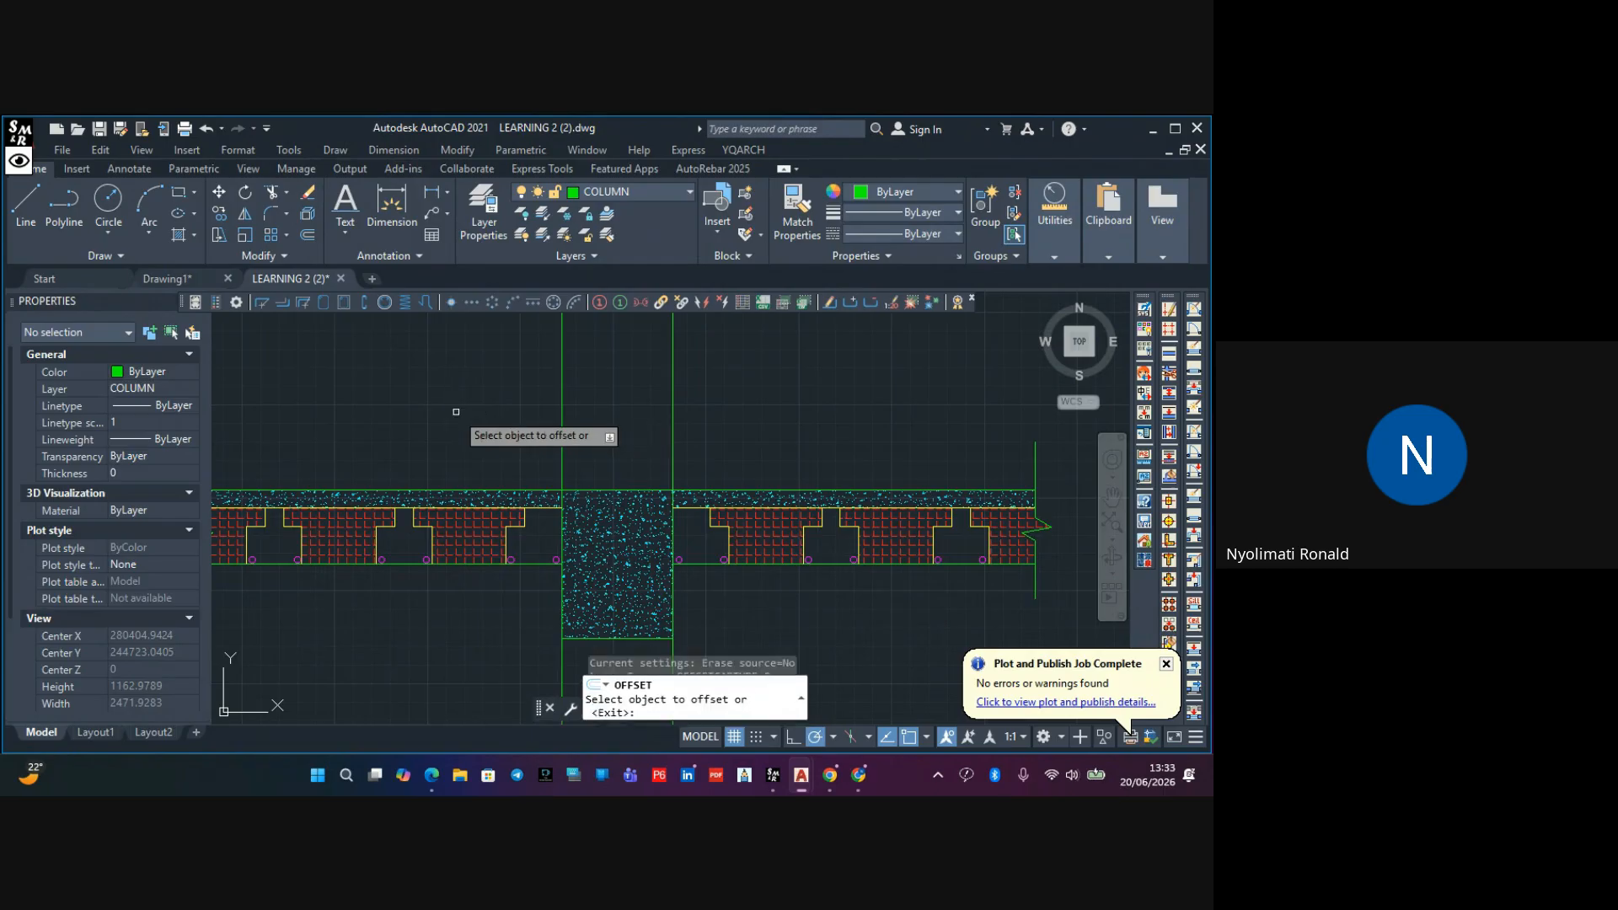
left_click(612, 490)
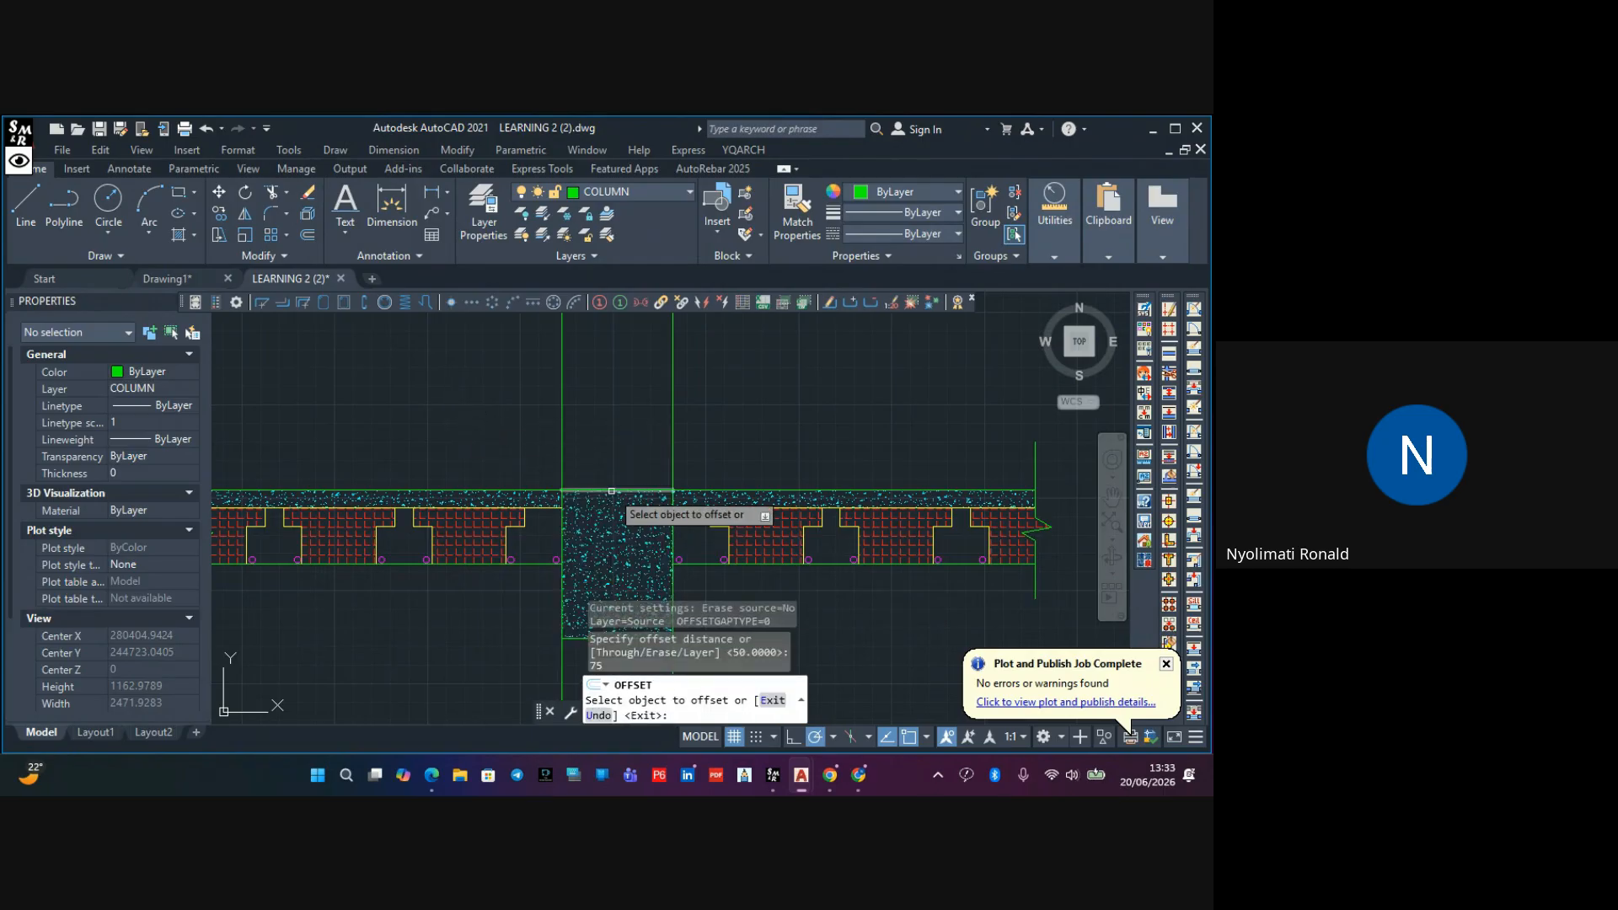
left_click(602, 441)
key("Escape")
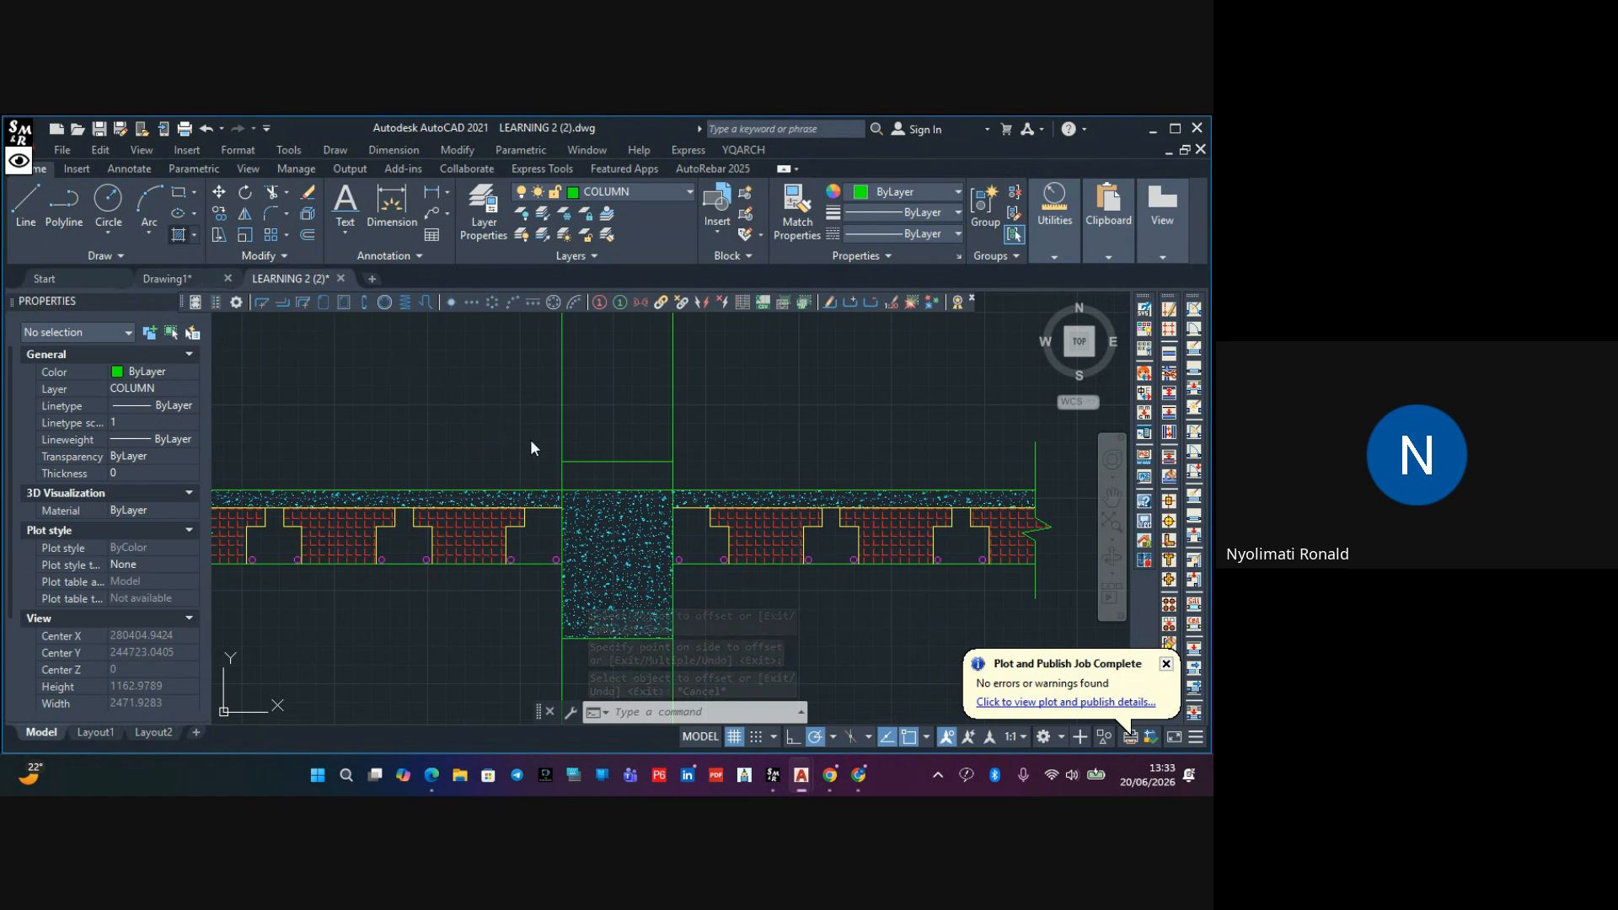
Hatch the kicker between the slab's top and the offset line across the column with cyan AR-CONC at scale 0.066
type("h")
key("Return")
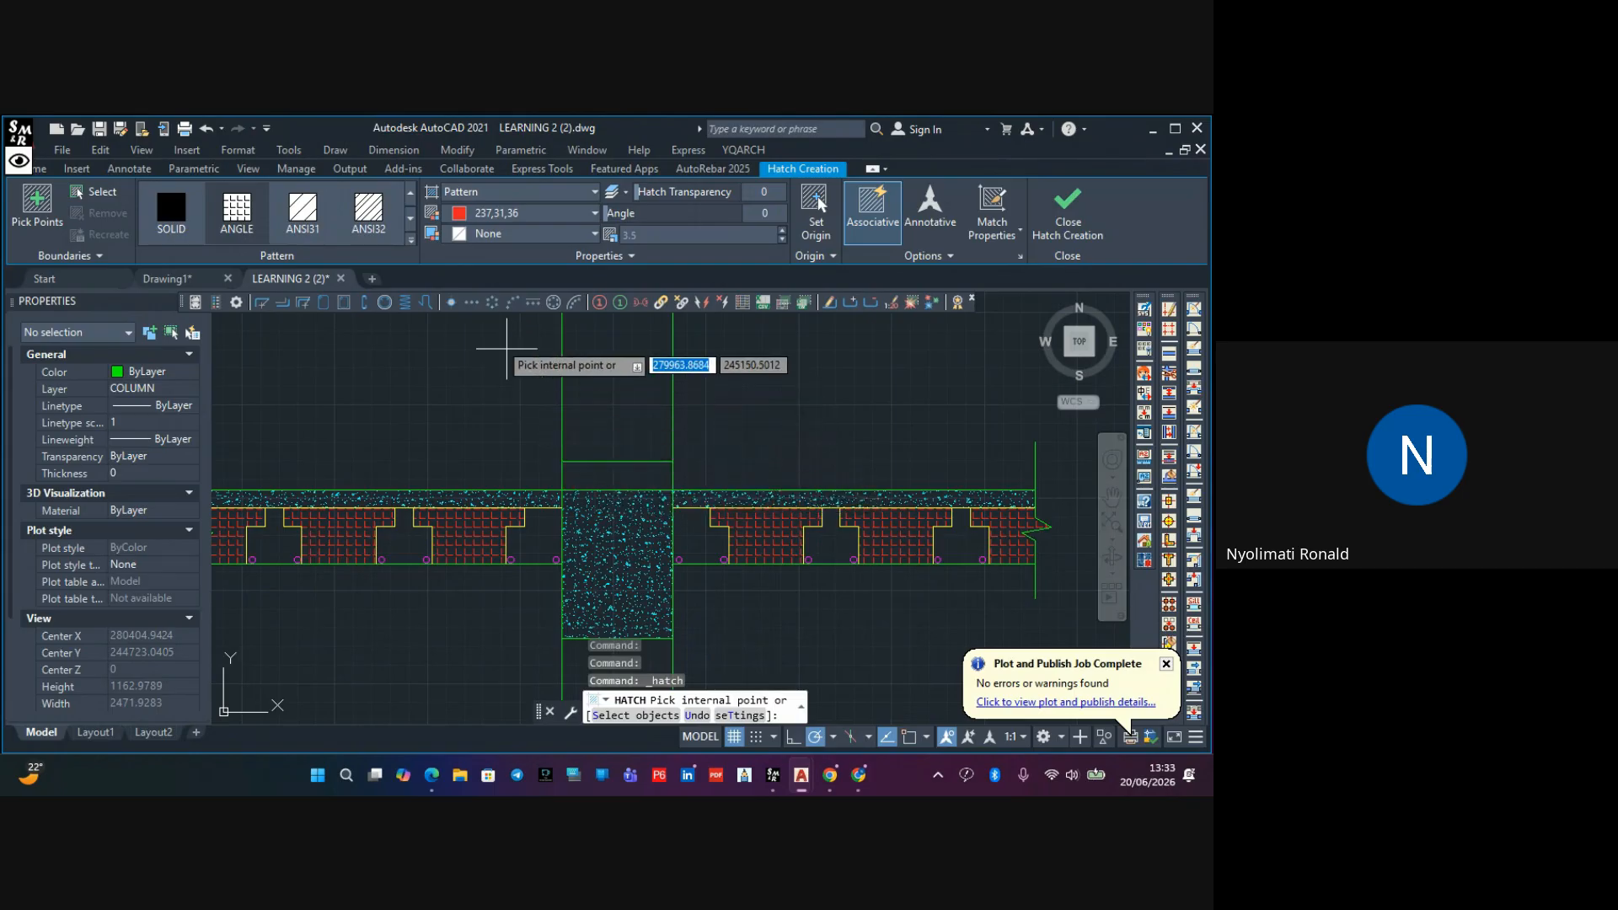
left_click(409, 240)
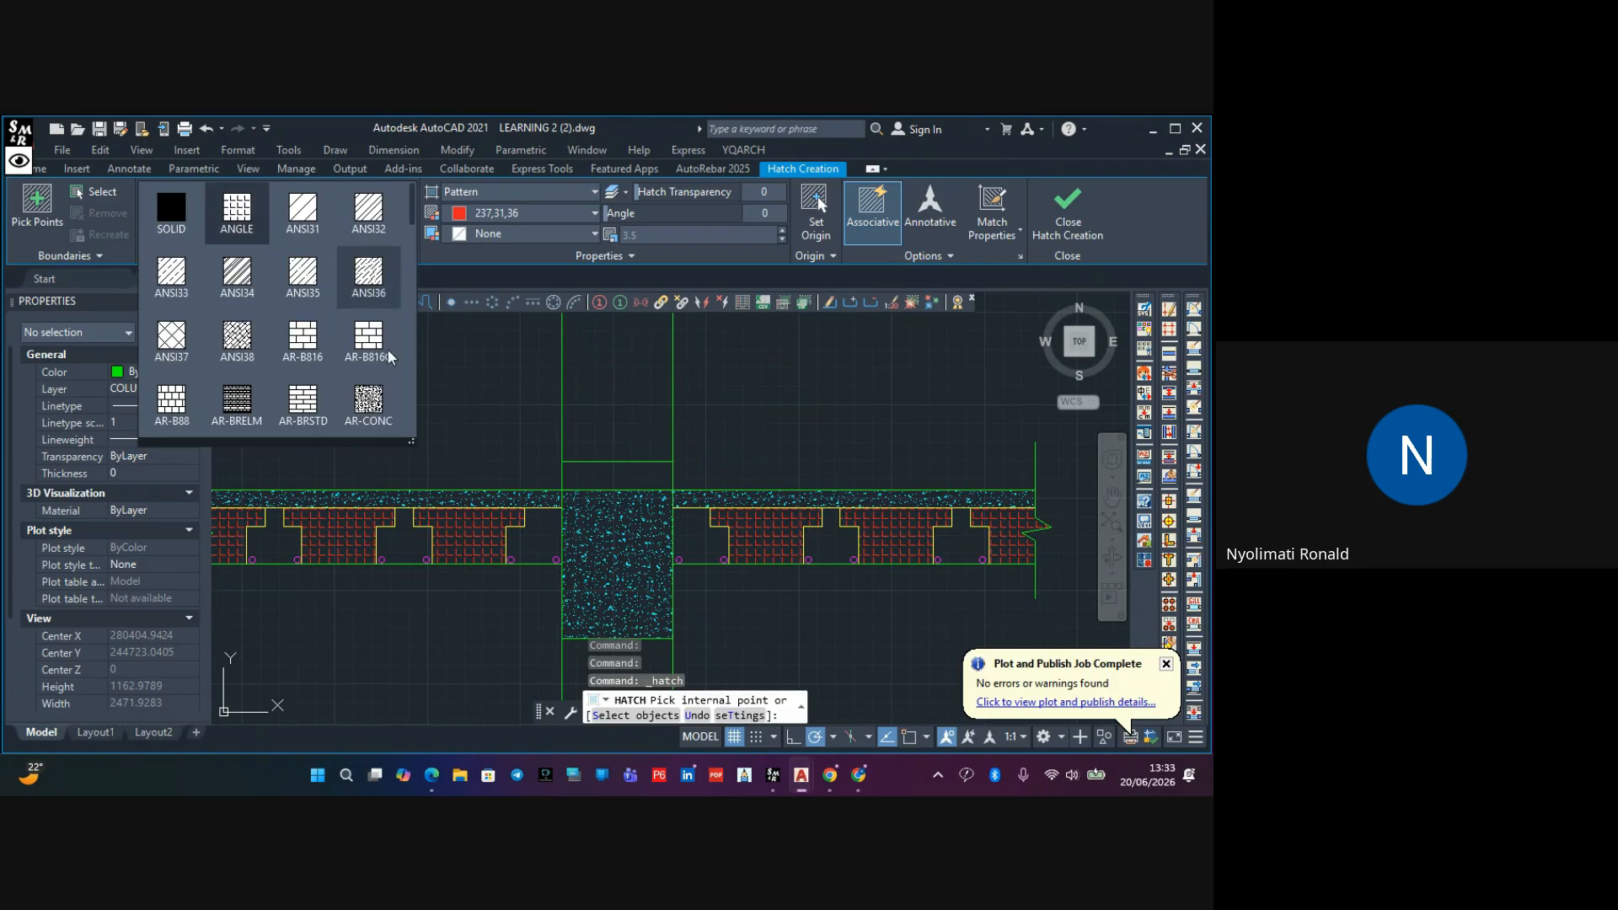
left_click(368, 402)
left_click(503, 211)
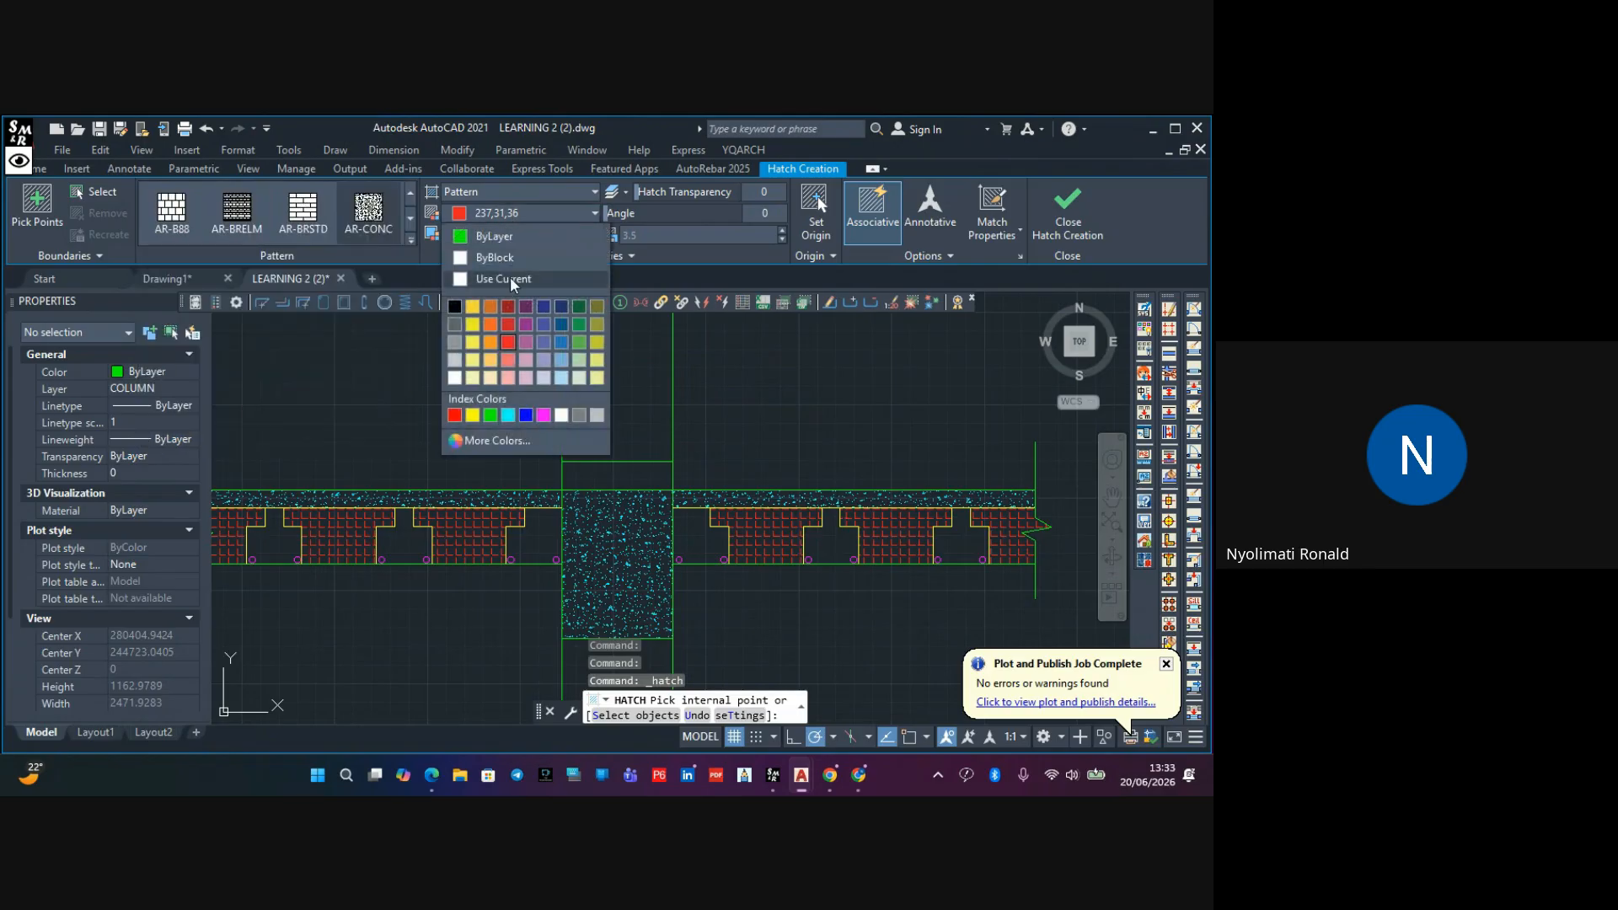
left_click(508, 414)
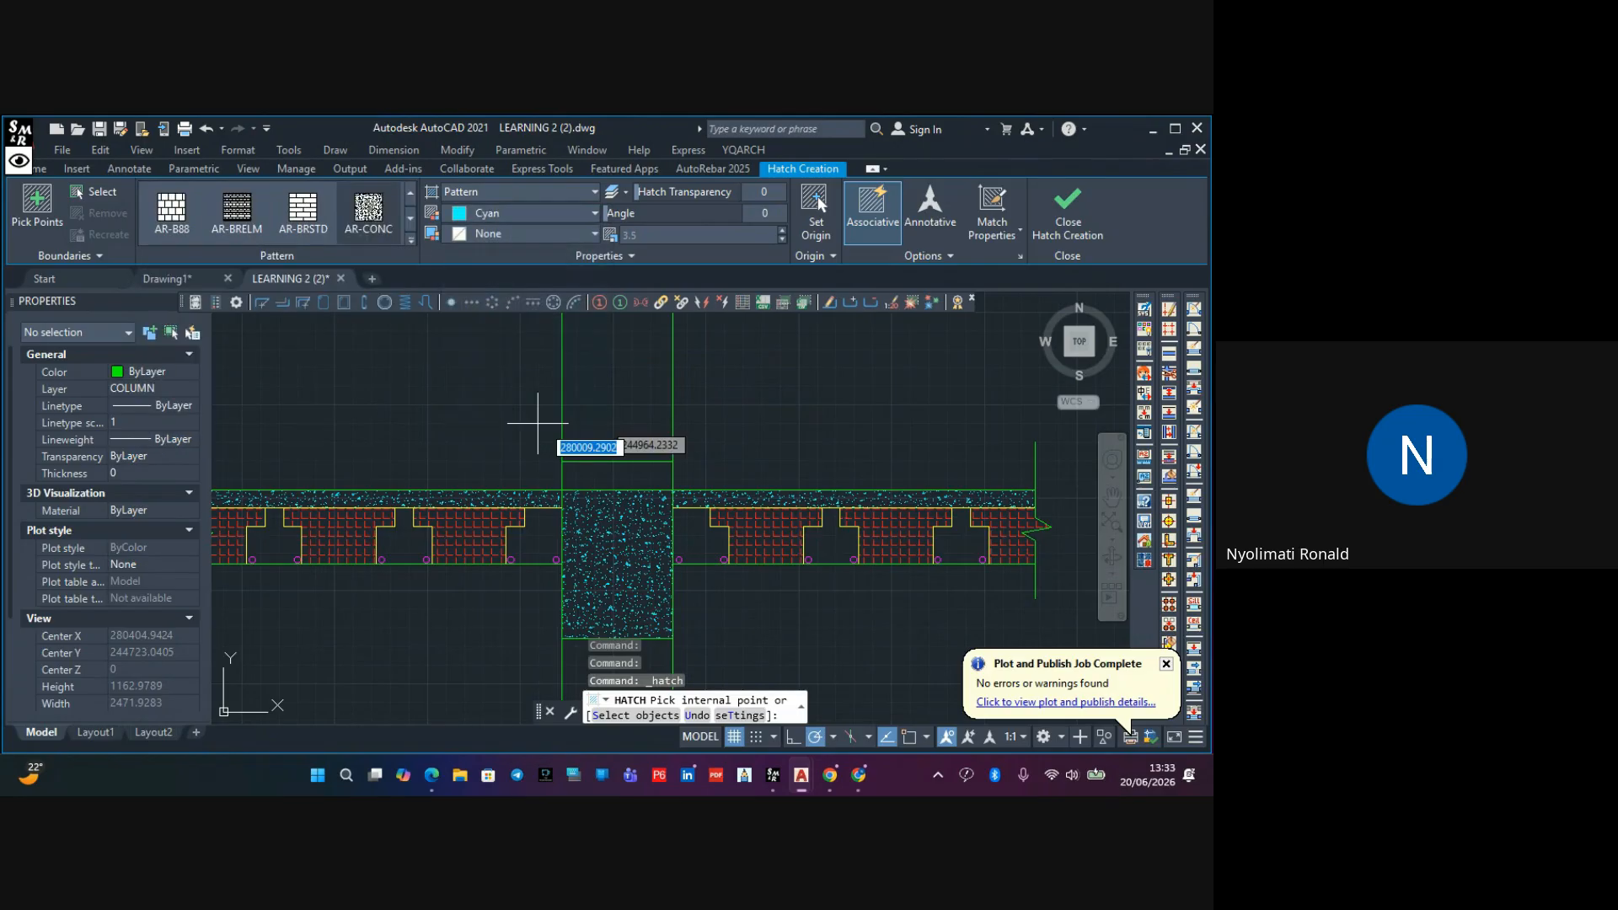
left_click(608, 476)
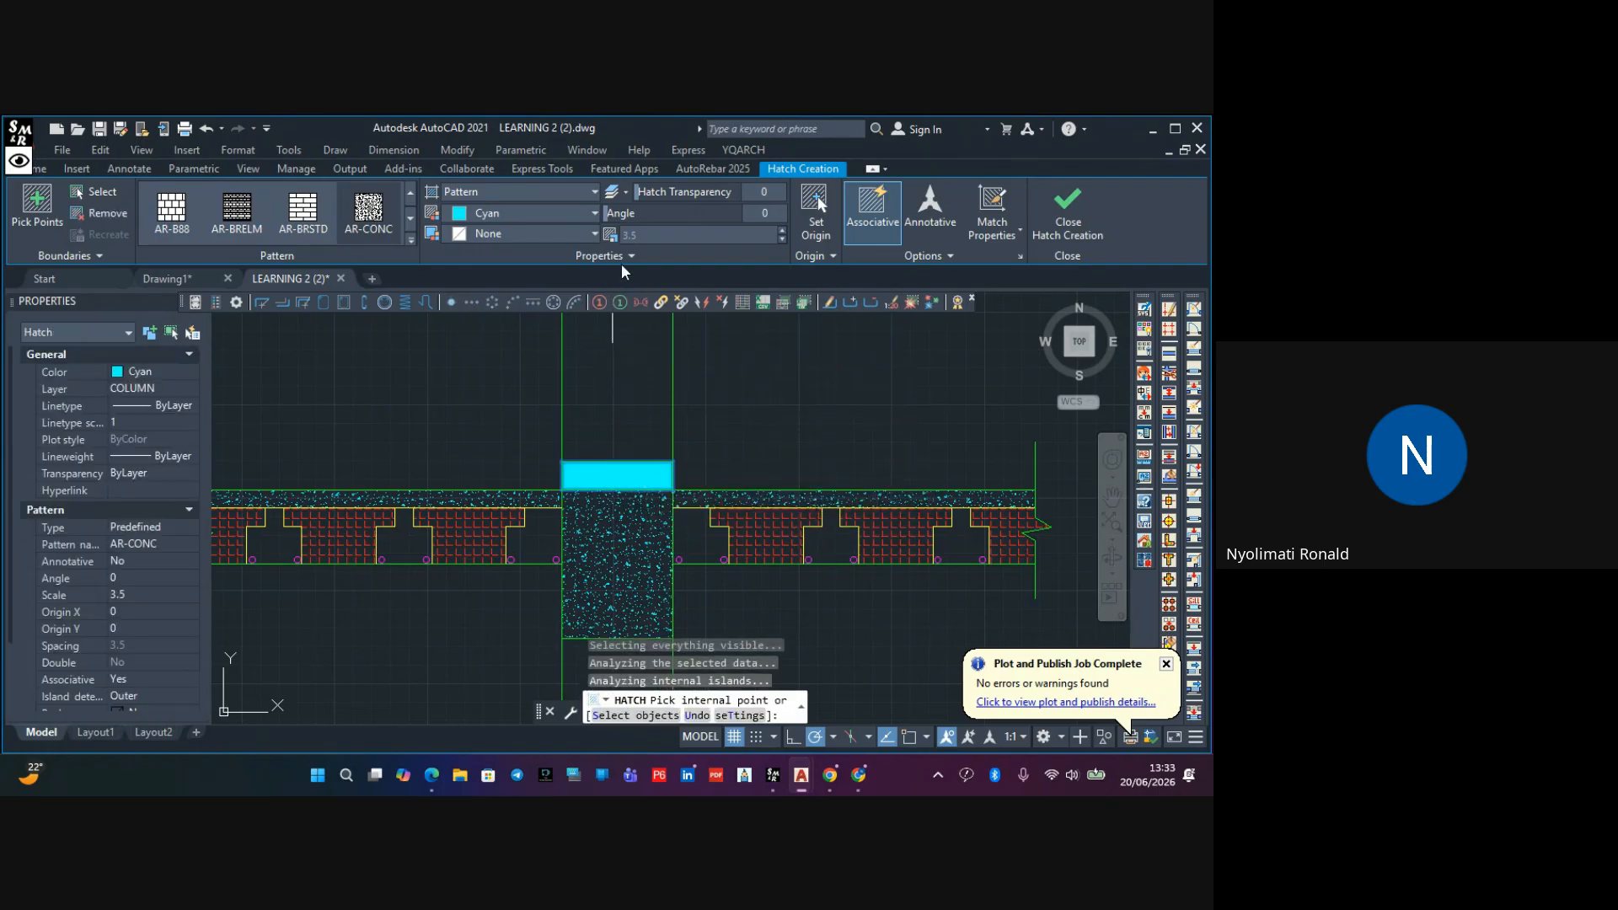
left_click(782, 243)
left_click(782, 243)
left_click(782, 243)
left_click(781, 241)
left_click(781, 241)
left_click(782, 242)
left_click(782, 241)
left_click(782, 241)
left_click(782, 241)
left_click(781, 241)
key("Escape")
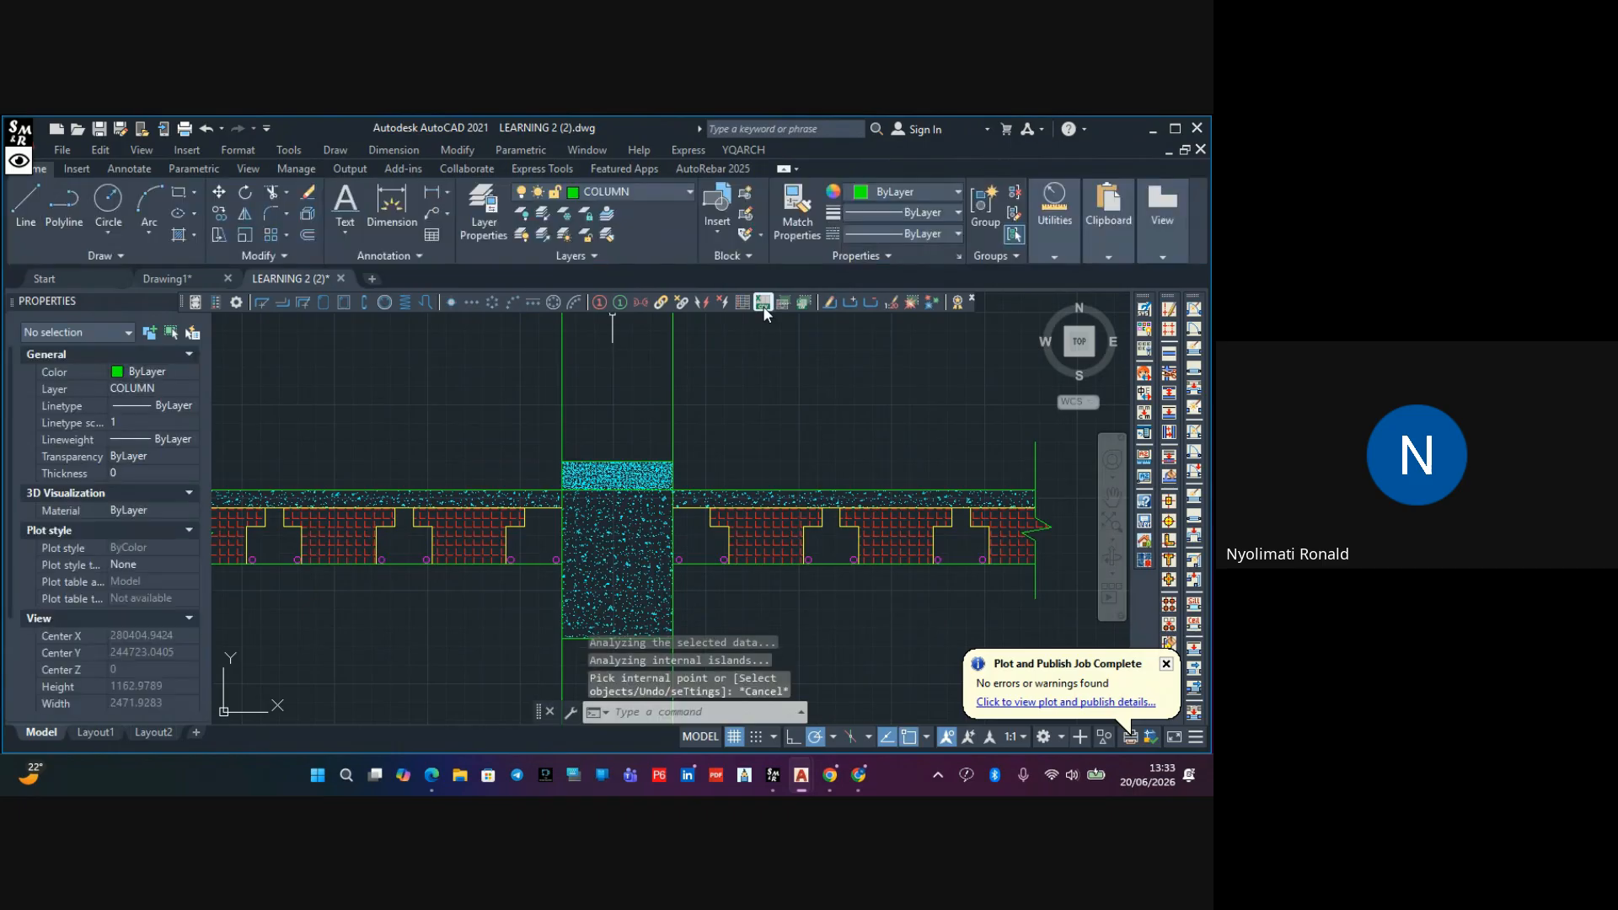
Set the kicker hatch's scale to 0.37
left_click(619, 472)
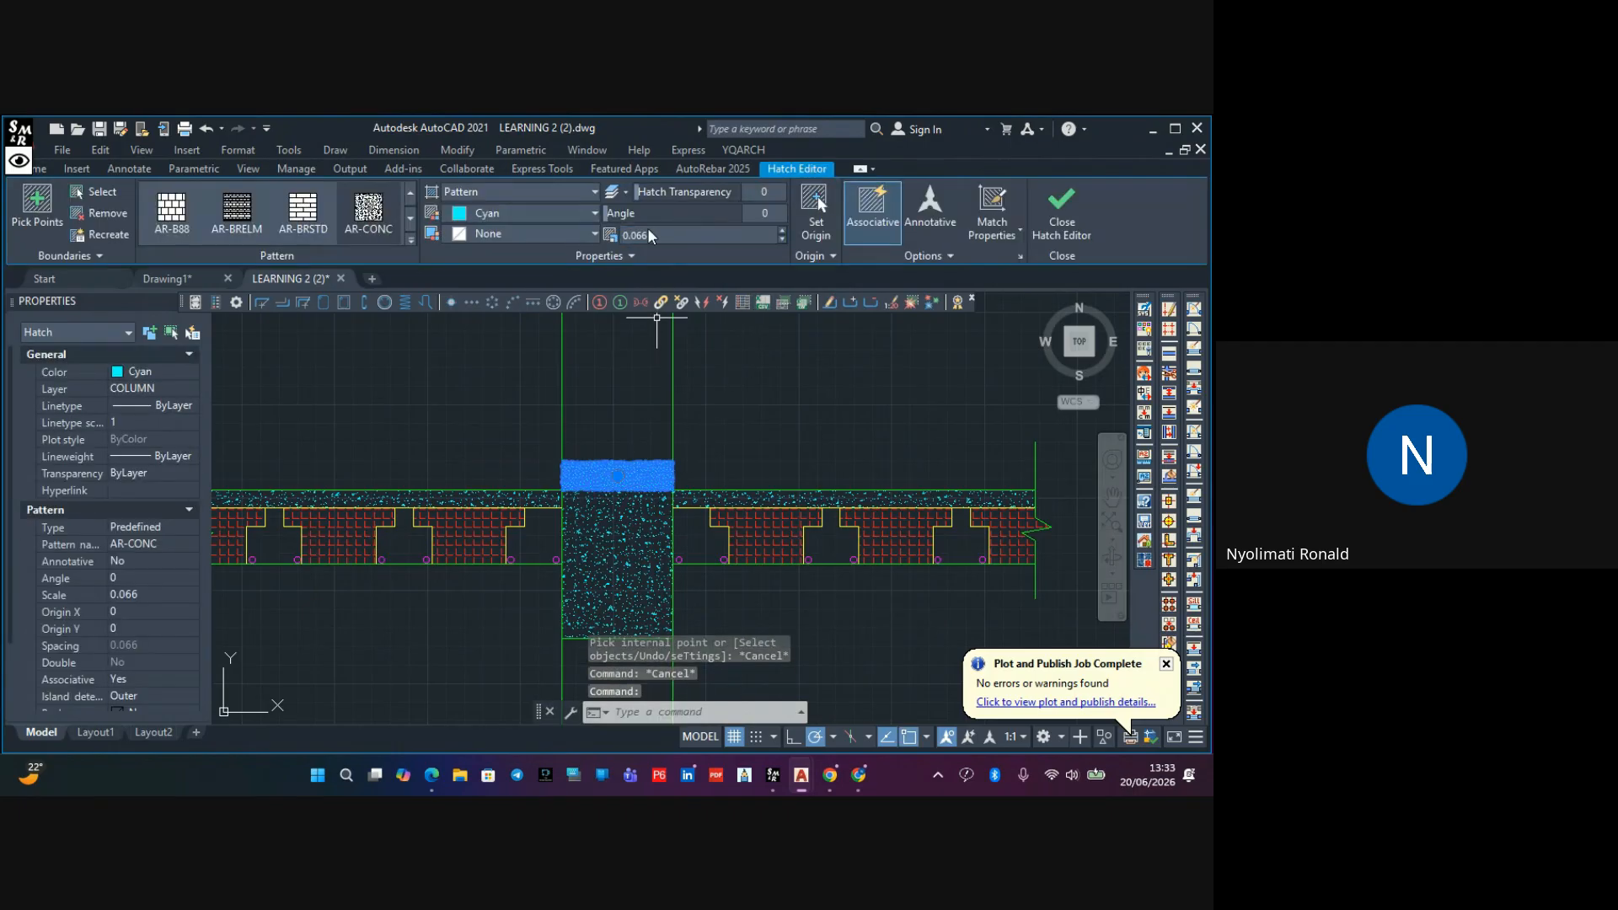
left_click(781, 241)
left_click(781, 240)
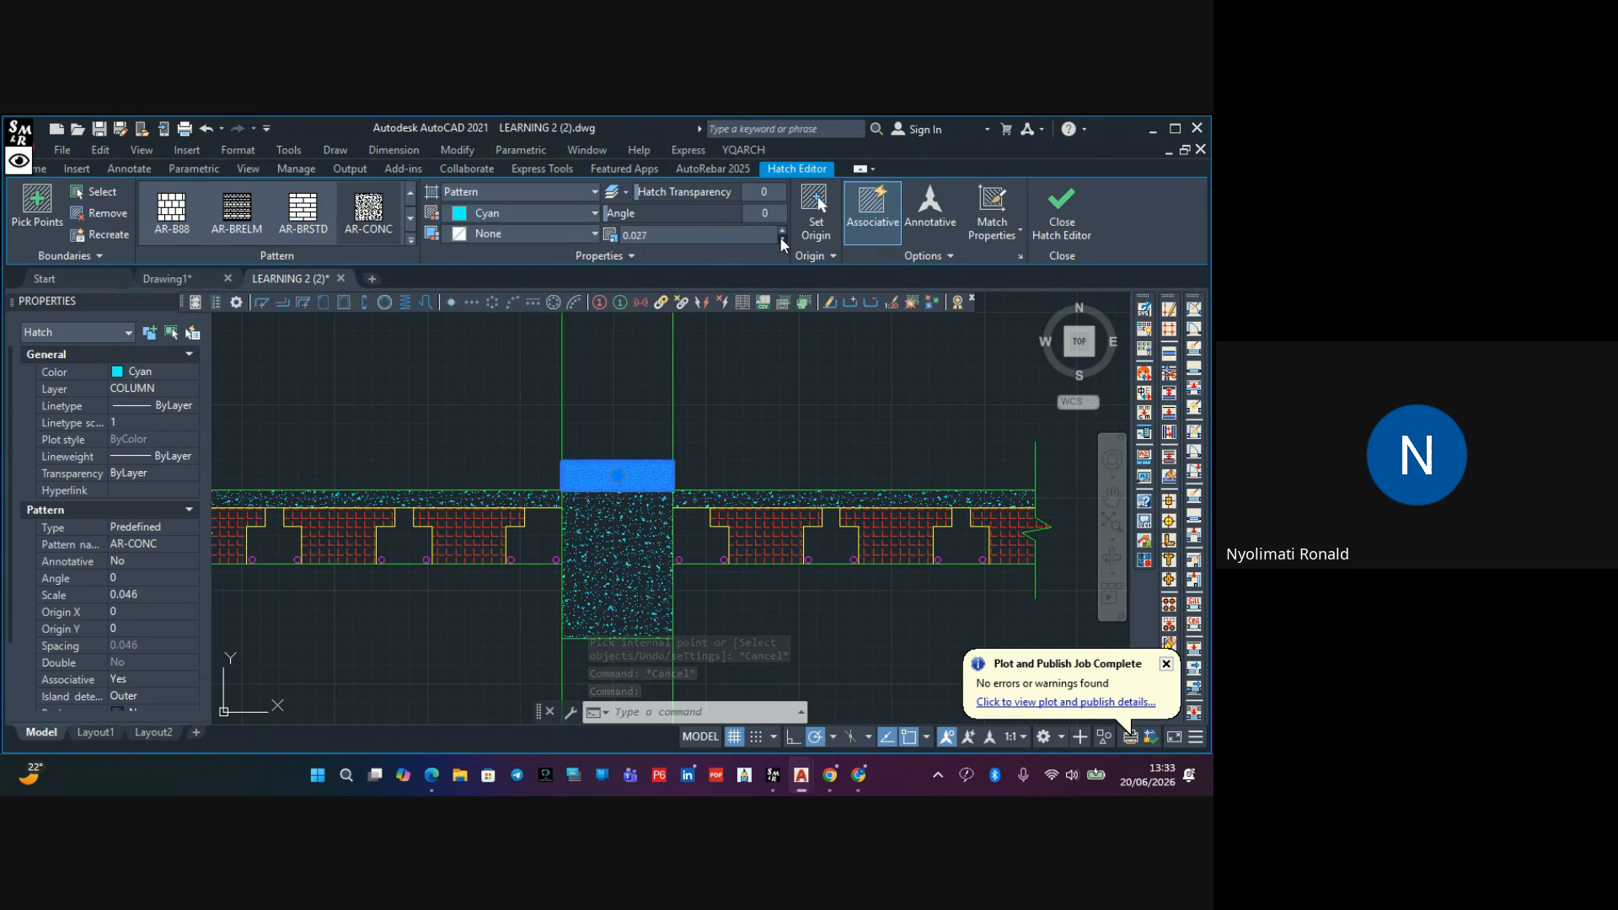
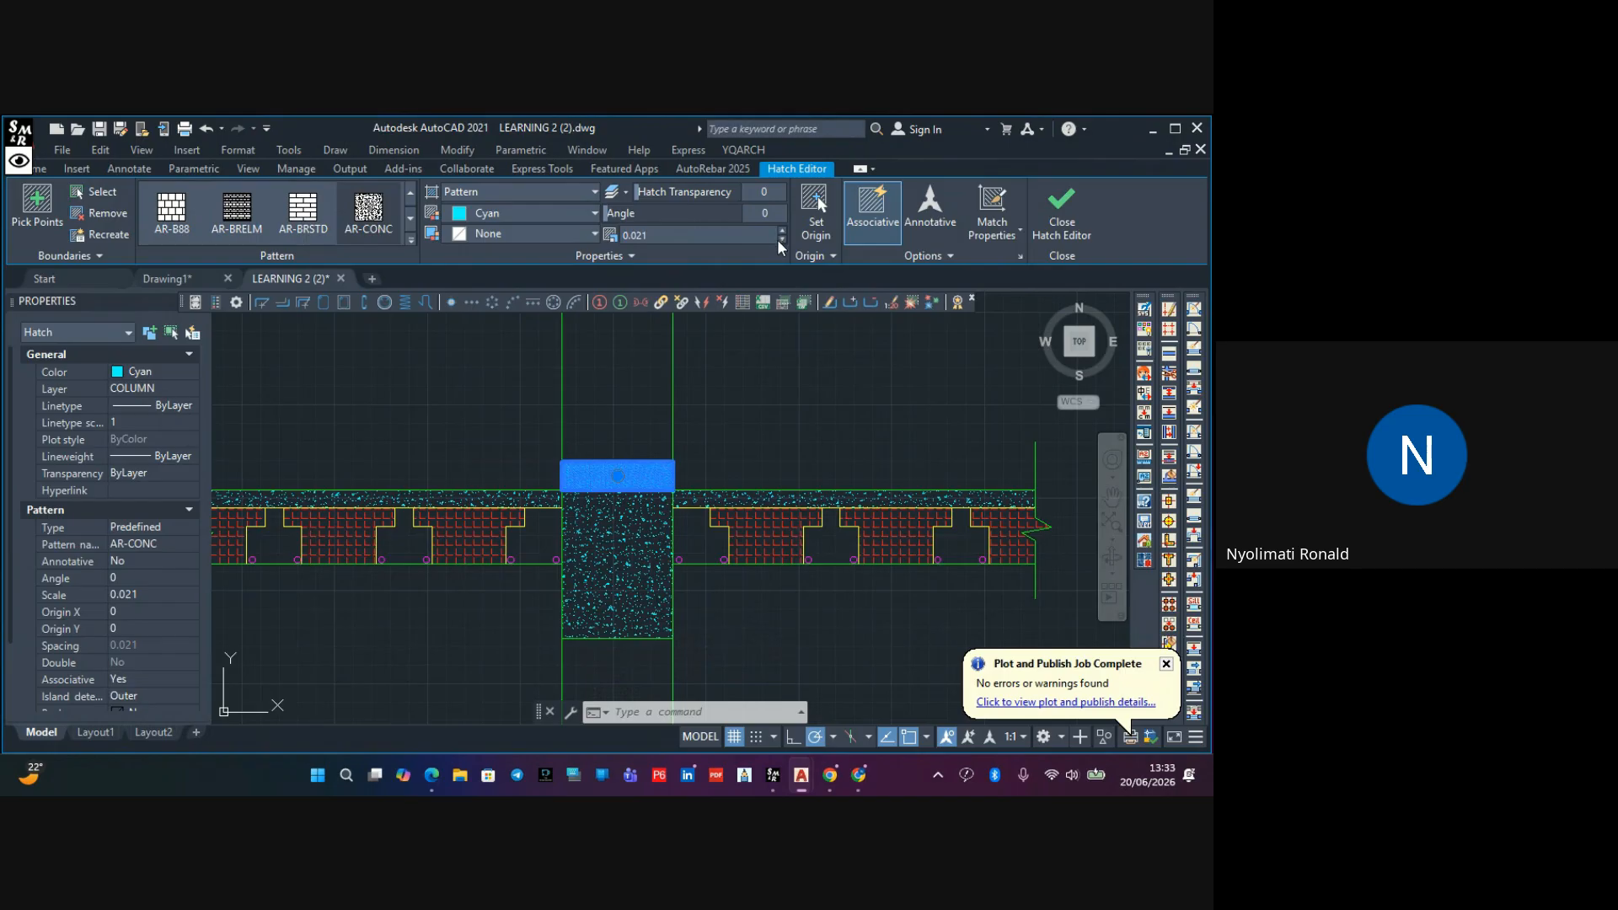
left_click(781, 241)
left_click(781, 240)
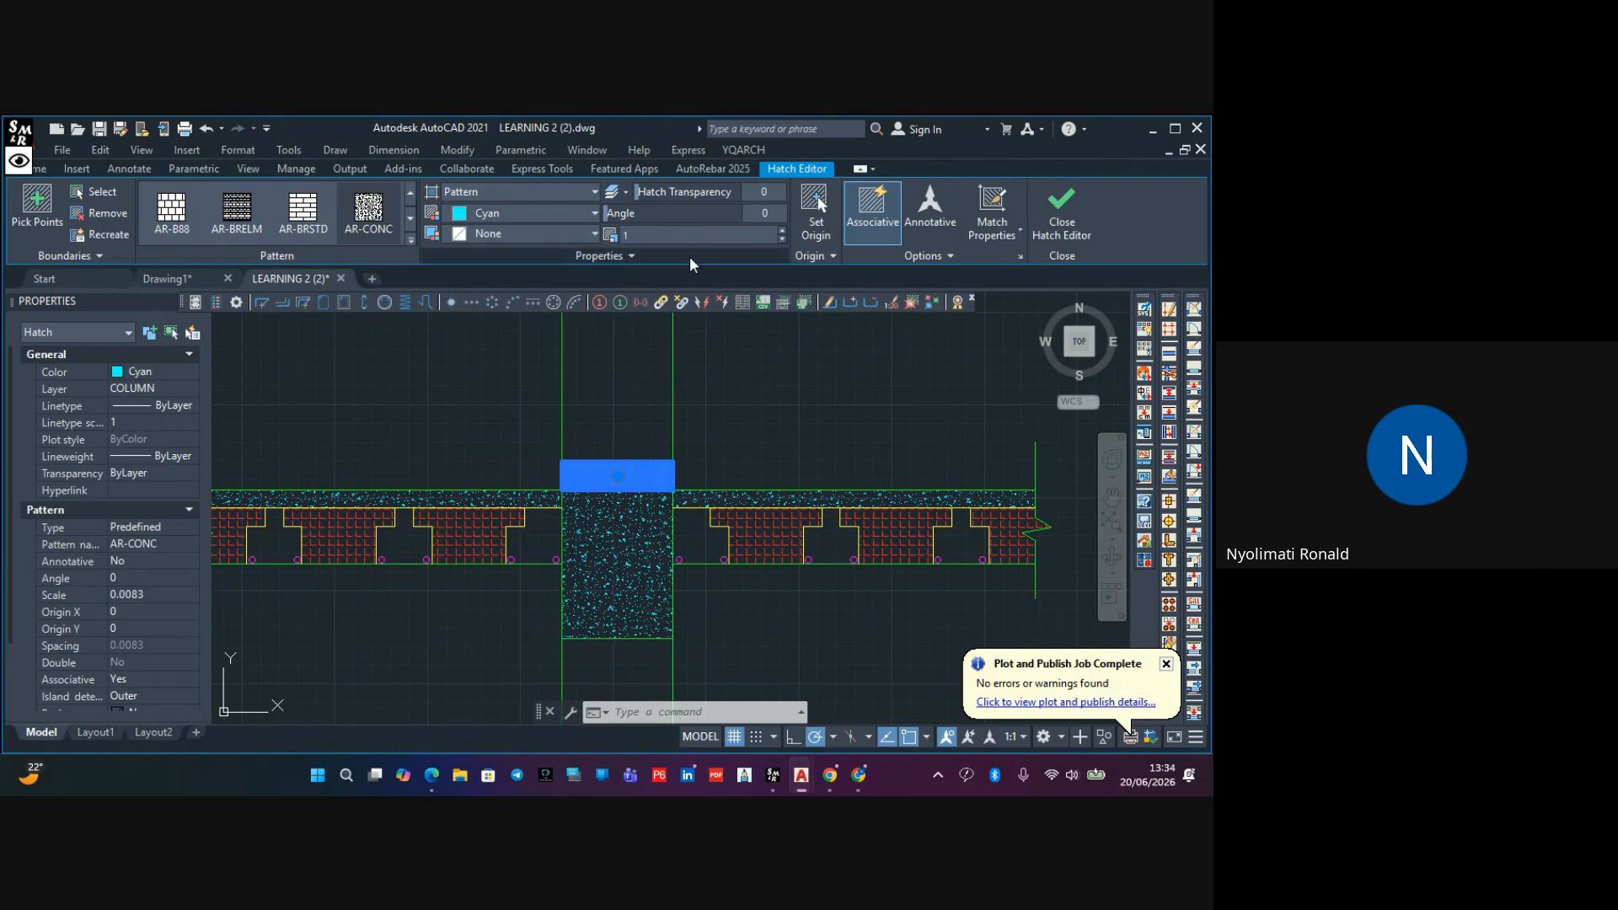
type("1")
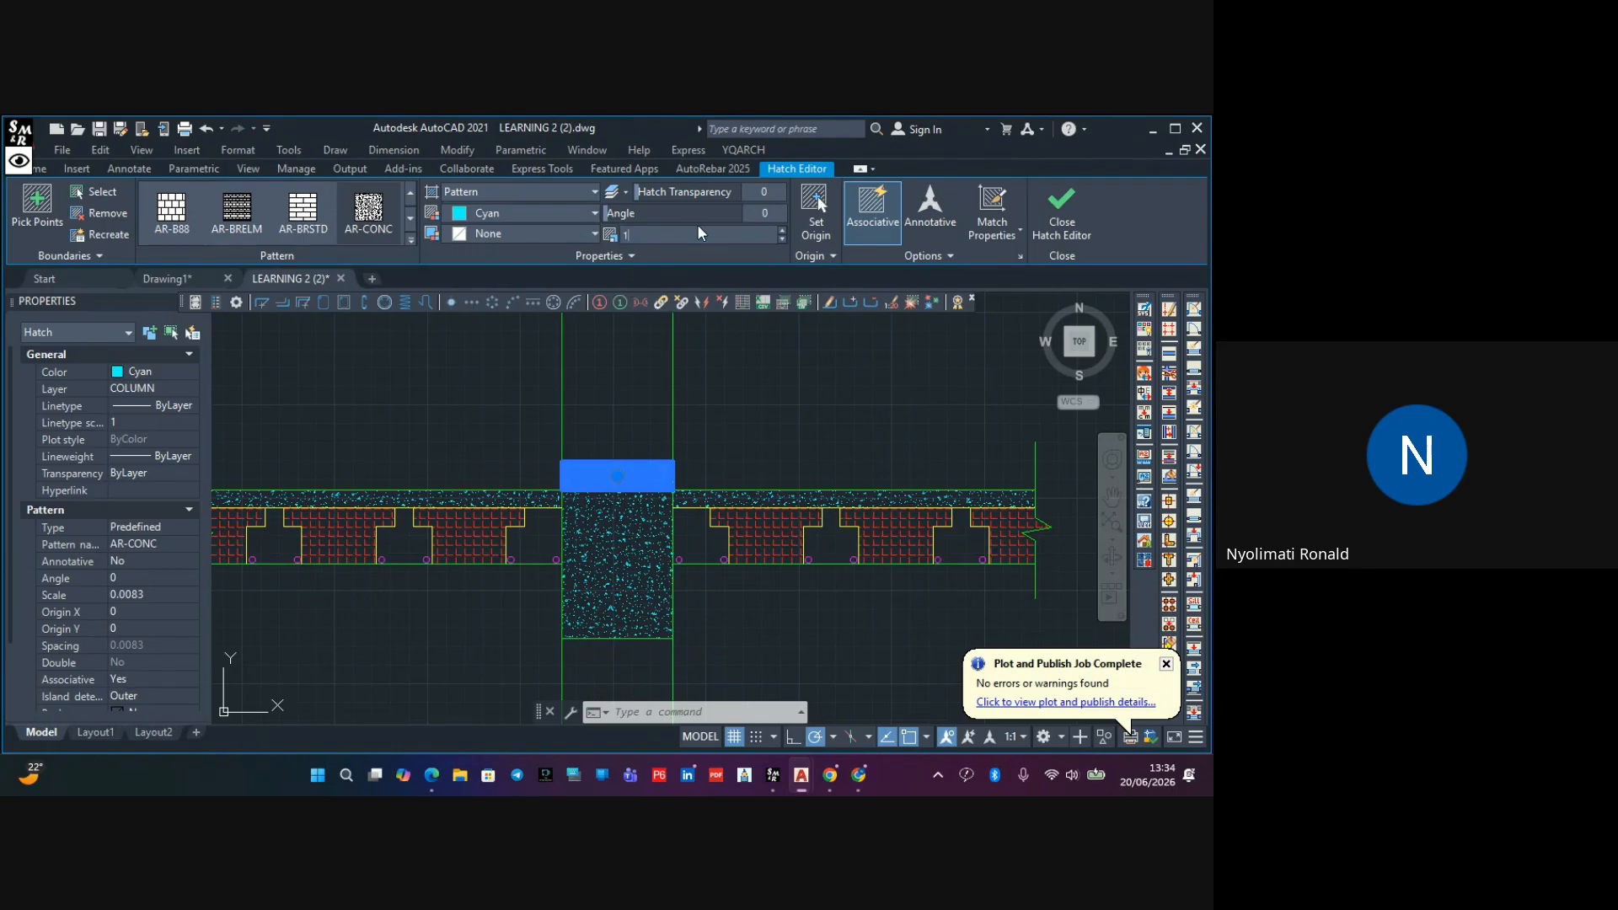
left_click(782, 230)
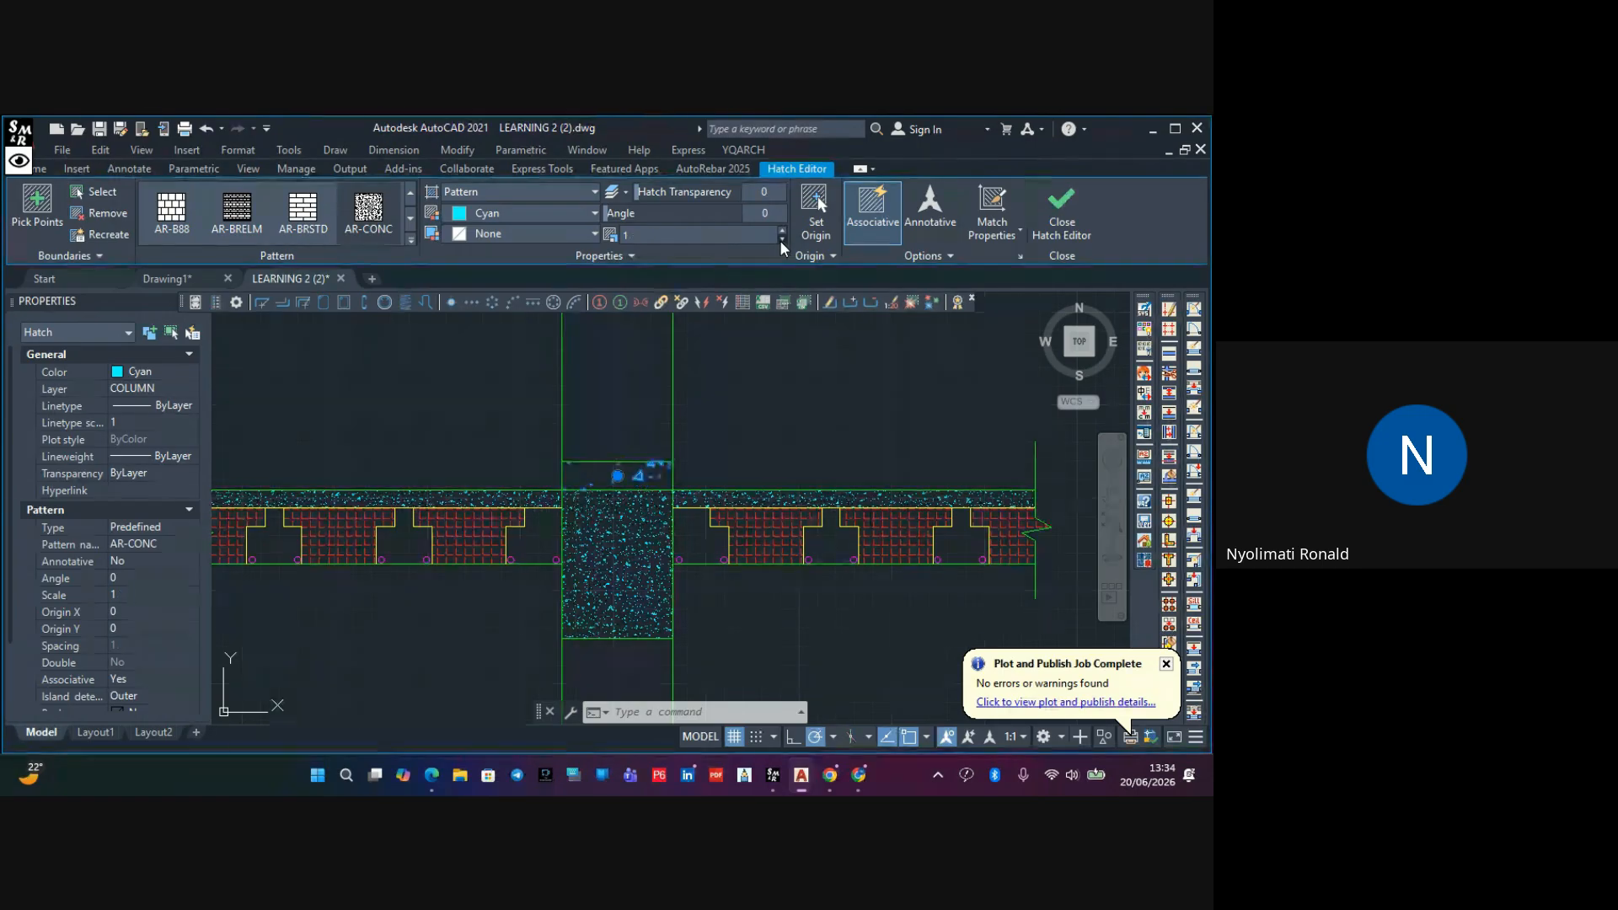
left_click(781, 240)
left_click(781, 240)
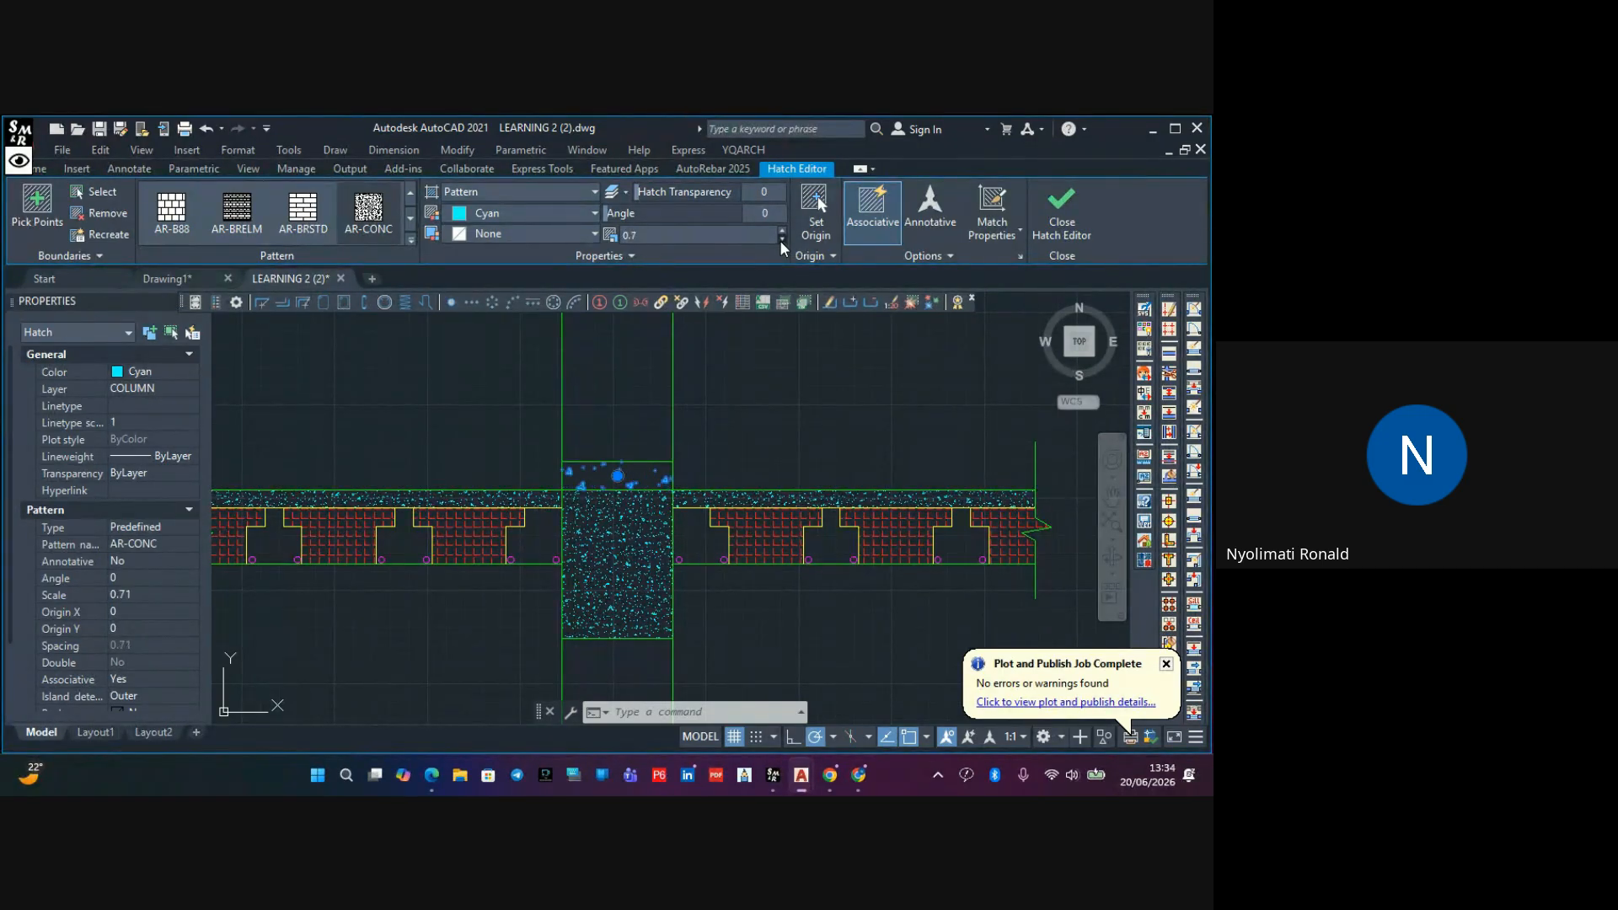
left_click(782, 240)
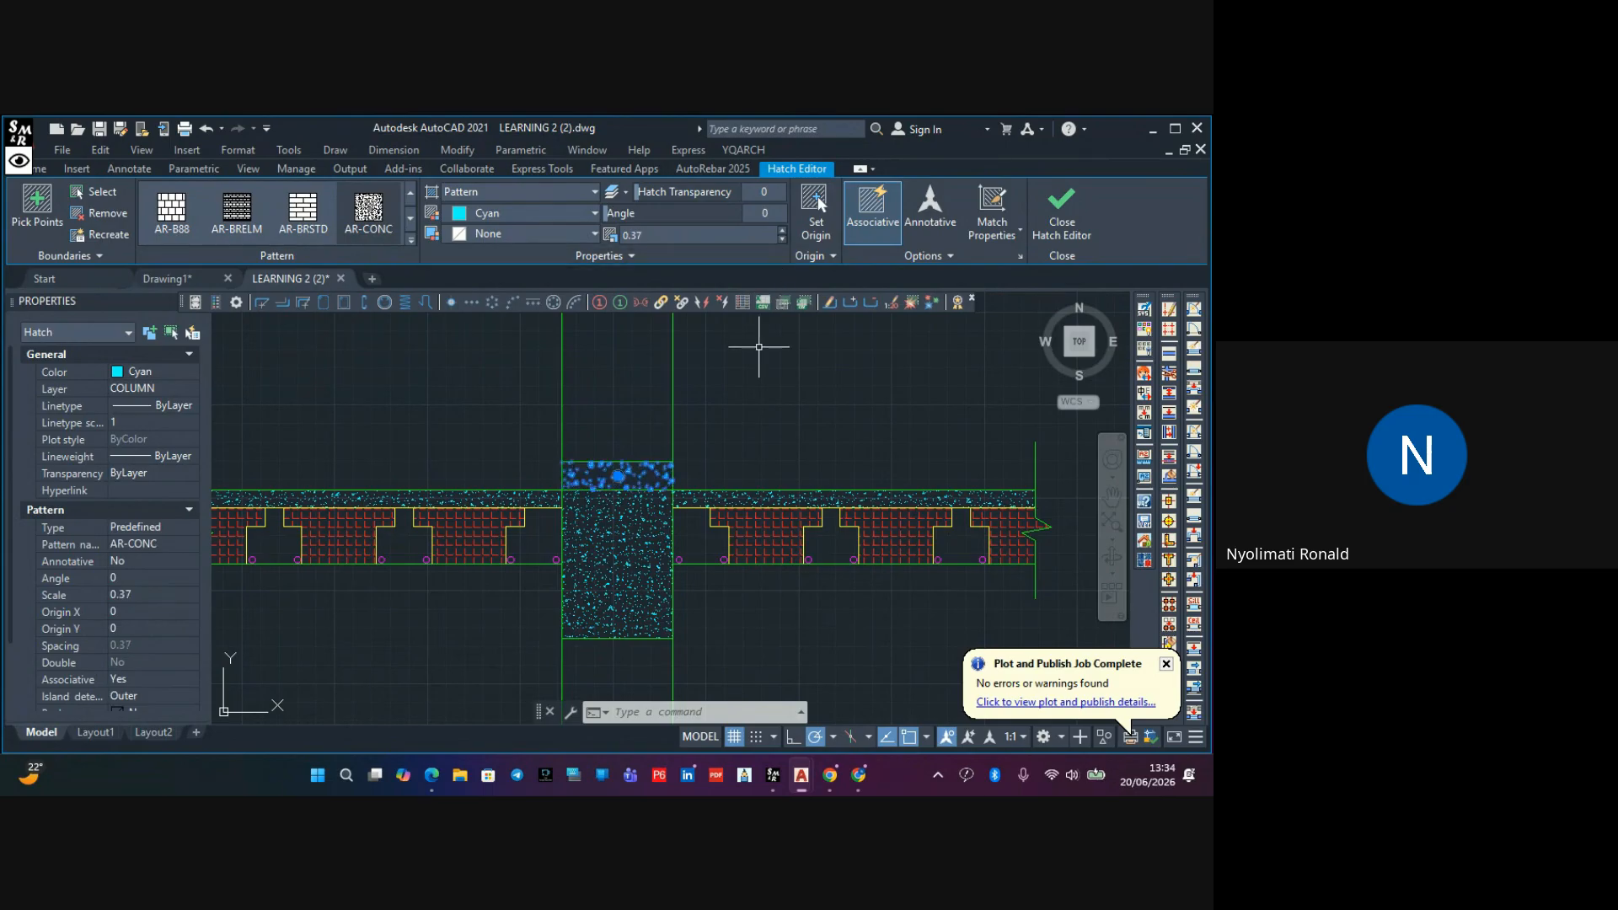
key("Escape")
Set the scale of the concrete hatches in the beam below the kicker and both slab toppings to 0.4
left_click(655, 526)
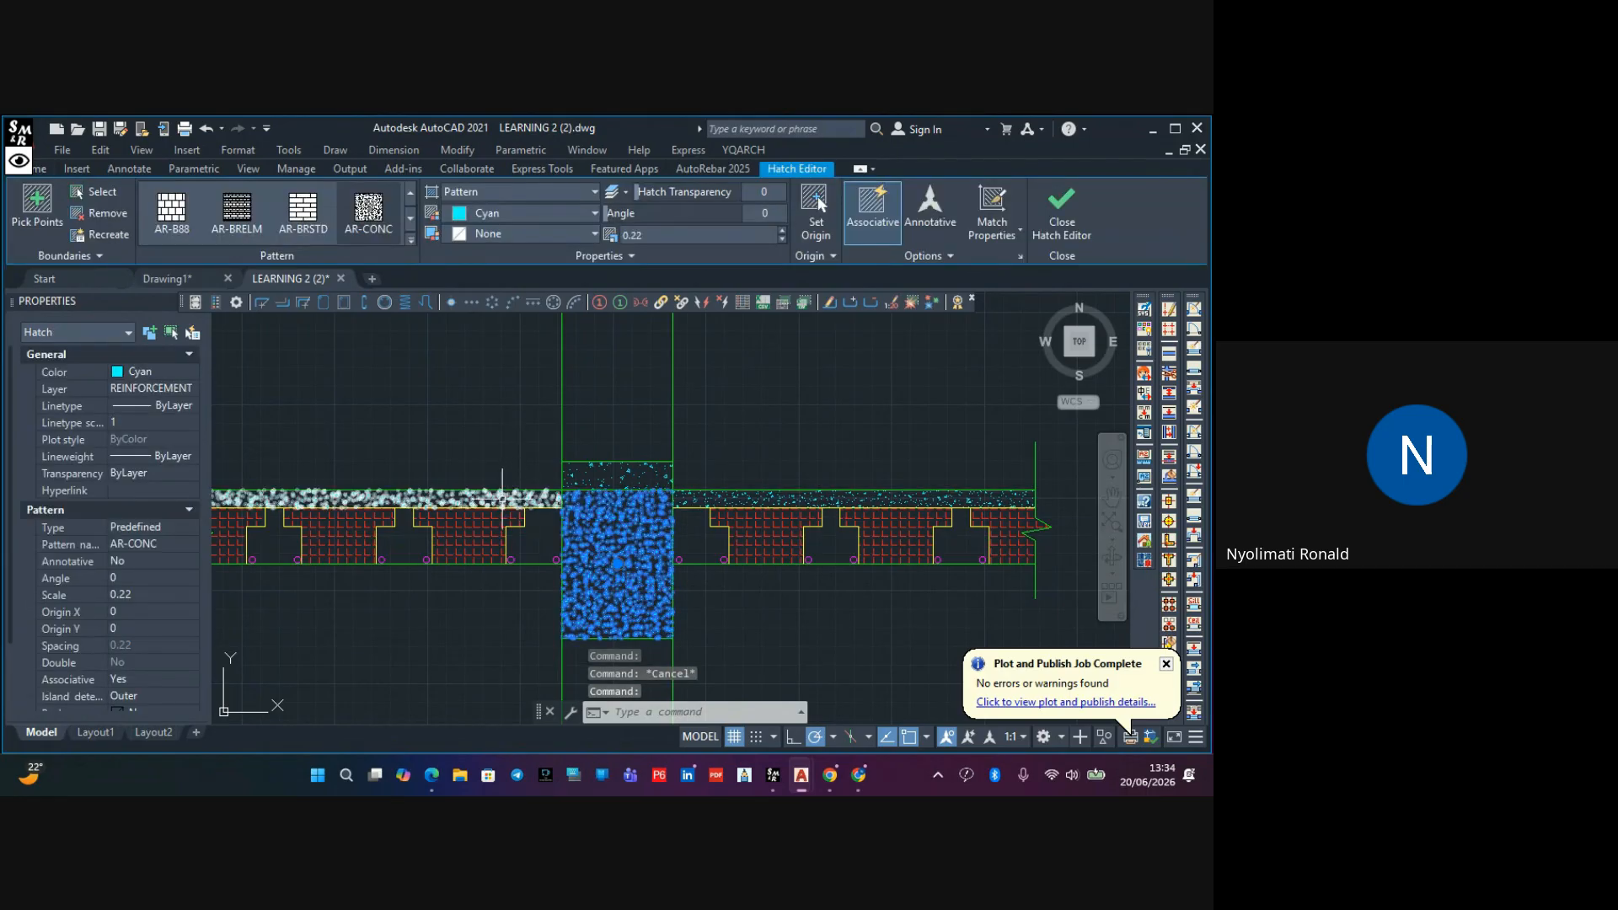
left_click(687, 496)
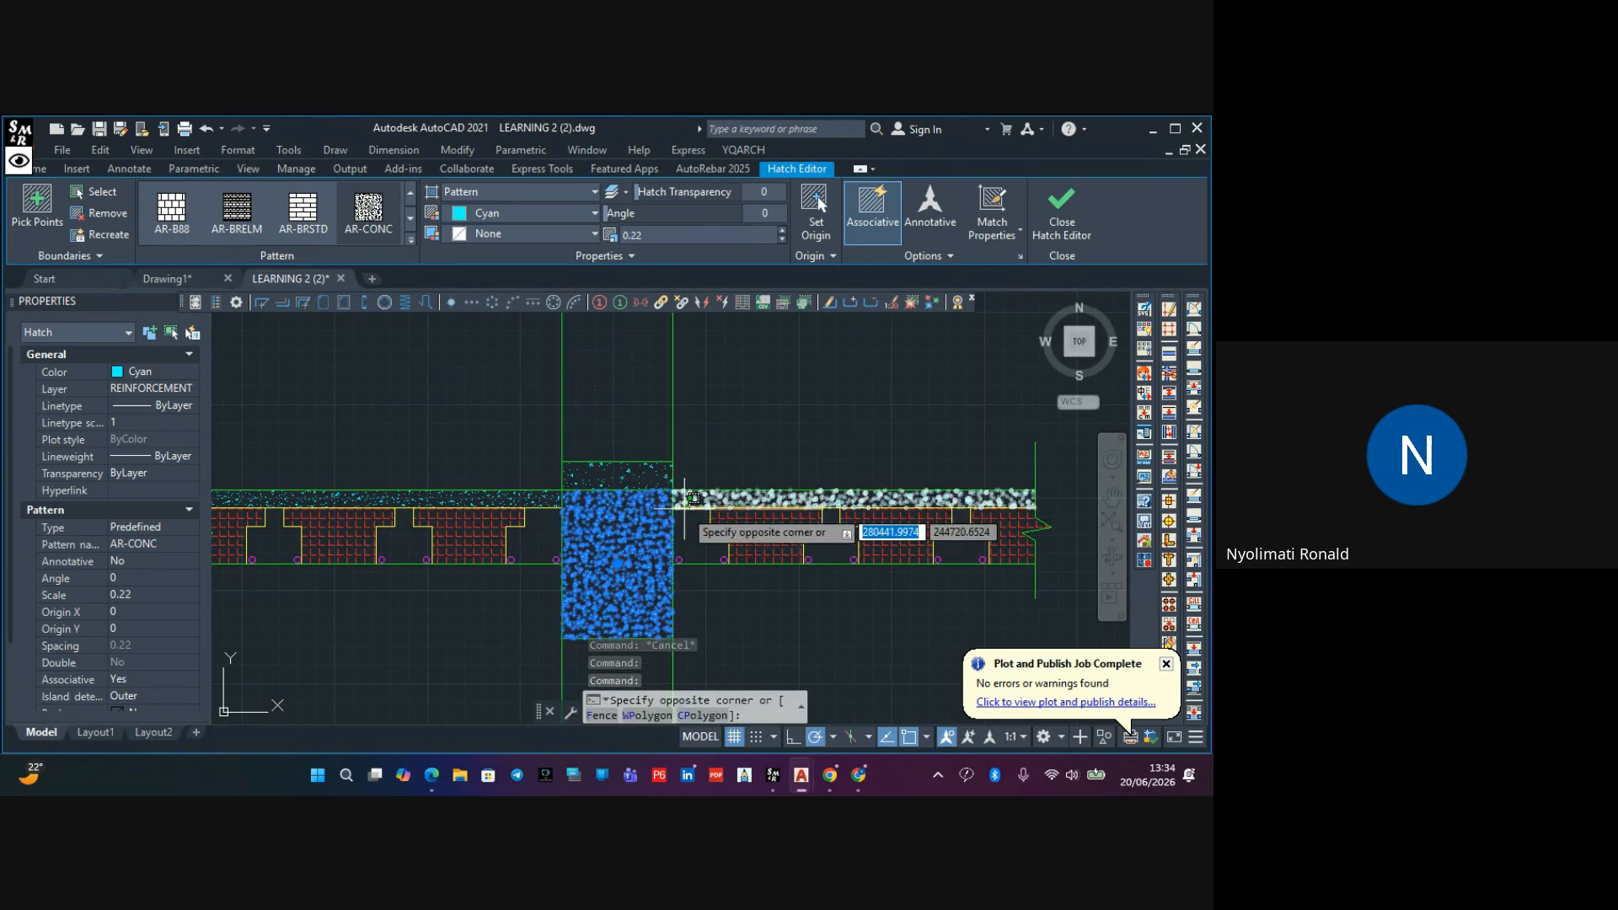
left_click(683, 499)
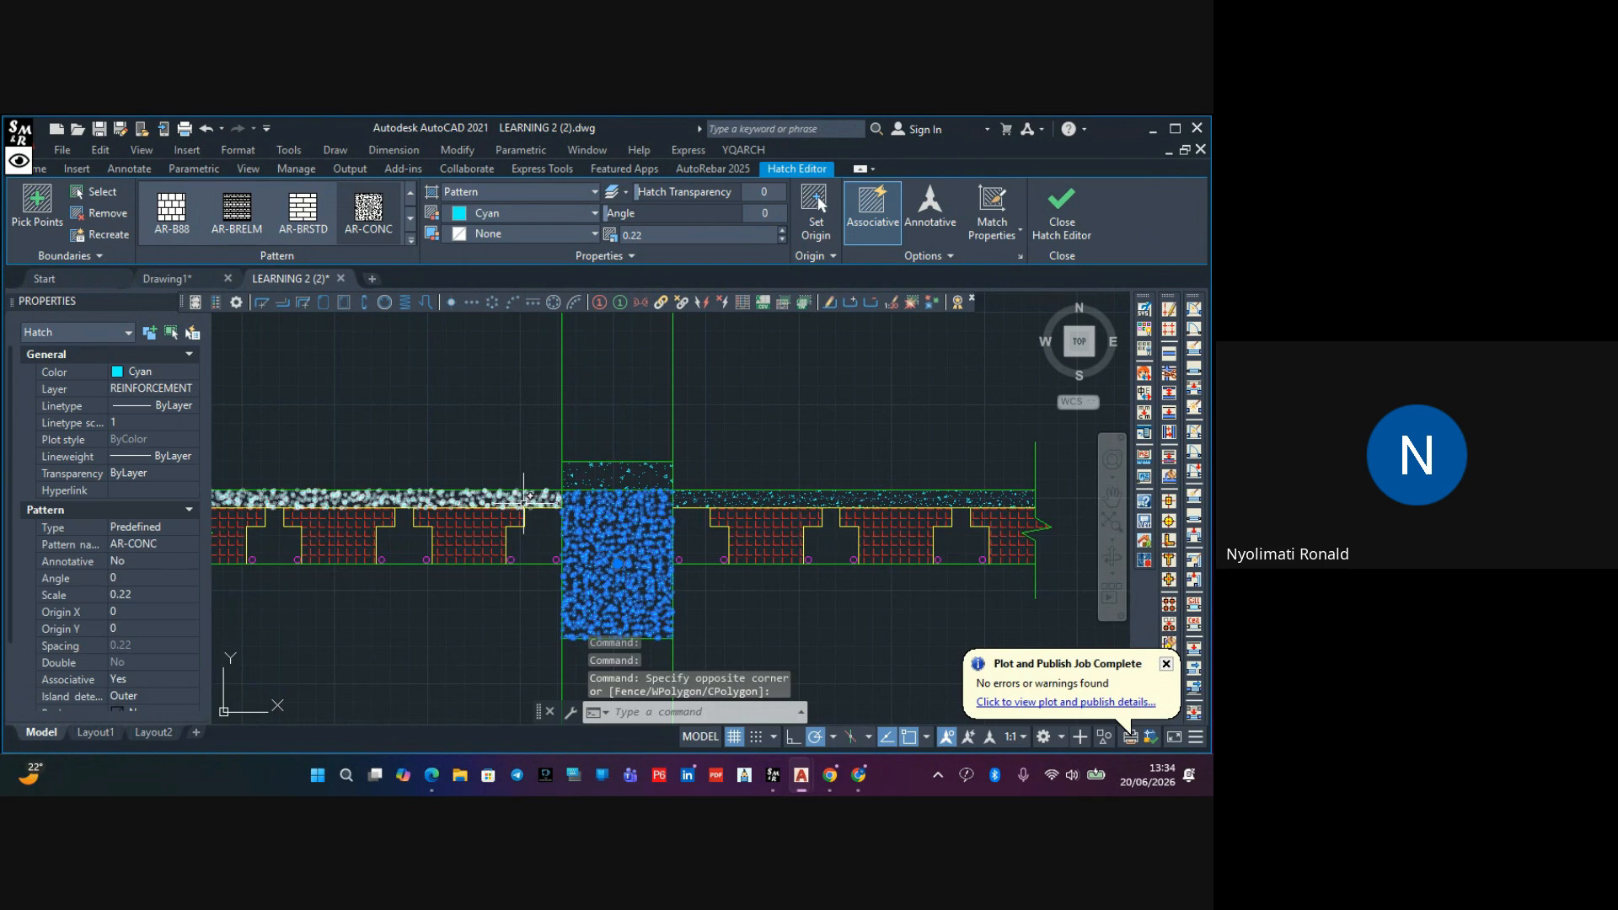
left_click(532, 497)
left_click(724, 498)
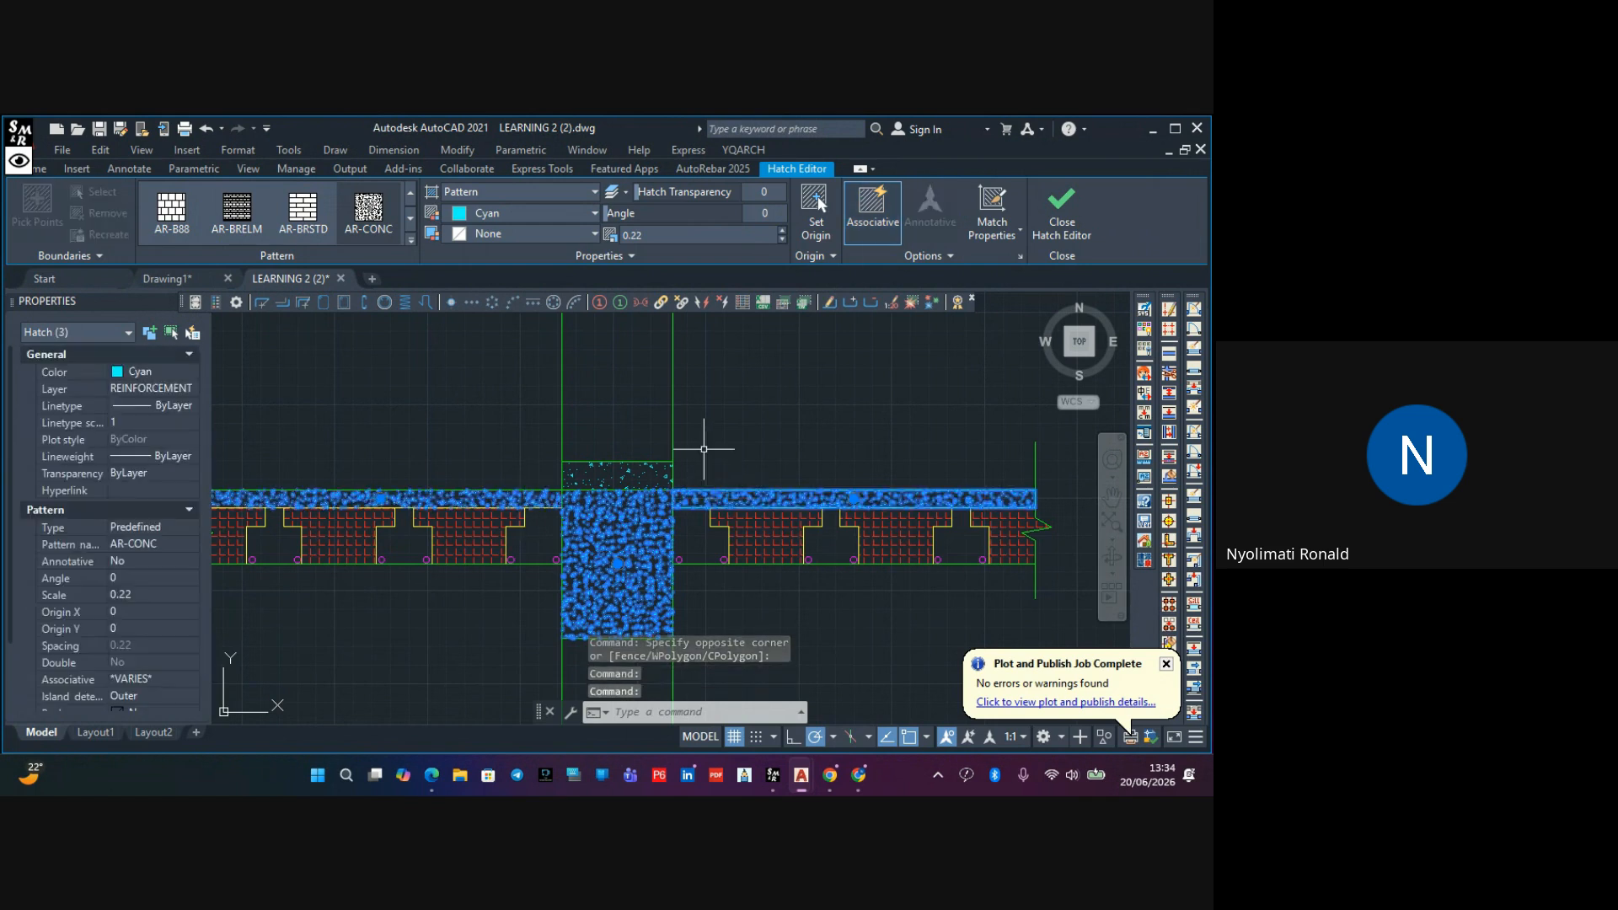
left_click(782, 229)
left_click(782, 228)
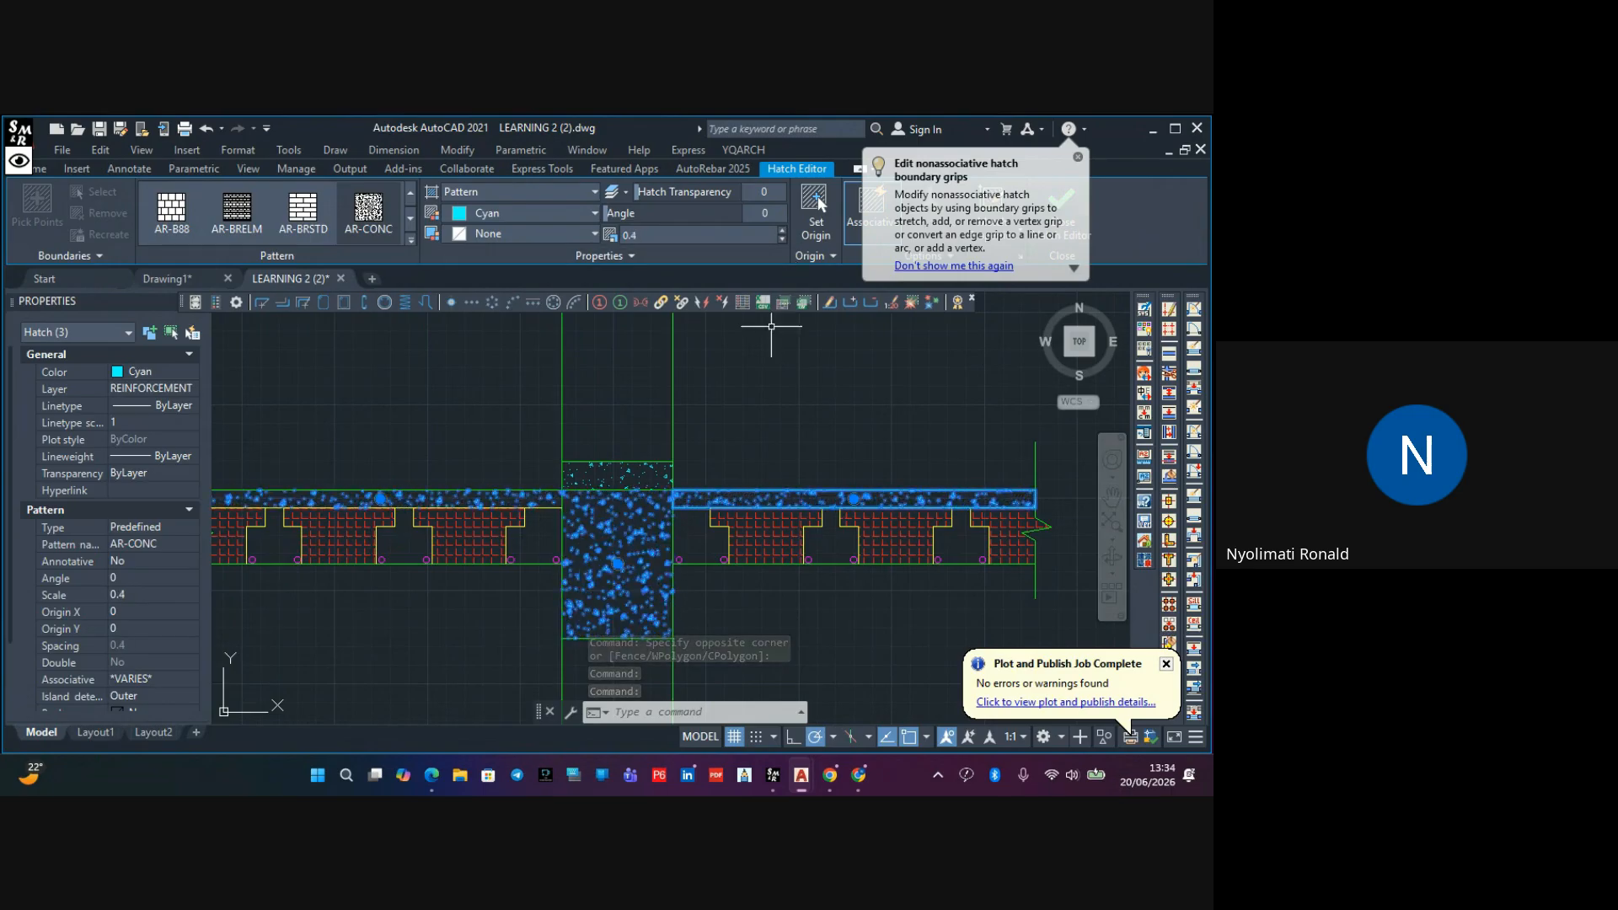
key("Escape")
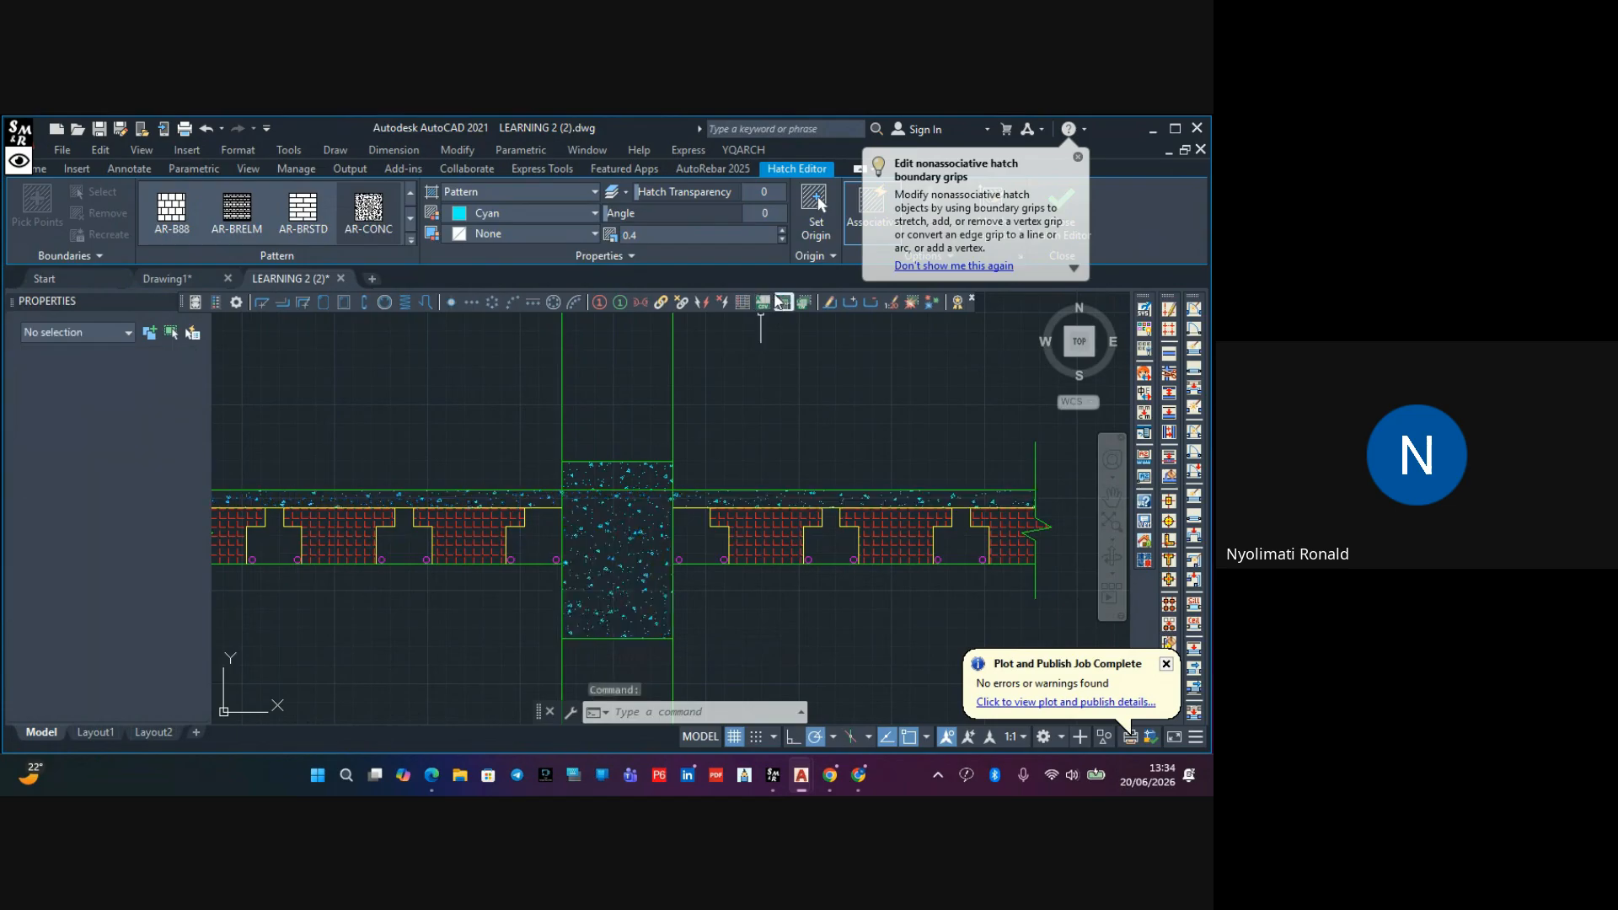
Examine the hatched kicker, beam and slab, both close up and as a whole
scroll(763, 419, "down", 2)
scroll(758, 424, "down", 2)
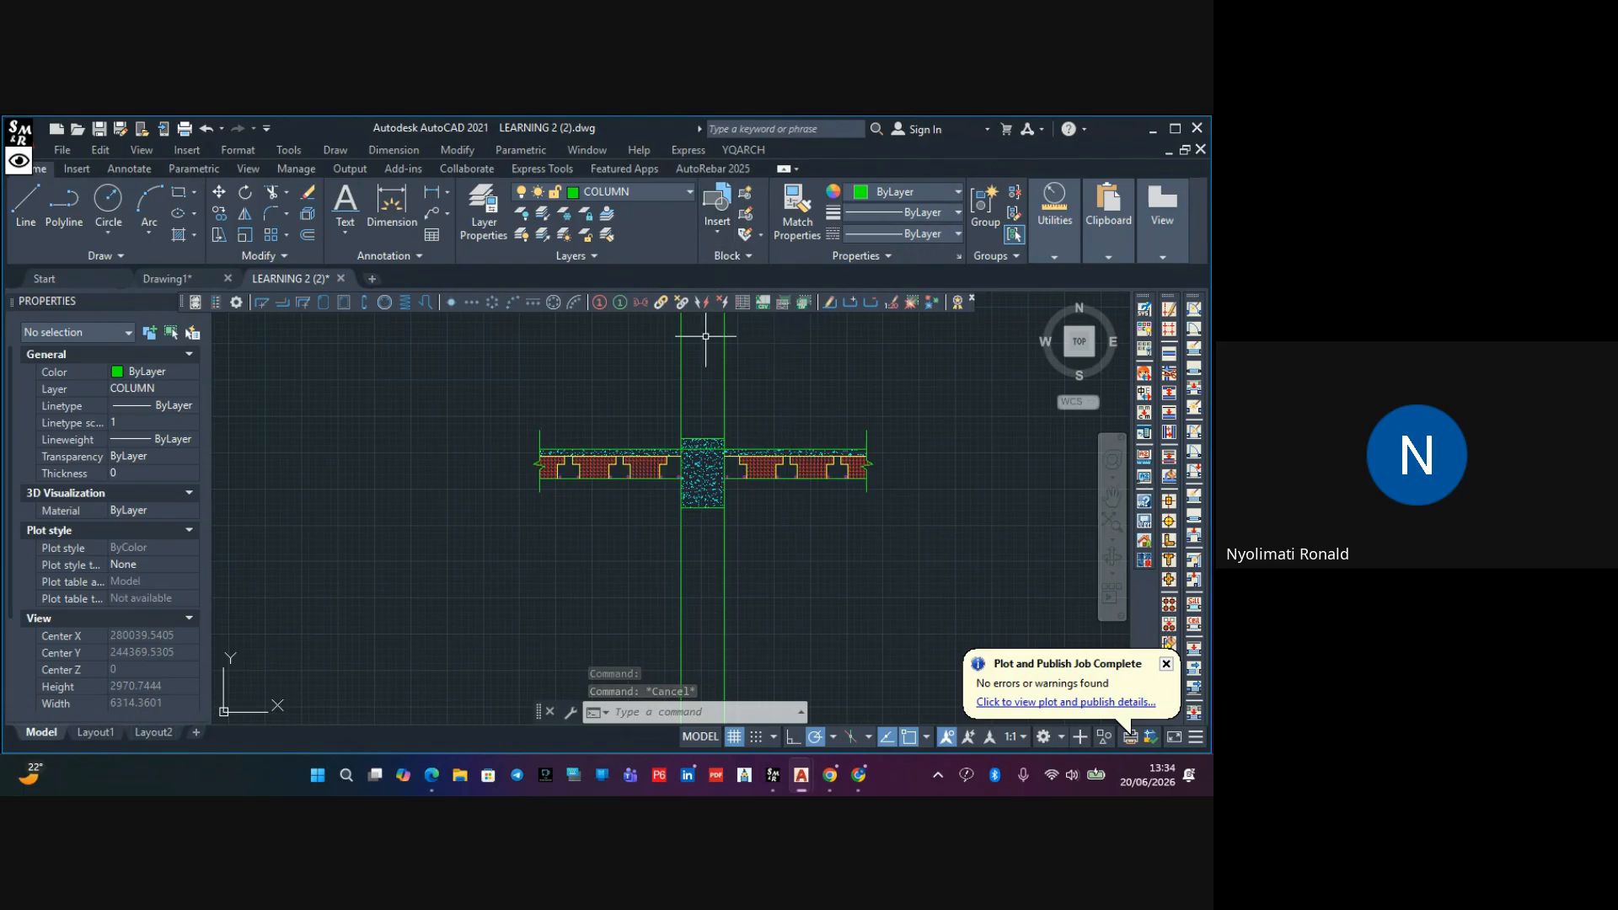
scroll(703, 432, "up", 4)
middle_click_drag(682, 417, 684, 490)
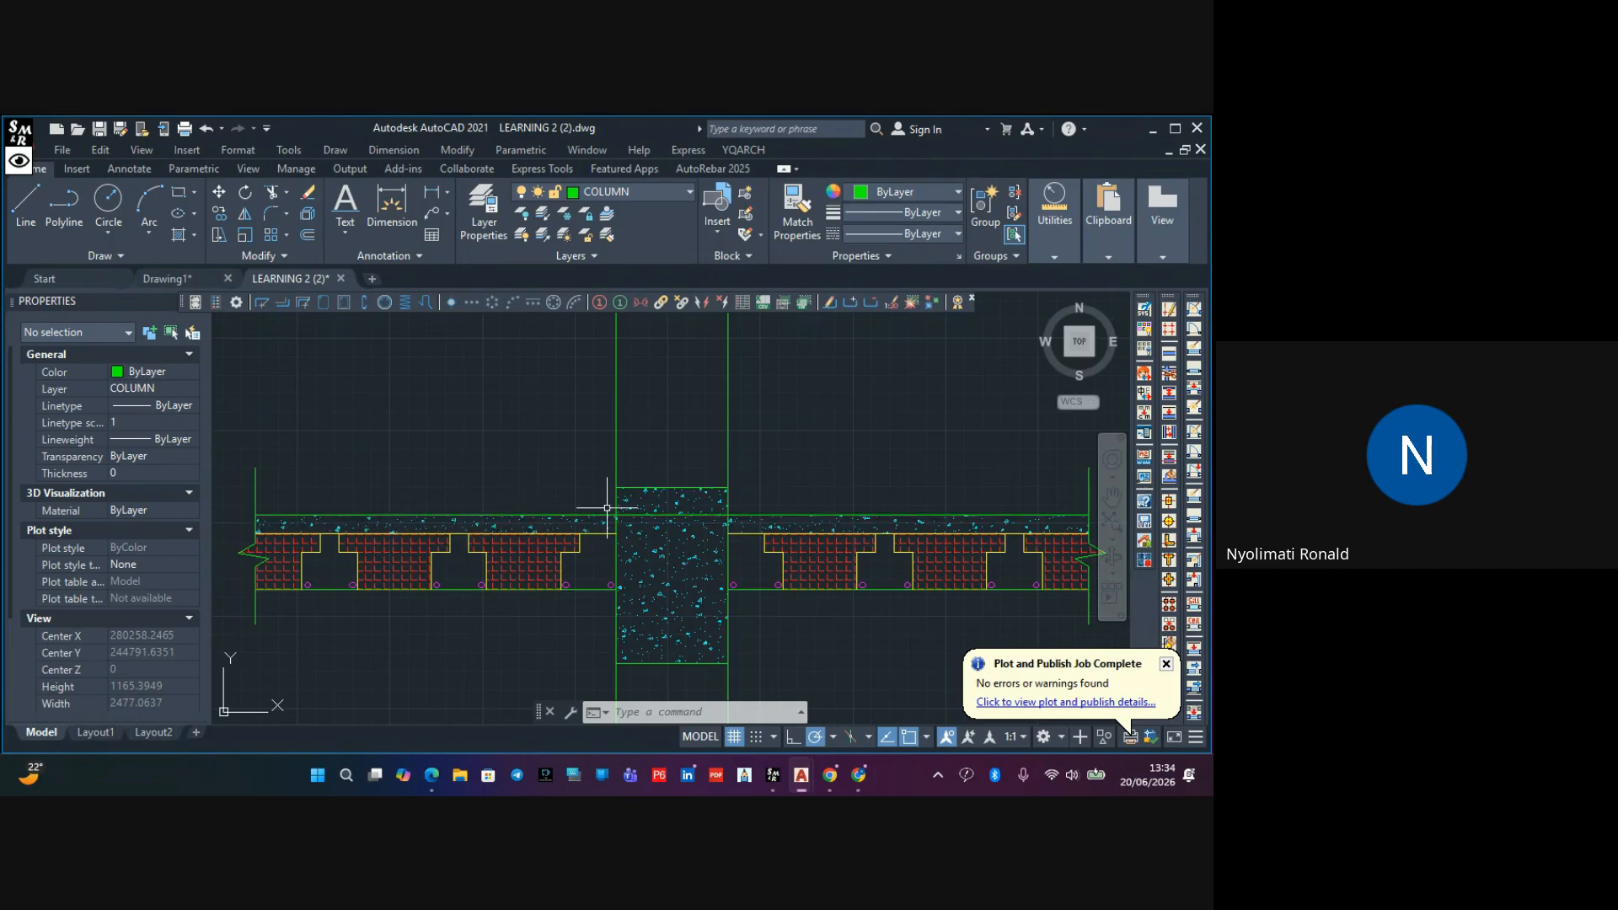
scroll(623, 511, "down", 4)
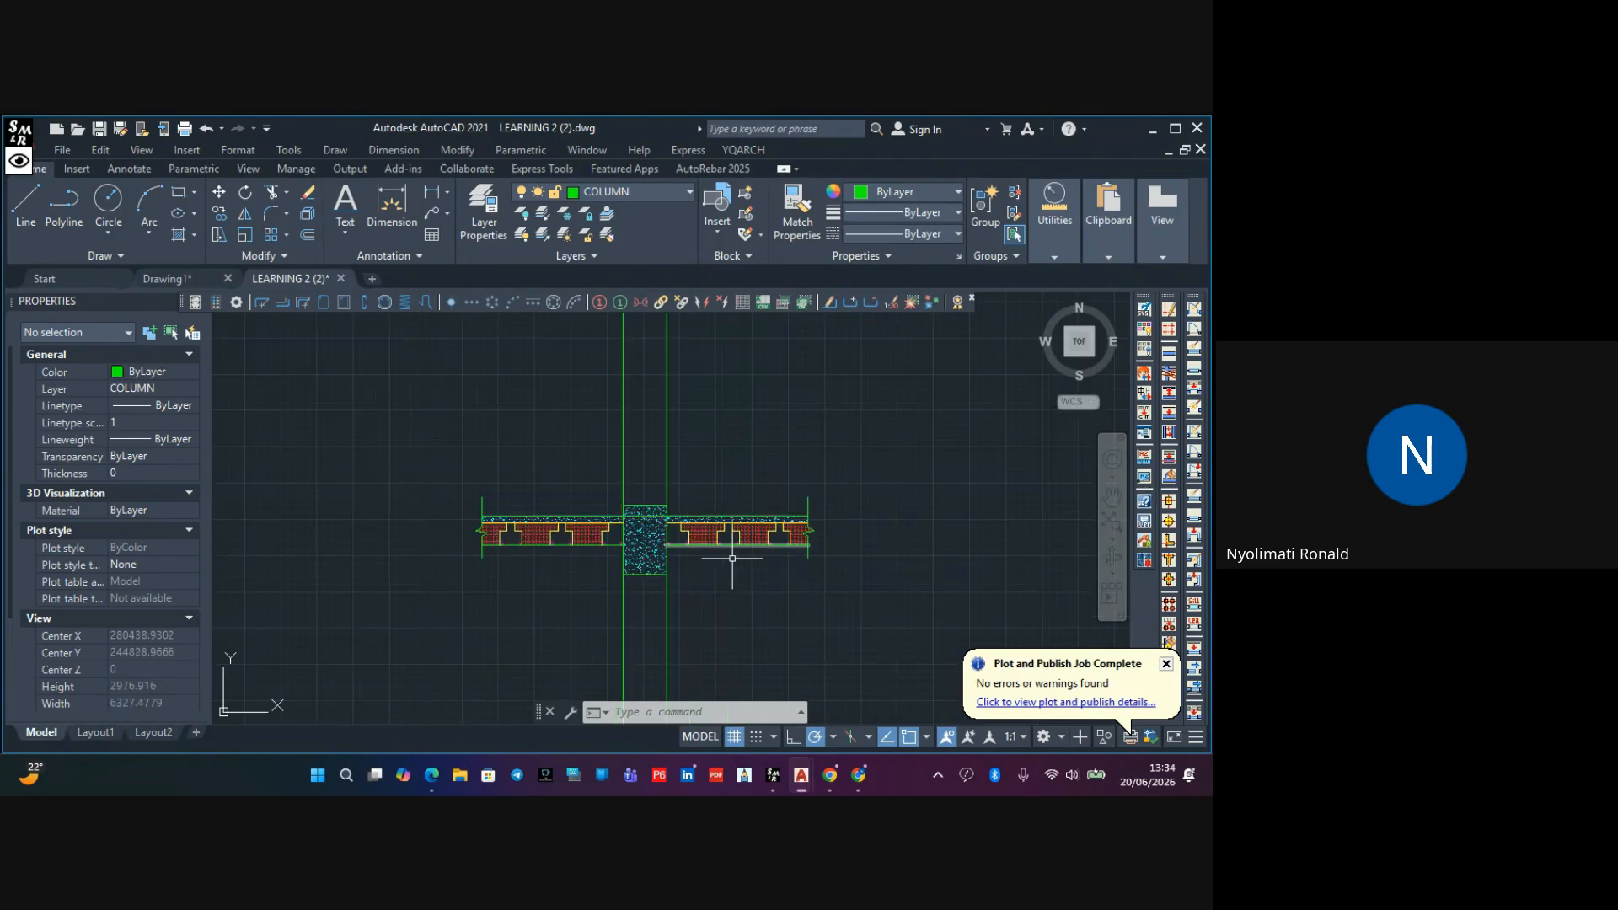
scroll(528, 493, "up", 2)
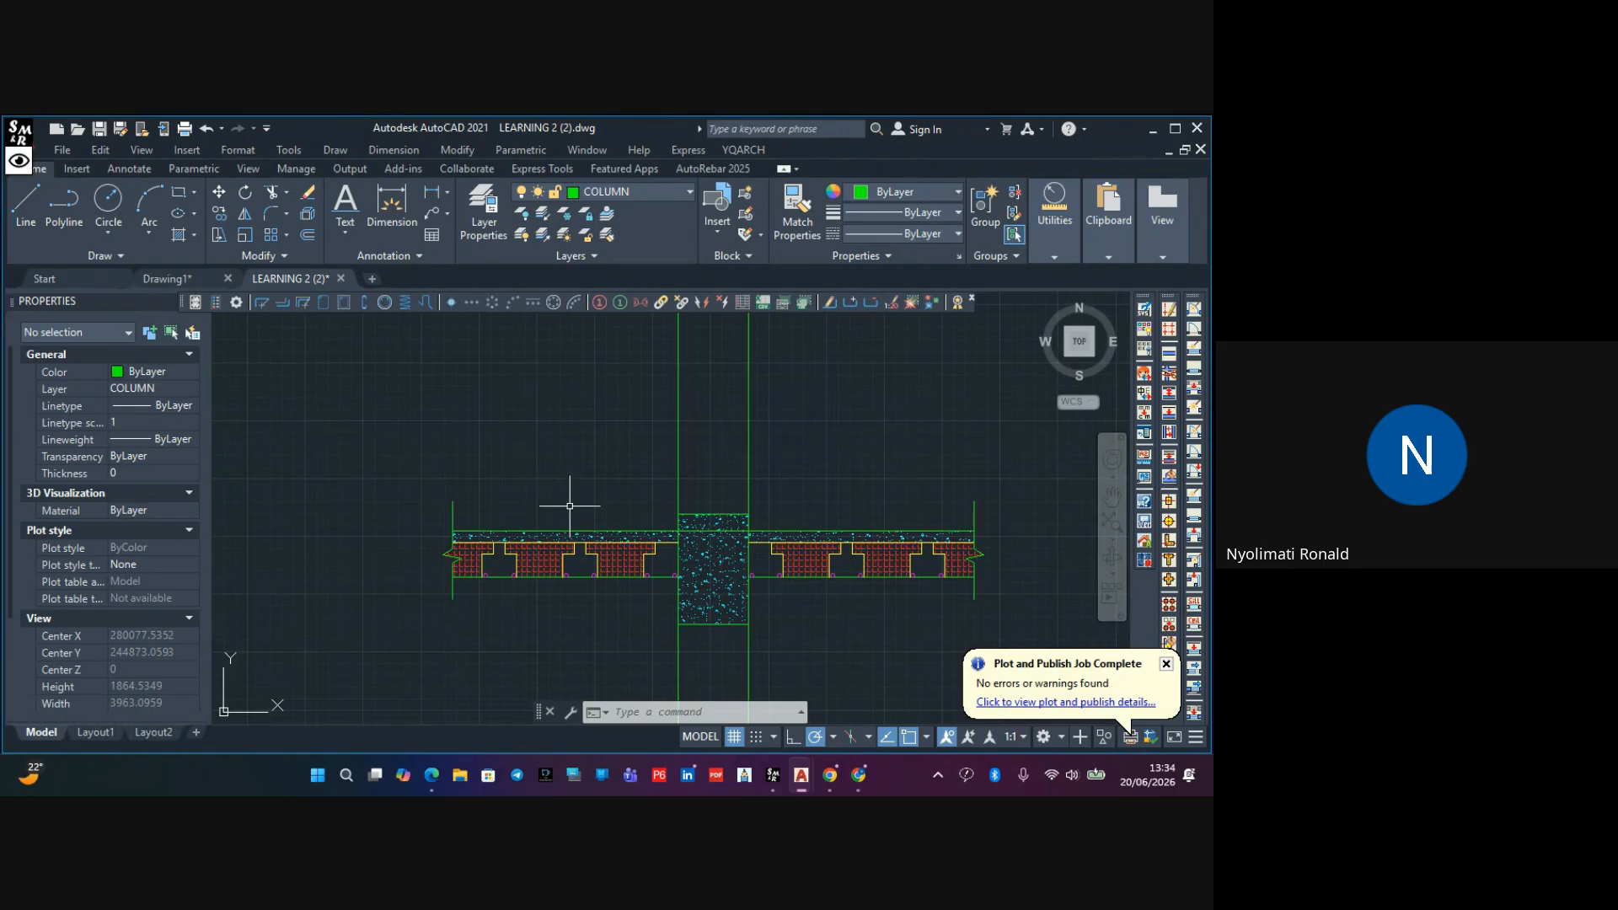
scroll(444, 506, "down", 6)
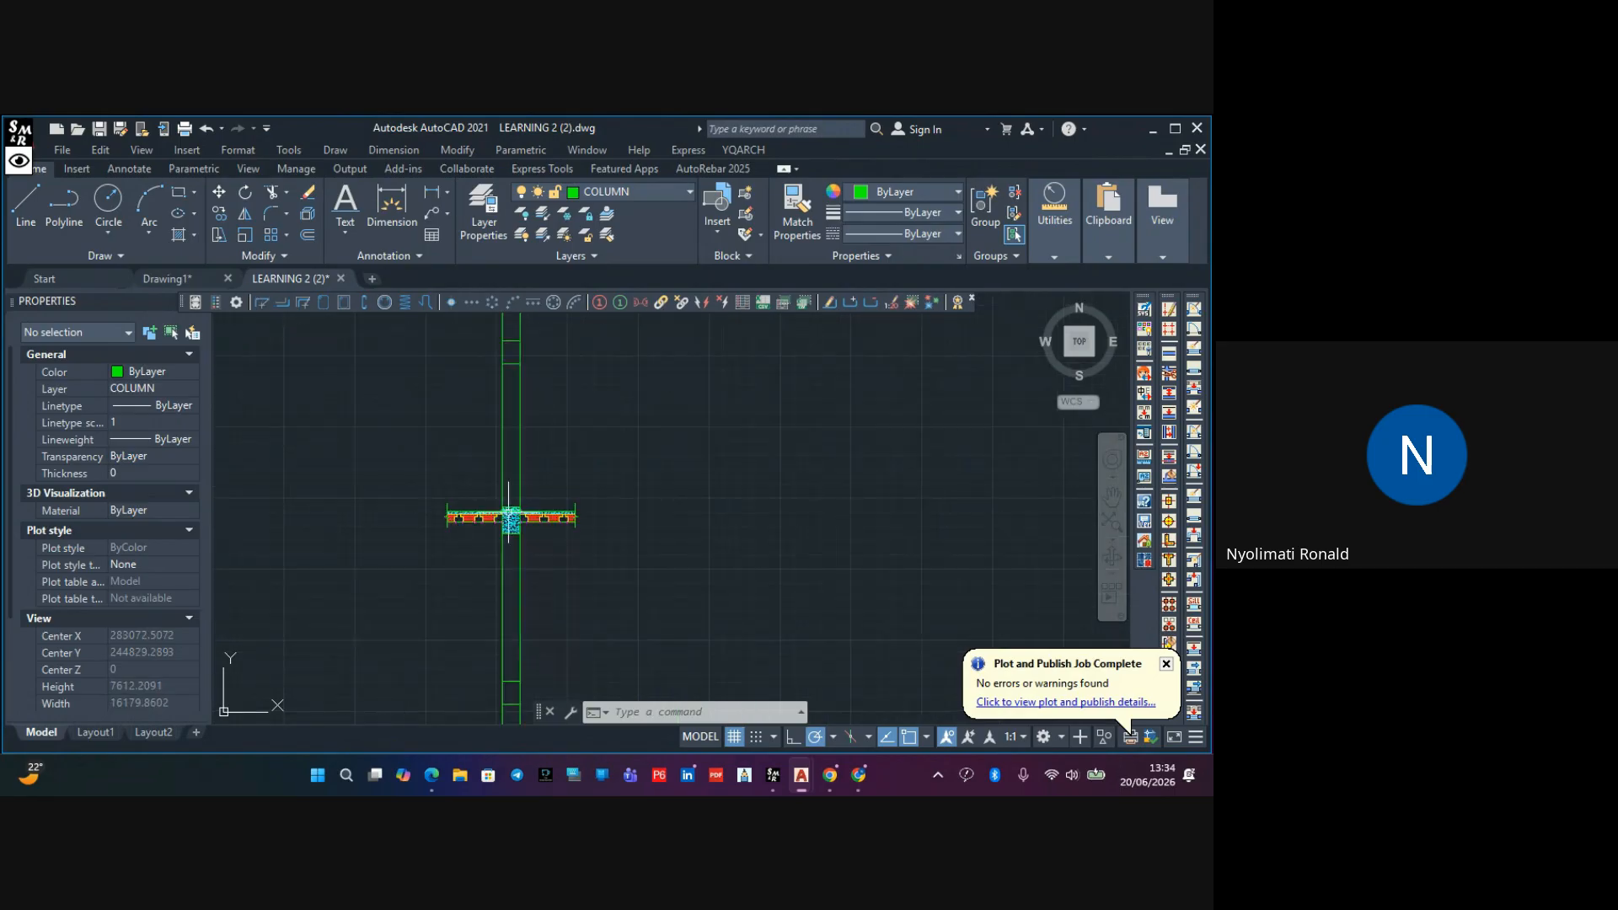
Copy the 4T16-01 leader from Section A-A onto the top edge of the slab left of the column
middle_click_drag(504, 544, 475, 685)
middle_click_drag(677, 530, 681, 685)
scroll(854, 485, "up", 8)
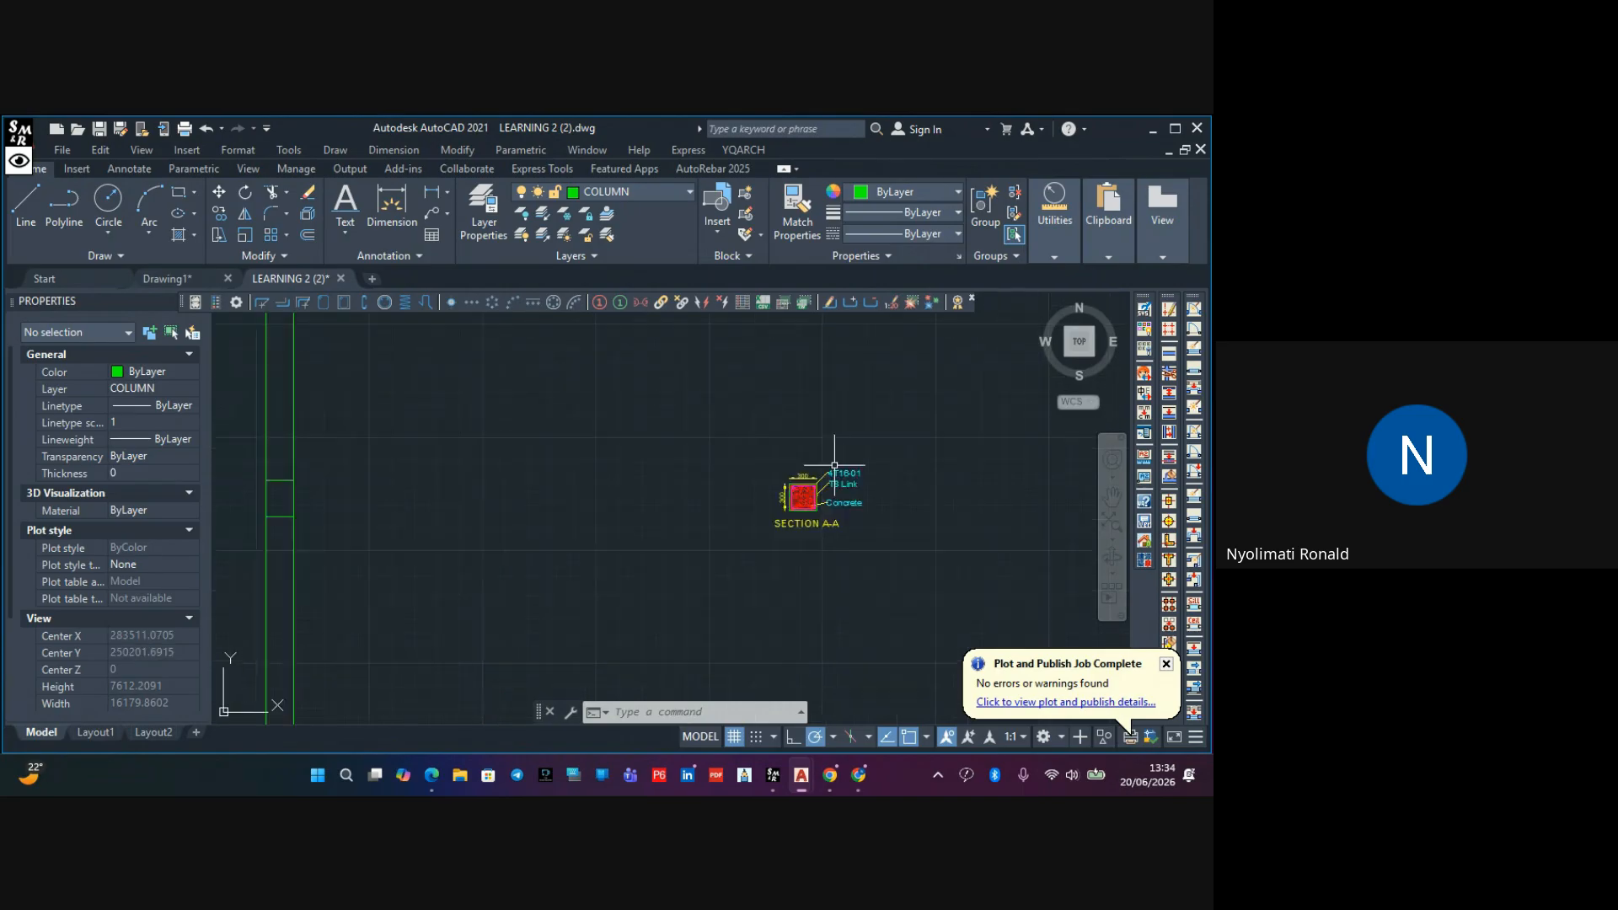
scroll(873, 472, "up", 4)
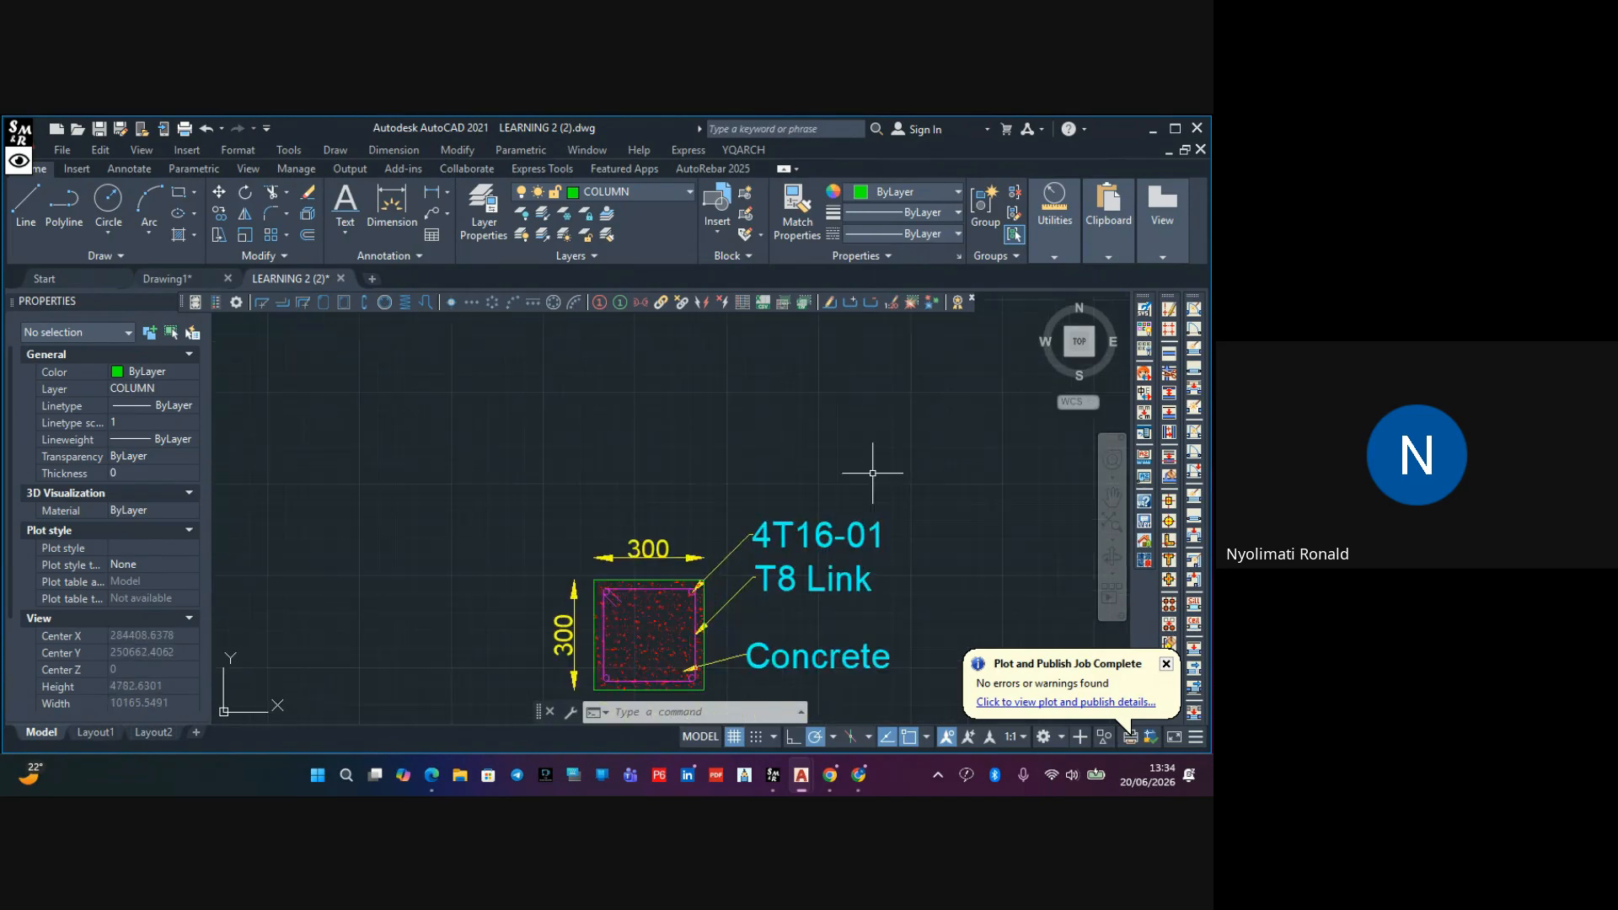
scroll(832, 509, "down", 2)
middle_click_drag(809, 405, 835, 493)
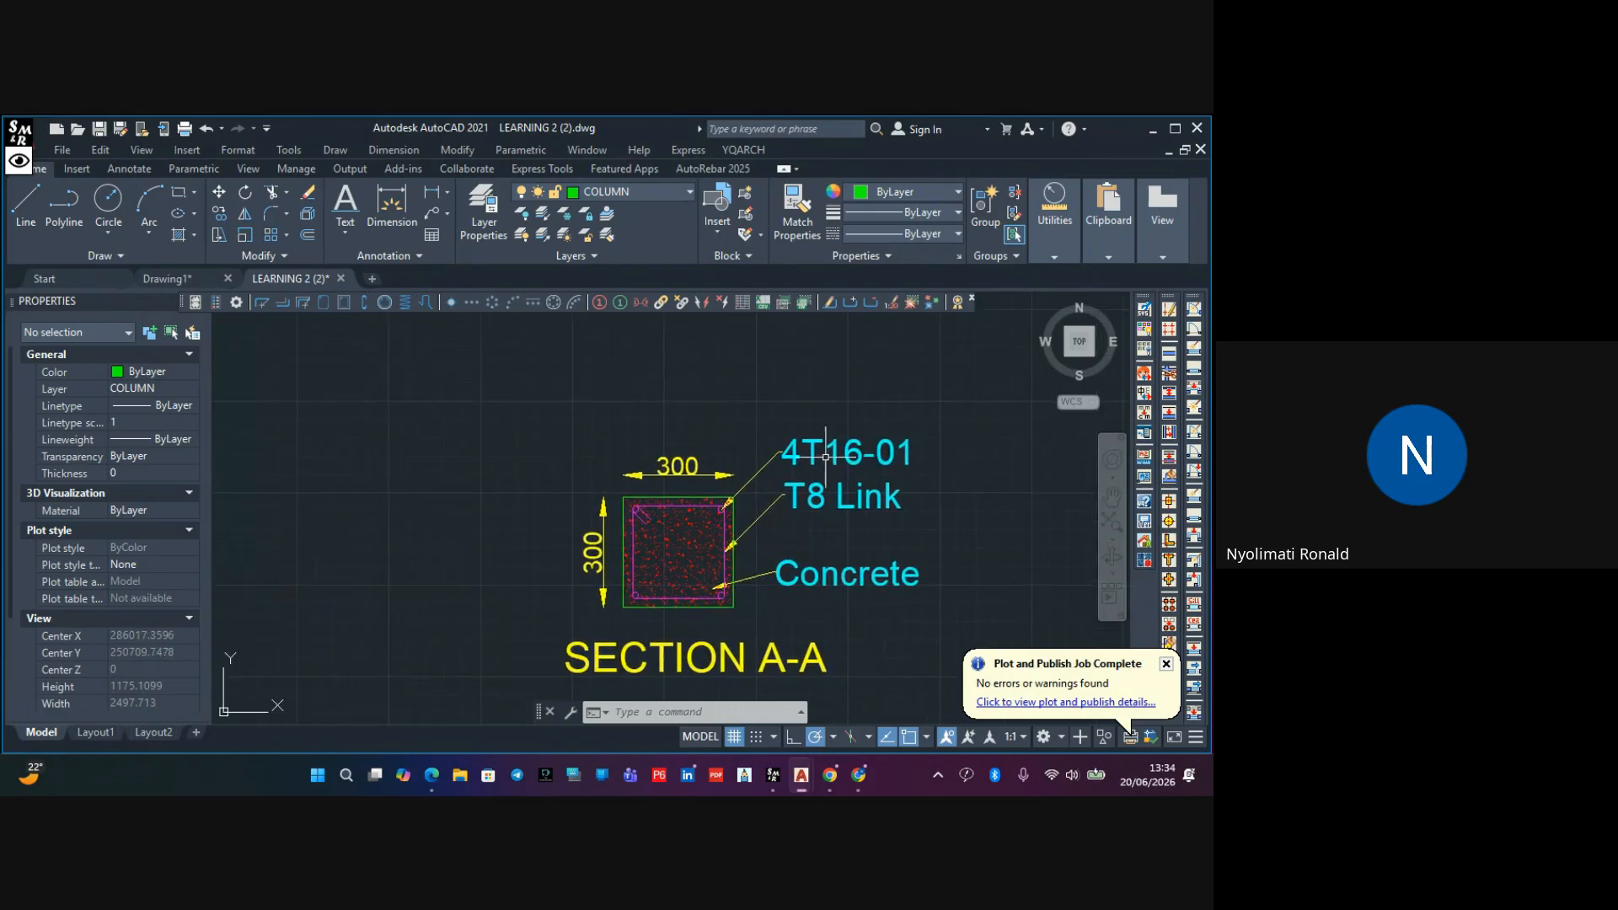
scroll(834, 494, "up", 2)
left_click(841, 385)
left_click(790, 428)
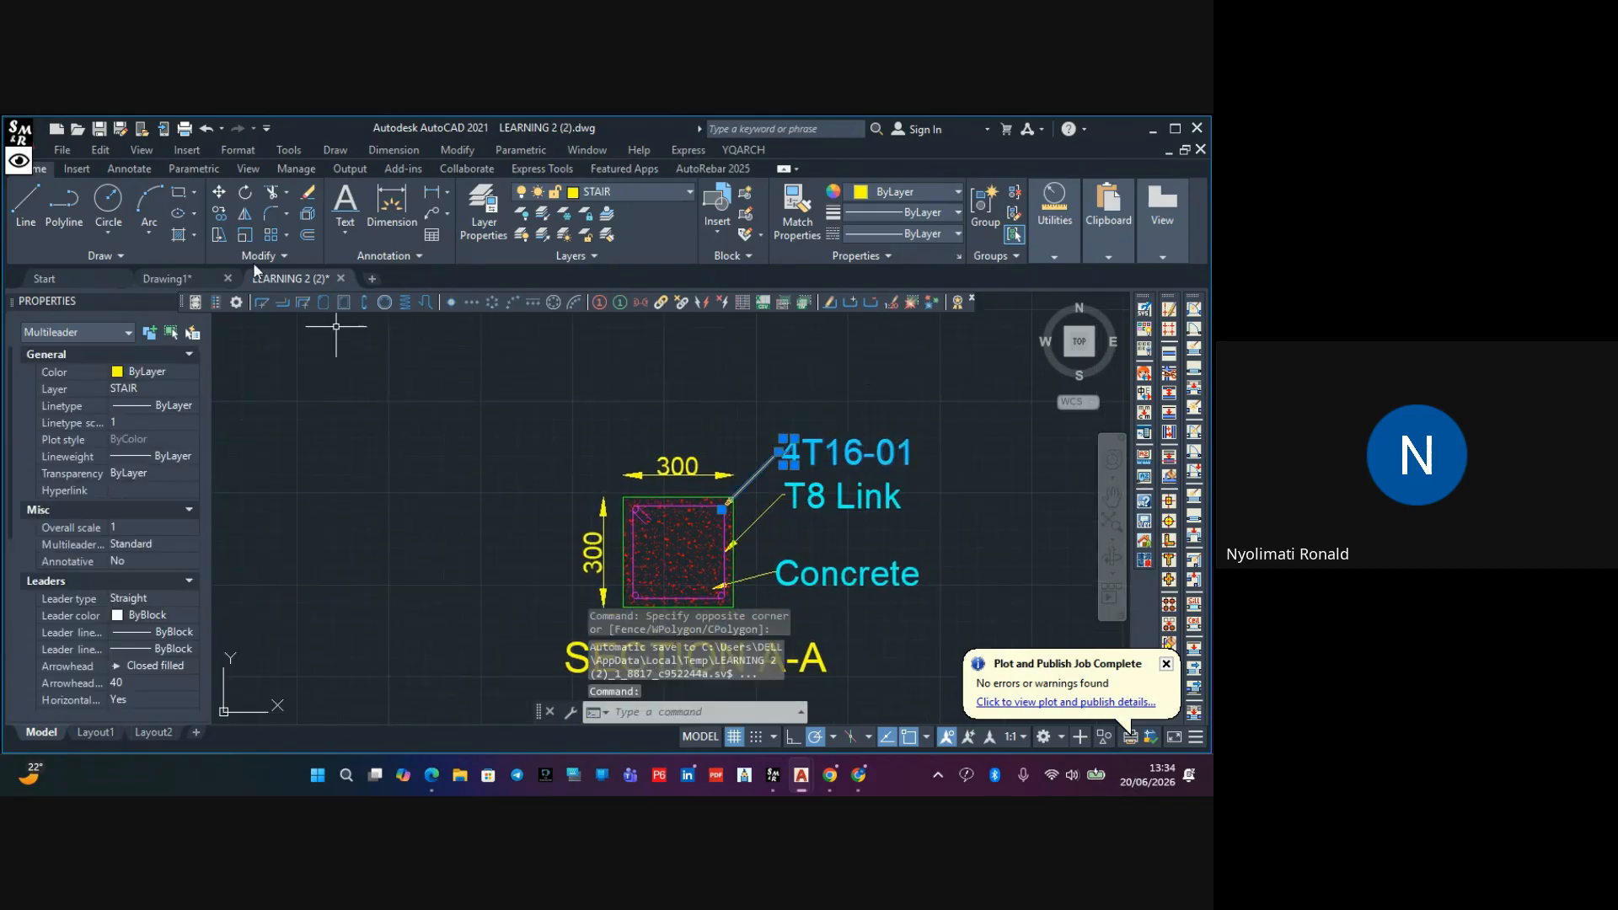
left_click(219, 213)
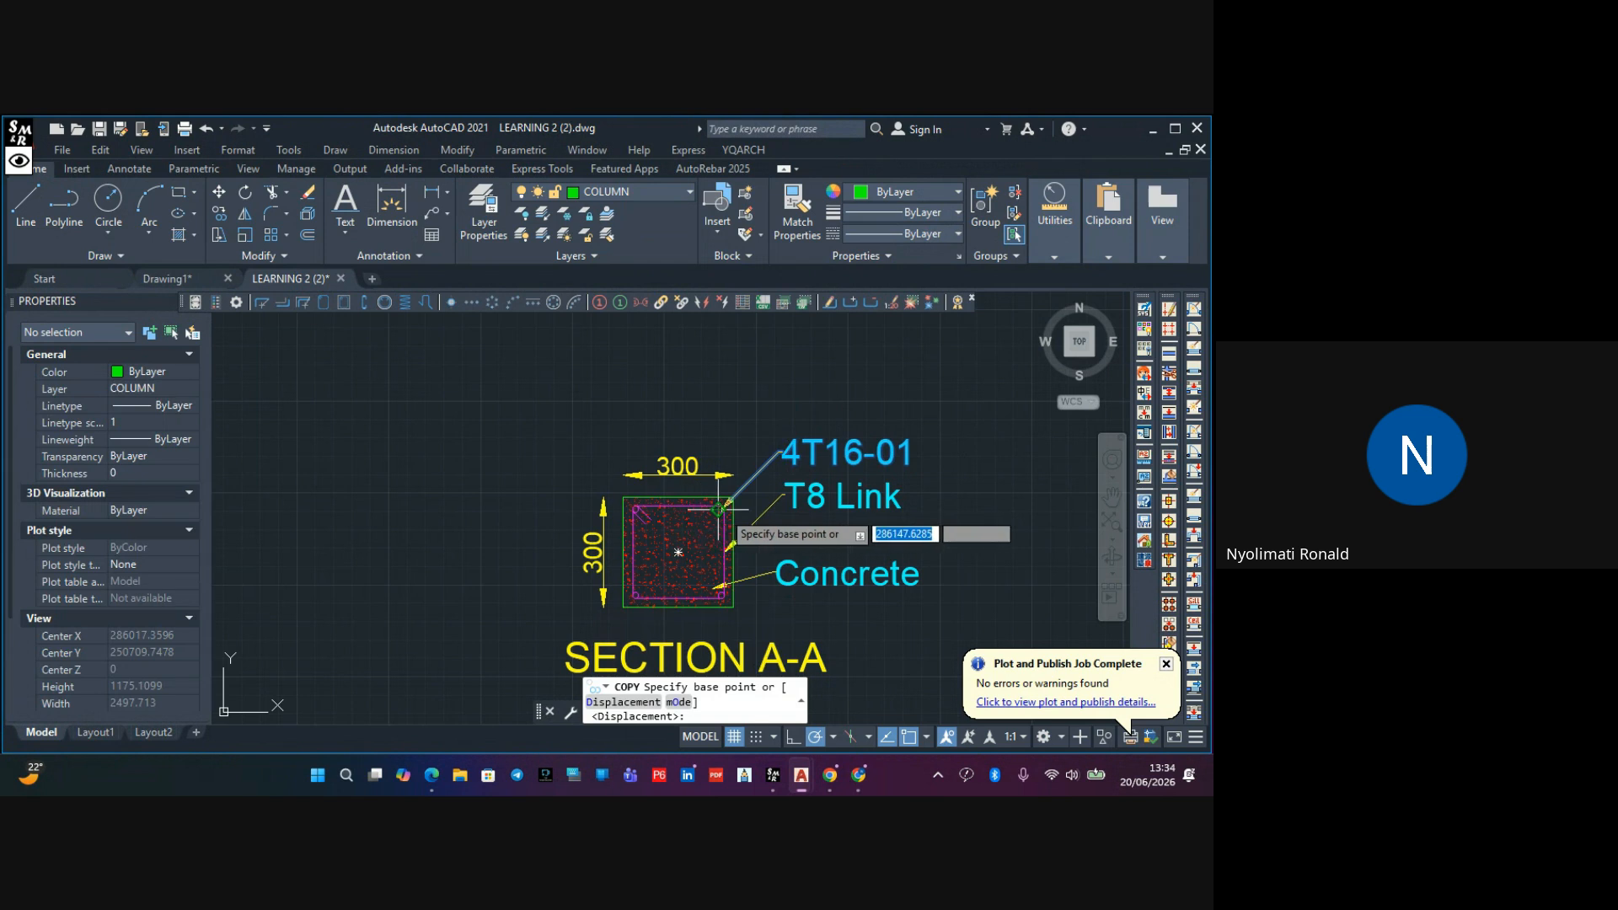
left_click(746, 499)
scroll(679, 531, "down", 4)
middle_click_drag(506, 645, 759, 390)
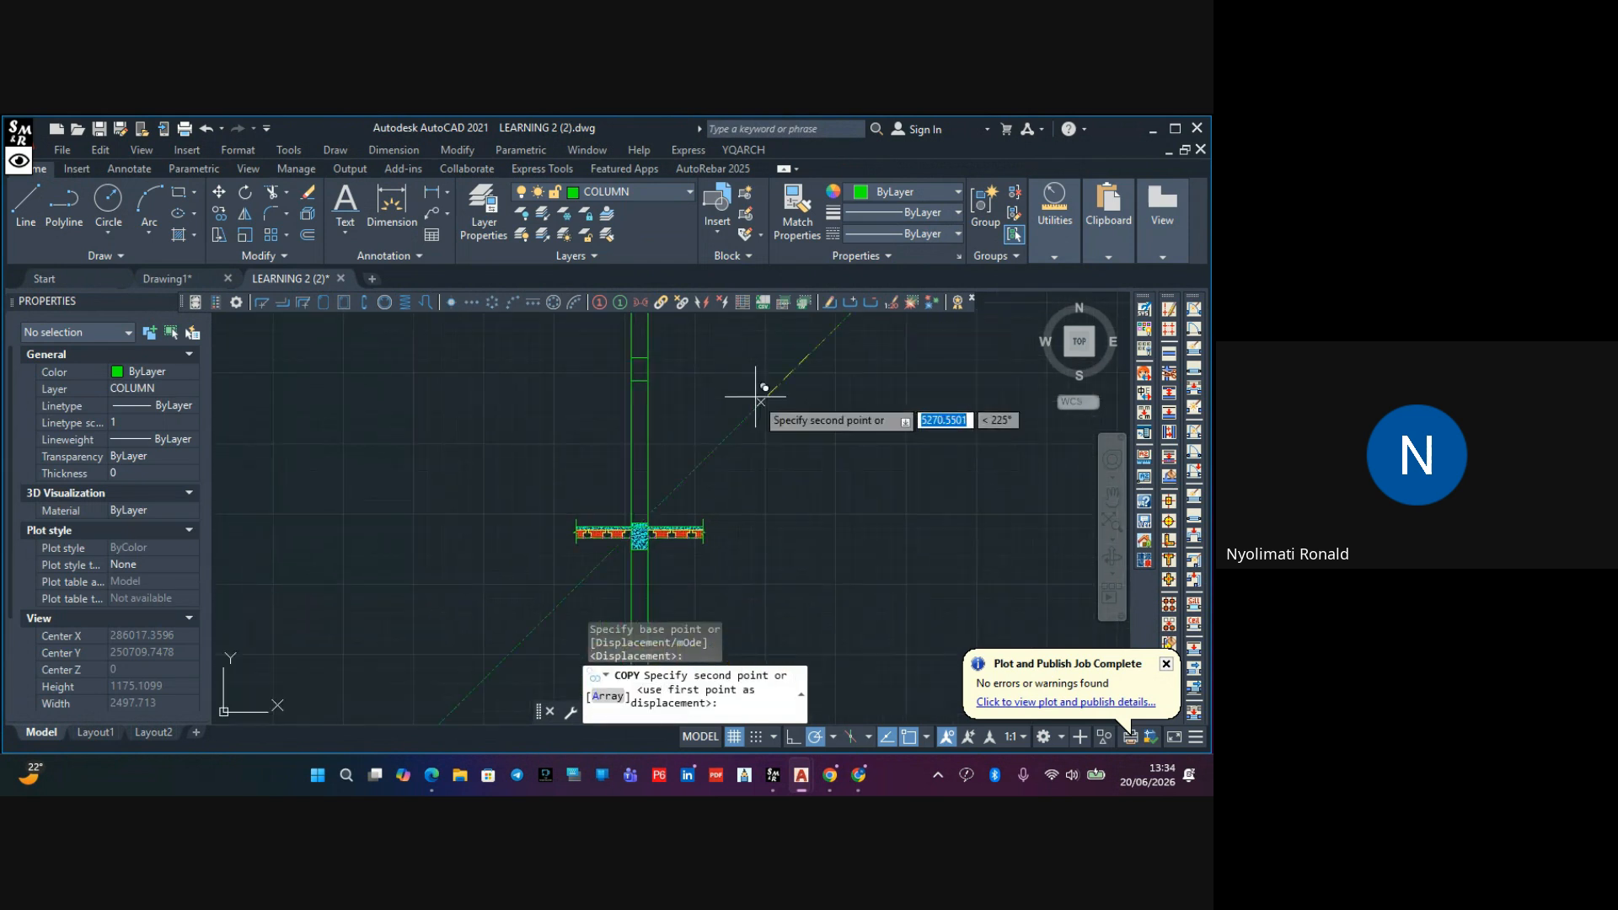
scroll(639, 507, "up", 4)
middle_click_drag(634, 506, 789, 317)
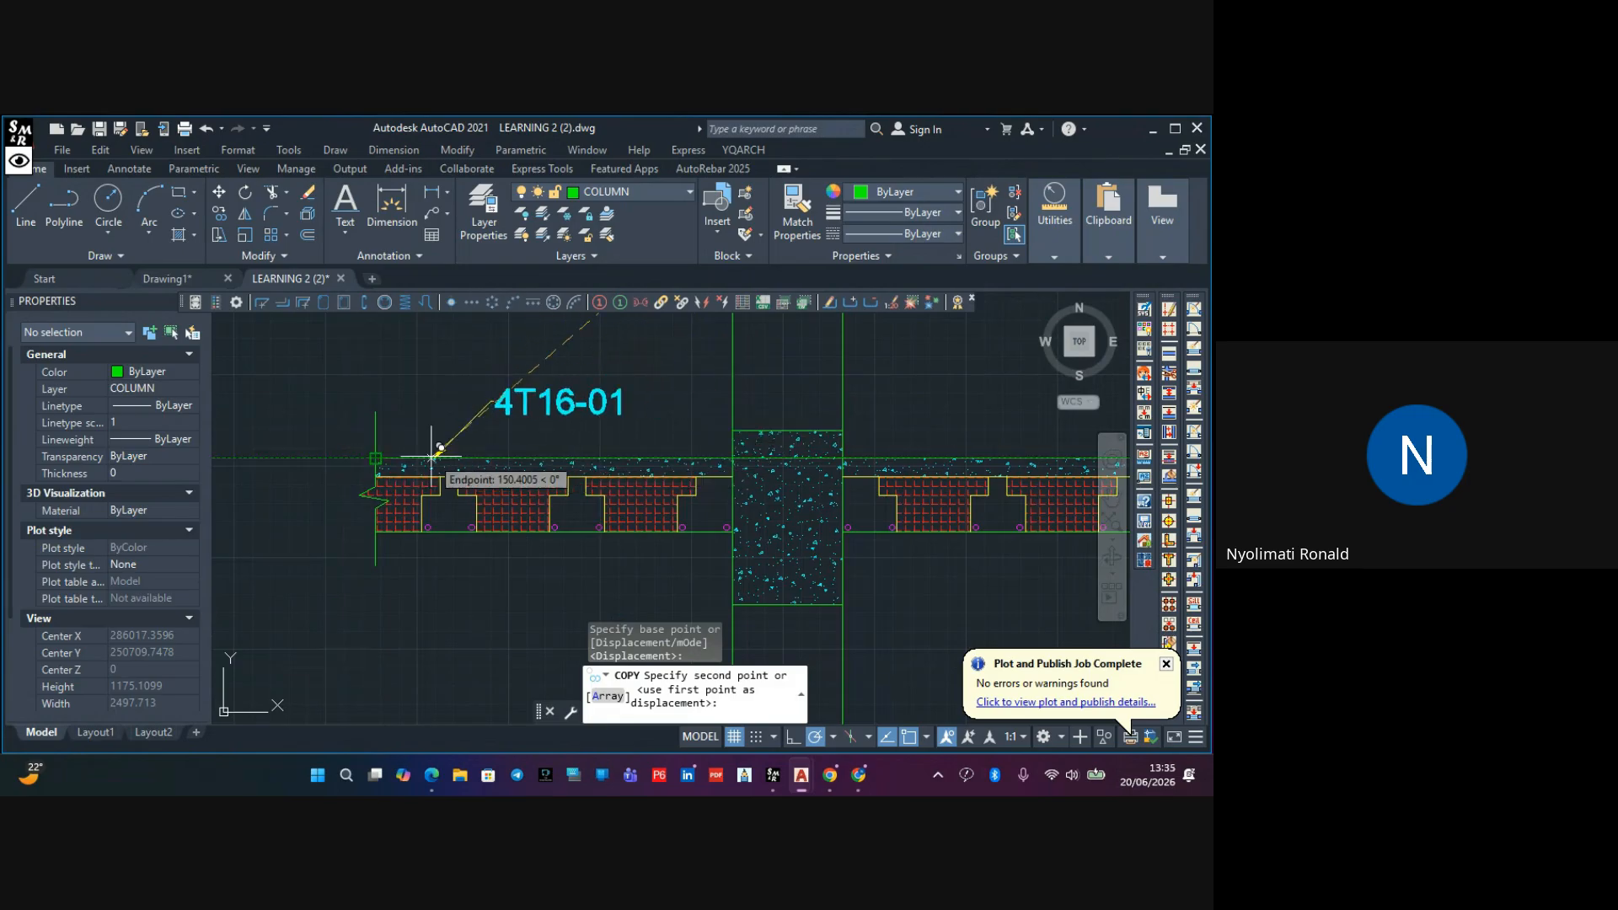
left_click(500, 456)
key("Escape")
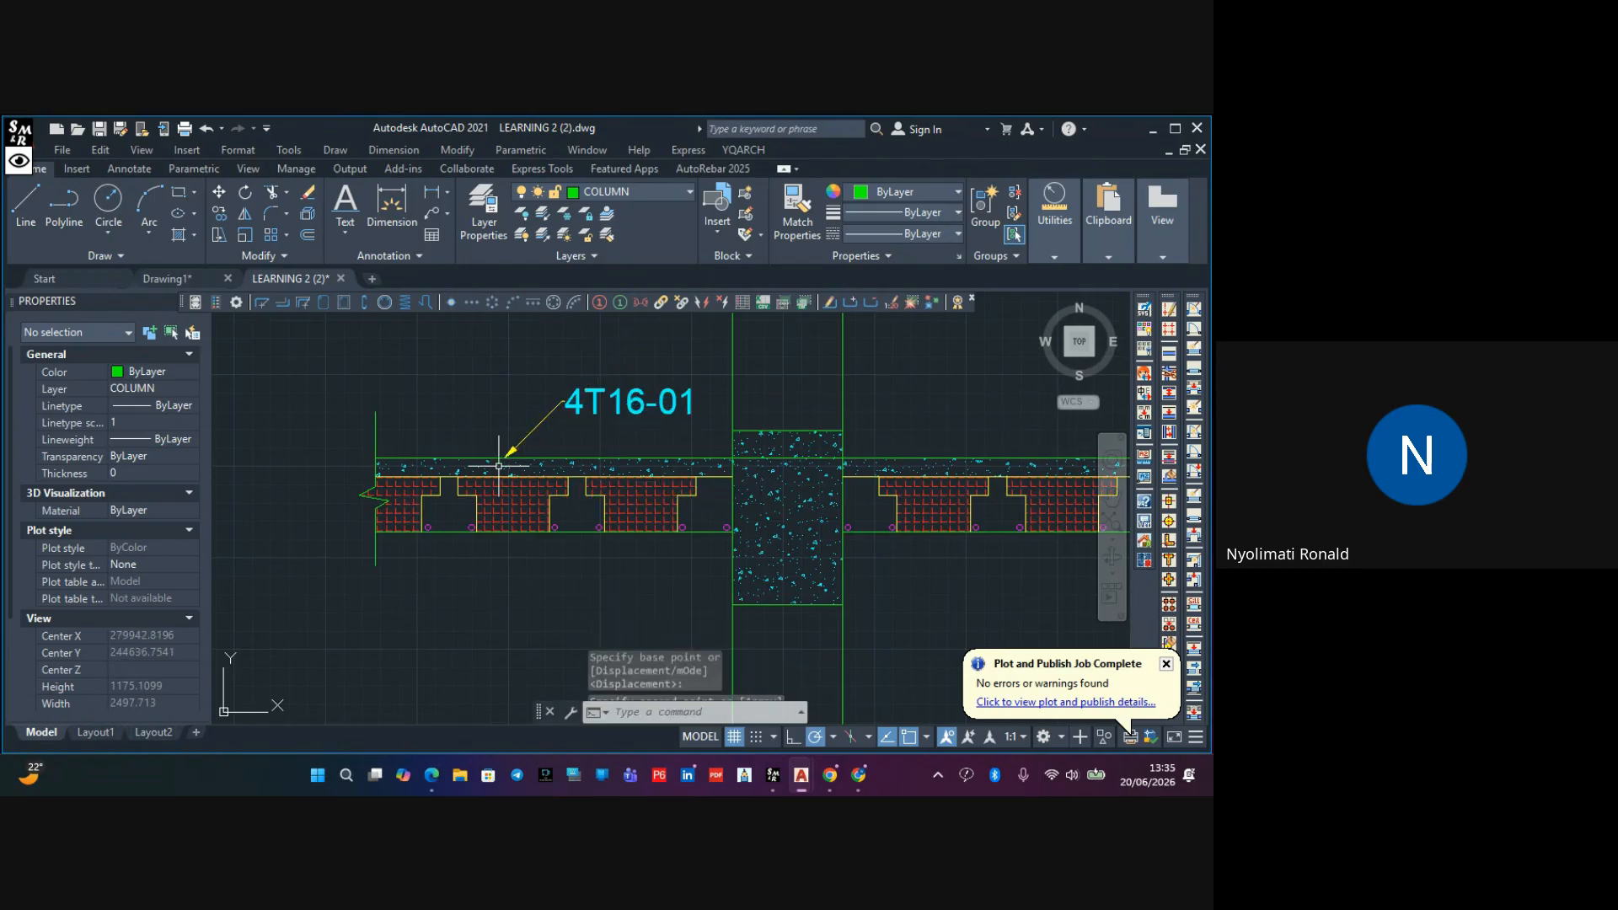
Stretch the copied 4T16-01 leader's landing up and to the left so its text sits above the slab's left end
scroll(541, 417, "up", 3)
left_click(569, 398)
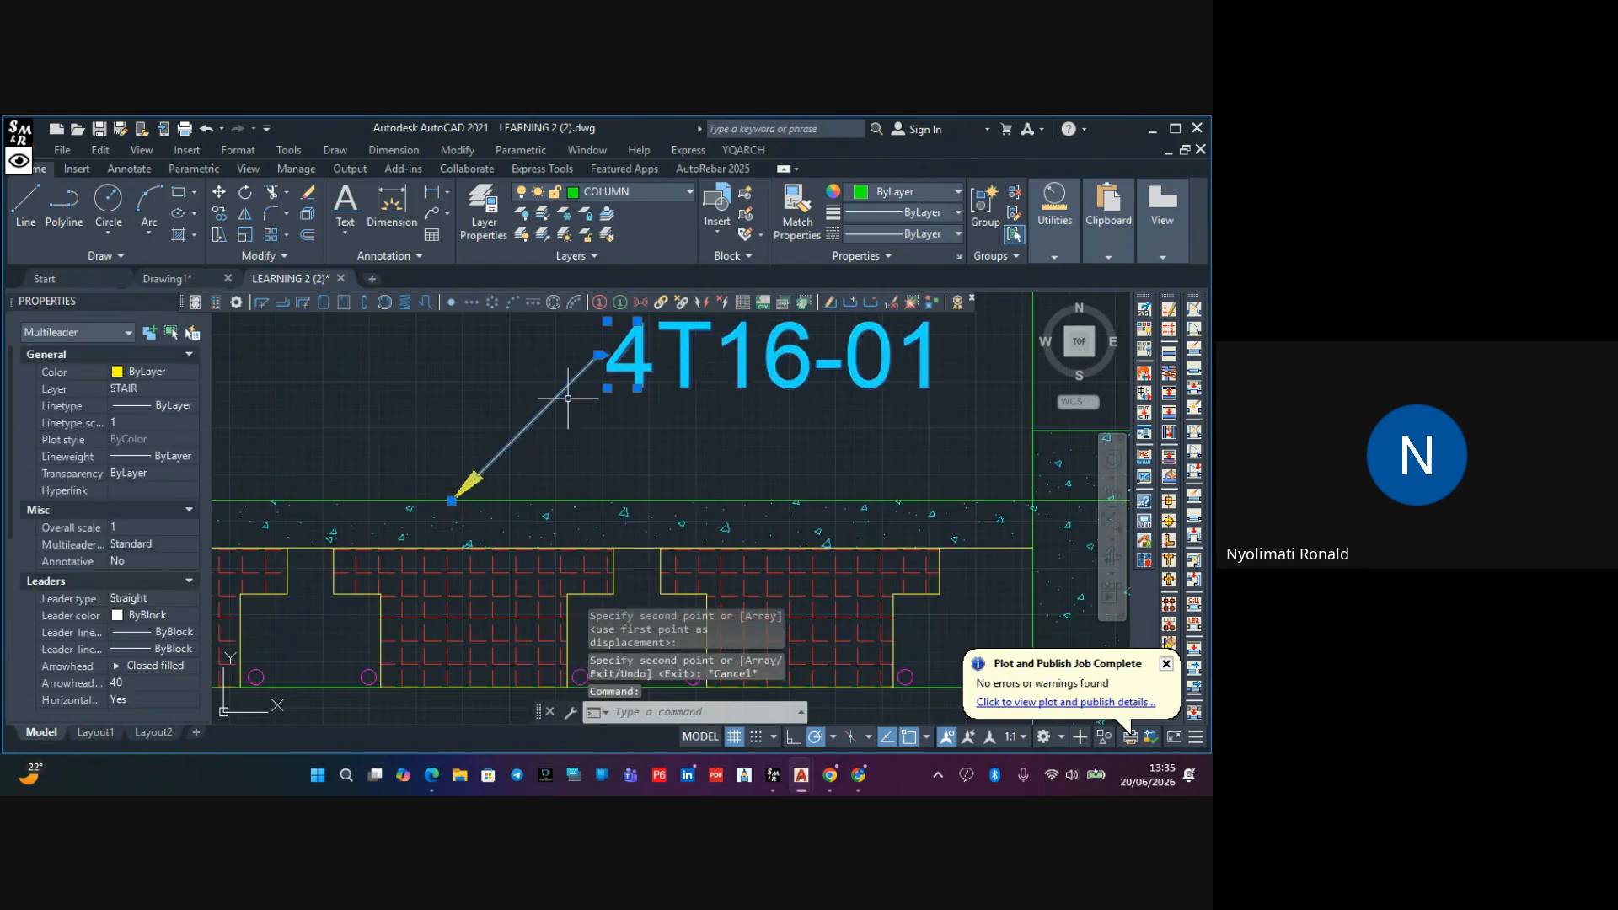
left_click(599, 355)
scroll(498, 381, "down", 3)
middle_click_drag(489, 395, 762, 533)
left_click(523, 422)
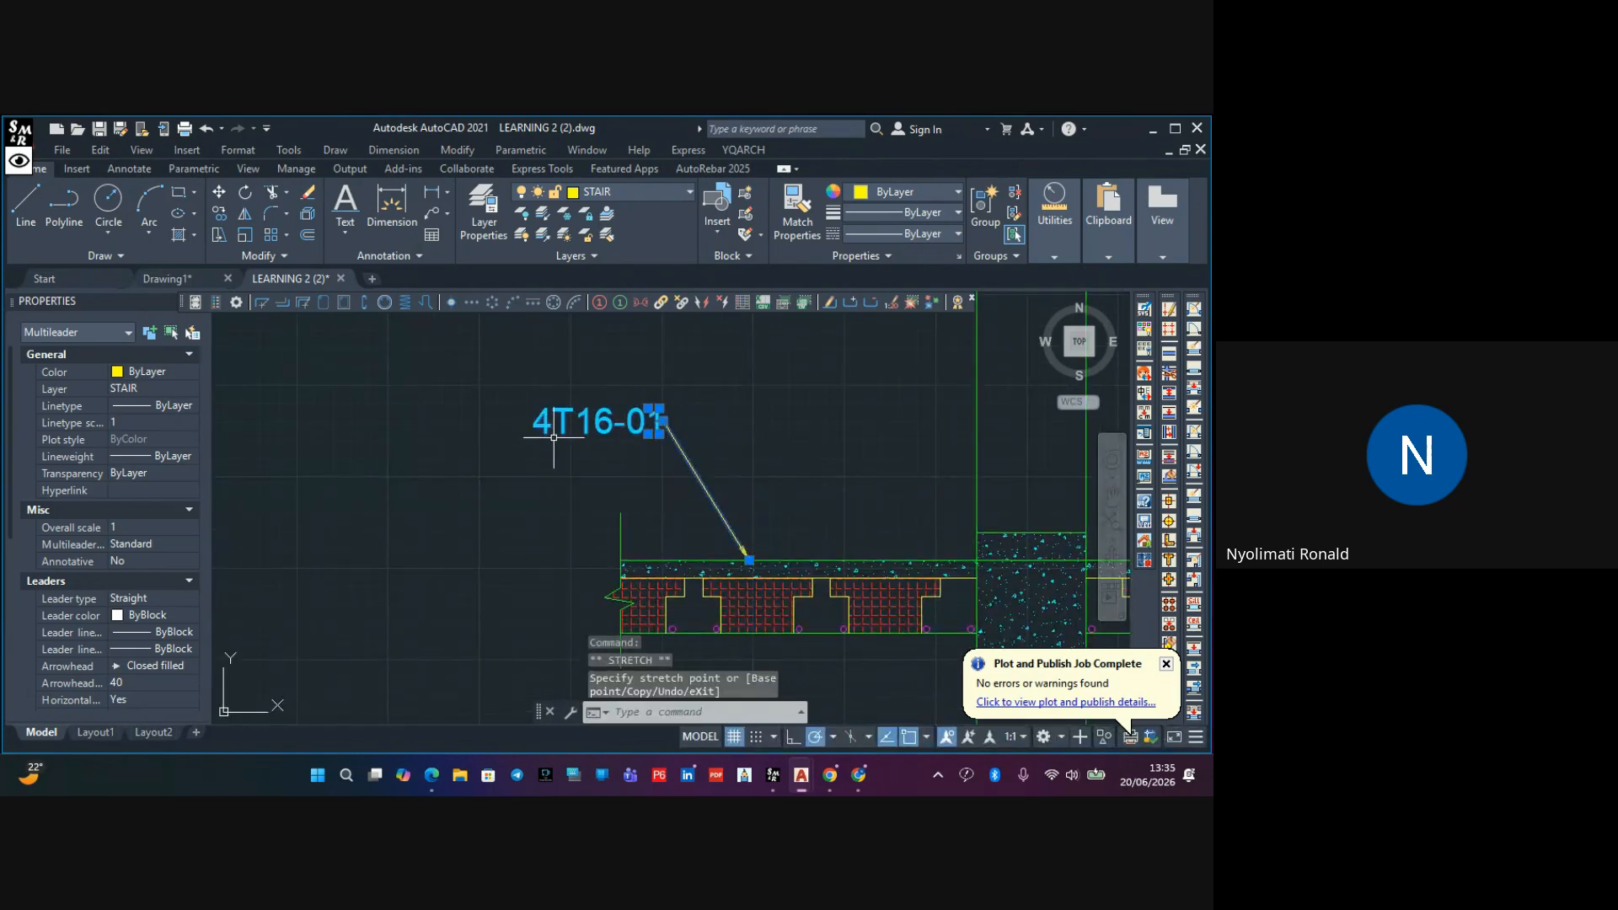
Change the copied 4T16-01 leader's text to "First Floor" and widen its text frame to fit on one line
key("Escape")
double_click(643, 424)
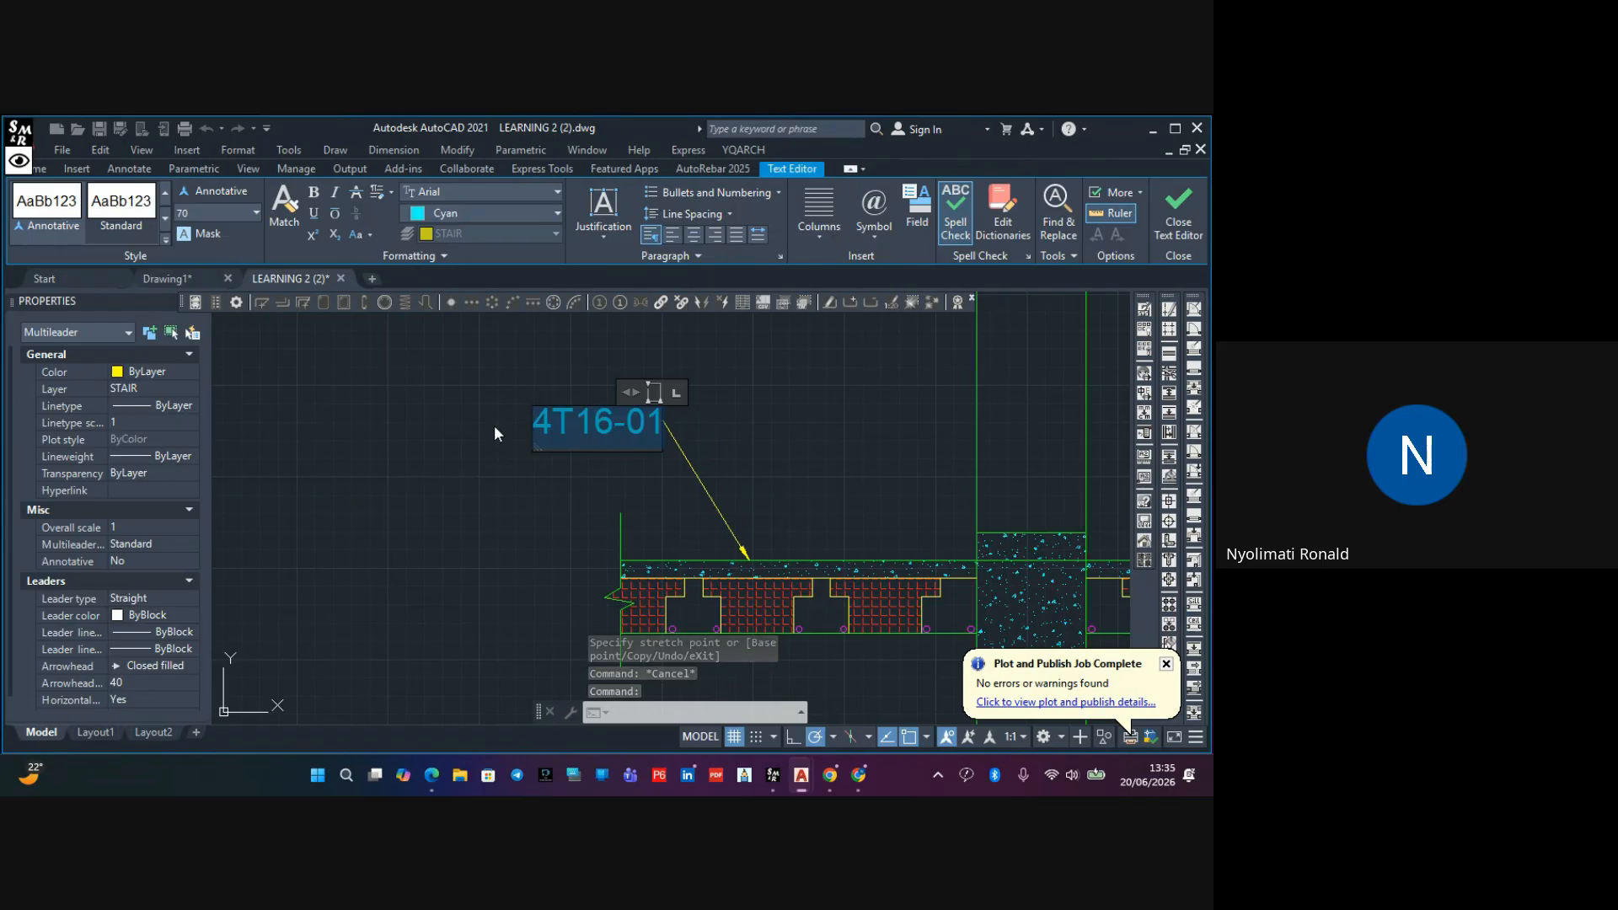
type("F")
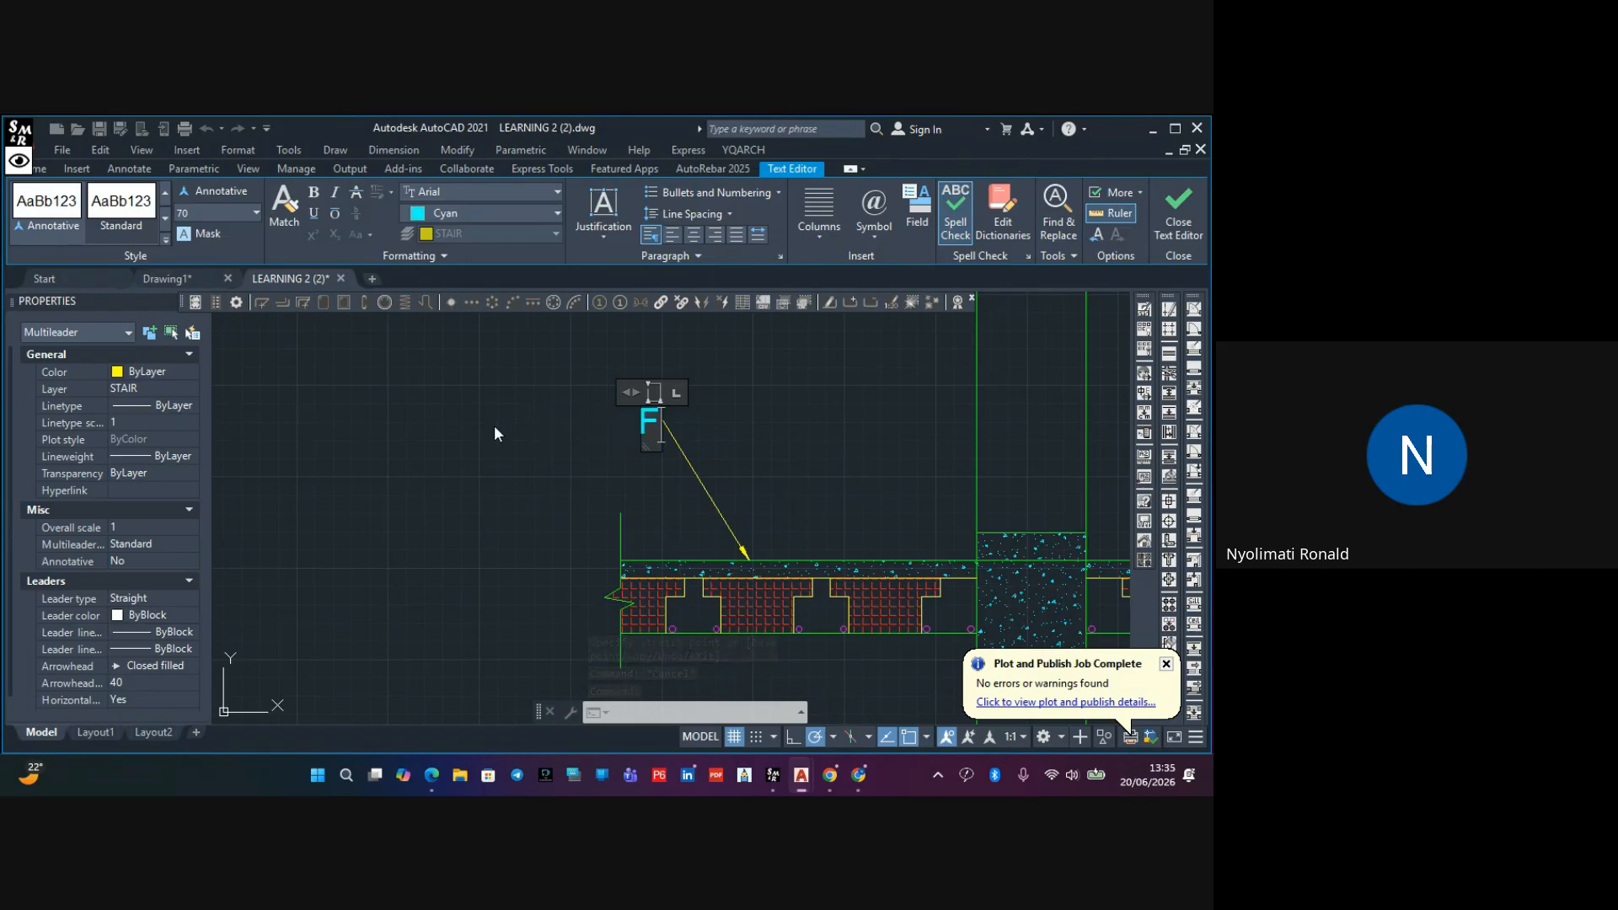
type("irts")
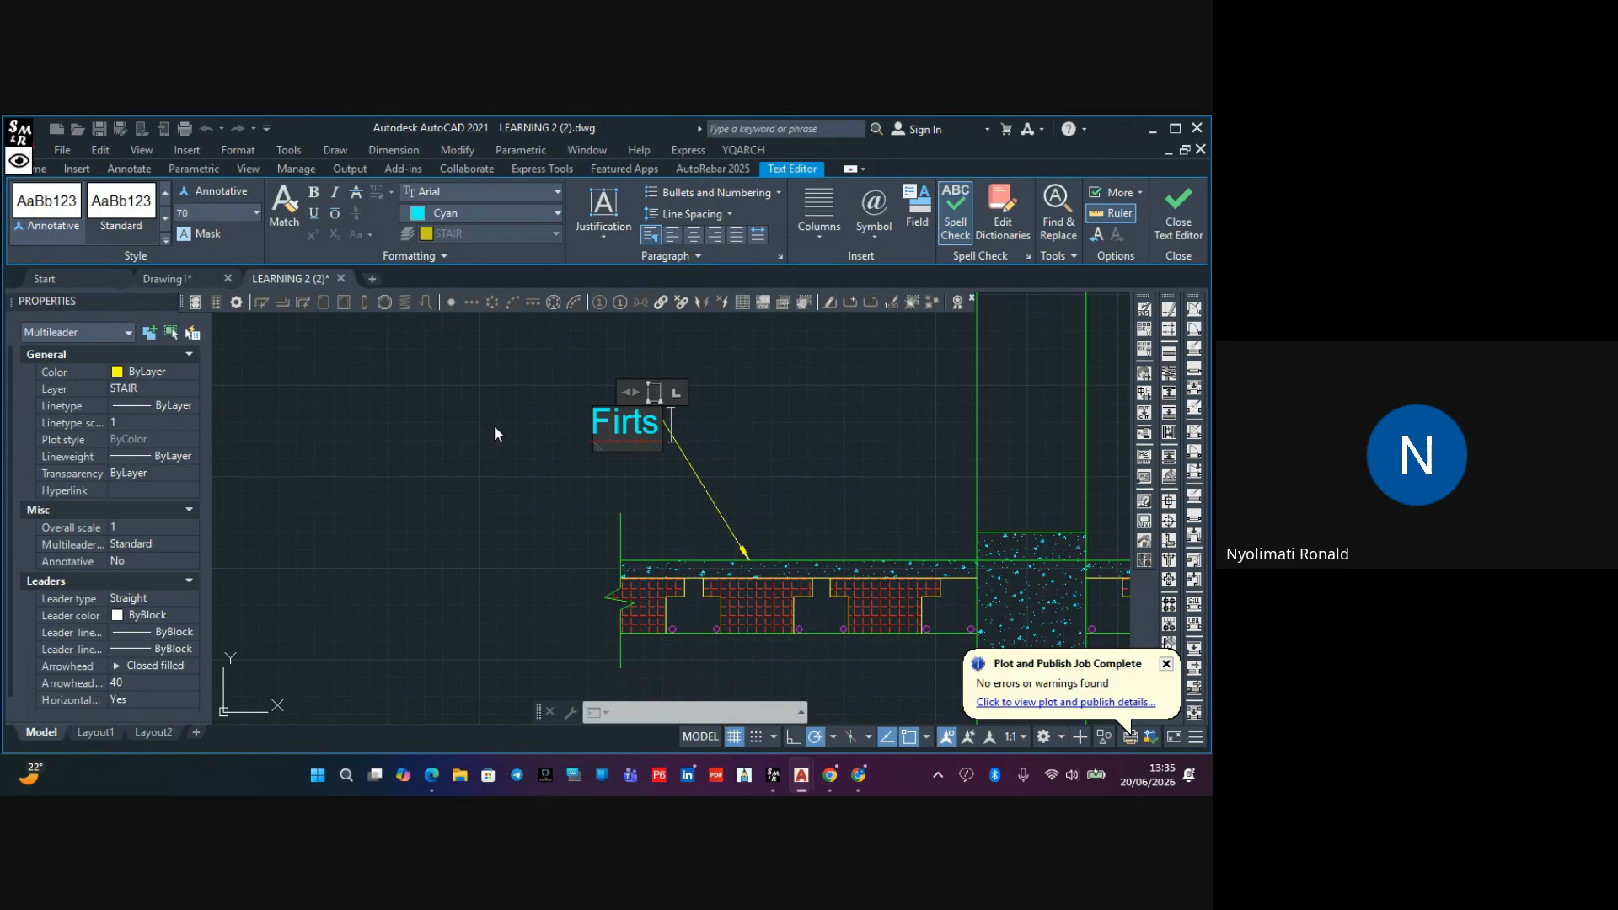
key("BackSpace")
key("BackSpace")
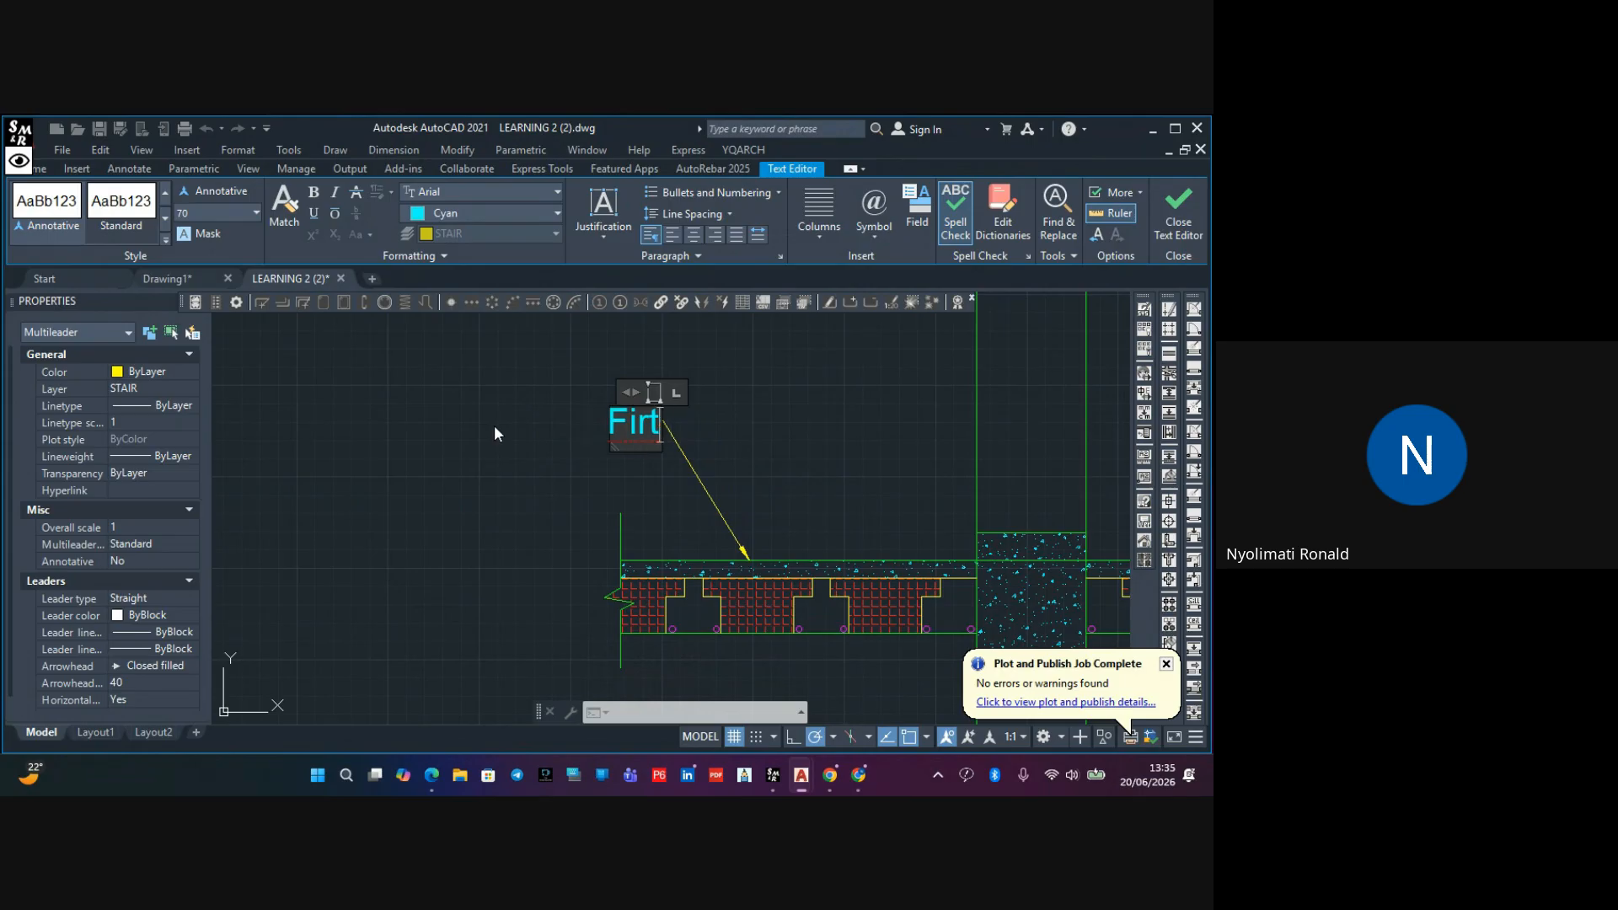
type("st")
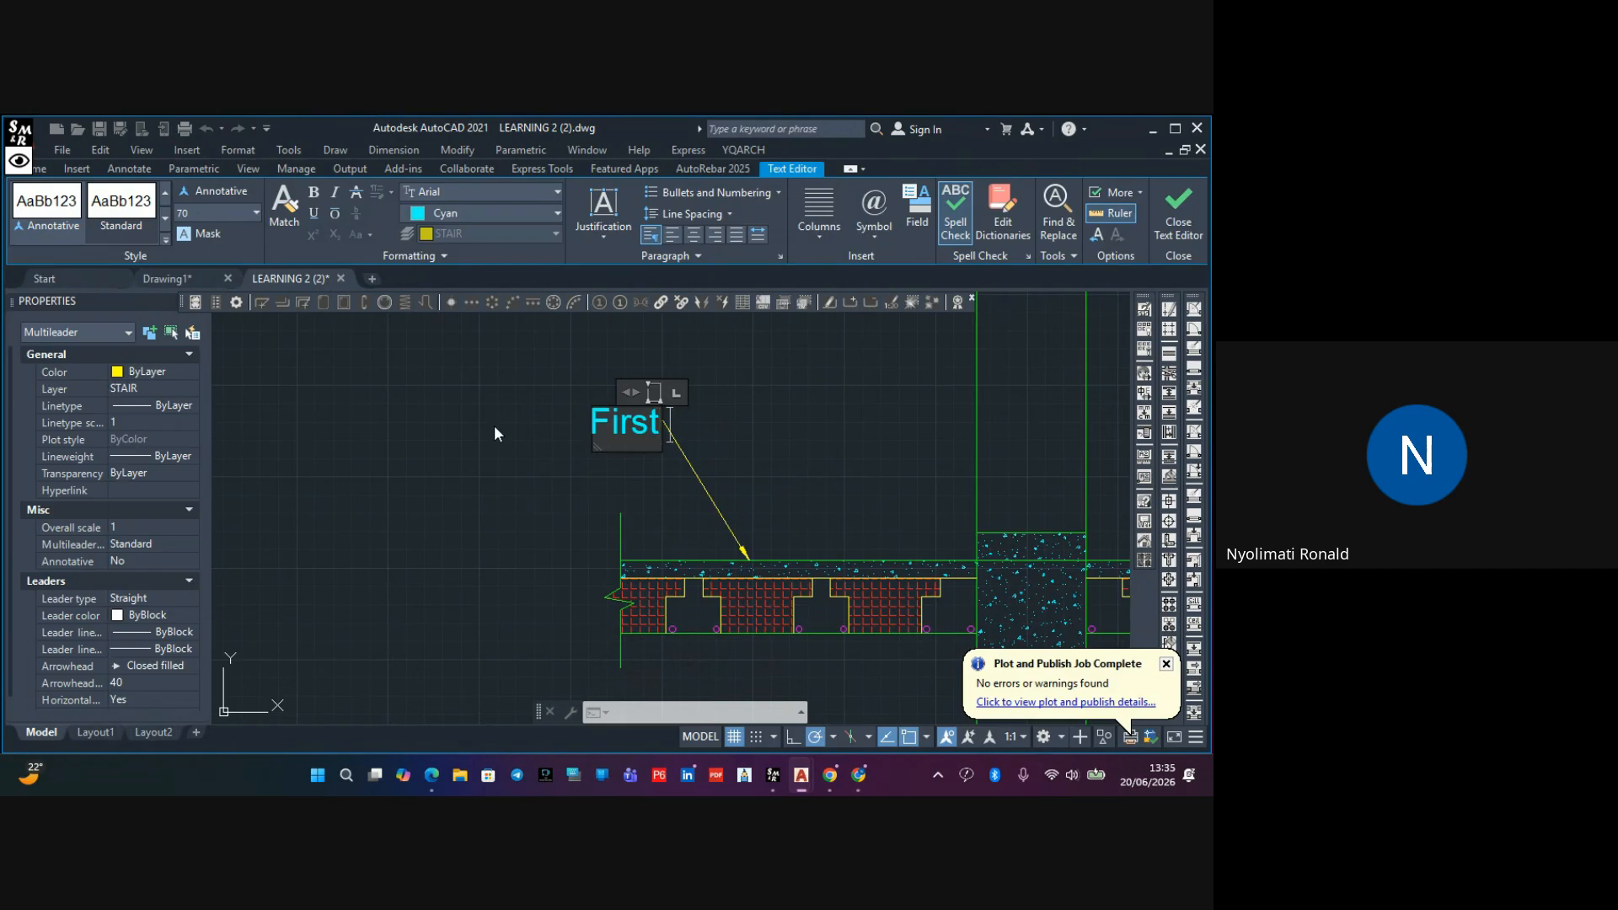
key("Return")
type("Floor")
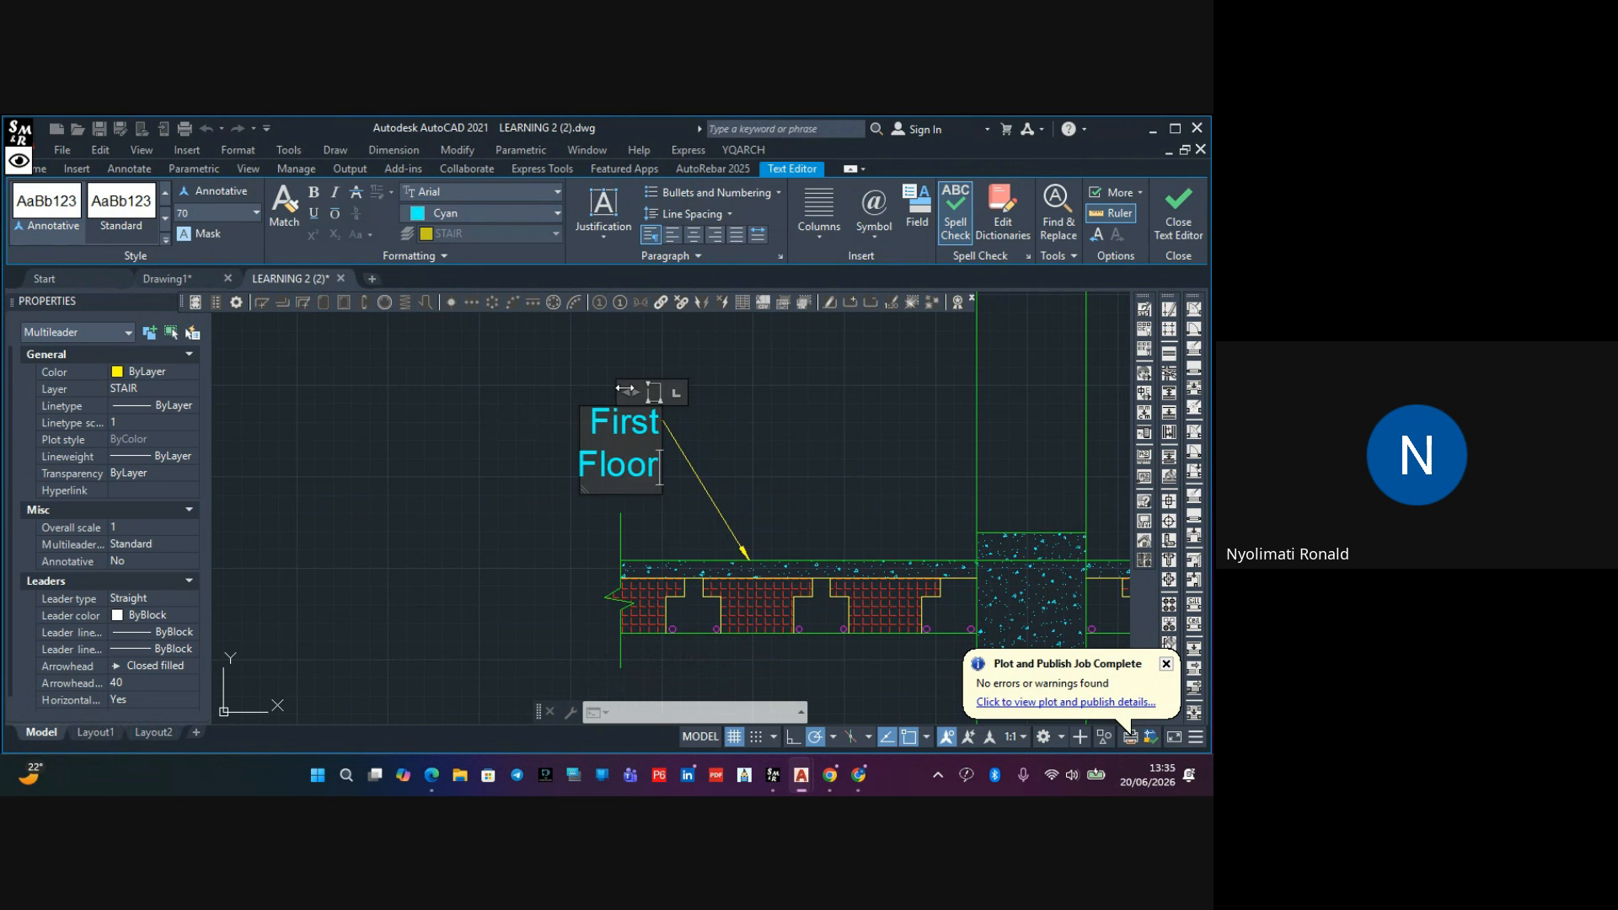
left_click_drag(625, 391, 455, 391)
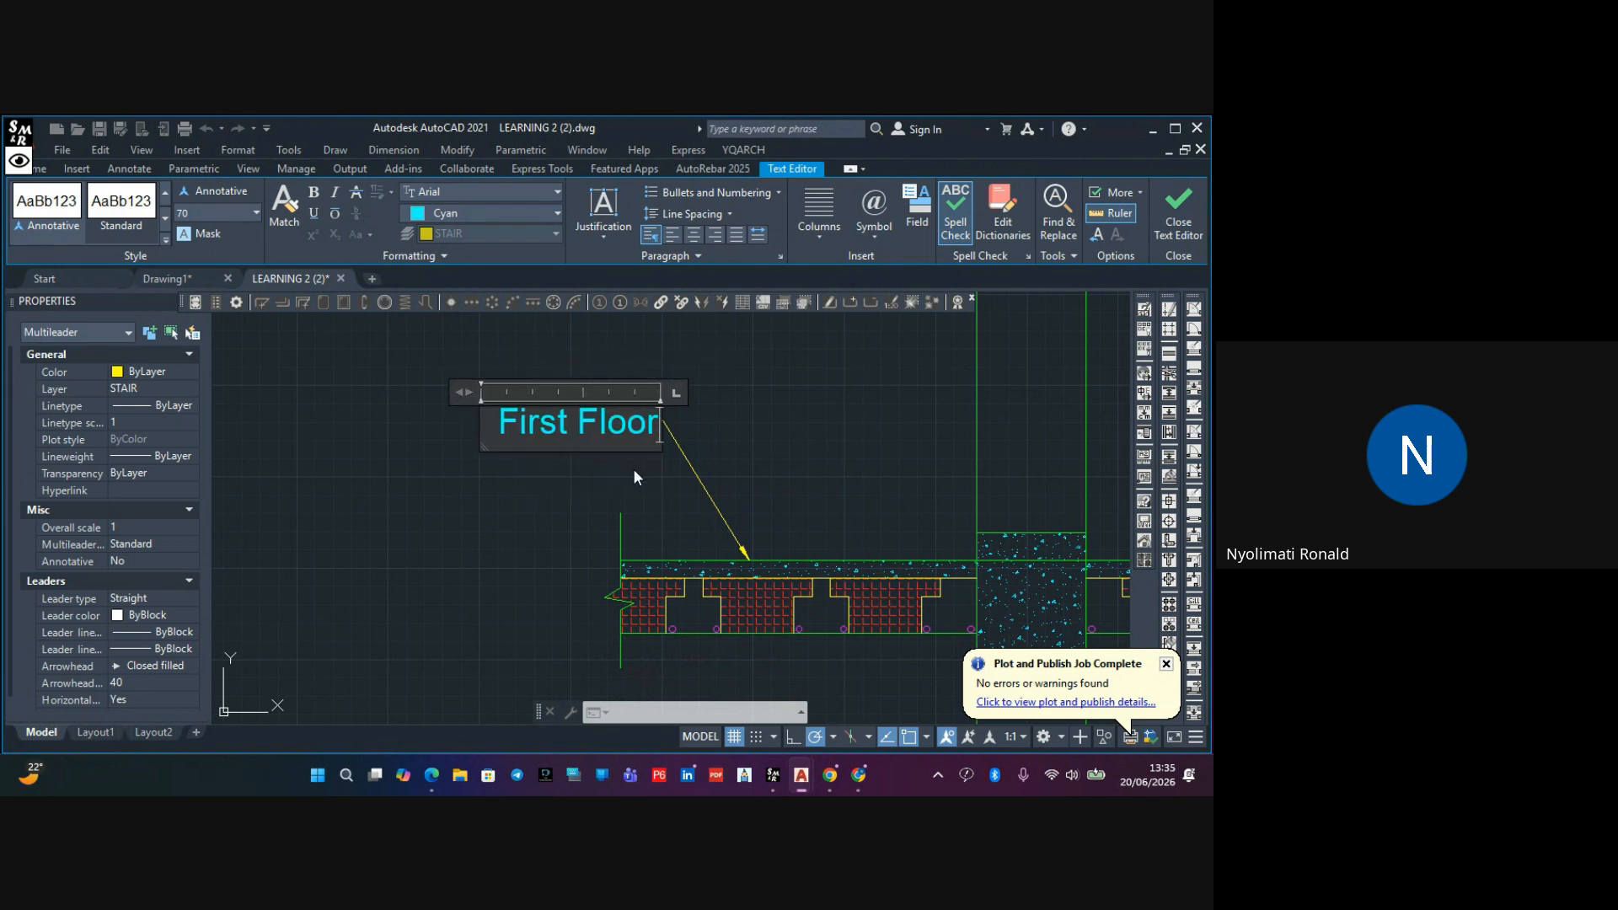
left_click(634, 468)
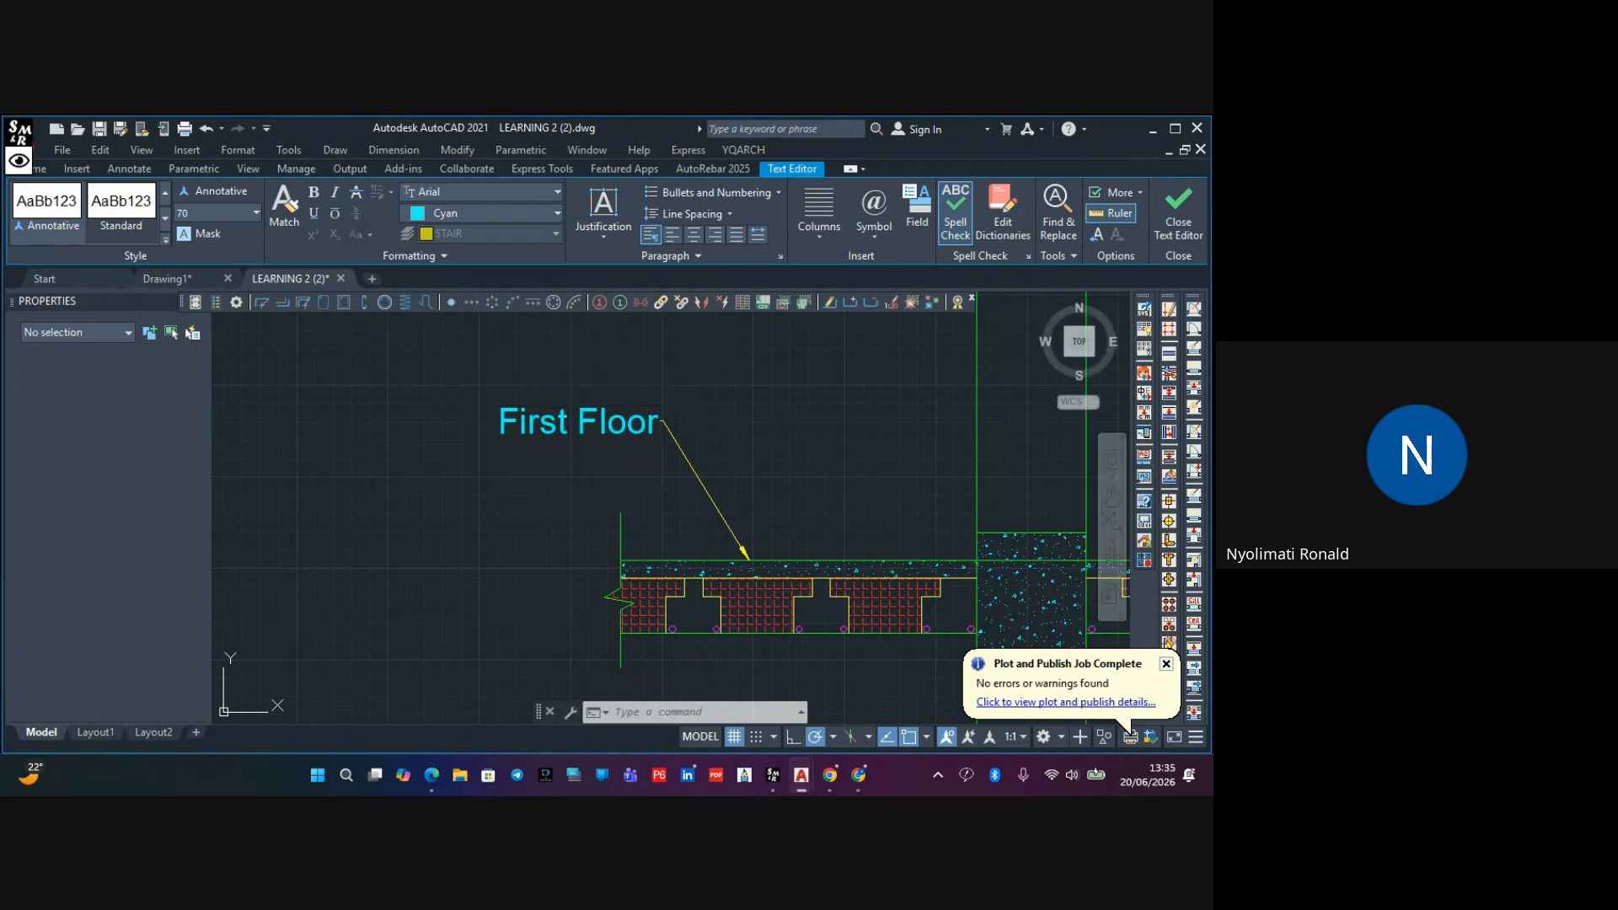
Set the text height of the First Floor leader to 60
left_click(588, 423)
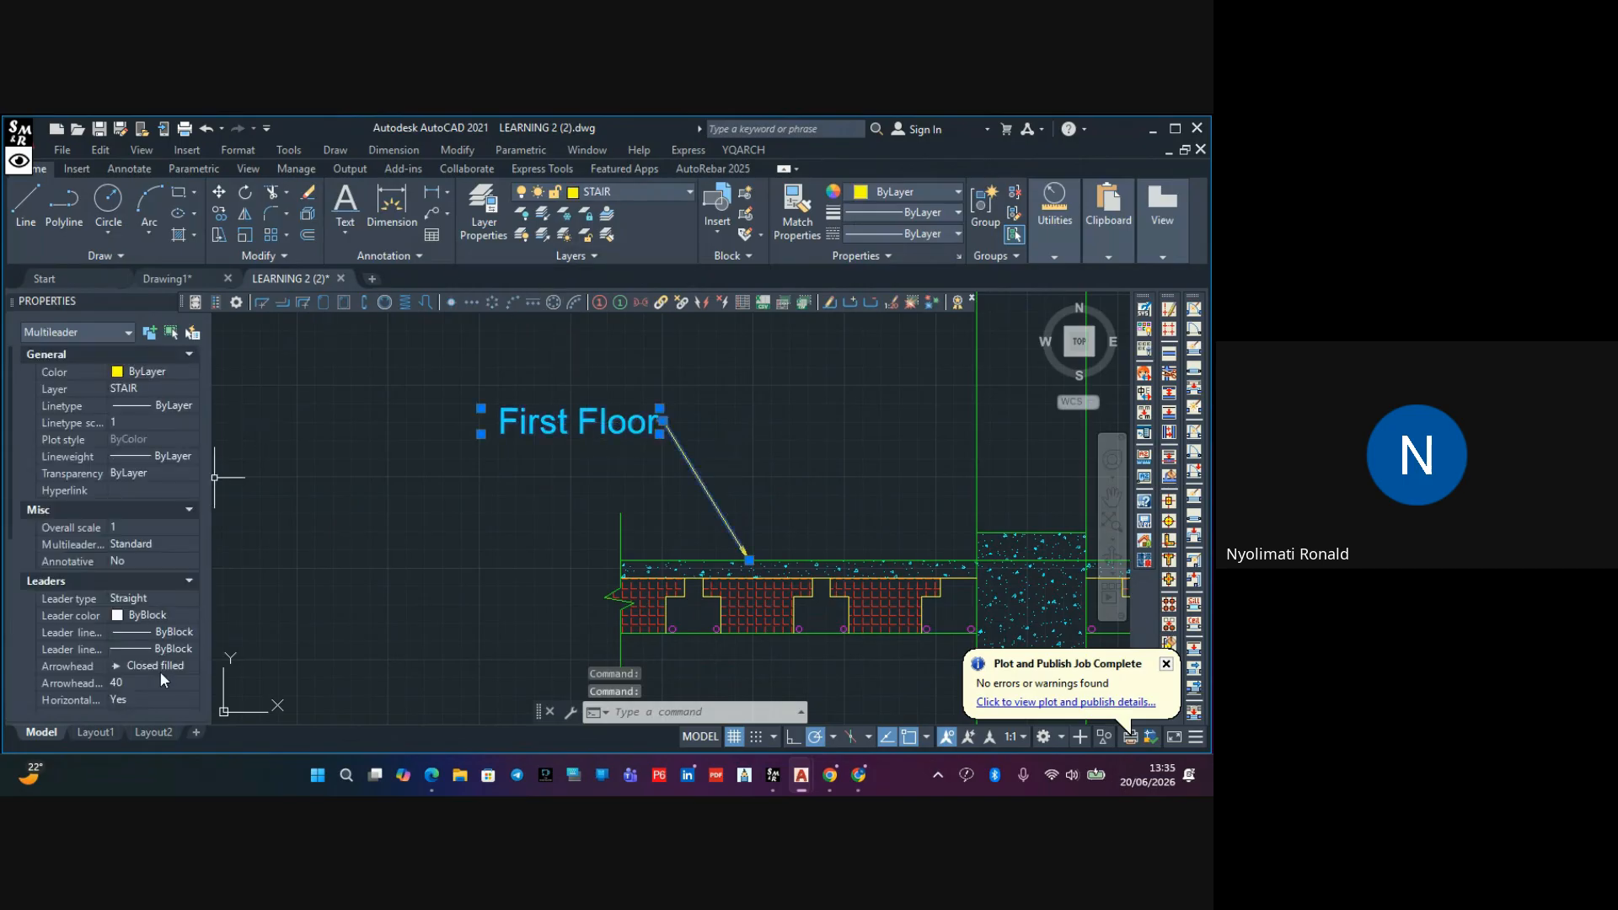
scroll(142, 592, "down", 2)
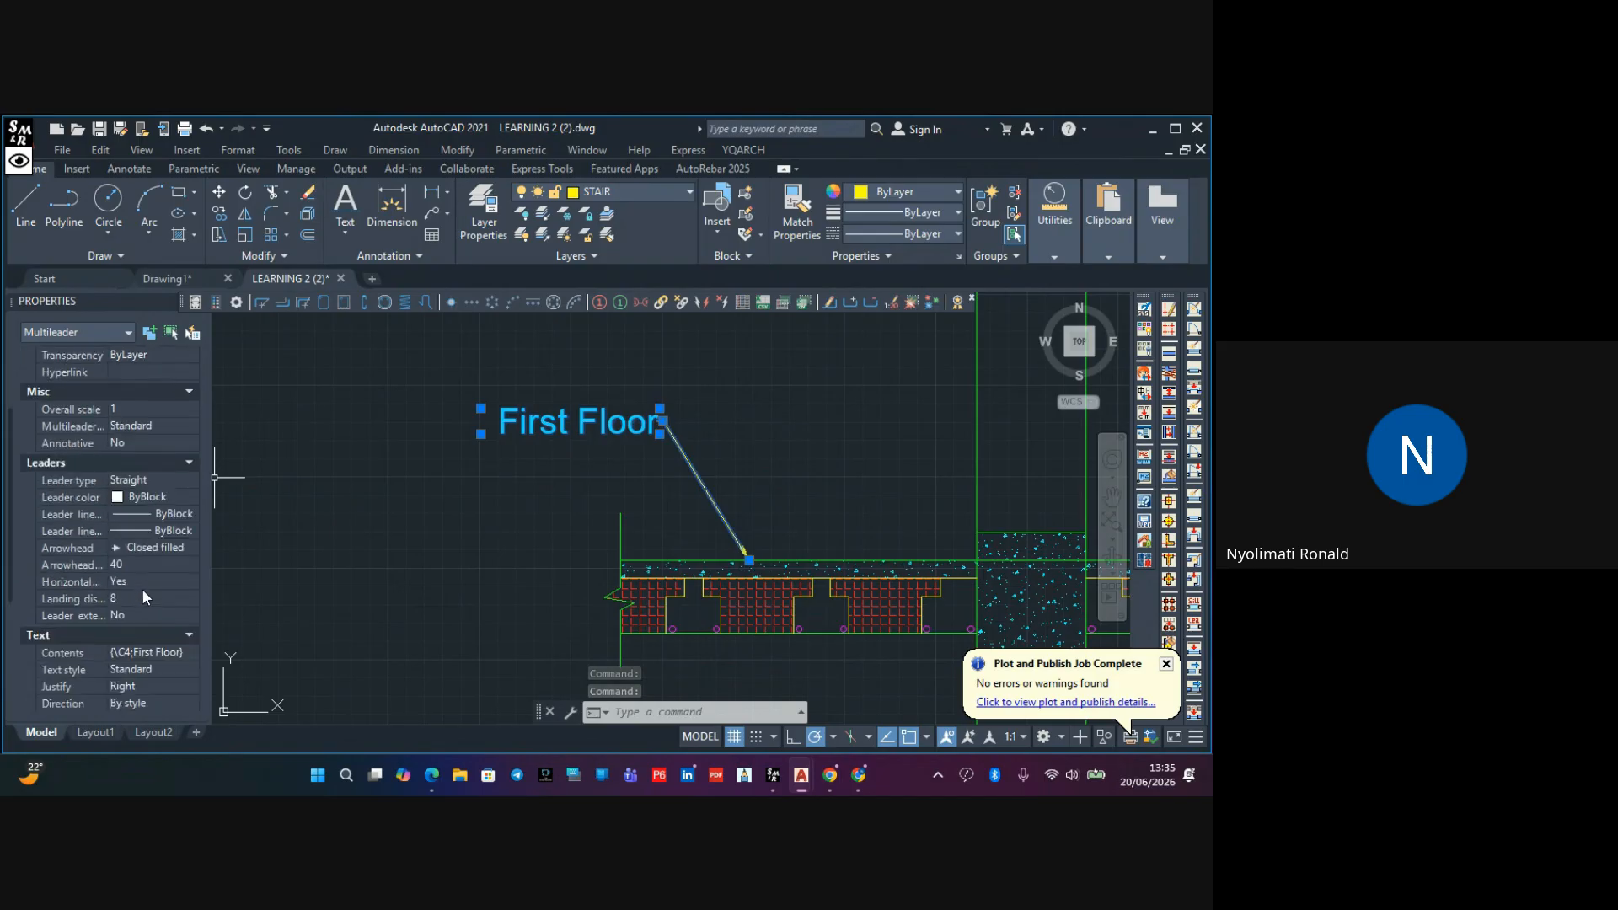
scroll(134, 630, "down", 2)
left_click(129, 632)
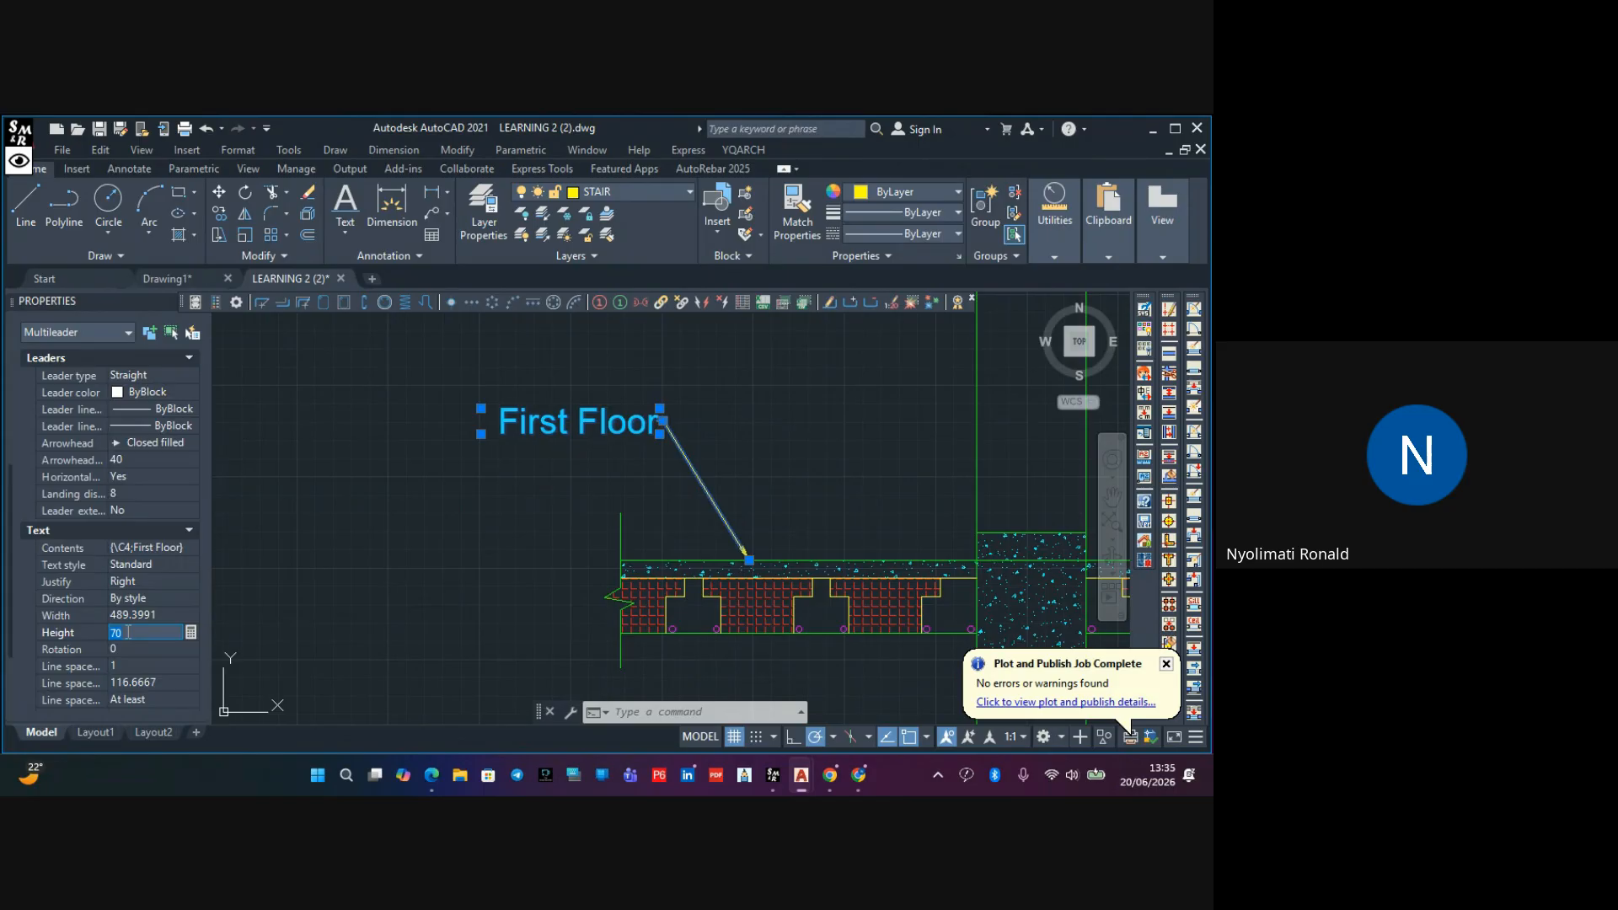
type("60")
key("Tab")
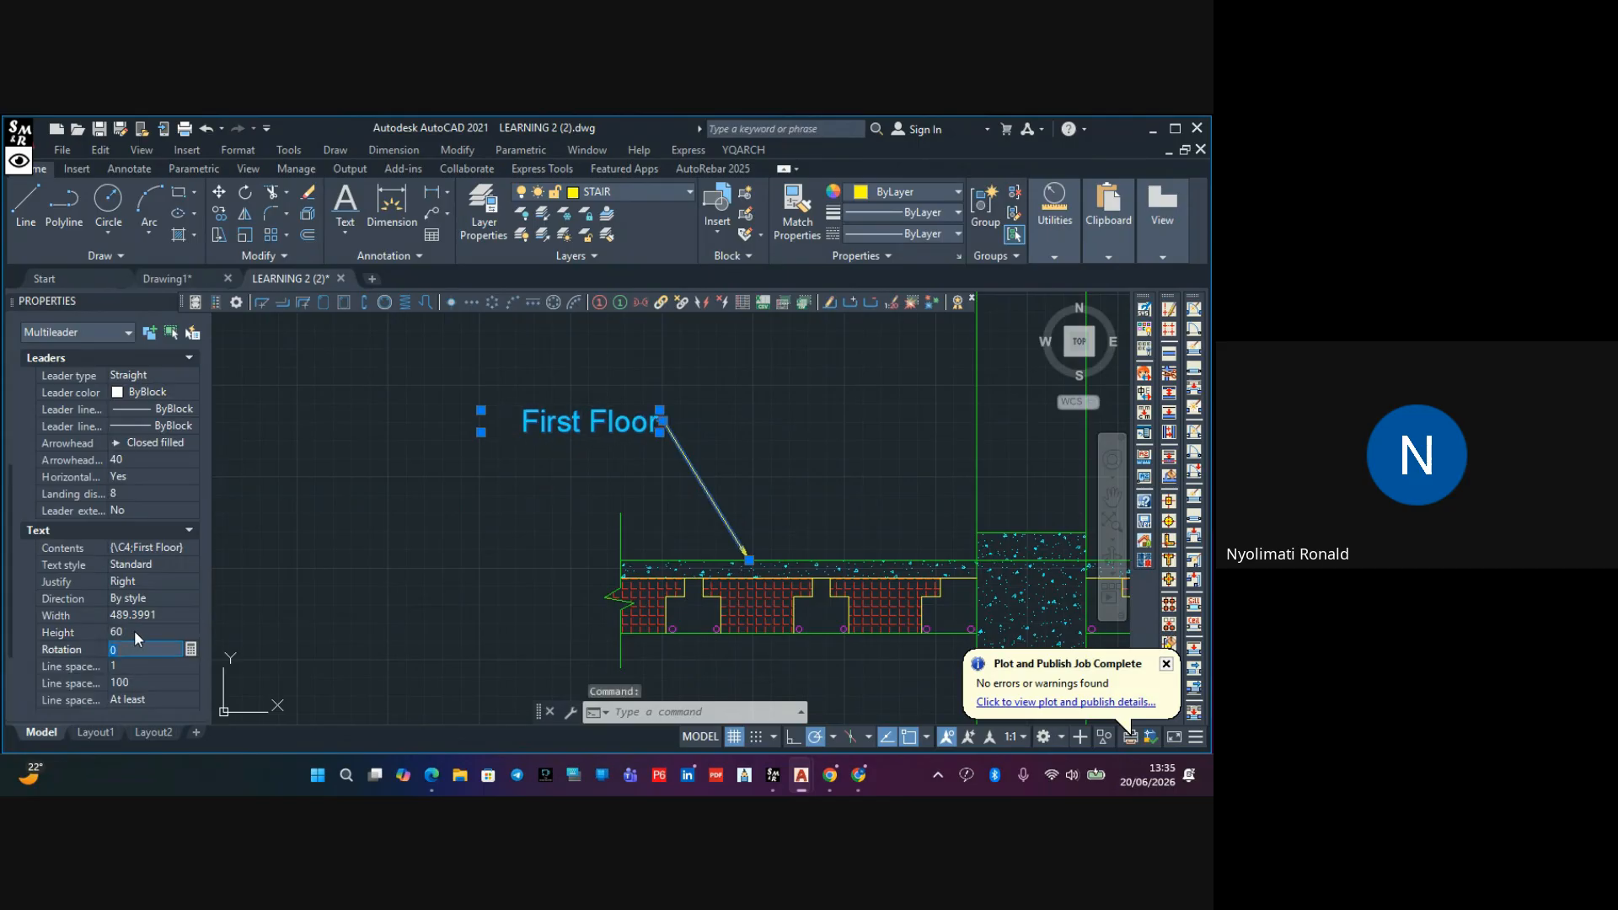
key("Escape")
Copy the First Floor leader to the right, placing the copy's arrow tip inside the slab's concrete topping
left_click(632, 385)
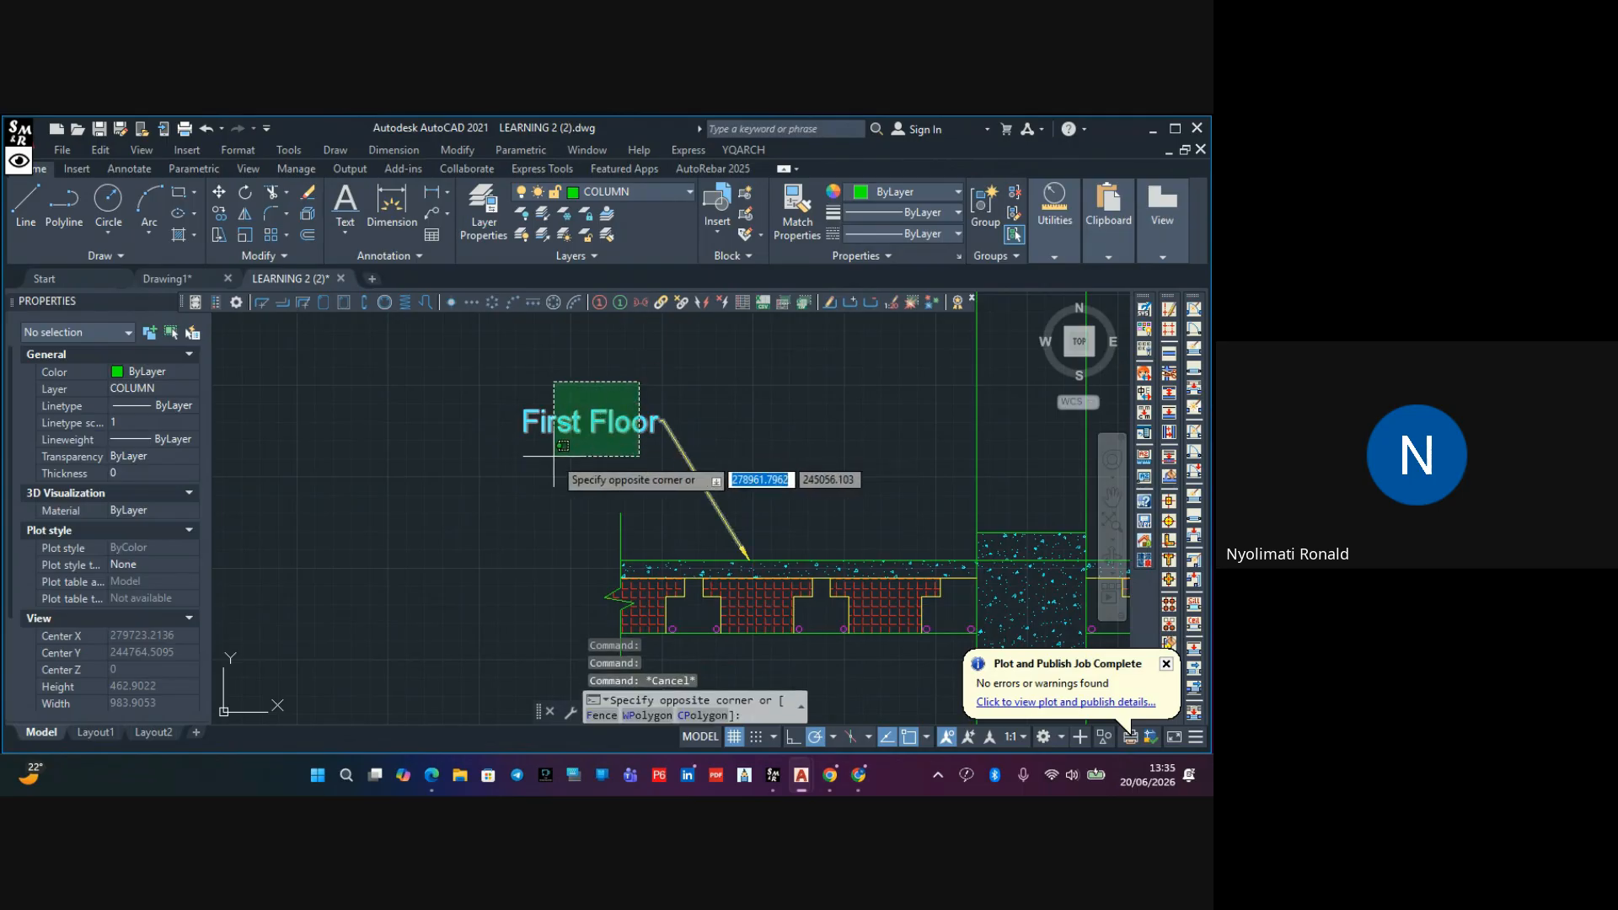
left_click(544, 462)
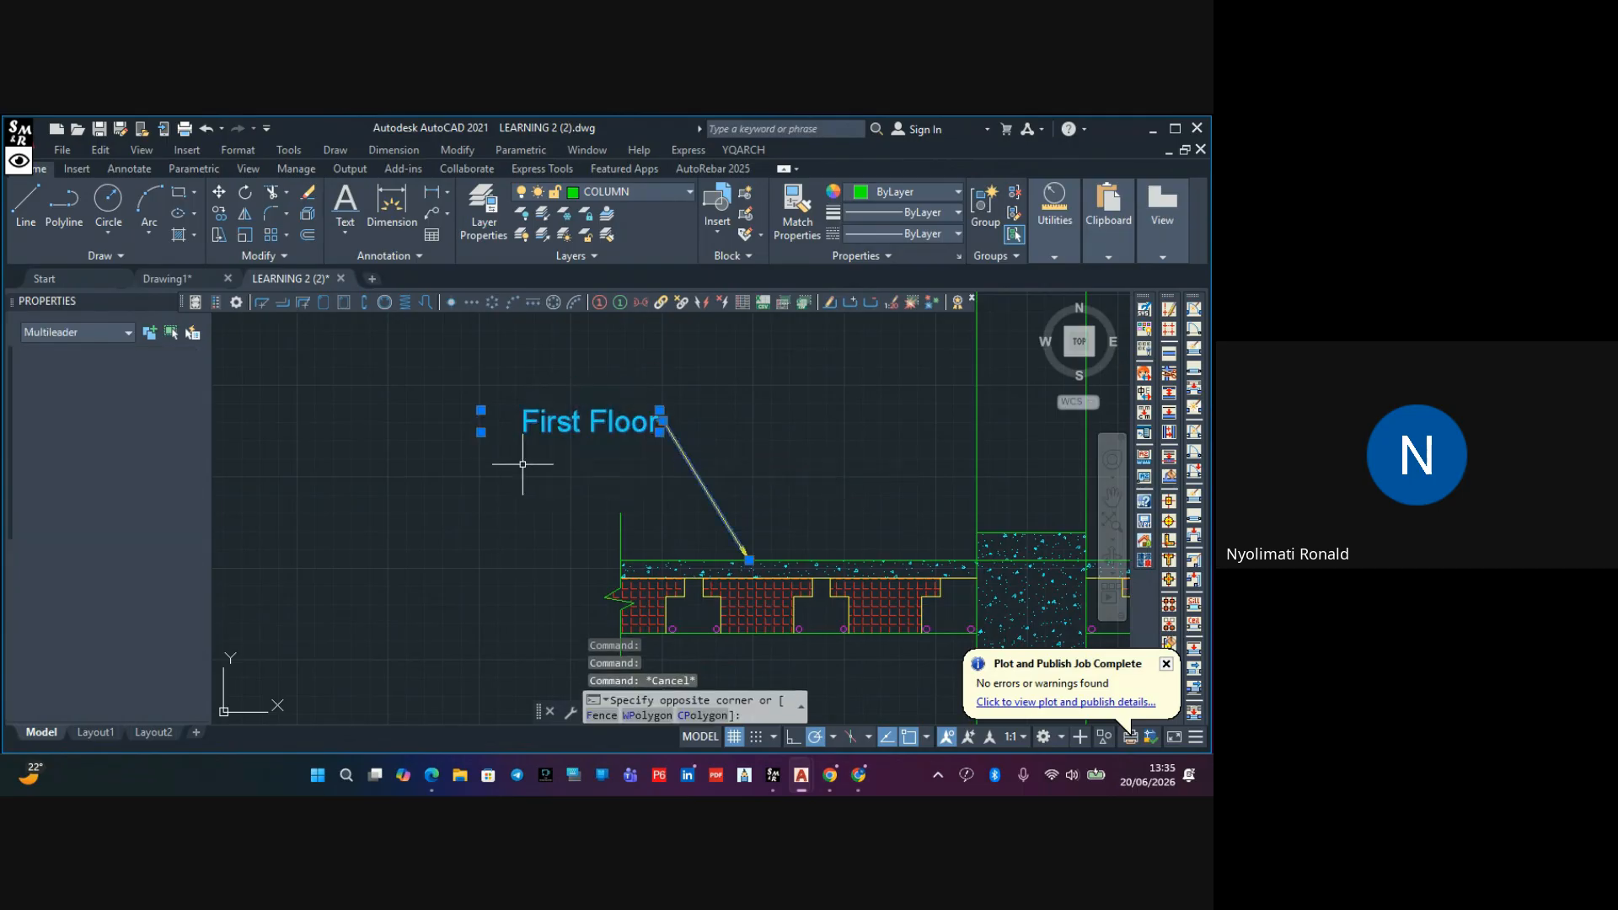
left_click(219, 212)
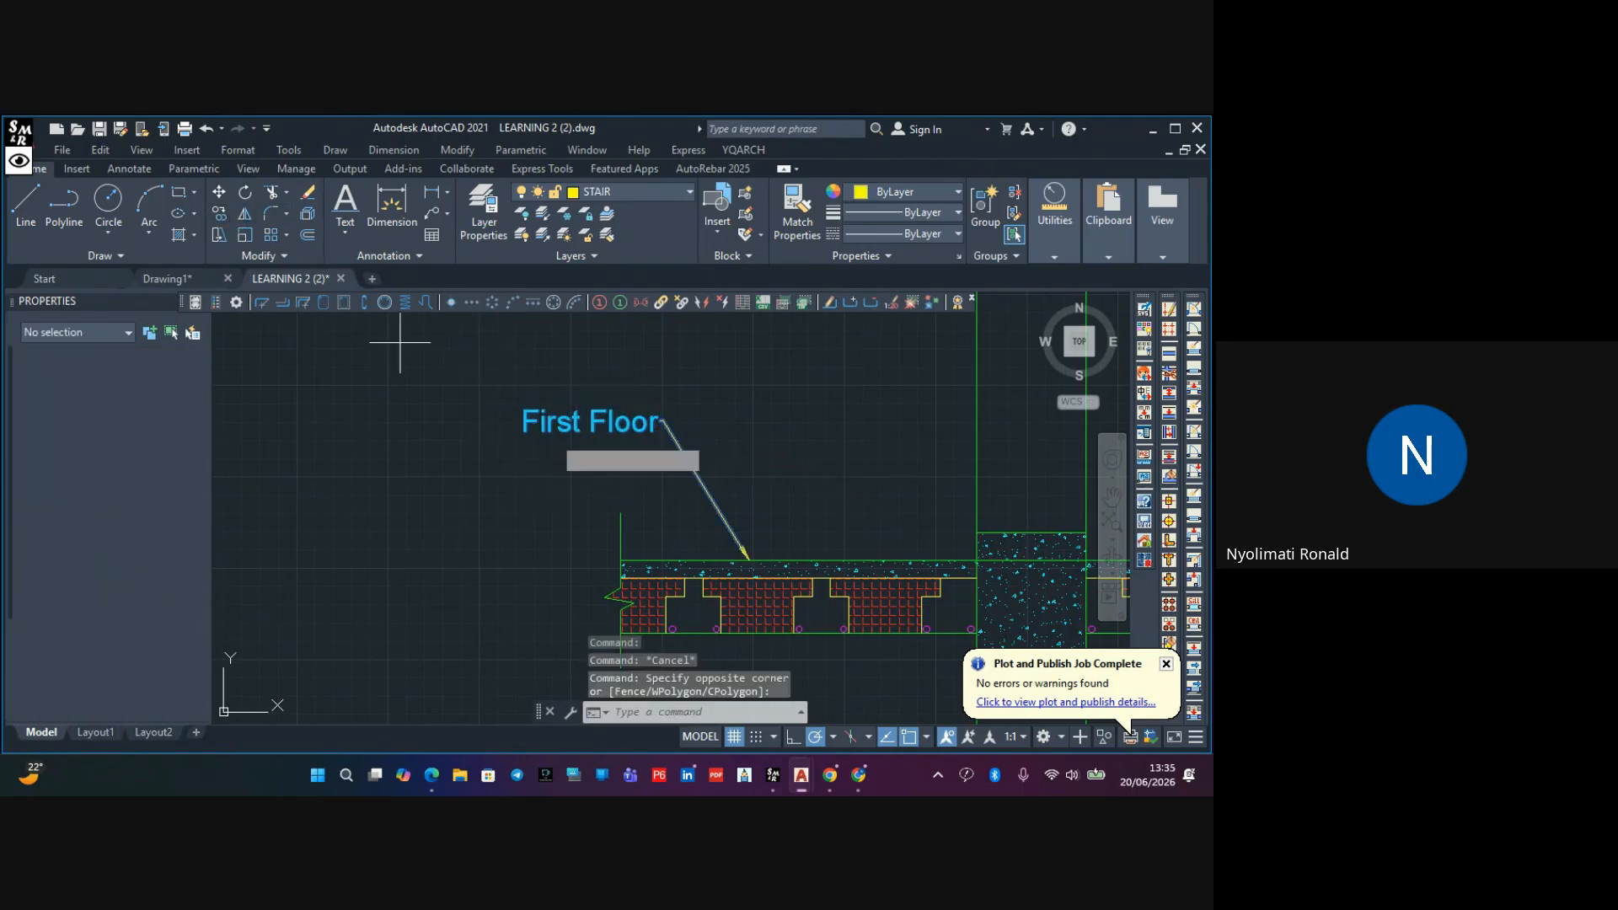
left_click(748, 559)
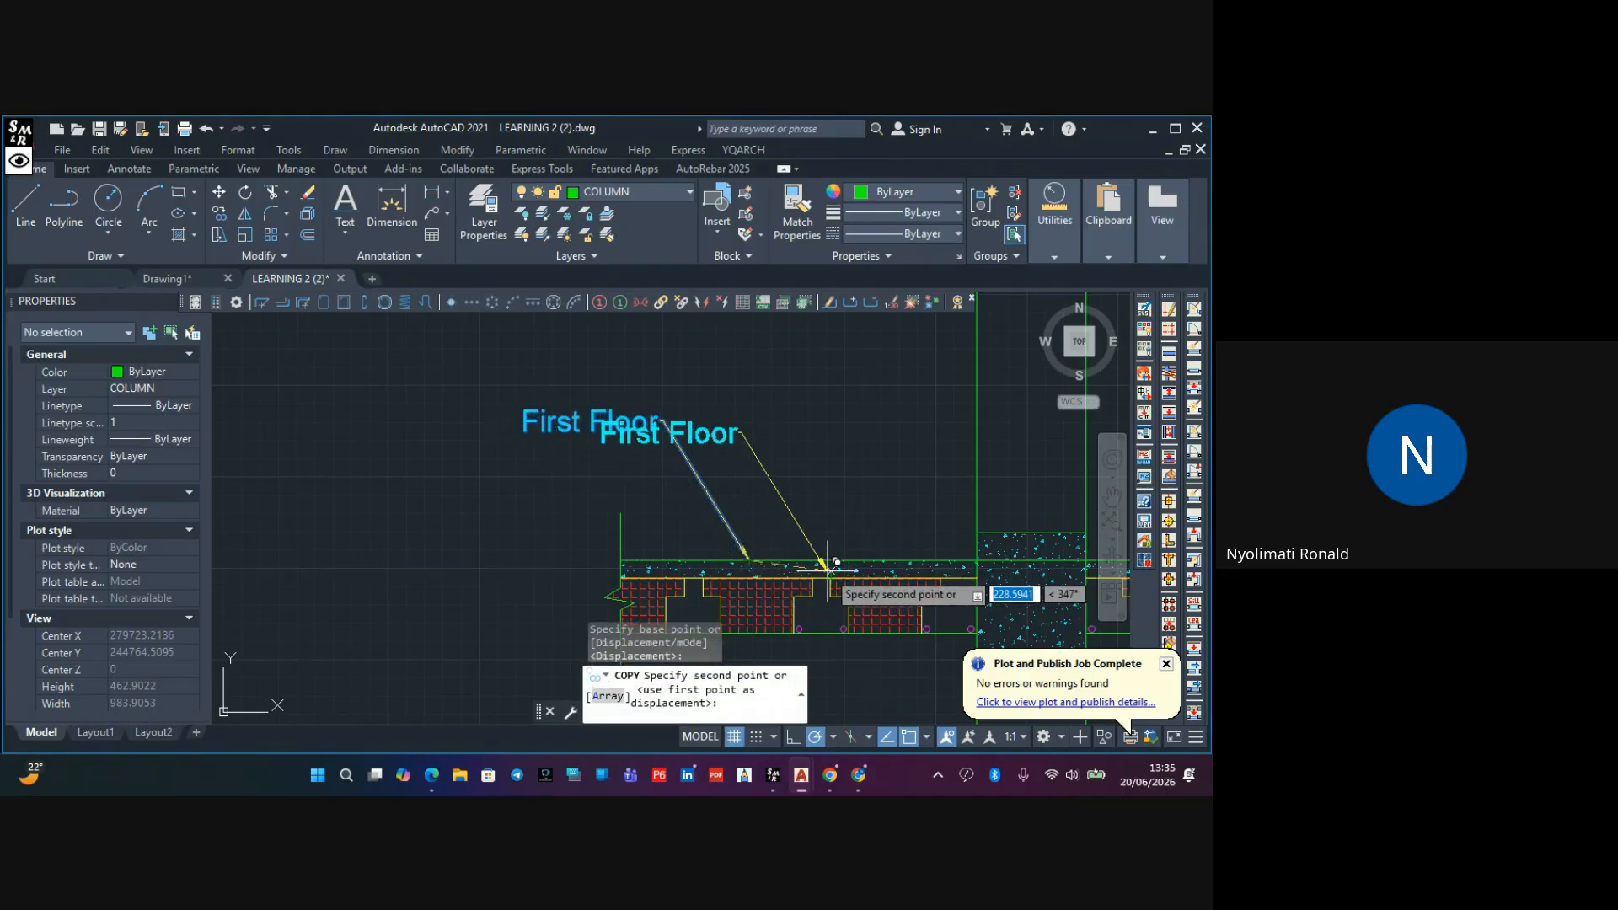
scroll(834, 563, "up", 3)
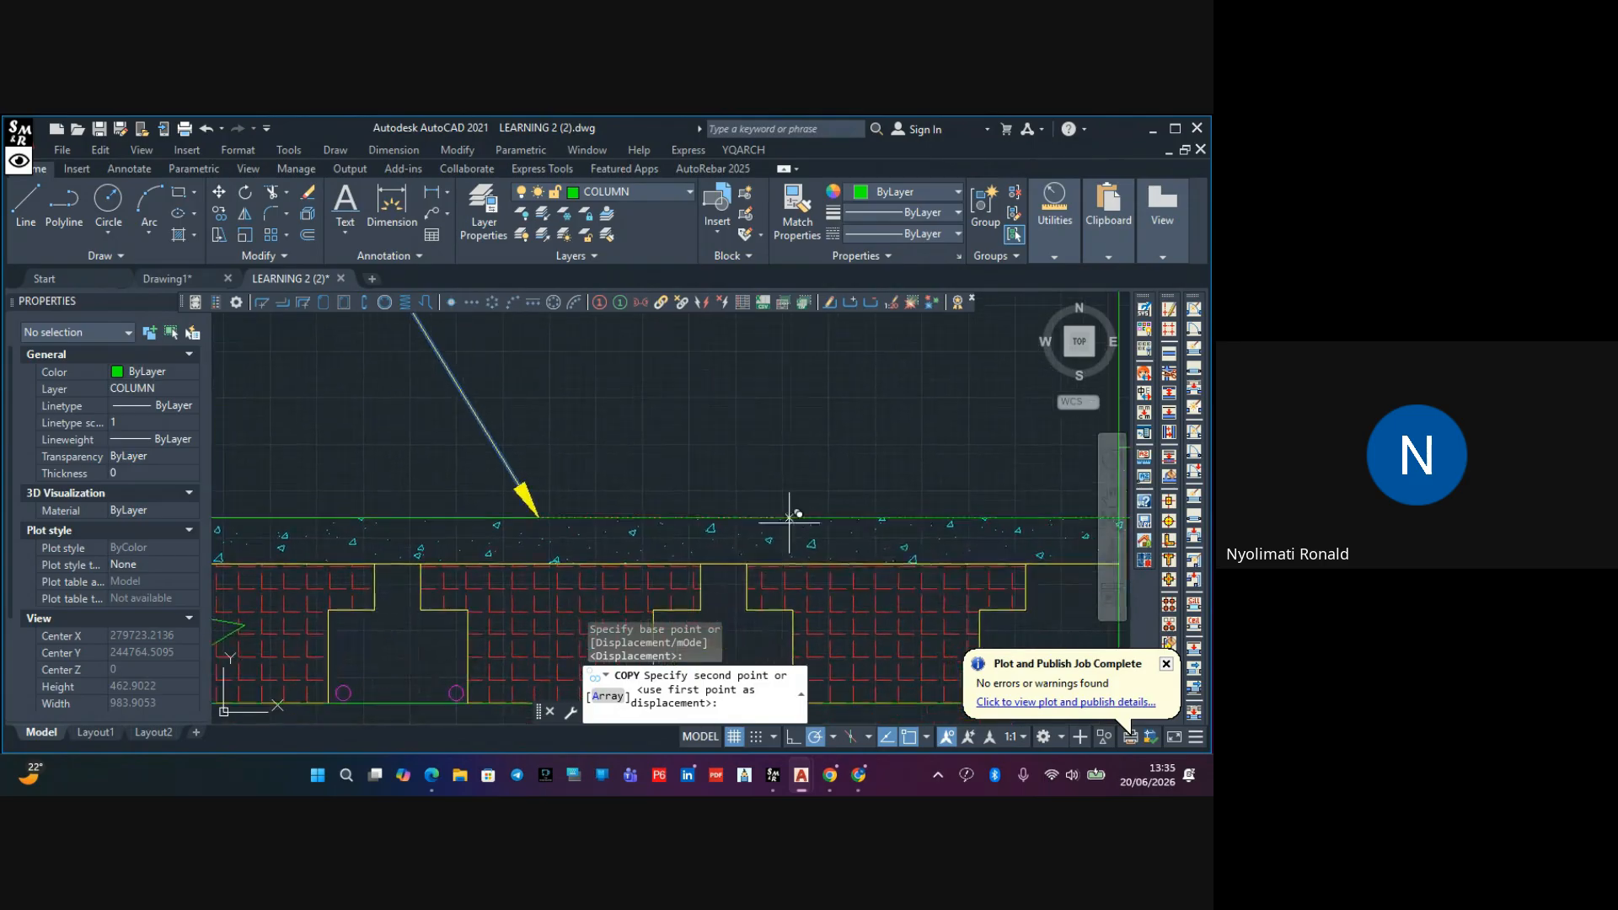
left_click(726, 536)
key("Escape")
Stretch the copied leader's landing up and to the left so its text sits above the original First Floor text
scroll(767, 474, "down", 2)
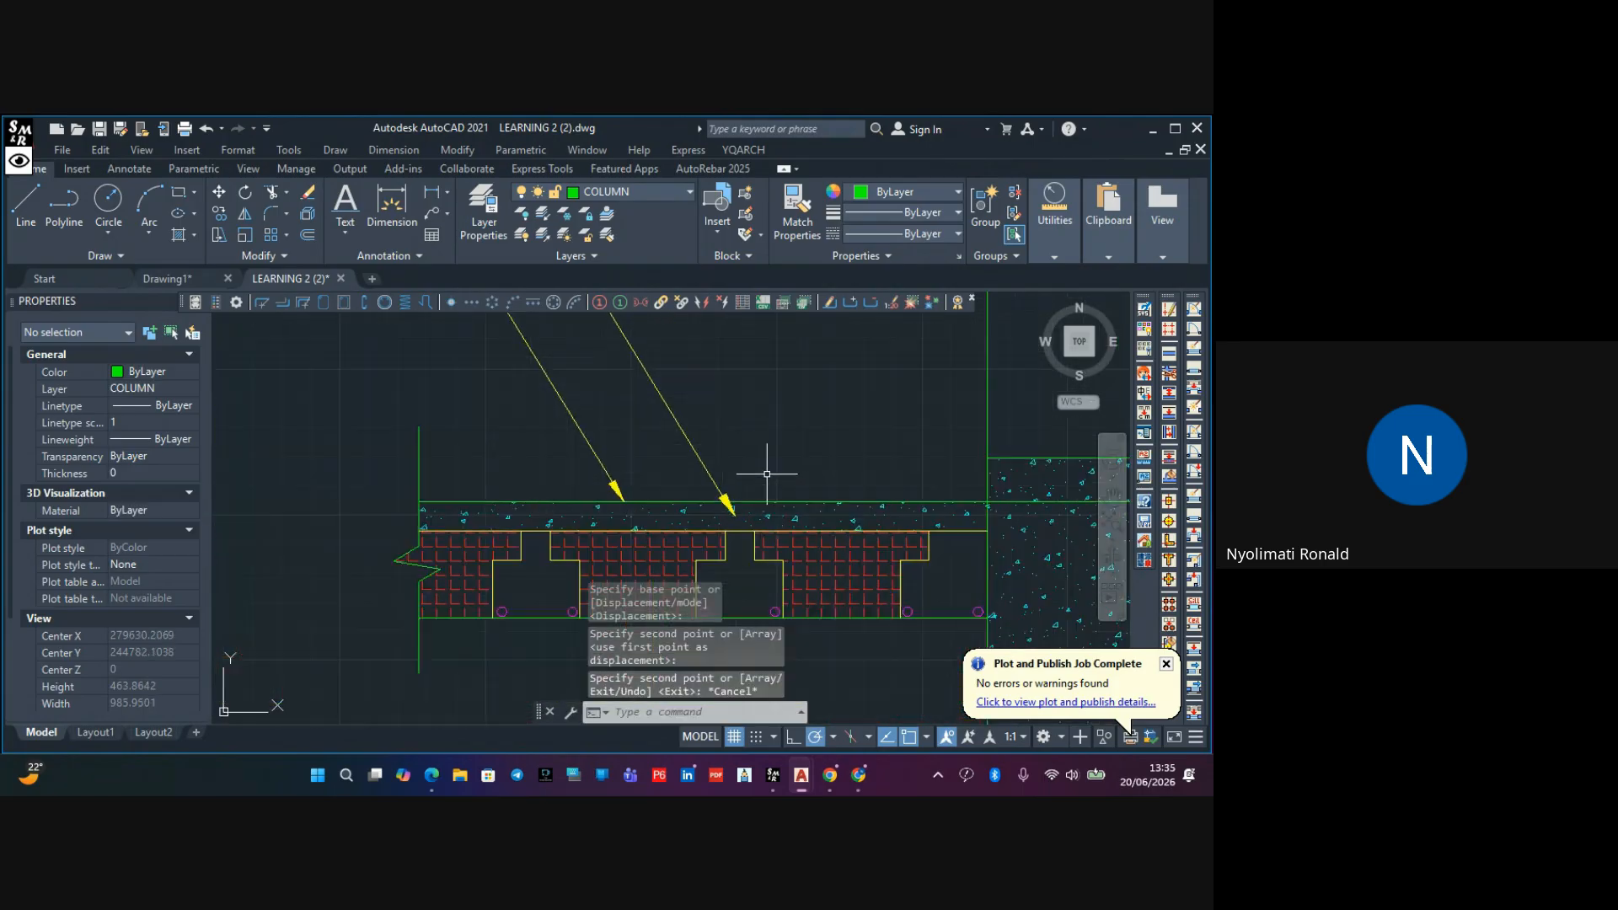
scroll(767, 474, "down", 2)
scroll(759, 471, "up", 1)
left_click(751, 471)
scroll(751, 472, "up", 5)
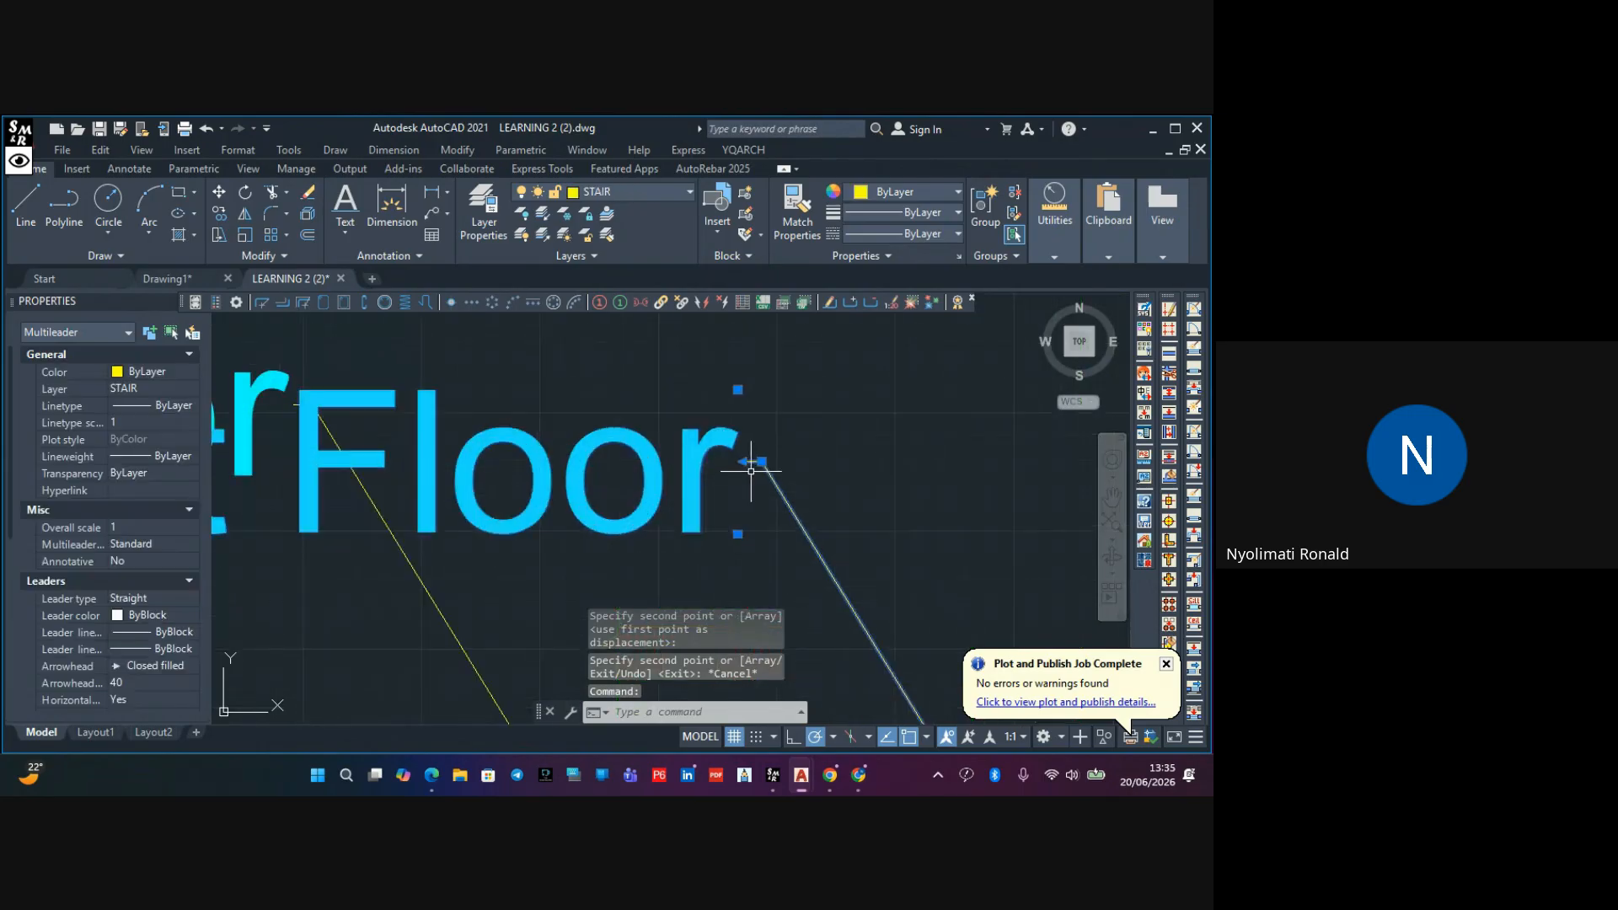
left_click(751, 471)
scroll(758, 455, "down", 4)
scroll(774, 470, "up", 1)
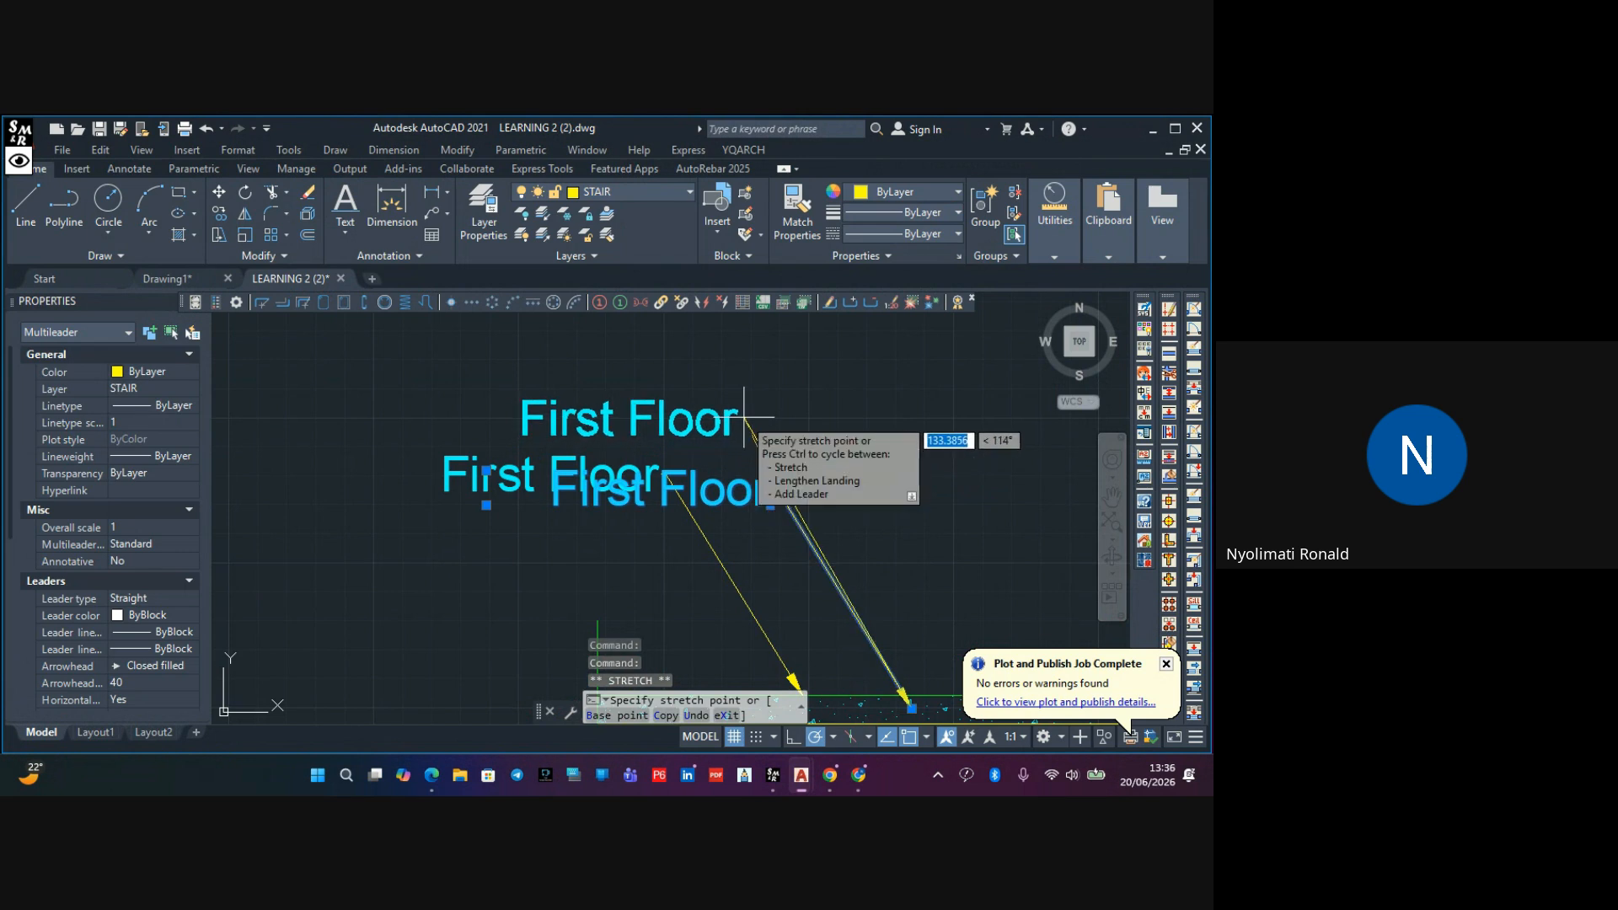
left_click(744, 417)
key("Escape")
Replace the upper copied leader's text with "Concrete Topping"
double_click(733, 421)
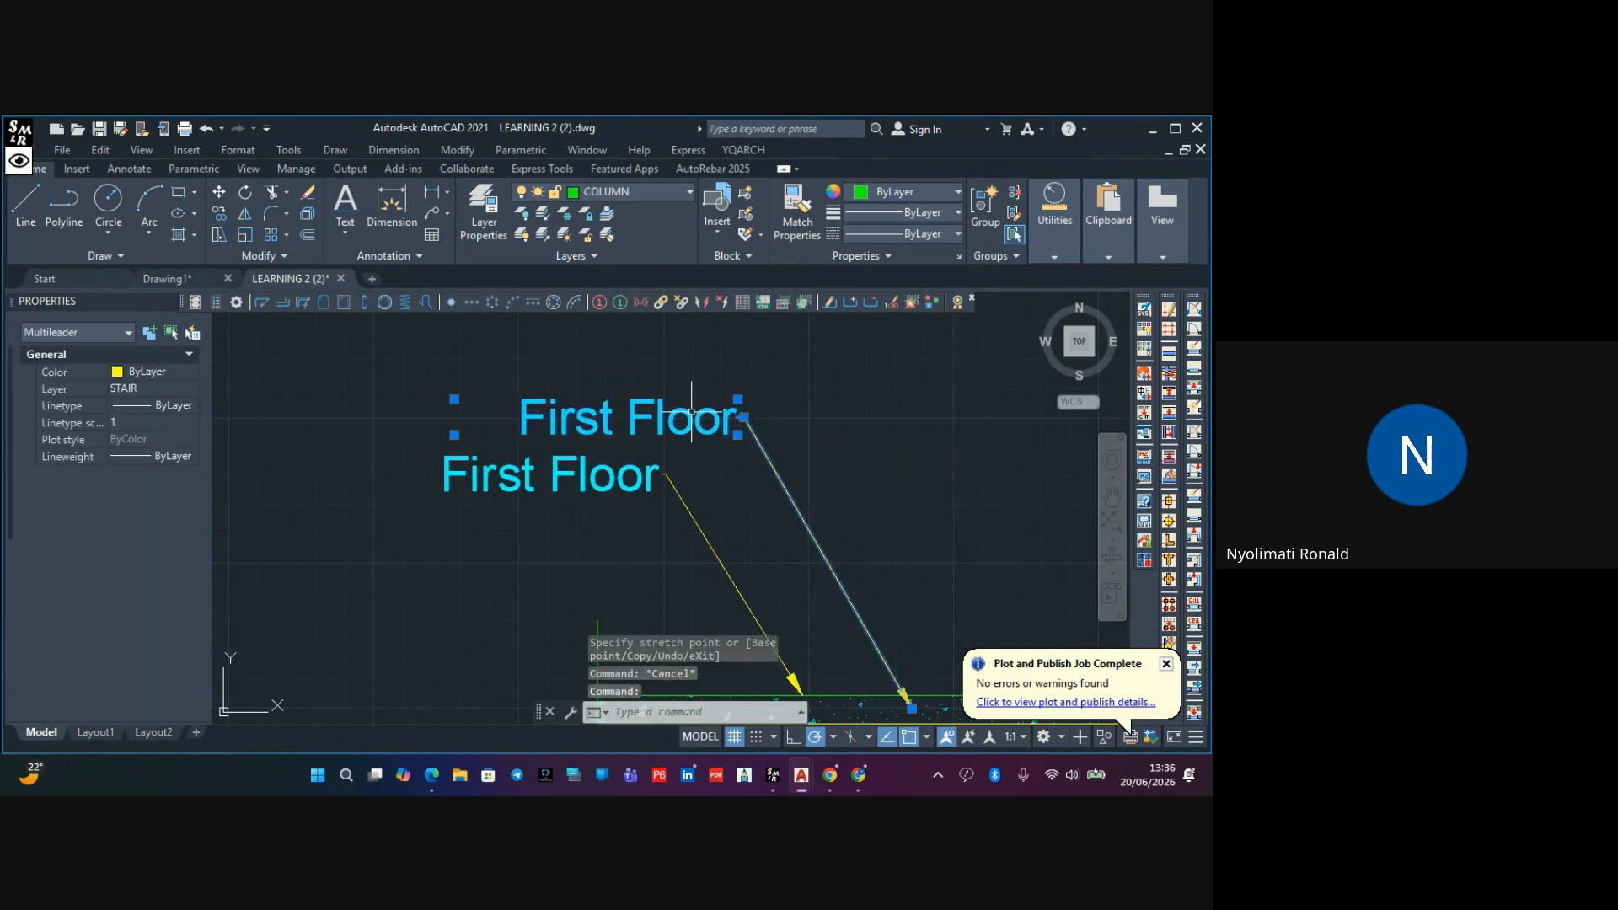
left_click_drag(673, 422, 479, 425)
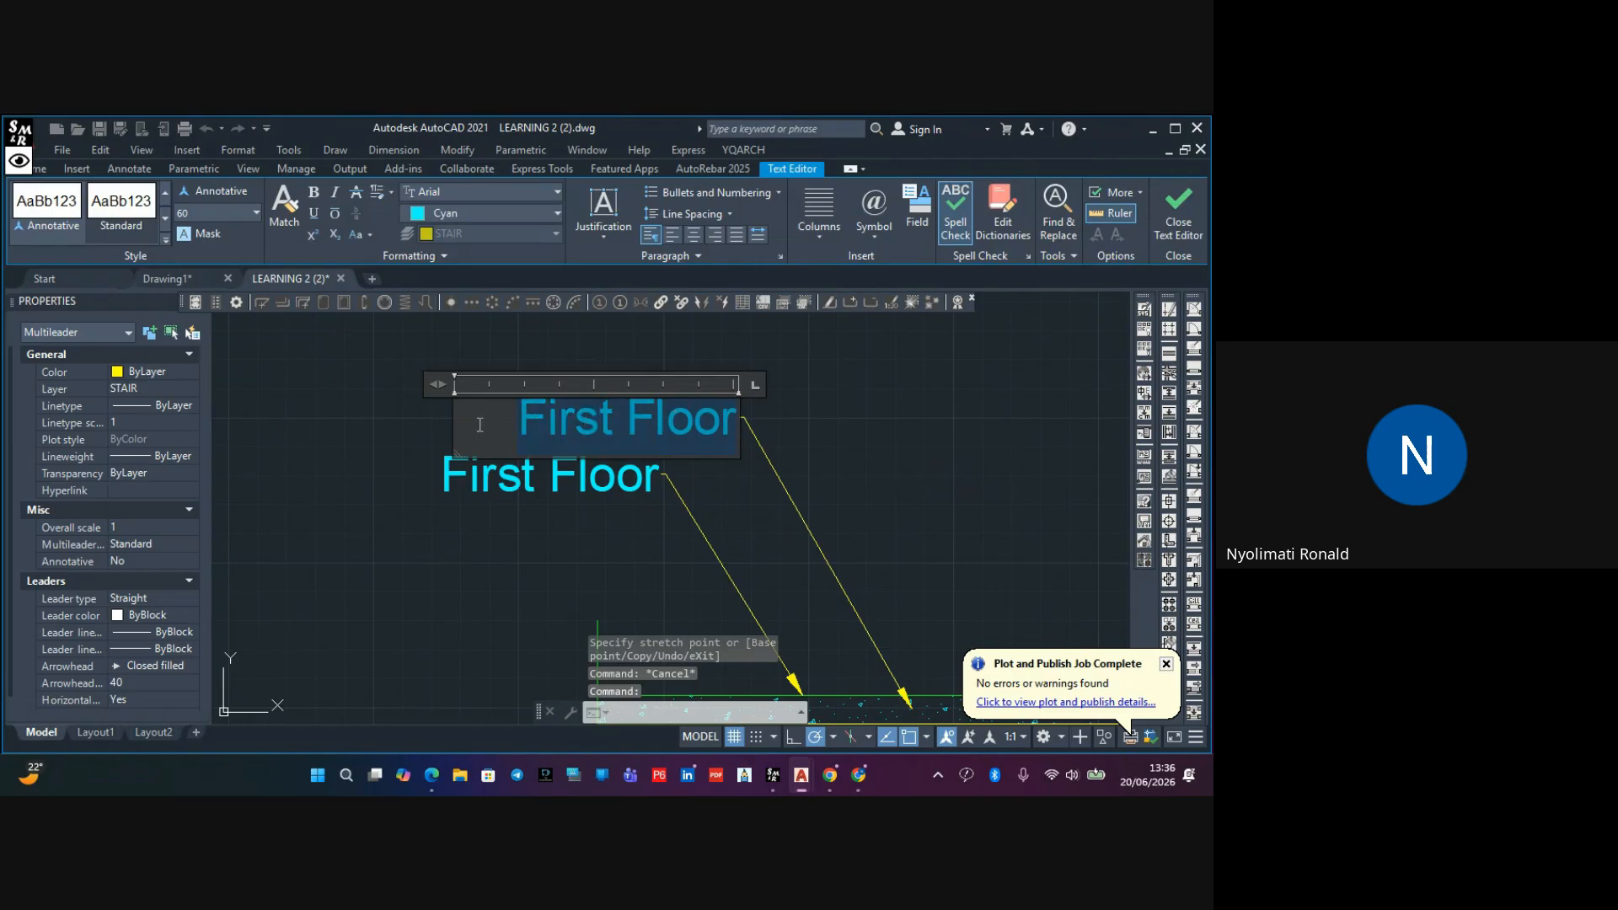
type("Con")
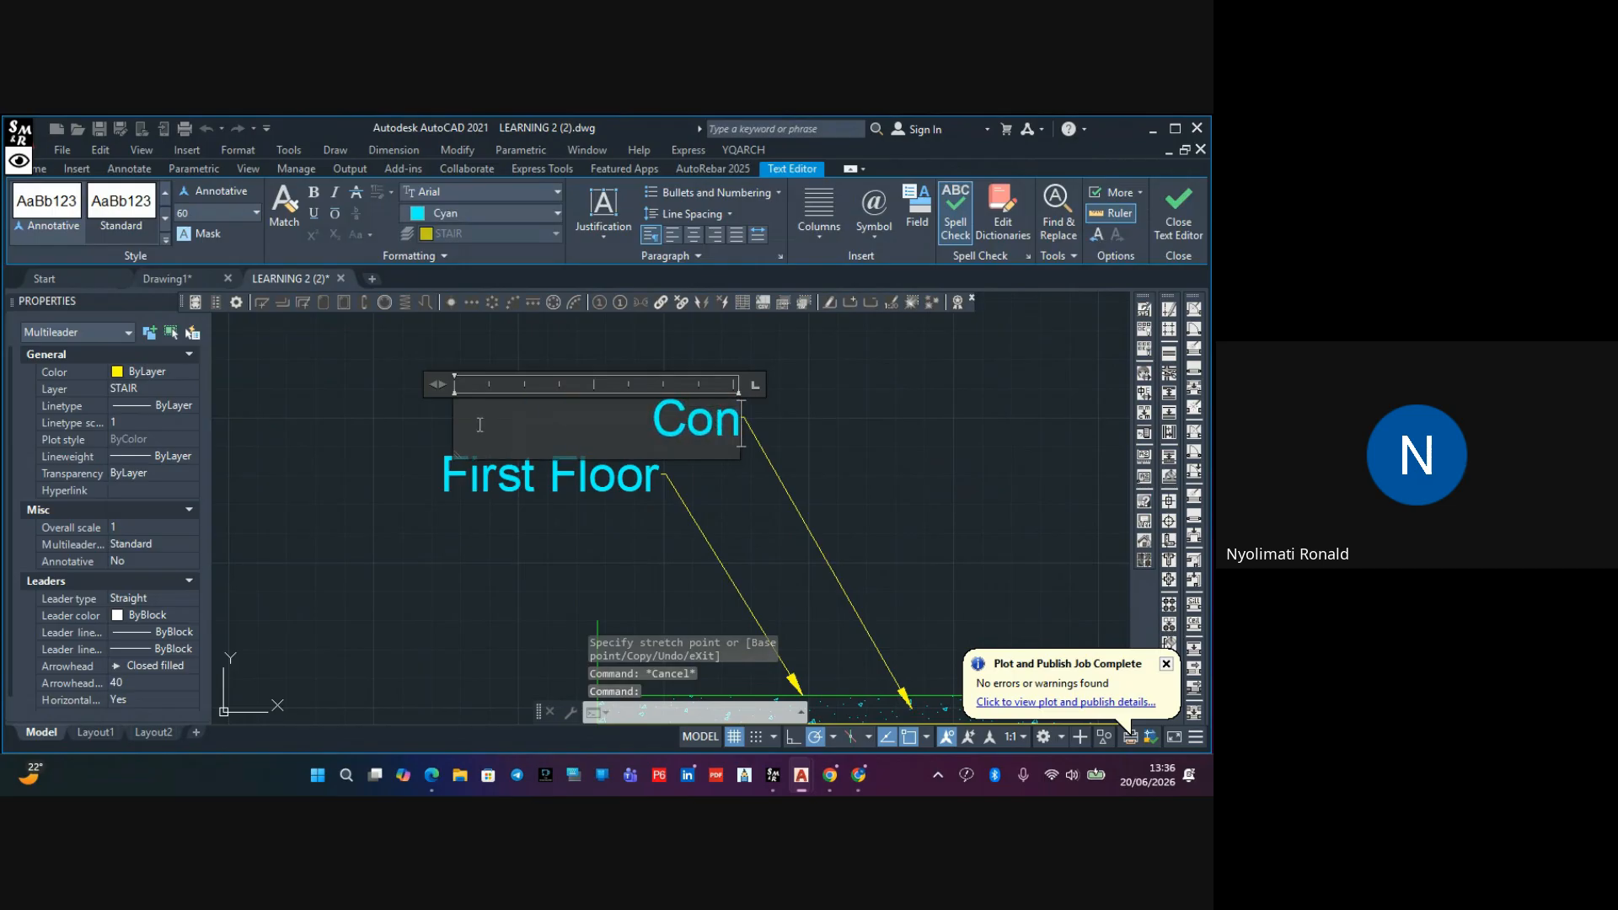
type("crete")
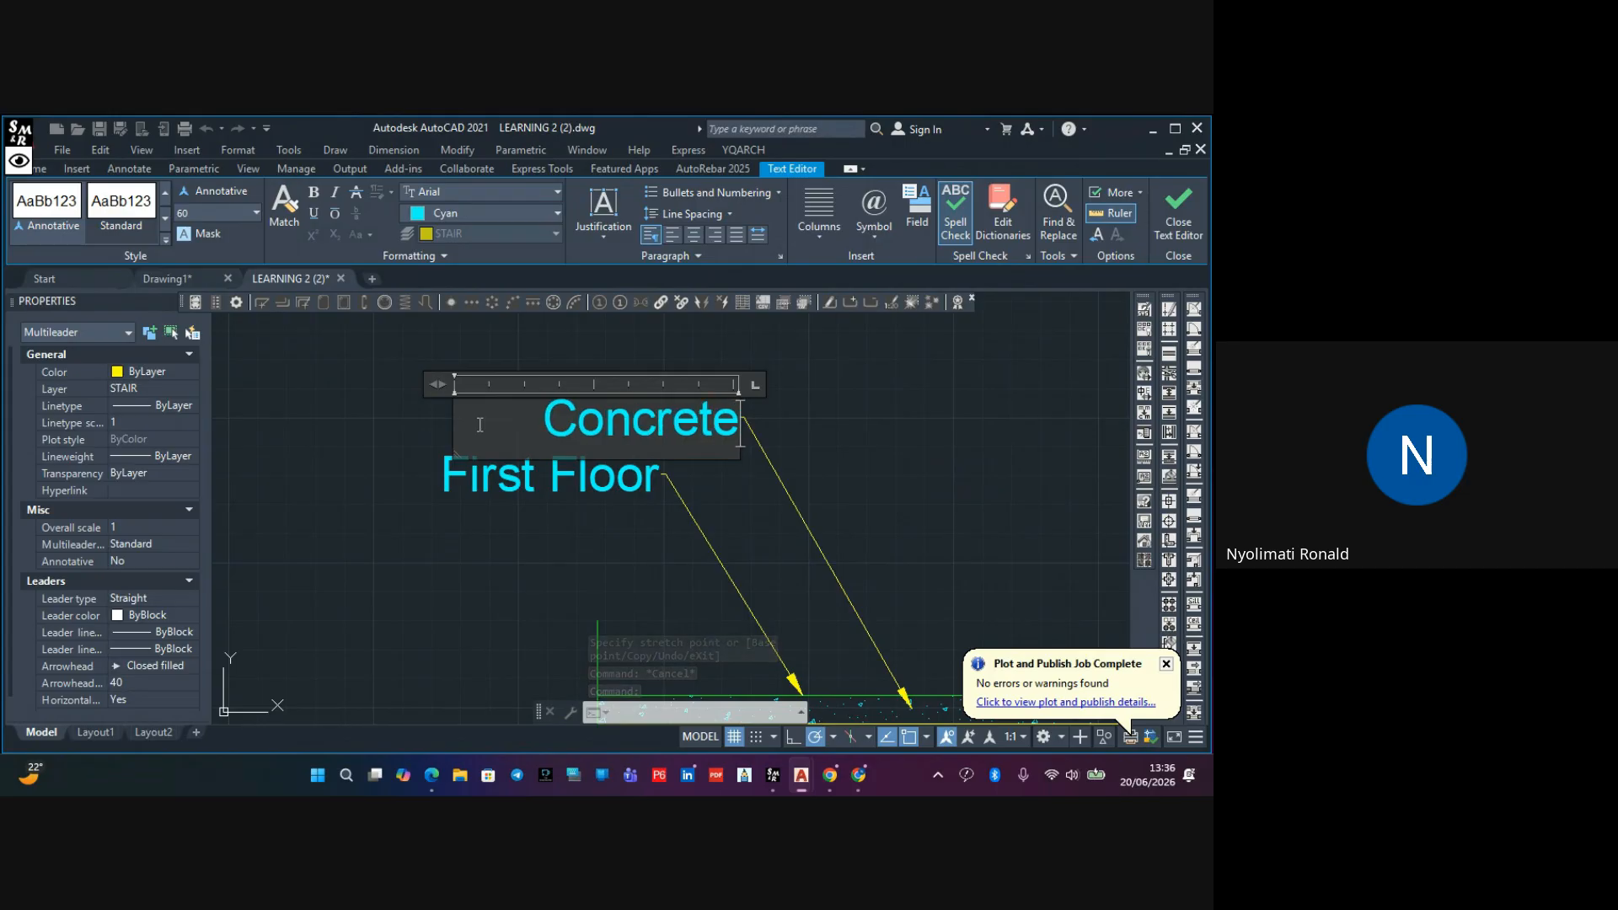
type(" Topping")
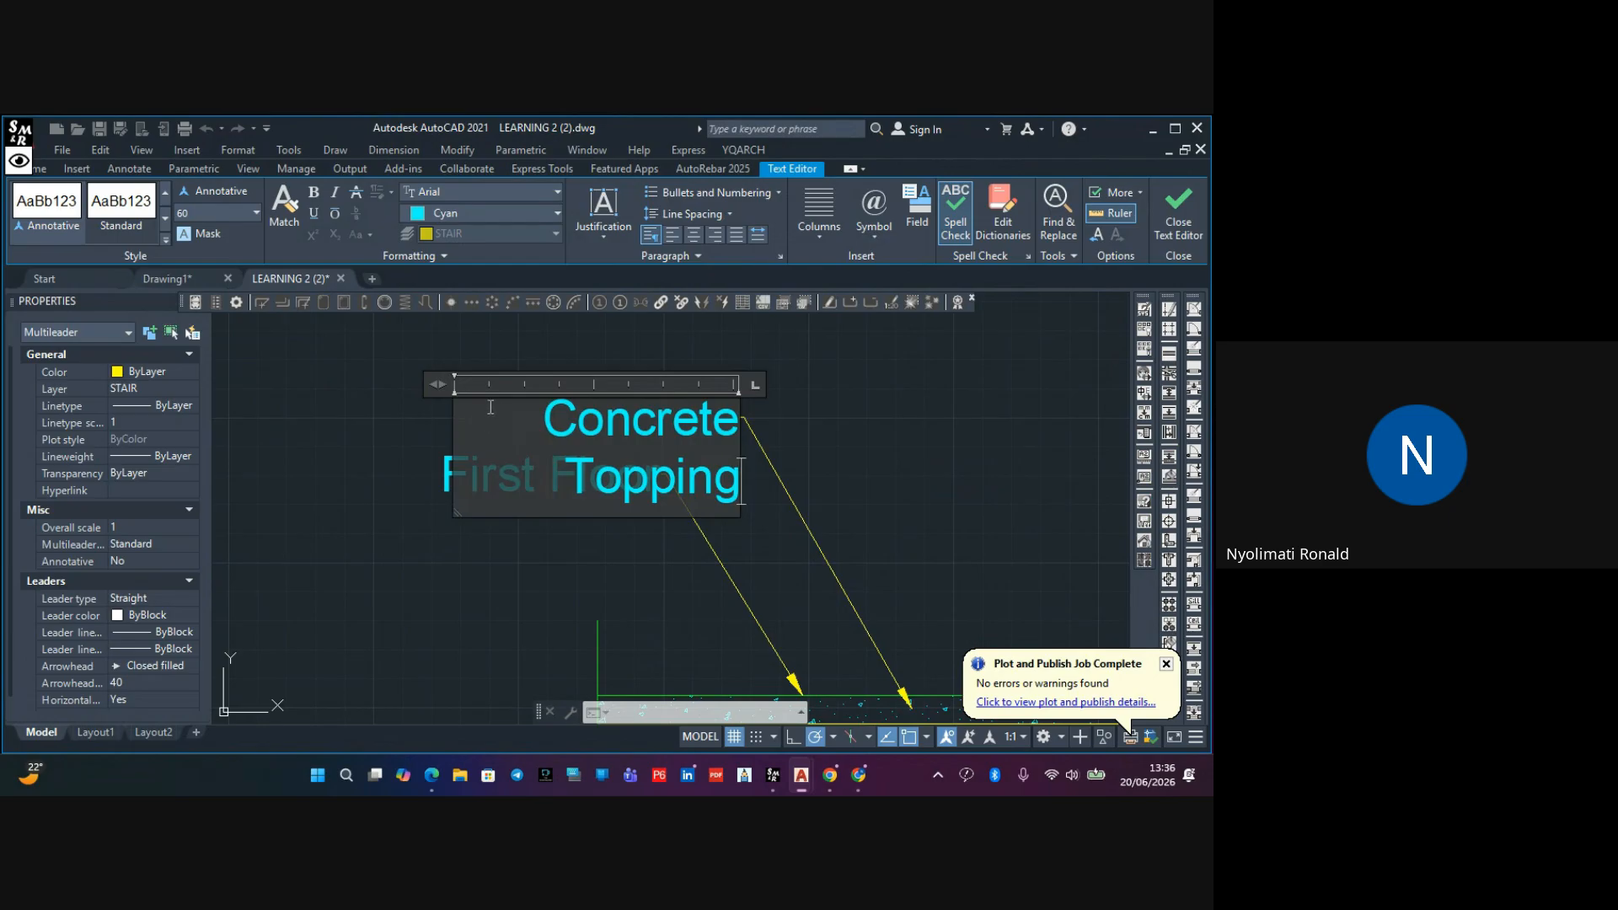
left_click(853, 365)
Widen the Concrete Topping leader's text frame to about 714 so the text fits on one line
left_click(664, 476)
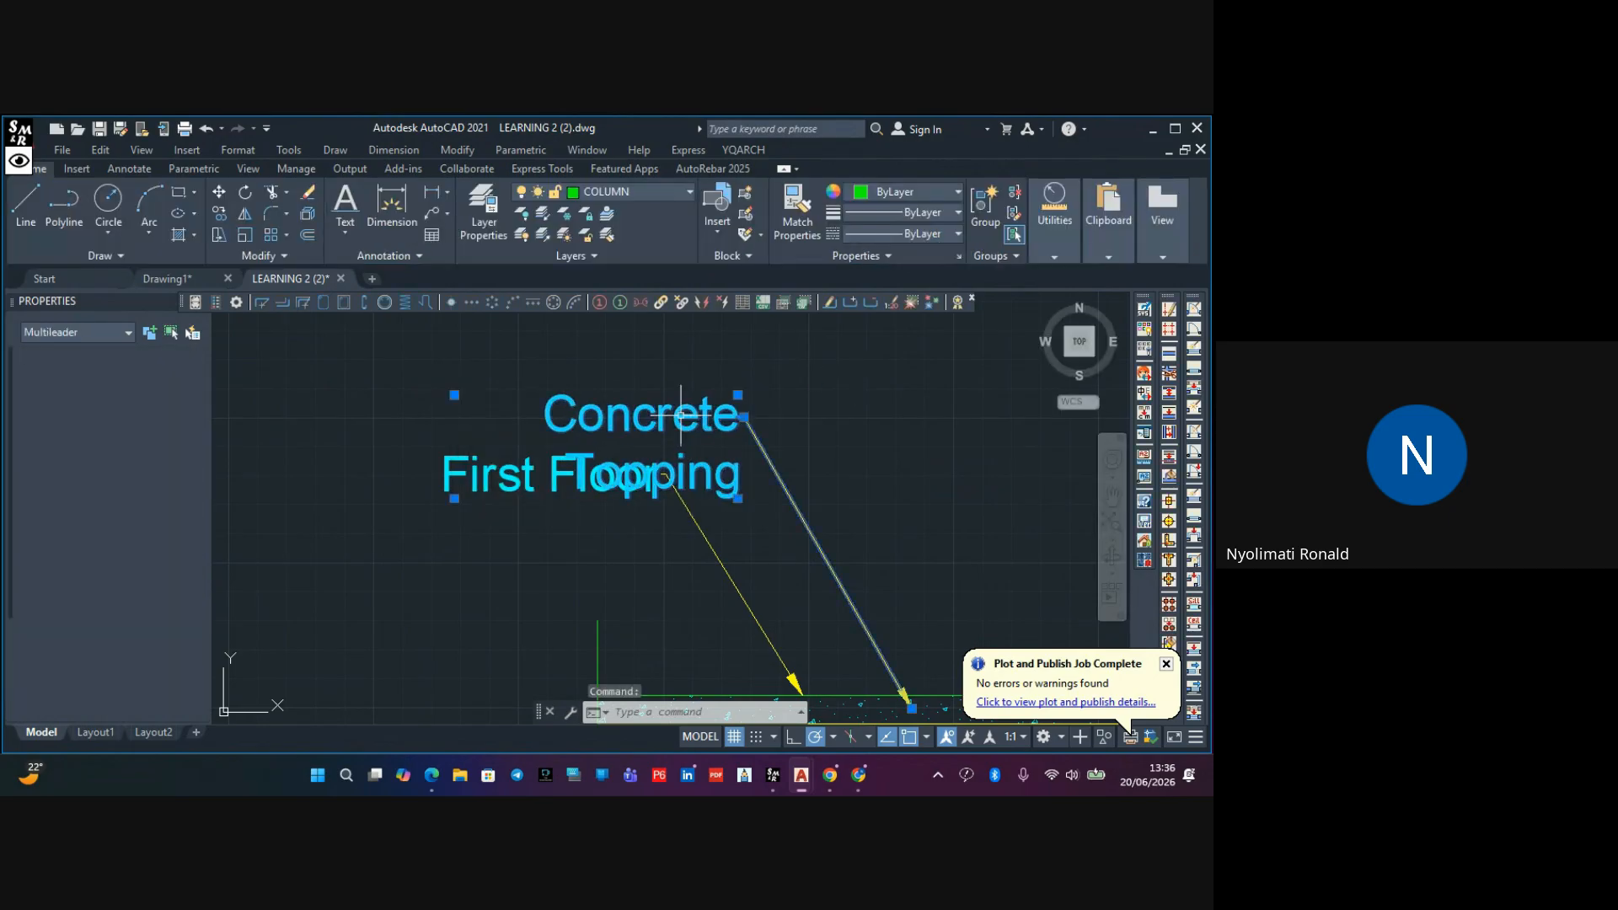
double_click(663, 476)
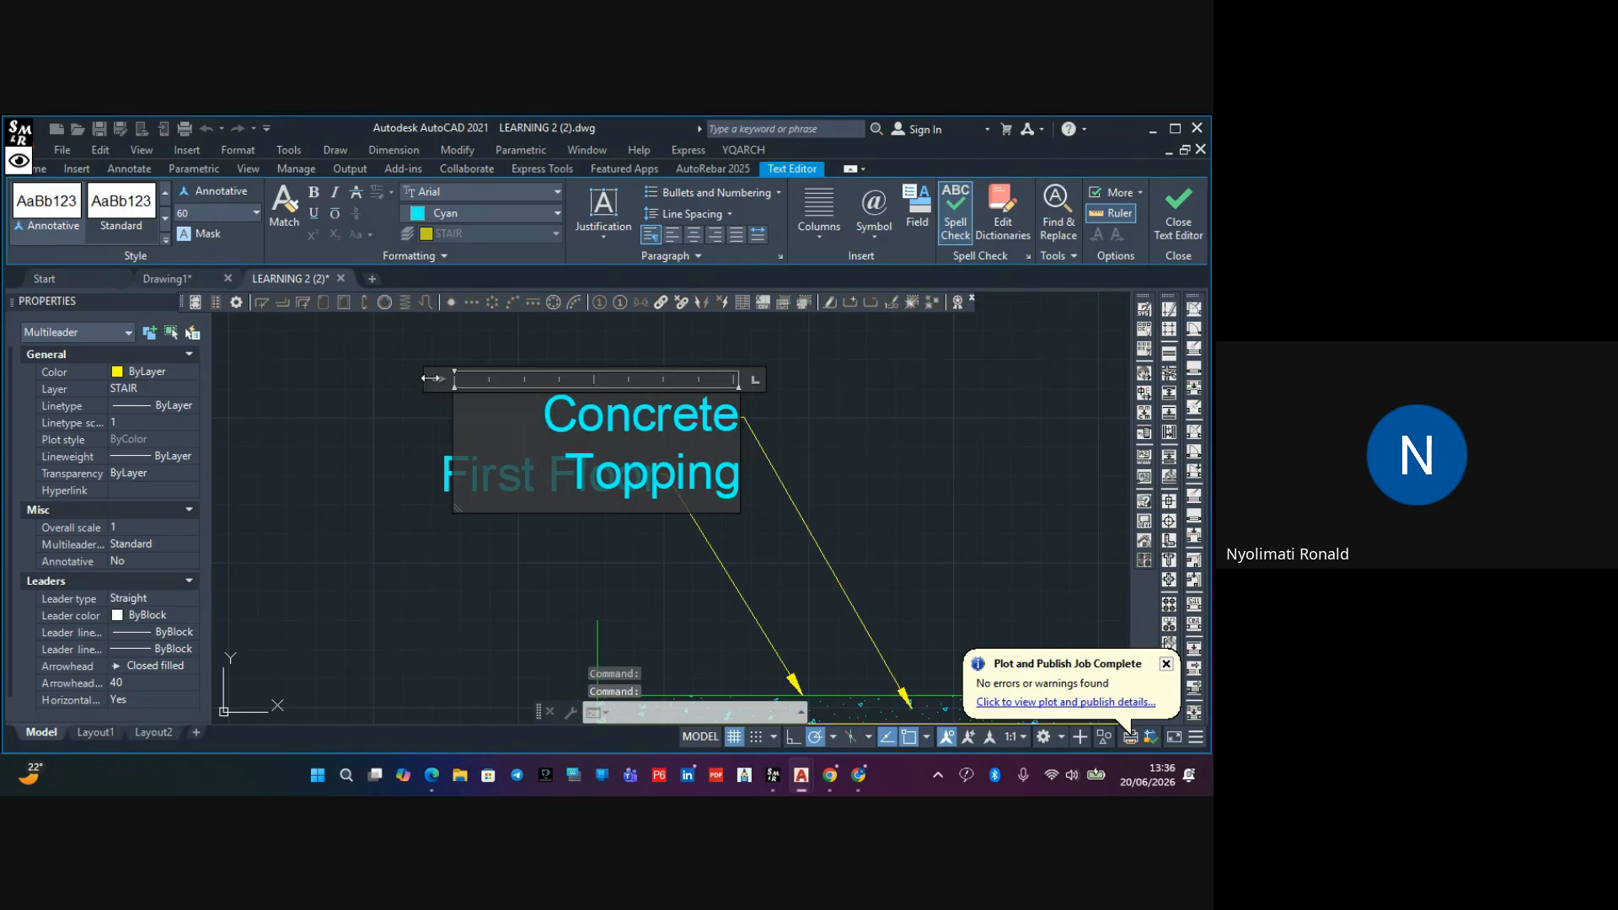
left_click_drag(407, 378, 298, 378)
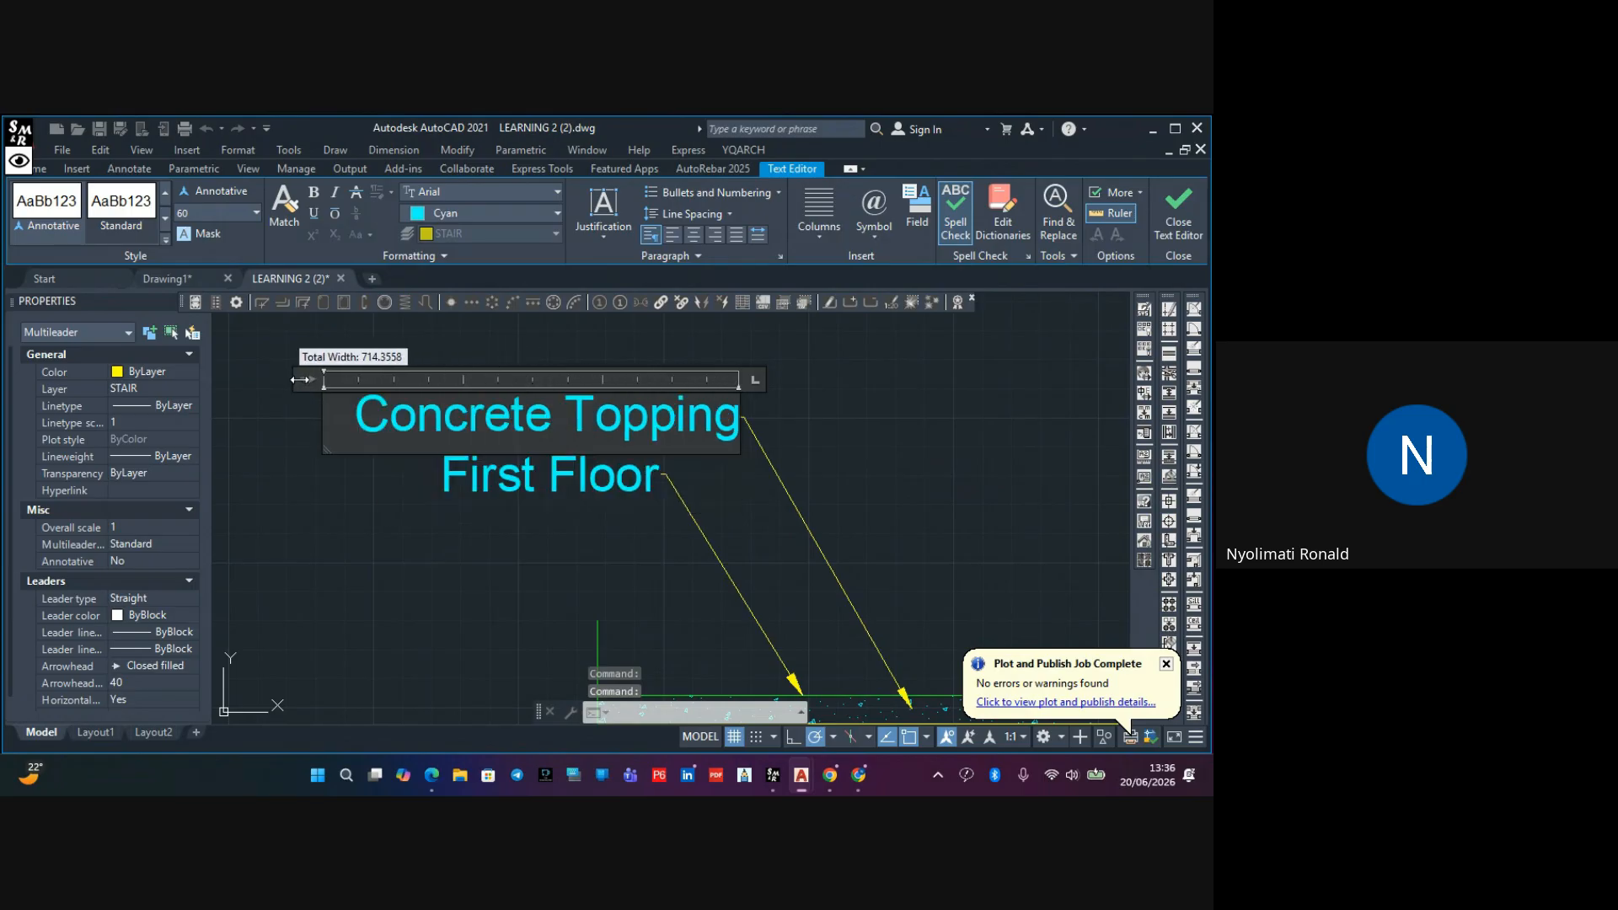
left_click(822, 392)
scroll(668, 469, "down", 5)
scroll(700, 493, "up", 4)
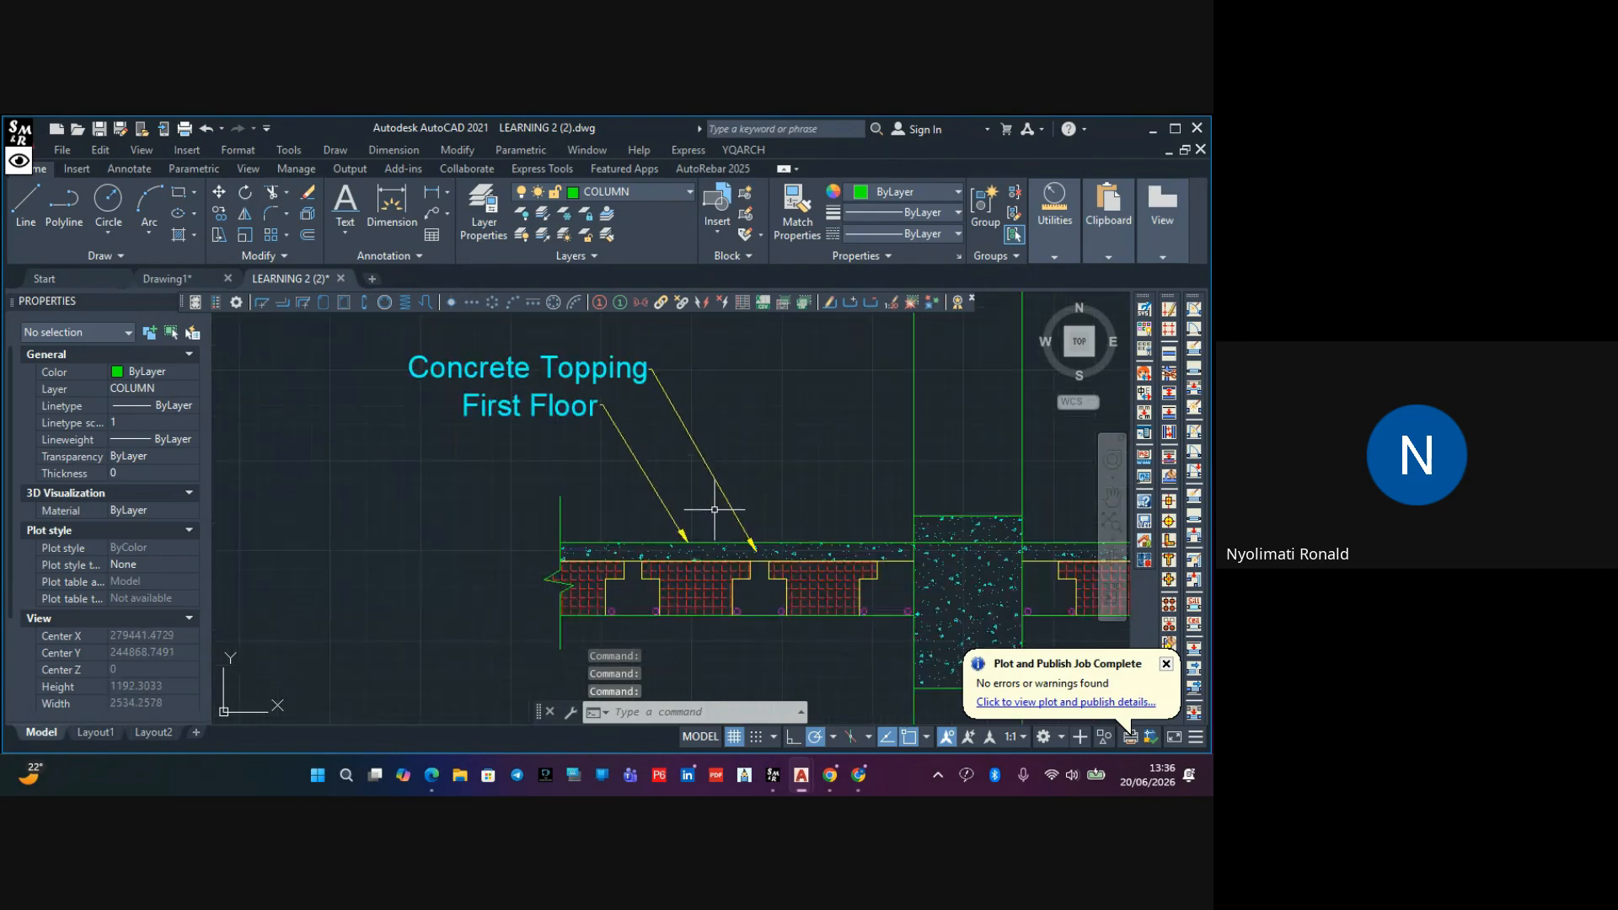
scroll(742, 535, "up", 4)
scroll(751, 551, "down", 4)
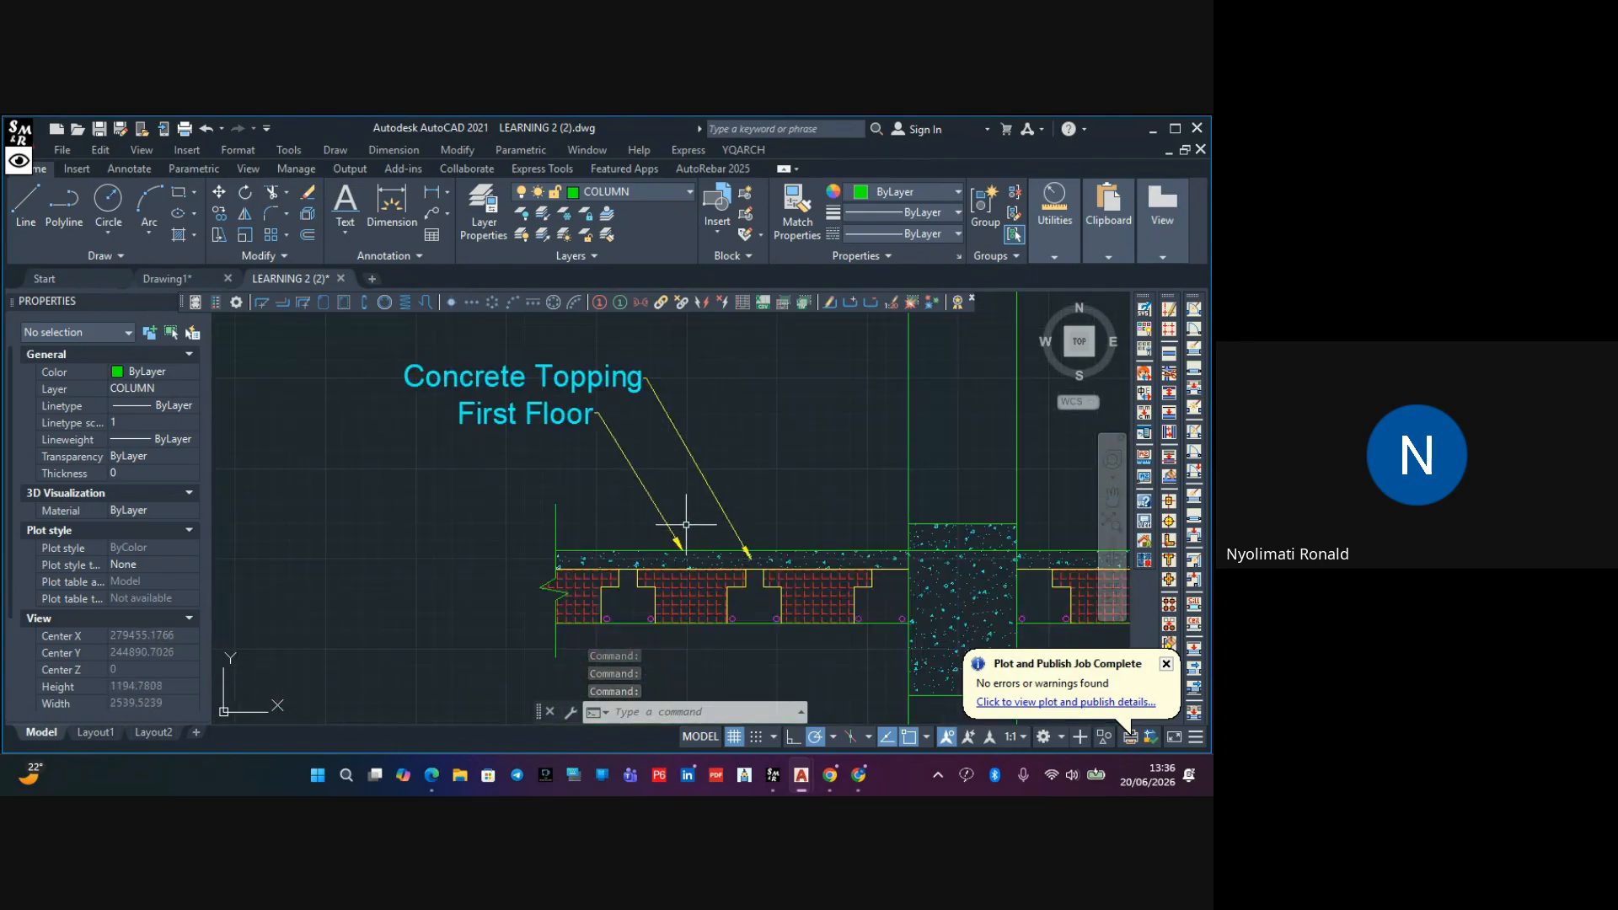
Copy the Concrete Topping leader so the copy's arrow tip lands on the near edge of the column
middle_click_drag(639, 542, 556, 530)
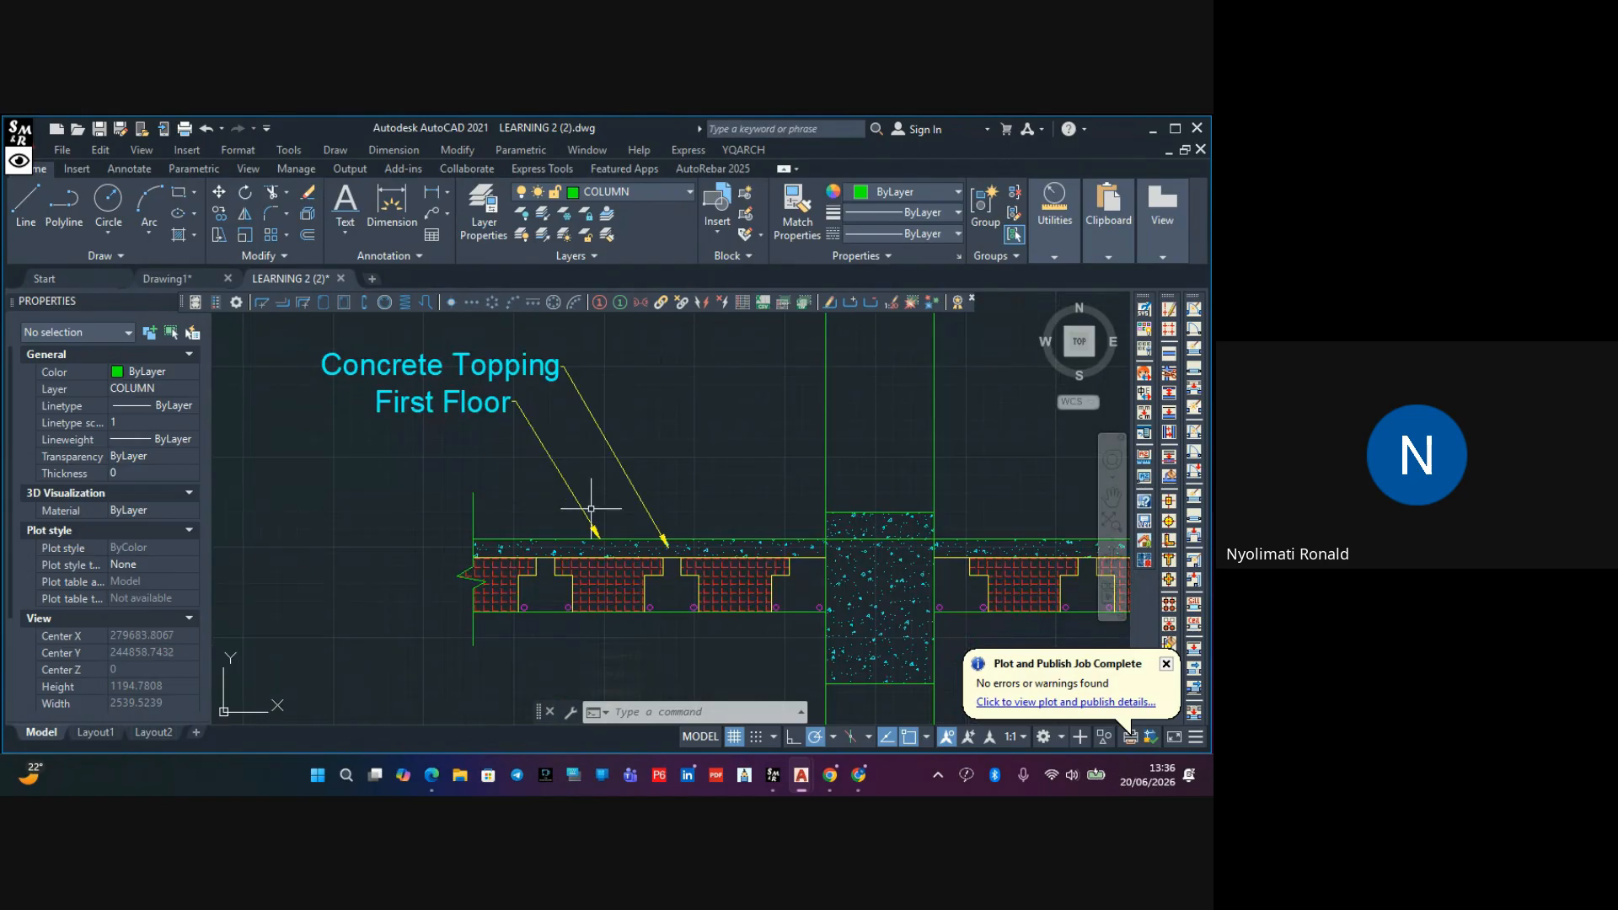
left_click(620, 459)
left_click(512, 342)
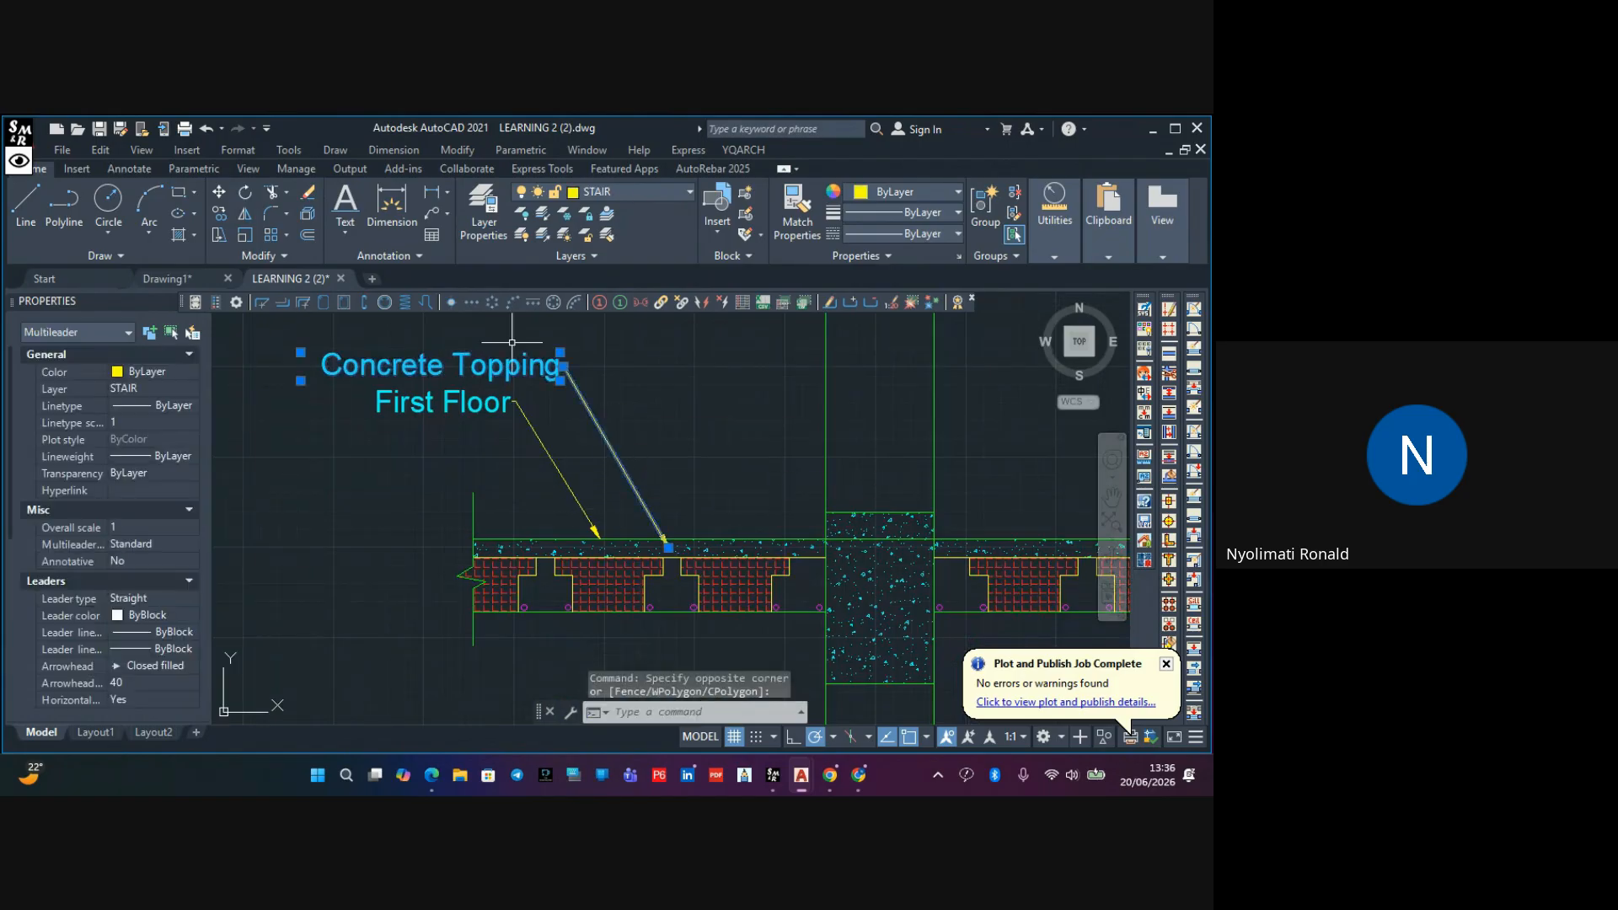
left_click(220, 214)
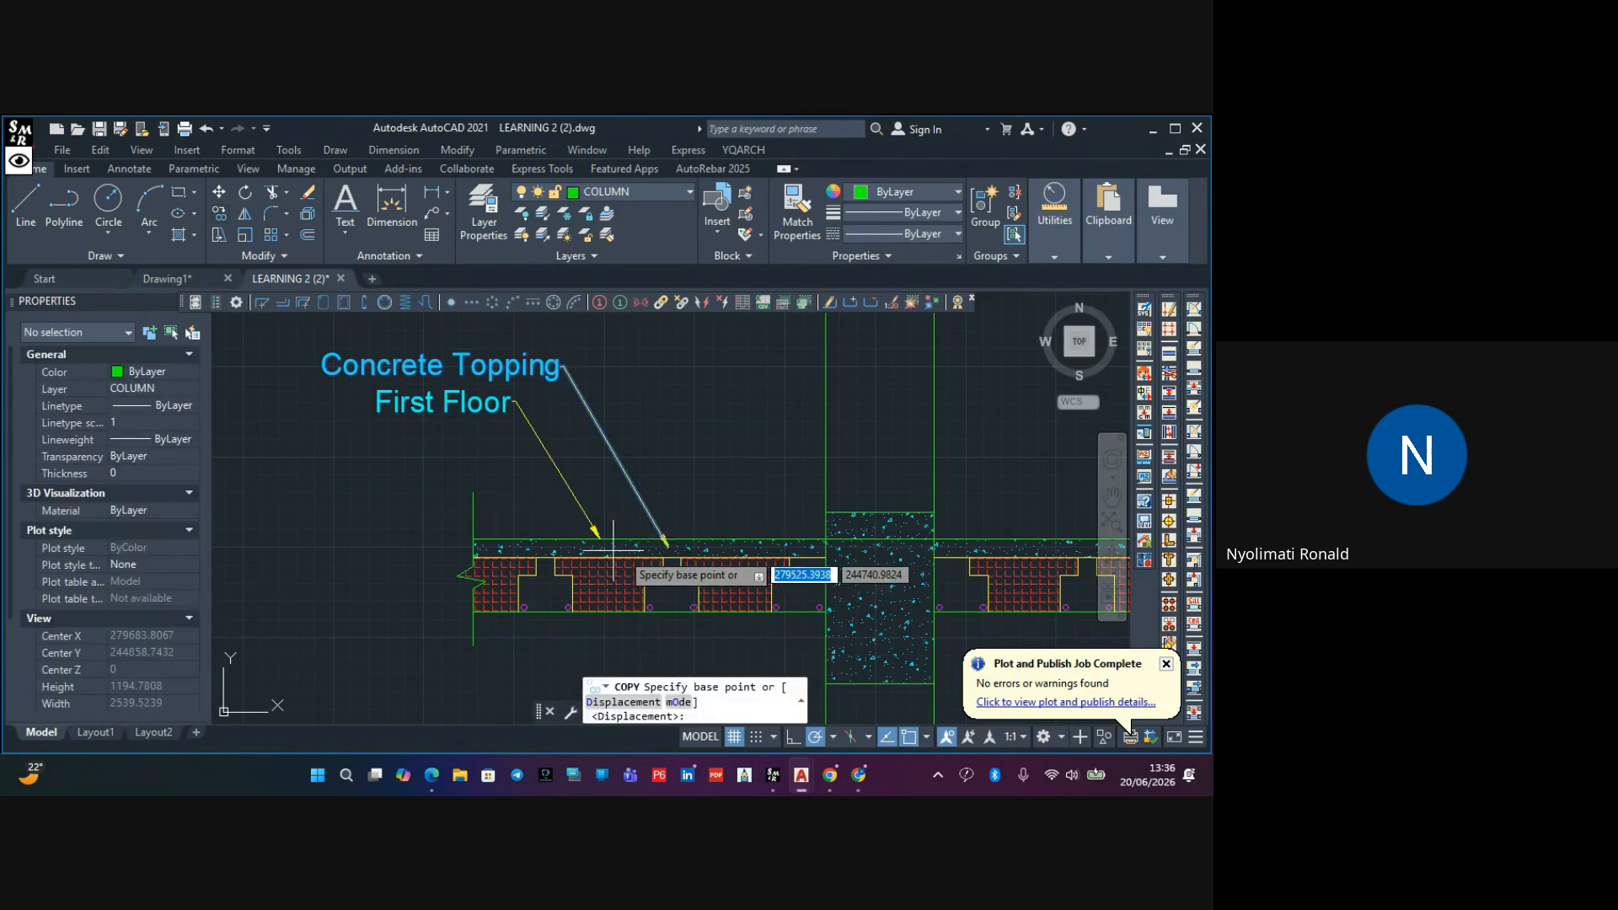
left_click(668, 547)
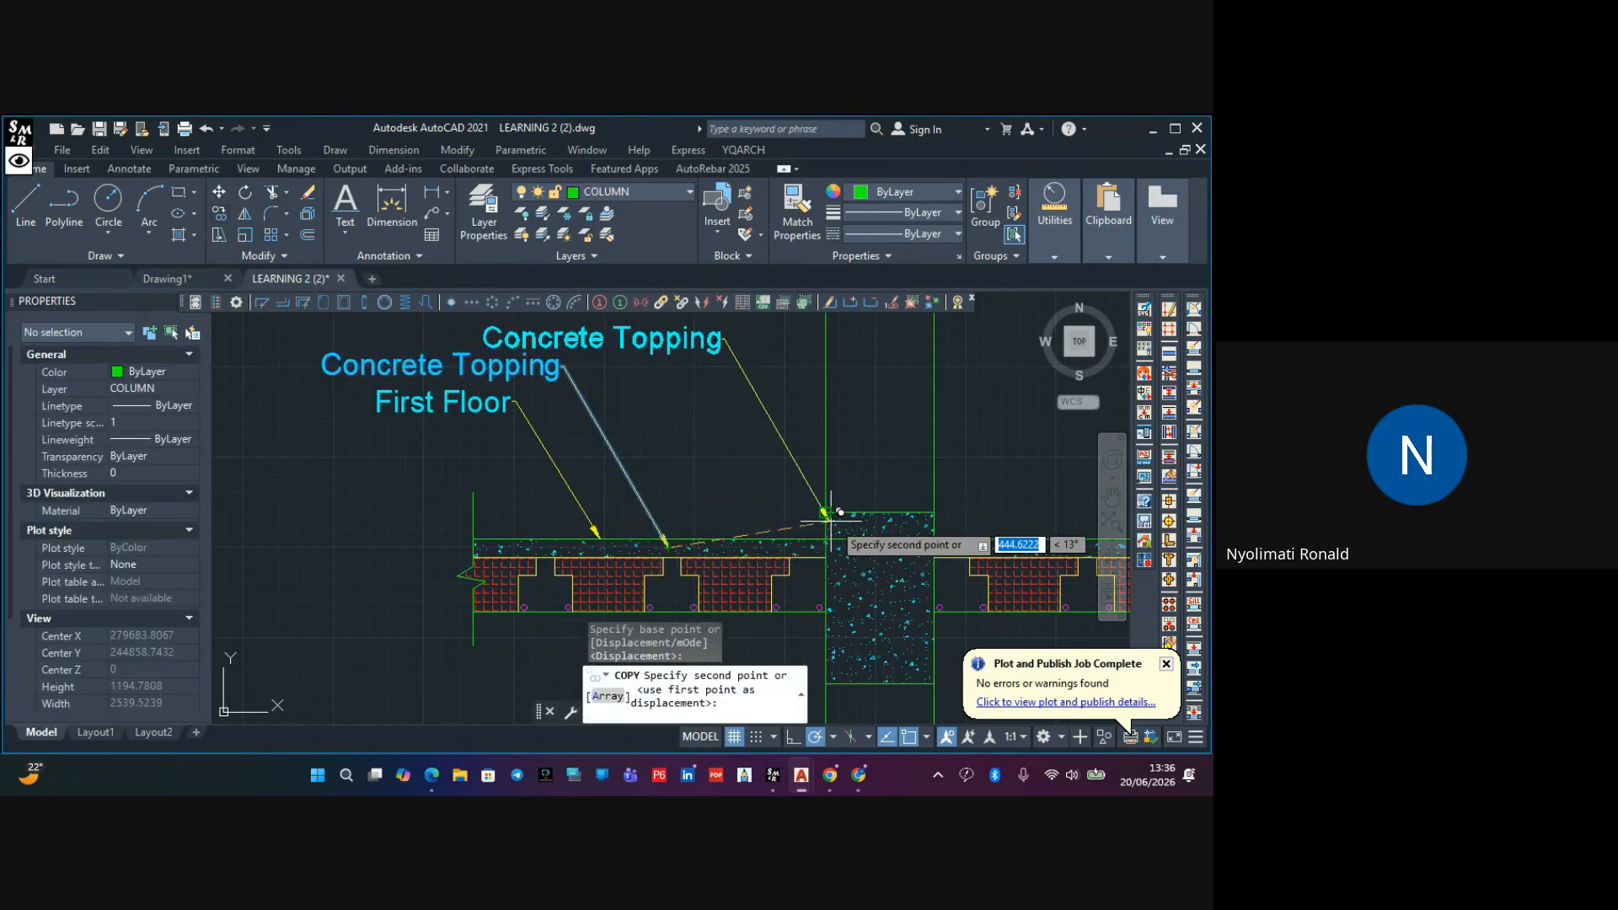
left_click(826, 543)
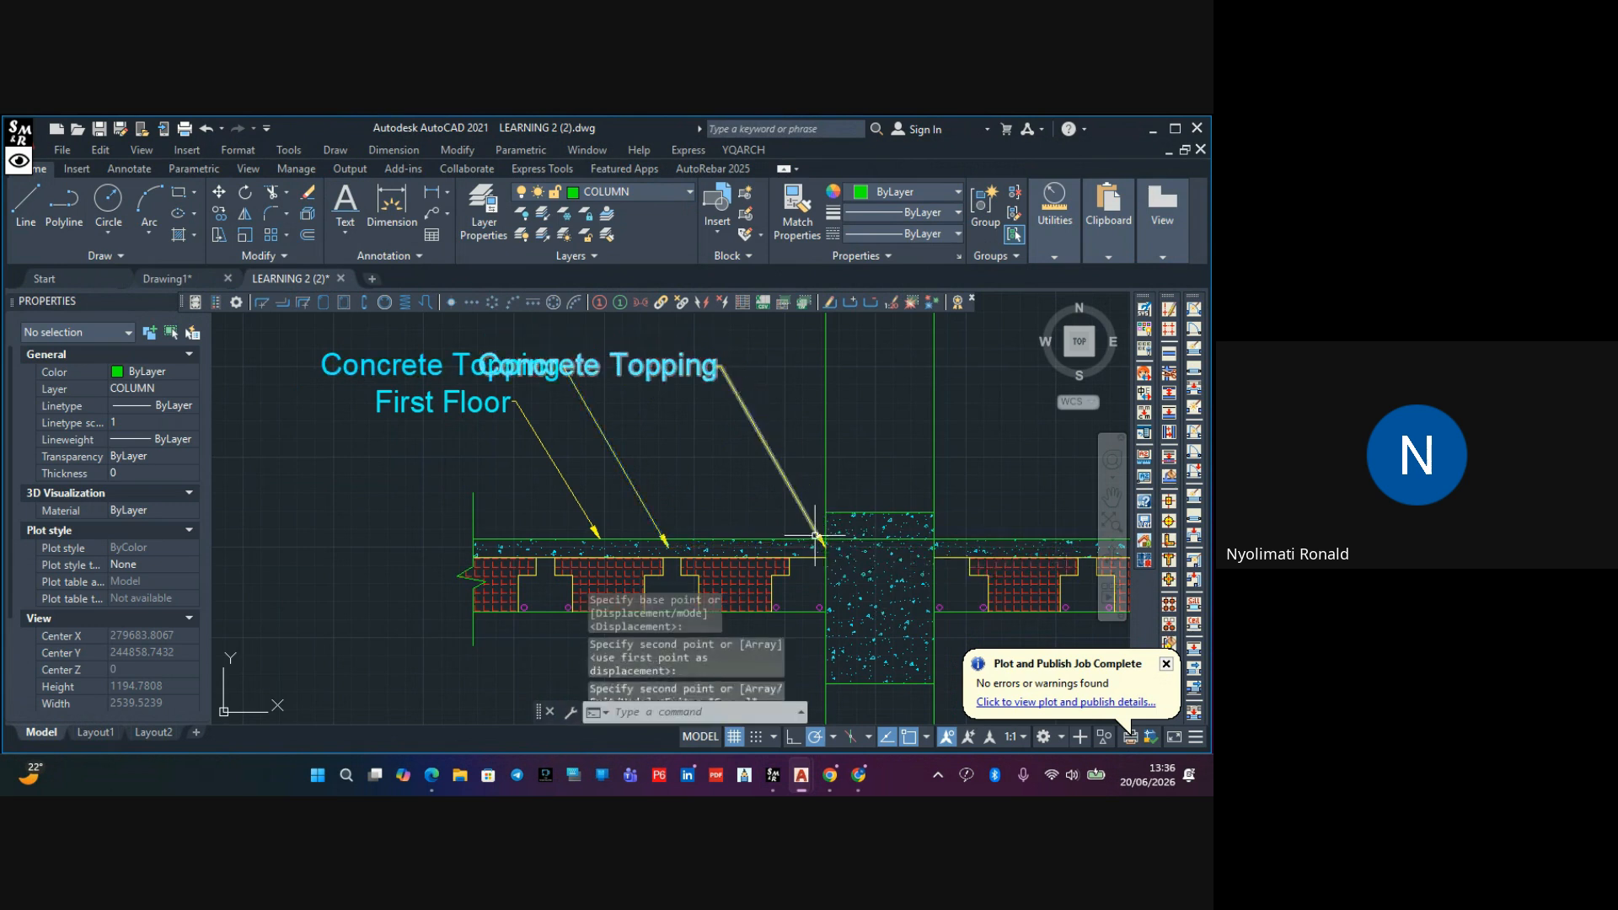
Move the copied Concrete Topping leader up along the column's edge until its arrow tip meets the kicker's upper corner
scroll(822, 531, "up", 6)
left_click(808, 506)
left_click(776, 523)
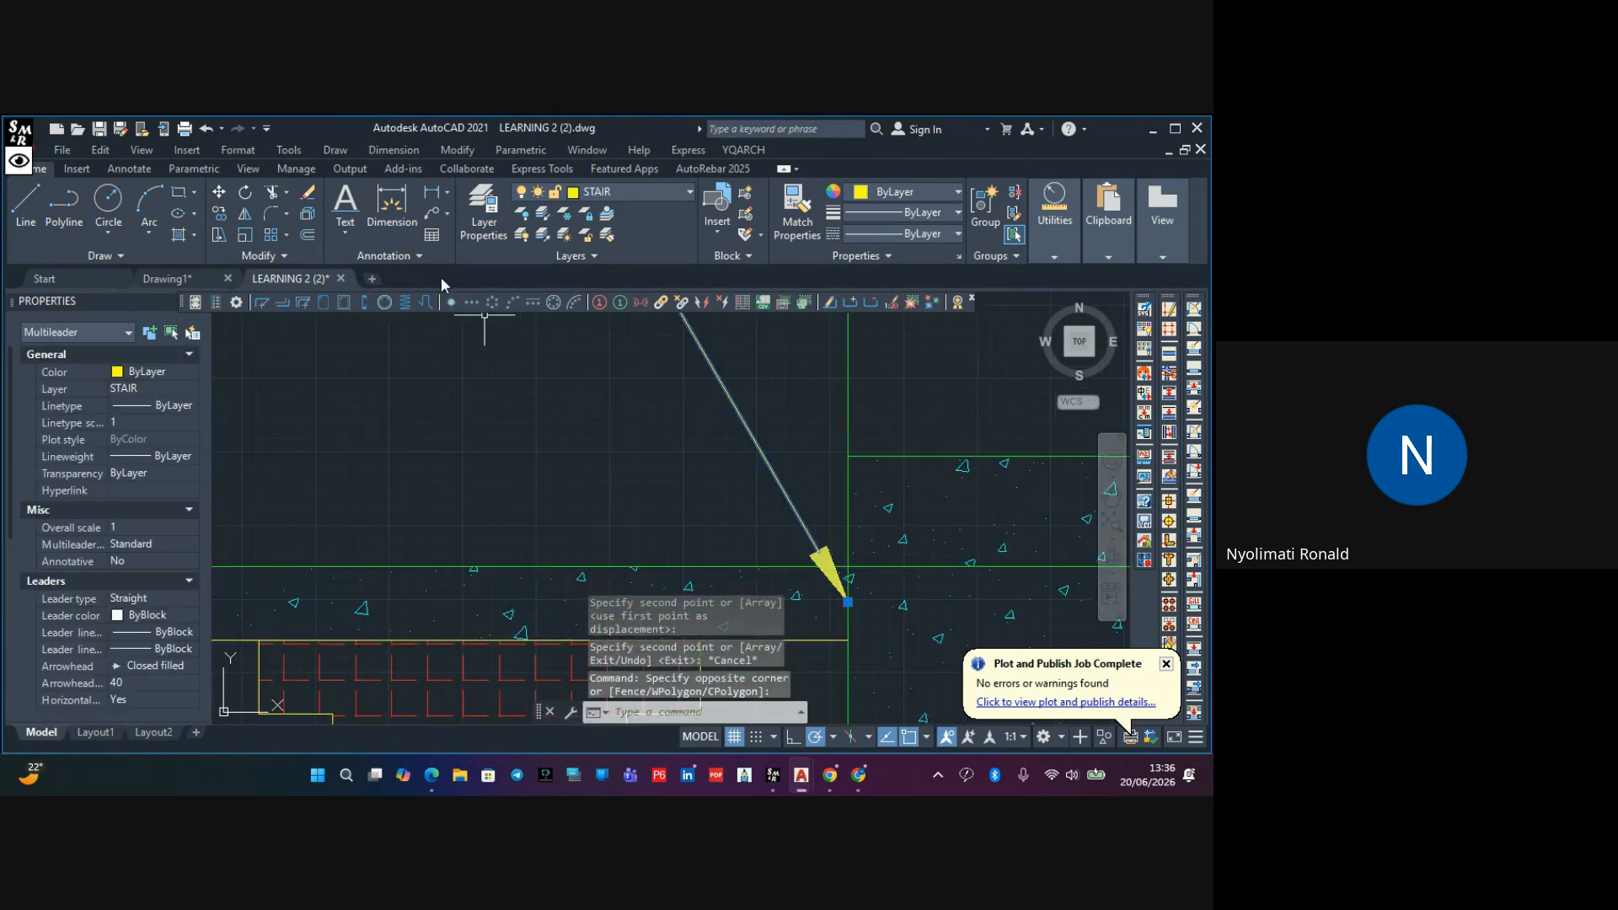
left_click(221, 193)
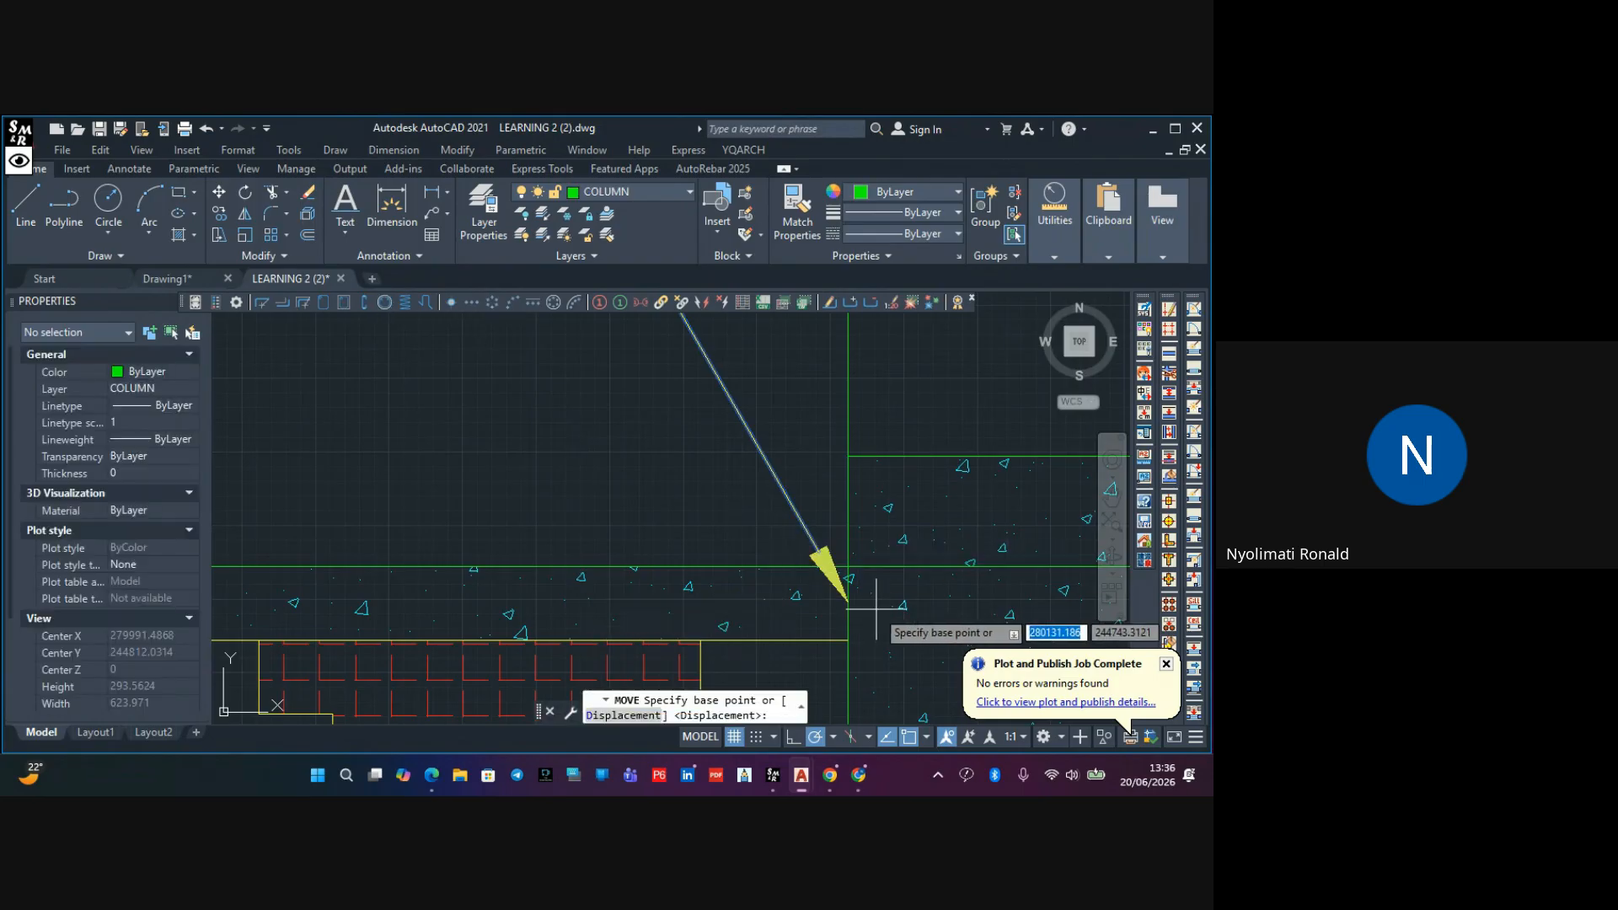
left_click(848, 602)
left_click(861, 504)
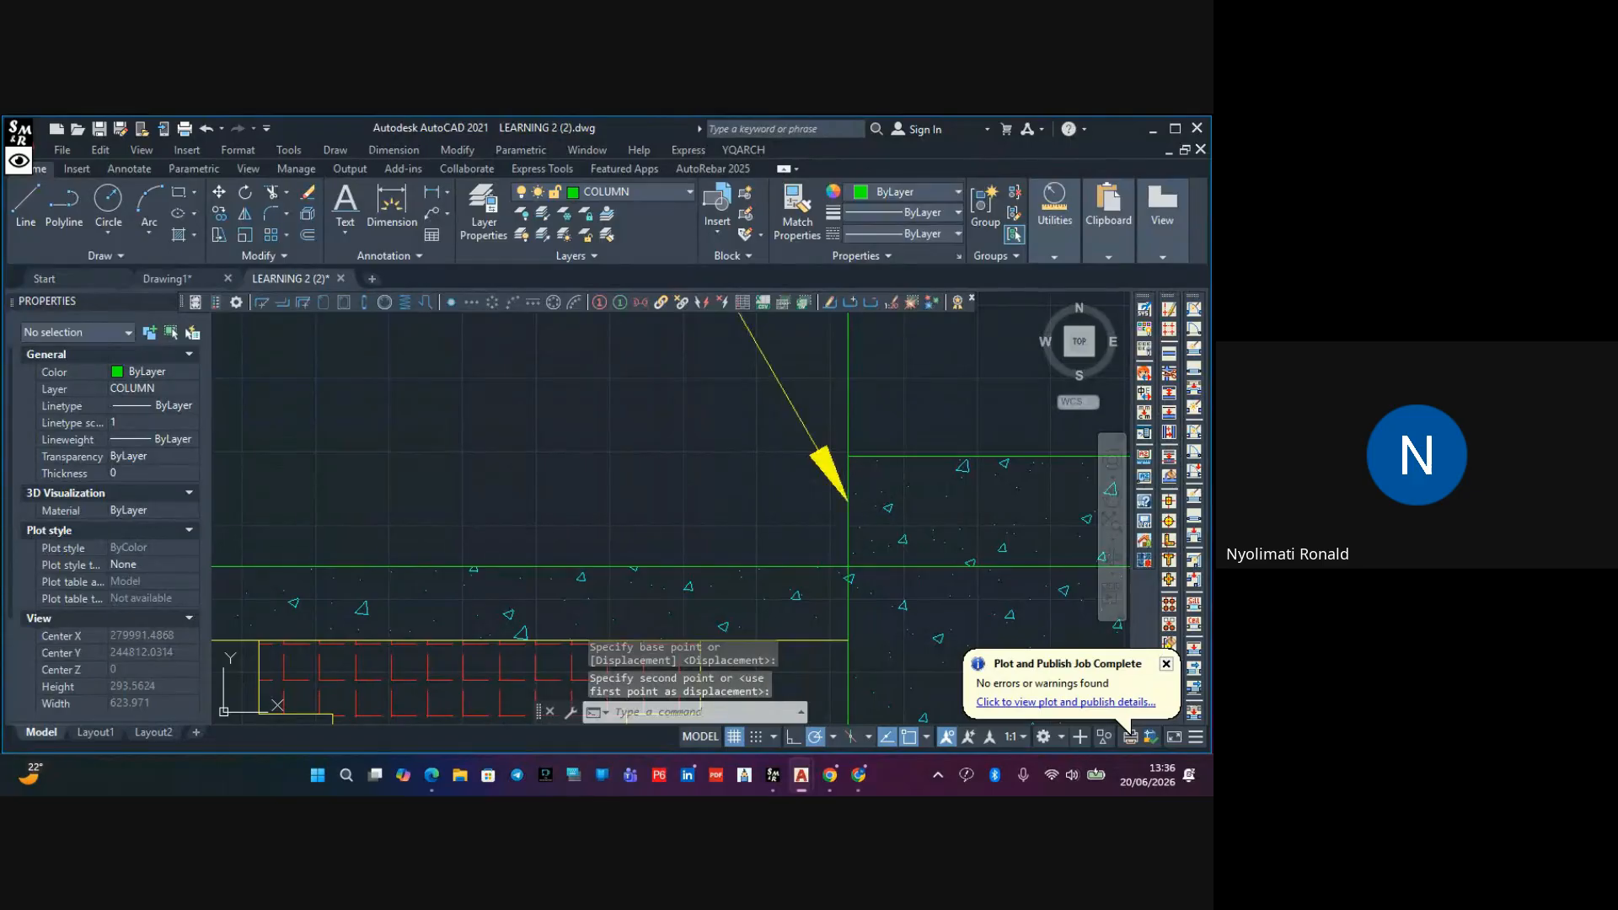
left_click(813, 488)
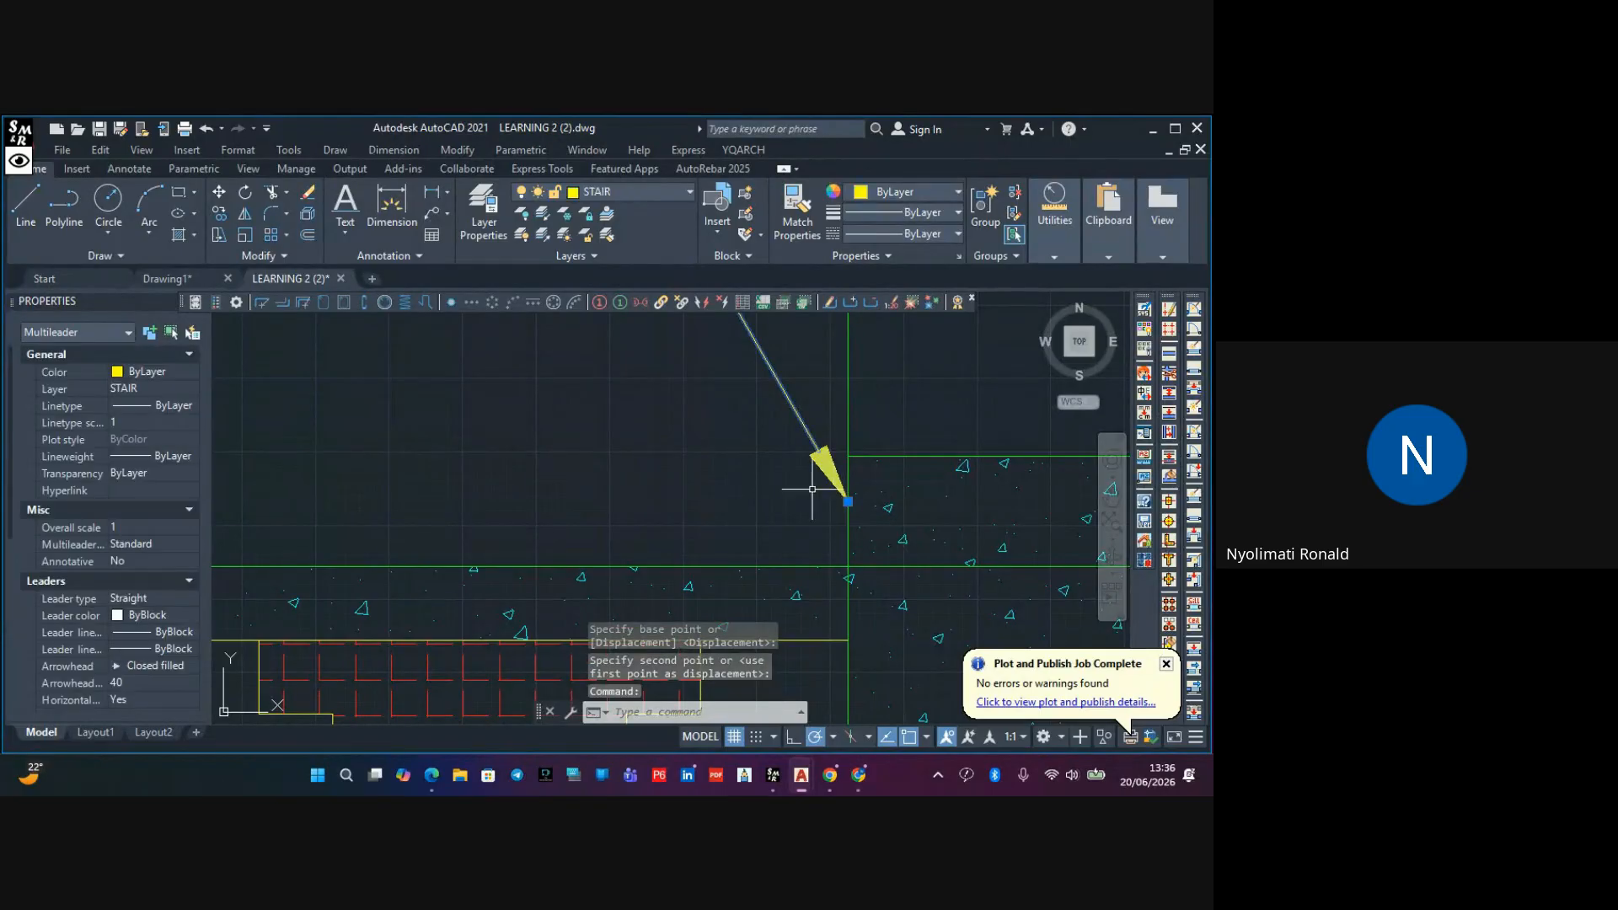
left_click(219, 192)
left_click(848, 502)
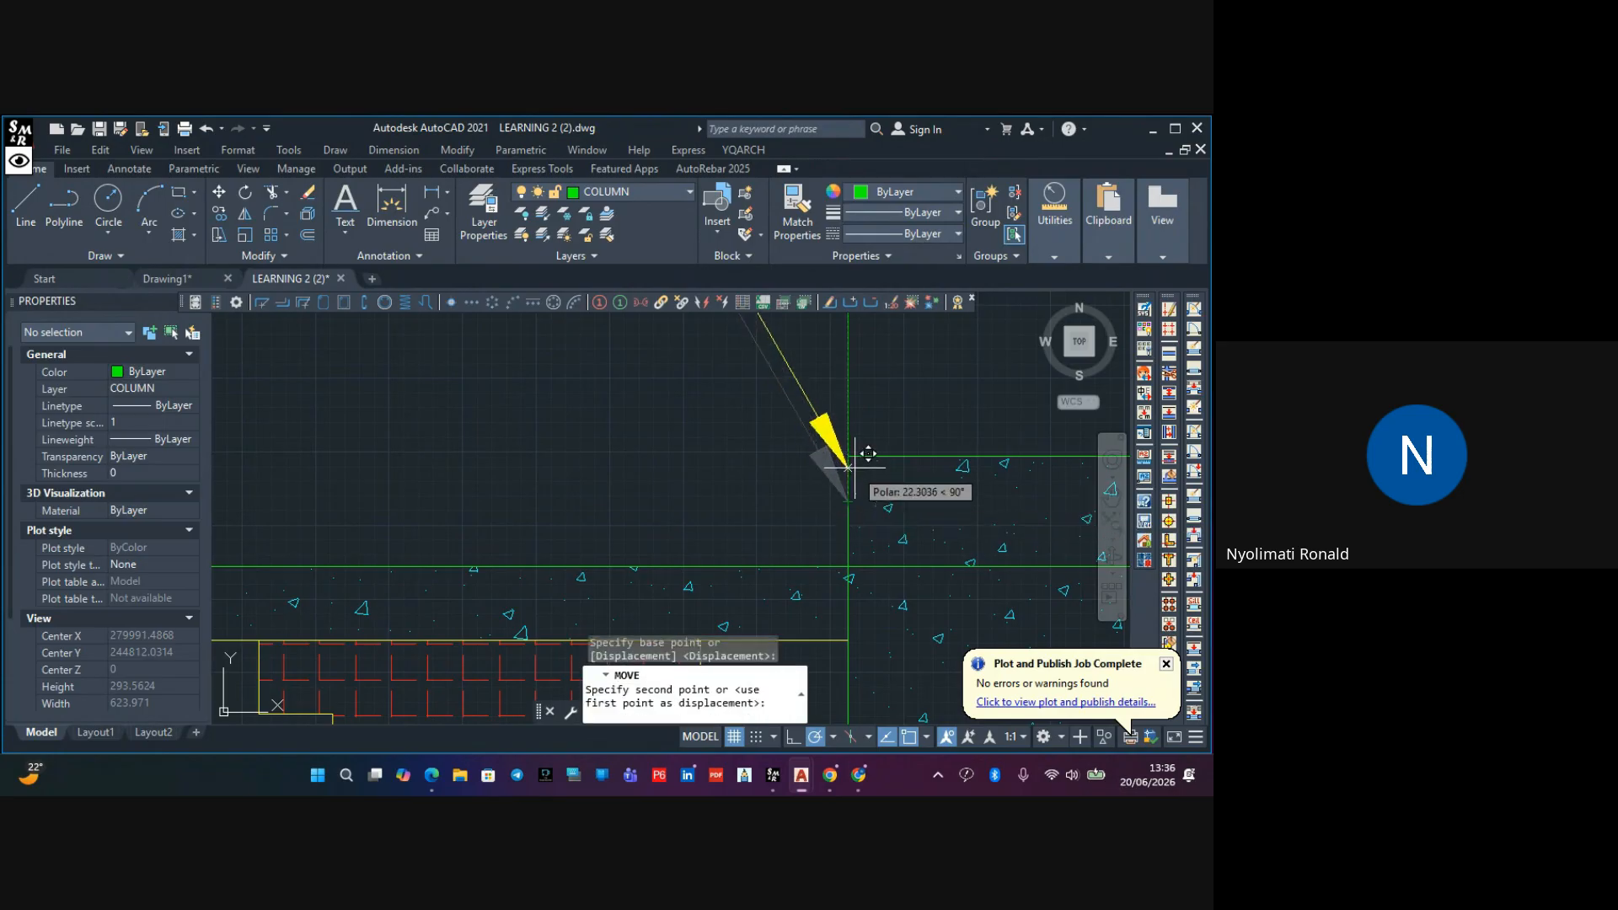
left_click(847, 459)
Change the text of the copied leader at the column to "75mm Kicker"
scroll(826, 509, "down", 6)
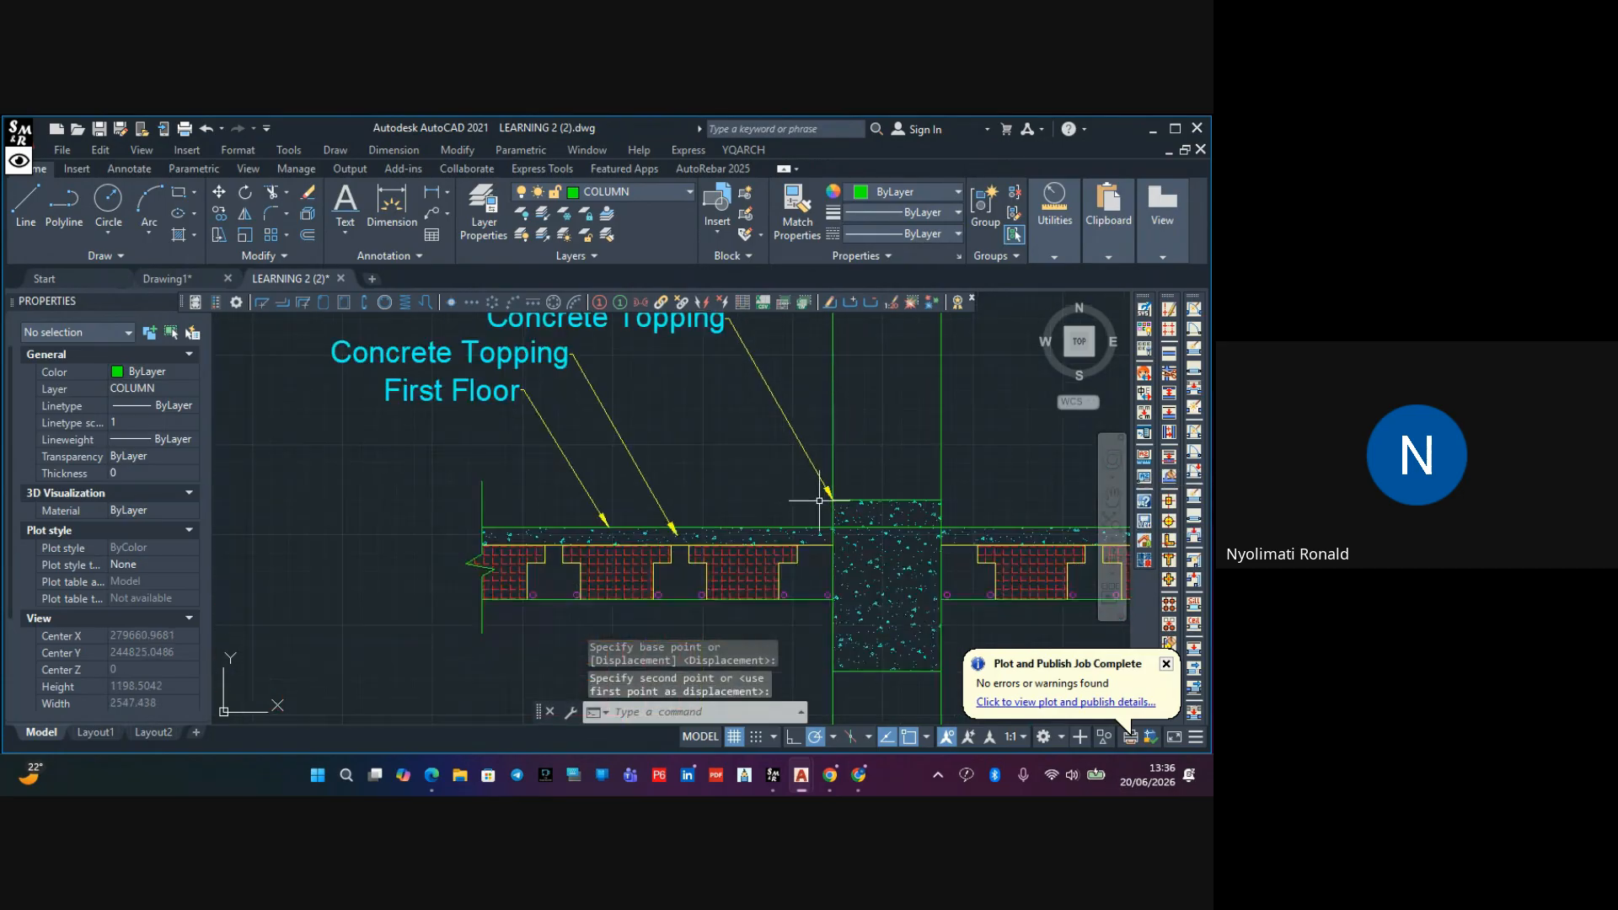
scroll(819, 501, "down", 2)
middle_click_drag(818, 499, 871, 581)
scroll(798, 484, "up", 2)
left_click(788, 457)
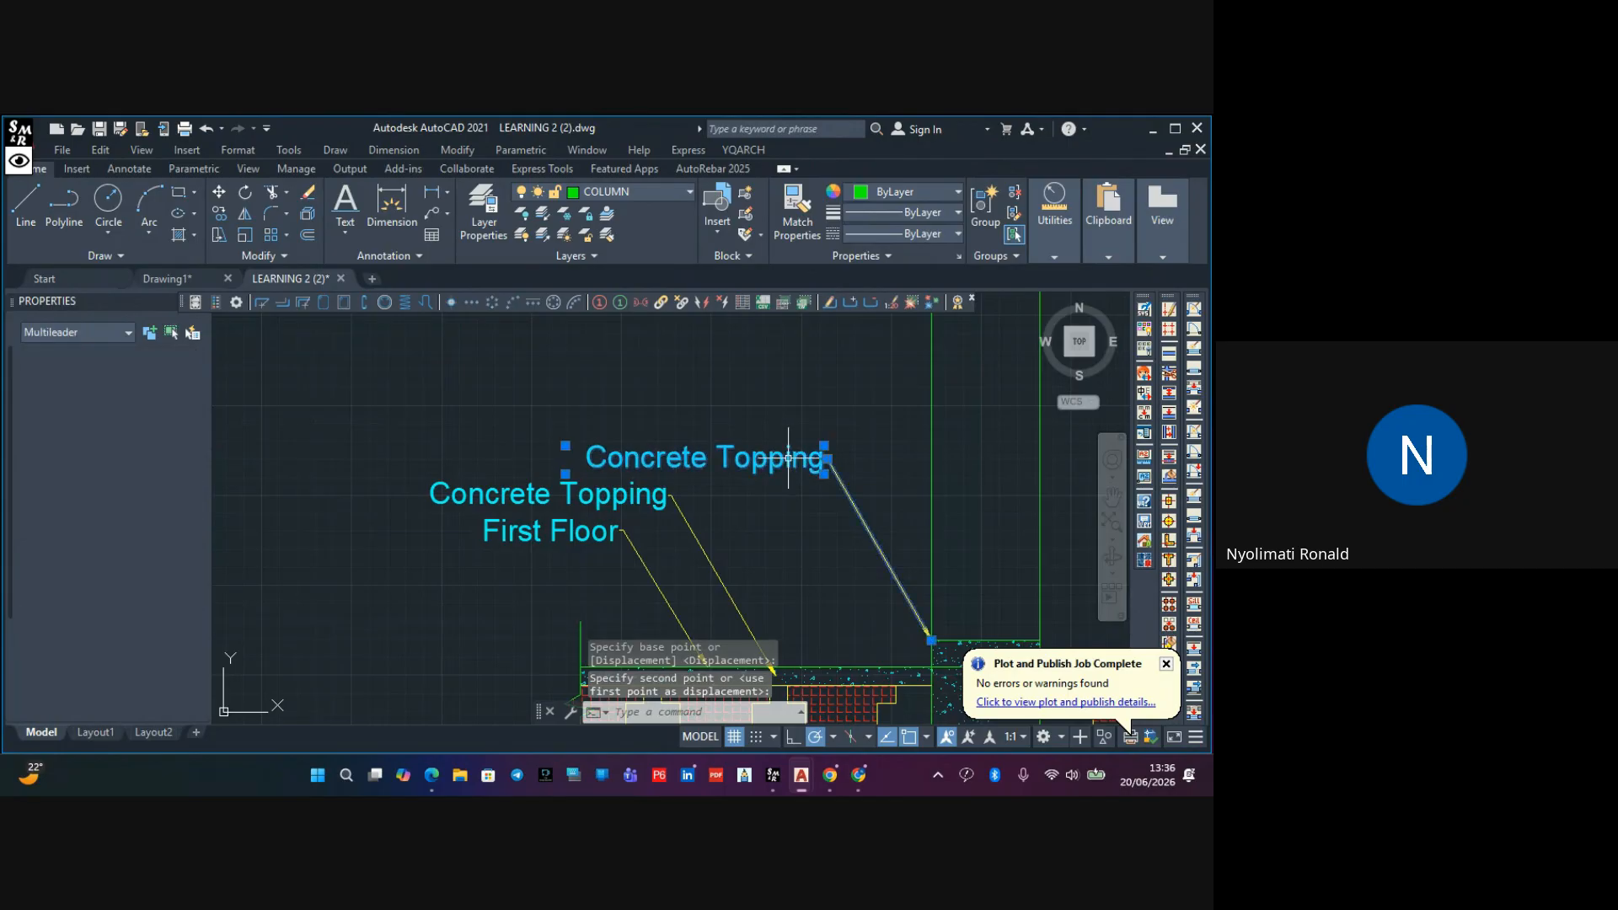
double_click(788, 457)
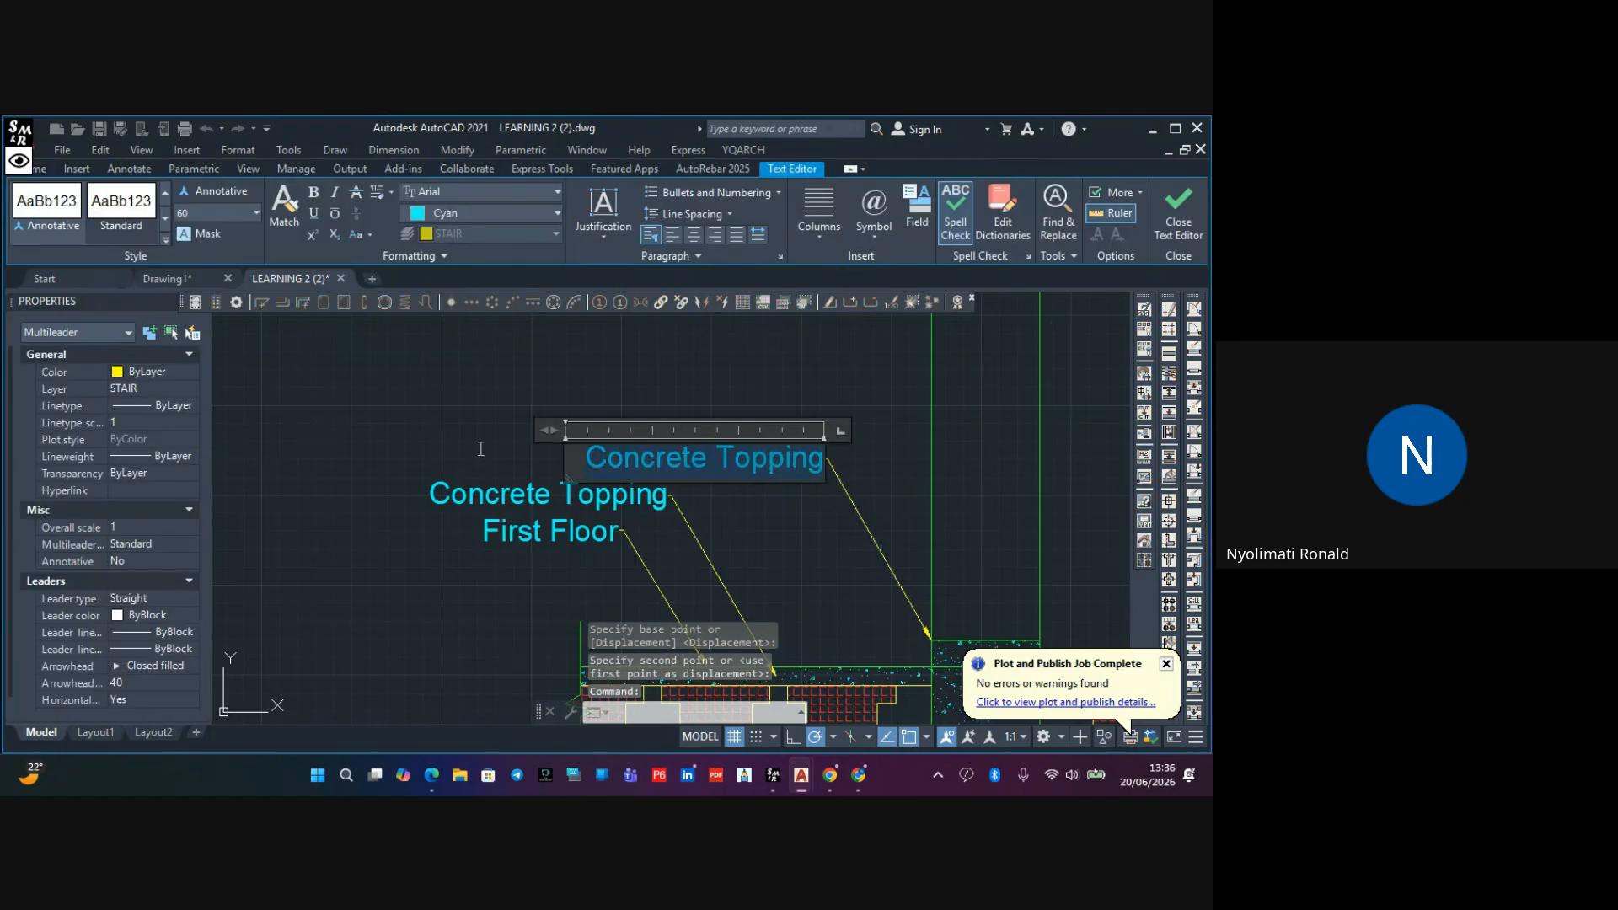
key("BackSpace")
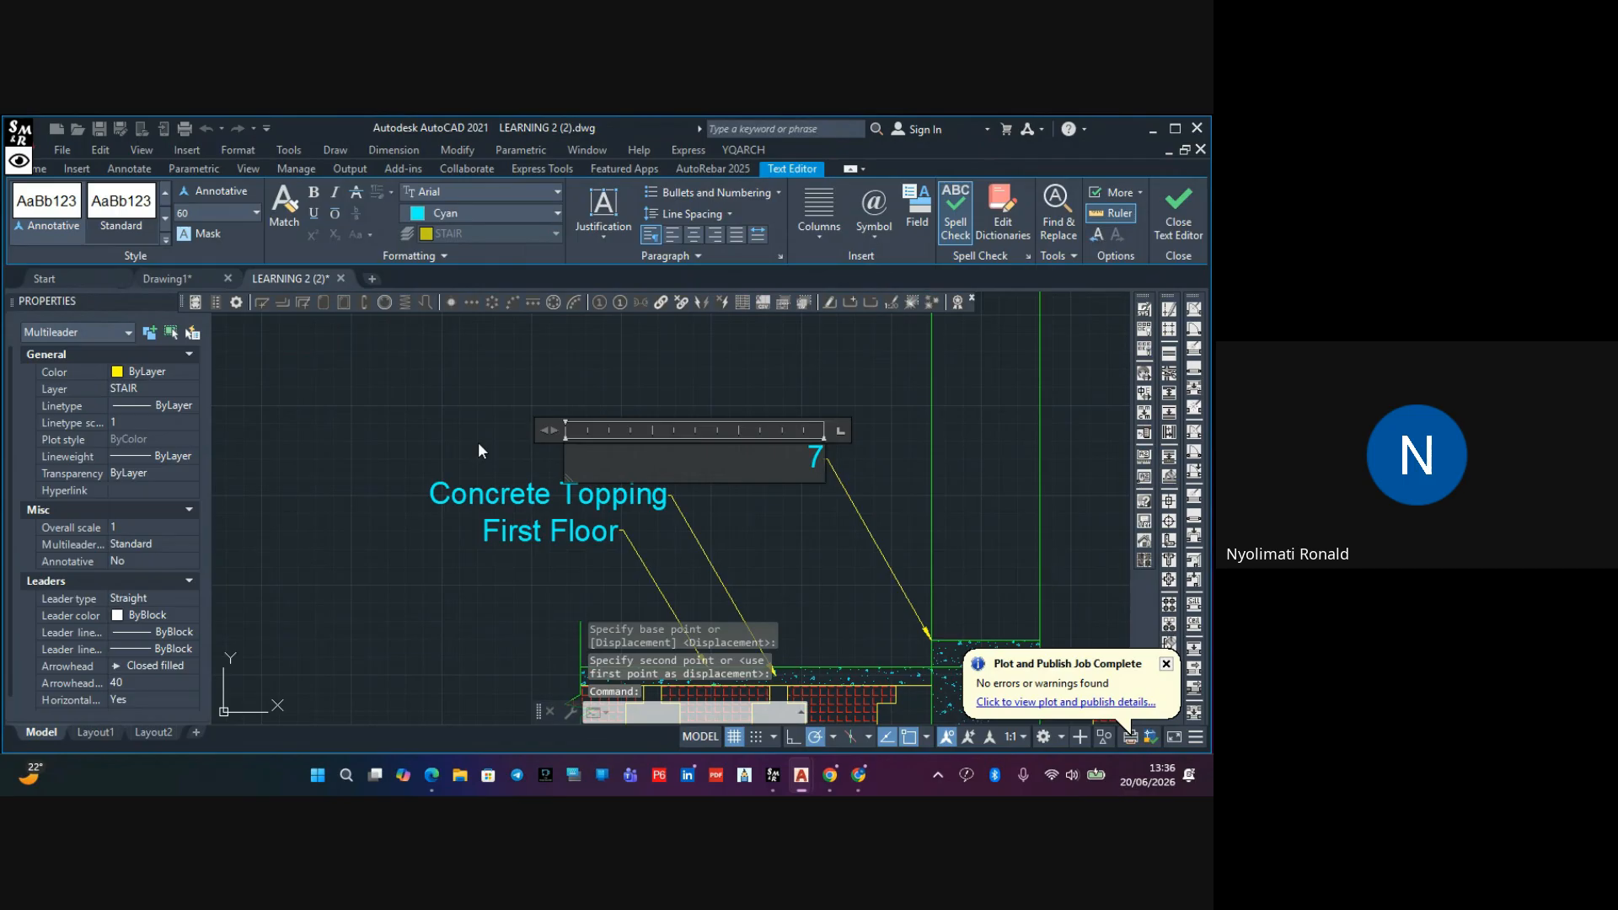
type("75m")
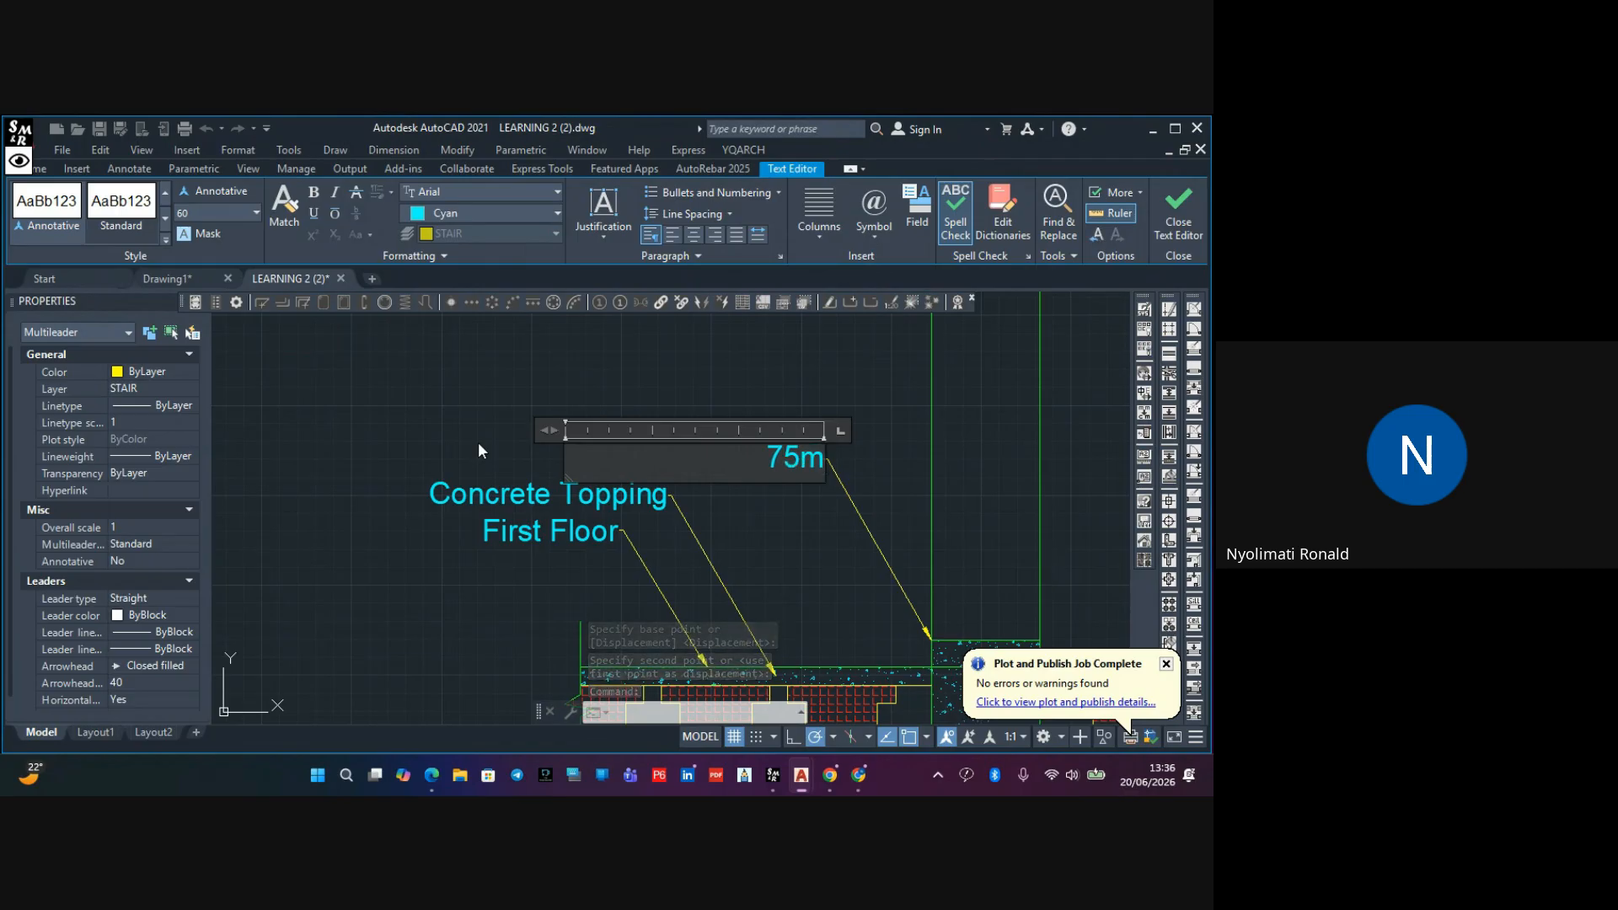
type("m Ki")
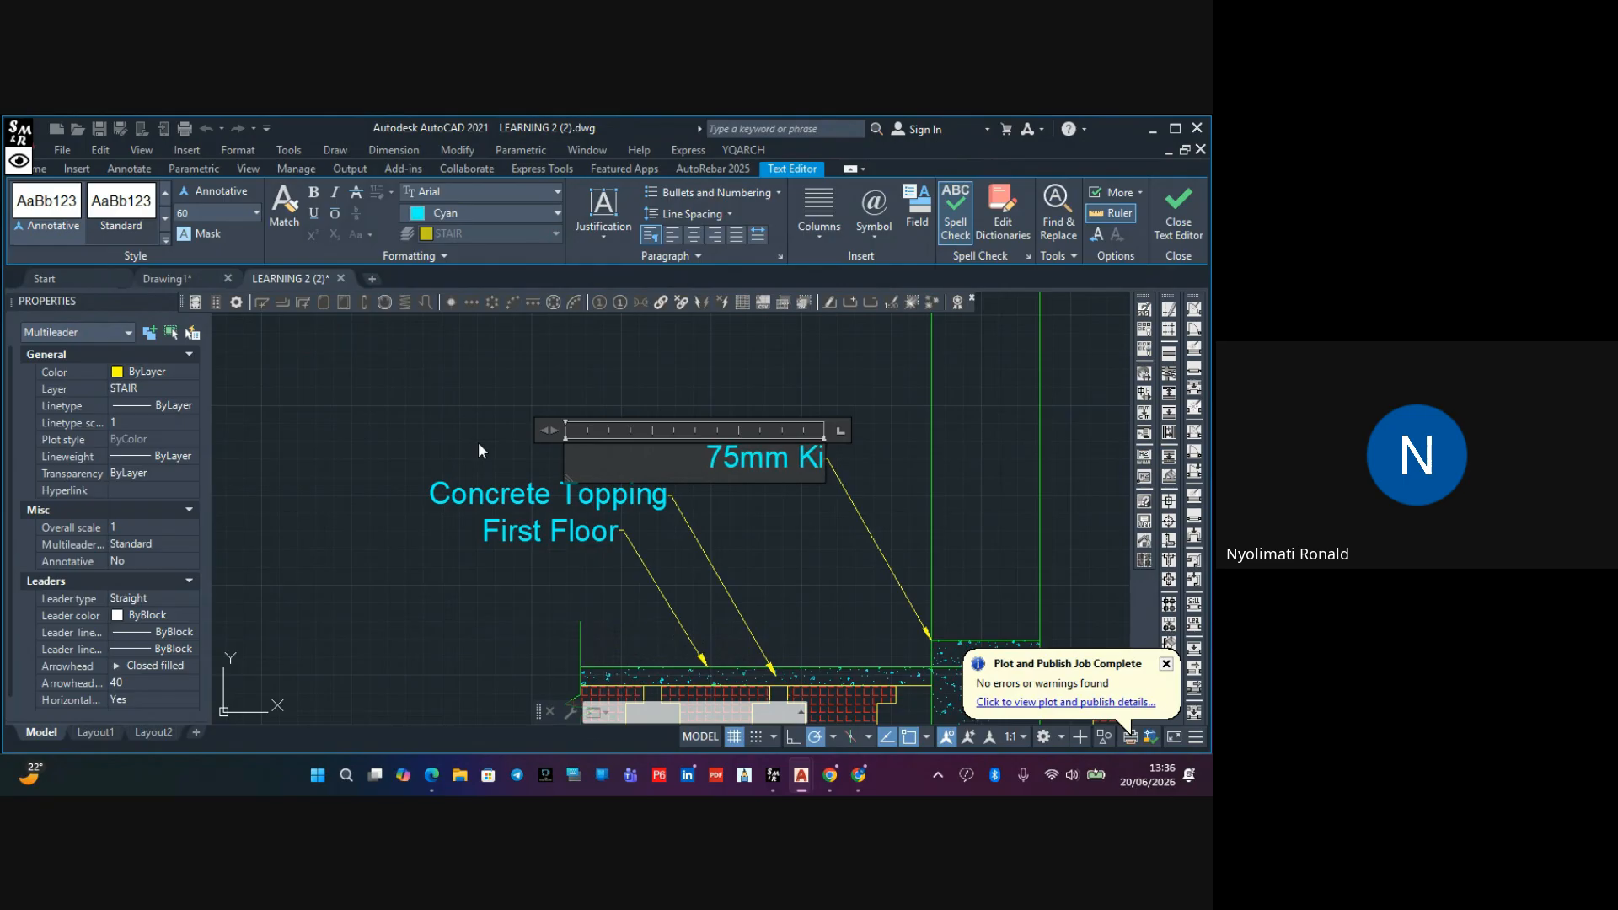
type("cker")
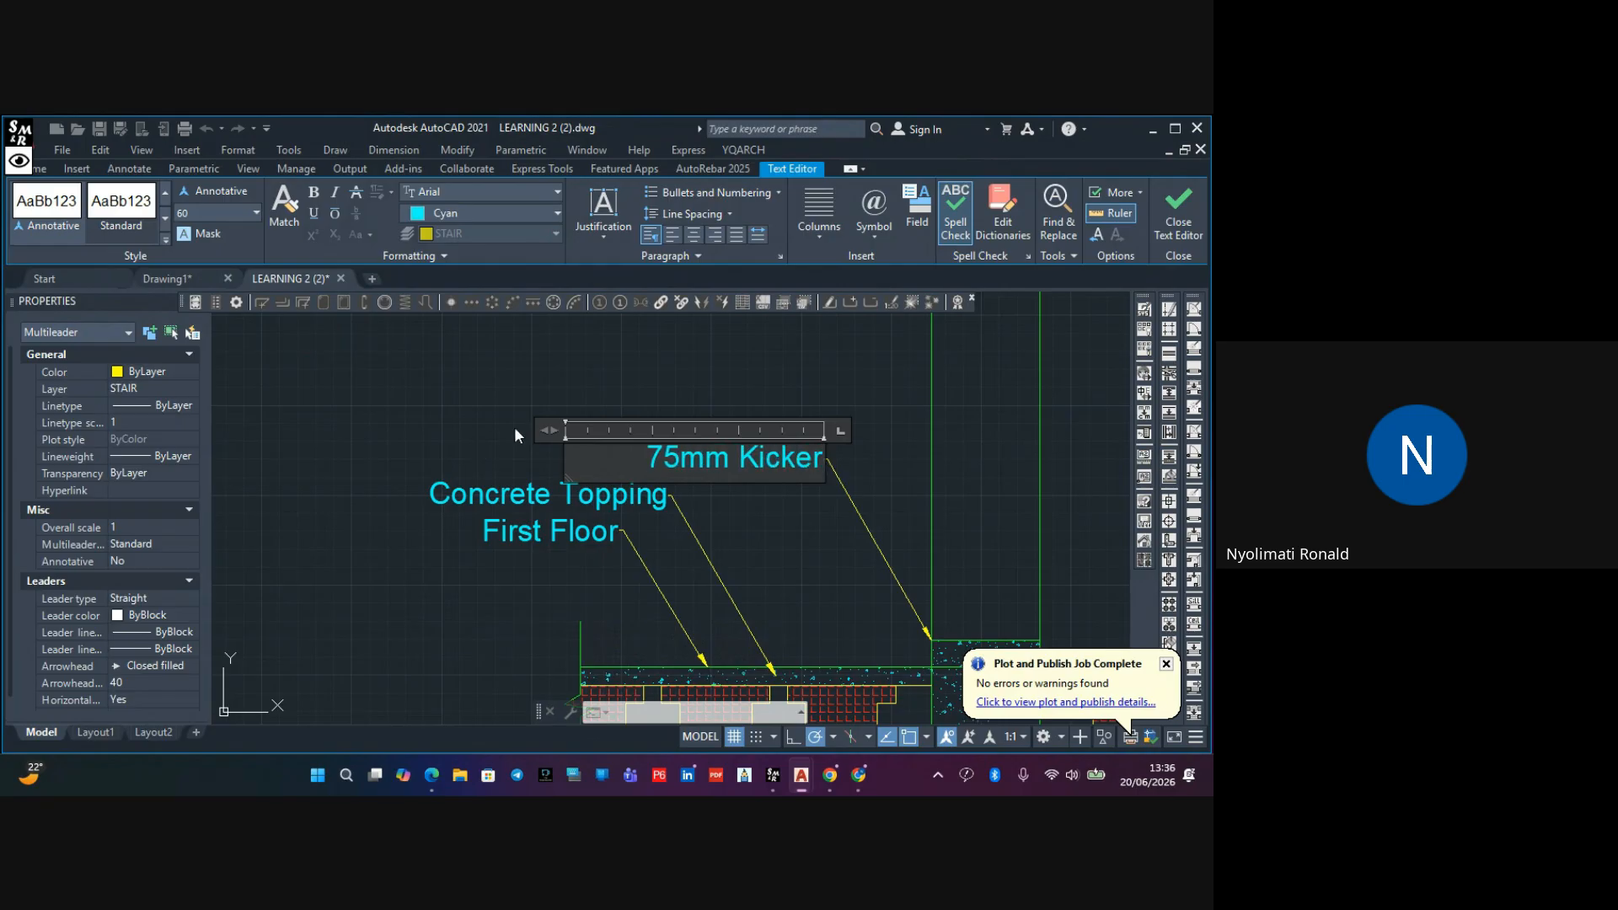
left_click(514, 426)
Mirror the First Floor leader across a horizontal line through the slab, keeping the original leader
scroll(669, 391, "down", 3)
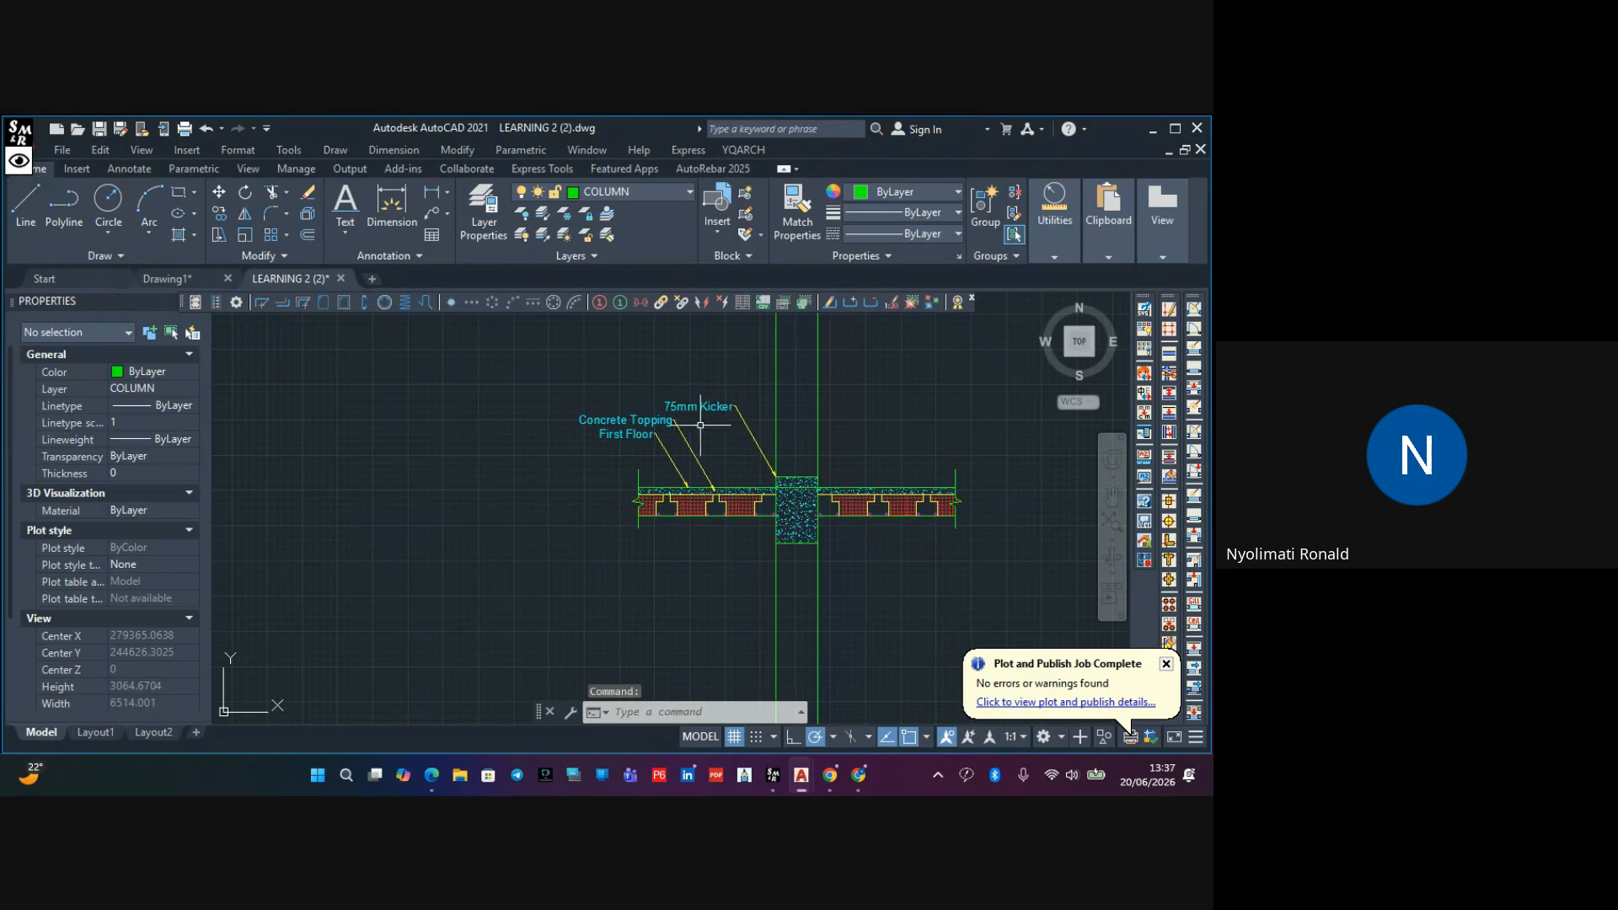
scroll(665, 452, "up", 3)
left_click(672, 418)
left_click(587, 474)
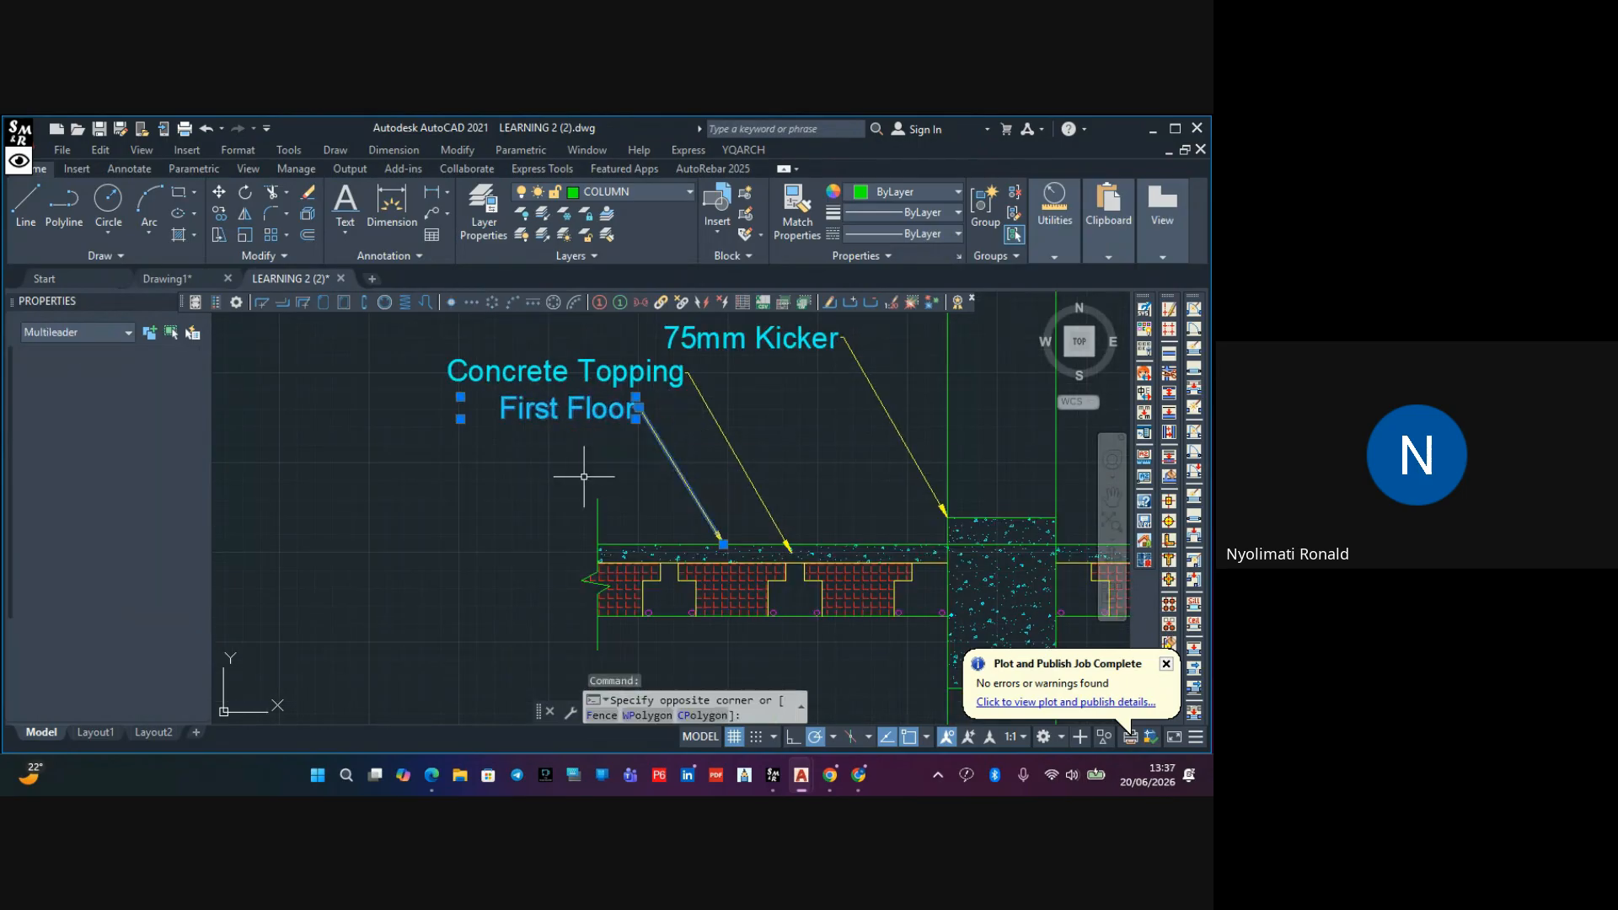
left_click(246, 216)
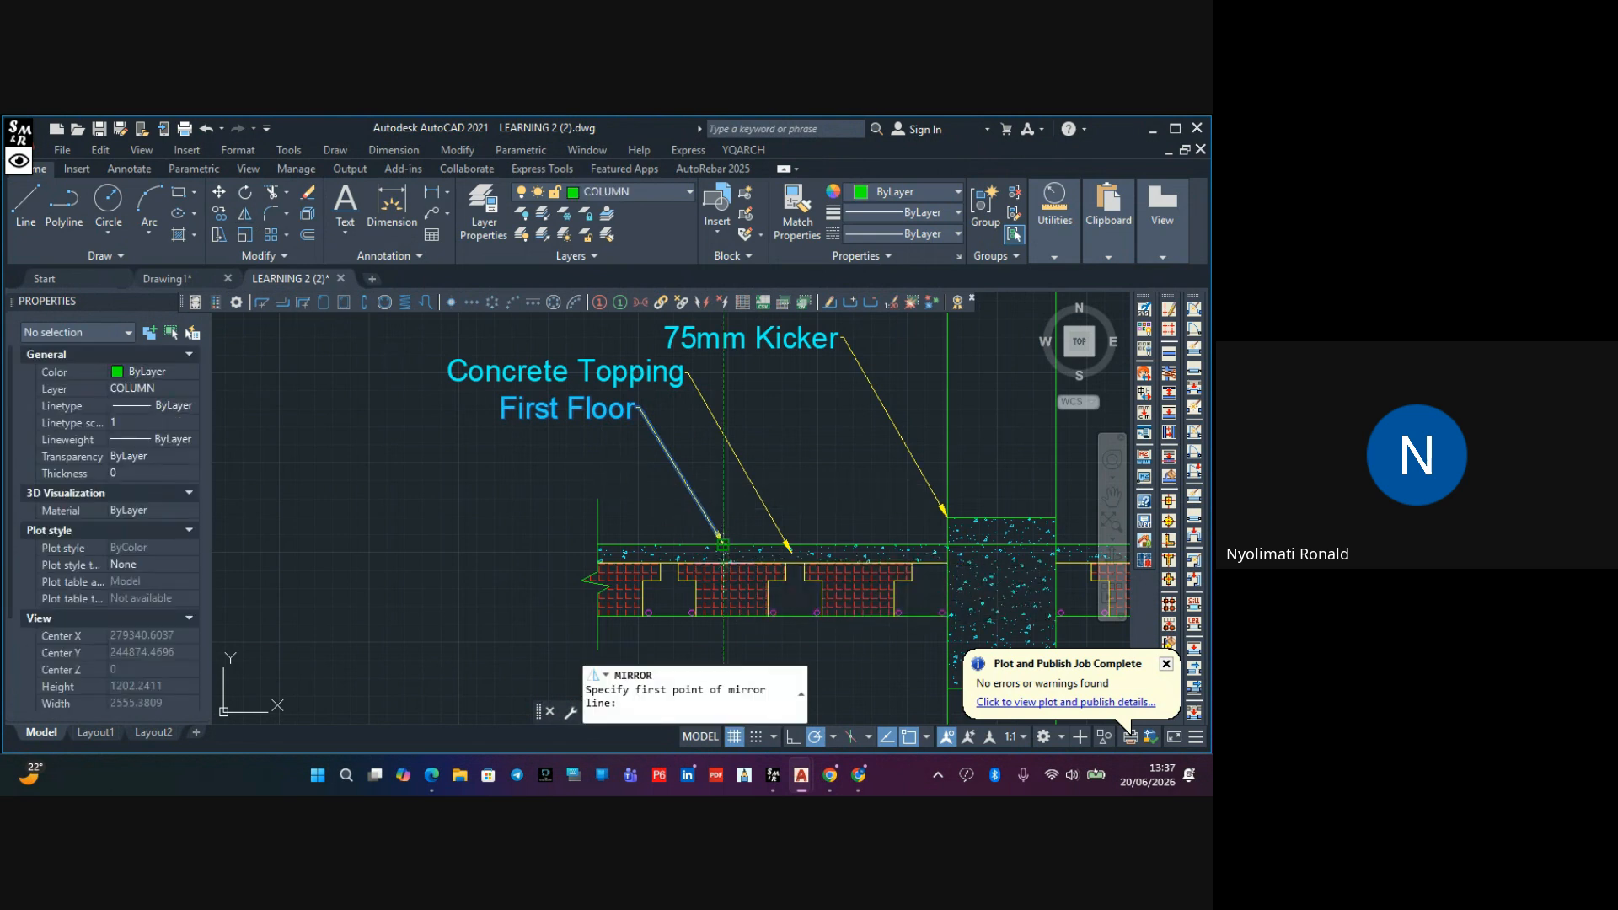
left_click(726, 576)
left_click(737, 578)
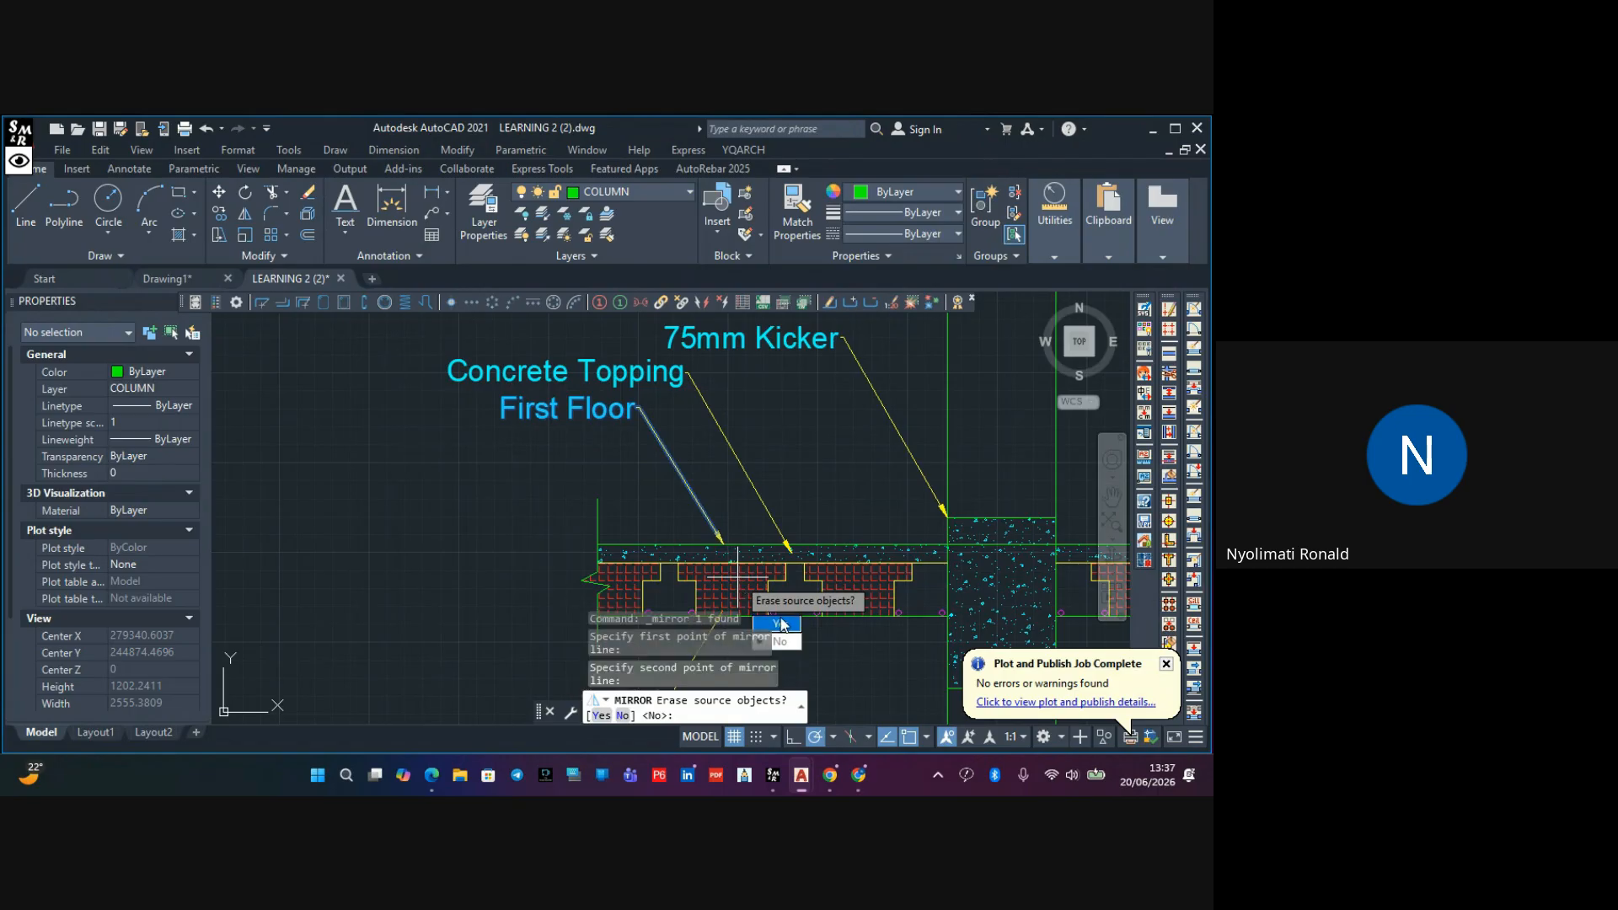
type("N")
key("Return")
Change the text of the mirrored leader below the slab to "Max-Span"
scroll(736, 578, "down", 2)
middle_click_drag(725, 590, 708, 392)
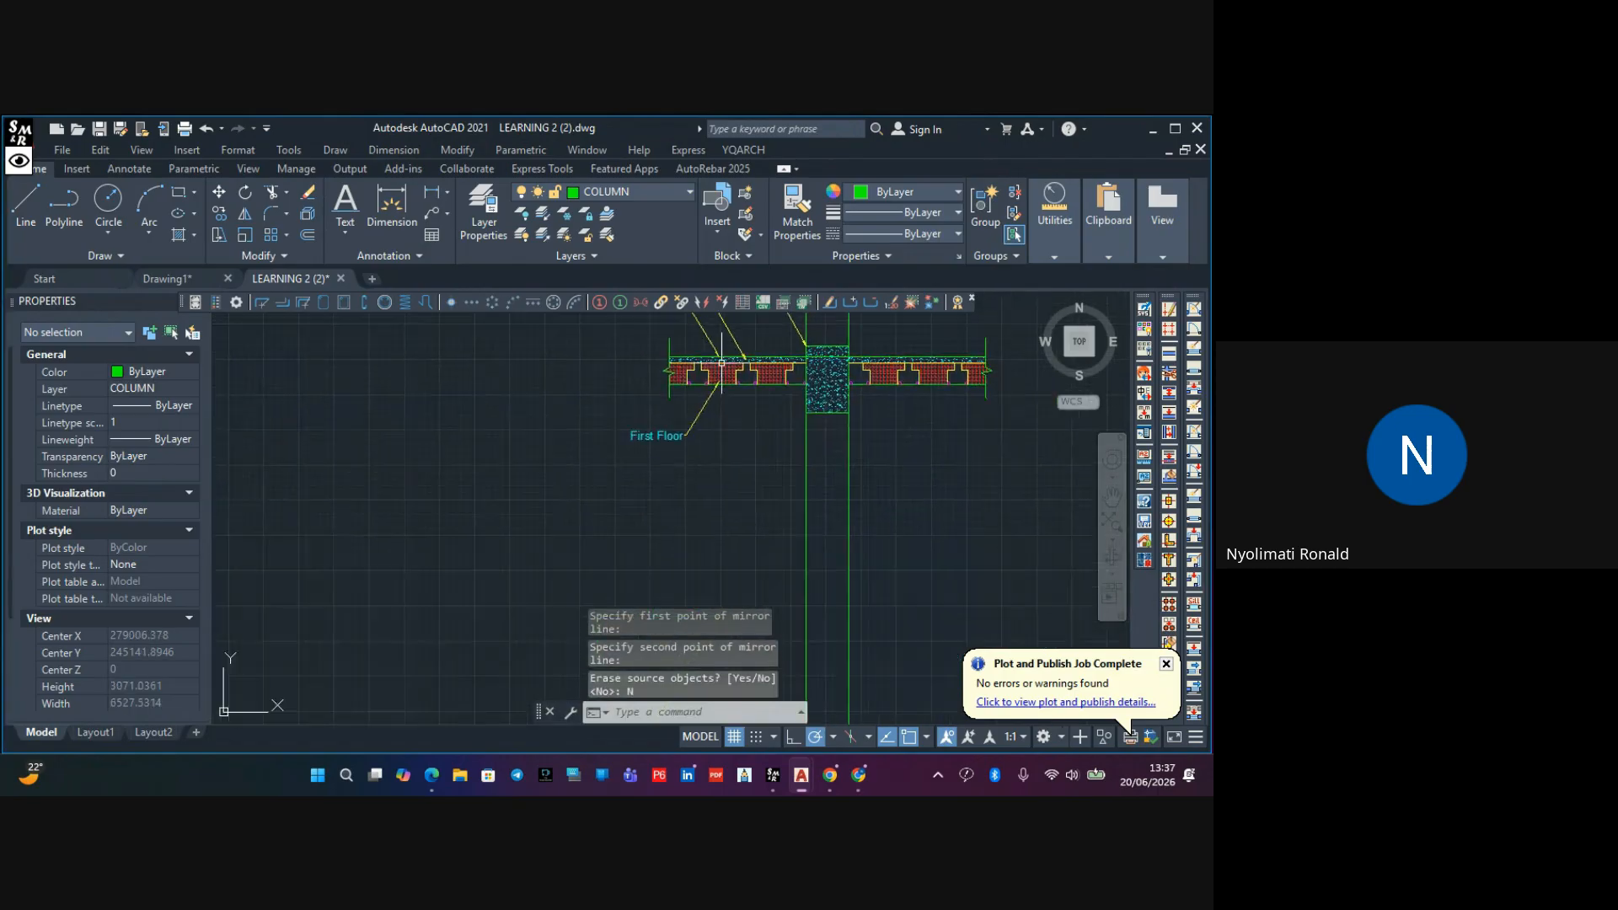
scroll(666, 404, "up", 6)
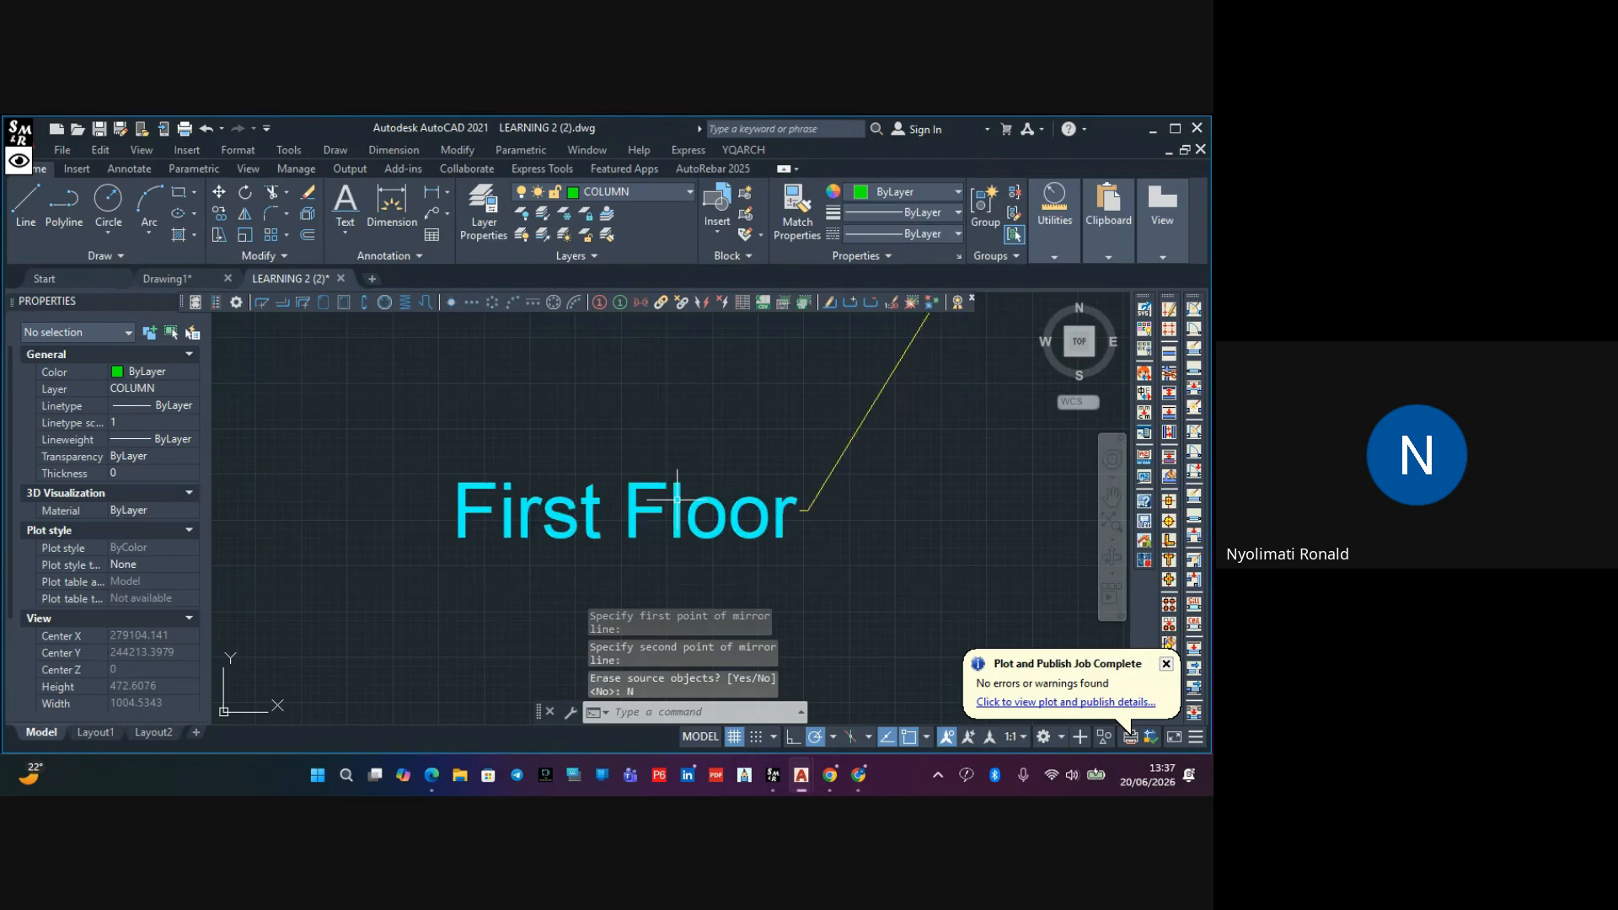
left_click(678, 500)
left_click(680, 510)
left_click(674, 510)
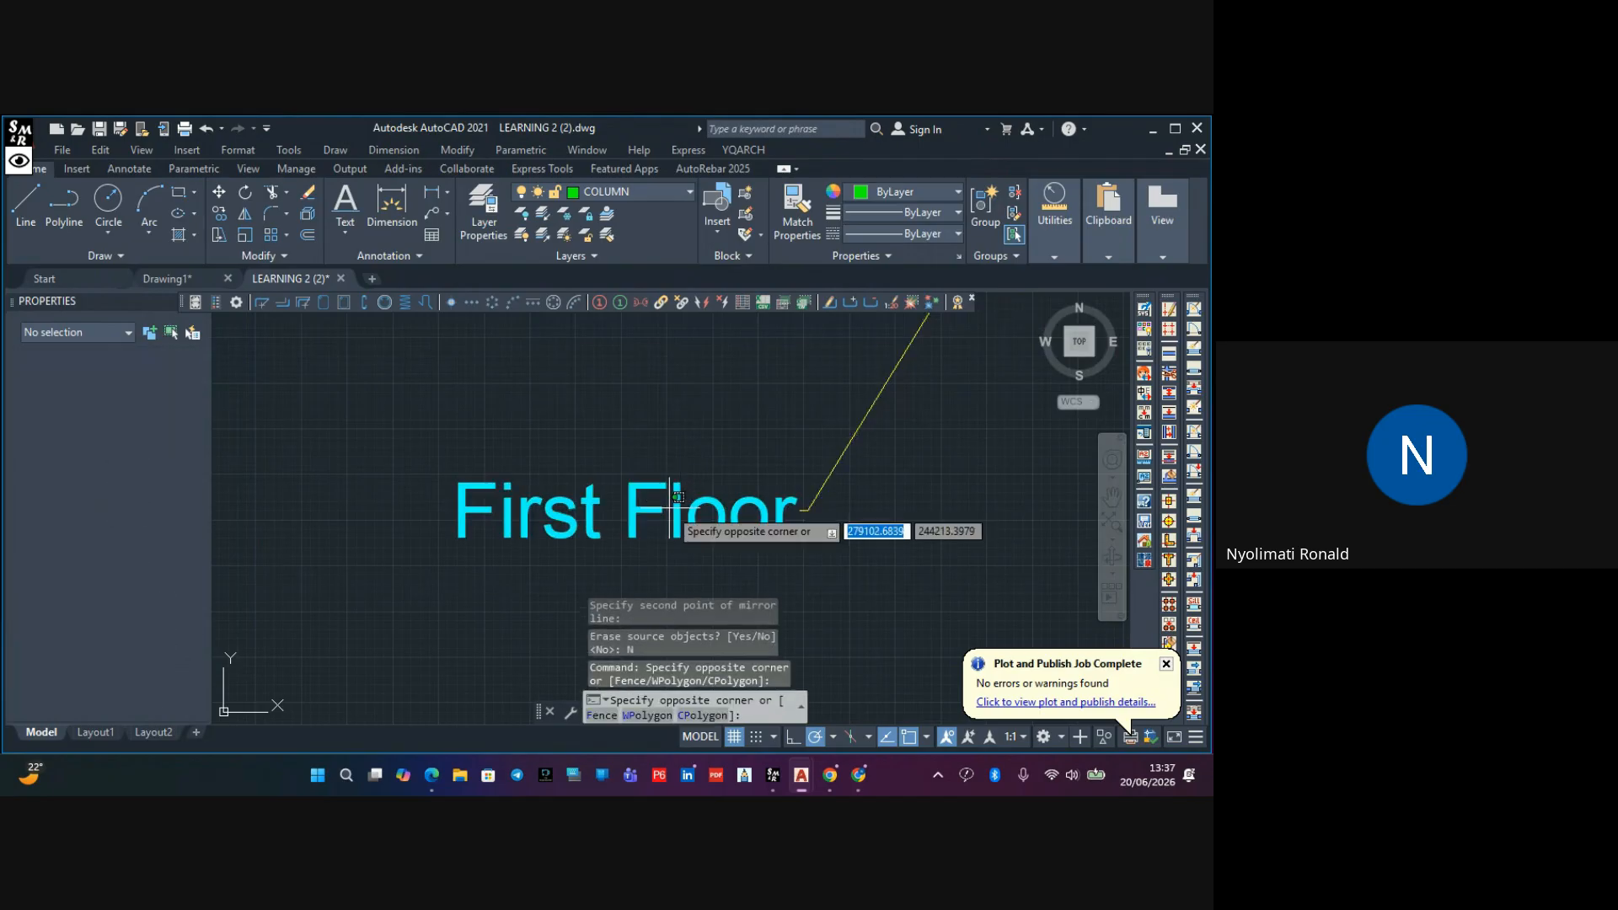
left_click(655, 517)
double_click(676, 519)
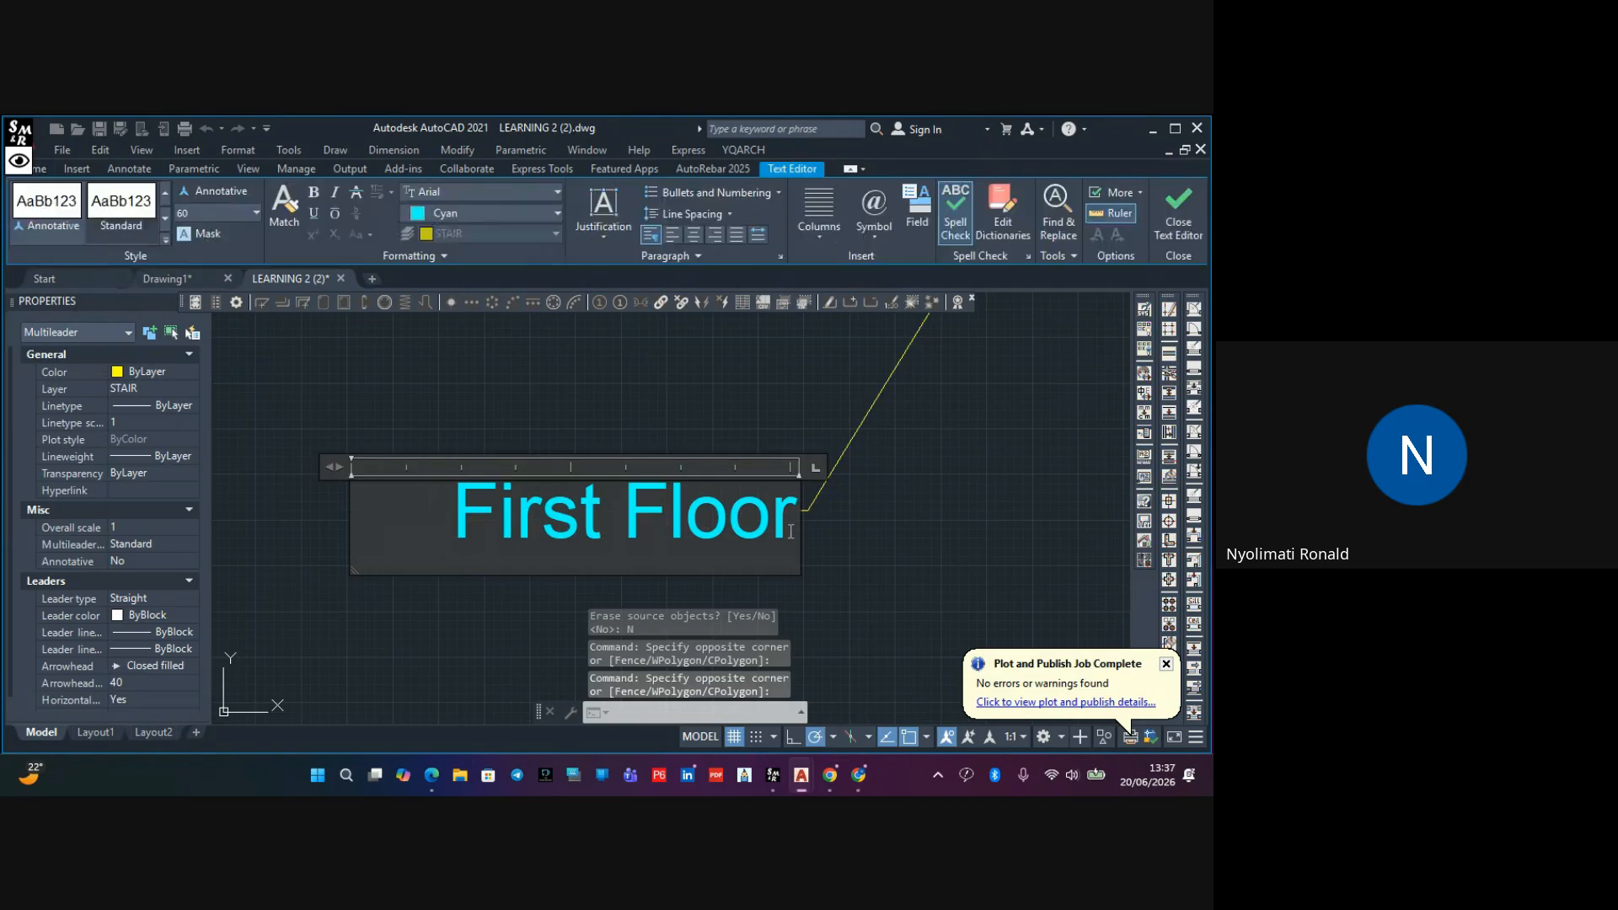
left_click_drag(796, 532, 520, 532)
type("M")
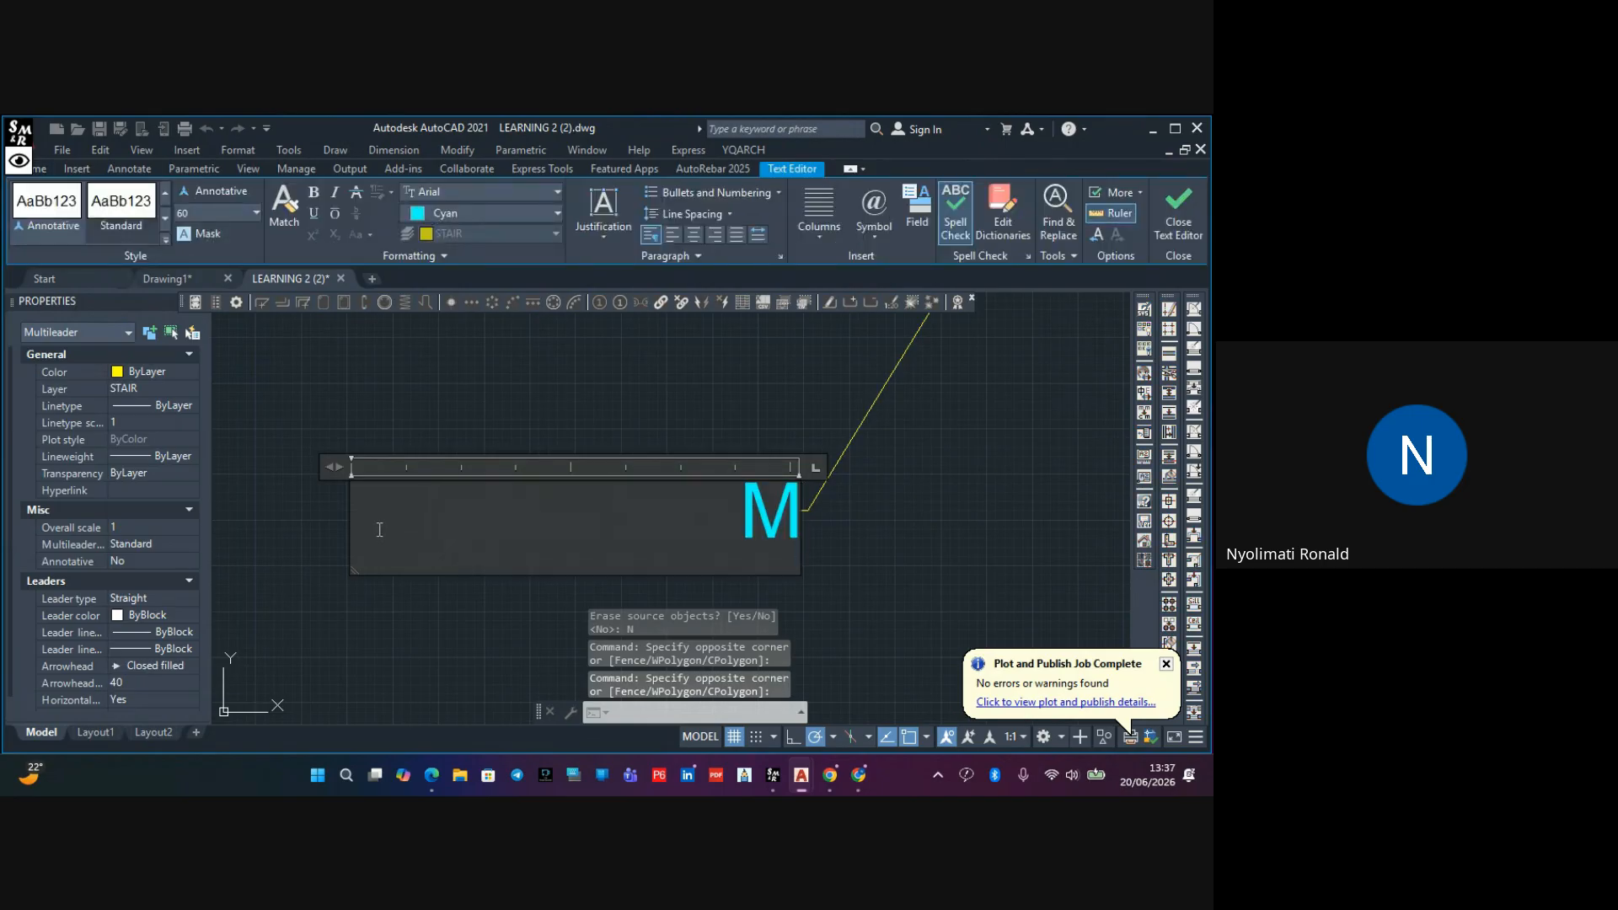
type("ax-")
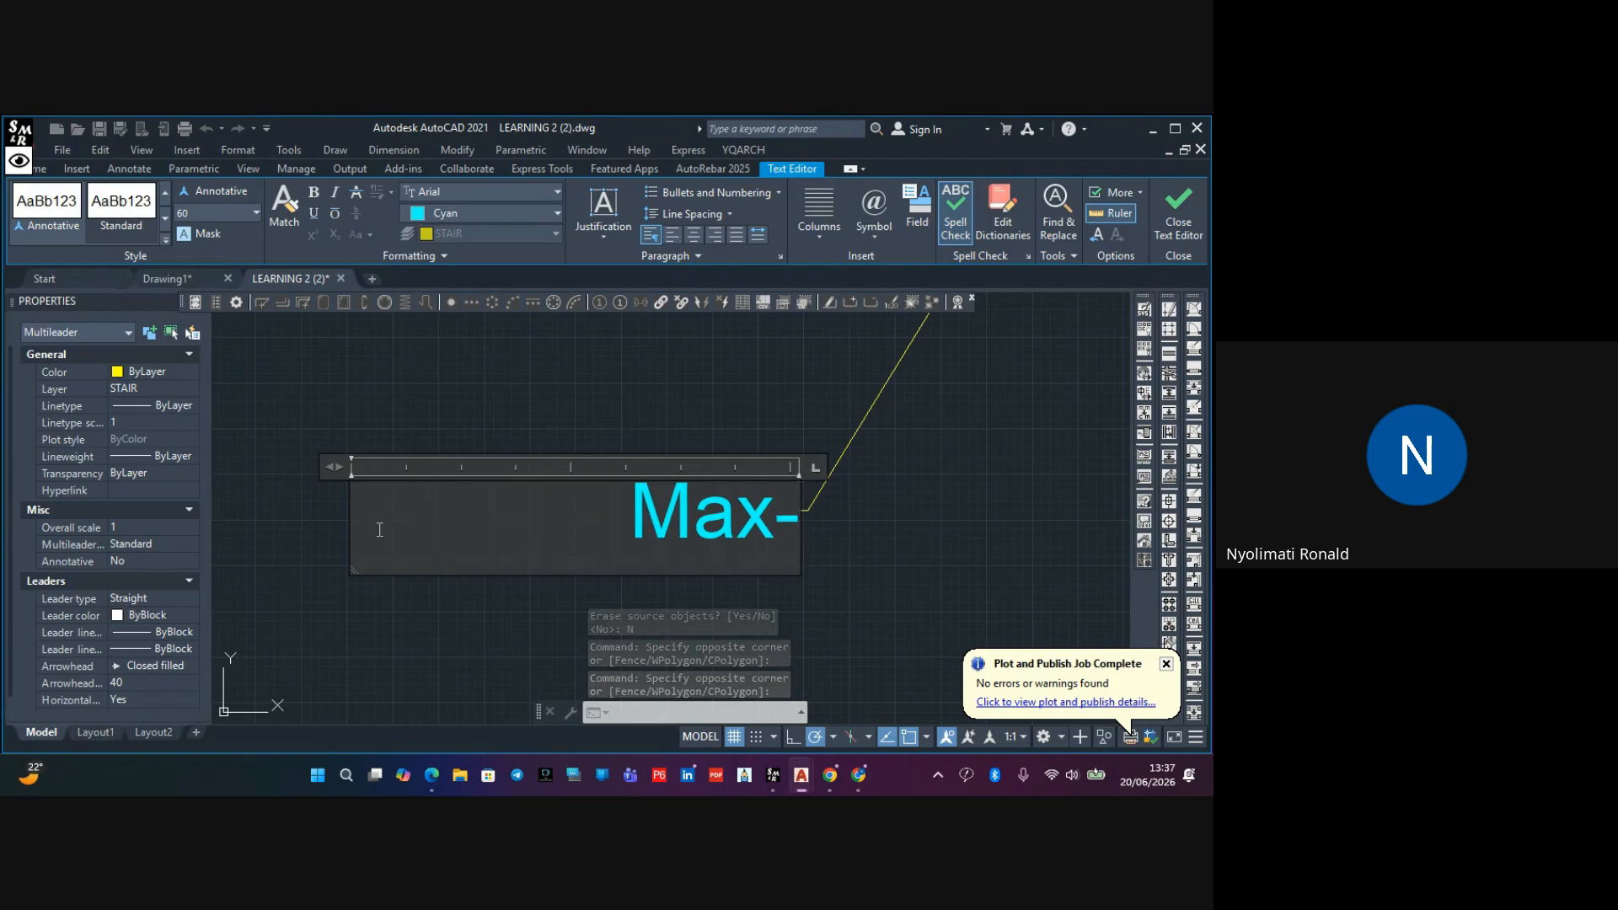
type("Spam")
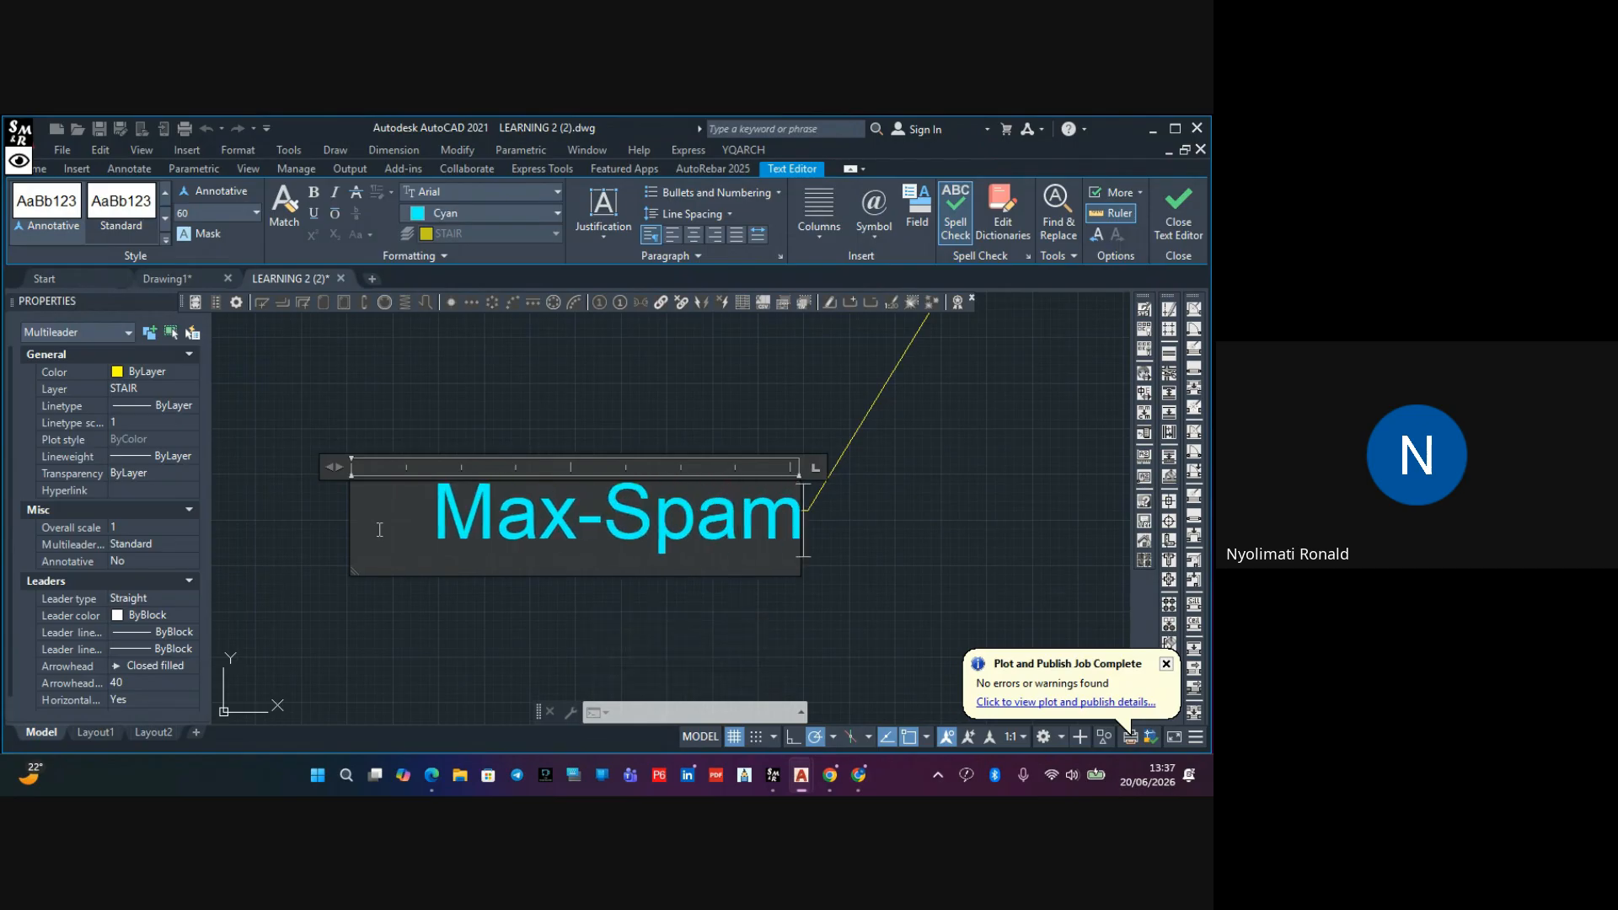
key("BackSpace")
type("n")
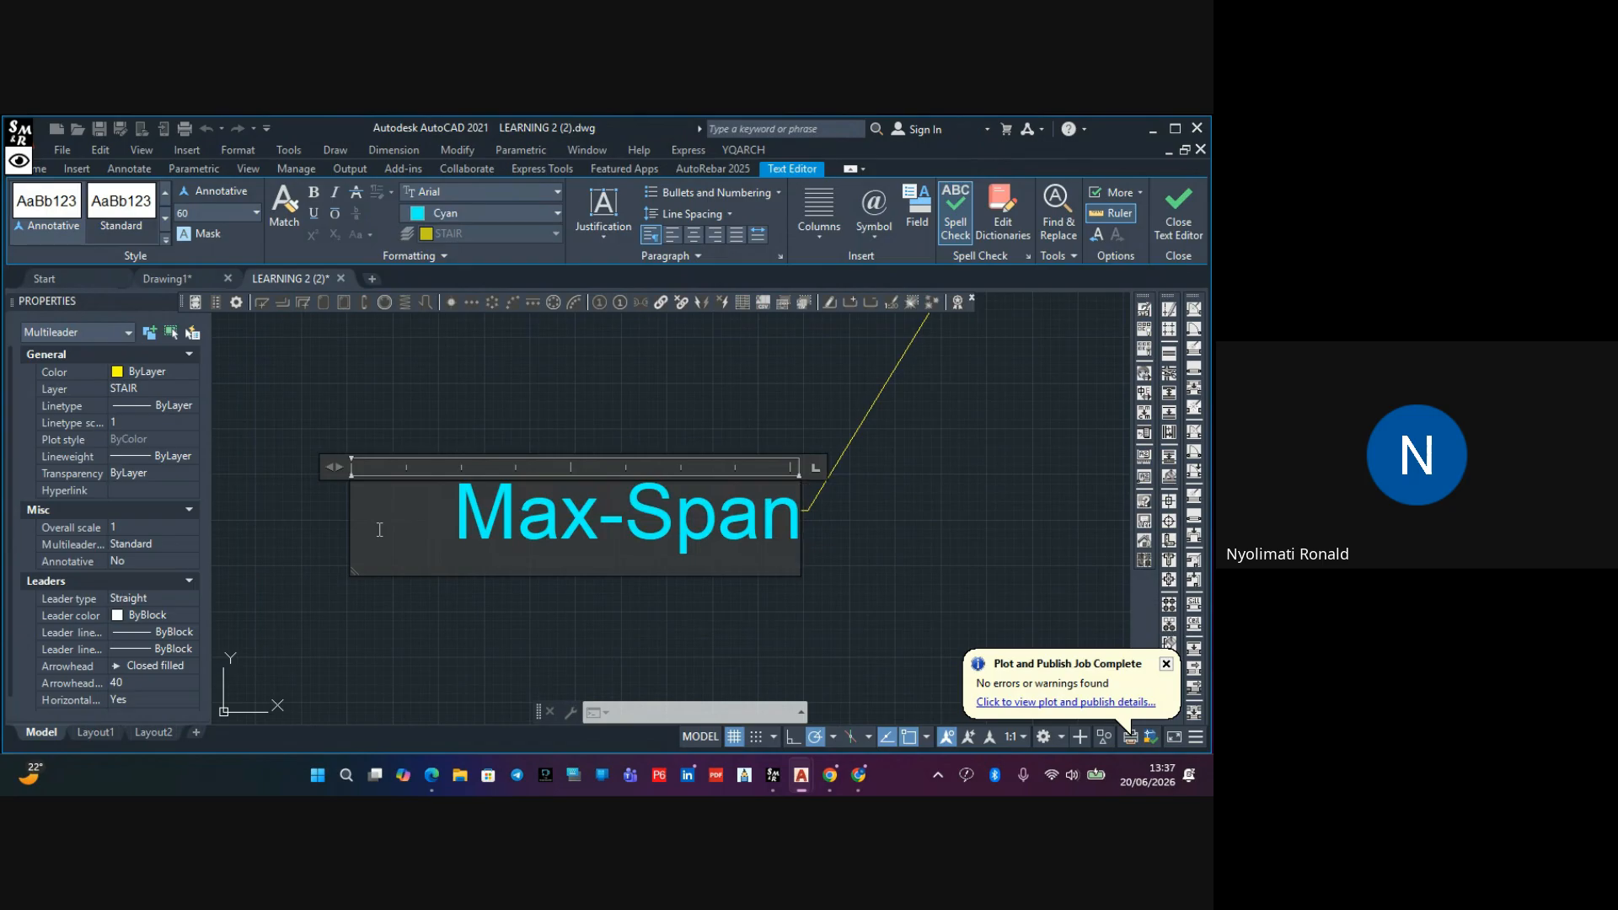
left_click(527, 412)
Stretch the Max-Span leader's landing so its label sits closer beneath the slab
scroll(549, 432, "down", 8)
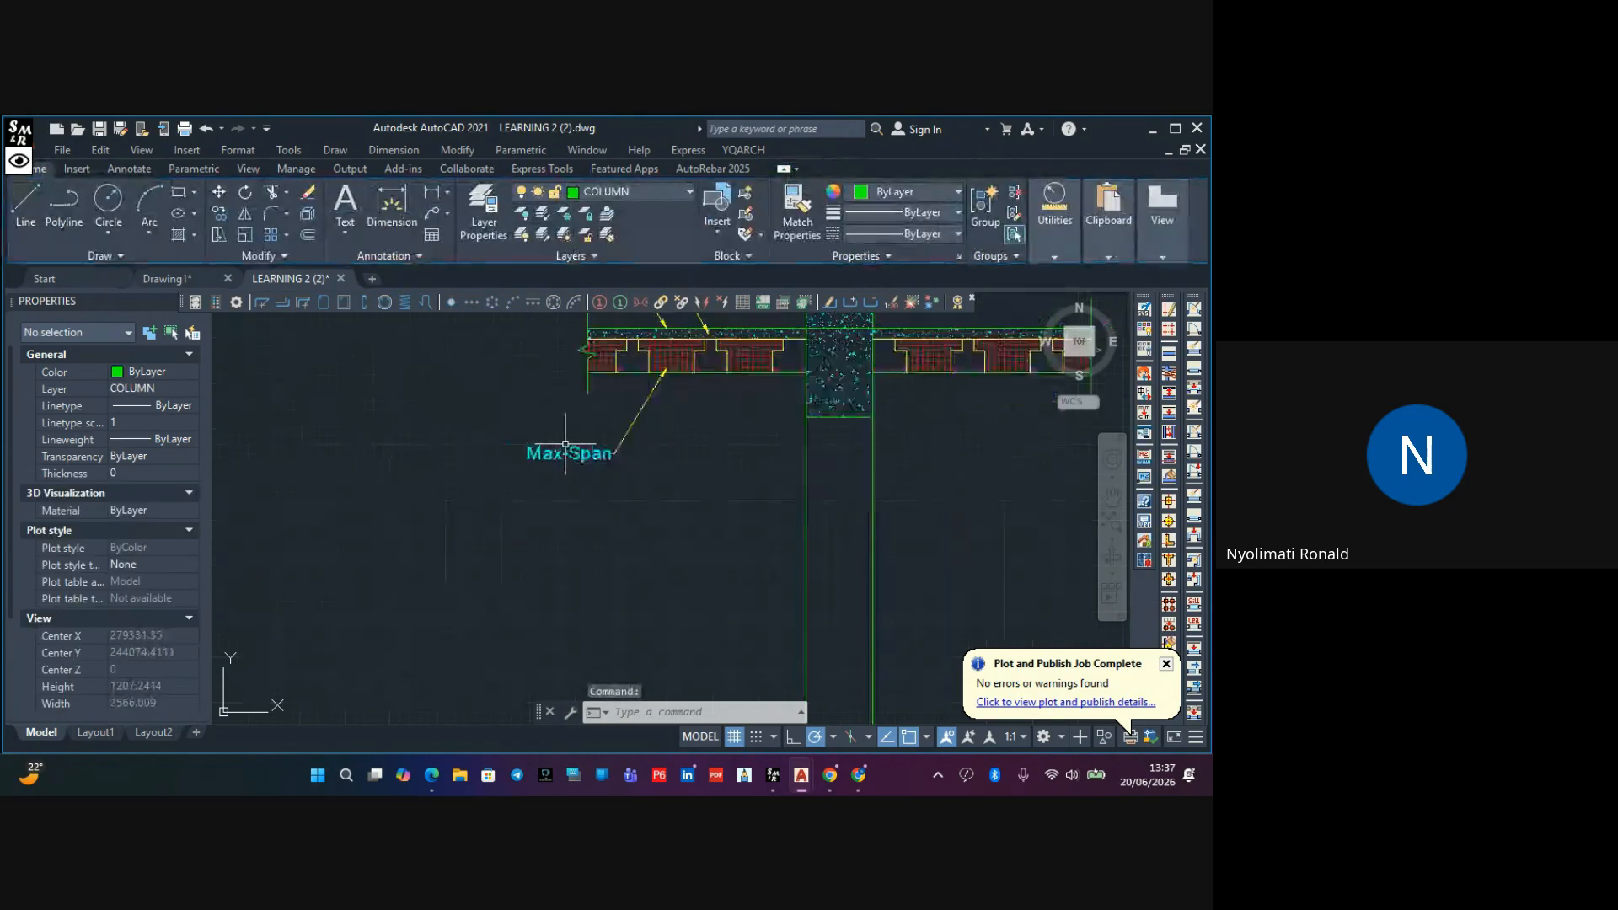
middle_click_drag(622, 455, 635, 552)
scroll(634, 540, "up", 2)
scroll(622, 516, "down", 4)
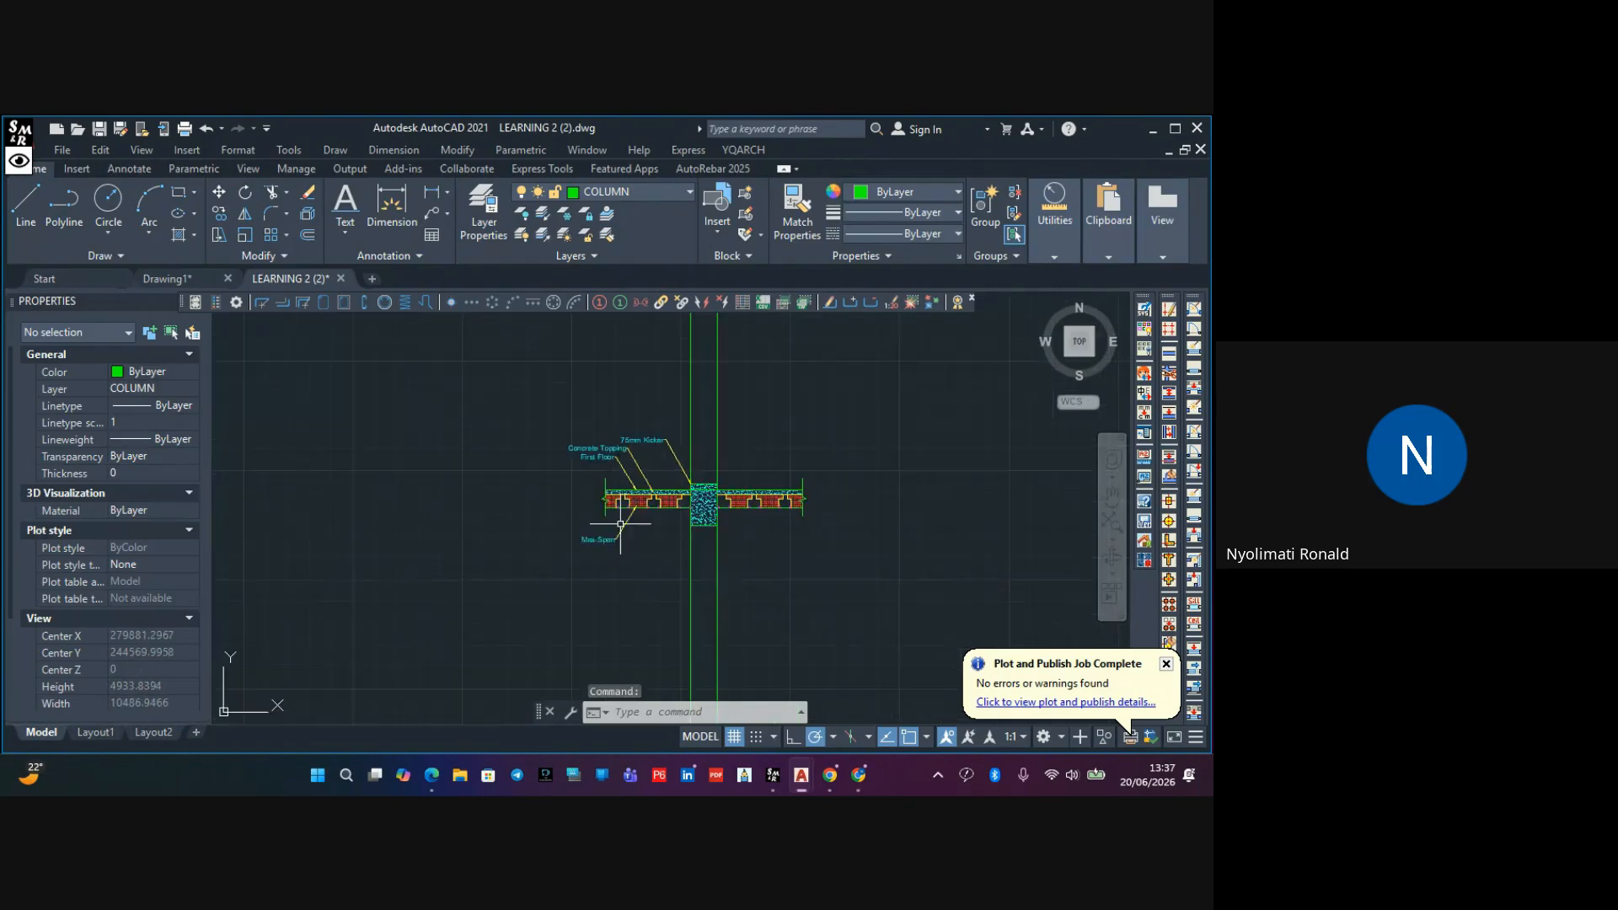
scroll(614, 534, "up", 6)
left_click(612, 551)
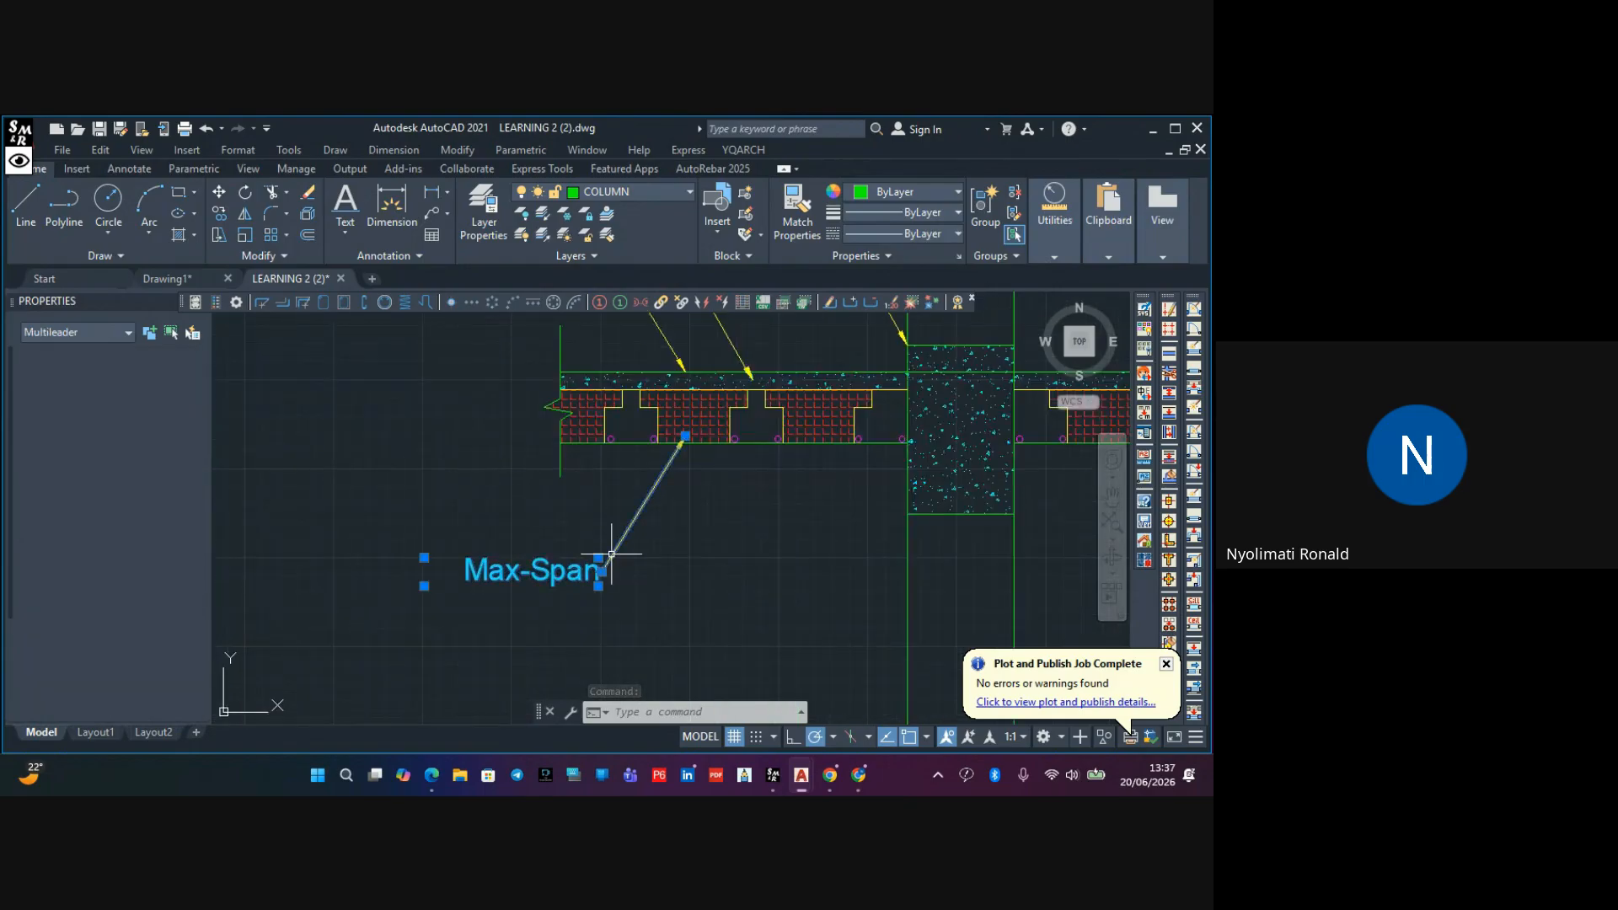
scroll(611, 556, "up", 4)
left_click(524, 624)
scroll(582, 531, "down", 5)
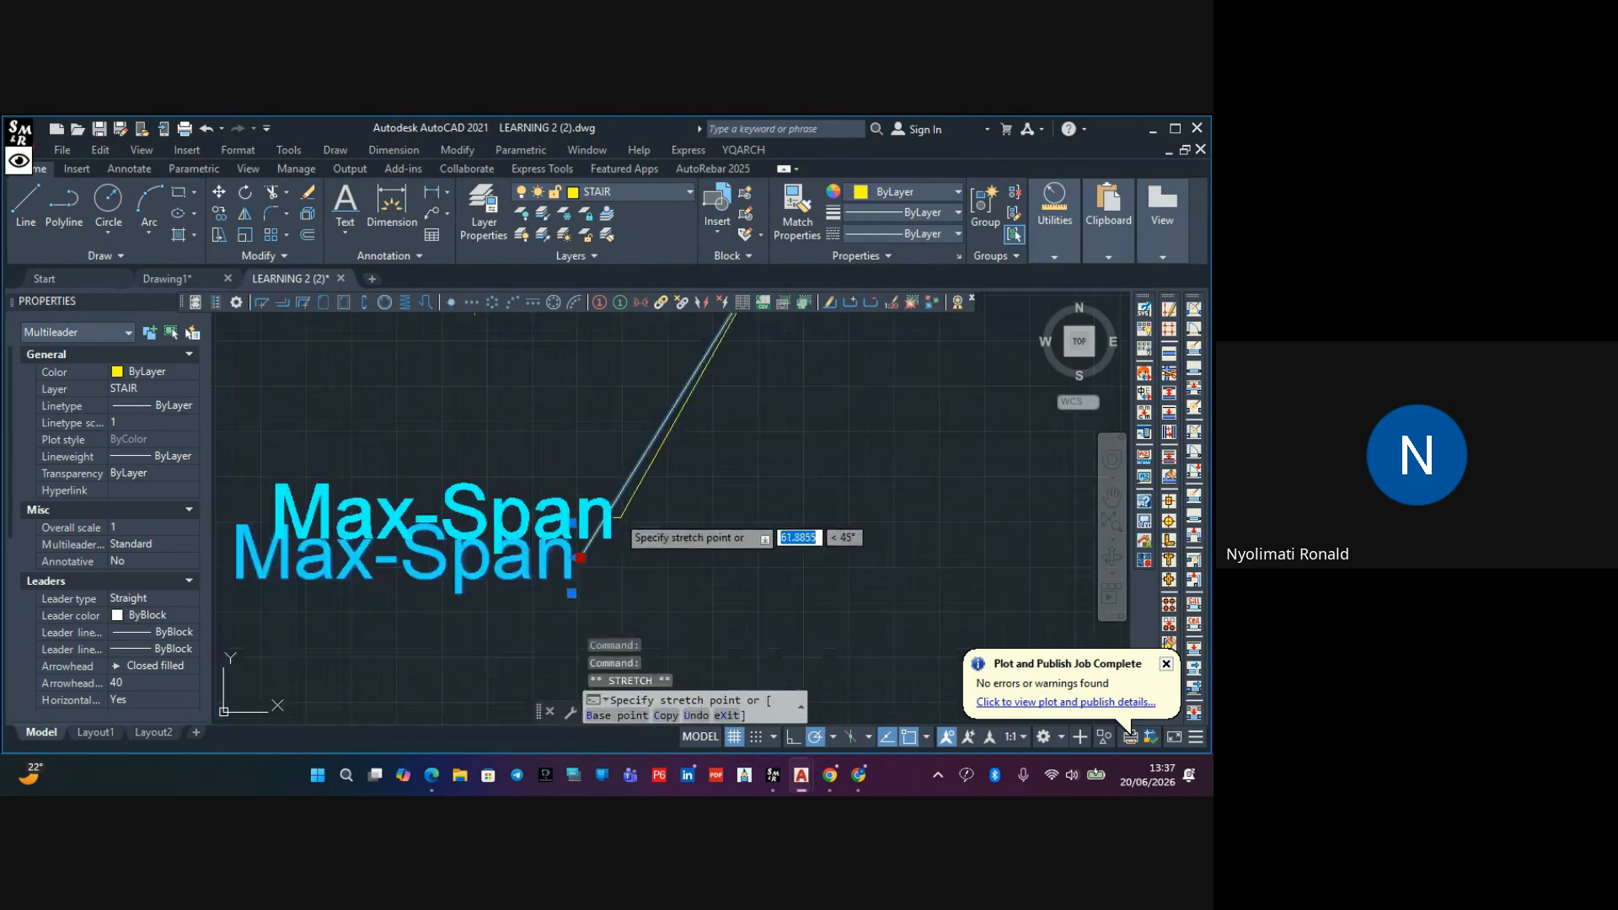
left_click(666, 471)
mouse_move(669, 489)
key("Escape")
key("Escape")
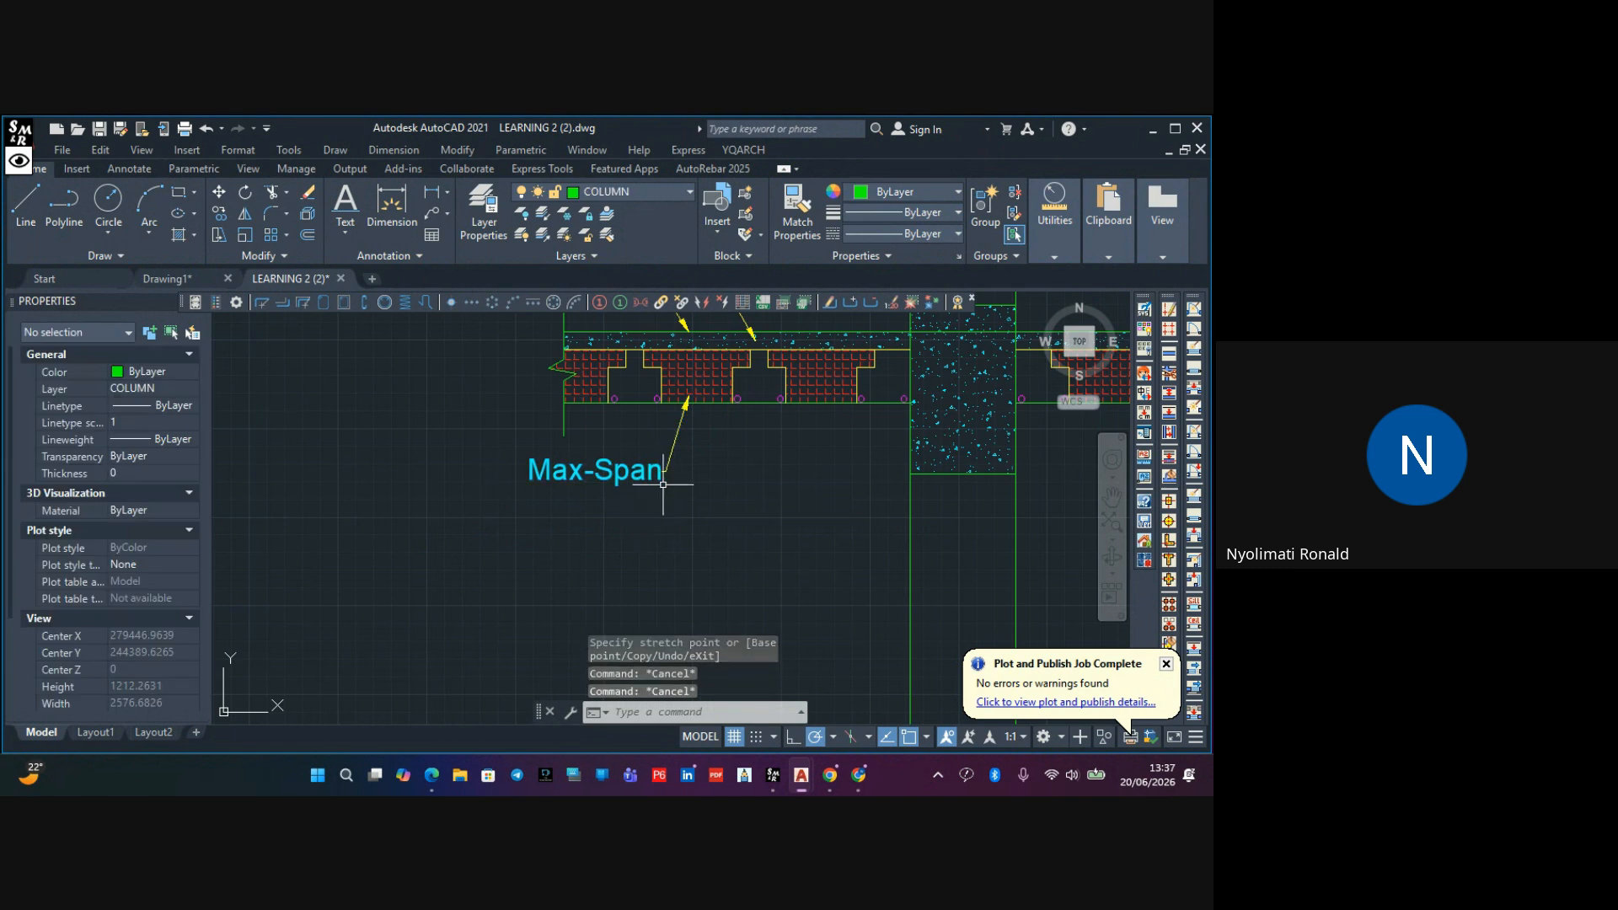
scroll(667, 524, "down", 3)
scroll(657, 488, "up", 4)
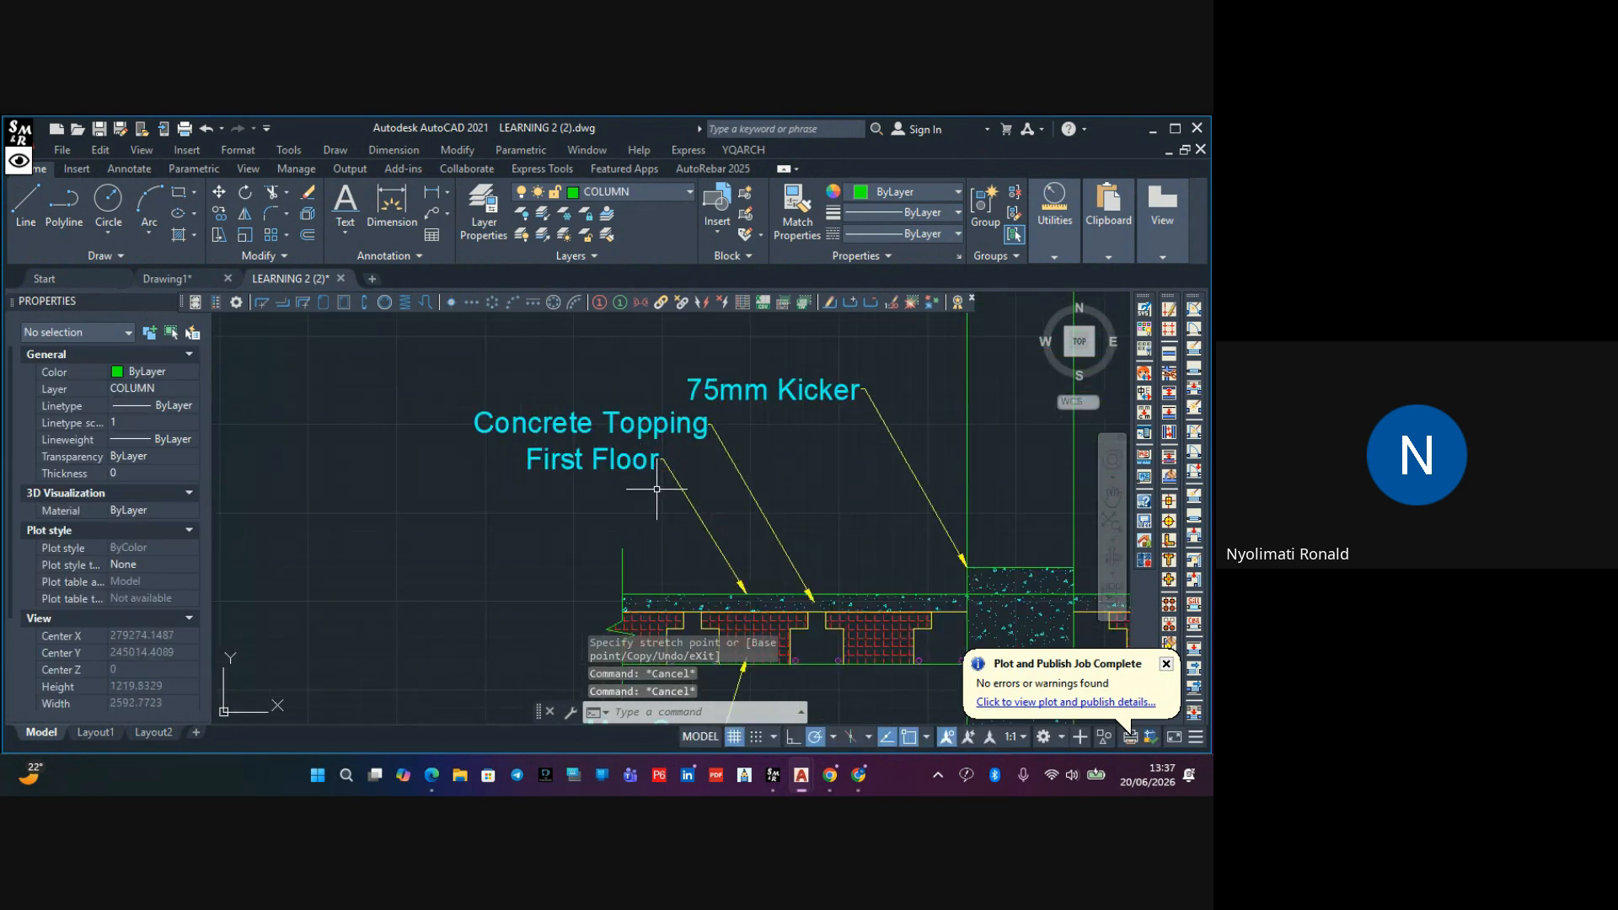
Stretch the First Floor leader's landing so its label sits closer above the slab
left_click(676, 483)
scroll(666, 459, "up", 7)
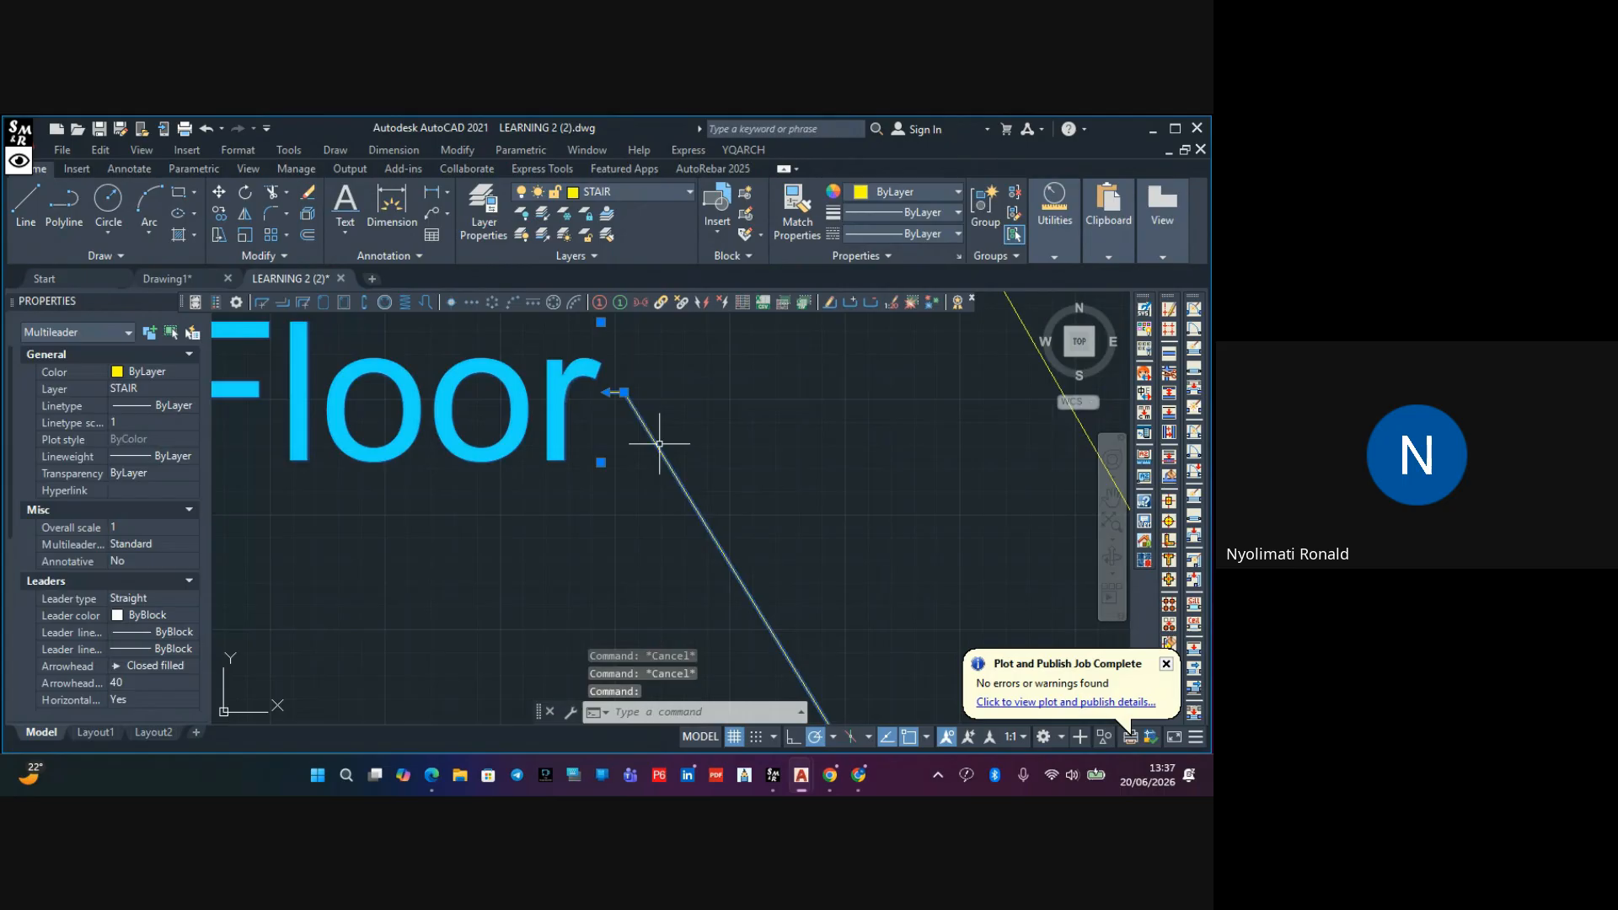
left_click(624, 392)
scroll(725, 548, "down", 6)
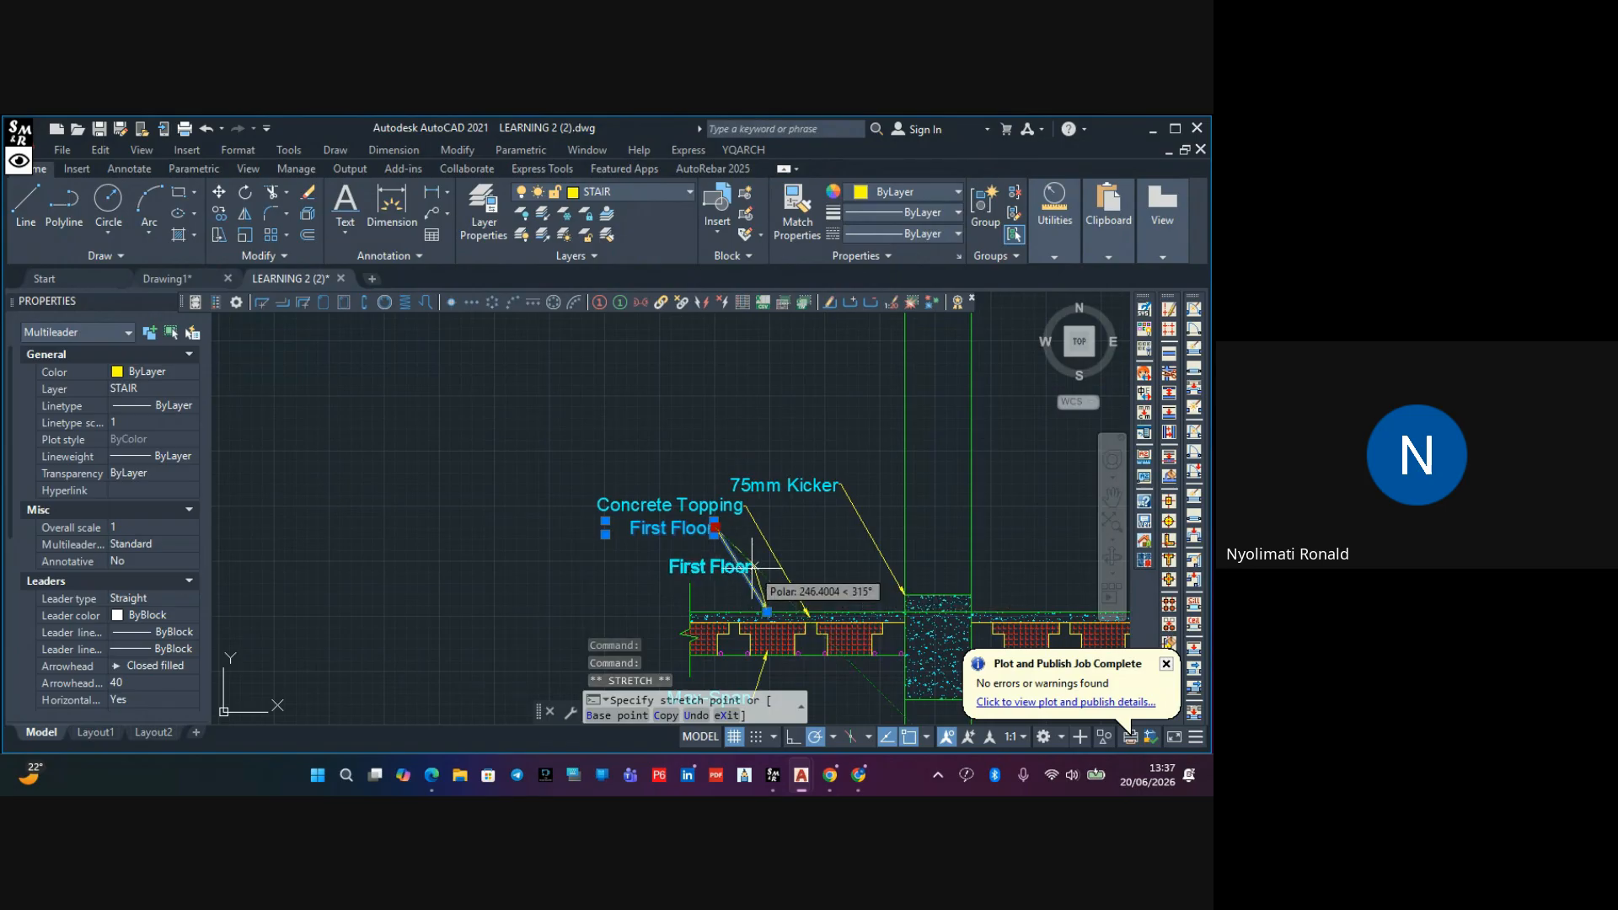
key("Escape")
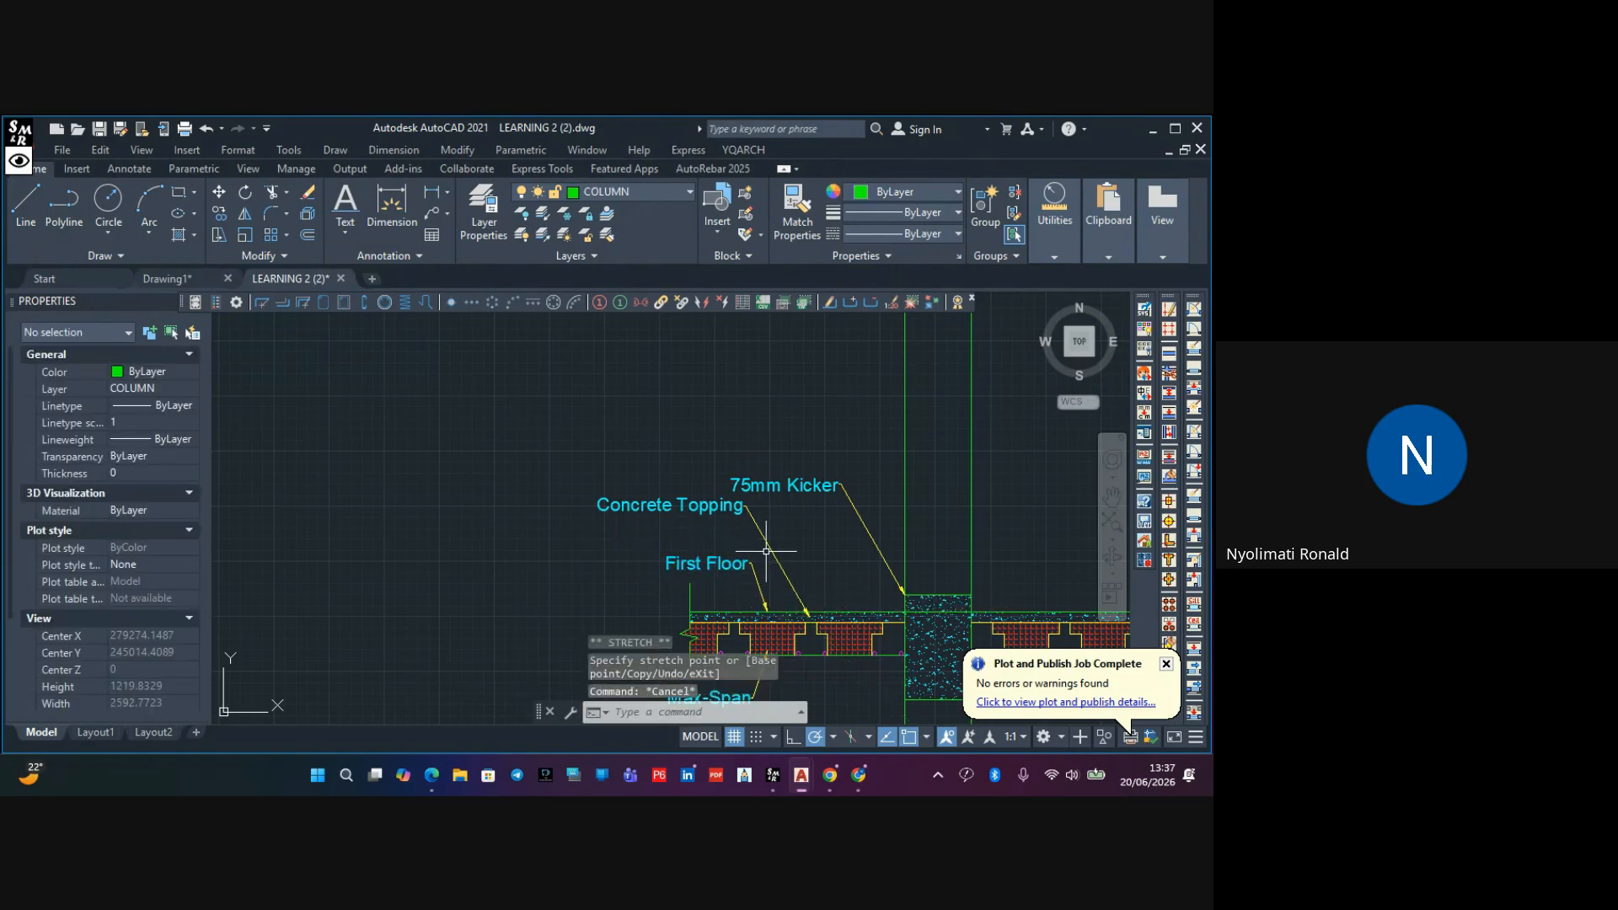
Stretch the Concrete Topping leader's landing down so its label sits just above the First Floor label
left_click(763, 541)
scroll(726, 485, "up", 5)
left_click(723, 481)
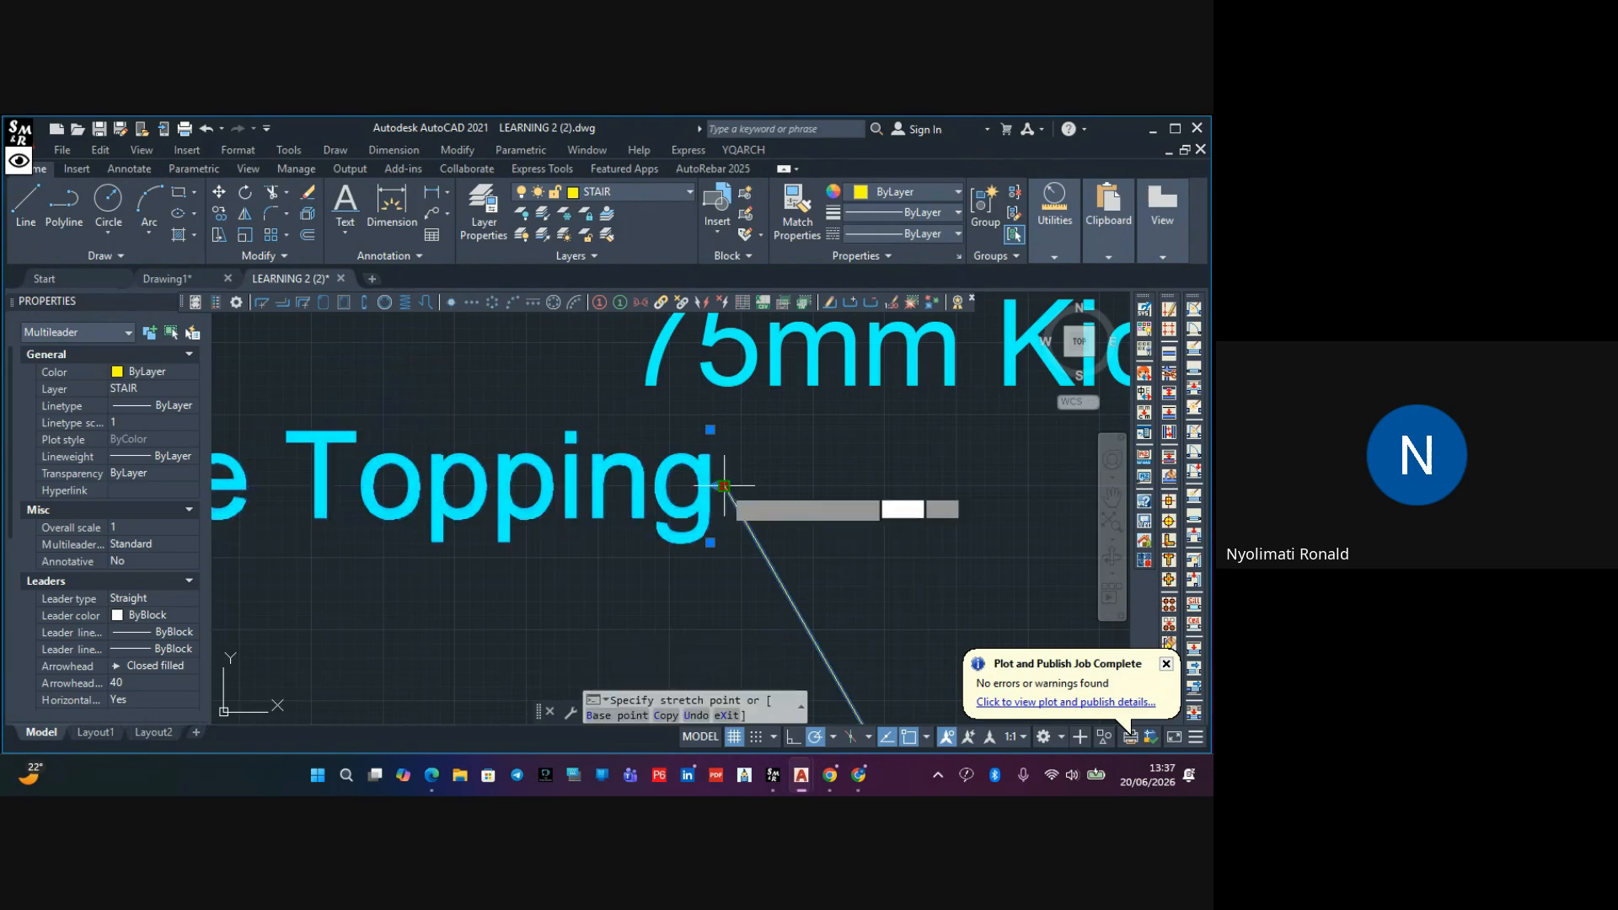
scroll(726, 484, "down", 5)
middle_click_drag(776, 553, 735, 476)
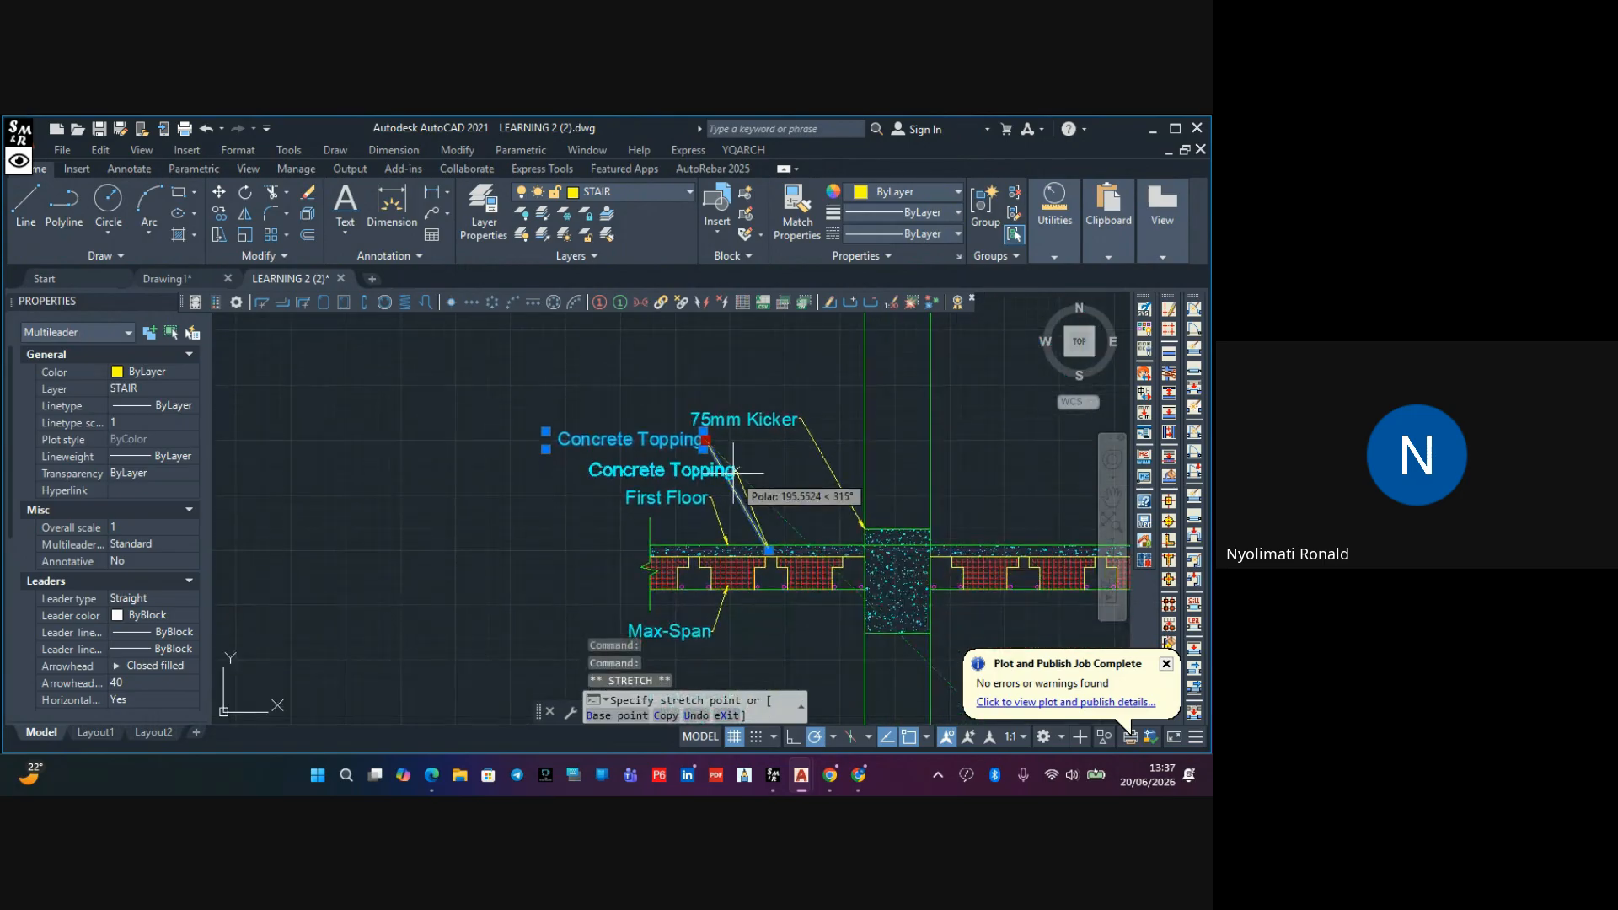
key("Escape")
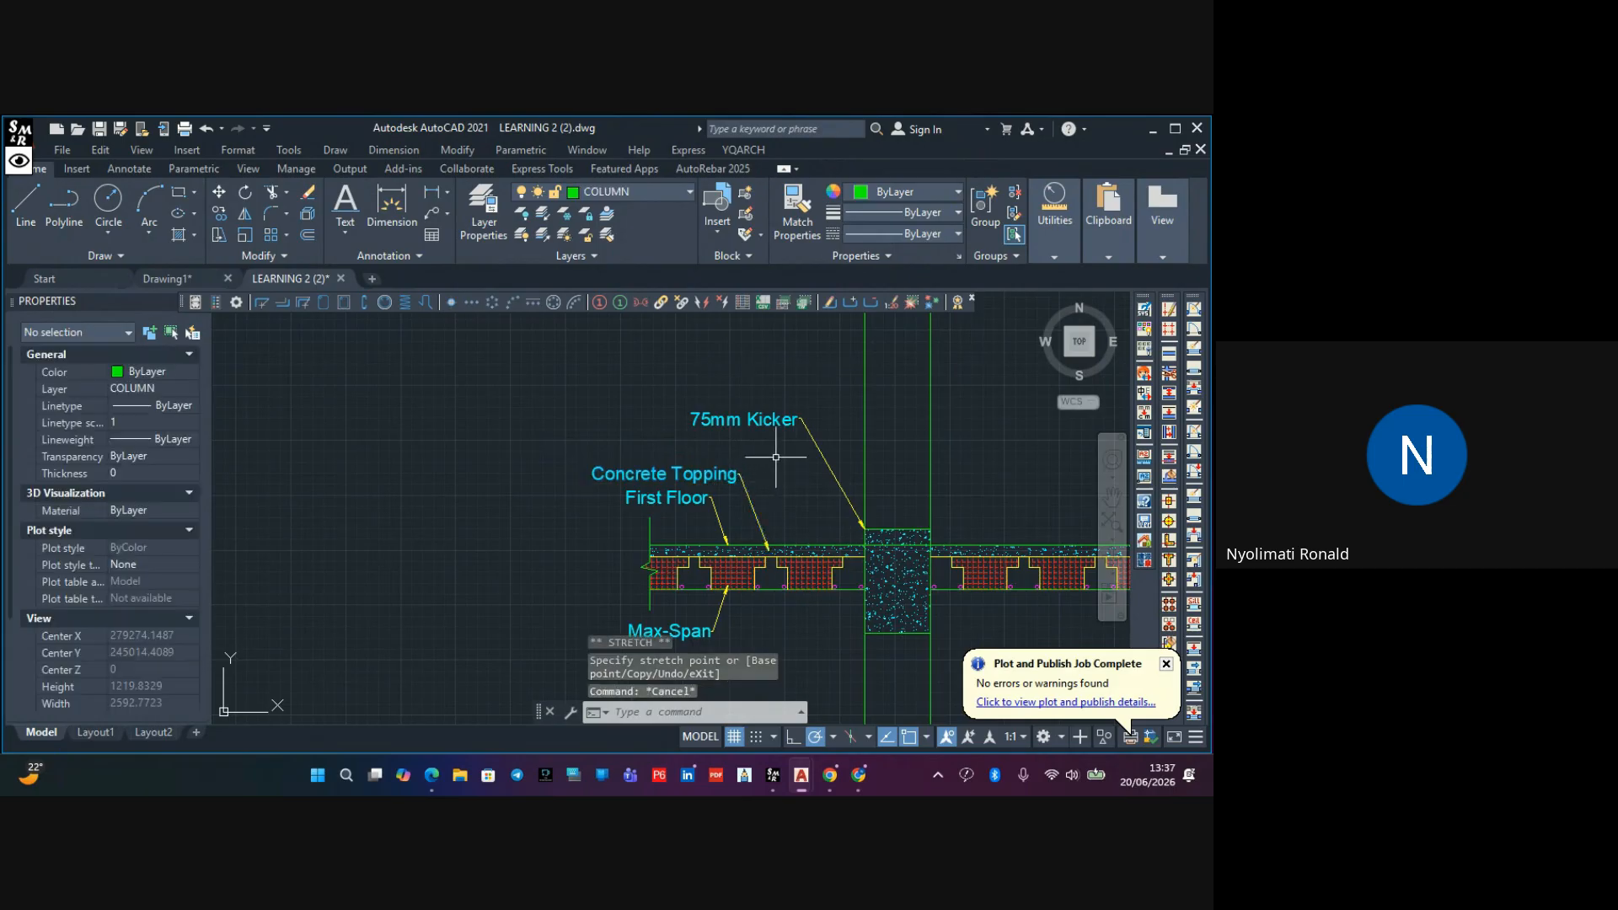
Stretch the 75mm Kicker leader's landing straight down so its label sits just above the Concrete Topping label
left_click(804, 430)
scroll(811, 420, "up", 5)
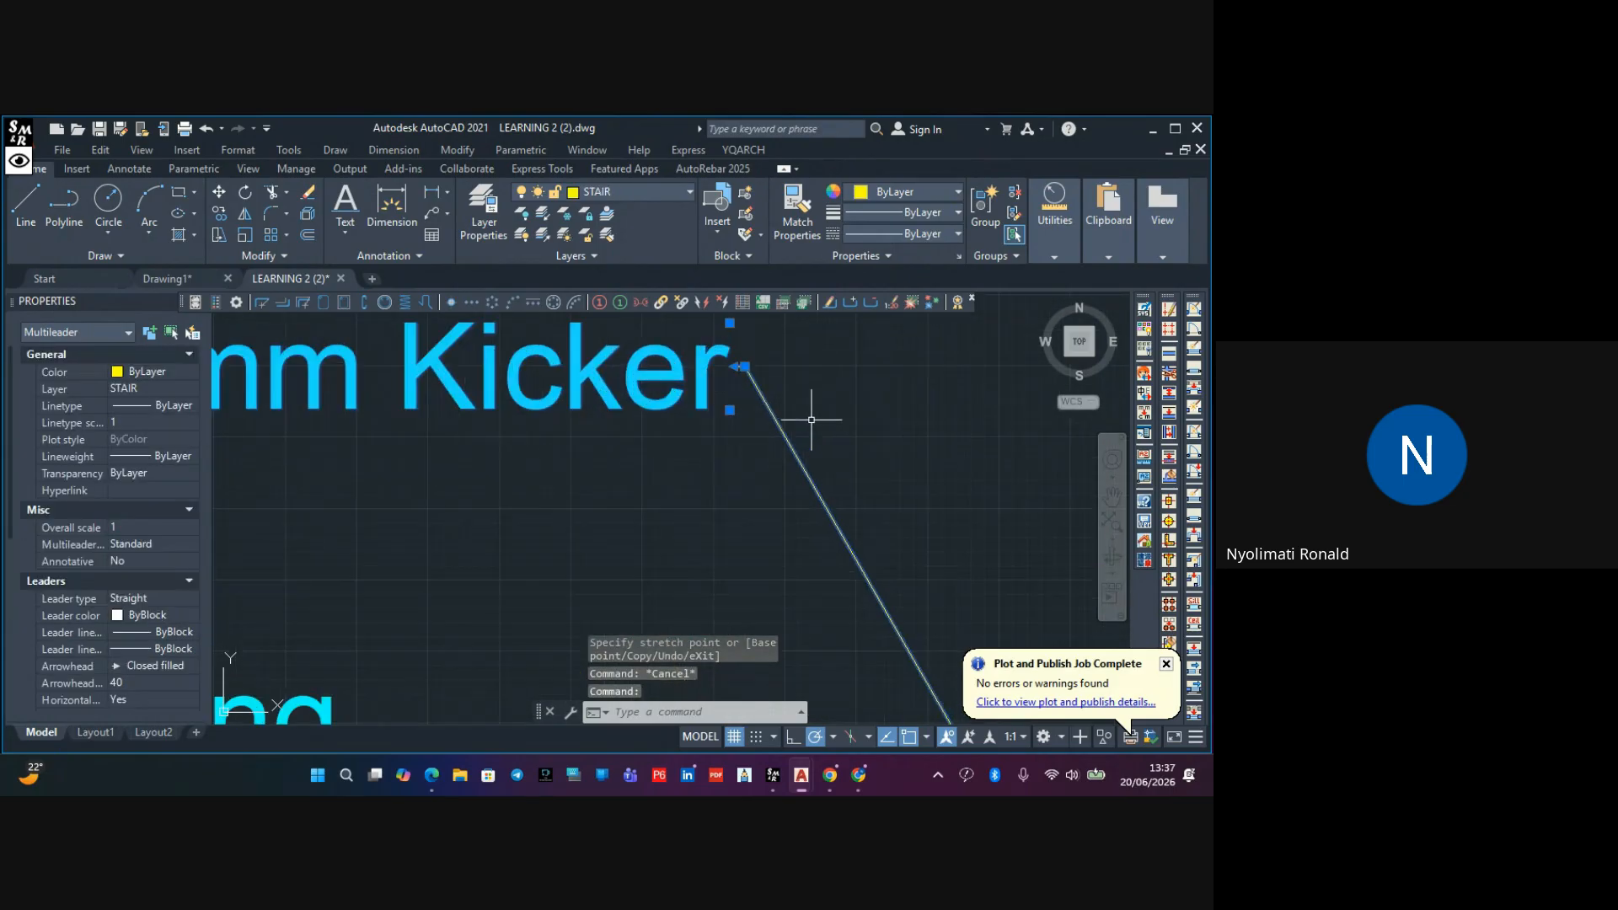
scroll(771, 419, "down", 2)
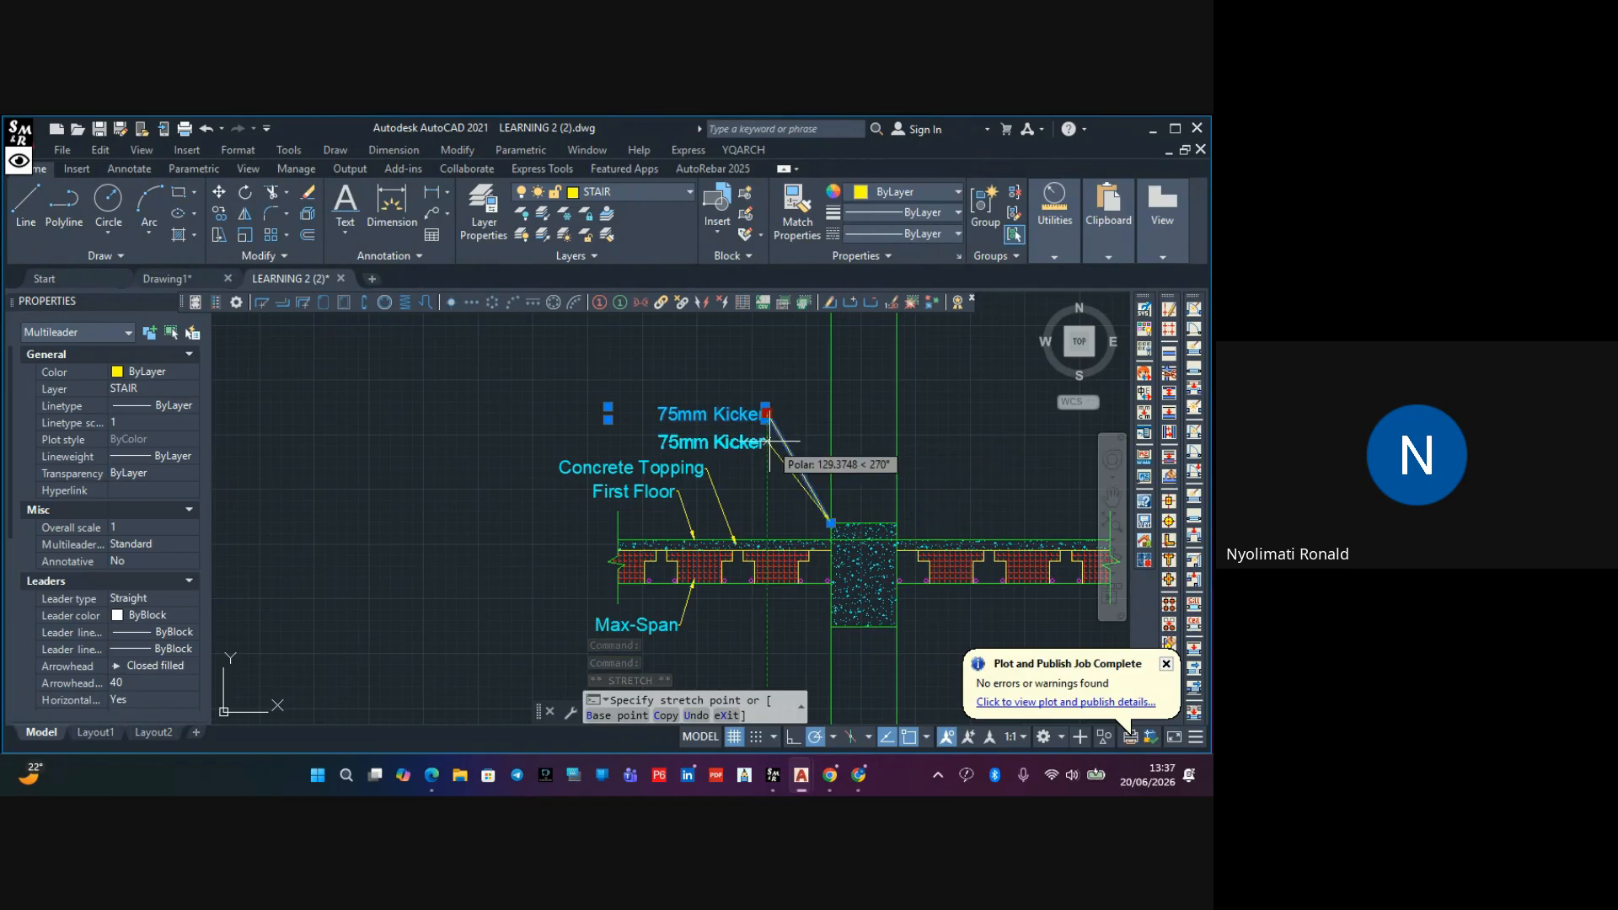
key("Escape")
Select the whole slab portion on the right side of the column, including its blocks, hatches and break line
scroll(734, 507, "down", 3)
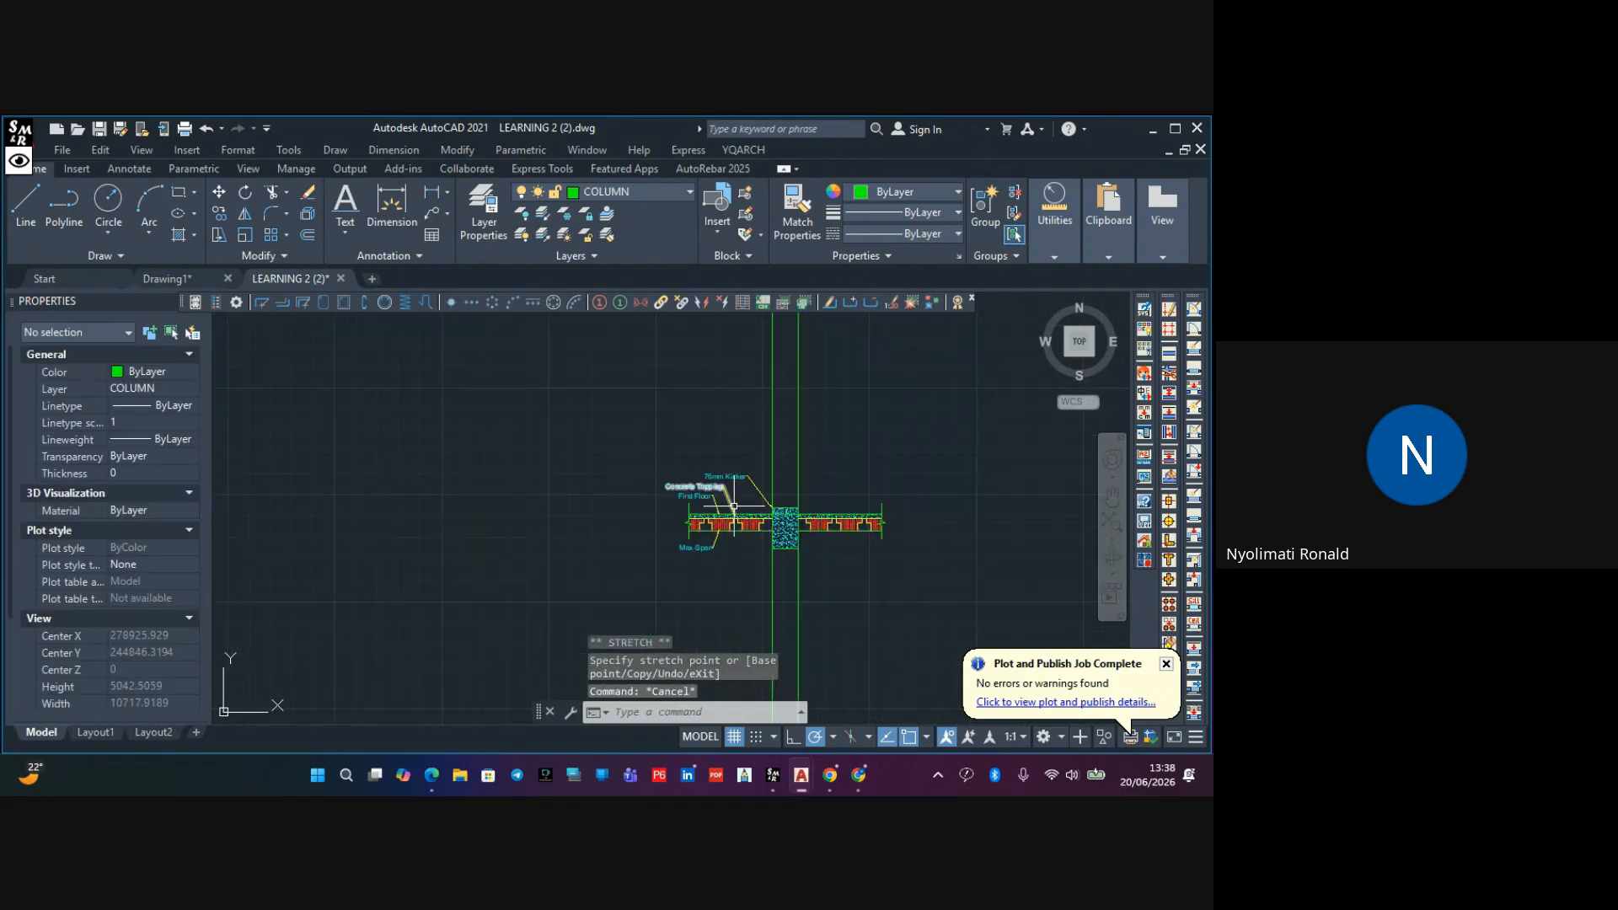
scroll(738, 499, "up", 4)
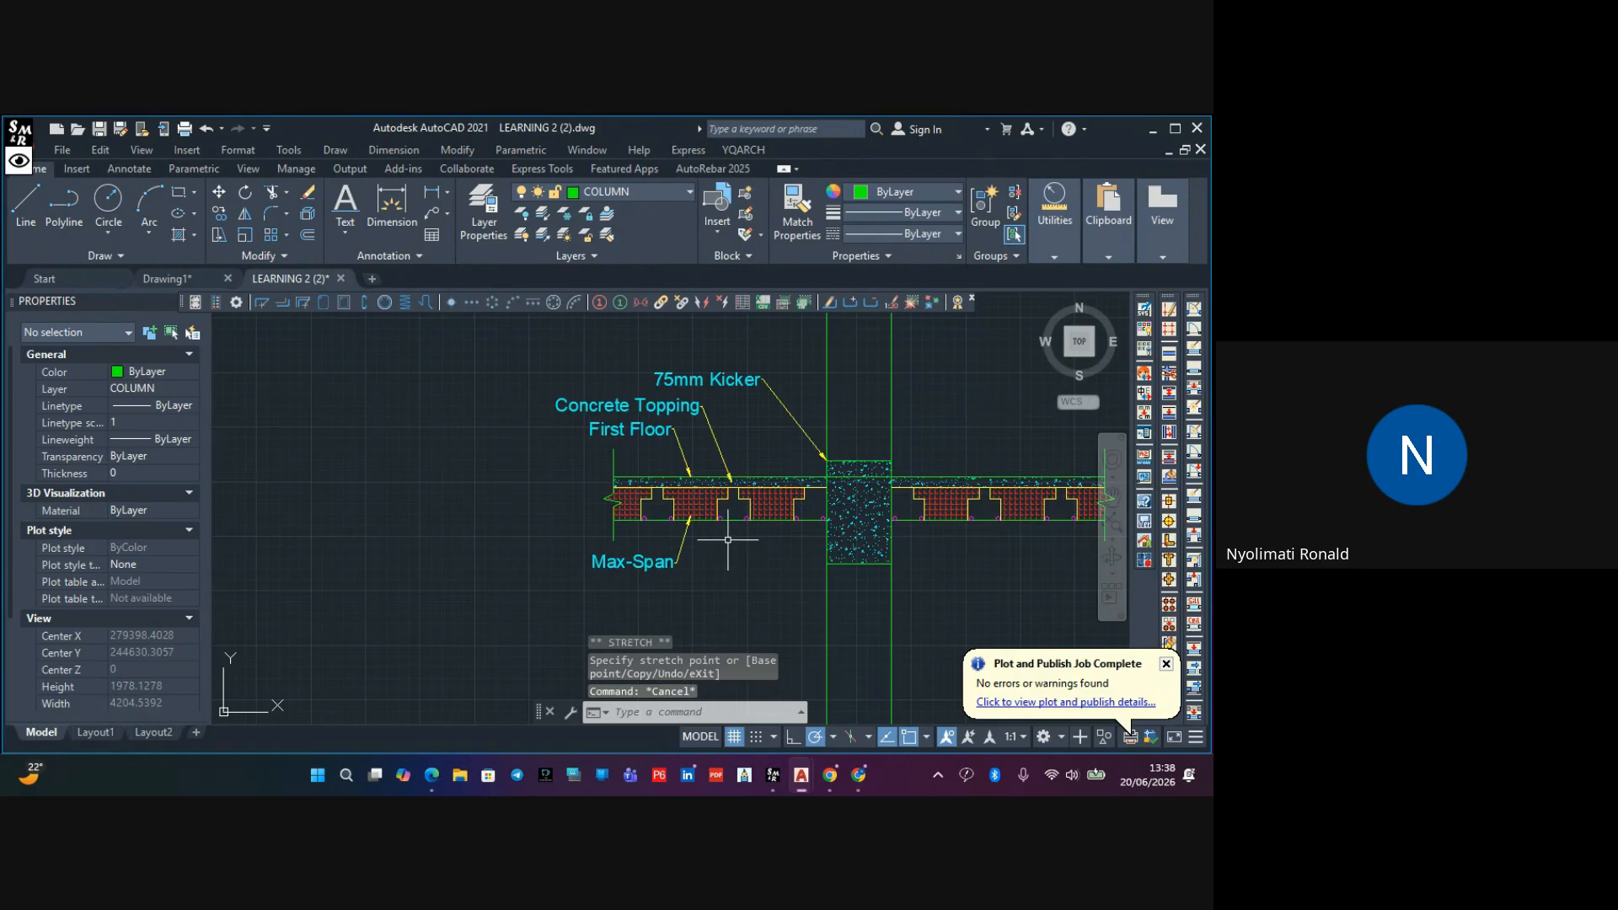
scroll(759, 565, "down", 4)
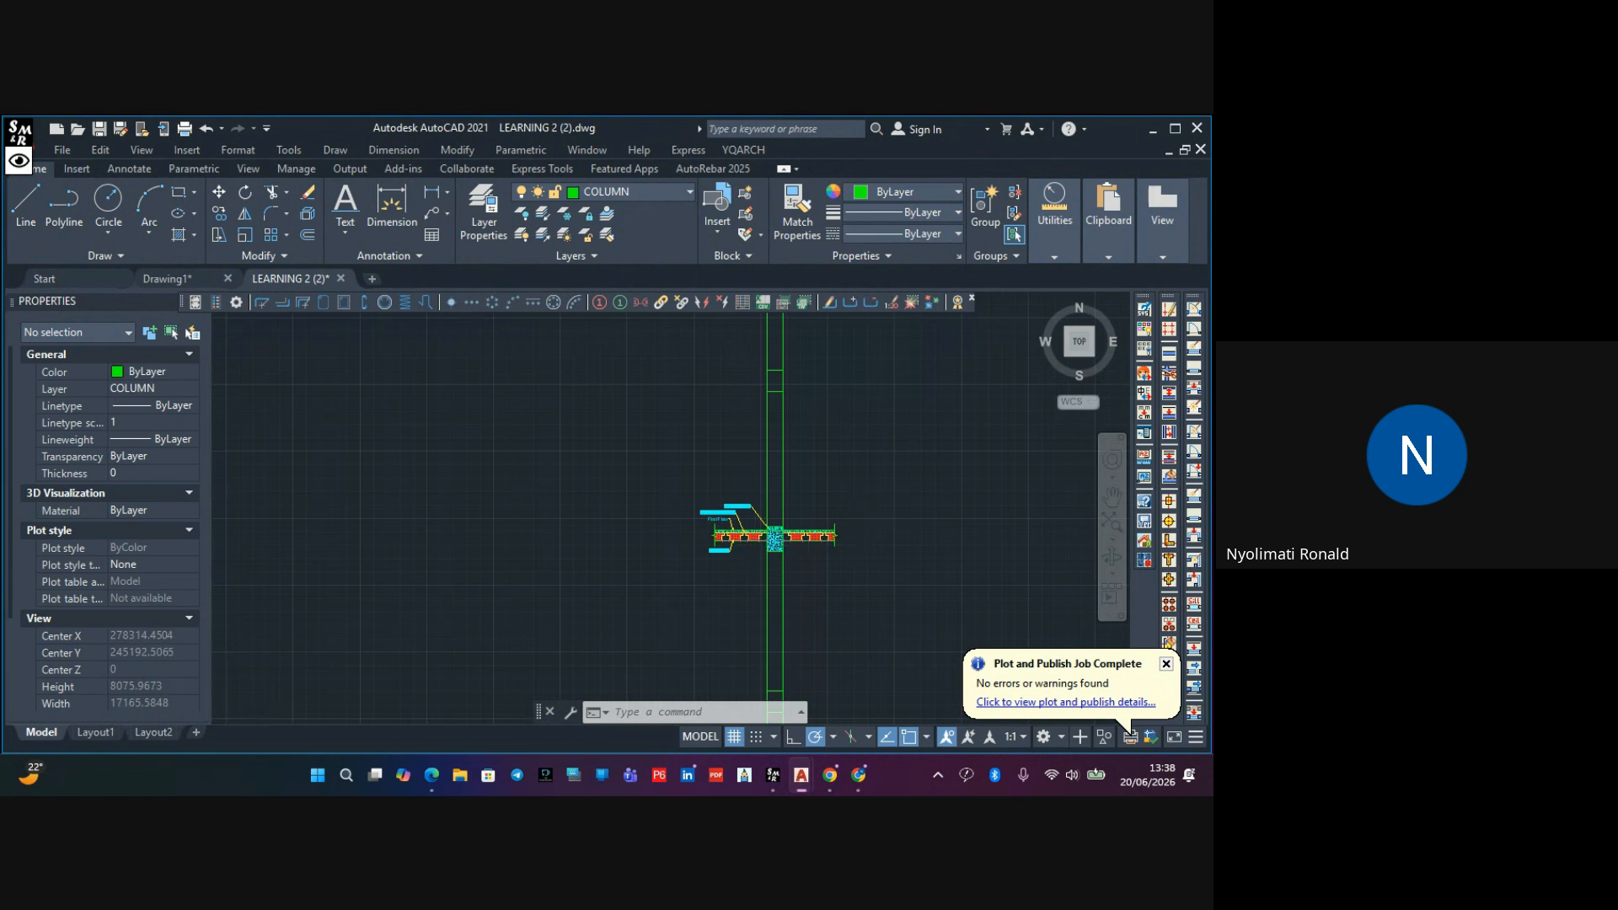
scroll(861, 531, "down", 2)
scroll(858, 533, "up", 4)
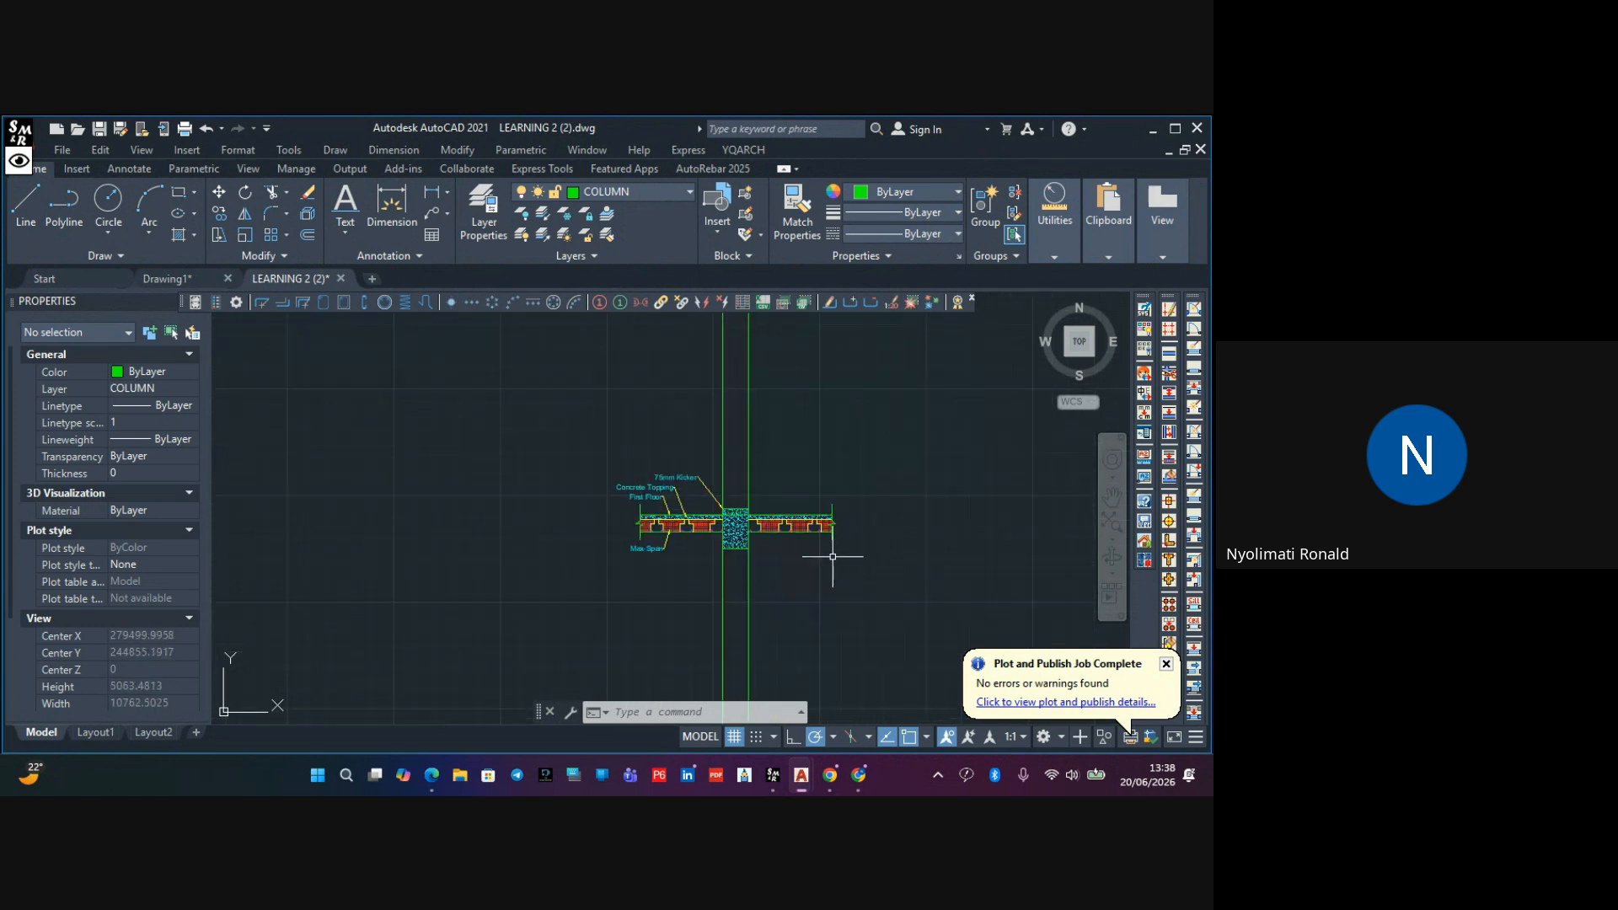
left_click(852, 404)
scroll(750, 535, "up", 4)
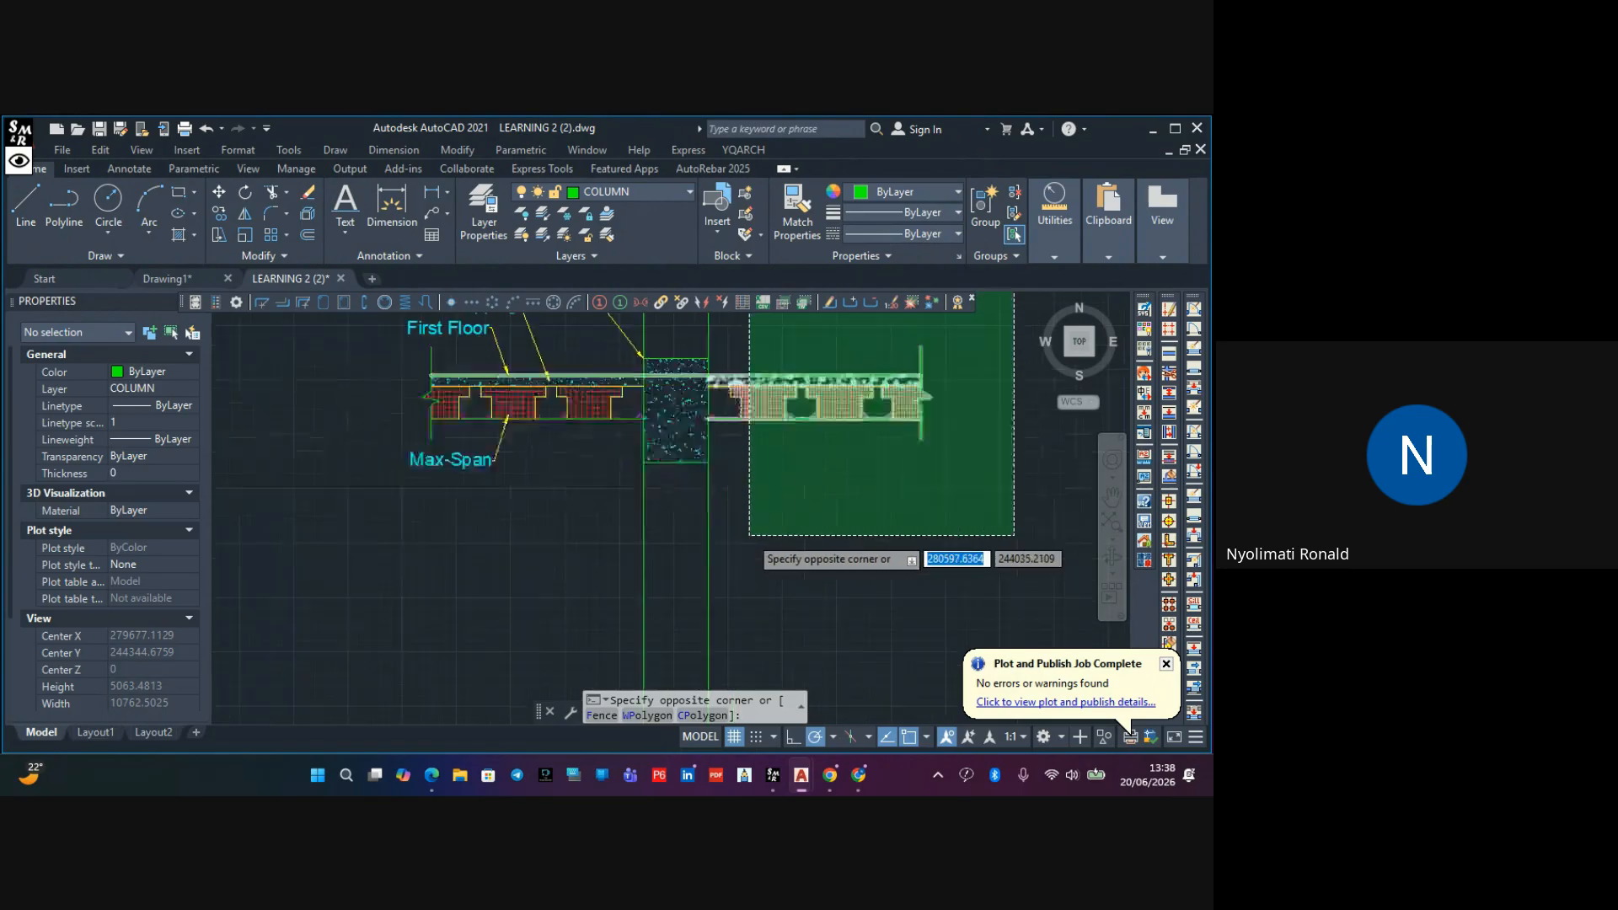
scroll(749, 535, "up", 2)
scroll(725, 543, "down", 3)
scroll(729, 557, "up", 8)
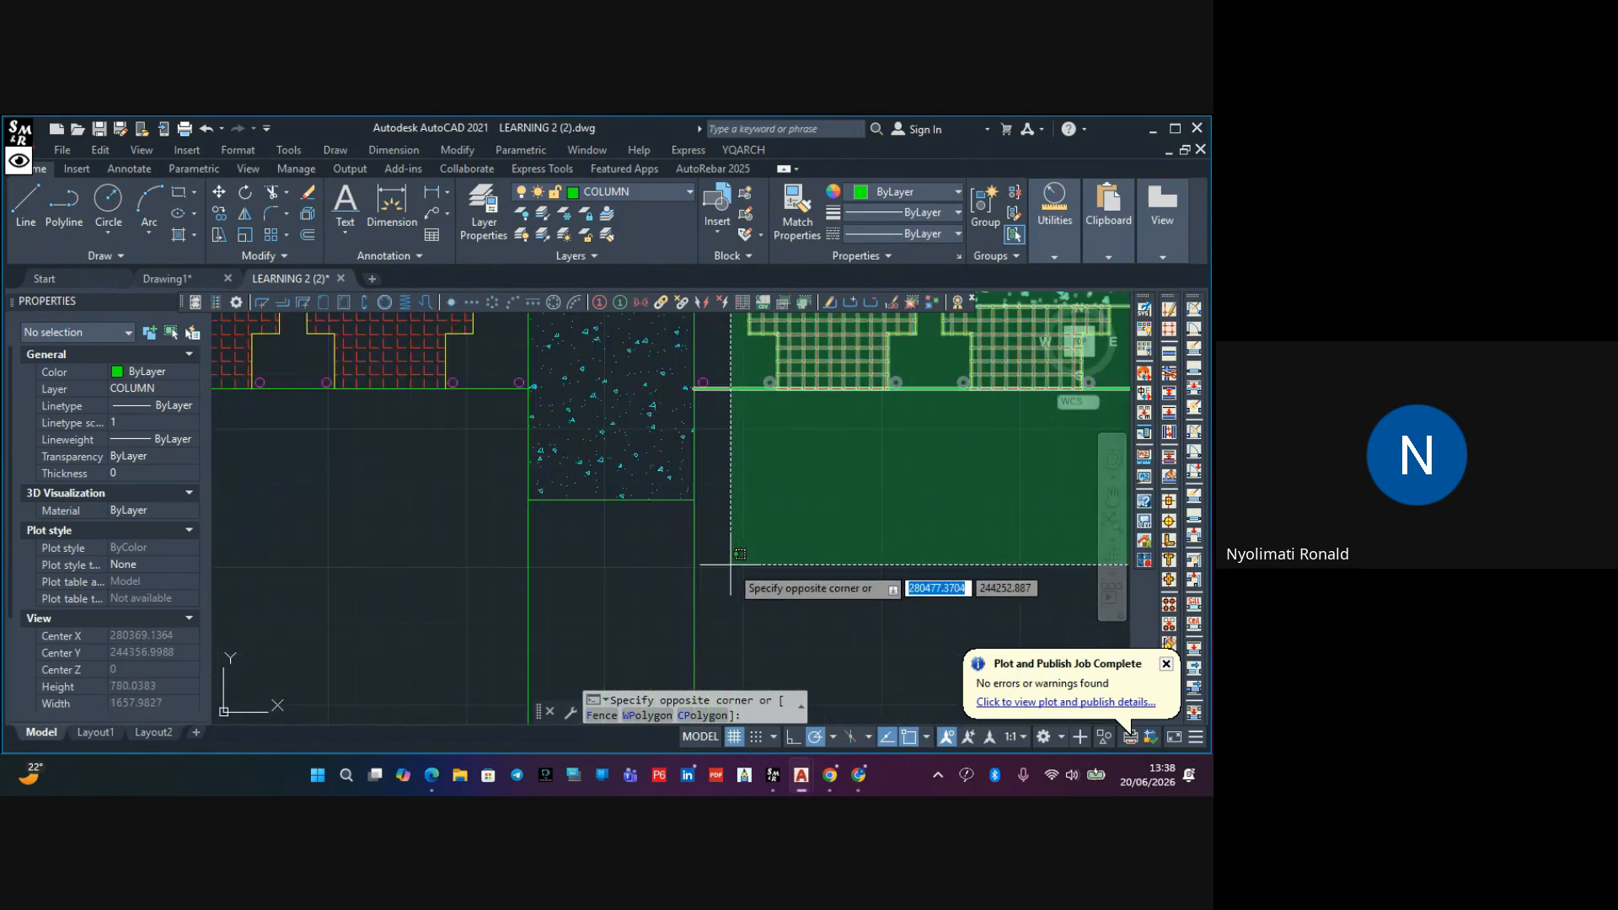
middle_click_drag(731, 564, 734, 625)
left_click(721, 661)
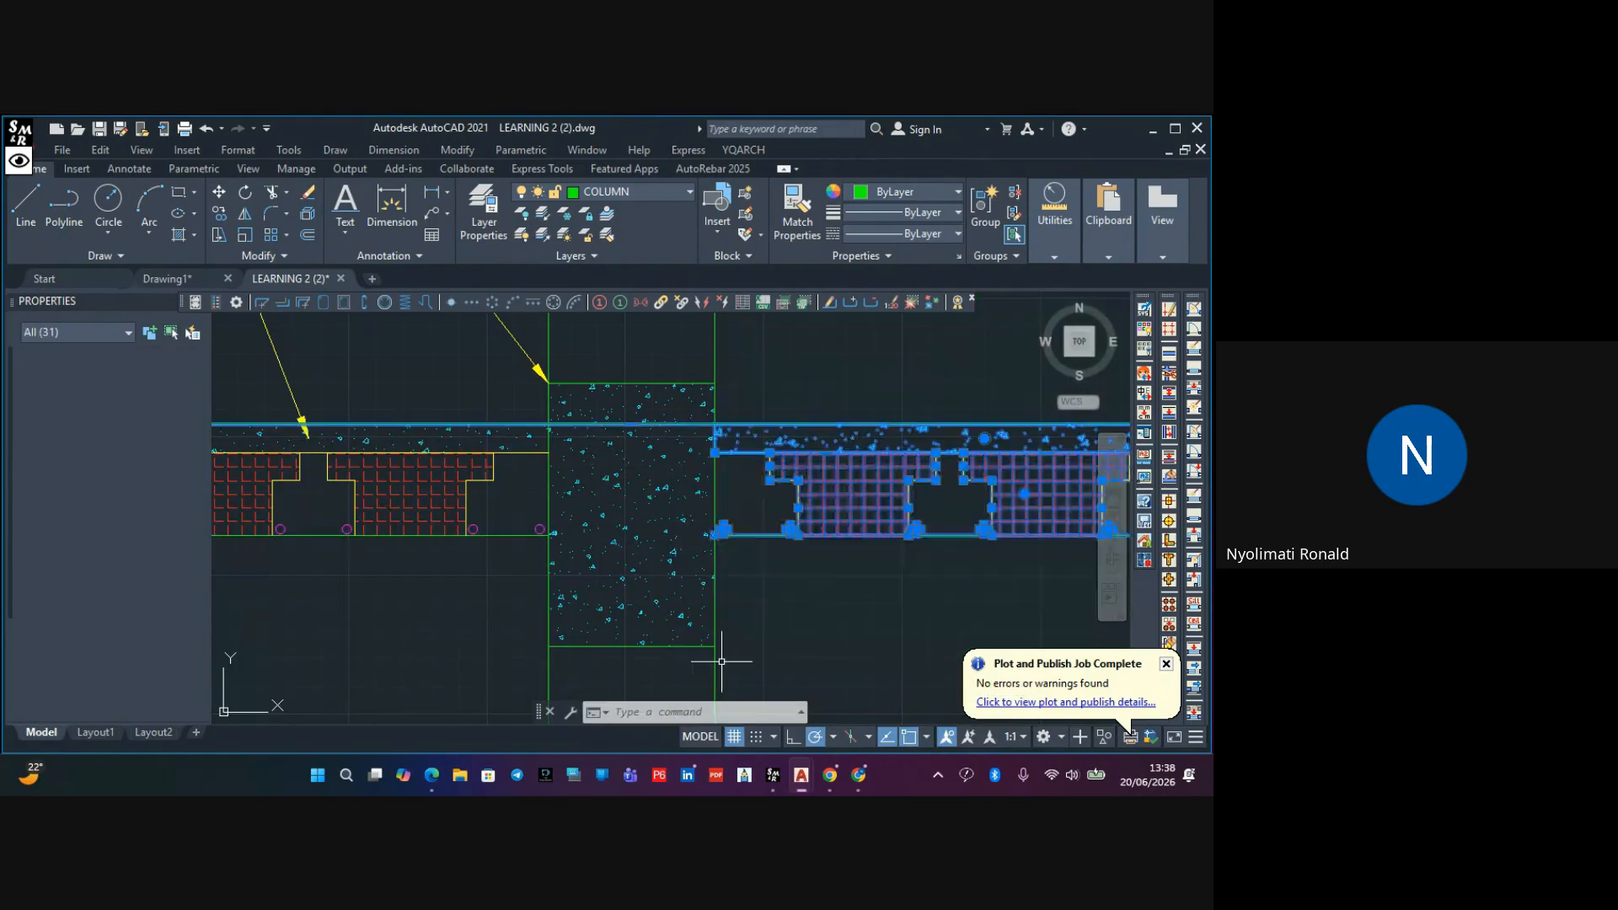
scroll(697, 548, "down", 4)
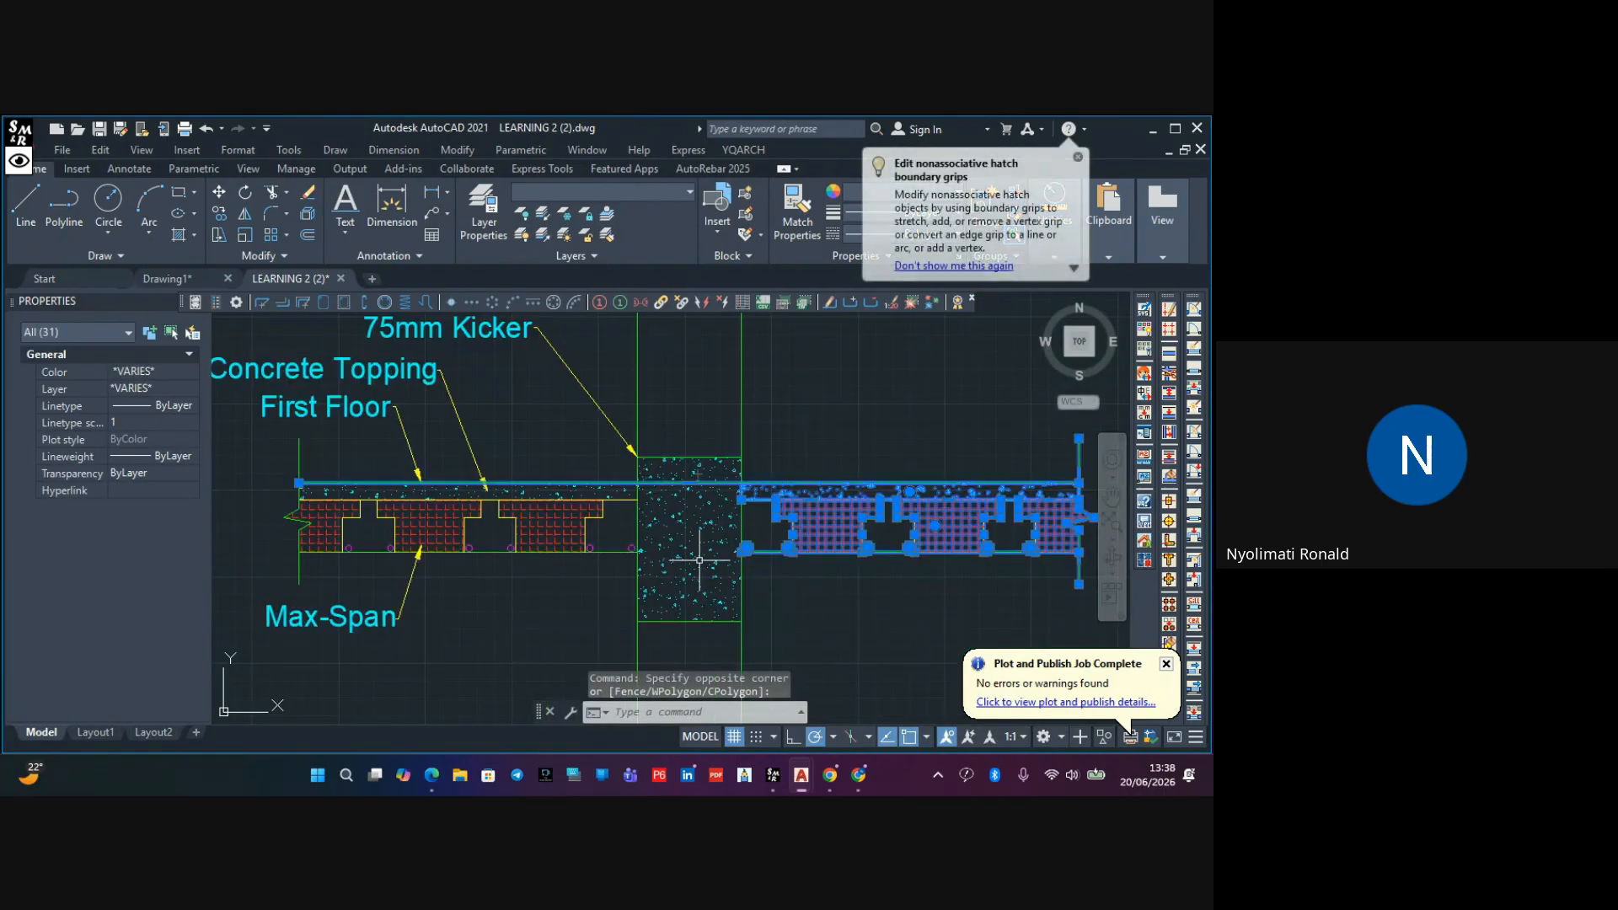
Add the slab portion on the left side of the column and all four leaders to the selection
left_click(617, 377)
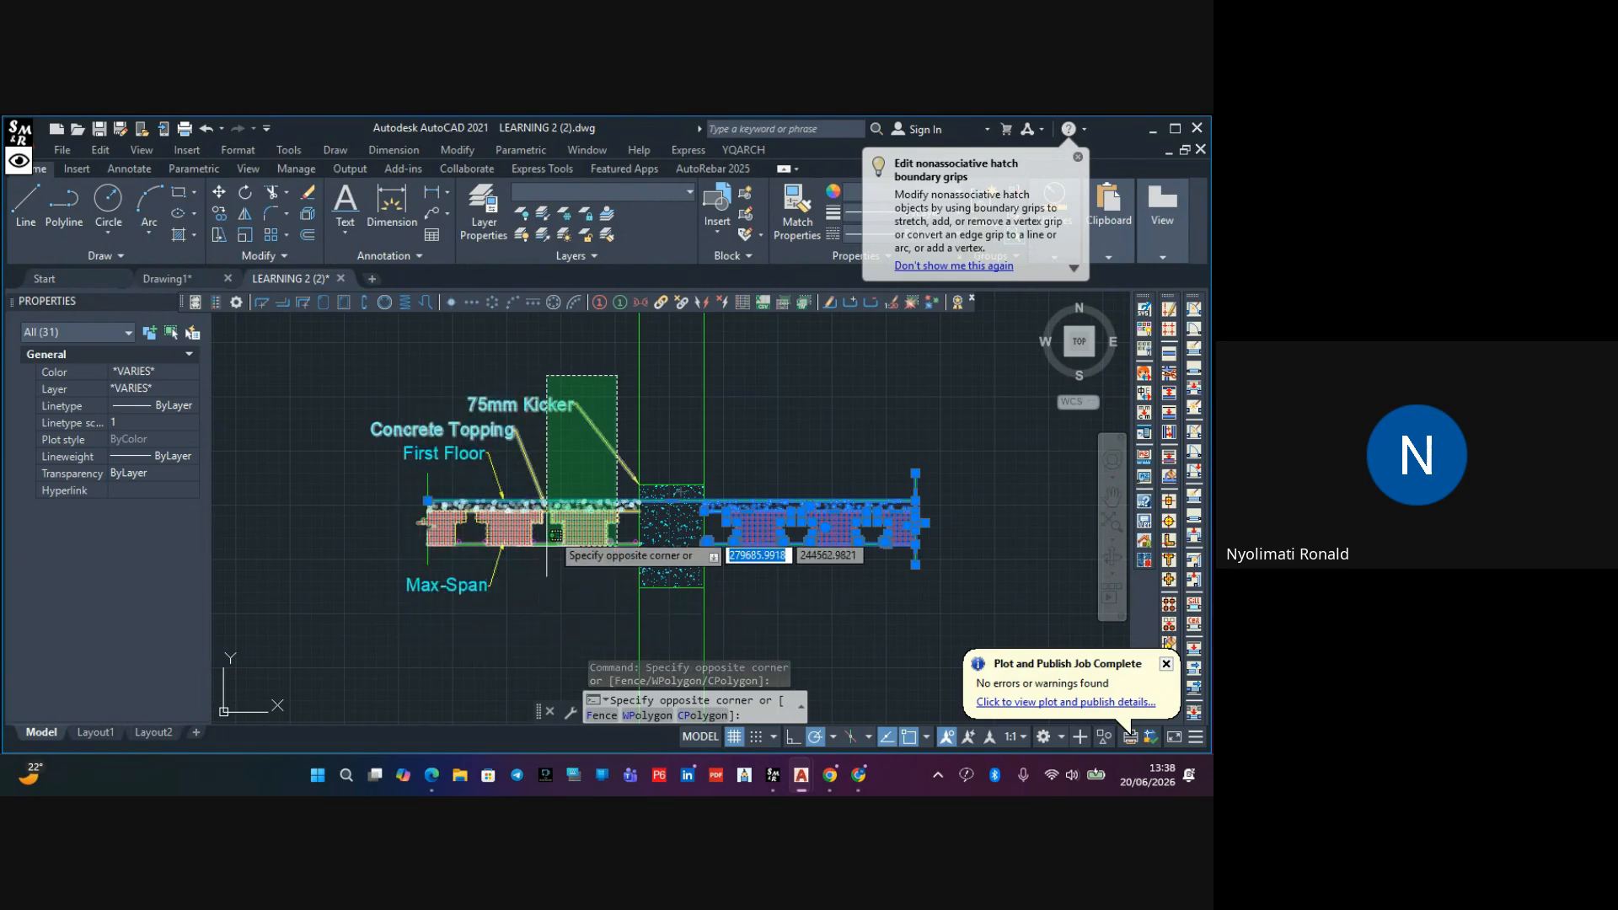
left_click(561, 381)
scroll(617, 371, "up", 3)
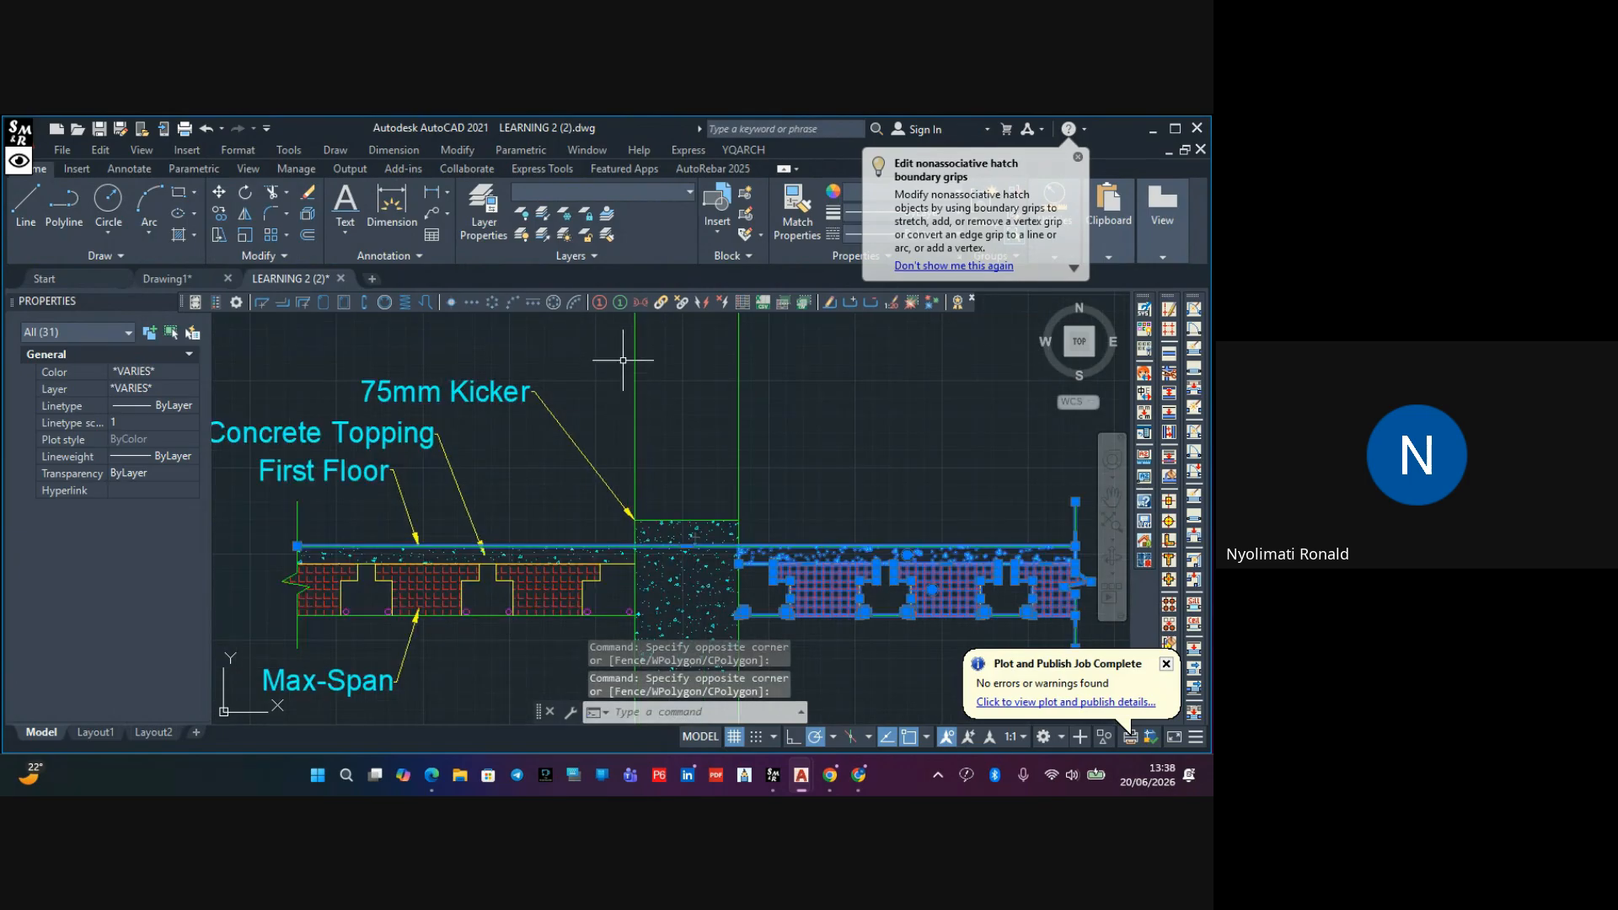
left_click(628, 360)
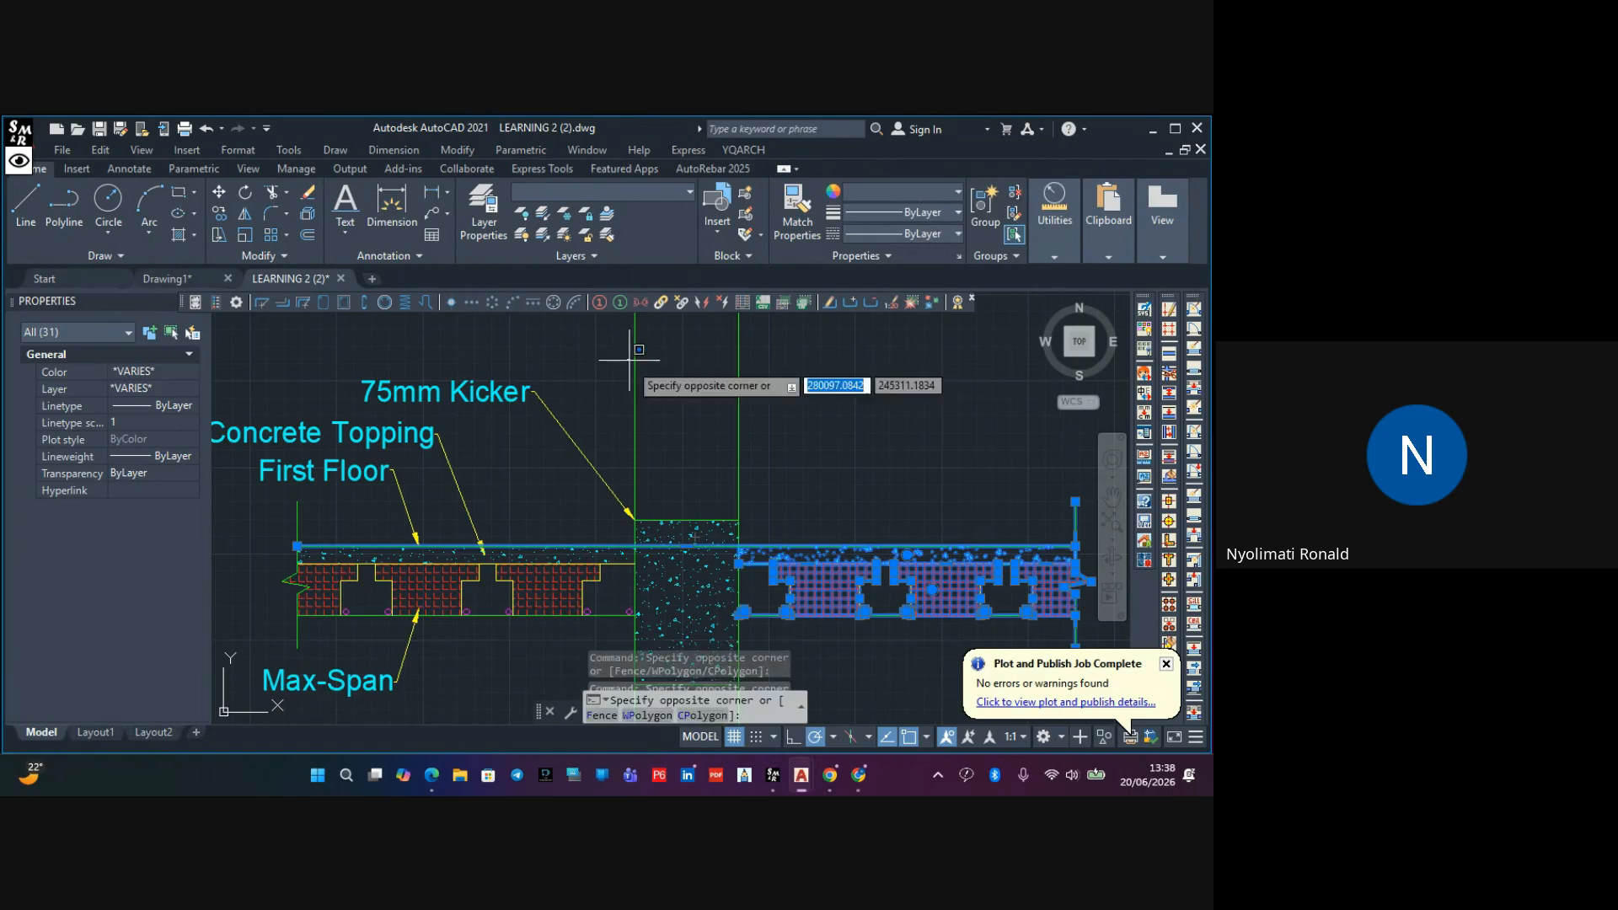
middle_click_drag(481, 618, 497, 558)
scroll(368, 626, "down", 5)
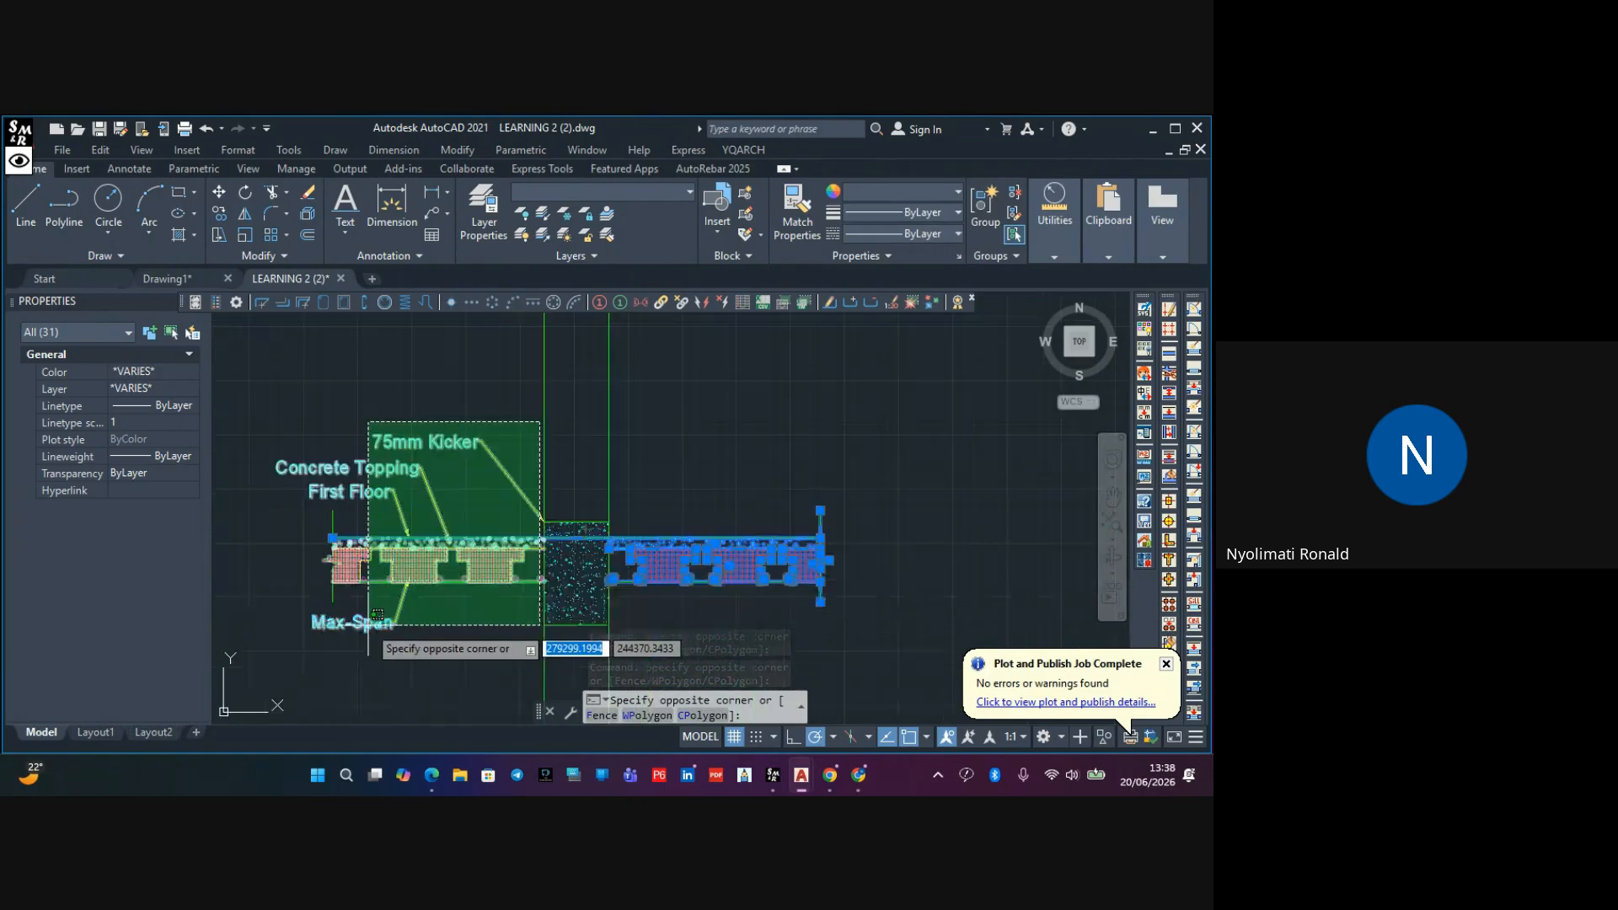
left_click(301, 670)
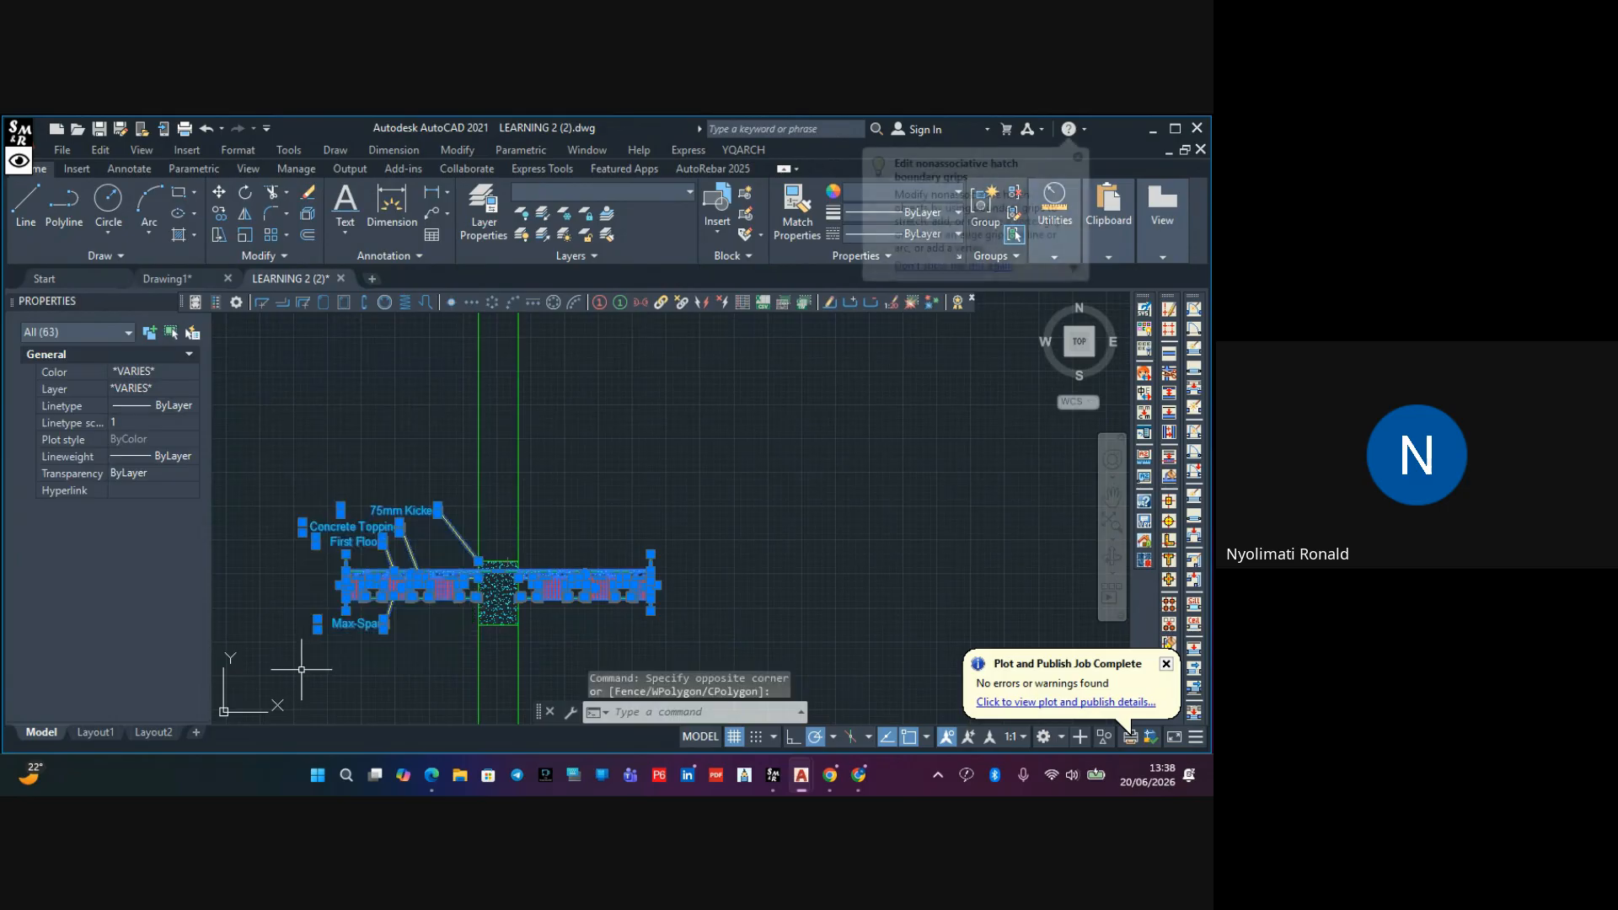
Add the kicker's top line and concrete hatch above the slab to the selection
scroll(499, 560, "up", 8)
left_click(560, 475)
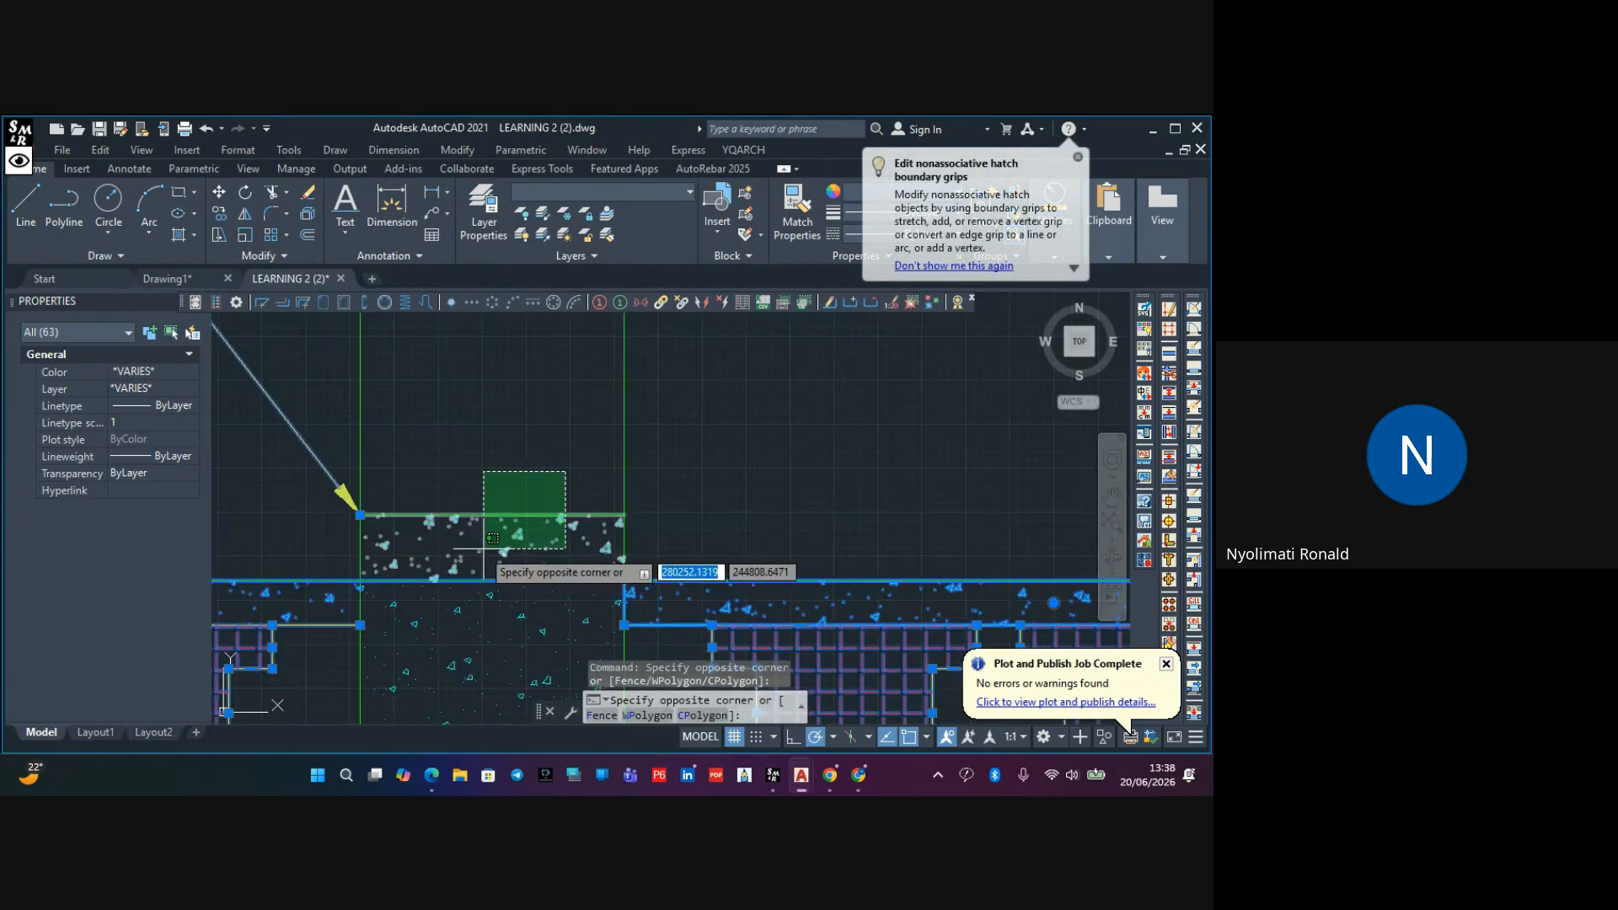
left_click(443, 554)
scroll(664, 508, "down", 5)
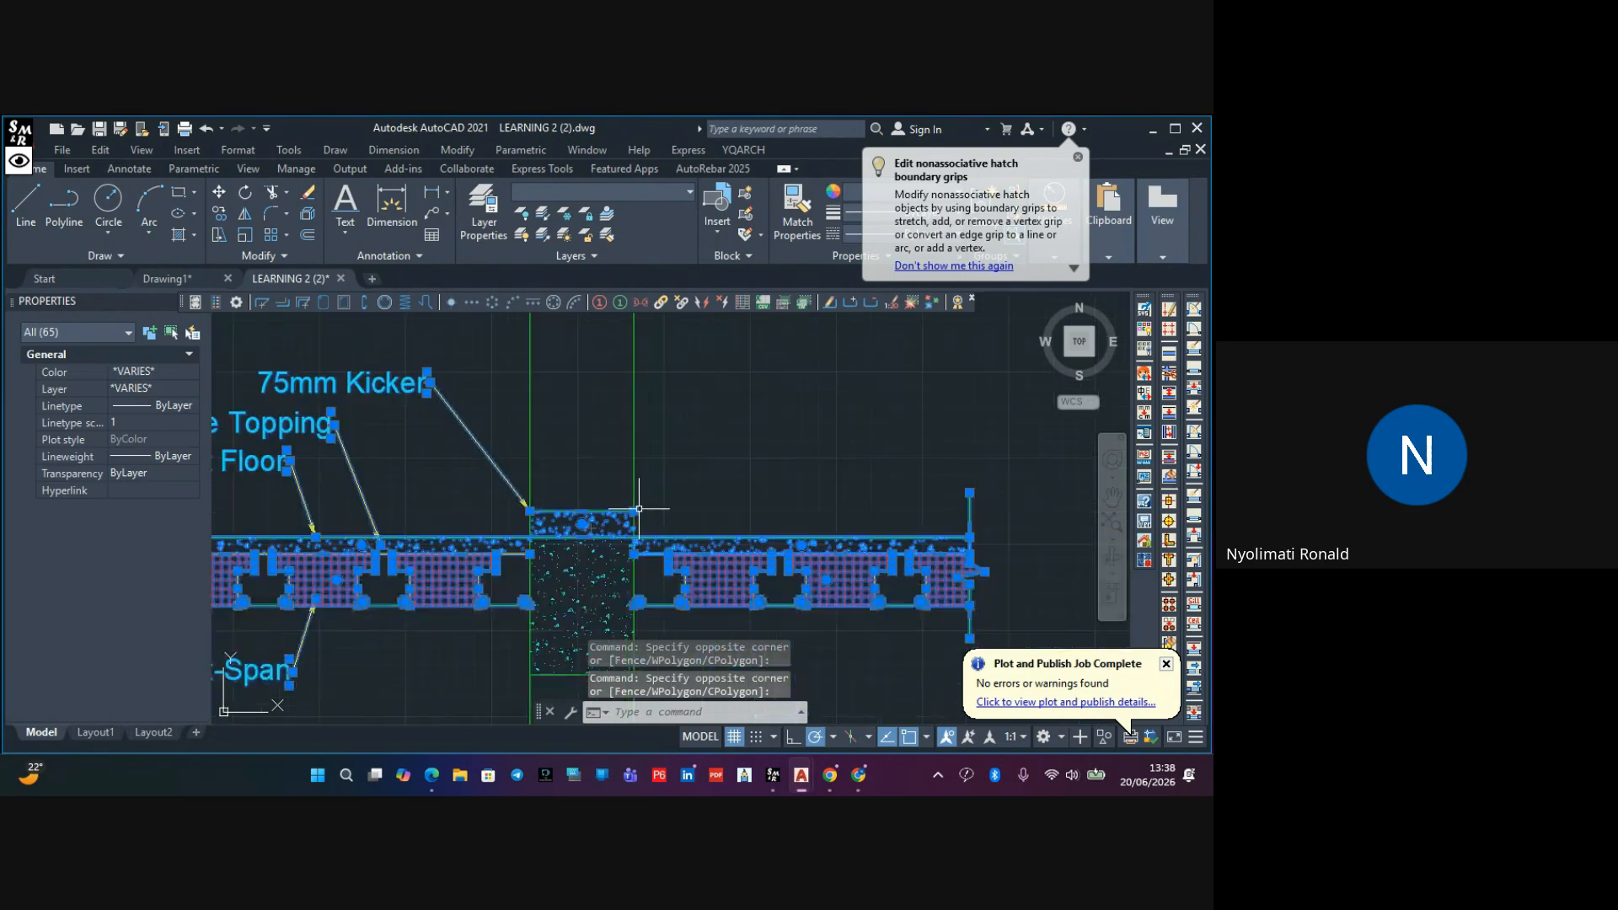
scroll(822, 461, "down", 2)
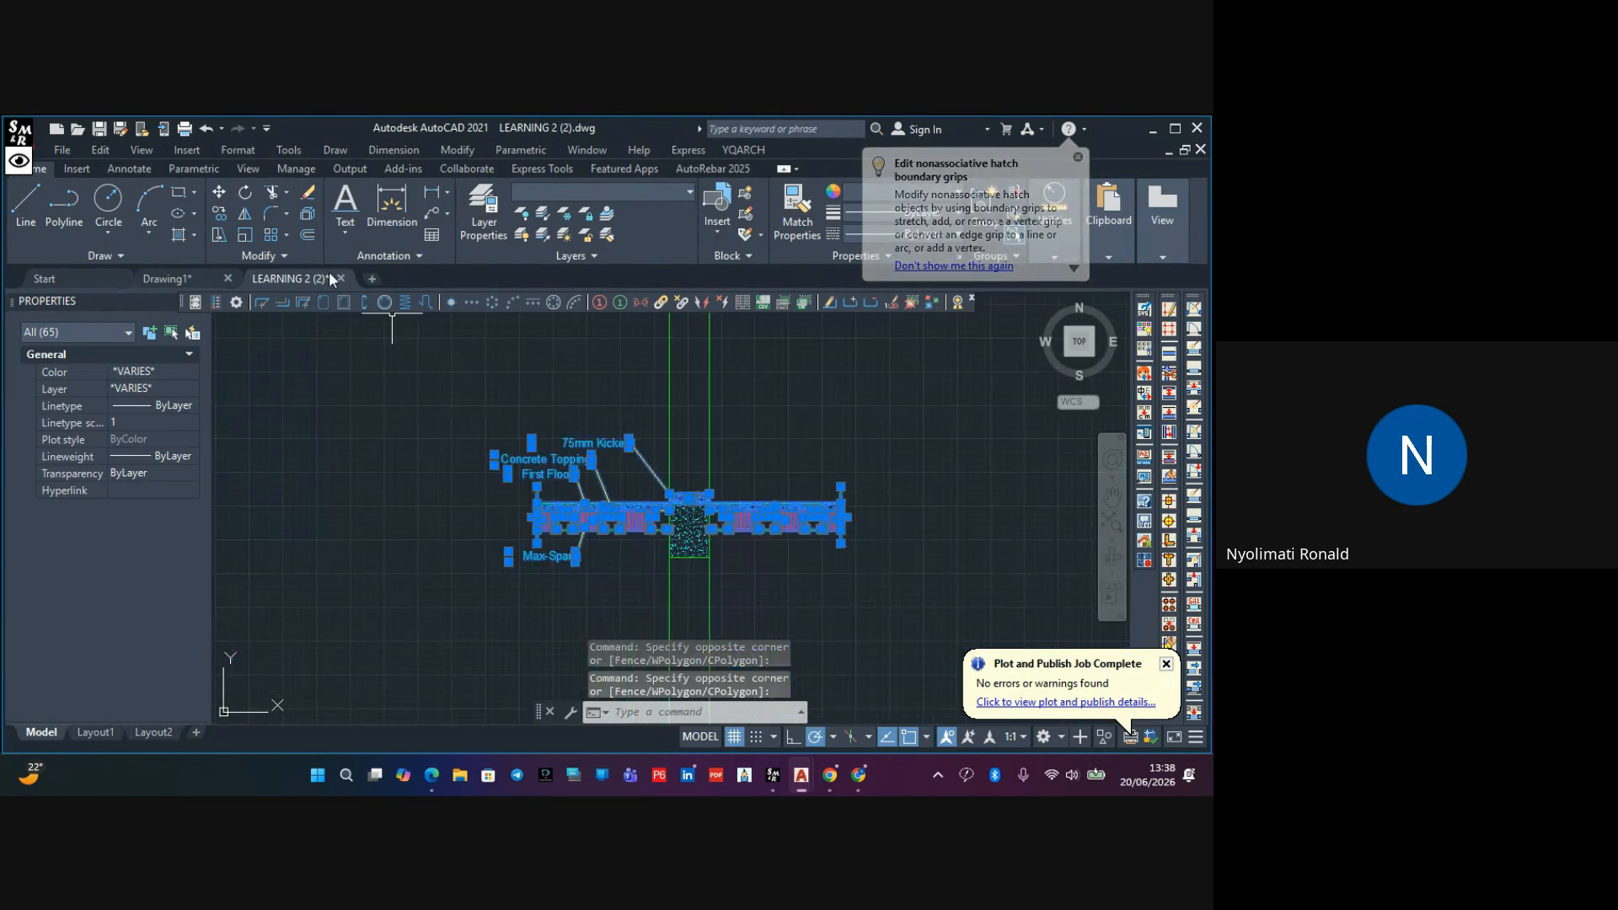
Copy the selected slab, kicker and leaders from the beam's lower right corner to the matching corner at the next floor level up
key("Escape")
left_click(221, 216)
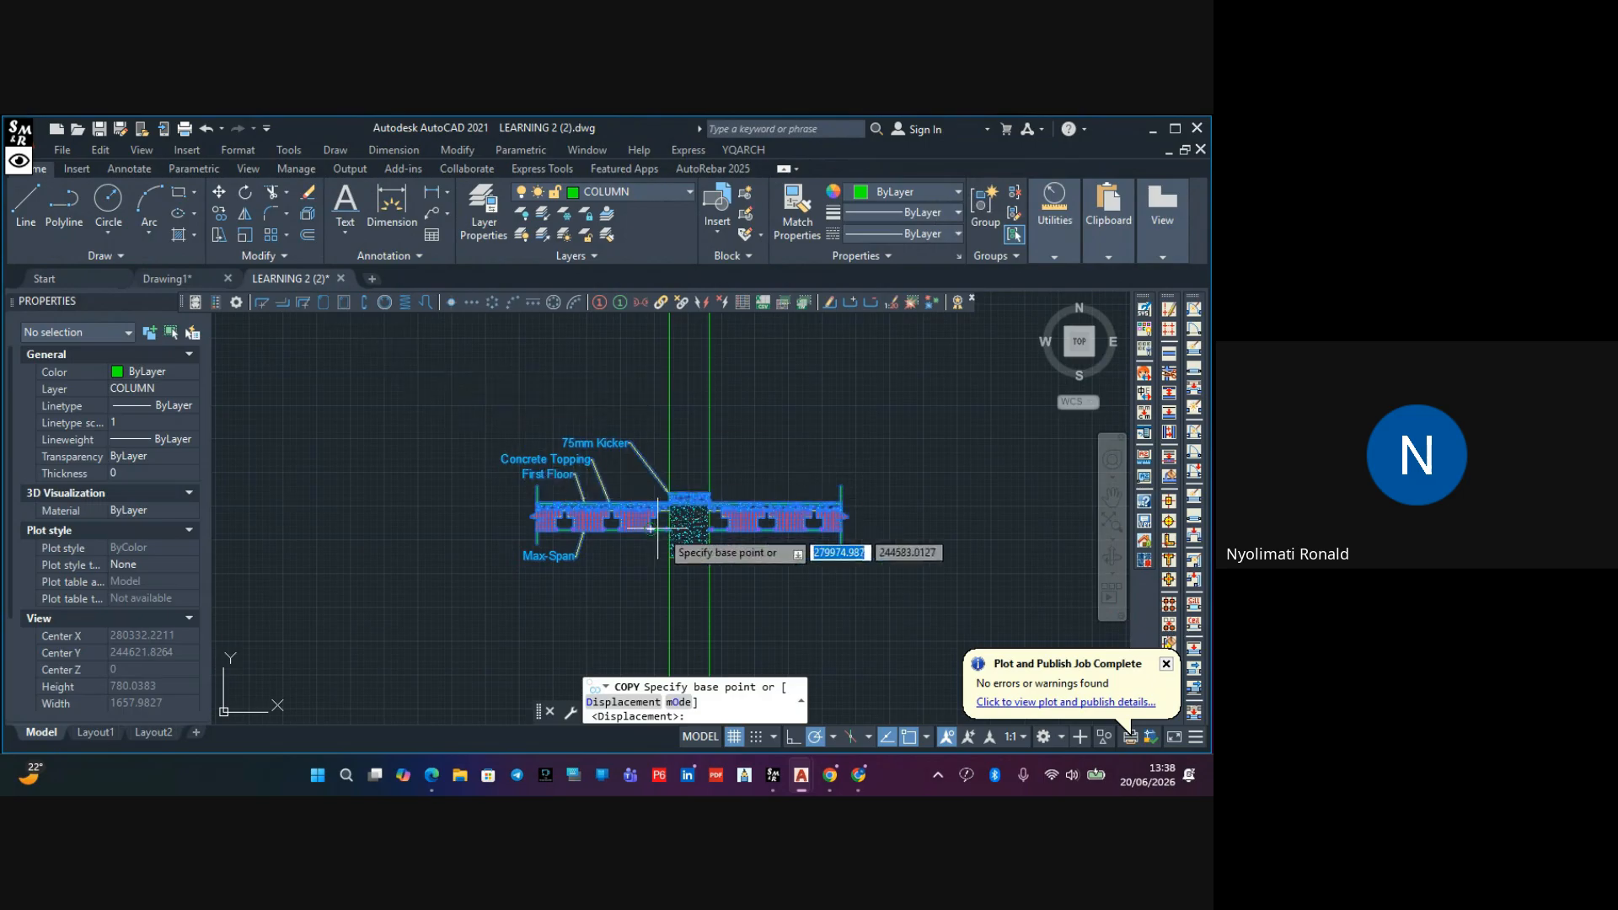
scroll(701, 548, "up", 8)
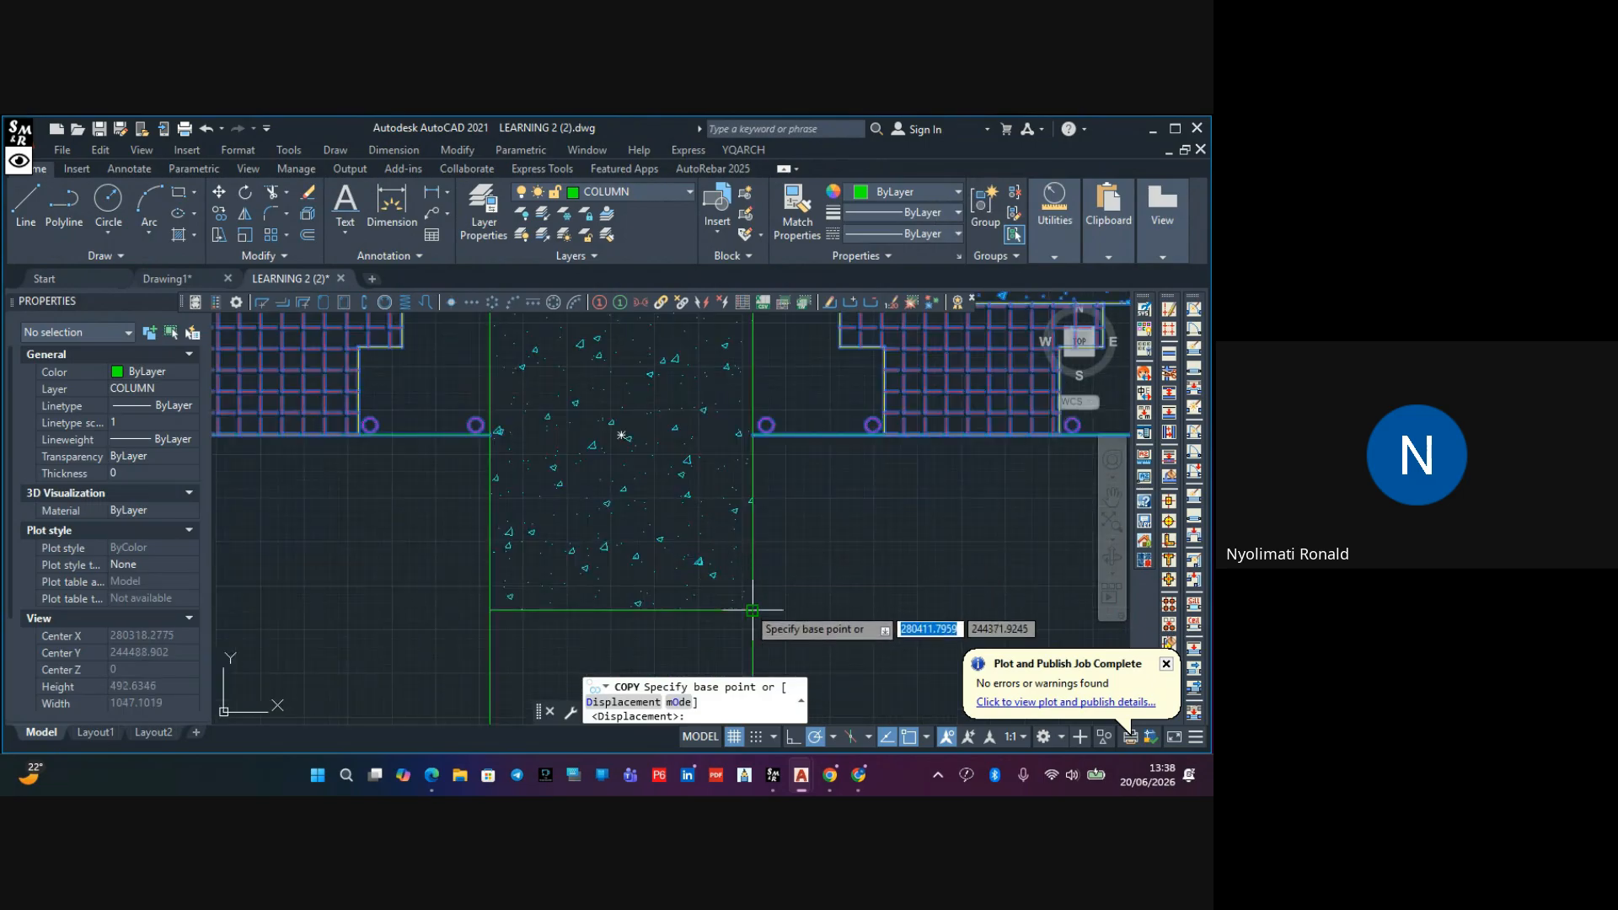
left_click(753, 609)
scroll(759, 594, "down", 12)
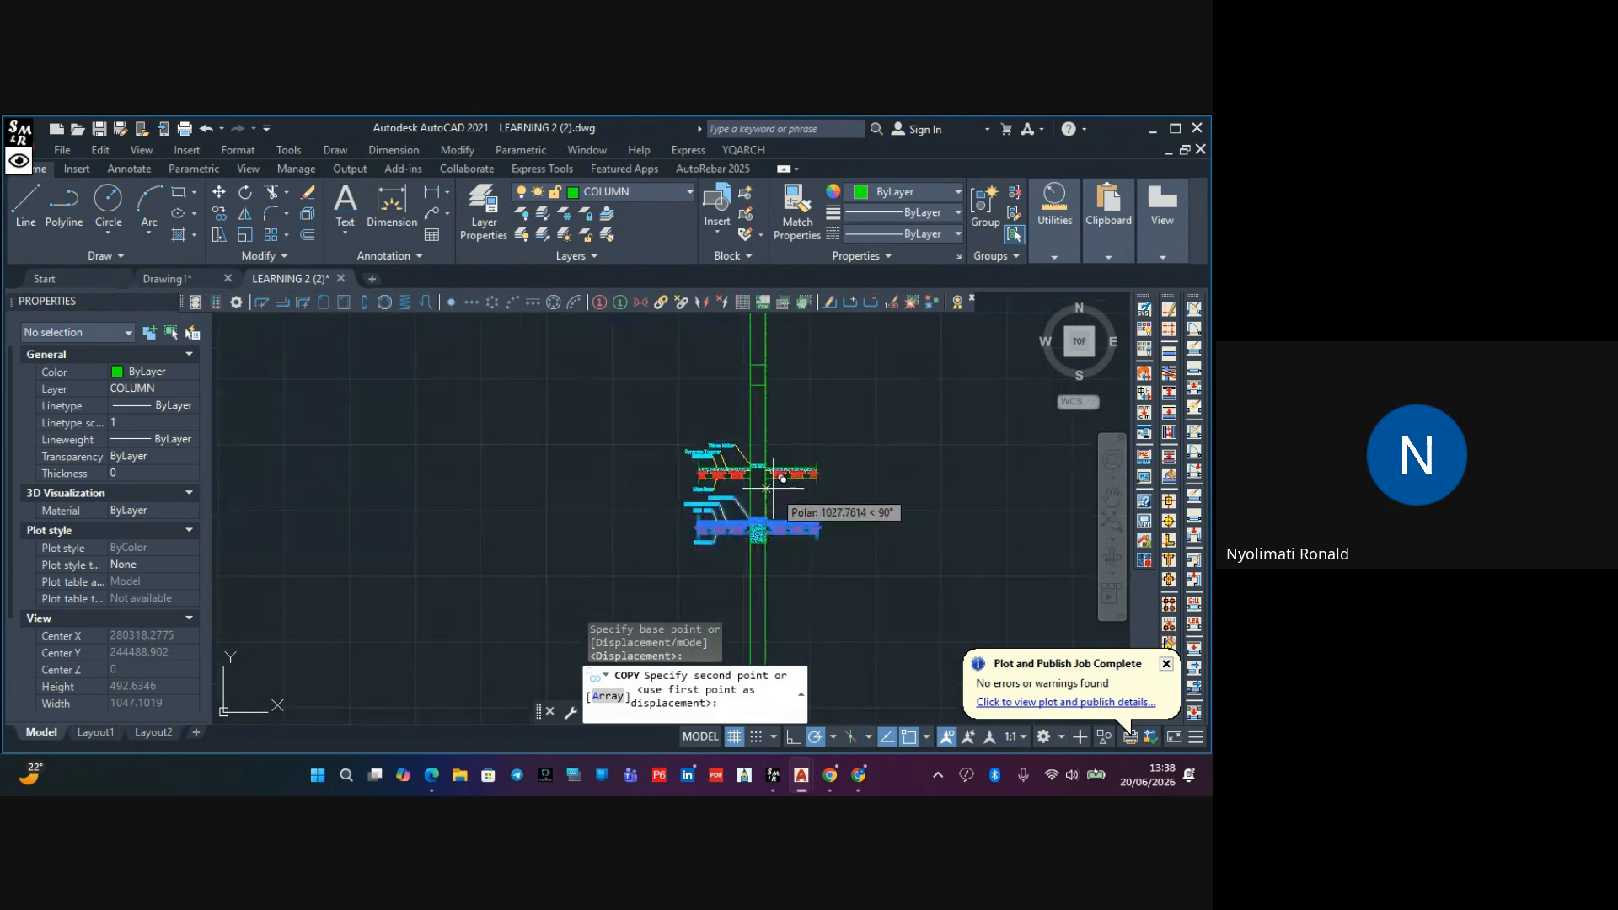
scroll(758, 522, "up", 8)
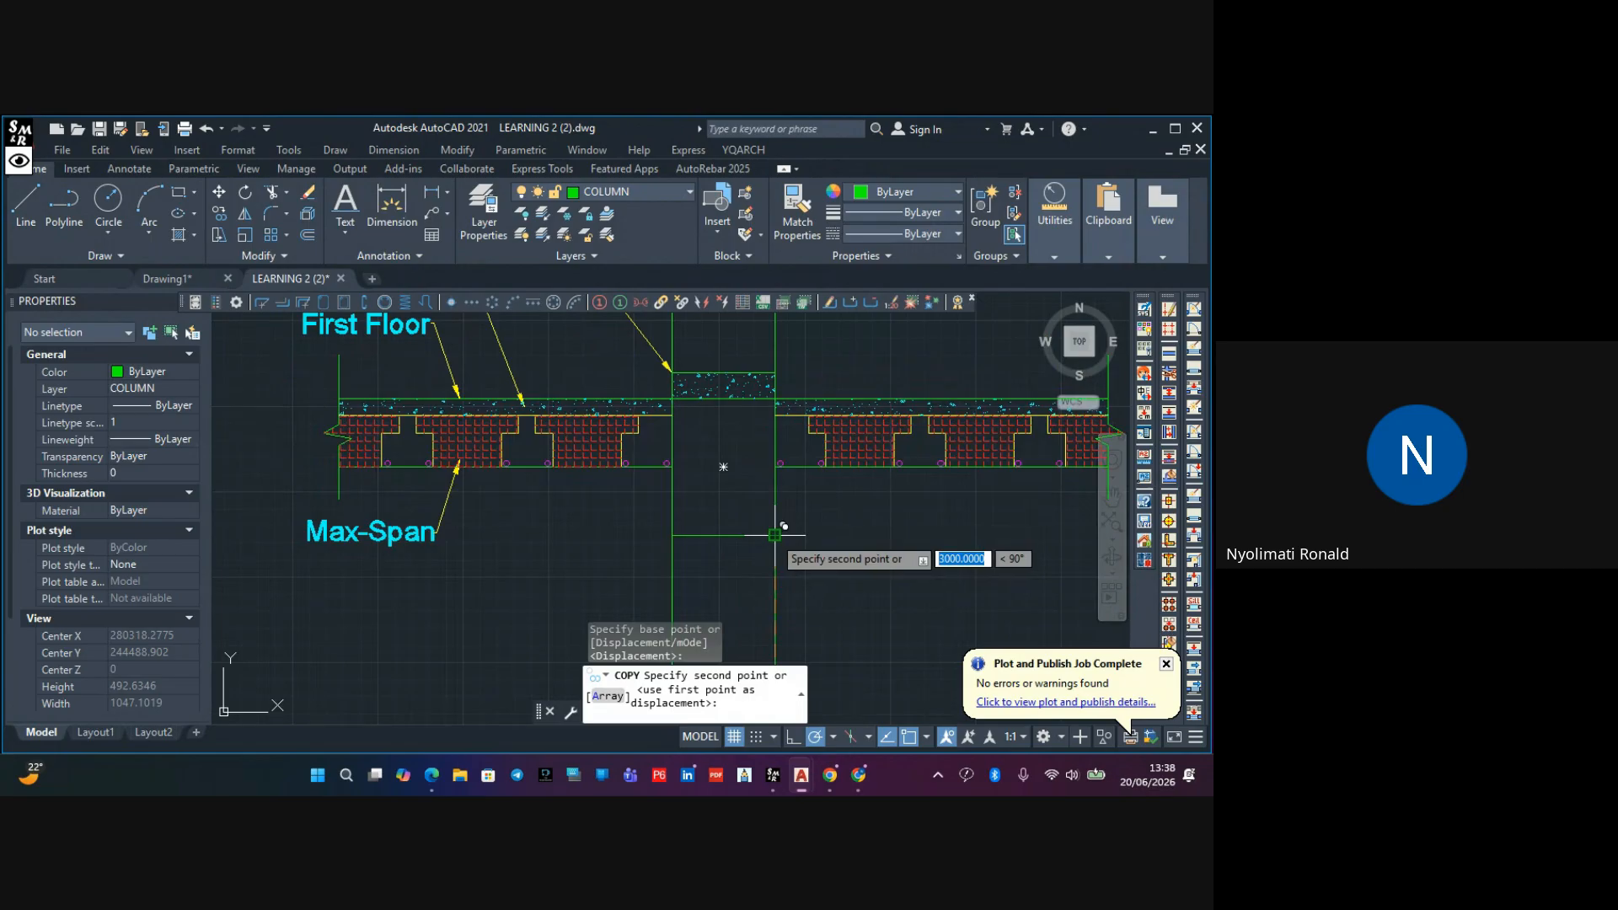
left_click(775, 534)
Place a second copy of the slab detail at the matching beam corner two floor levels up and end the copying
scroll(763, 489, "down", 5)
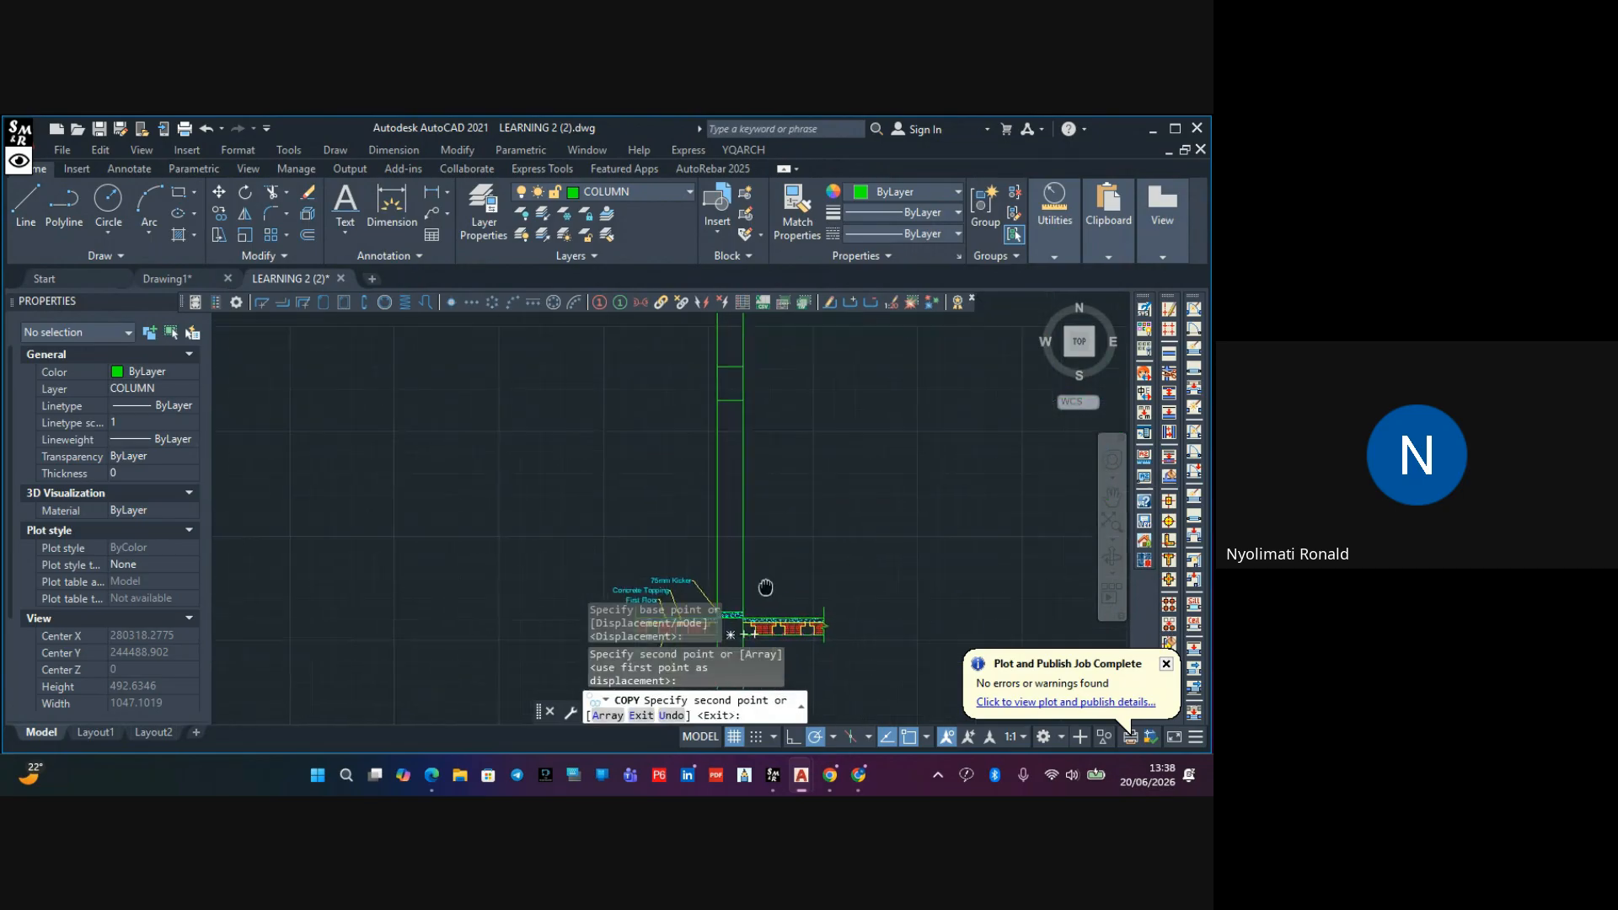
scroll(753, 444, "up", 8)
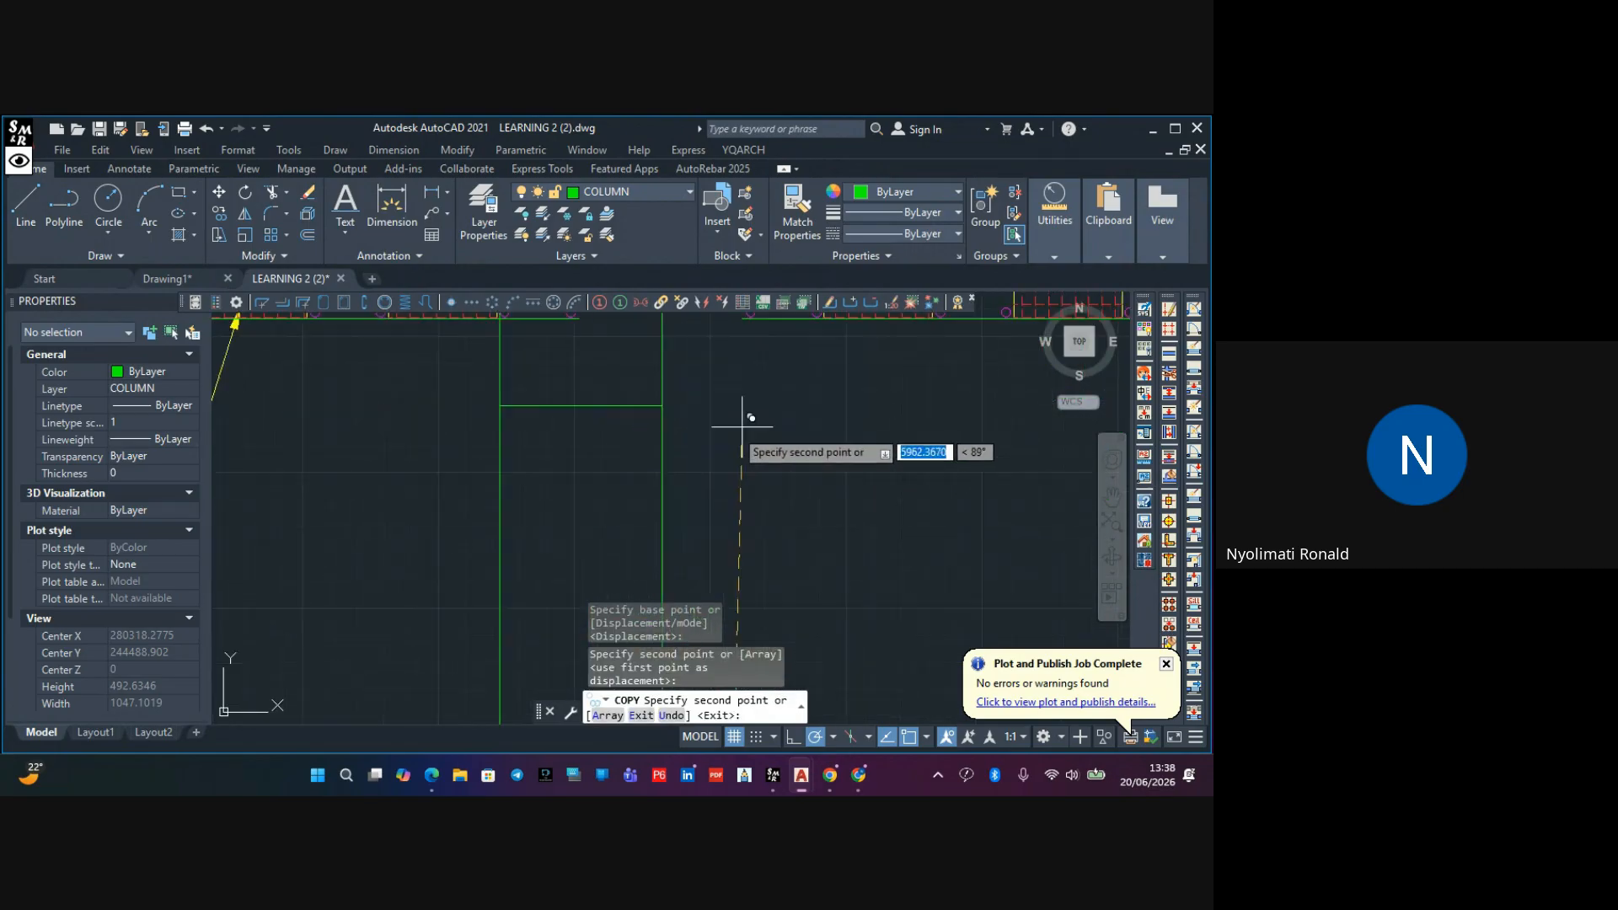
left_click(662, 406)
scroll(663, 407, "down", 6)
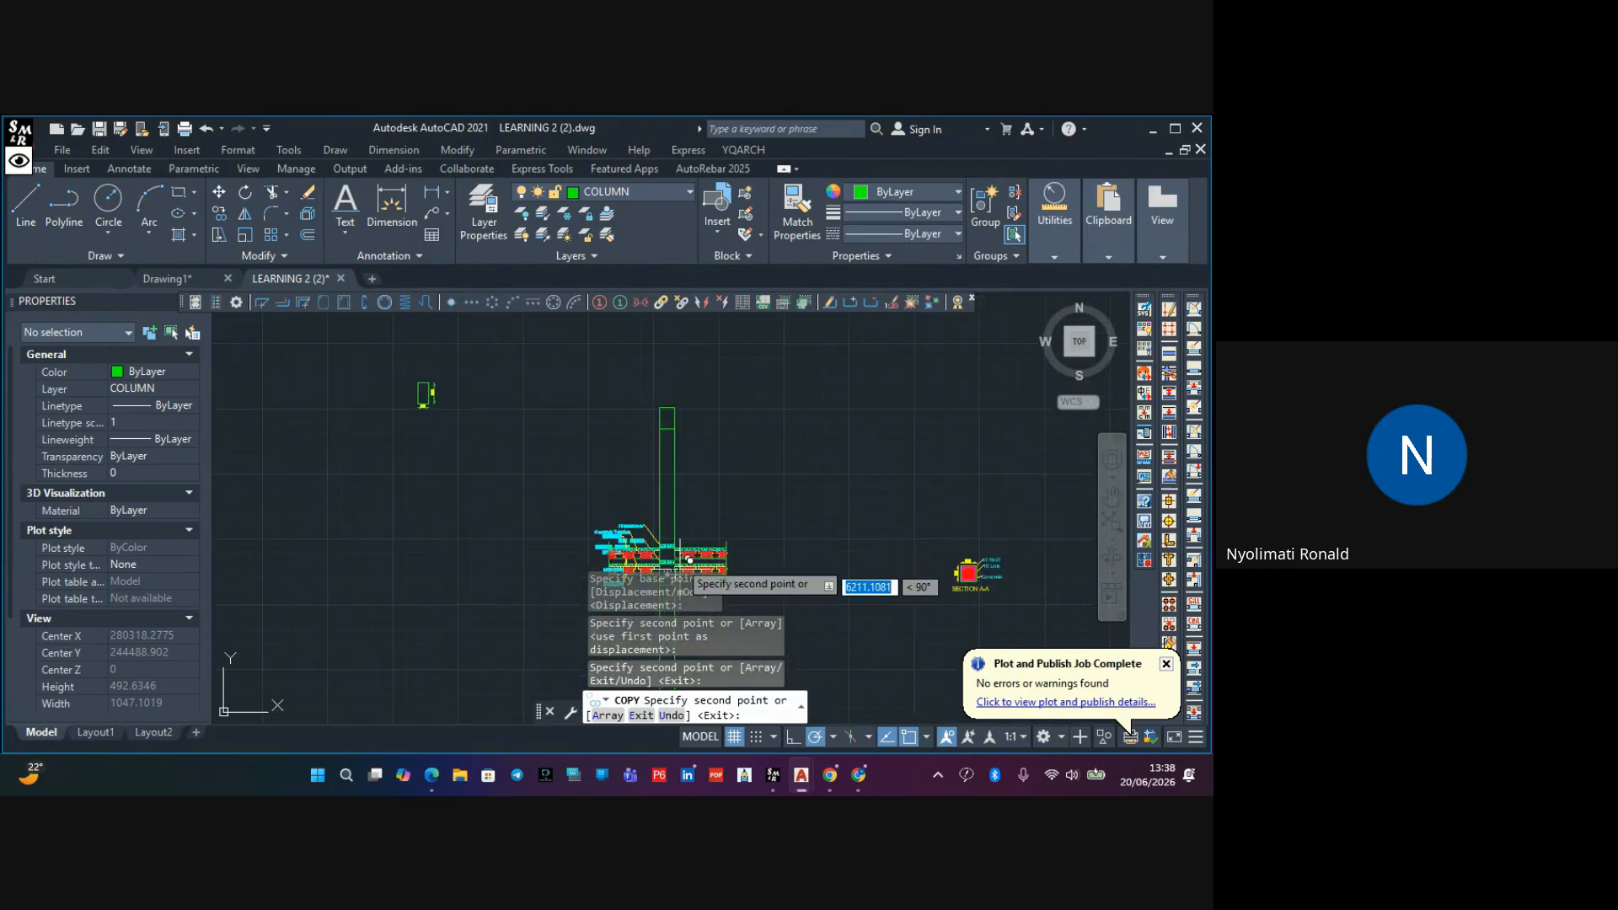
scroll(701, 461, "down", 4)
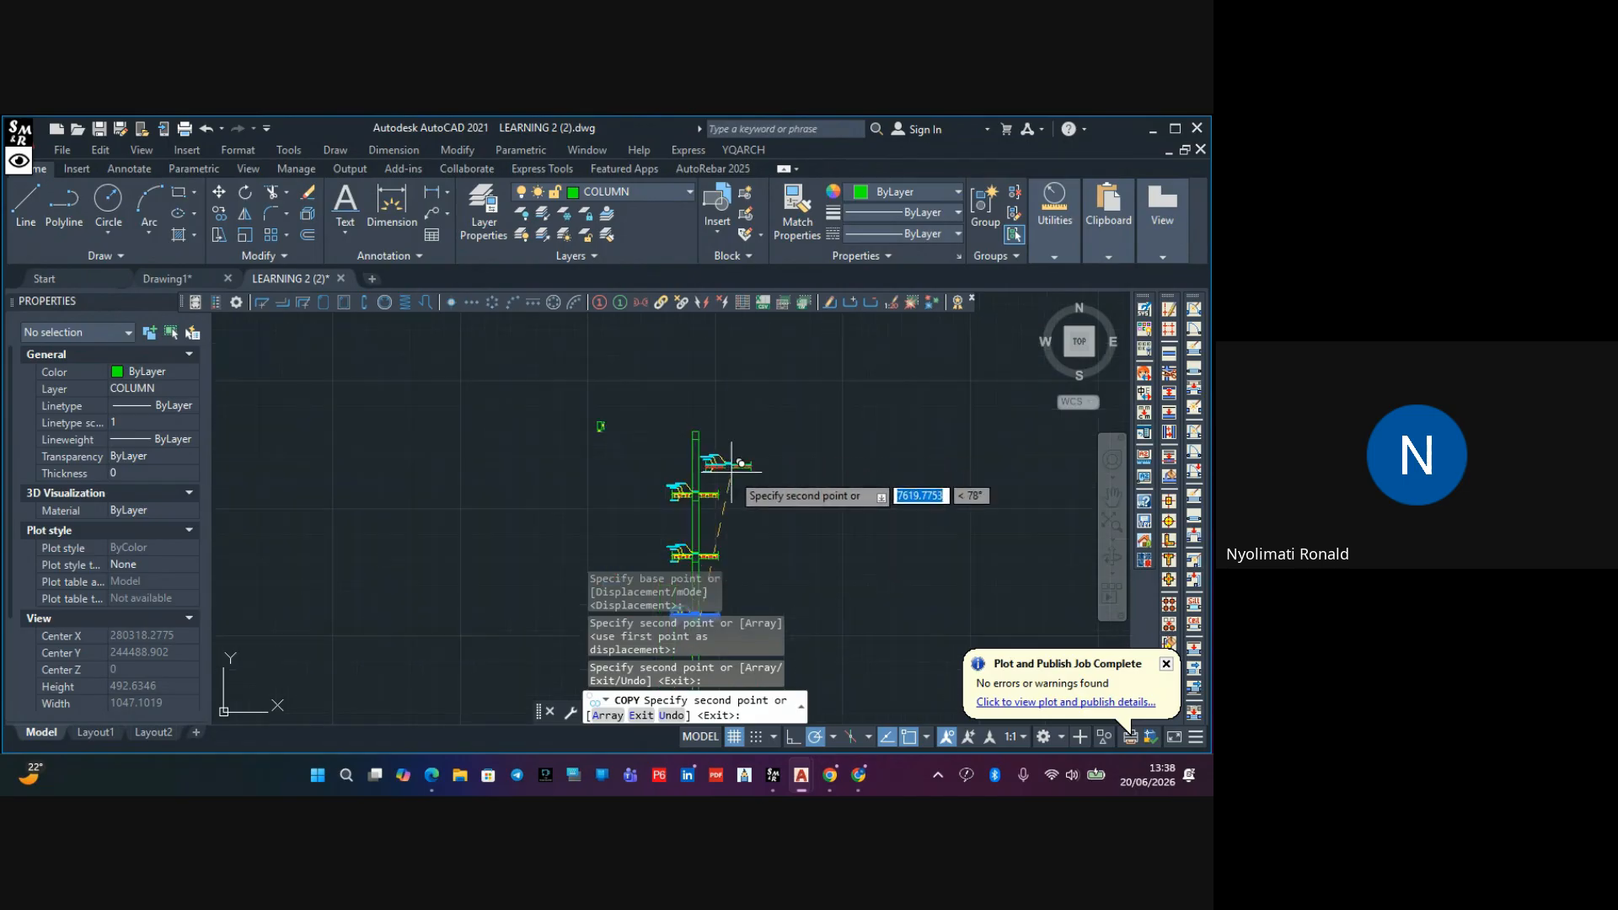
middle_click_drag(734, 486, 742, 339)
mouse_move(740, 510)
middle_mouse_down()
mouse_move(749, 455)
mouse_move(734, 557)
middle_mouse_up()
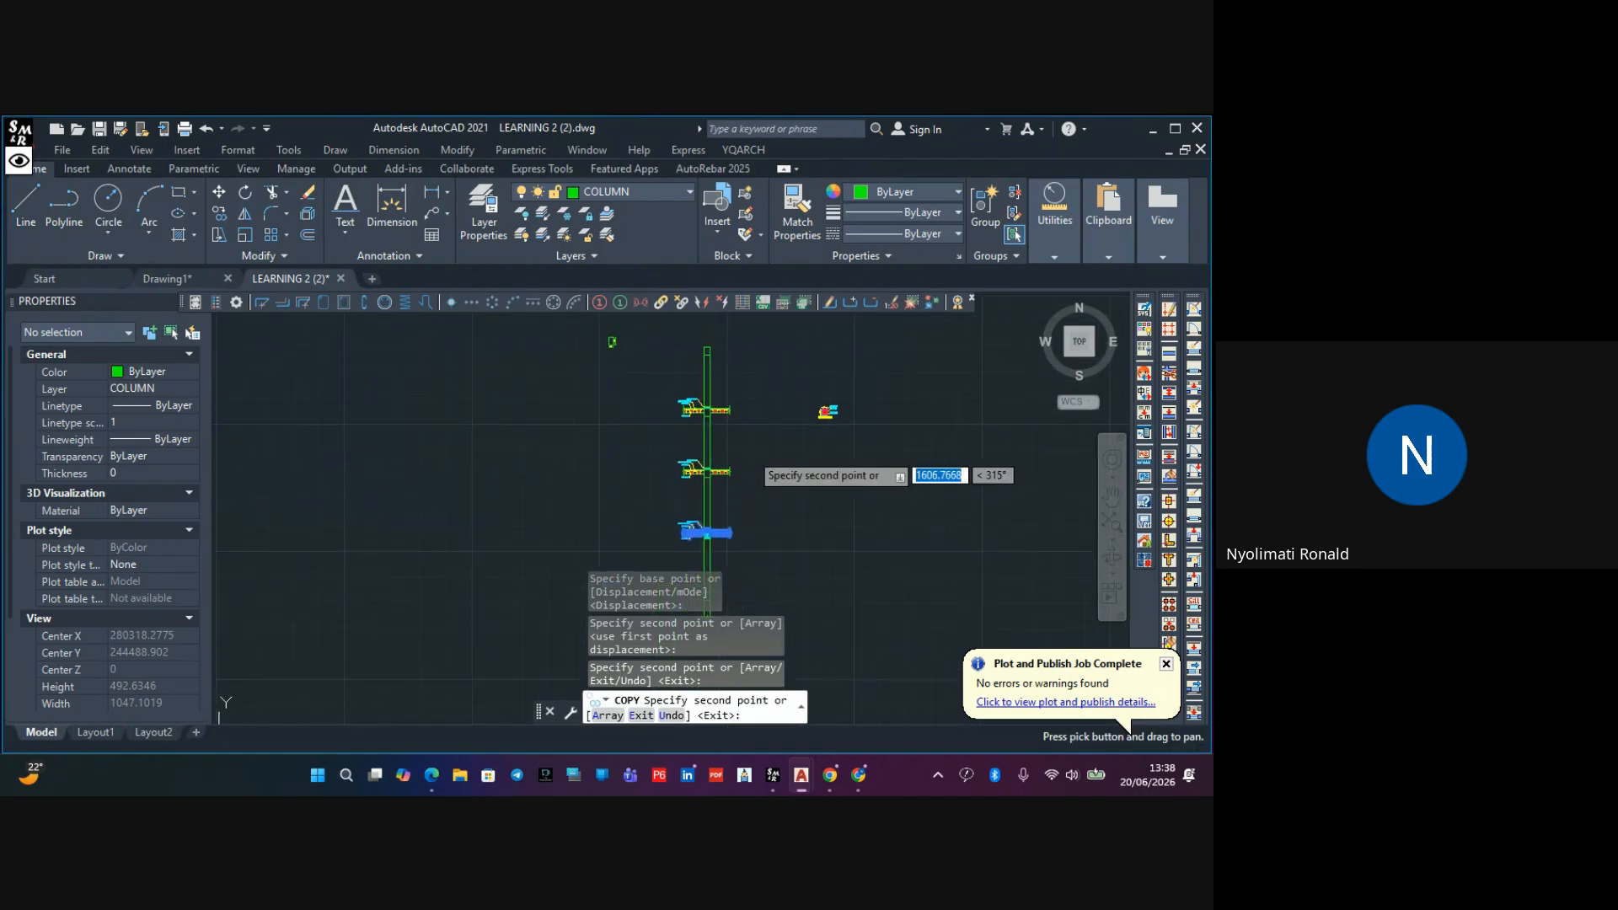
key("Escape")
key("Escape")
key("Escape")
scroll(710, 398, "down", 2)
scroll(710, 397, "up", 8)
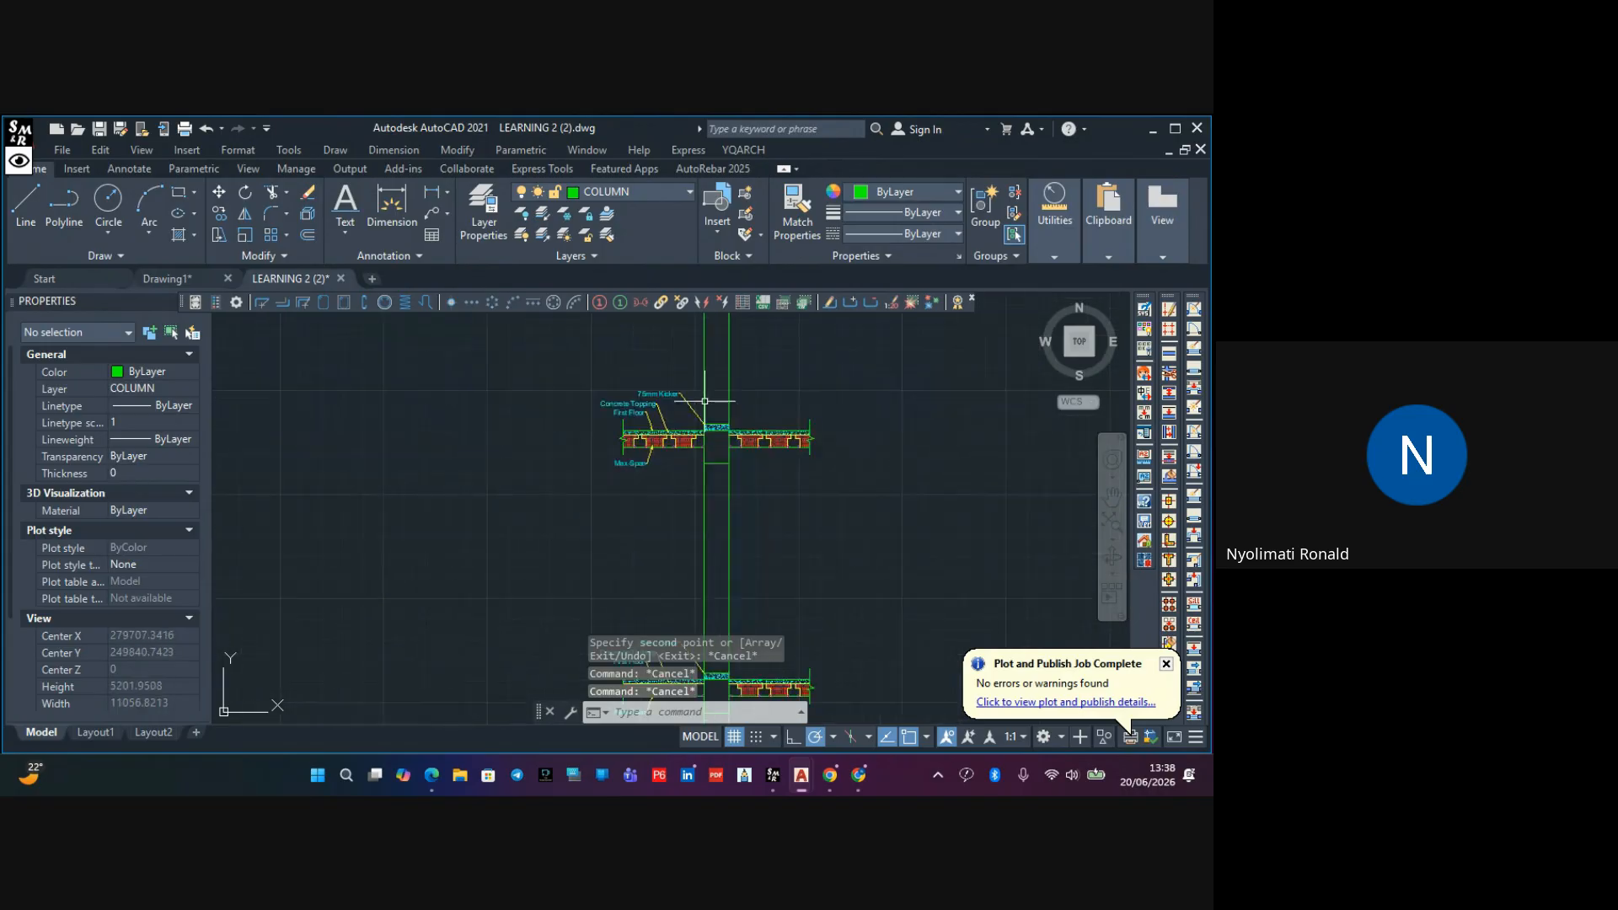
scroll(712, 447, "down", 6)
scroll(716, 502, "up", 4)
scroll(711, 491, "up", 8)
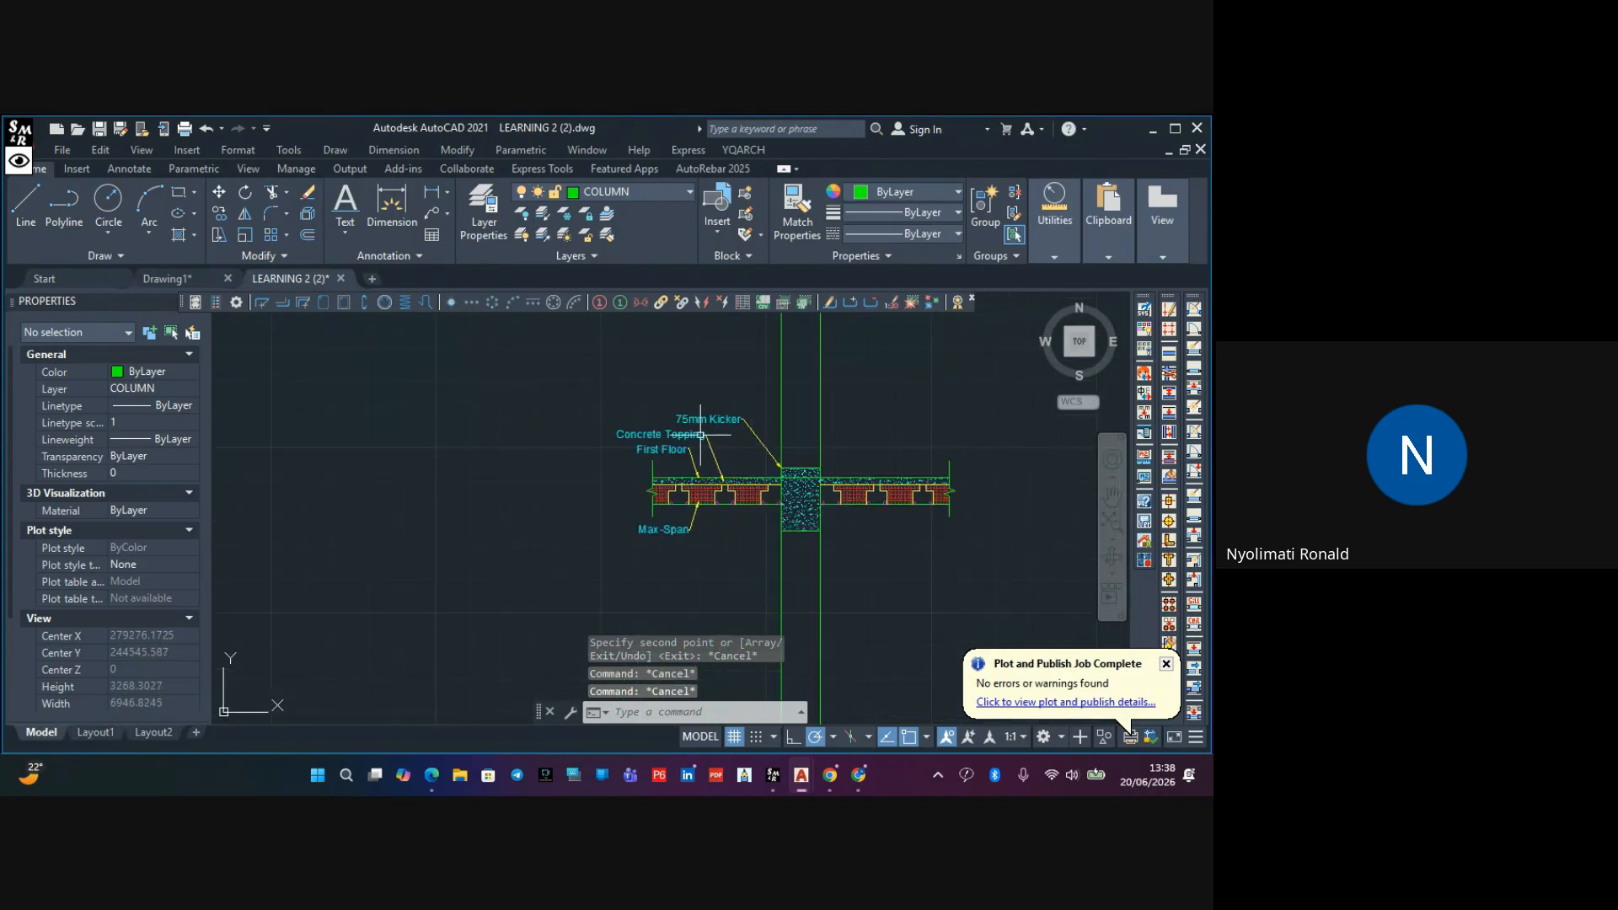
Change the floor label of the slab detail one level above the original to "Second Floor"
middle_click_drag(777, 493, 772, 295)
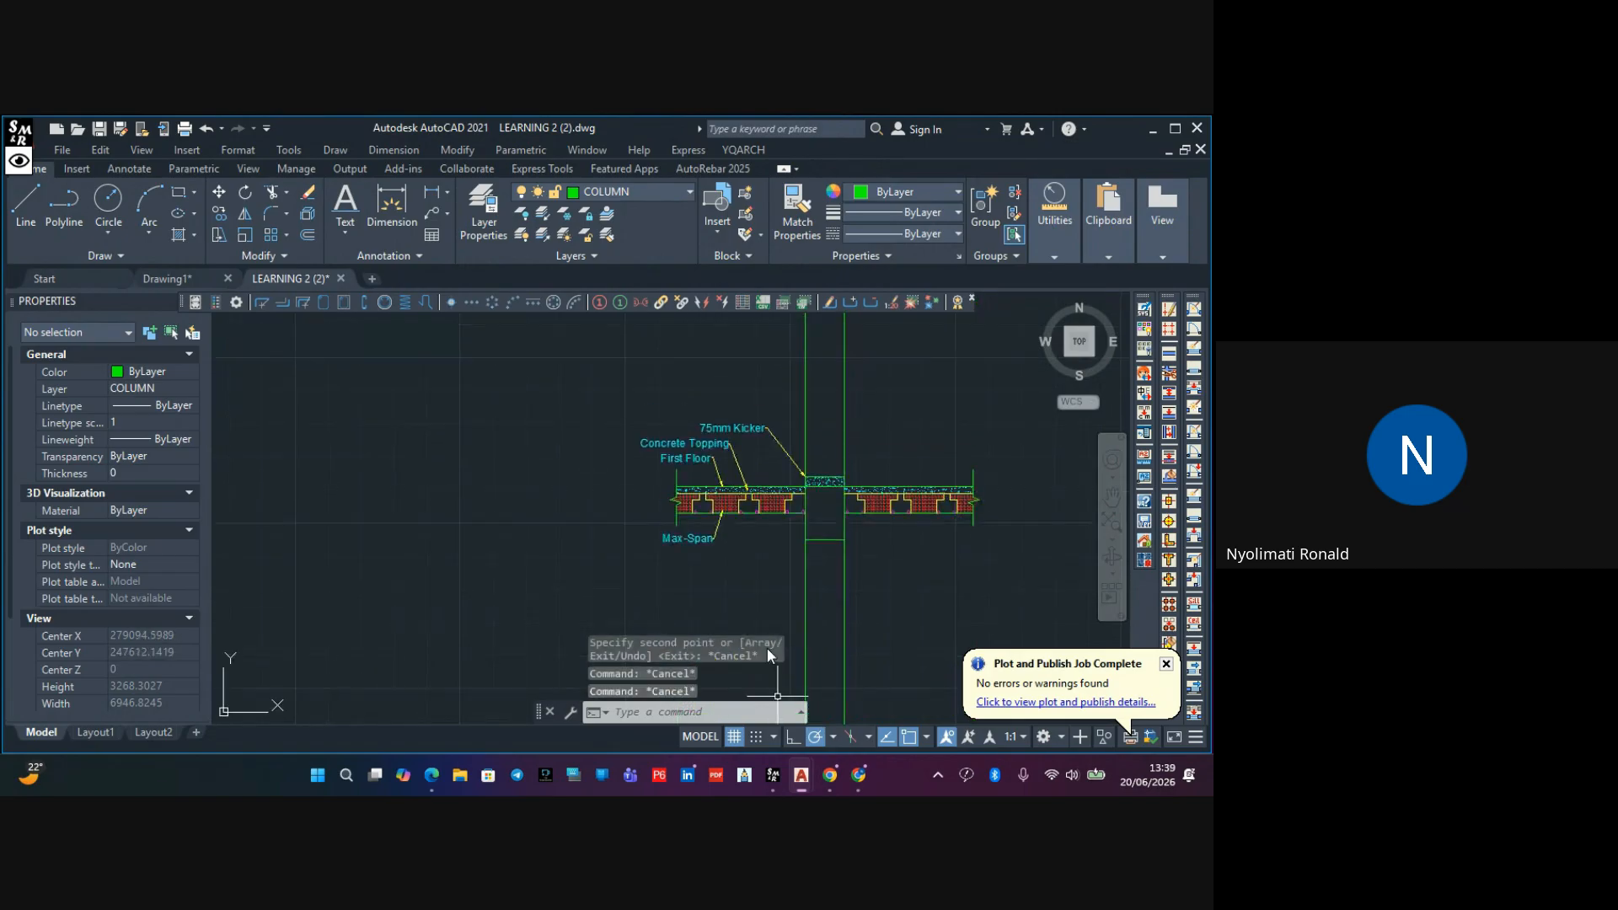
scroll(652, 455, "up", 6)
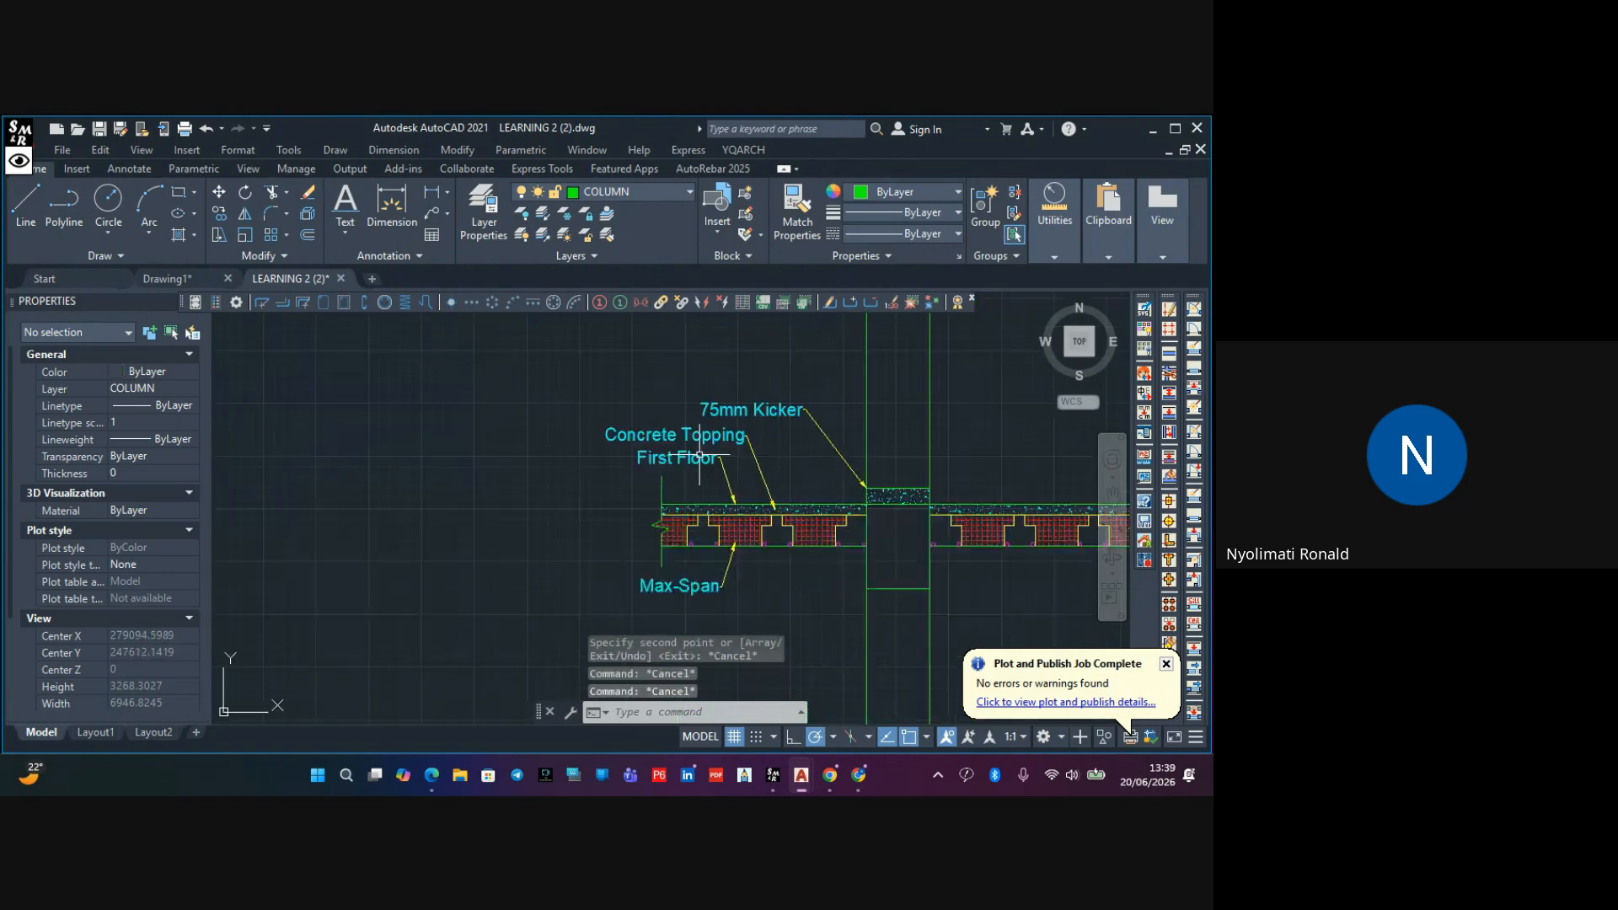
double_click(626, 459)
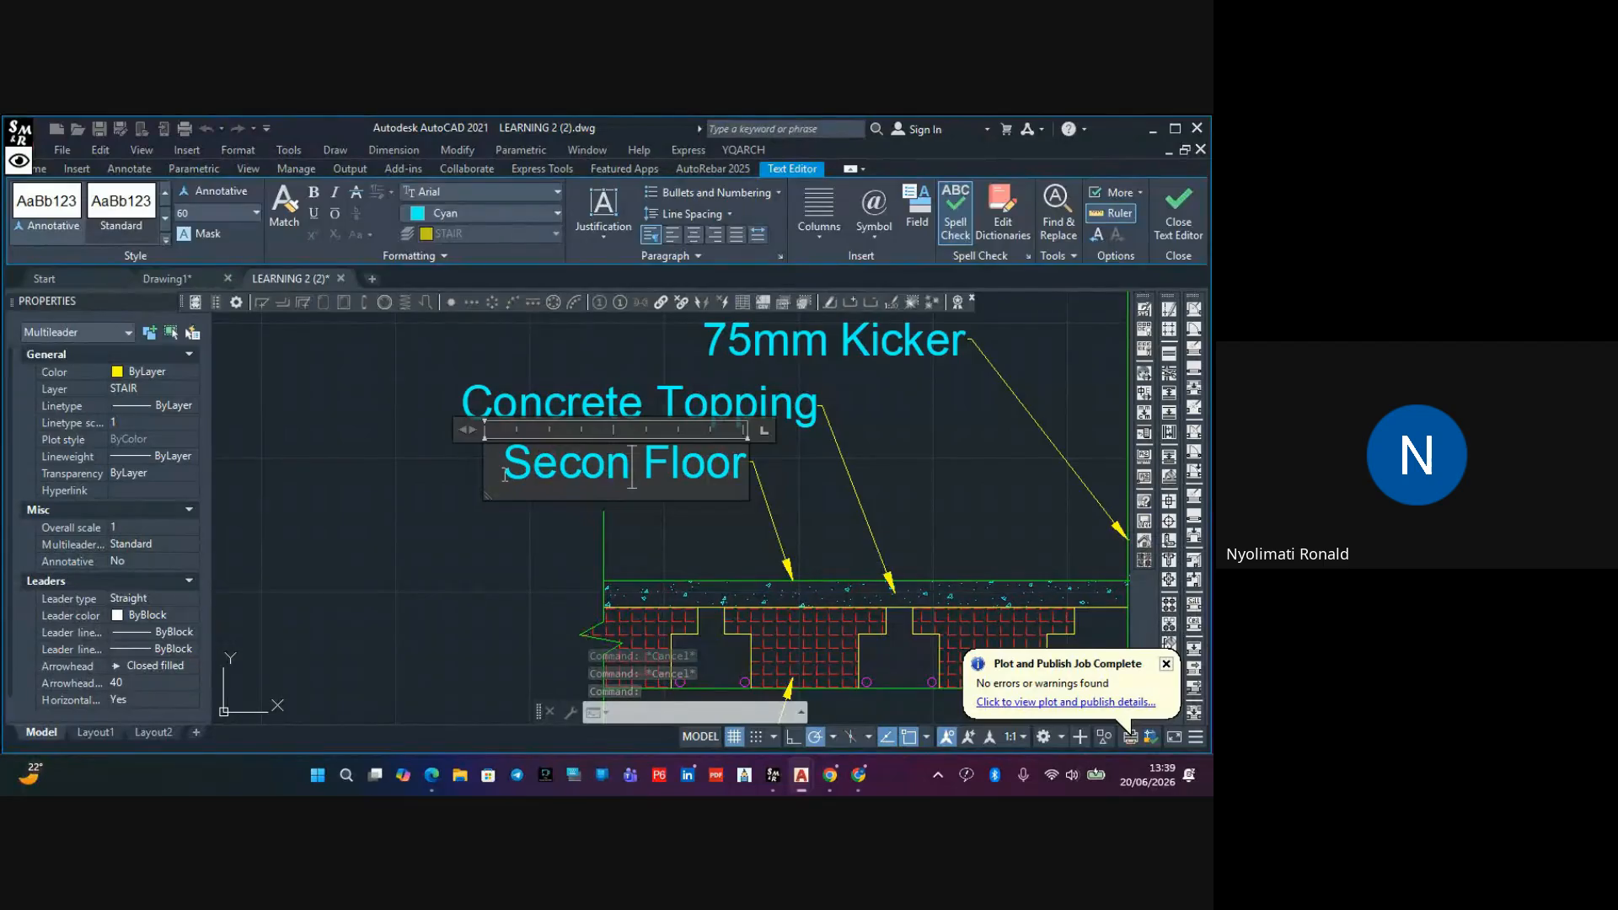
type("Second")
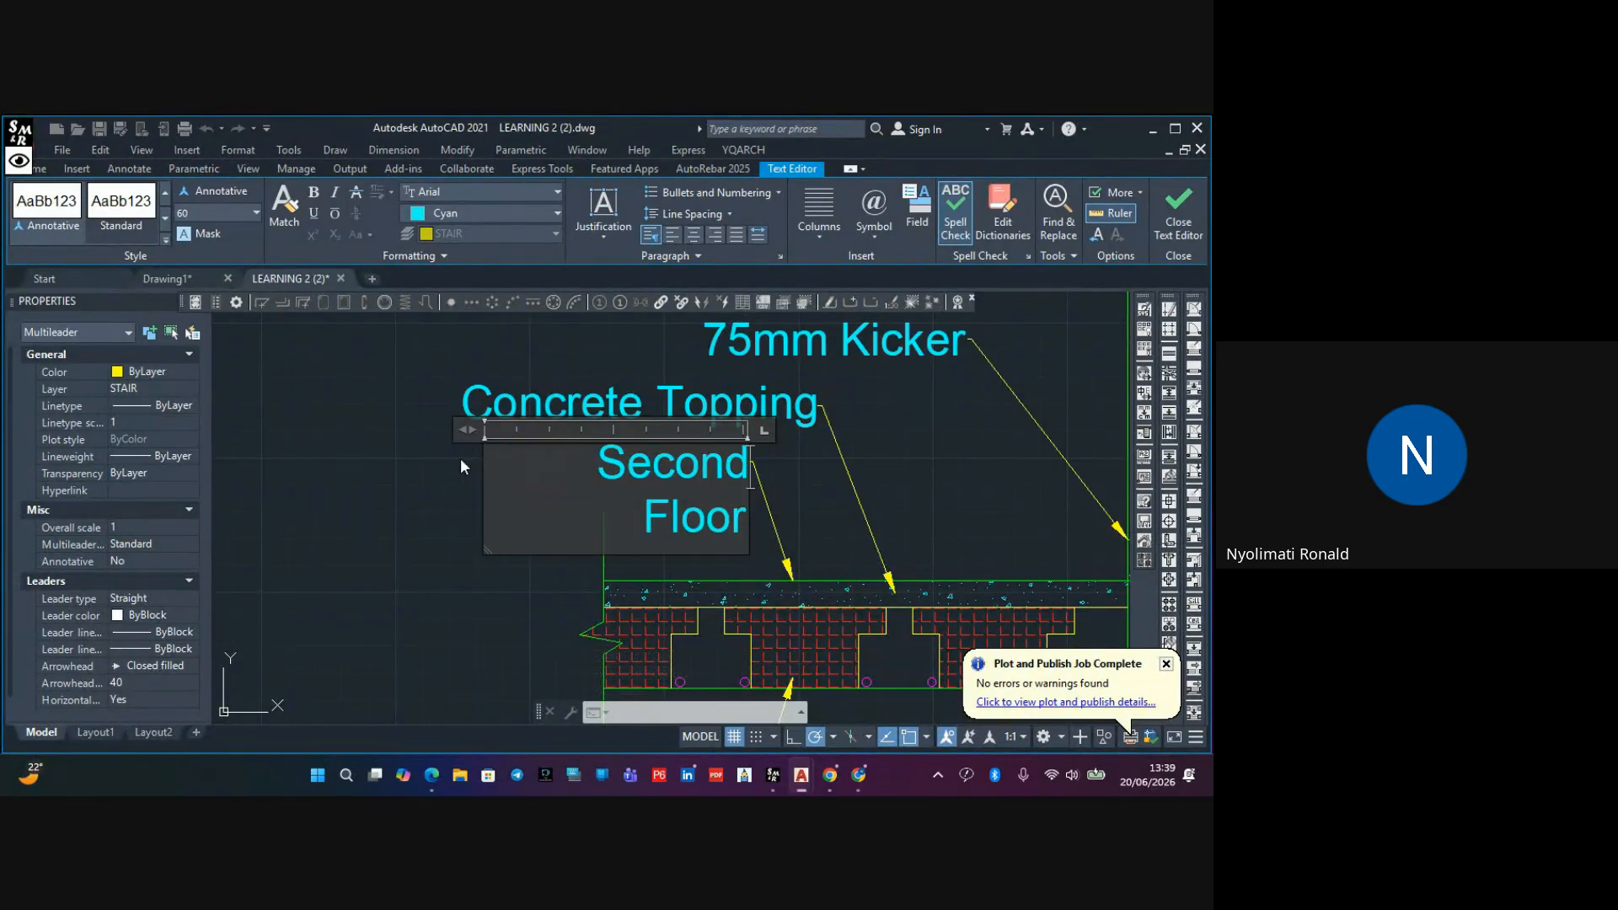
left_click(460, 458)
Widen the "Second Floor" label's text frame to about 506 so the text fits on one line
left_click(670, 464)
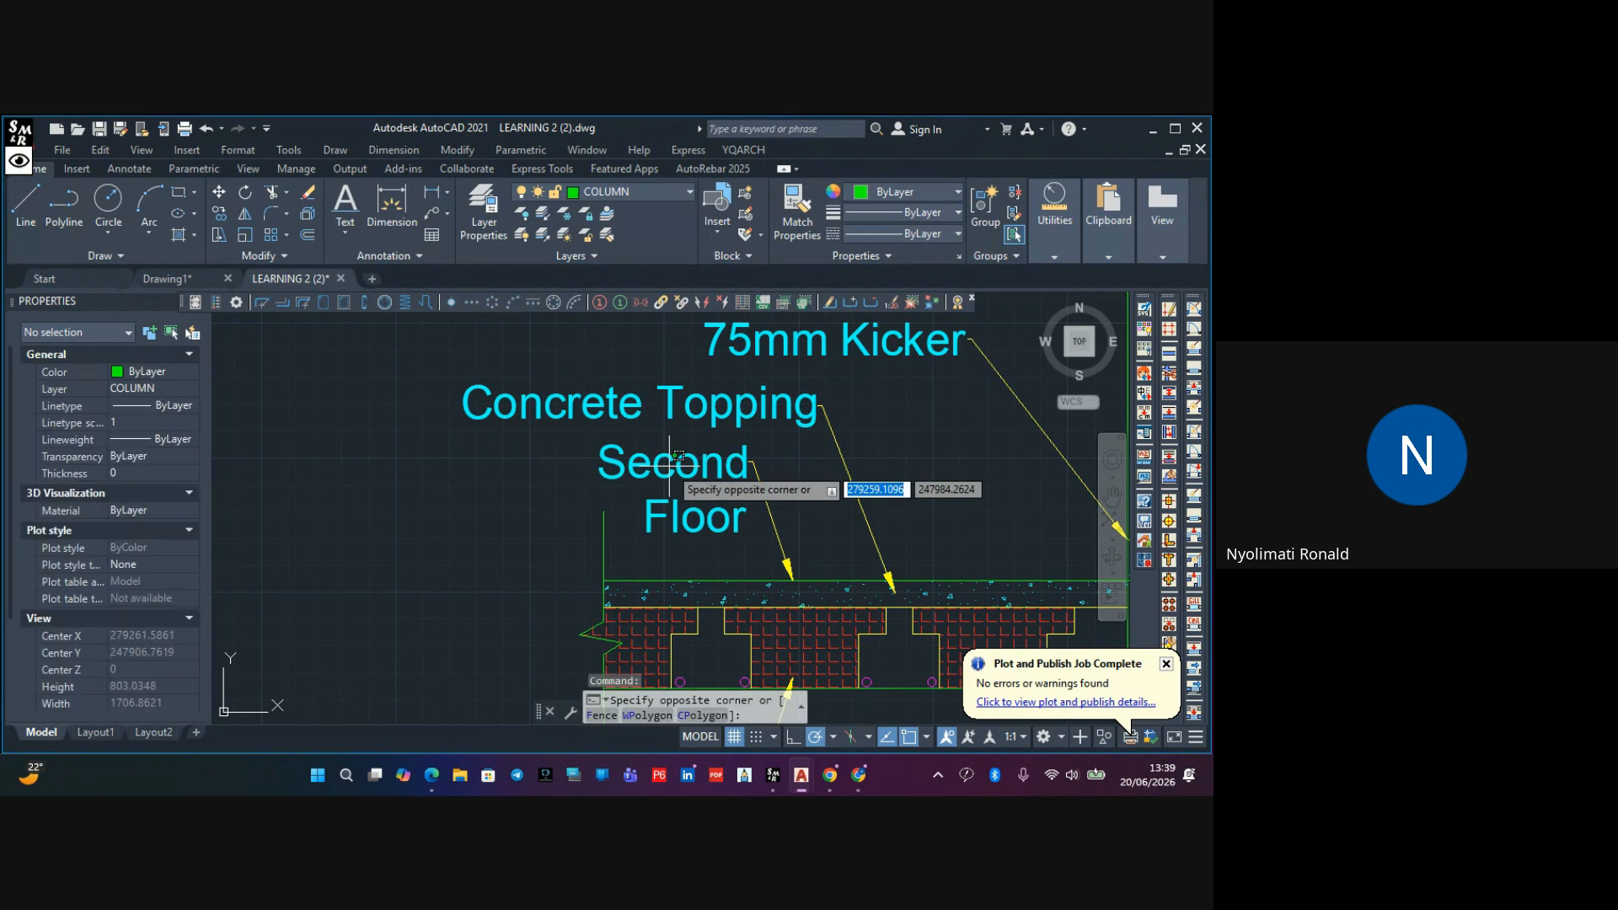
double_click(598, 468)
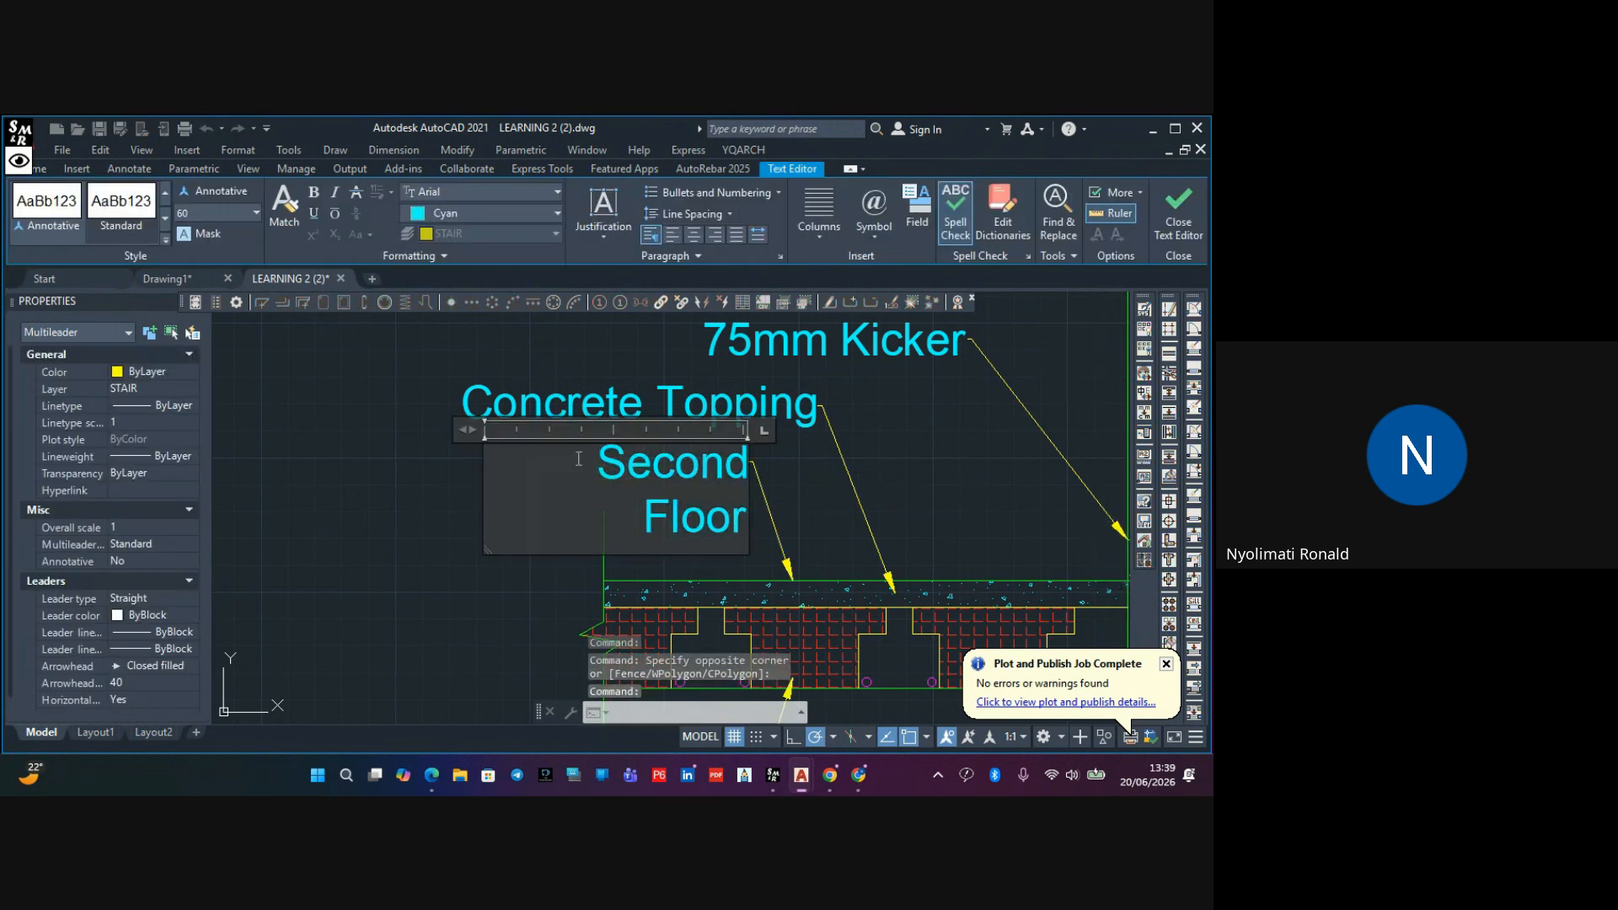
left_click_drag(469, 431, 461, 432)
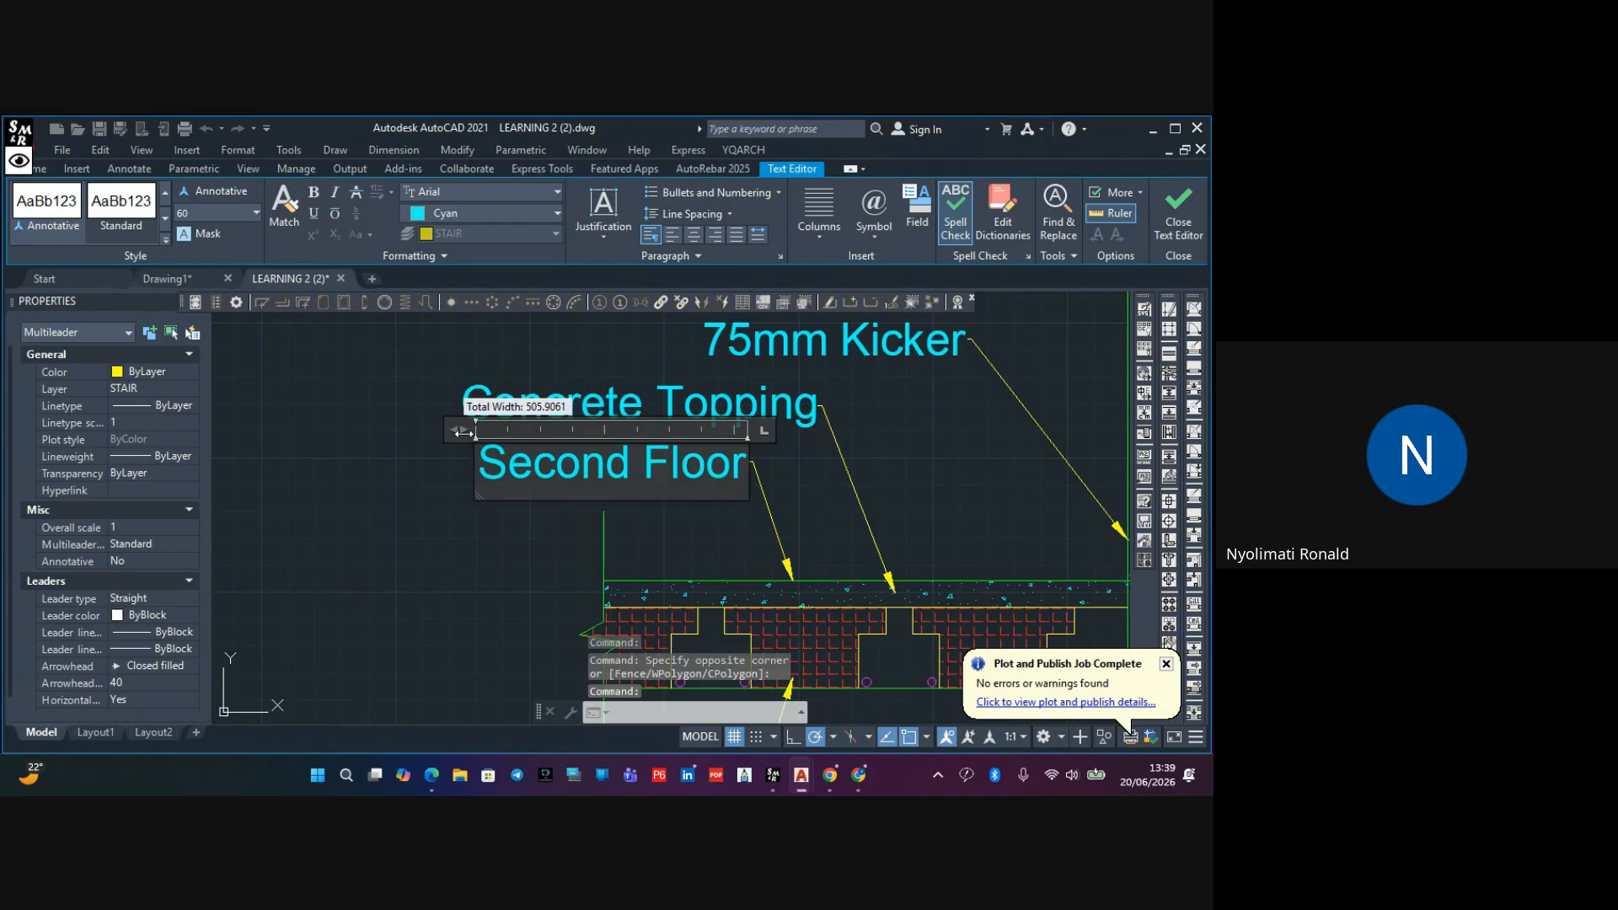
left_click(504, 537)
Change the floor label of the uppermost slab detail to "Third Floor"
scroll(506, 548, "down", 6)
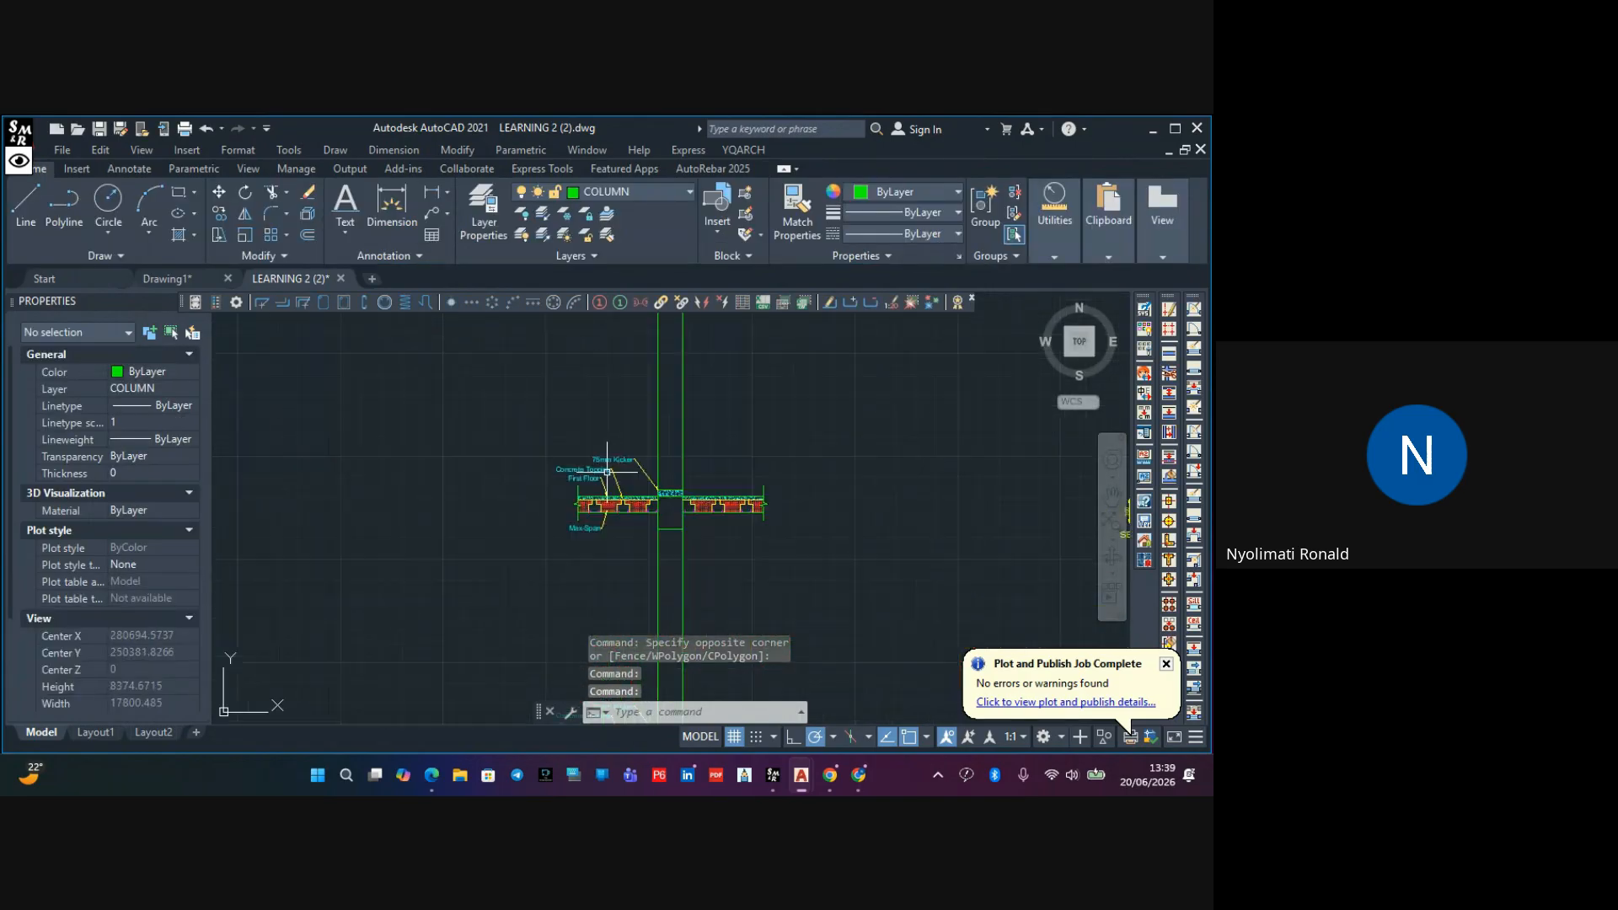
scroll(607, 472, "up", 7)
middle_click_drag(528, 495, 578, 494)
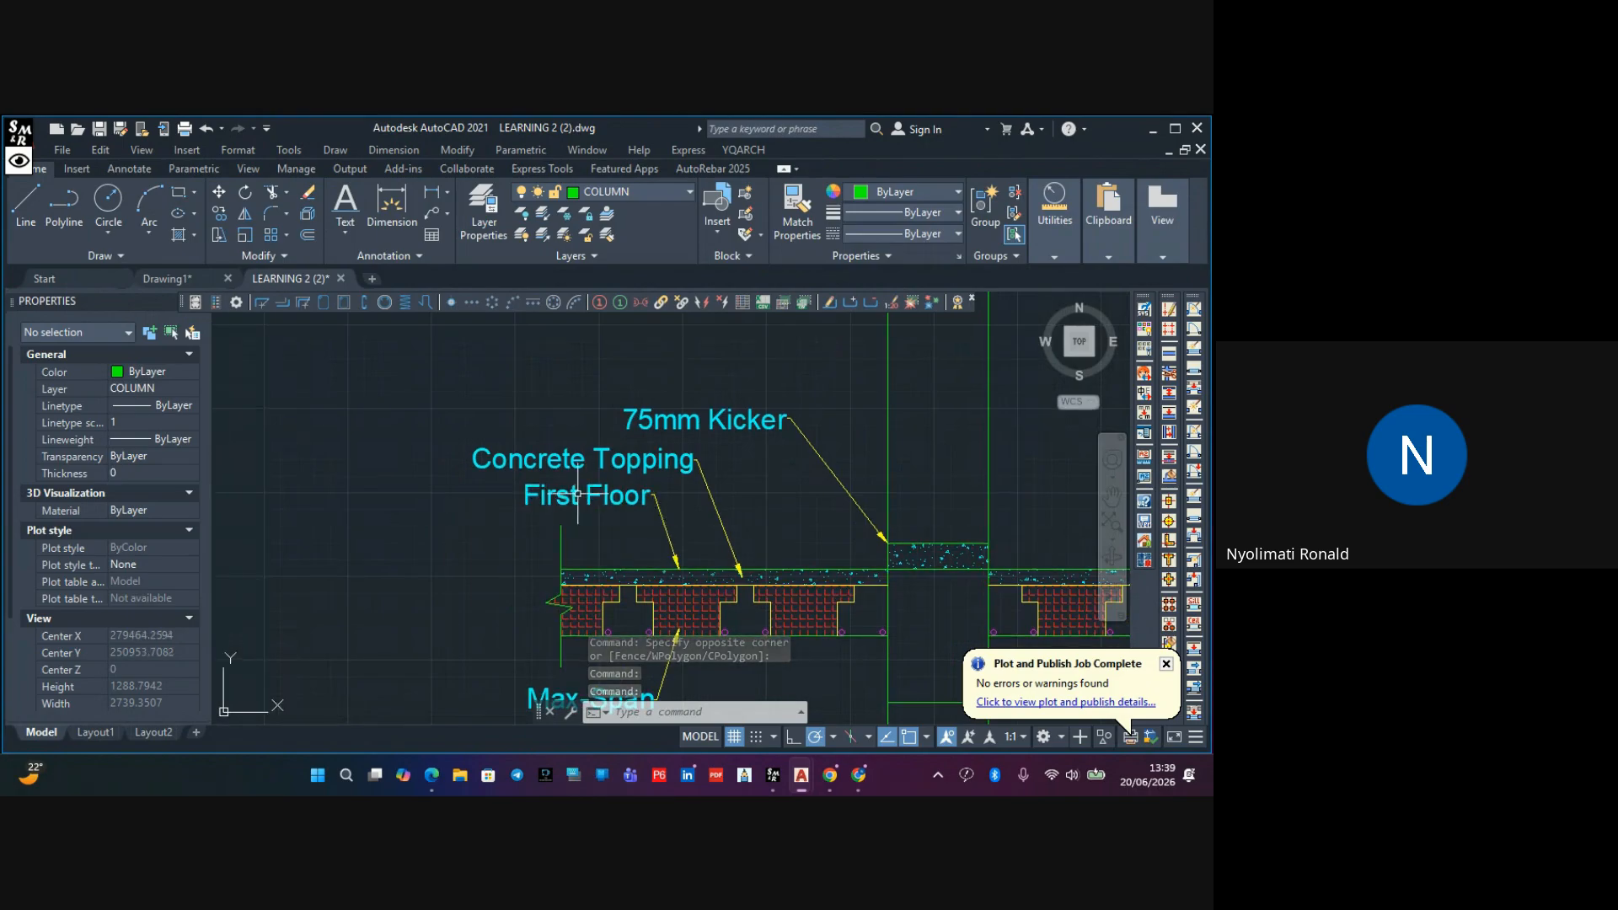
double_click(576, 498)
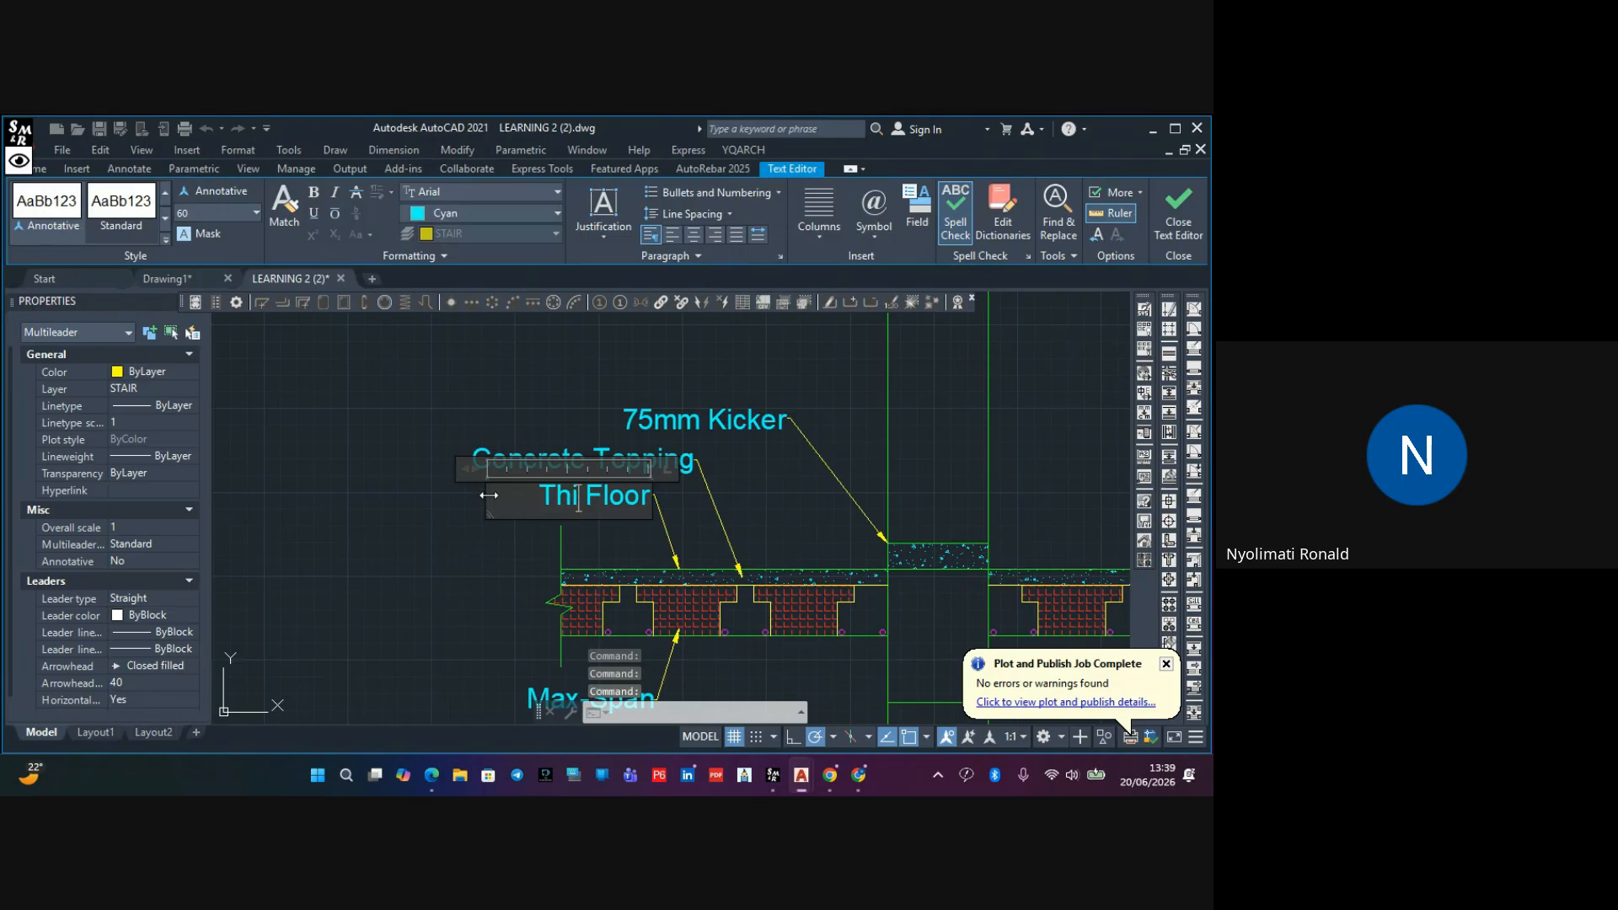
left_click(482, 510)
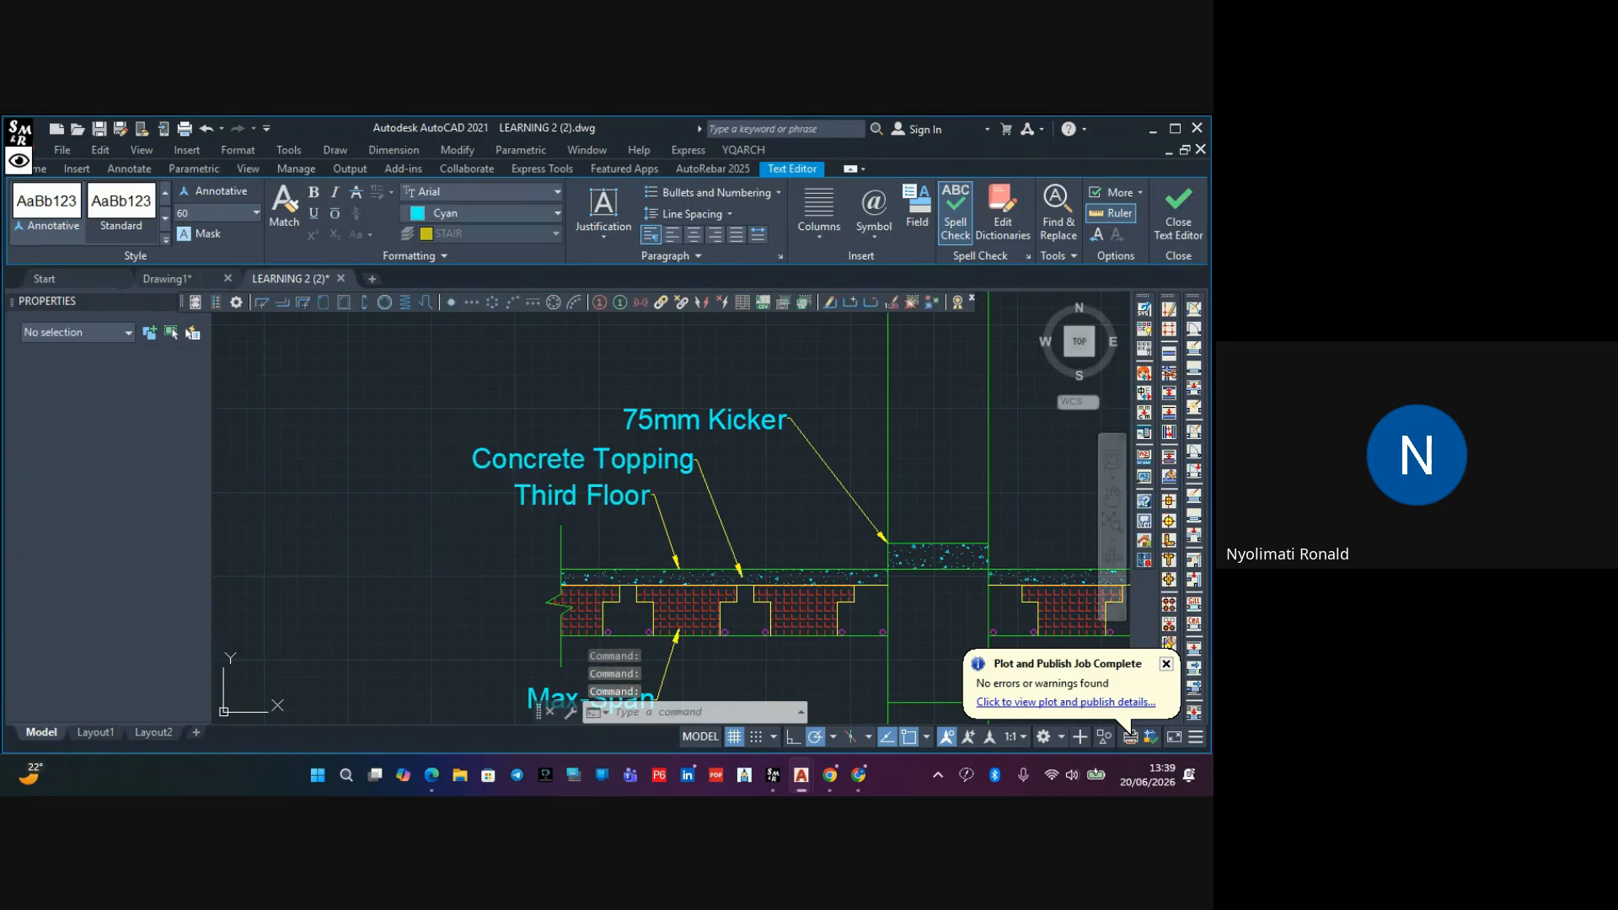
Copy the third floor's "75mm Kicker" leader from its arrow tip to the left edge of the beam at the column's top
scroll(615, 487, "down", 4)
left_click(684, 455)
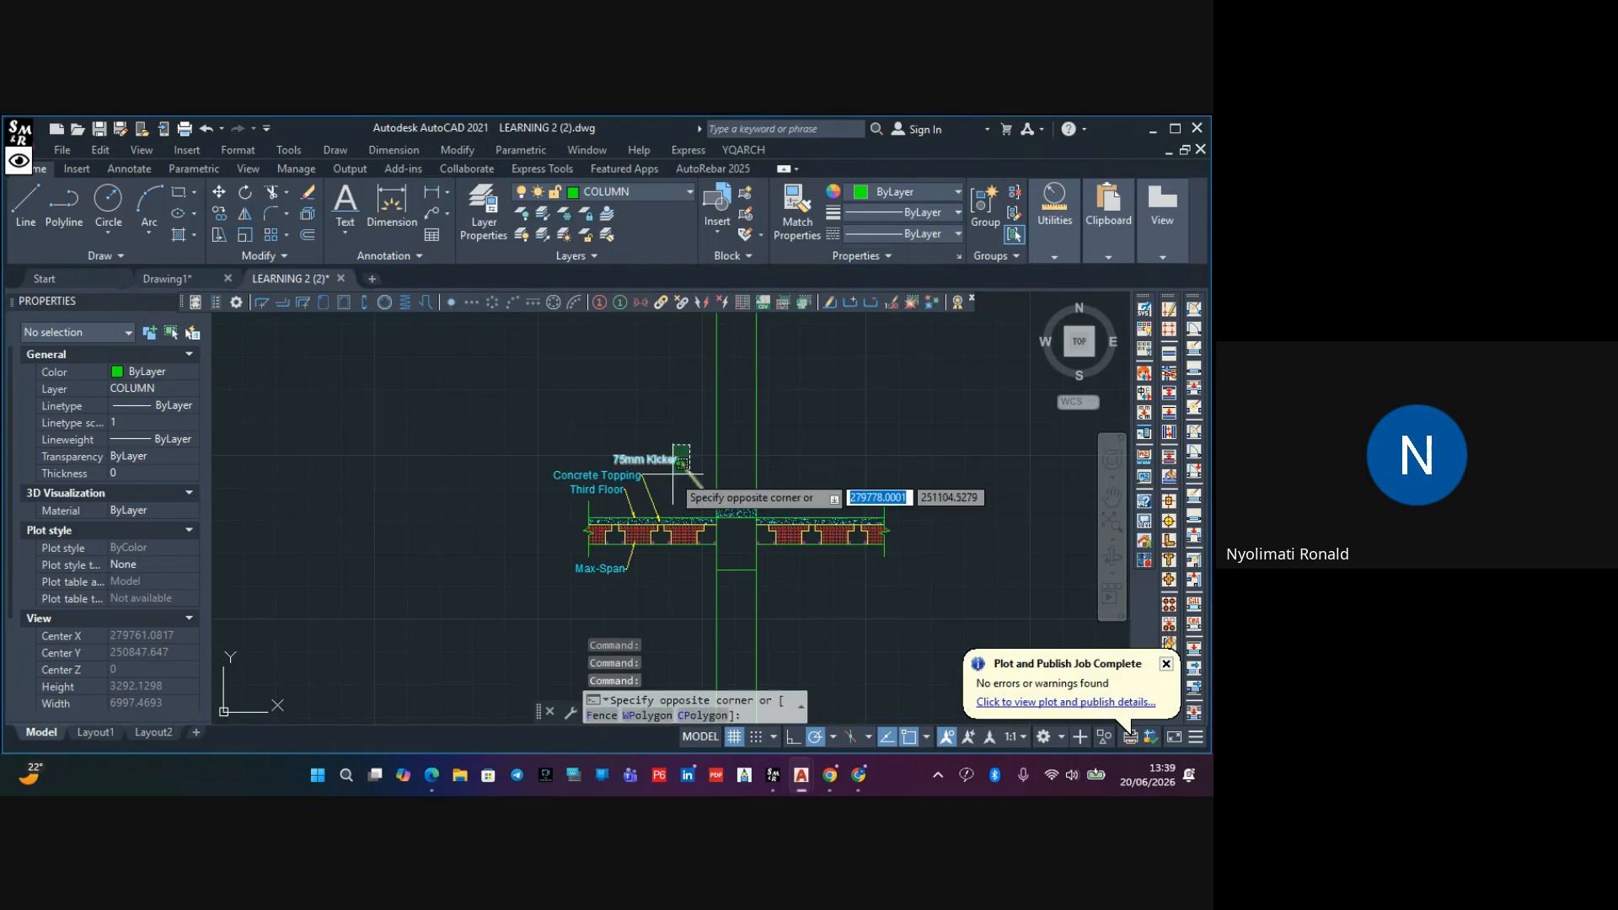
left_click(645, 446)
left_click(220, 211)
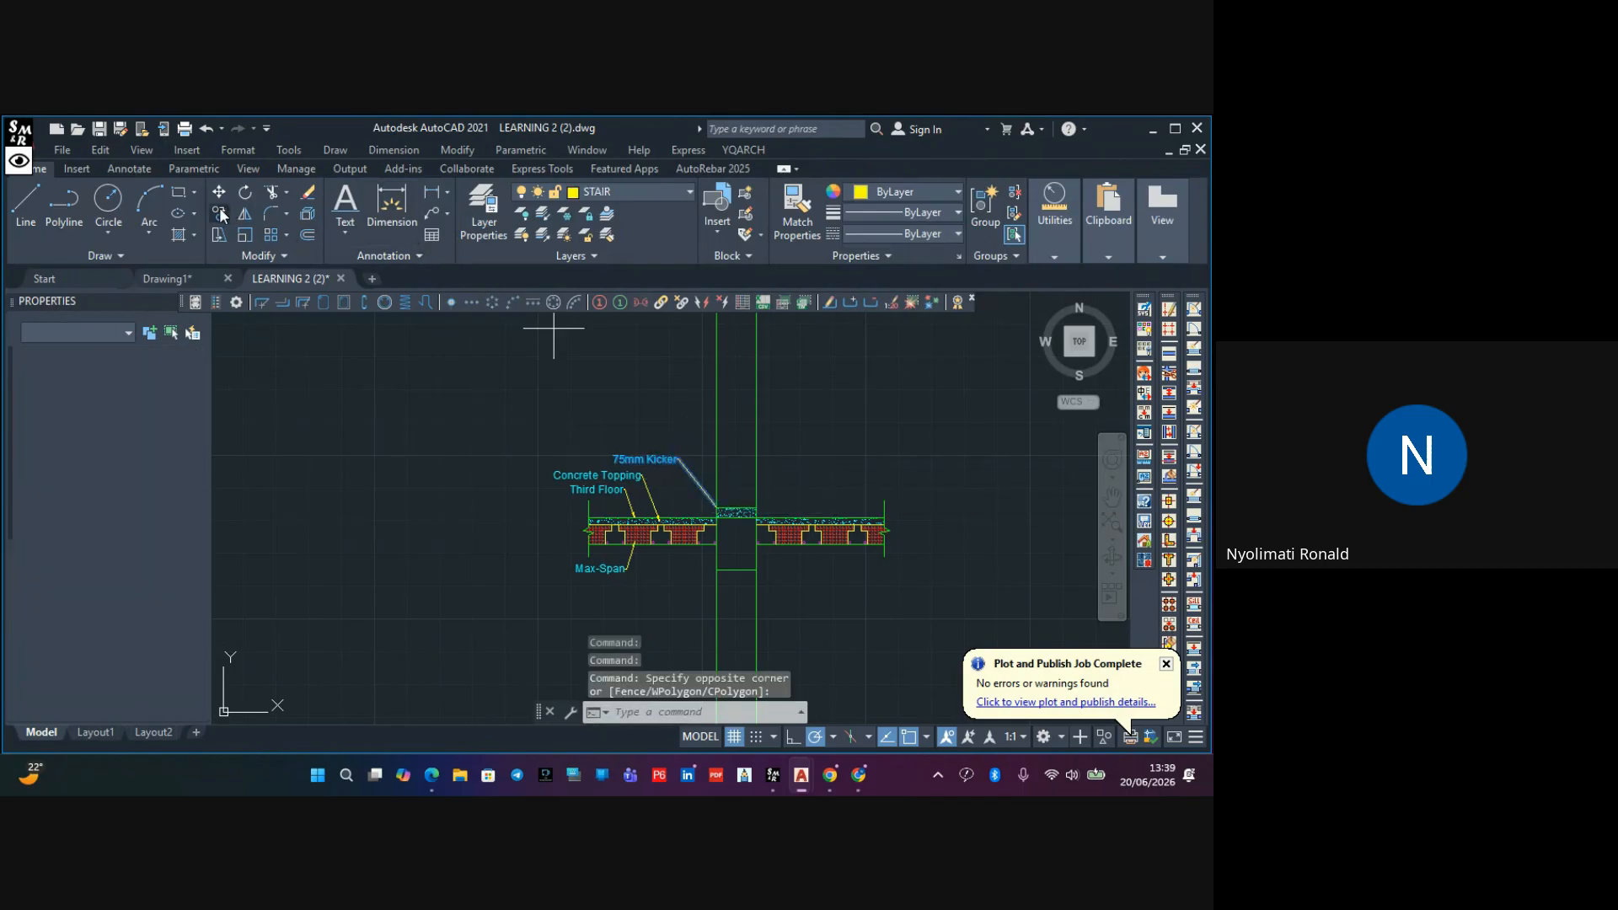
left_click(716, 508)
scroll(716, 468, "down", 5)
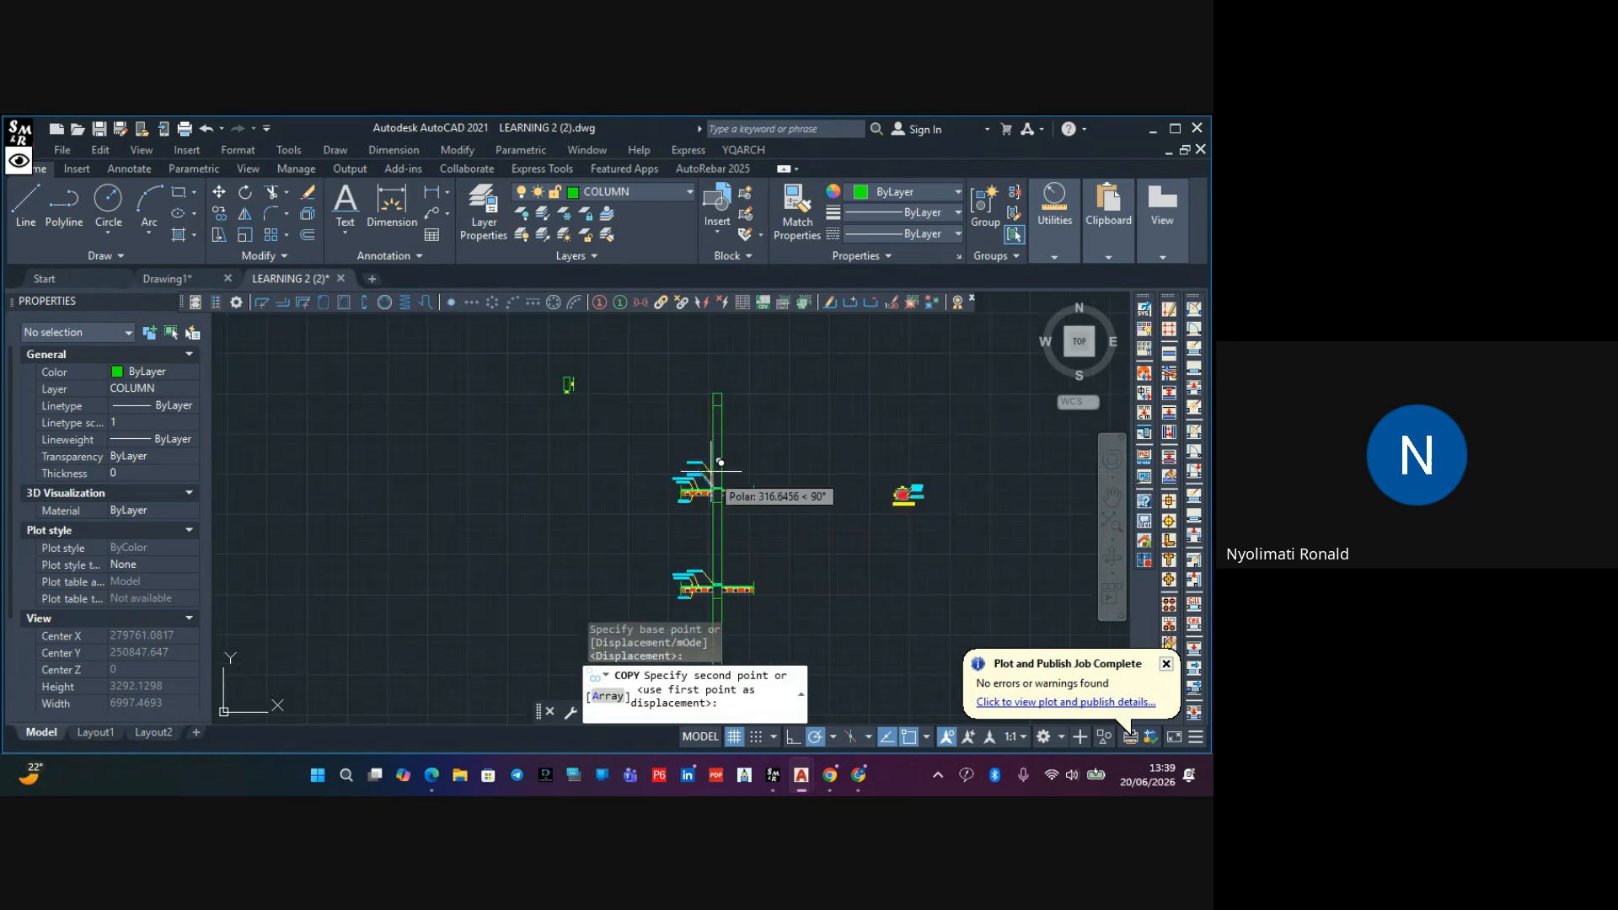
middle_click_drag(715, 455, 722, 517)
scroll(722, 516, "up", 7)
middle_click_drag(728, 441, 726, 601)
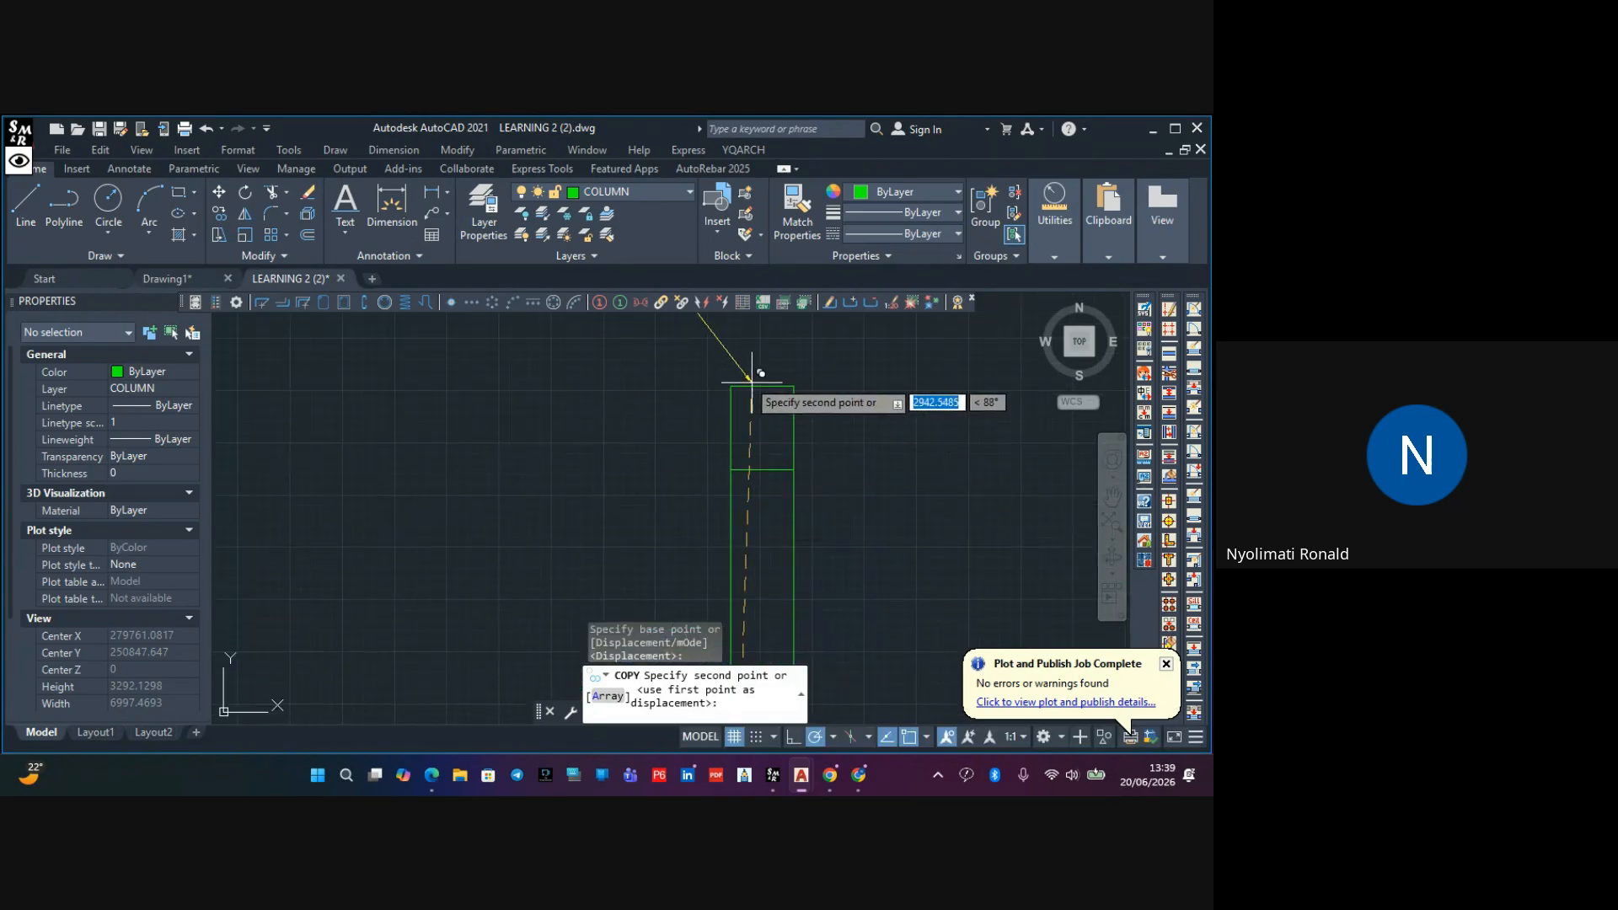
left_click(729, 413)
key("Escape")
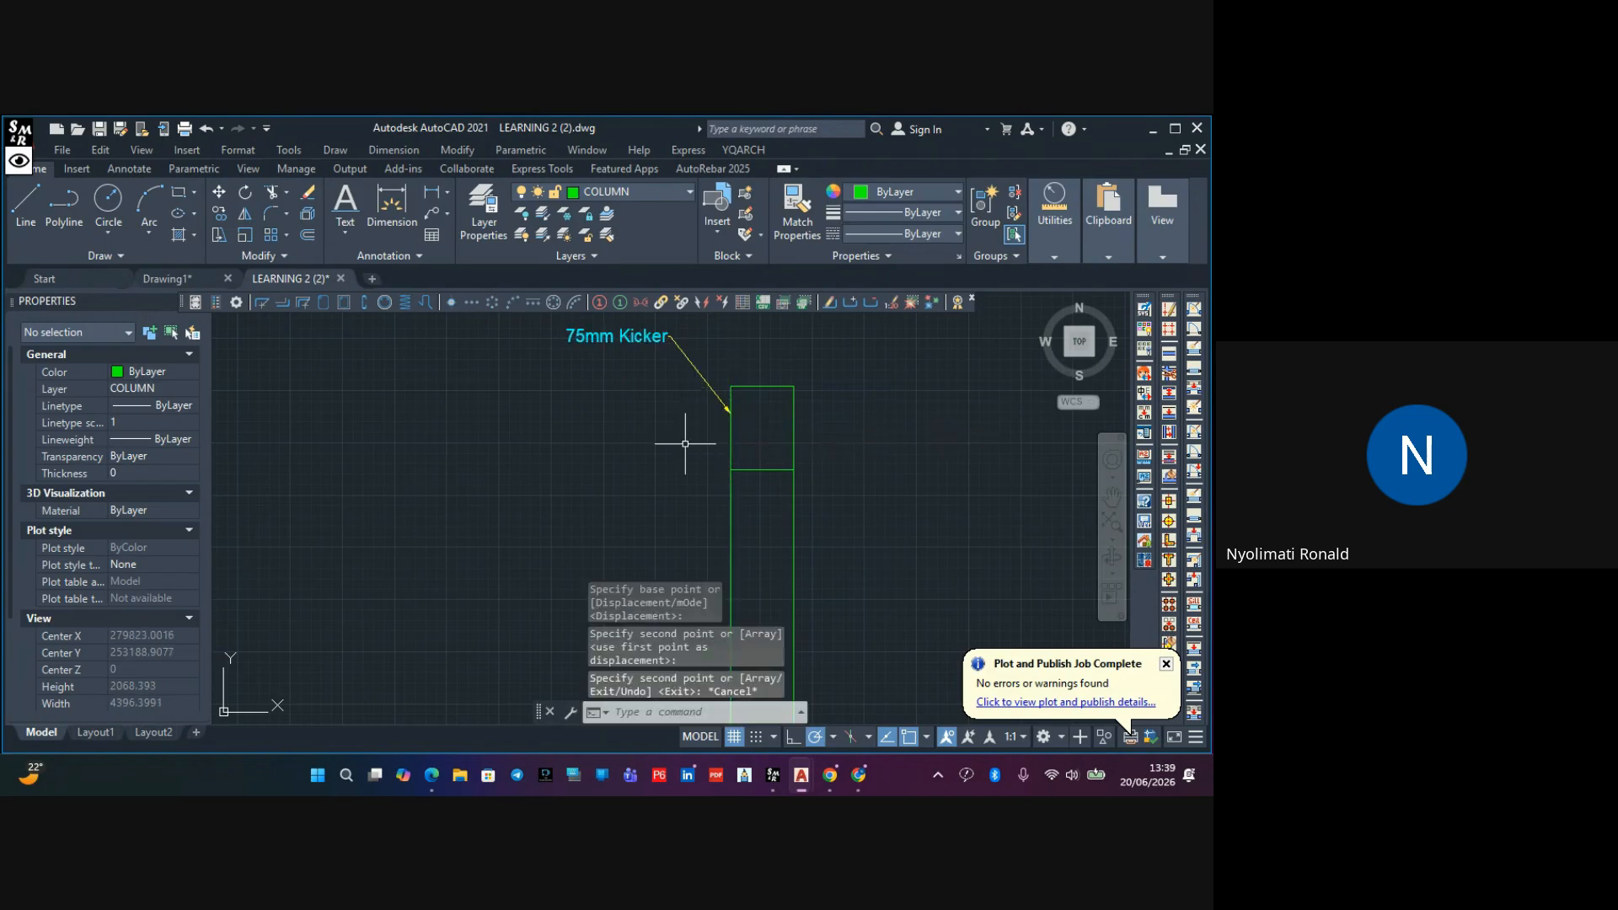
Change the copied leader's text at the column top to "Ring Beam"
middle_click_drag(655, 389, 696, 495)
double_click(687, 444)
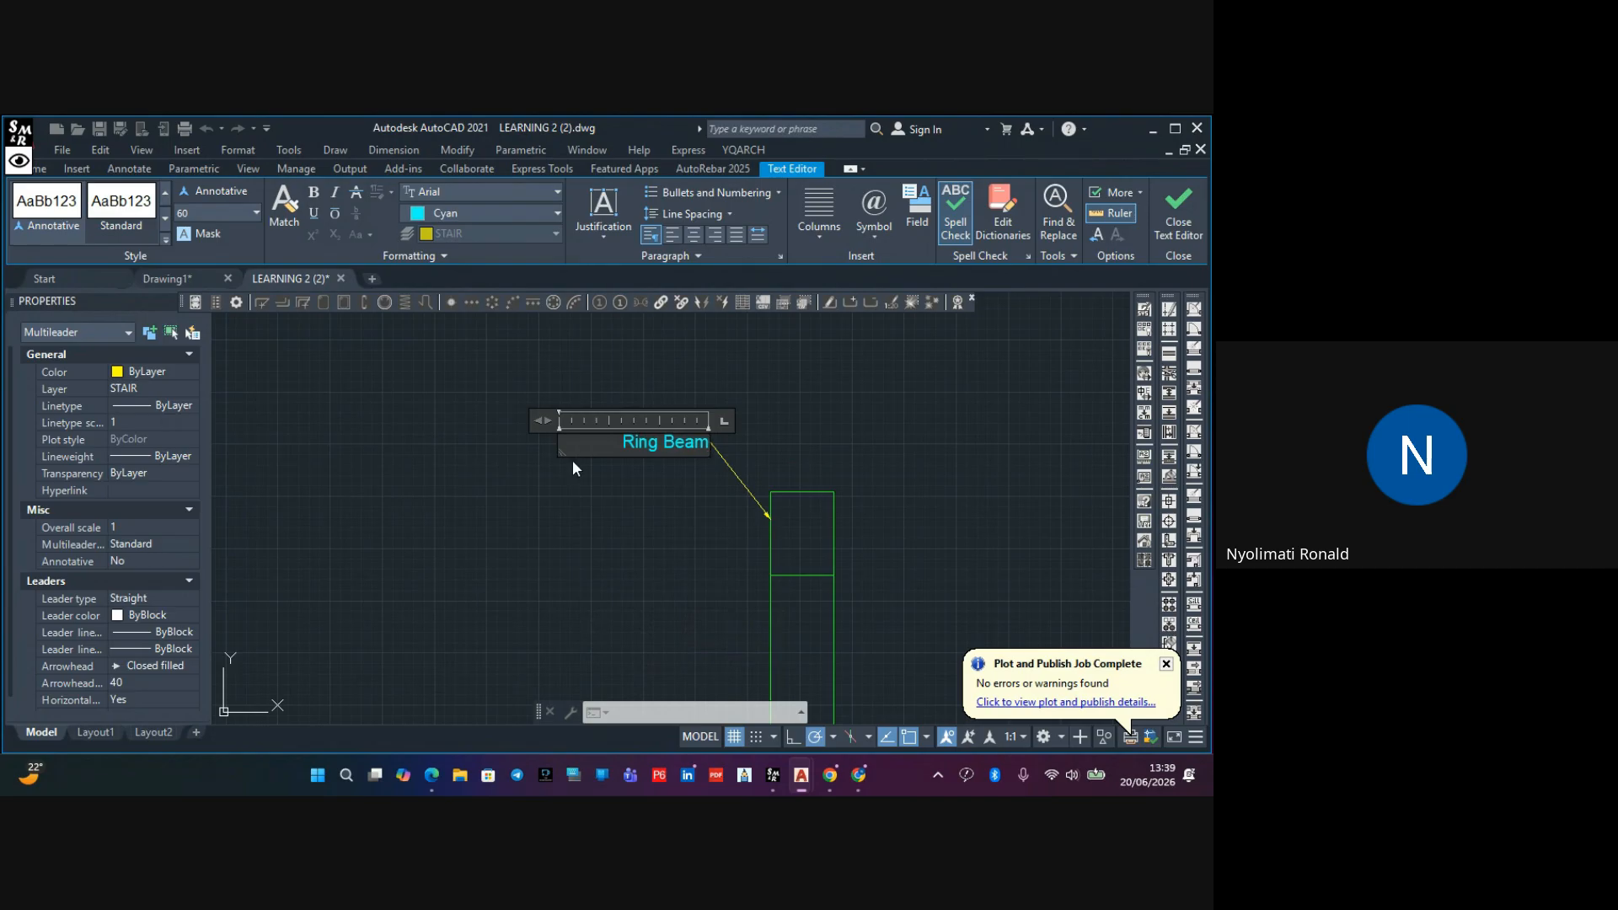
left_click(561, 536)
Hatch the ring beam rectangle at the column top with the cyan AR-CONC pattern
scroll(792, 405, "down", 4)
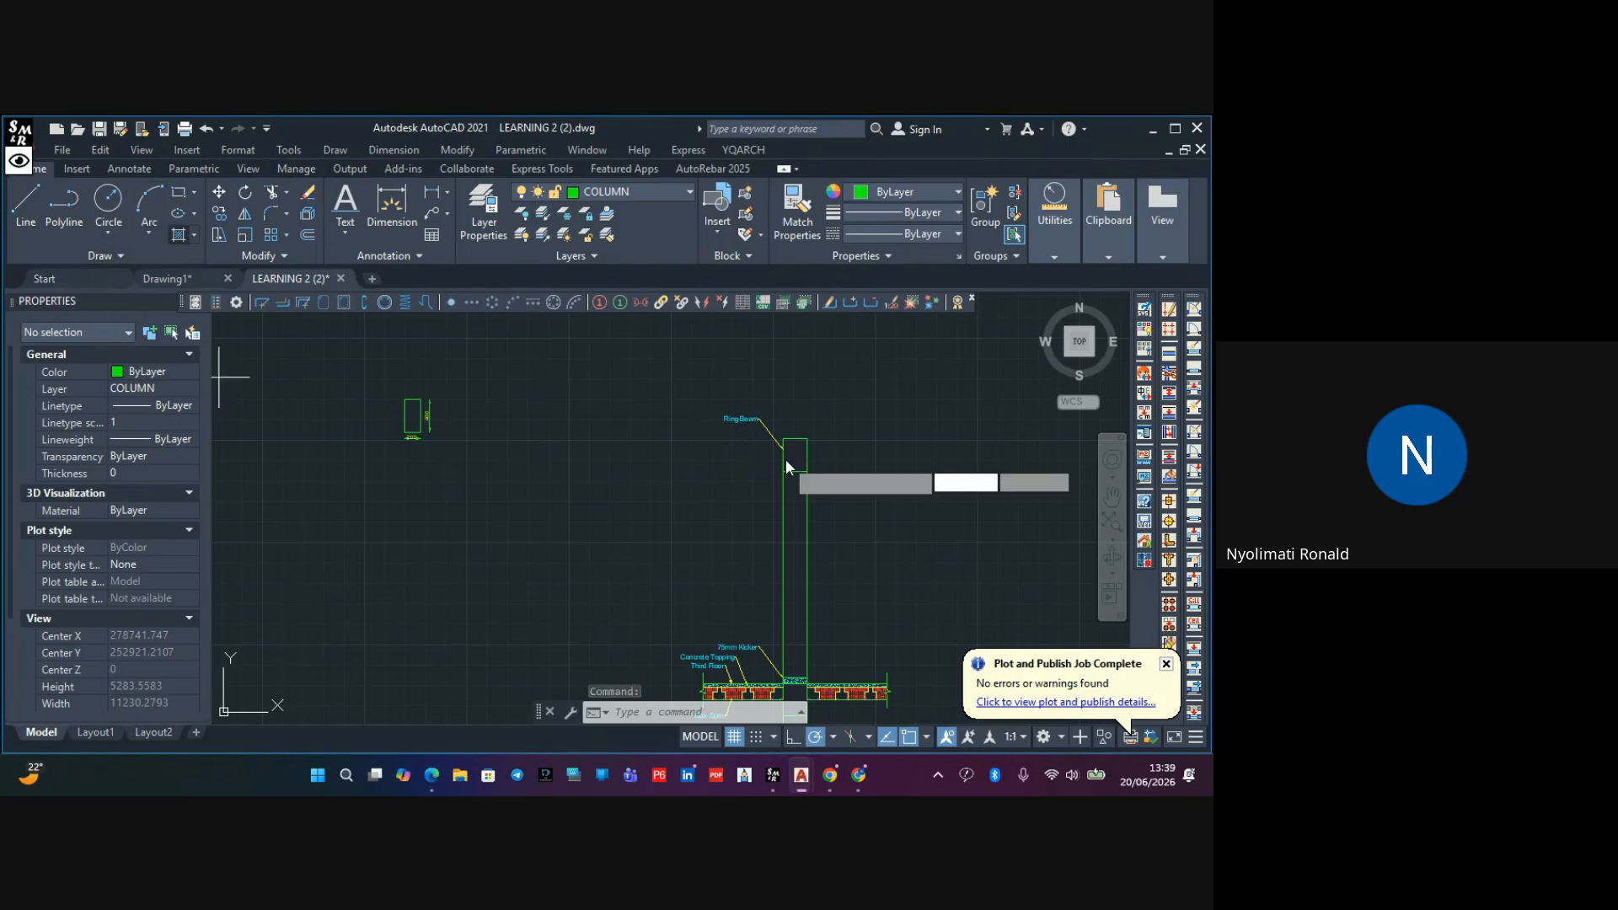
scroll(788, 455, "up", 4)
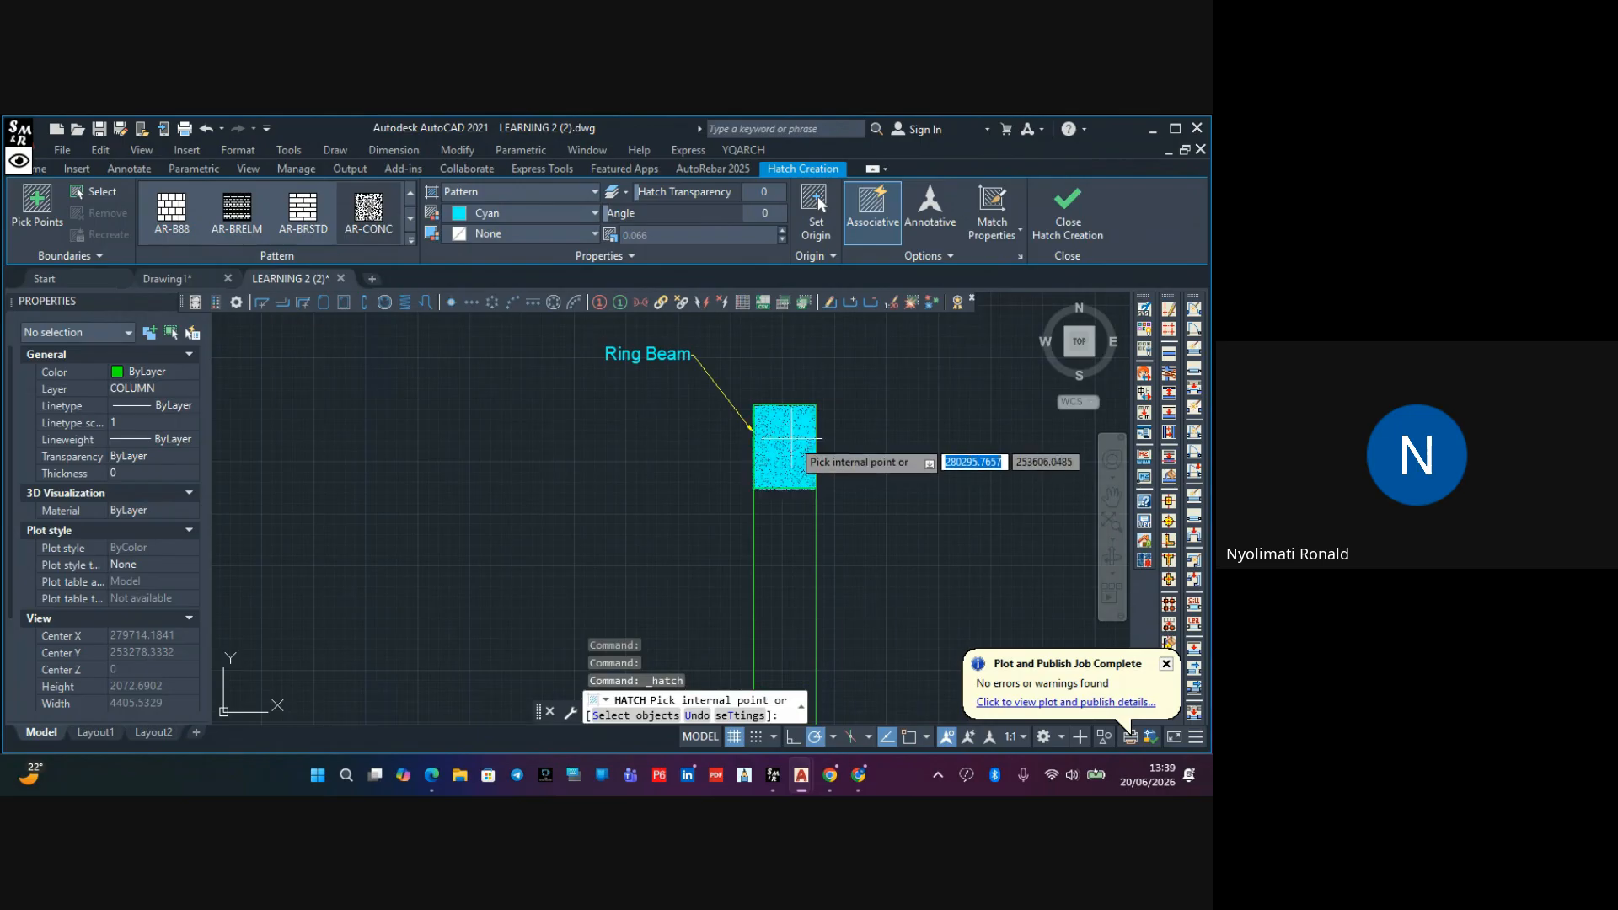
left_click(790, 438)
scroll(857, 430, "down", 4)
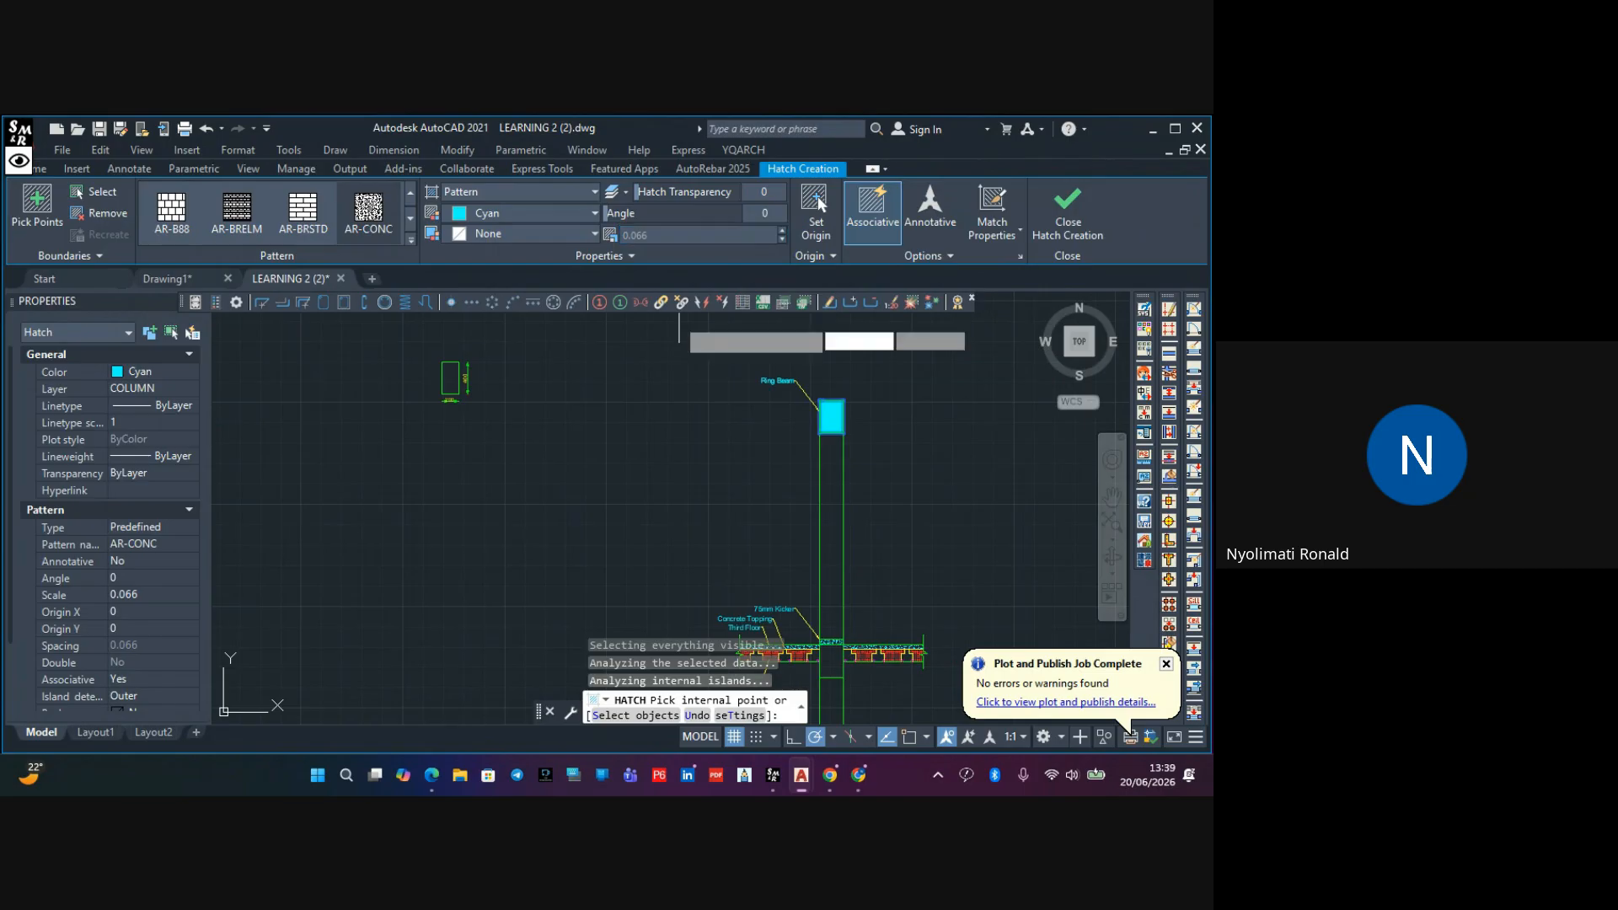
key("Escape")
Set the ring beam hatch's scale to 0.63
scroll(829, 406, "up", 3)
left_click(803, 385)
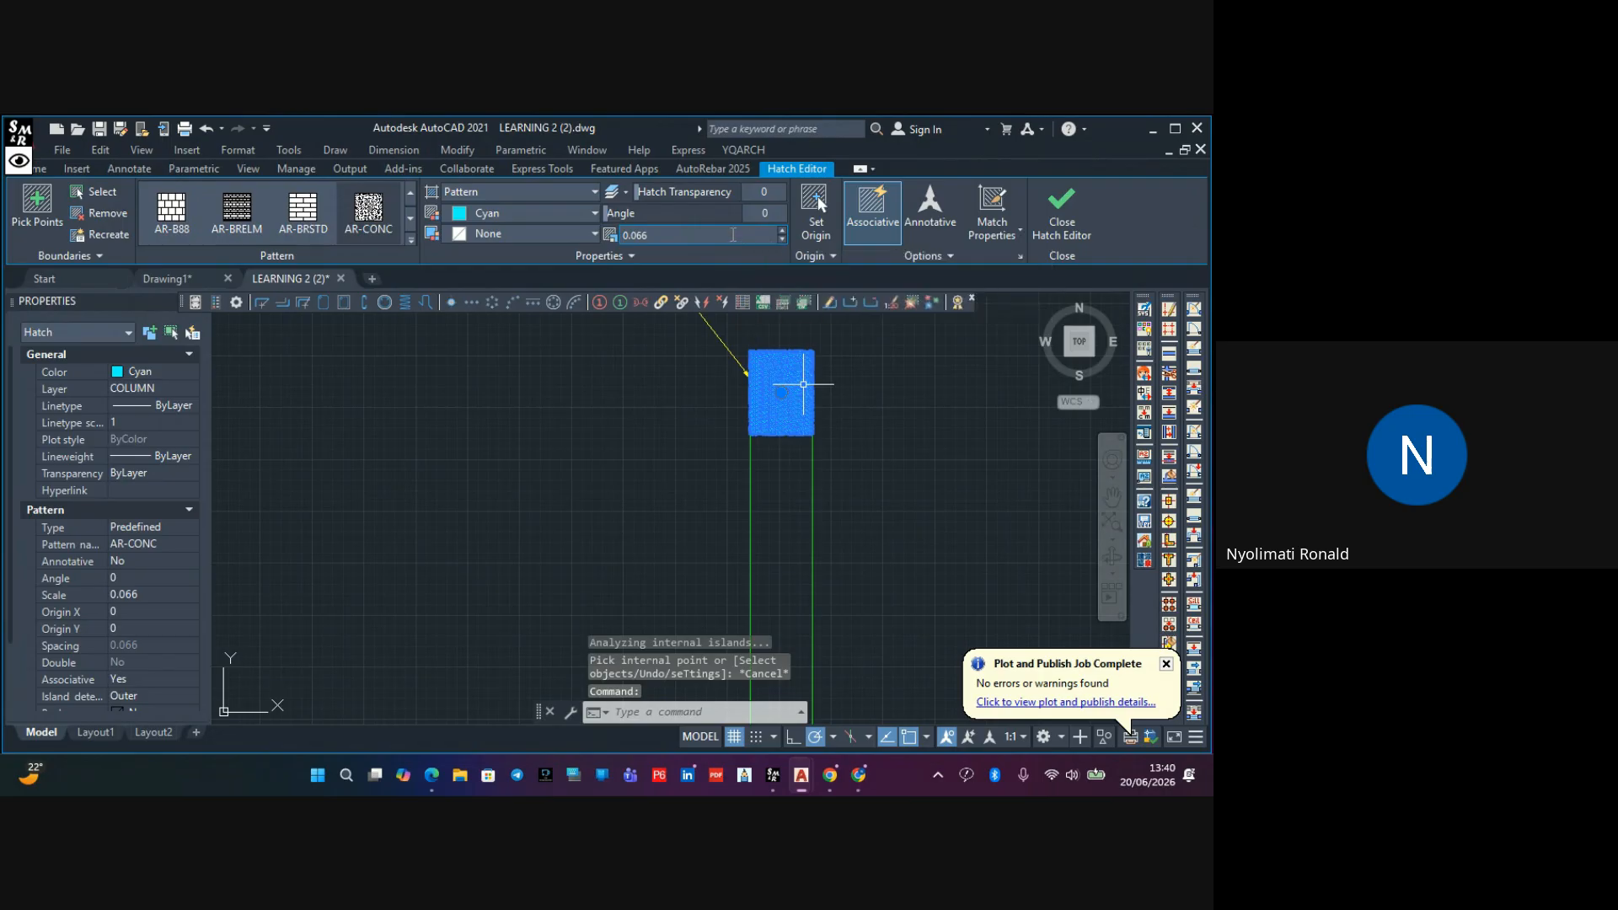
type("1")
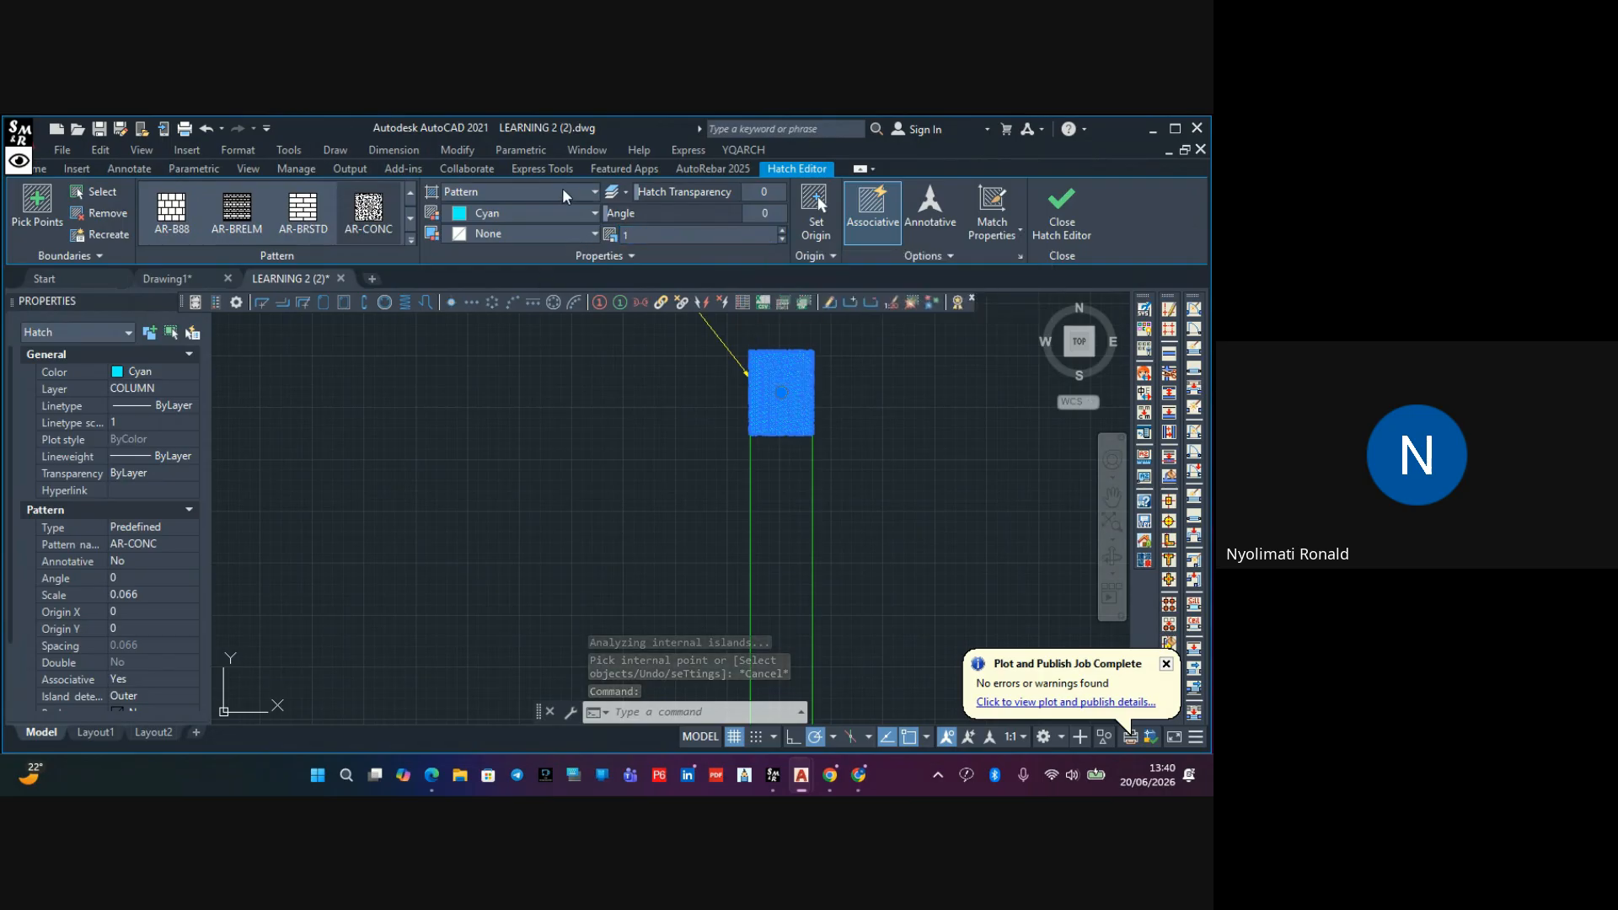
left_click(558, 210)
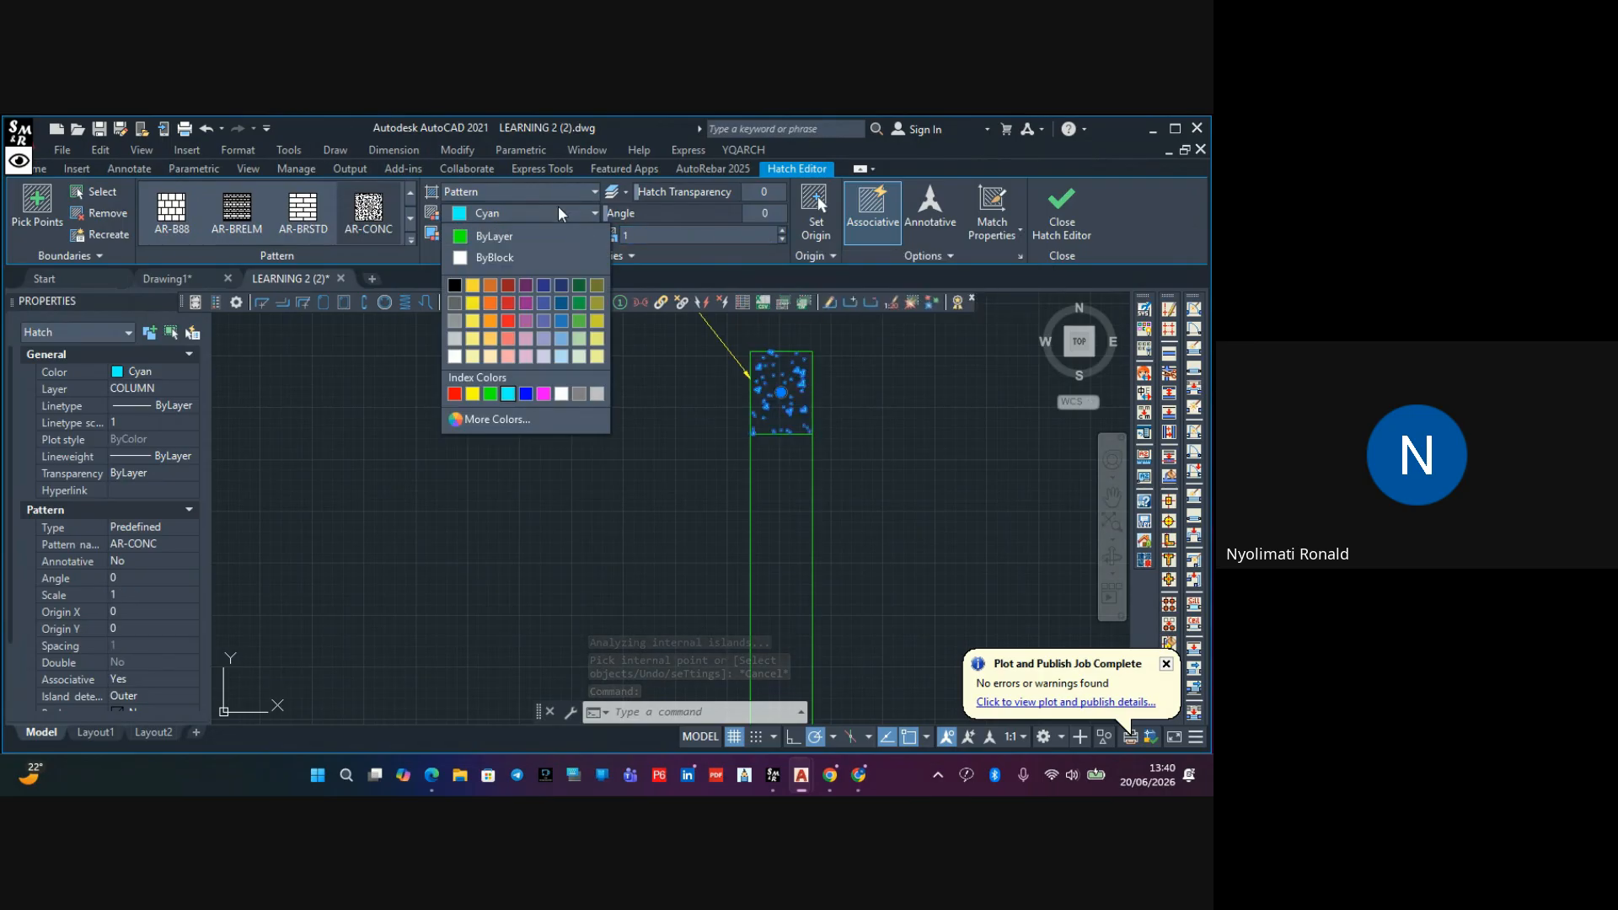
left_click(781, 242)
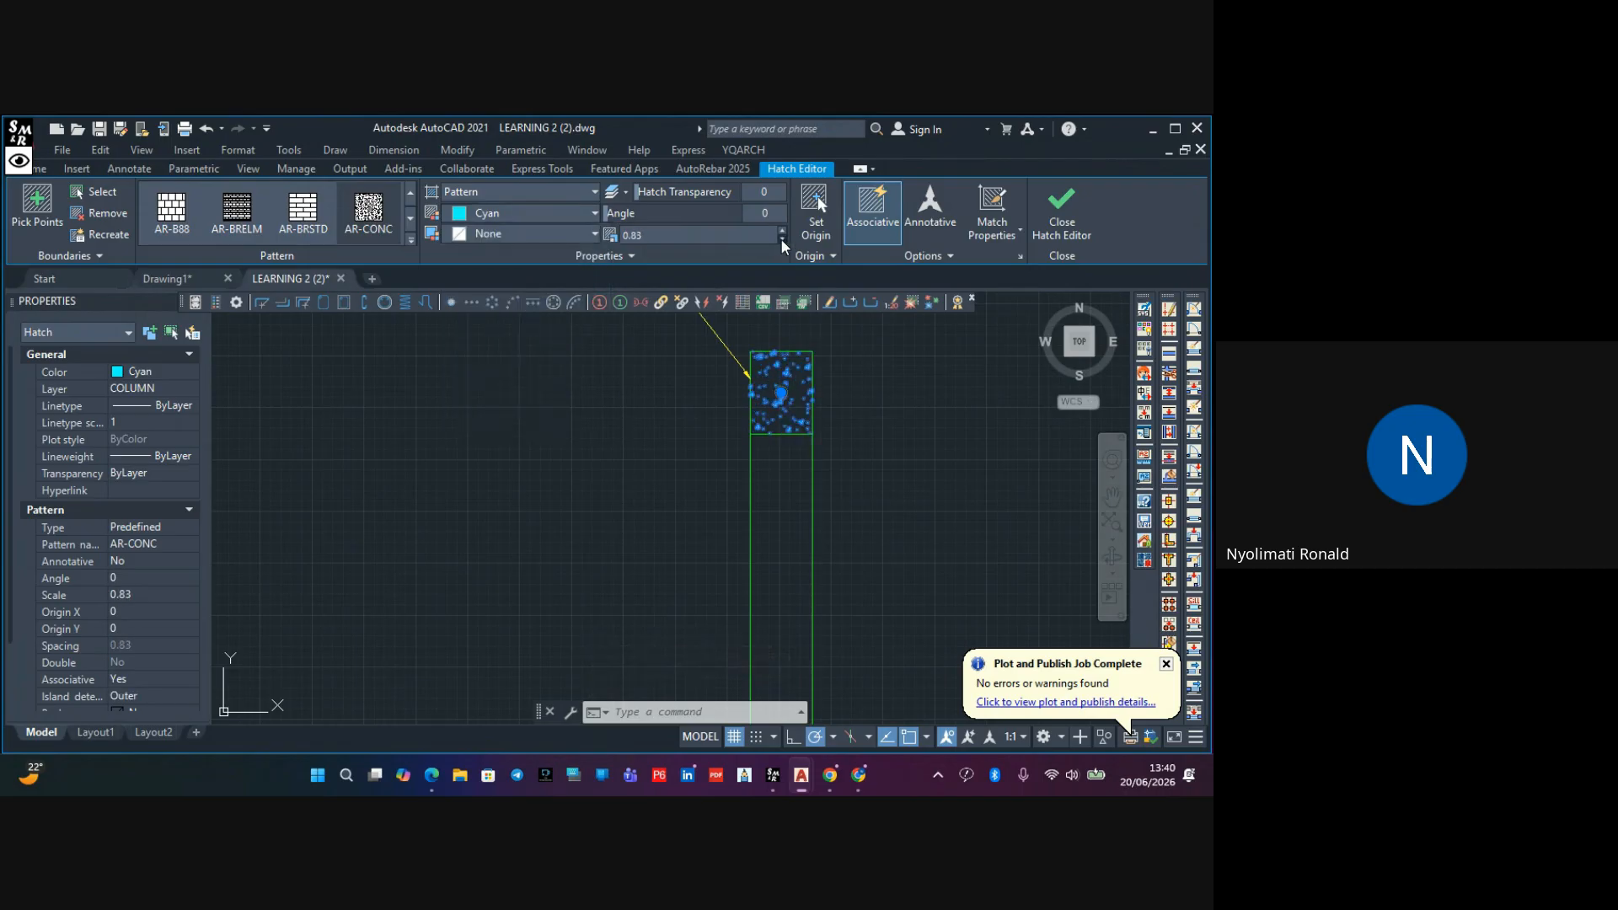
left_click(781, 240)
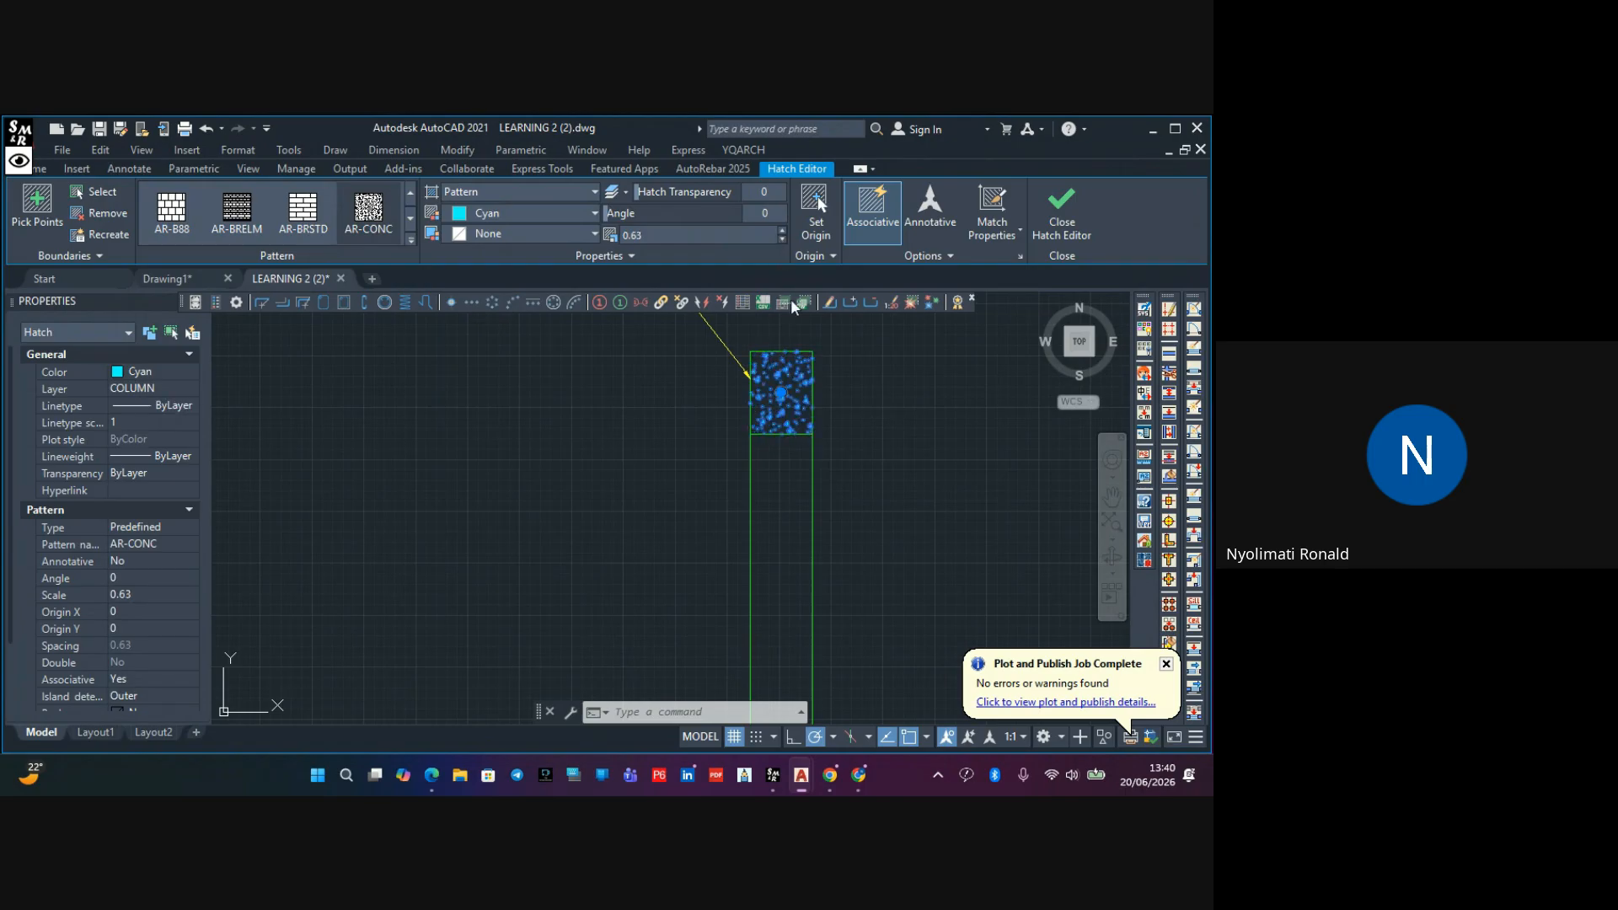
key("Escape")
Copy the first-floor beam's concrete hatch from the beam's lower right corner to the matching corner of the second-floor beam
scroll(782, 386, "down", 5)
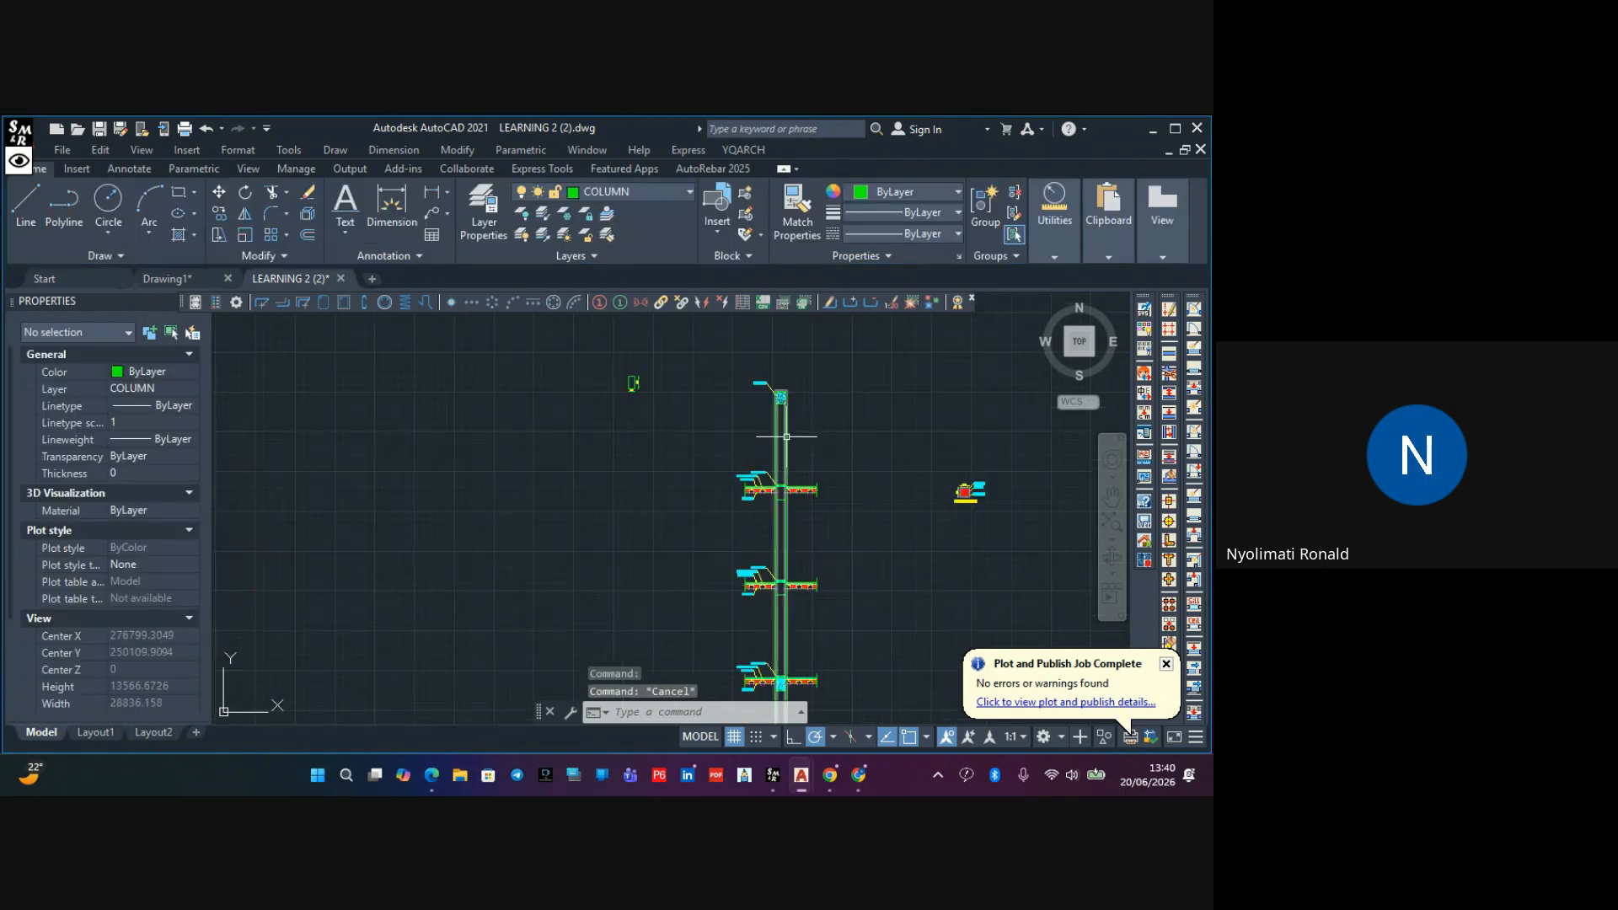
scroll(732, 574, "up", 10)
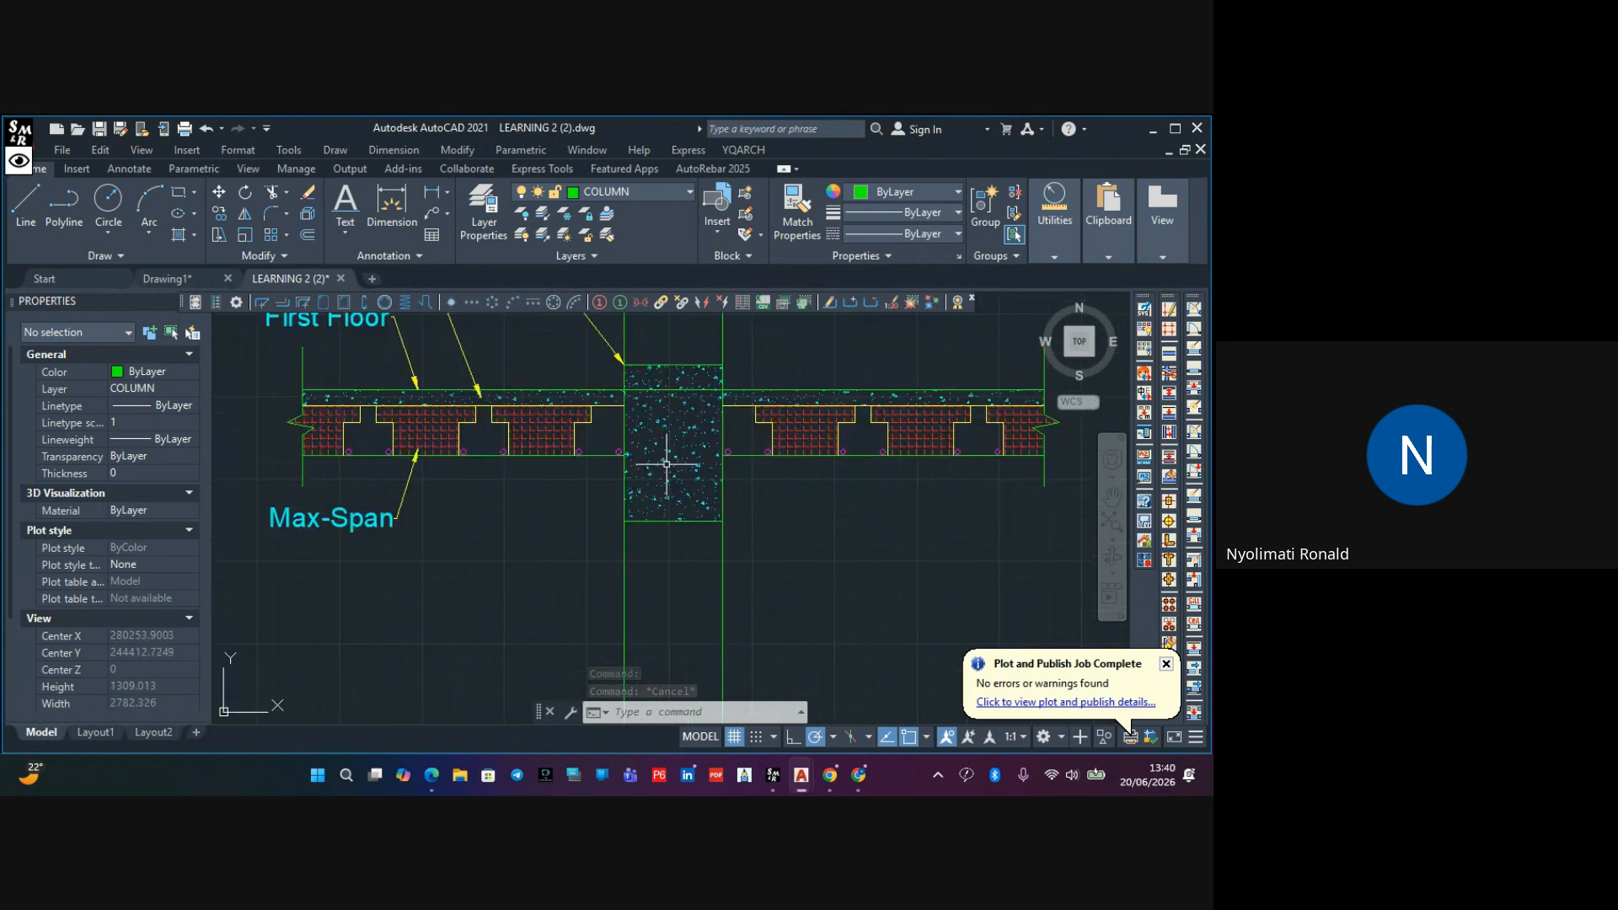
left_click(657, 474)
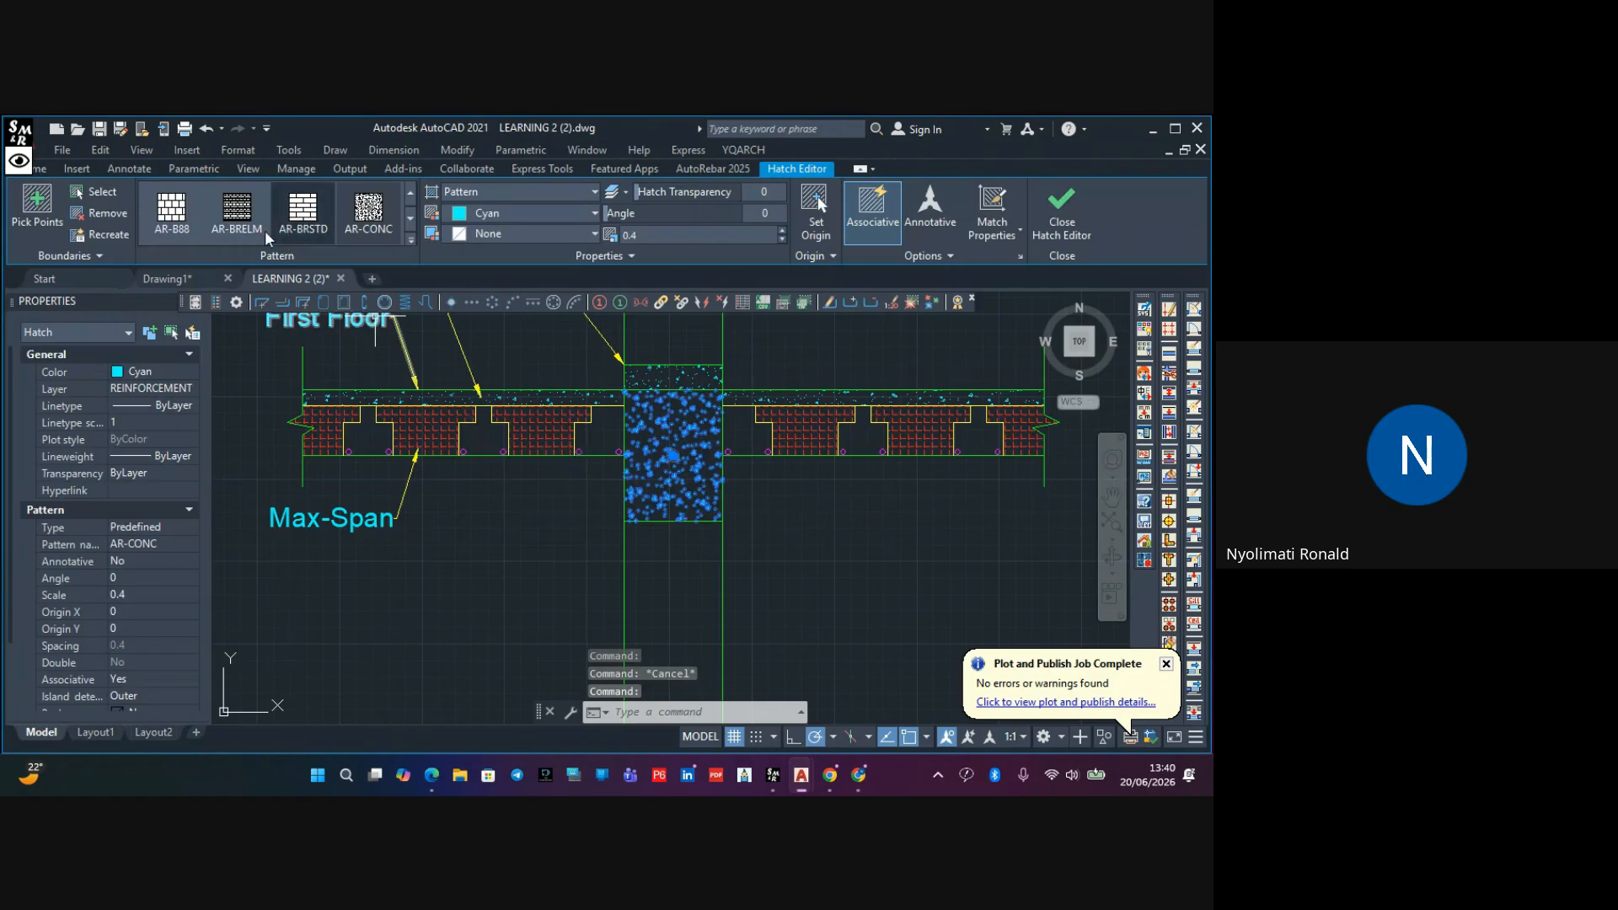
left_click(46, 166)
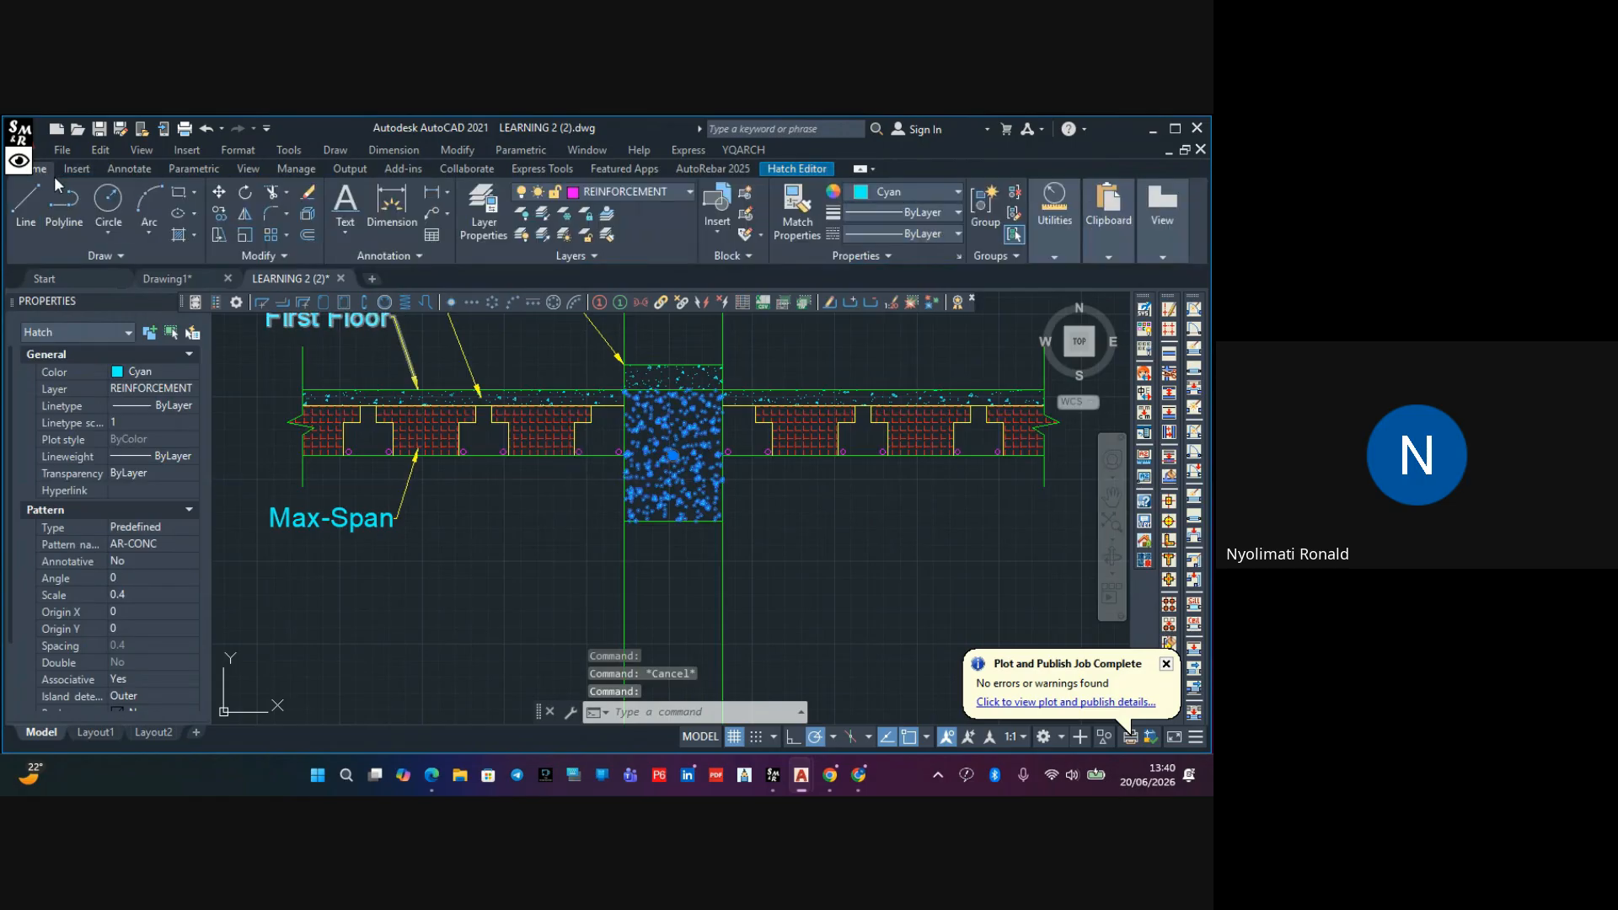
left_click(218, 214)
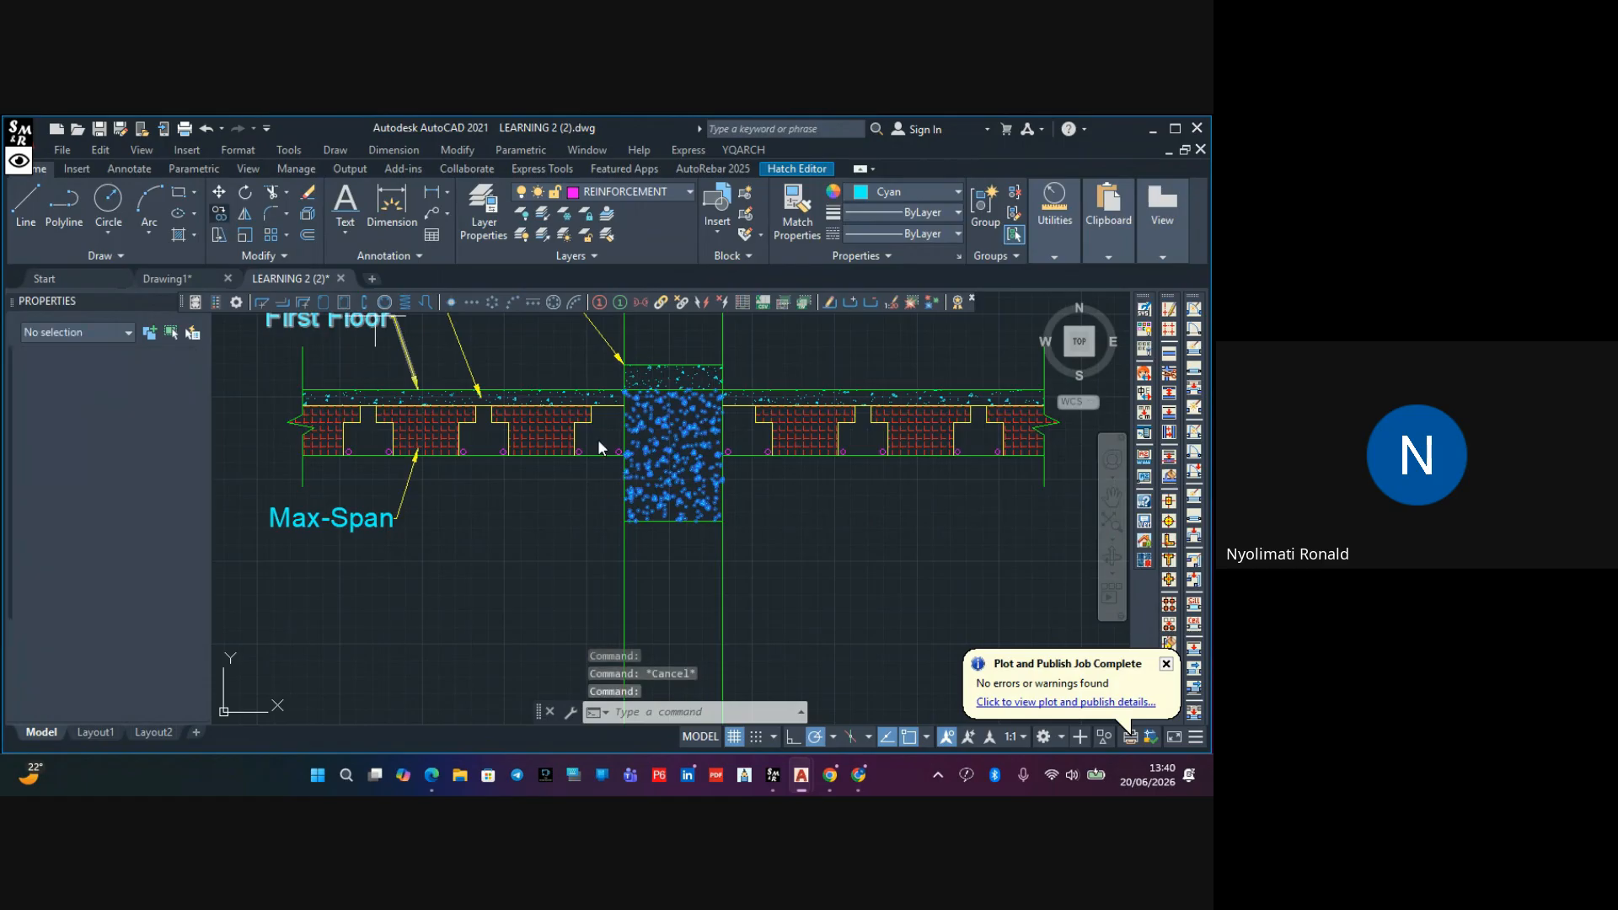
left_click(723, 521)
scroll(725, 469, "down", 5)
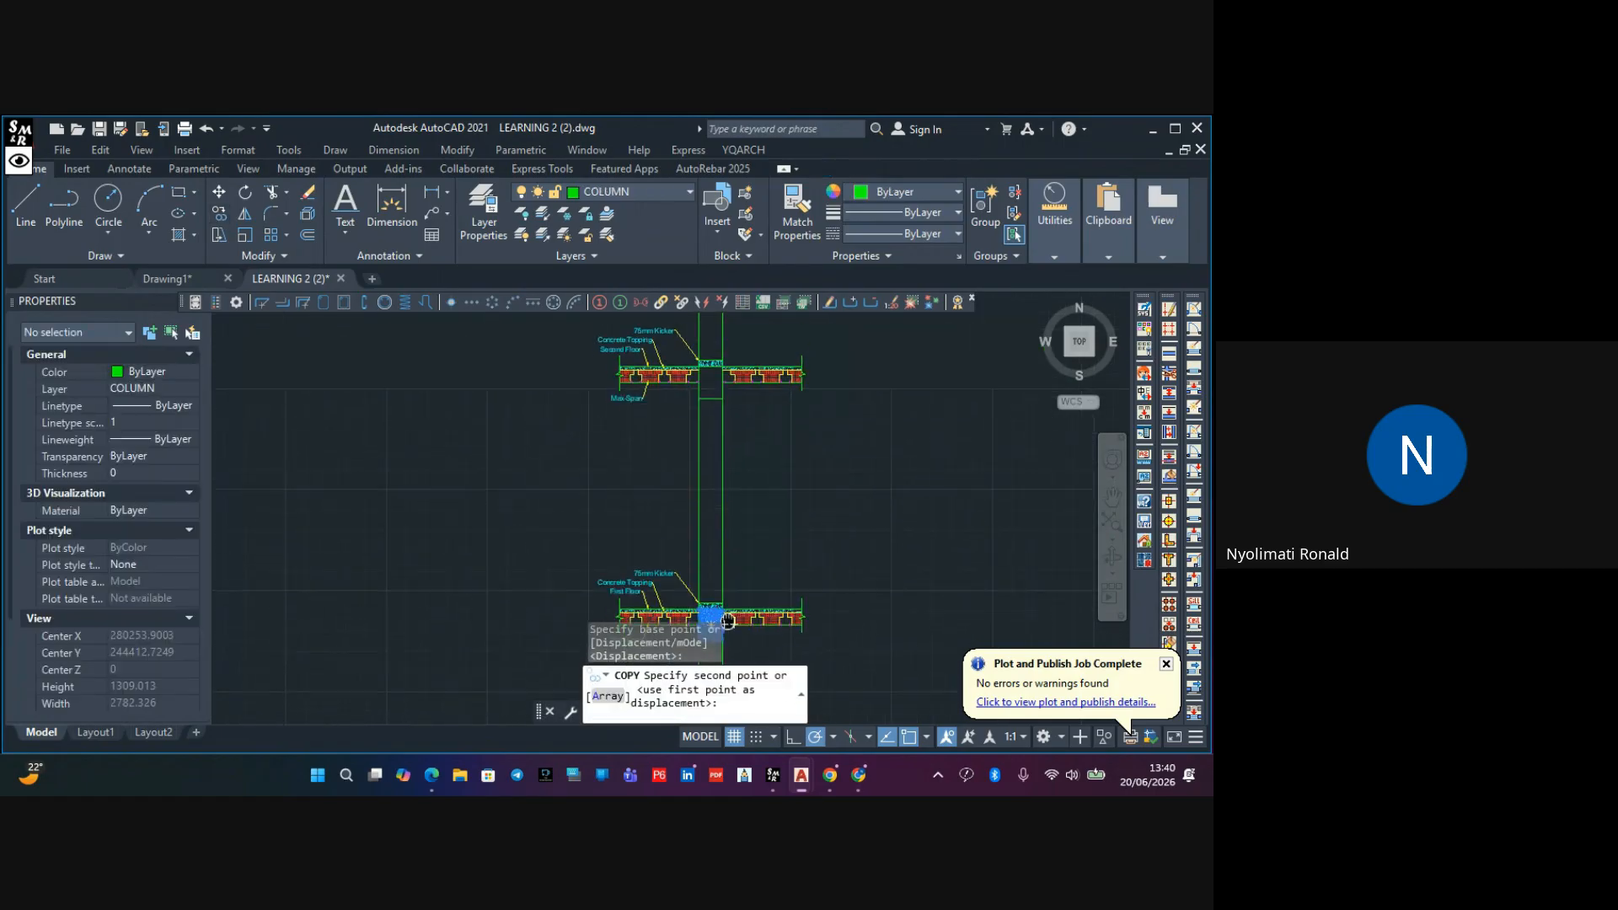
scroll(732, 388, "up", 5)
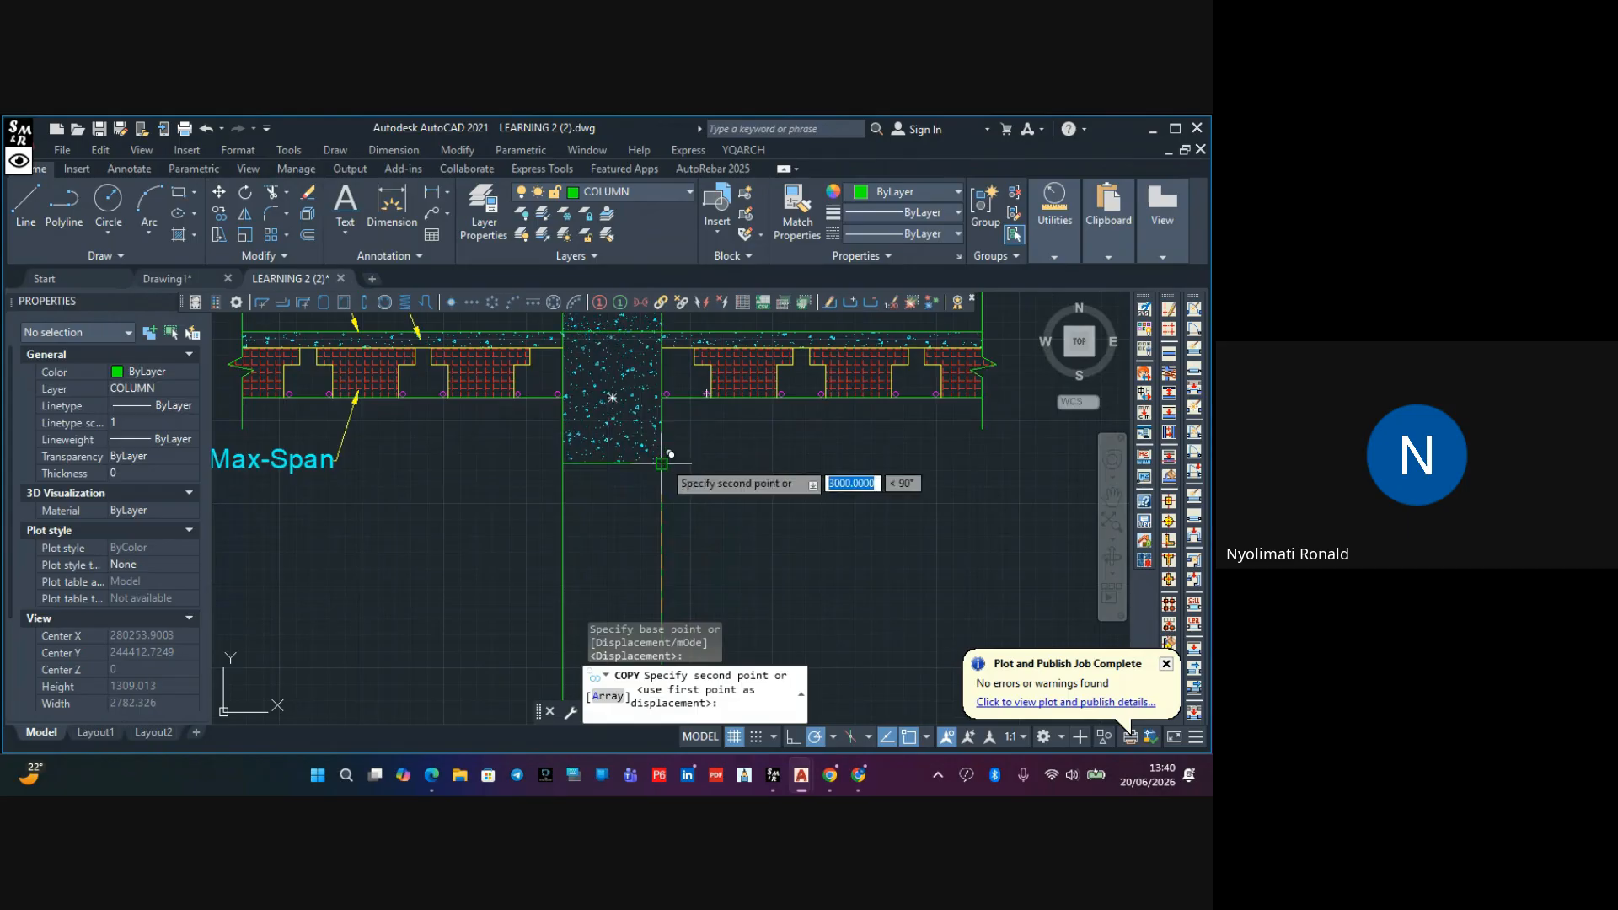
left_click(705, 467)
Place another copy of the concrete hatch at the third-floor beam's lower right corner and end the copying
scroll(704, 455, "down", 5)
scroll(745, 421, "up", 6)
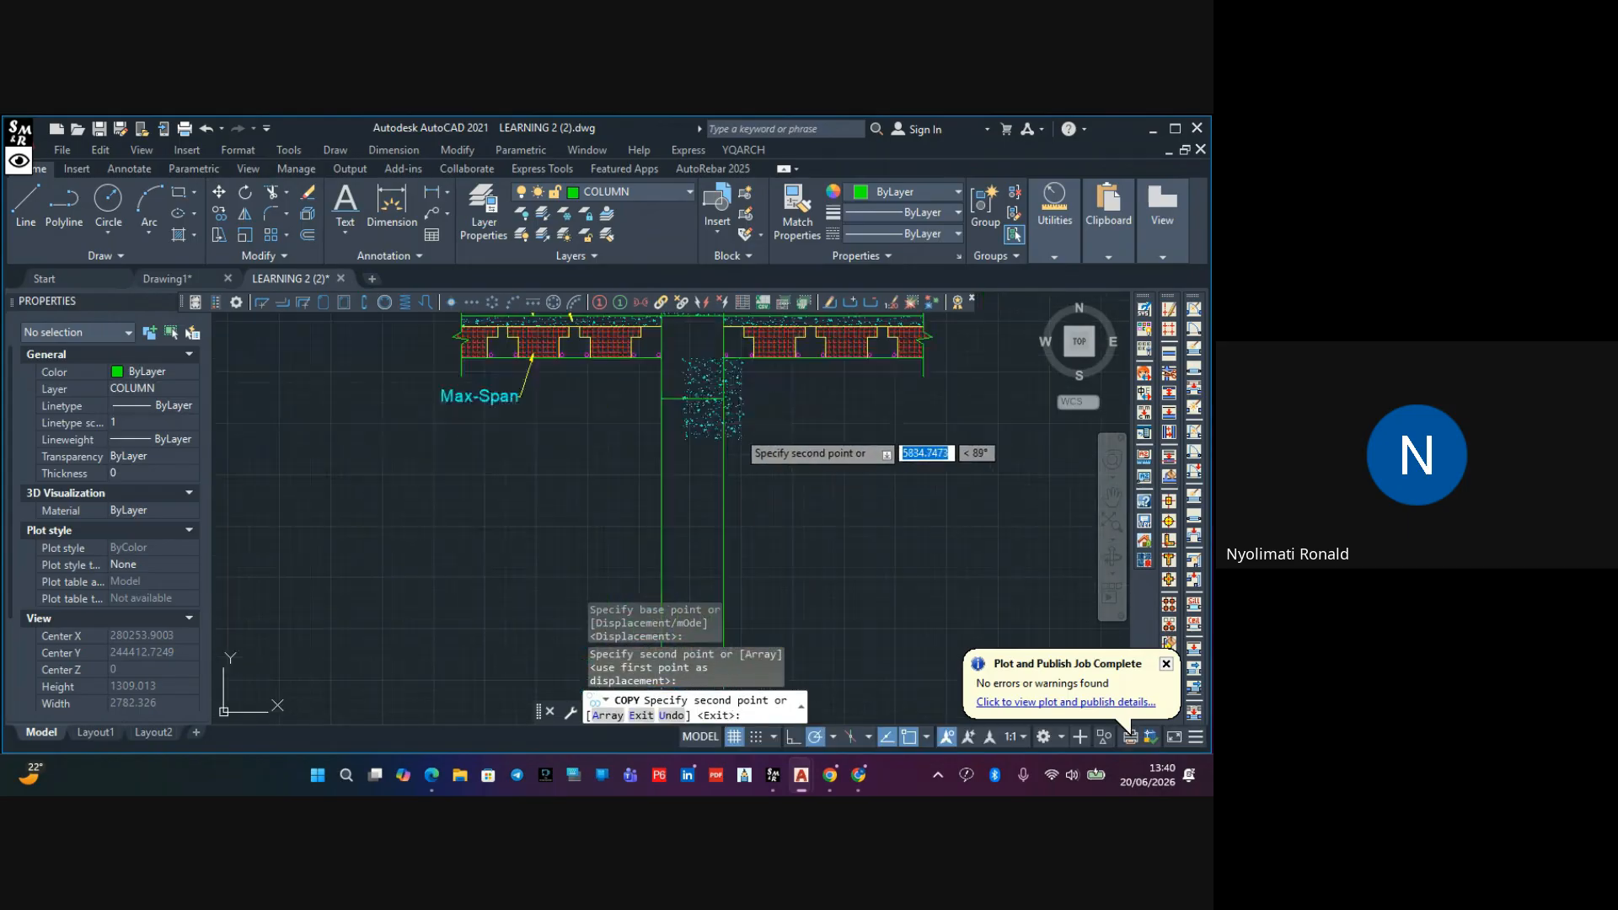
left_click(723, 370)
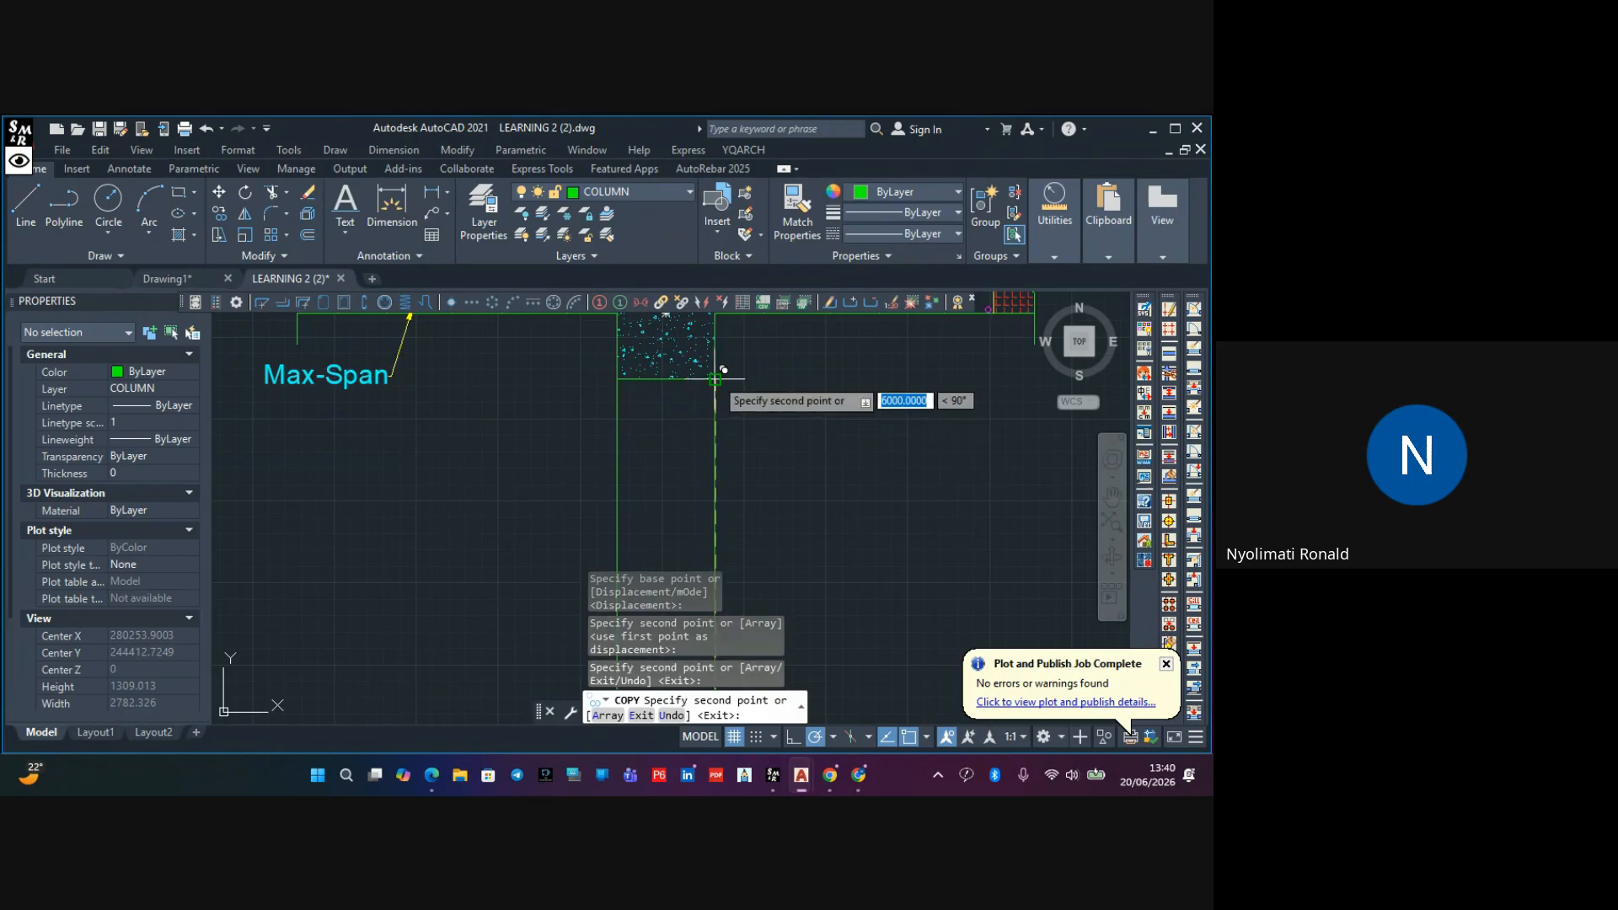
scroll(727, 375, "down", 5)
key("Escape")
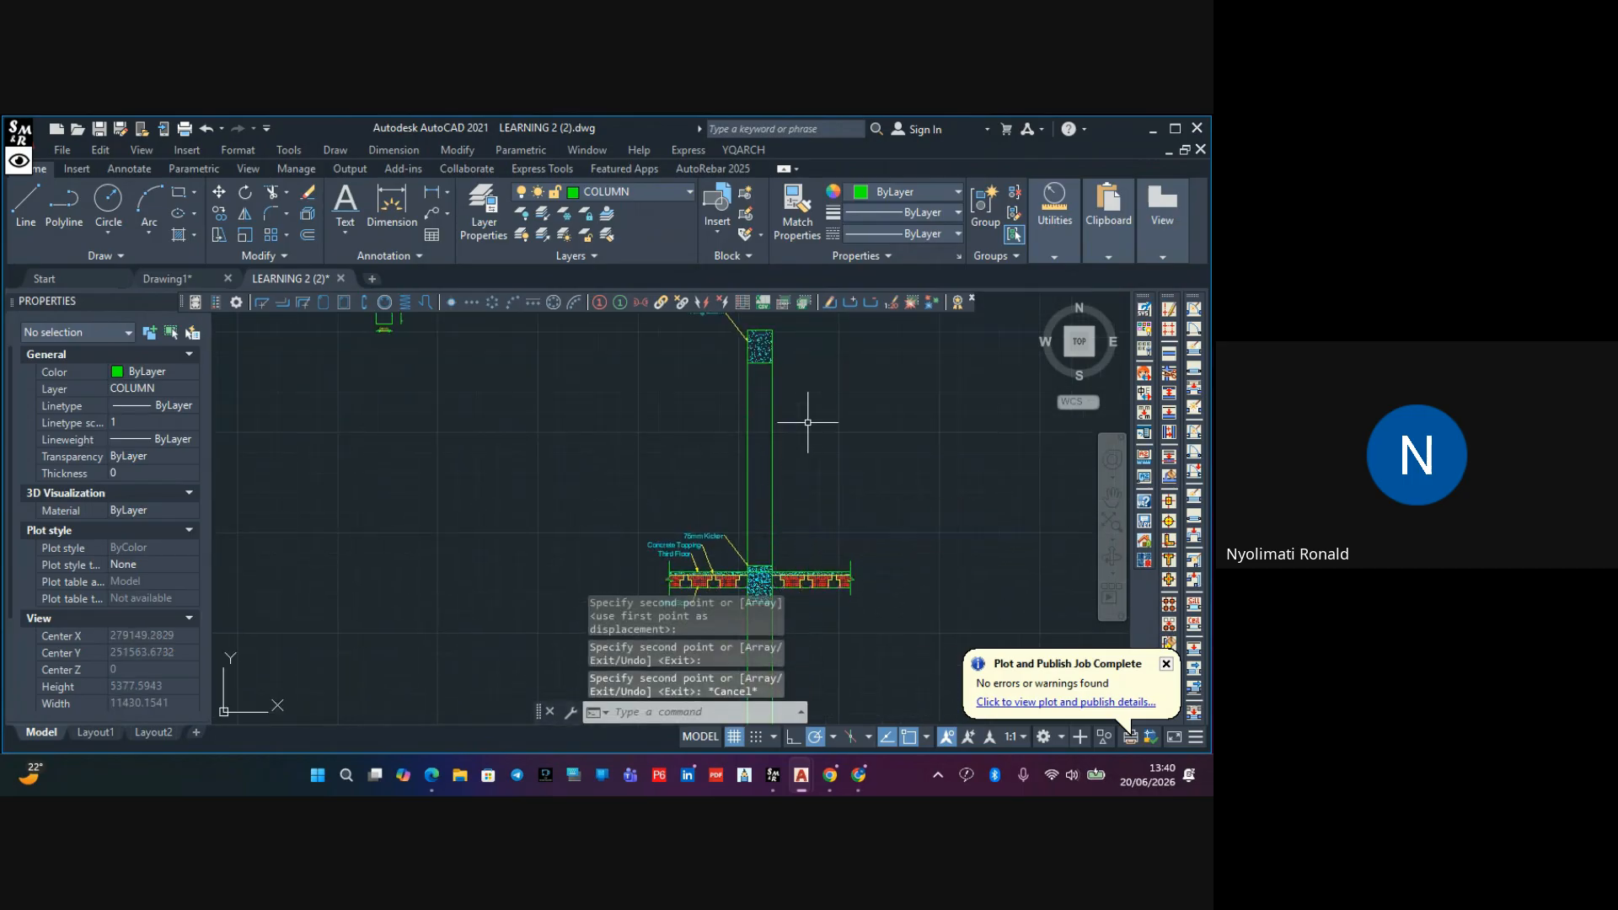
Copy the first-floor beam's concrete hatch from the beam's lower right corner to the matching corner of the empty ground-floor beam
scroll(759, 484, "down", 2)
scroll(750, 472, "up", 4)
scroll(751, 459, "down", 8)
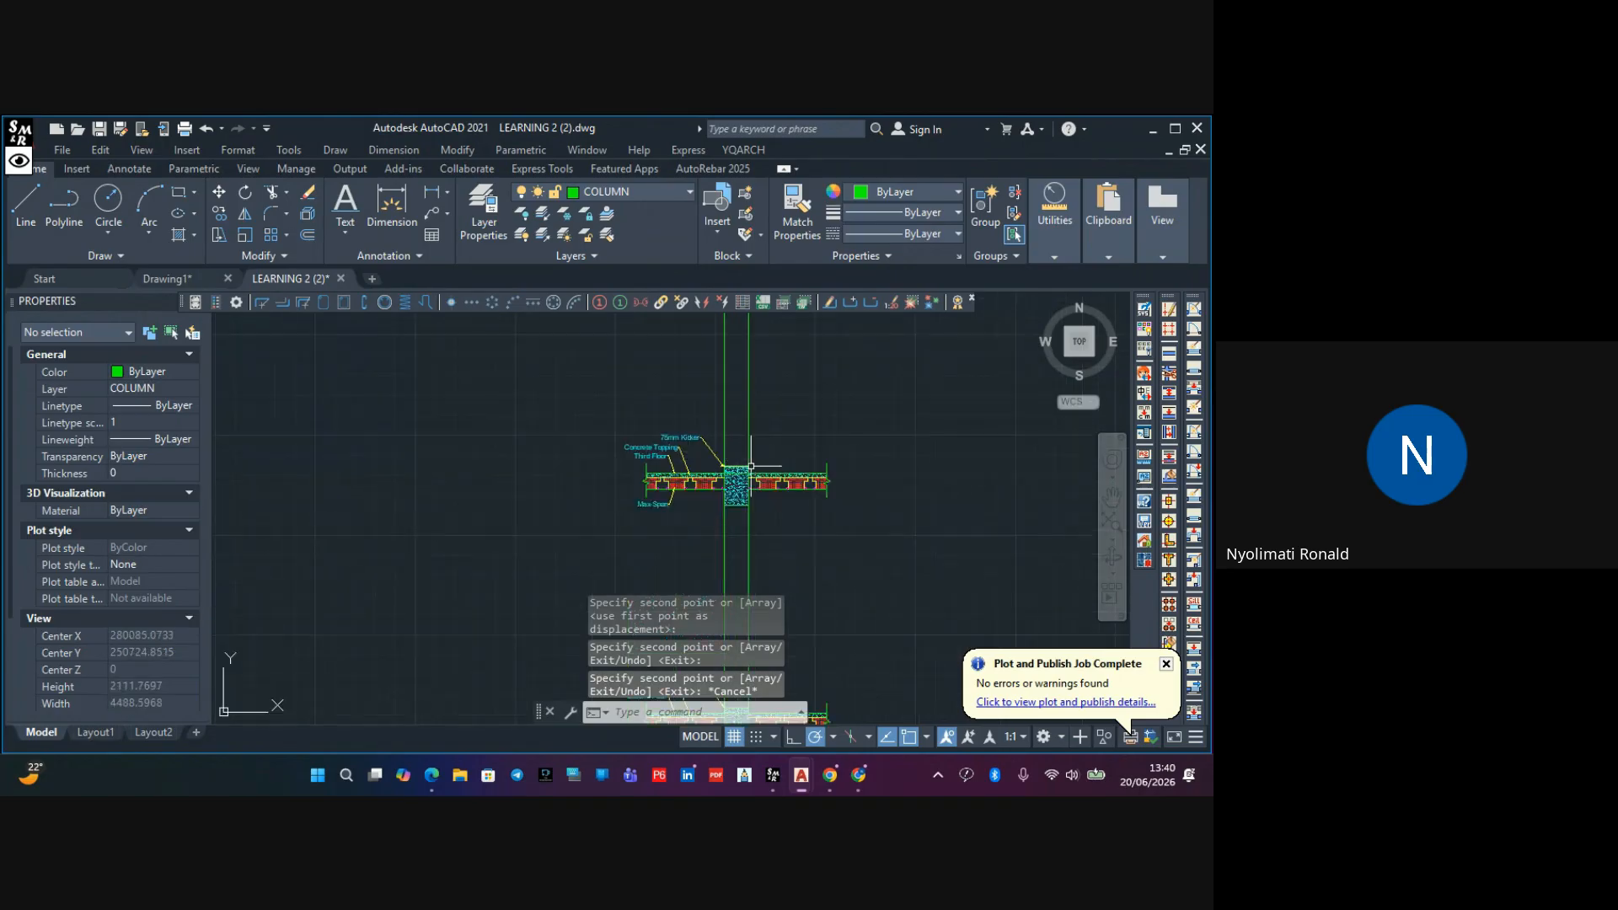
middle_click_drag(788, 501, 761, 412)
scroll(687, 569, "up", 4)
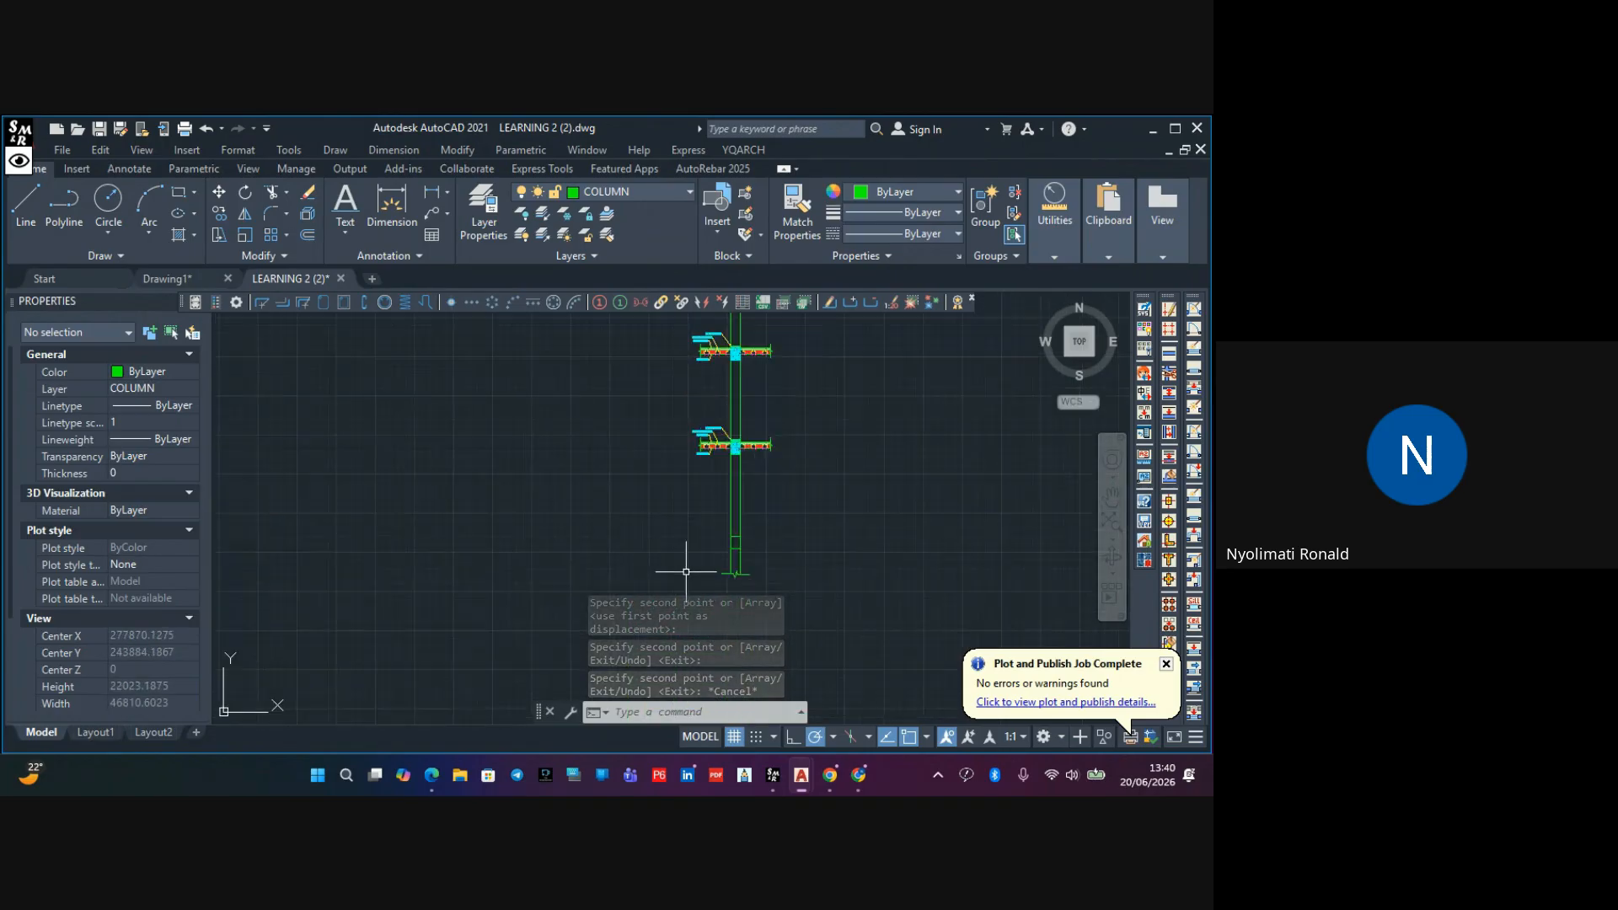
scroll(745, 479, "up", 2)
mouse_move(745, 479)
middle_mouse_down()
mouse_move(716, 489)
mouse_move(692, 539)
middle_mouse_up()
scroll(724, 378, "up", 3)
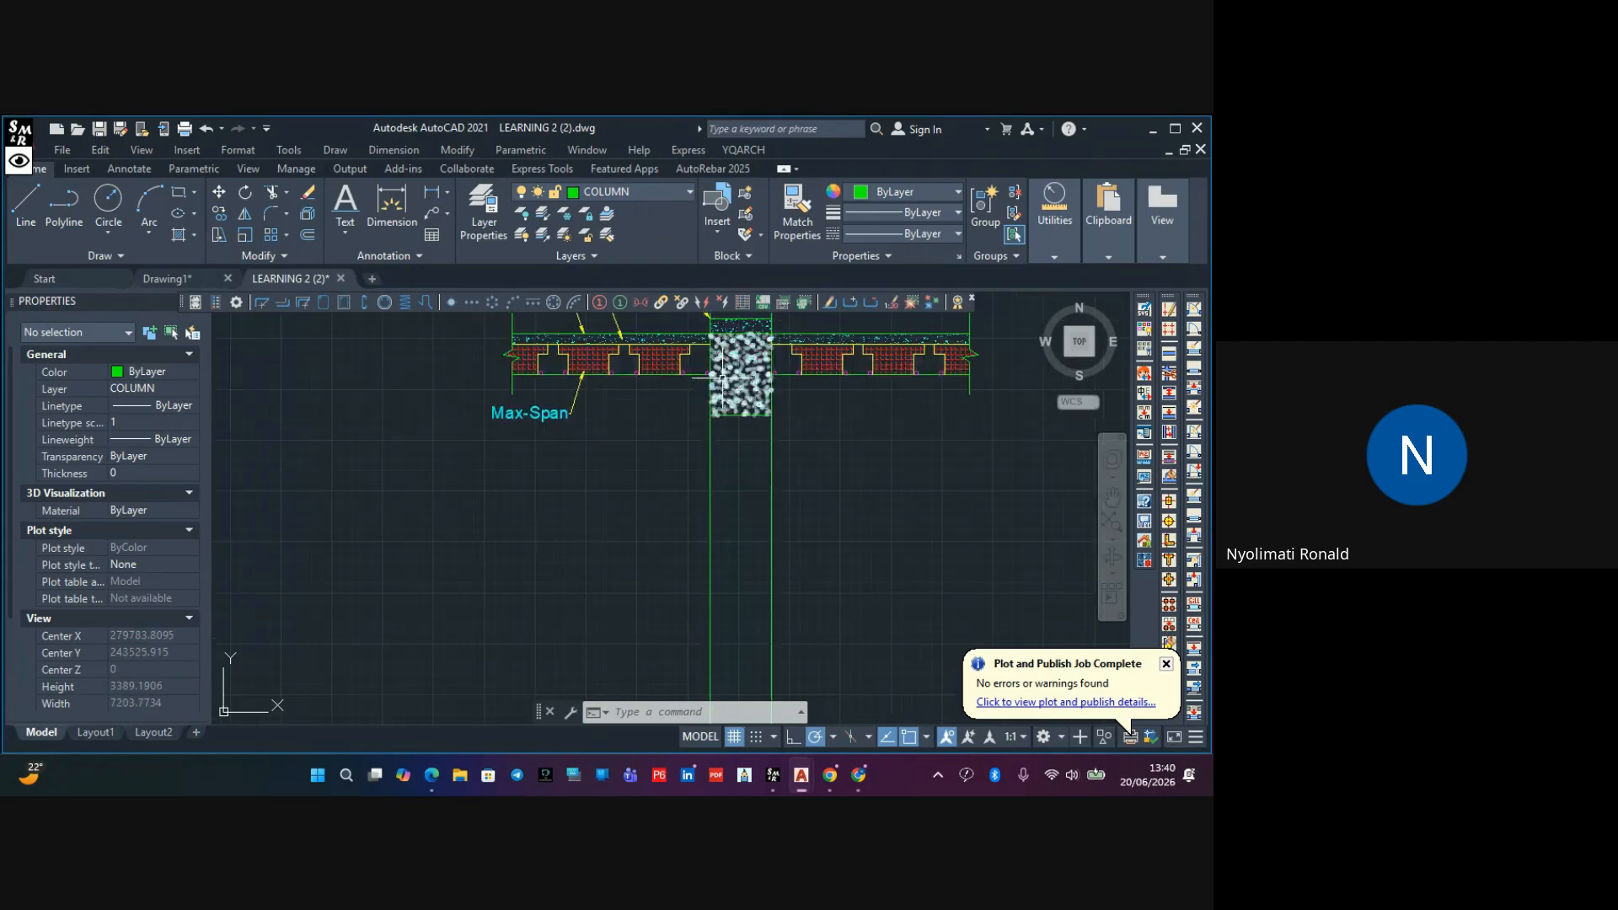
left_click(724, 377)
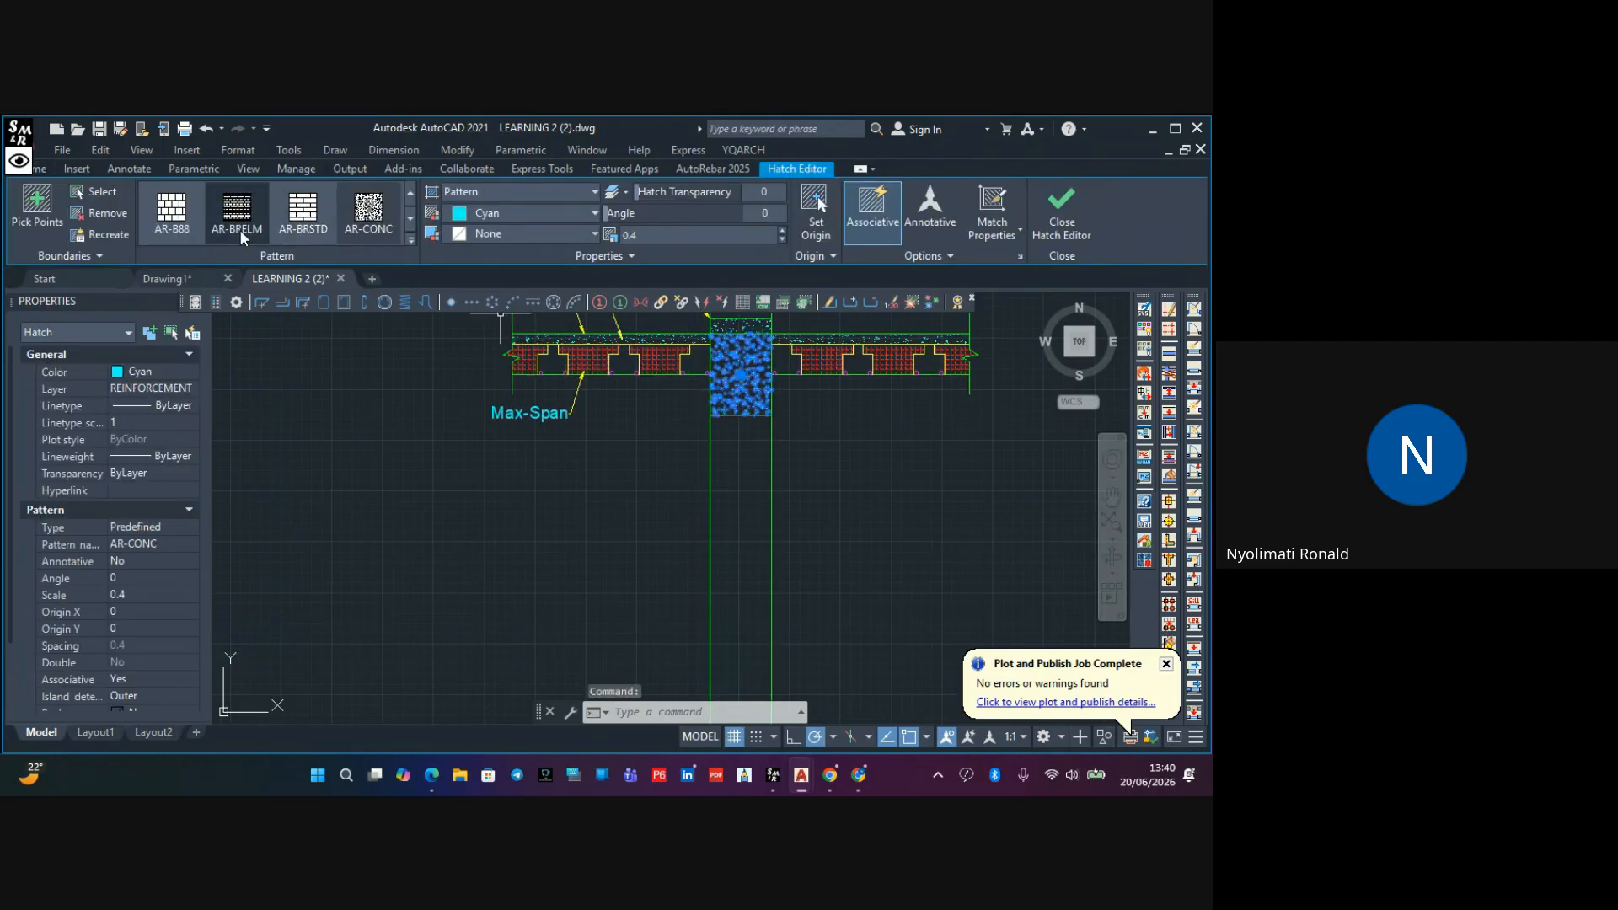
left_click(148, 202)
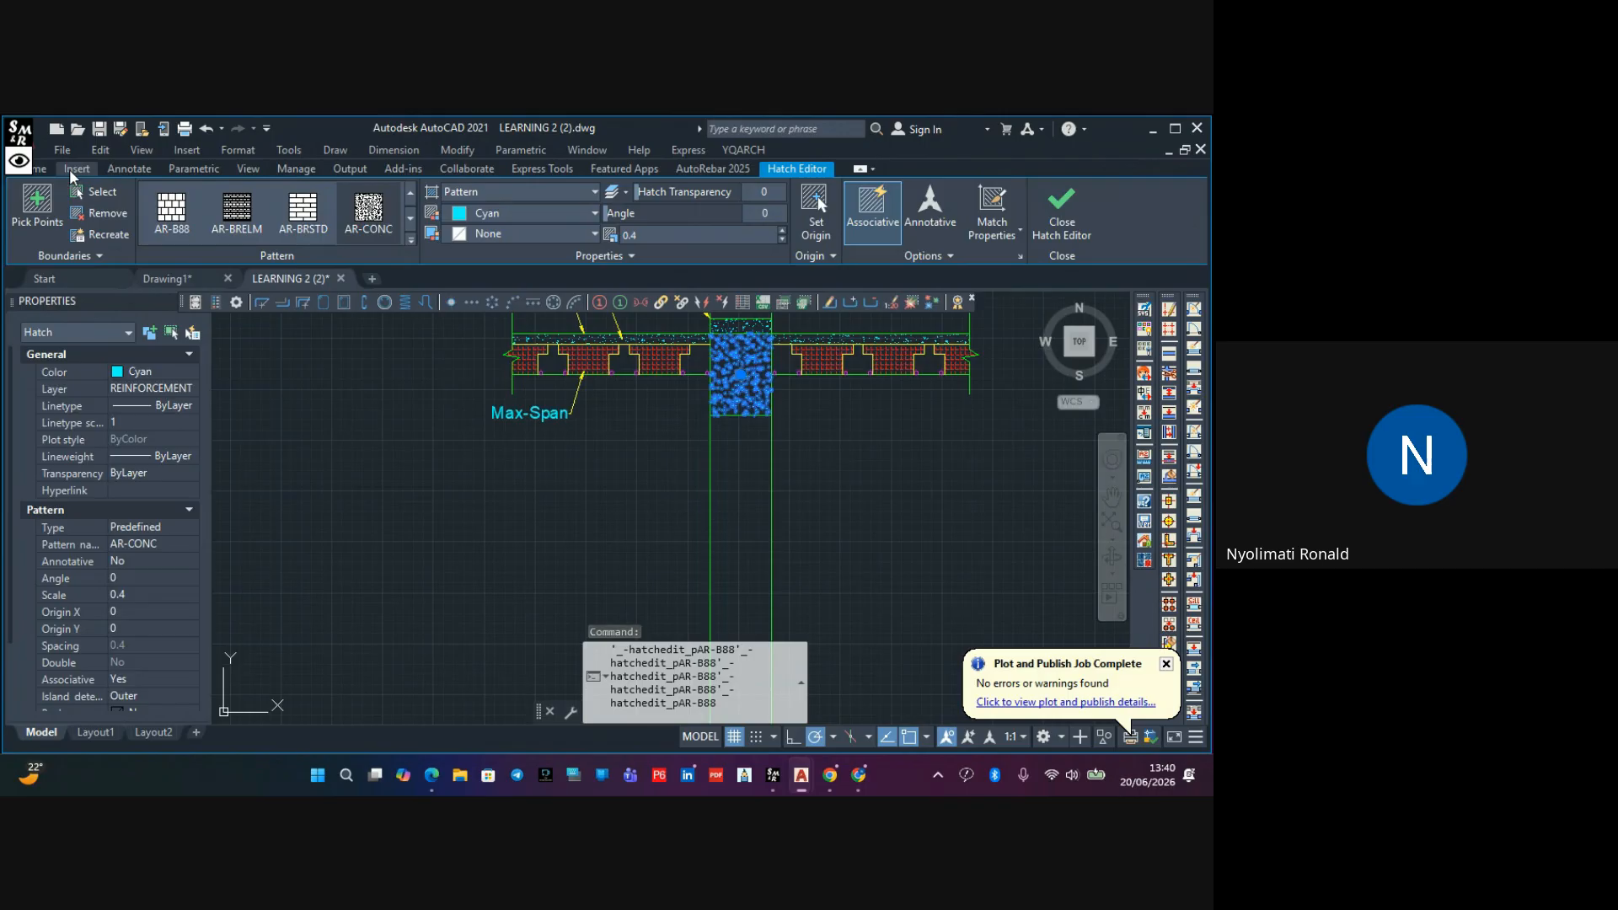
left_click(38, 172)
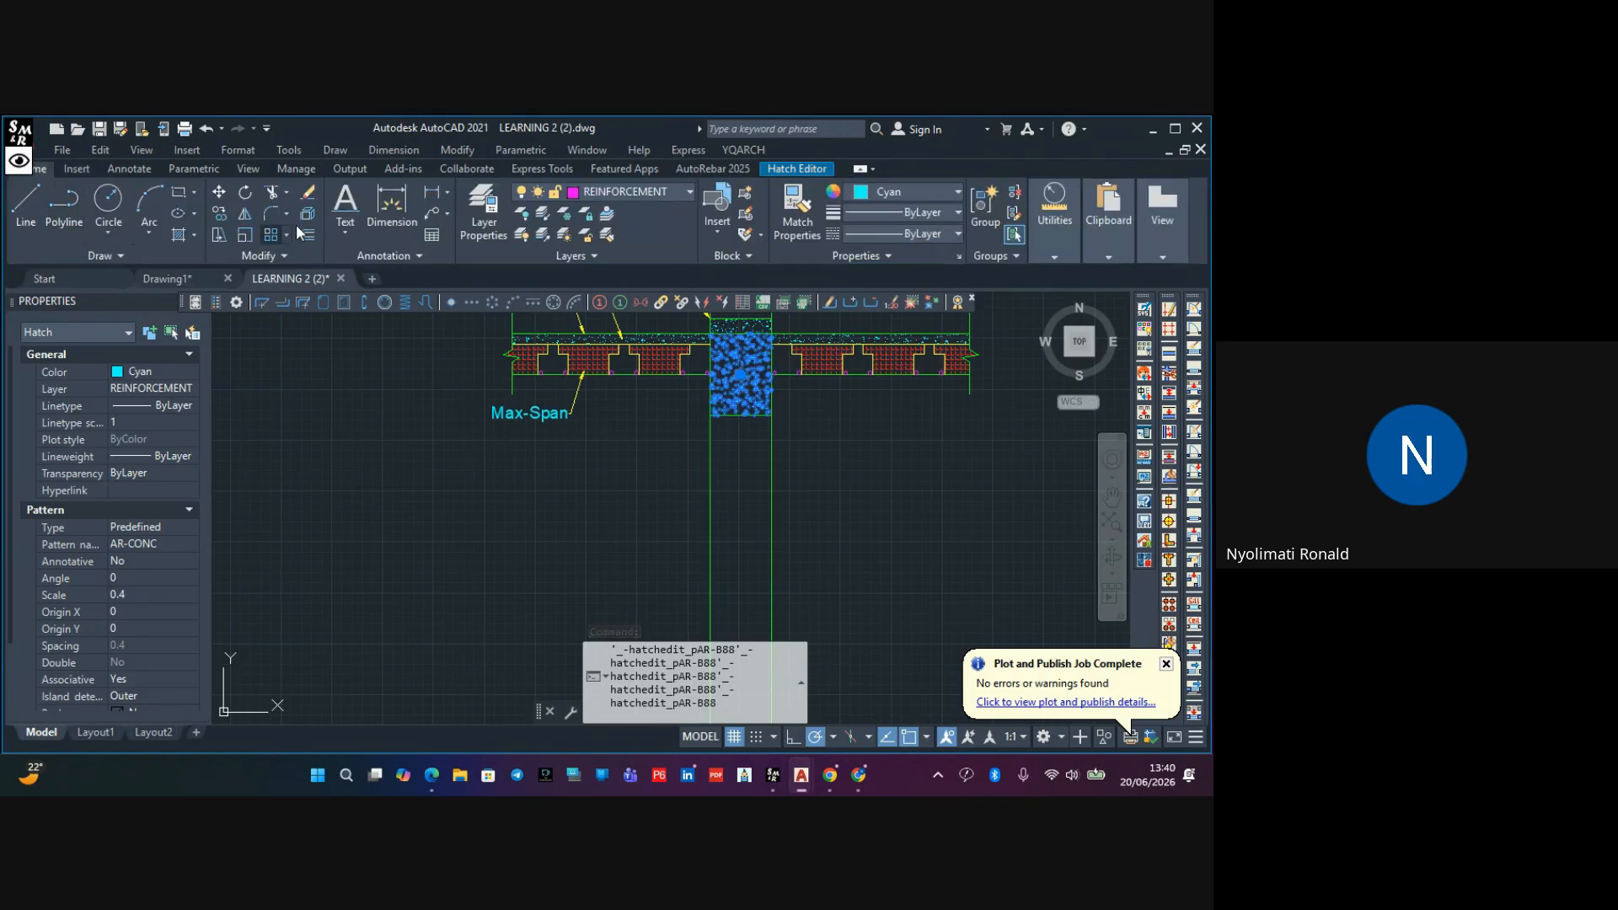
left_click(220, 215)
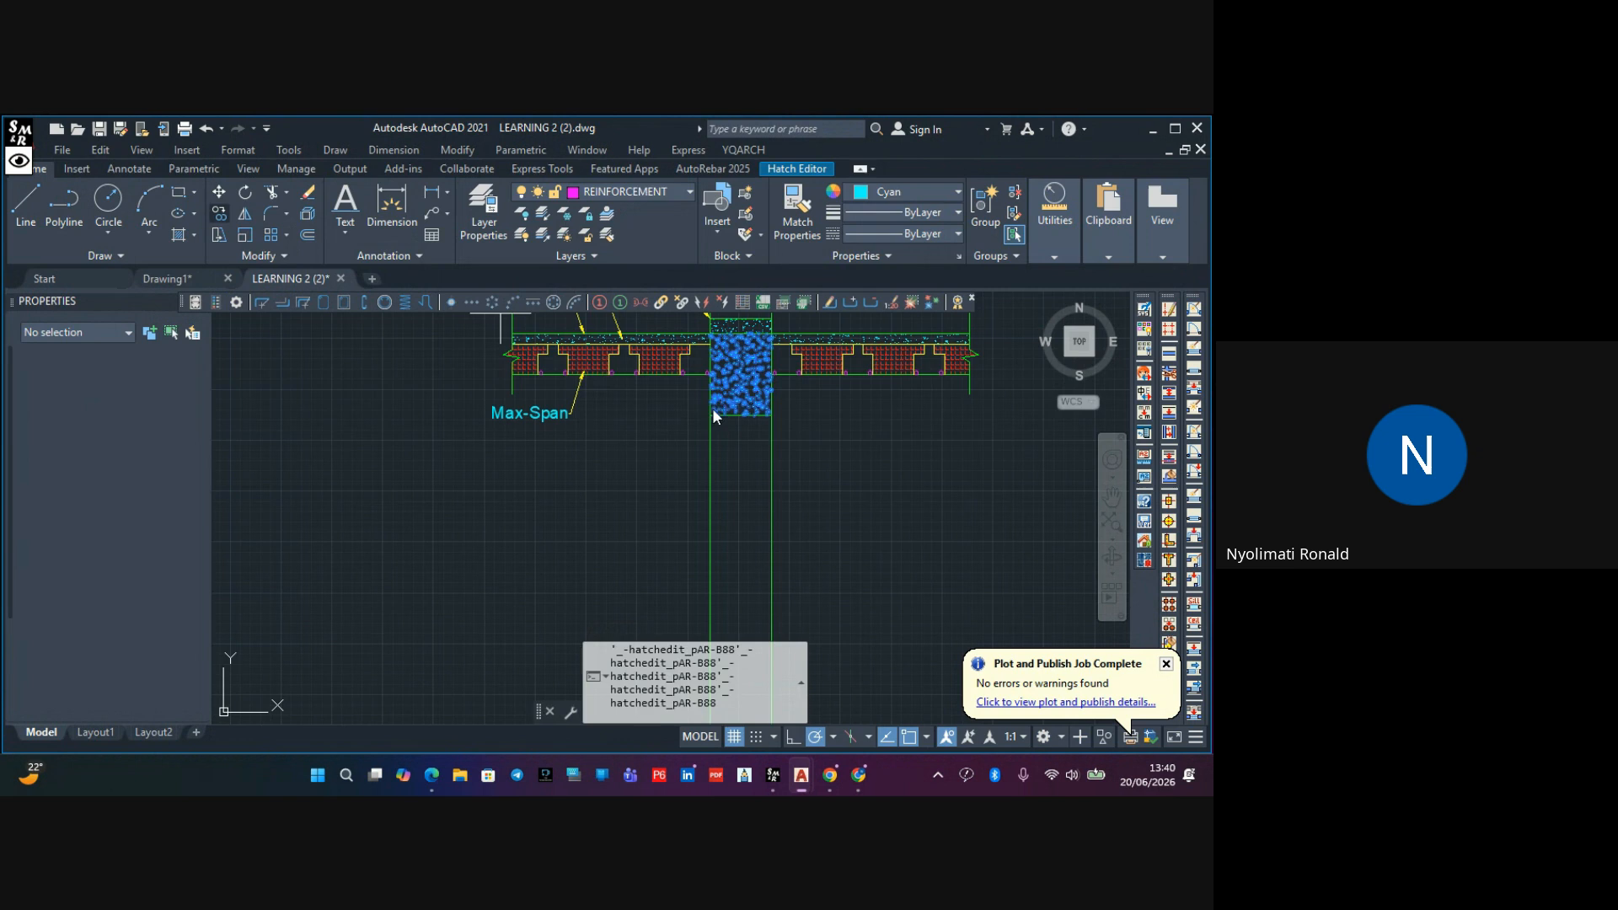
left_click(770, 419)
scroll(769, 423, "down", 5)
scroll(786, 495, "down", 2)
middle_click_drag(786, 495, 754, 433)
scroll(758, 452, "up", 8)
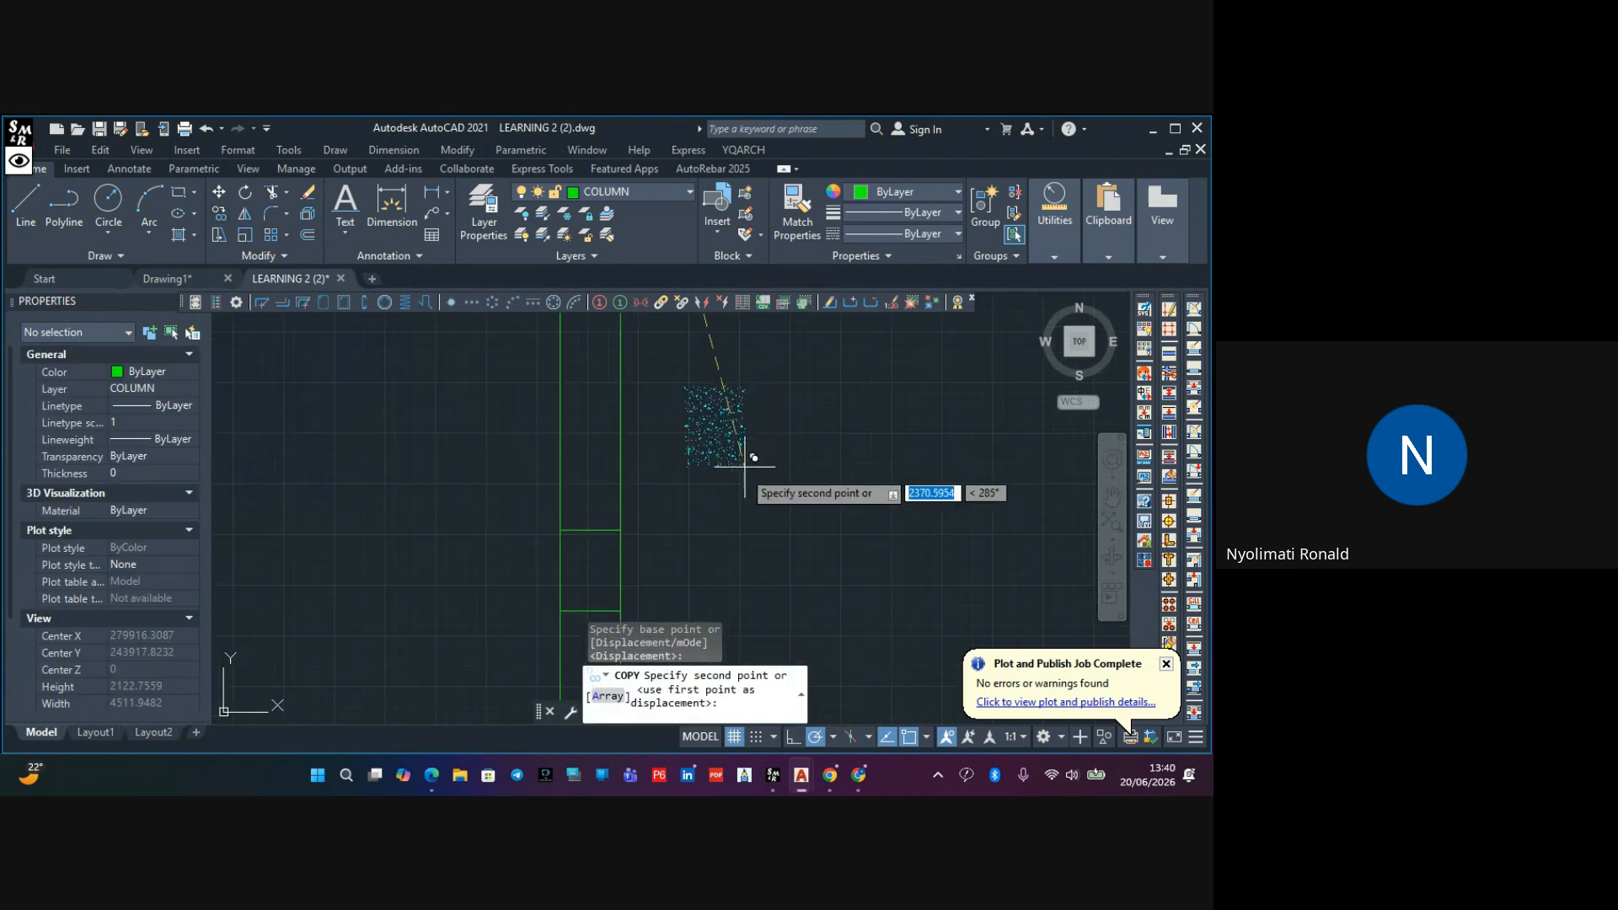
middle_click_drag(698, 496, 740, 418)
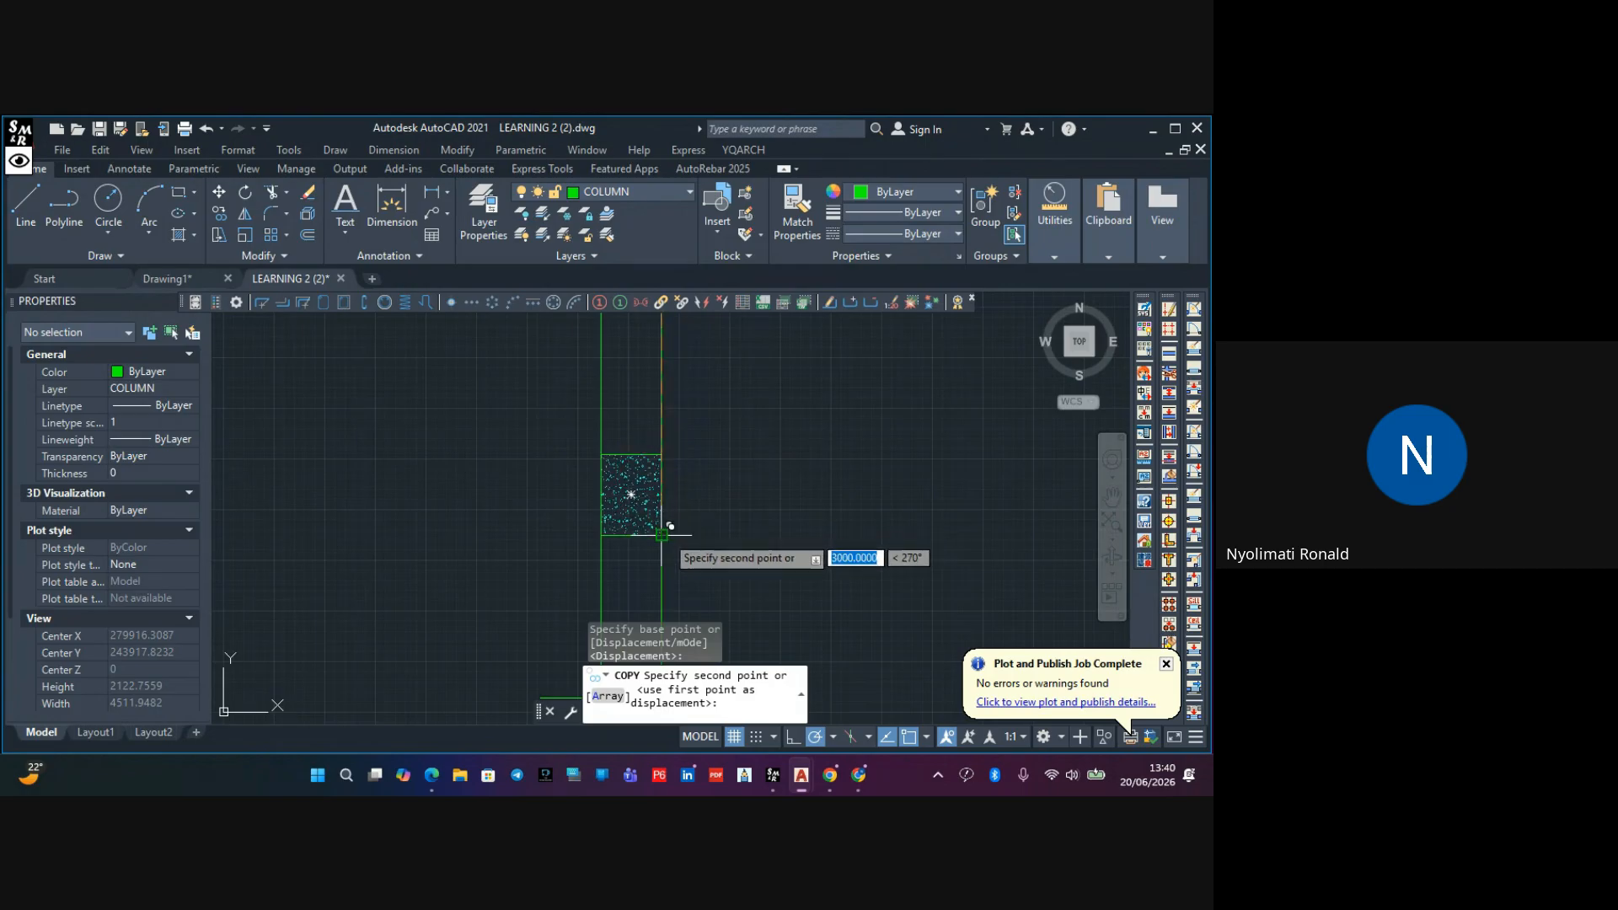
left_click(663, 533)
scroll(747, 529, "down", 5)
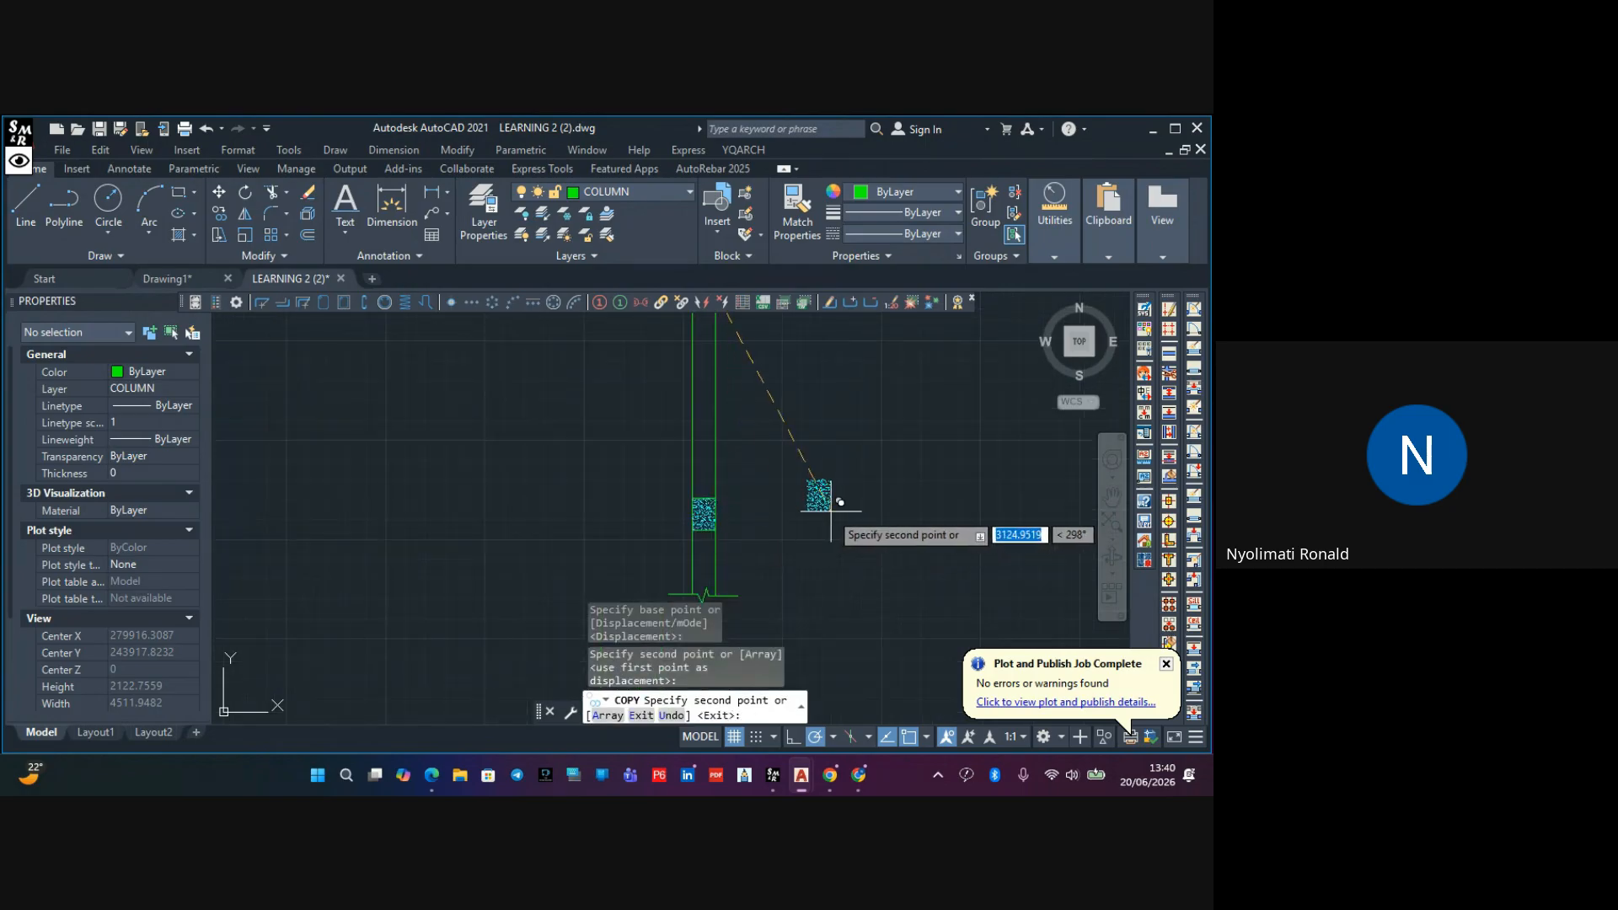
key("Escape")
Copy the first-floor kicker's top line and concrete hatch onto the ground-floor beam, using the kicker's lower right corner as base point
scroll(825, 524, "up", 5)
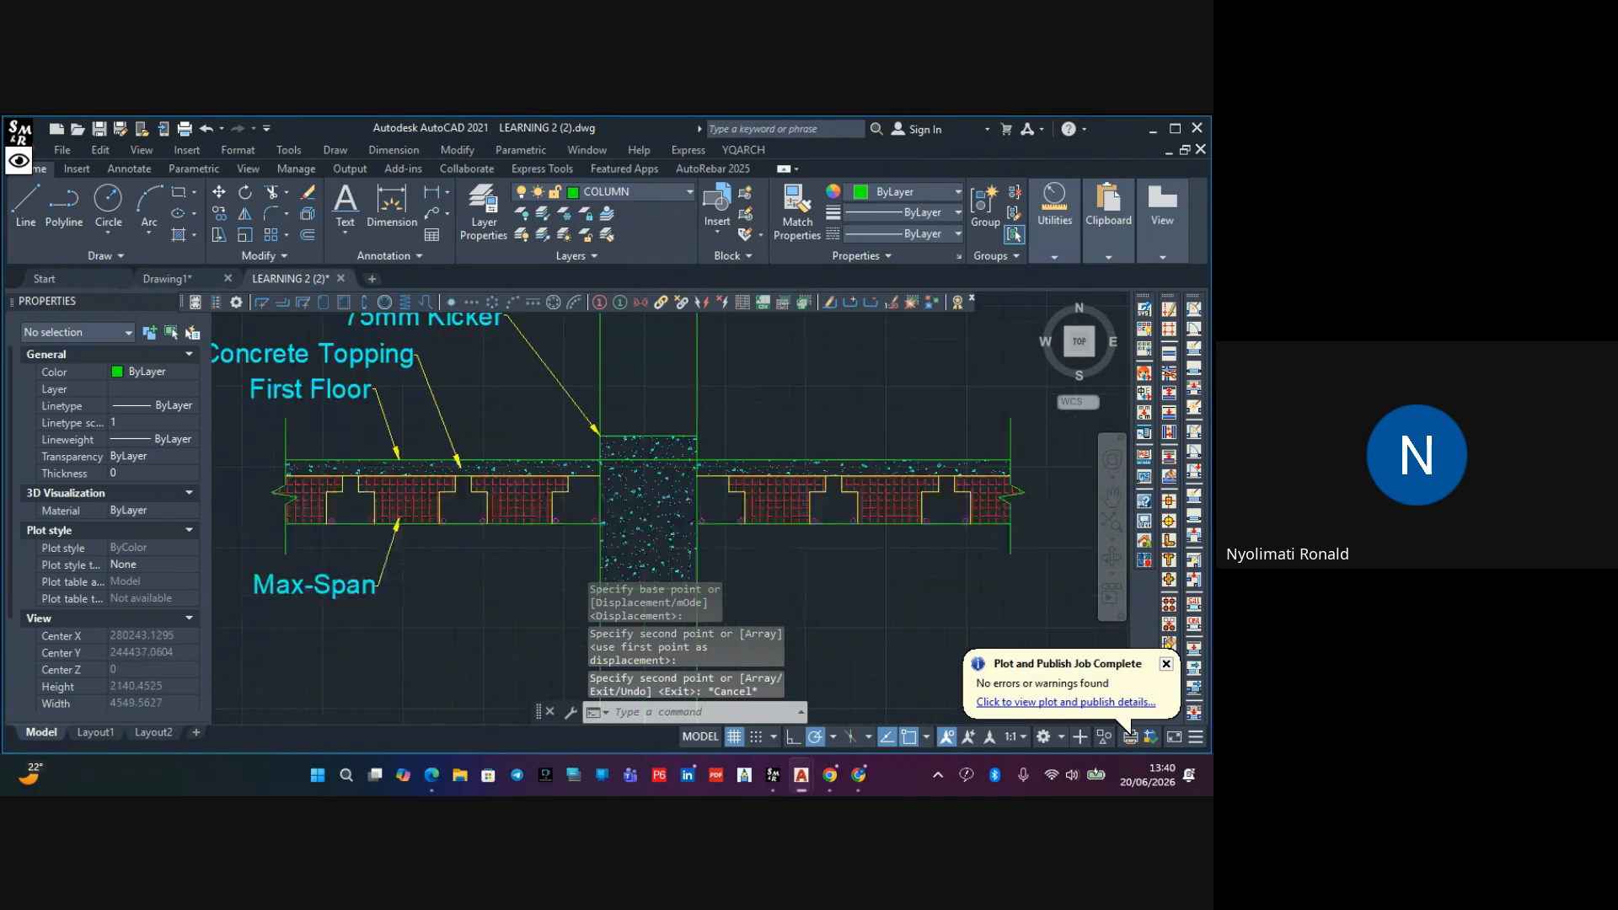
scroll(716, 410, "up", 2)
left_click(616, 445)
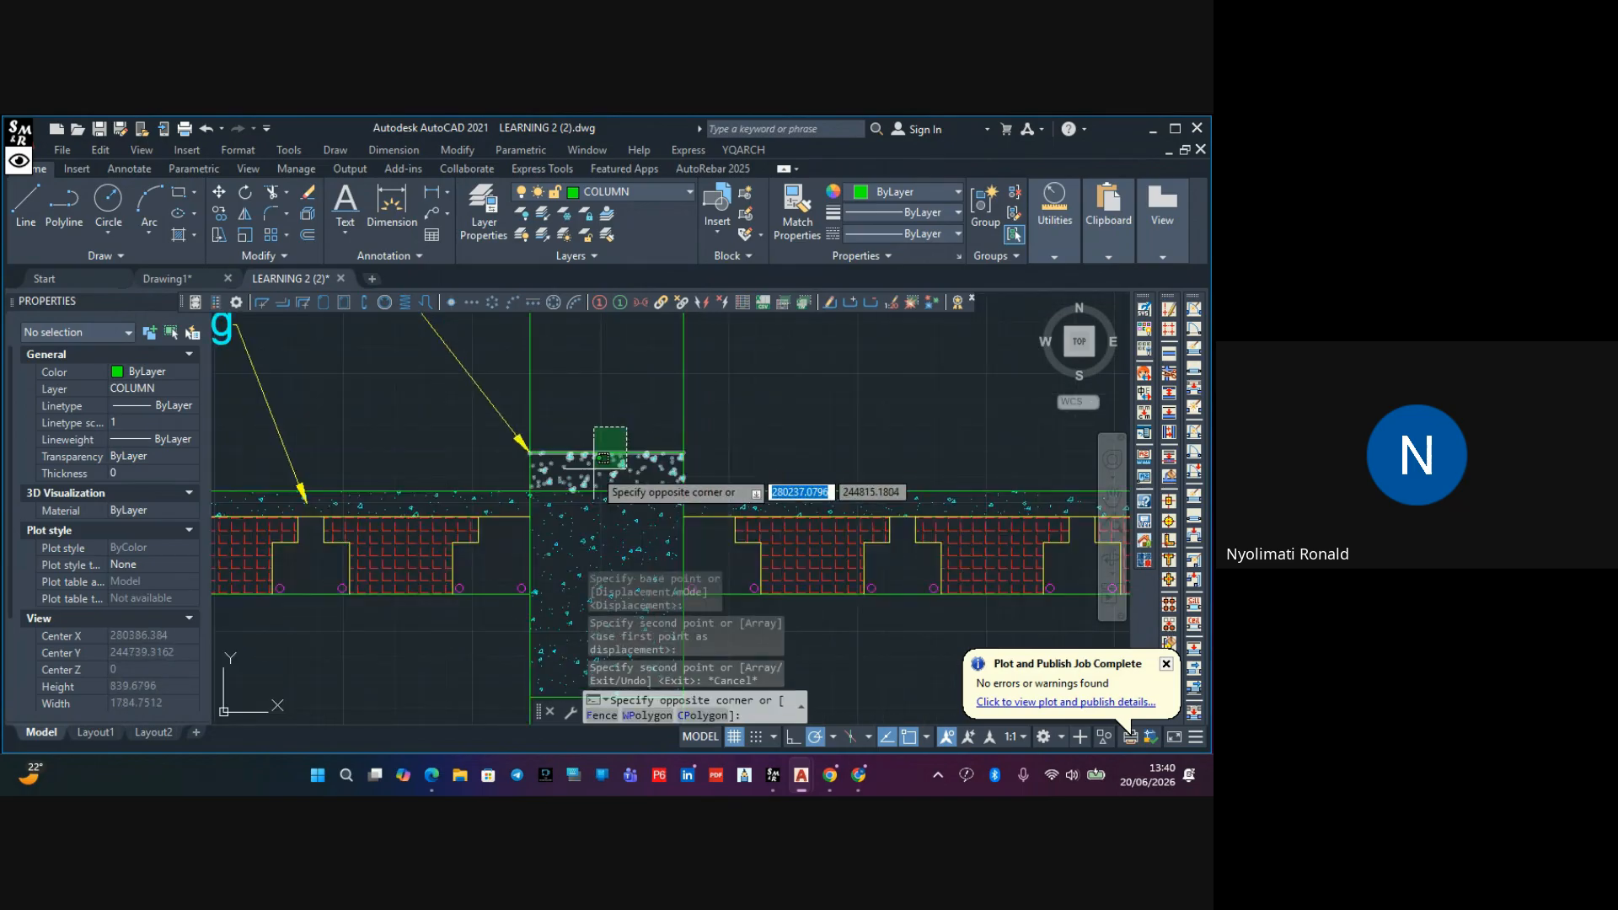
left_click(586, 465)
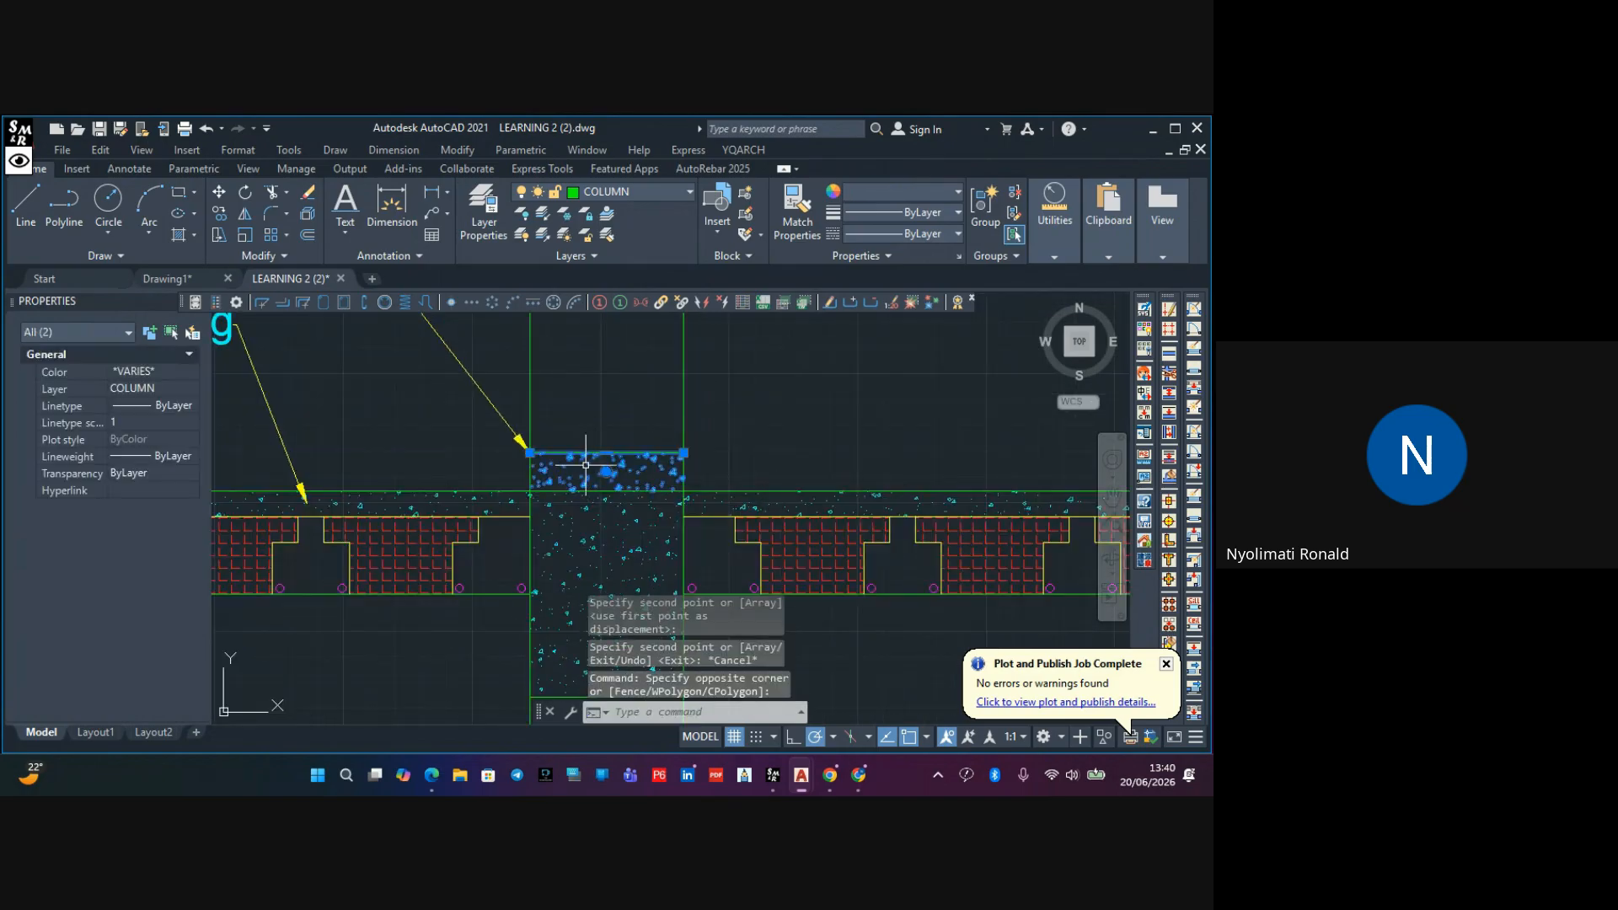
left_click(219, 214)
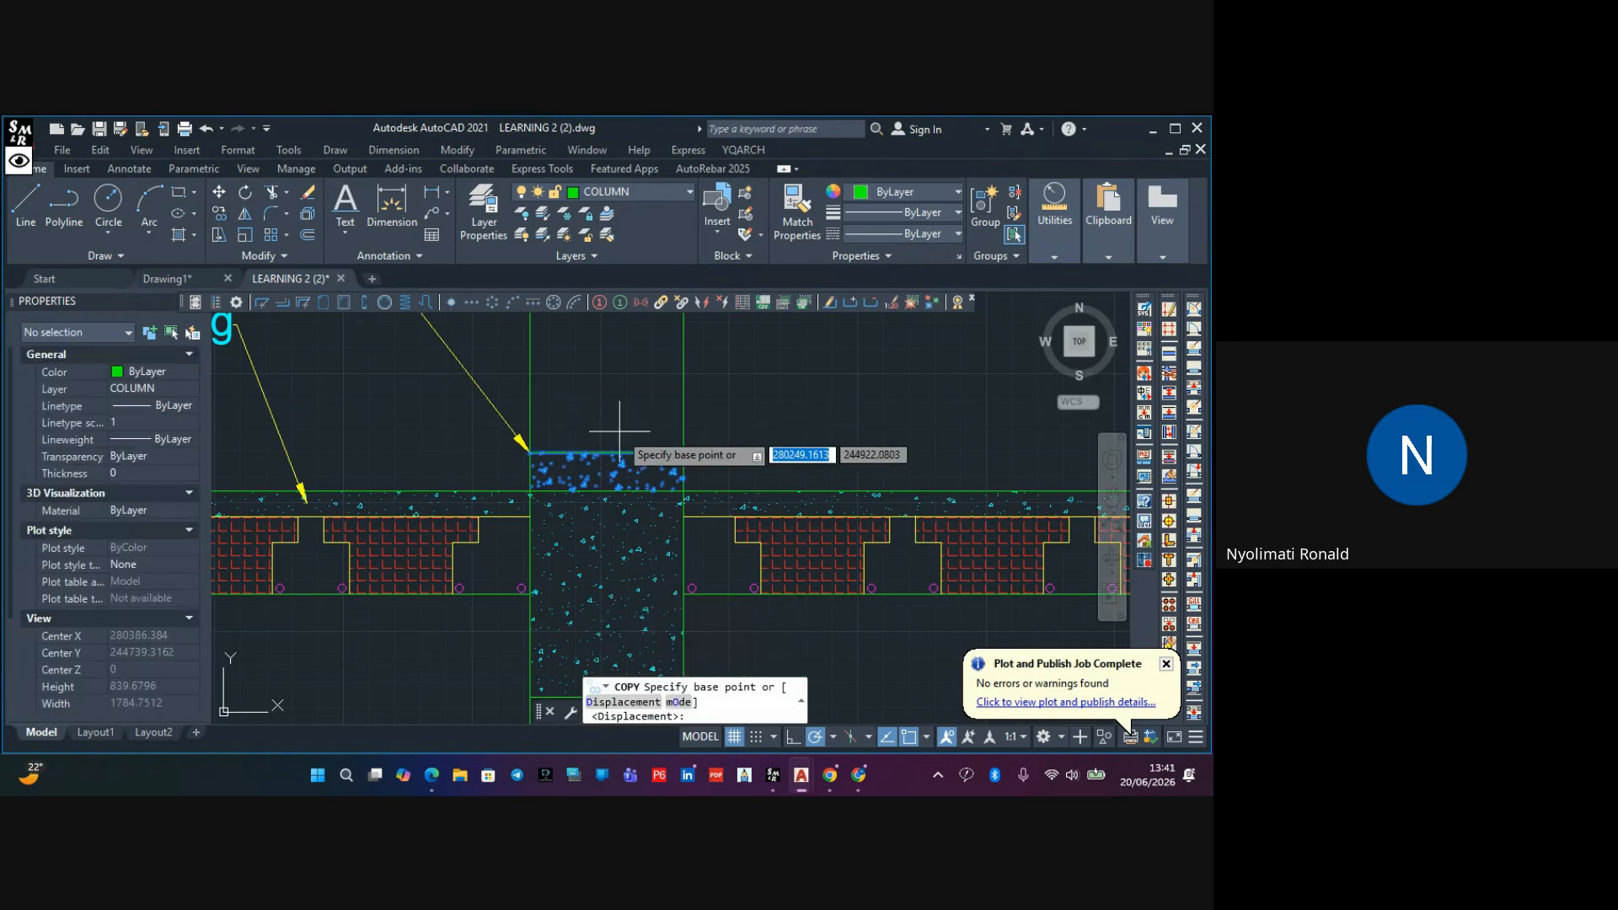
left_click(683, 491)
scroll(684, 491, "down", 8)
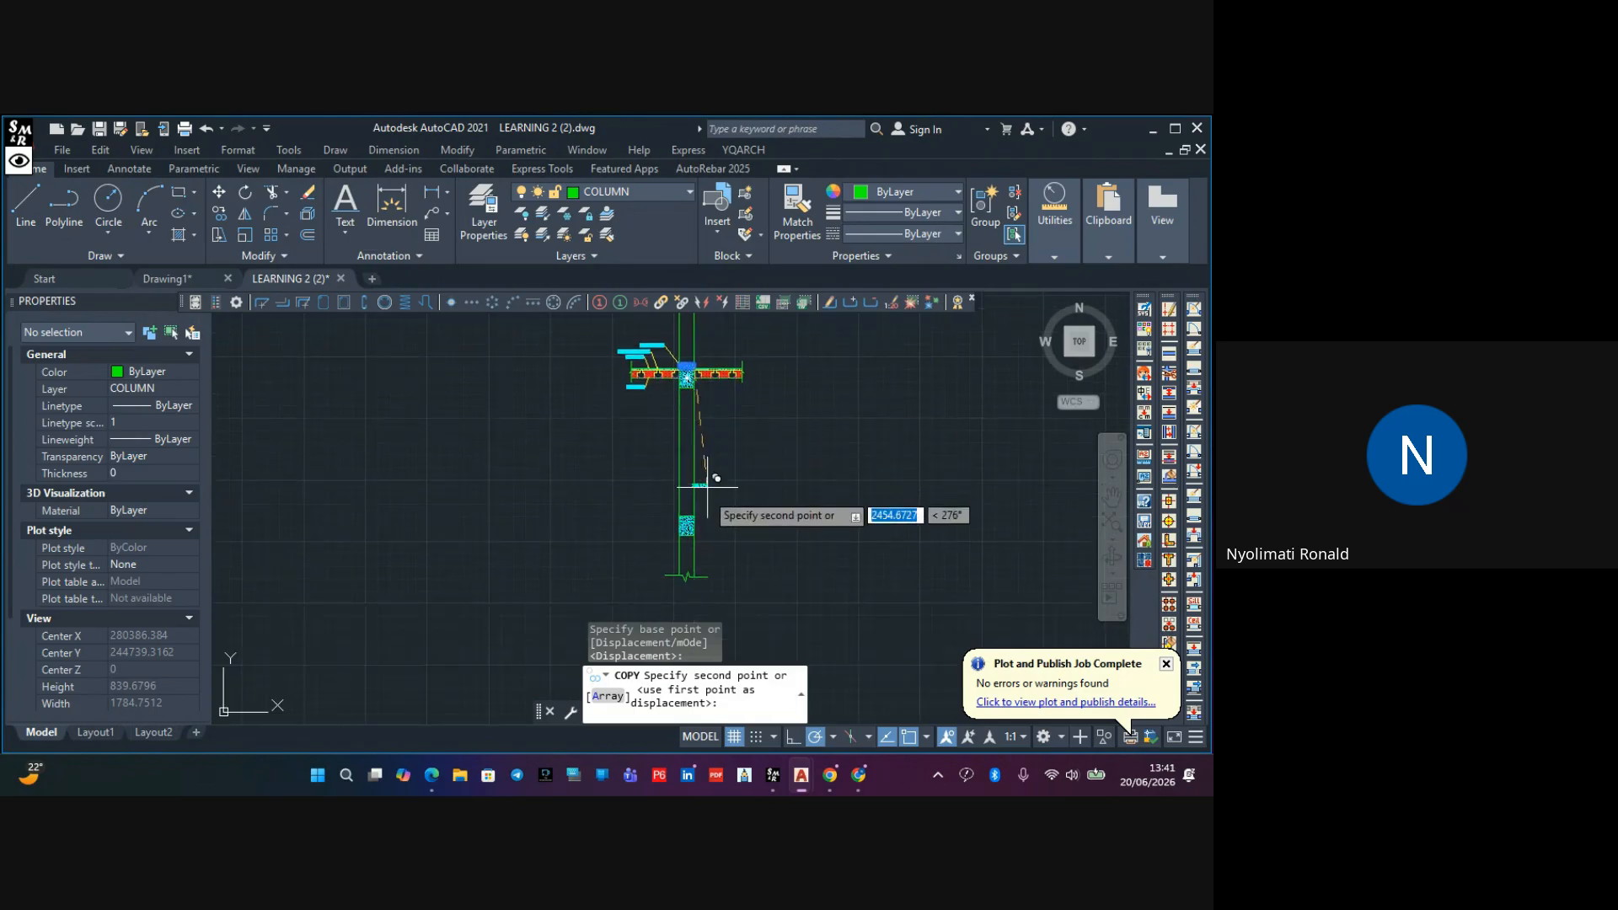
scroll(708, 486, "up", 10)
key("Escape")
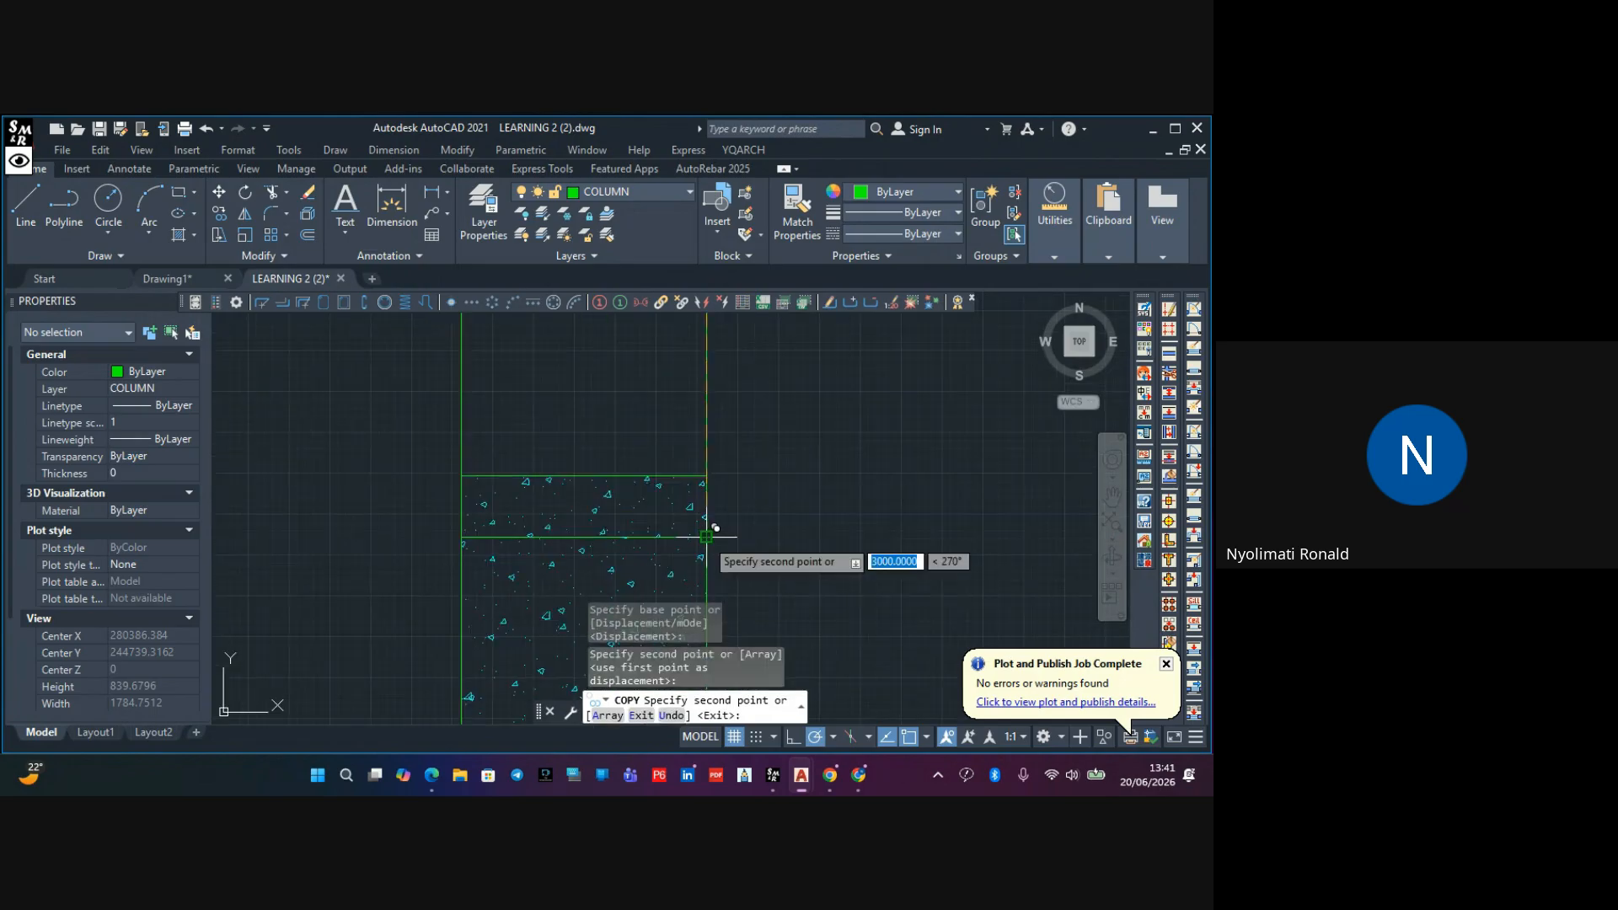
Copy the first-floor slab's top line, topping hatch, break lines and upper leader notes to the ground-floor beam, based at the column's left edge
scroll(740, 487, "down", 5)
middle_click_drag(733, 509, 742, 573)
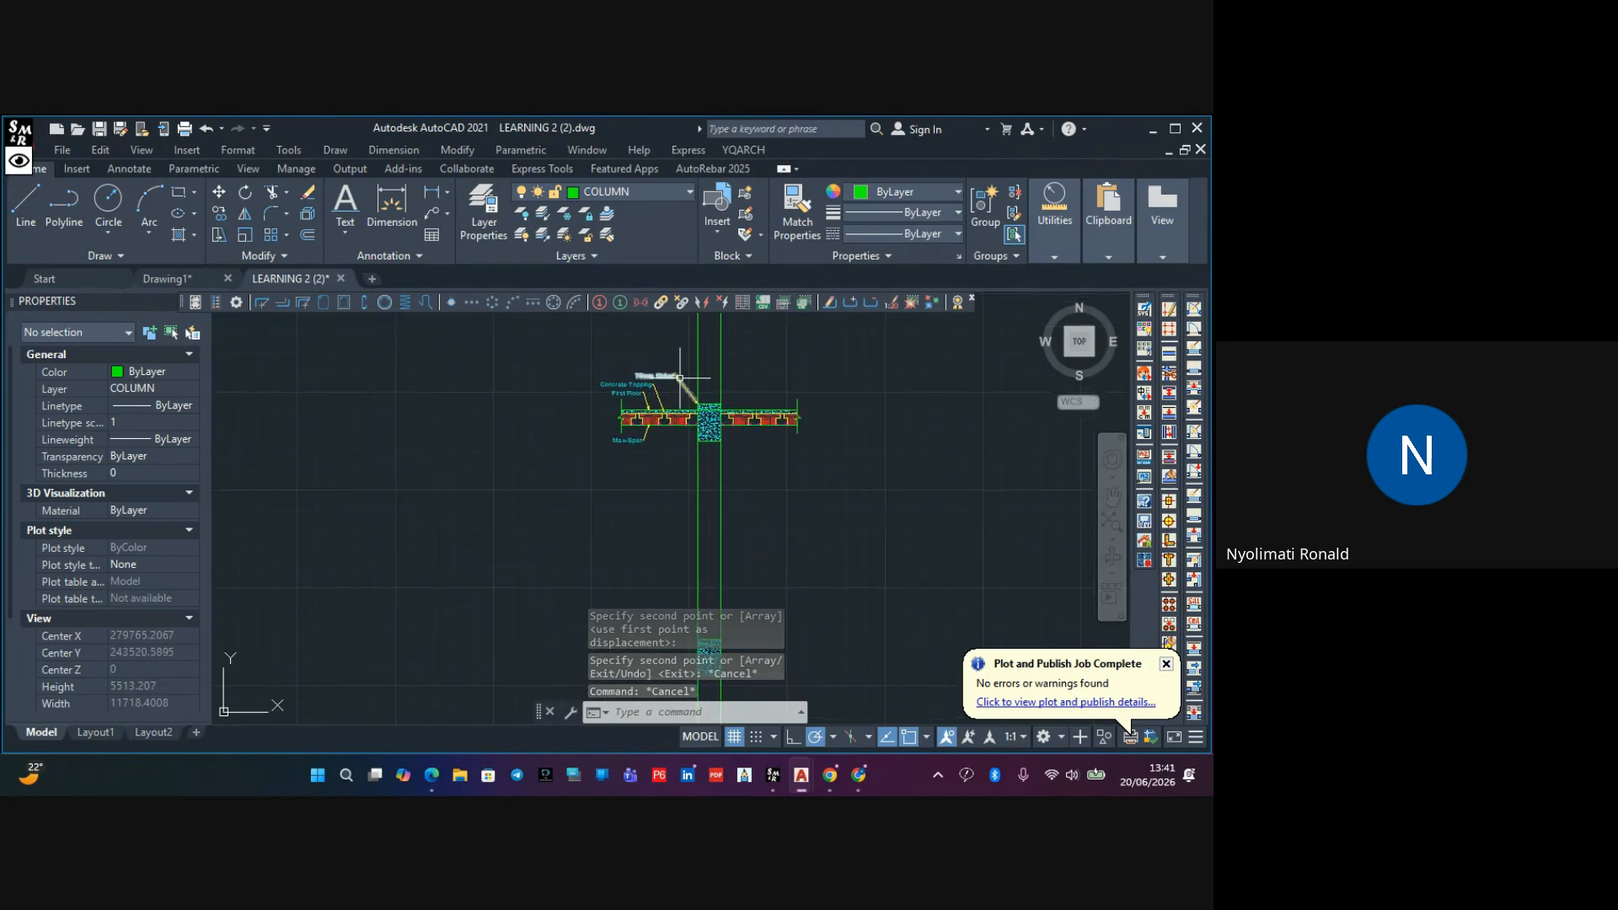
scroll(678, 383, "up", 2)
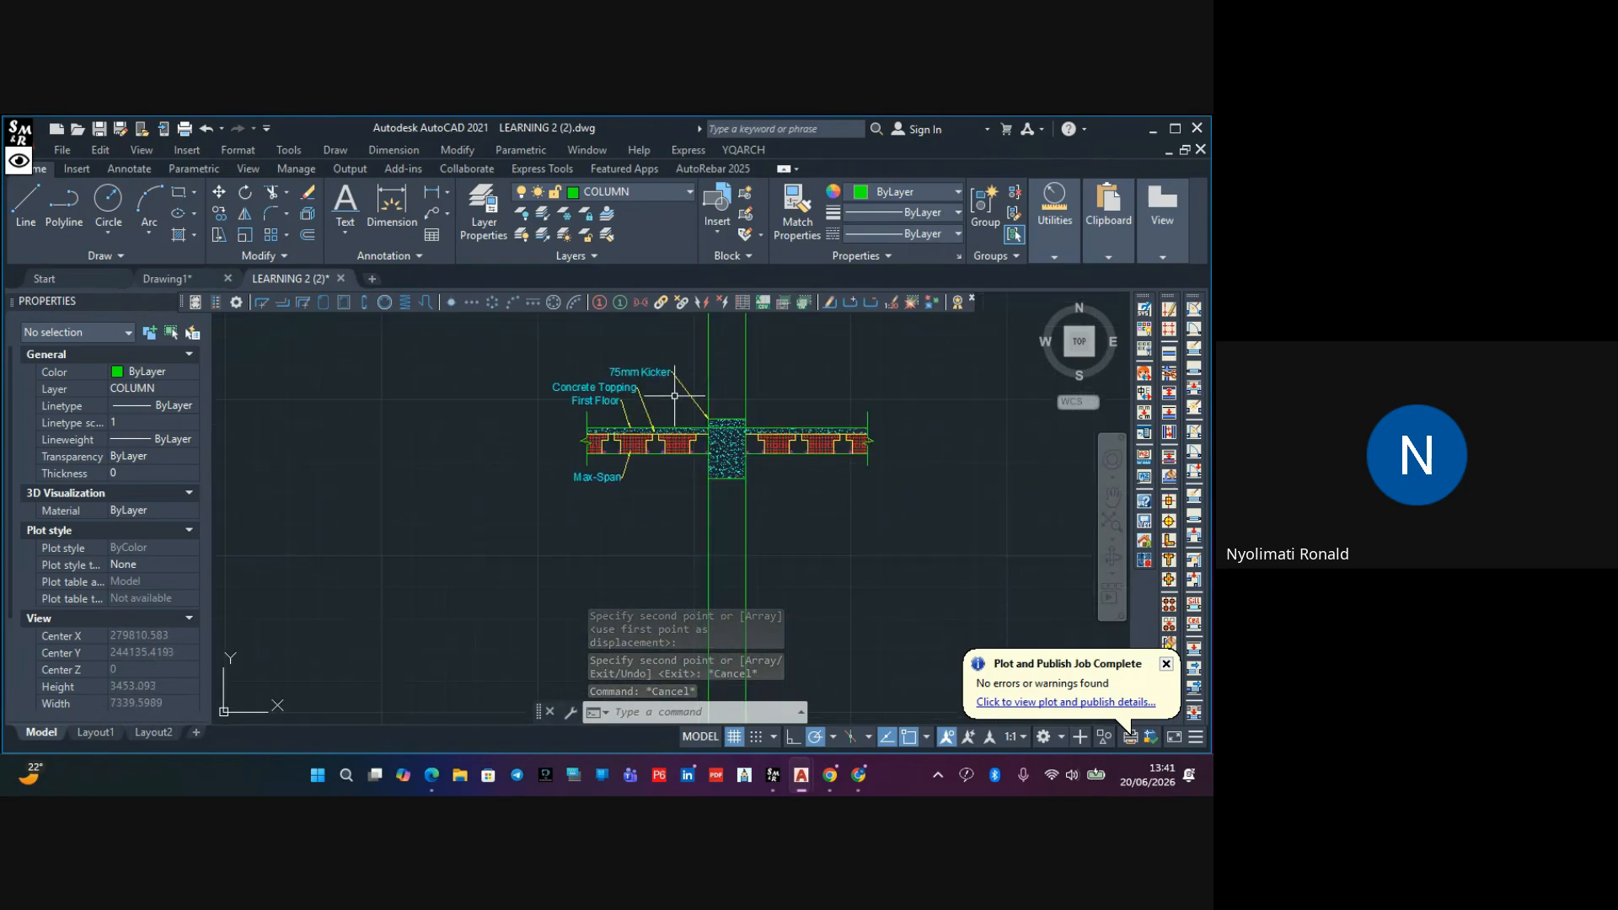
left_click(689, 350)
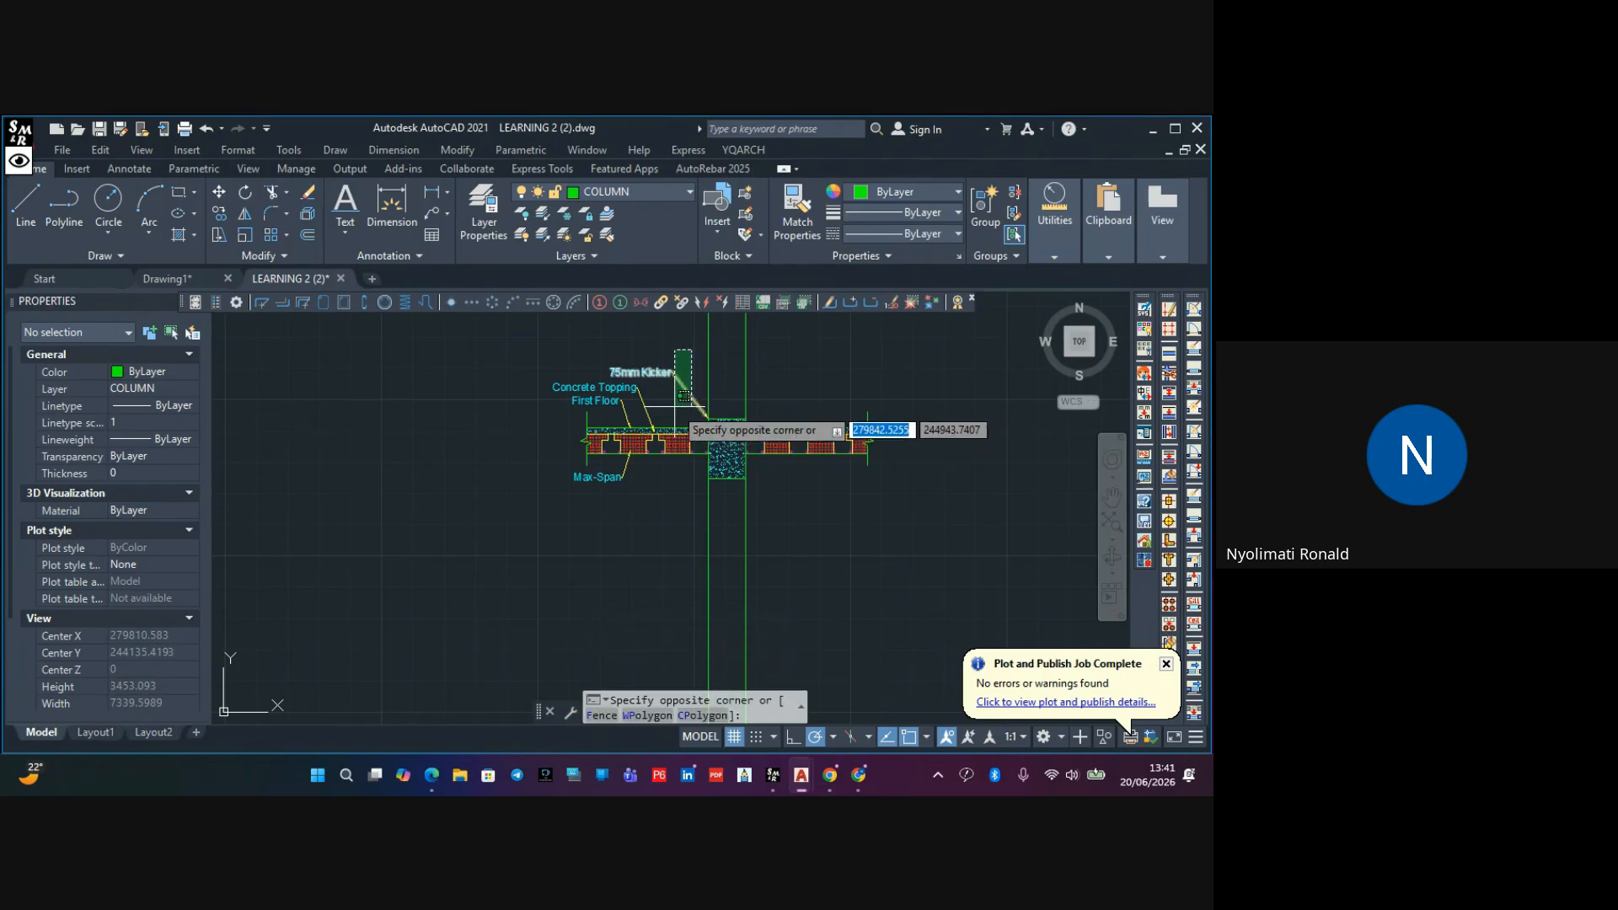
scroll(679, 404, "up", 4)
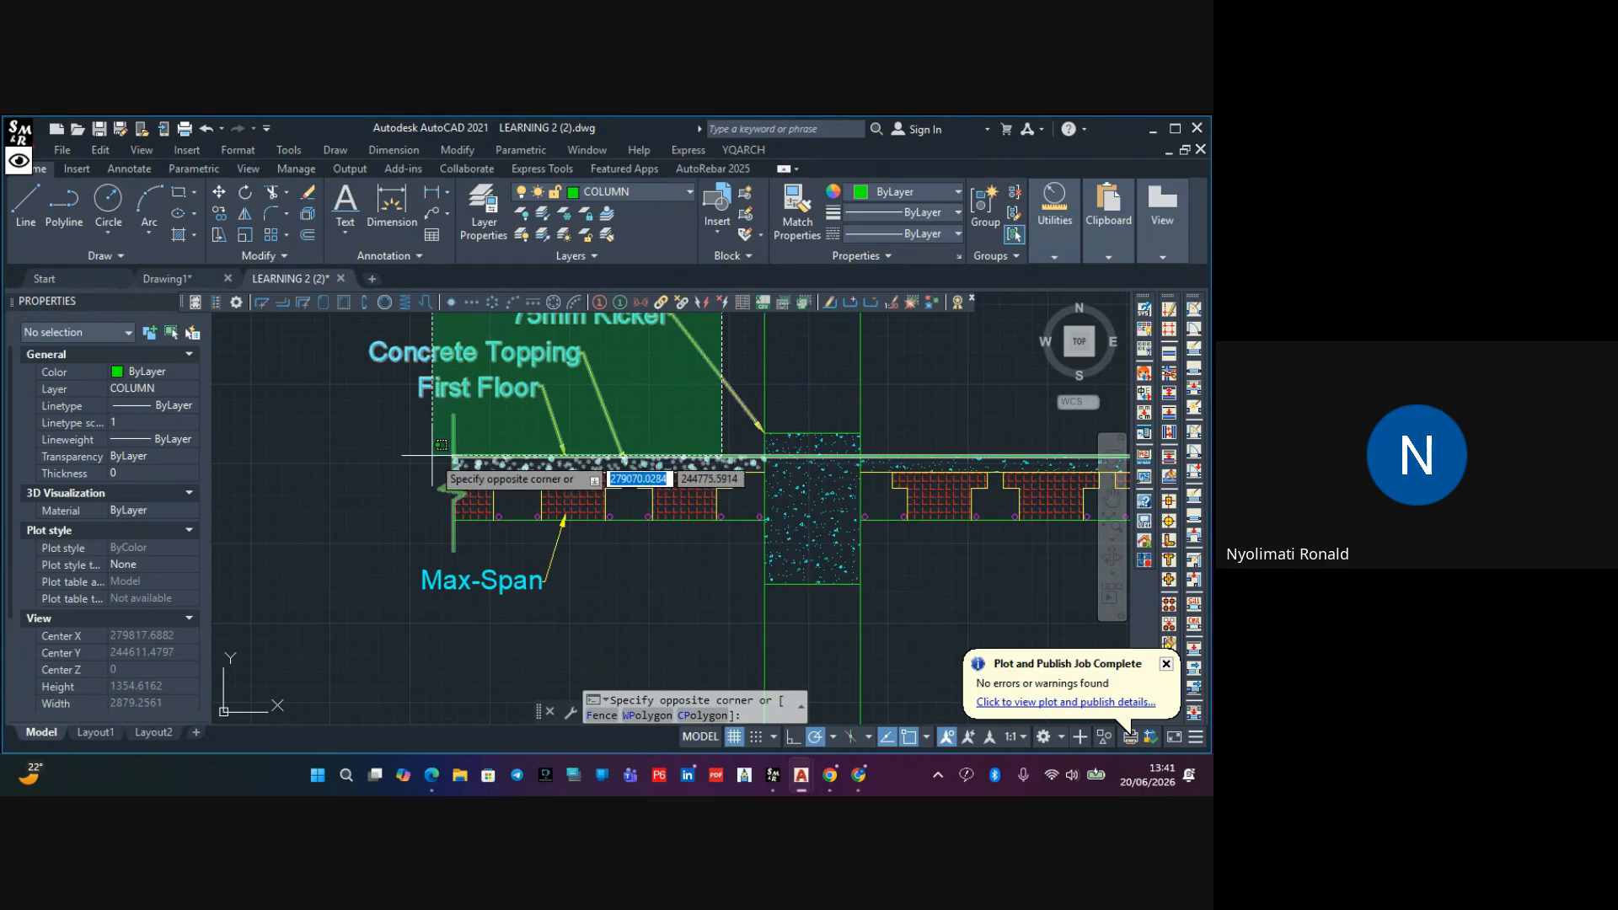
scroll(422, 443, "up", 2)
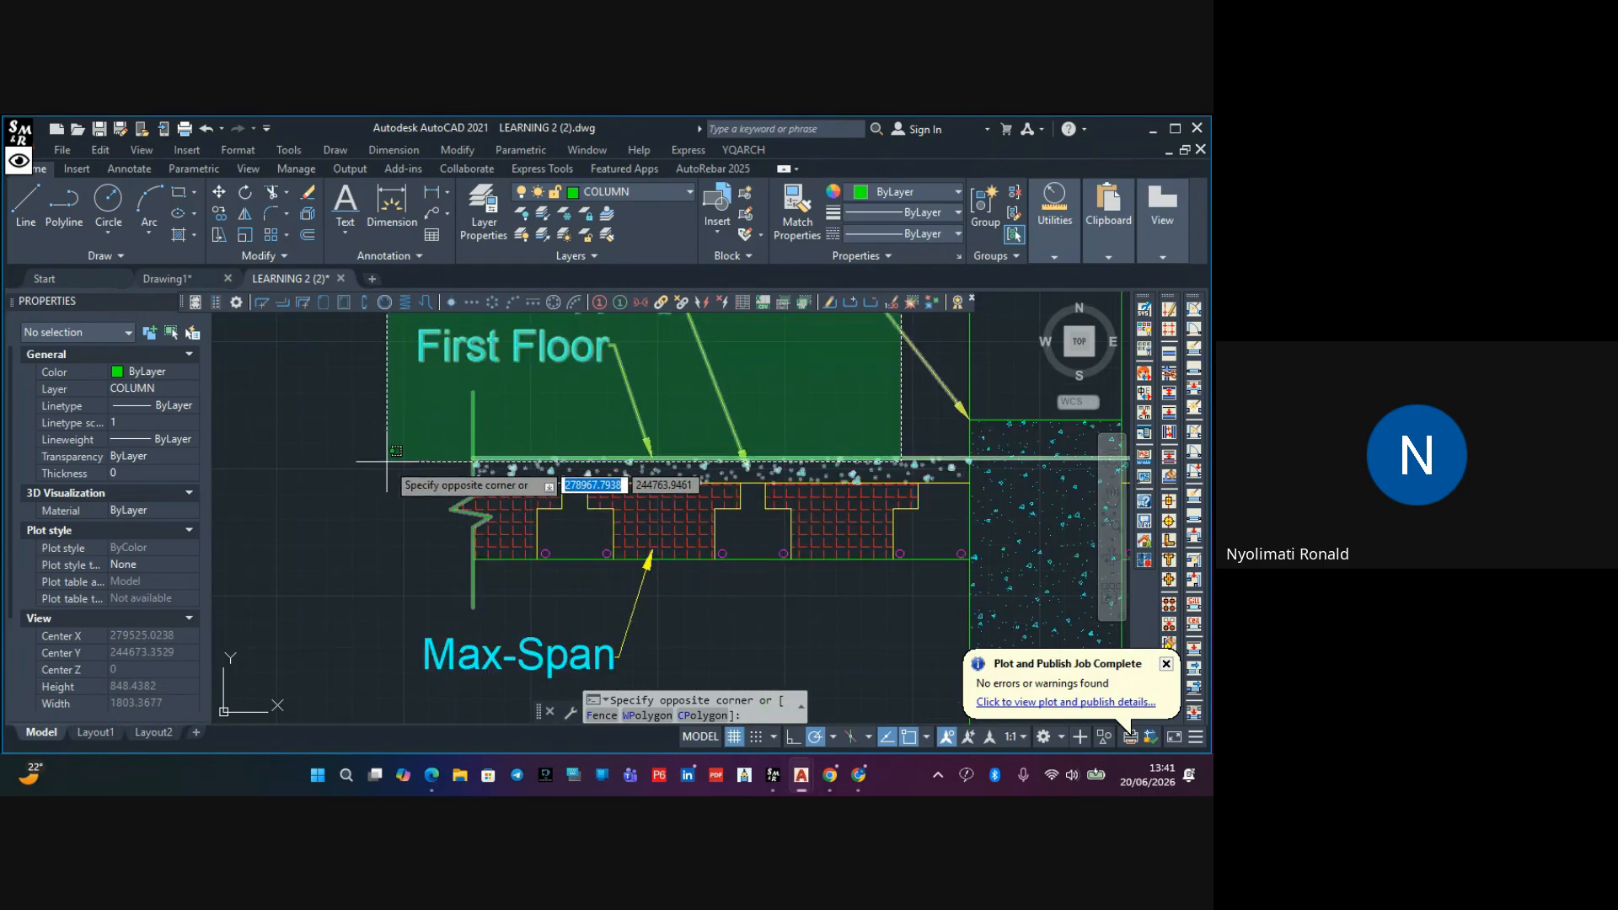
left_click(387, 460)
scroll(385, 461, "down", 6)
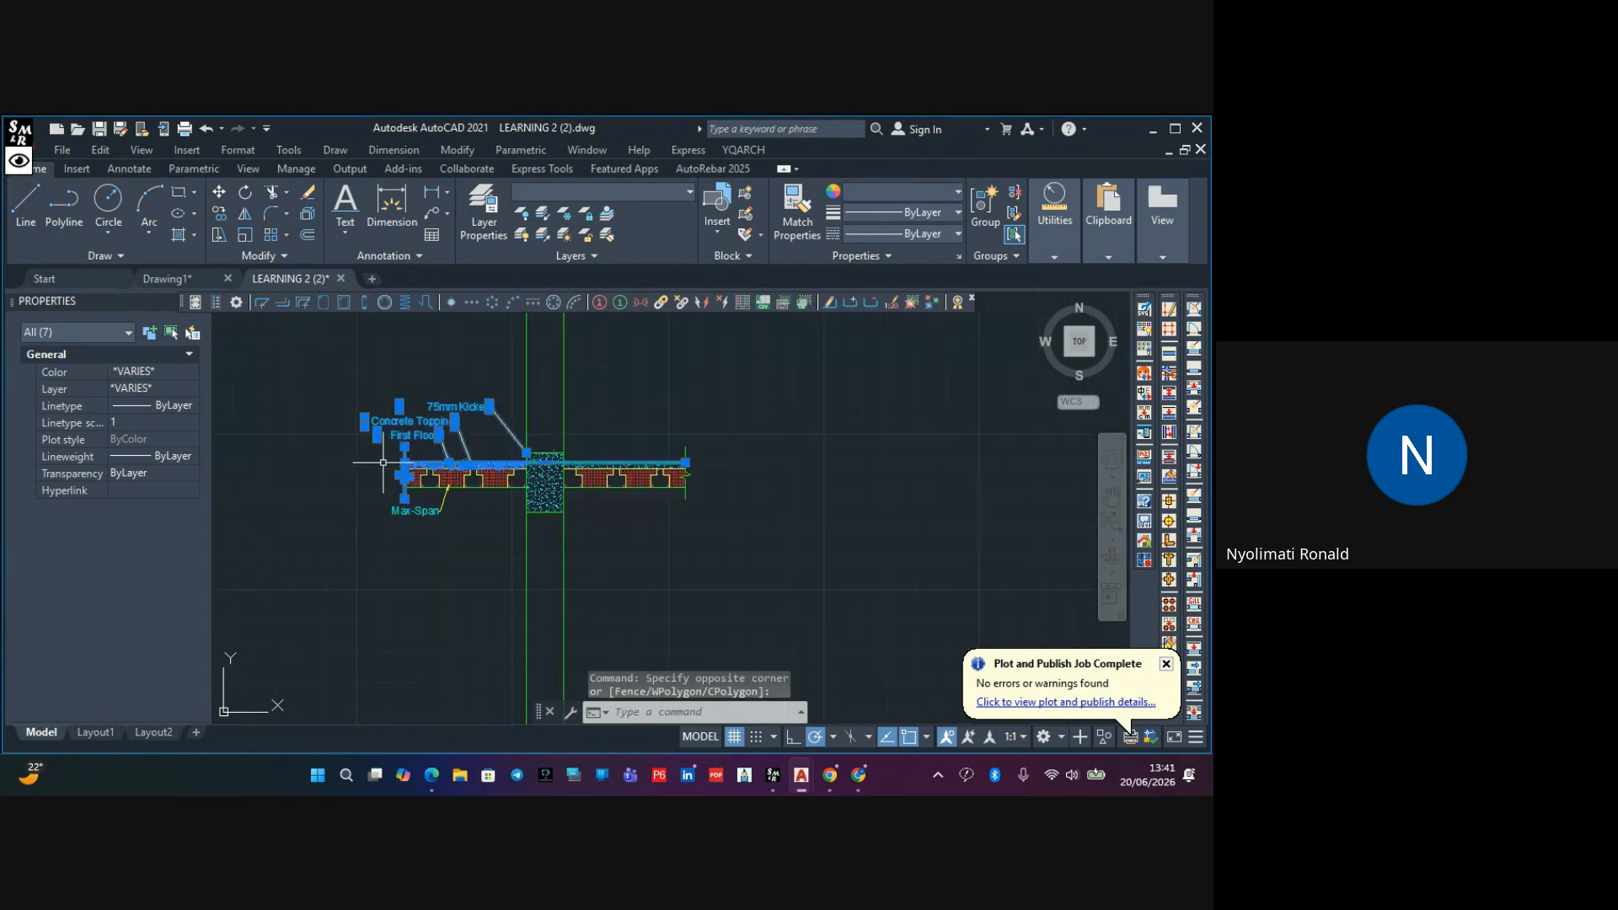
scroll(747, 421, "up", 3)
left_click(708, 431)
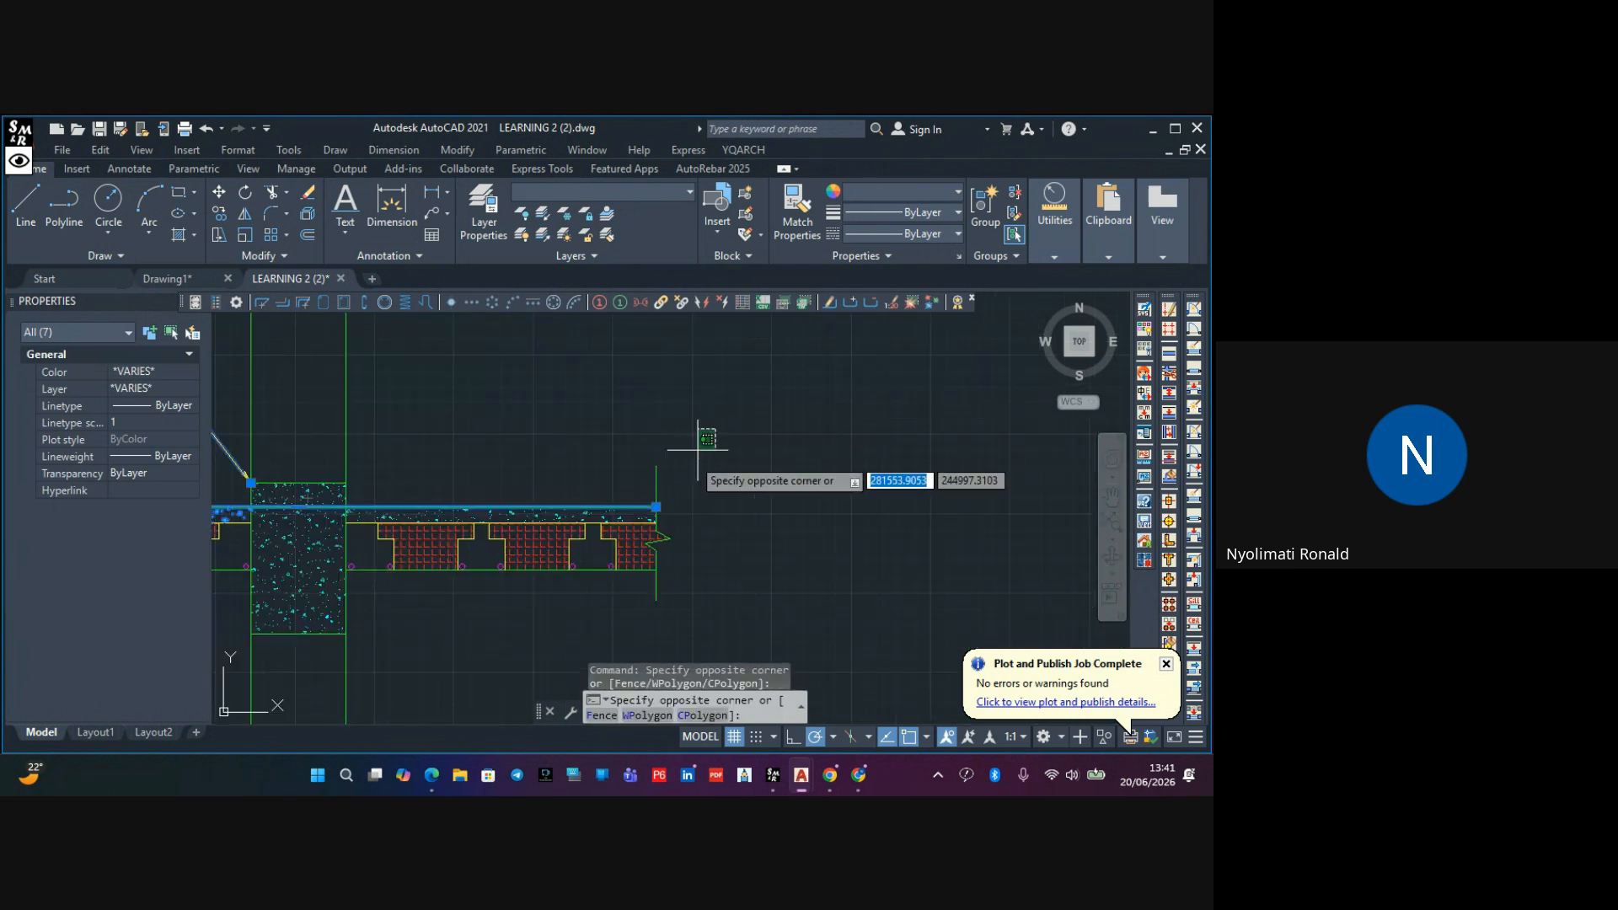
scroll(565, 502, "up", 2)
left_click(566, 503)
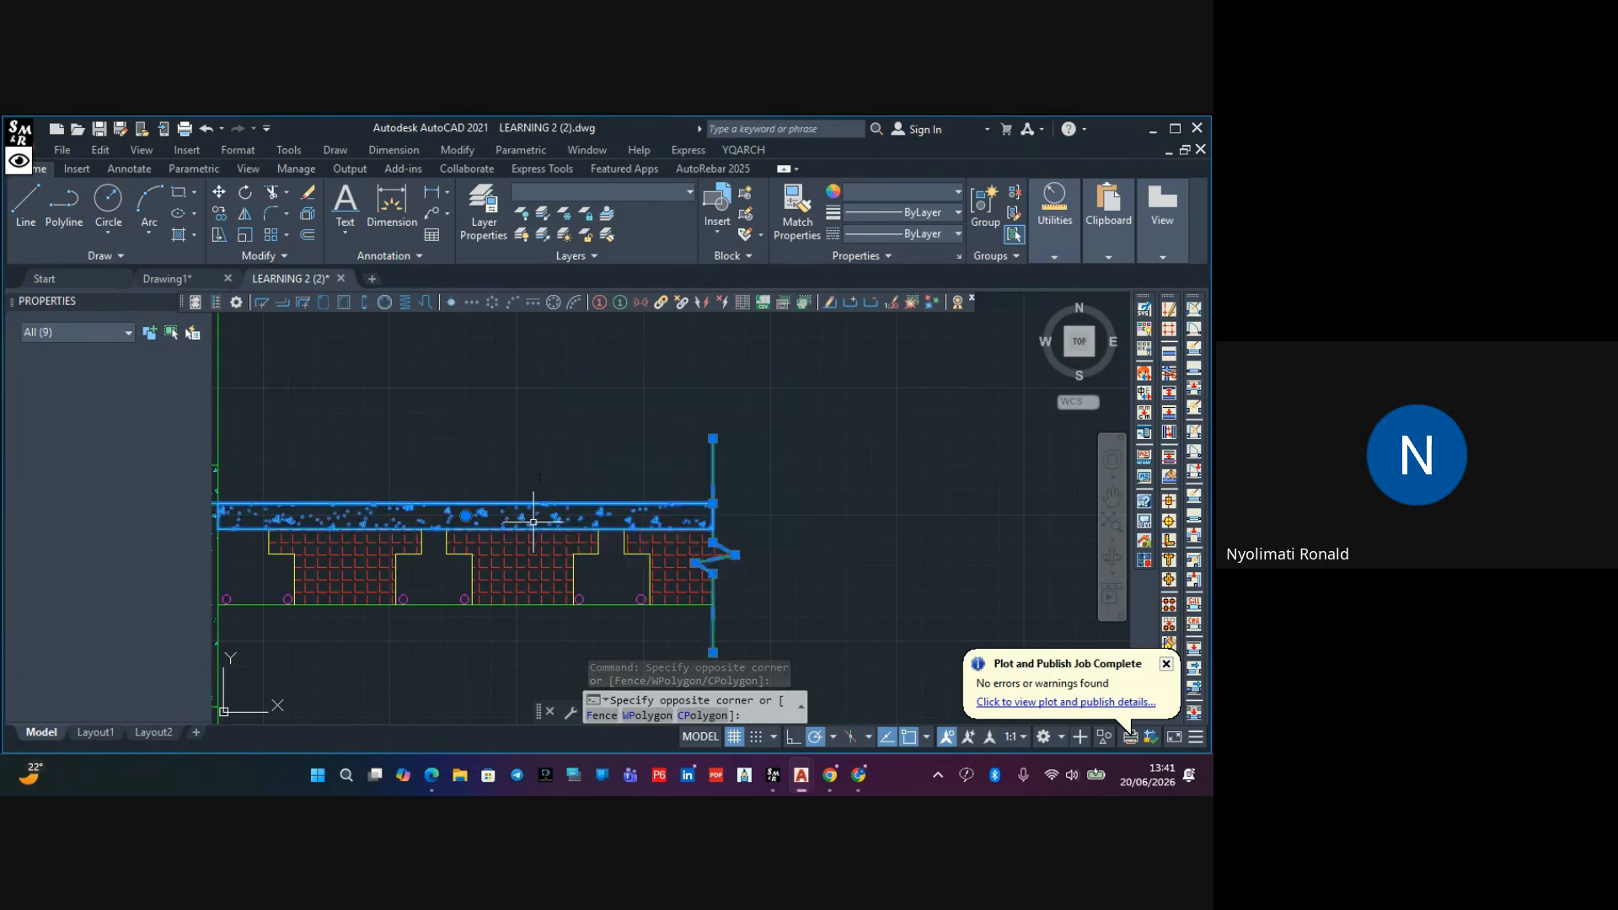
scroll(803, 442, "down", 5)
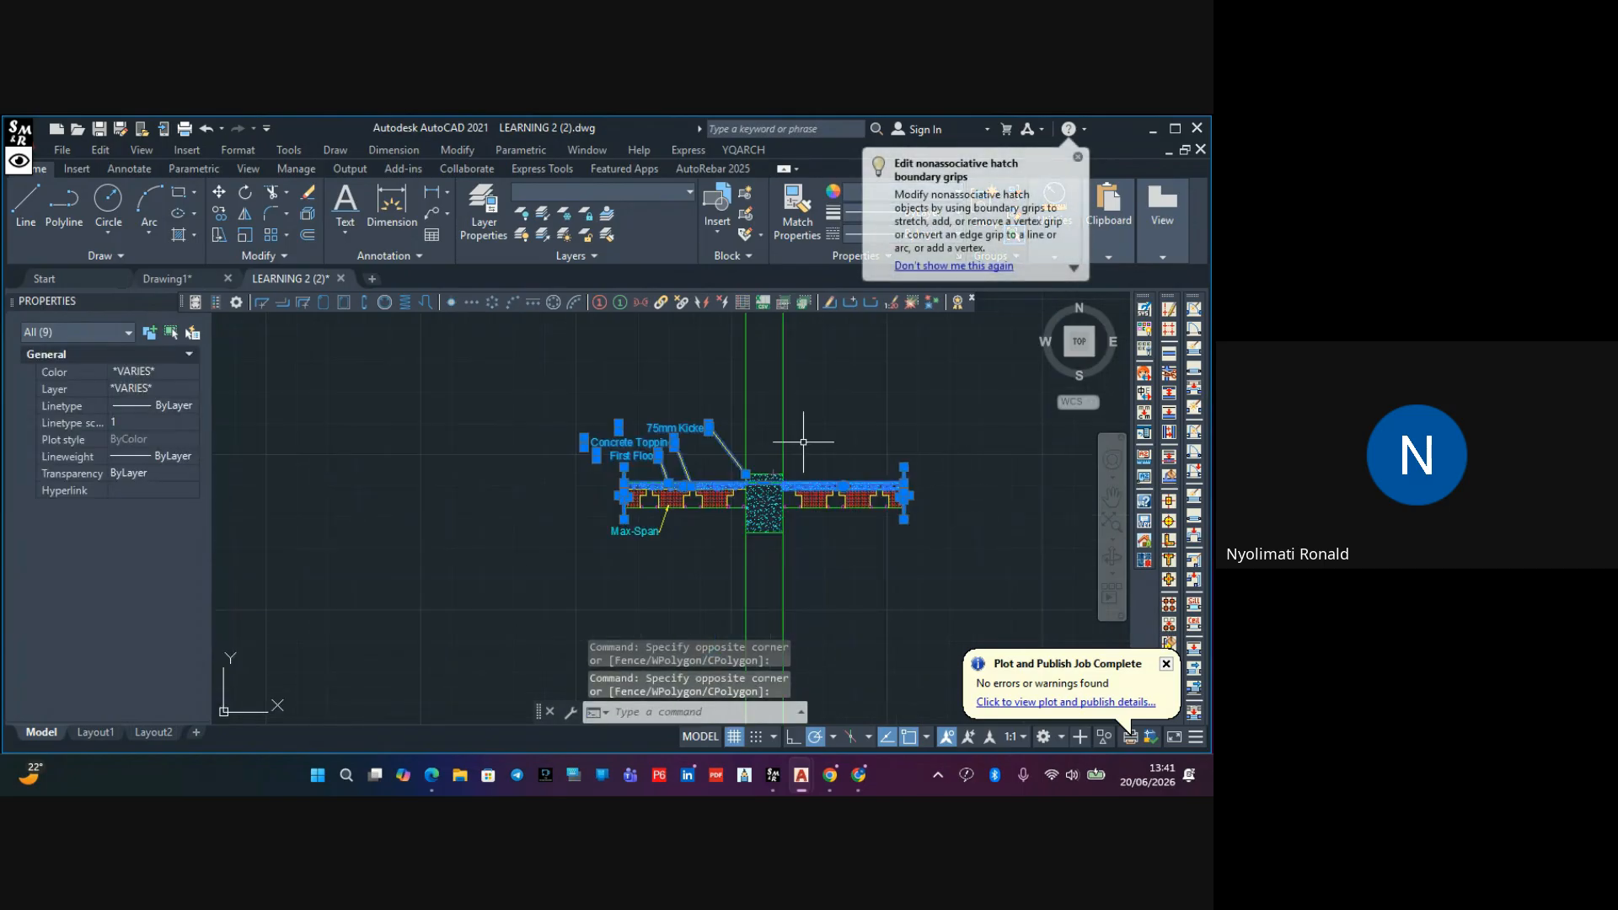
left_click(220, 213)
scroll(742, 488, "up", 5)
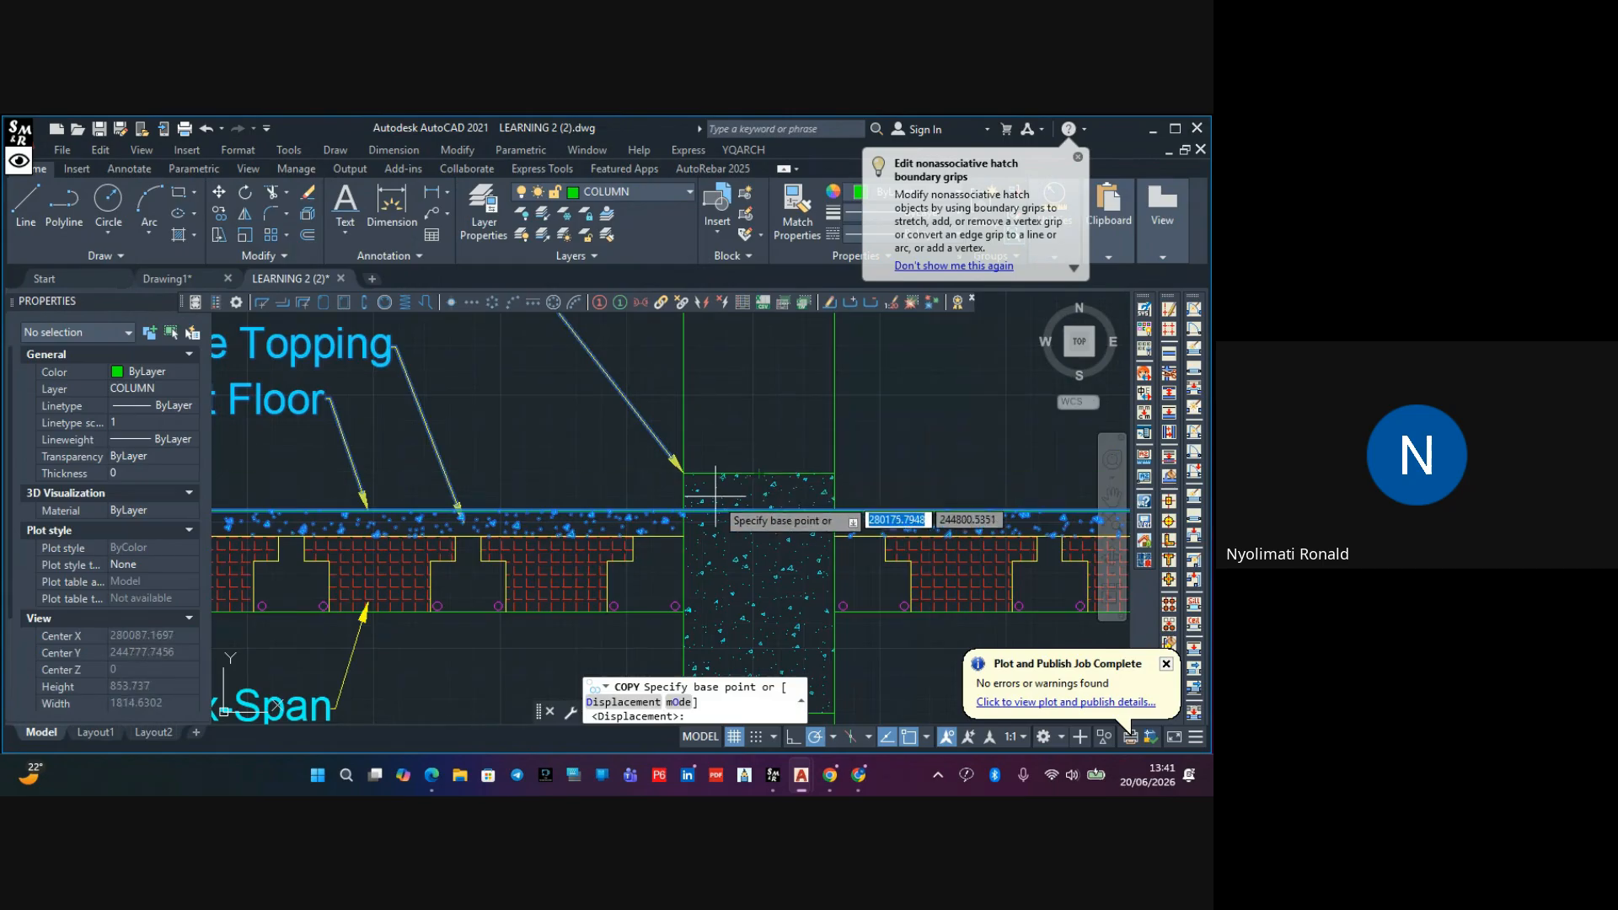
left_click(682, 510)
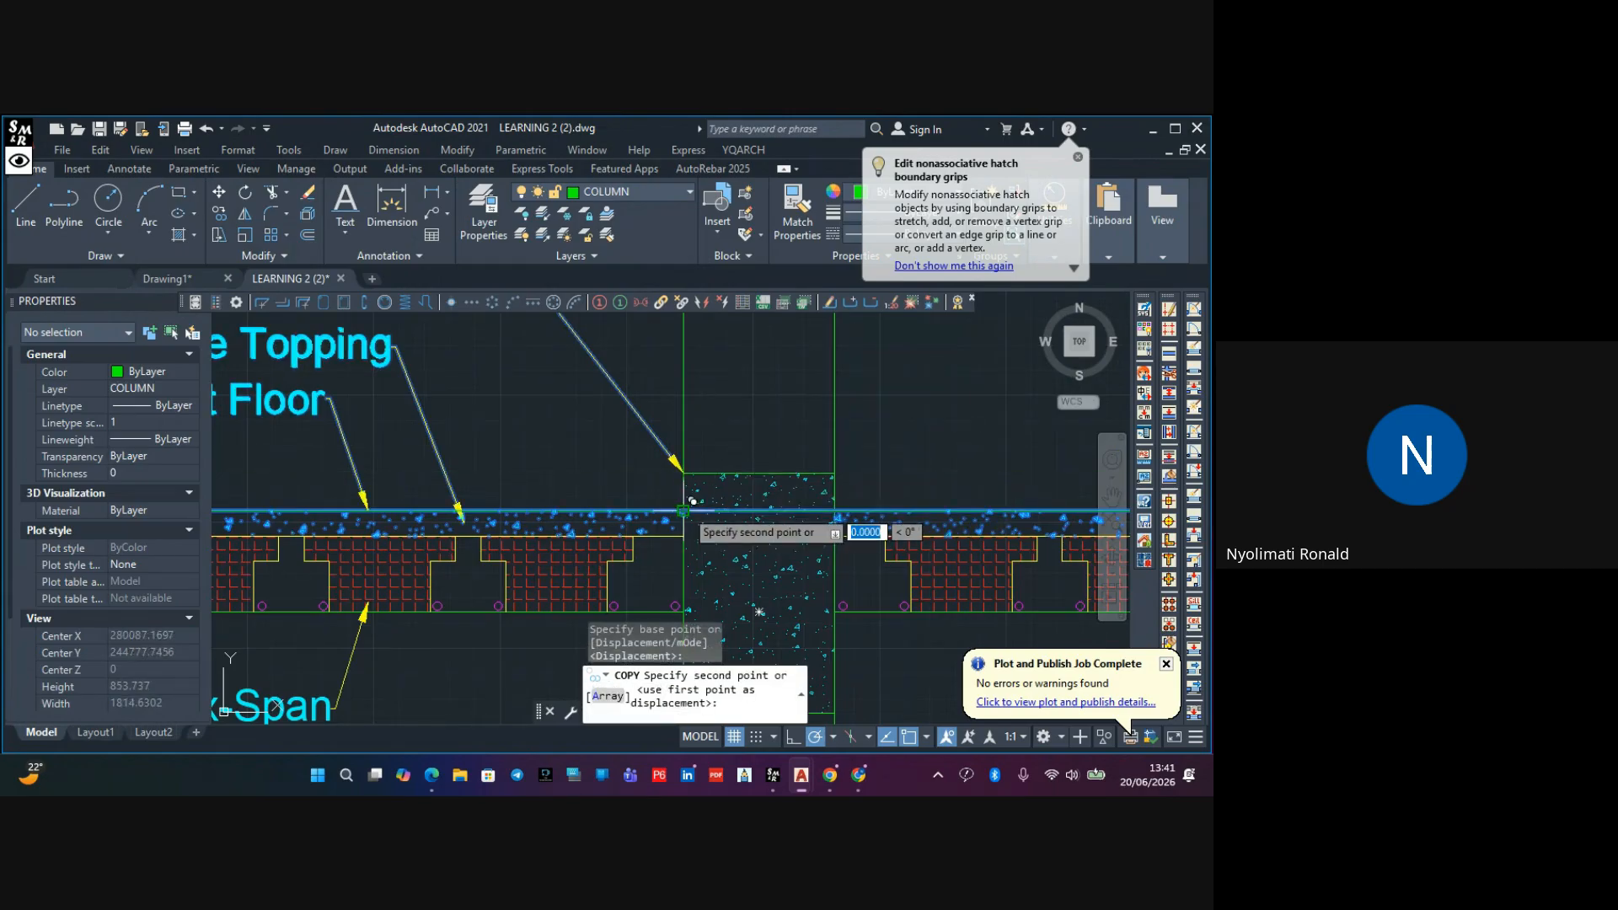
scroll(692, 501, "down", 5)
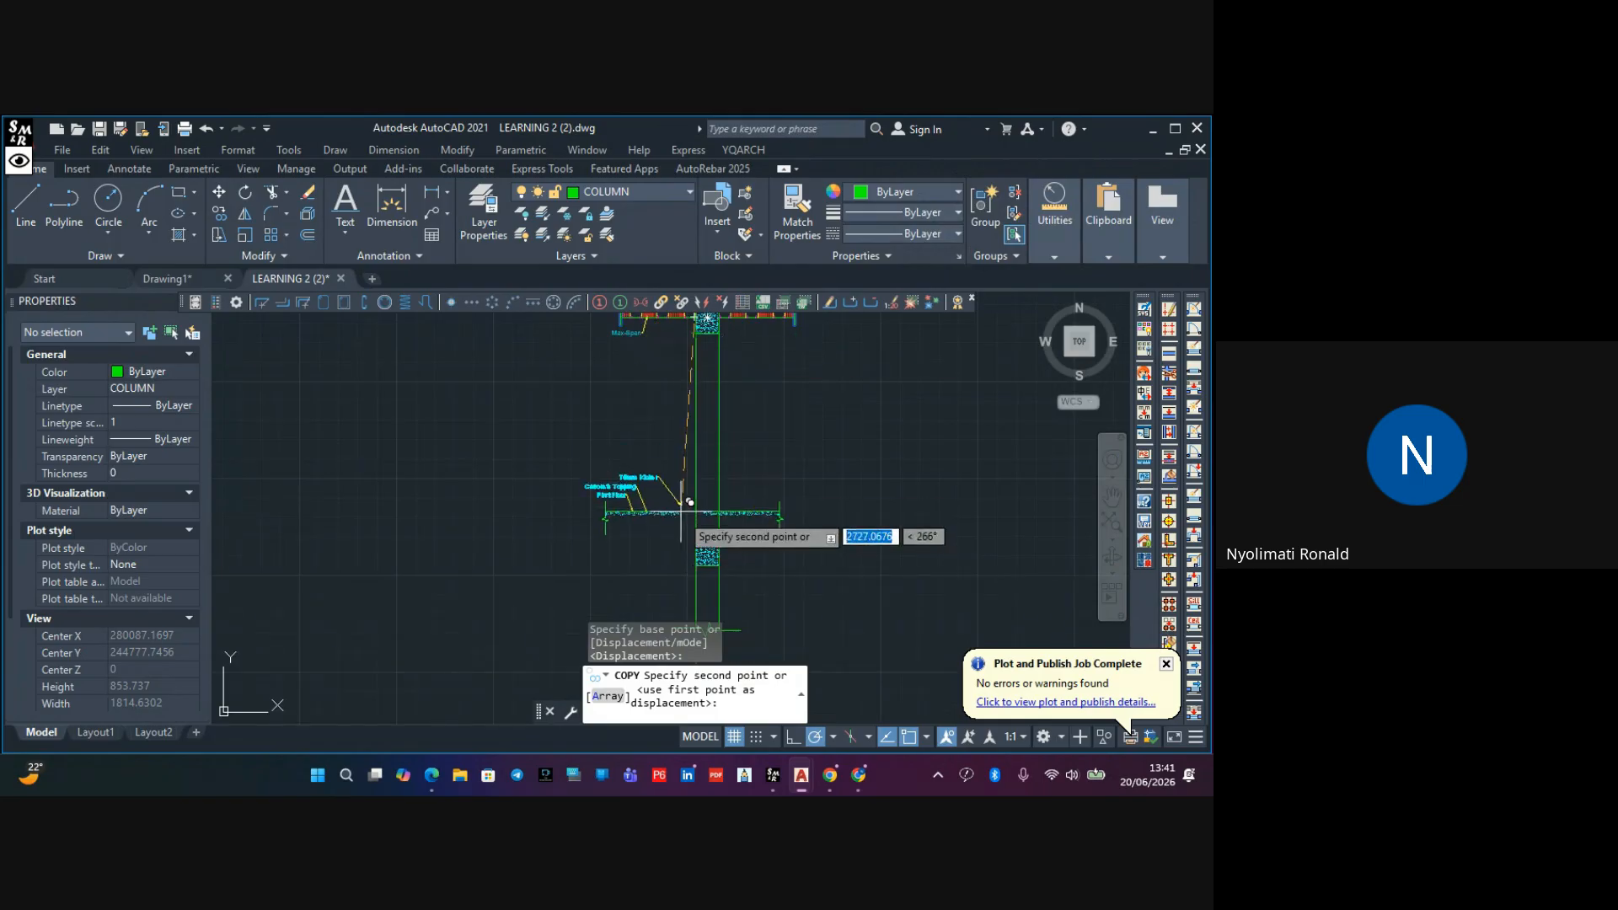
scroll(690, 502, "up", 5)
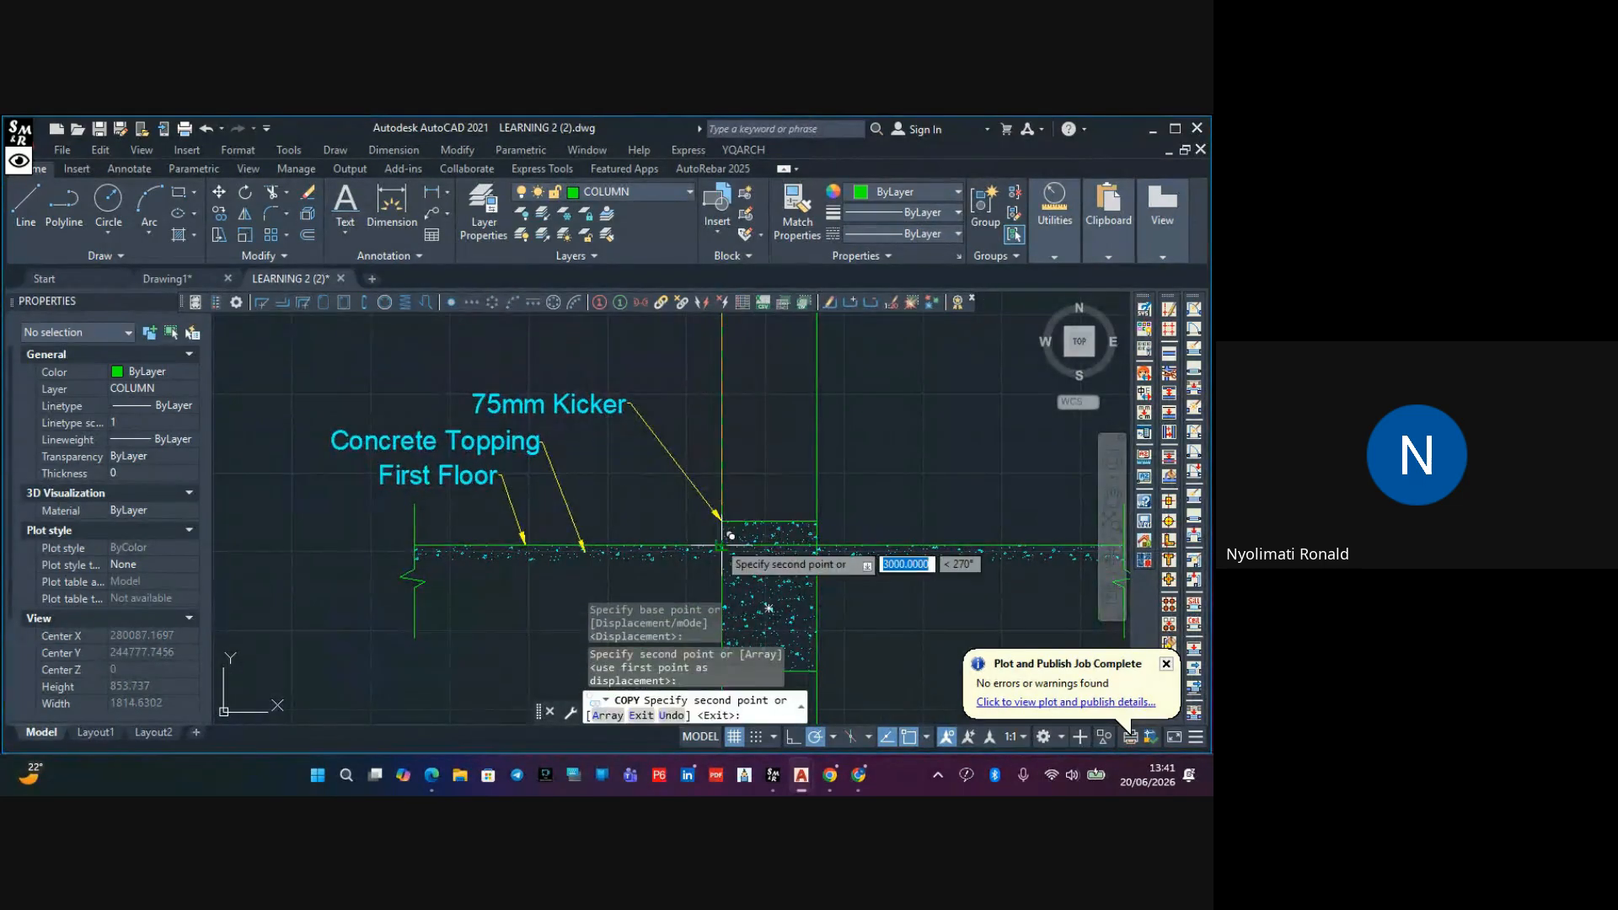
key("Escape")
Reword the copied leader notes at the ground-floor beam: the floor note as Ground Floor and the topping note as Oversite Concrete
scroll(590, 463, "down", 2)
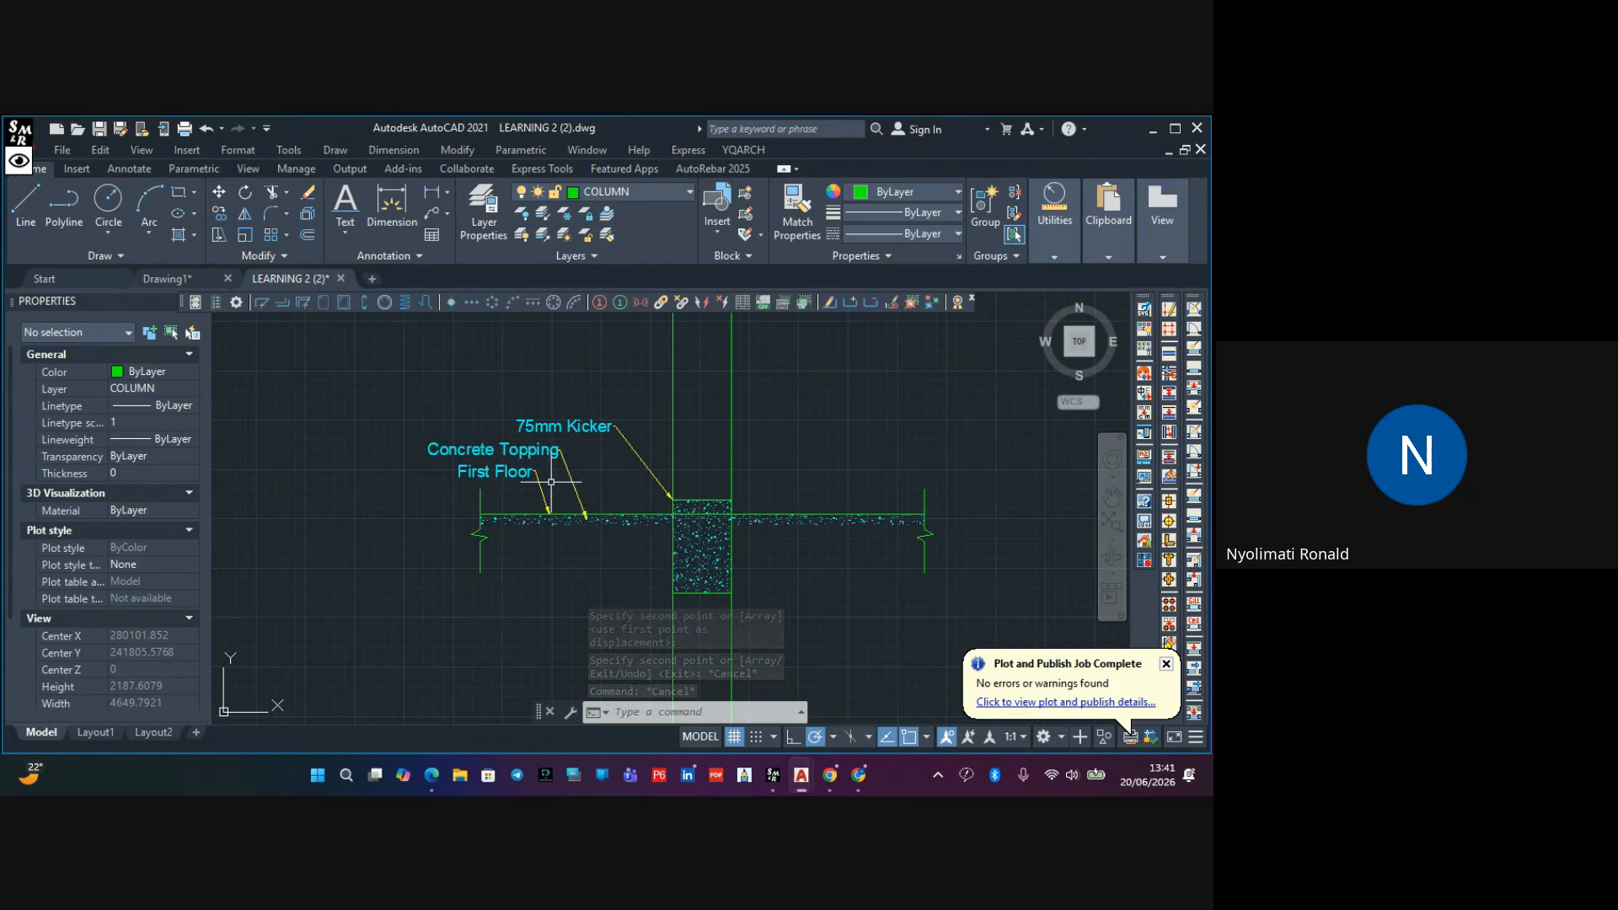
scroll(507, 479, "up", 2)
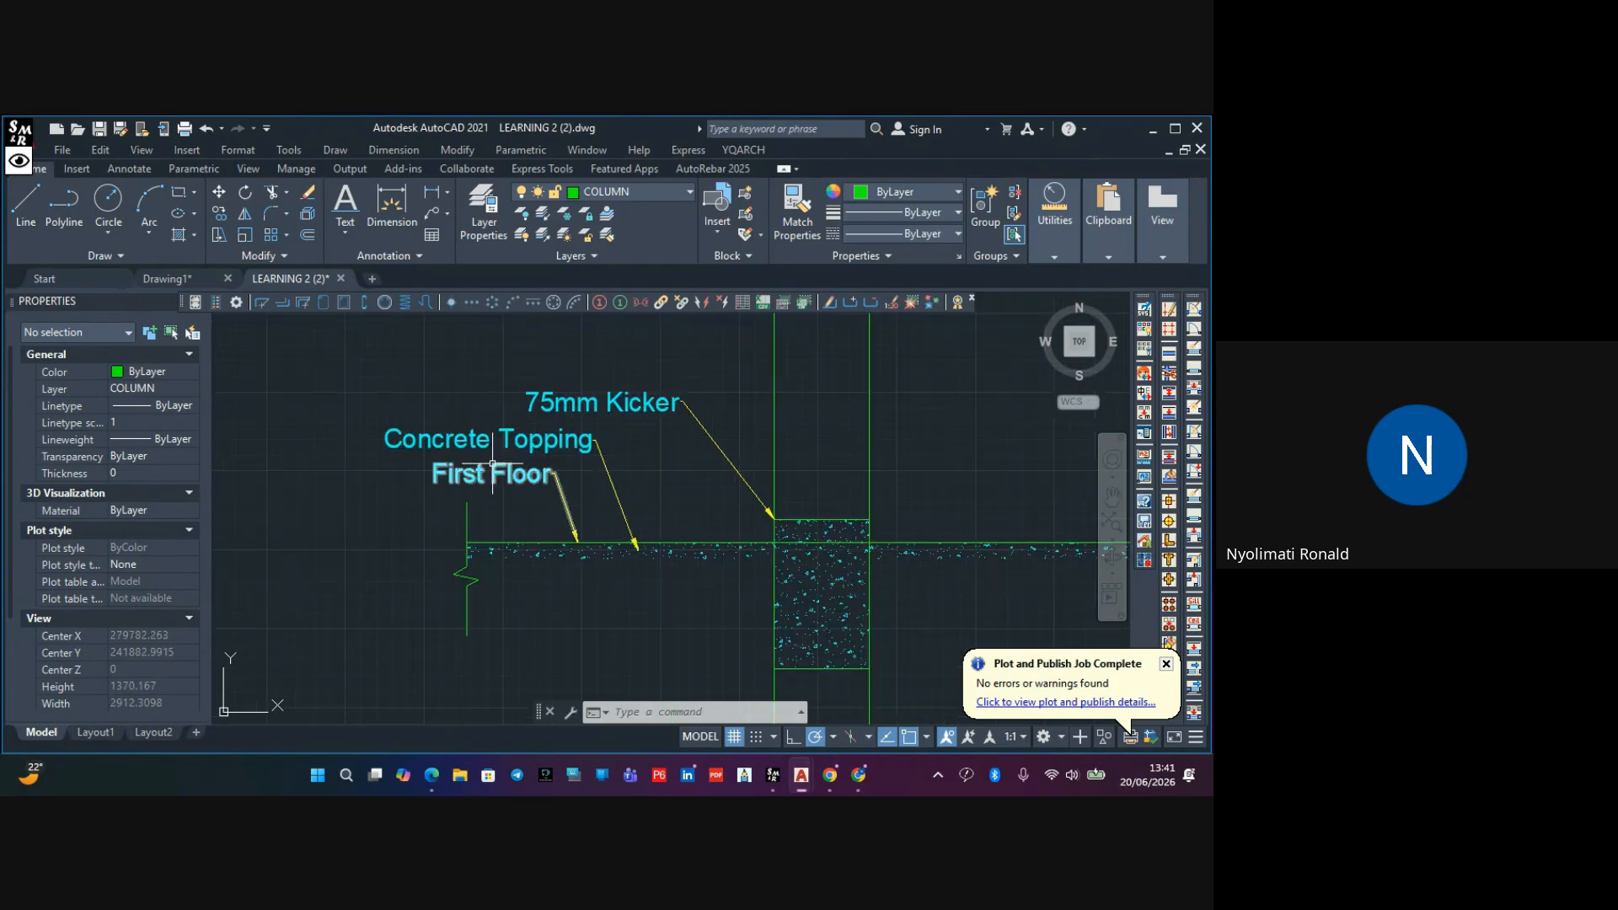
double_click(482, 474)
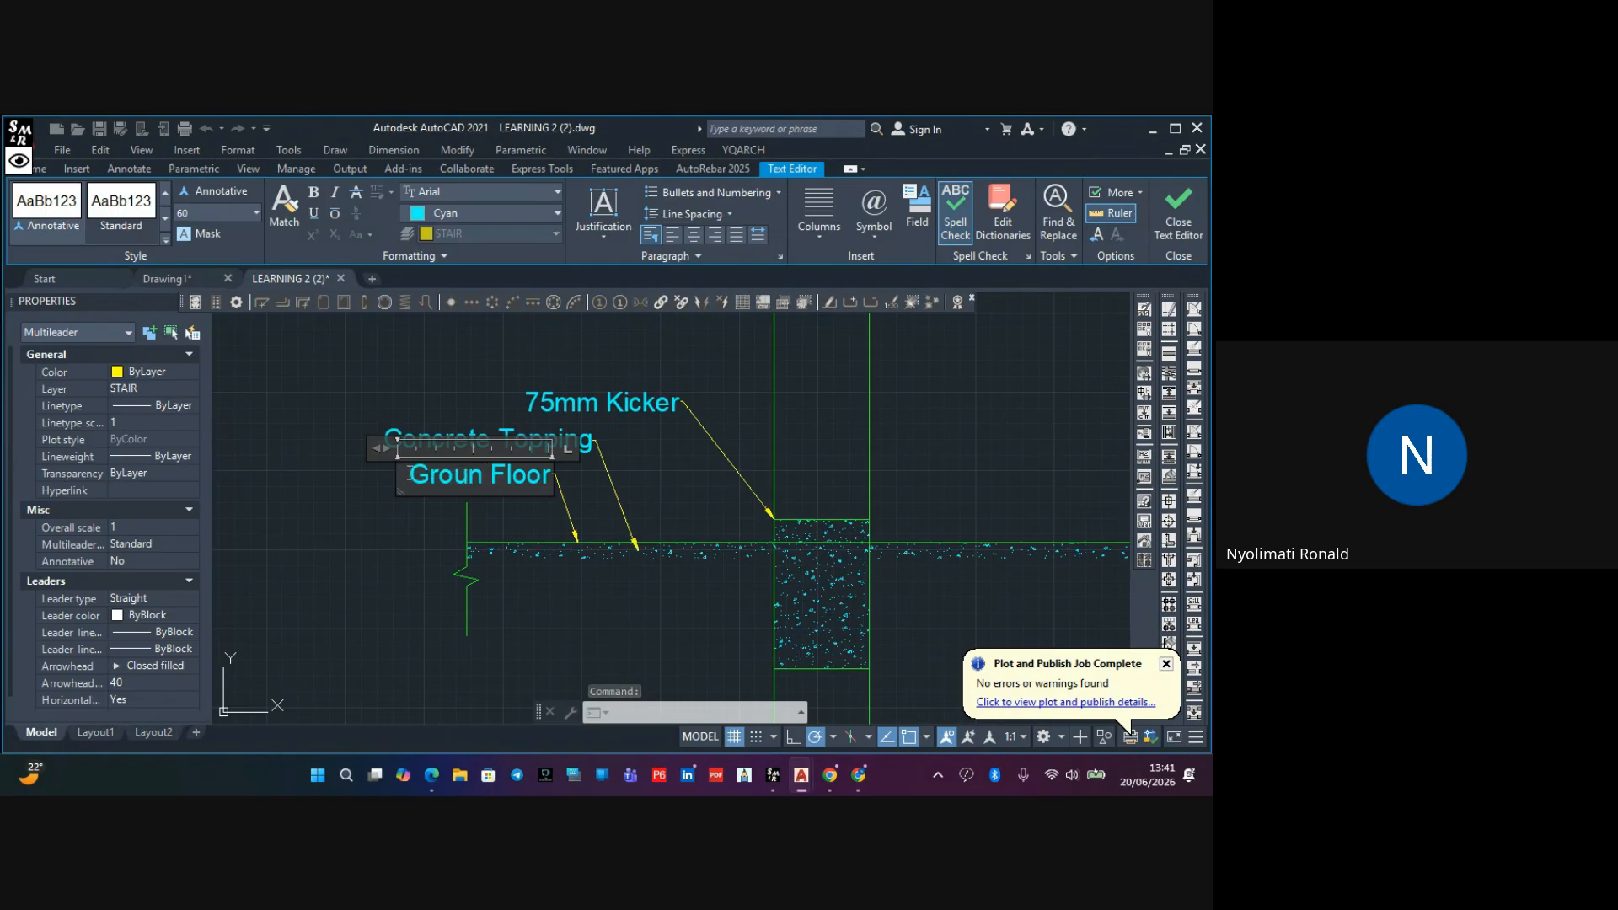
left_click(371, 556)
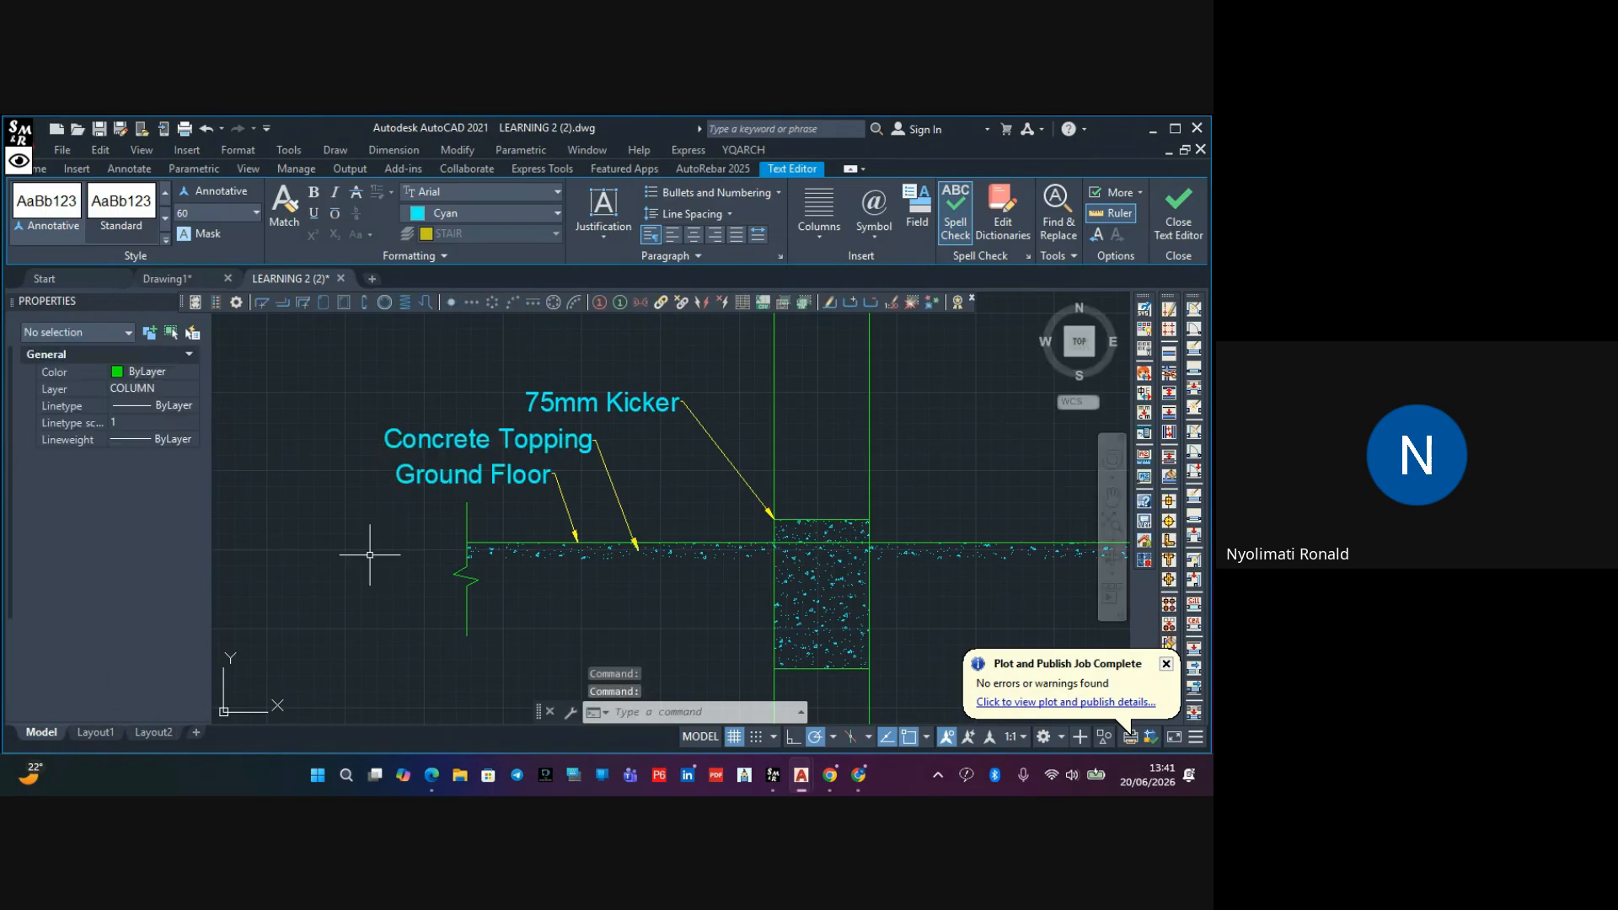
double_click(588, 448)
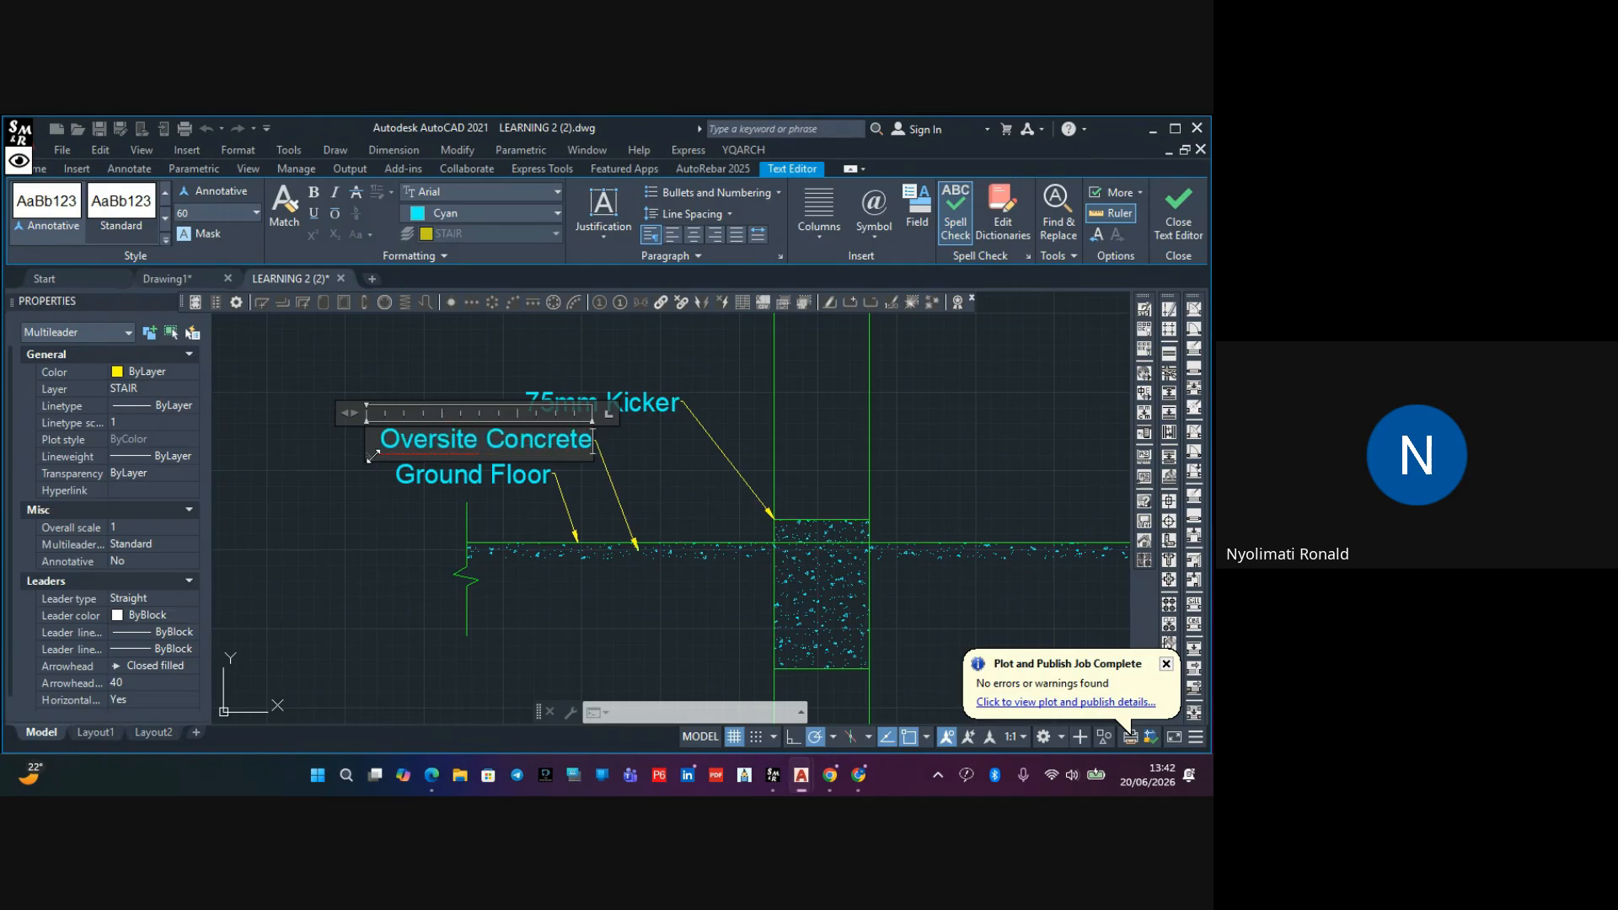
left_click(342, 509)
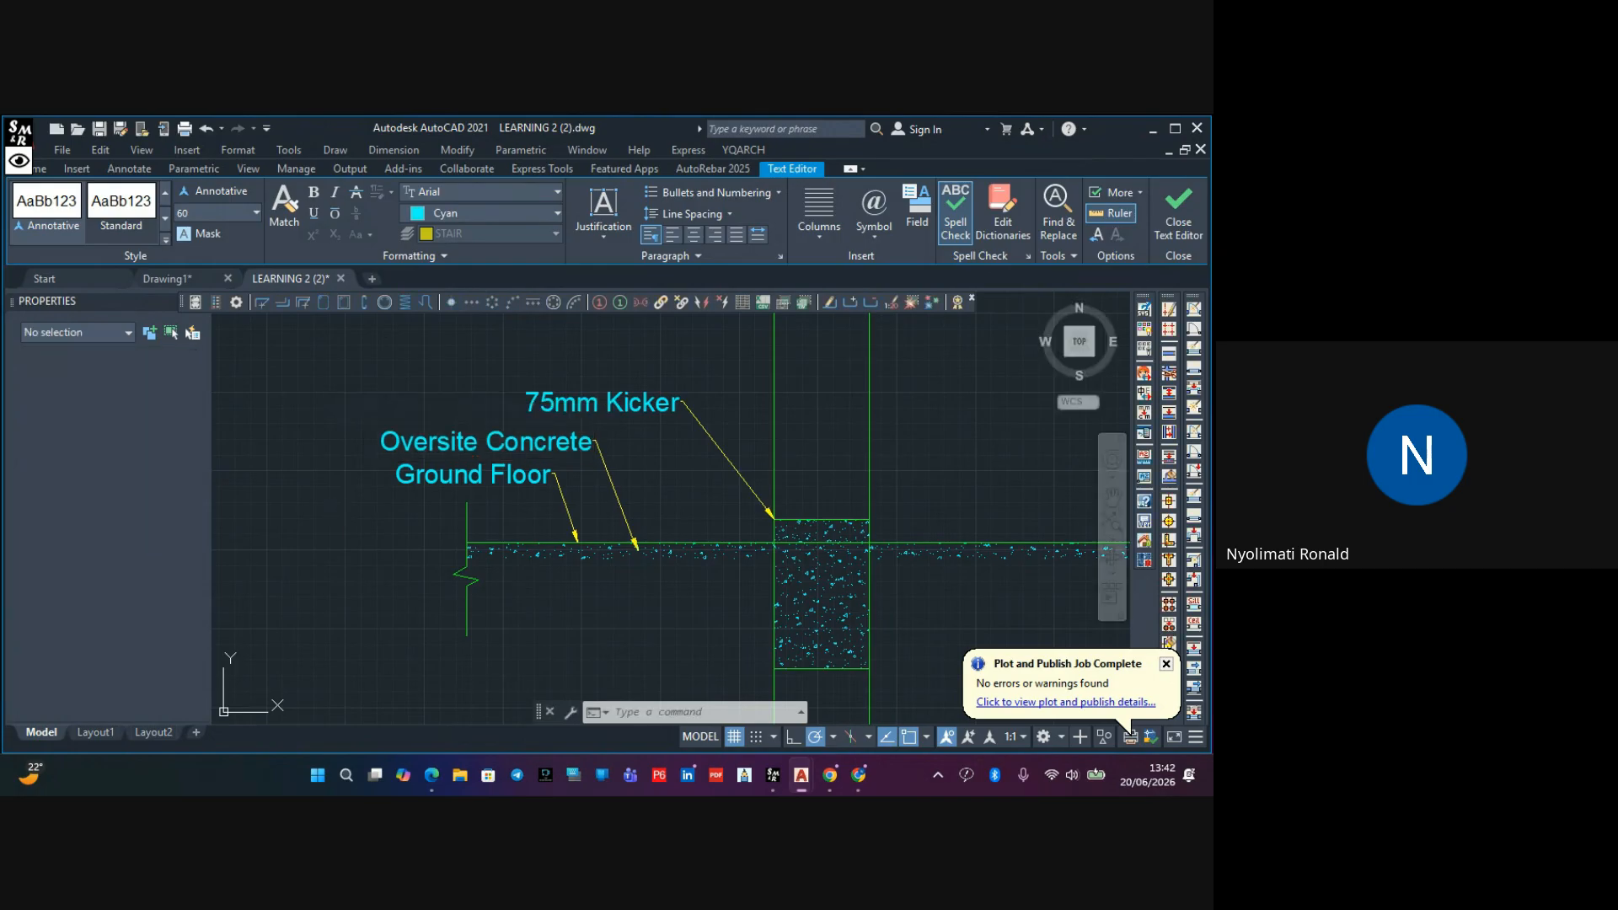
Move the Oversite Concrete note below the ground-floor slab, keeping its leader arrow on the slab
key("Escape")
left_click(599, 455)
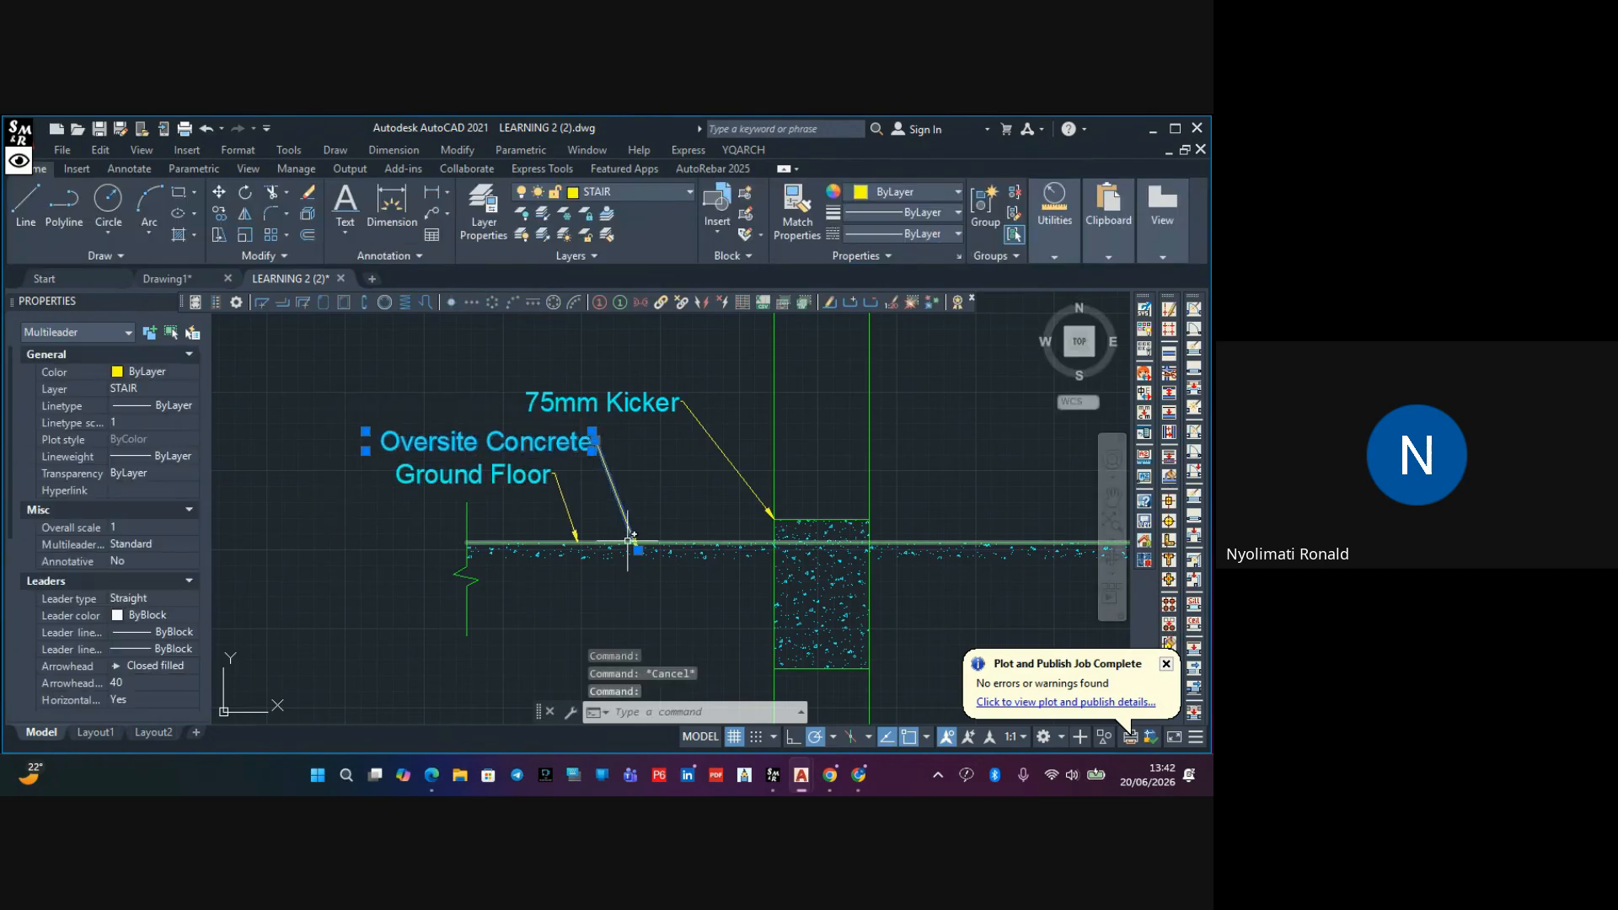
left_click(594, 441)
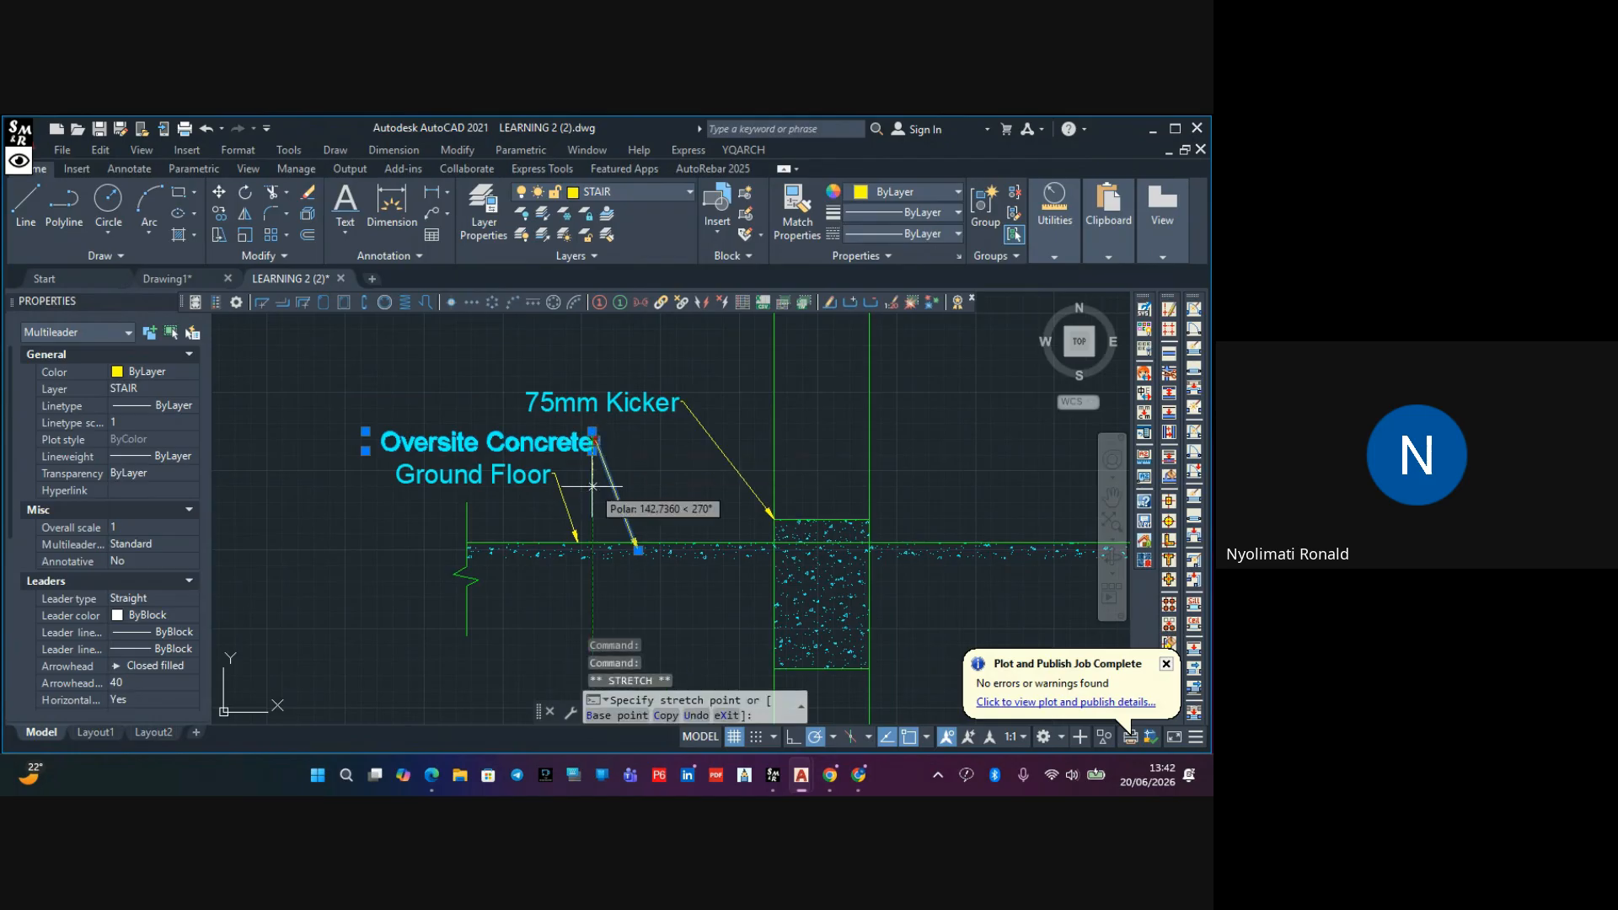
key("Escape")
scroll(600, 446, "up", 1)
scroll(600, 446, "up", 2)
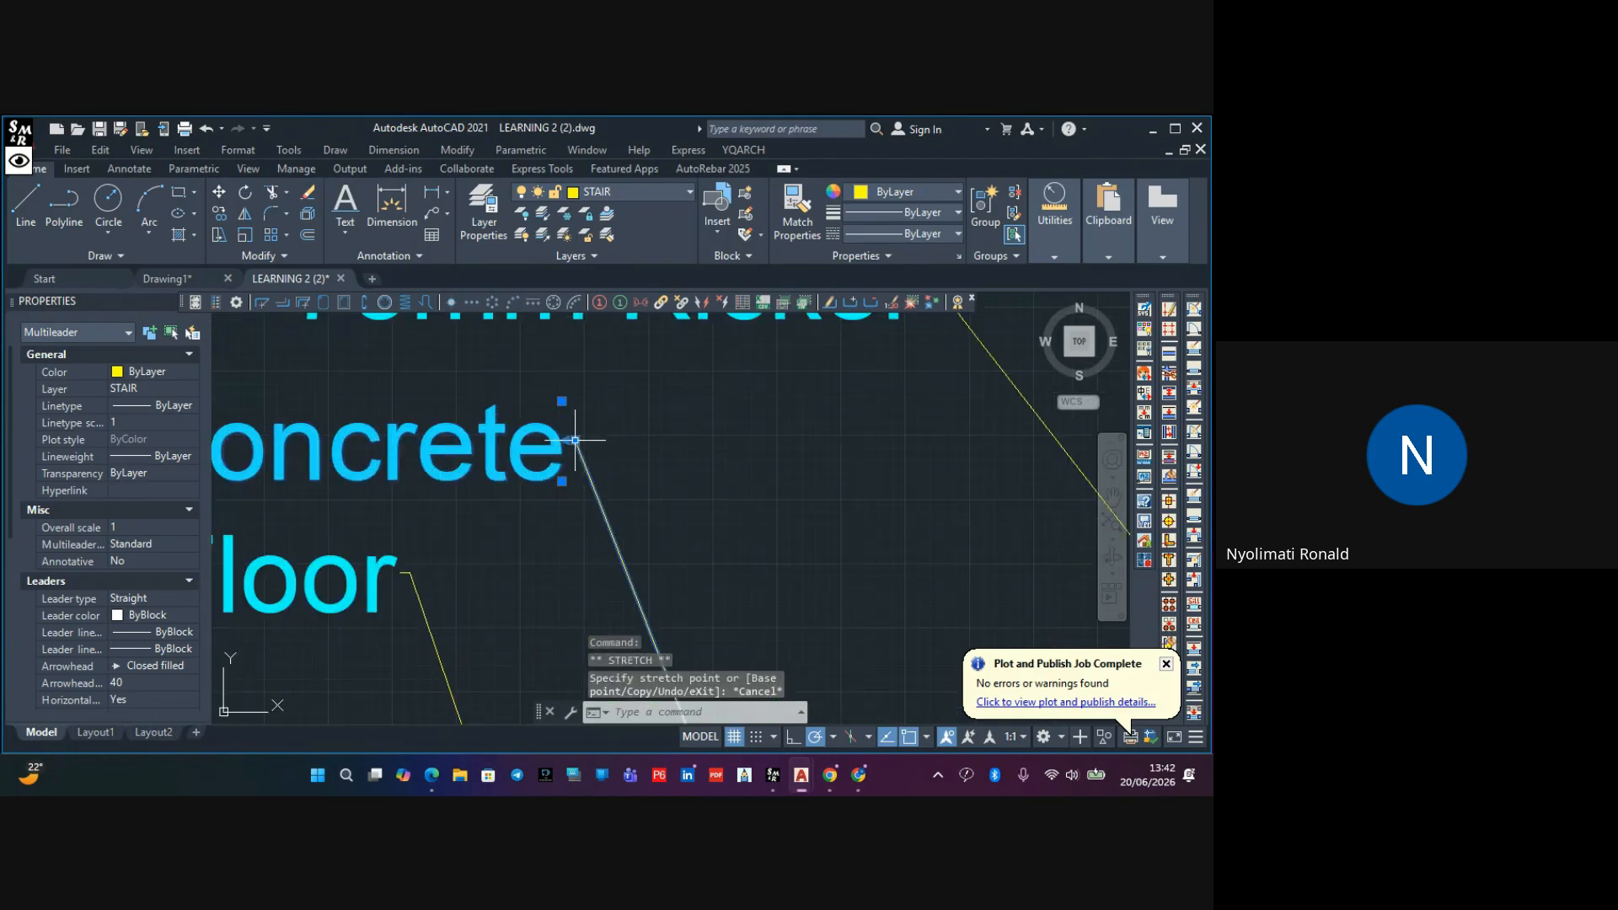
scroll(576, 442, "down", 5)
left_click(576, 456)
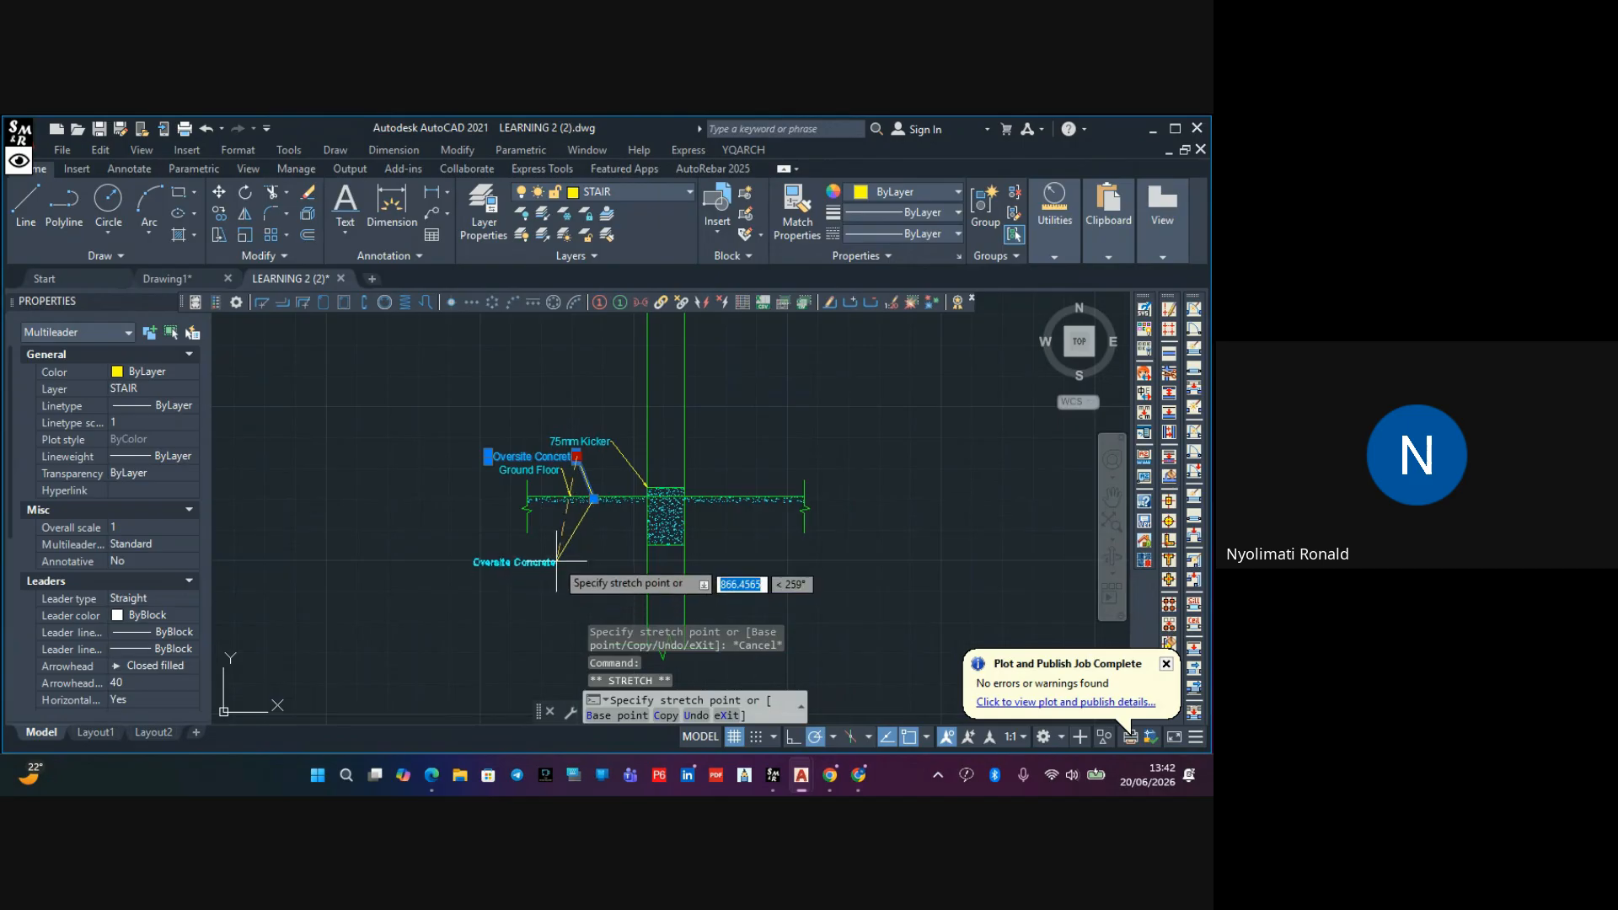
left_click(570, 543)
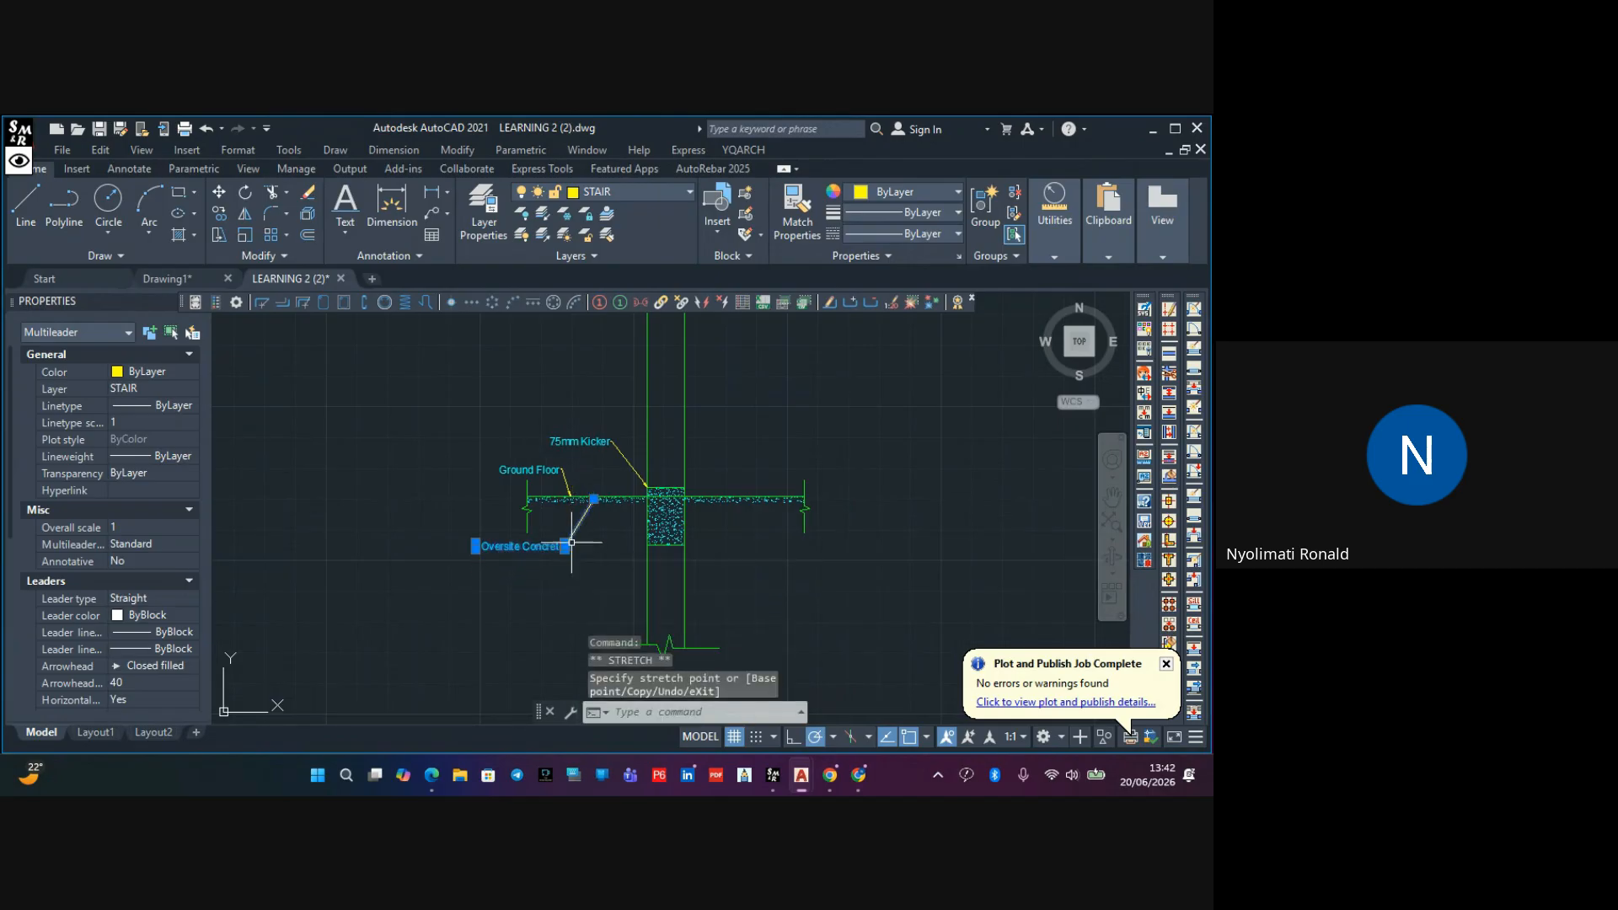
key("Escape")
scroll(573, 506, "up", 4)
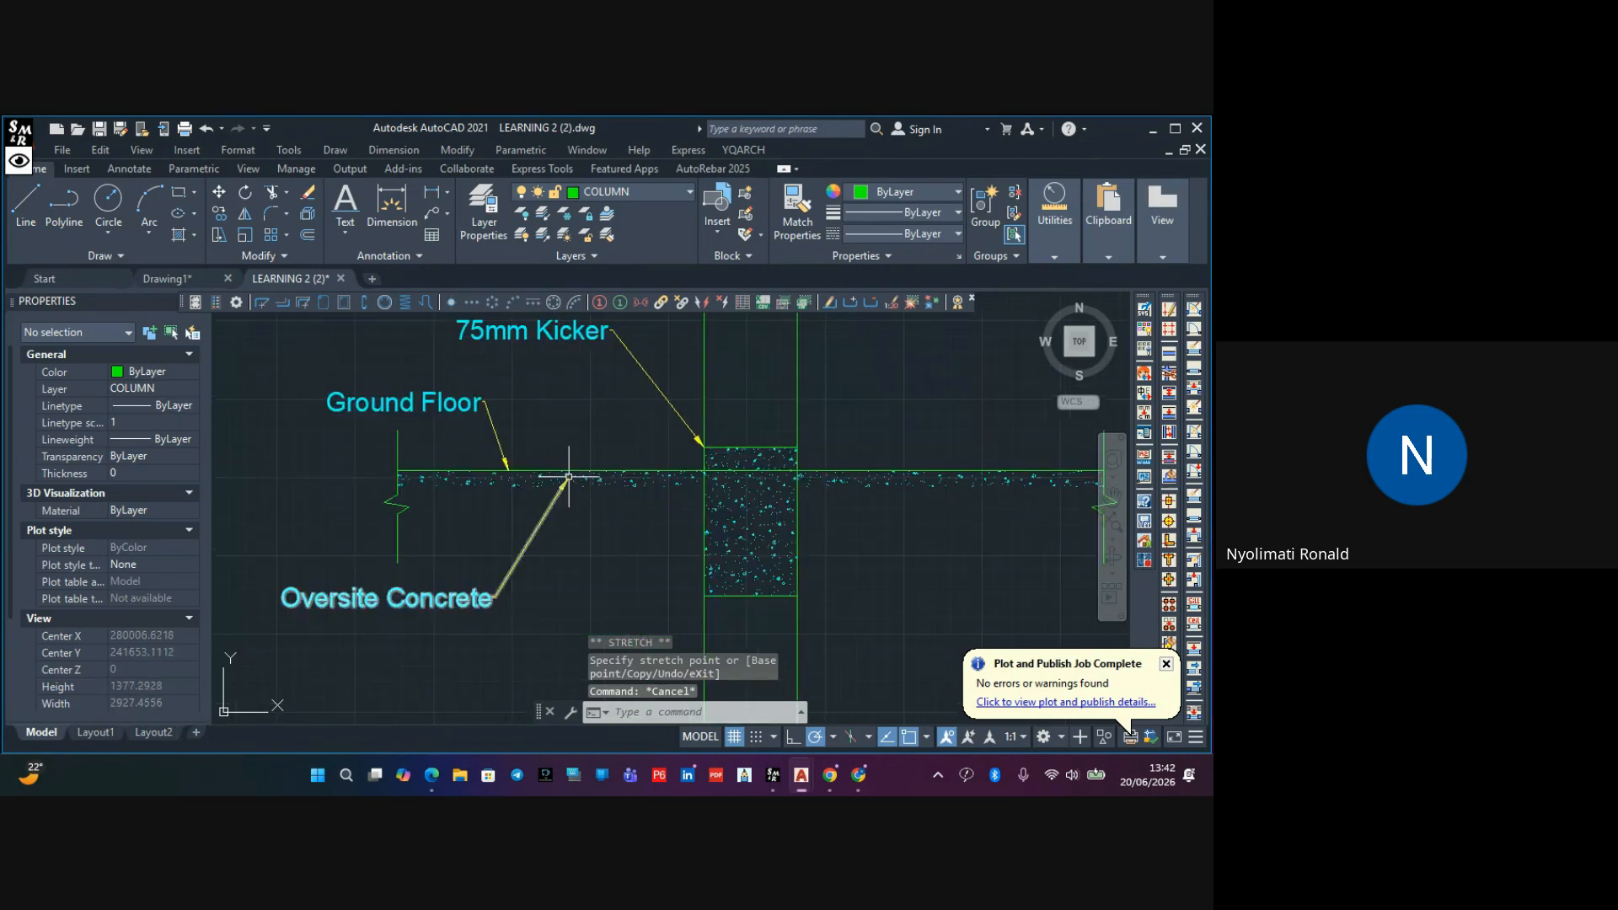
left_click(582, 471)
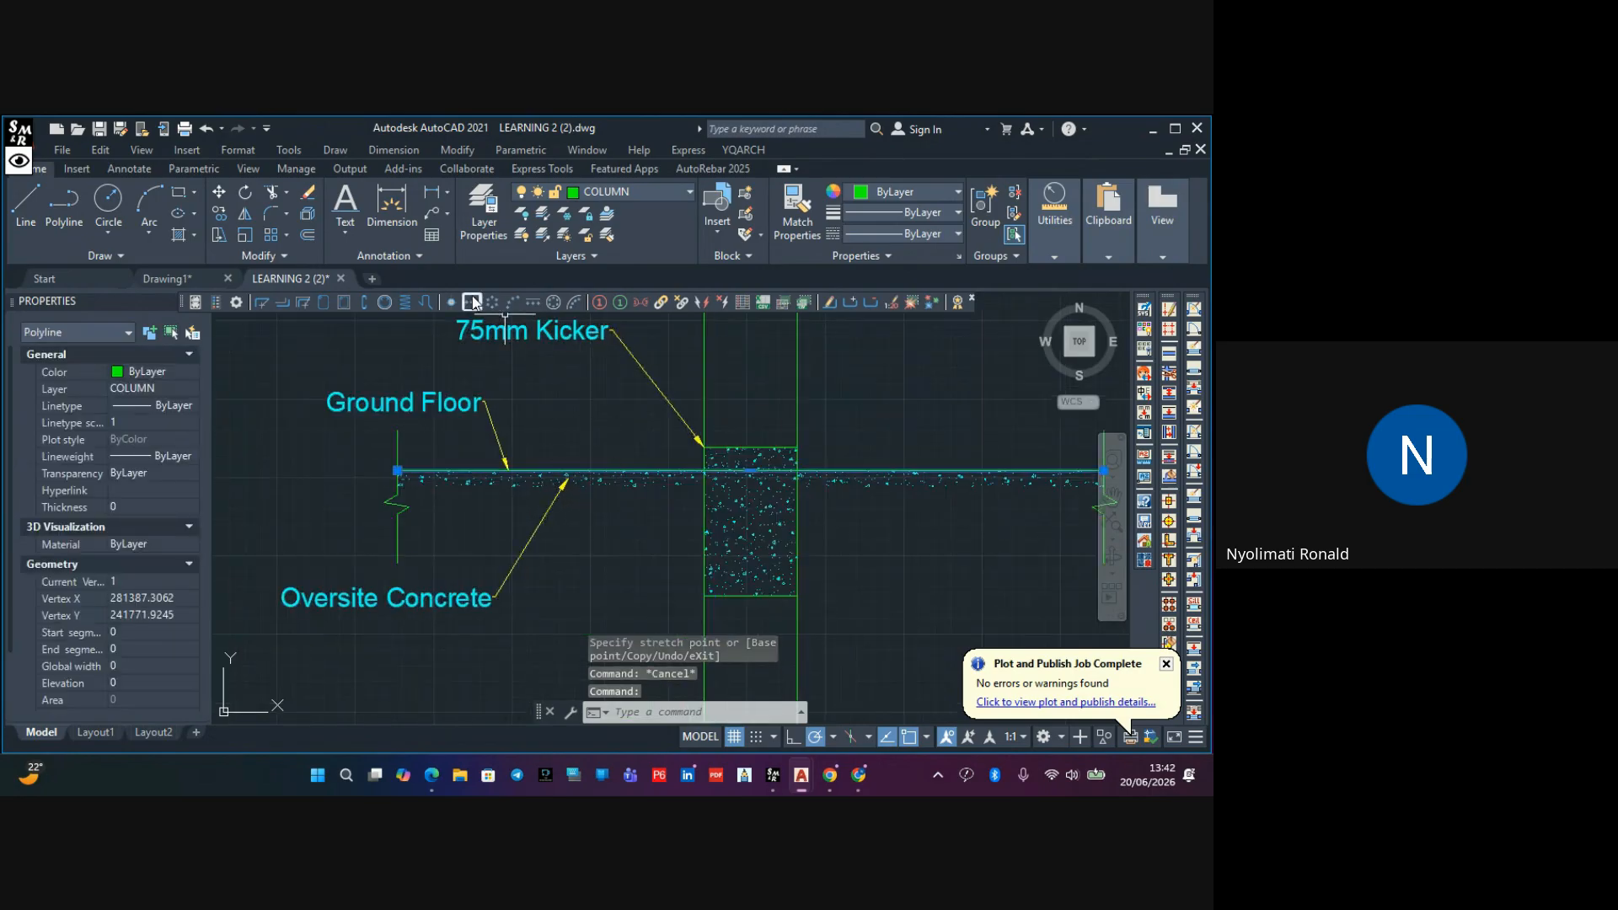
left_click(308, 236)
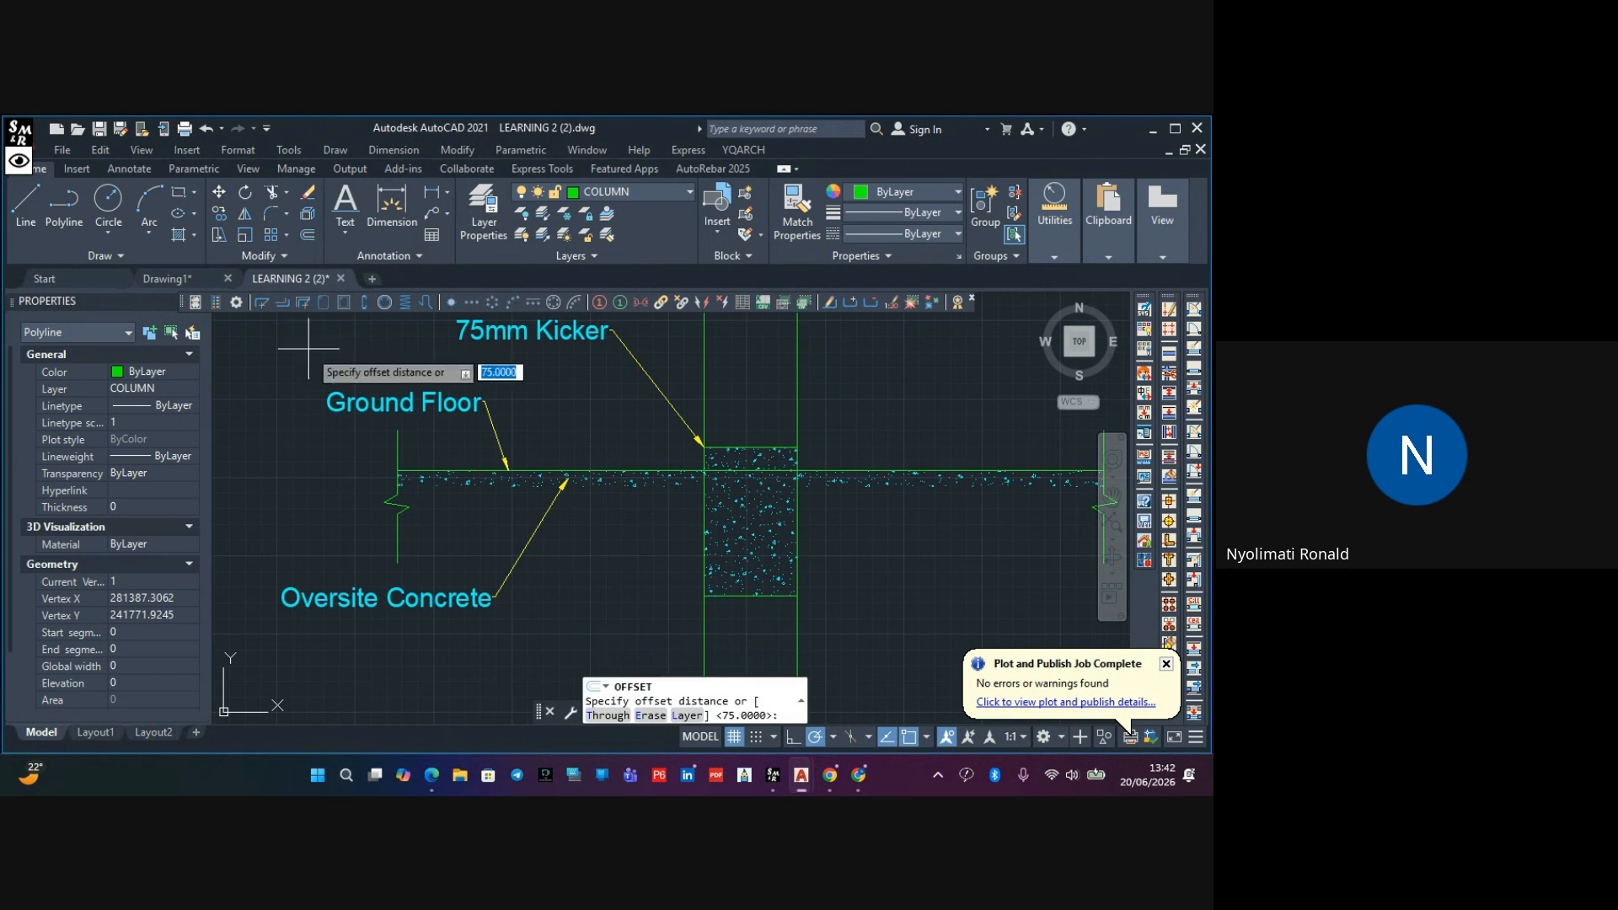
key("Escape")
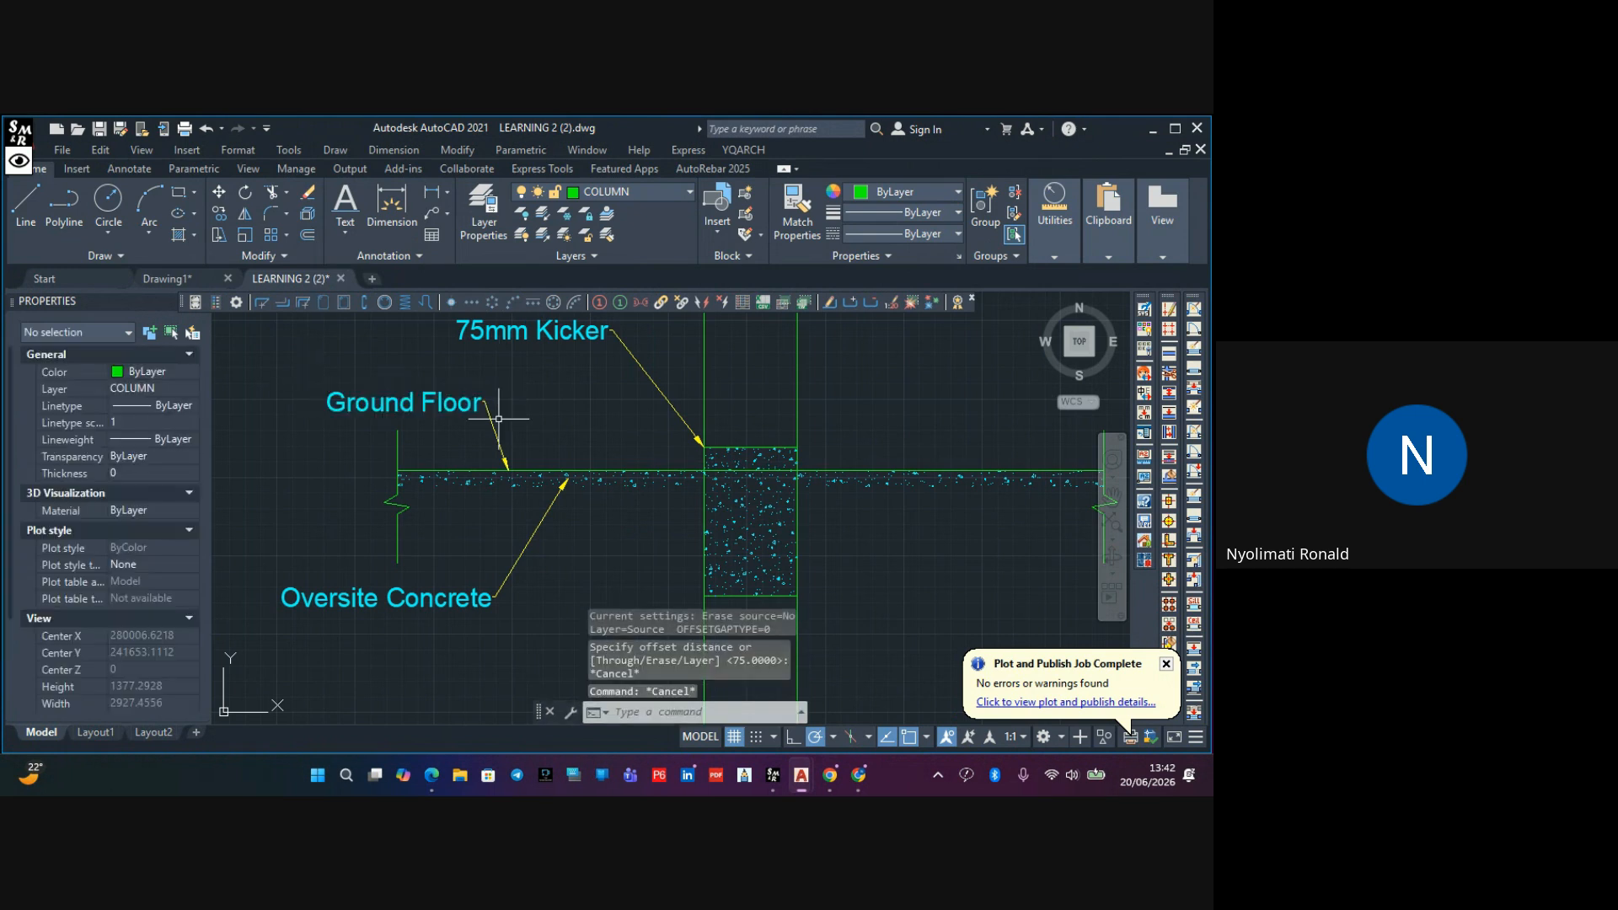
left_click(563, 469)
key("Escape")
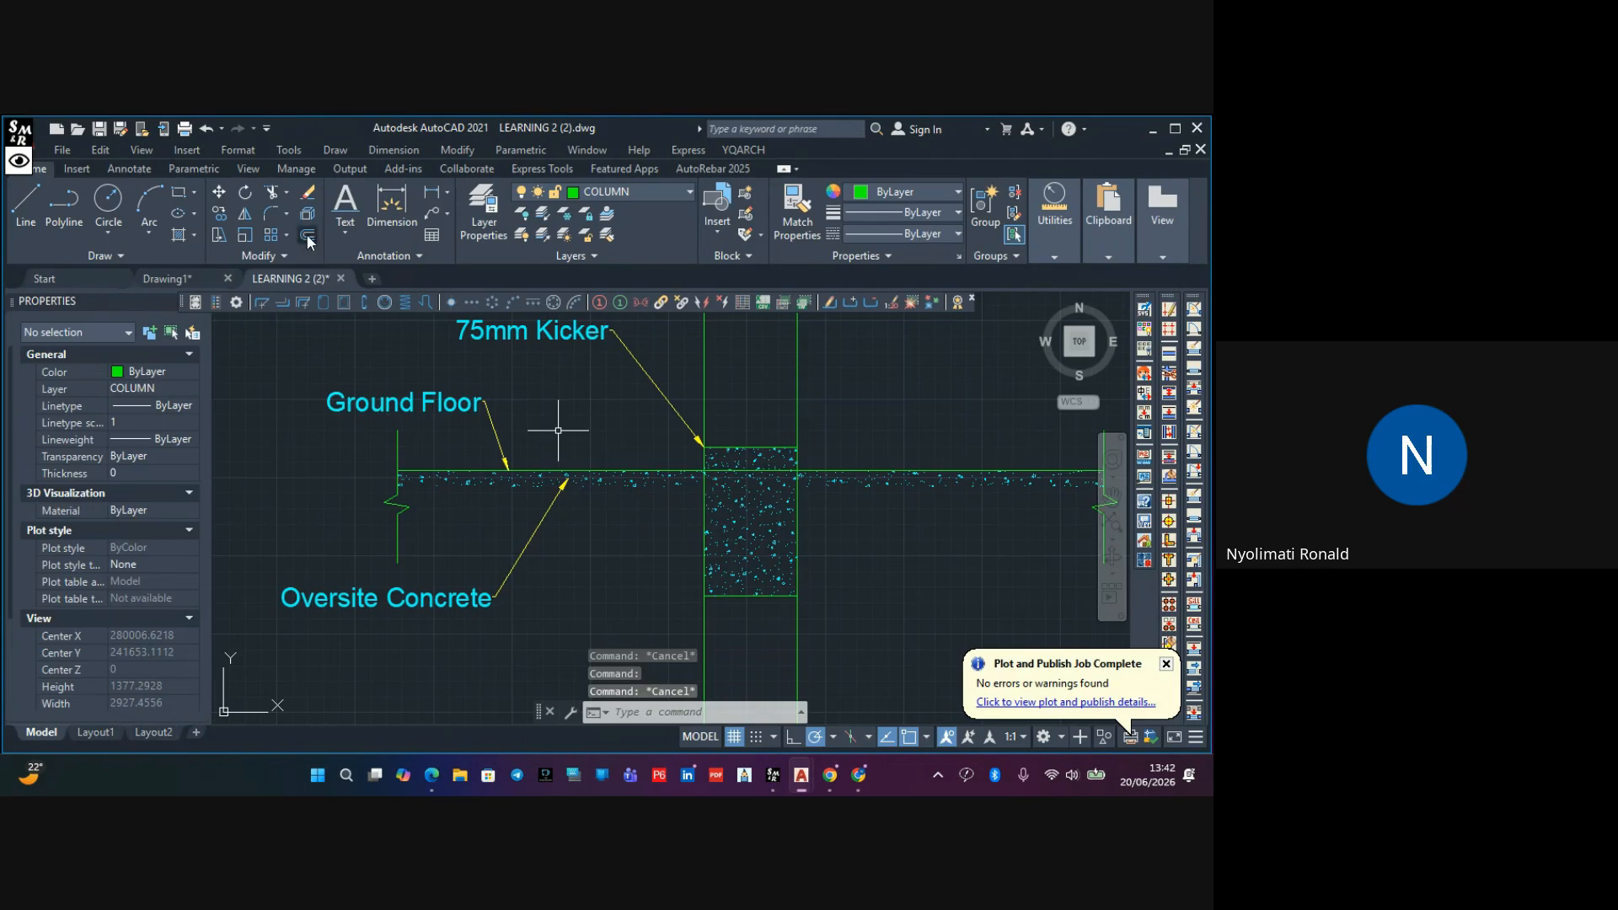
Offset the ground-floor slab's top line 150 downward to form the underside of the oversite concrete
left_click(307, 235)
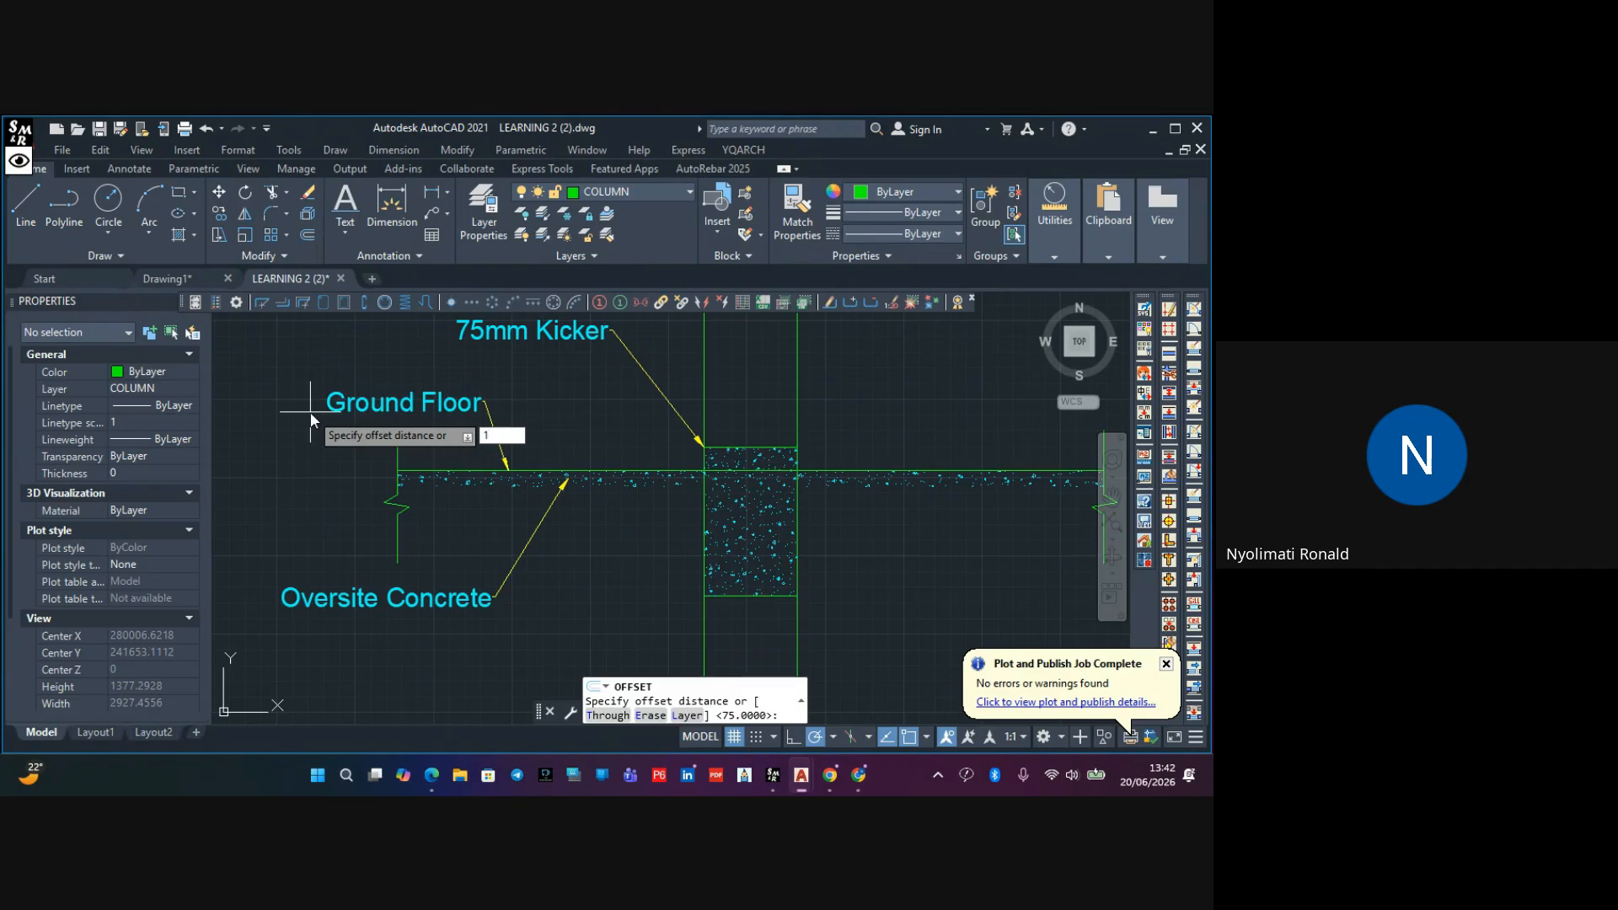
type("150")
key("Return")
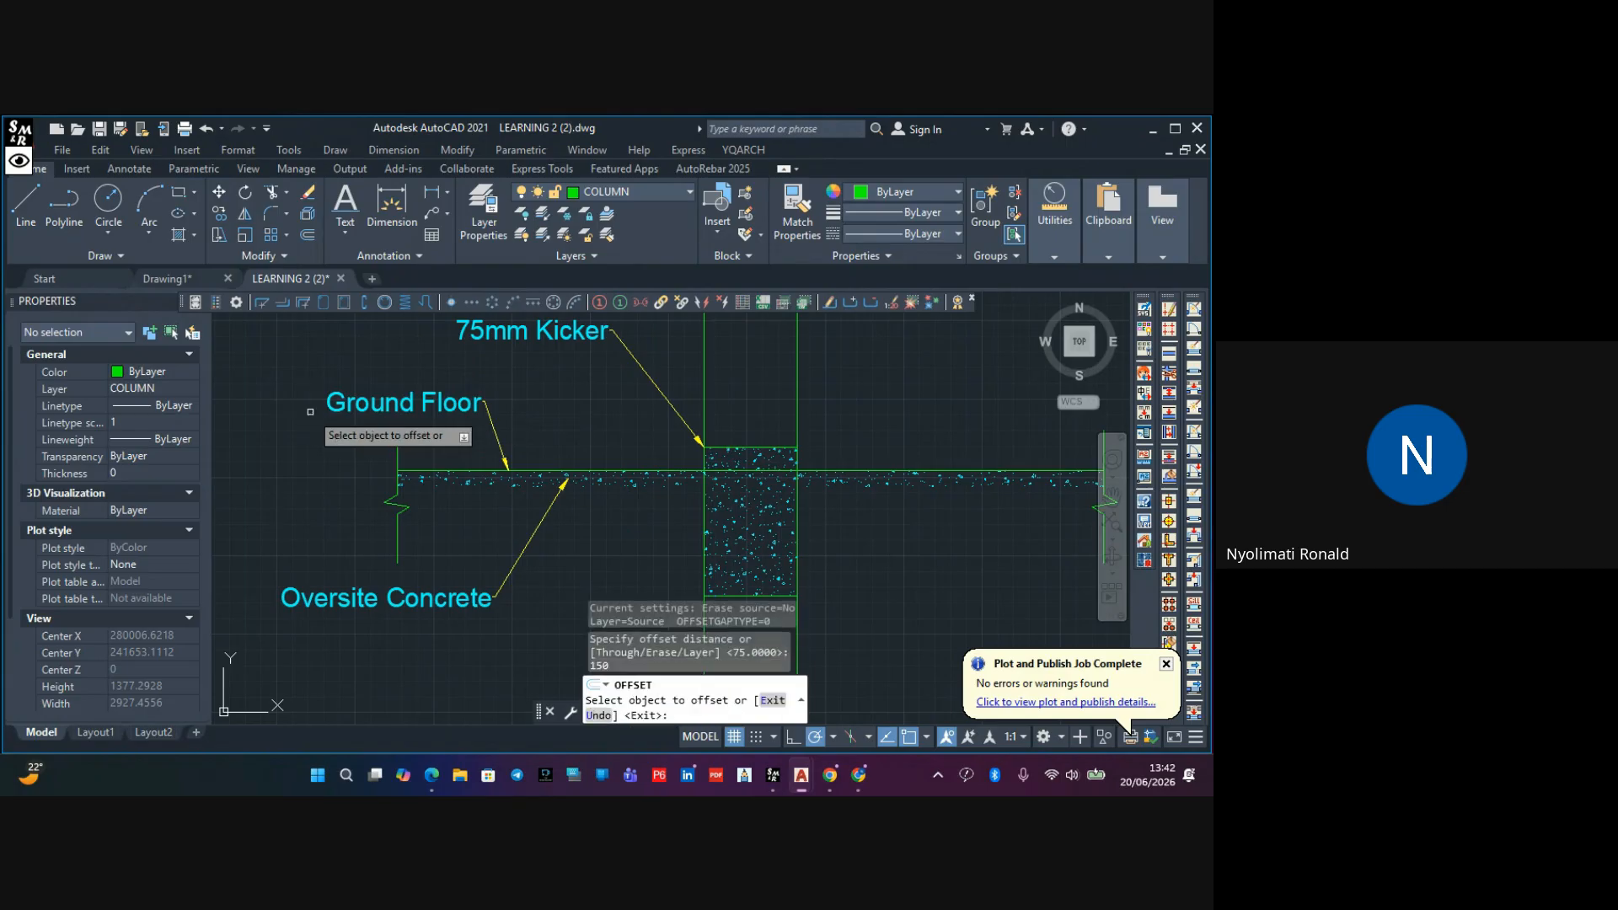
left_click(628, 469)
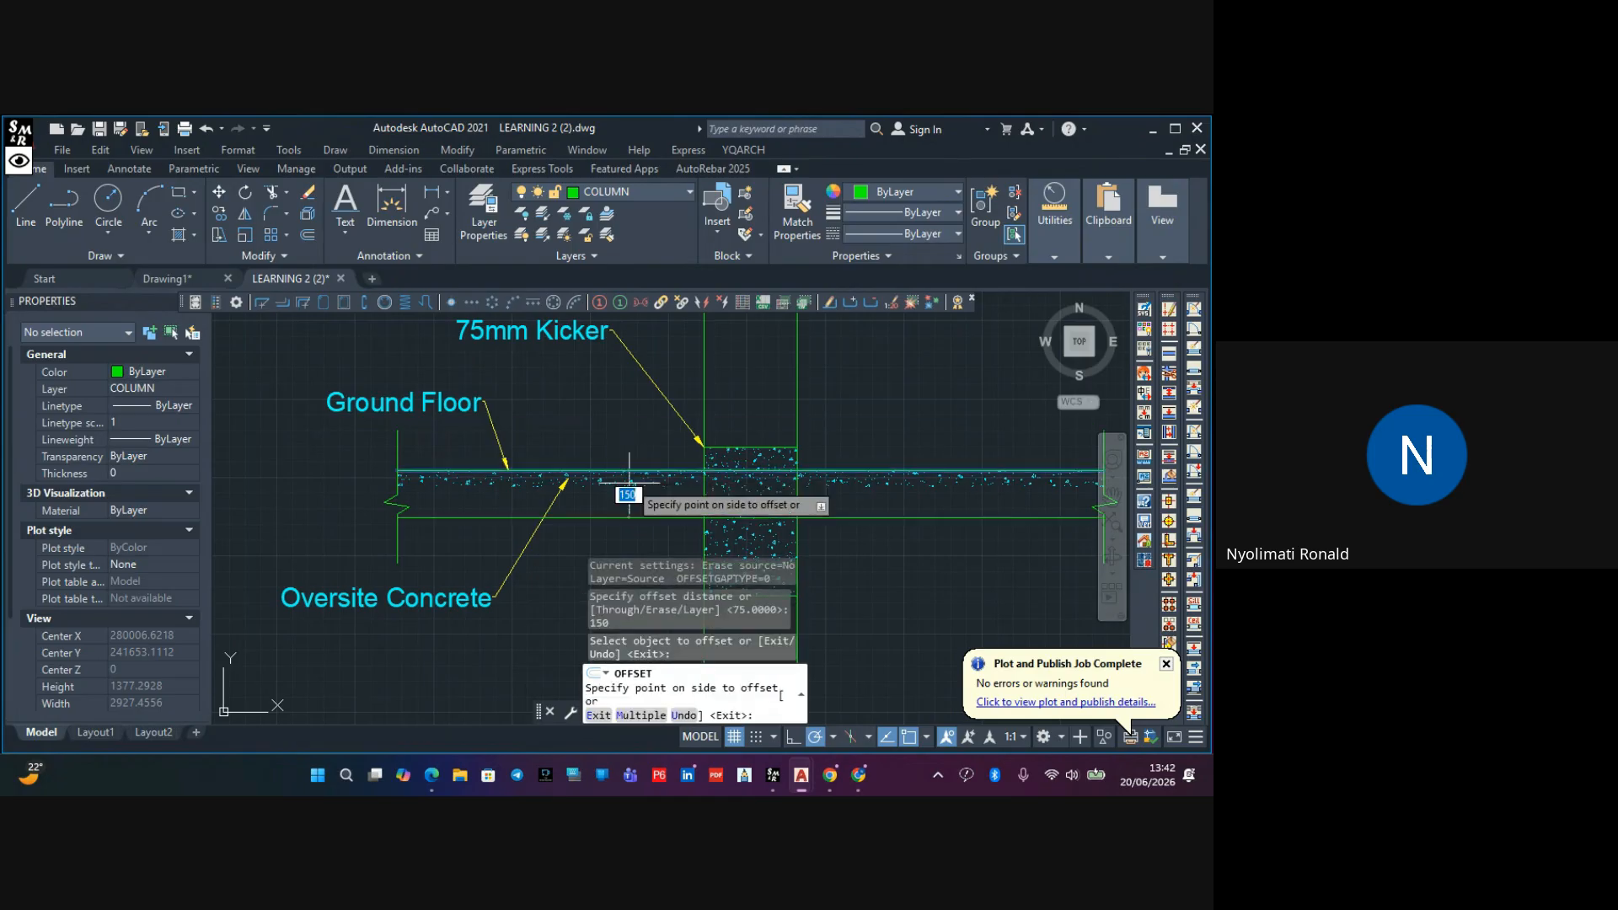
left_click(630, 489)
scroll(608, 517, "down", 4)
key("Escape")
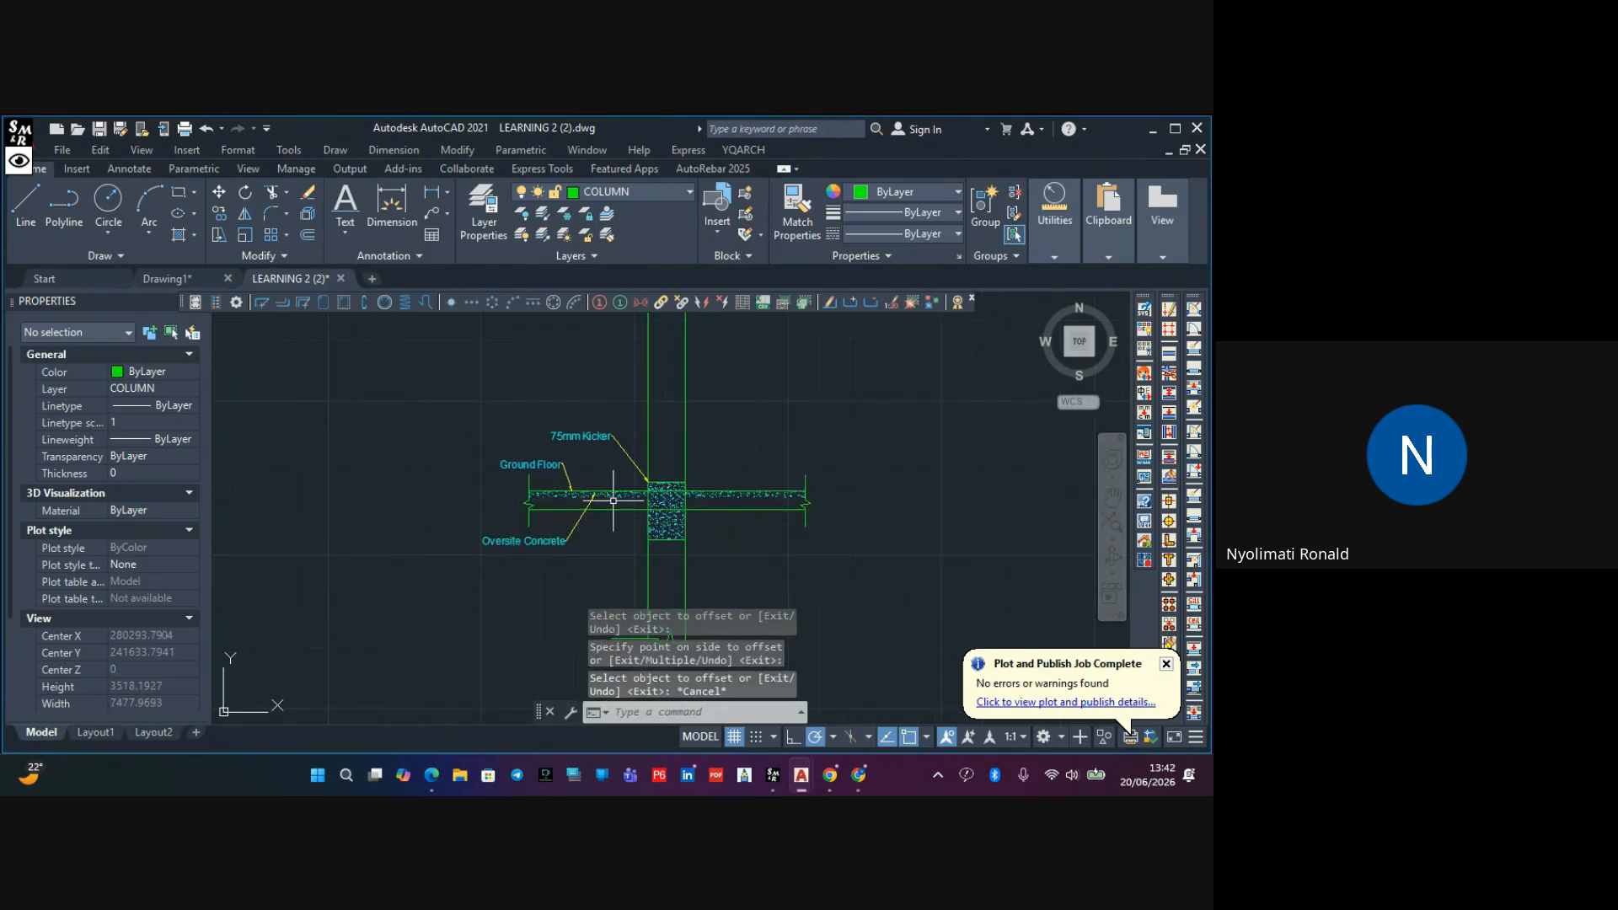
scroll(608, 518, "up", 4)
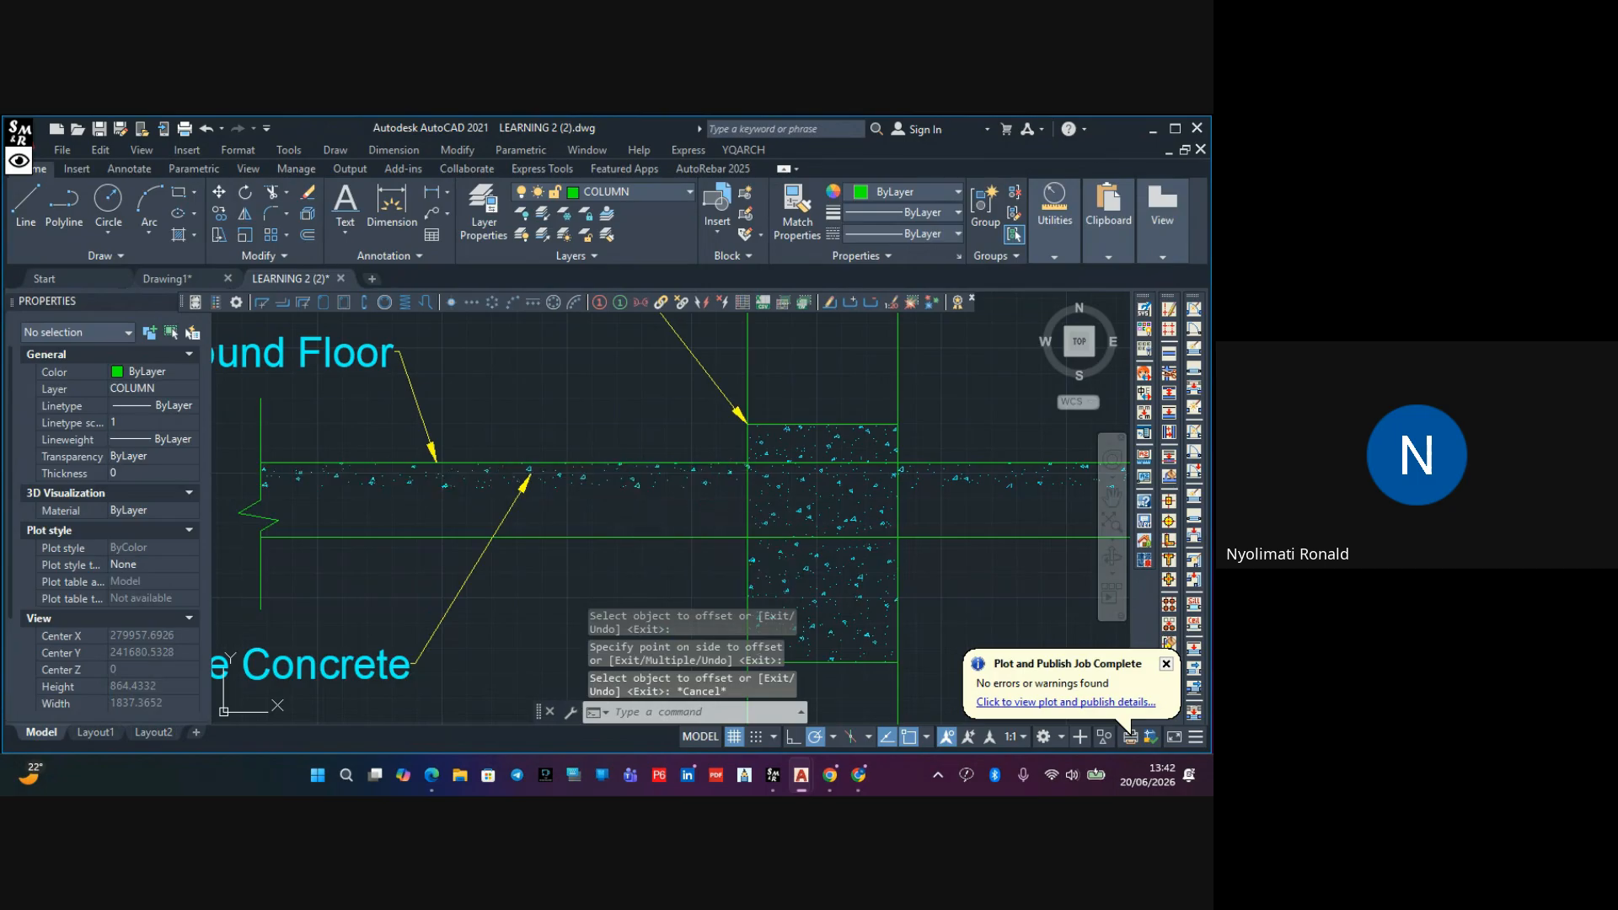
left_click(620, 485)
left_click(620, 487)
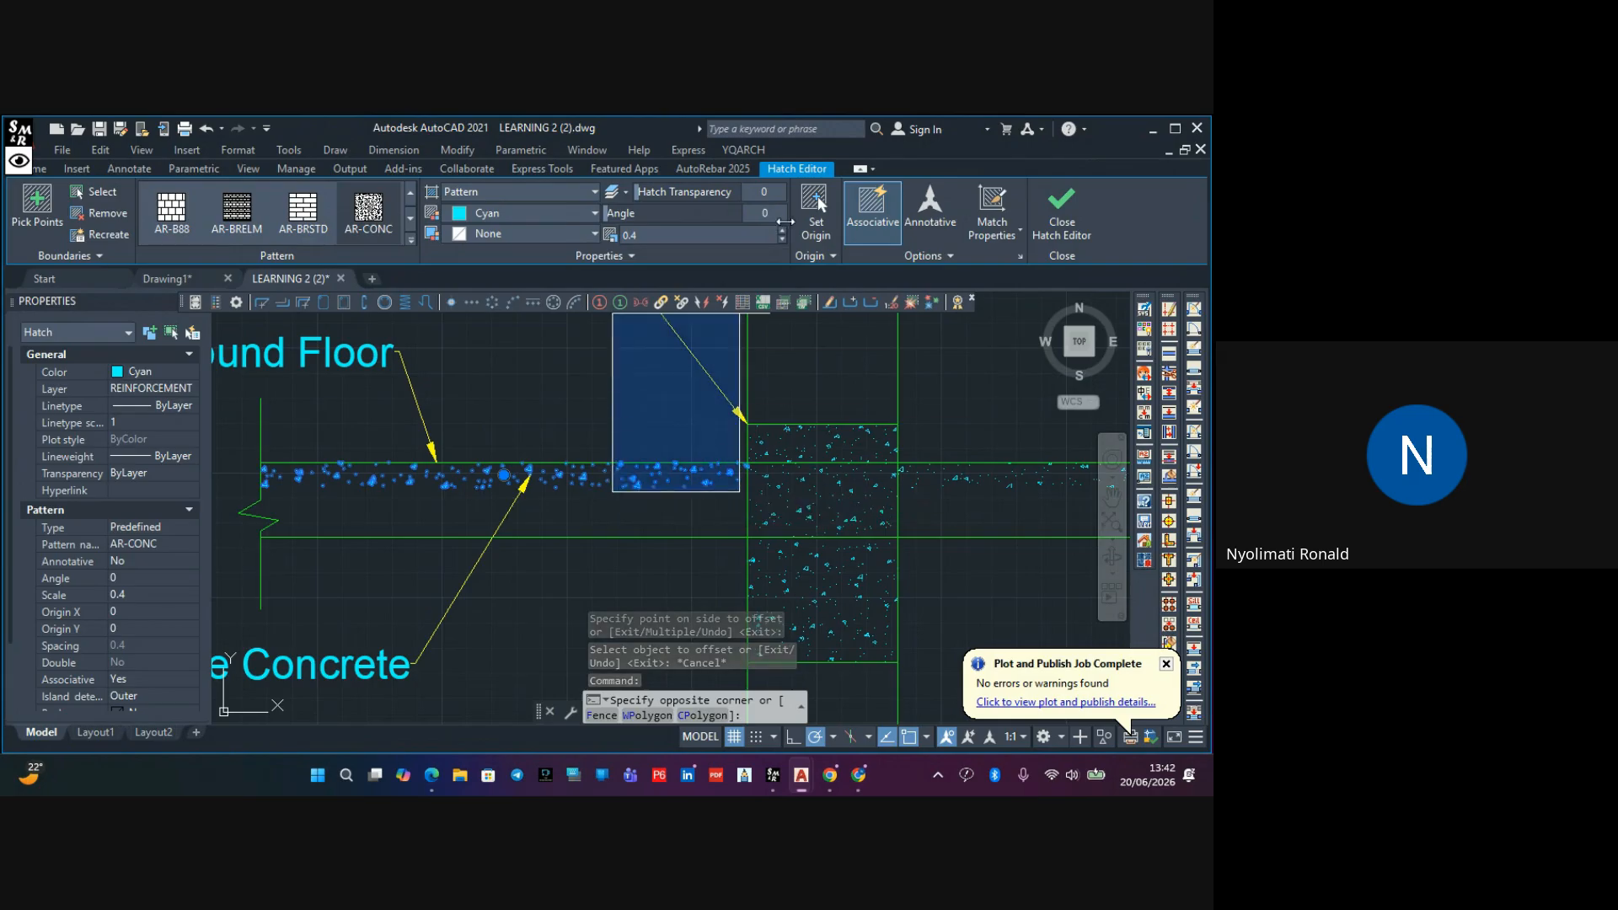
key("Escape")
left_click(816, 215)
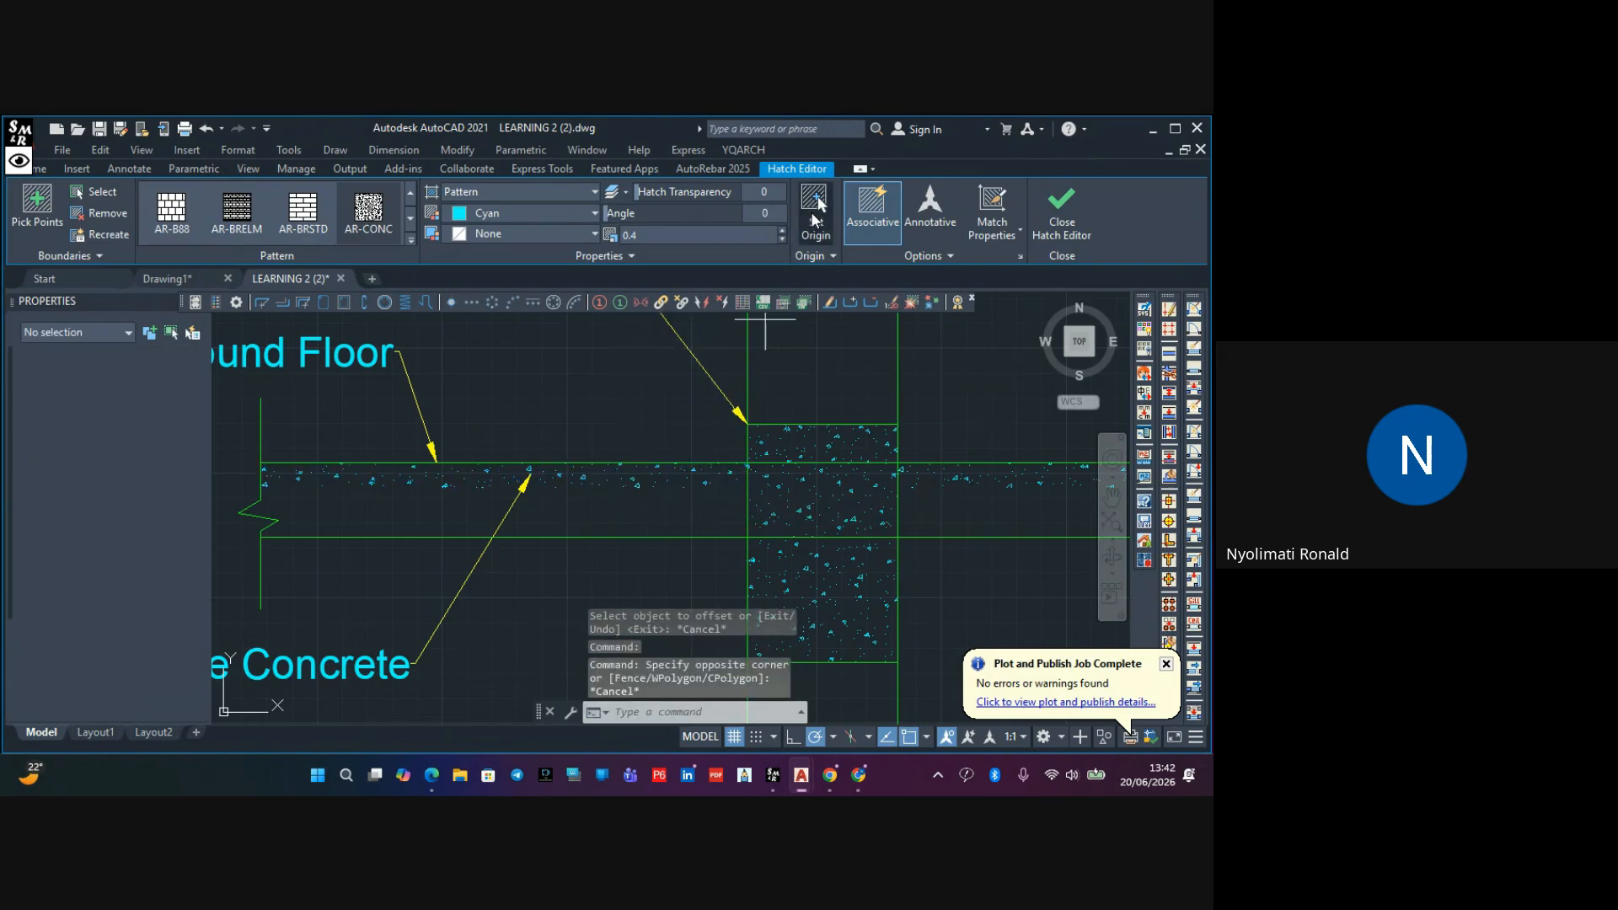
left_click(867, 214)
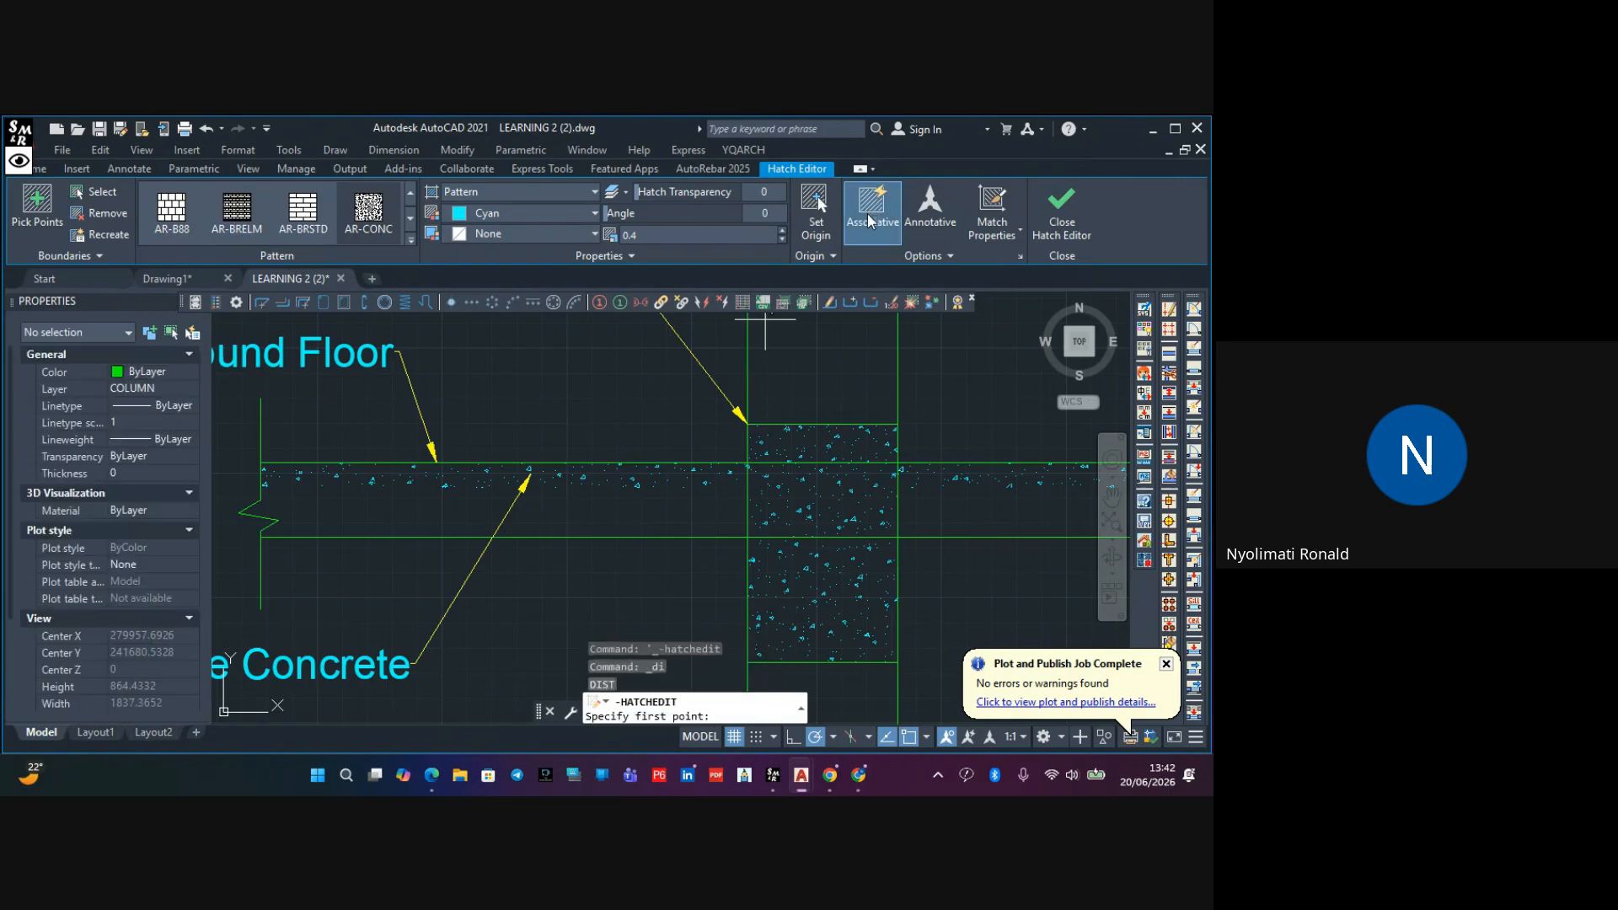
key("Escape")
key("Escape")
key("Escape")
left_click(661, 478)
left_click(646, 494)
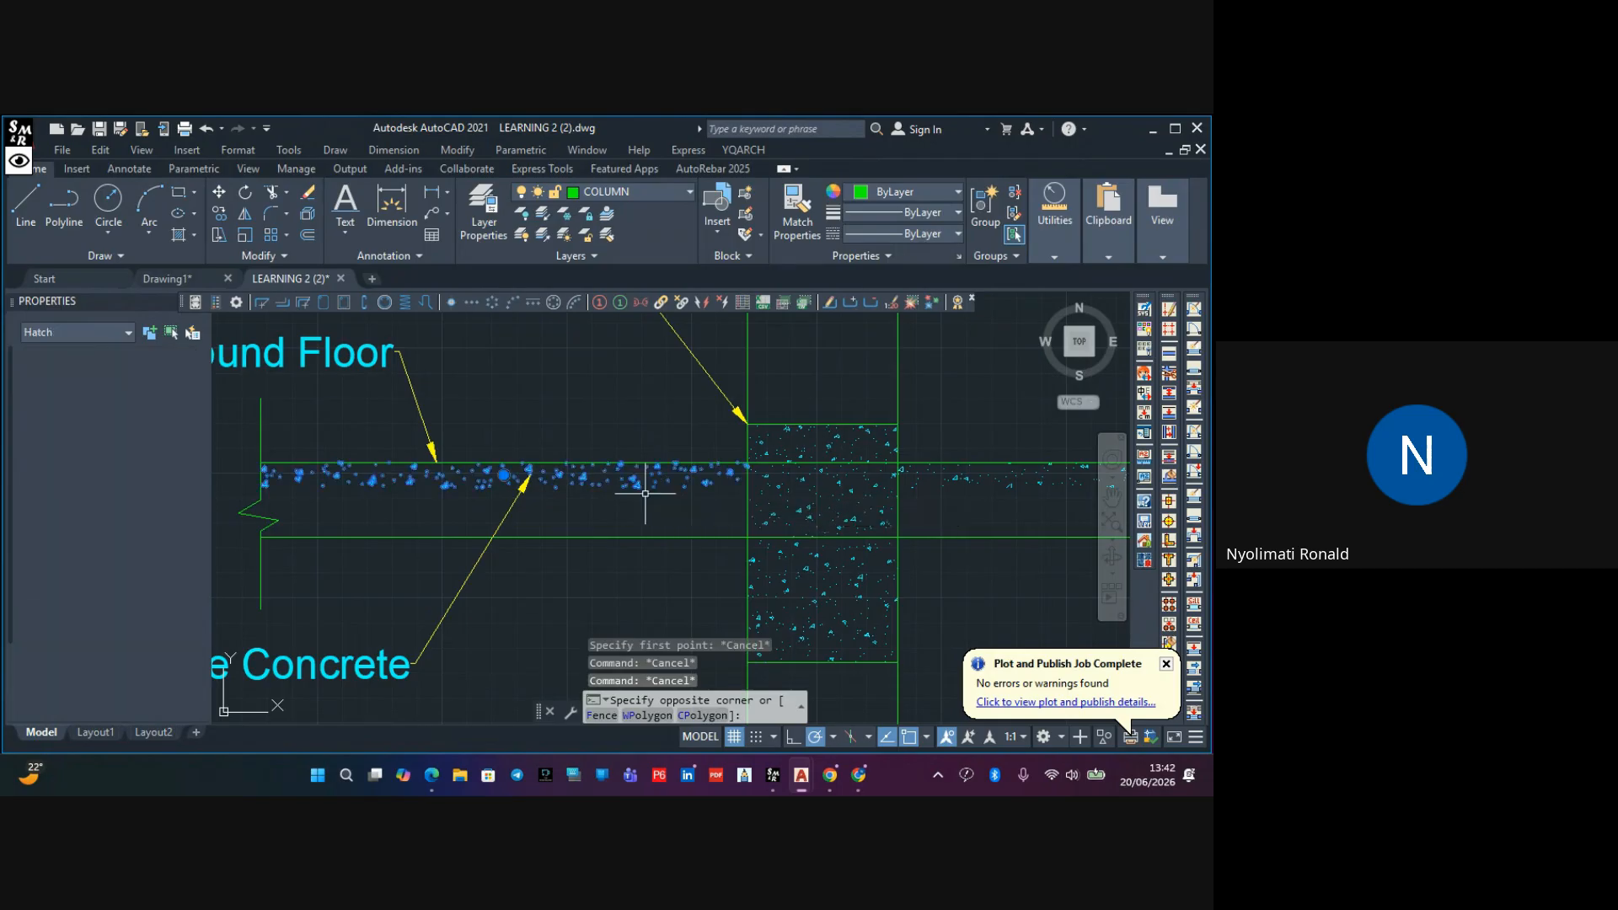
left_click(582, 493)
key("Escape")
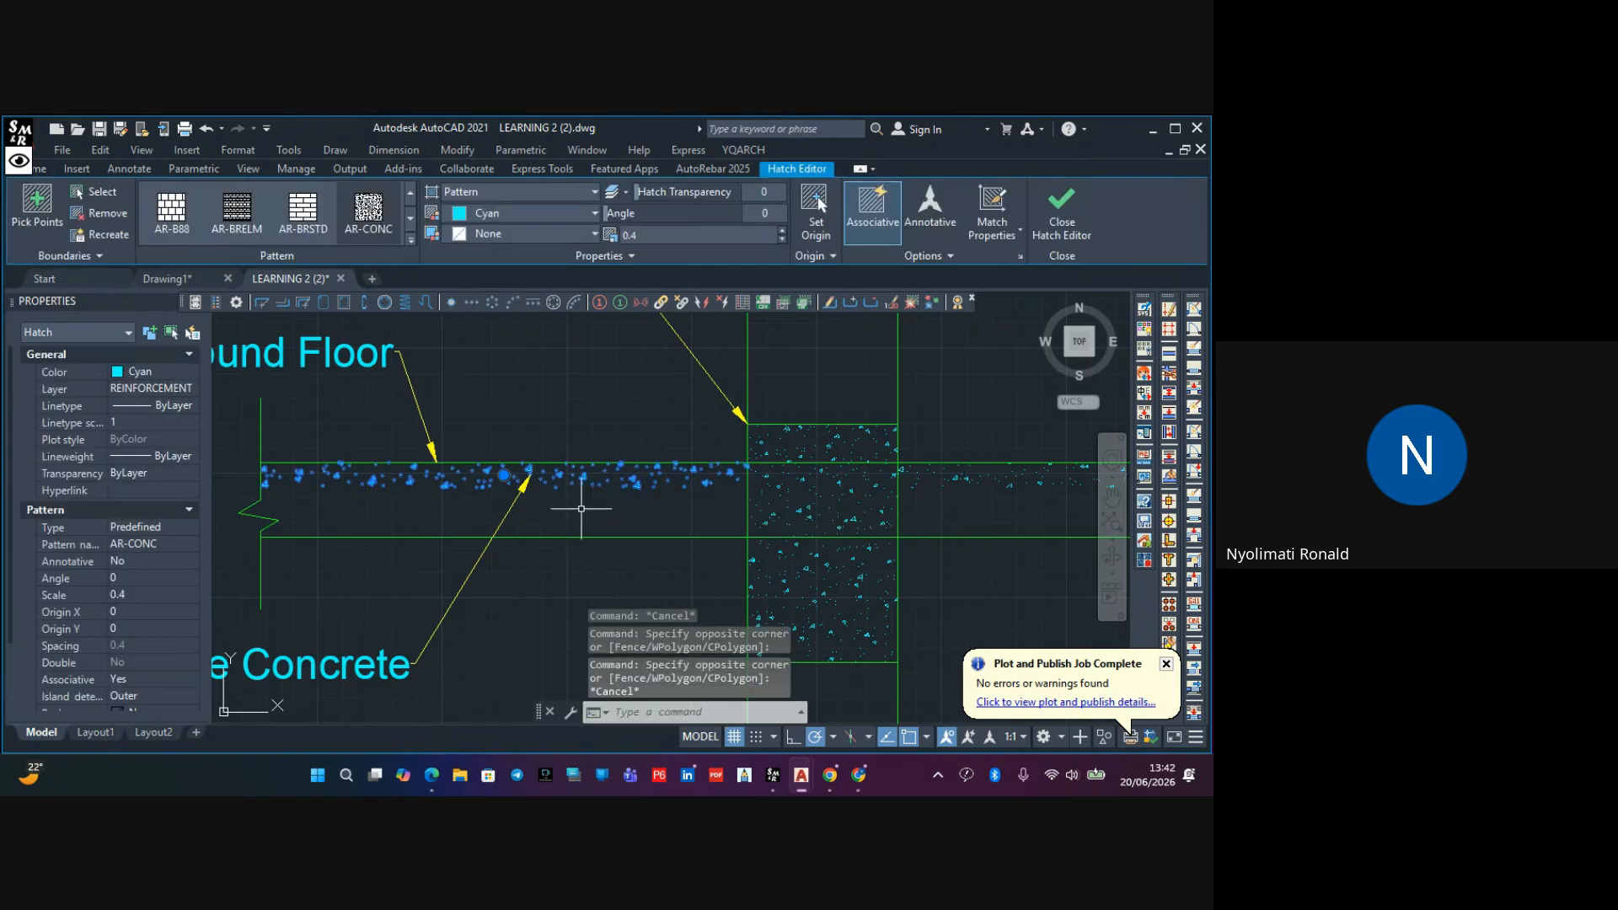
key("Escape")
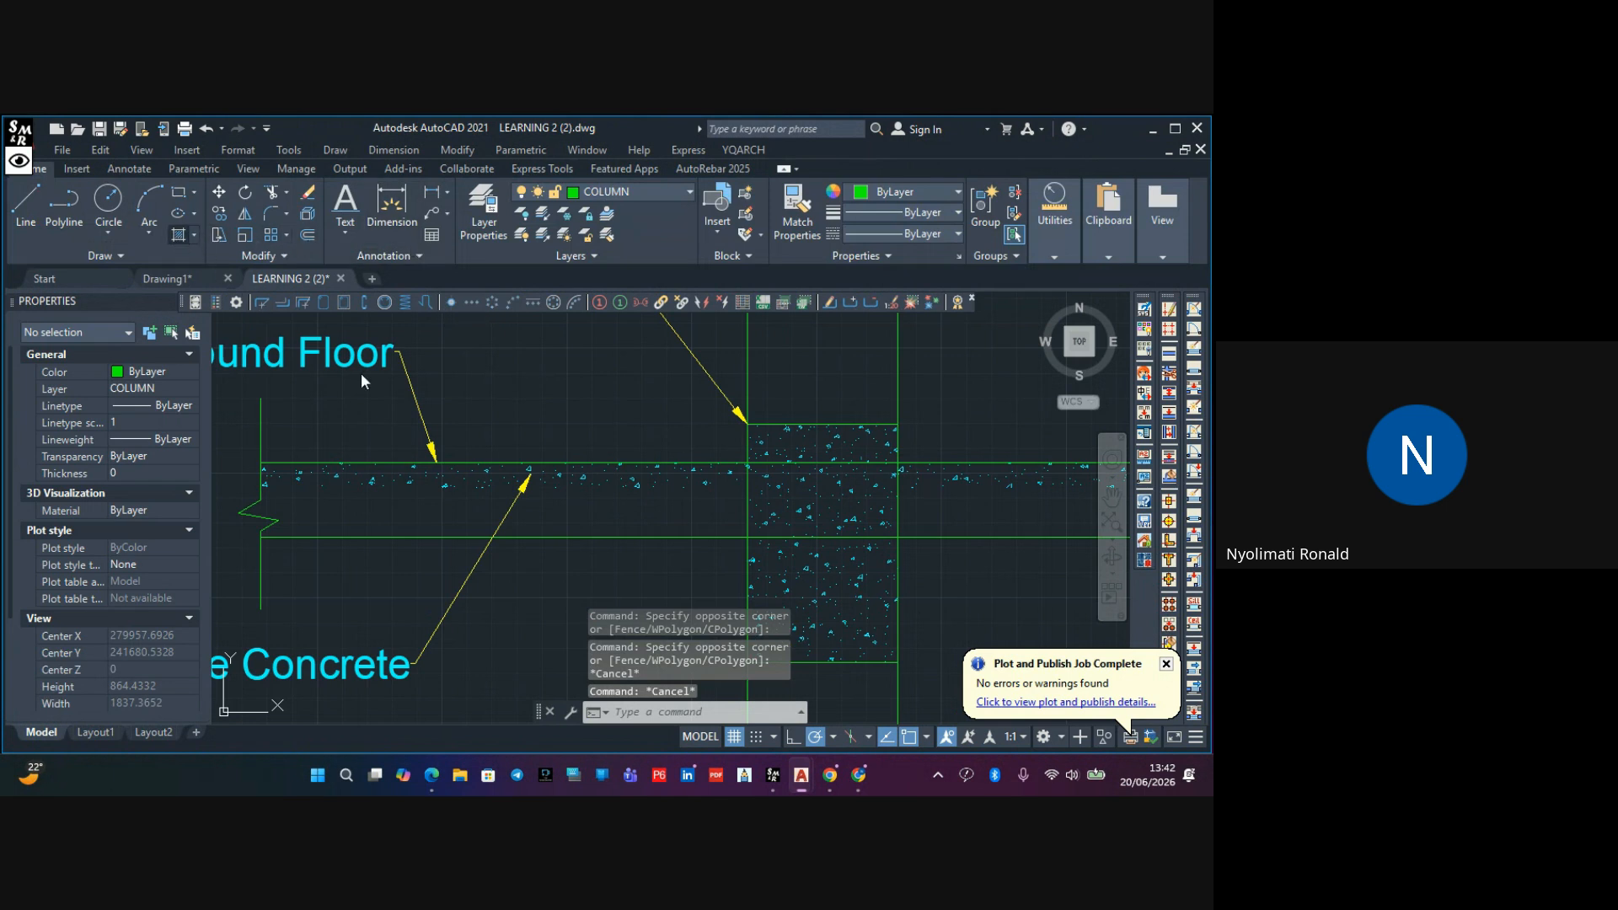
Hatch the ground-floor slab on both sides of the column with the cyan AR-CONC pattern at scale 0.4
type("h")
key("Return")
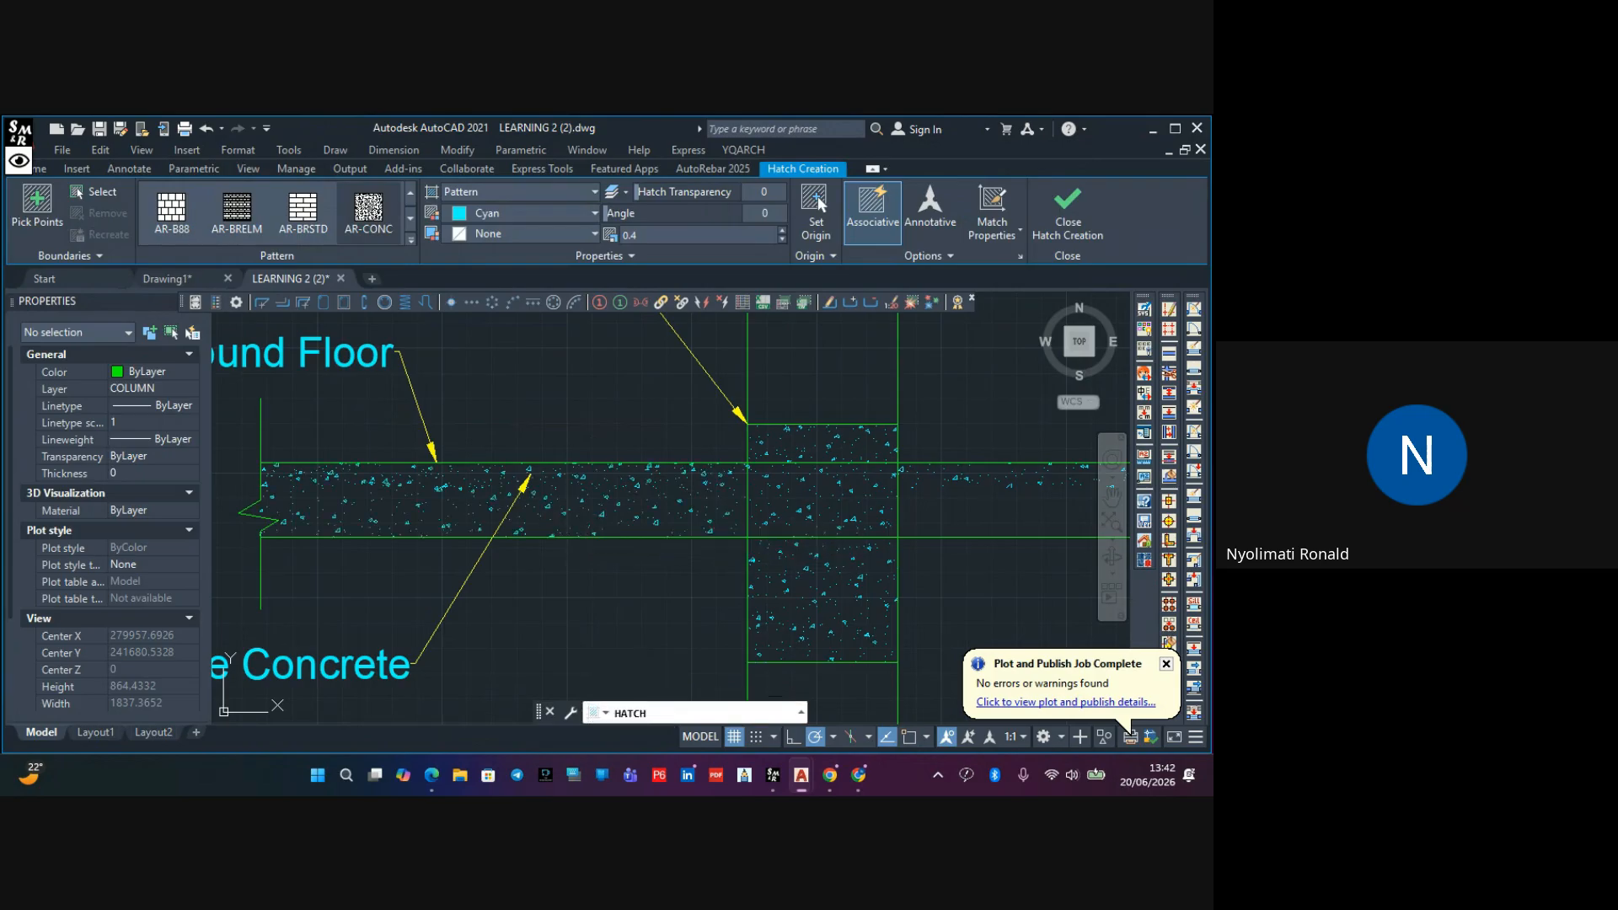
left_click(831, 518)
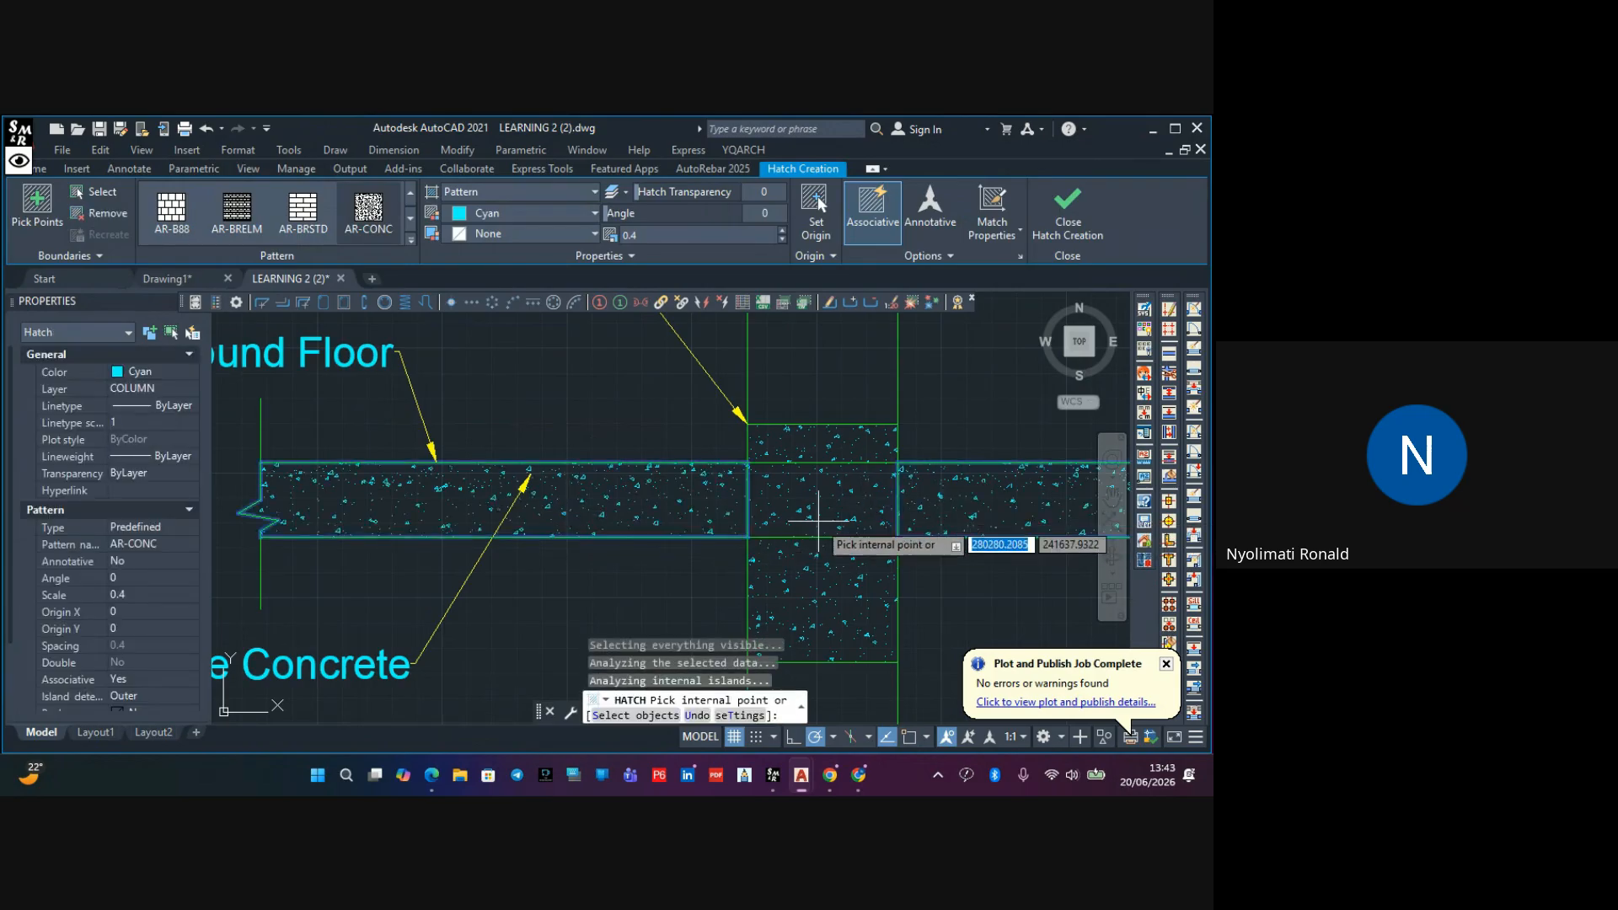
key("Return")
key("Escape")
scroll(654, 472, "down", 6)
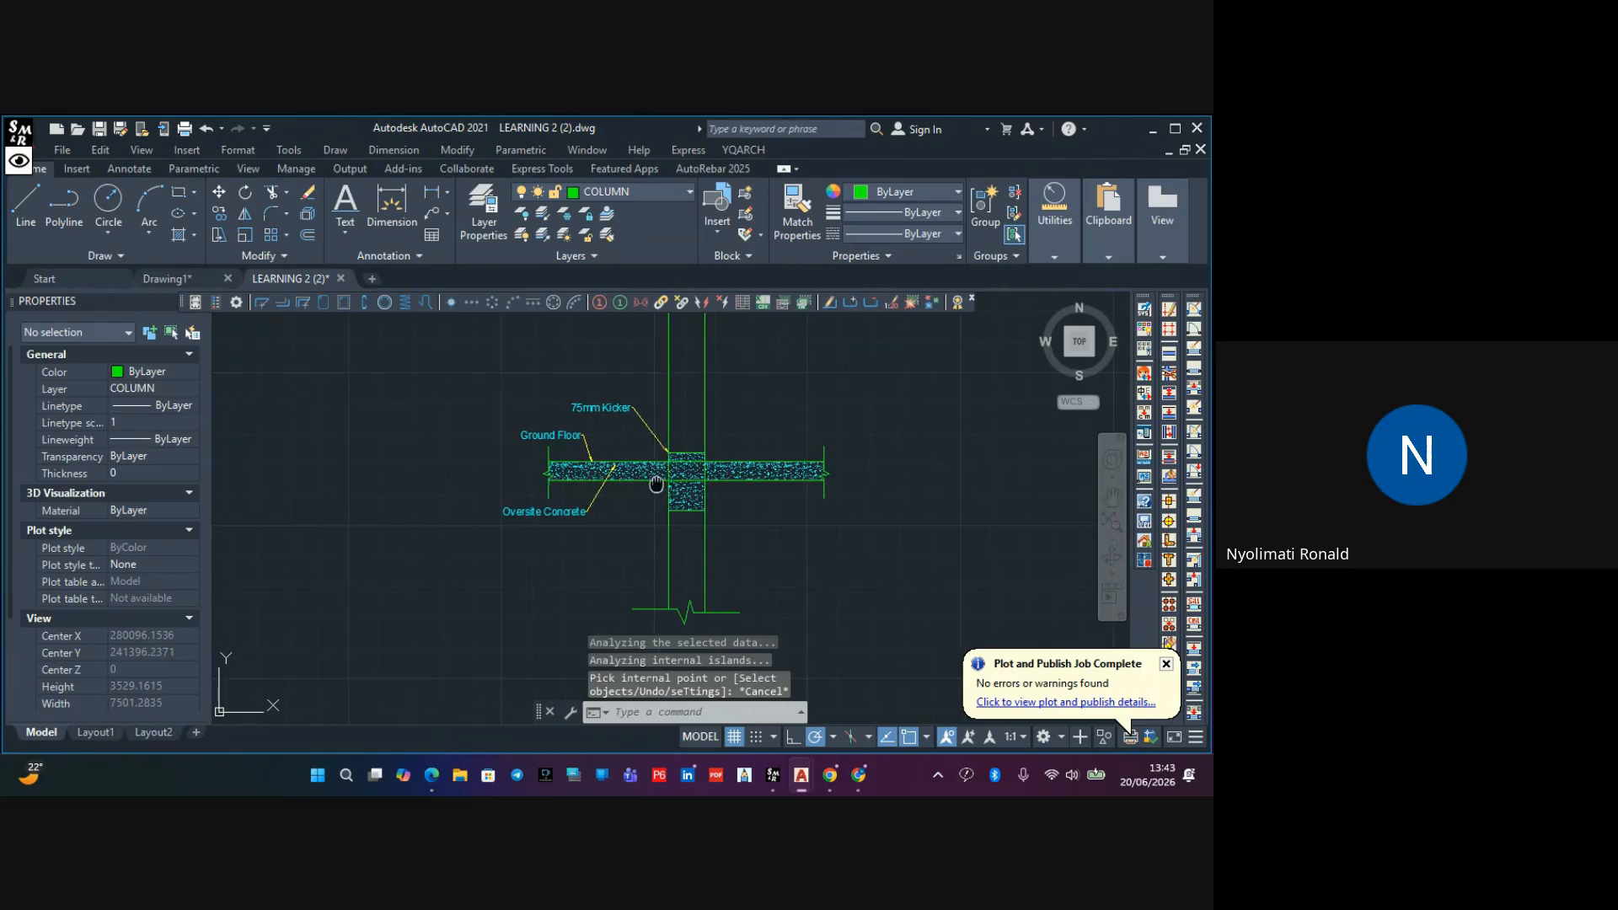
Review the column elevation floor by floor, from the ground-floor detail up to the upper slabs and back
scroll(662, 482, "up", 3)
mouse_move(603, 462)
middle_mouse_down()
mouse_move(624, 483)
mouse_move(607, 462)
mouse_move(616, 523)
middle_mouse_up()
scroll(622, 480, "down", 3)
middle_click_drag(624, 406, 629, 559)
scroll(624, 521, "down", 1)
scroll(636, 502, "down", 2)
middle_click_drag(636, 501, 624, 610)
scroll(624, 610, "up", 2)
scroll(592, 455, "down", 2)
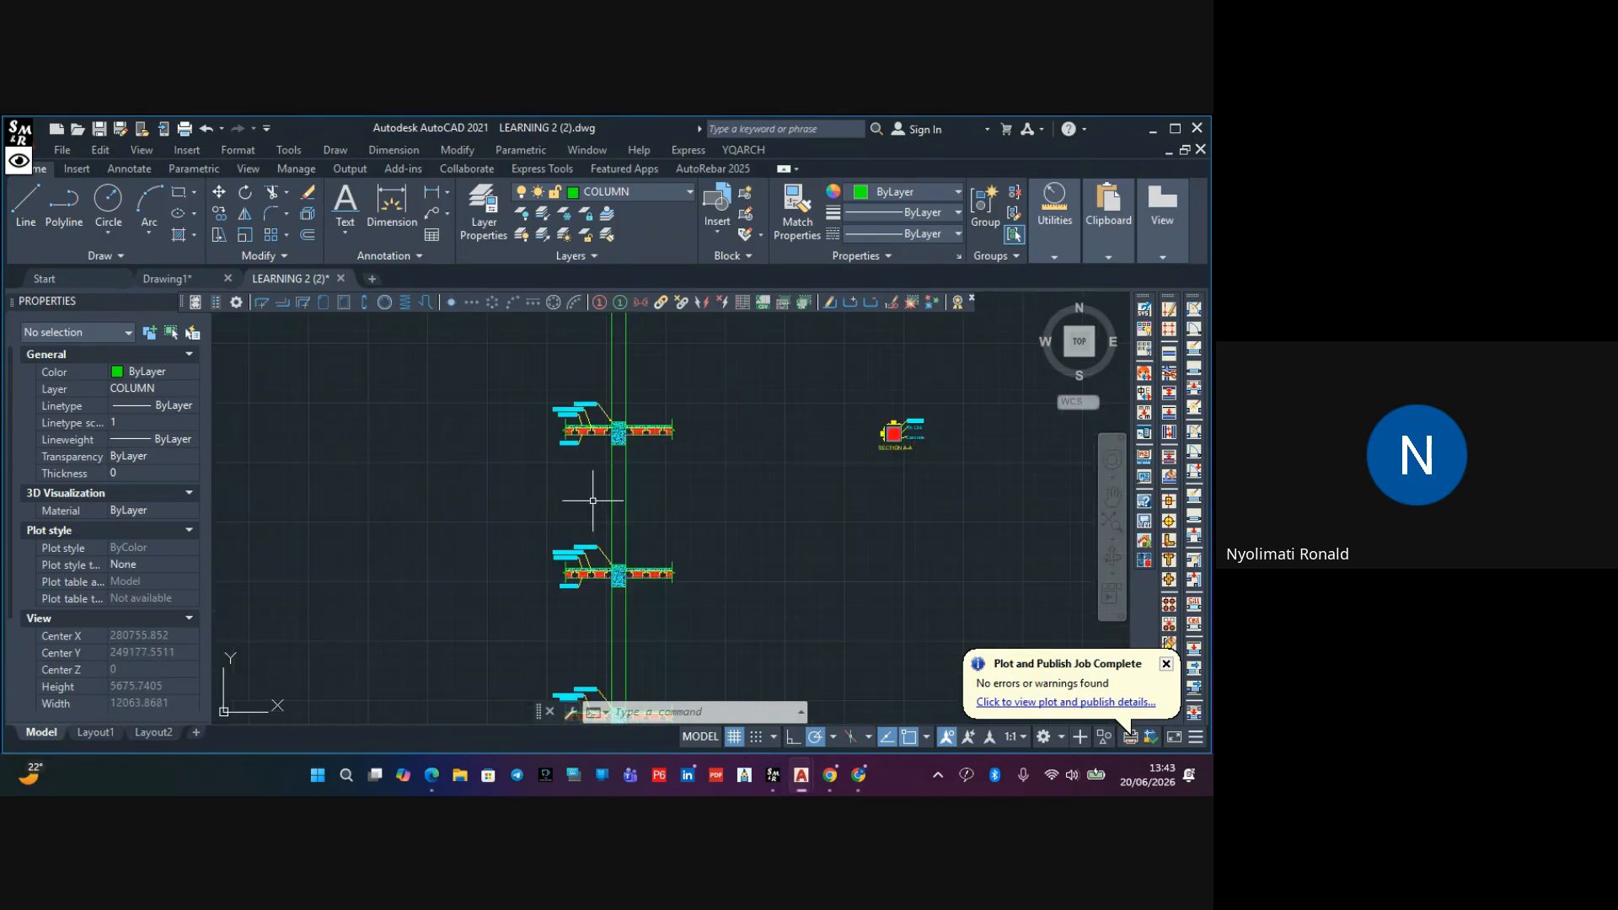
middle_click_drag(590, 498, 600, 410)
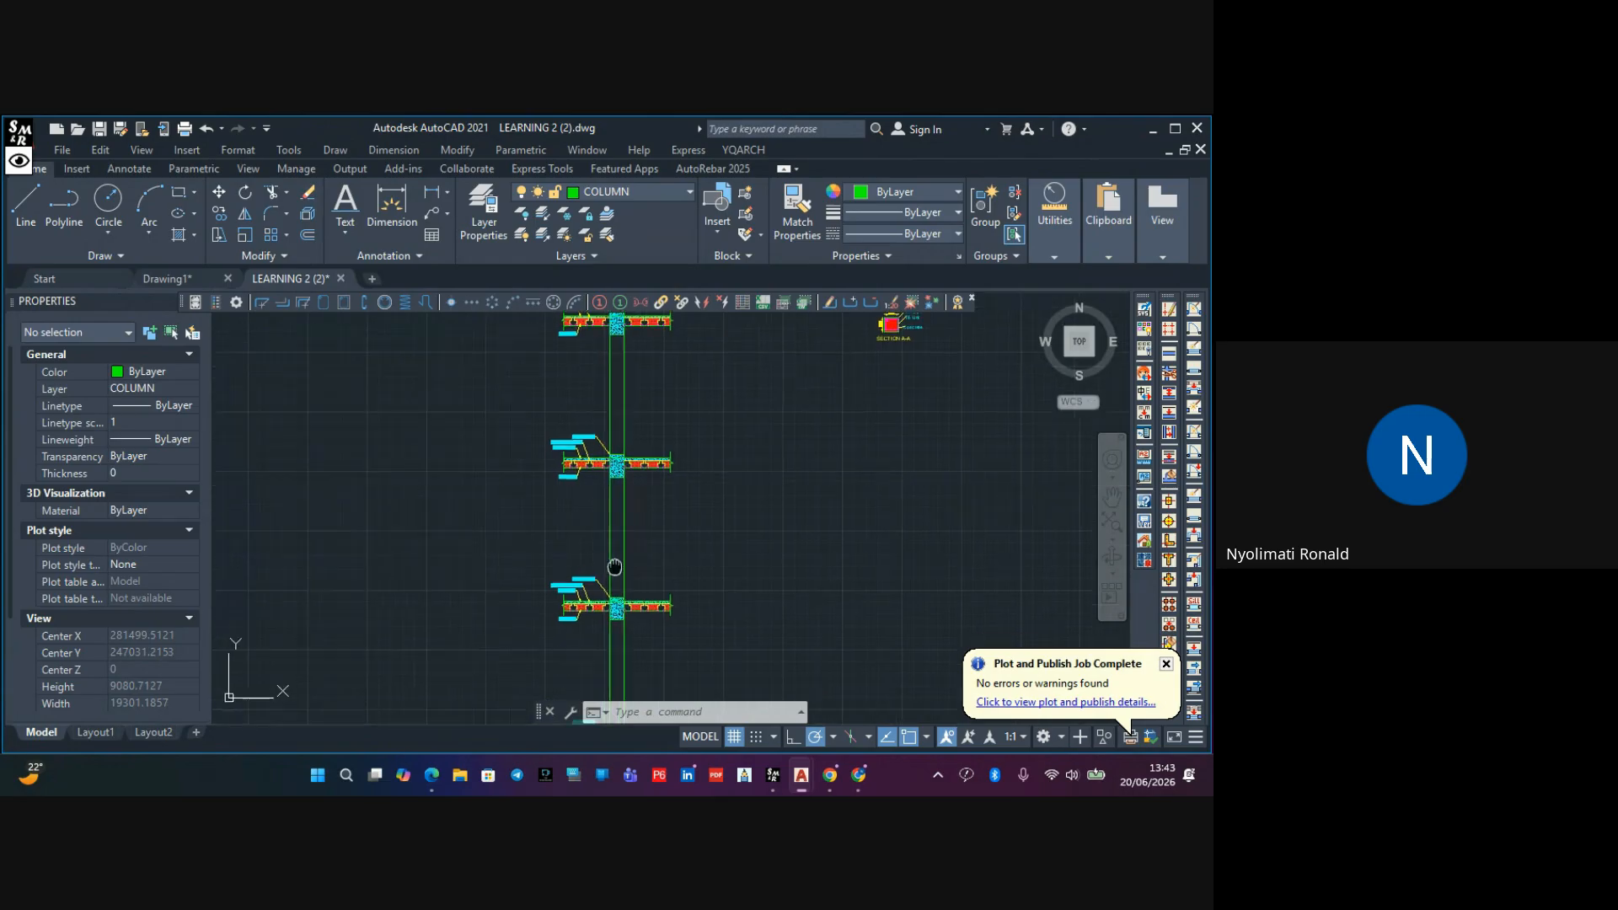
middle_click_drag(615, 567, 604, 441)
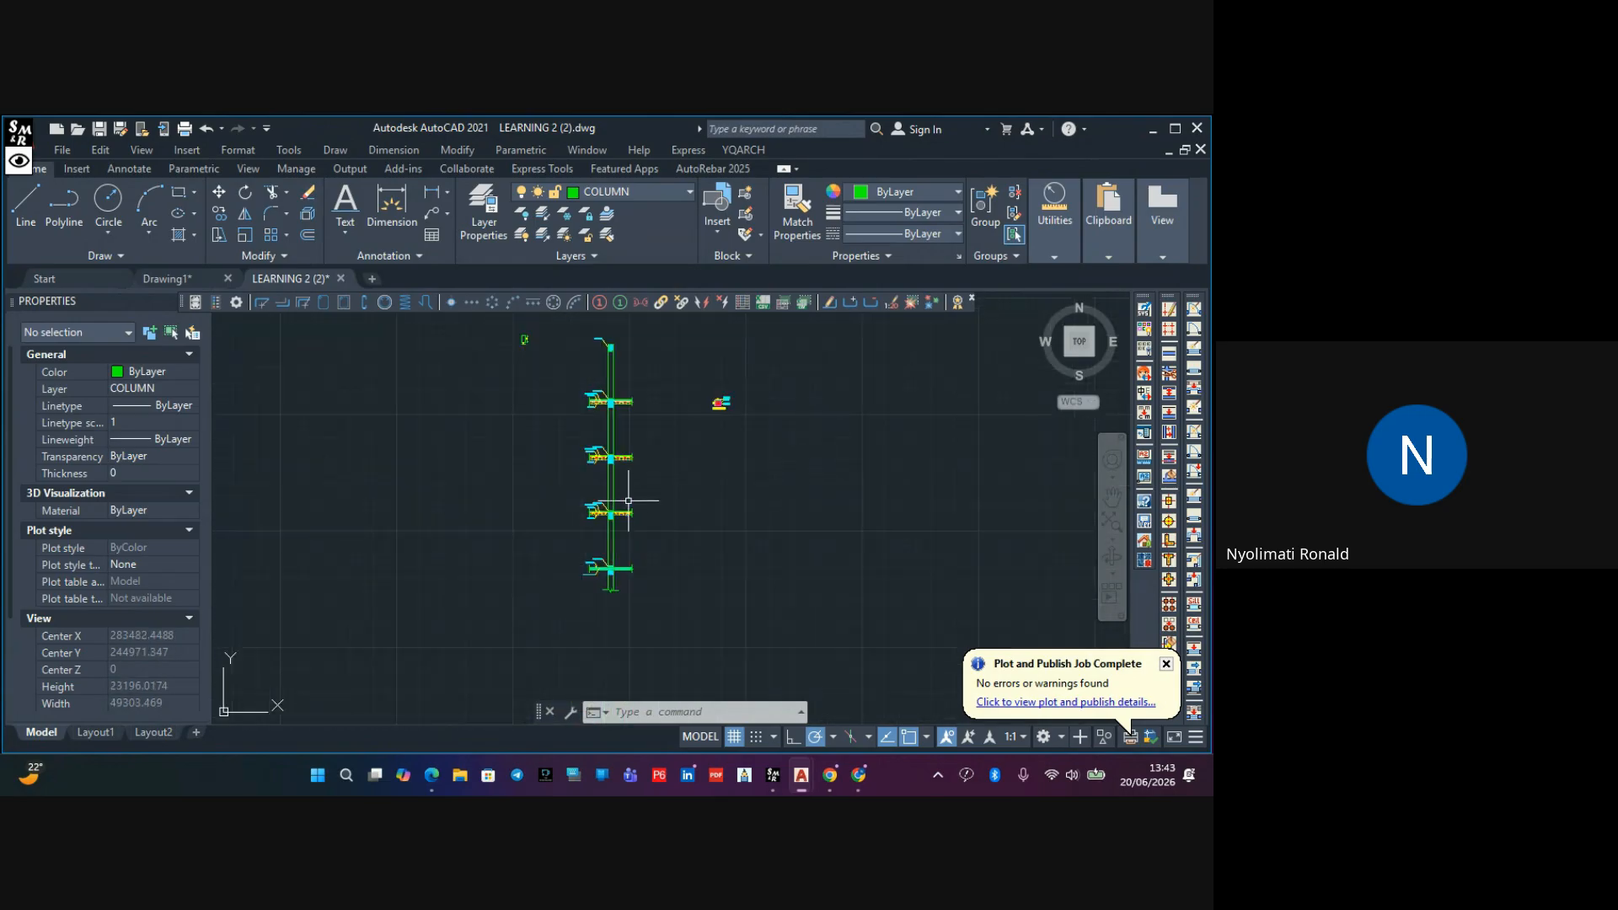
Examine the ground-floor slab hatch and notes closely, and compare them with the first-floor slab detail
scroll(620, 539, "up", 6)
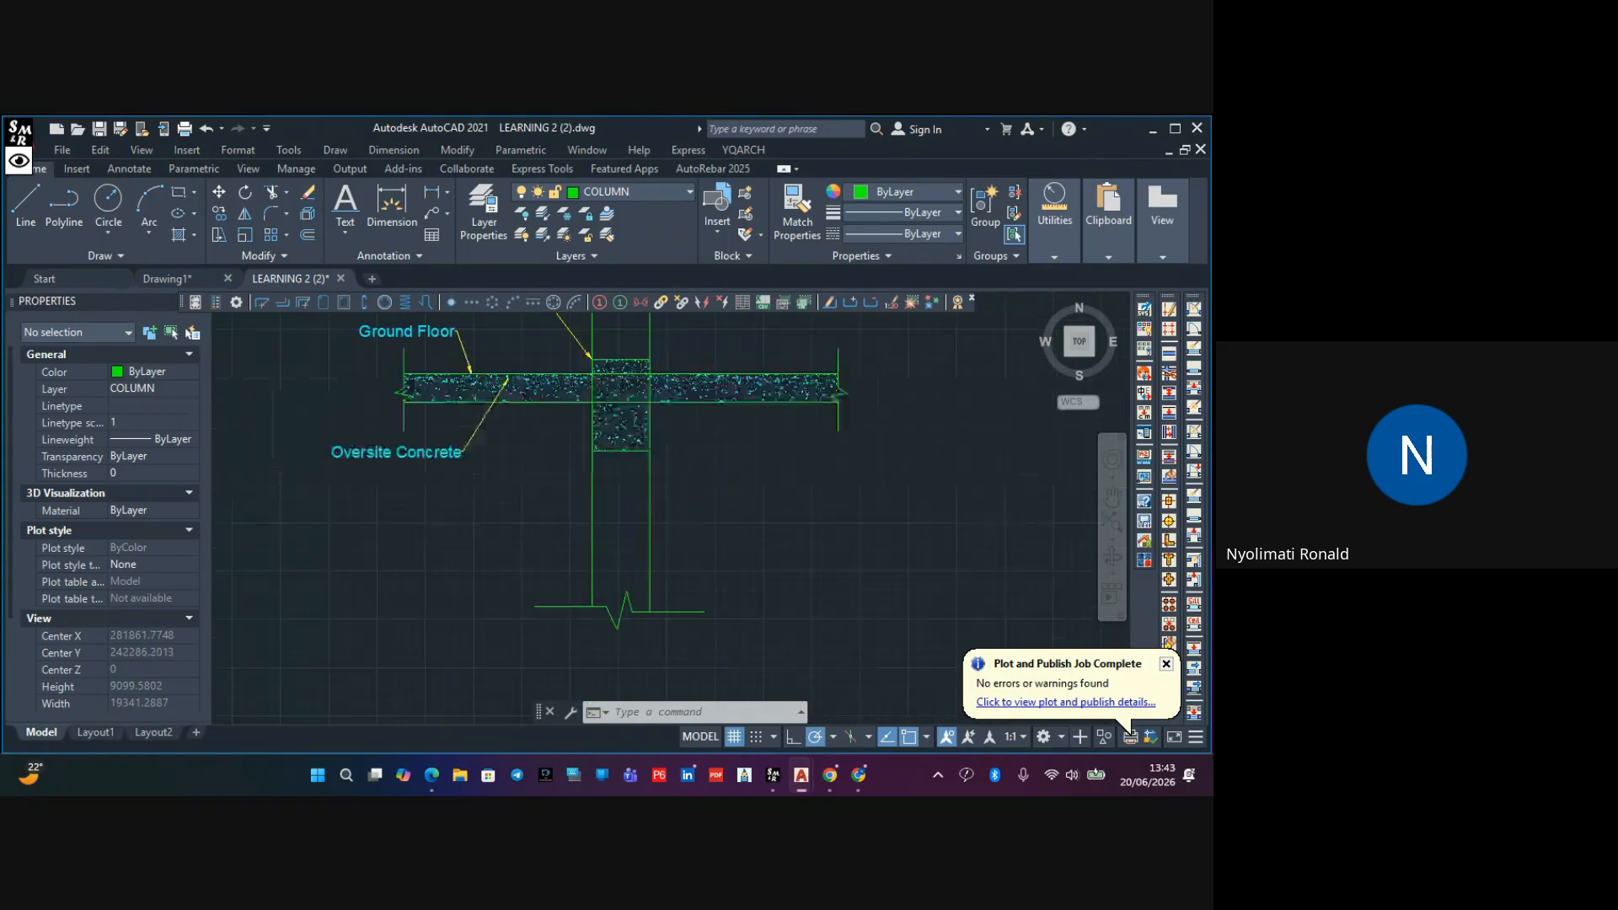
middle_click_drag(598, 485, 656, 608)
scroll(660, 615, "down", 1)
scroll(674, 643, "down", 1)
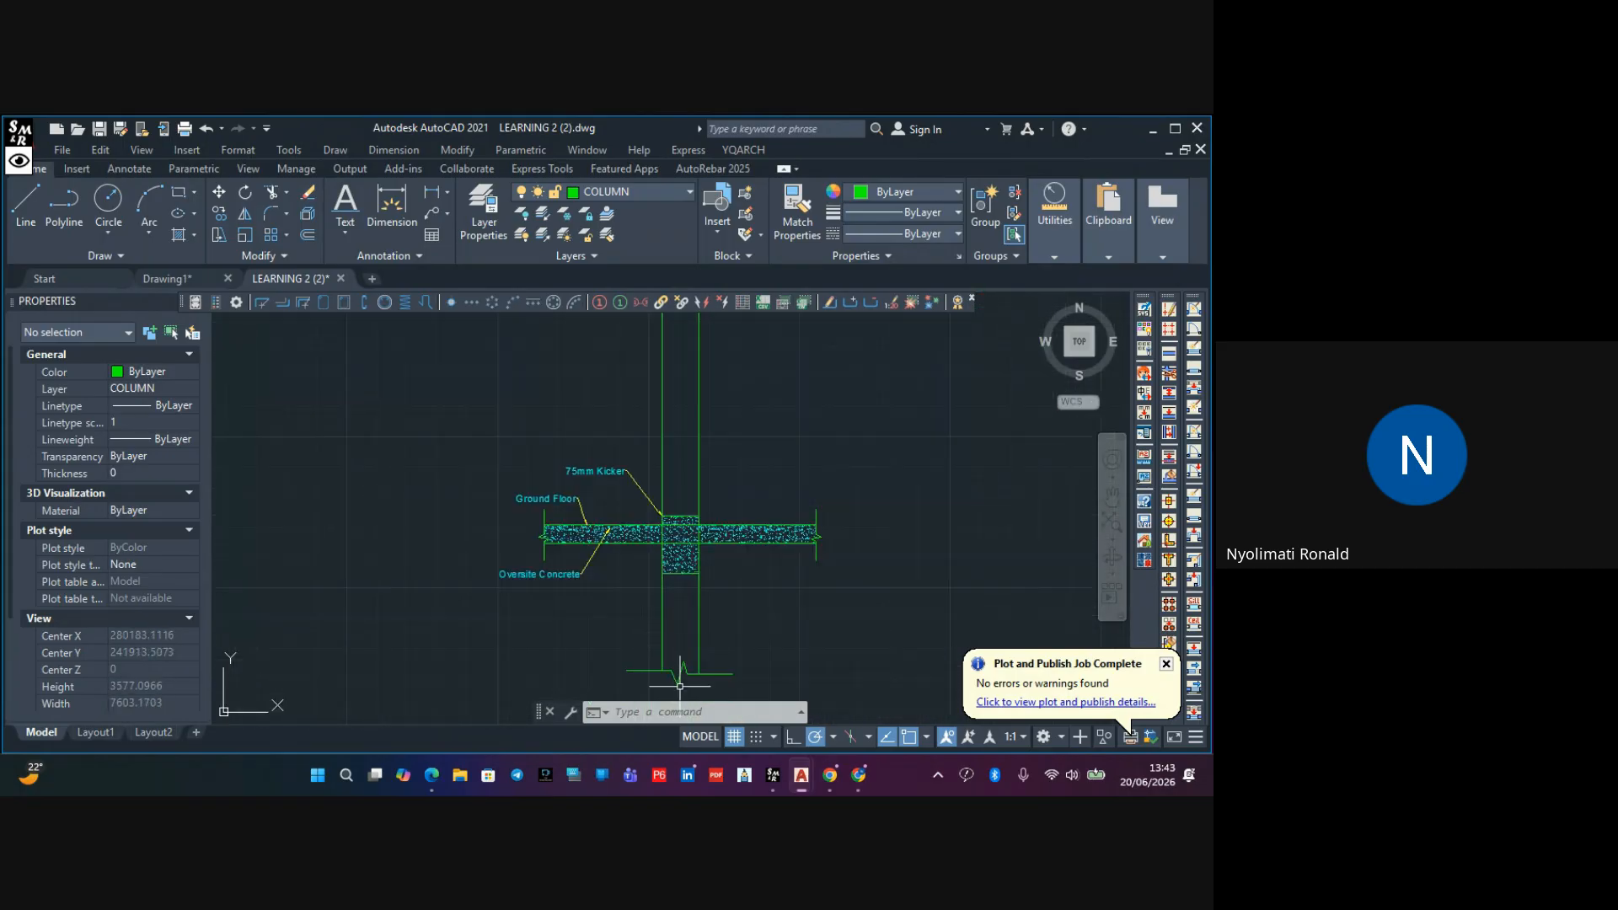
scroll(631, 562, "up", 1)
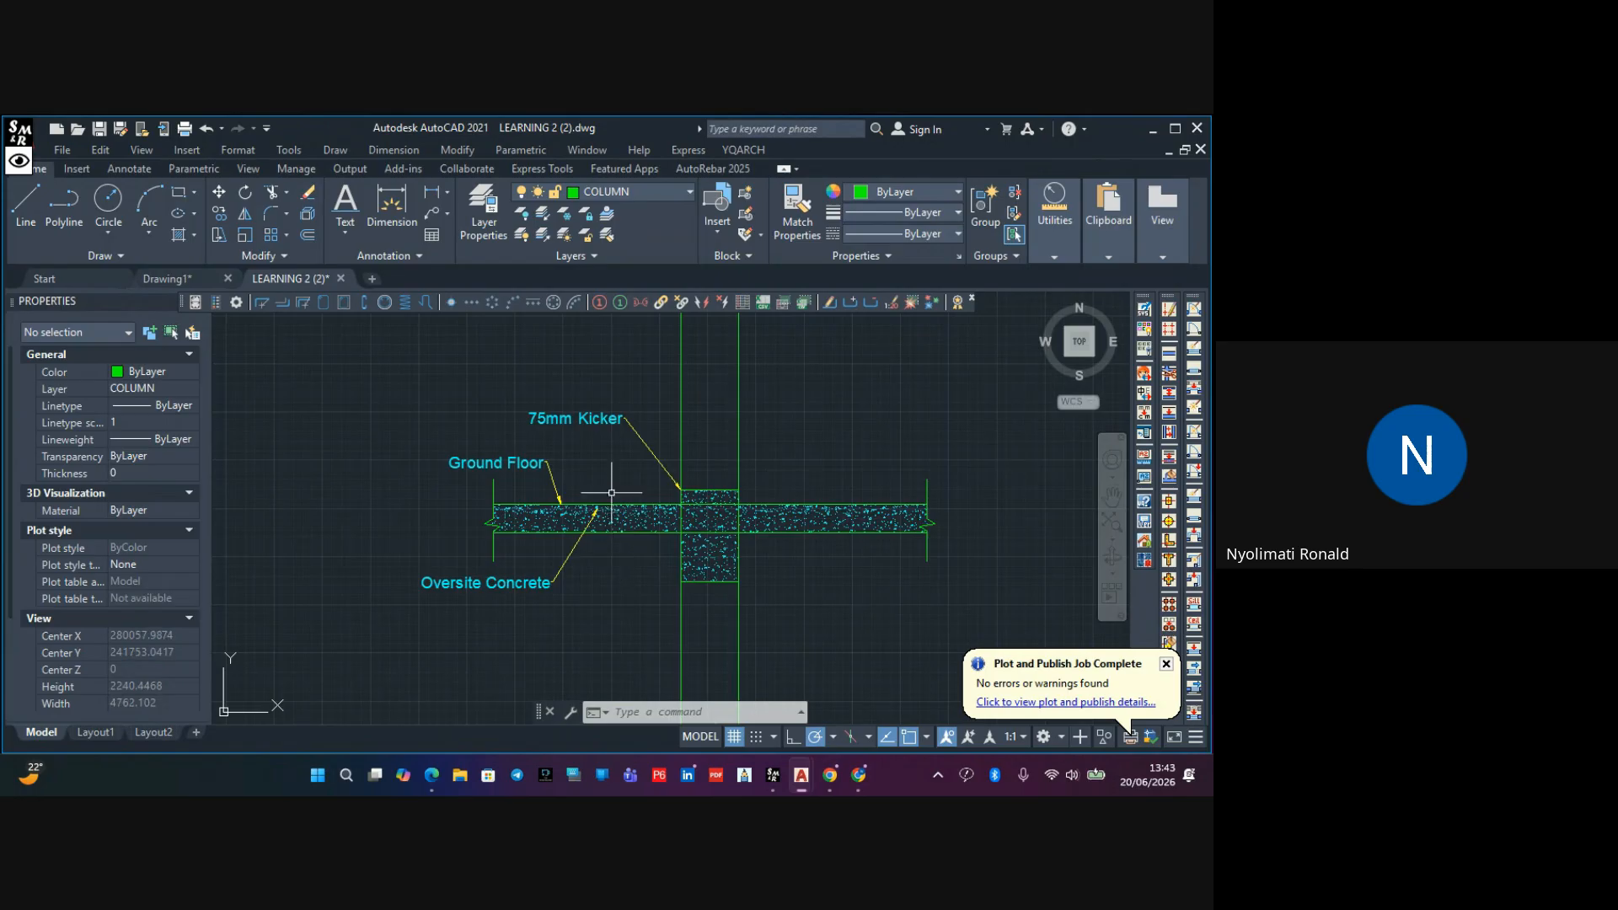
scroll(591, 435, "up", 2)
scroll(581, 452, "down", 2)
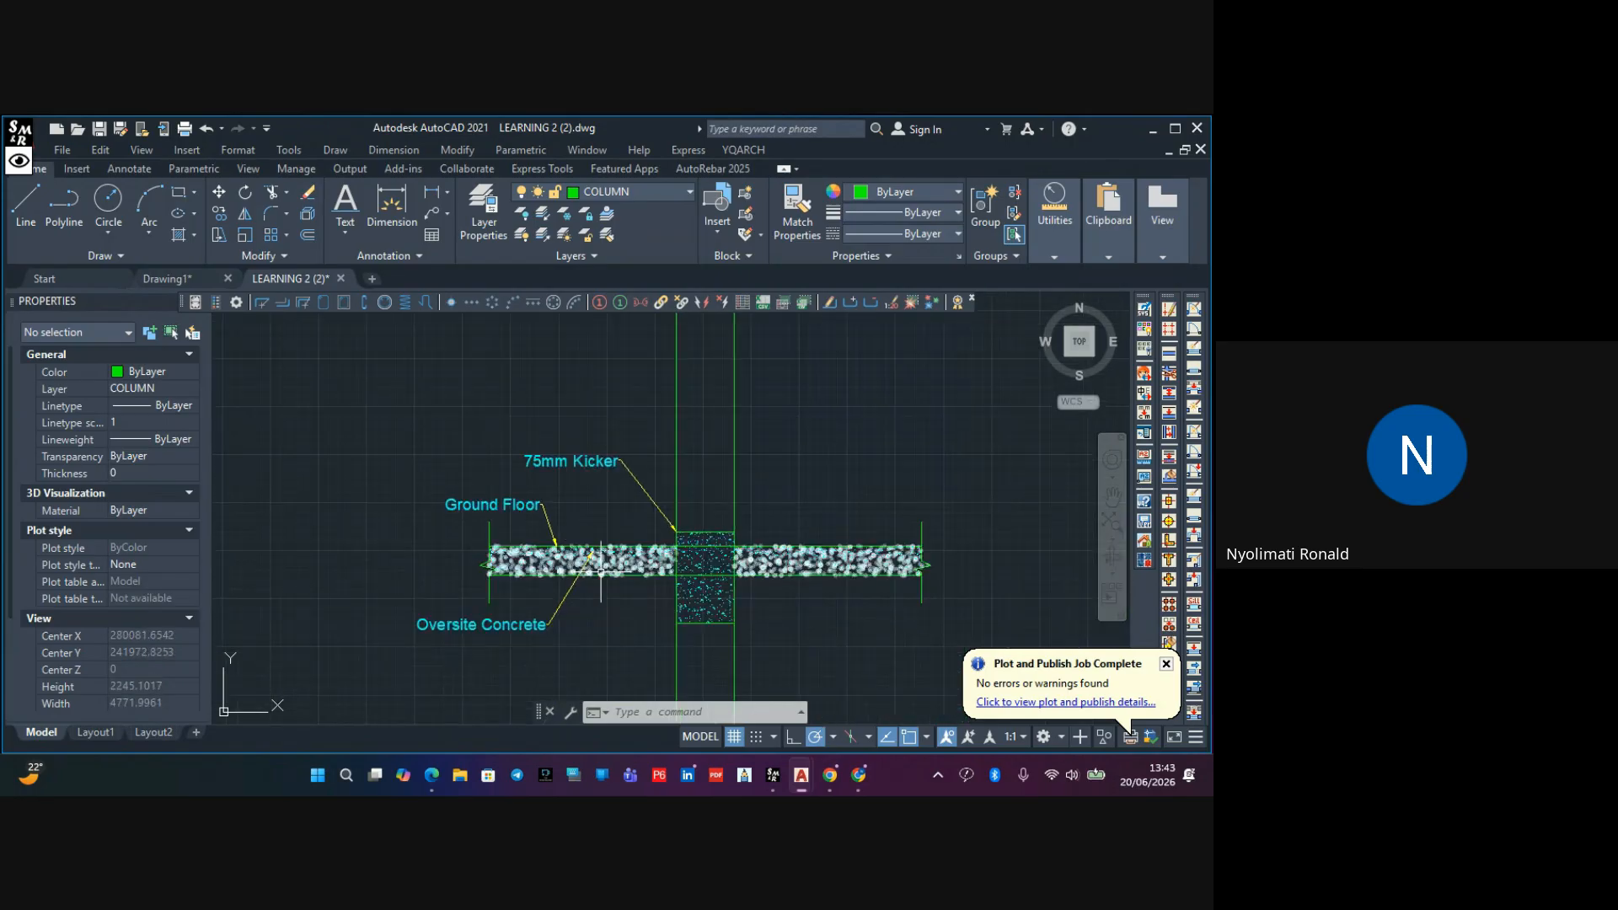
scroll(496, 511, "down", 1)
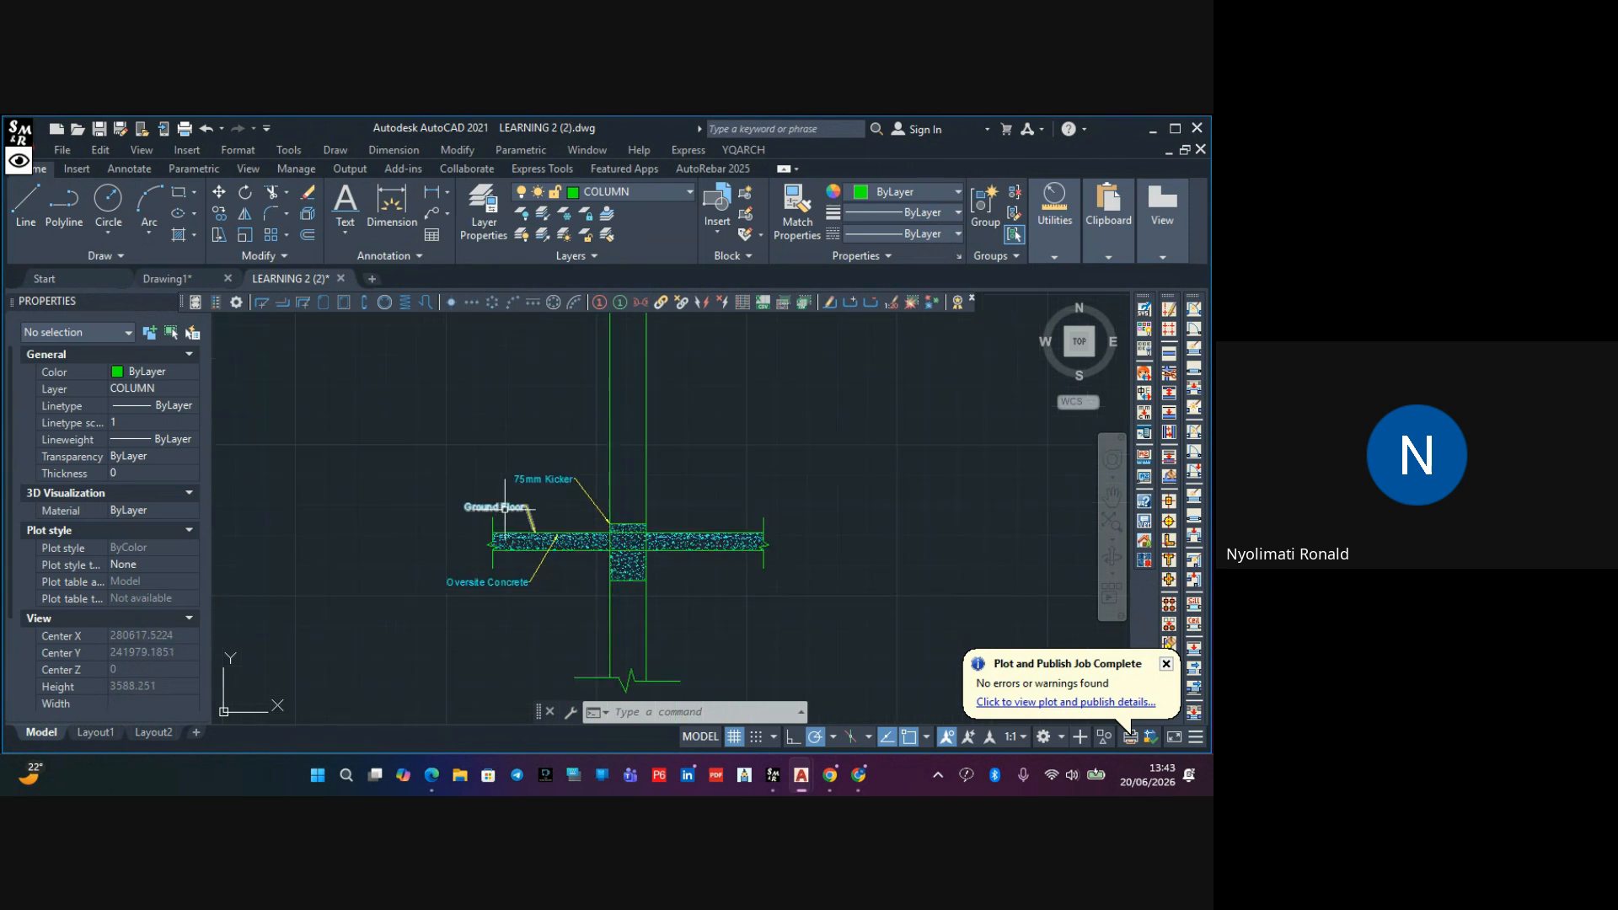
middle_click_drag(518, 514, 525, 569)
mouse_move(531, 468)
middle_mouse_down()
mouse_move(536, 584)
mouse_move(567, 560)
mouse_move(574, 603)
middle_mouse_up()
scroll(559, 472, "up", 1)
scroll(557, 481, "up", 2)
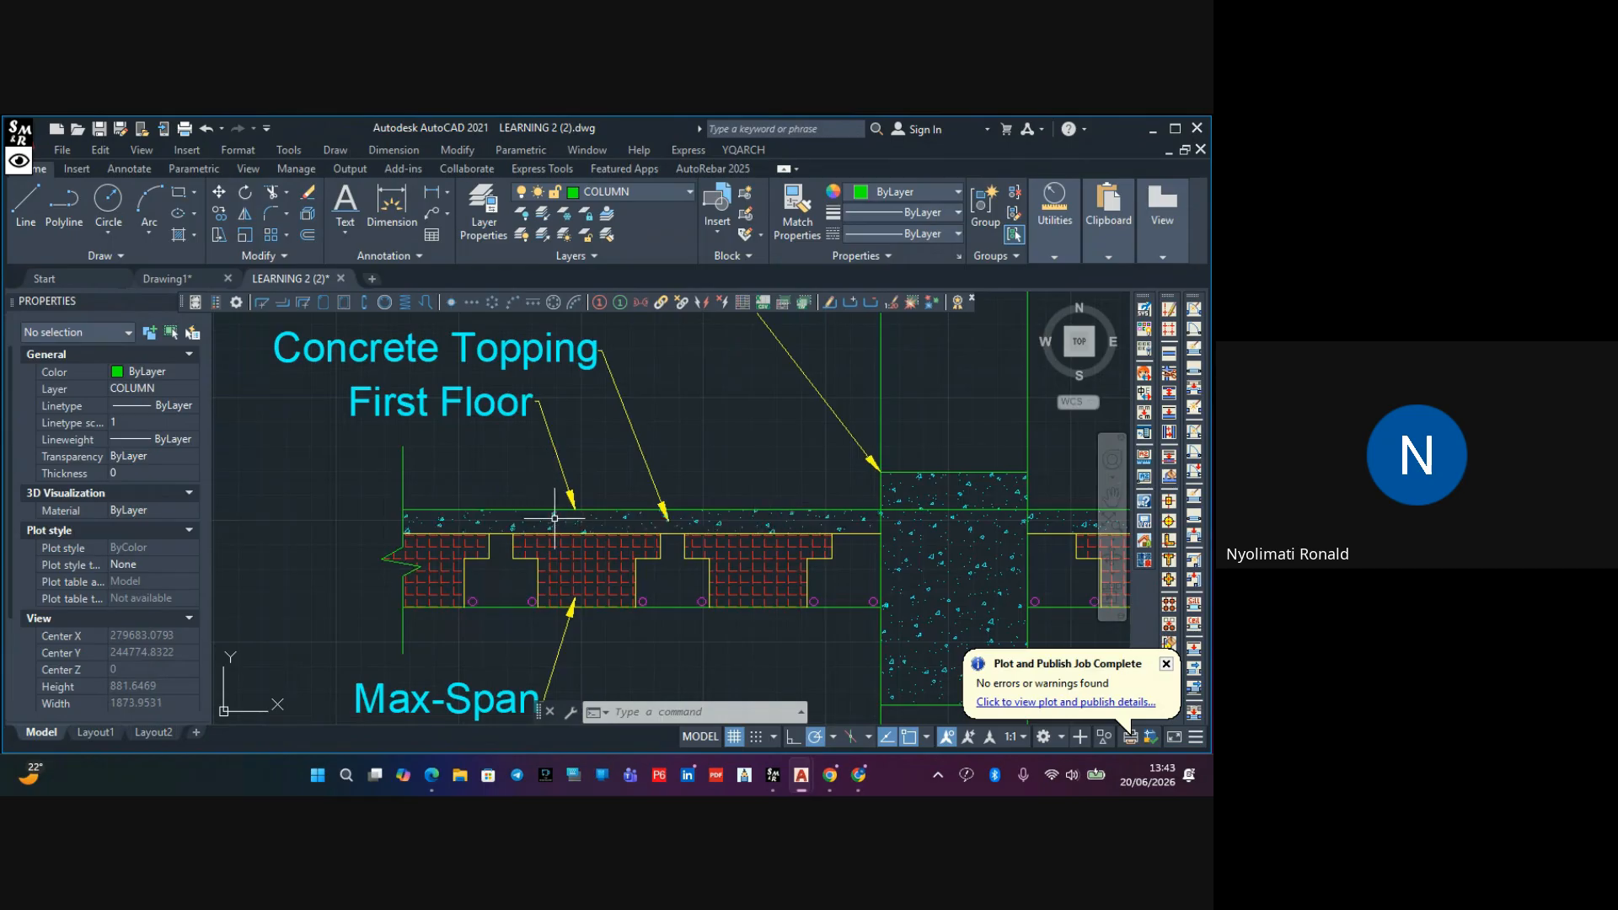
scroll(555, 518, "down", 1)
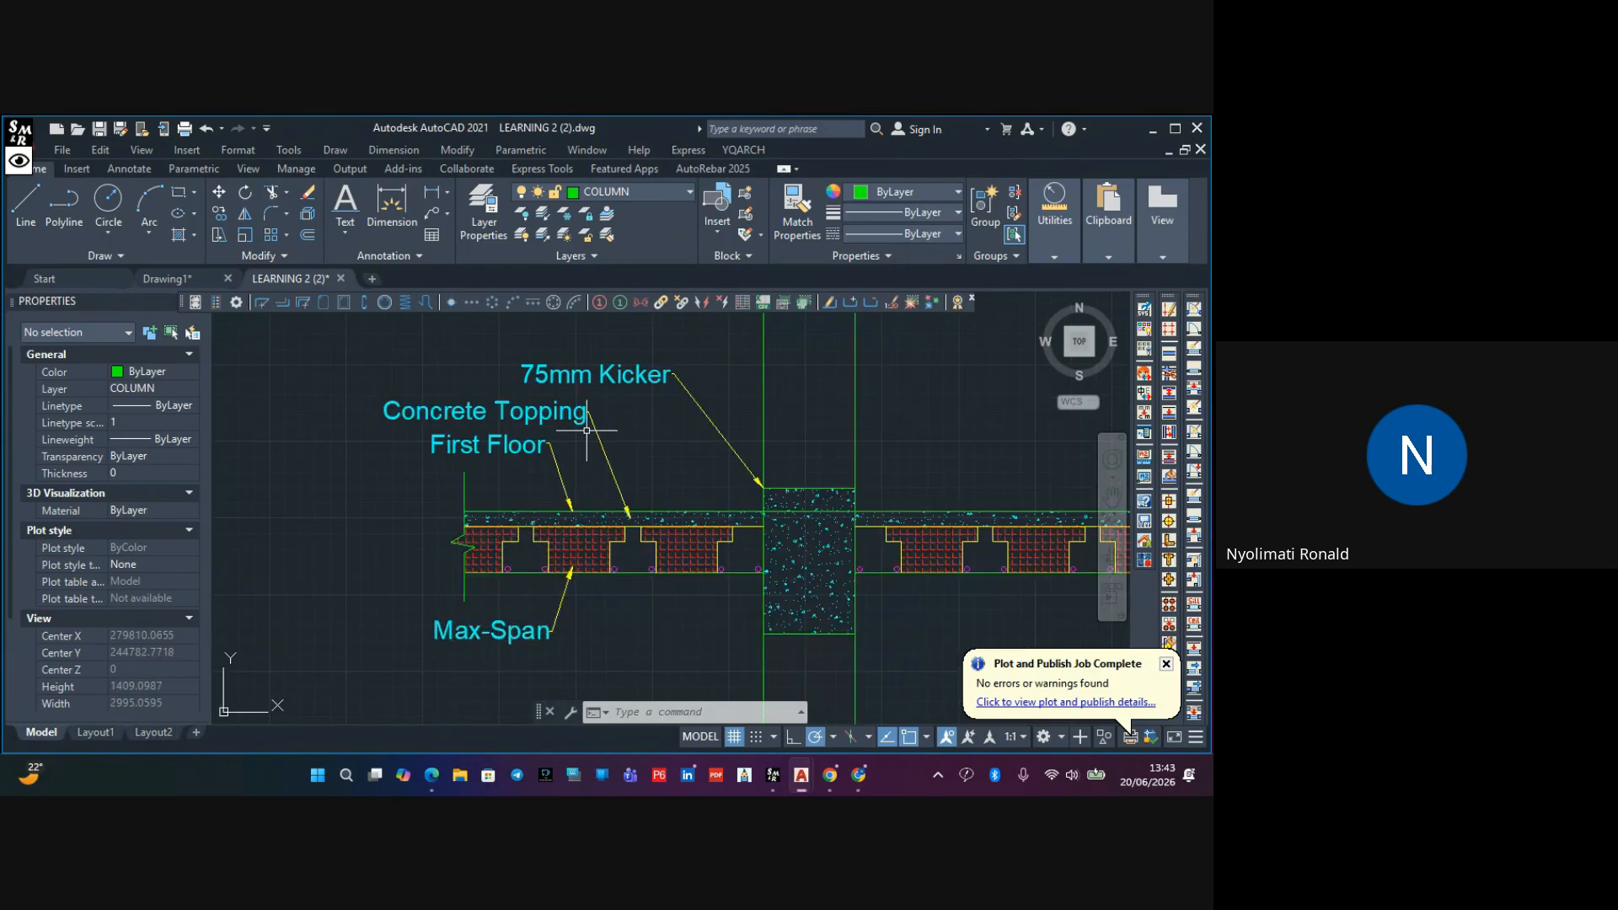
middle_click_drag(619, 428, 582, 479)
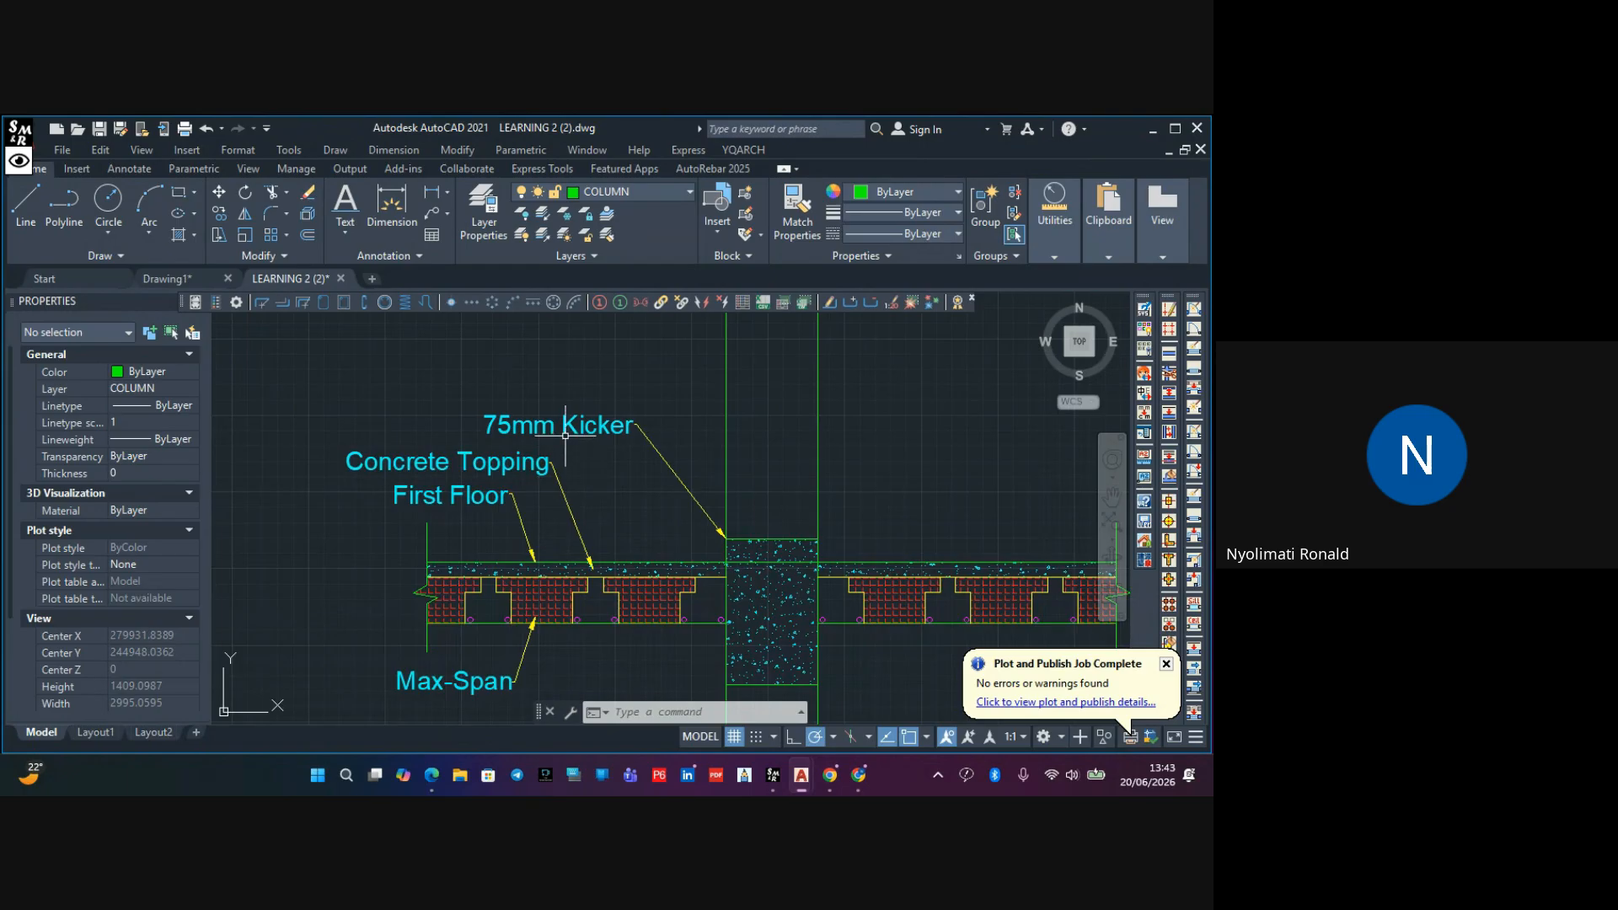
Review the column elevation from the first-floor slab up to the ring beam and back down to the ground floor
scroll(565, 435, "down", 1)
middle_click_drag(615, 384, 554, 567)
scroll(571, 502, "down", 2)
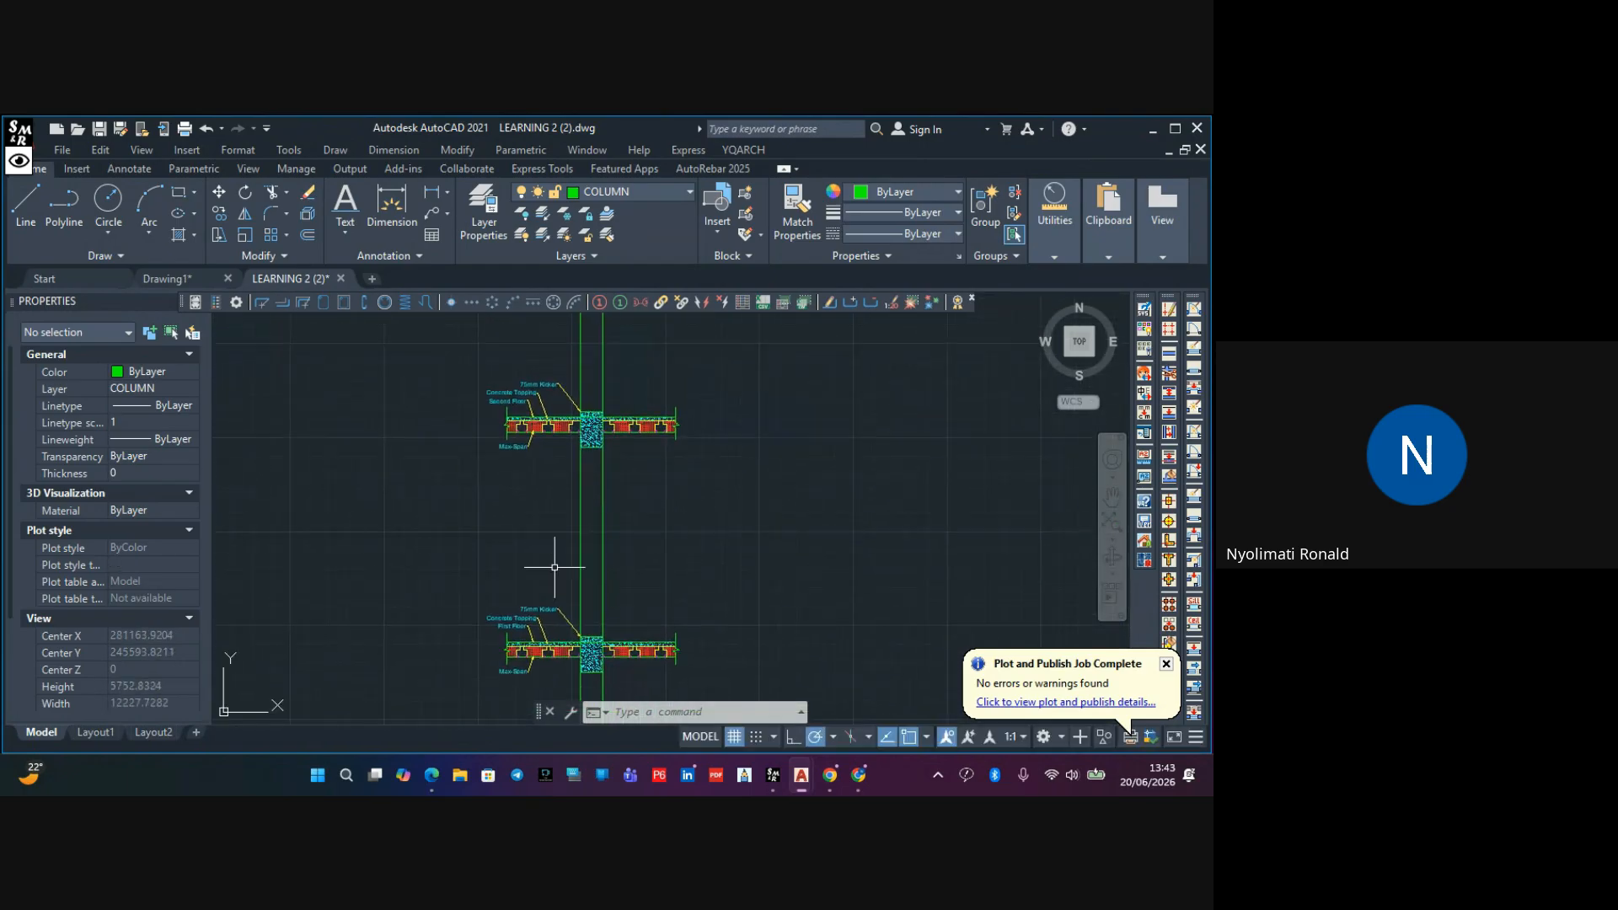
scroll(535, 399, "up", 3)
scroll(534, 393, "down", 3)
middle_click_drag(548, 371, 526, 571)
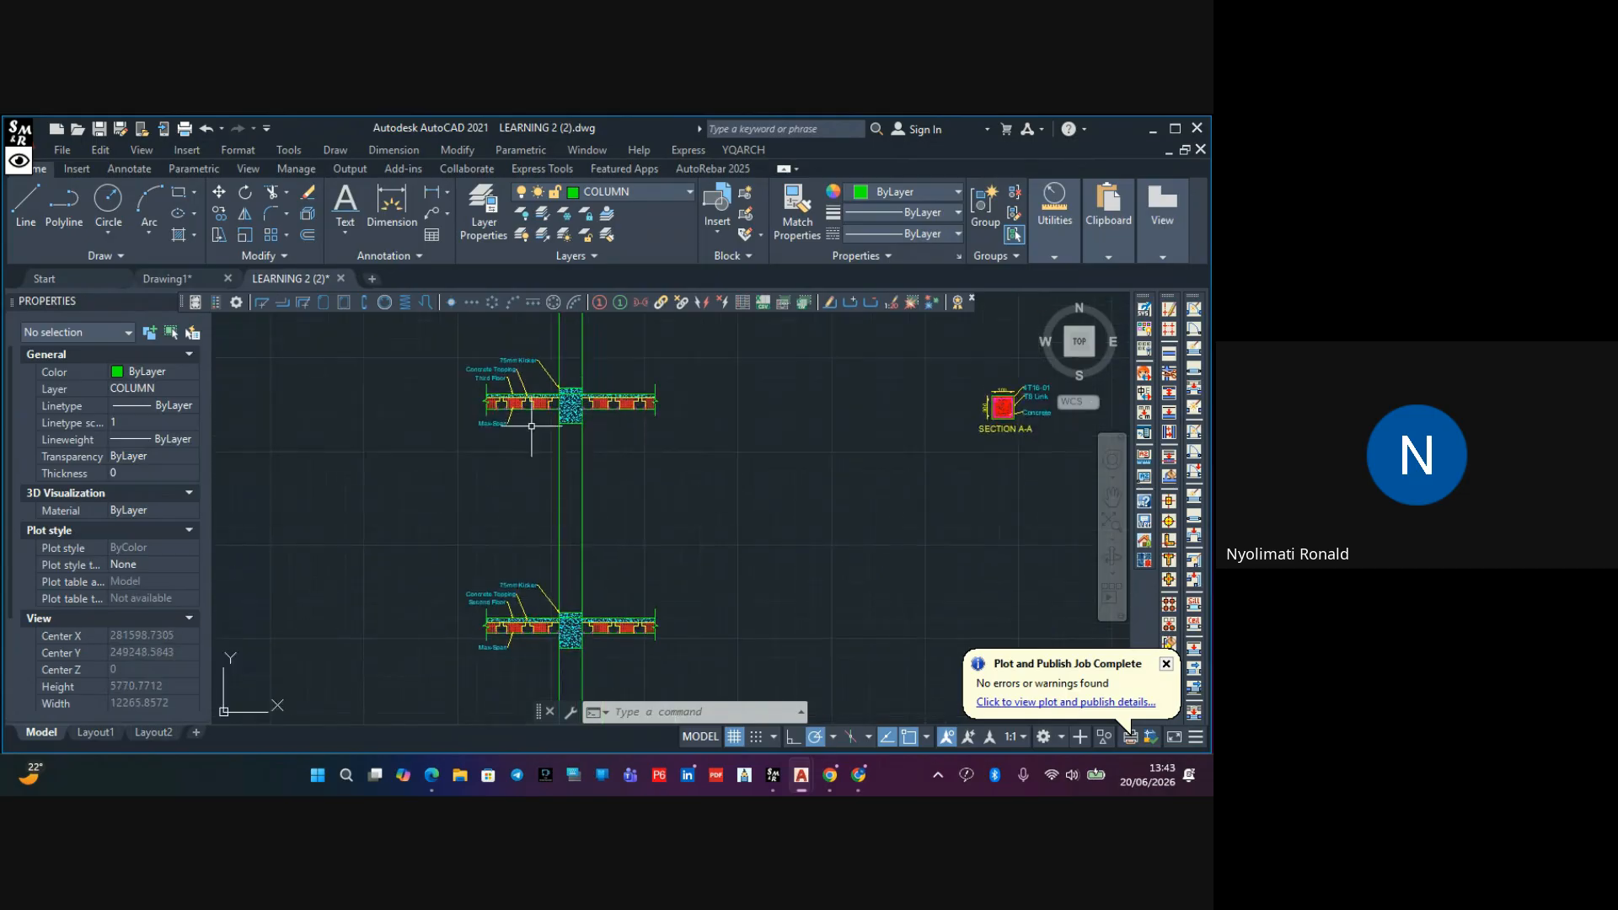
middle_click_drag(532, 400, 515, 517)
scroll(515, 513, "up", 2)
scroll(522, 501, "down", 1)
middle_click_drag(562, 358, 570, 463)
scroll(570, 464, "down", 2)
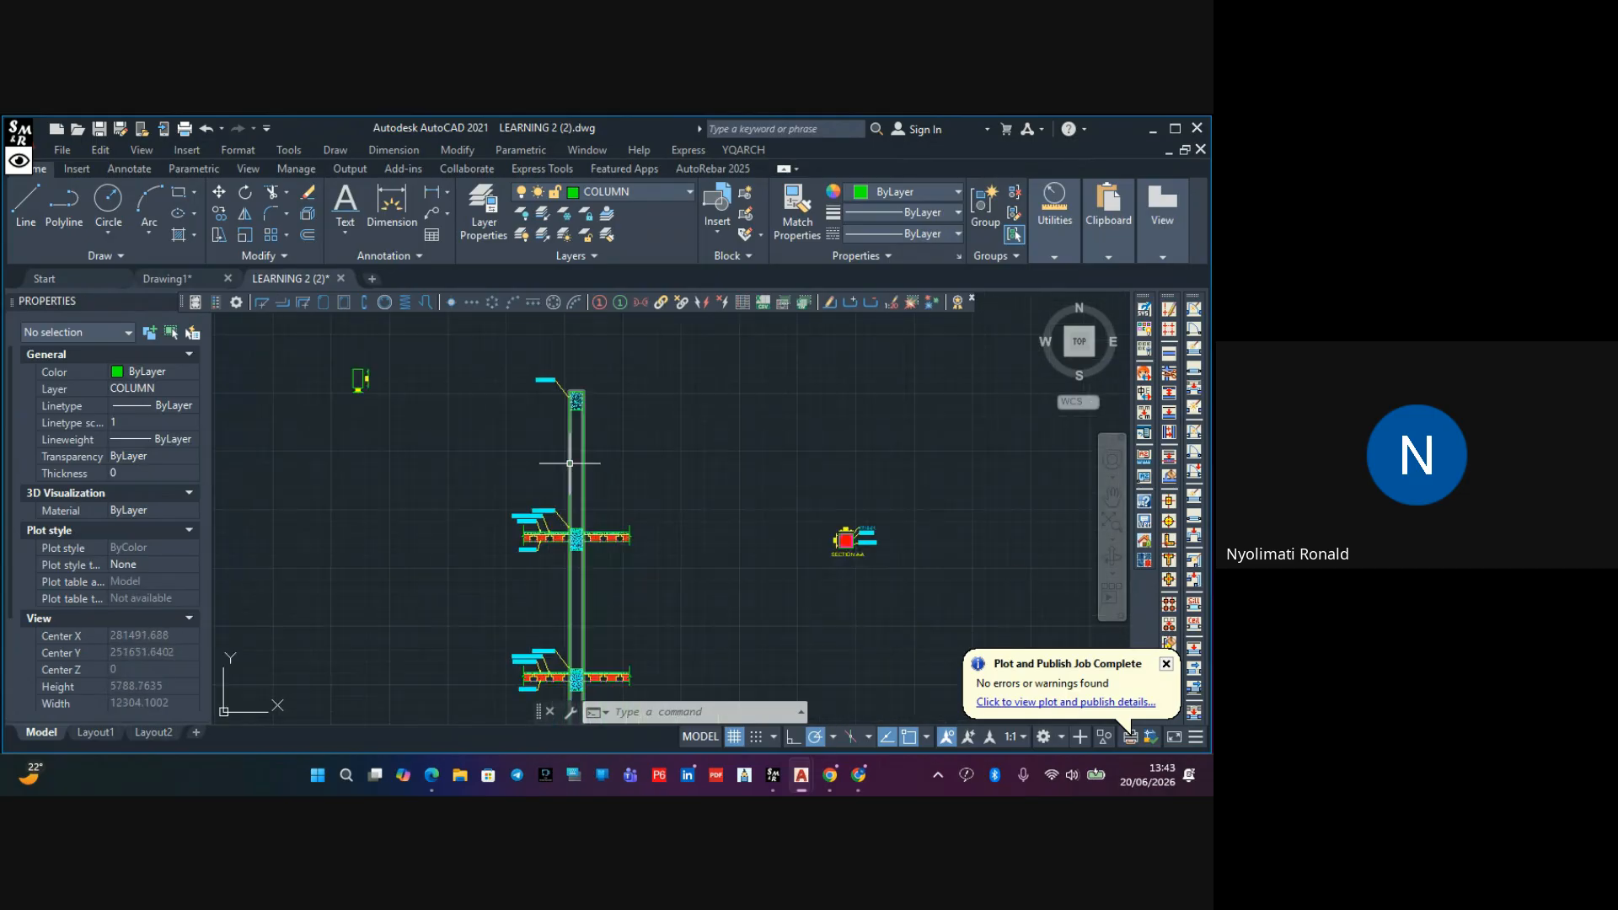
scroll(462, 477, "down", 3)
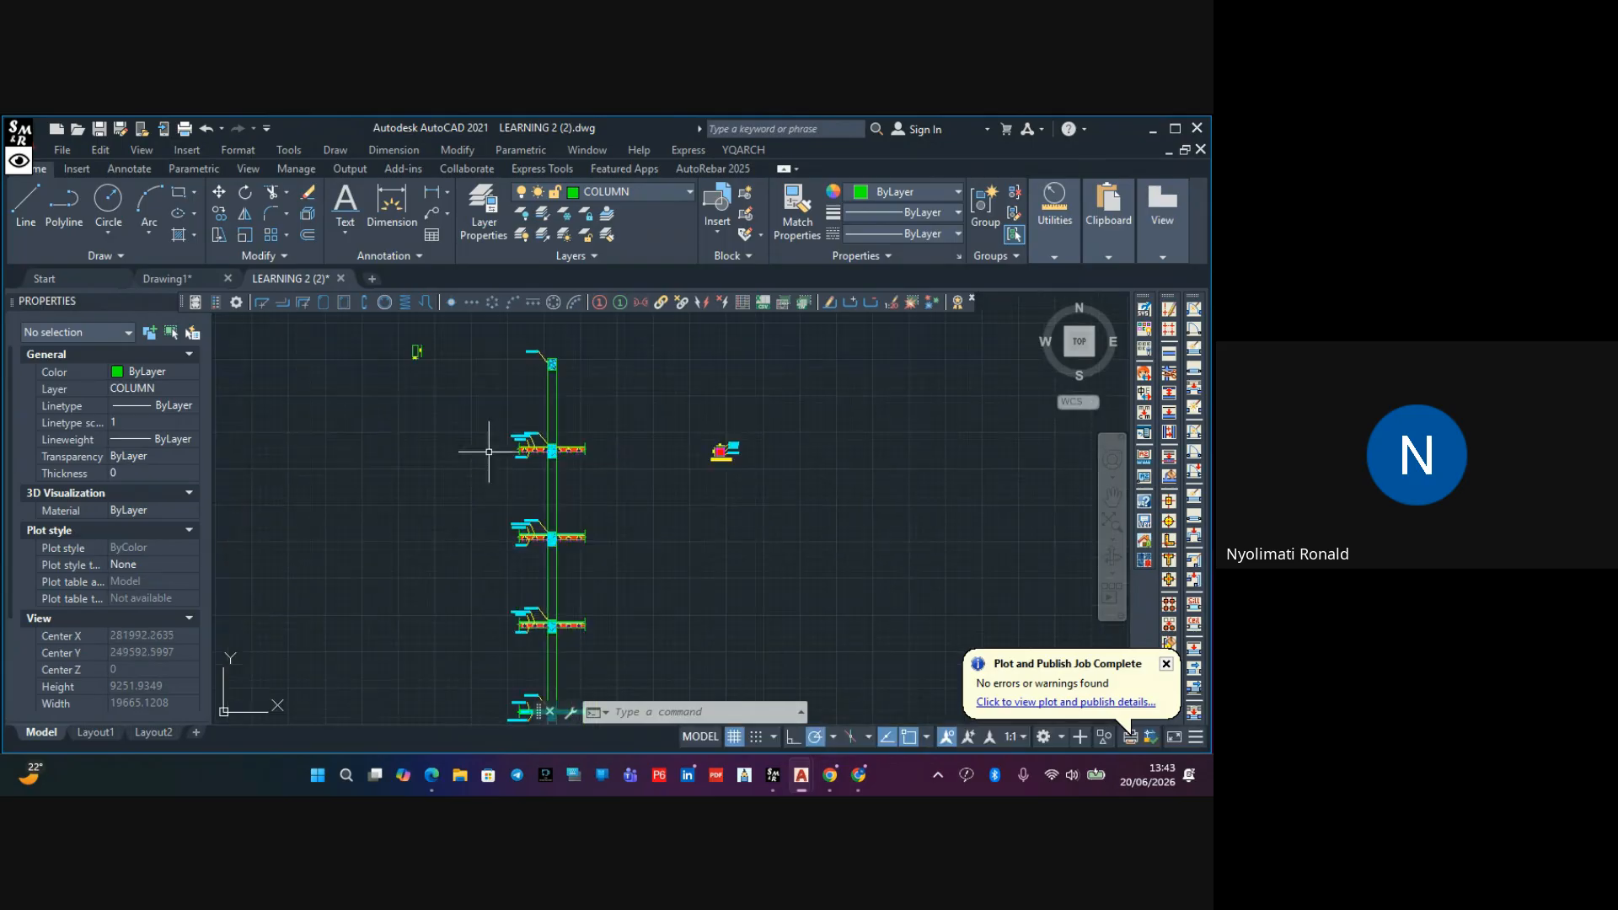
middle_click_drag(514, 499, 578, 407)
scroll(624, 615, "up", 4)
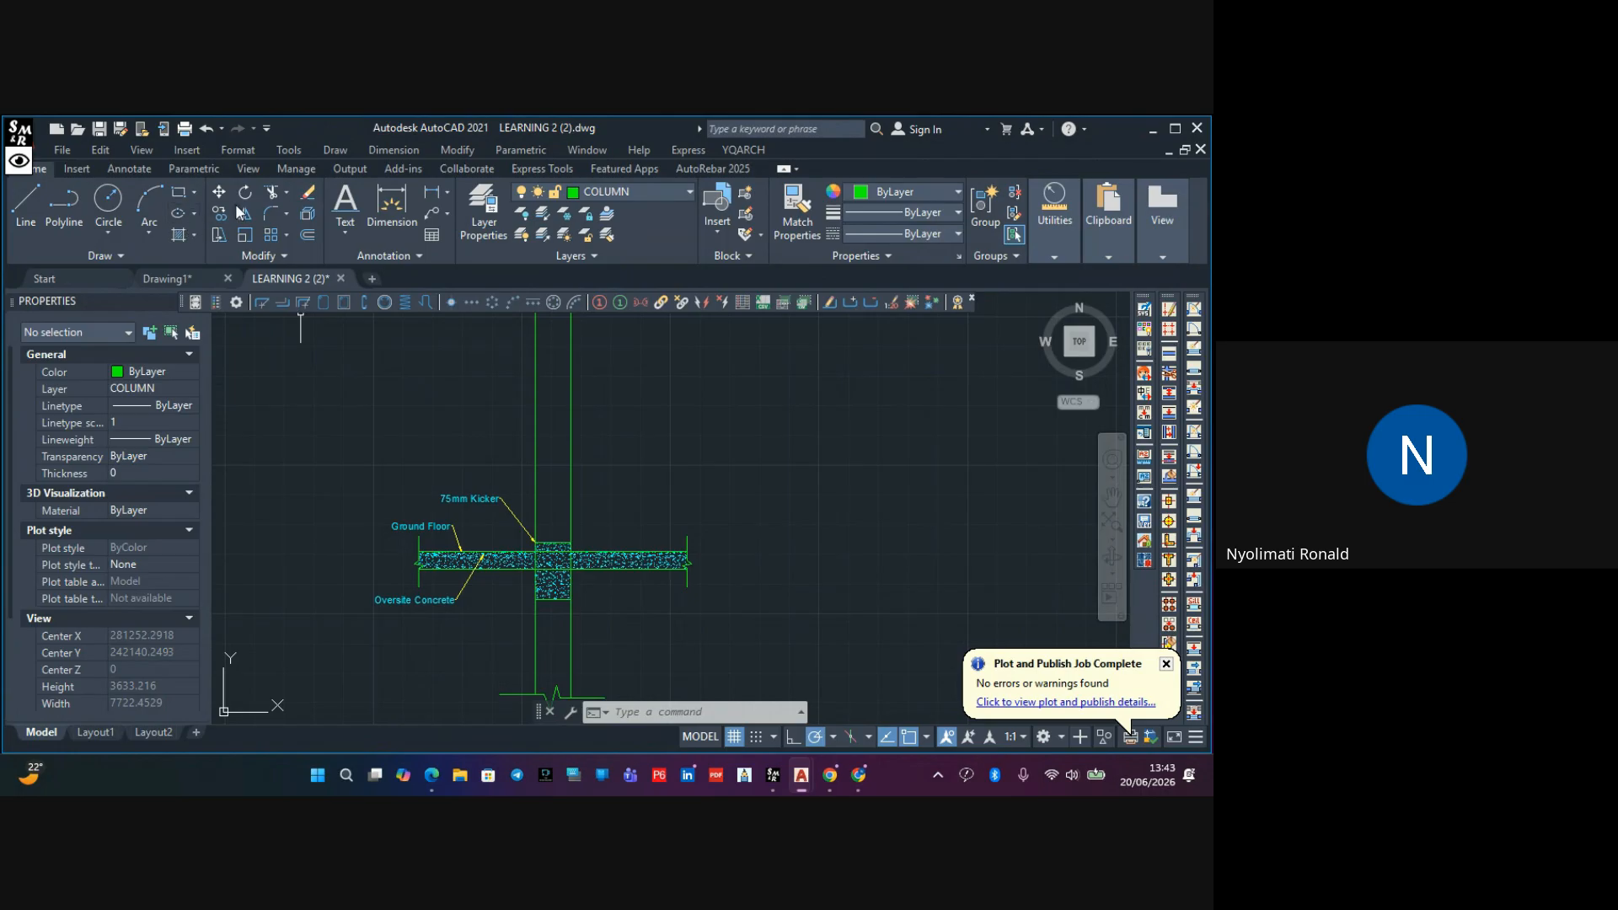
On the REINFORCEMENT layer, draw a polyline up the column's left edge from the base break line, then across the ring beam's top edge
left_click(581, 191)
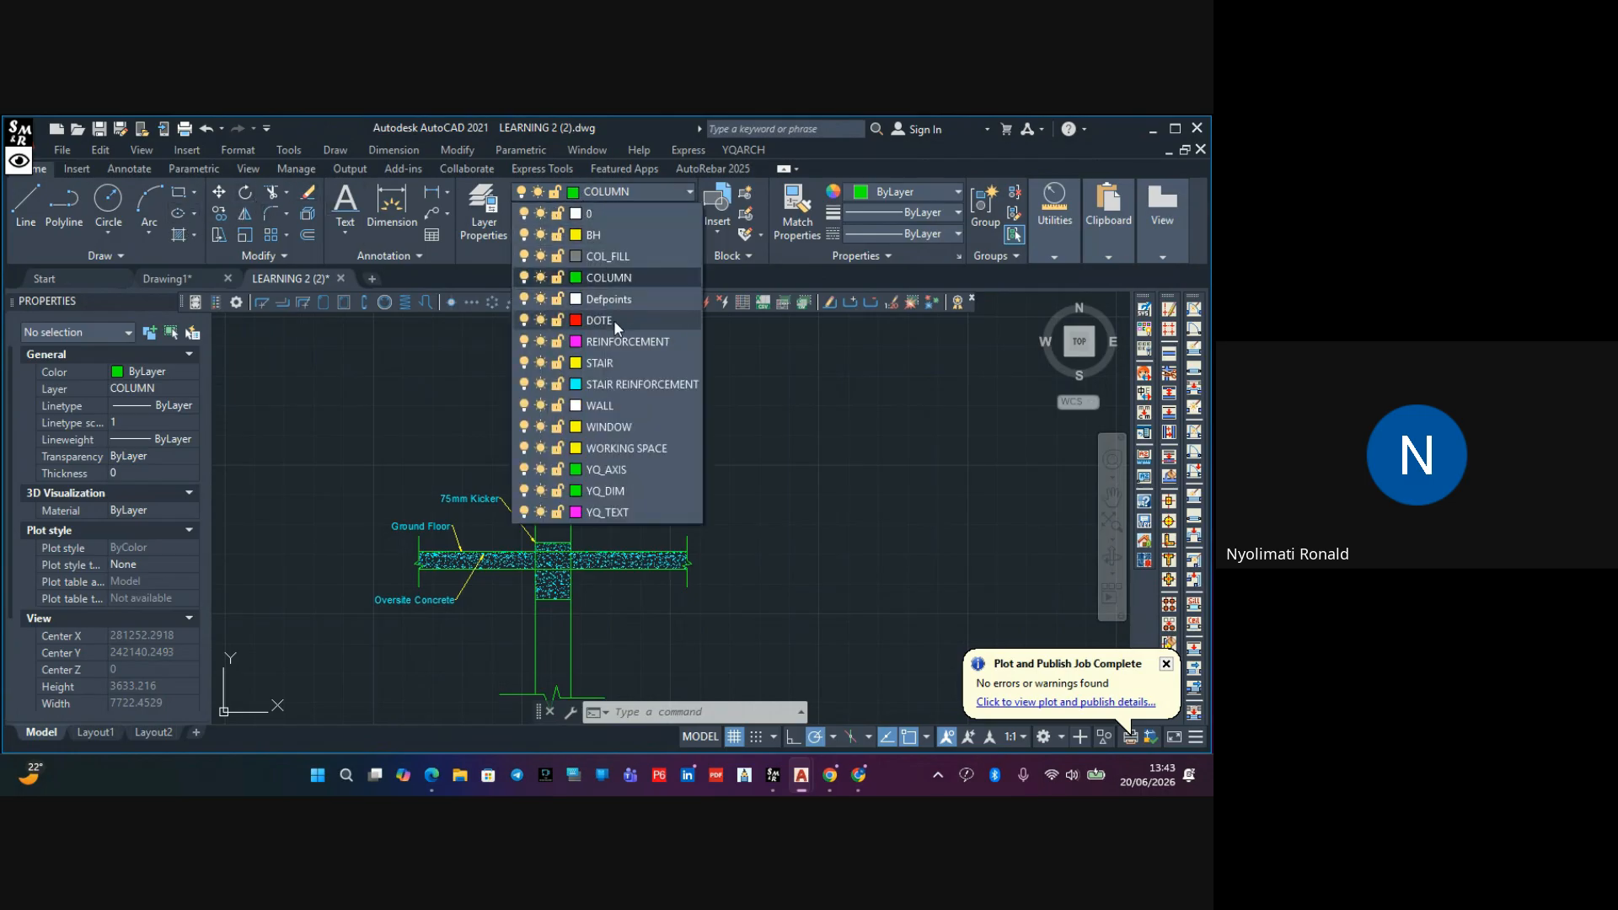
left_click(620, 337)
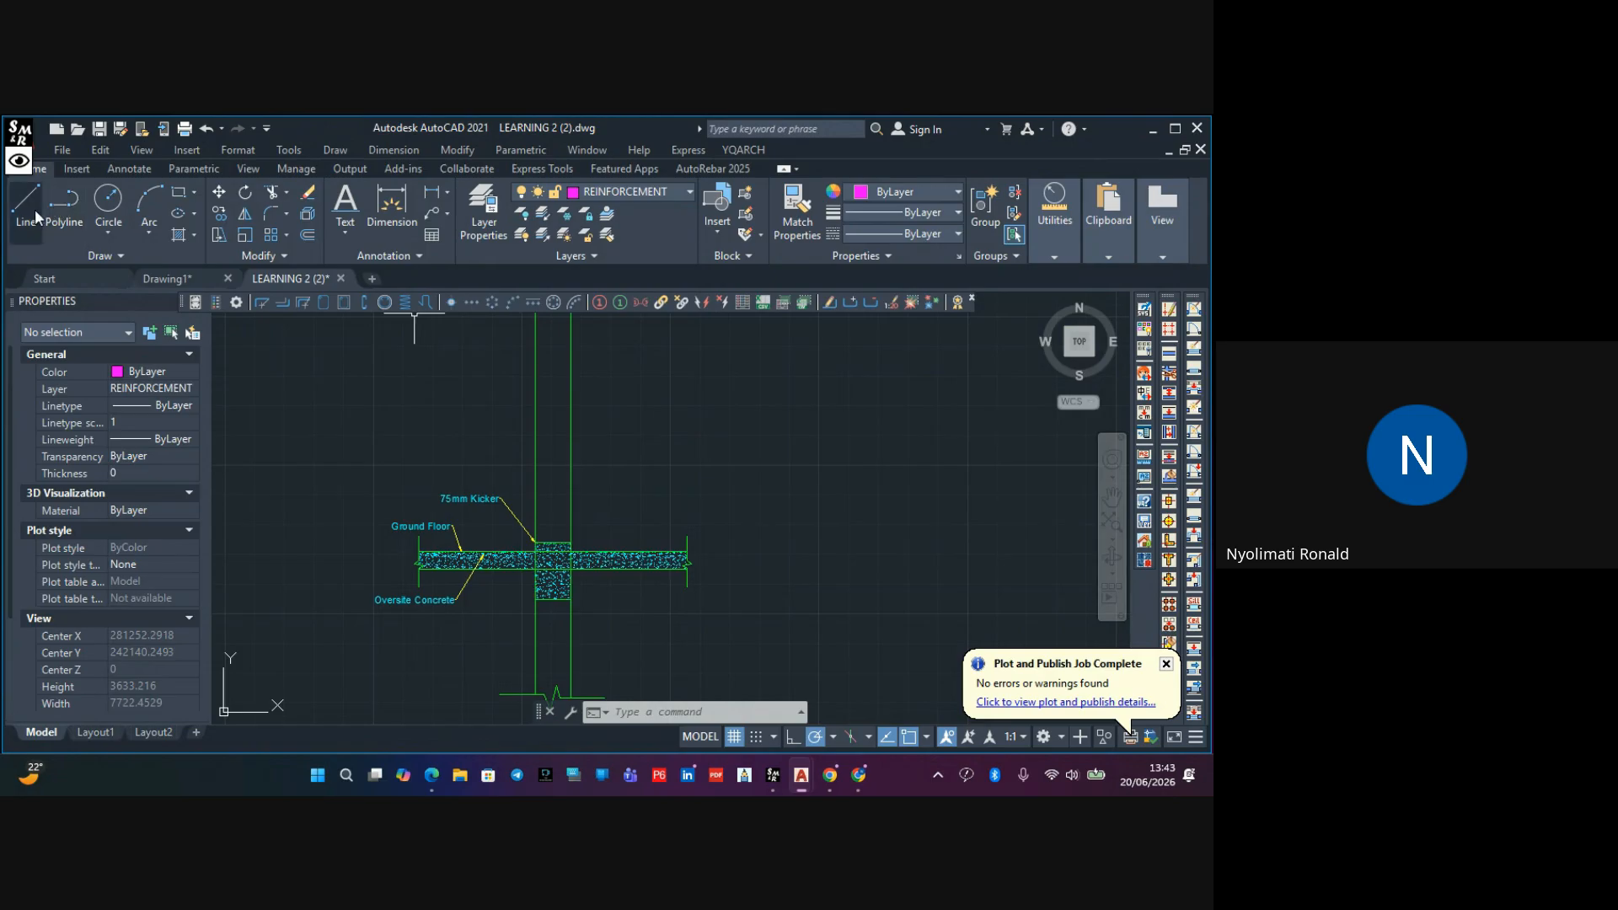
left_click(62, 207)
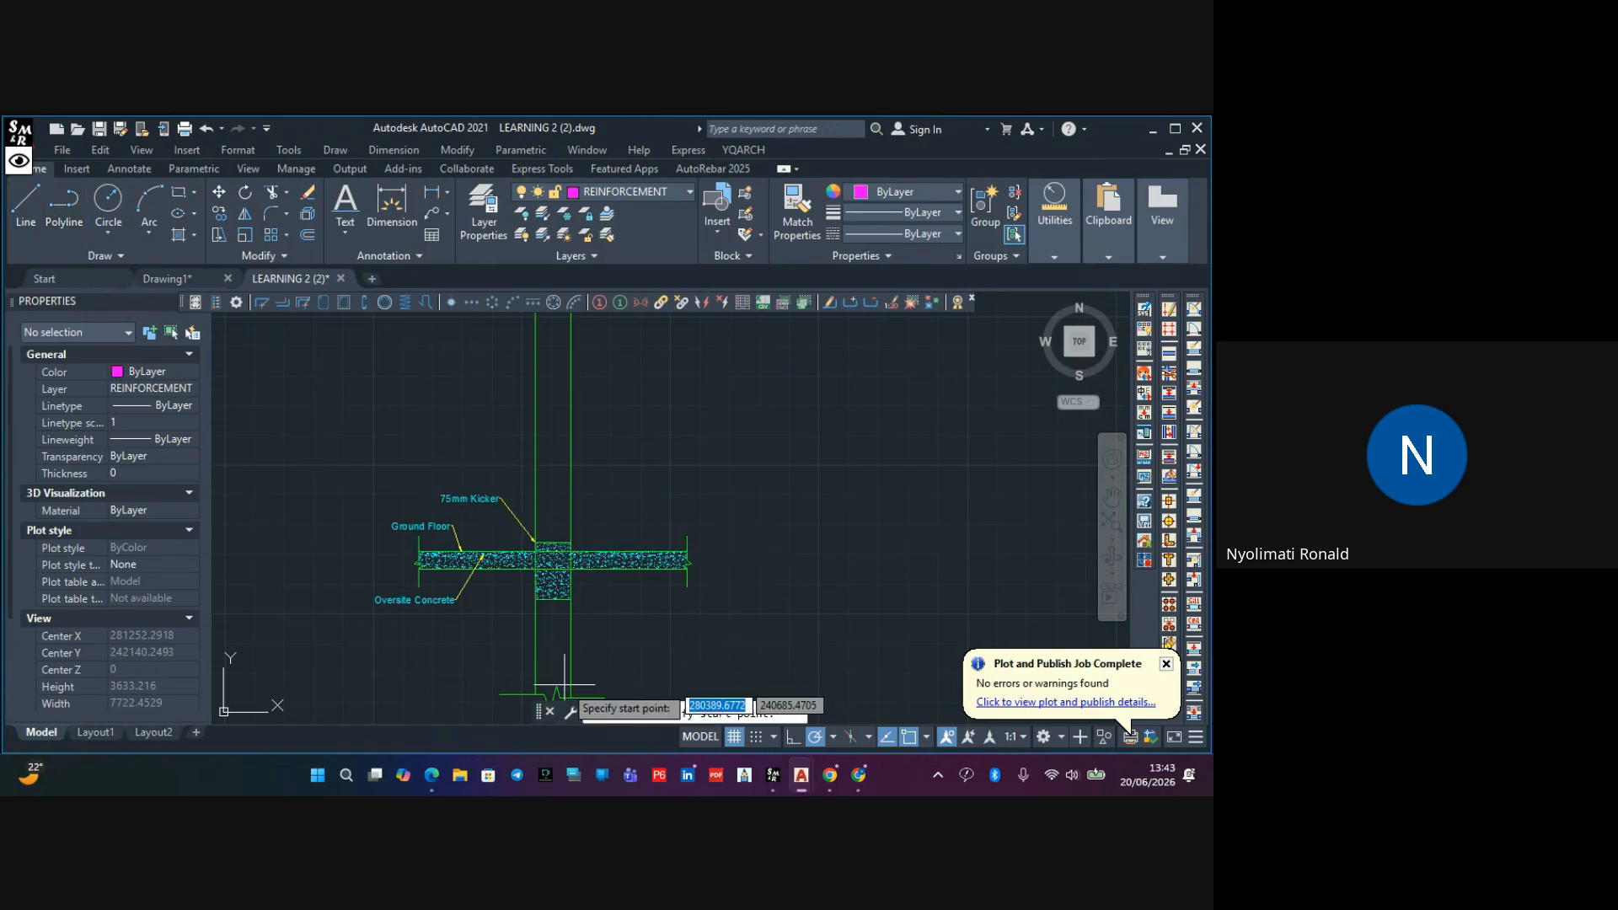
scroll(533, 699, "up", 8)
scroll(548, 643, "down", 2)
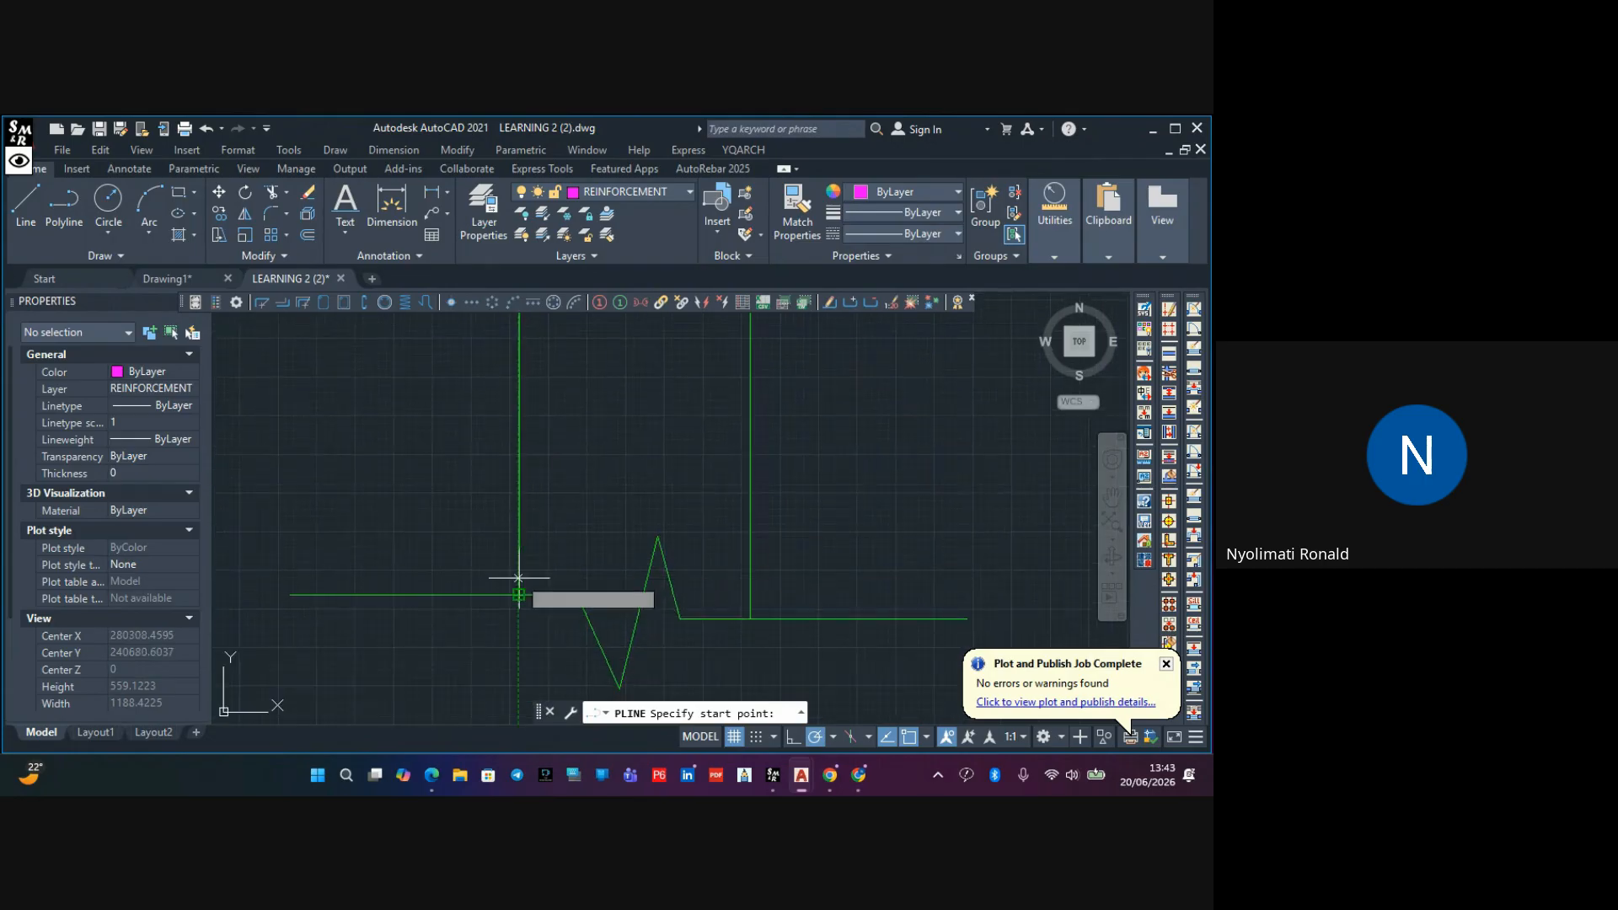
left_click(516, 541)
scroll(516, 540, "down", 5)
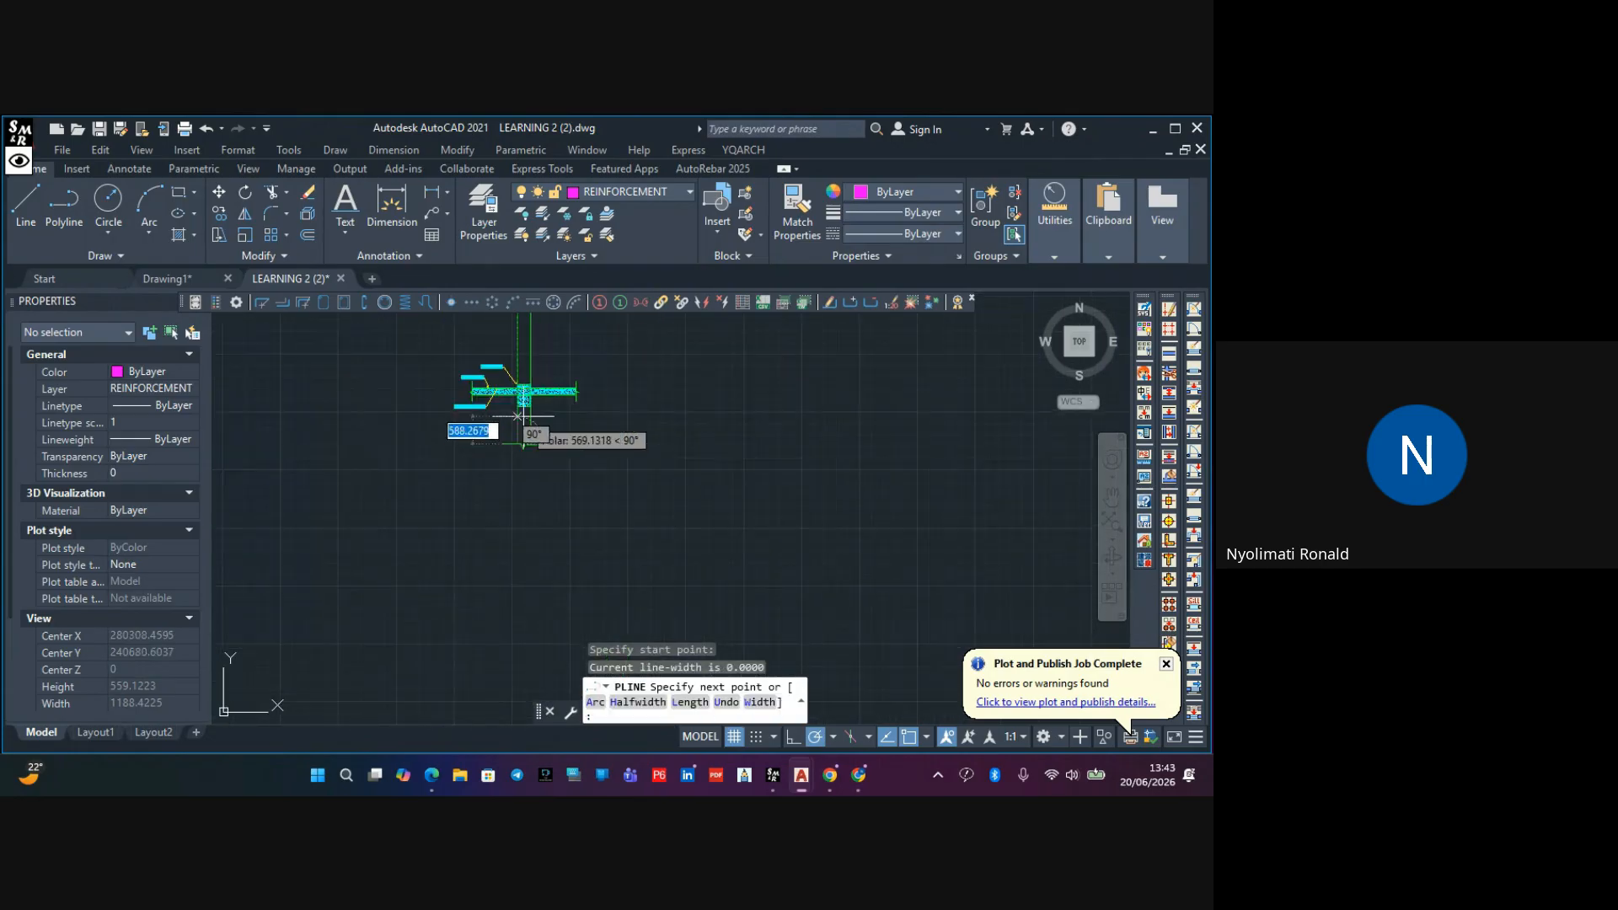
middle_click_drag(564, 385, 550, 571)
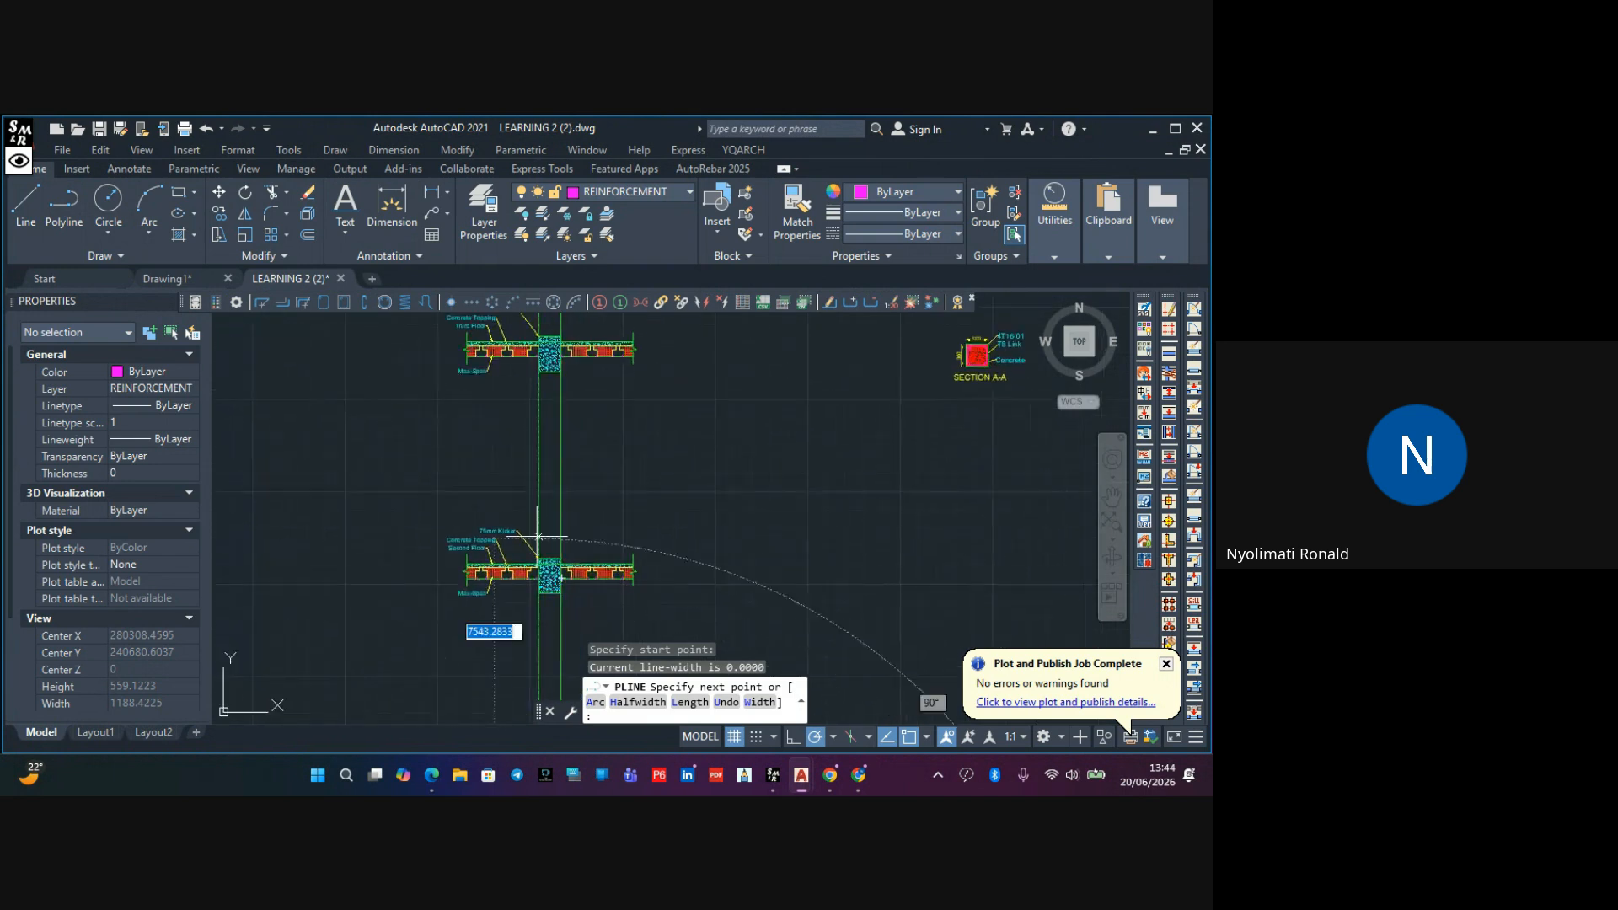
scroll(534, 423, "up", 2)
middle_click_drag(534, 424, 549, 590)
scroll(539, 511, "down", 4)
middle_click_drag(535, 477, 536, 580)
scroll(544, 463, "up", 5)
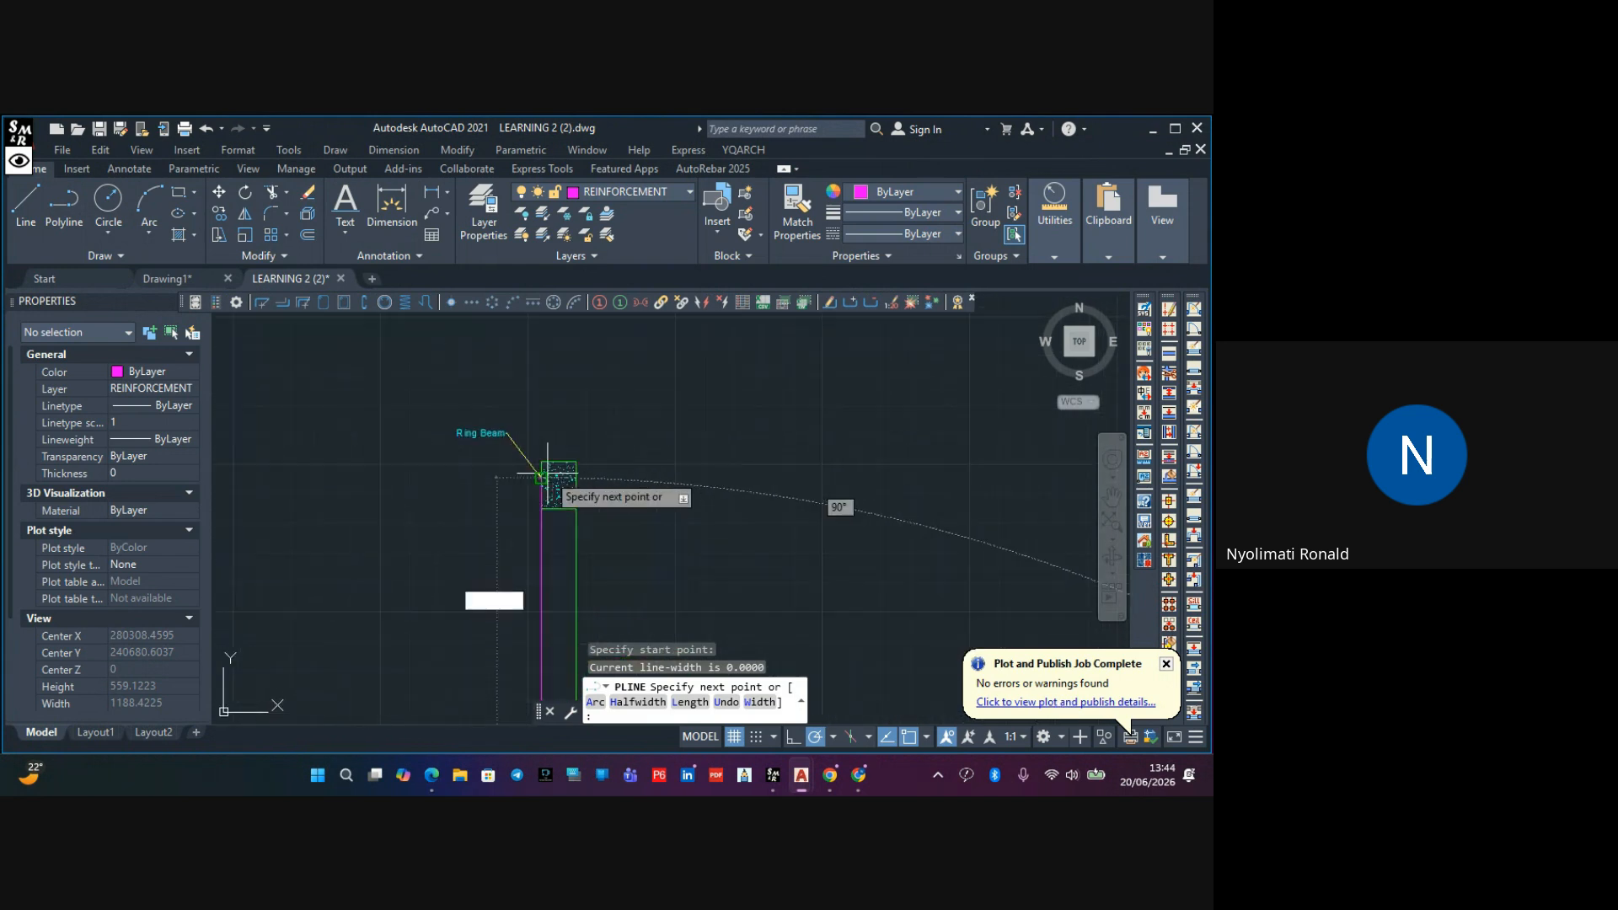
left_click(523, 427)
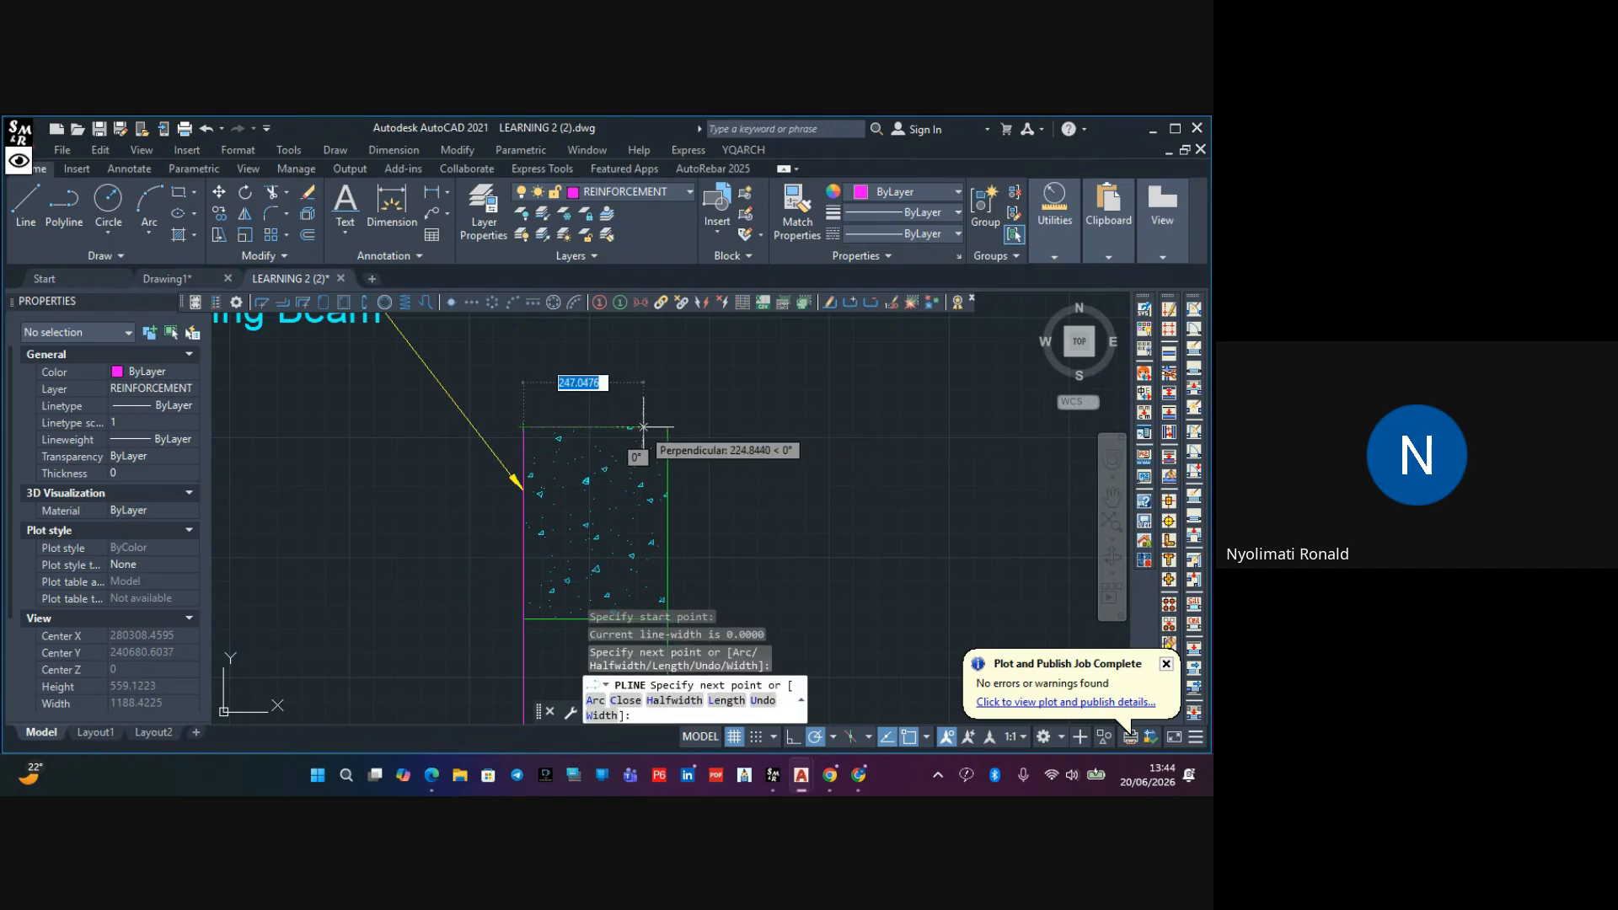
left_click(669, 427)
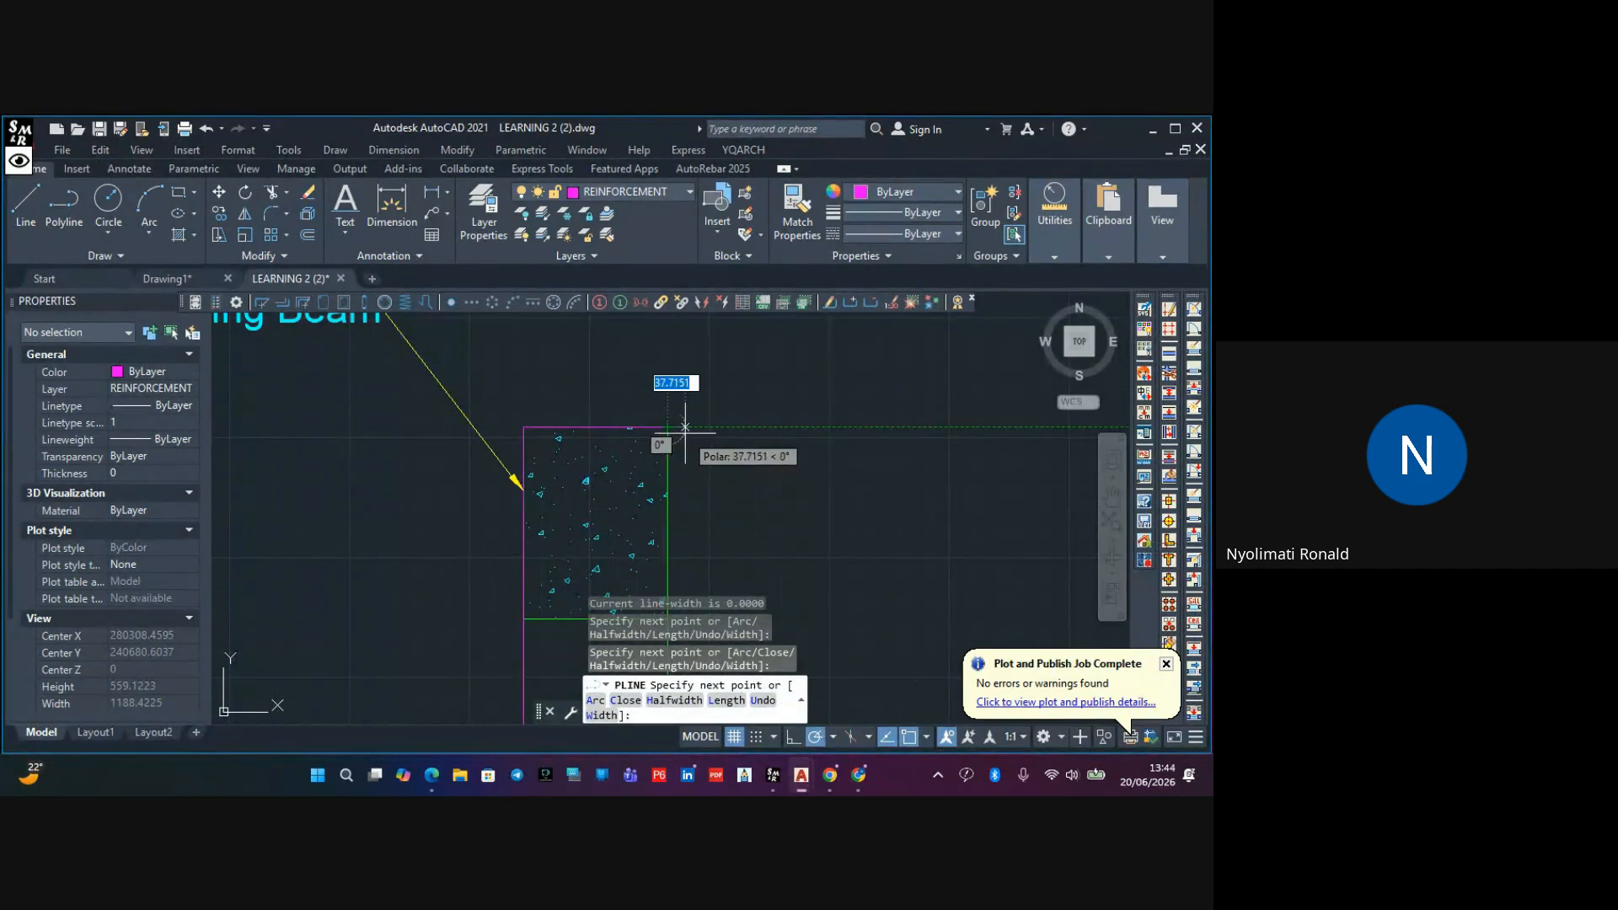
key("Escape")
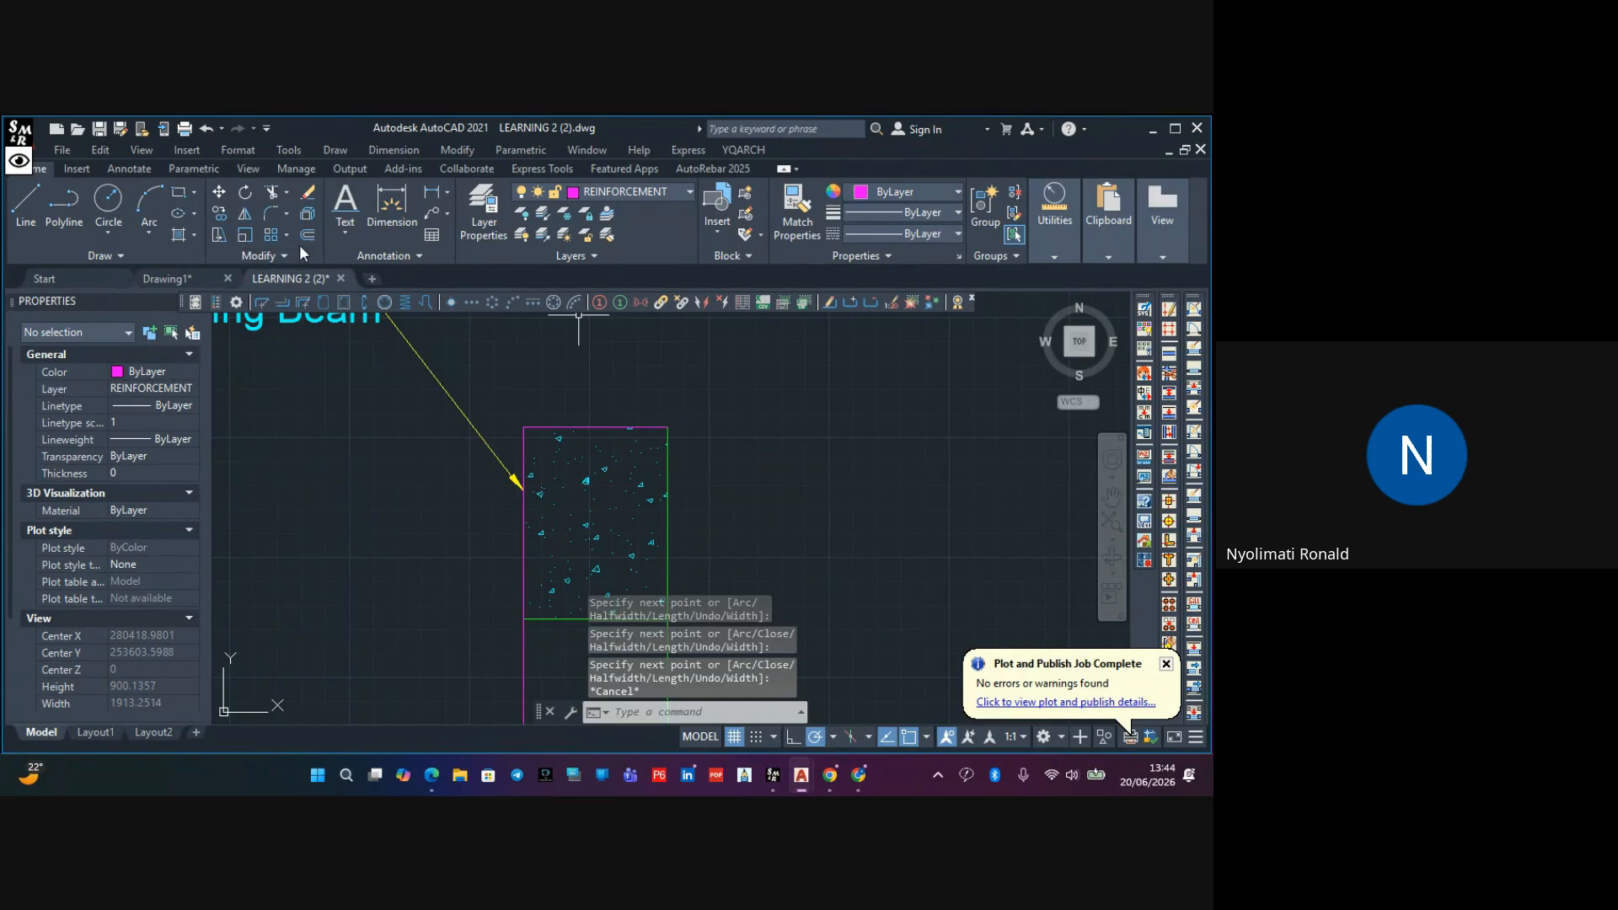
Offset the reinforcement polyline 25 inward for the concrete cover and erase the original polyline on the column outline
left_click(307, 232)
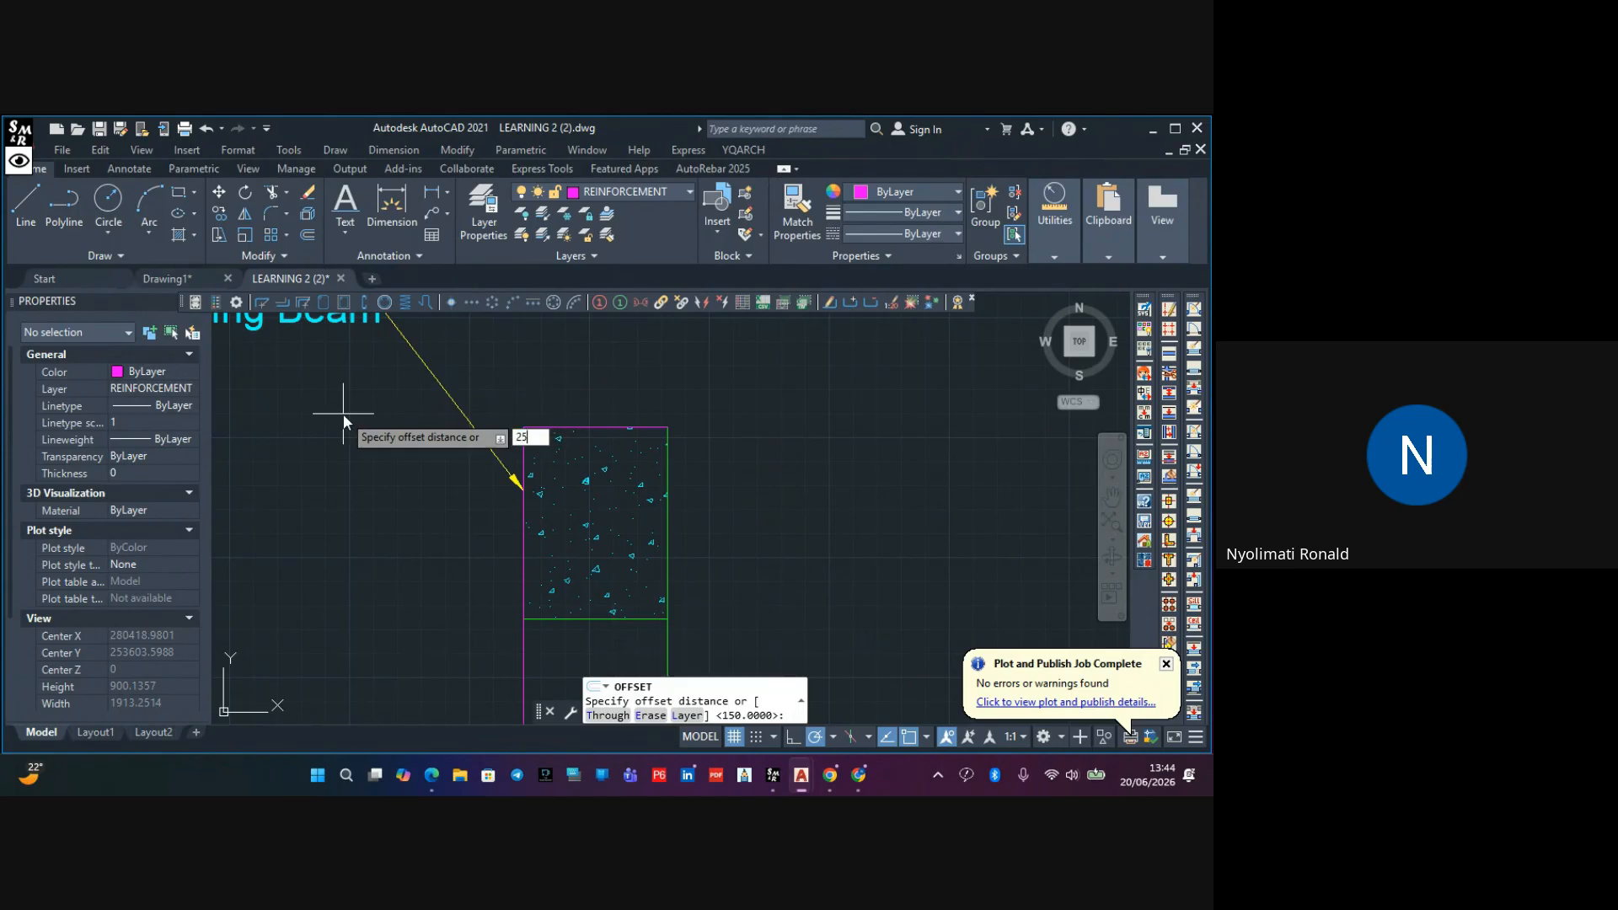
type("25")
key("Return")
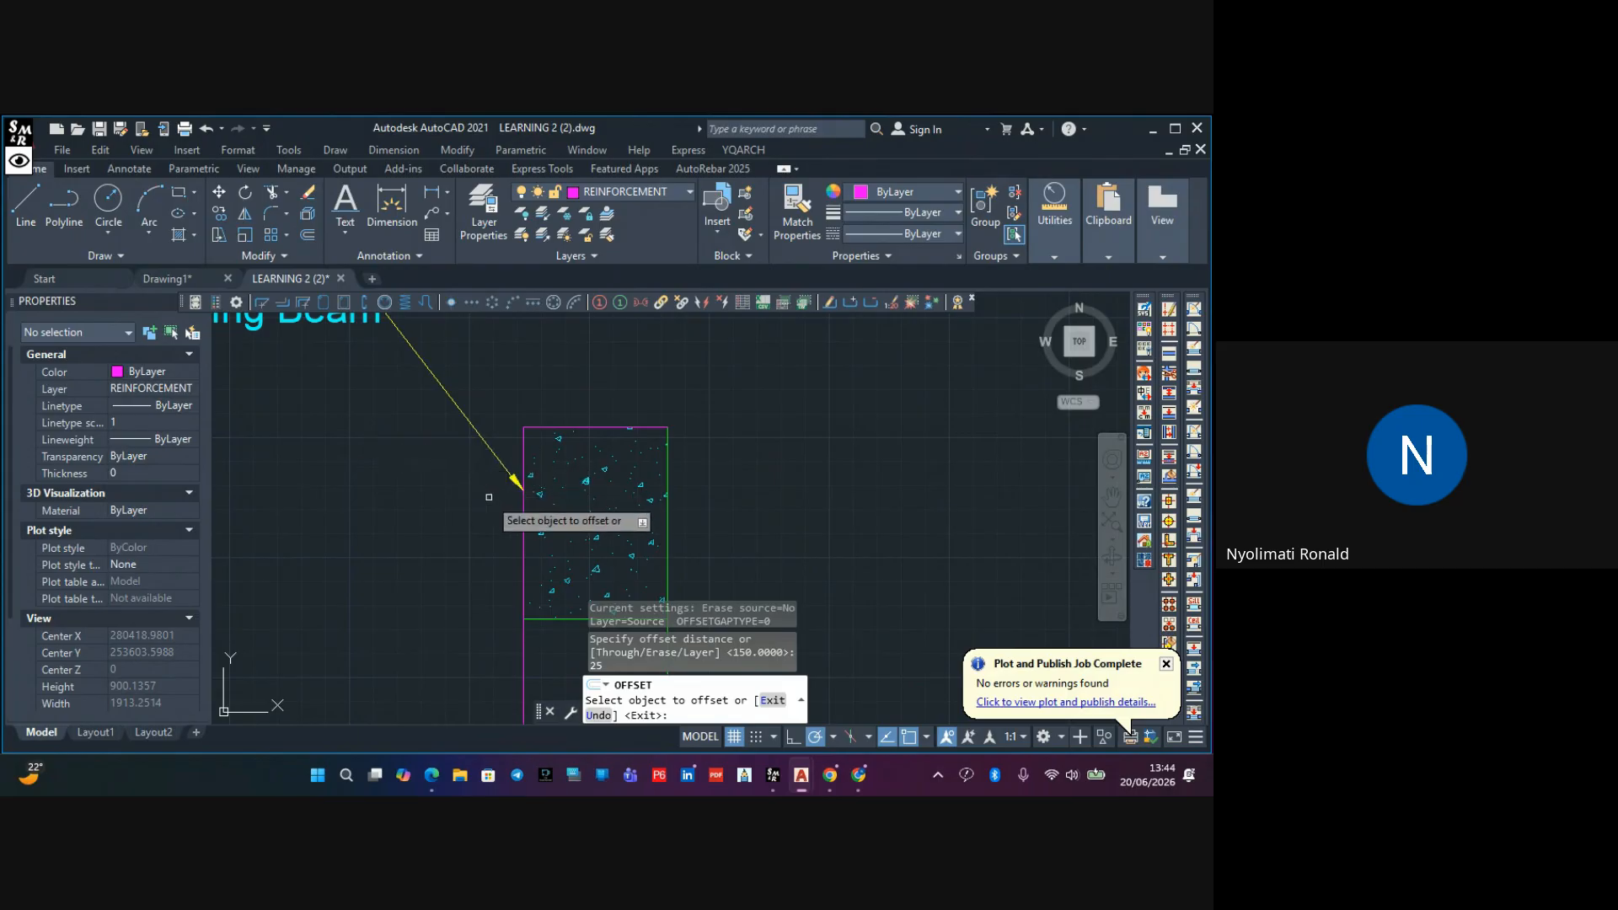
left_click(523, 504)
left_click(549, 523)
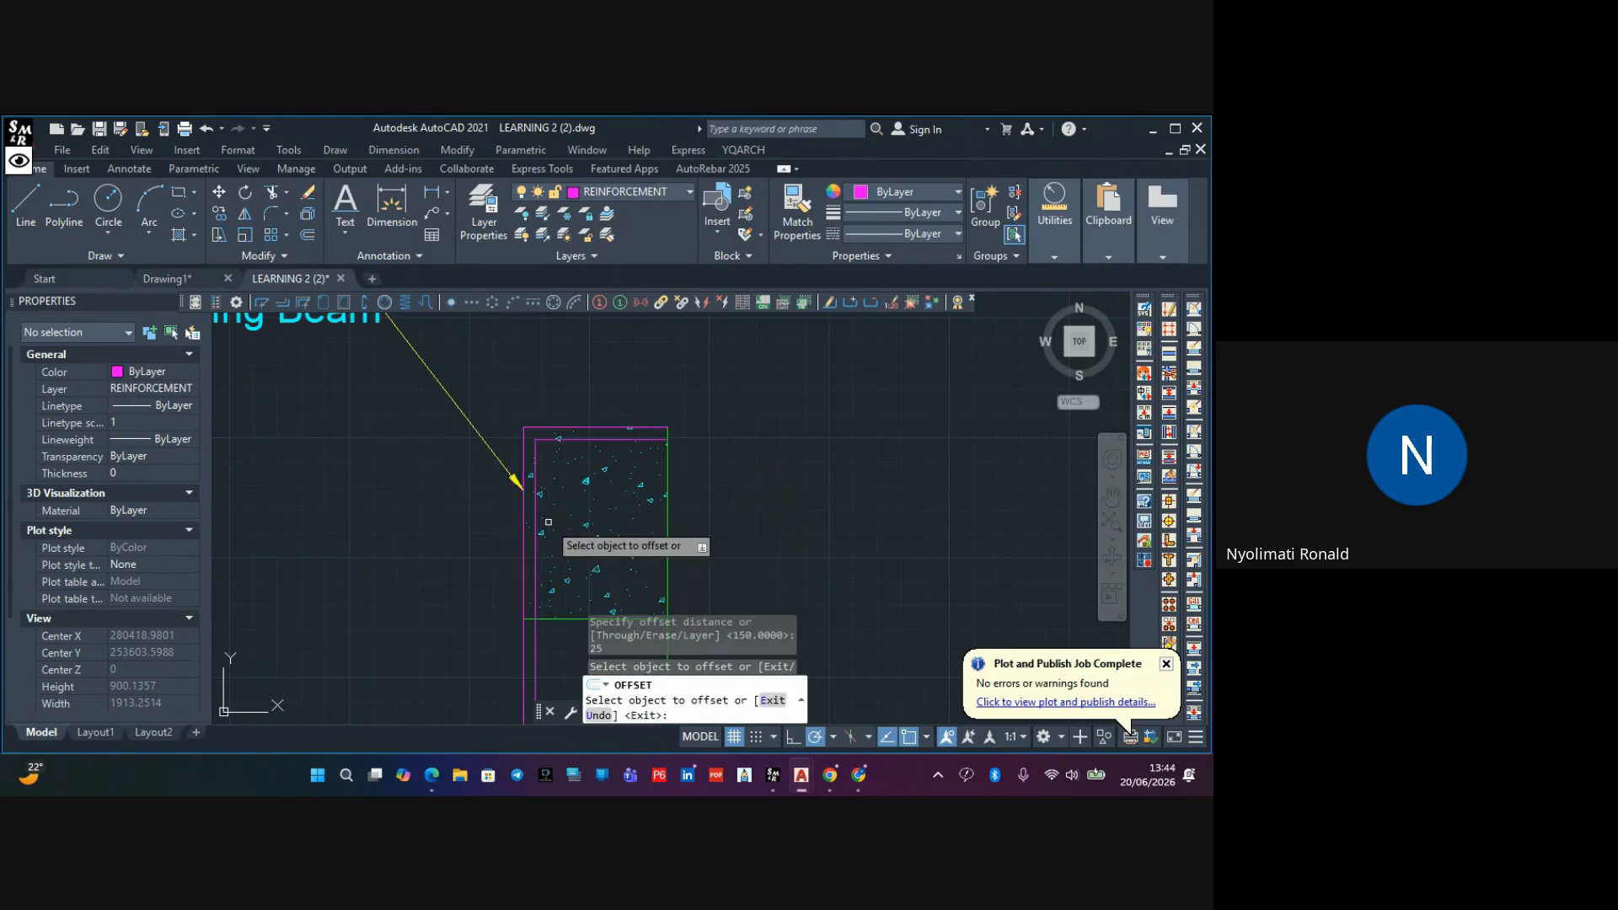
key("Escape")
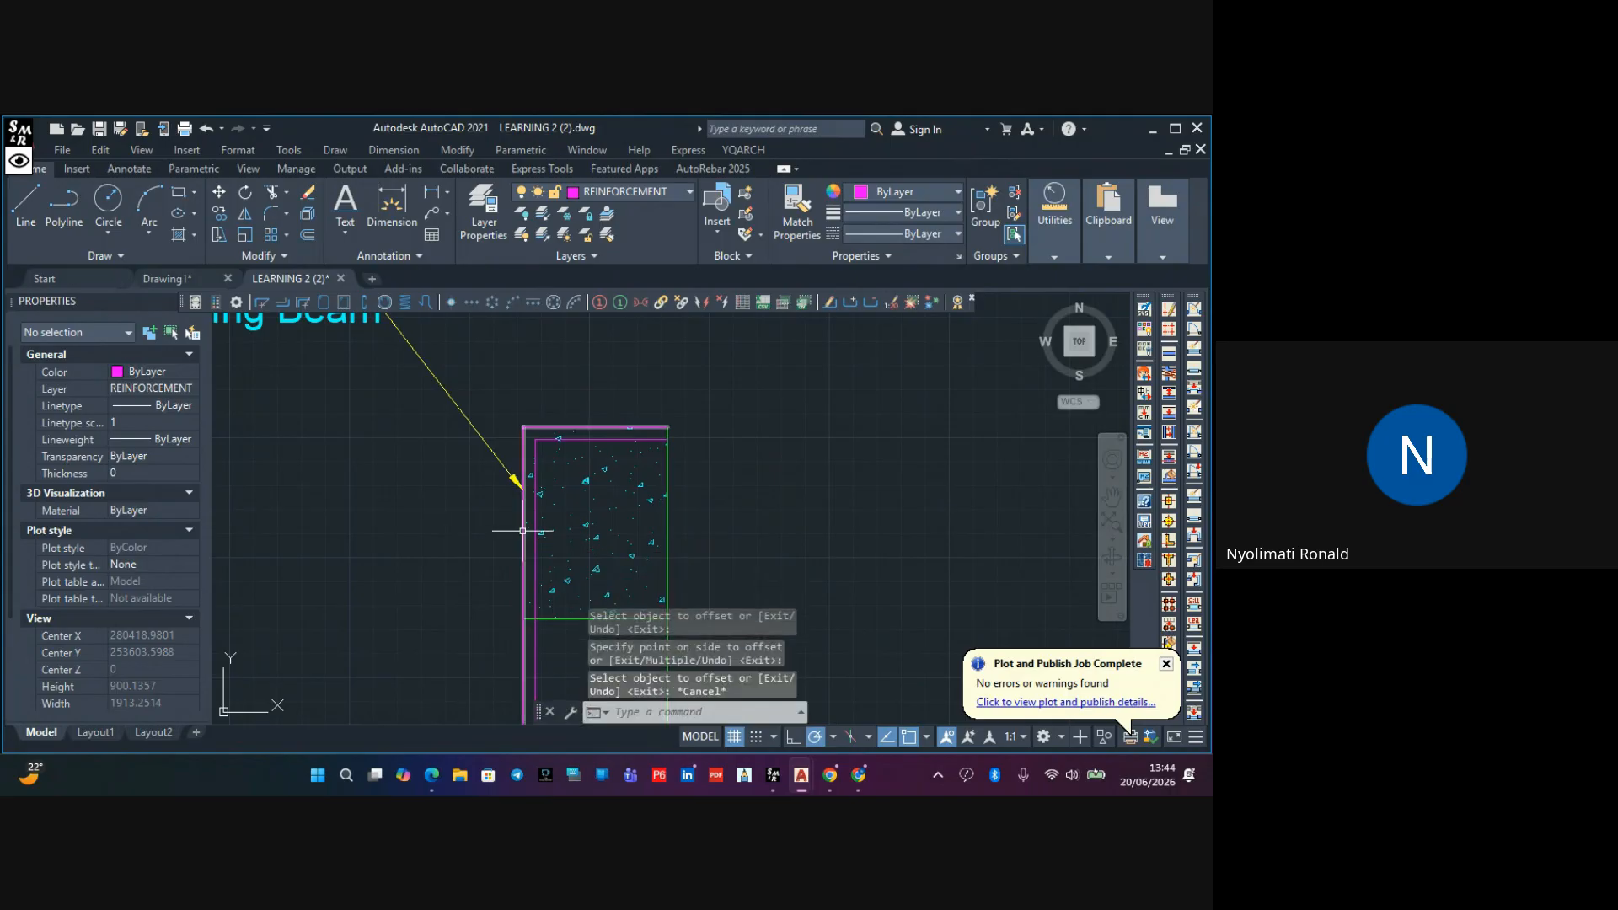
left_click(522, 531)
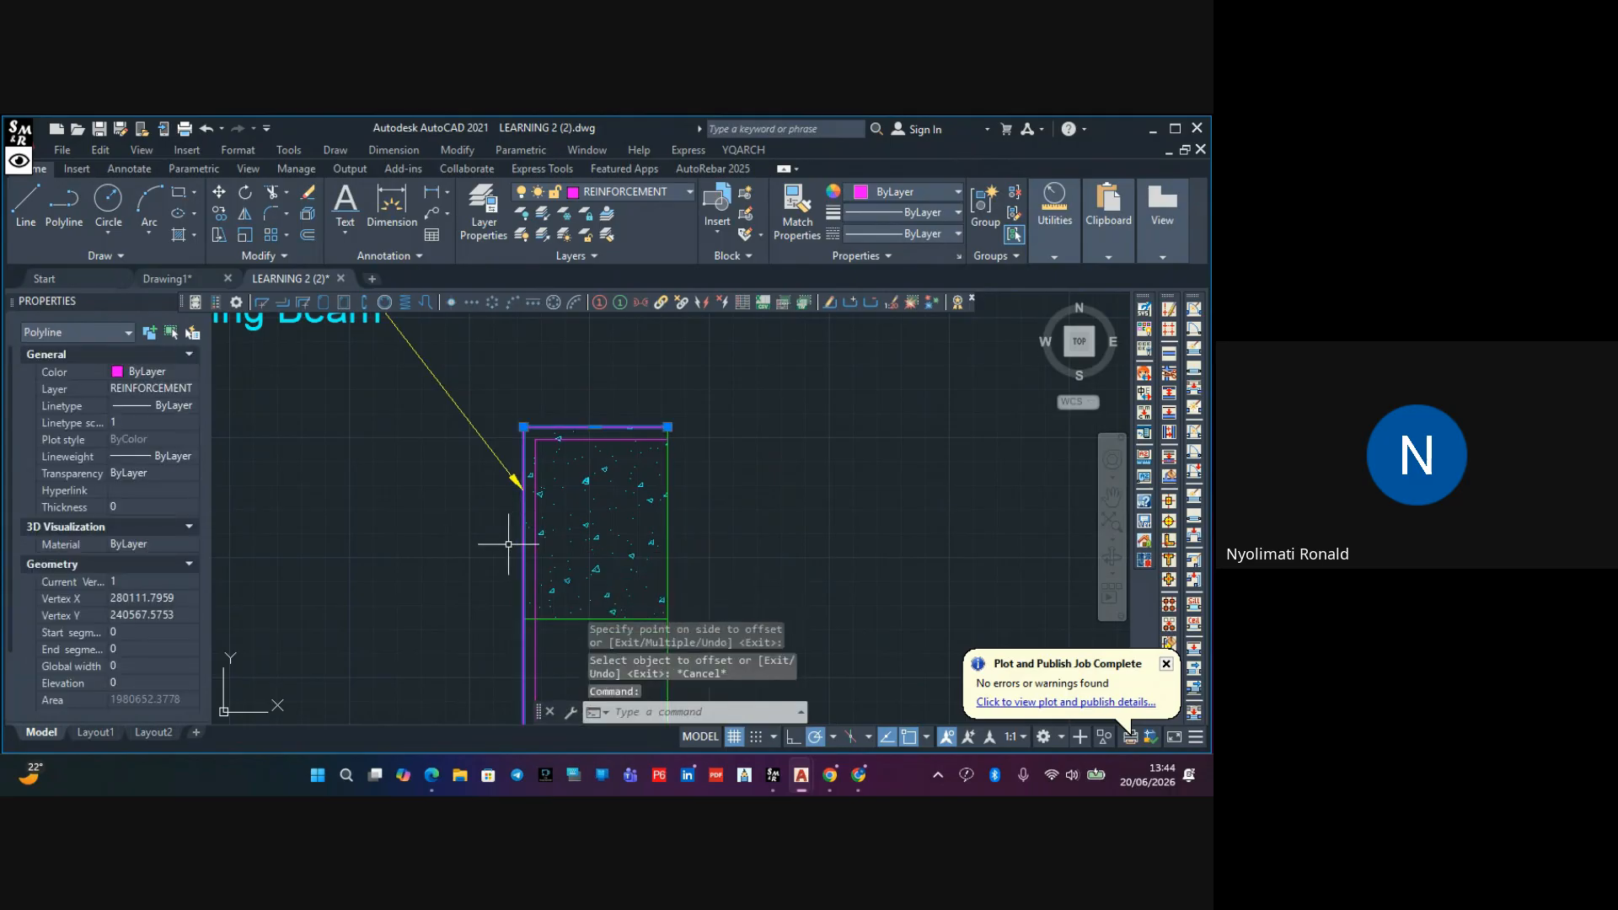
key("Delete")
Offset the remaining reinforcement polyline 16 inward to form the bar's inner edge
scroll(538, 455, "up", 2)
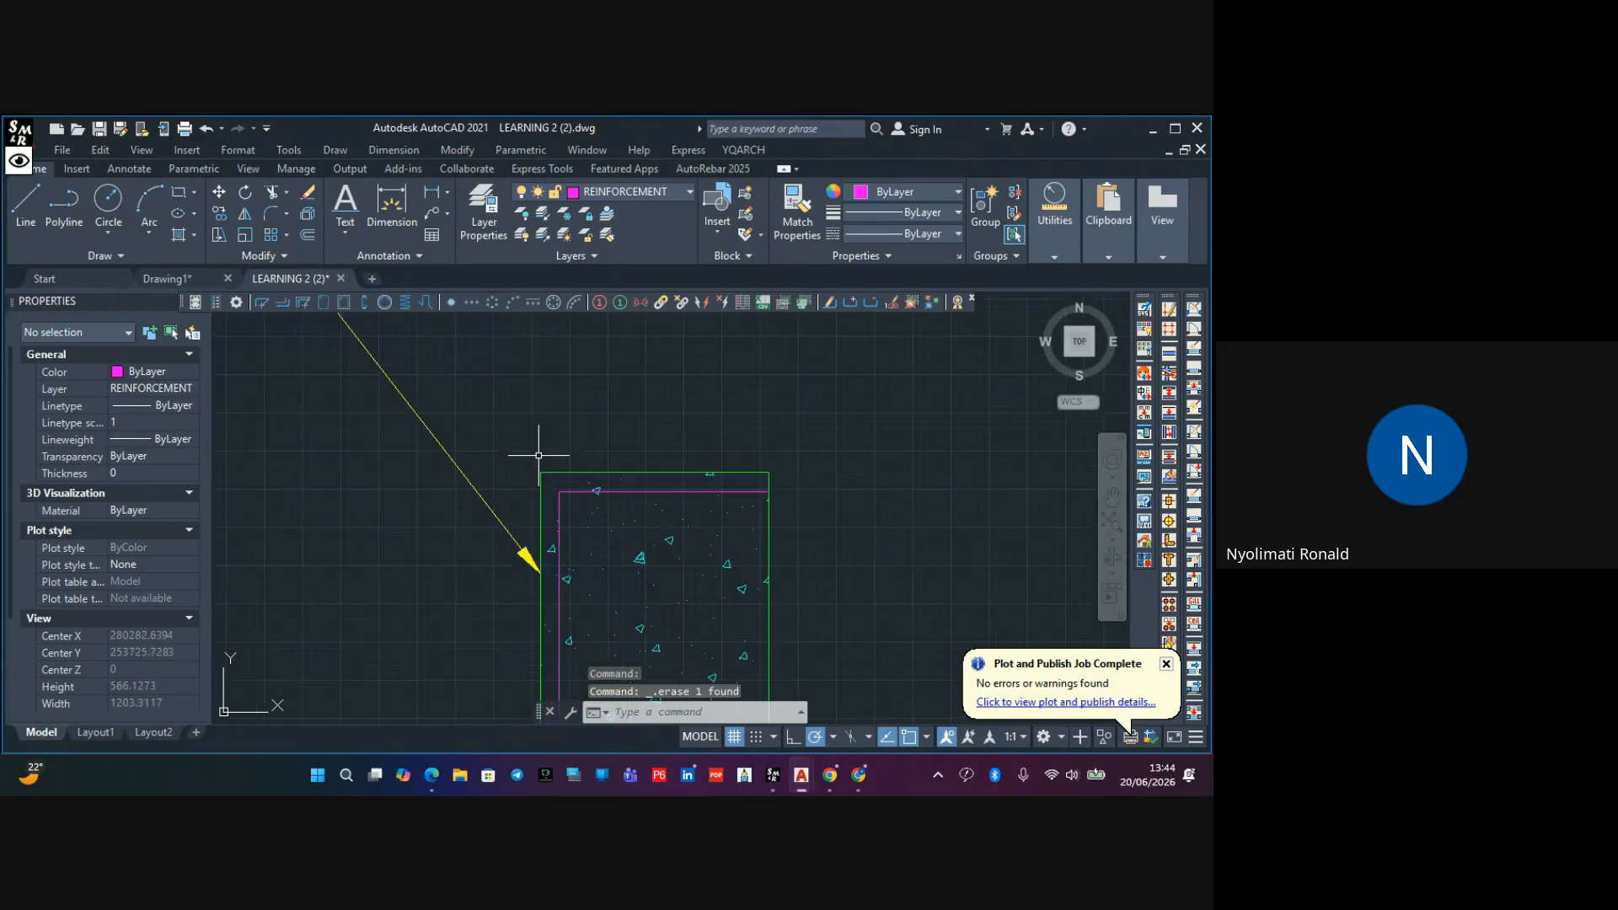
middle_click_drag(559, 495, 539, 438)
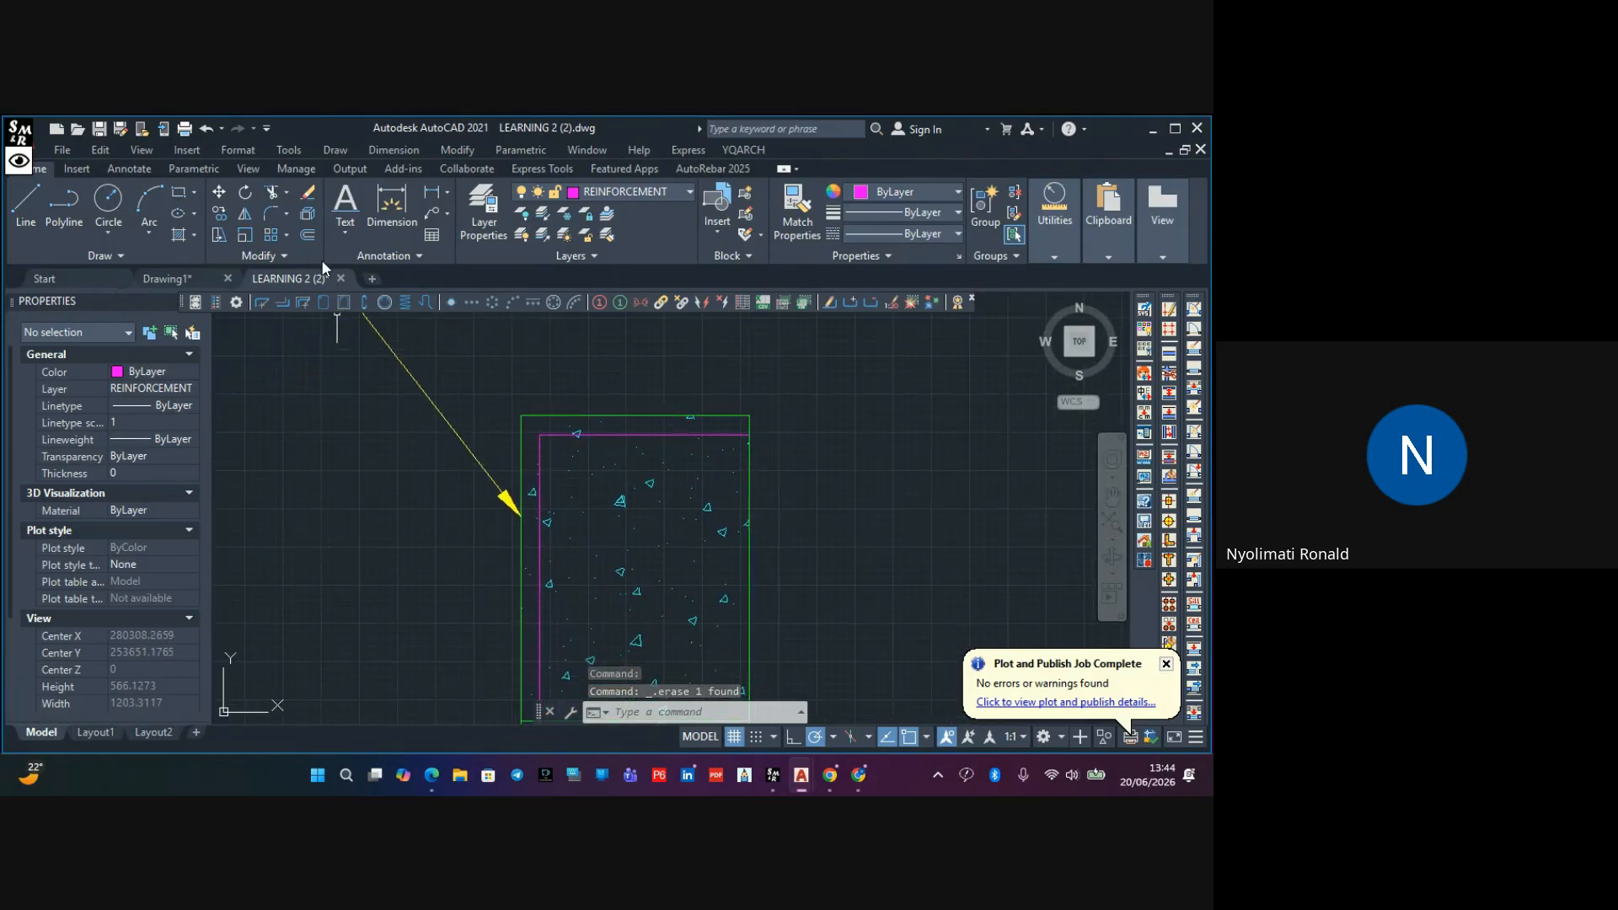
left_click(304, 234)
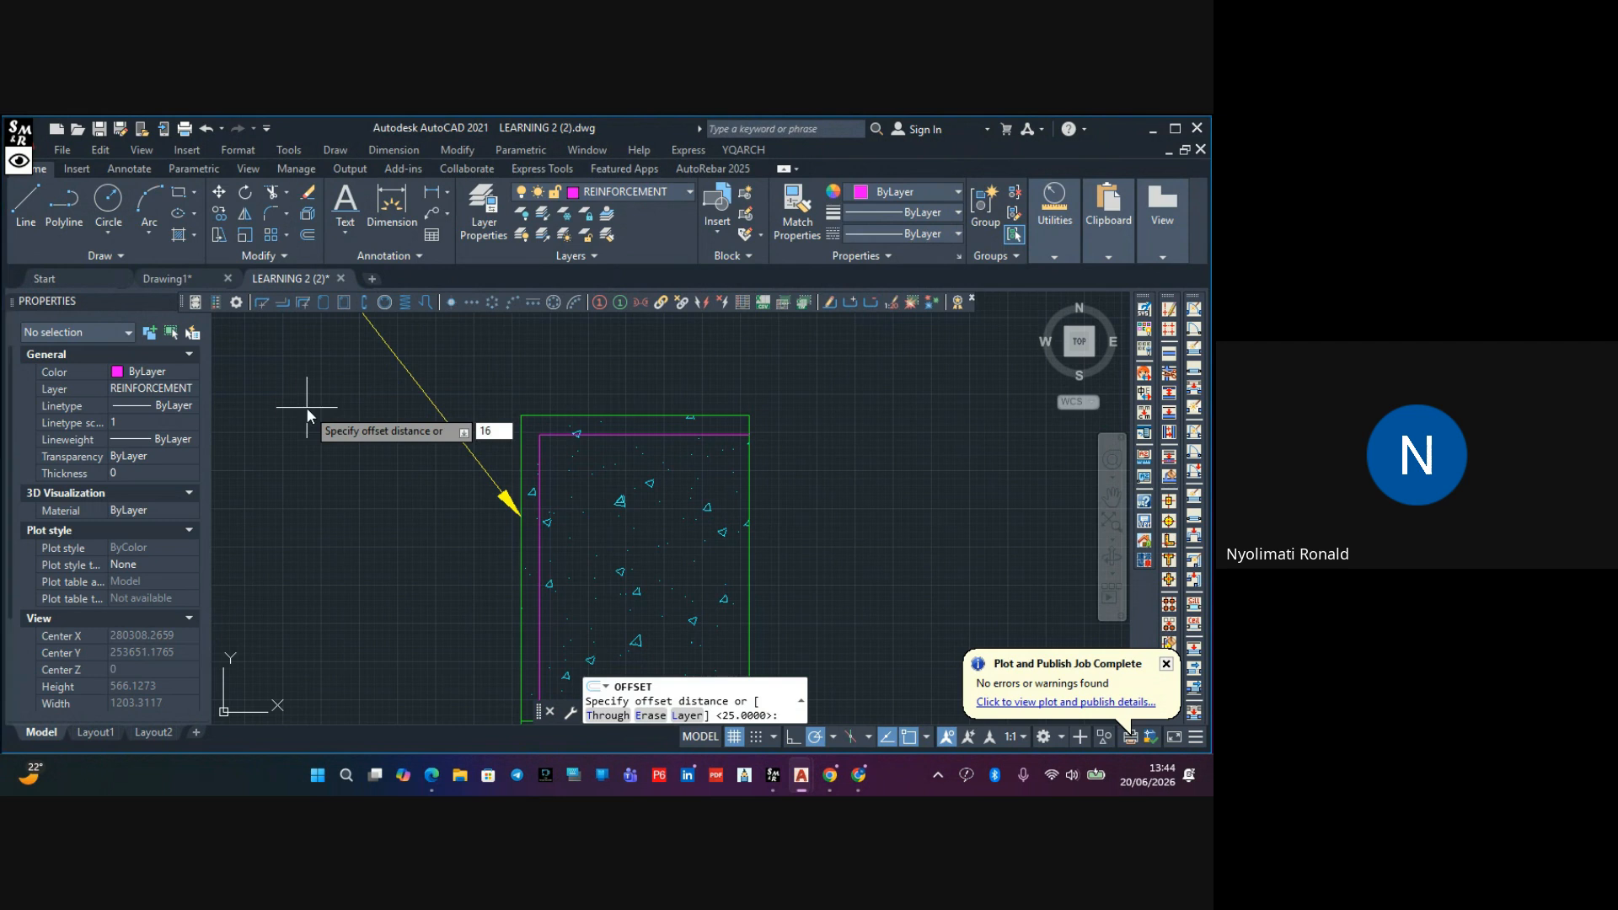
key("Return")
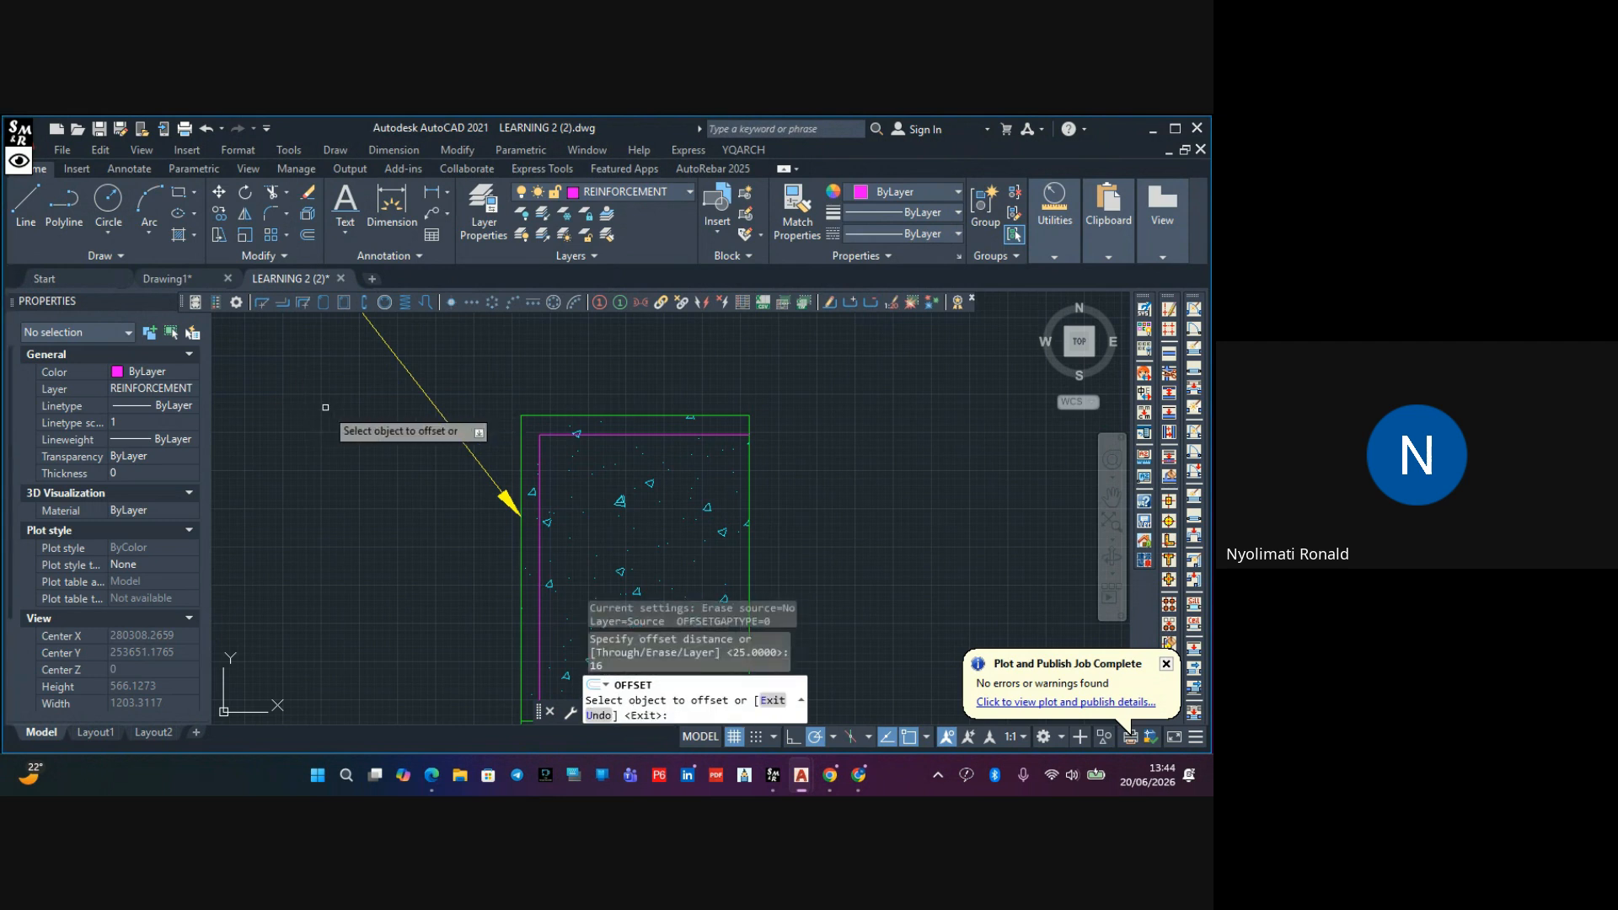
left_click(540, 463)
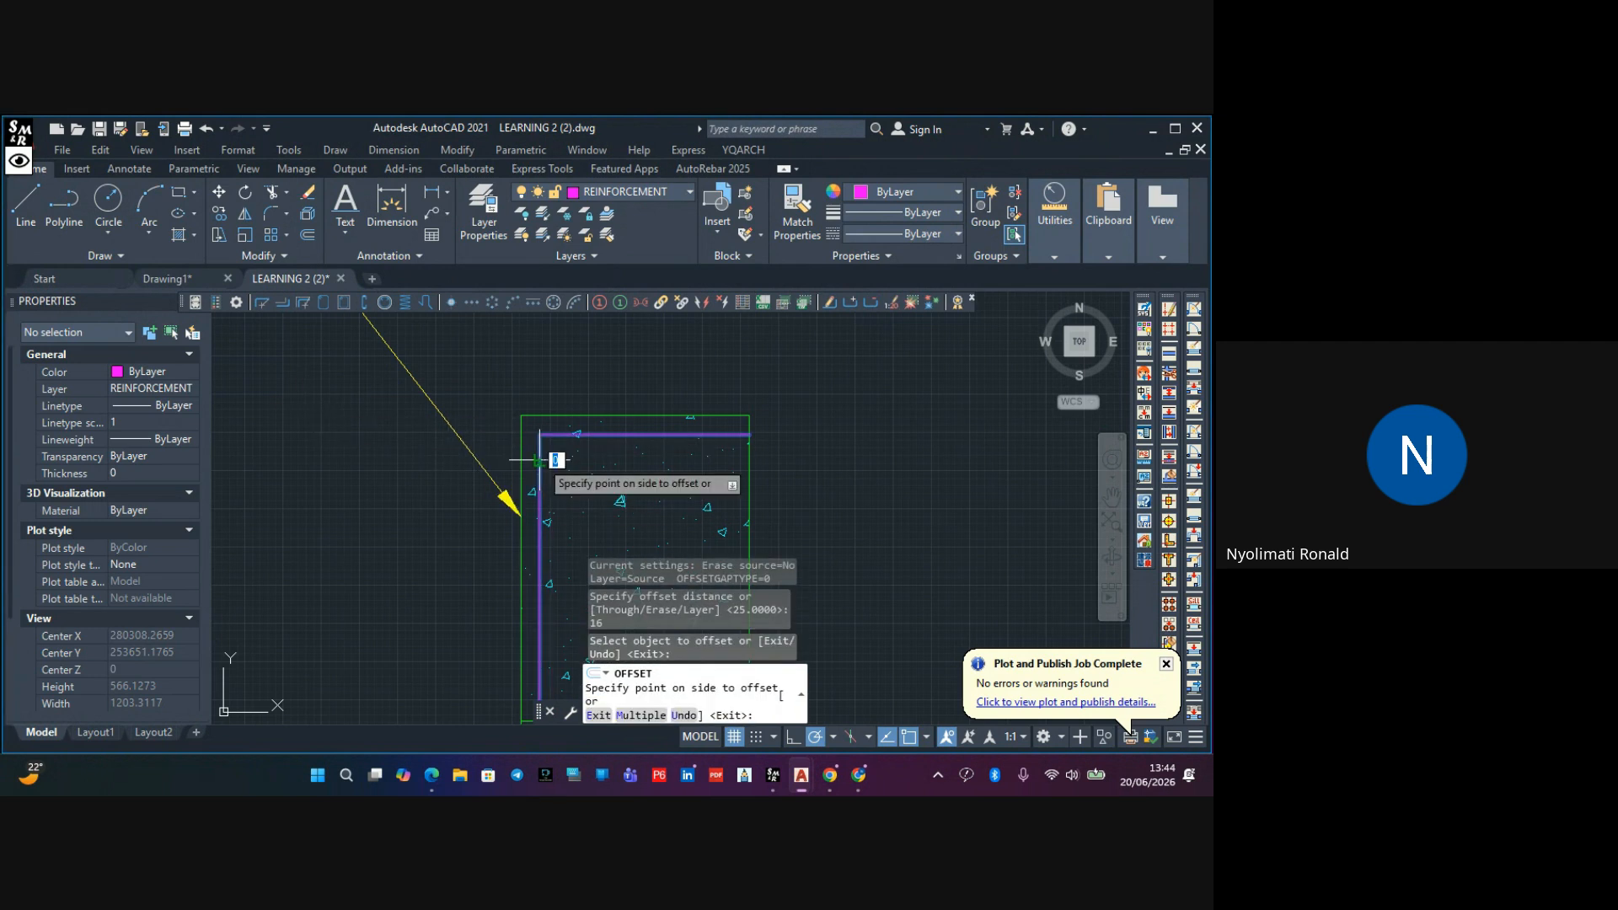
left_click(586, 465)
key("Escape")
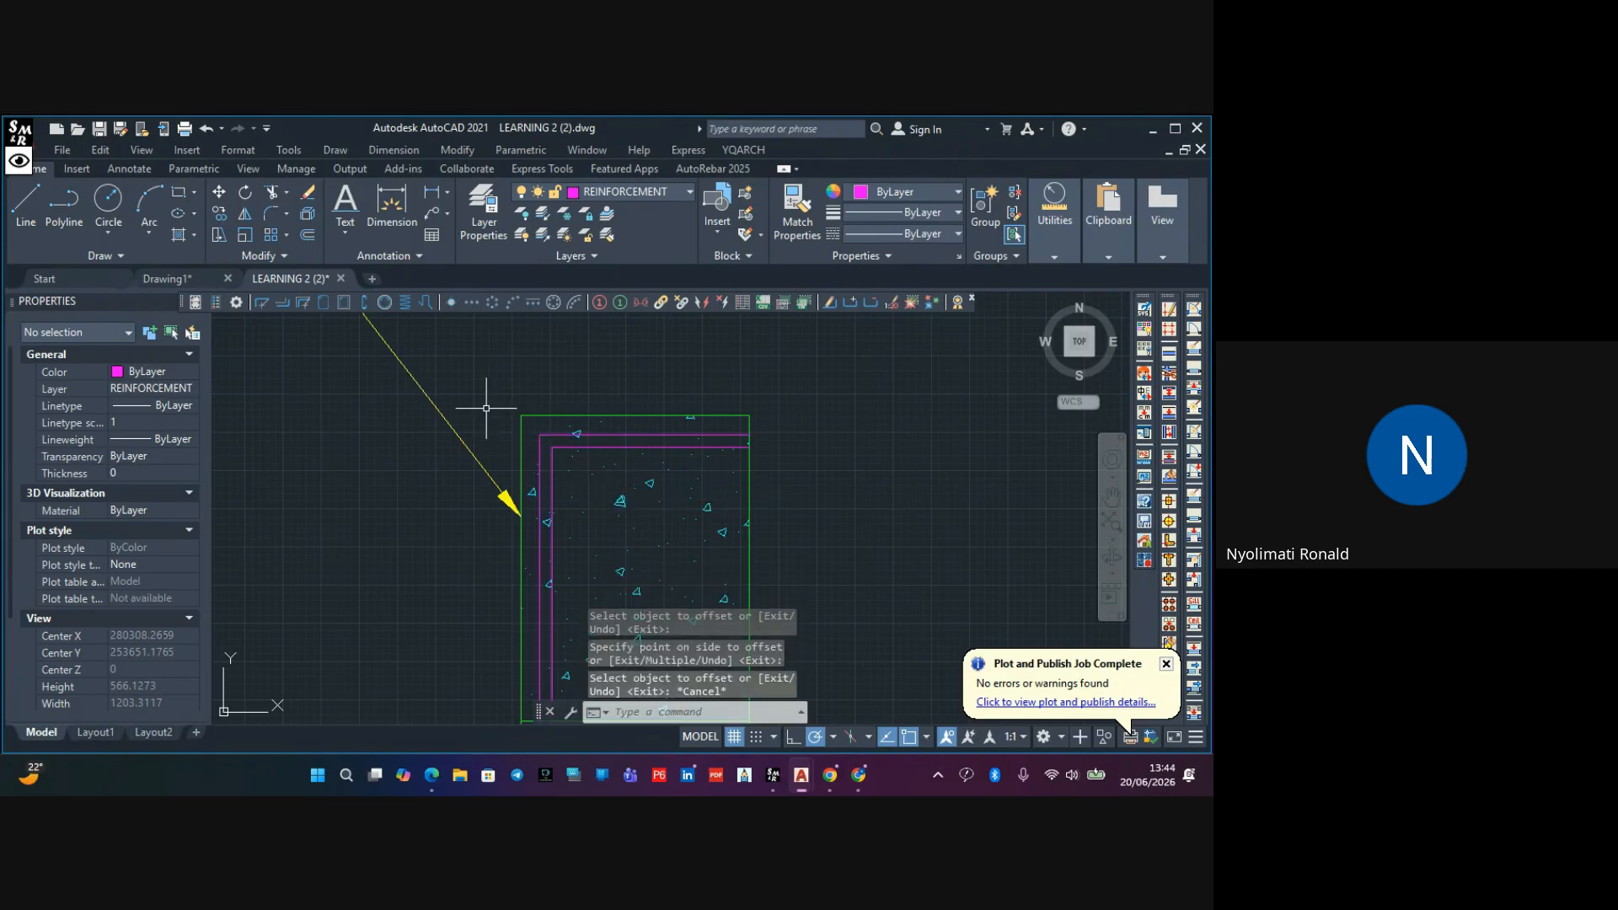
Fillet the inner reinforcement line's corner in the ring beam with a radius of 8
left_click(272, 209)
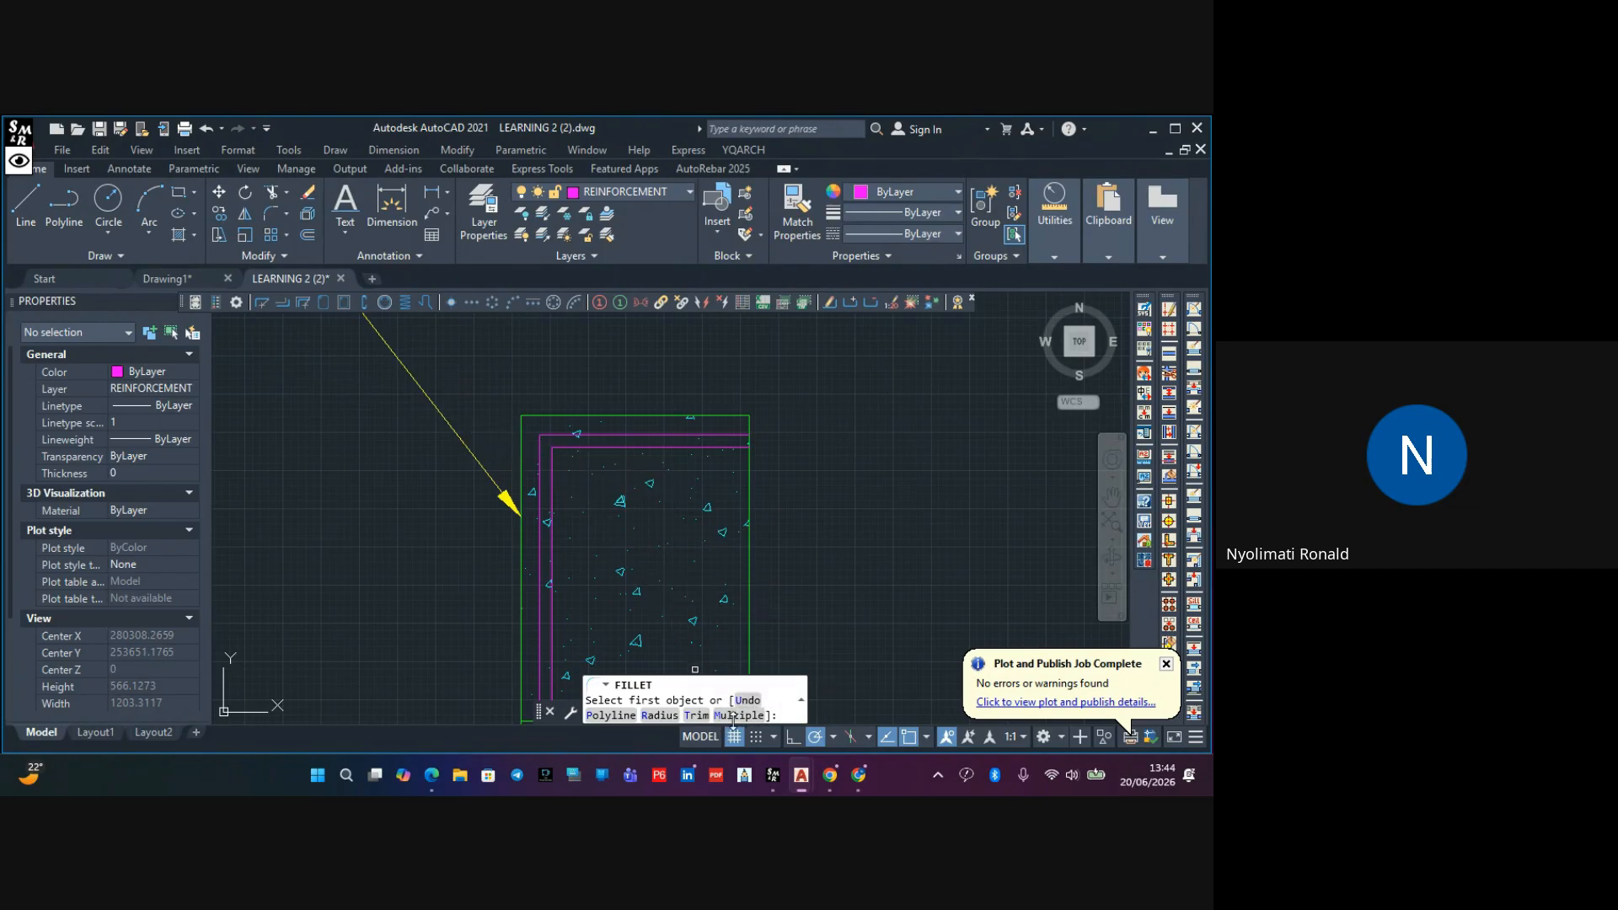
left_click(660, 716)
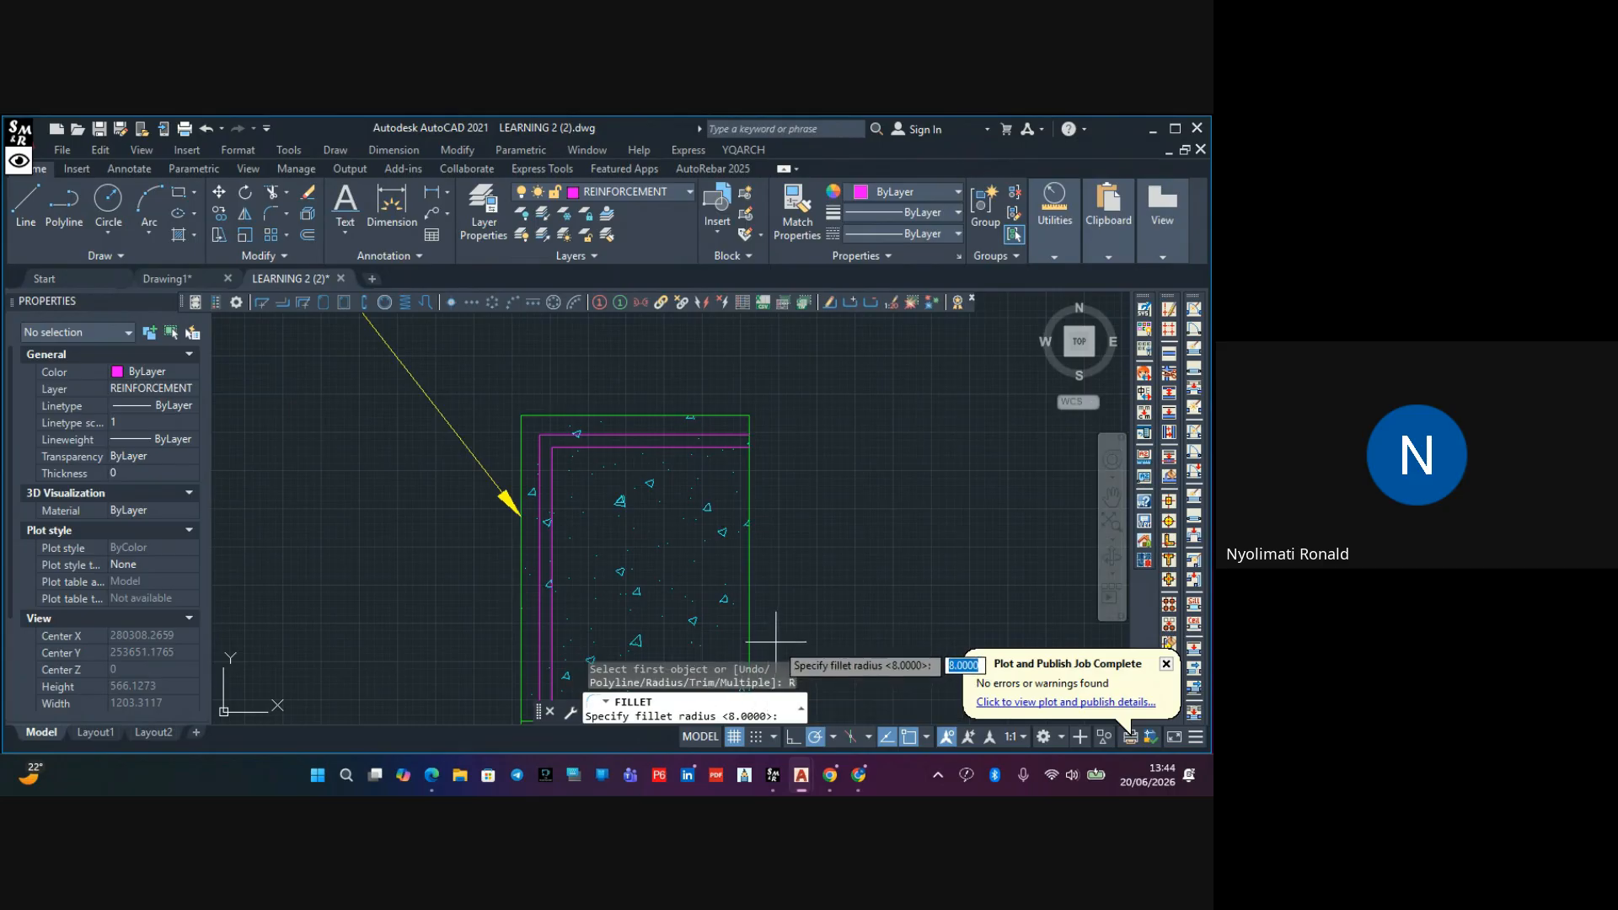
key("Return")
scroll(564, 465, "up", 5)
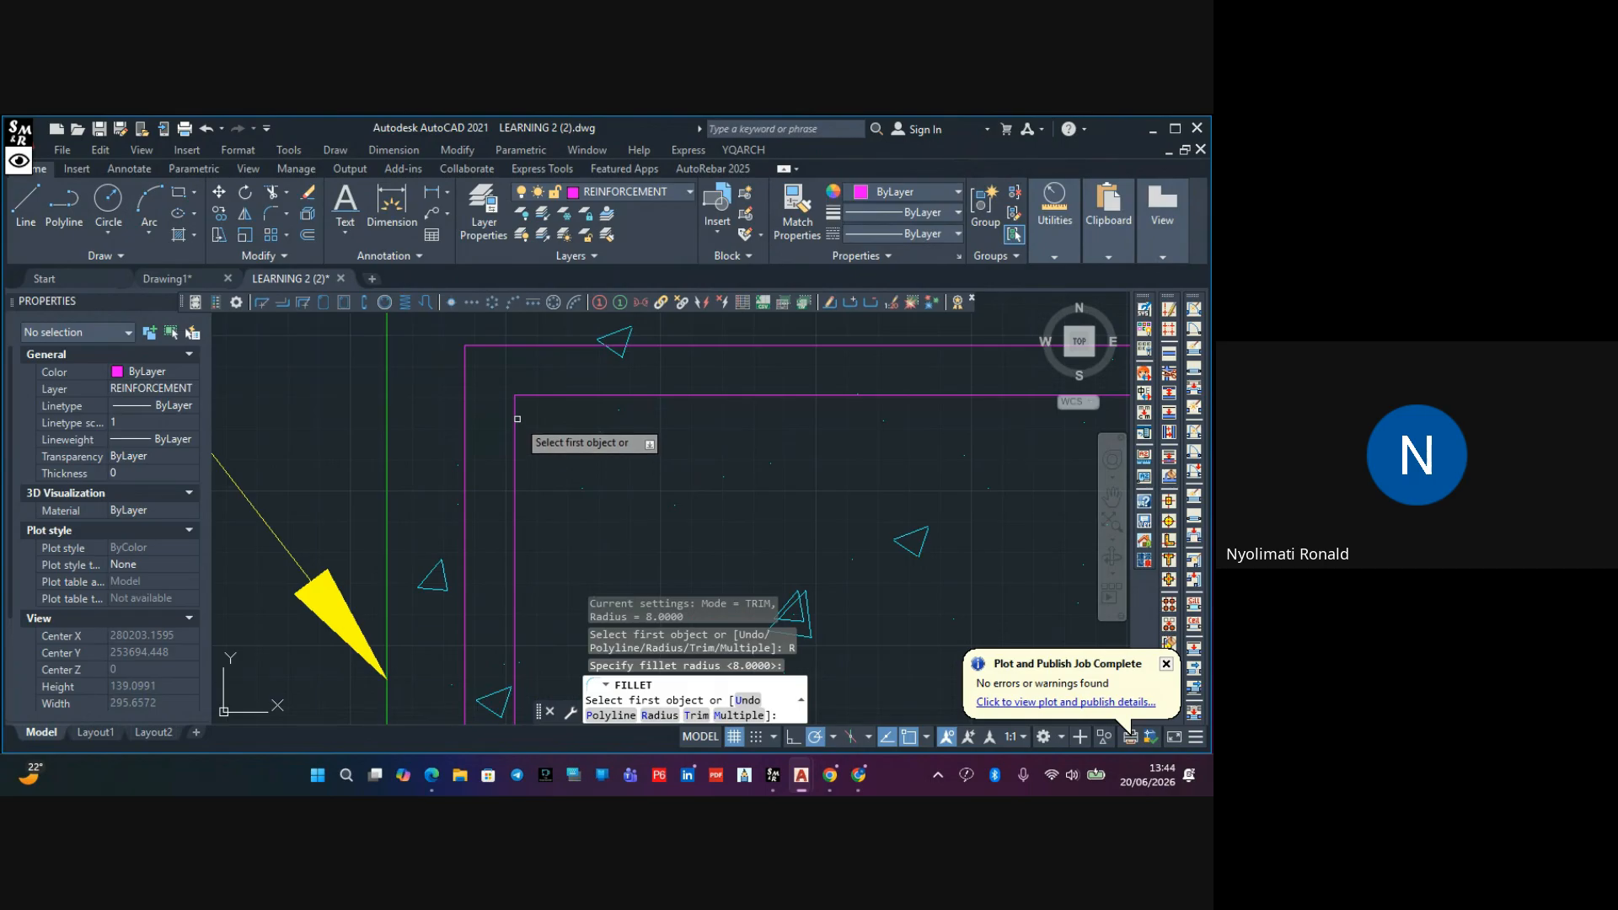
left_click(515, 421)
left_click(551, 394)
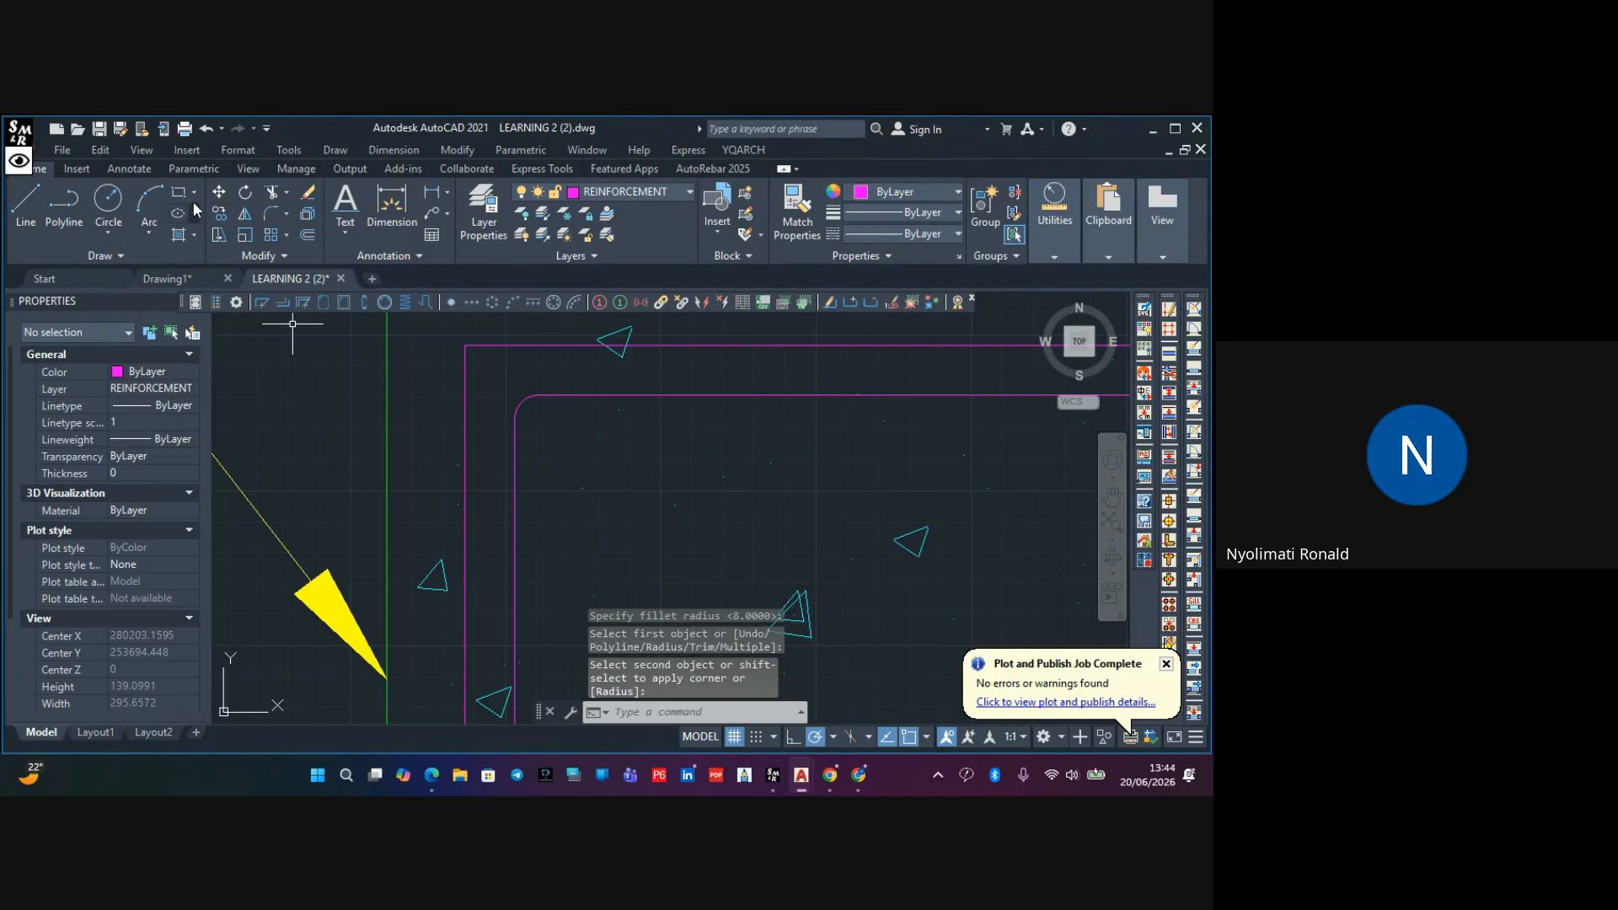
Fillet the outer reinforcement line's corner in the ring beam with a radius of 16
left_click(271, 213)
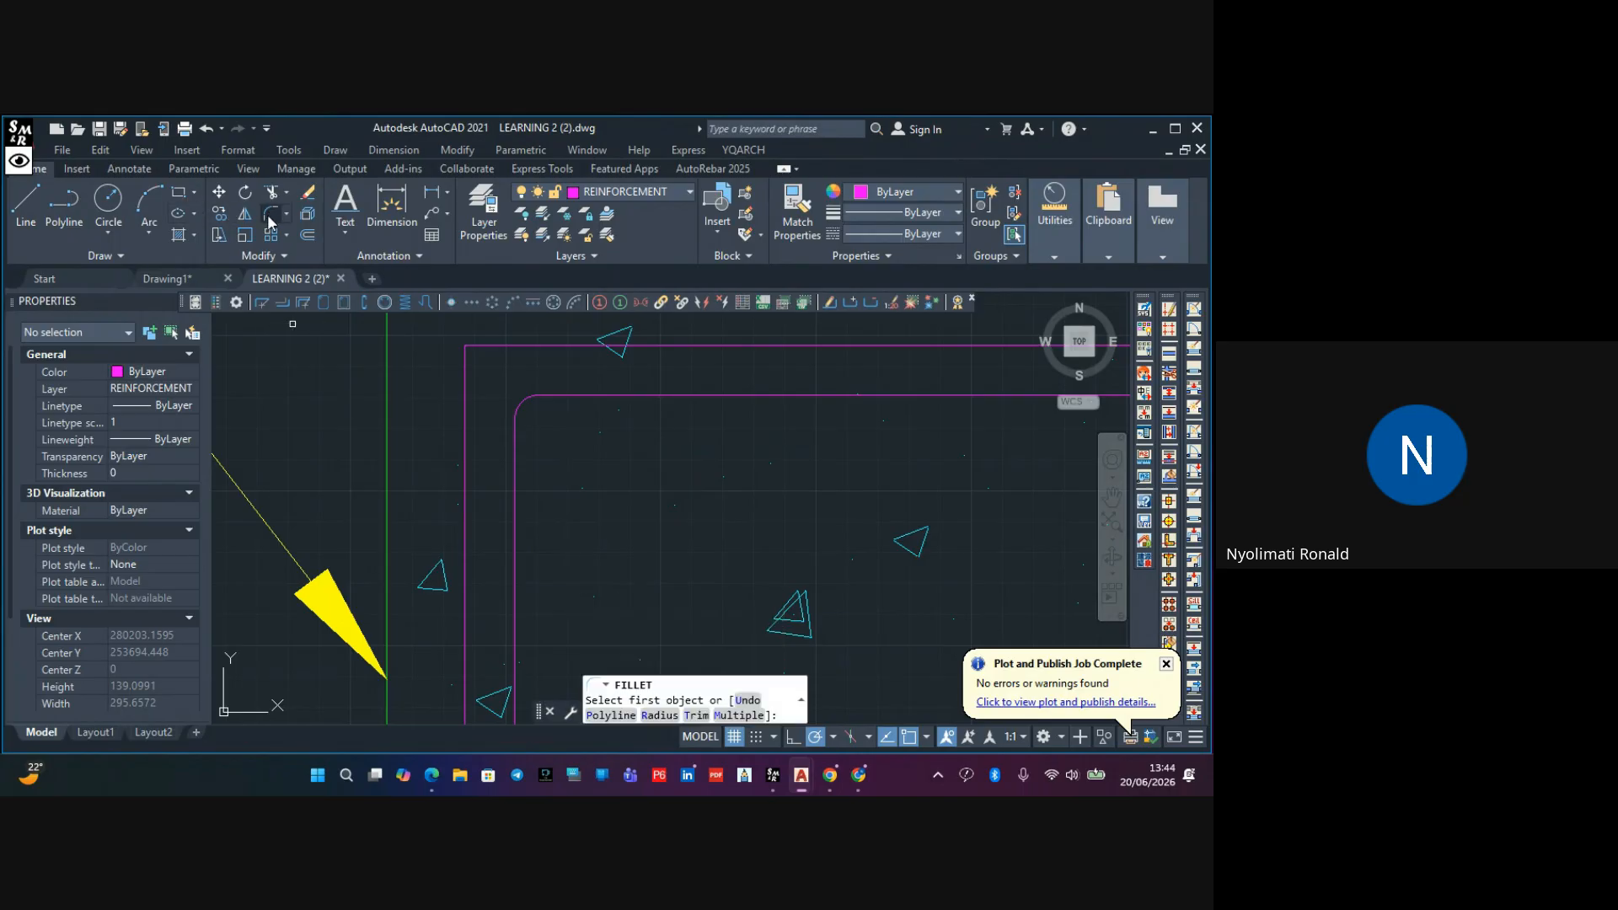
left_click(660, 716)
type("16")
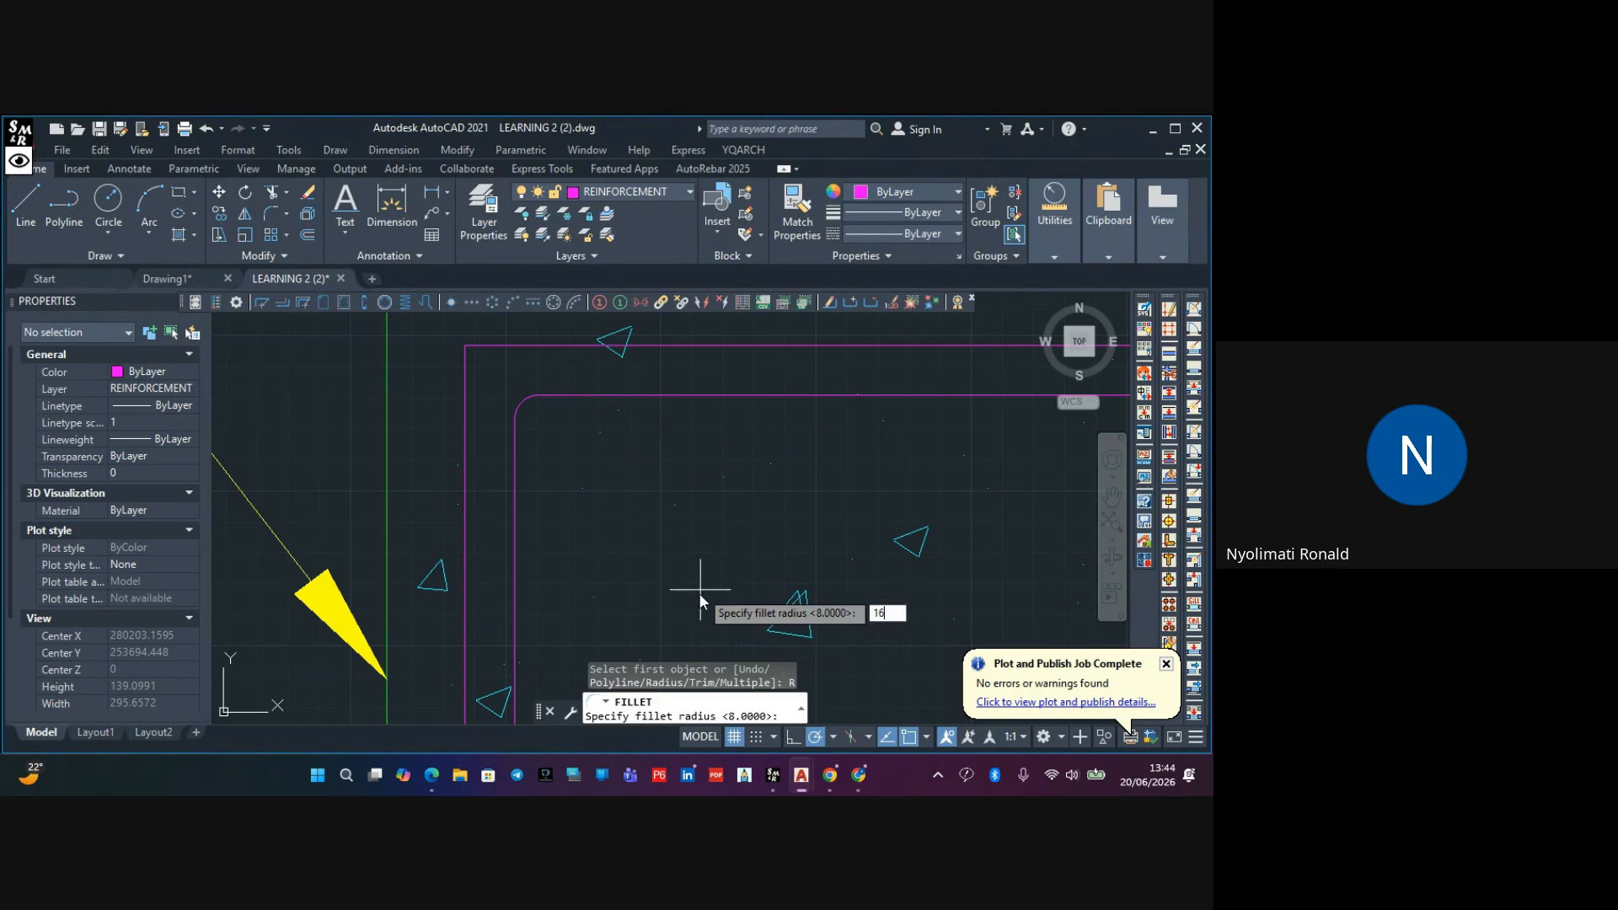
key("Return")
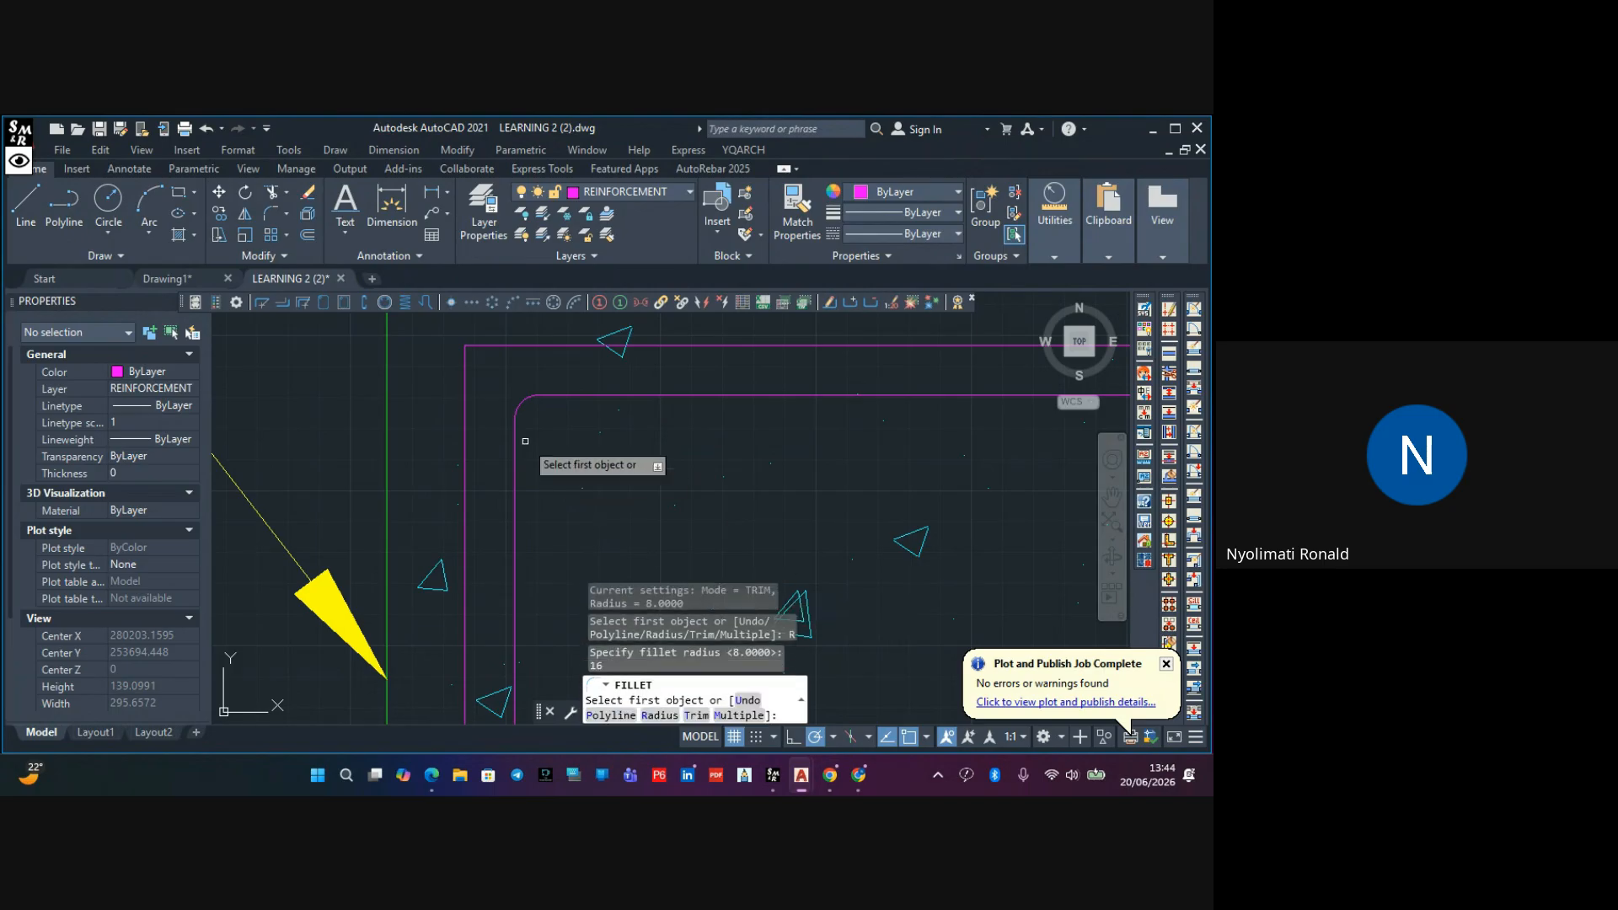
left_click(466, 398)
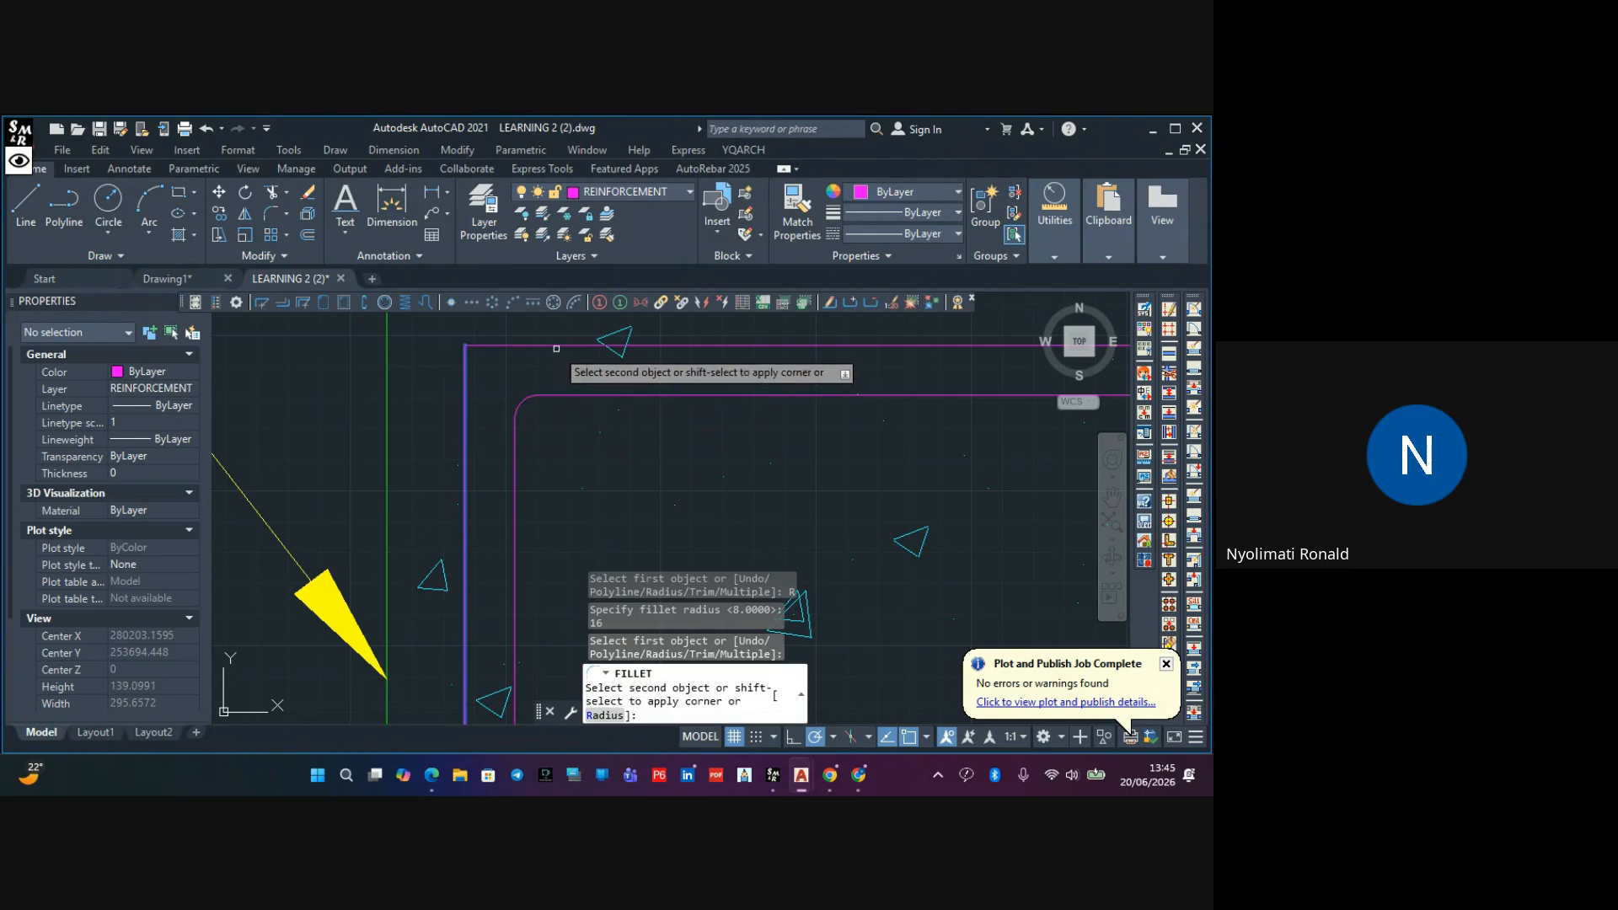
left_click(561, 346)
scroll(557, 410, "down", 4)
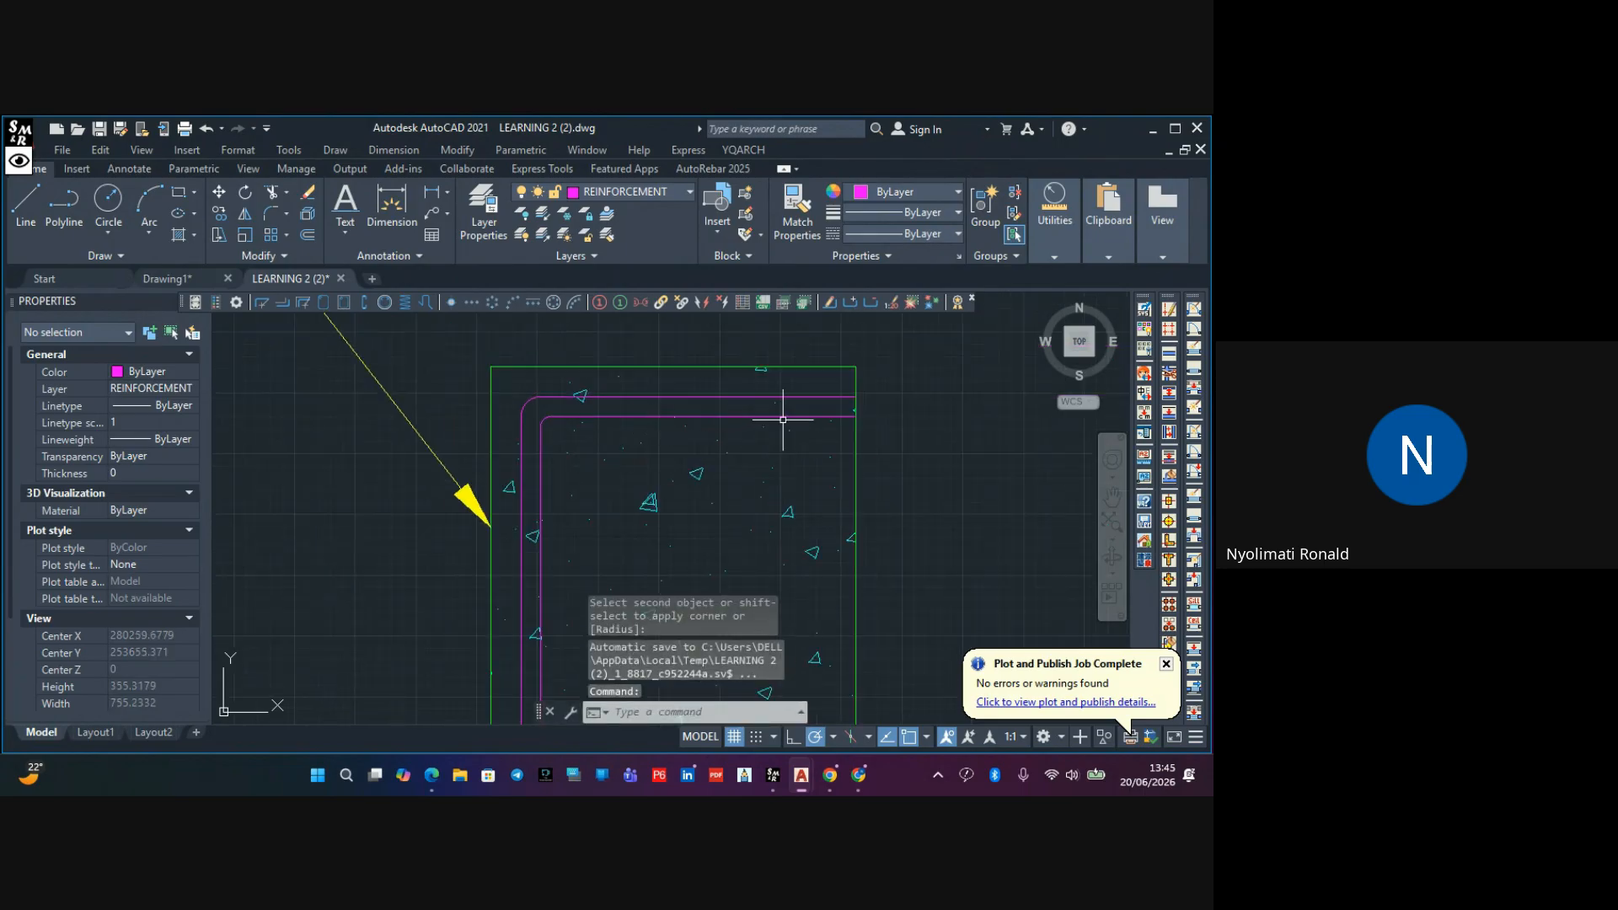
Draw a closing line between the two reinforcement bar edges where they meet the ring beam's far side
key("Escape")
left_click(26, 202)
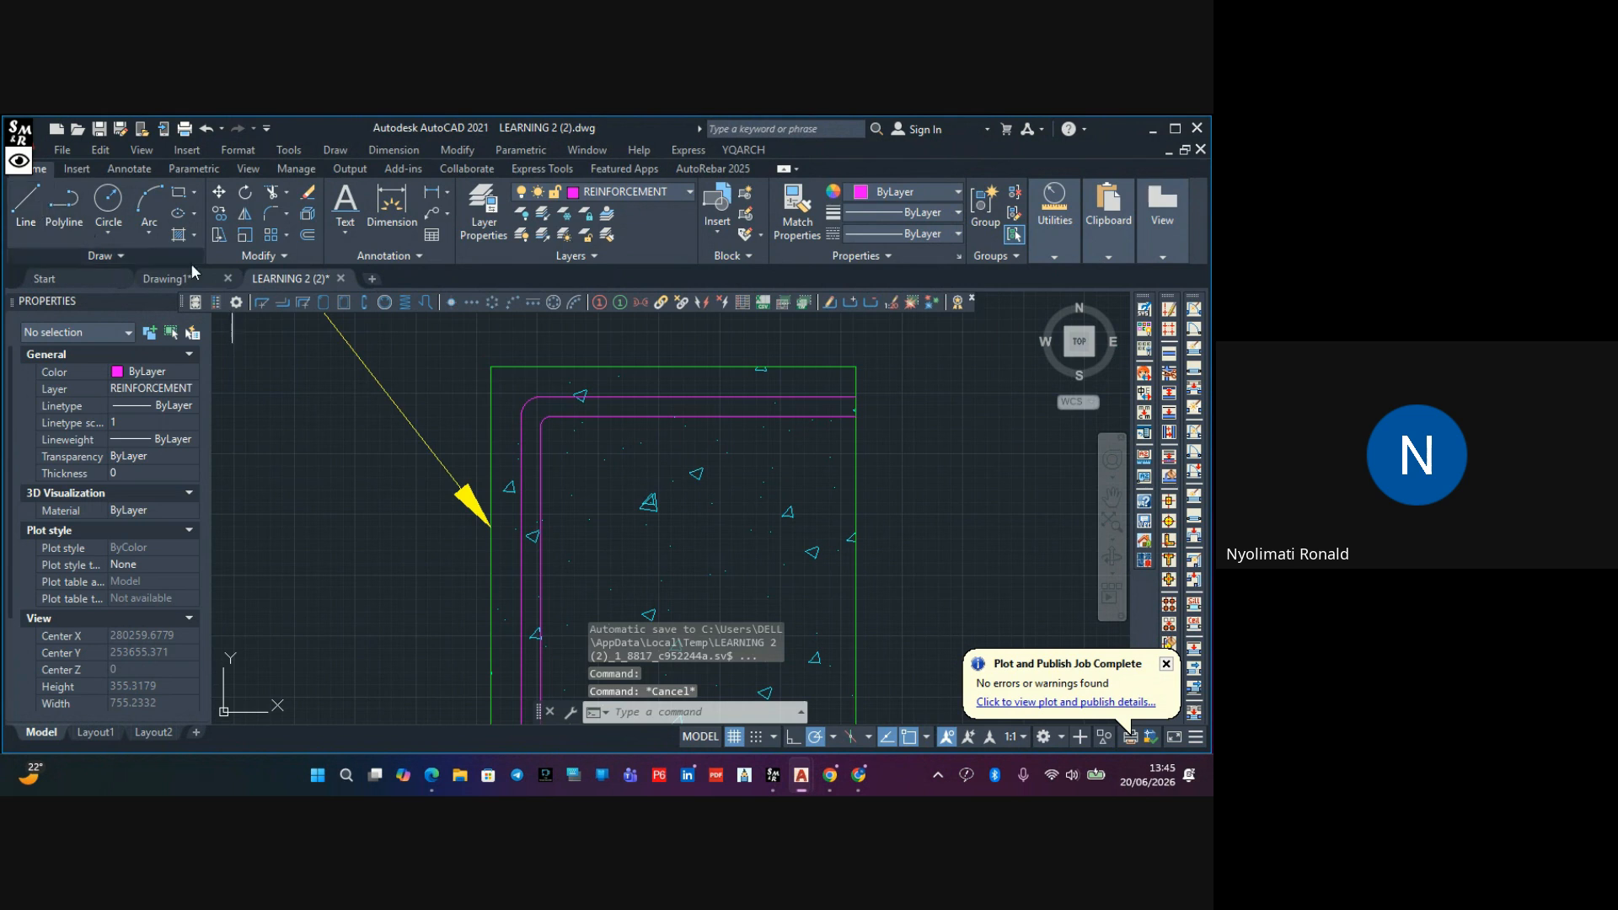
scroll(868, 407, "up", 4)
left_click(827, 429)
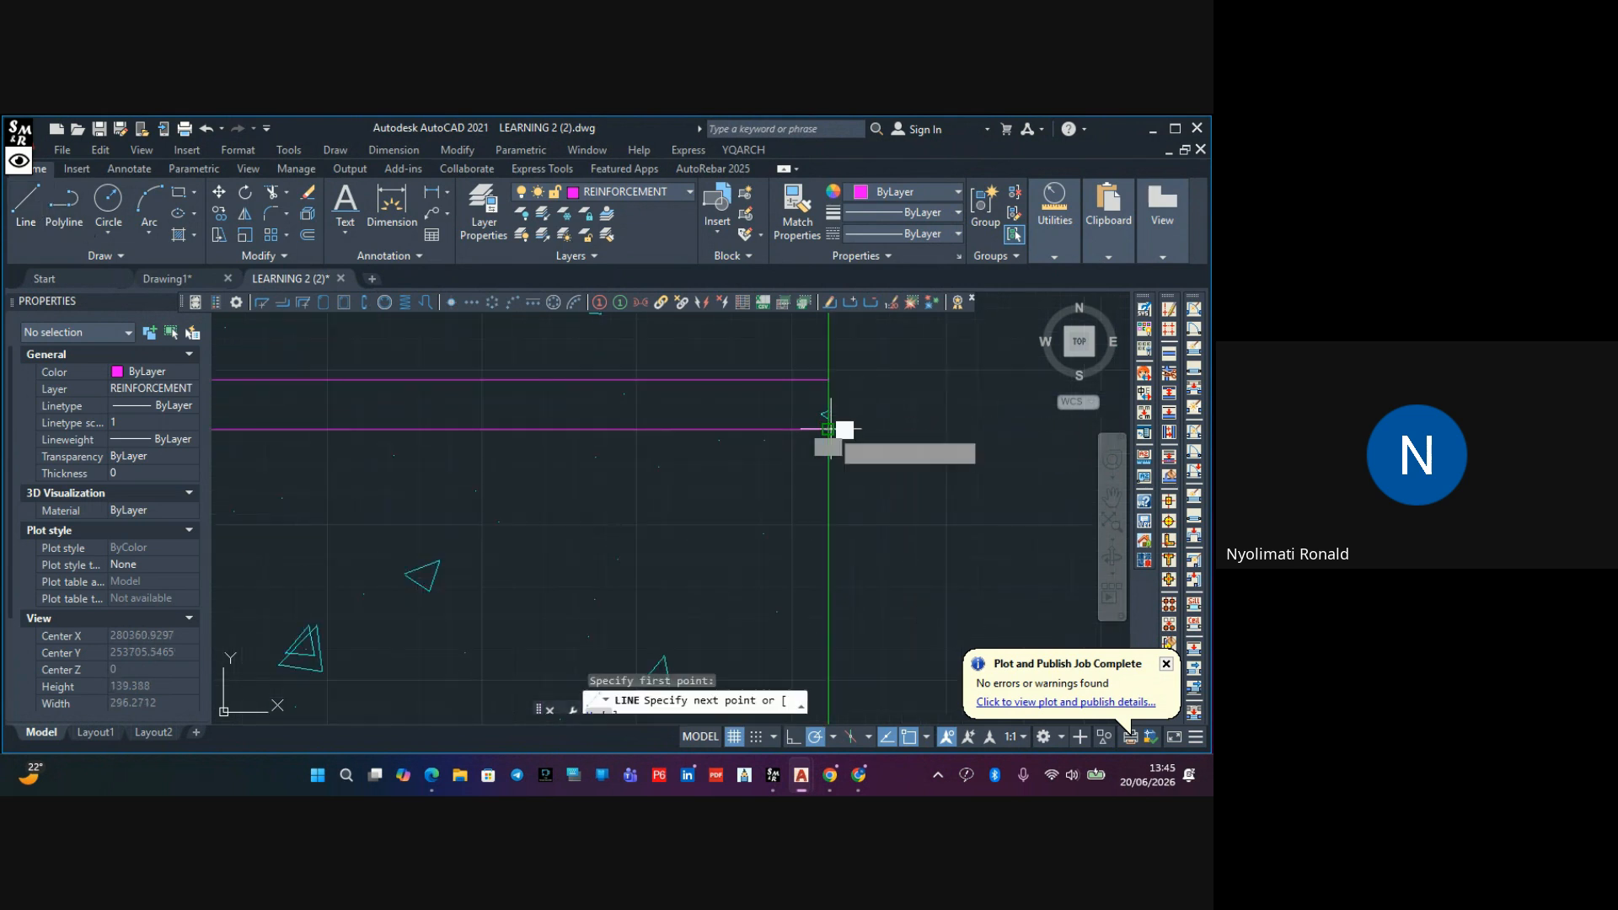
left_click(829, 380)
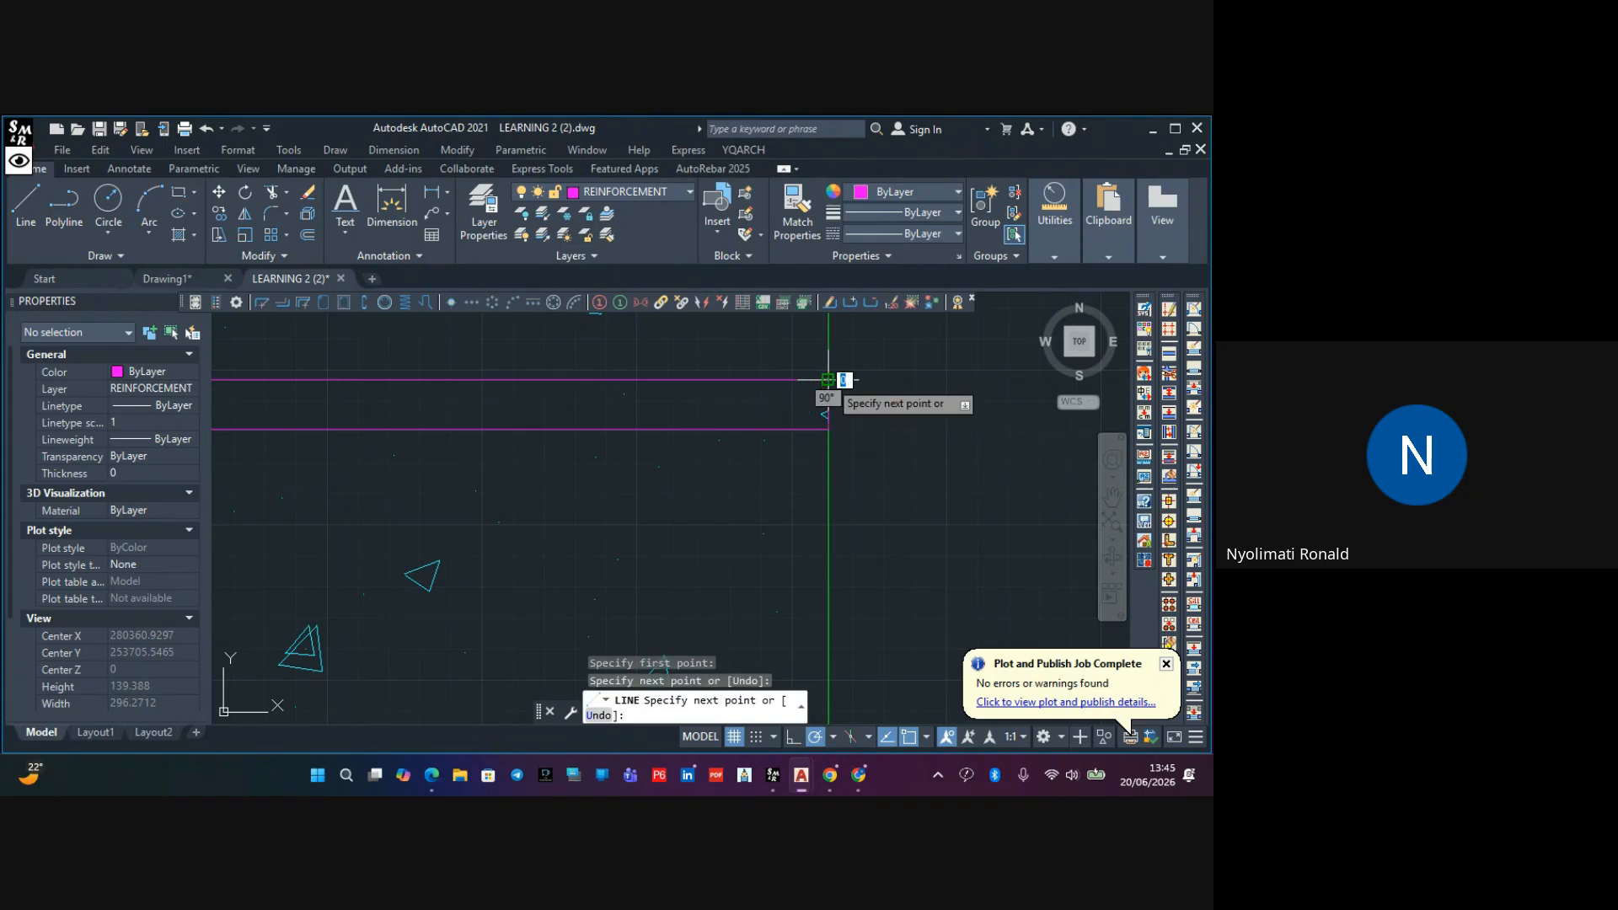
key("Escape")
scroll(829, 455, "down", 4)
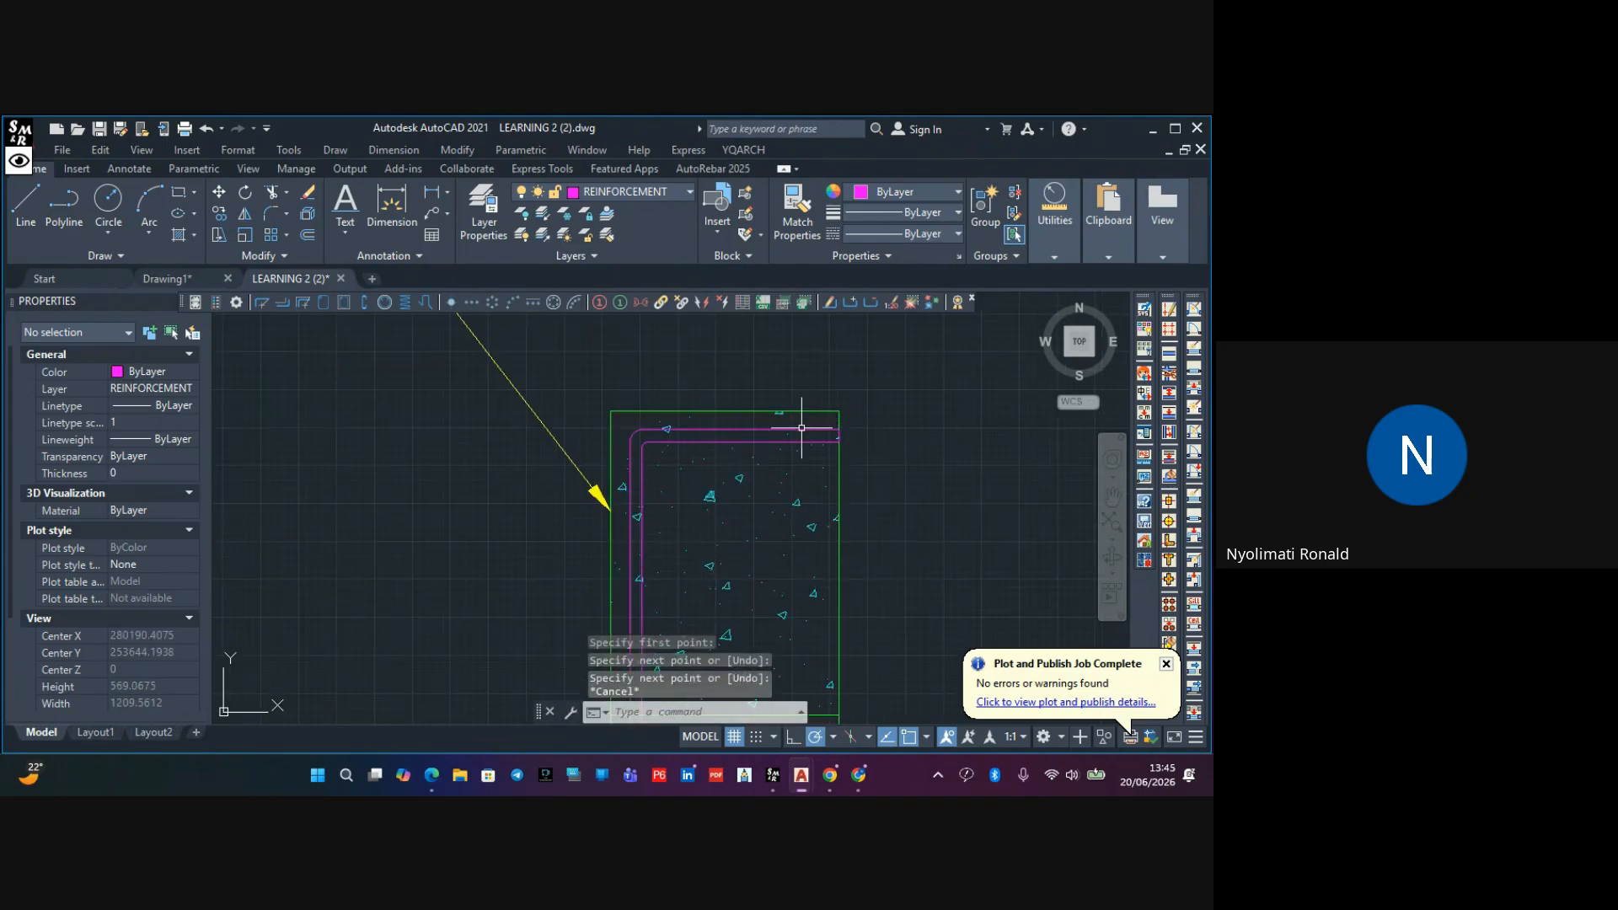
scroll(838, 433, "up", 4)
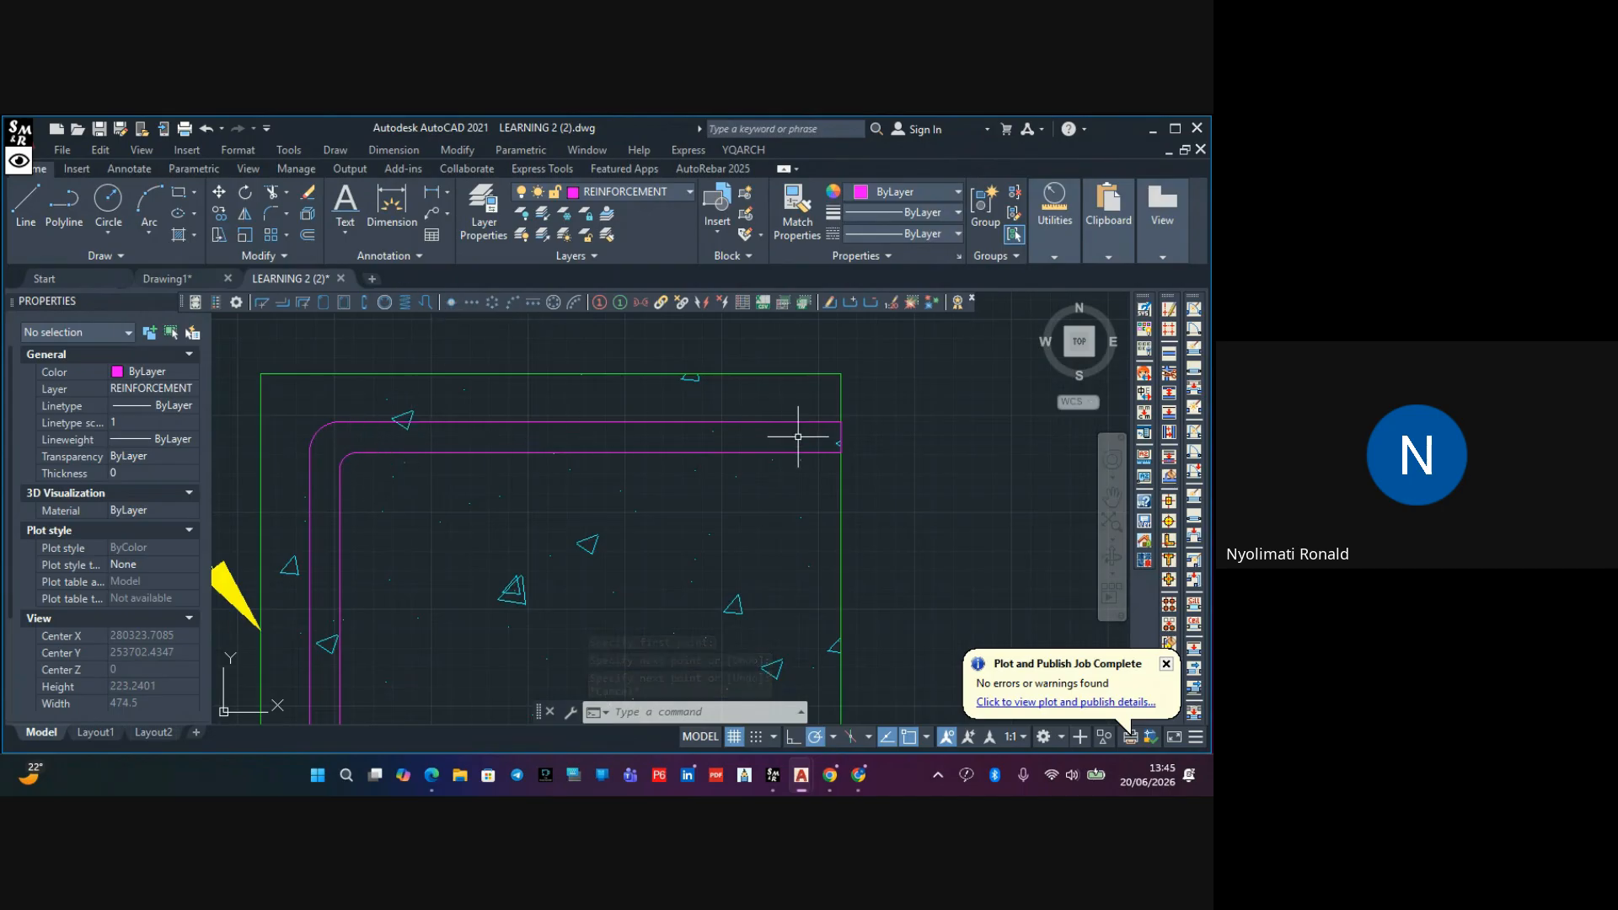
Offset the bar's closing line 25 inward from the ring beam face for the concrete cover
left_click(311, 239)
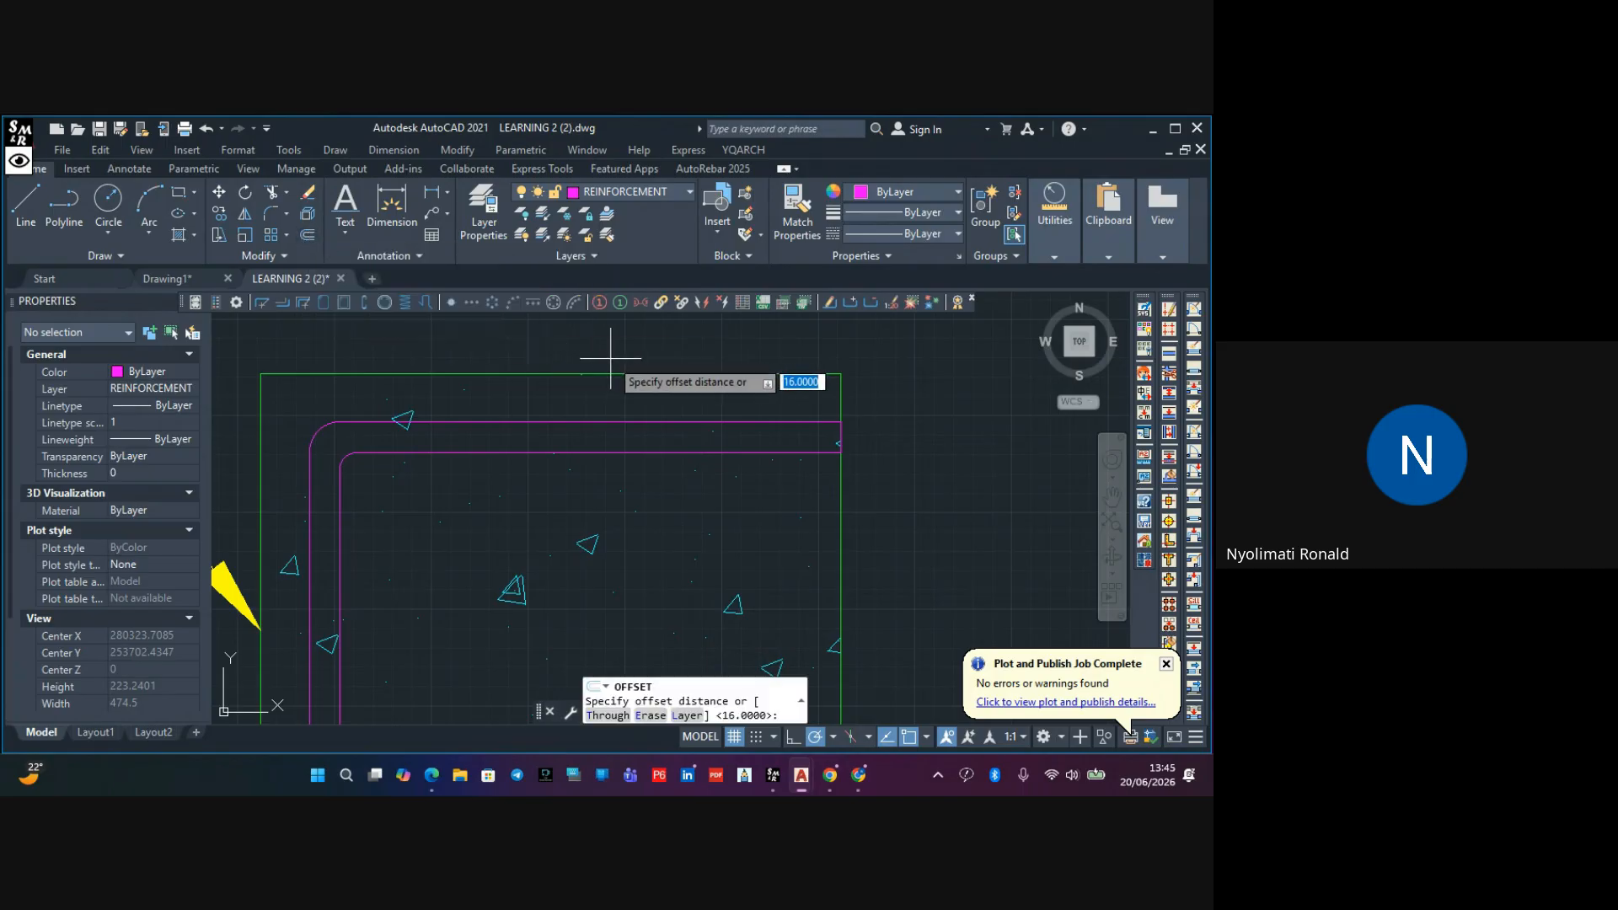
type("25")
key("Return")
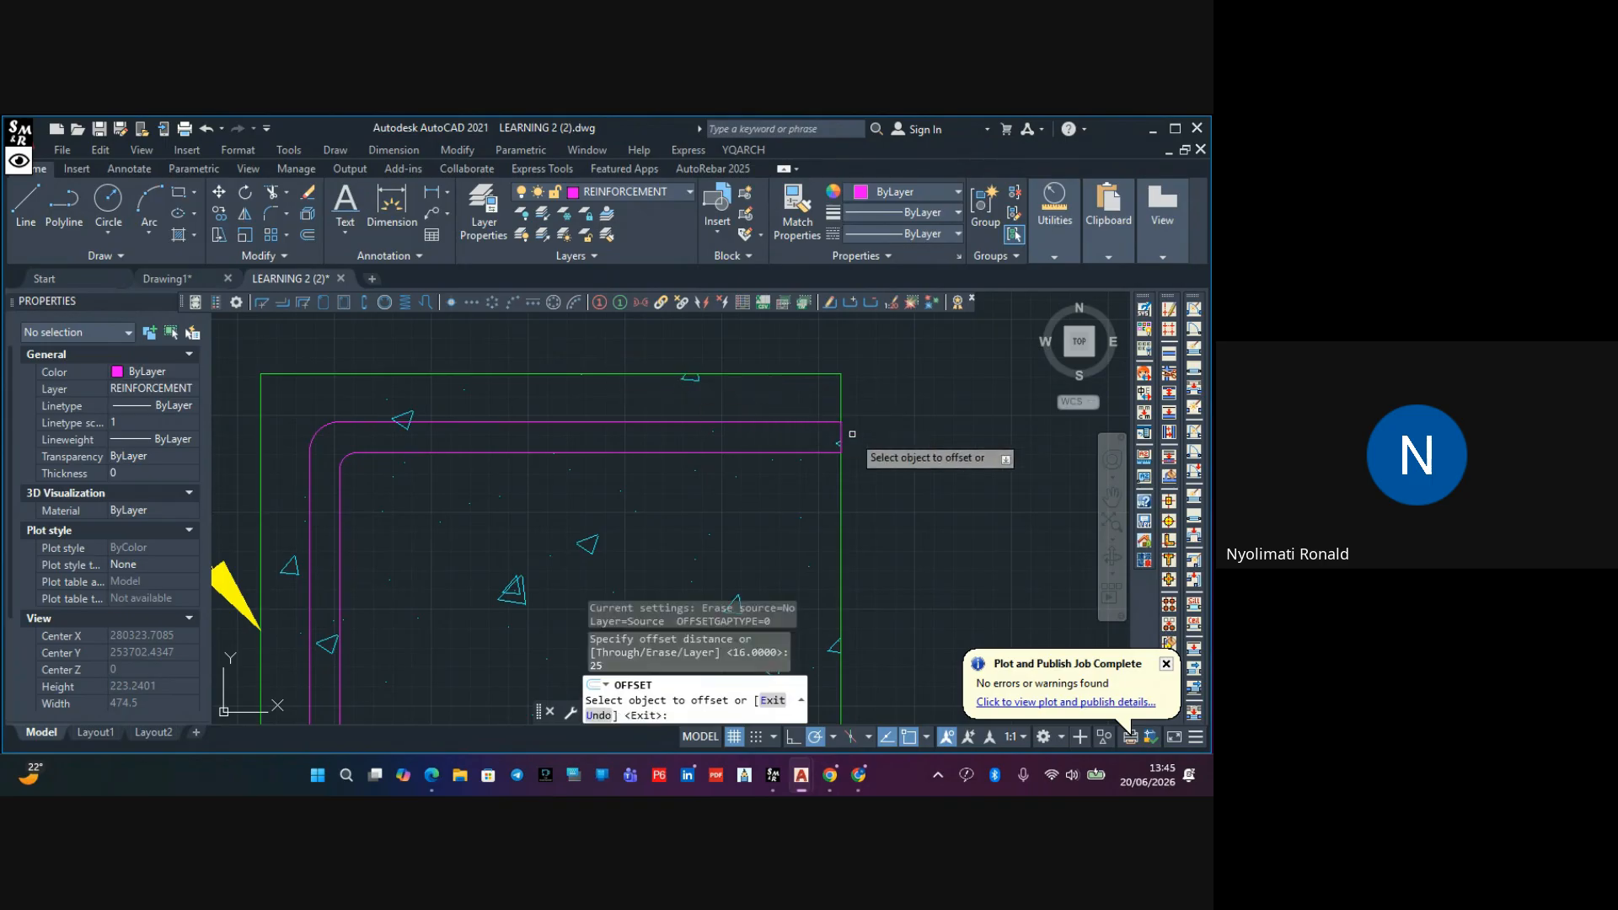
scroll(836, 433, "up", 4)
left_click(825, 440)
left_click(733, 434)
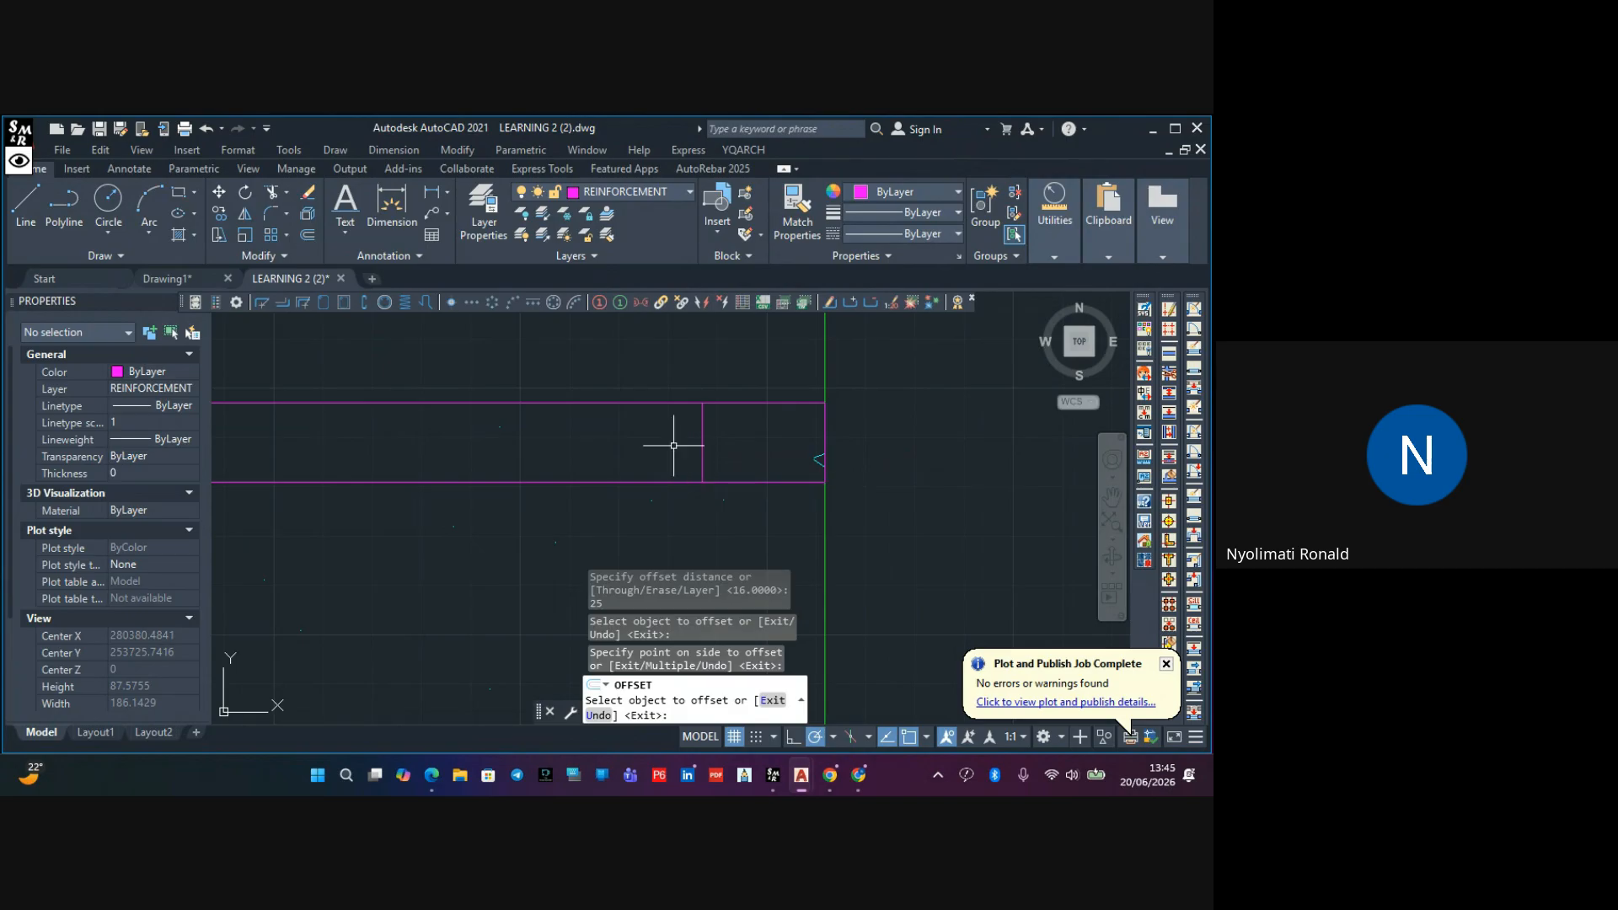
key("Escape")
left_click(309, 235)
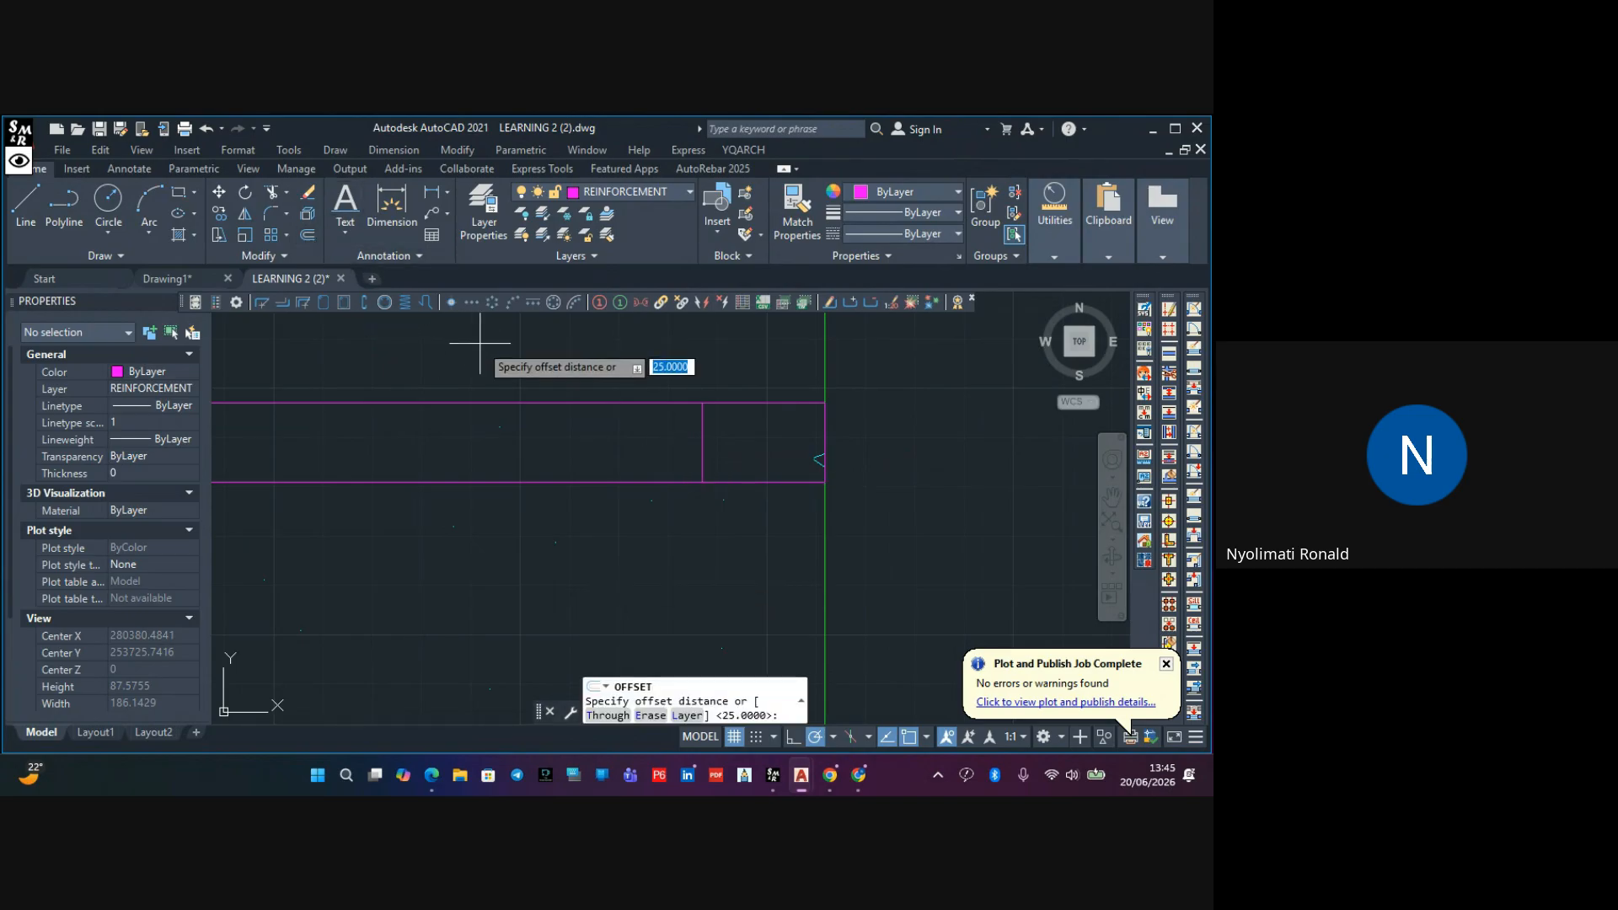
key("Escape")
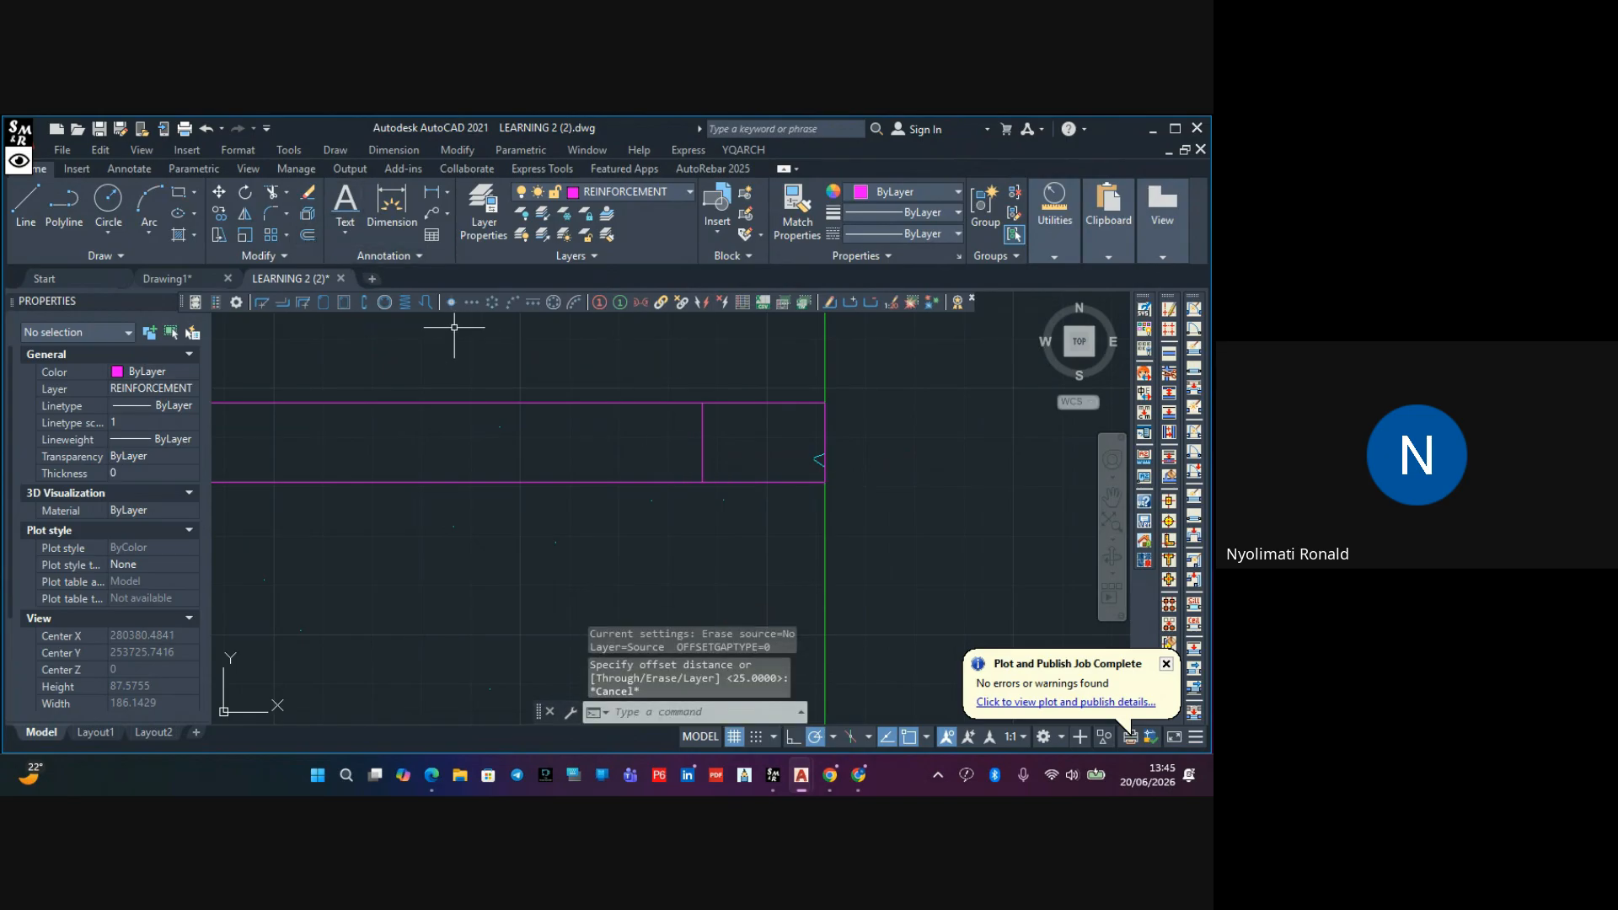
Trim both bar edges beyond the offset end line and erase the original closing line on the ring beam face
left_click(272, 197)
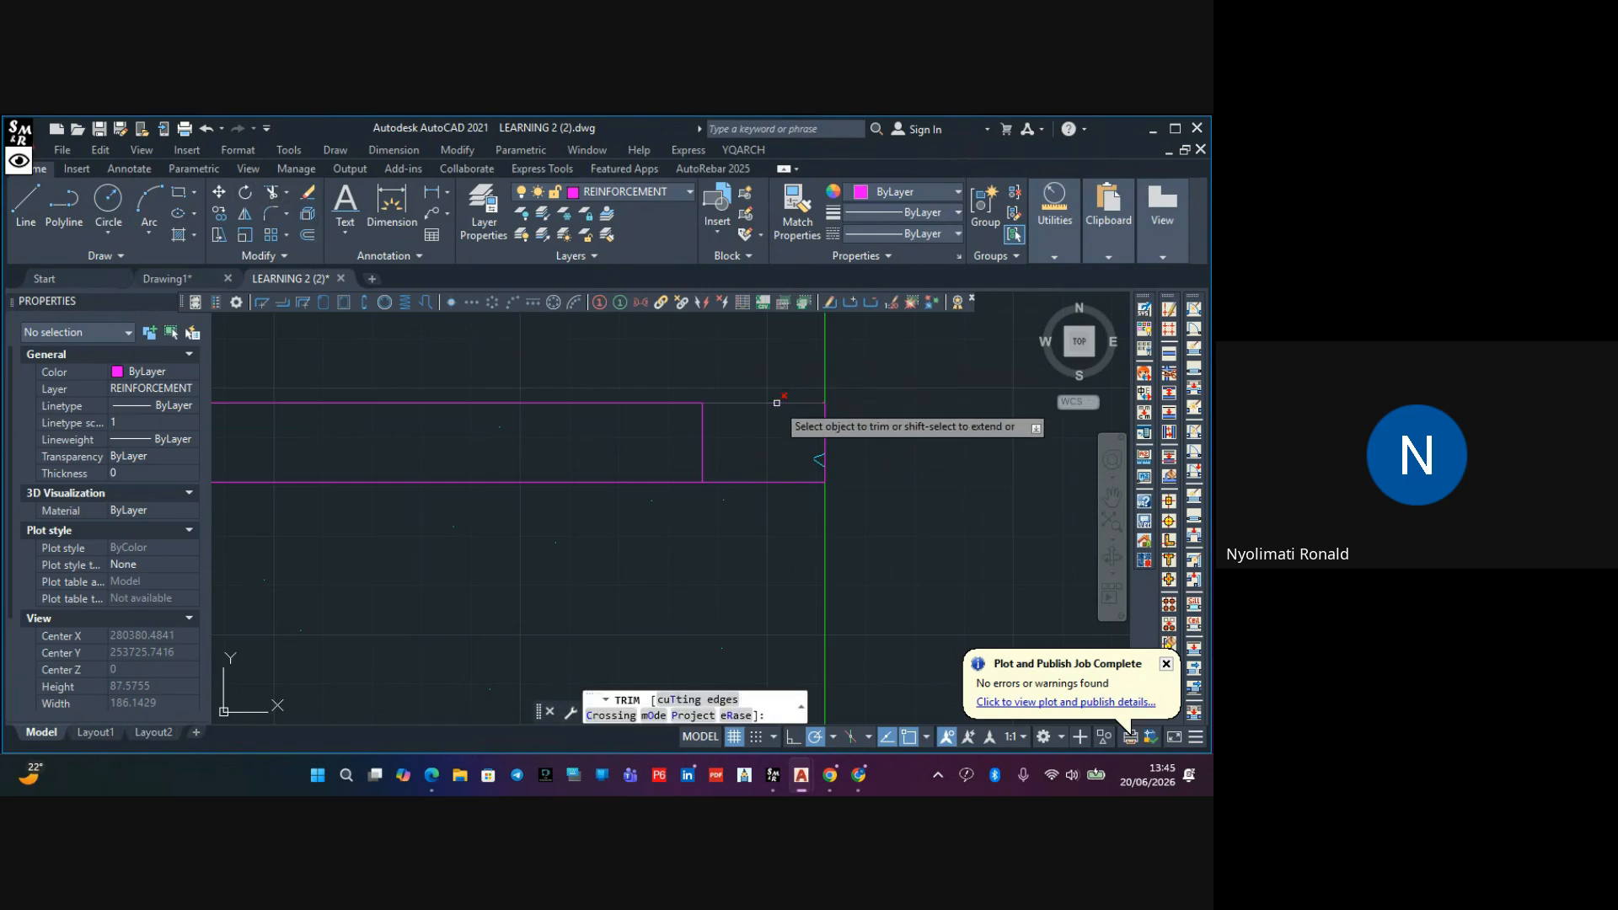
left_click(805, 482)
key("Escape")
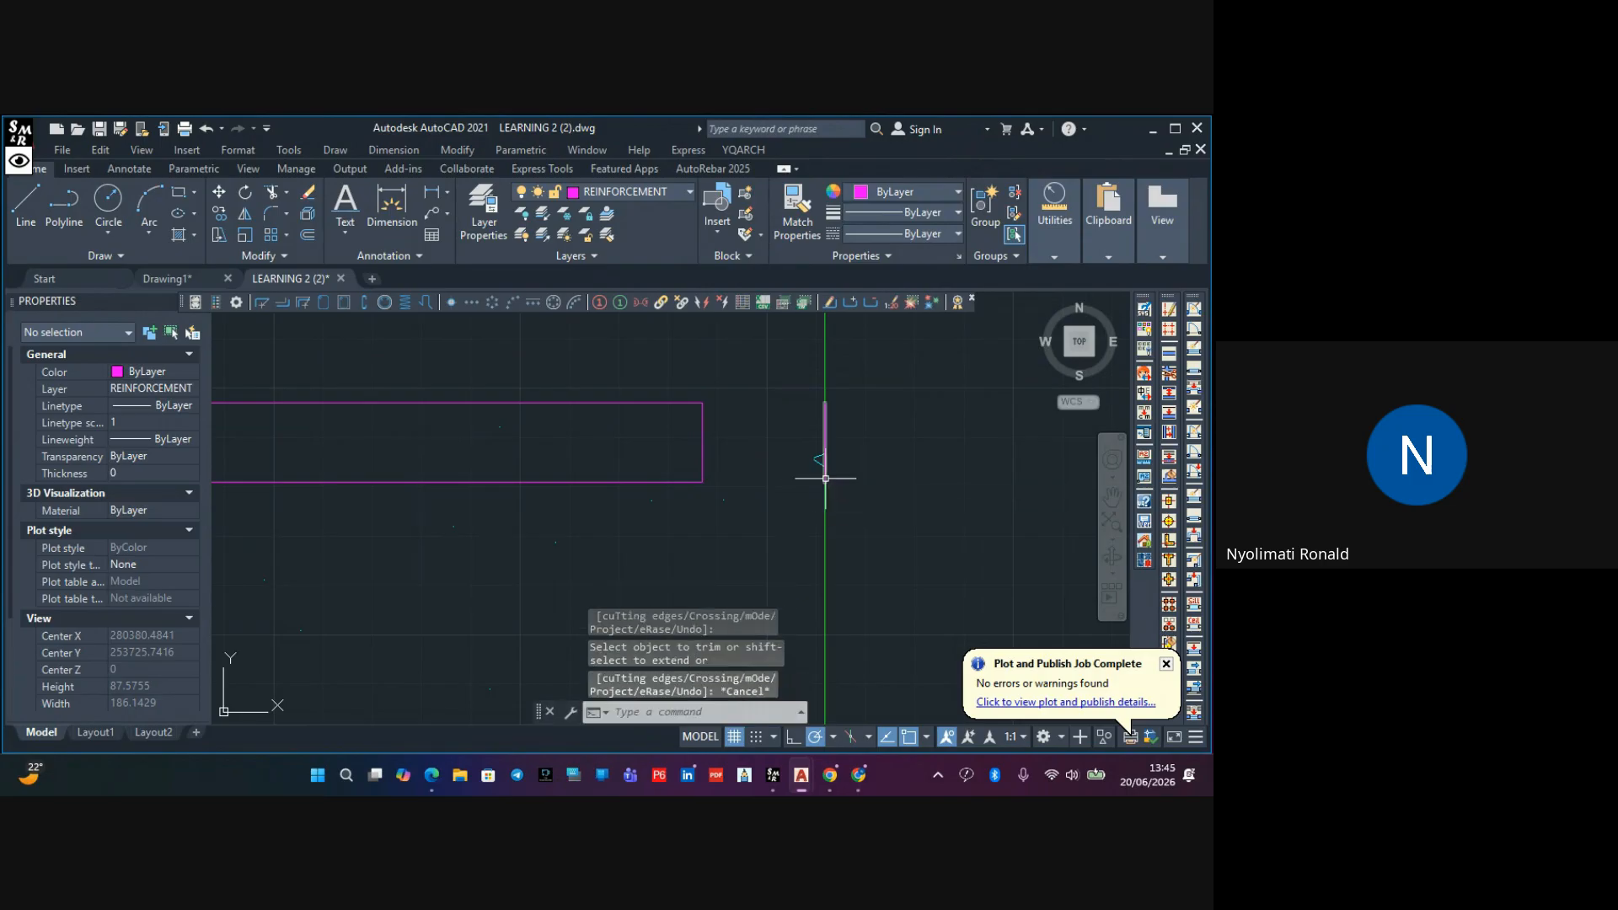
left_click(825, 467)
key("Delete")
scroll(805, 481, "down", 5)
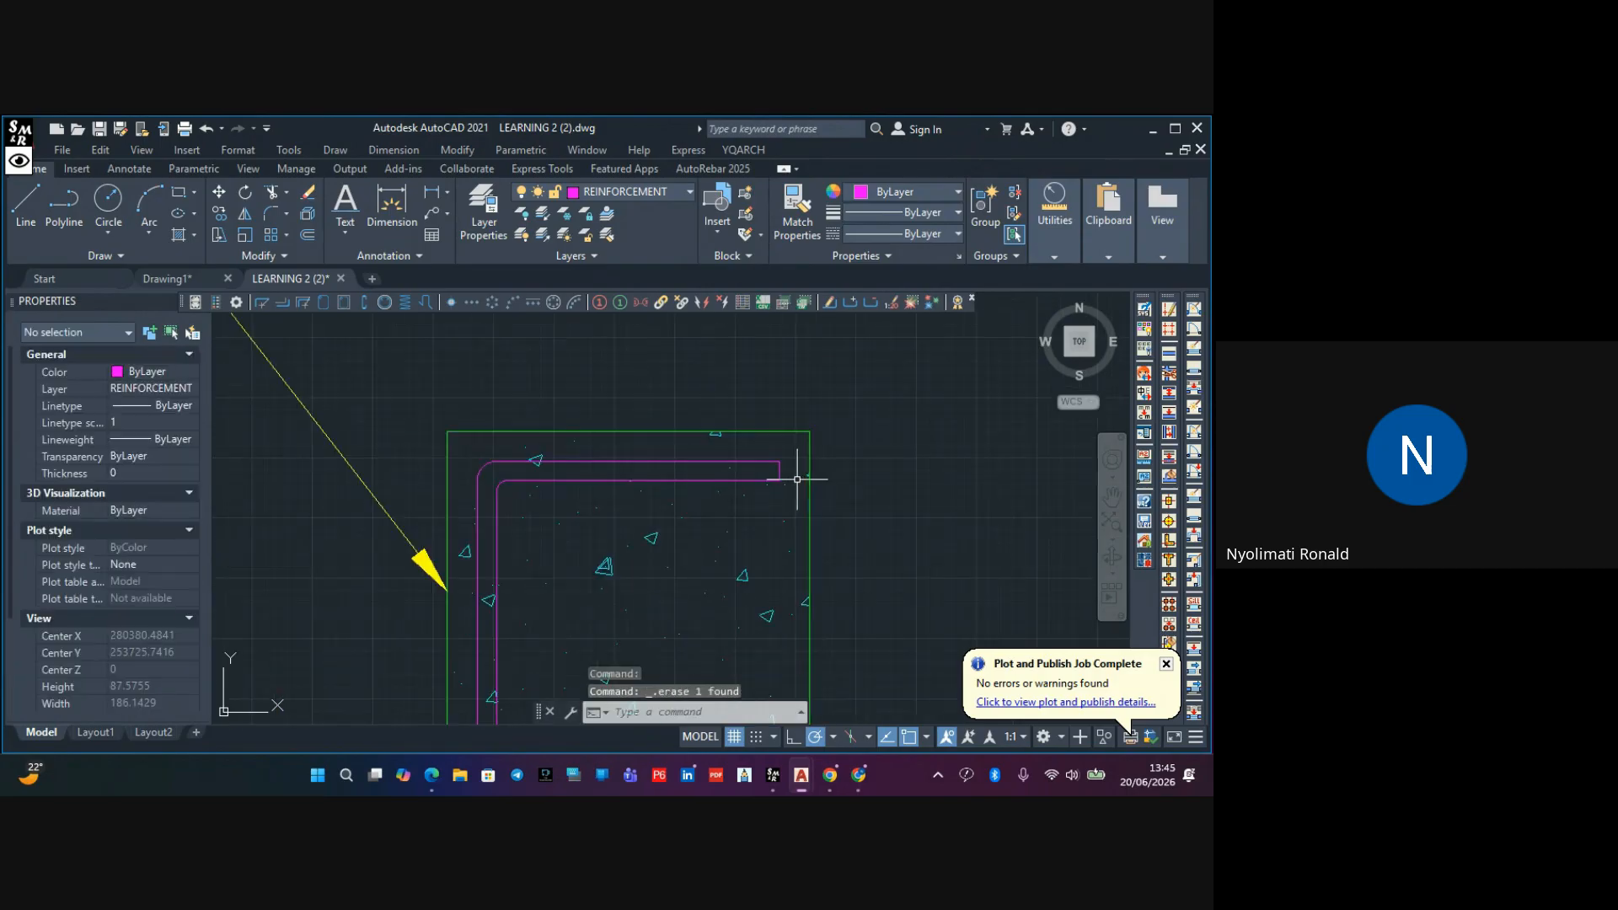
Examine the reinforcement bar along the column elevation from the ring beam through the floor details to the ground floor
scroll(796, 467, "down", 4)
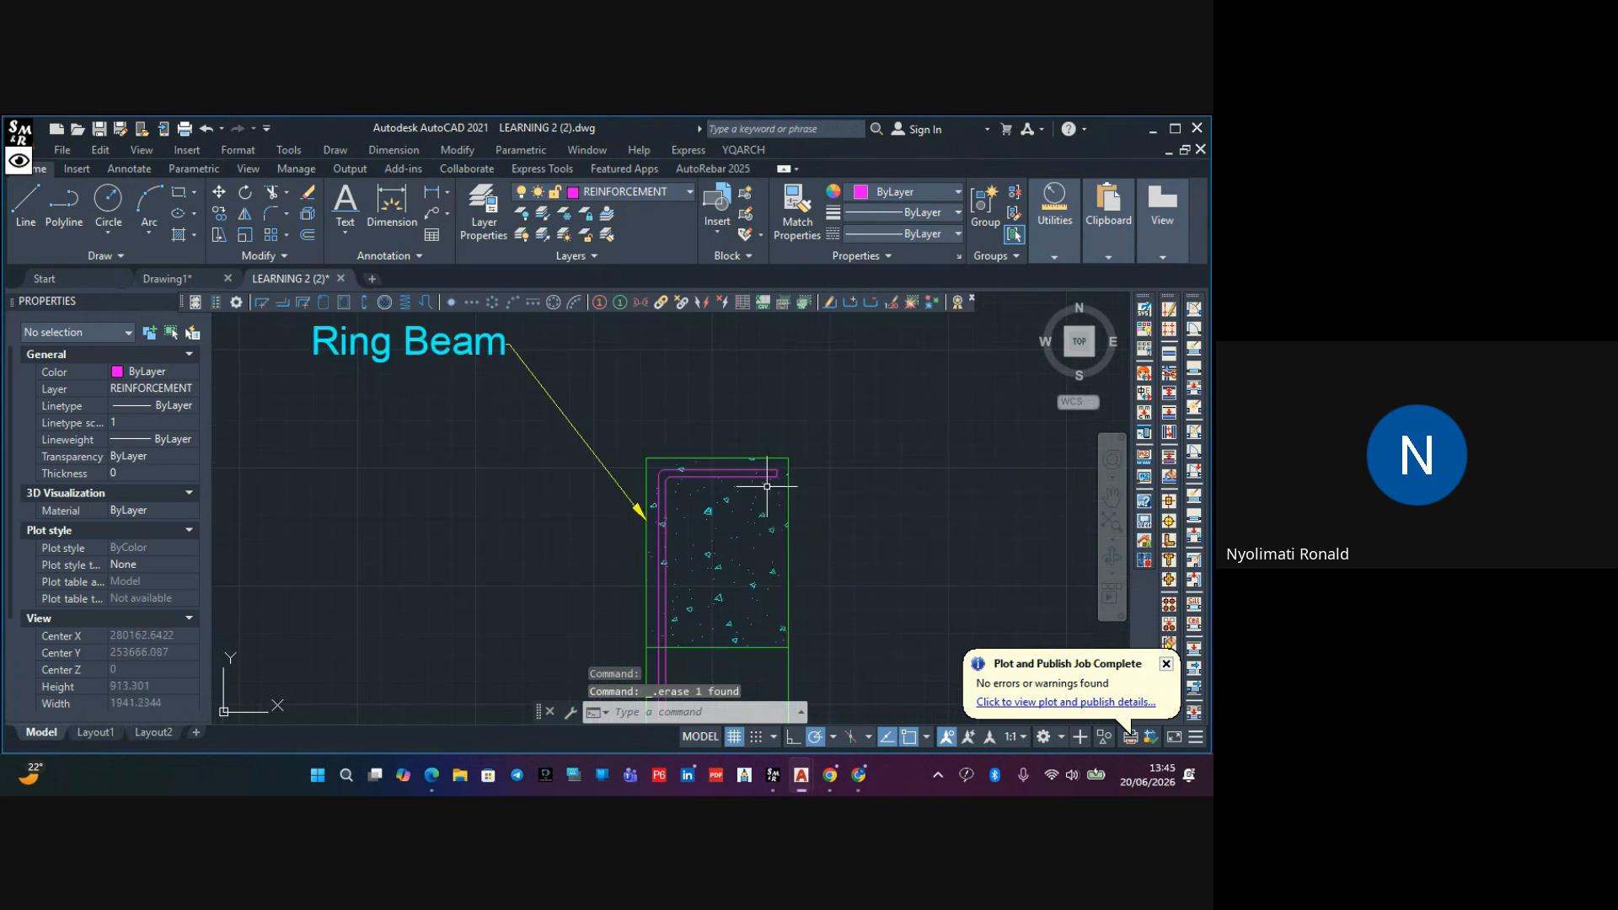
scroll(779, 479, "up", 2)
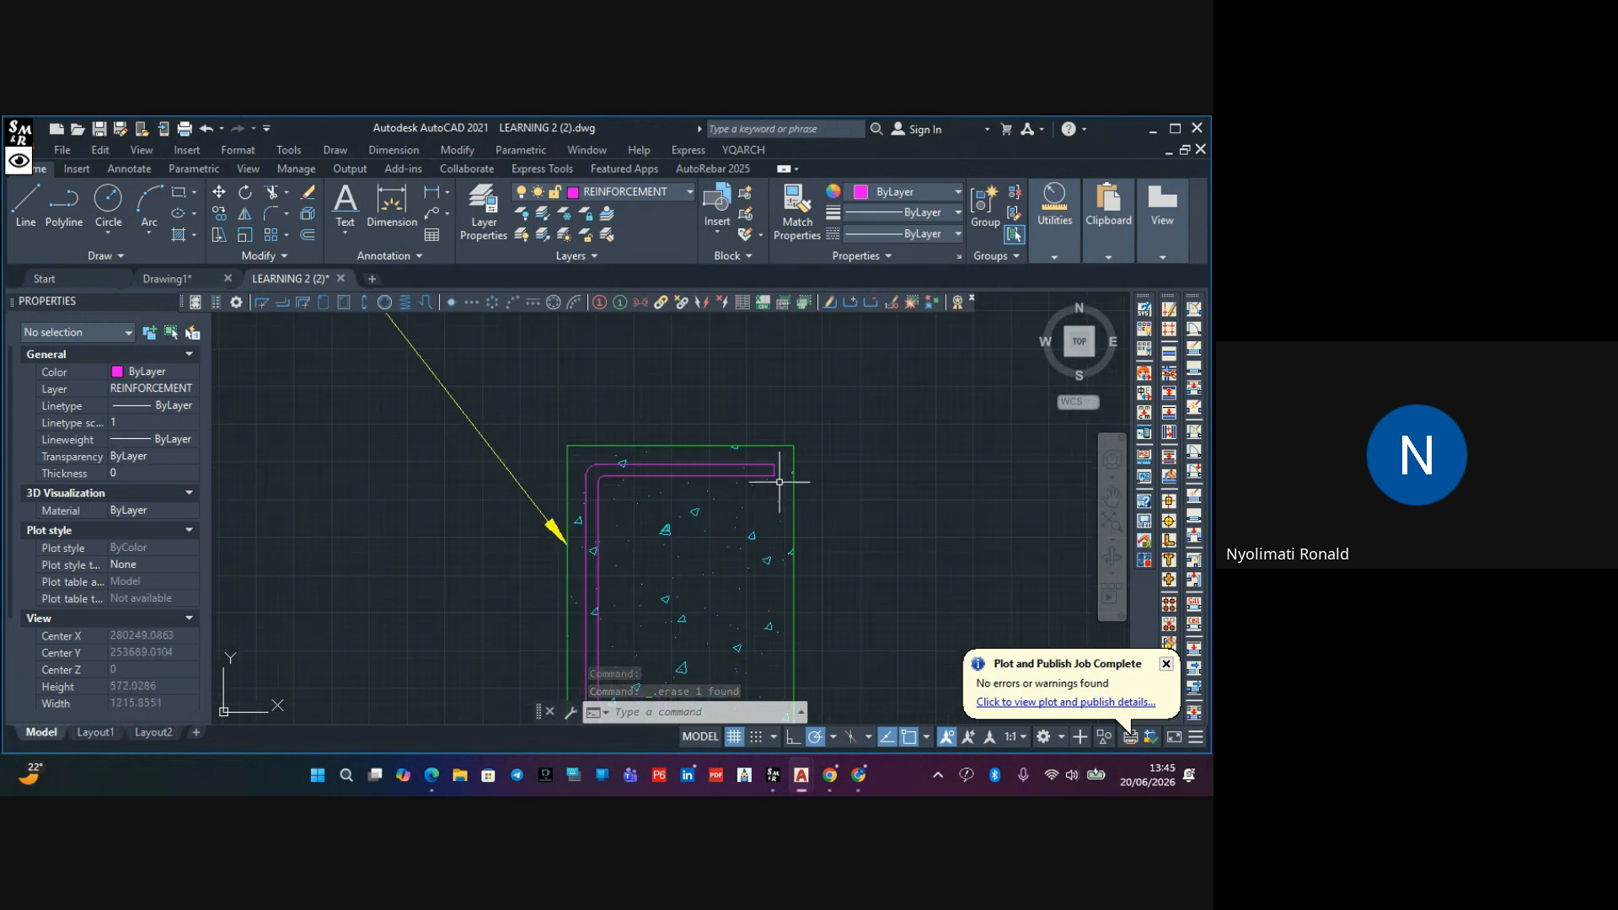
scroll(716, 506, "down", 8)
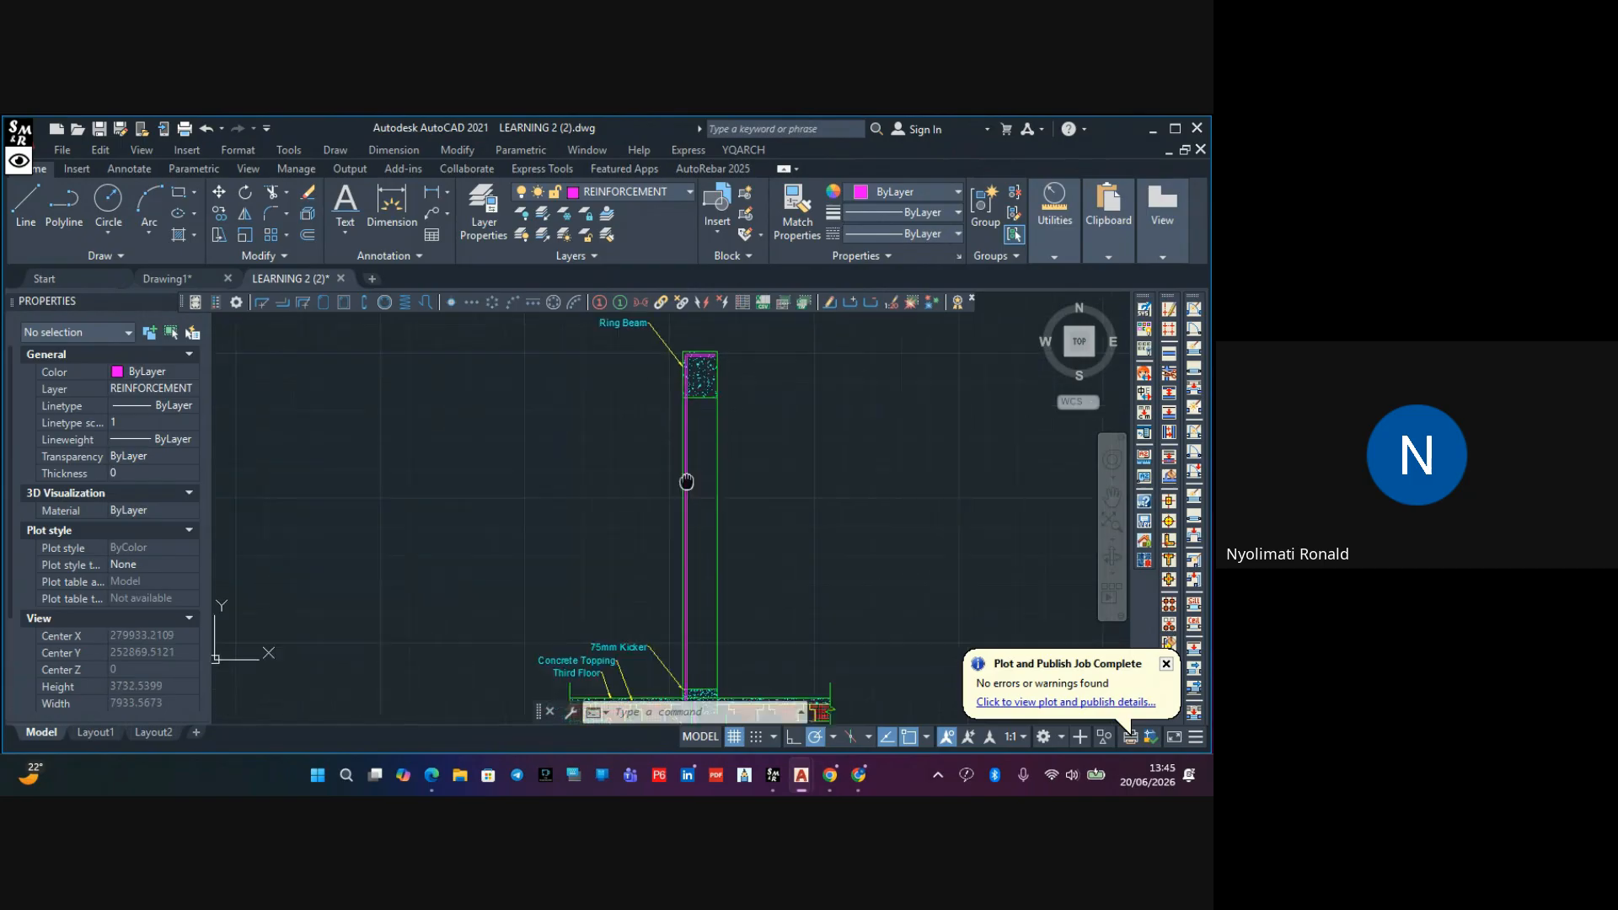
scroll(650, 560, "down", 5)
scroll(663, 649, "up", 1)
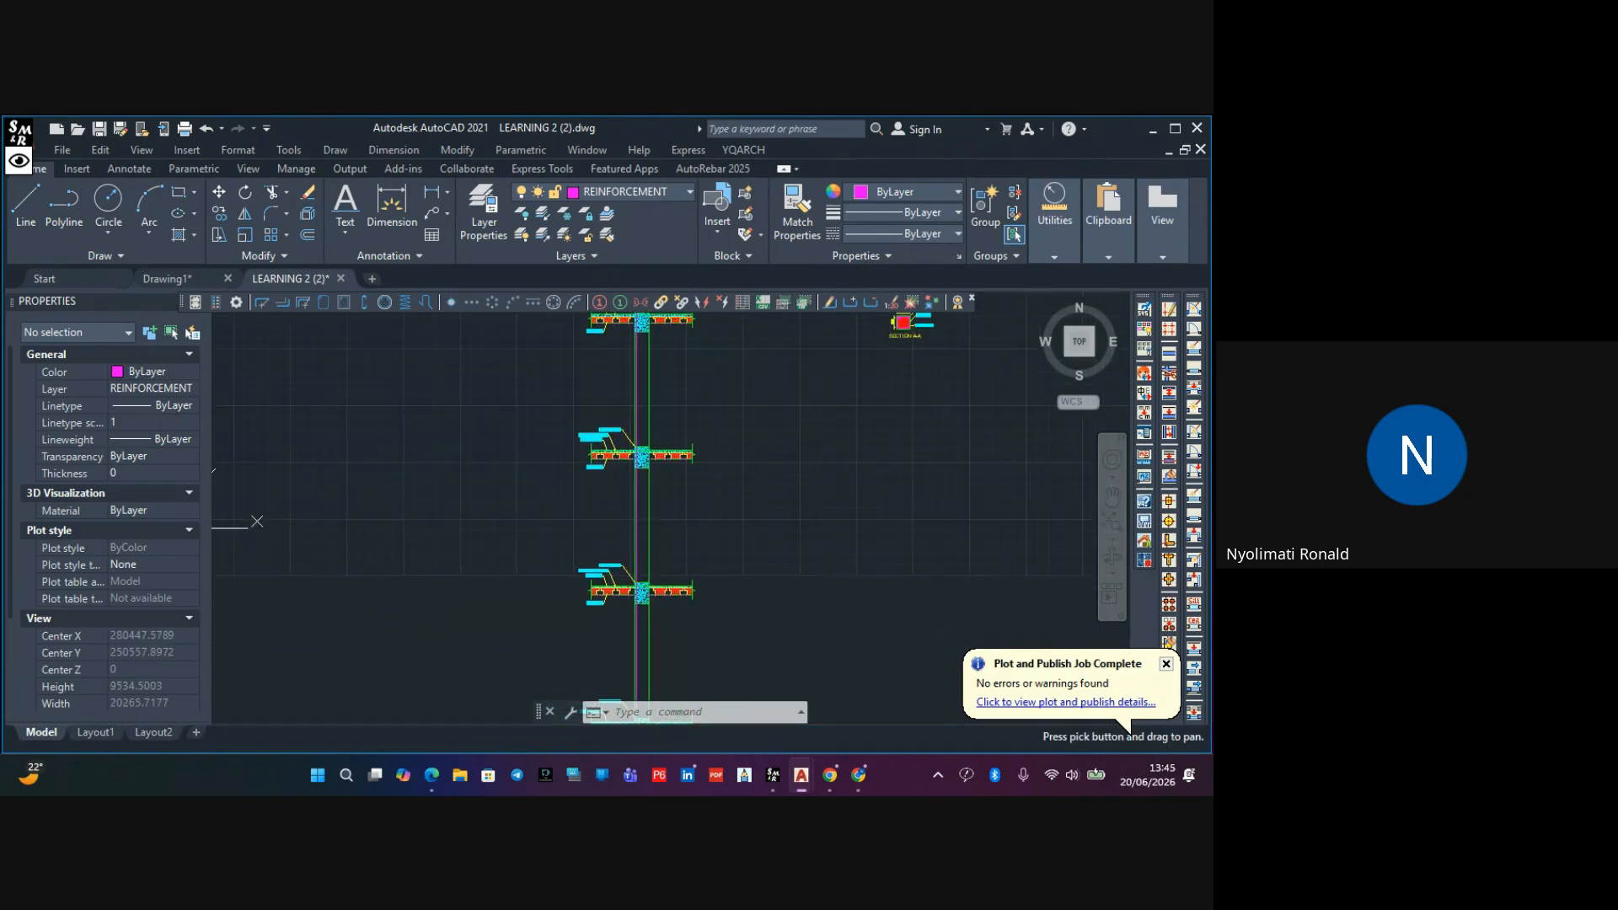
scroll(619, 580, "up", 8)
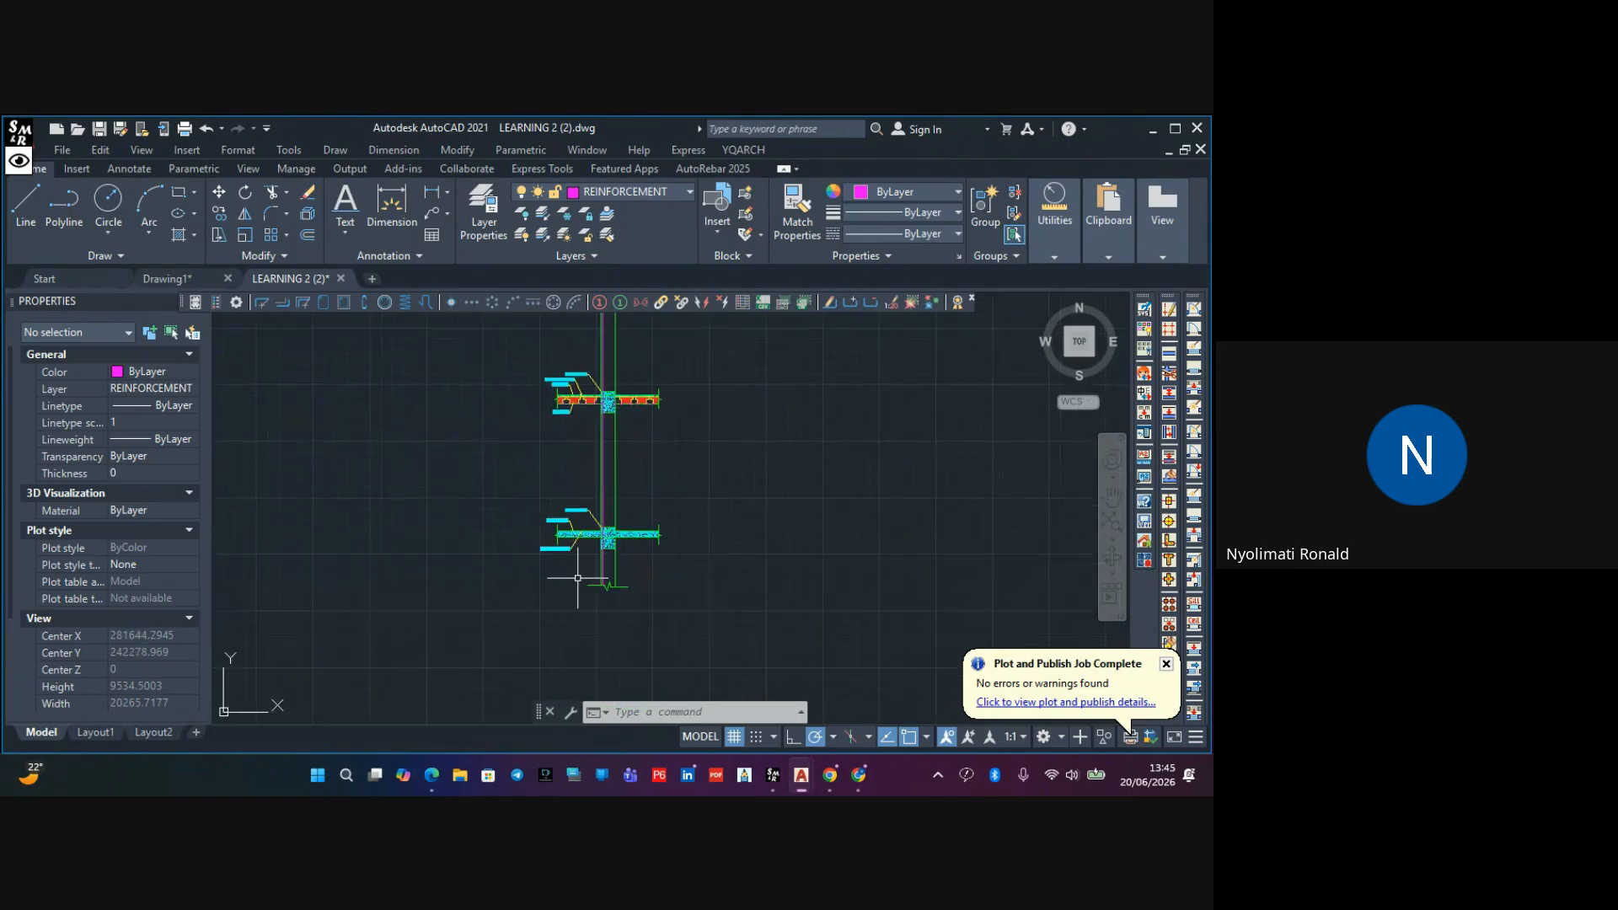
scroll(652, 588, "up", 4)
scroll(687, 573, "down", 6)
middle_click_drag(718, 546, 696, 630)
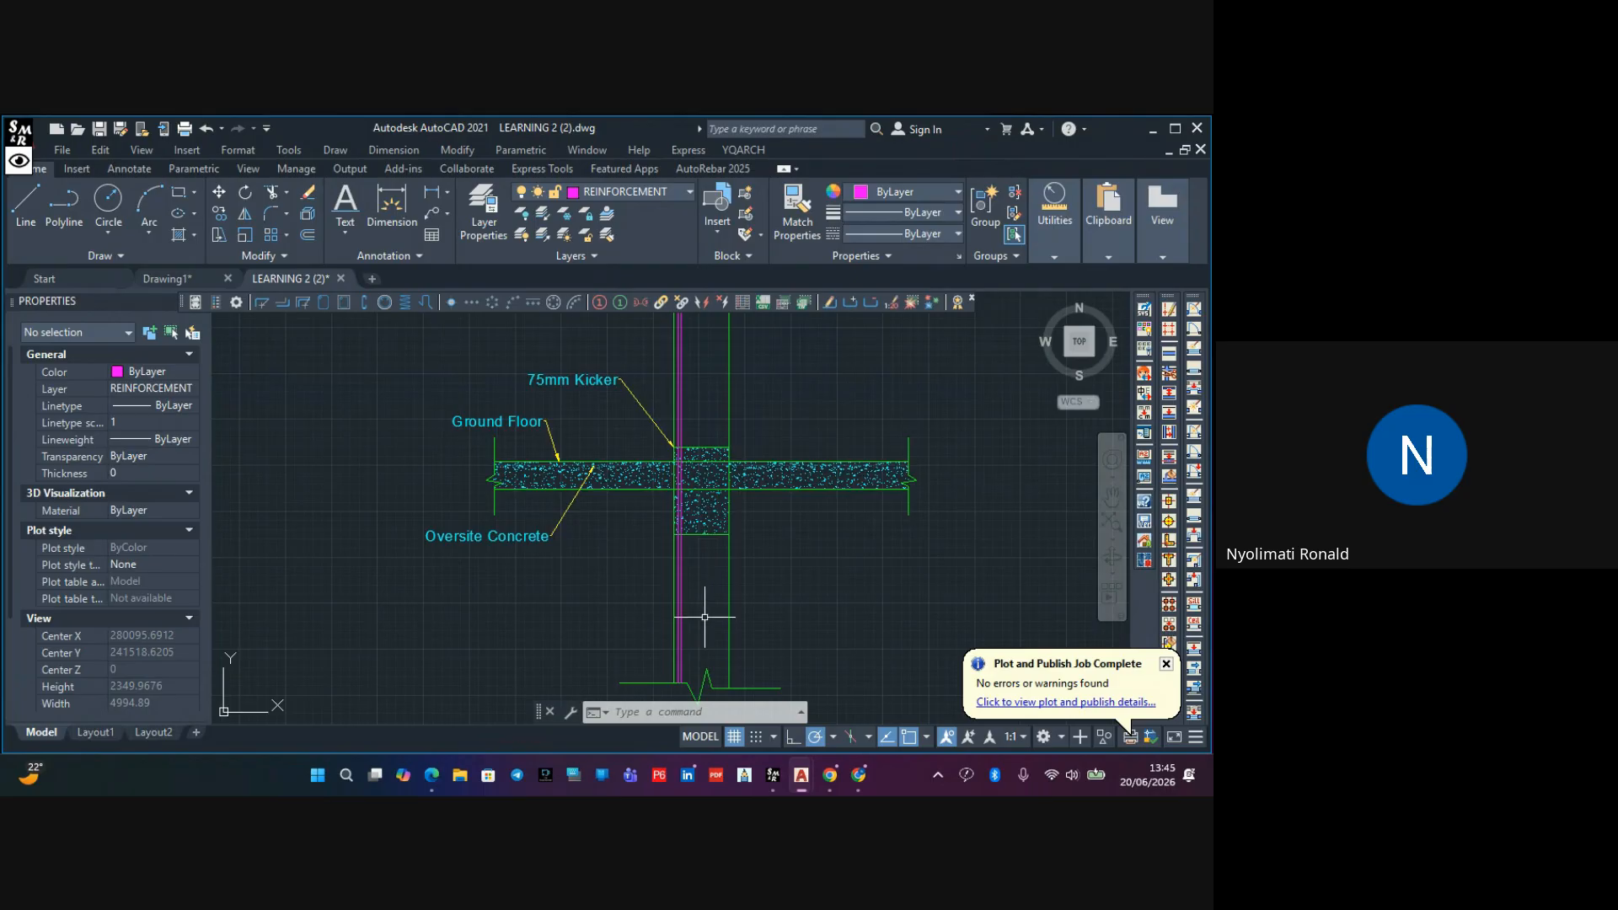
middle_click_drag(675, 579, 659, 654)
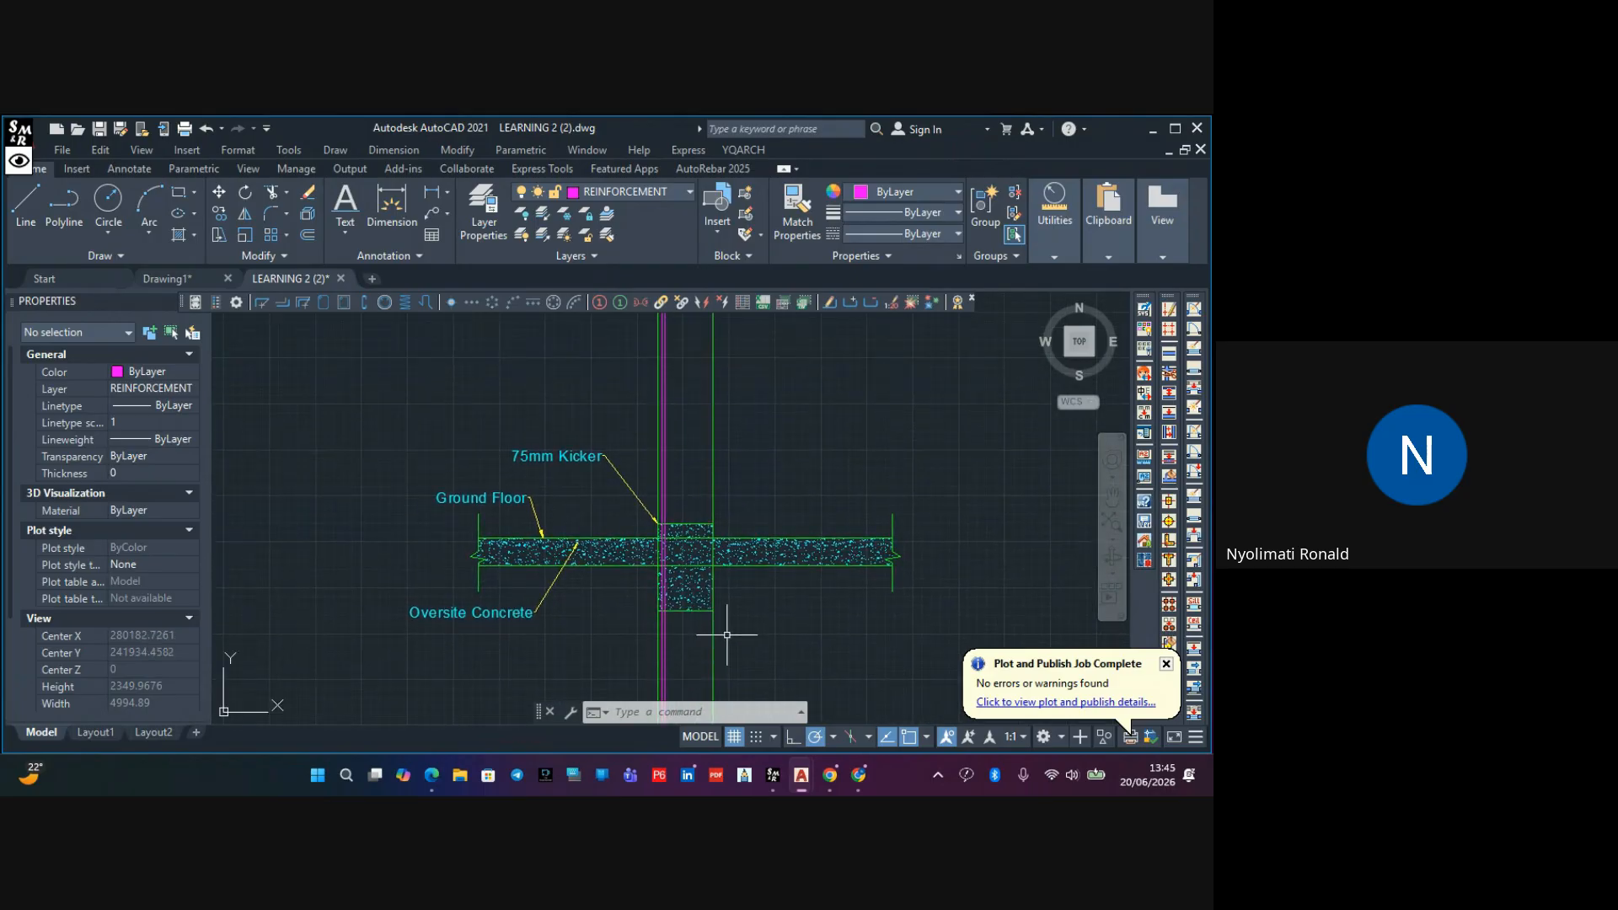
scroll(716, 539, "up", 4)
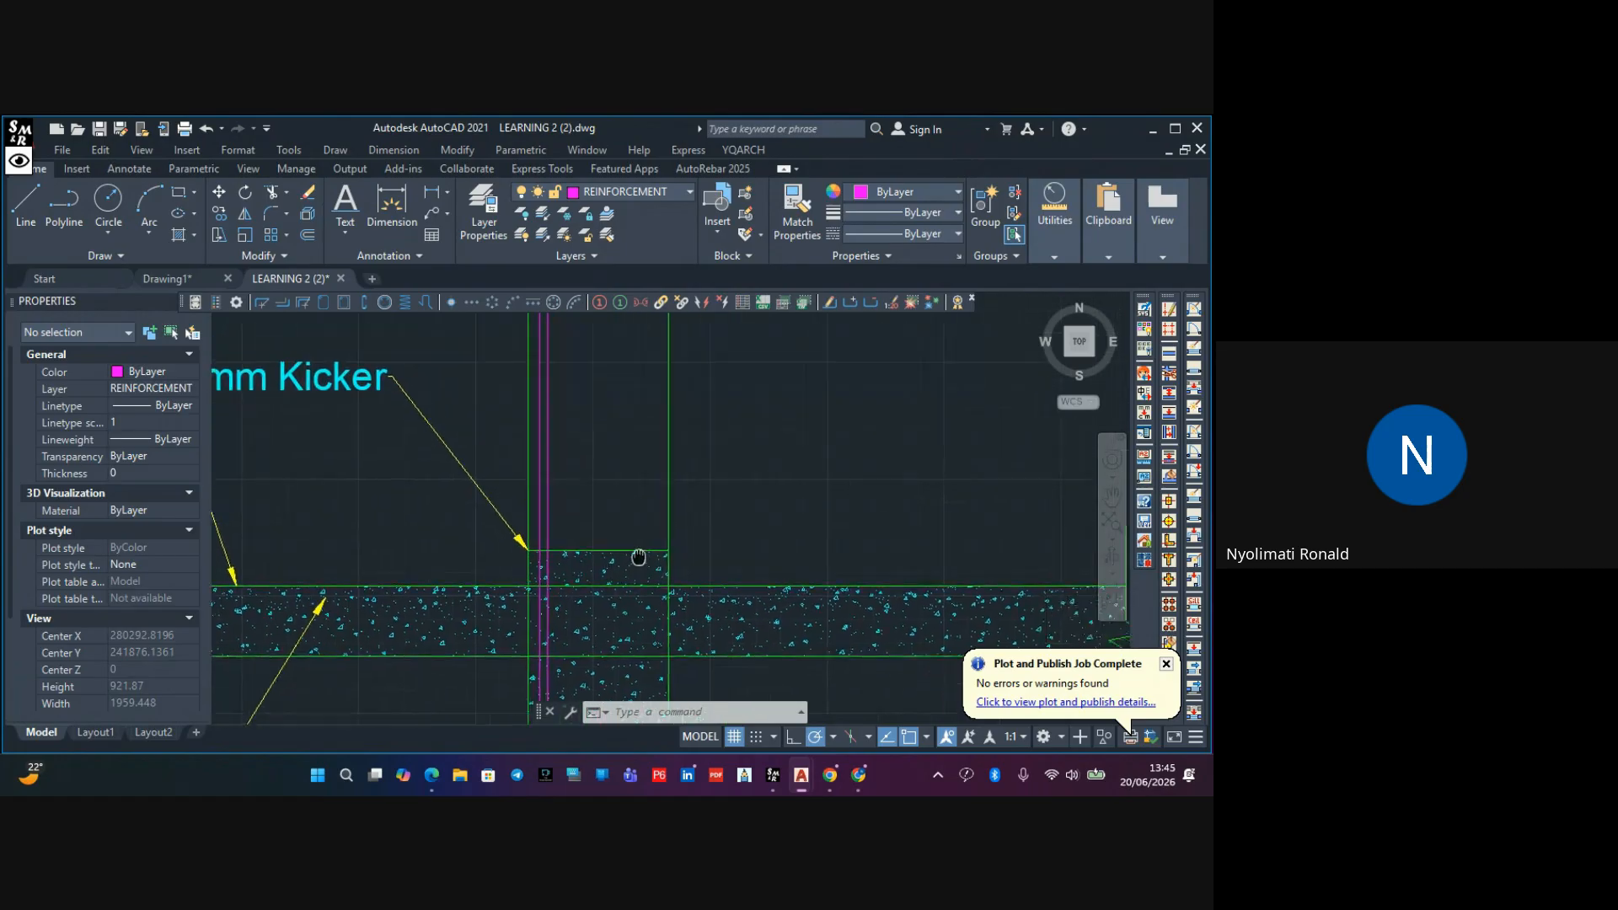
scroll(611, 556, "down", 4)
scroll(611, 556, "down", 4)
scroll(621, 562, "down", 4)
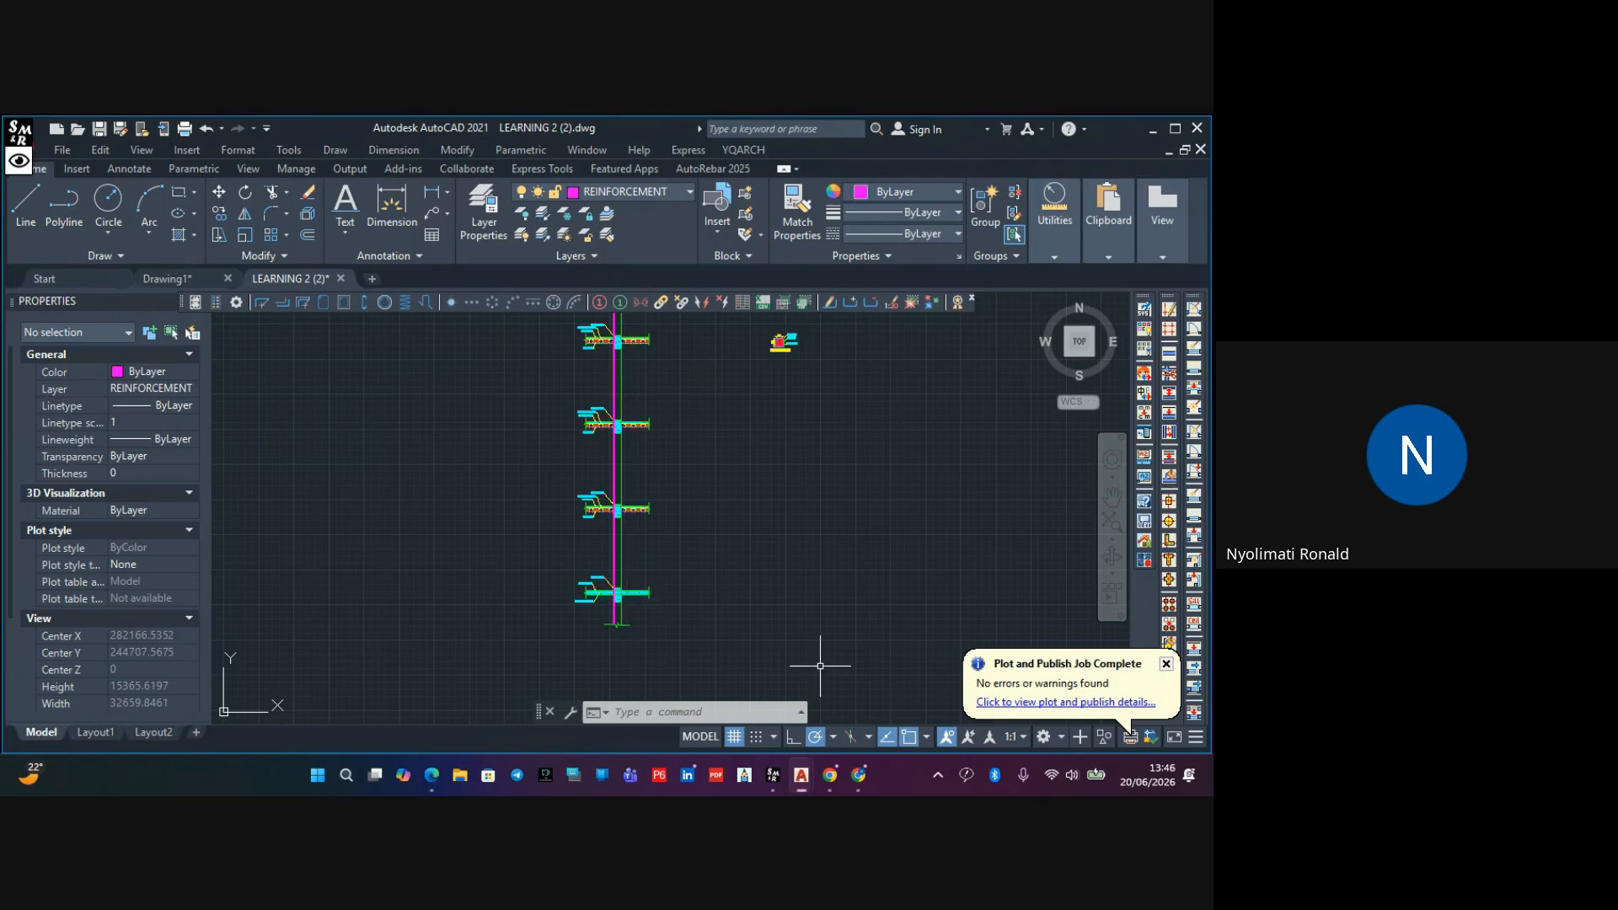
scroll(624, 552, "up", 6)
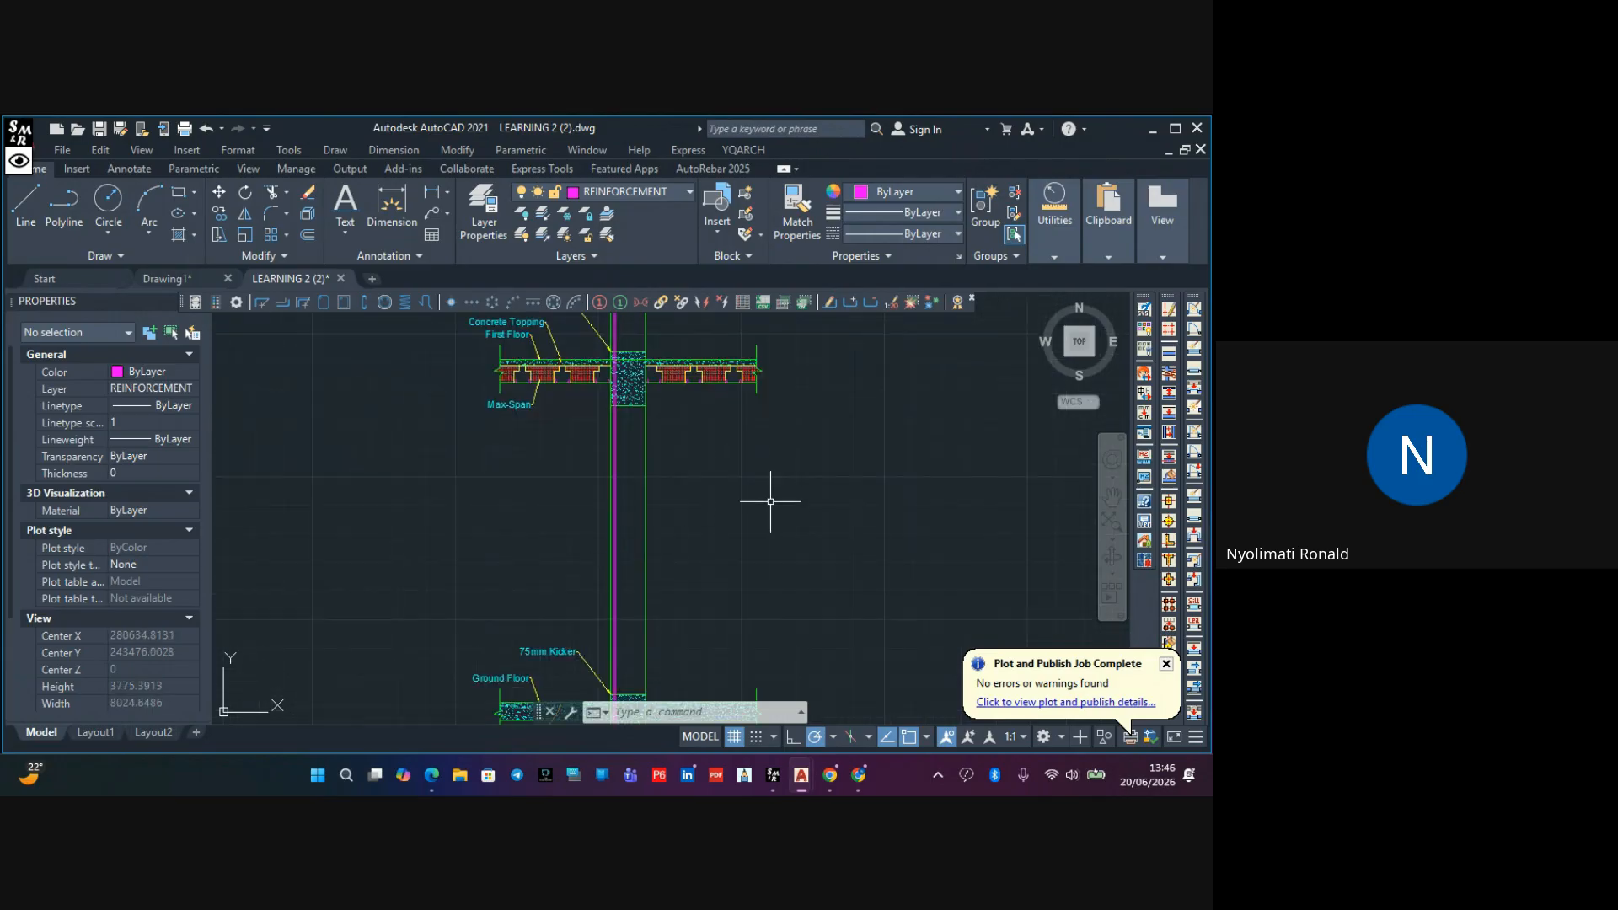
scroll(769, 498, "down", 2)
Switch to the Screen Marker overlay, clear the old sketches and set up the freehand pen with a thicker stroke
left_click(18, 161)
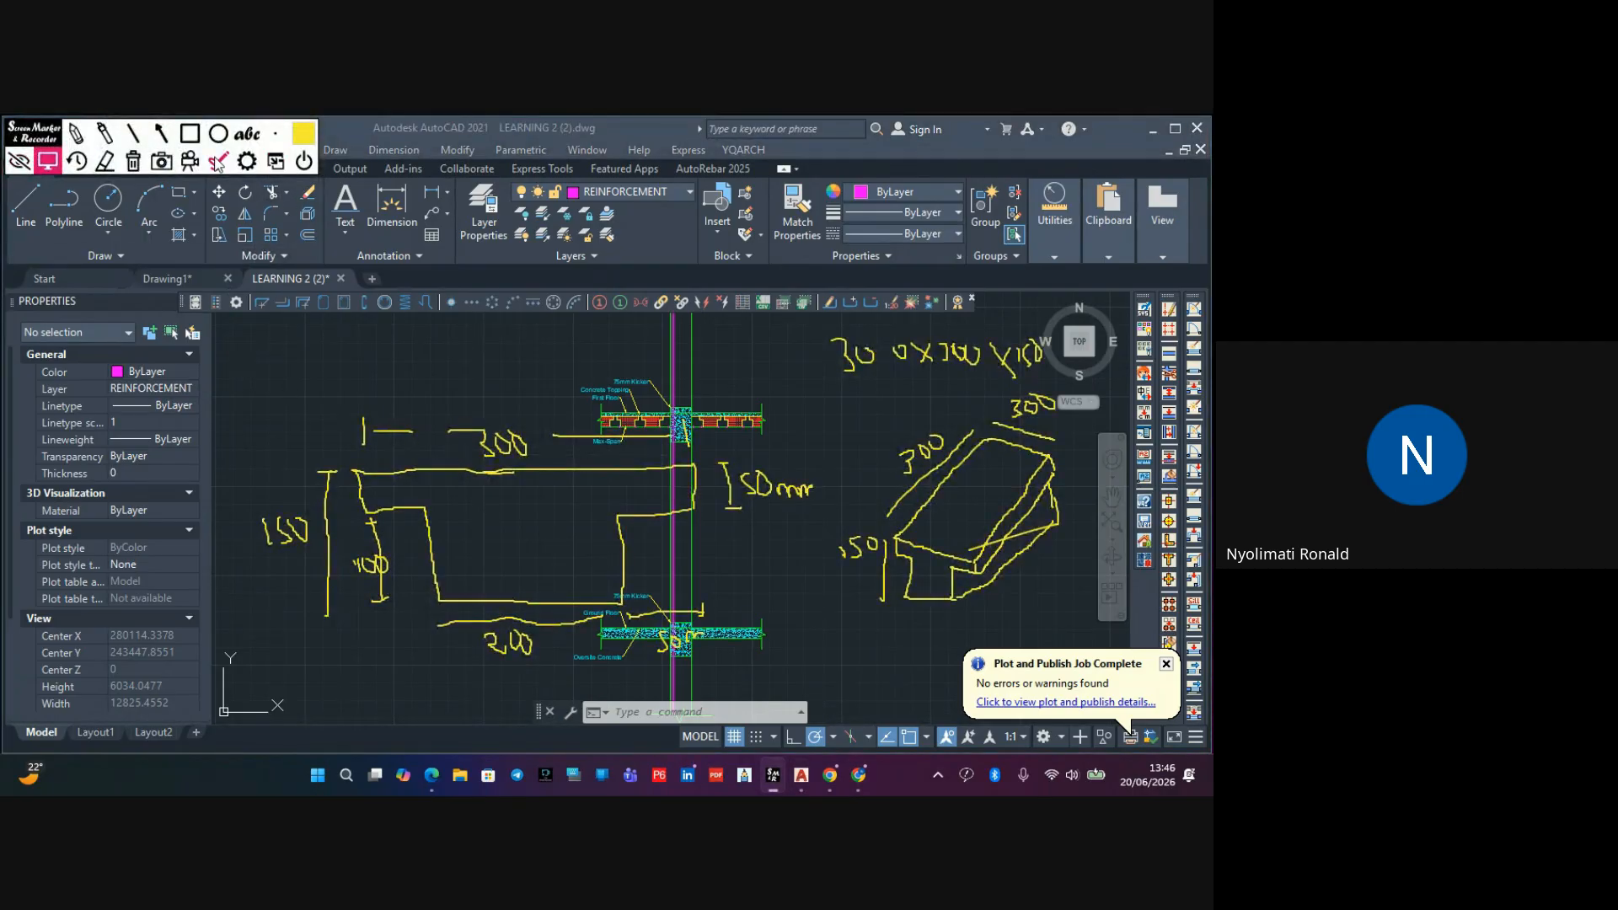
left_click(136, 163)
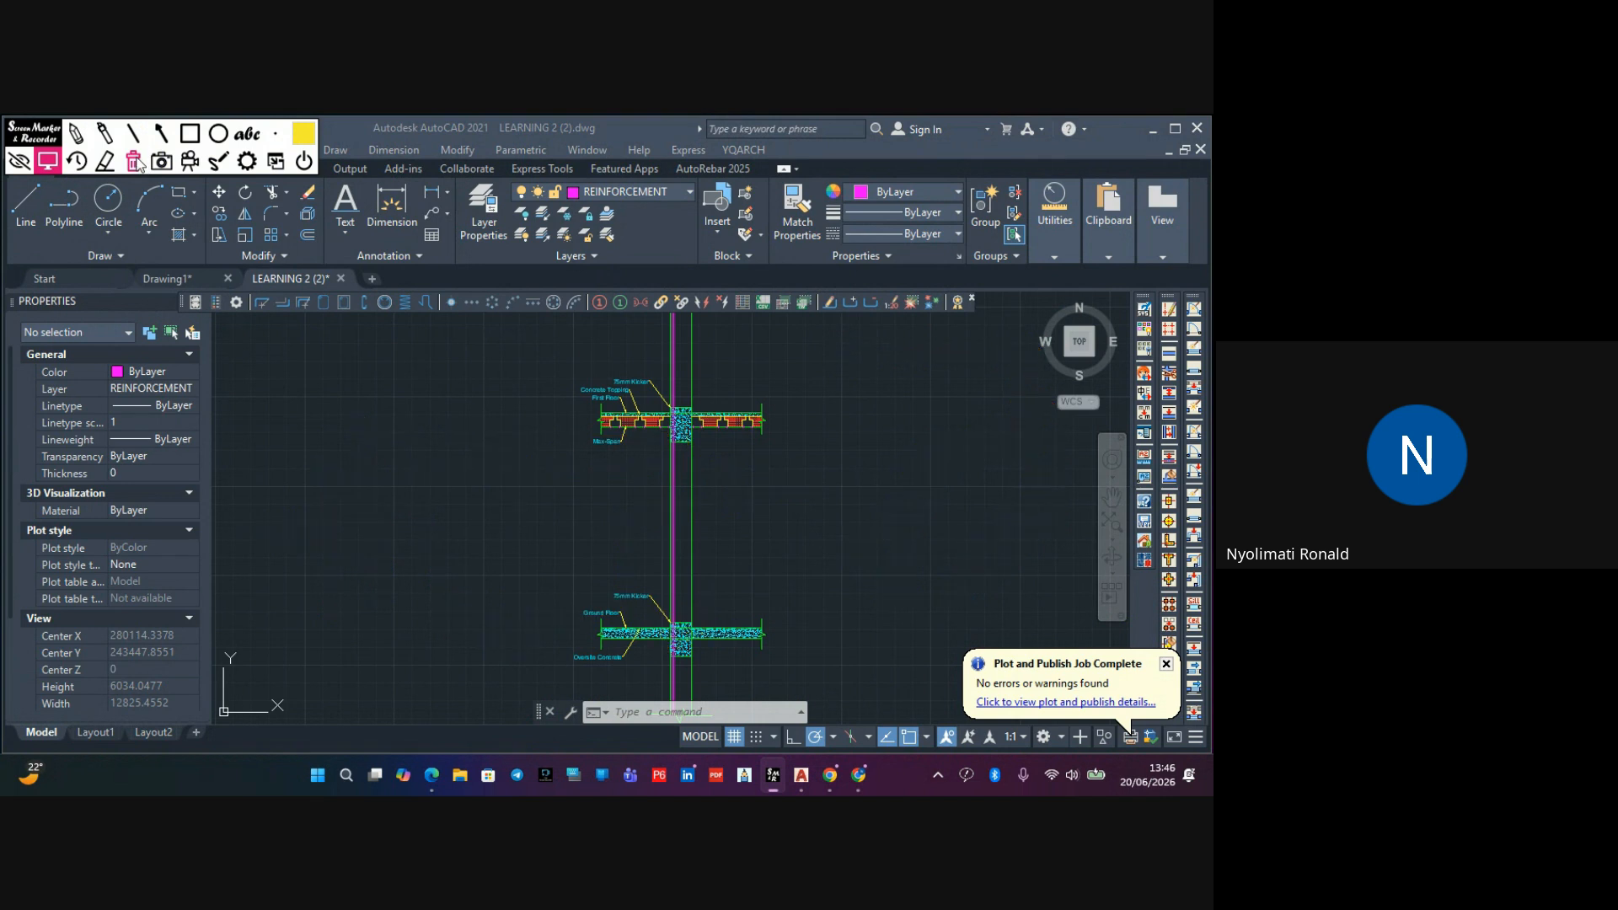
left_click(106, 140)
left_click(275, 140)
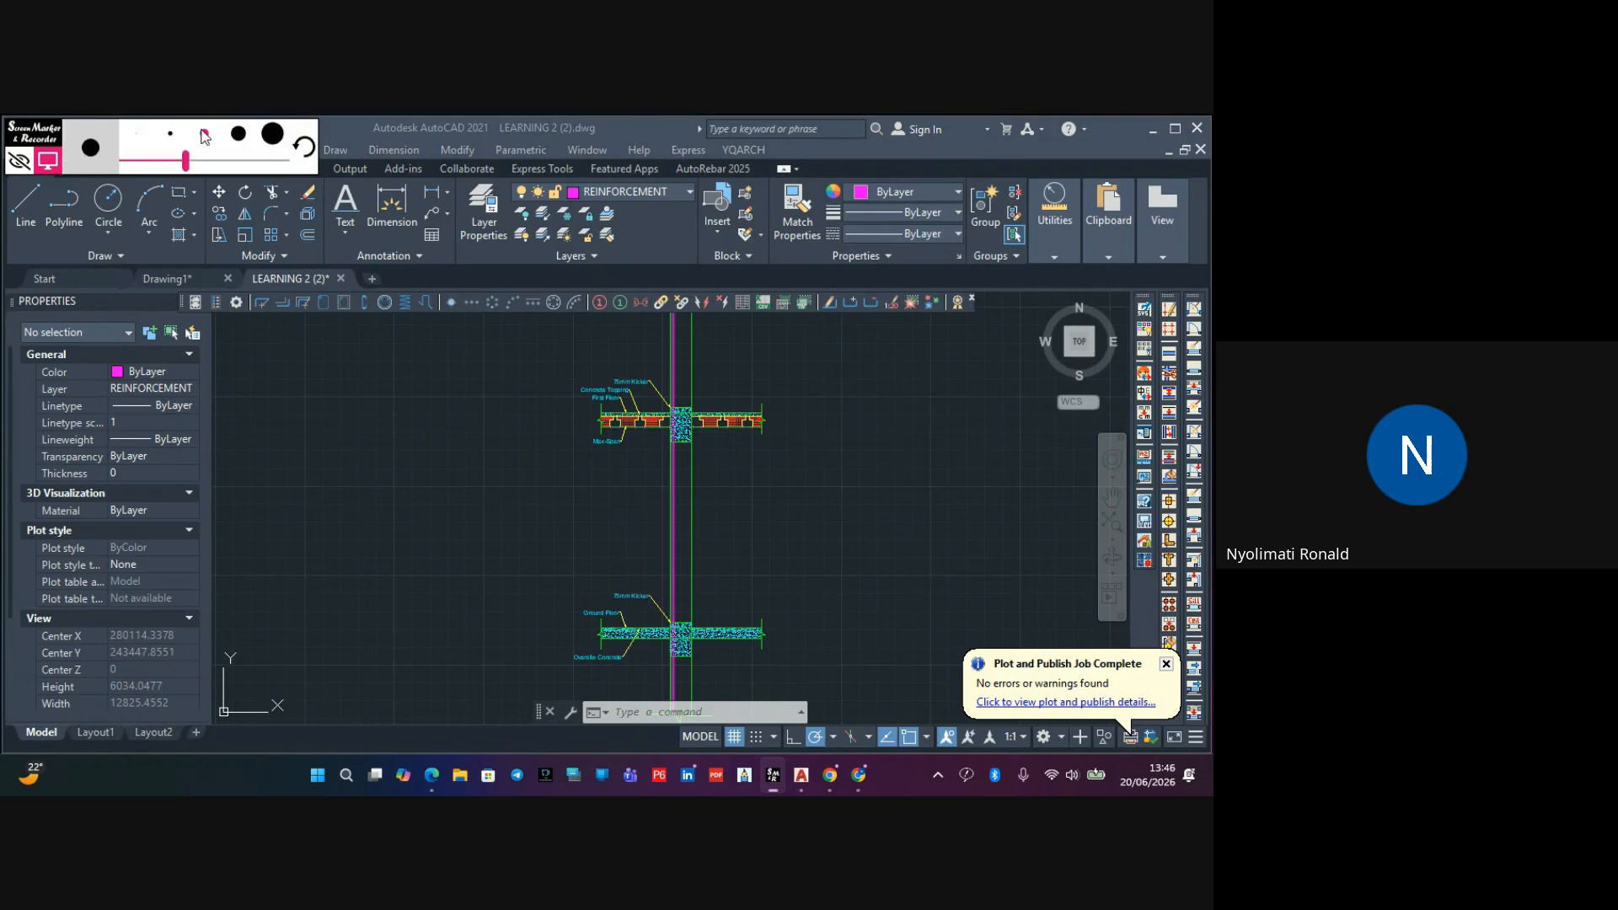
left_click(304, 150)
left_click(76, 133)
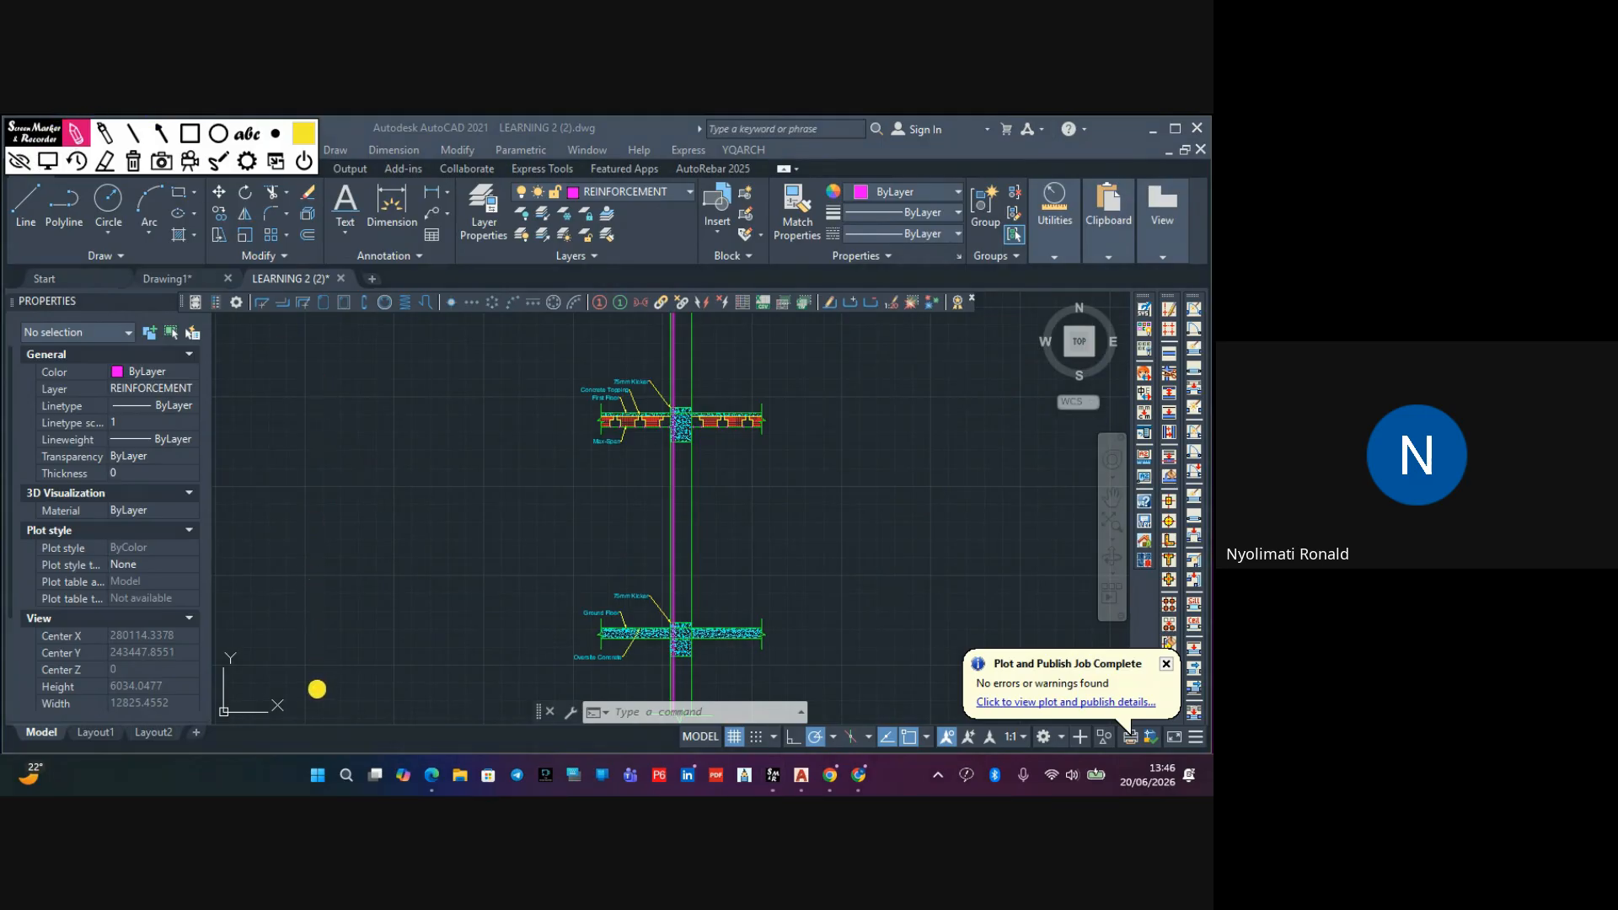
Sketch two bars meeting end to end and, beside them, two bars joined by a cranked lap in yellow
left_click_drag(317, 689, 315, 497)
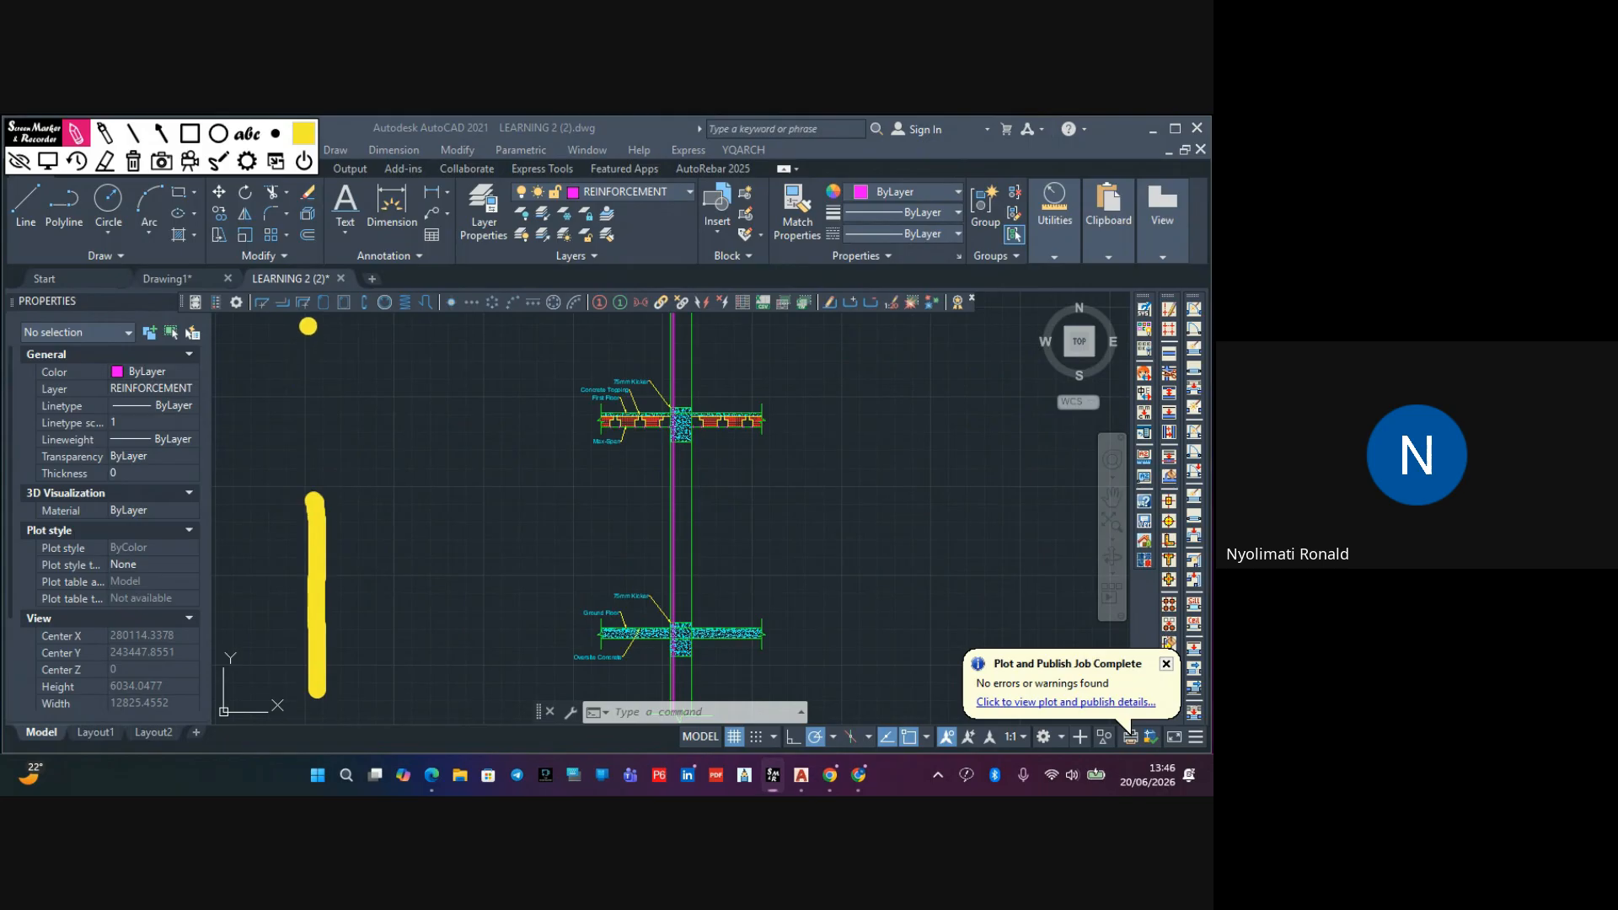
left_click_drag(309, 326, 306, 477)
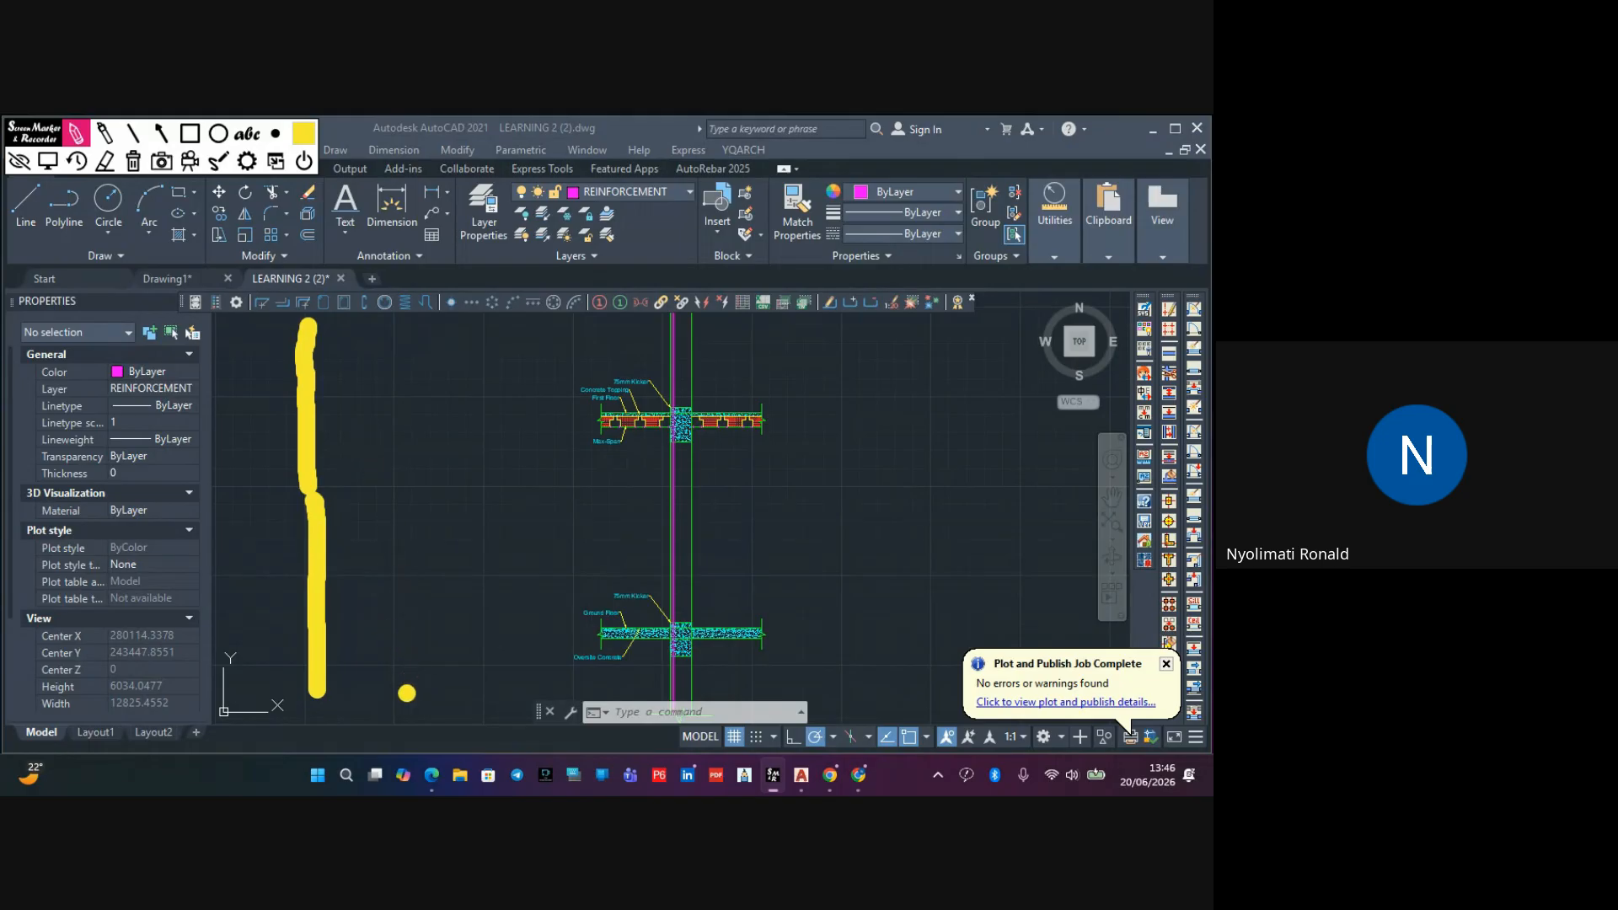
left_click_drag(406, 683, 418, 479)
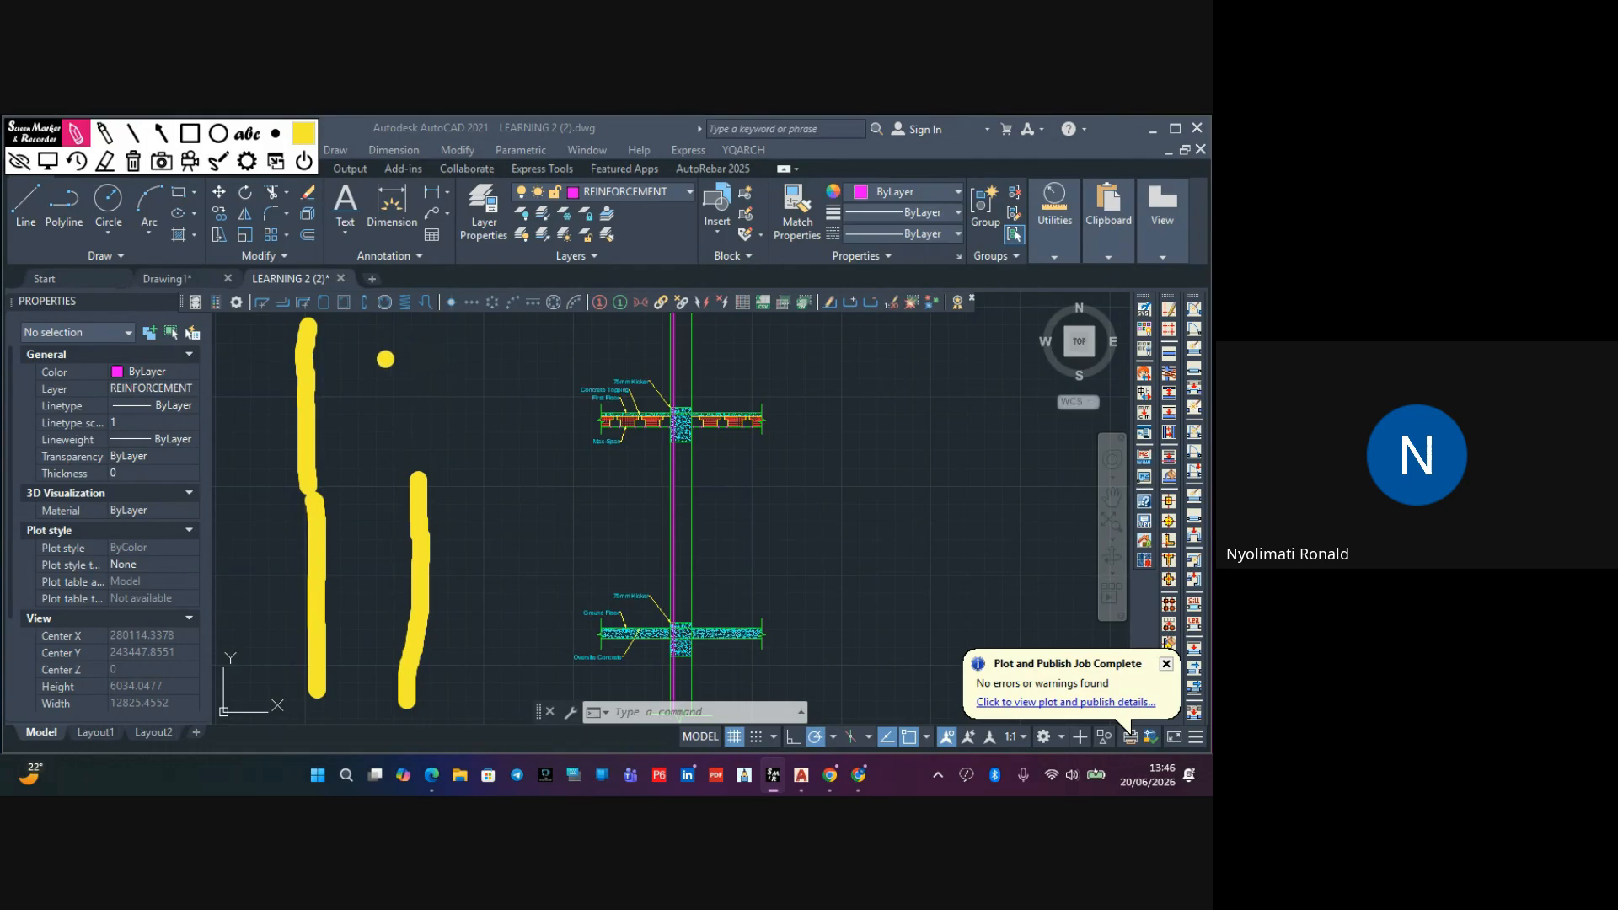
left_click_drag(408, 324, 409, 442)
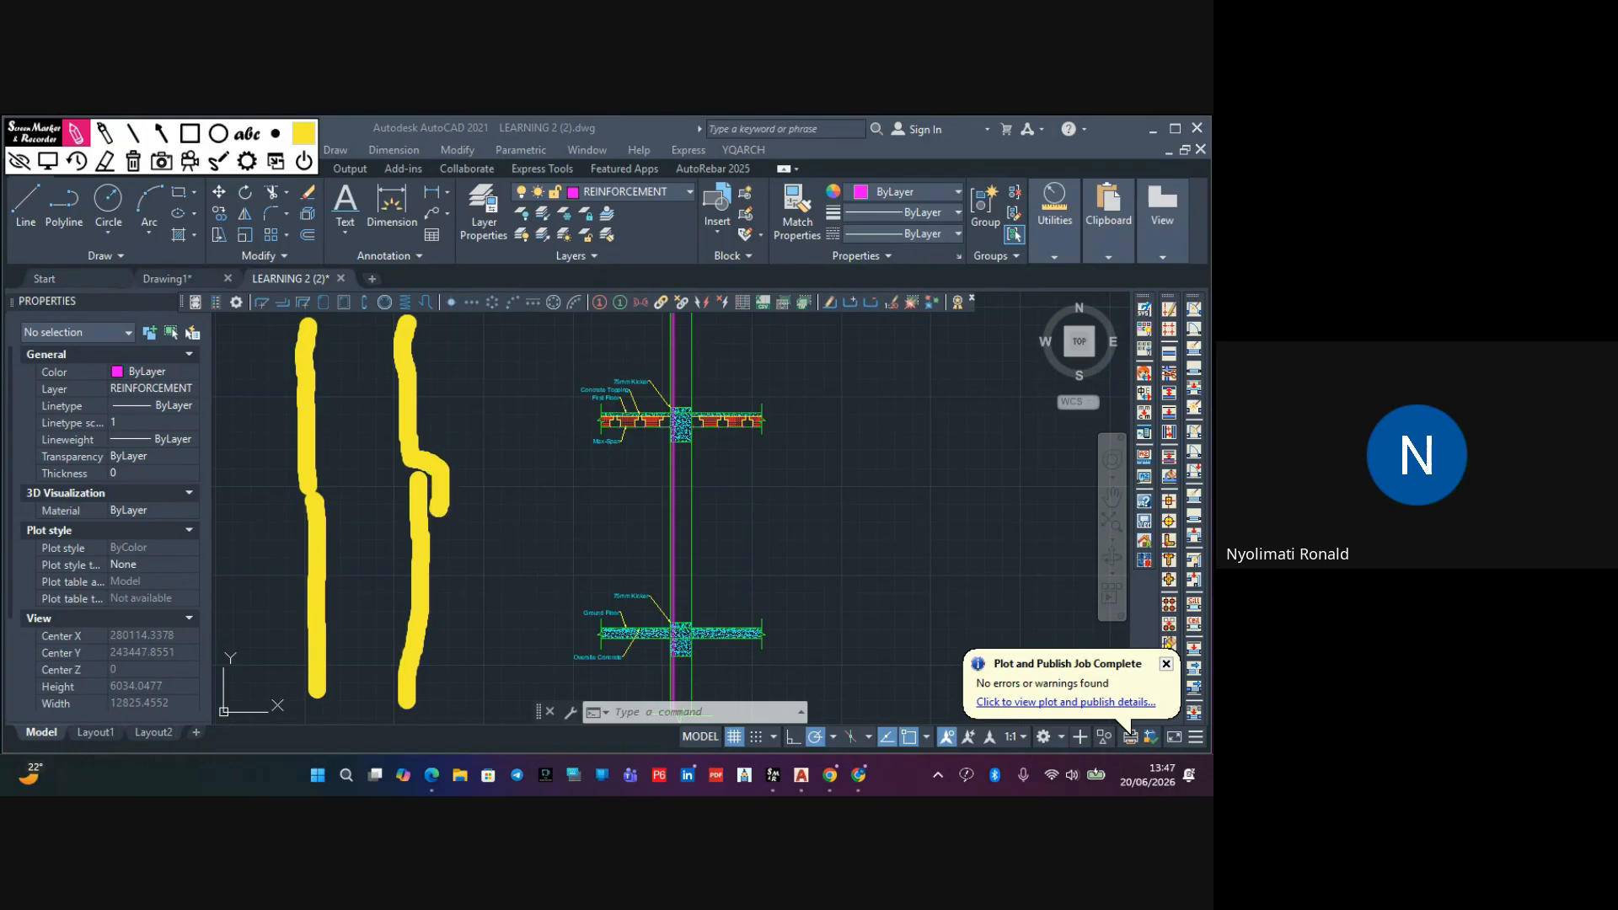
mouse_move(438, 509)
left_mouse_down()
mouse_move(434, 637)
mouse_move(405, 725)
left_mouse_up()
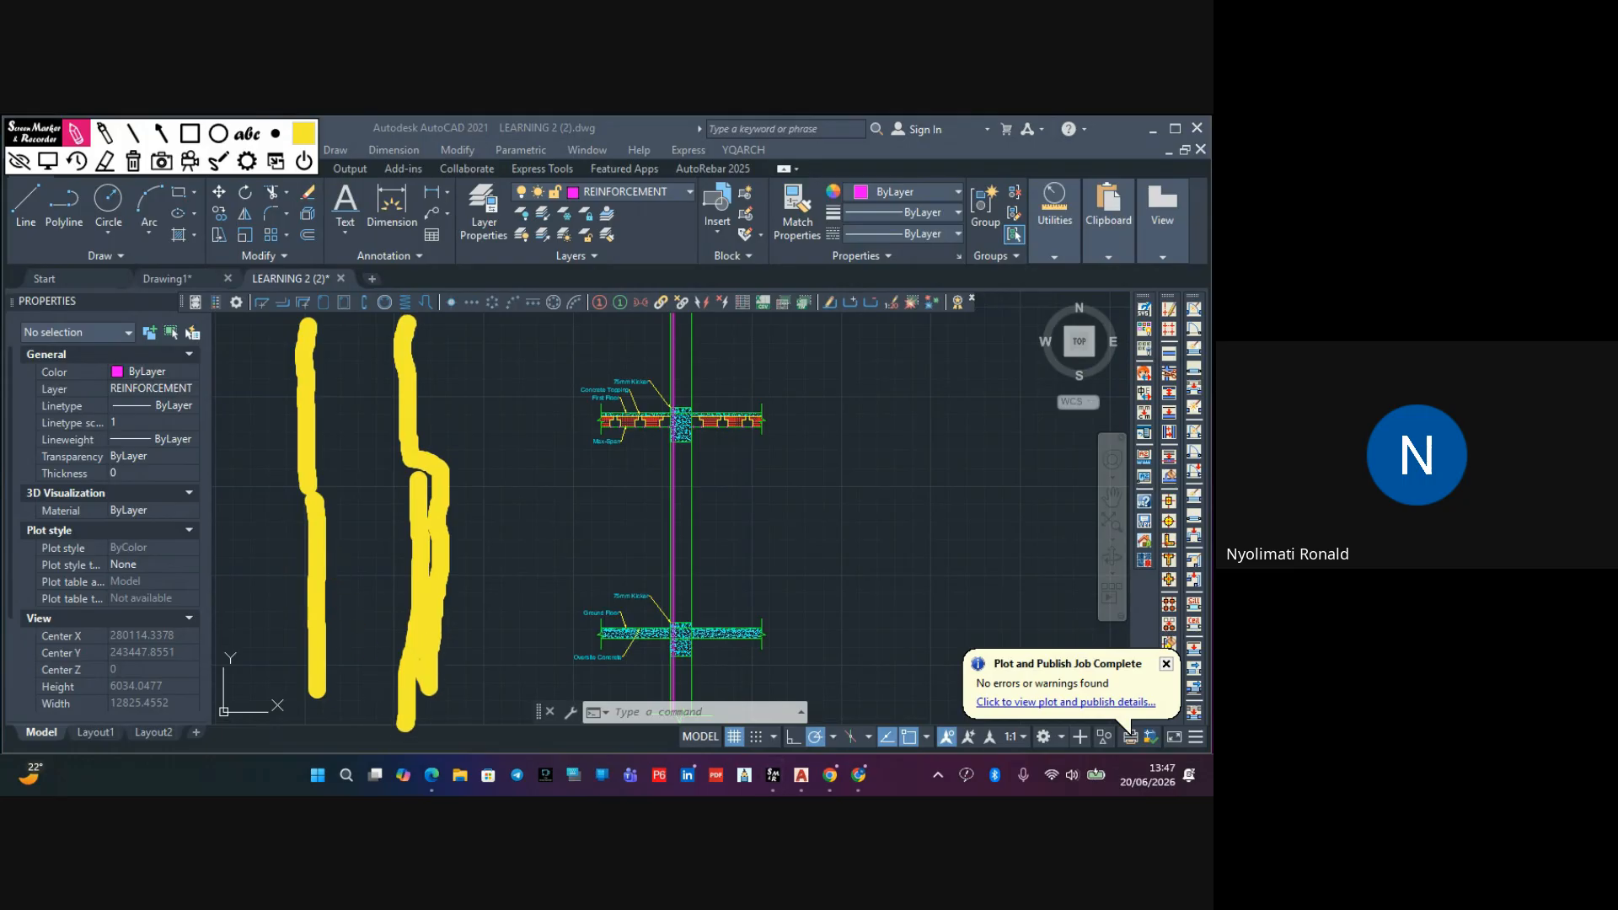
Mark the lap length beside the cranked bars with a straight dimension line in a thinner stroke
left_click(132, 134)
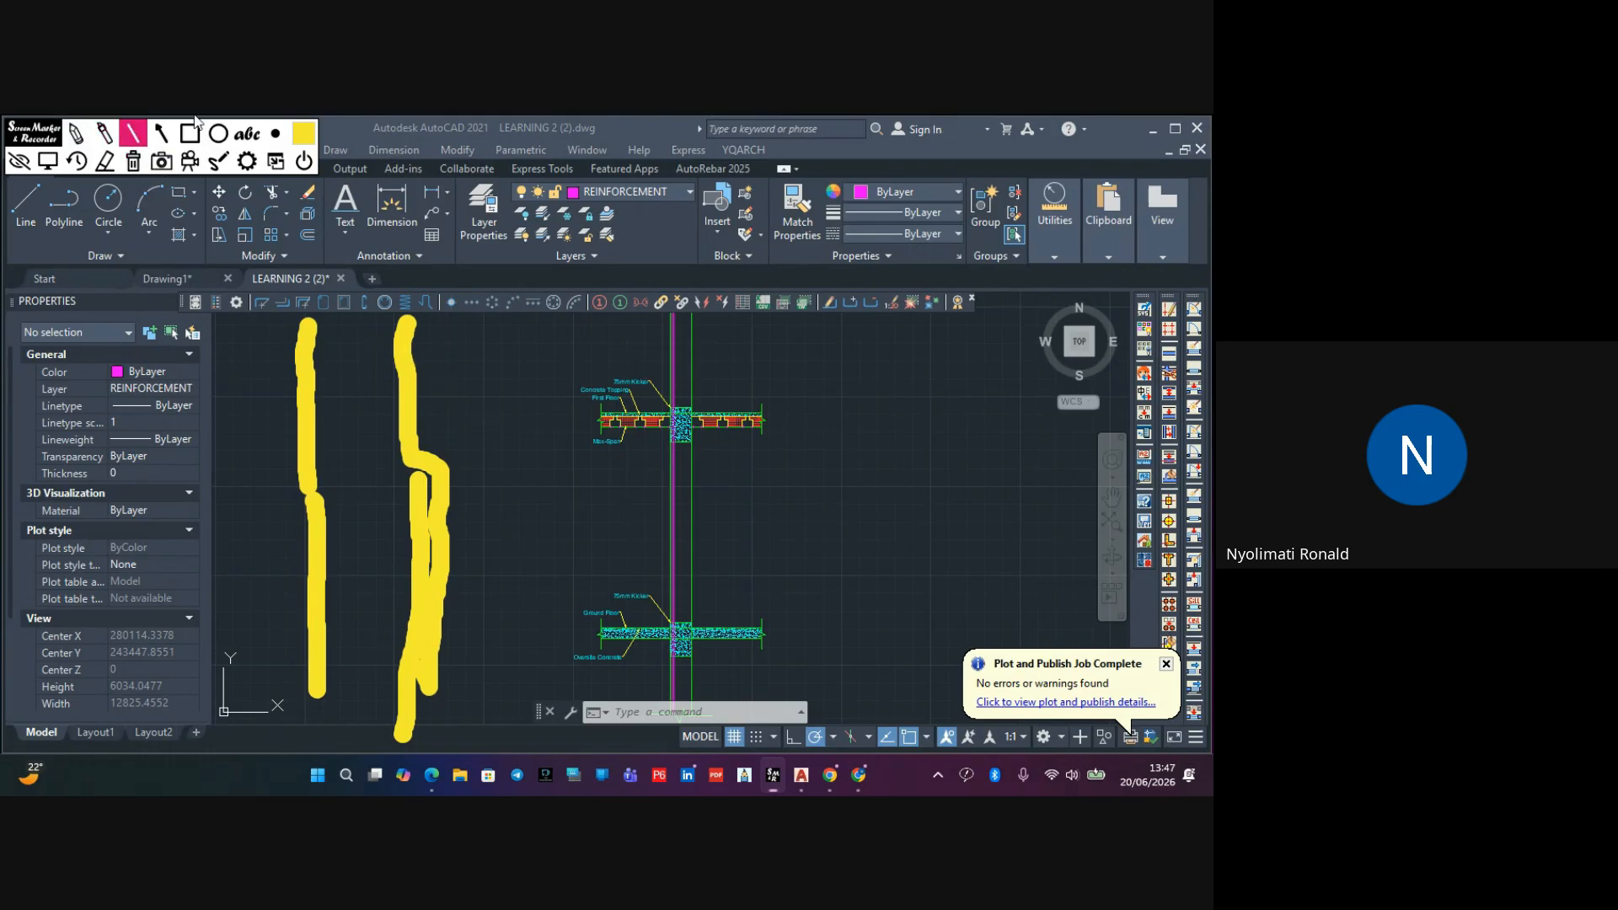
left_click(276, 133)
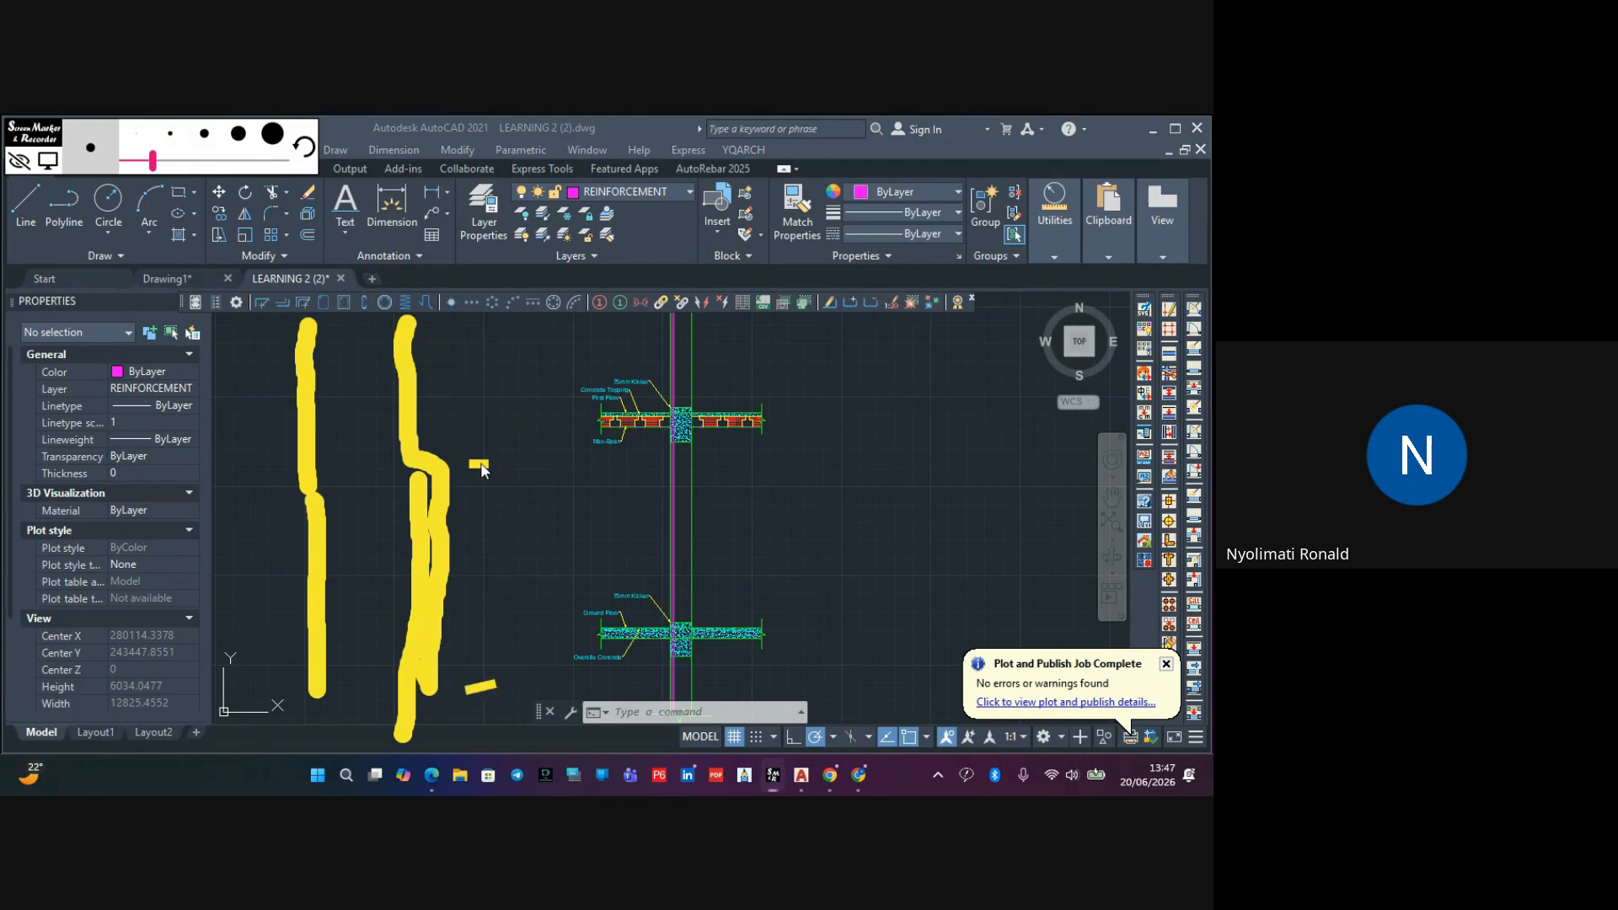
left_click_drag(470, 531, 482, 675)
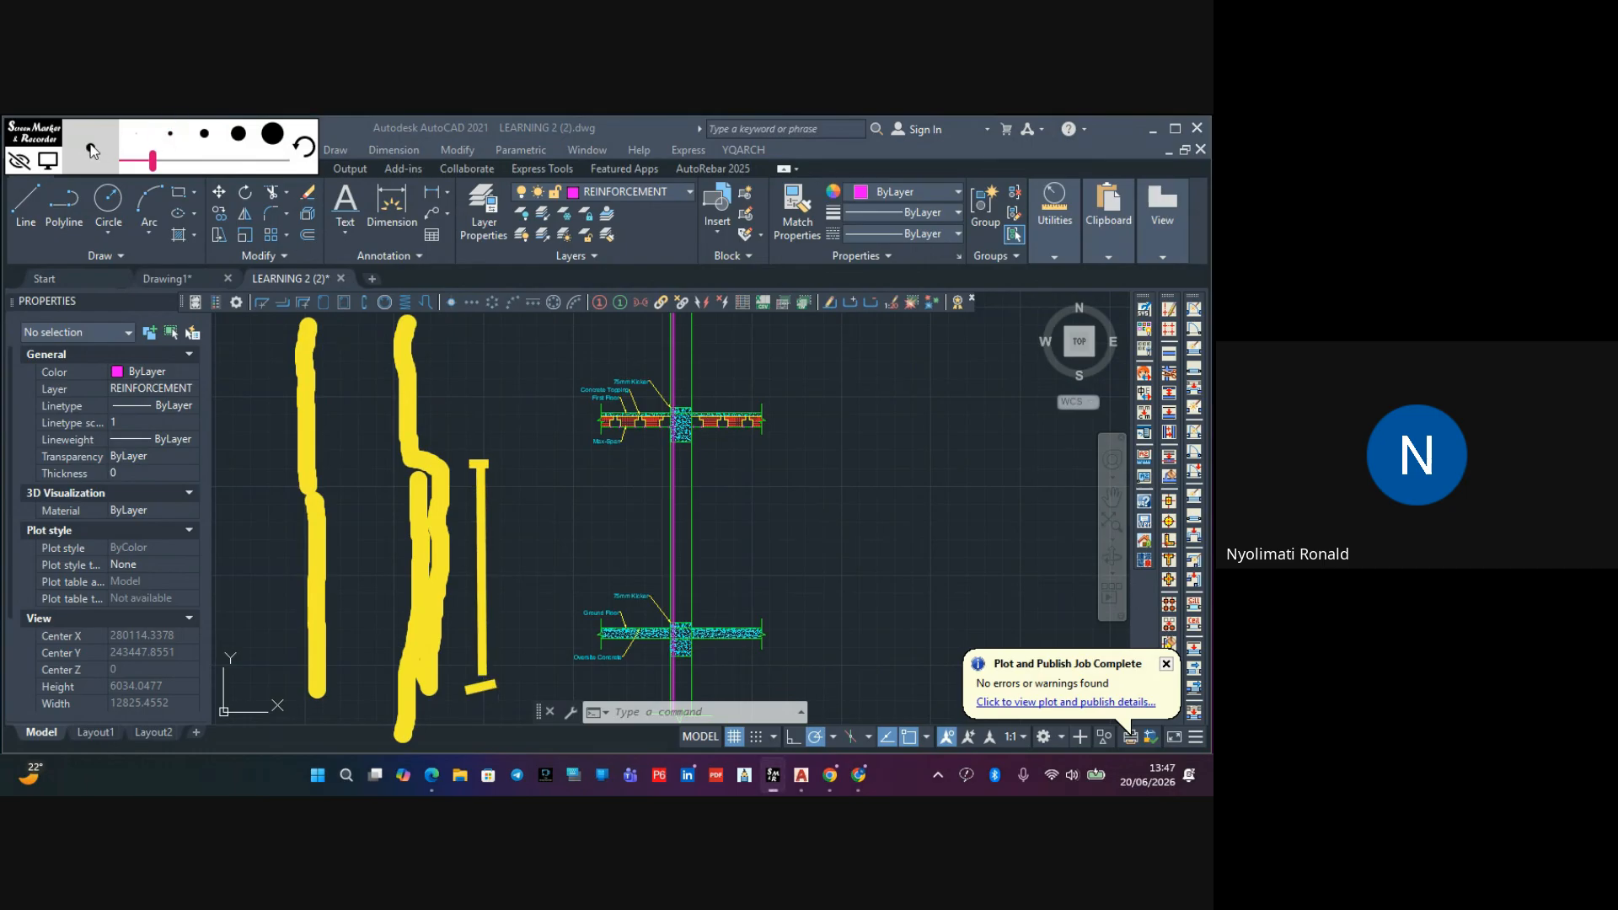
Handwrite the lap lengths 50d and 800 beside the dimension line, sketch a base line under the lapped bars, and hide the overlay
left_click(302, 147)
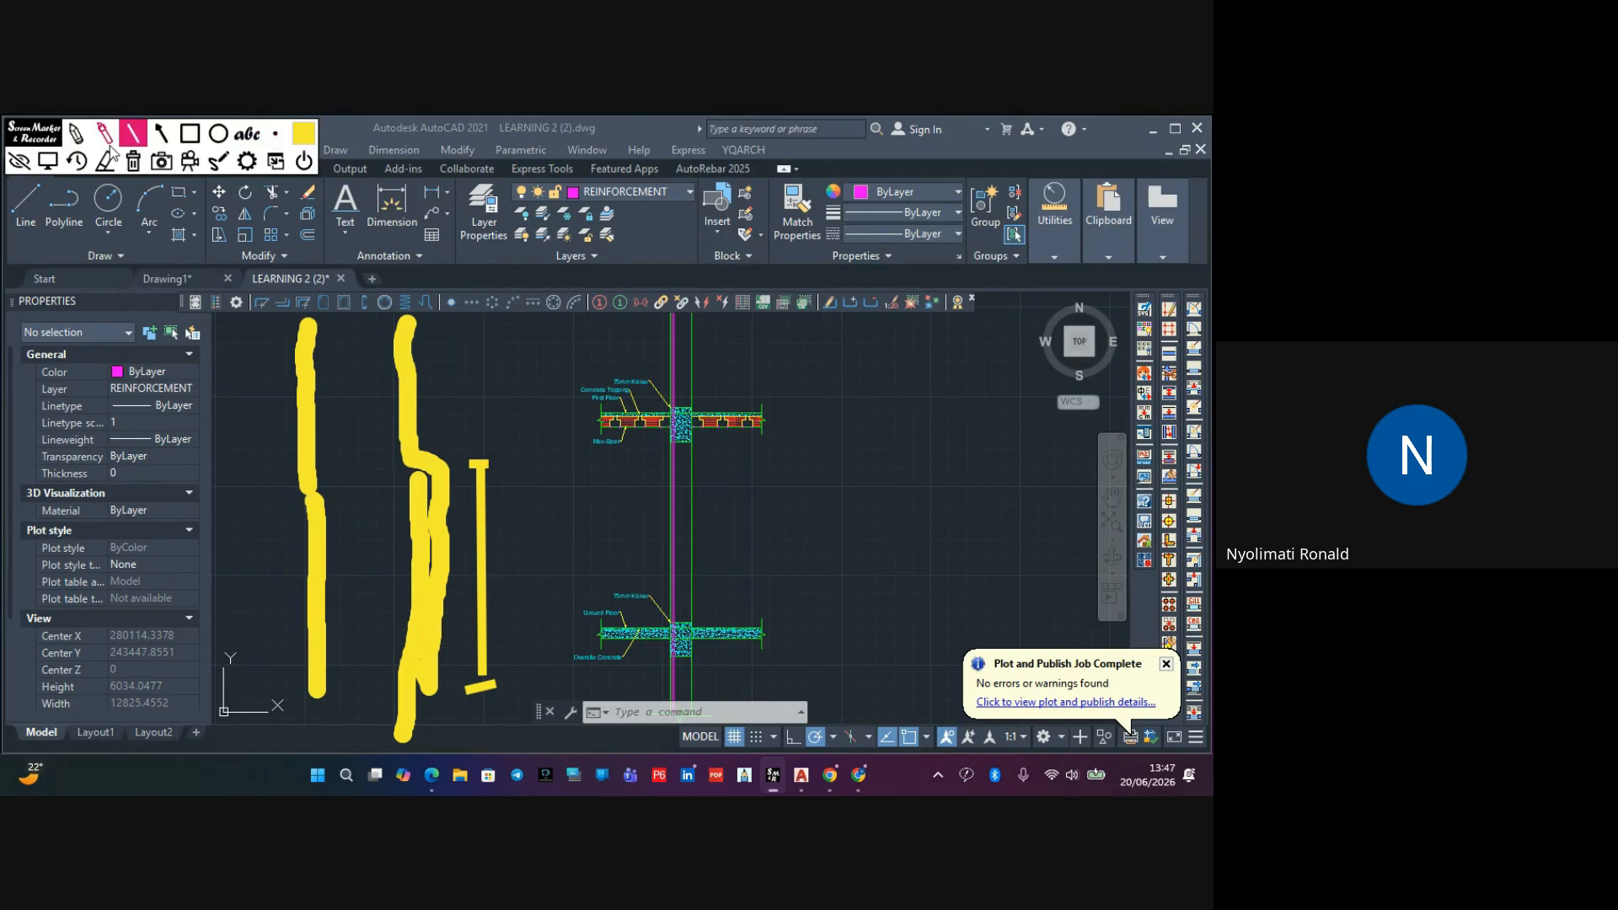
left_click(75, 134)
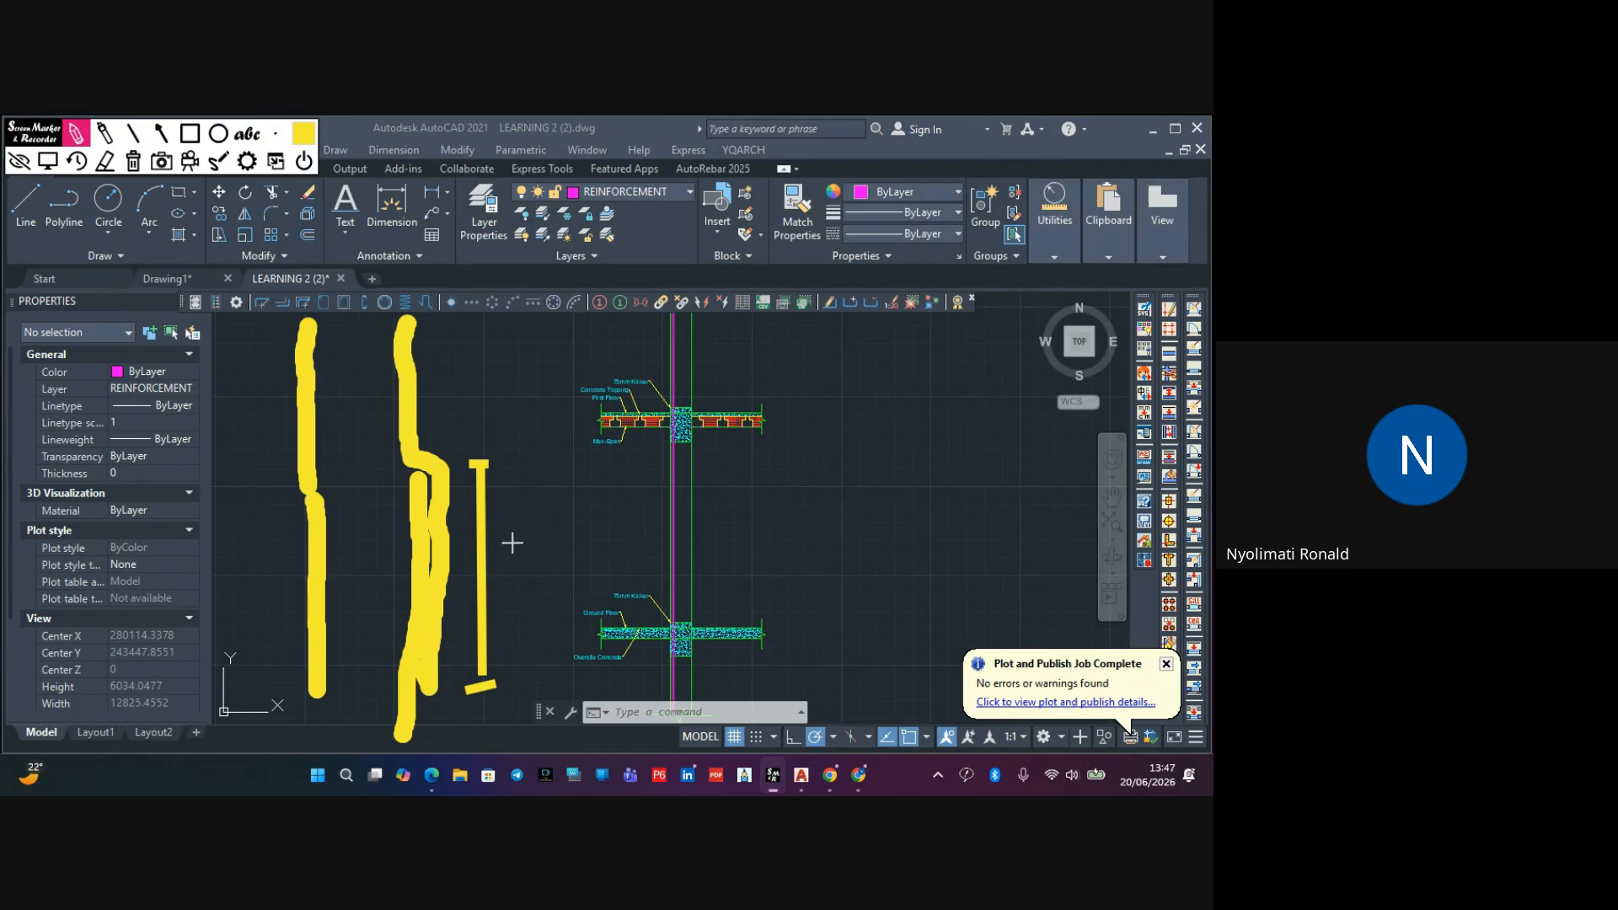
mouse_move(515, 533)
left_mouse_down()
mouse_move(501, 565)
mouse_move(525, 592)
mouse_move(538, 567)
left_mouse_up()
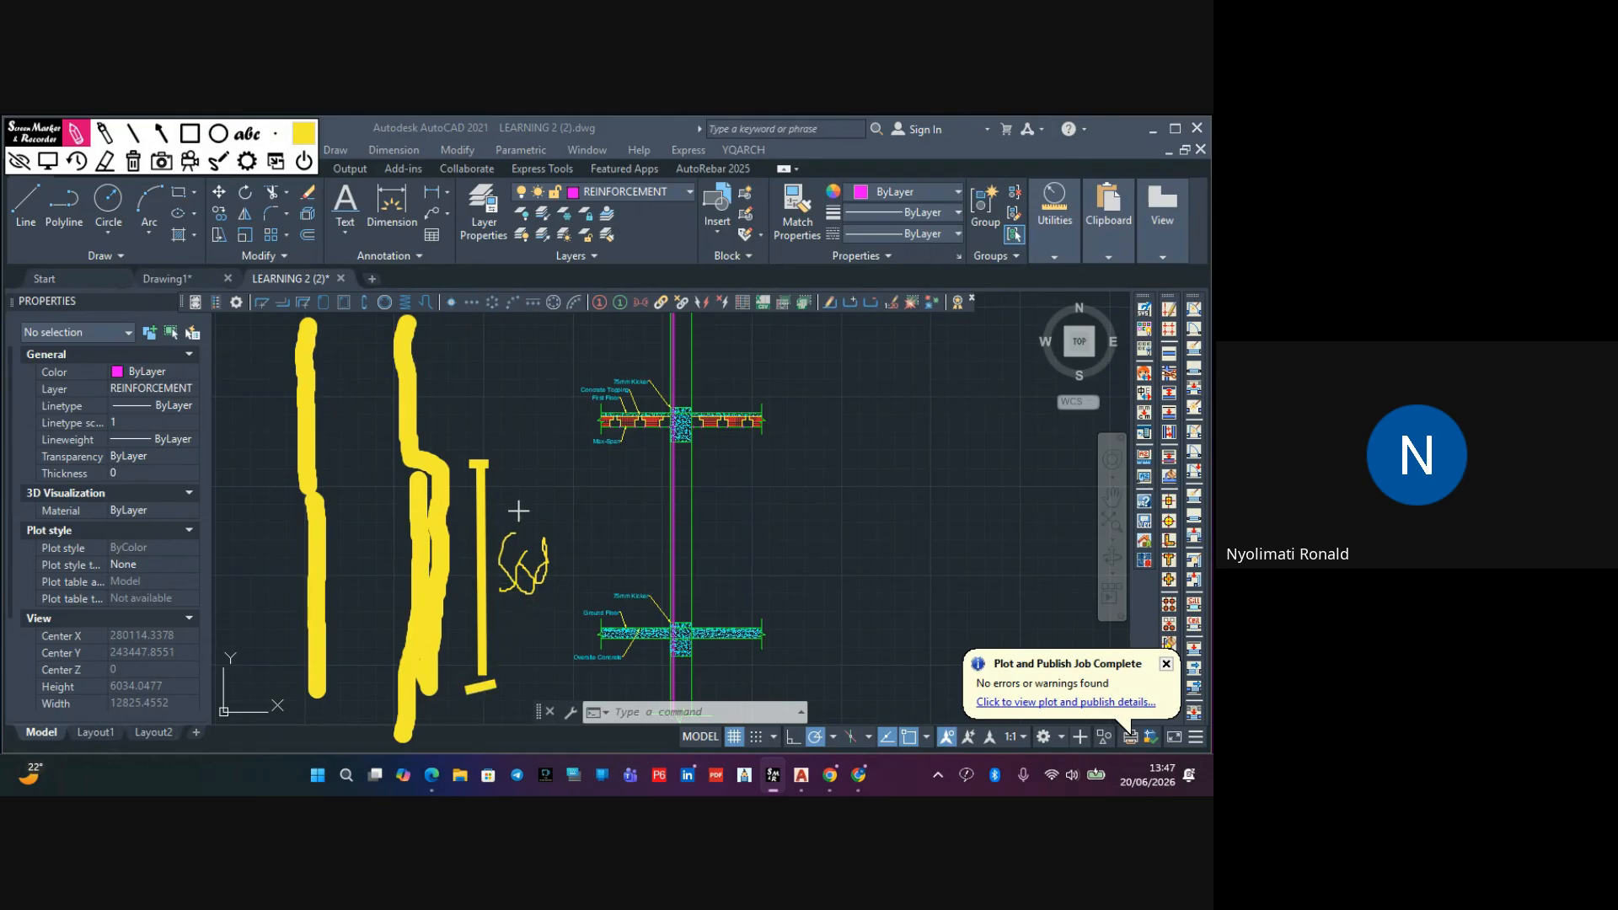
mouse_move(534, 480)
left_mouse_down()
mouse_move(524, 516)
mouse_move(561, 485)
mouse_move(580, 506)
left_mouse_up()
left_click_drag(348, 744, 480, 721)
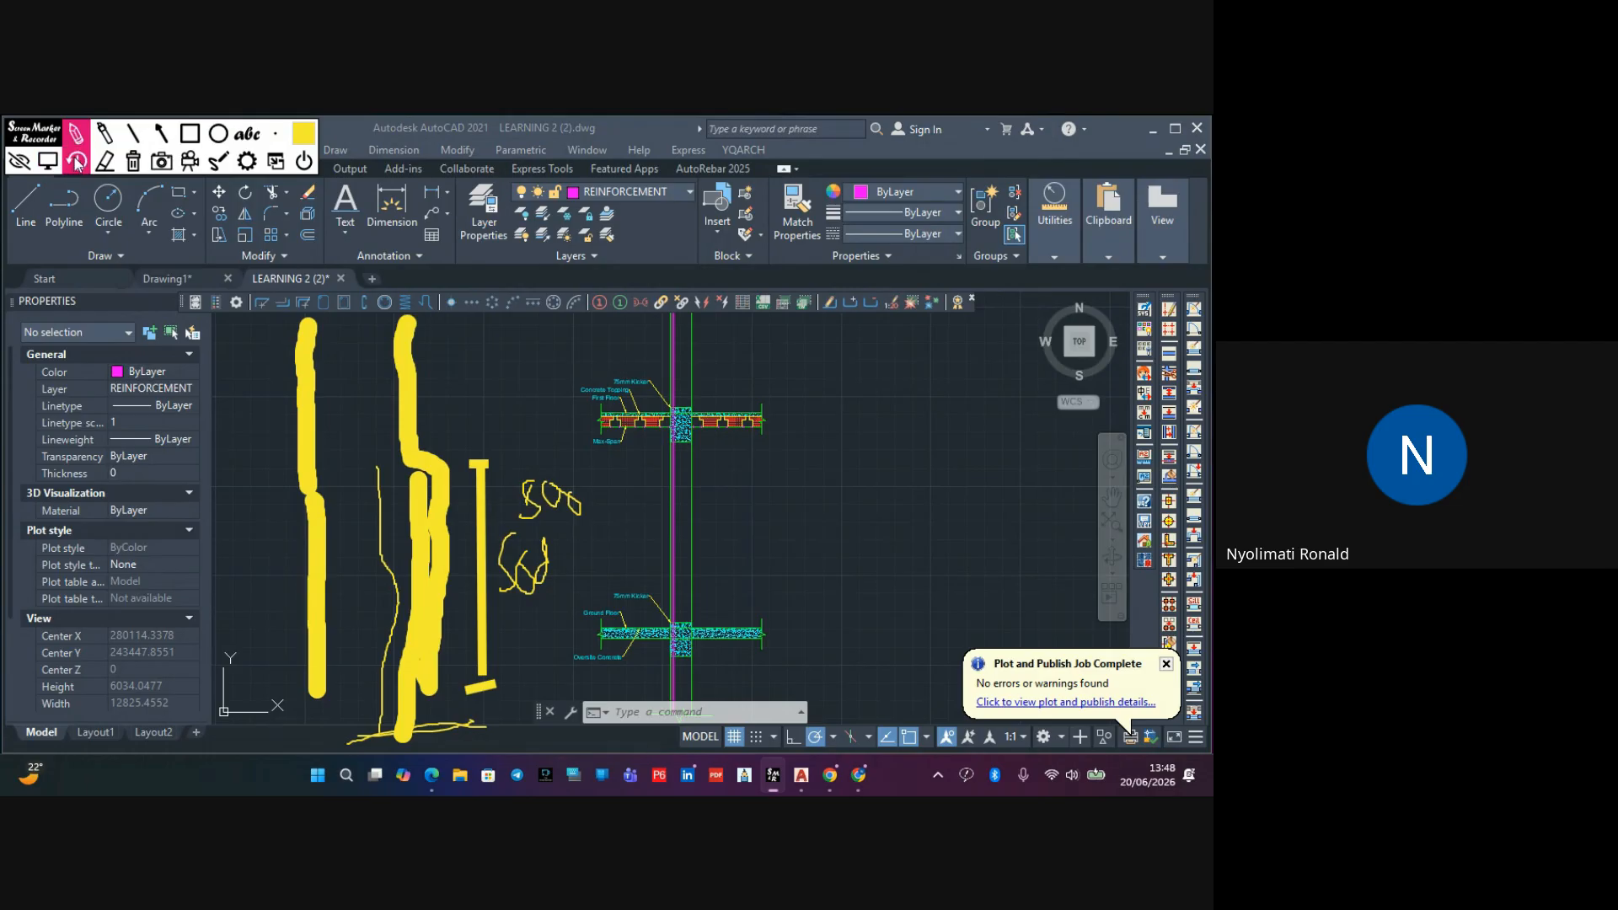
left_click(18, 160)
Draw a horizontal line across the full column width at the top level of the ground floor slab
scroll(578, 487, "up", 10)
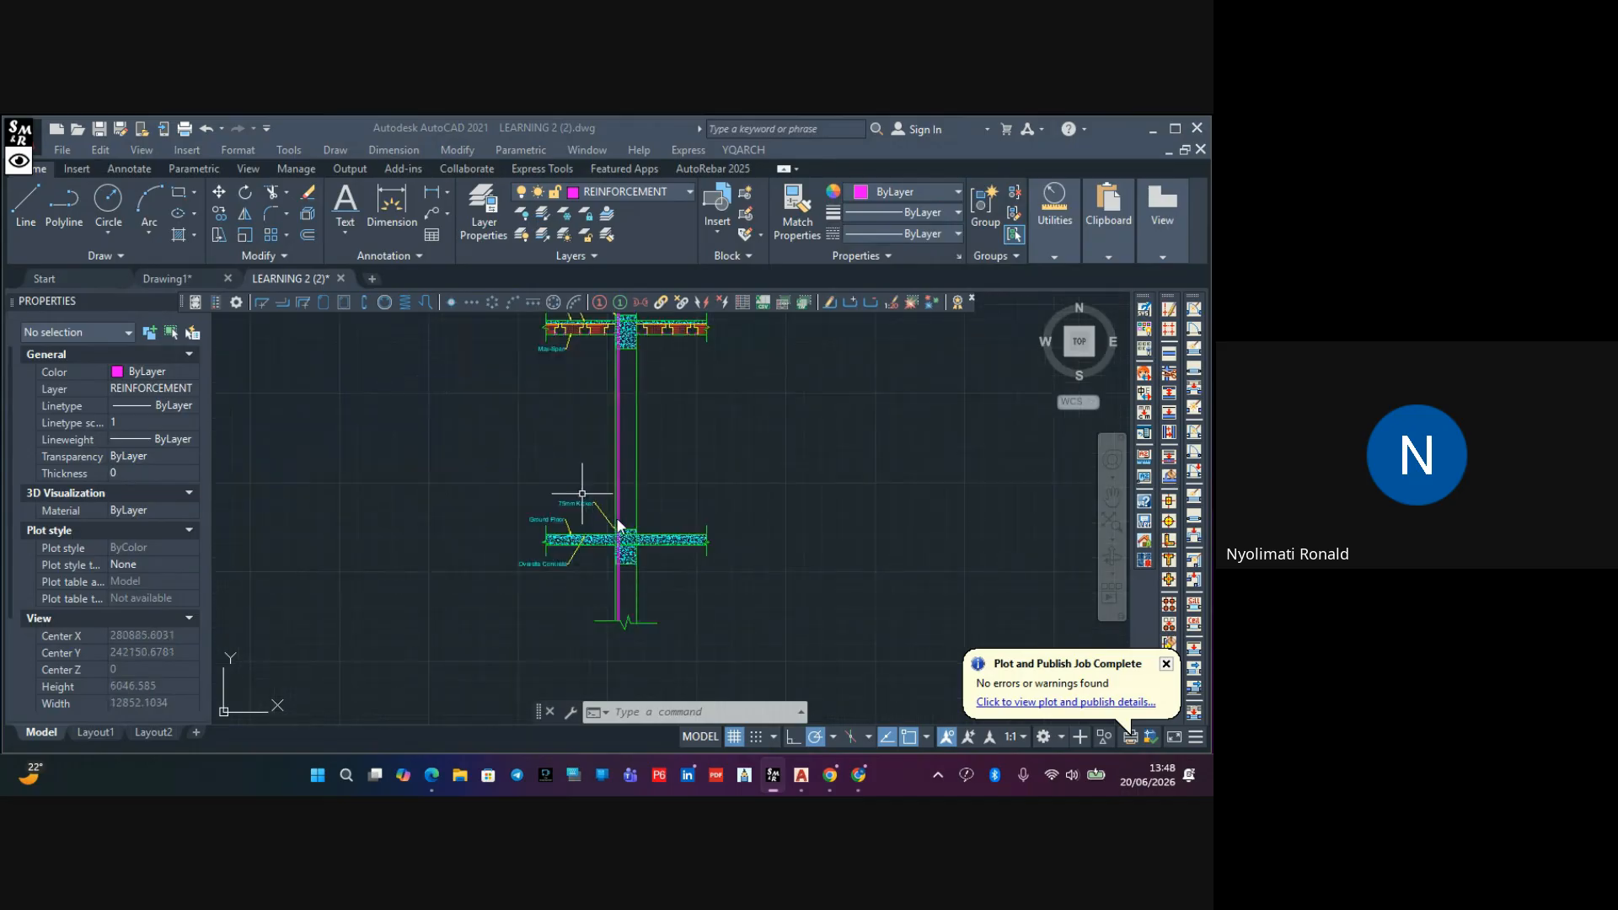
scroll(542, 458, "down", 3)
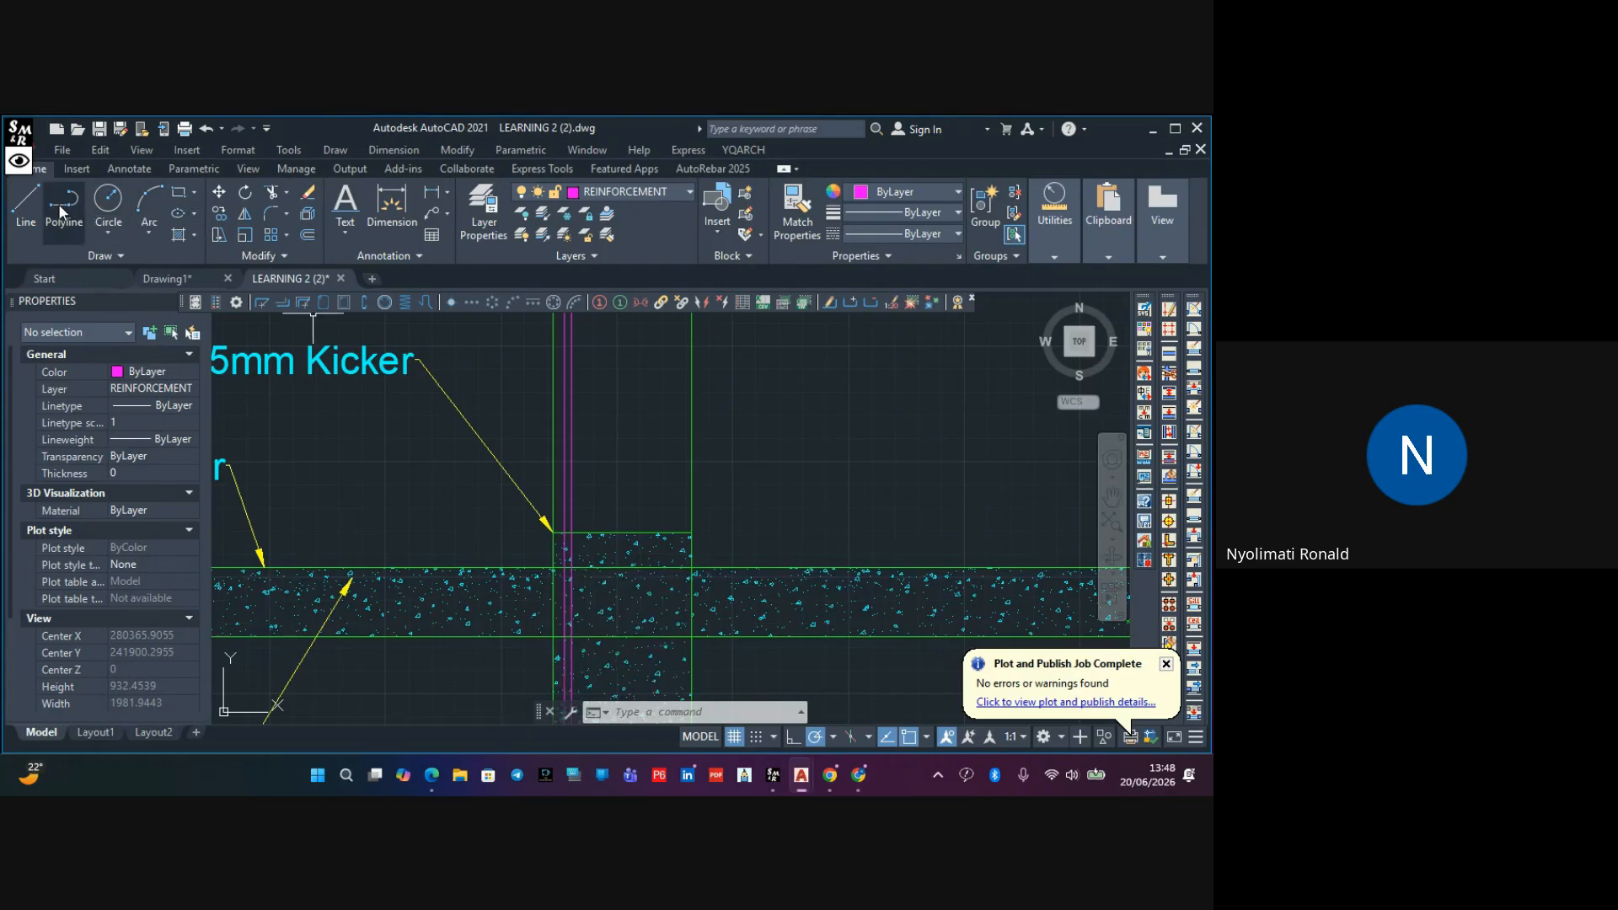
left_click(25, 202)
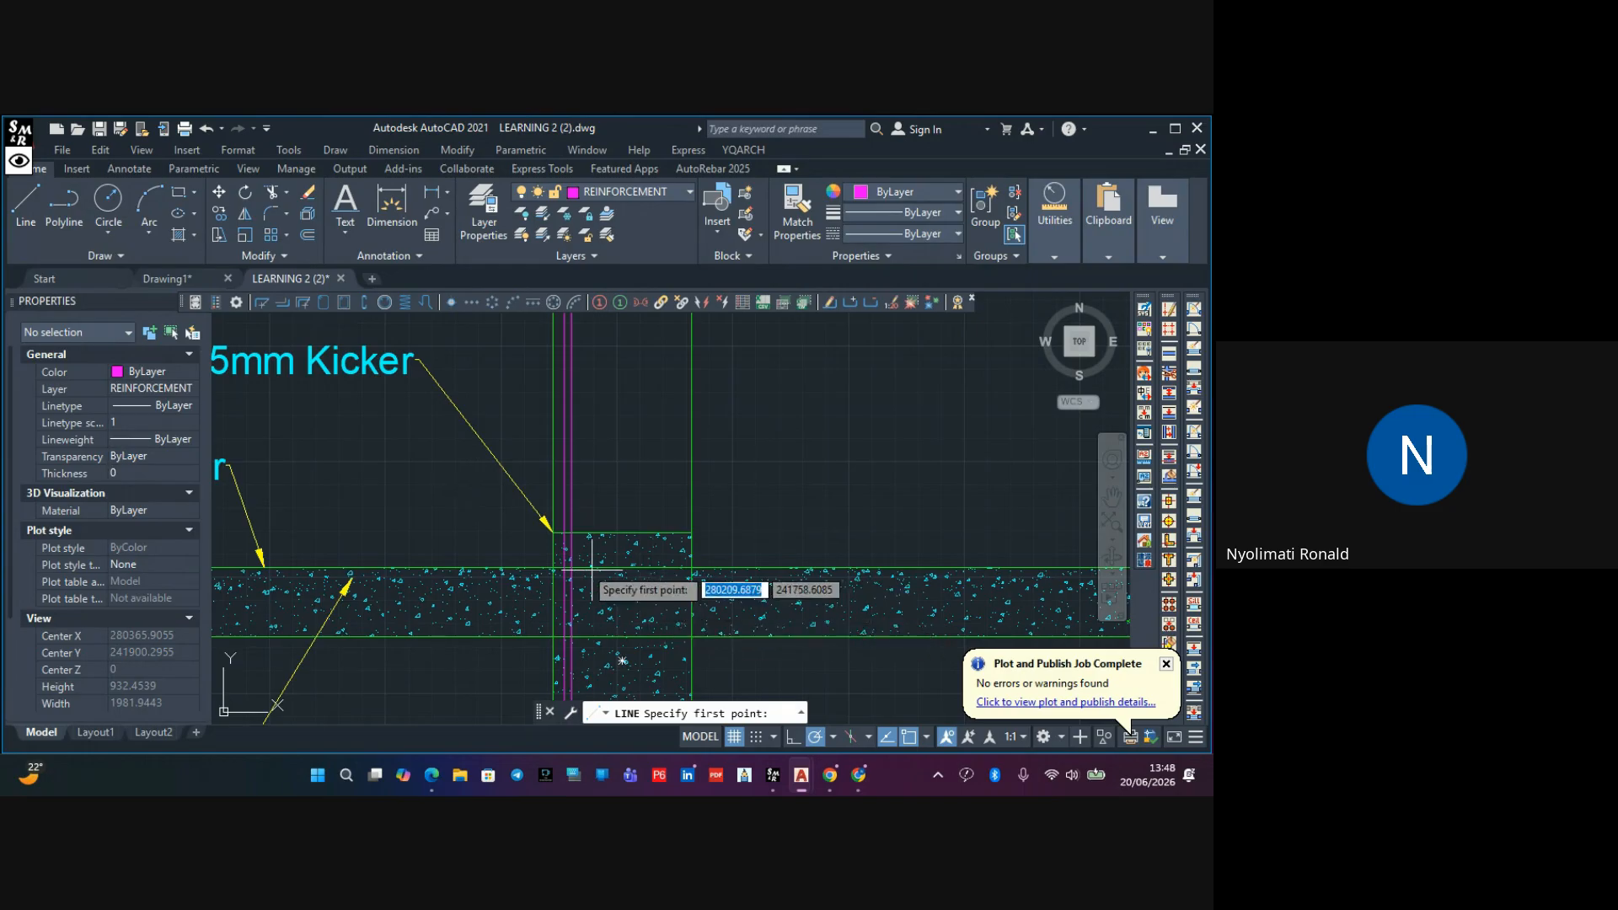
scroll(565, 556, "up", 4)
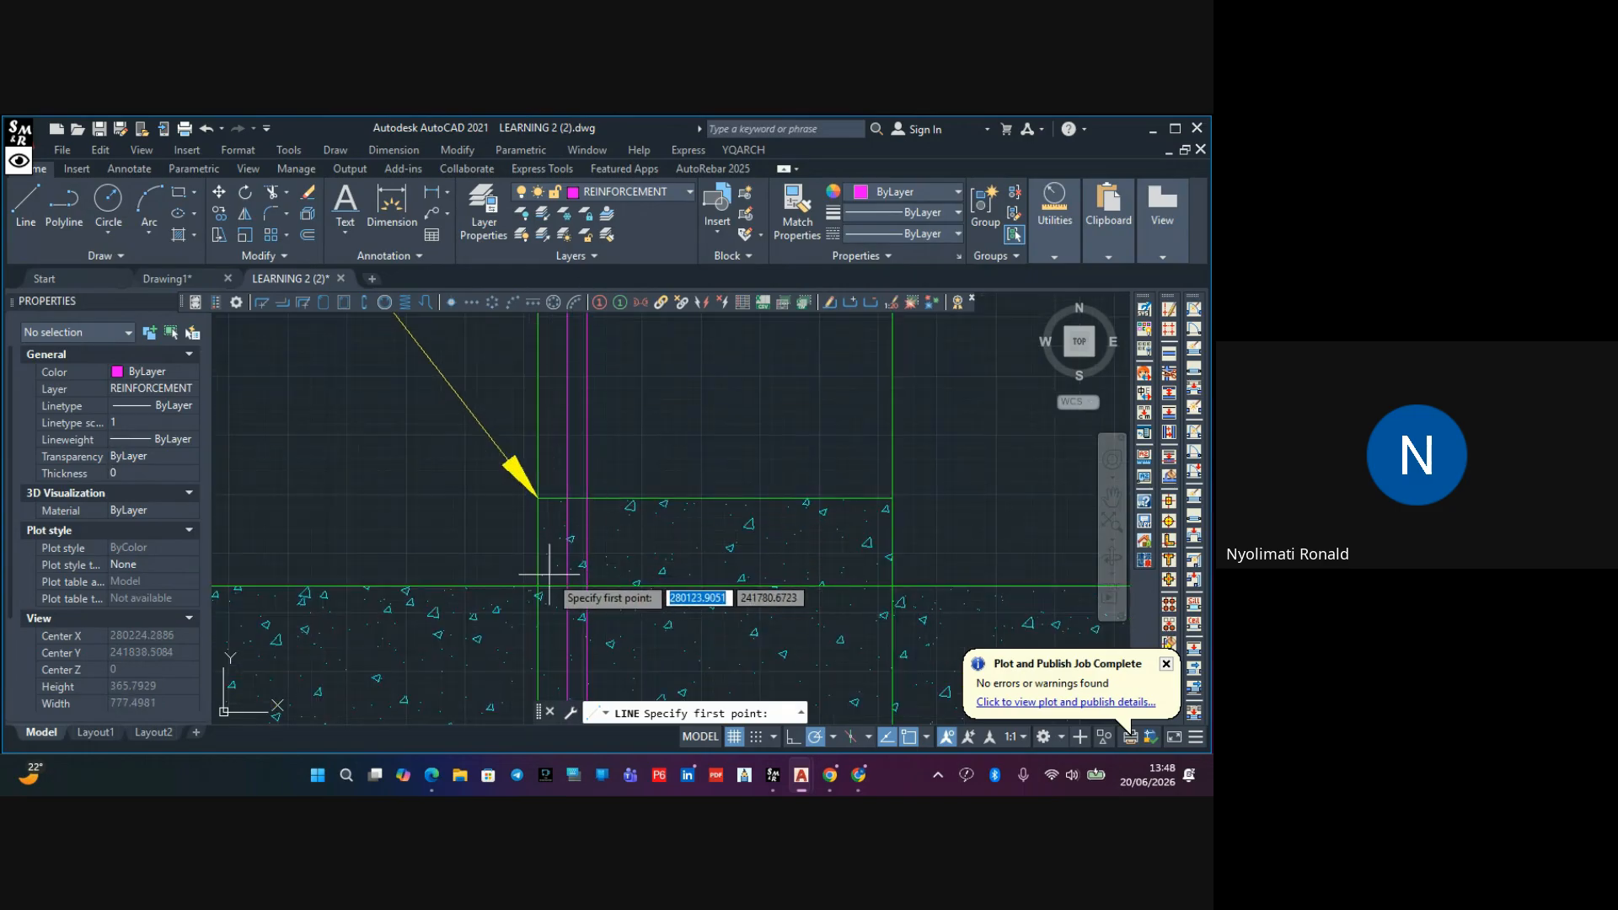
left_click(540, 586)
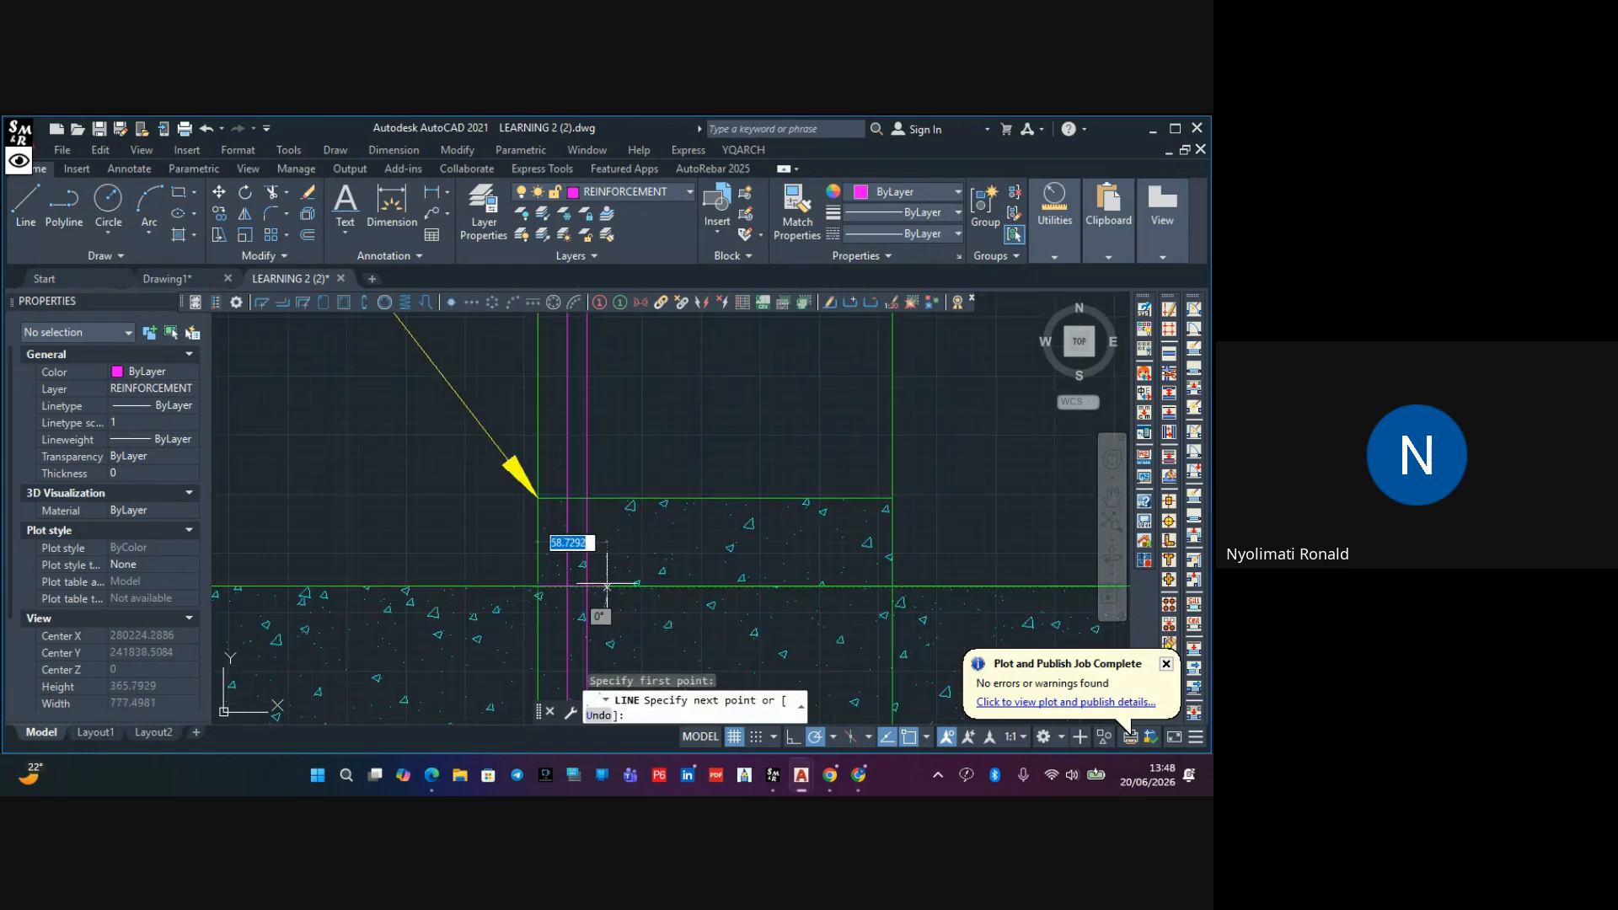
left_click(891, 586)
key("Escape")
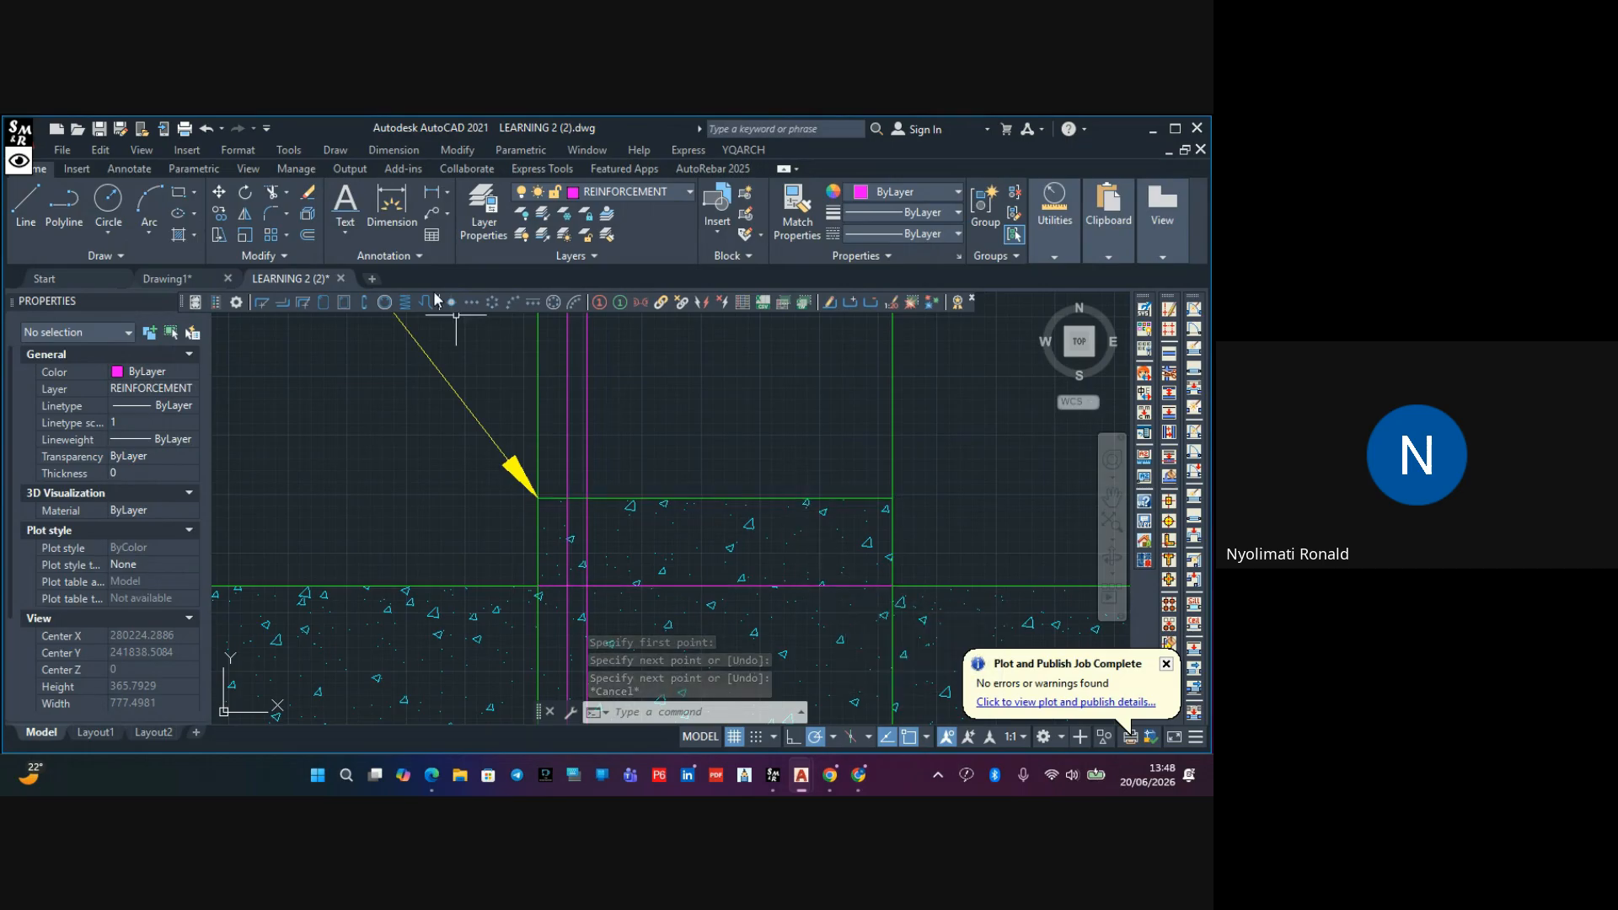
Offset the horizontal line 800 mm upward to mark the lap height above the ground floor
left_click(314, 233)
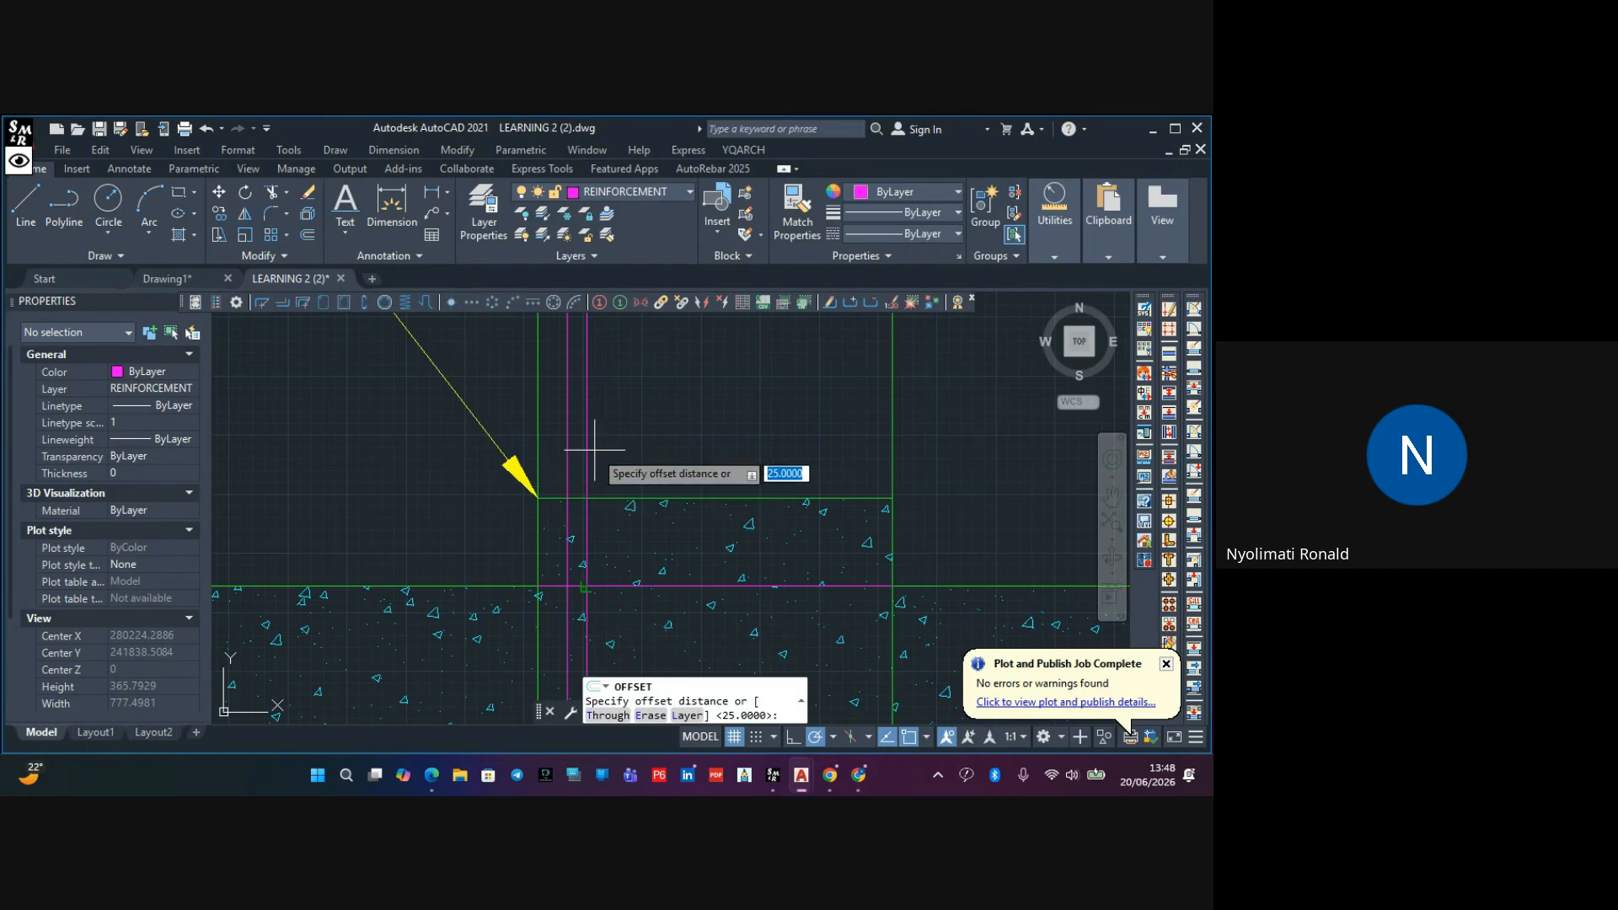
type("800")
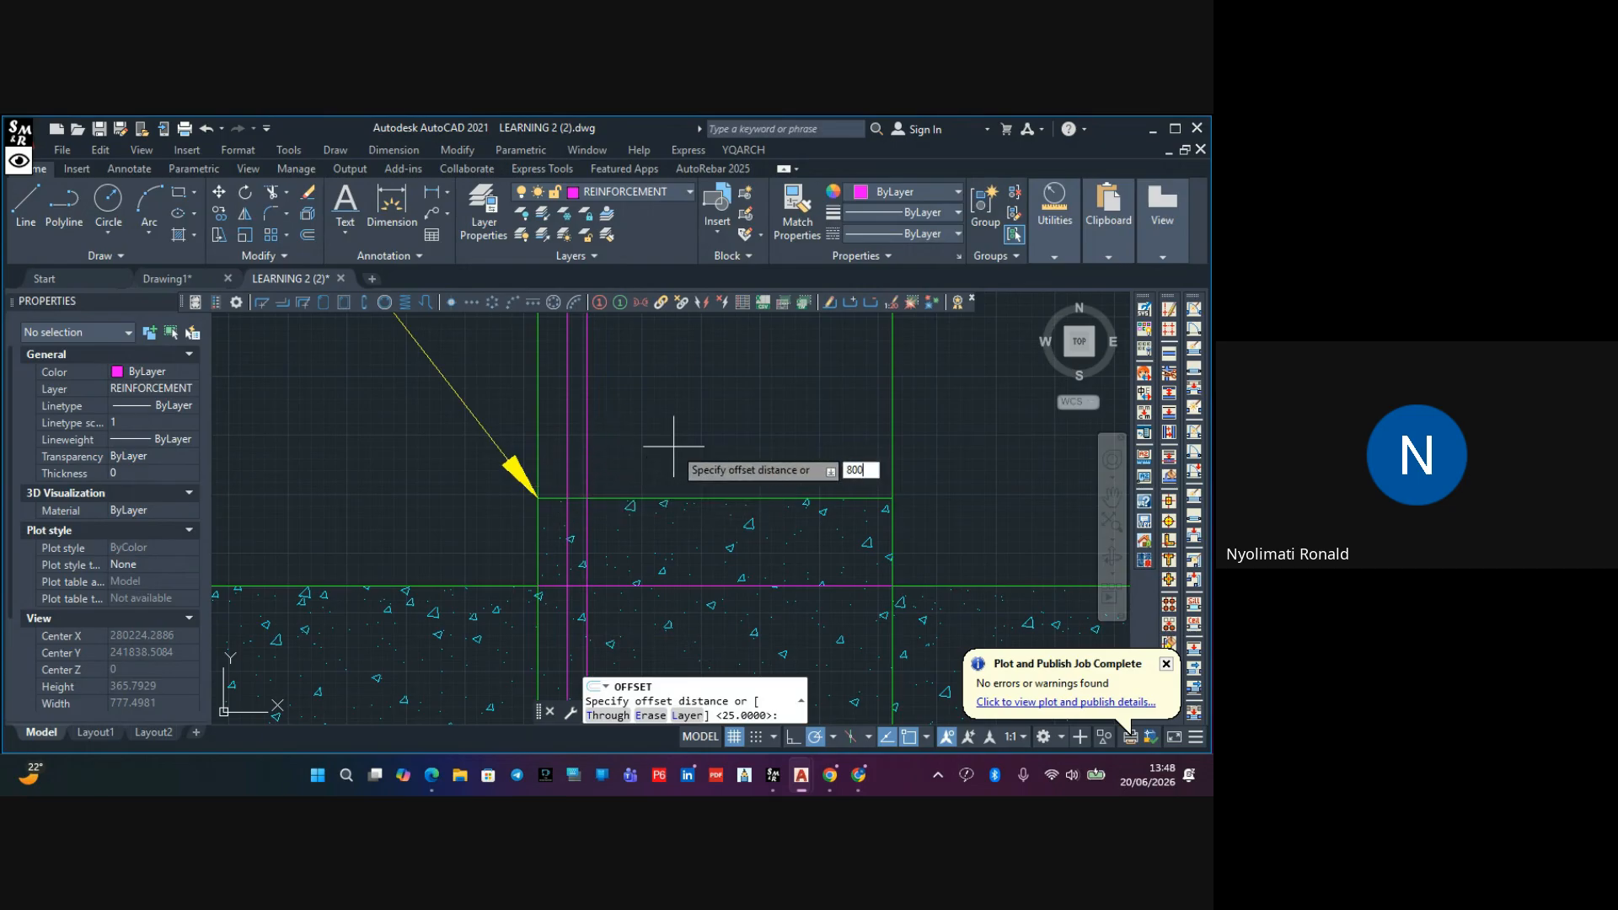
key("Return")
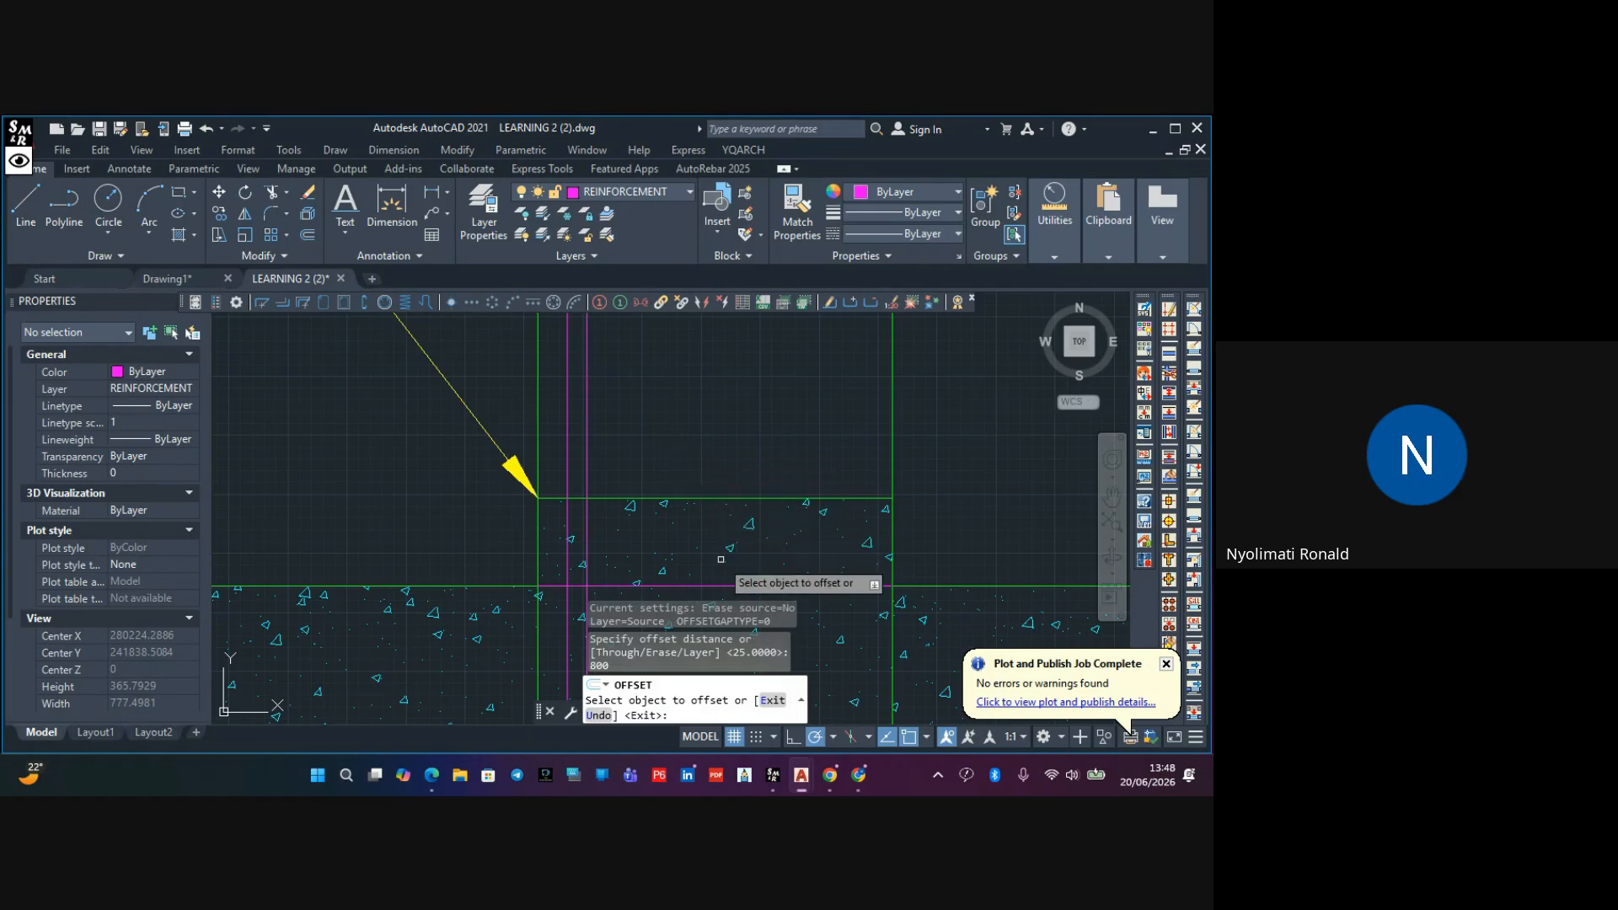
left_click(716, 583)
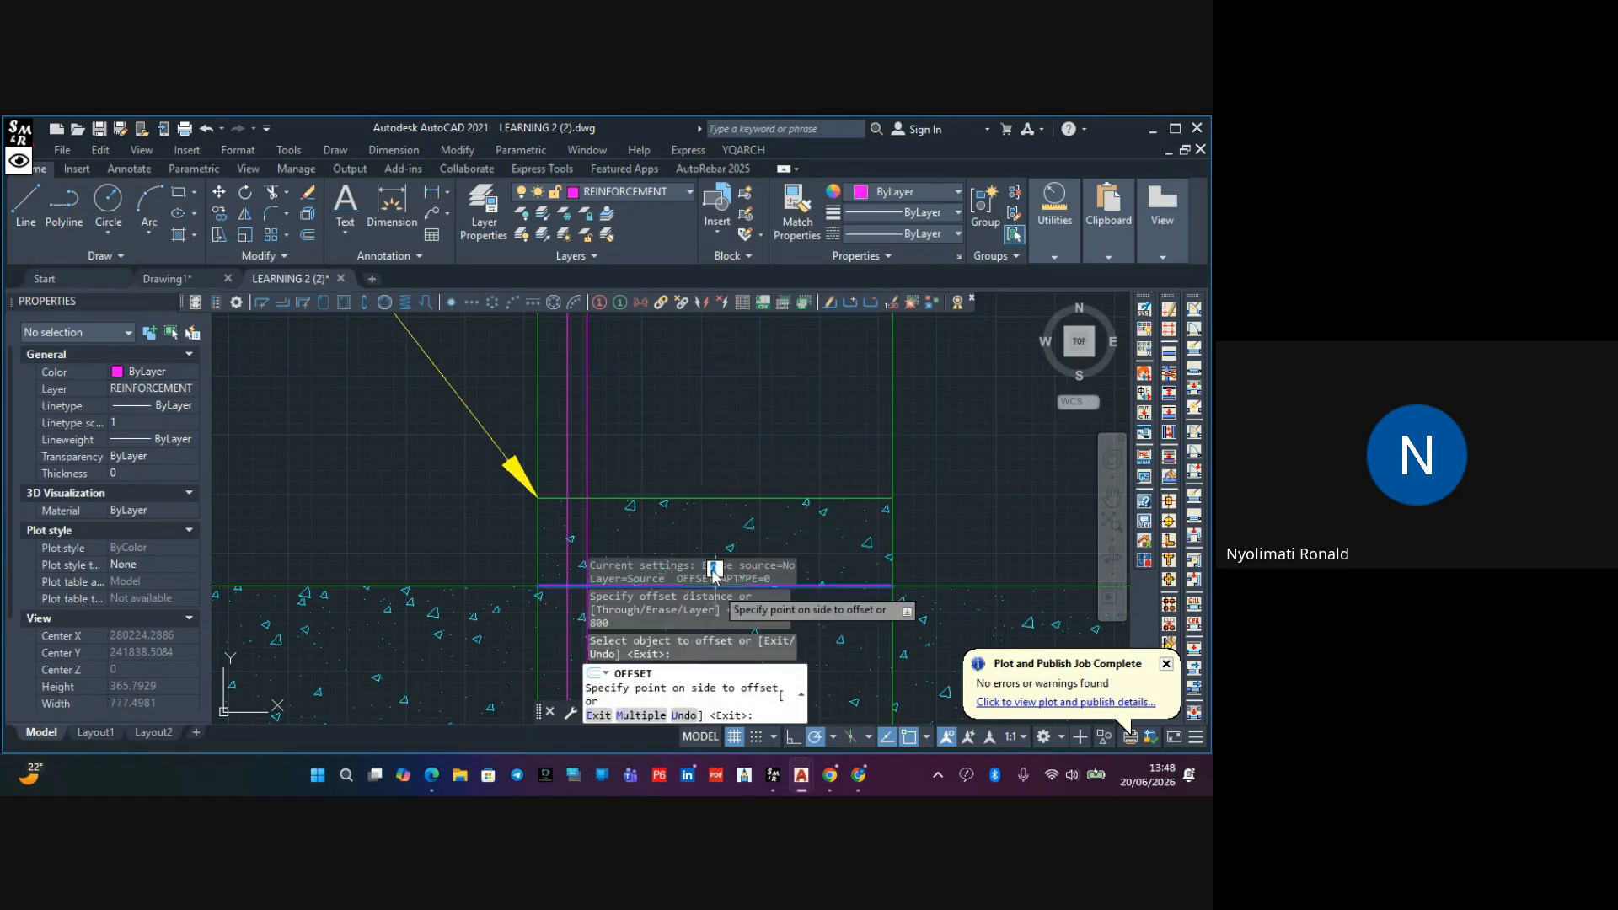
scroll(706, 434, "down", 5)
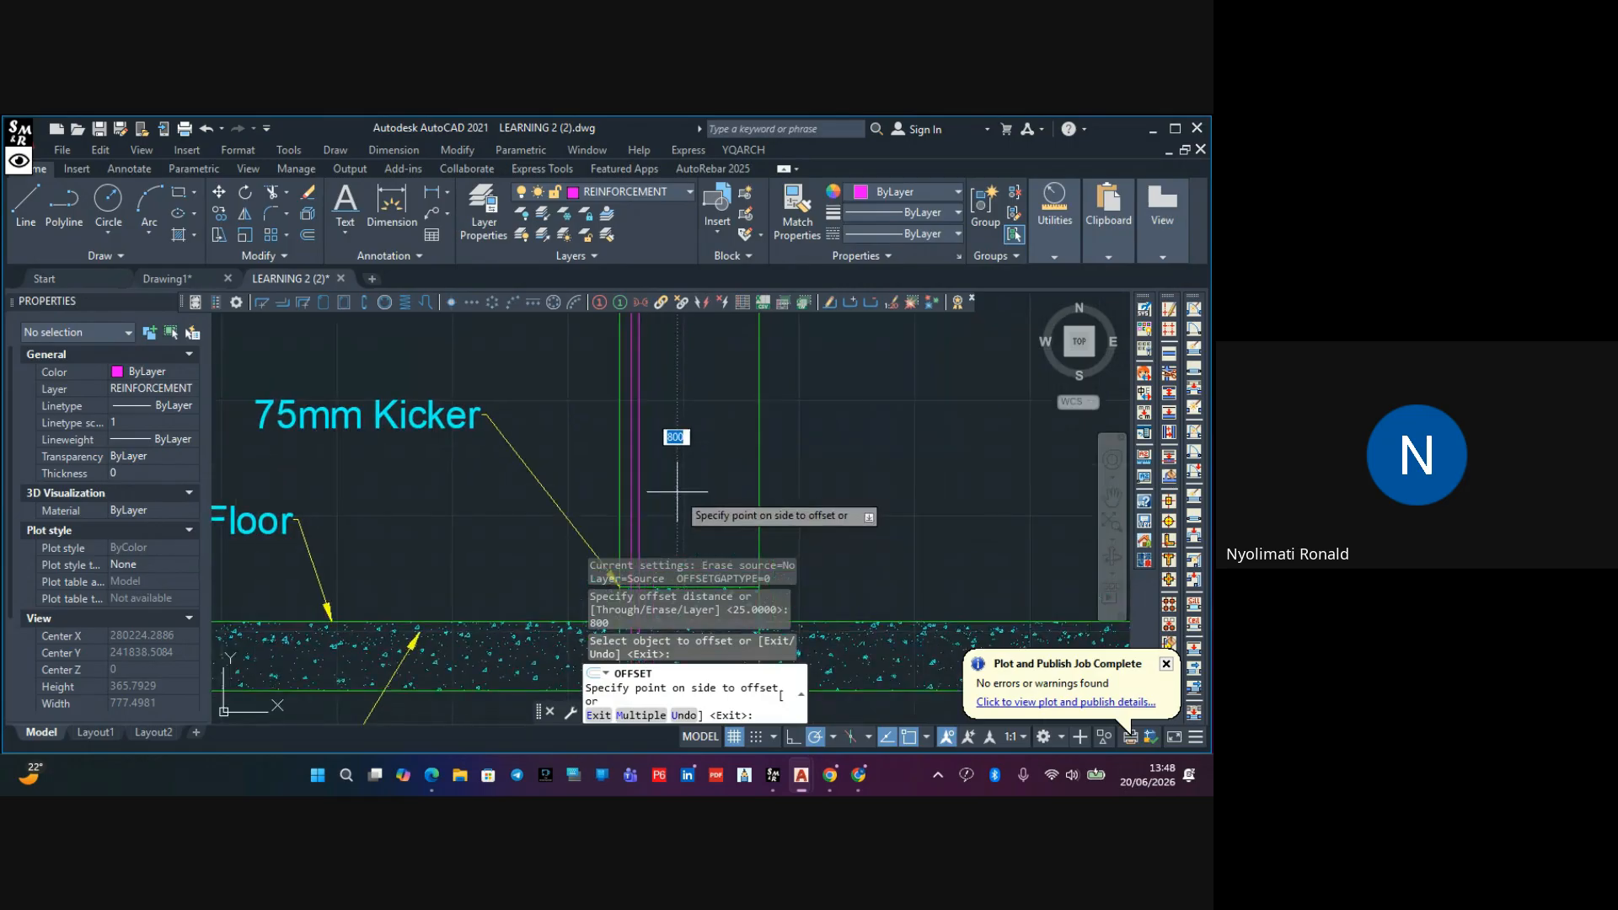
left_click(679, 443)
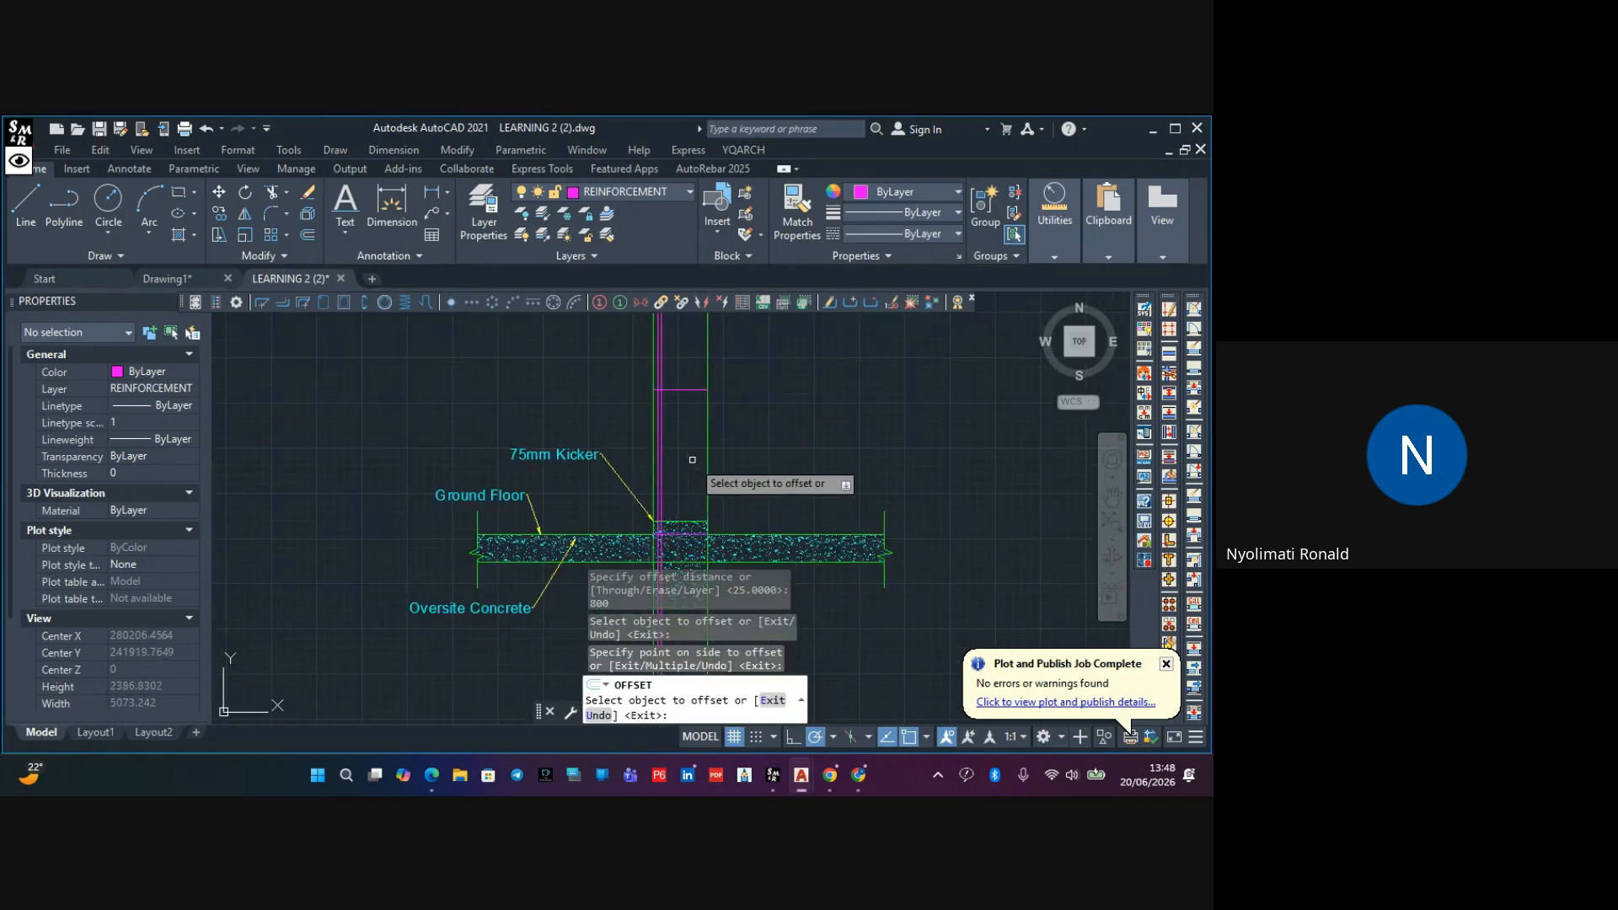
key("Escape")
Delete the original horizontal reference line at the ground floor slab top
scroll(703, 526, "up", 4)
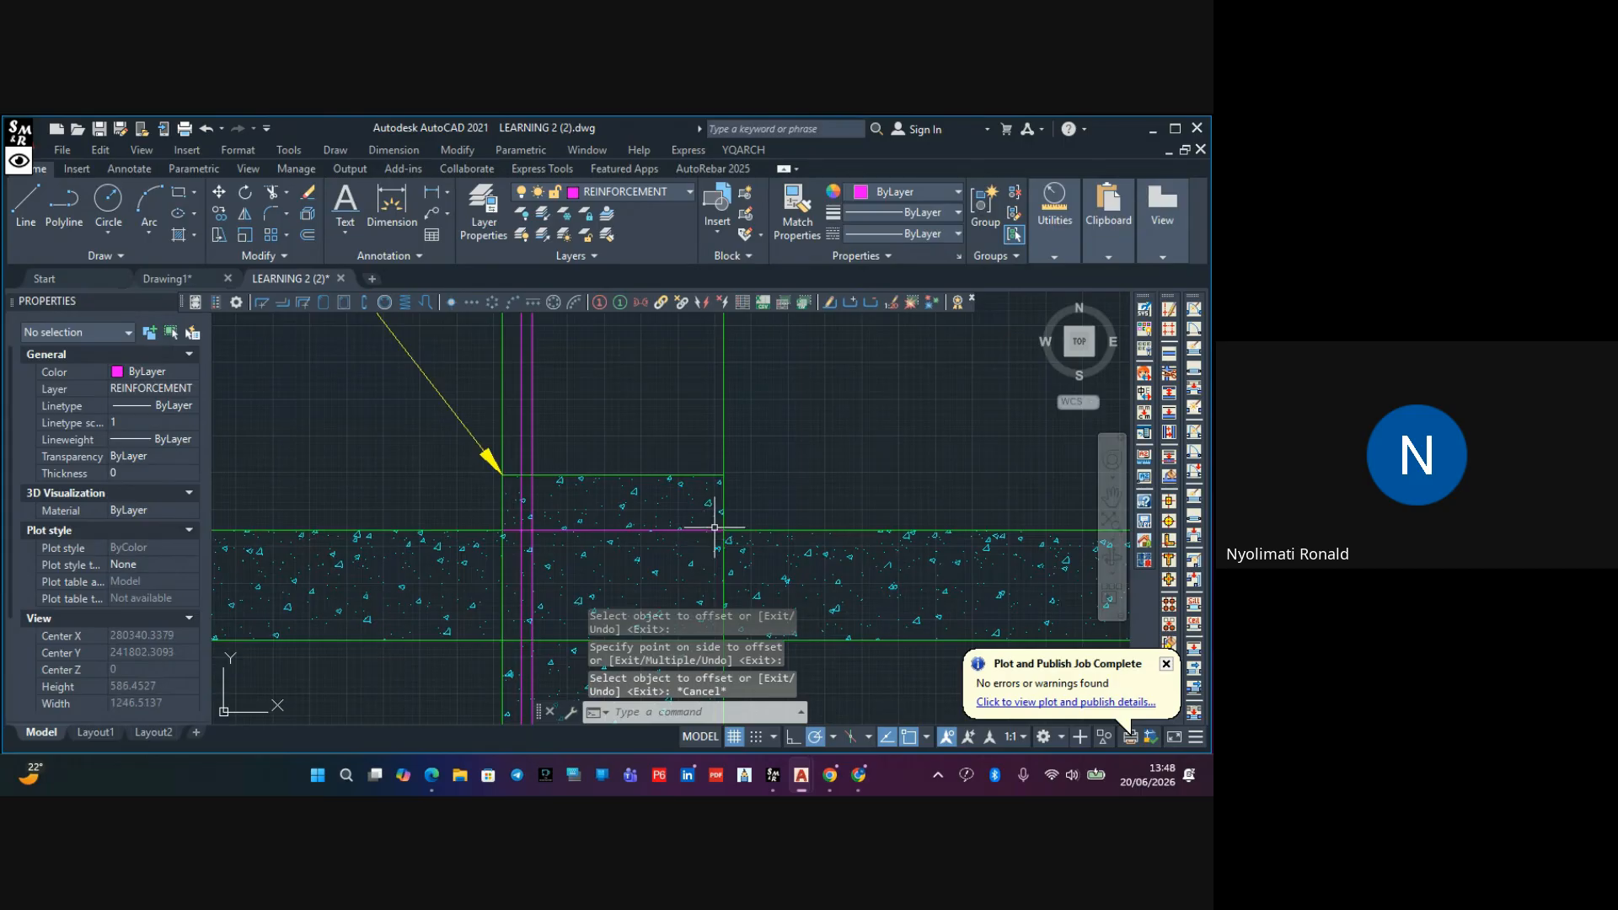
left_click(714, 530)
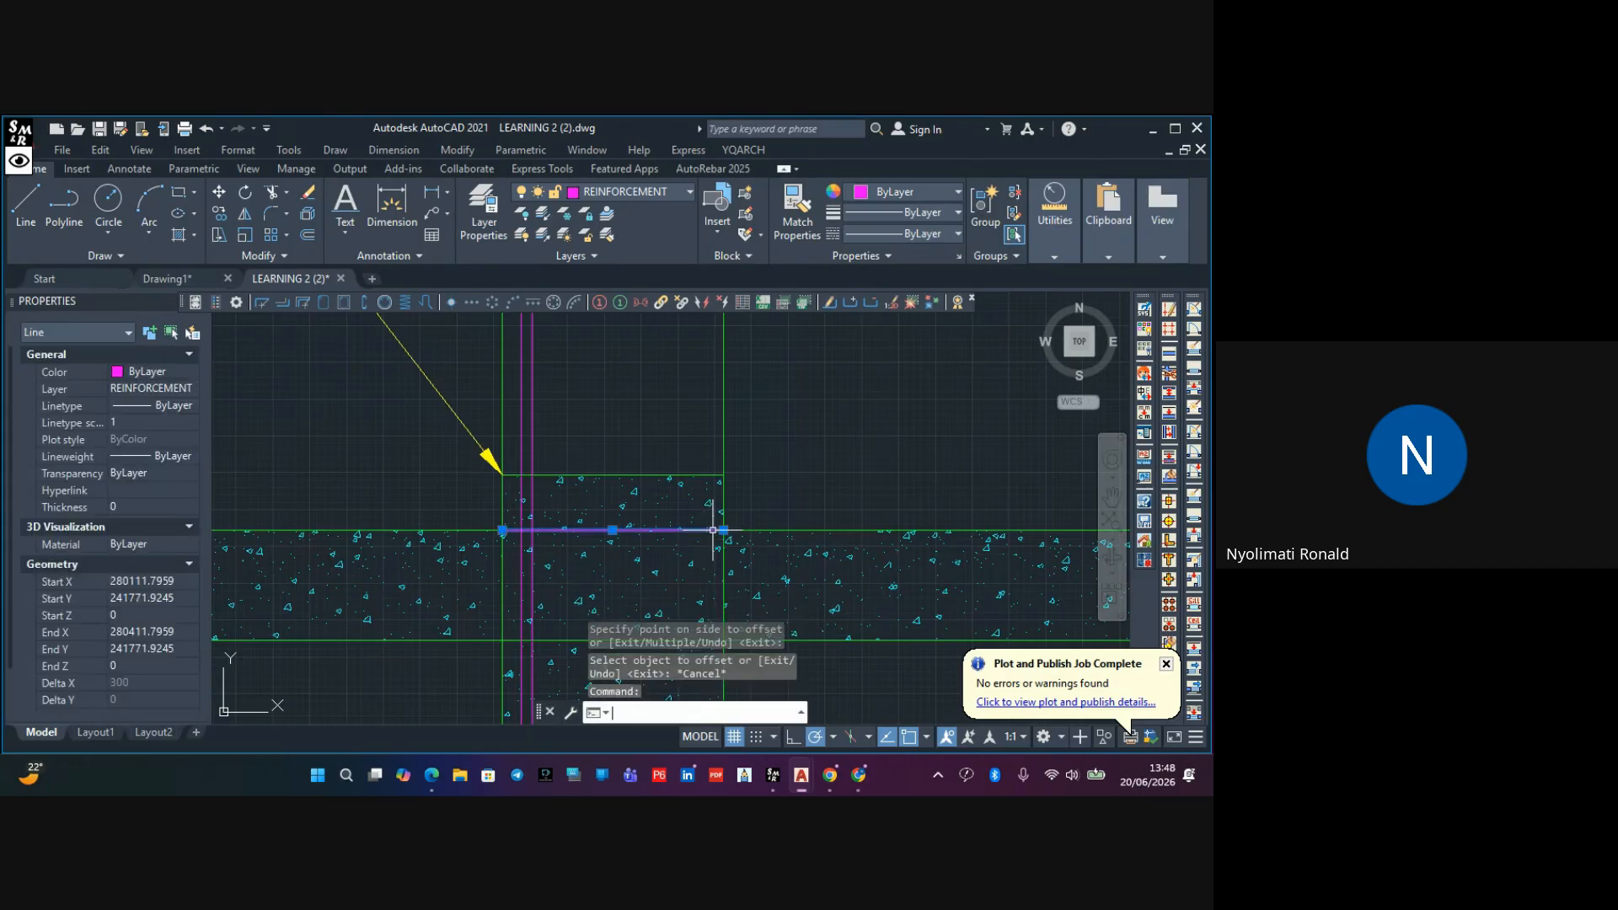
key("Delete")
Examine the reinforcement bar in the column between the ground floor kicker and the lap height line
scroll(674, 500, "down", 3)
middle_click_drag(674, 482, 664, 586)
scroll(622, 413, "up", 4)
middle_click_drag(616, 399, 585, 456)
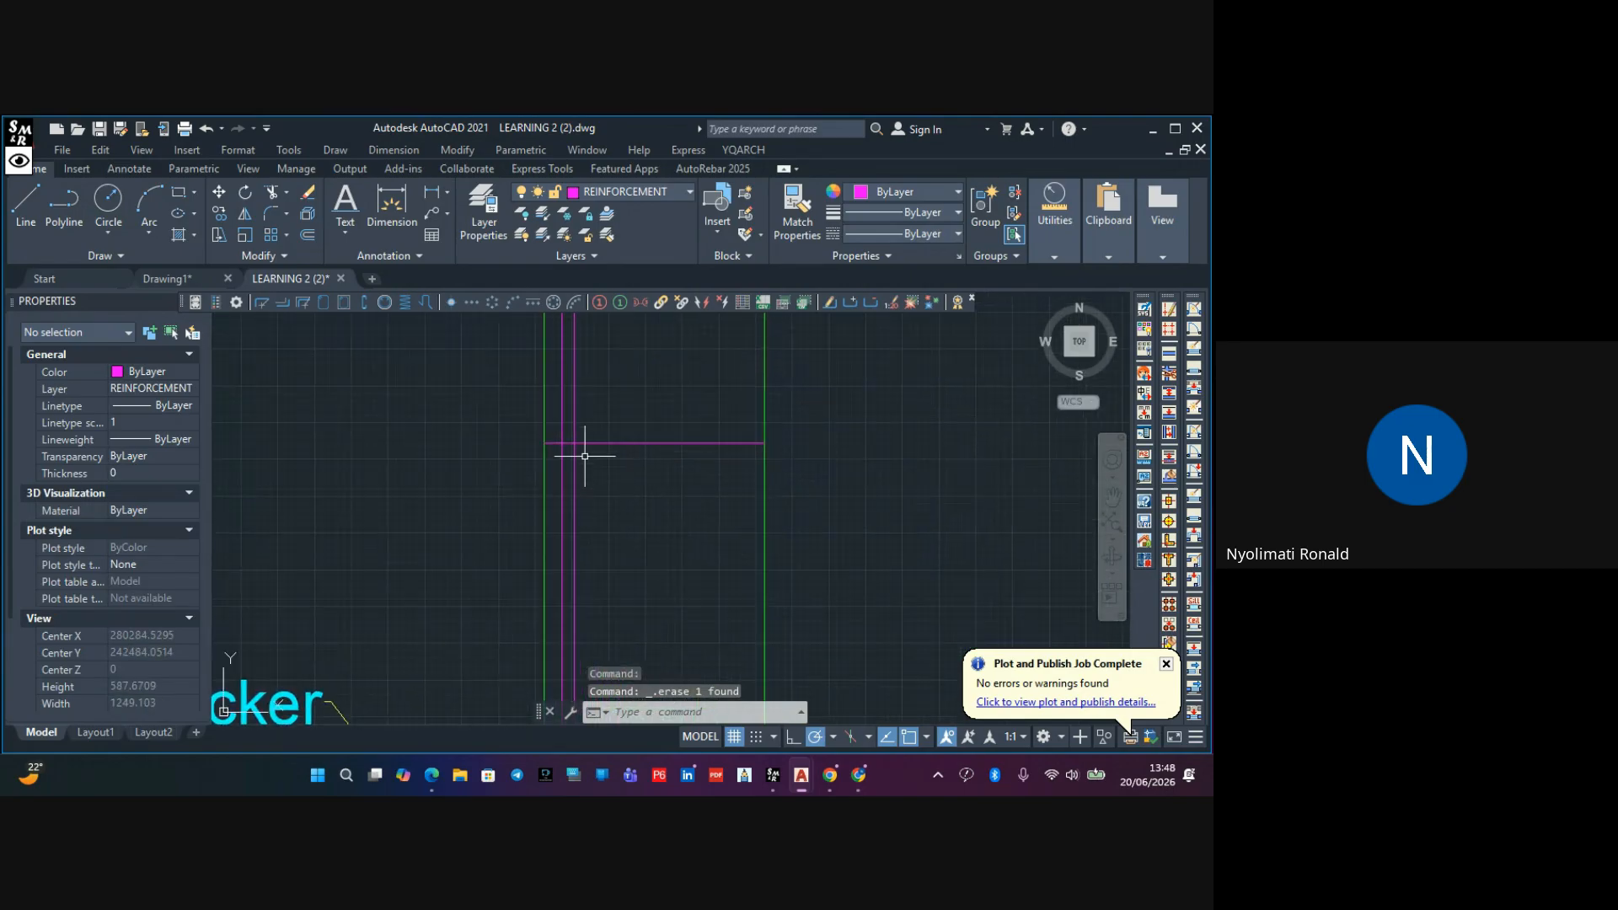
scroll(563, 504, "down", 2)
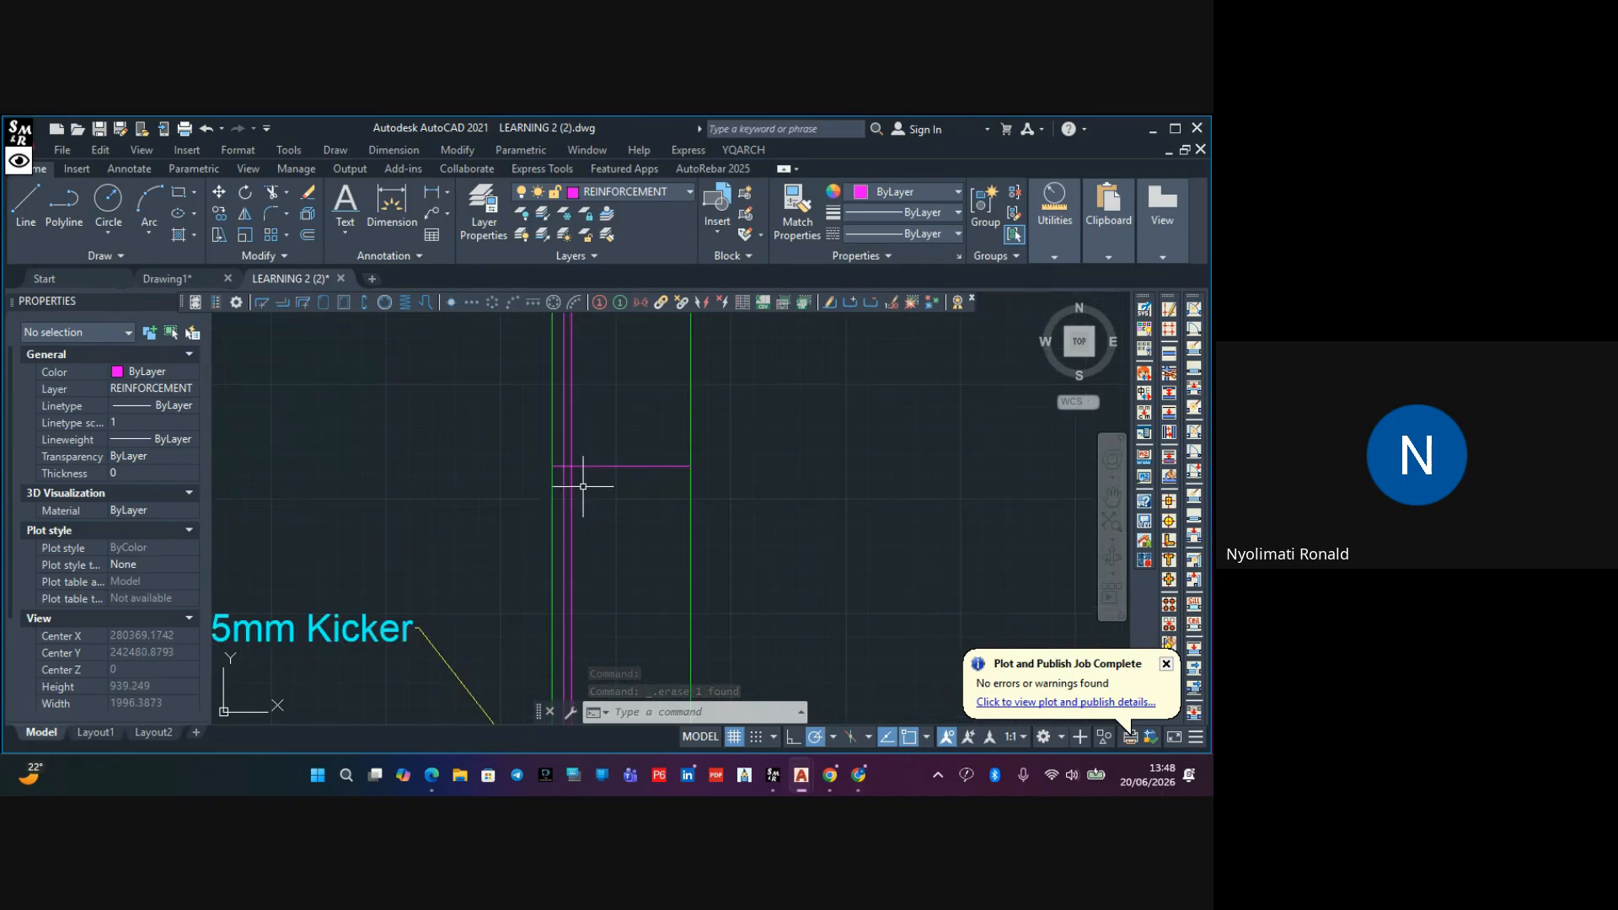
scroll(581, 489, "up", 2)
scroll(570, 499, "down", 4)
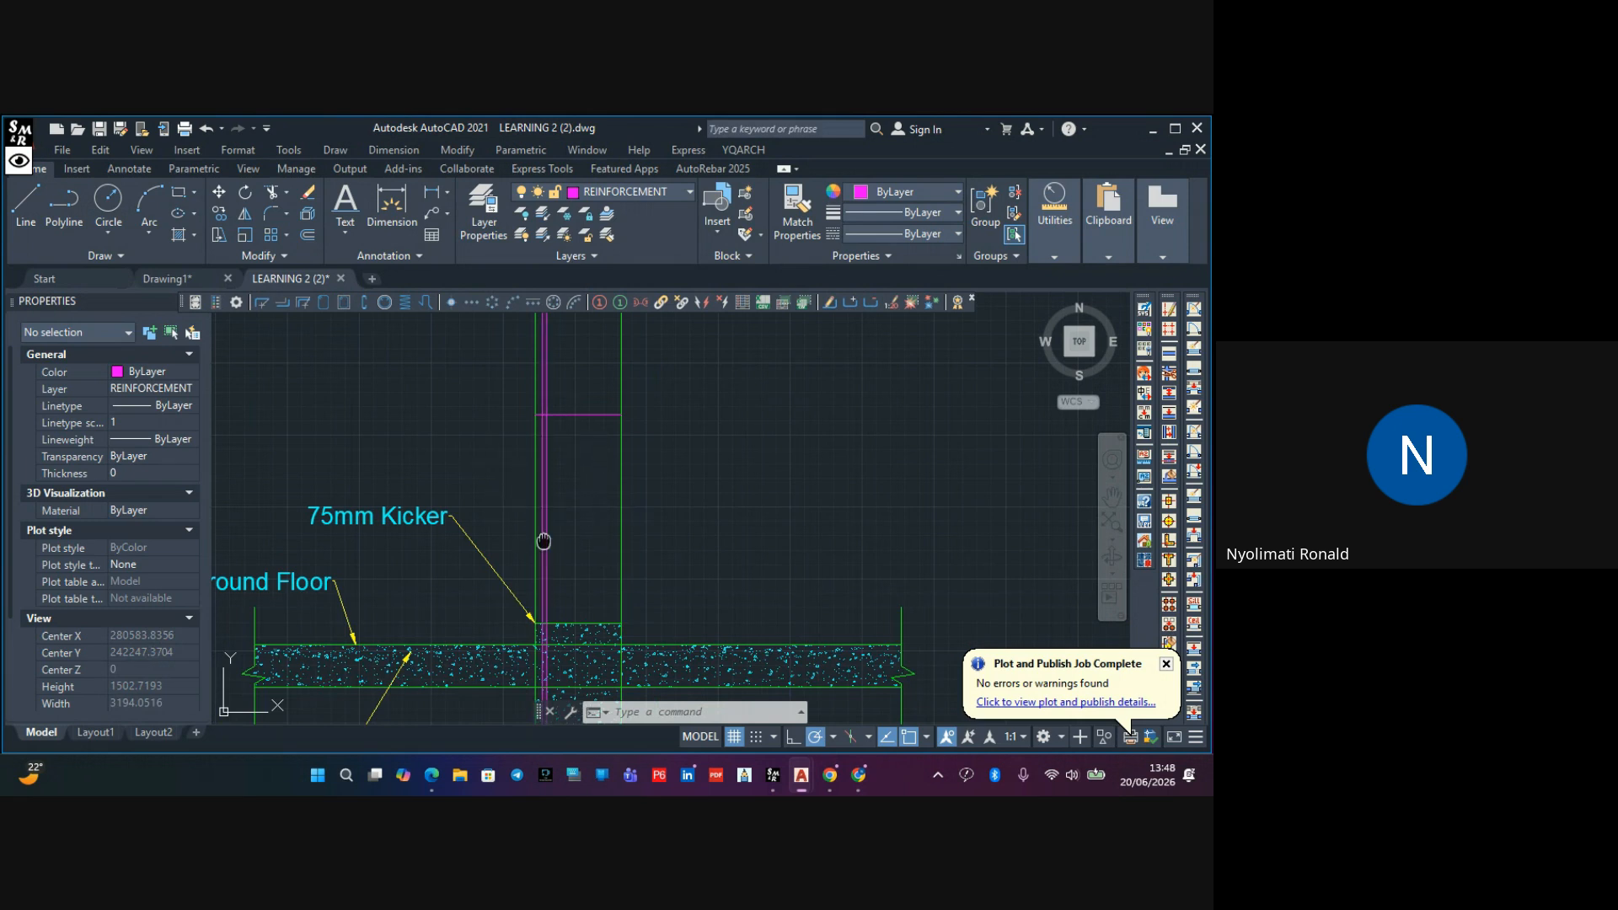
mouse_move(542, 542)
middle_mouse_down()
mouse_move(516, 488)
mouse_move(516, 412)
middle_mouse_up()
scroll(515, 392, "up", 2)
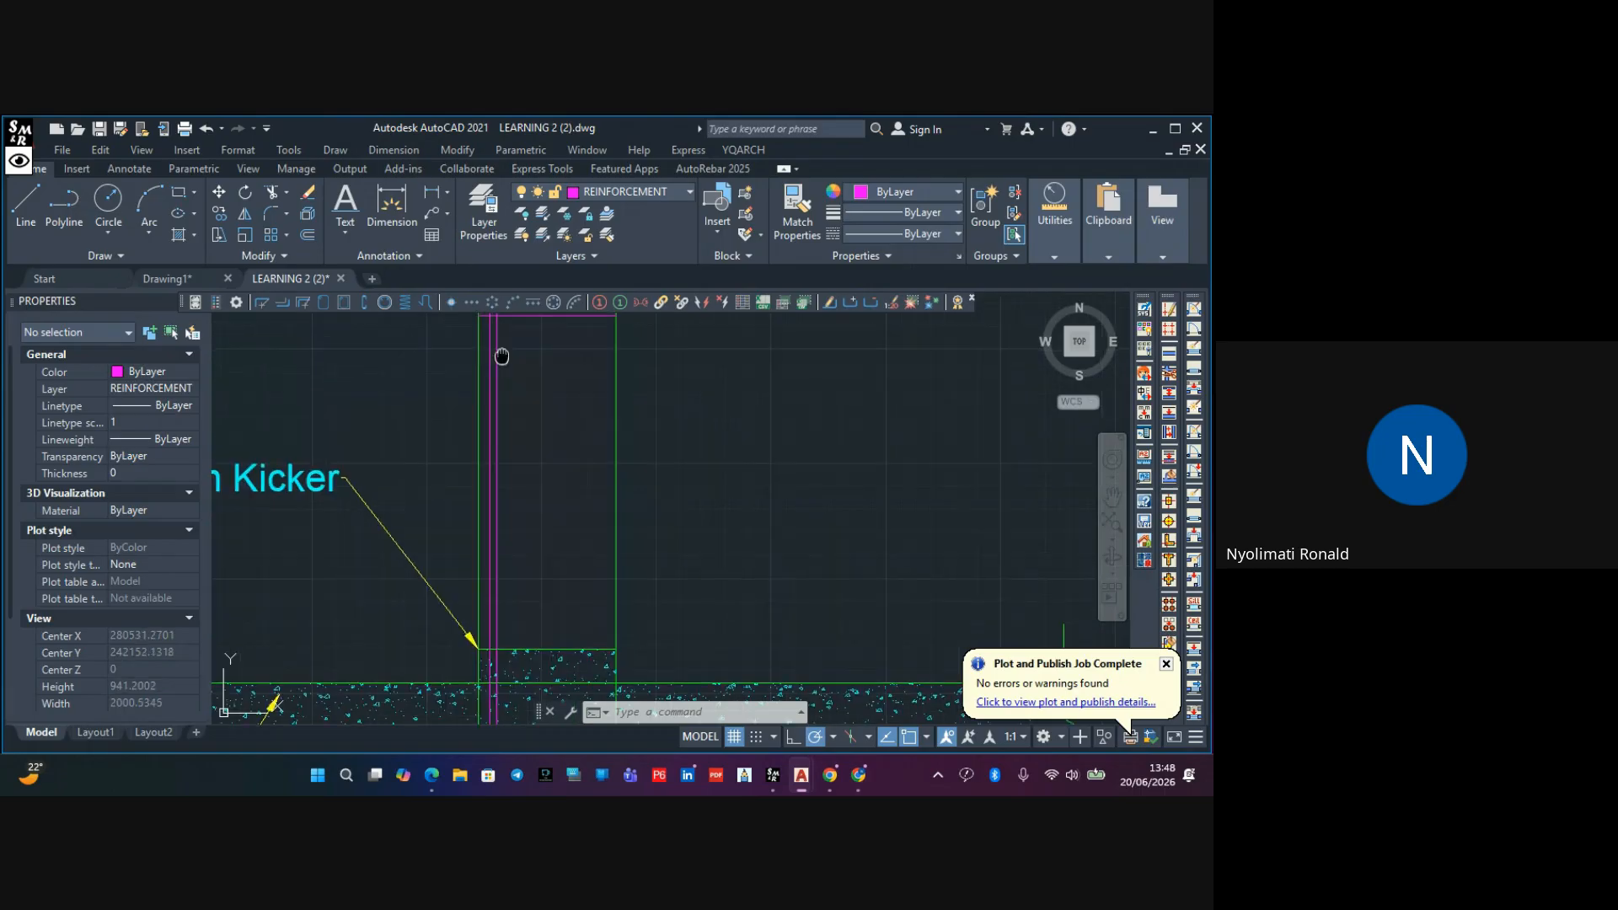
scroll(515, 476, "up", 4)
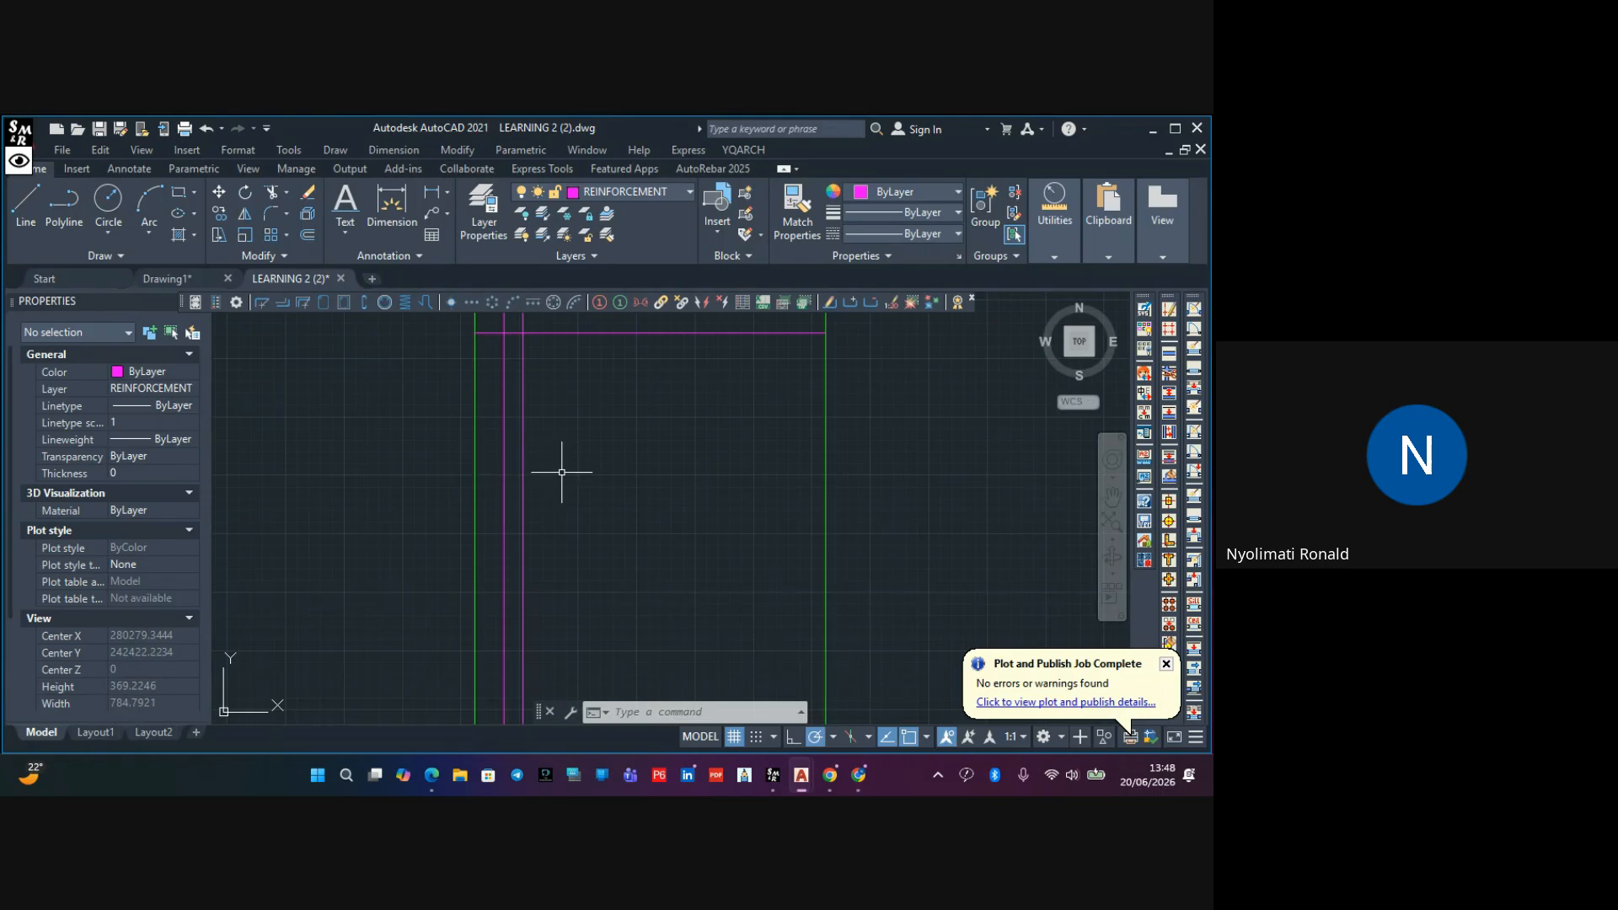
Try copying the bar's two outlines about 30 mm to the right within the column
scroll(560, 471, "down", 2)
left_click(560, 464)
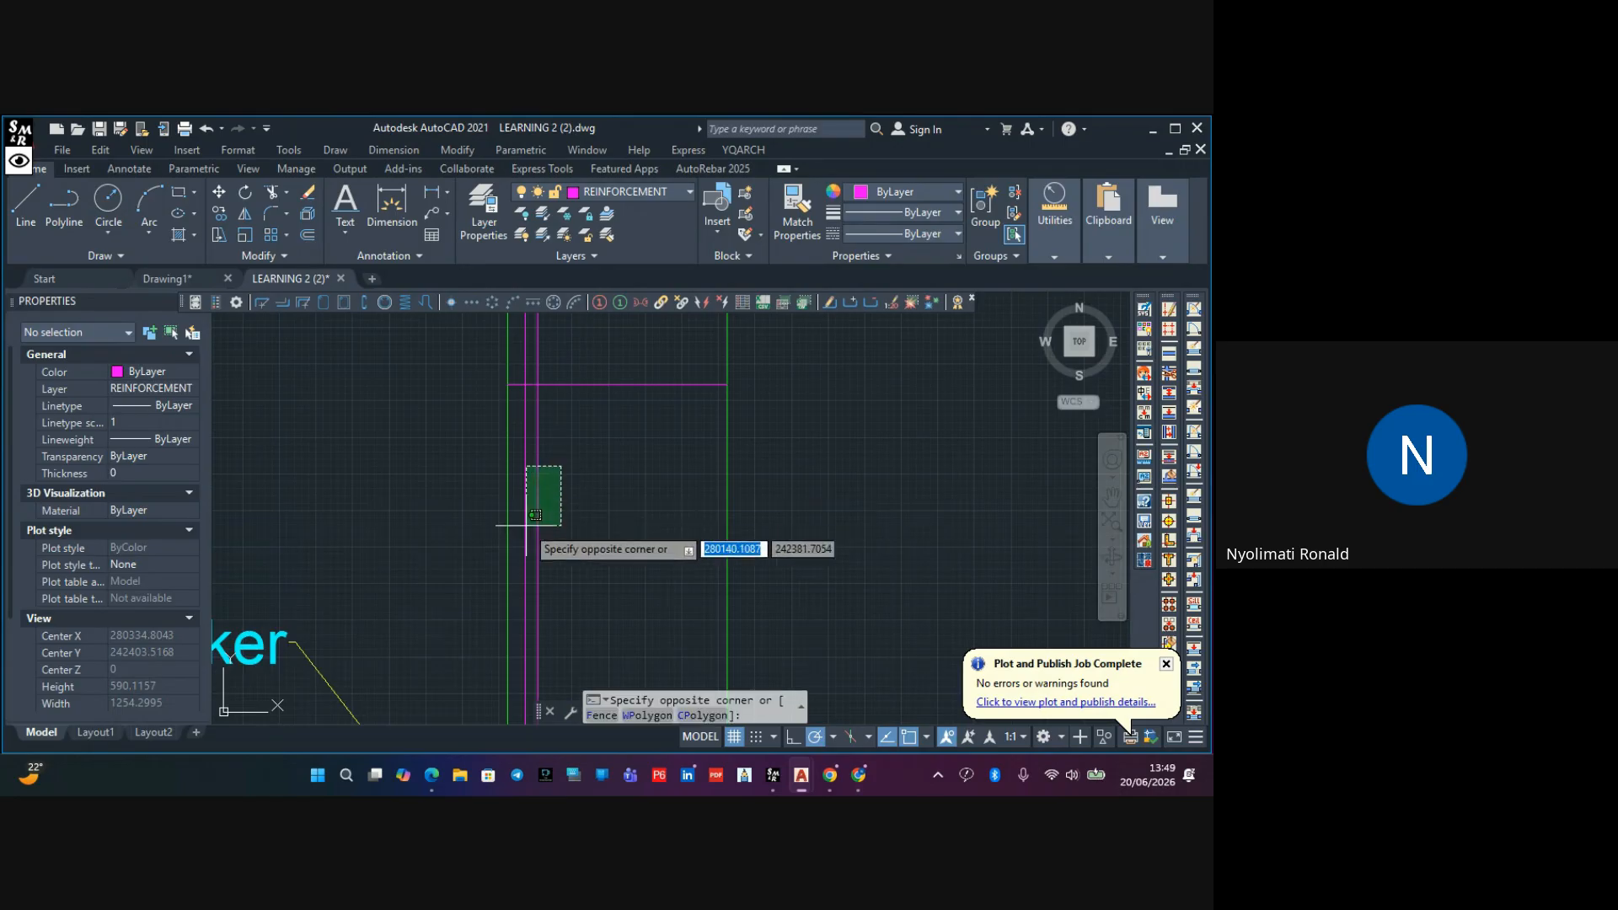
left_click(524, 533)
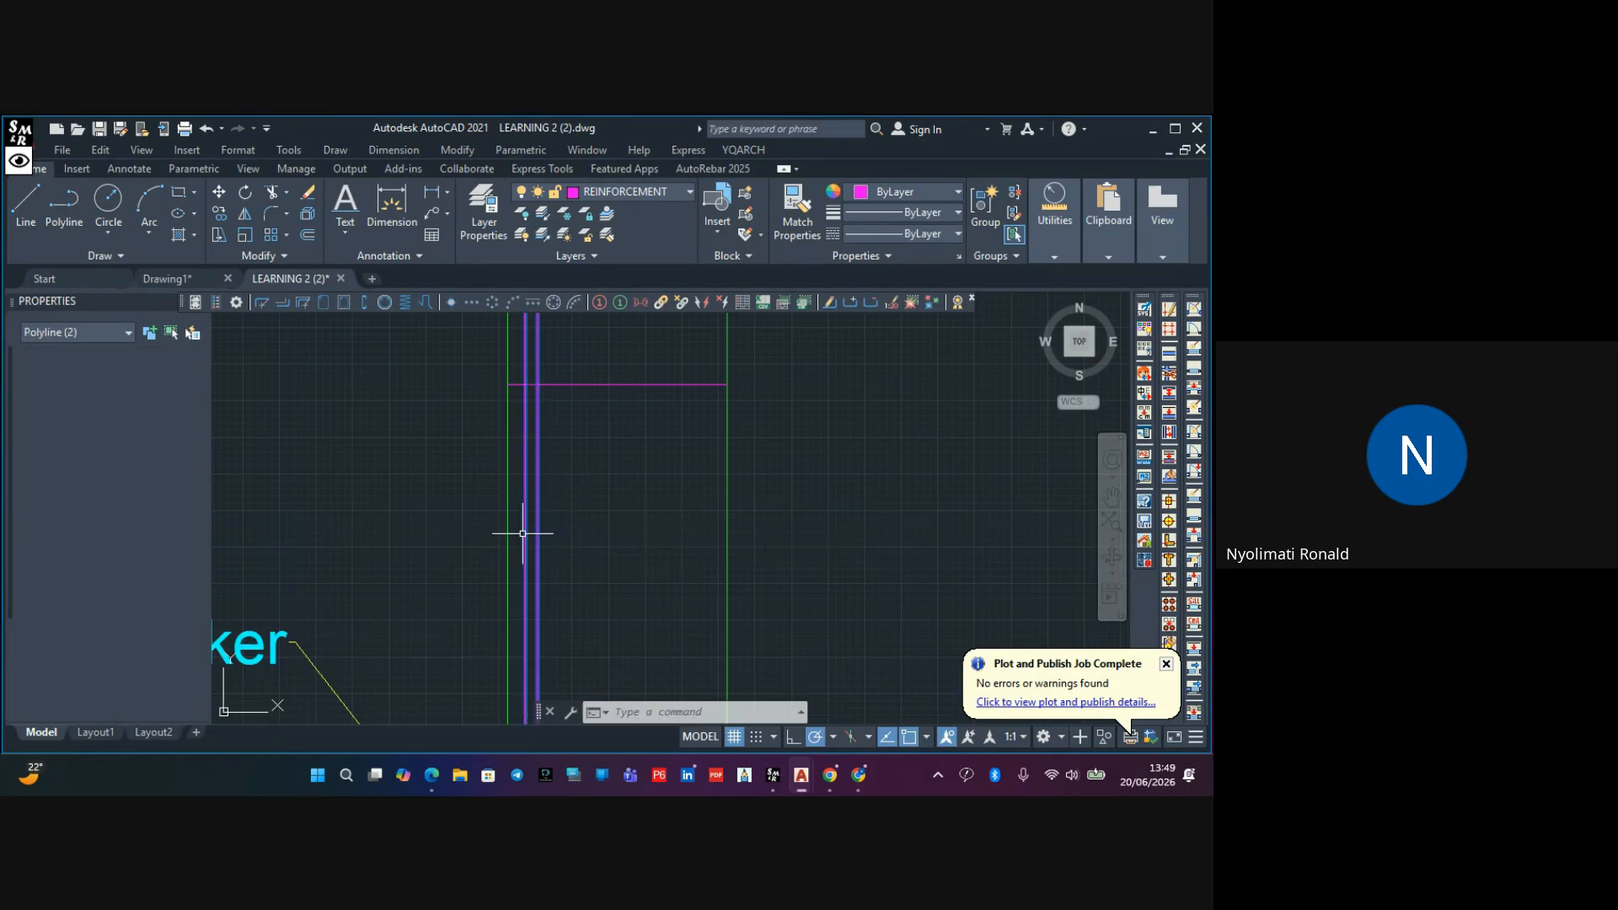
left_click(218, 217)
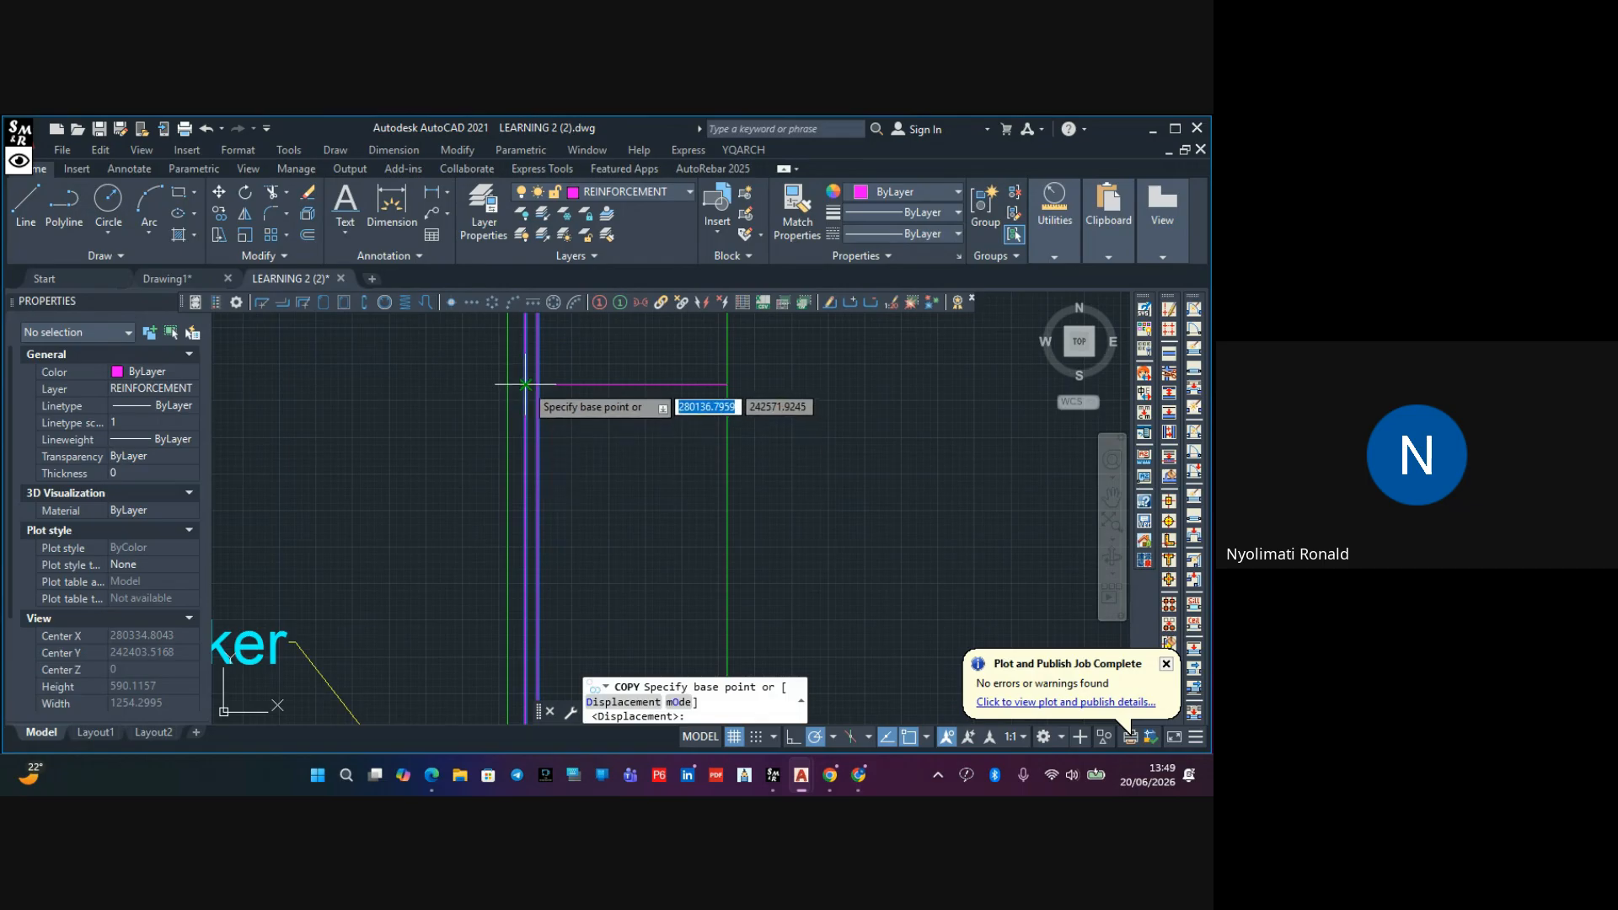
left_click(526, 384)
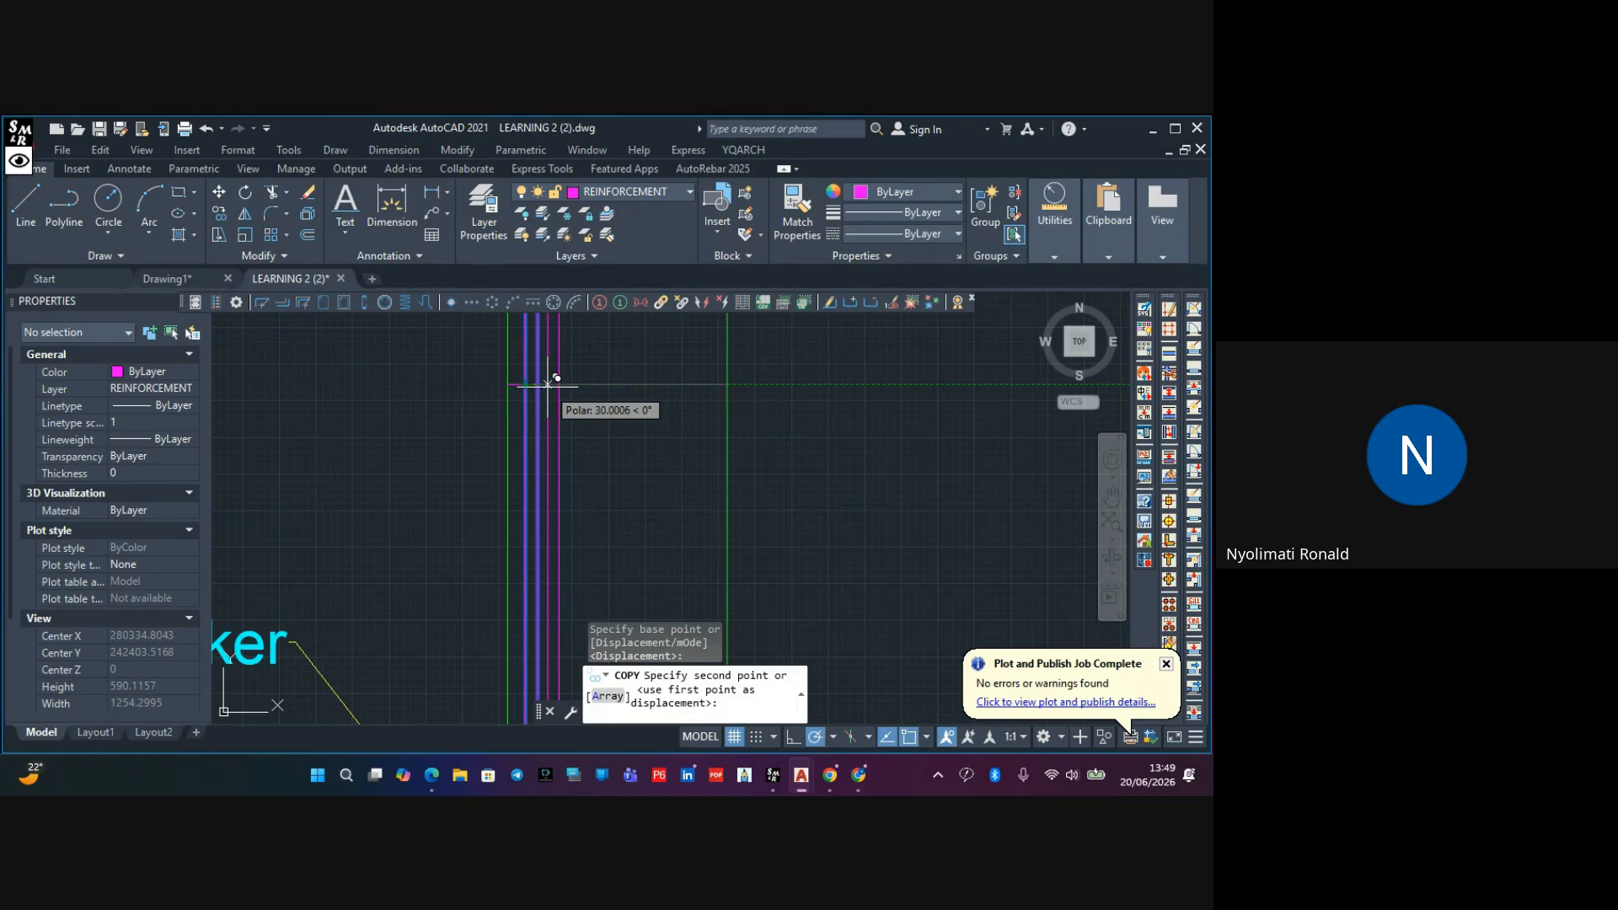
left_click(549, 387)
key("Escape")
scroll(557, 427, "down", 2)
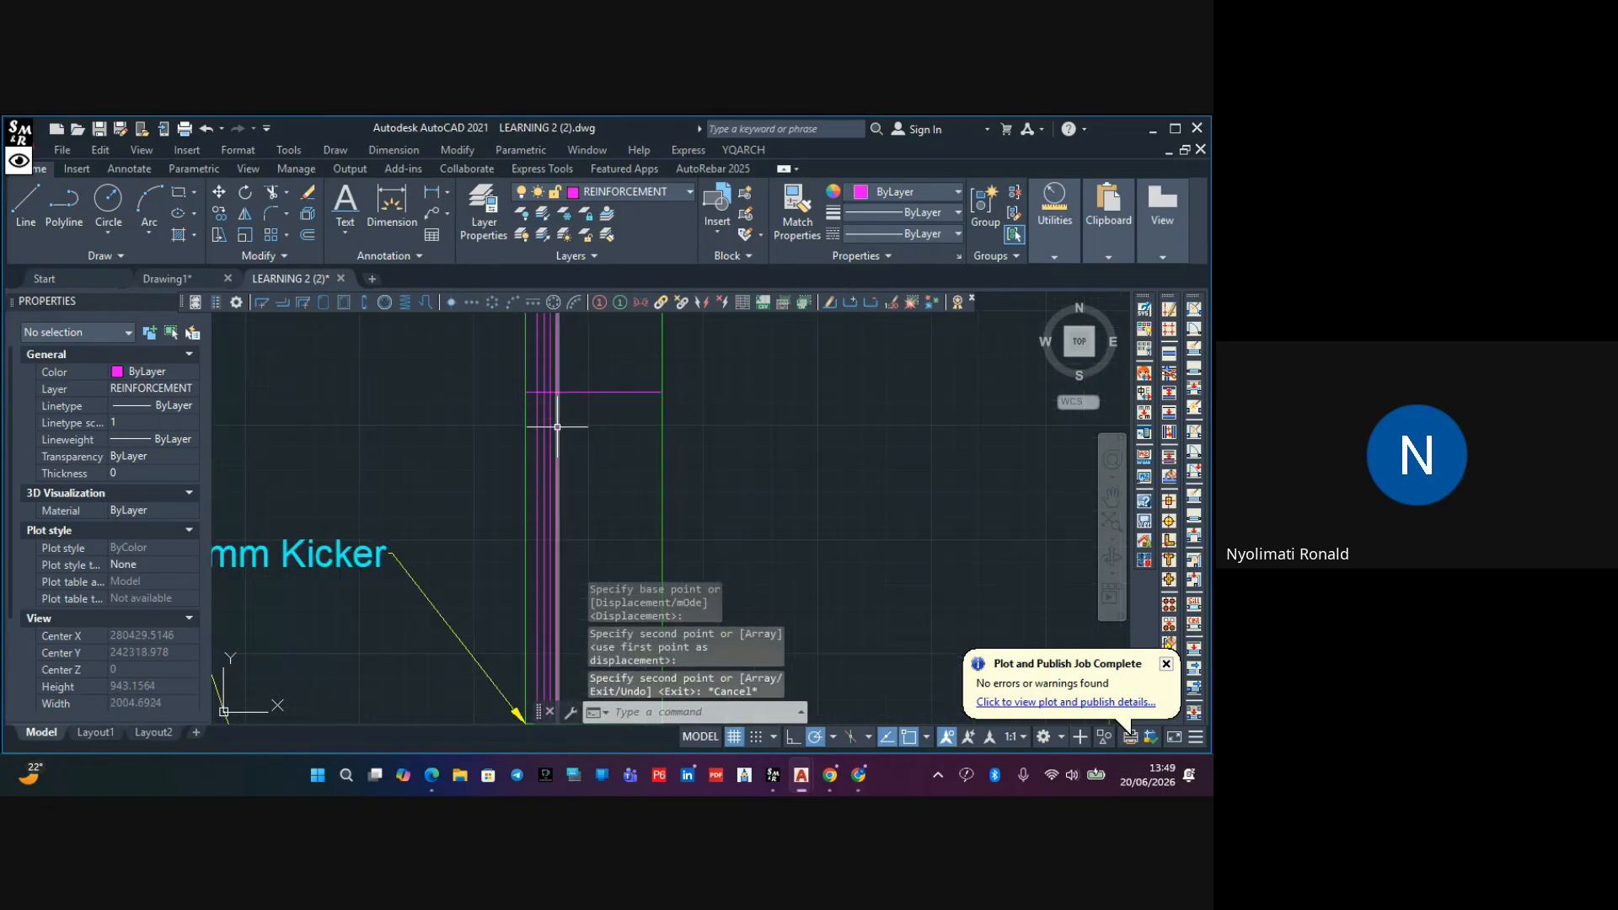
Check the copied bar along the ground floor column and undo the copy
scroll(562, 372, "down", 3)
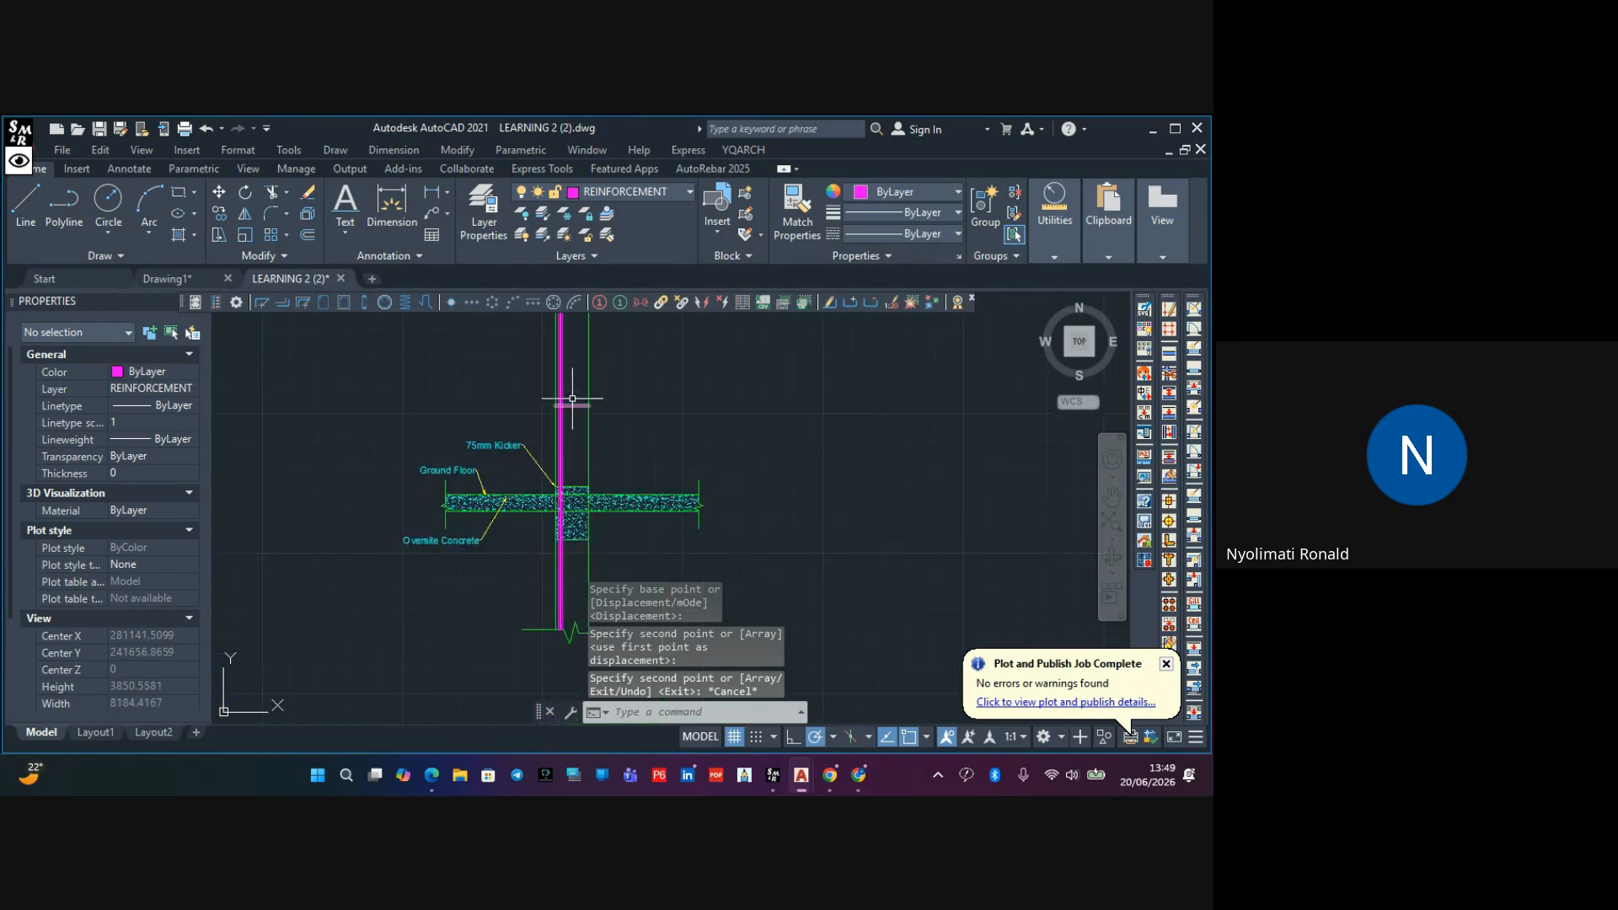
middle_click_drag(562, 380, 569, 439)
scroll(568, 415, "up", 3)
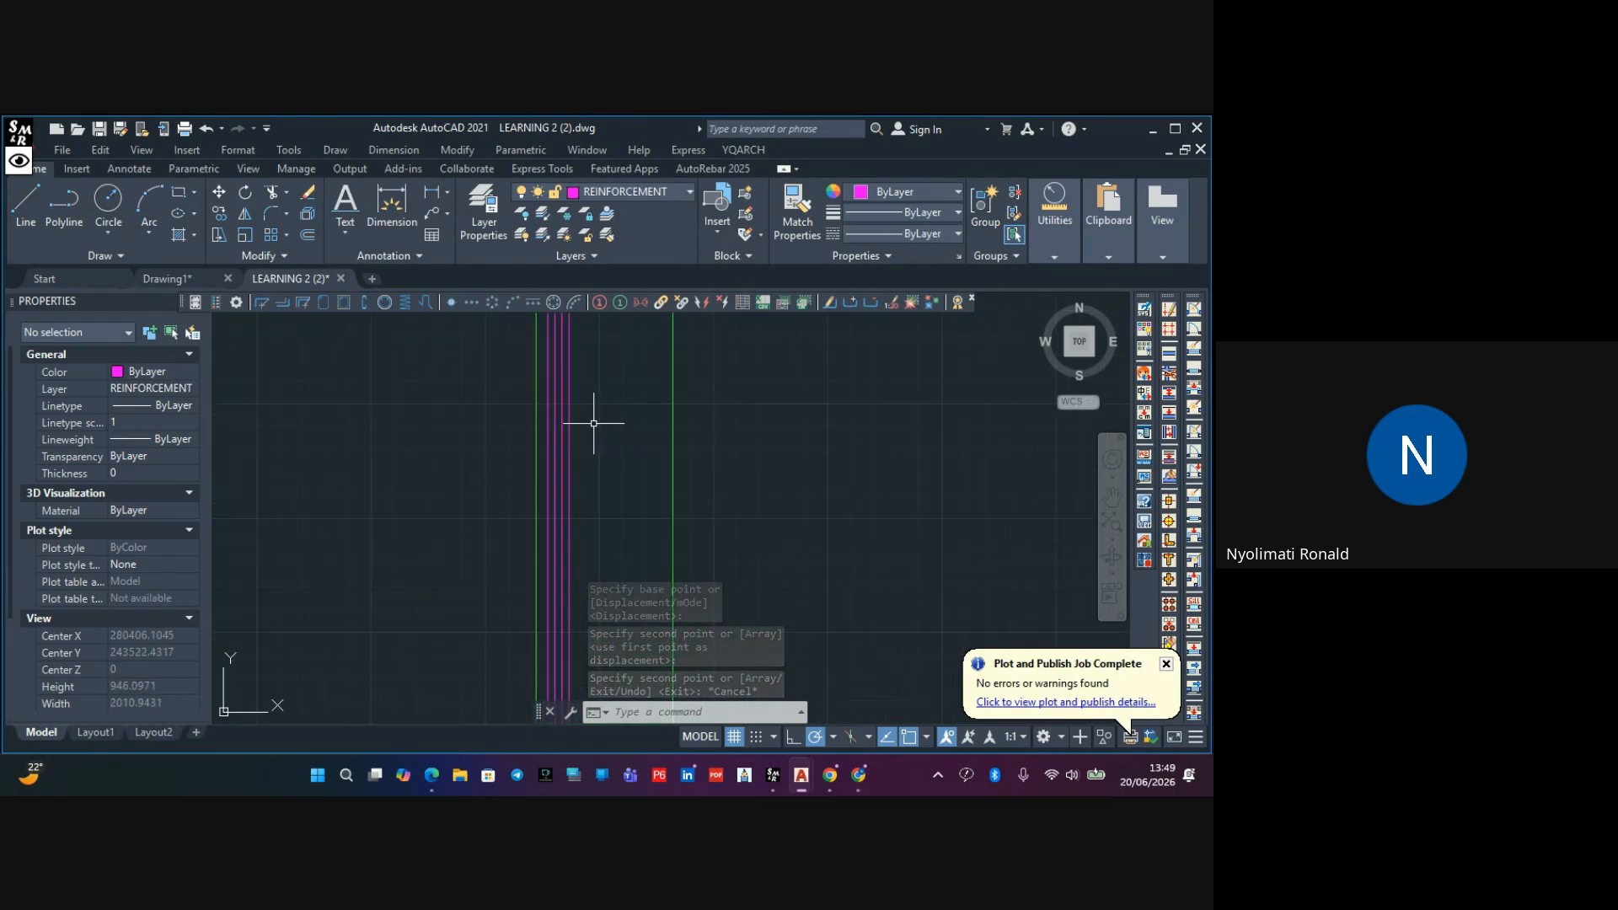
scroll(576, 403, "up", 2)
scroll(577, 417, "down", 2)
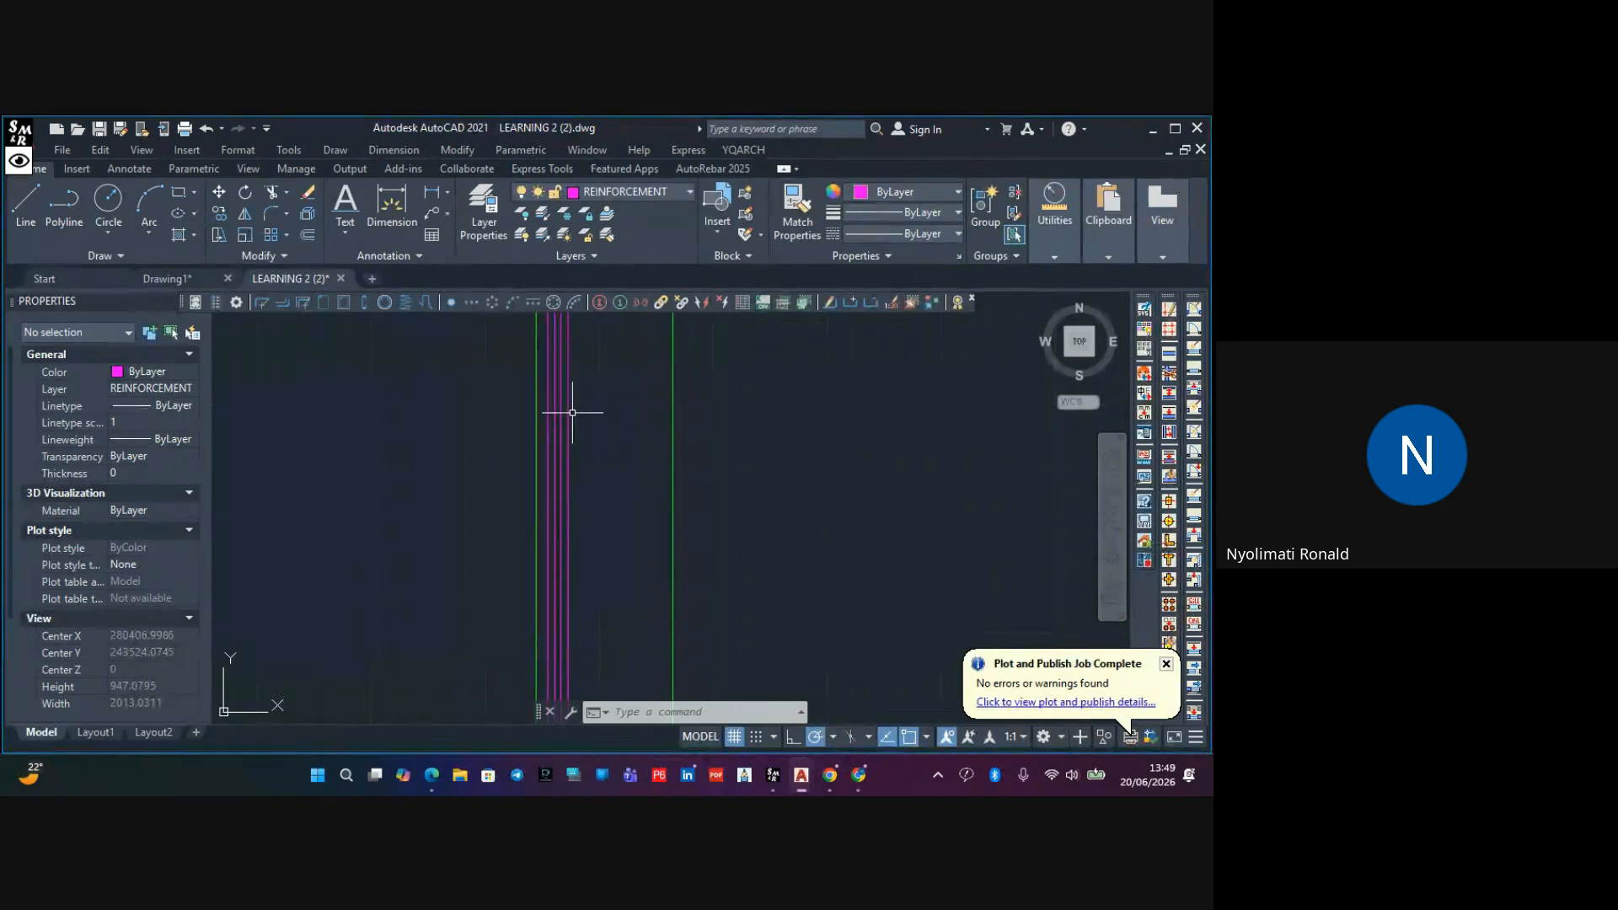
scroll(579, 455, "down", 4)
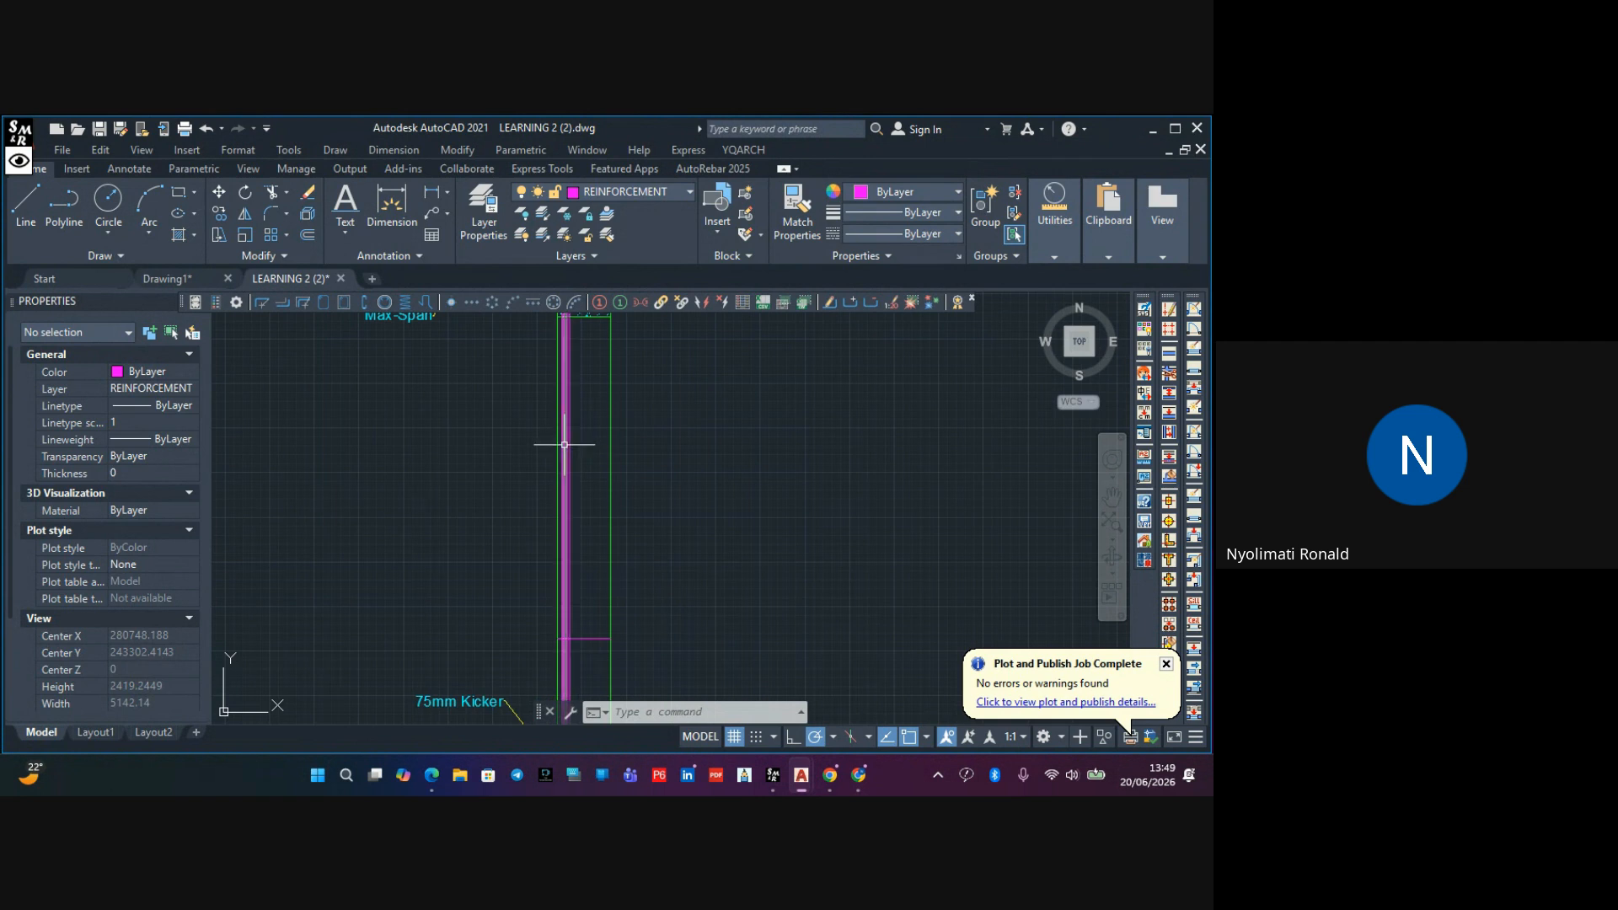
key("ctrl+z")
key("ctrl+z")
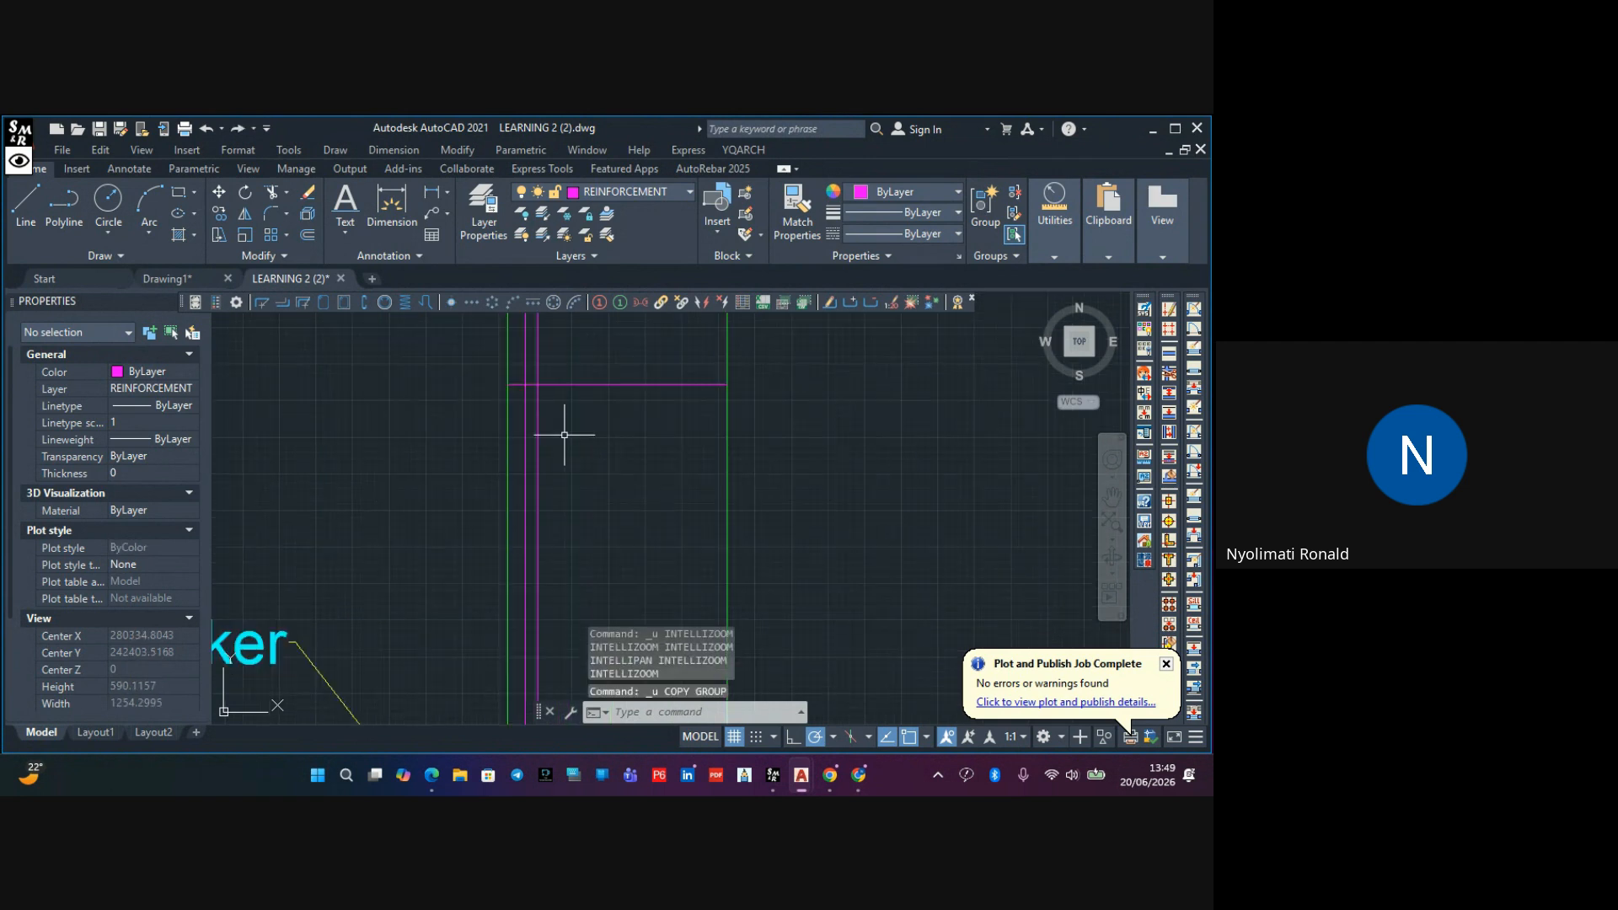
Draw a small rectangle across the bar's two outlines just above the lap height line
scroll(564, 463, "up", 6)
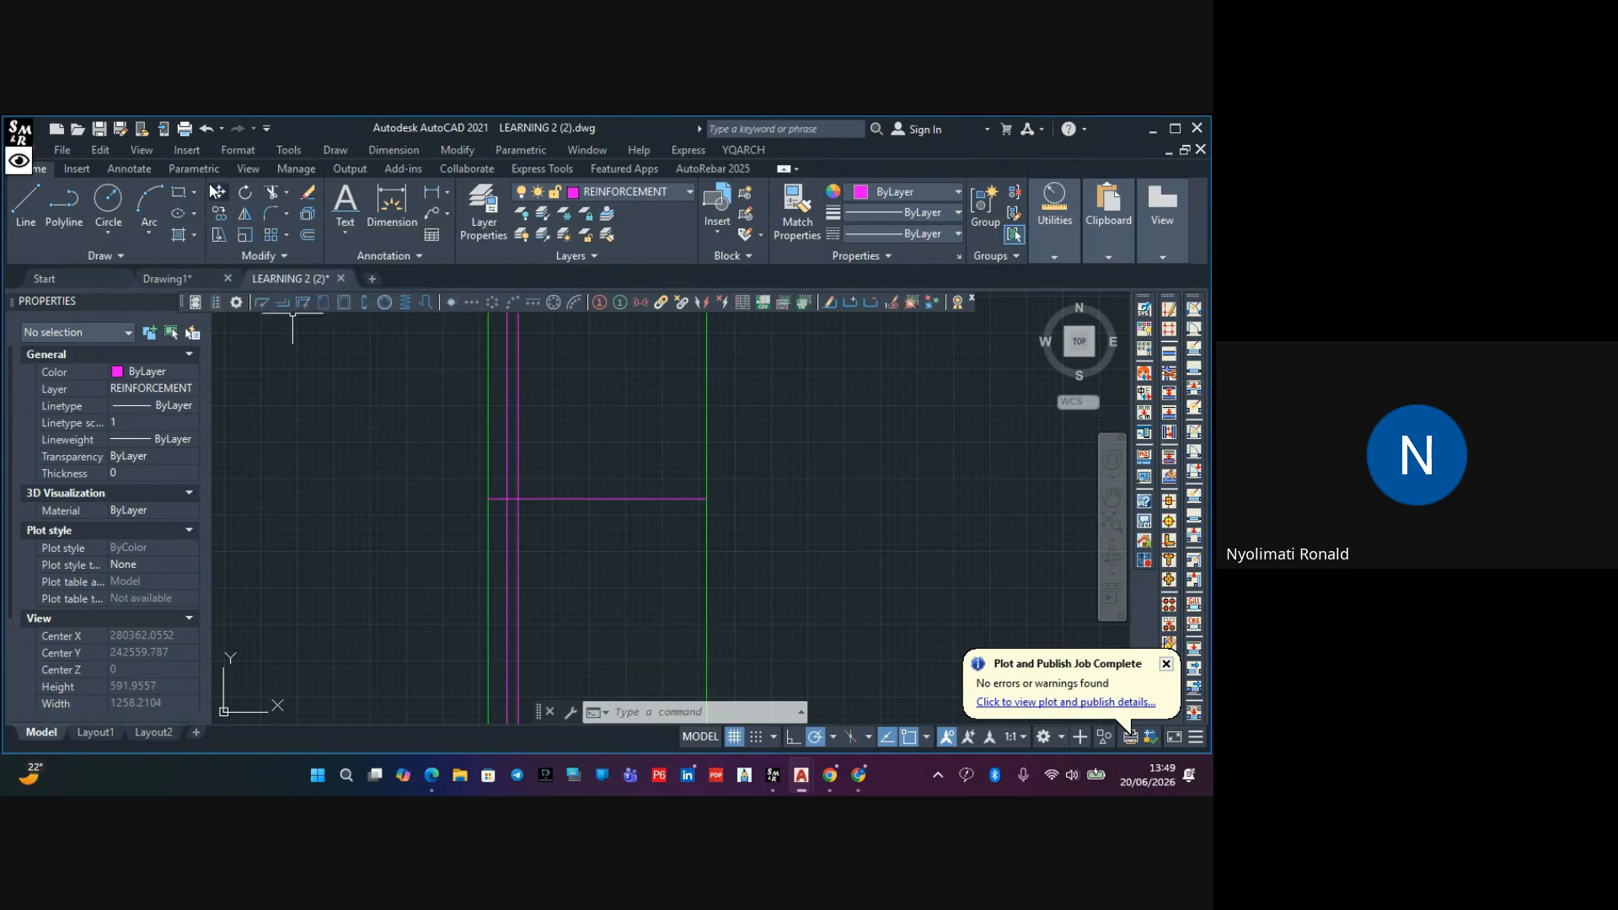
left_click(179, 199)
scroll(504, 451, "up", 6)
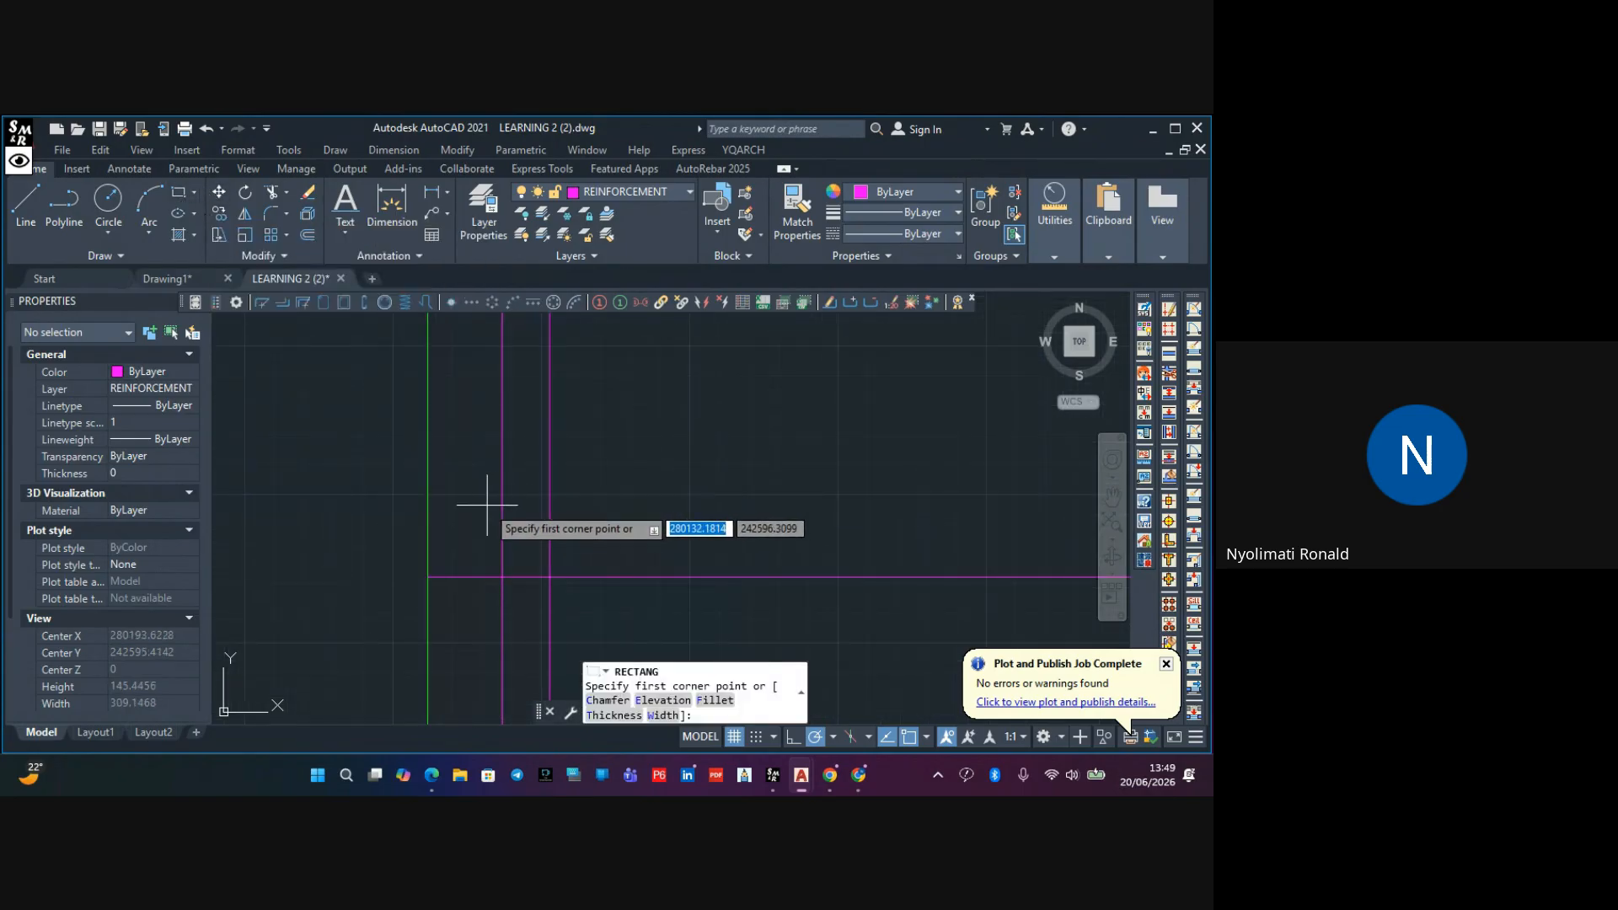
left_click(477, 507)
left_click(586, 542)
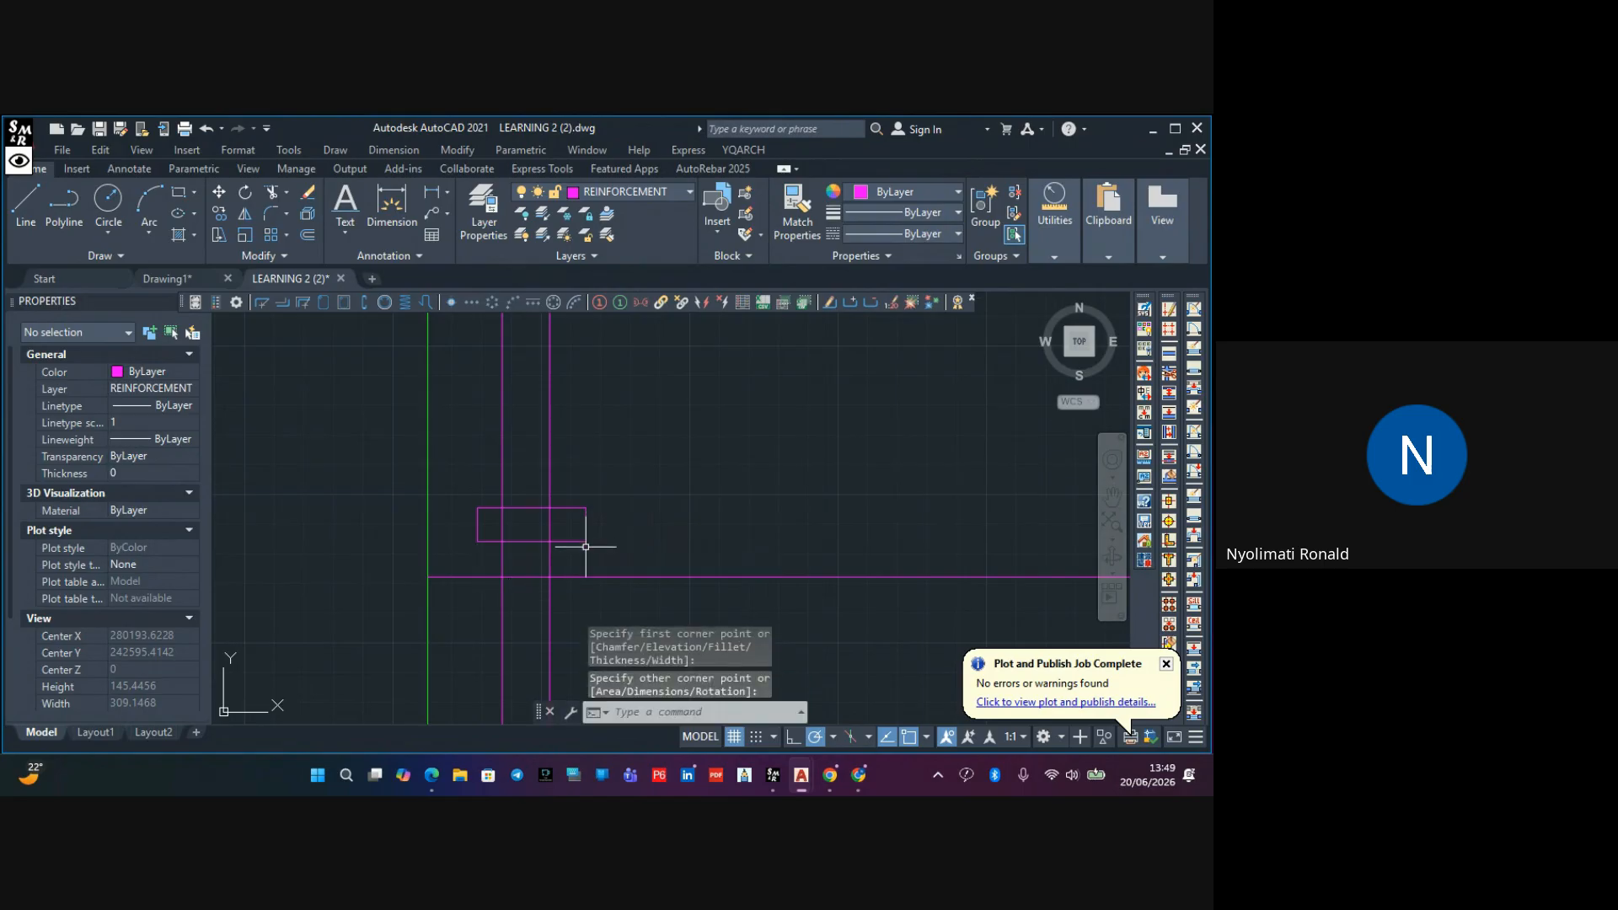
Trim the two bar outlines inside the rectangle above the lap height line, leaving a gap, and delete the rectangle
left_click(270, 196)
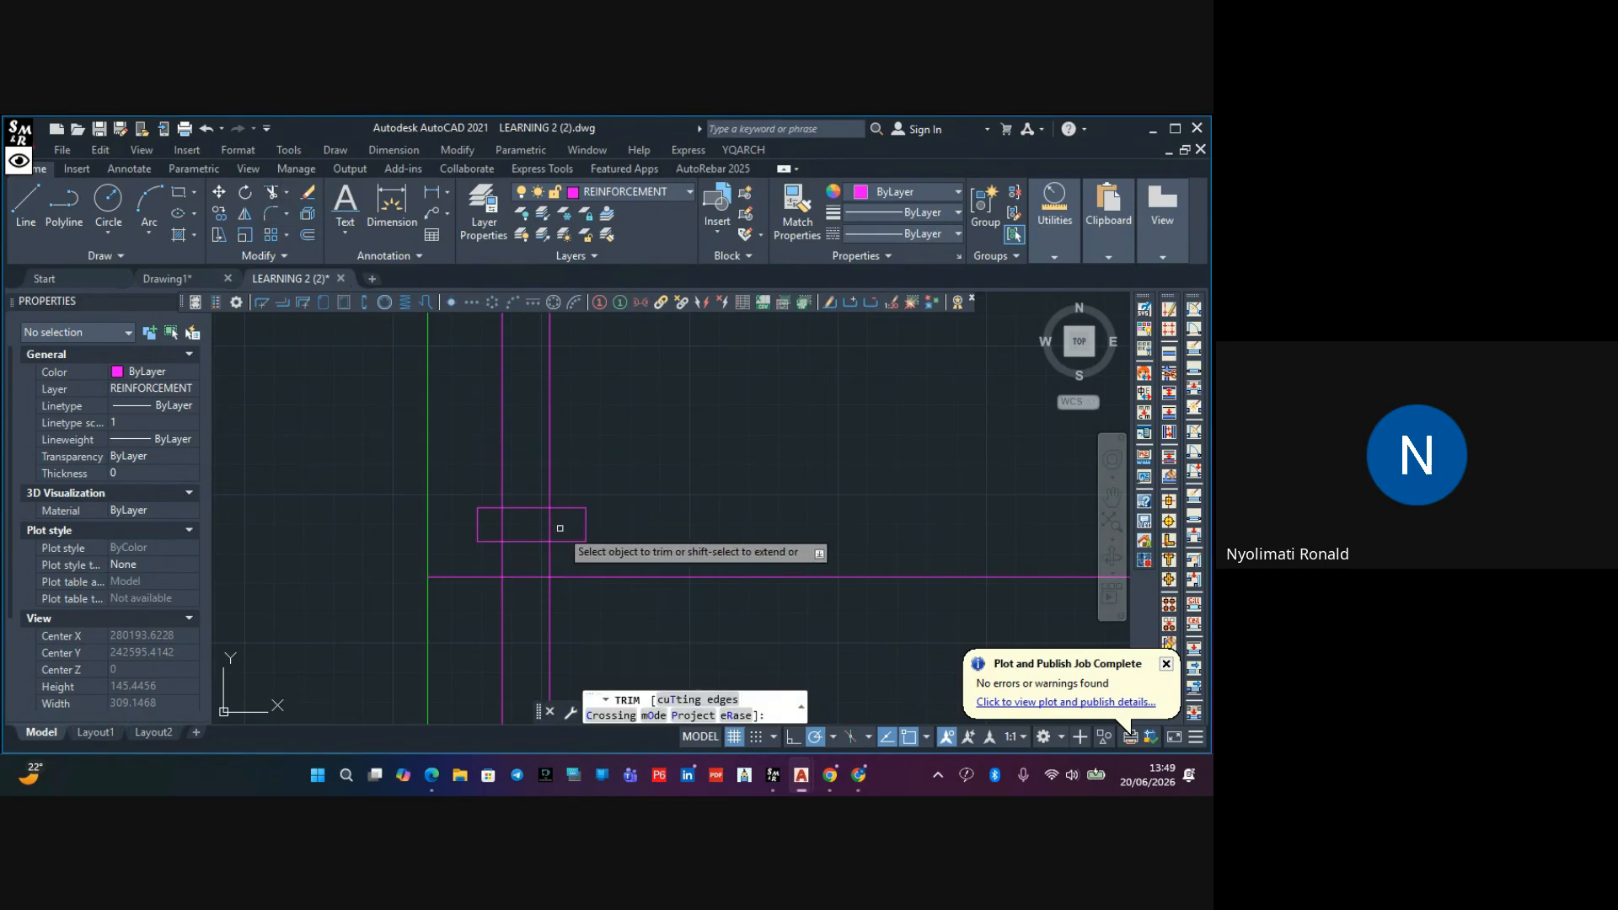
left_click_drag(563, 528, 481, 522)
key("Escape")
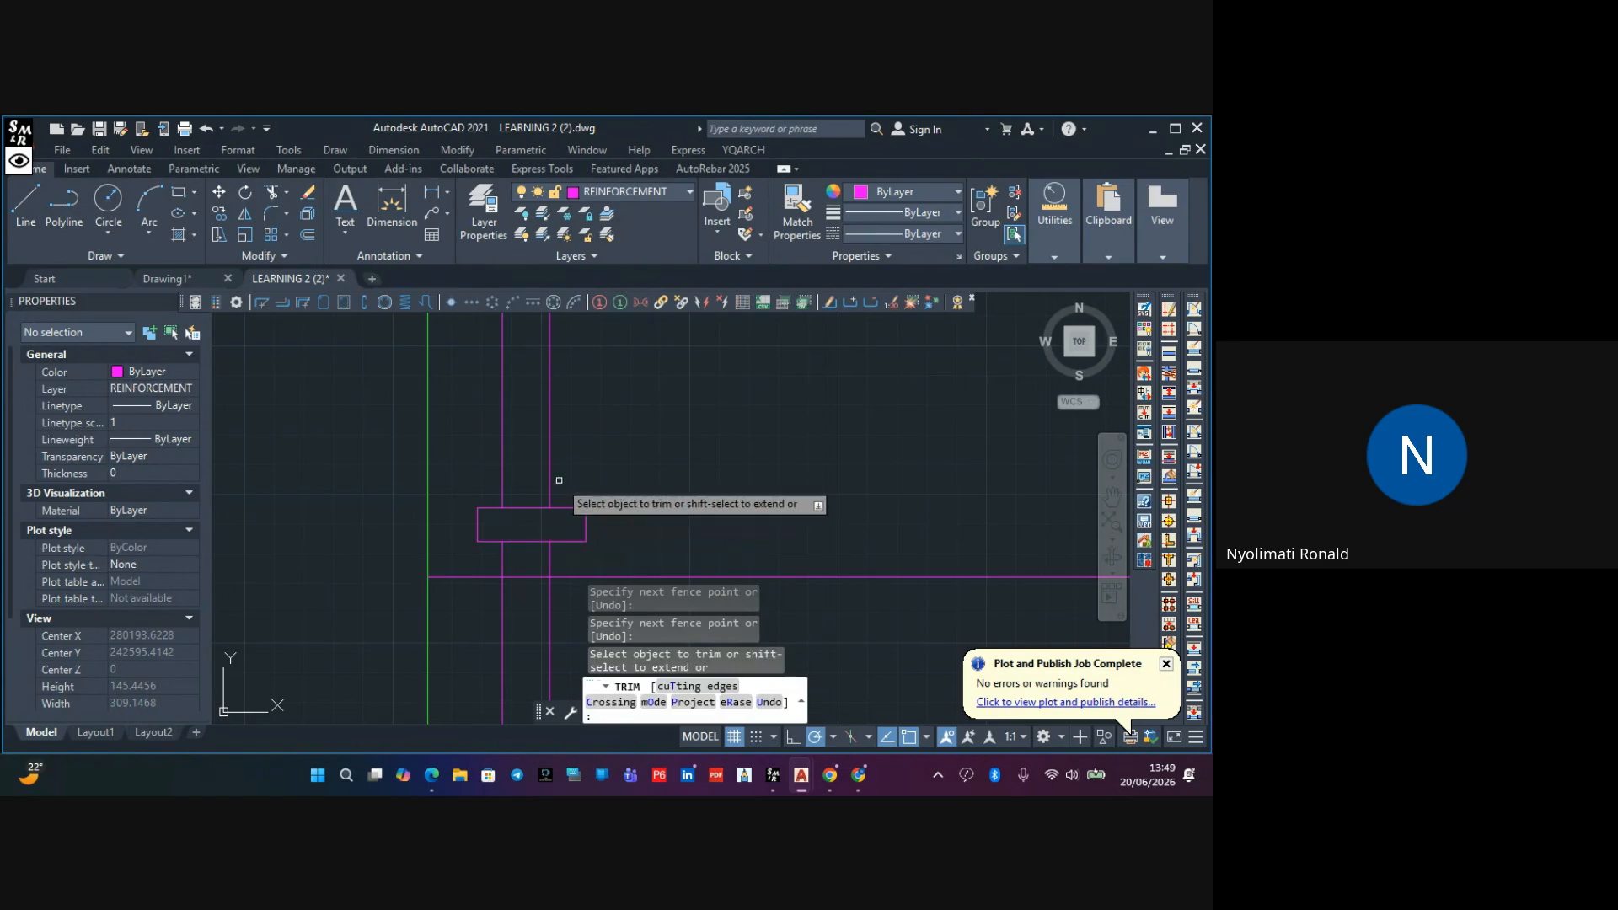
left_click(594, 474)
left_click(568, 544)
key("Delete")
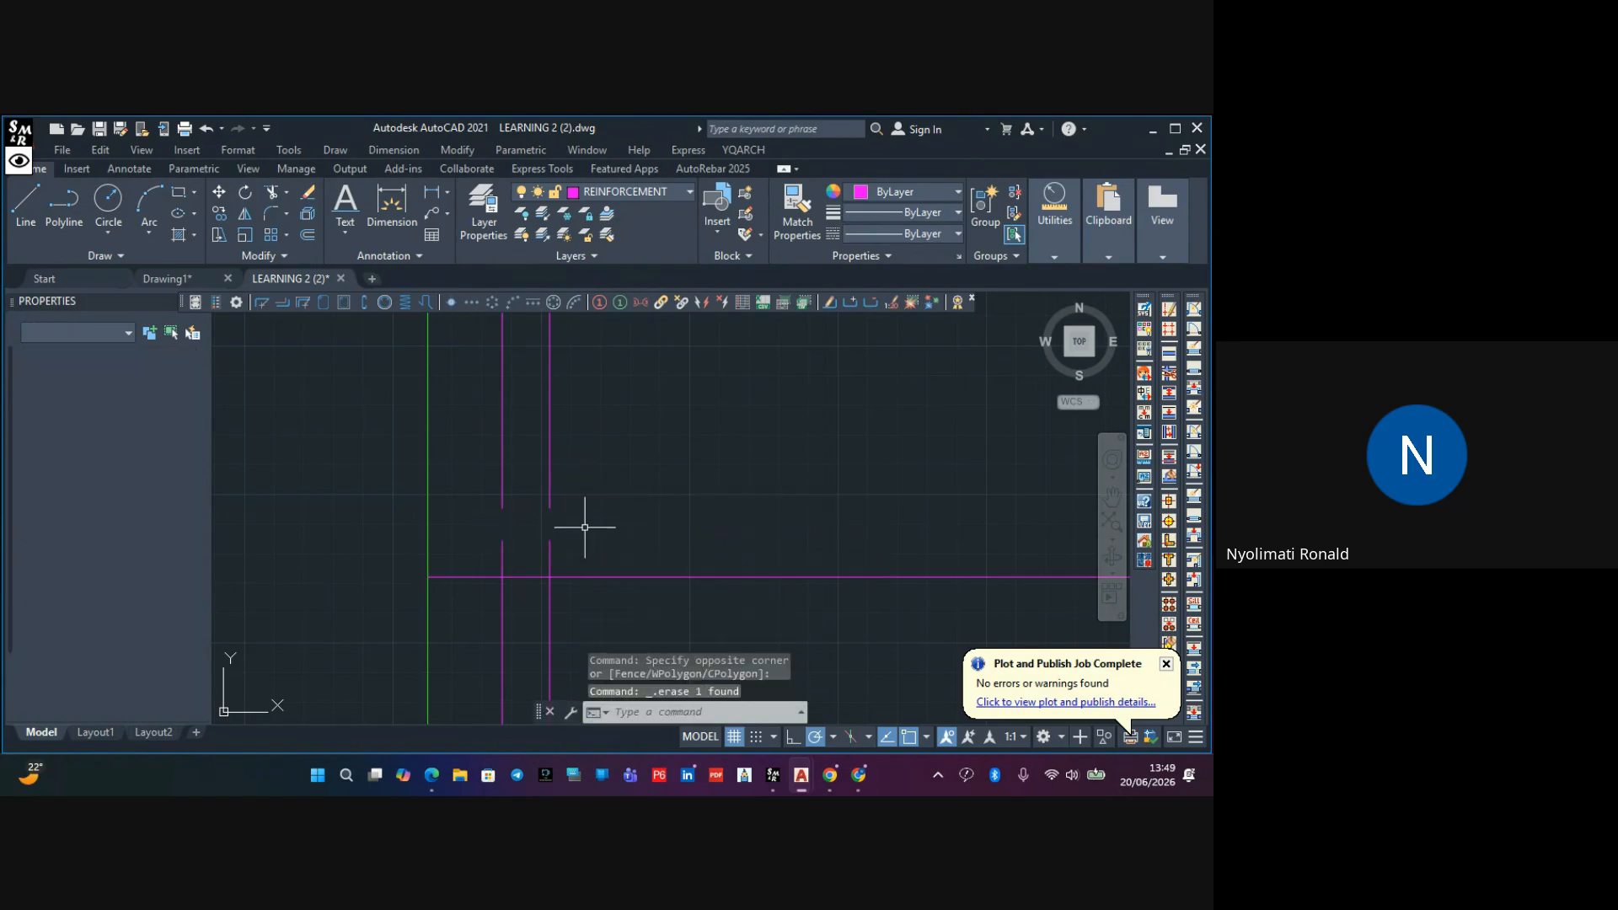
Draw a rectangle about 24 by 6.4 mm across the bar's two outlines just below the ground floor slab top
scroll(590, 510, "down", 5)
scroll(608, 523, "down", 2)
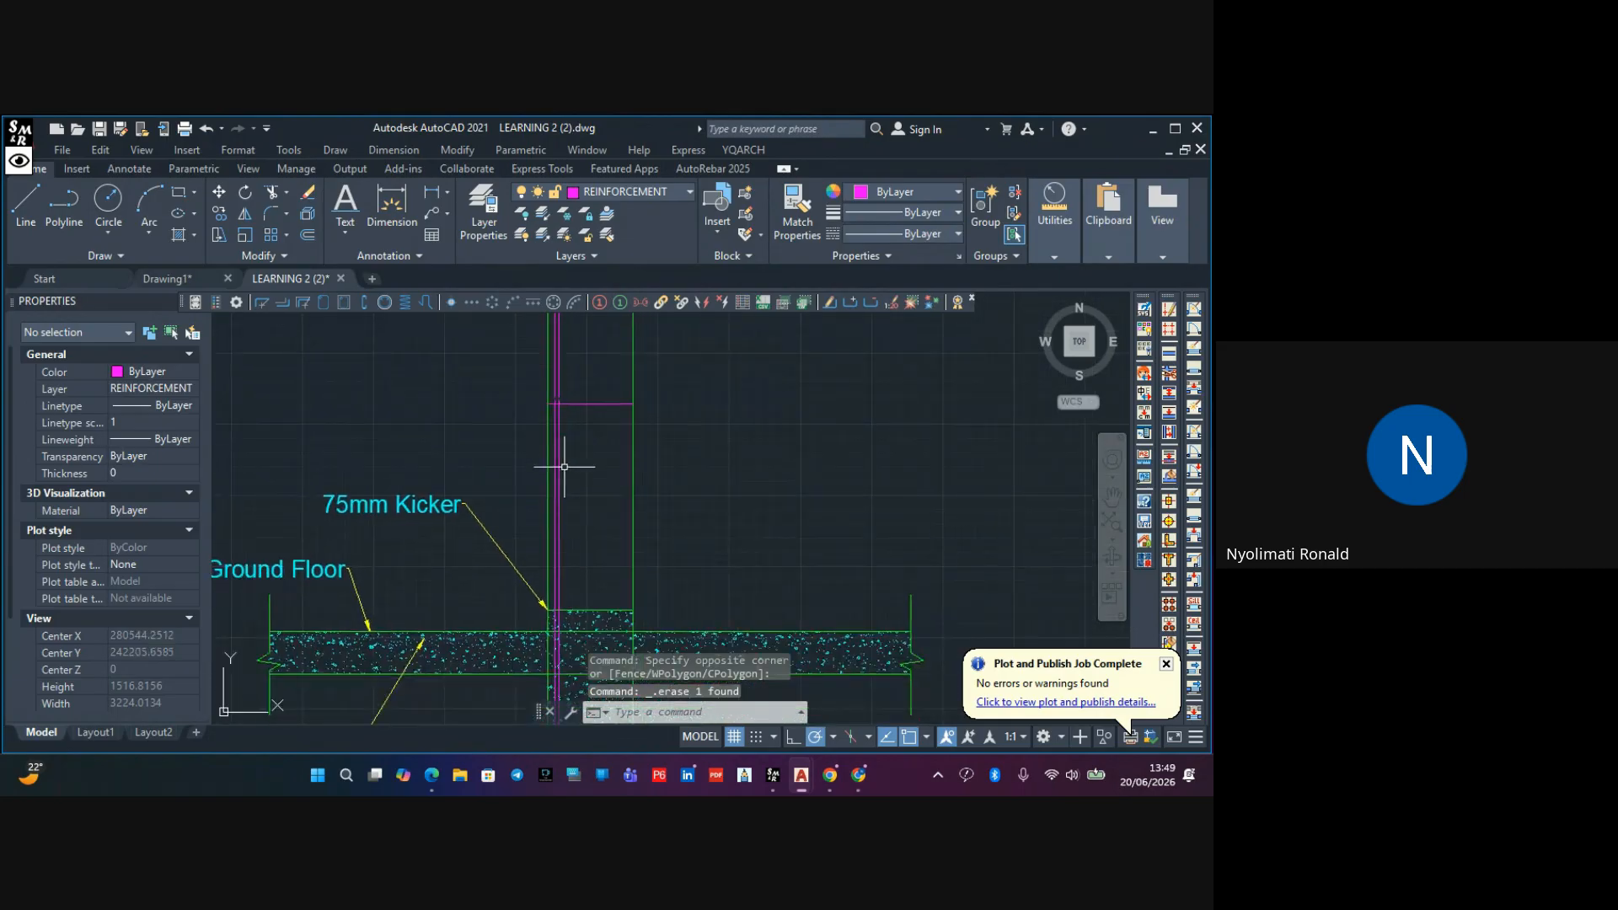
scroll(571, 534, "down", 1)
scroll(555, 469, "up", 10)
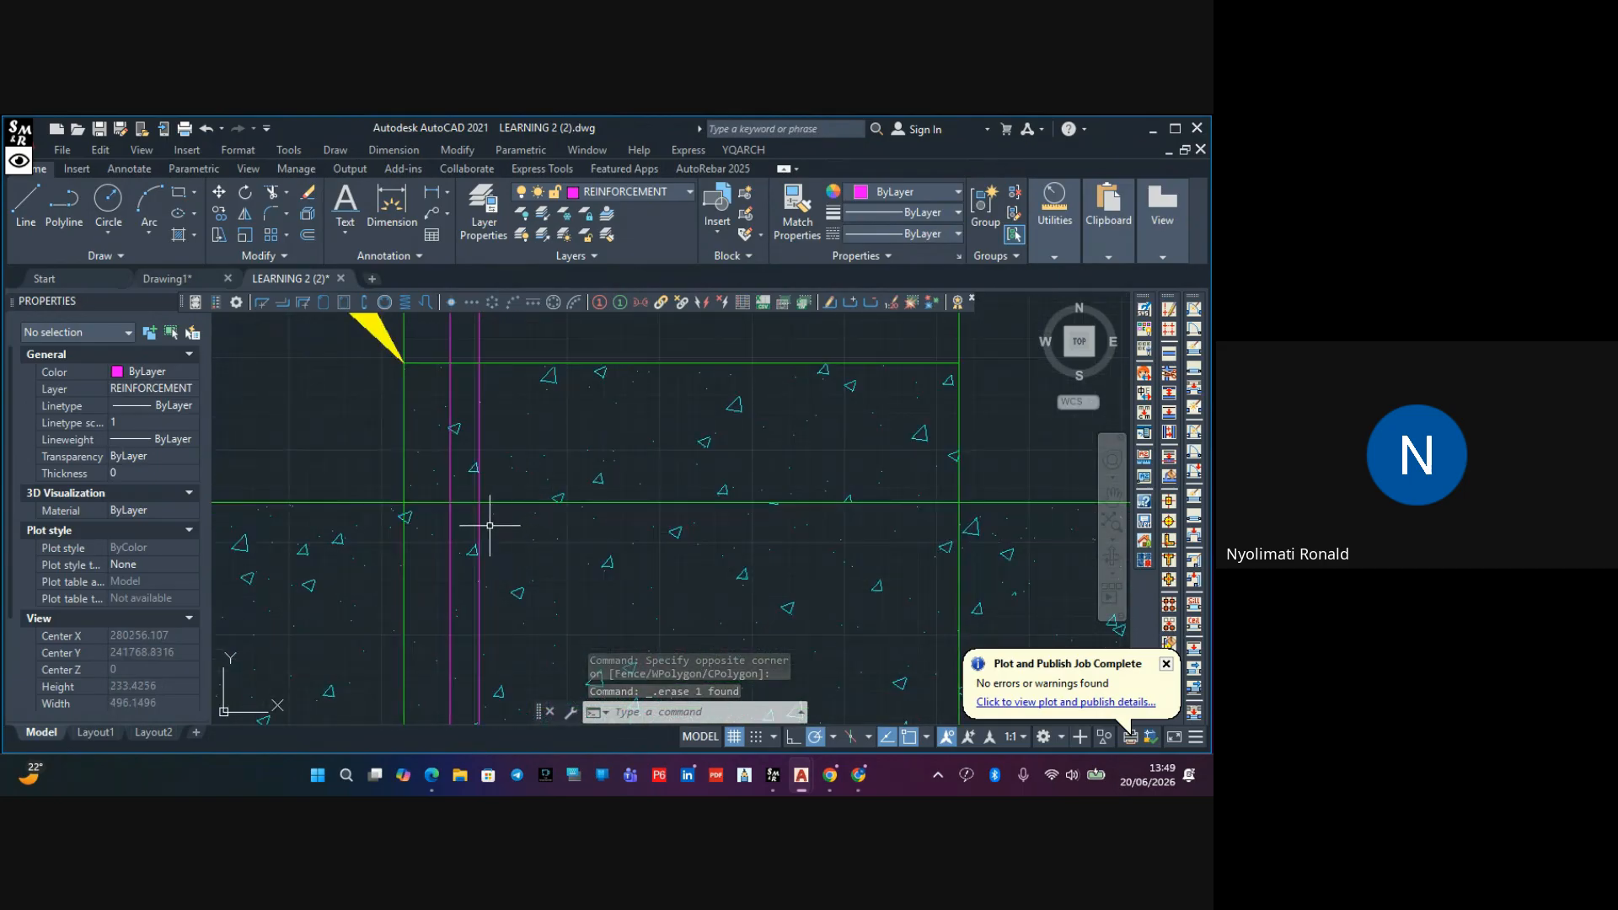
left_click(178, 193)
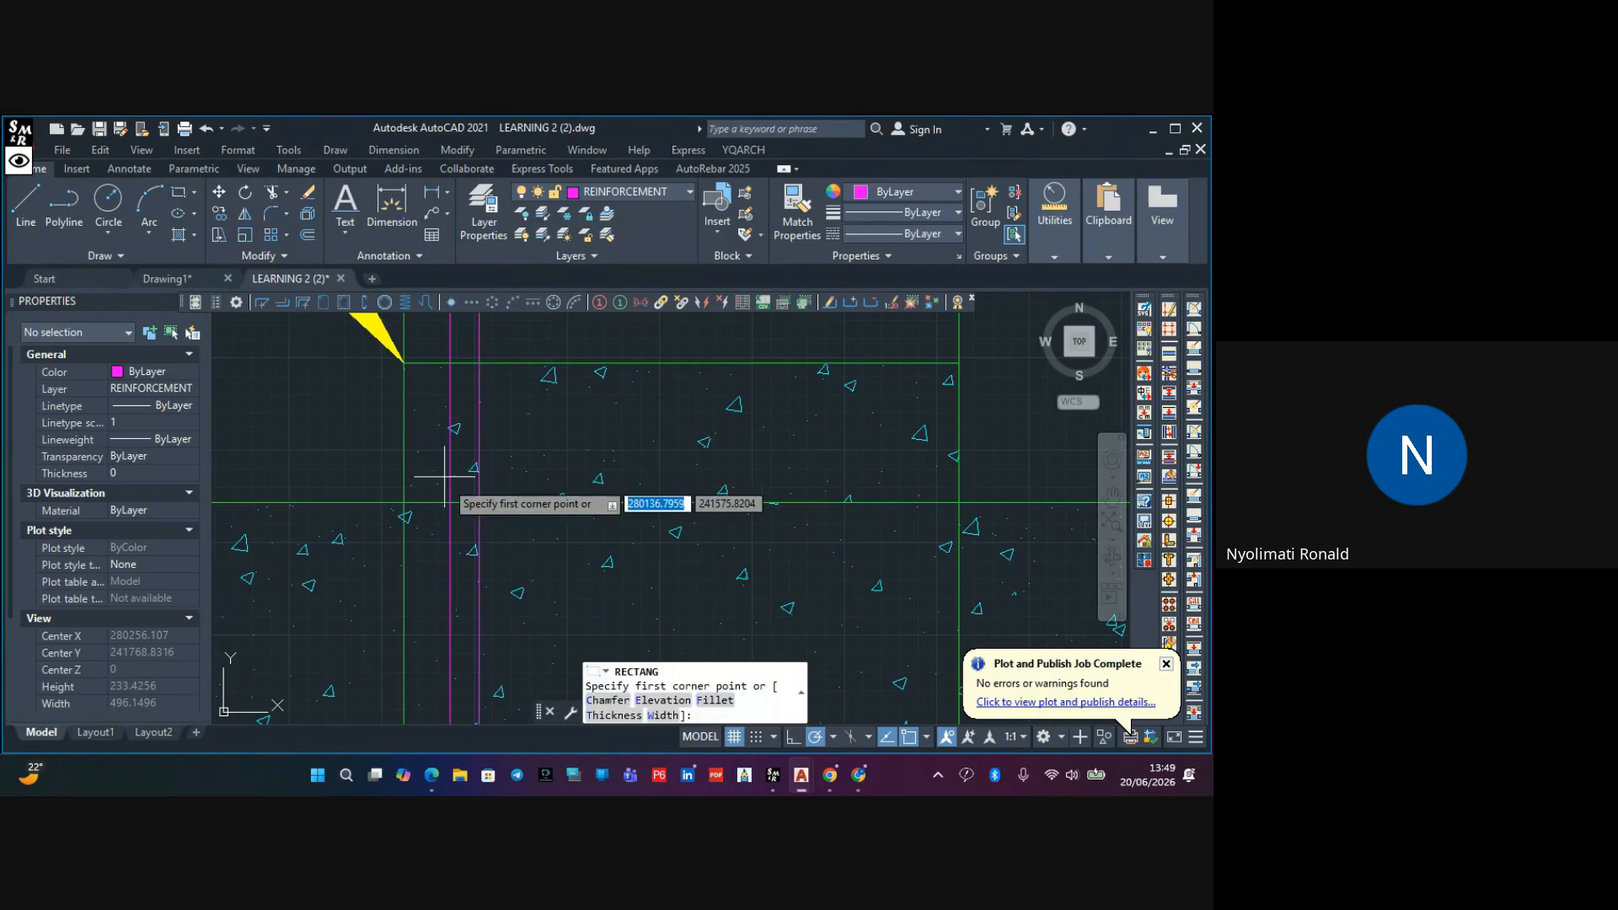
scroll(455, 516, "up", 5)
left_click(418, 531)
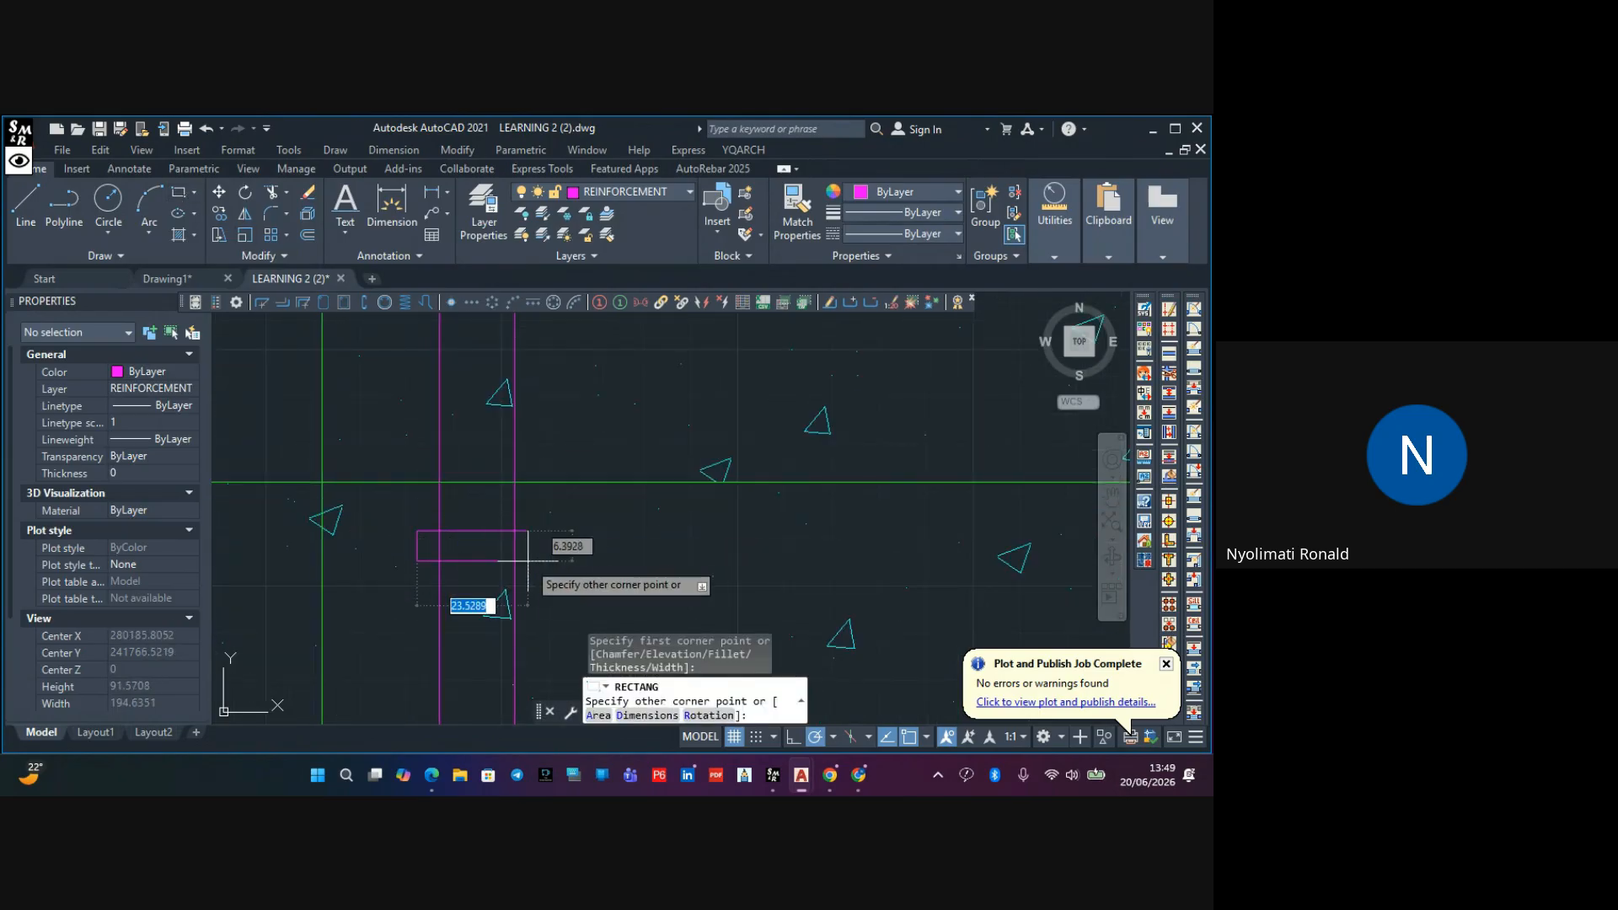
left_click(531, 563)
key("Escape")
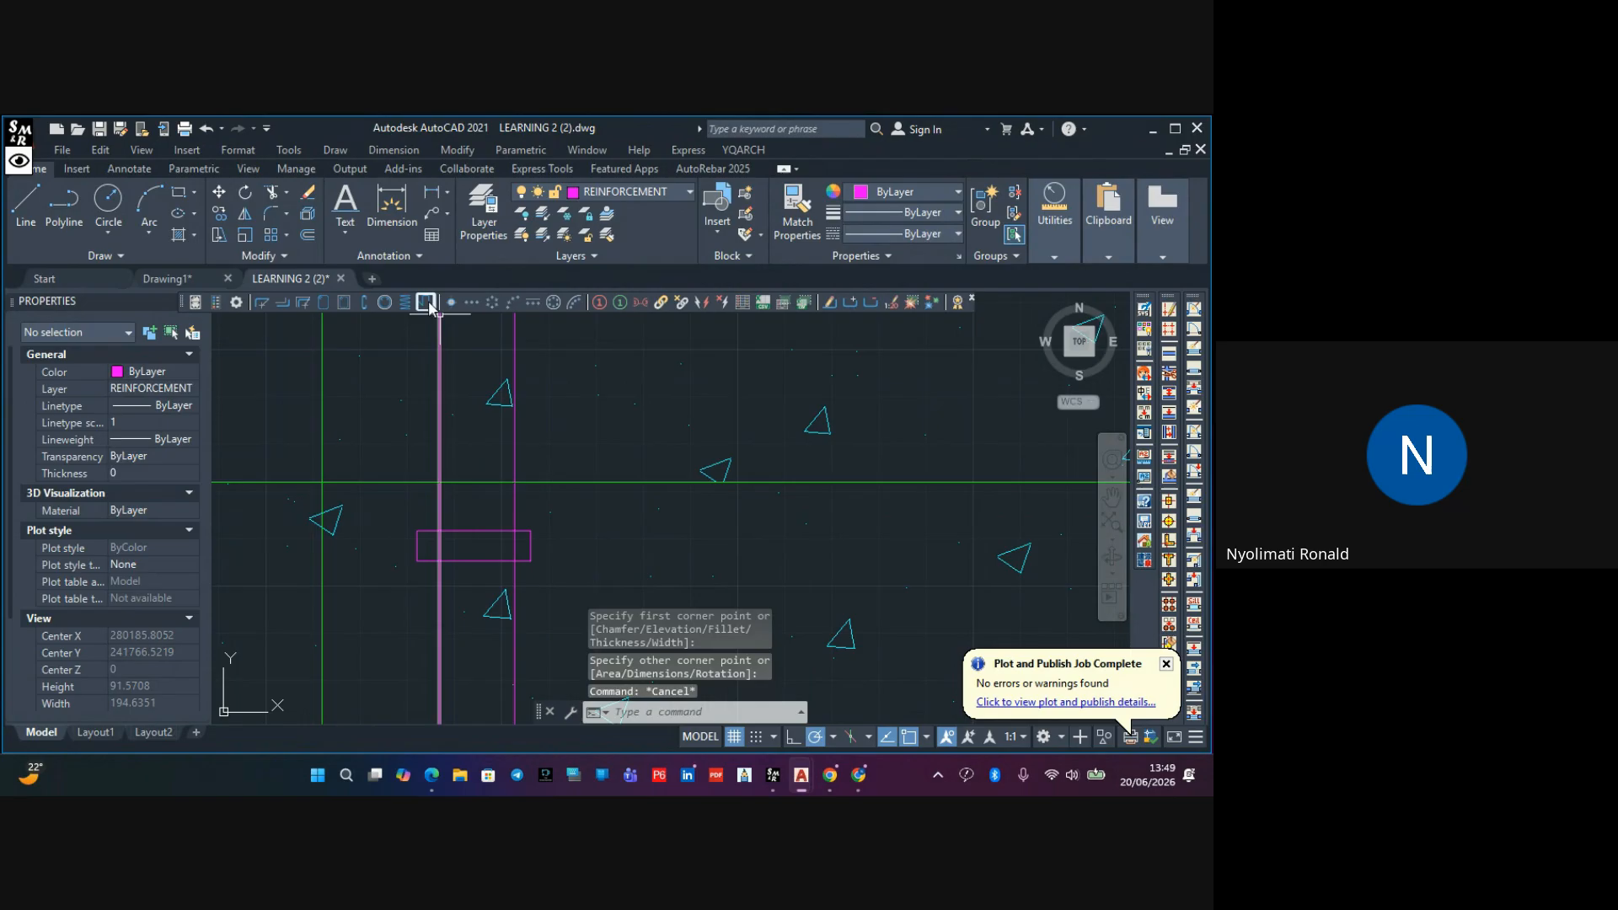
Break the bar below the slab top by trimming its outlines inside the rectangle, and delete the rectangle
left_click(271, 192)
left_click(515, 547)
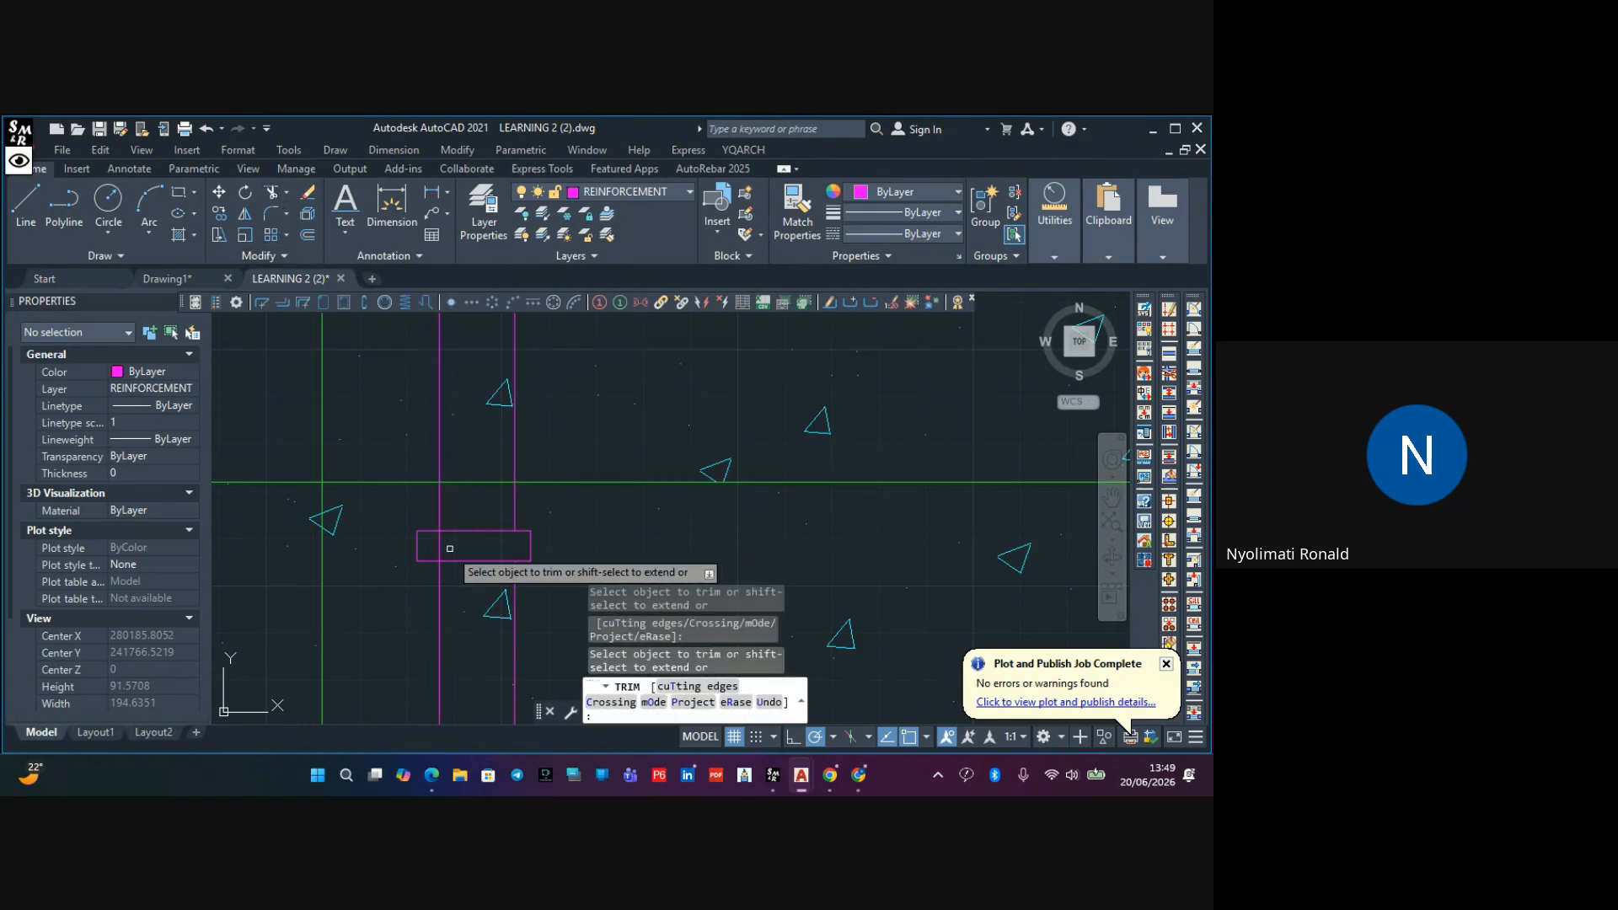
key("Escape")
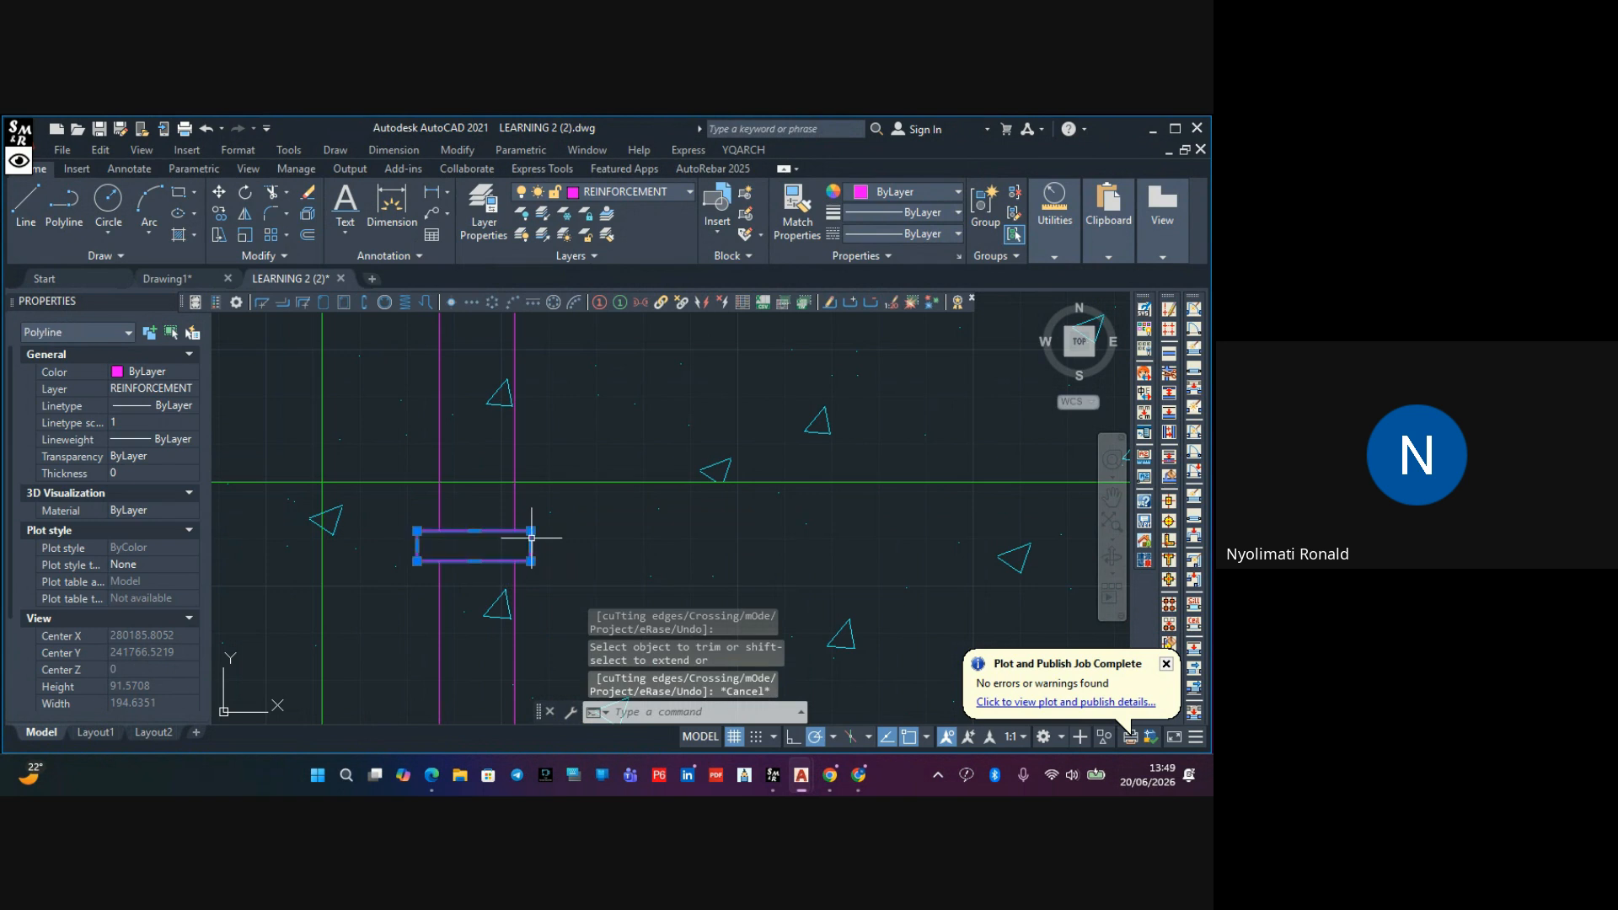
scroll(558, 521, "down", 6)
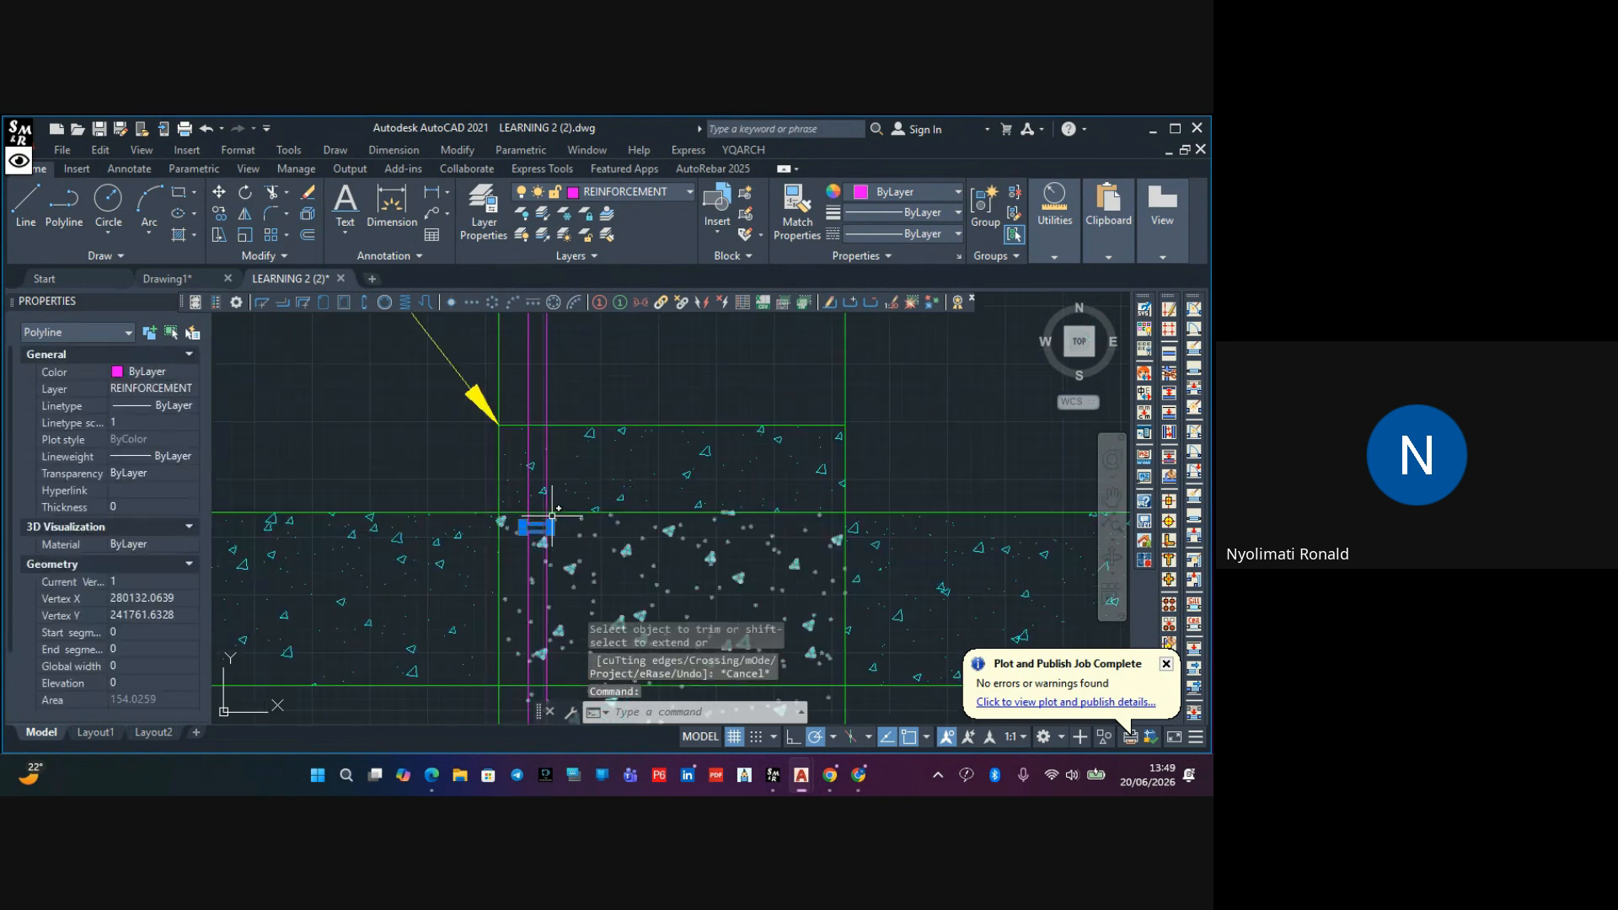
key("Delete")
Copy the separated bar segment's two outlines 20 mm horizontally to the right, towards the column's interior
middle_click_drag(535, 522, 537, 577)
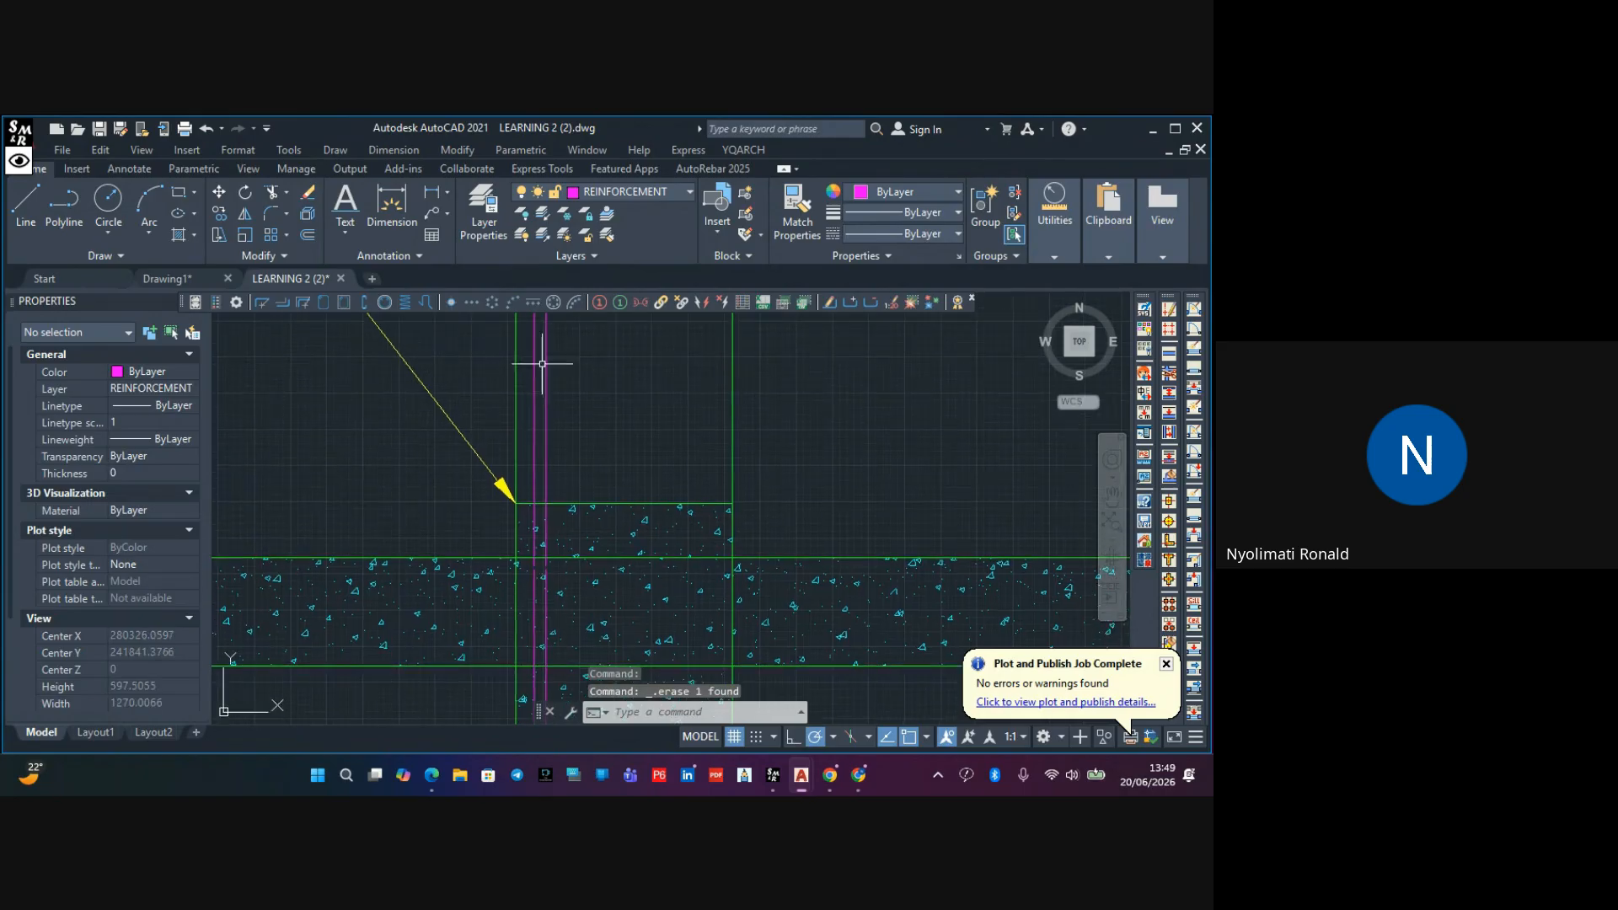
scroll(563, 418, "down", 2)
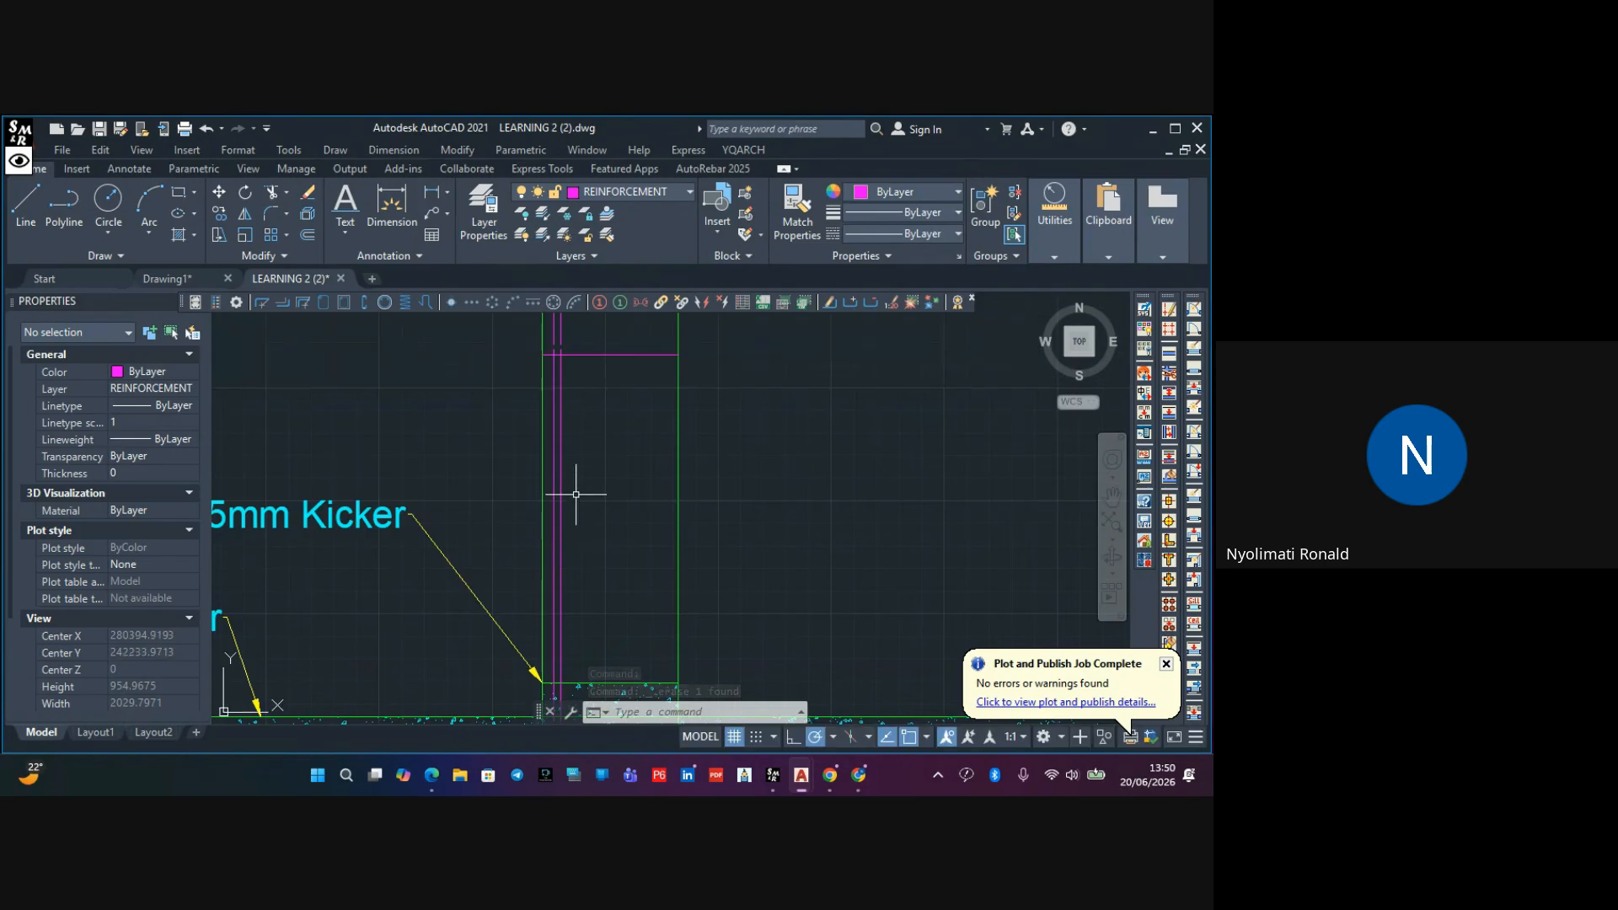
scroll(578, 484, "up", 4)
left_click(568, 455)
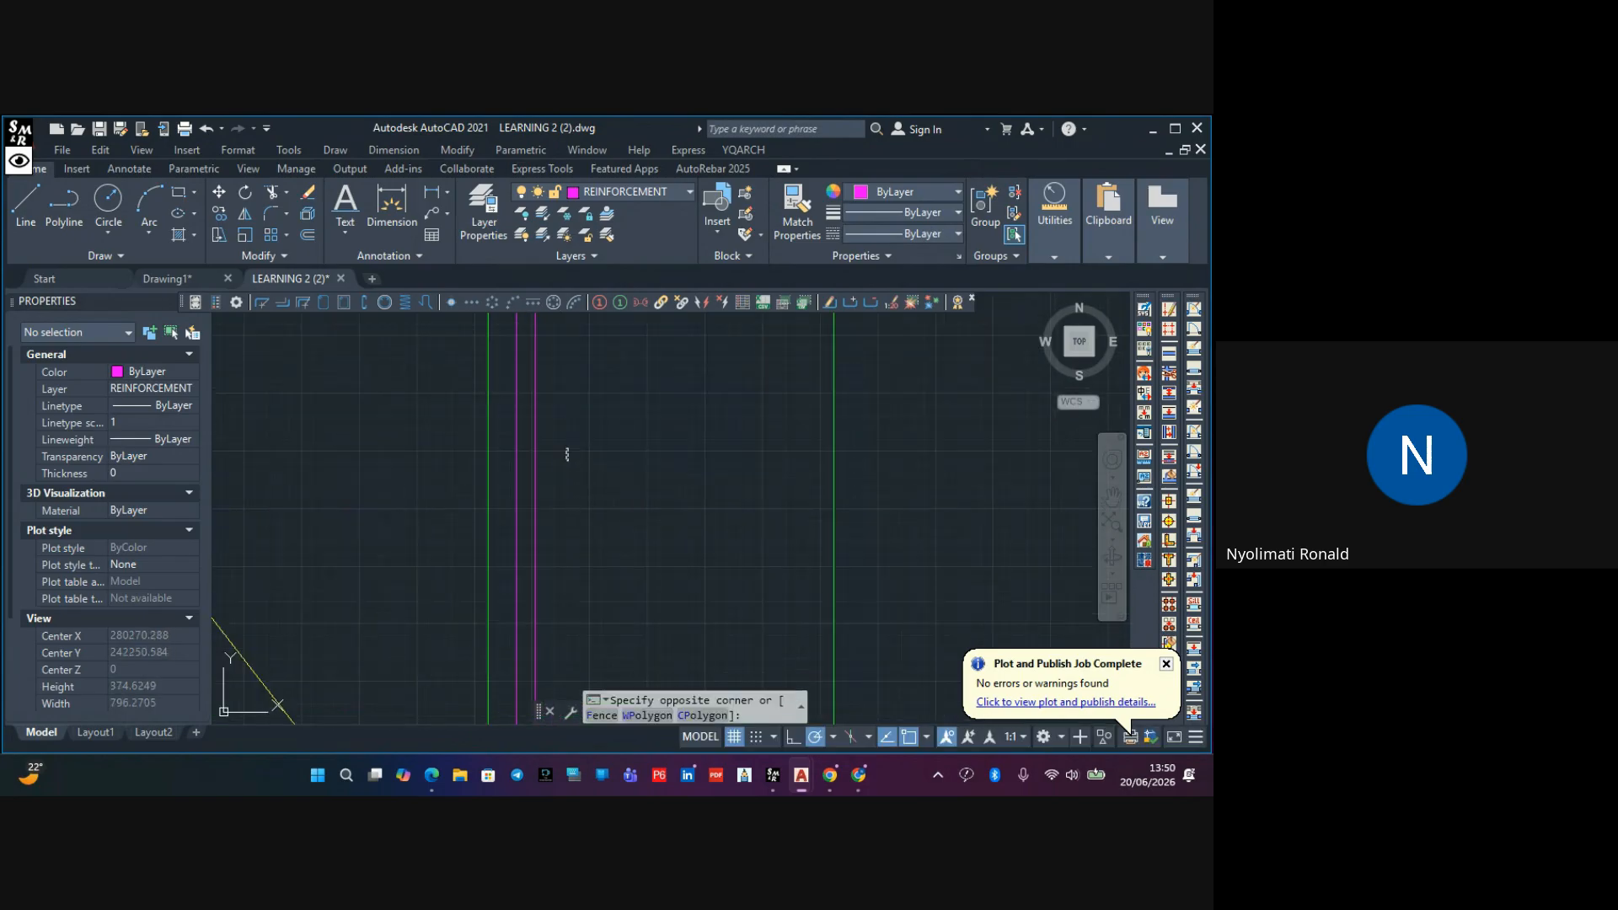
left_click(511, 533)
left_click(221, 216)
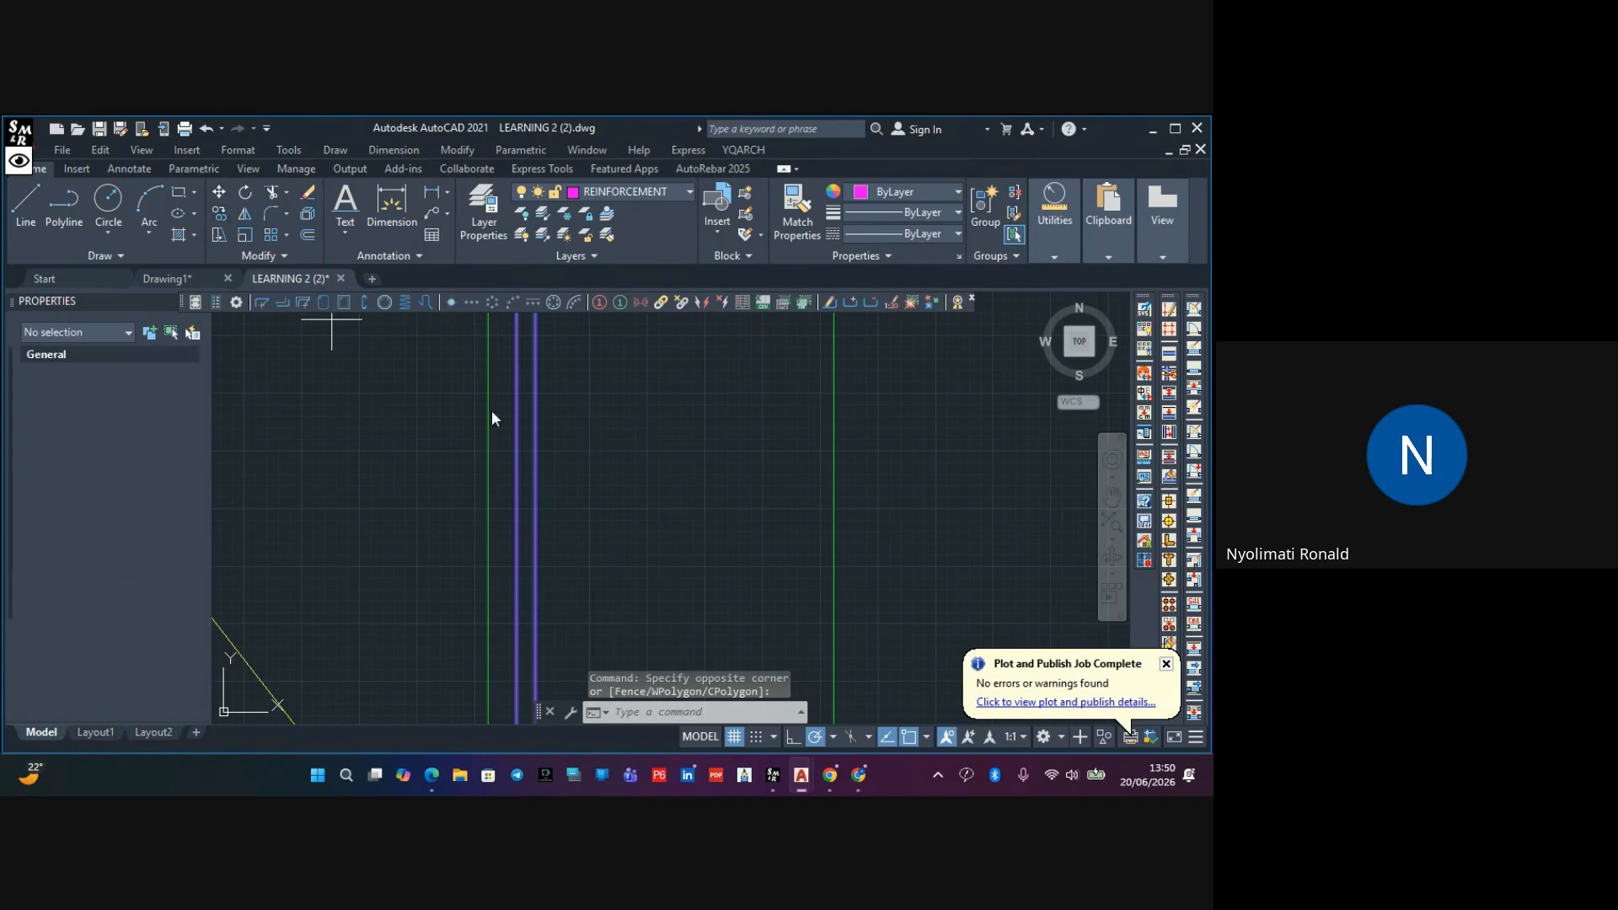
scroll(514, 435, "down", 2)
scroll(514, 432, "up", 8)
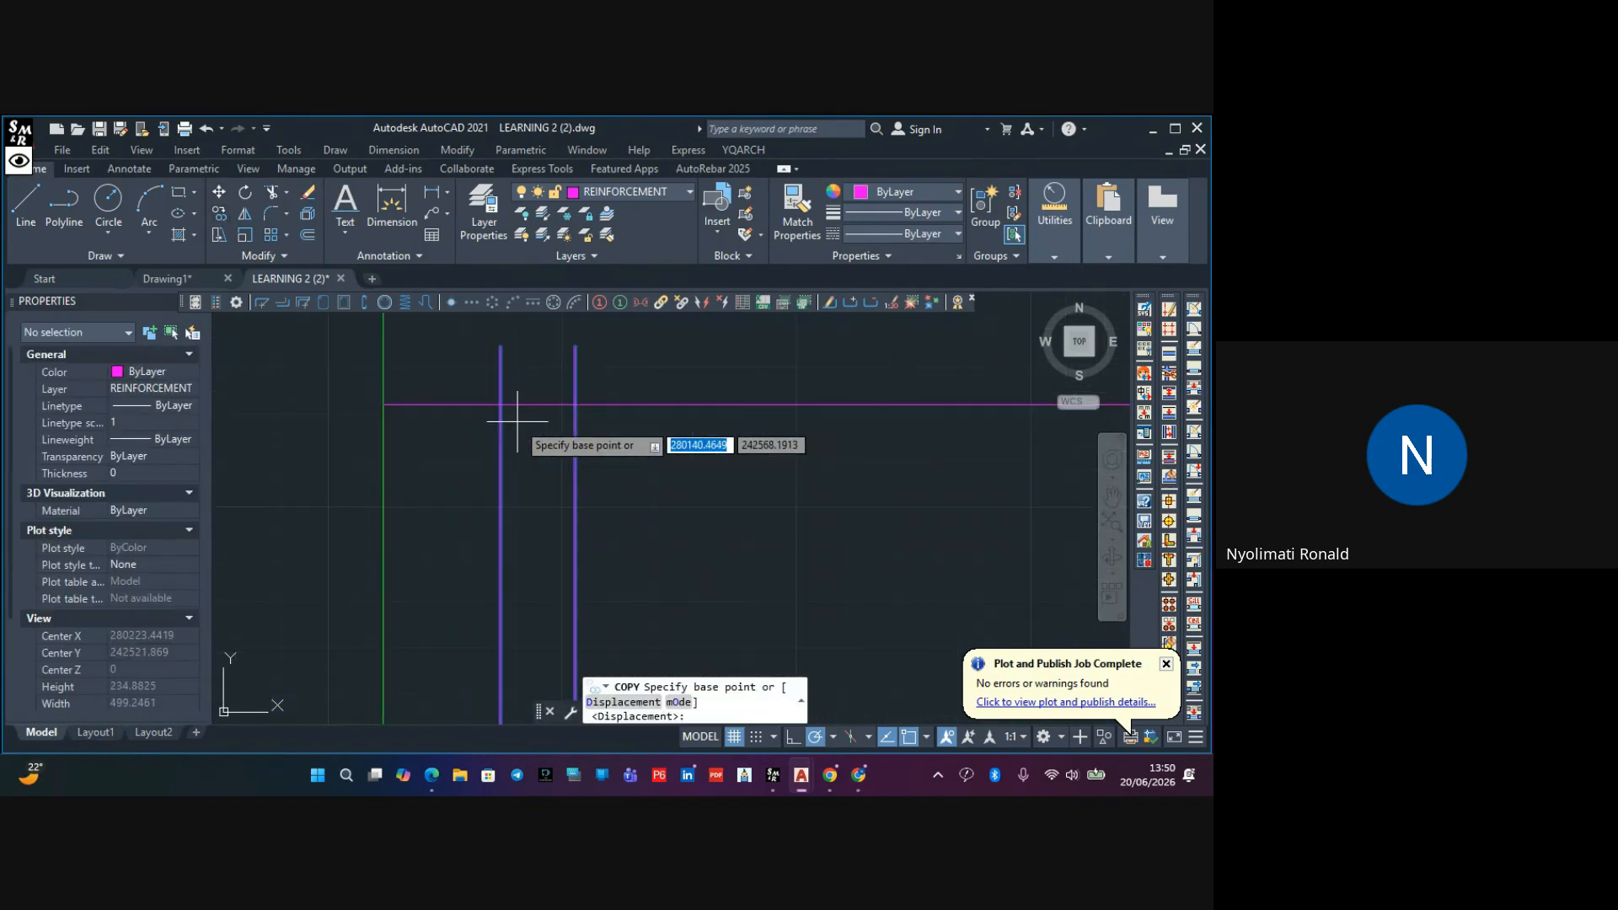
left_click(501, 404)
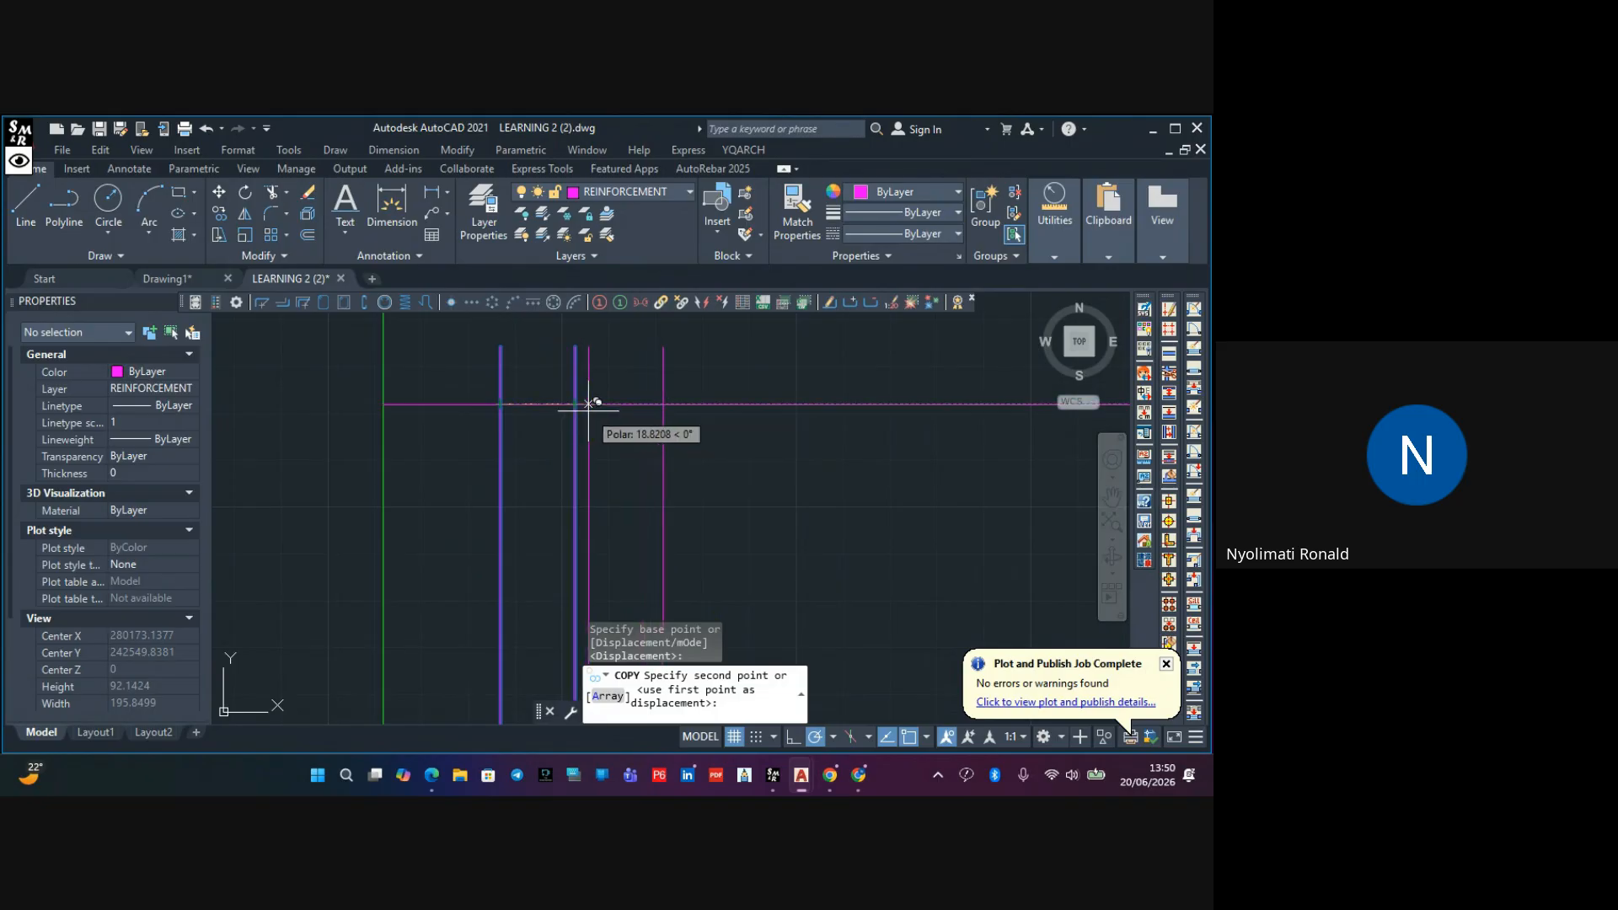
scroll(583, 407, "up", 2)
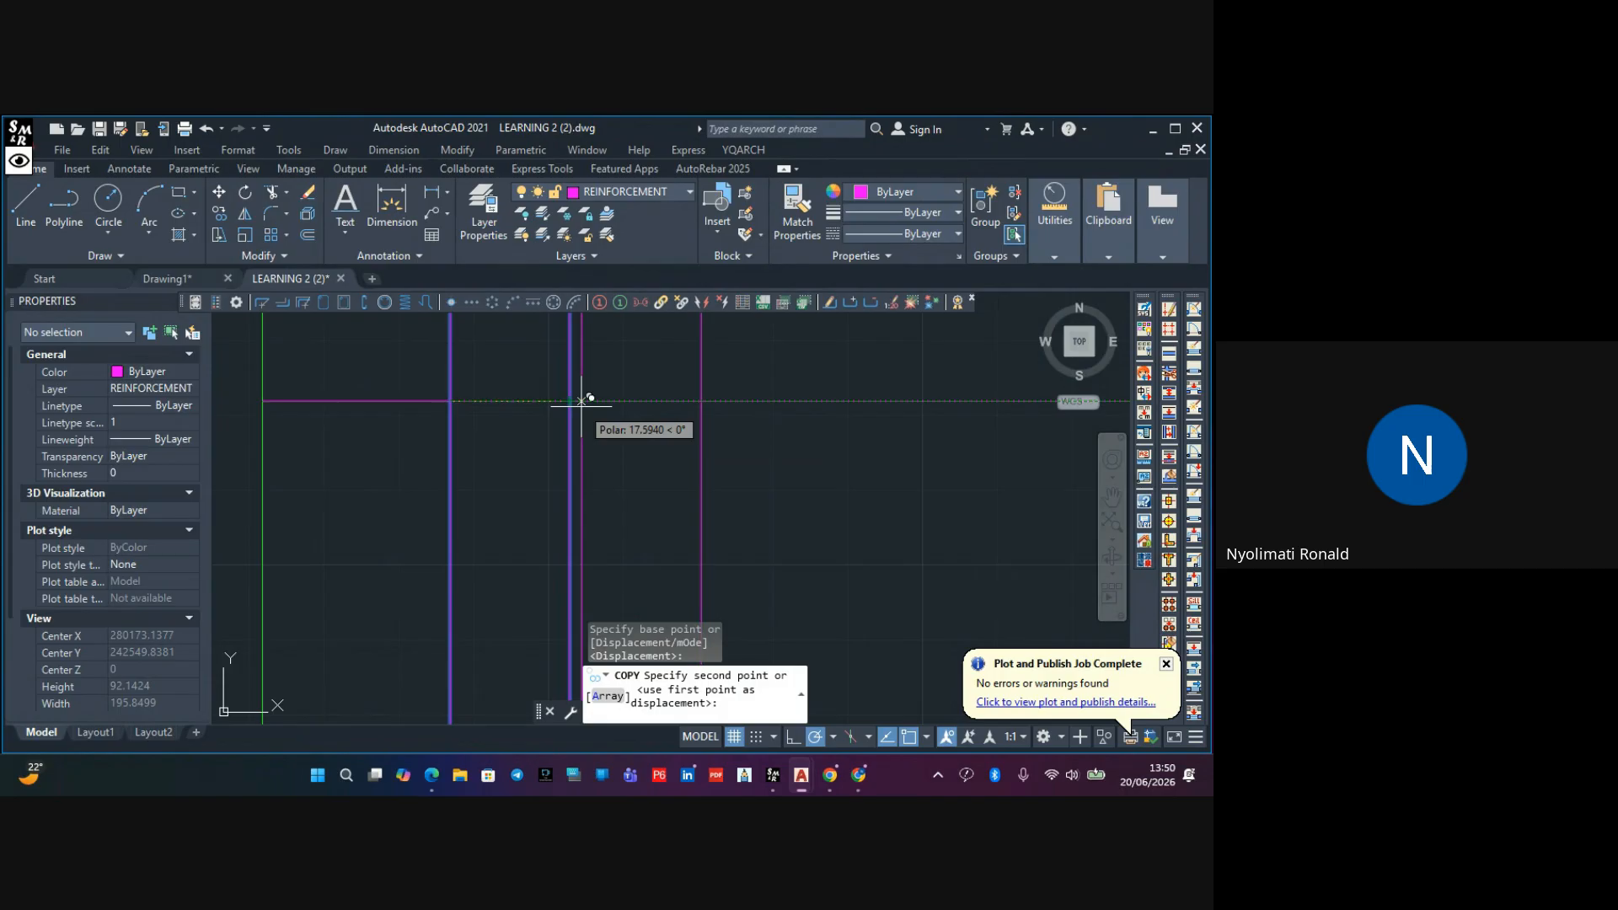
scroll(581, 402, "up", 2)
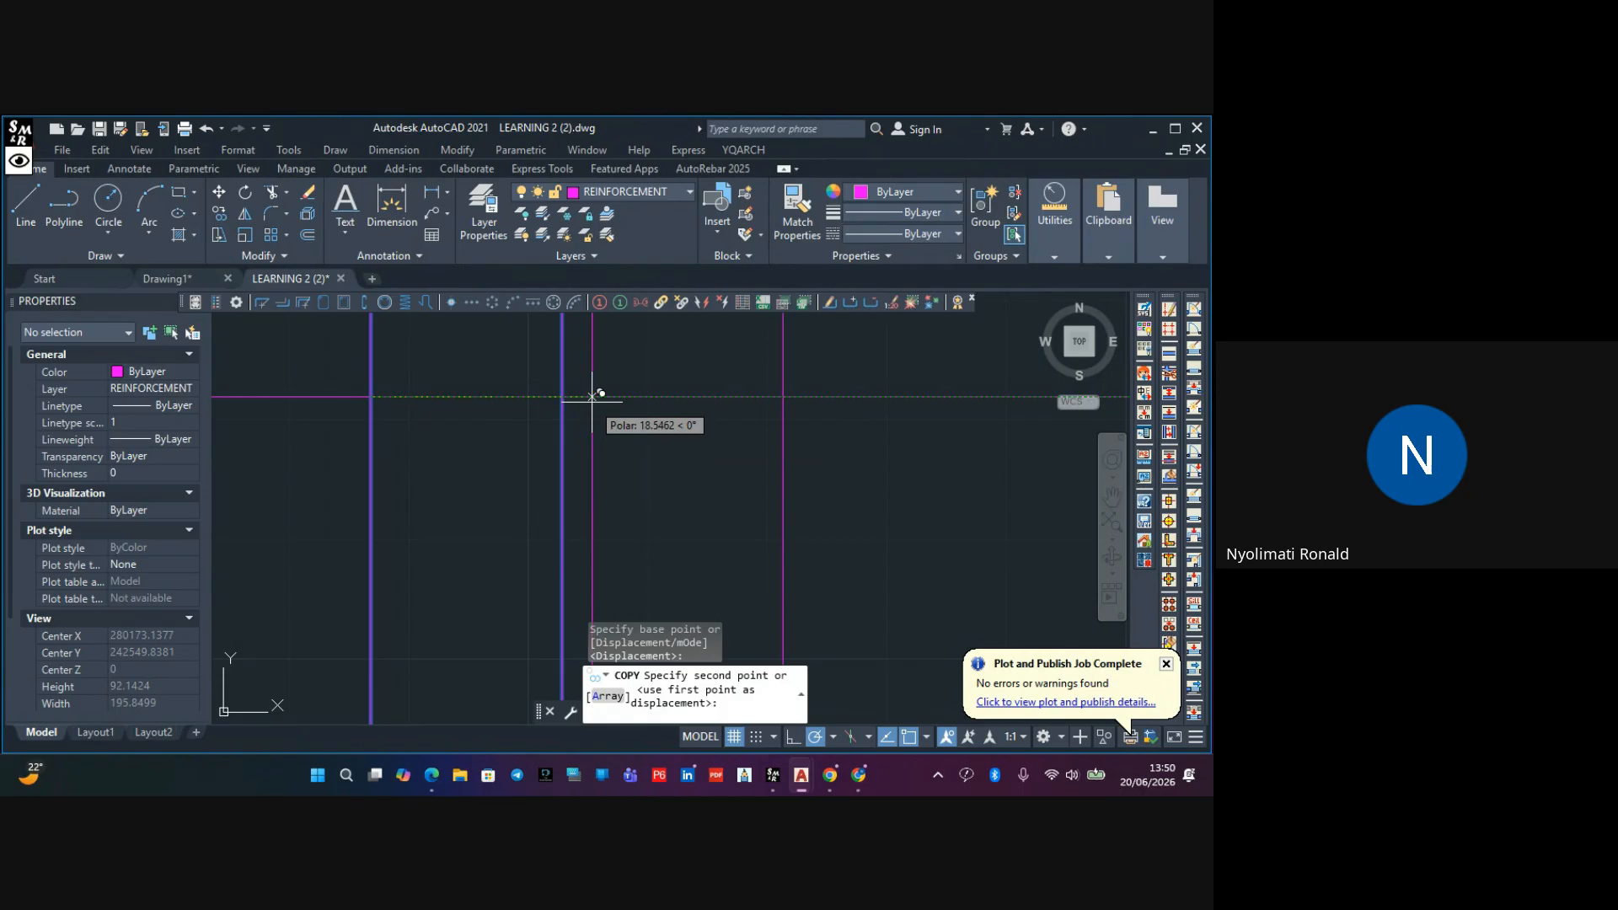
type("20")
key("Return")
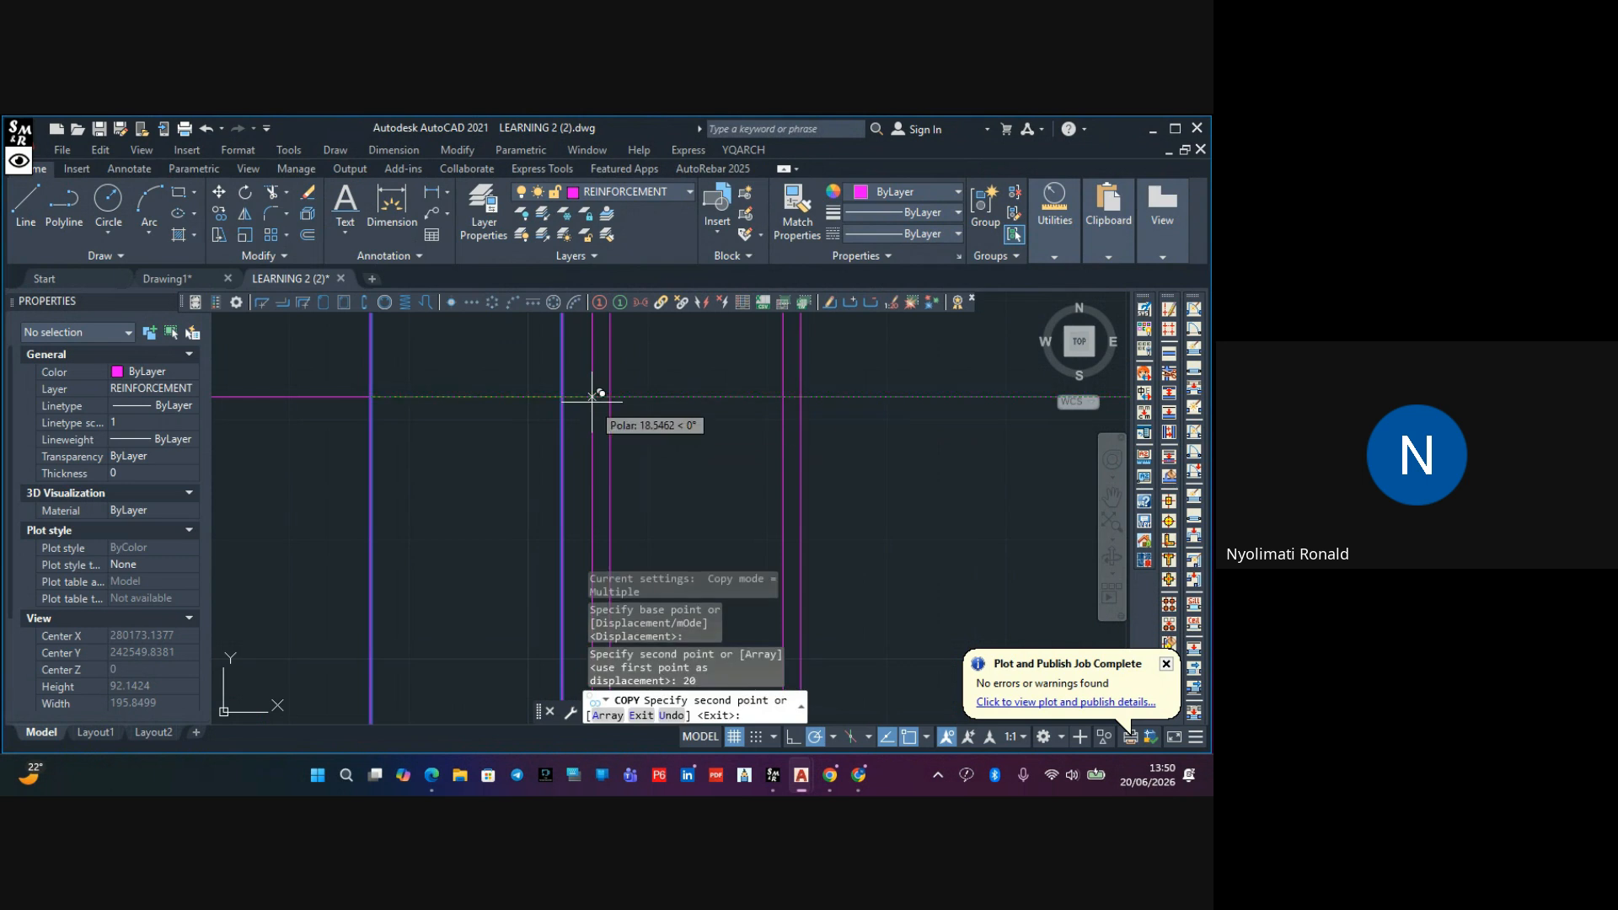
key("Escape")
key("Escape")
Draw a horizontal end line between the copied bar's two outlines, about 2 mm above the kicker top
scroll(591, 401, "down", 10)
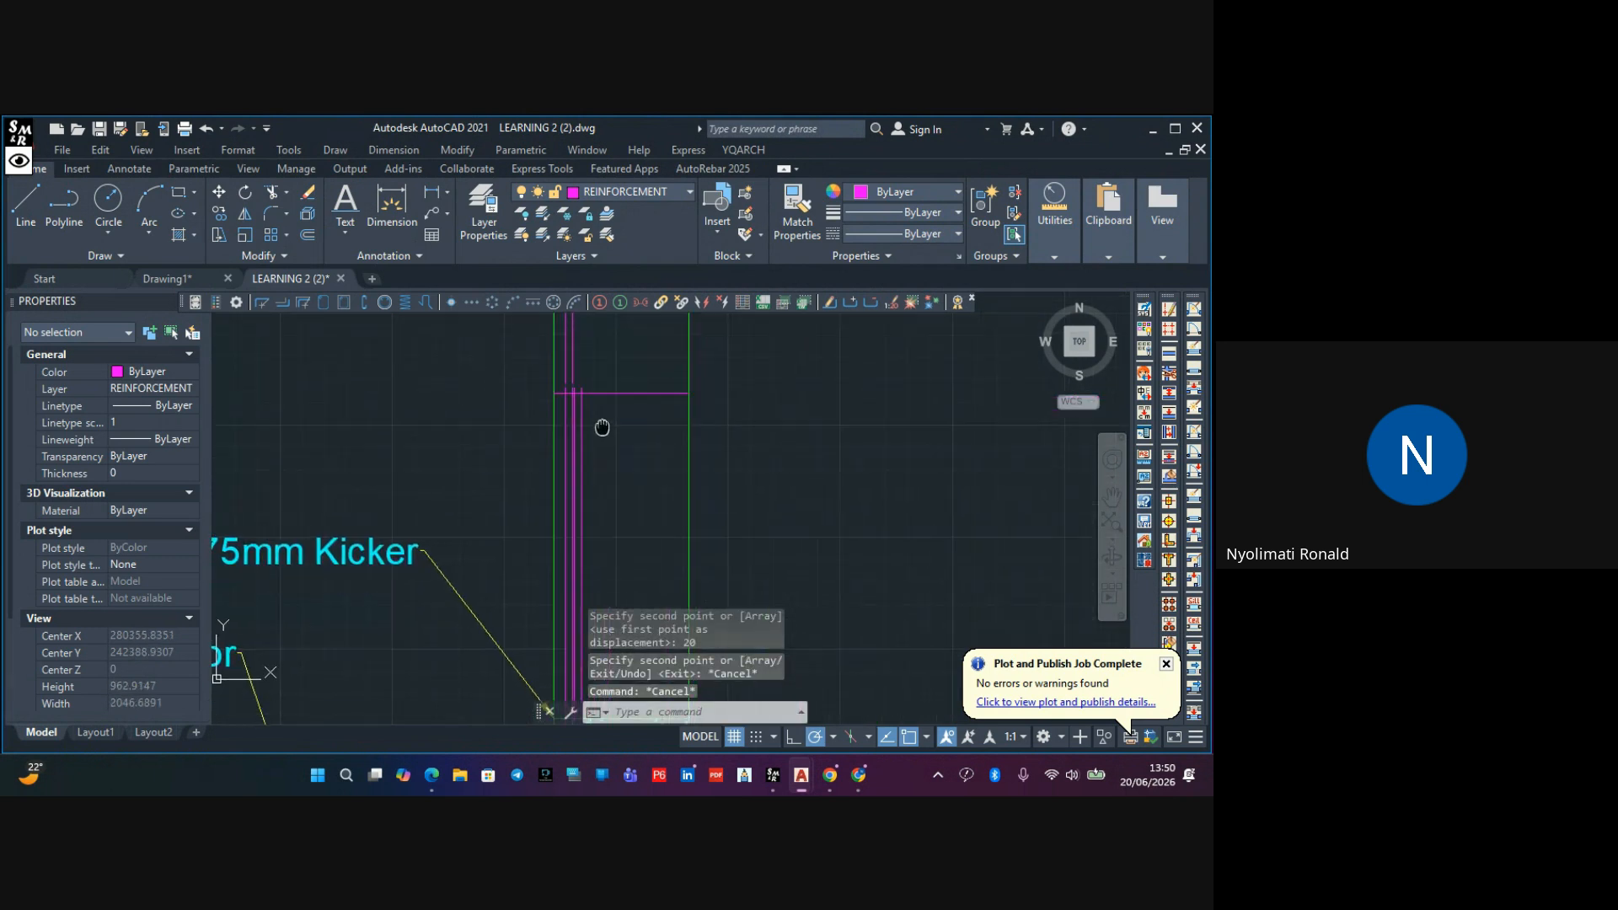
scroll(614, 453, "up", 6)
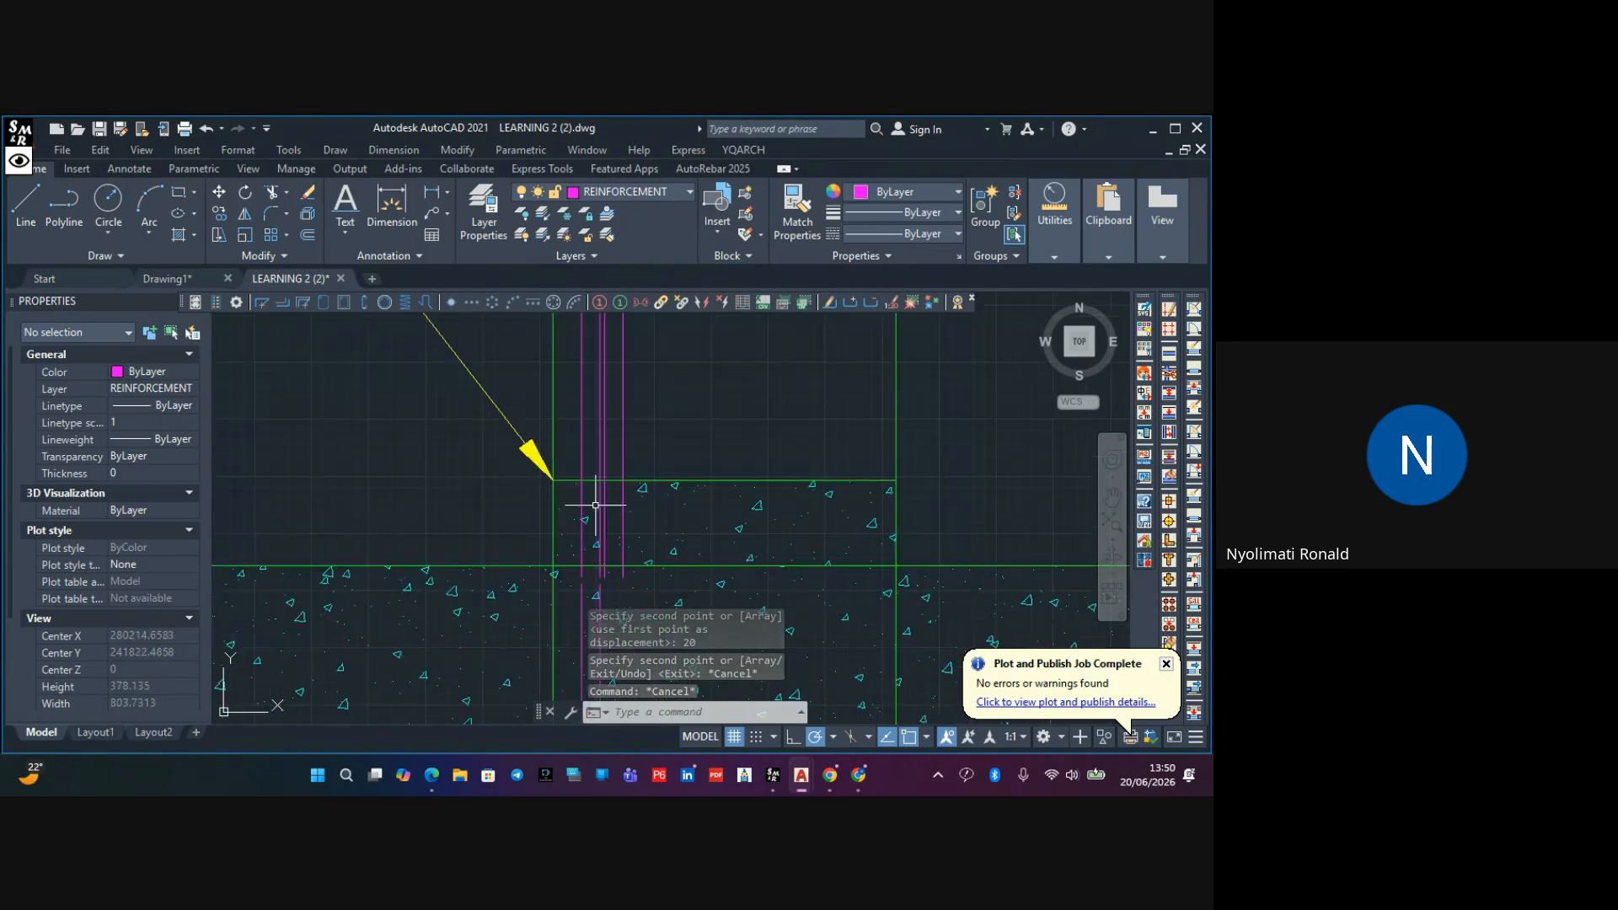
left_click(25, 202)
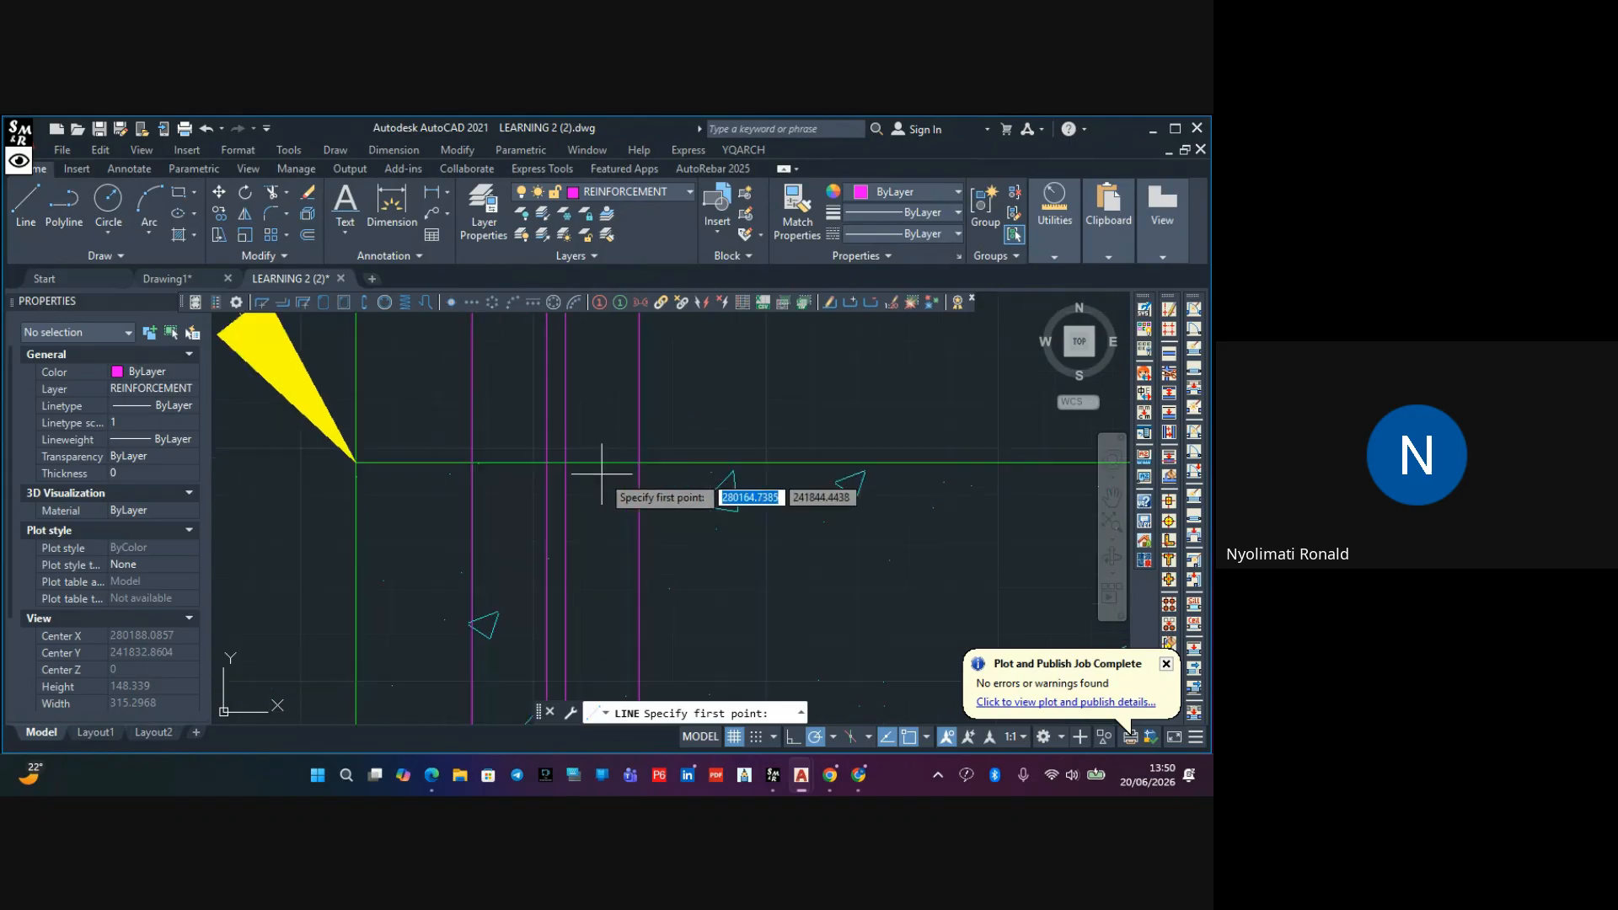
scroll(590, 459, "up", 3)
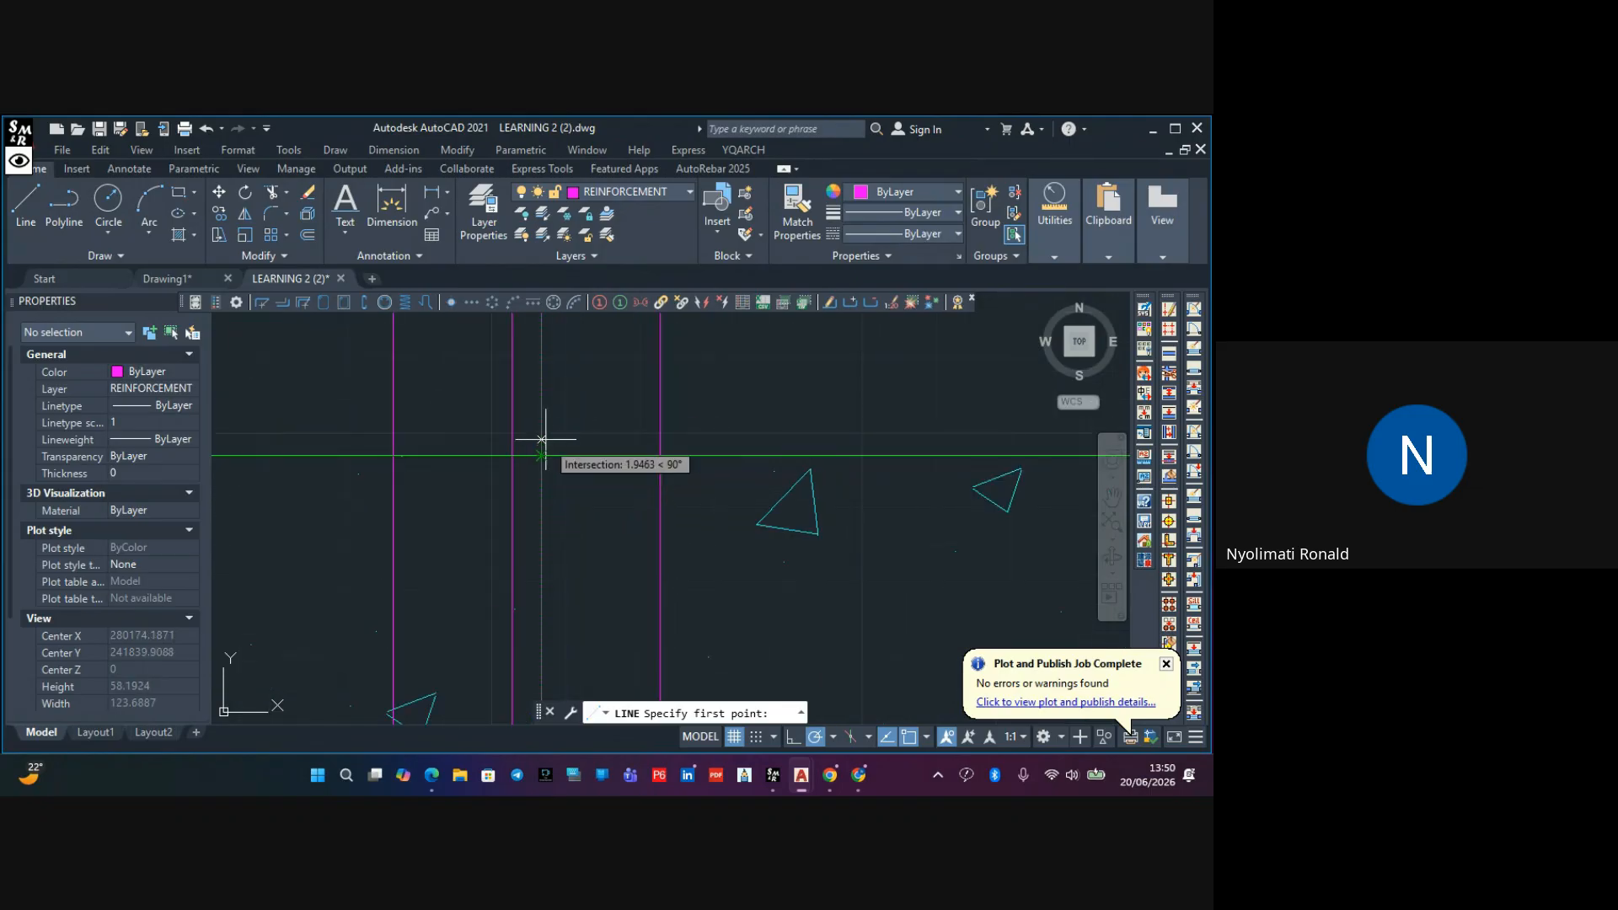
left_click(541, 437)
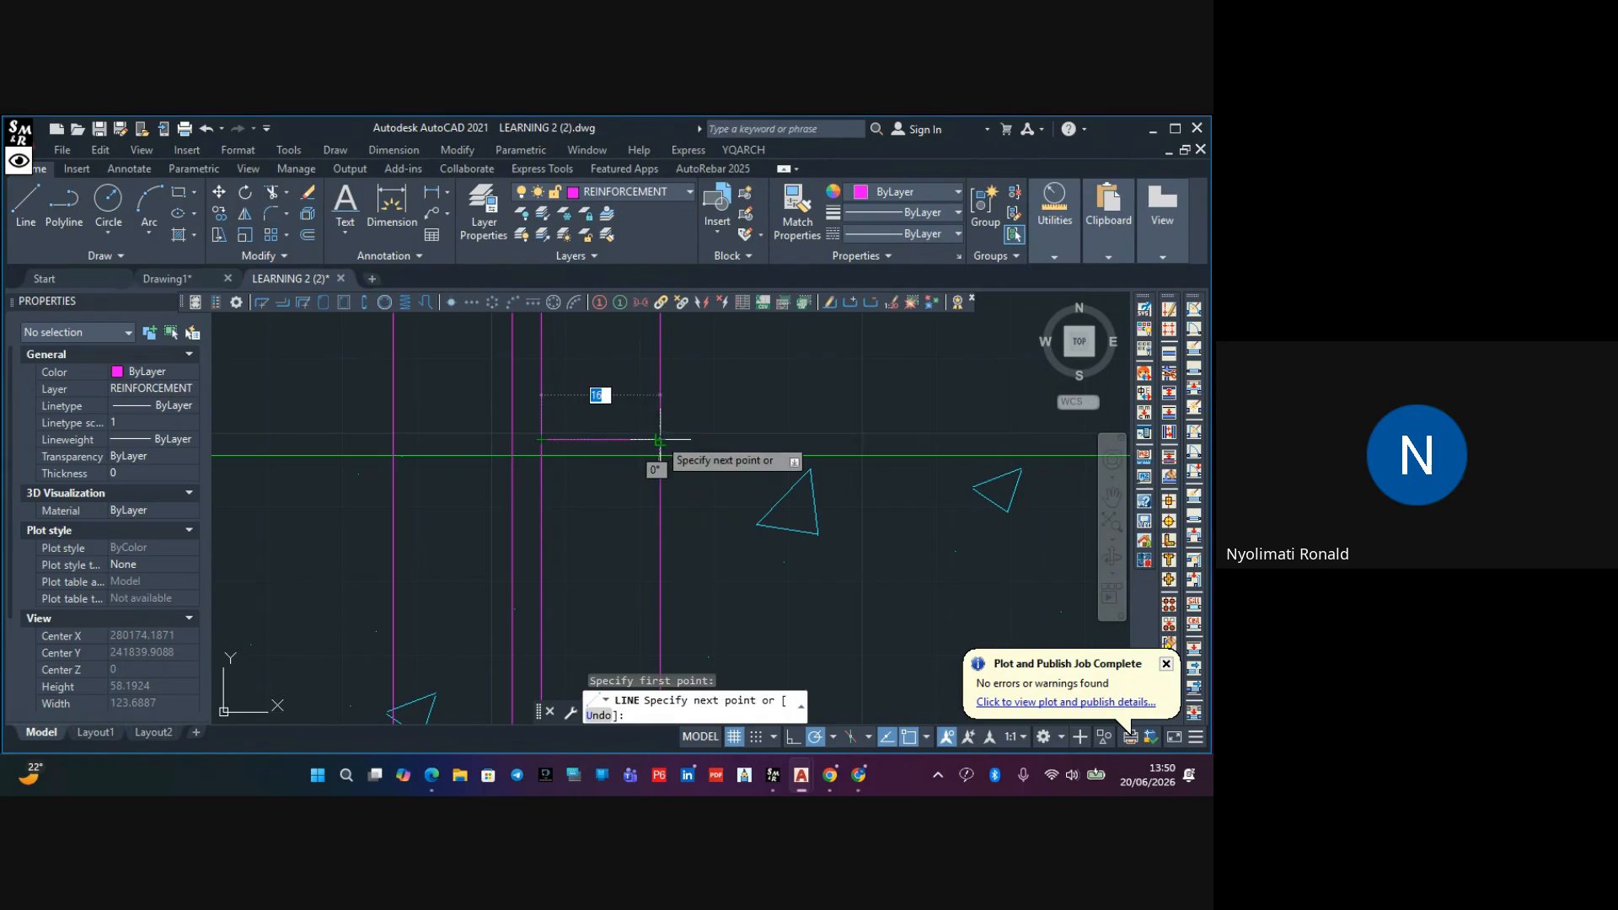
left_click(660, 439)
key("Escape")
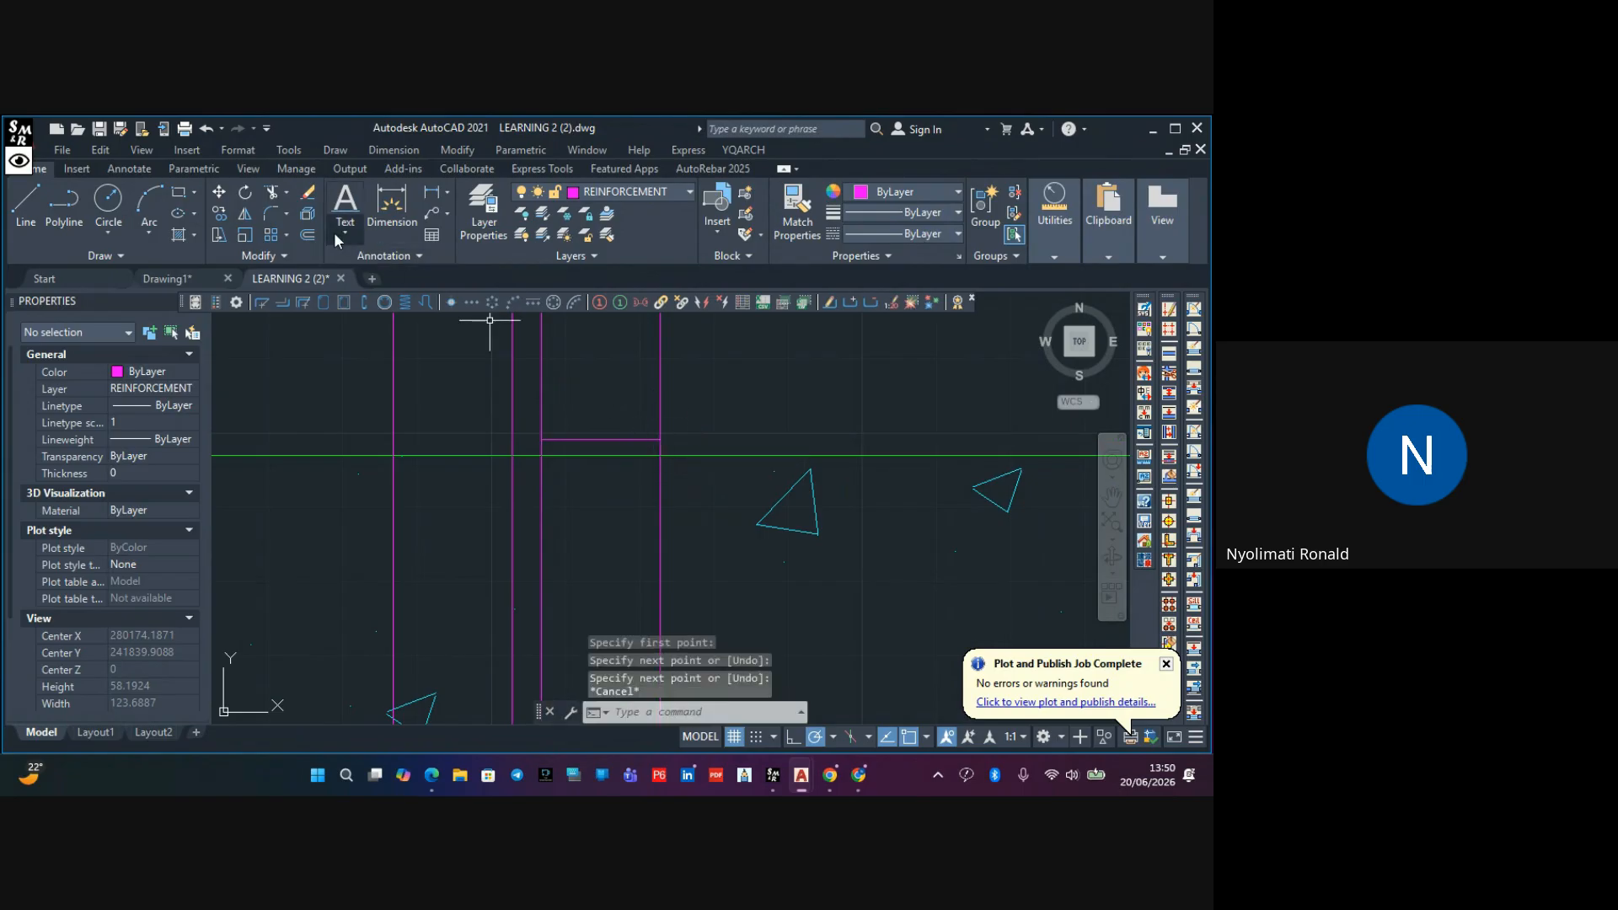
Trim the copied bar's two outlines between the new end line and the kicker top
left_click(274, 199)
scroll(539, 434, "up", 4)
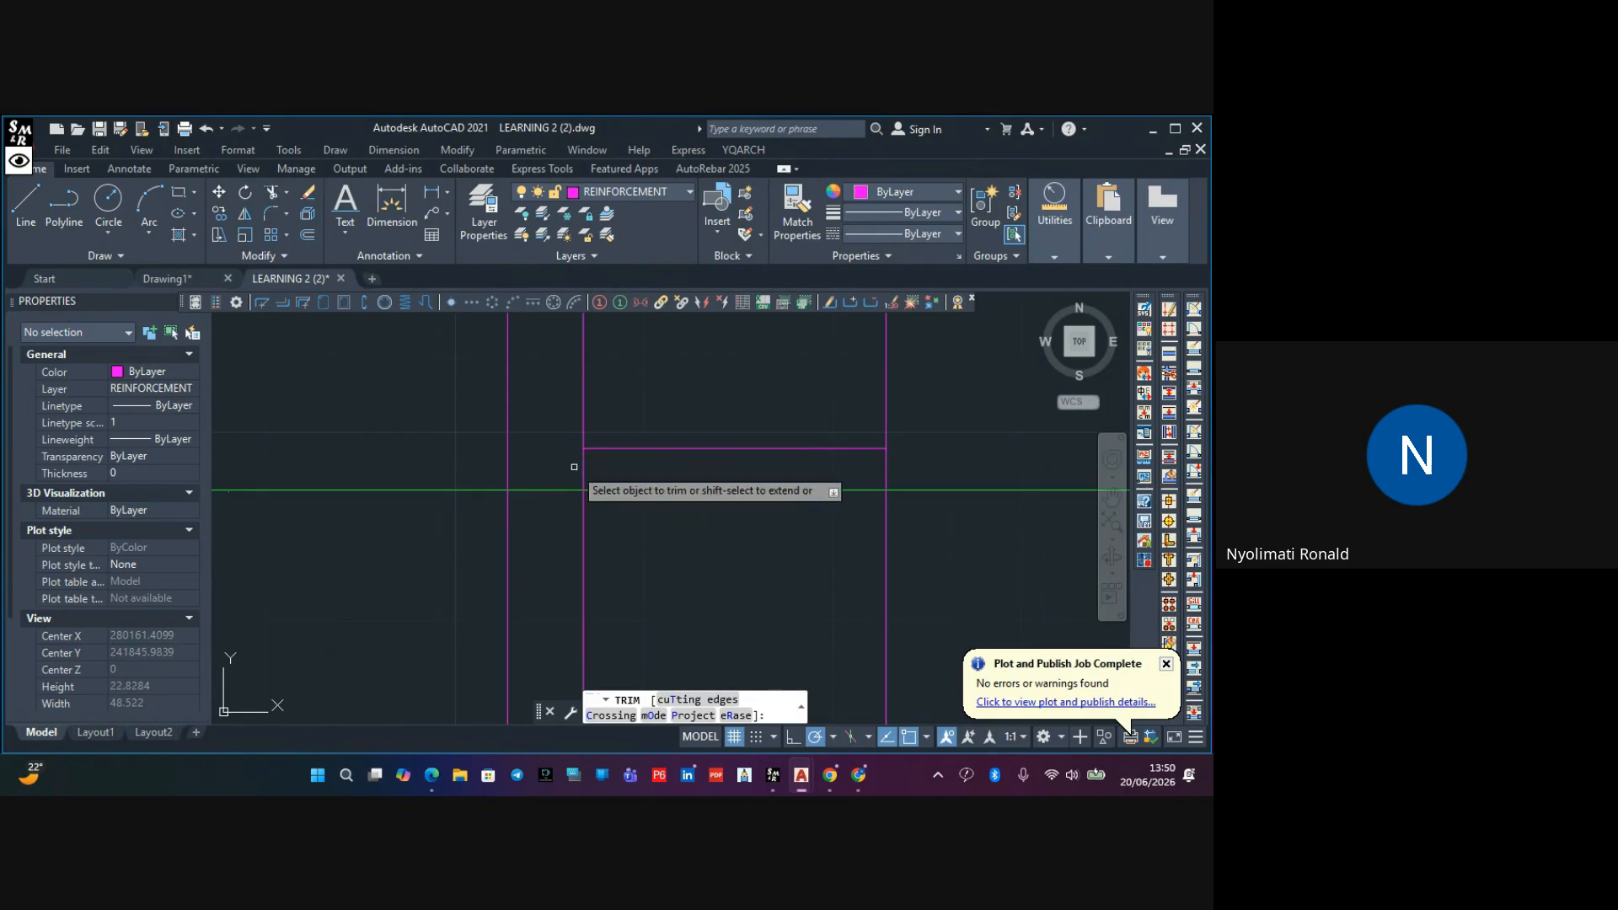
left_click(872, 469)
key("Return")
scroll(864, 501, "down", 6)
key("Escape")
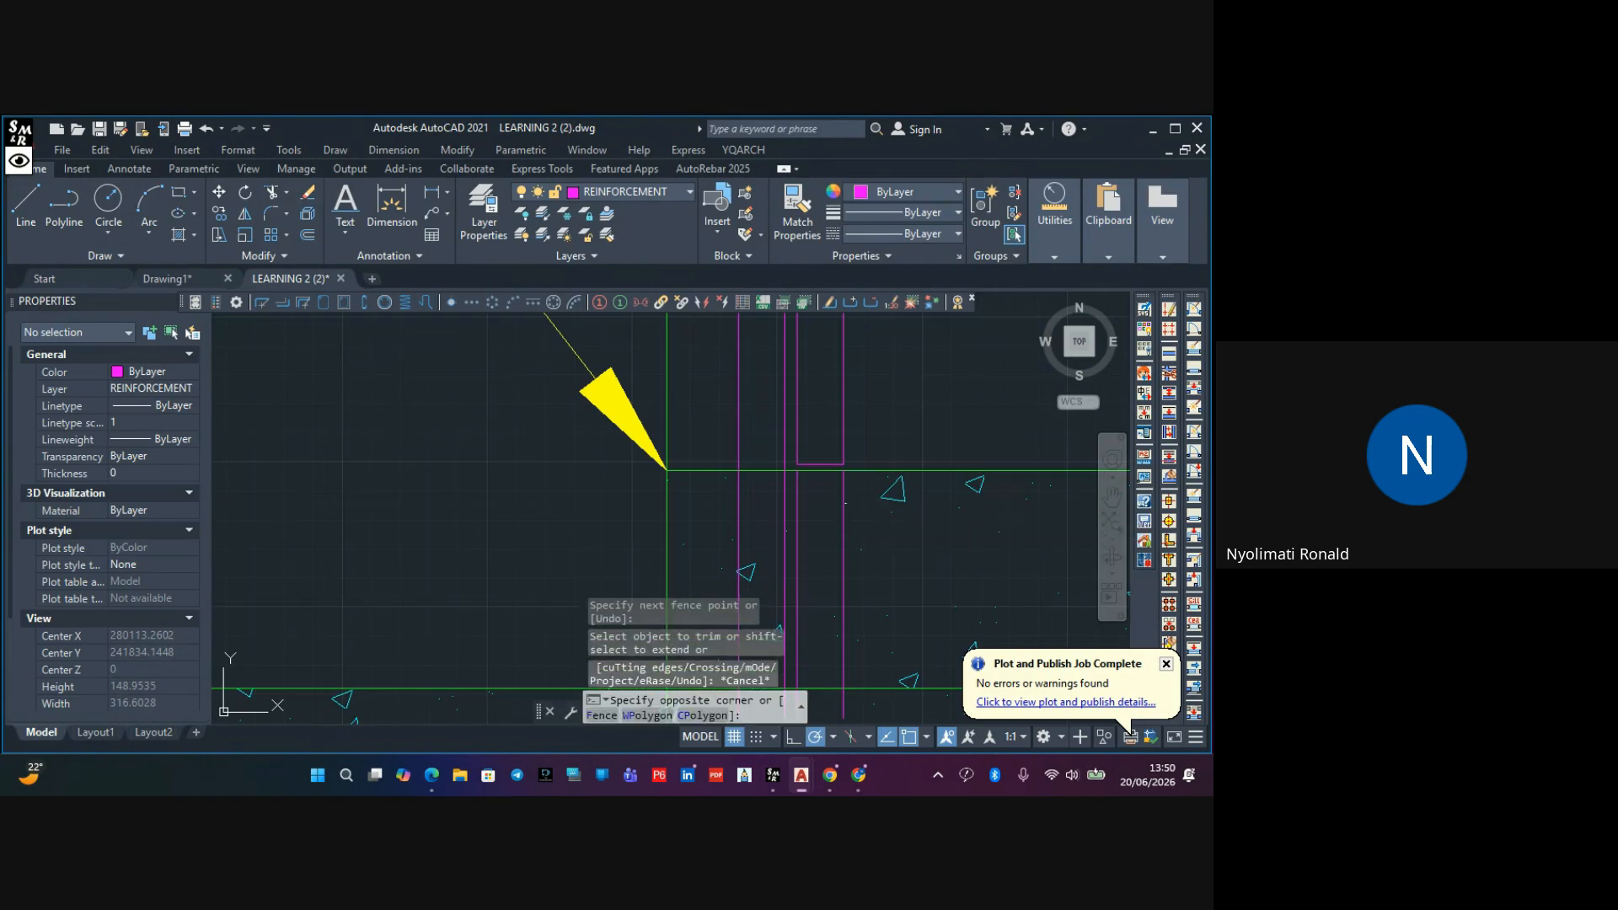
Erase the two leftover outline pieces of the copied bar below the kicker top
left_click(847, 506)
left_click(814, 506)
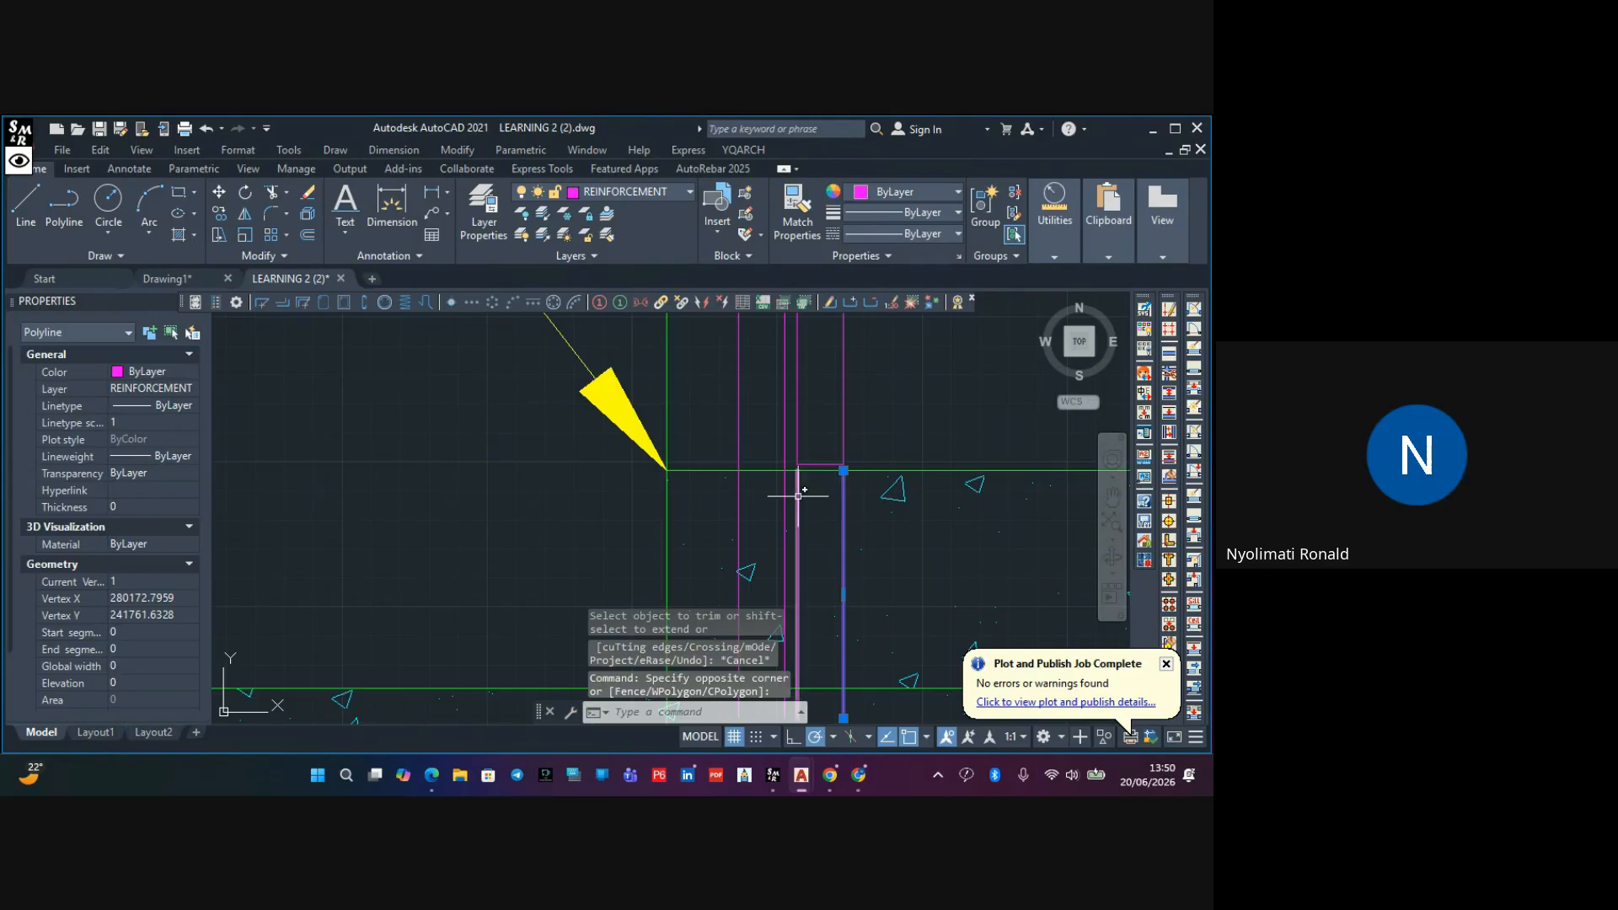
left_click(798, 496)
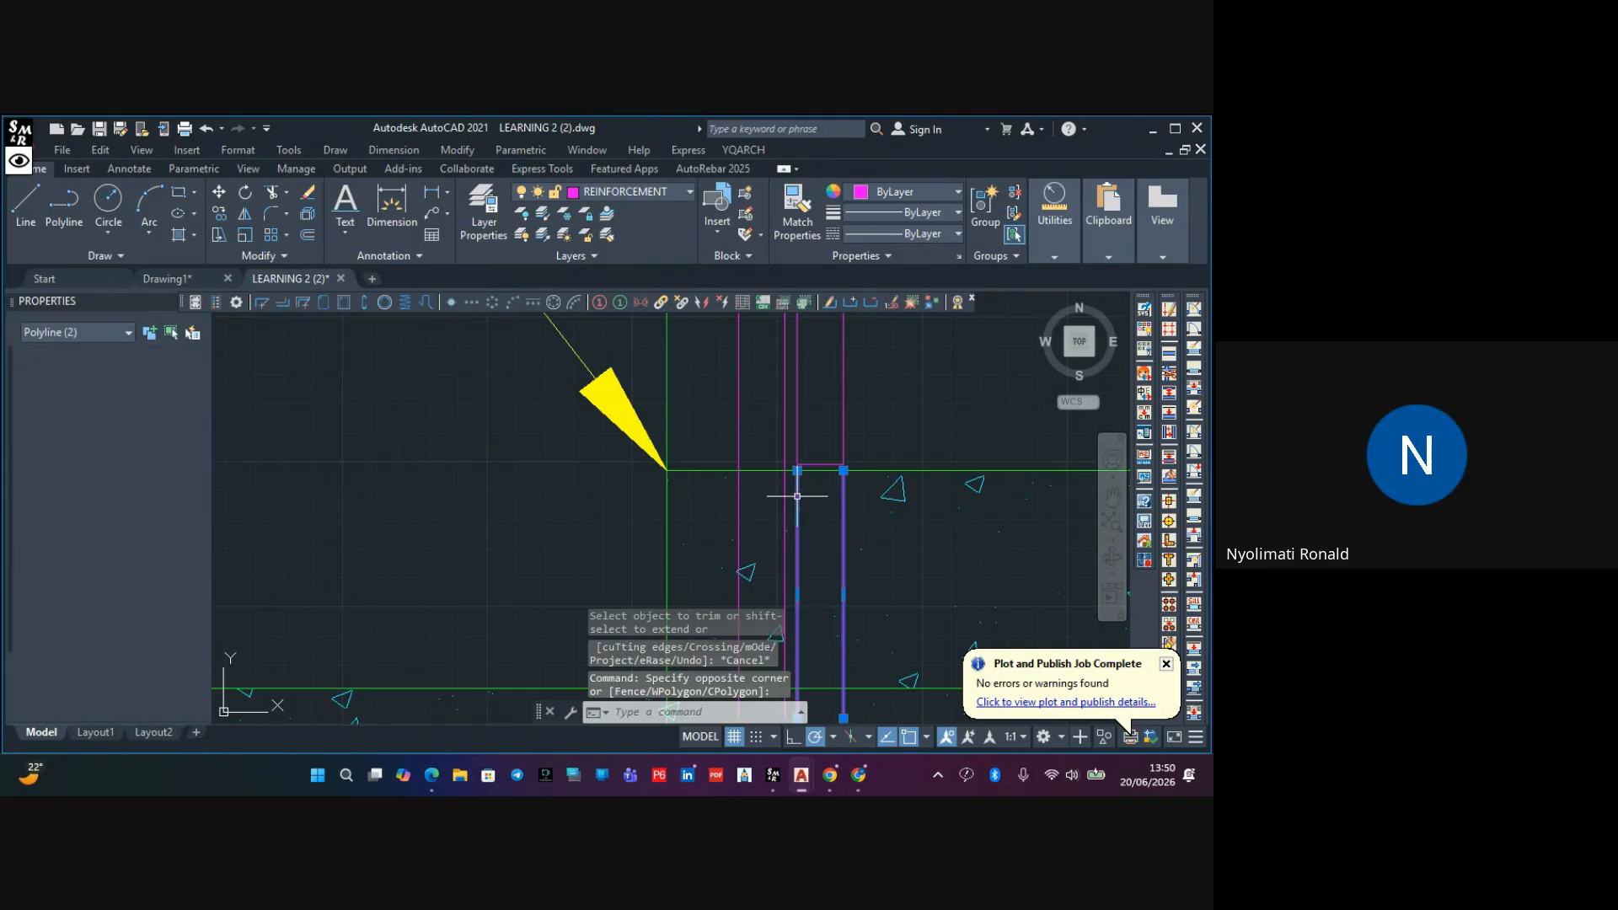
left_click(307, 194)
scroll(716, 477, "down", 3)
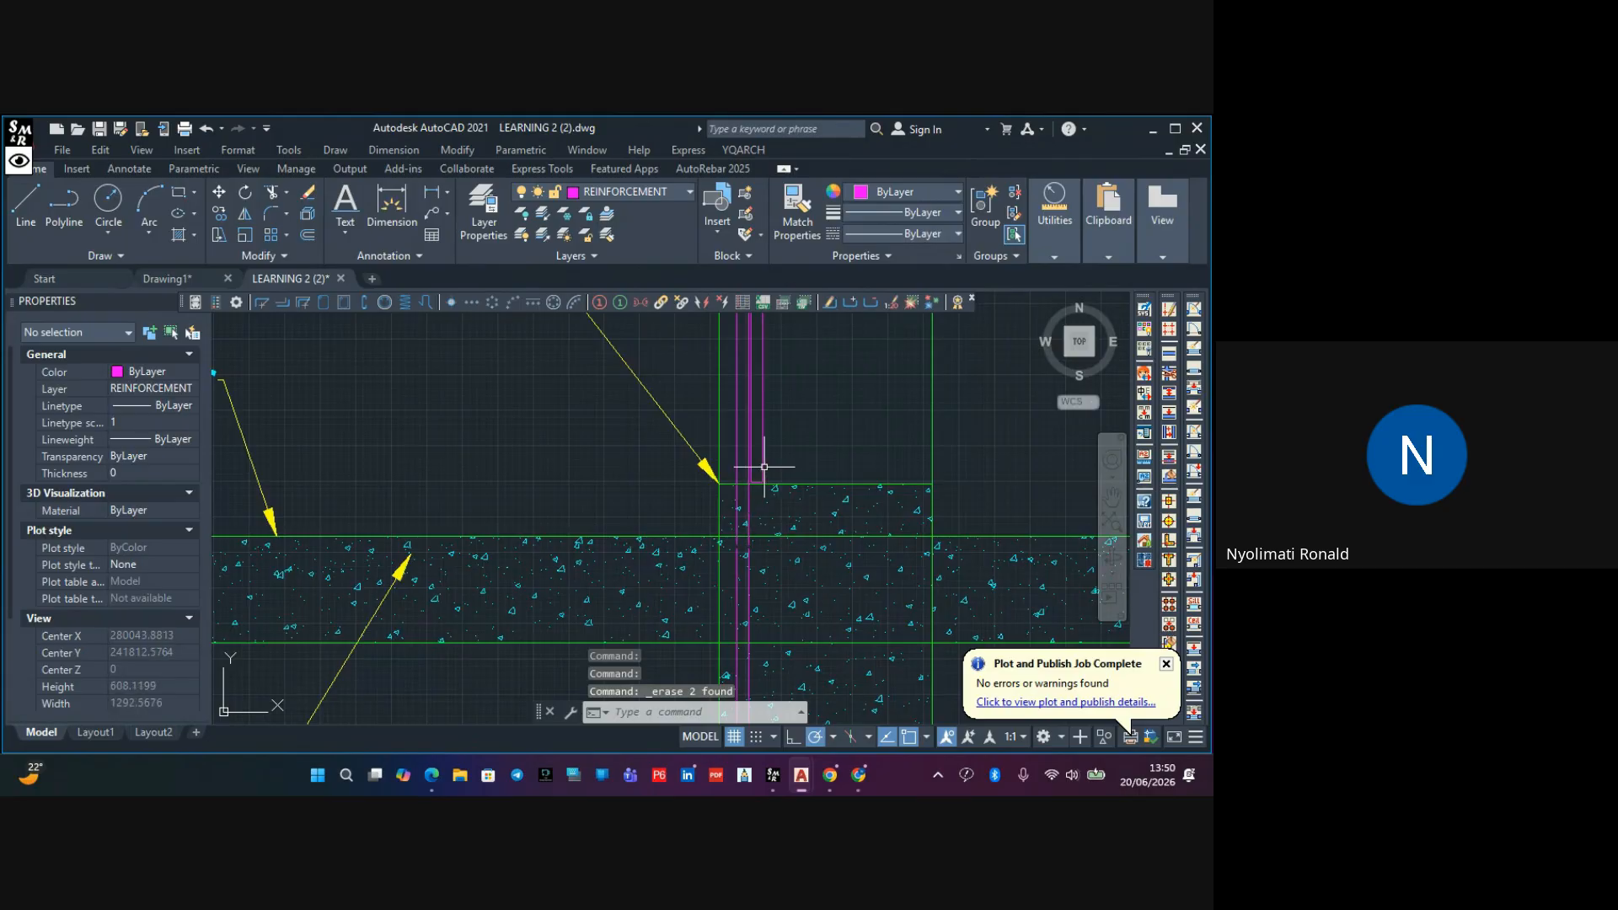
Examine the copied bar in the column from the kicker up to the lap height line
scroll(764, 467, "up", 2)
middle_click_drag(754, 476, 722, 520)
scroll(727, 478, "down", 2)
middle_click_drag(735, 460, 689, 576)
scroll(697, 486, "down", 2)
scroll(675, 526, "up", 2)
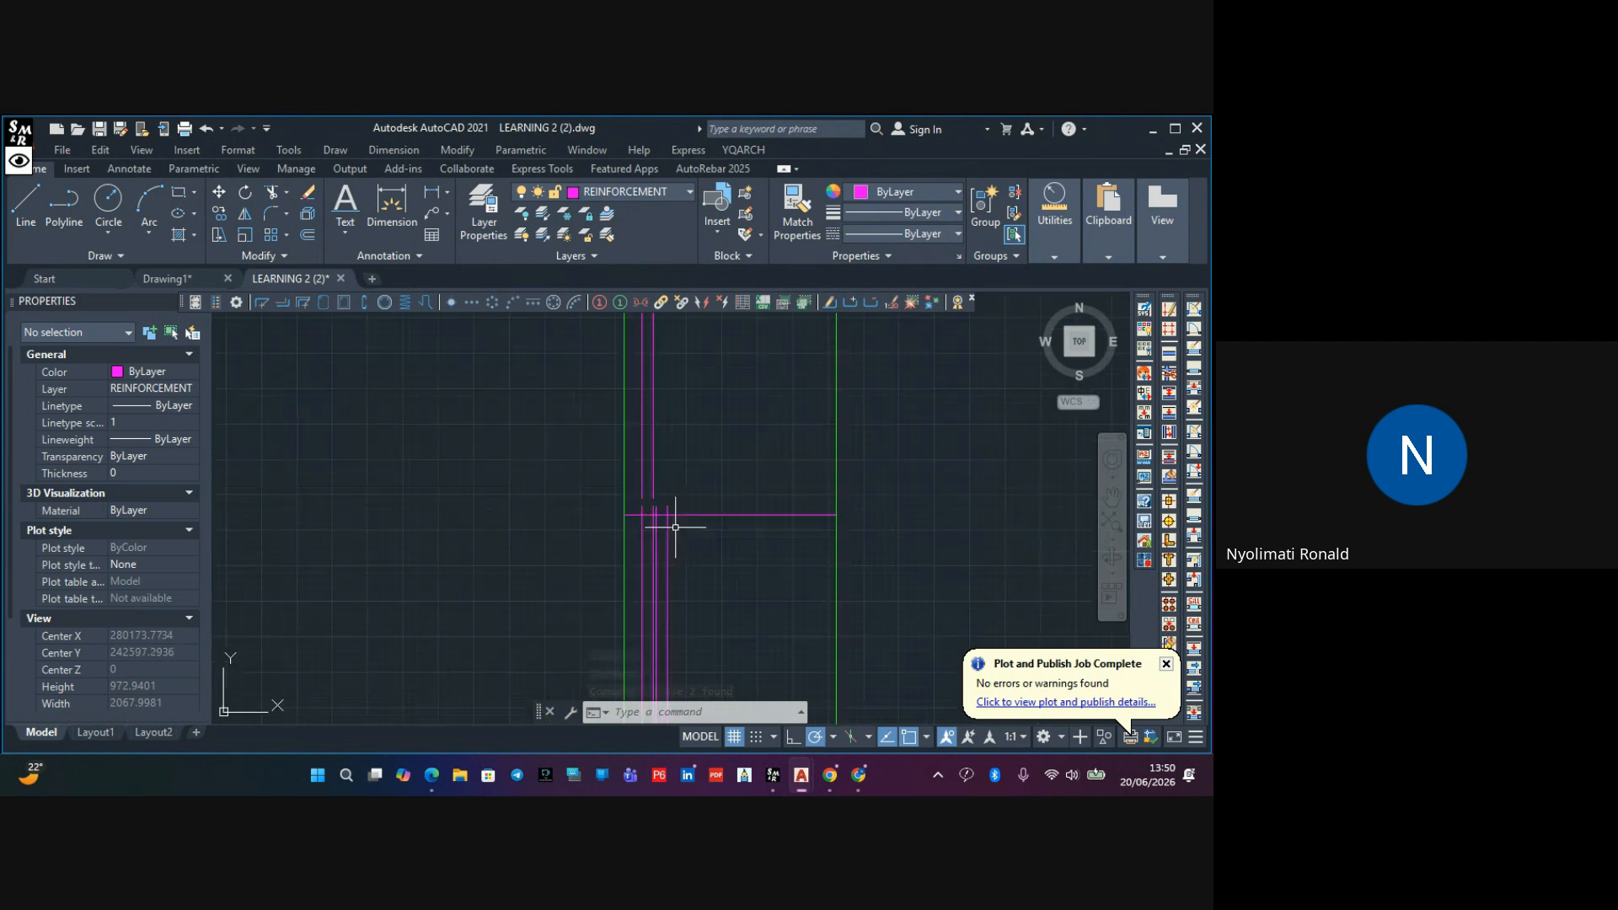
scroll(675, 526, "up", 4)
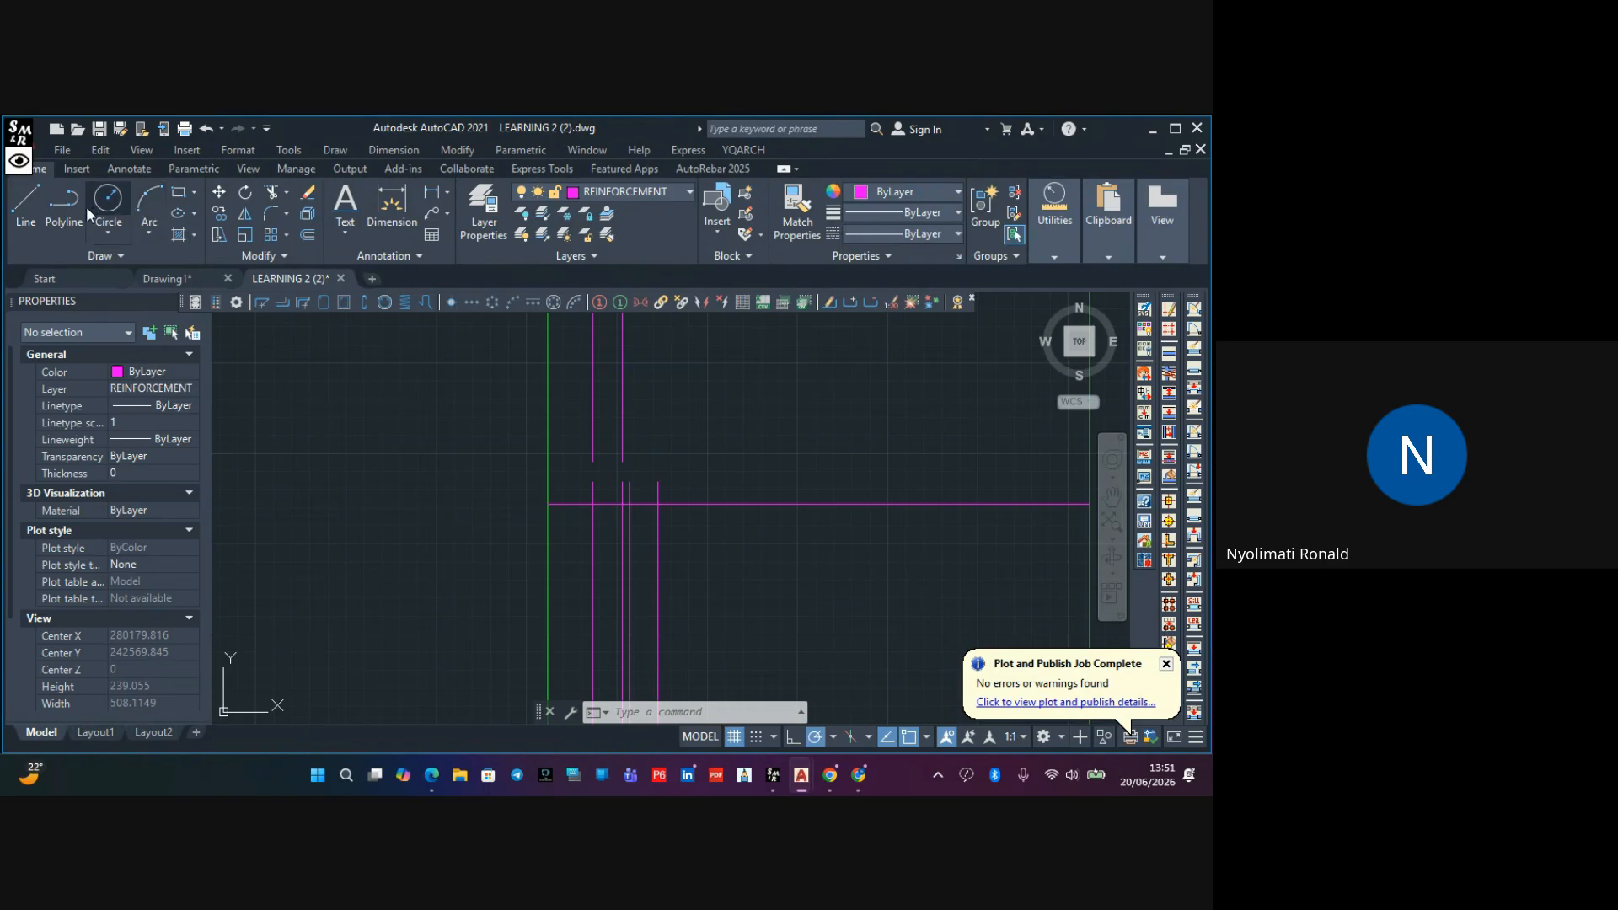
left_click(24, 205)
scroll(651, 489, "up", 3)
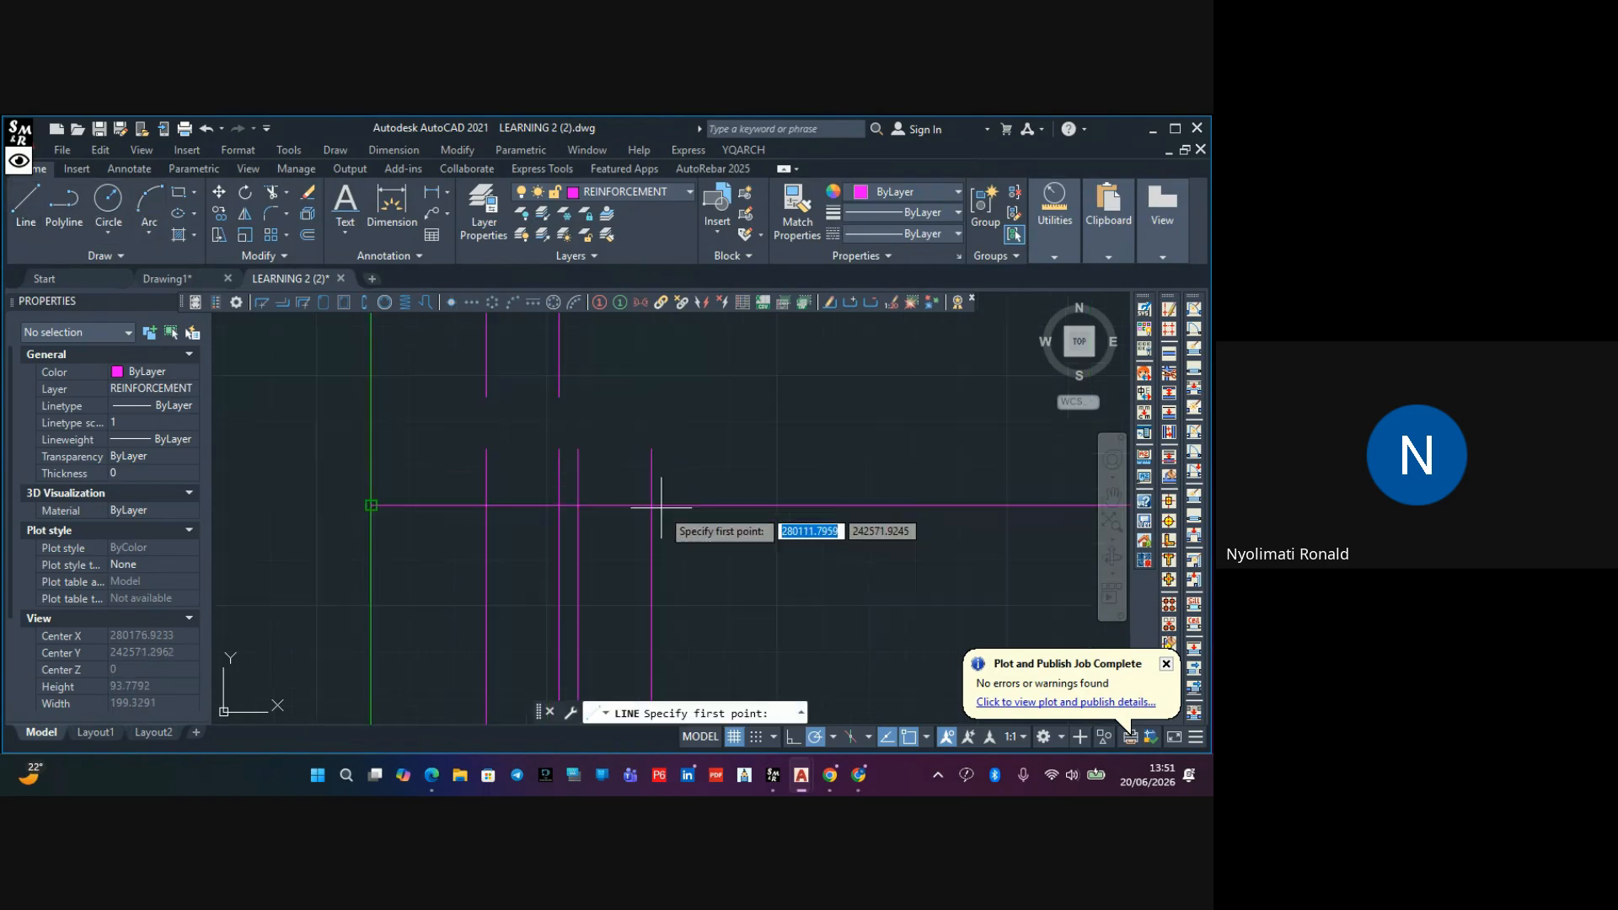
left_click(651, 505)
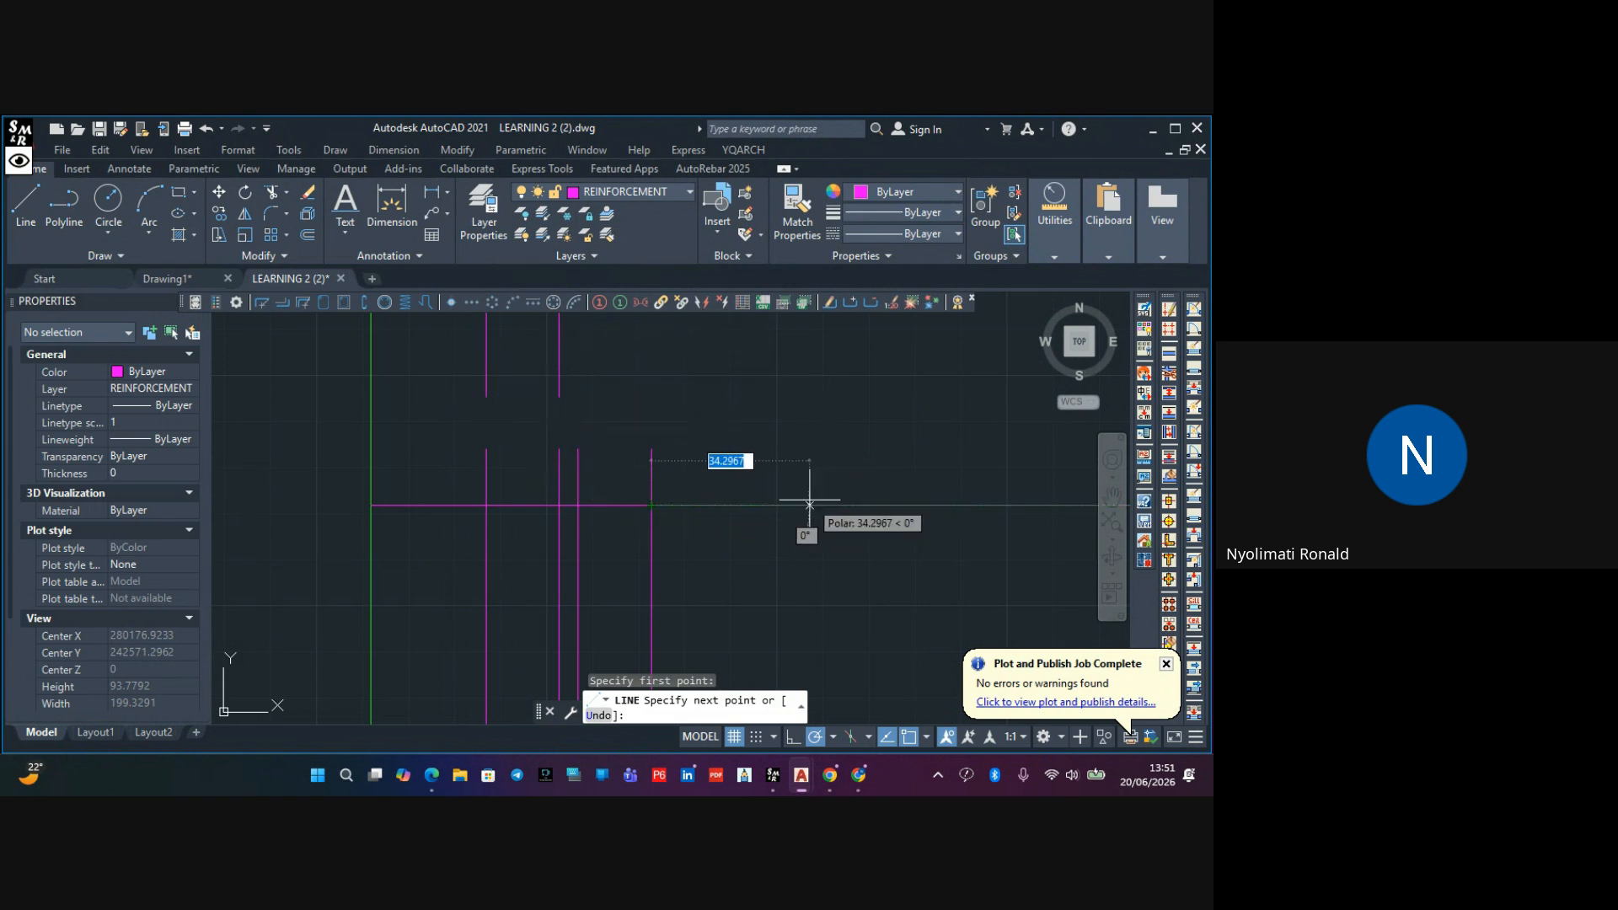
key("Escape")
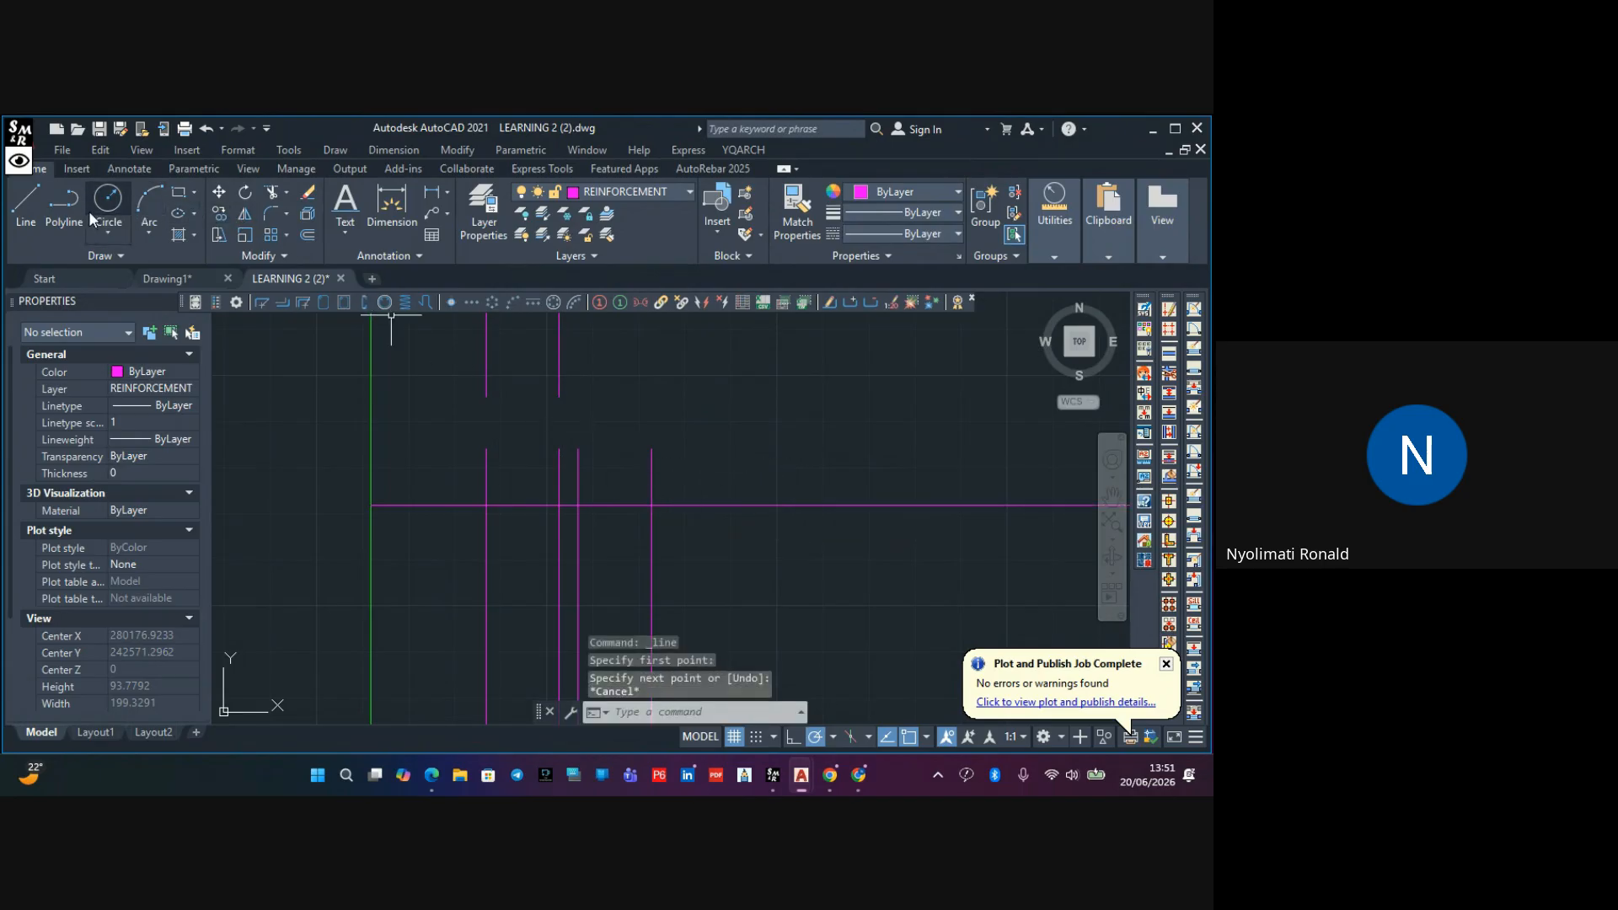
left_click(38, 204)
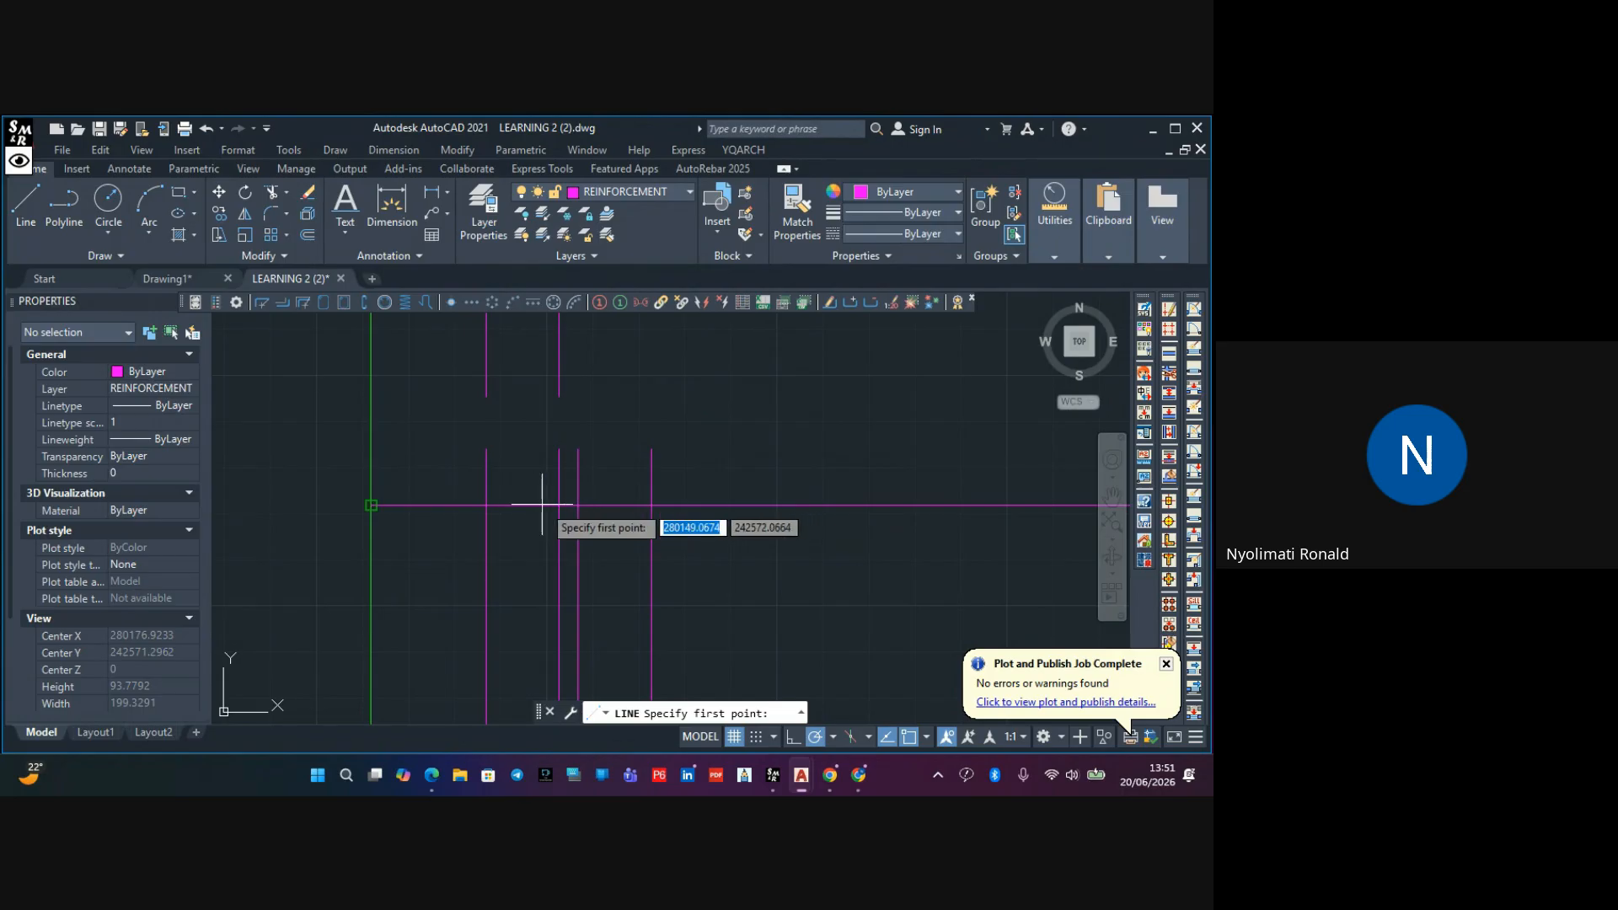
left_click(486, 505)
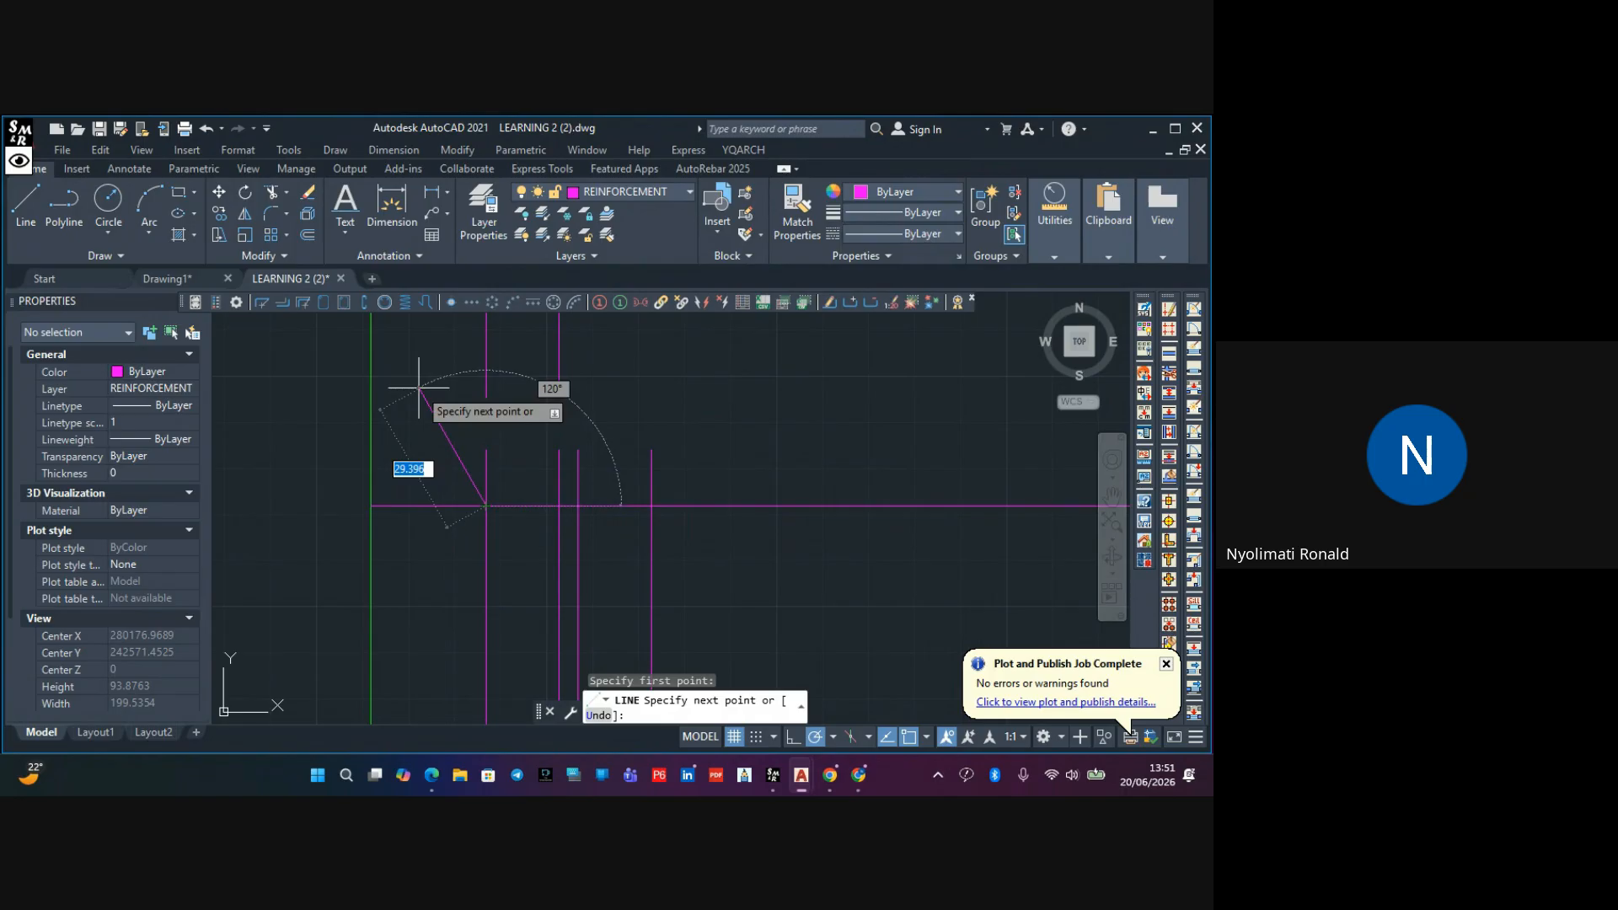
key("Escape")
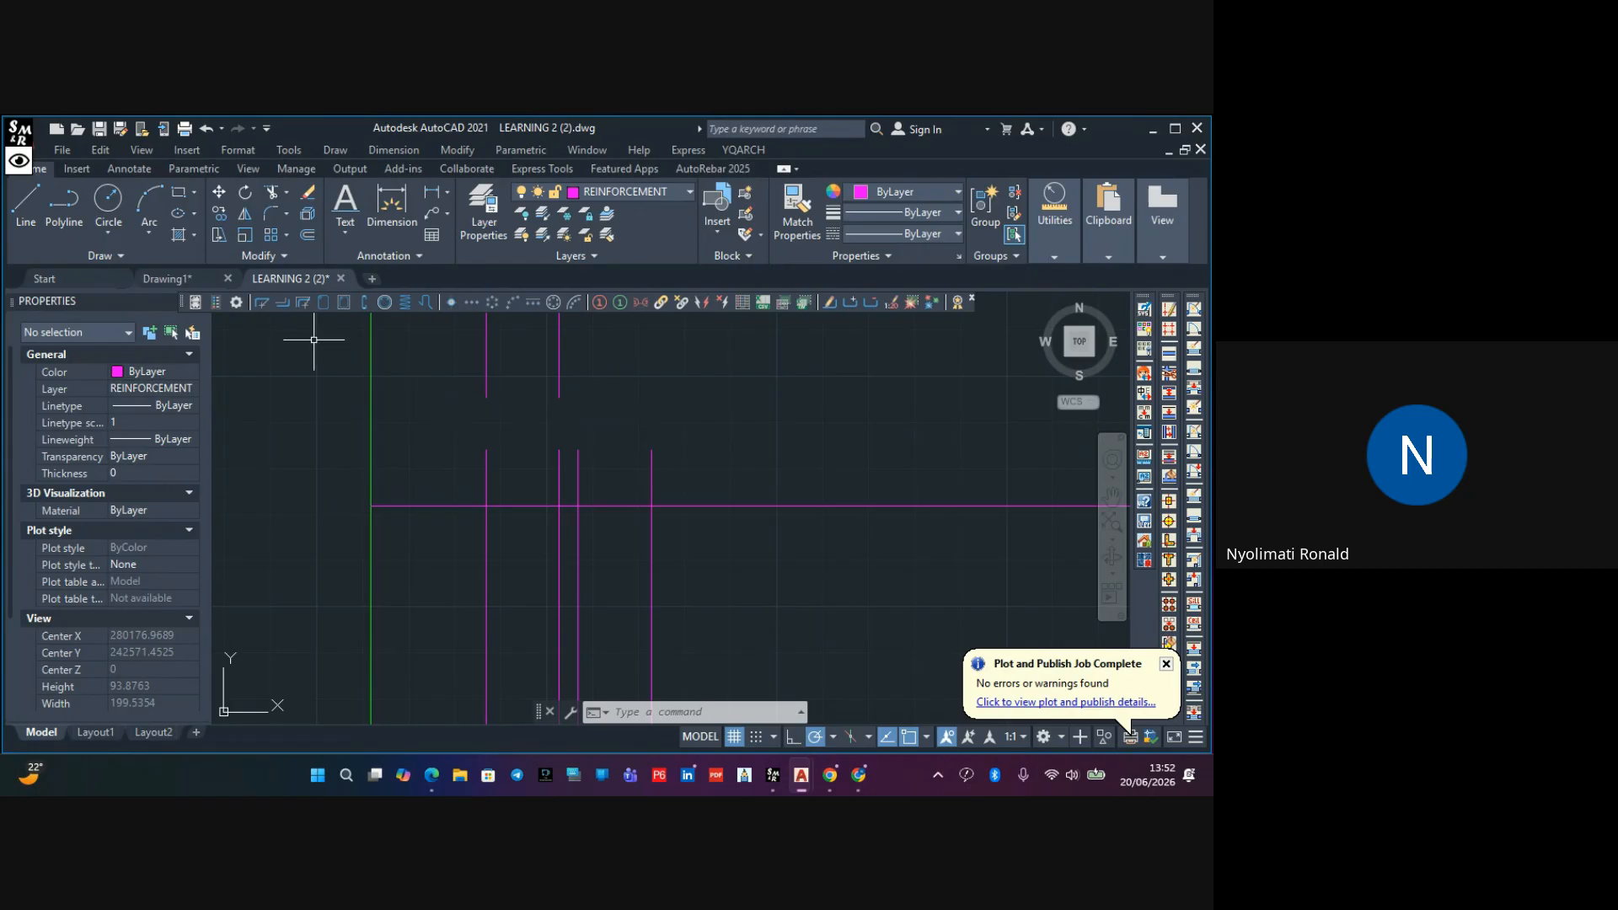
Try to draw a 20 mm line along the lap height line from the copied bar's left outline, followed by a segment at 120°
left_click(27, 209)
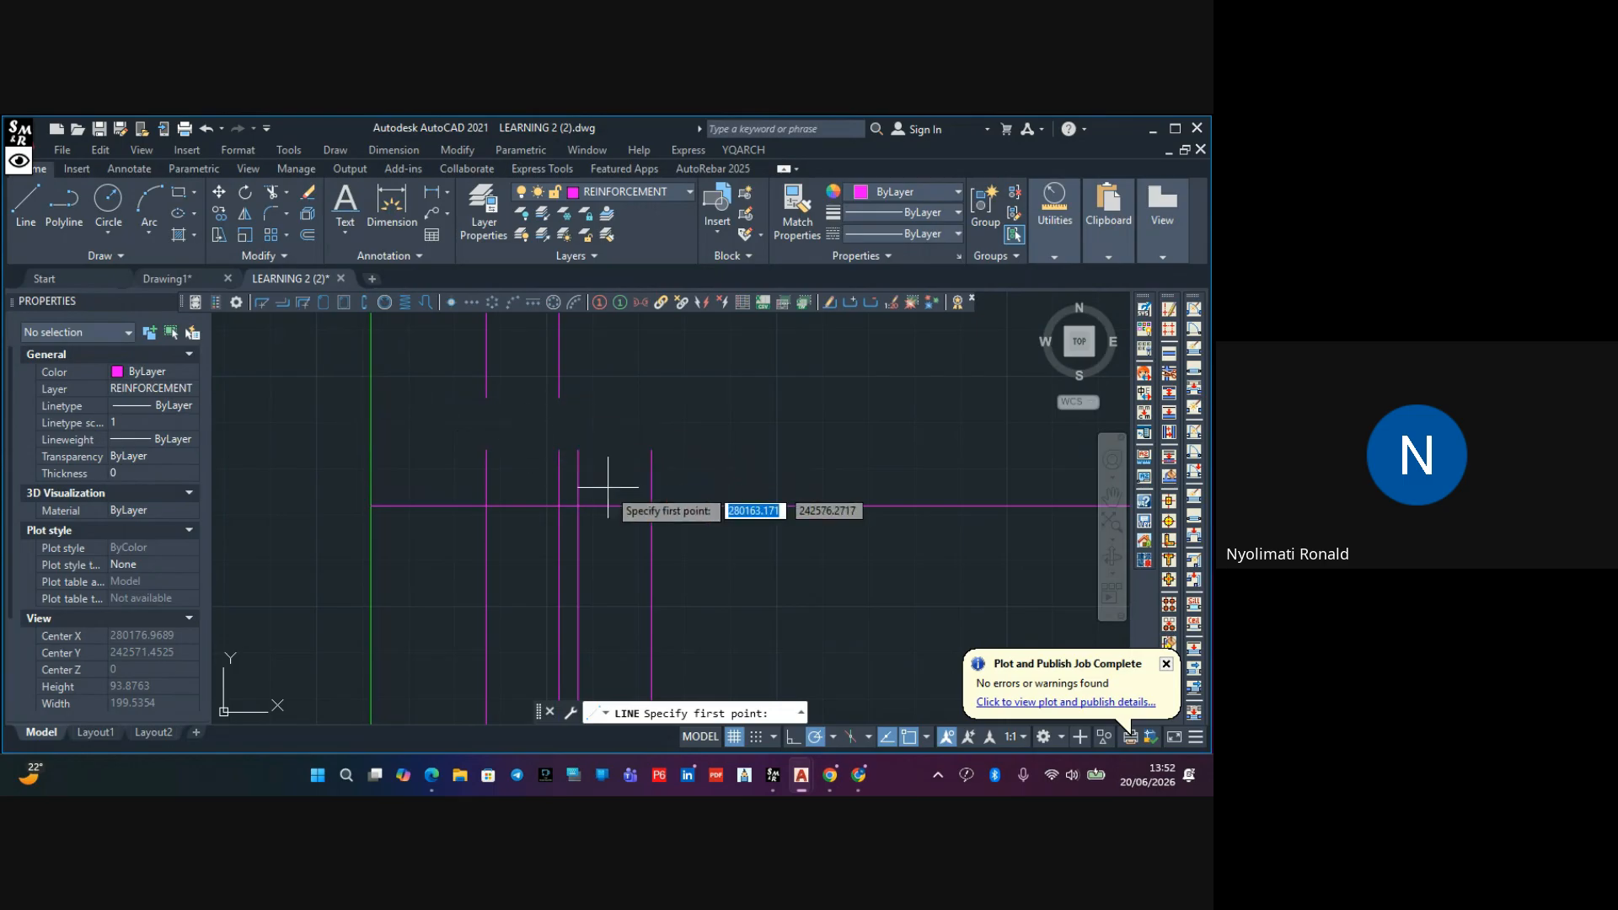
left_click(578, 506)
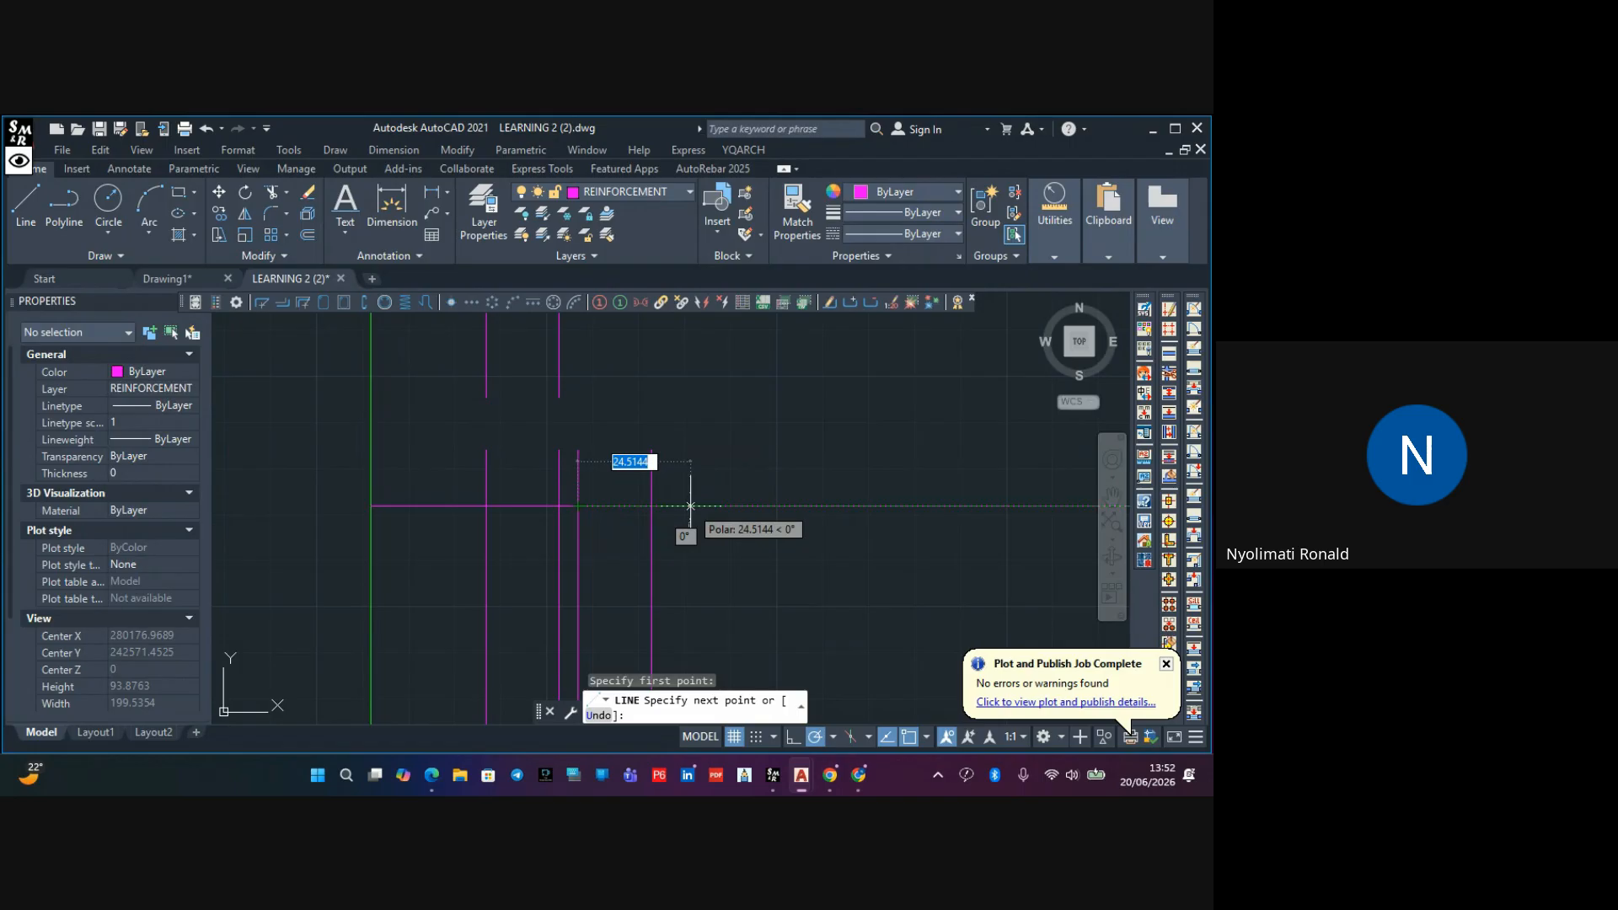
type("20")
key("Return")
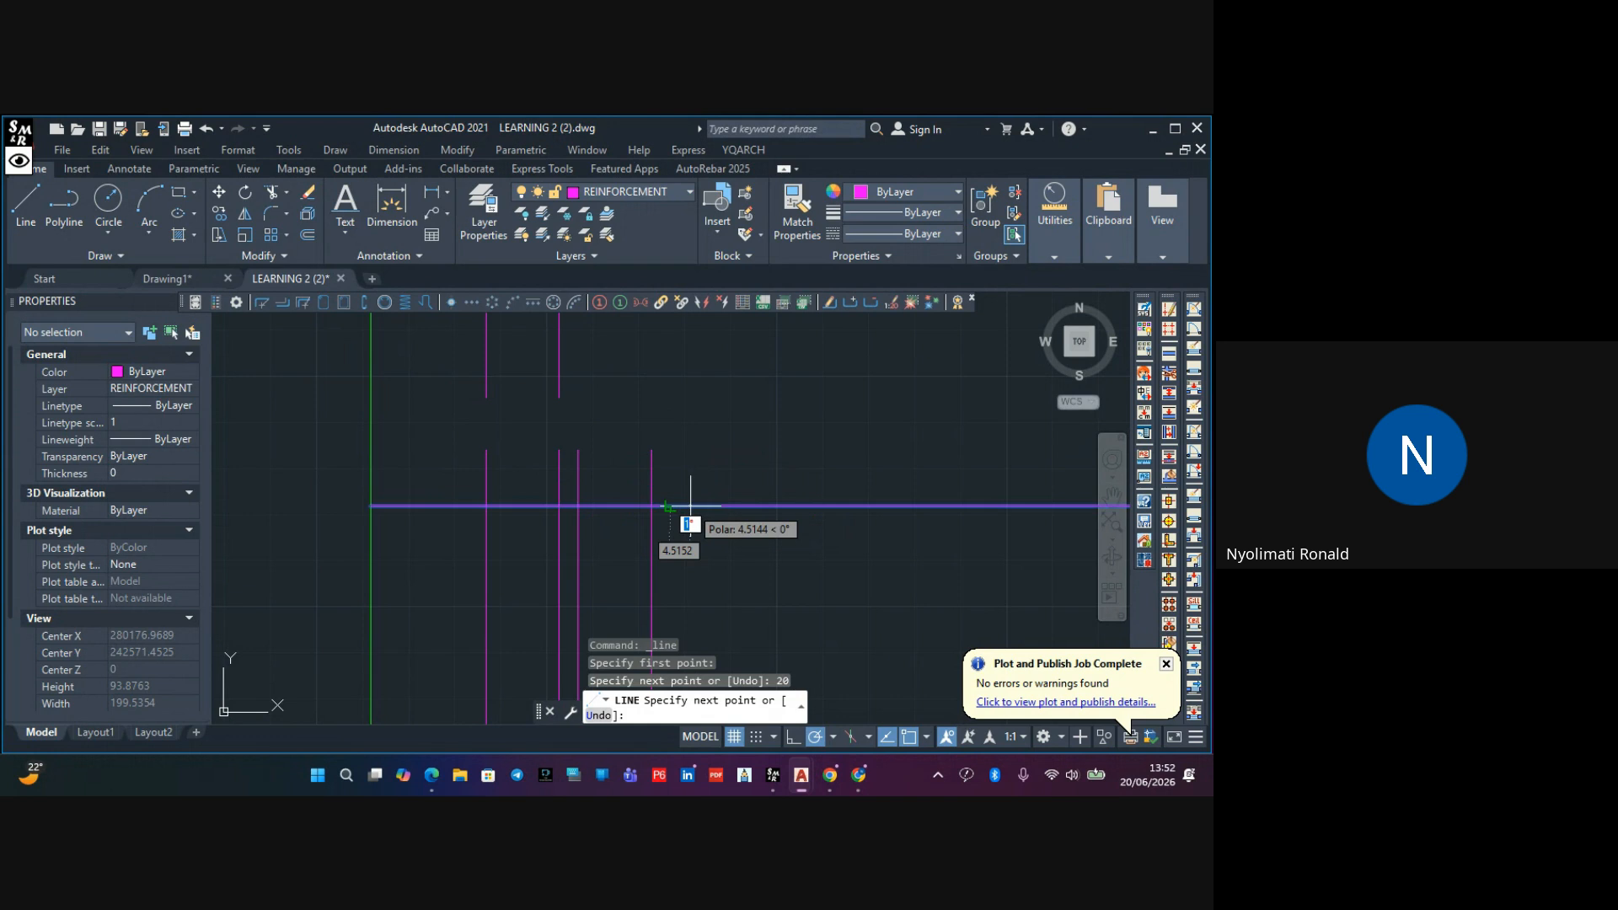
key("Return")
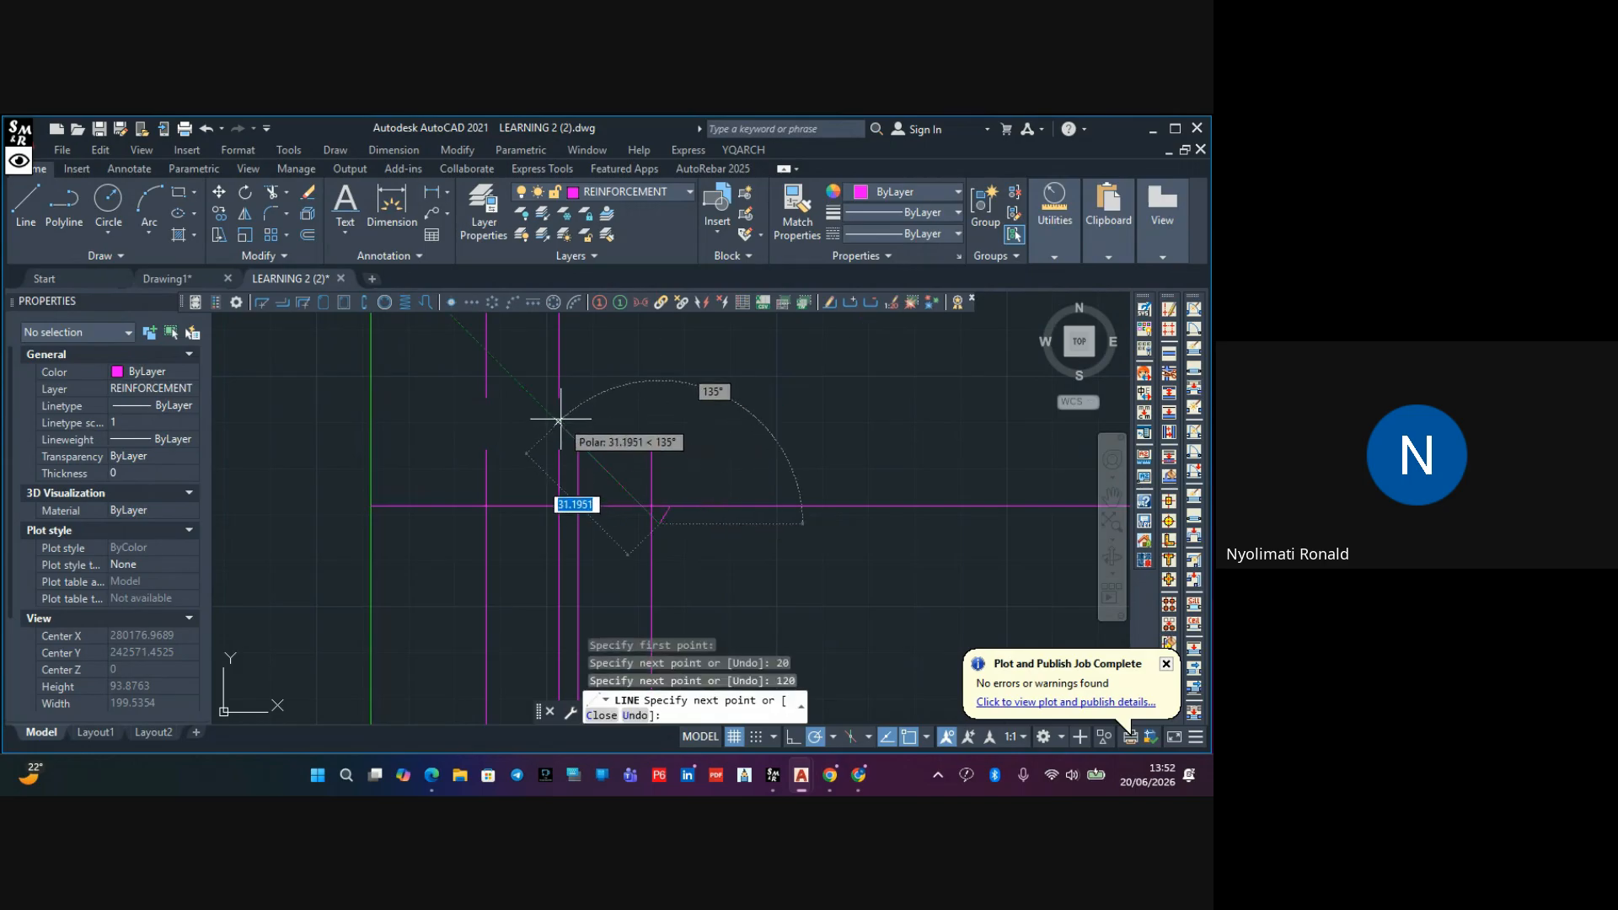
key("Escape")
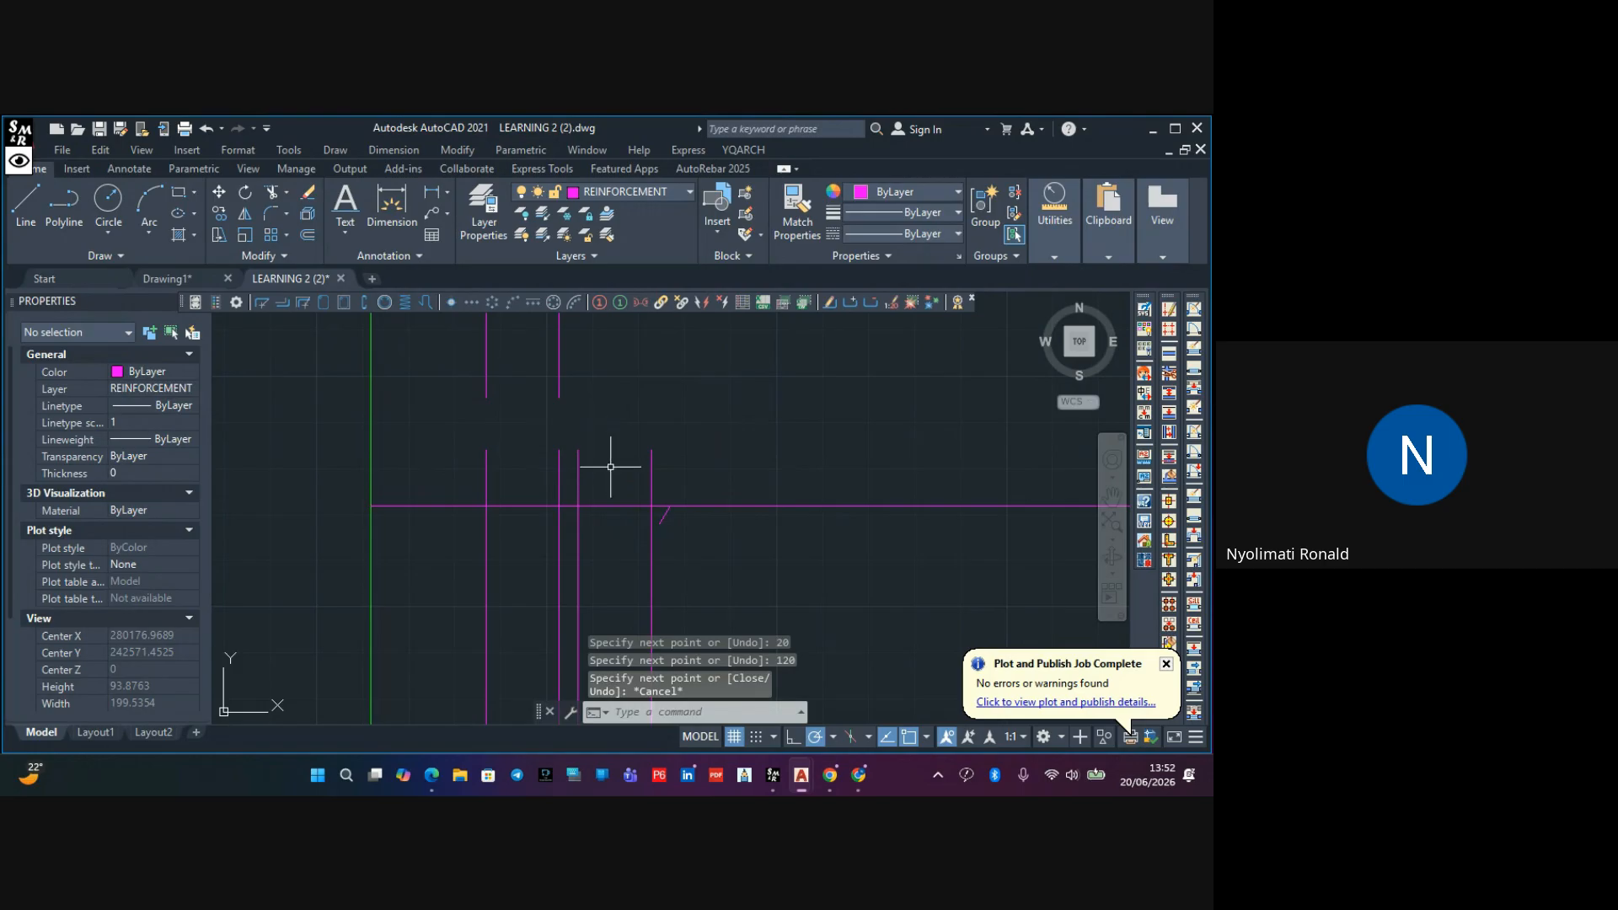
key("ctrl+z")
Draw a line about 21 mm along the lap height line from the copied bar's left outline, continuing about 9.6 mm upward at 120°
left_click(36, 206)
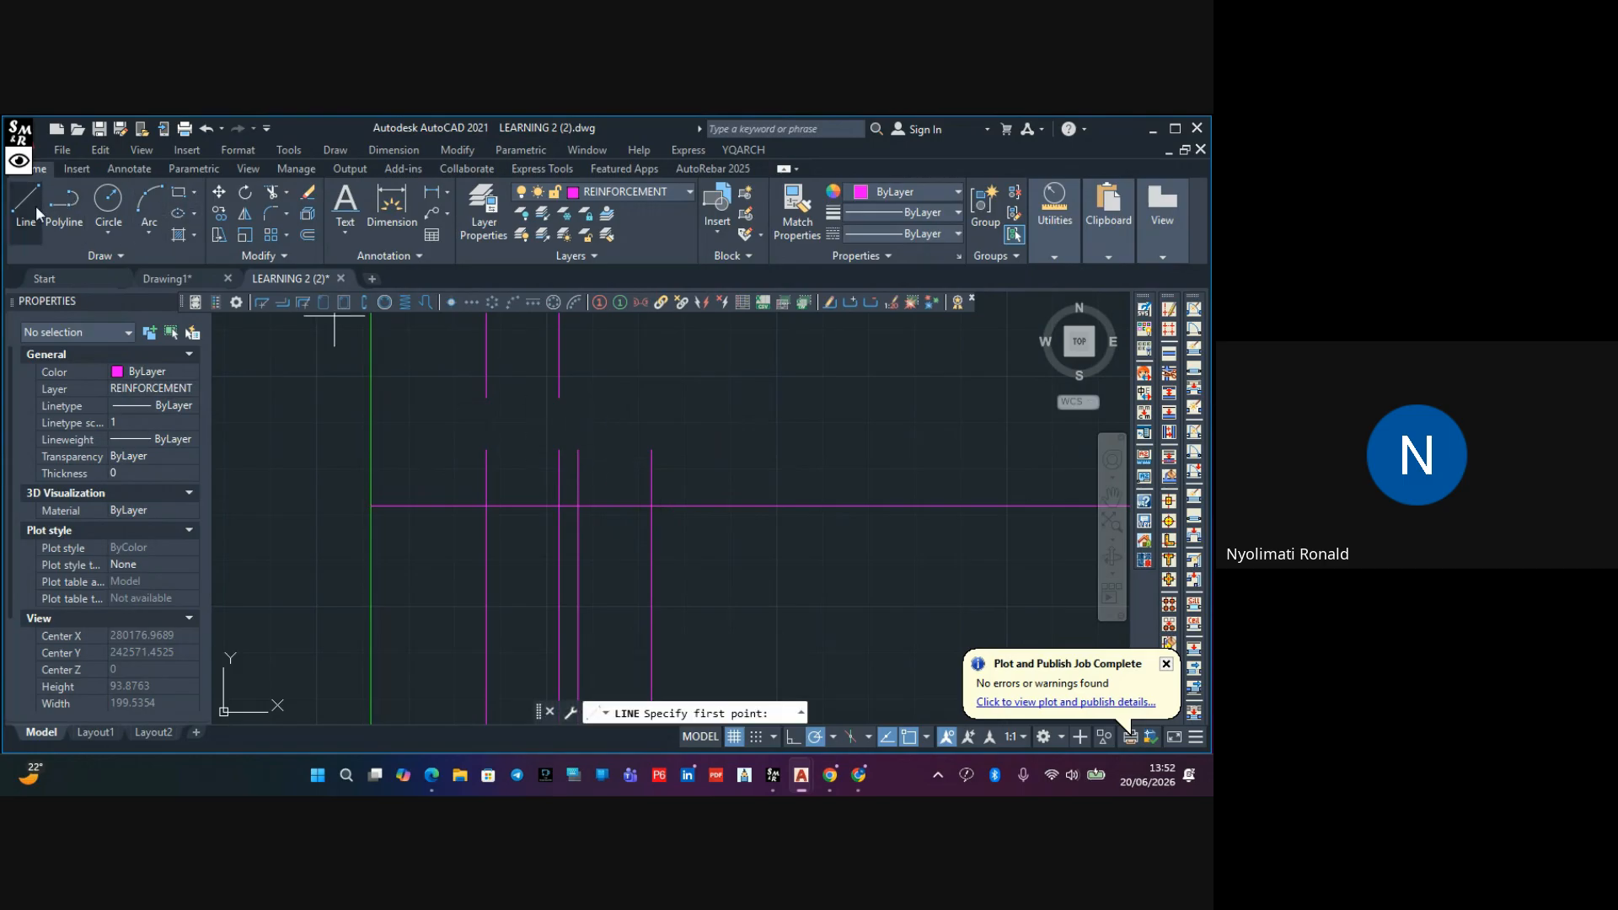
left_click(579, 506)
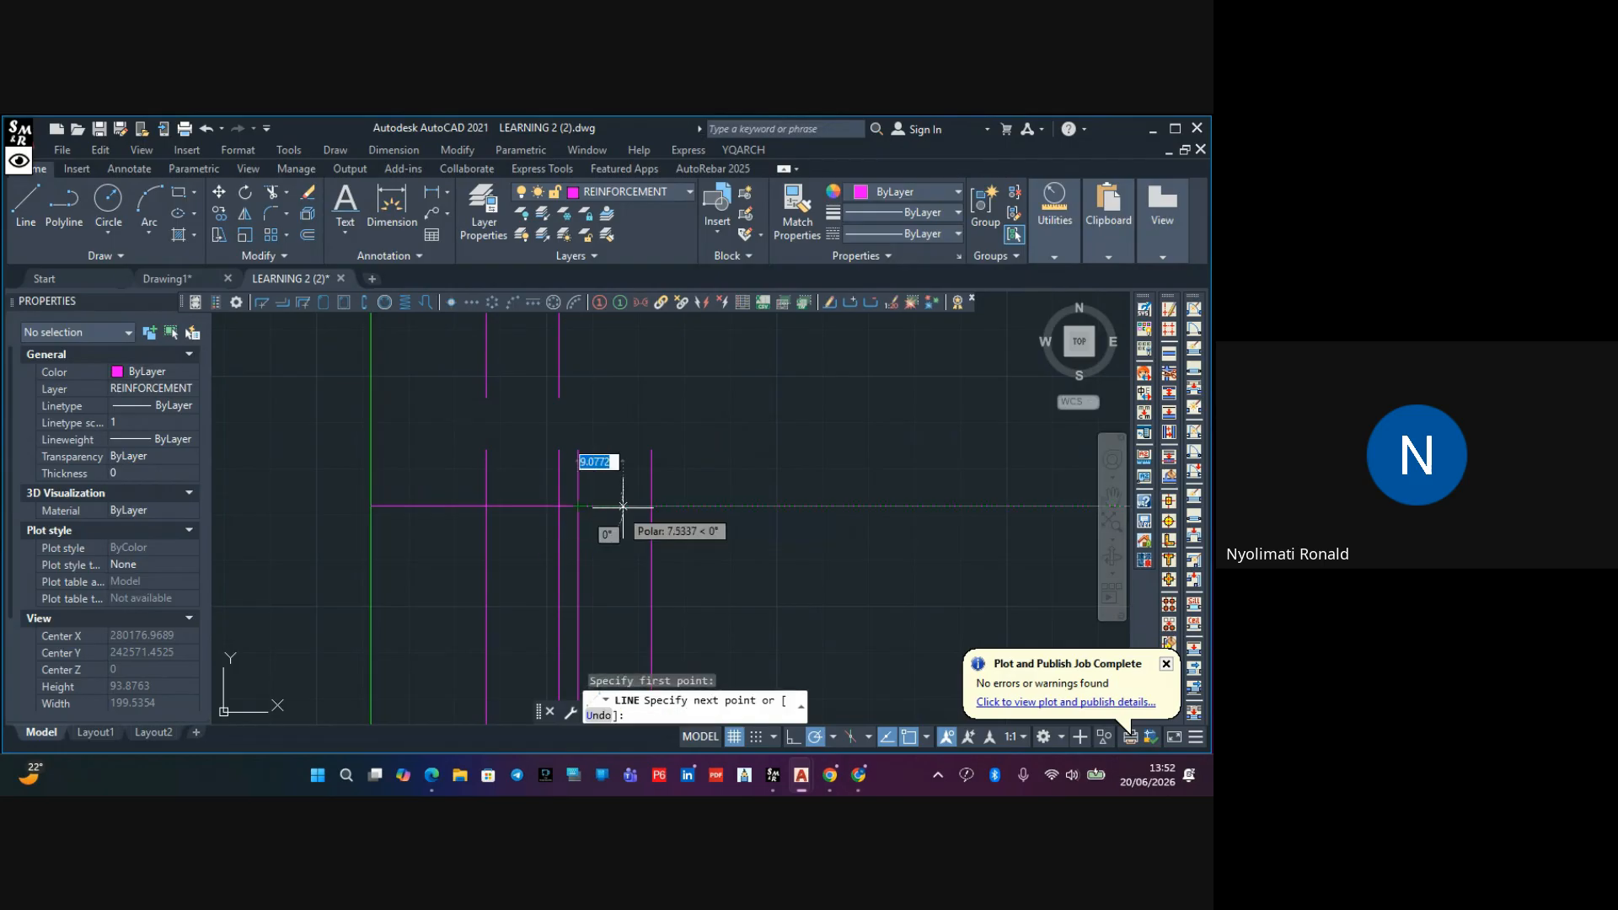
left_click(674, 506)
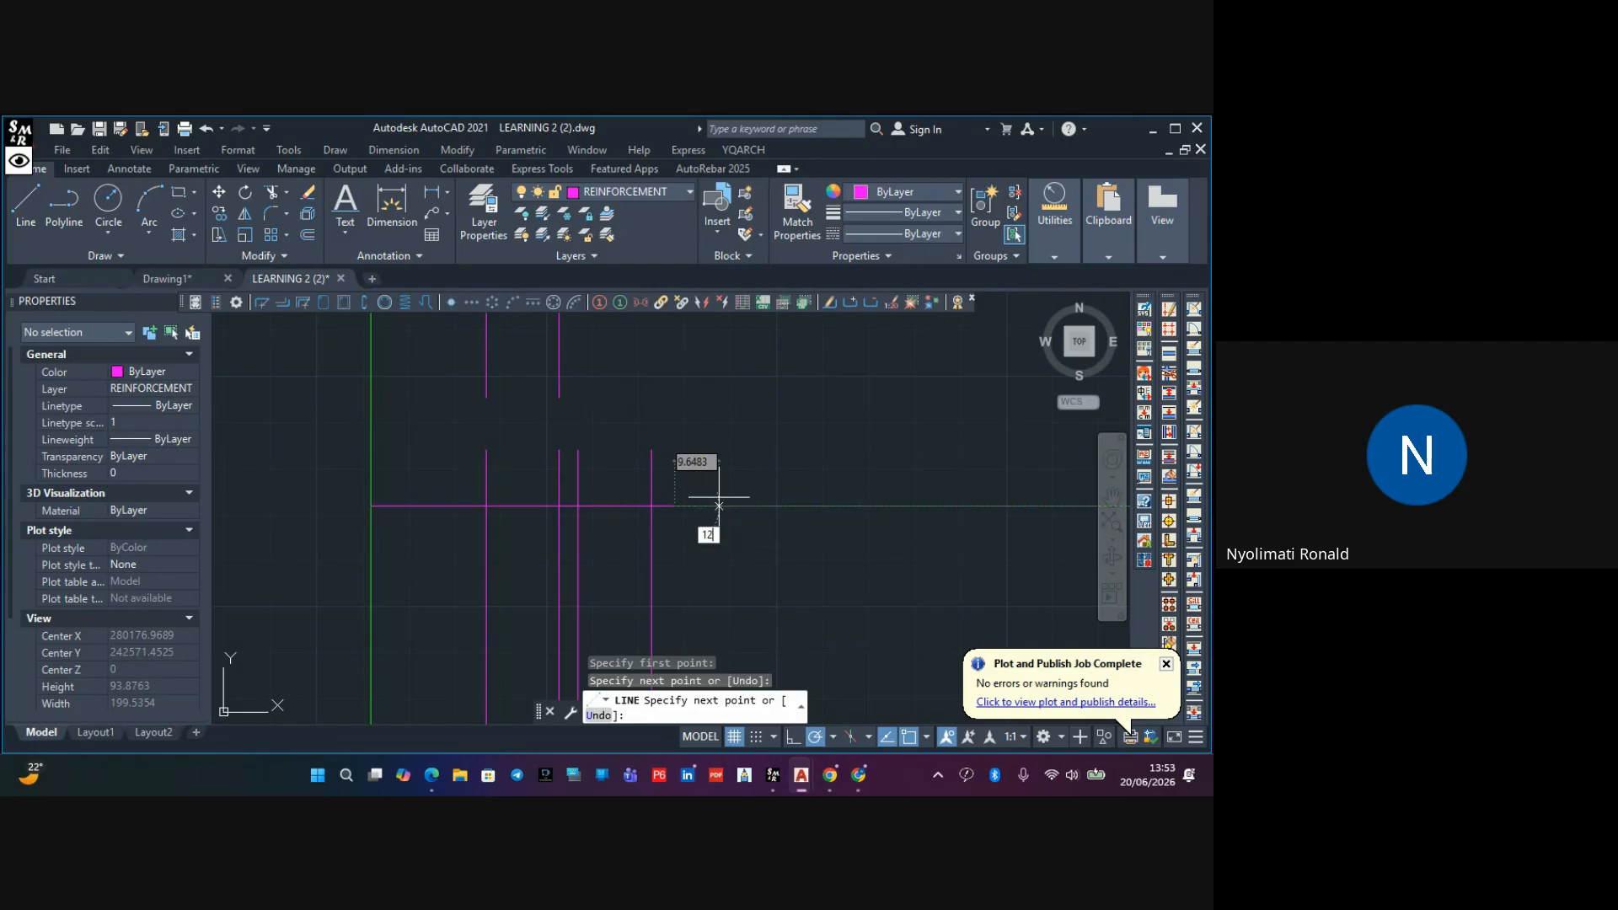
key("Return")
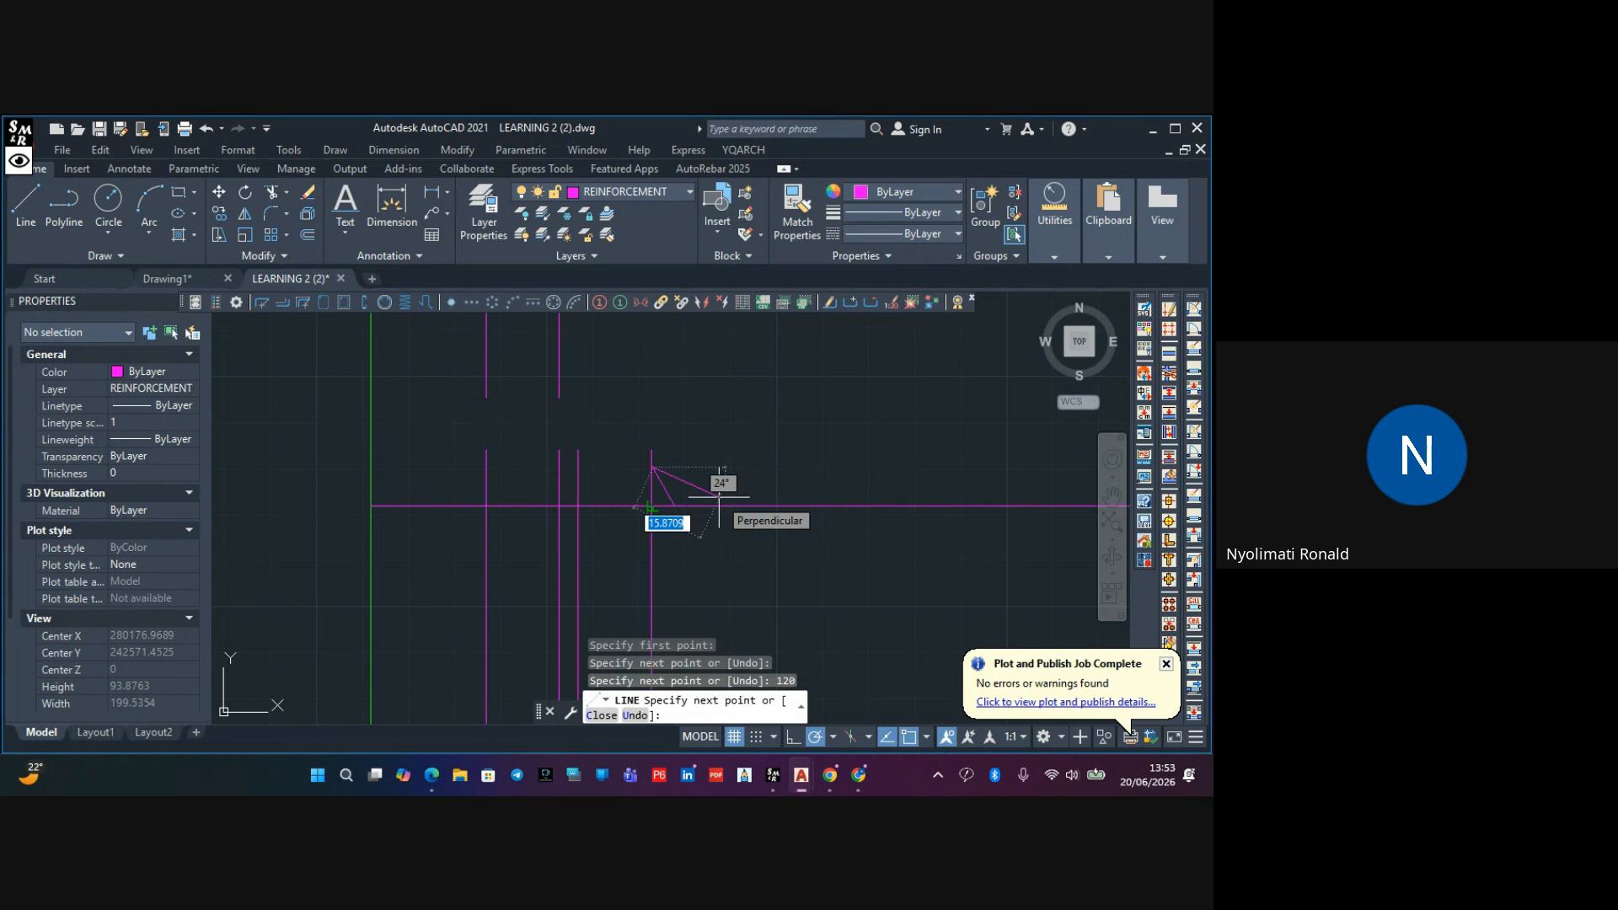
key("Escape")
key("Escape")
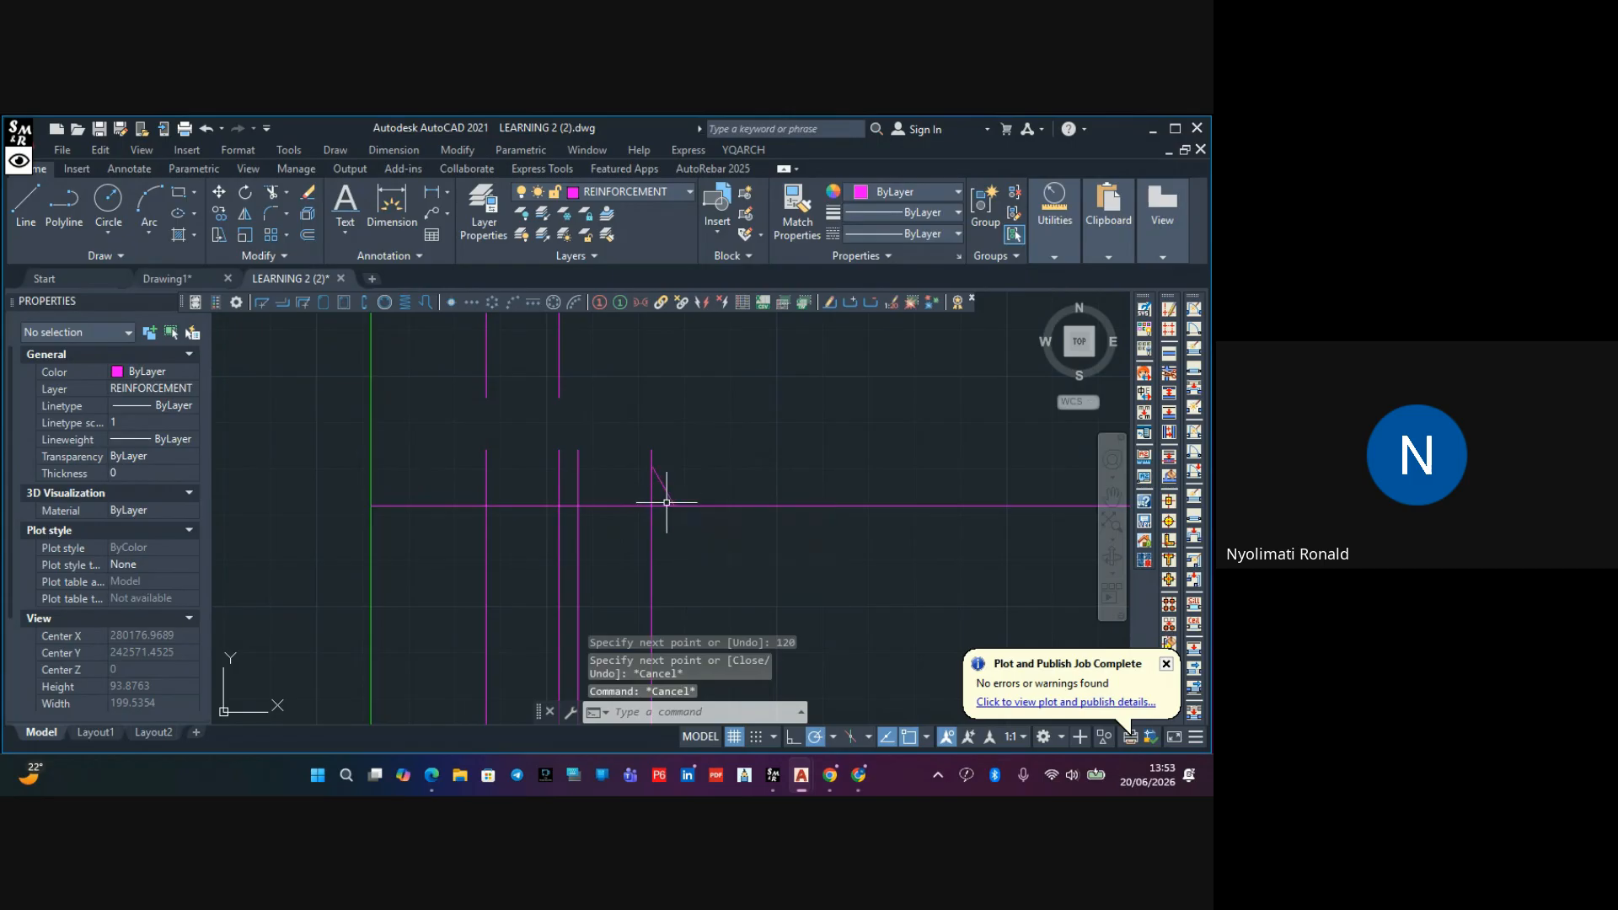
Move the inclined line by its lower end to where the copied bar's left outline crosses the lap height line
scroll(668, 502, "up", 2)
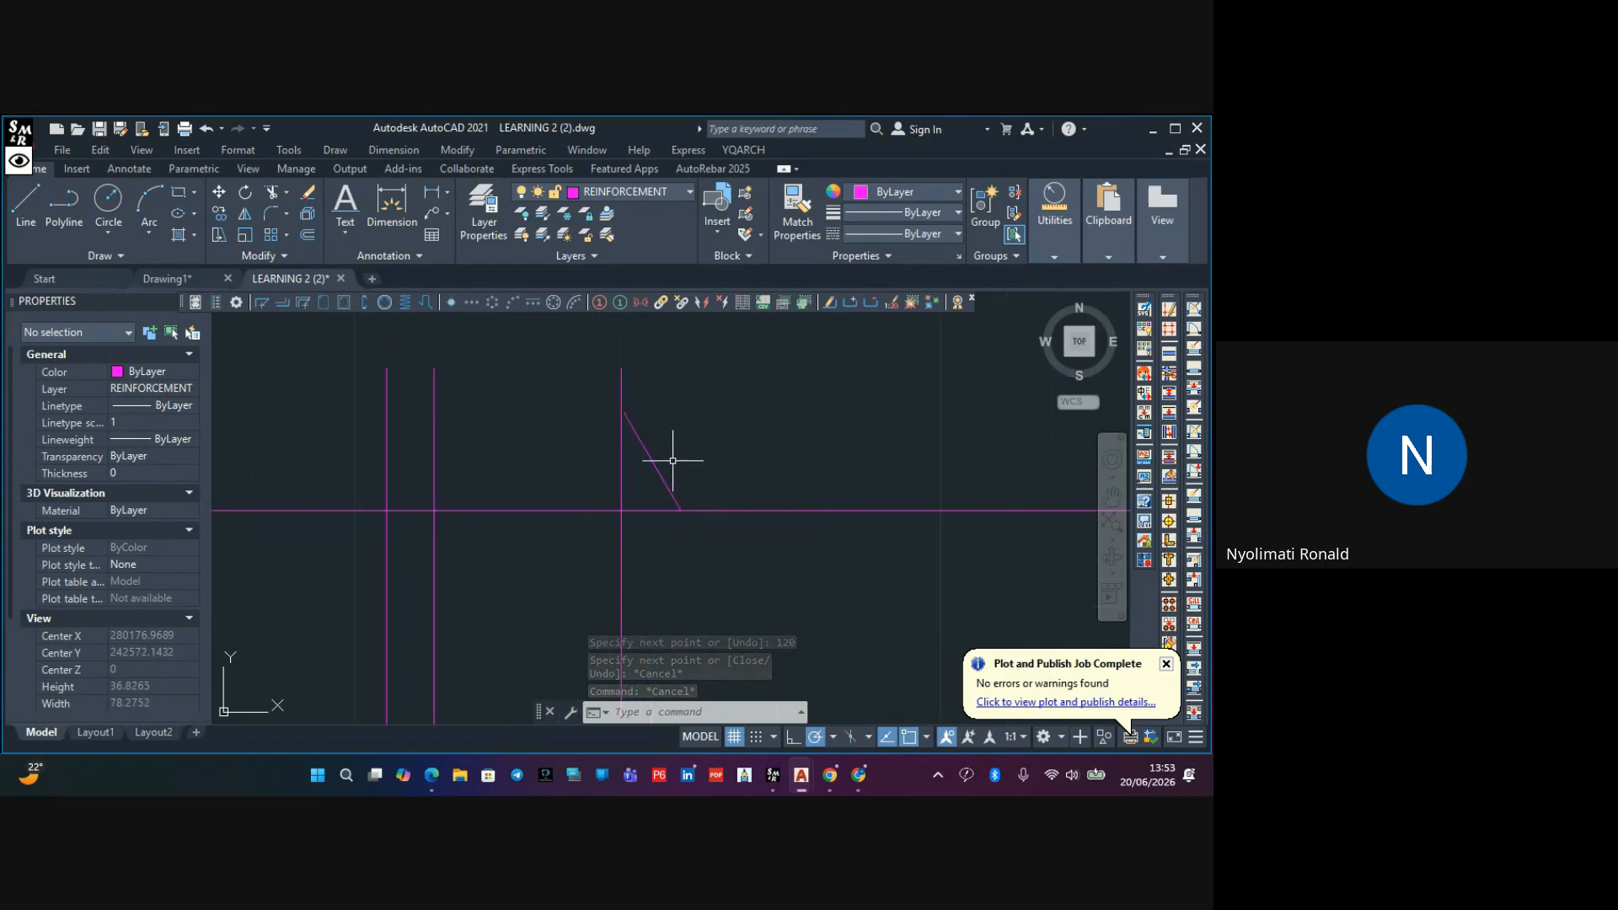
left_click(662, 468)
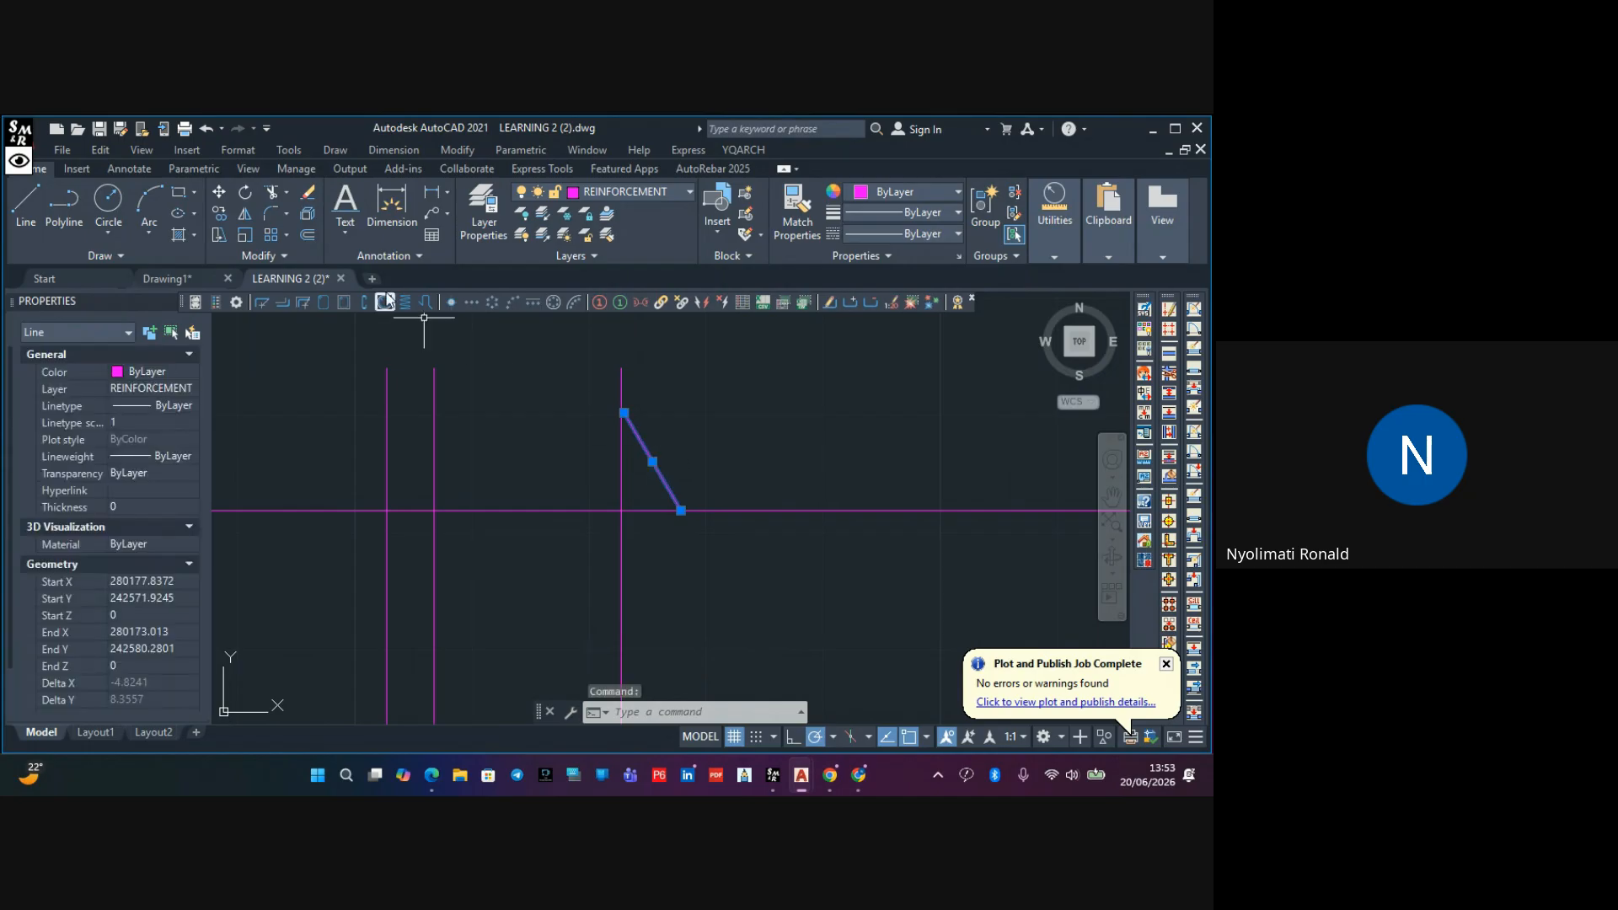
left_click(217, 194)
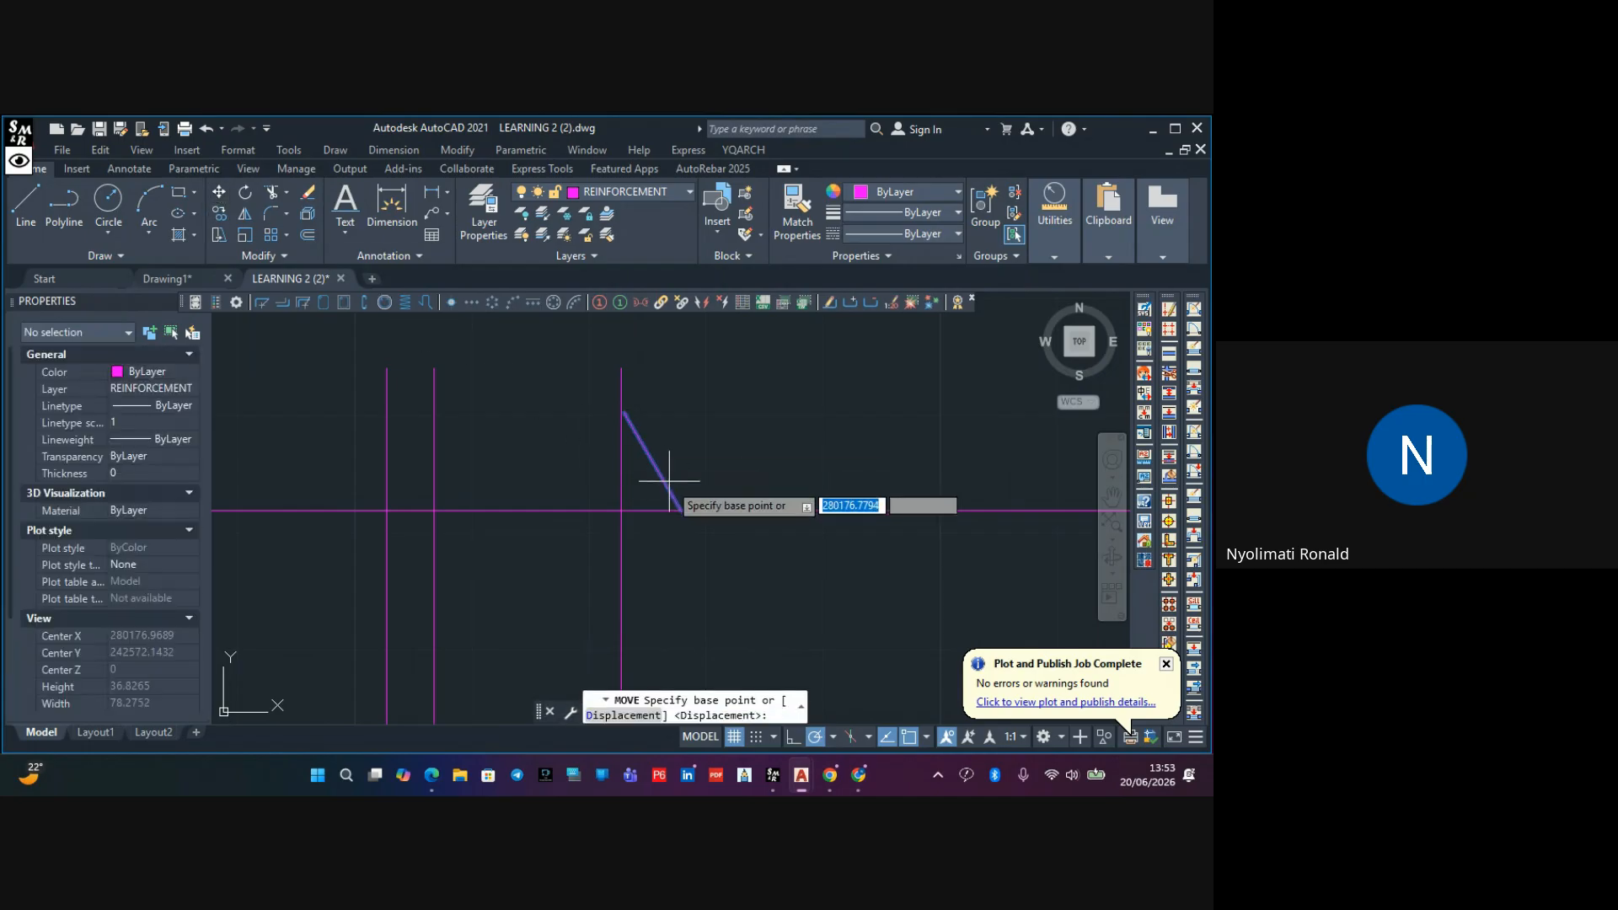
left_click(682, 509)
scroll(665, 499, "down", 2)
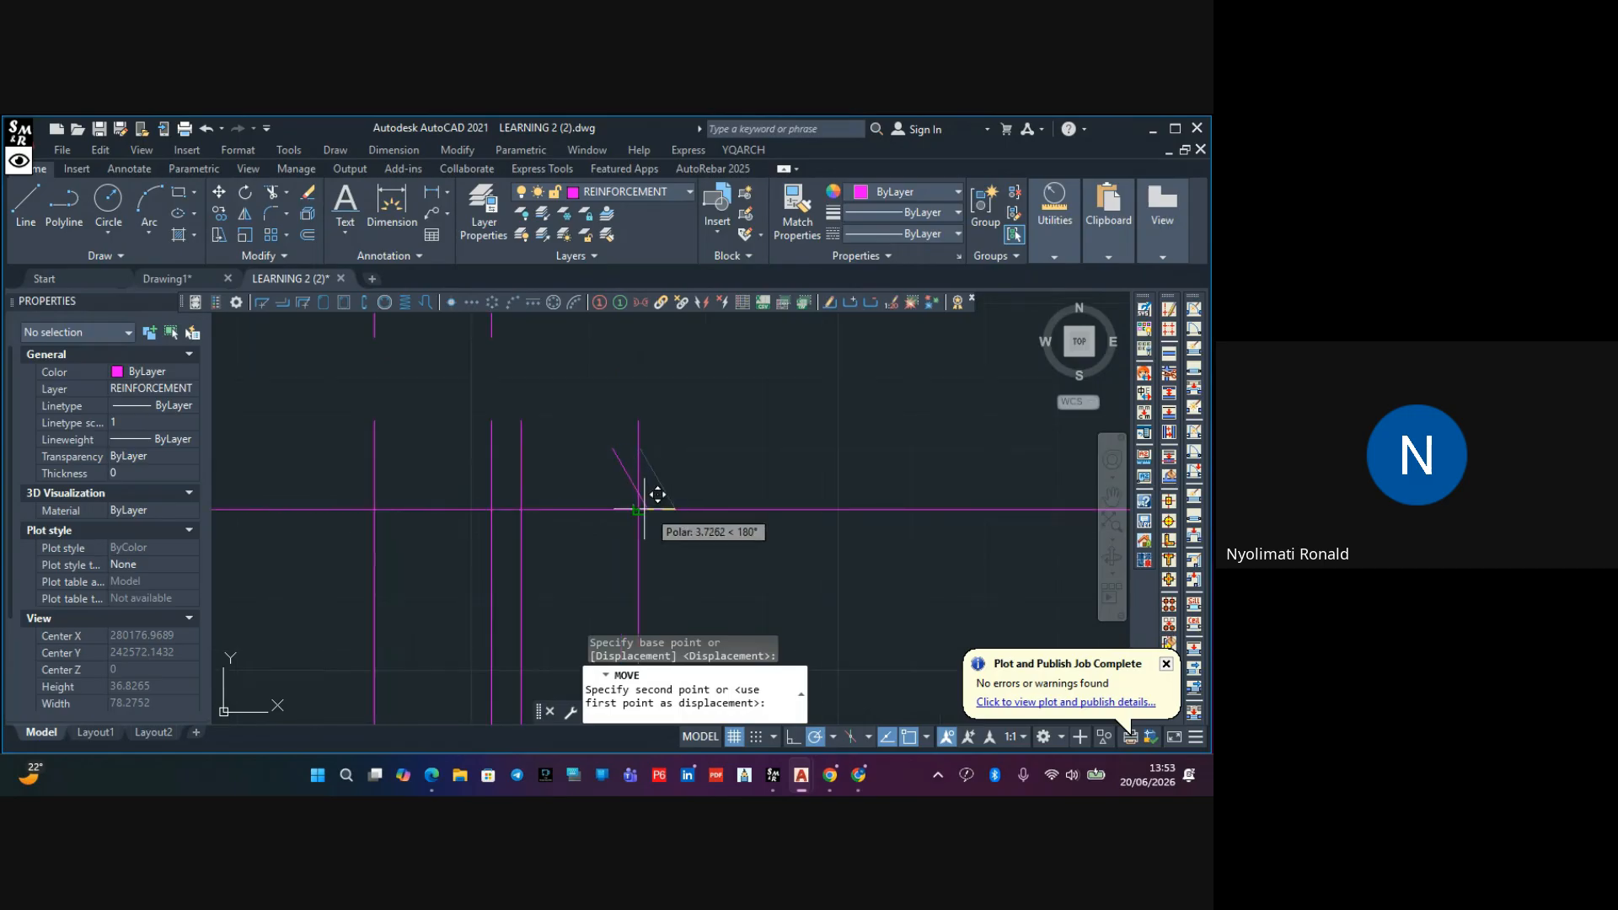
left_click(521, 509)
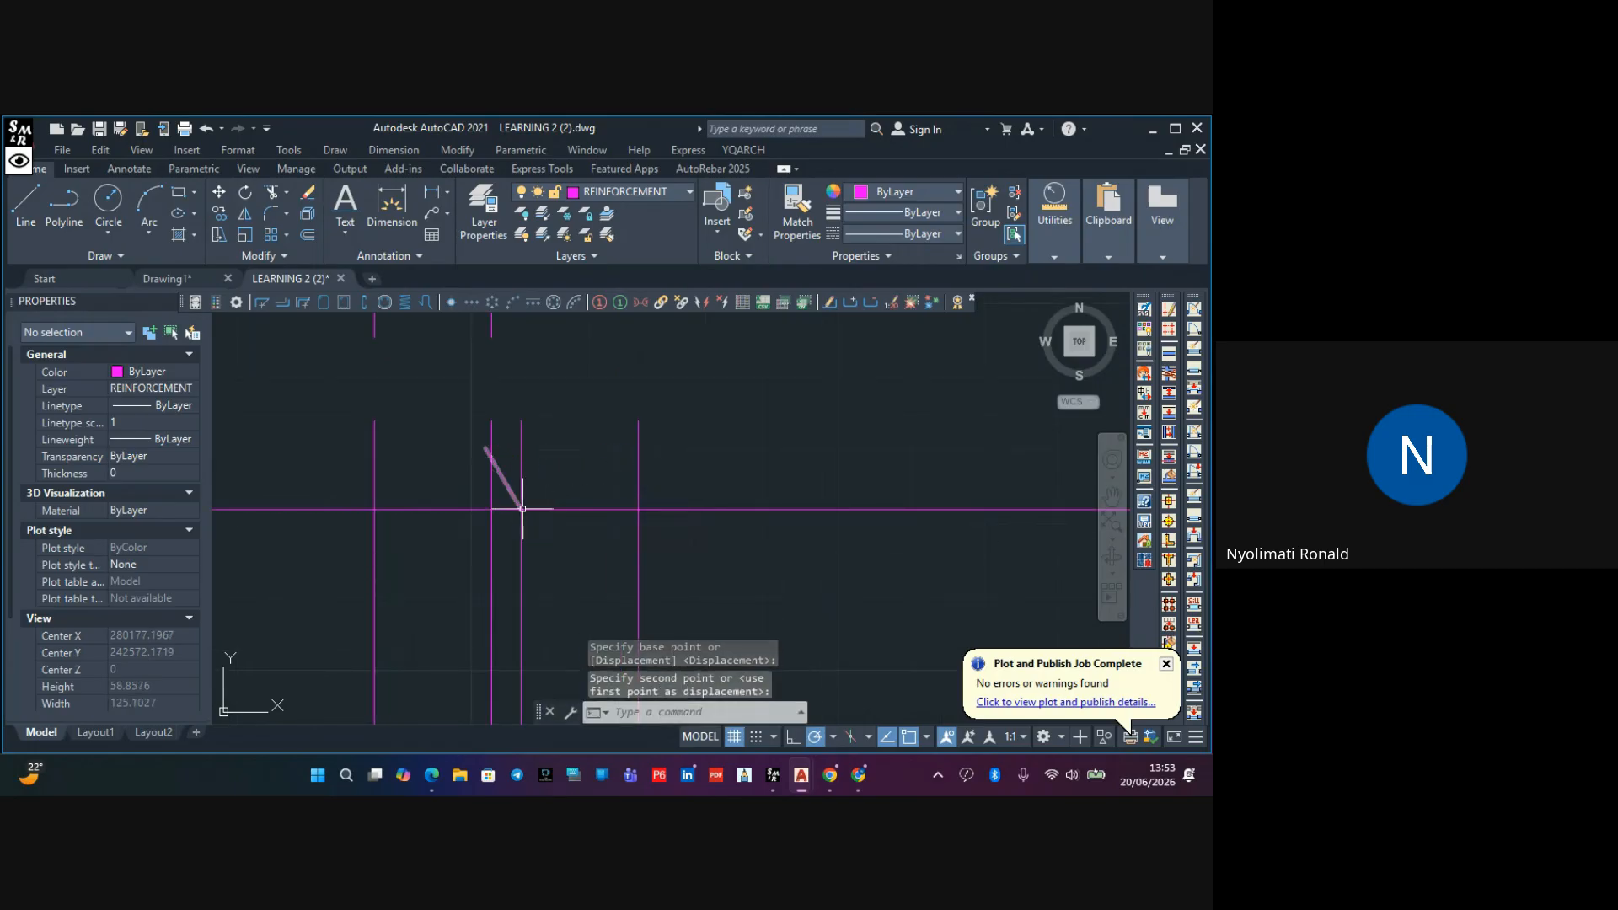
key("Escape")
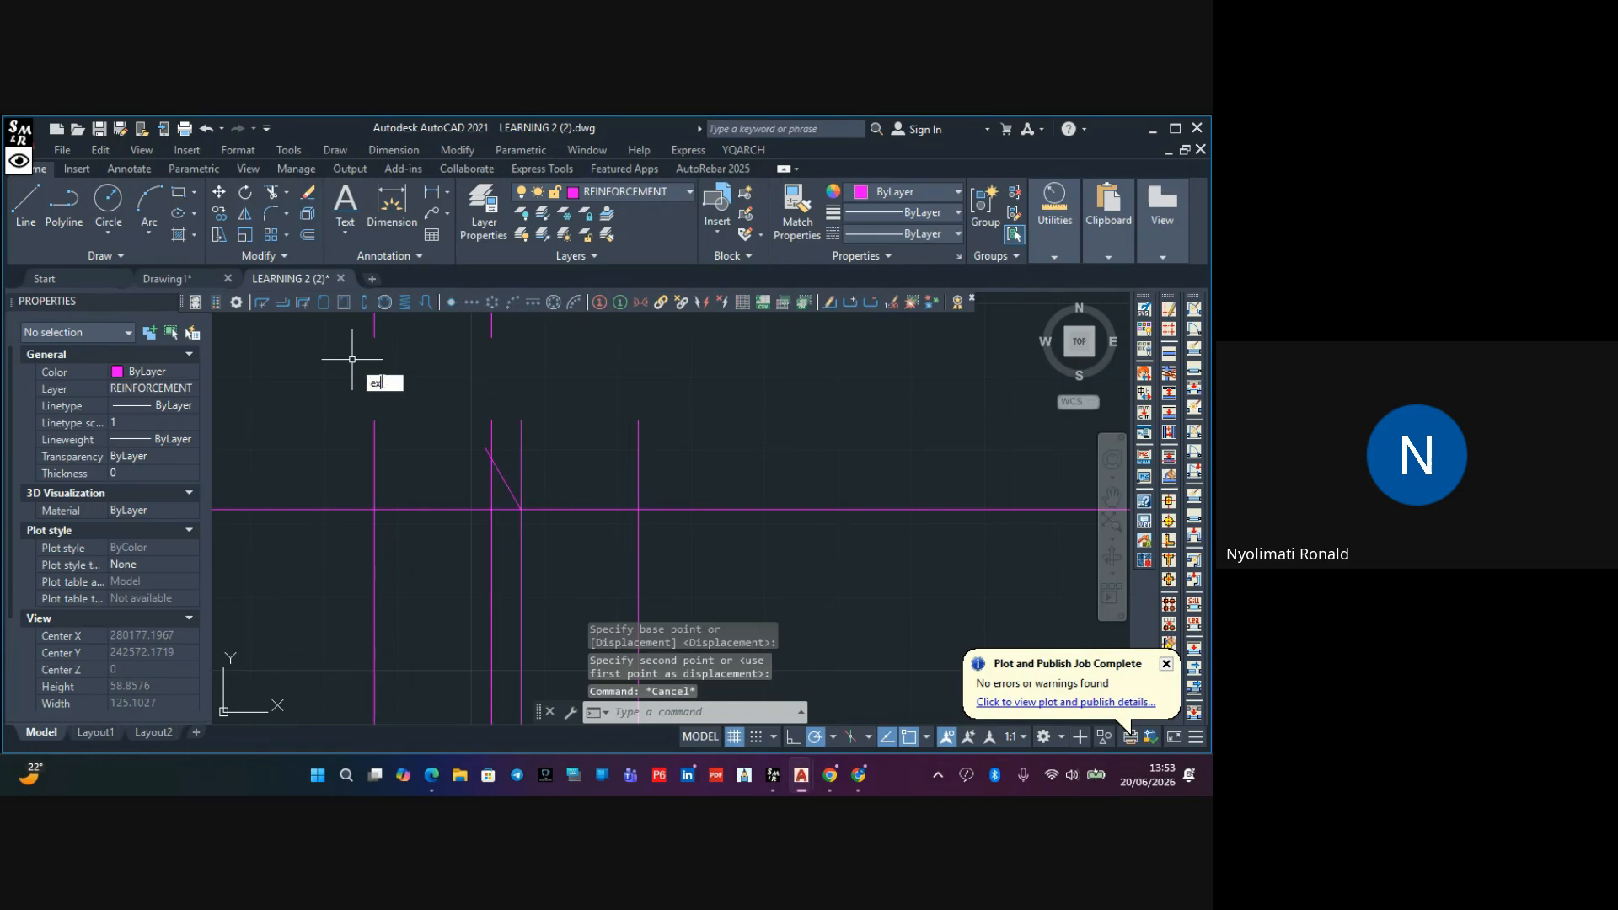
Extend the inclined line upward to the left outline of the upper bar
type("ex")
key("Return")
left_click(501, 475)
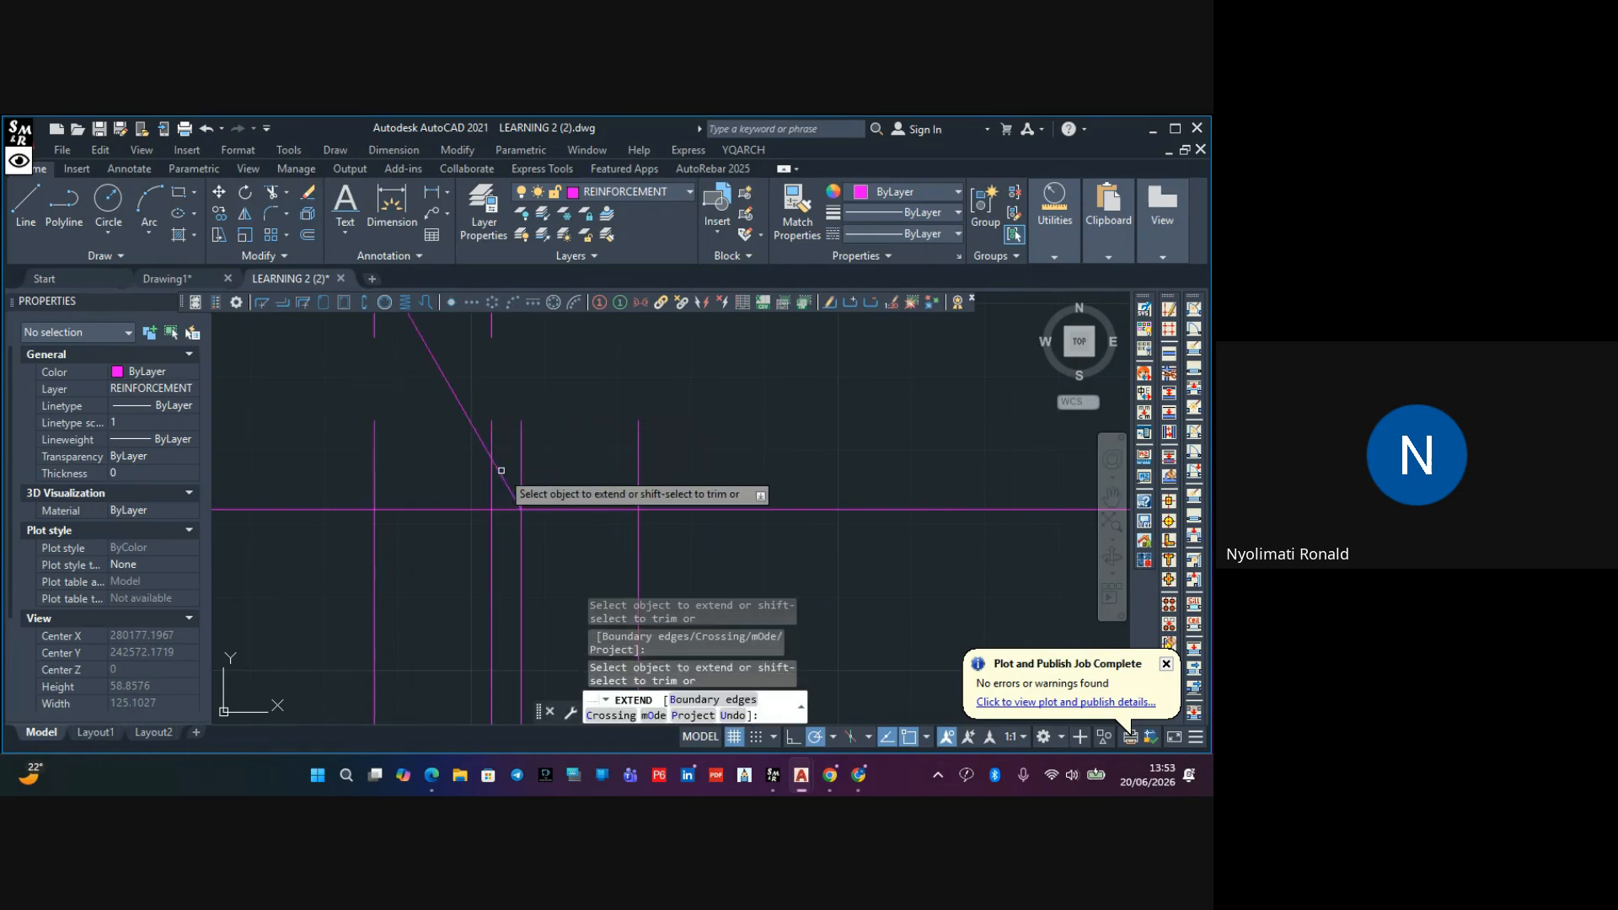
scroll(489, 465, "down", 2)
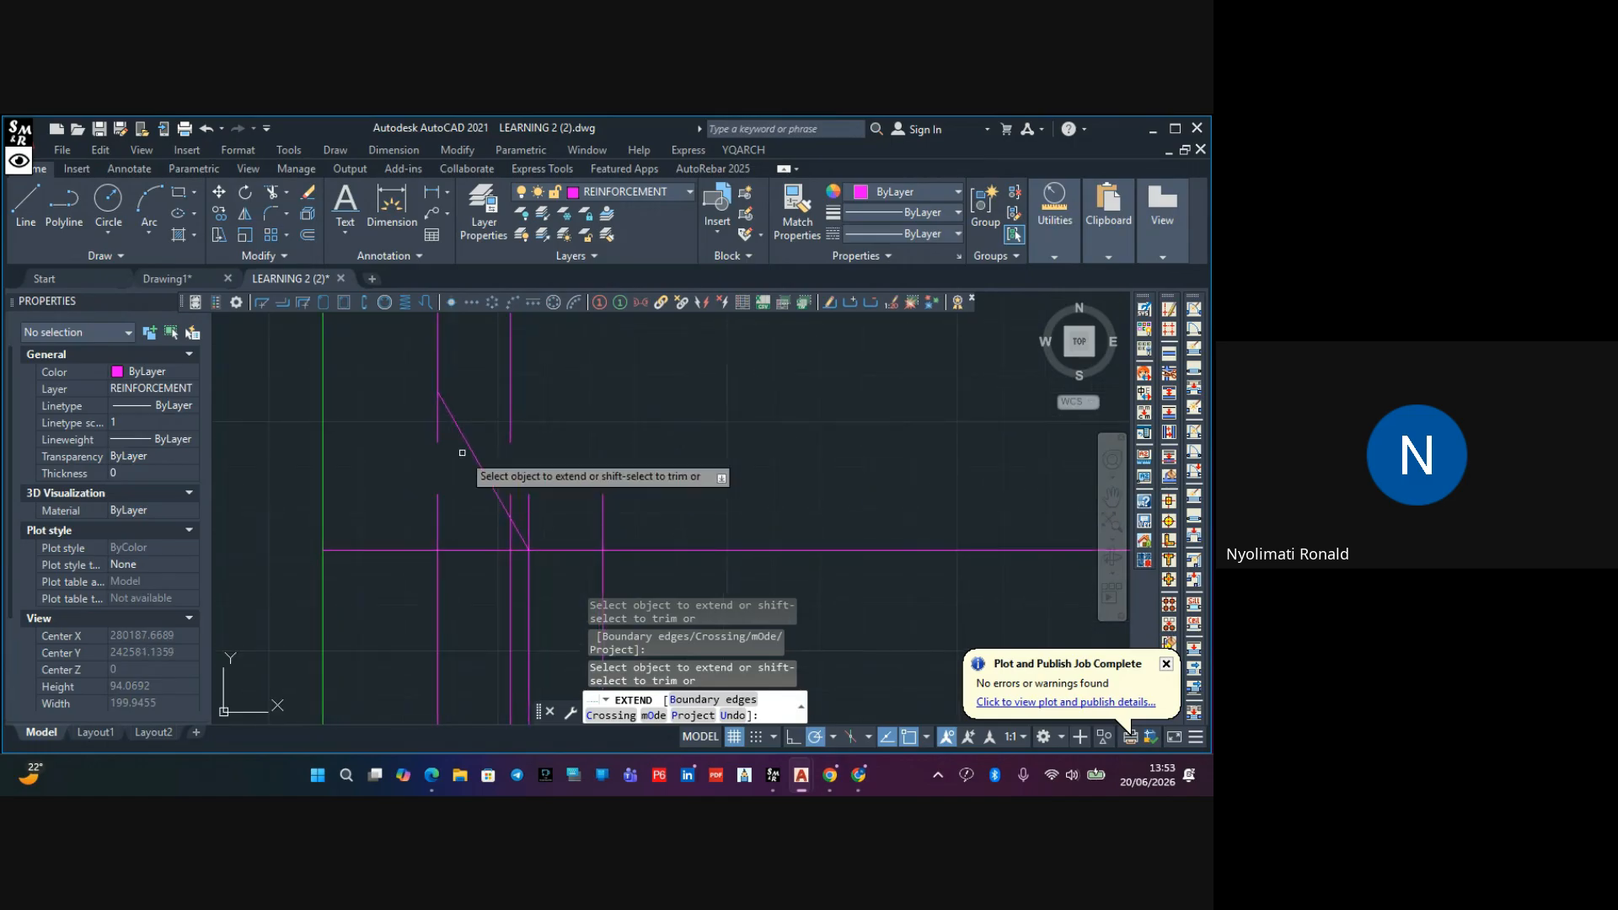
key("Escape")
Copy the inclined line from the copied bar's left outline to its right outline at the lap height line
left_click(464, 441)
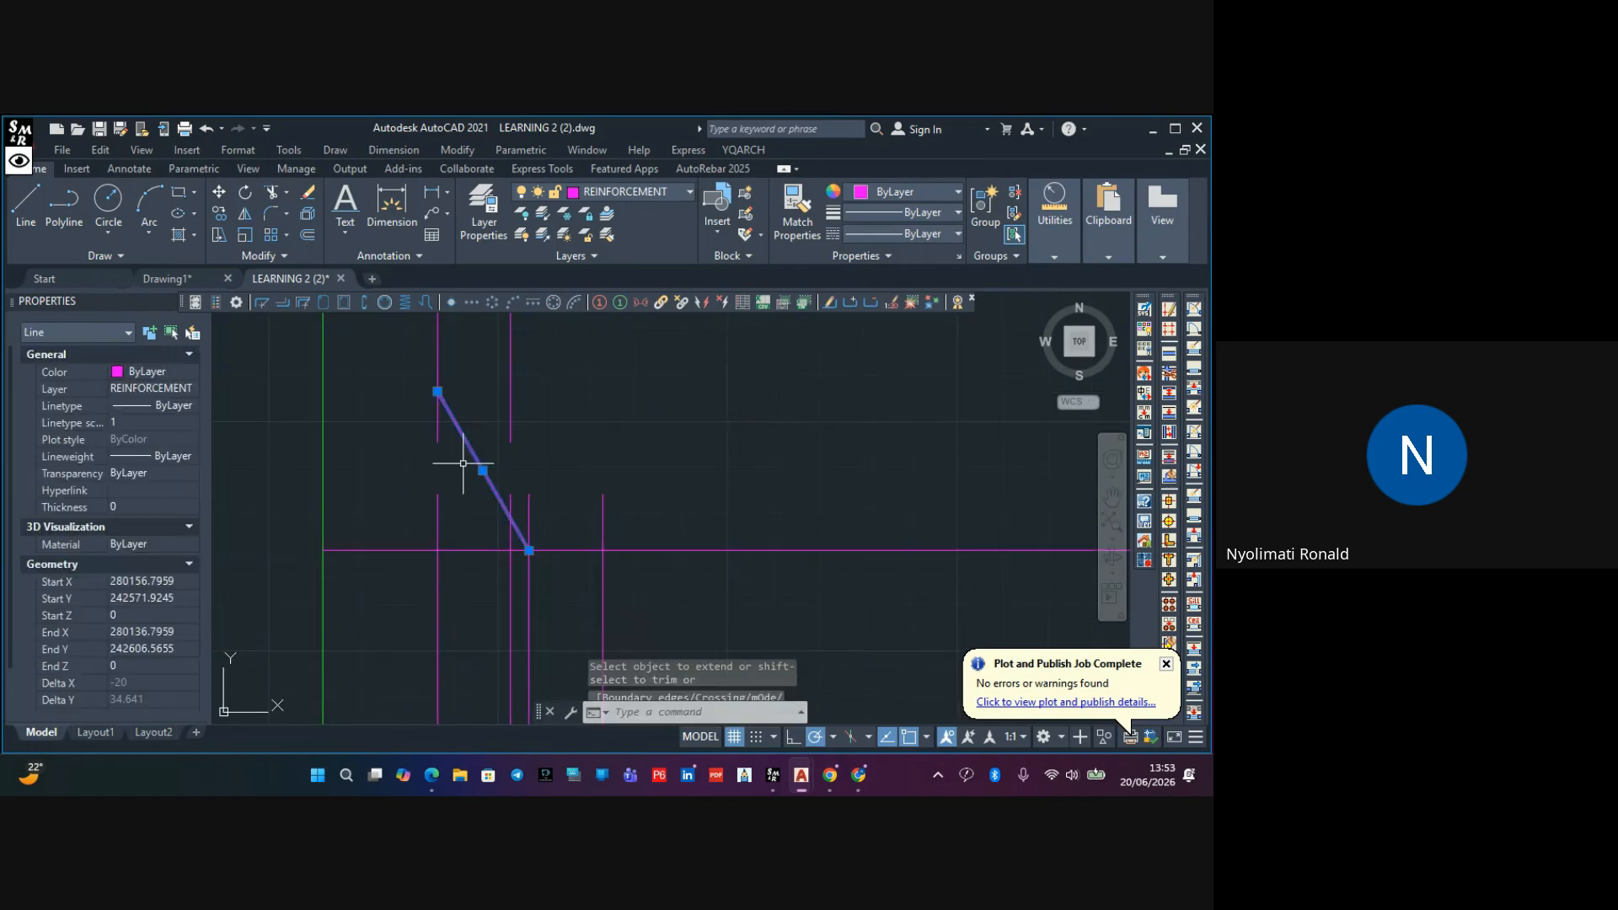
type("co")
key("Return")
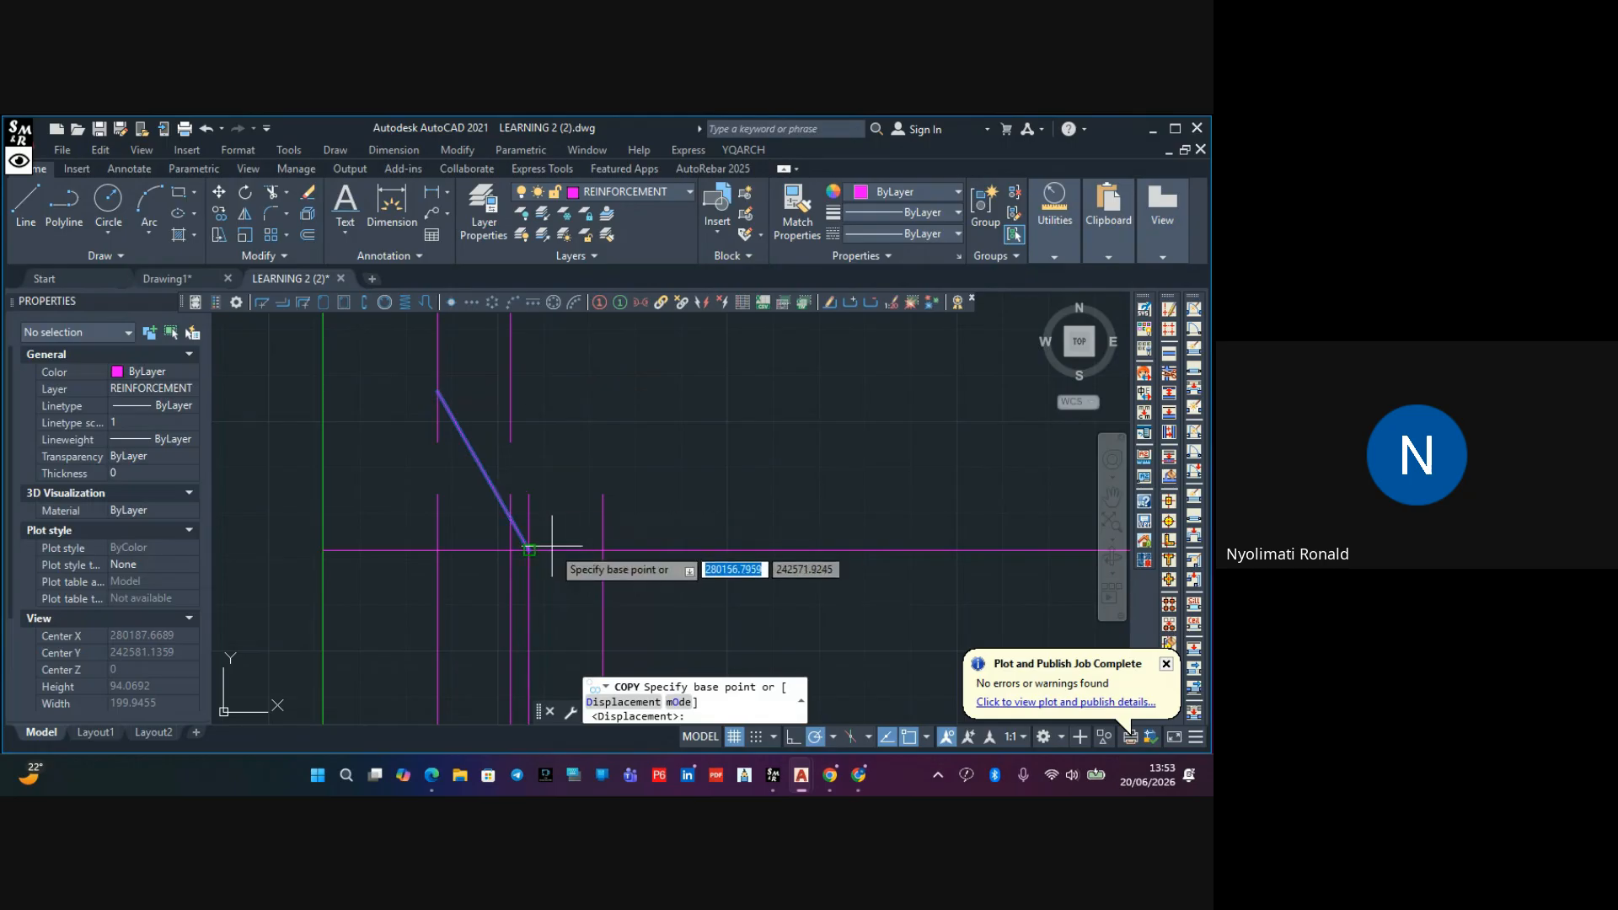
left_click(530, 548)
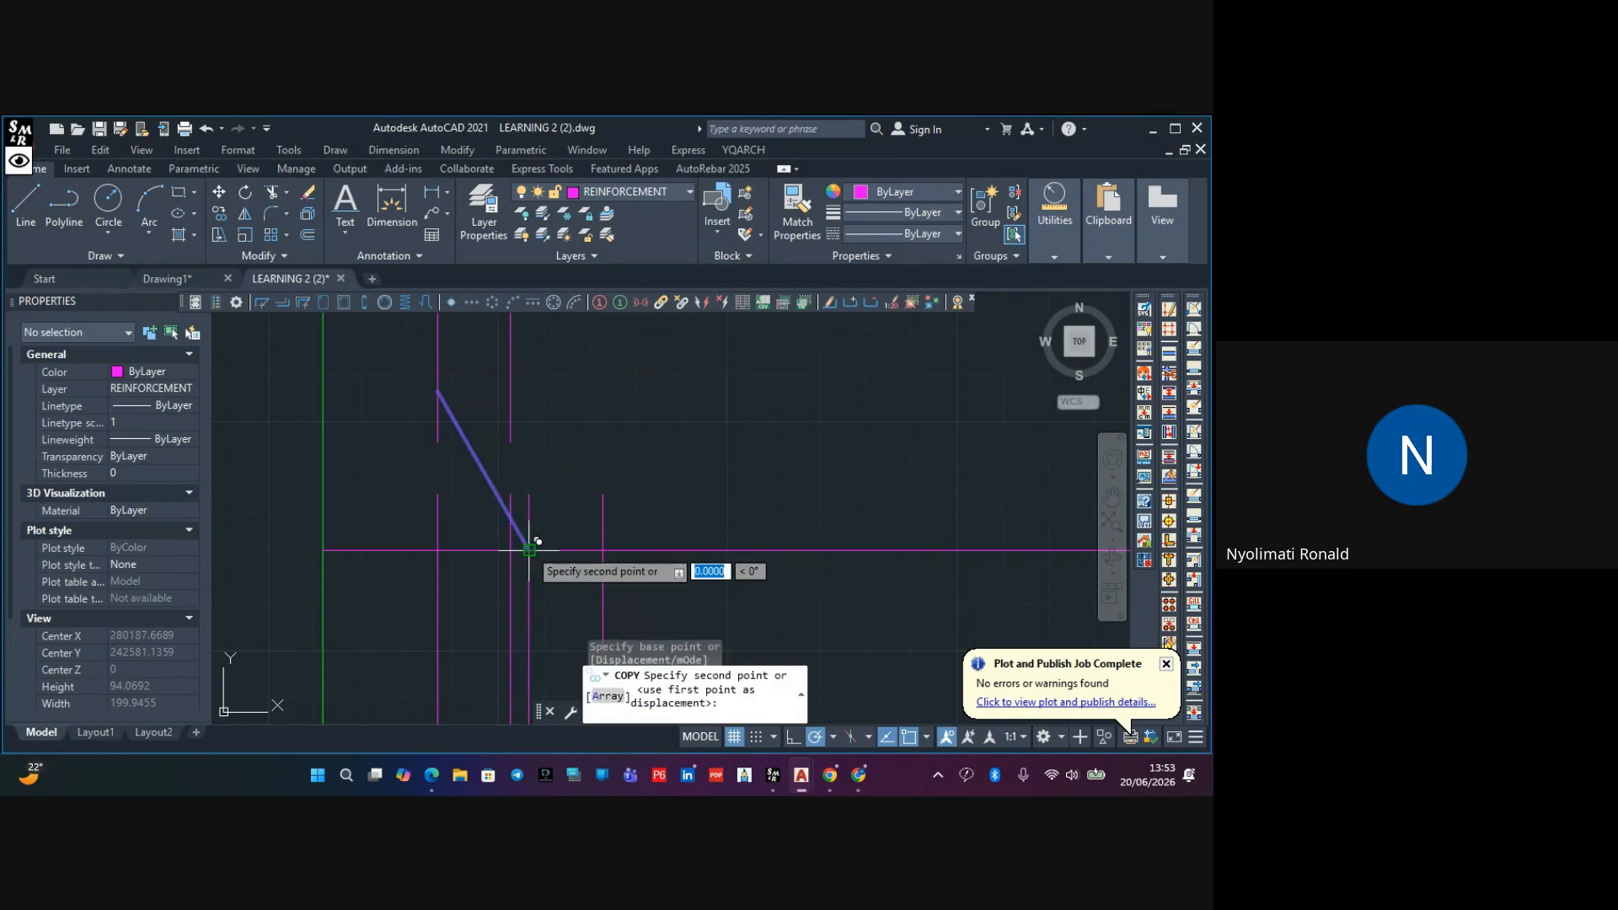
left_click(601, 549)
key("Escape")
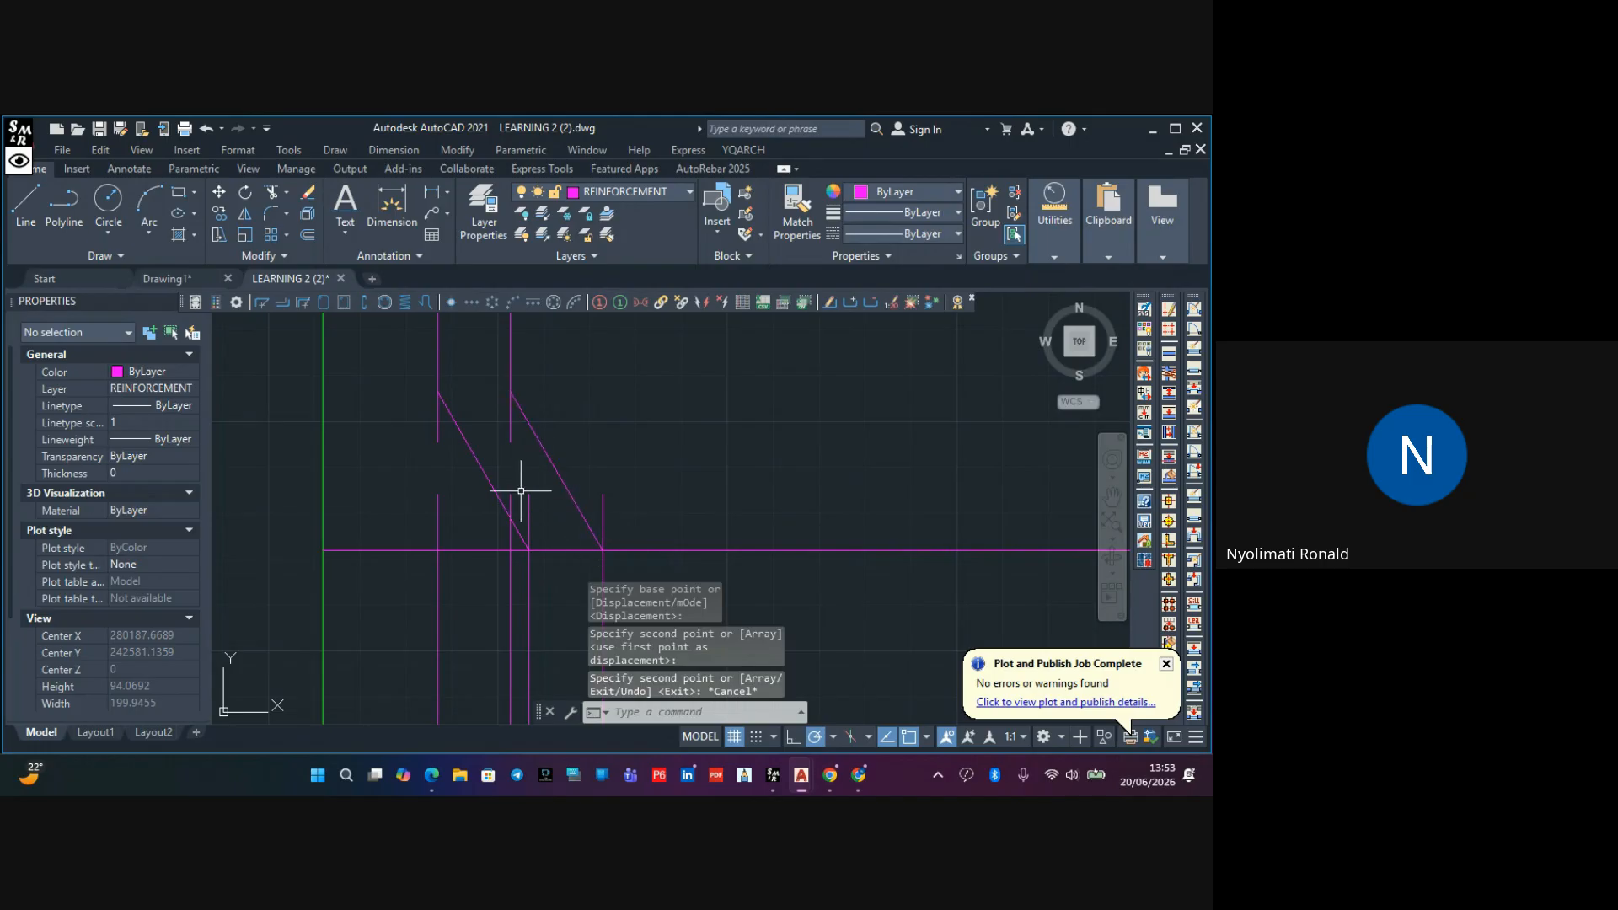
Trim the lower bars' outlines above the lap height line and the upper bar's outline ends below the inclined lines
left_click(272, 198)
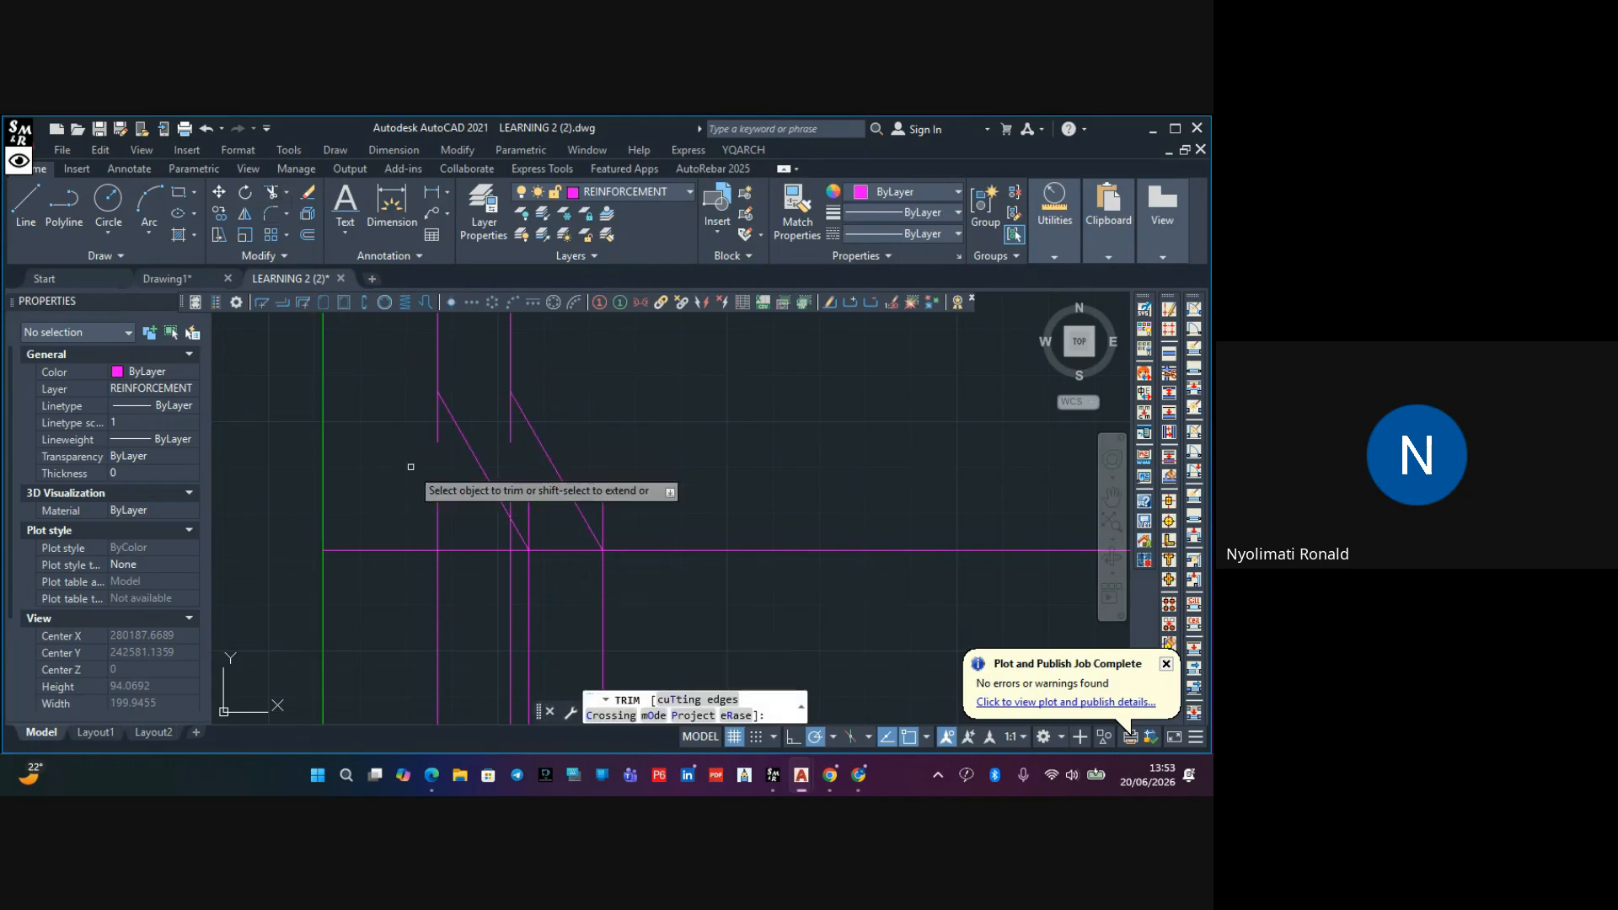
left_click(434, 533)
left_click(455, 533)
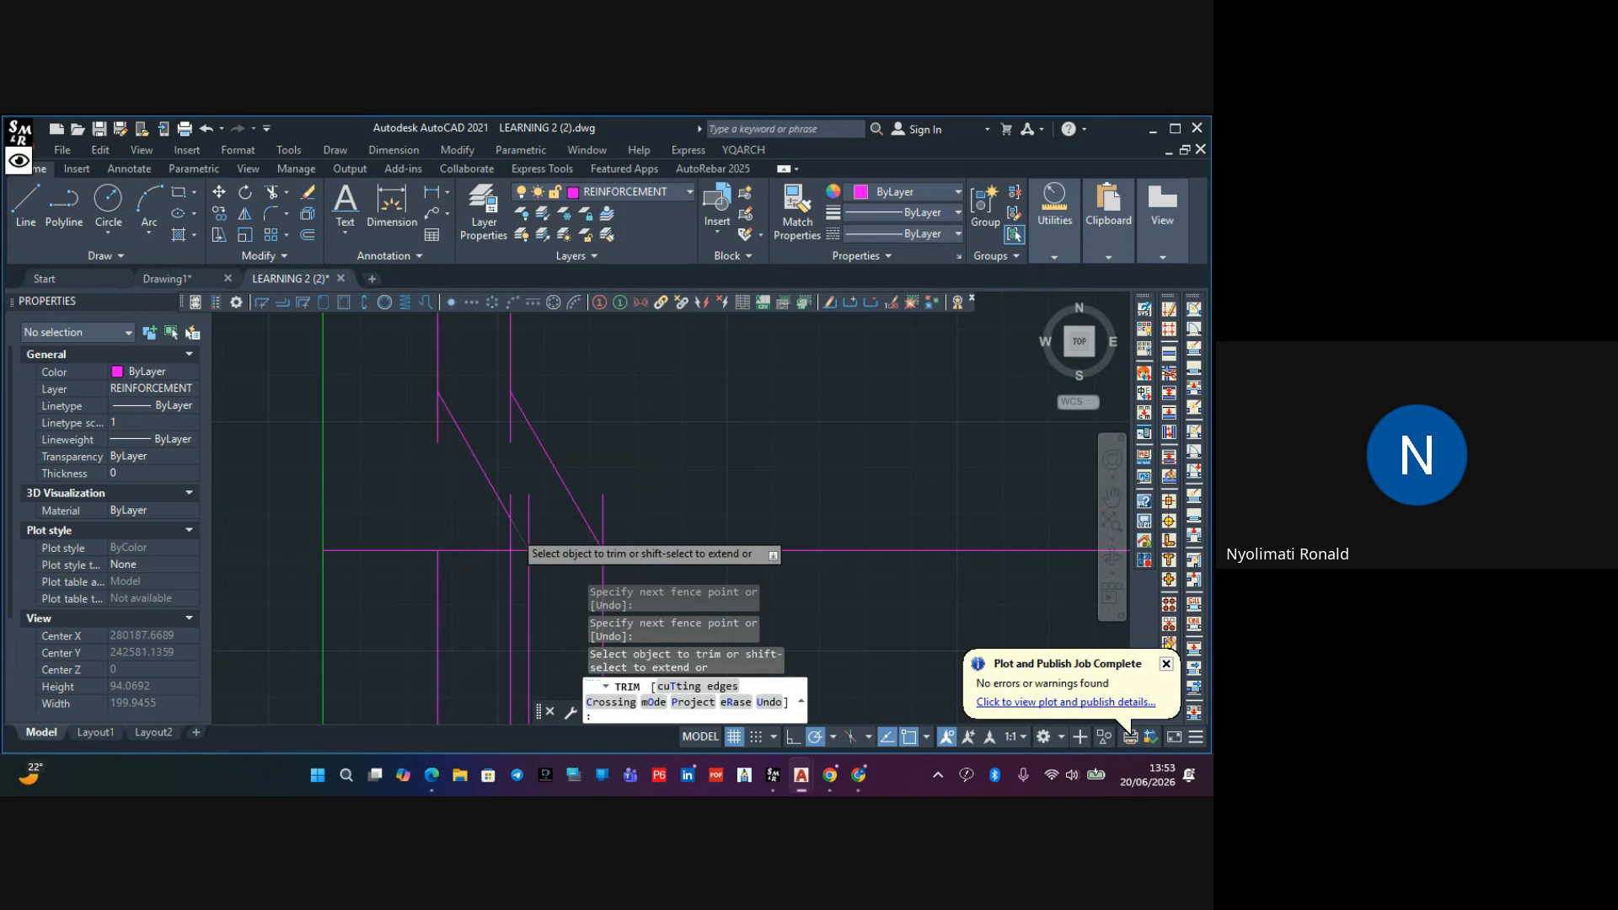
scroll(516, 531, "up", 2)
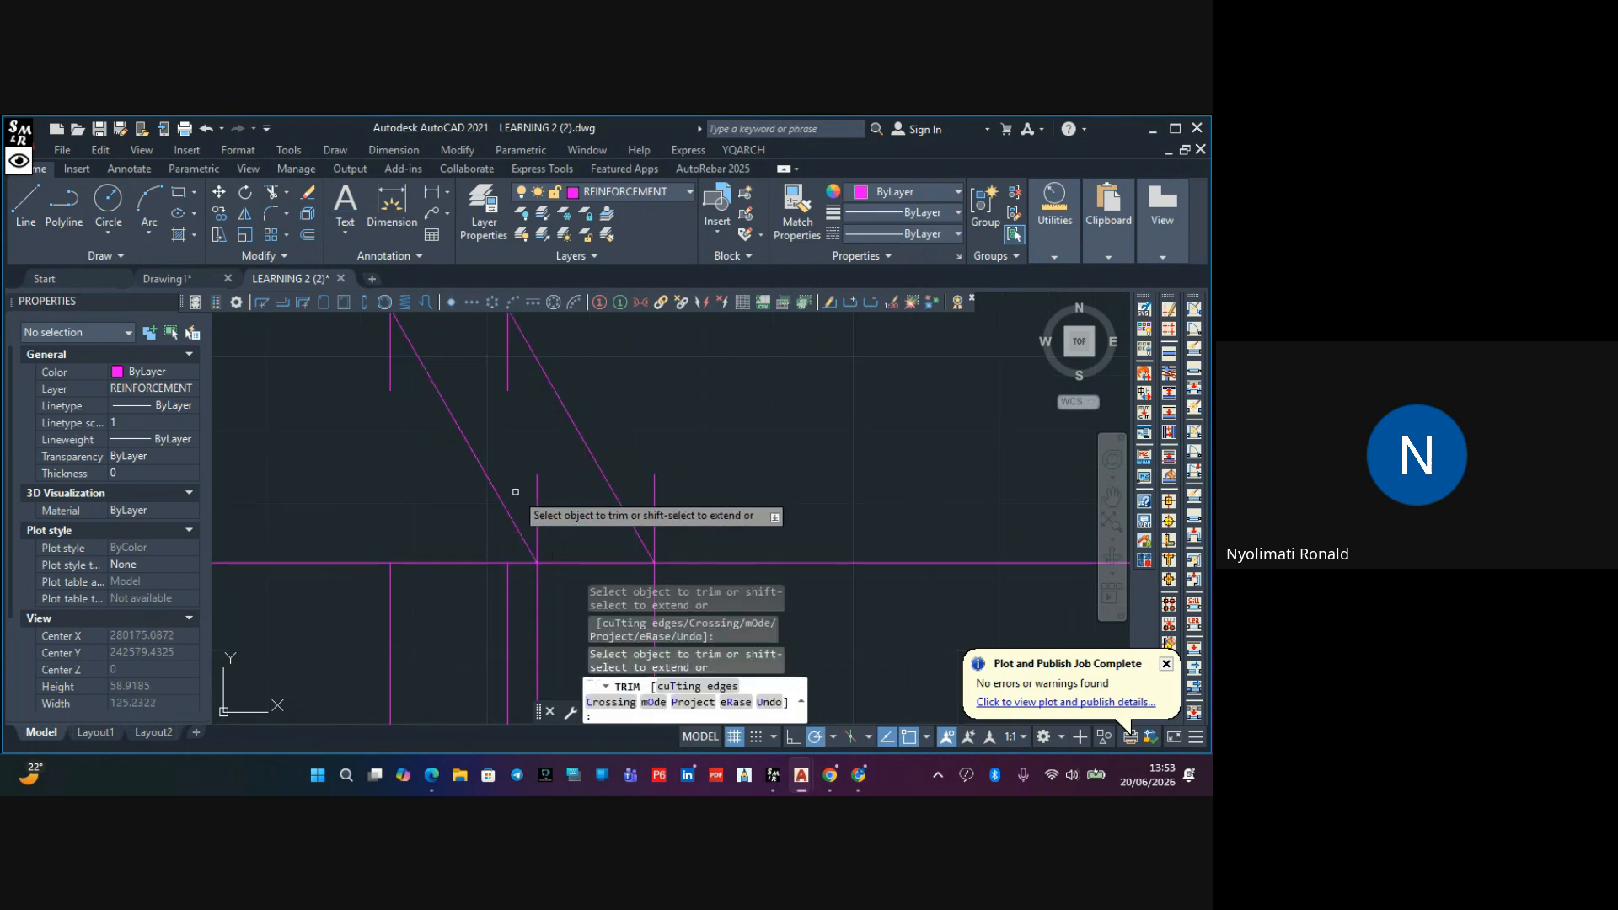
left_click(538, 511)
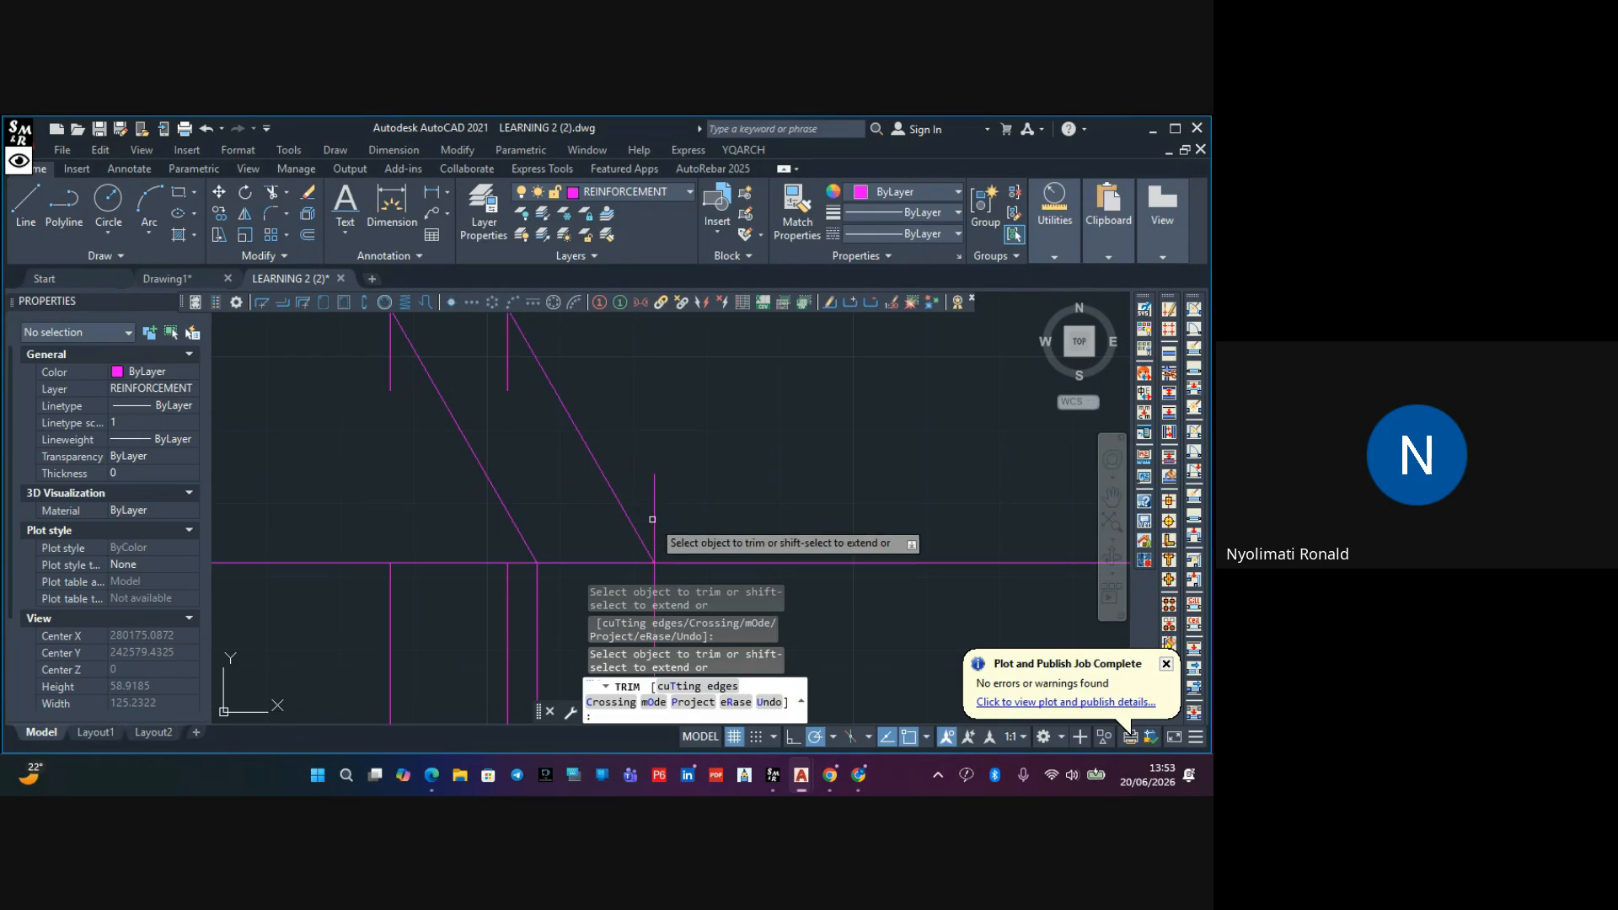
left_click(513, 385)
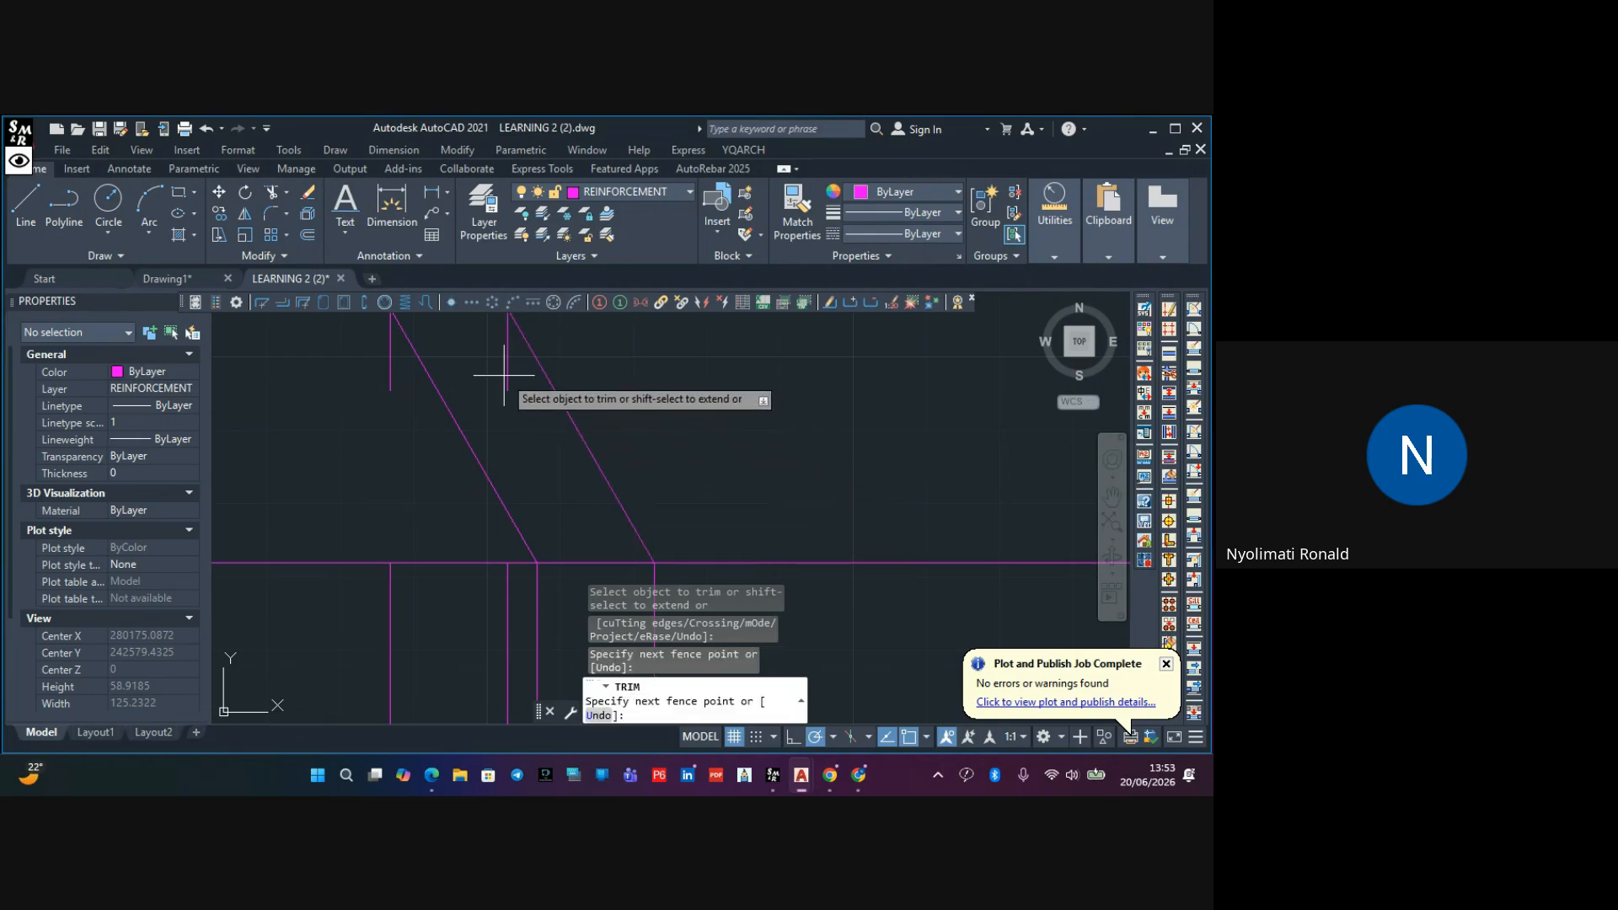
left_click_drag(513, 385, 516, 386)
left_click(388, 375)
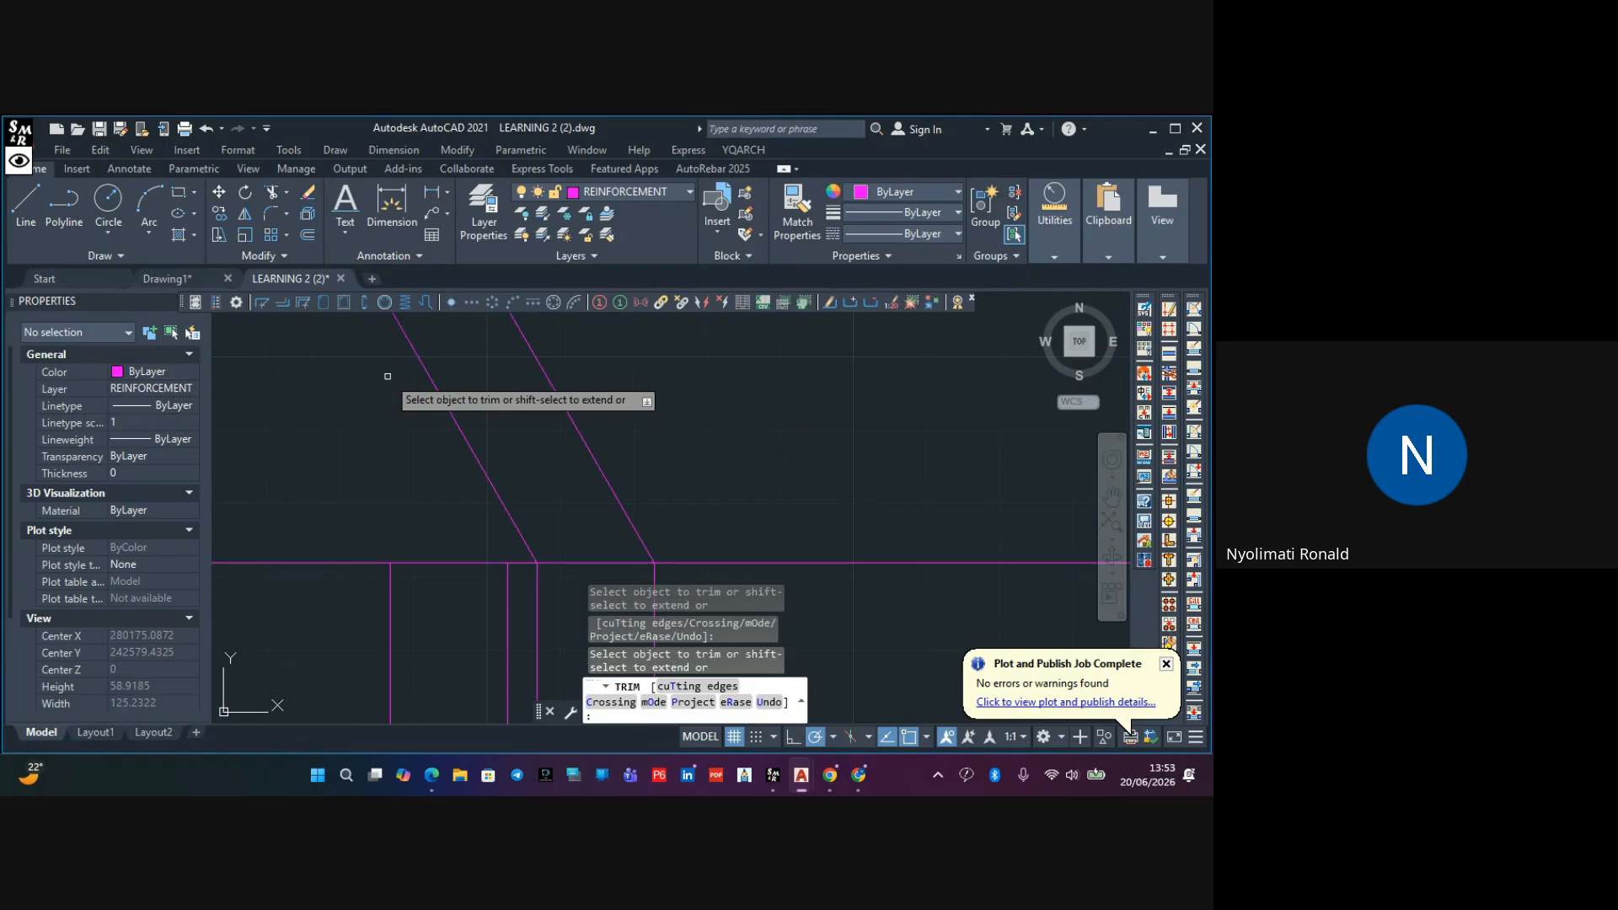
Trim the lap height line beyond and across the cranked bar, leaving only the segment that caps the lower bar
scroll(406, 412, "down", 2)
left_click_drag(357, 510, 351, 473)
left_click(646, 520)
left_click(636, 447)
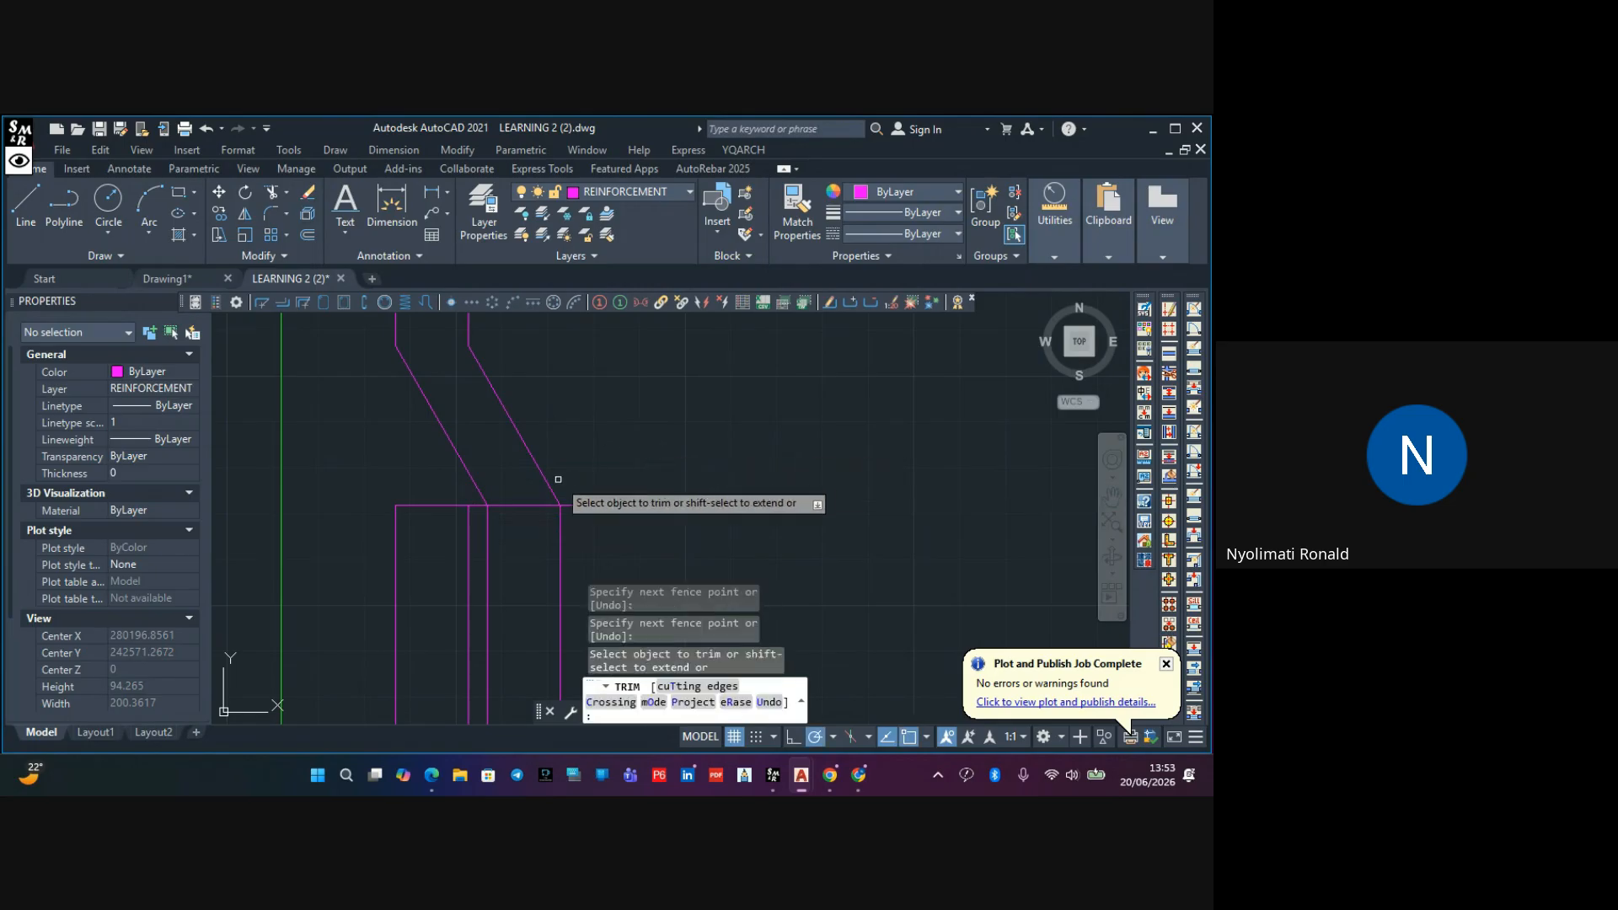
left_click(530, 483)
left_click(528, 518)
left_click(575, 490)
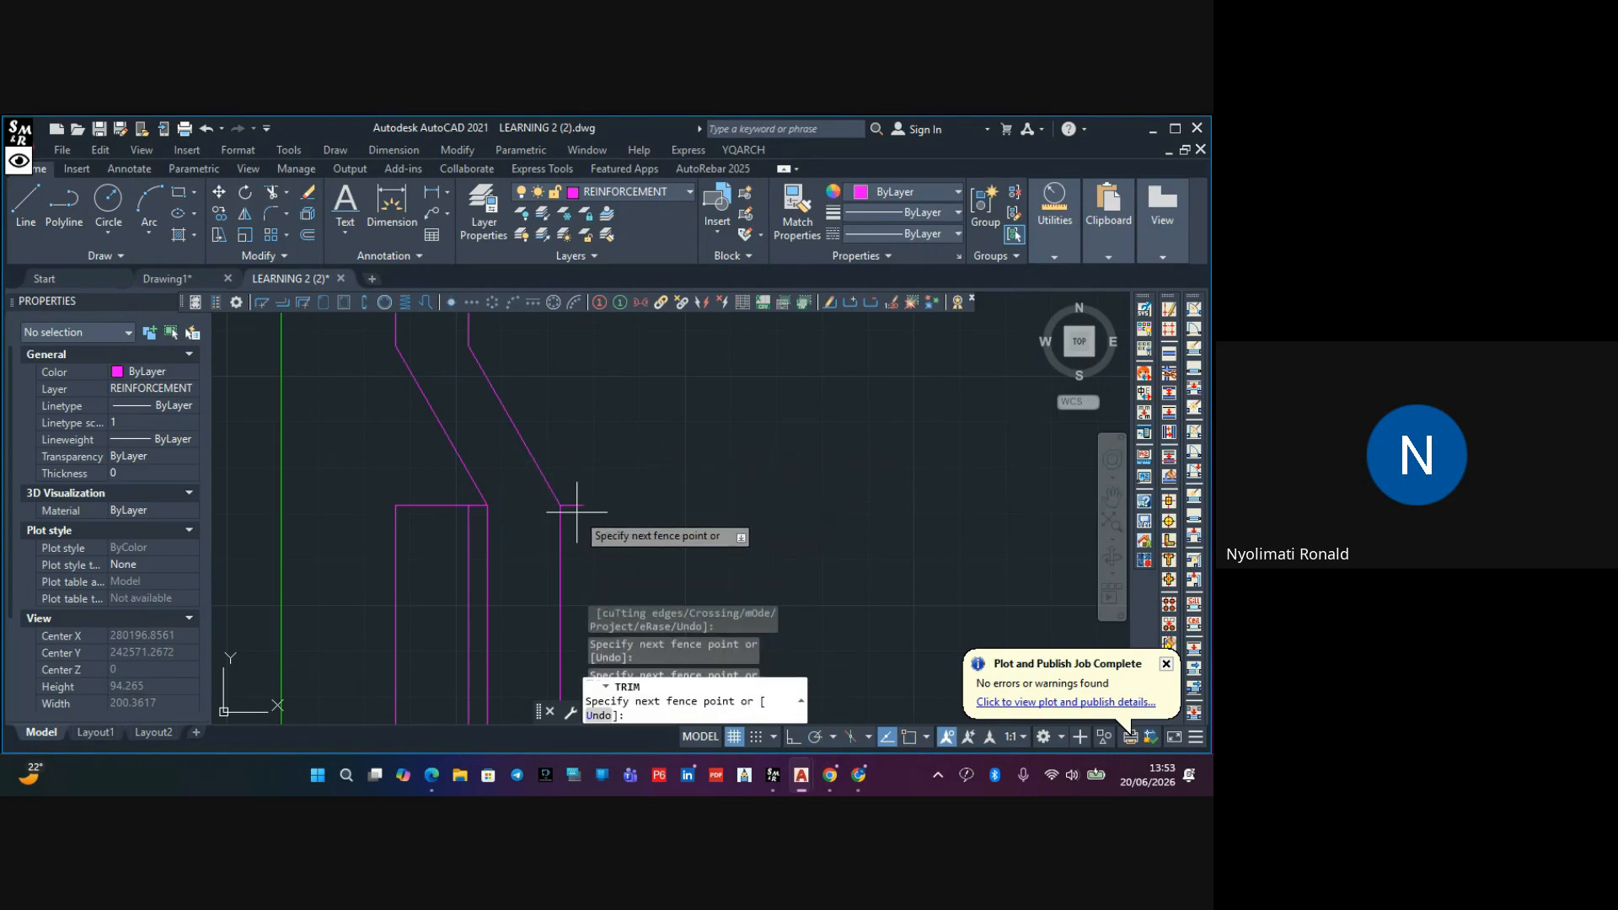
left_click(578, 512)
scroll(472, 511, "up", 2)
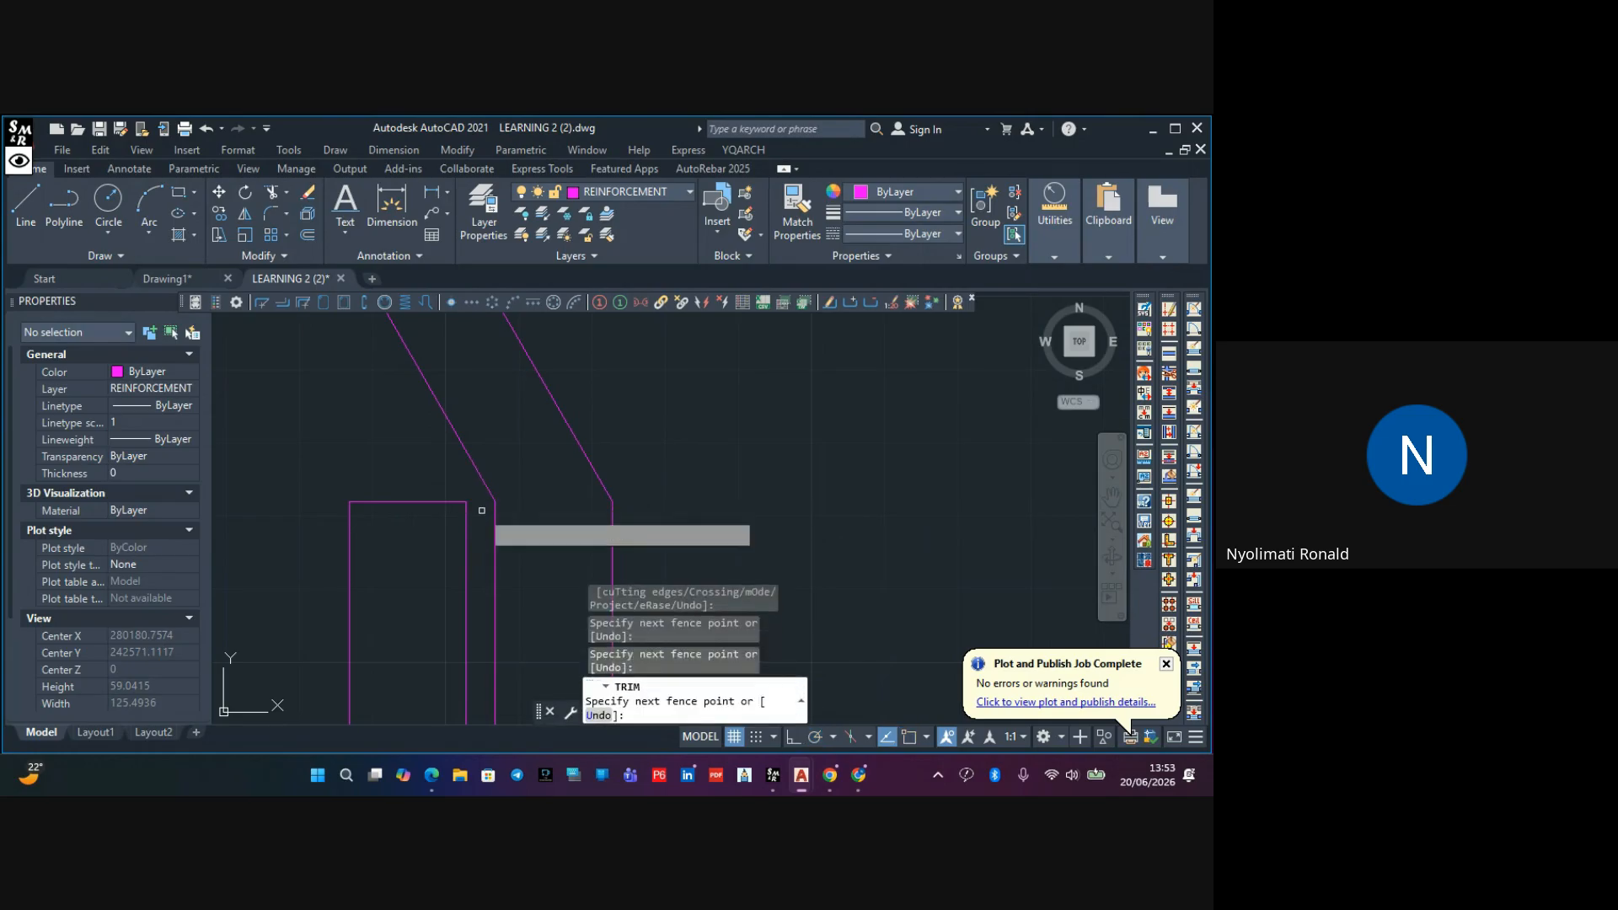
scroll(590, 499, "down", 12)
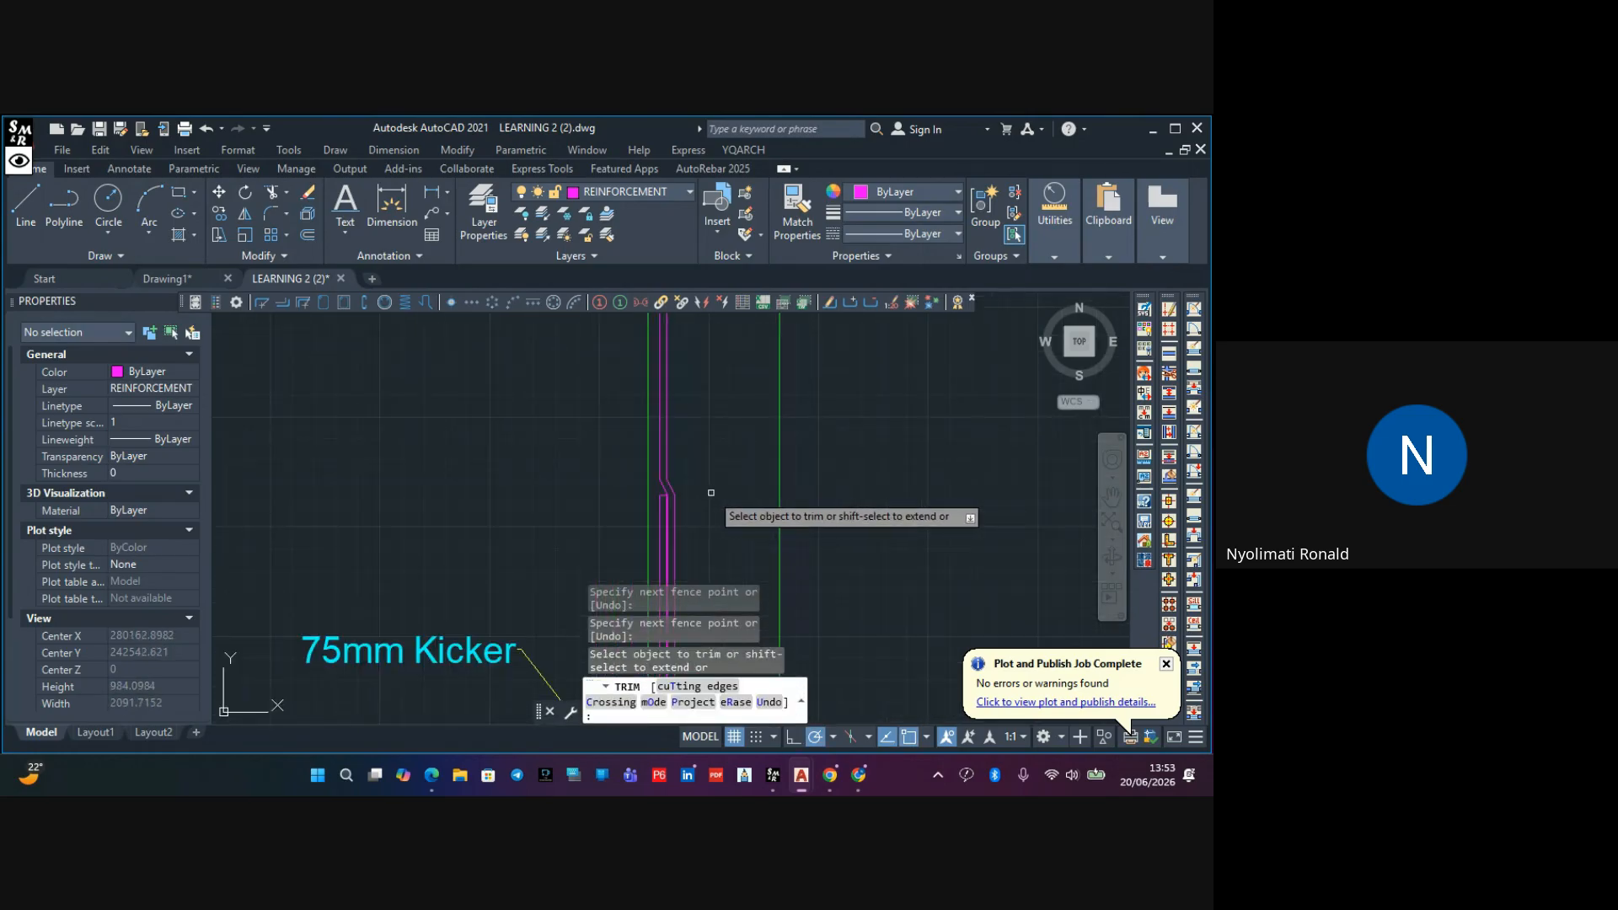
key("Escape")
Examine the lapped bars from the crank down to the 75 mm kicker and floor slab
scroll(679, 502, "up", 6)
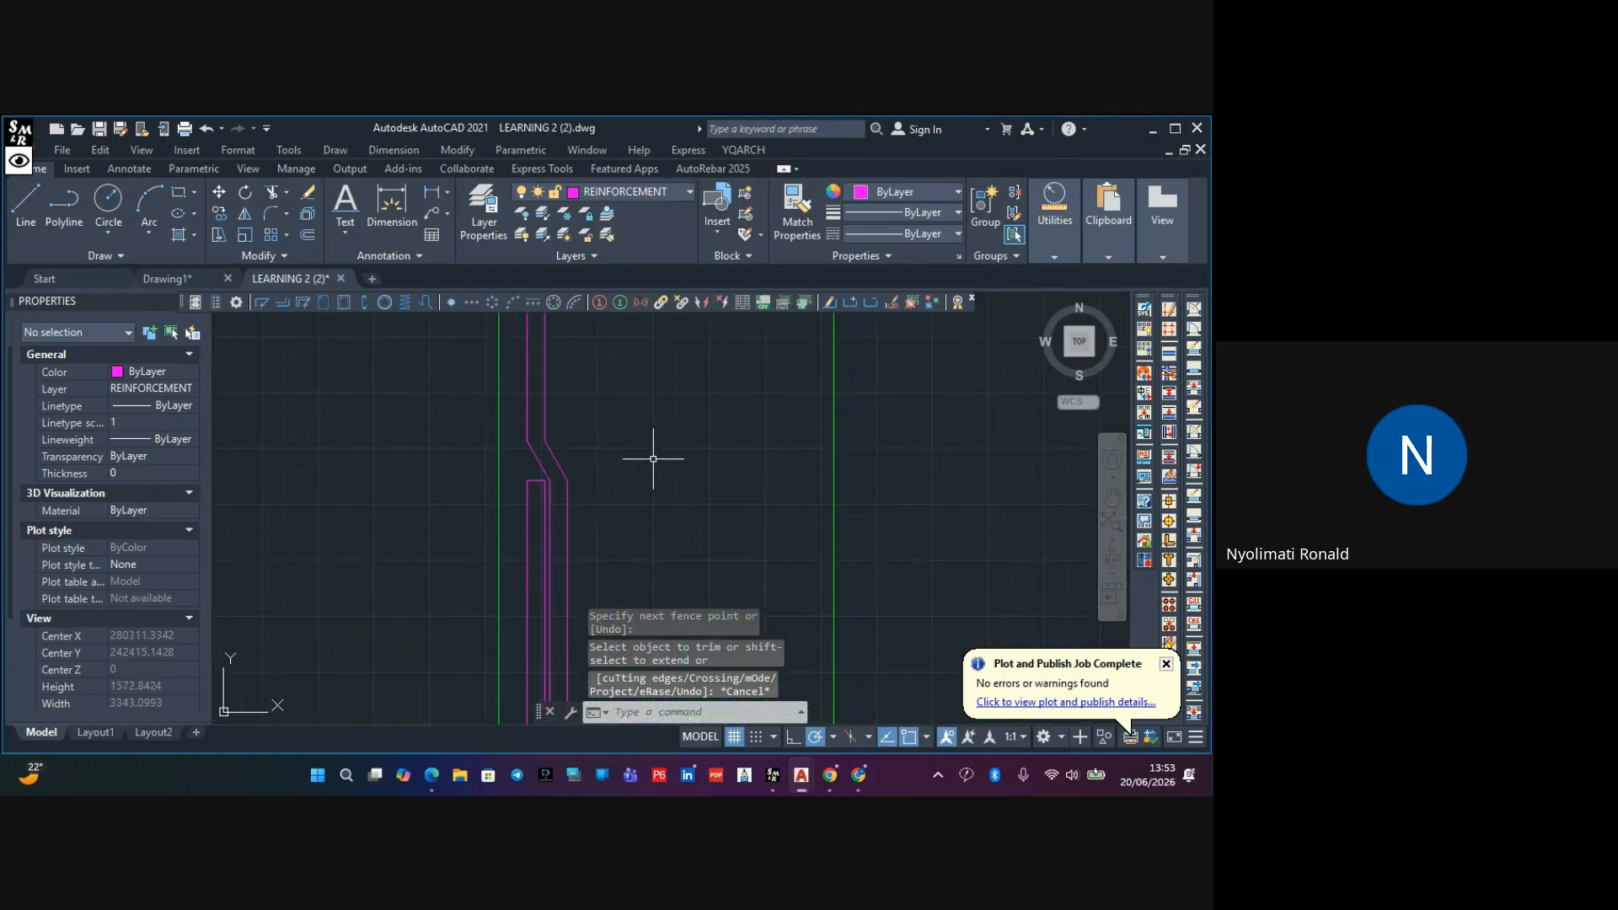
scroll(744, 504, "down", 8)
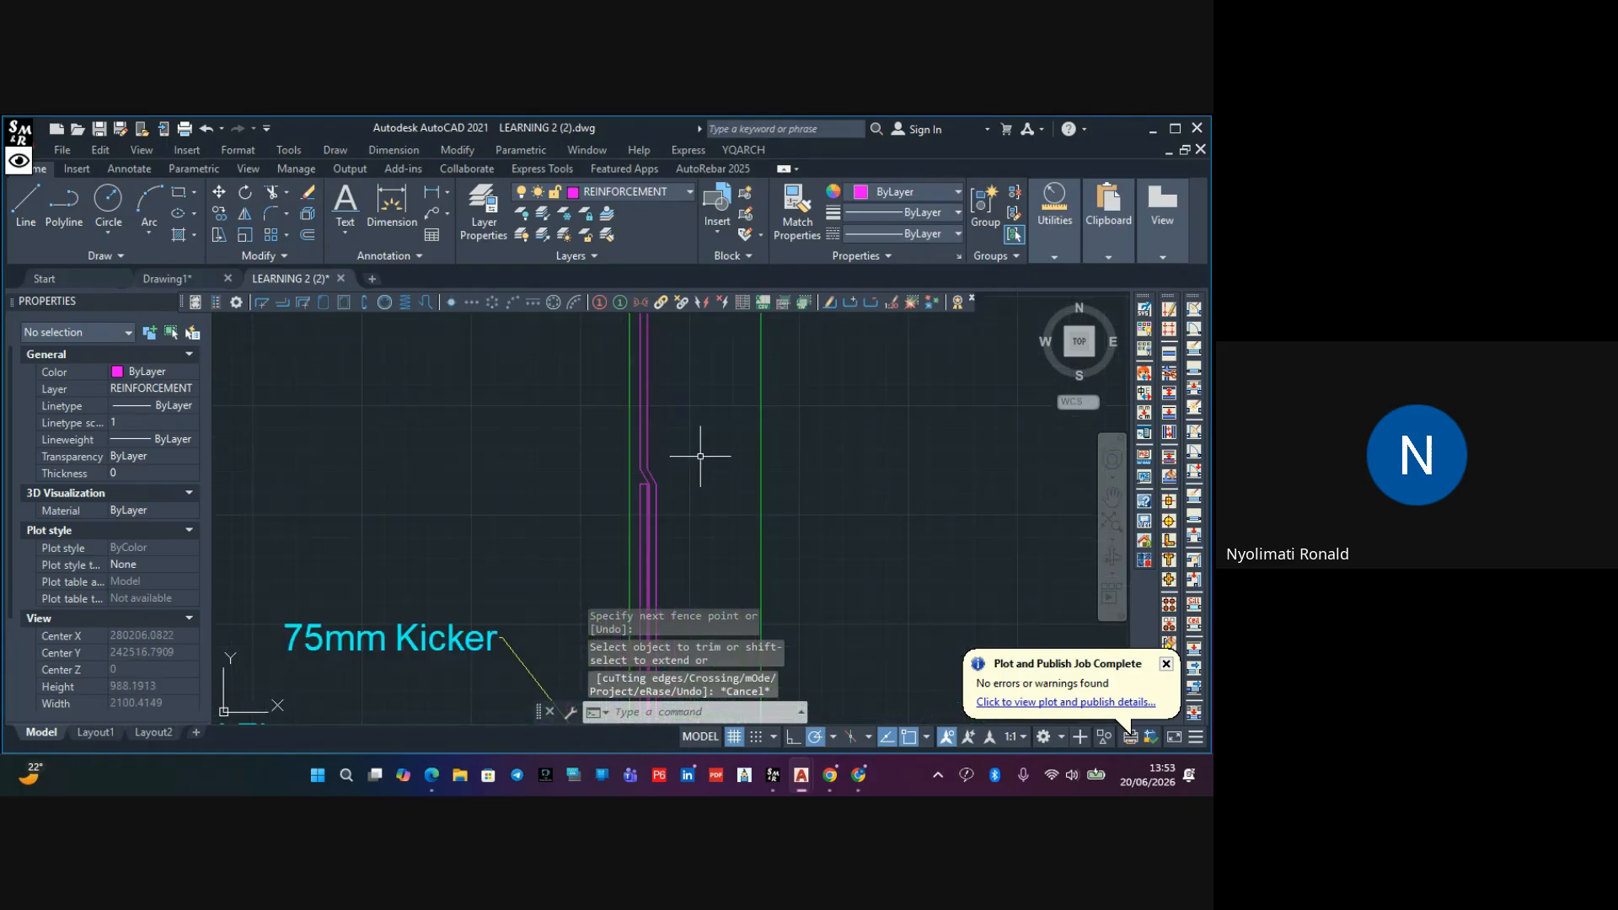
middle_click_drag(697, 501, 658, 415)
scroll(657, 415, "up", 6)
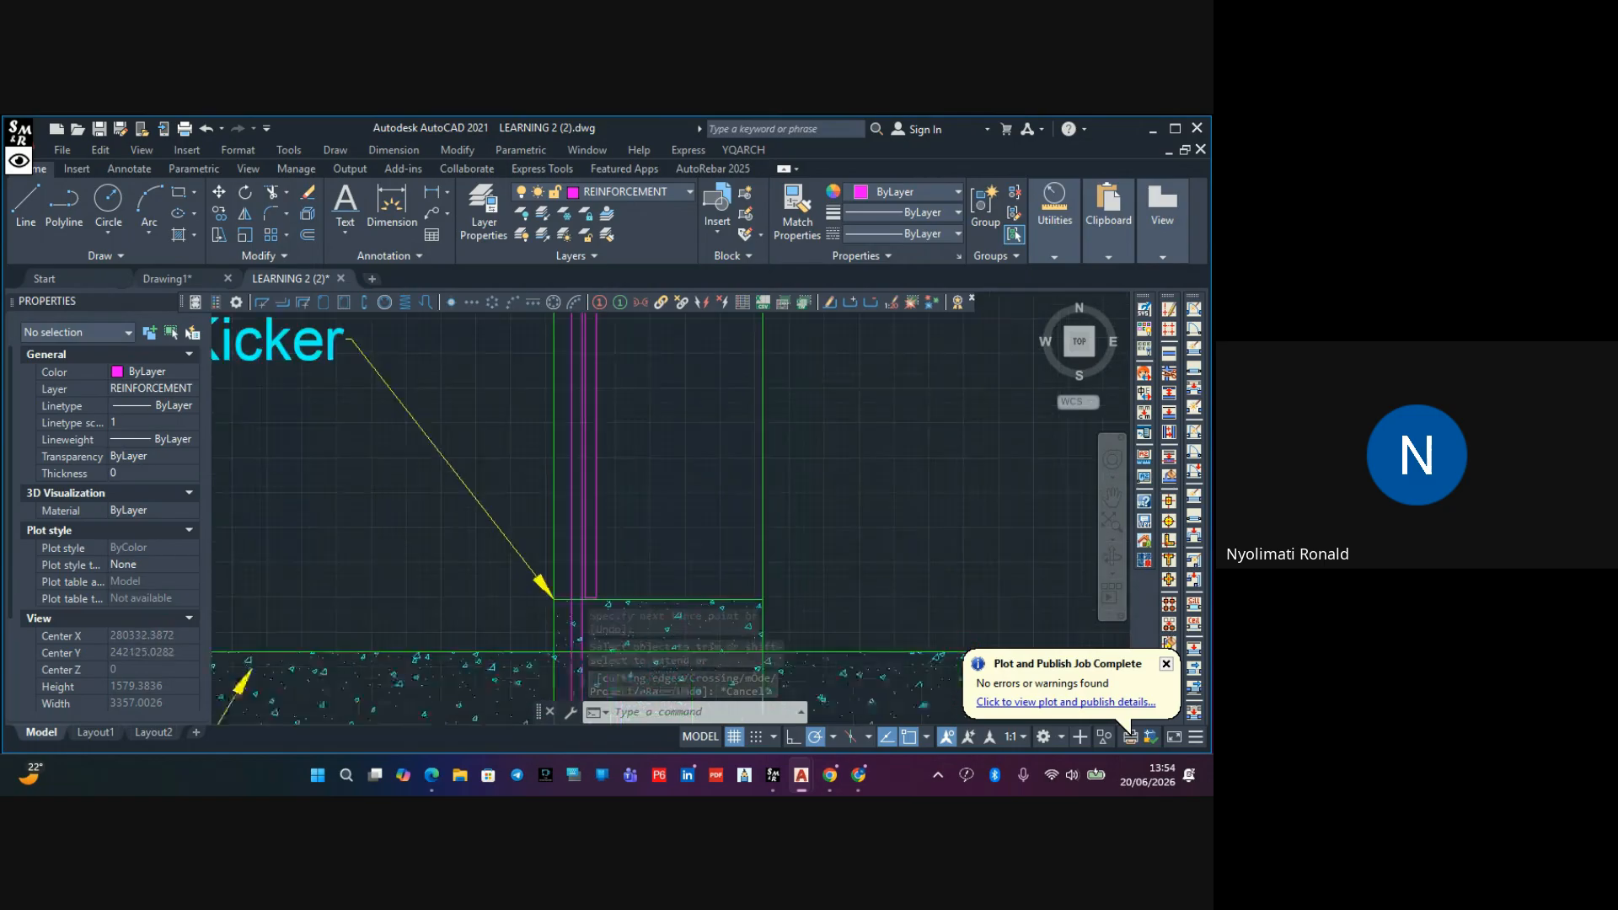
middle_click_drag(618, 508, 632, 463)
scroll(632, 463, "down", 6)
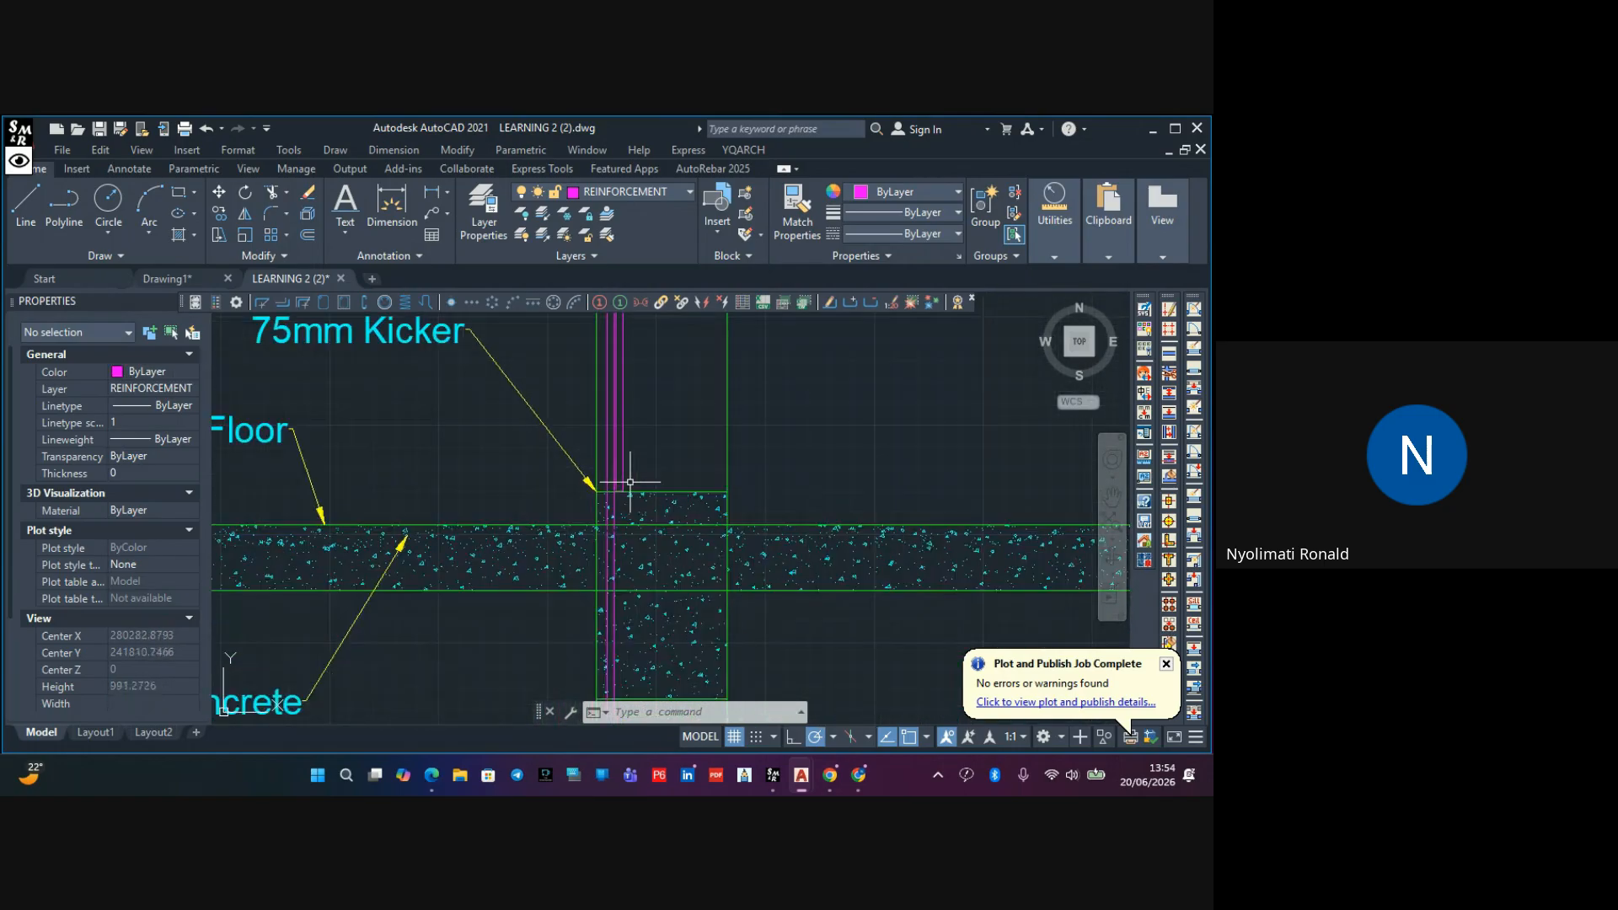
Extend the column's vertical reinforcement lines to close the gaps just below the ground floor kicker
scroll(627, 481, "up", 8)
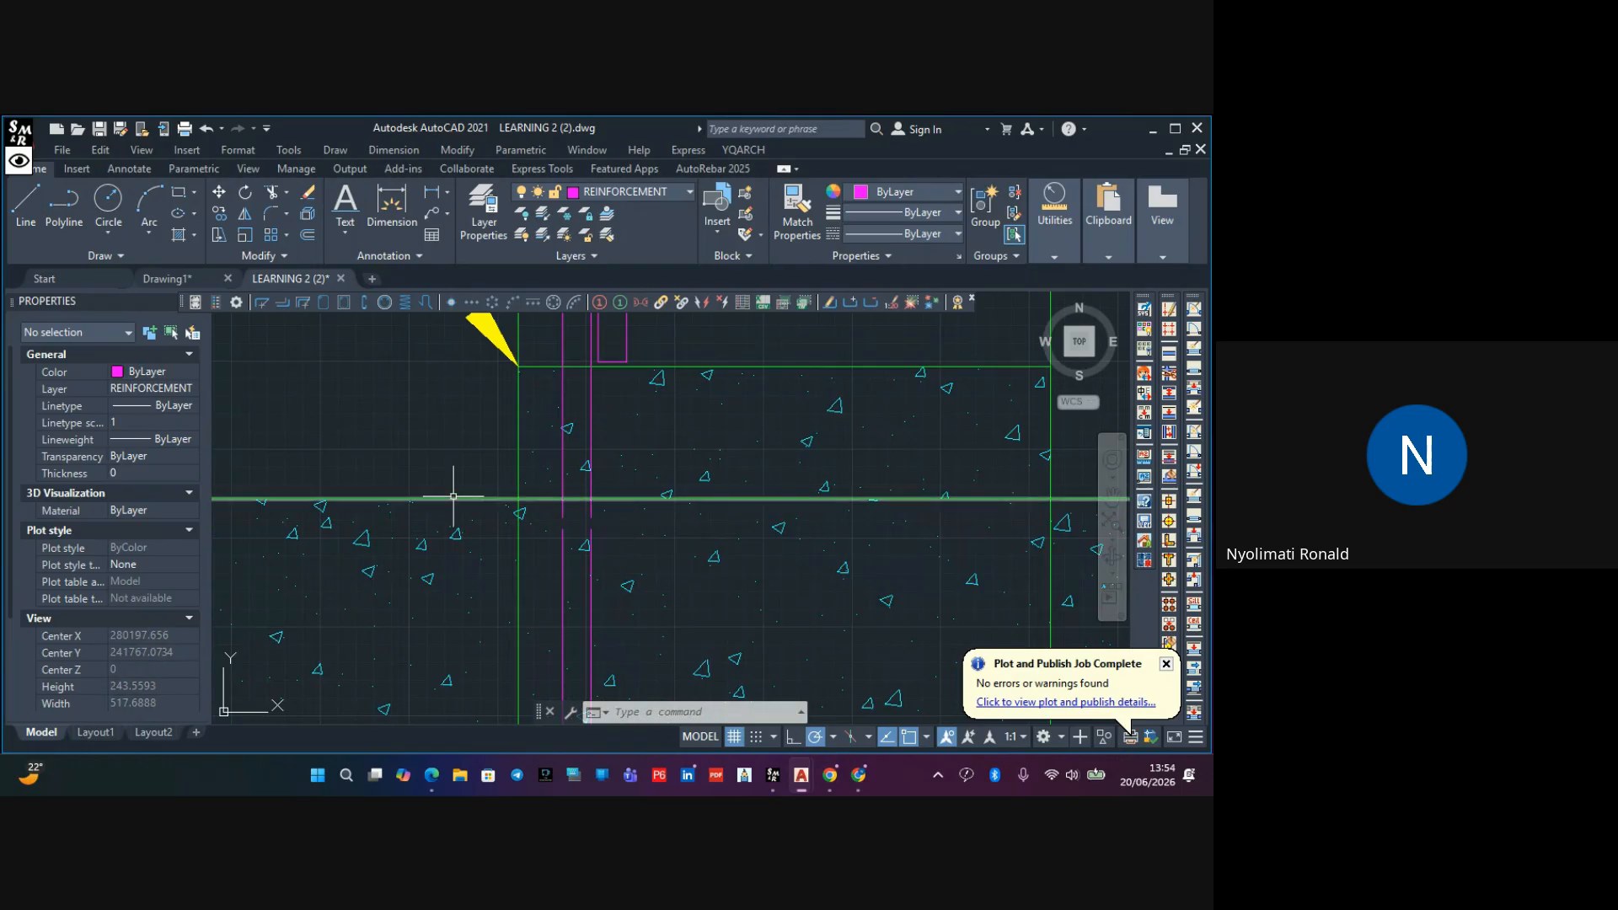
type("x")
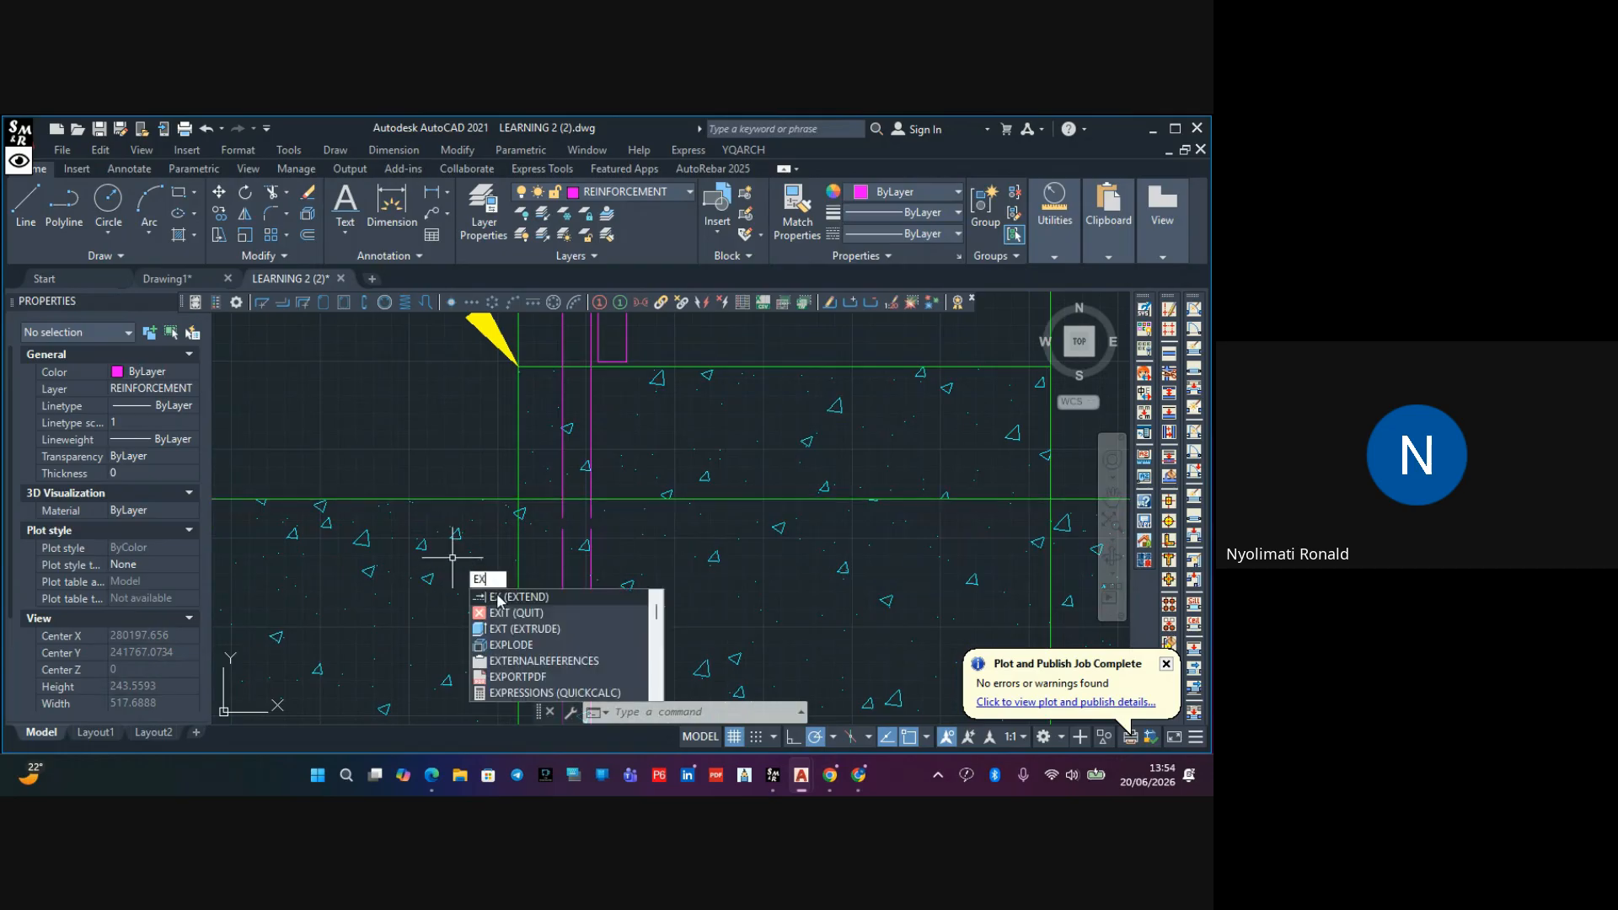
key("Return")
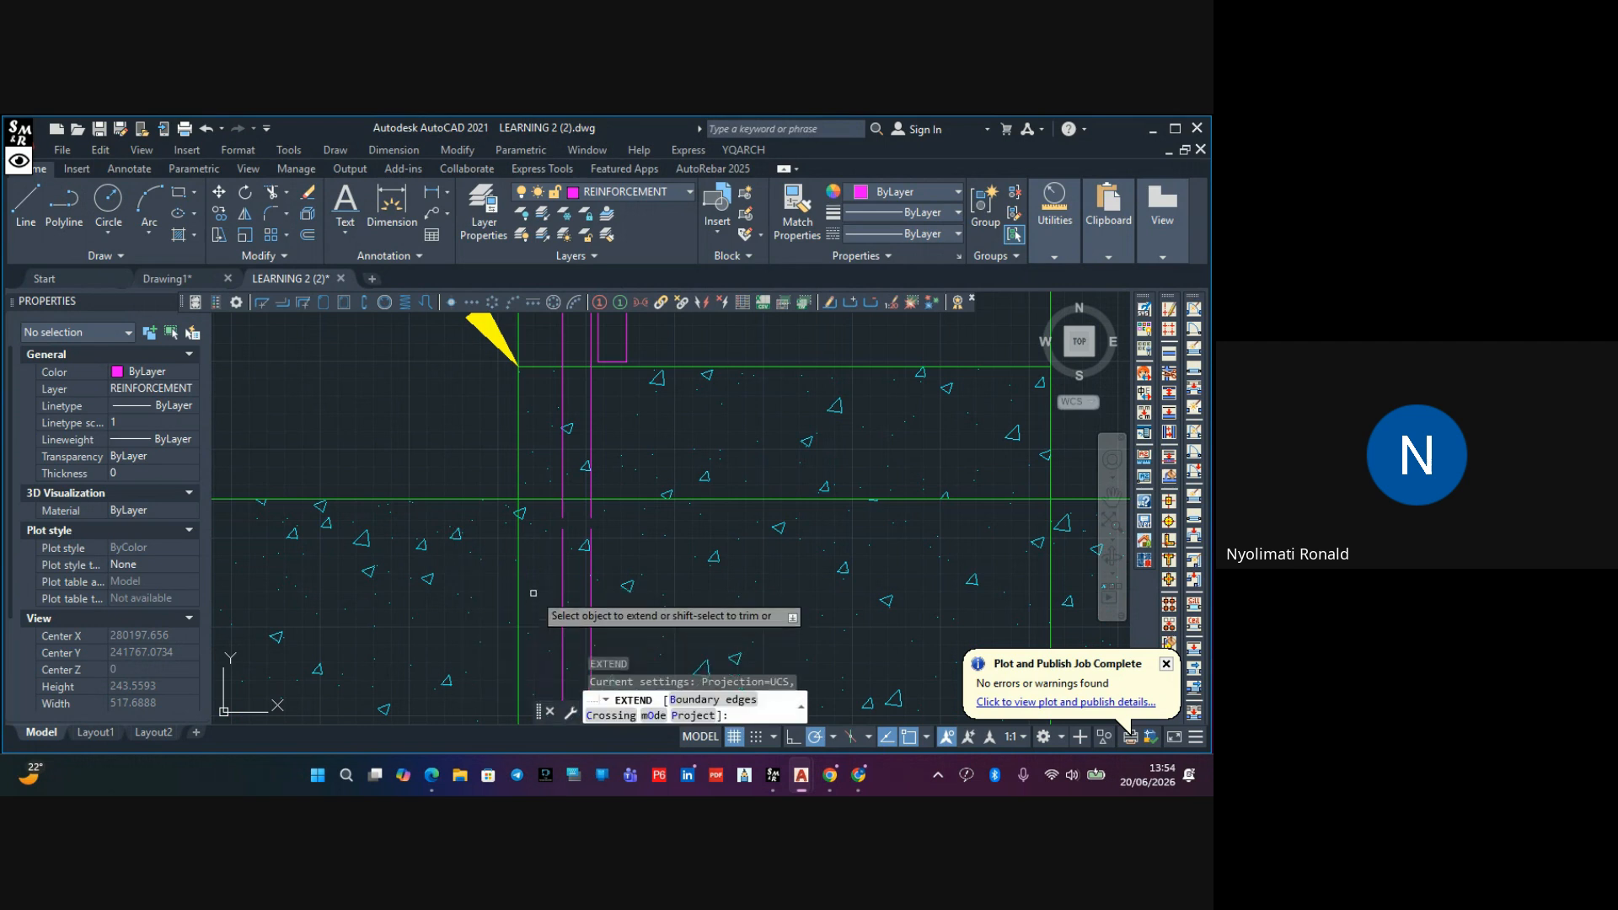
left_click(563, 515)
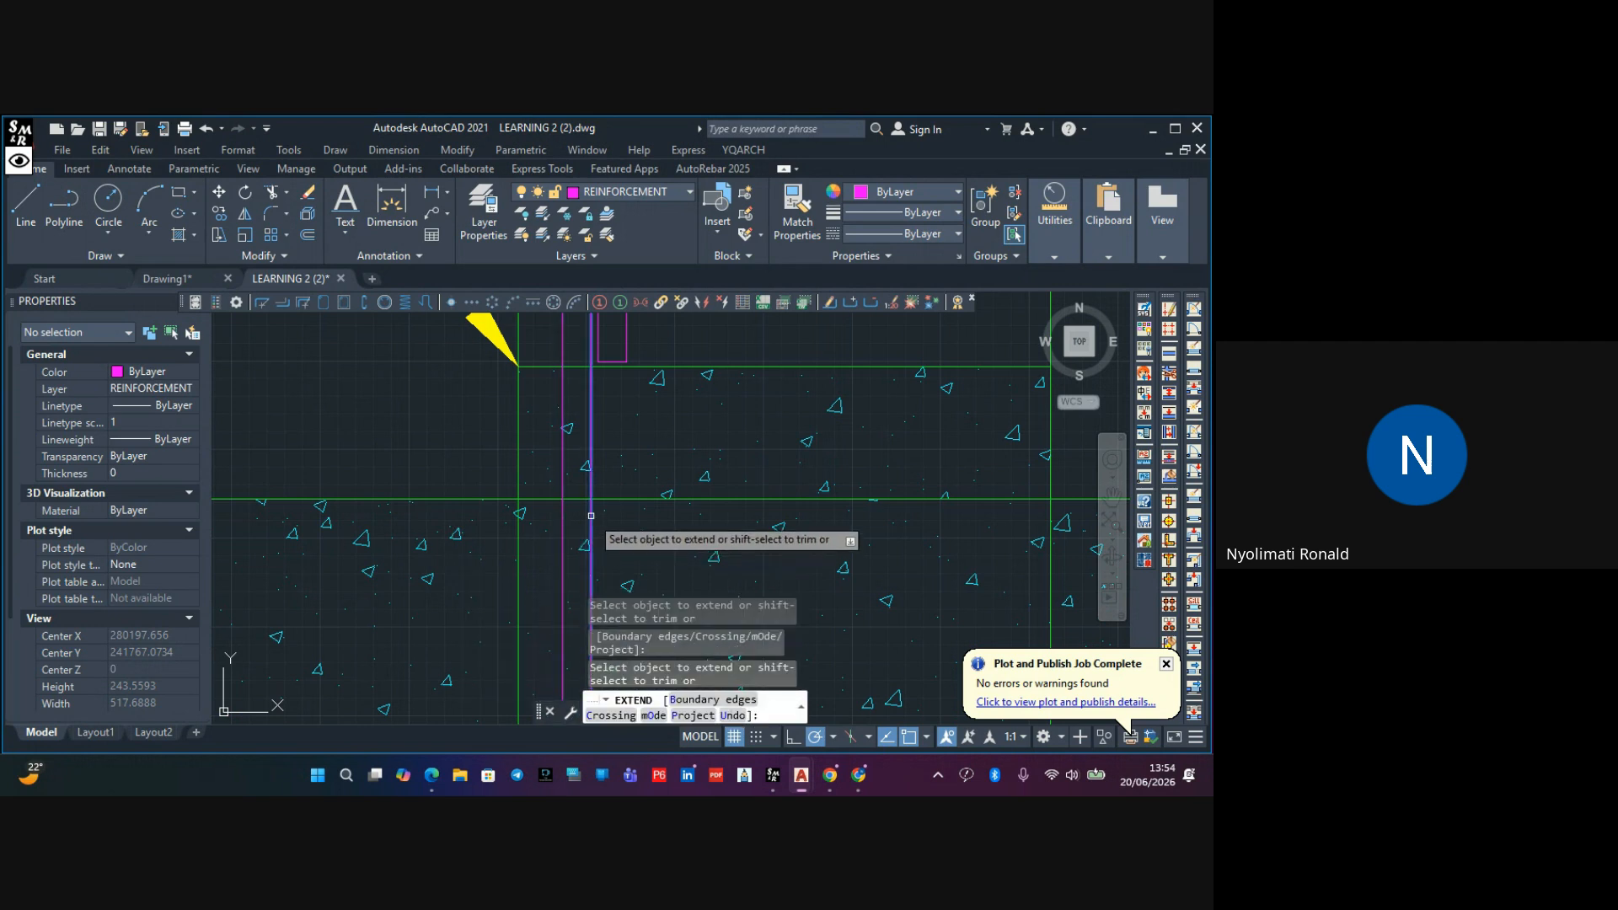
scroll(668, 436, "down", 5)
scroll(691, 413, "down", 5)
middle_click_drag(691, 413, 691, 510)
key("Escape")
scroll(664, 433, "up", 5)
scroll(664, 432, "down", 2)
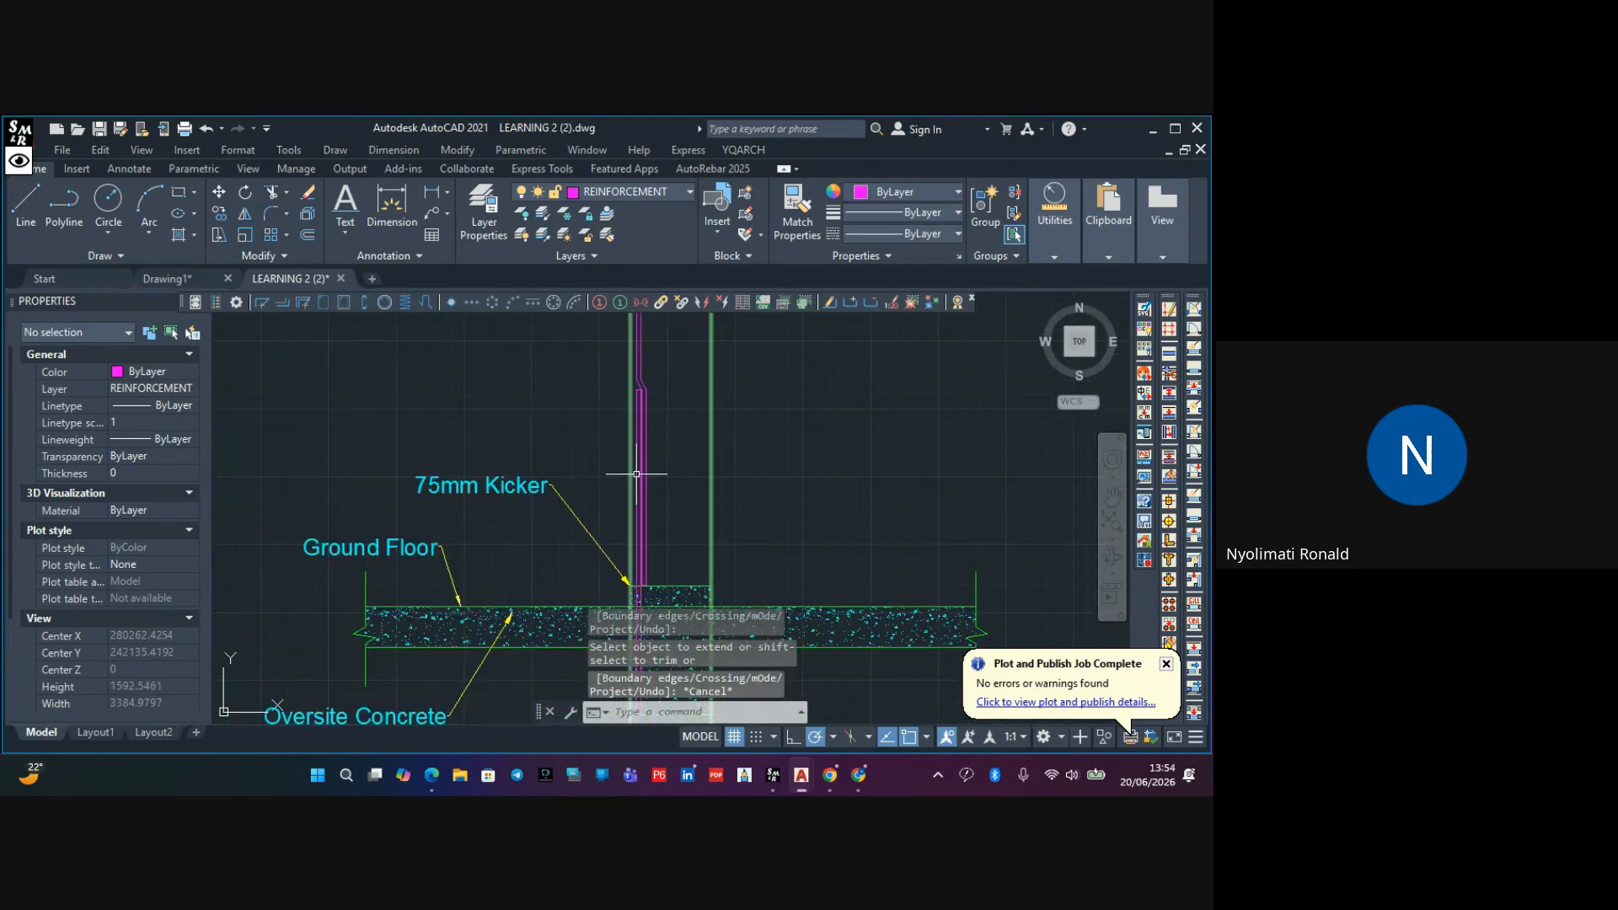
Add a vertical dimension beside the column from the ground floor slab's top up to the end of the lapped starter bar
left_click(392, 202)
key("Return")
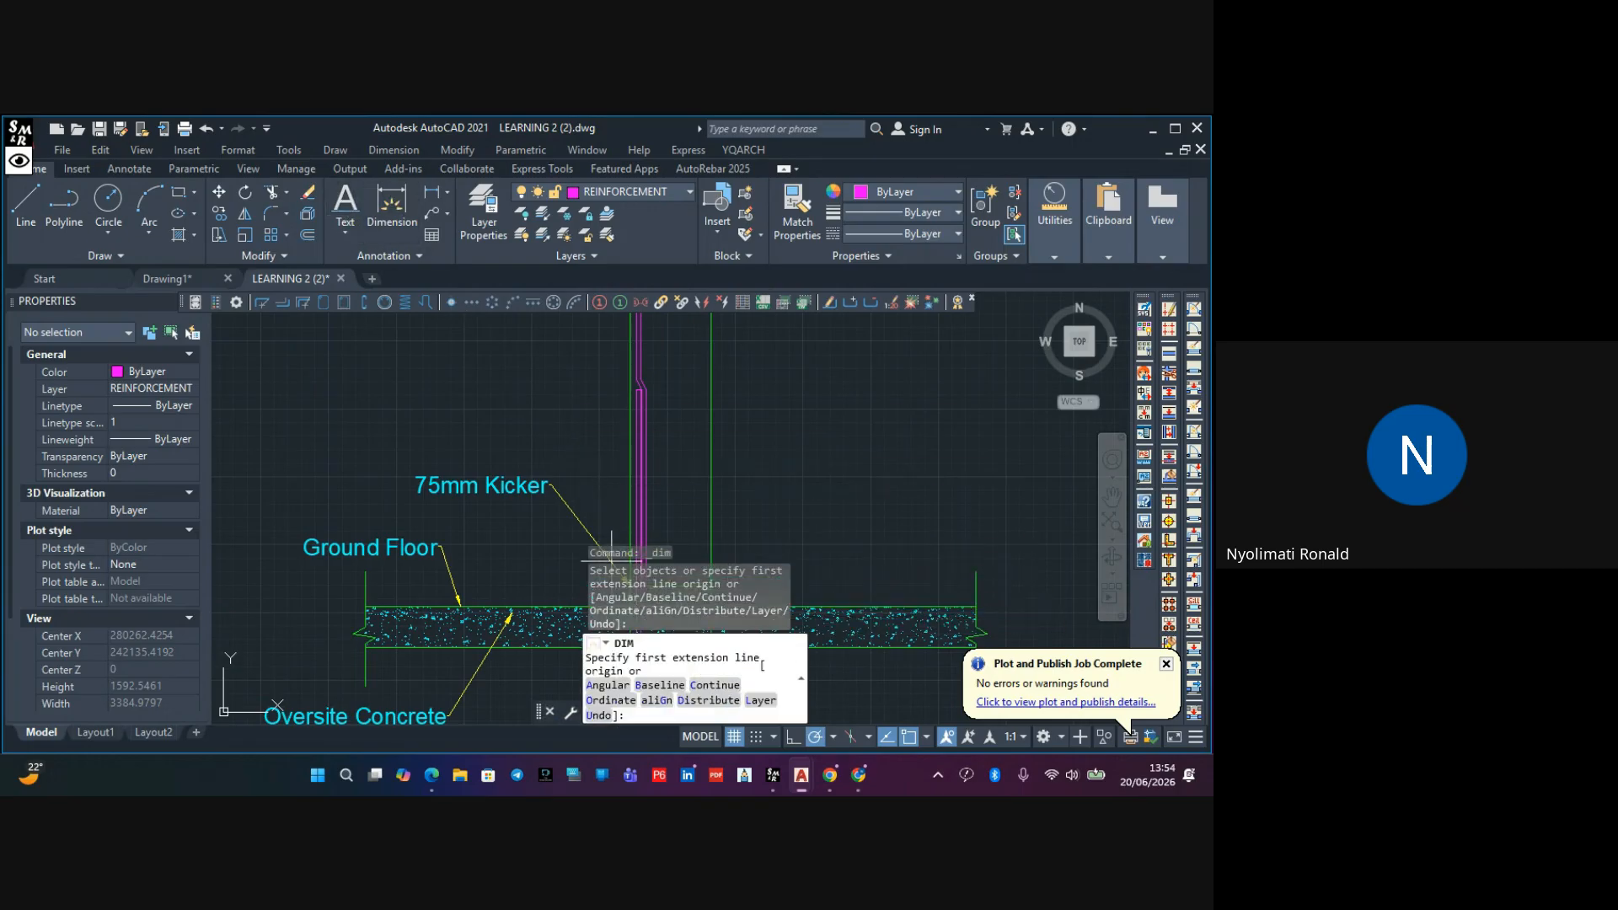
scroll(684, 643, "up", 4)
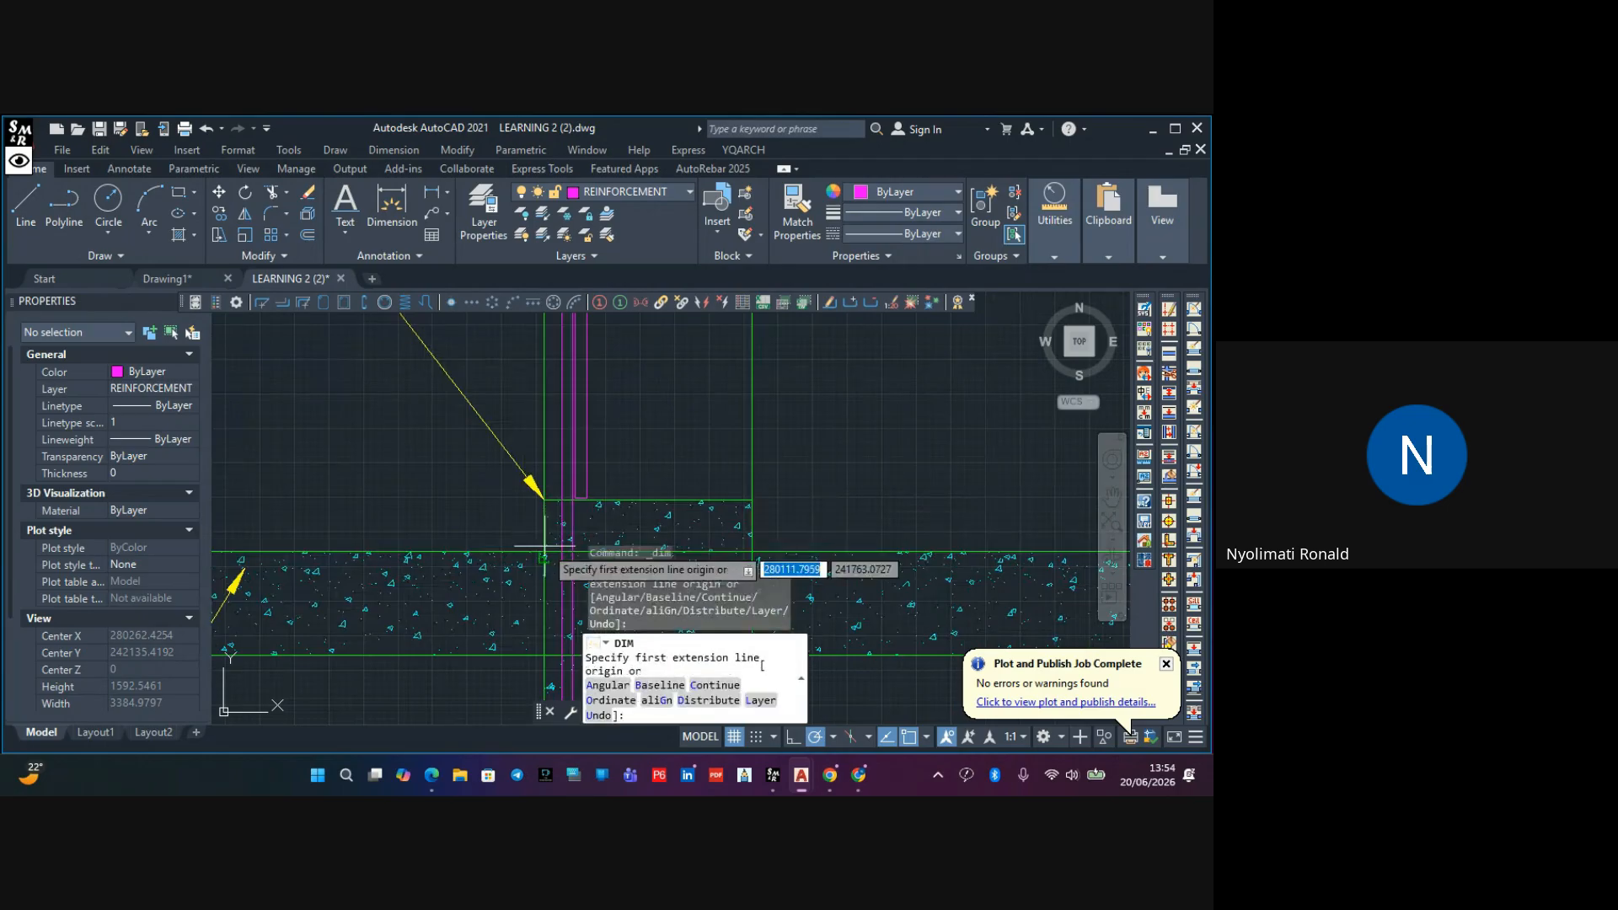
left_click(544, 551)
scroll(542, 413, "down", 2)
middle_click_drag(541, 412, 553, 523)
scroll(554, 396, "up", 2)
scroll(534, 331, "up", 4)
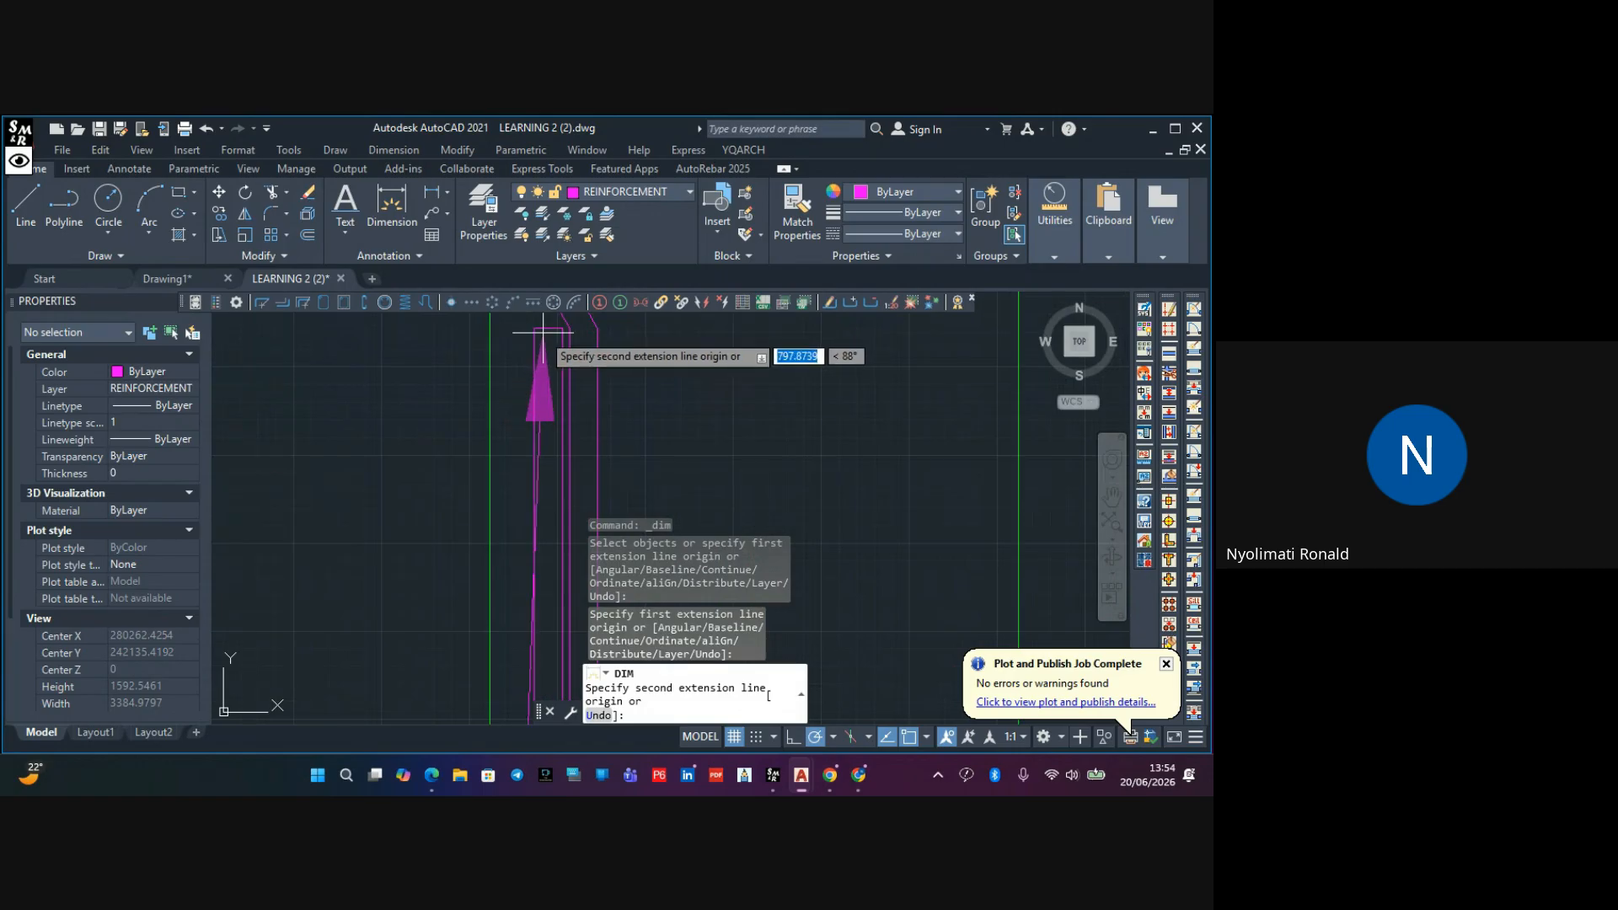
left_click(490, 328)
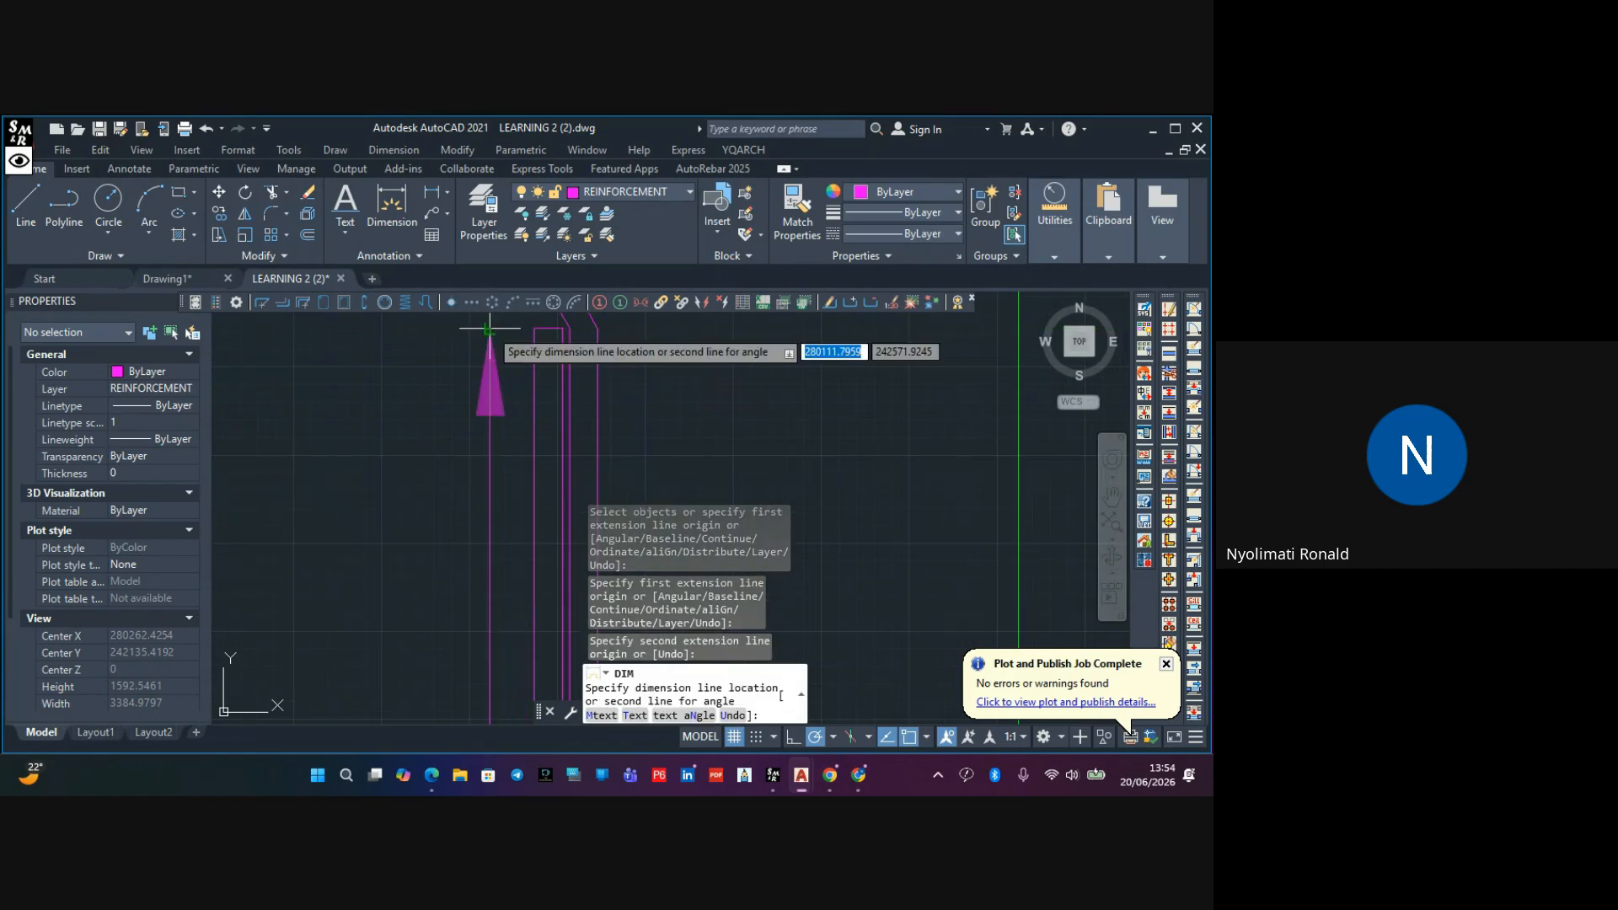
left_click(426, 346)
scroll(535, 386, "down", 1)
scroll(534, 386, "down", 2)
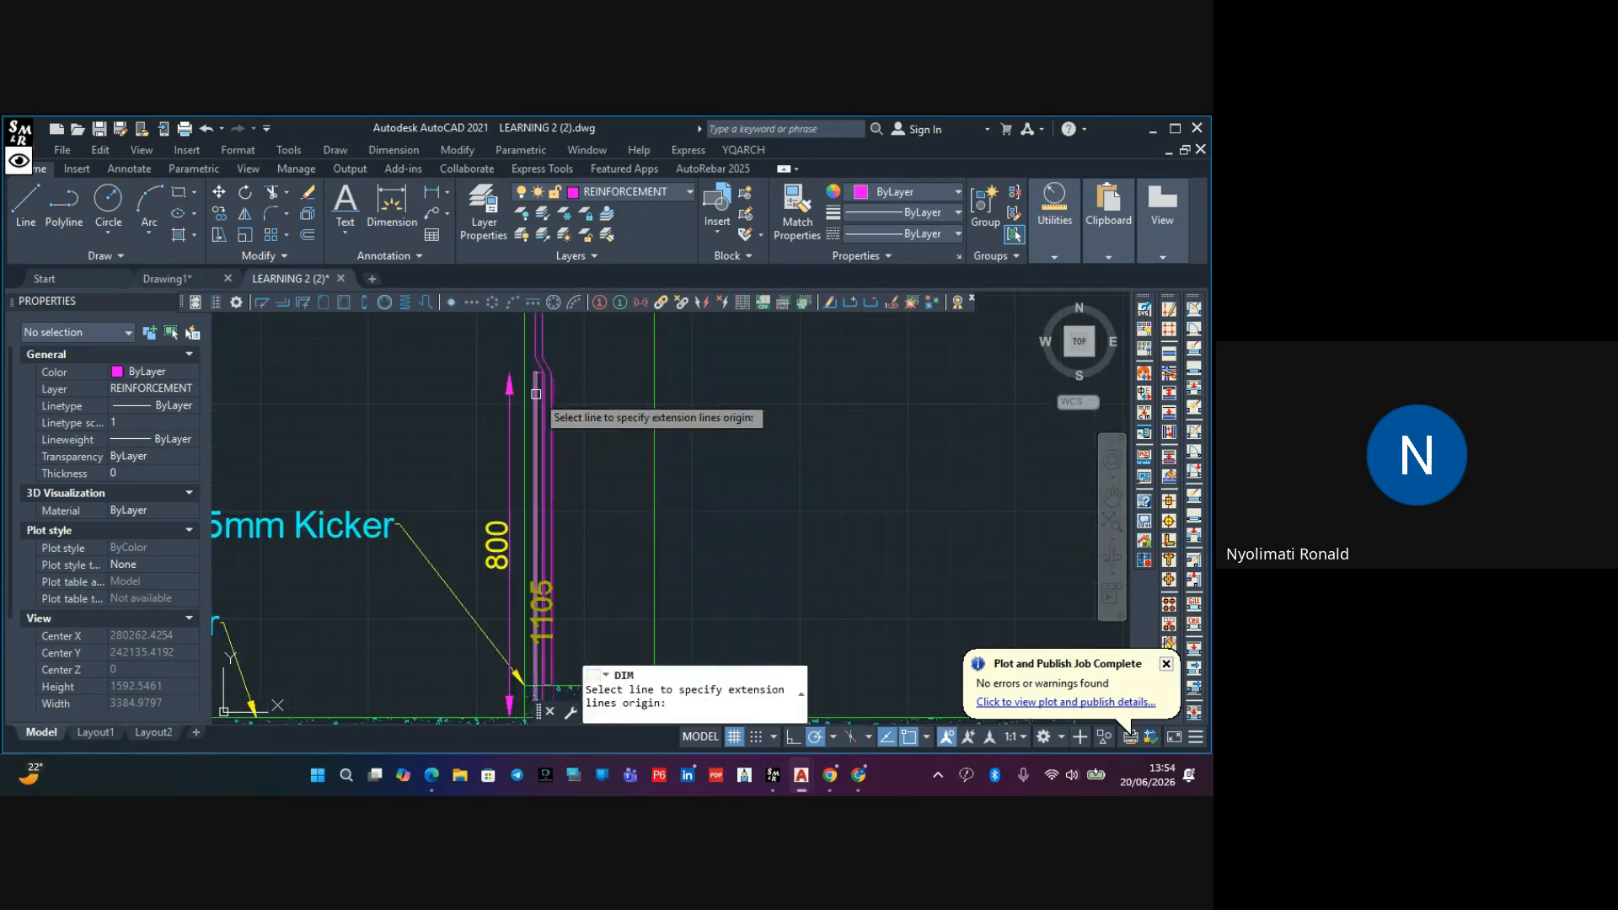
scroll(638, 462, "down", 2)
key("Escape")
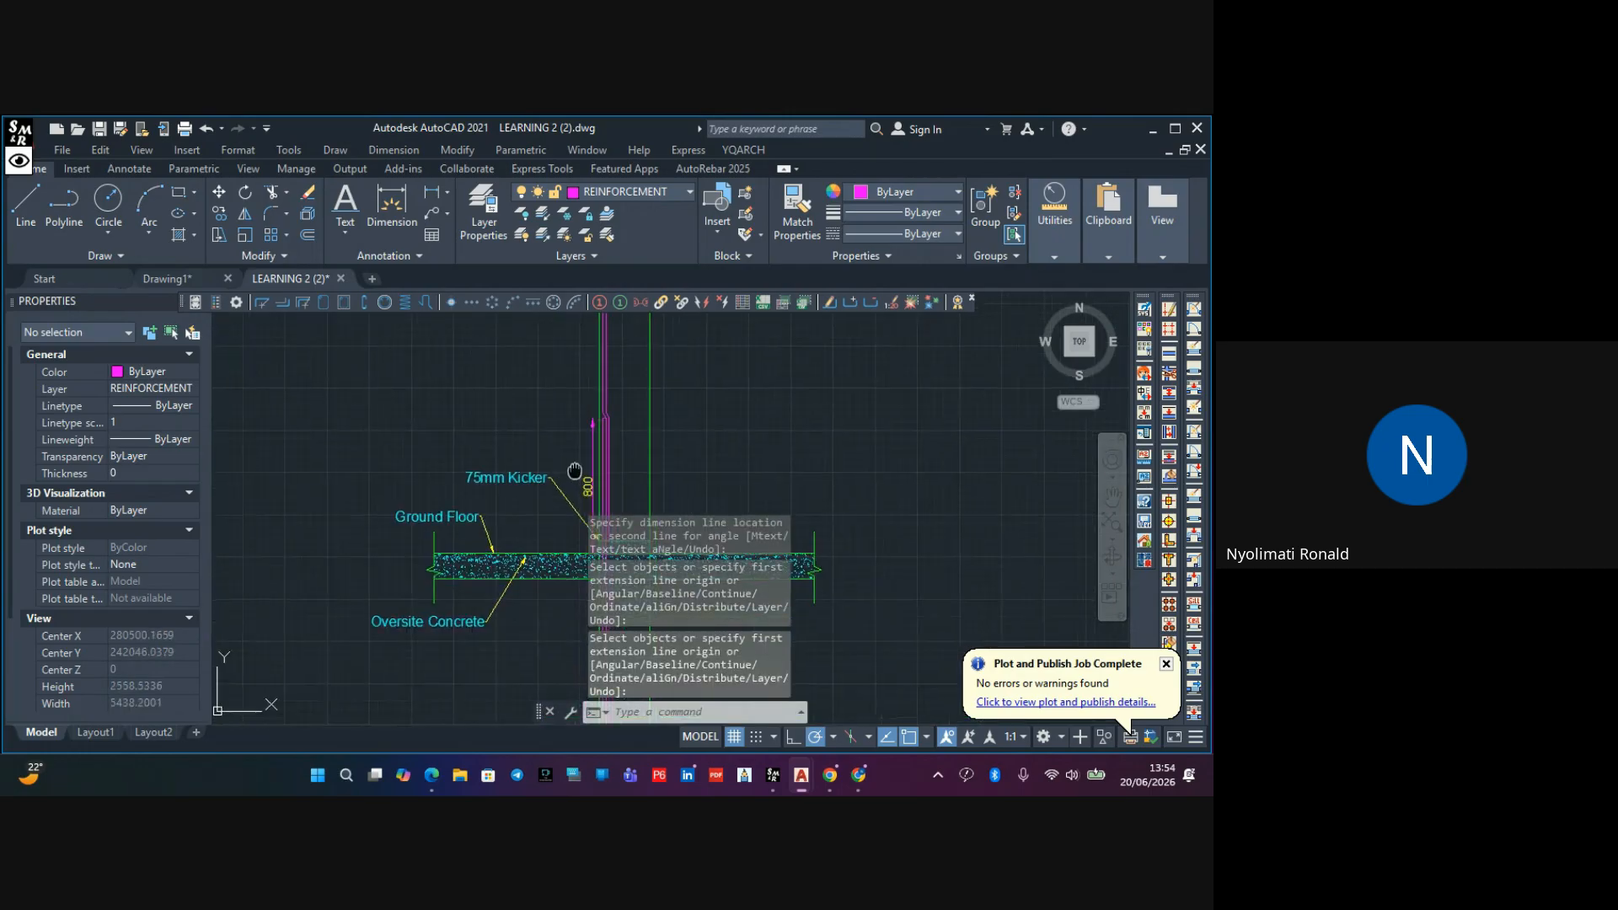
Draw a horizontal line across the column's full width at the first floor slab's top surface
scroll(435, 477, "down", 2)
scroll(430, 473, "down", 2)
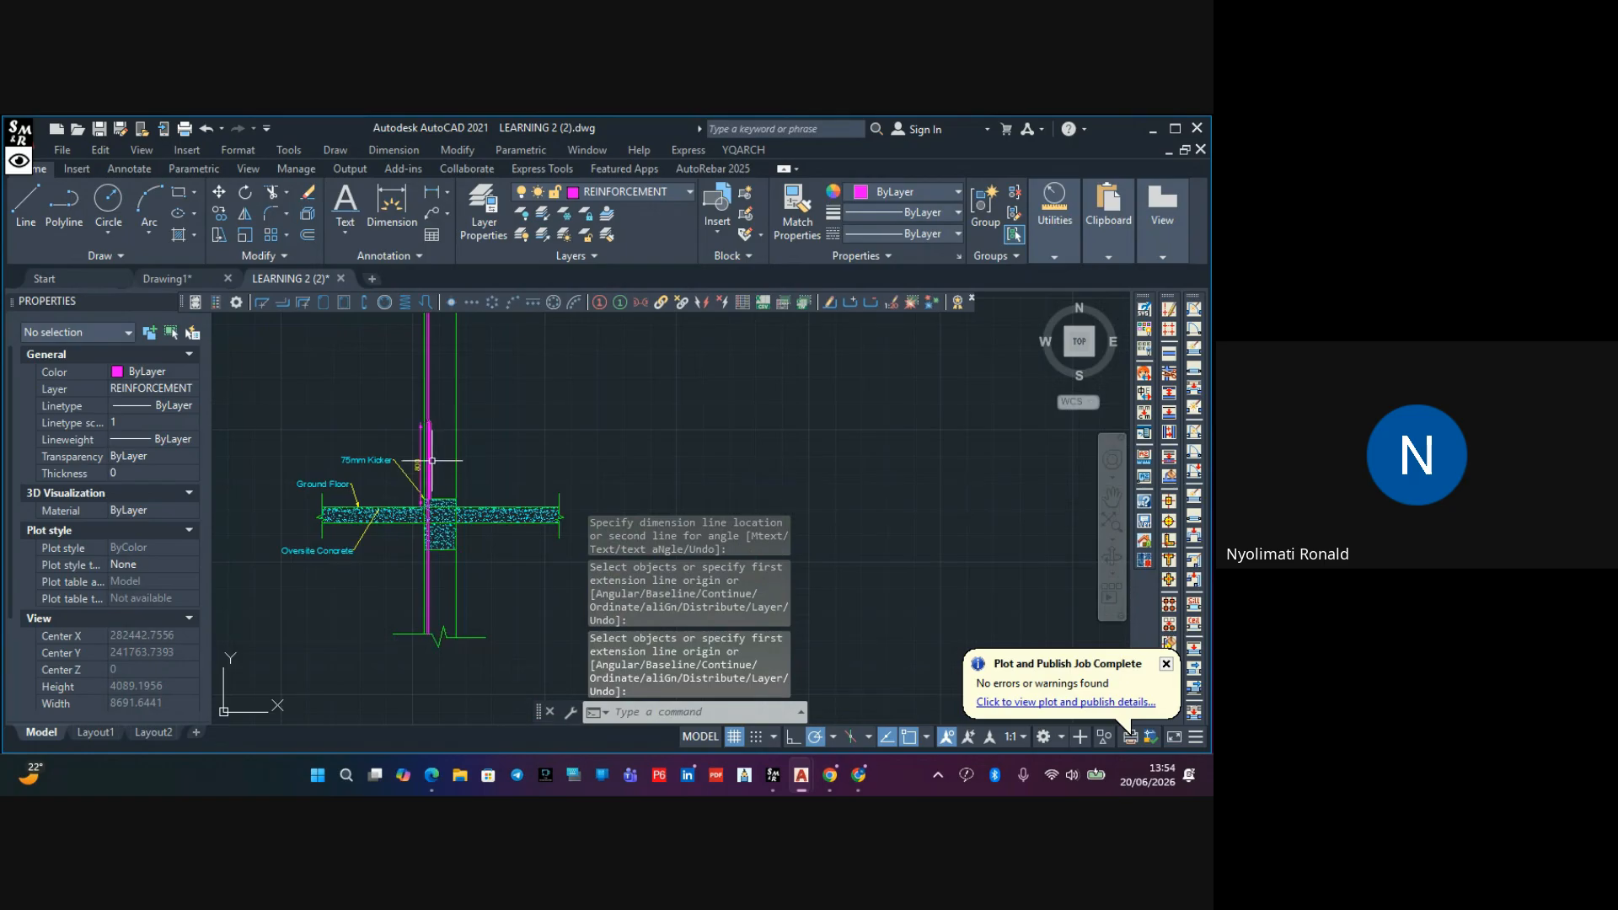
scroll(431, 460, "up", 8)
scroll(430, 463, "down", 5)
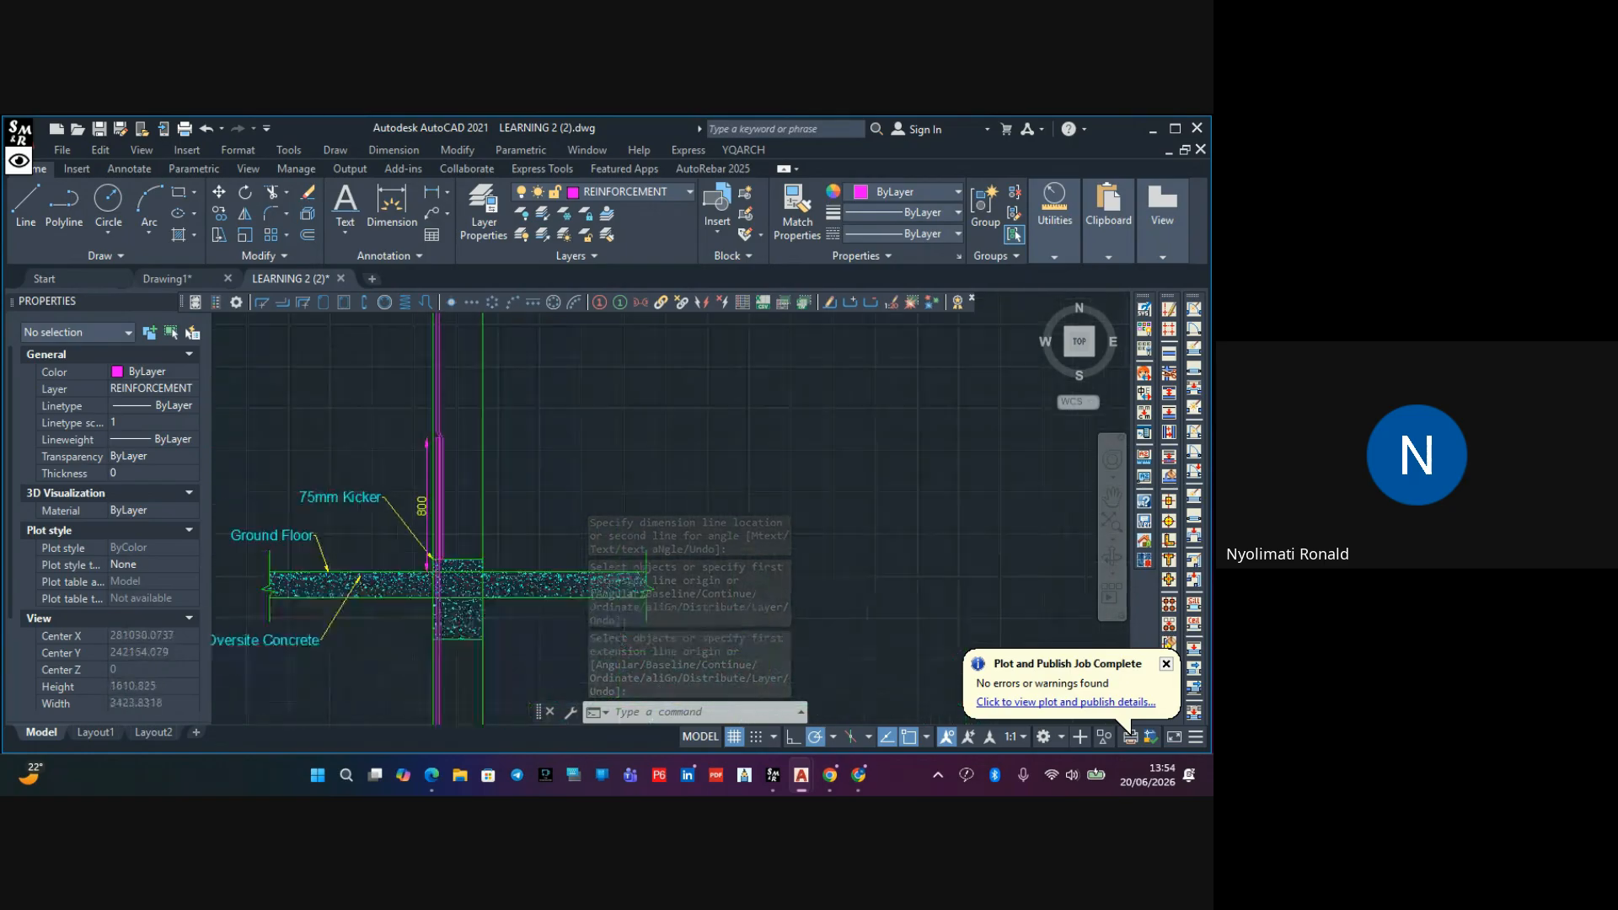
scroll(469, 549, "down", 3)
scroll(442, 429, "up", 2)
scroll(426, 465, "up", 2)
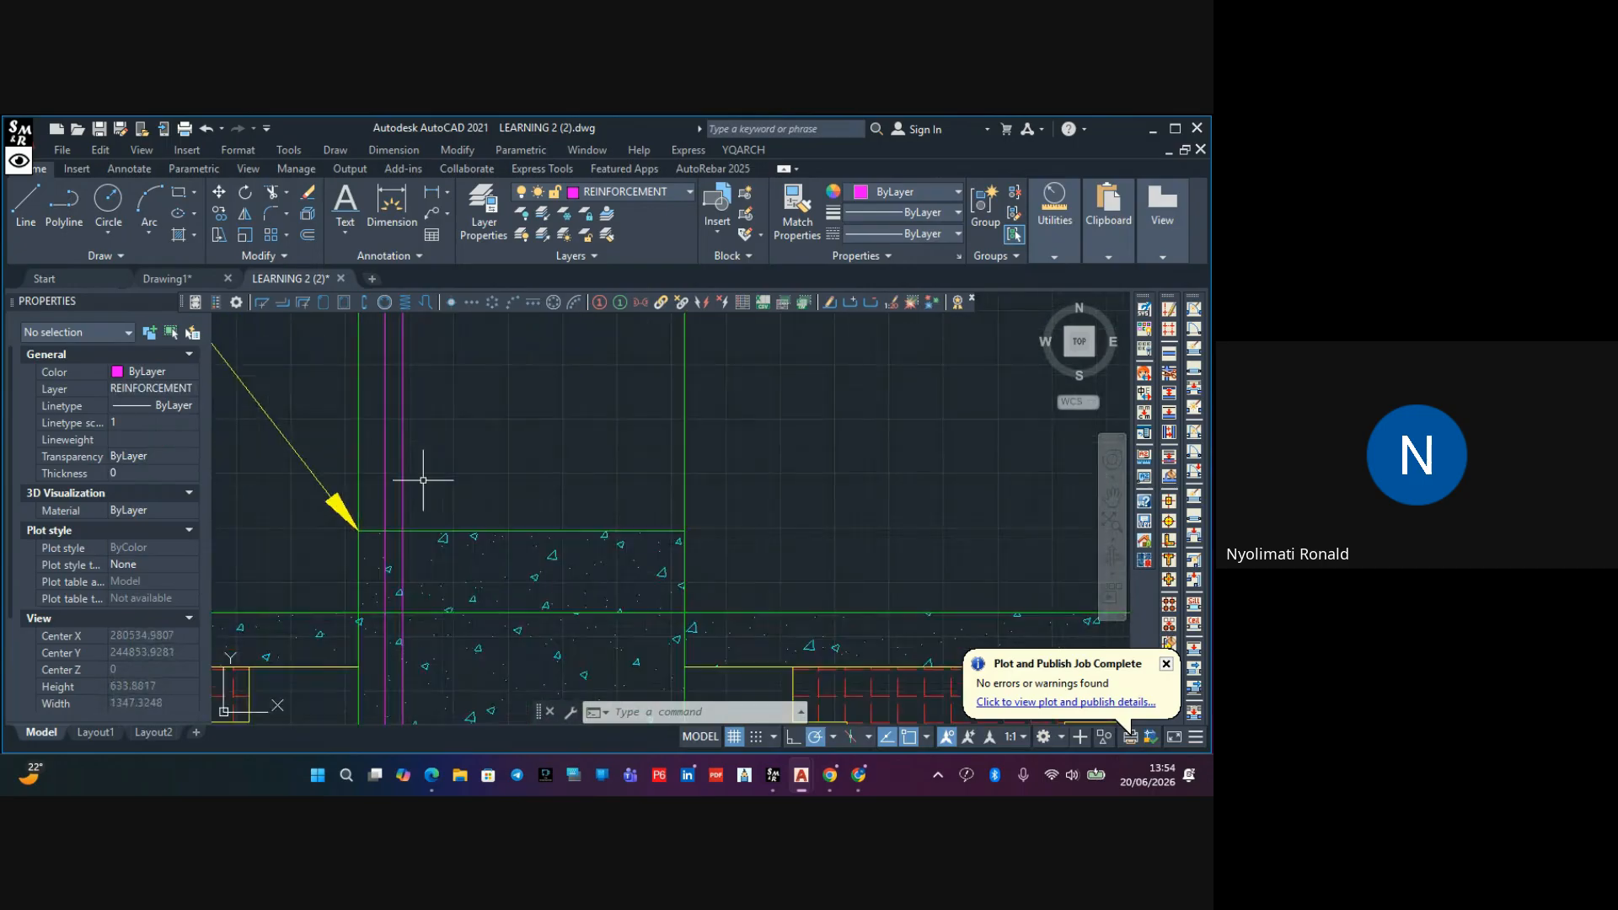
middle_click_drag(448, 520, 492, 517)
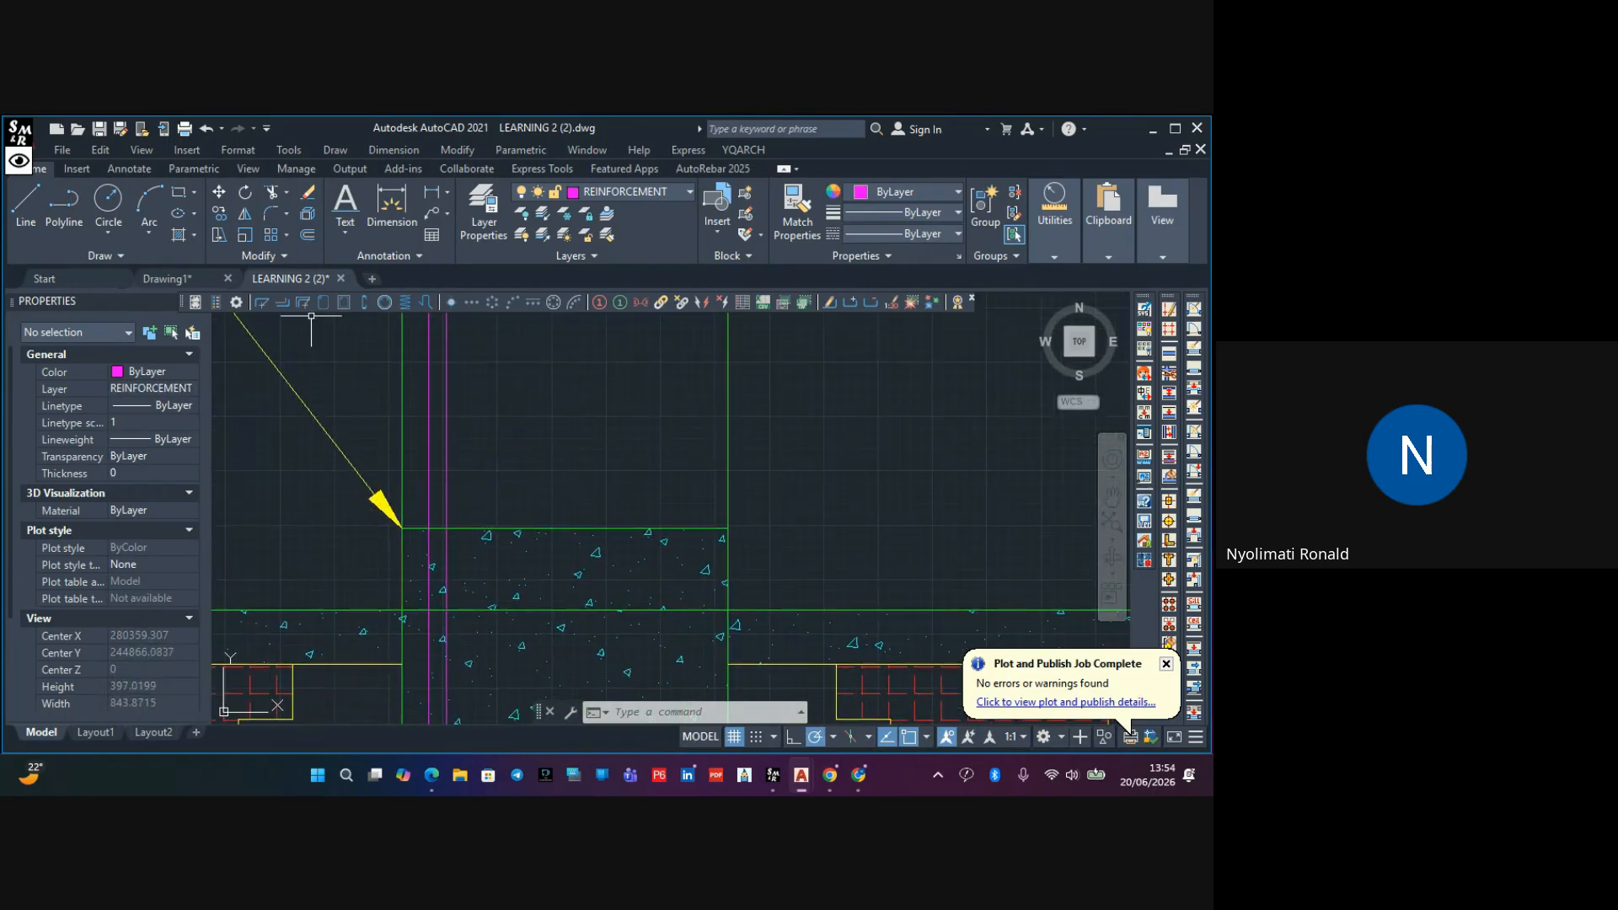
left_click(27, 201)
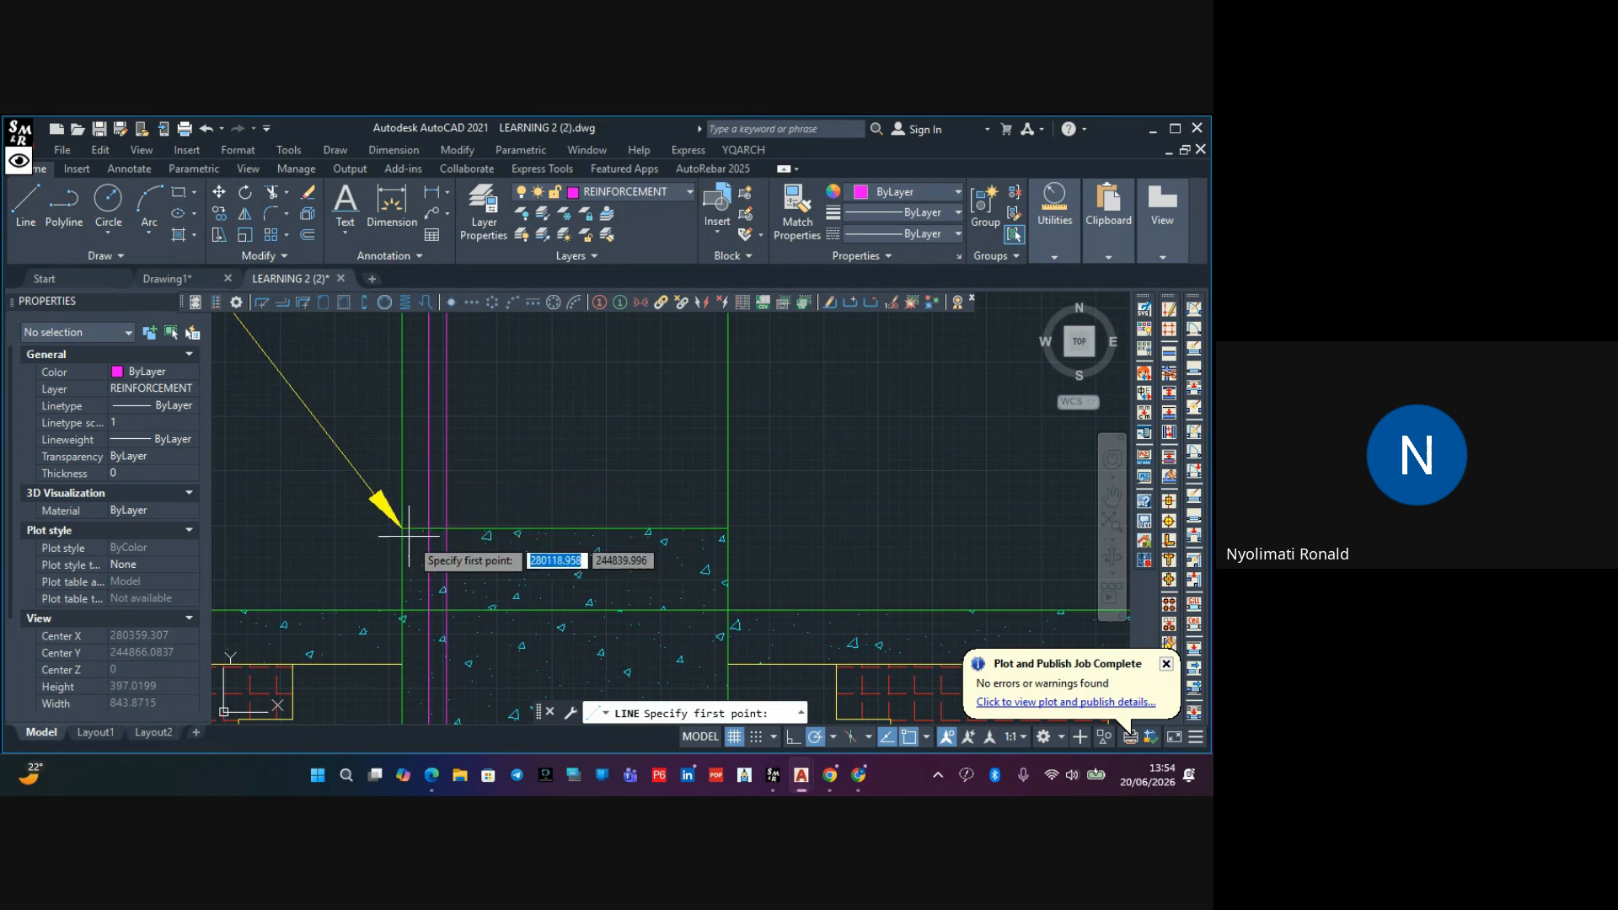
left_click(401, 610)
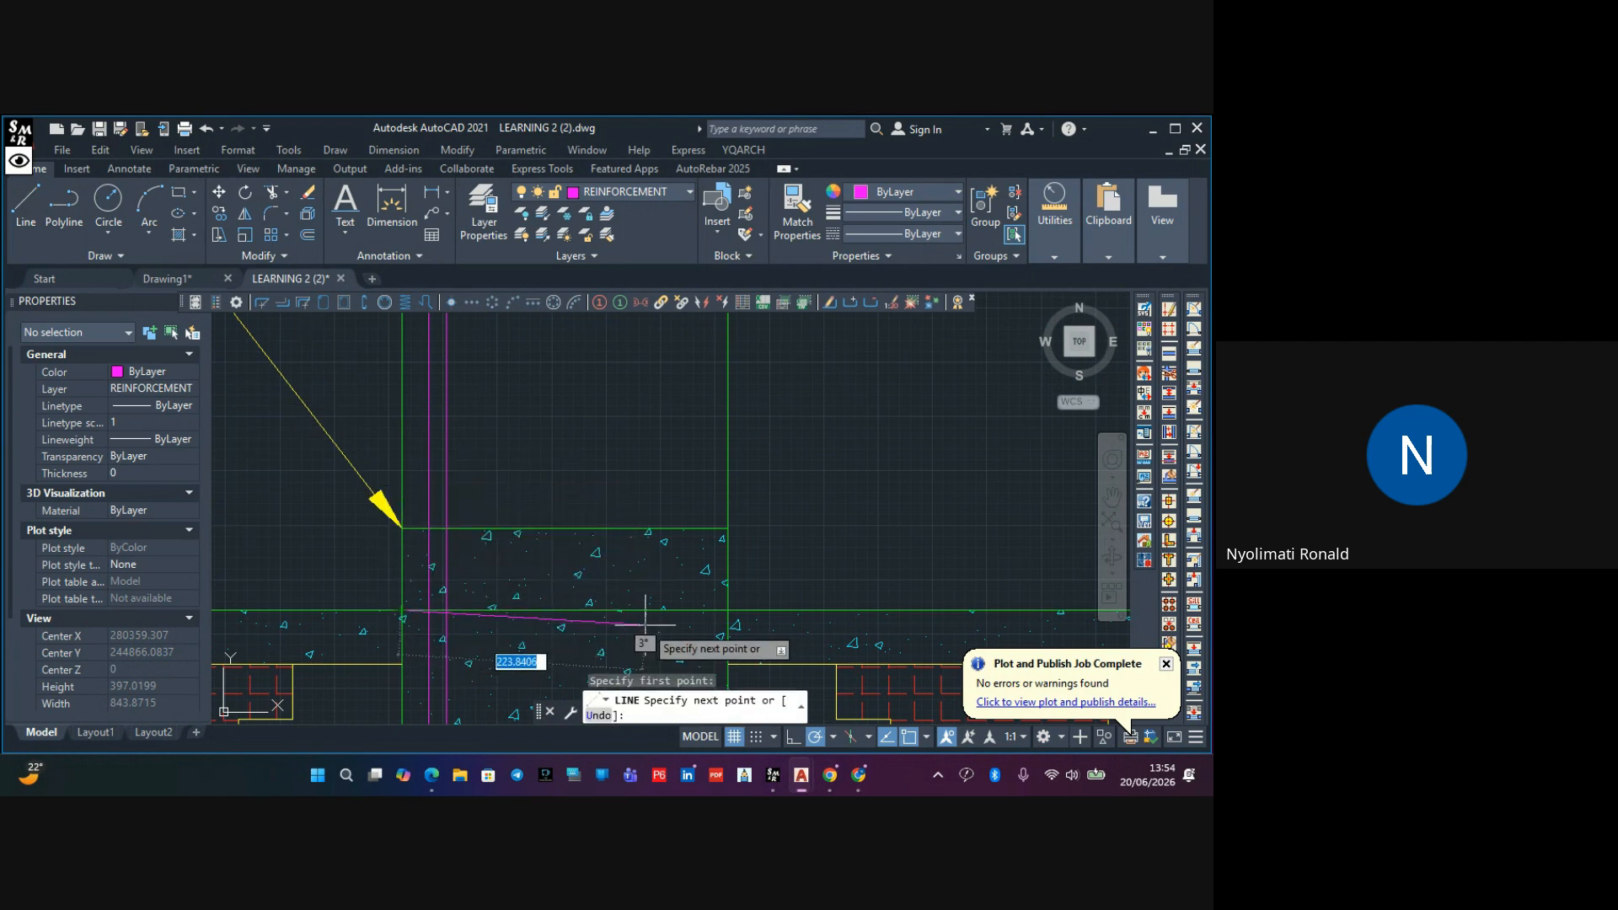
left_click(726, 609)
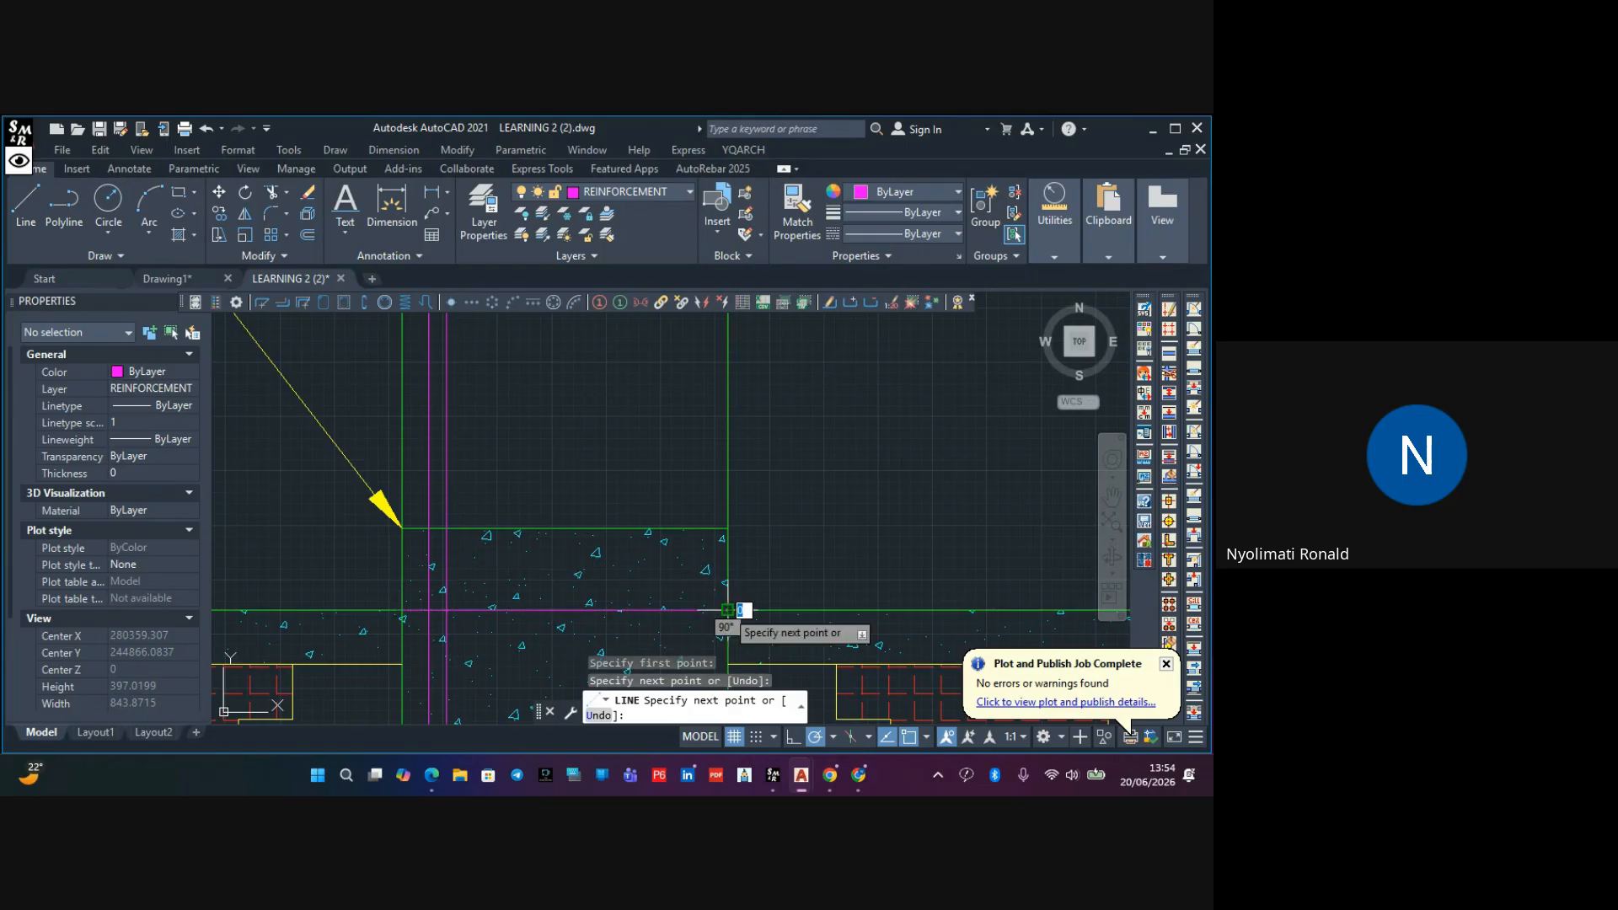
key("Escape")
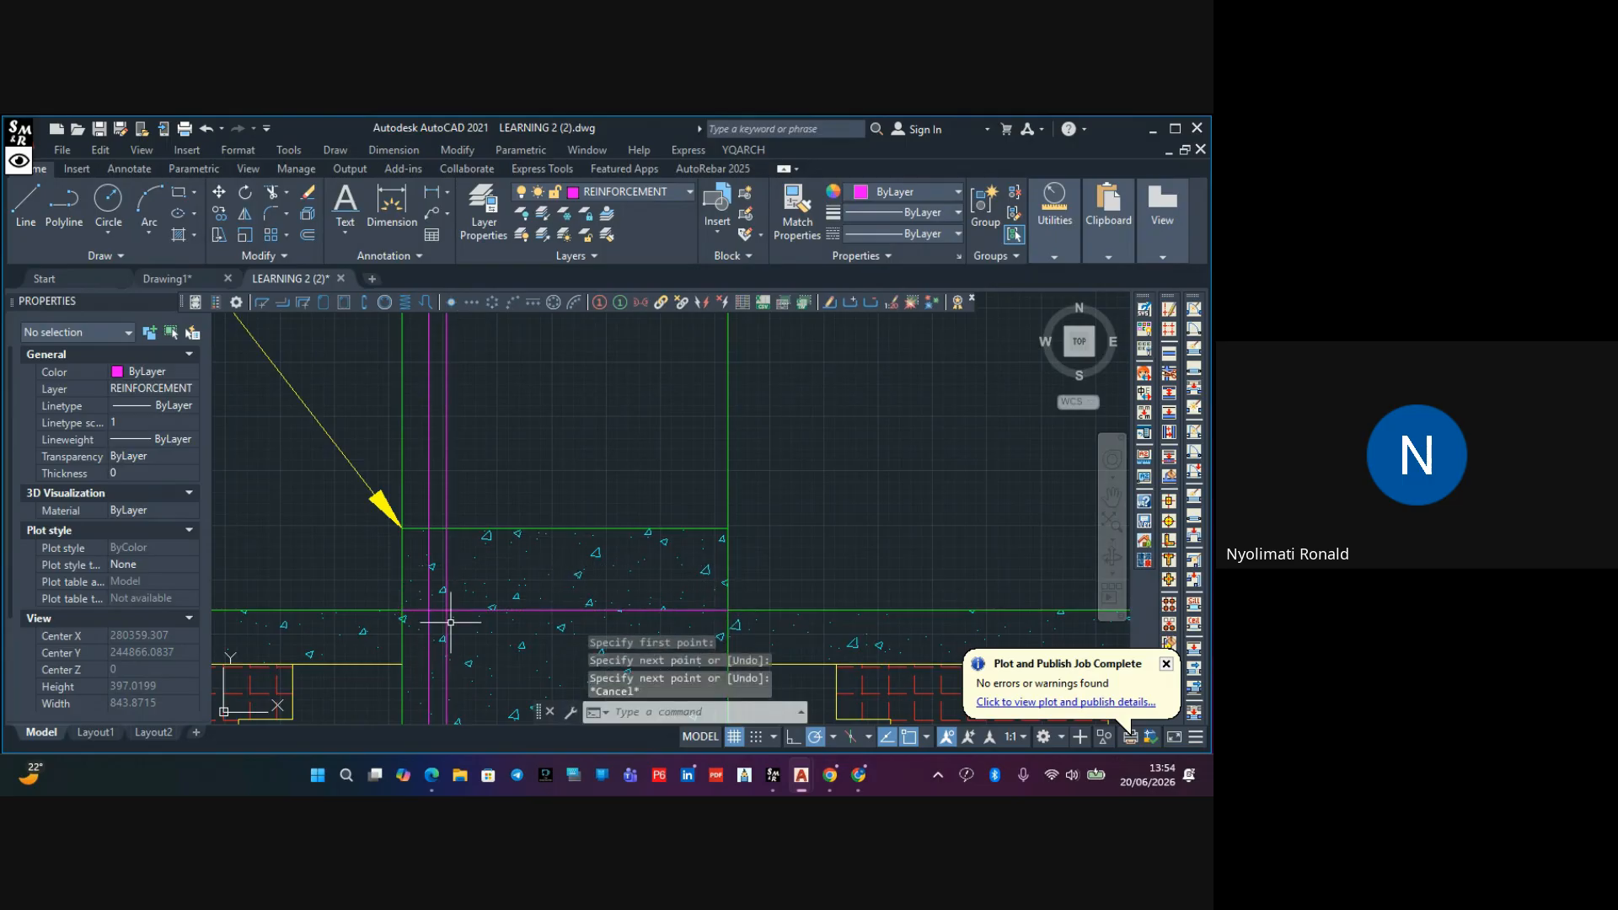
Offset the horizontal line at the first floor slab's top 800 upward, and erase the original line
left_click(305, 234)
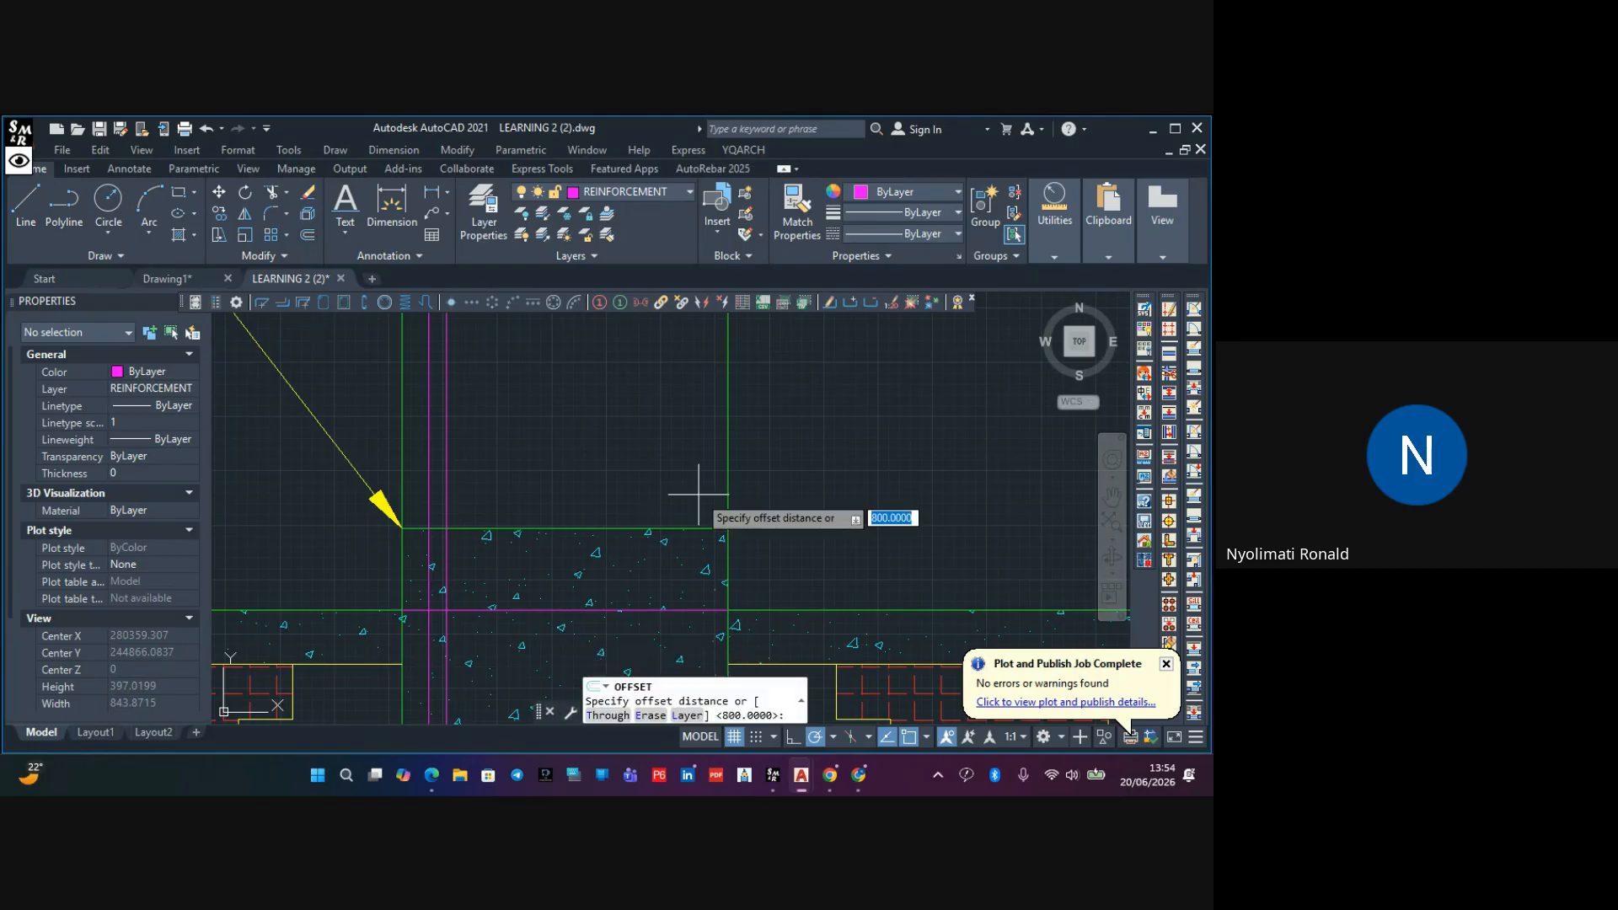
key("Return")
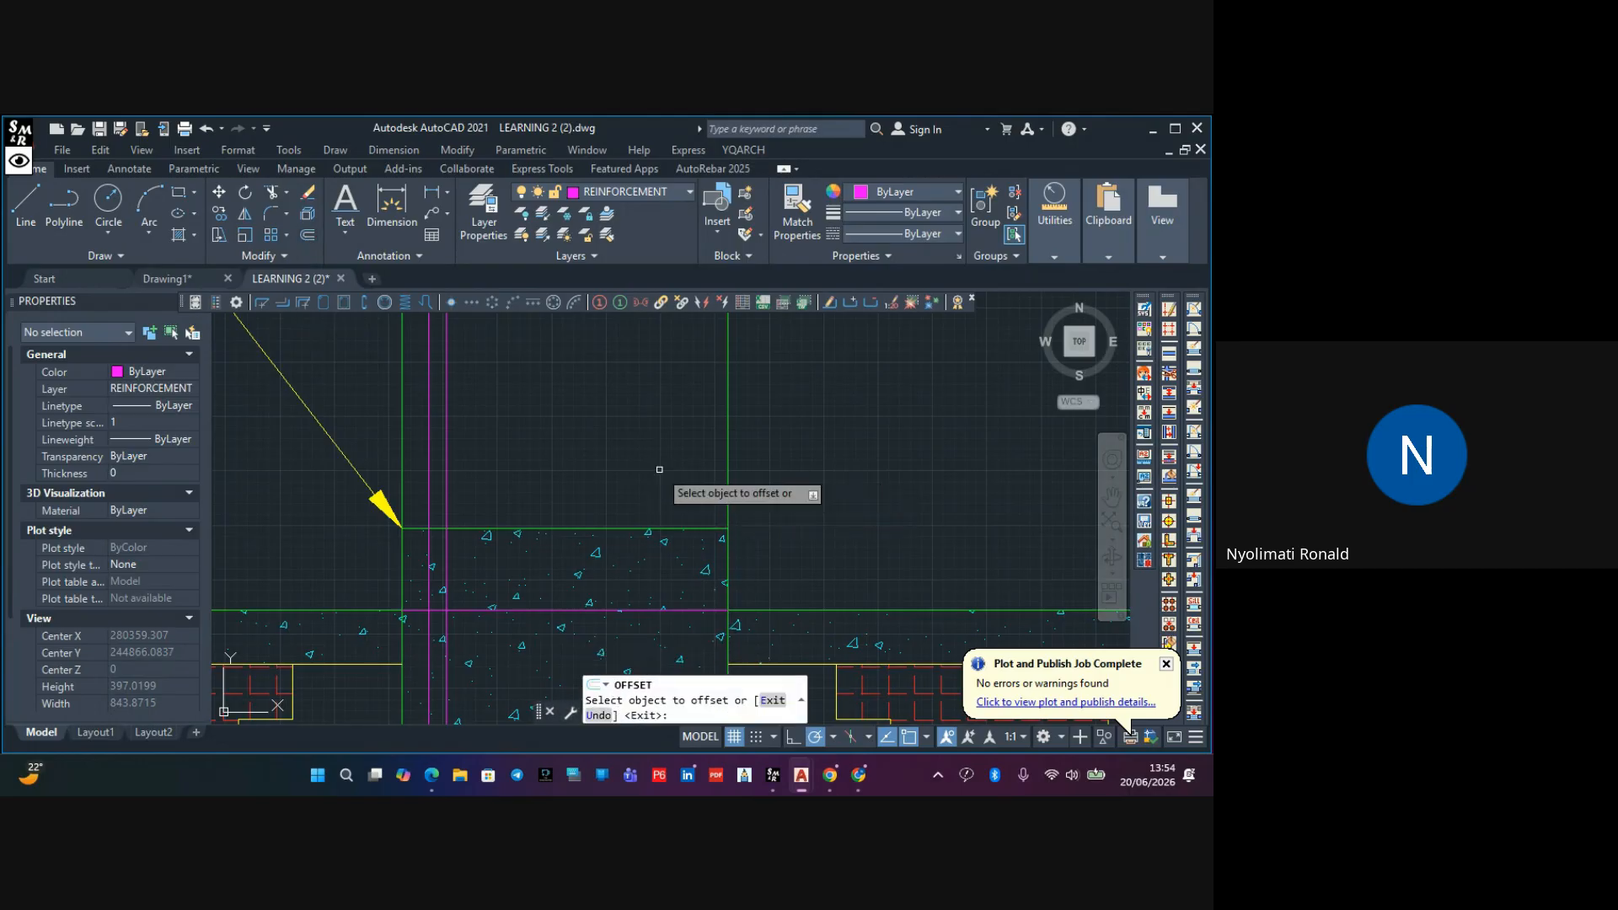
left_click(557, 607)
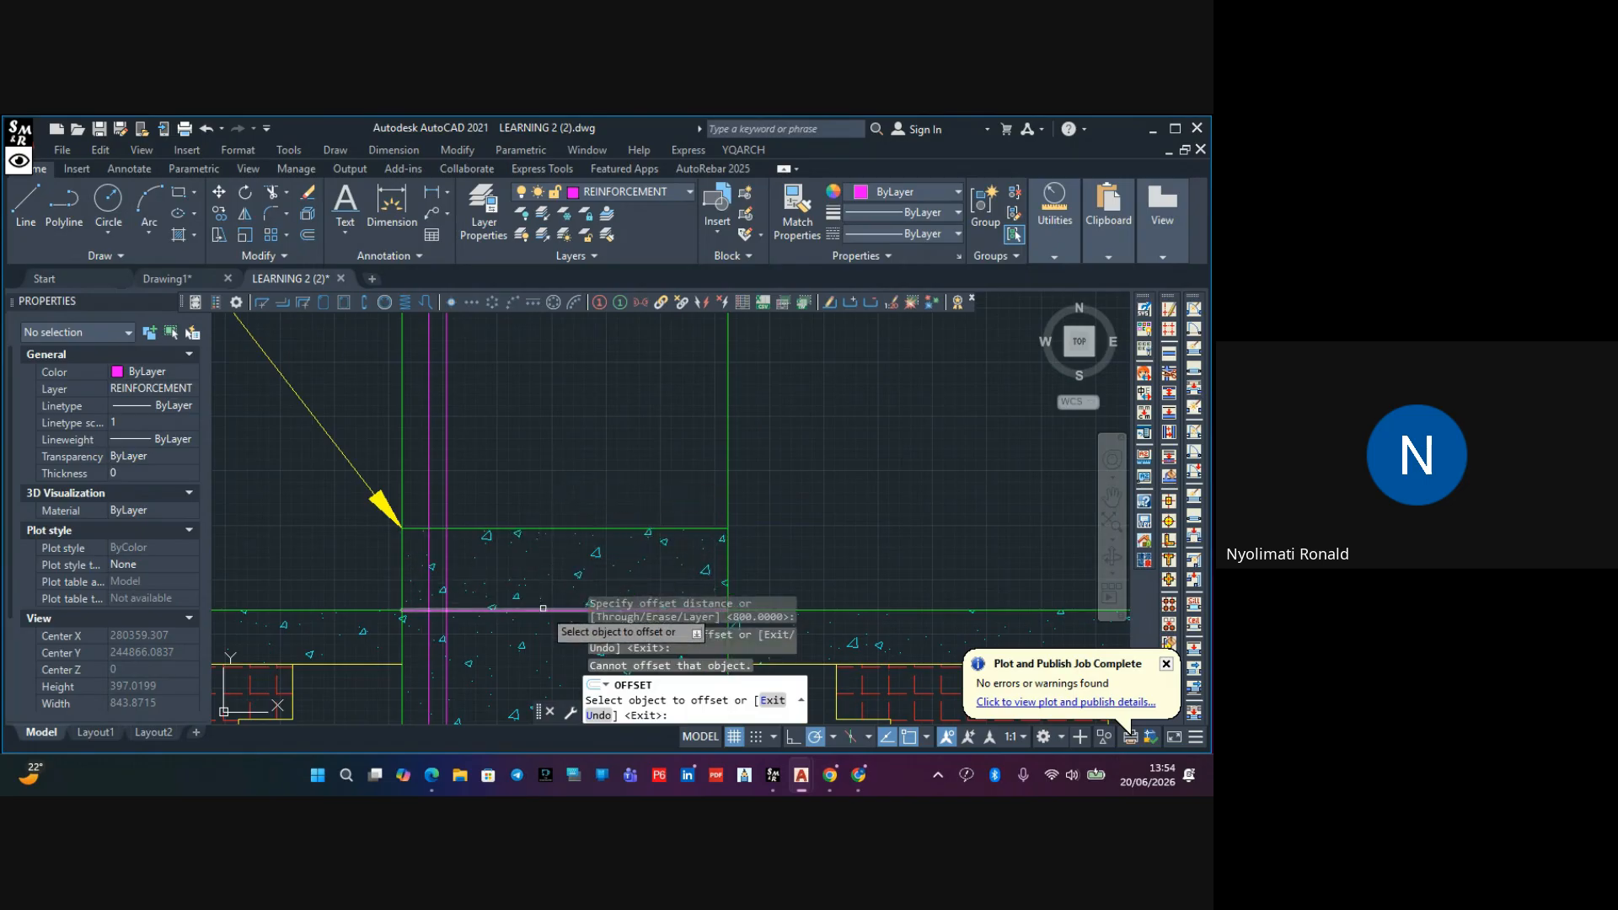
left_click(542, 605)
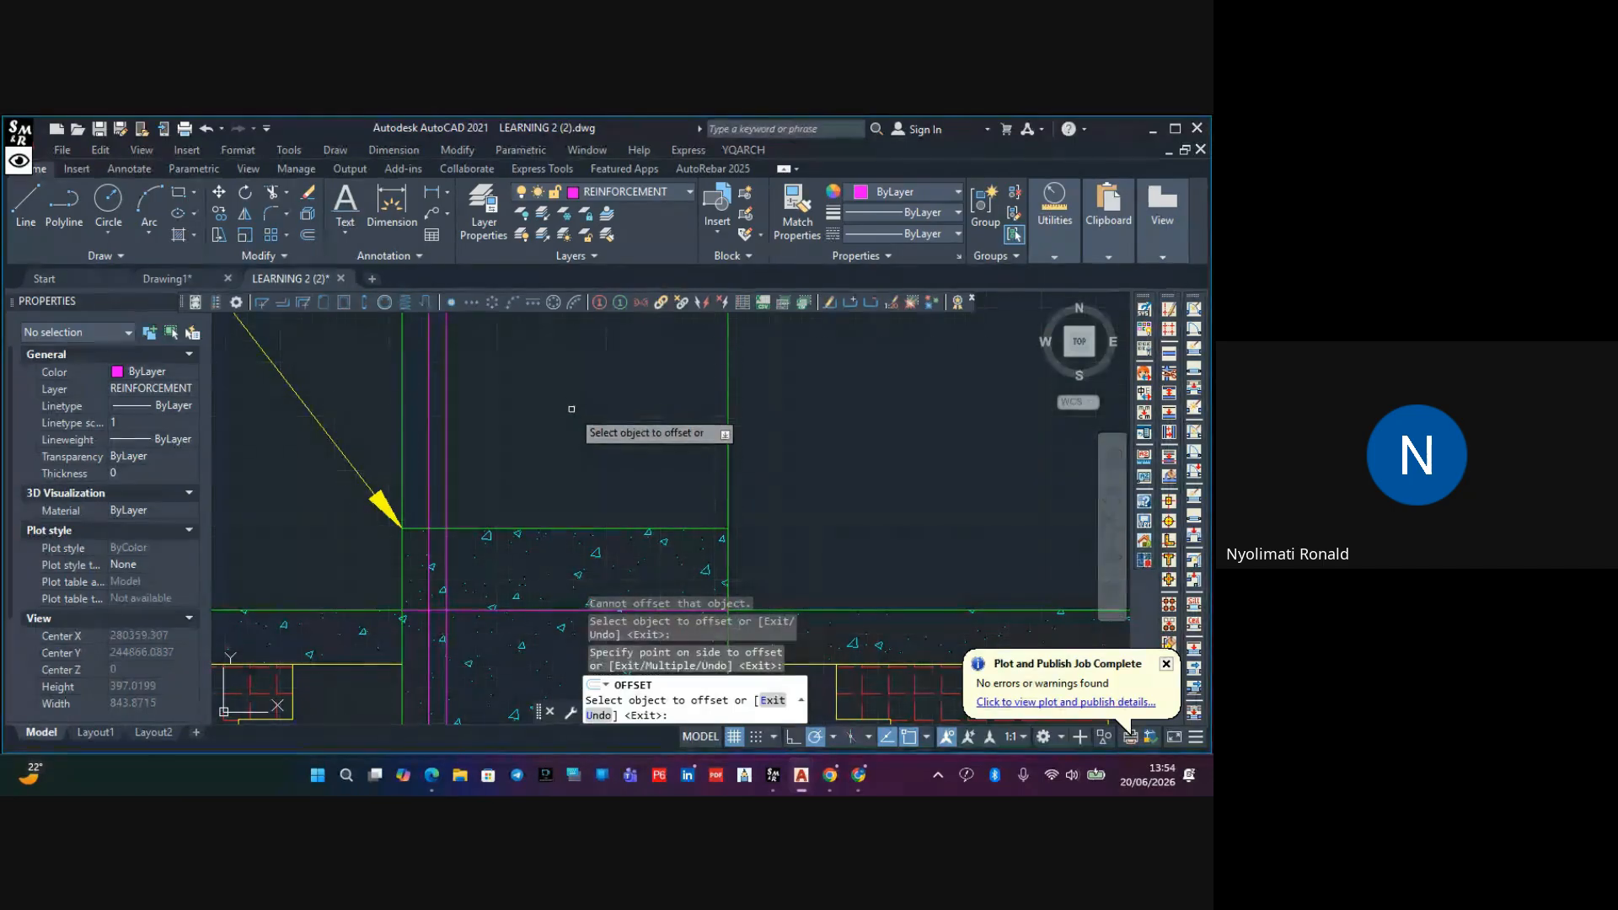
key("Escape")
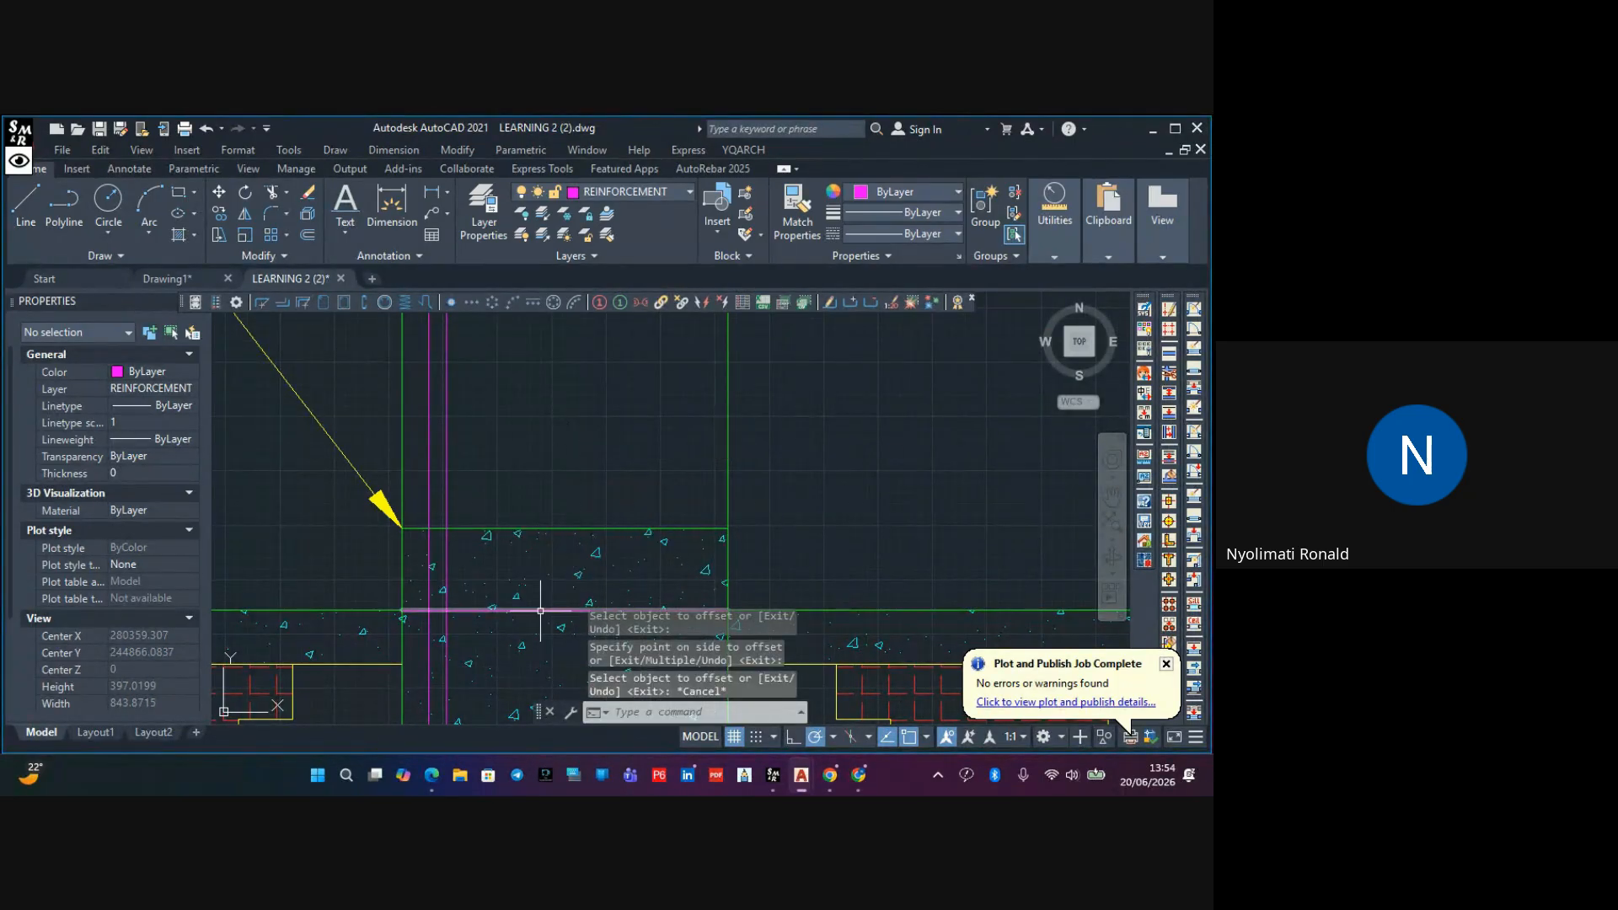
left_click(541, 610)
key("Delete")
scroll(509, 487, "down", 4)
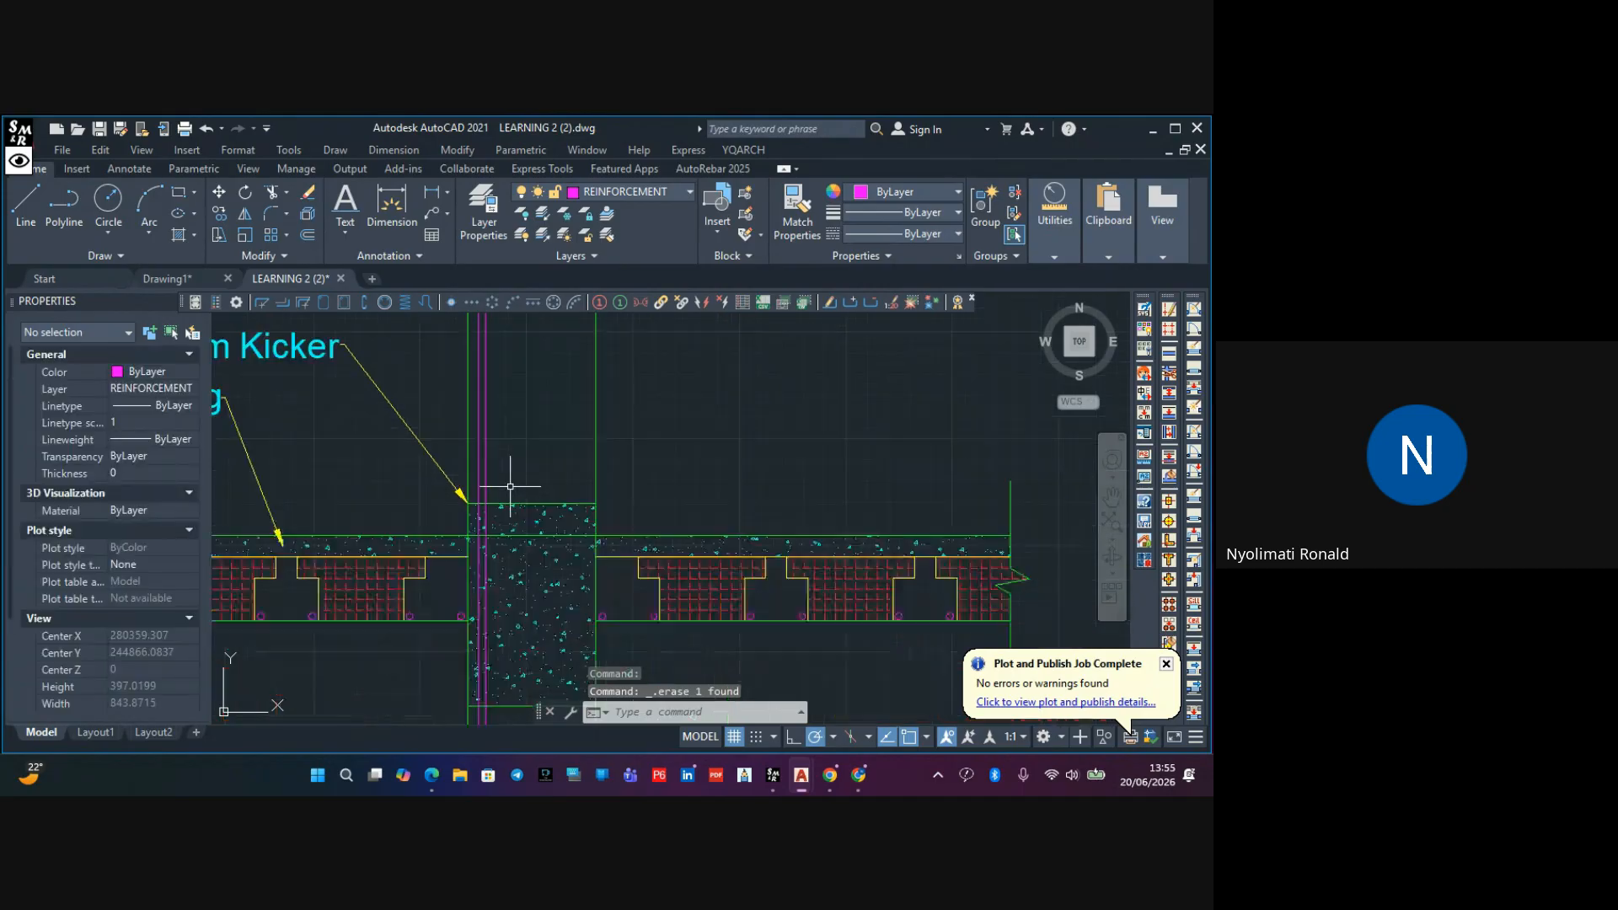
scroll(514, 493, "down", 4)
scroll(515, 472, "up", 7)
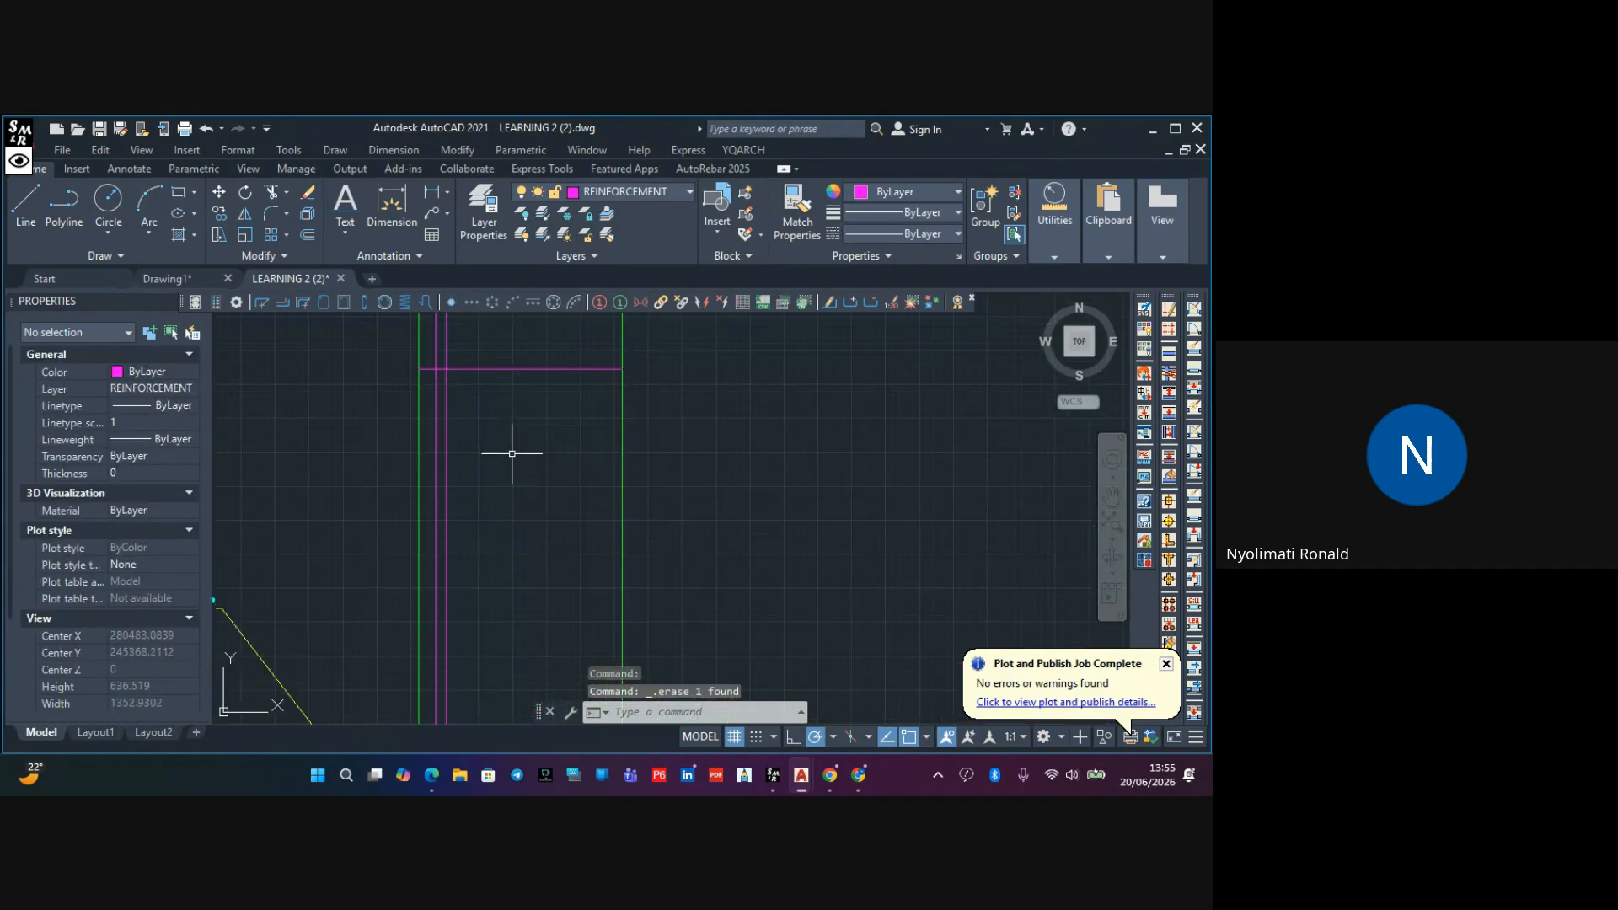
scroll(511, 454, "down", 4)
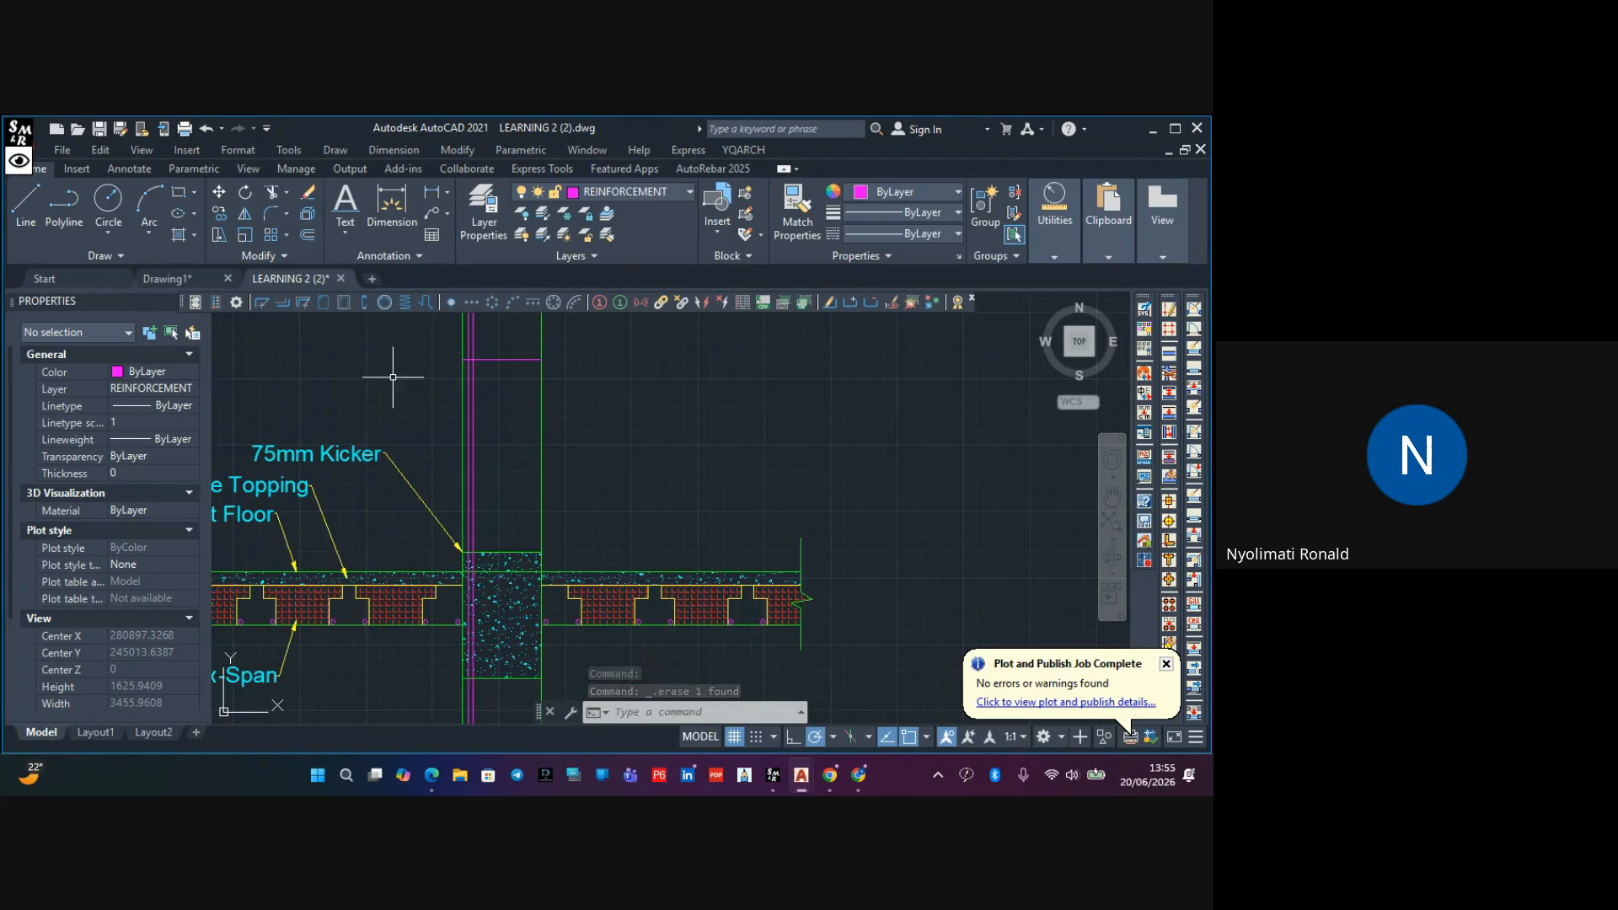
scroll(470, 355, "up", 2)
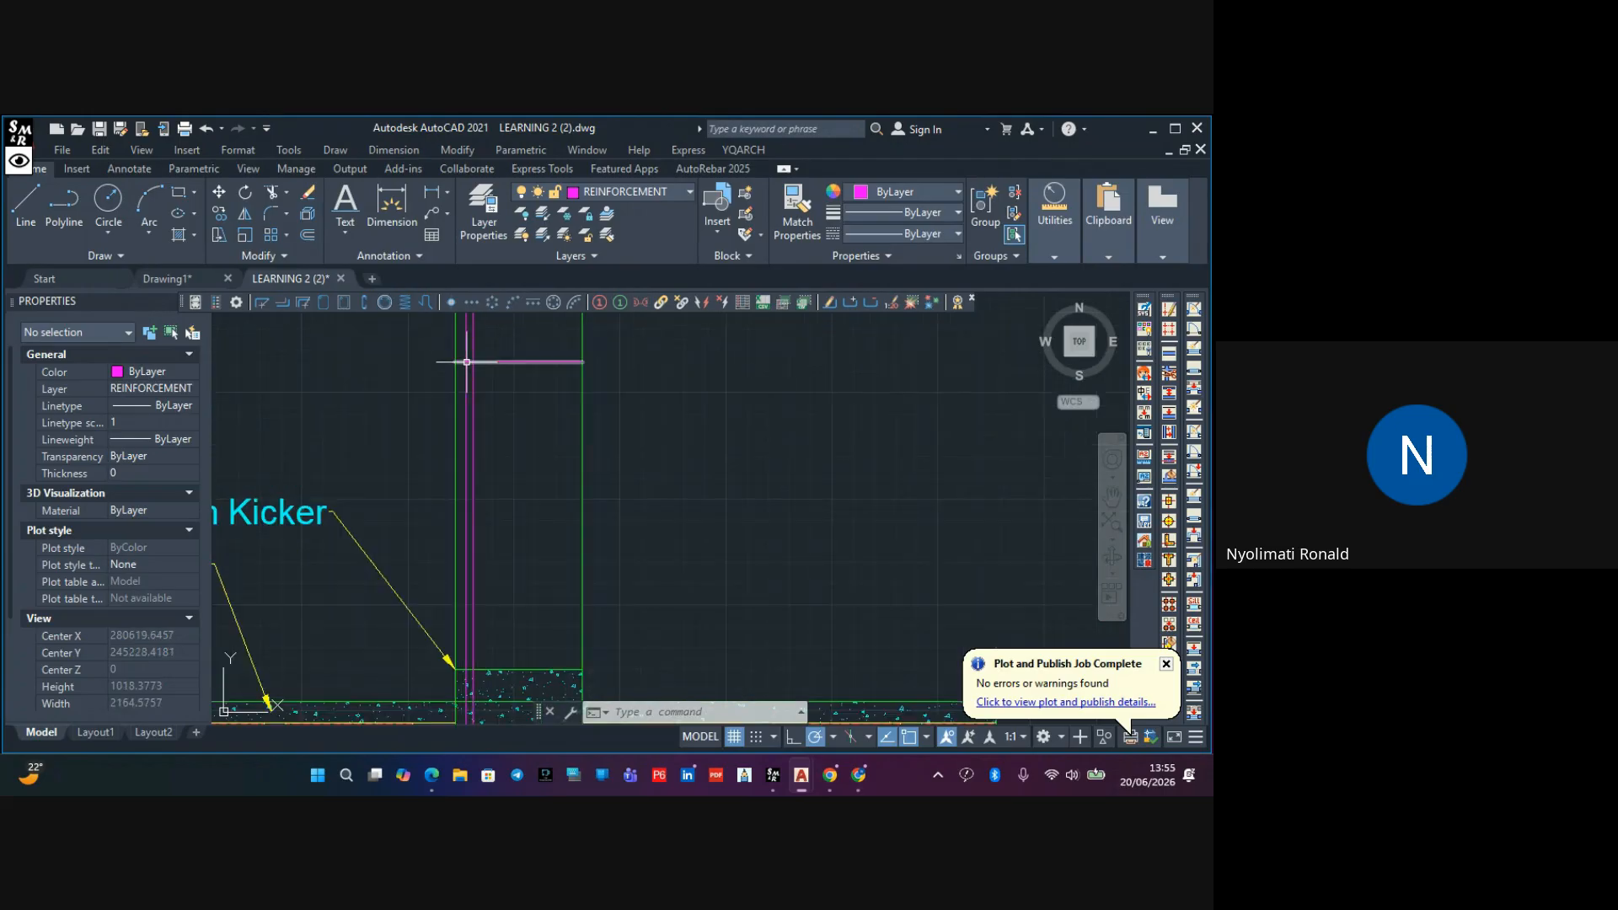
scroll(472, 363, "up", 4)
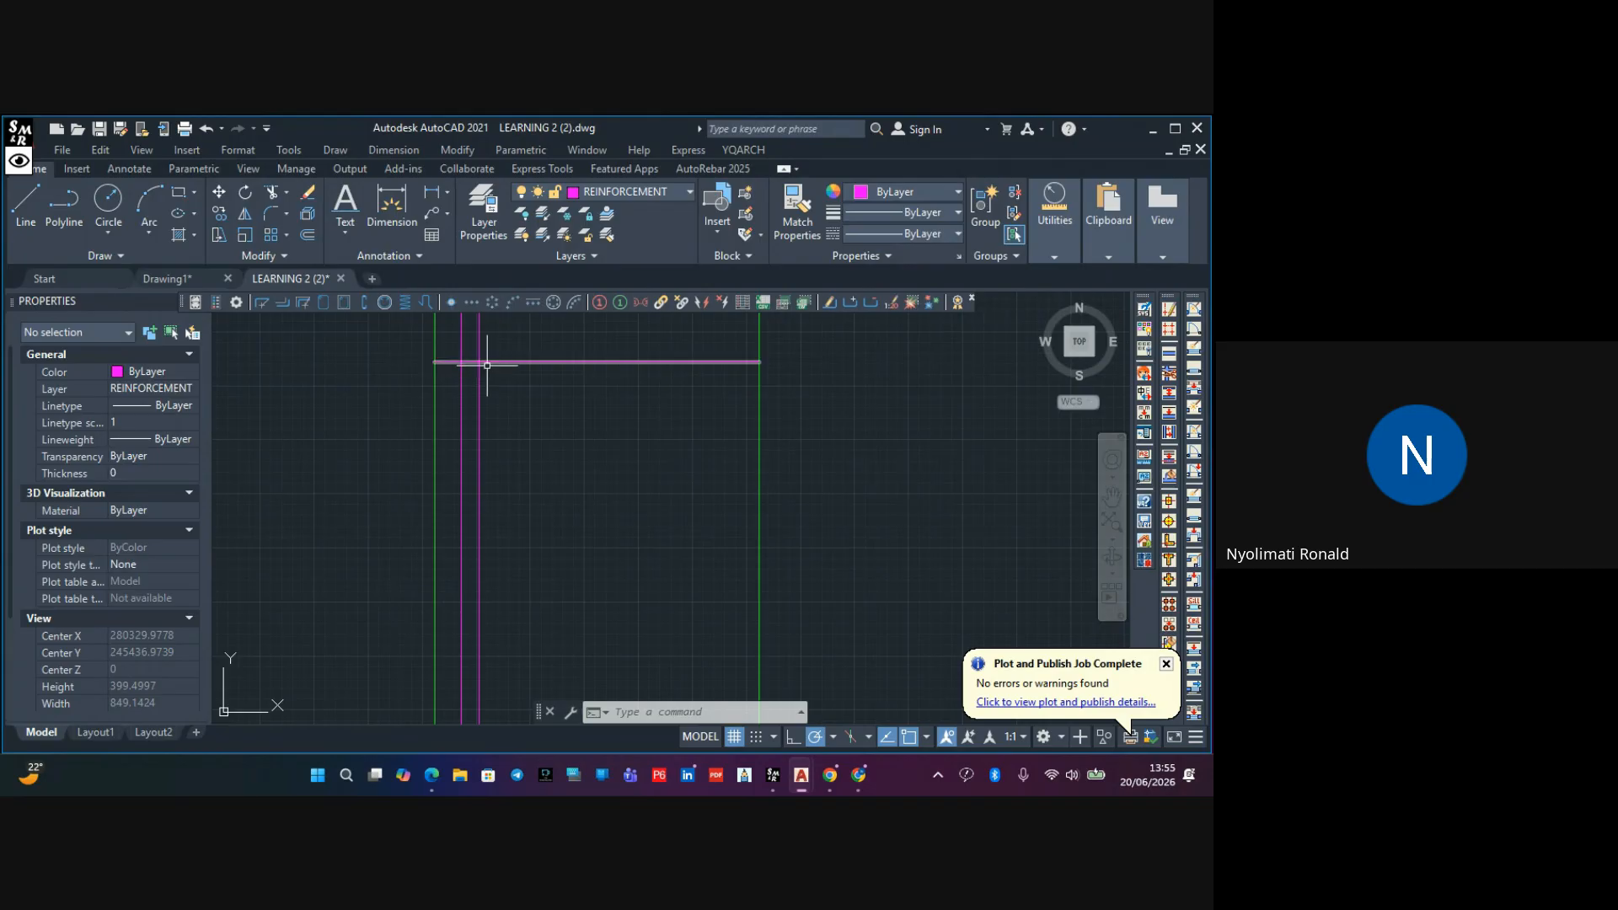
scroll(509, 379, "down", 4)
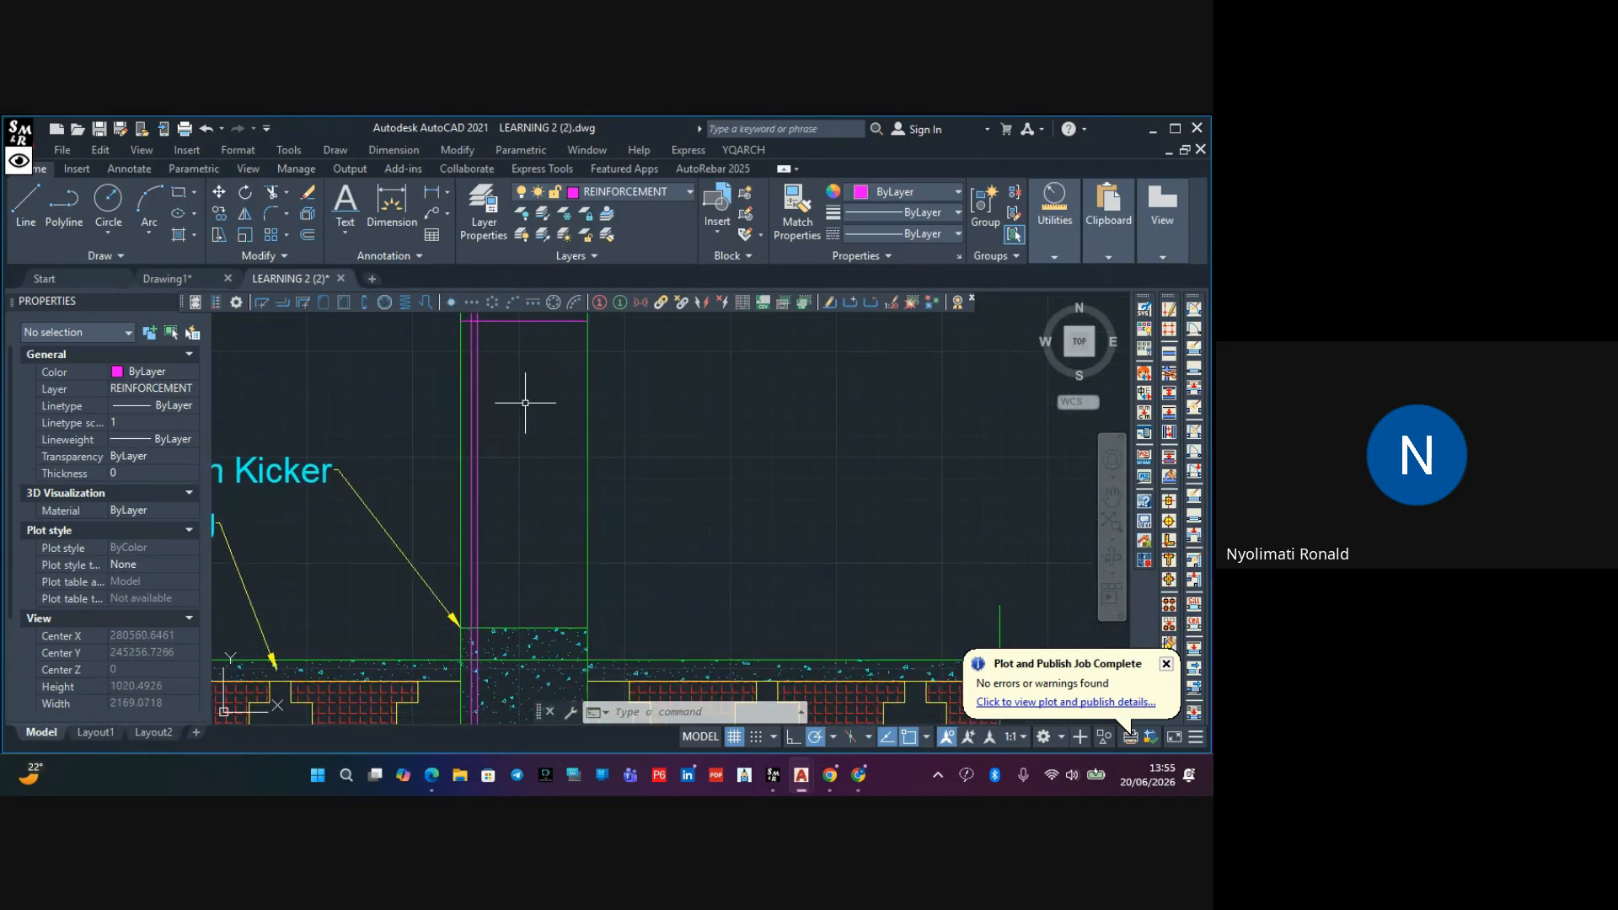
left_click(184, 194)
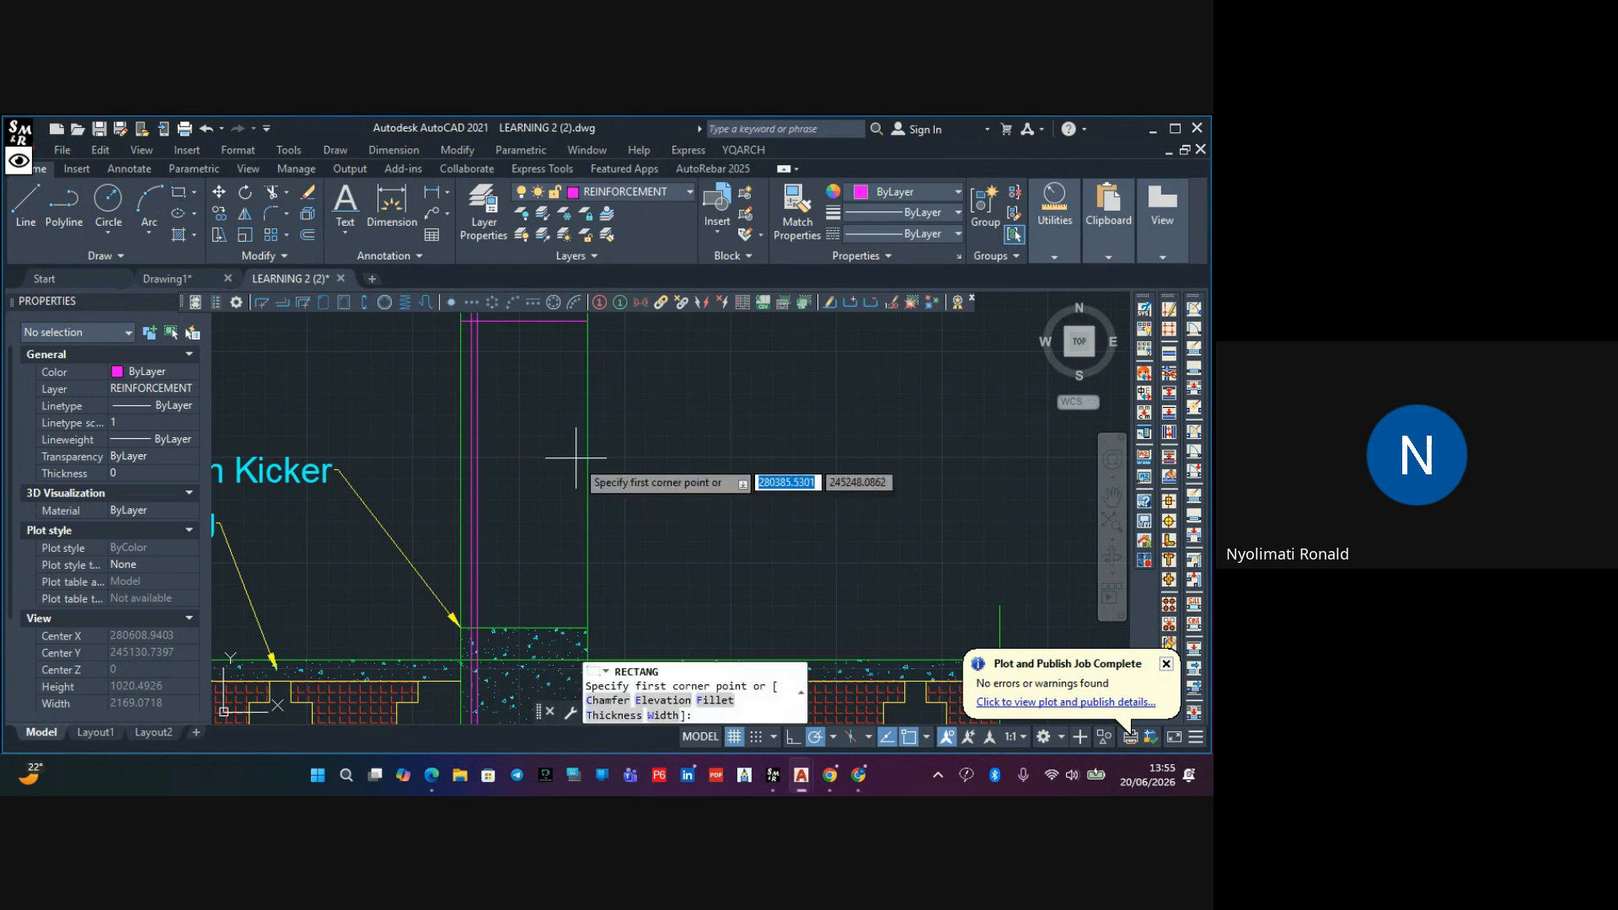
scroll(480, 405, "up", 2)
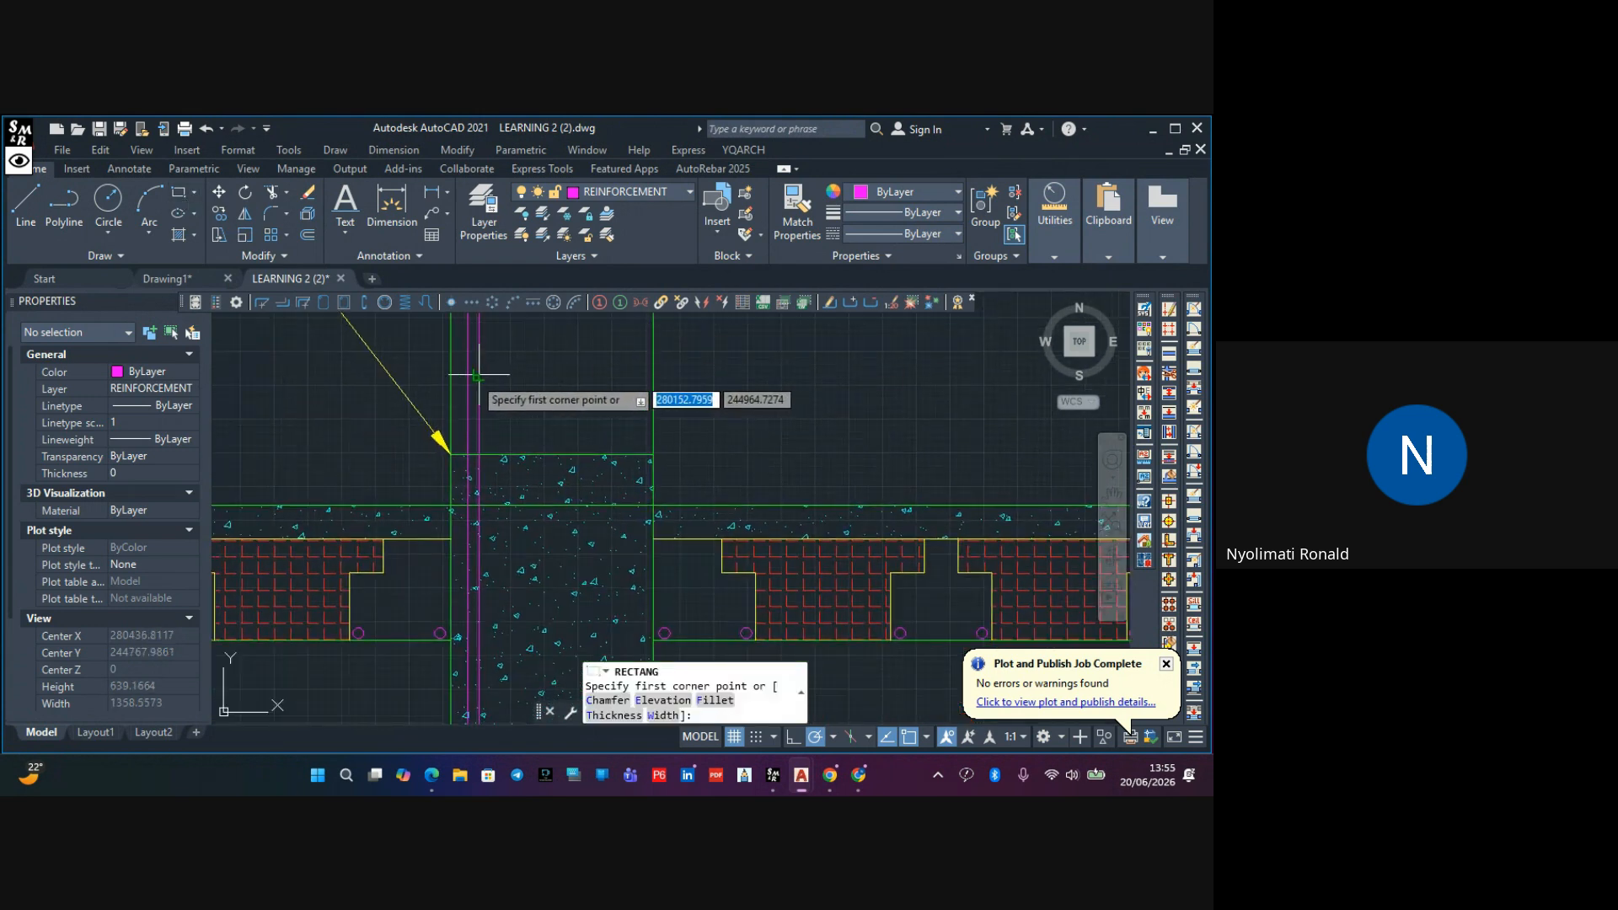
scroll(510, 413, "down", 6)
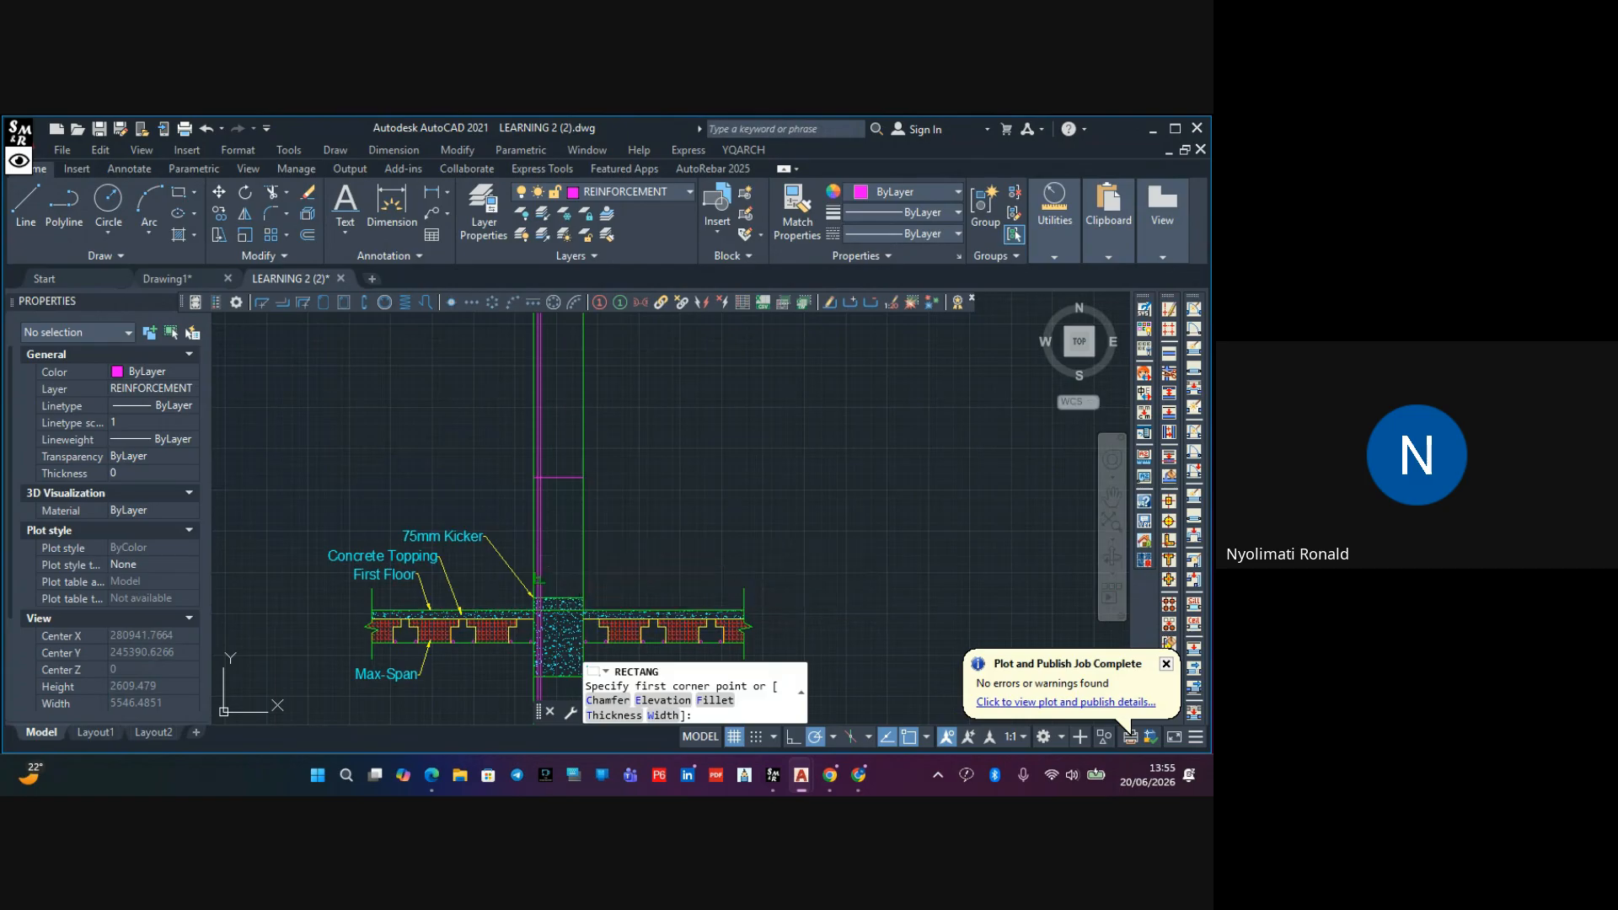
key("Escape")
left_click(542, 525)
left_click(538, 522)
mouse_move(539, 522)
middle_mouse_down()
mouse_move(544, 593)
mouse_move(519, 673)
mouse_move(514, 491)
middle_mouse_up()
key("Escape")
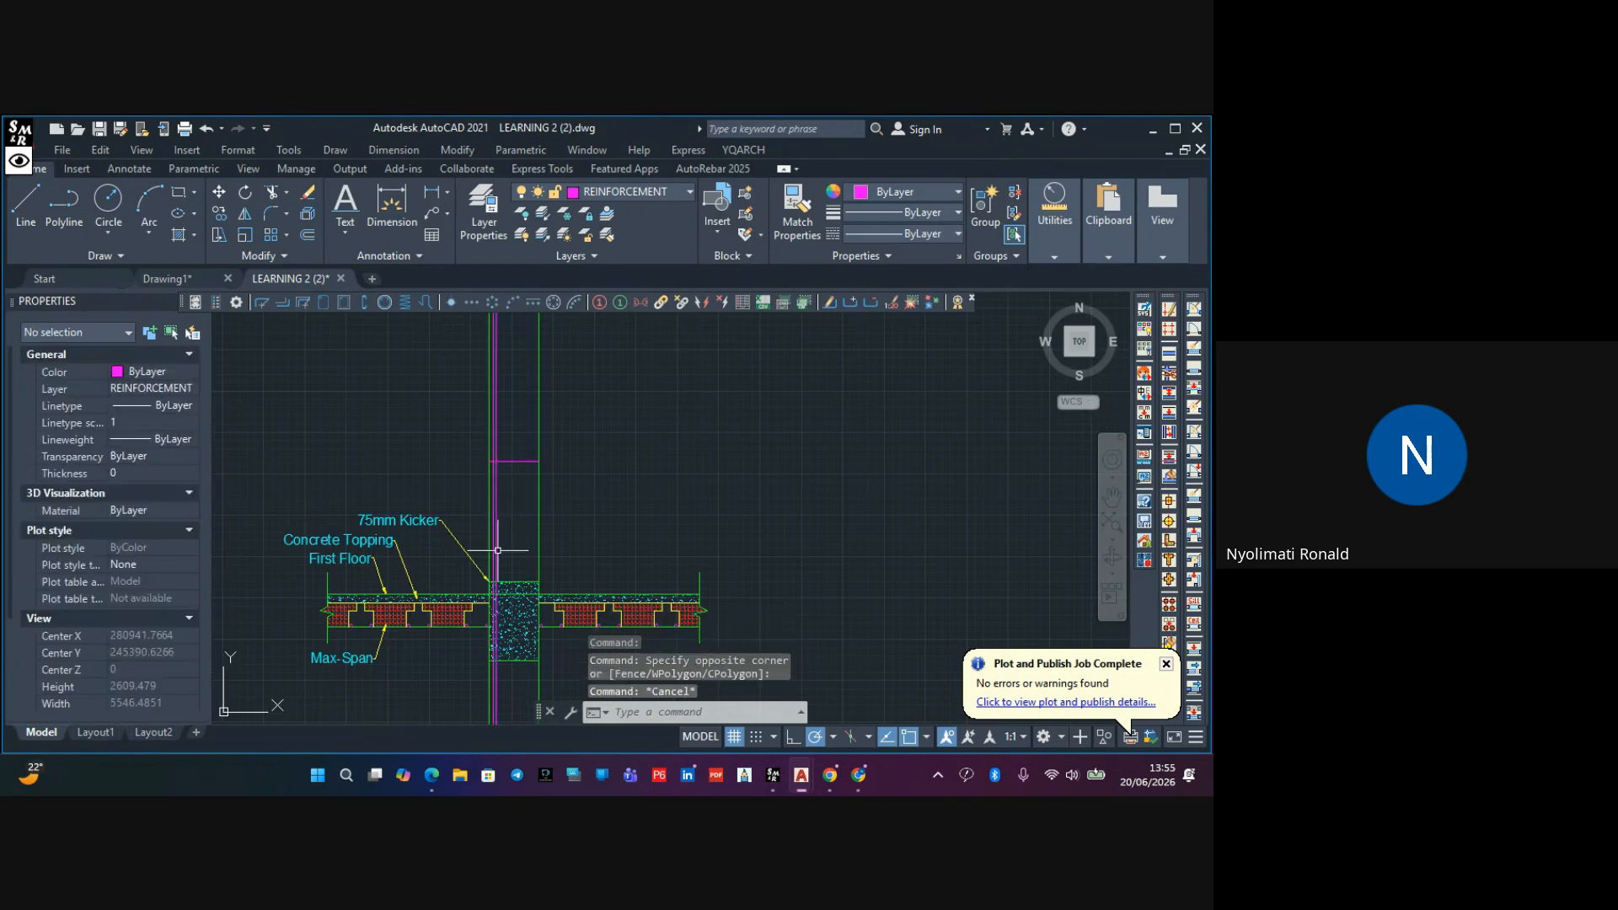
scroll(514, 491, "up", 6)
scroll(488, 516, "up", 2)
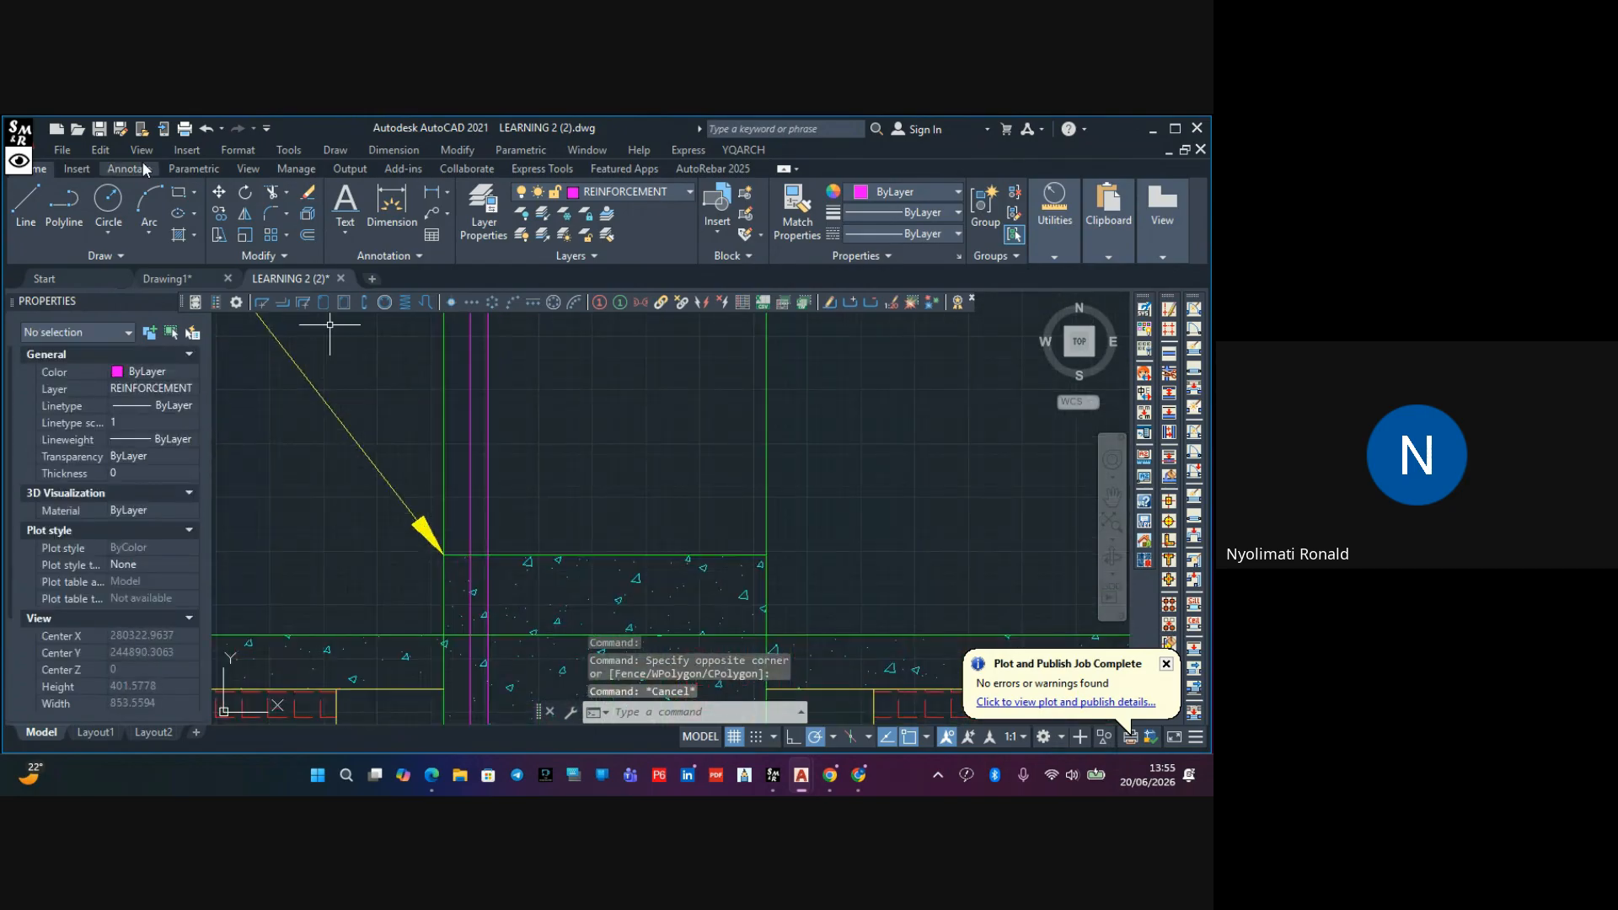
Draw a small rectangle across both vertical bar lines, just below the first floor slab's top surface
left_click(179, 197)
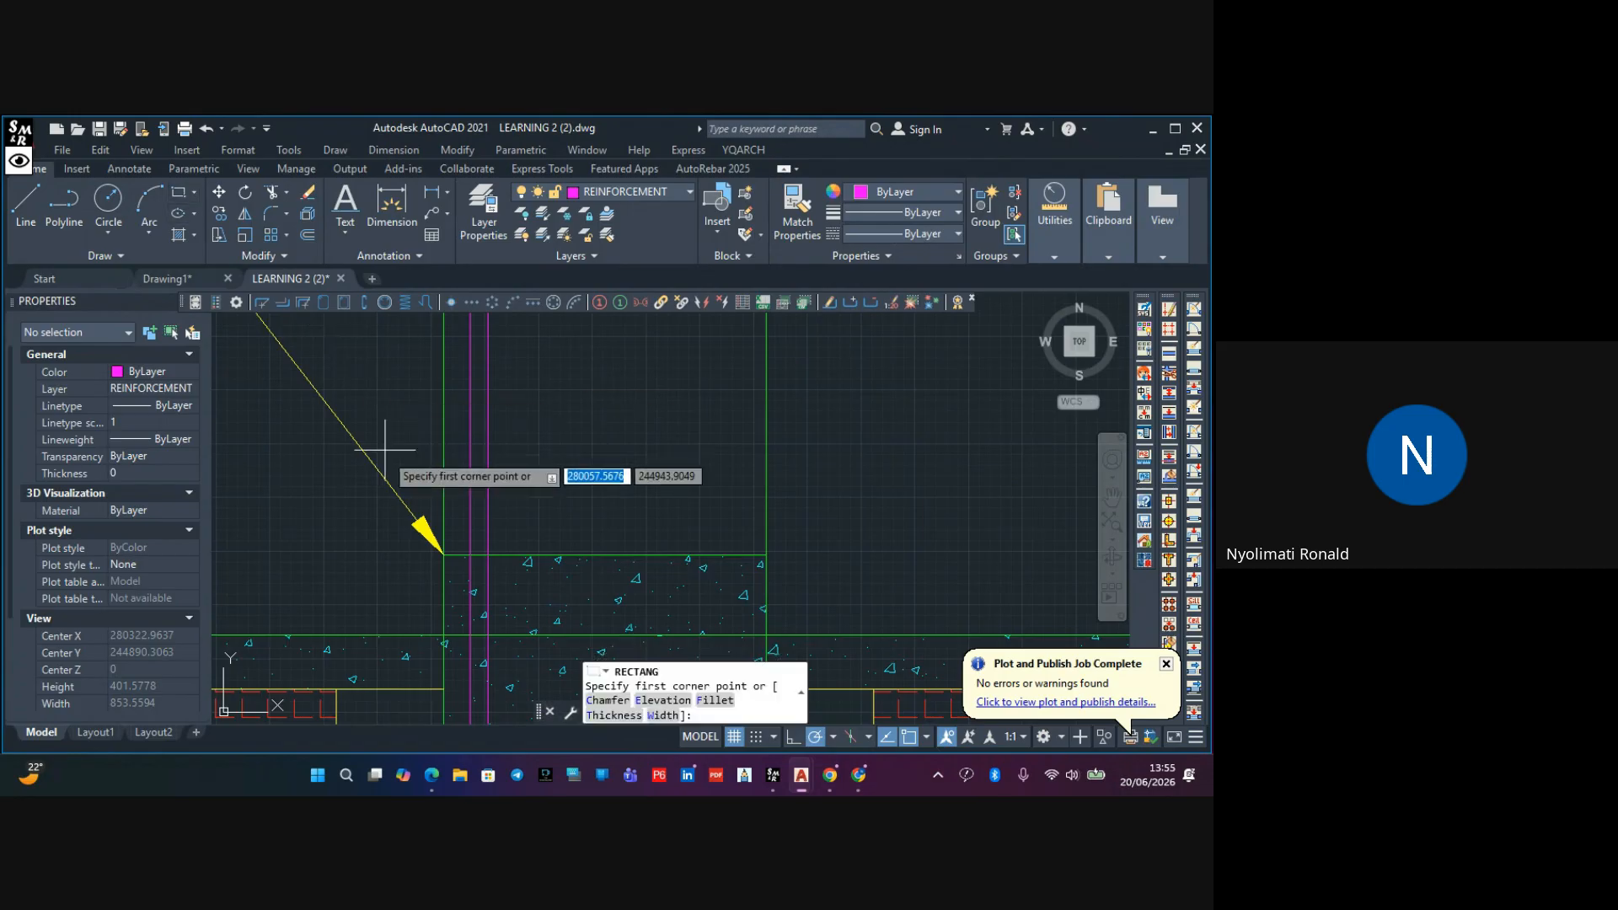
scroll(413, 501, "up", 5)
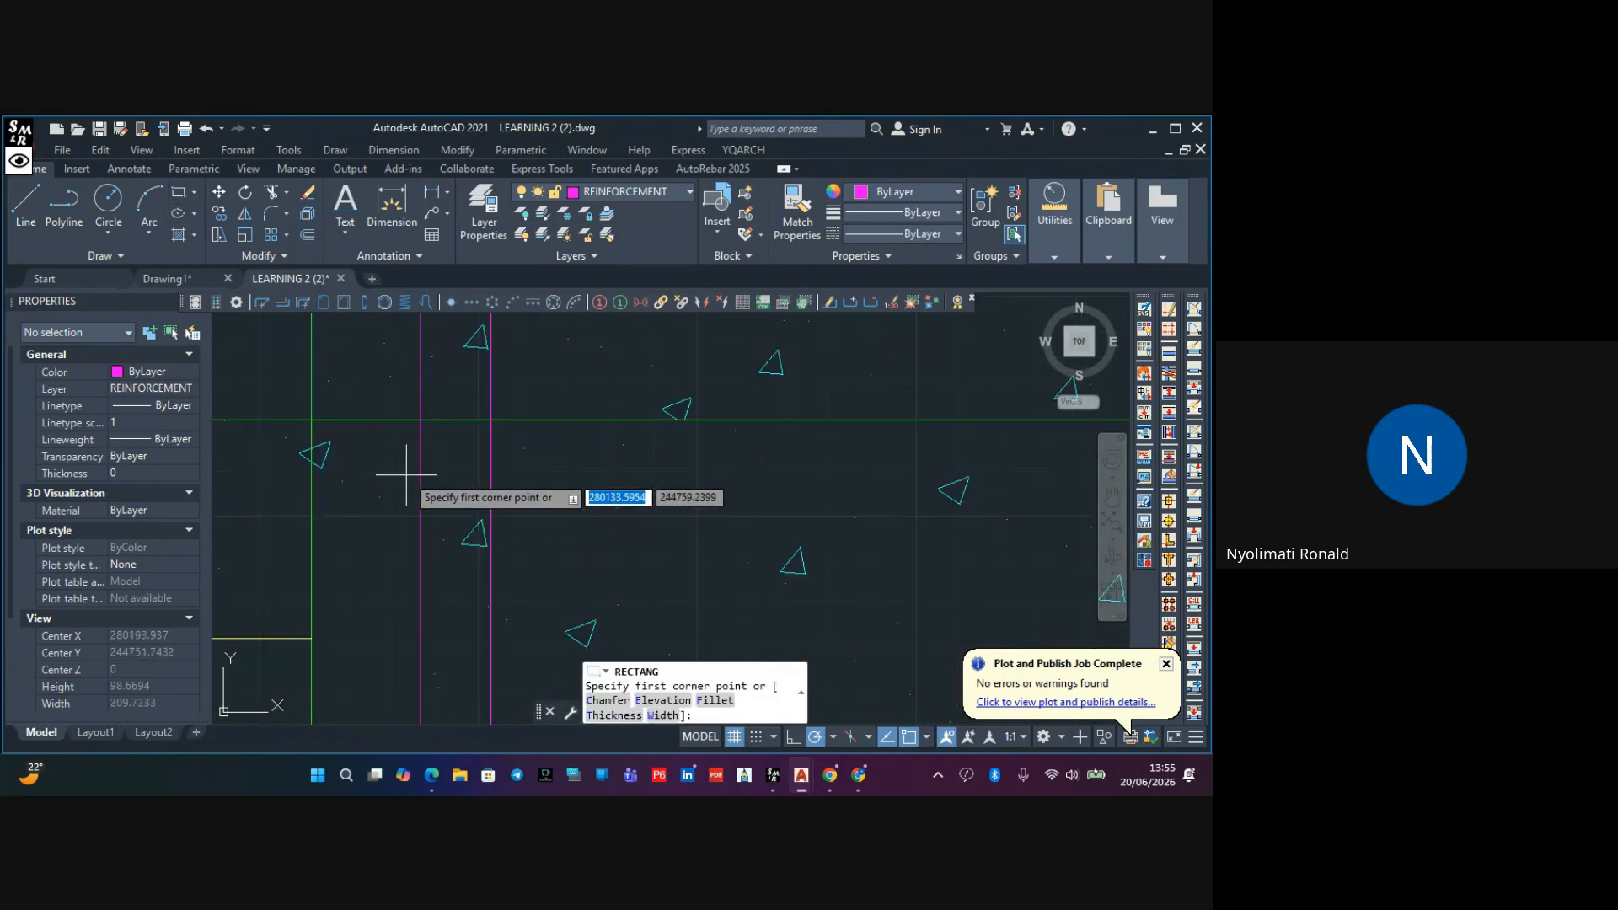
left_click(405, 469)
key("Escape")
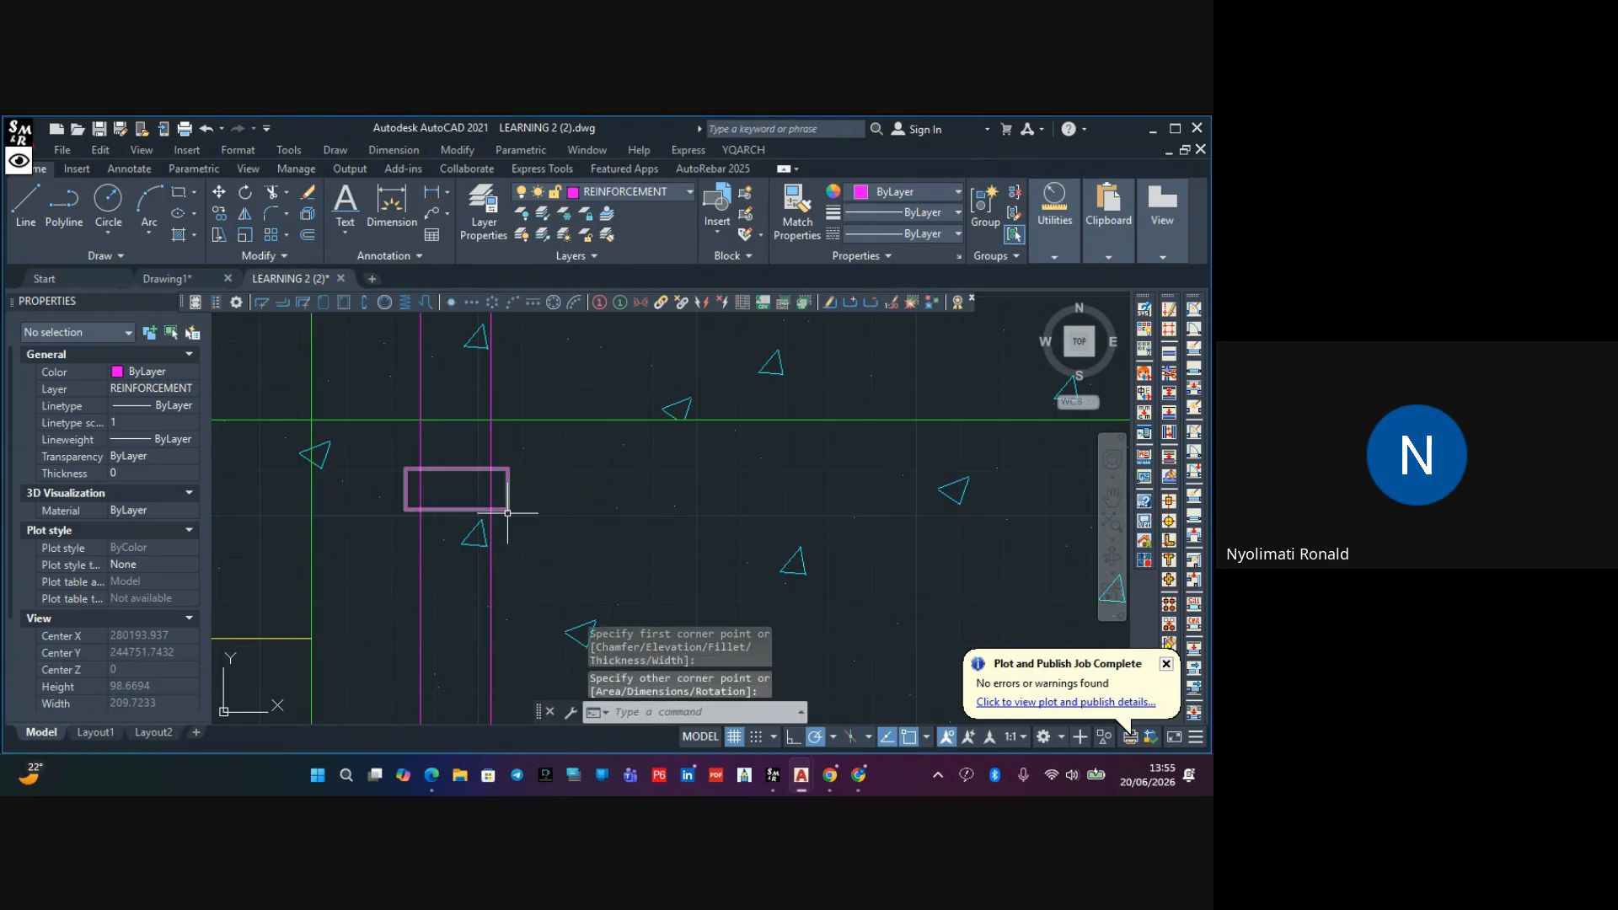
Trim the two bar lines inside the small rectangle in the first floor slab and erase the rectangle
left_click(272, 192)
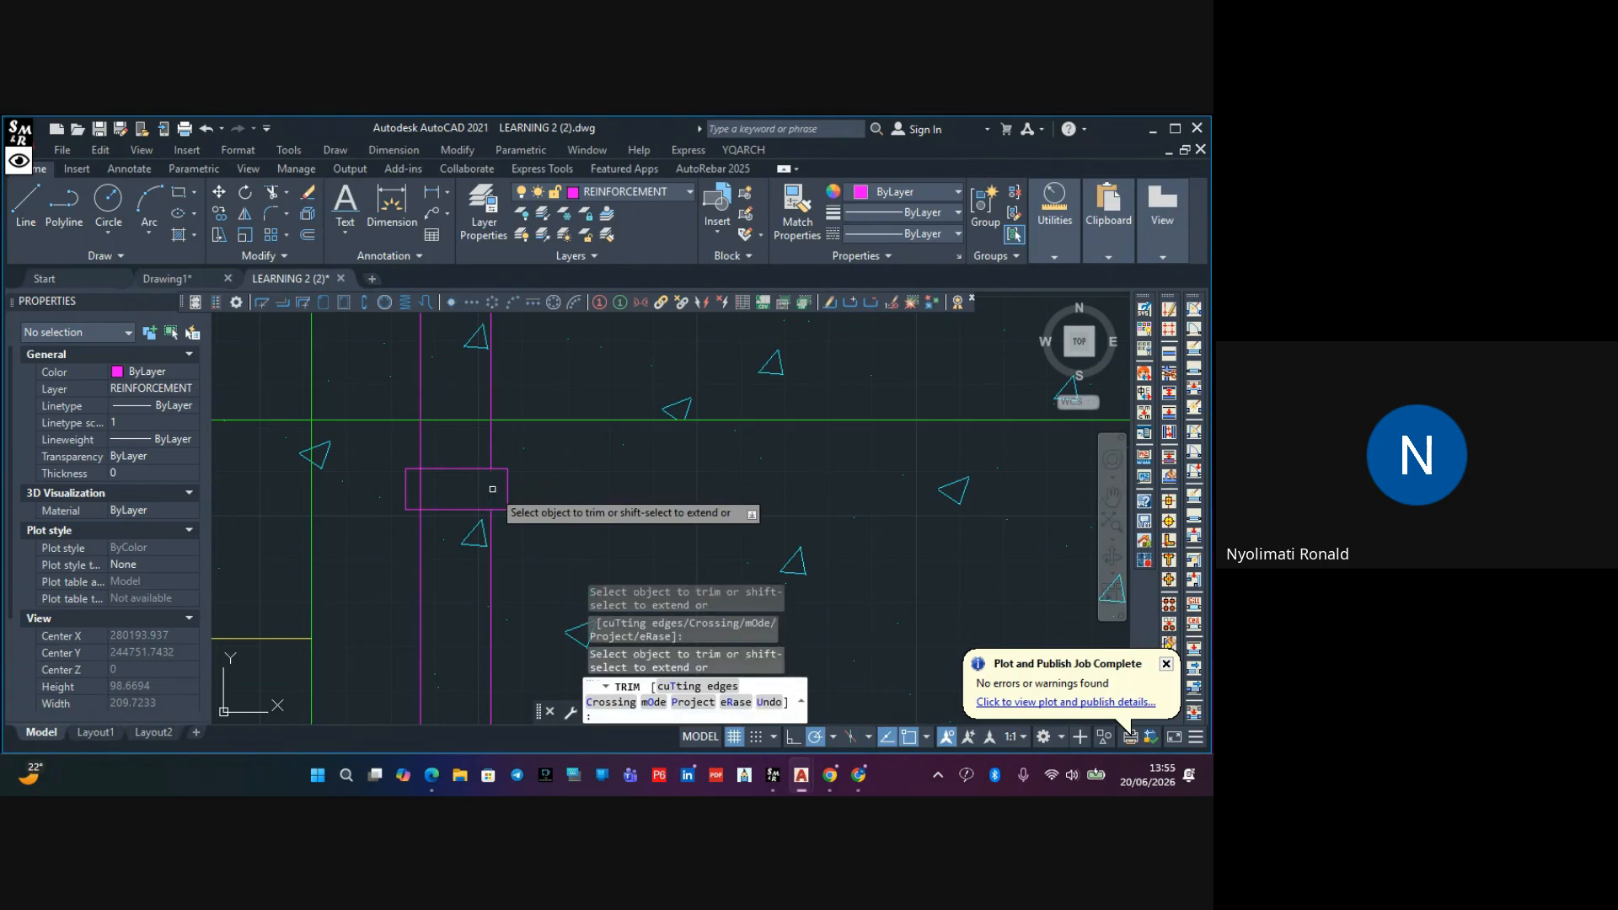
key("Escape")
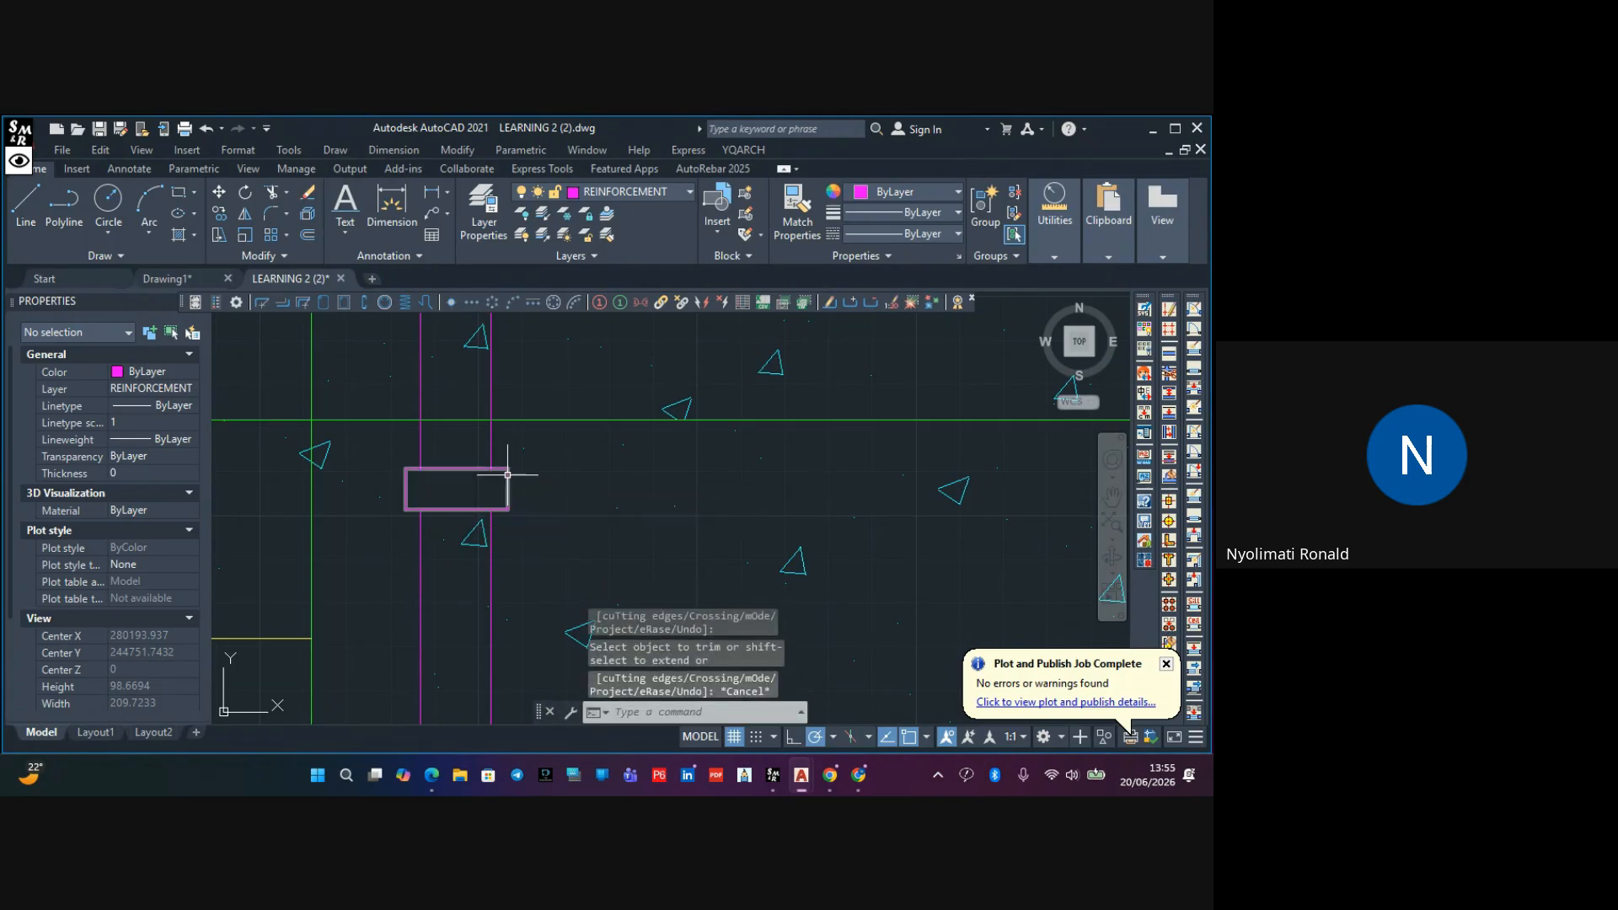
left_click(508, 475)
key("Delete")
scroll(507, 489, "down", 5)
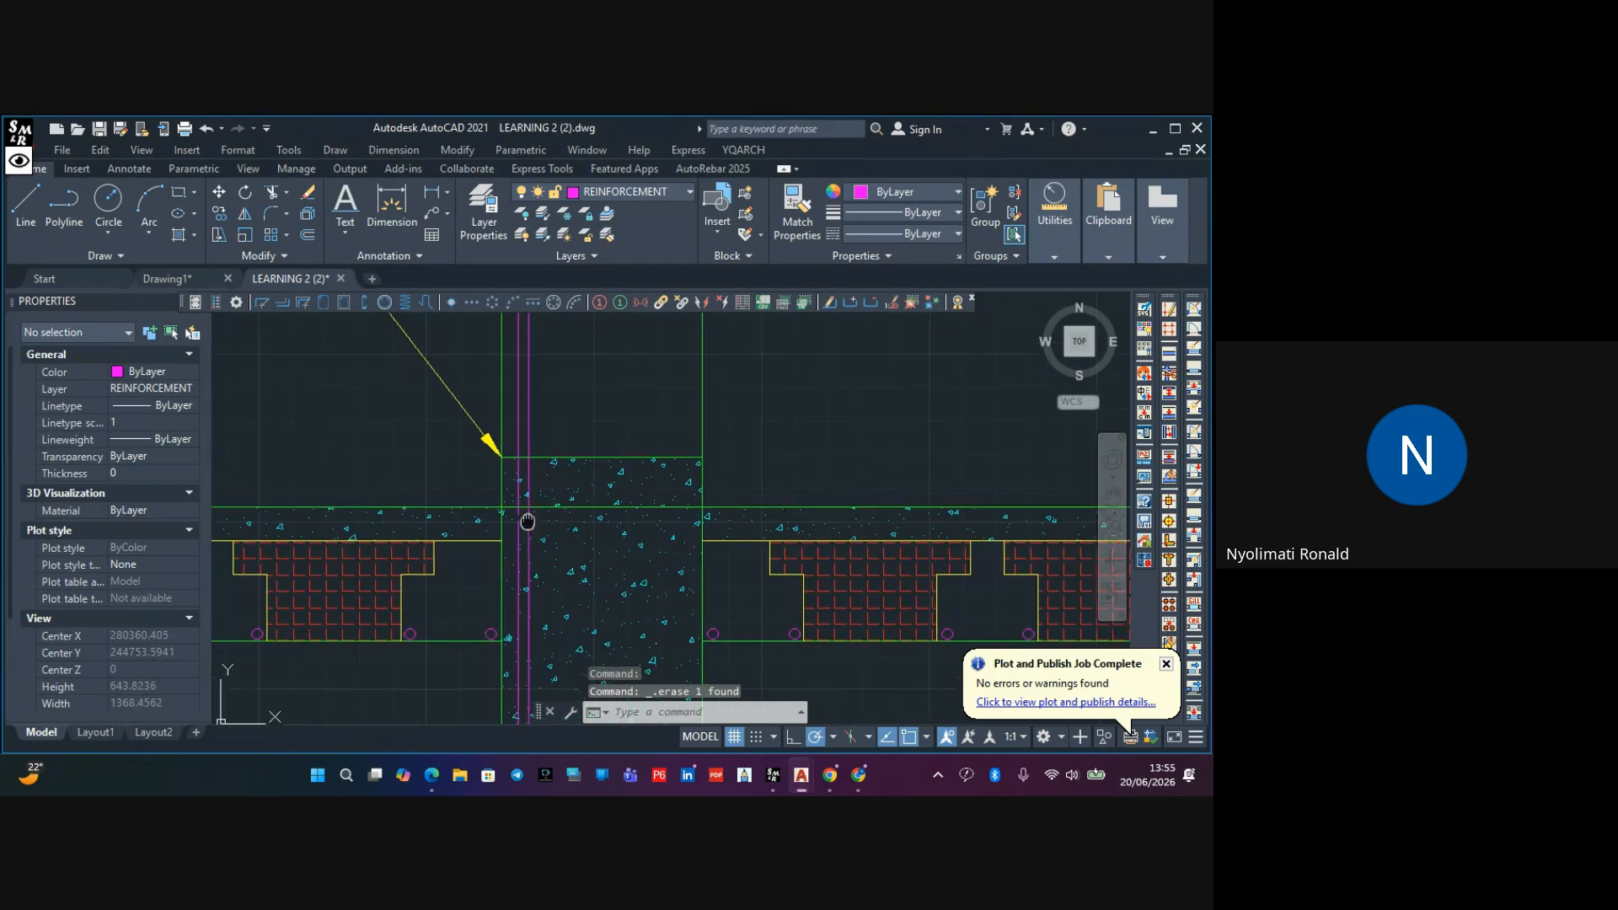
Draw a small rectangle across both vertical bar lines, a little above the horizontal lap line over the first floor
scroll(503, 595, "up", 4)
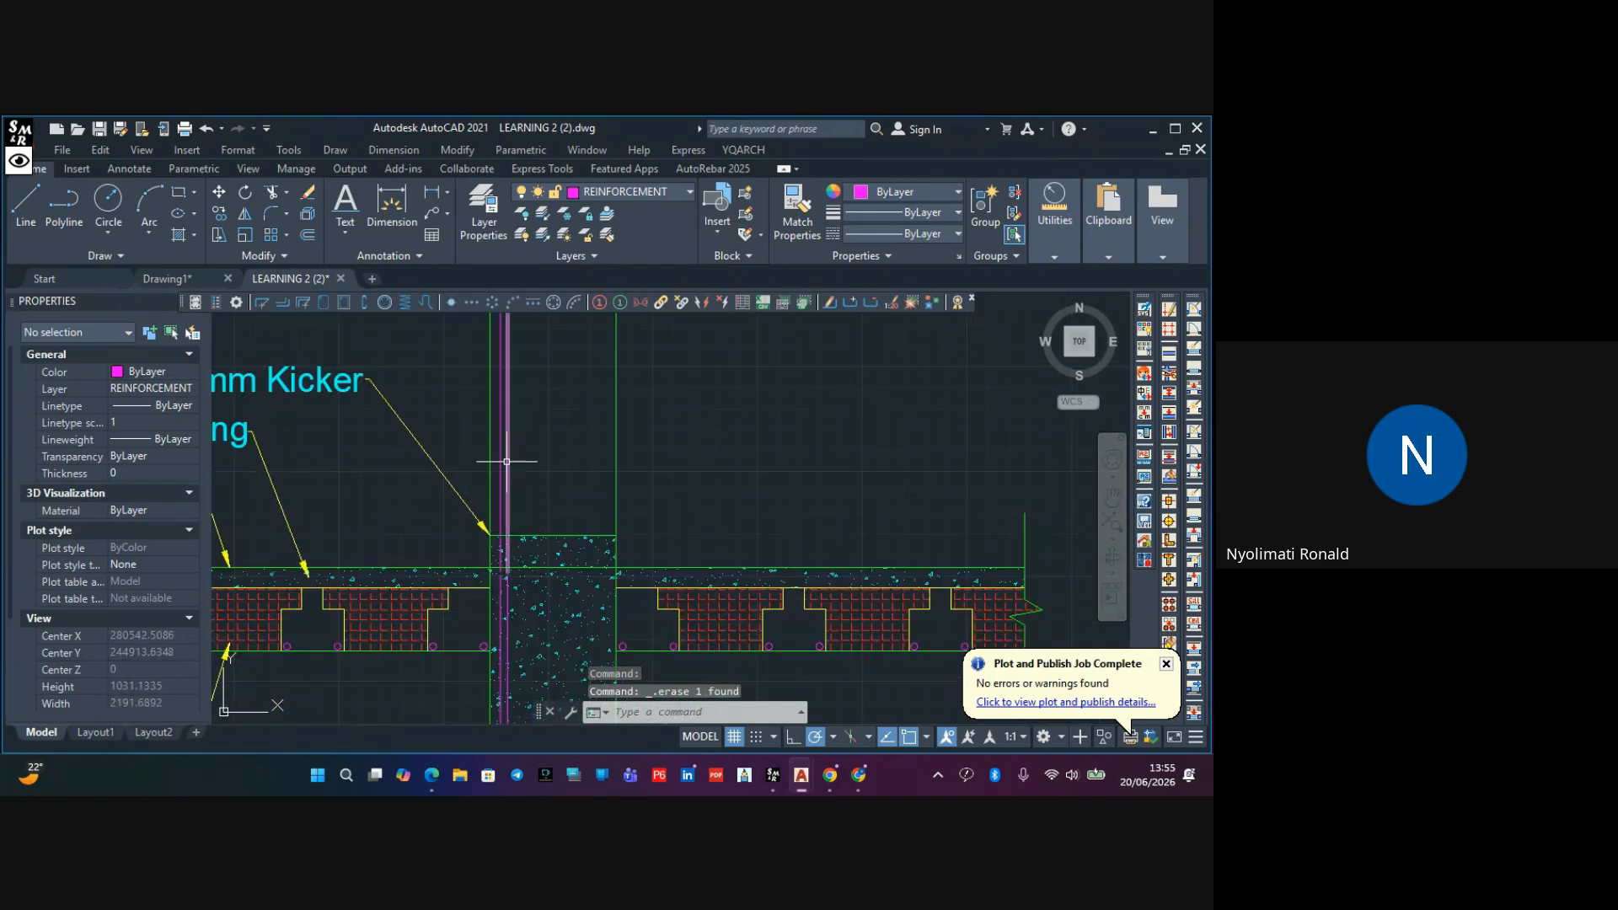
scroll(507, 462, "up", 4)
scroll(504, 442, "down", 4)
middle_click_drag(504, 425, 509, 490)
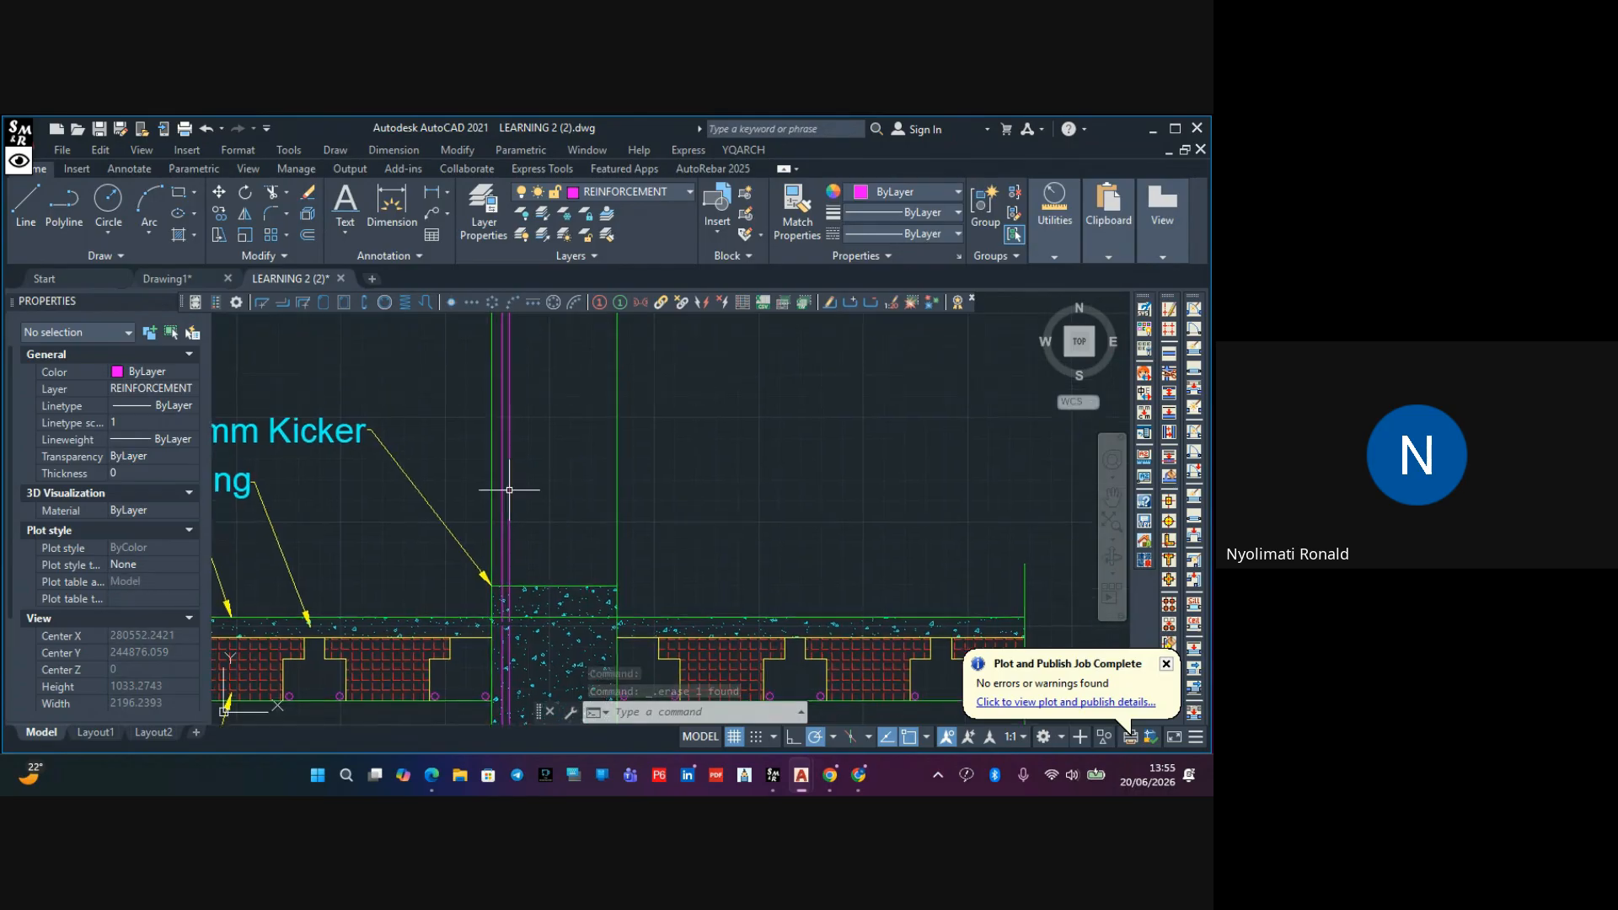
scroll(501, 460, "up", 3)
scroll(504, 446, "down", 3)
scroll(531, 415, "down", 2)
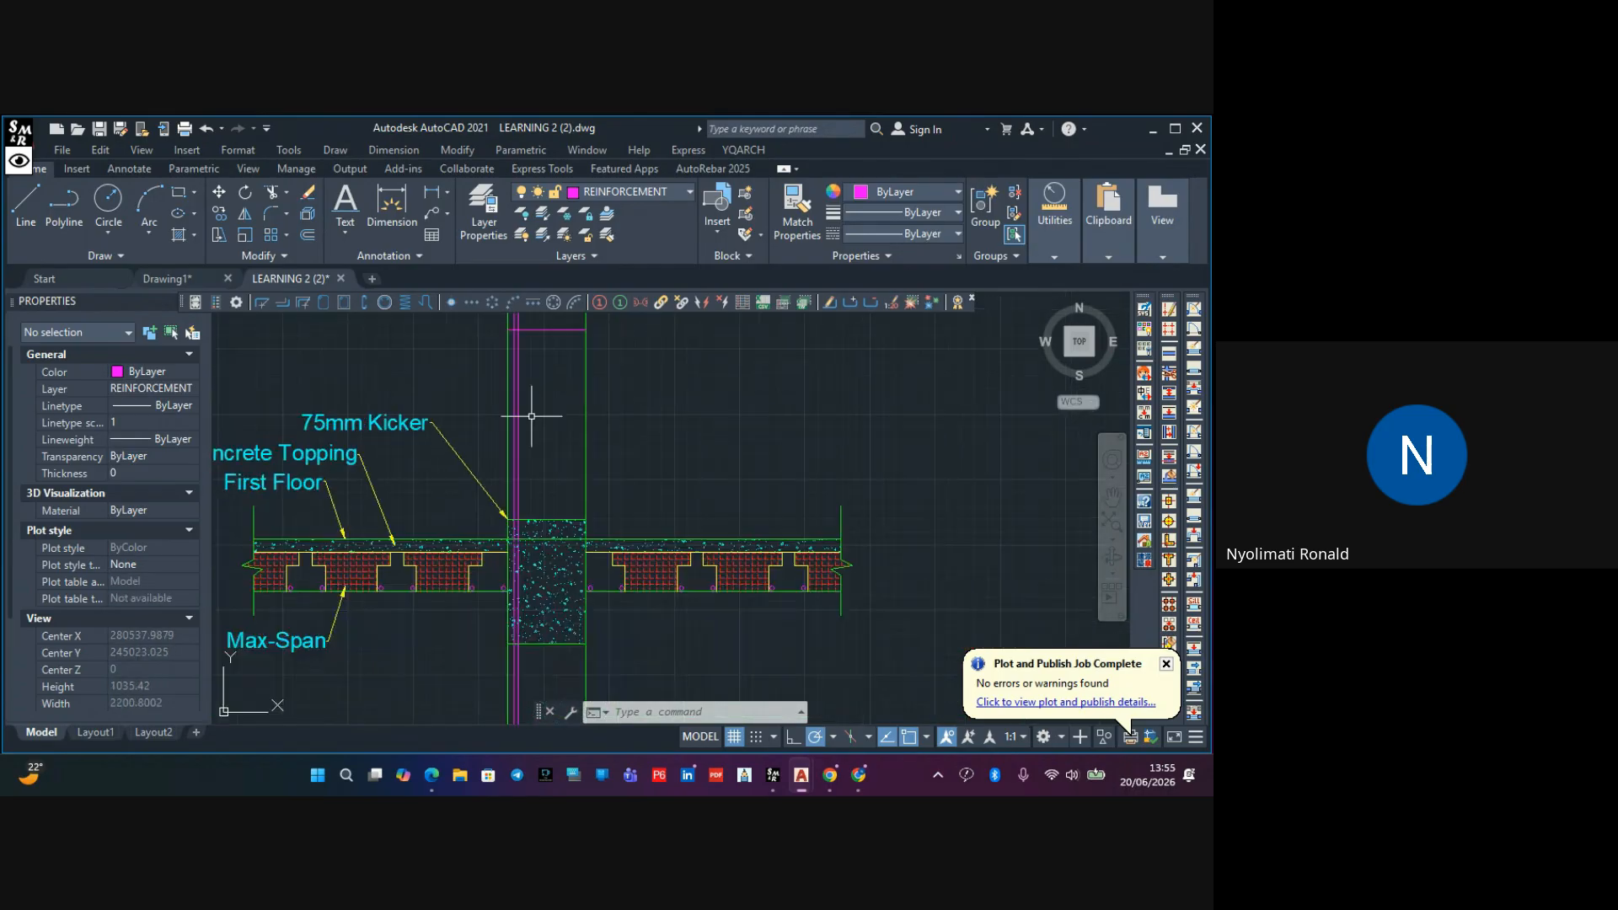
middle_click_drag(525, 419, 525, 529)
scroll(511, 427, "up", 4)
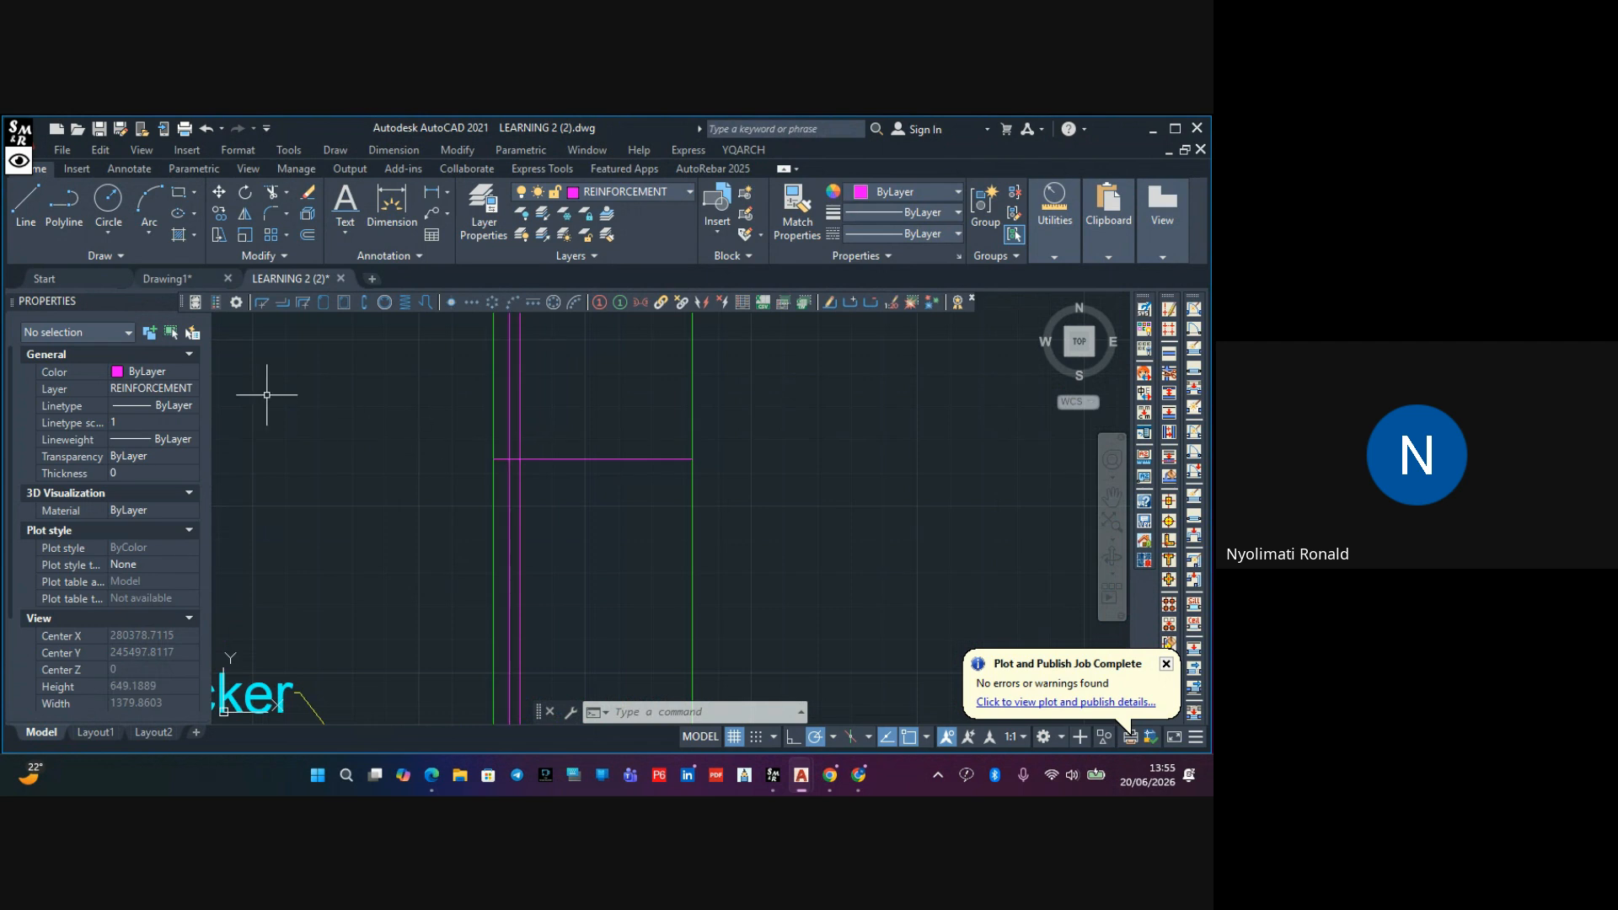
left_click(180, 194)
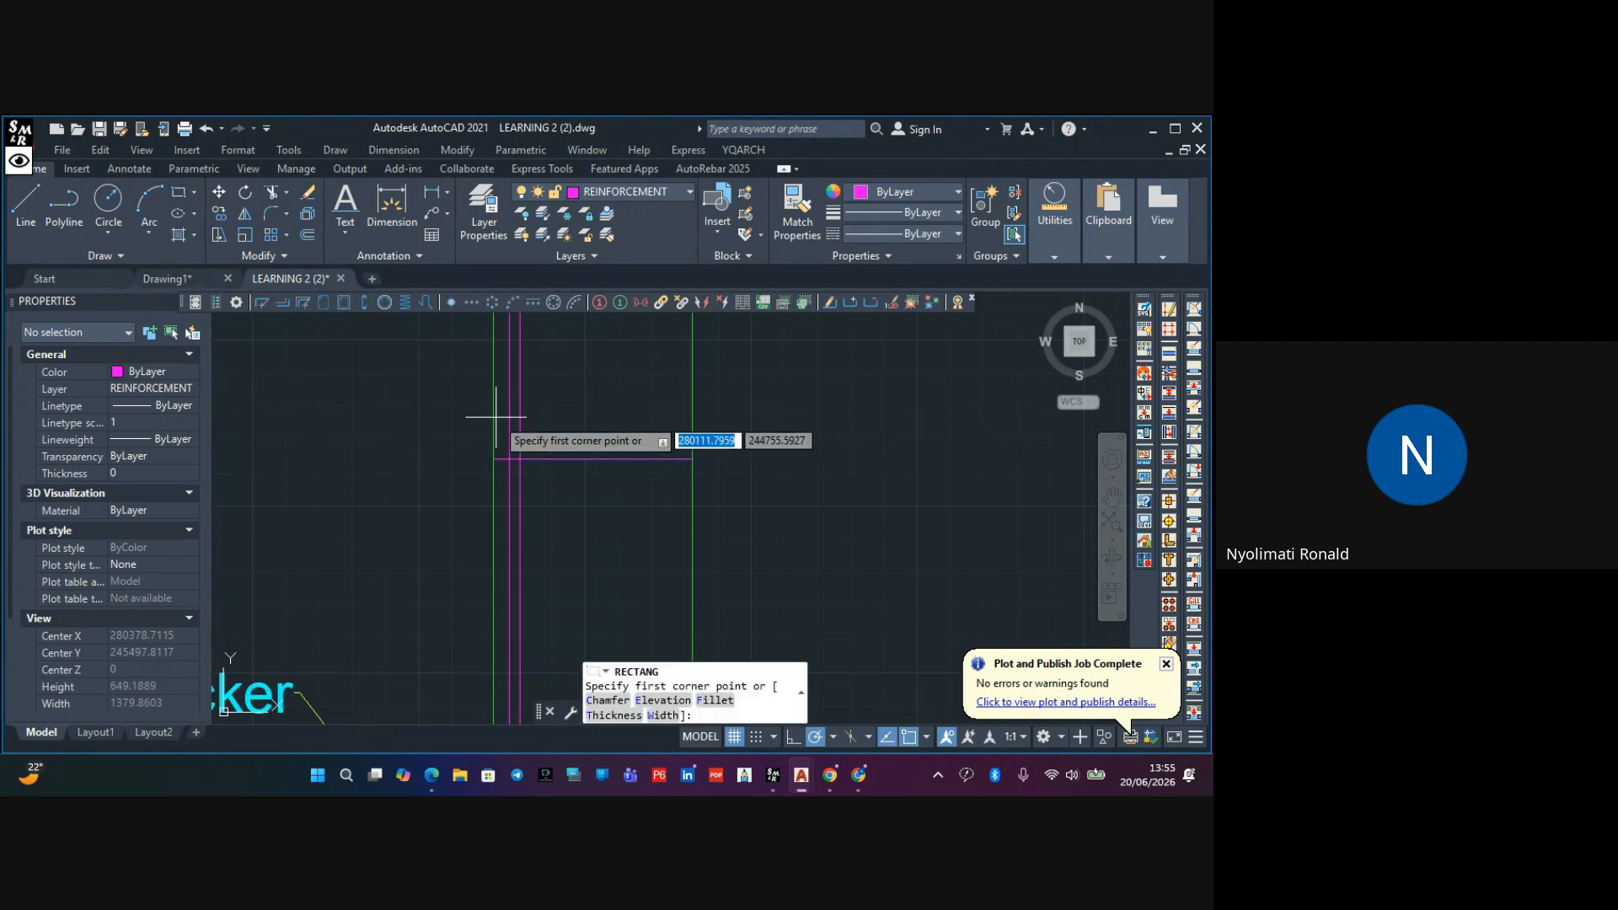
scroll(500, 419, "up", 4)
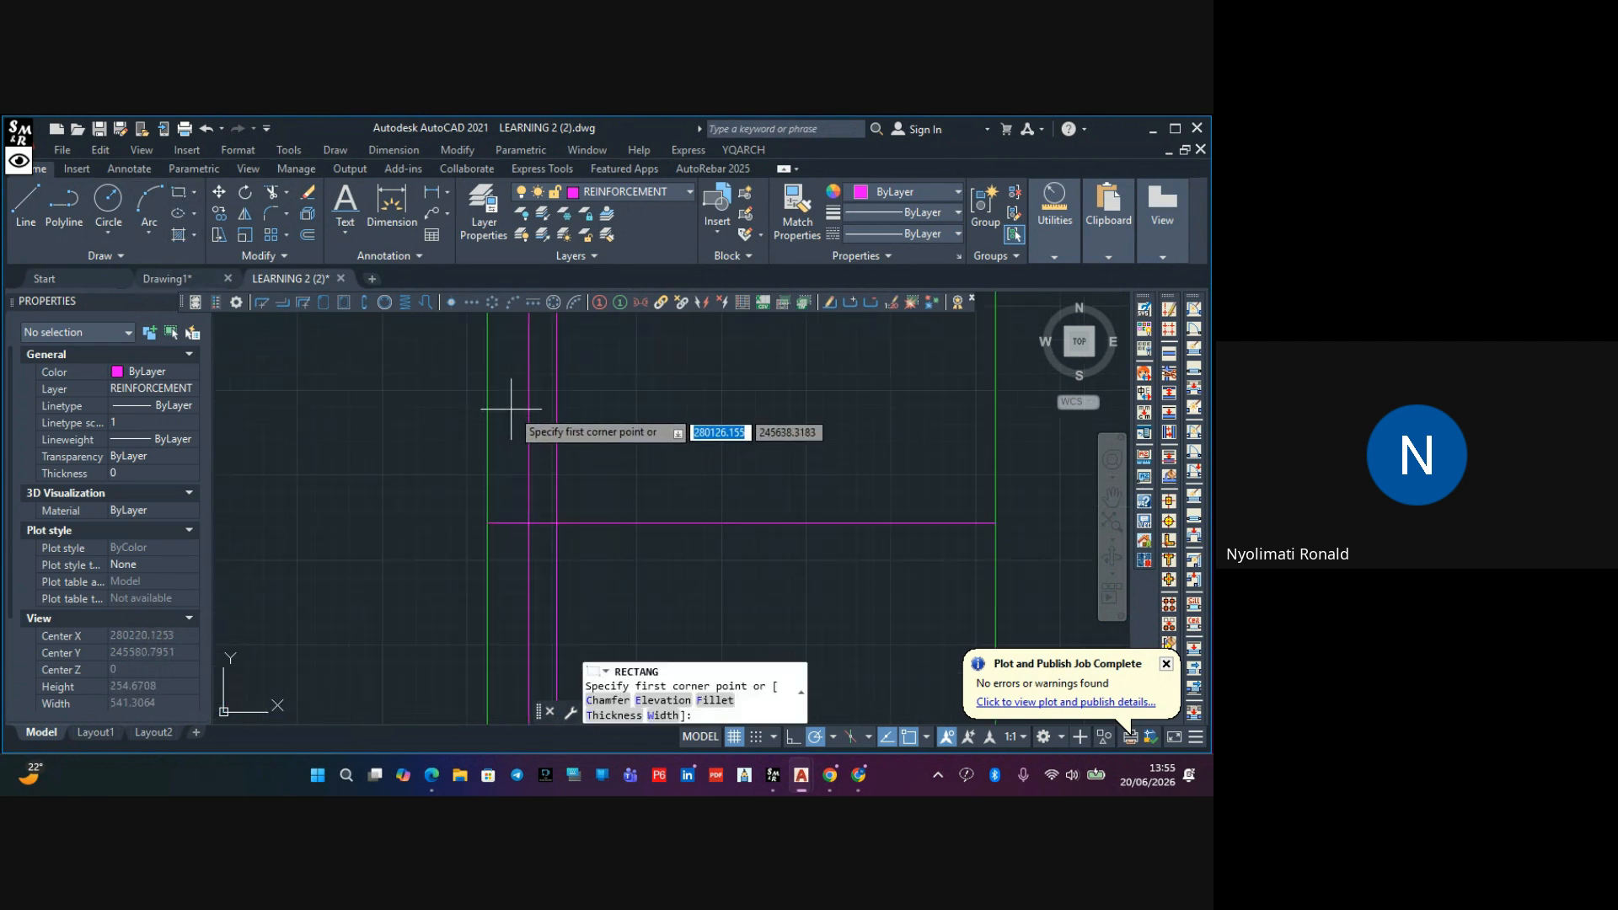
left_click(513, 357)
left_click(569, 371)
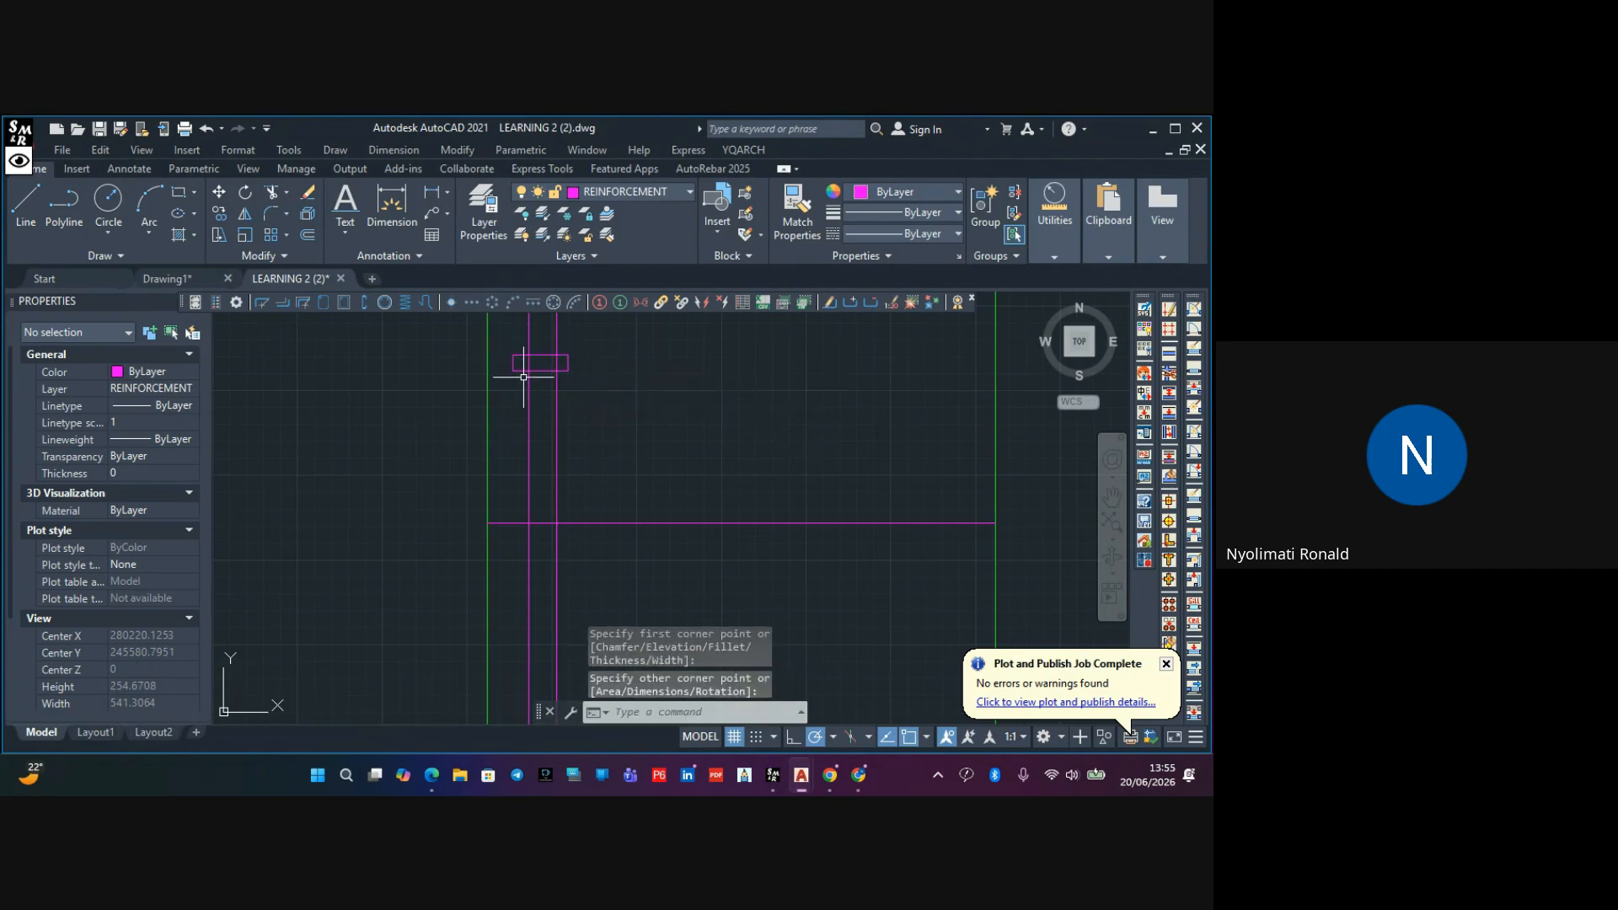
key("Escape")
Trim the two bar lines inside the rectangle above the lap line and erase that rectangle
left_click(274, 196)
scroll(548, 376, "up", 2)
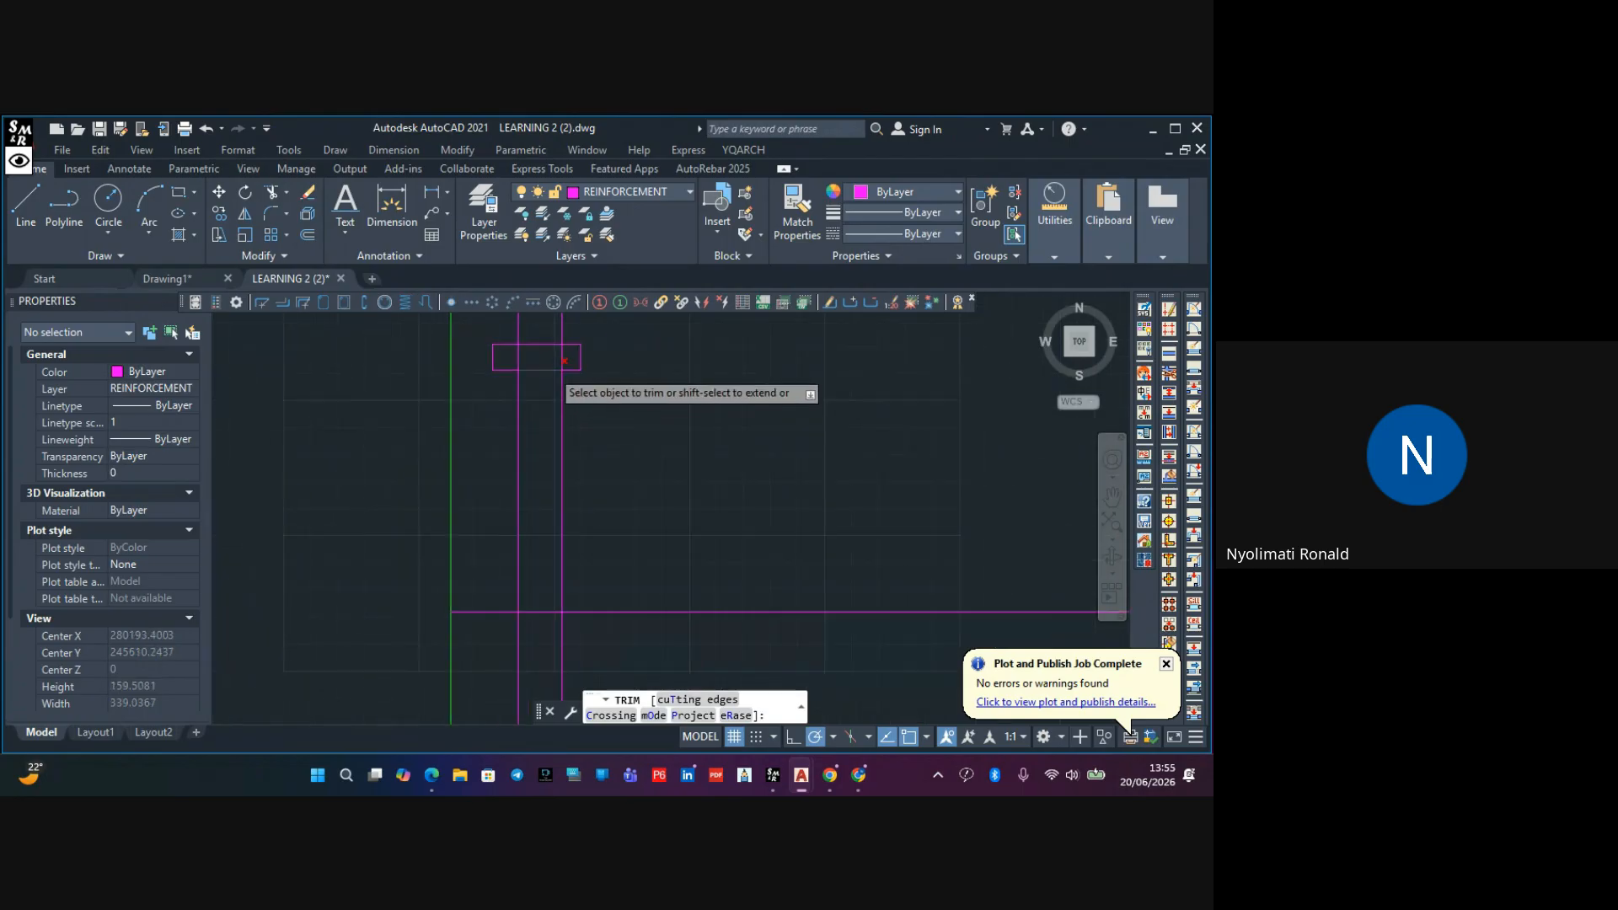
left_click(564, 363)
key("Return")
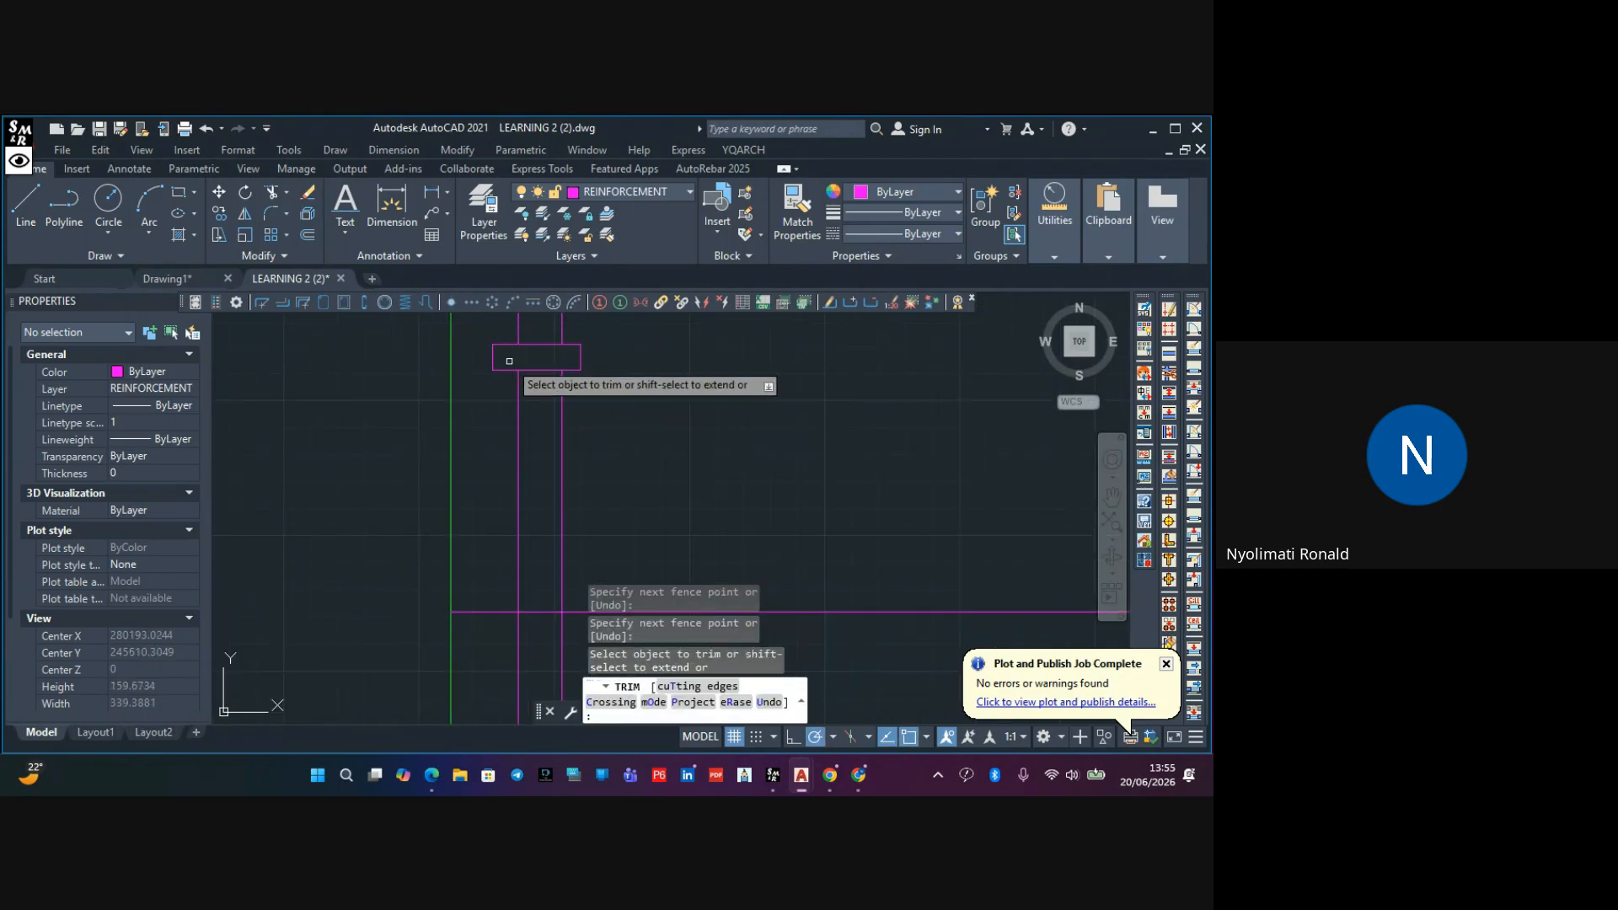
key("Escape")
left_click(579, 344)
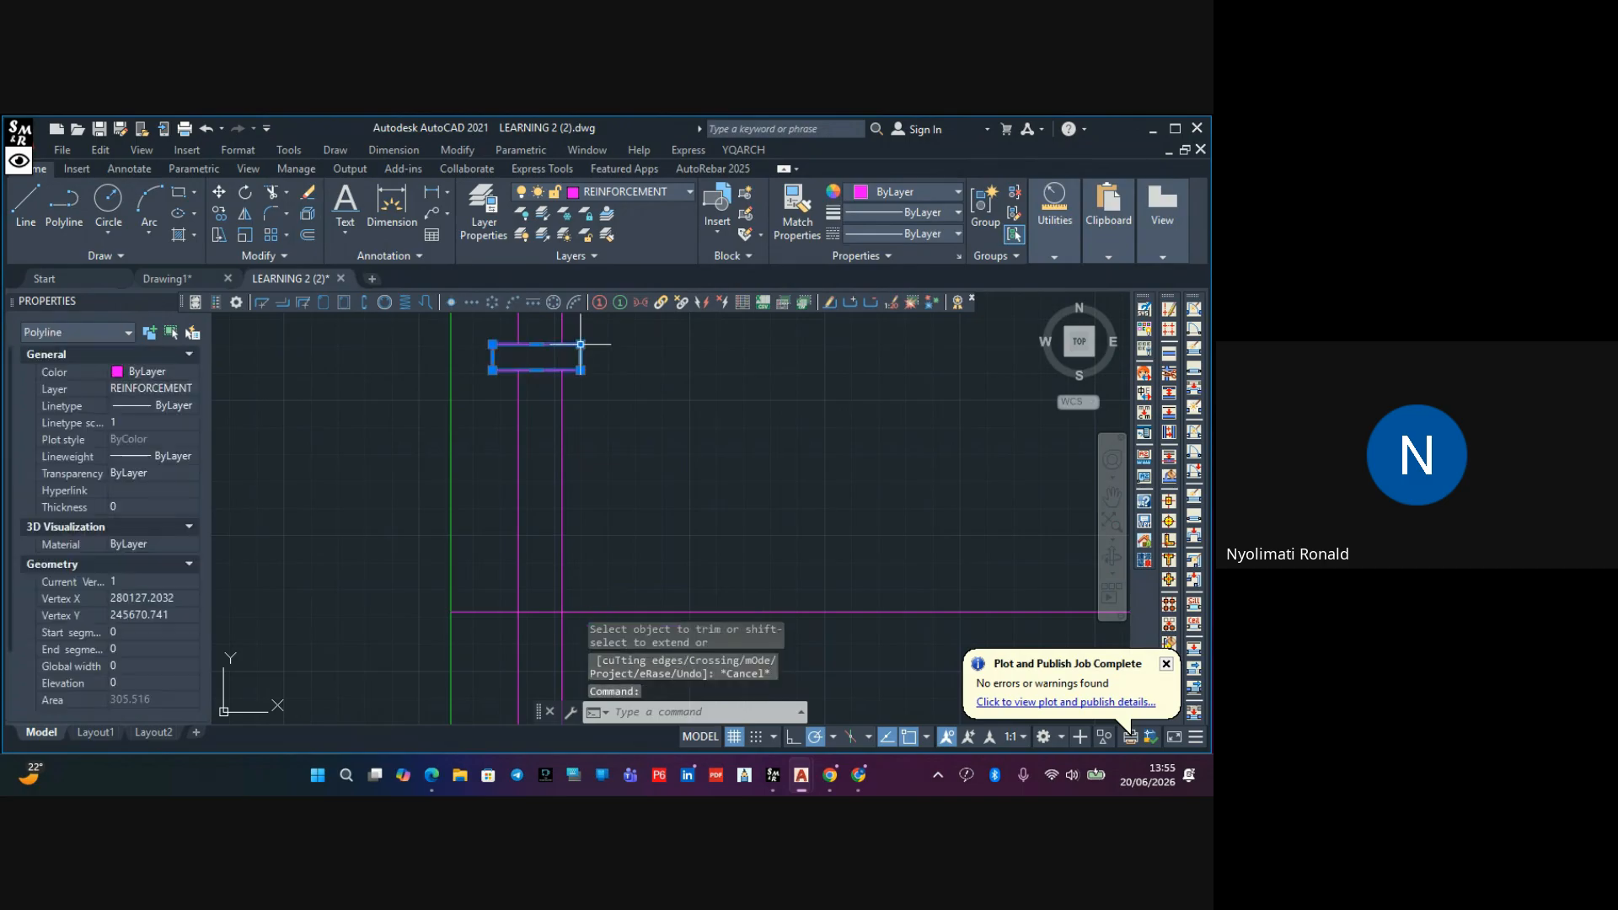
left_click(312, 196)
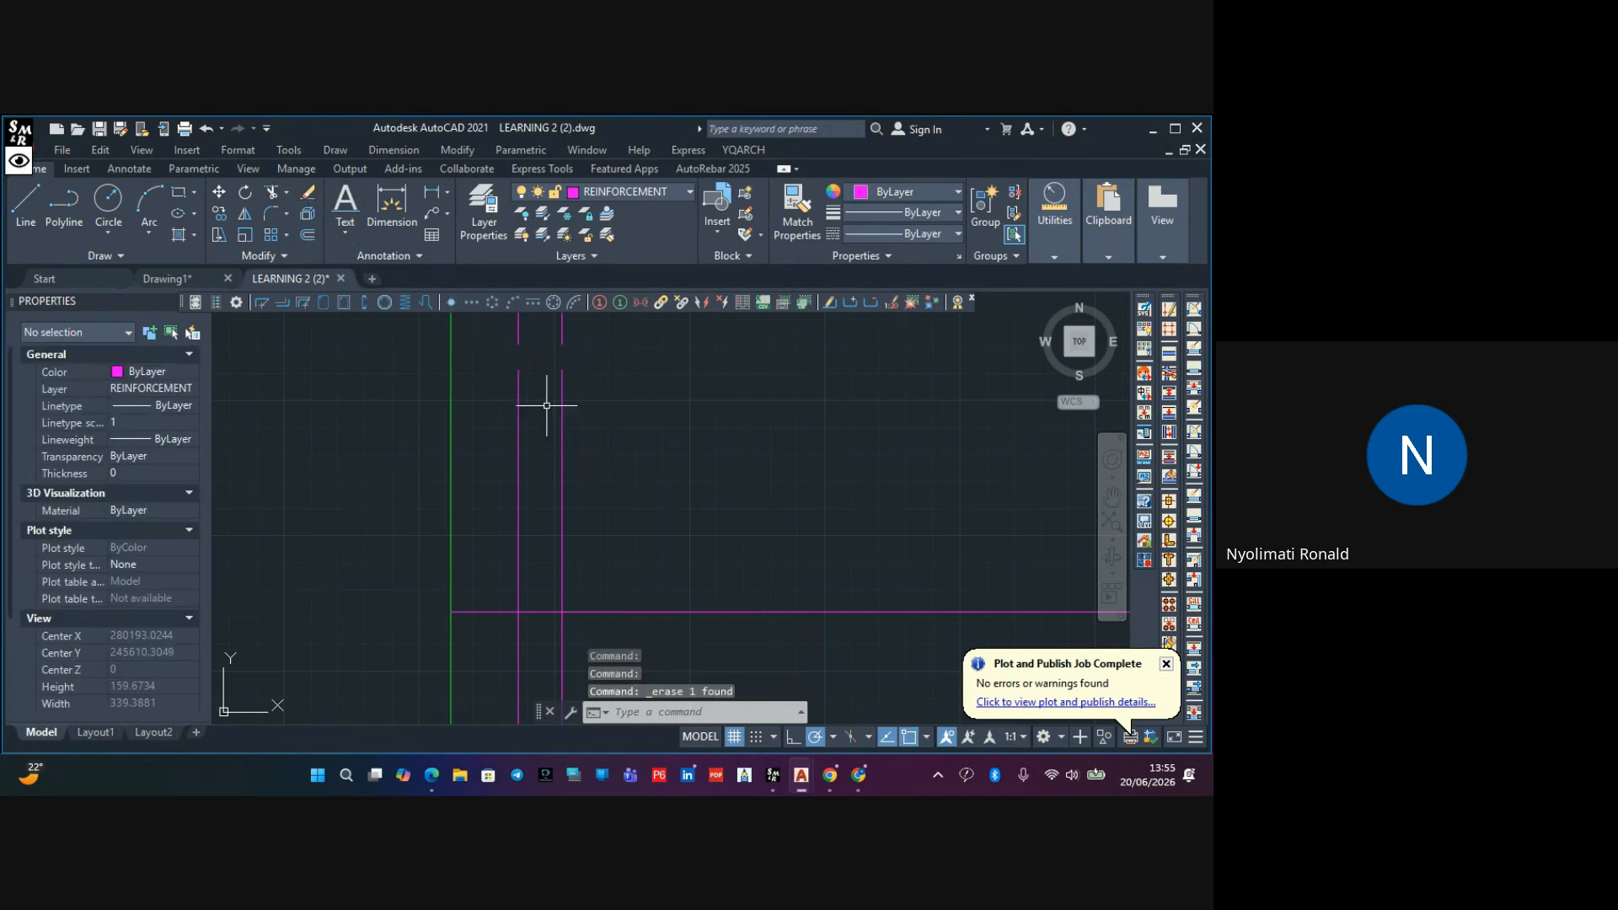
Copy the separated pair of bar lines above the first floor 20 horizontally towards the column's centre
key("Escape")
left_click(636, 403)
left_click(493, 472)
middle_click_drag(643, 462, 583, 427)
scroll(583, 428, "down", 2)
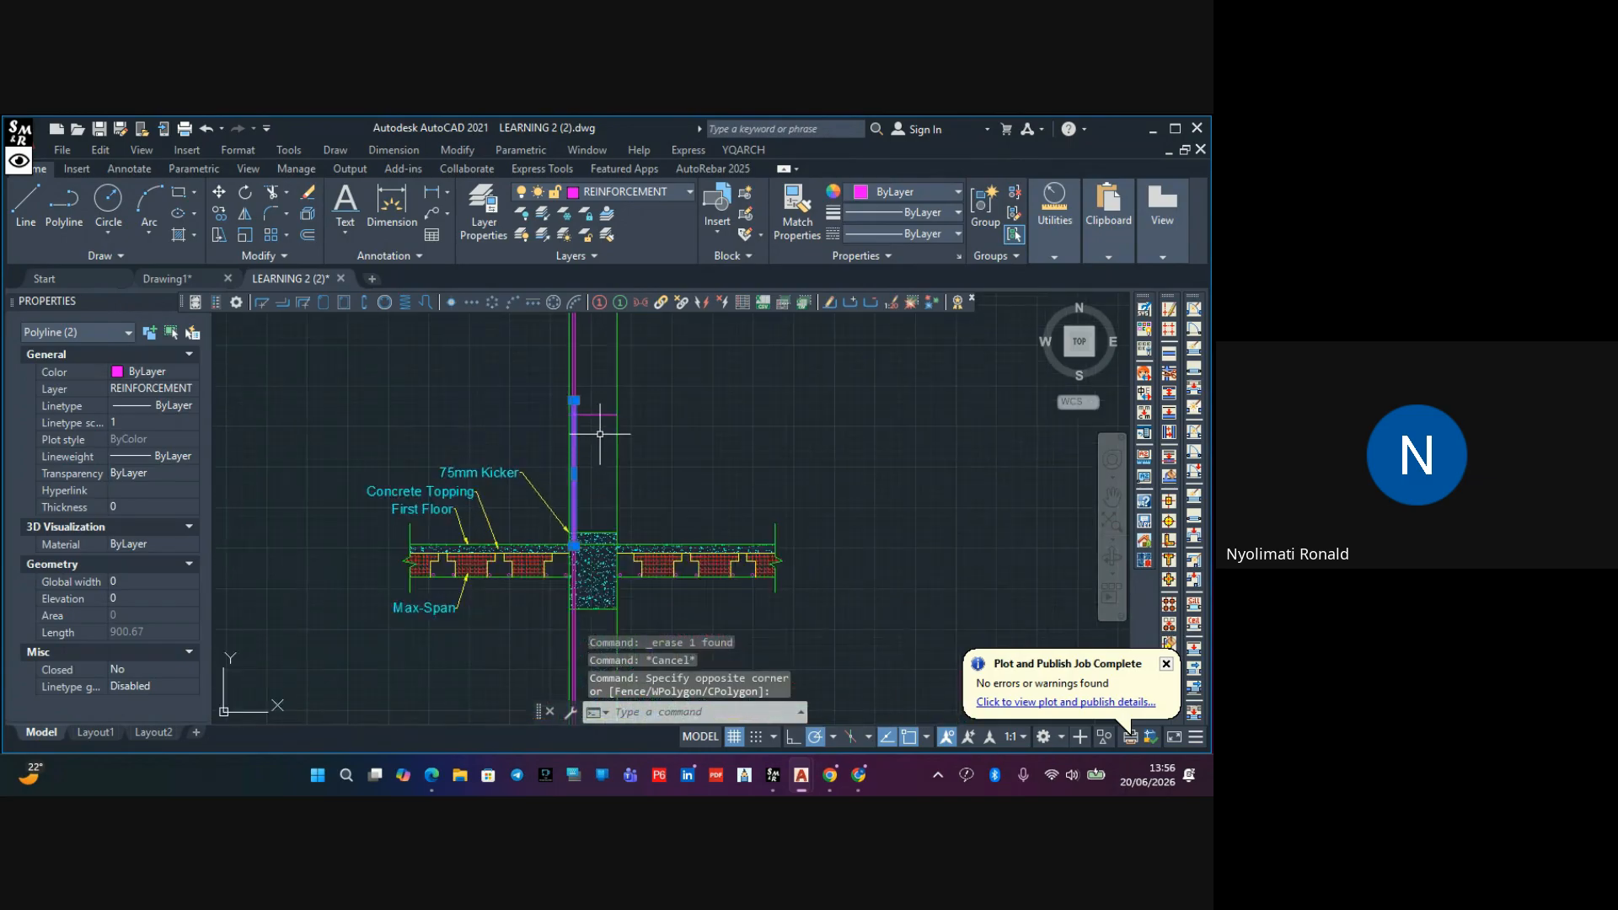
scroll(600, 434, "up", 4)
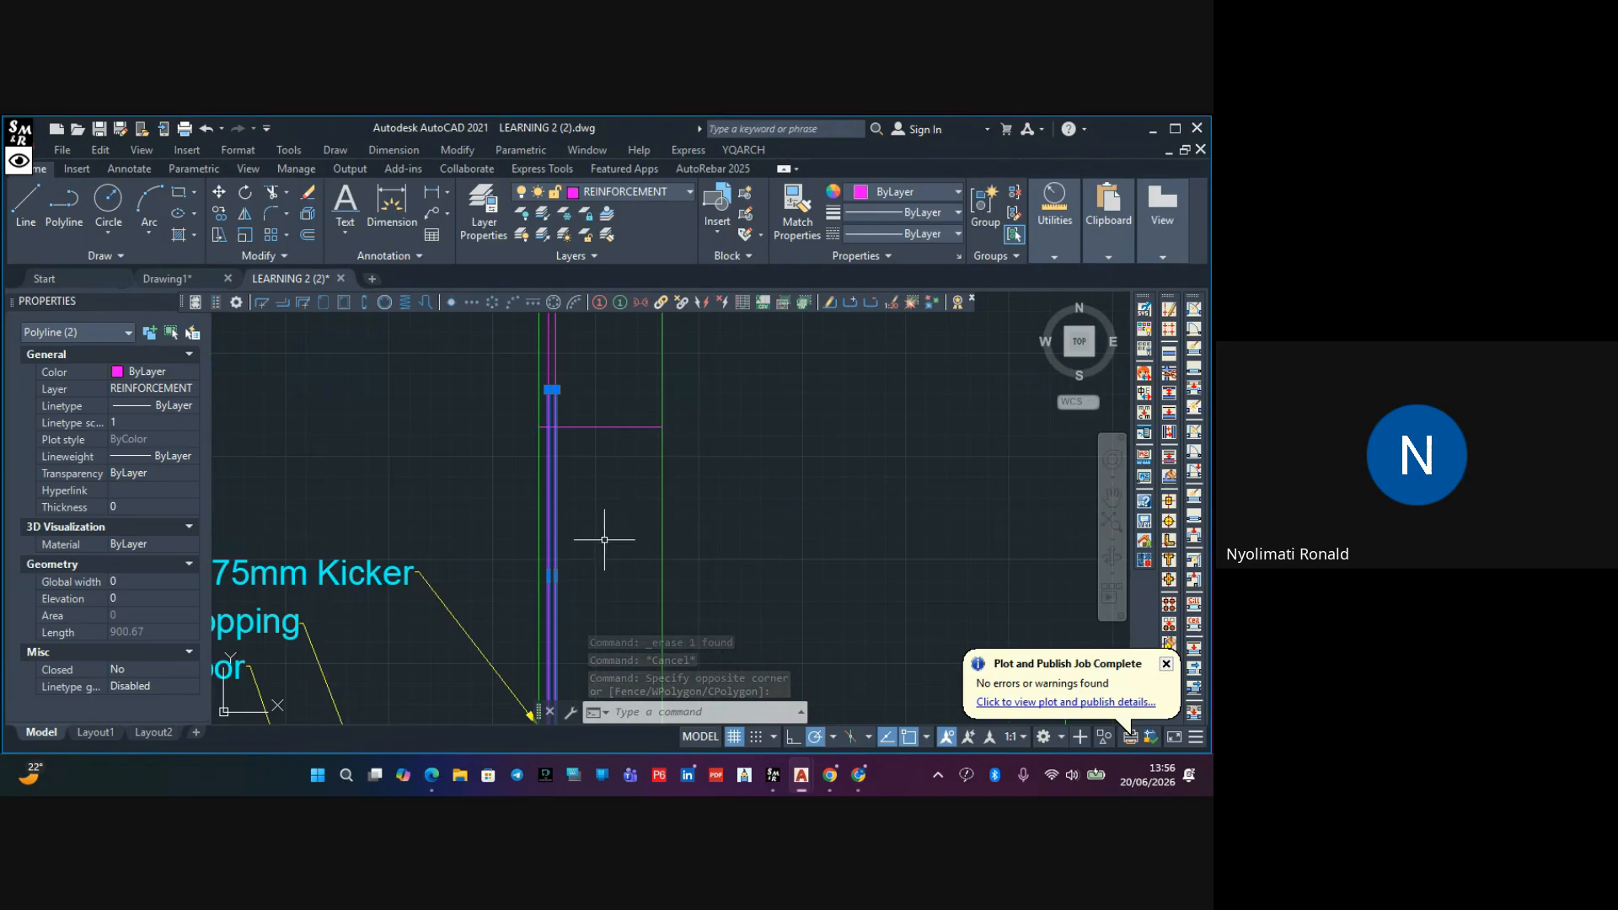
scroll(577, 413, "up", 3)
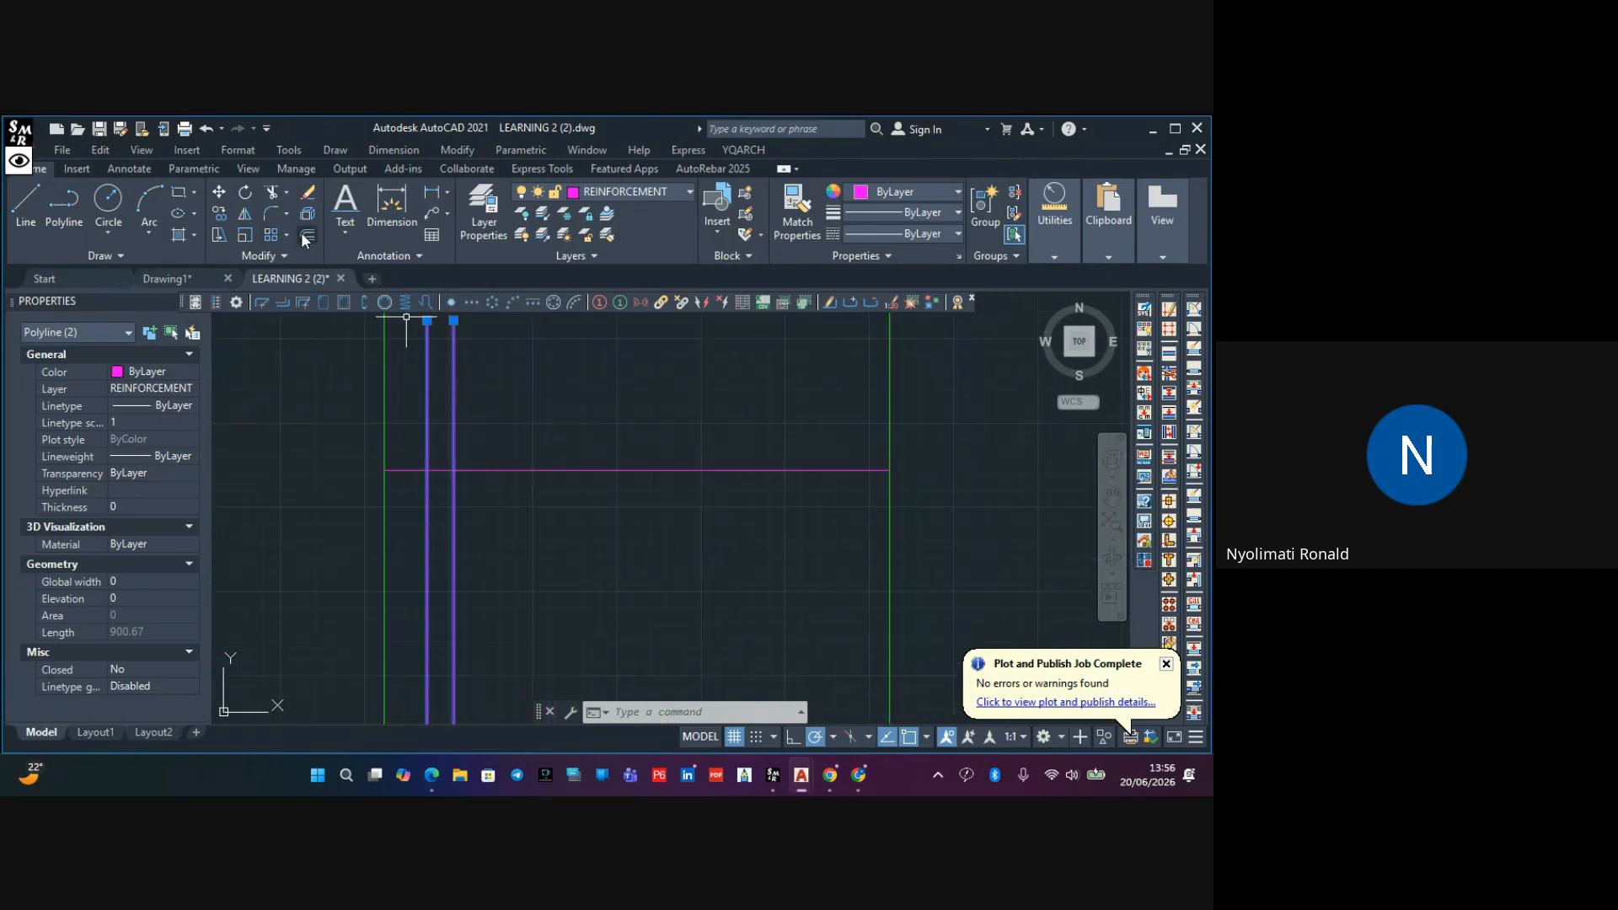
left_click(221, 215)
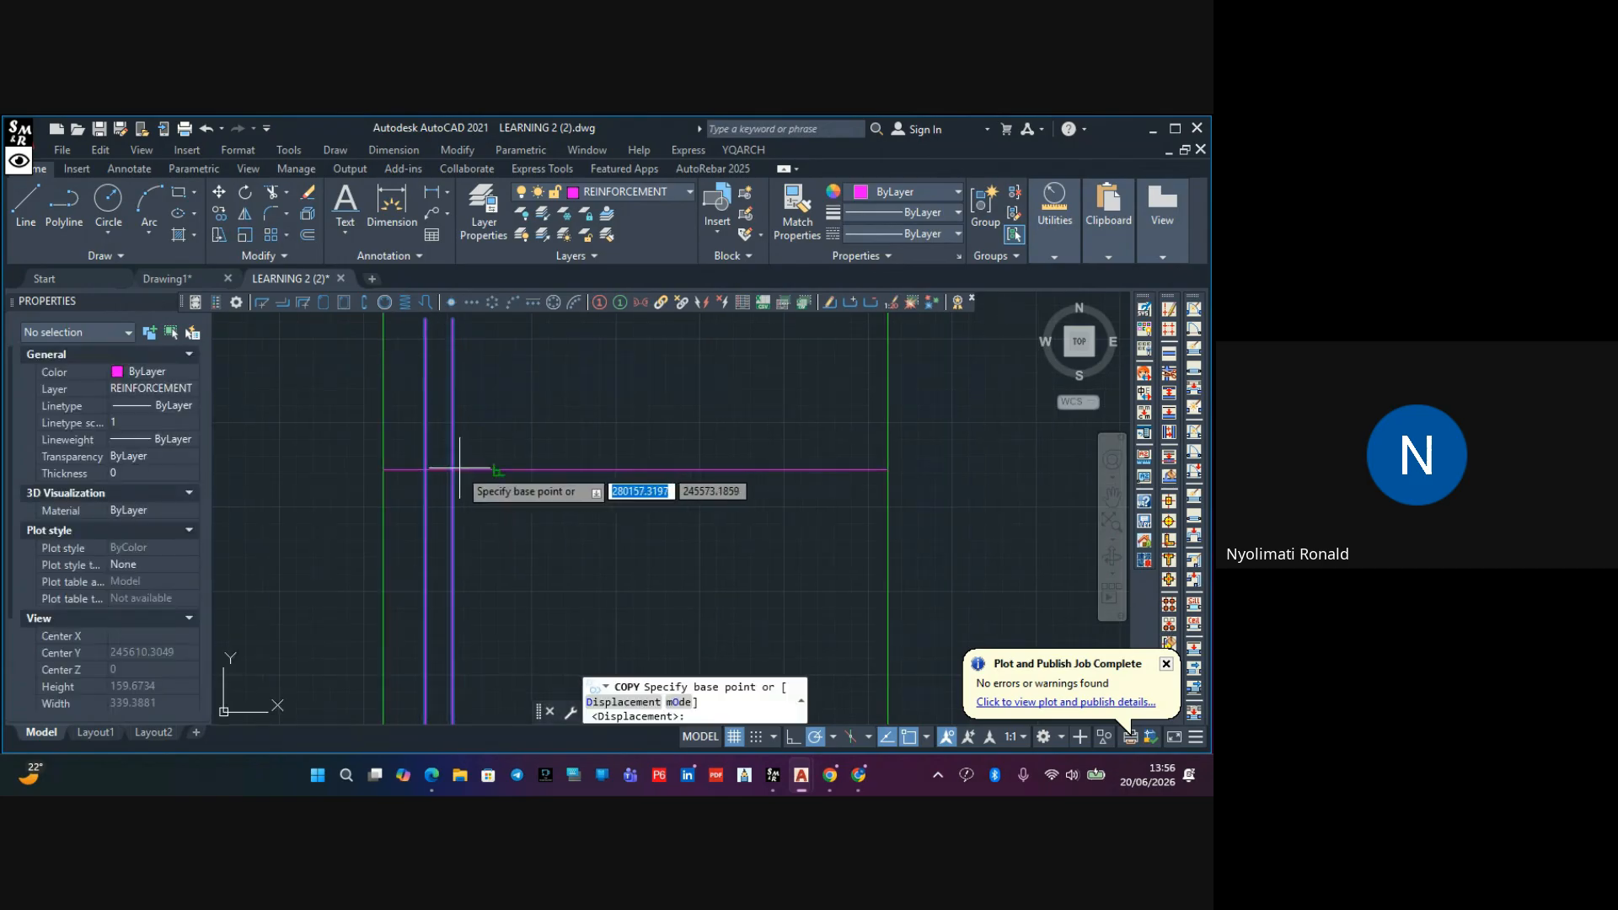
left_click(428, 469)
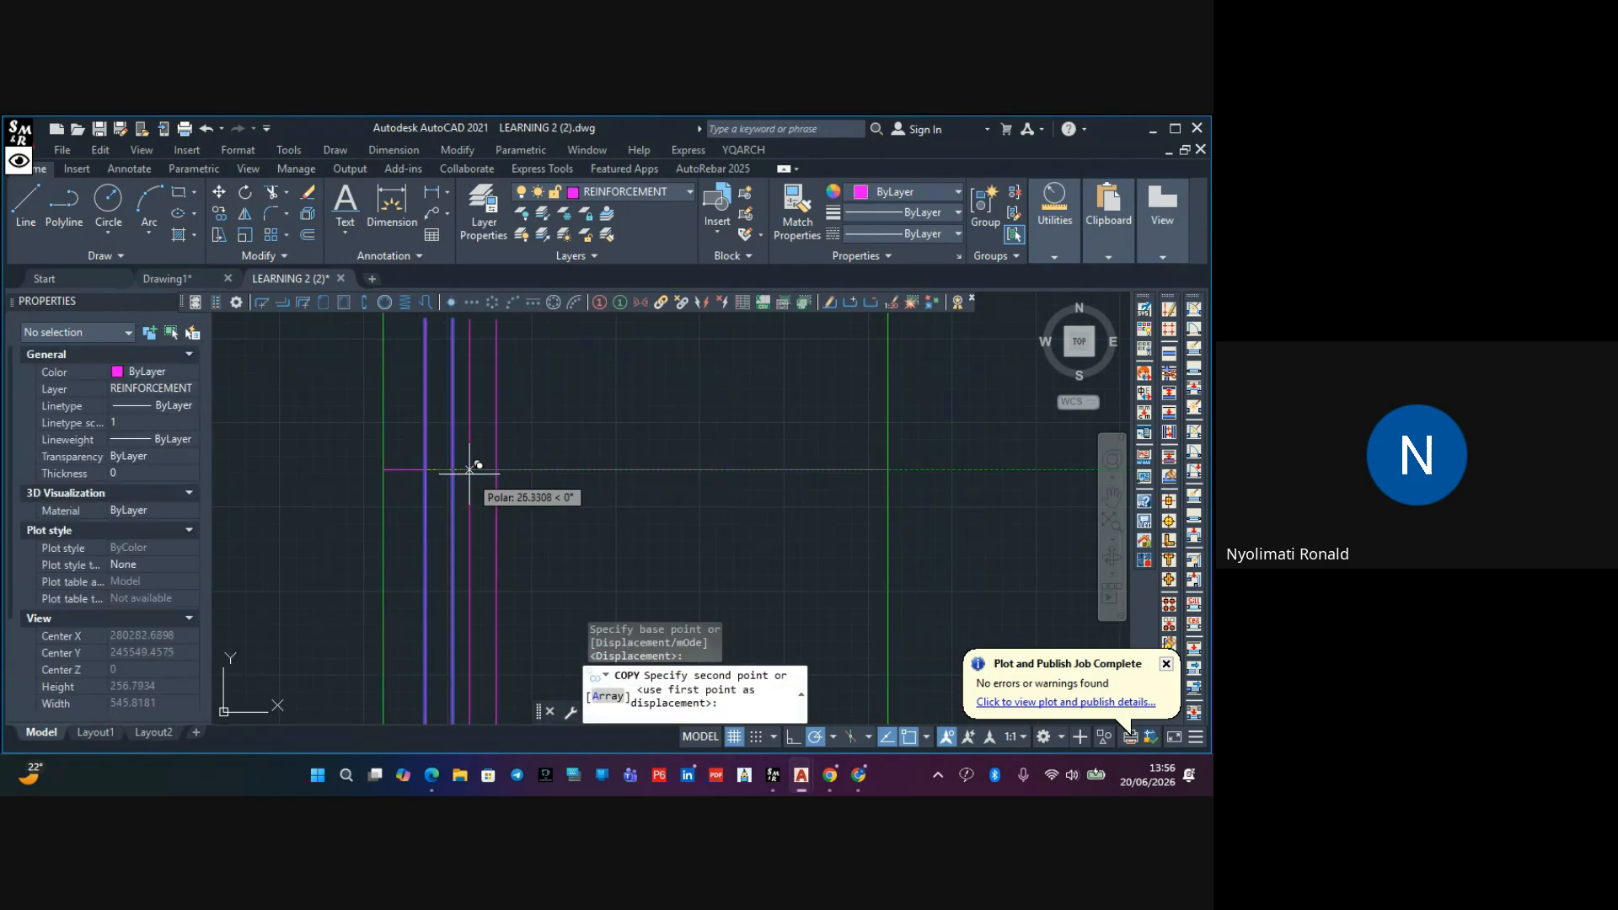
type("20")
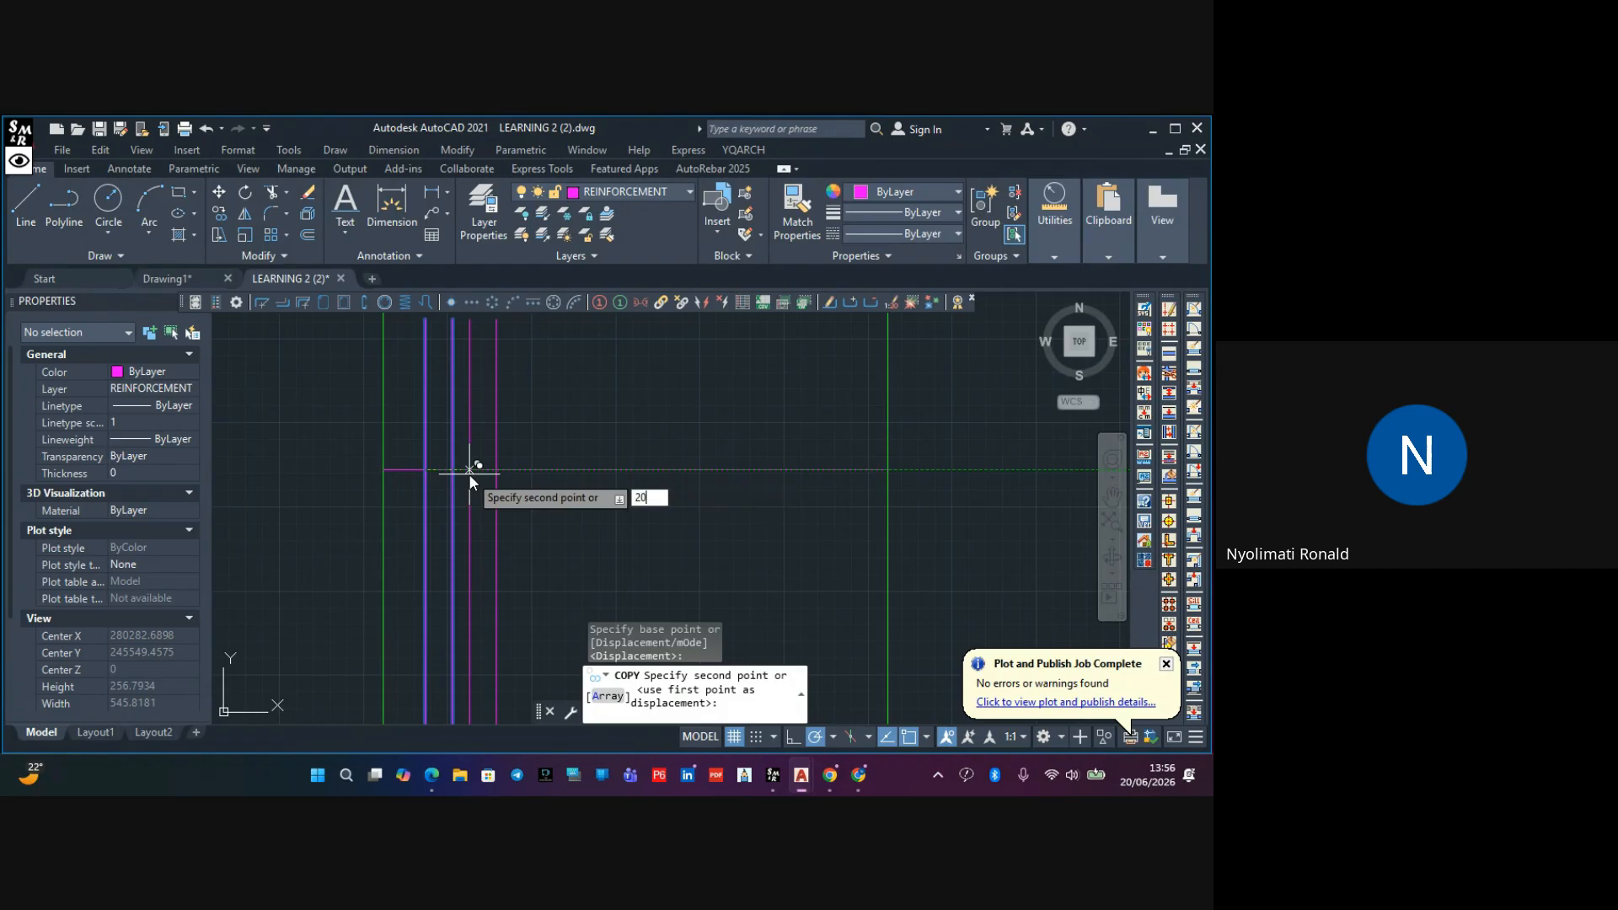
key("Return")
key("Escape")
scroll(595, 457, "down", 4)
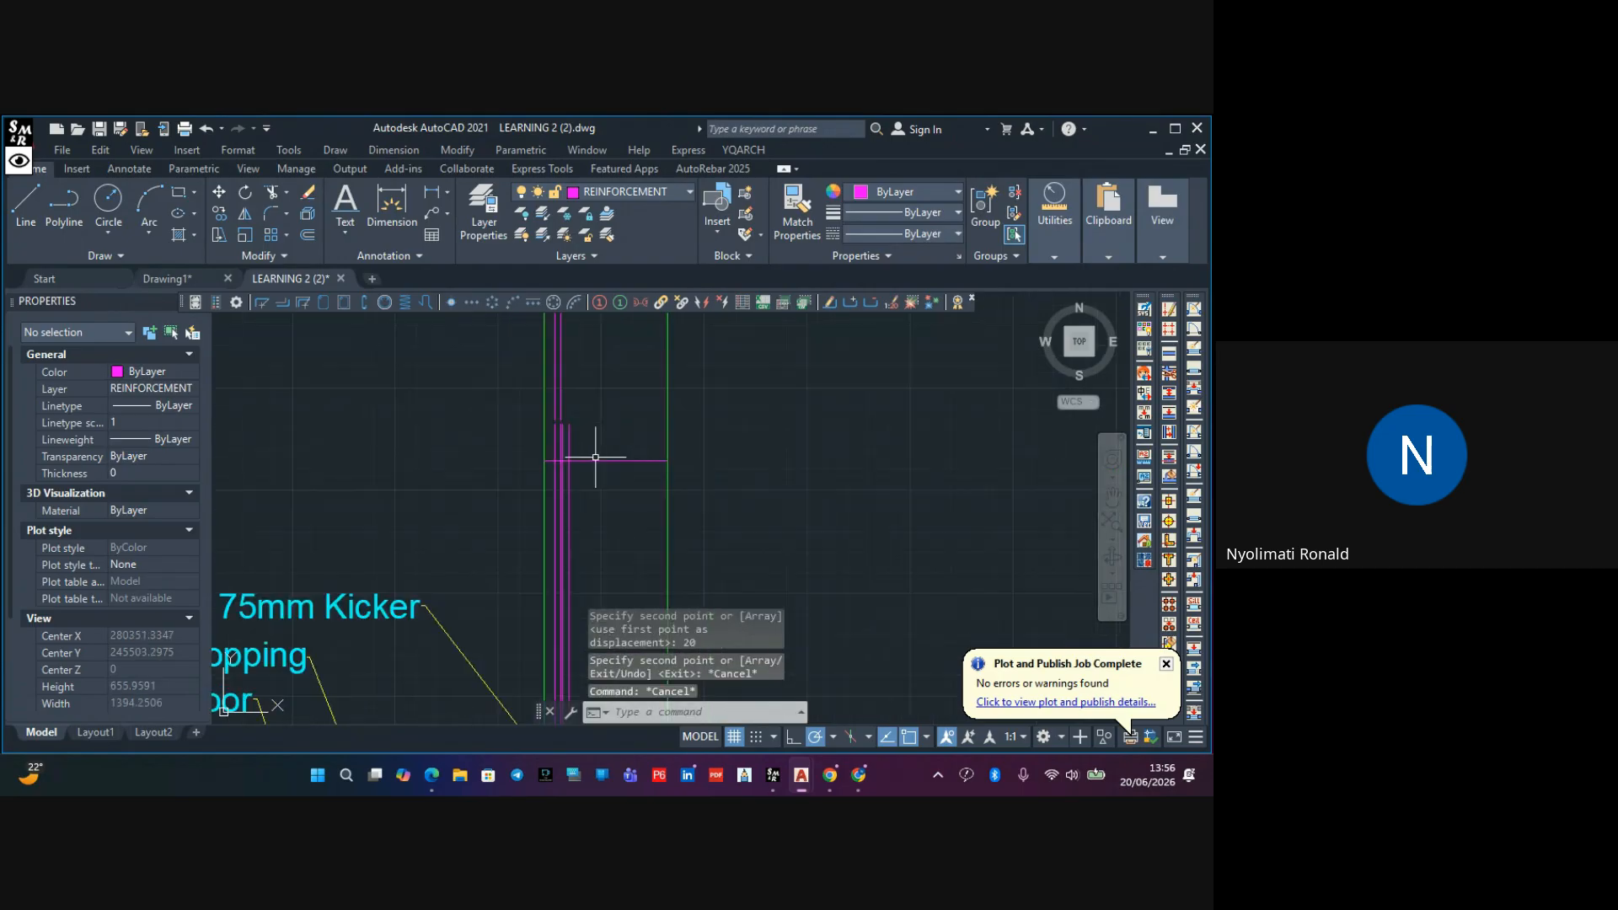
Trim the original pair of bar lines above the horizontal lap line
scroll(580, 450, "up", 6)
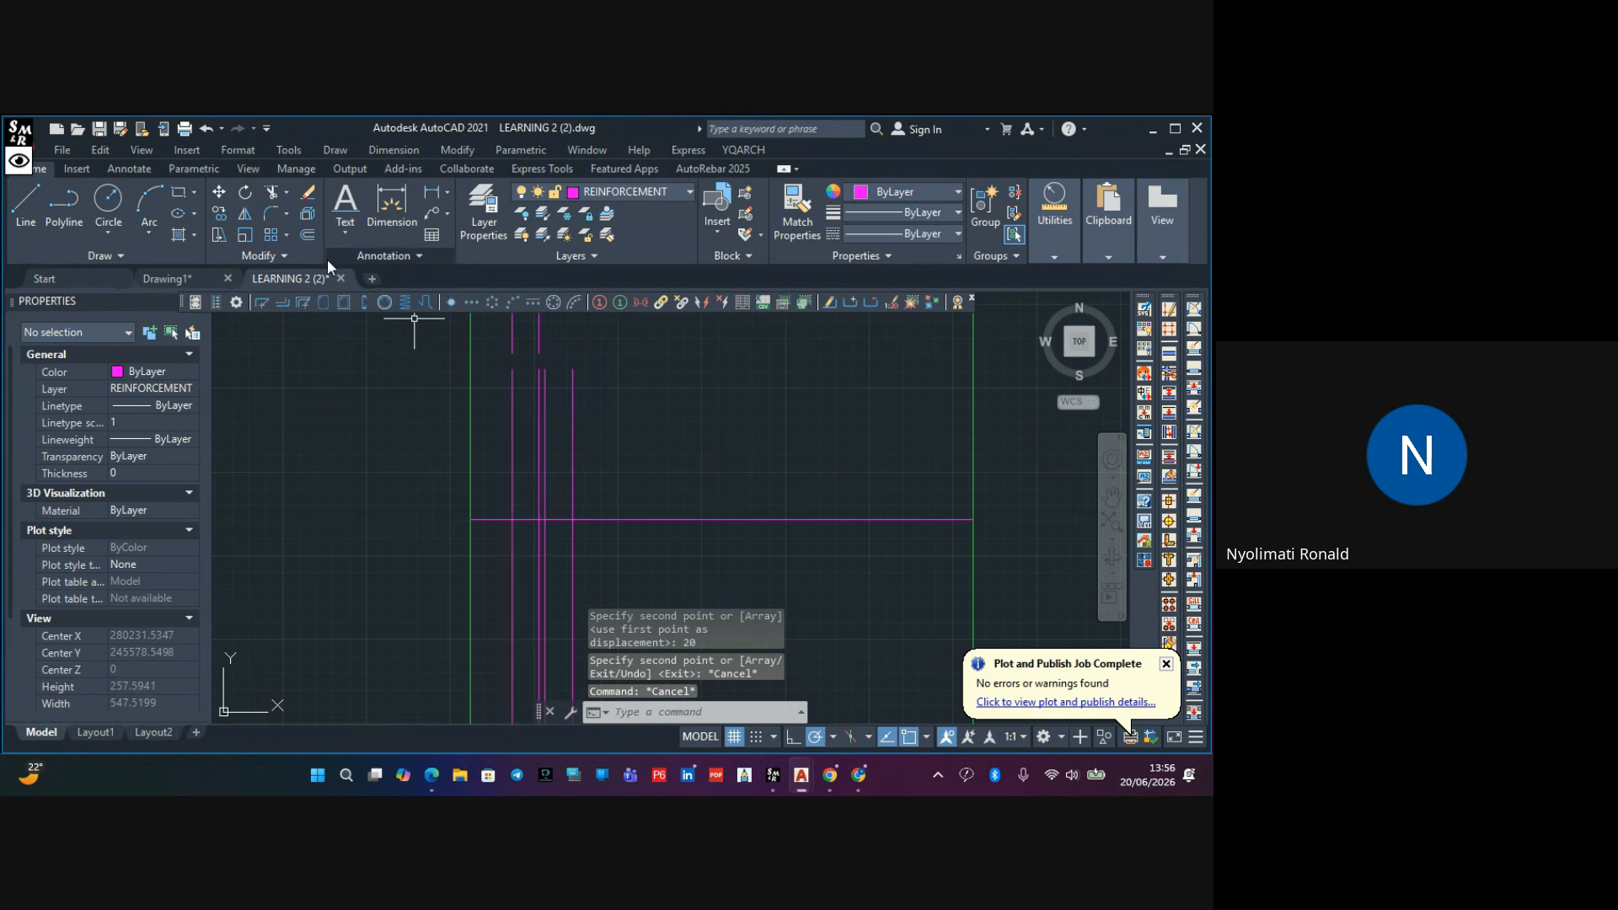
left_click(268, 199)
scroll(556, 518, "up", 6)
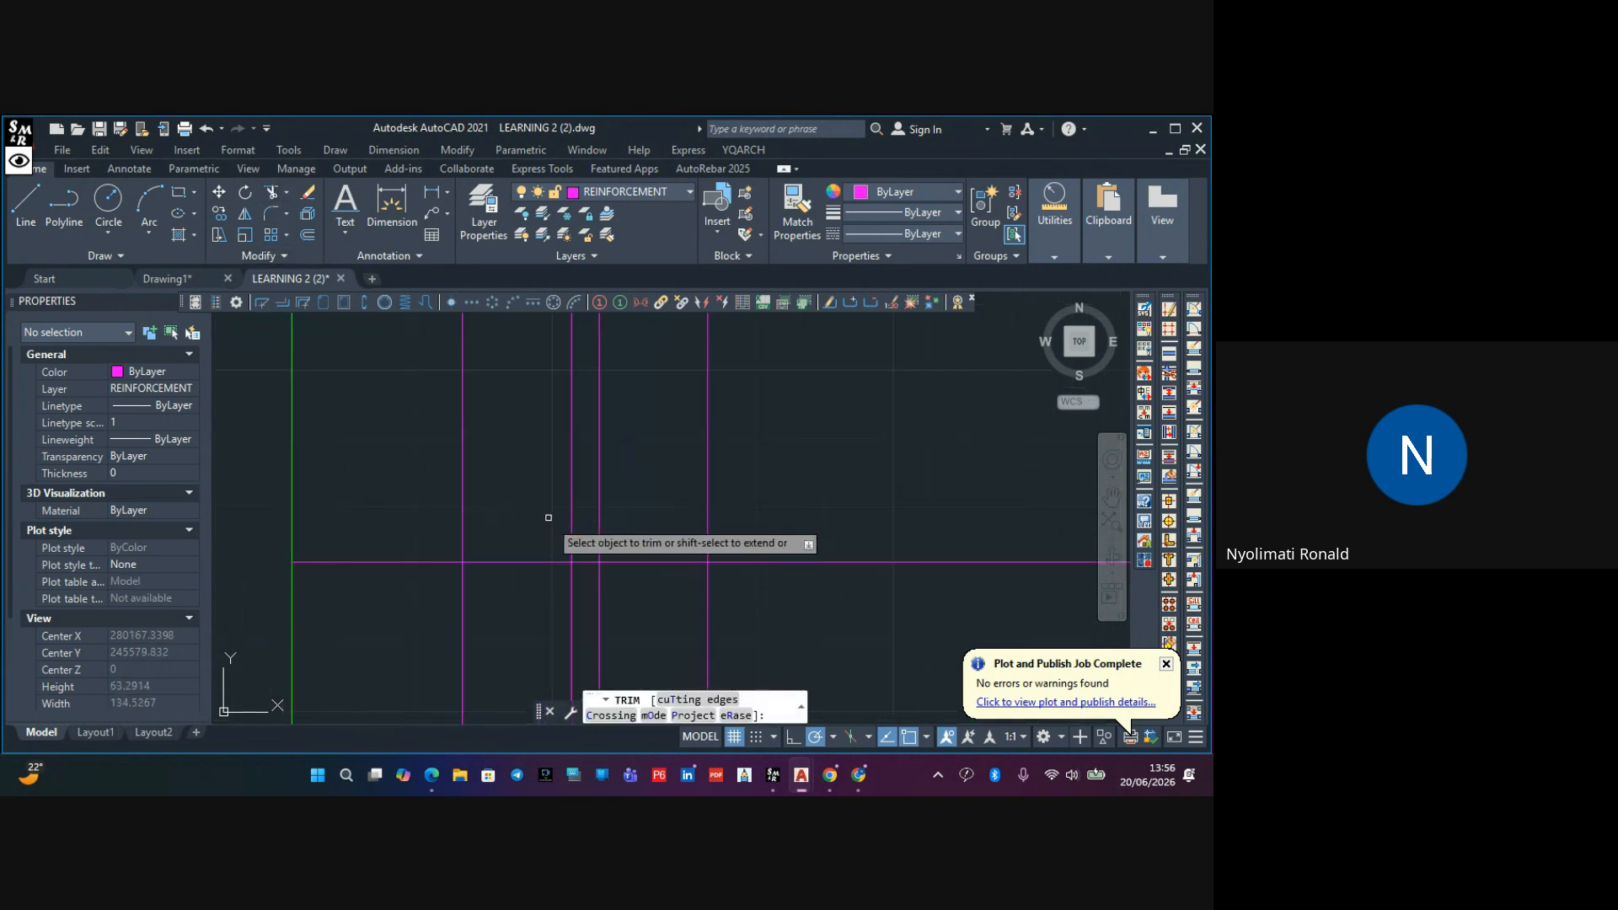
left_click(578, 531)
left_click(431, 522)
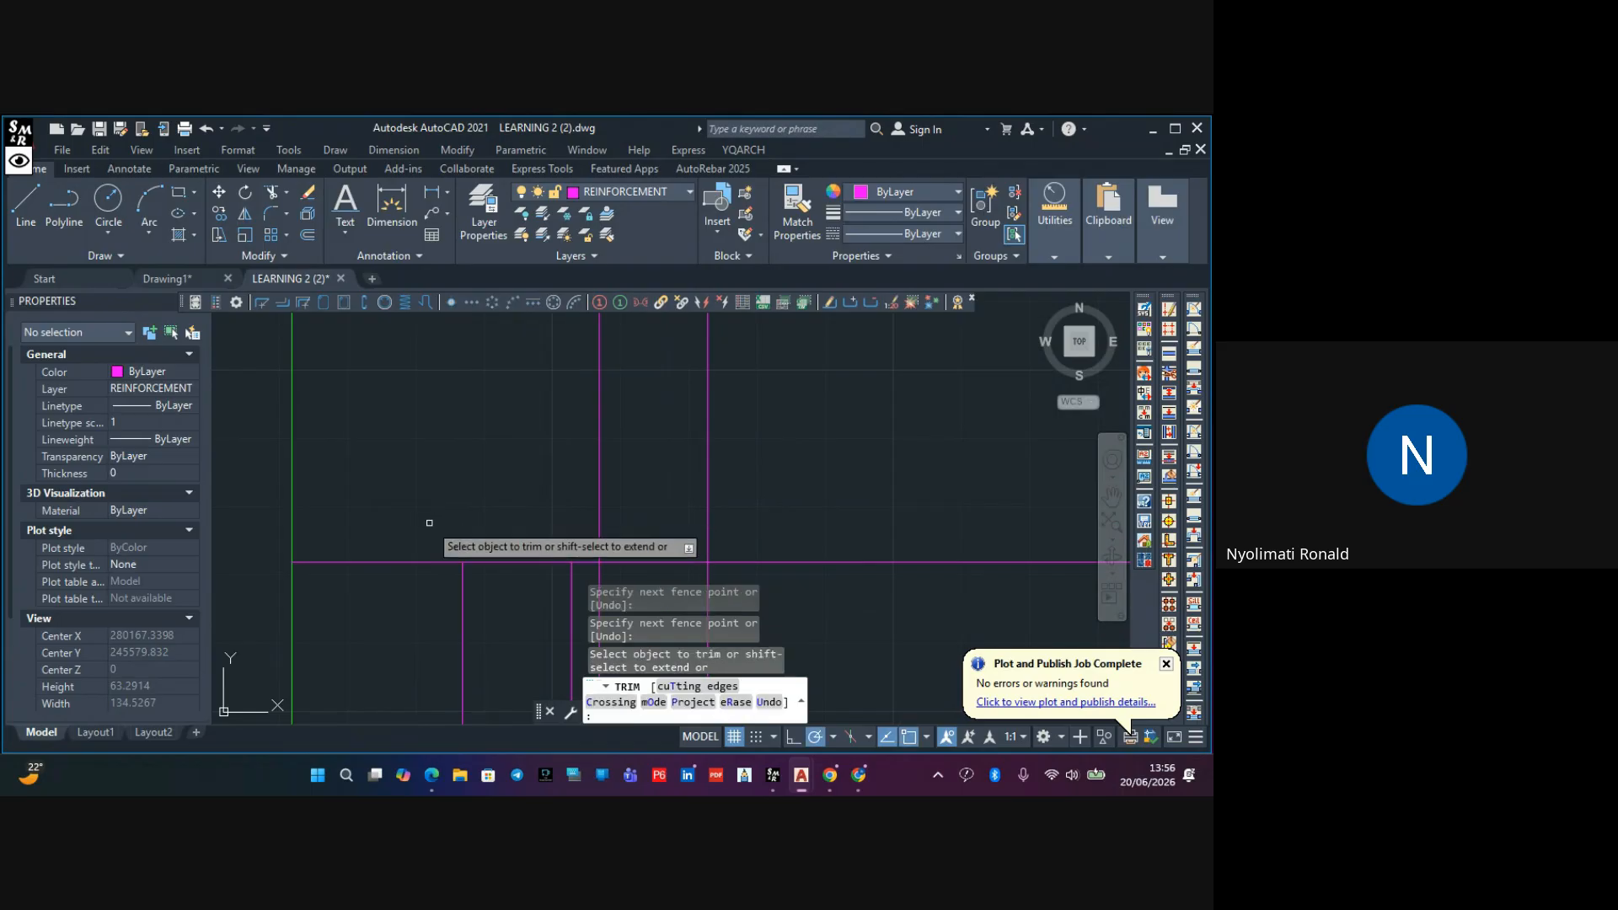
Trim the horizontal lap line beside and between the bars, leaving only short segments across the original and copied pairs
left_click(415, 535)
key("Return")
scroll(566, 556, "up", 2)
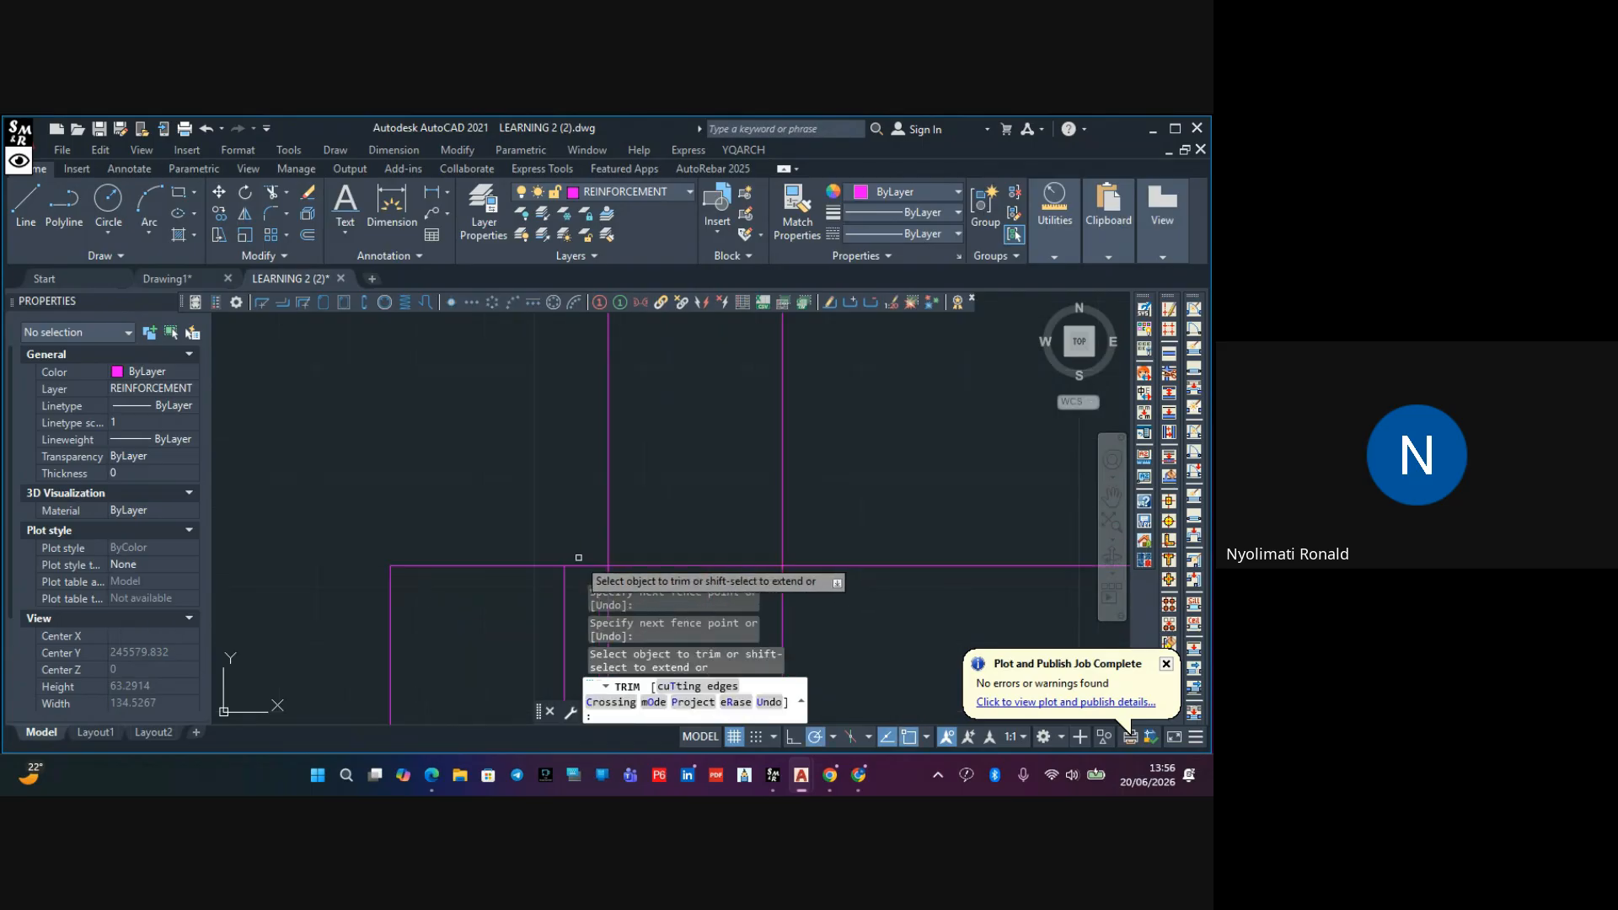
middle_click_drag(562, 557, 461, 446)
left_click(483, 428)
left_click(492, 469)
key("Return")
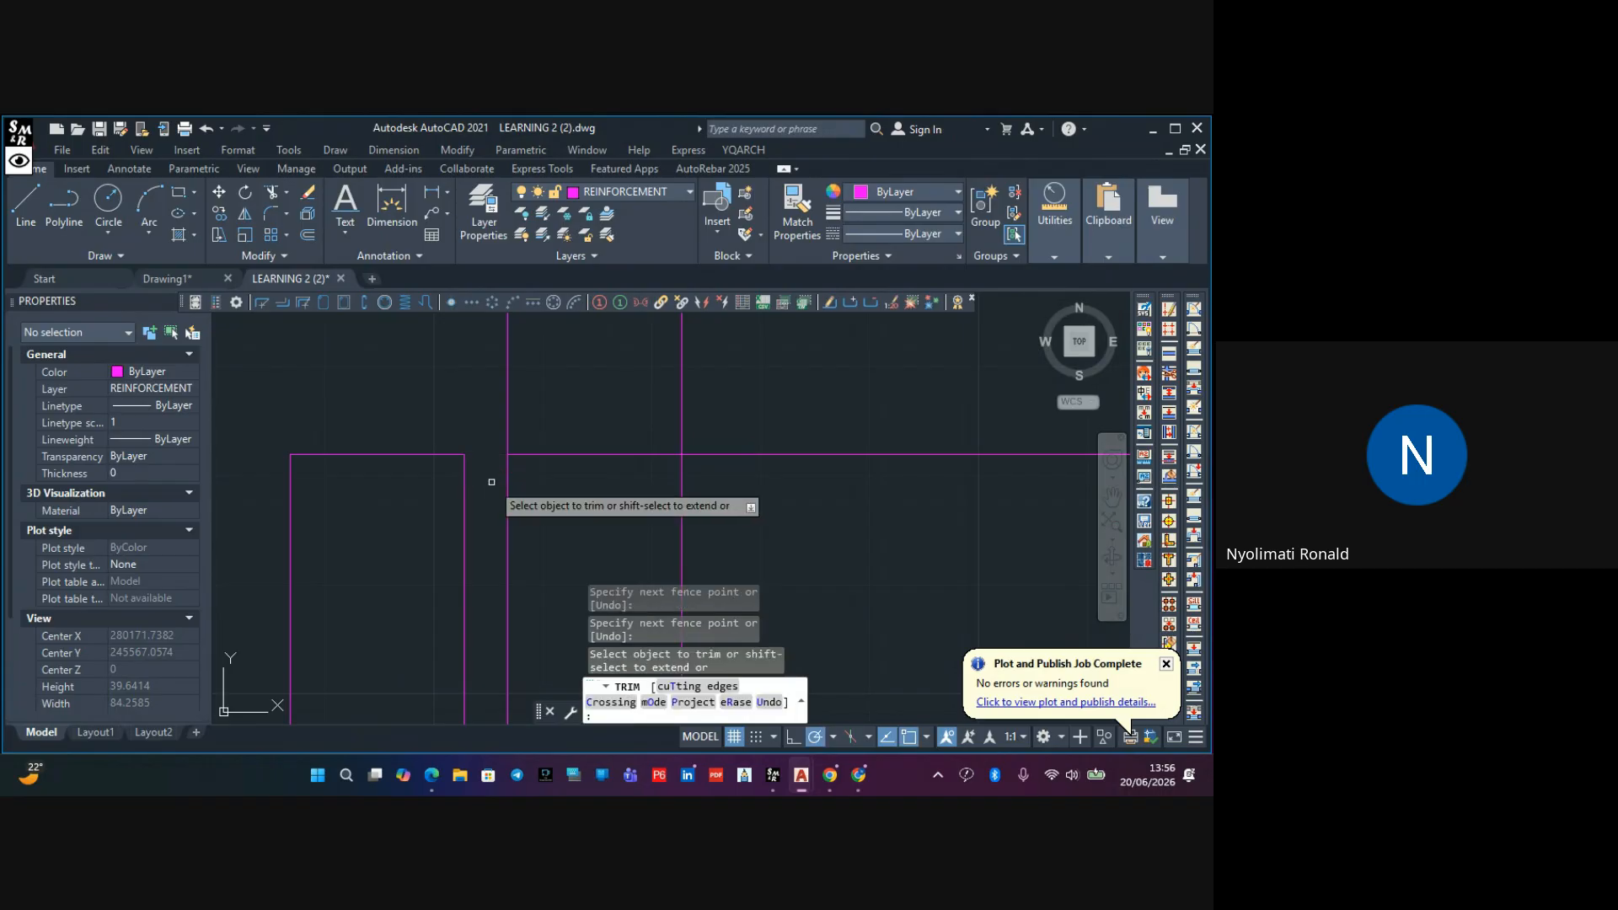
scroll(475, 445, "down", 2)
scroll(590, 443, "down", 2)
left_click(694, 438)
key("Return")
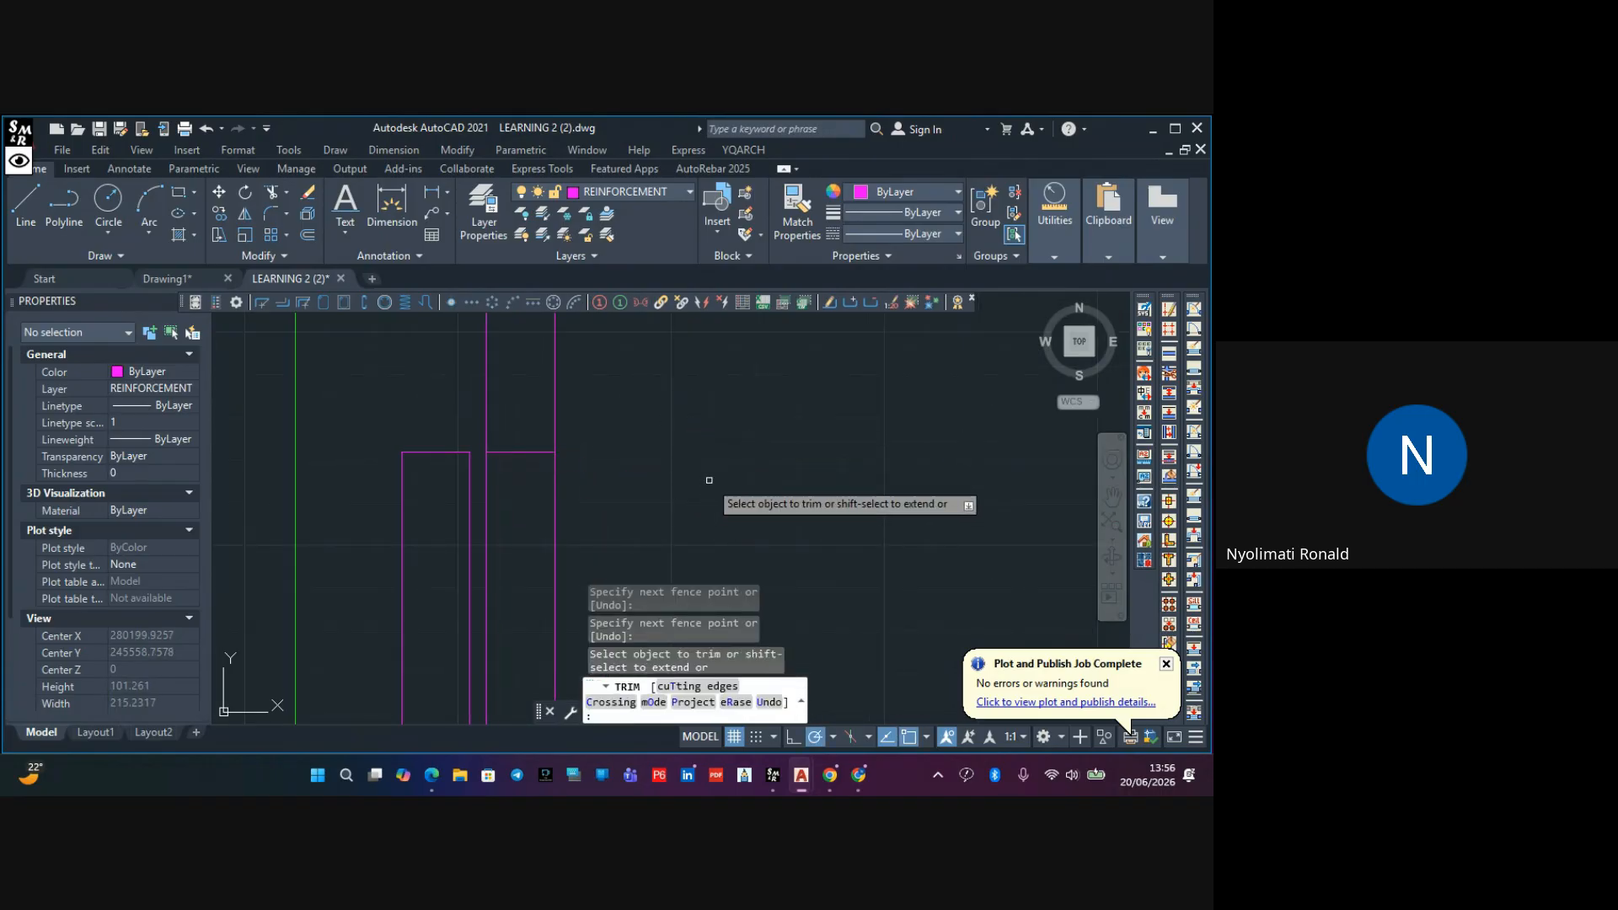
scroll(725, 489, "down", 5)
key("Escape")
scroll(731, 477, "down", 3)
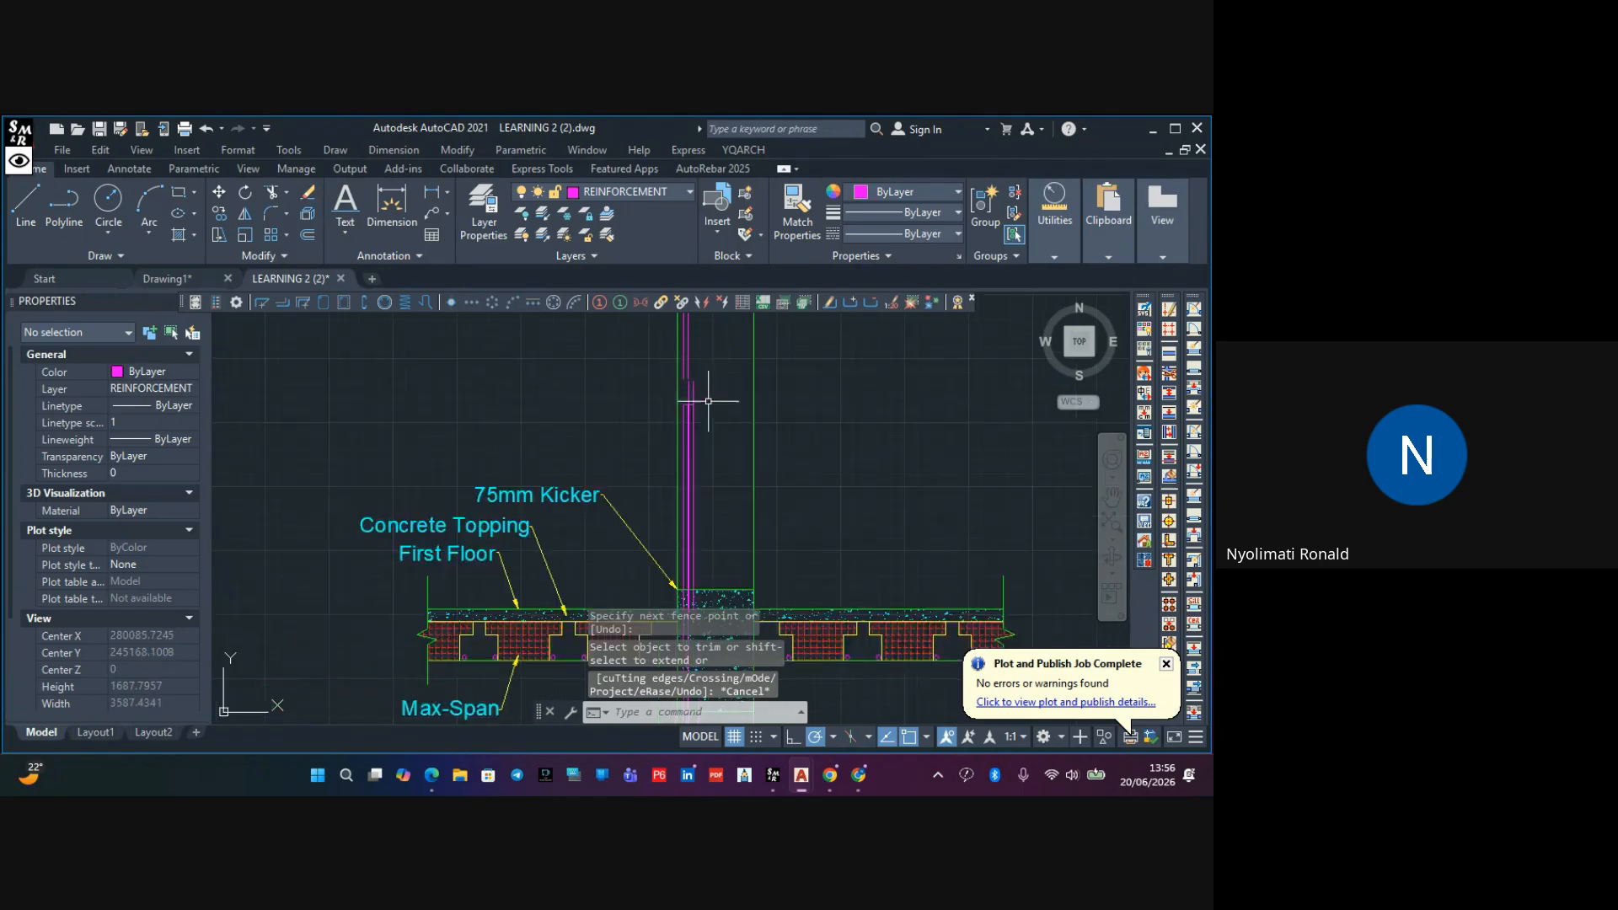
Draw a short horizontal line joining the copied pair of bar lines just above the first floor kicker's top
scroll(668, 408, "up", 4)
middle_click_drag(611, 458, 488, 375)
left_click(26, 202)
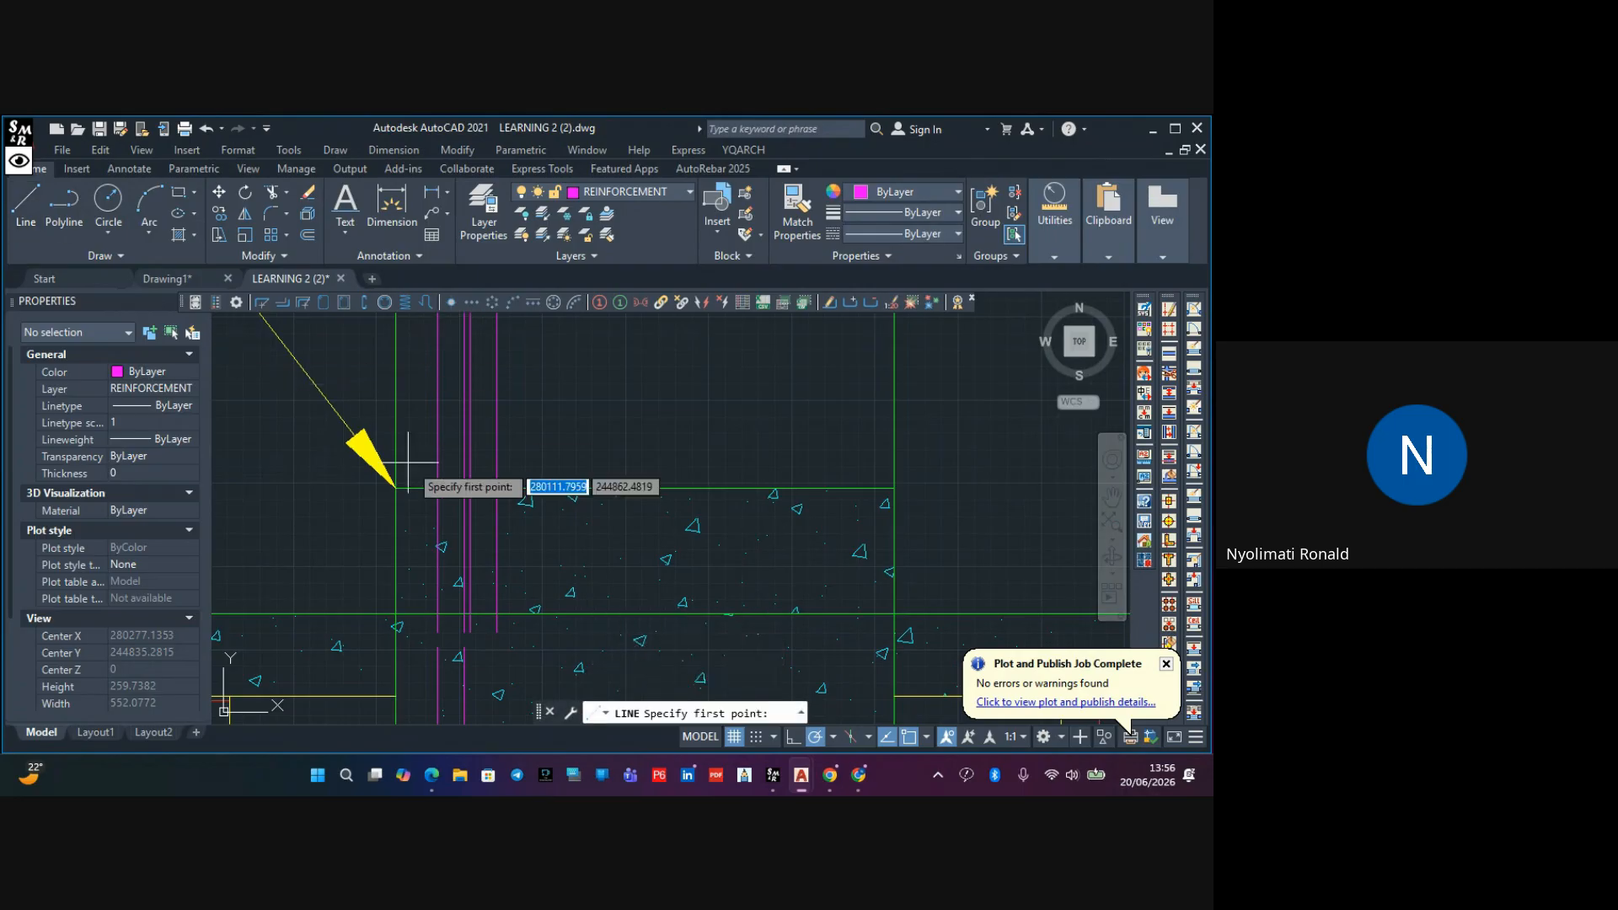
scroll(438, 485, "up", 4)
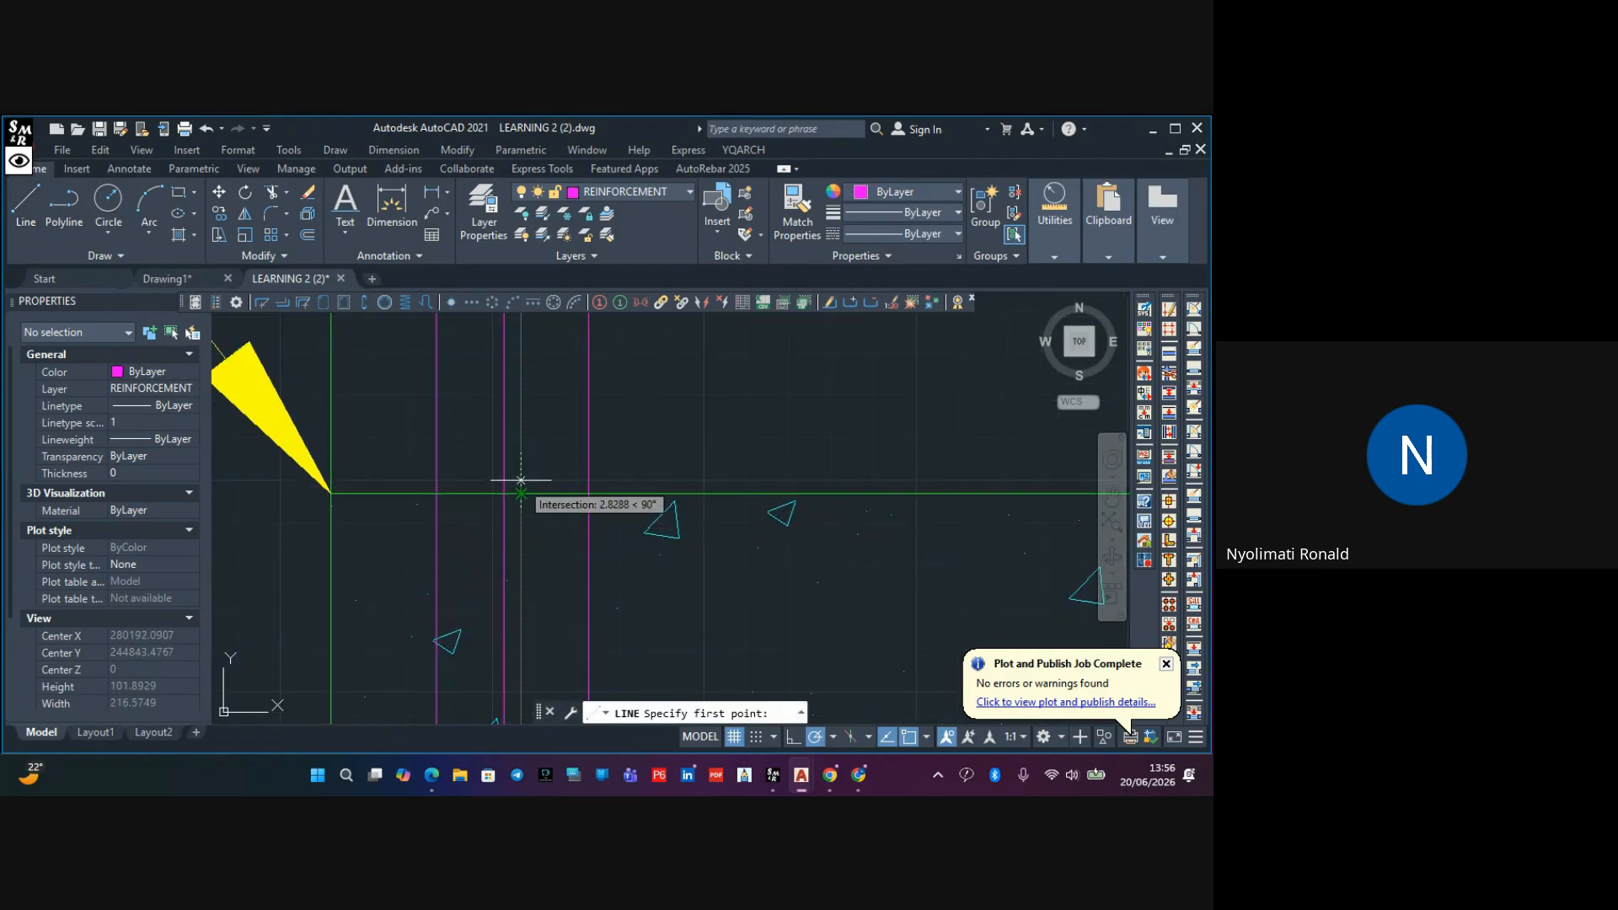
left_click(521, 480)
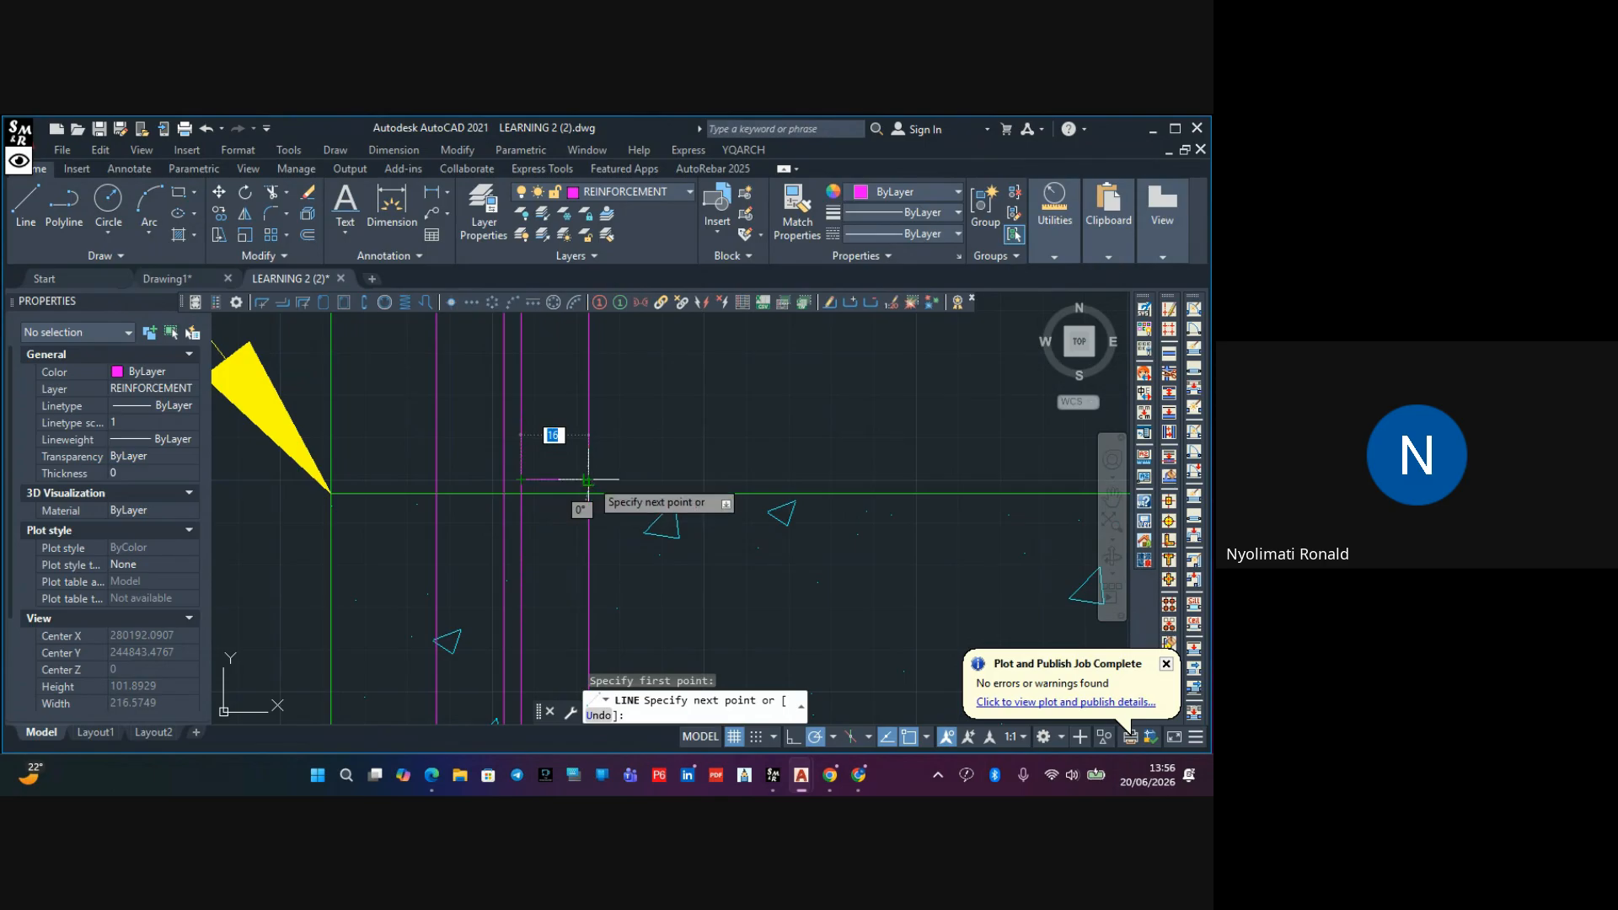
left_click(587, 480)
key("Escape")
key("Escape")
Trim the copied pair of bar lines below their short closing line and erase both leftover pieces below the first floor kicker's top
left_click(272, 197)
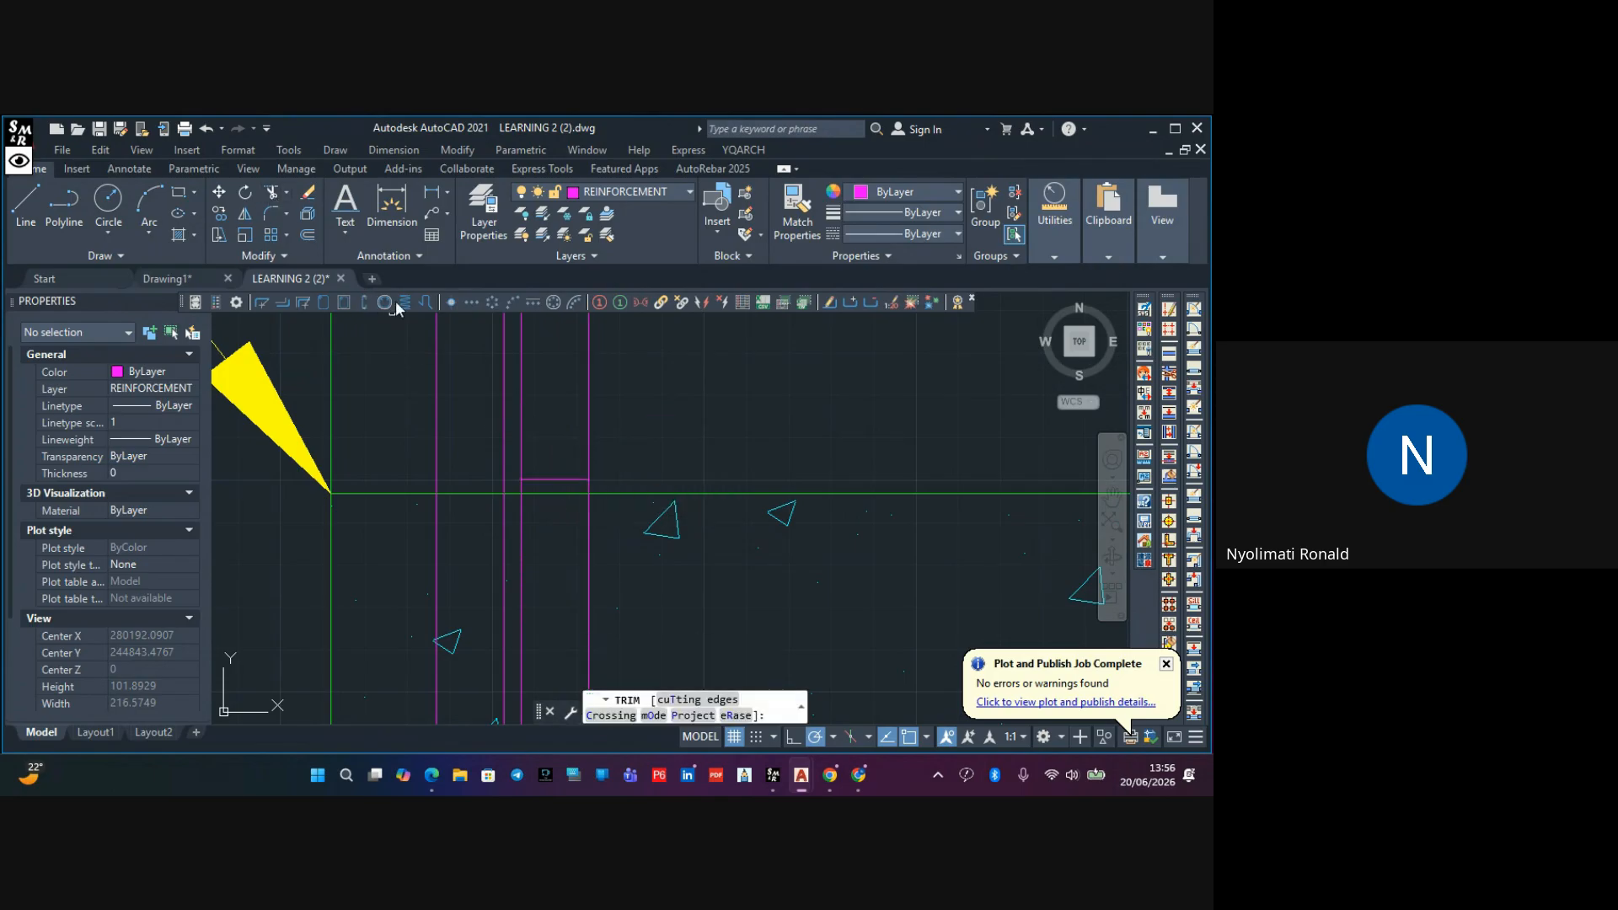
scroll(605, 480, "up", 2)
left_click(596, 480)
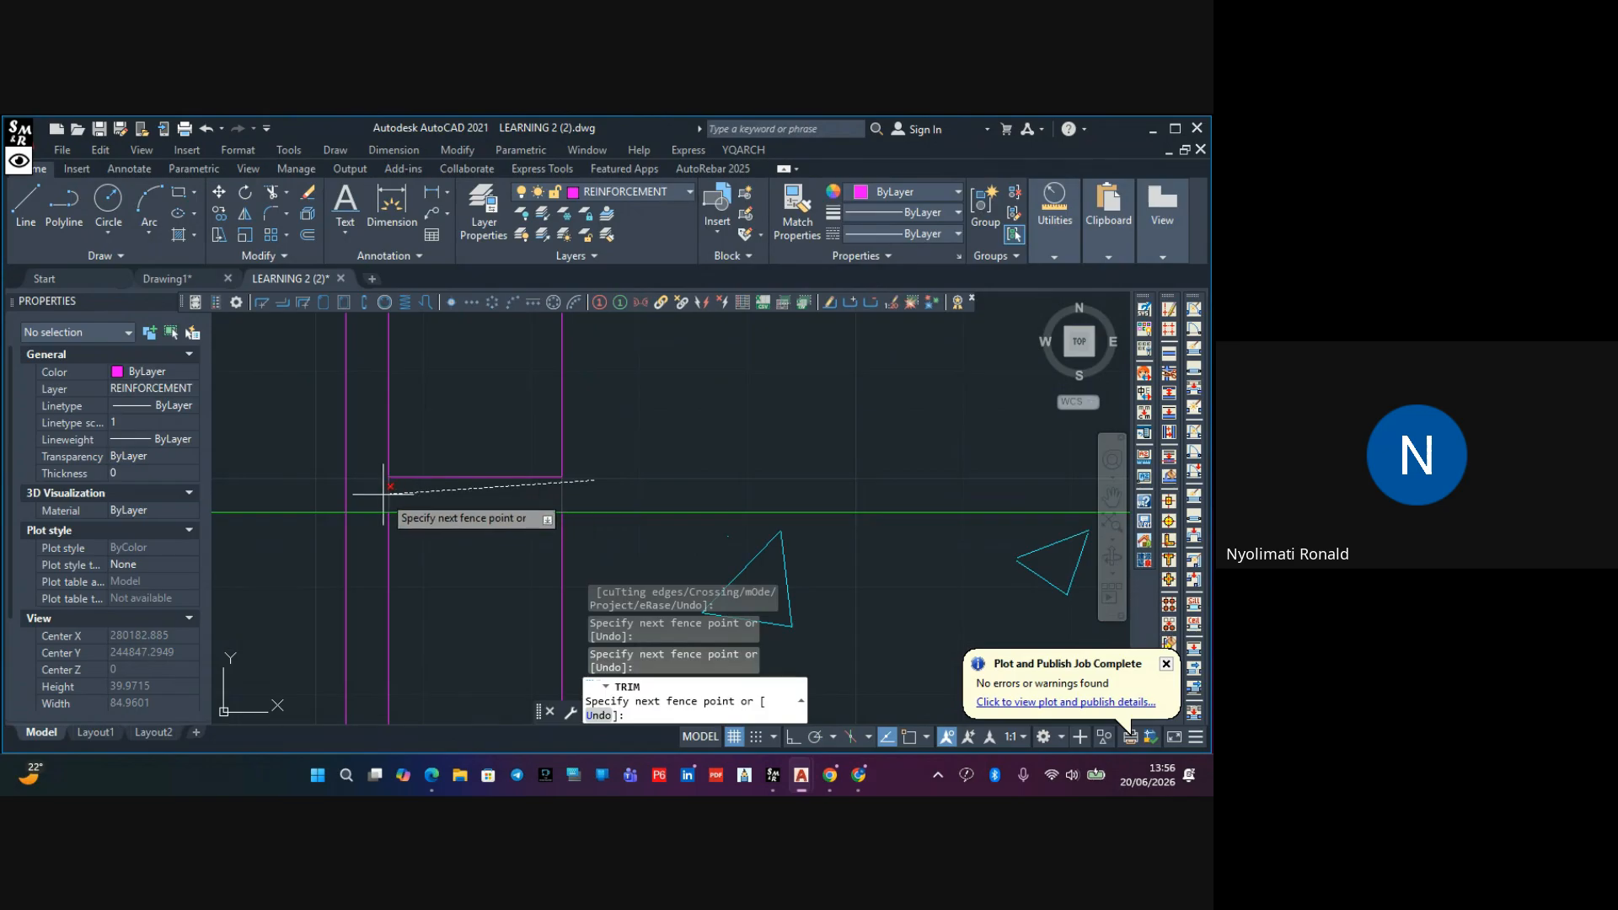
key("Return")
key("Escape")
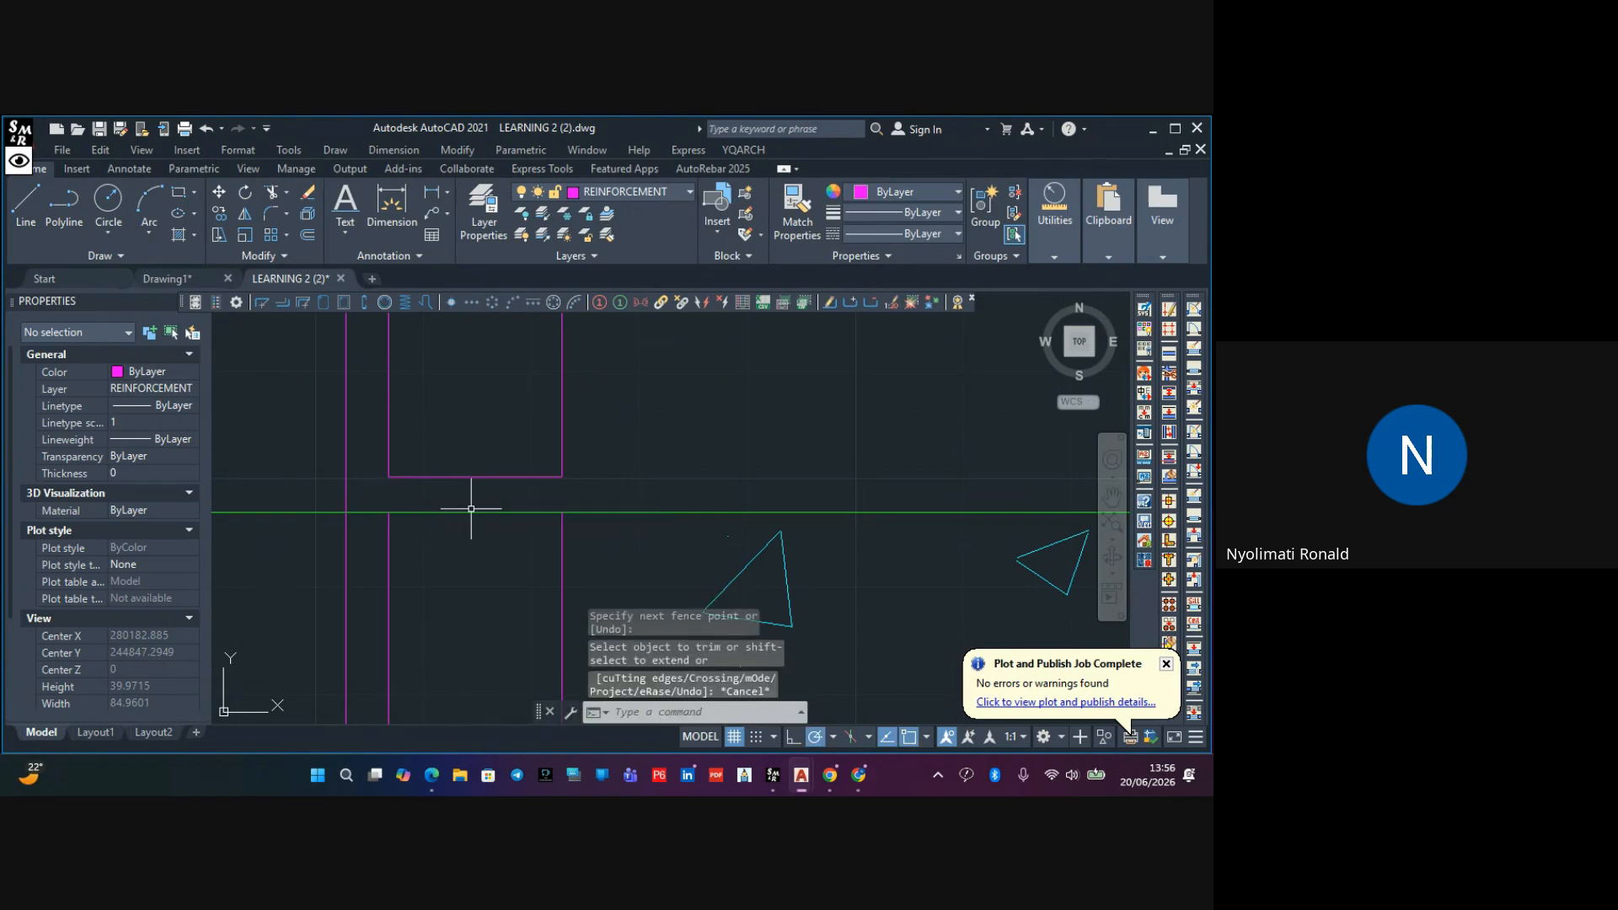
left_click(560, 550)
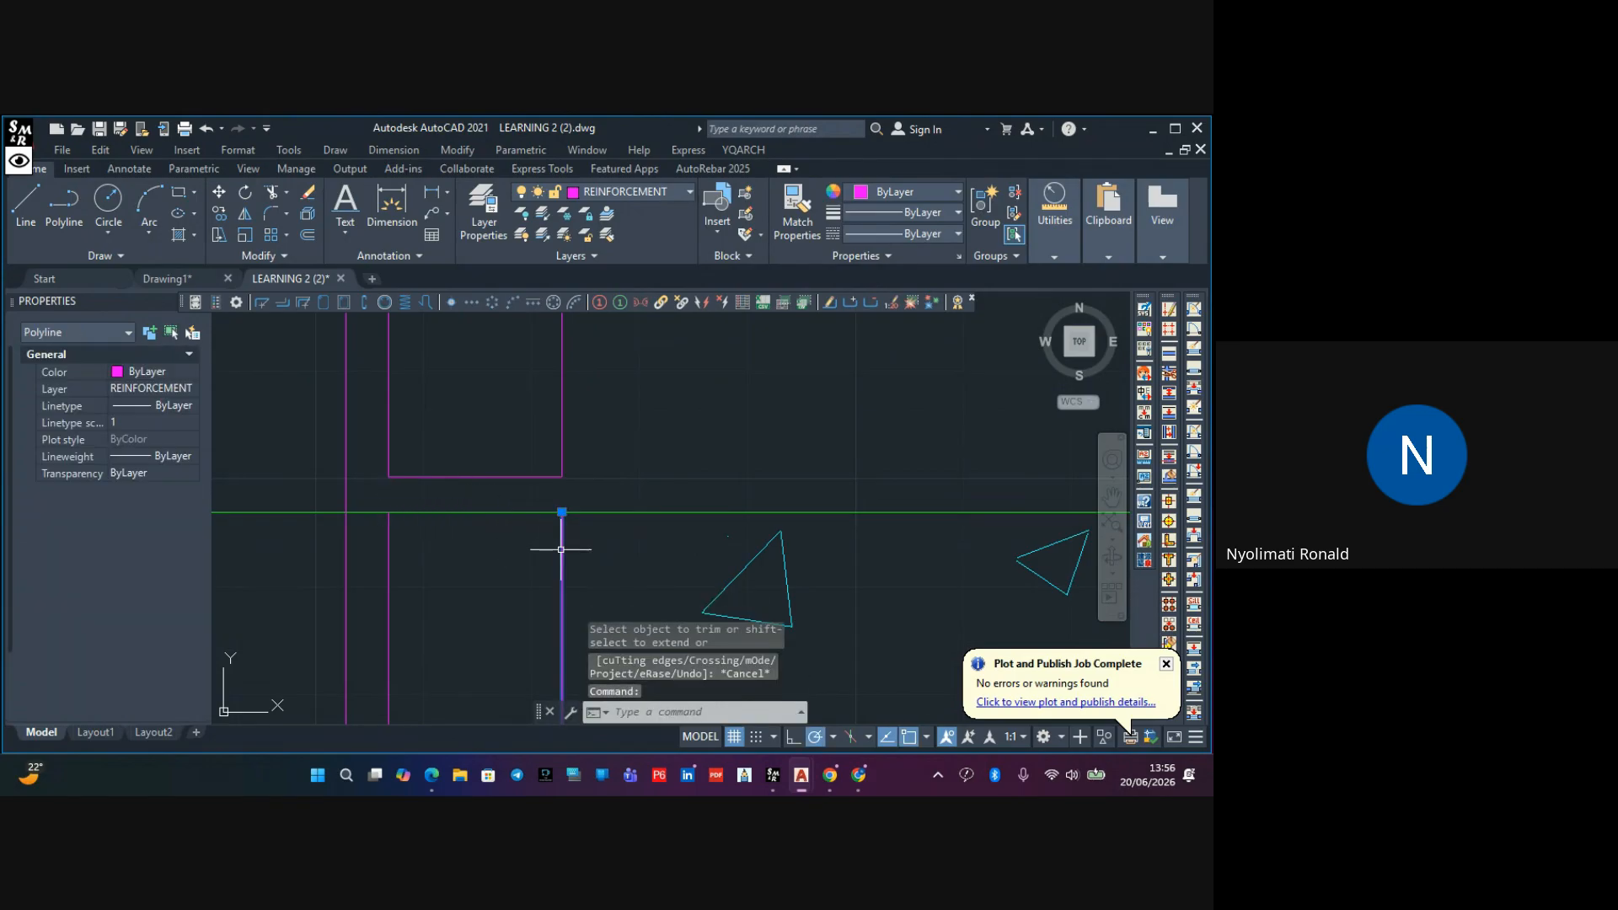
left_click(390, 547)
left_click(306, 194)
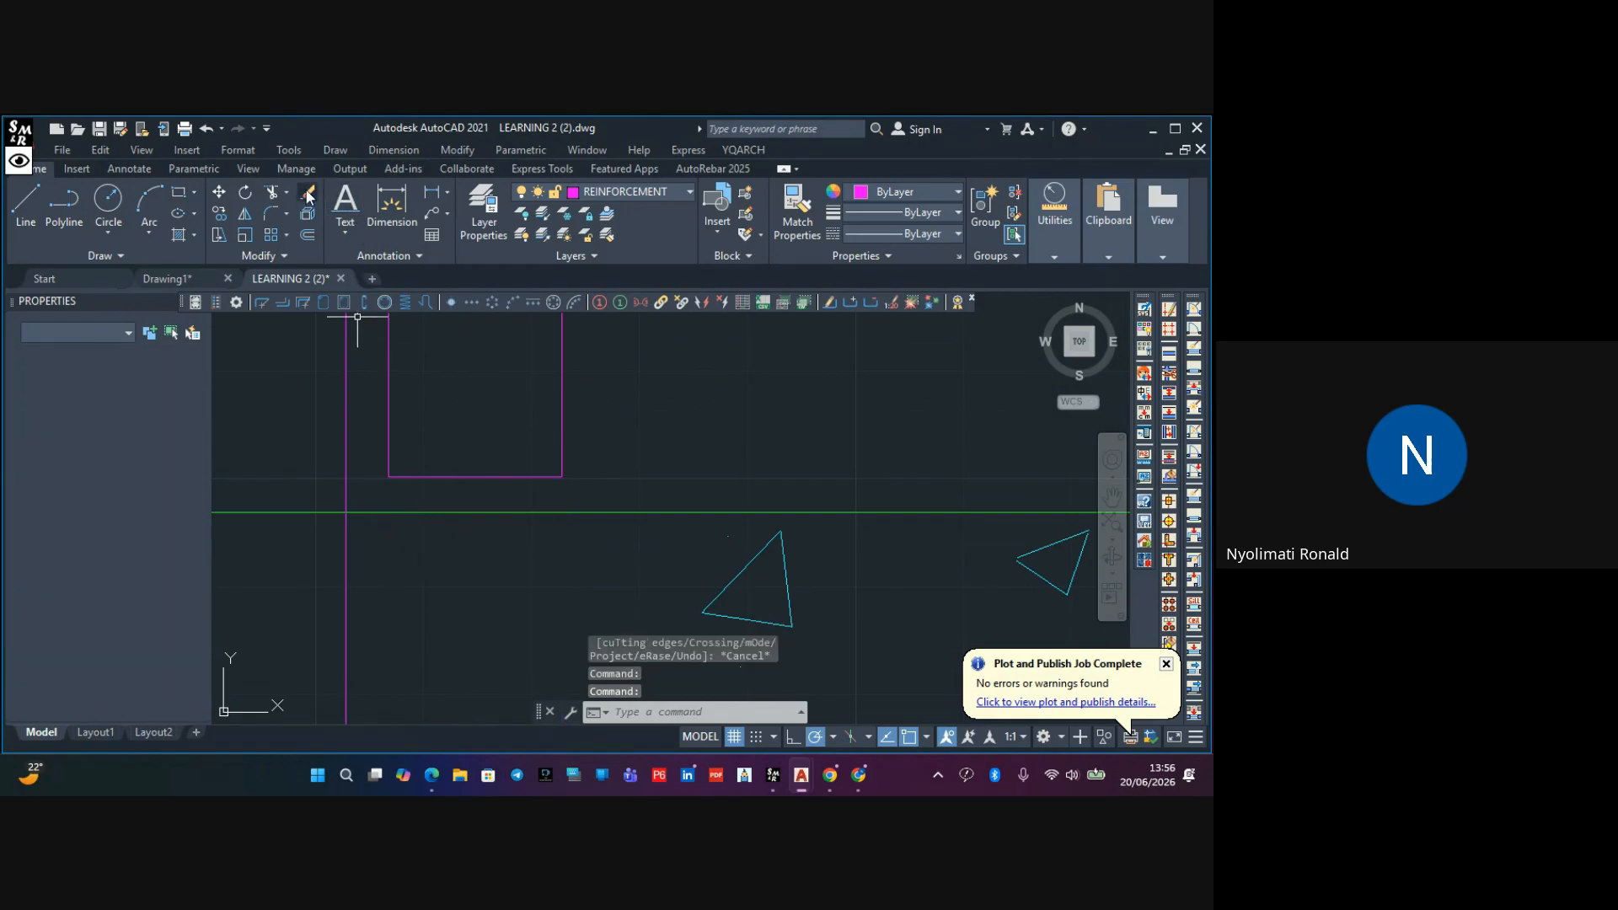
Draw a sloping line about 52 long at 120 degrees from the outer end of the copied pair's horizontal line at lap level
scroll(488, 476, "down", 4)
scroll(492, 490, "down", 4)
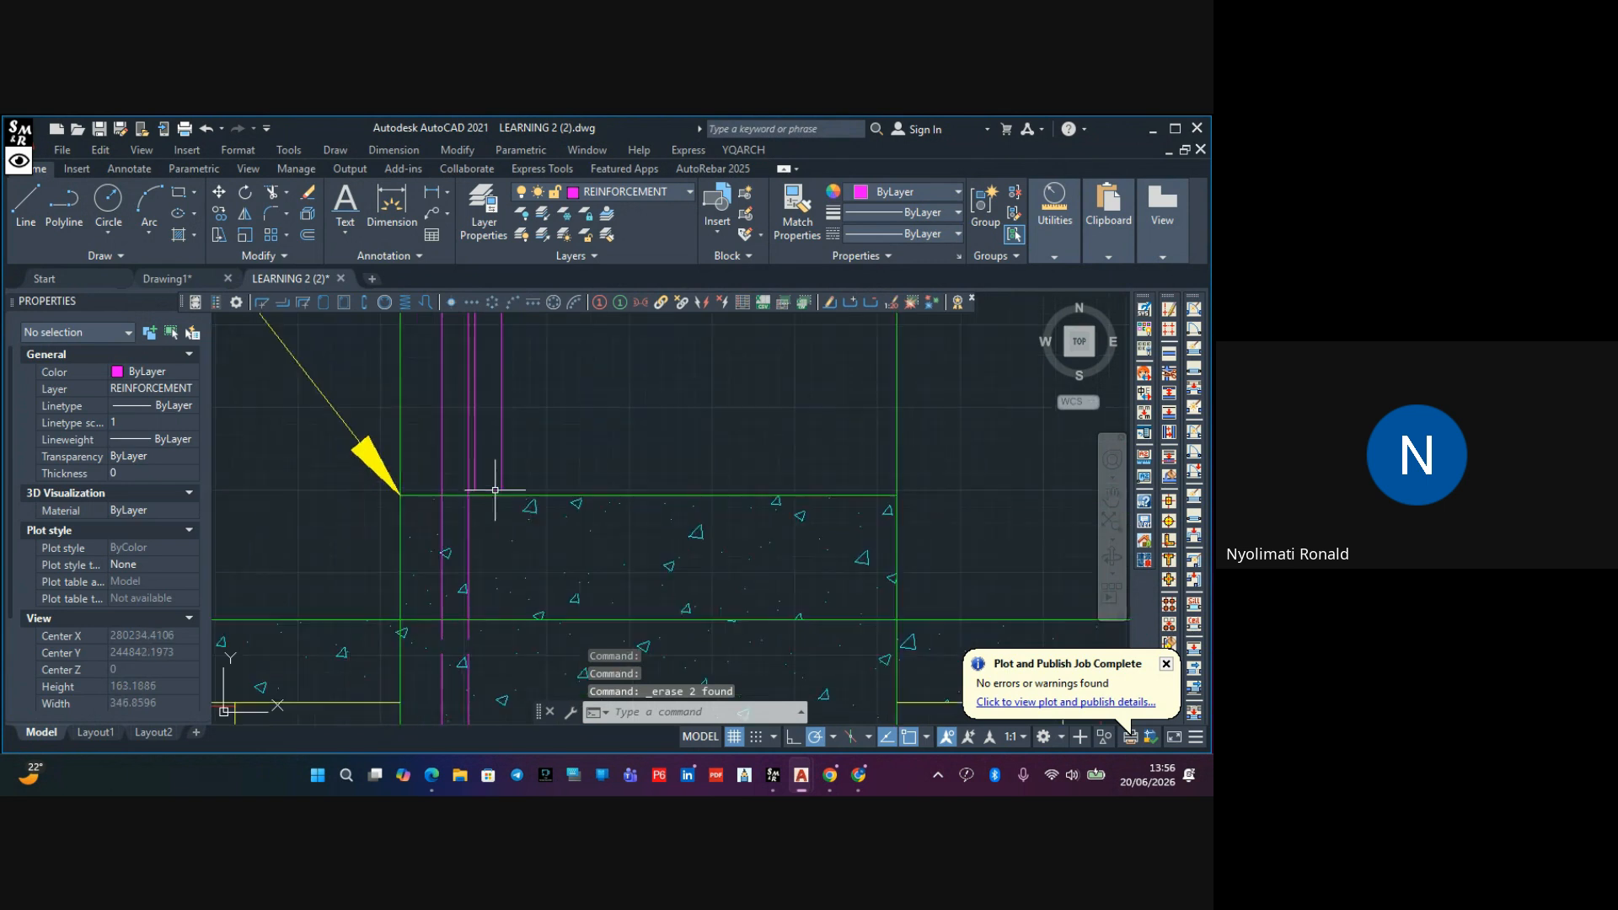
middle_click_drag(498, 483, 473, 581)
scroll(474, 516, "down", 6)
middle_click_drag(482, 505, 468, 683)
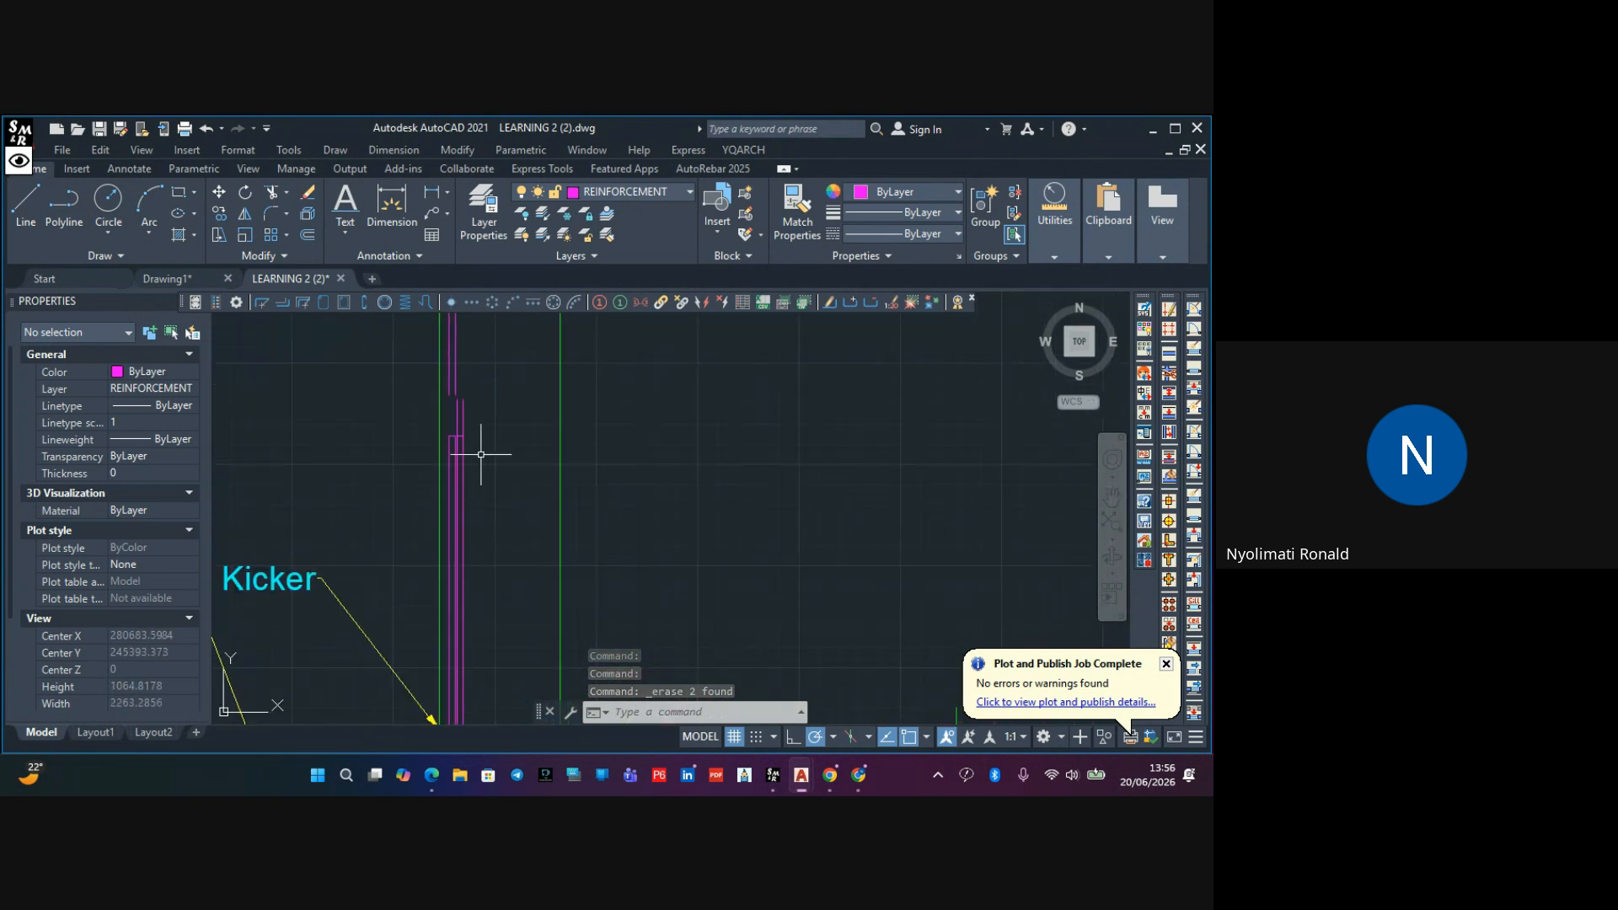
scroll(469, 439, "up", 8)
middle_click_drag(469, 426, 559, 564)
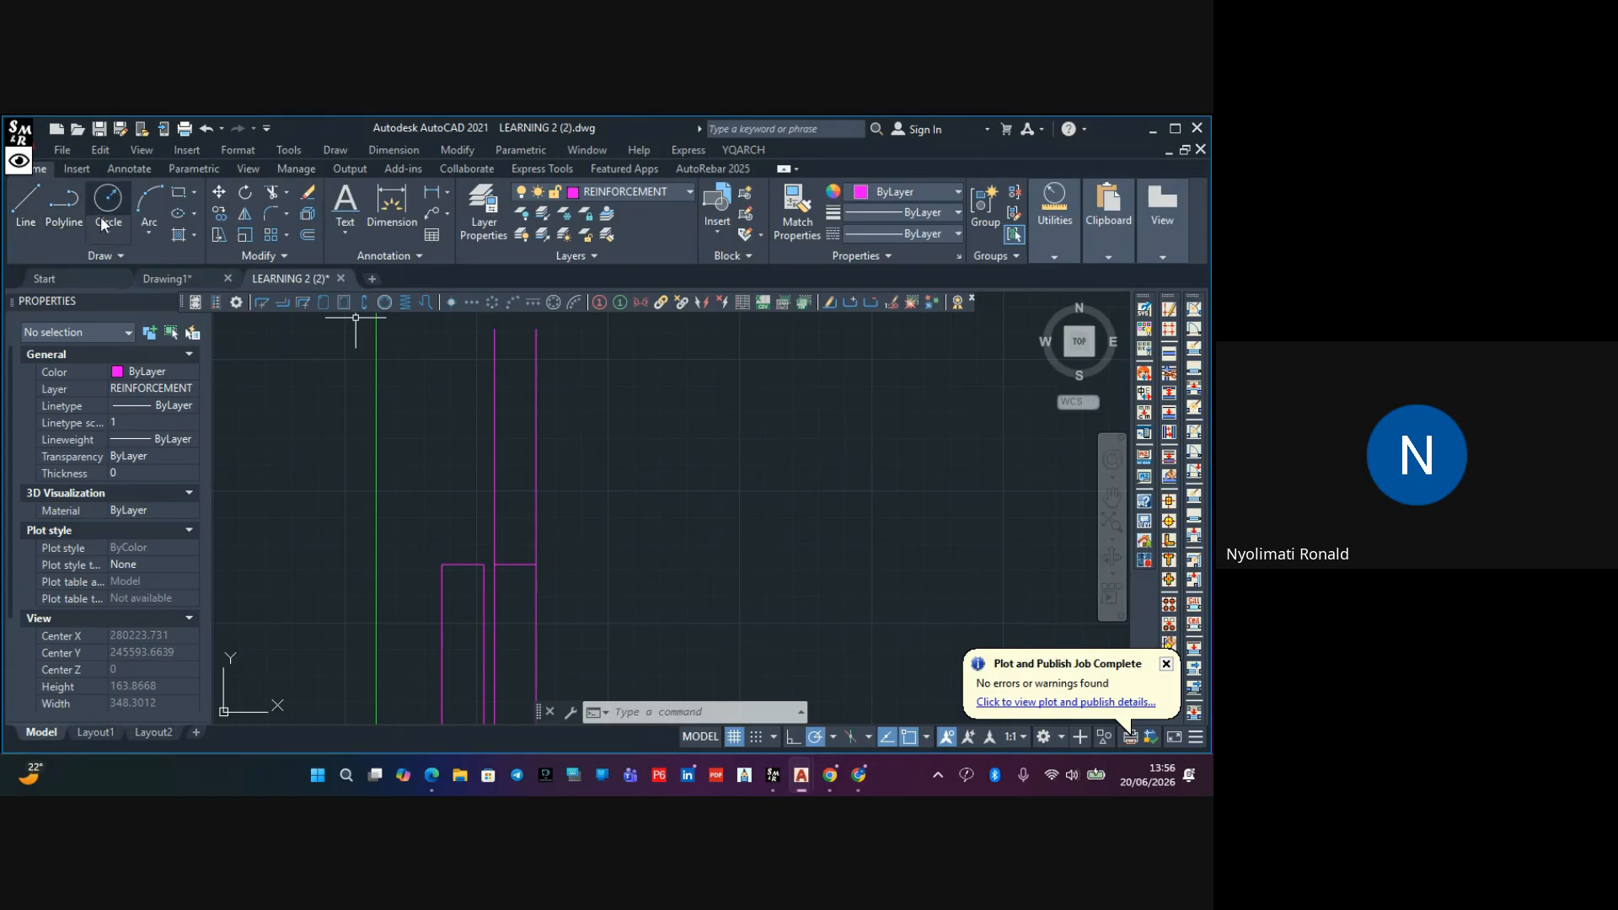
left_click(34, 200)
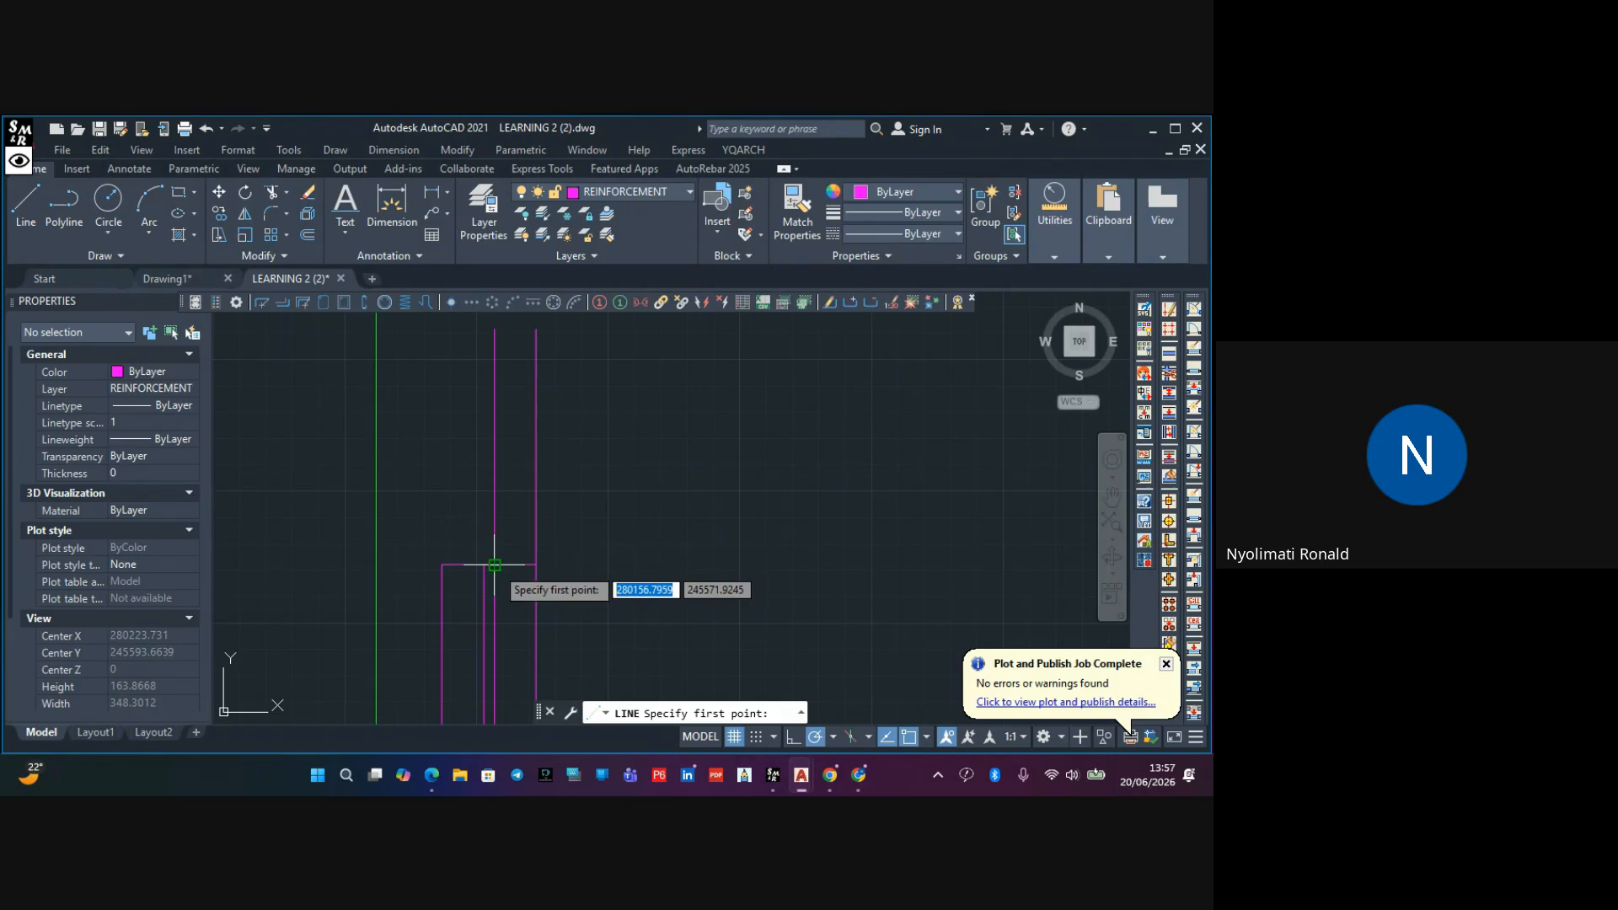
left_click(494, 565)
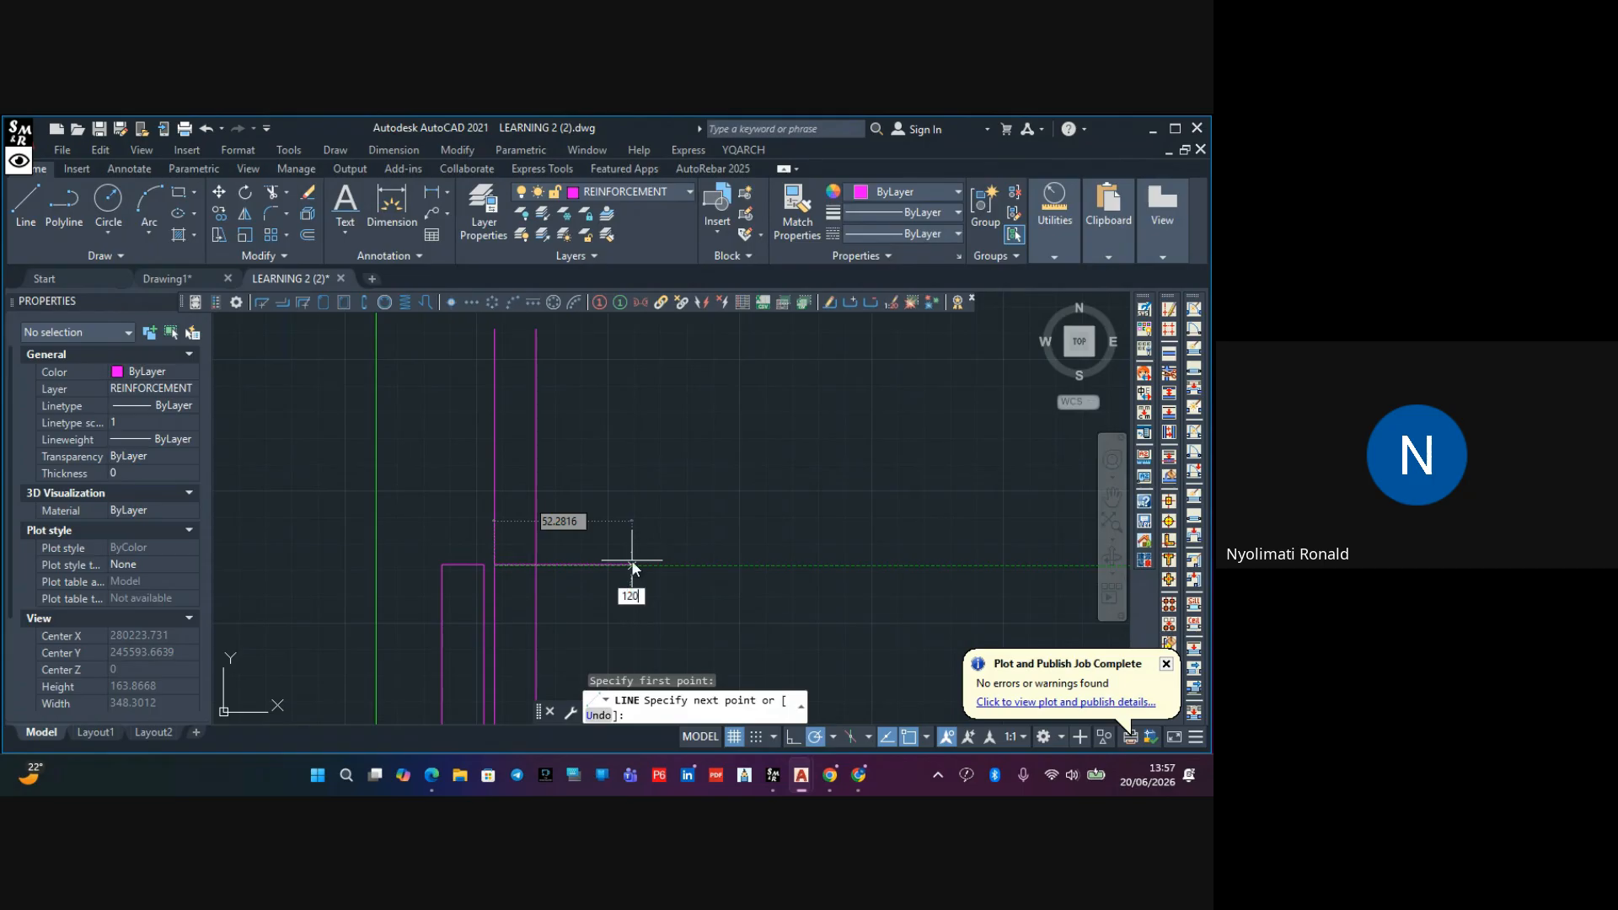
key("Return")
key("Escape")
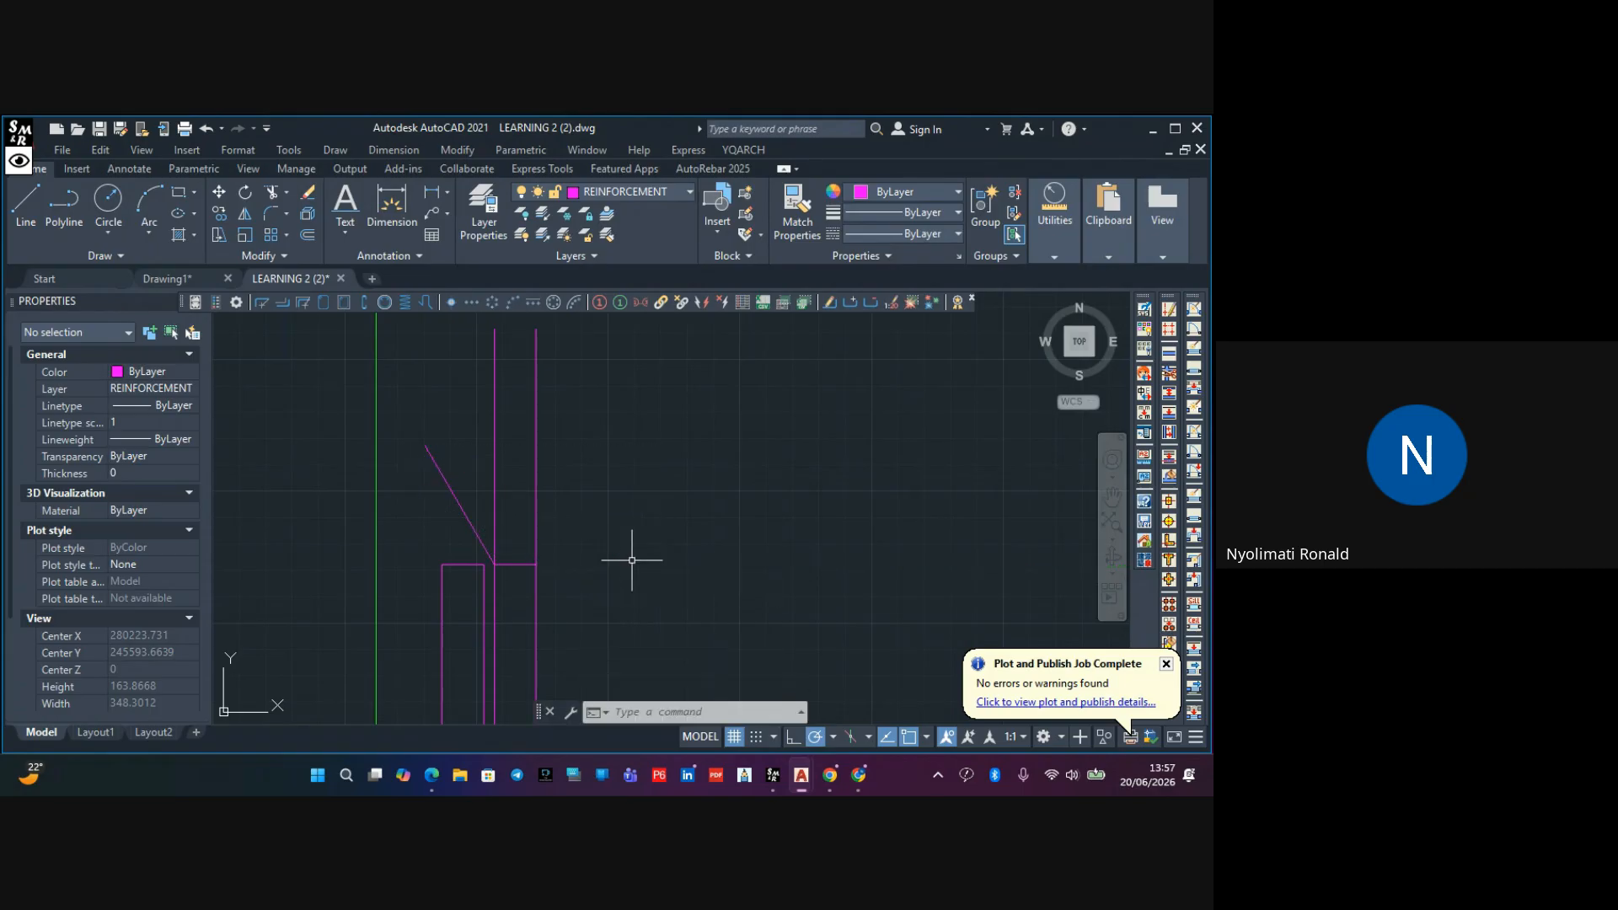
Copy the sloping line from its lower end to the inner end of the same short horizontal line
scroll(582, 478, "down", 2)
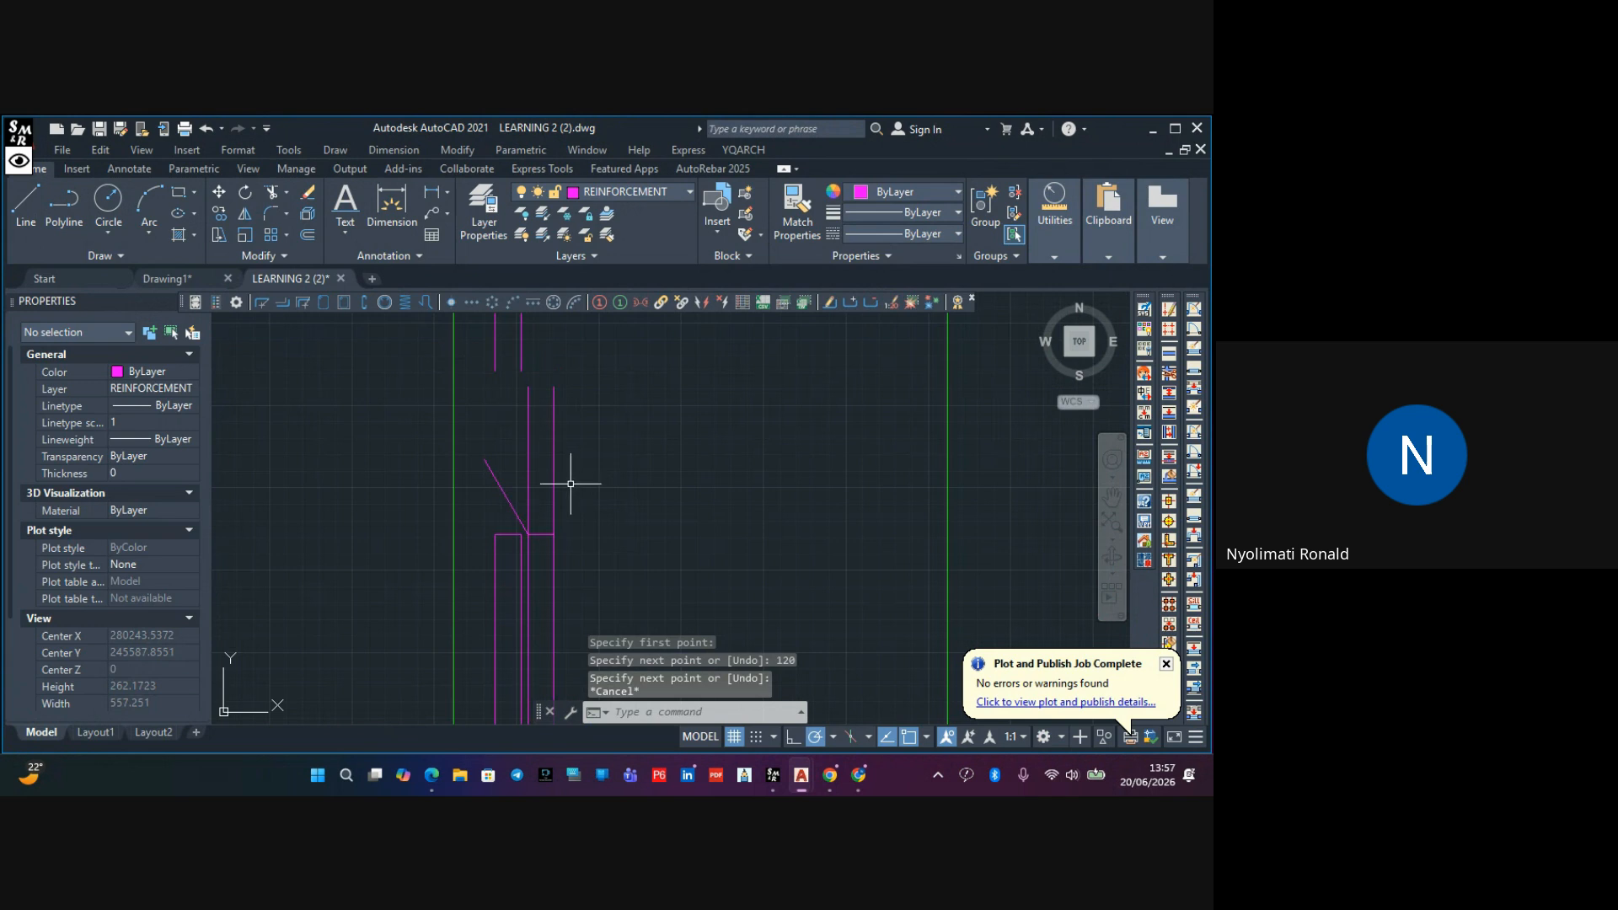
scroll(555, 516, "up", 4)
left_click(447, 415)
left_click(375, 517)
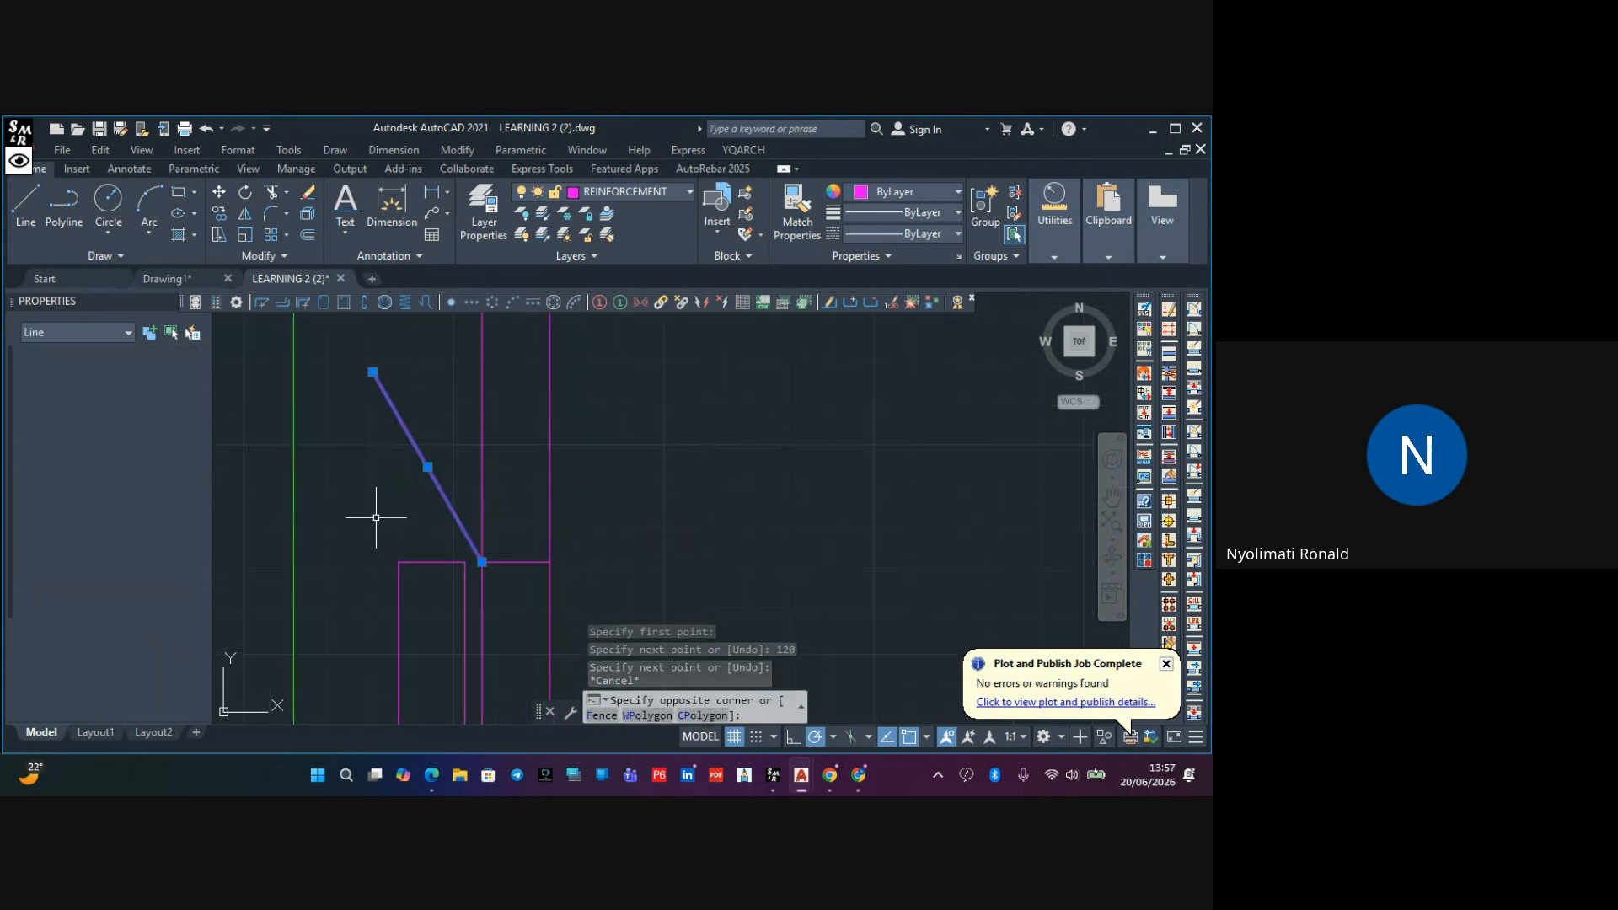
left_click(219, 213)
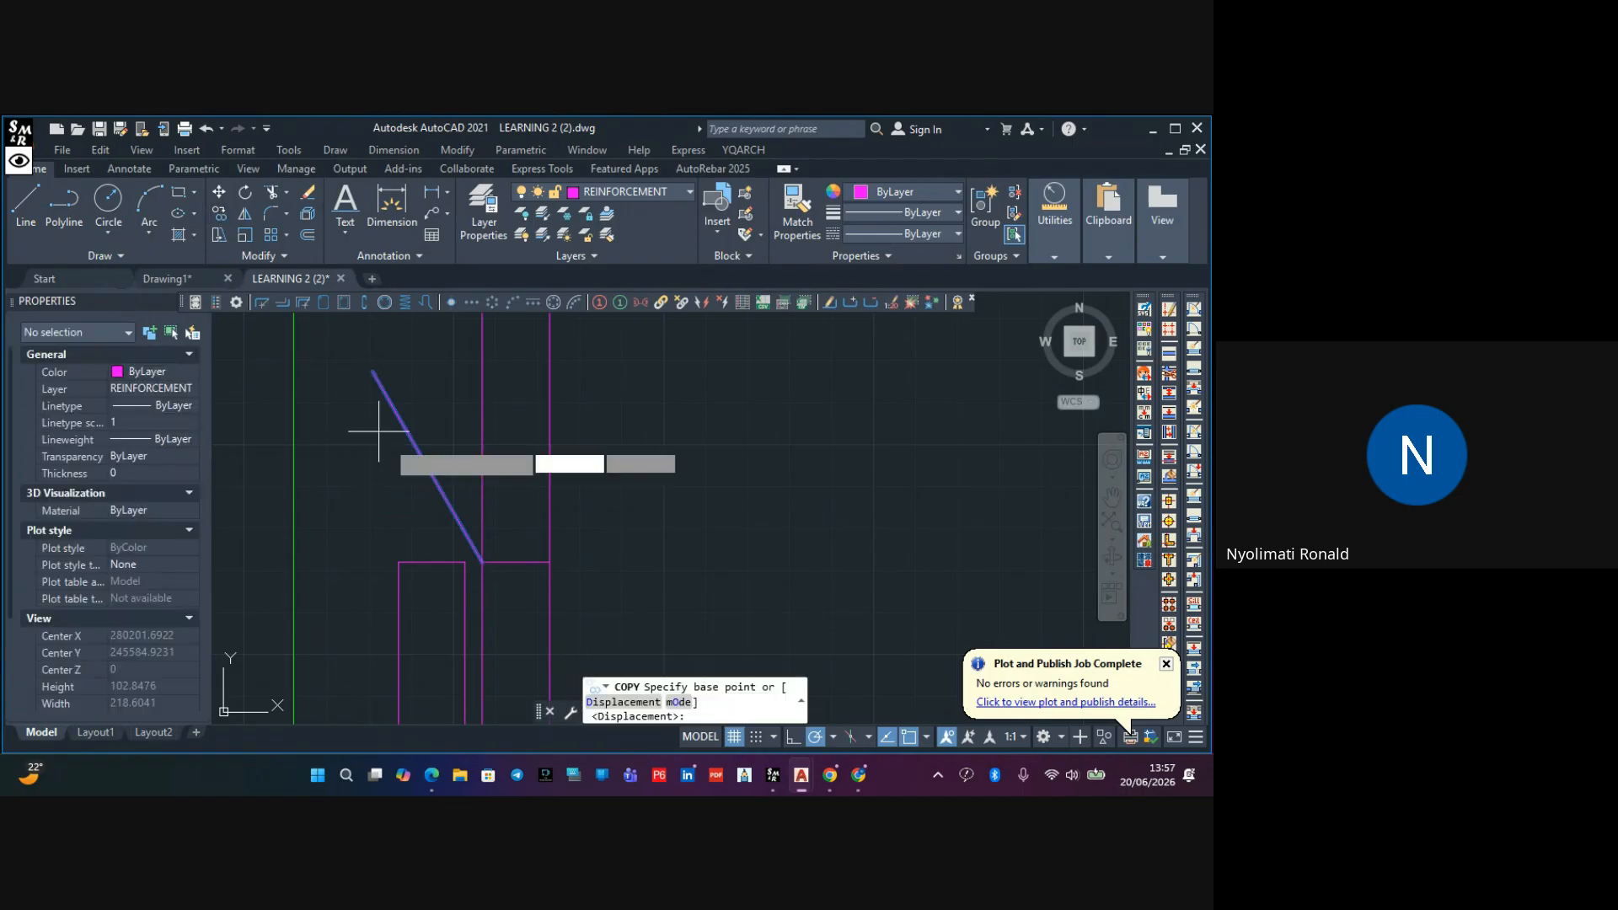
left_click(483, 562)
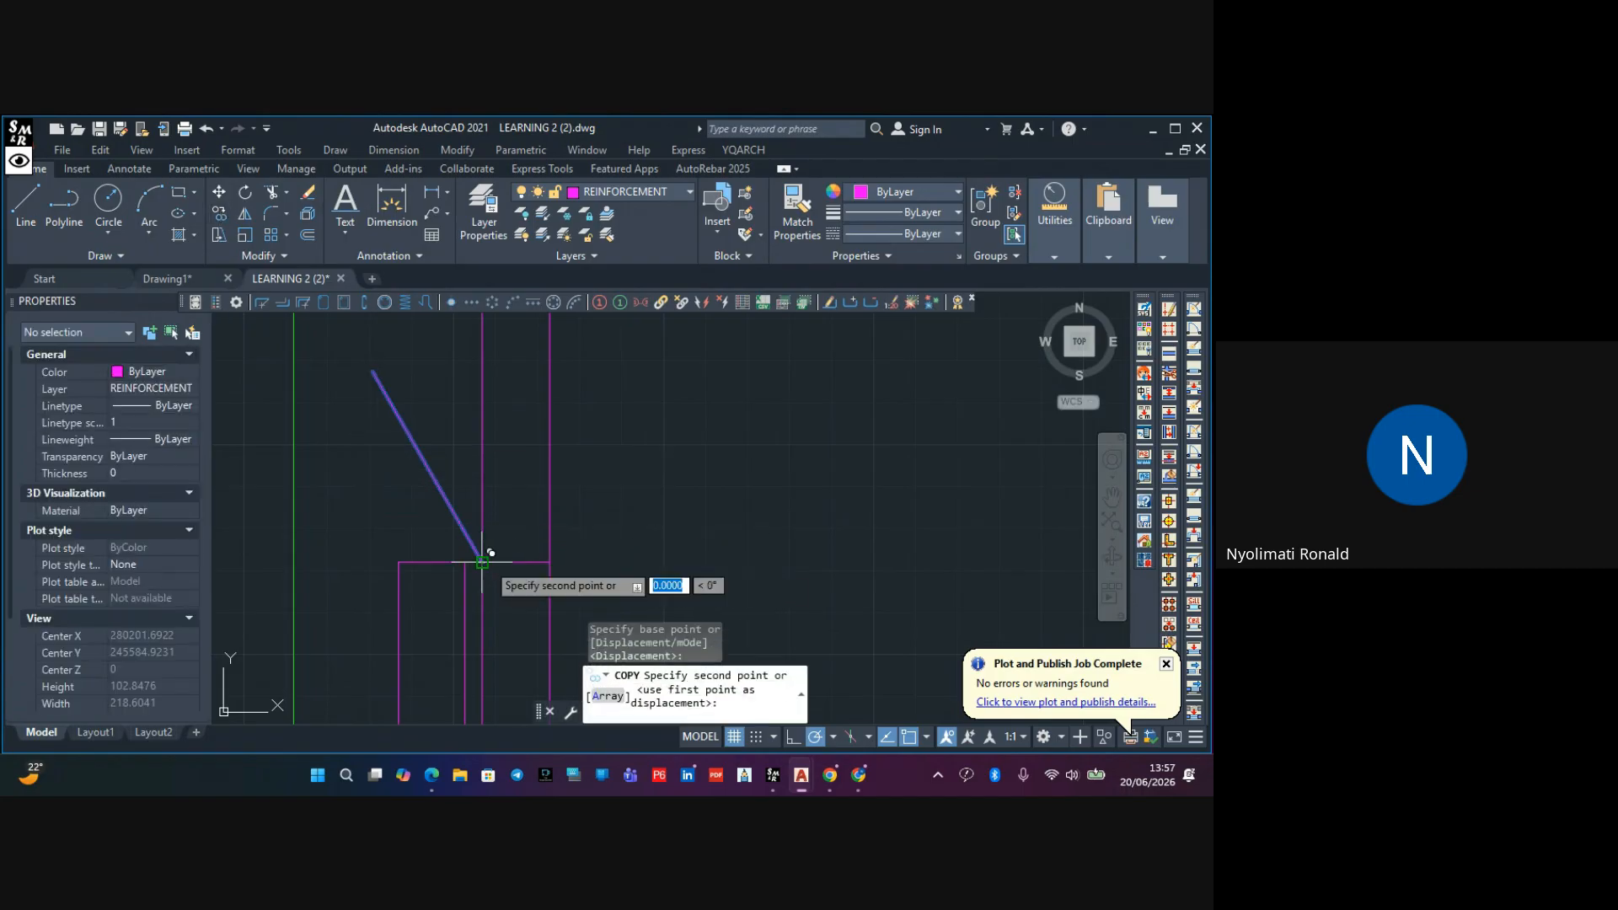
left_click(550, 562)
key("Escape")
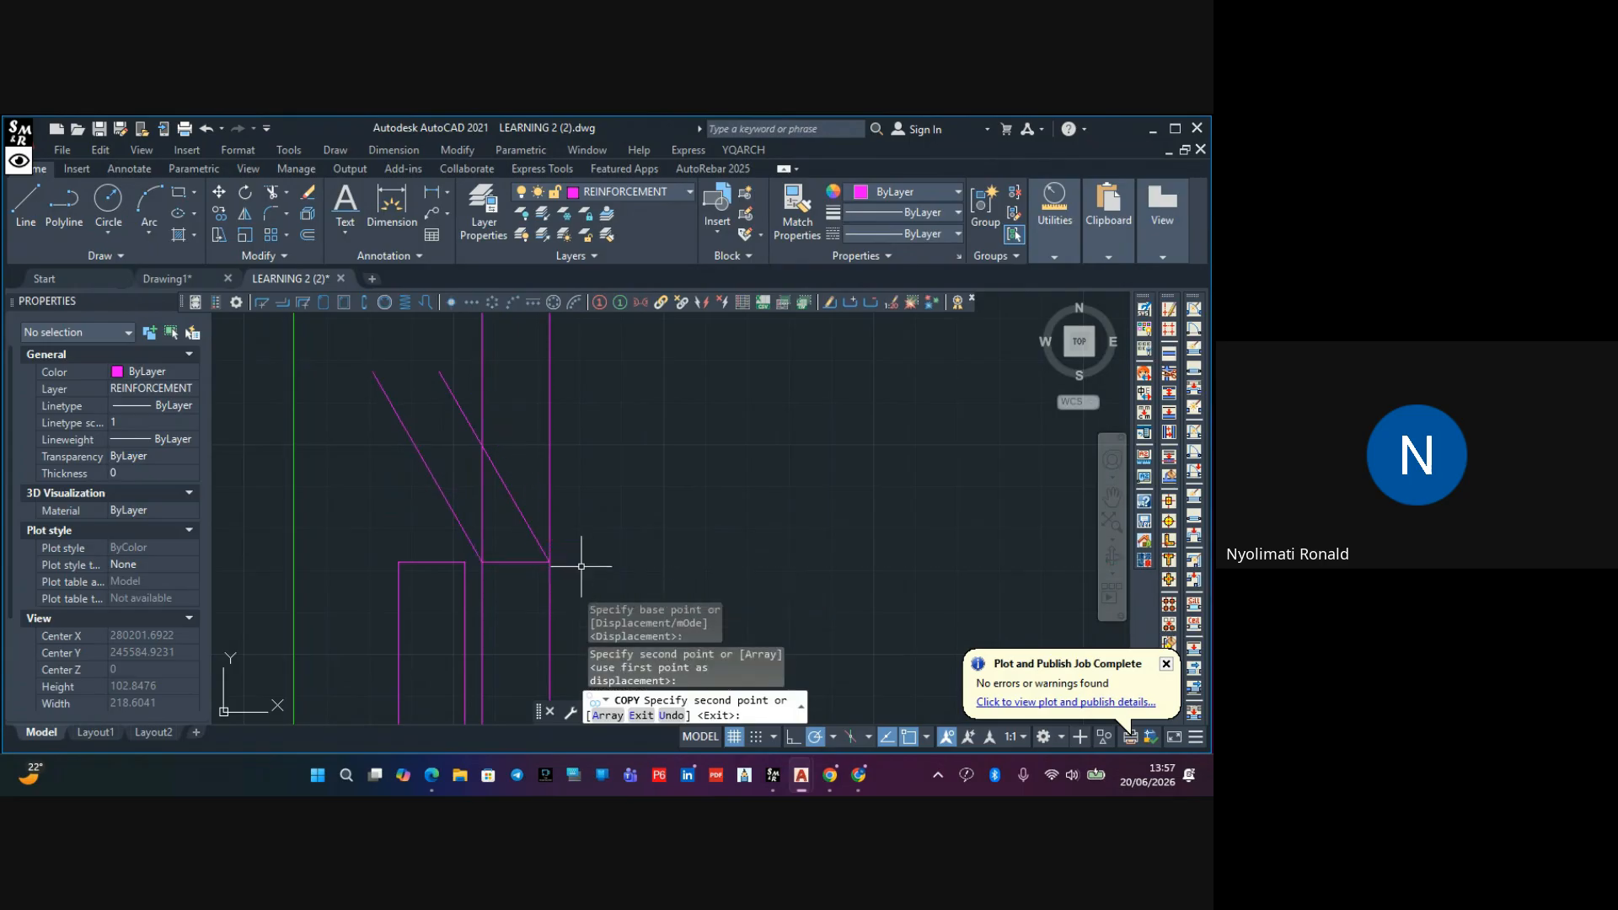
Extend the upper pair of bar lines down to the two sloping lines
scroll(591, 540, "down", 6)
middle_click_drag(595, 529, 575, 556)
scroll(557, 475, "up", 2)
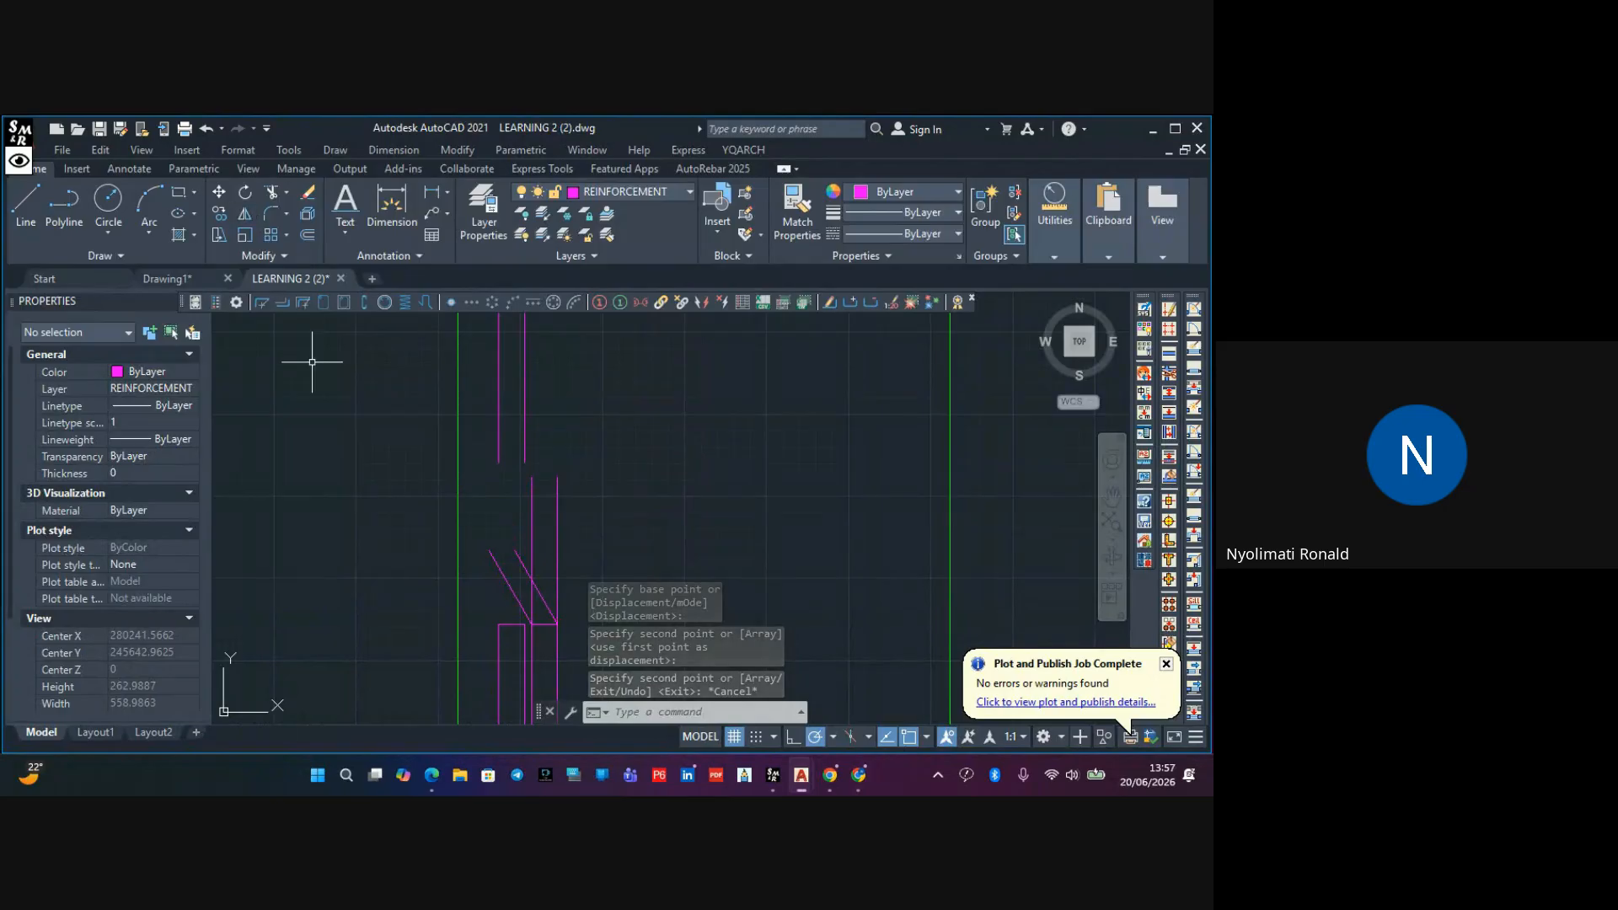
type("EX")
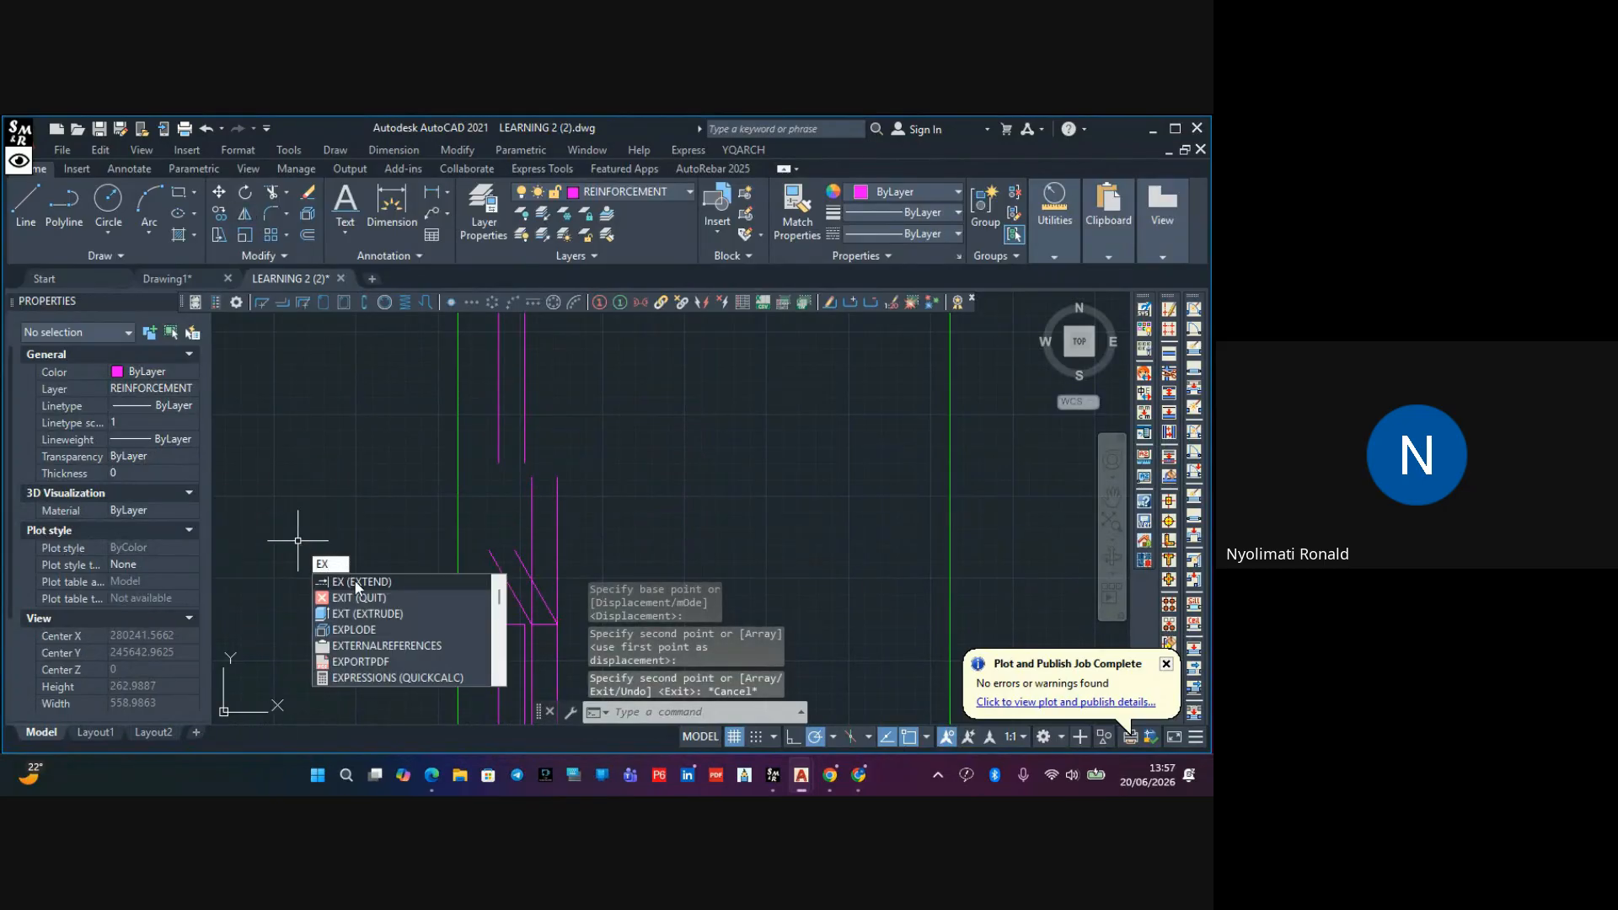
left_click(355, 582)
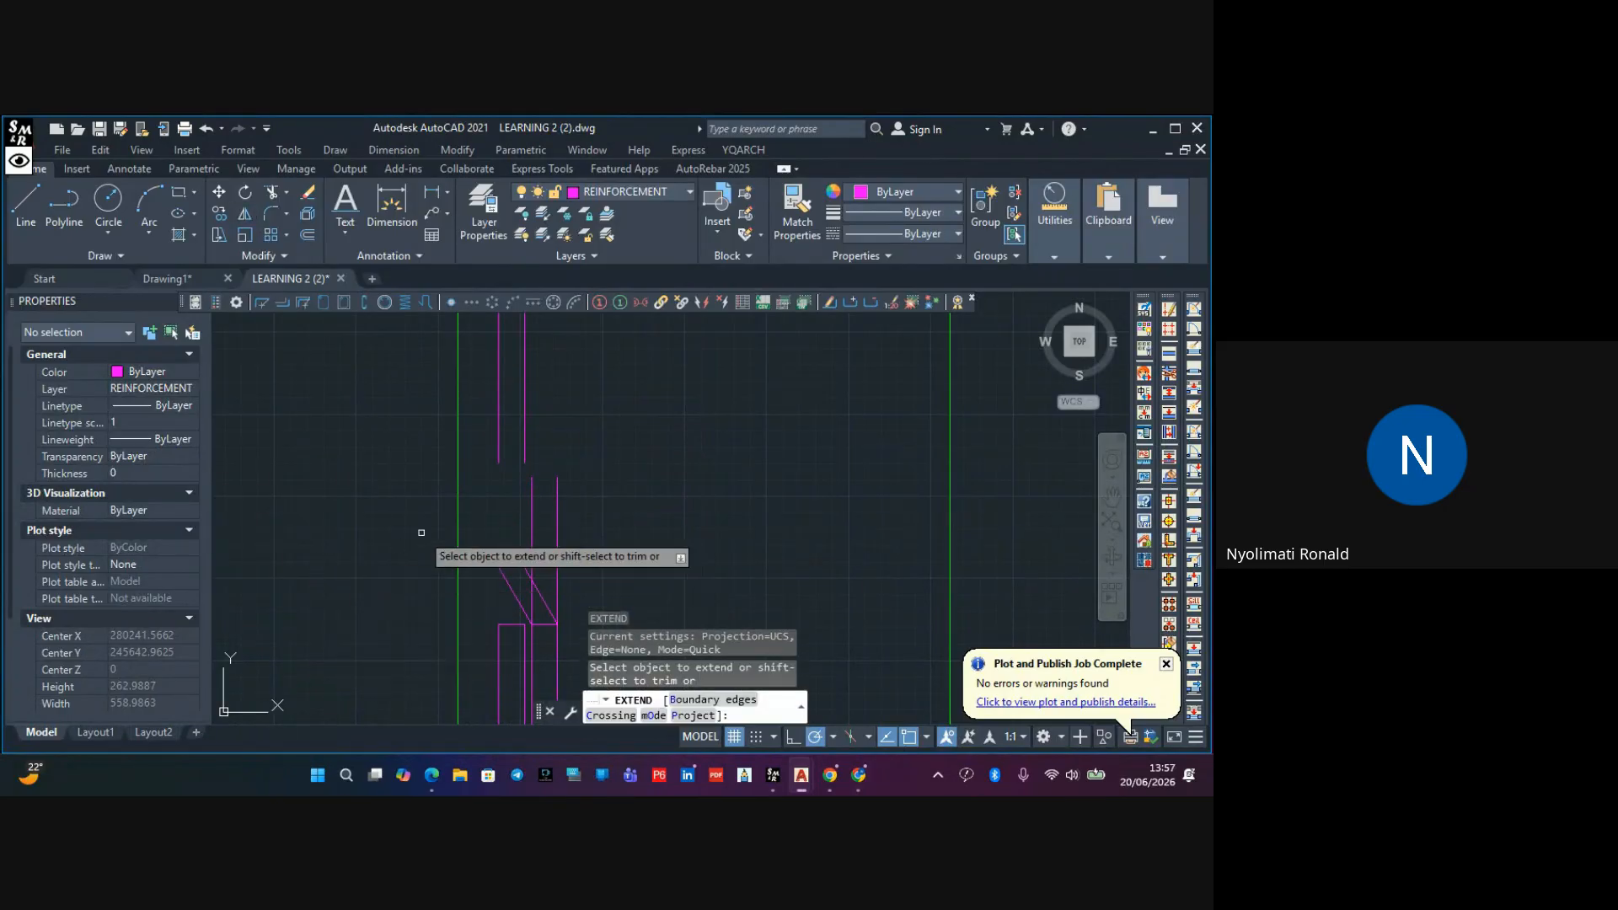
left_click(496, 437)
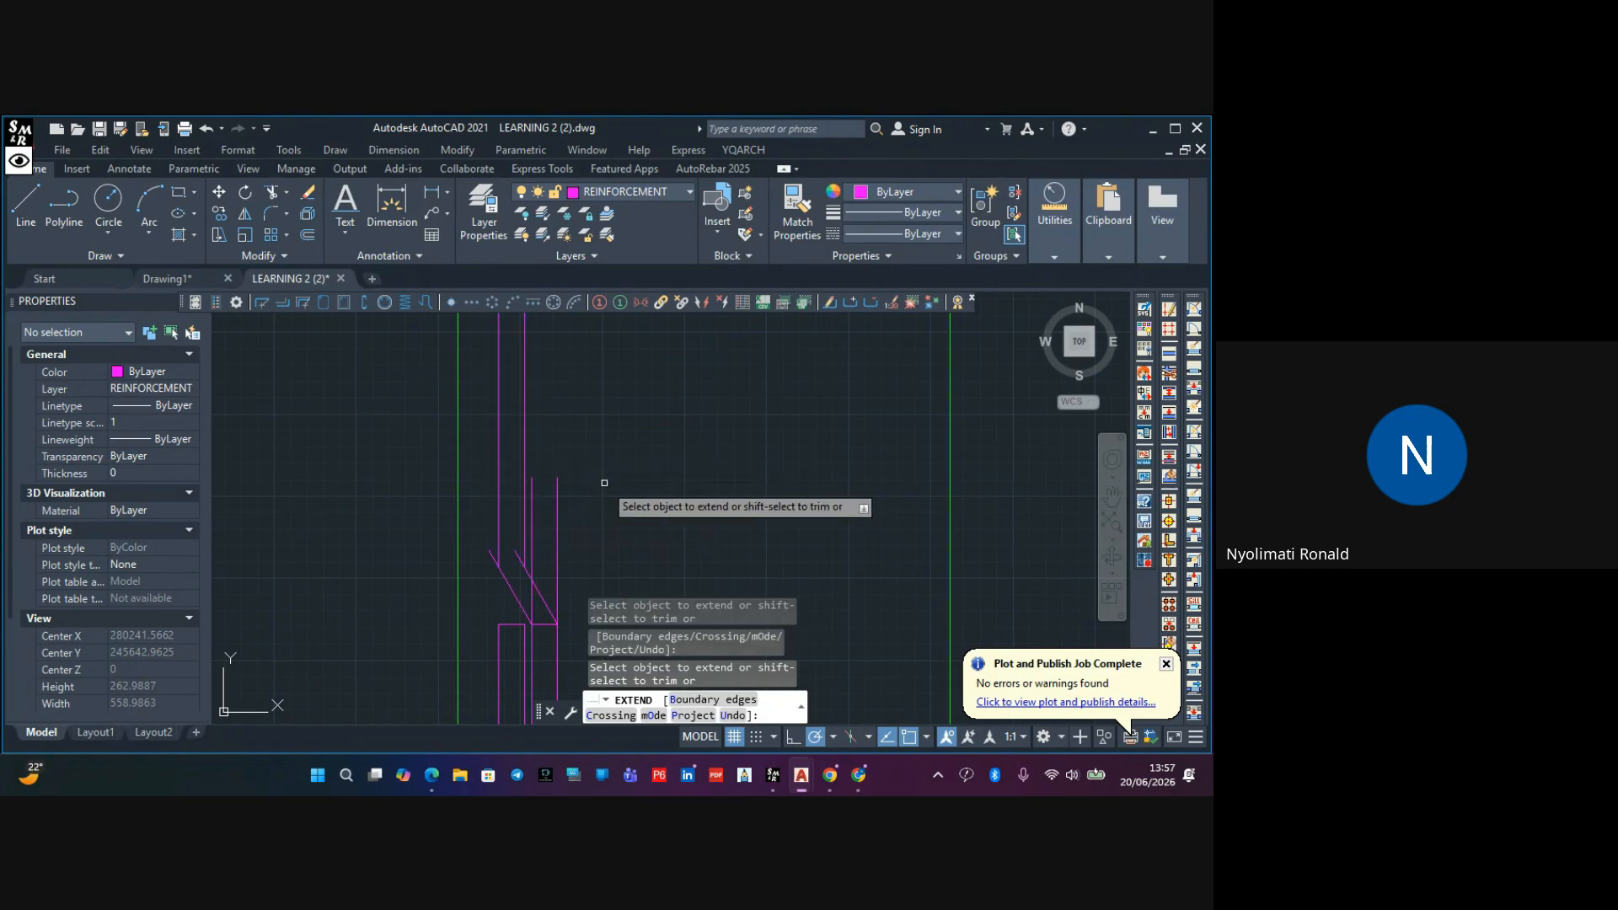
key("Escape")
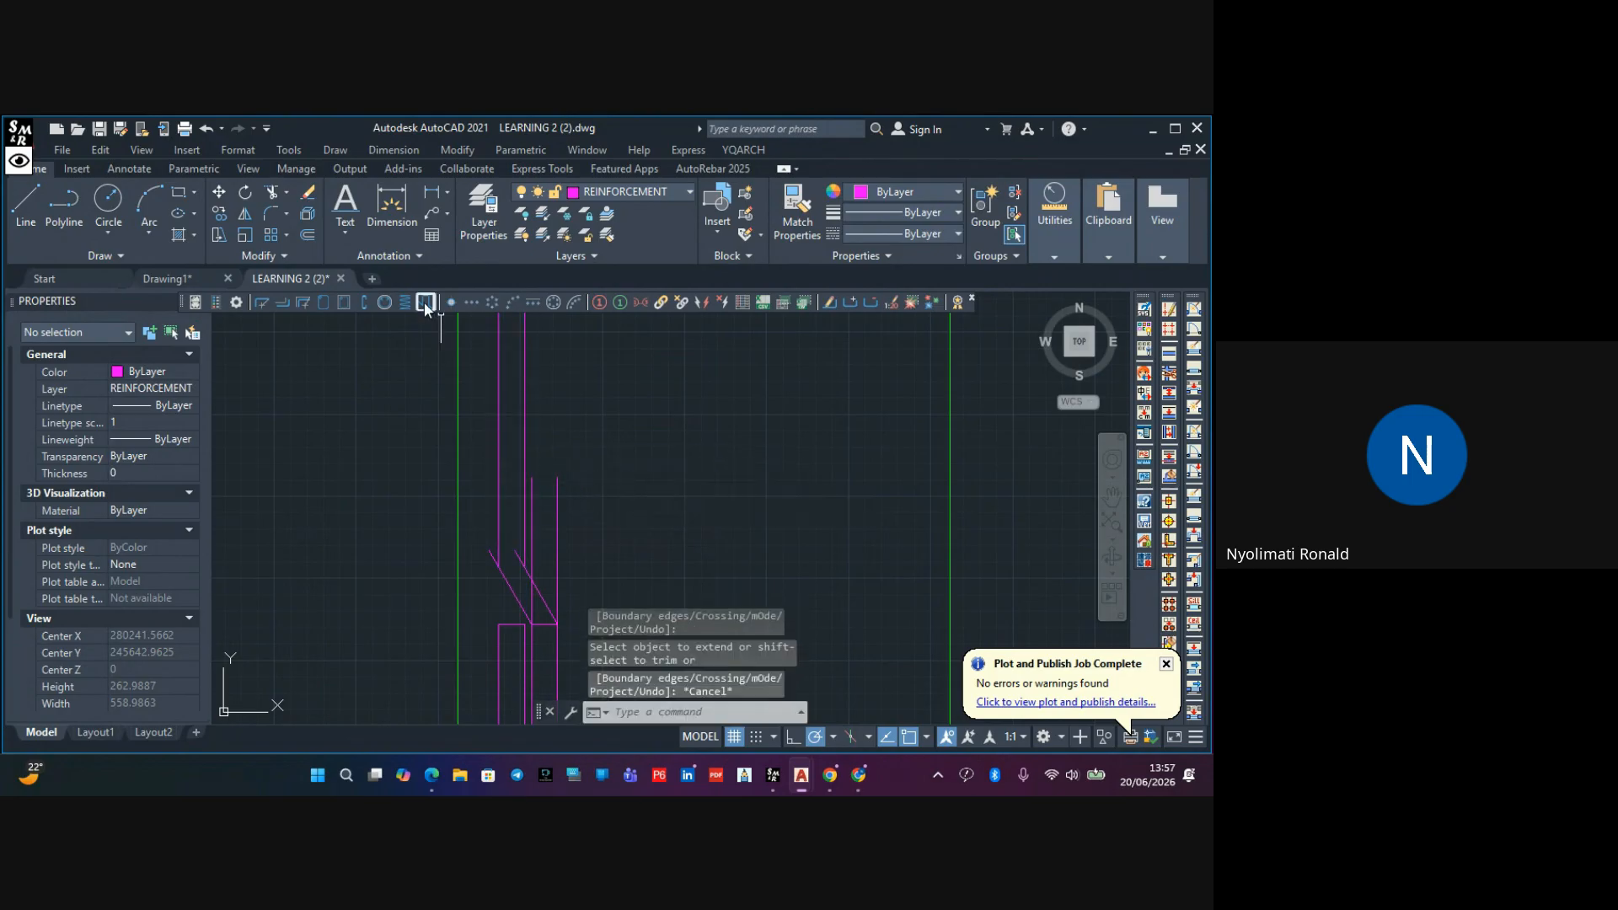
Trim the ends of both sloping lines that project above their junctions with the upper bar lines
left_click(275, 189)
scroll(484, 561, "up", 4)
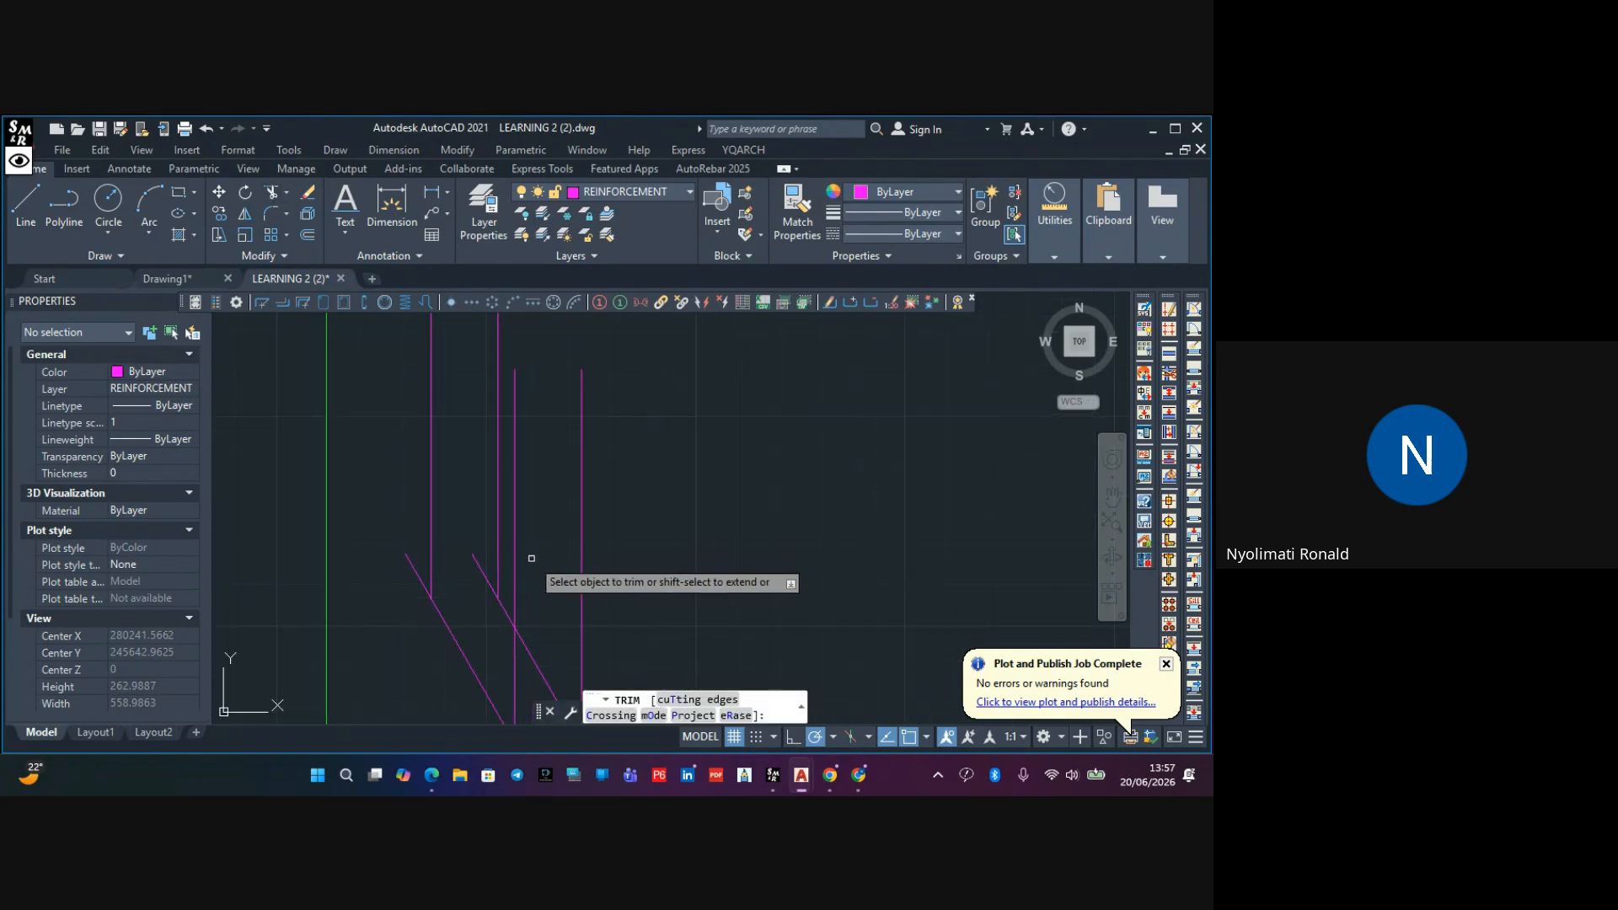
left_click(484, 561)
left_click(484, 587)
left_click(422, 542)
left_click(415, 582)
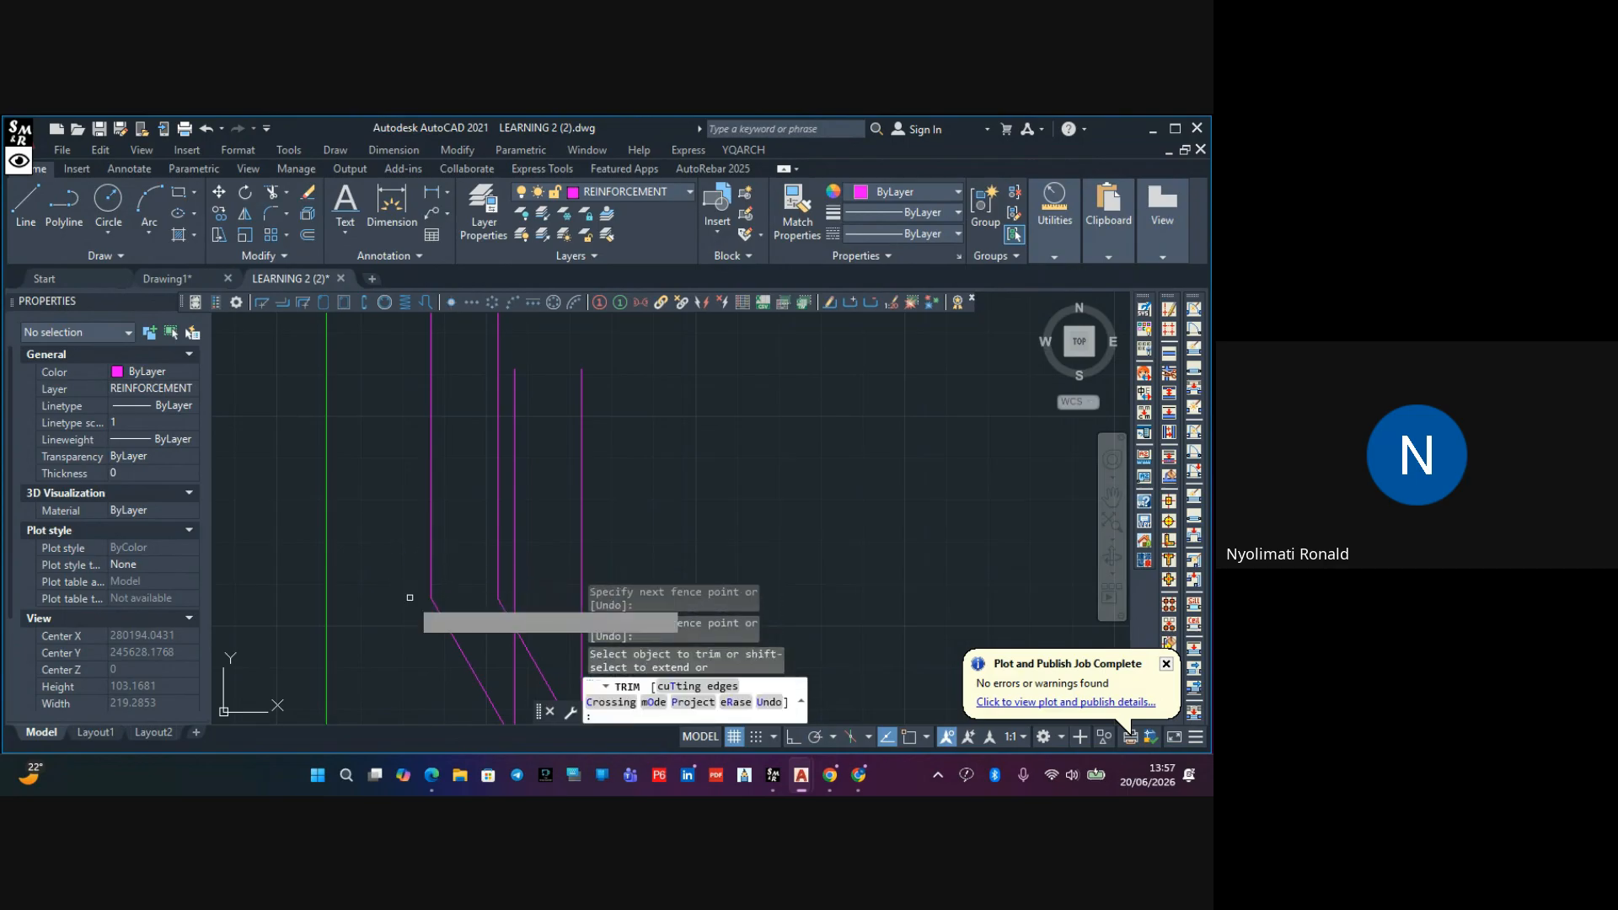
Trim the copied pair's vertical lines above the crank, plus the vertical and horizontal segments left between the sloping lines
middle_click_drag(517, 571, 412, 502)
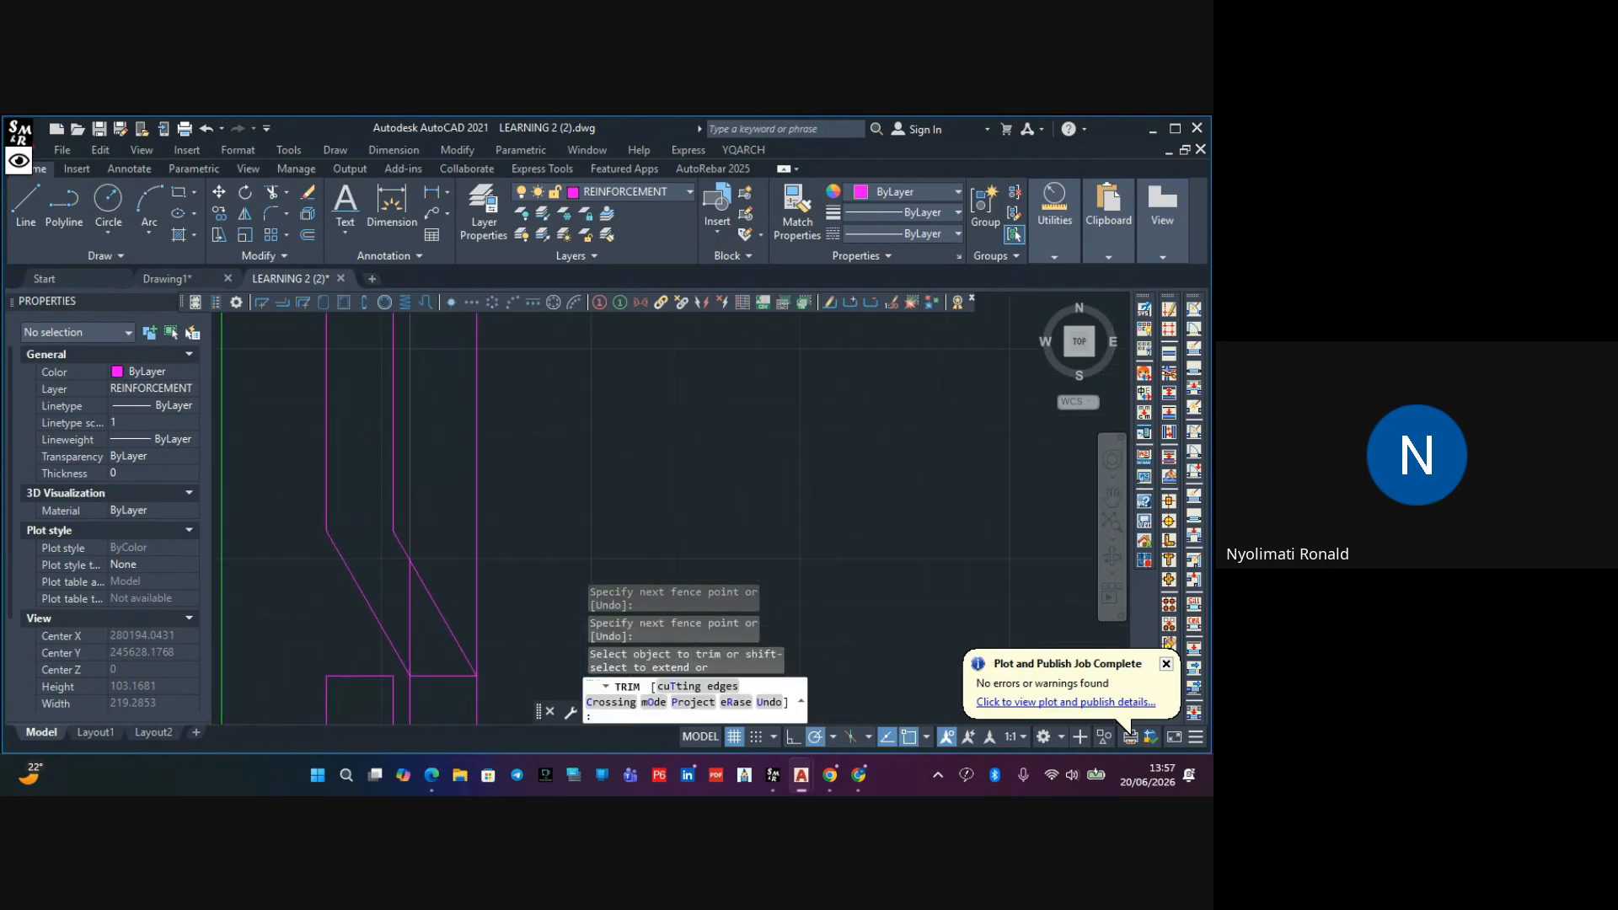
left_click(525, 492)
left_click(459, 531)
key("Return")
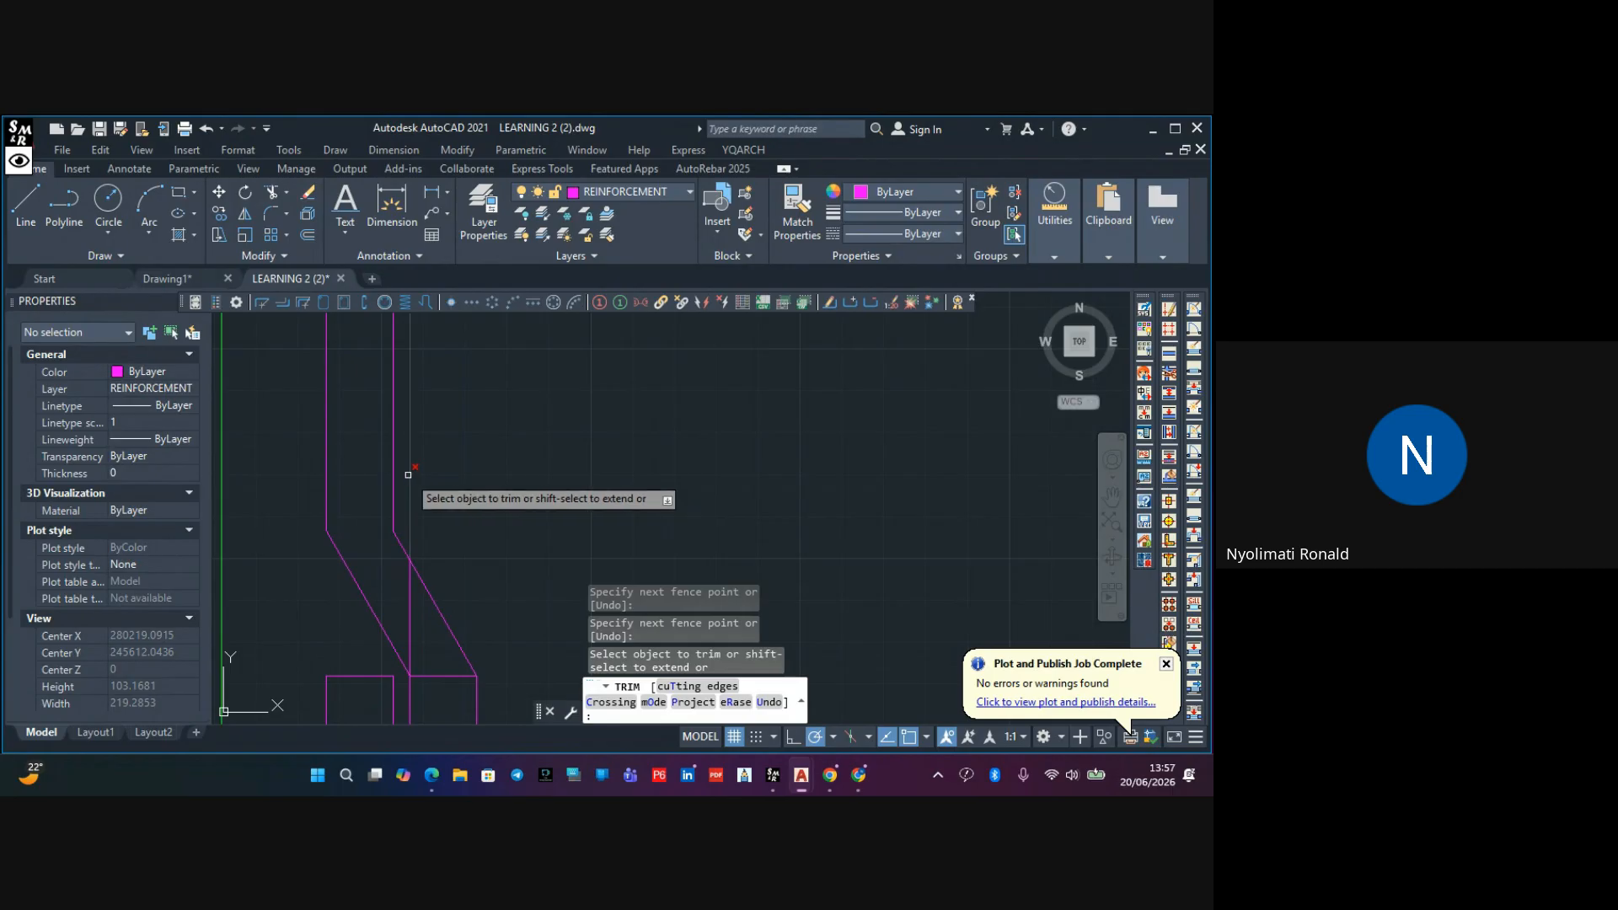
left_click(445, 690)
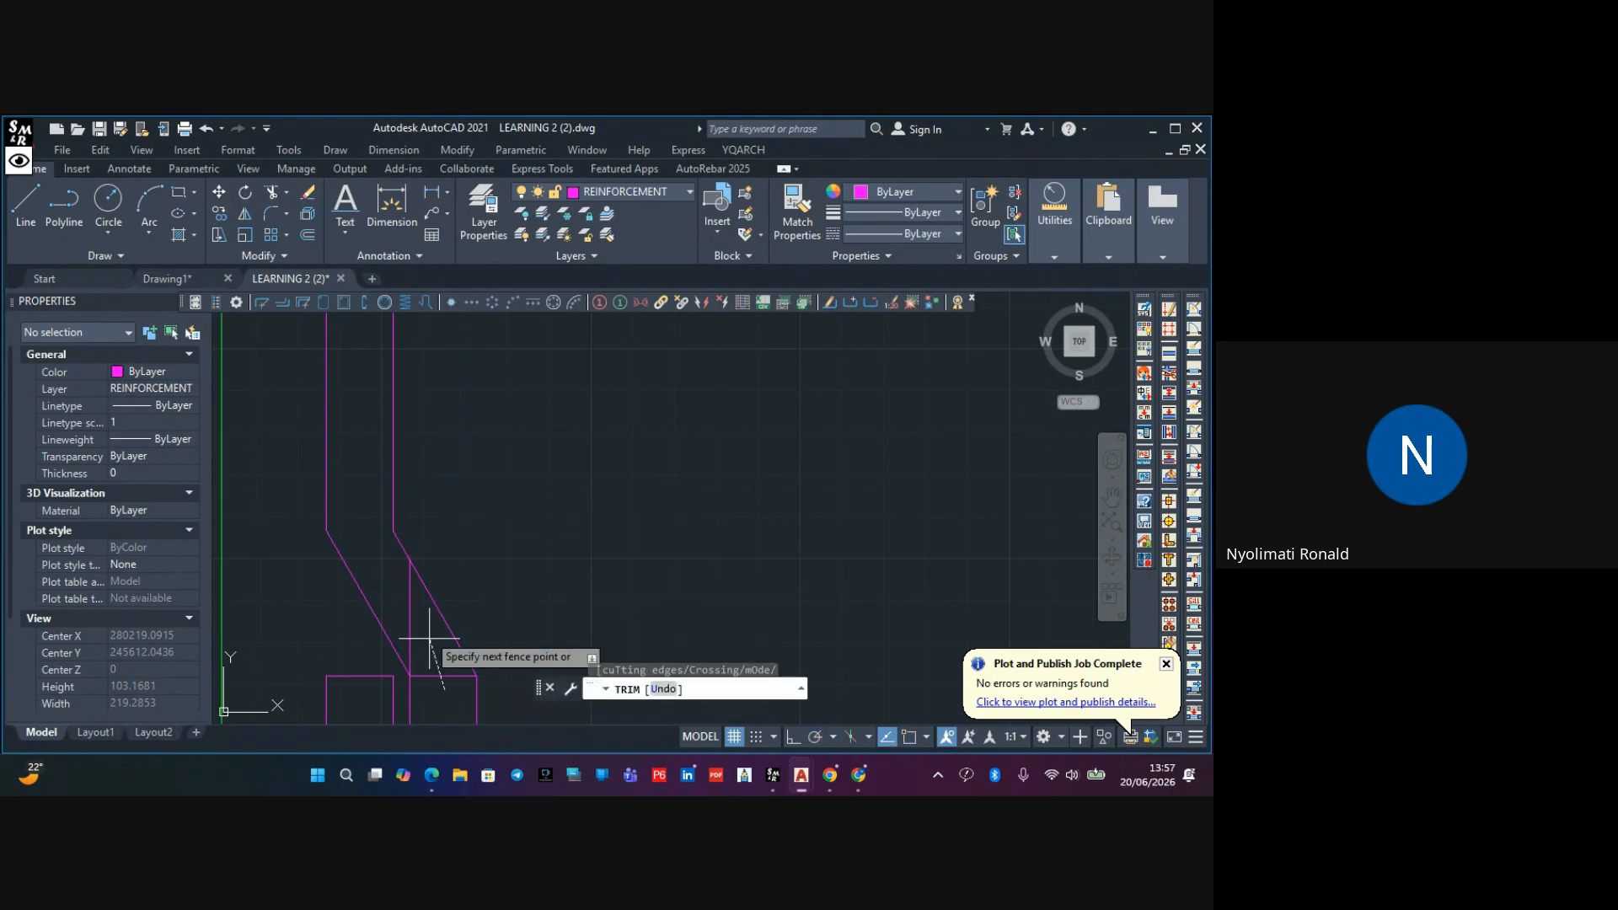
left_click(409, 597)
scroll(523, 510, "down", 4)
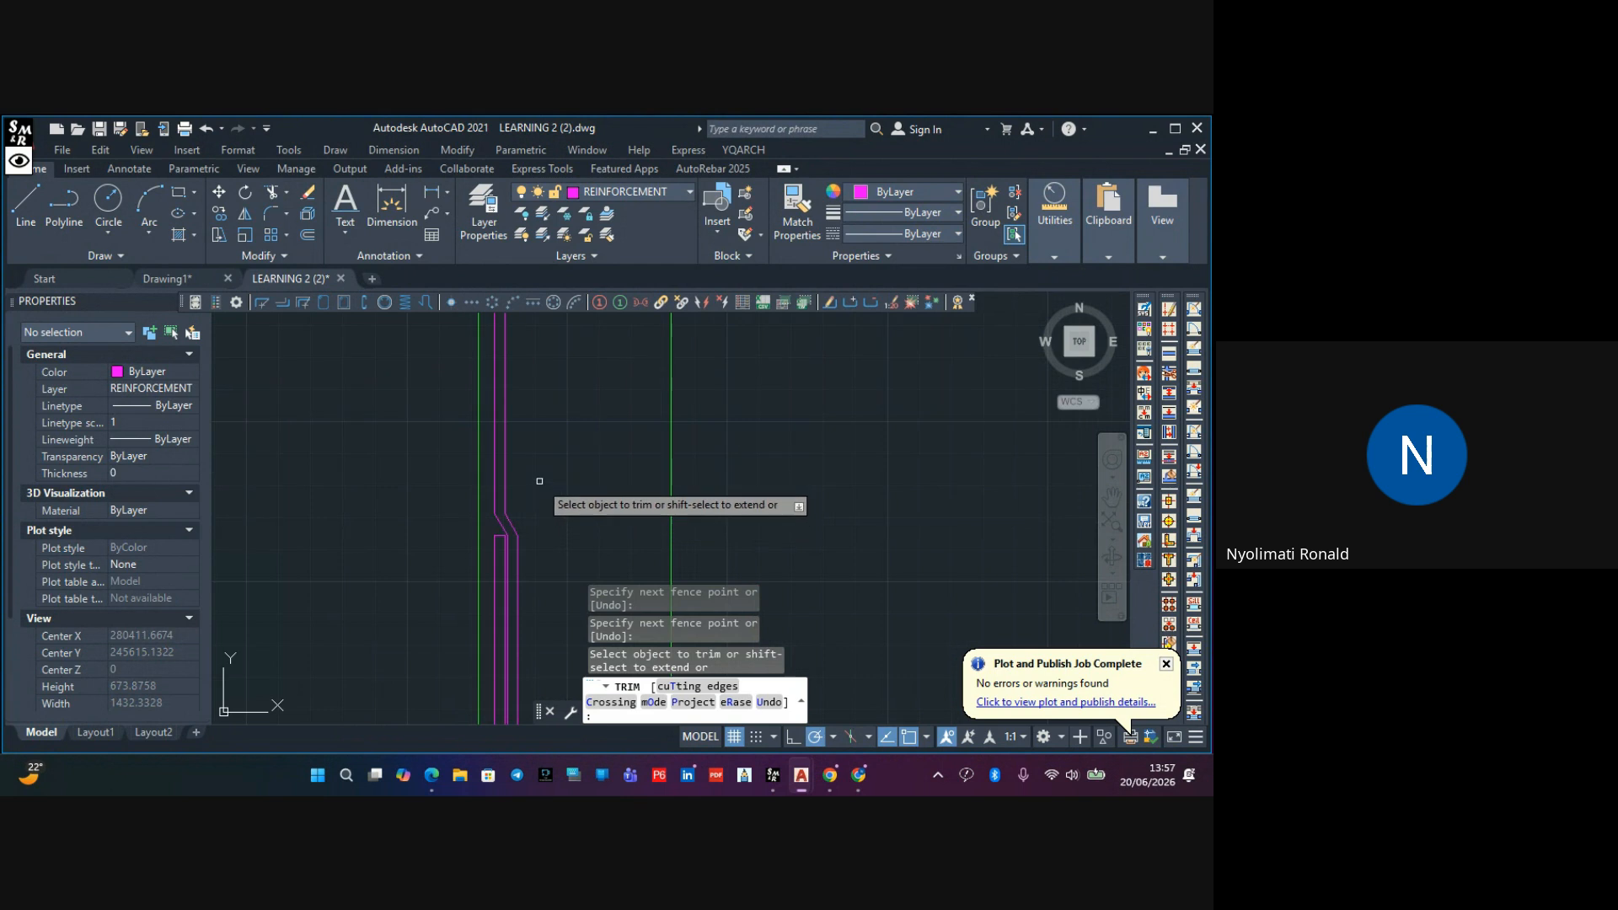
scroll(534, 491, "down", 2)
scroll(516, 459, "down", 2)
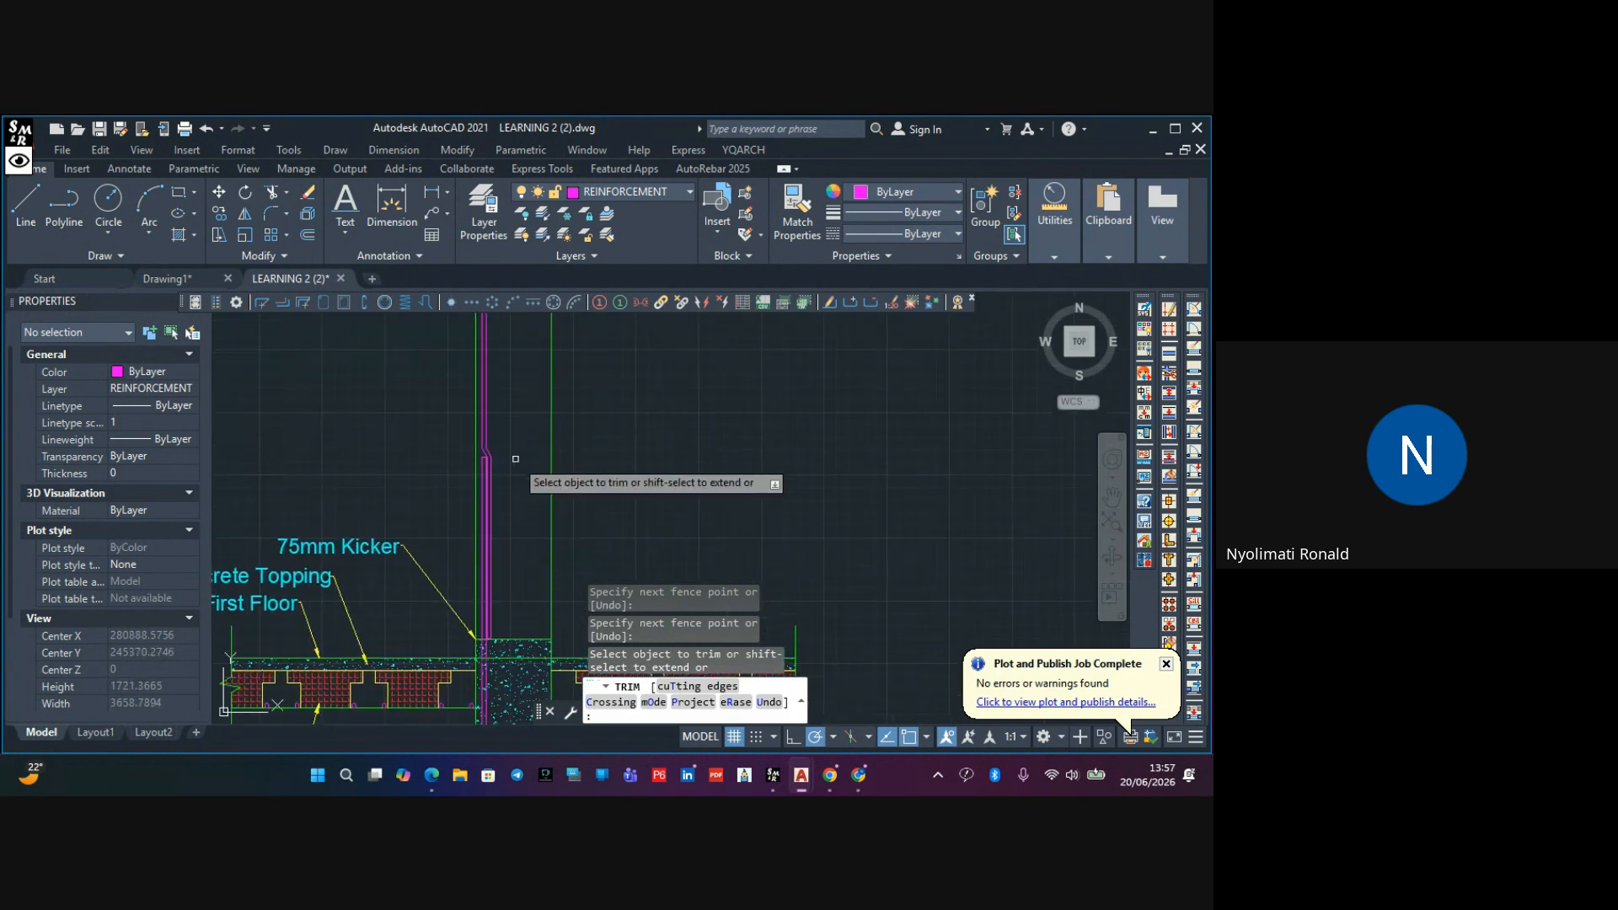
key("Escape")
Try to extend a bar line across the gap at the first floor slab and undo it
scroll(492, 630, "up", 6)
scroll(422, 516, "up", 4)
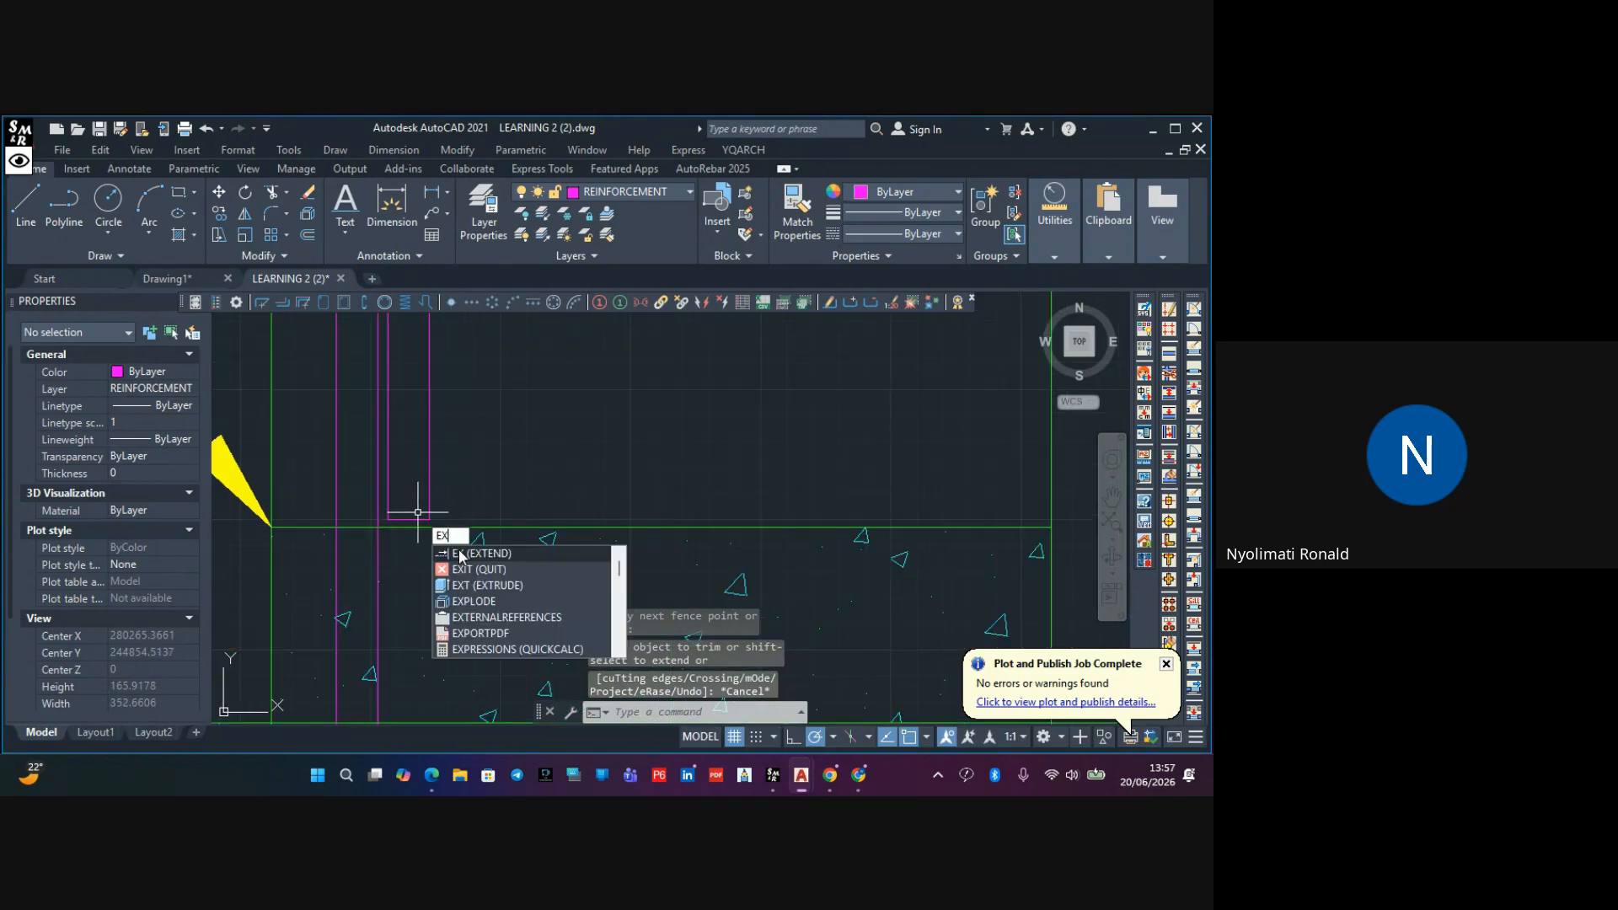
key("Return")
scroll(421, 517, "down", 2)
middle_click_drag(445, 593, 520, 492)
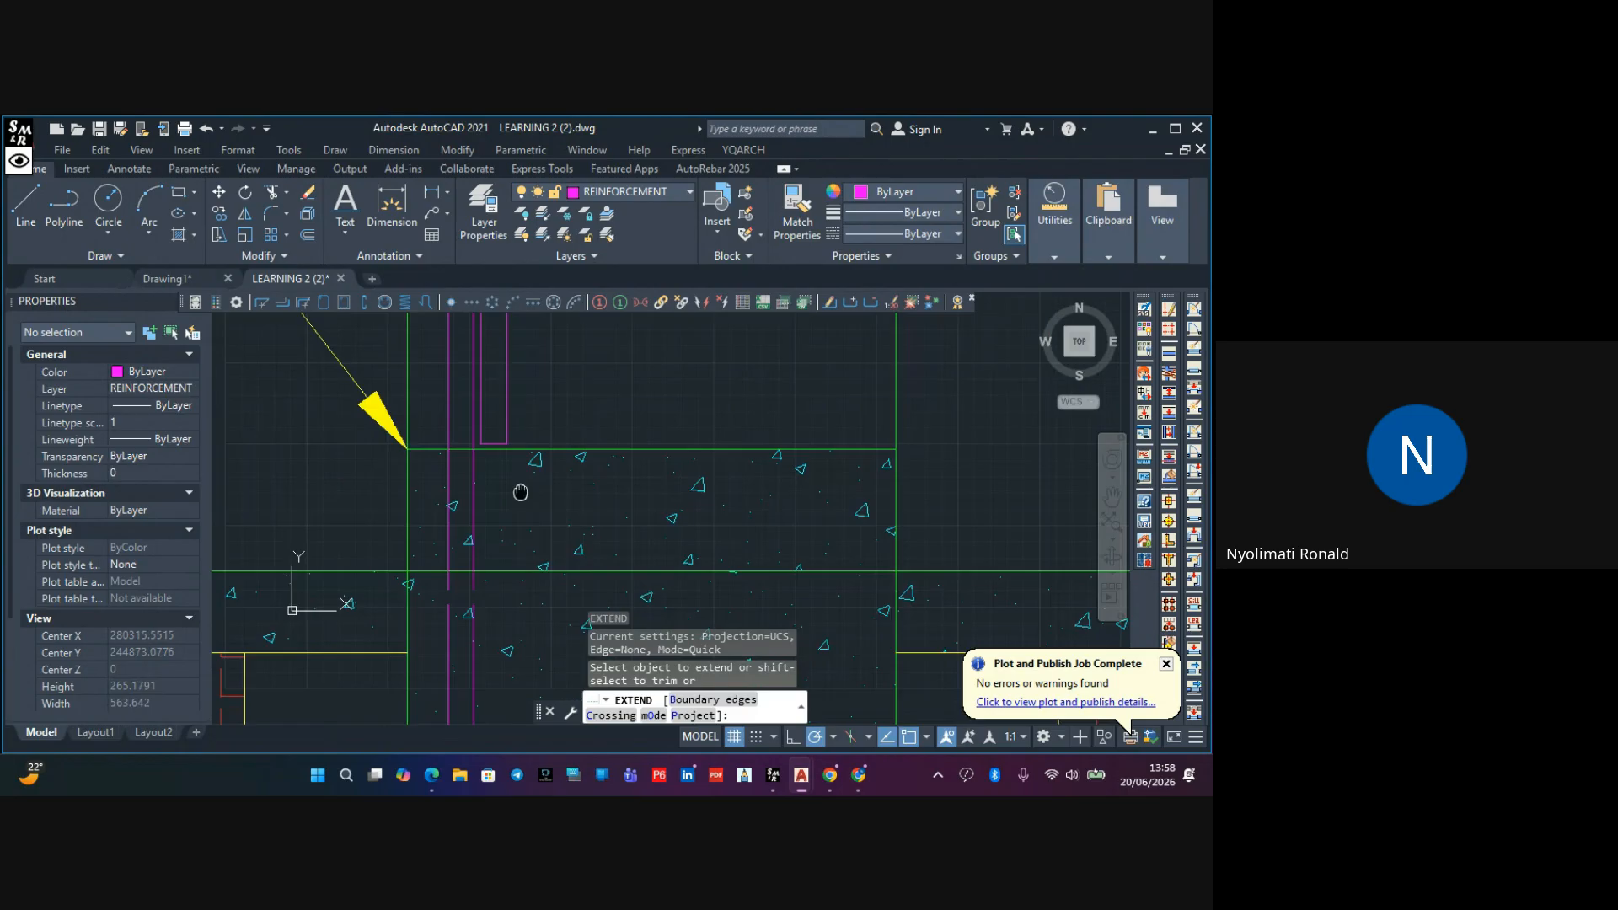
left_click(488, 544)
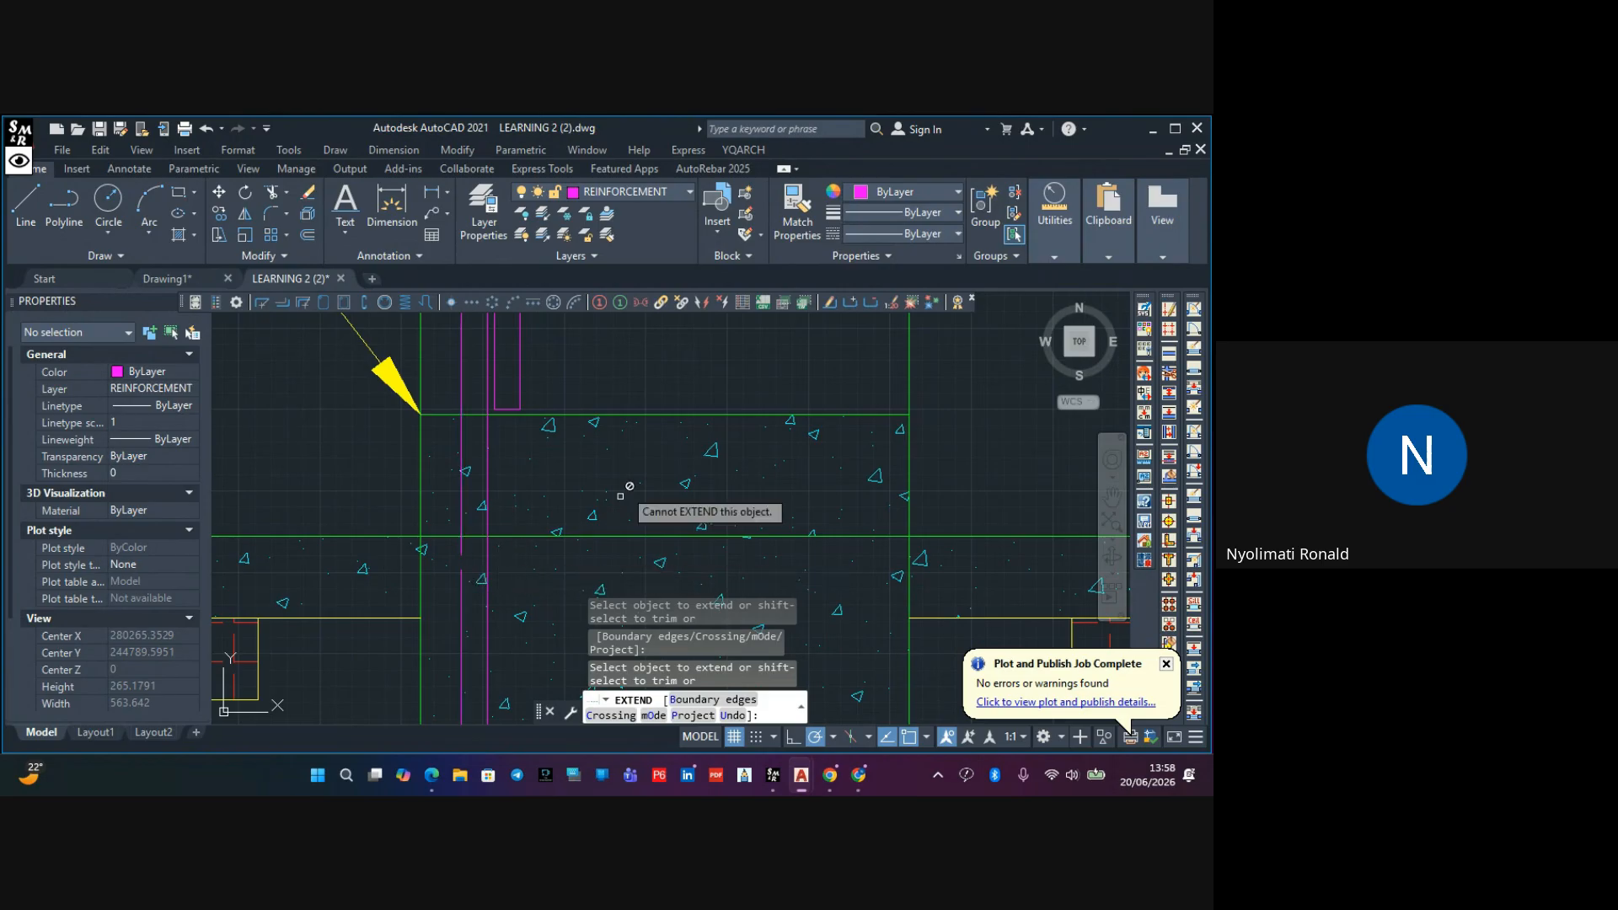
key("Escape")
key("ctrl+z")
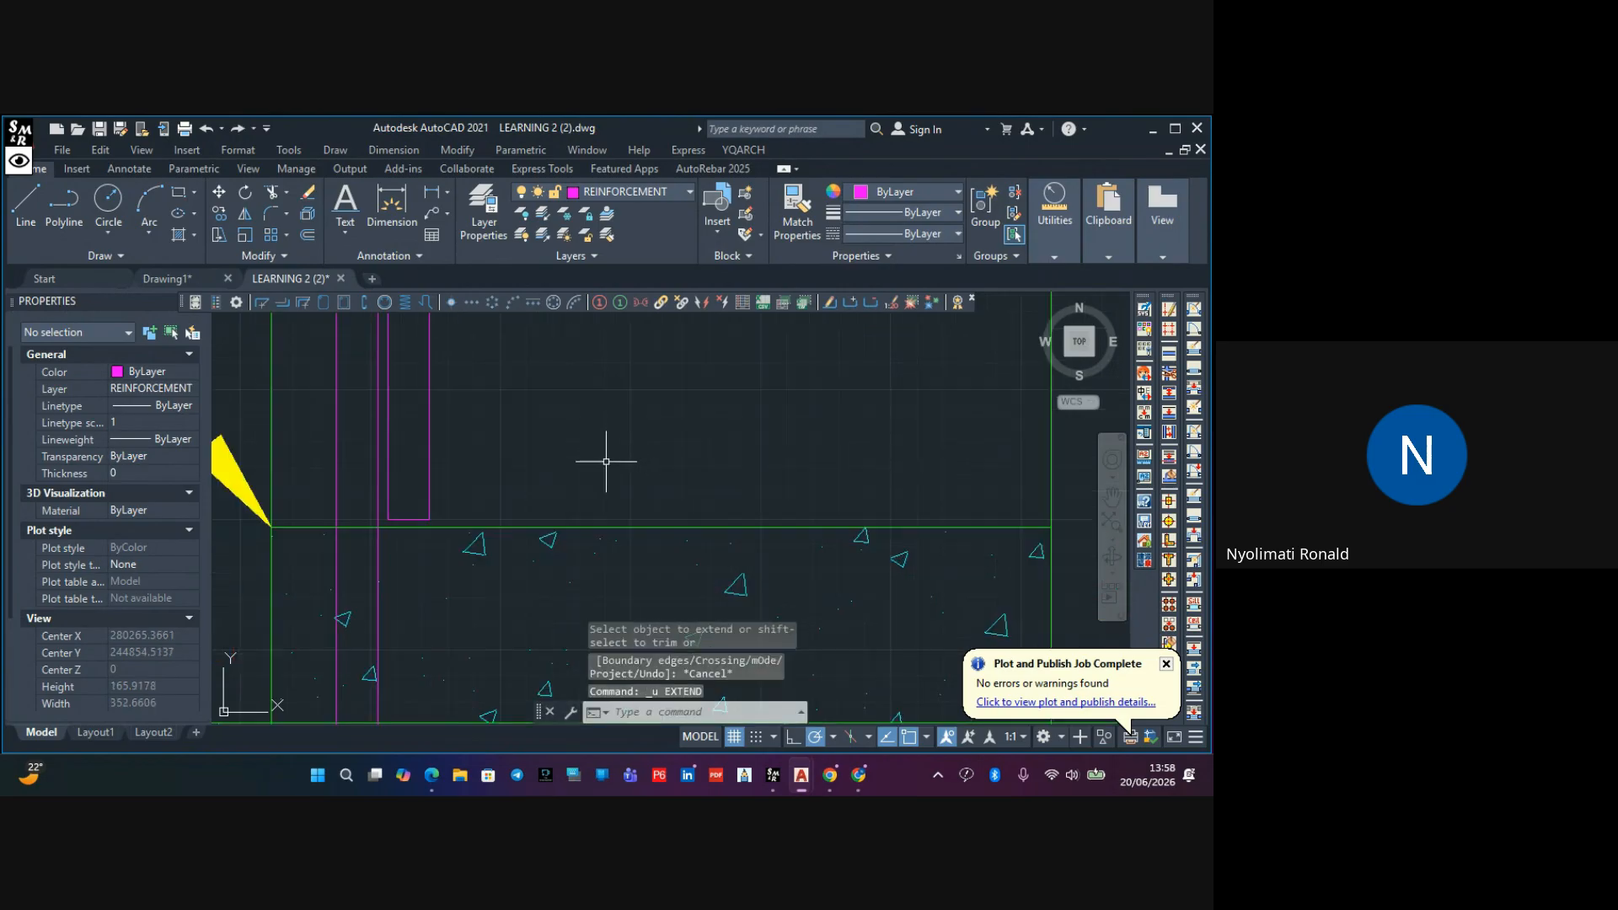
Draw a thin horizontal rectangle across both vertical bar lines just above the first floor crank
scroll(552, 428, "down", 6)
mouse_move(497, 261)
middle_mouse_down()
mouse_move(539, 470)
mouse_move(536, 573)
middle_mouse_up()
scroll(480, 511, "up", 5)
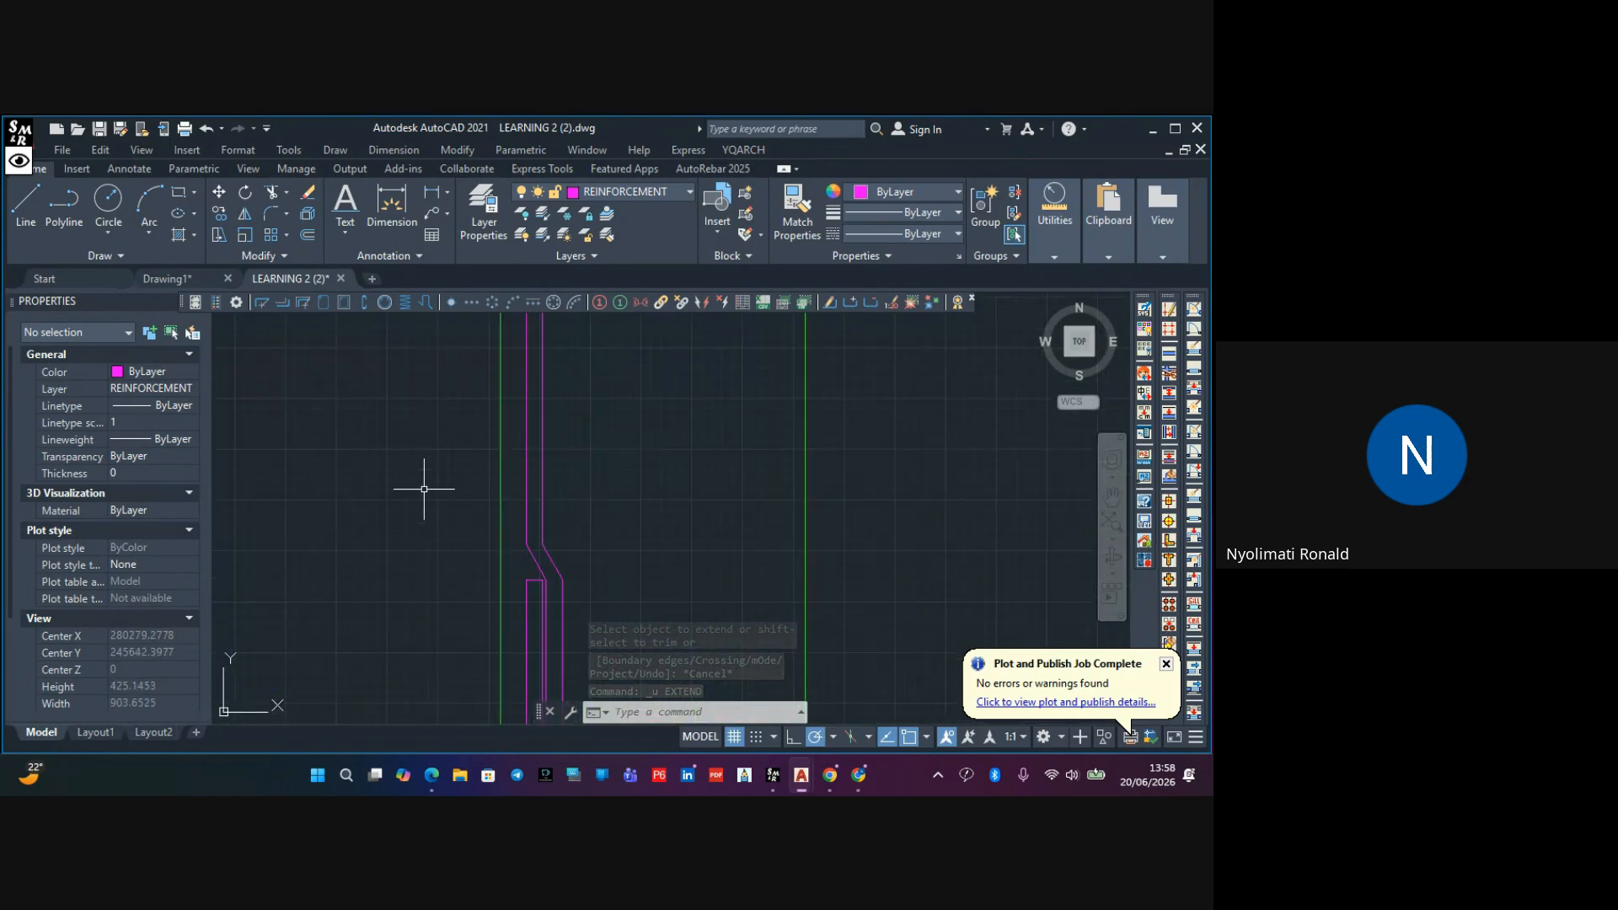
left_click(180, 193)
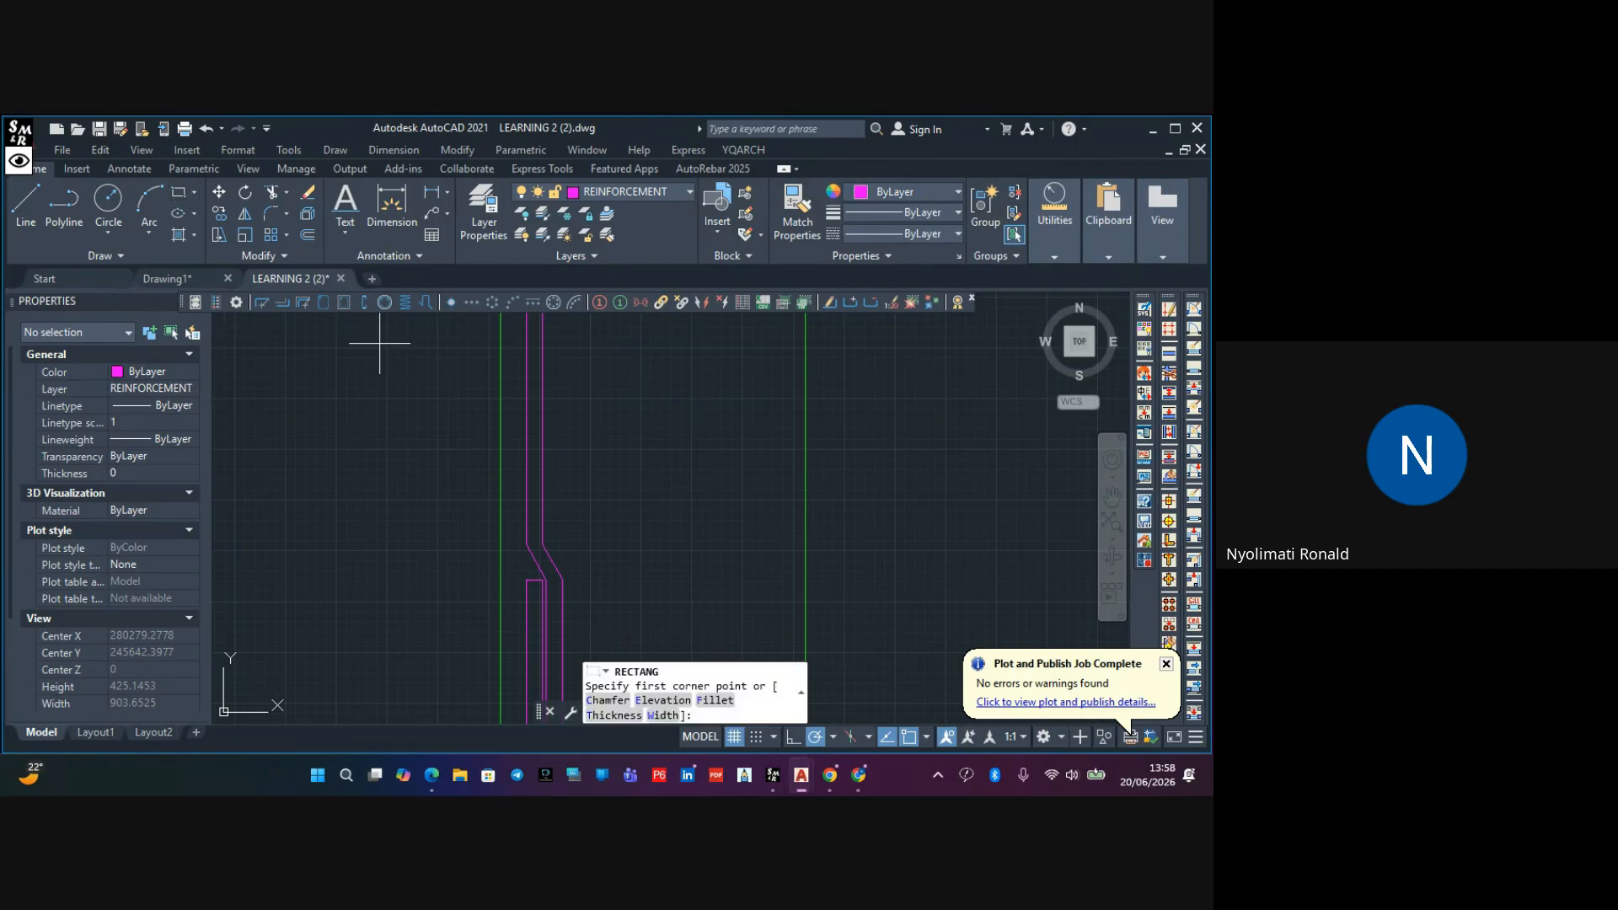
scroll(640, 542, "up", 2)
scroll(397, 489, "up", 4)
middle_click_drag(343, 482, 514, 521)
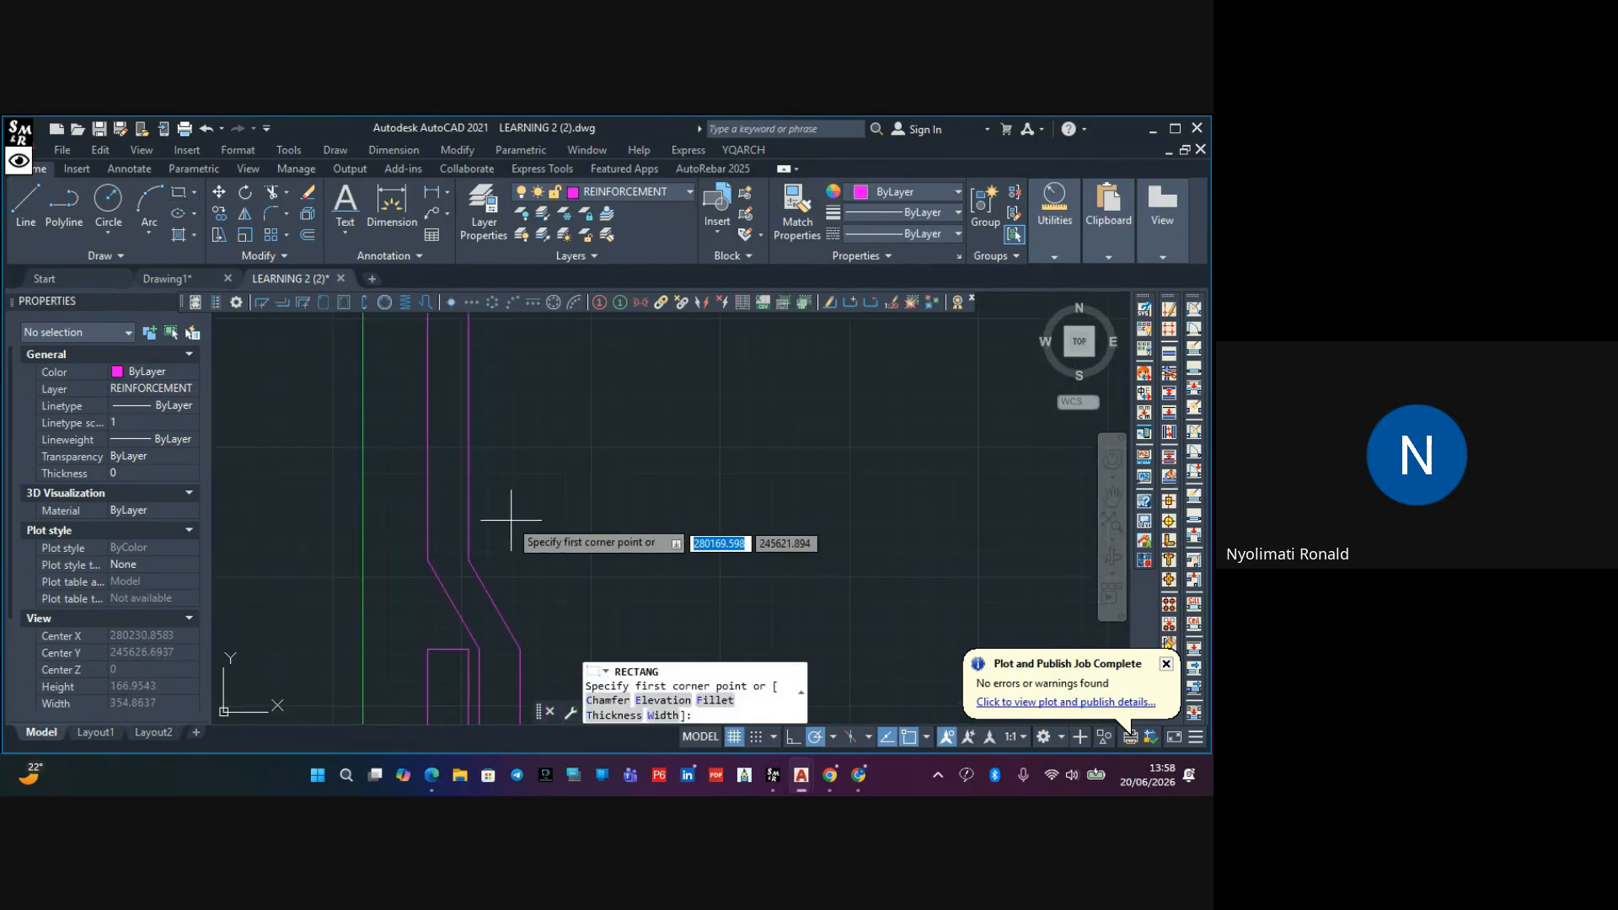
left_click(414, 490)
left_click(486, 503)
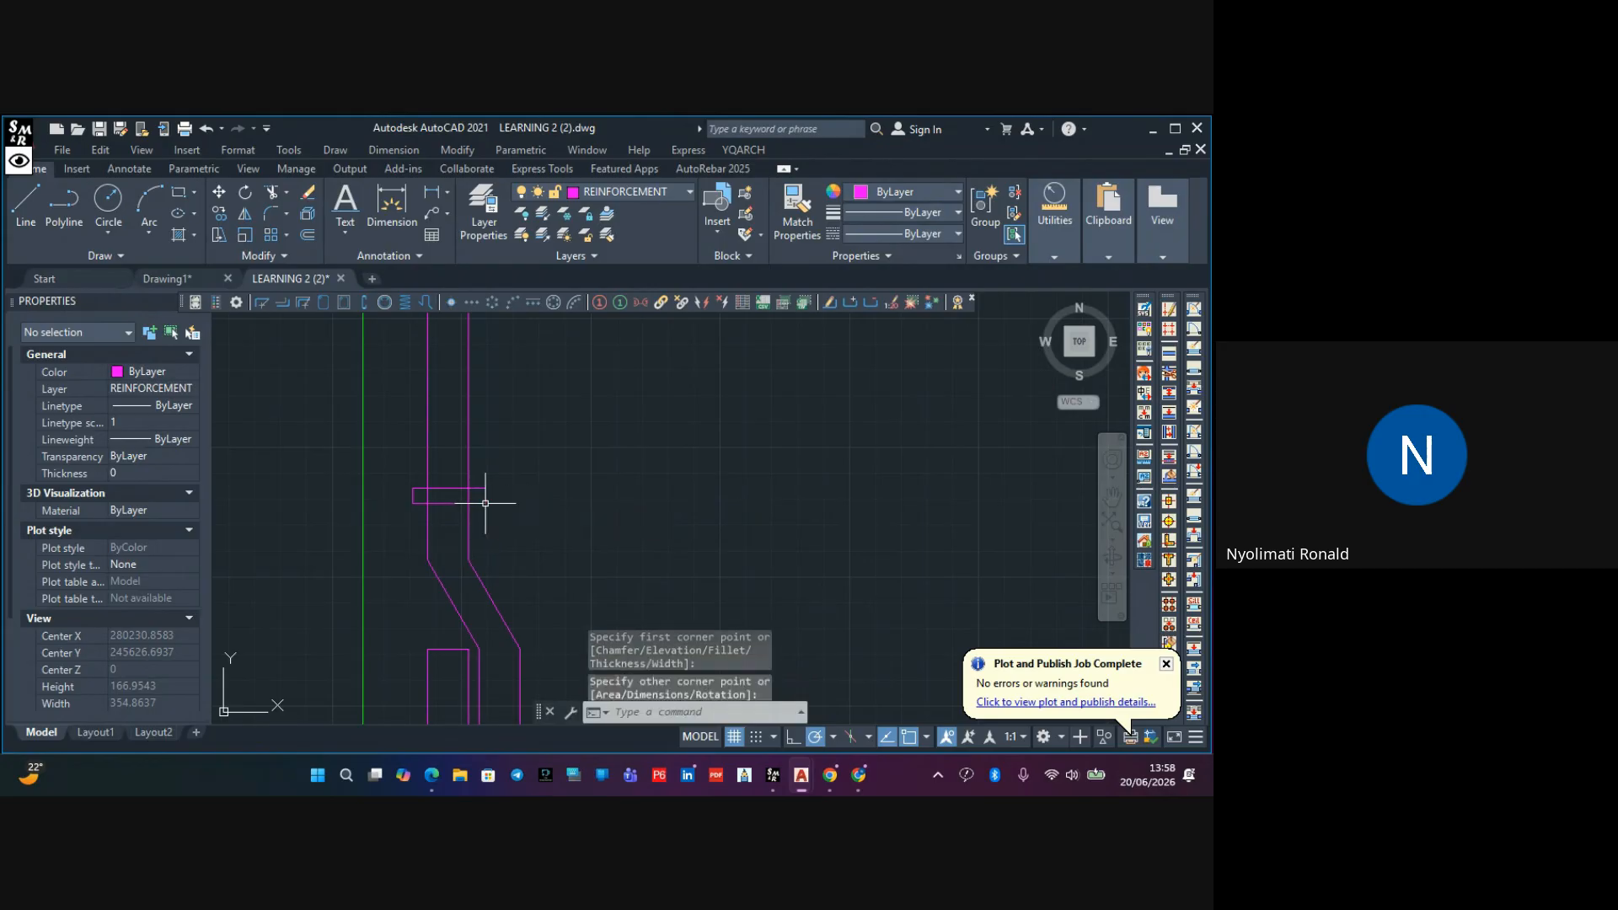
key("Escape")
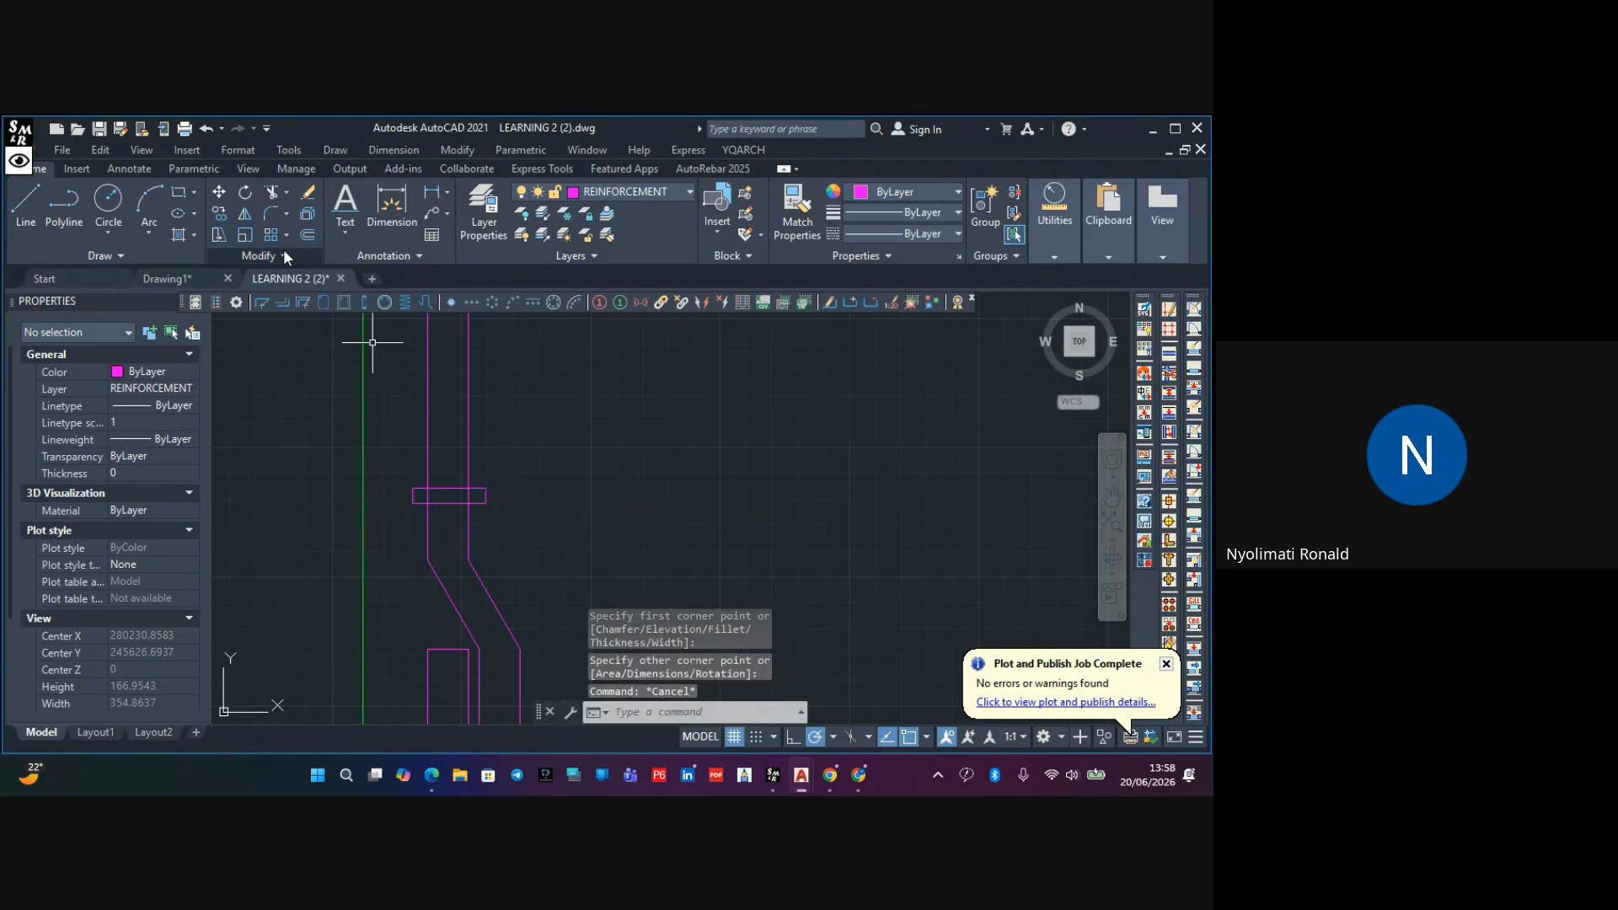
Trim both bar lines inside the thin rectangle and delete the rectangle, leaving a small gap above the crank
left_click(274, 196)
scroll(489, 506, "up", 2)
left_click_drag(463, 483, 376, 481)
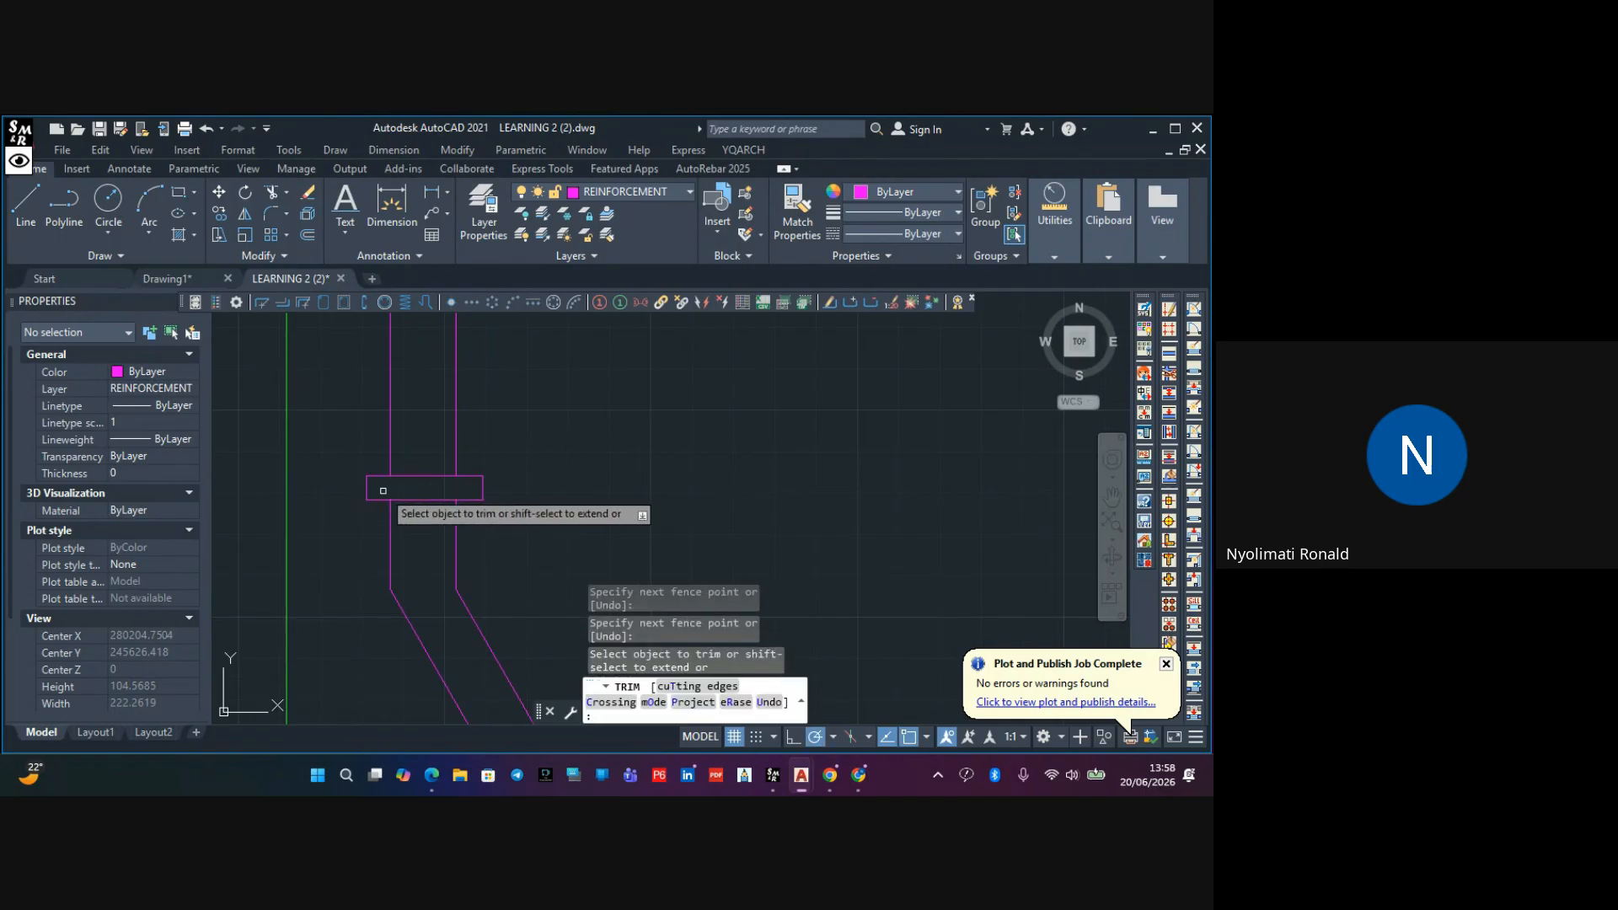
key("Escape")
left_click(497, 461)
left_click(479, 520)
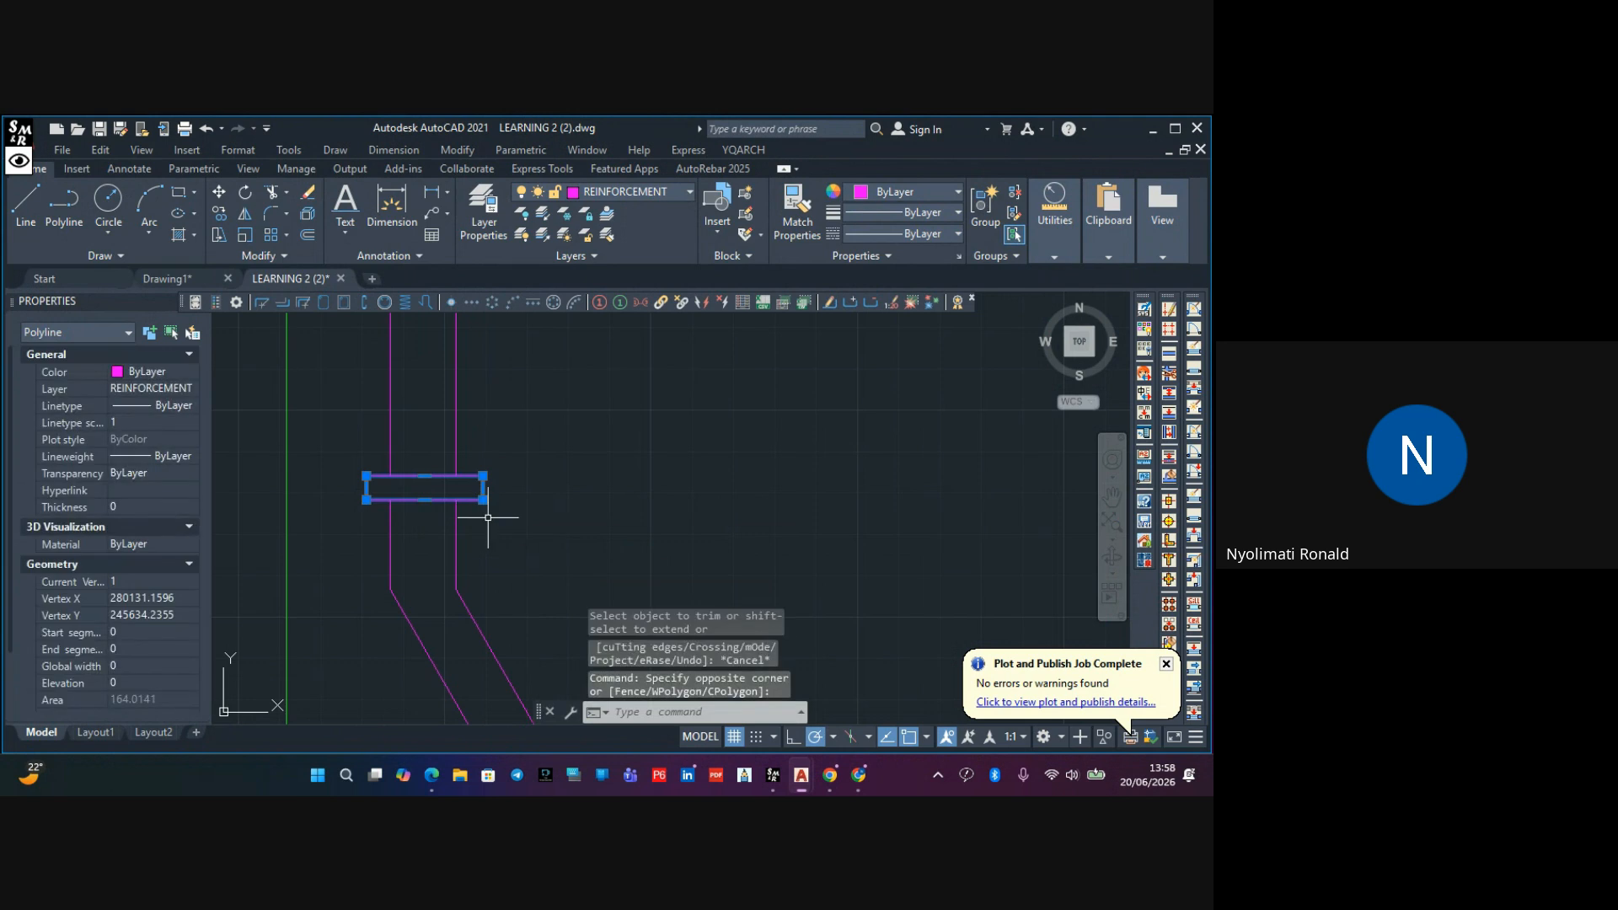
key("Delete")
Copy the first floor crank and lap bar lines, including the lap's end line, from the kicker top to the second floor kicker top
left_click(503, 510)
scroll(414, 629, "down", 2)
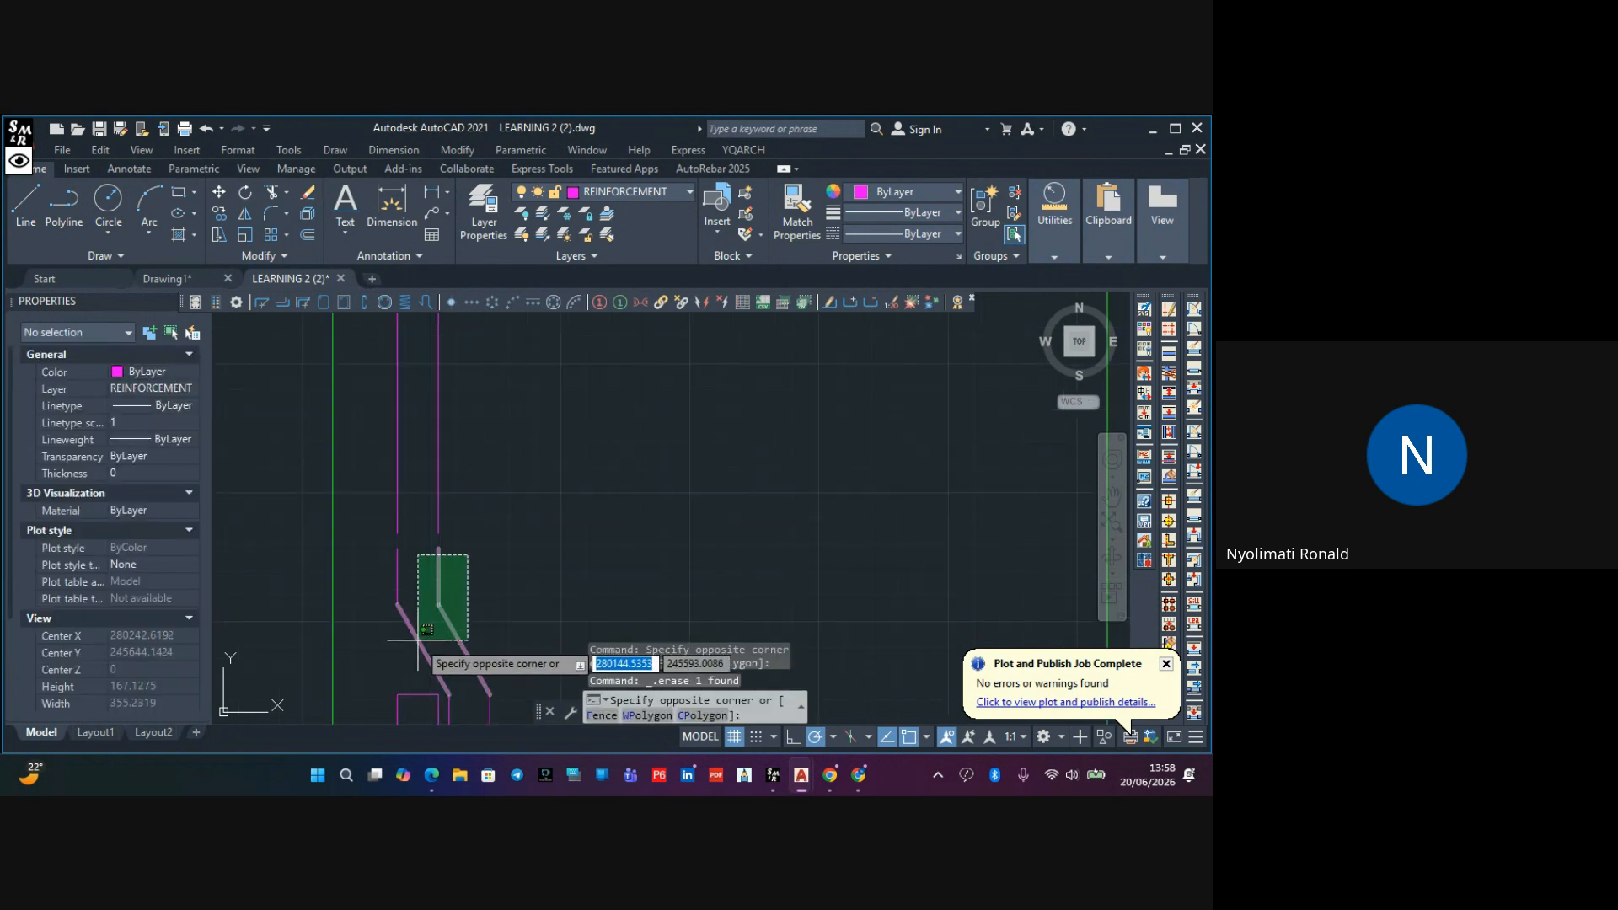
middle_click_drag(415, 634, 398, 463)
left_click(376, 611)
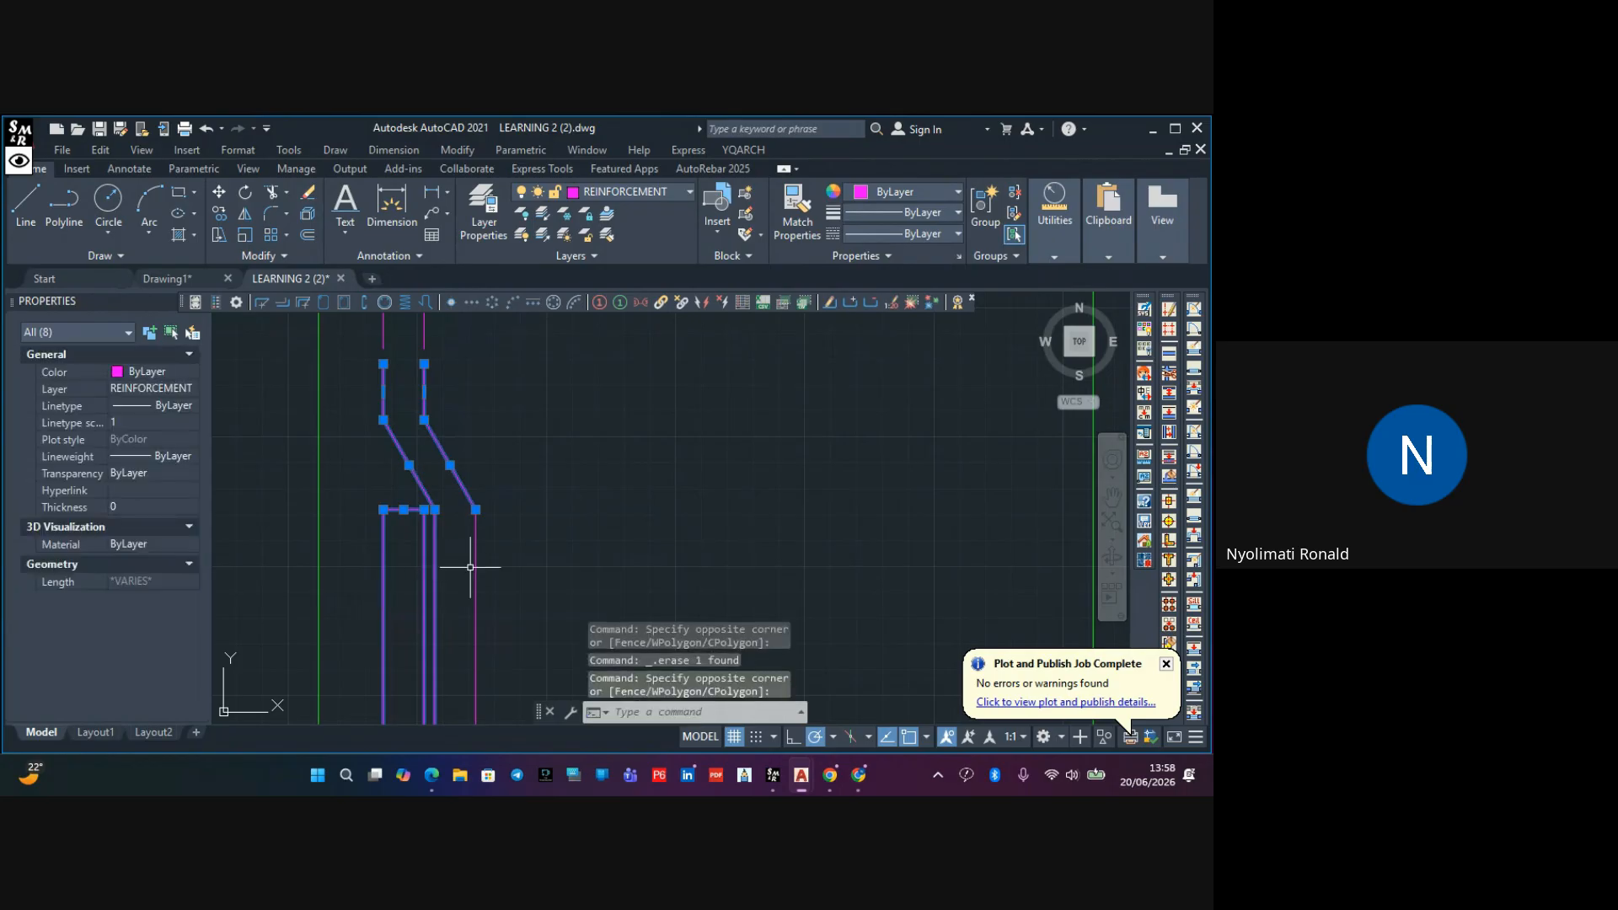
left_click(494, 553)
left_click(403, 597)
scroll(460, 557, "down", 8)
middle_click_drag(464, 577, 536, 382)
scroll(517, 643, "up", 6)
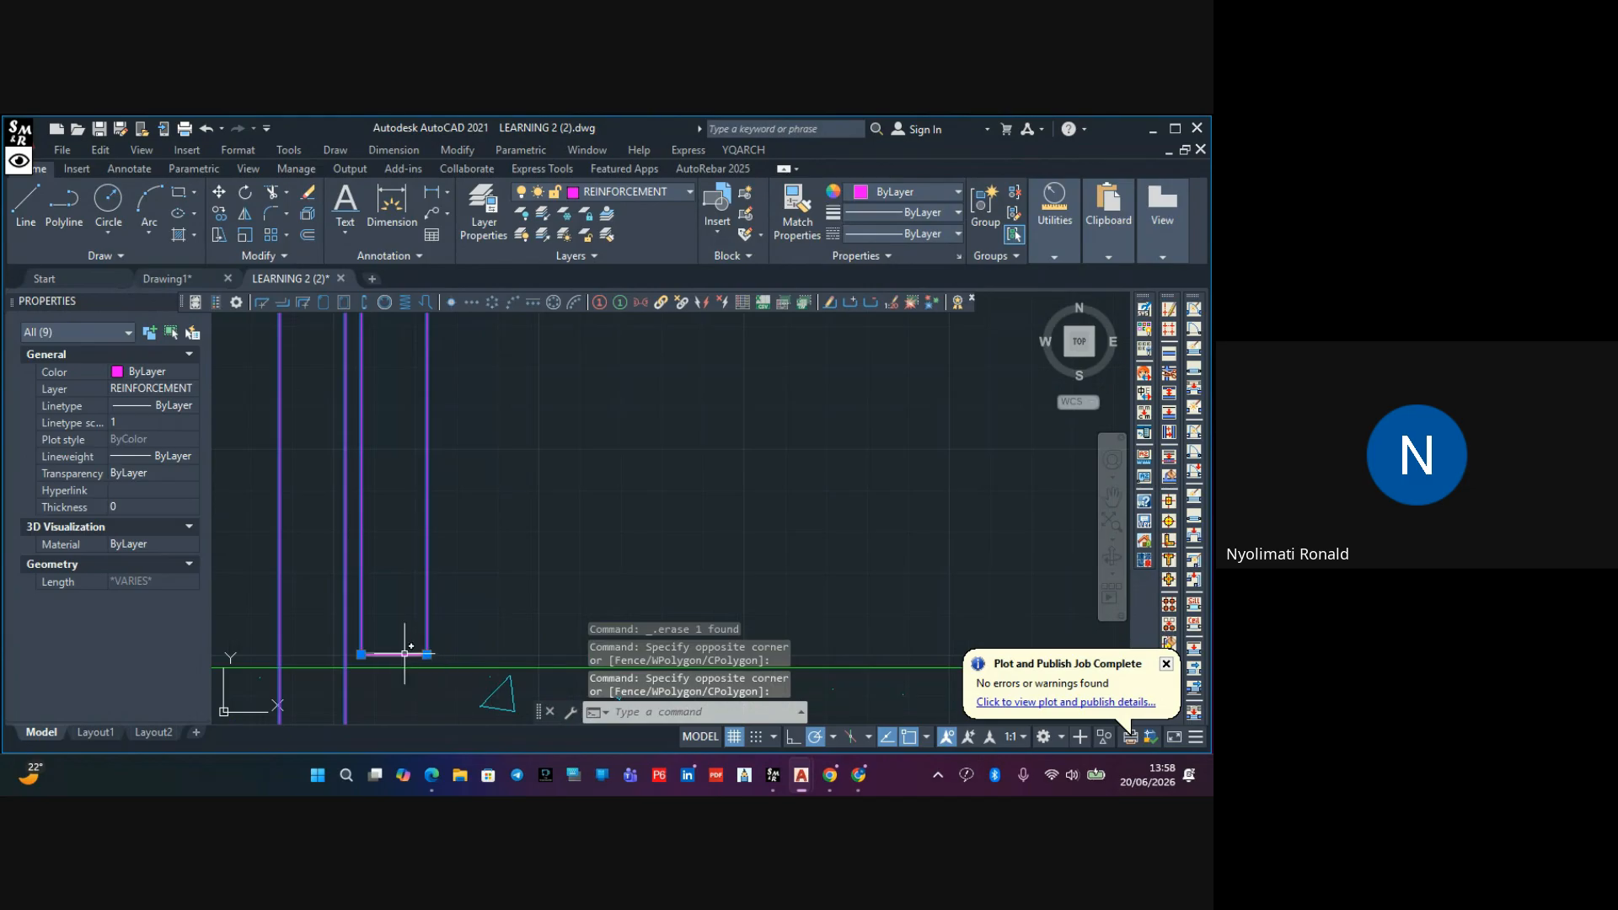
left_click(404, 654)
scroll(556, 595, "down", 2)
scroll(542, 592, "up", 2)
middle_click_drag(542, 590, 604, 512)
scroll(604, 511, "down", 4)
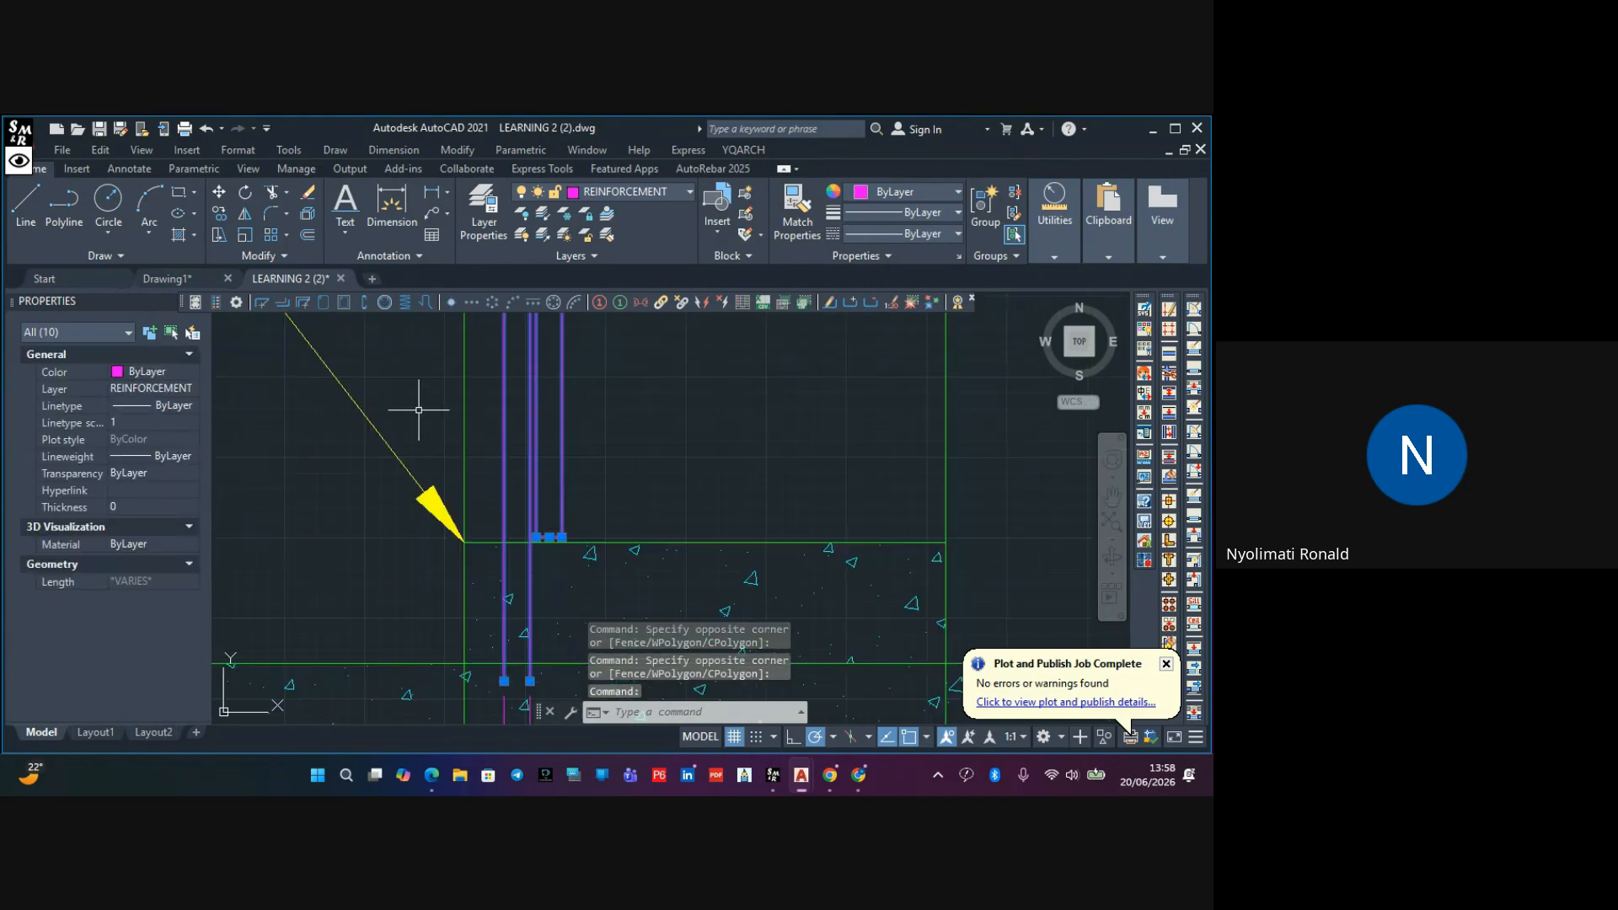
left_click(219, 212)
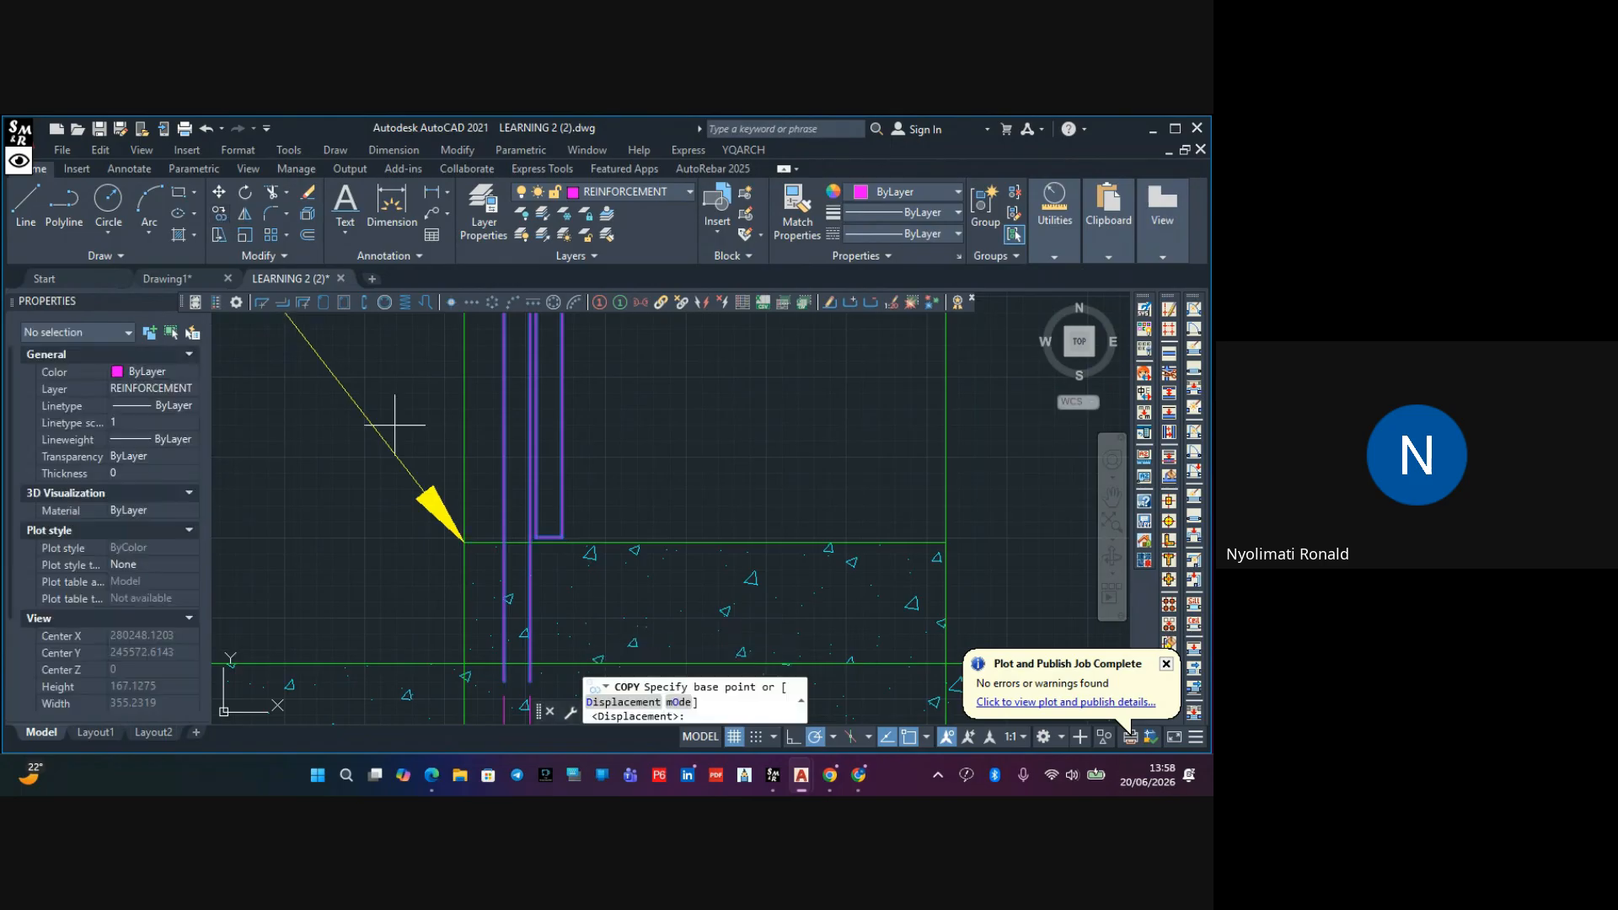
left_click(507, 541)
scroll(507, 506, "down", 6)
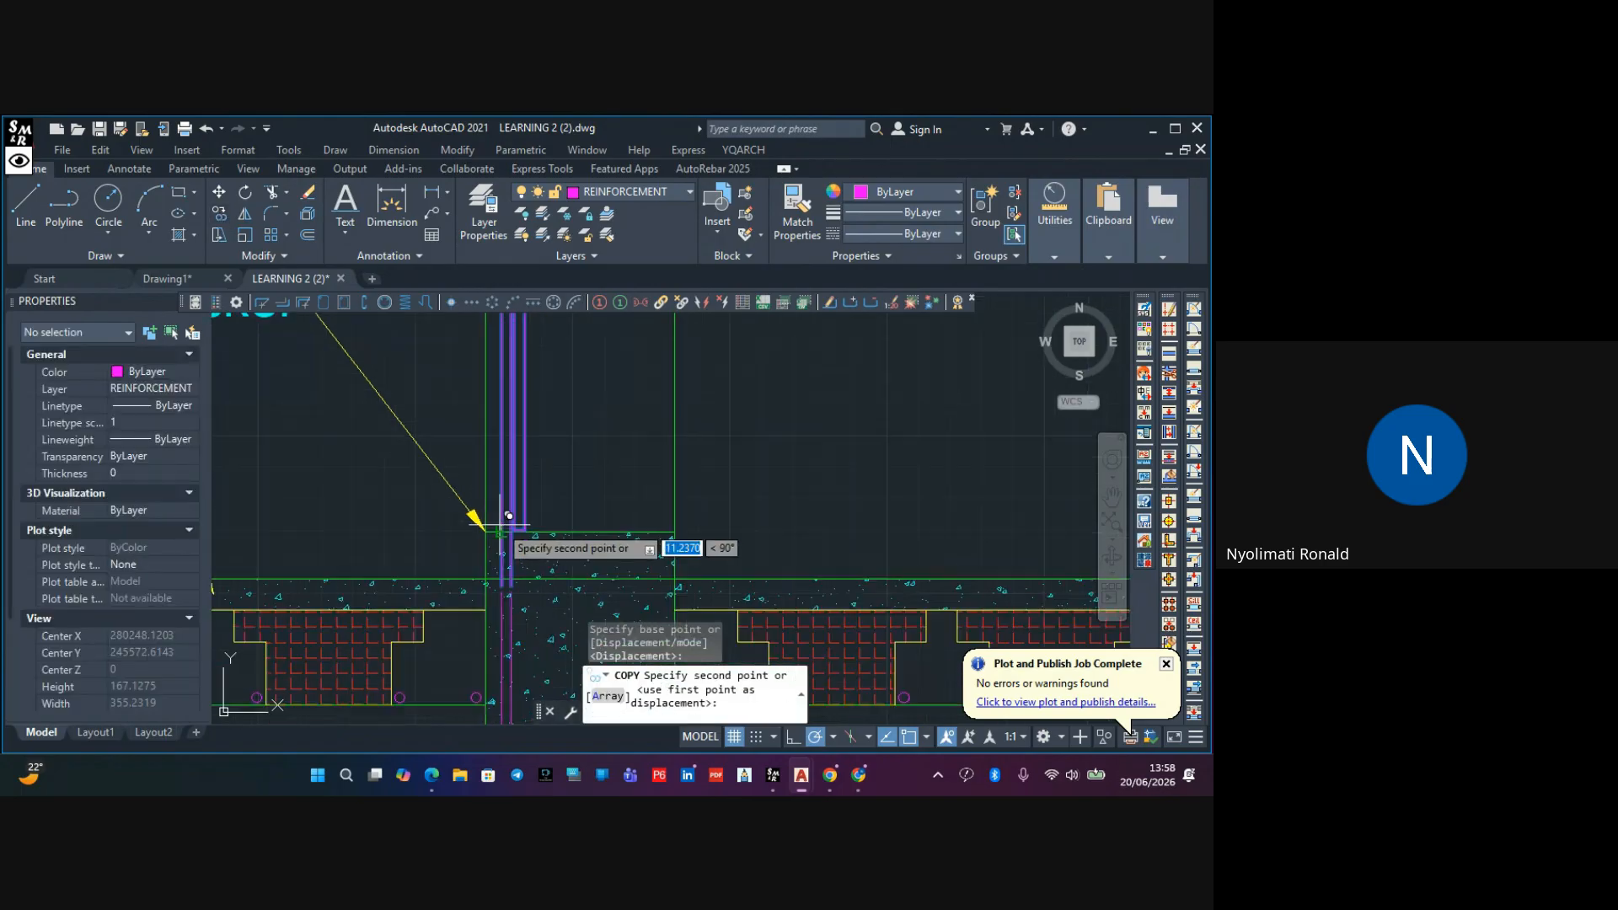
middle_click_drag(509, 405, 490, 632)
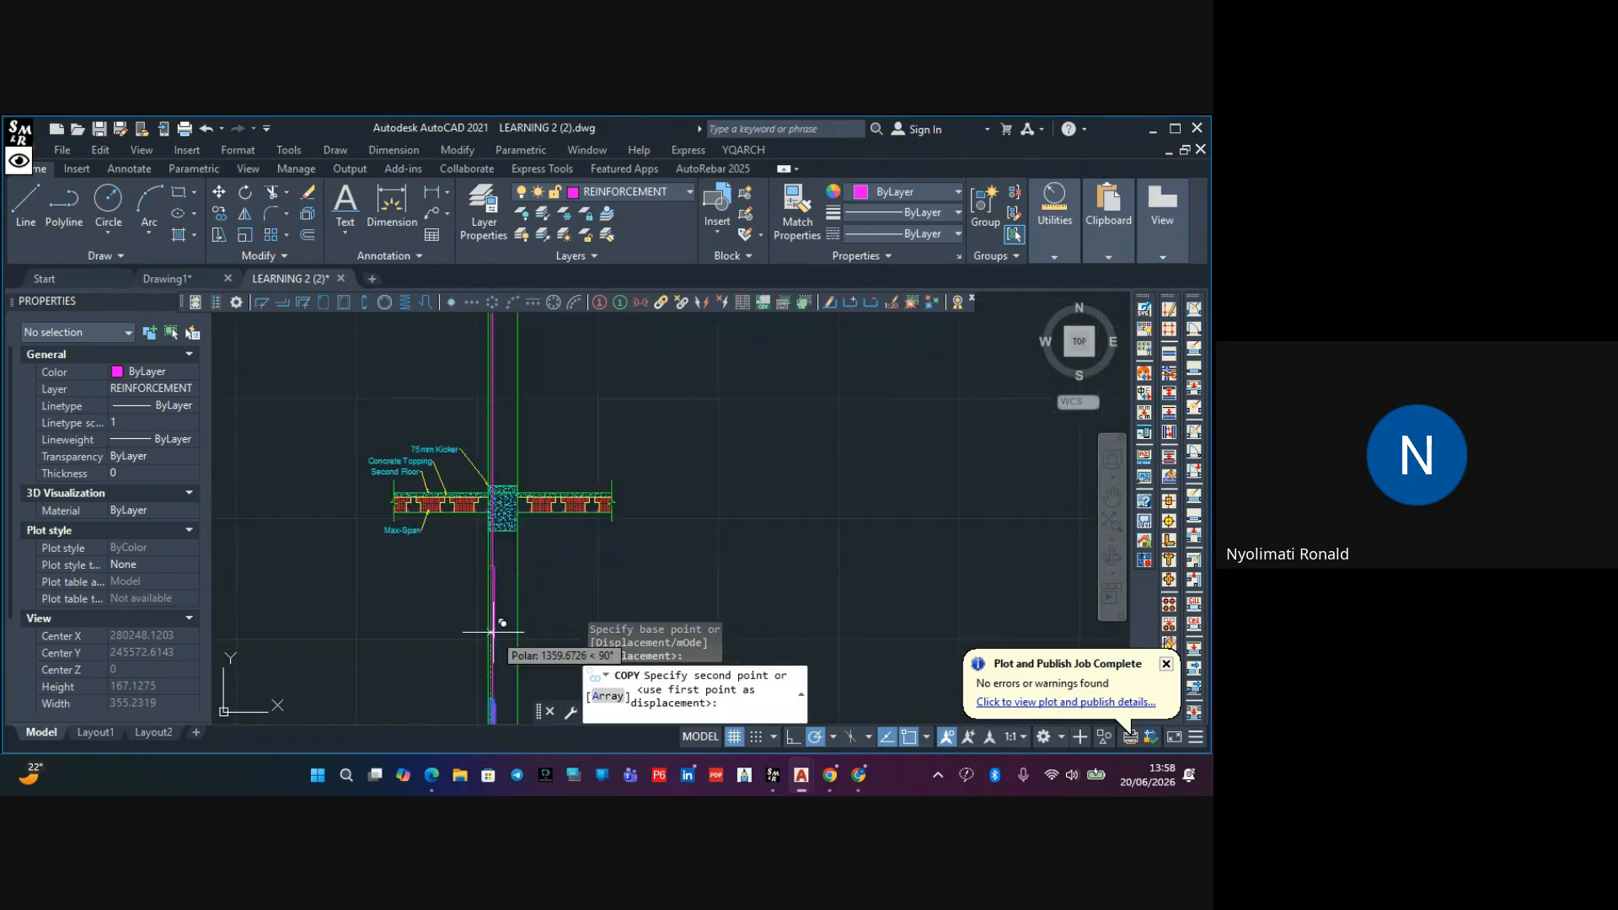
scroll(504, 485, "up", 10)
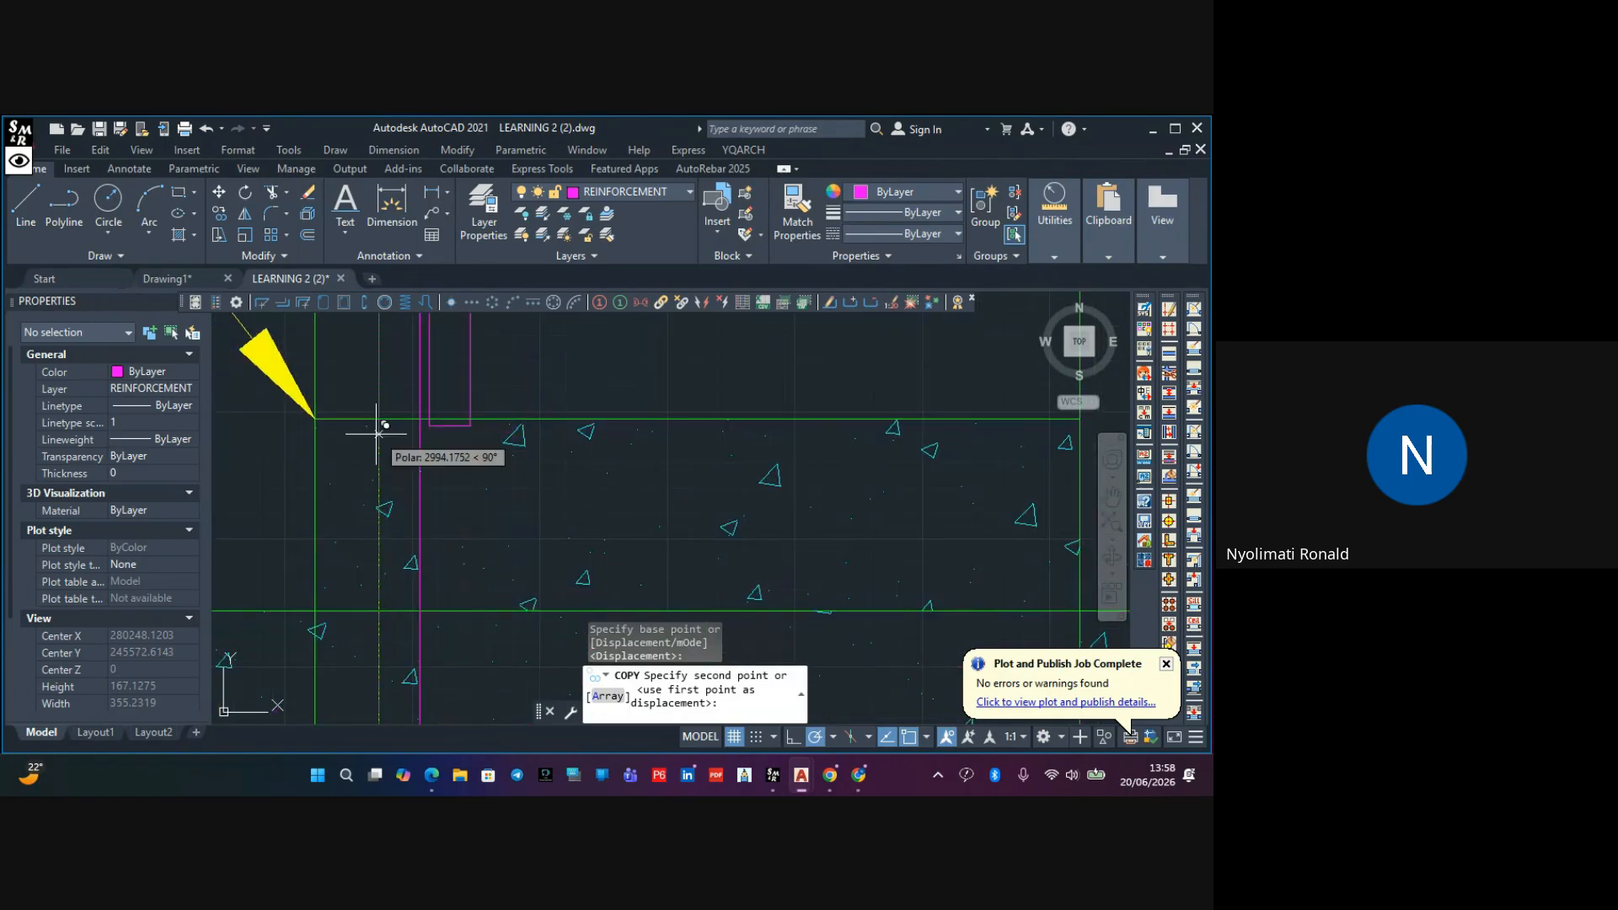
left_click(378, 419)
Place another copy of the crank and lap lines 6000 above the original, at the third floor kicker
scroll(409, 455, "down", 8)
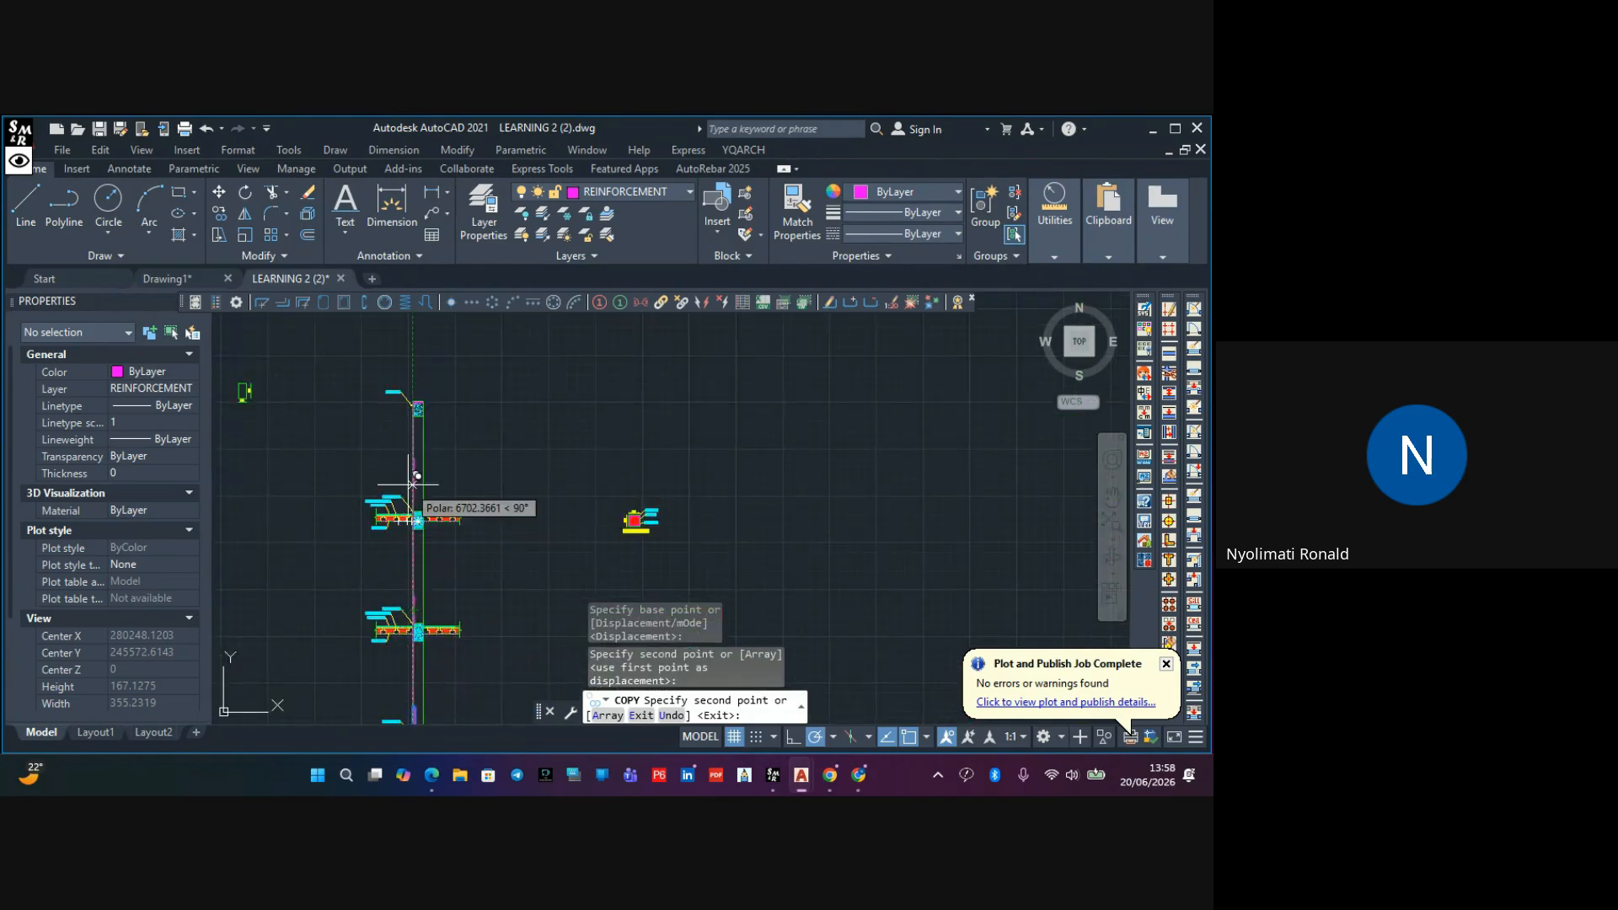
scroll(426, 559, "up", 10)
scroll(461, 413, "up", 5)
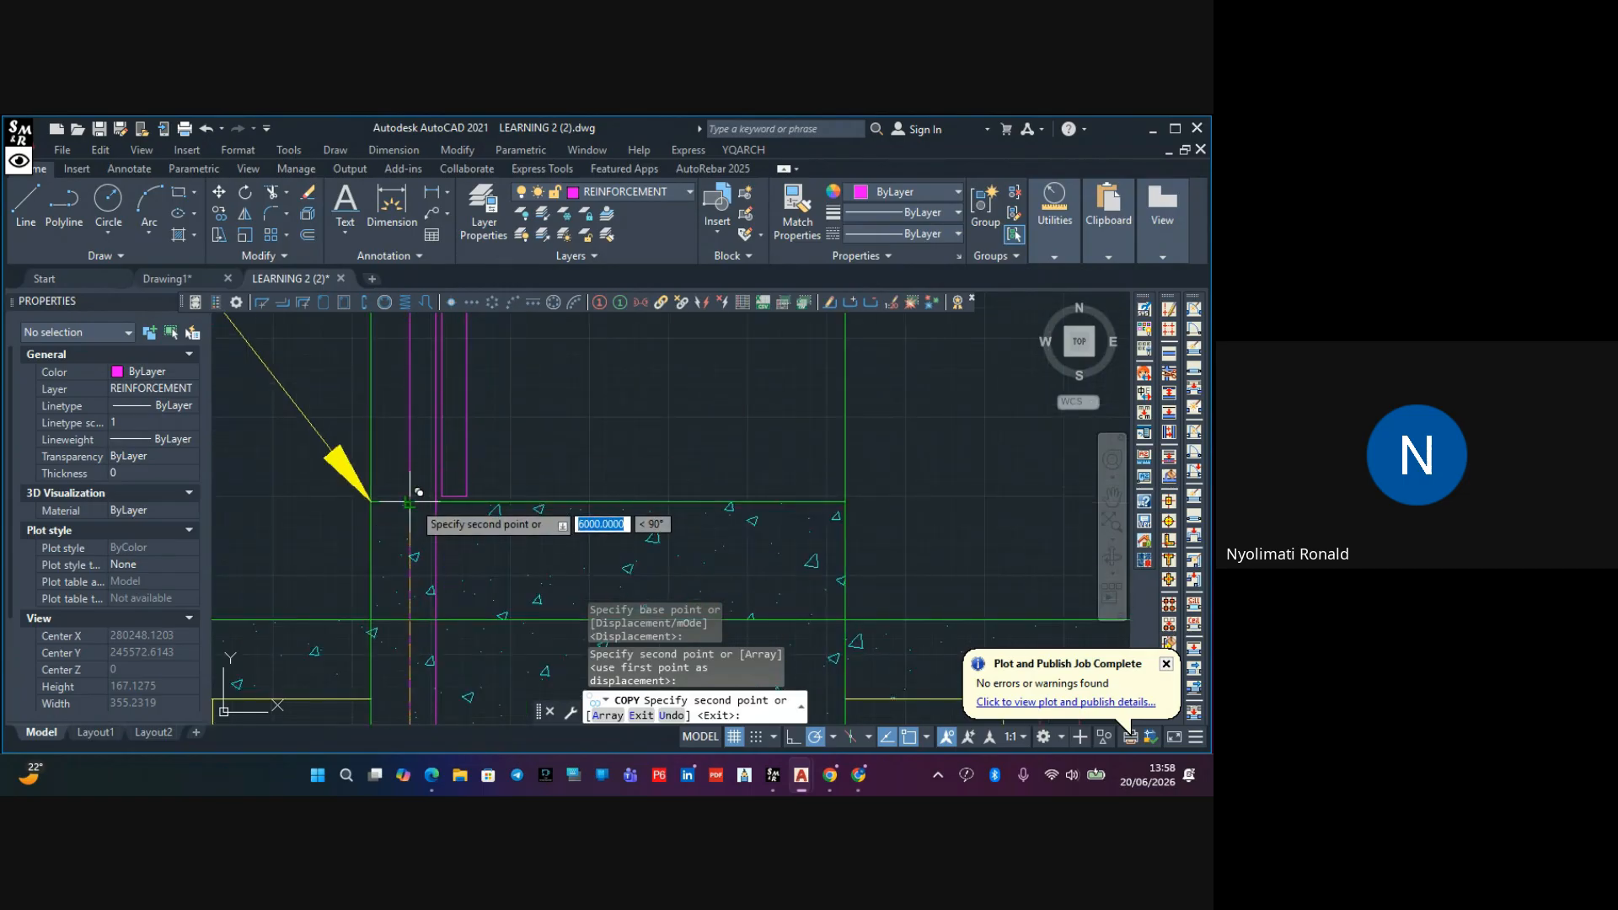
key("Escape")
Trim the straight vertical bar lines running through the crank above the third floor kicker
scroll(432, 522, "down", 6)
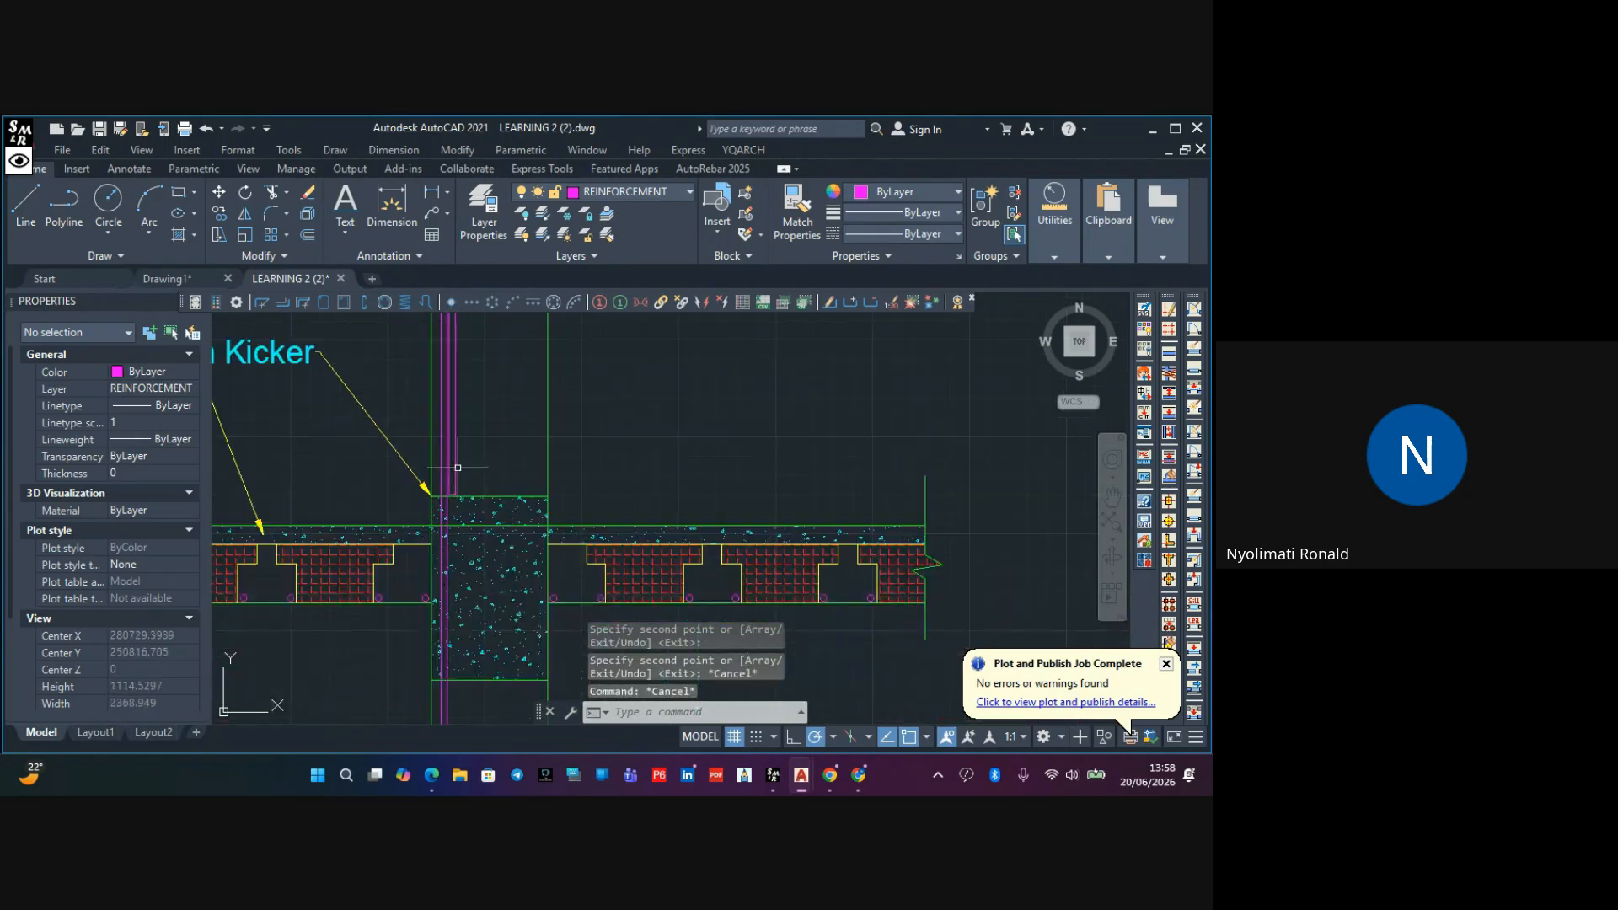
scroll(455, 544, "up", 6)
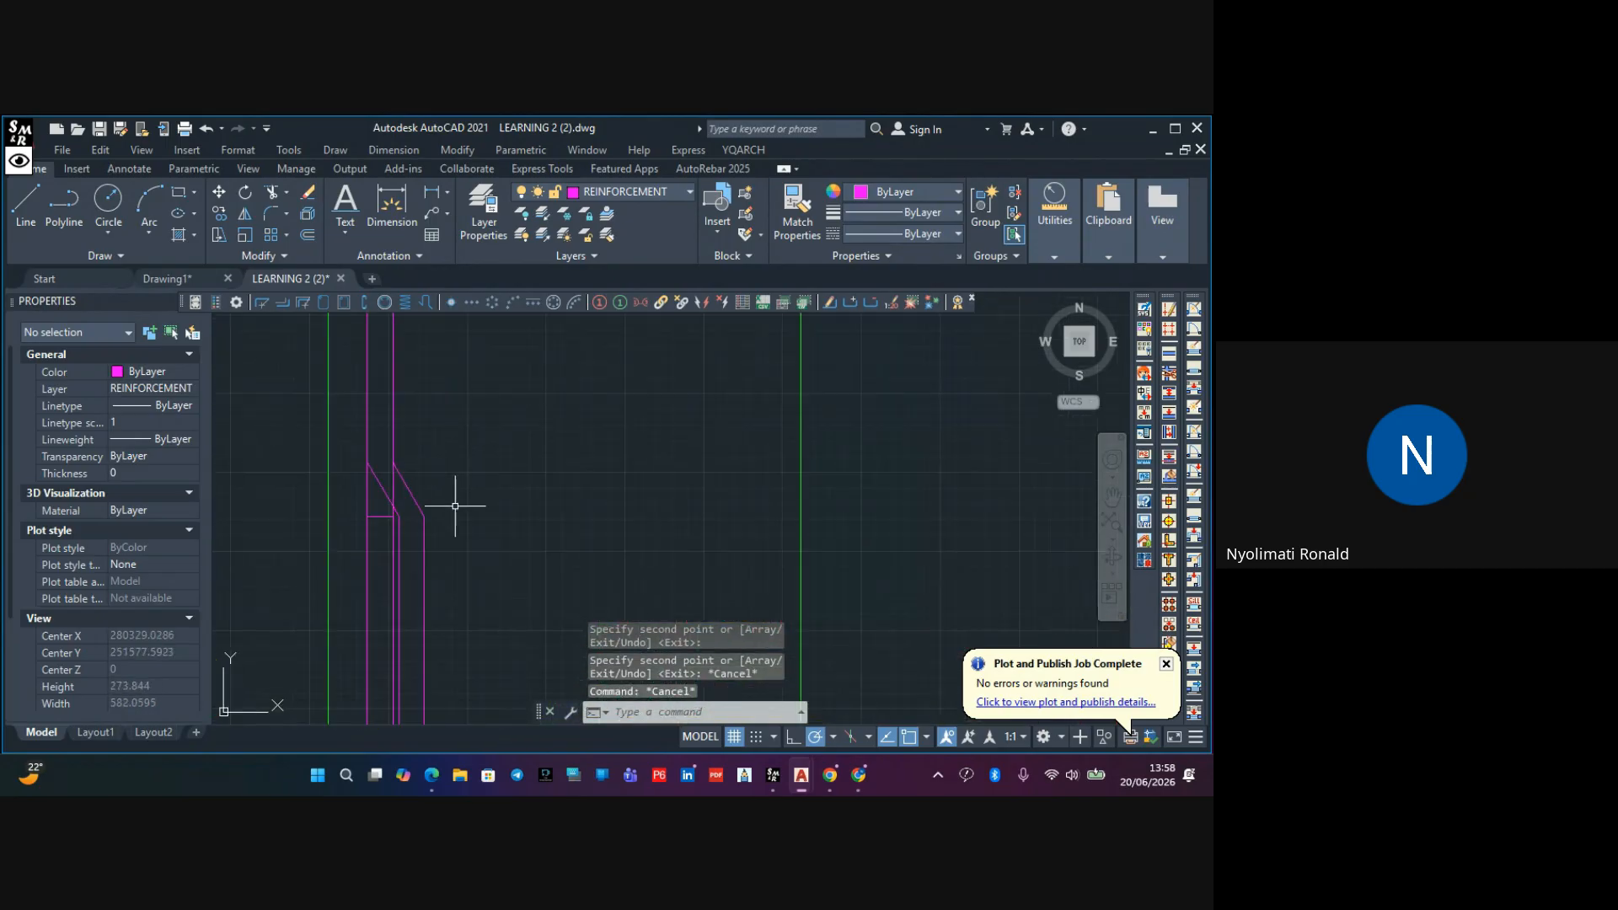
left_click(271, 196)
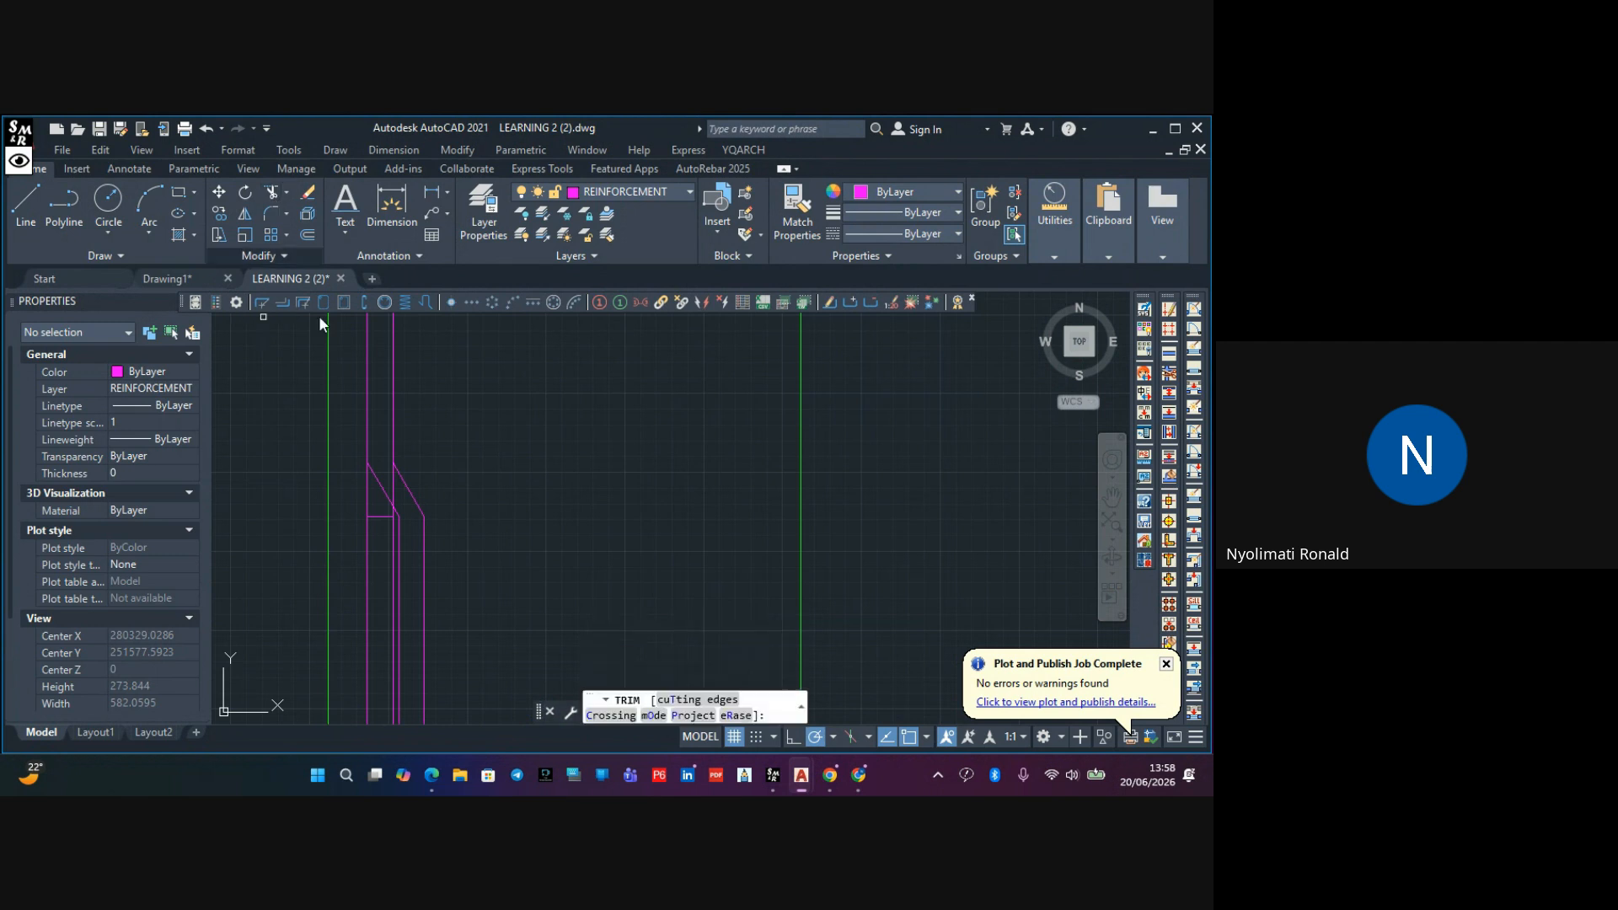
scroll(369, 523, "up", 3)
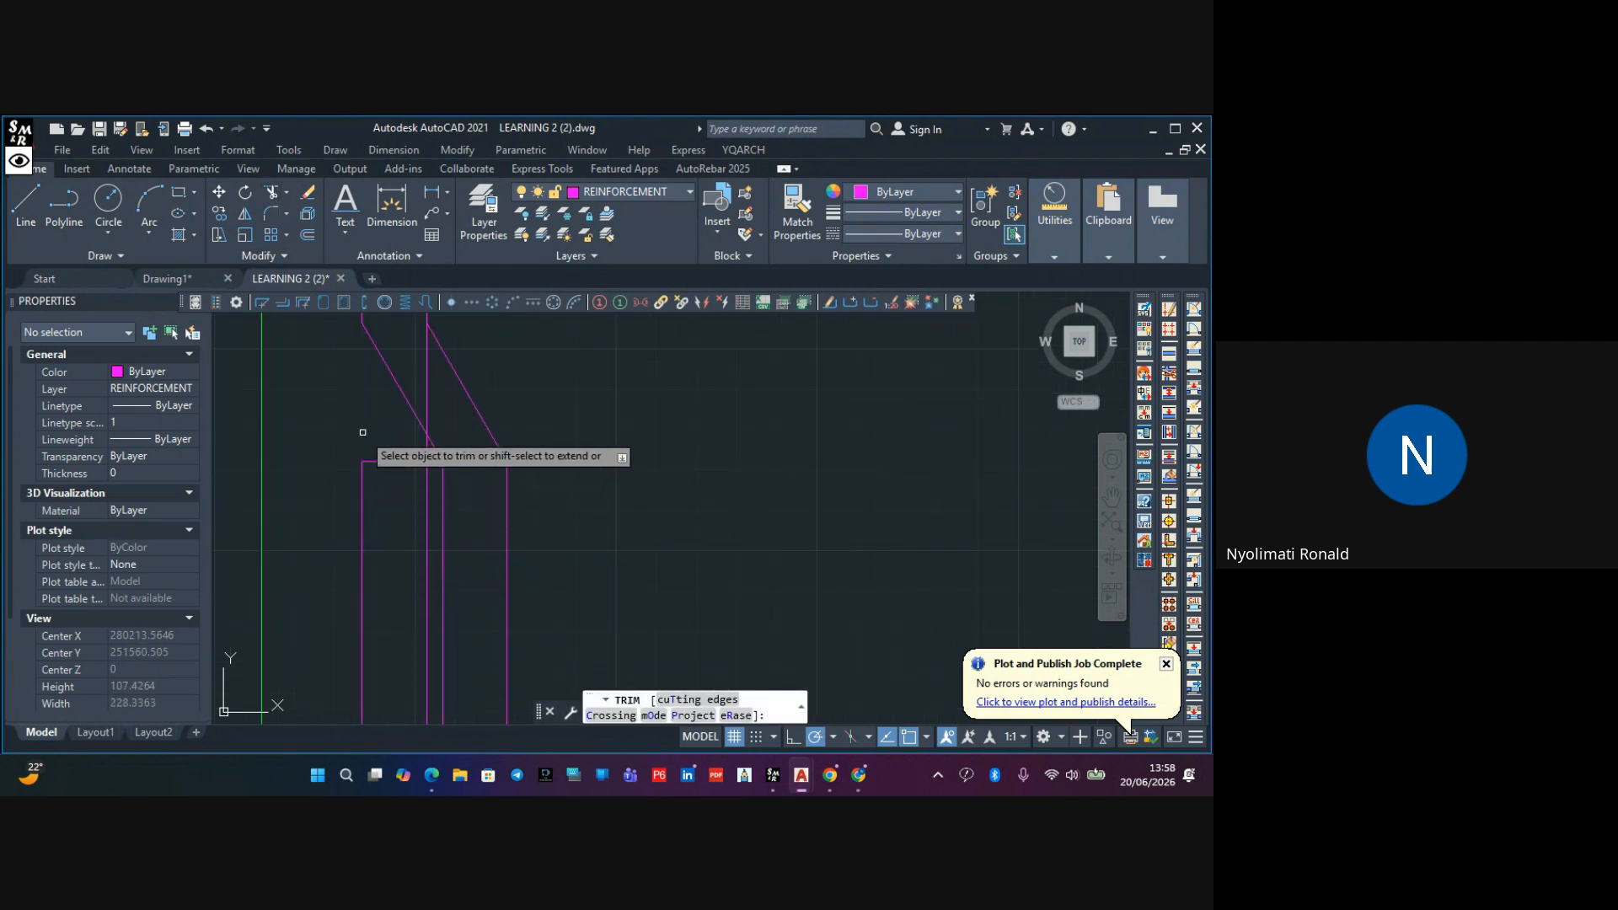
left_click(363, 433)
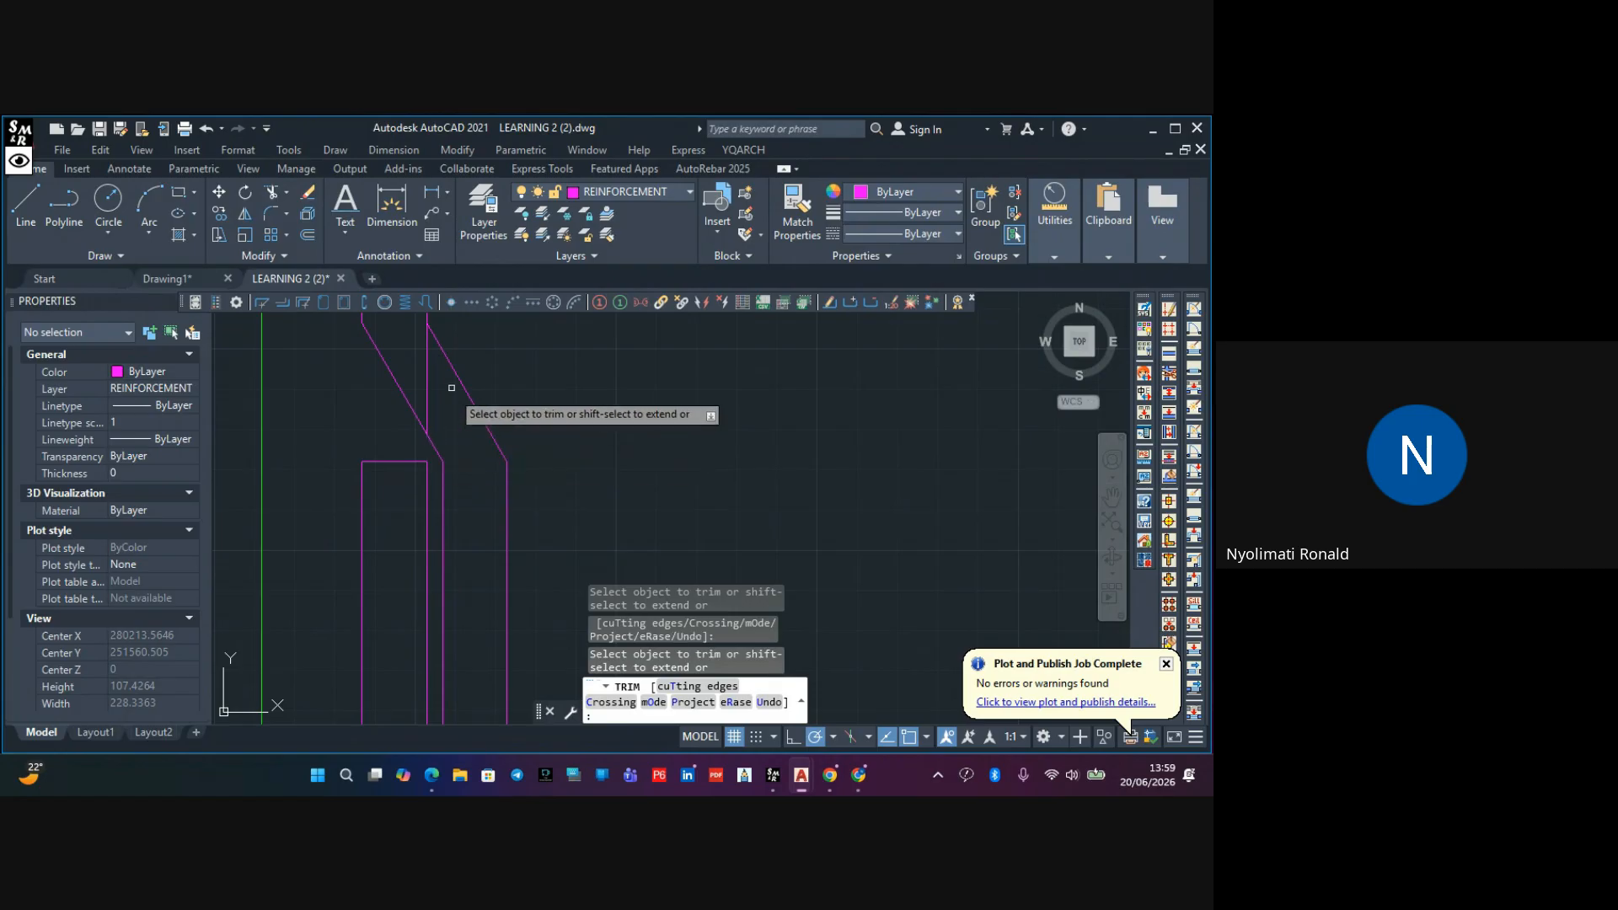
left_click(427, 376)
Trim the straight vertical bar lines running through the crank above the second floor kicker, including the stub above the lap
scroll(522, 417, "down", 7)
scroll(561, 426, "down", 5)
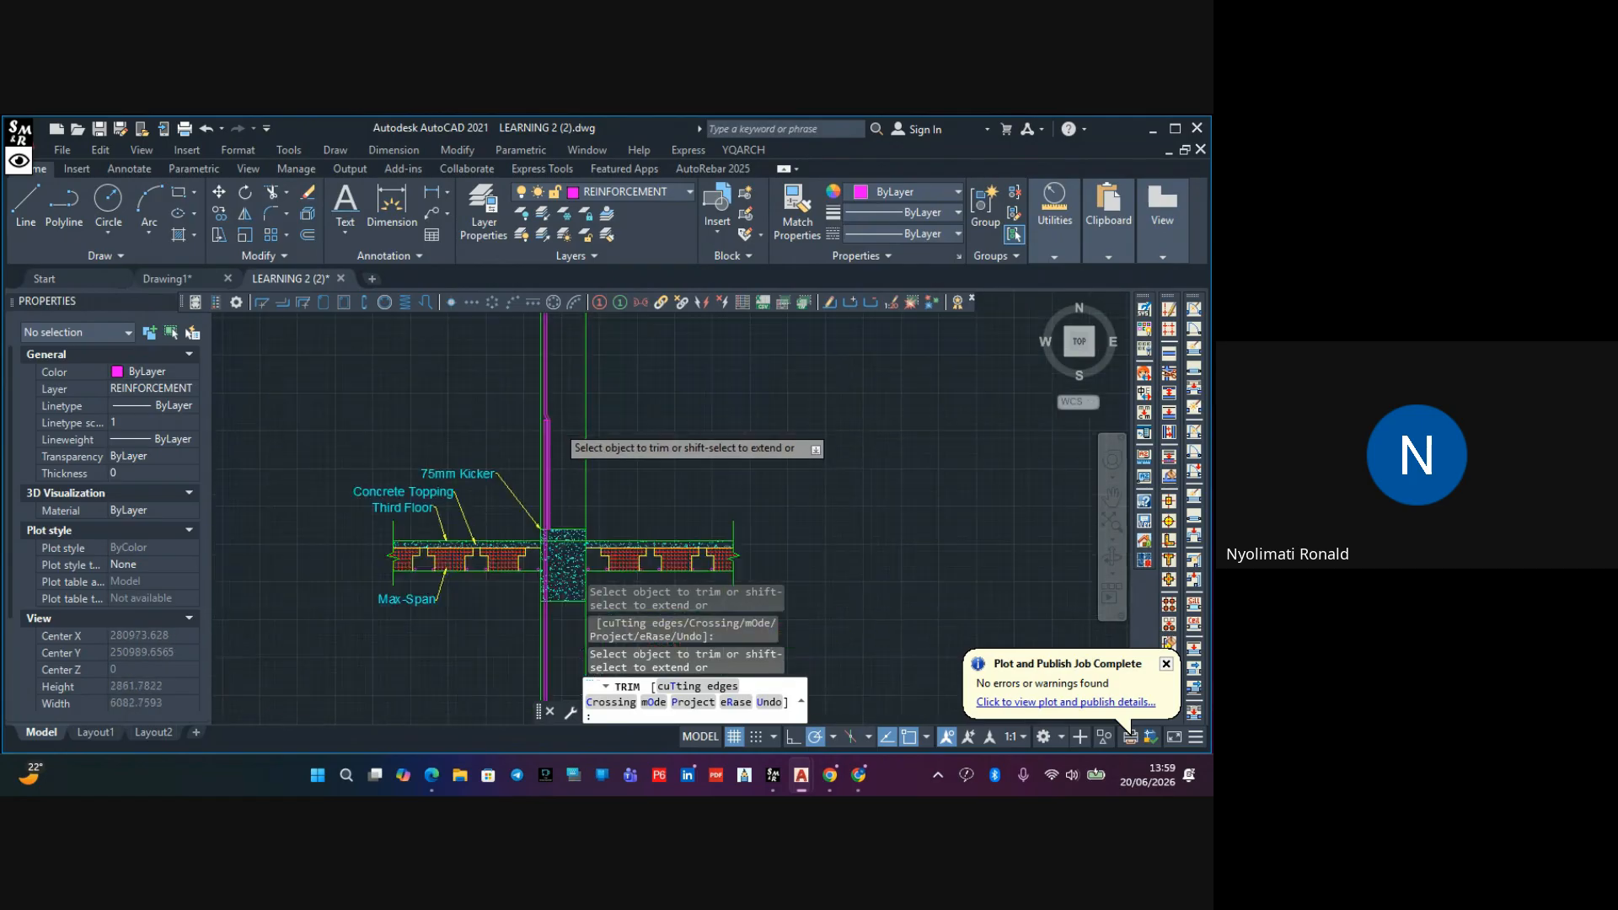
scroll(556, 502, "up", 5)
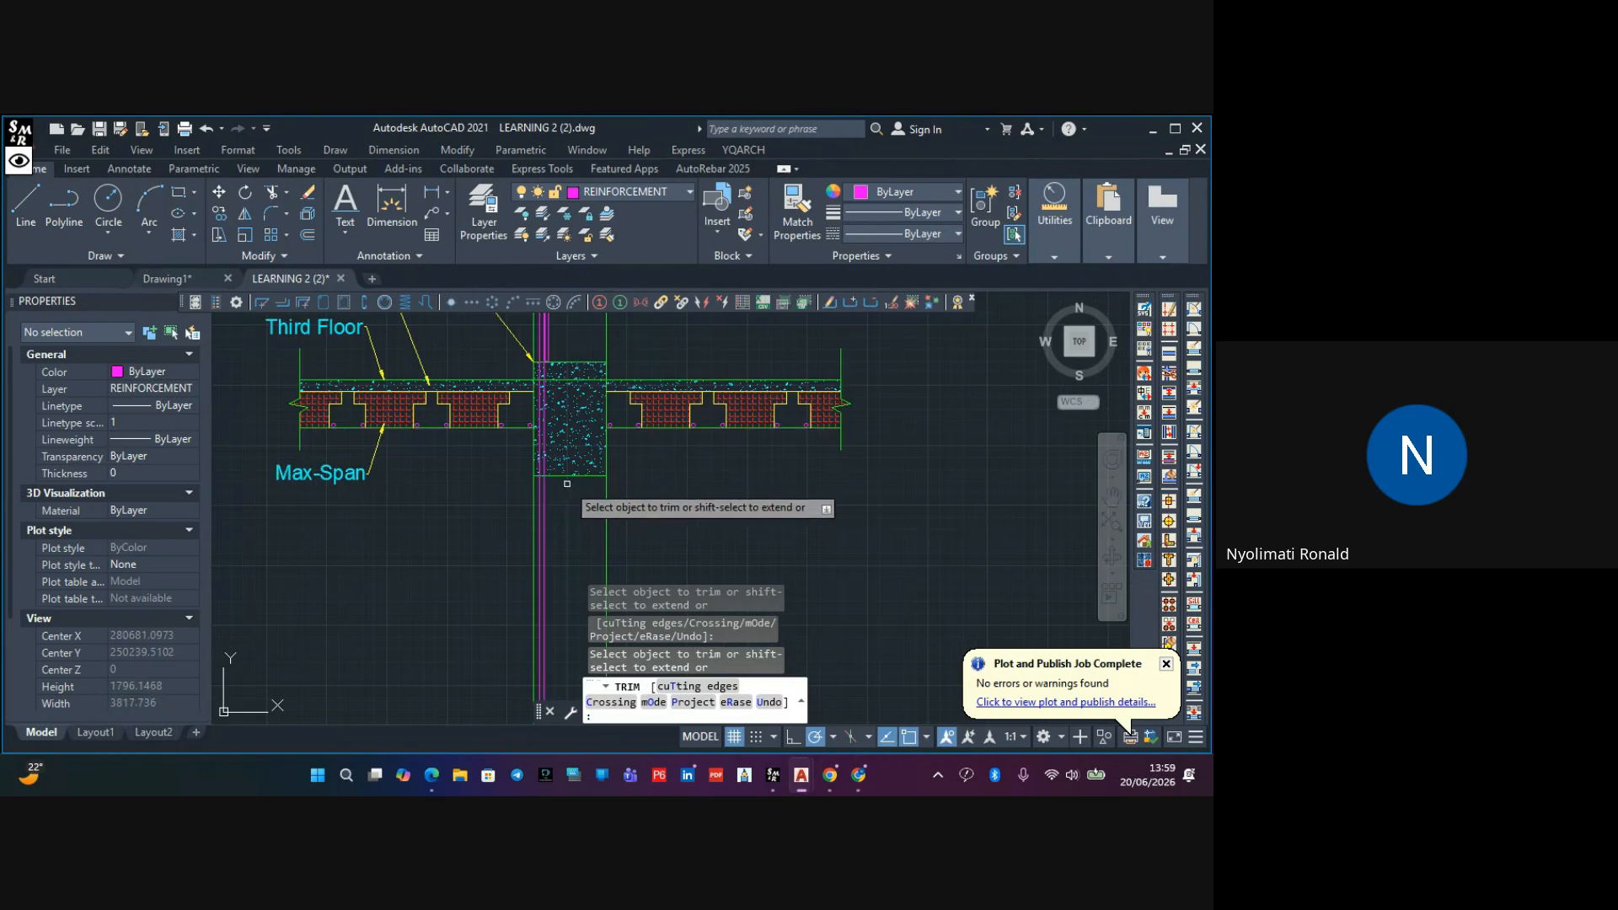
scroll(556, 502, "up", 9)
scroll(543, 403, "up", 2)
scroll(542, 397, "down", 8)
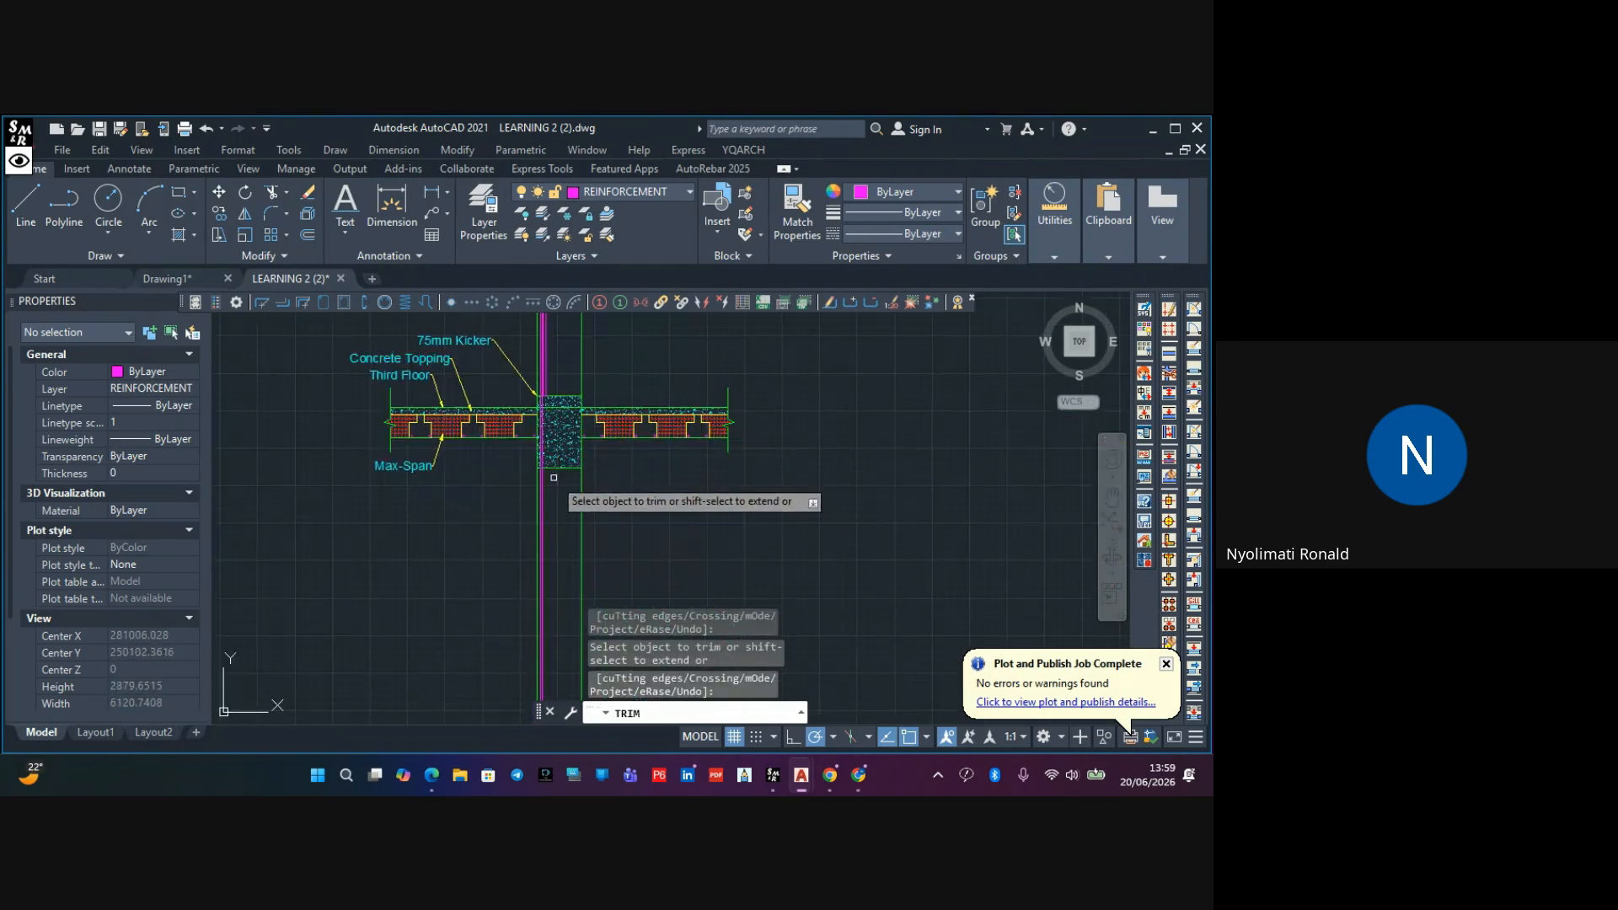
scroll(514, 426, "up", 3)
scroll(514, 426, "up", 10)
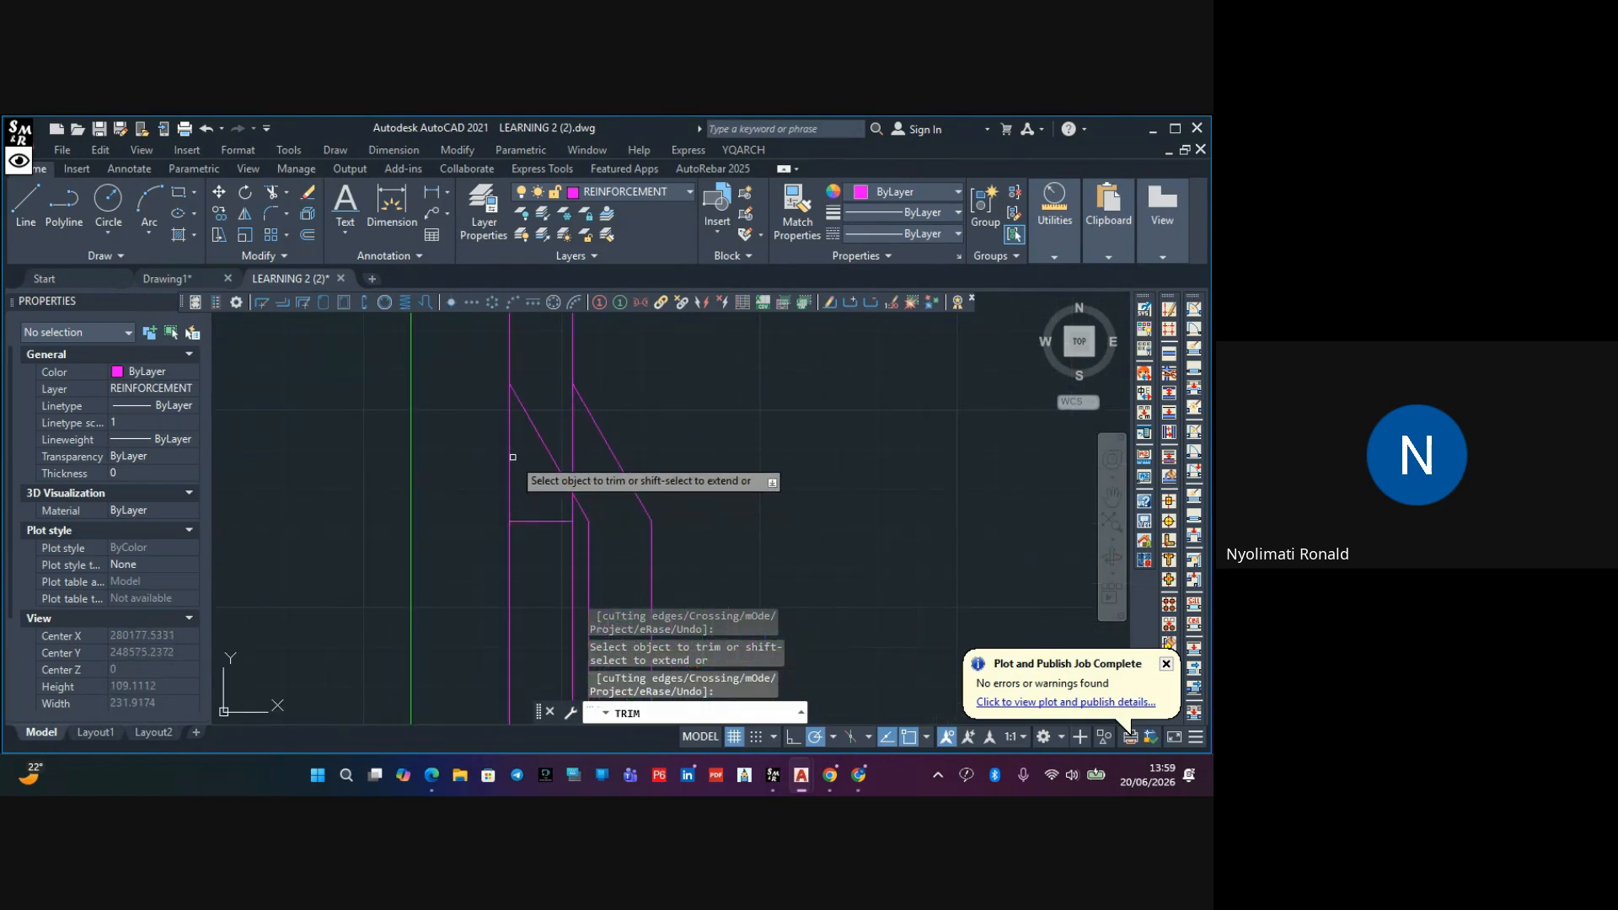
left_click(509, 452)
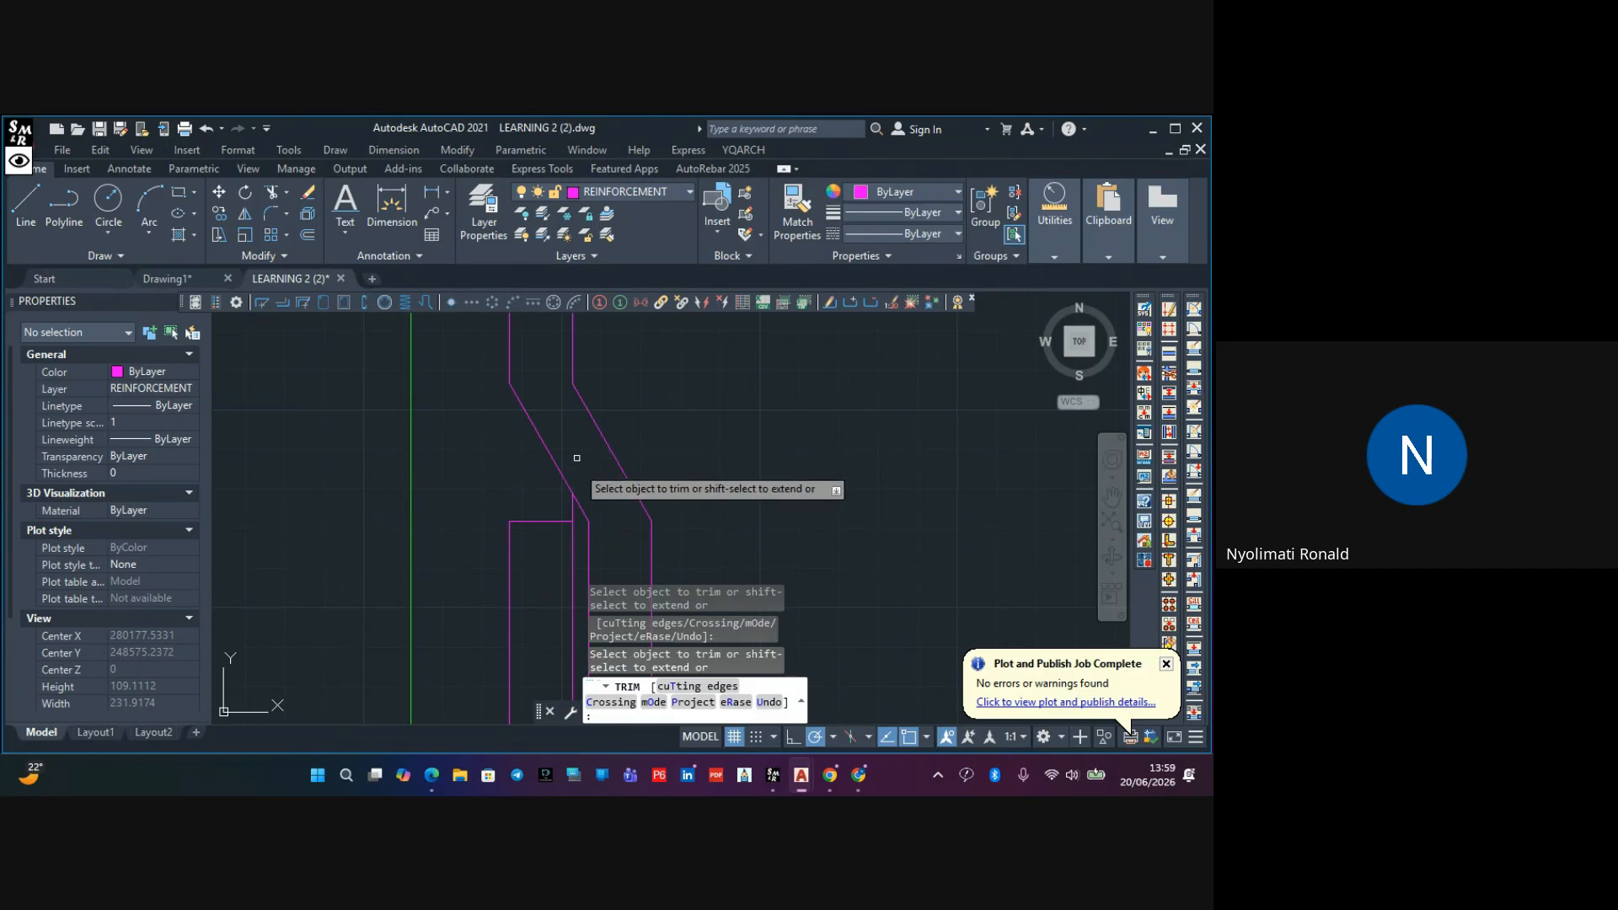
scroll(570, 435, "up", 3)
scroll(562, 478, "down", 10)
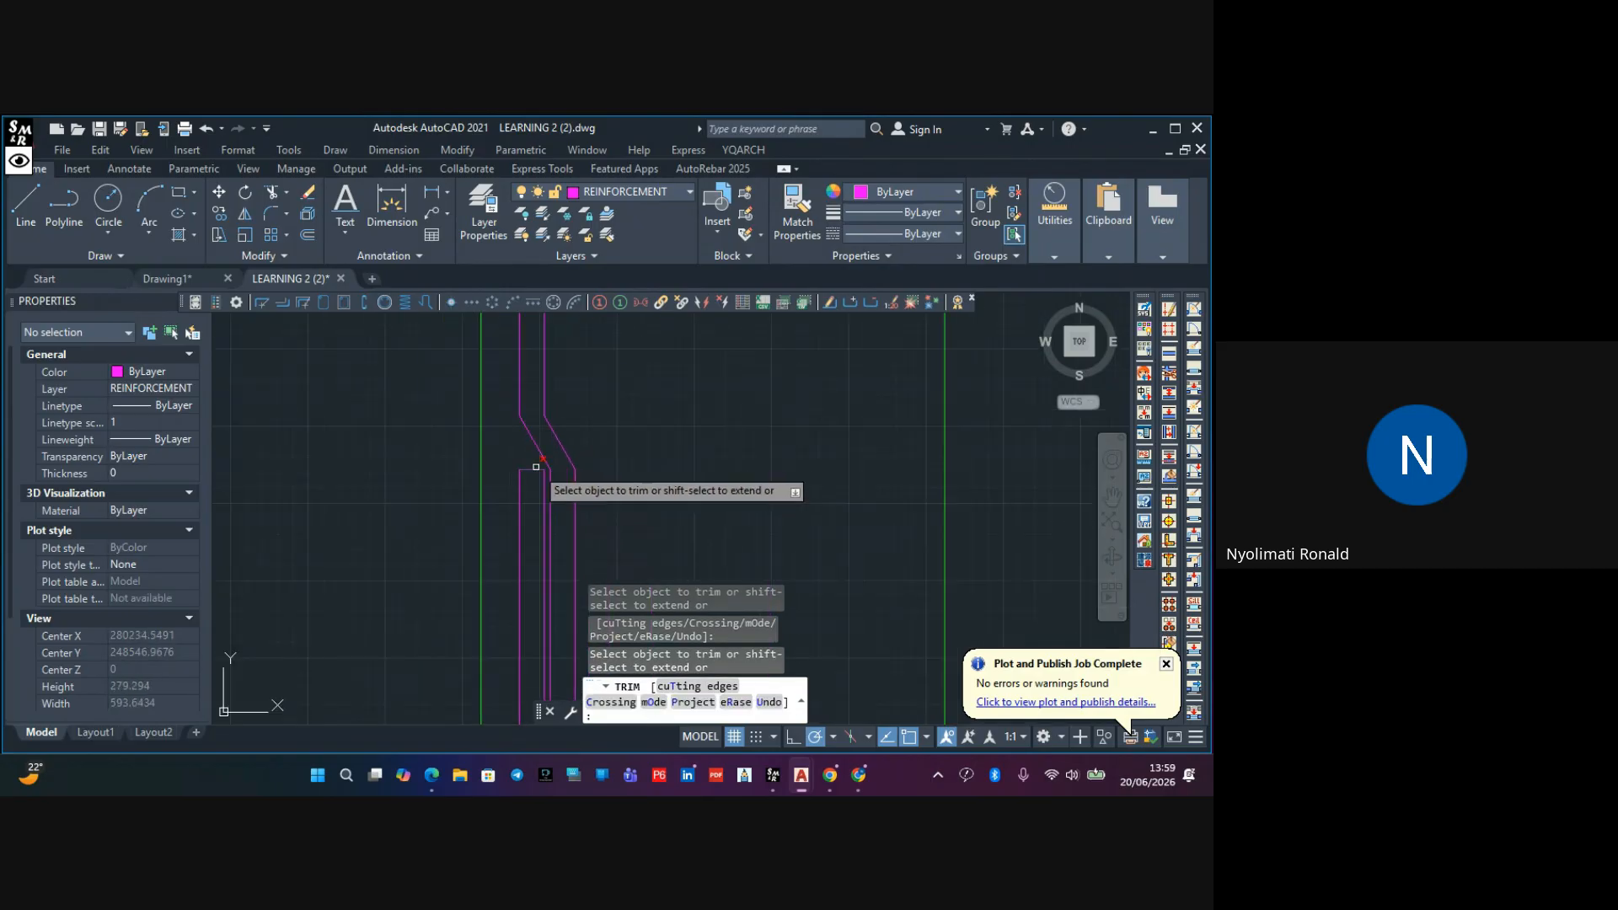
Extend the two vertical bar lines above the first floor lap down to the crank
scroll(513, 474, "up", 10)
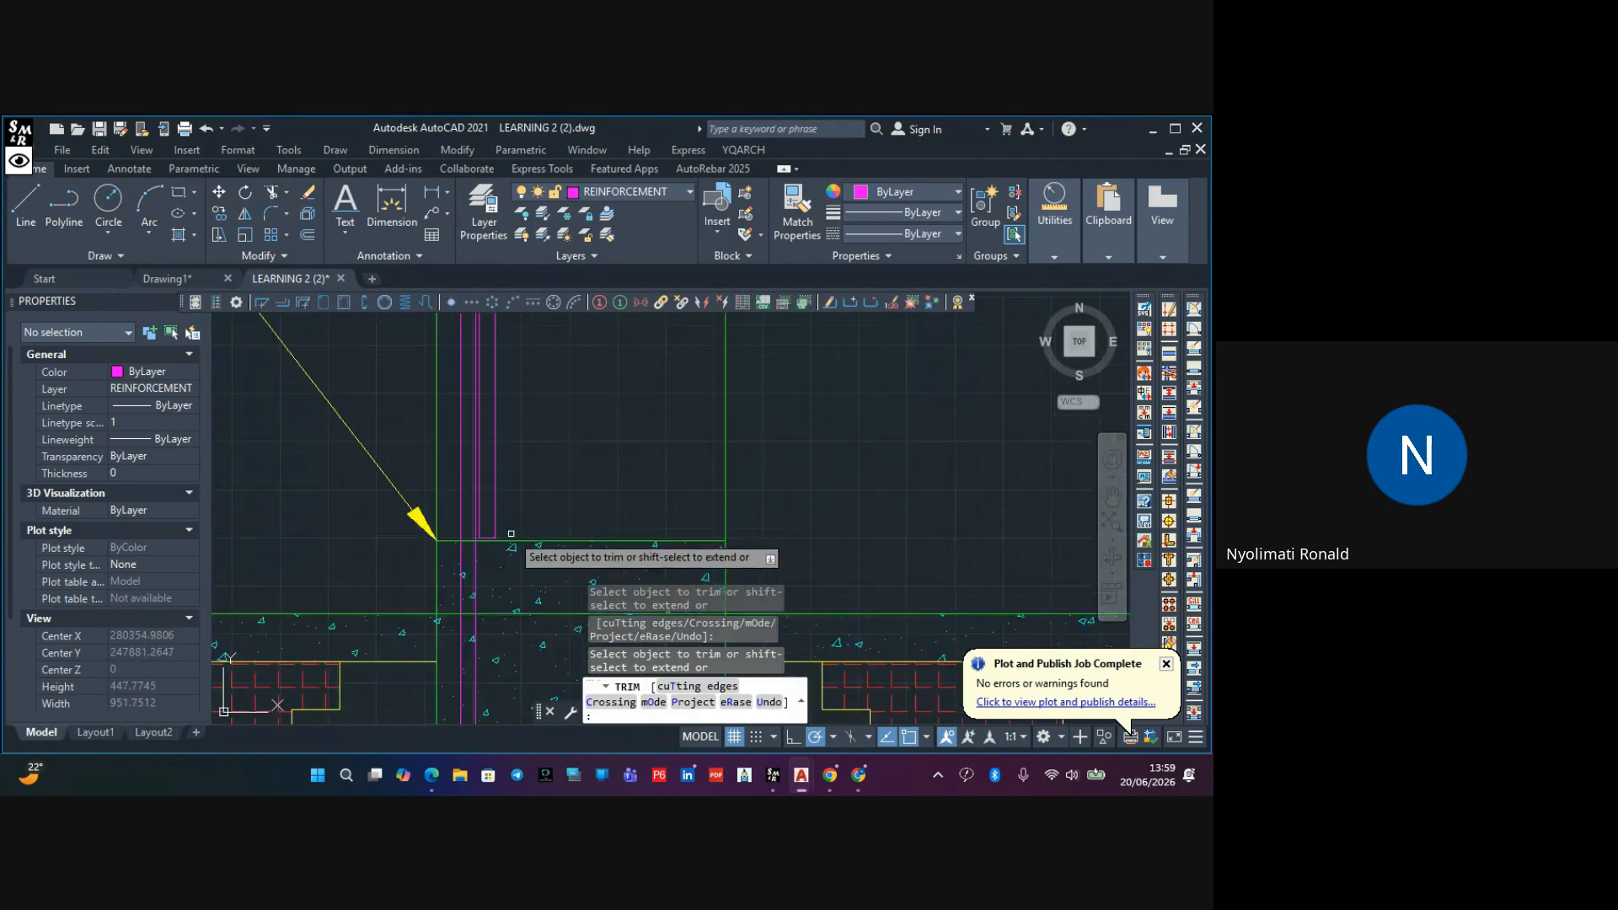
scroll(508, 373, "down", 4)
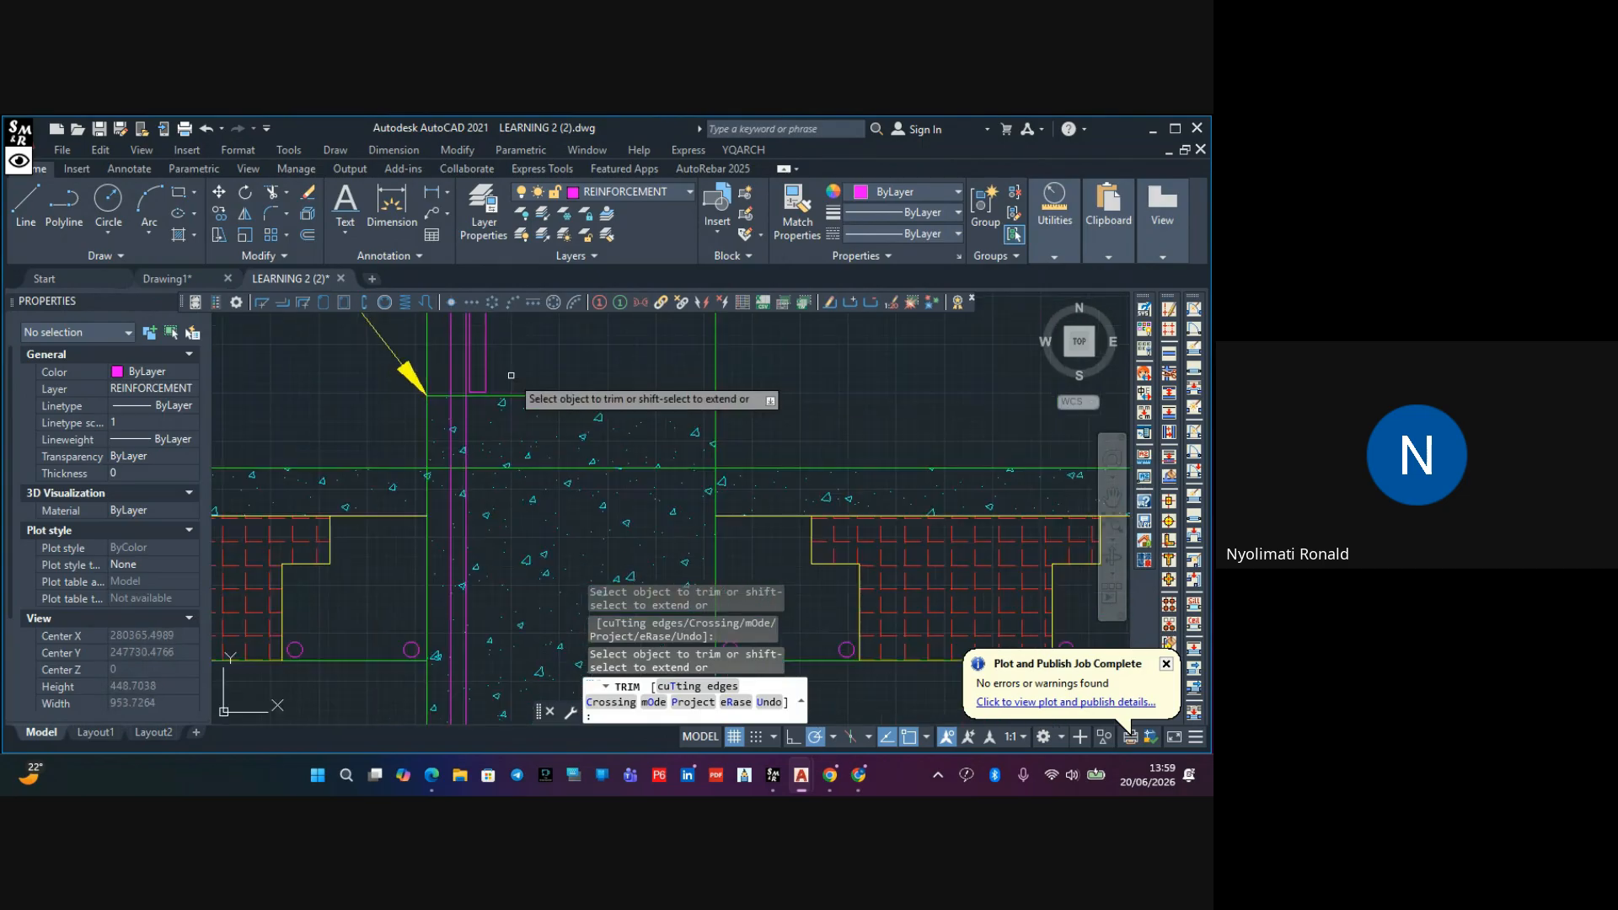
scroll(513, 375, "down", 4)
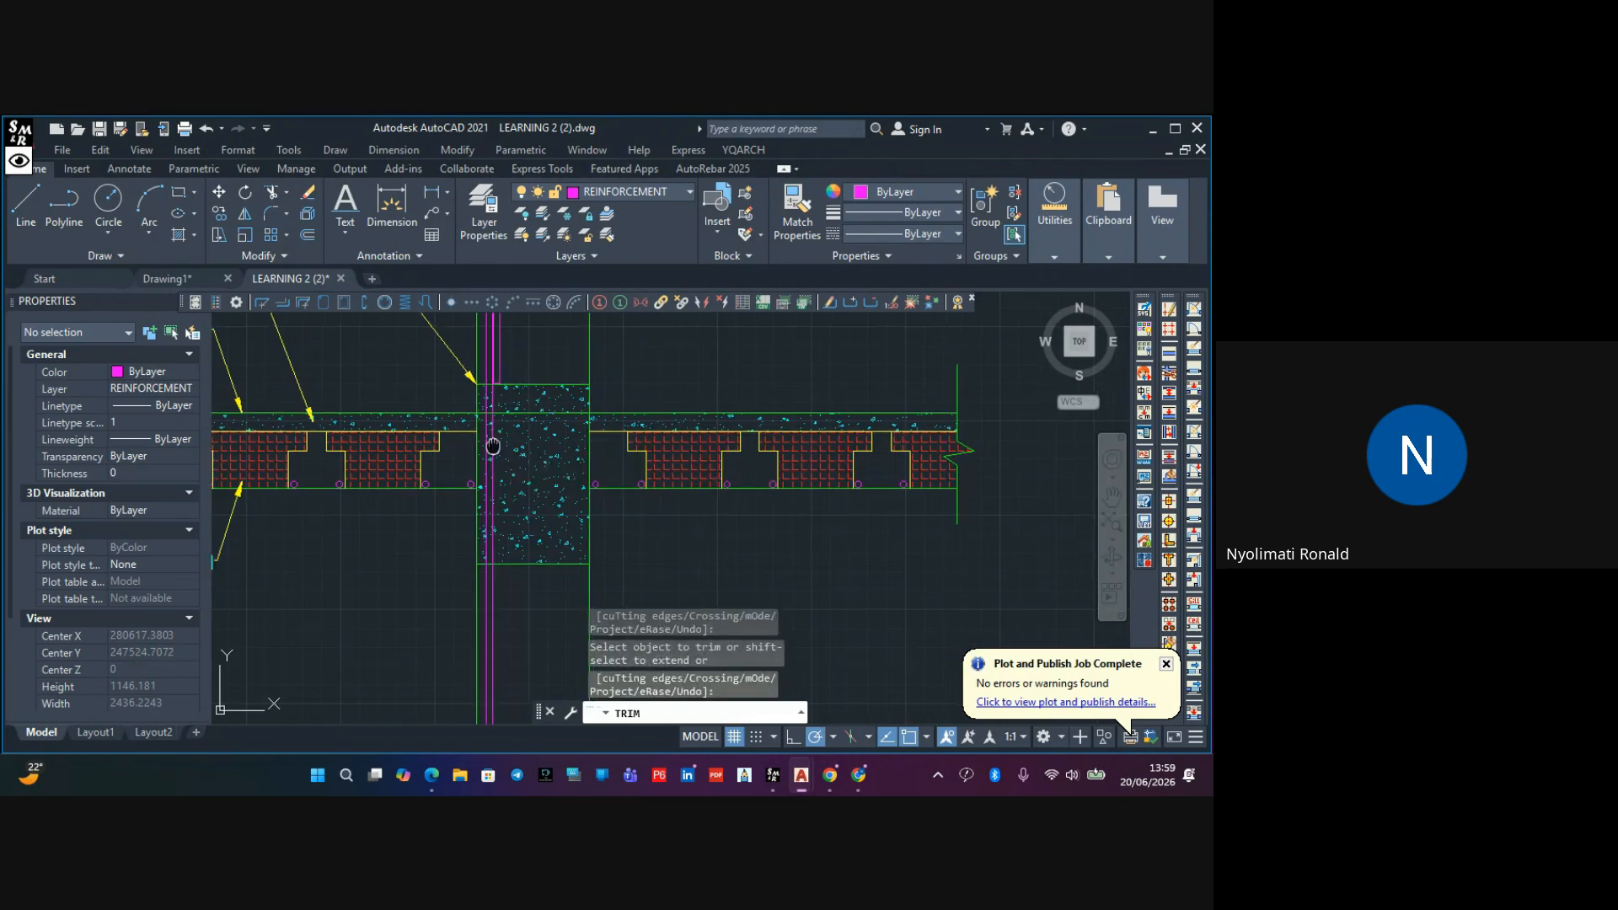
scroll(428, 357, "down", 4)
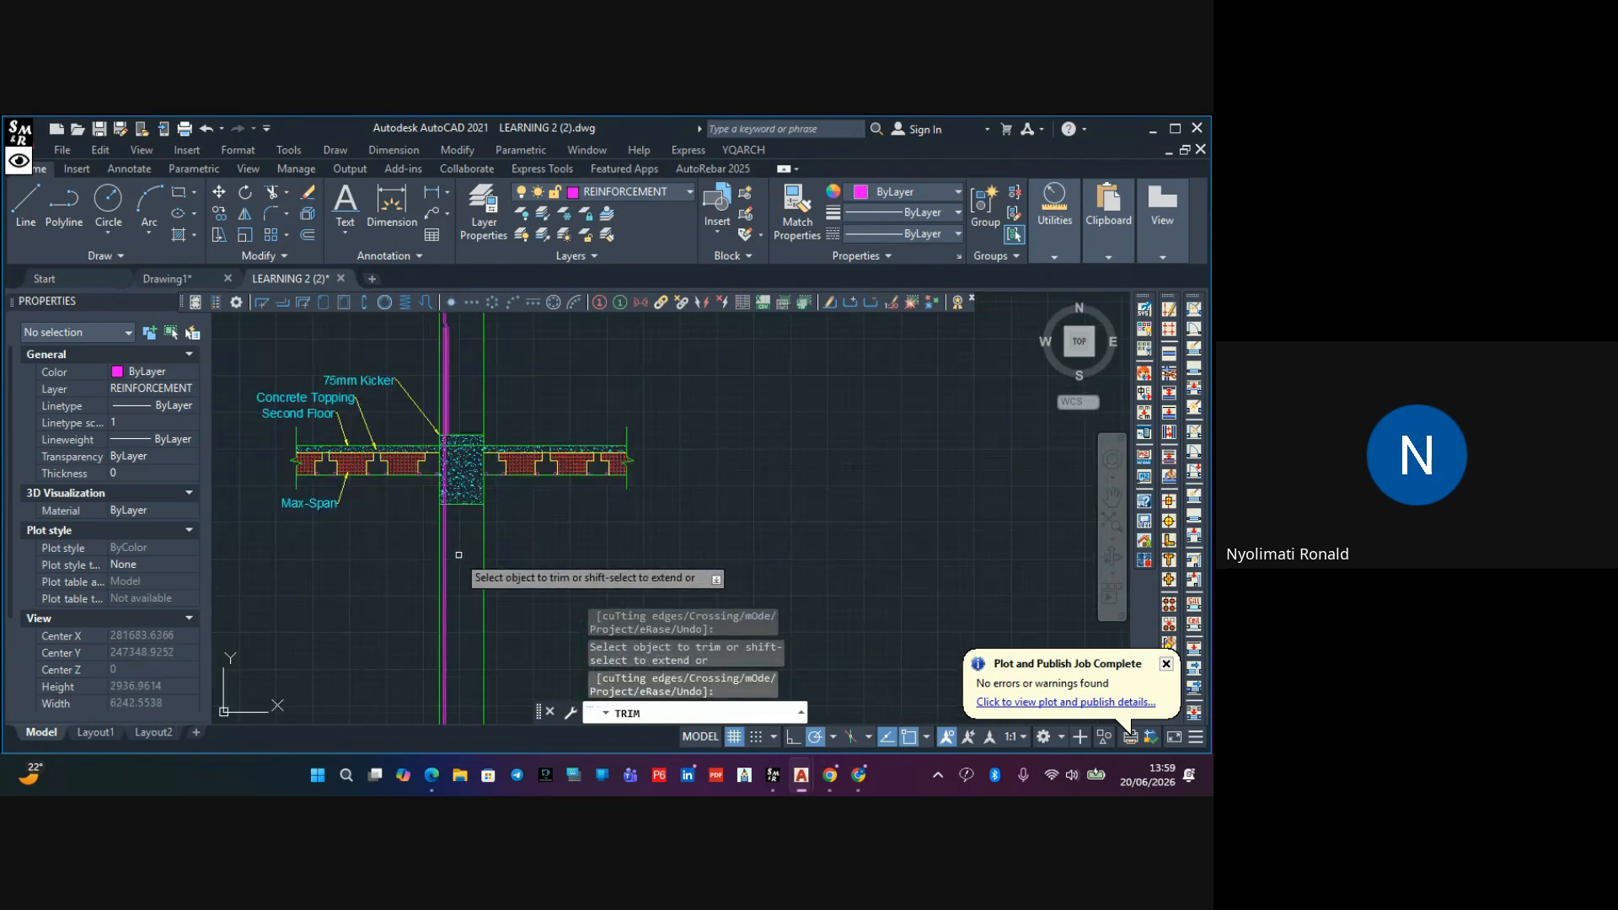
middle_click_drag(440, 561, 438, 470)
scroll(429, 540, "up", 6)
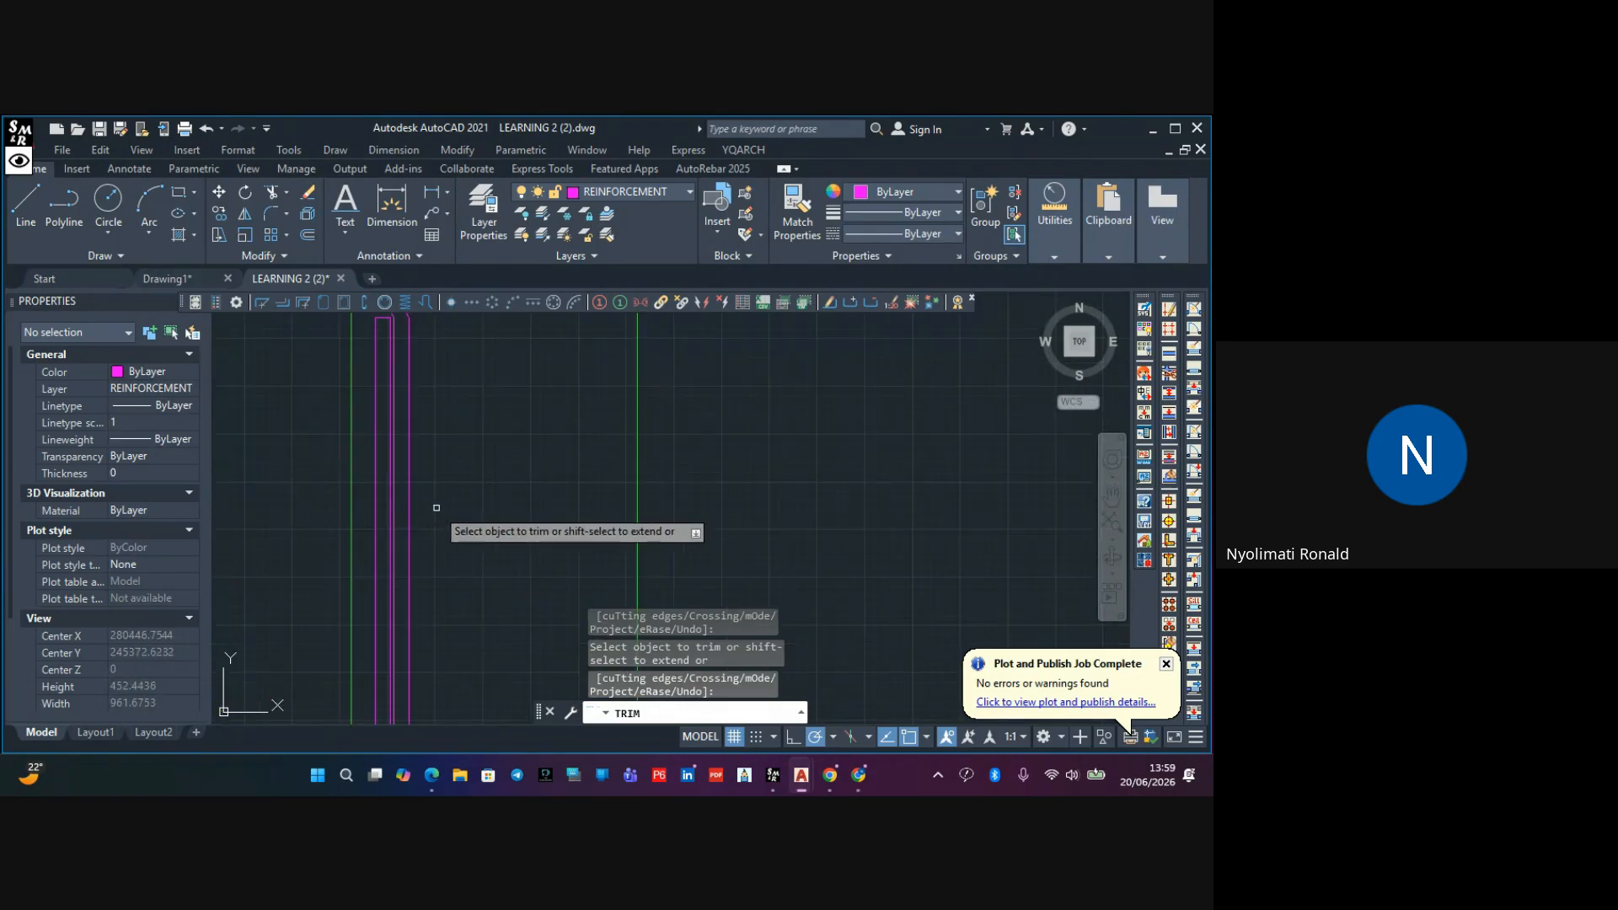
middle_click_drag(432, 537, 438, 614)
key("Escape")
key("Escape")
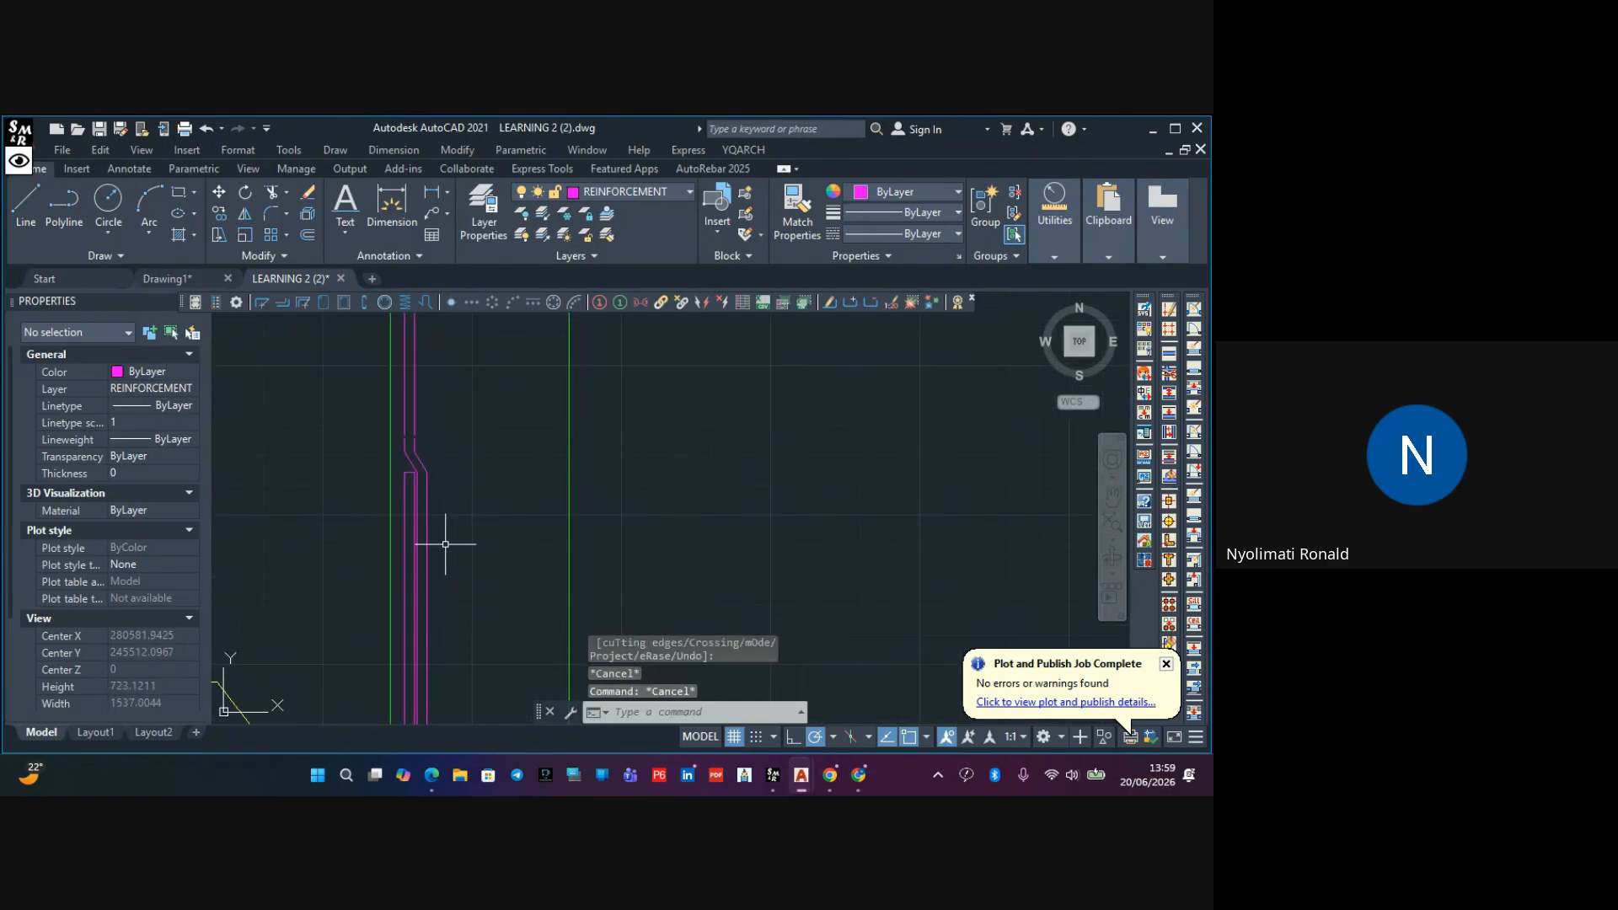
left_click(492, 588)
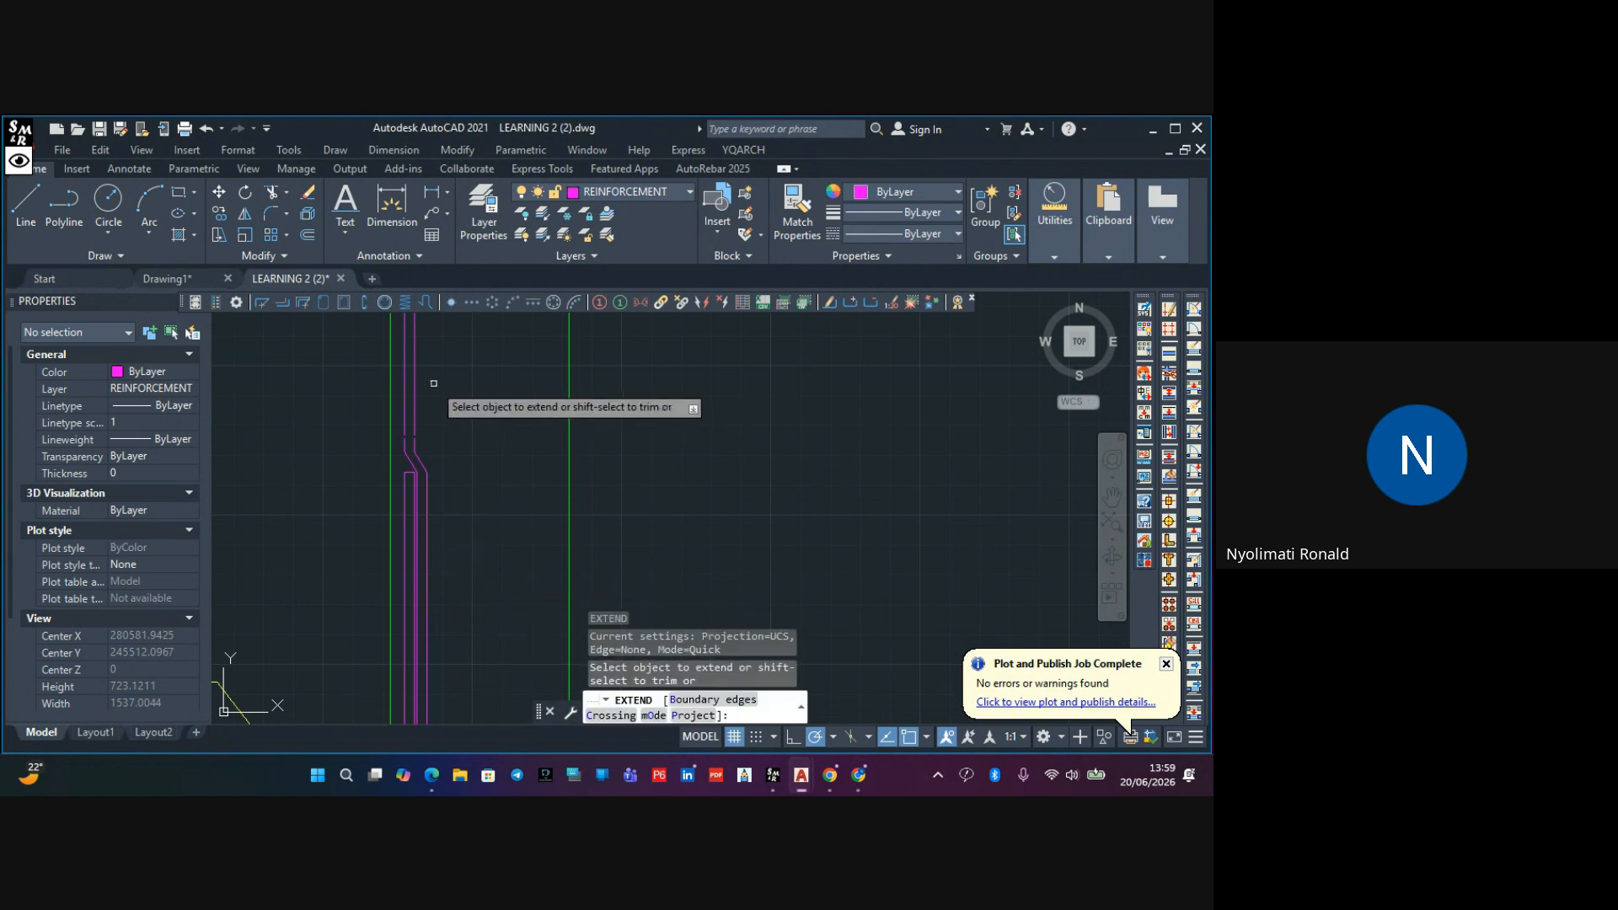
left_click(414, 409)
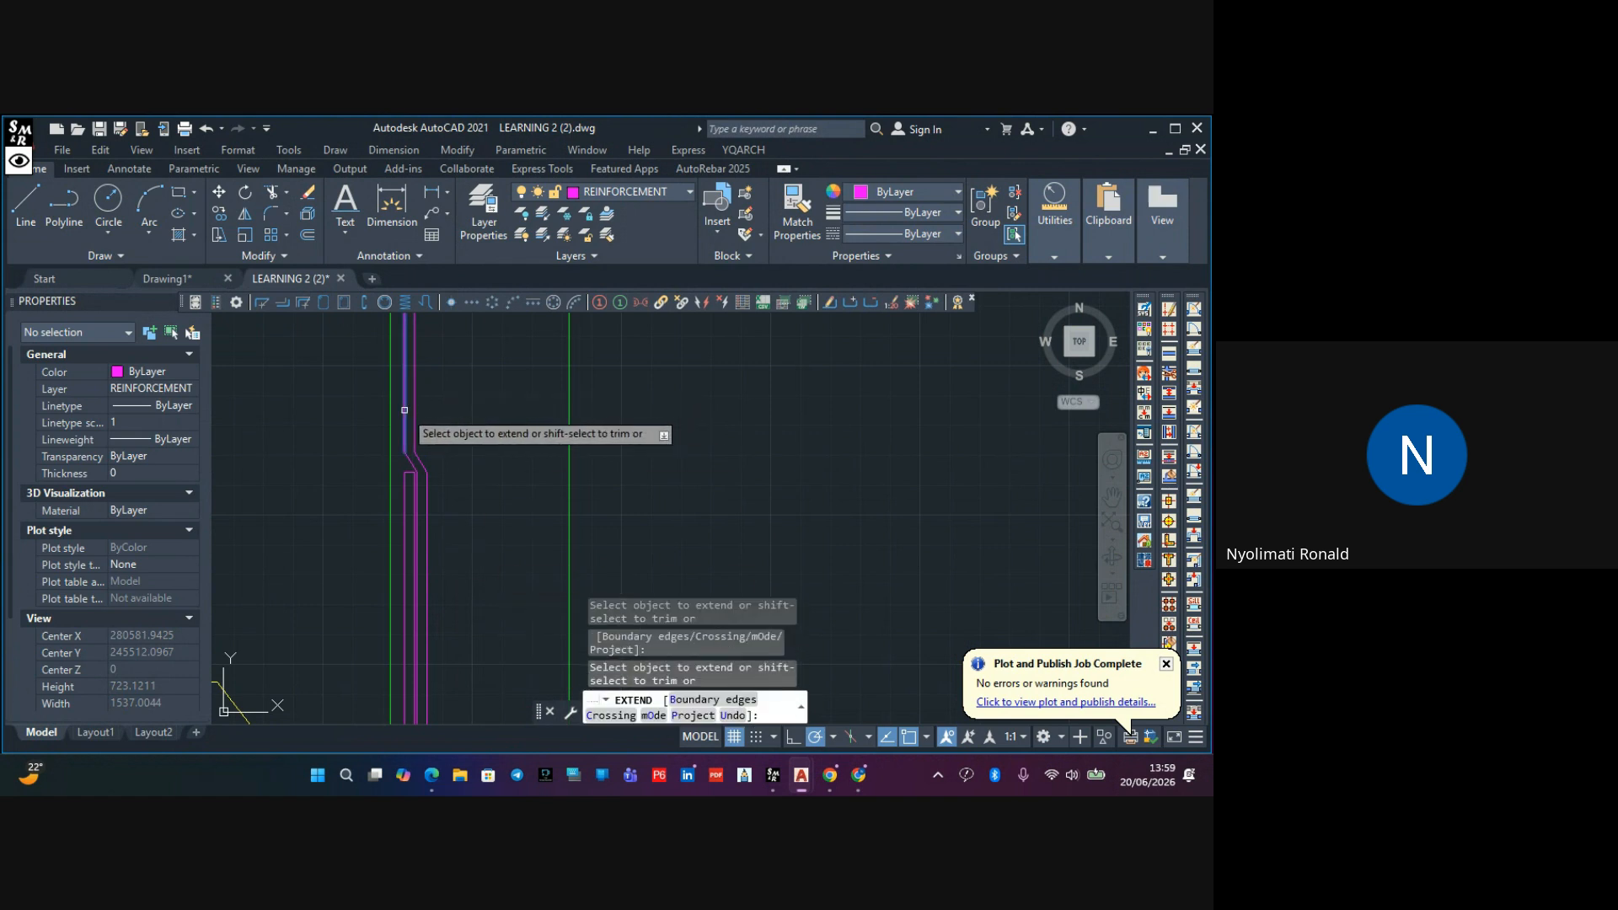
left_click(403, 410)
Check the bars through the first floor slab and kicker, and save the drawing
scroll(430, 458, "down", 6)
middle_click_drag(446, 505, 432, 425)
scroll(416, 482, "up", 8)
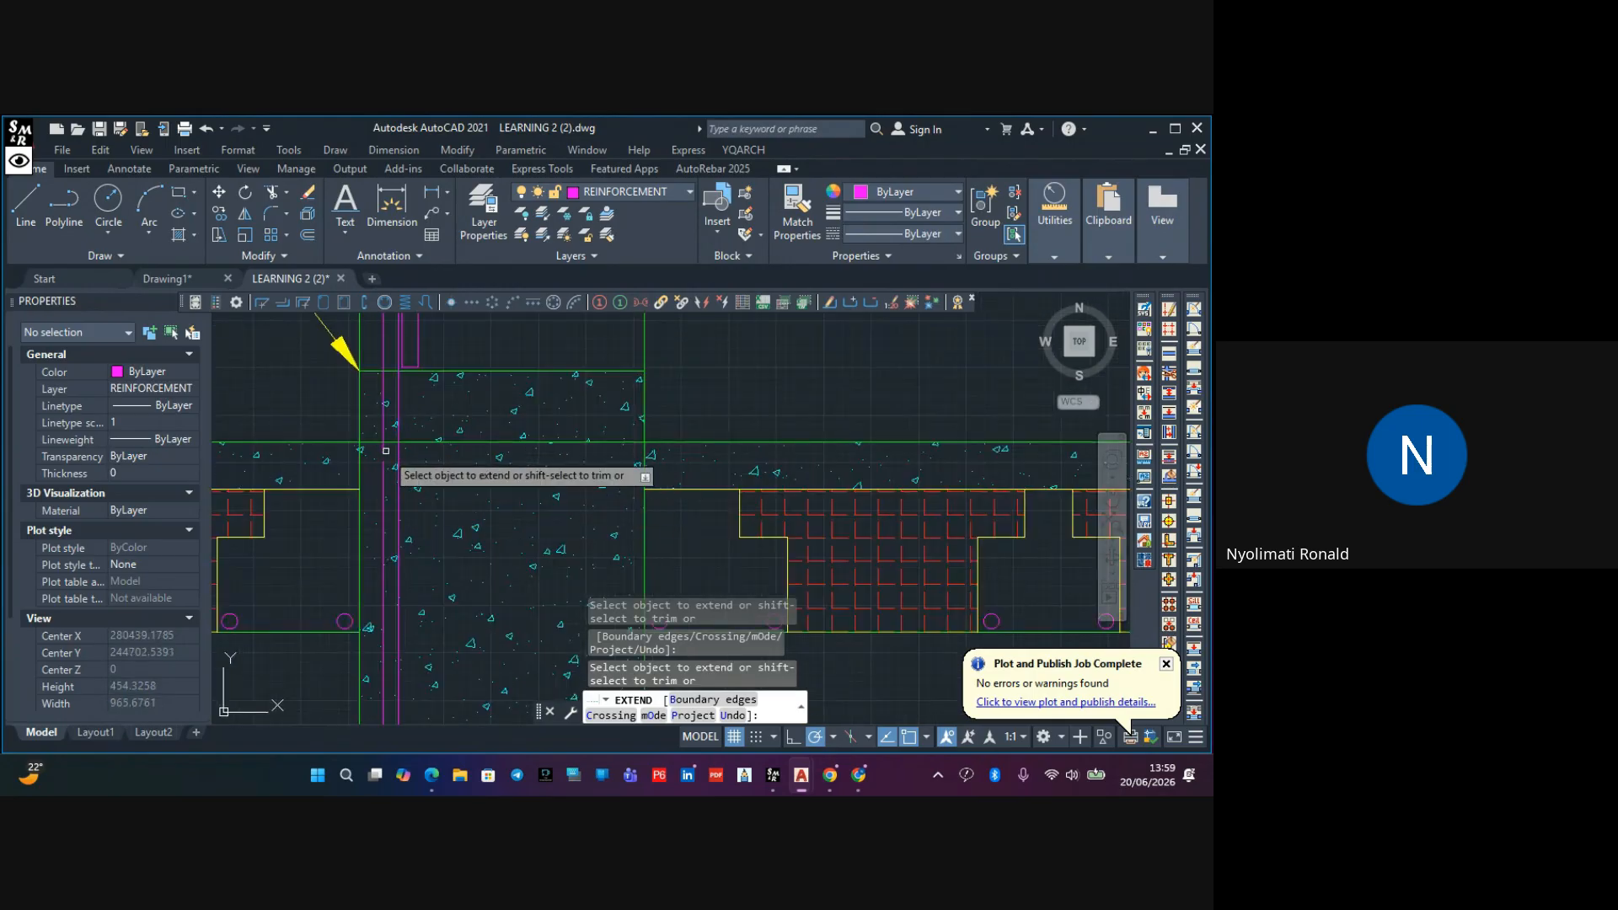
scroll(430, 463, "down", 4)
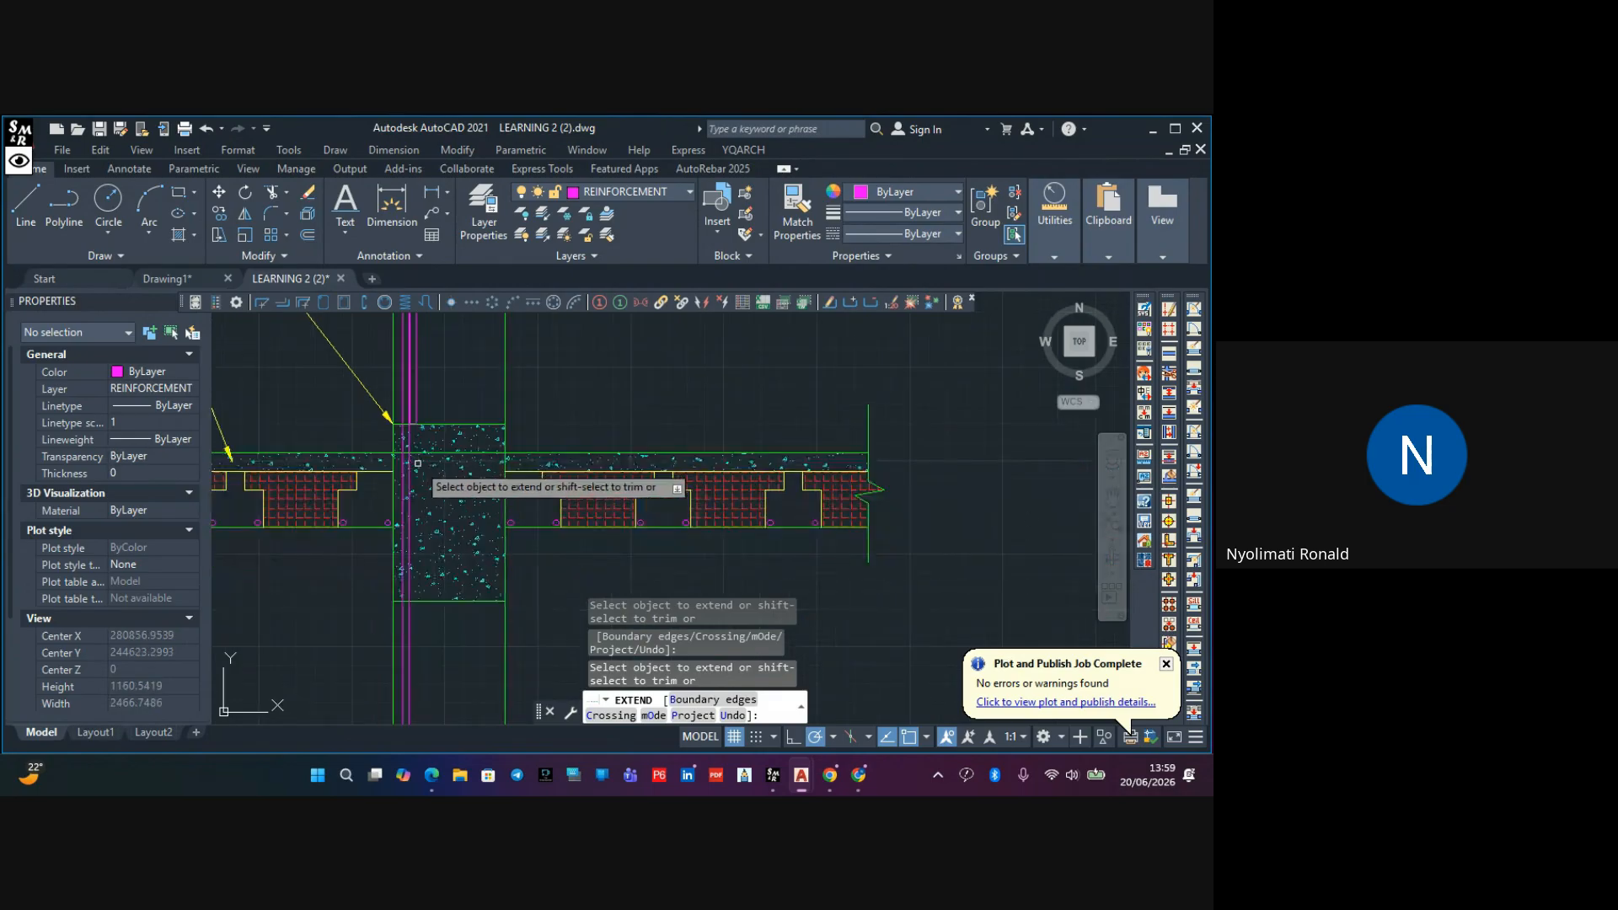
key("Escape")
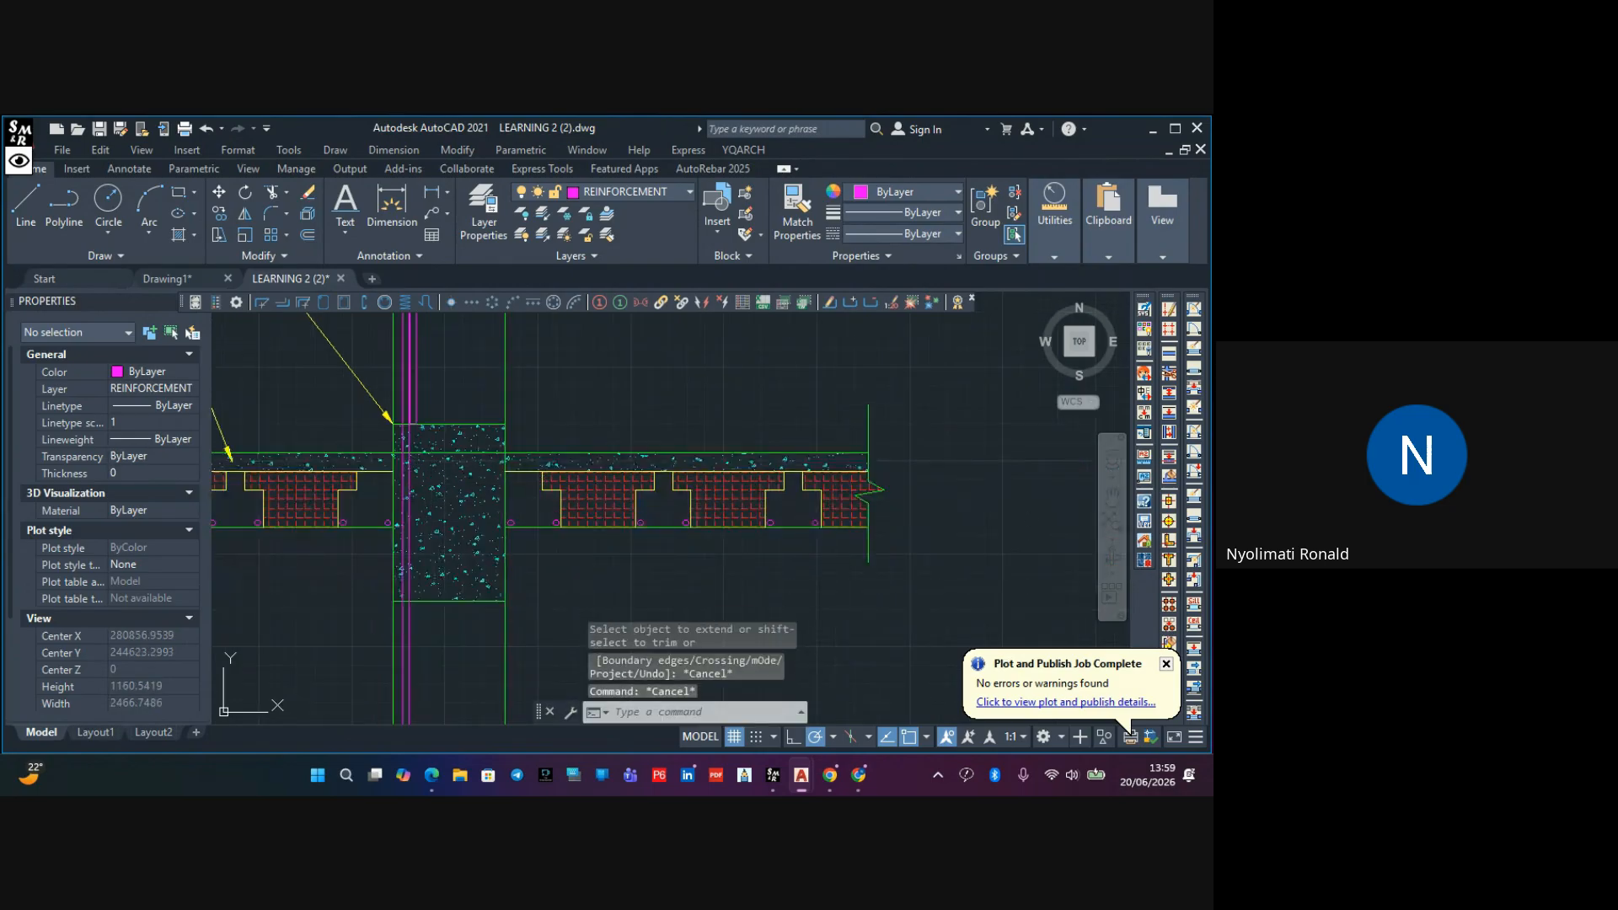
key("ctrl+s")
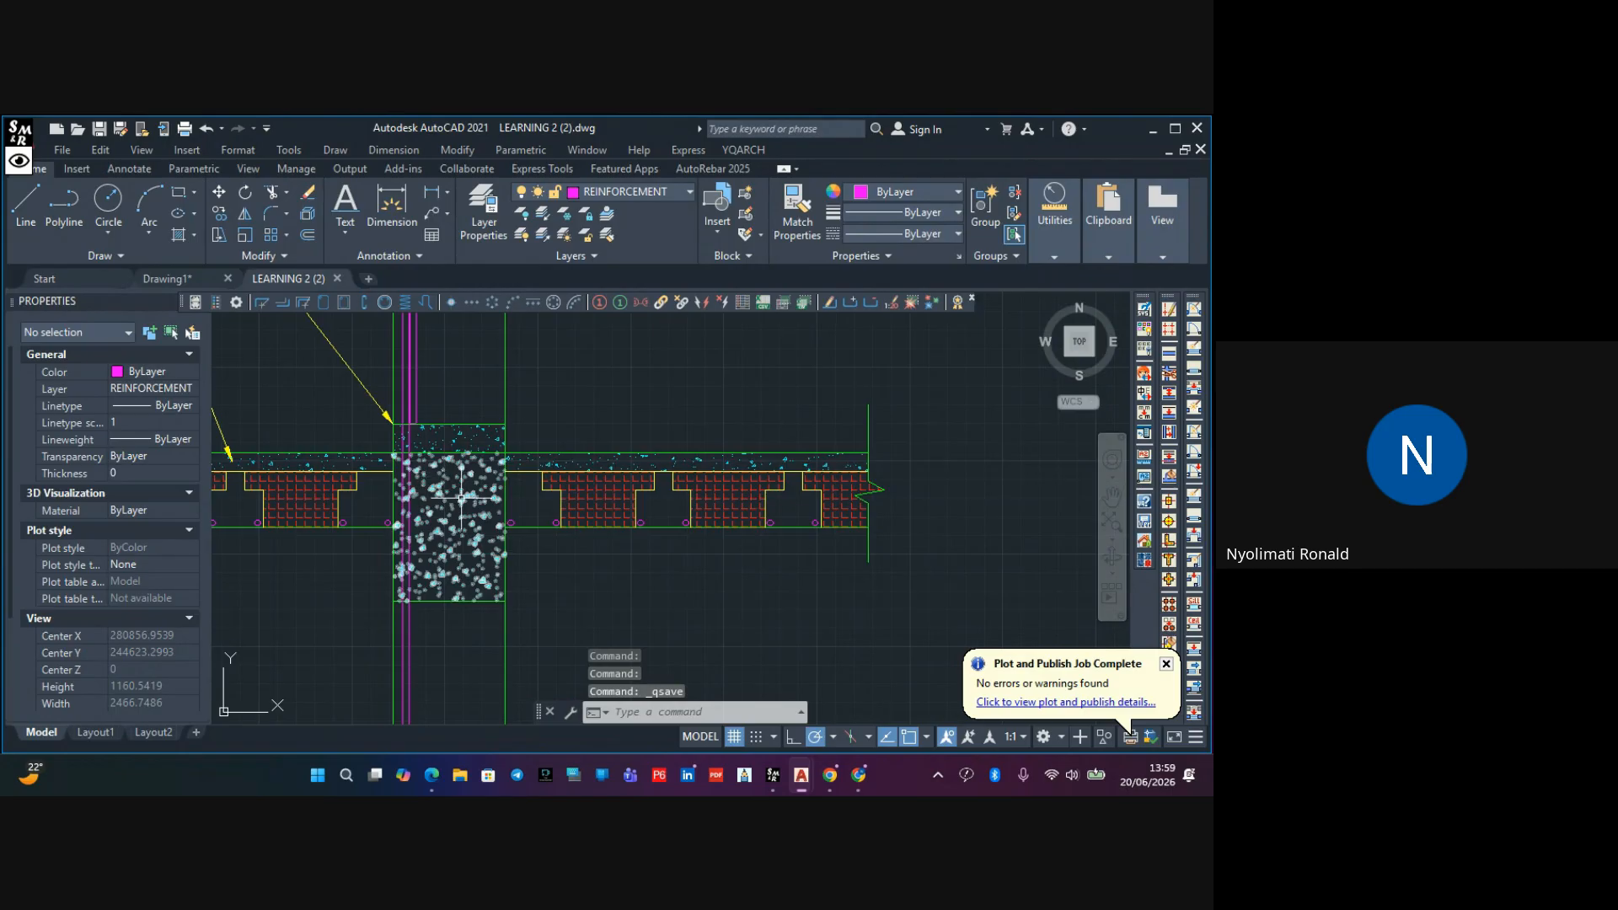
Dimension the first floor bar lap from the top of the slab to the lap's end, placing the dimension outside the column
scroll(462, 498, "down", 8)
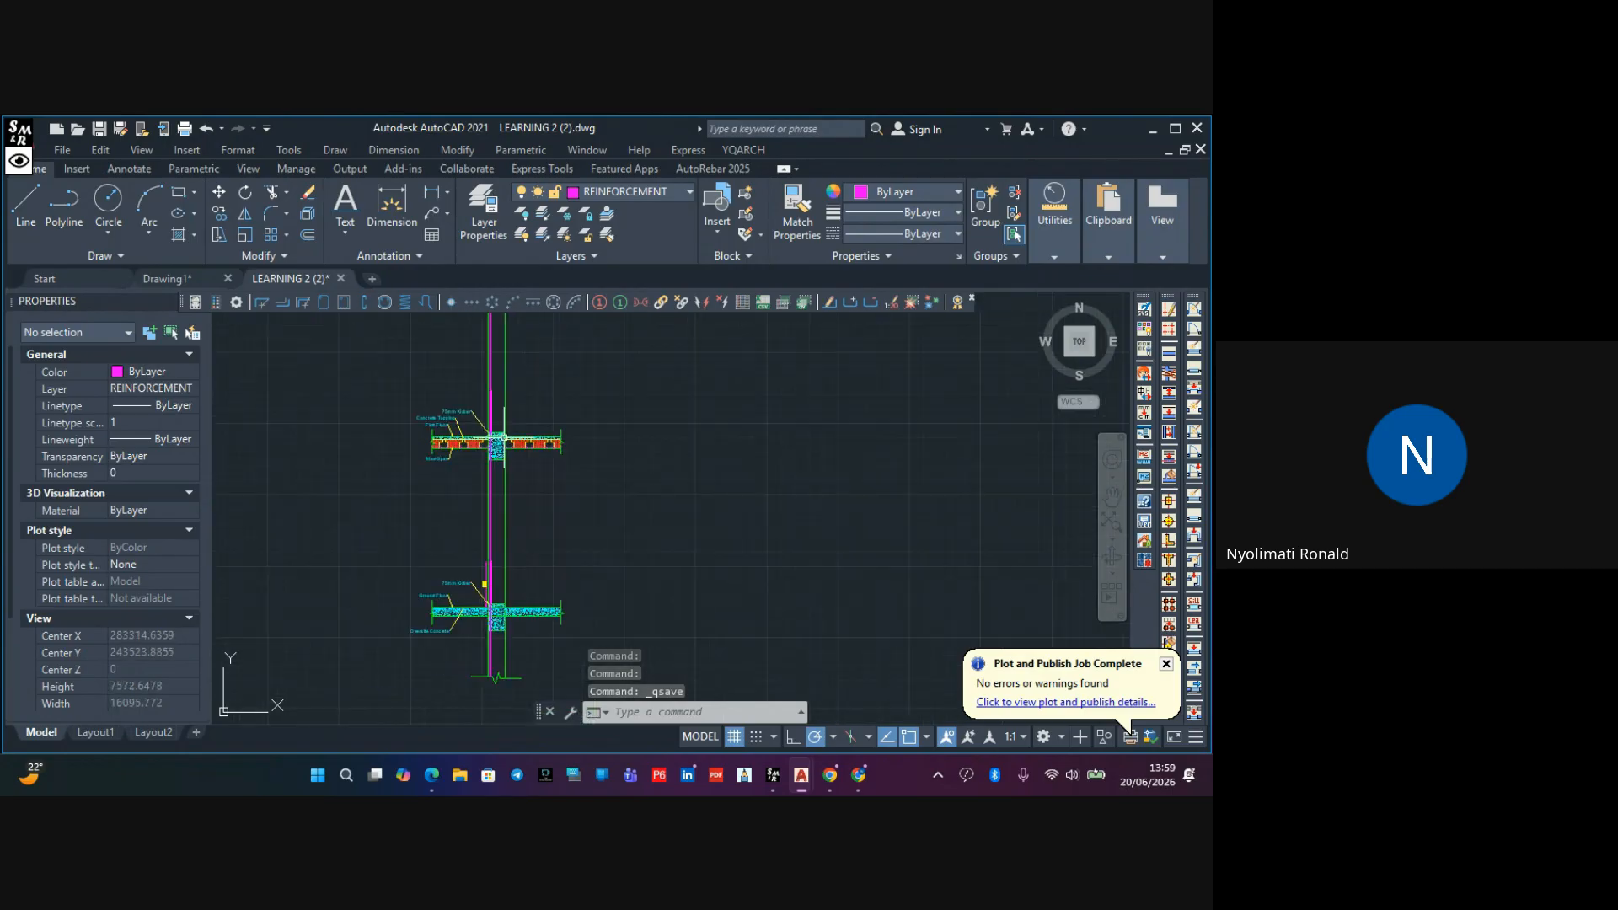
mouse_move(497, 421)
middle_mouse_down()
mouse_move(495, 520)
mouse_move(519, 593)
middle_mouse_up()
scroll(495, 520, "up", 8)
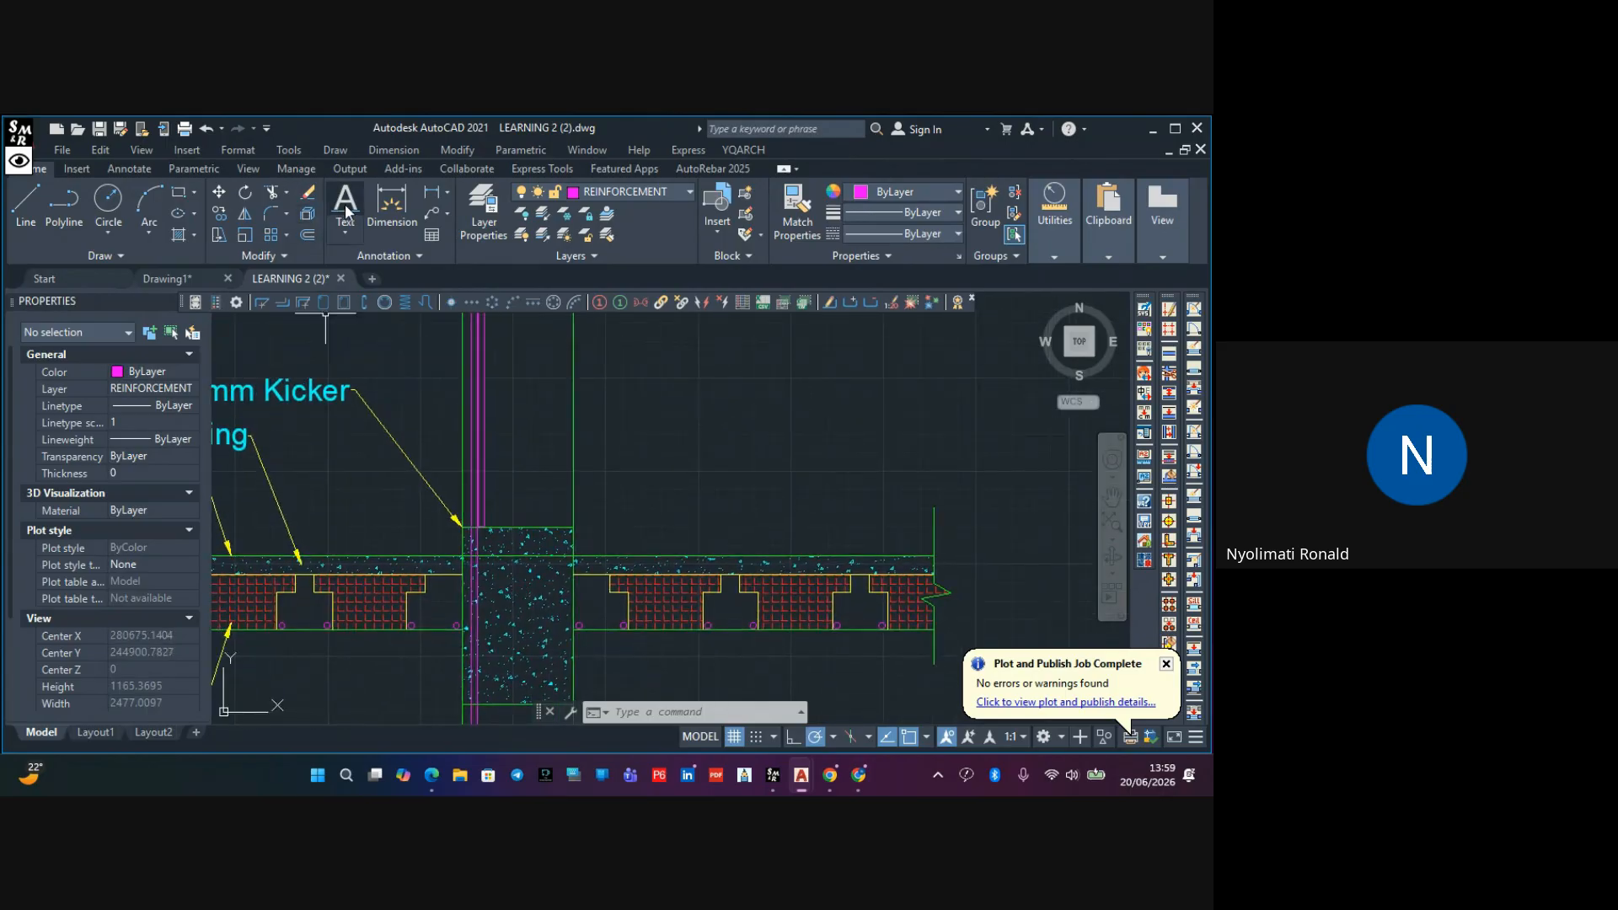
left_click(392, 206)
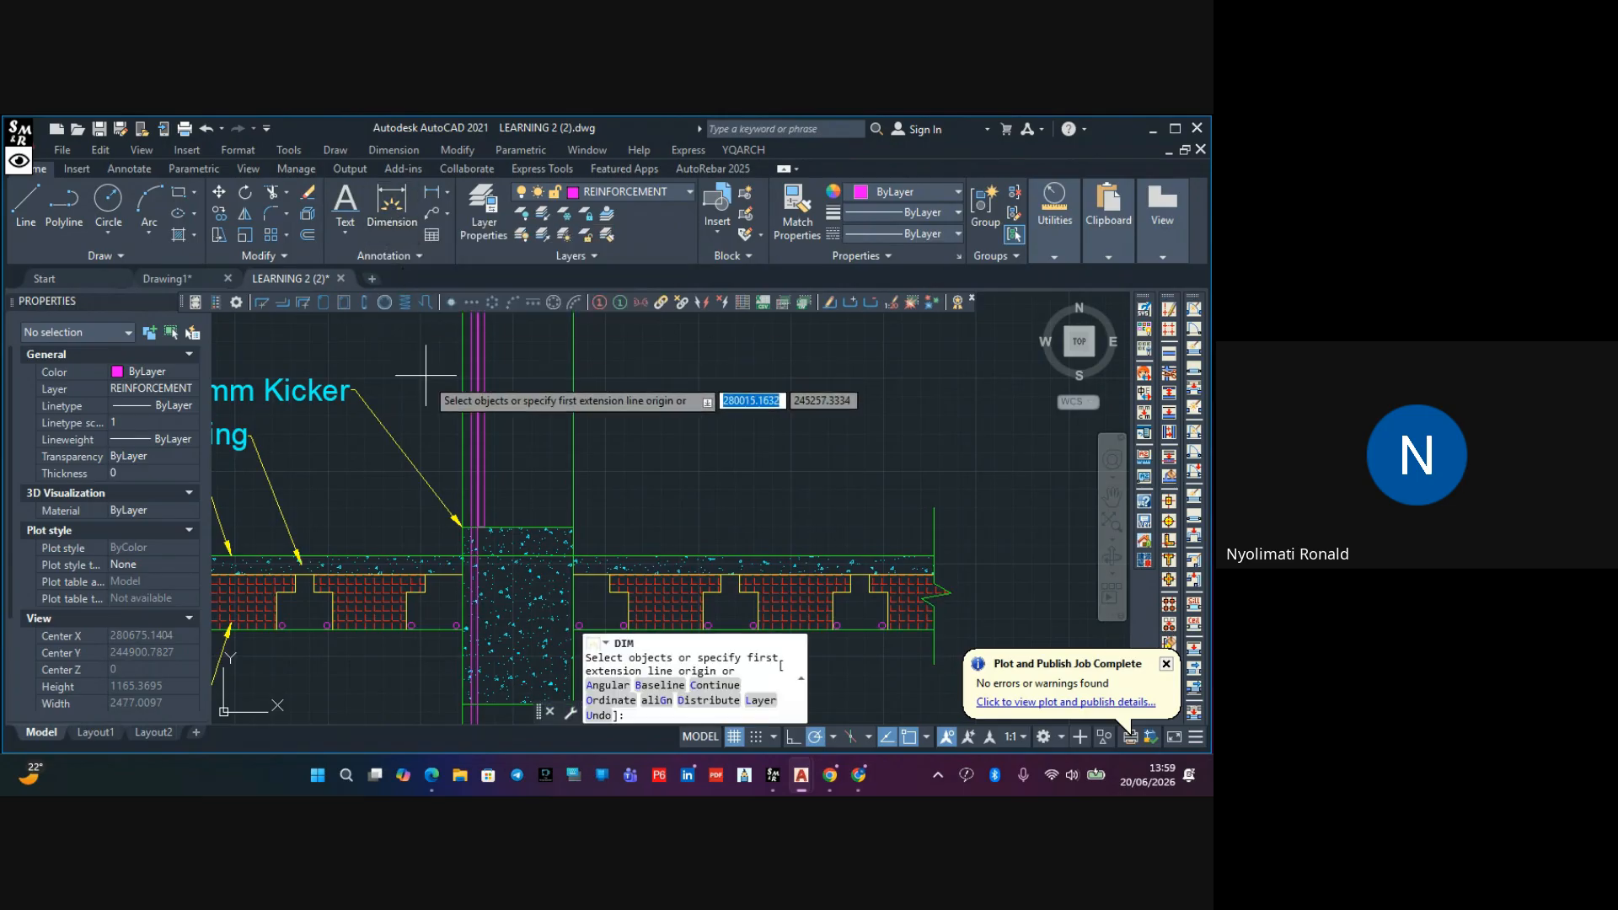
scroll(461, 538, "up", 4)
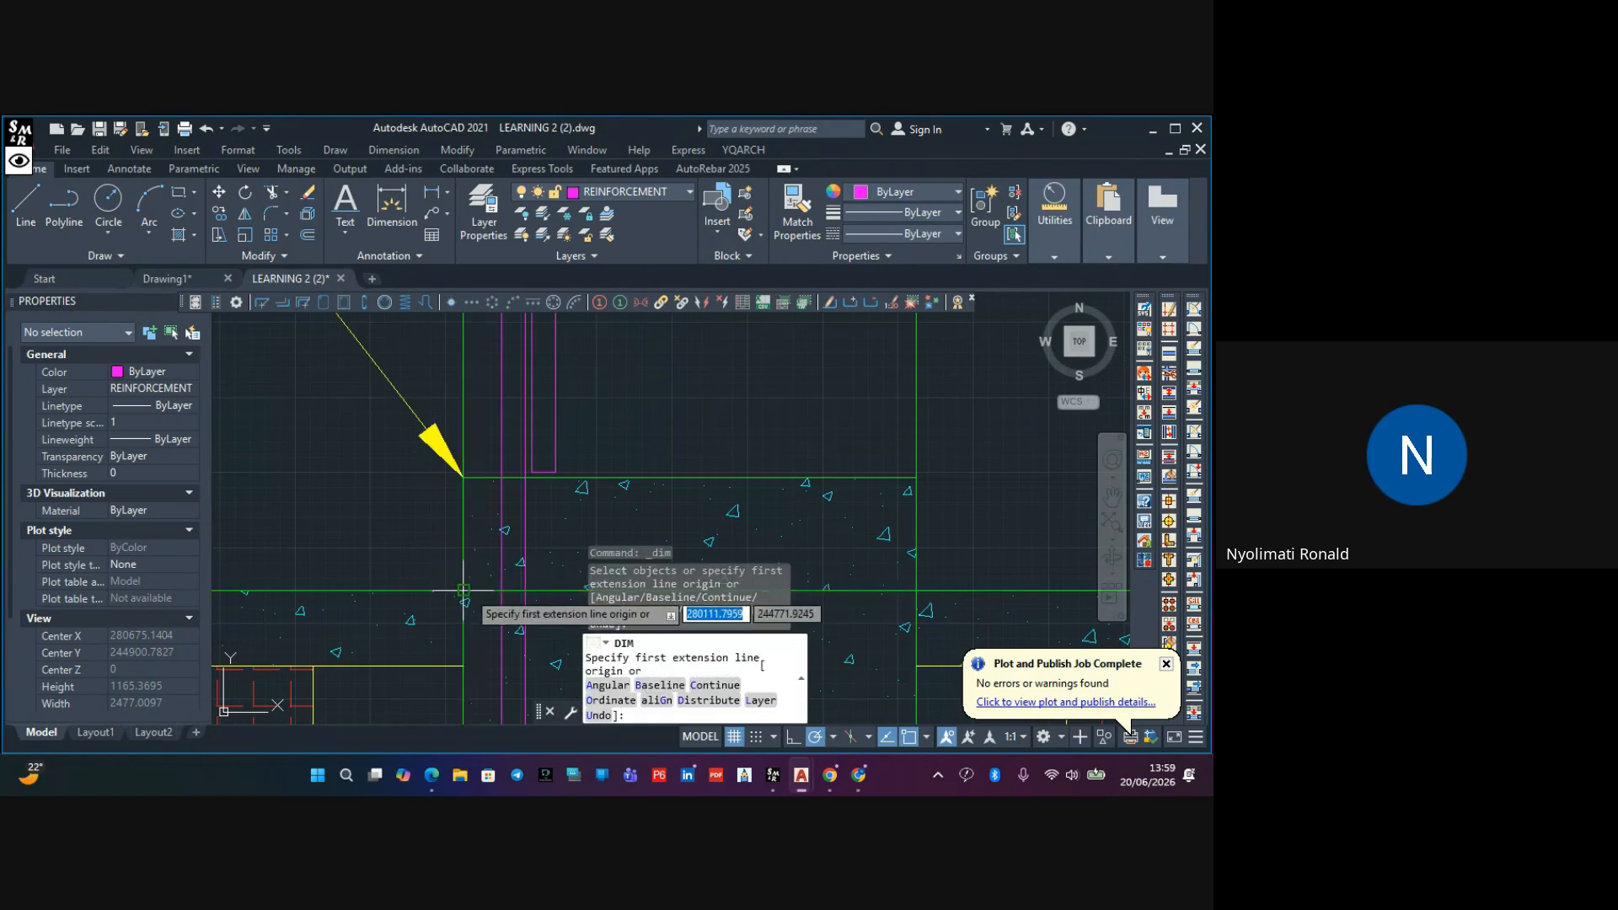
left_click(464, 590)
scroll(468, 489, "down", 5)
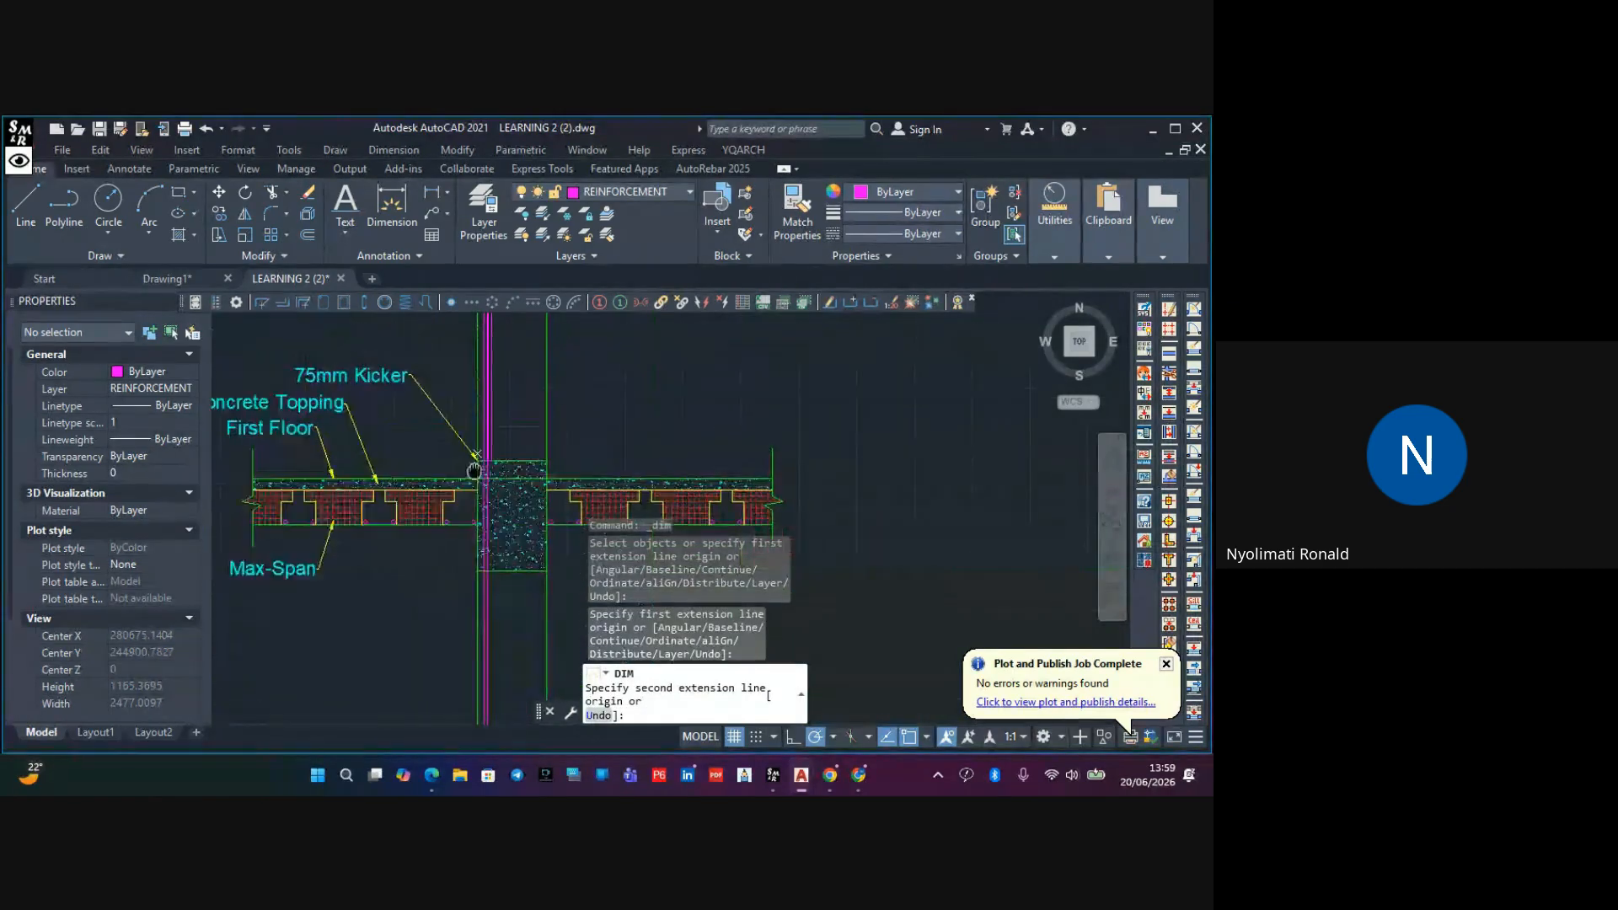
scroll(455, 396, "up", 5)
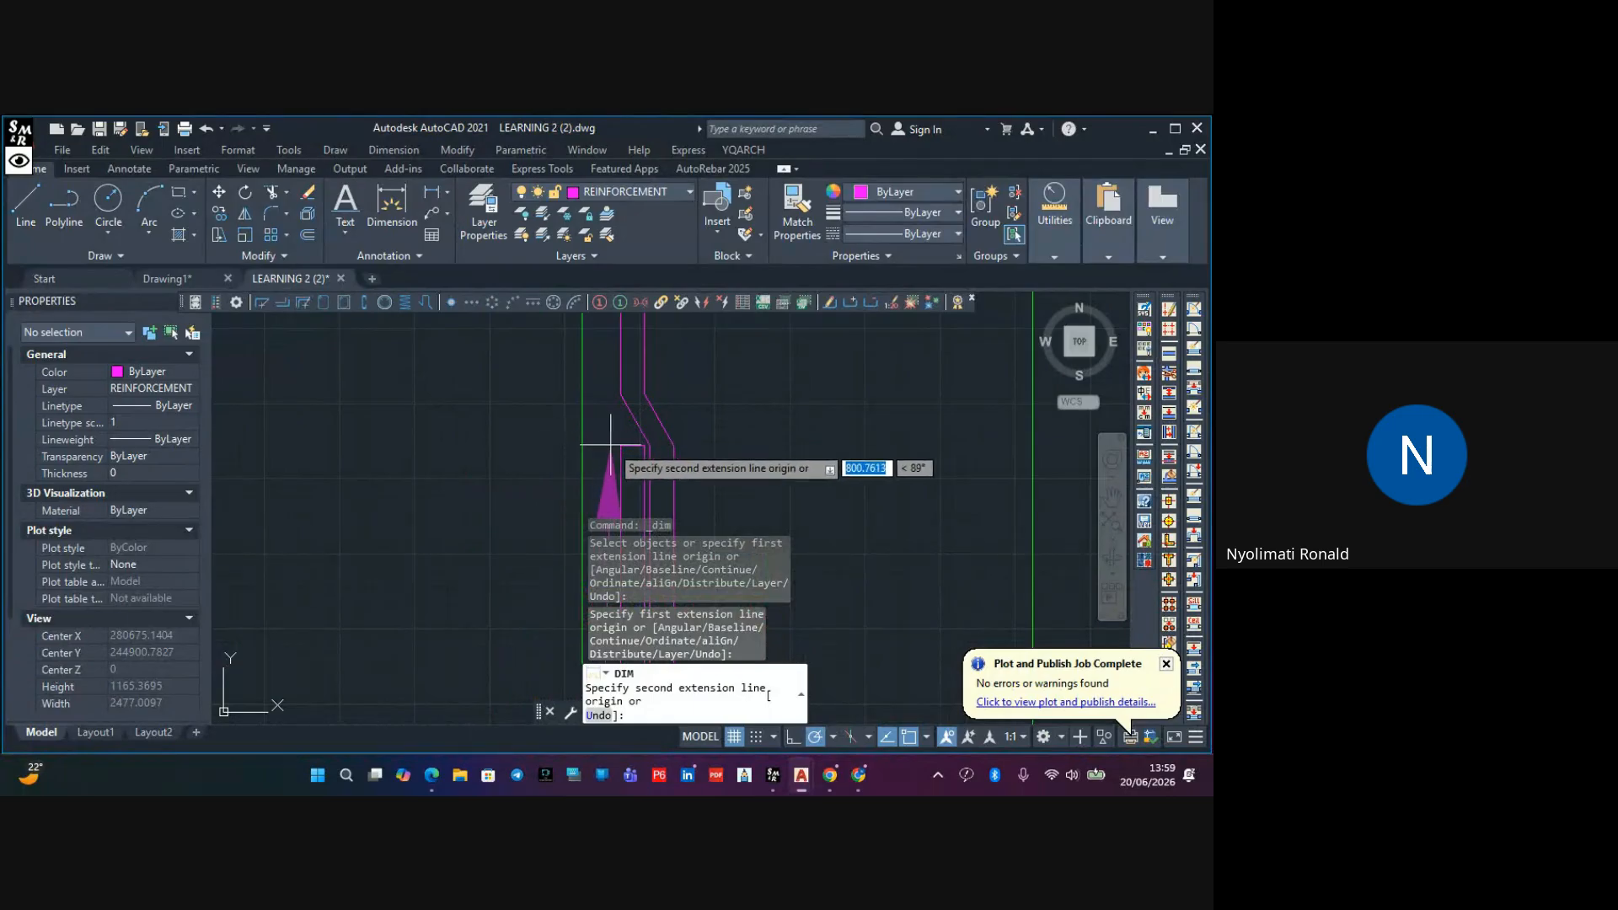
left_click(581, 444)
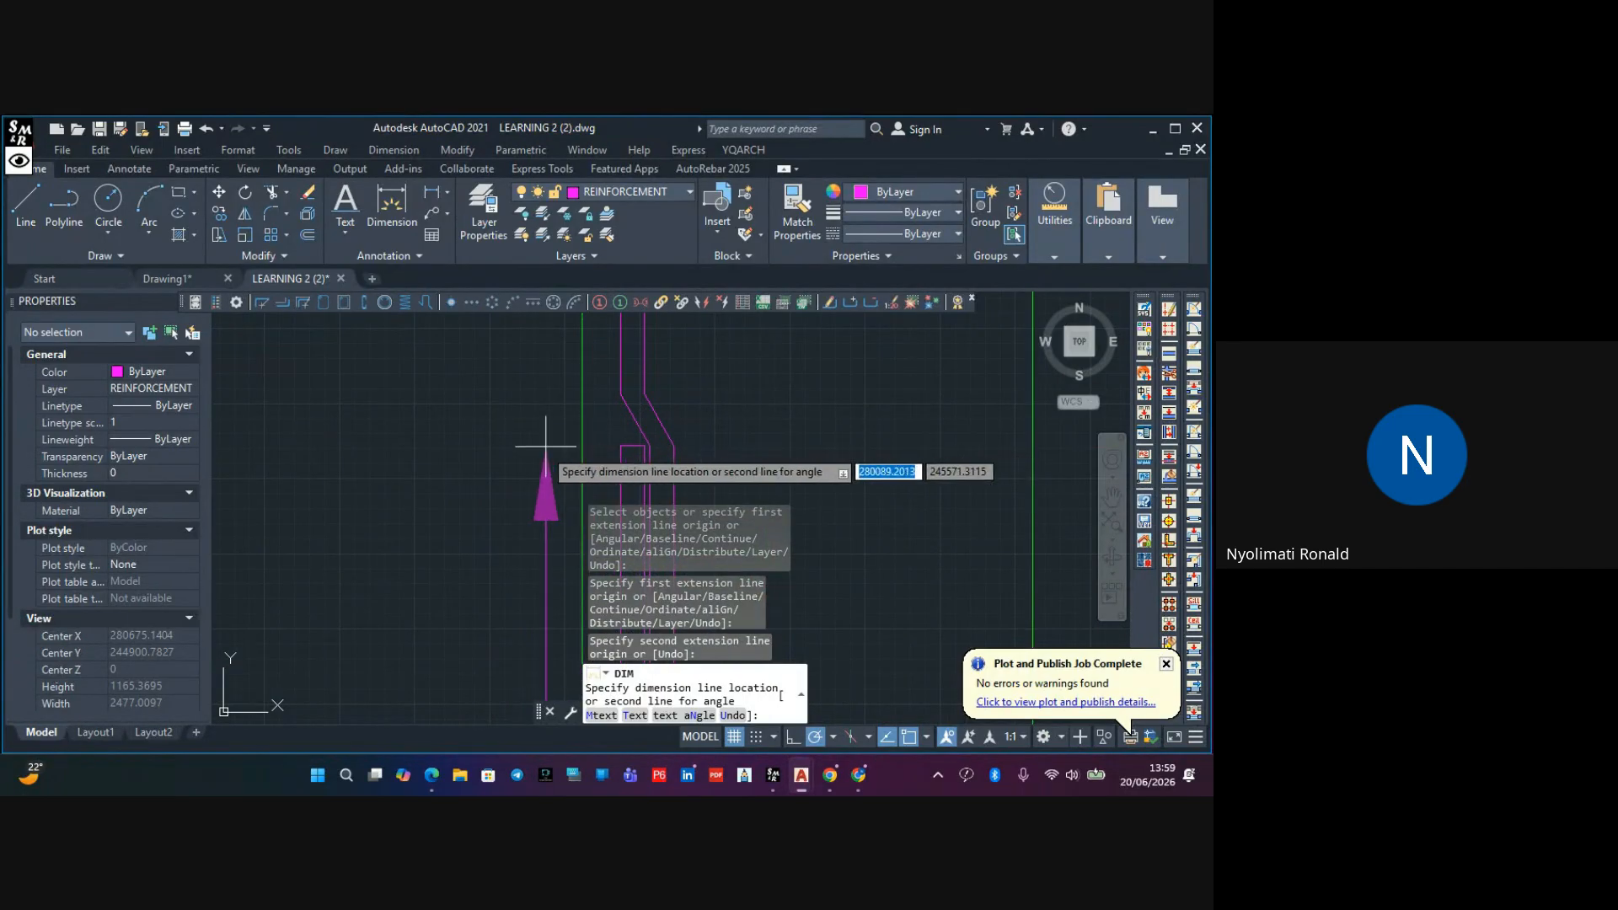
left_click(524, 452)
scroll(476, 401, "down", 4)
scroll(478, 403, "down", 4)
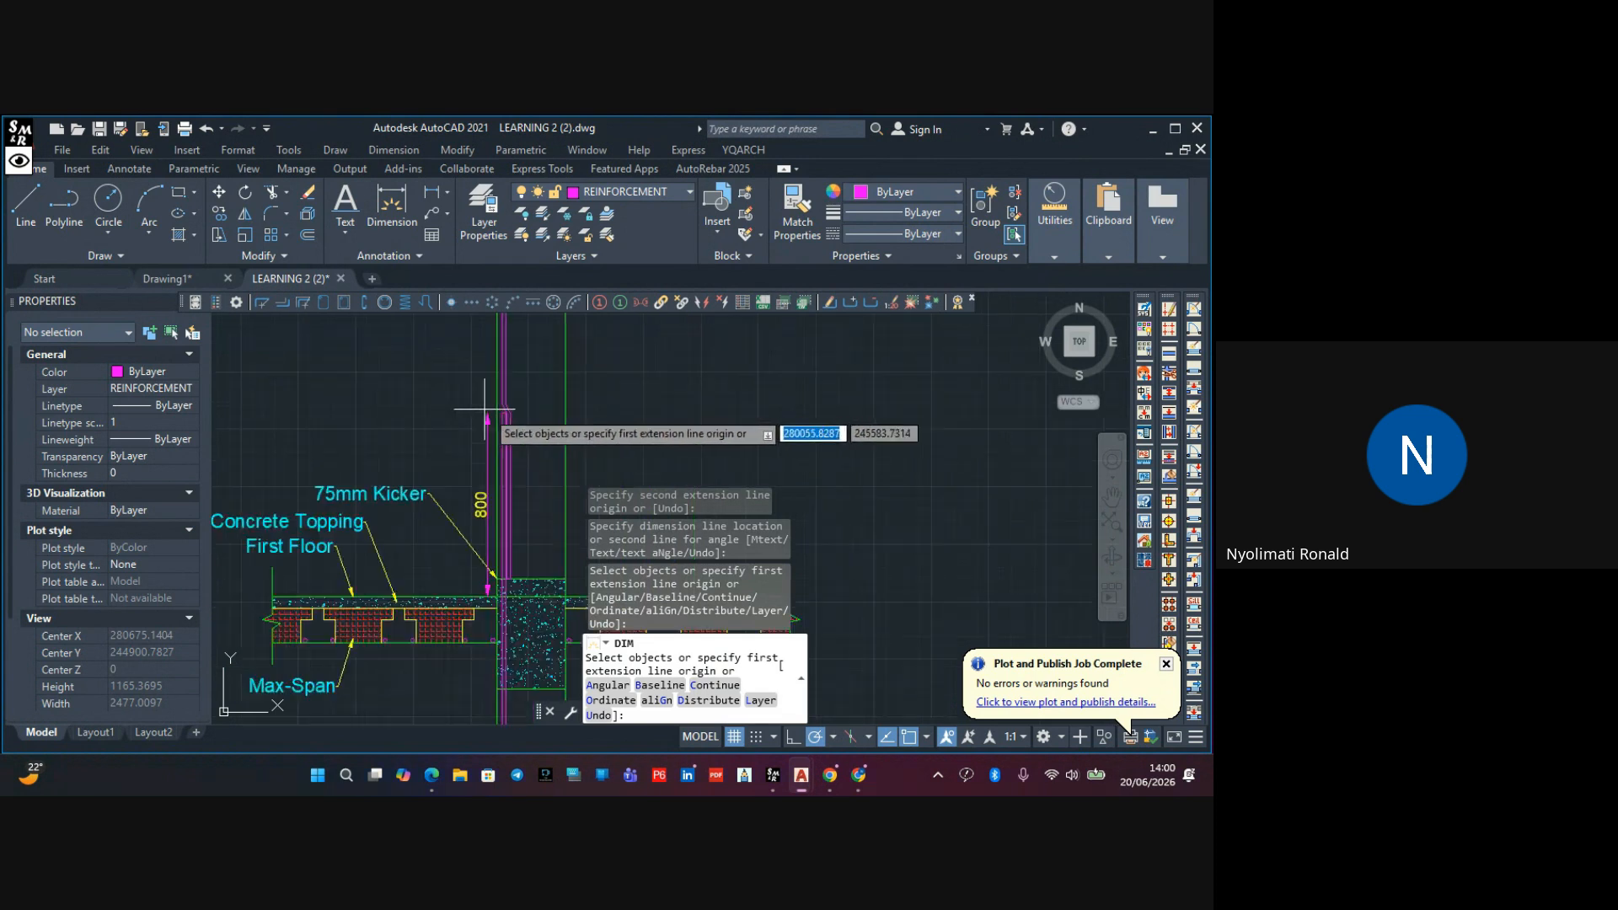
key("Return")
key("Escape")
Dimension the second floor bar lap from the top of the slab to the lap's end, beside the column
scroll(431, 503, "up", 6)
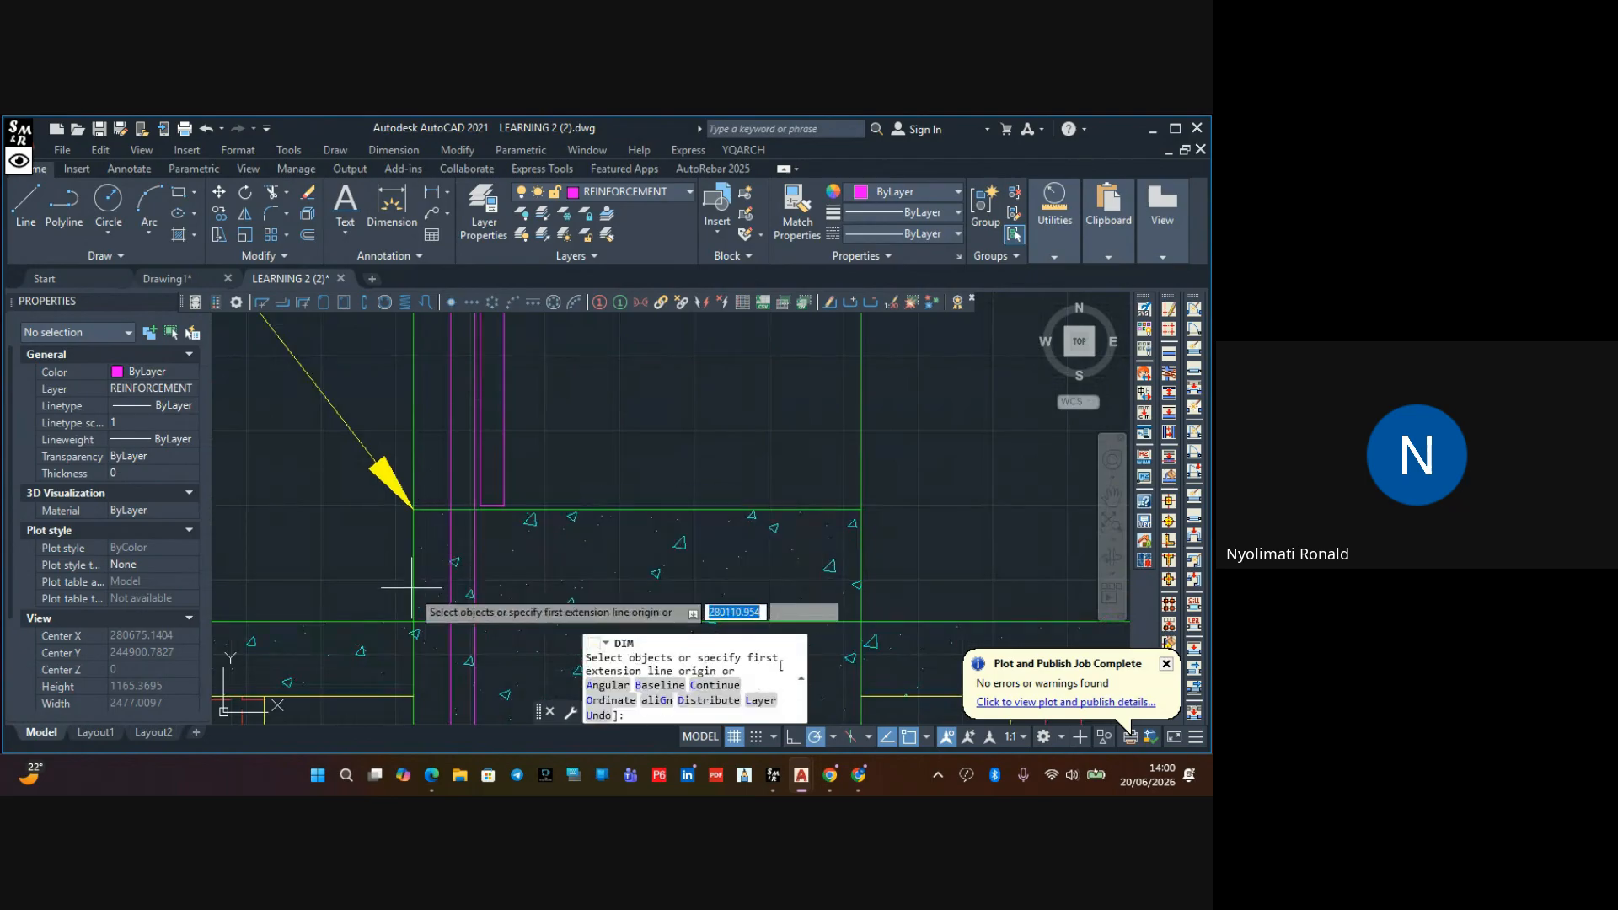
key("Return")
left_click(413, 622)
scroll(413, 509, "down", 5)
scroll(413, 510, "up", 6)
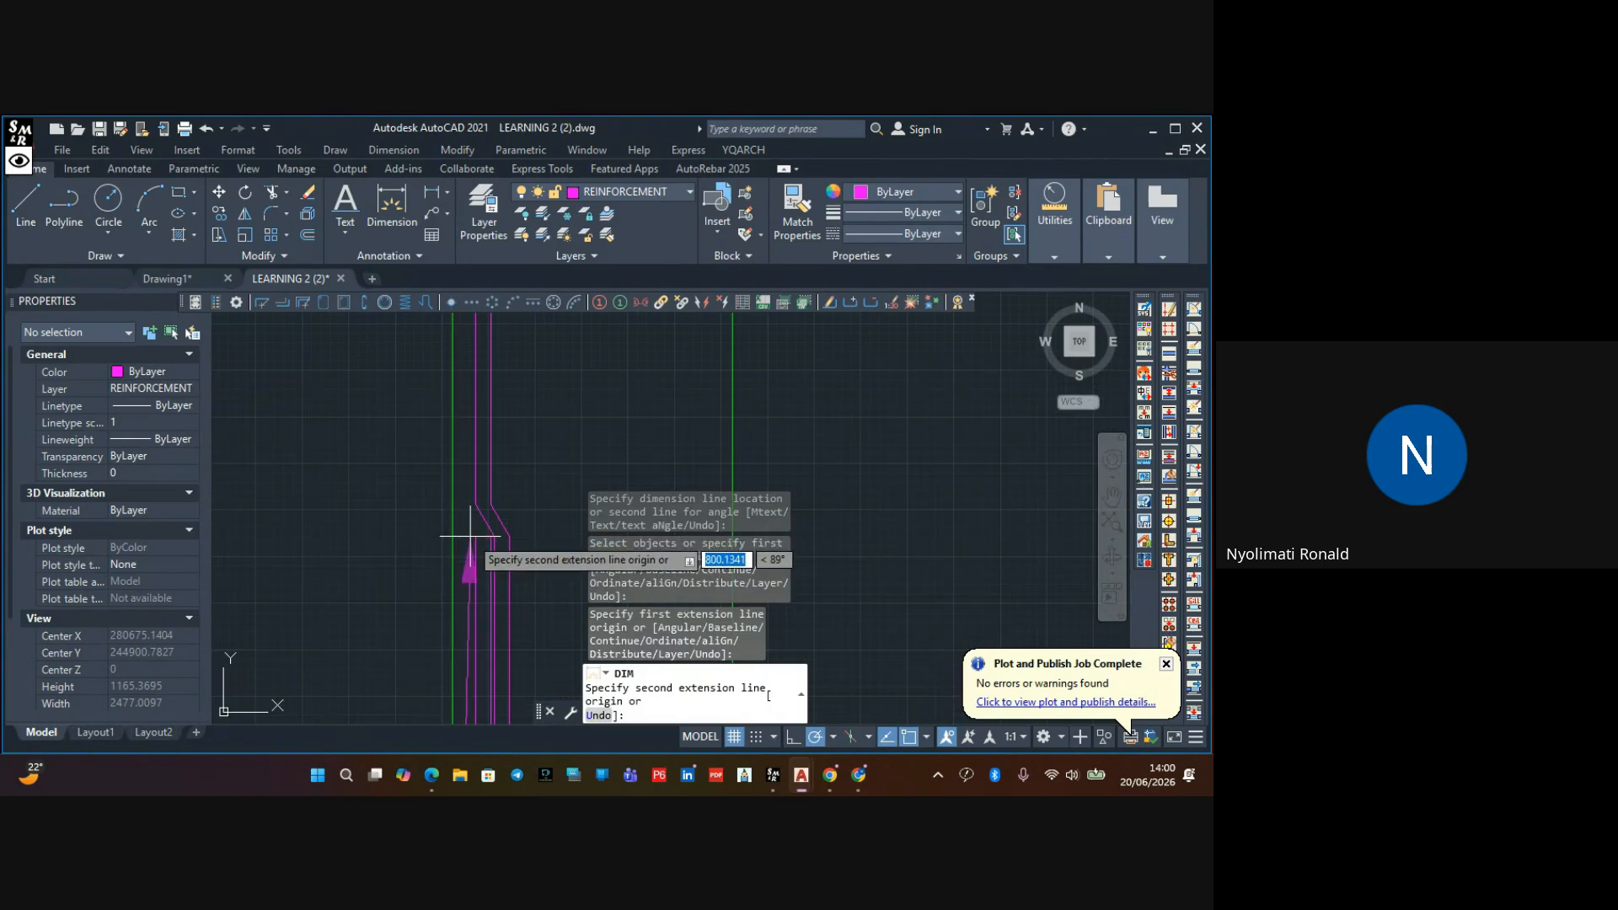
left_click(452, 536)
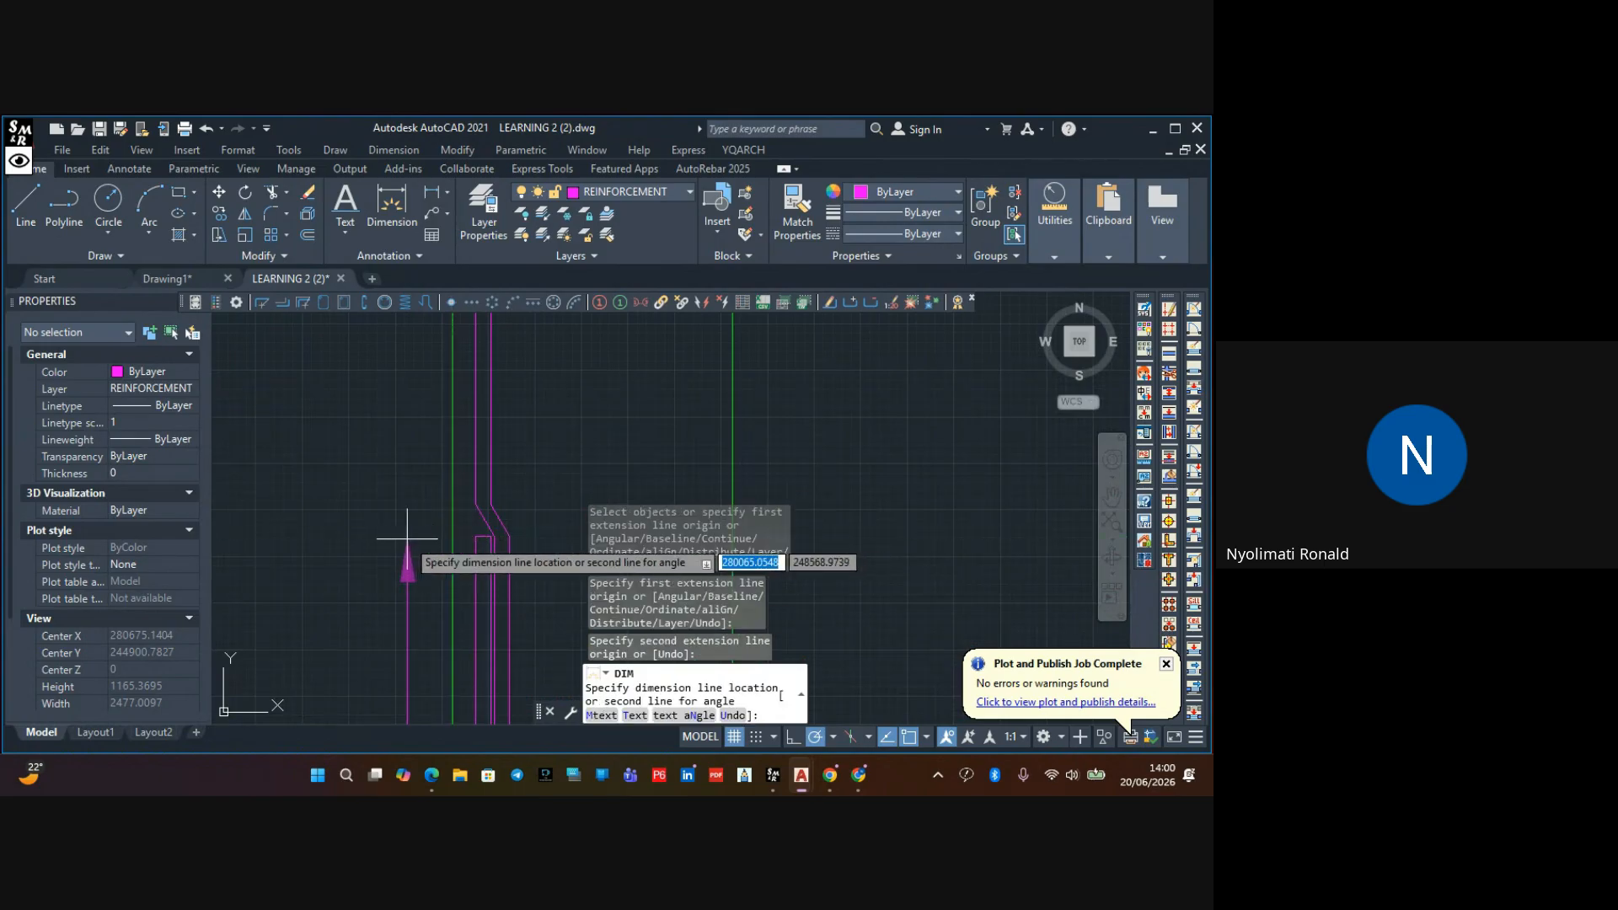
left_click(397, 549)
Dimension the third floor bar lap up to the lap's end, beside the column, and finish dimensioning
scroll(404, 531, "down", 5)
scroll(405, 485, "up", 6)
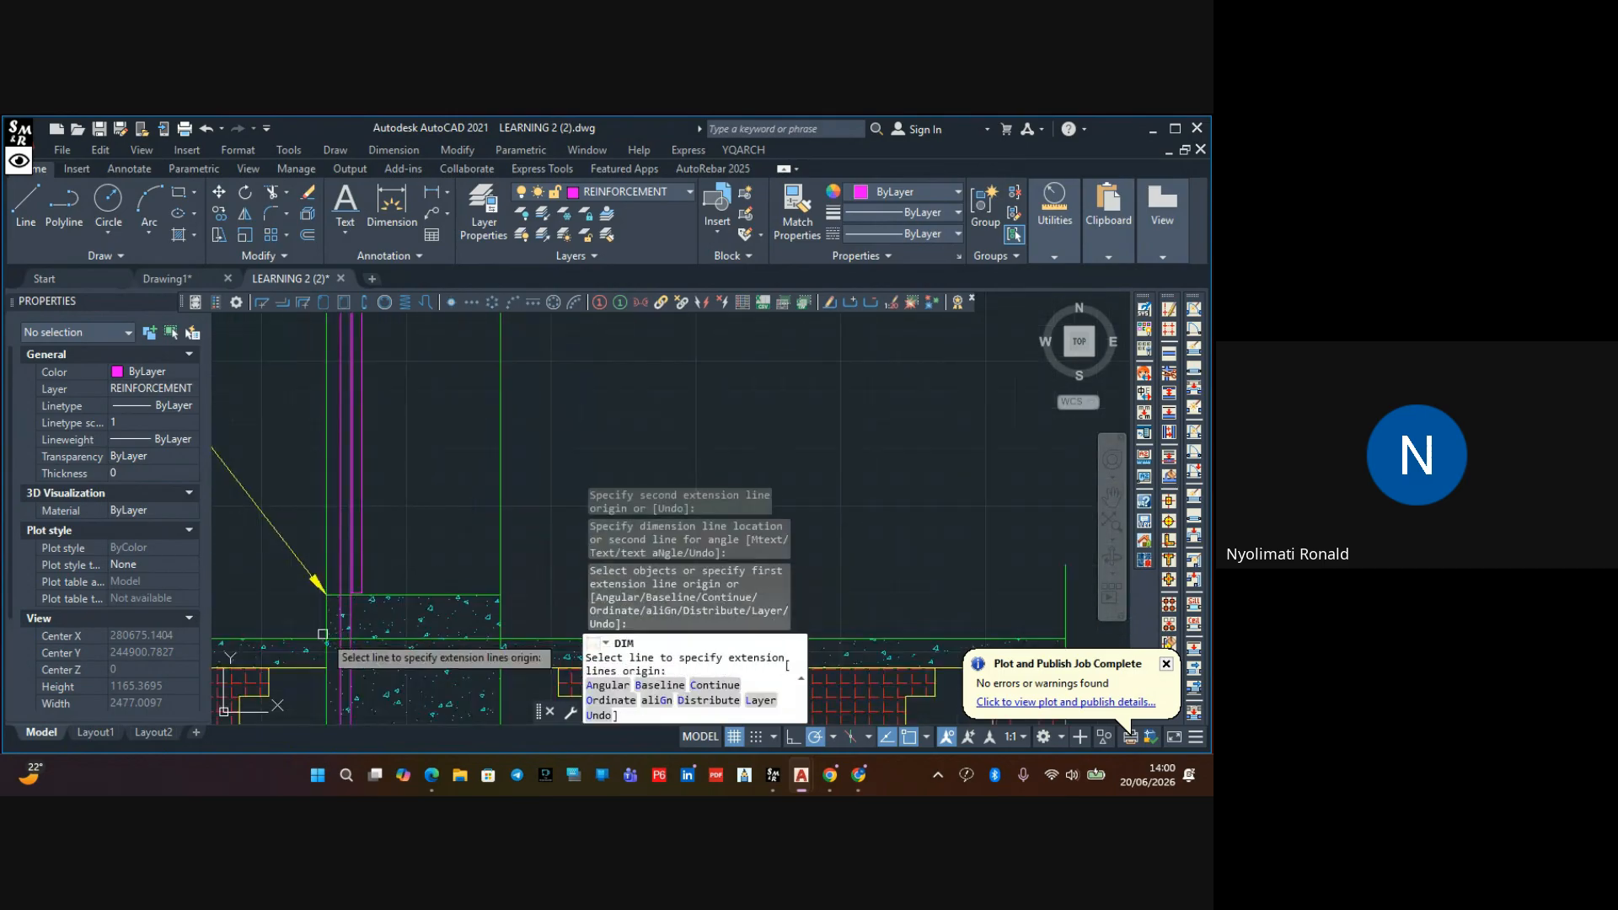
left_click(327, 597)
scroll(348, 435, "down", 4)
scroll(348, 435, "up", 5)
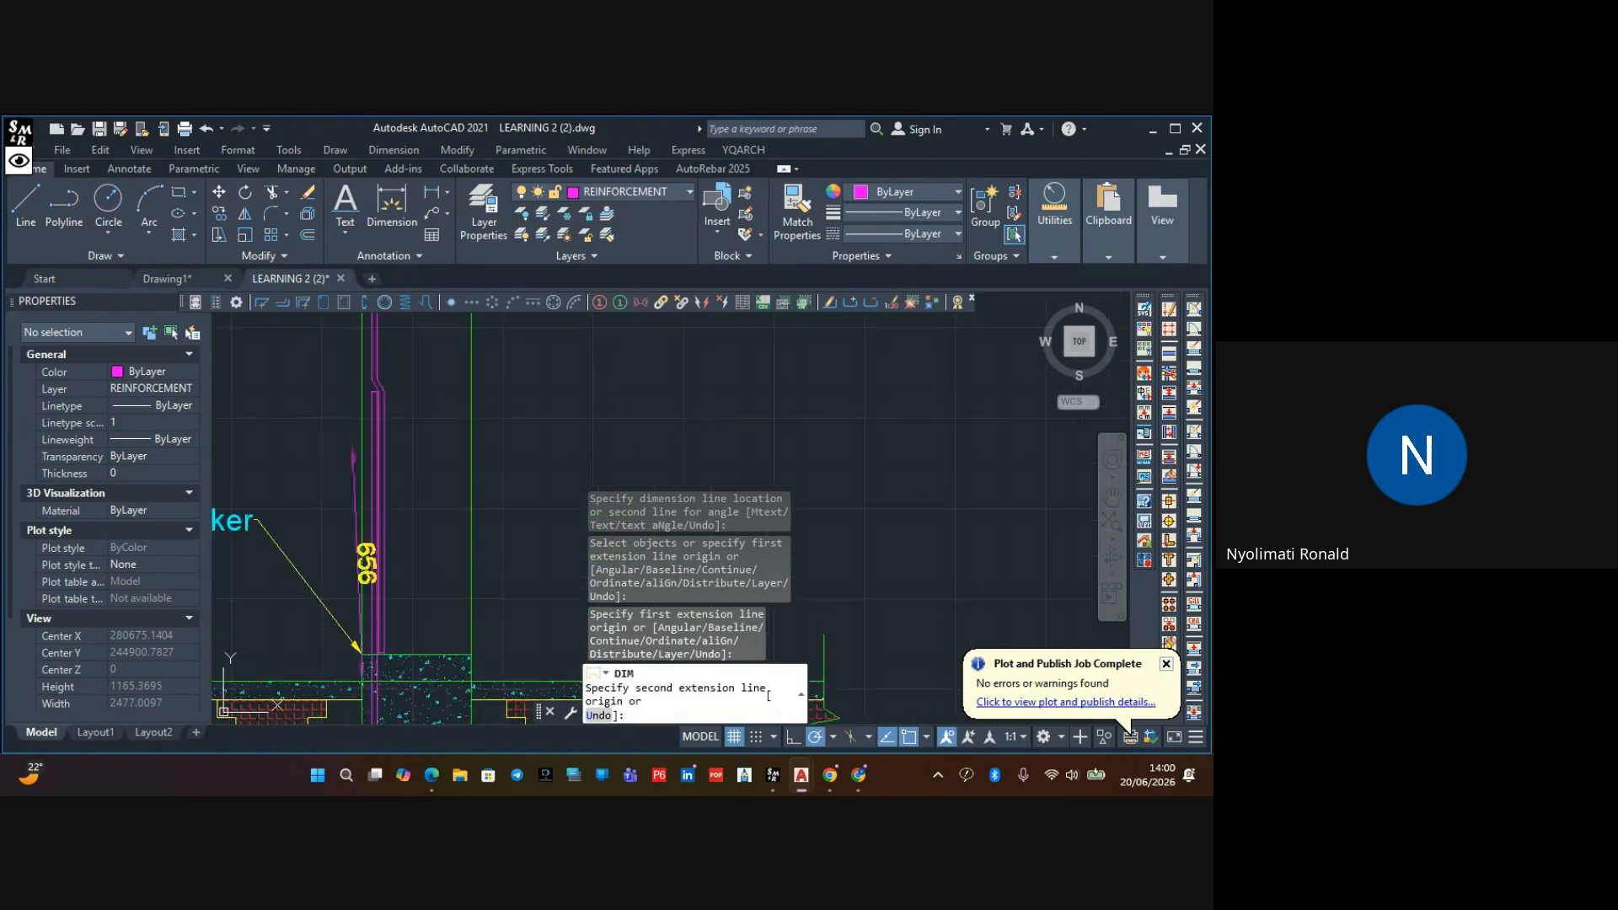
left_click(351, 322)
left_click(299, 329)
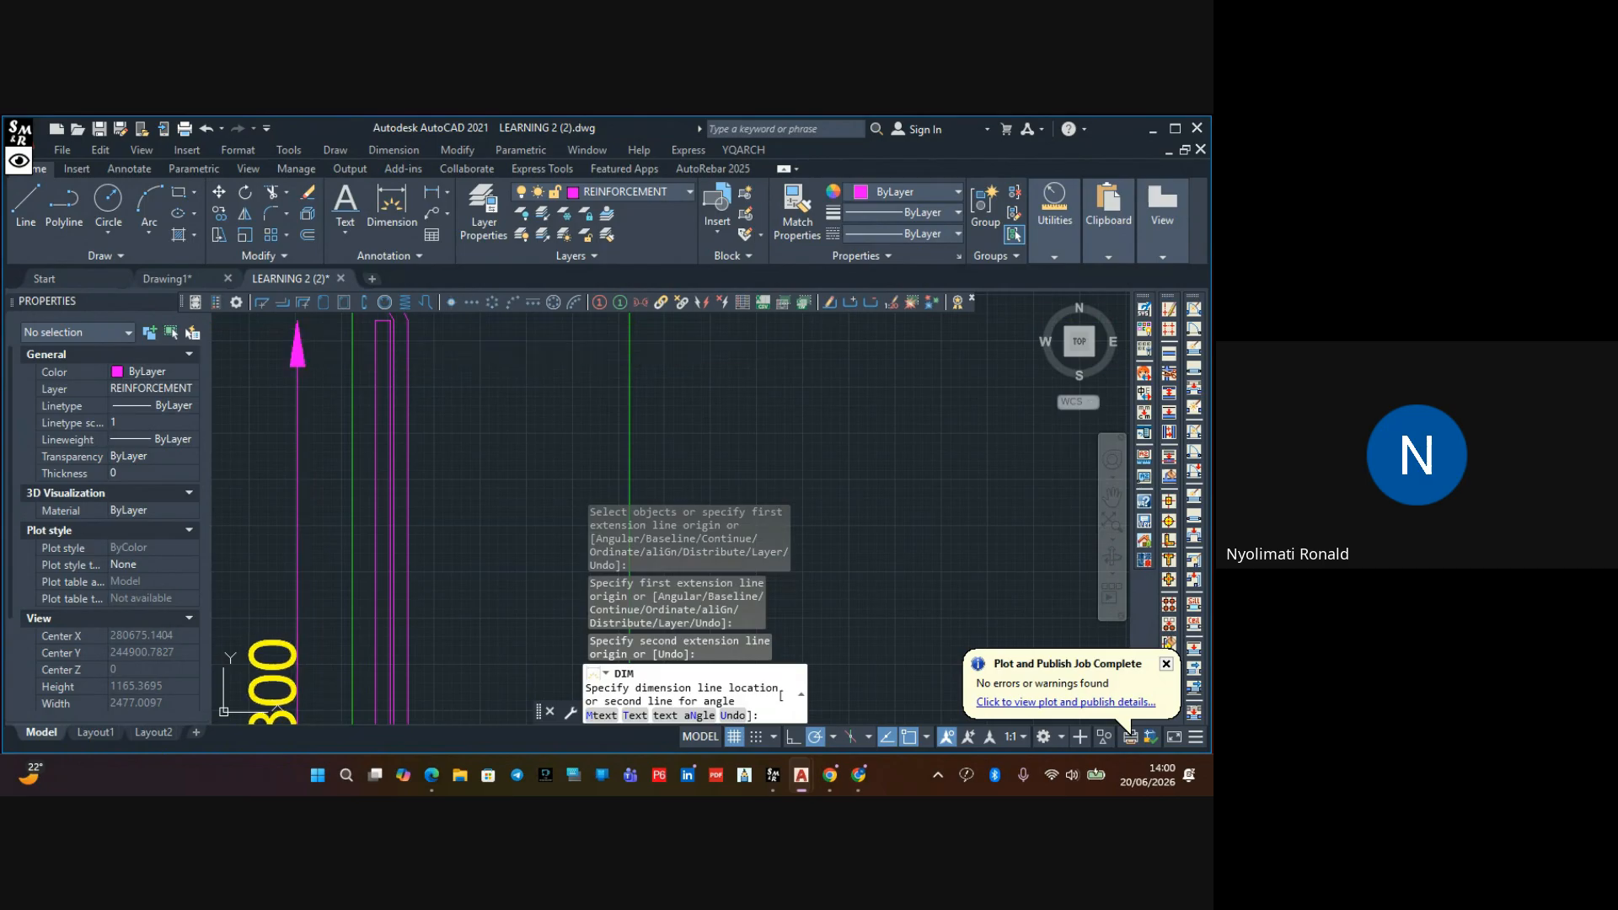
scroll(367, 394, "down", 7)
key("Return")
Examine the bar laps, cranks and lap dimensions at each floor along the full height of the column section
scroll(375, 397, "down", 10)
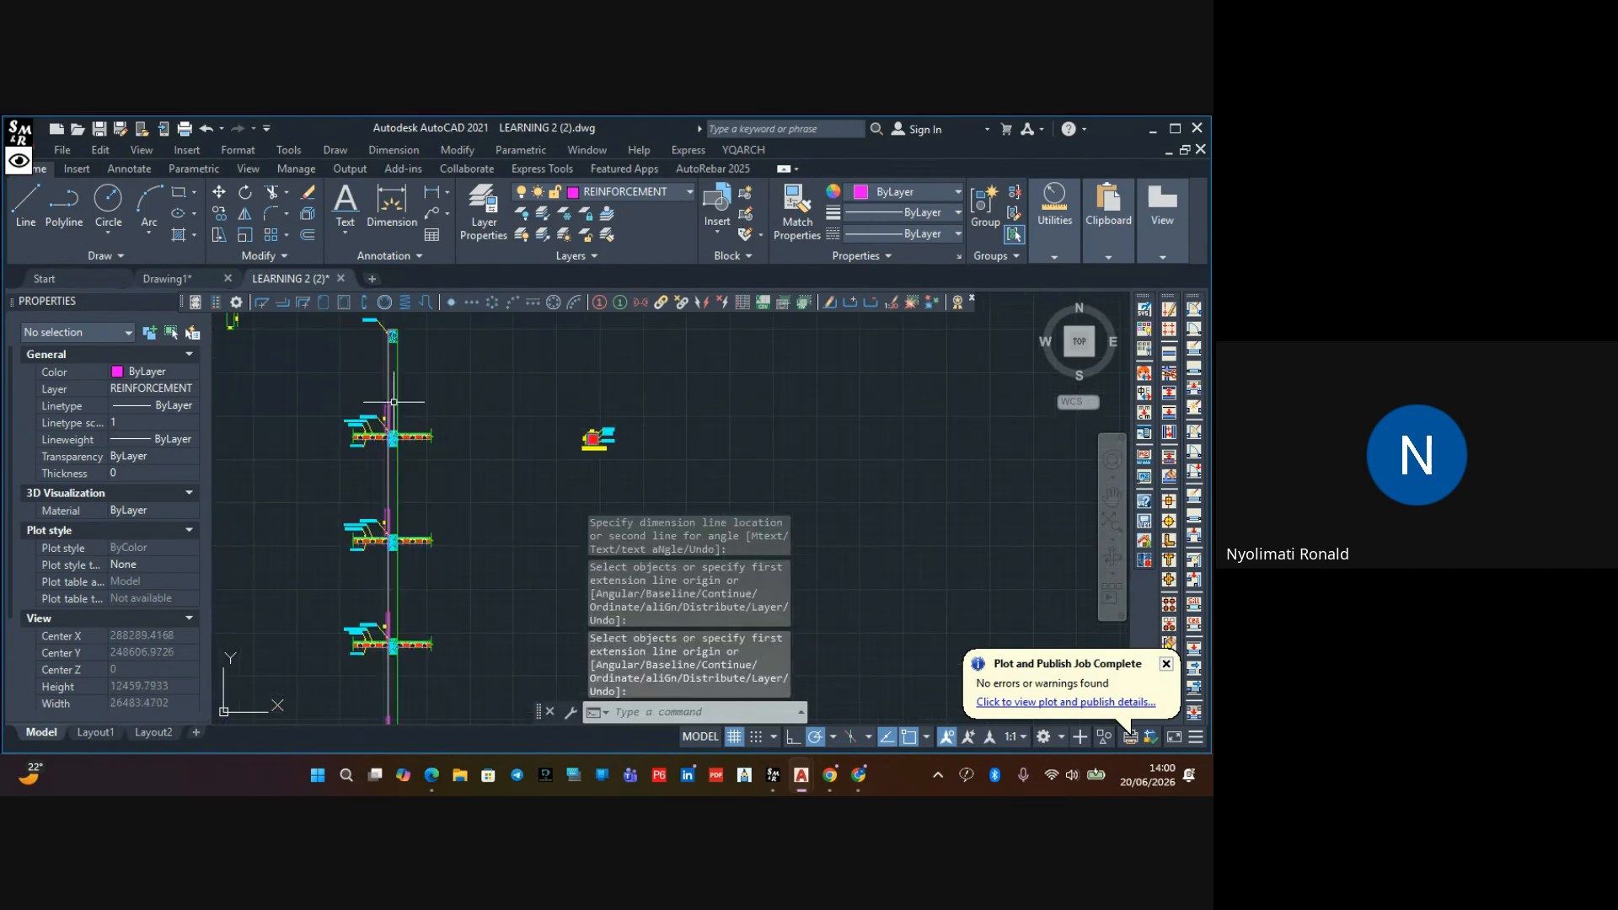
scroll(457, 622, "up", 6)
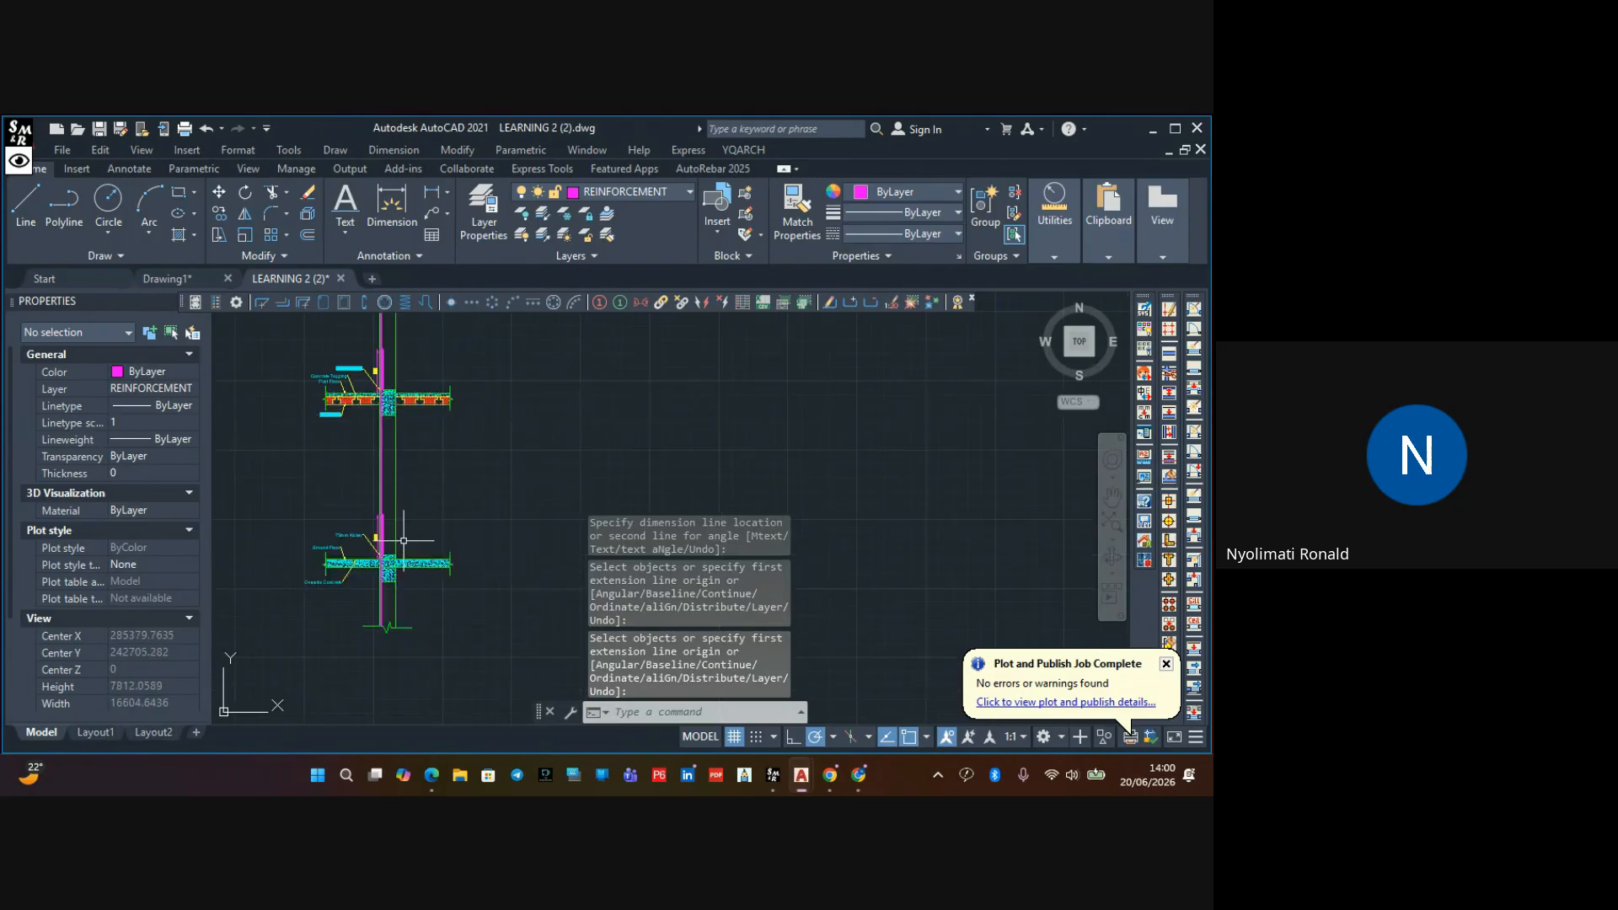
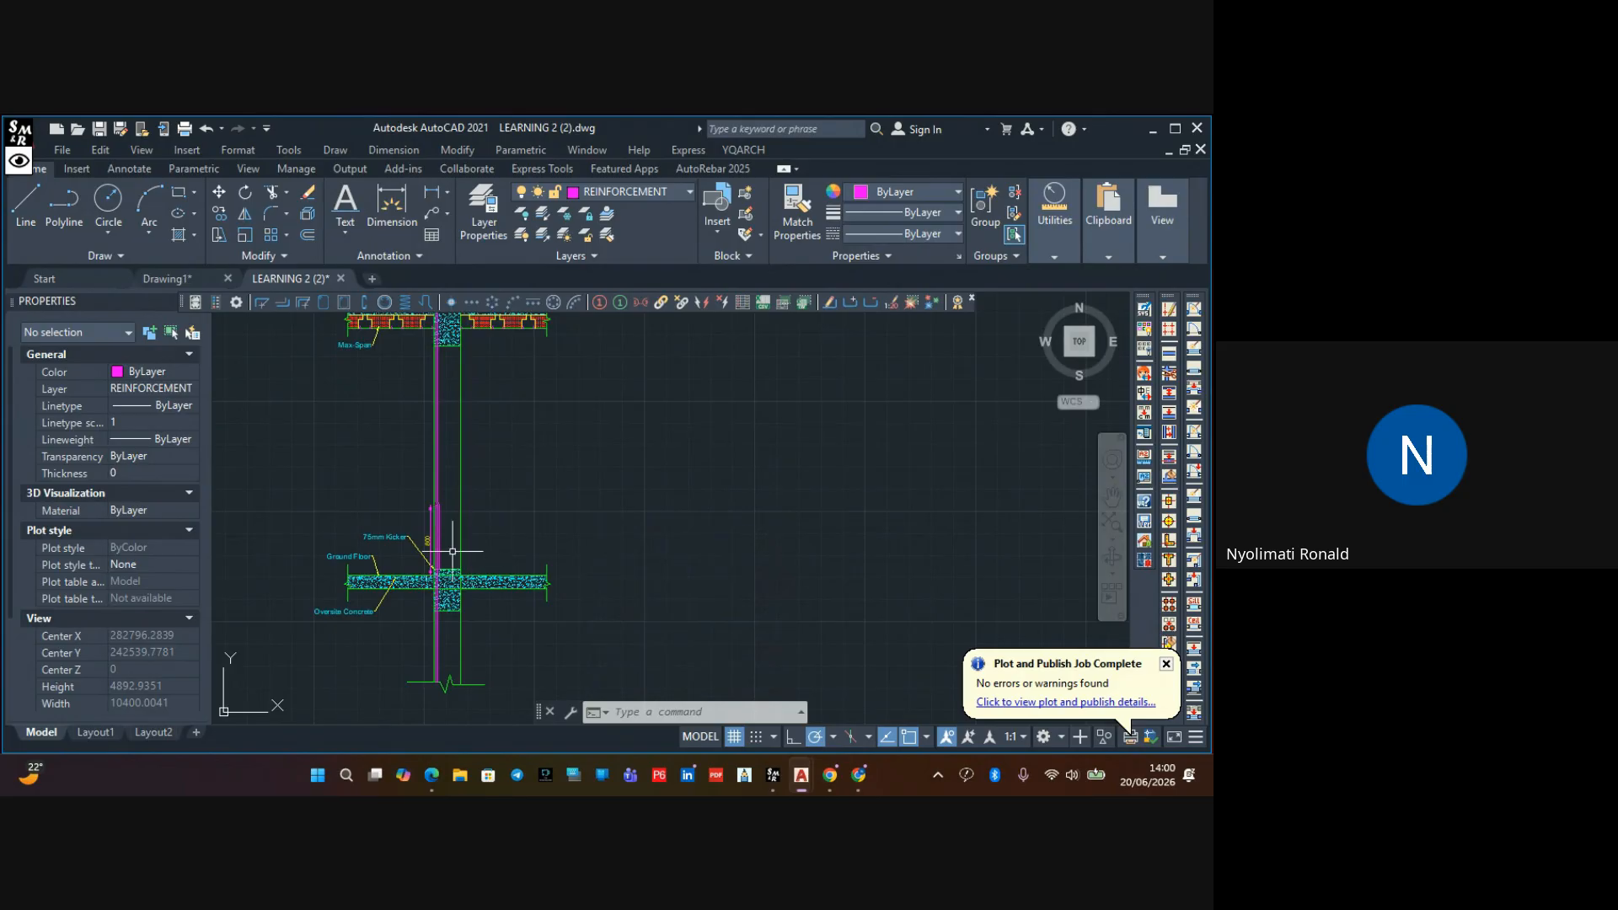
scroll(452, 551, "up", 2)
scroll(429, 552, "down", 2)
middle_click_drag(429, 552, 446, 610)
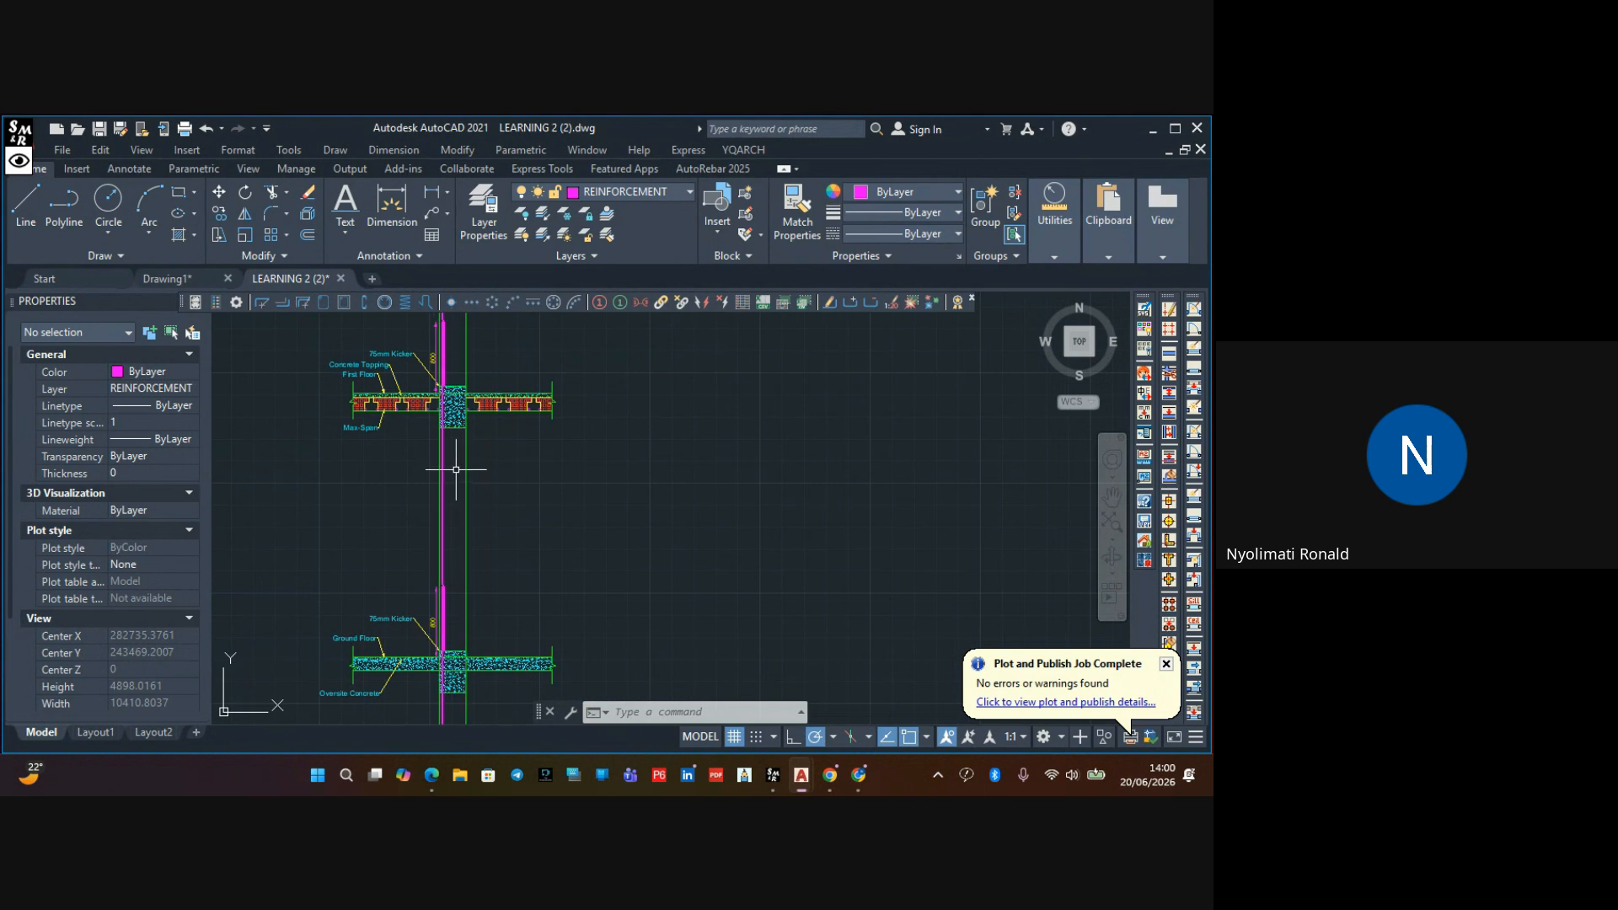
scroll(468, 472, "down", 2)
scroll(461, 512, "up", 2)
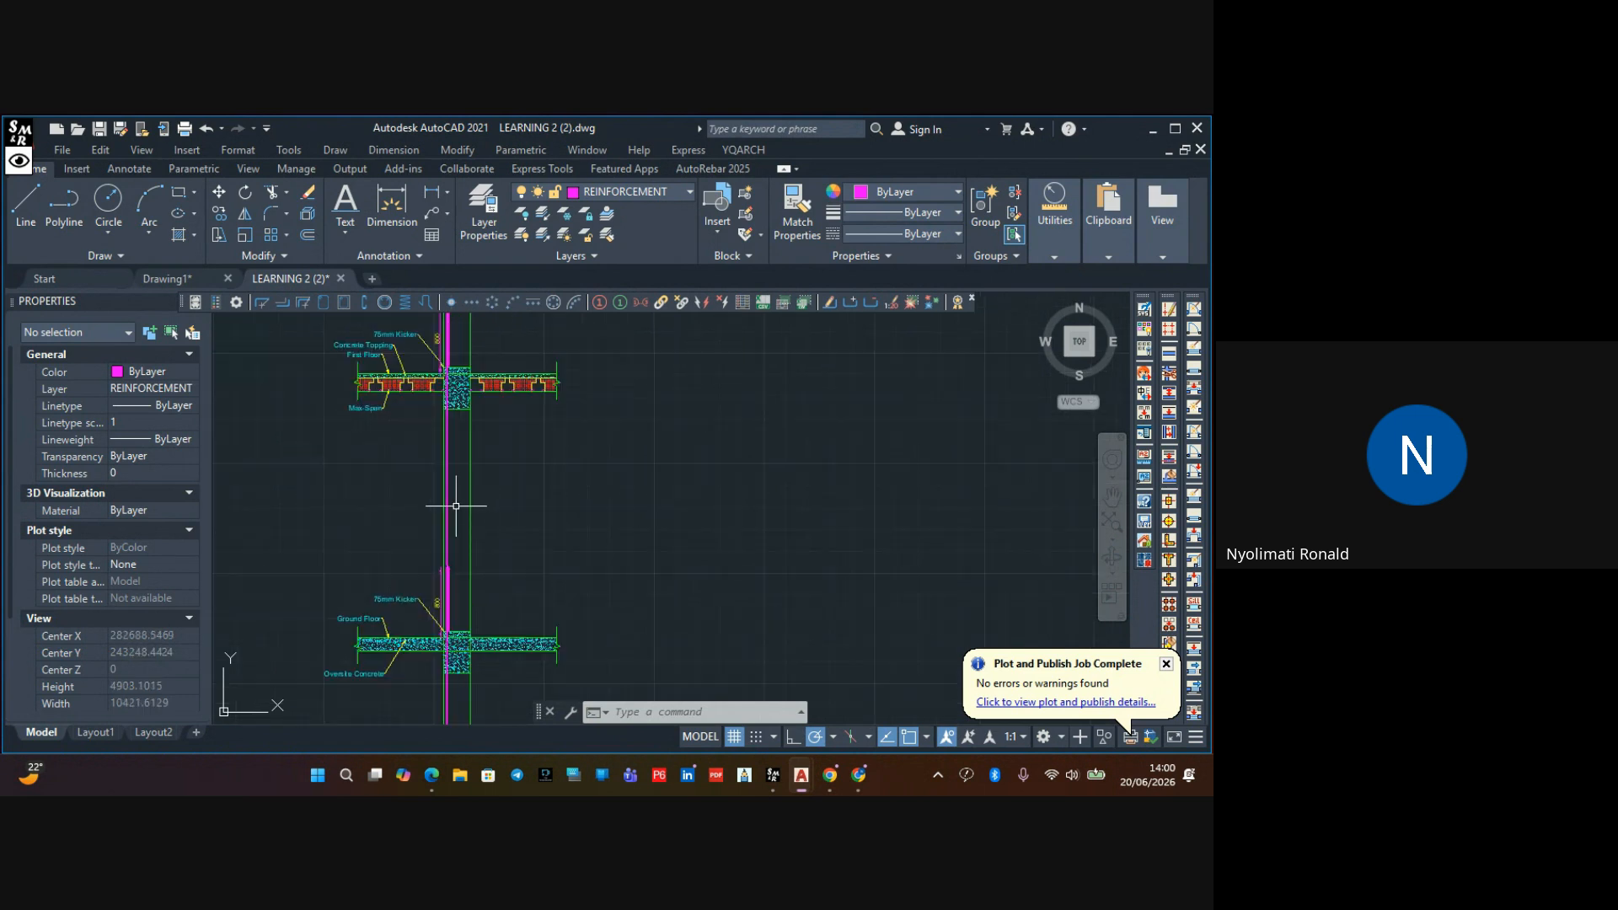
middle_click_drag(455, 481, 463, 558)
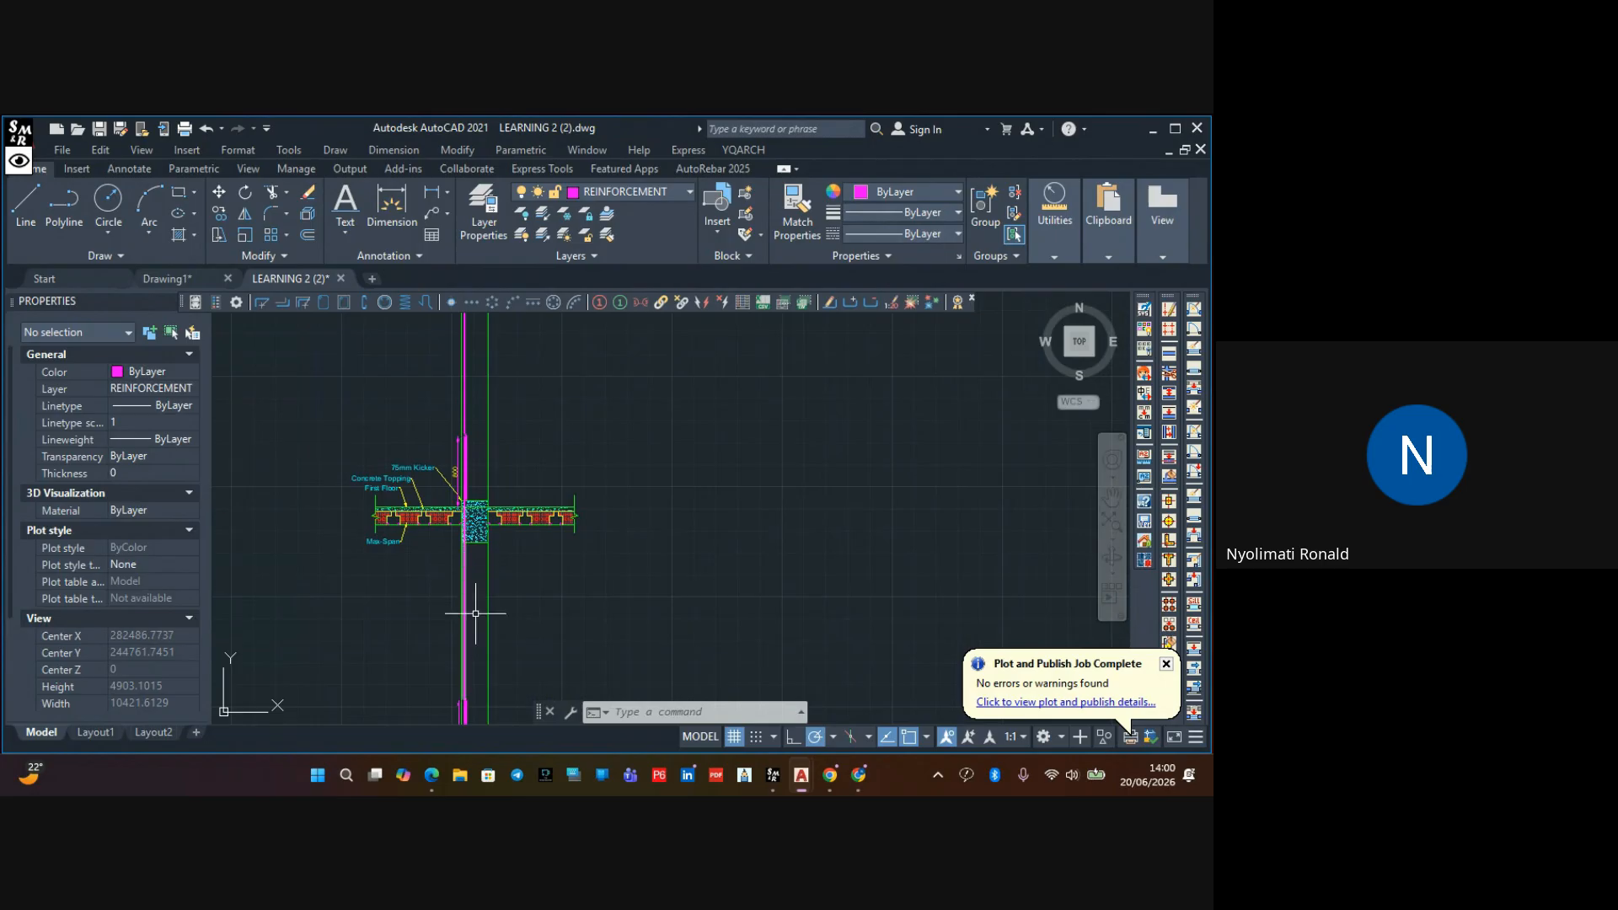
middle_click_drag(475, 614, 422, 536)
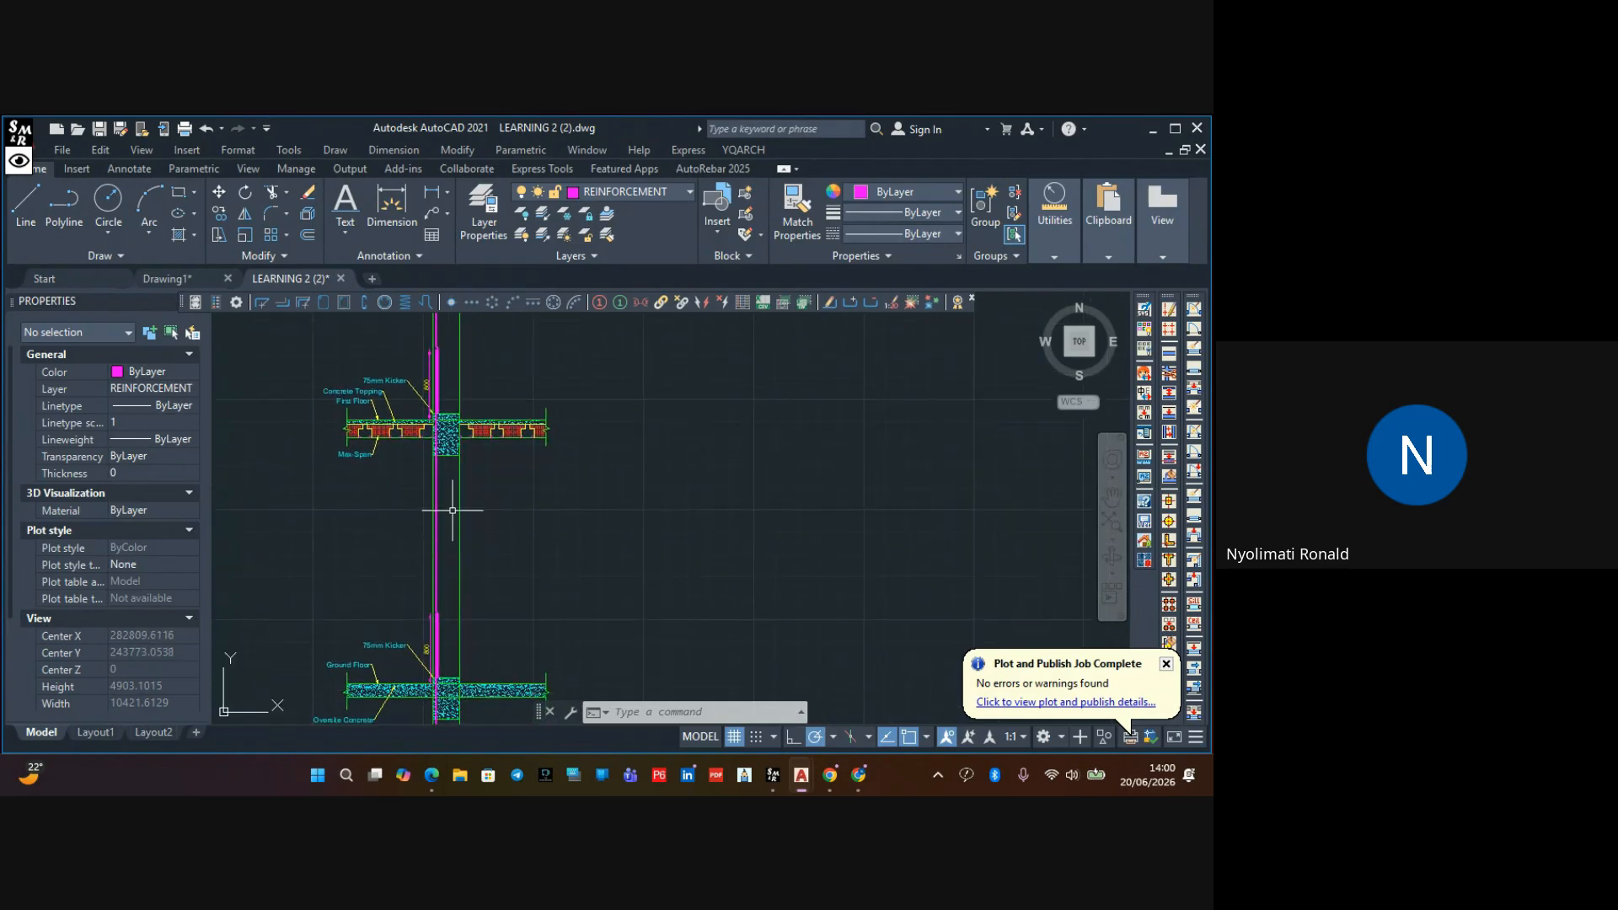
scroll(454, 507, "down", 4)
middle_click_drag(459, 506, 462, 568)
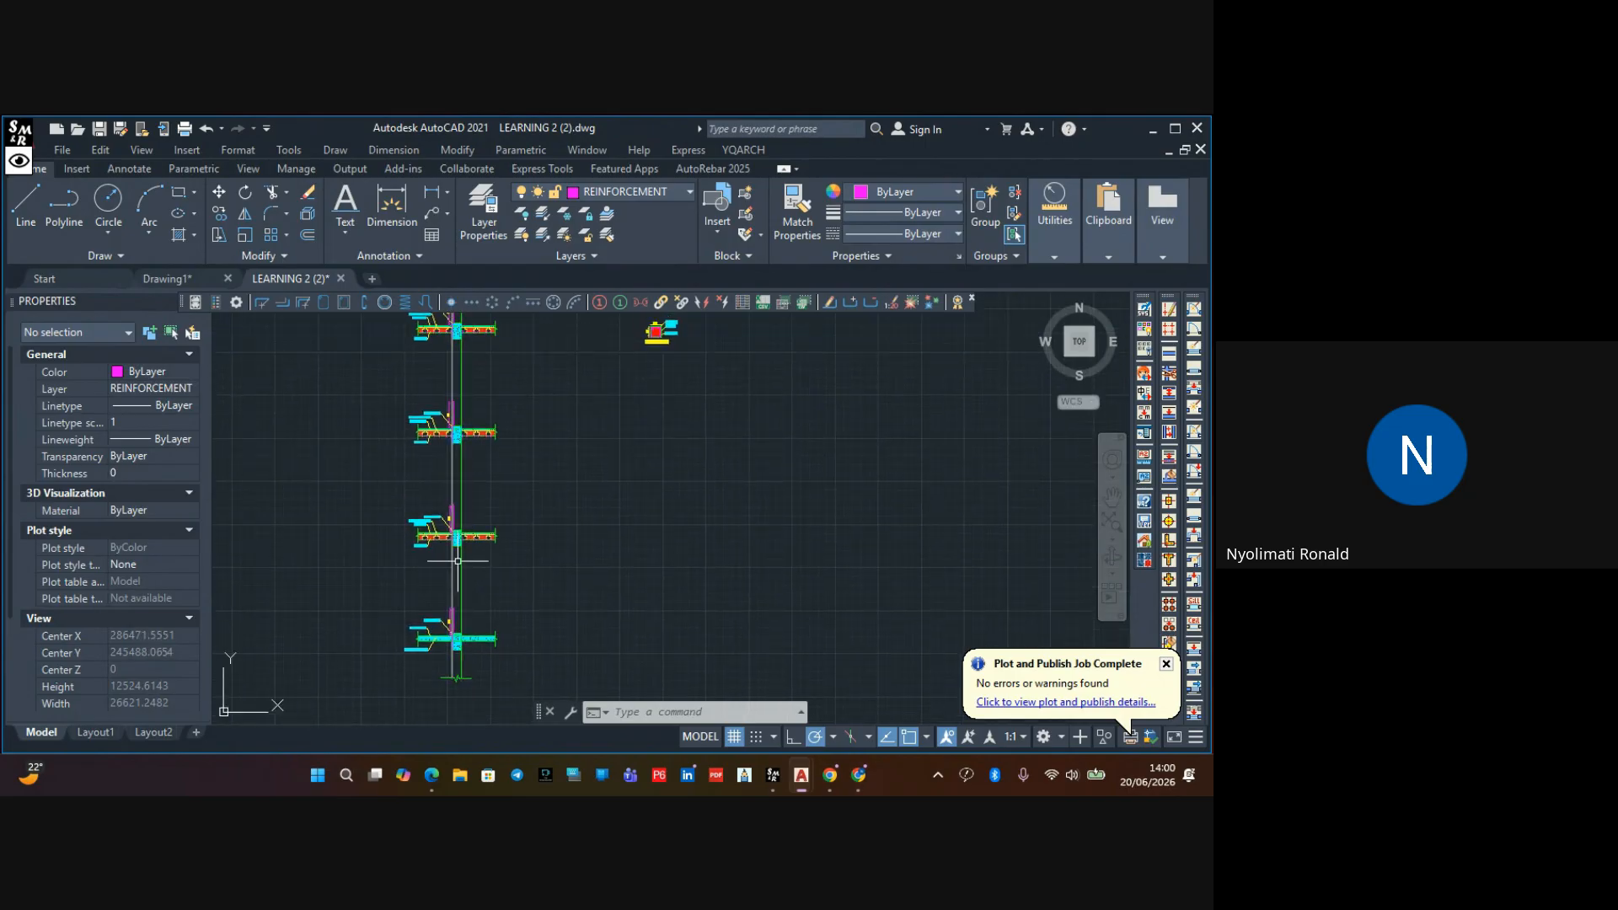
middle_click_drag(455, 388, 448, 539)
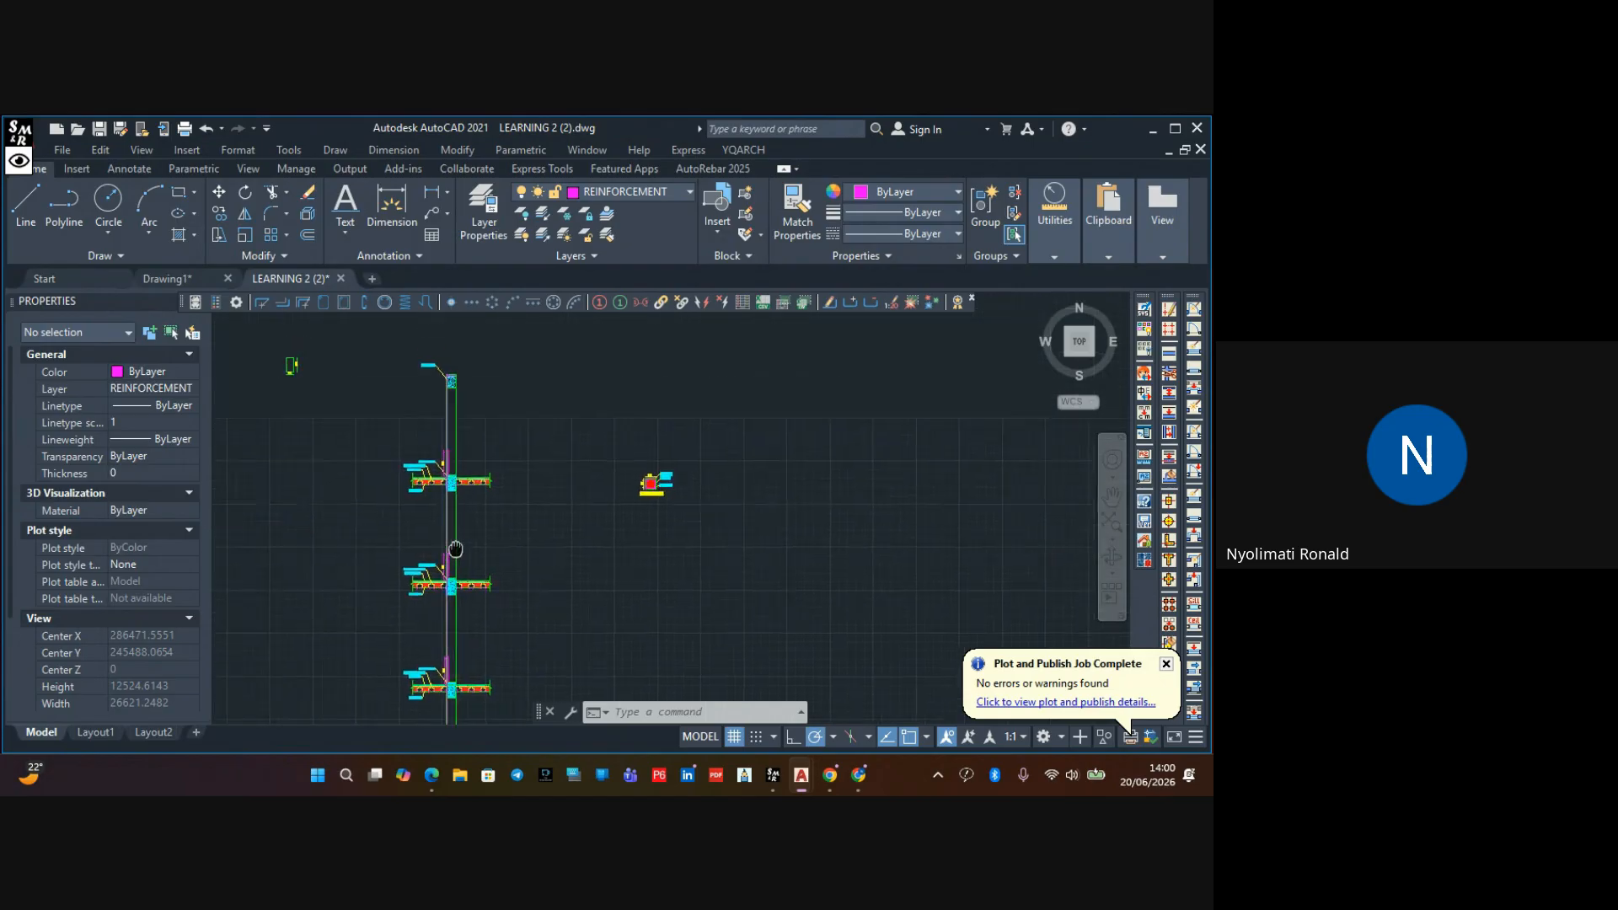
Draw a vertical line about 2555 long down the column's right face, from the ring beam's top corner to above the third floor kicker
scroll(450, 385, "up", 8)
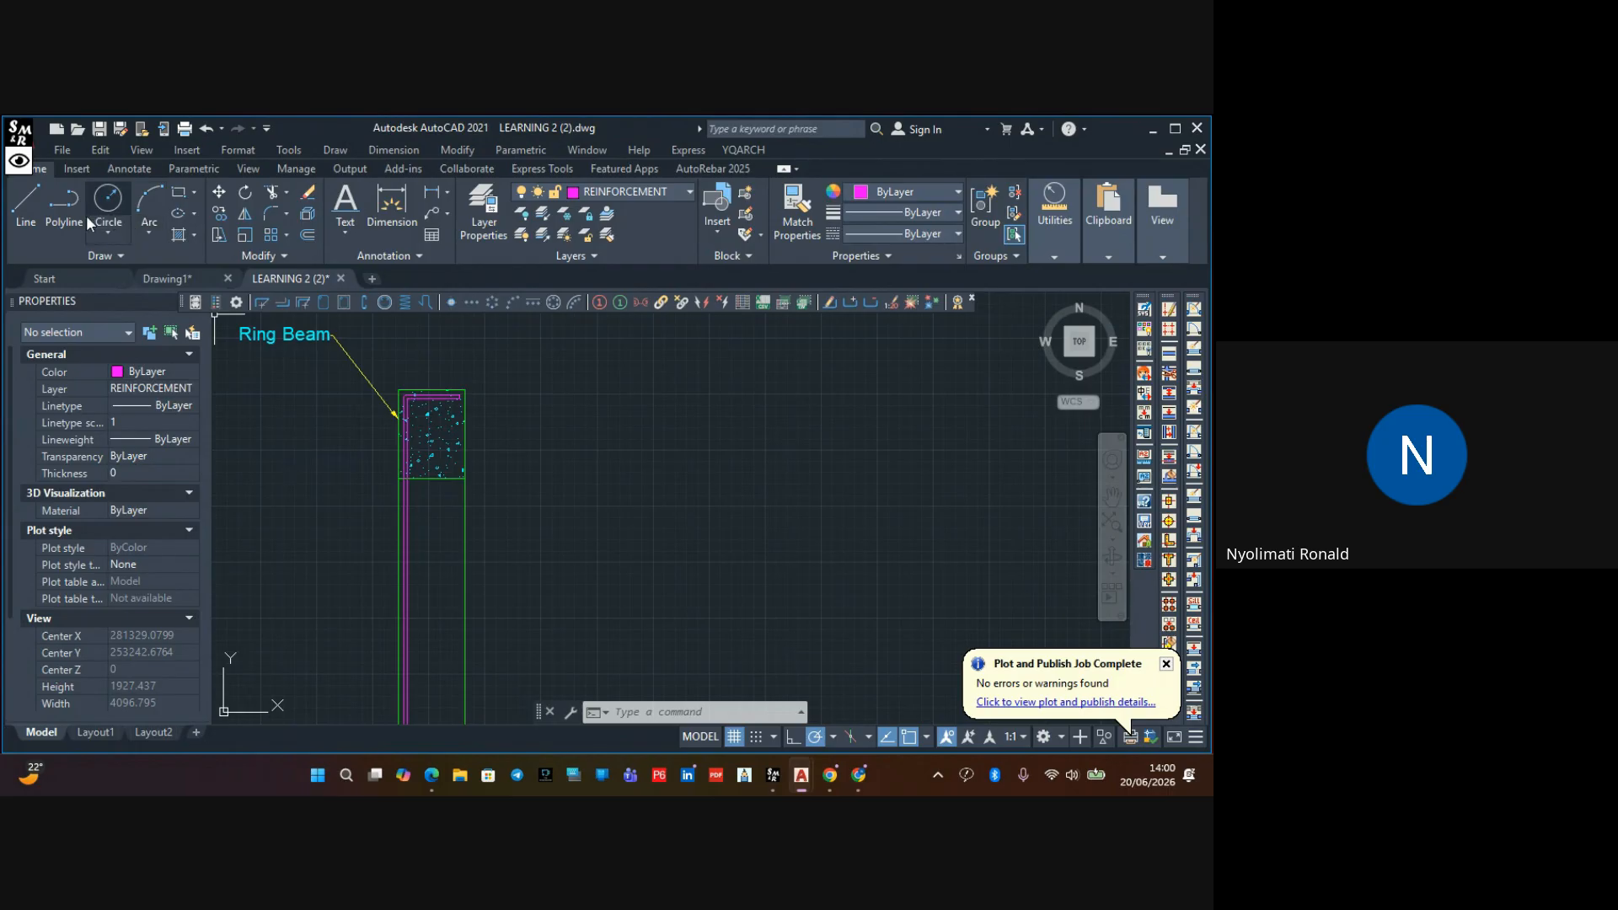
left_click(465, 388)
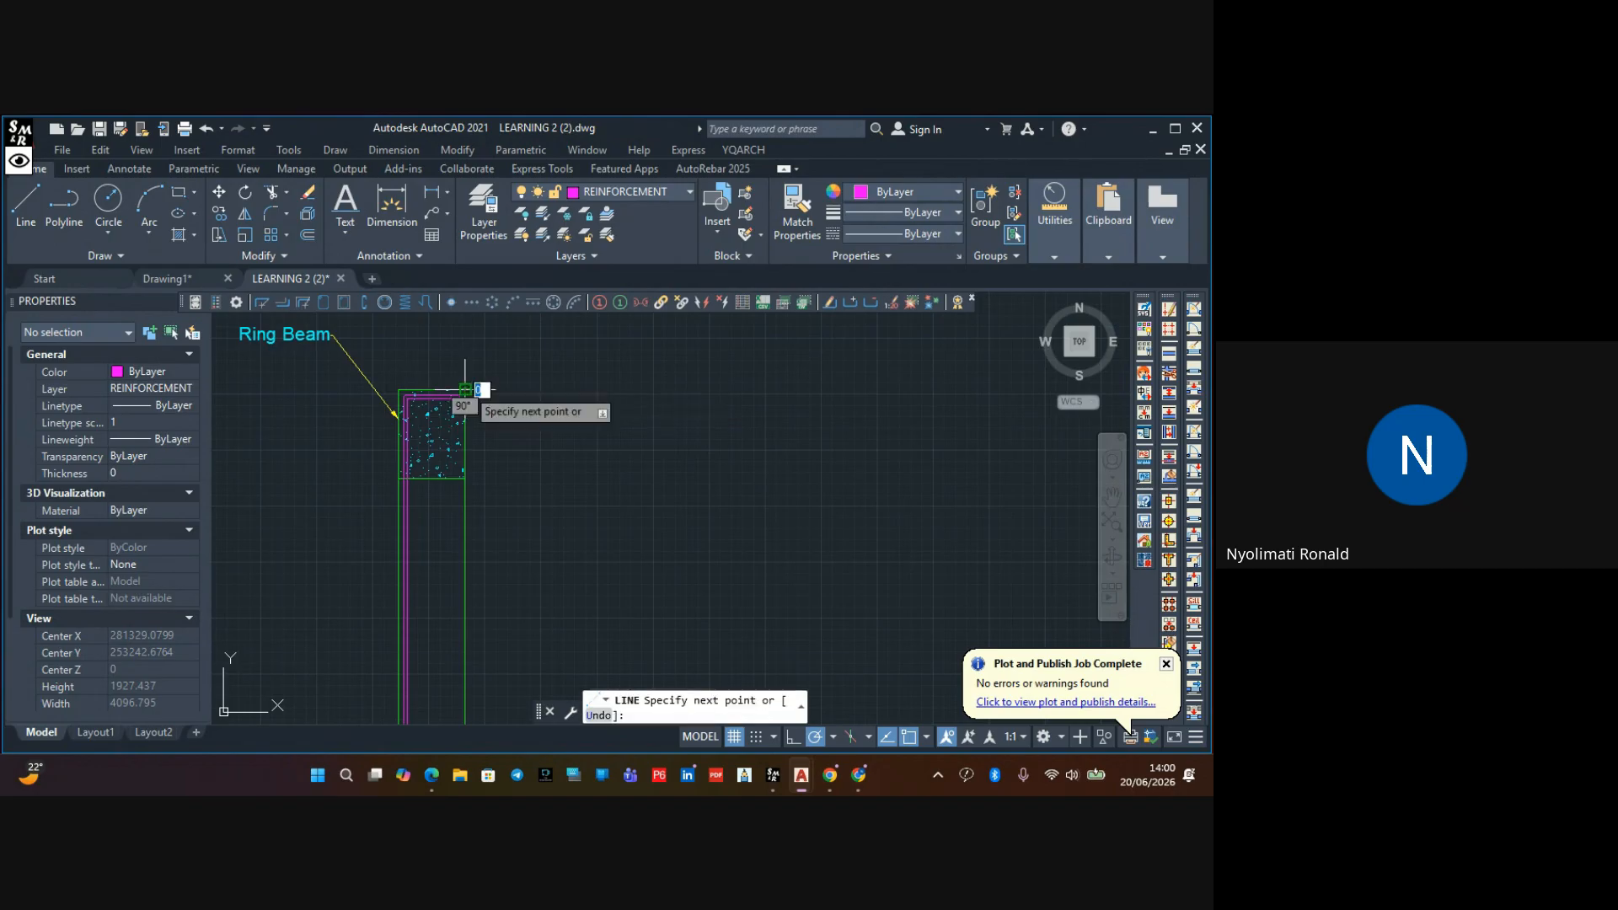
scroll(479, 548, "down", 5)
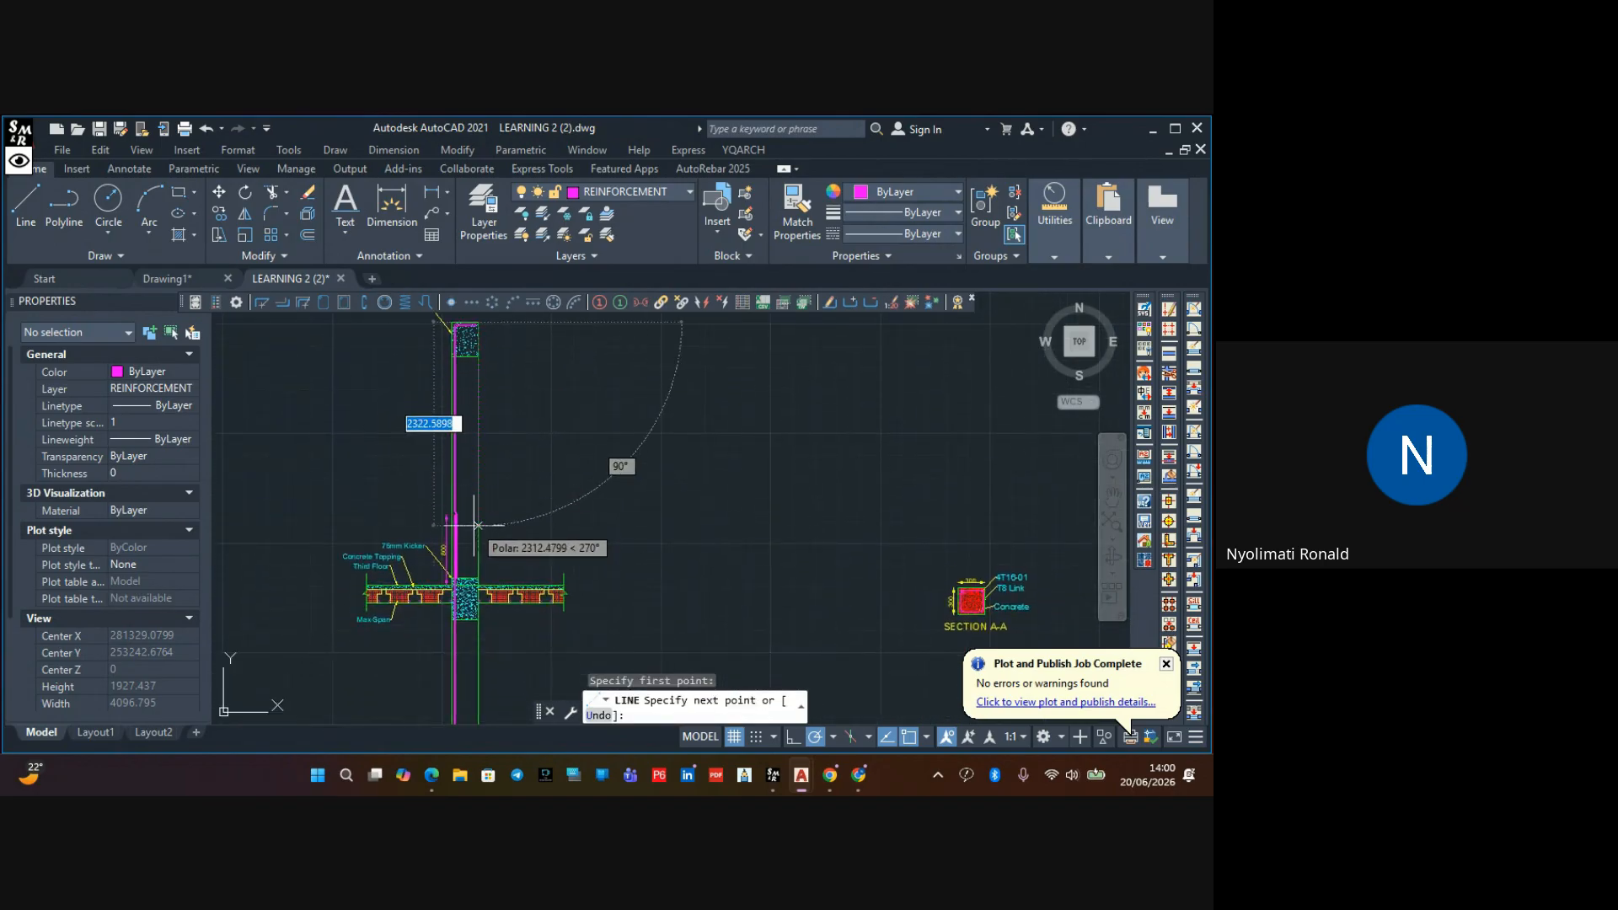
scroll(472, 546, "up", 4)
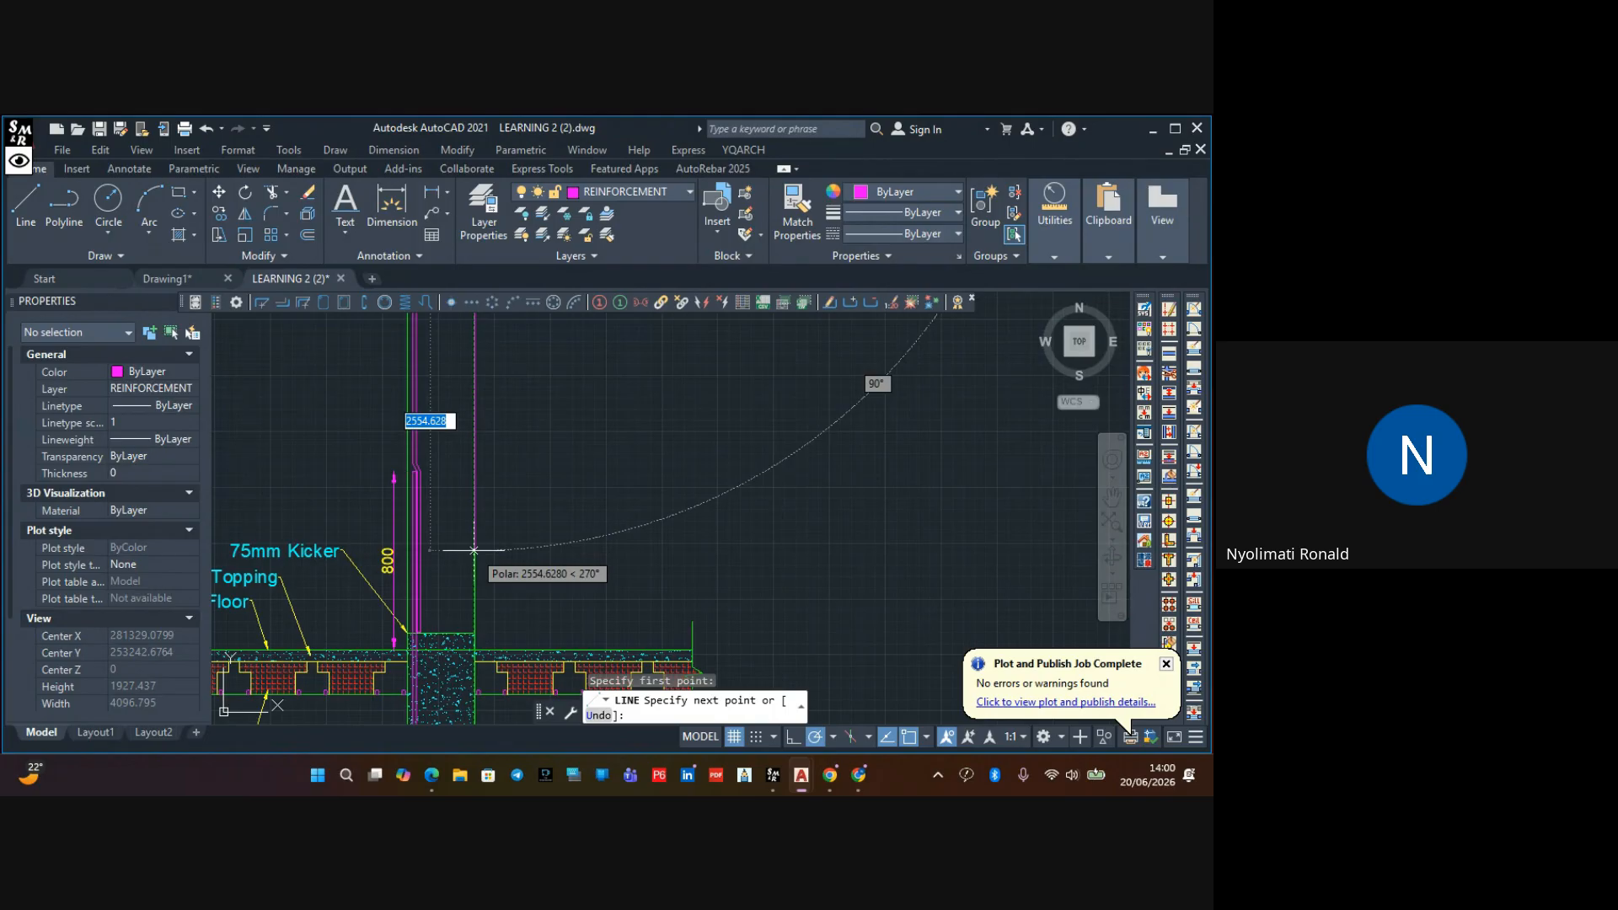
left_click(473, 551)
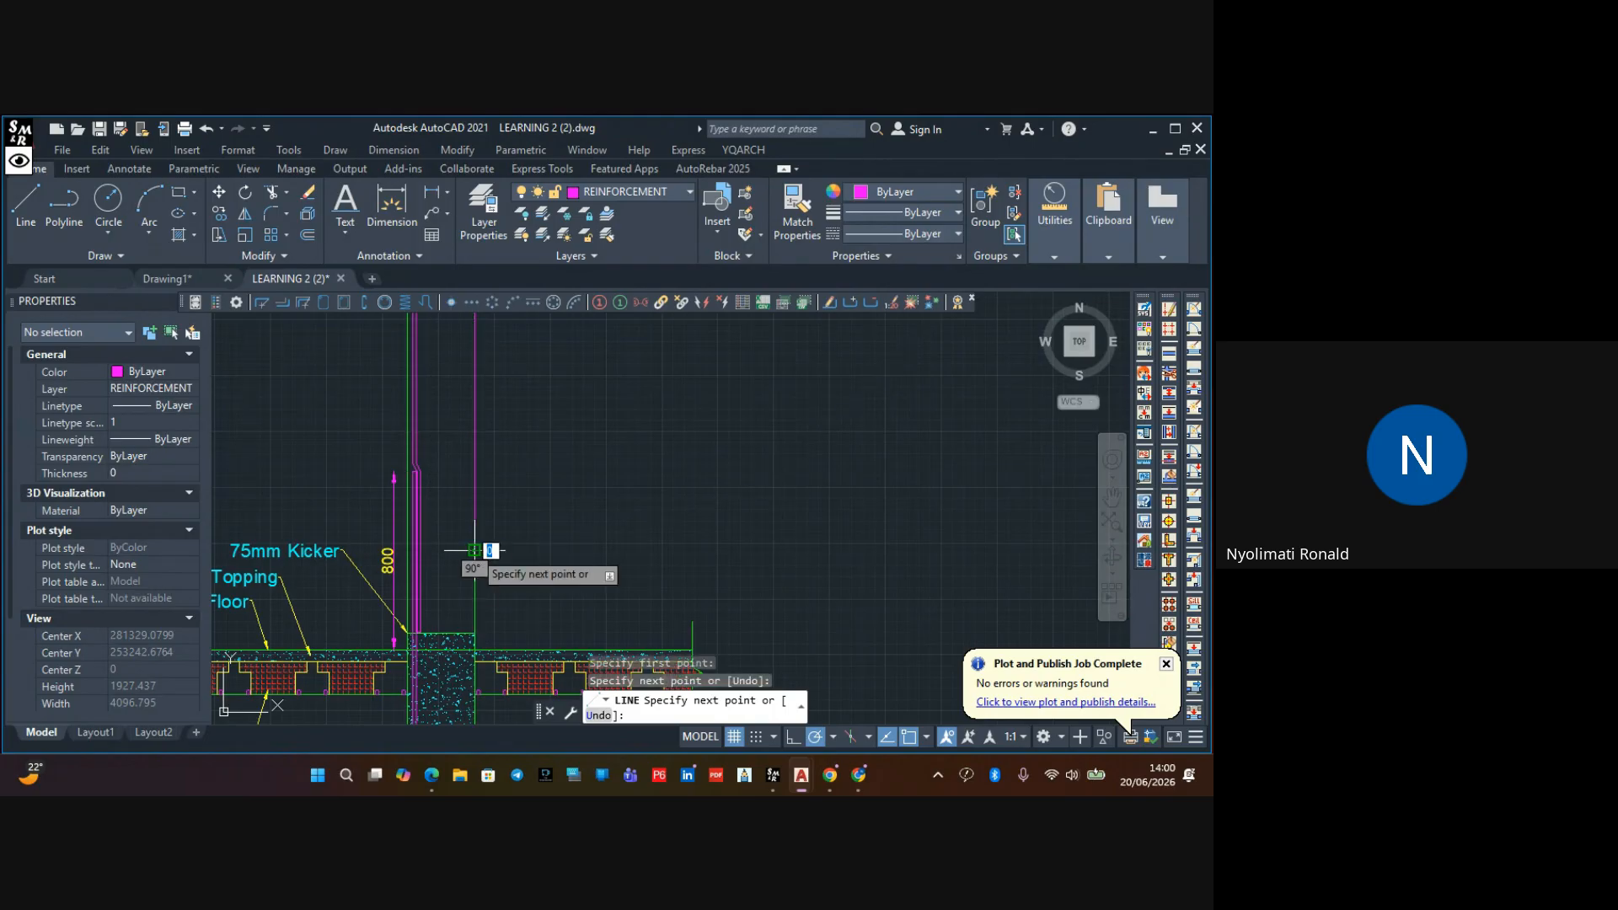
key("Escape")
key("Escape")
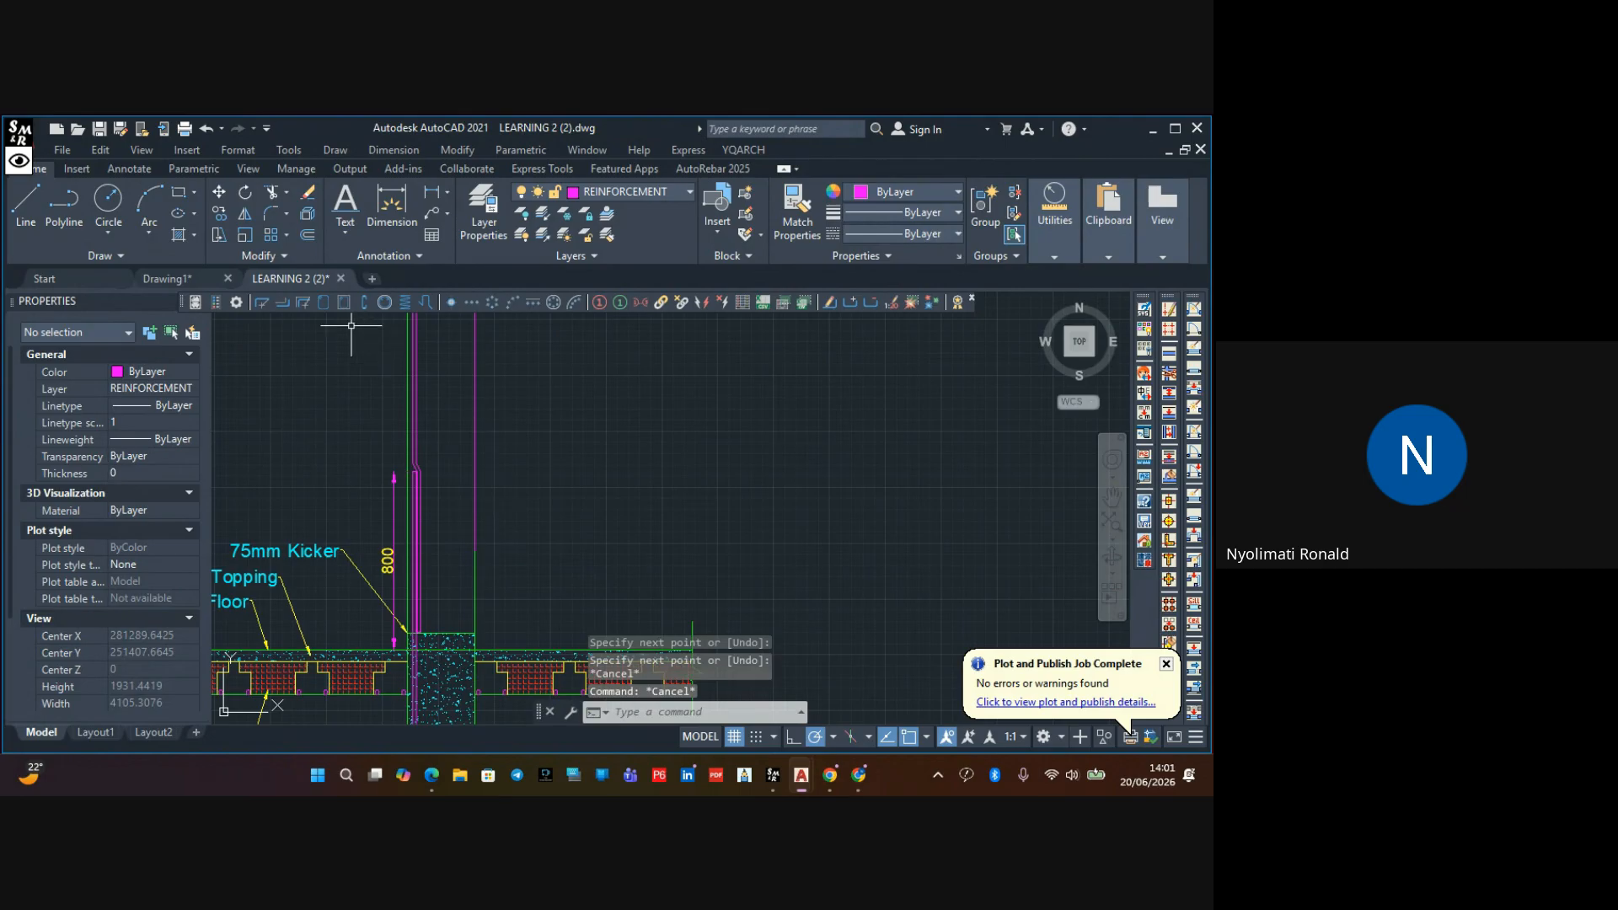
Offset the new vertical line 25 into the column and delete the original line on the column face
left_click(305, 234)
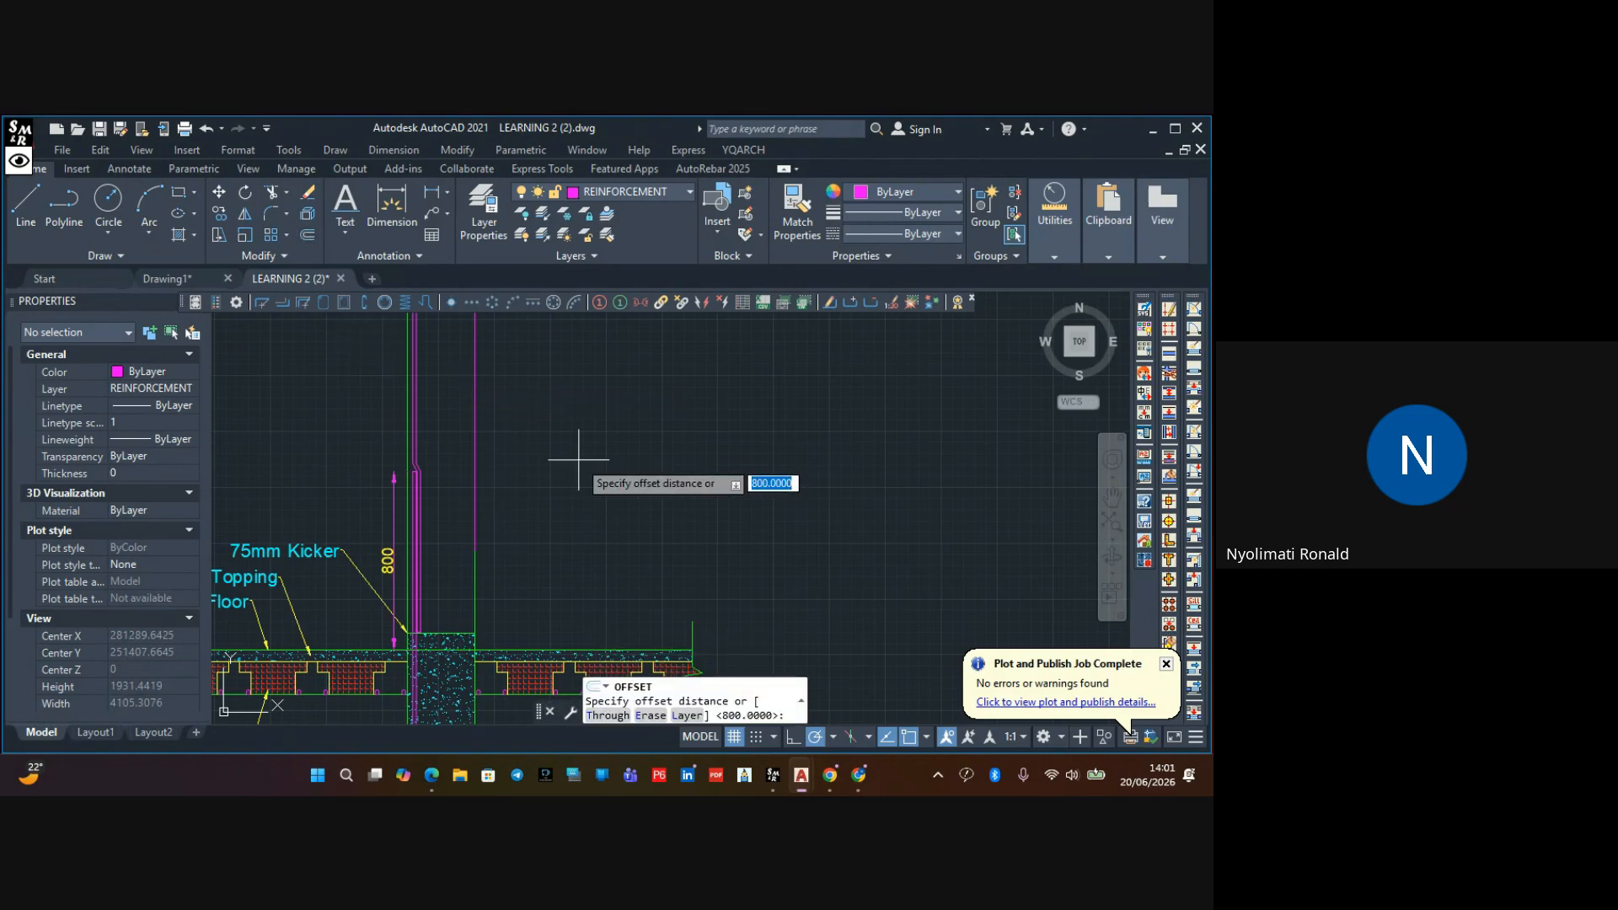
type("25")
key("Return")
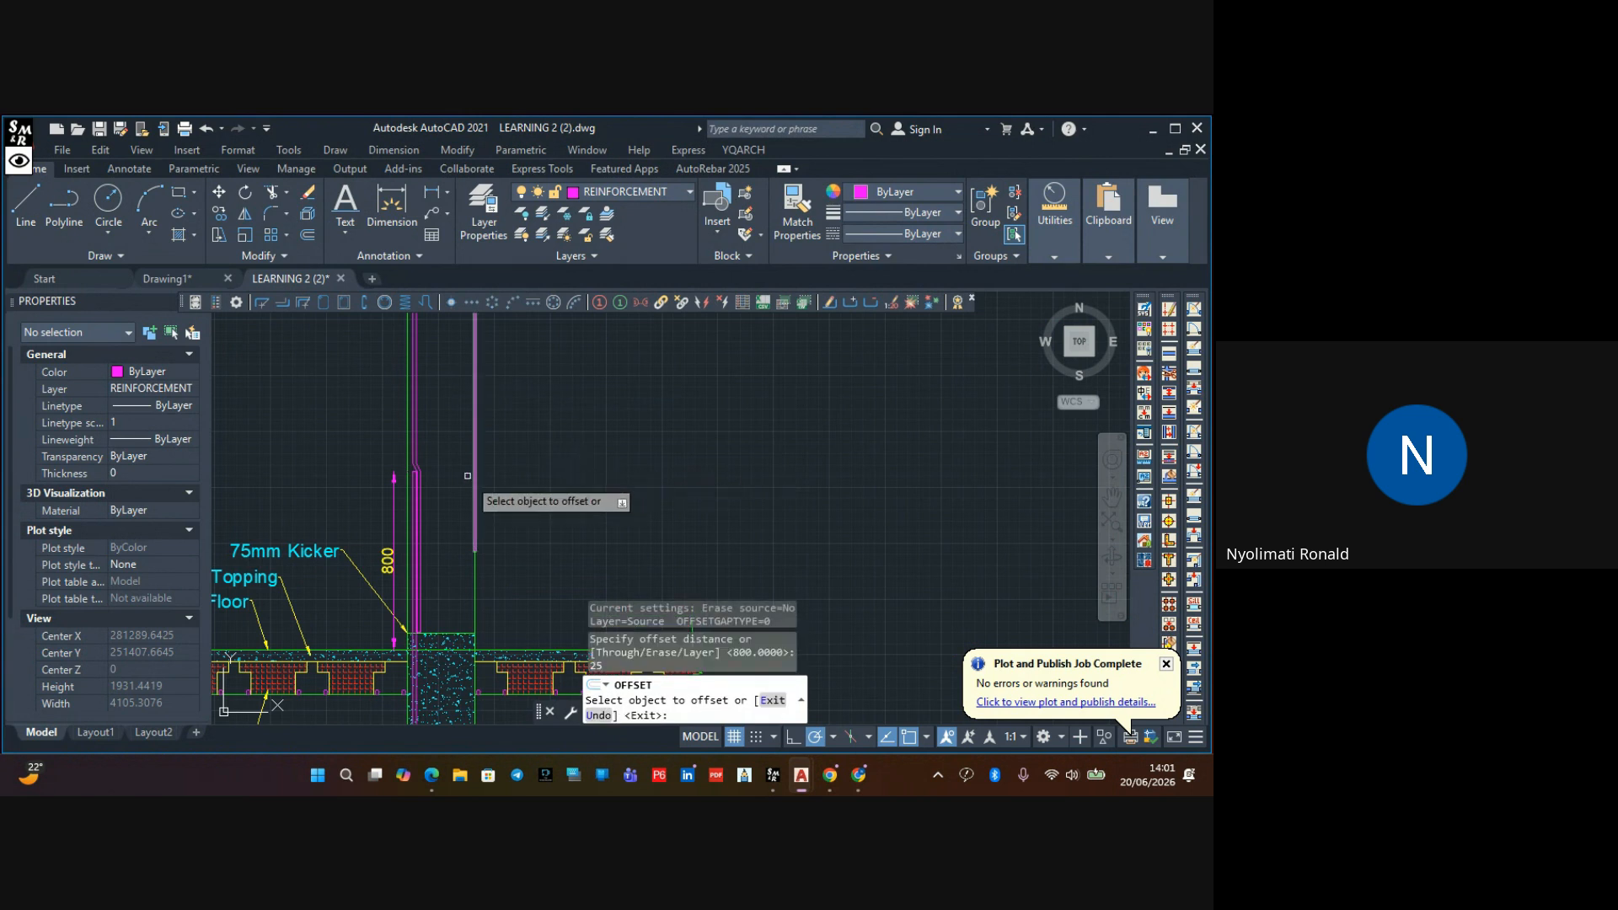
left_click(475, 450)
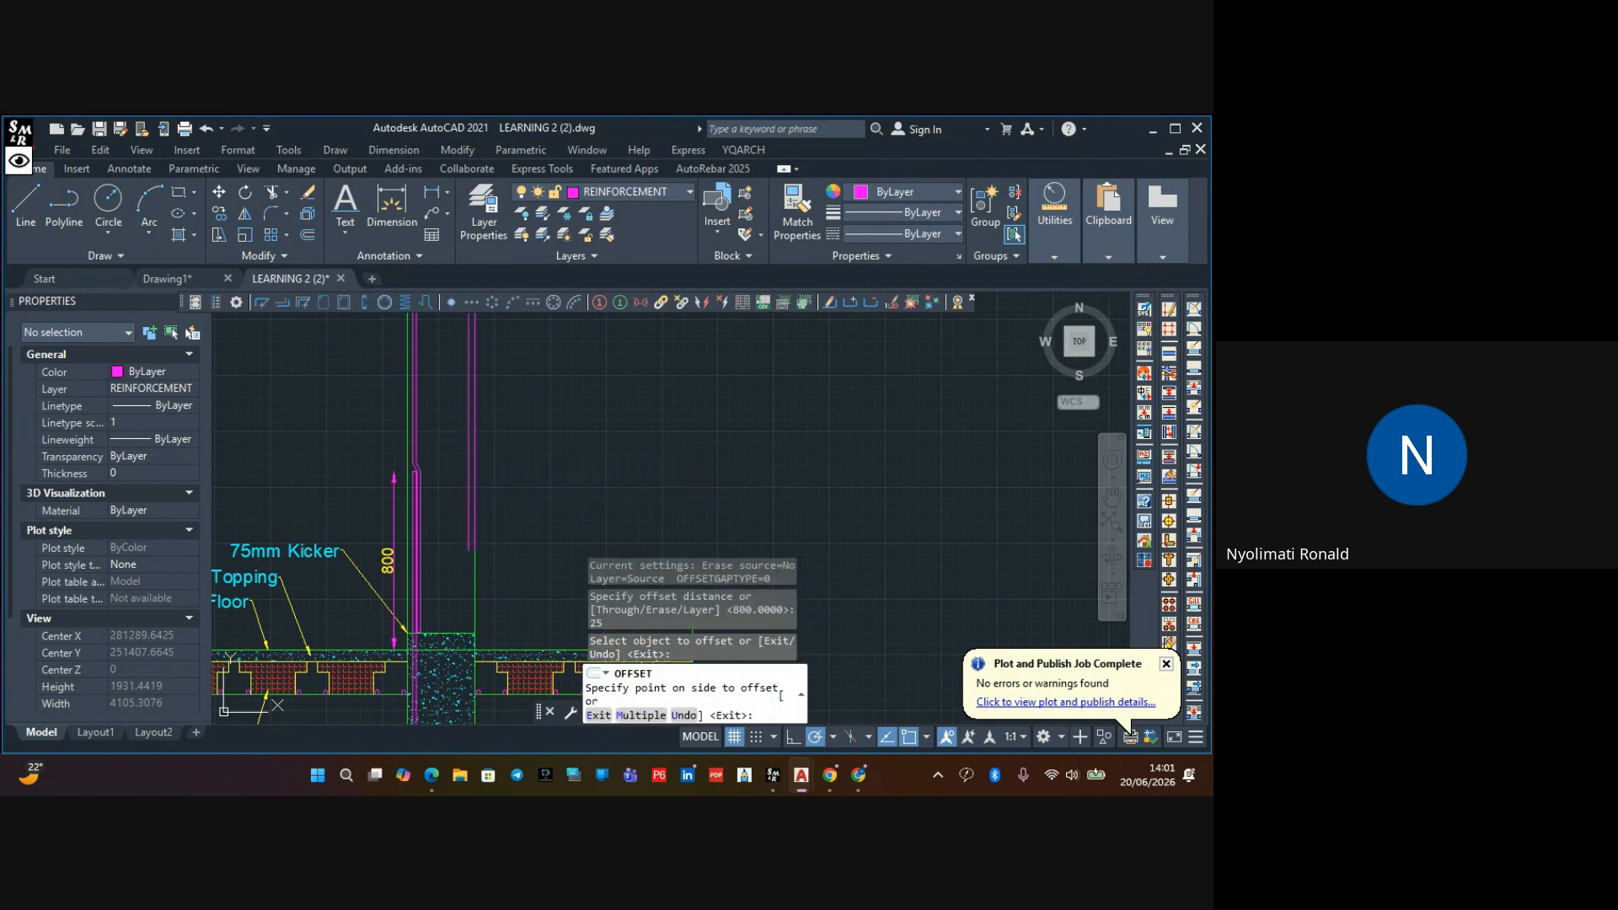
key("Escape")
left_click(474, 444)
key("Delete")
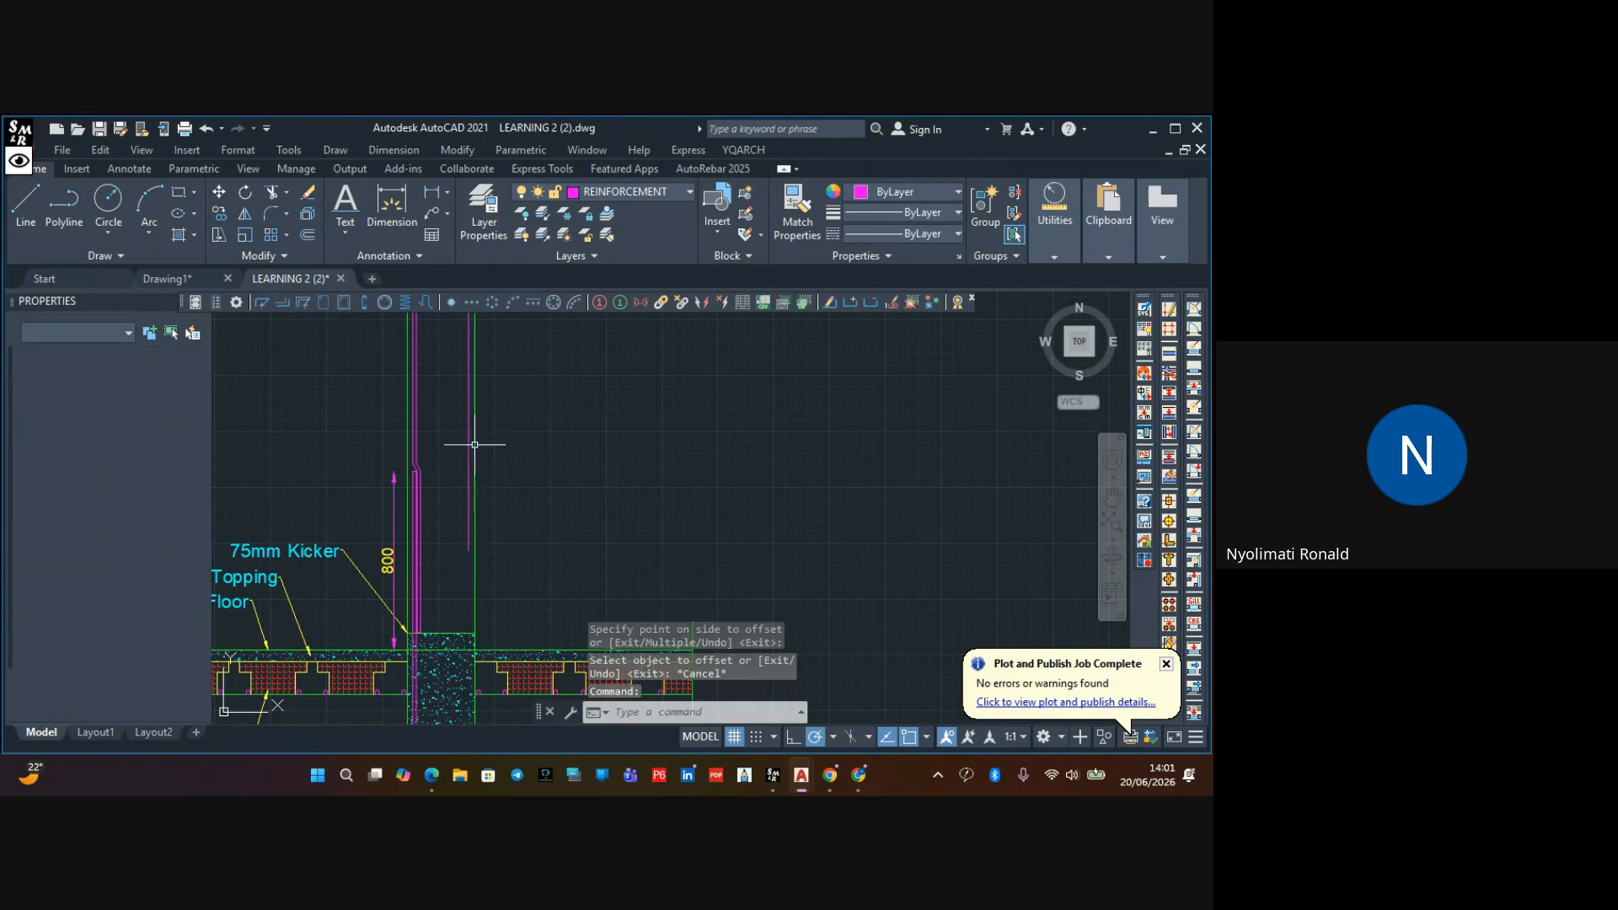
Offset the right-hand bar line 16 towards the column's centre to form the bar's second edge
left_click(310, 236)
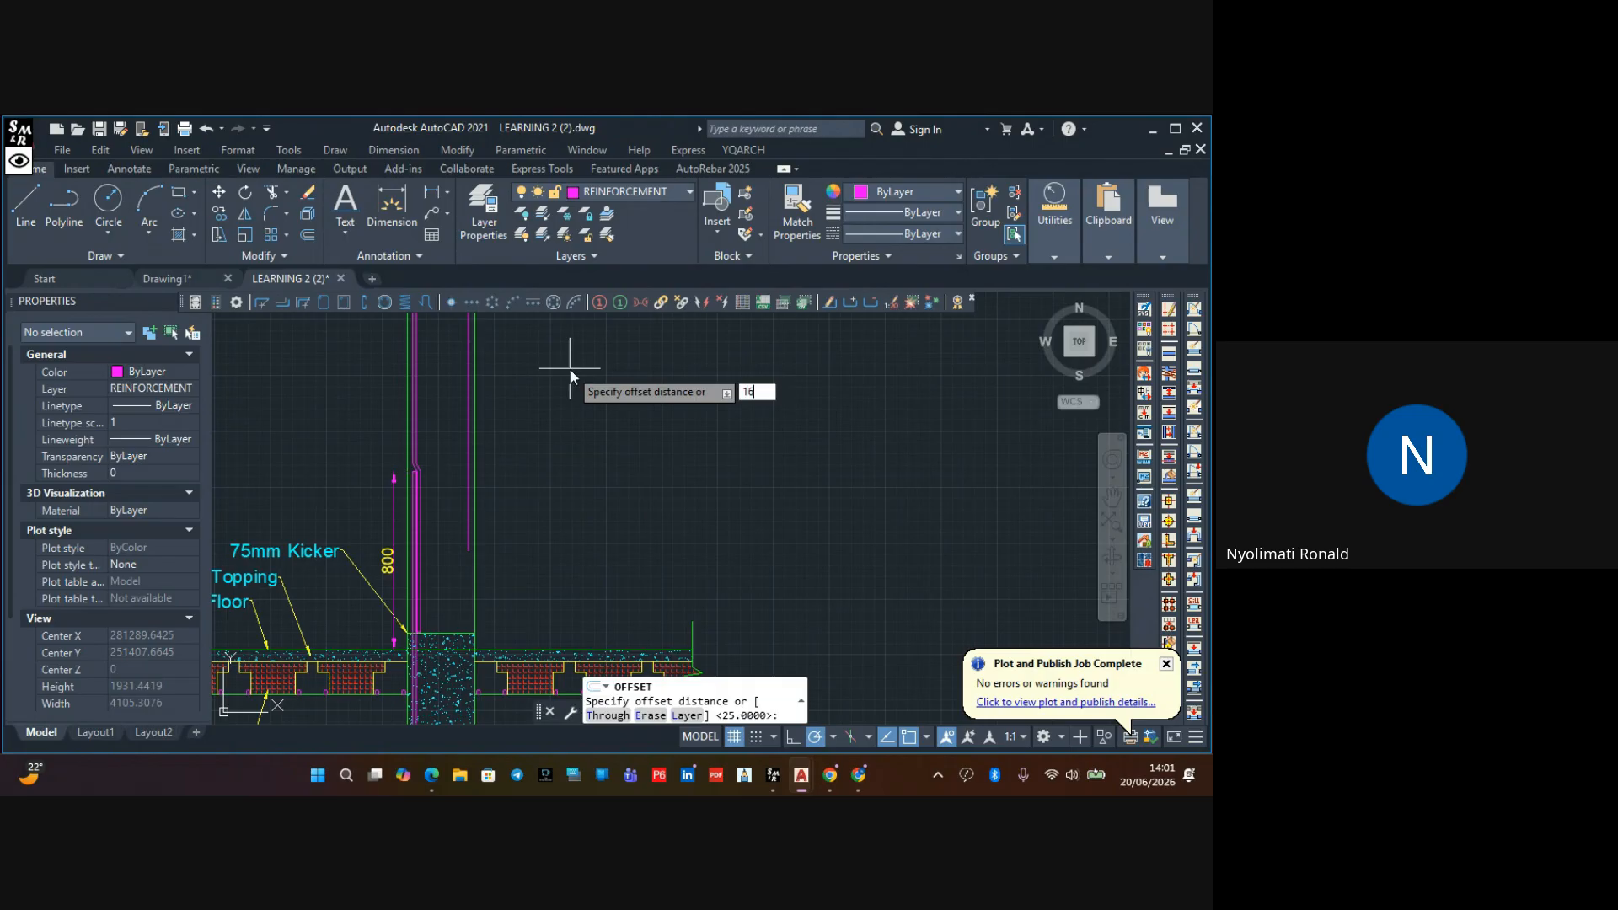
type("16")
key("Return")
scroll(485, 417, "up", 3)
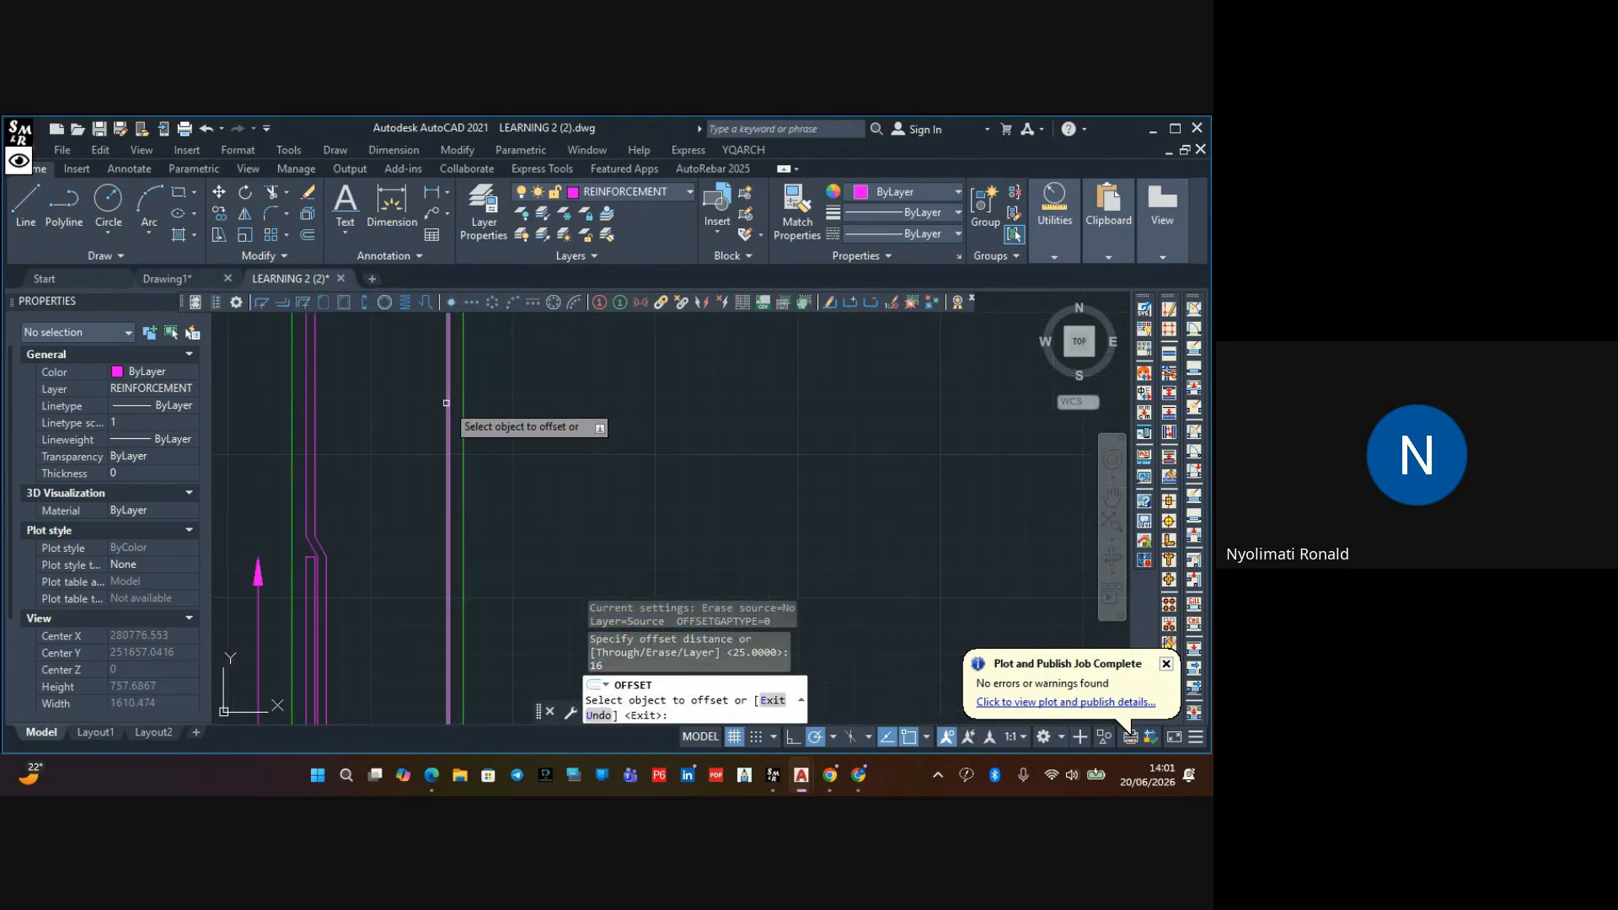
left_click(449, 402)
left_click(425, 406)
scroll(536, 495, "down", 5)
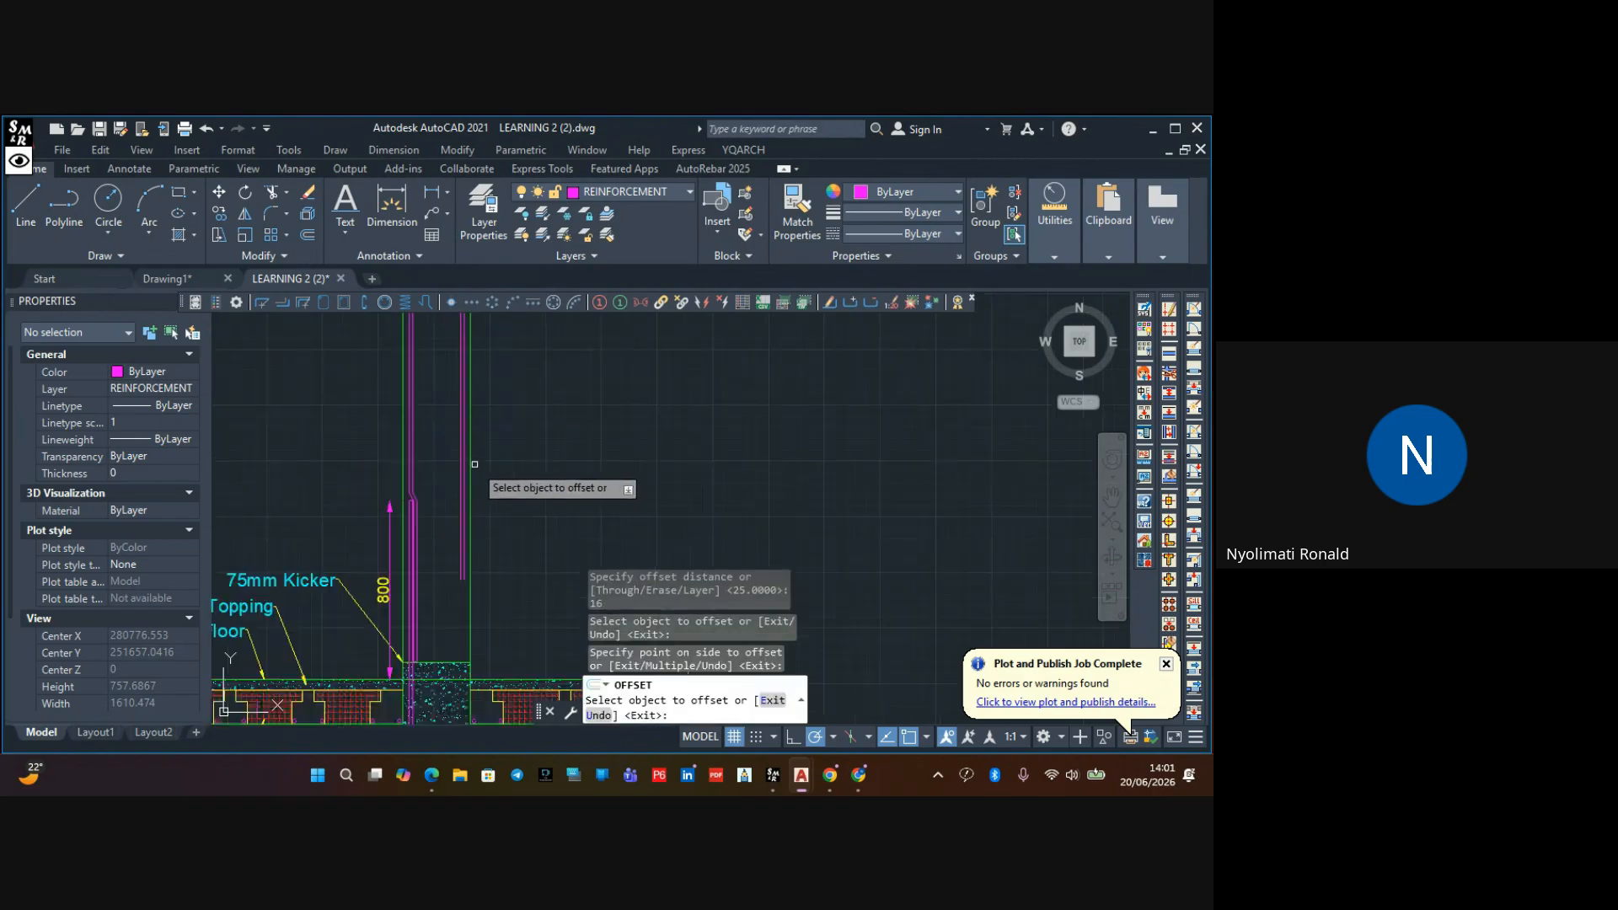
key("Escape")
Draw a small rectangle across the right-hand bar just below the ring beam and trim the two bar lines inside it
scroll(505, 447, "up", 5)
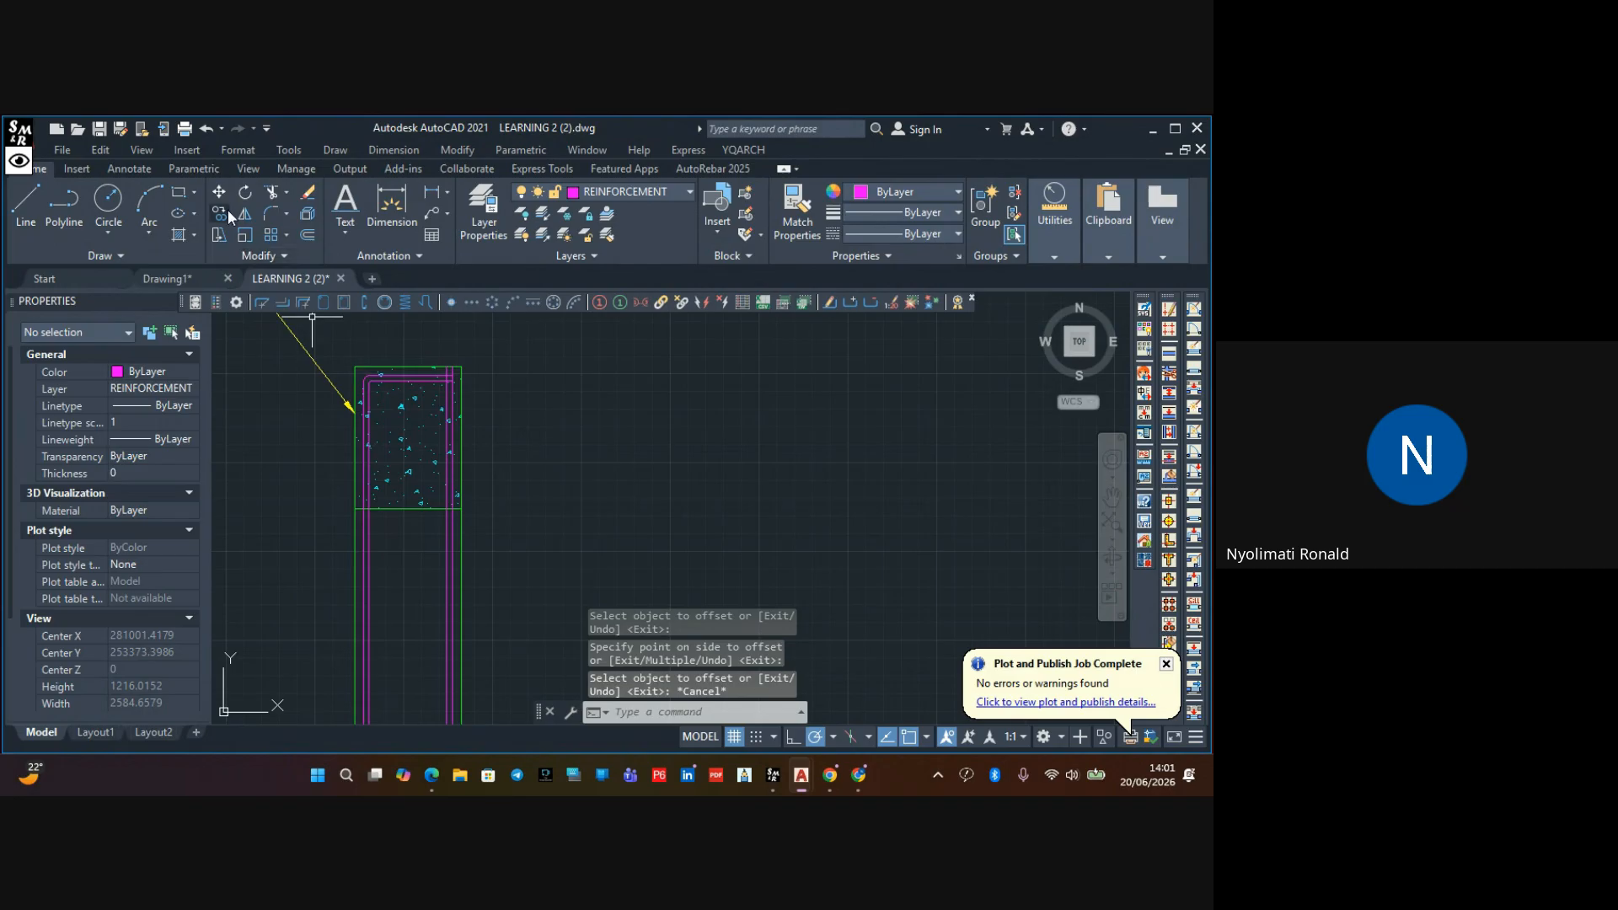
left_click(178, 200)
scroll(429, 522, "up", 4)
left_click(432, 538)
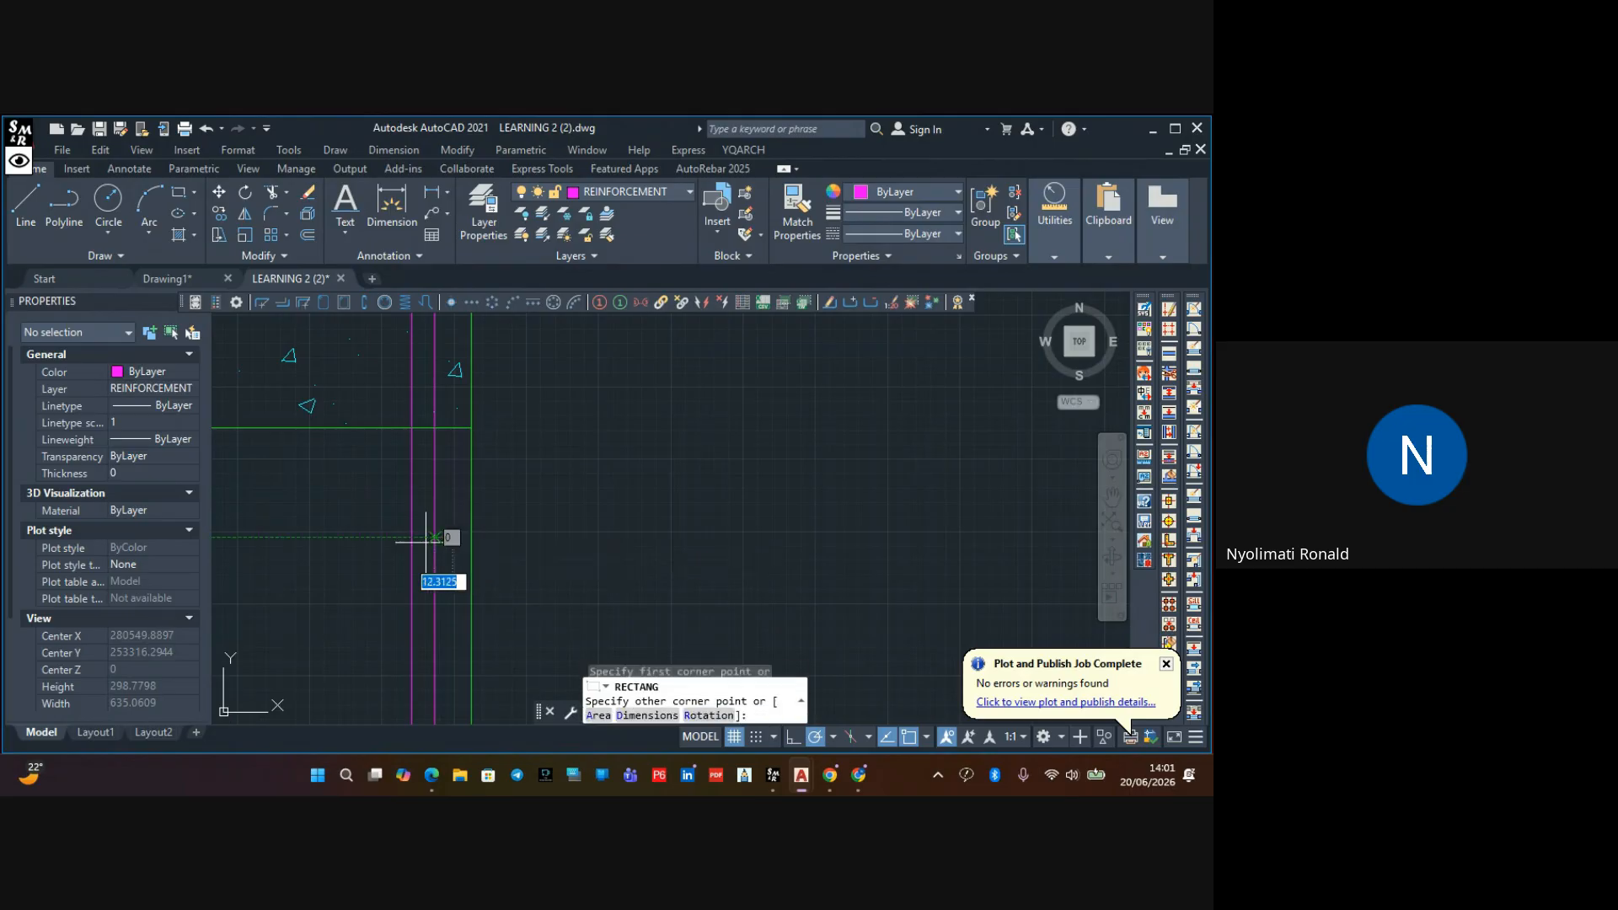
left_click(396, 565)
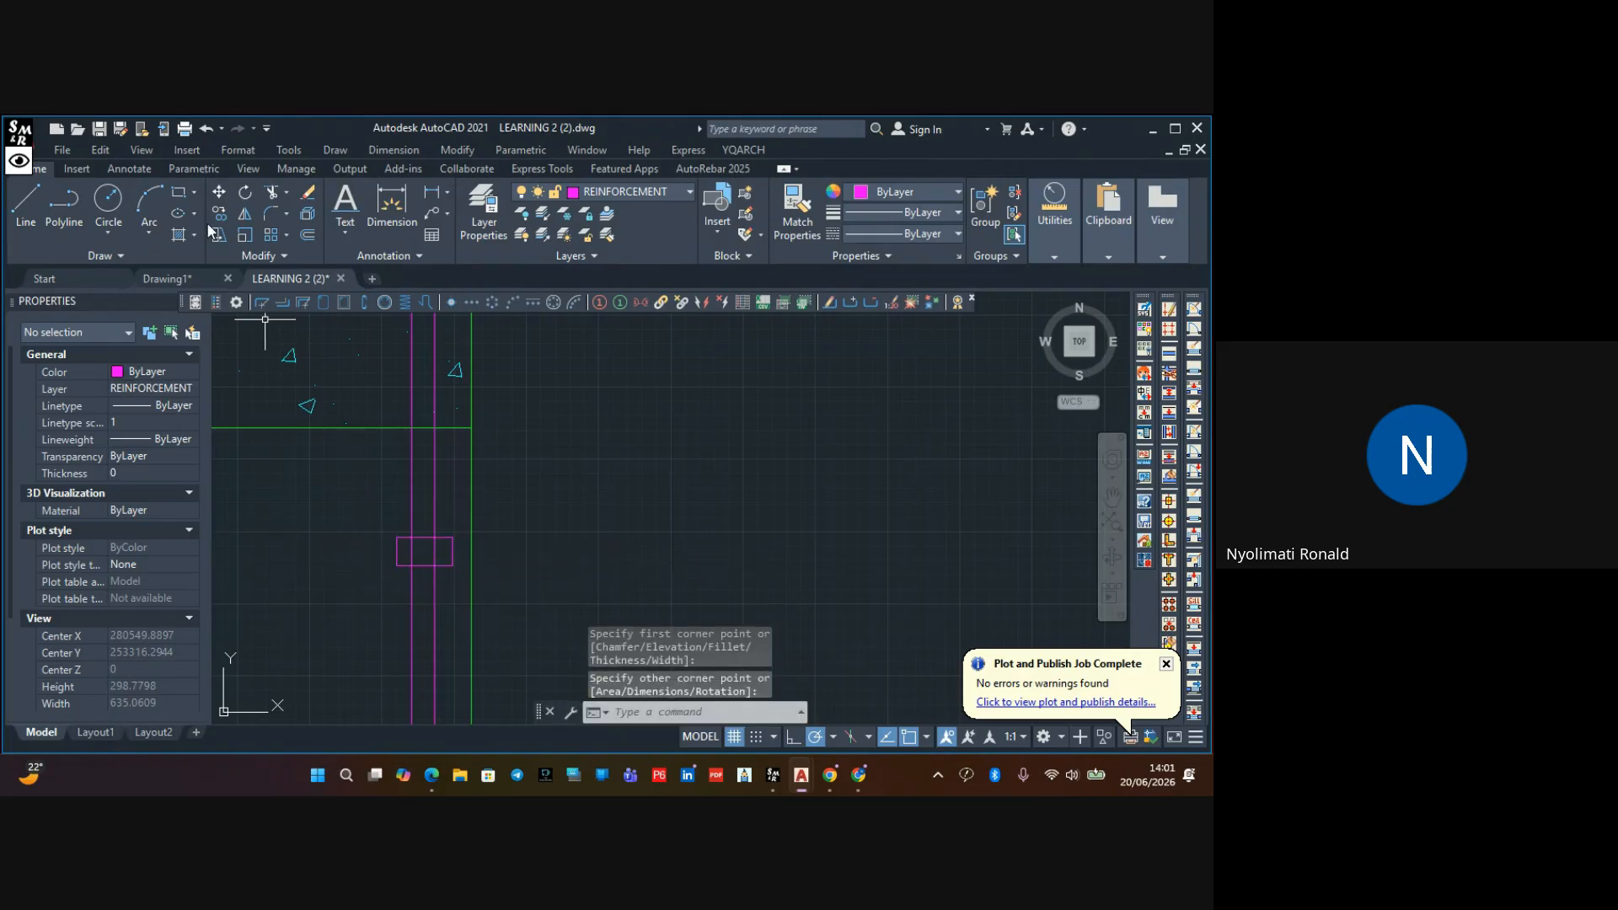
left_click(270, 194)
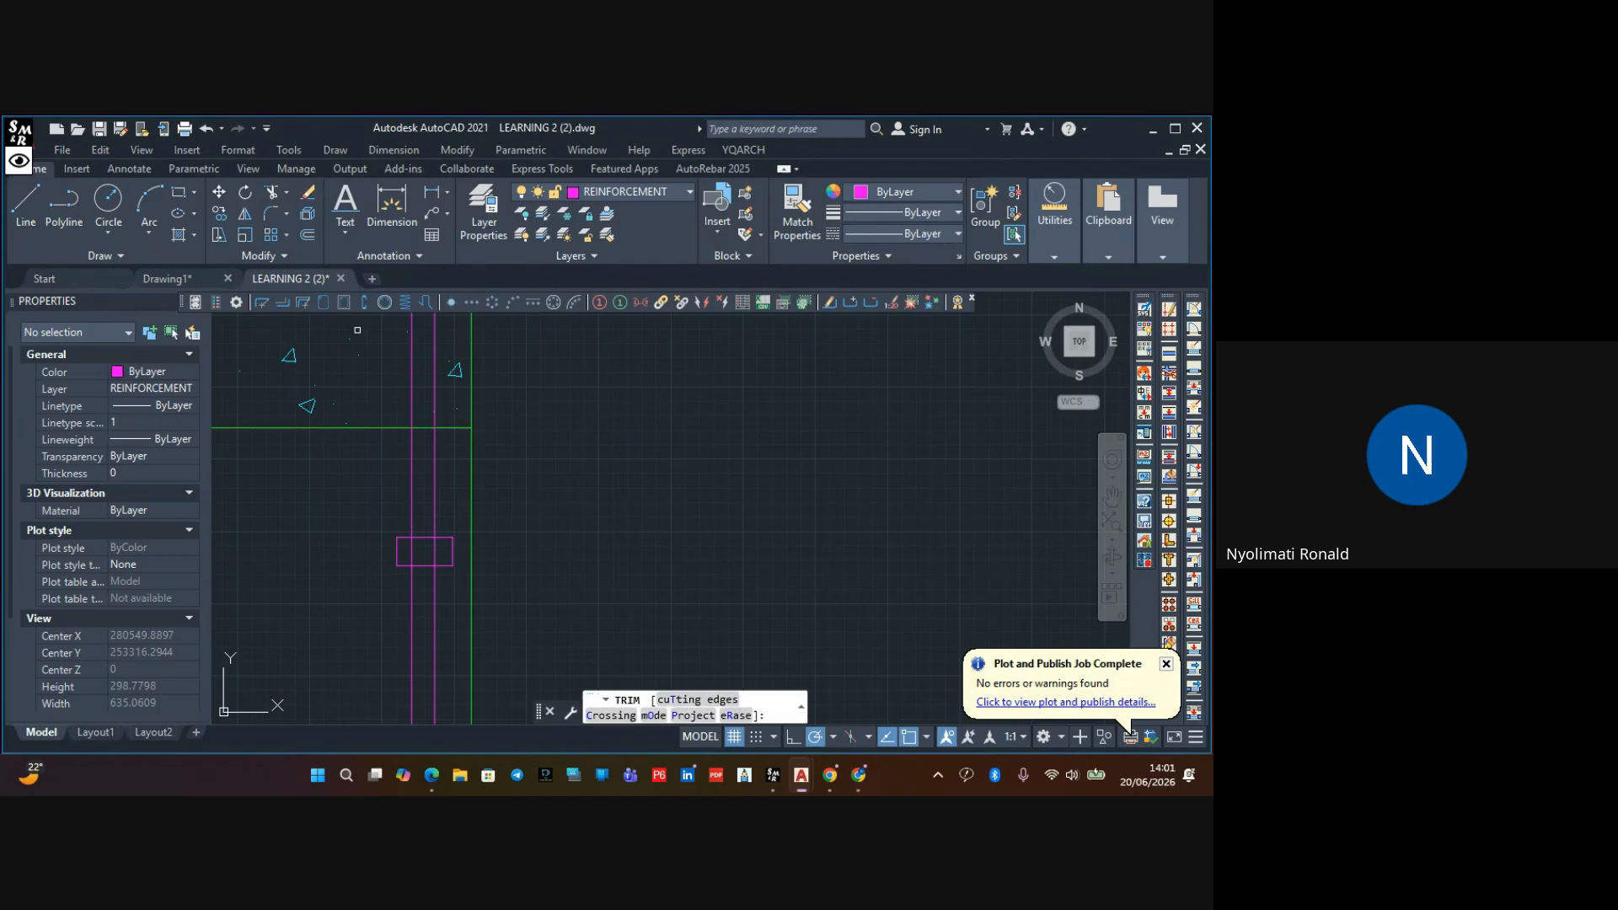
left_click(444, 548)
left_click(413, 554)
key("Escape")
key("Escape")
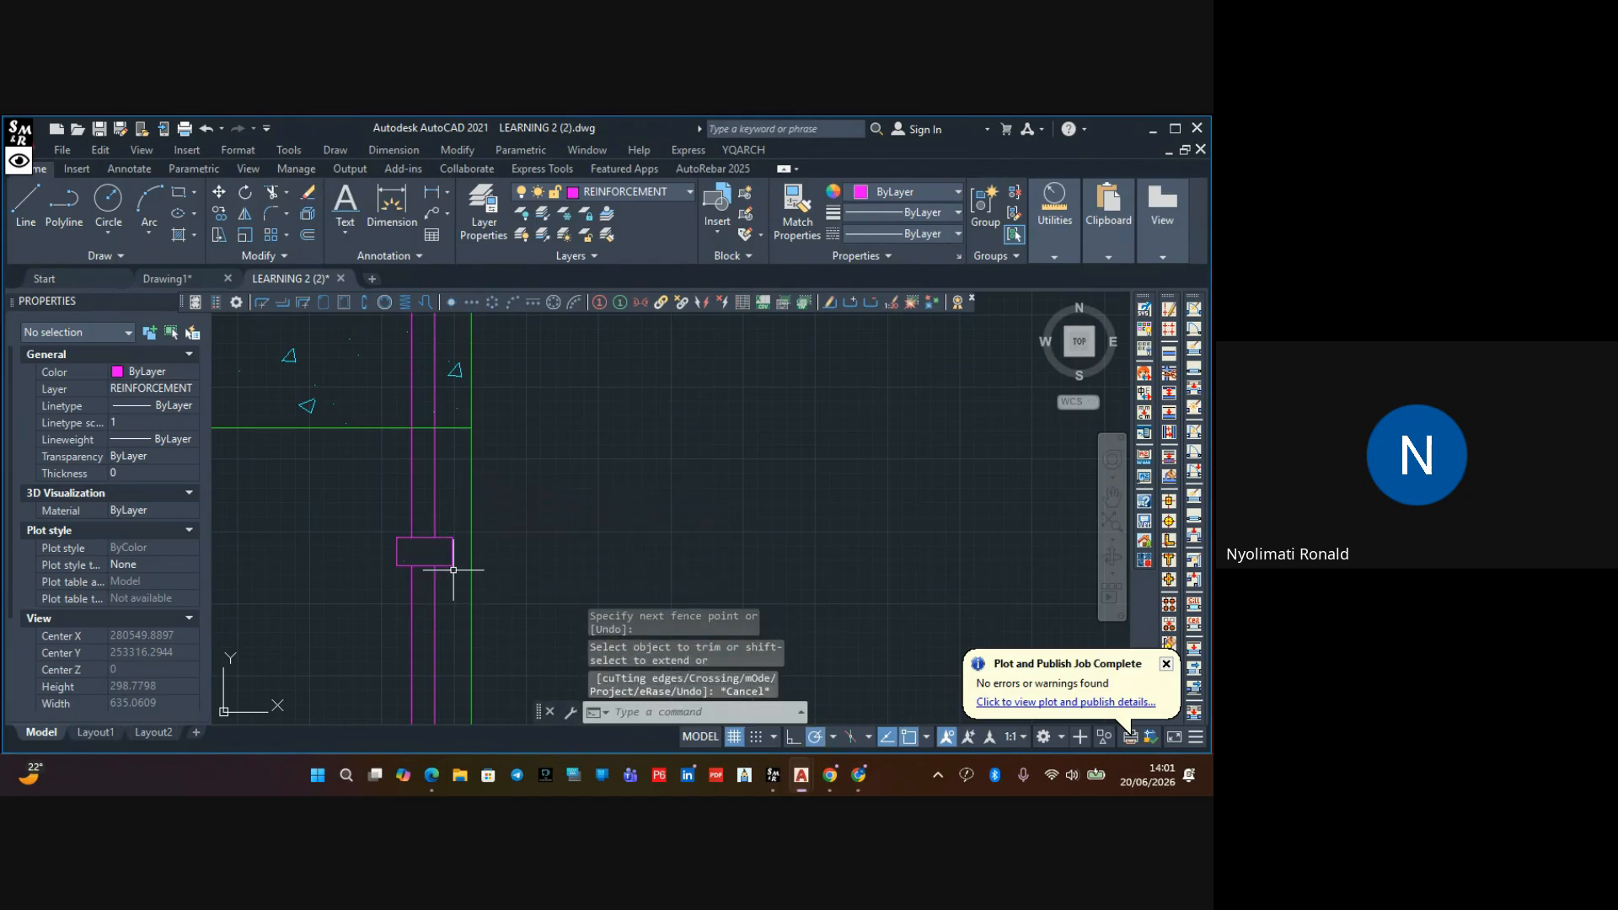
Delete the small rectangle and the two bar line pieces above it, running into the ring beam
left_click(426, 565)
key("Delete")
left_click(445, 504)
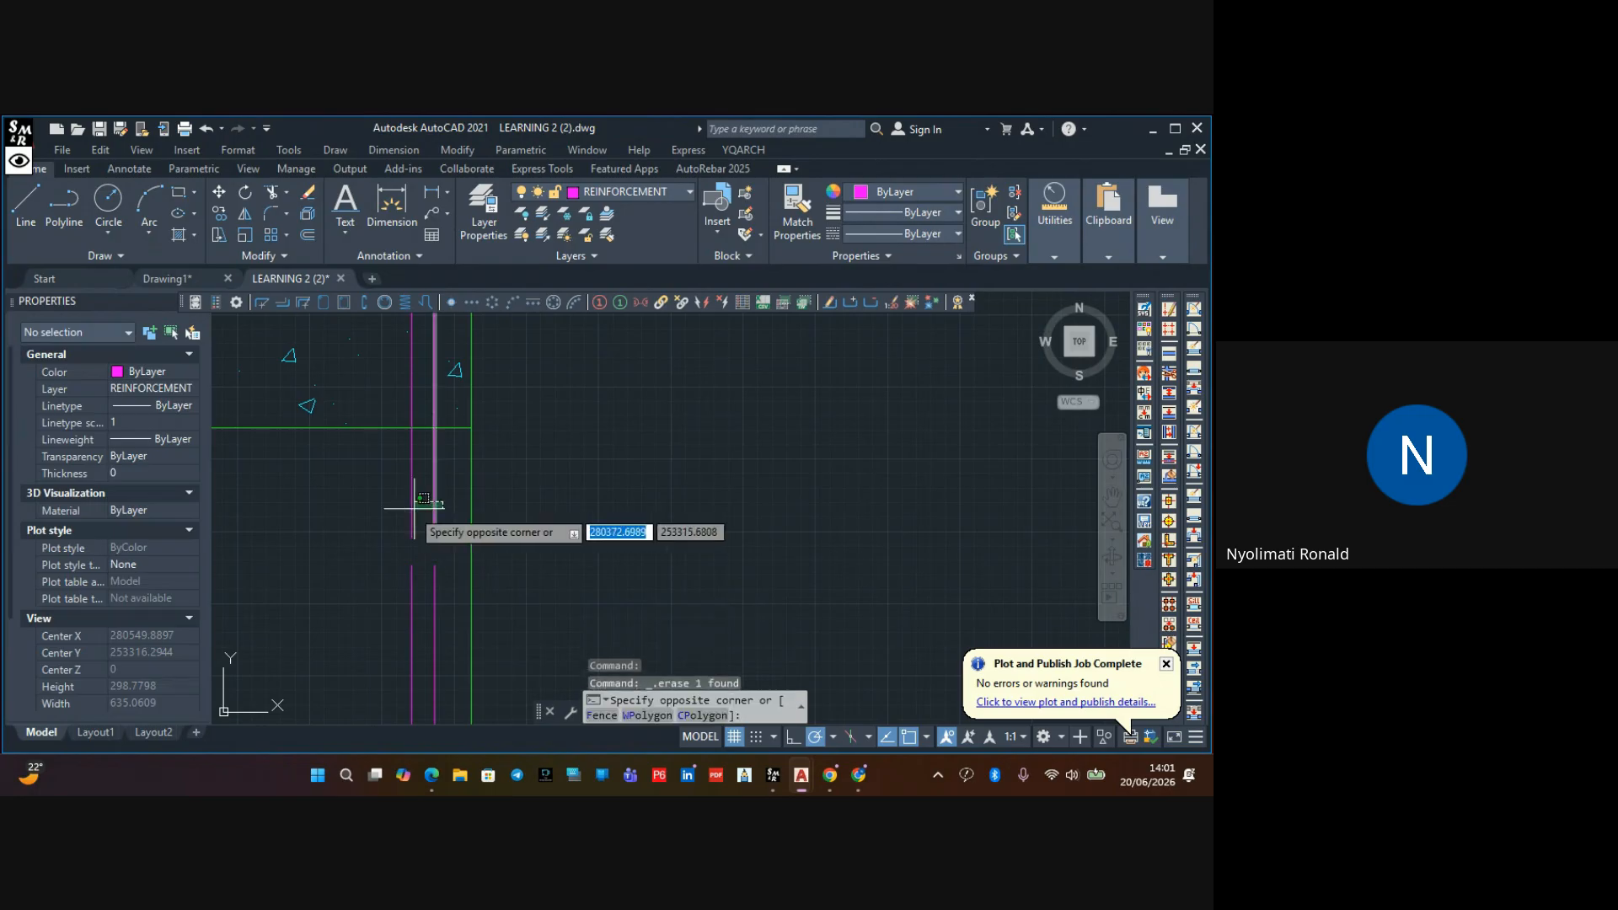
left_click(397, 520)
key("Delete")
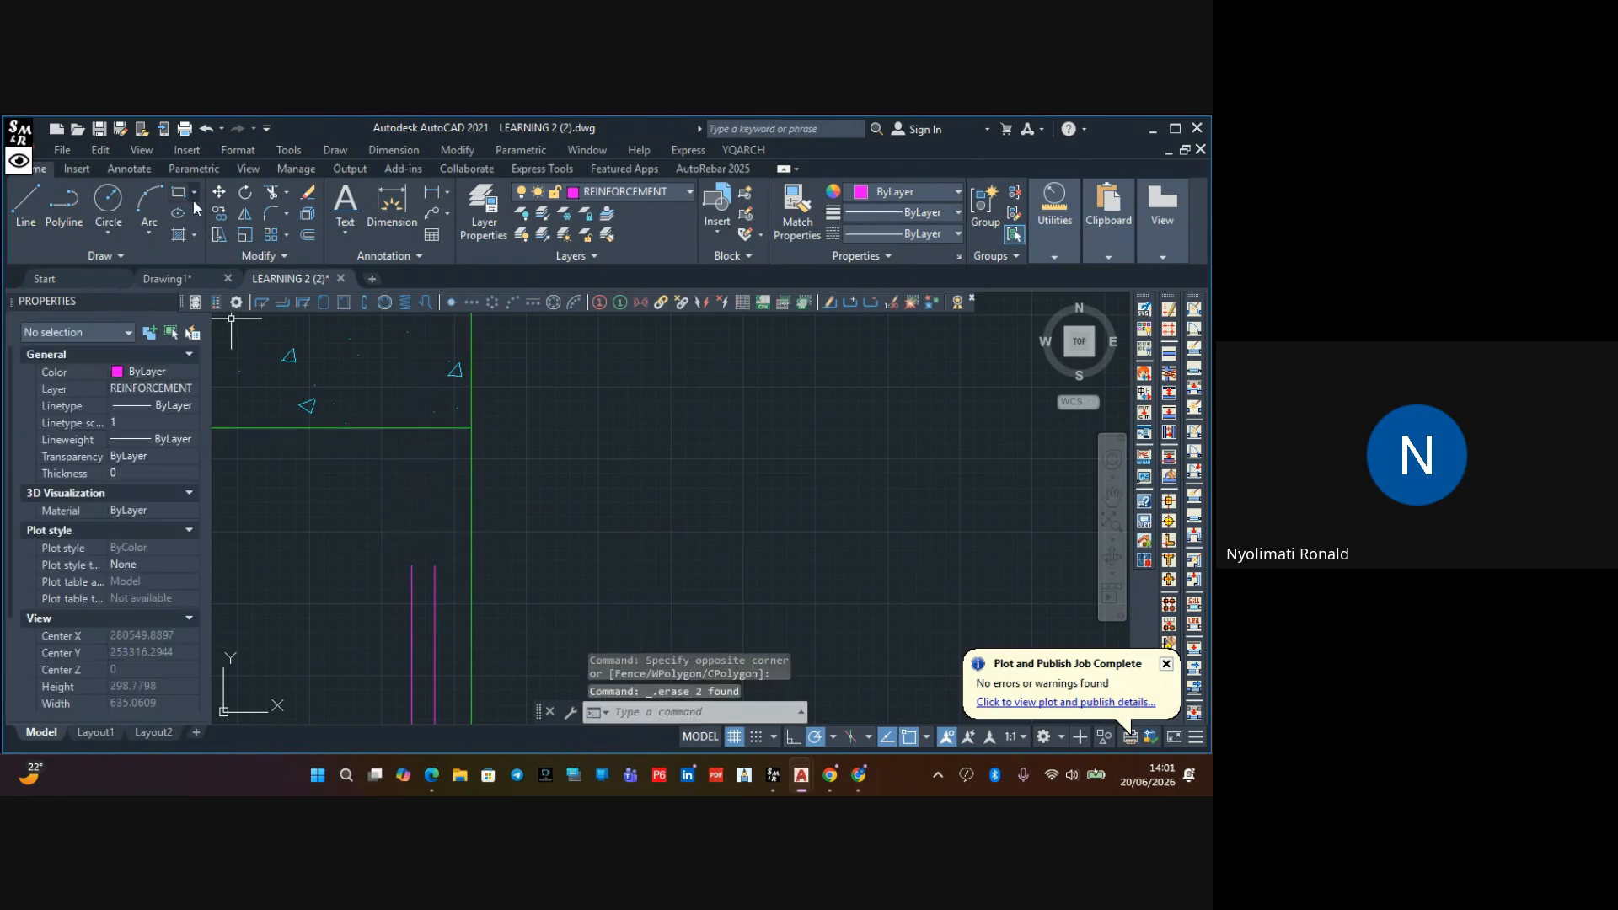
Close the upper end of the right-hand bar with a short line between its two edges
left_click(179, 194)
left_click(40, 207)
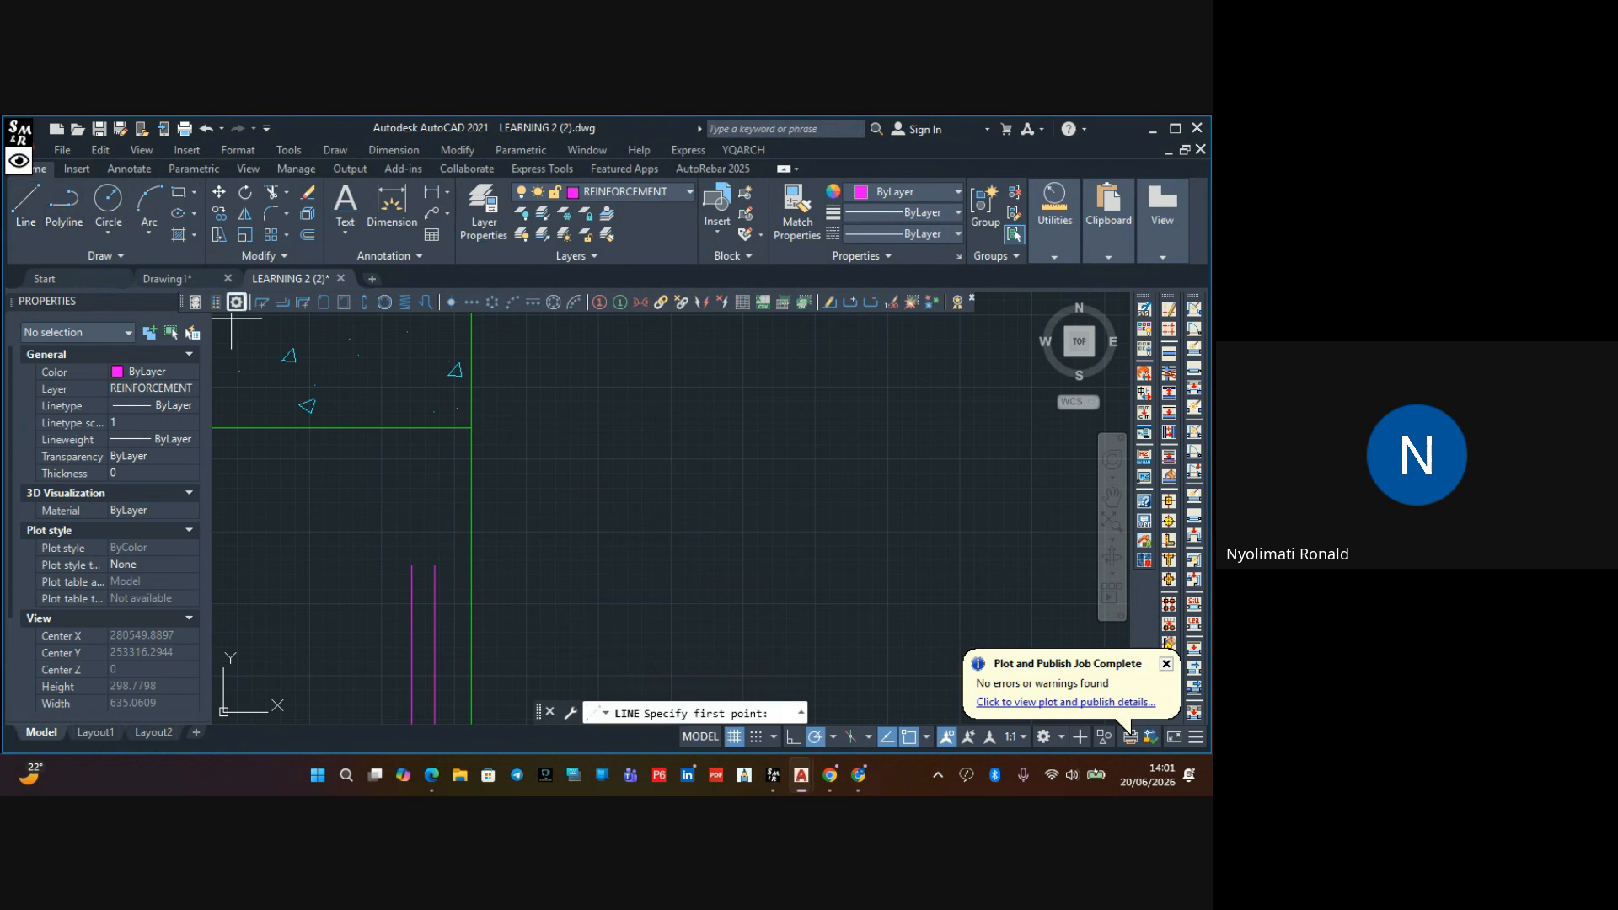
left_click(411, 565)
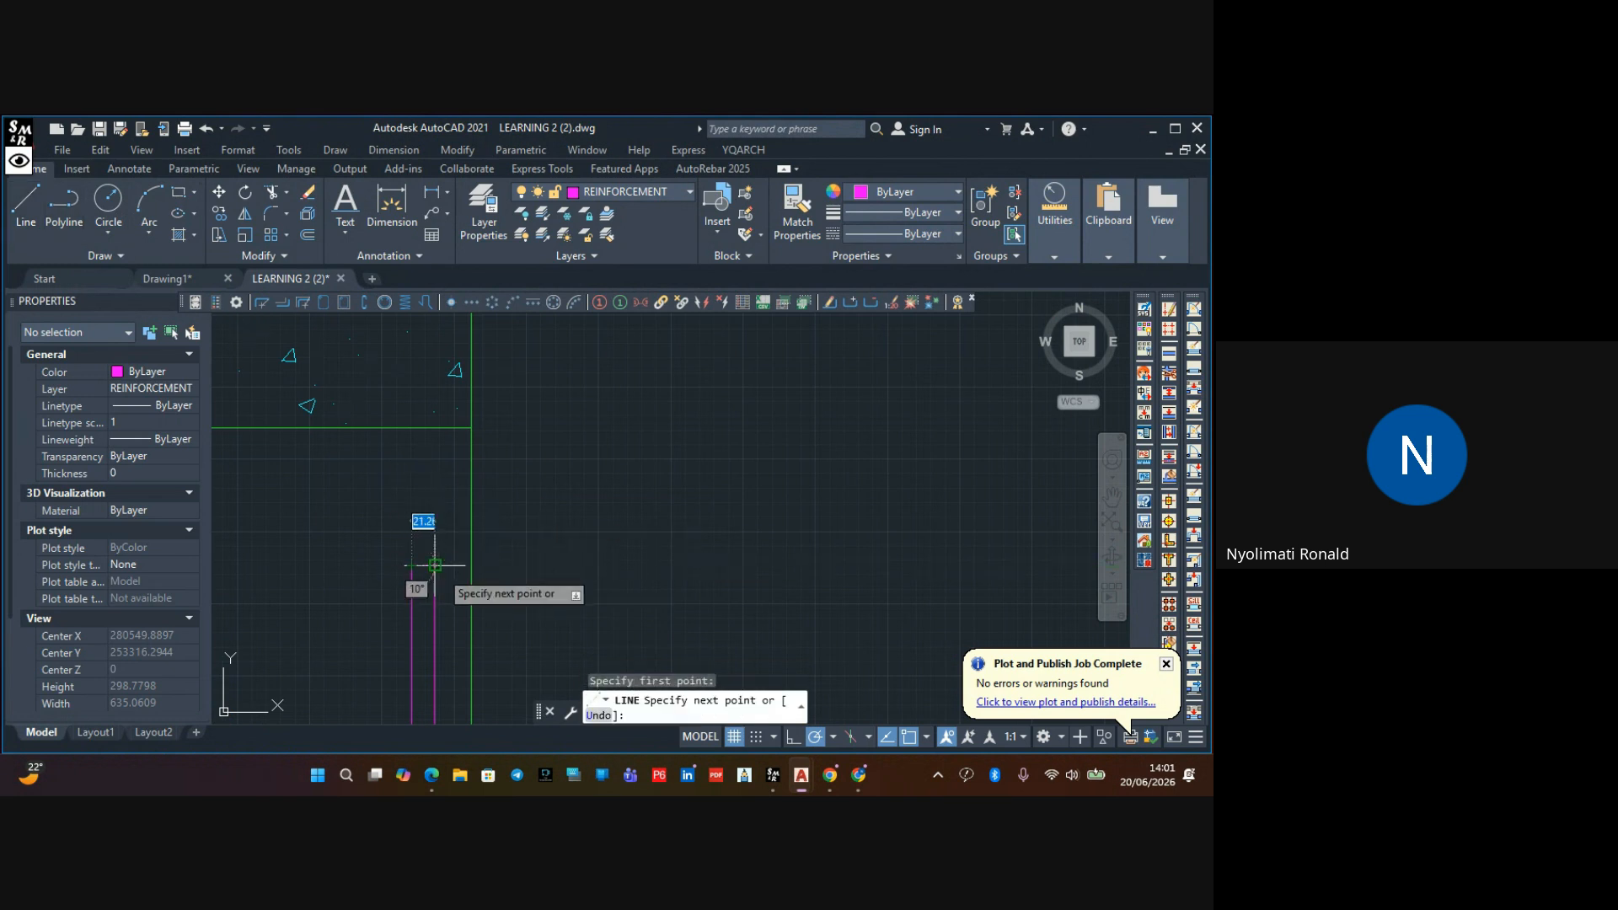
key("Escape")
scroll(549, 477, "down", 15)
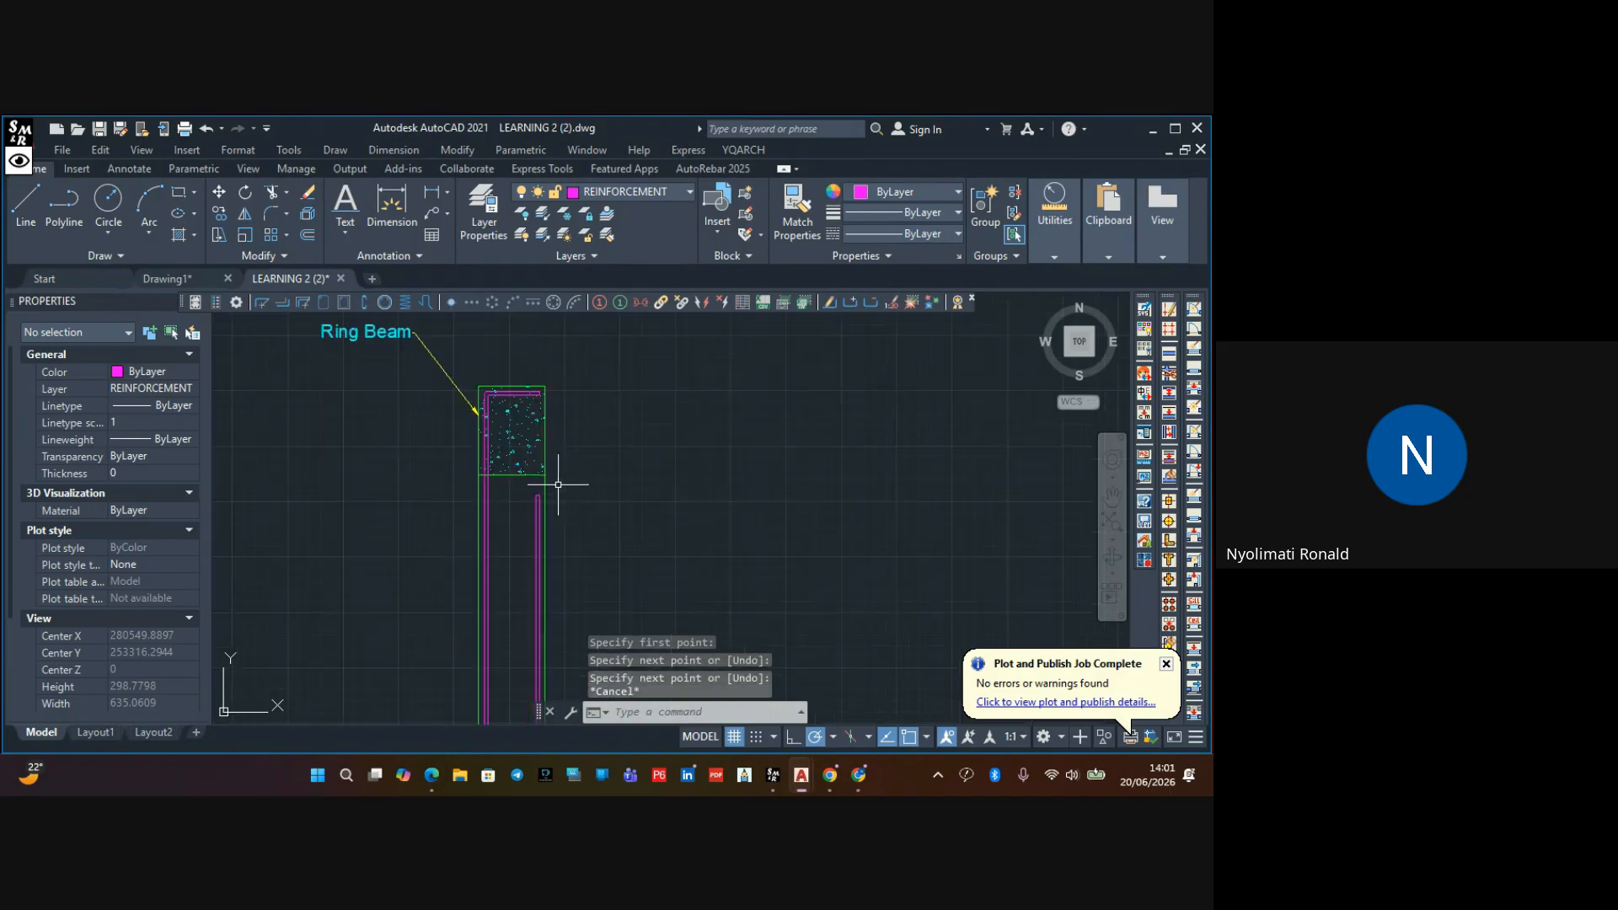
Draw a short horizontal line below the right-hand bar's lower ends, just above the third floor kicker
scroll(587, 432, "up", 6)
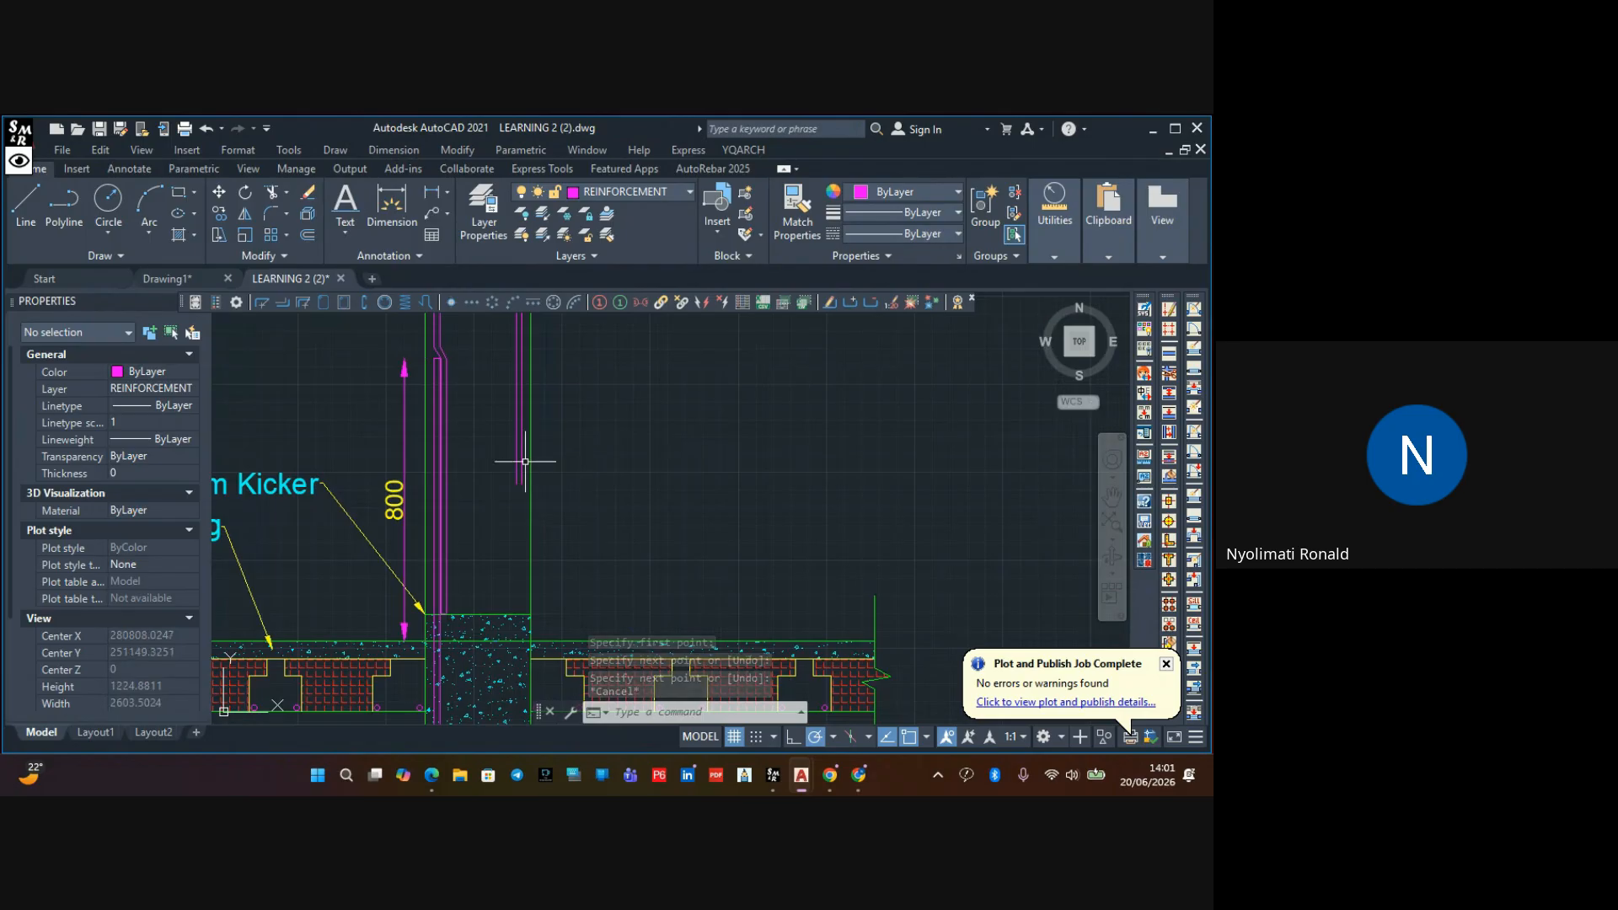
scroll(525, 462, "up", 2)
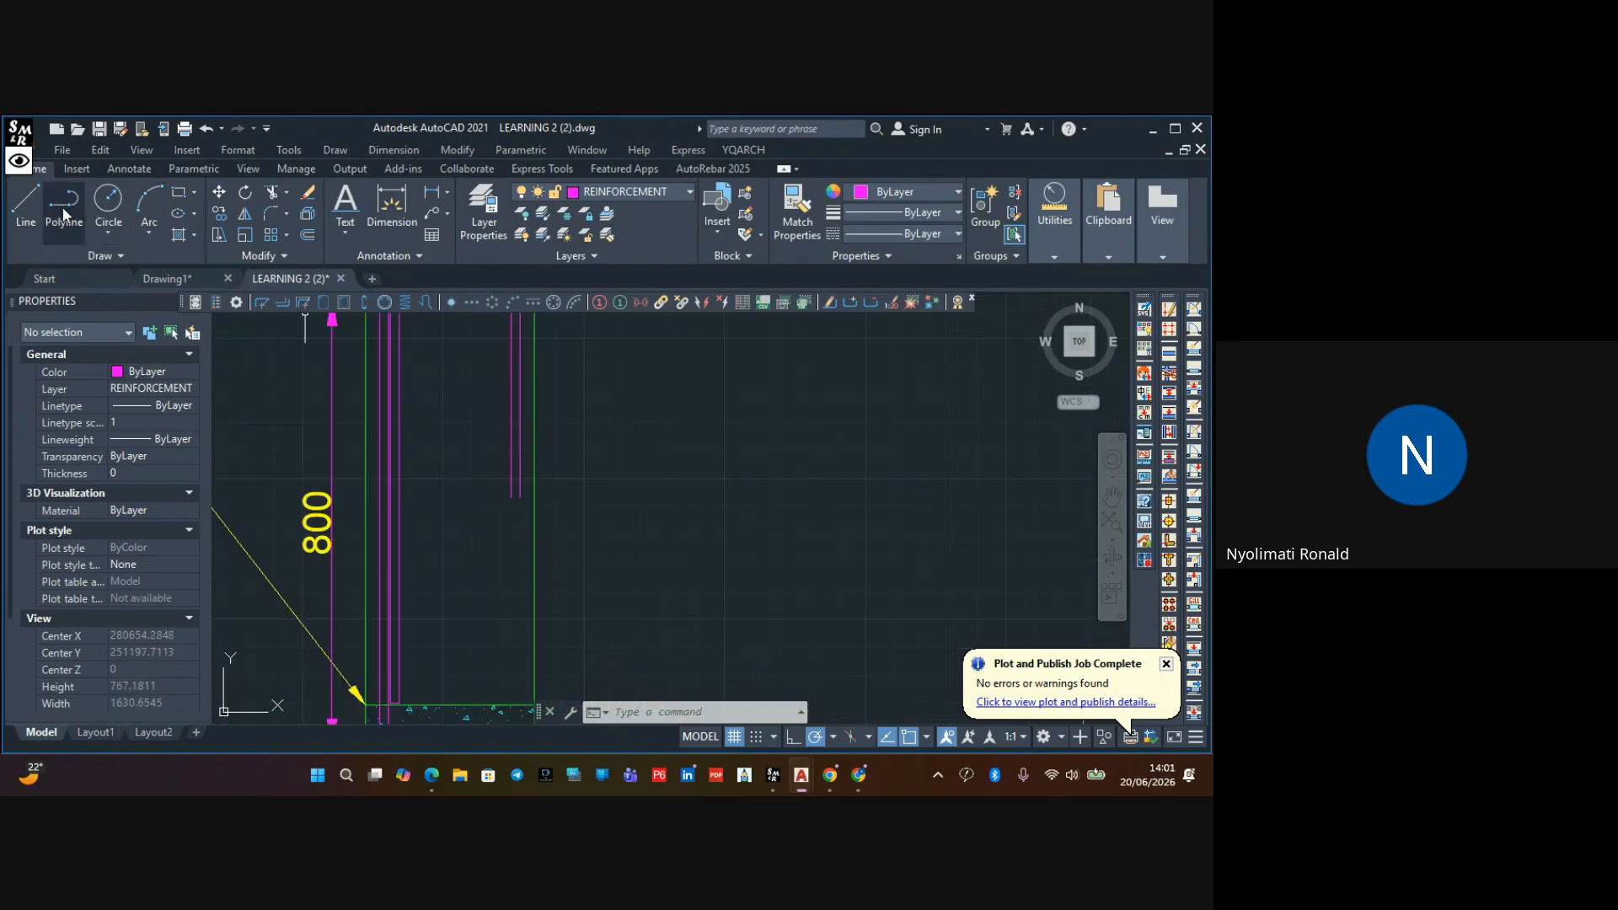
left_click(38, 200)
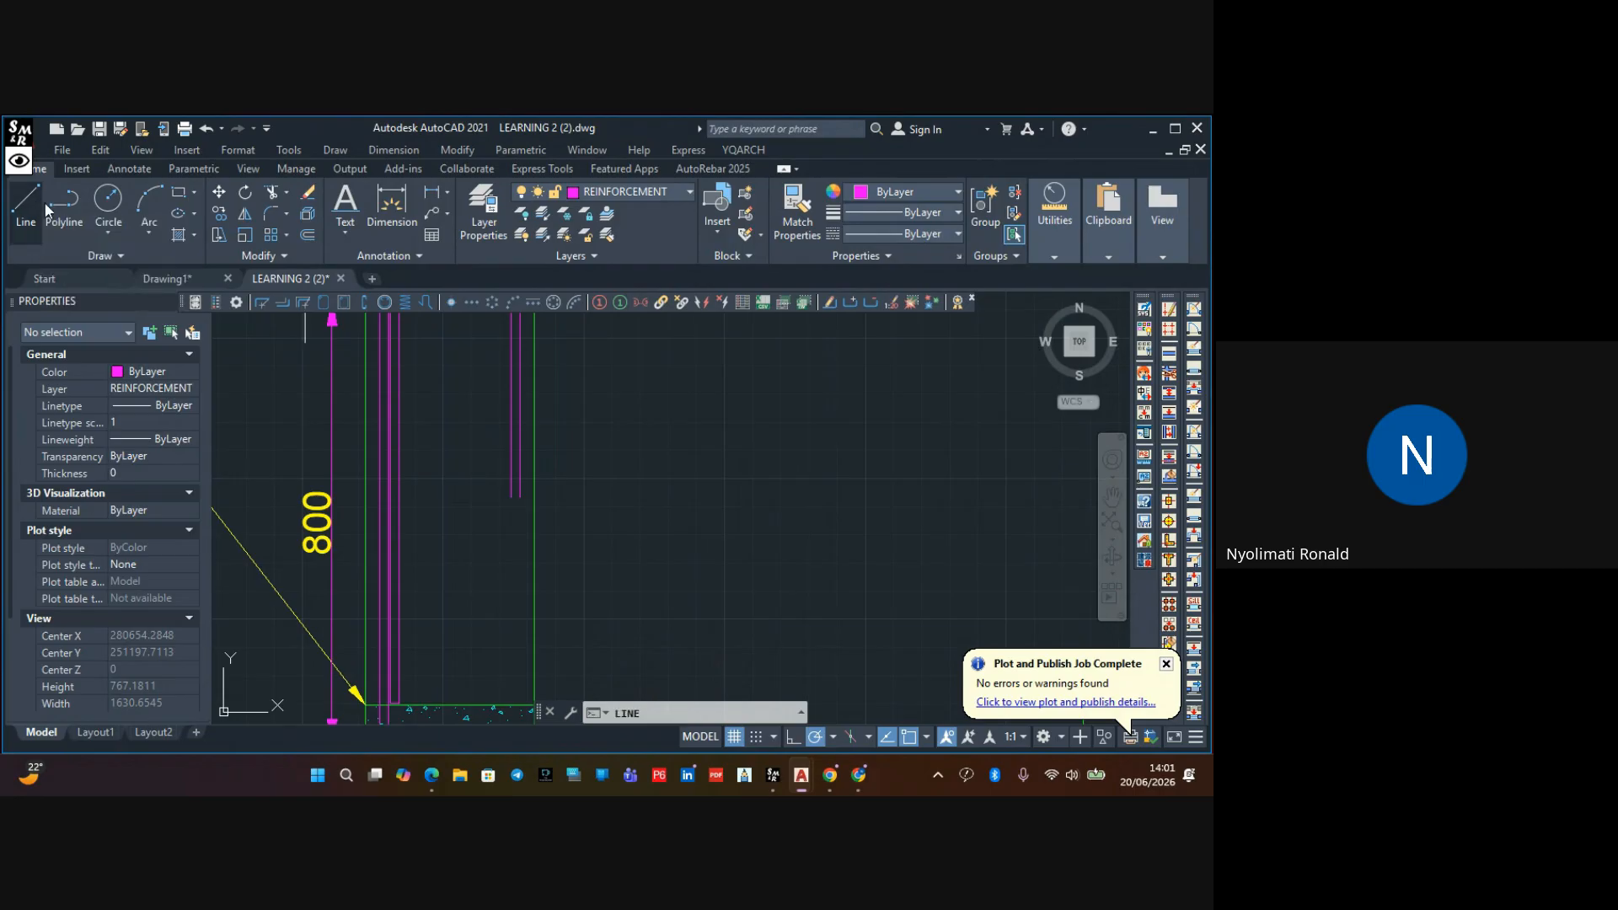
left_click(519, 601)
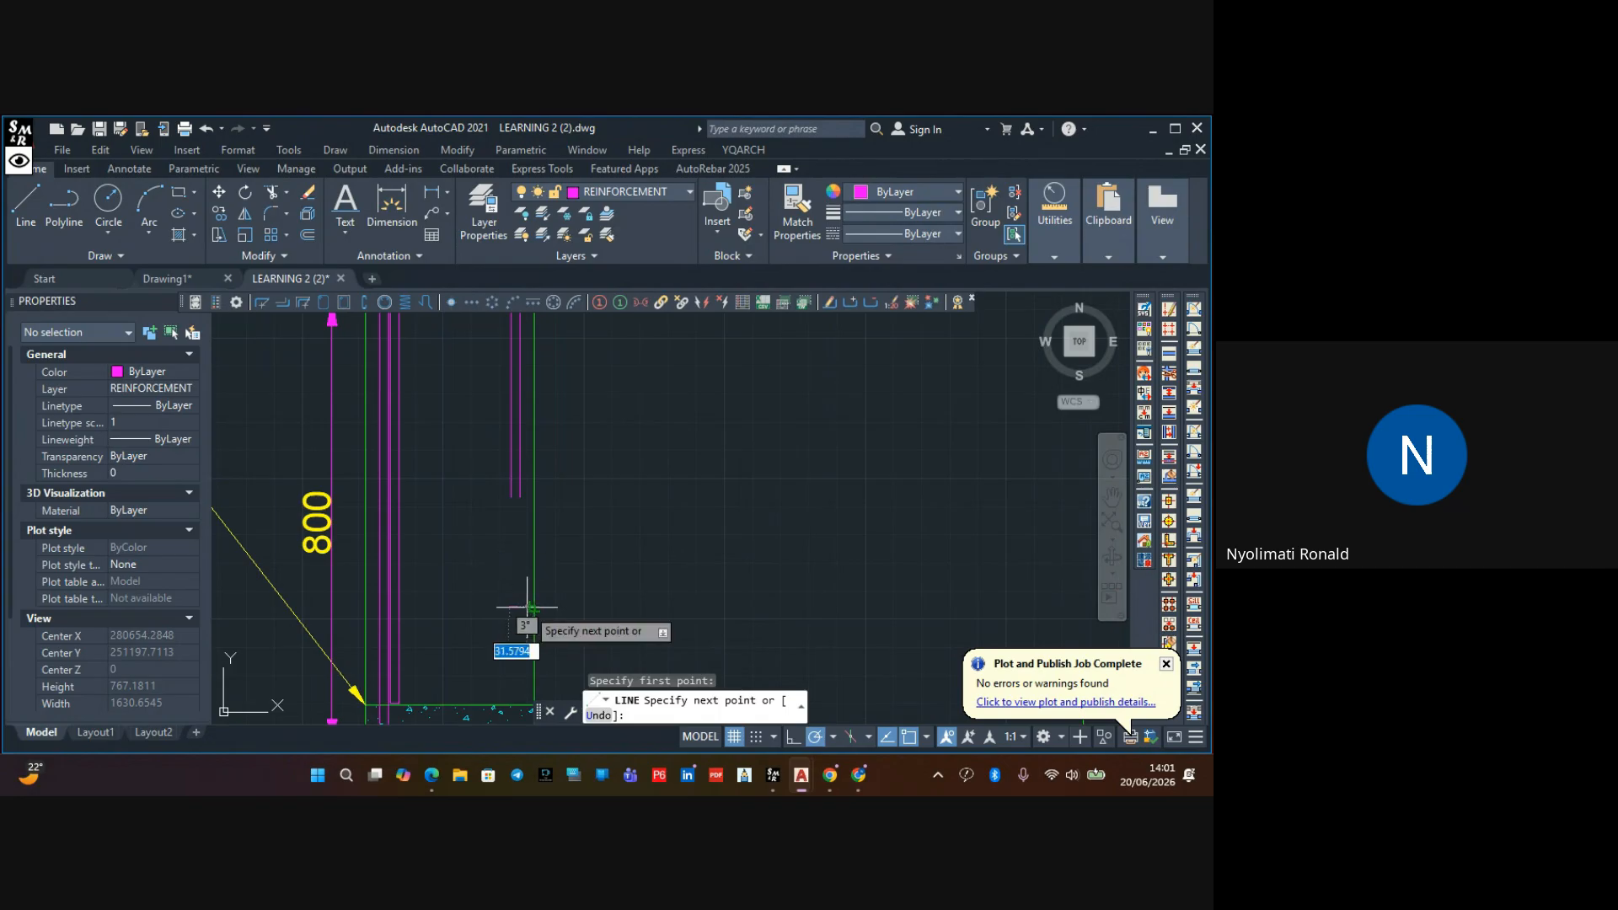
left_click(529, 607)
key("Escape")
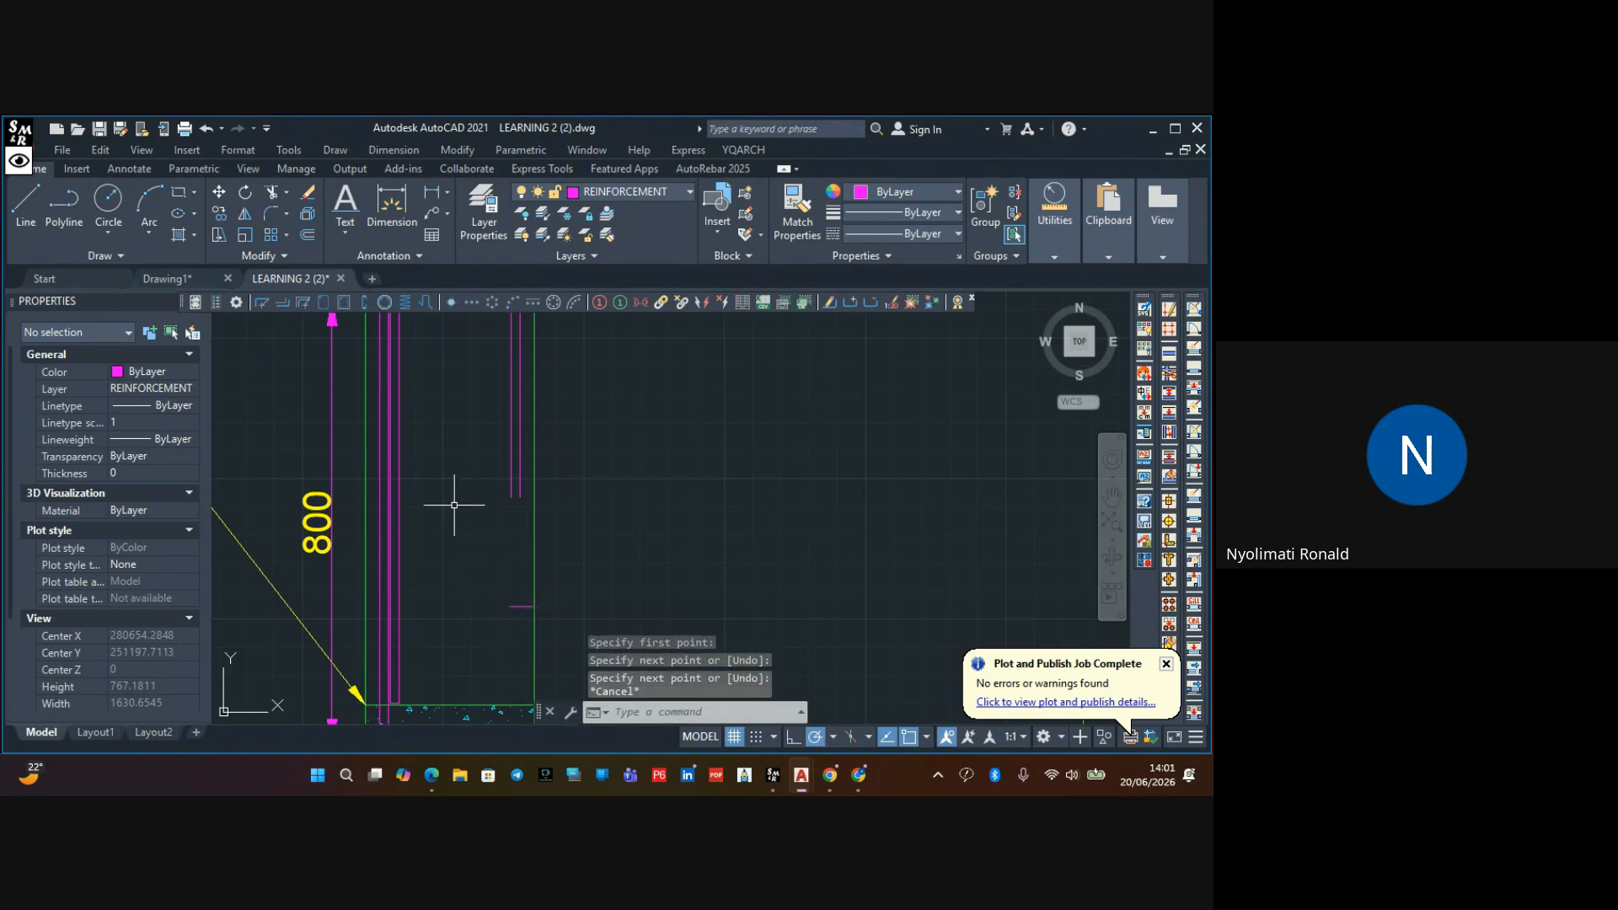
Extend both edges of the right-hand bar down to the short horizontal line
type("ex")
key("Return")
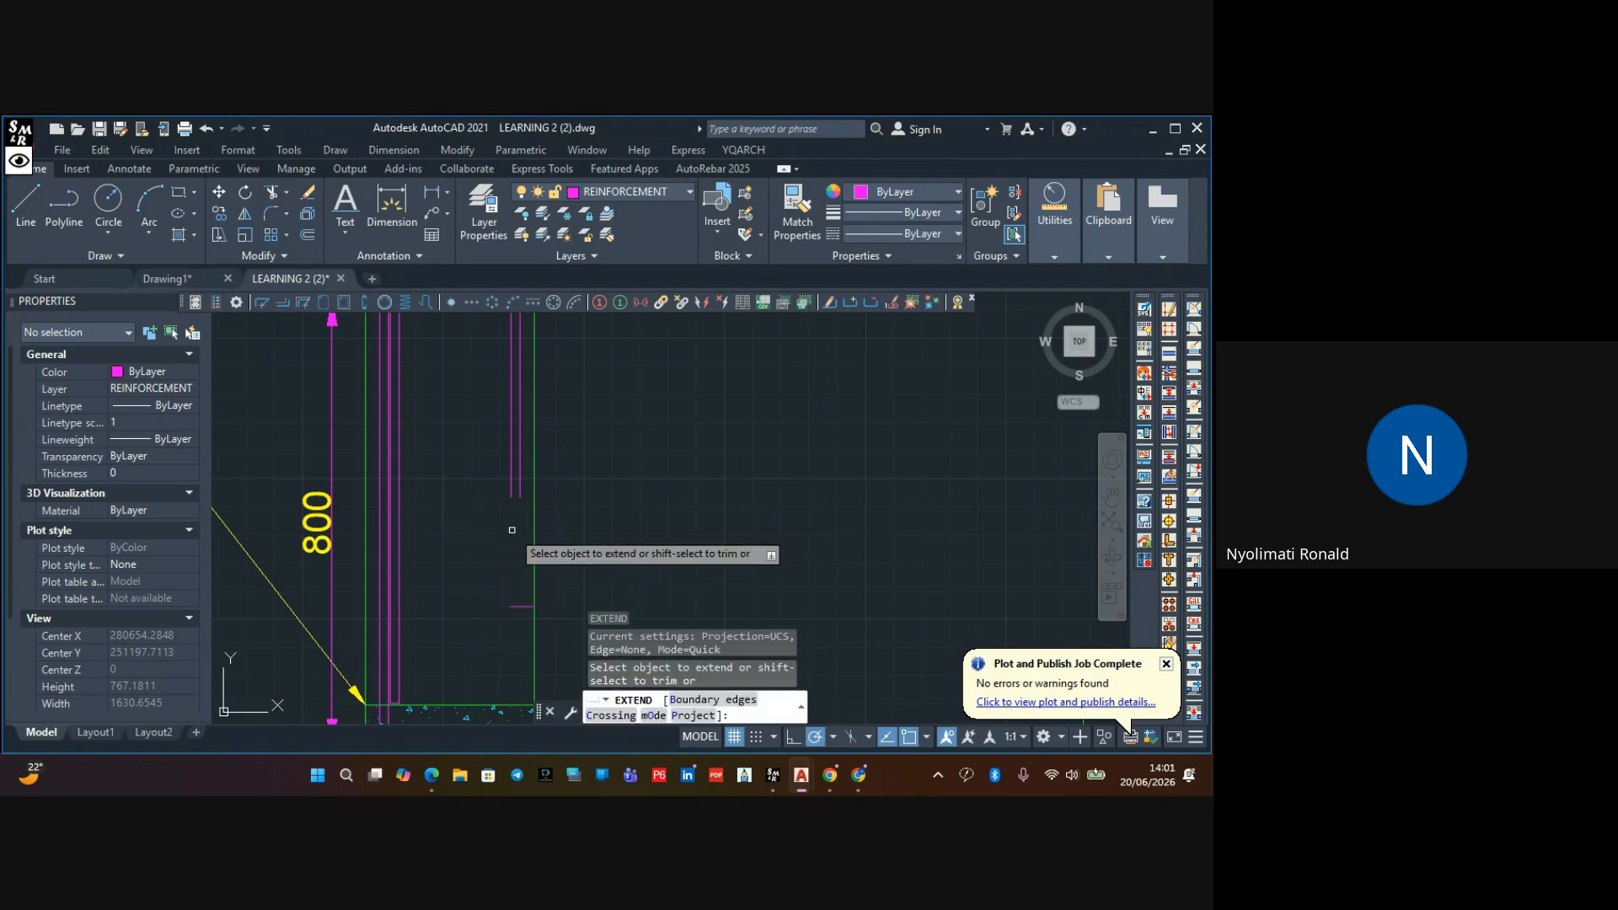
left_click(520, 482)
key("Escape")
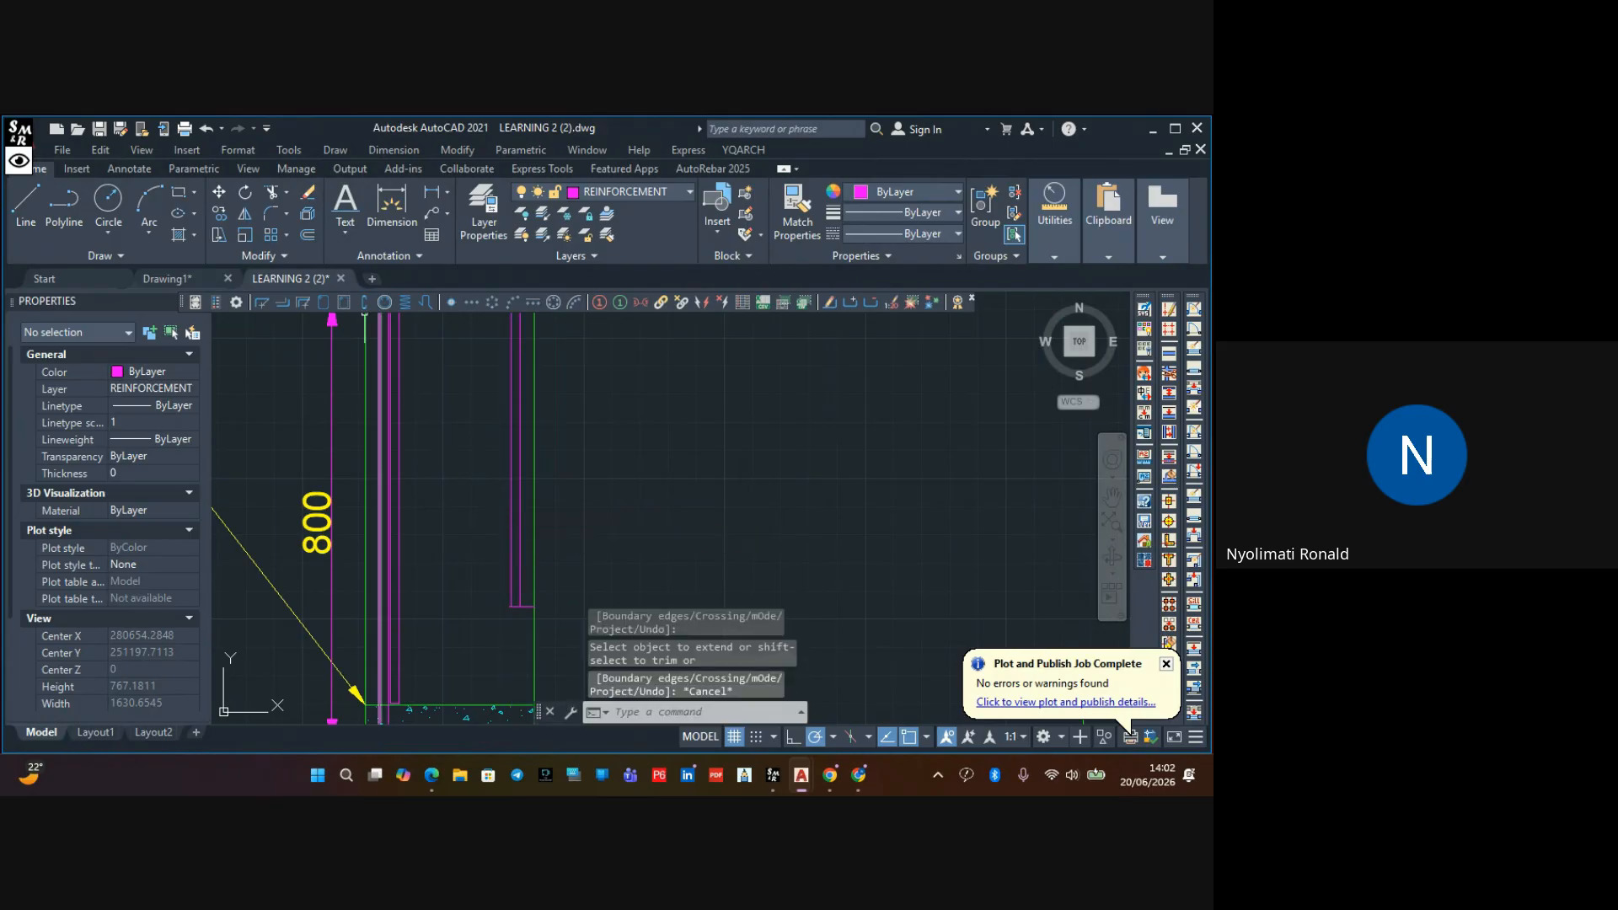
Trim the short end line where it runs past the right-hand bar's outer edge
left_click(275, 187)
scroll(518, 605, "up", 4)
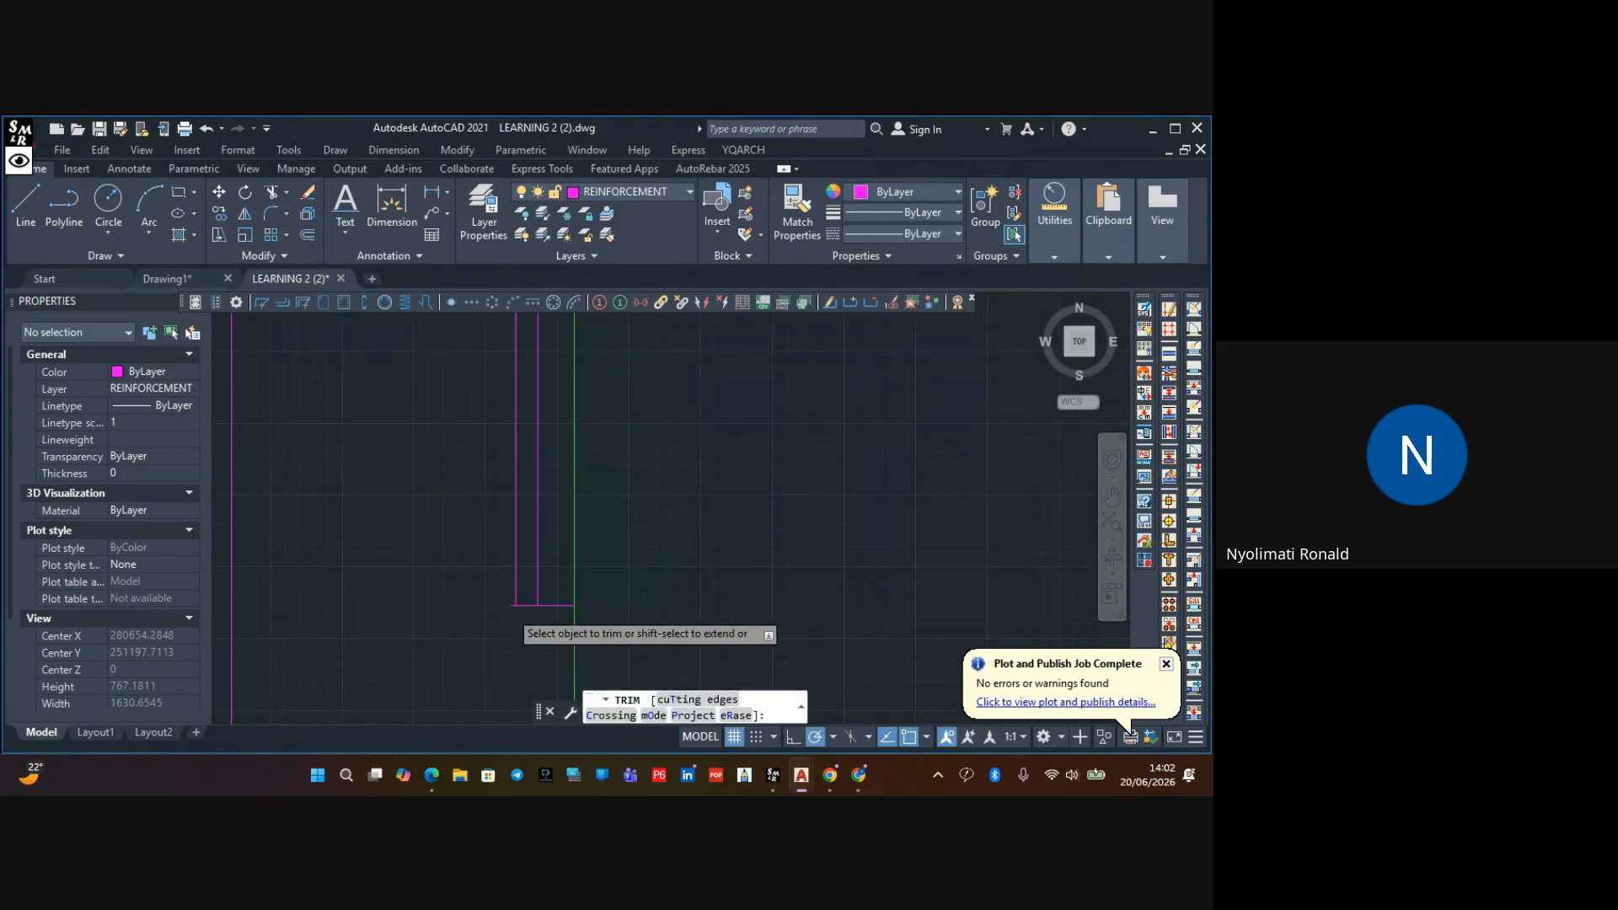
left_click(556, 605)
scroll(516, 602, "up", 8)
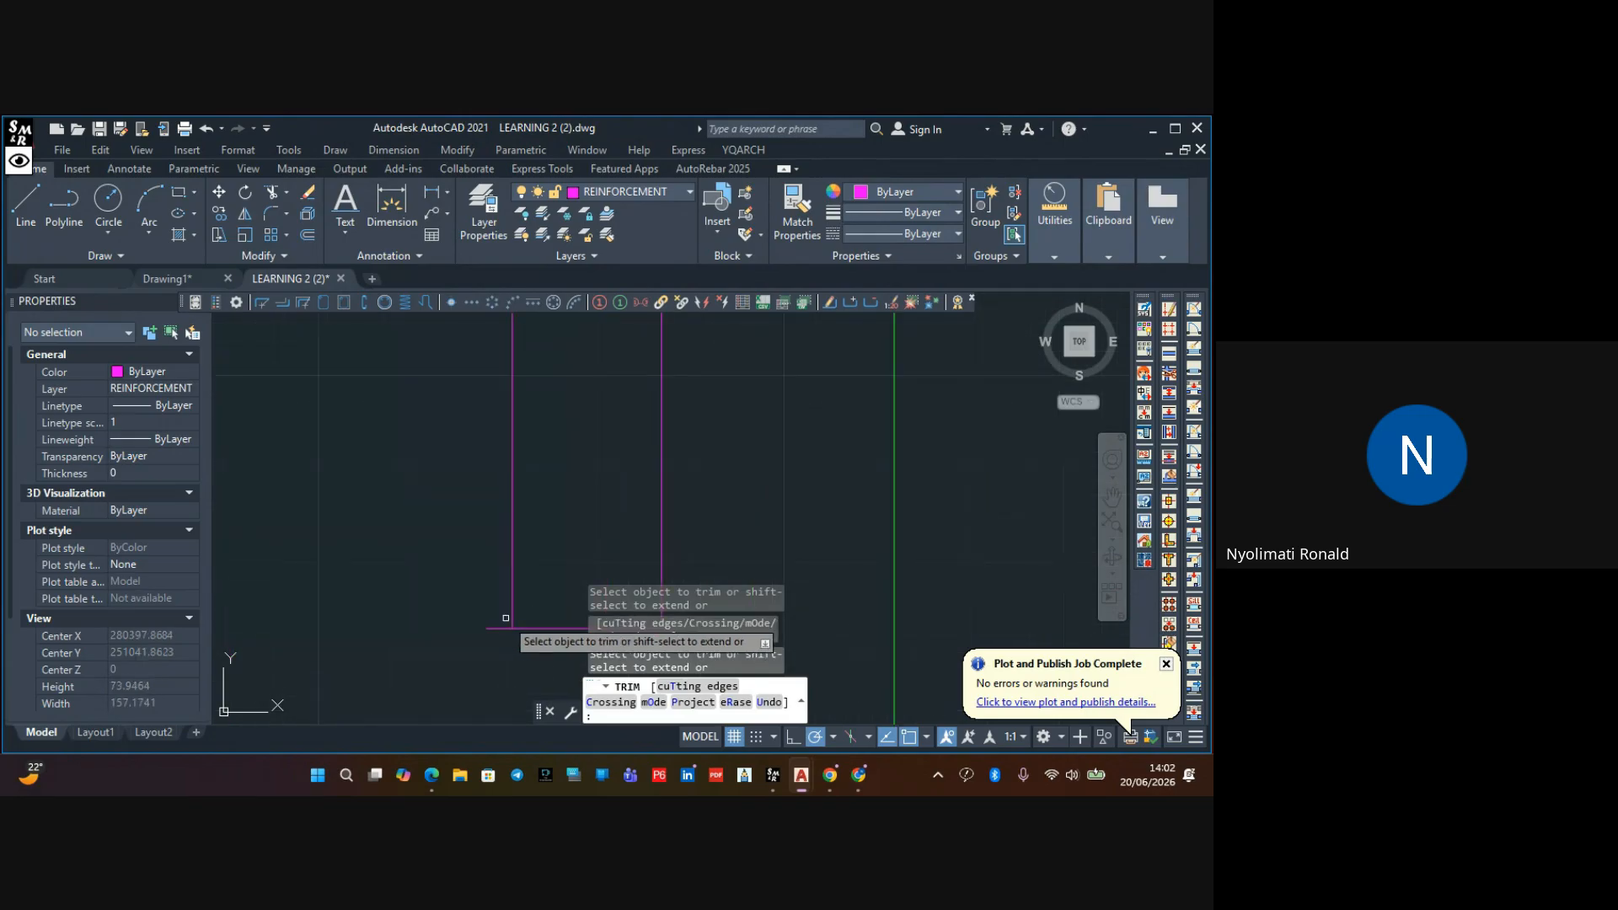
key("Escape")
scroll(485, 563, "down", 20)
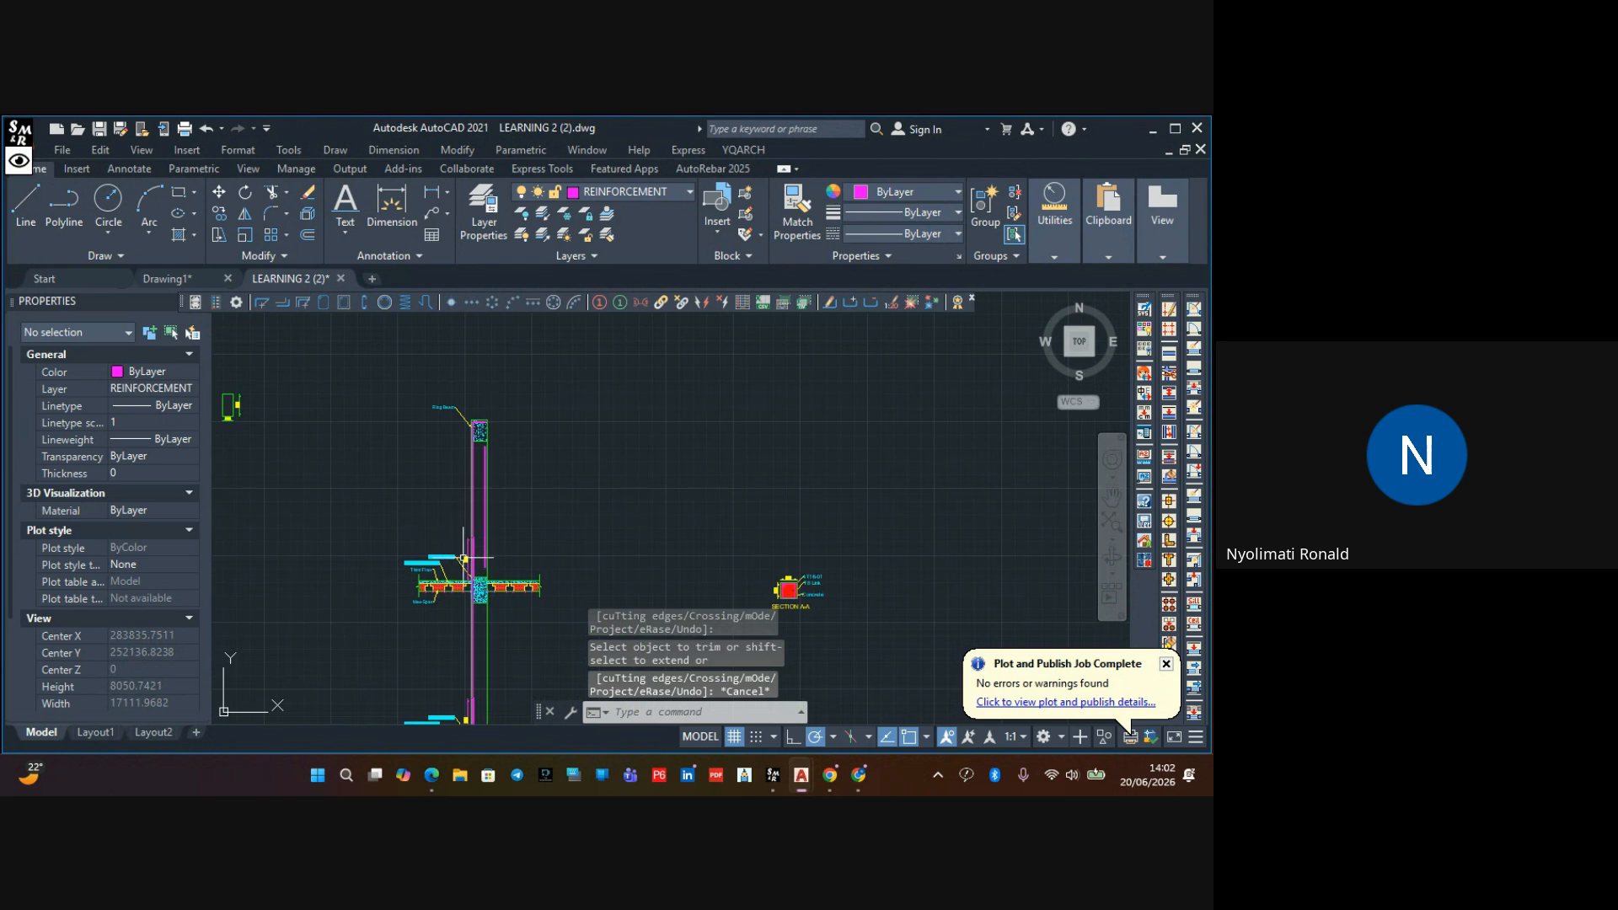
scroll(463, 557, "up", 8)
scroll(447, 517, "down", 10)
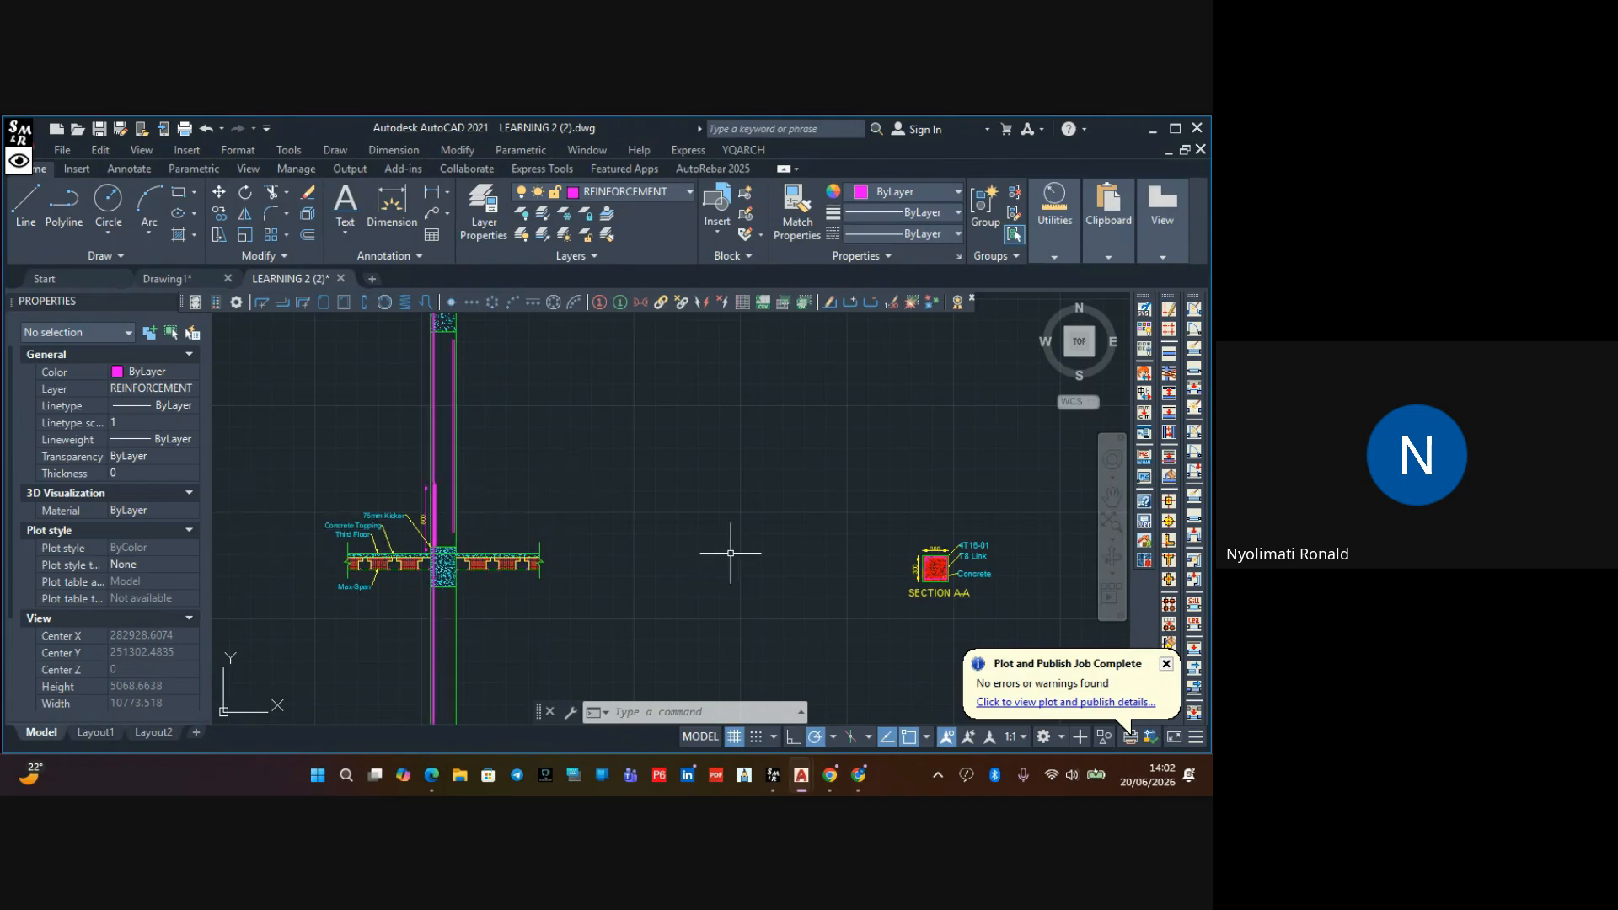
scroll(951, 552, "up", 6)
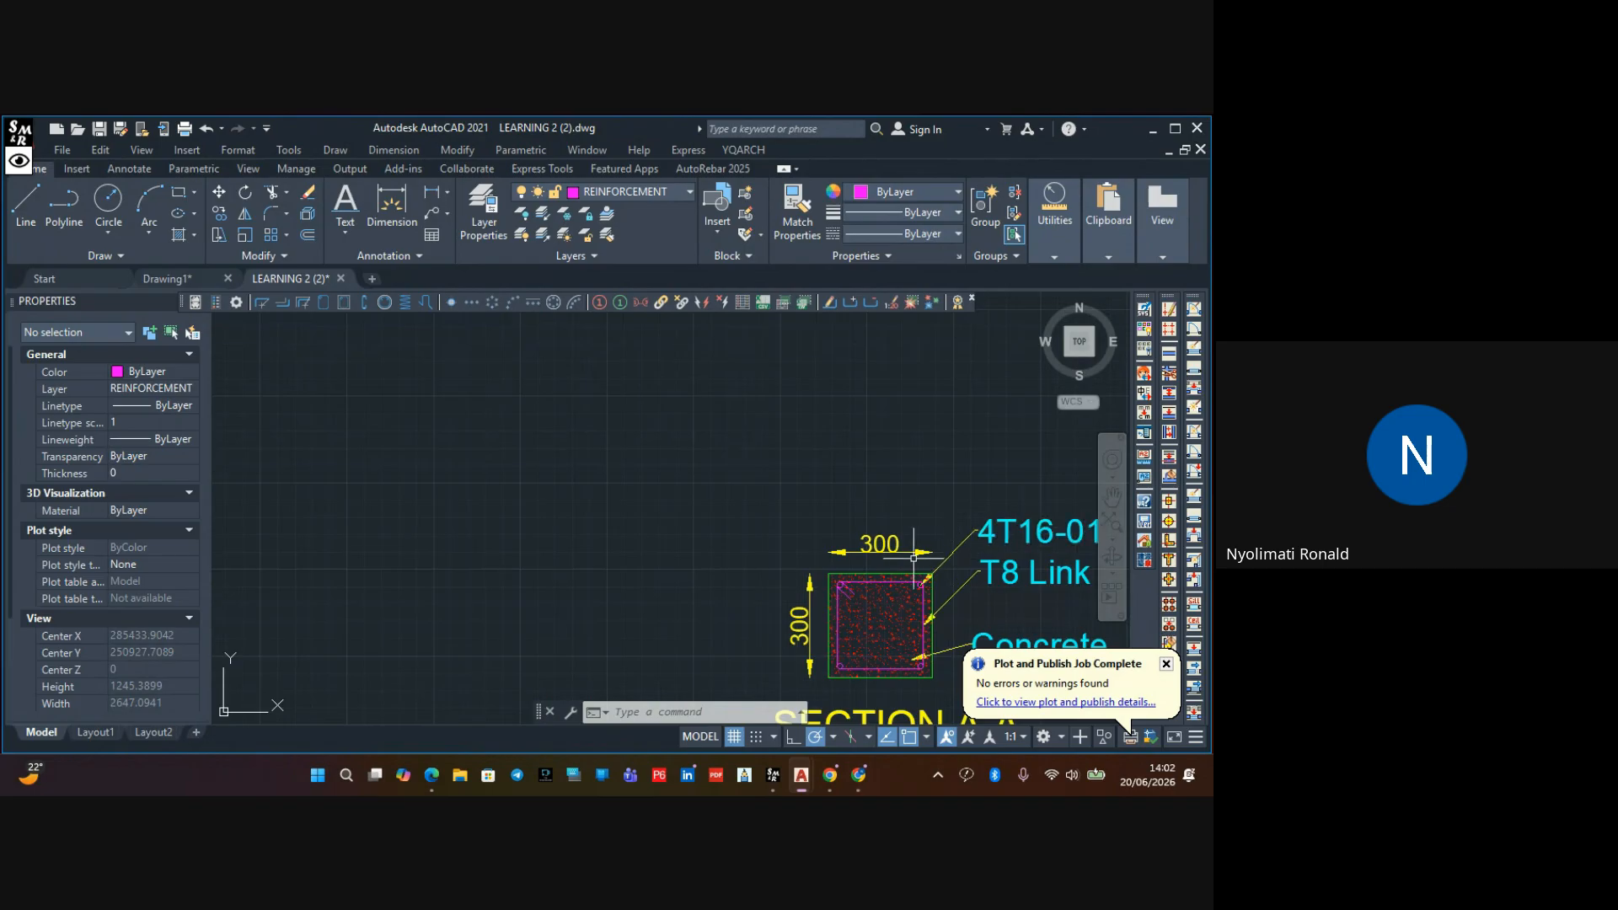
Copy the third floor's 75mm Kicker leader upward so its arrow points at the left-hand lapped bars above the kicker
scroll(888, 563, "down", 4)
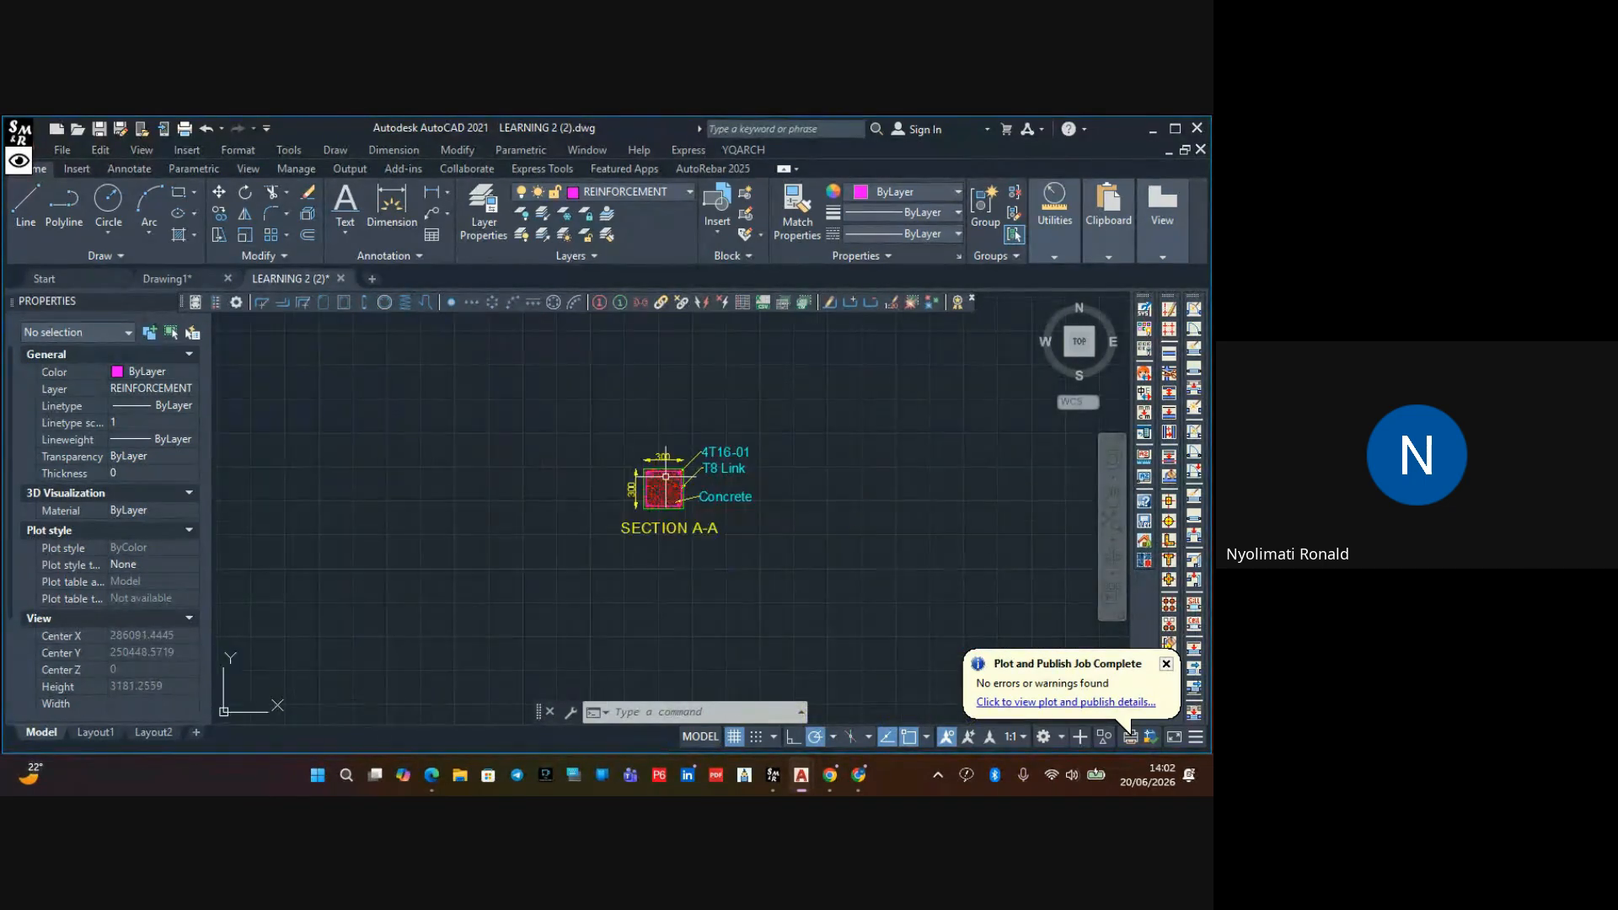
middle_click_drag(644, 559, 862, 586)
scroll(693, 506, "down", 2)
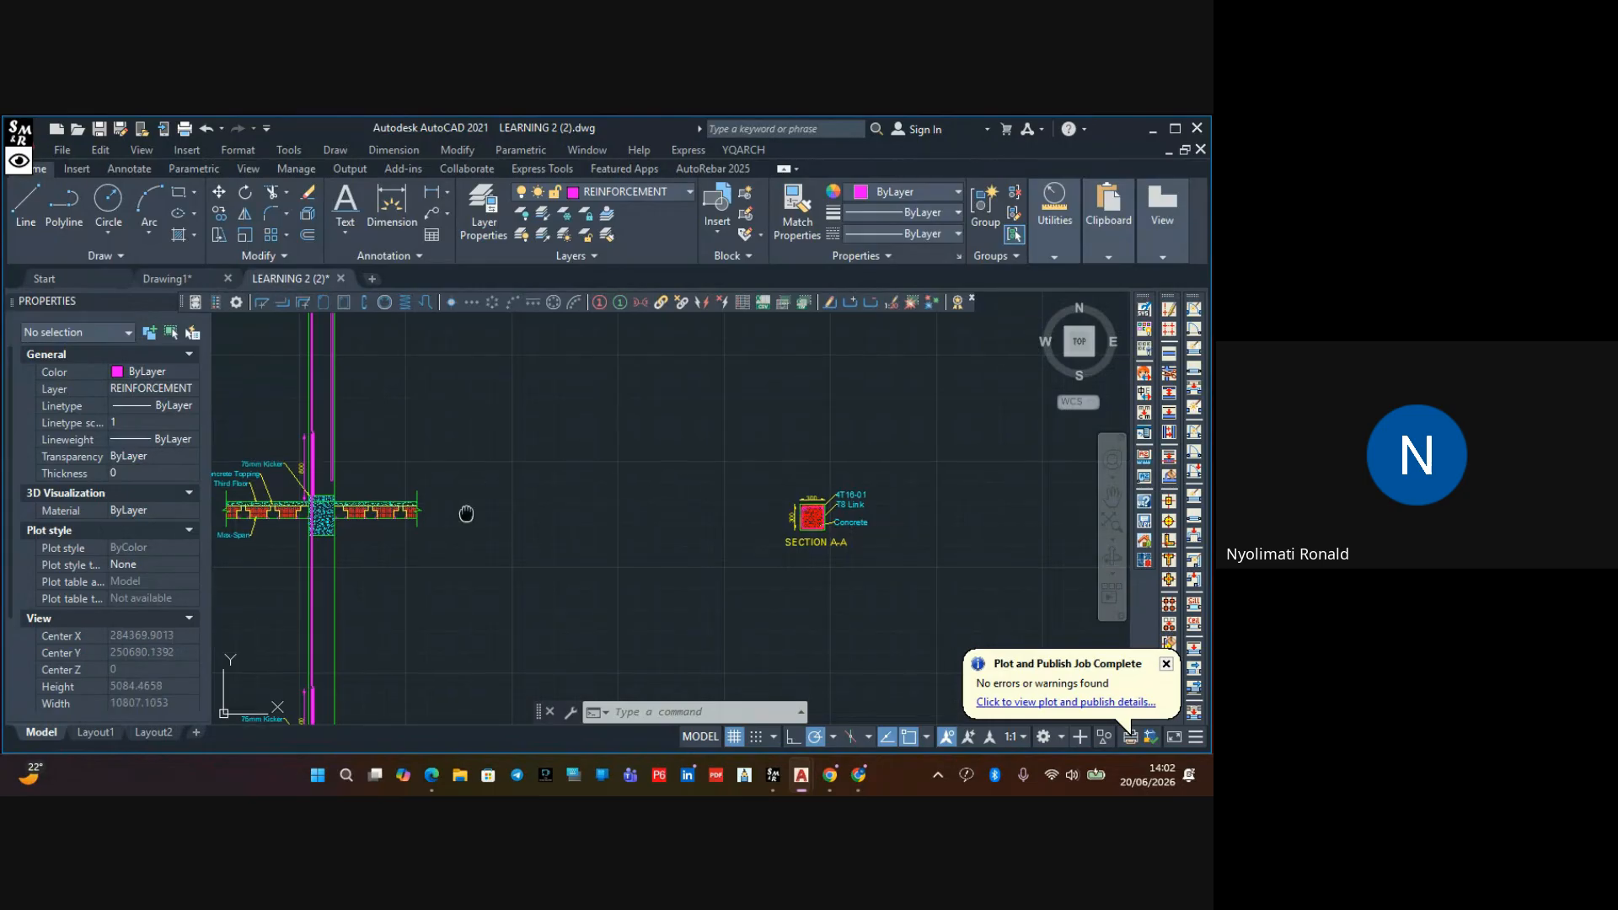
middle_click_drag(463, 513, 676, 507)
scroll(500, 472, "up", 6)
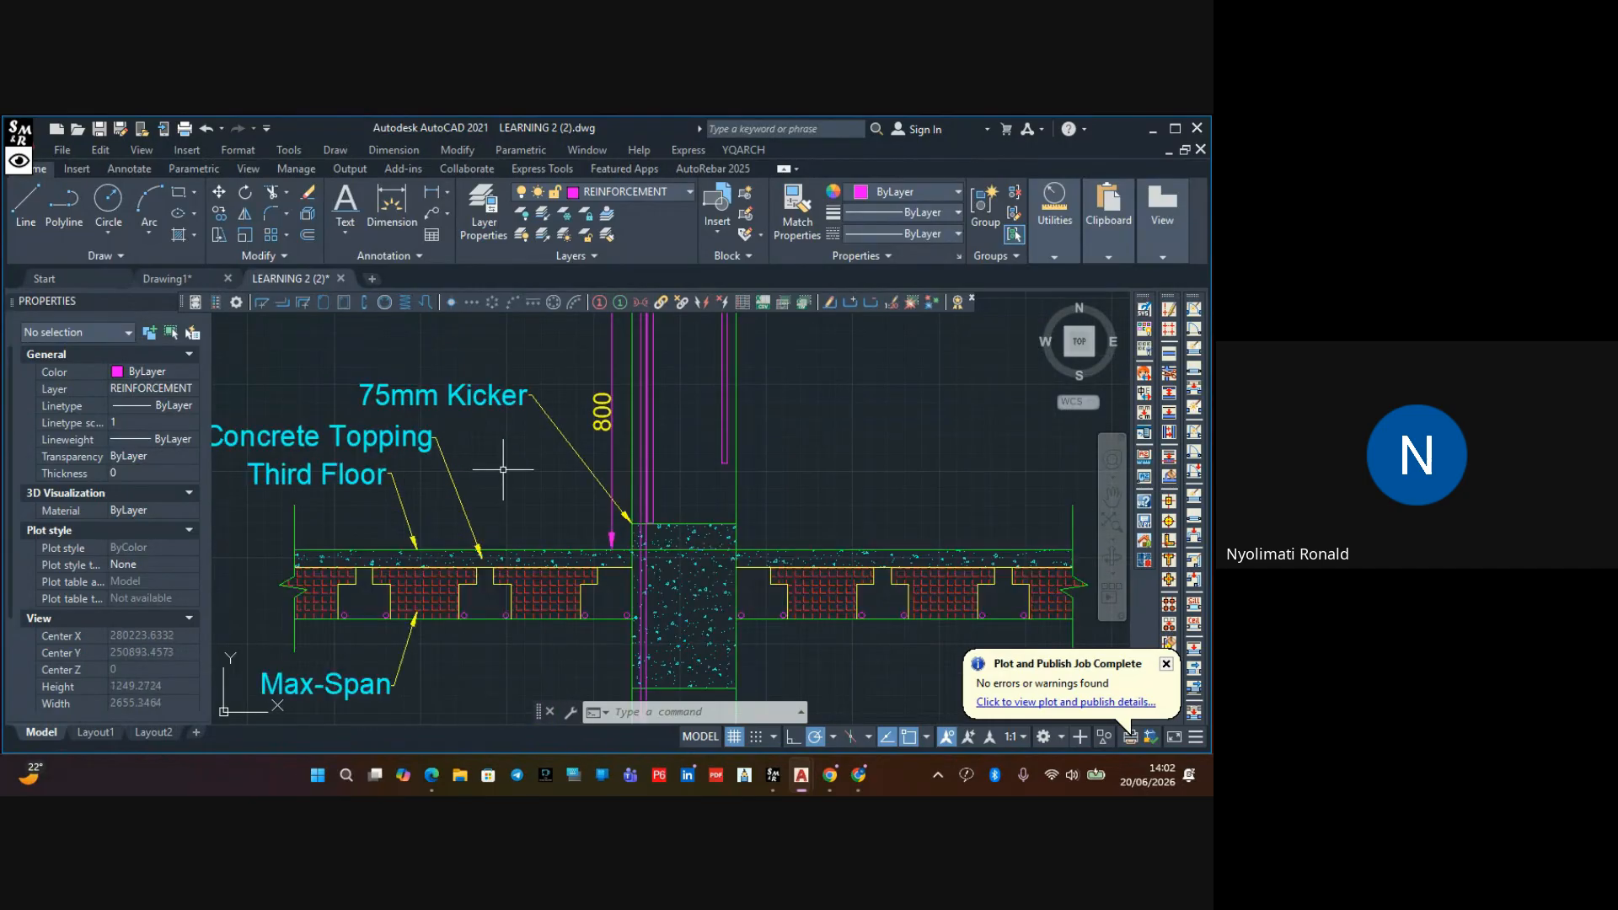
scroll(503, 470, "down", 4)
left_click(529, 427)
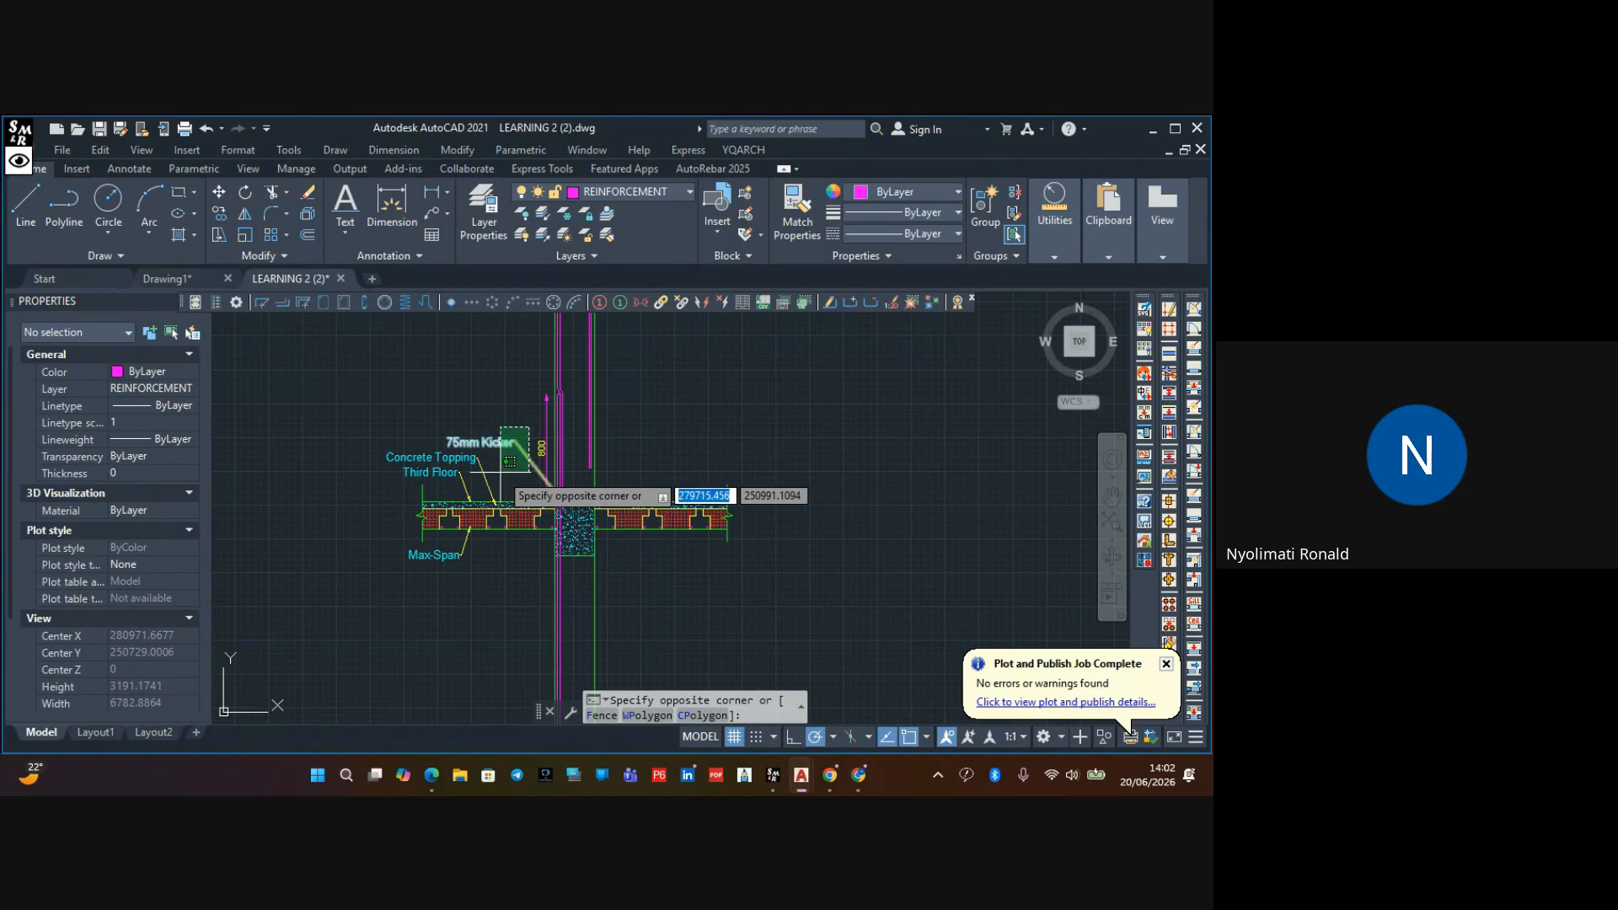
left_click(510, 462)
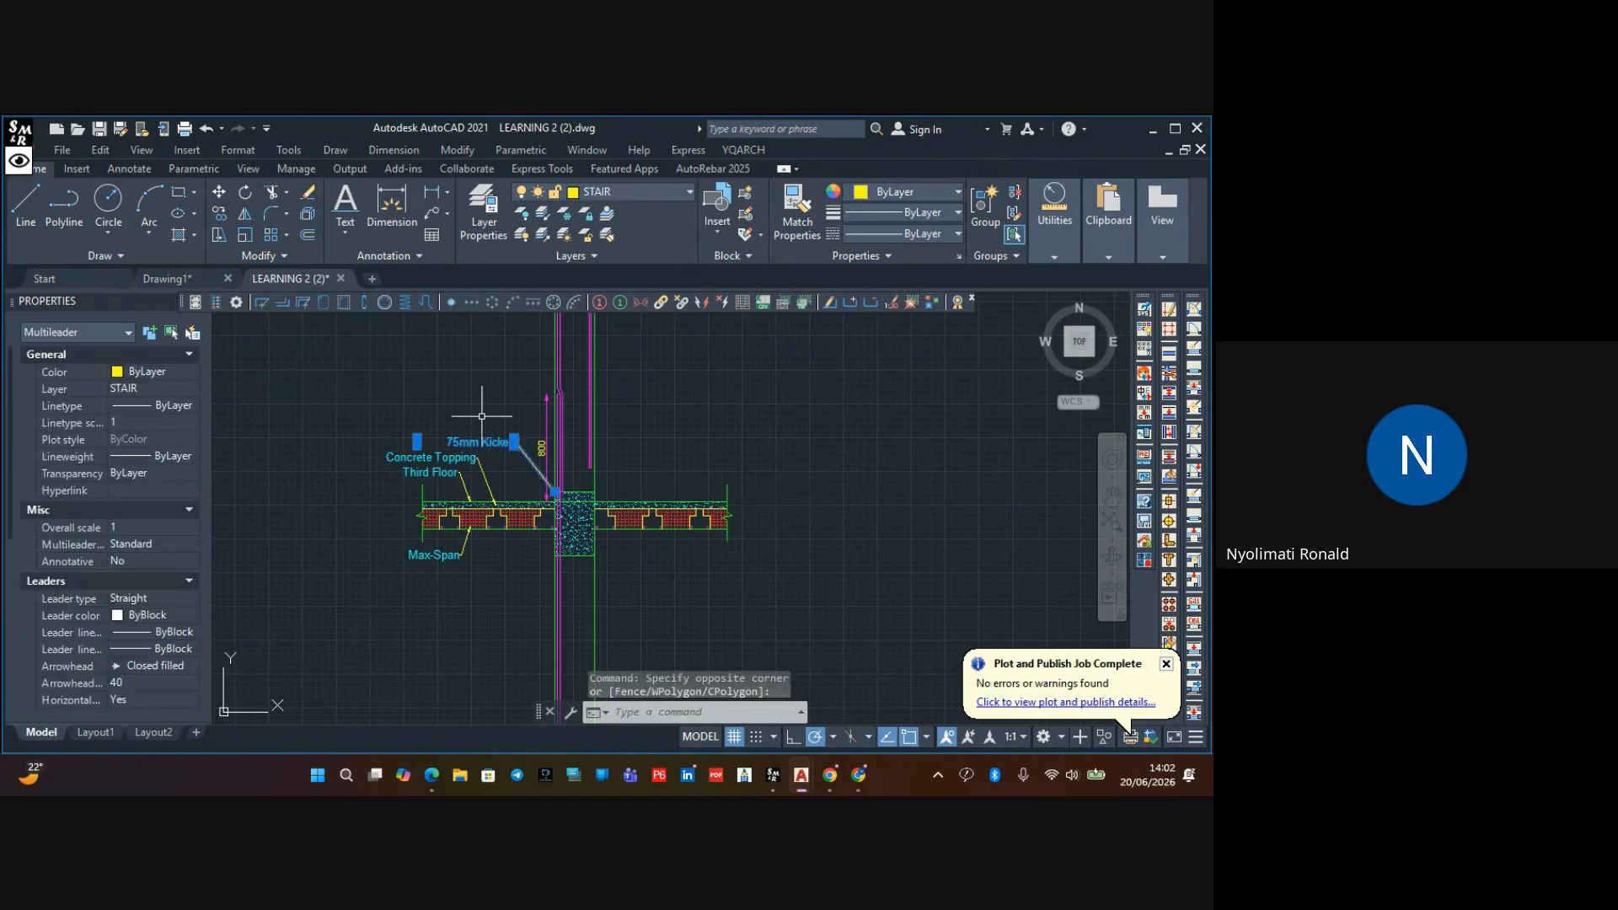
left_click(216, 218)
scroll(567, 479, "up", 8)
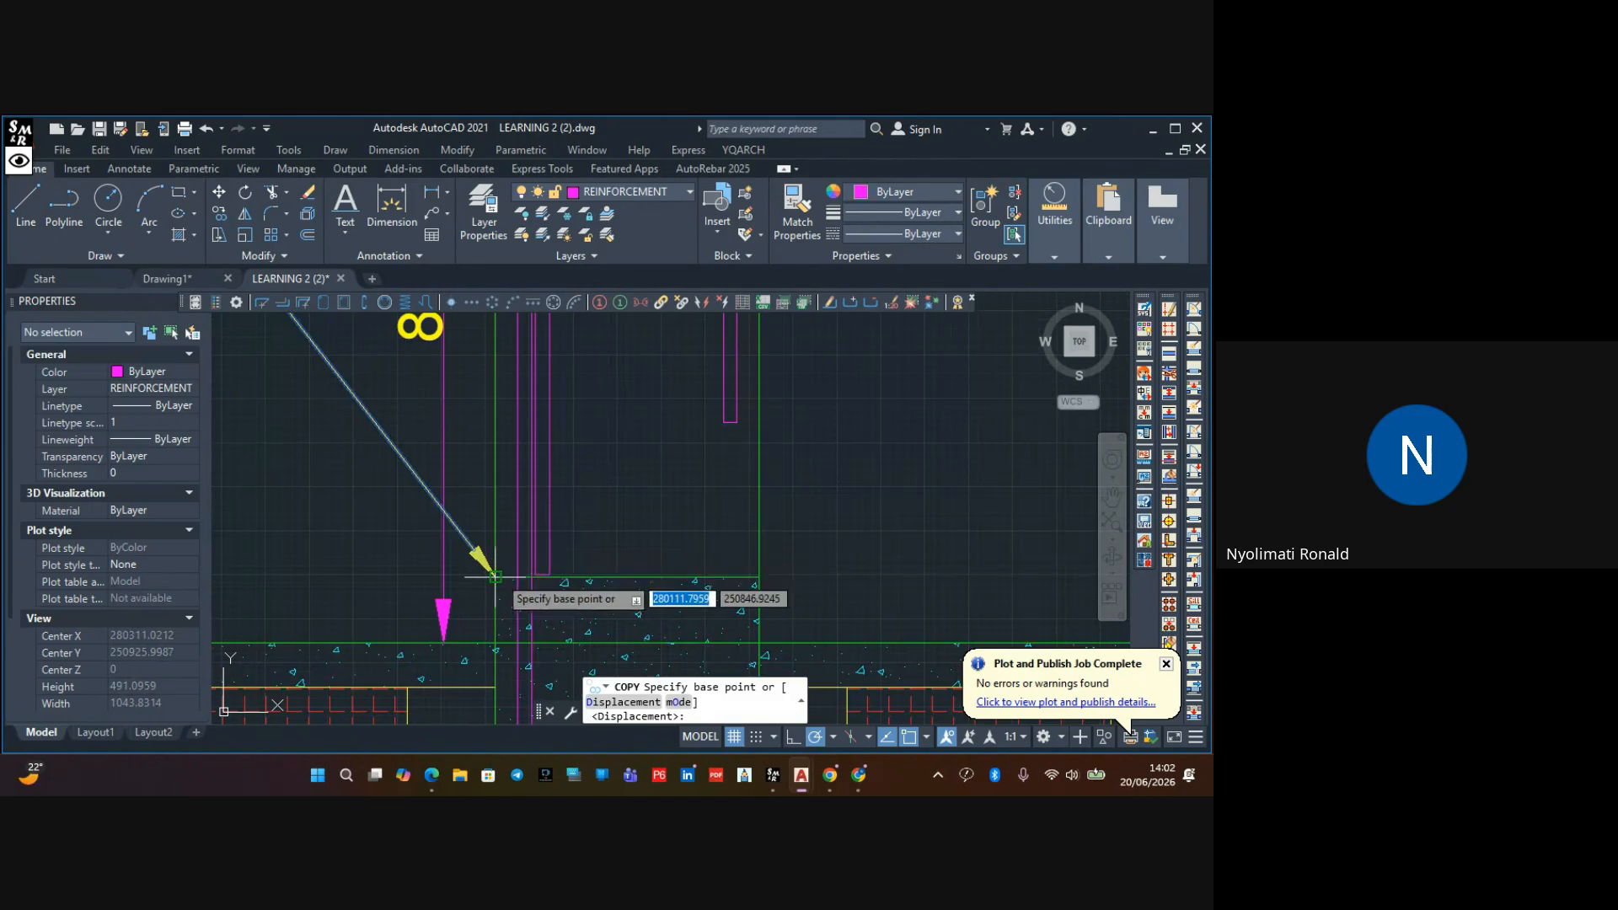
left_click(495, 577)
scroll(548, 527, "down", 6)
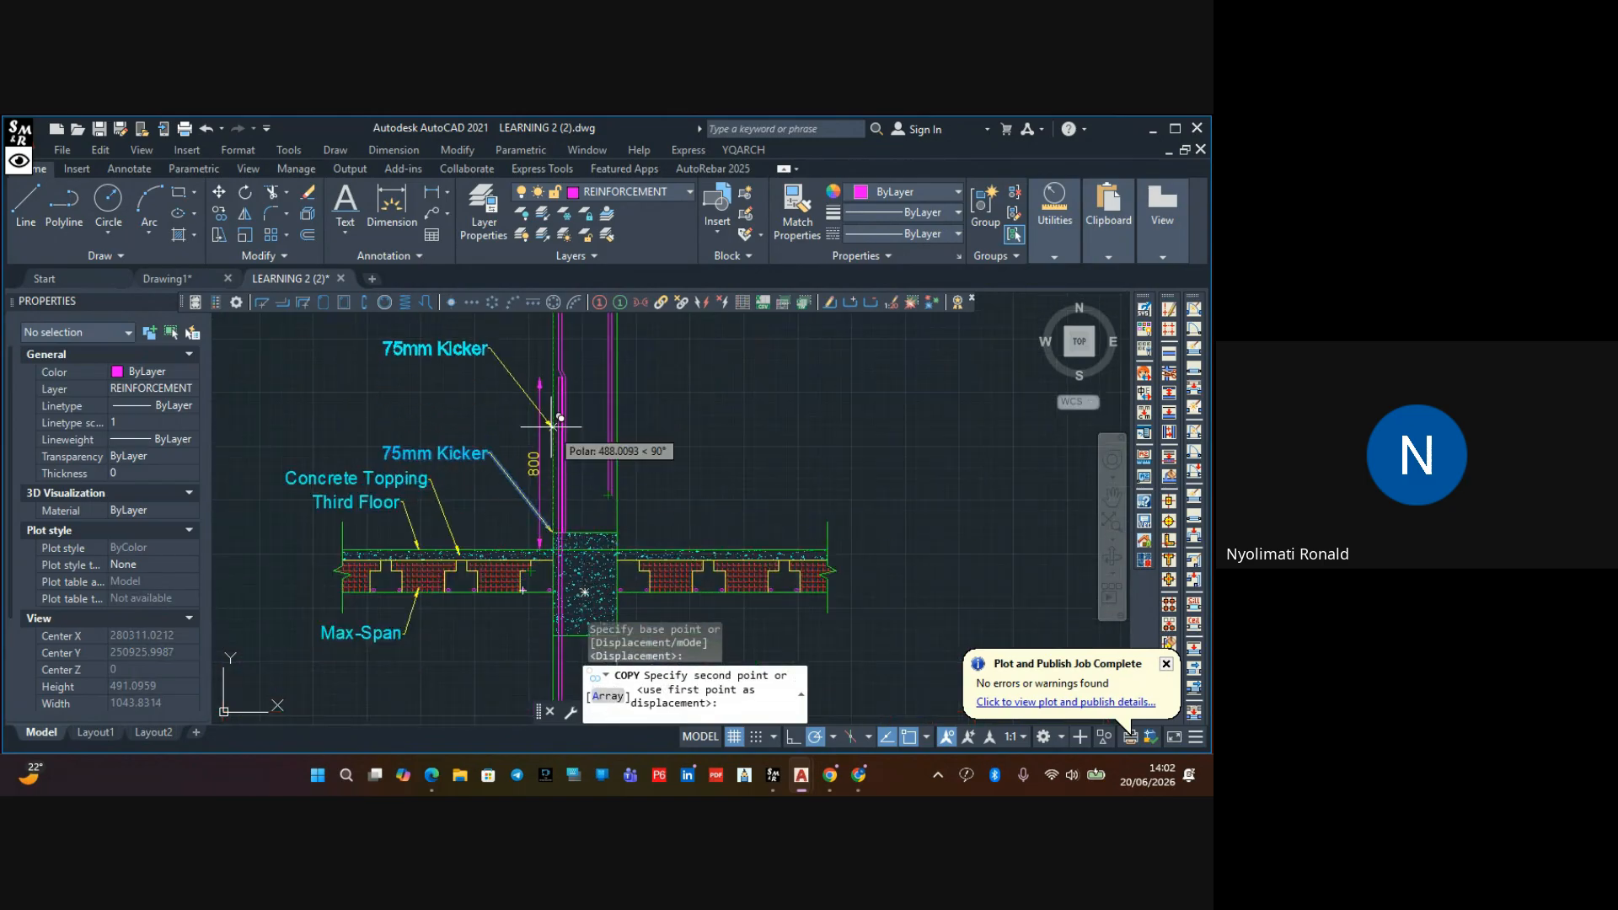
scroll(552, 426, "up", 5)
left_click(567, 473)
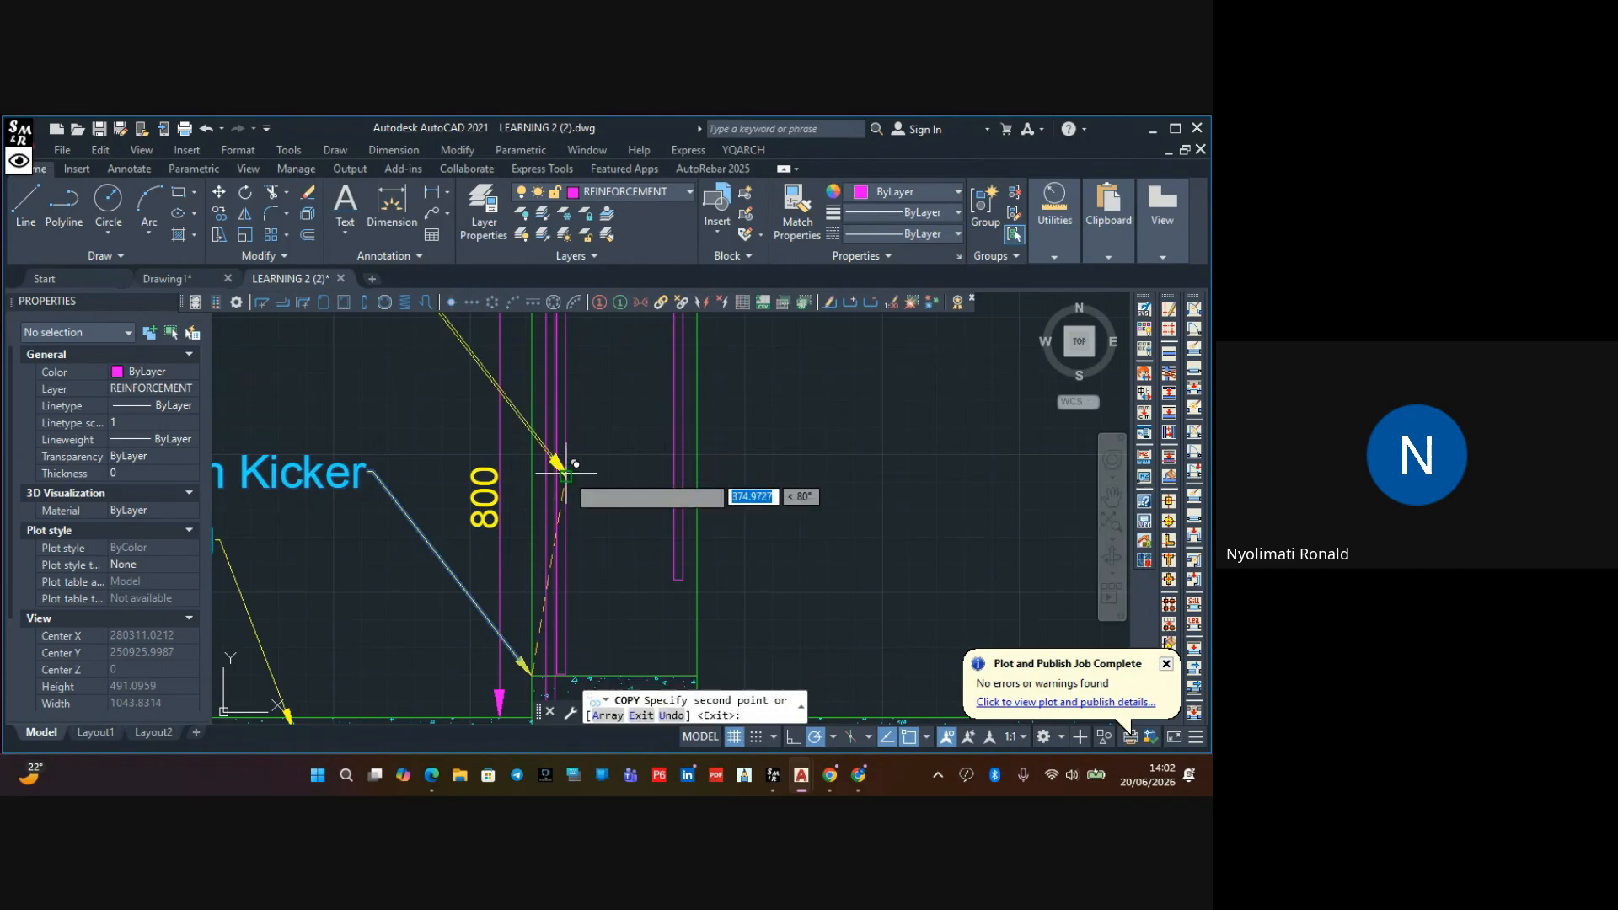
key("Escape")
Move the copied leader's text to the right of the column, level with its arrowhead, so the leader runs horizontally
scroll(535, 426, "down", 4)
middle_click_drag(534, 438, 535, 496)
left_click(447, 371)
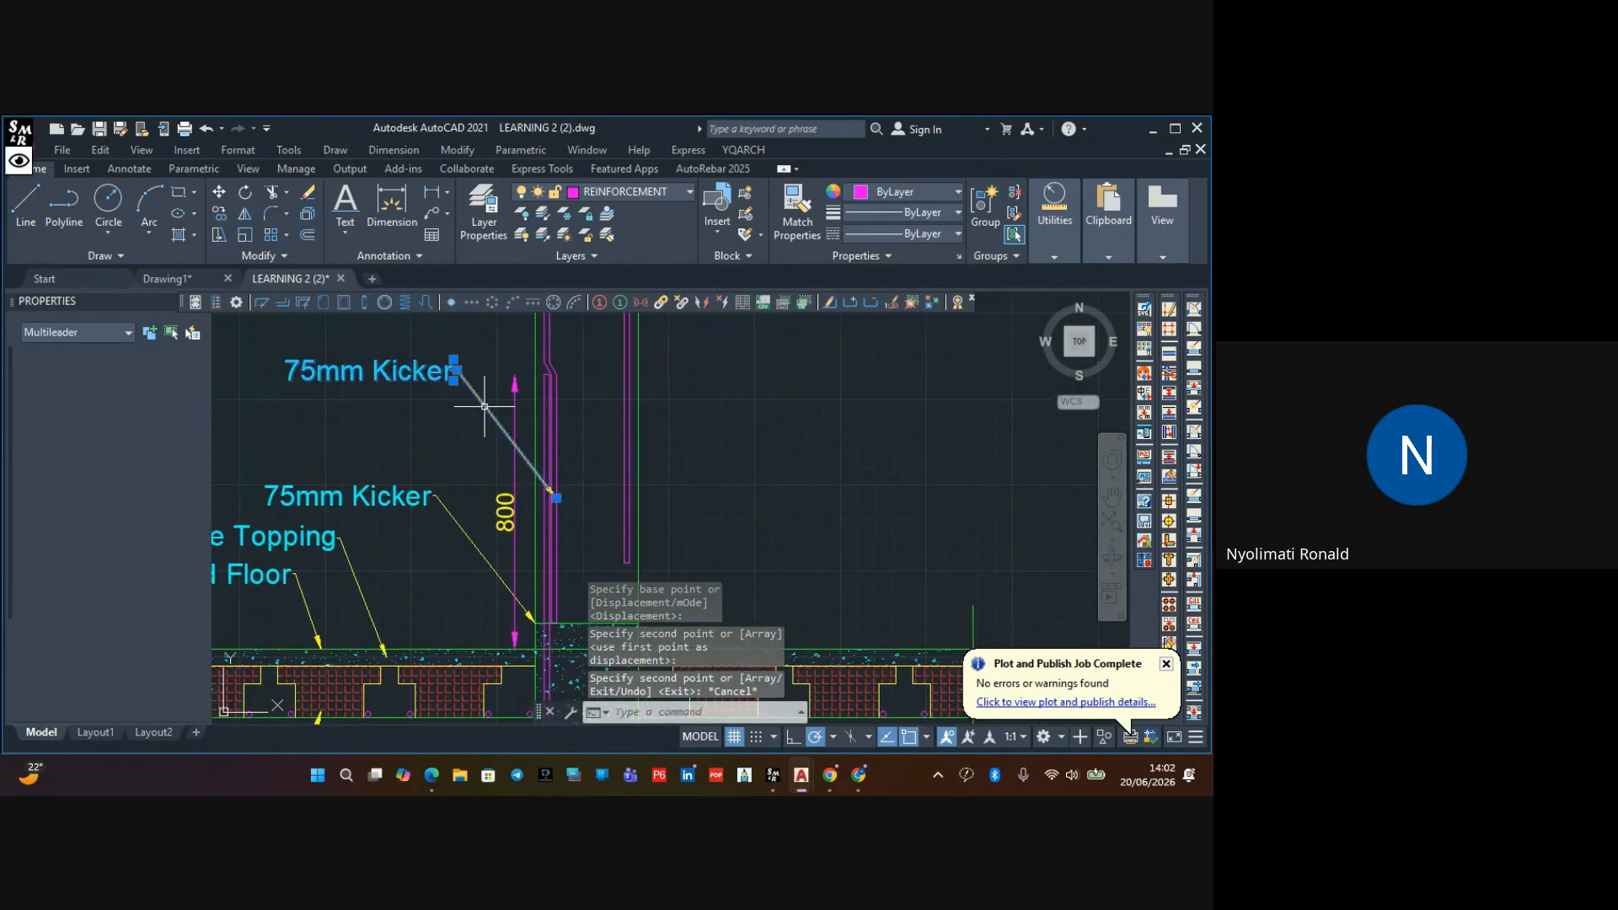
left_click(456, 370)
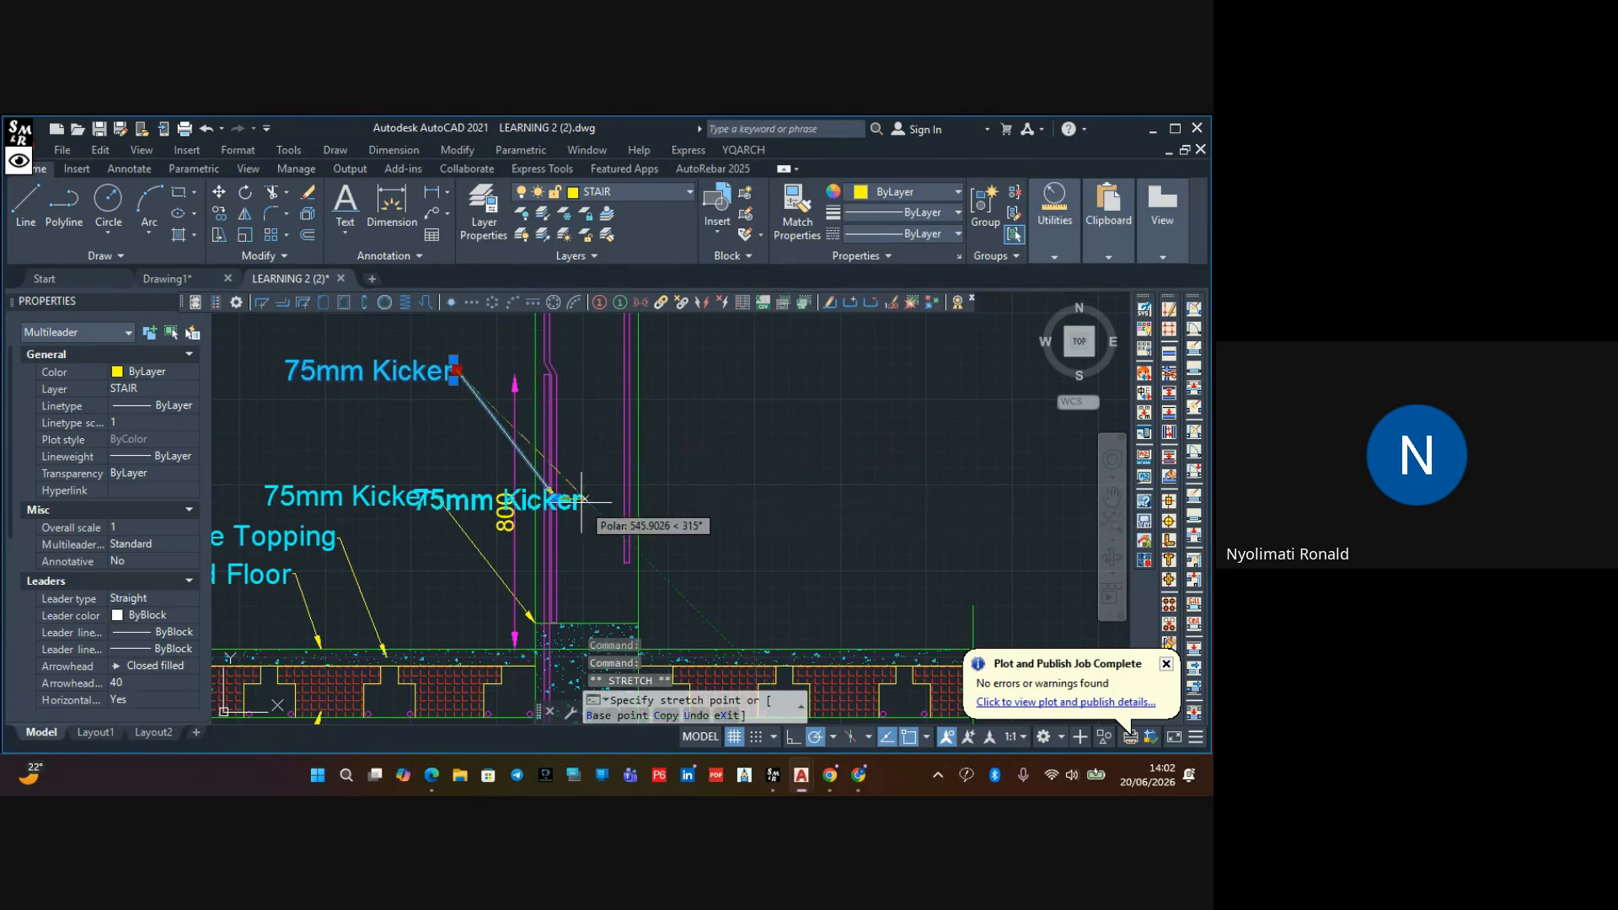
left_click(882, 495)
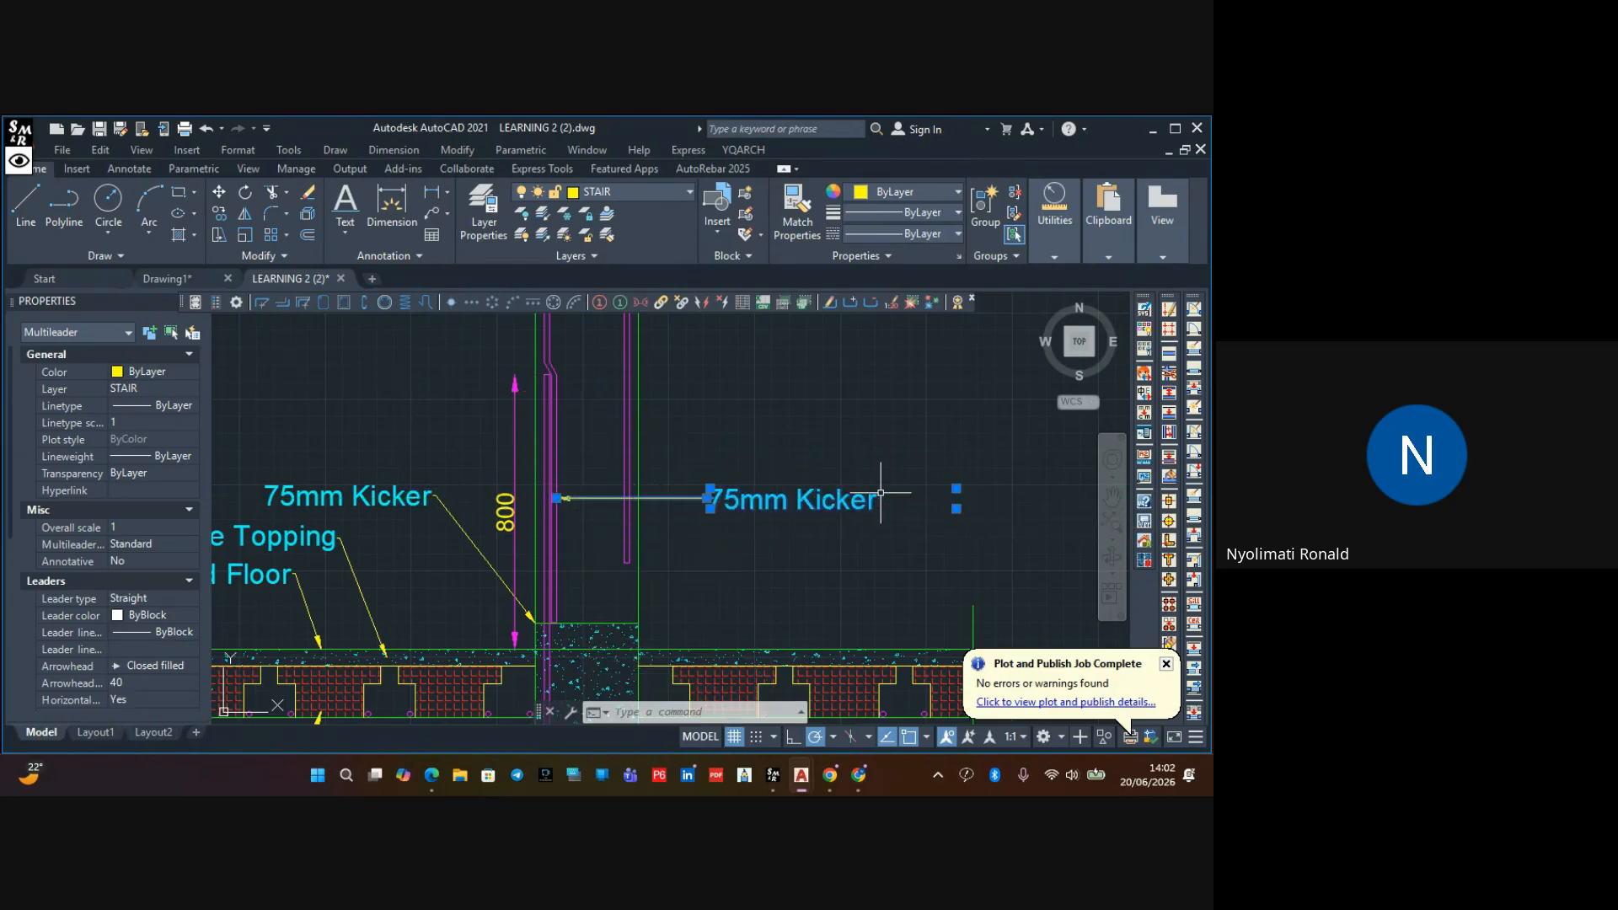
key("Escape")
Copy the horizontal leader so a second arrowhead sits on the outer edge of the right-hand bar
scroll(883, 493, "down", 5)
scroll(707, 505, "up", 6)
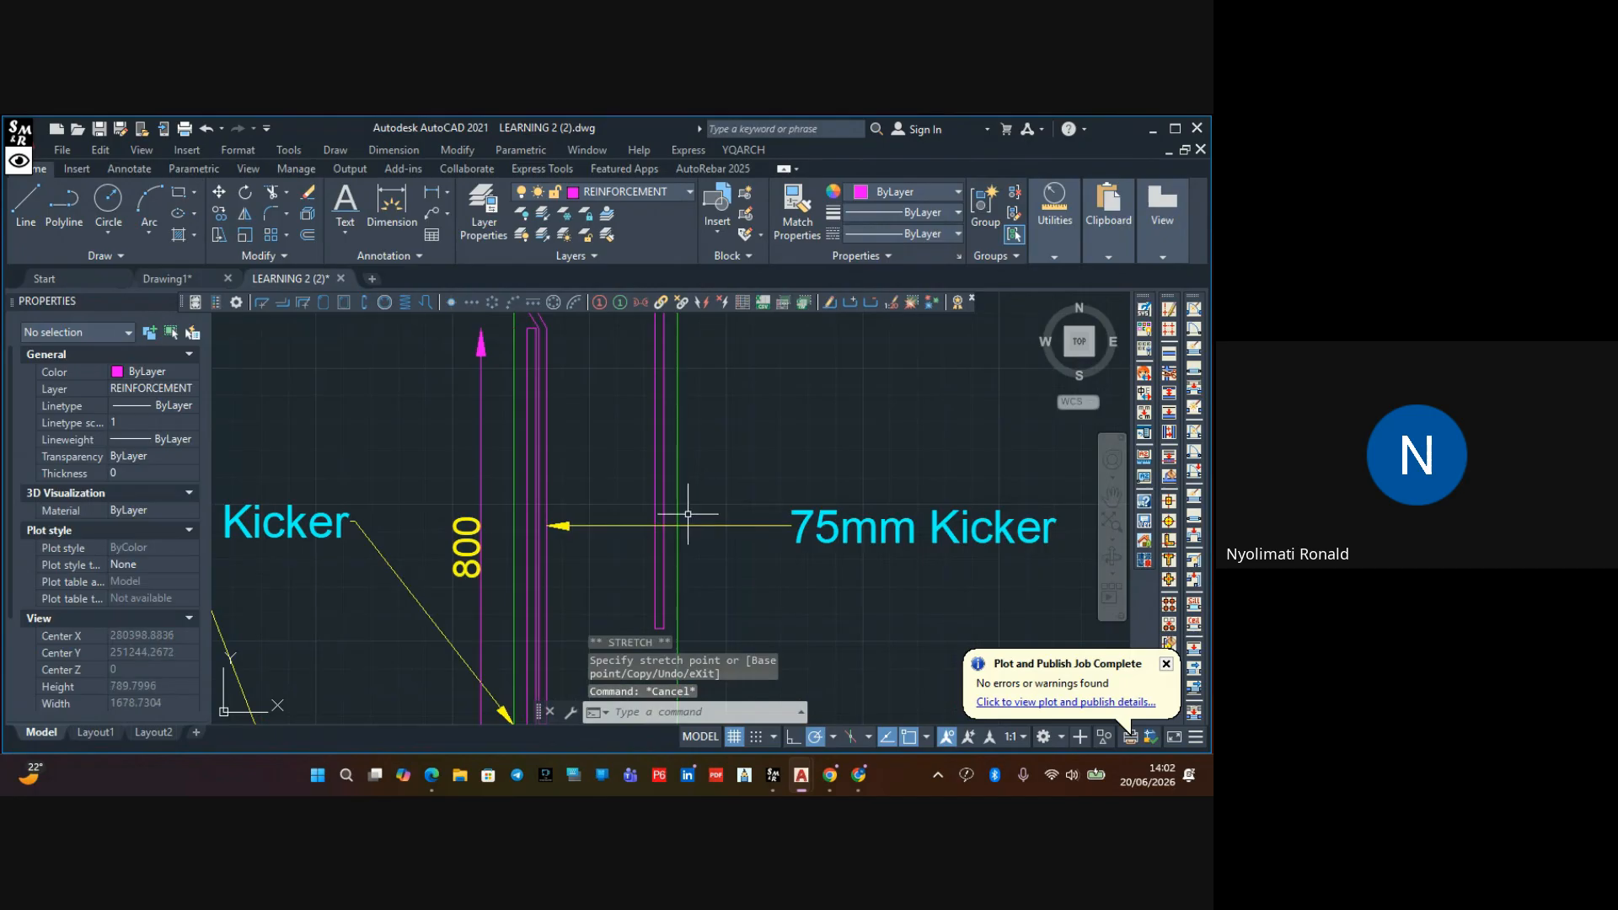
middle_click_drag(629, 528, 502, 453)
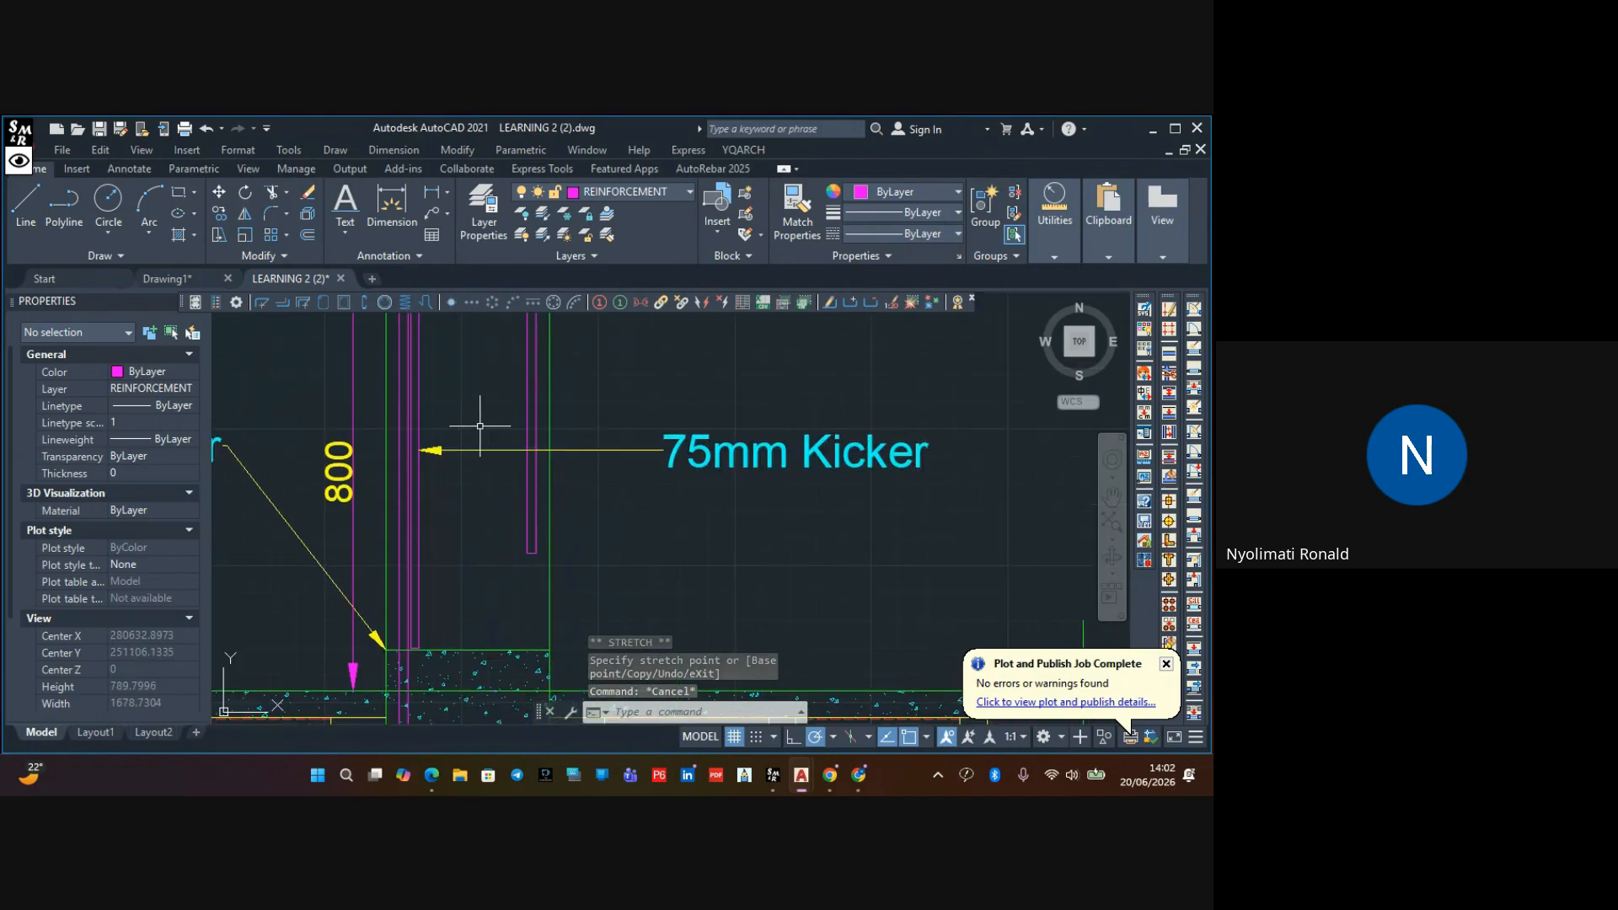
left_click(481, 428)
left_click(426, 466)
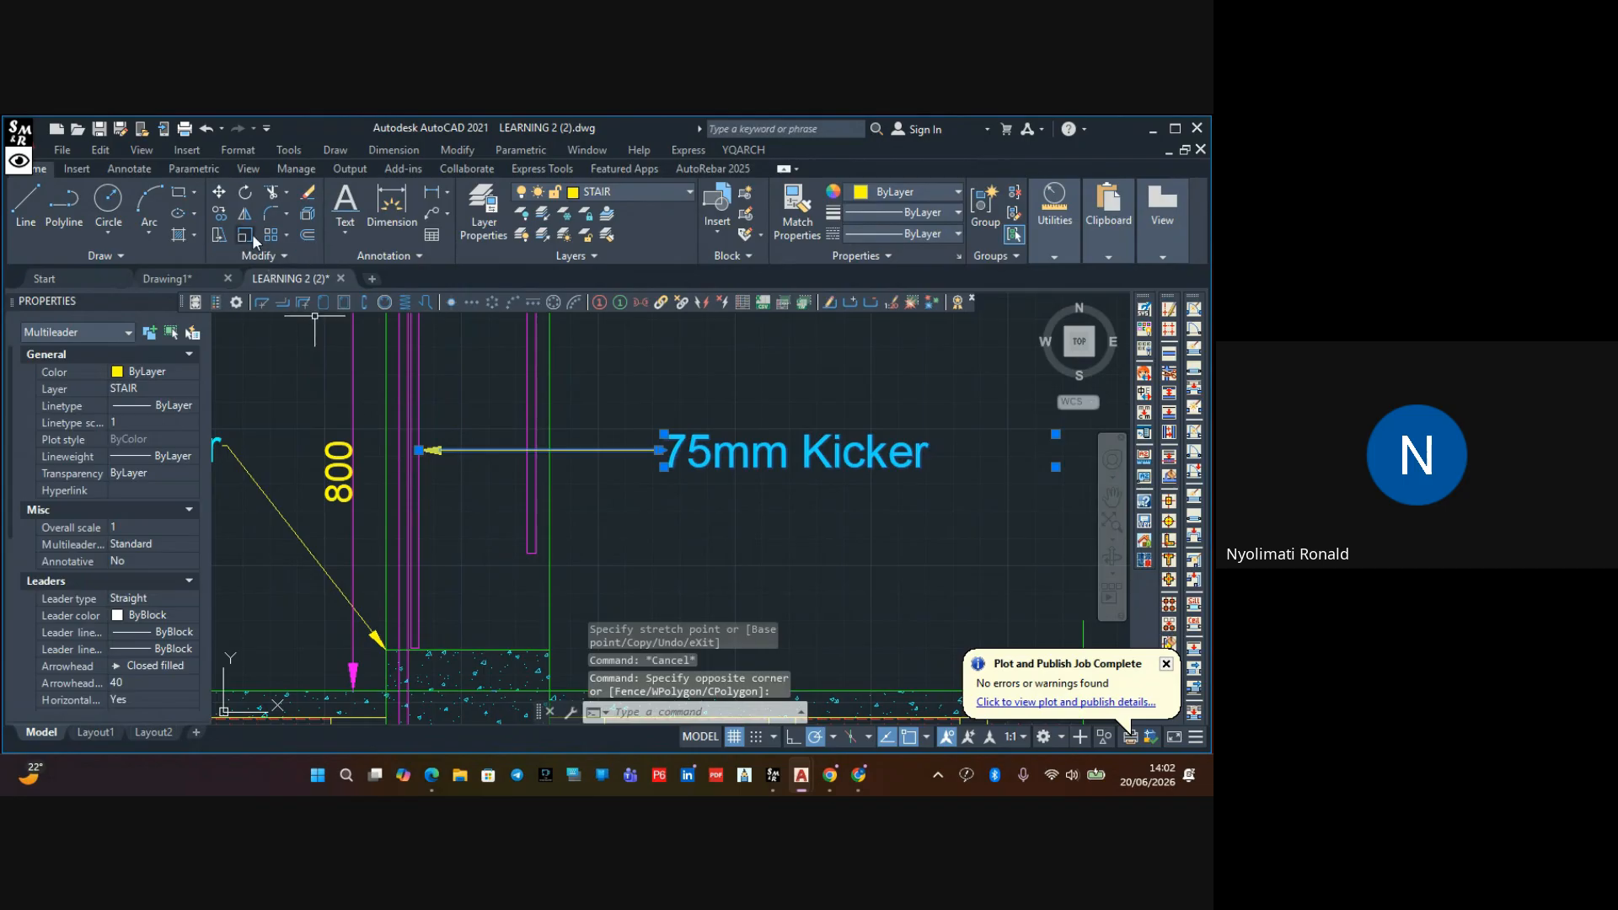
left_click(233, 218)
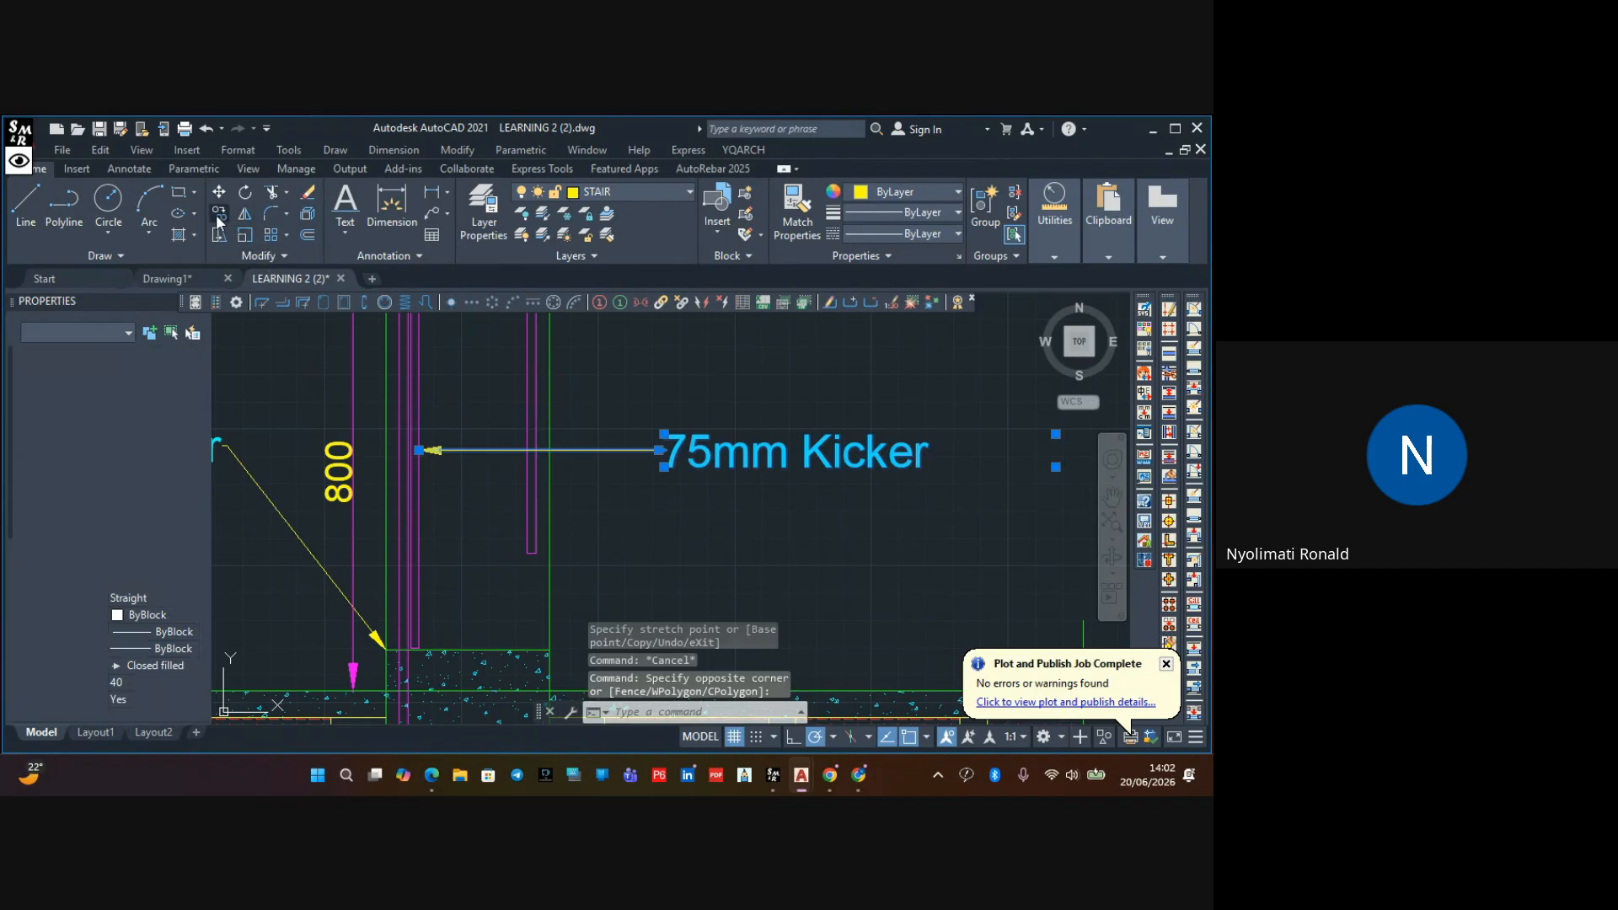
left_click(419, 450)
scroll(421, 447, "up", 5)
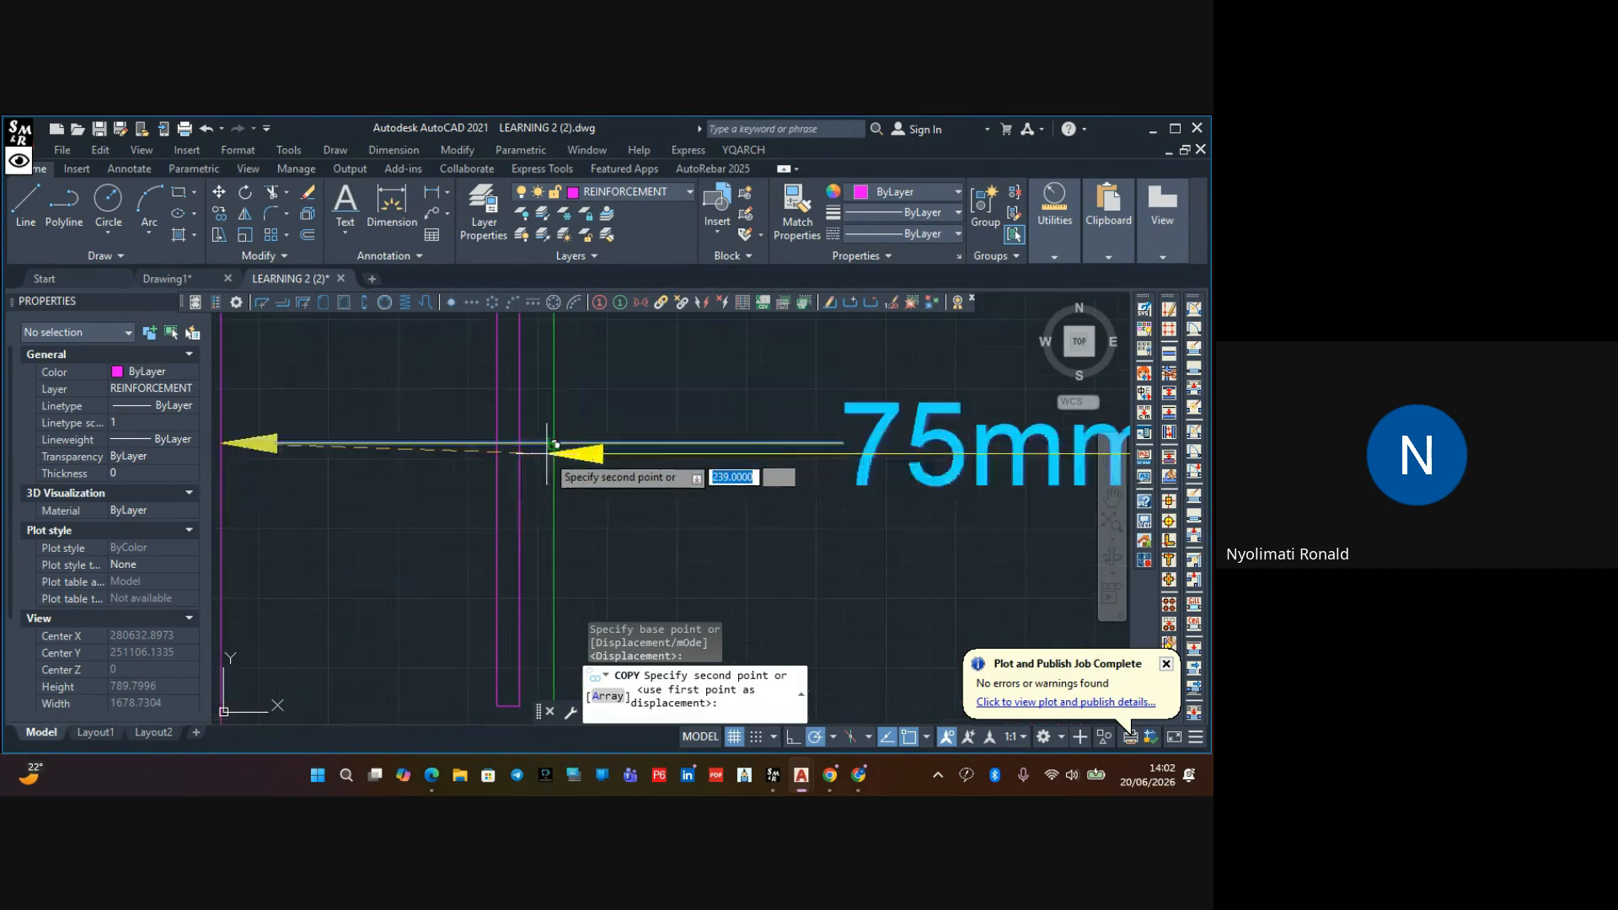
left_click(503, 436)
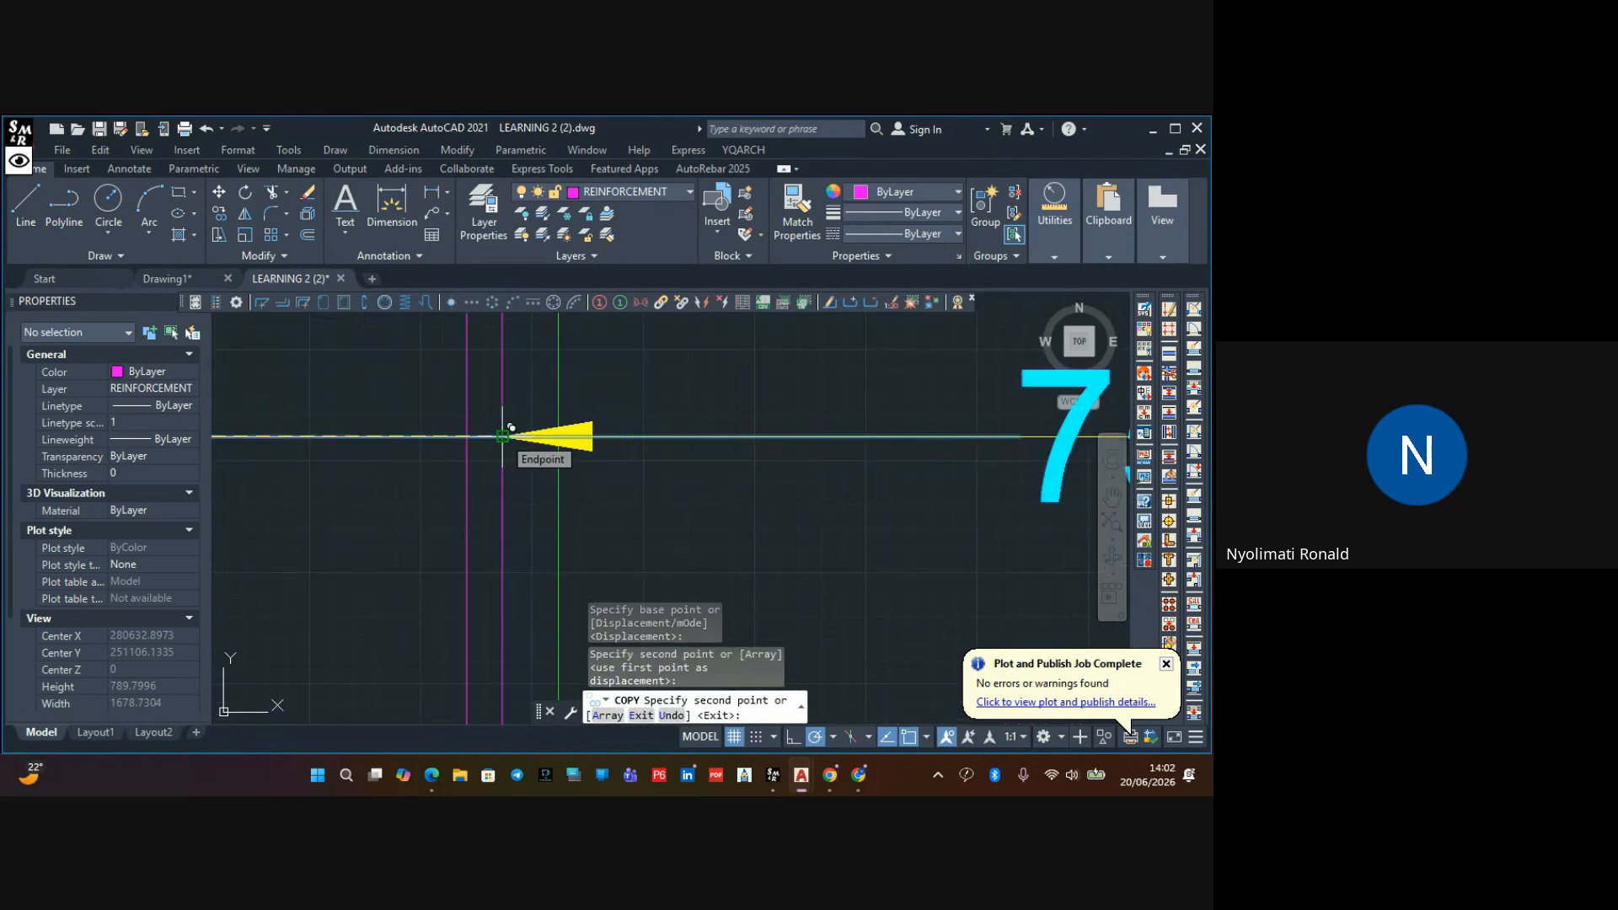
key("Escape")
scroll(486, 437, "down", 5)
Explode the second leader and delete its duplicate 75mm Kicker text
left_click(787, 436)
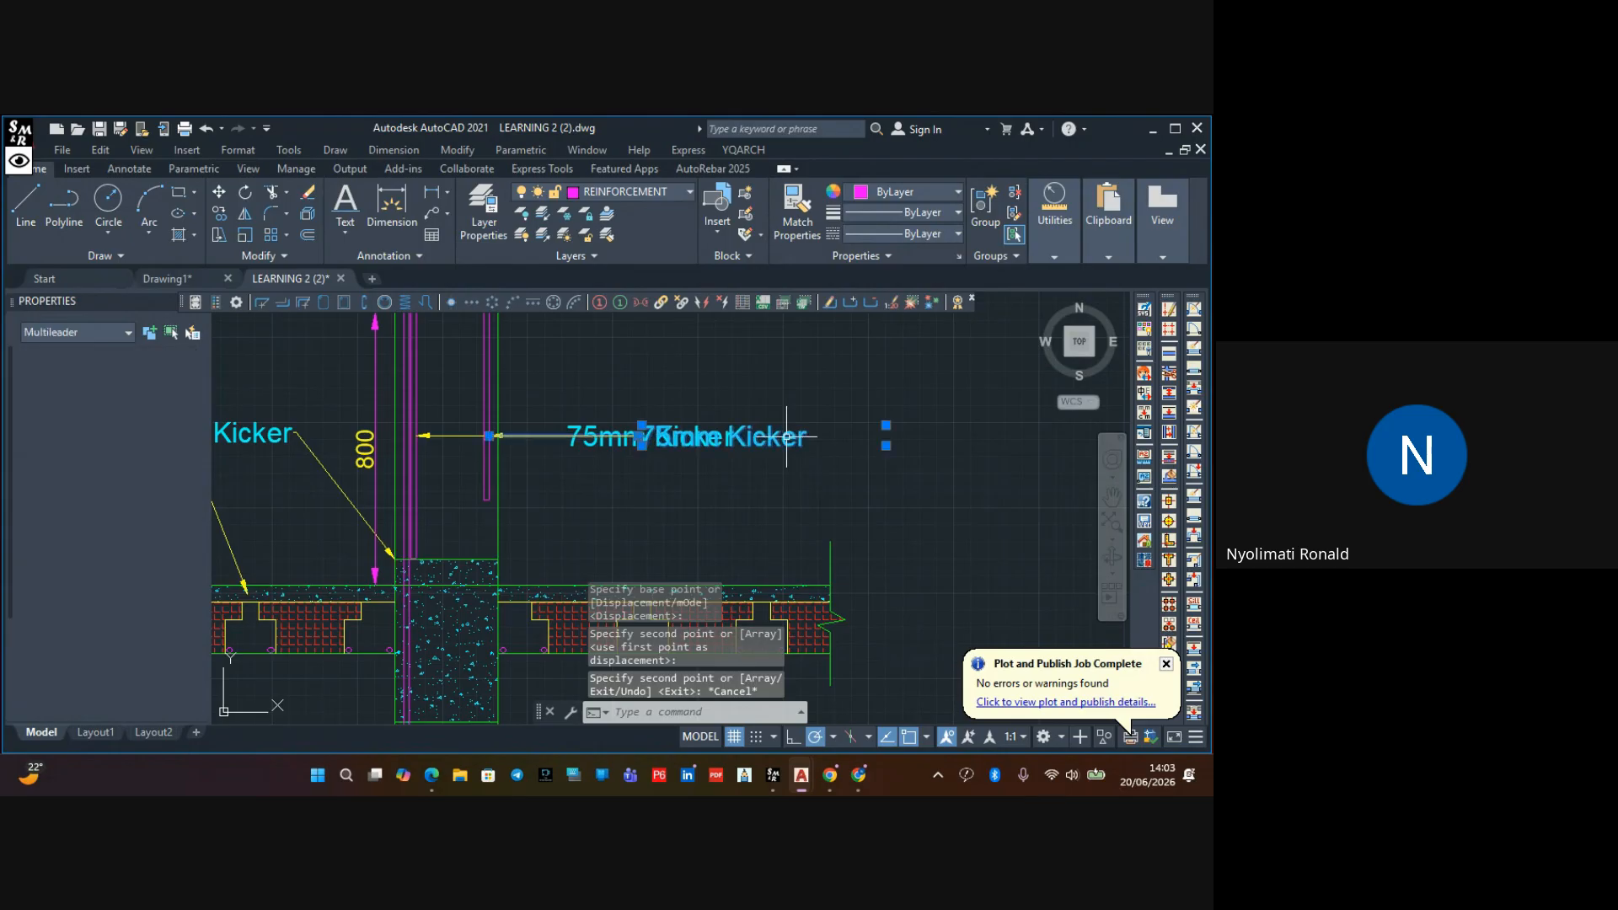
left_click(309, 214)
key("Escape")
left_click(787, 441)
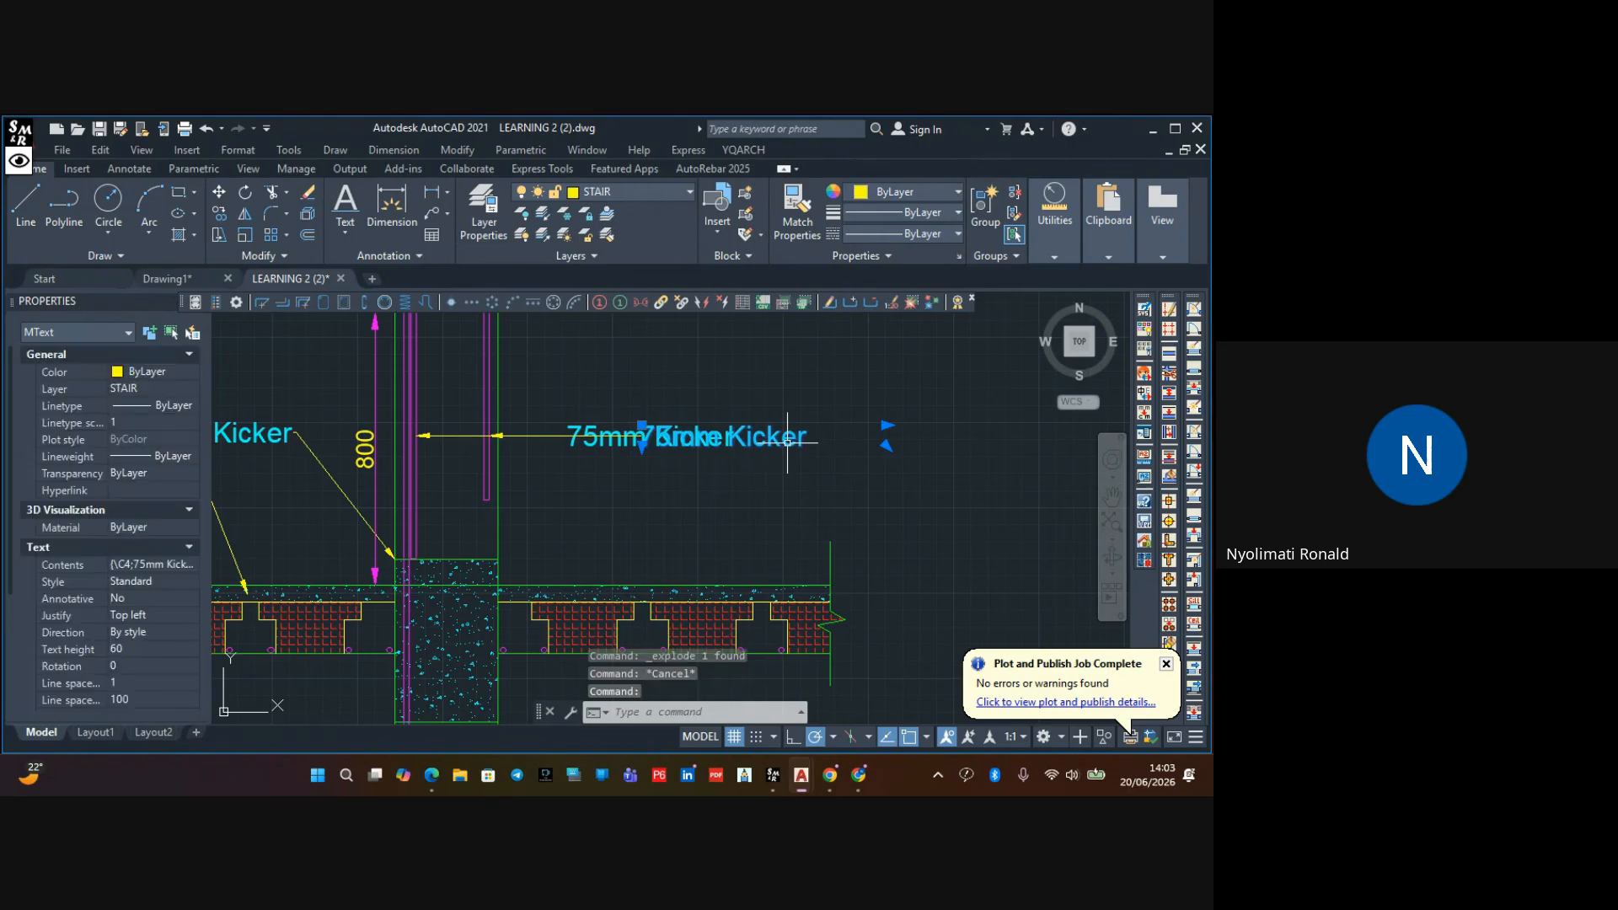
key("Delete")
Trim the exploded leader's line where it meets the remaining text and erase the leftover piece running through the lettering
scroll(600, 444, "up", 2)
scroll(601, 444, "up", 3)
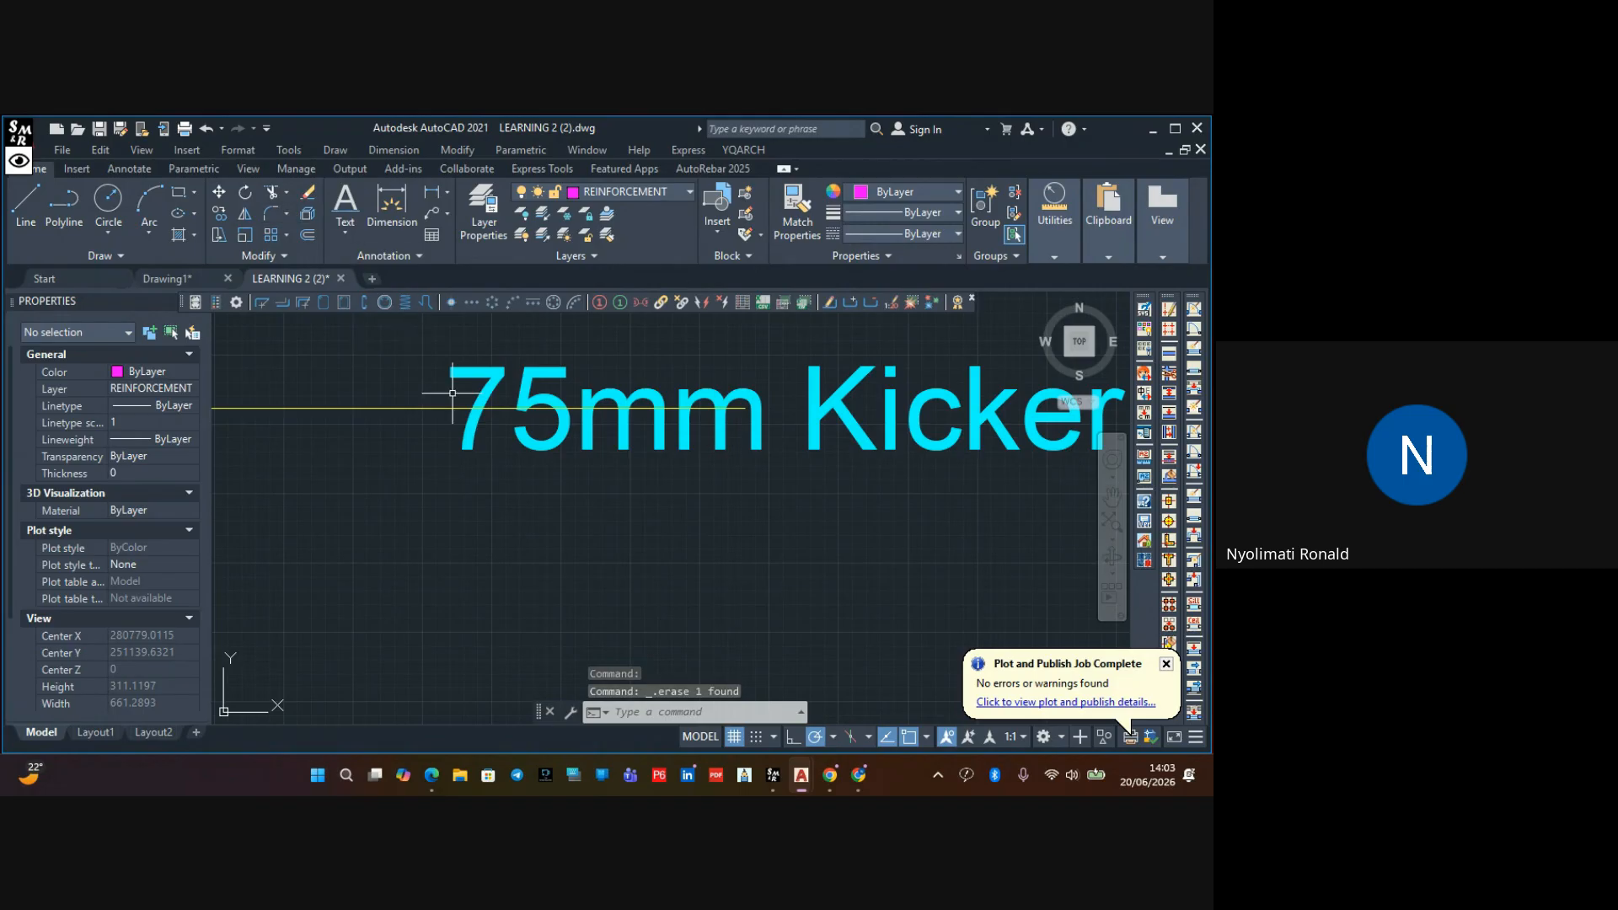
left_click(275, 192)
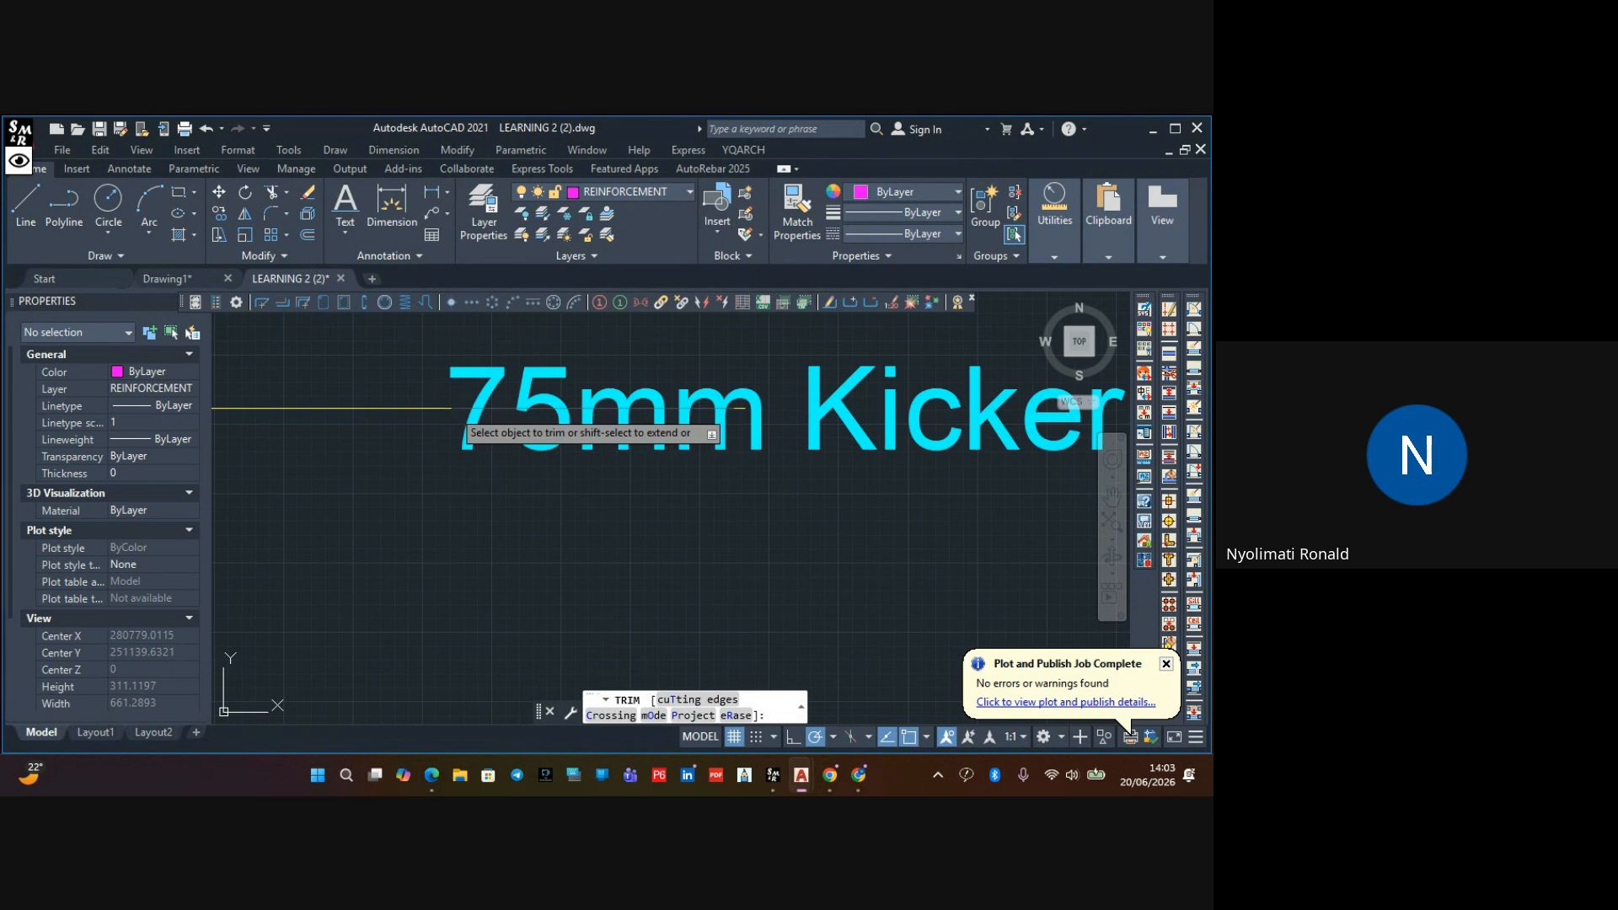
key("Escape")
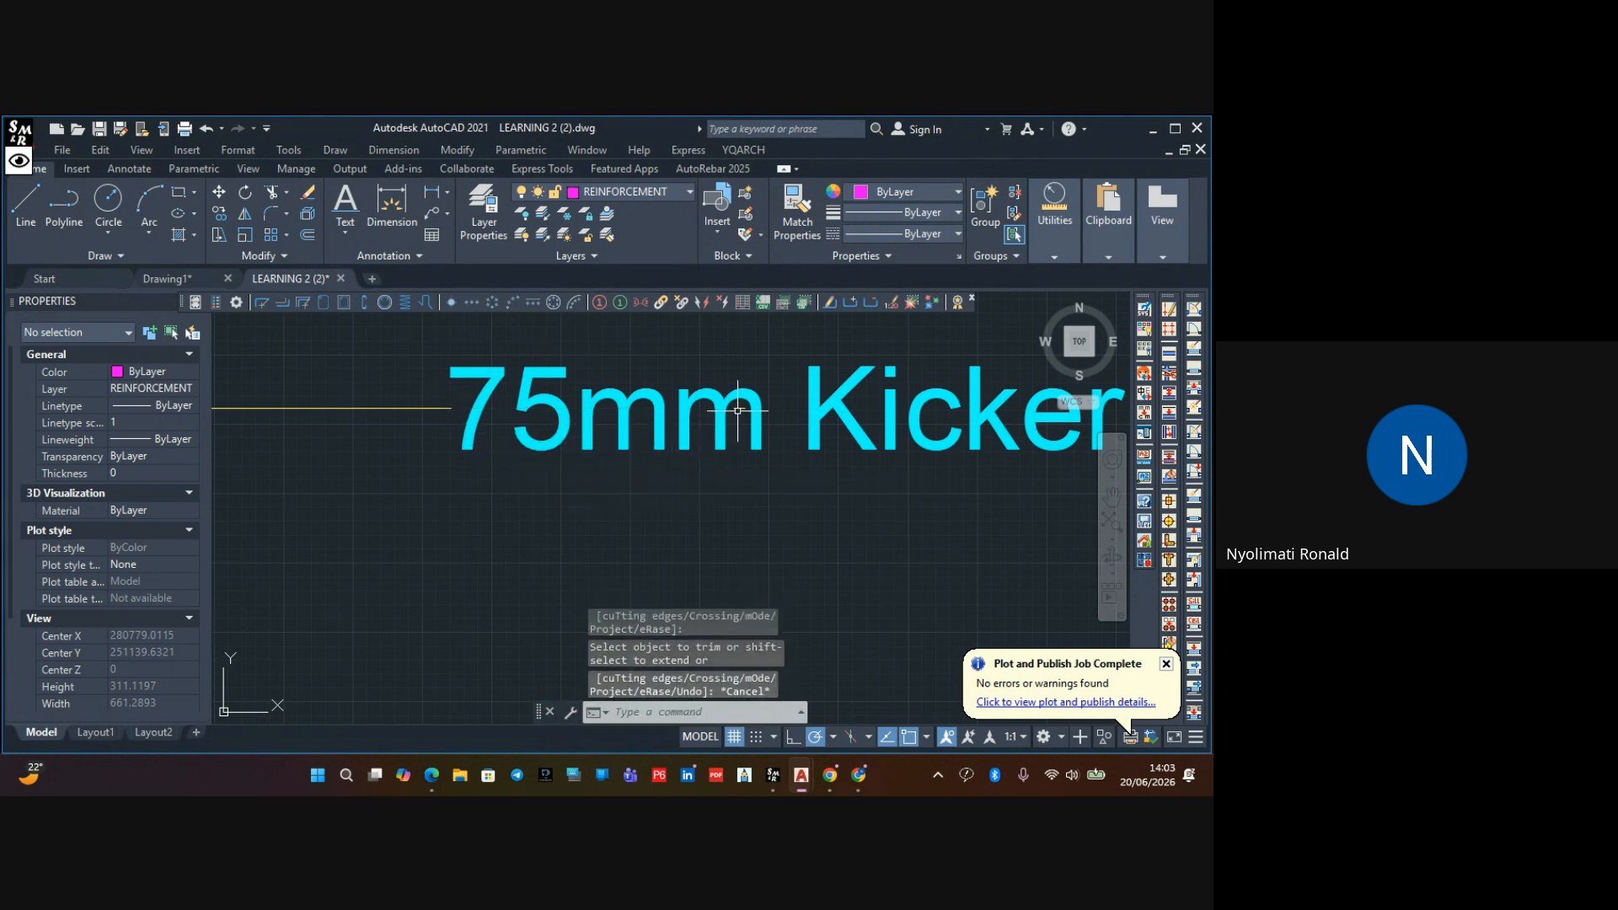
left_click(738, 410)
key("Delete")
scroll(655, 481, "down", 3)
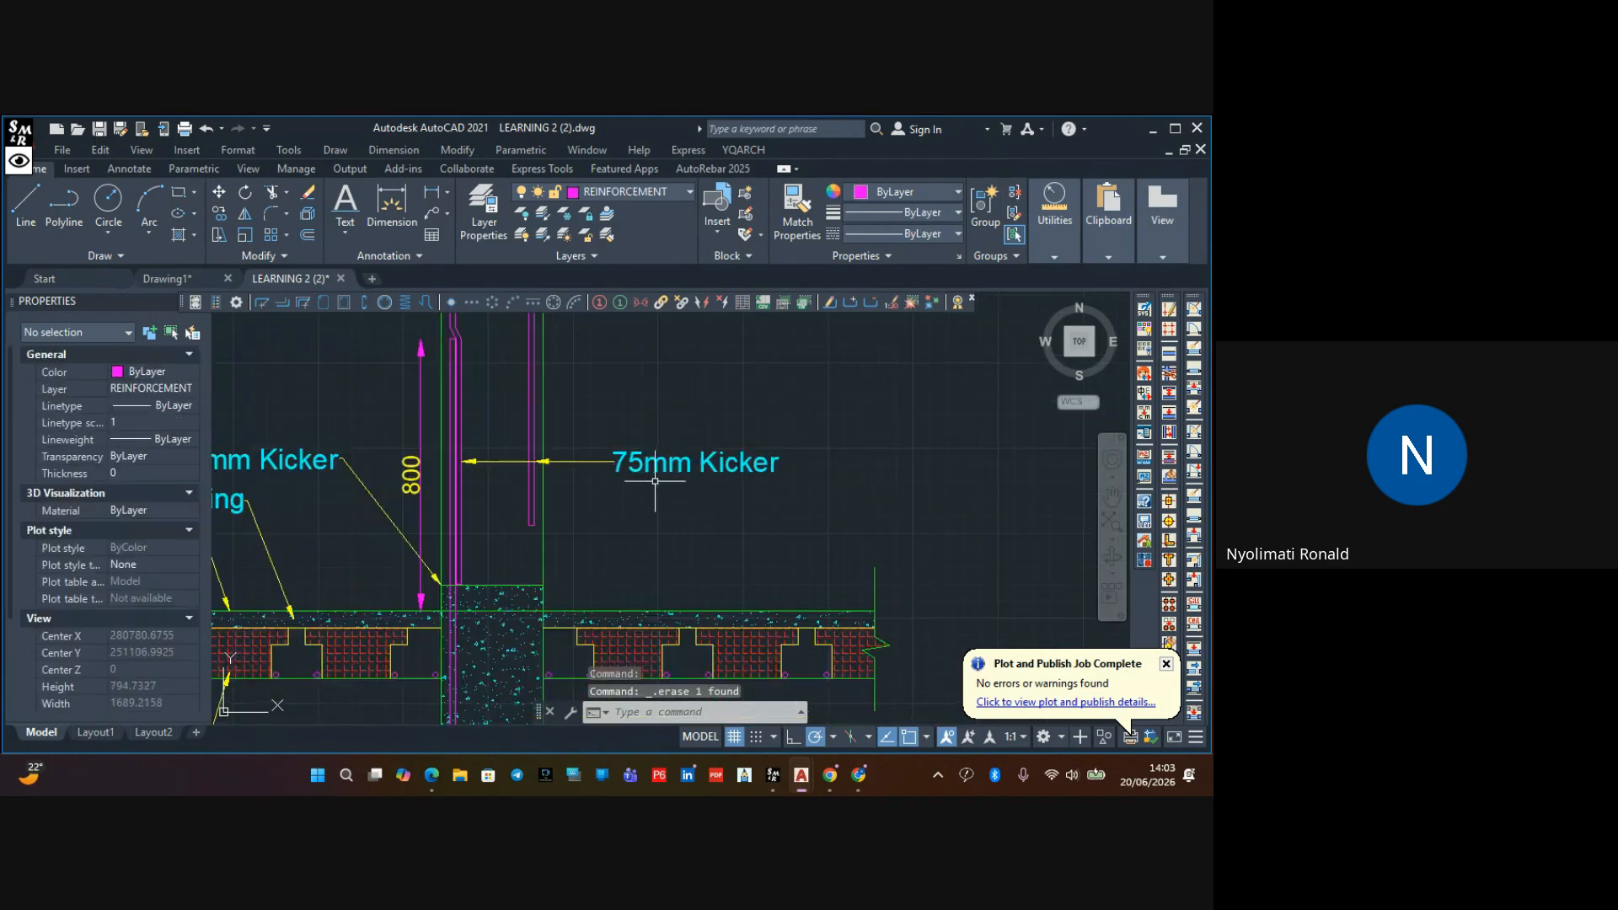
Change the text of the horizontal leader right of the column to 4T16-01
scroll(626, 470, "up", 4)
scroll(674, 478, "down", 4)
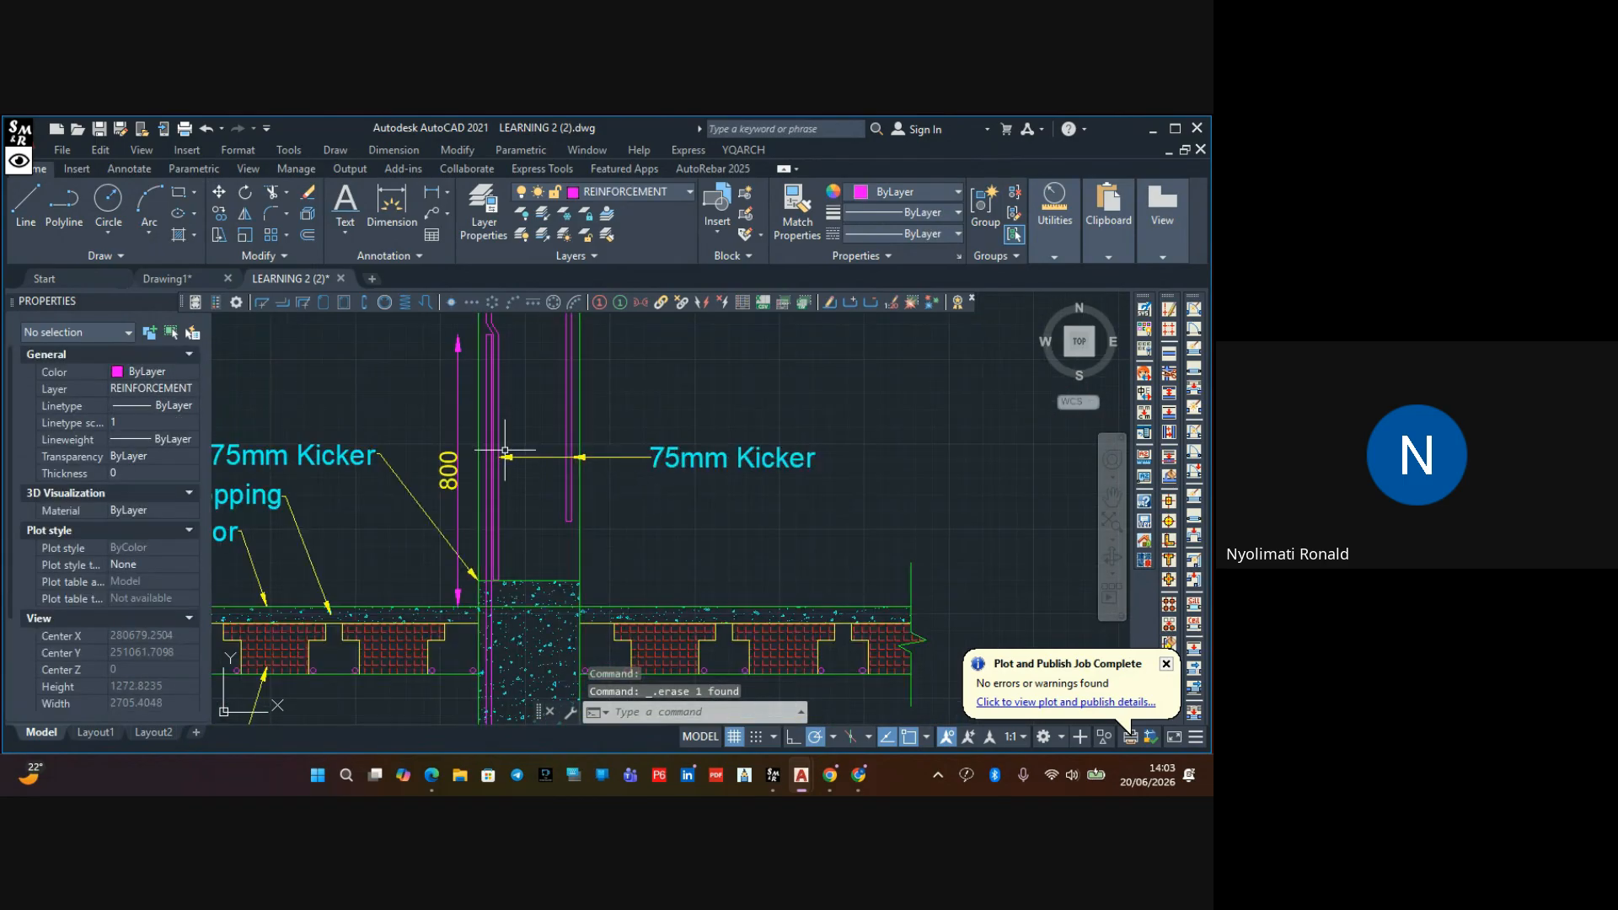
scroll(513, 465, "up", 2)
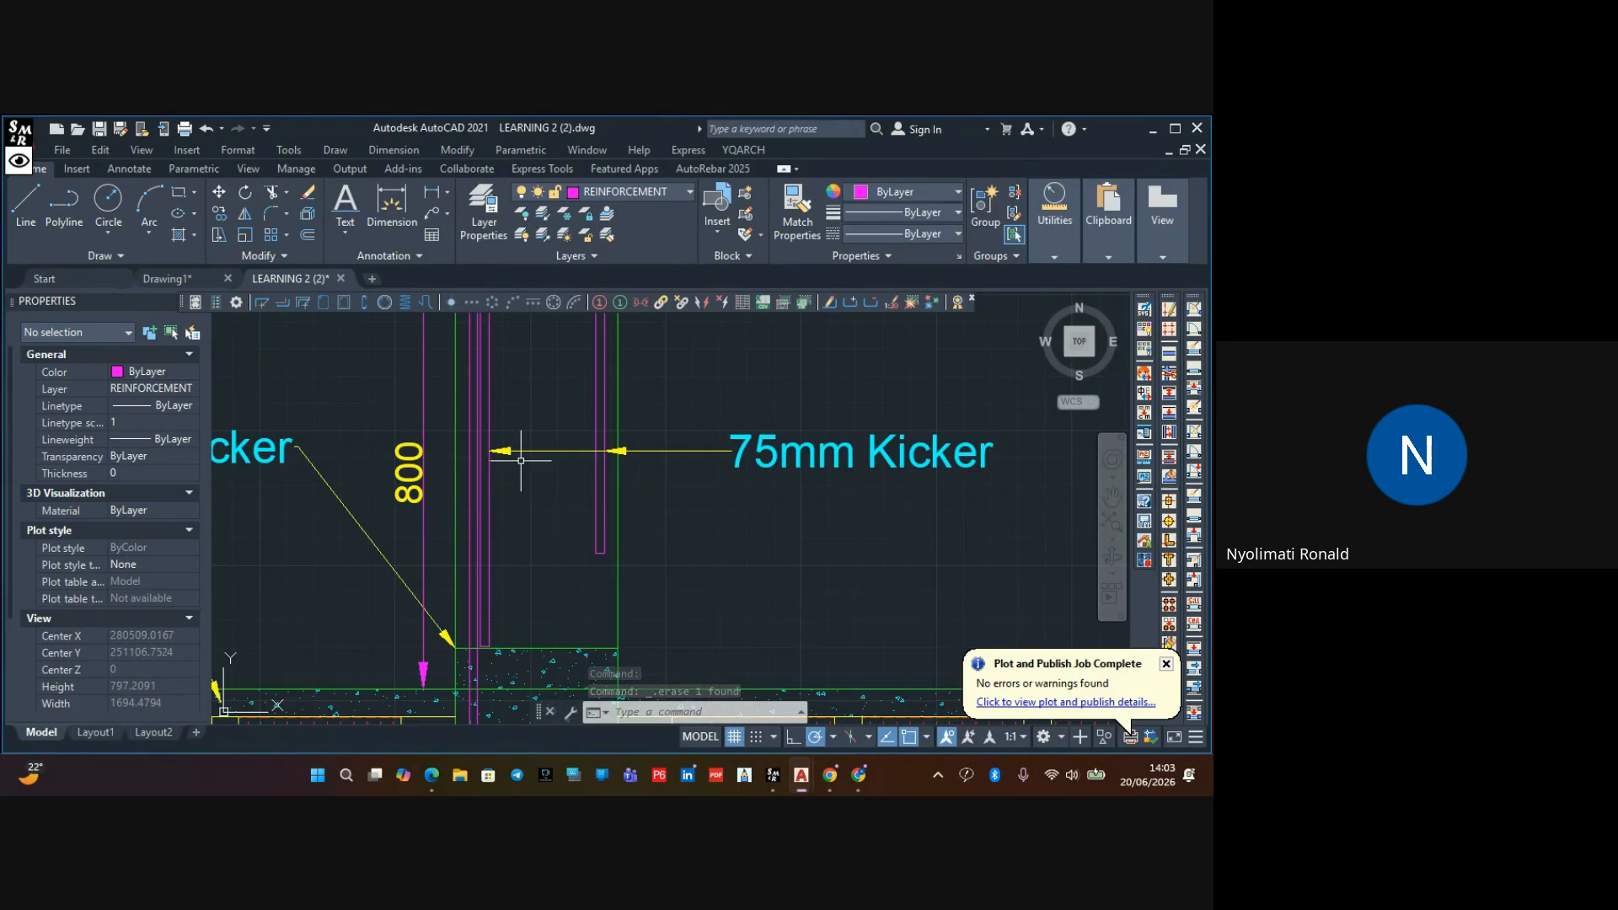
left_click(845, 456)
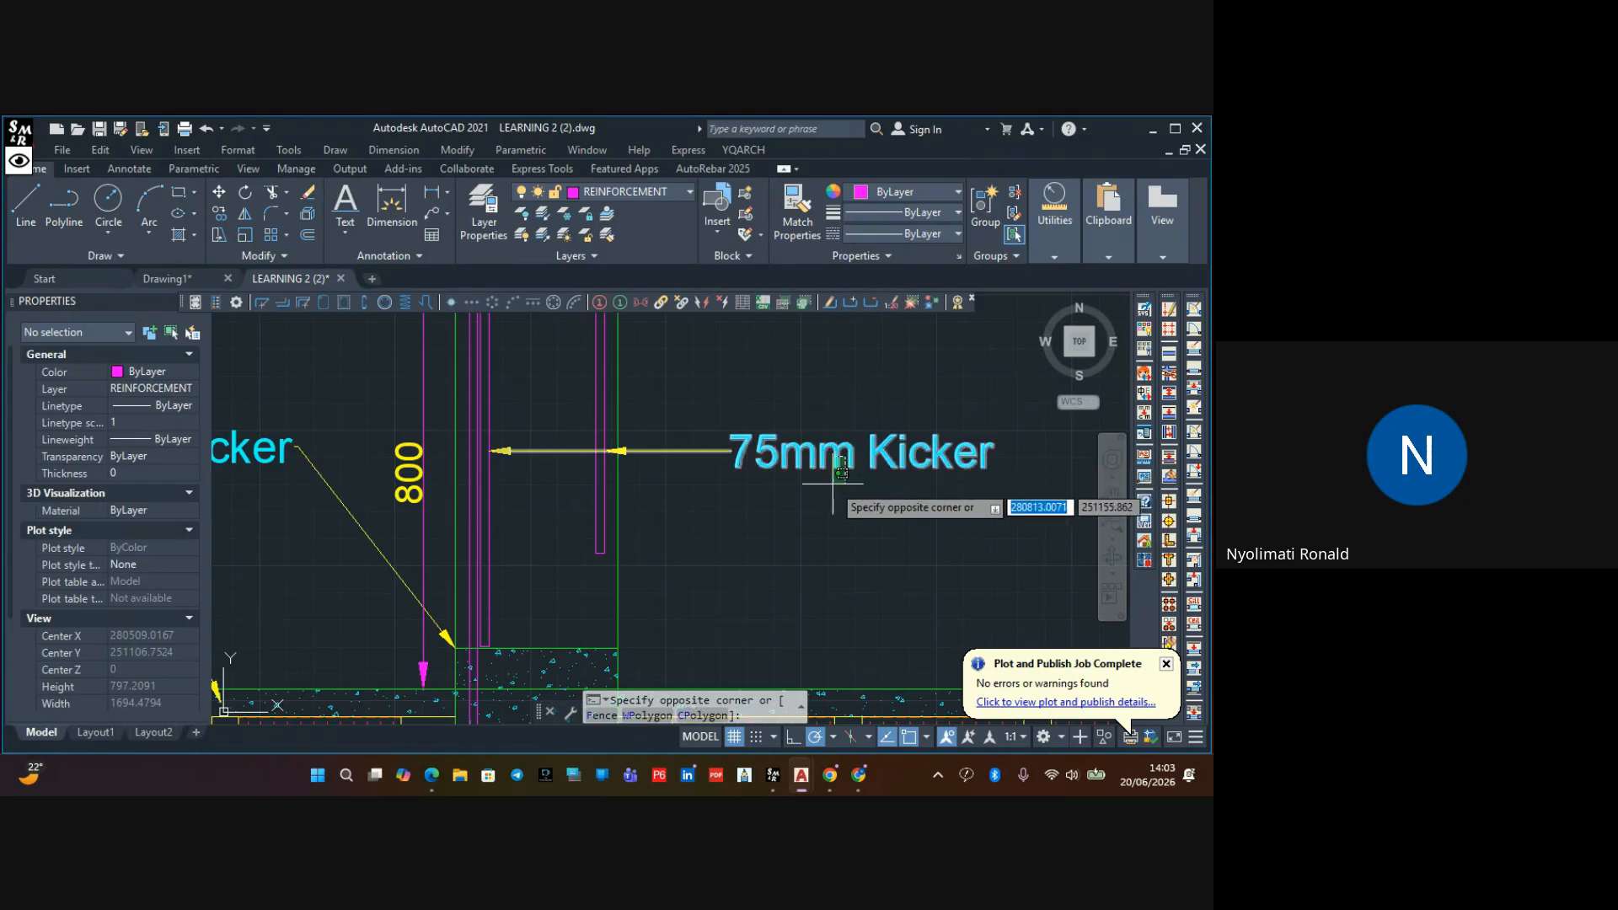
key("Escape")
double_click(840, 462)
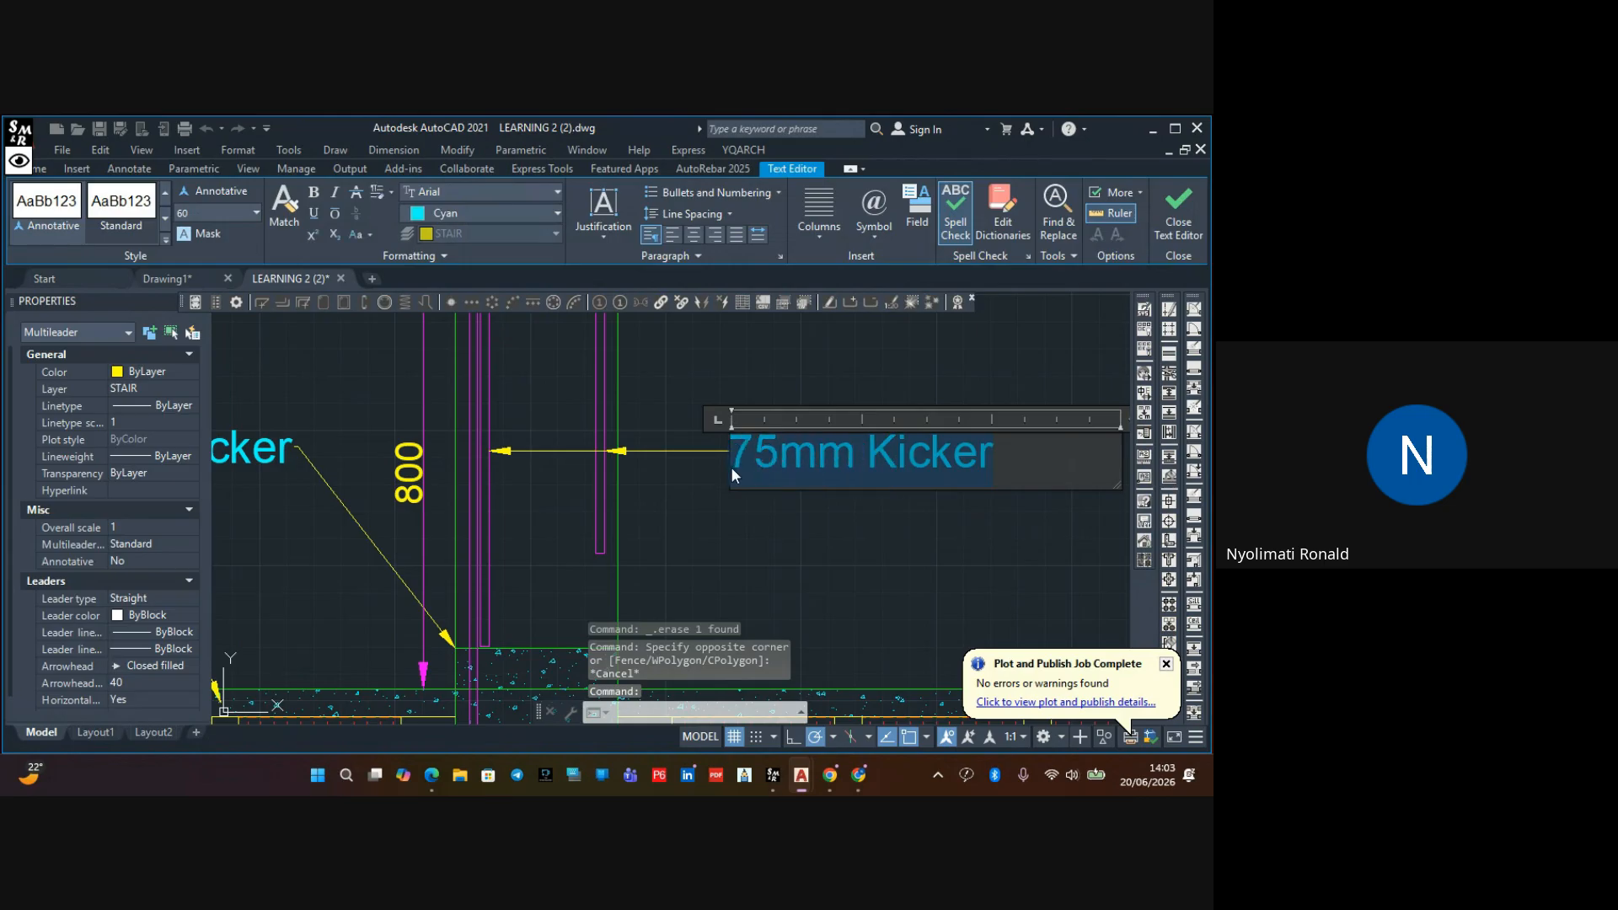
type("4")
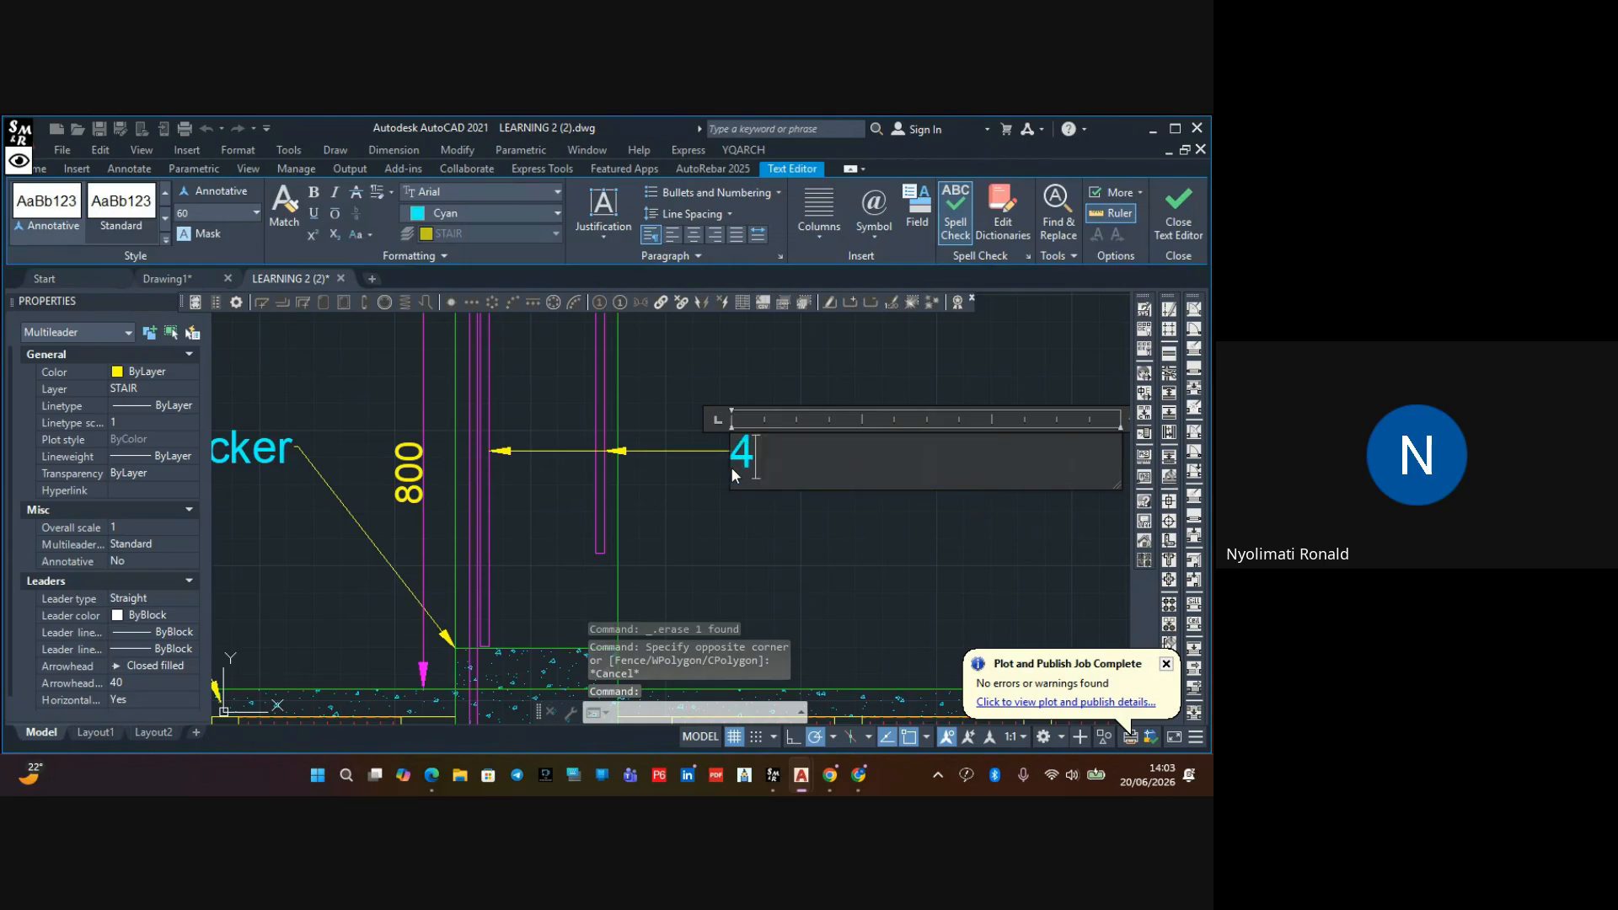
type("T16-")
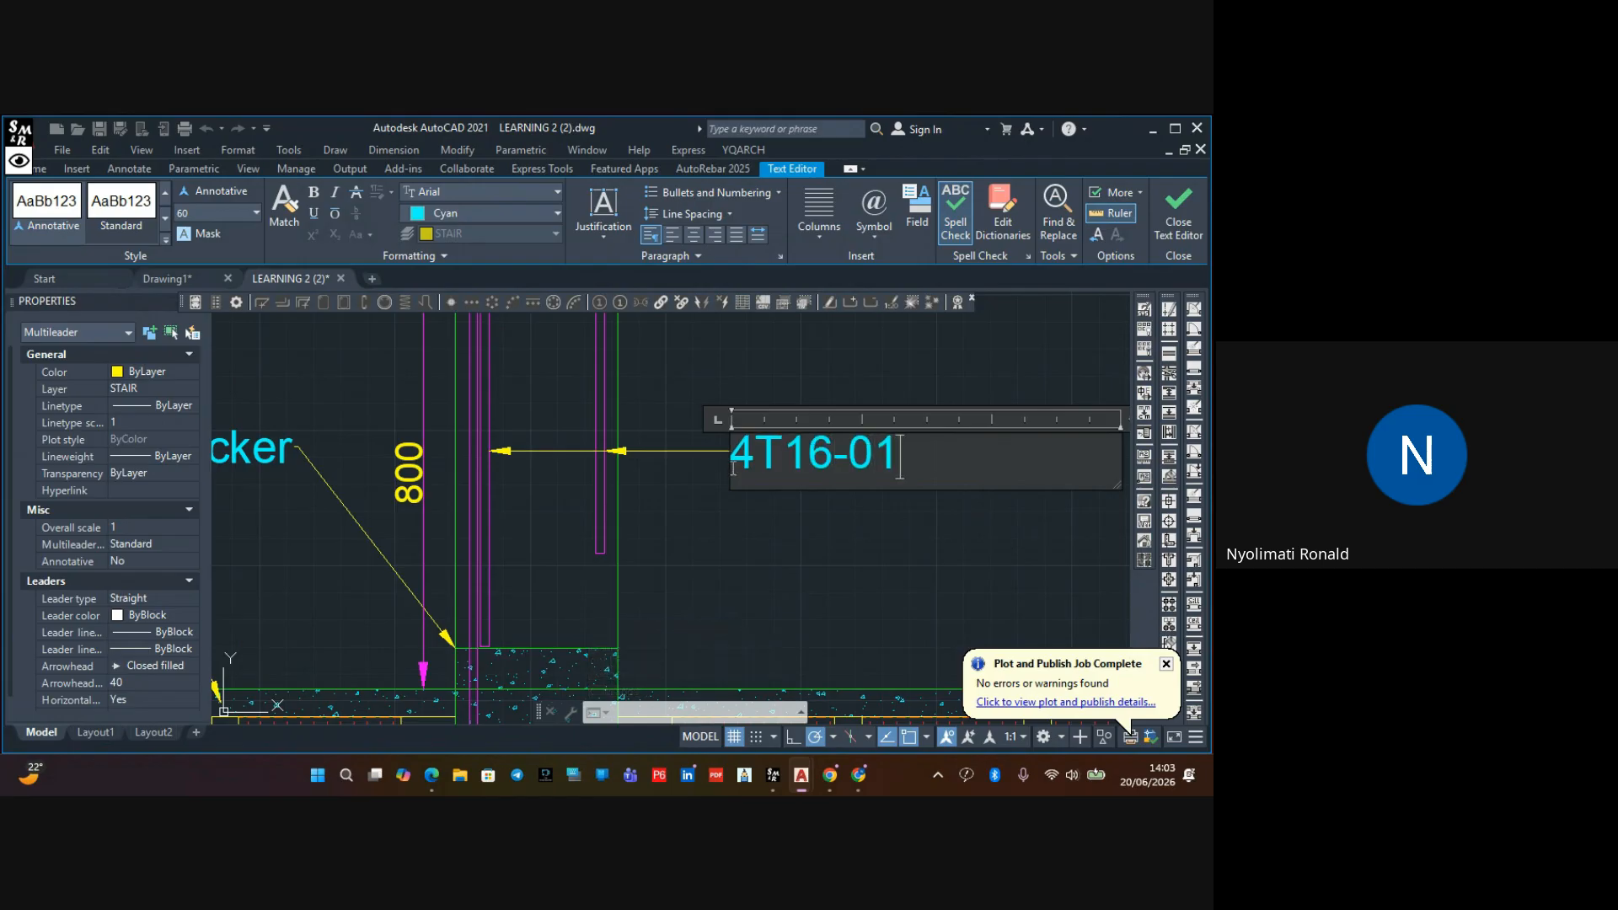
type("01")
left_click(742, 531)
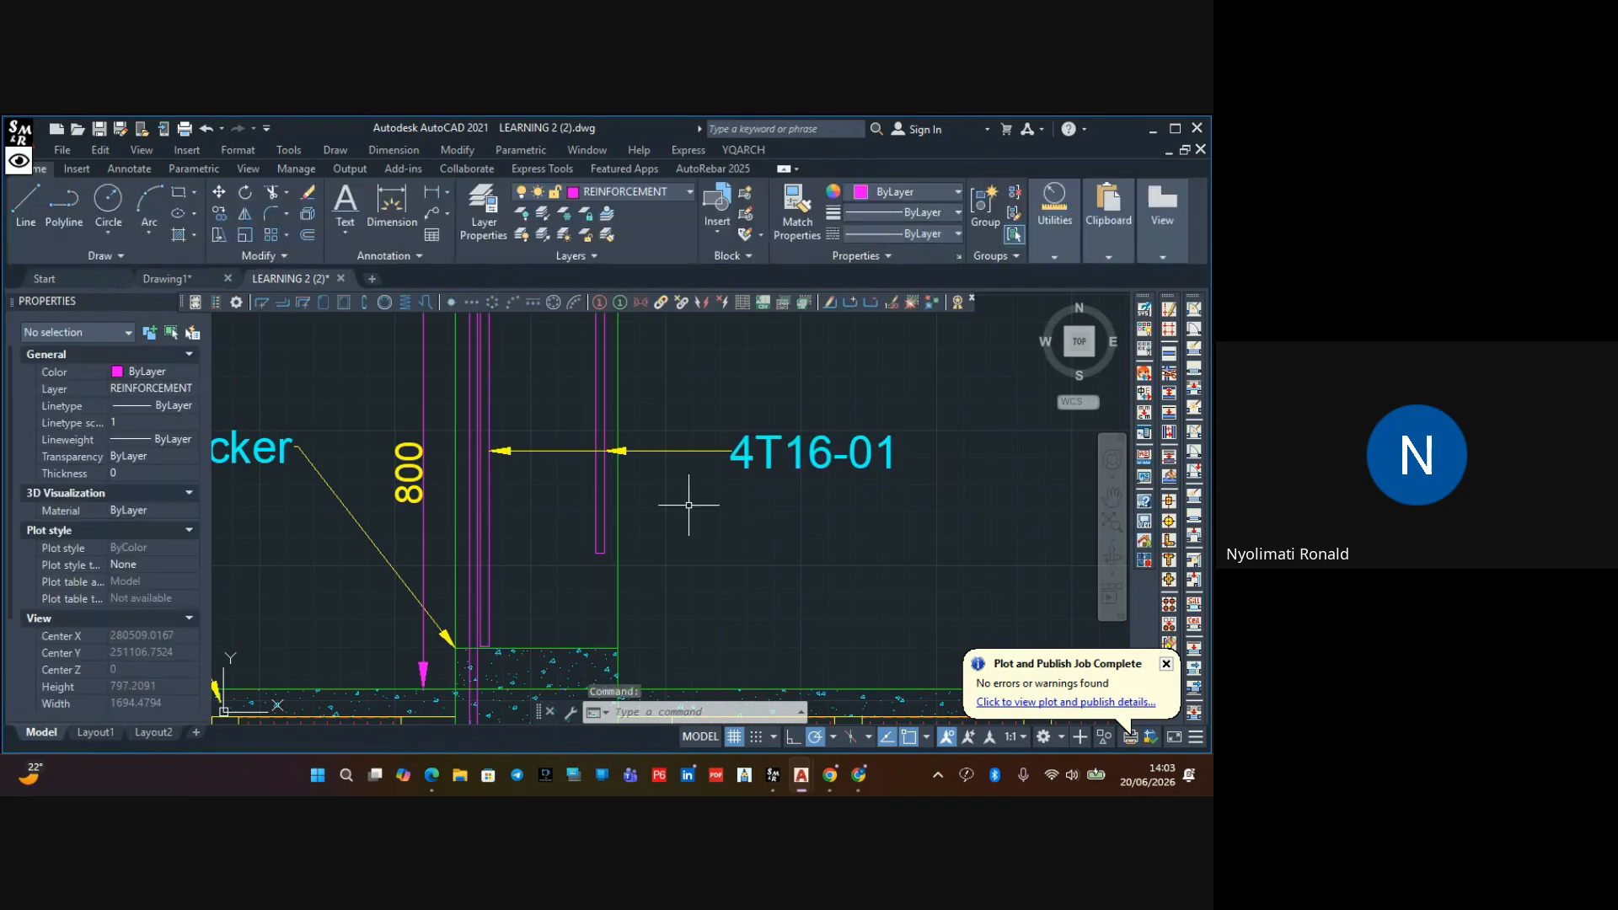
Copy the right-hand bar, its 4T16-01 label and both leader arrows from the third-floor kicker corner to the kicker corner one floor below
left_click(897, 394)
scroll(628, 493, "up", 4)
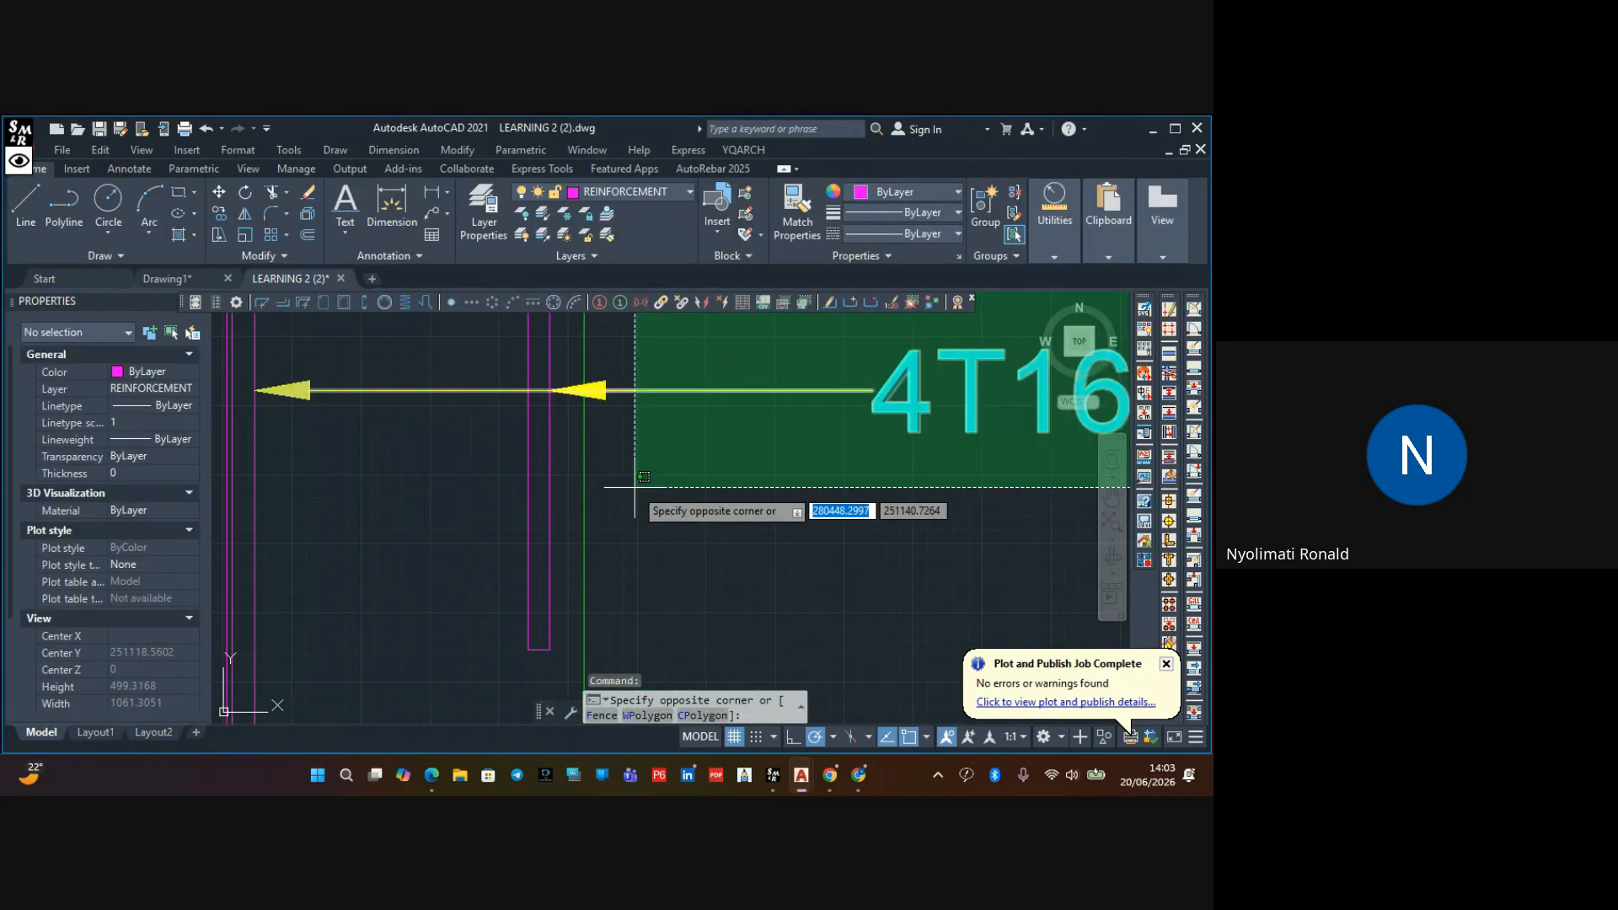
left_click(602, 491)
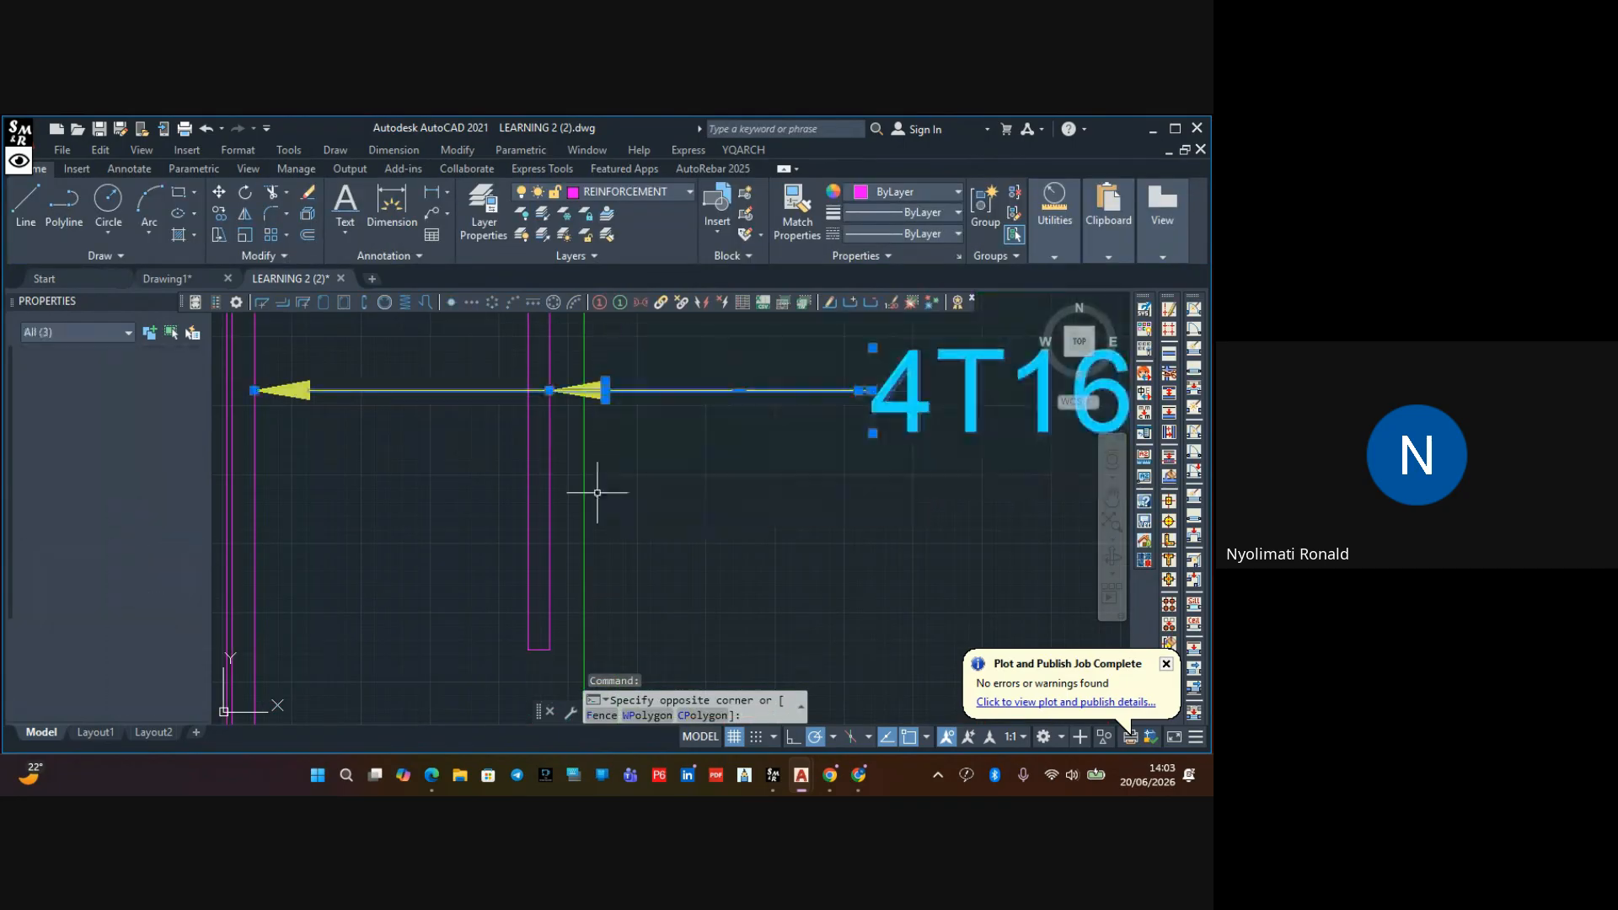
left_click(569, 348)
left_click(458, 642)
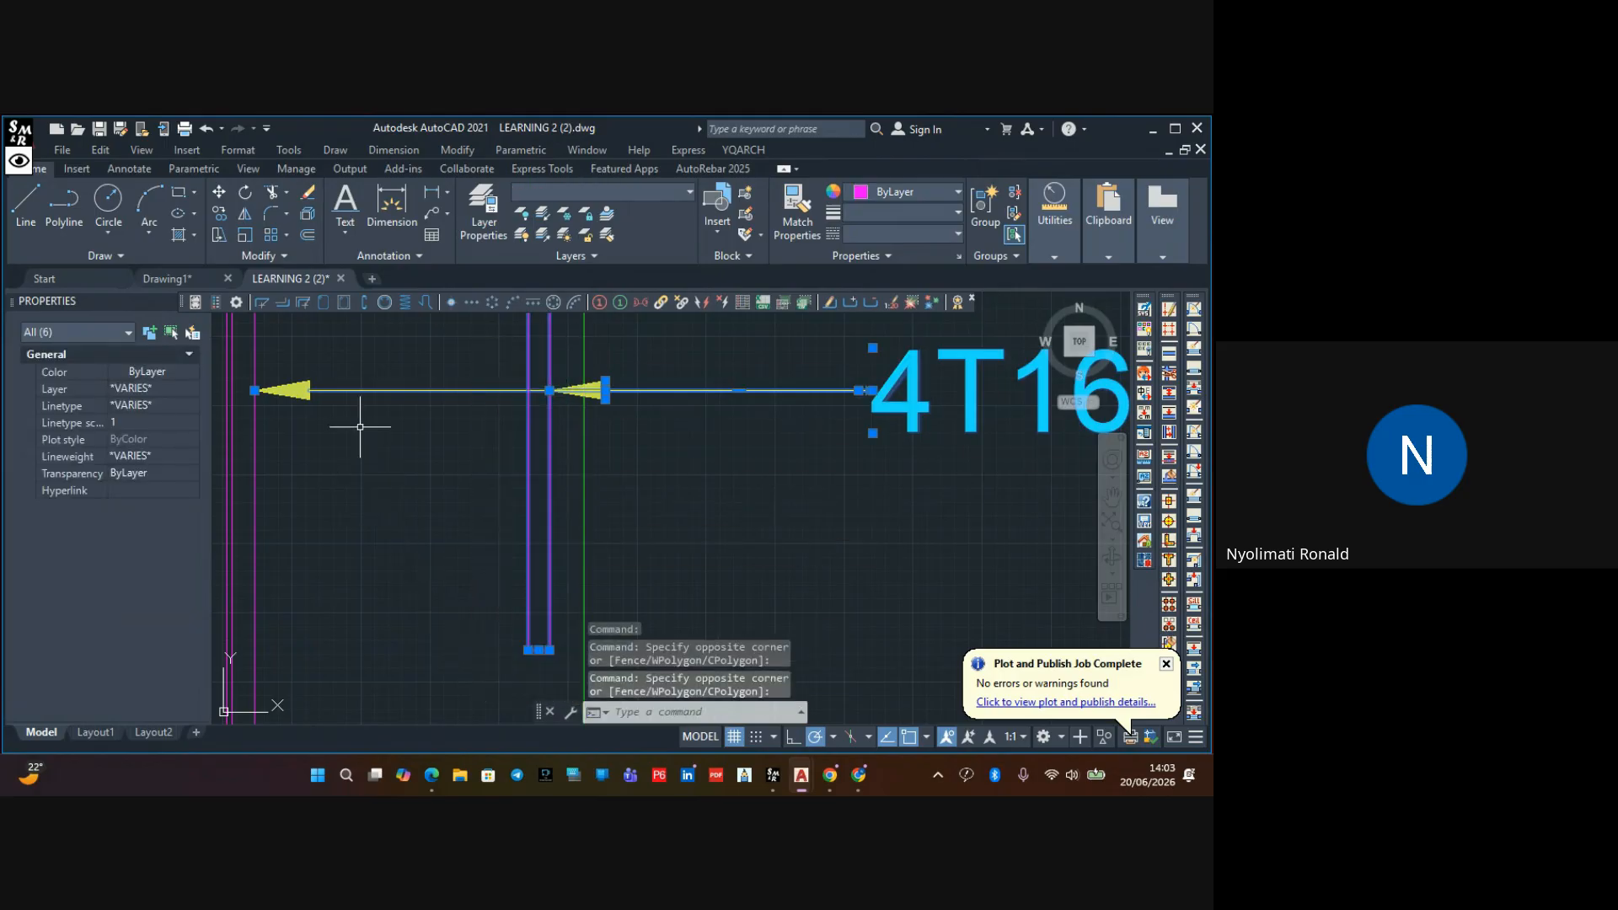
left_click(359, 356)
left_click(295, 487)
scroll(296, 487, "down", 9)
mouse_move(369, 502)
middle_mouse_down()
mouse_move(389, 532)
mouse_move(491, 437)
middle_mouse_up()
scroll(468, 490, "up", 6)
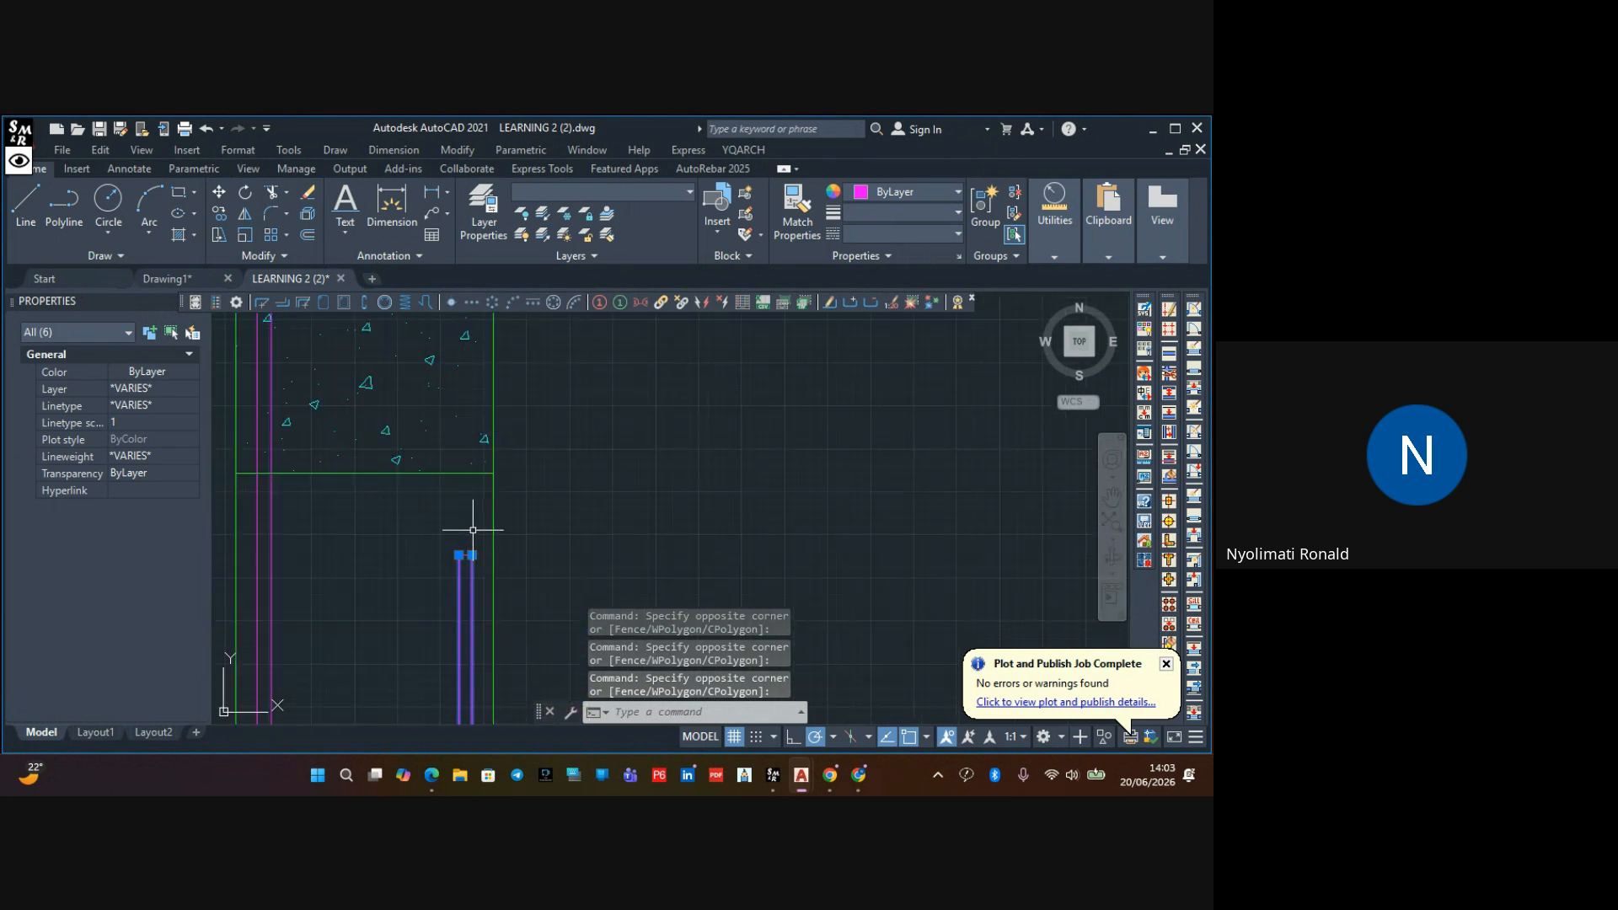
left_click(473, 530)
left_click(446, 586)
scroll(563, 505, "down", 8)
middle_click_drag(455, 504, 436, 371)
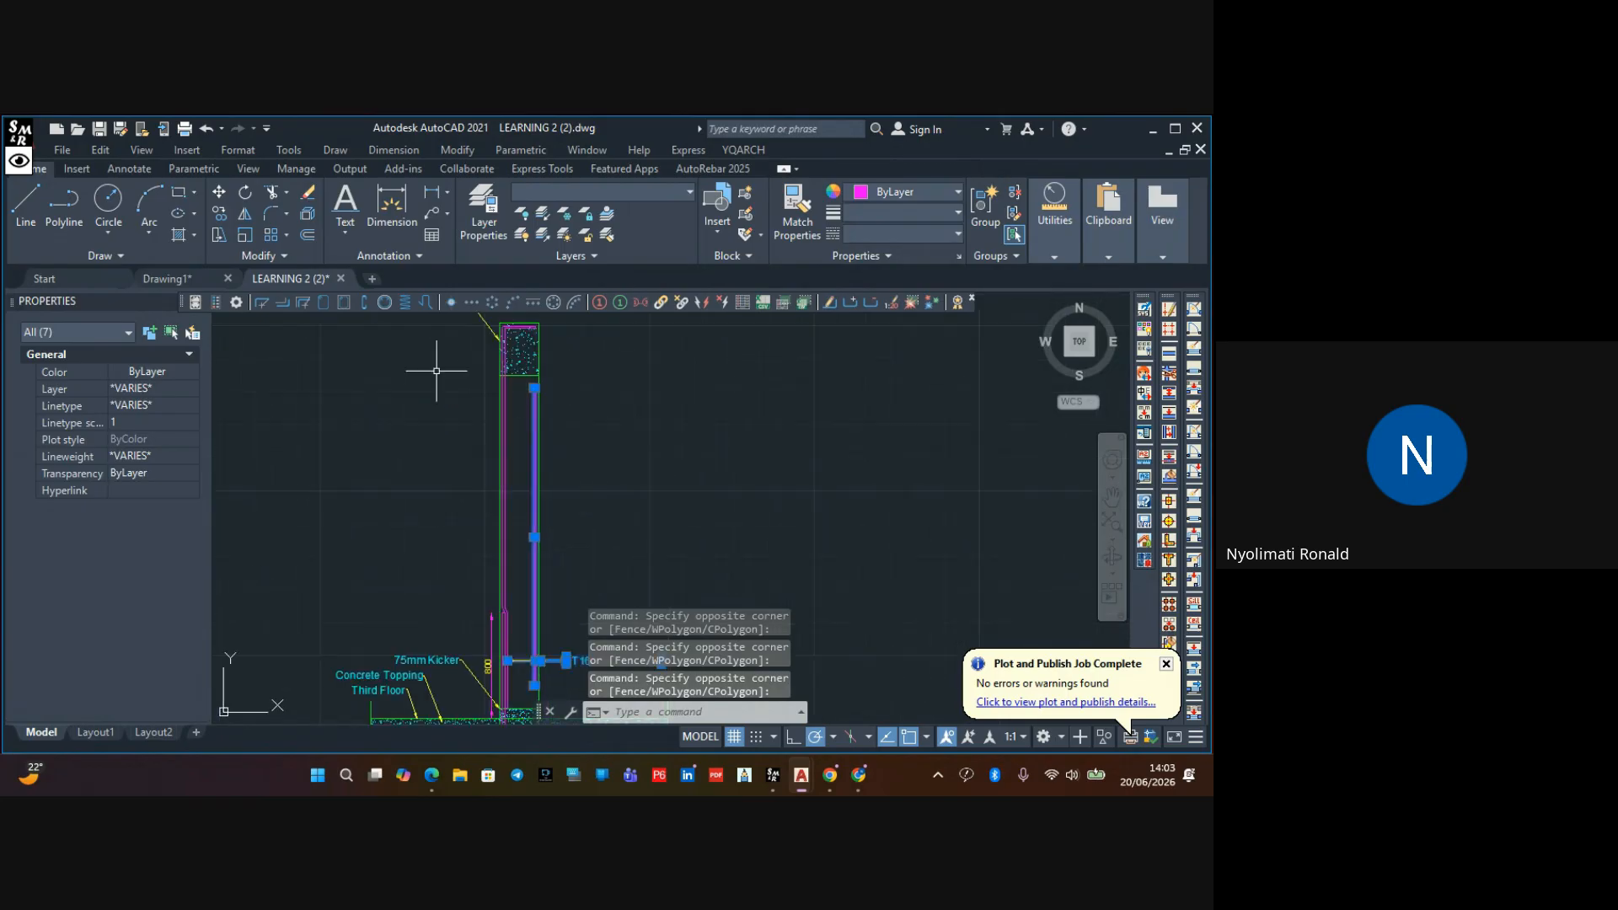
left_click(222, 206)
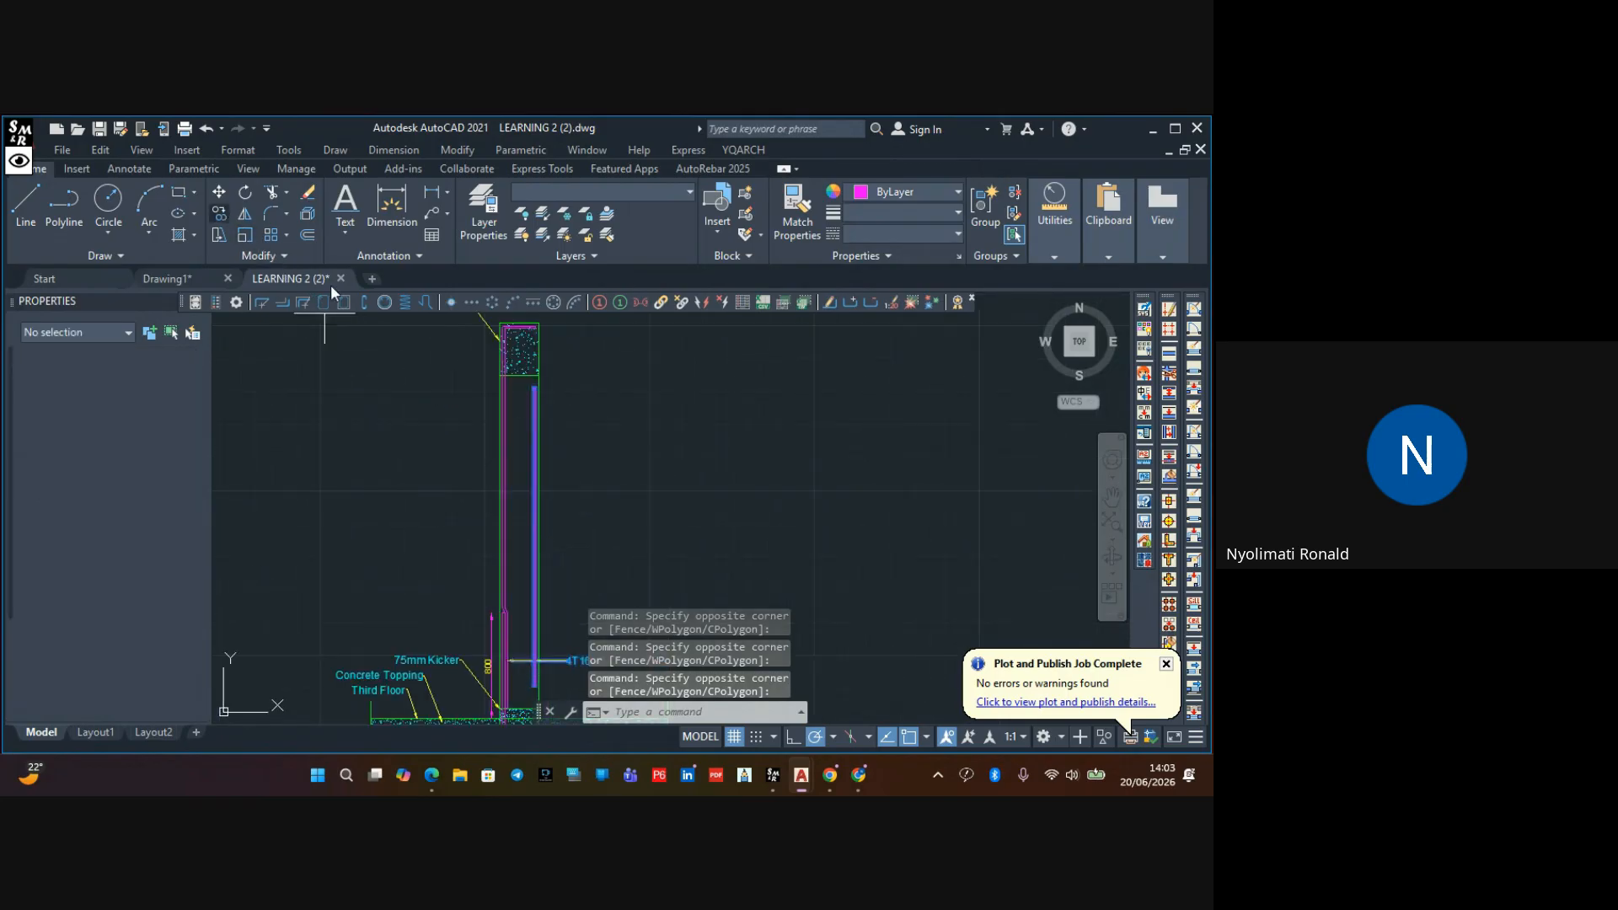
scroll(582, 505, "down", 3)
scroll(593, 504, "up", 10)
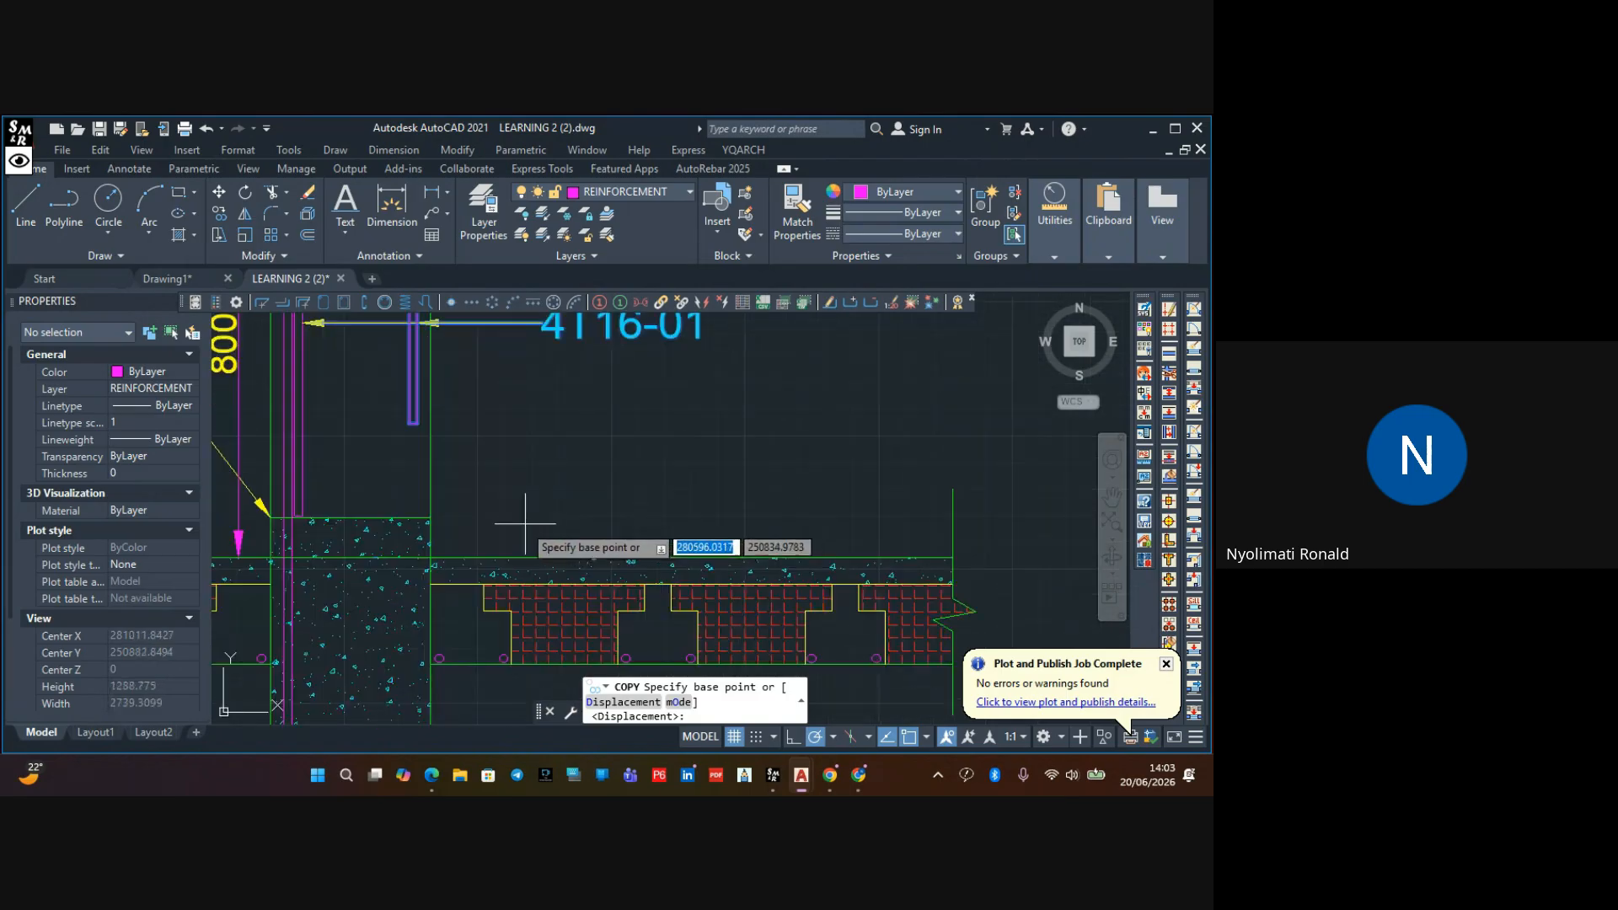
left_click(431, 517)
scroll(443, 472, "down", 9)
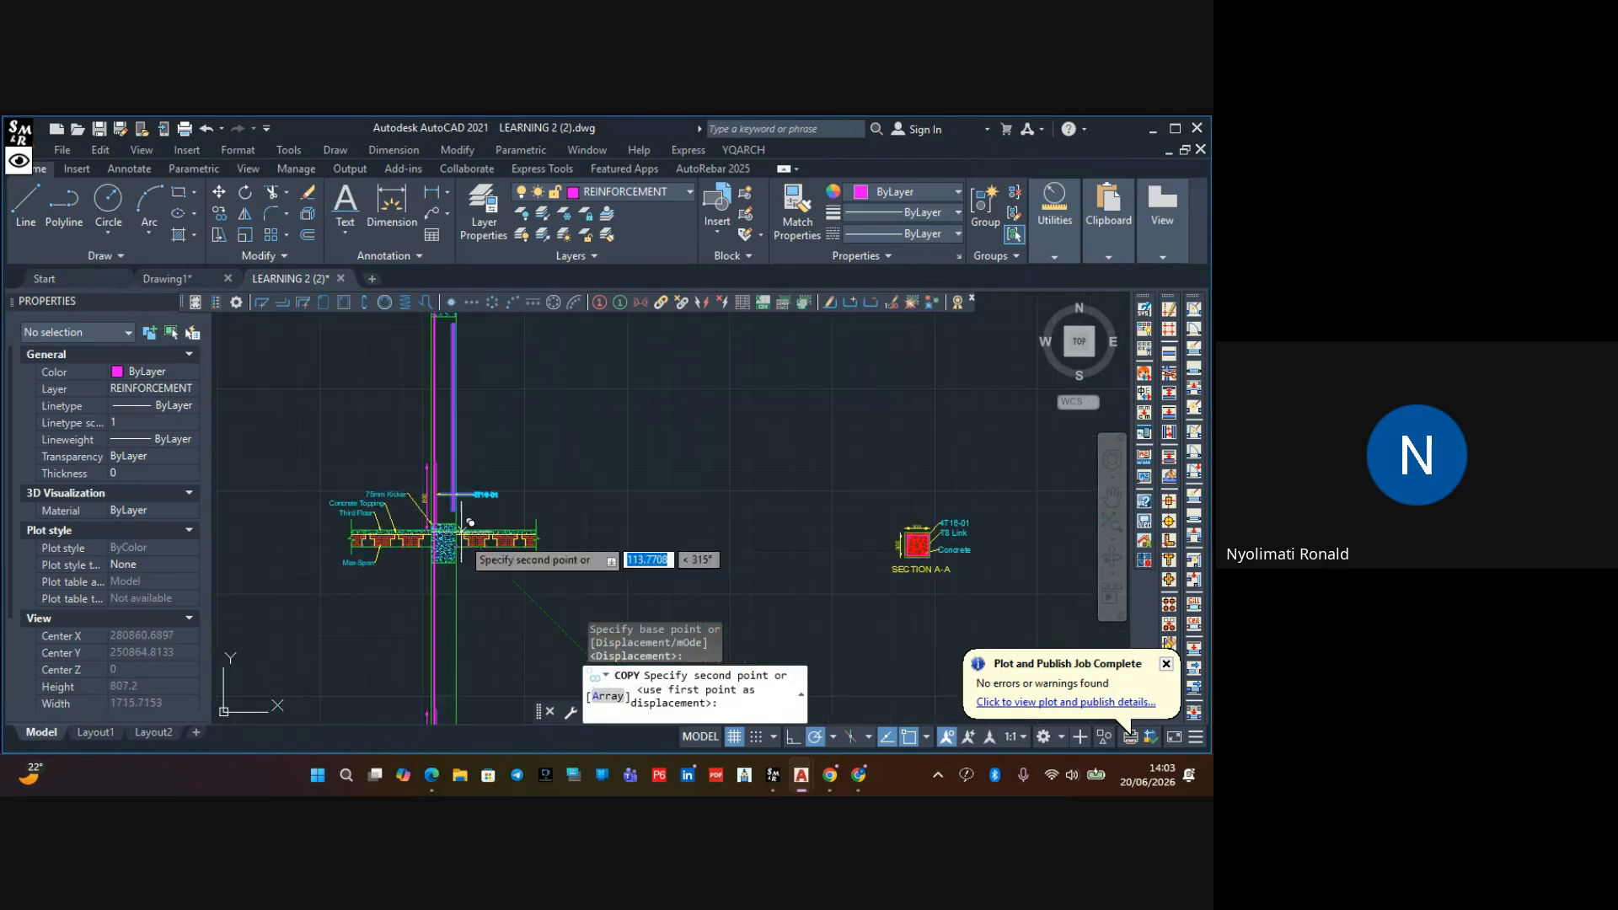
scroll(440, 447, "up", 10)
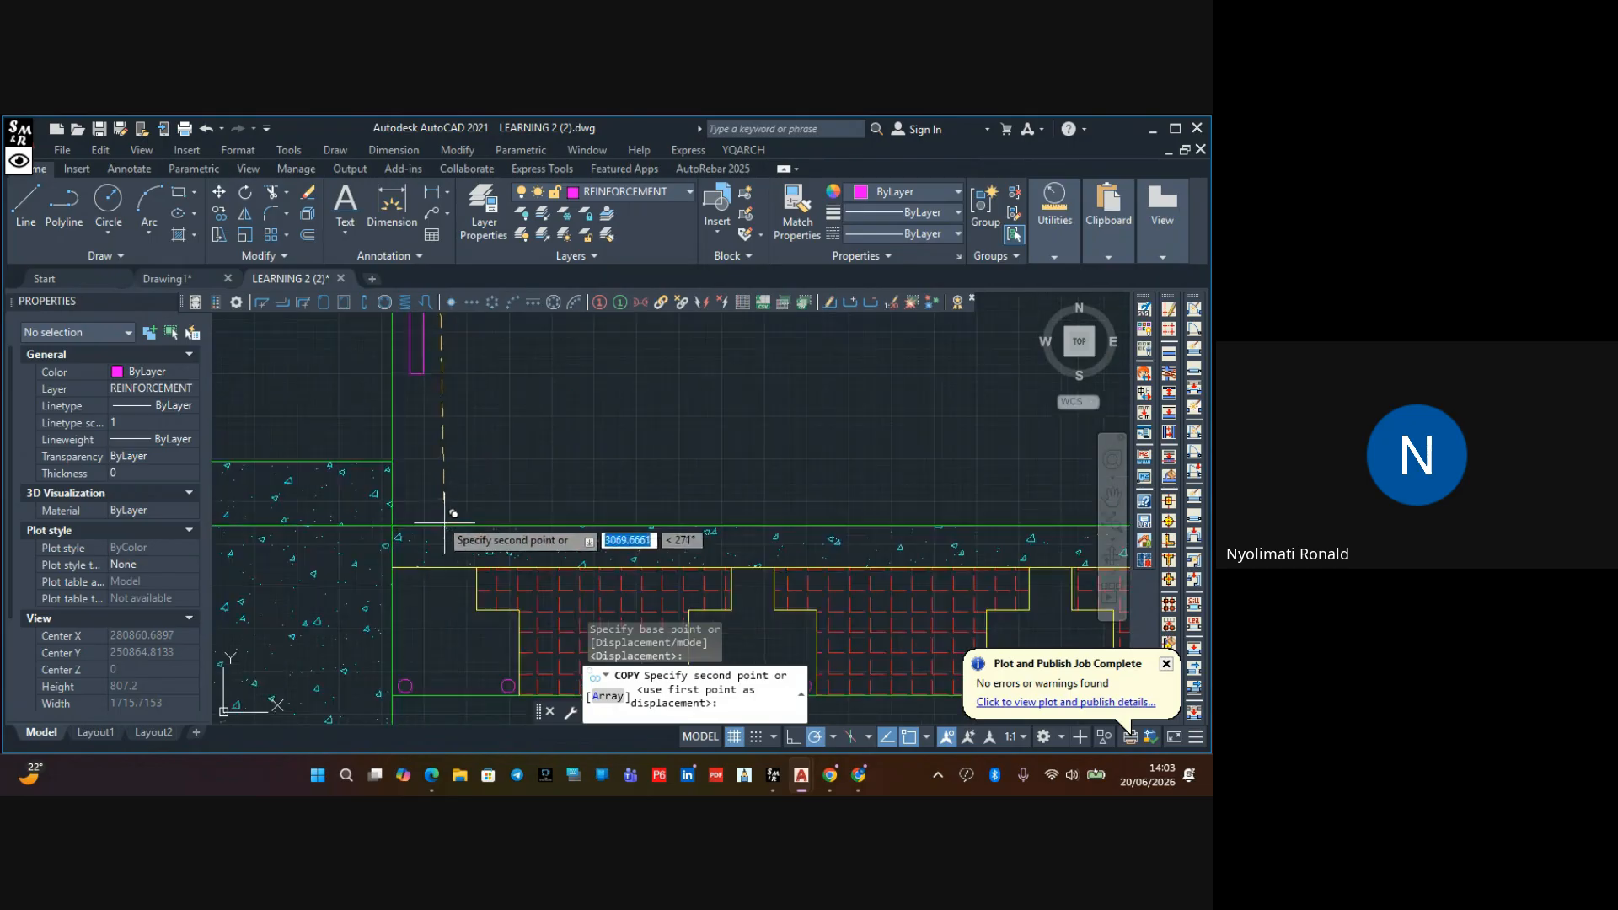
left_click(400, 452)
scroll(408, 458, "down", 4)
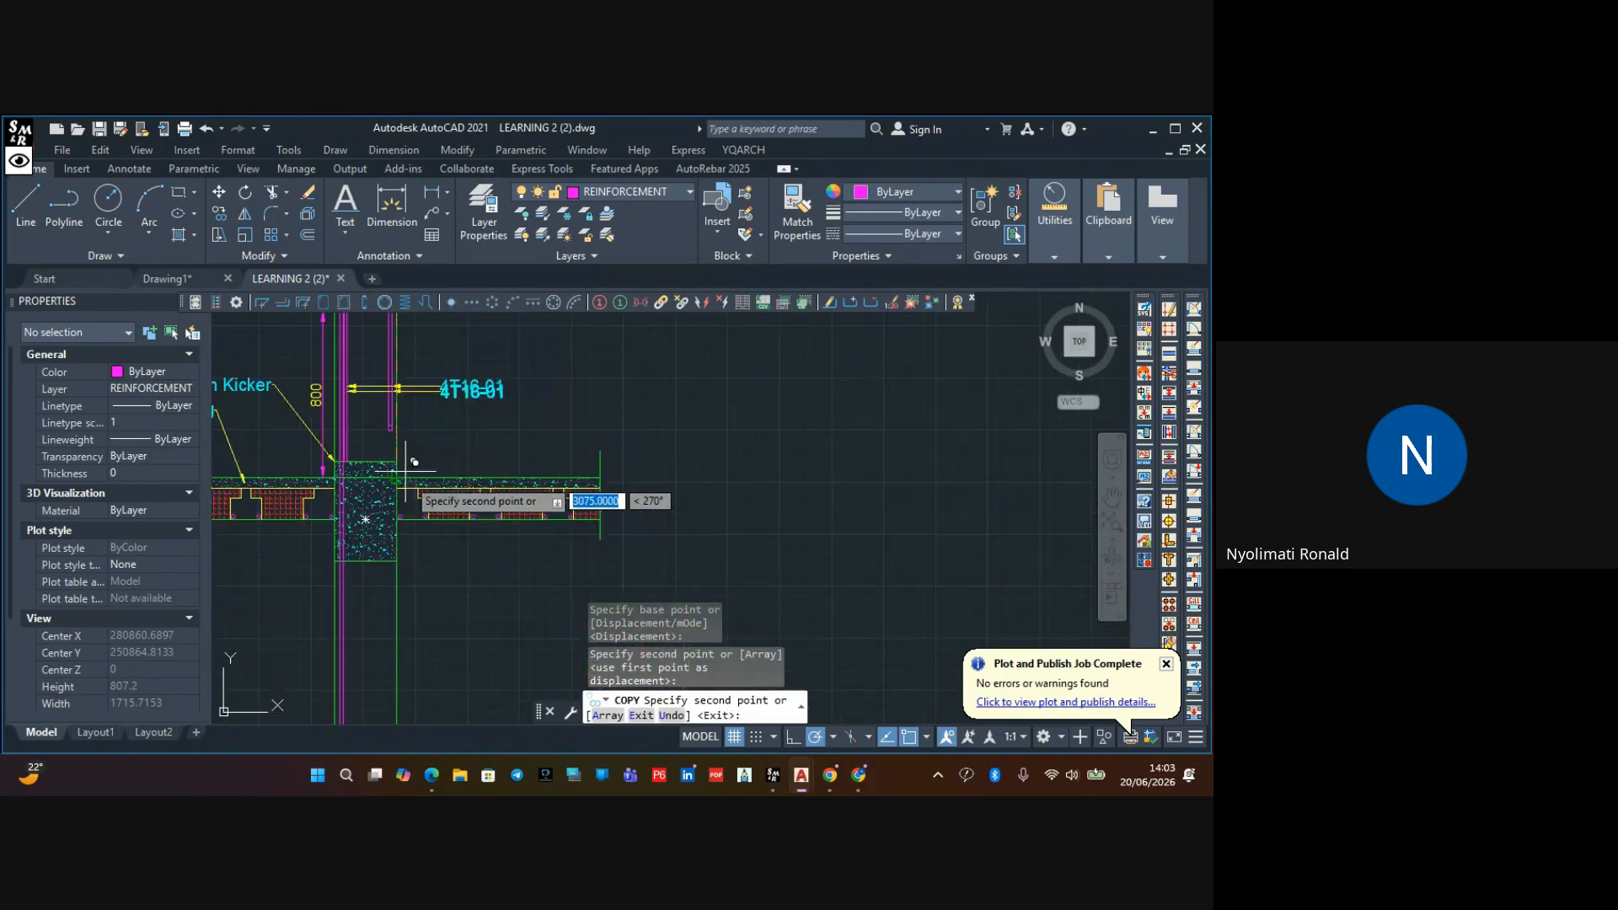
Place further copies of the bar and 4T16-01 label at the next lower floor's kicker corner and at the Ground Floor kicker corner
middle_click_drag(427, 567, 510, 515)
scroll(480, 390, "down", 5)
scroll(472, 538, "up", 7)
scroll(504, 449, "down", 3)
scroll(510, 515, "up", 6)
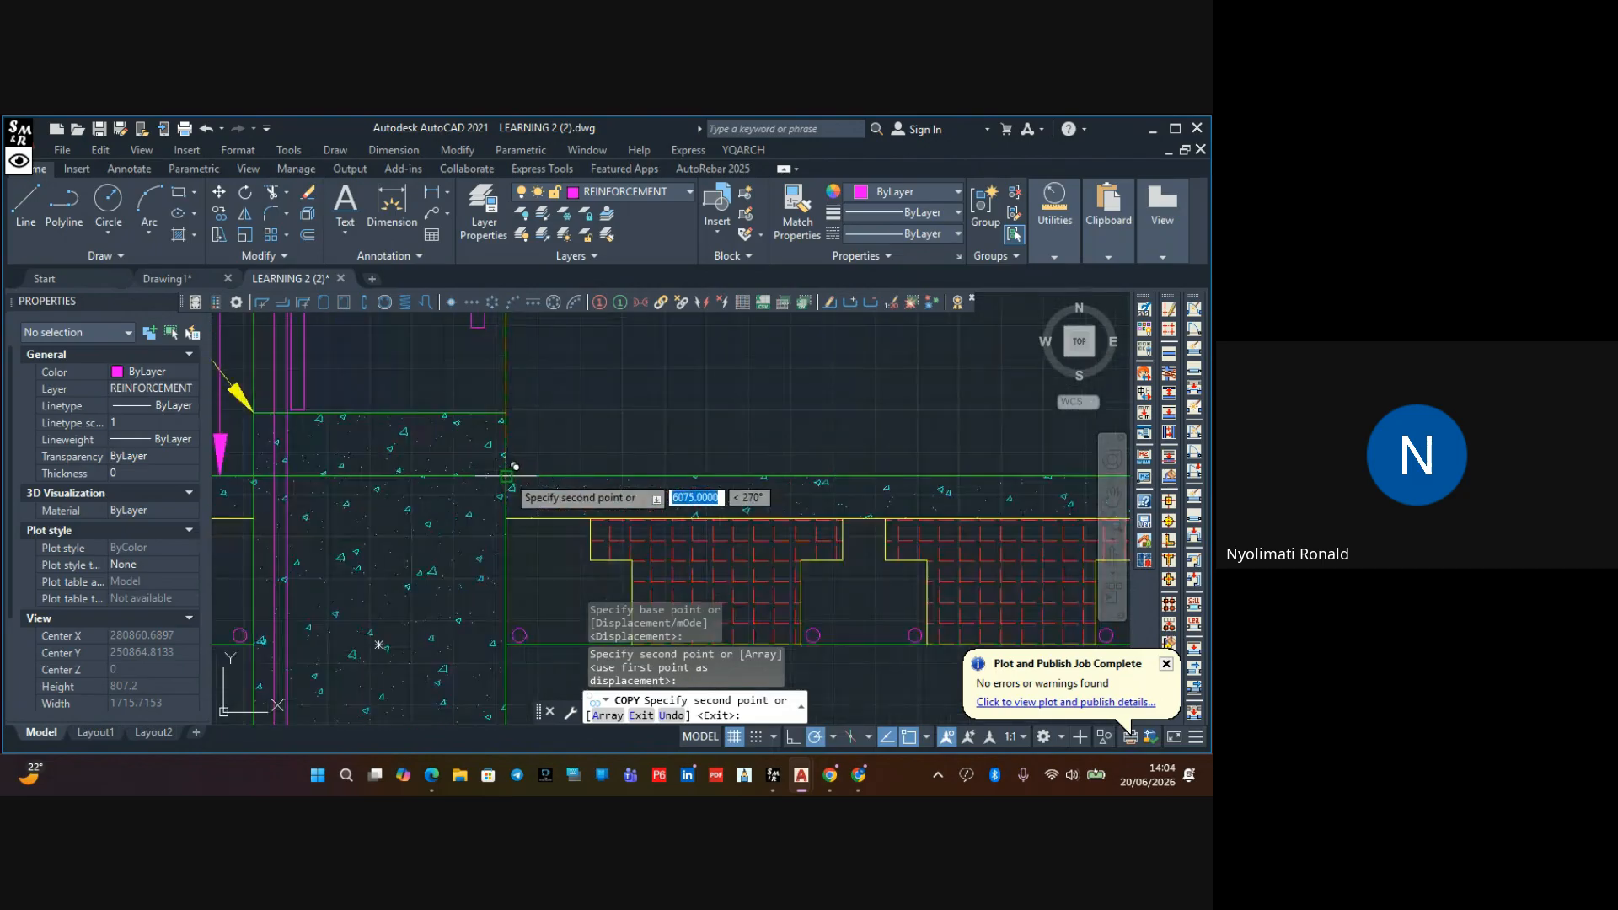
left_click(504, 413)
scroll(504, 413, "down", 5)
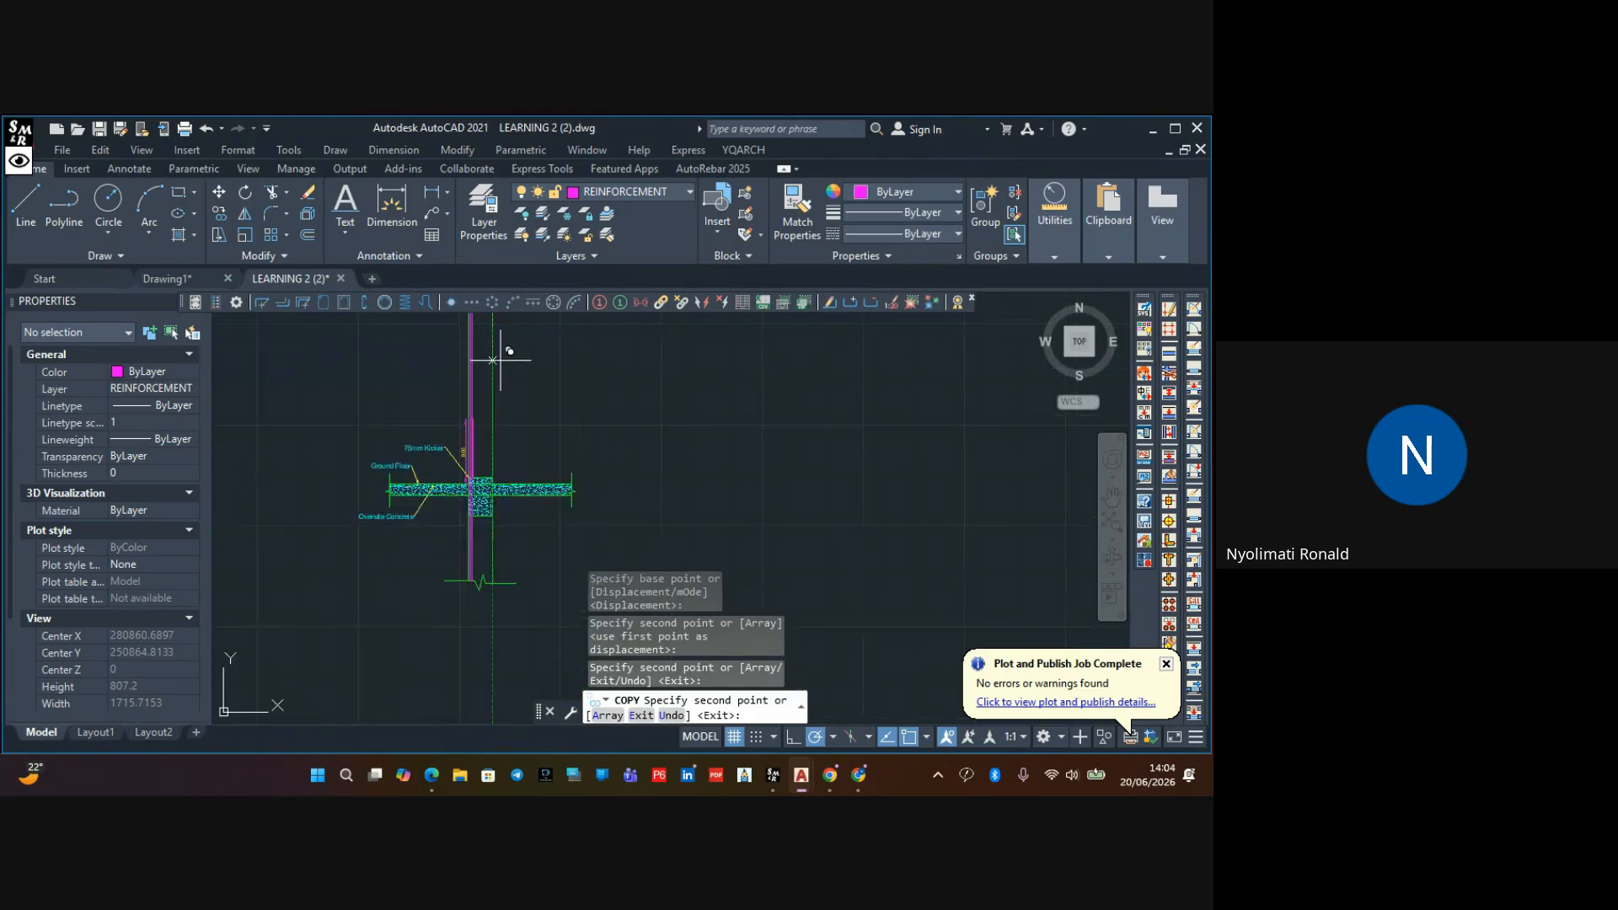
scroll(505, 469, "up", 7)
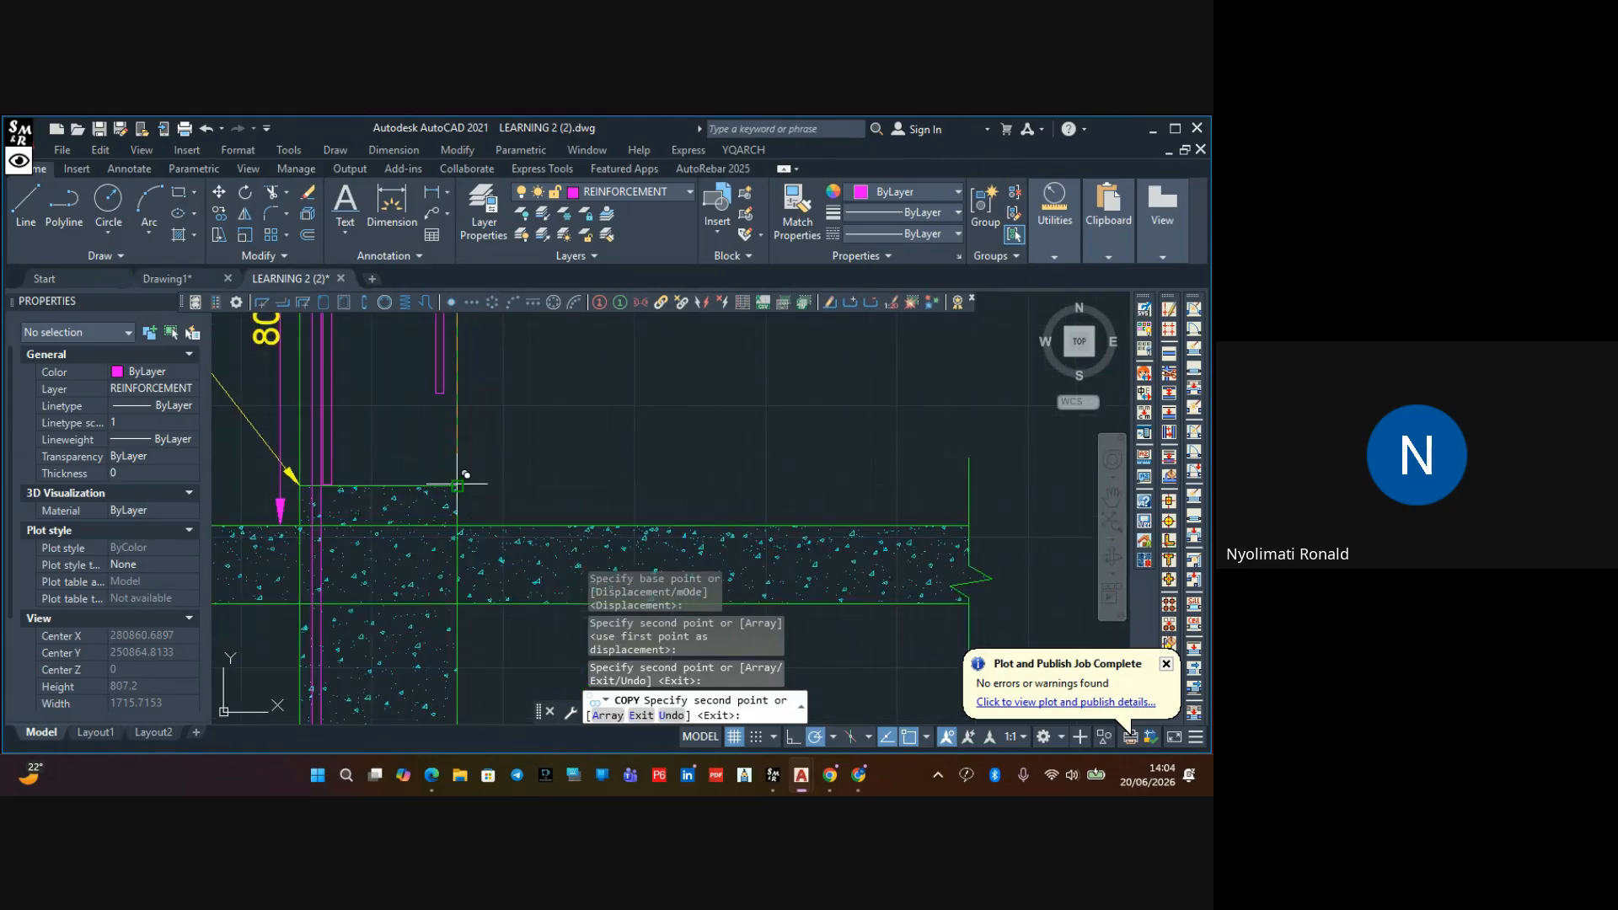
left_click(457, 484)
scroll(505, 464, "down", 4)
Place one more copy straight down so the bar starts beneath the Ground Floor beam and runs past the break line, and end copying
scroll(582, 472, "up", 4)
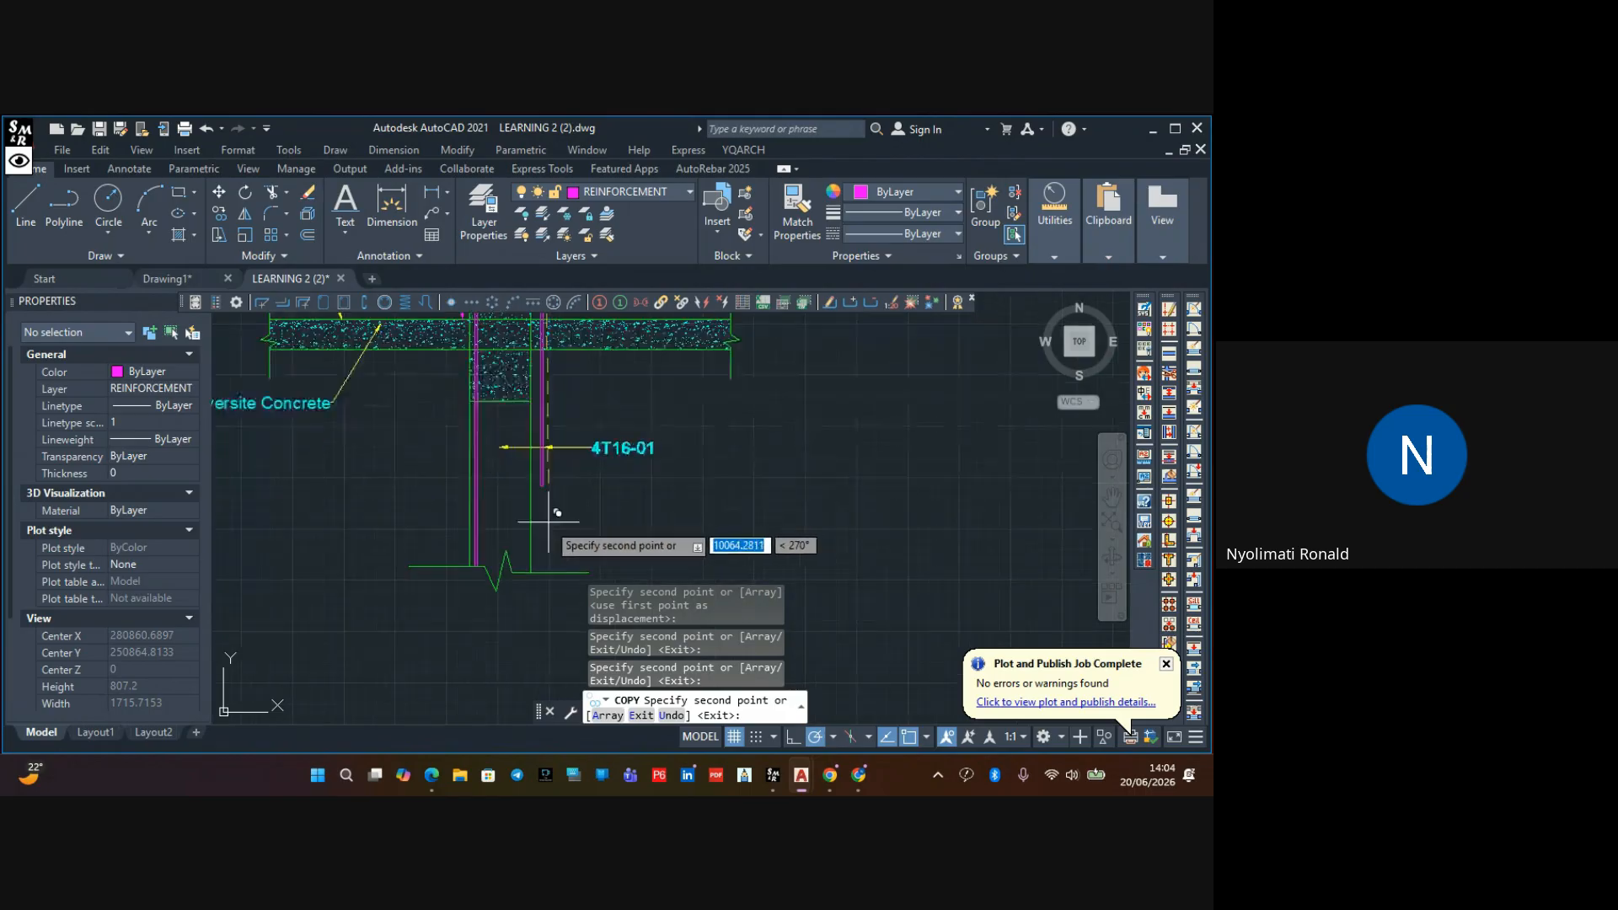
scroll(549, 523, "up", 2)
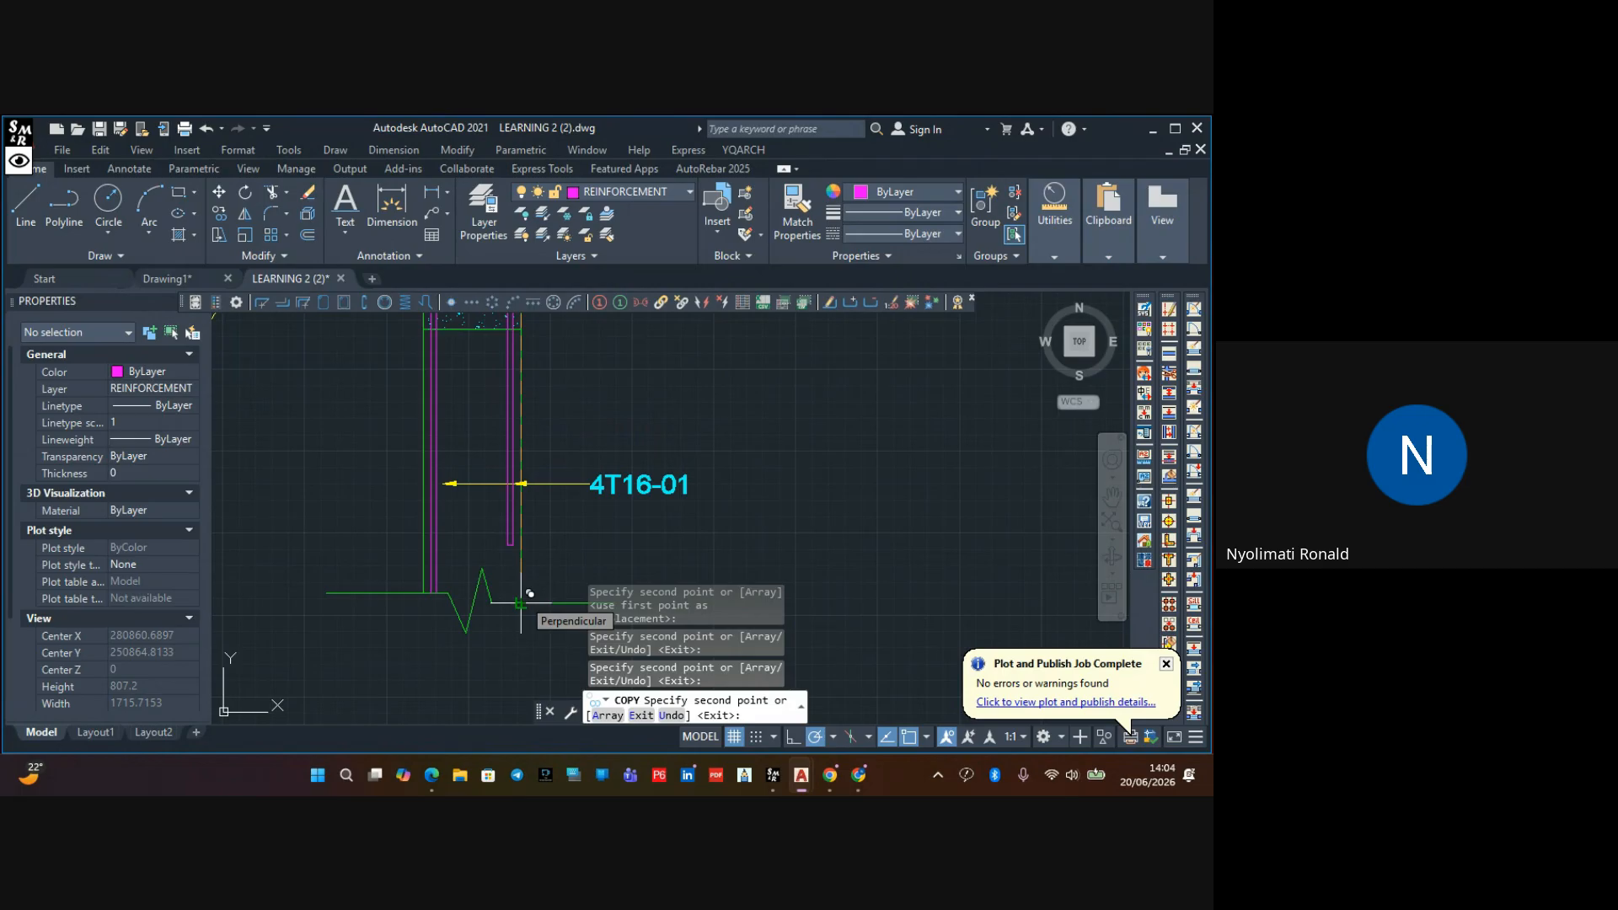
middle_click_drag(522, 660, 497, 550)
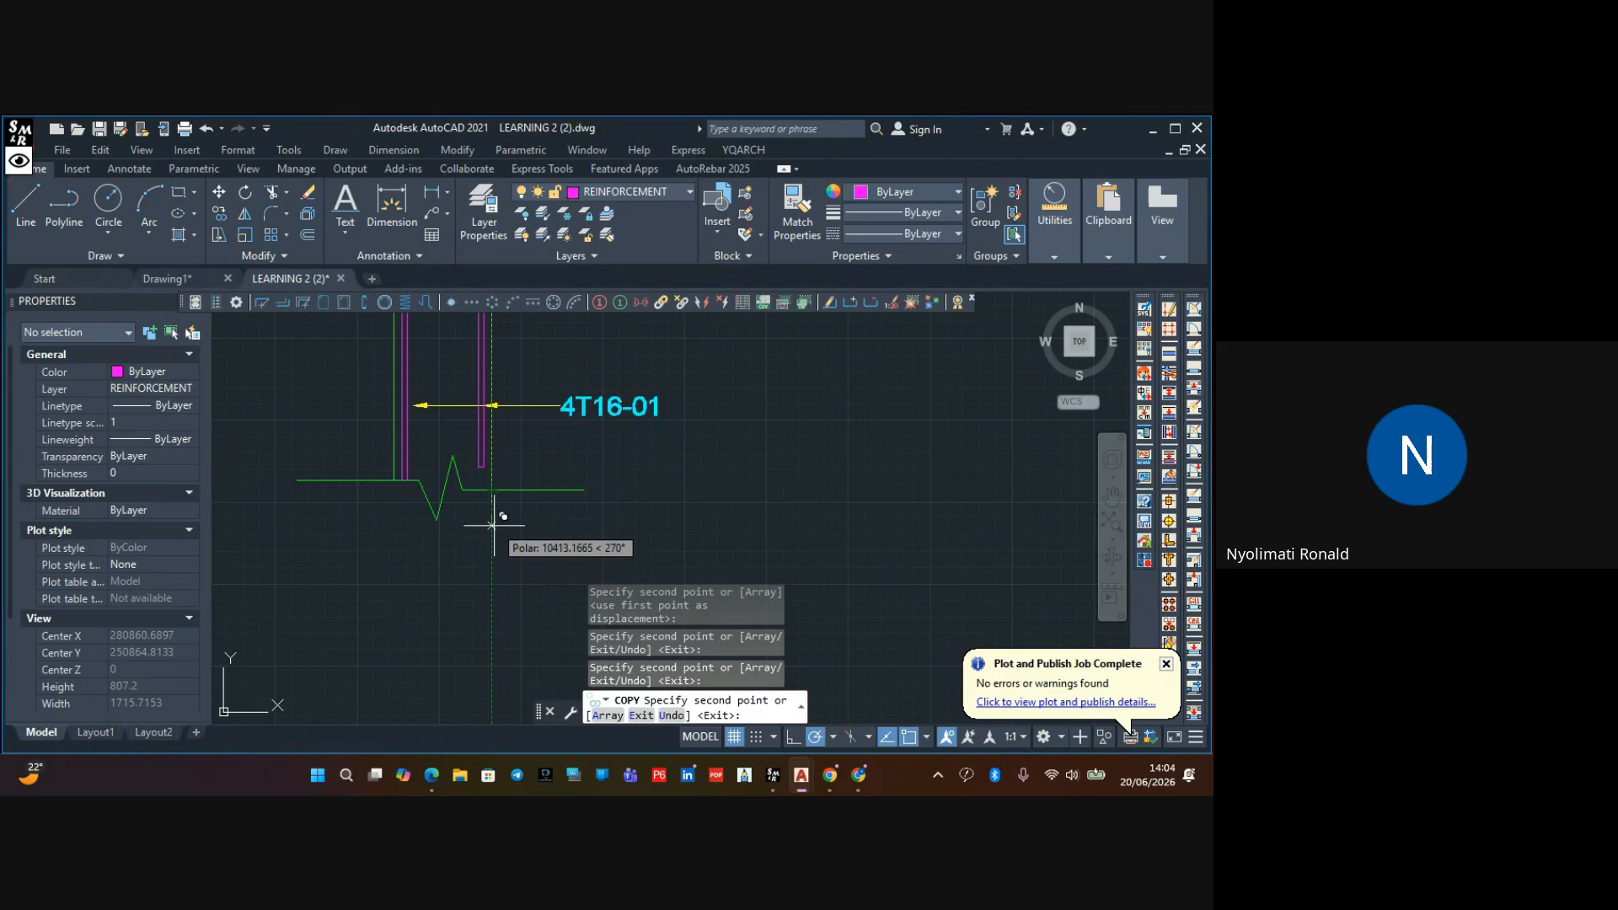
scroll(489, 624, "down", 6)
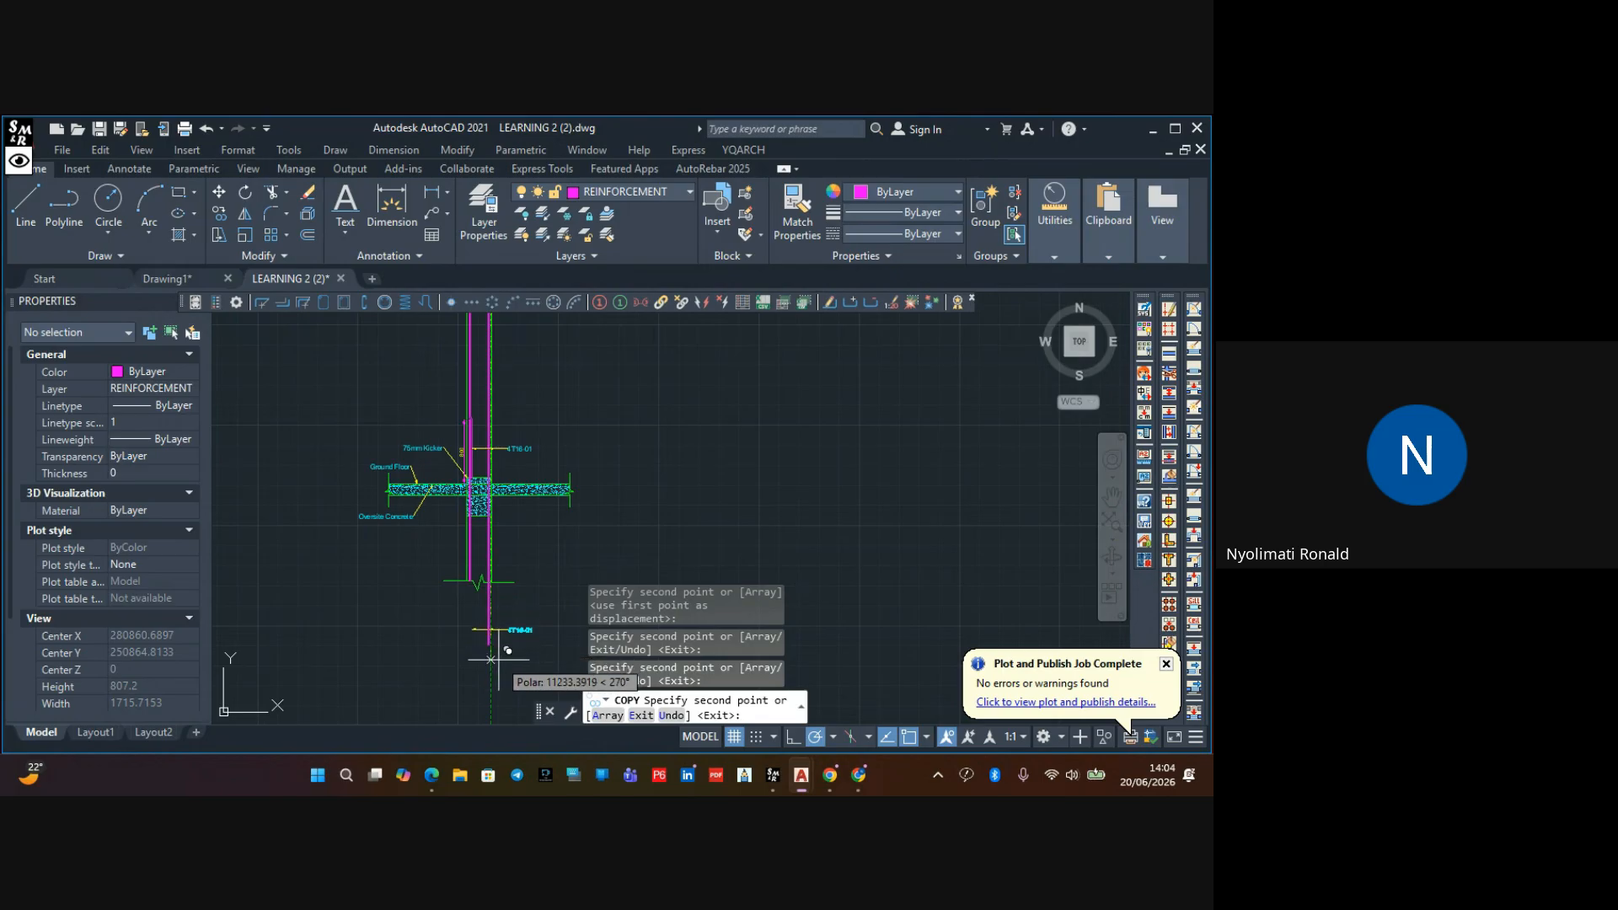
middle_click_drag(492, 680, 472, 549)
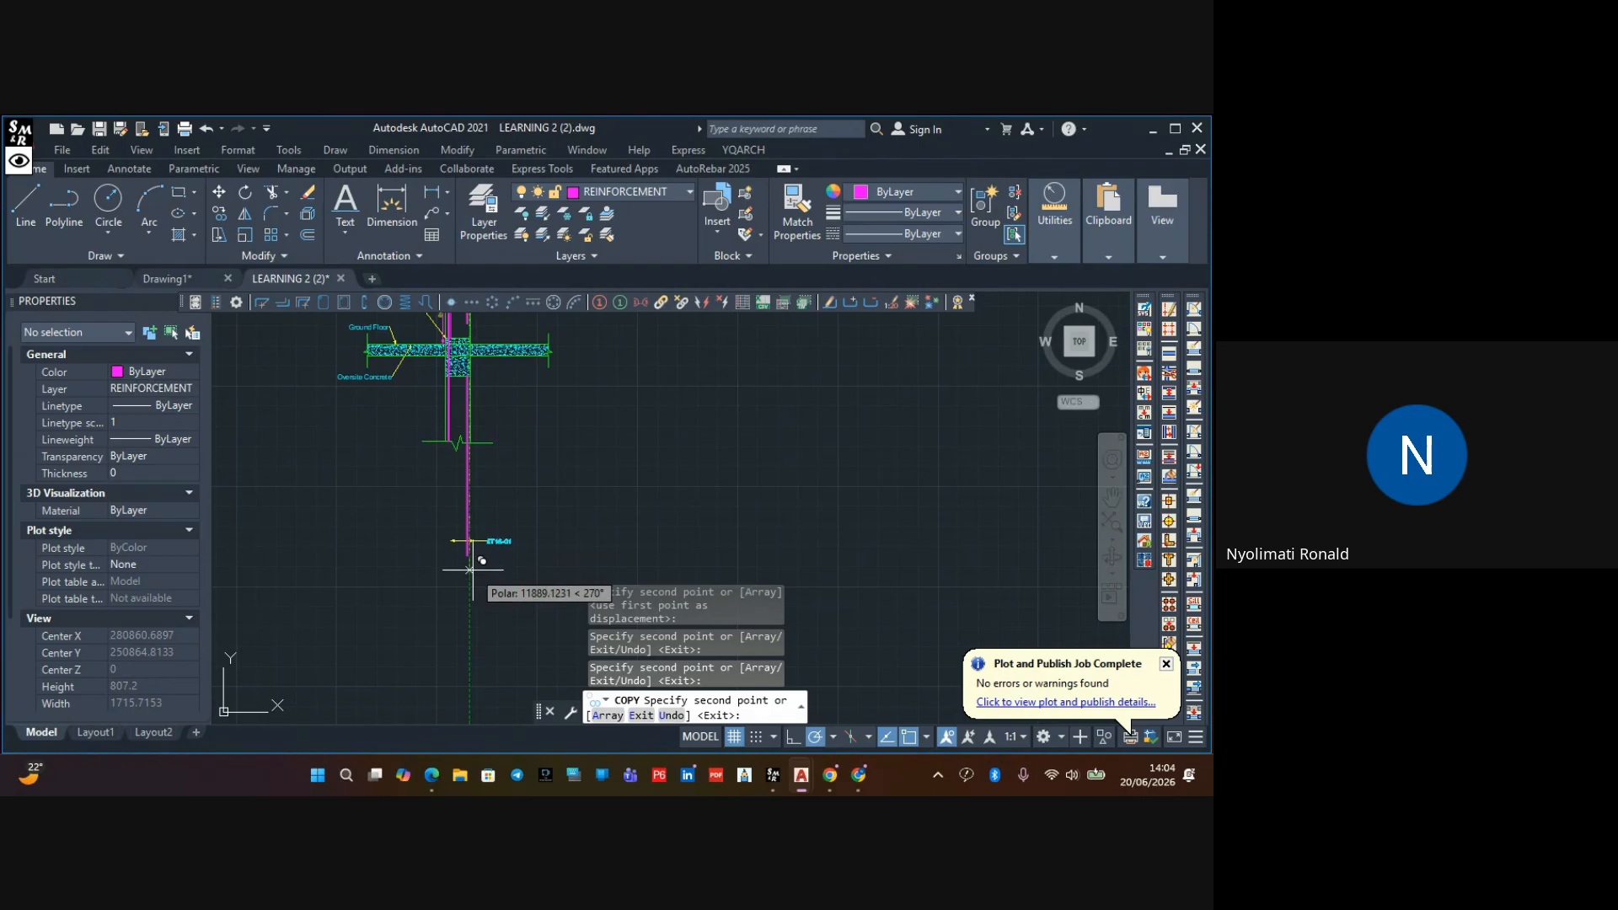
key("Escape")
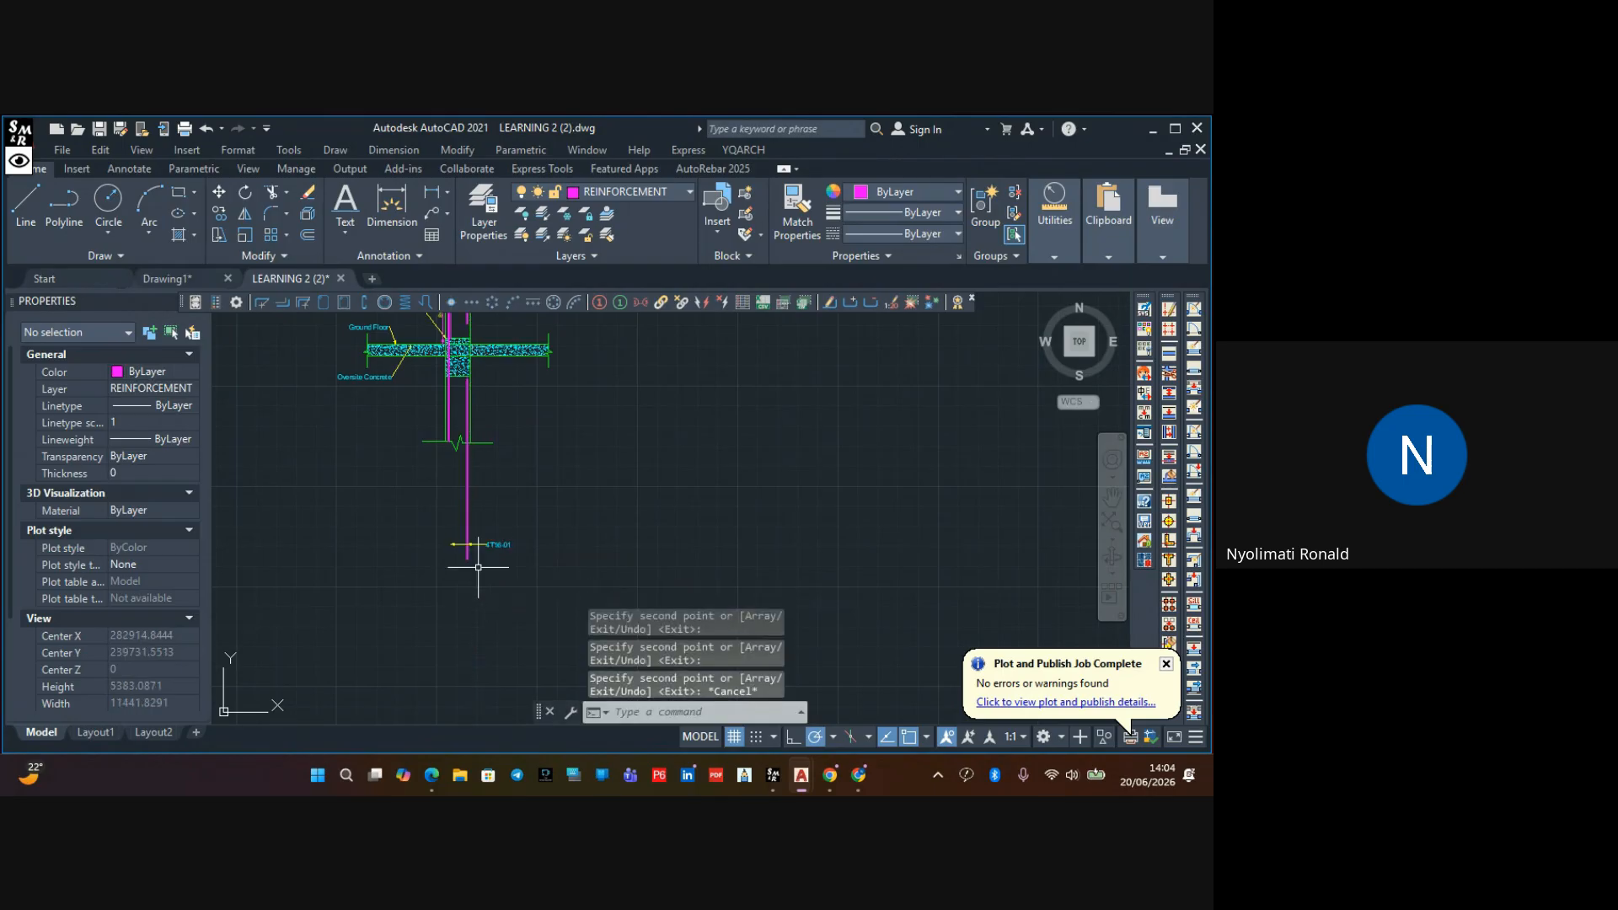
Trim the lowest right-hand bar's two lines where they pass below the column's break line
scroll(488, 452, "up", 5)
middle_click_drag(470, 455, 475, 473)
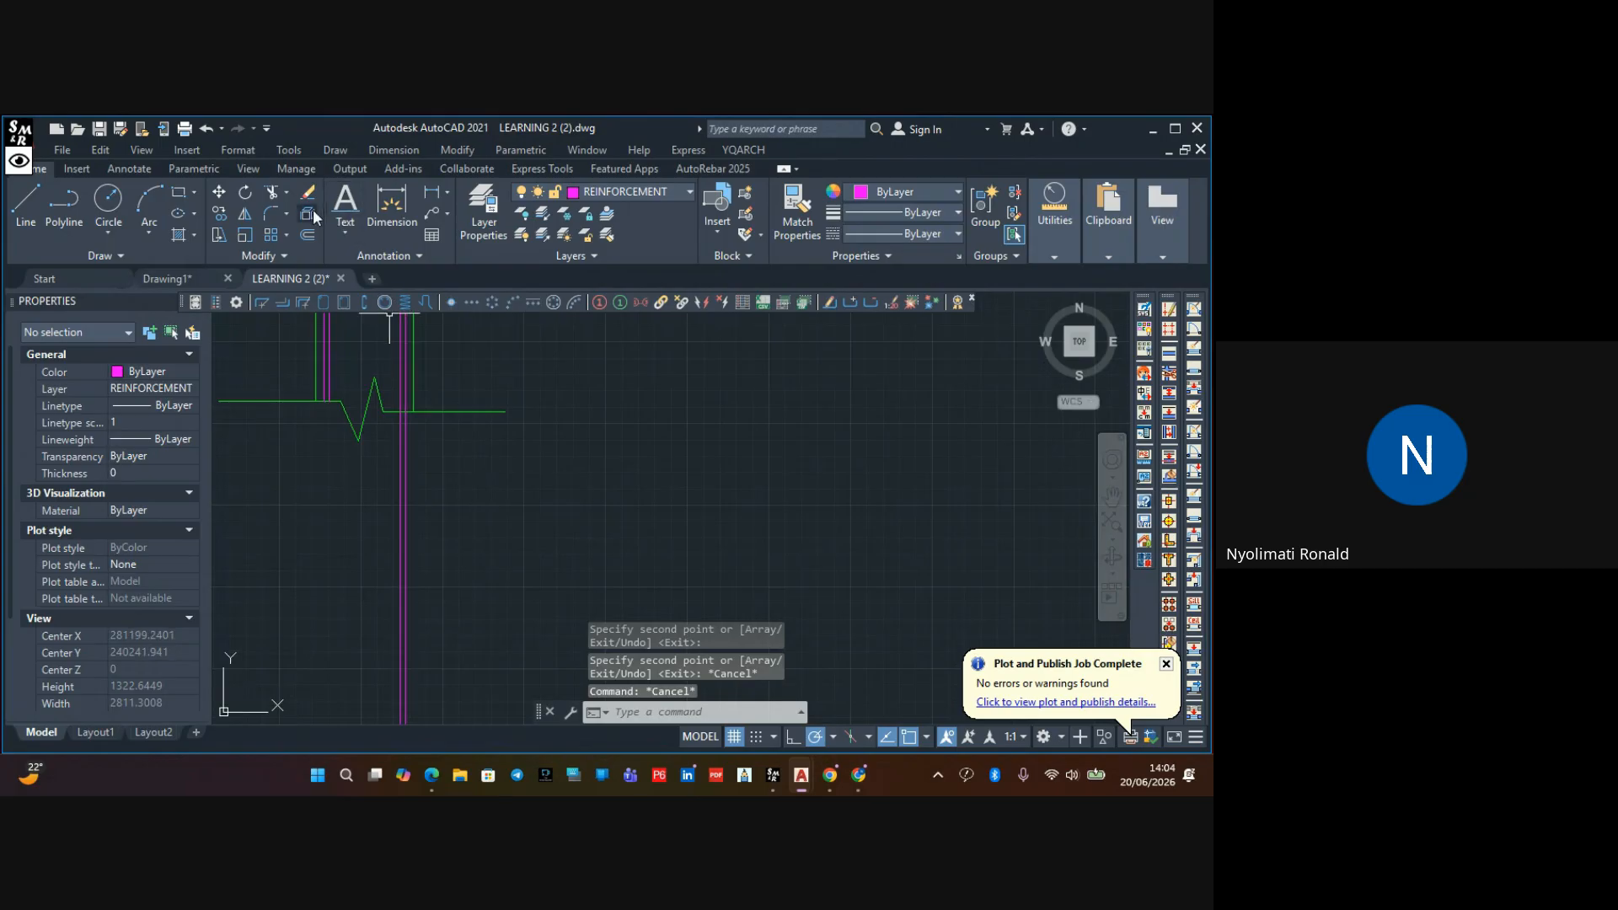
left_click(276, 190)
left_click(474, 441)
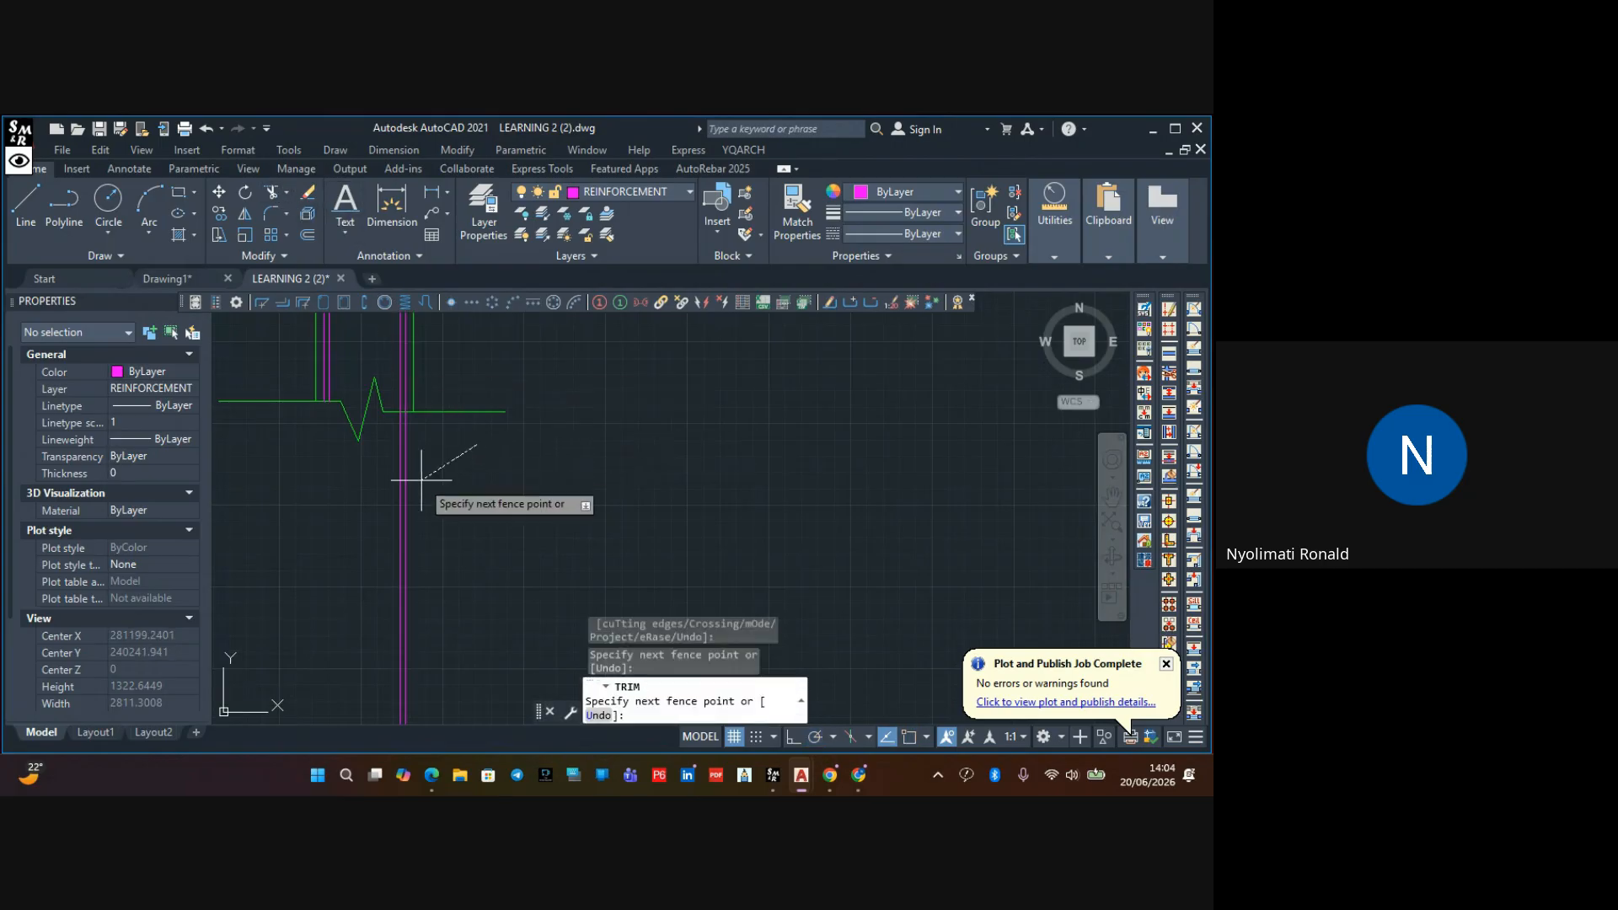
left_click(376, 502)
scroll(471, 497, "down", 2)
key("Escape")
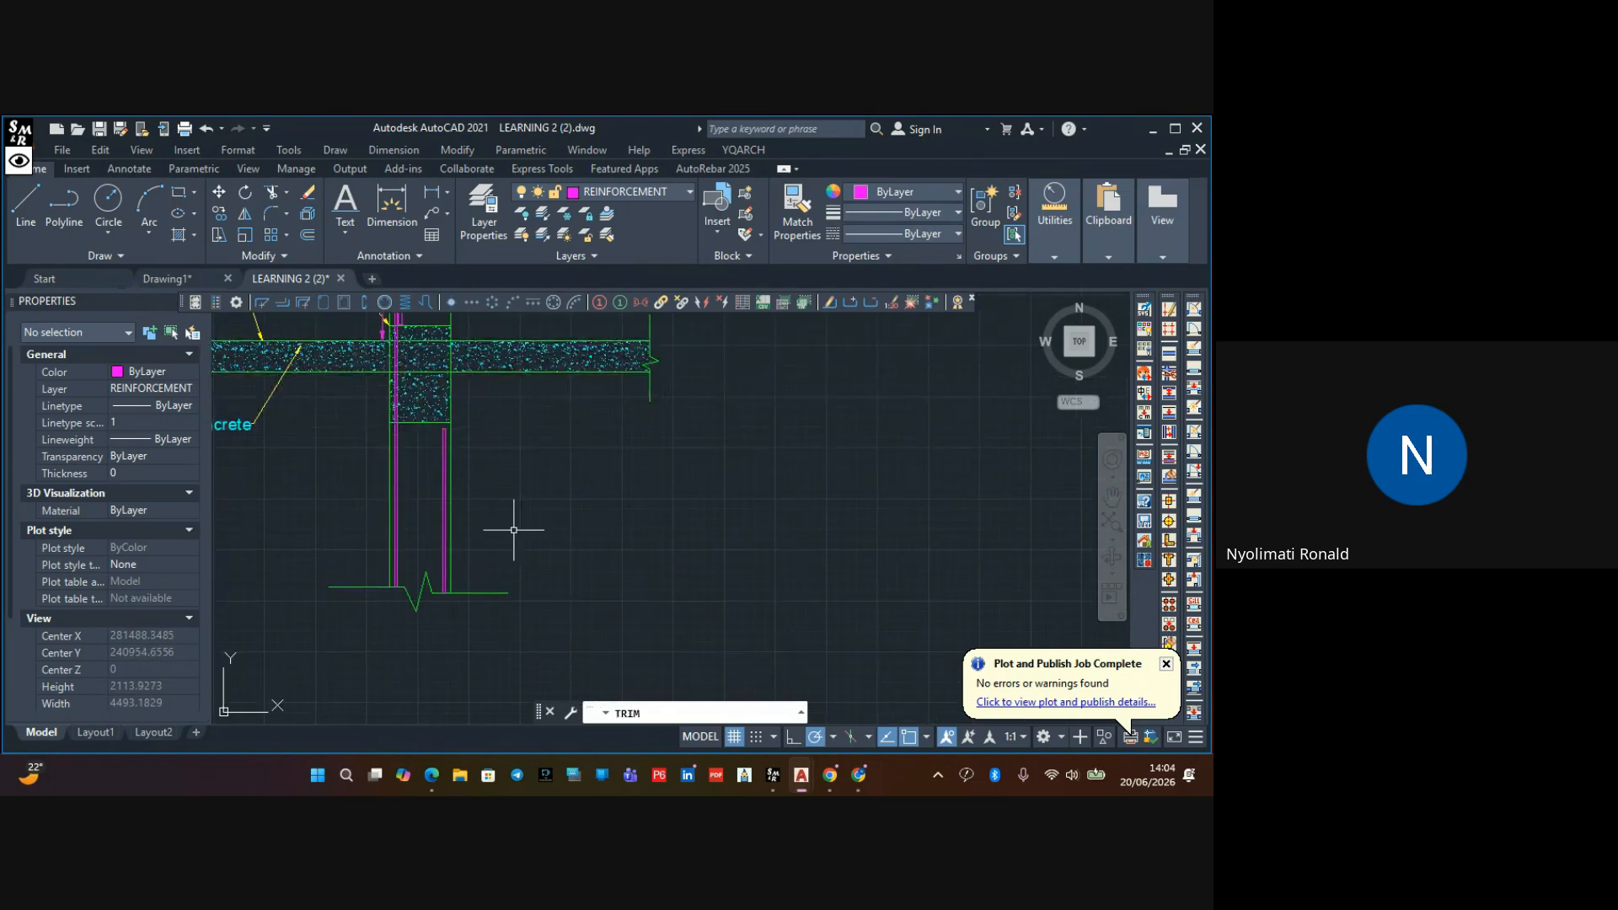
Erase the short line closing the lowest right-hand bar's top and extend both bar lines up to the underside of the Ground Floor beam
scroll(422, 413, "up", 8)
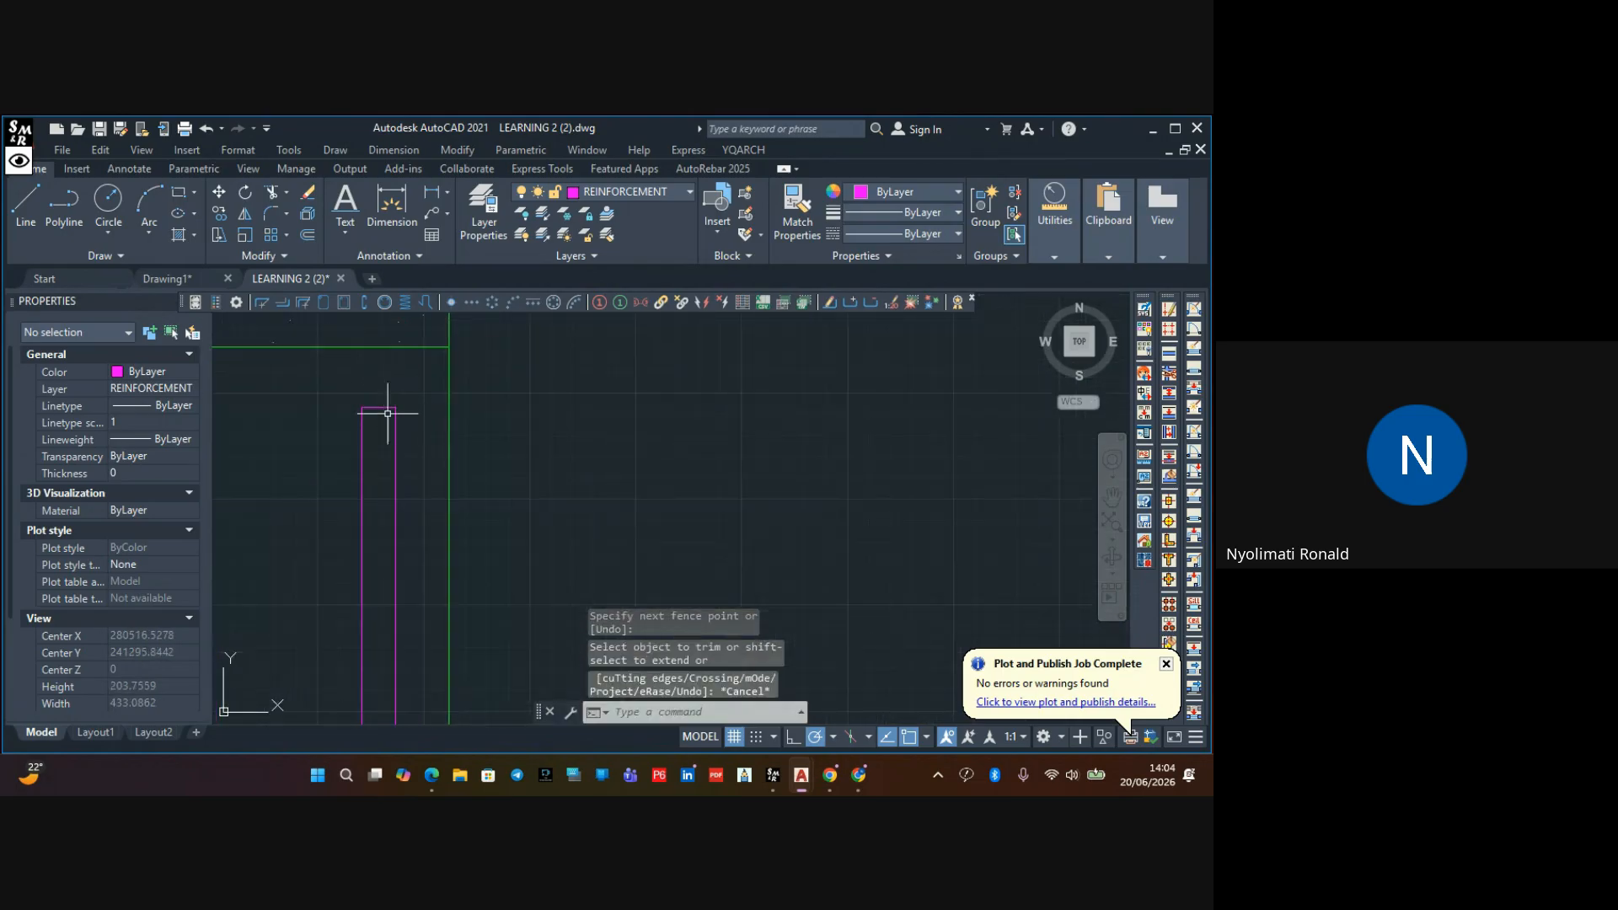
left_click(384, 394)
left_click(379, 414)
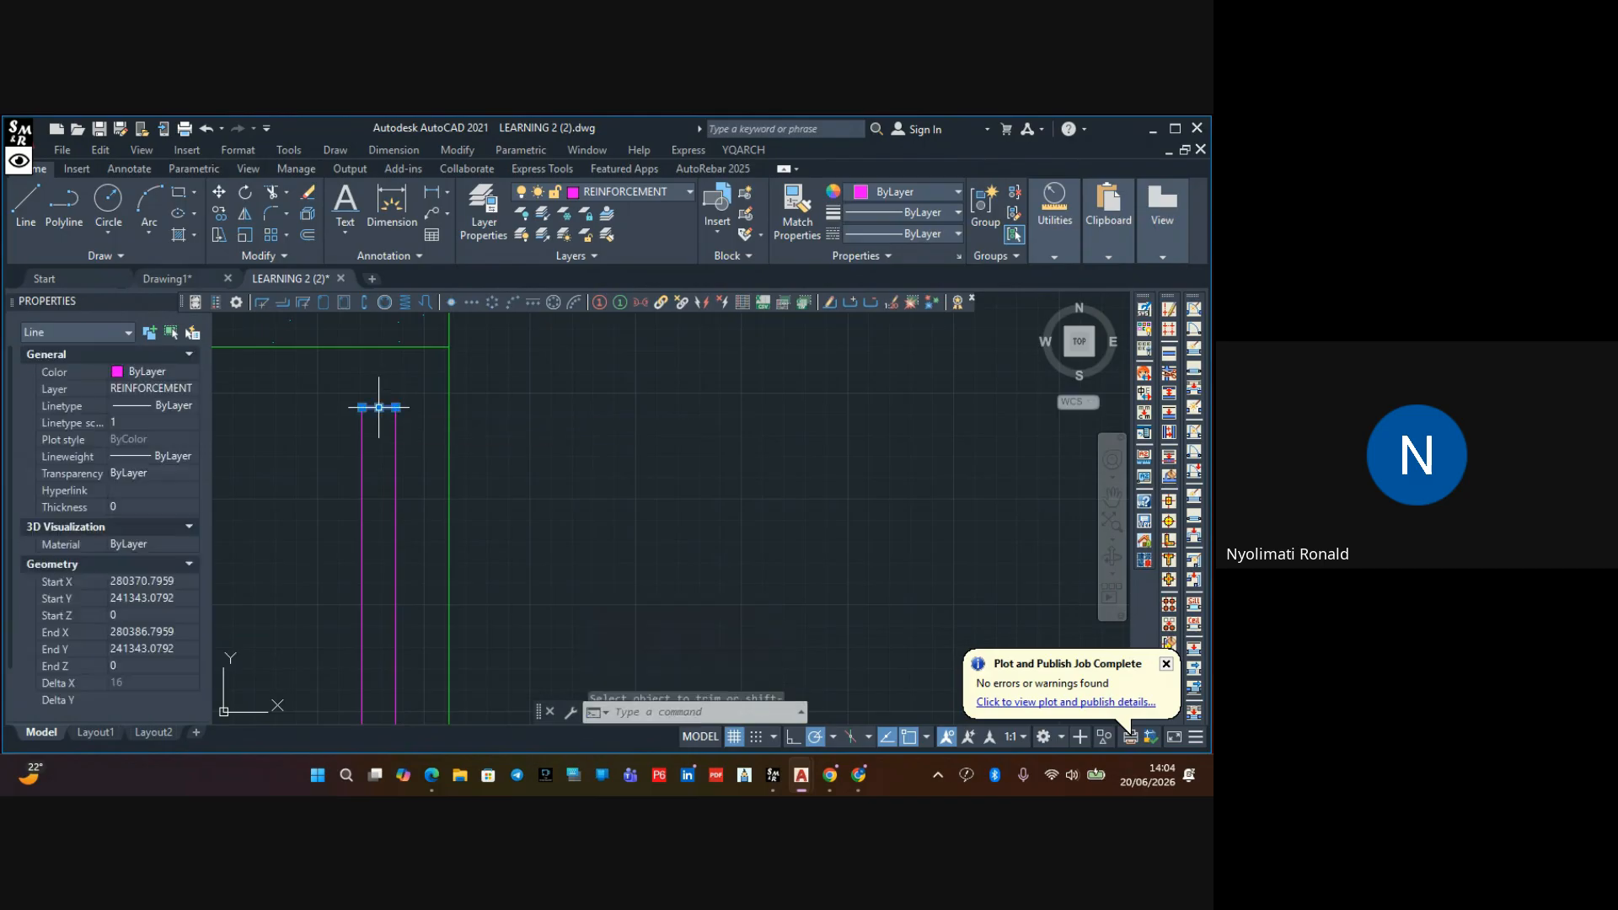
key("Delete")
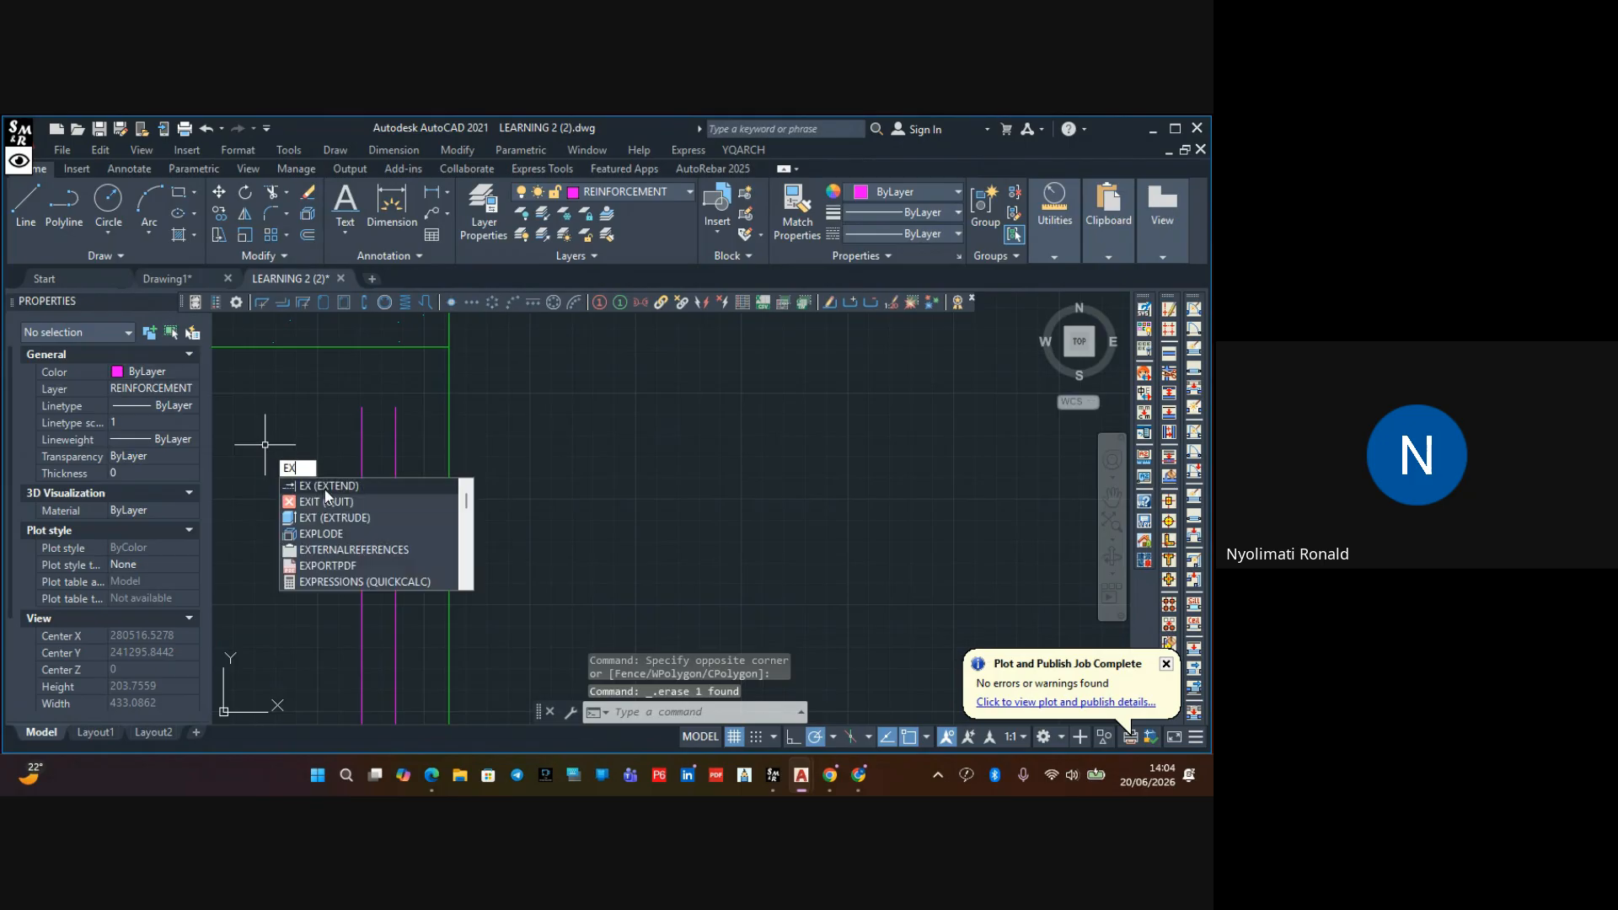
key("Return")
left_click(419, 490)
left_click(329, 500)
scroll(545, 428, "down", 6)
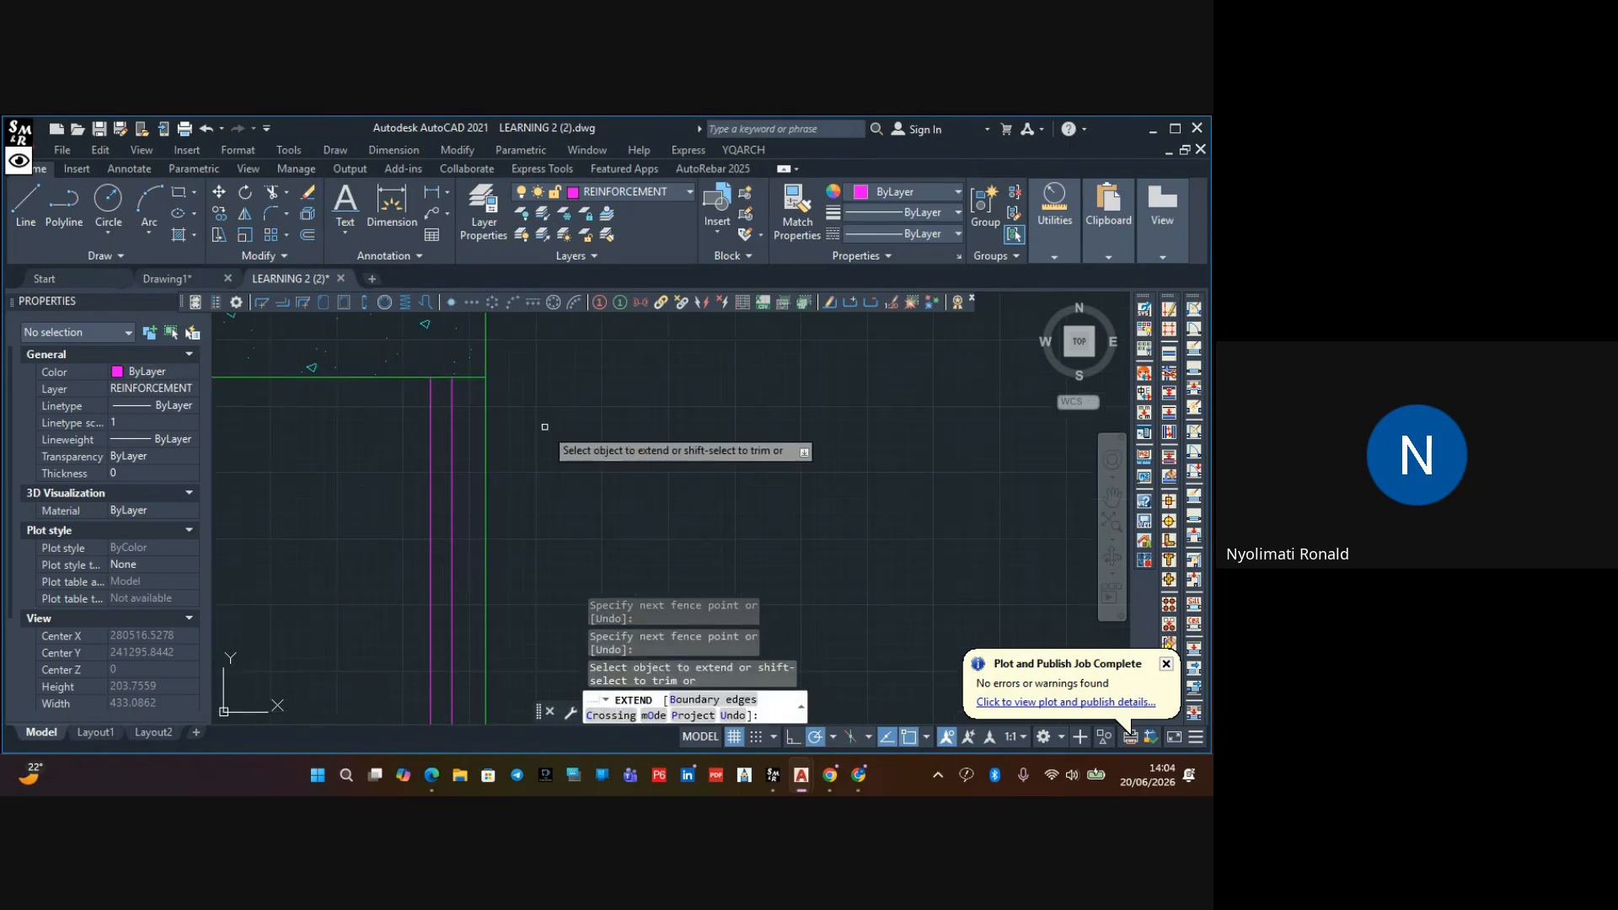
key("Escape")
Move the stray 4T16-01 label and its leaders up beside the column stub below Ground Floor, with the arrowheads on the bars
scroll(591, 456, "down", 8)
middle_click_drag(587, 465, 395, 319)
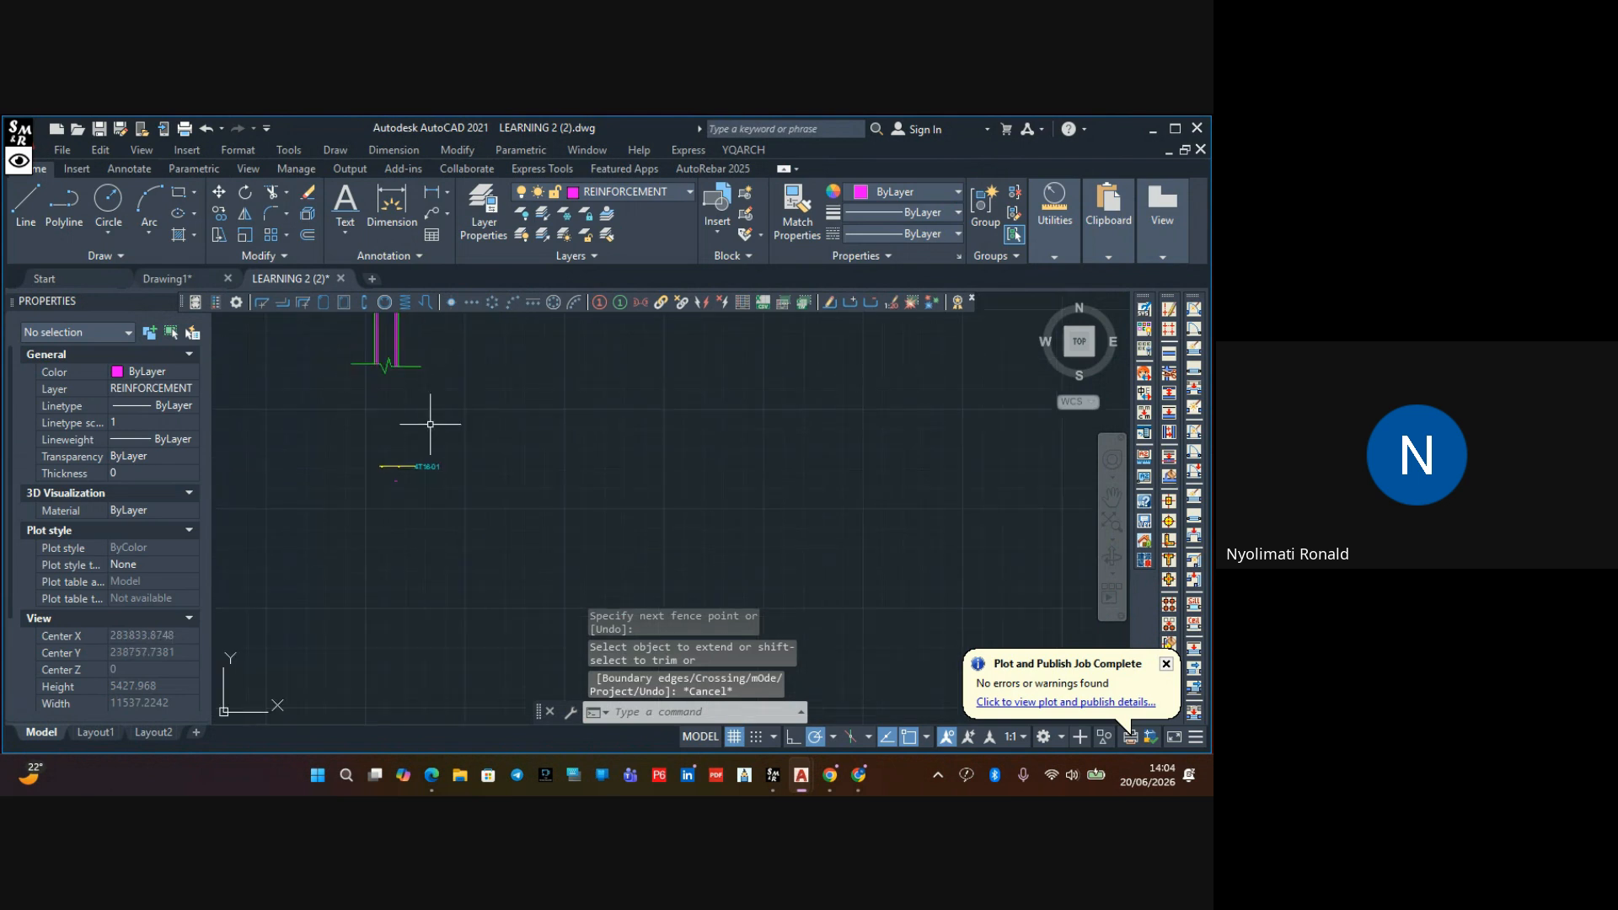
scroll(430, 427, "up", 6)
left_click(549, 427)
middle_click_drag(414, 578, 590, 482)
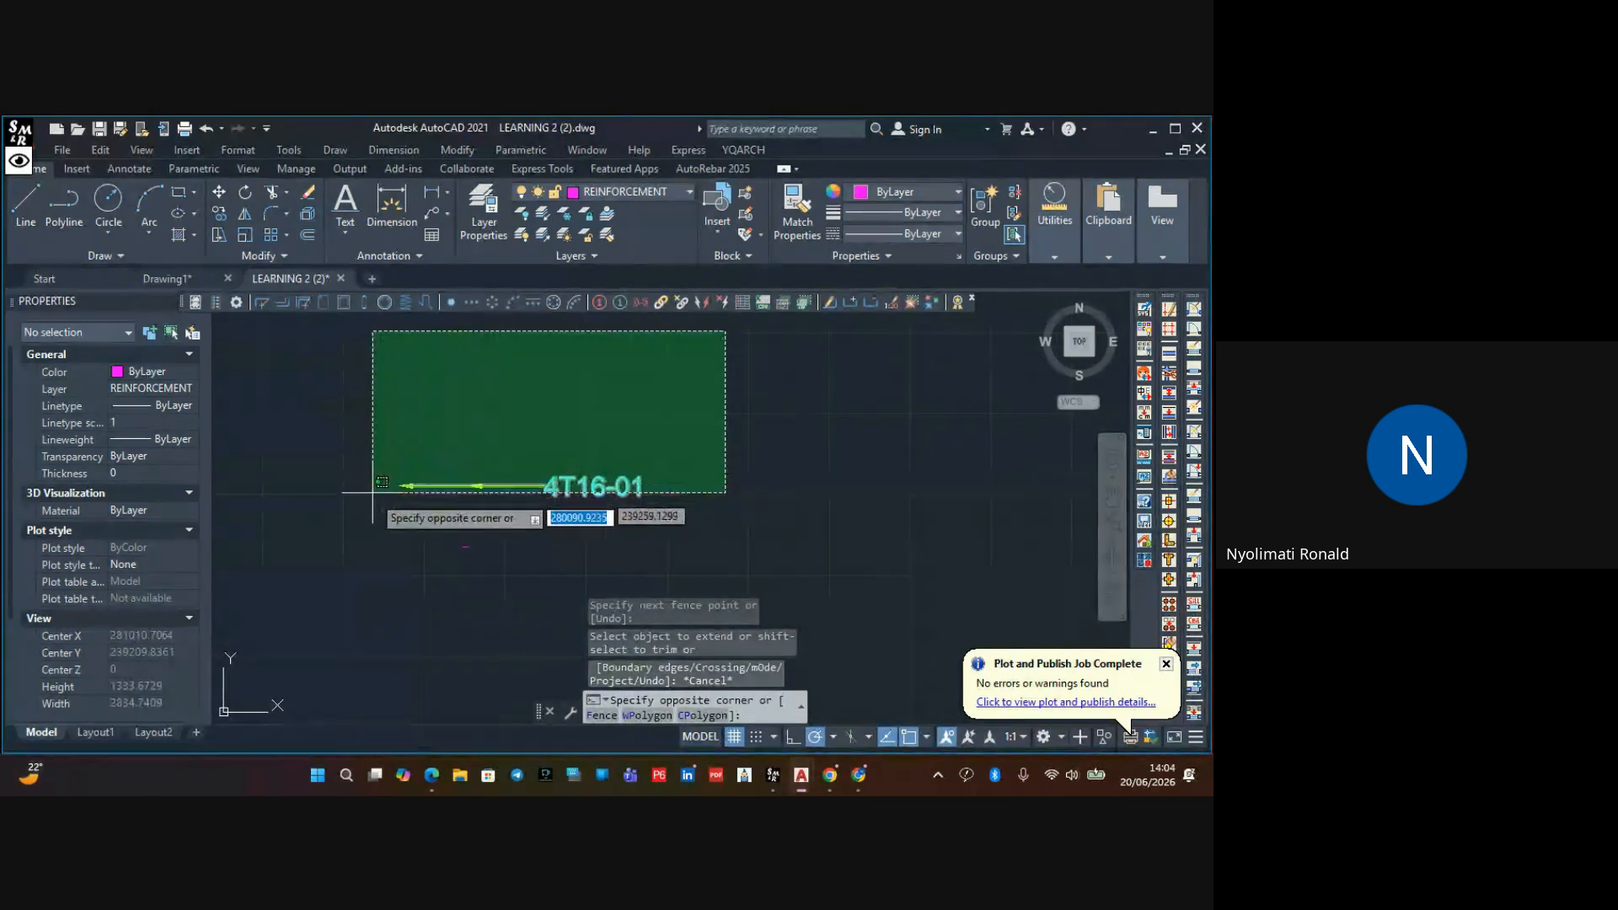
left_click(375, 502)
left_click(218, 192)
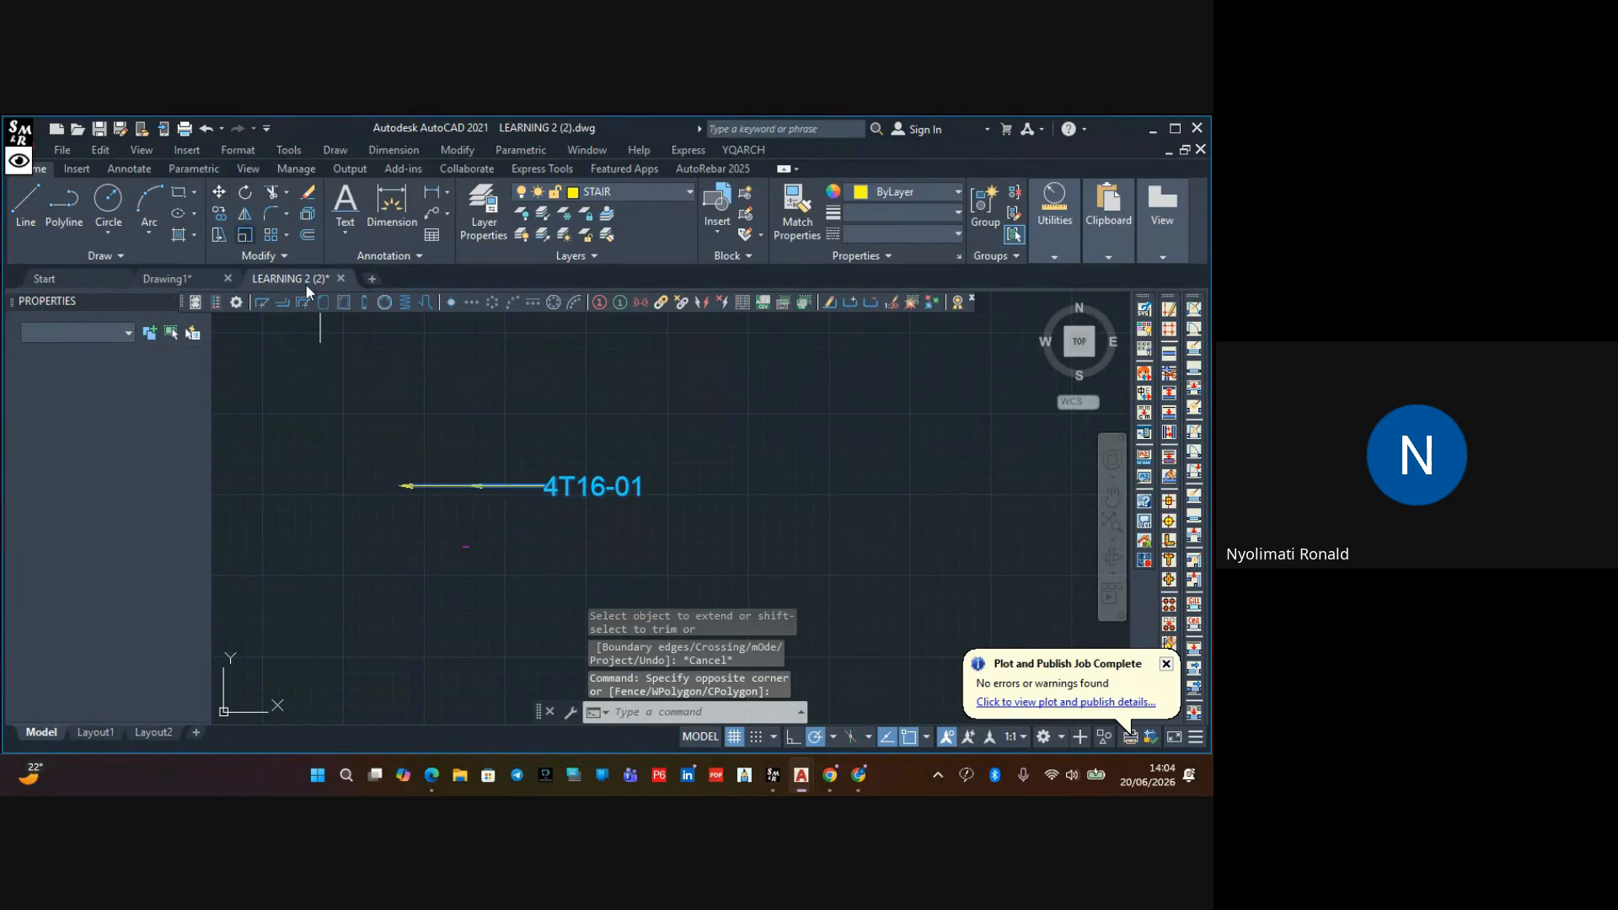
left_click(401, 472)
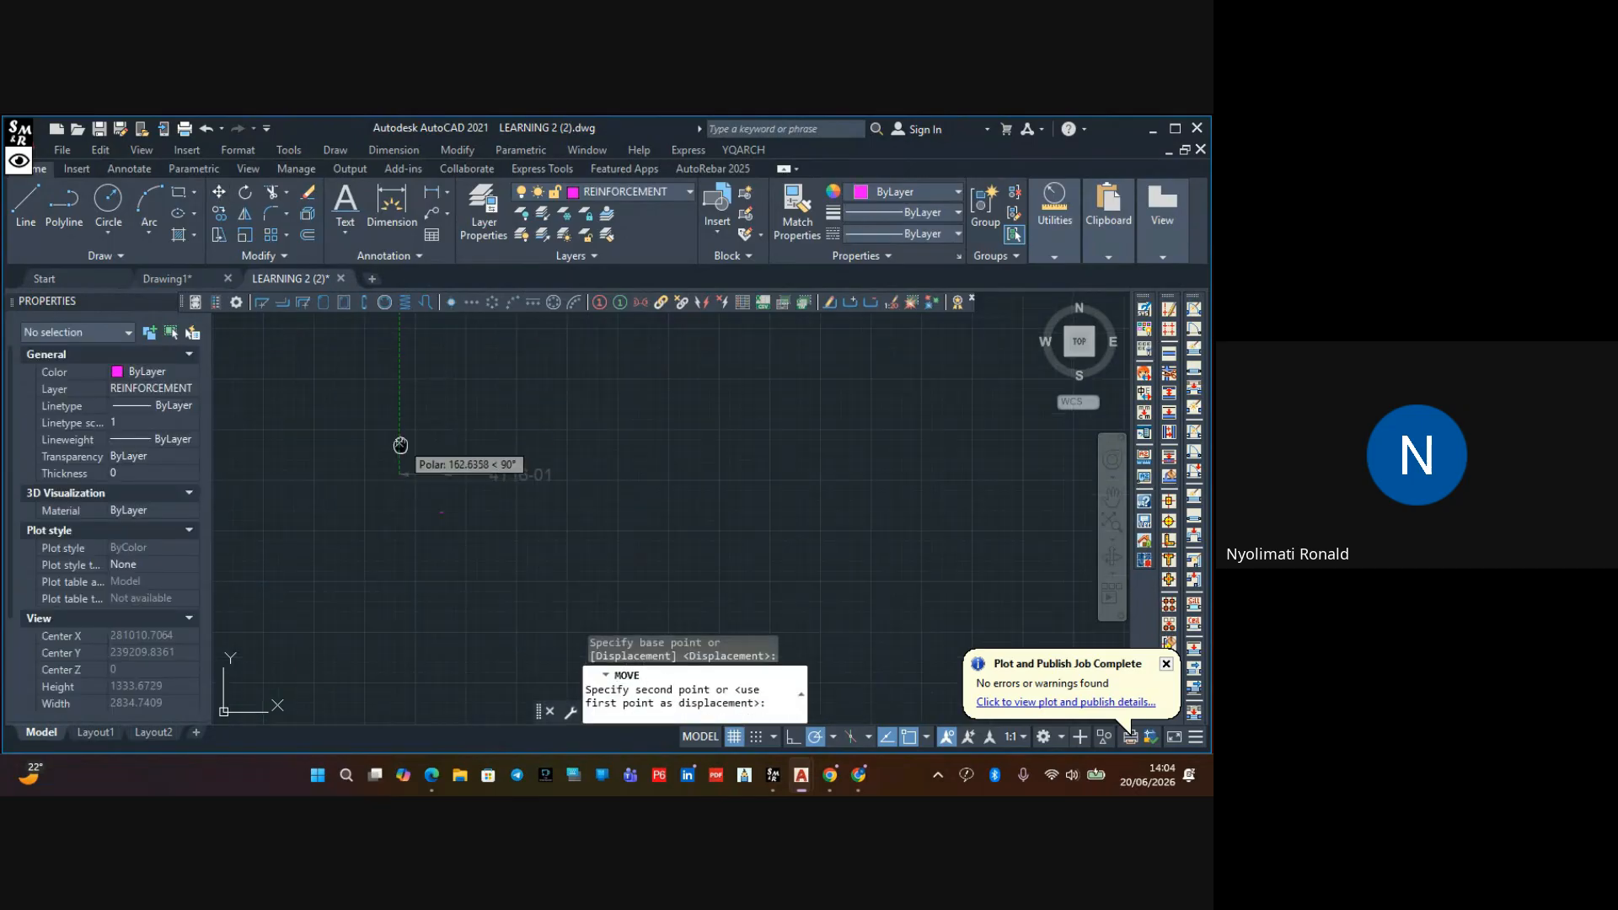
scroll(401, 447, "down", 3)
middle_click_drag(401, 455, 498, 547)
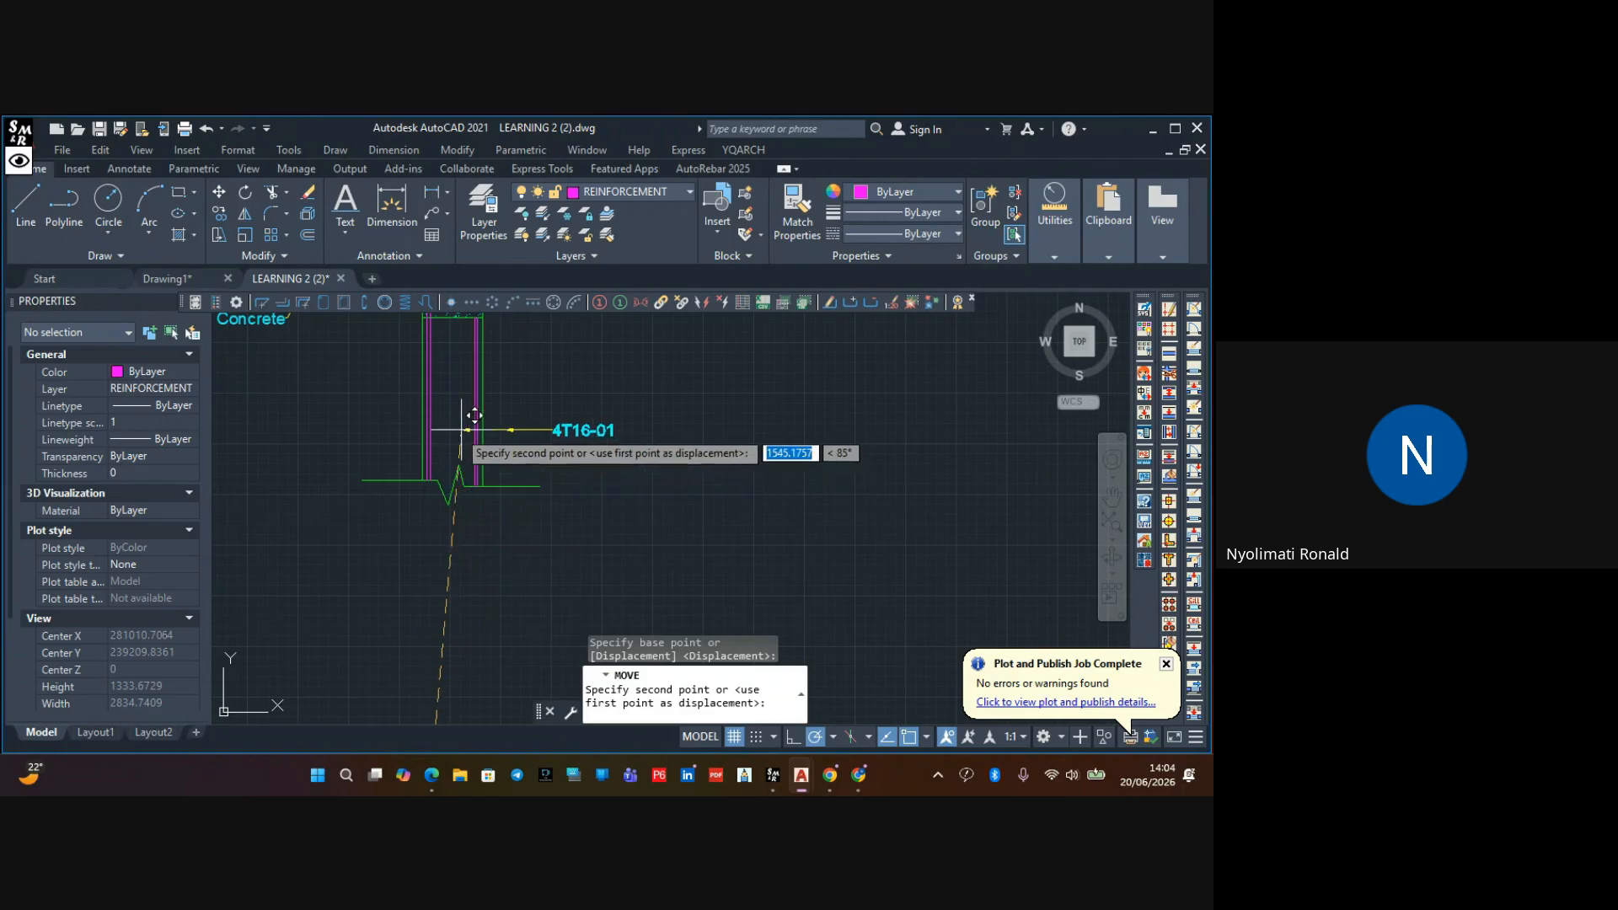
scroll(434, 390, "up", 6)
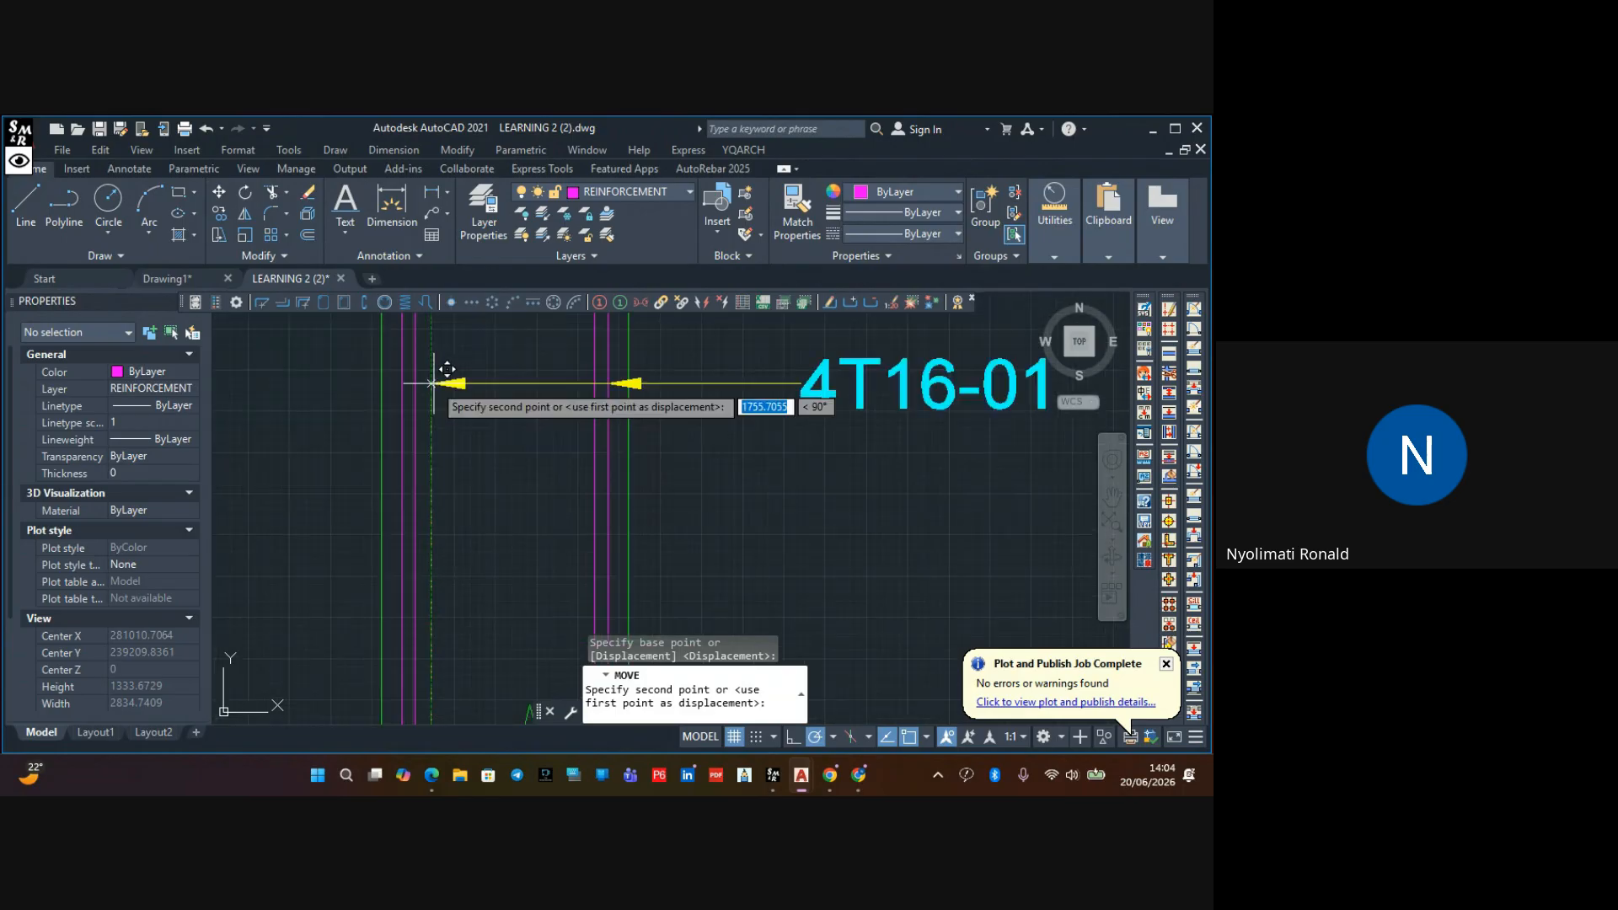
scroll(432, 367, "down", 4)
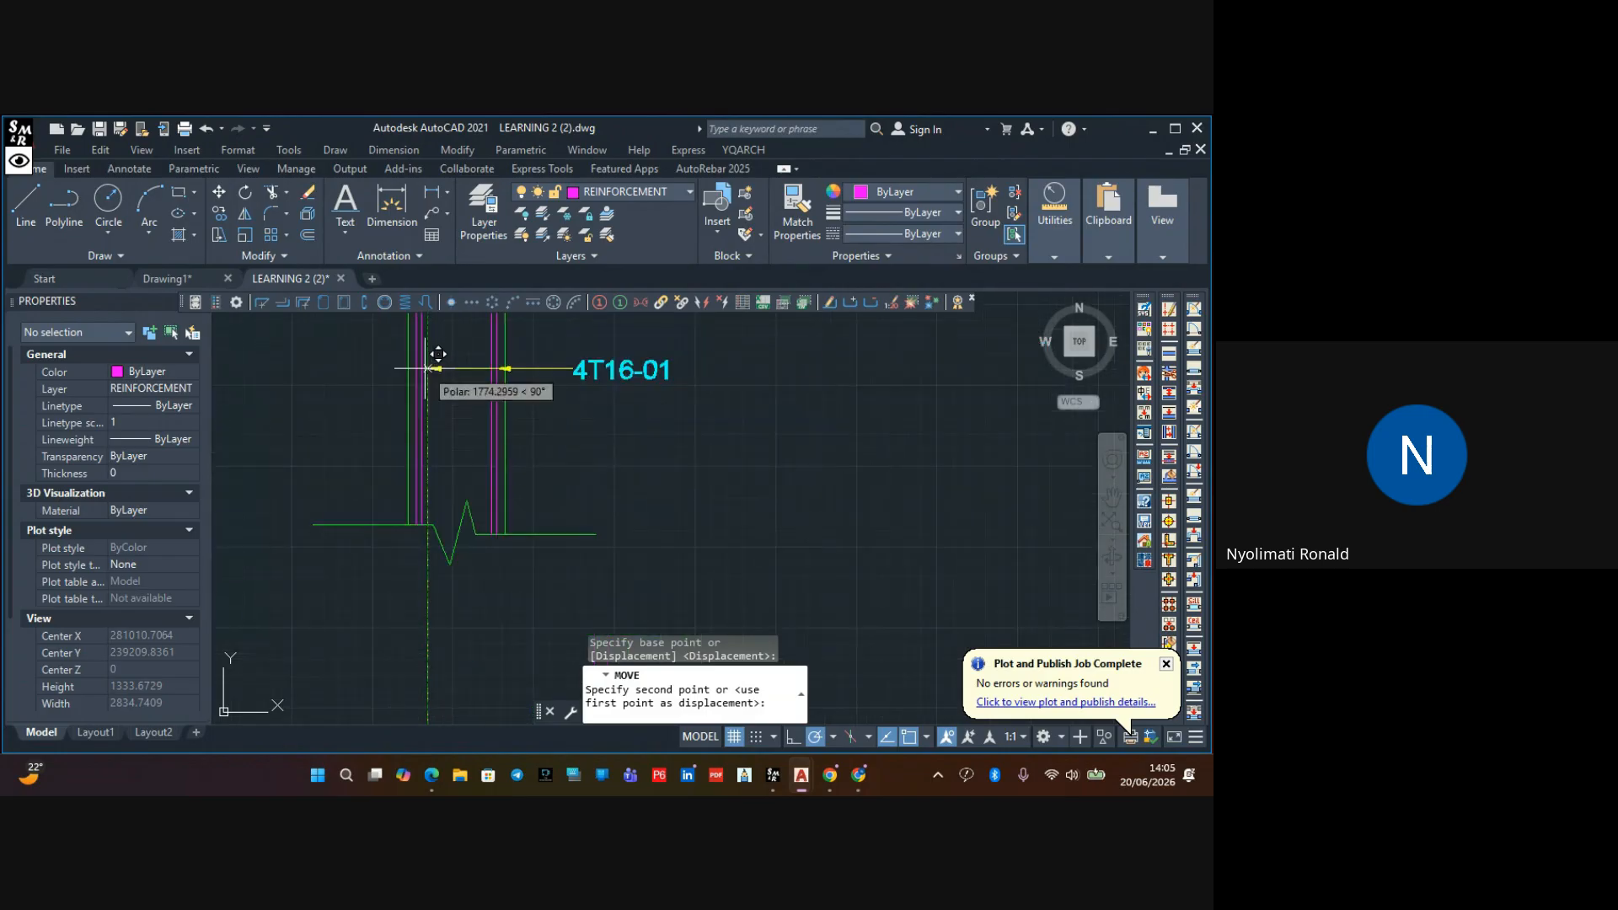
mouse_move(425, 369)
middle_mouse_down()
mouse_move(426, 517)
mouse_move(428, 450)
middle_mouse_up()
scroll(430, 516, "up", 2)
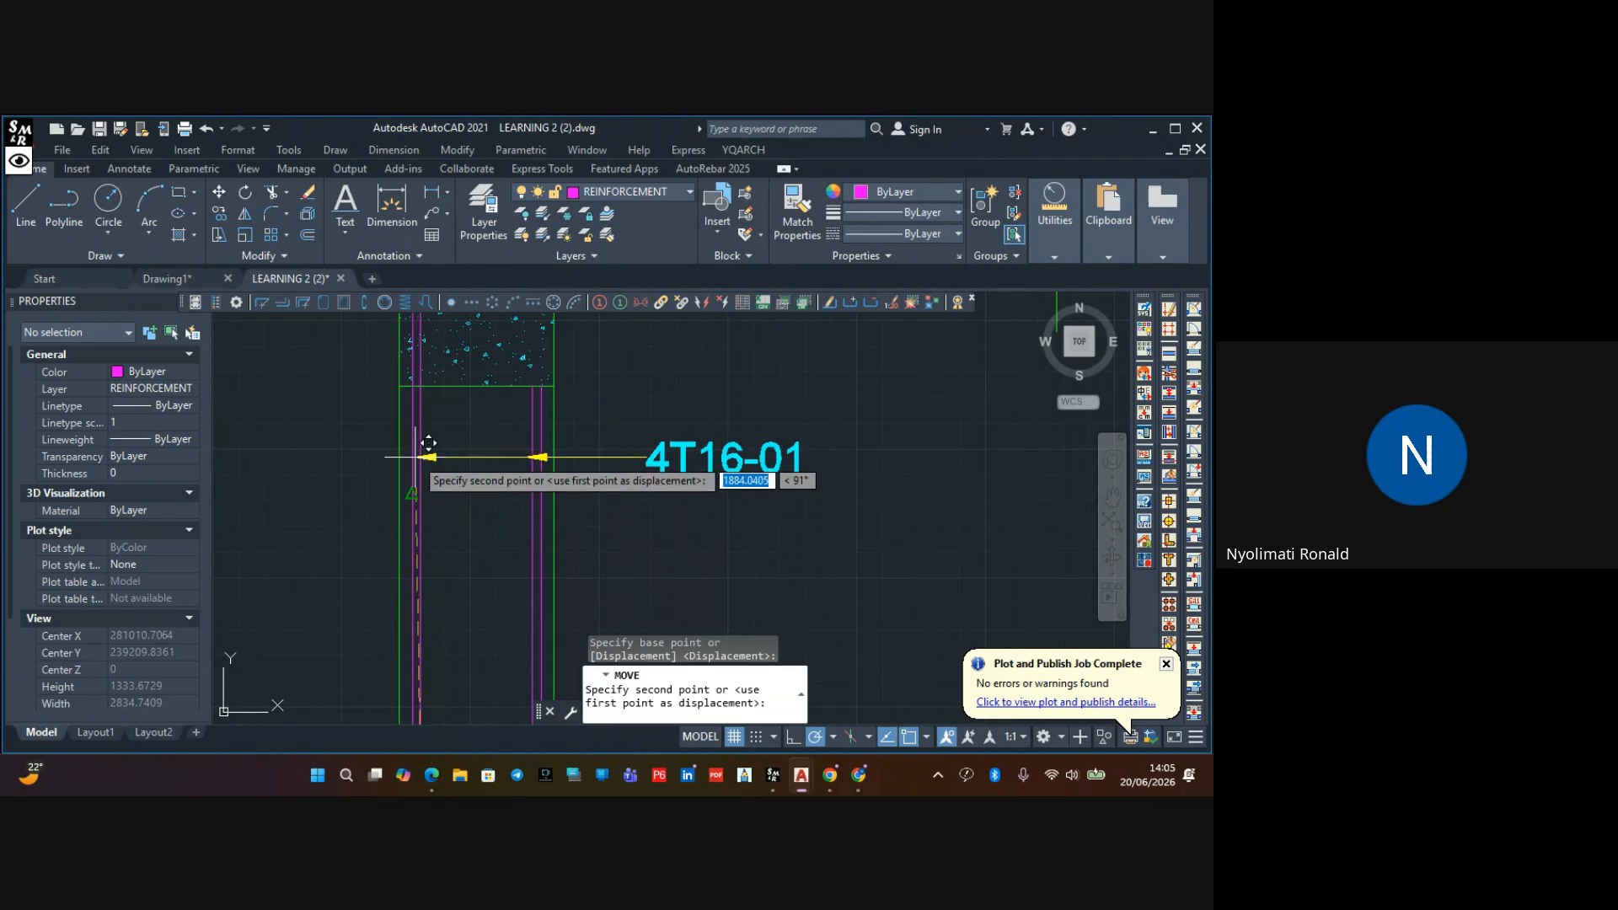
left_click(432, 478)
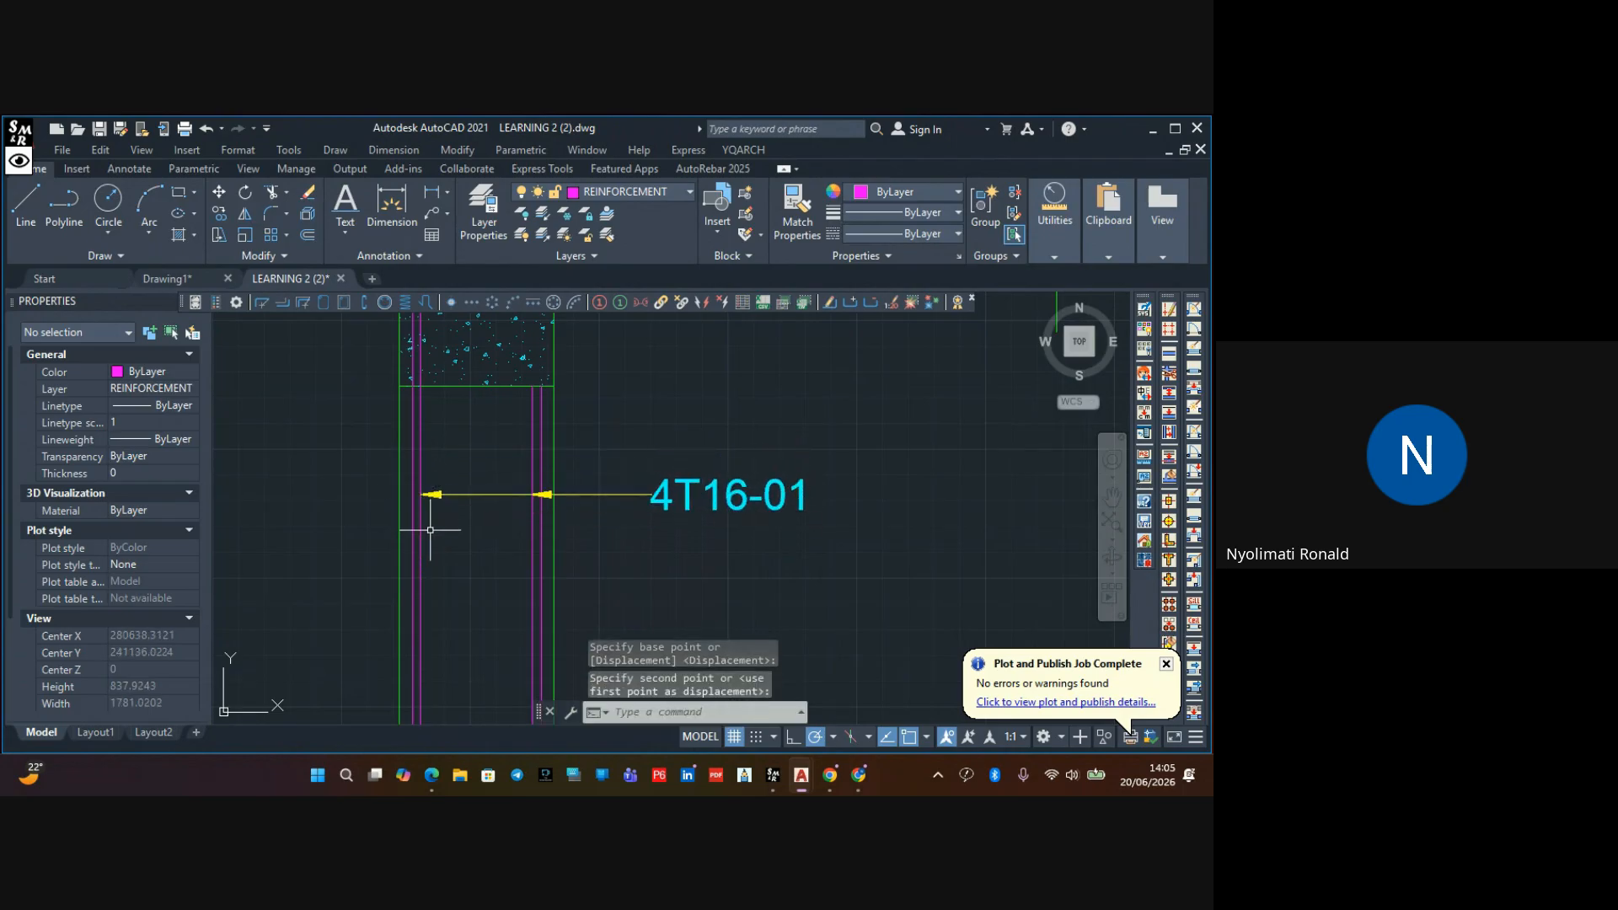
Examine the column's laps and 4T16-01 labels at each floor and the link shown in SECTION A-A
scroll(434, 536, "down", 2)
key("Escape")
scroll(567, 480, "down", 4)
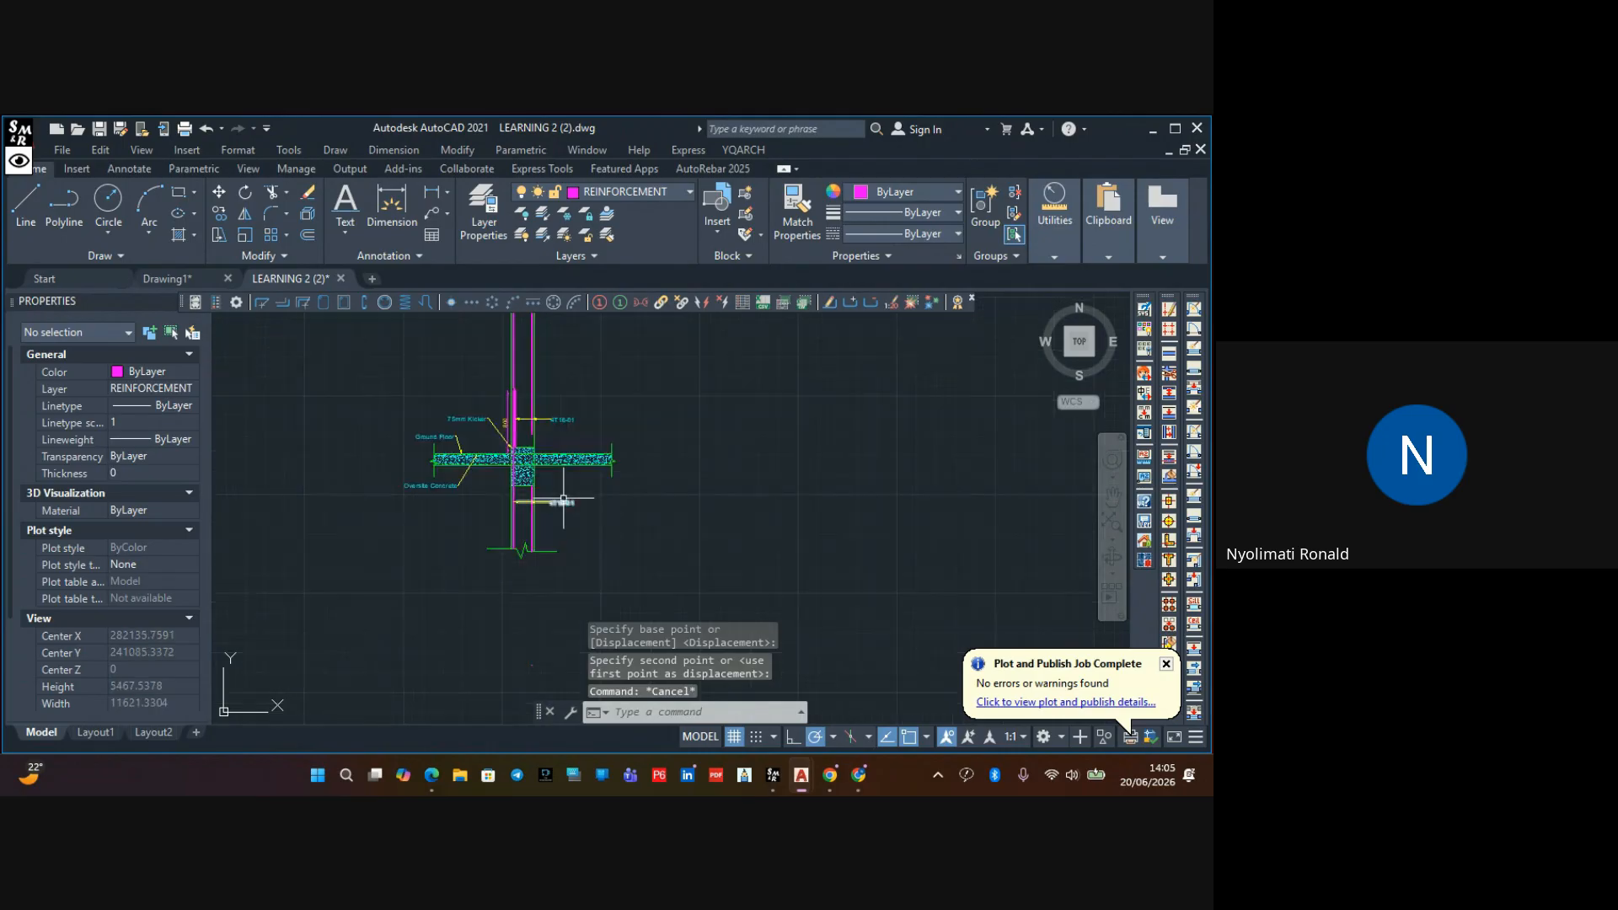
middle_click_drag(563, 480, 509, 559)
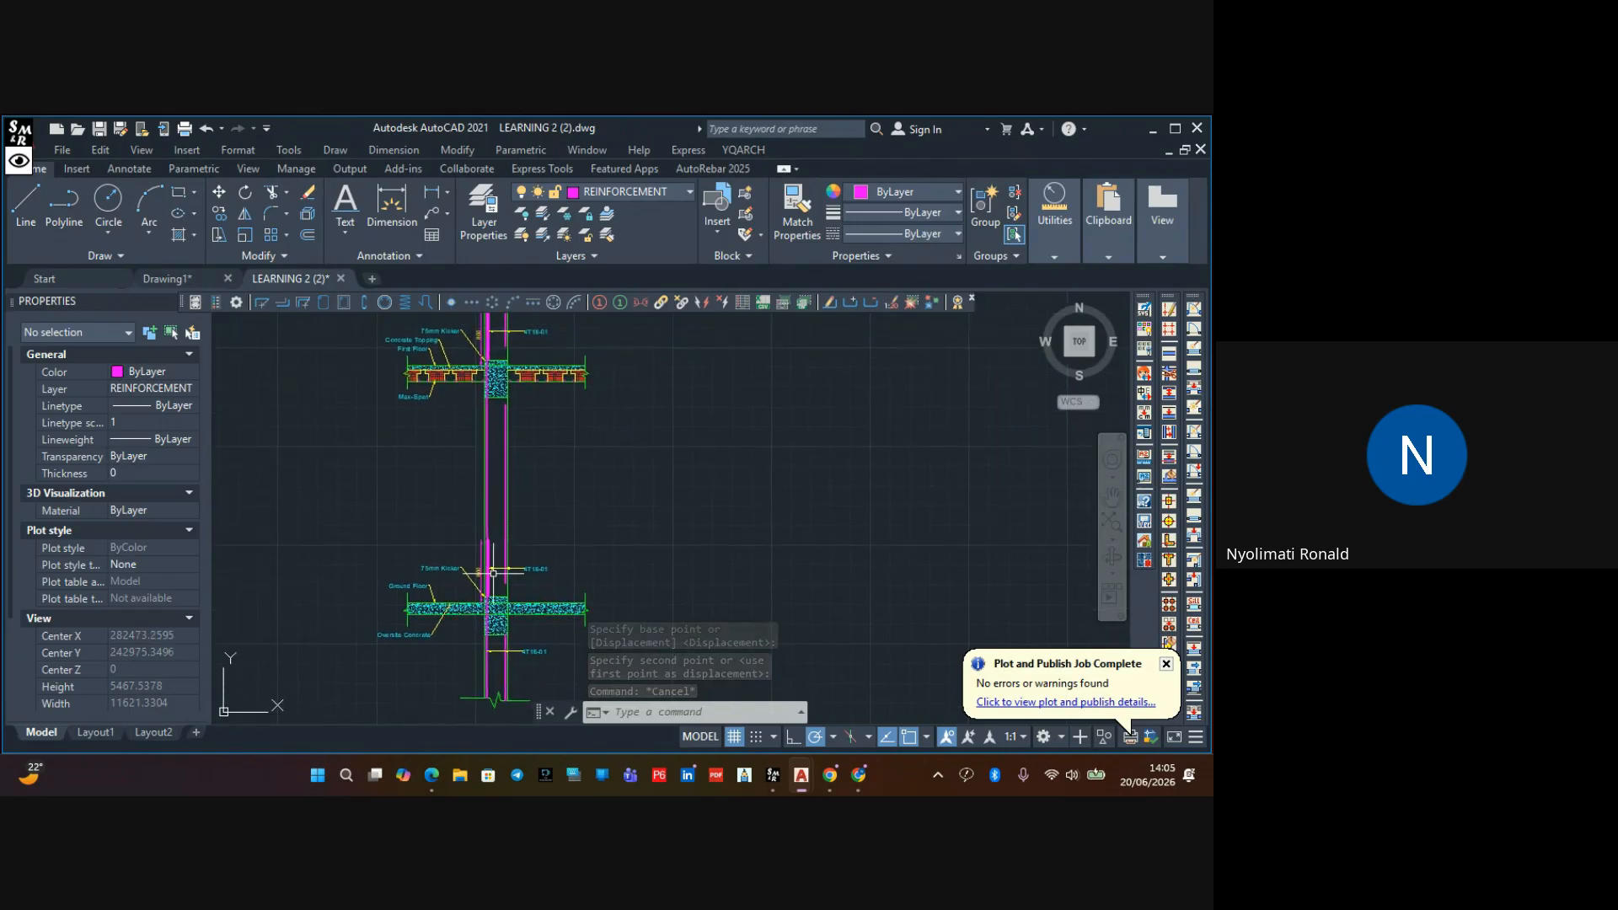
scroll(507, 570, "up", 6)
scroll(503, 576, "up", 3)
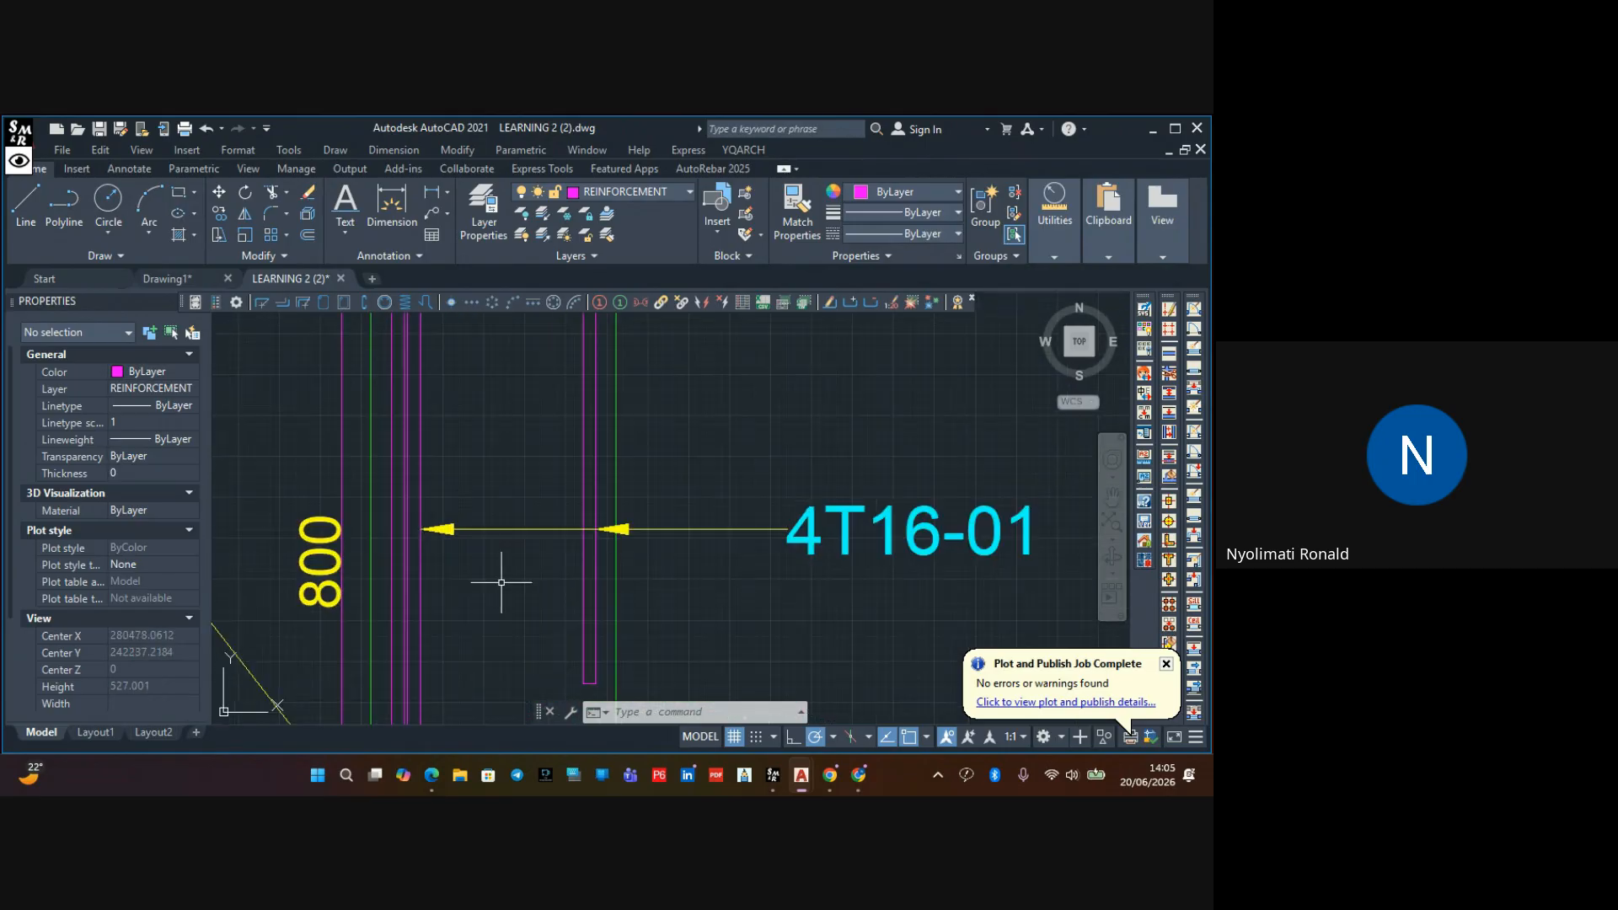
scroll(478, 561, "down", 1)
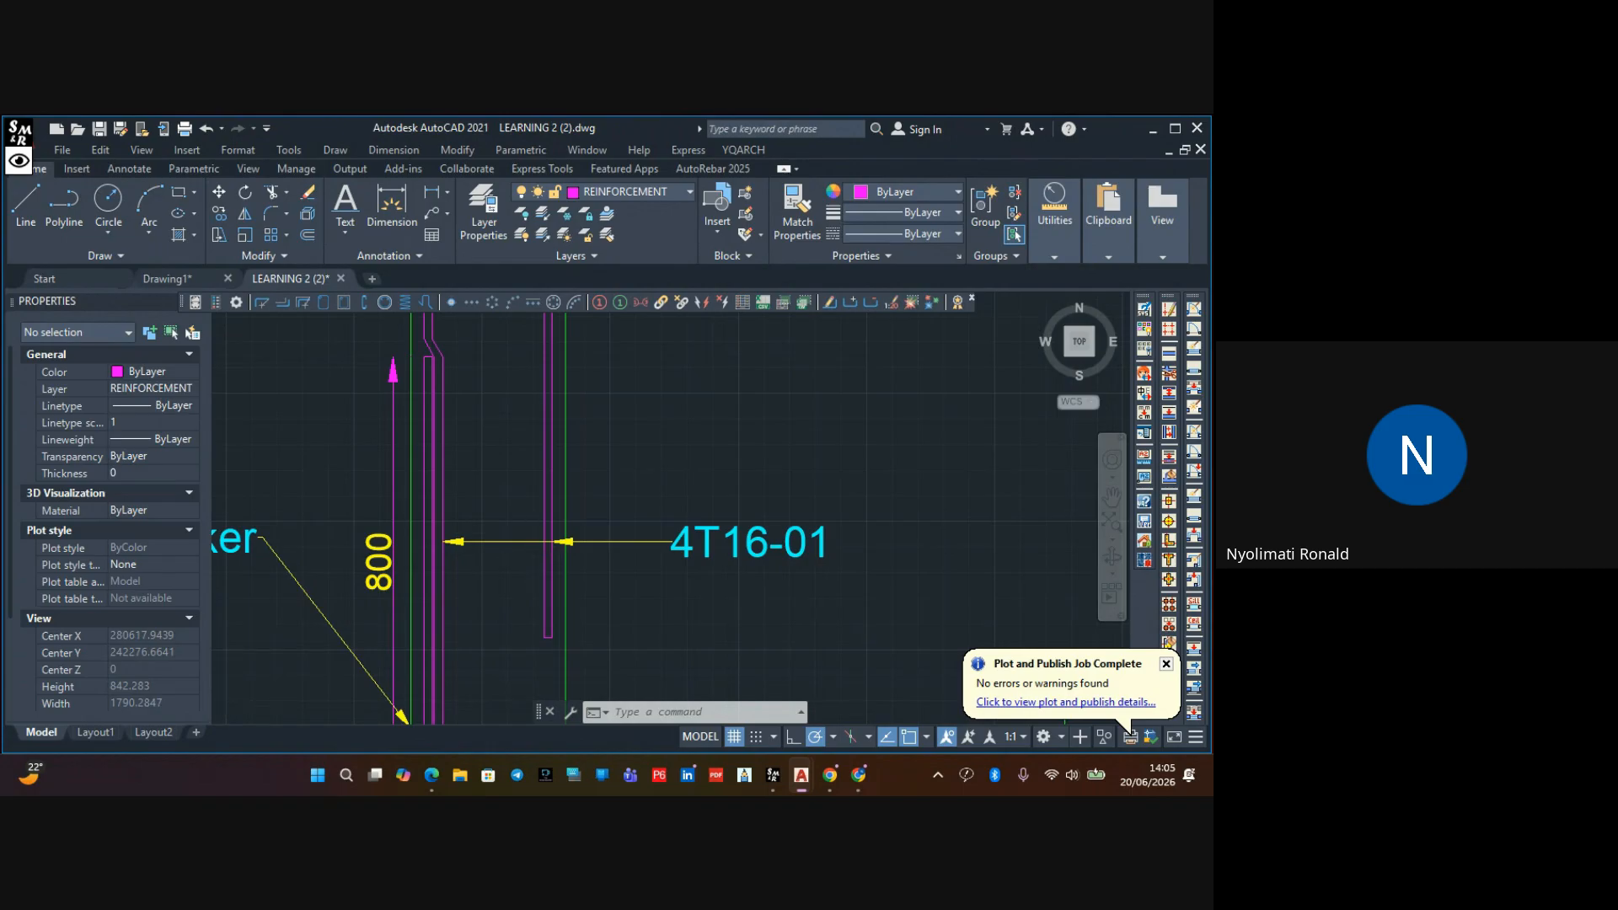
scroll(572, 566, "down", 10)
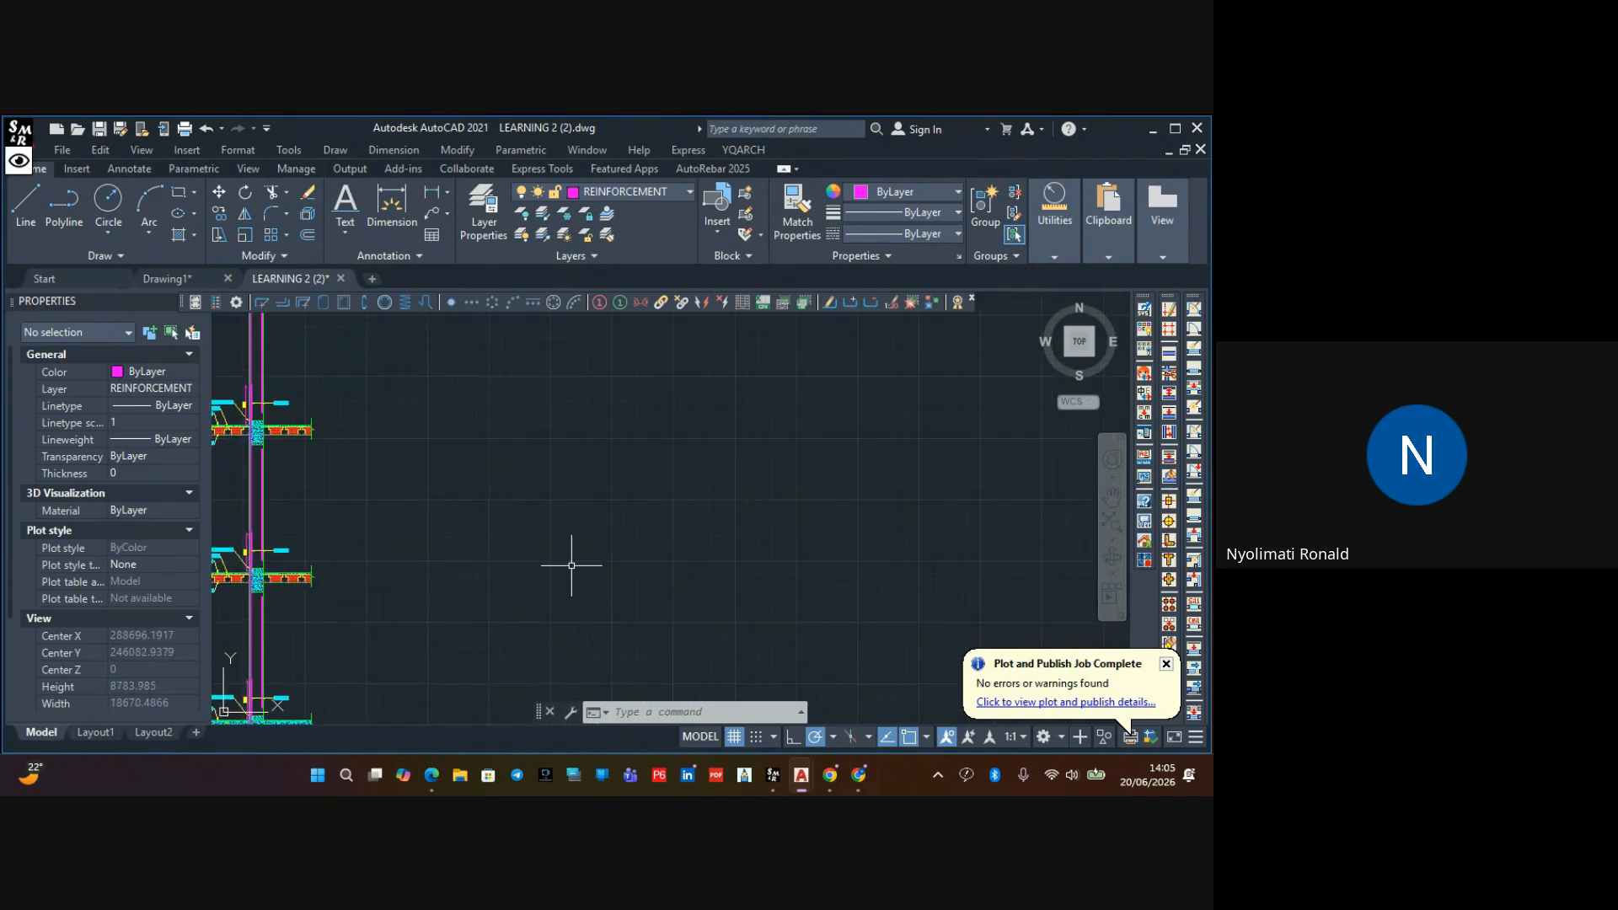
scroll(674, 548, "down", 4)
scroll(628, 441, "up", 15)
middle_click_drag(461, 434, 980, 559)
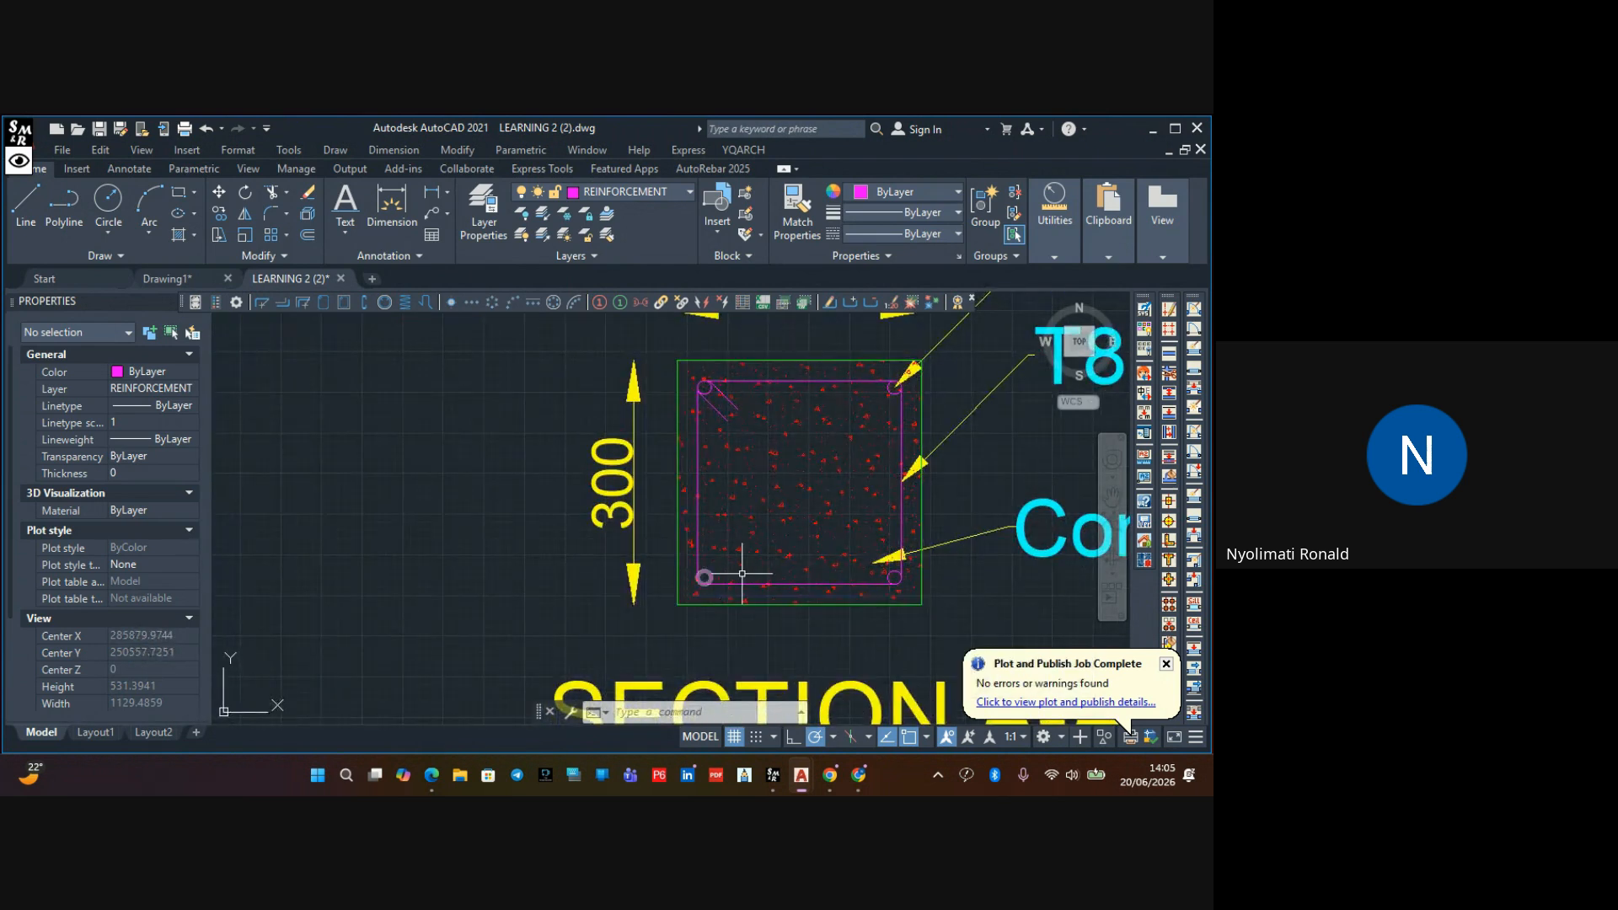
scroll(694, 571, "down", 12)
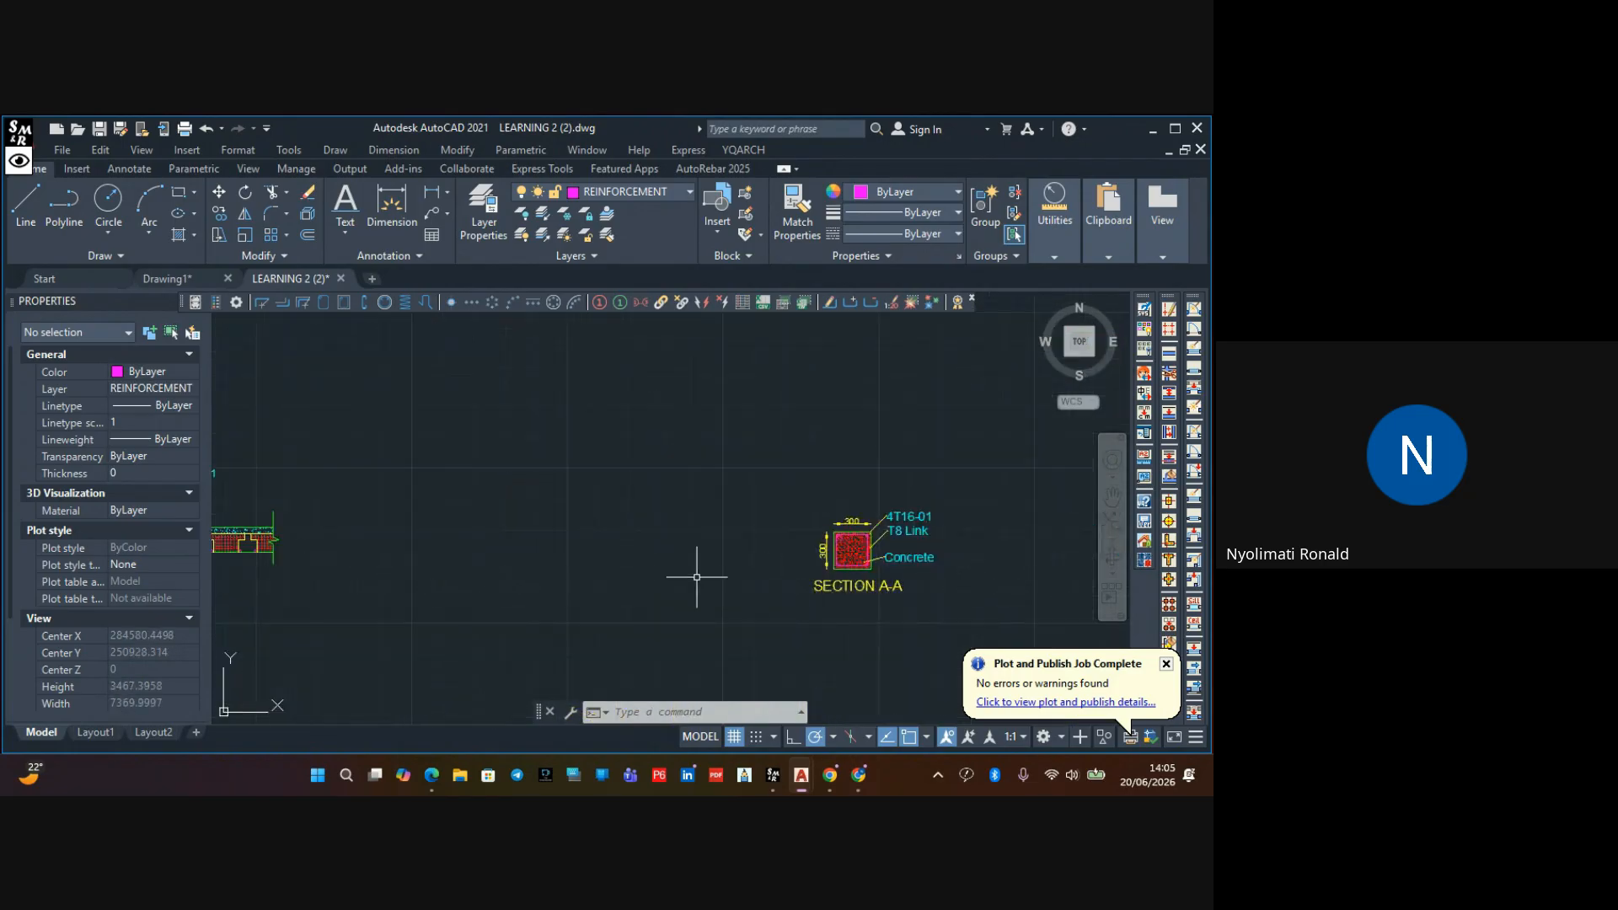
middle_click_drag(554, 626, 664, 456)
scroll(589, 456, "up", 8)
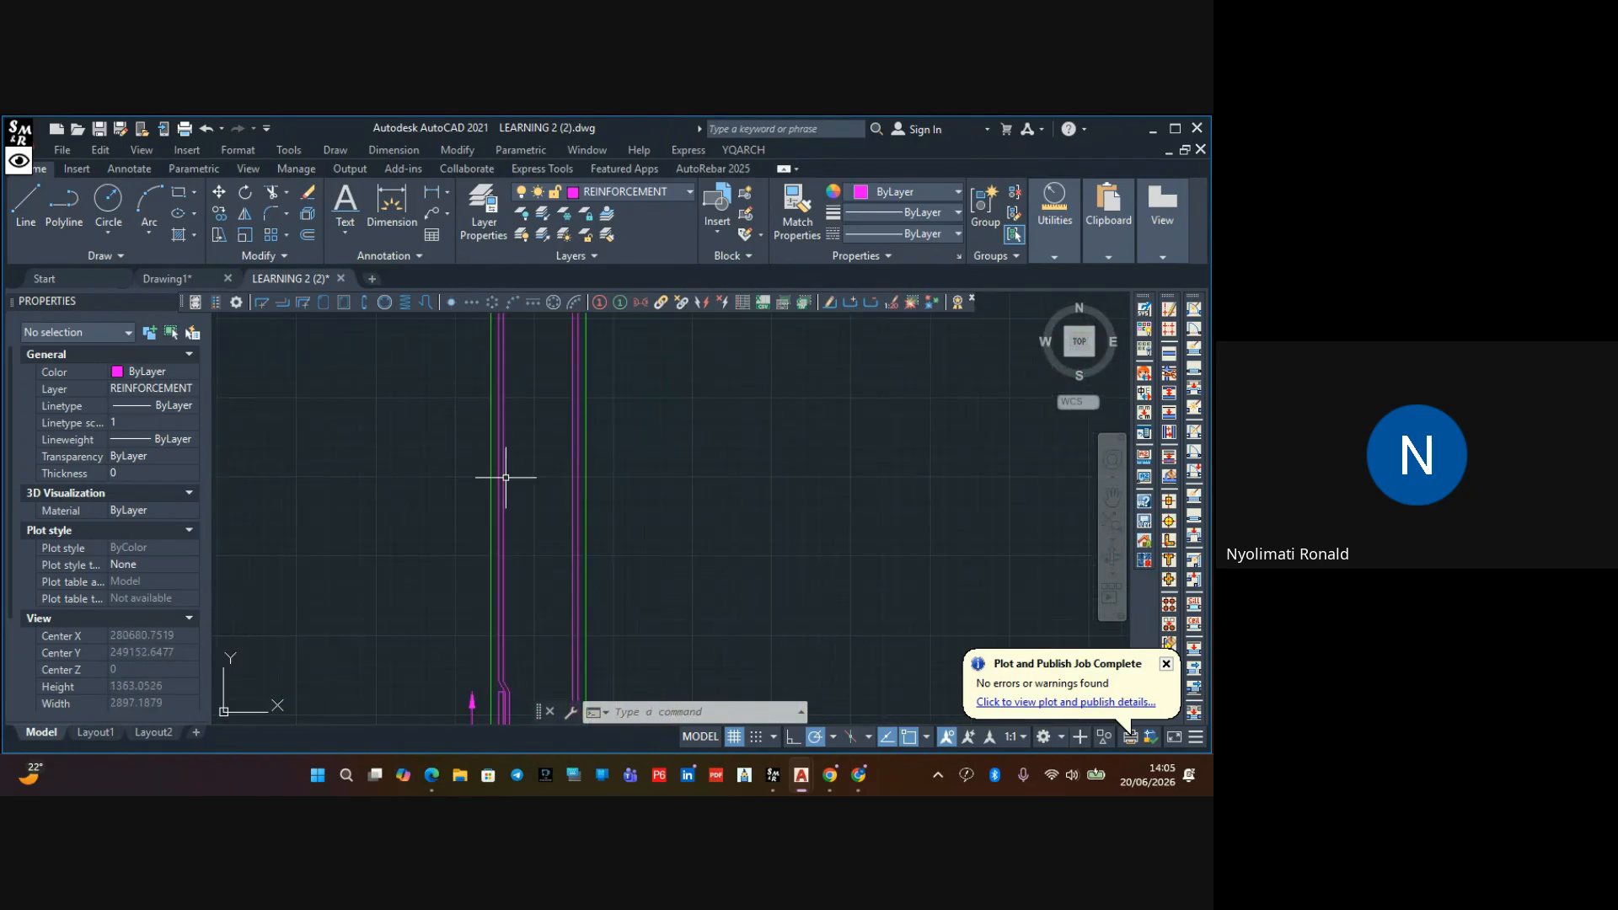
scroll(567, 484, "down", 6)
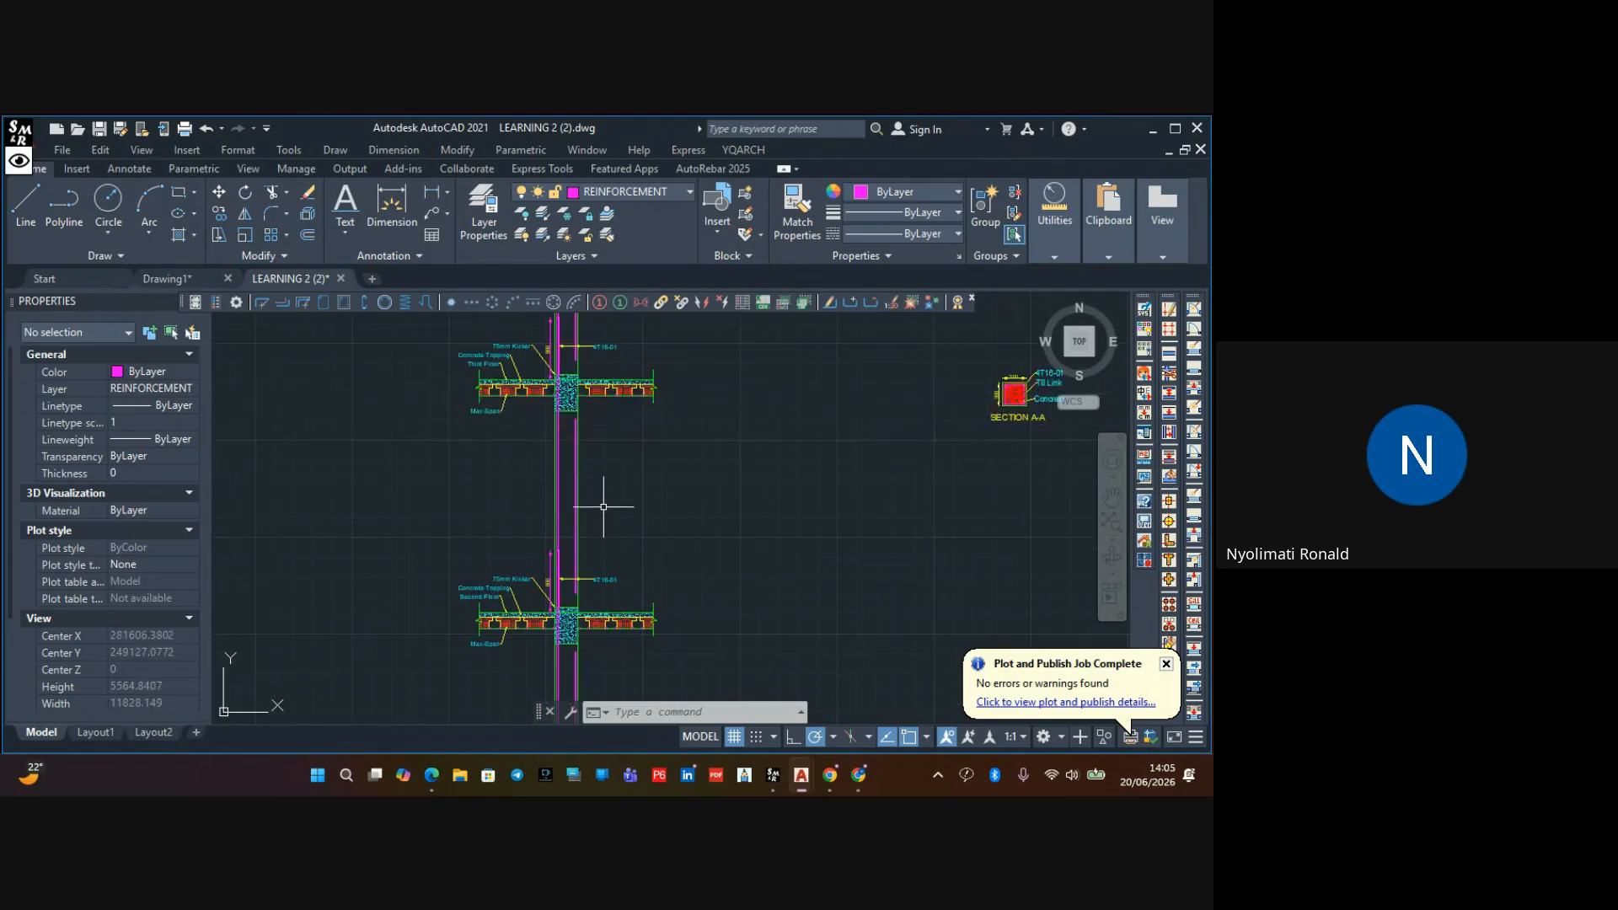
scroll(540, 614, "down", 2)
middle_click_drag(540, 614, 487, 472)
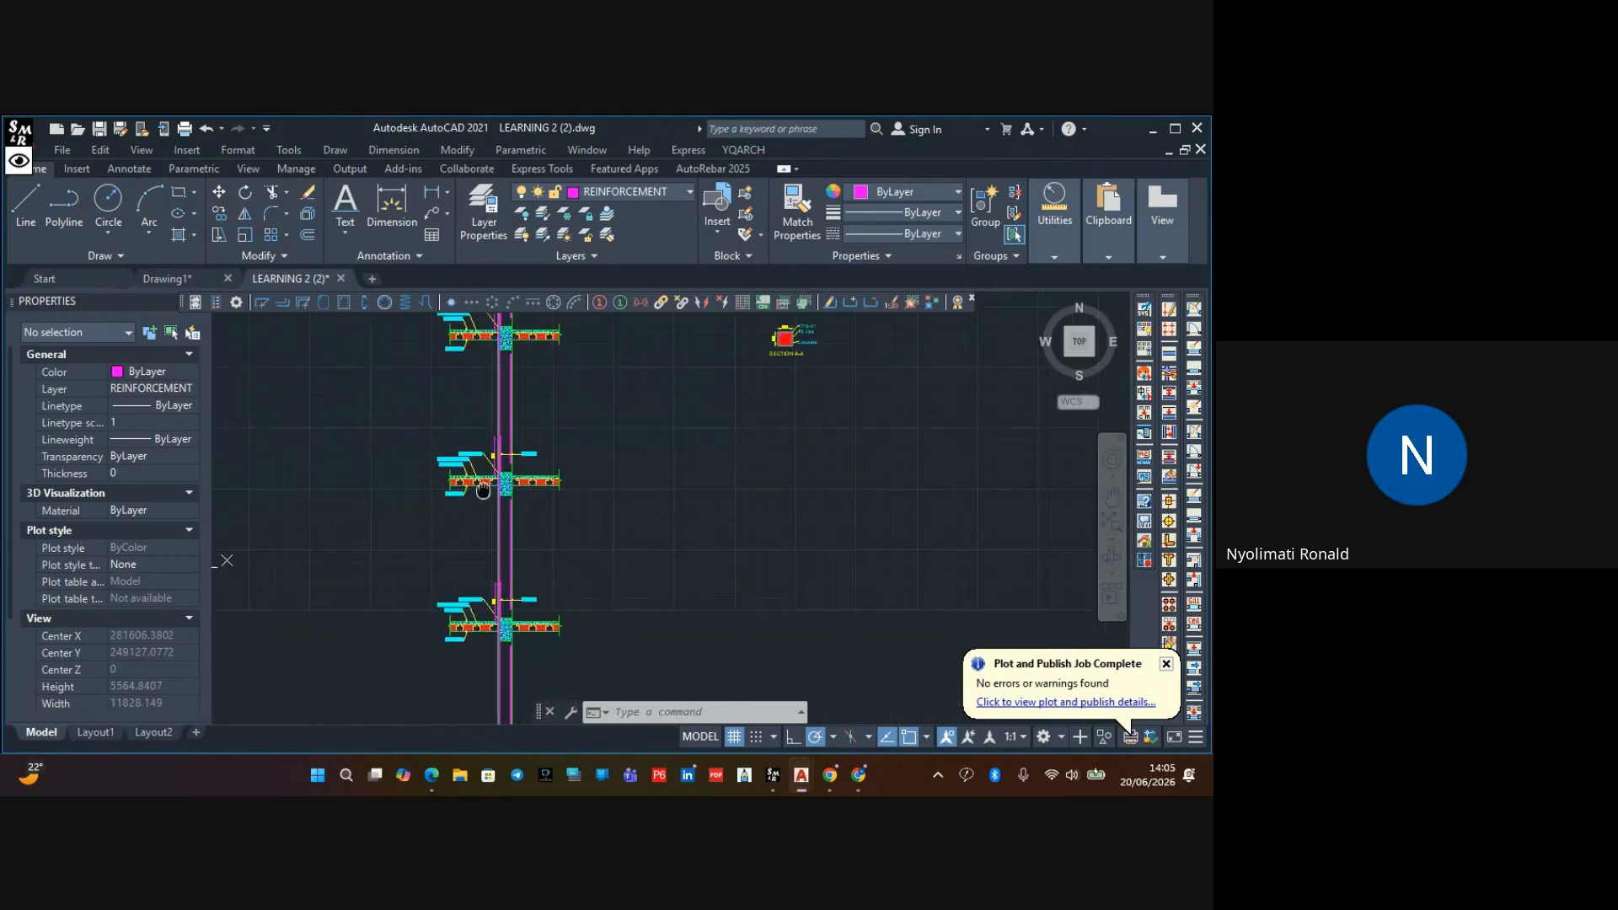
Draw a horizontal line across the column along the underside of the Ground Floor beam on the REINFORCEMENT layer
middle_click_drag(518, 672, 529, 526)
scroll(533, 661, "up", 8)
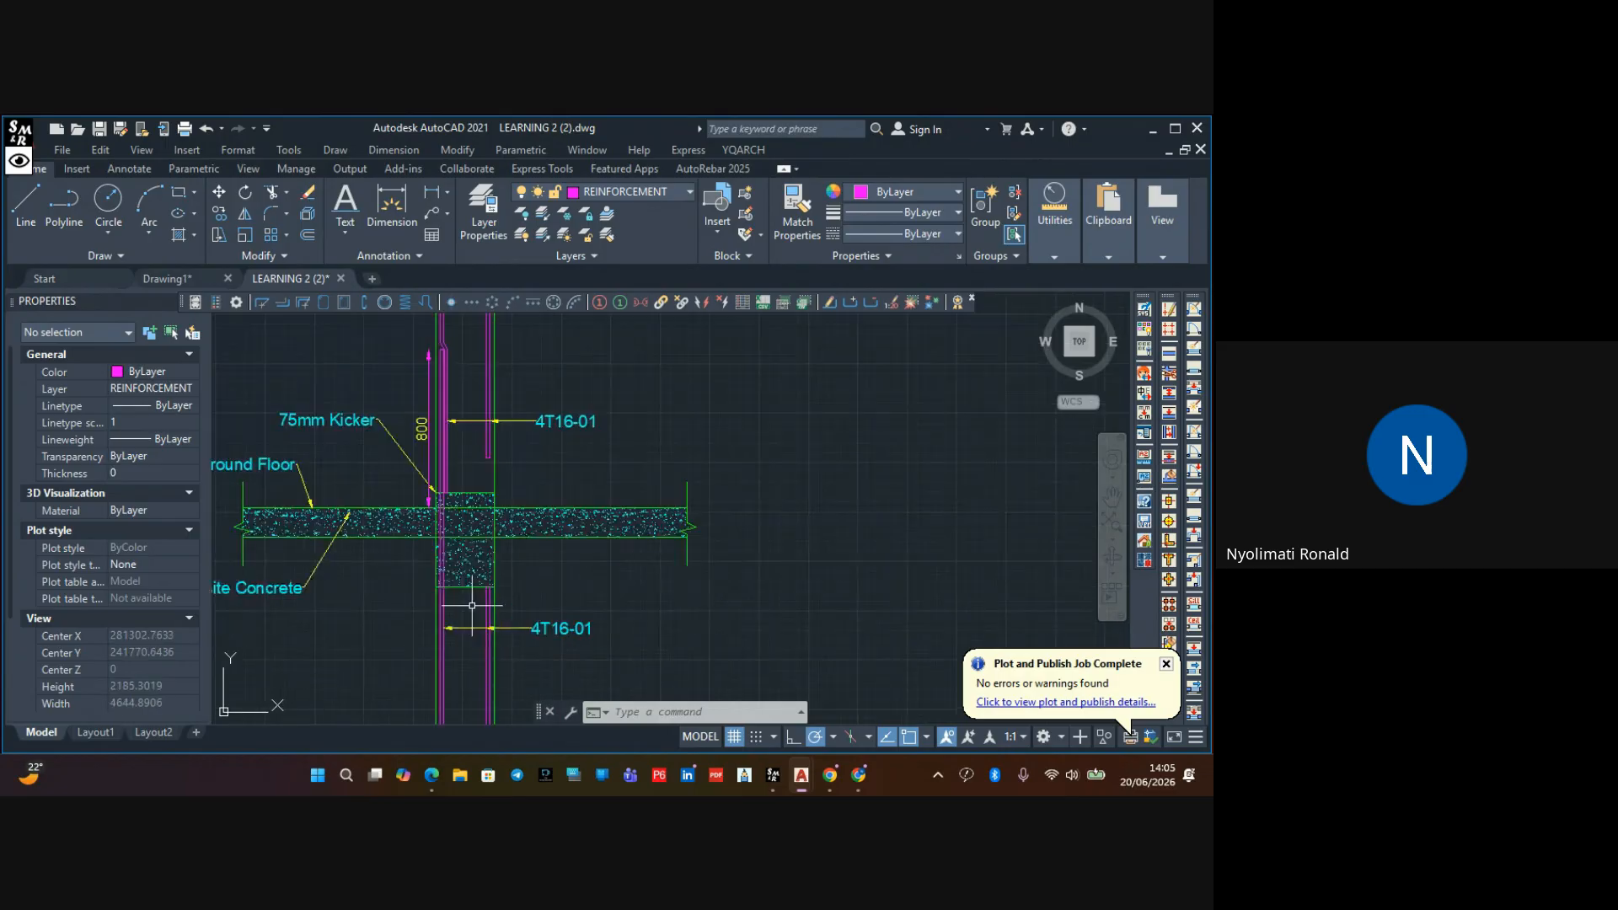
middle_click_drag(481, 632, 511, 584)
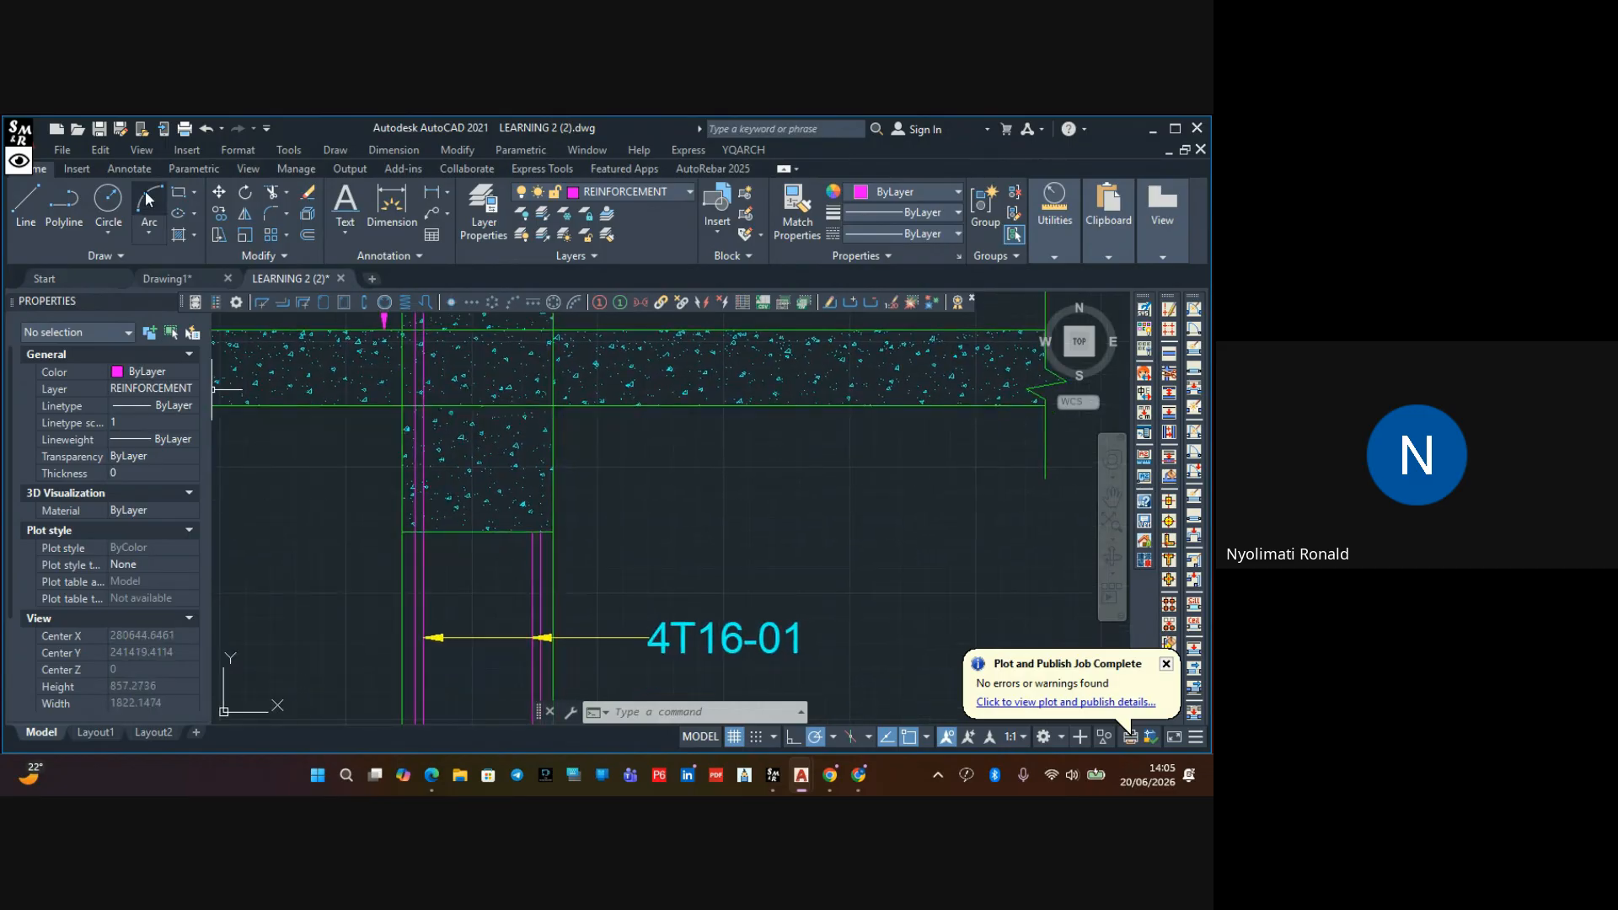
left_click(42, 192)
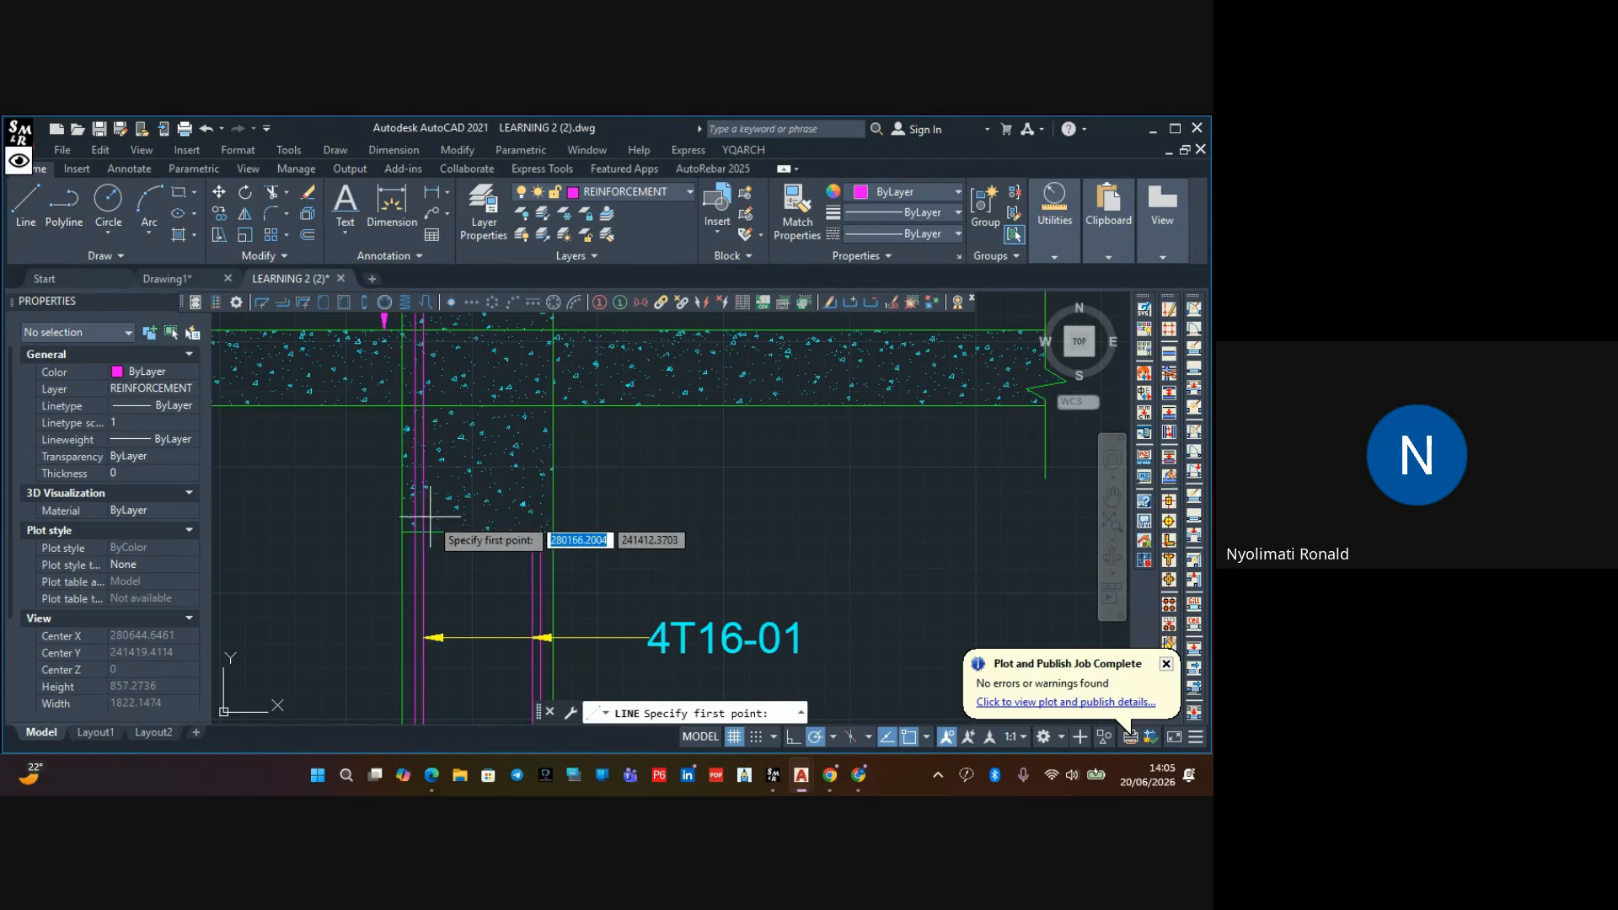
scroll(419, 526, "up", 2)
left_click(393, 536)
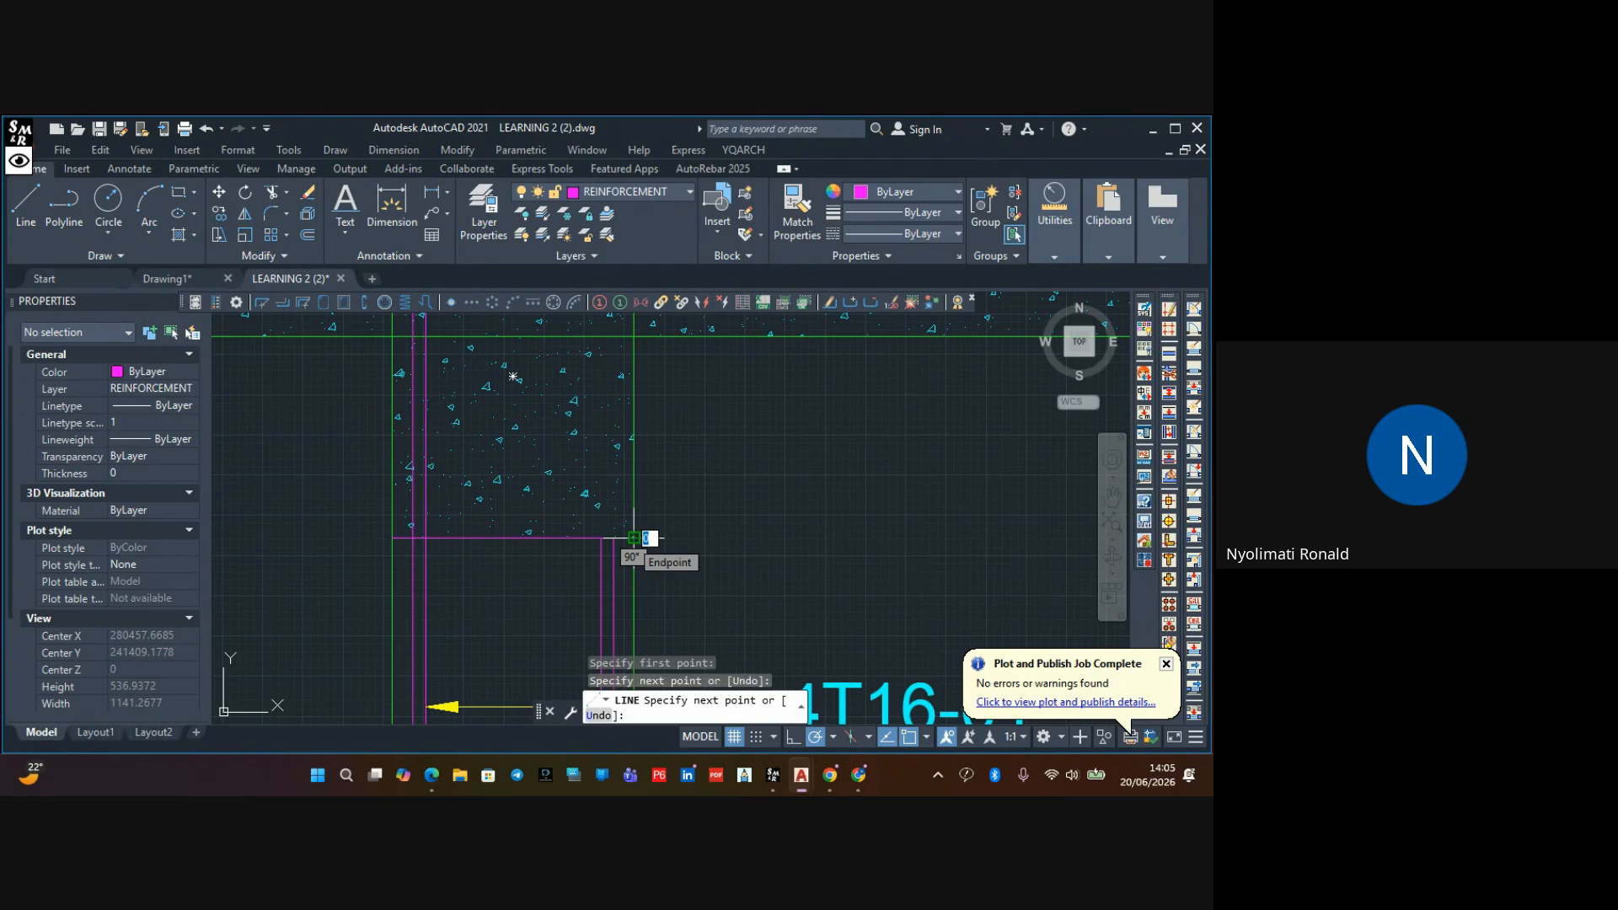
key("Escape")
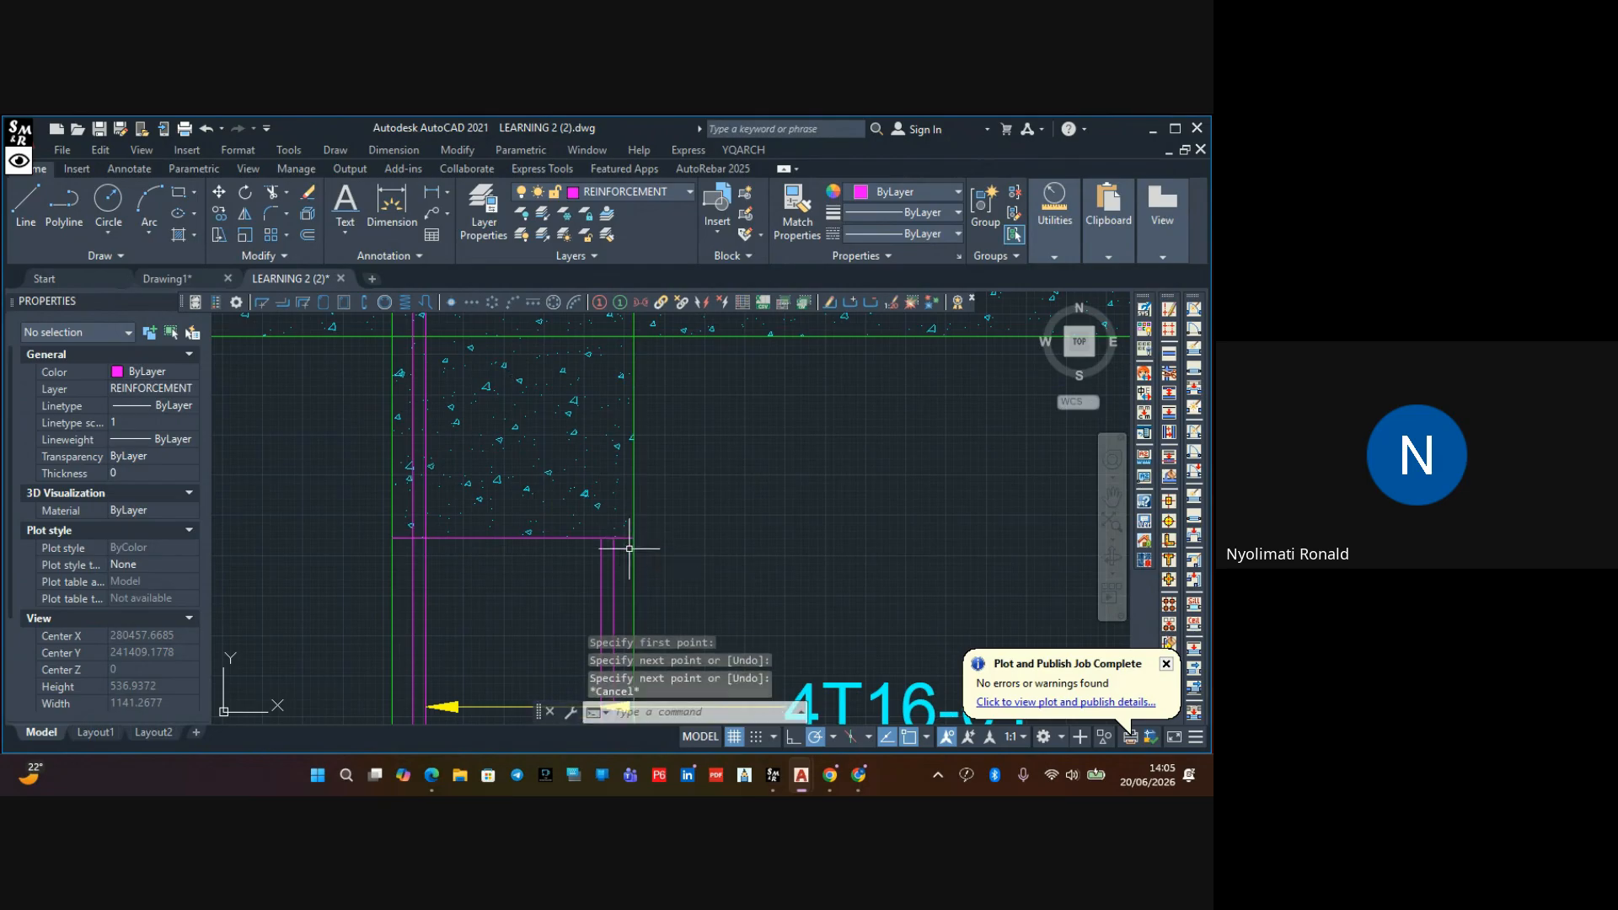
left_click(308, 235)
scroll(390, 505, "down", 6)
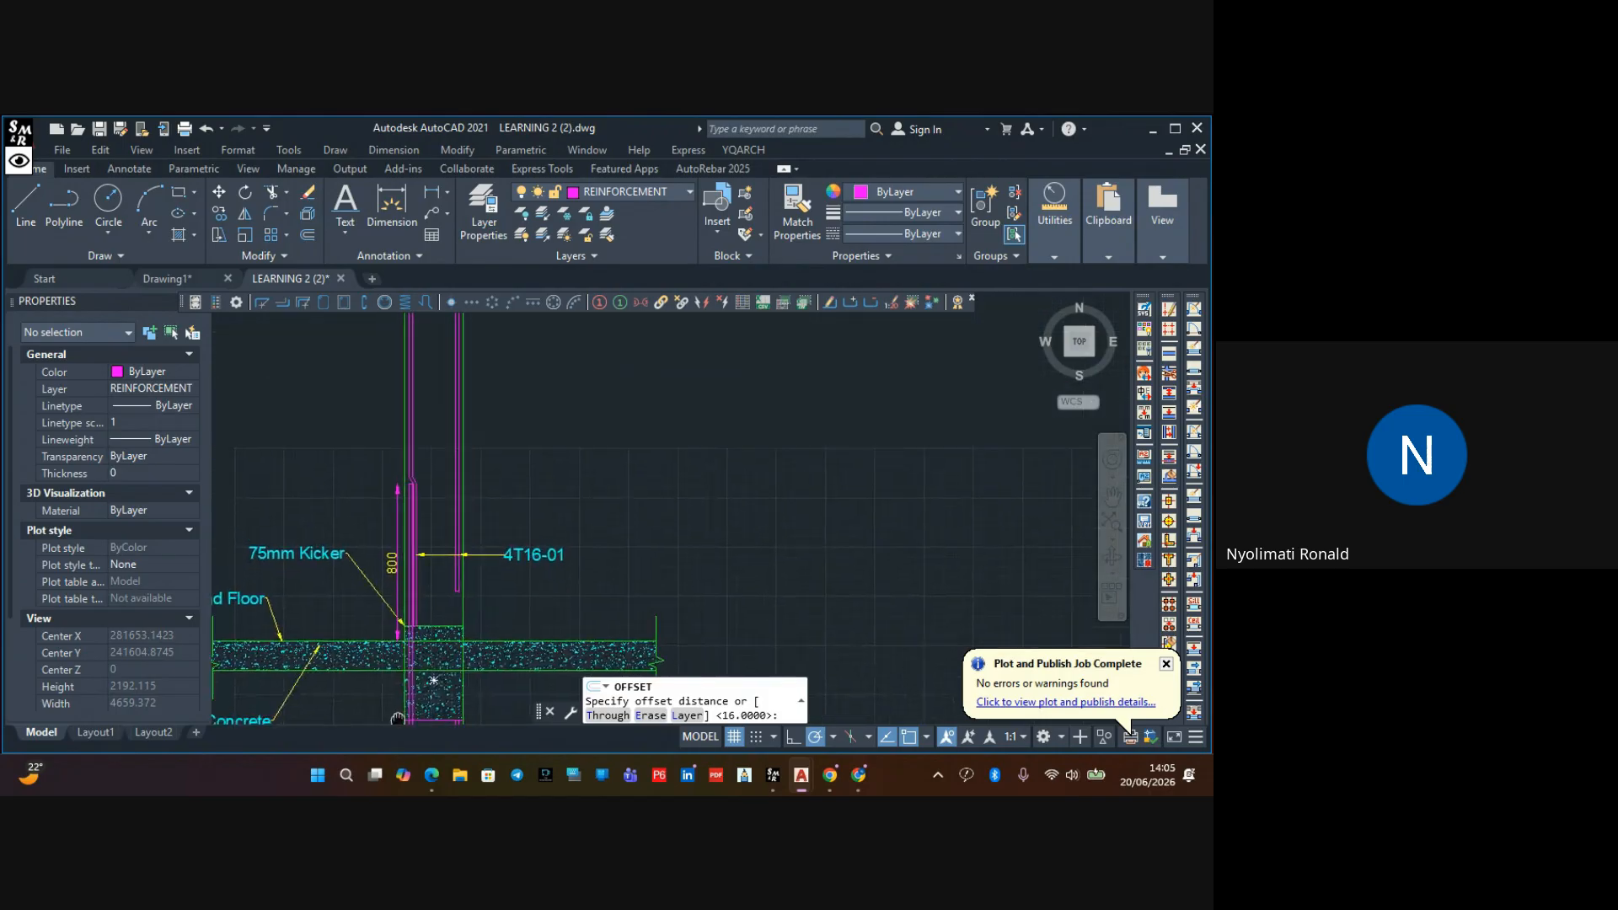
key("Escape")
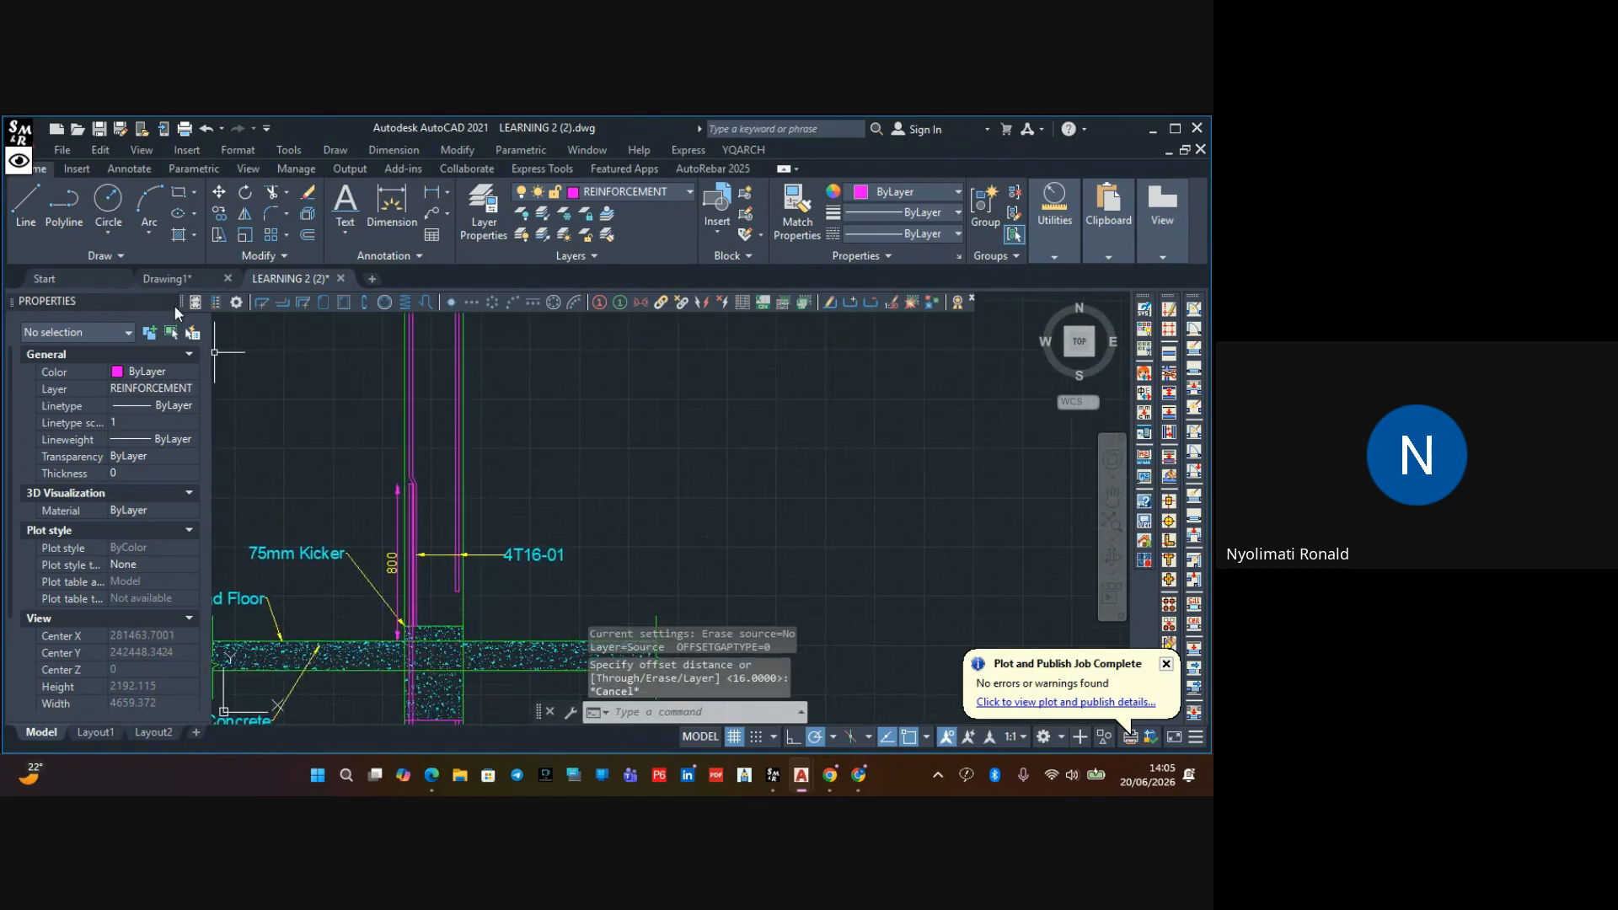
Bring up the screen marker over an empty drawing area and clear the old hand-drawn bar sketch
scroll(537, 467, "down", 6)
mouse_move(536, 467)
middle_mouse_down()
mouse_move(343, 427)
mouse_move(236, 506)
middle_mouse_up()
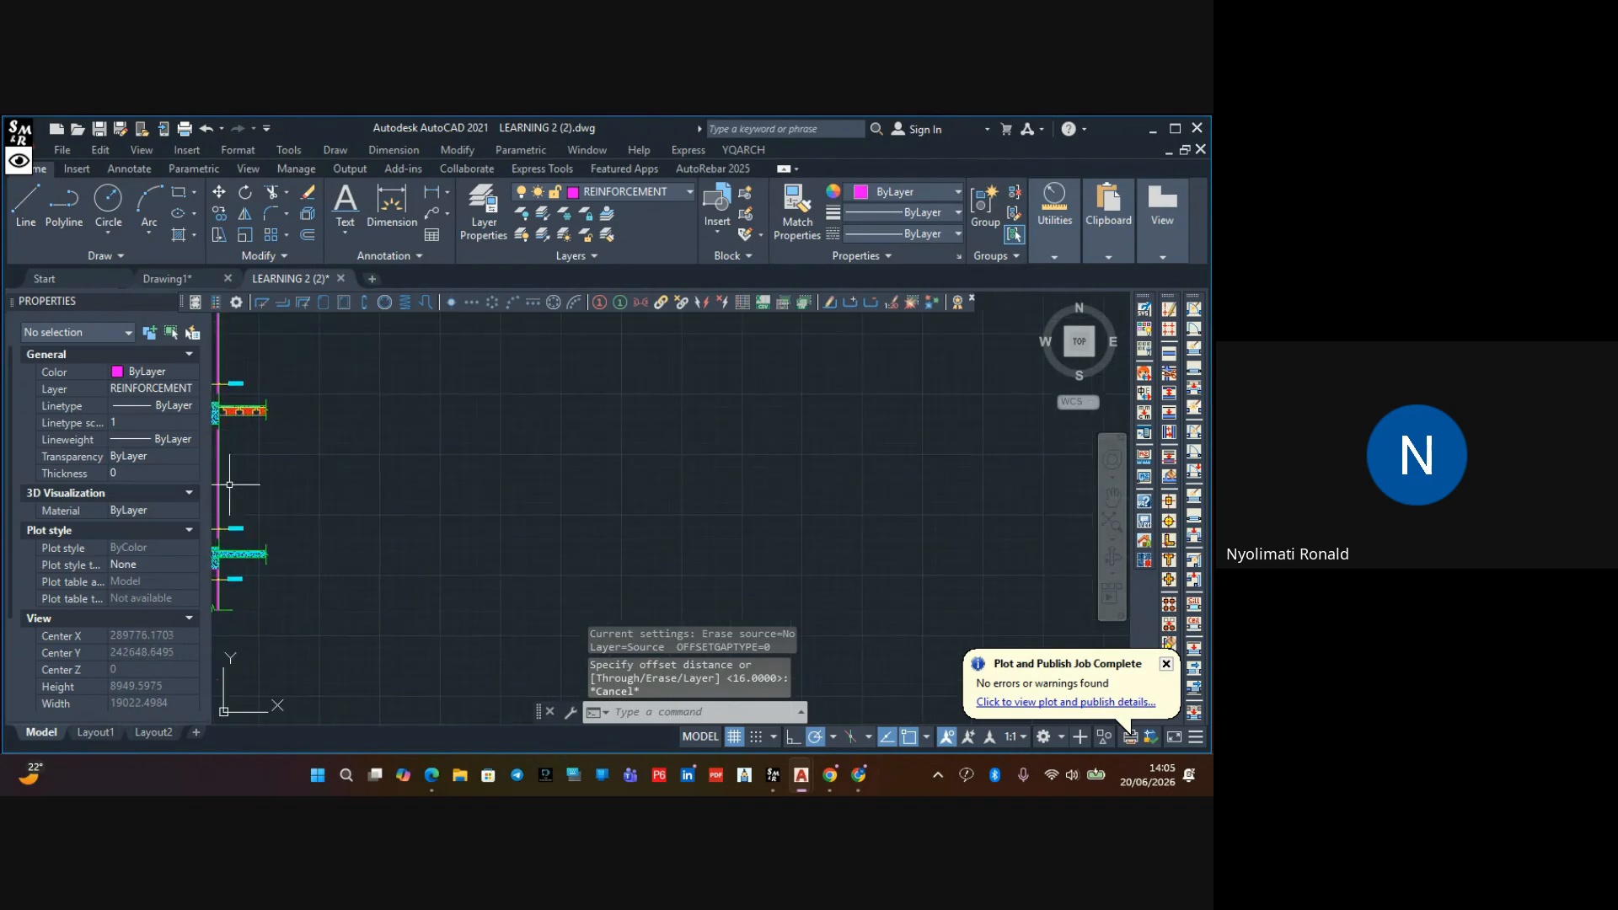
left_click(28, 172)
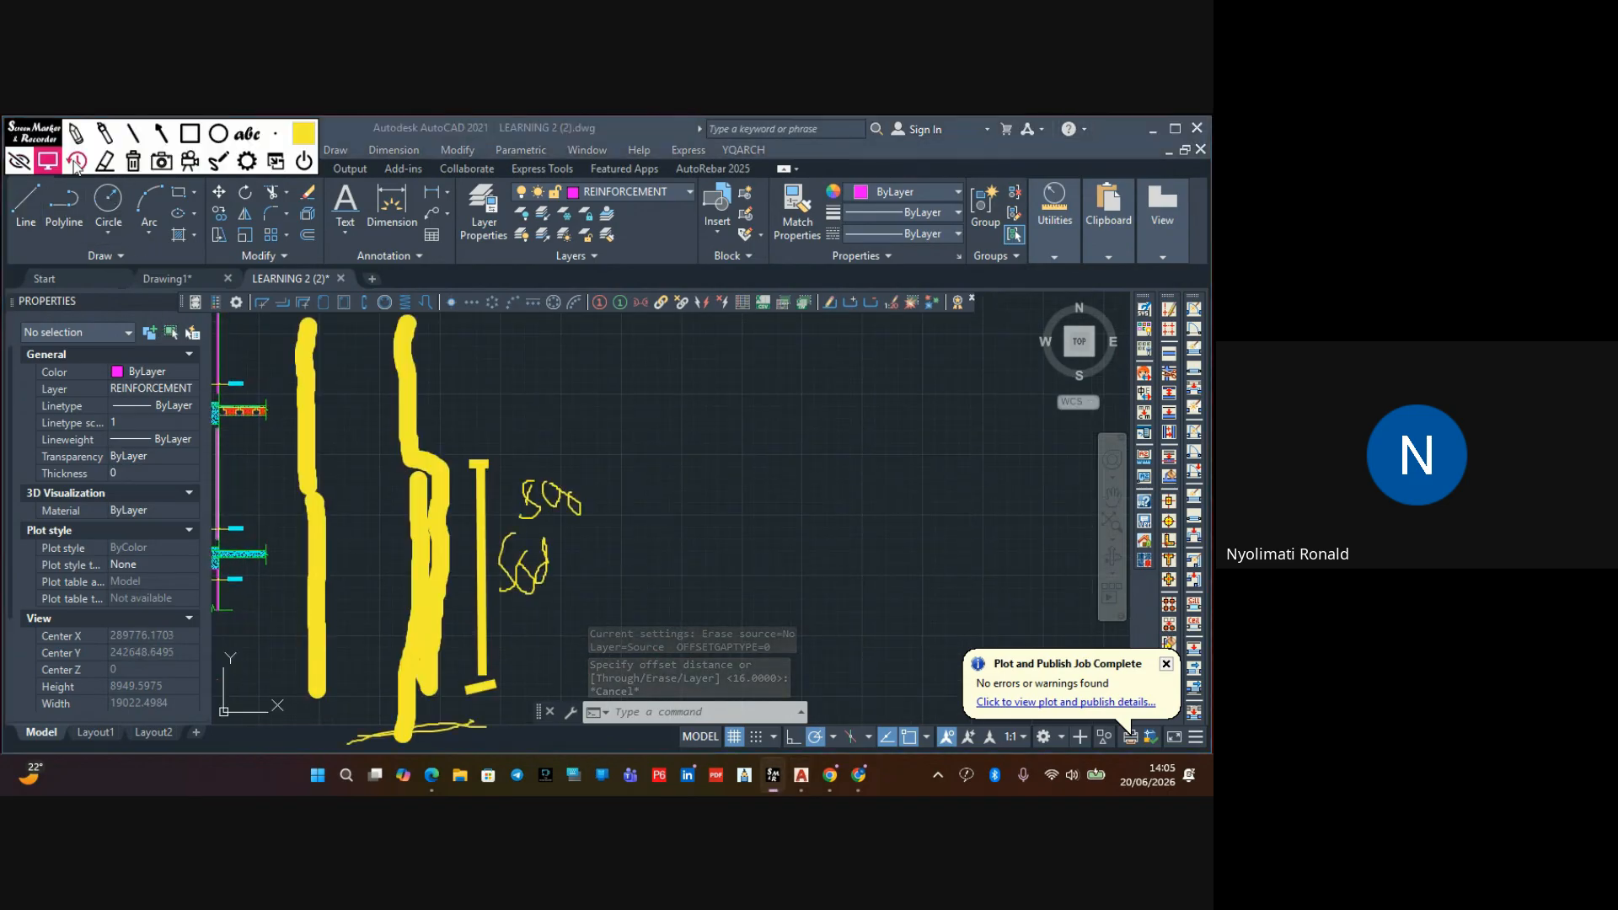
left_click(133, 162)
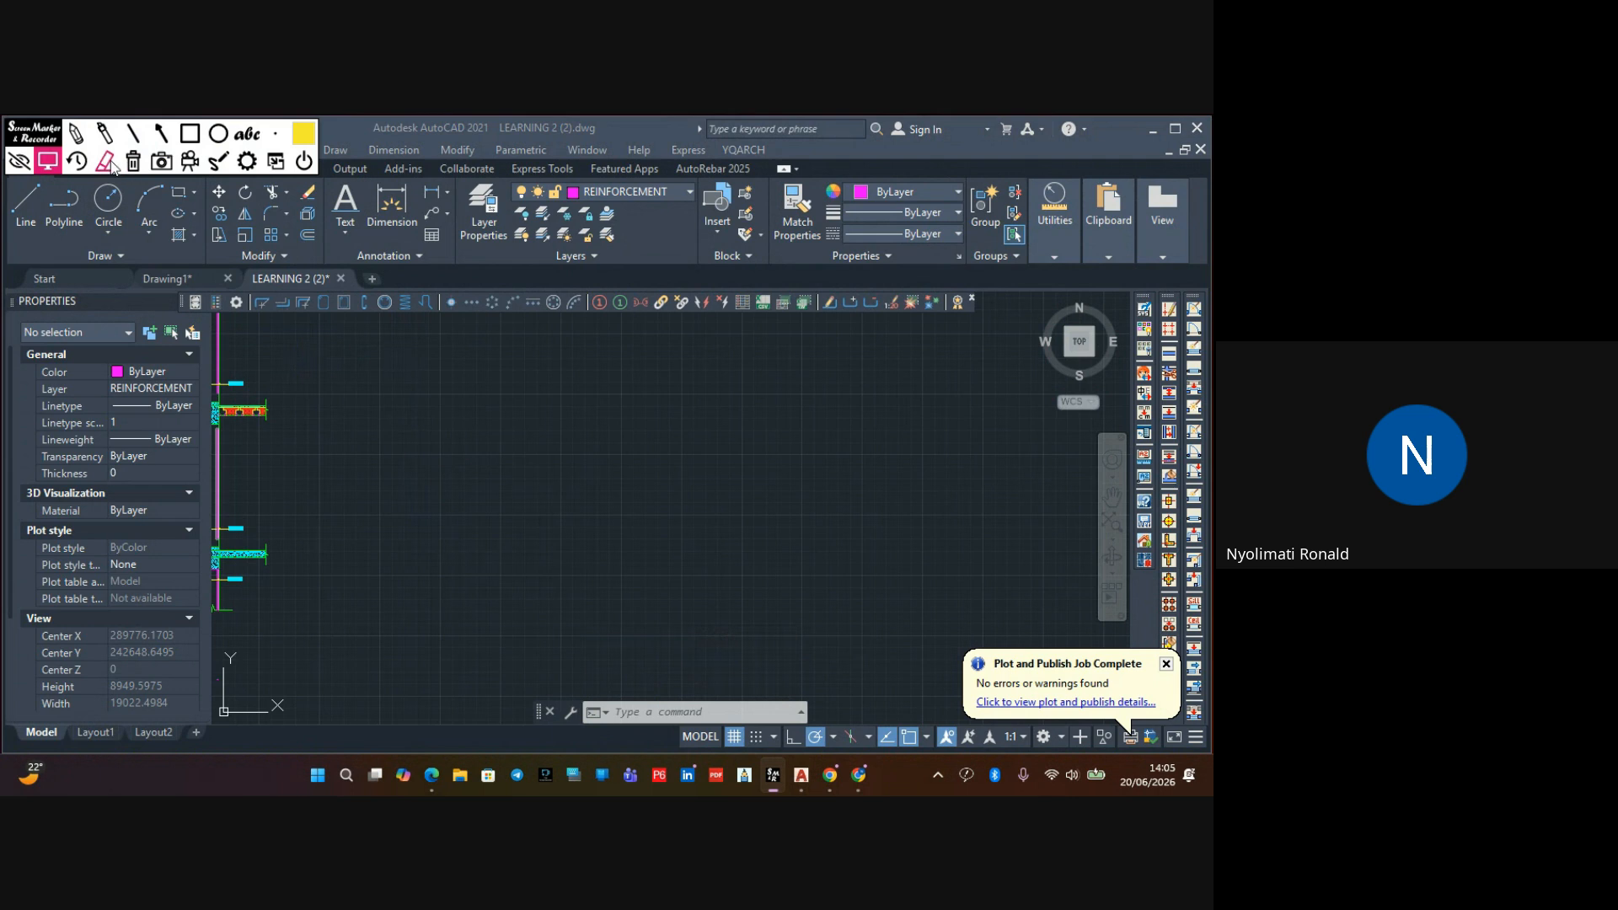
Sketch a tall column rectangle with horizontal links across it and a 150 spacing note in yellow marker, and hide the markup
left_click(274, 140)
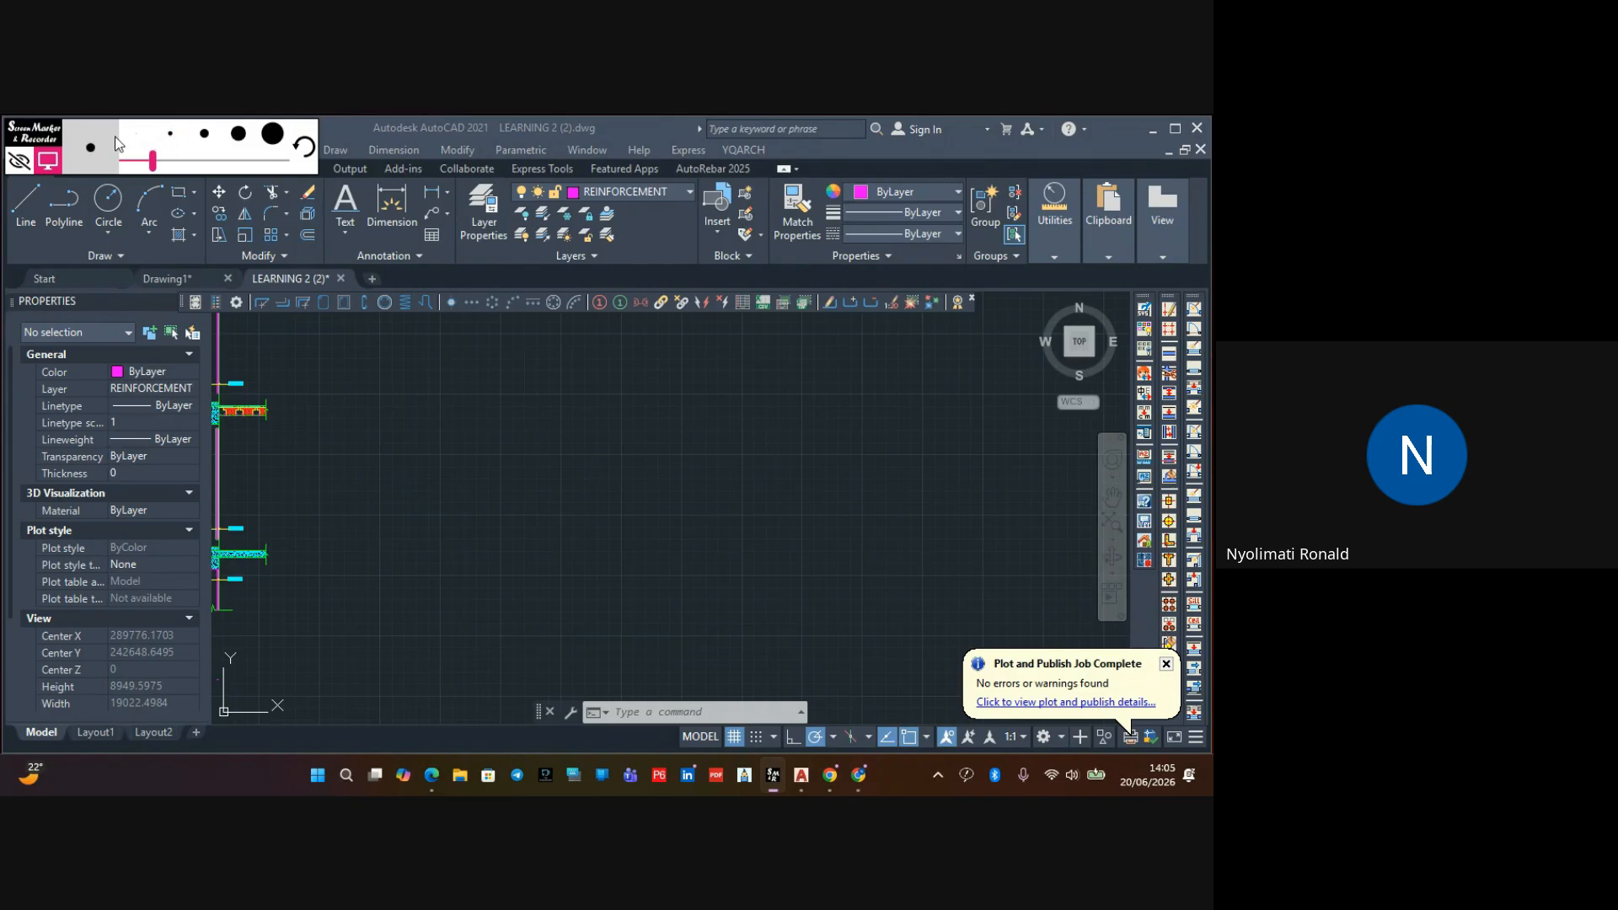
left_click(34, 160)
left_click(16, 163)
left_click(304, 148)
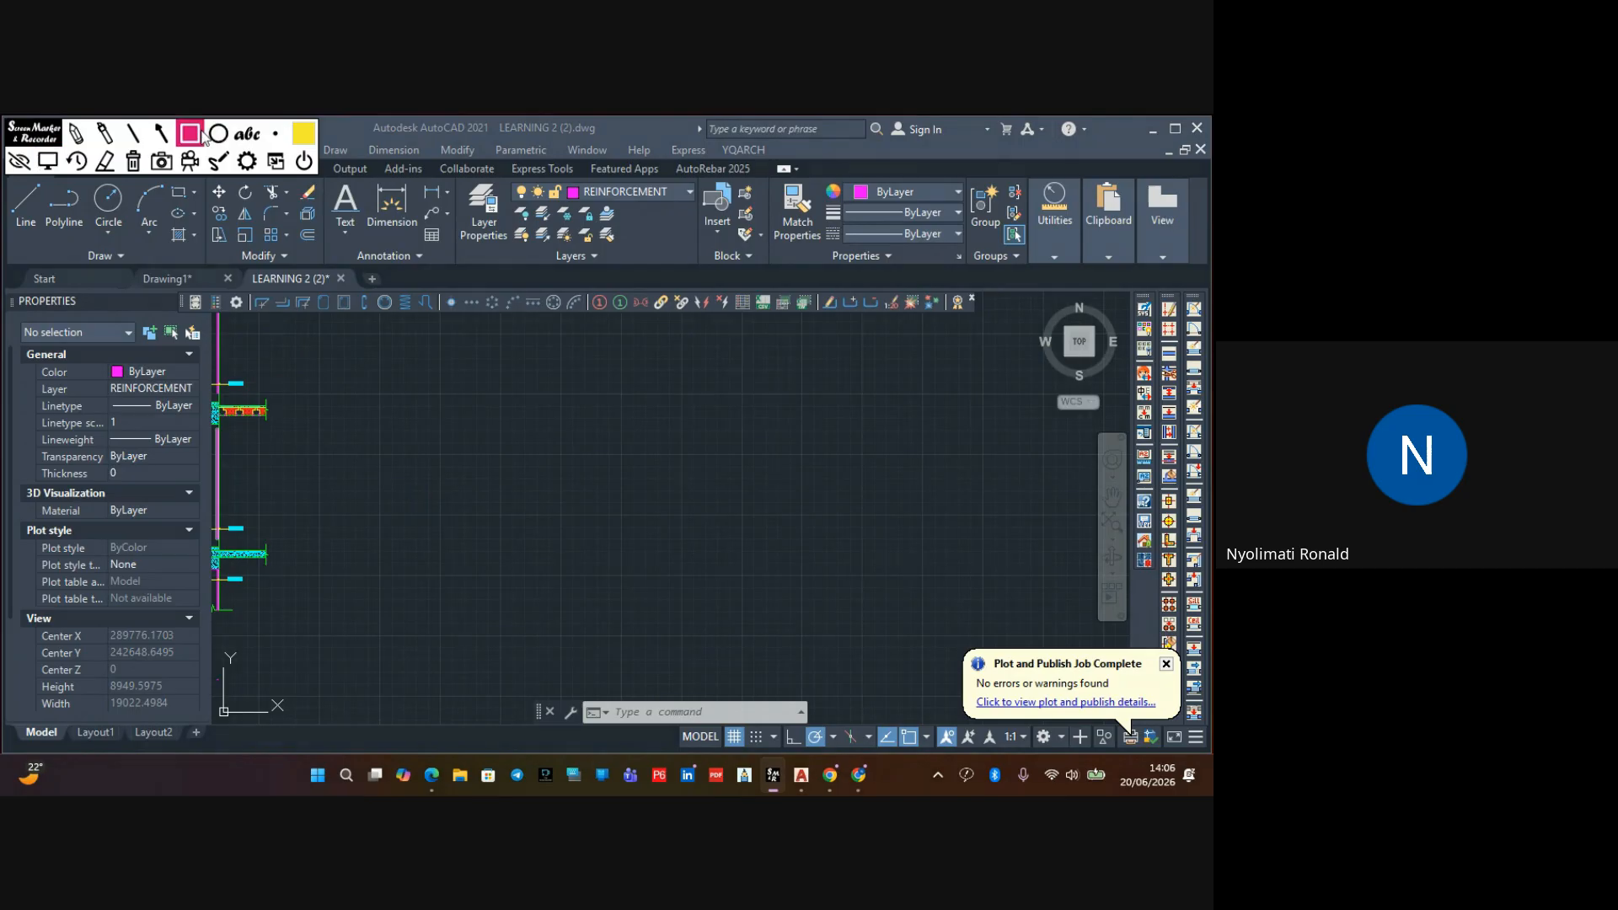
mouse_move(560, 357)
left_mouse_down()
mouse_move(594, 570)
mouse_move(637, 645)
mouse_move(624, 690)
left_mouse_up()
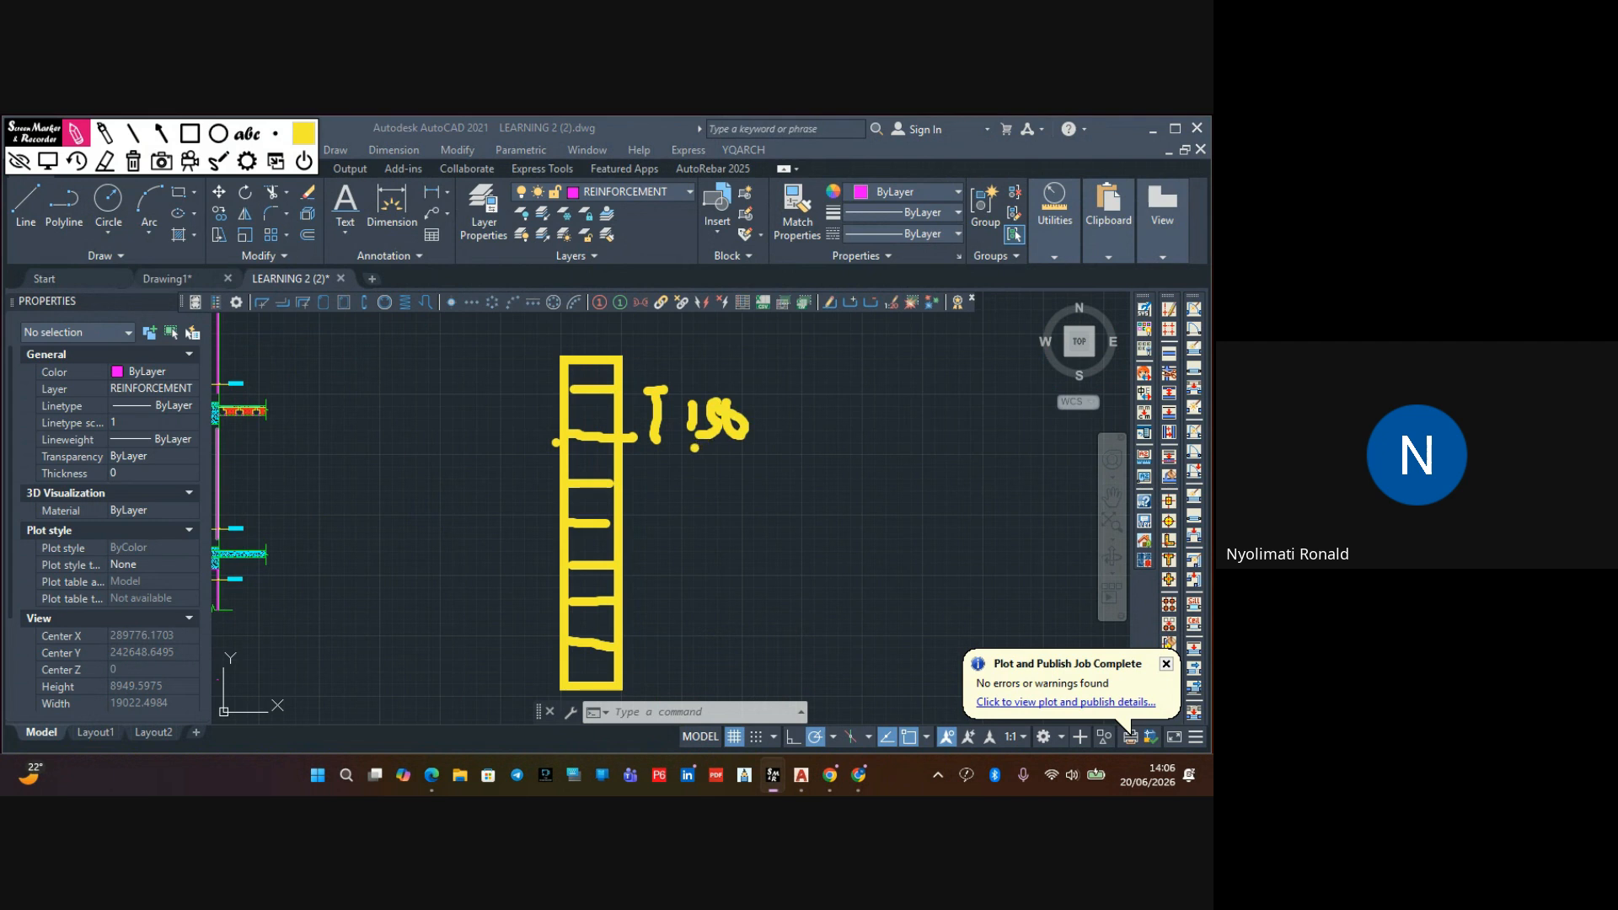
left_click(19, 160)
scroll(564, 538, "down", 3)
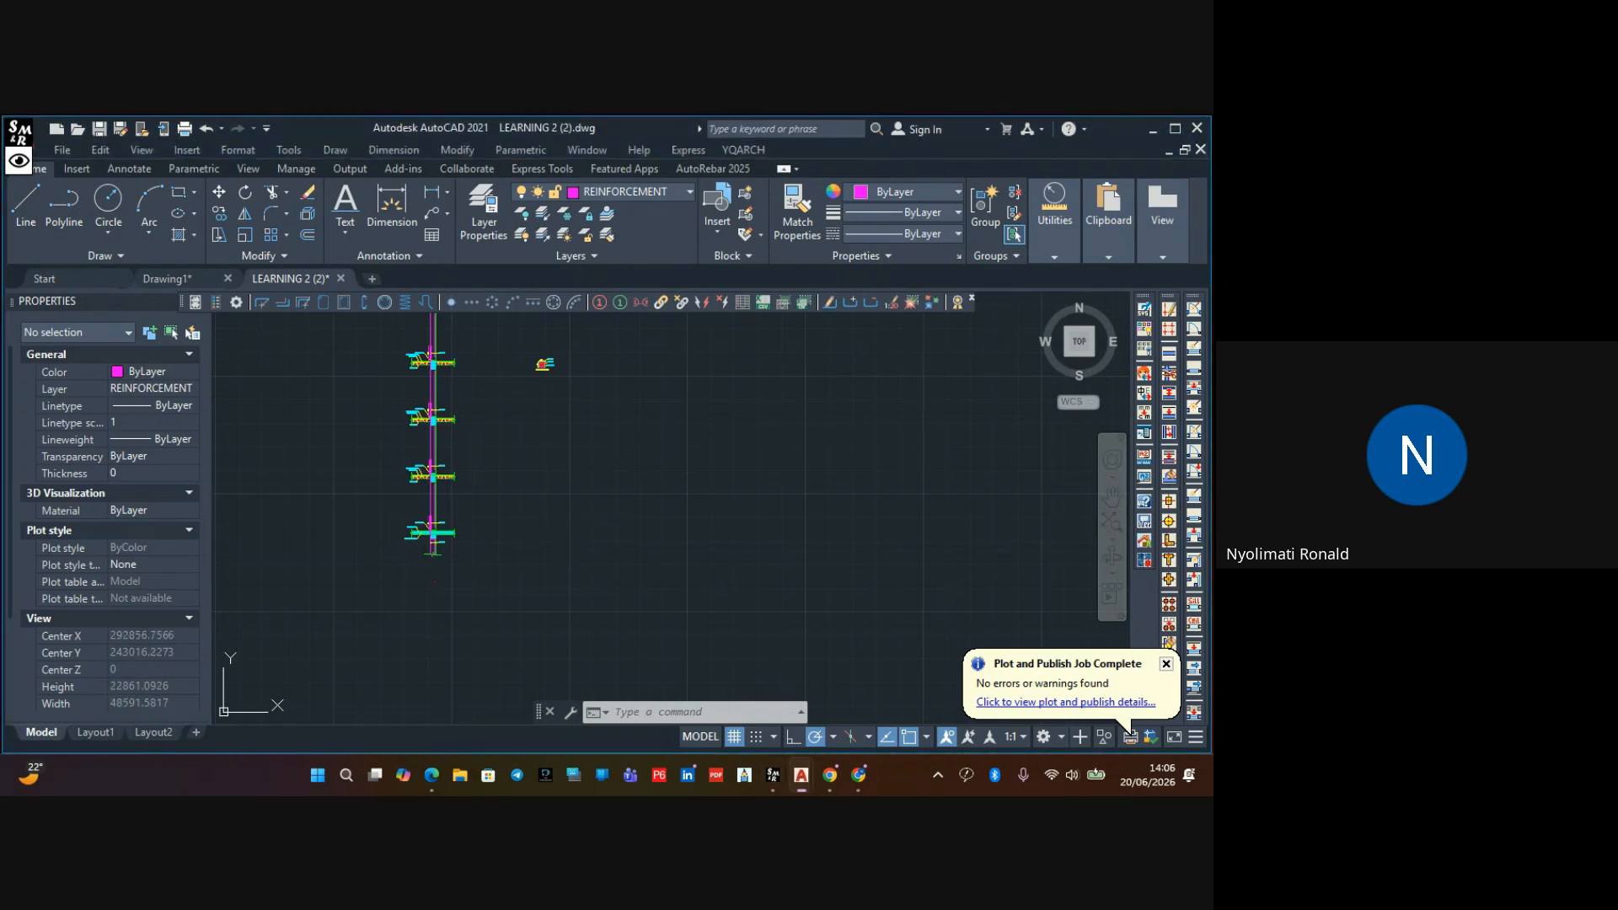
scroll(491, 536, "up", 5)
middle_click_drag(405, 565, 687, 578)
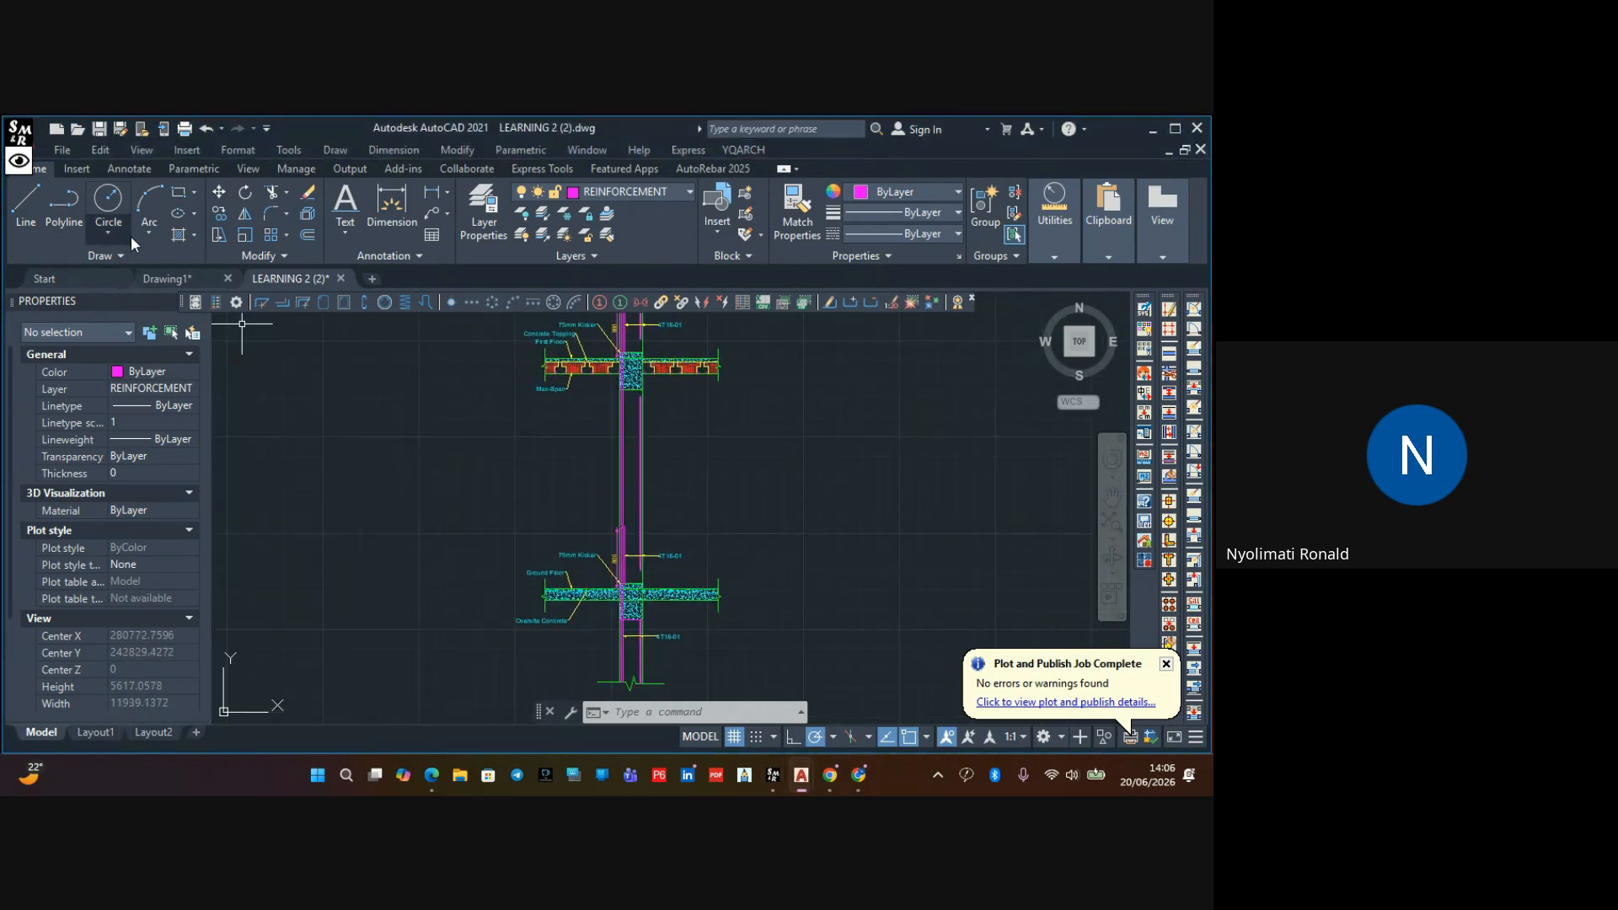
left_click(390, 215)
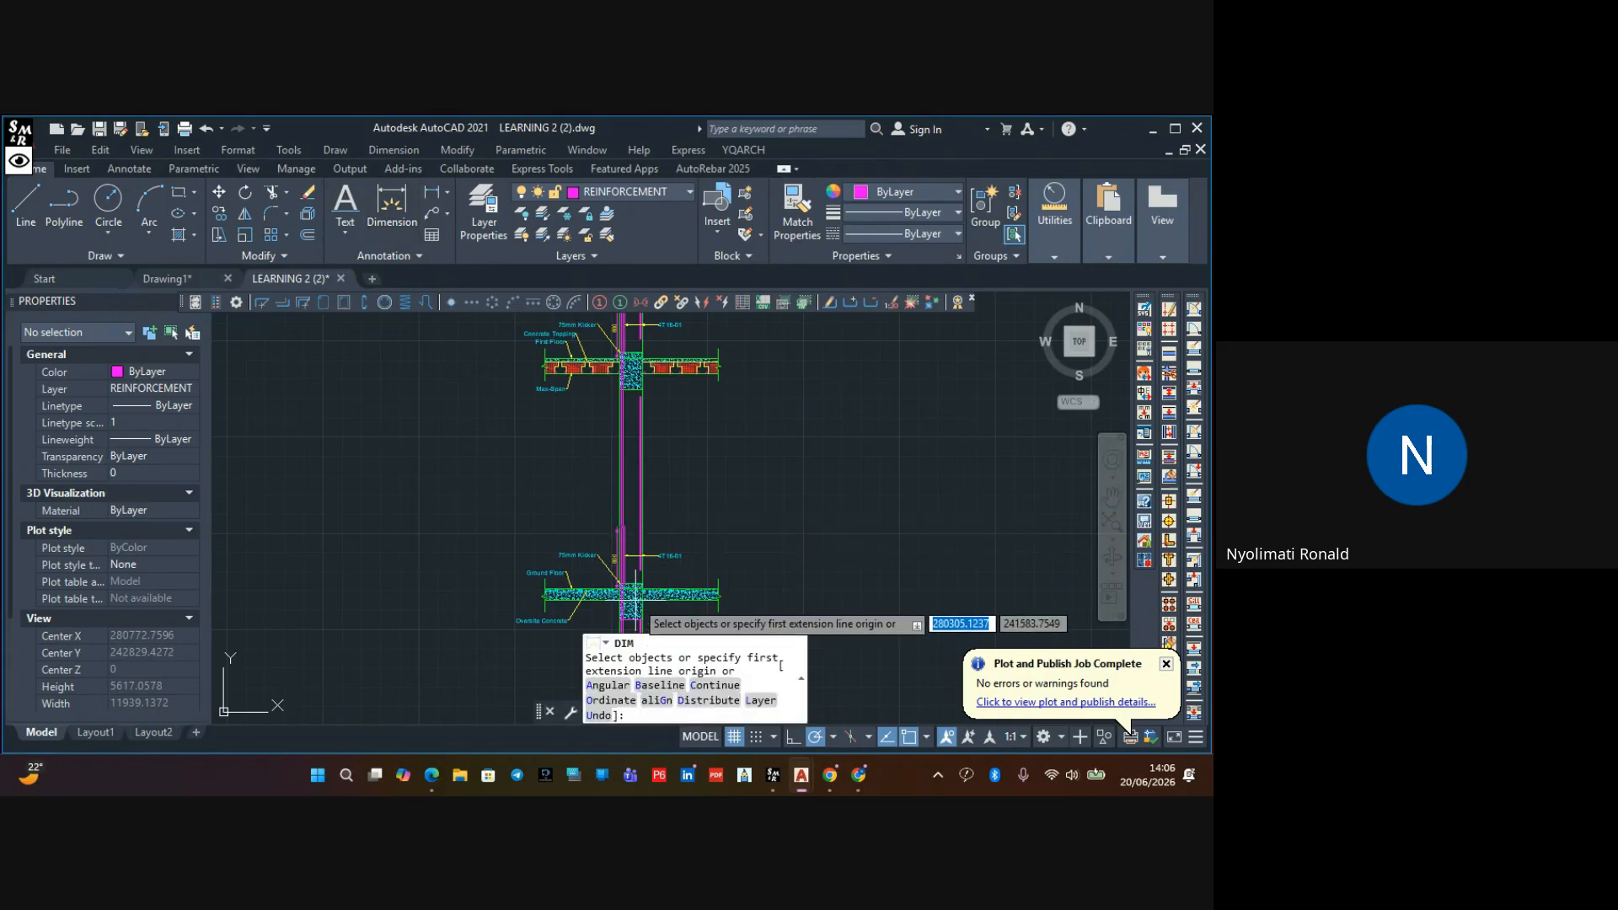
scroll(637, 577, "up", 3)
scroll(687, 455, "up", 3)
scroll(473, 640, "up", 3)
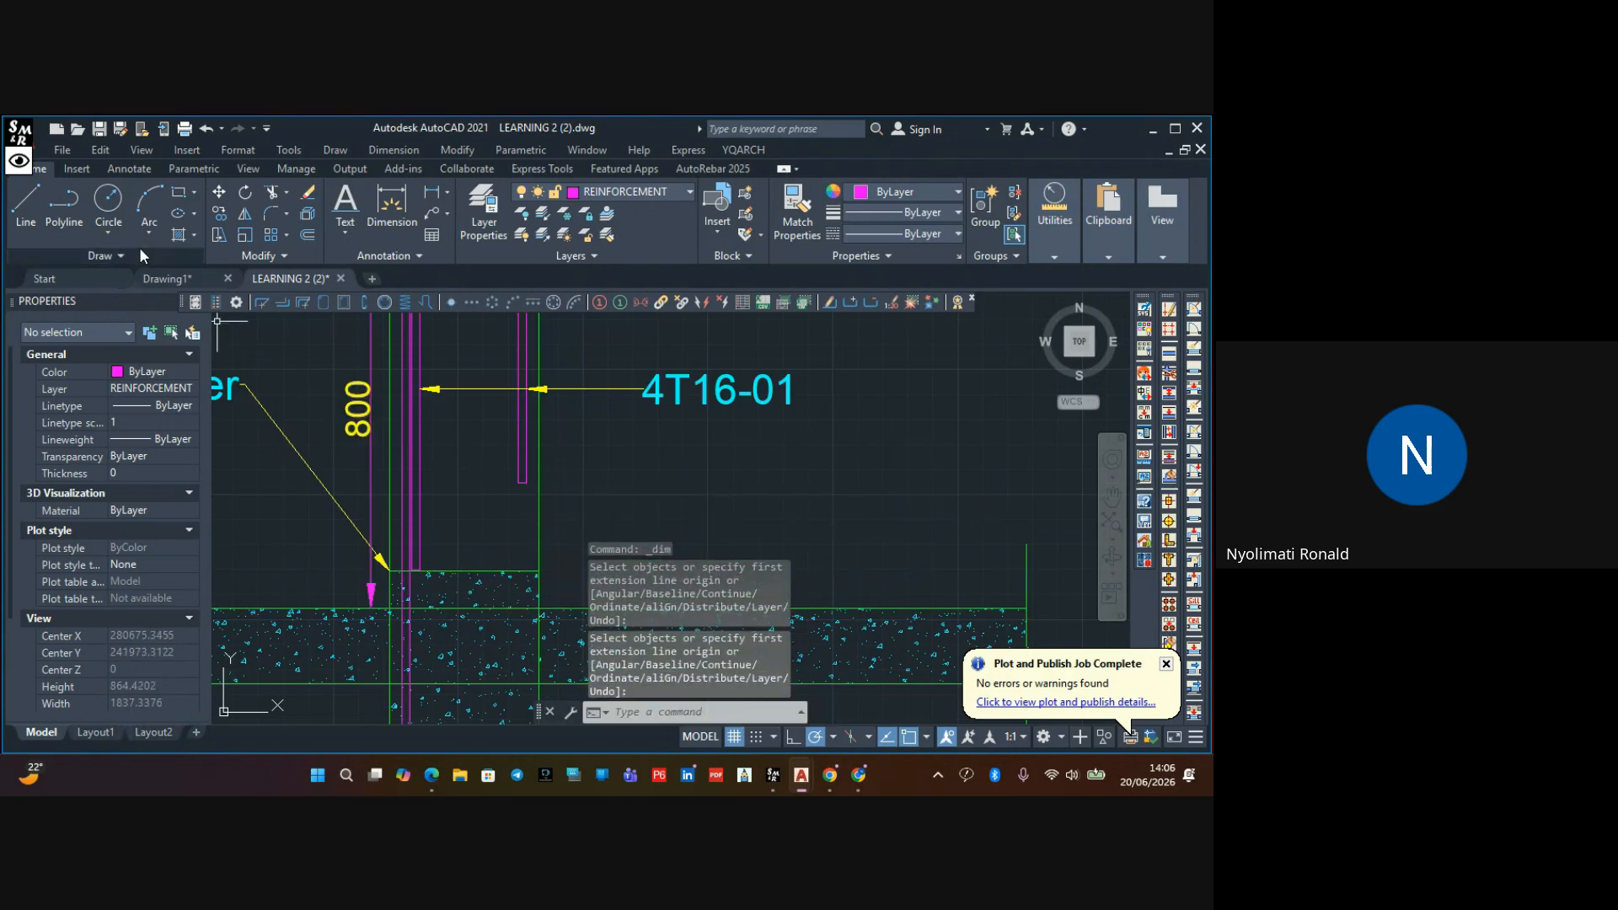
left_click(34, 199)
scroll(385, 561, "up", 3)
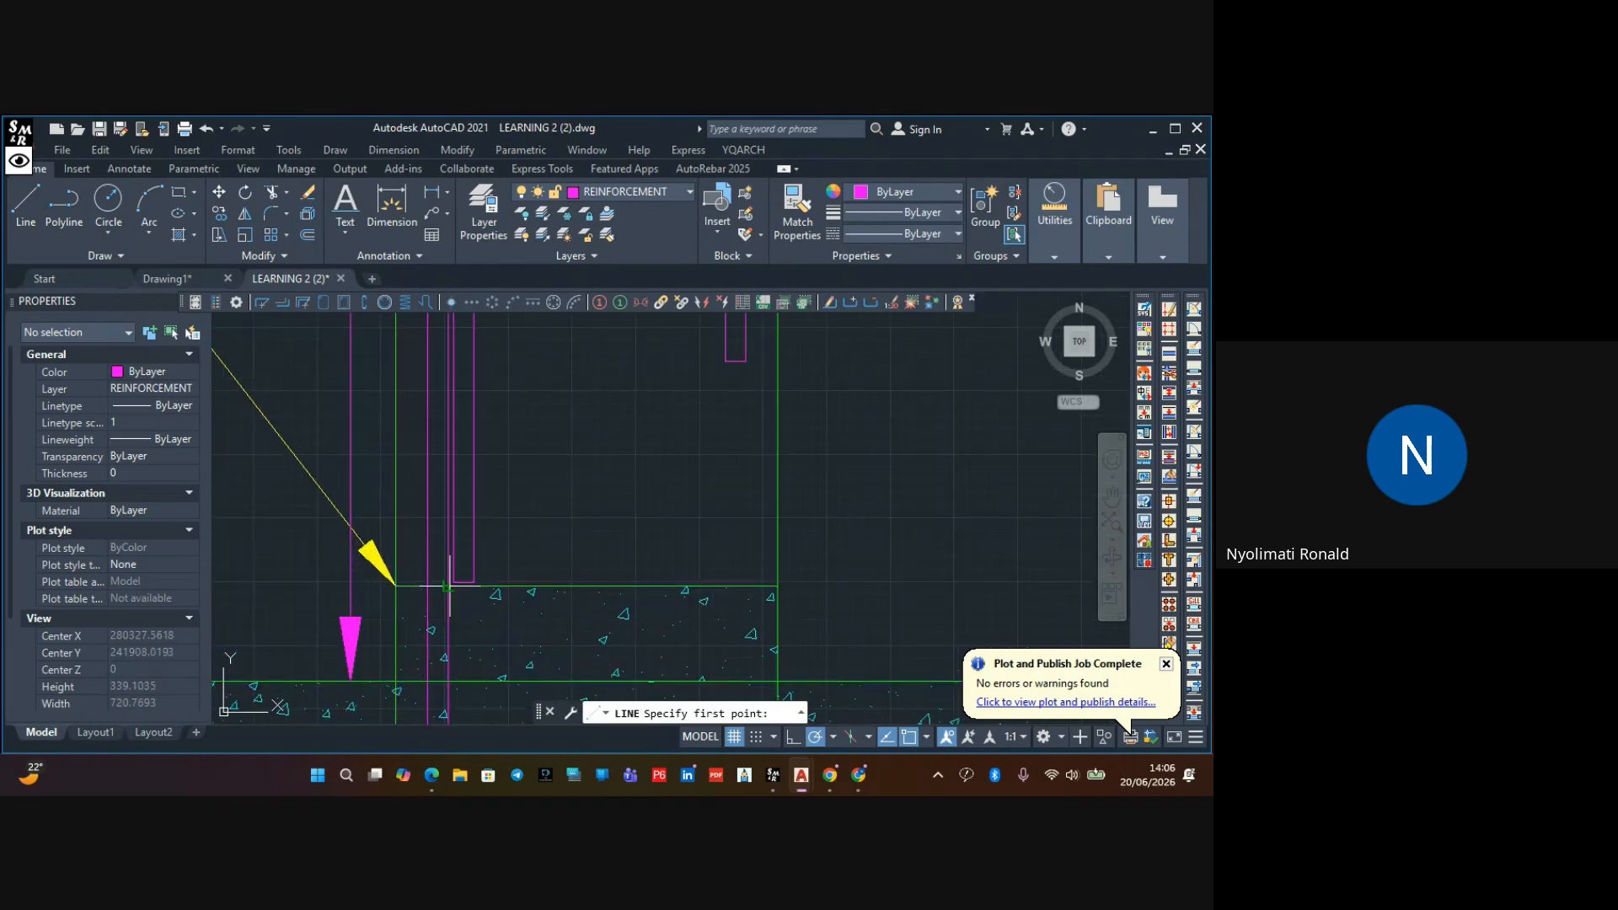
left_click(449, 583)
key("Escape")
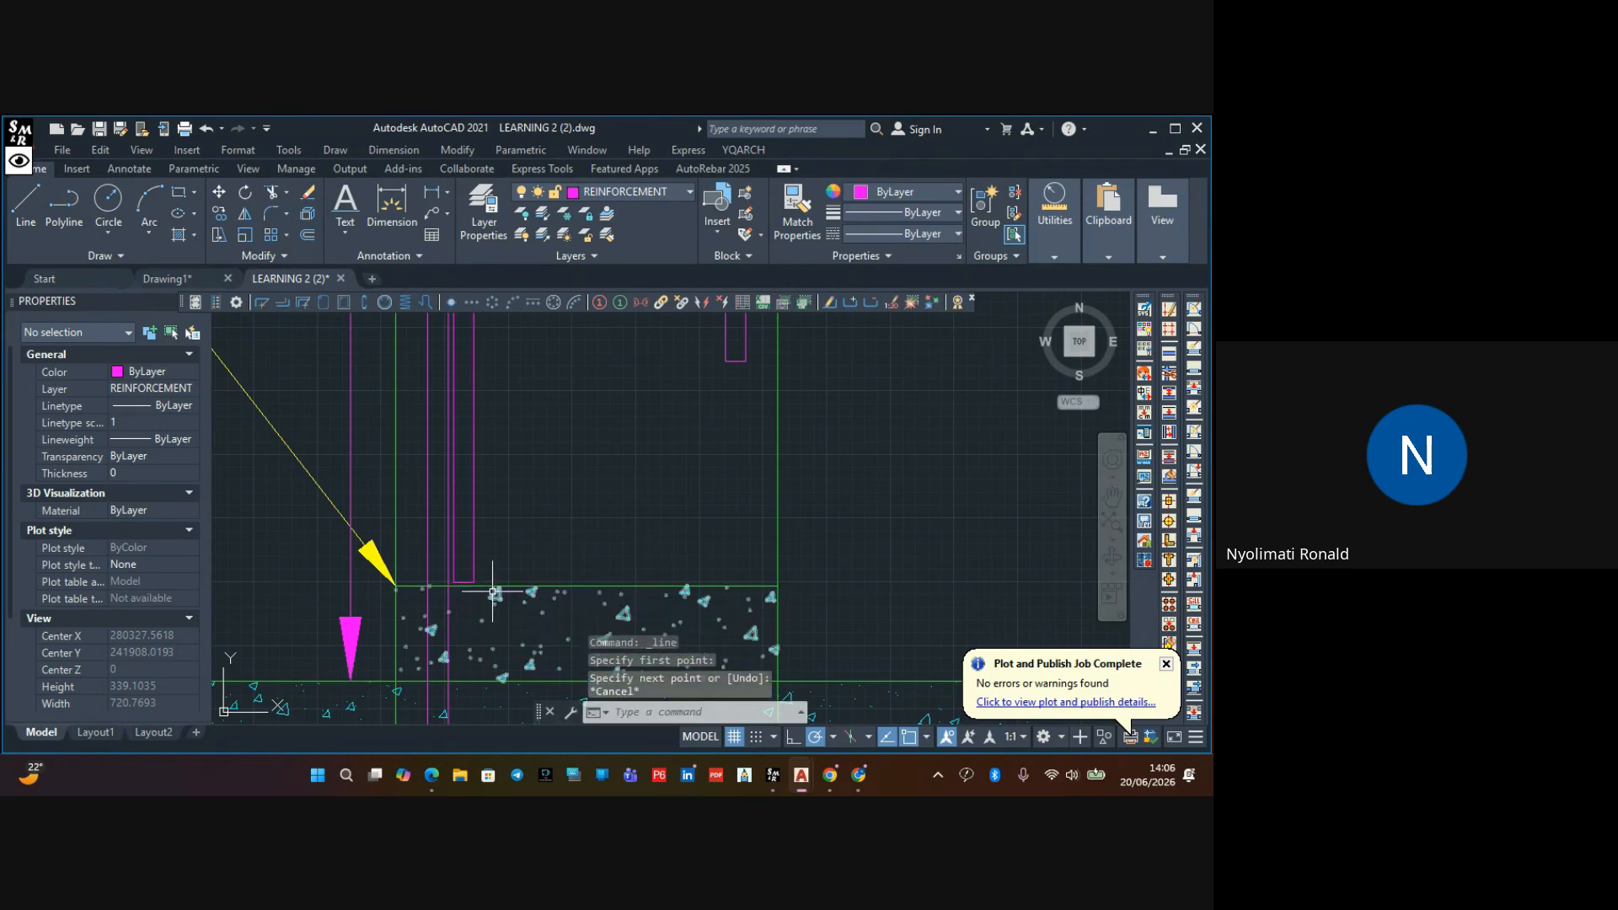
Draw a horizontal line across the full column width along the top of the Ground Floor kicker
left_click(40, 202)
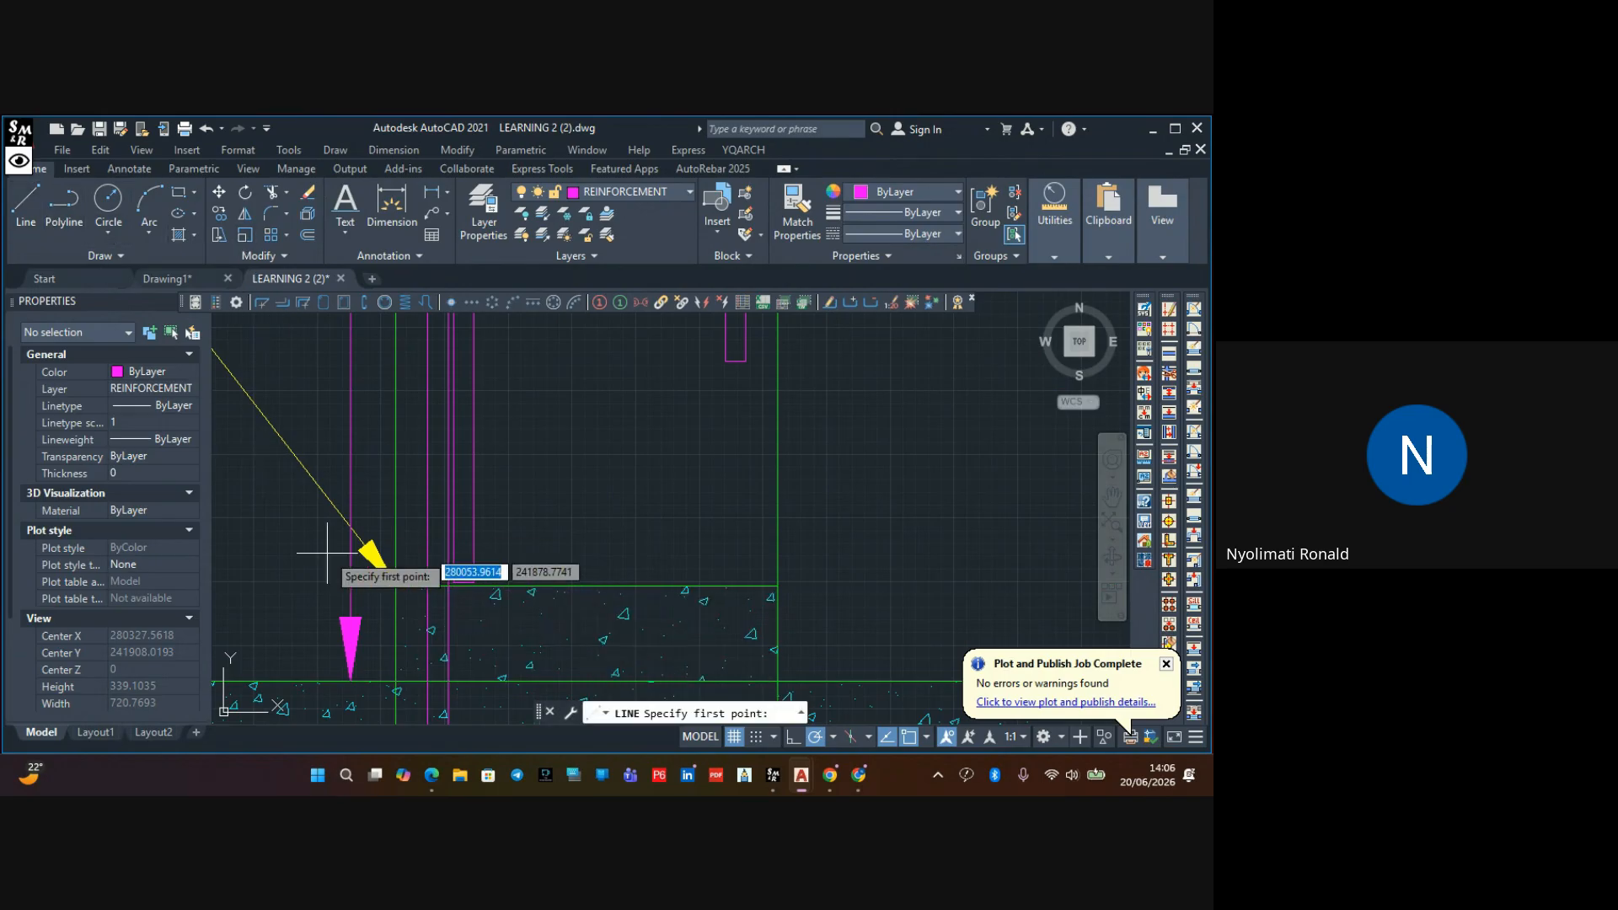
left_click(397, 586)
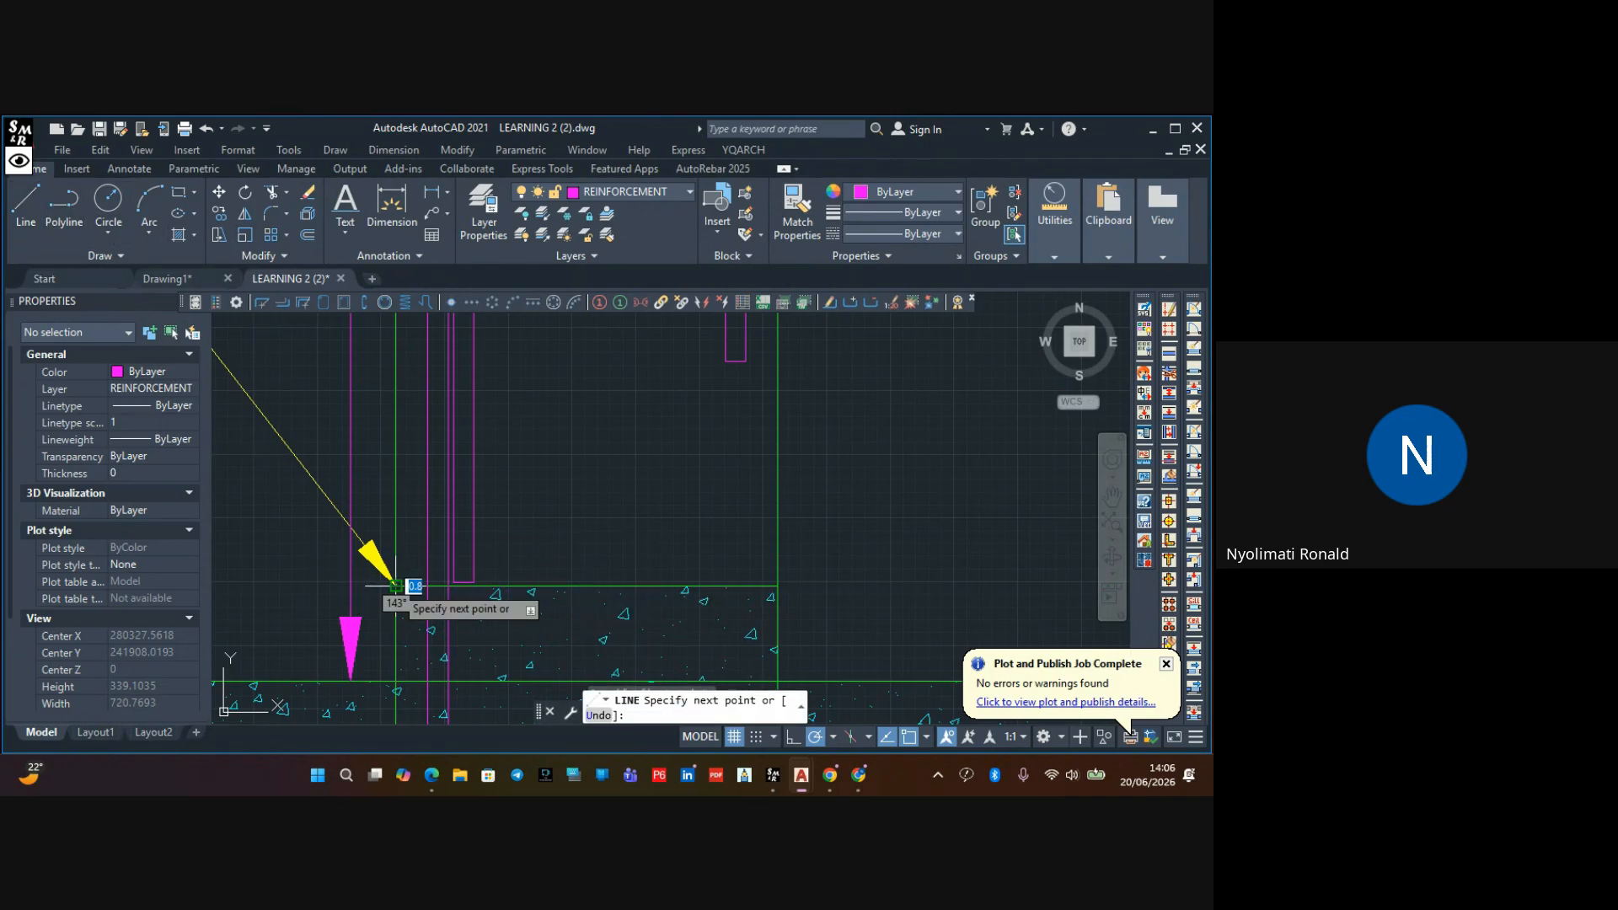
left_click(776, 586)
key("Escape")
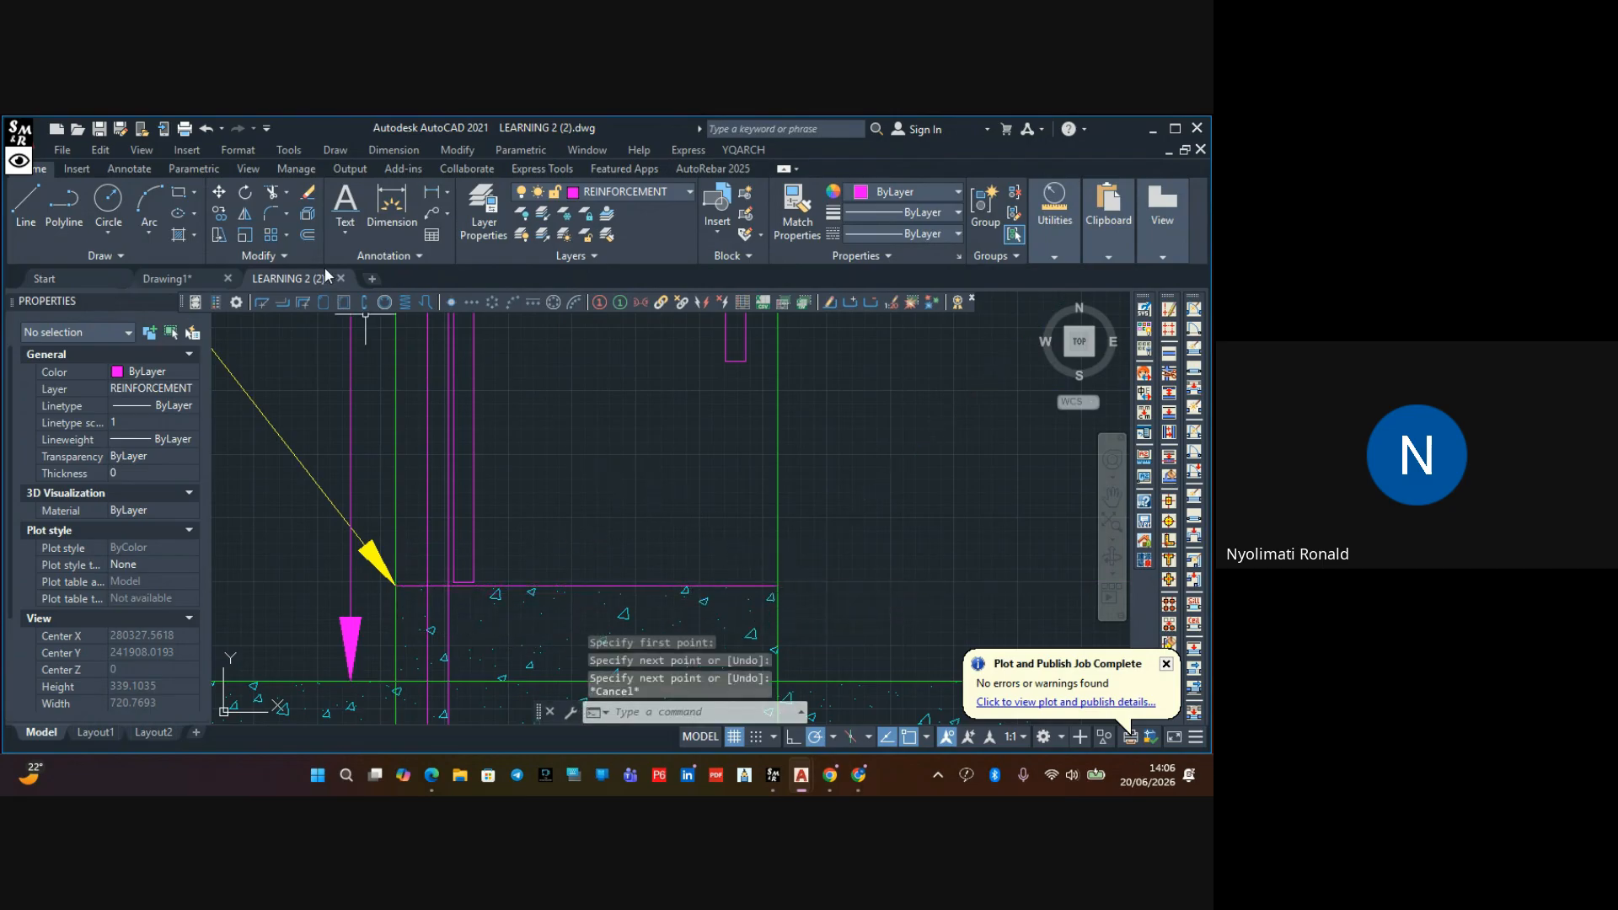
Offset the line on top of the Ground Floor kicker 150 upward inside the column, and delete the original line
left_click(308, 235)
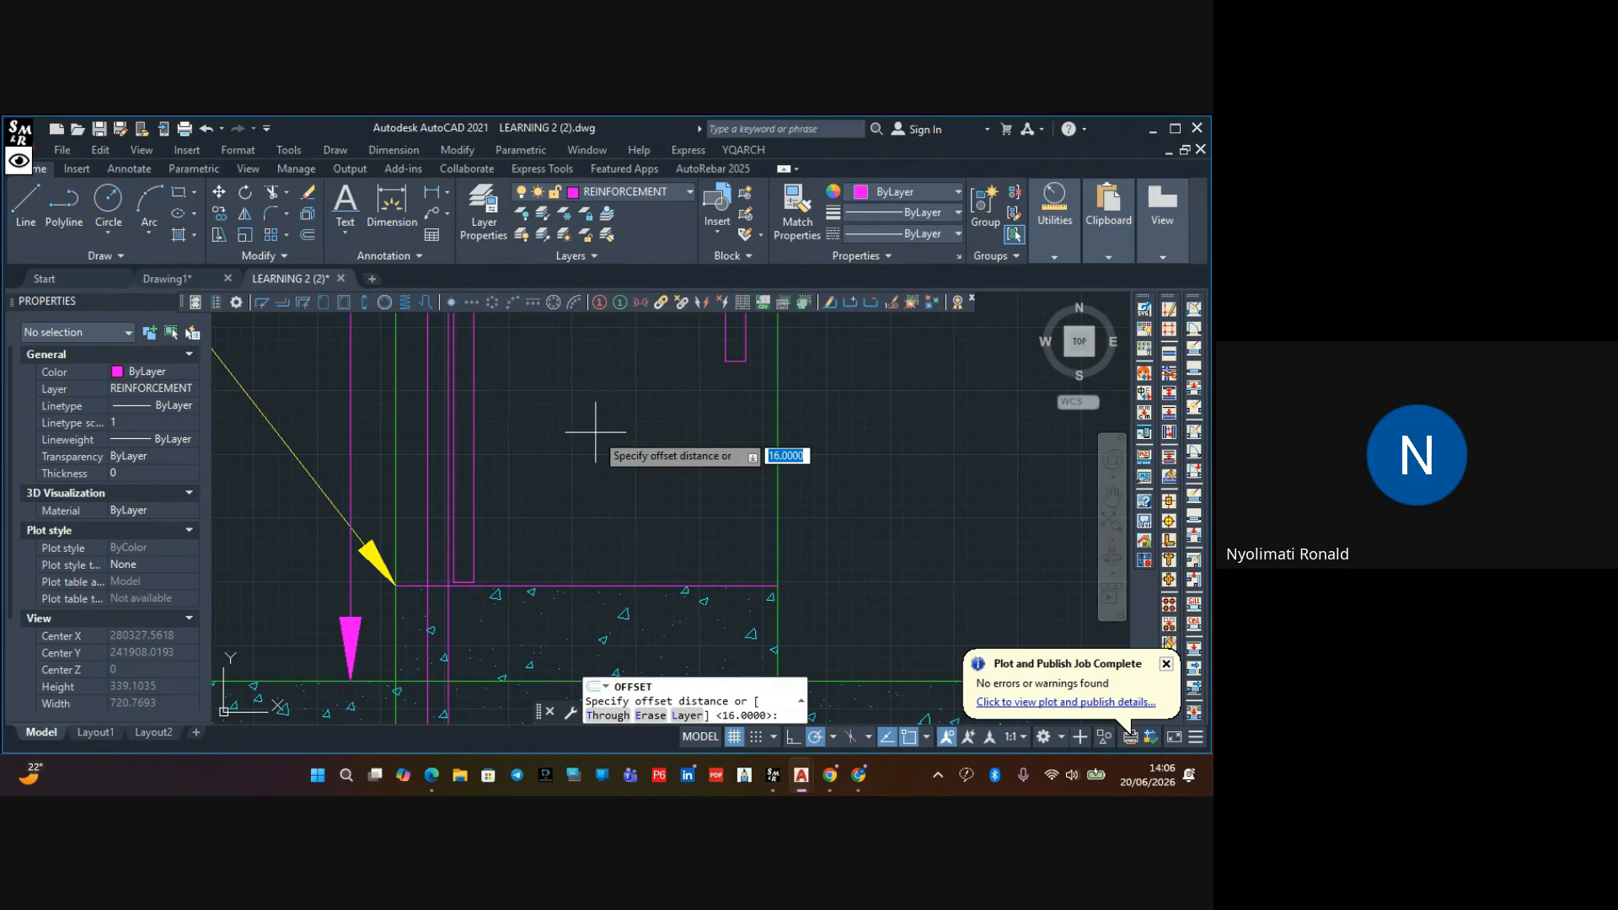
type("150")
key("Return")
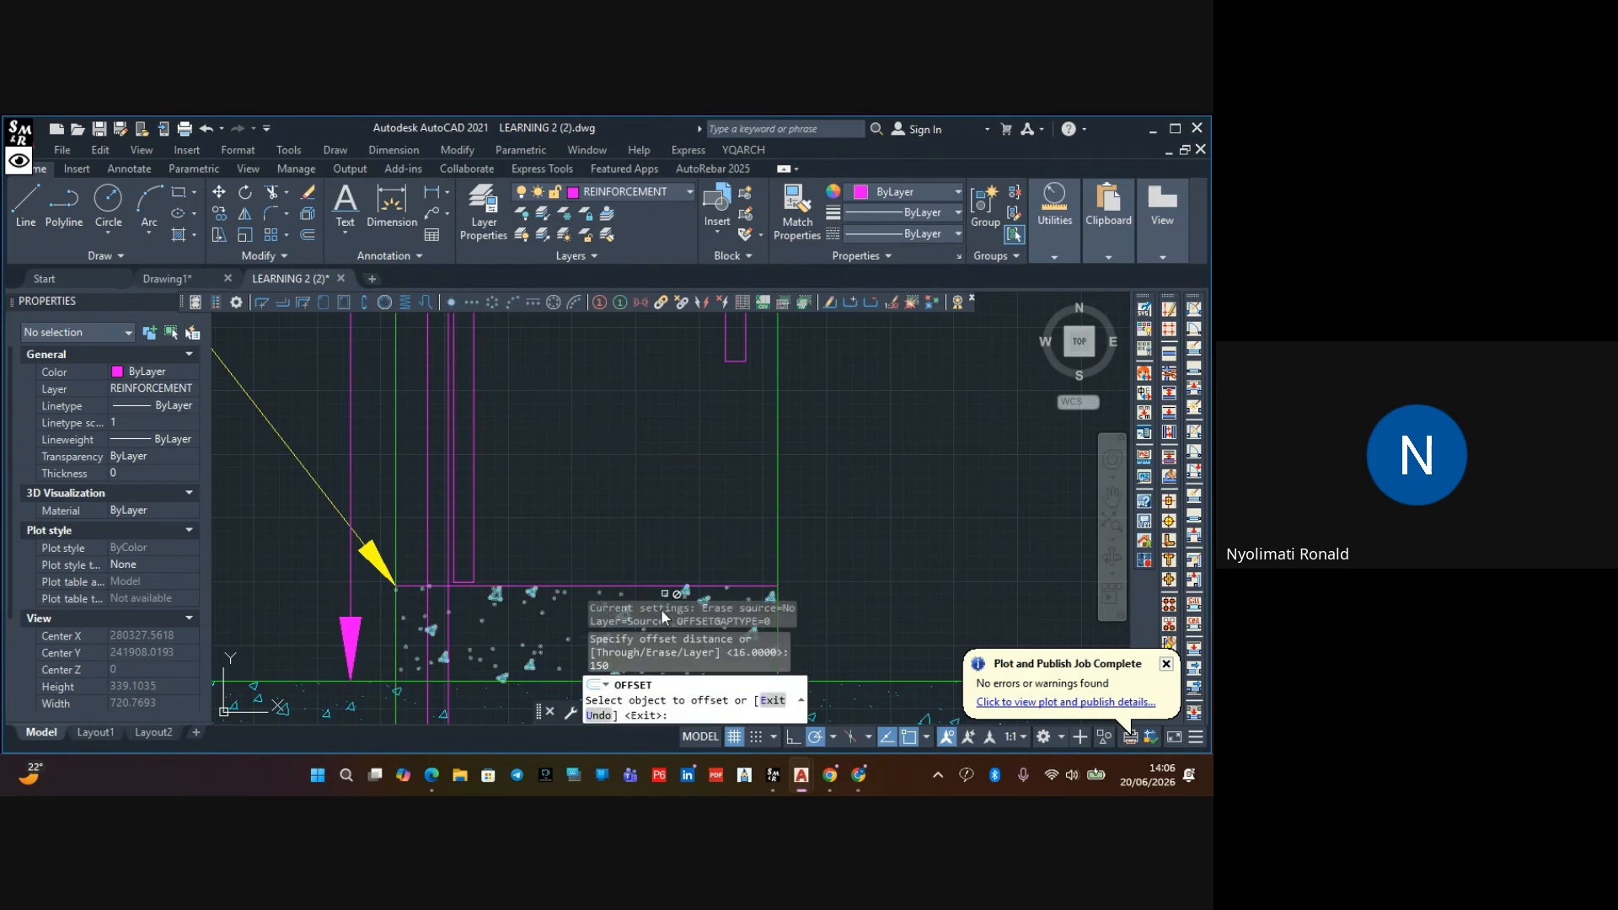
left_click(648, 587)
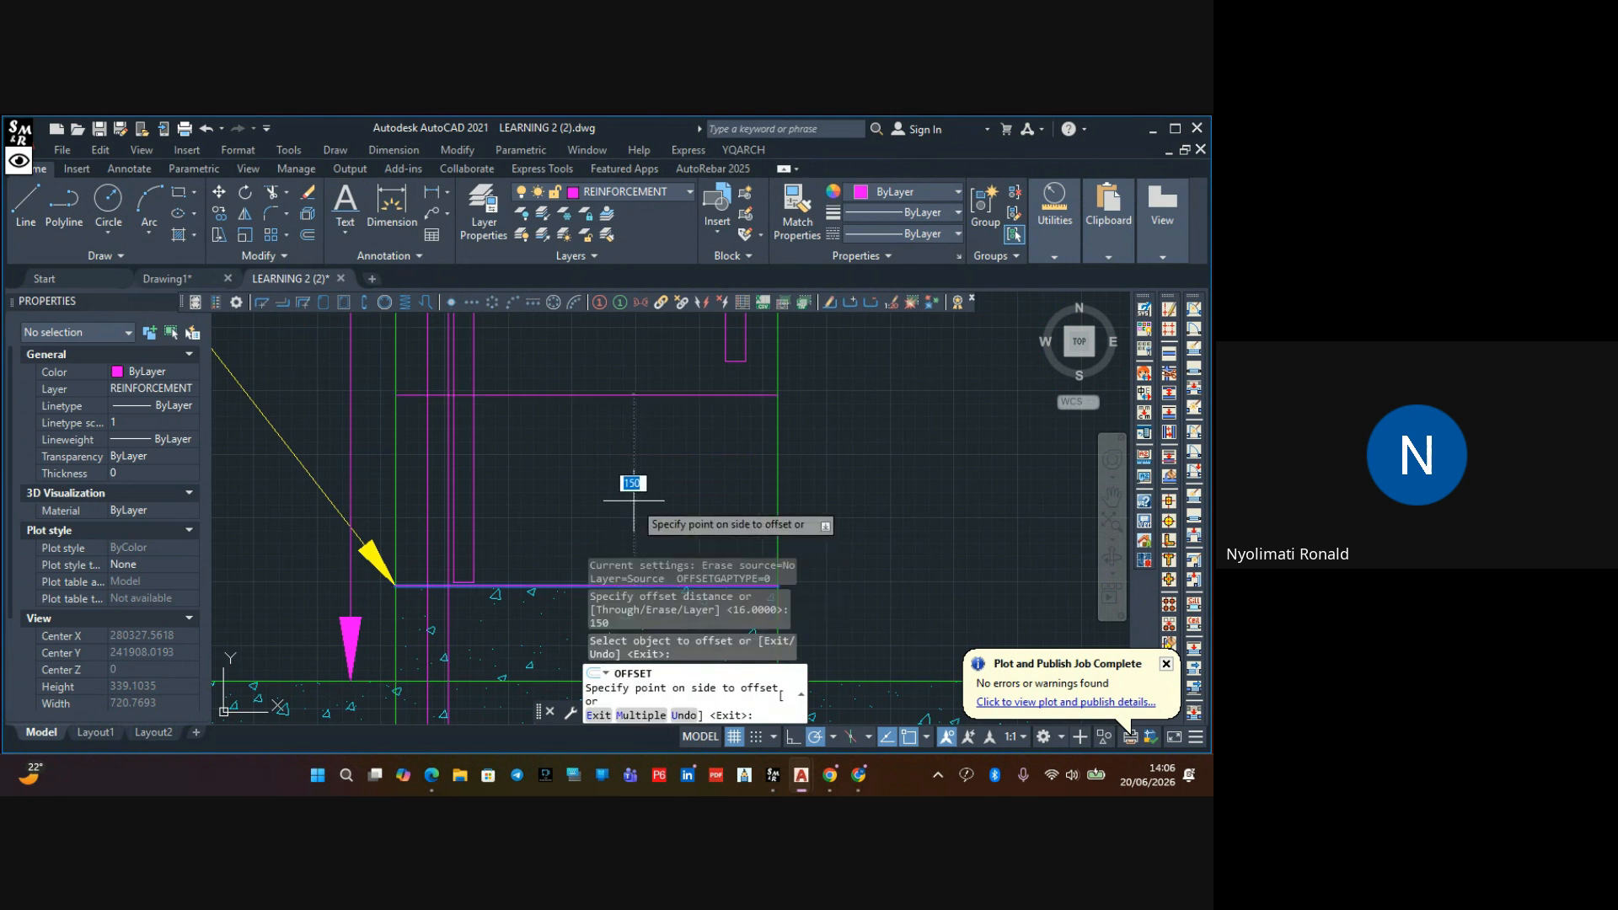
left_click(616, 460)
key("Escape")
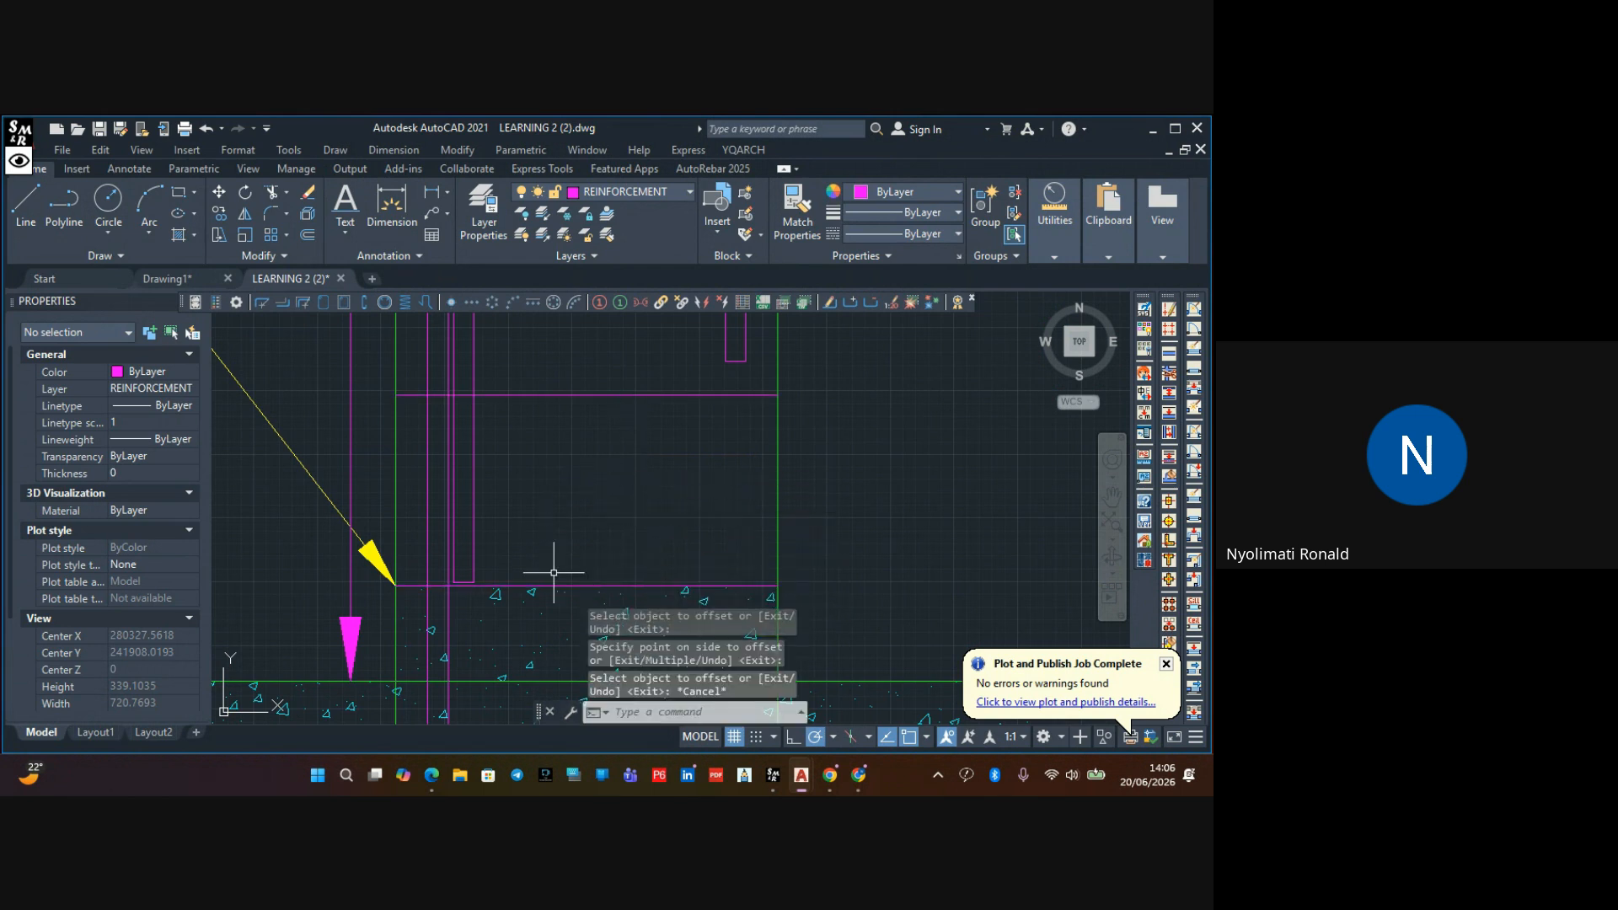
left_click(558, 586)
key("Delete")
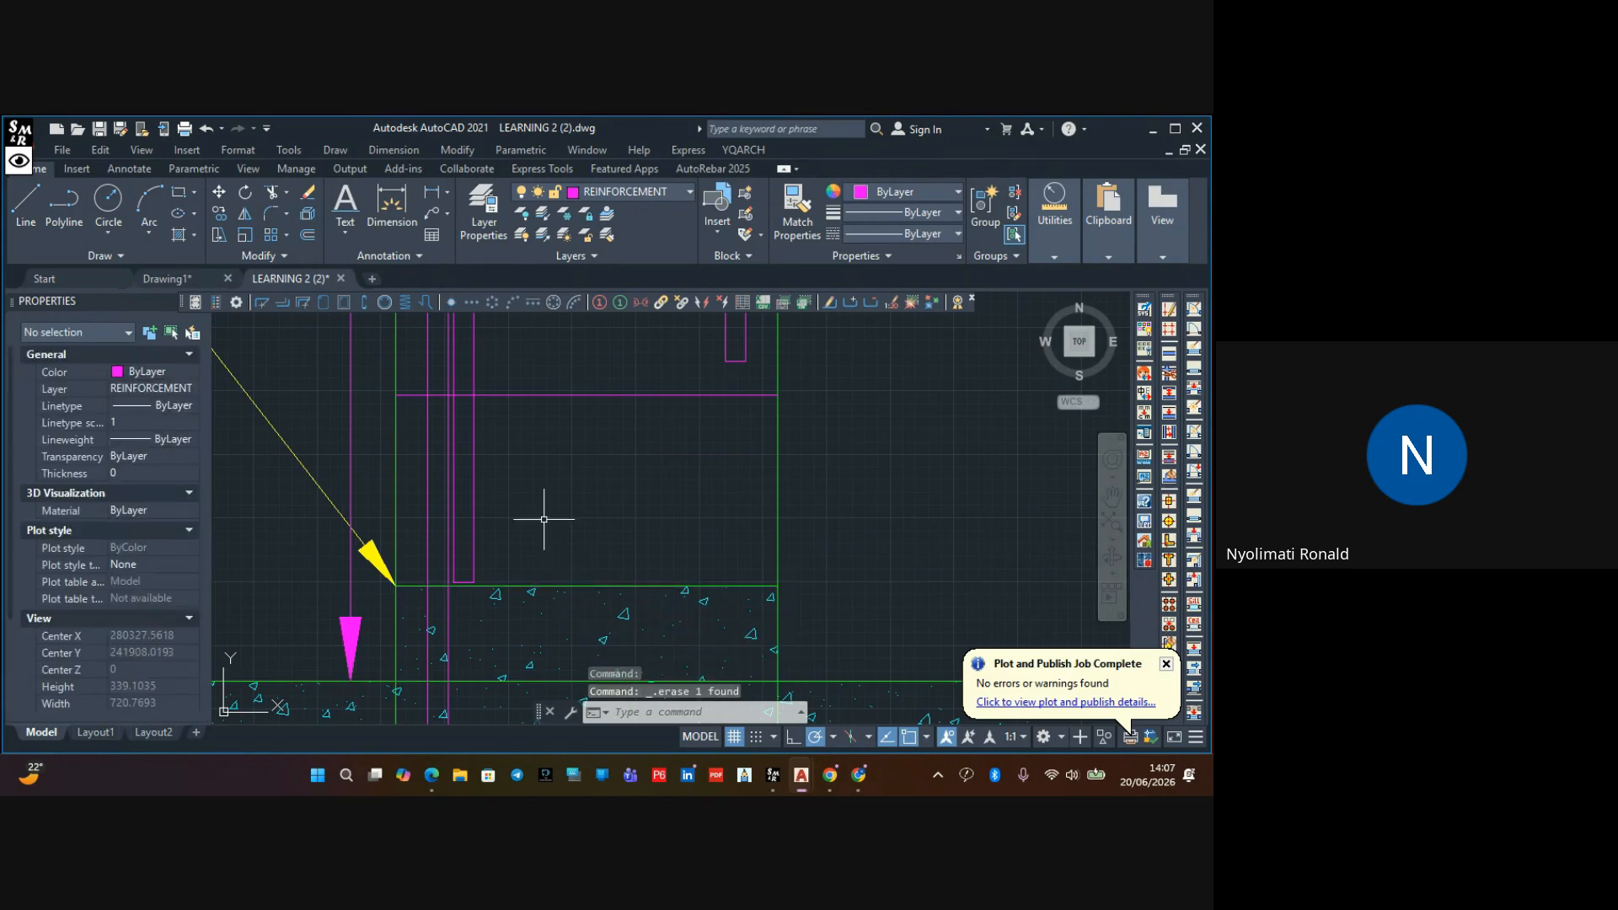
Draw a horizontal line across the full column width along the underside of the First Floor beam
scroll(560, 524, "up", 5)
scroll(558, 567, "down", 3)
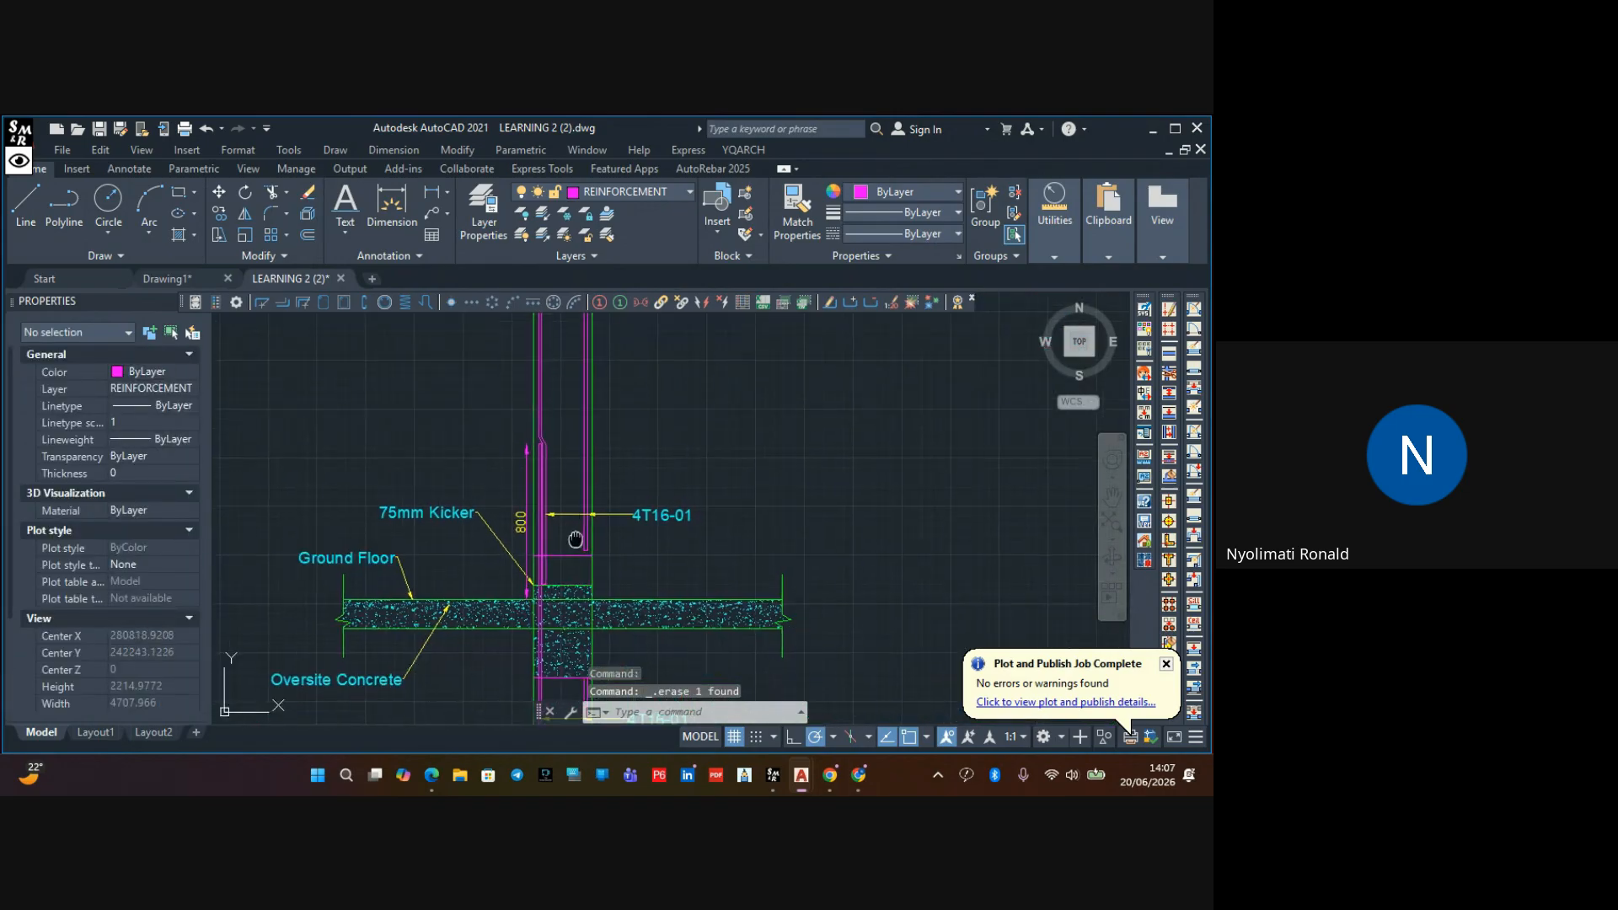
middle_click_drag(574, 539, 571, 646)
middle_click_drag(572, 496, 553, 640)
middle_click_drag(558, 531, 552, 640)
scroll(545, 455, "up", 4)
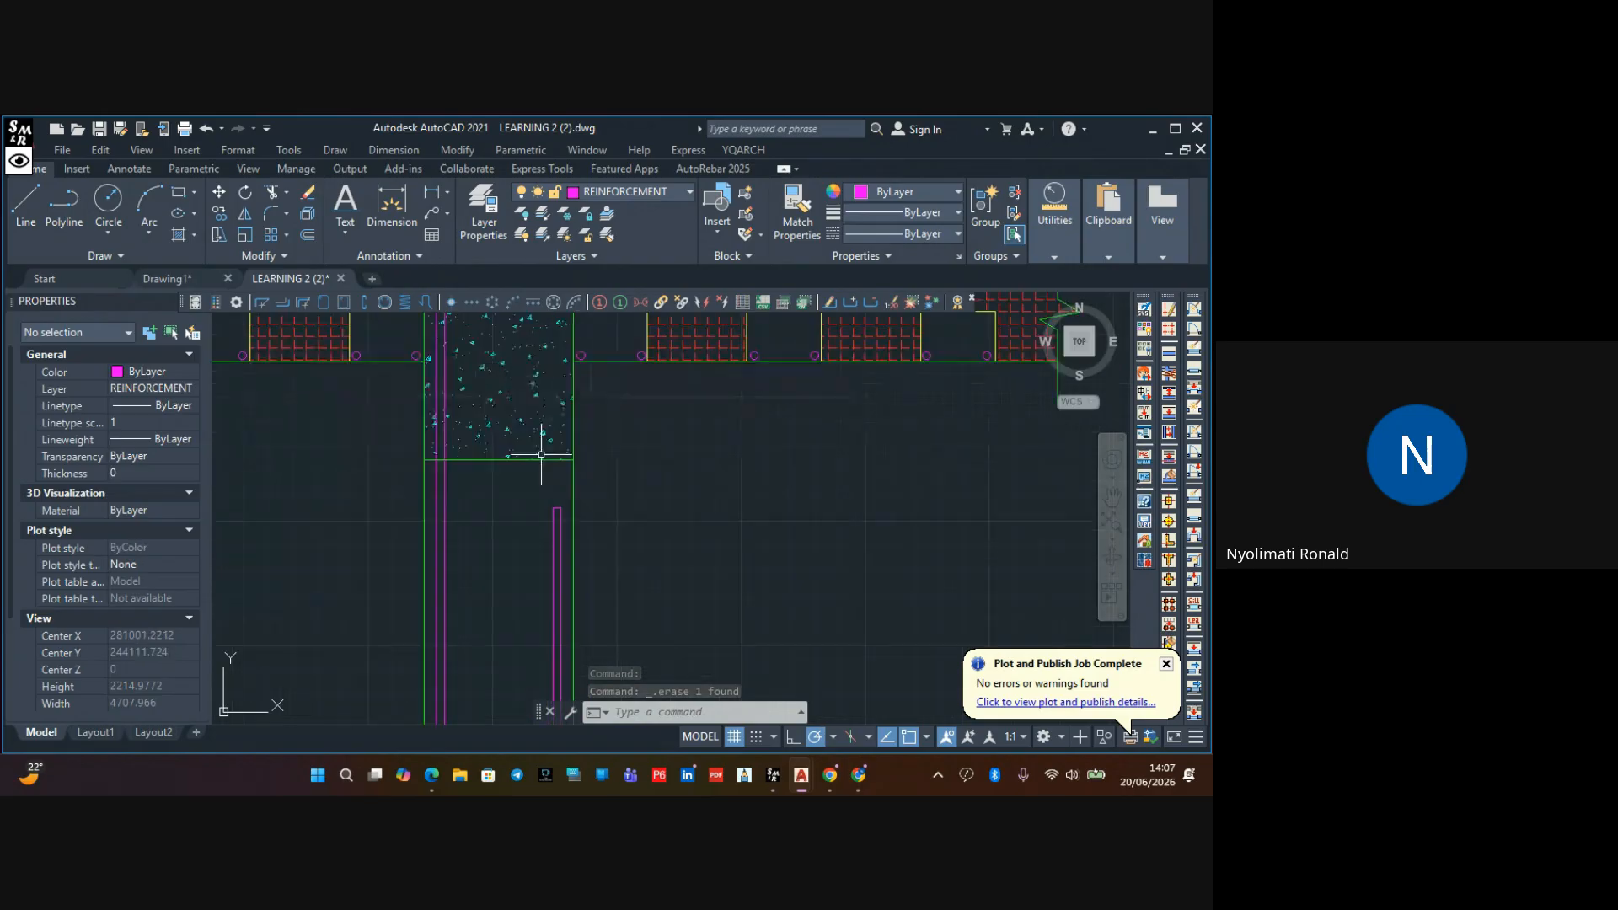
left_click(22, 200)
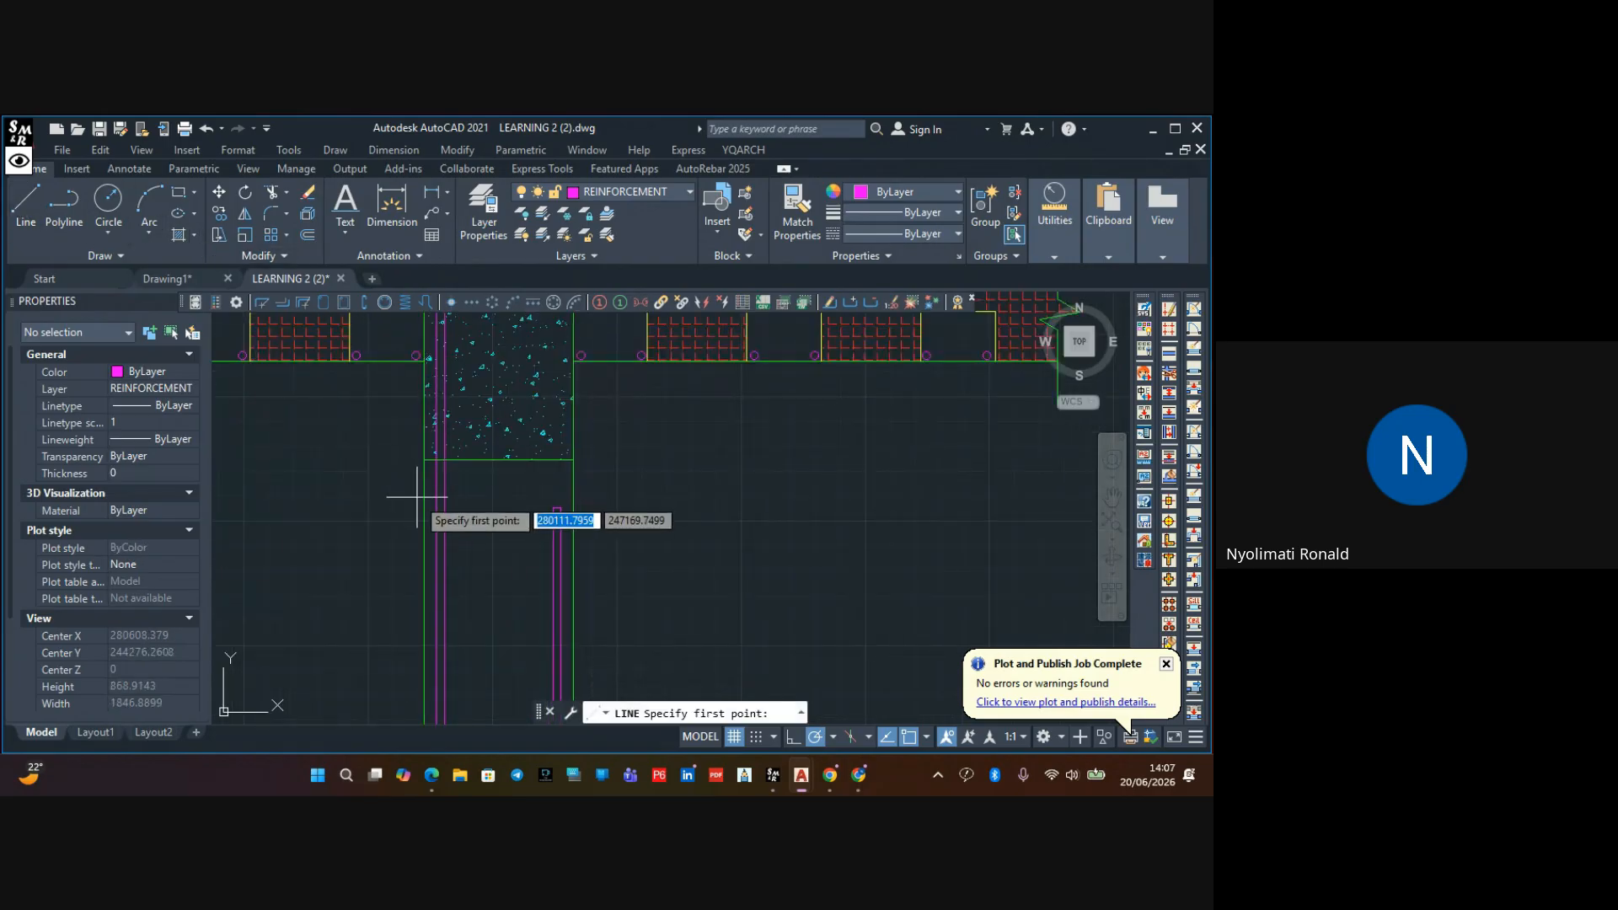
scroll(432, 506, "up", 2)
left_click(432, 437)
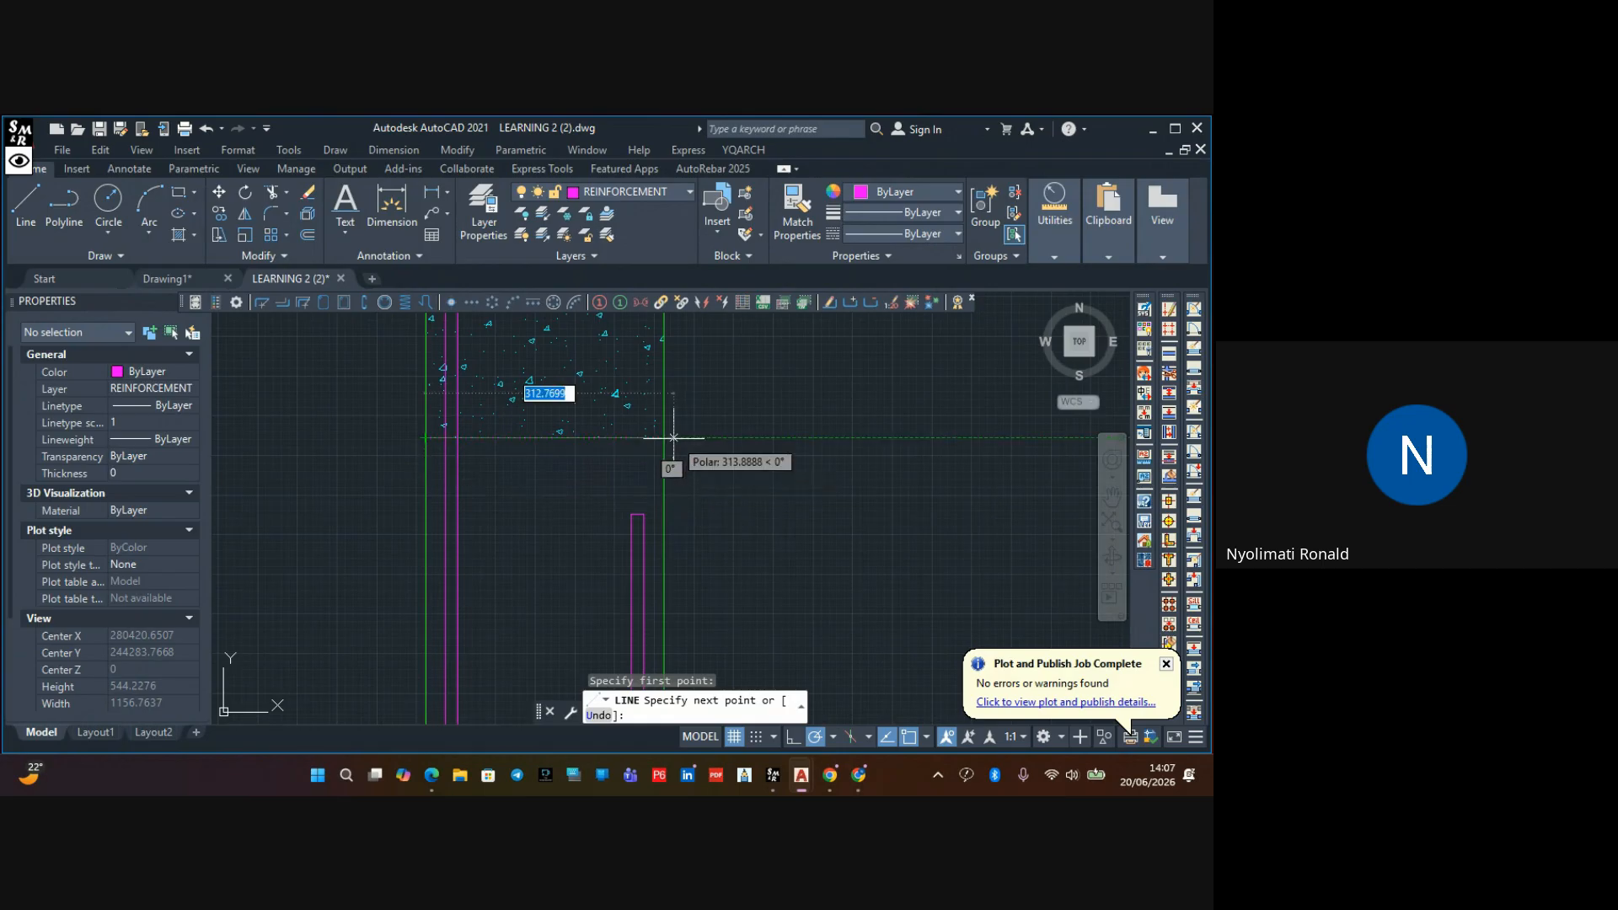
left_click(663, 437)
key("Escape")
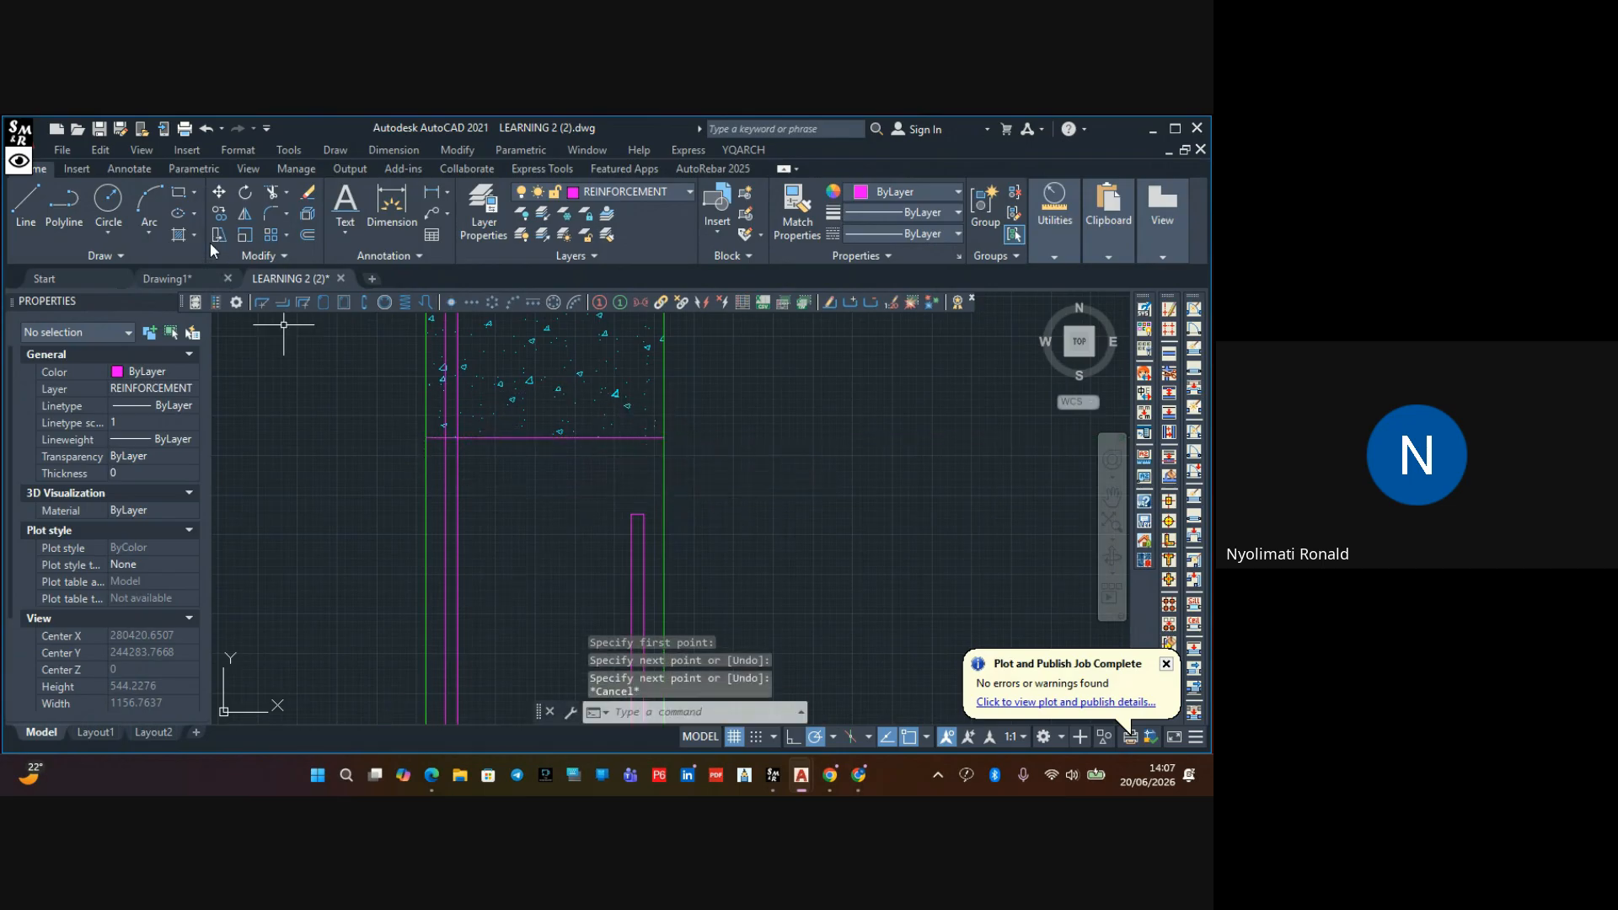
Offset the line under the First Floor beam 150 downward, and delete the original line
left_click(309, 236)
key("Return")
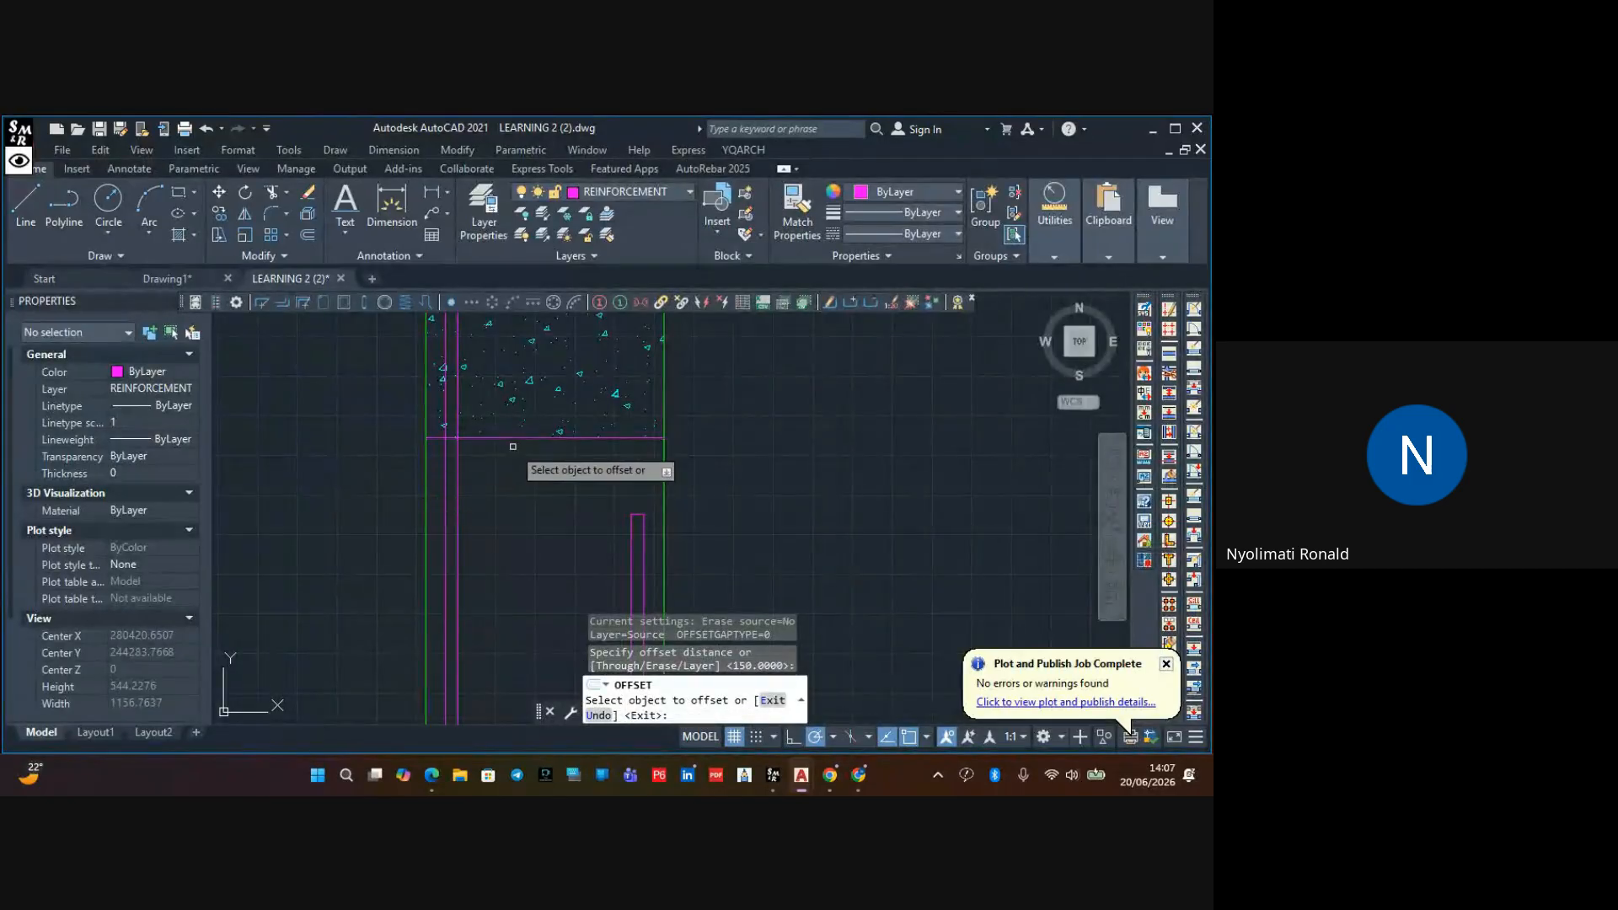
left_click(527, 439)
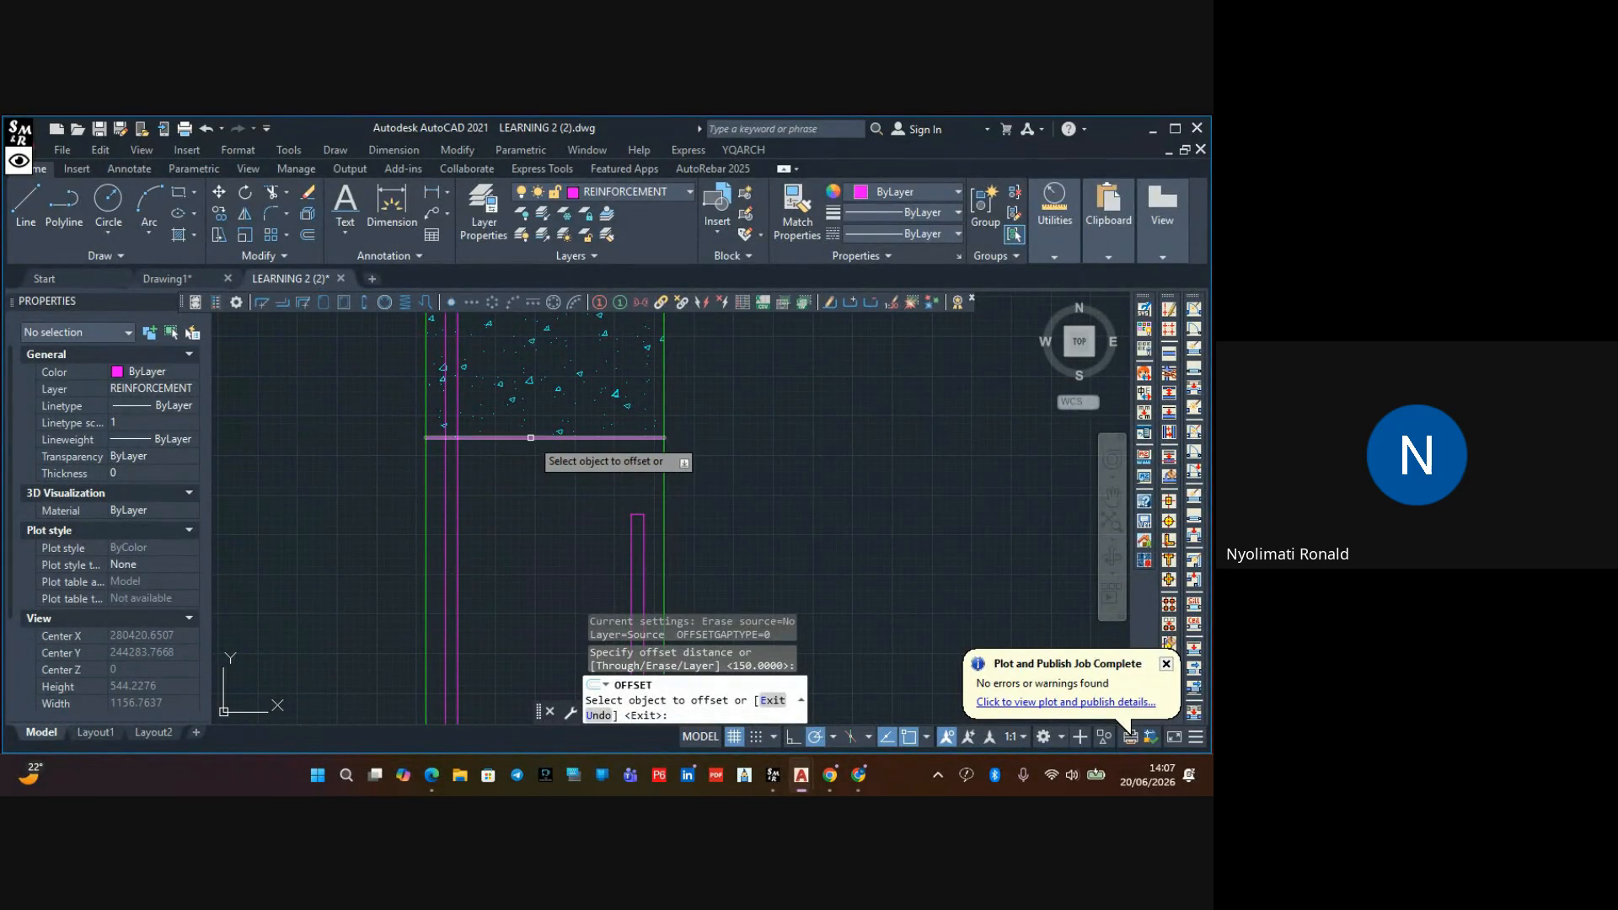
left_click(518, 510)
scroll(503, 503, "down", 3)
key("Escape")
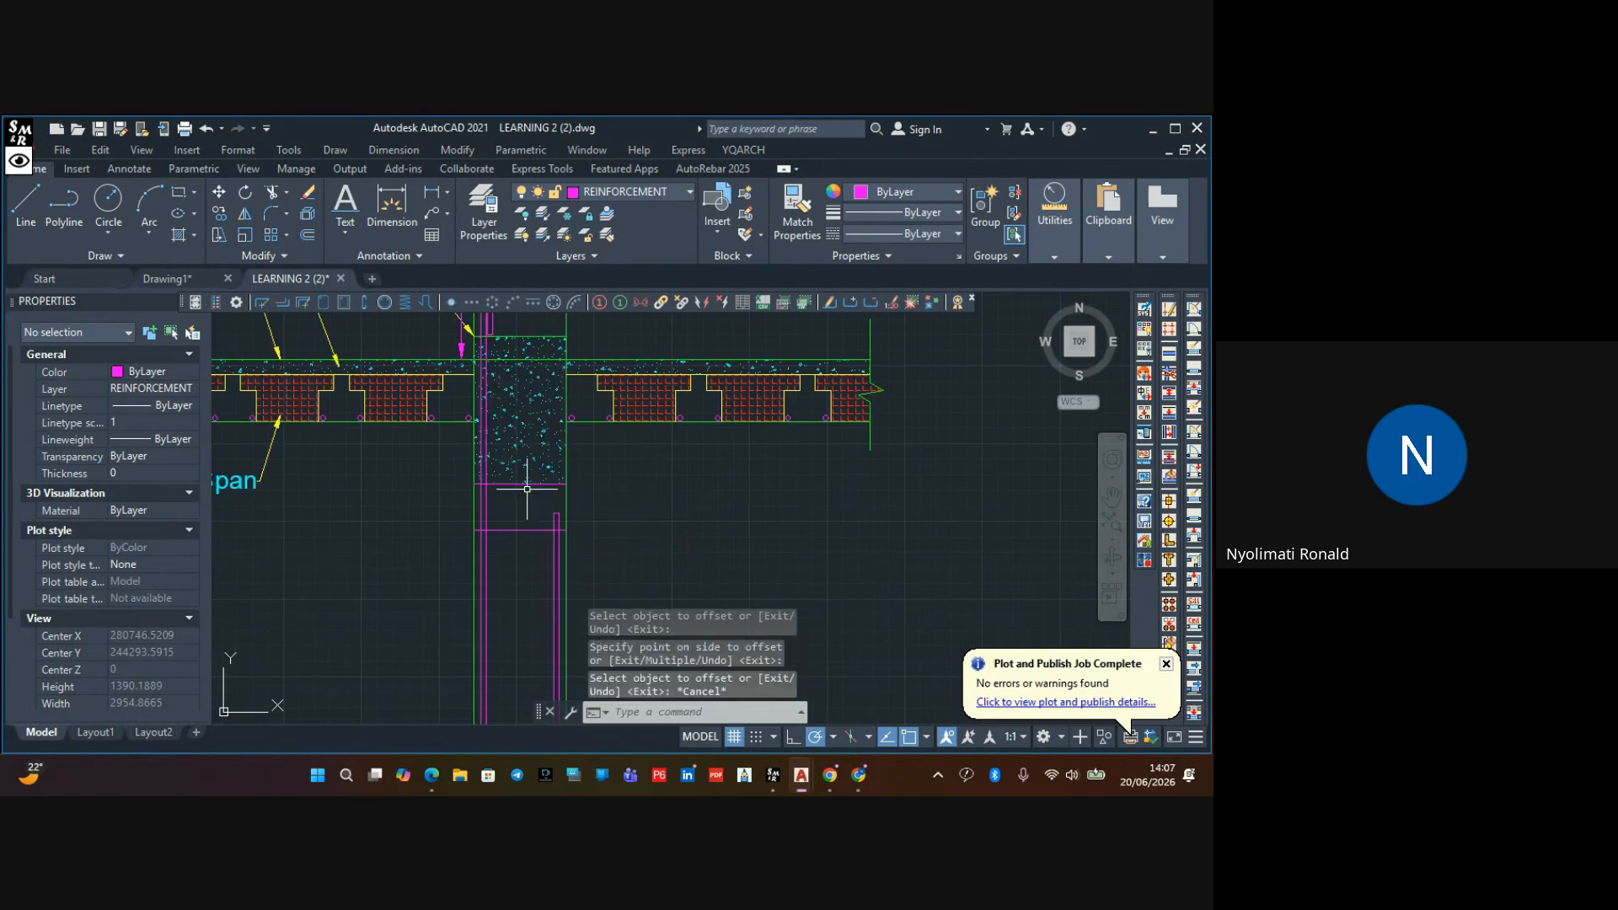
left_click(523, 486)
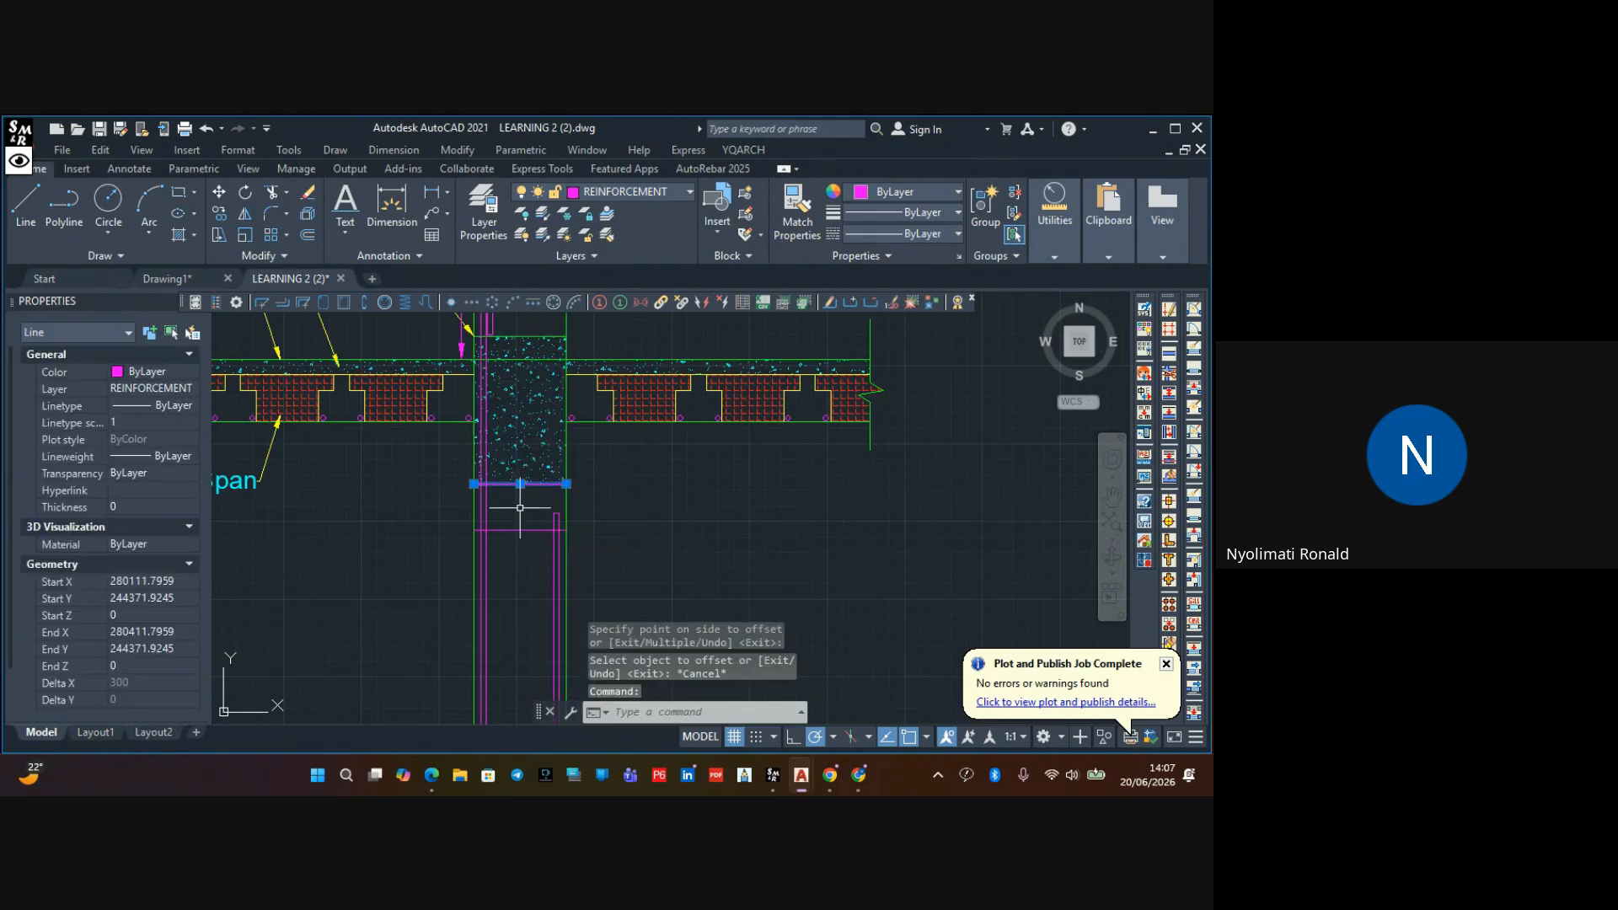
key("Delete")
Draw a horizontal line across the full column width along the top of the First Floor kicker
scroll(521, 487, "down", 5)
scroll(503, 533, "up", 6)
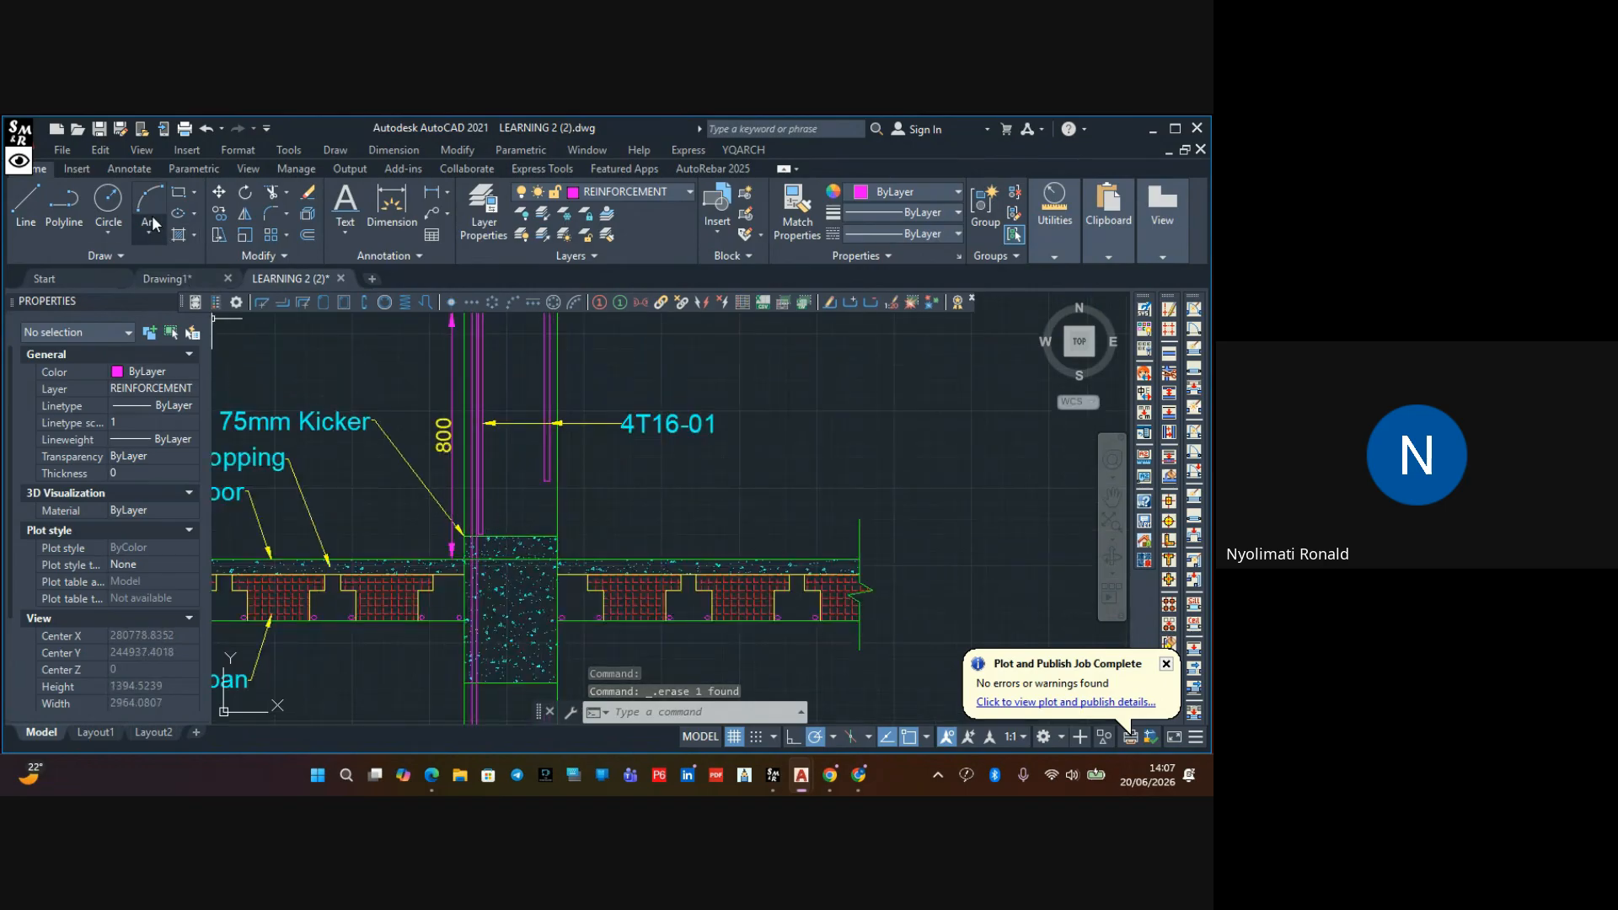
left_click(29, 220)
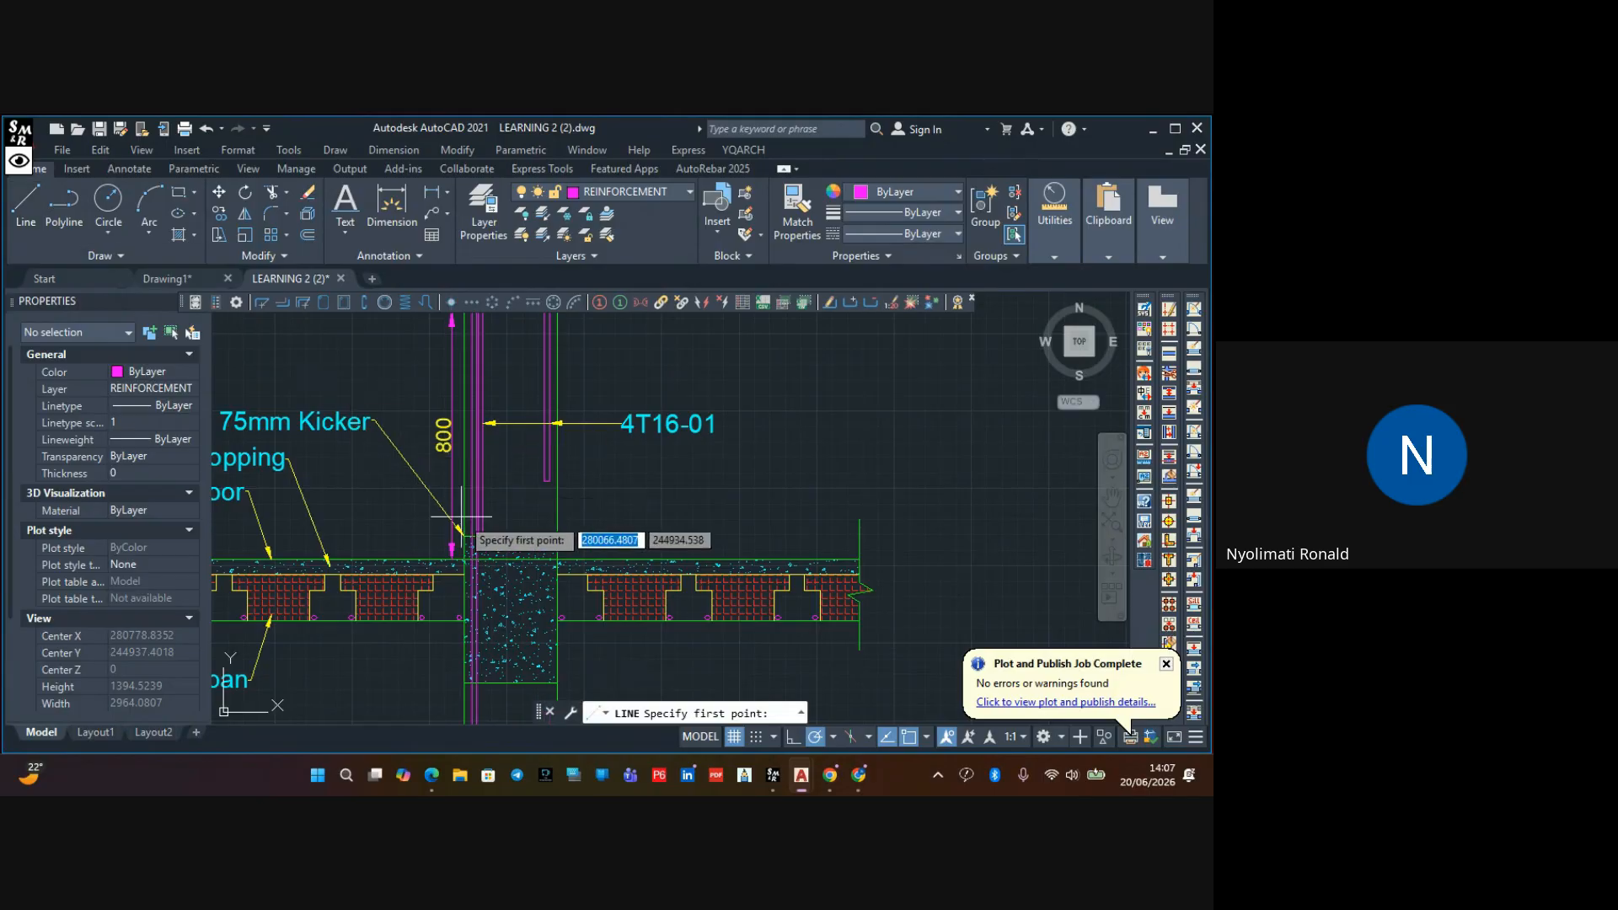
left_click(465, 536)
left_click(557, 536)
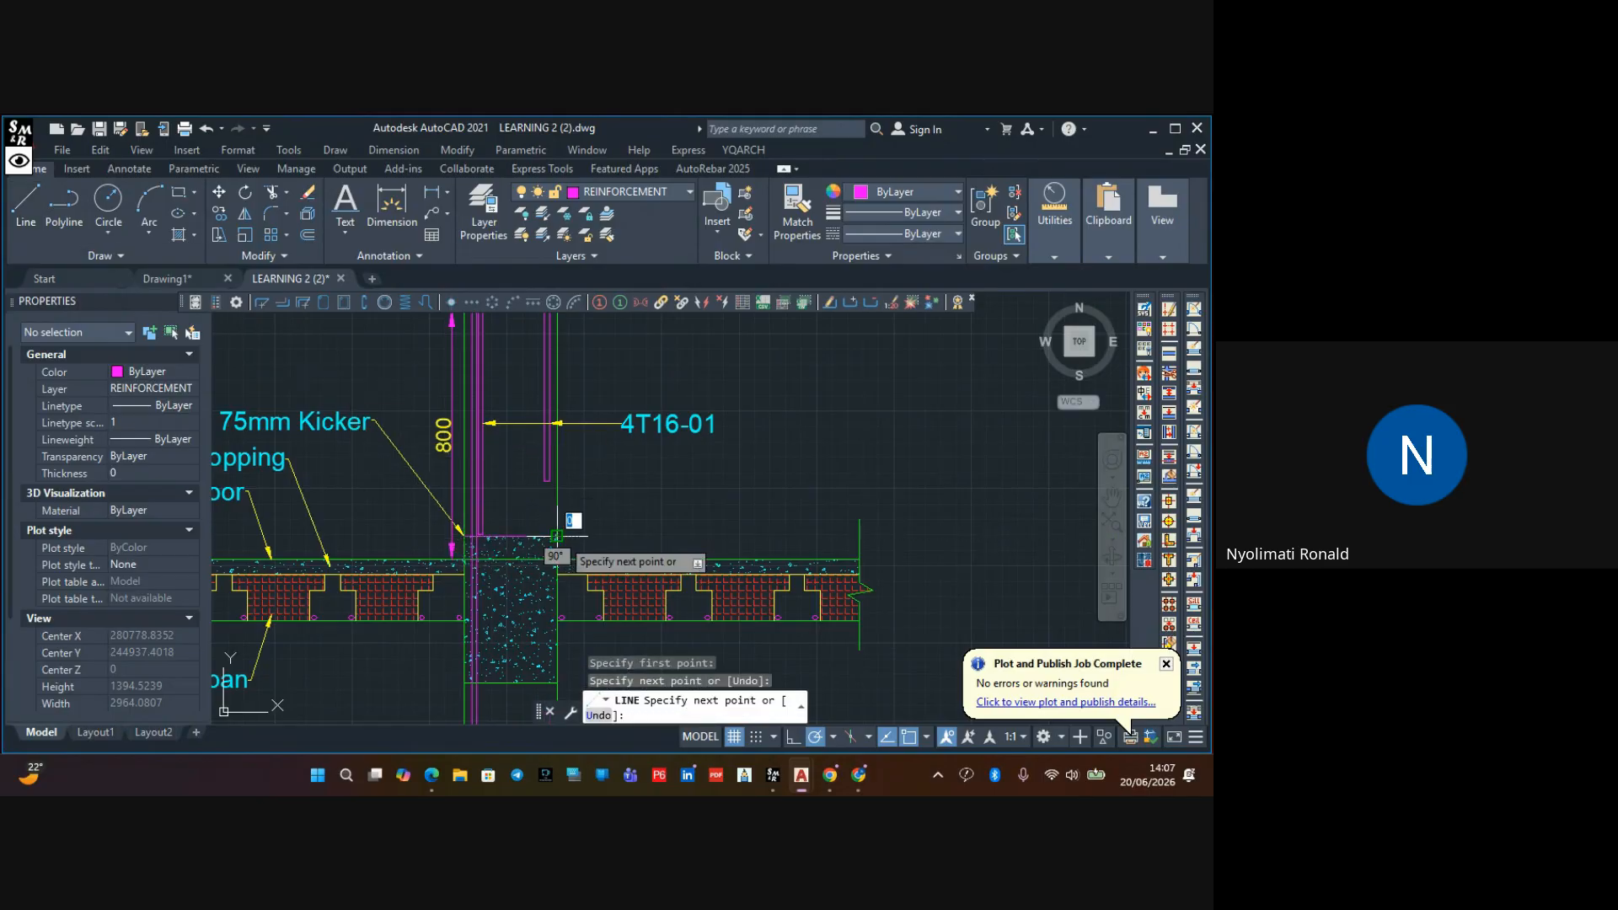
key("Escape")
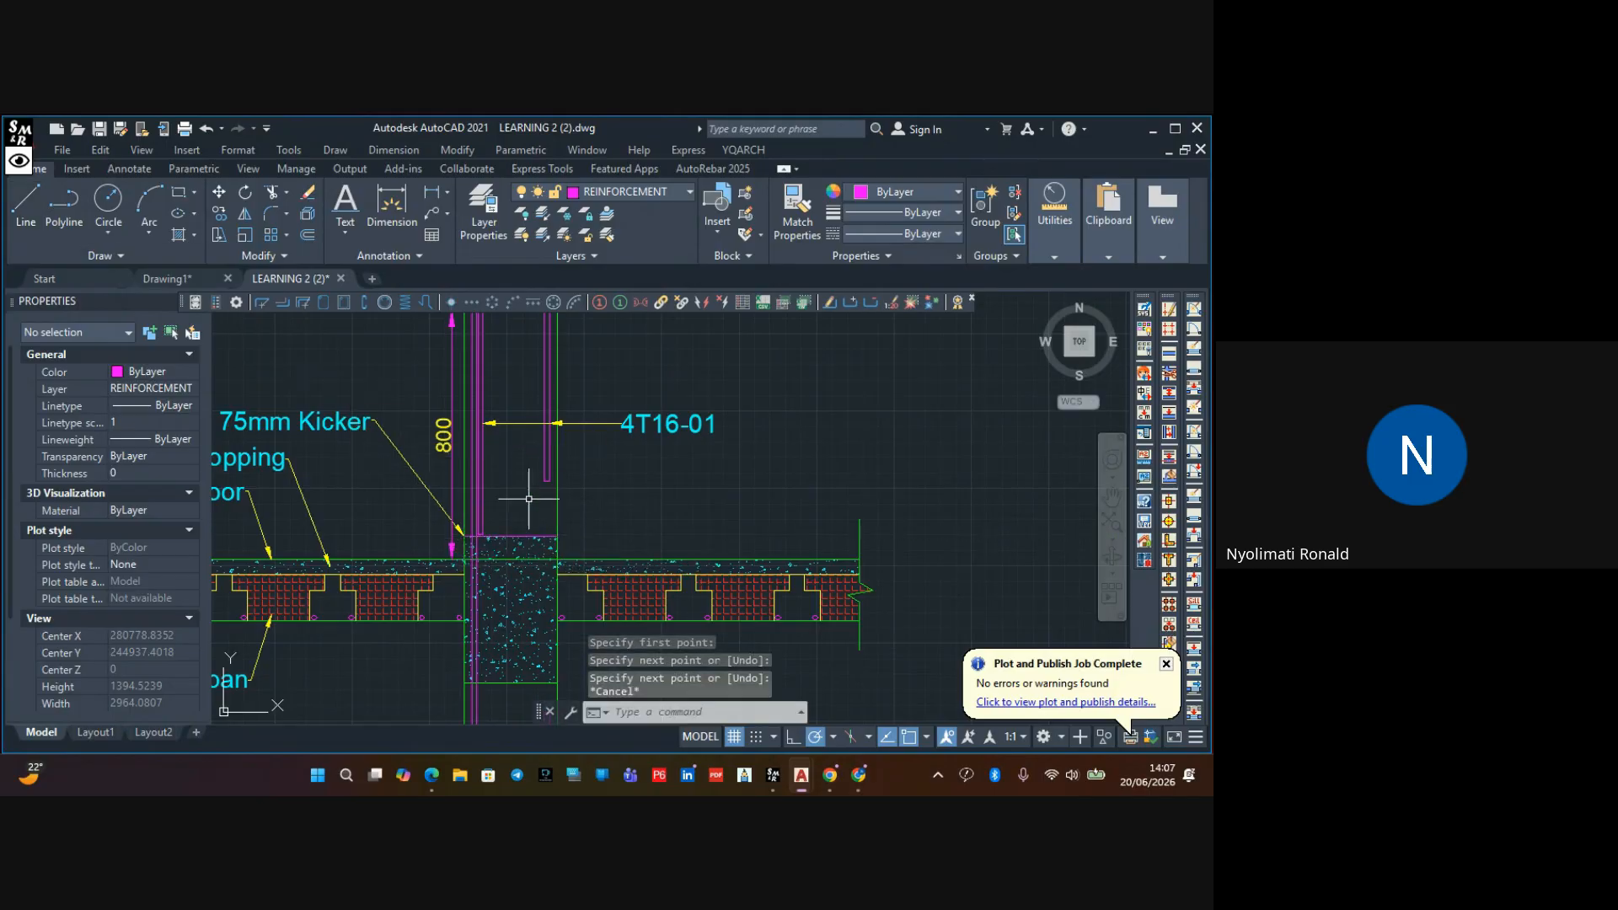
Offset the line on top of the First Floor kicker 150 upward, and delete the original line
left_click(308, 242)
key("Return")
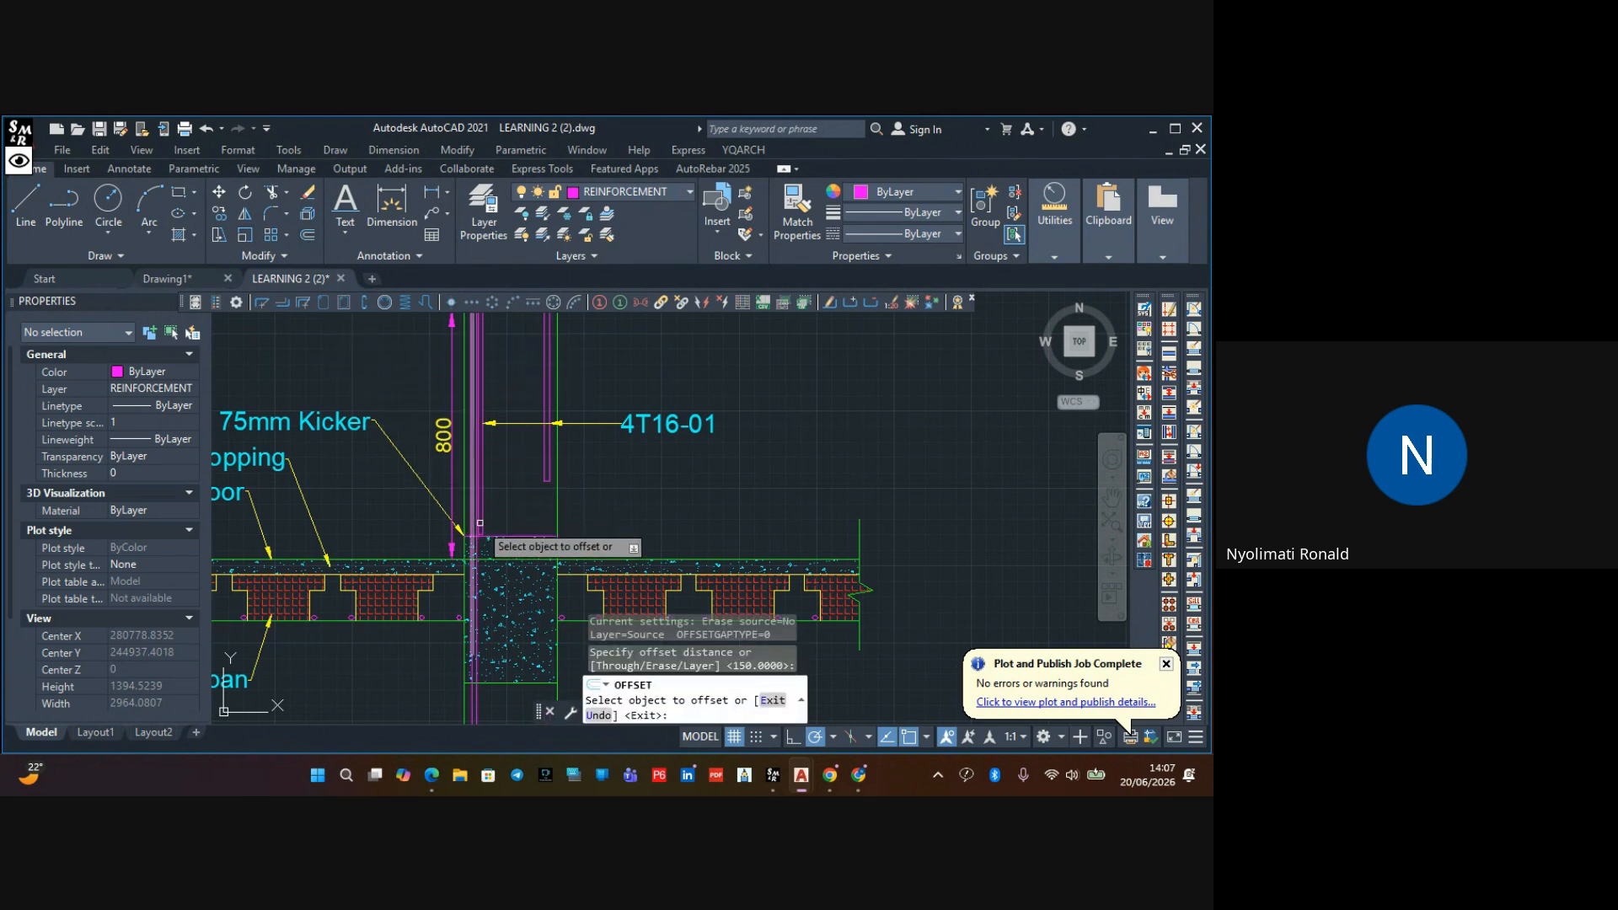
left_click(518, 536)
left_click(521, 482)
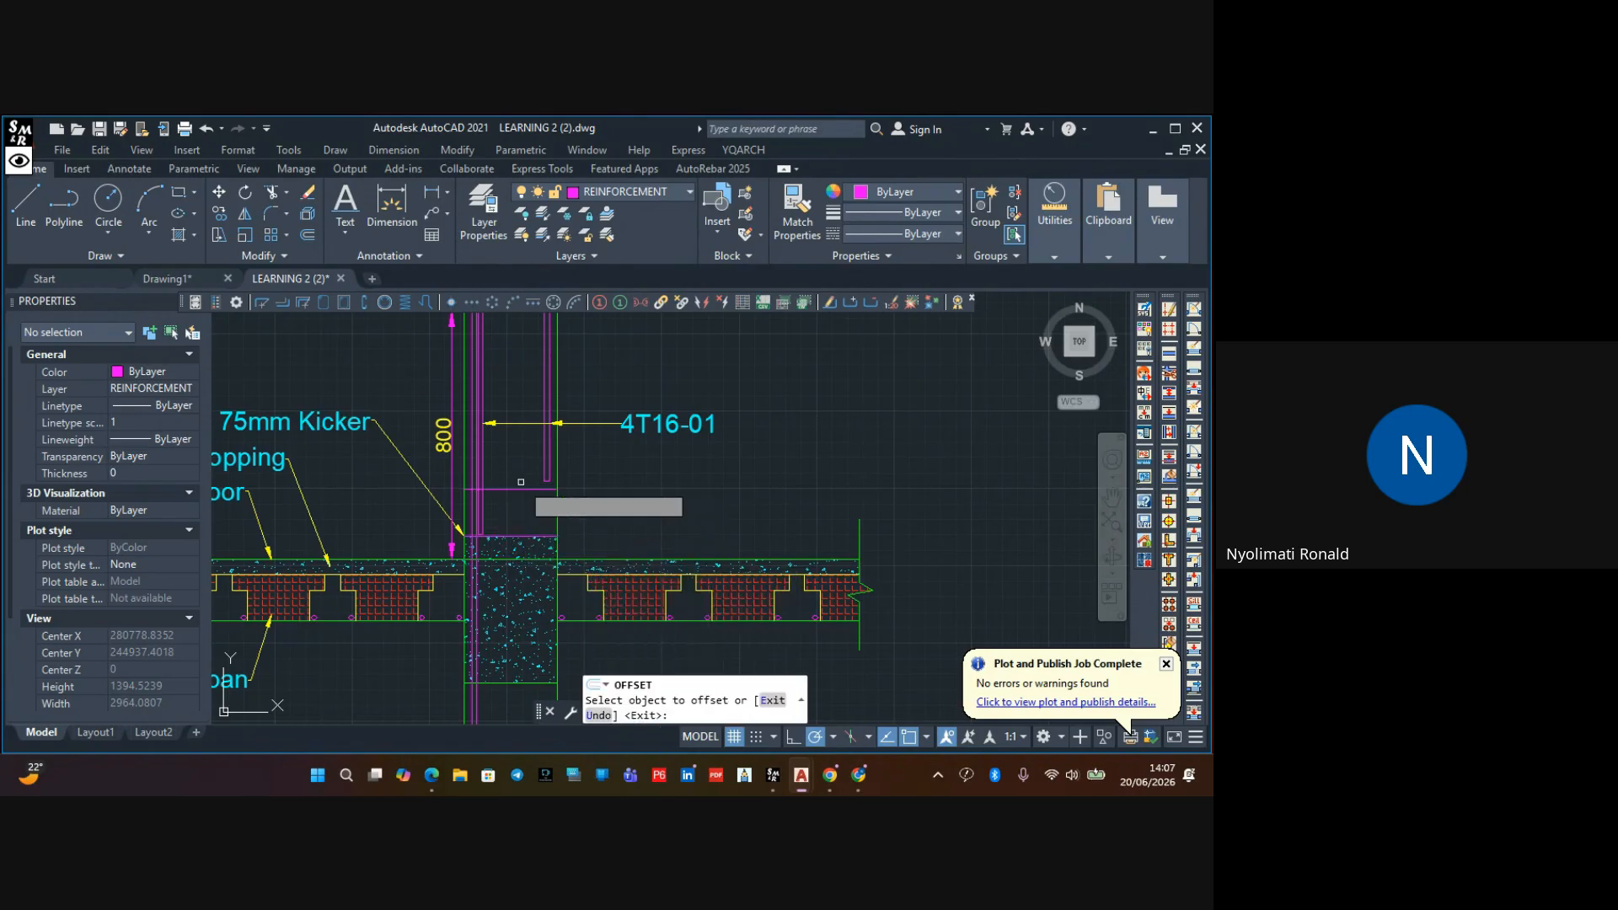
key("Escape")
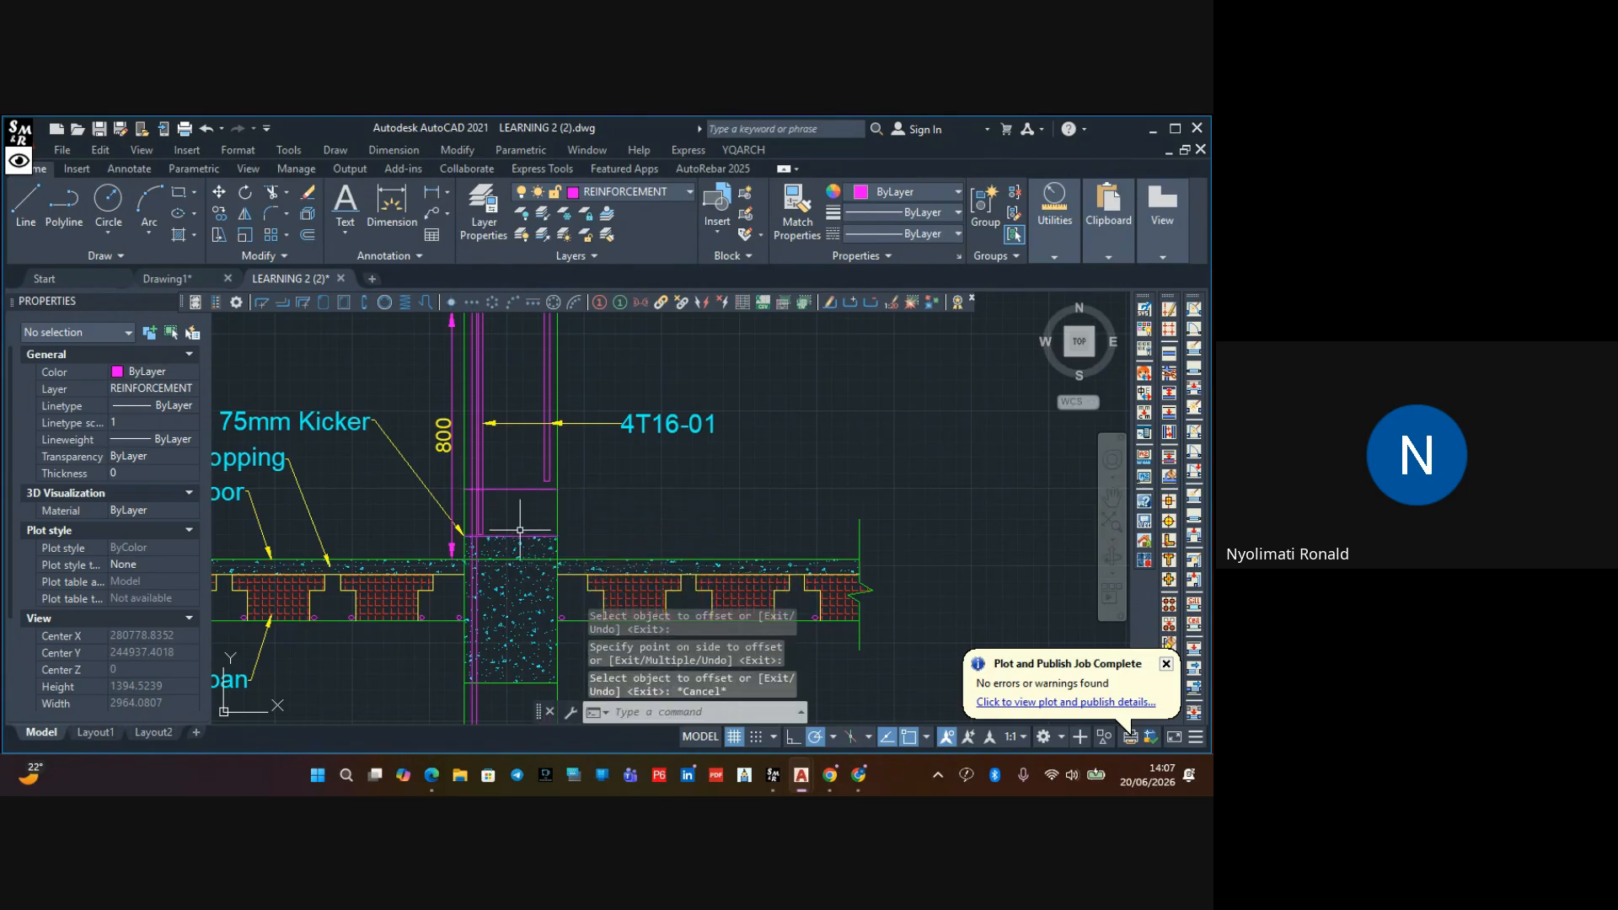
left_click(520, 536)
key("Delete")
Copy the two link lines above and below the First Floor beam to the Second Floor, using the beam's lower outer corner as base point
scroll(519, 536, "down", 4)
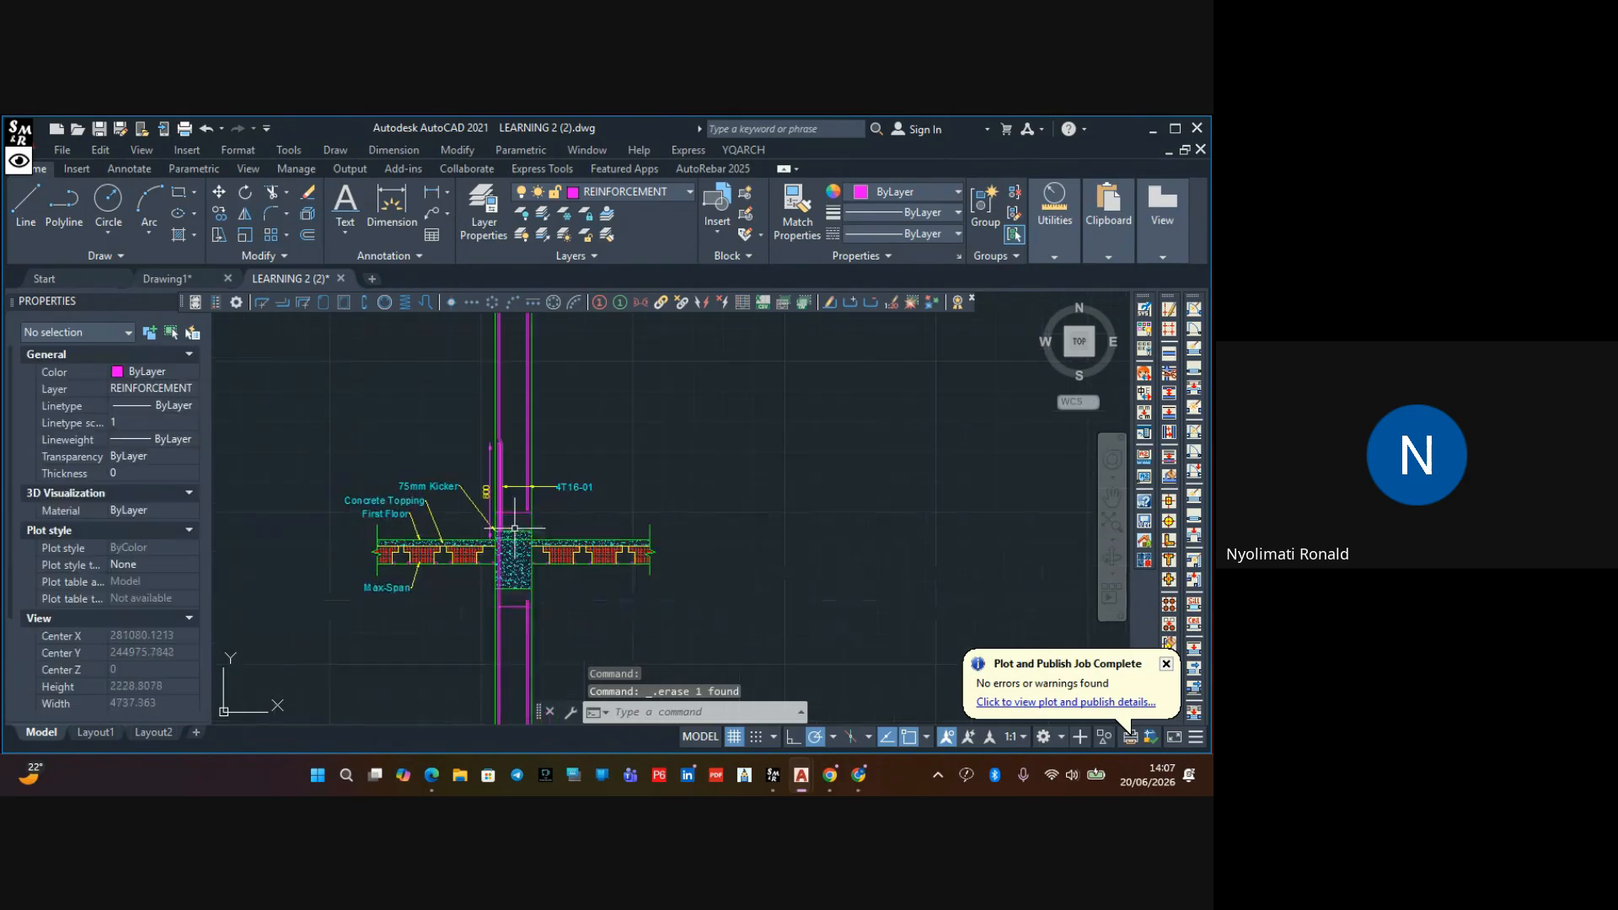
middle_click_drag(518, 513, 479, 676)
scroll(480, 676, "down", 2)
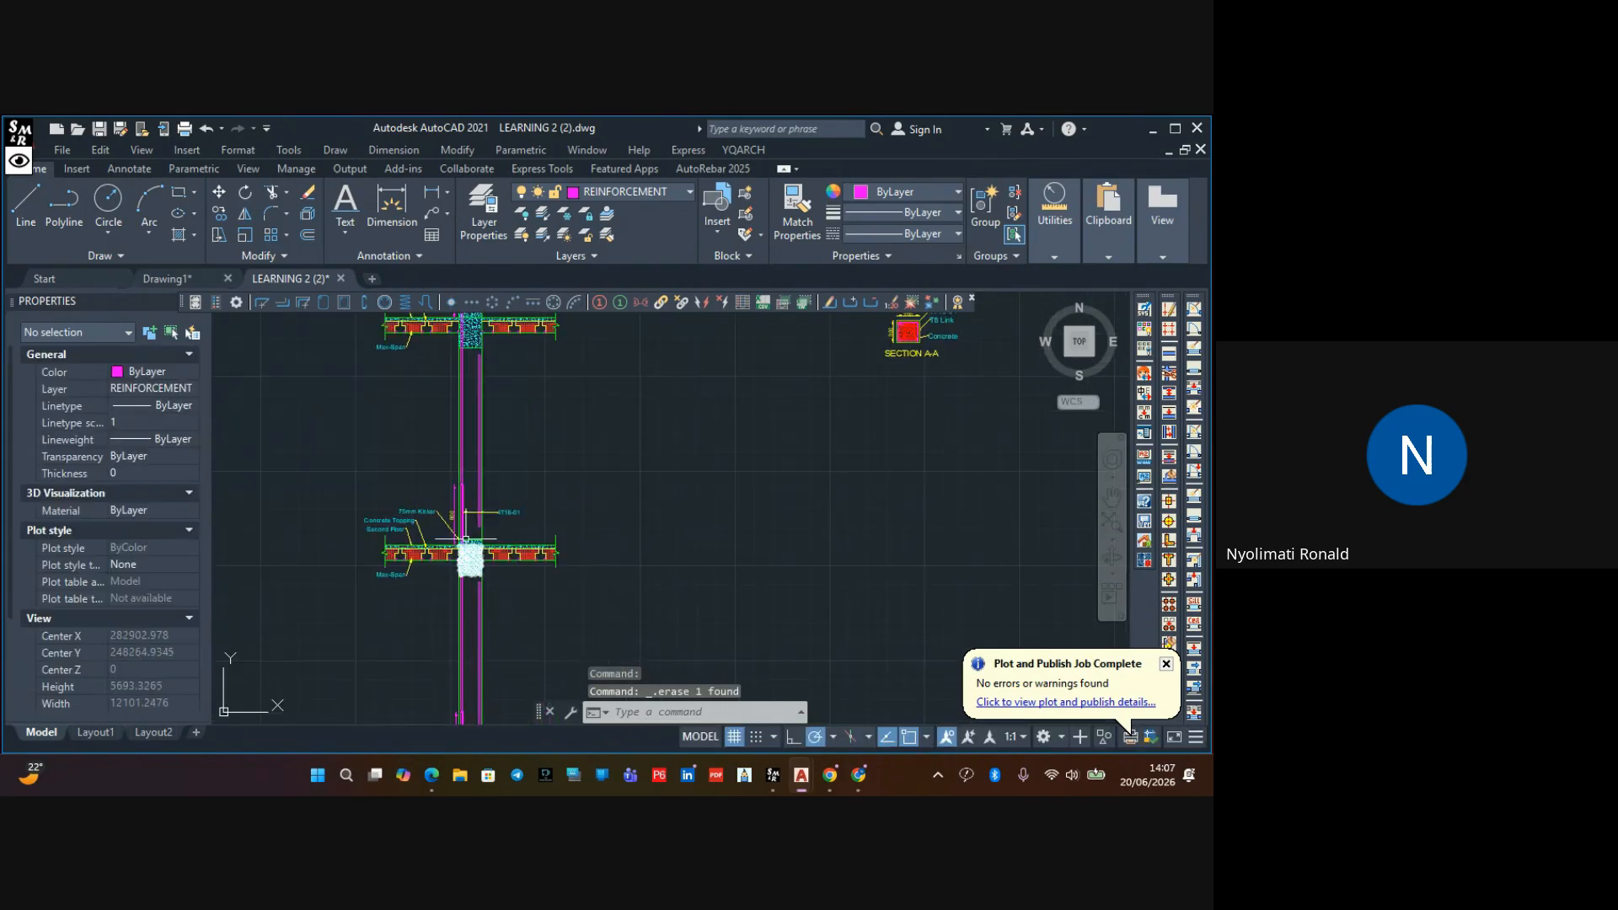
scroll(472, 565, "up", 4)
scroll(423, 589, "down", 2)
middle_click_drag(424, 597, 443, 335)
middle_click_drag(477, 536, 517, 447)
scroll(522, 442, "up", 4)
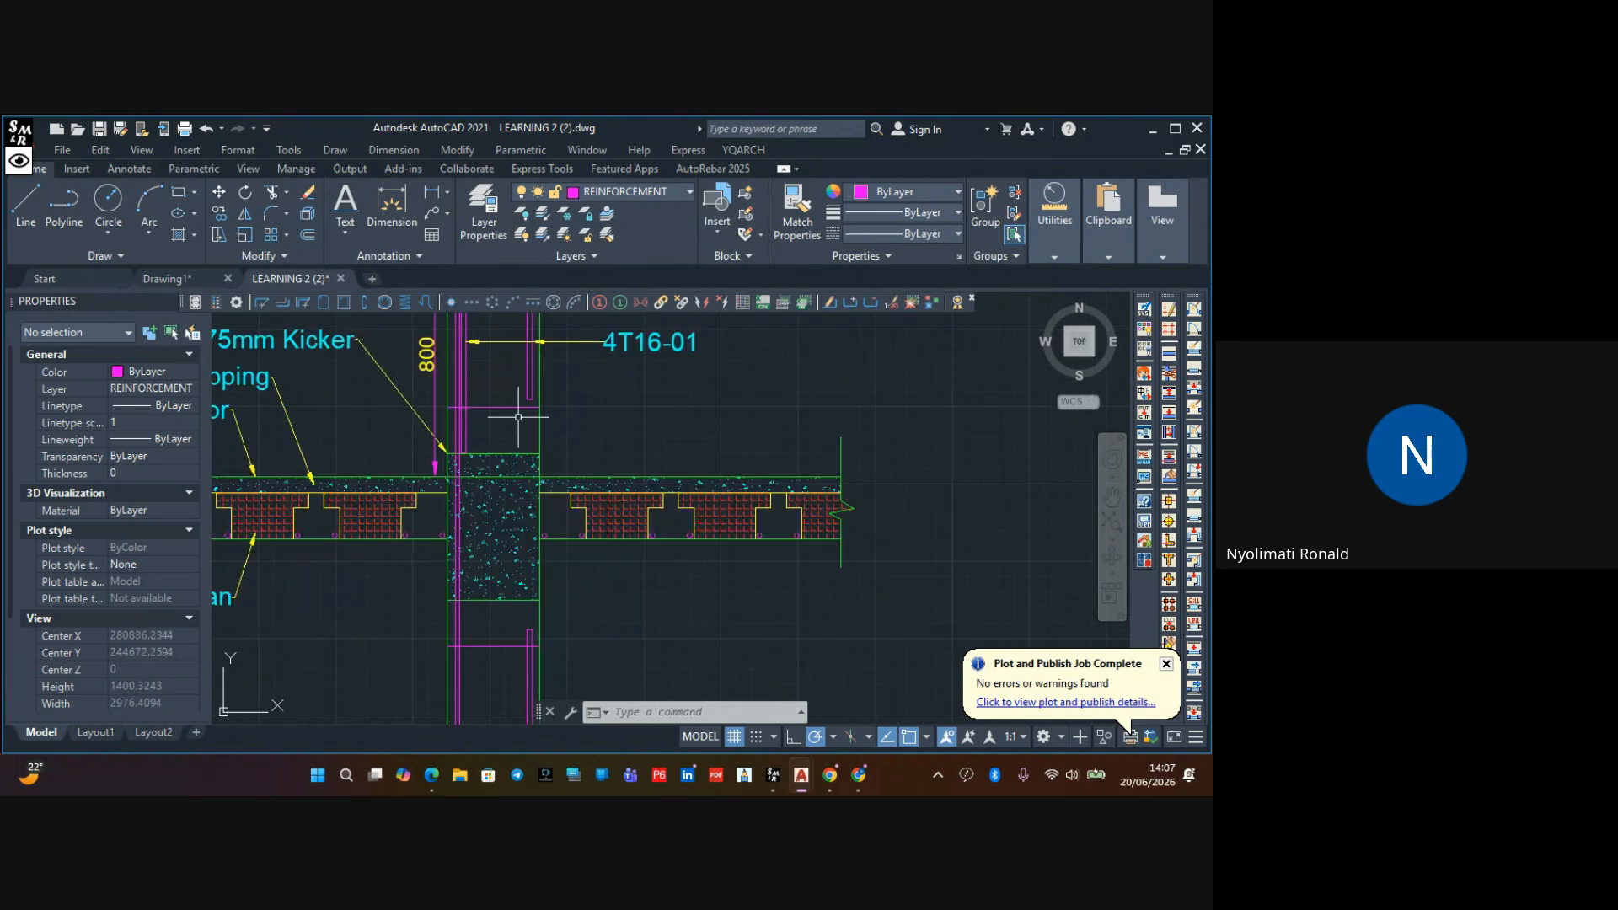
left_click(518, 405)
left_click(503, 414)
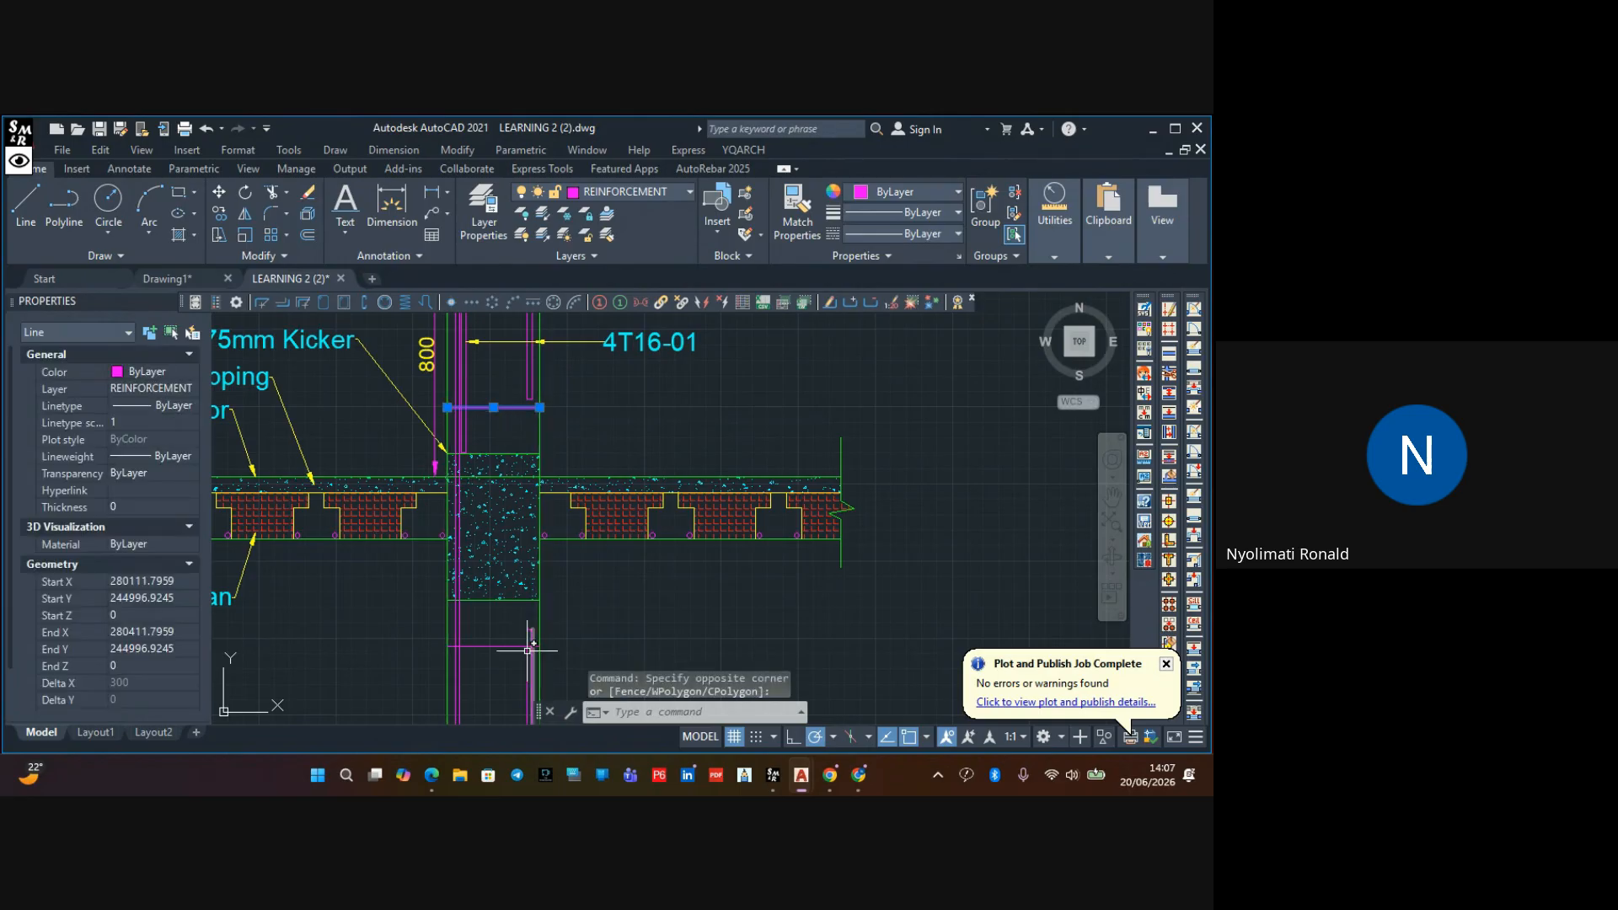
left_click(499, 647)
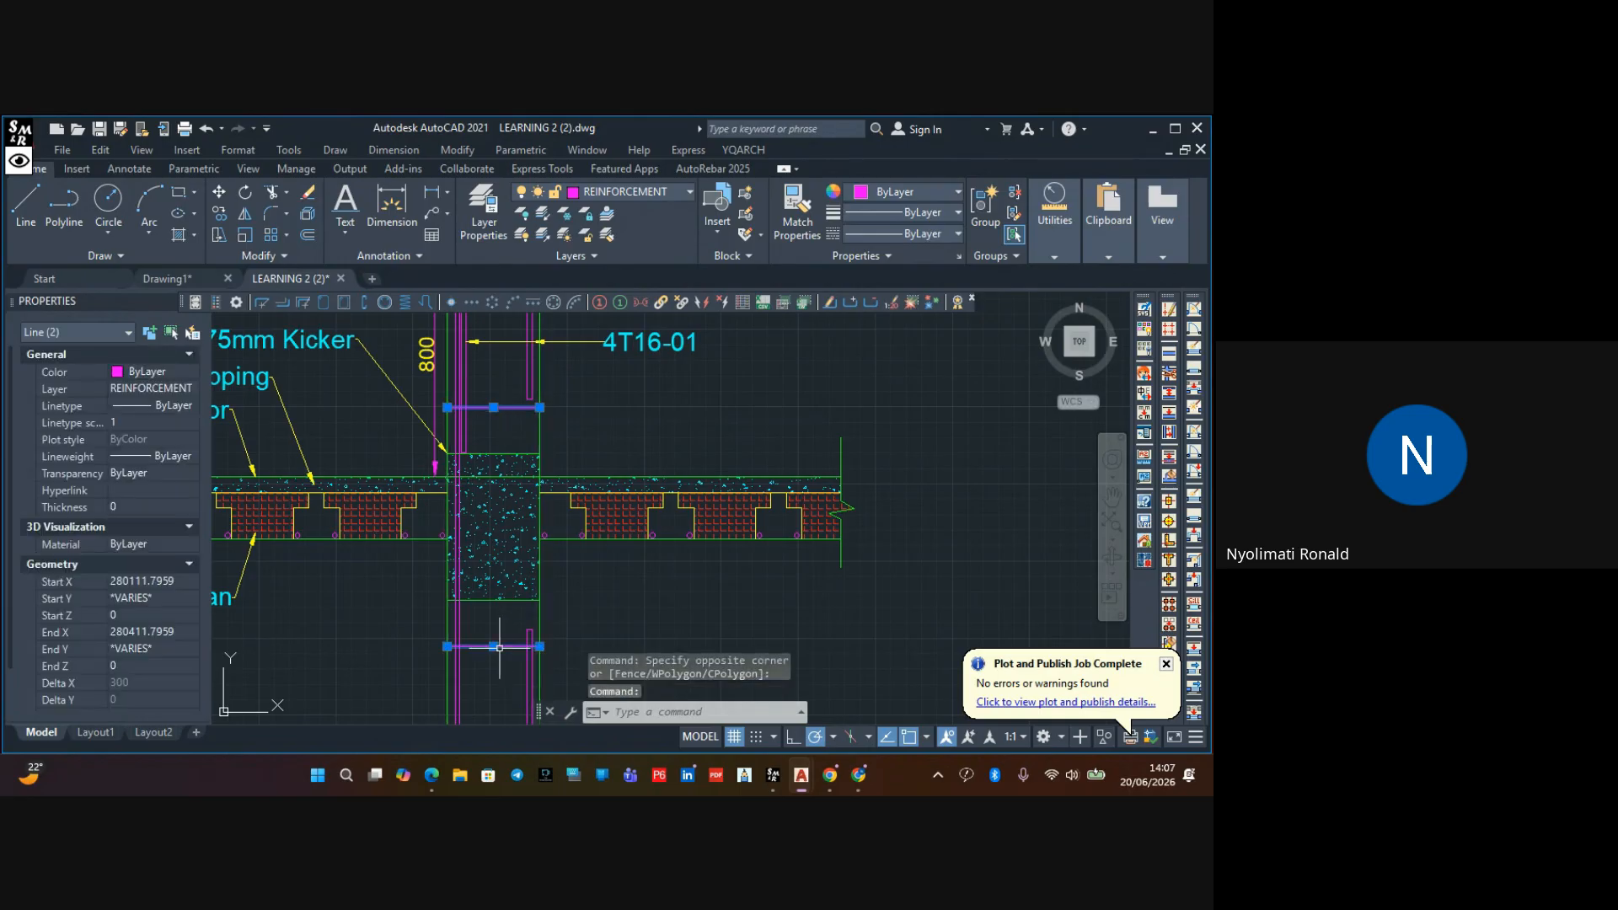
left_click(218, 215)
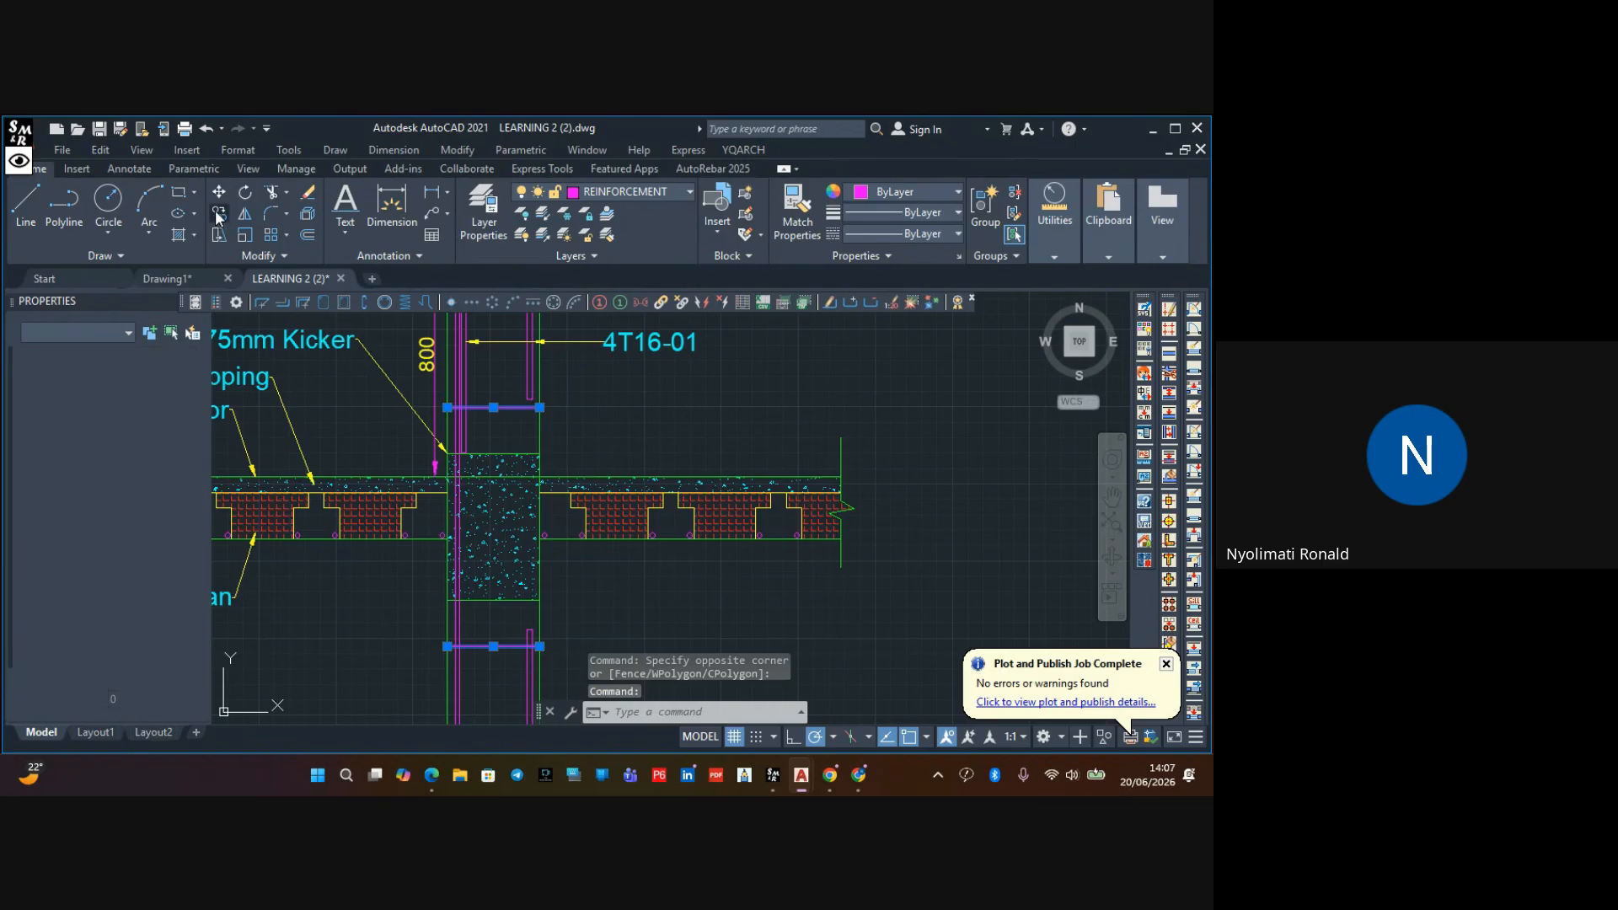
scroll(536, 601, "up", 2)
left_click(531, 607)
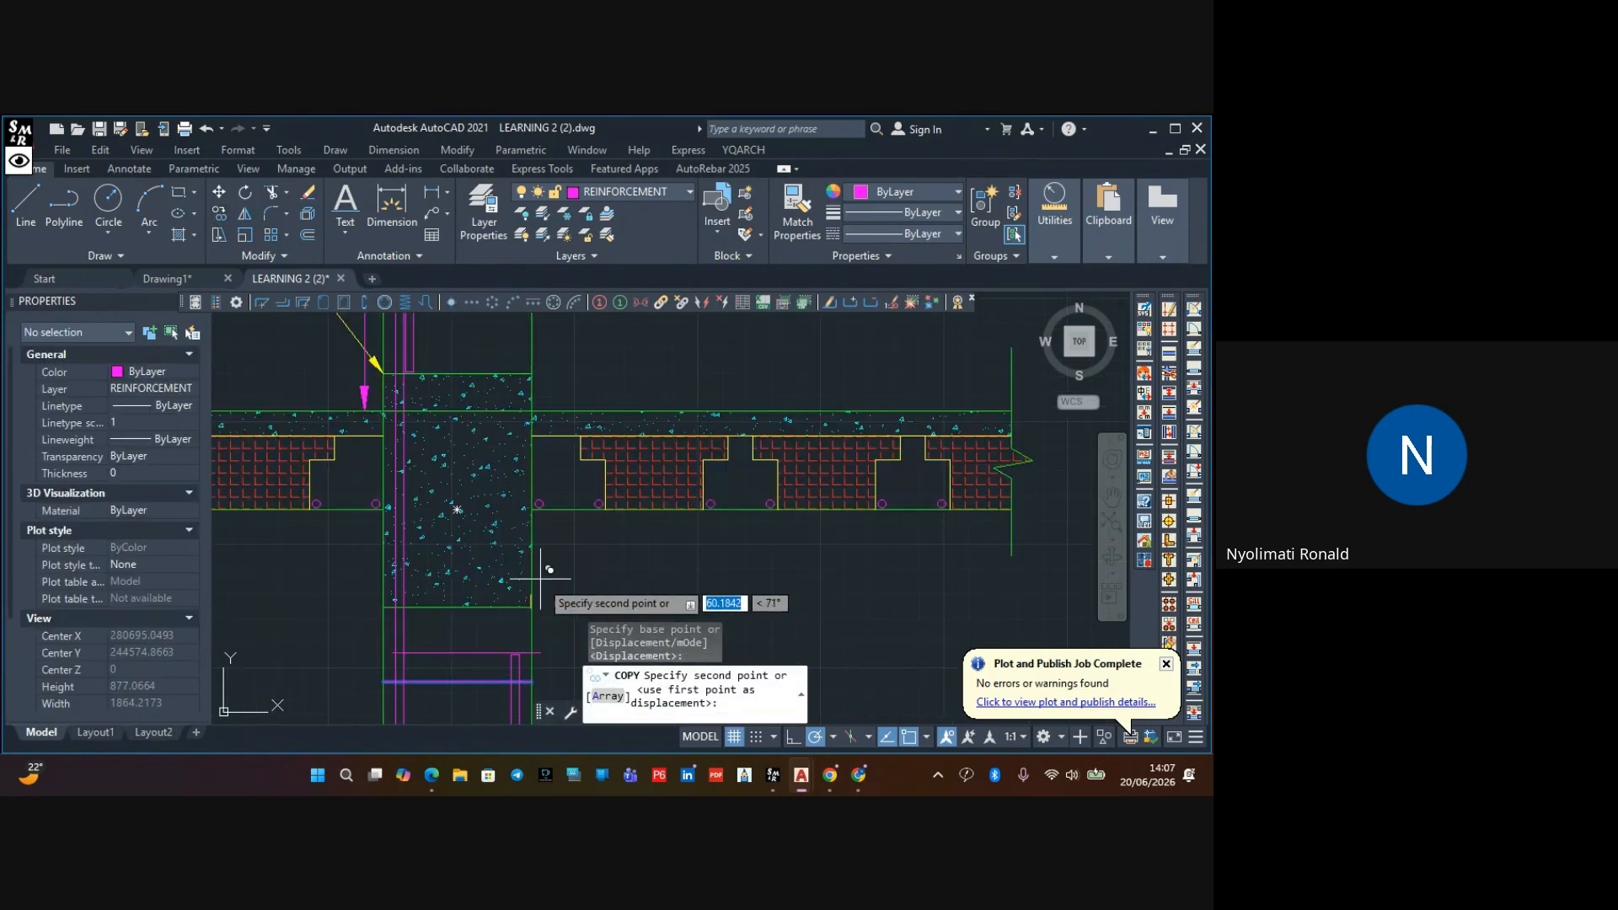
scroll(540, 580, "down", 4)
middle_click_drag(540, 580, 553, 740)
middle_click_drag(581, 480, 581, 560)
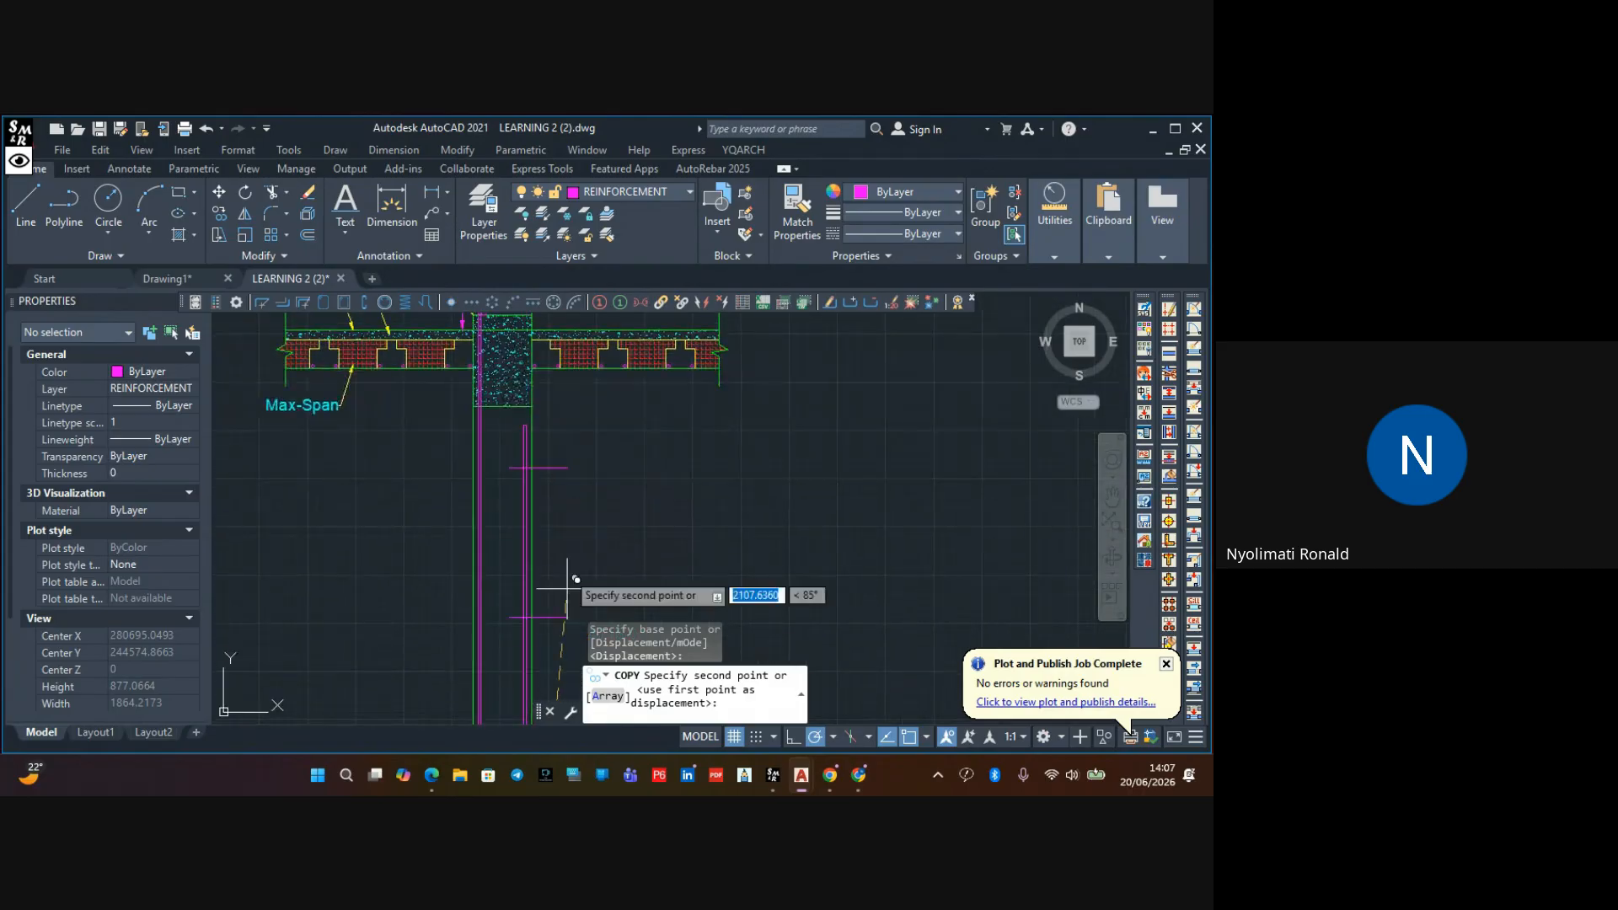
scroll(541, 426, "up", 3)
left_click(536, 436)
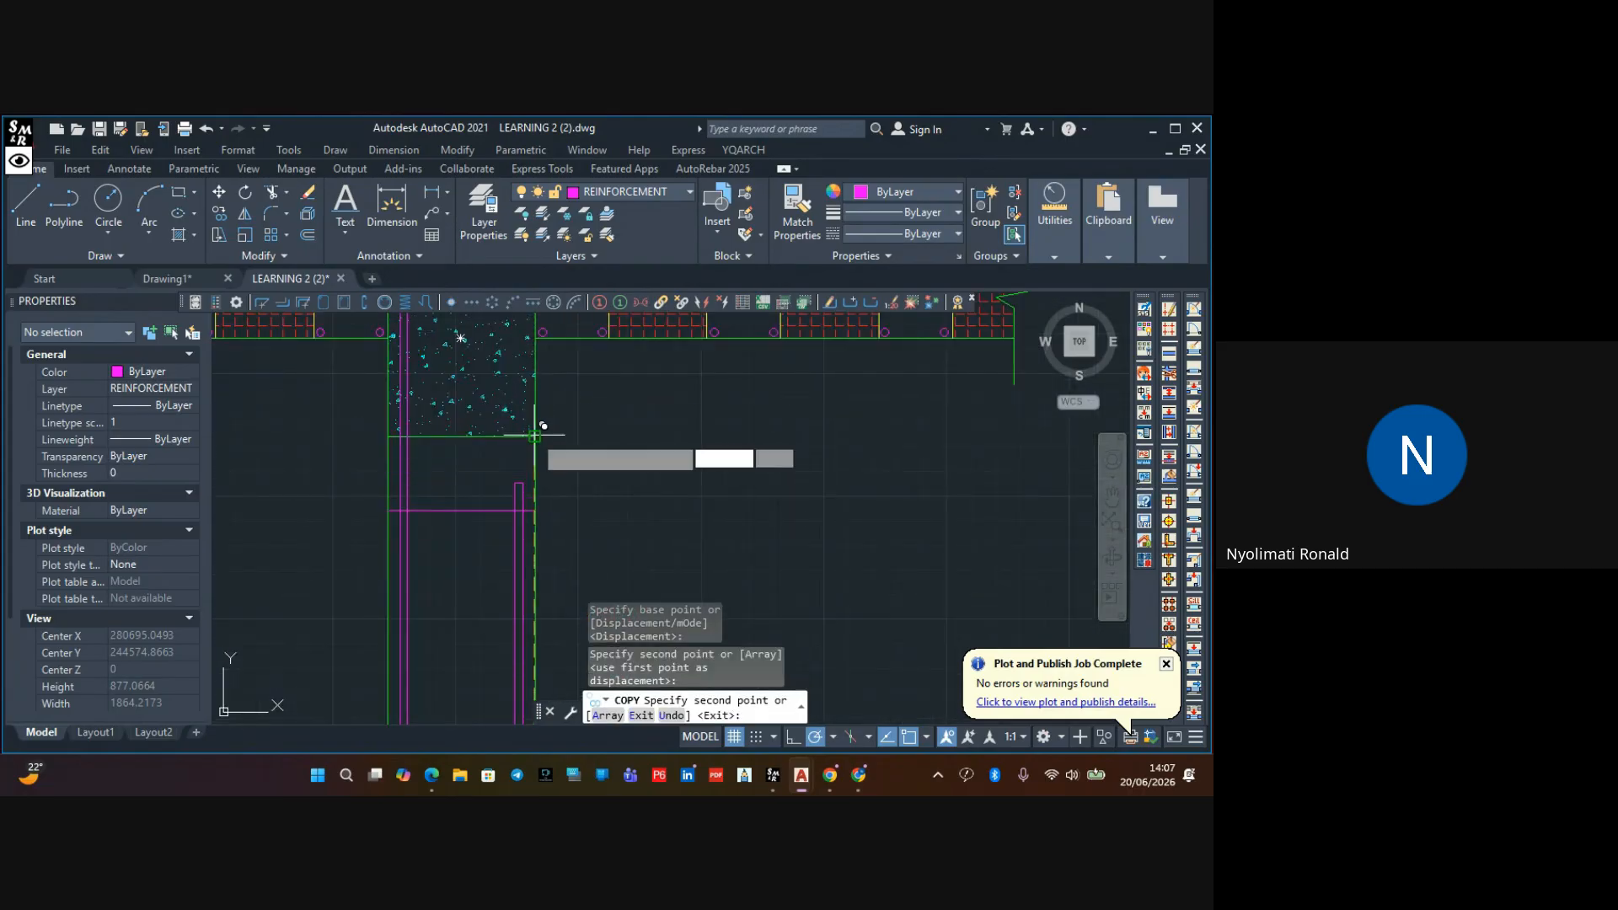
Place another copy of the two link lines at the lower outer corner of the Third Floor beam
scroll(540, 431, "down", 3)
middle_click_drag(582, 421, 566, 613)
middle_click_drag(590, 422, 548, 320)
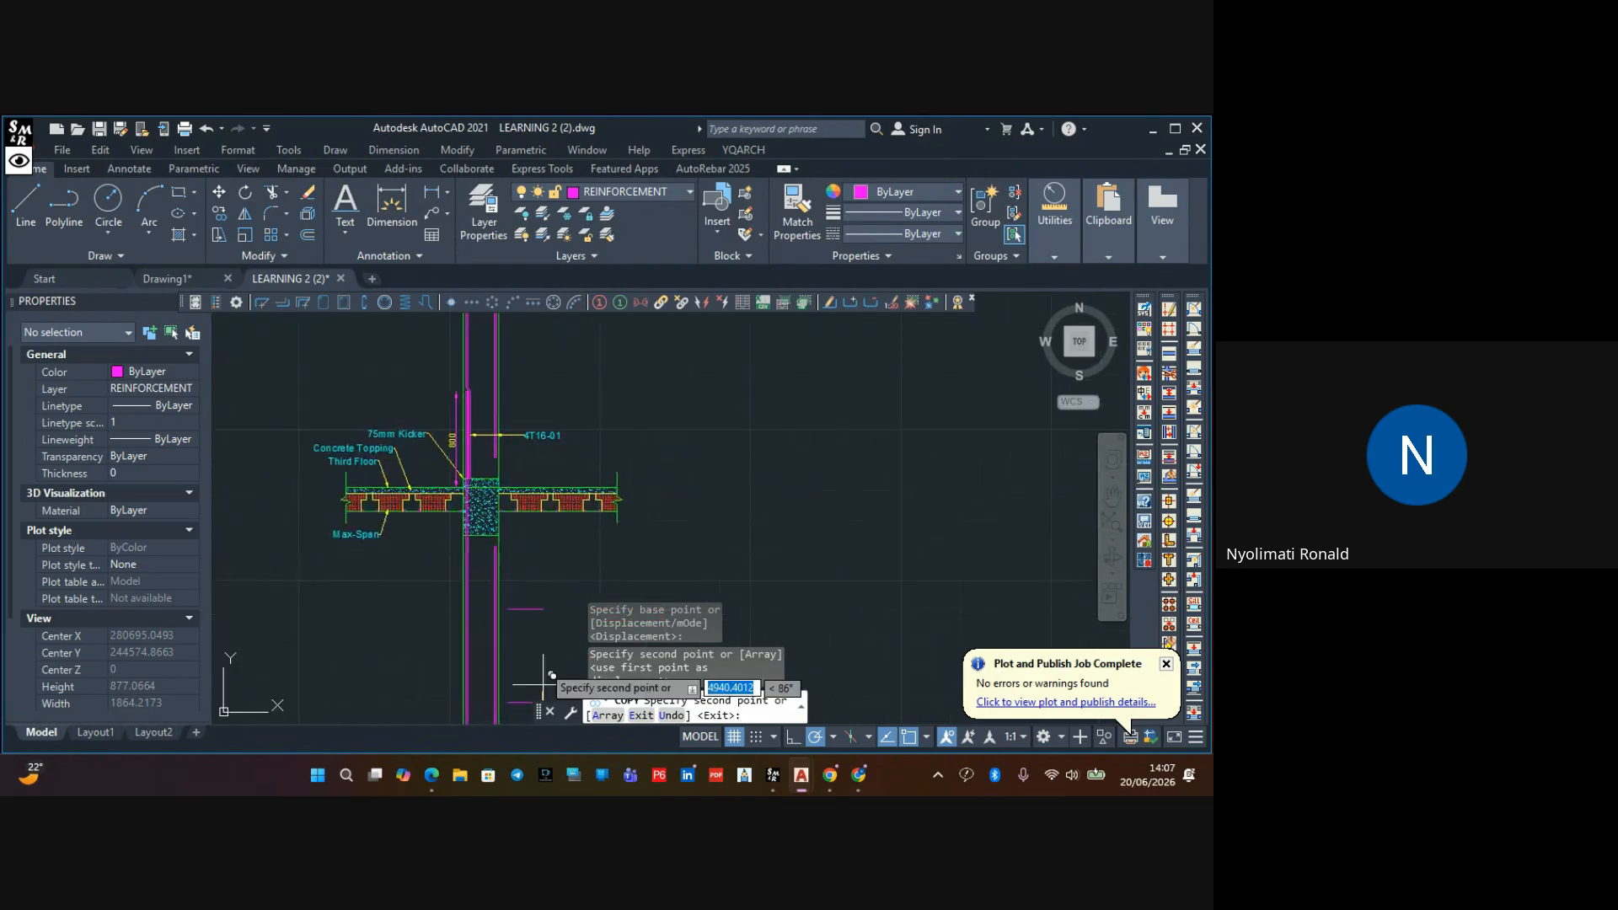
scroll(510, 556, "up", 7)
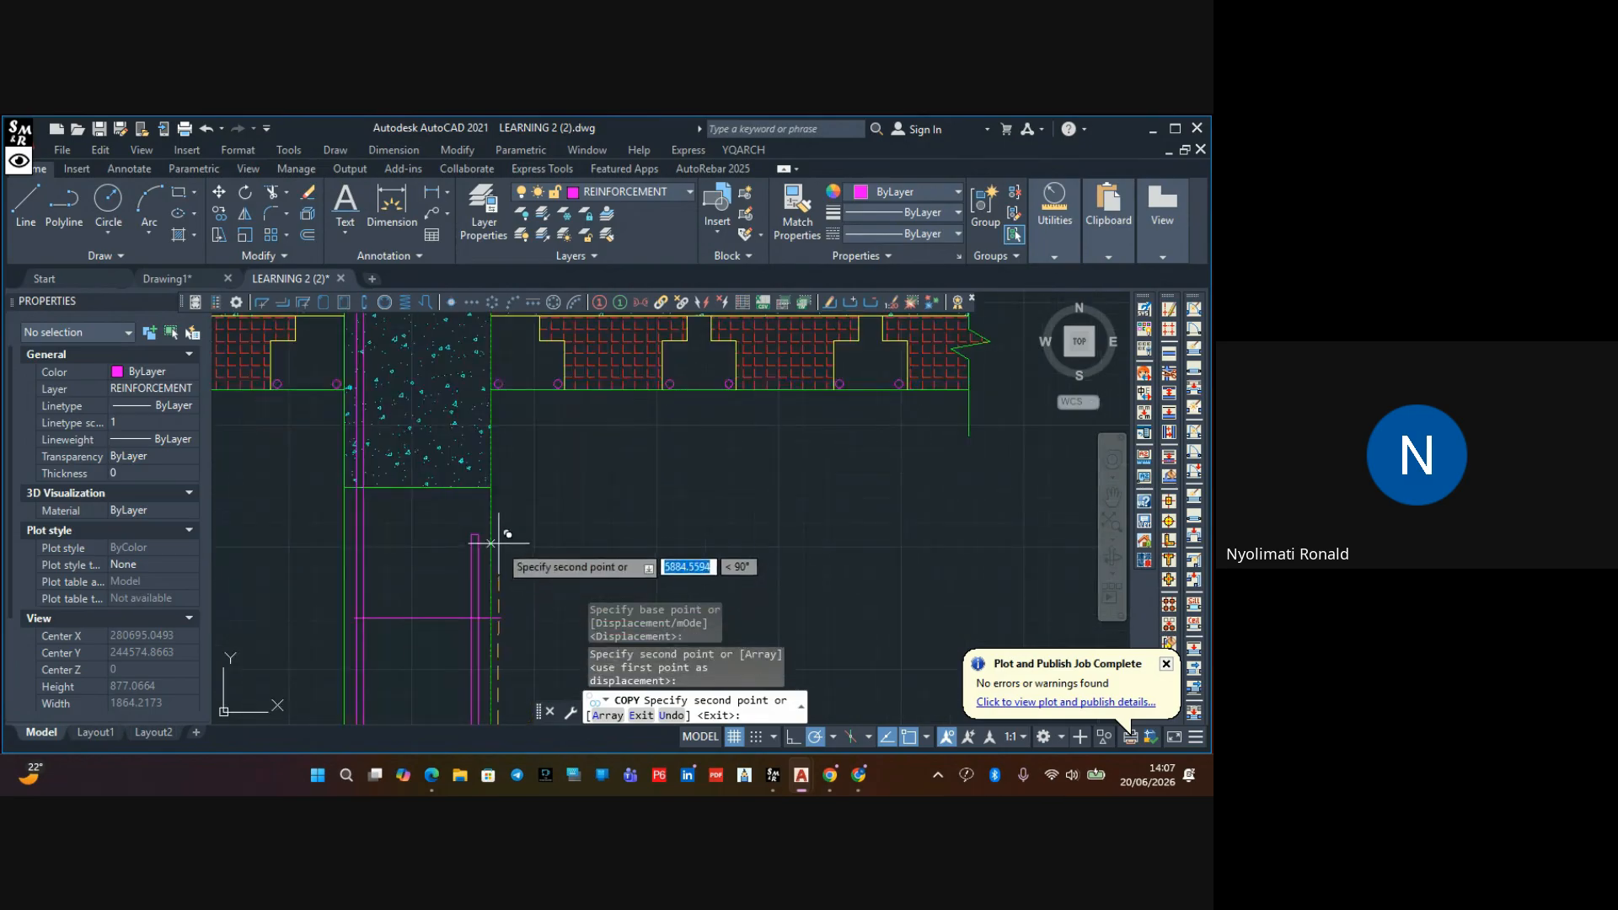
left_click(492, 487)
Place a last copy of the two link lines at the lower outer corner of the Ring Beam and end the copying
scroll(494, 486, "down", 9)
middle_click_drag(502, 483, 518, 620)
scroll(505, 514, "up", 8)
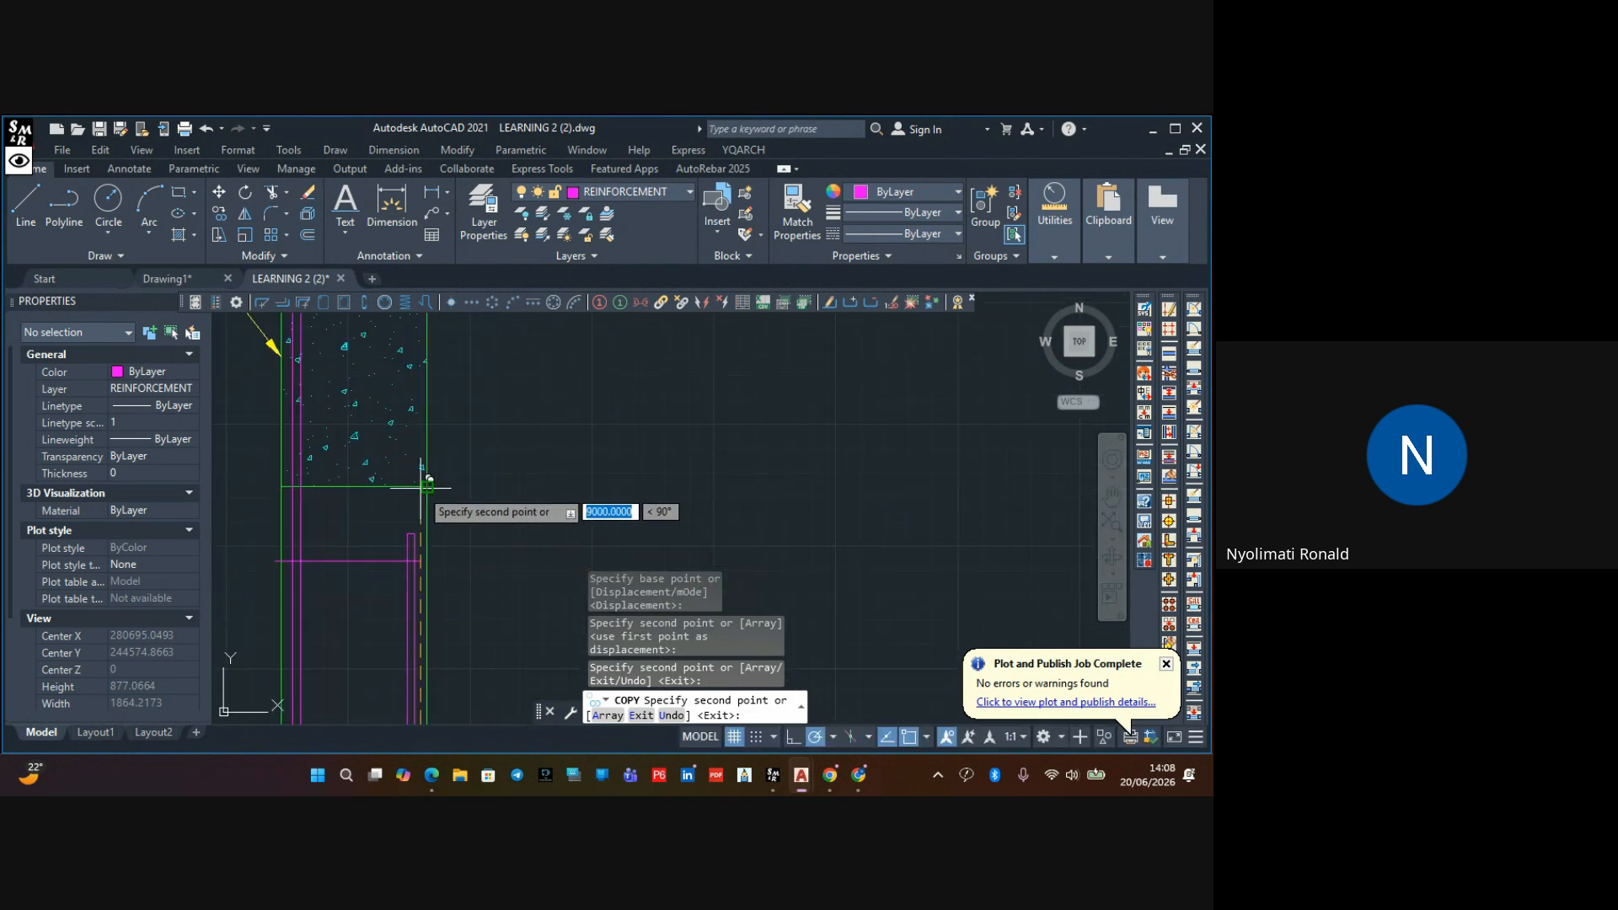
left_click(427, 487)
scroll(482, 539, "down", 4)
middle_click_drag(481, 540, 493, 571)
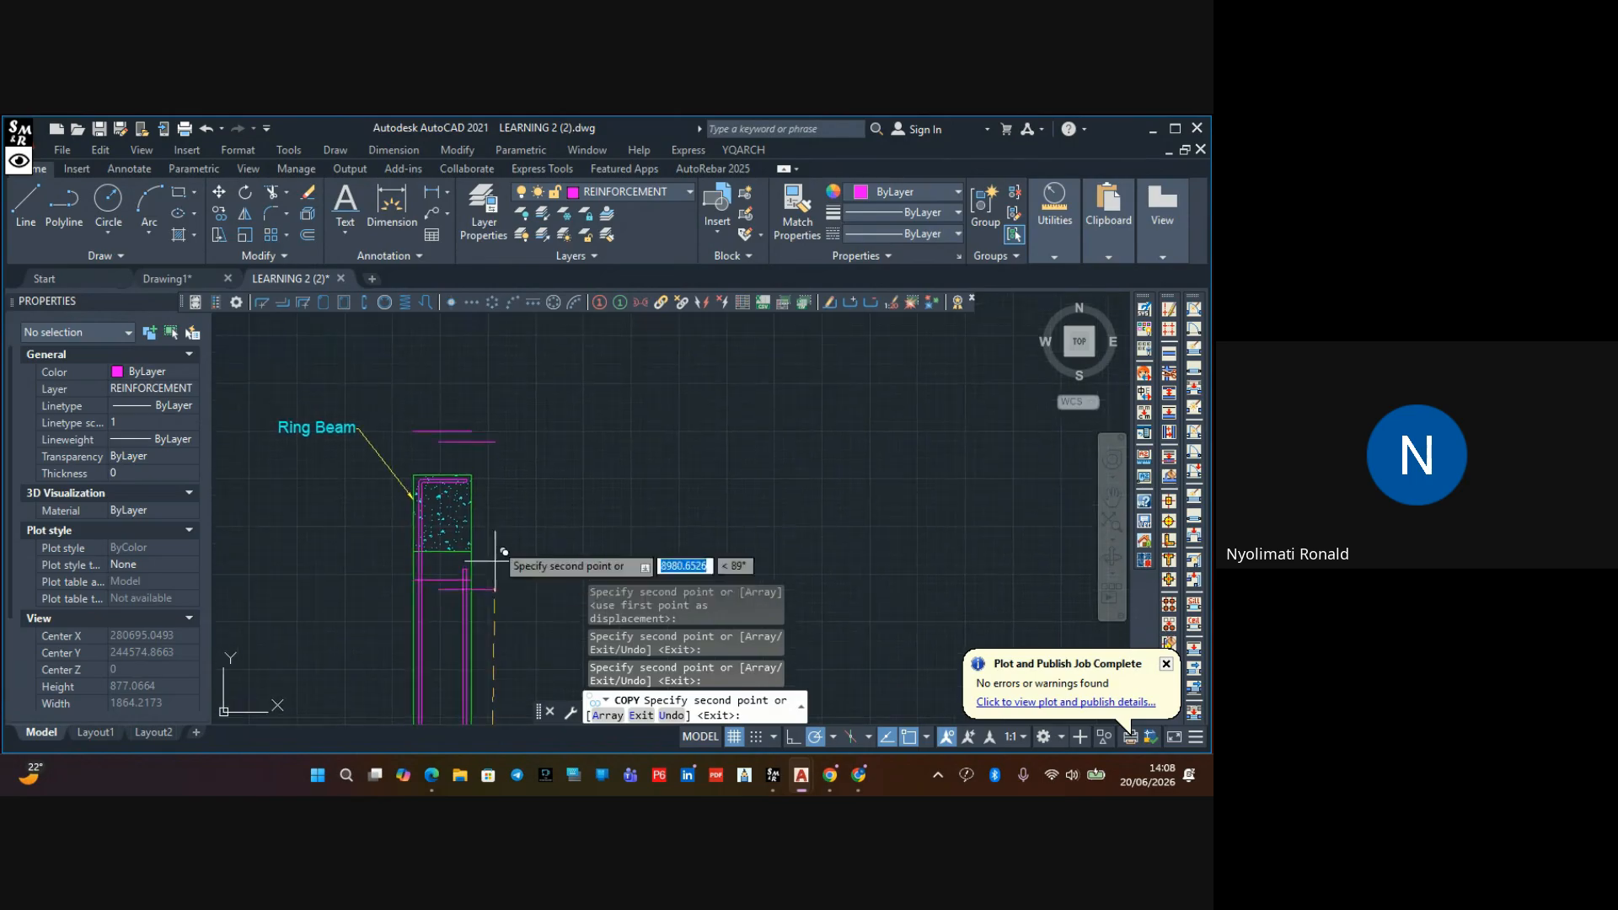
key("Escape")
Delete the surplus link line above the Ring Beam
left_click(506, 394)
left_click(419, 460)
key("Delete")
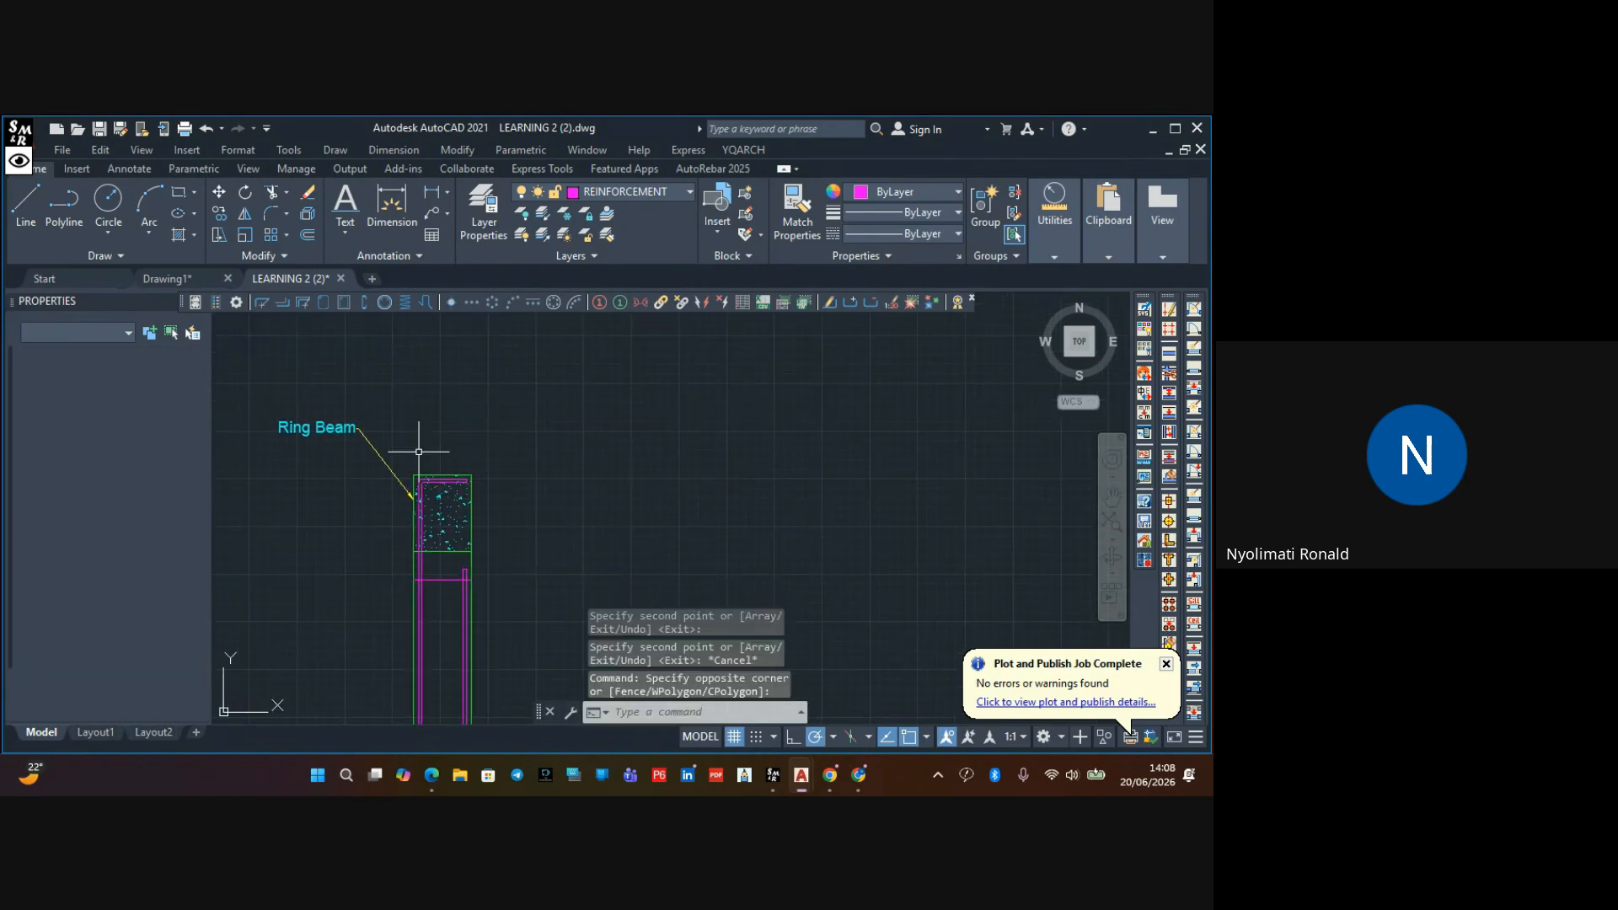
Dimension the vertical distance between the link line above the Third Floor kicker and the link line below the Ring Beam
scroll(418, 452, "down", 4)
middle_click_drag(419, 472, 434, 329)
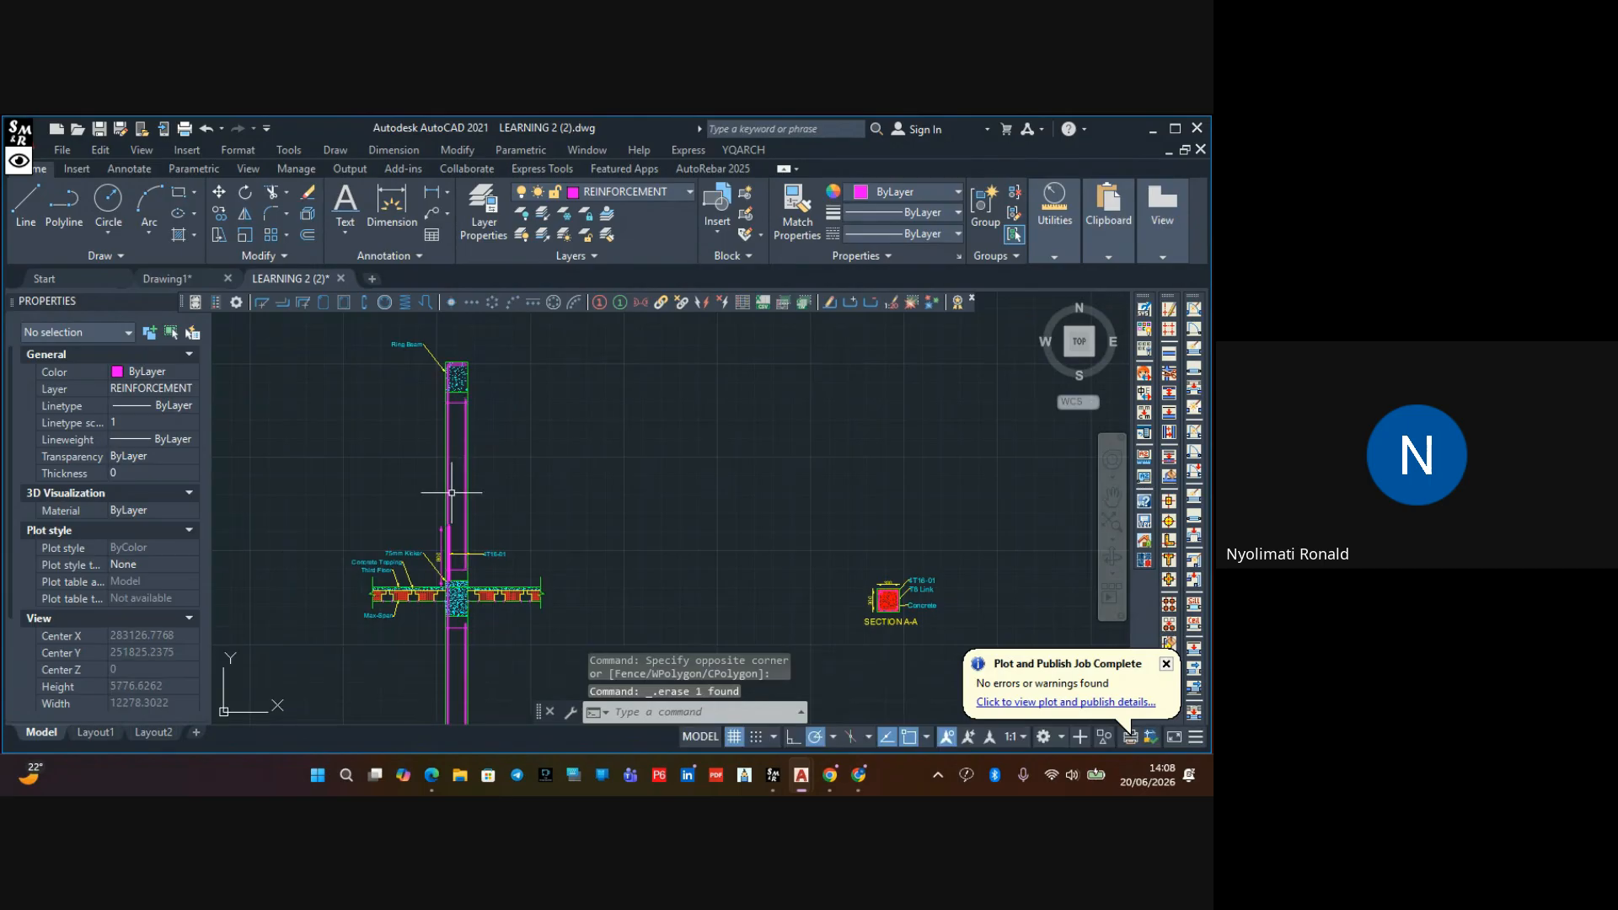
scroll(459, 425, "up", 2)
scroll(457, 424, "down", 2)
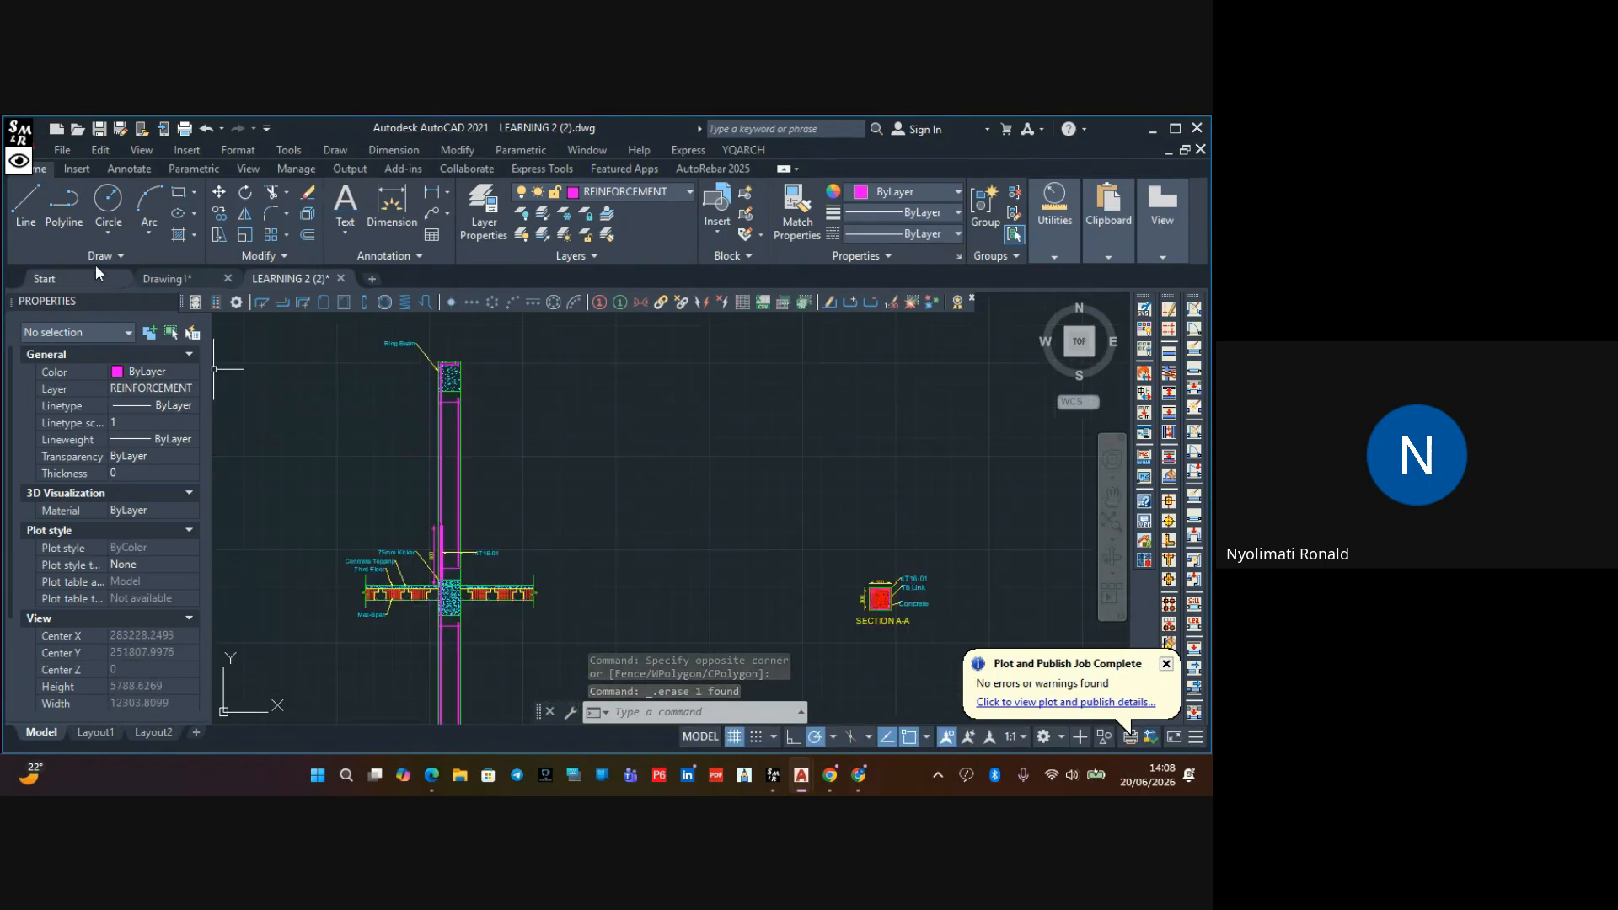
left_click(388, 202)
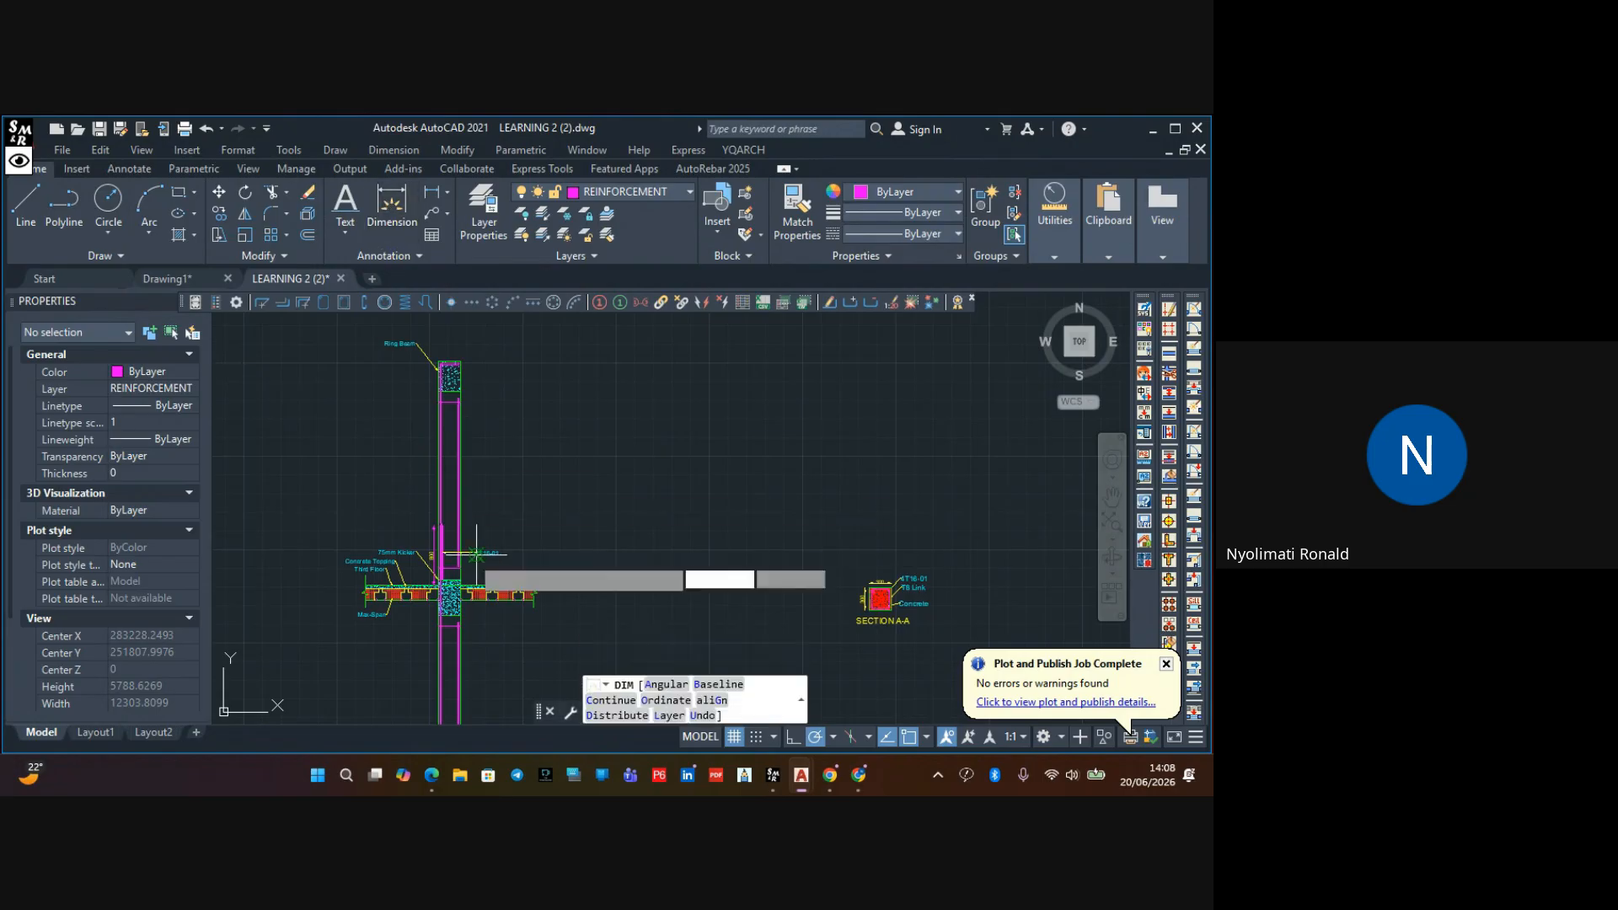
scroll(454, 586, "up", 4)
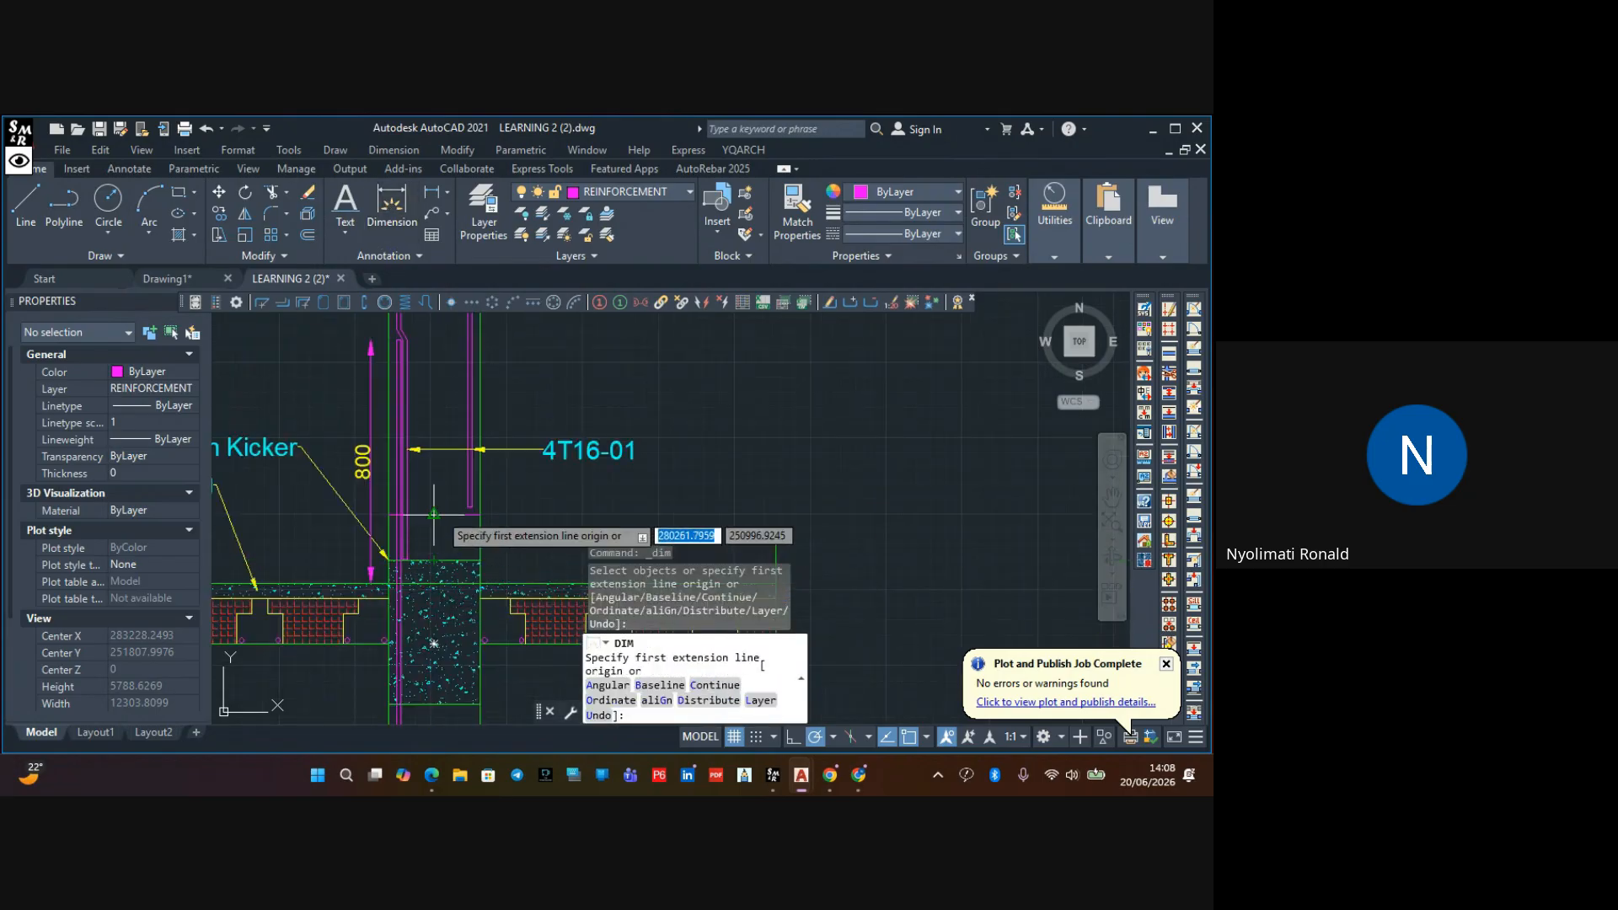
scroll(459, 489, "down", 3)
scroll(448, 490, "up", 3)
scroll(434, 485, "up", 2)
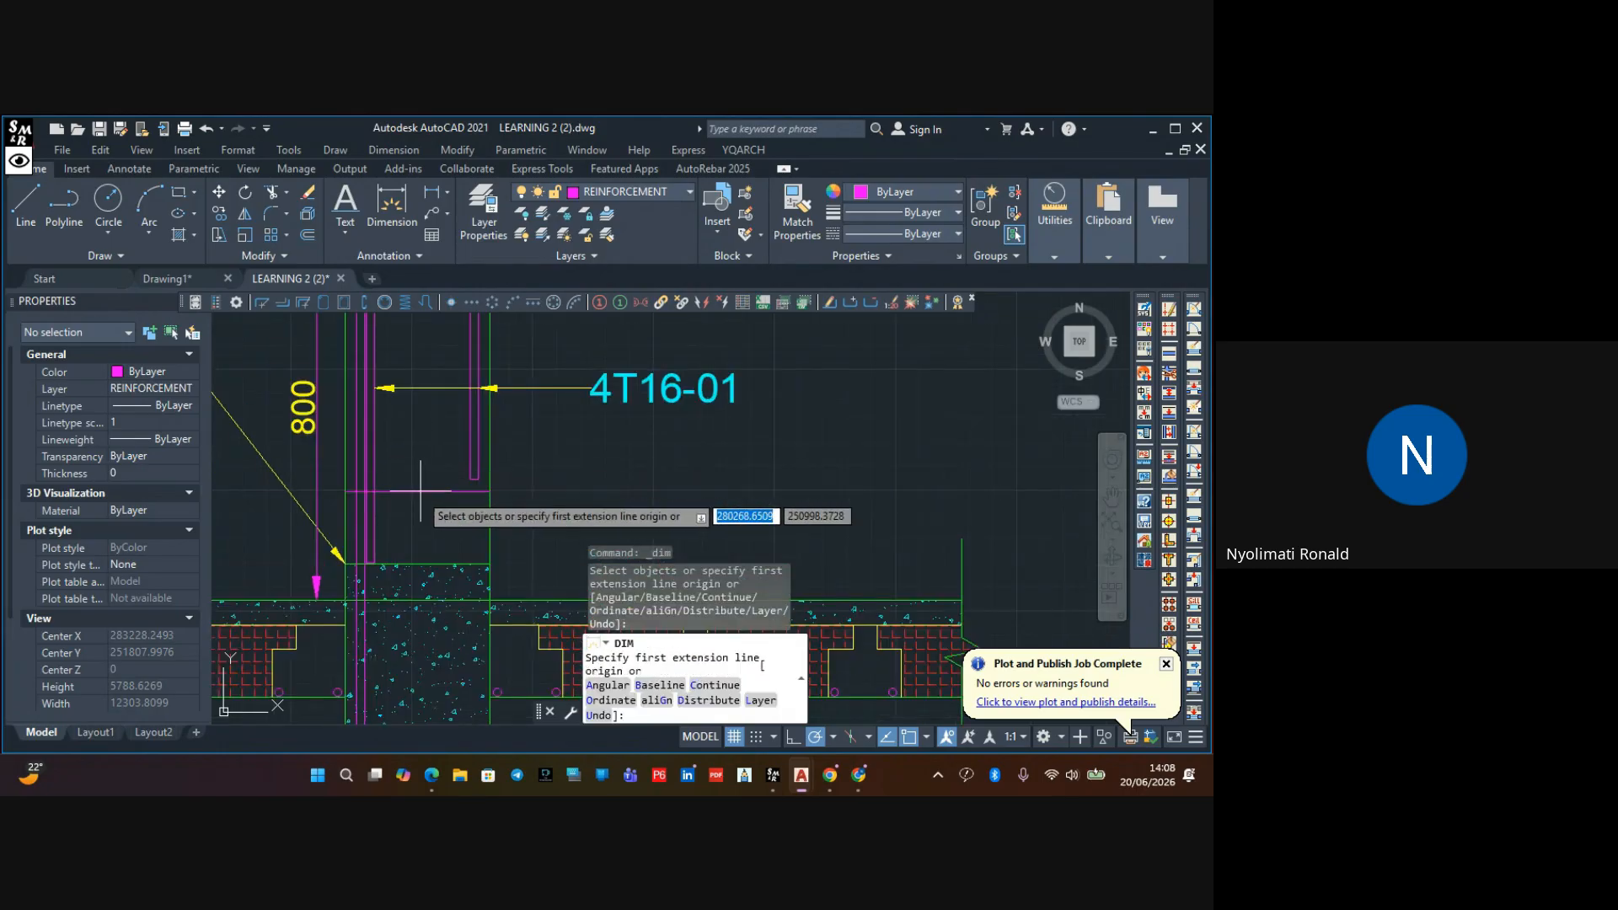
left_click(426, 491)
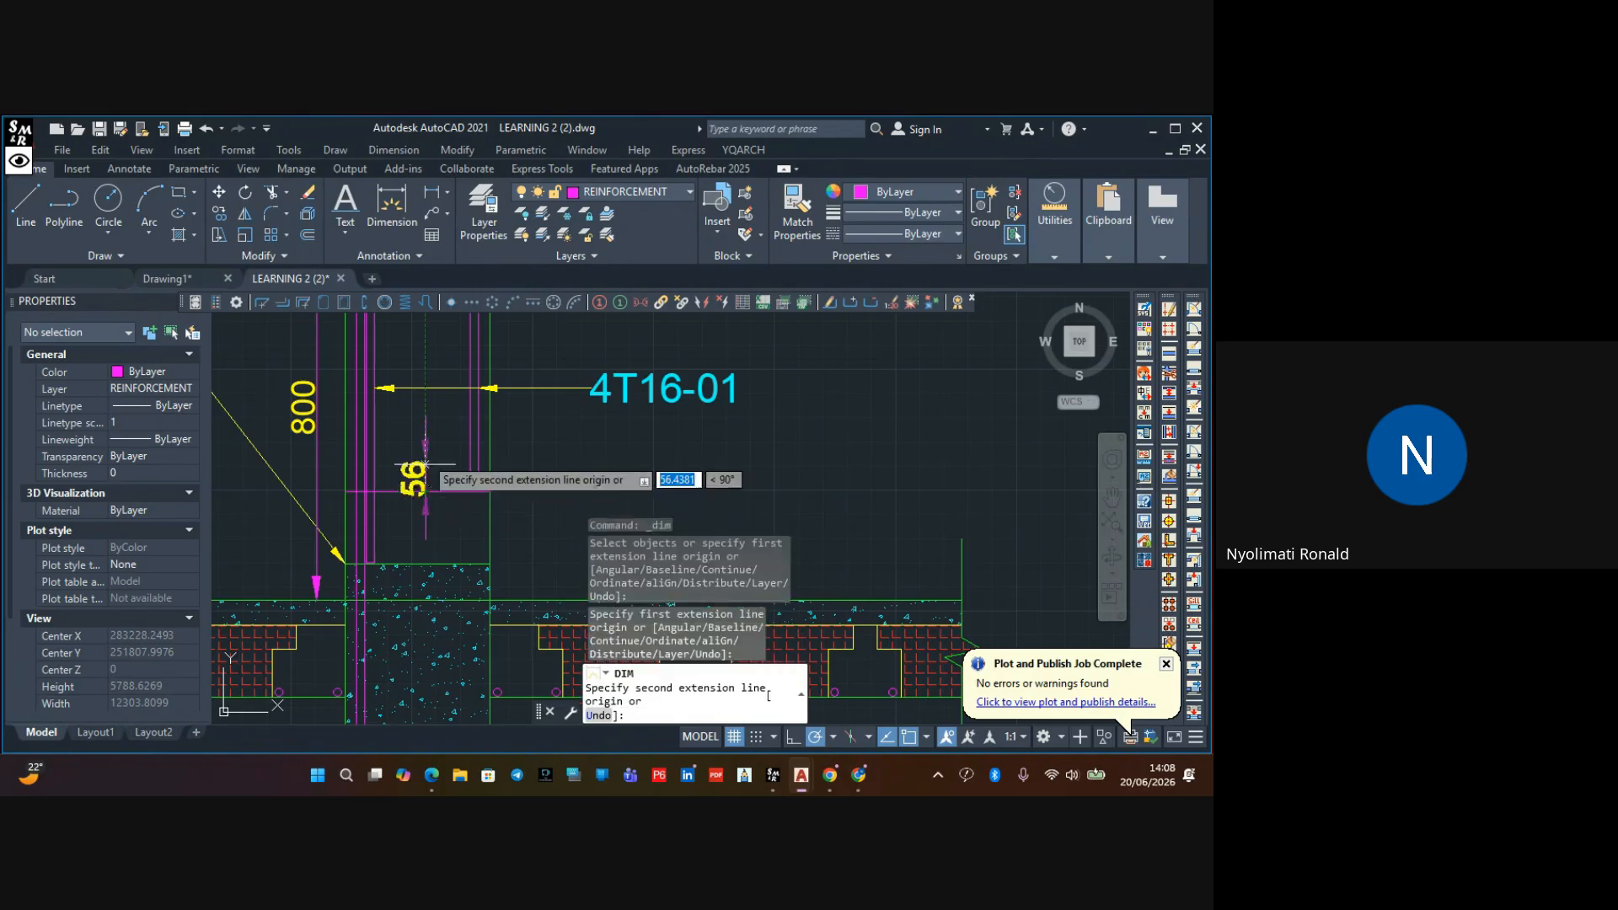
scroll(409, 456, "down", 5)
scroll(396, 411, "up", 3)
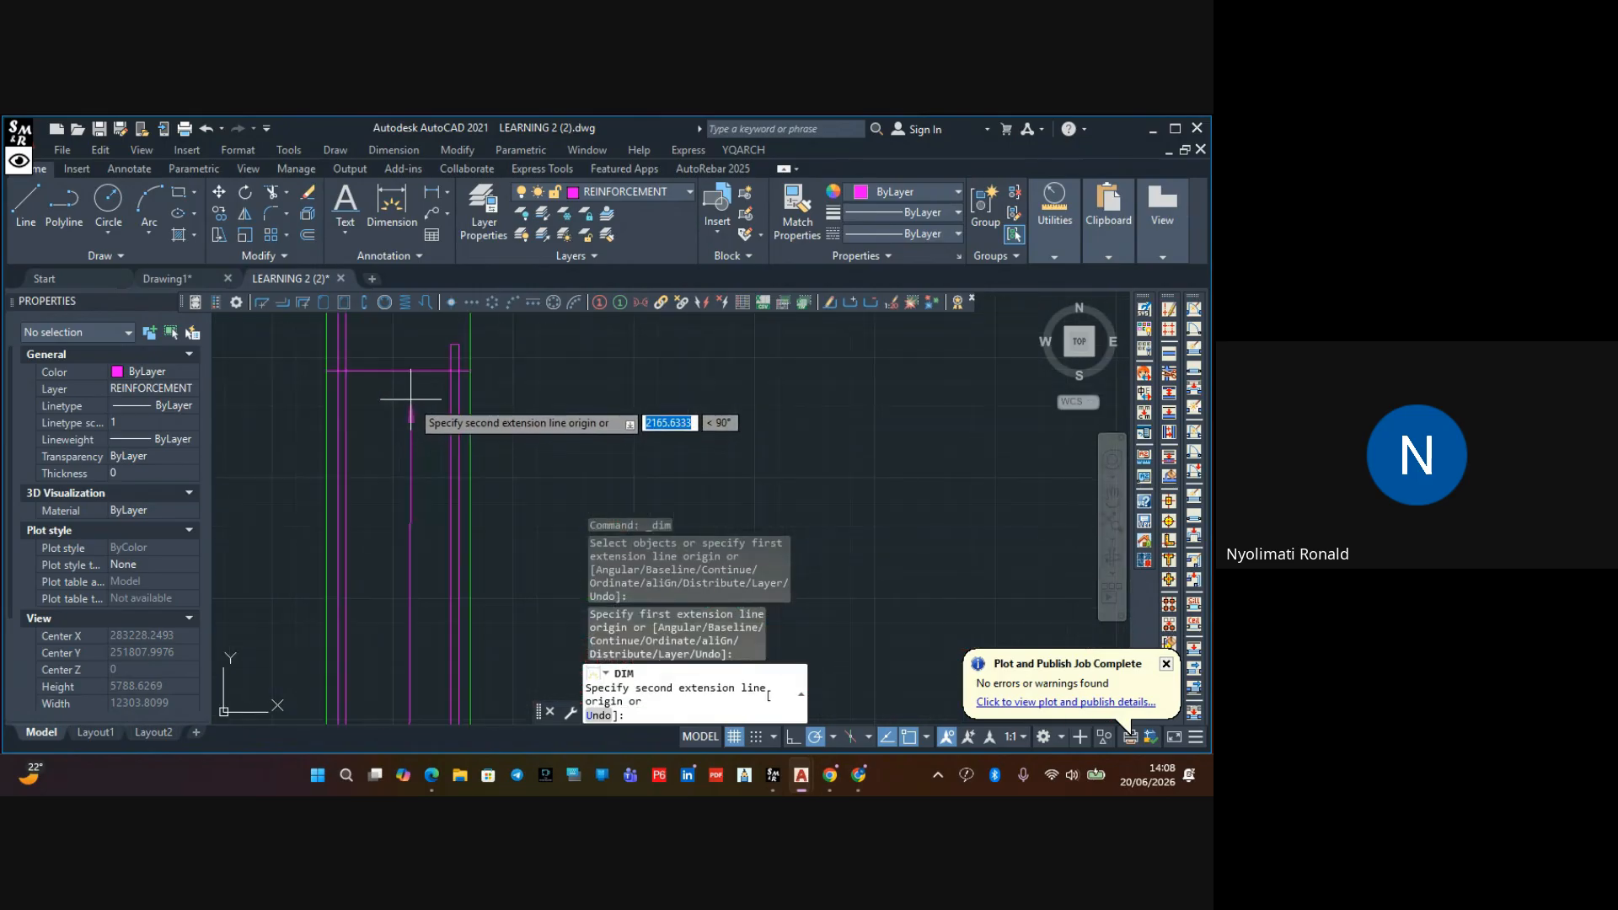
left_click(408, 371)
left_click(409, 372)
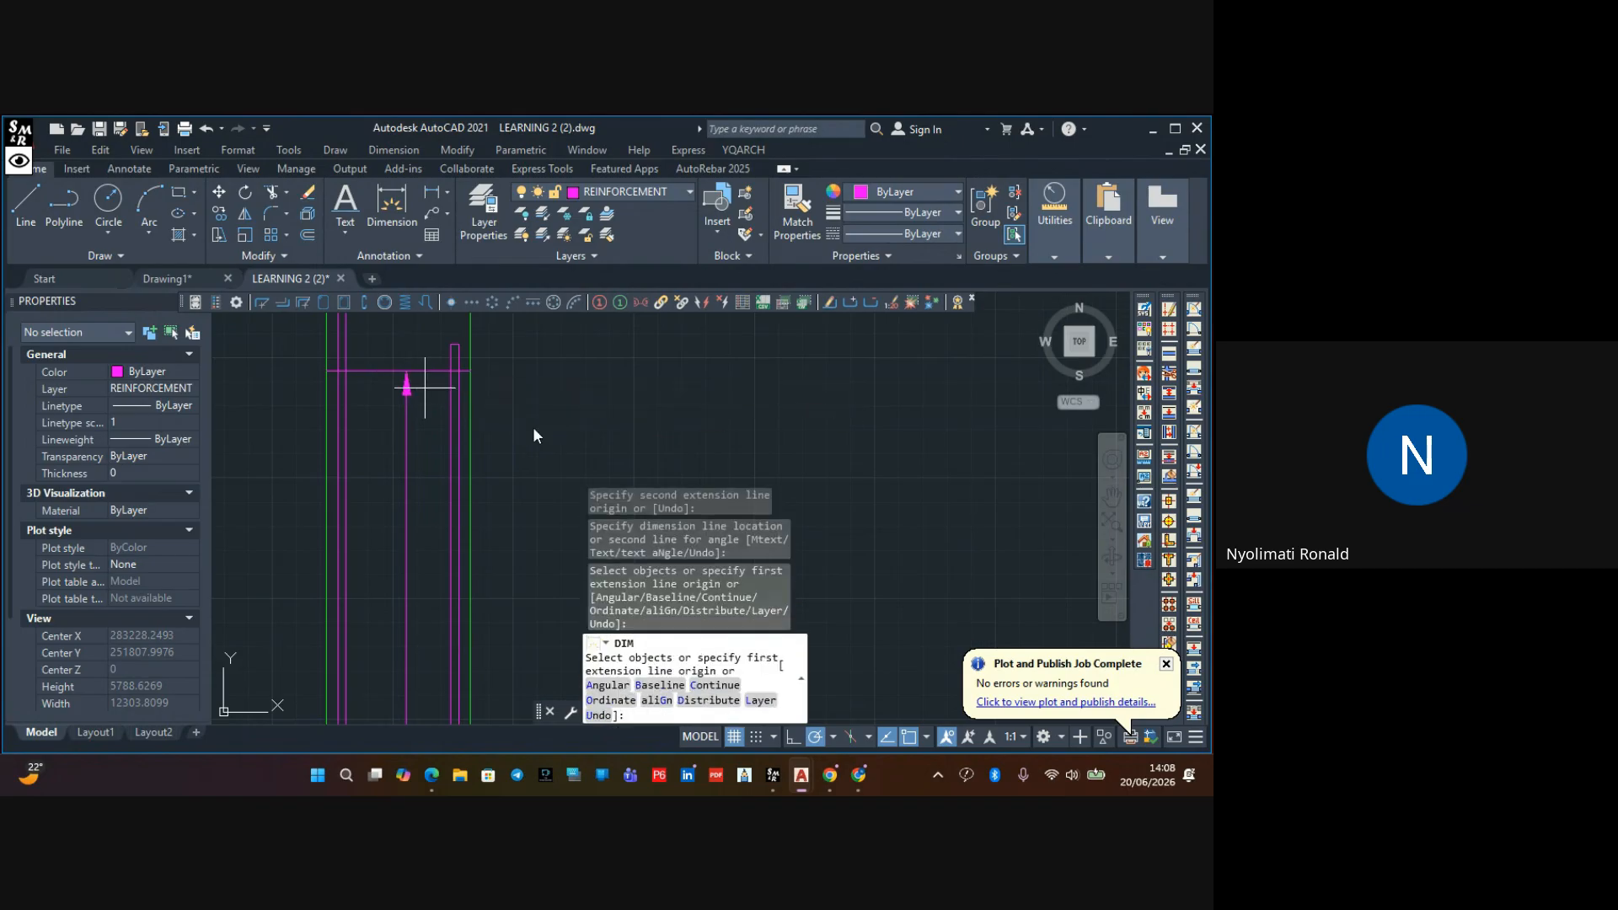
key("Return")
Examine the new vertical dimension along the column between the Third Floor kicker and the Ring Beam
scroll(530, 407, "down", 2)
scroll(481, 517, "down", 2)
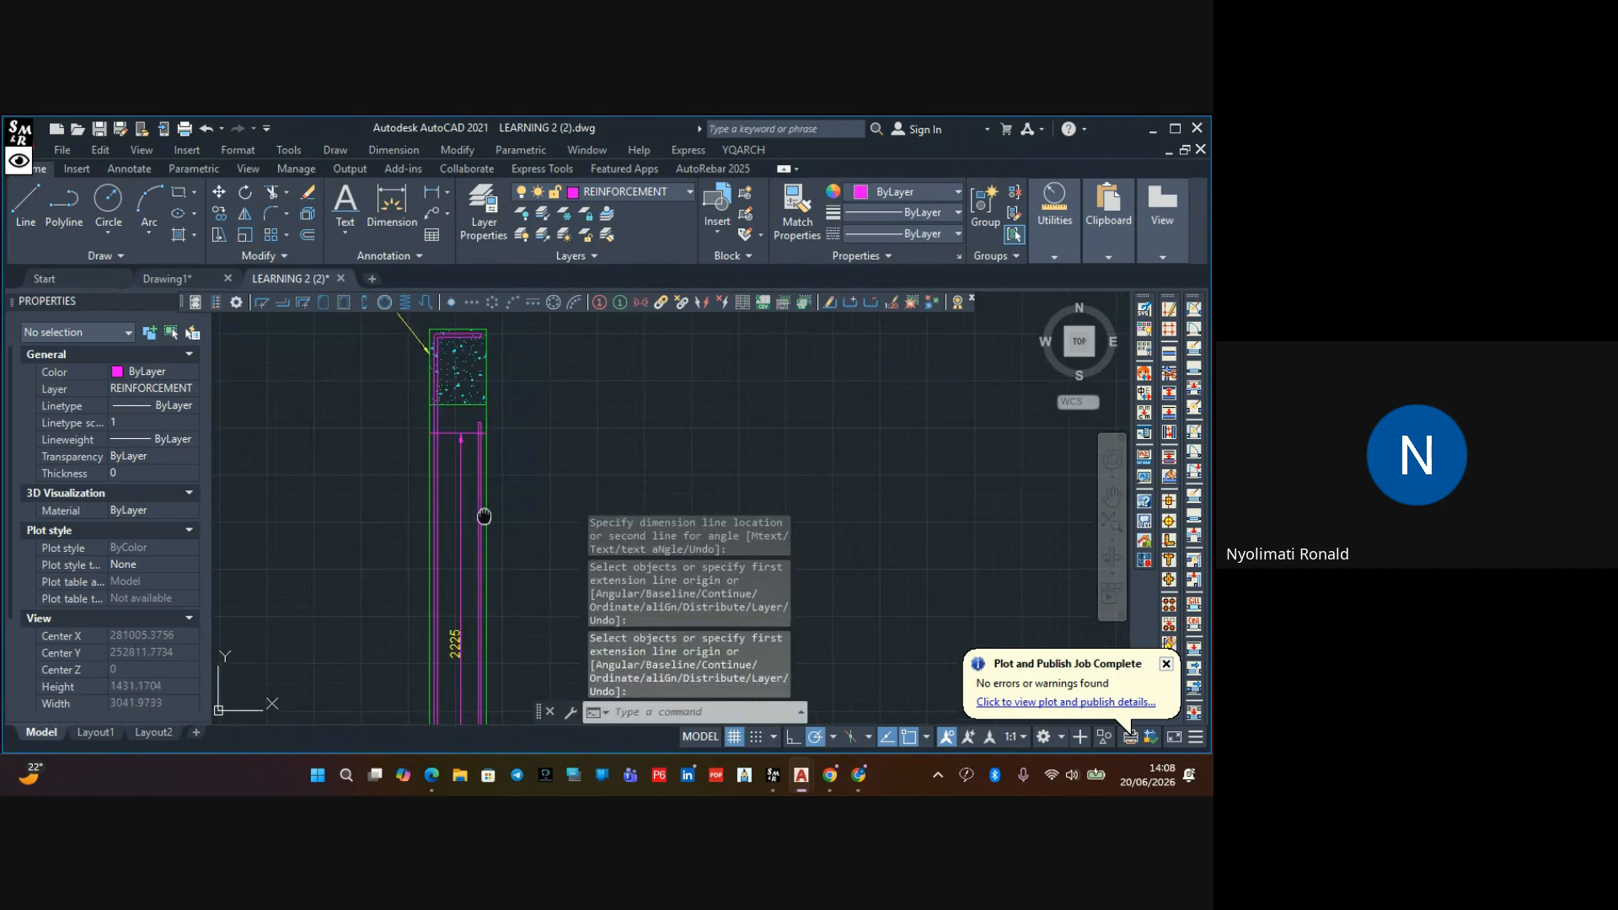
middle_click_drag(426, 528, 453, 476)
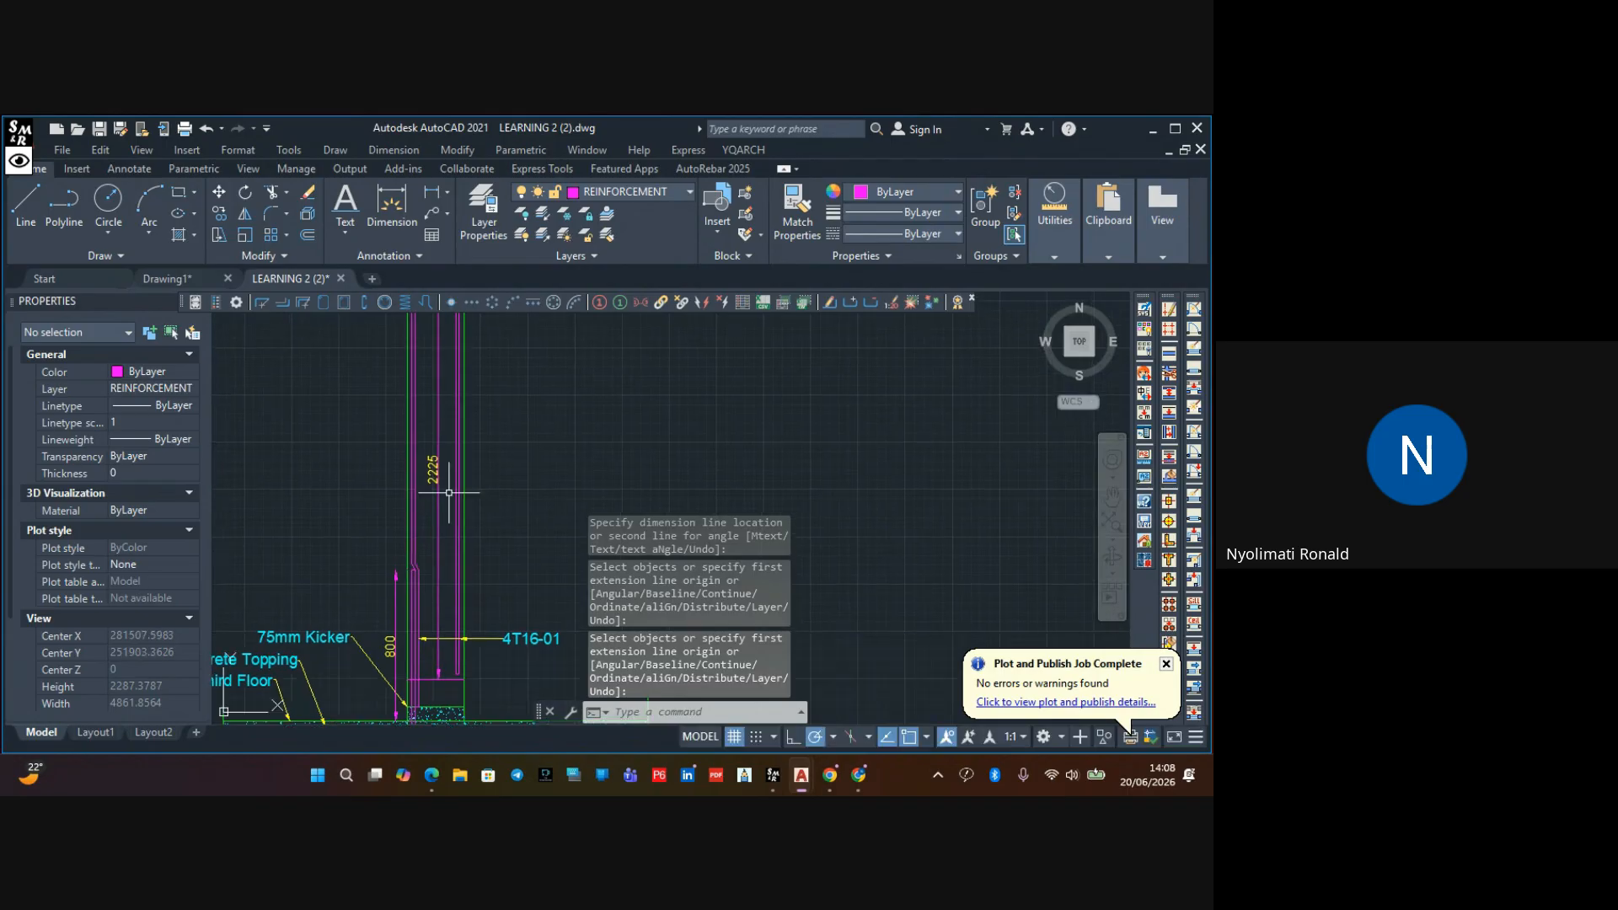
scroll(429, 684, "up", 5)
scroll(429, 684, "down", 2)
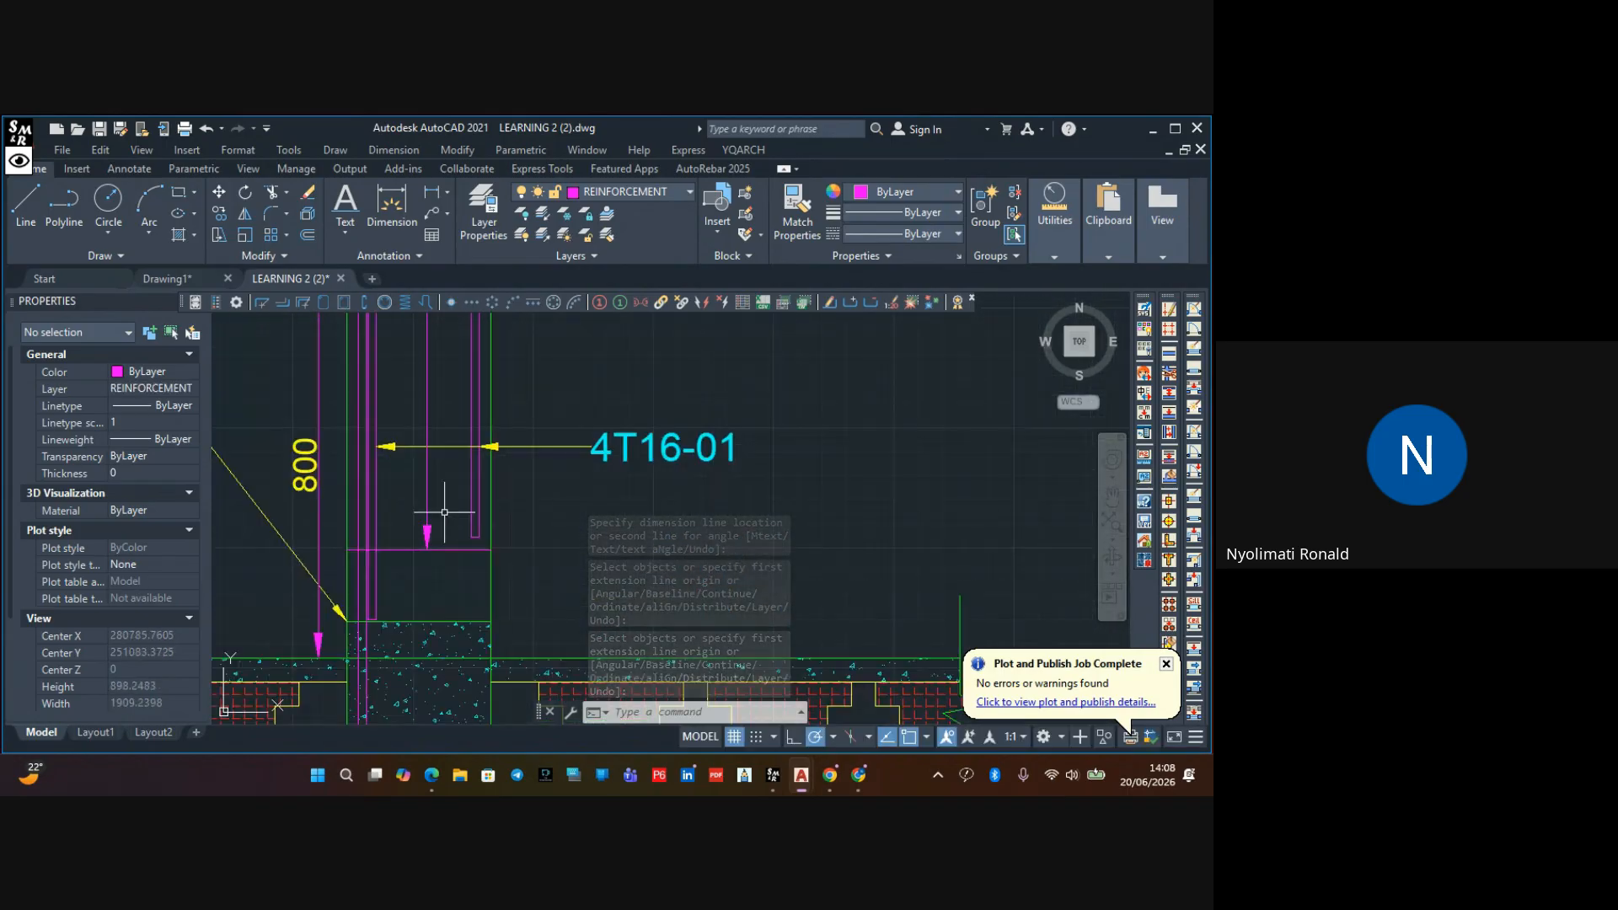
middle_click_drag(429, 666, 484, 691)
scroll(459, 597, "down", 2)
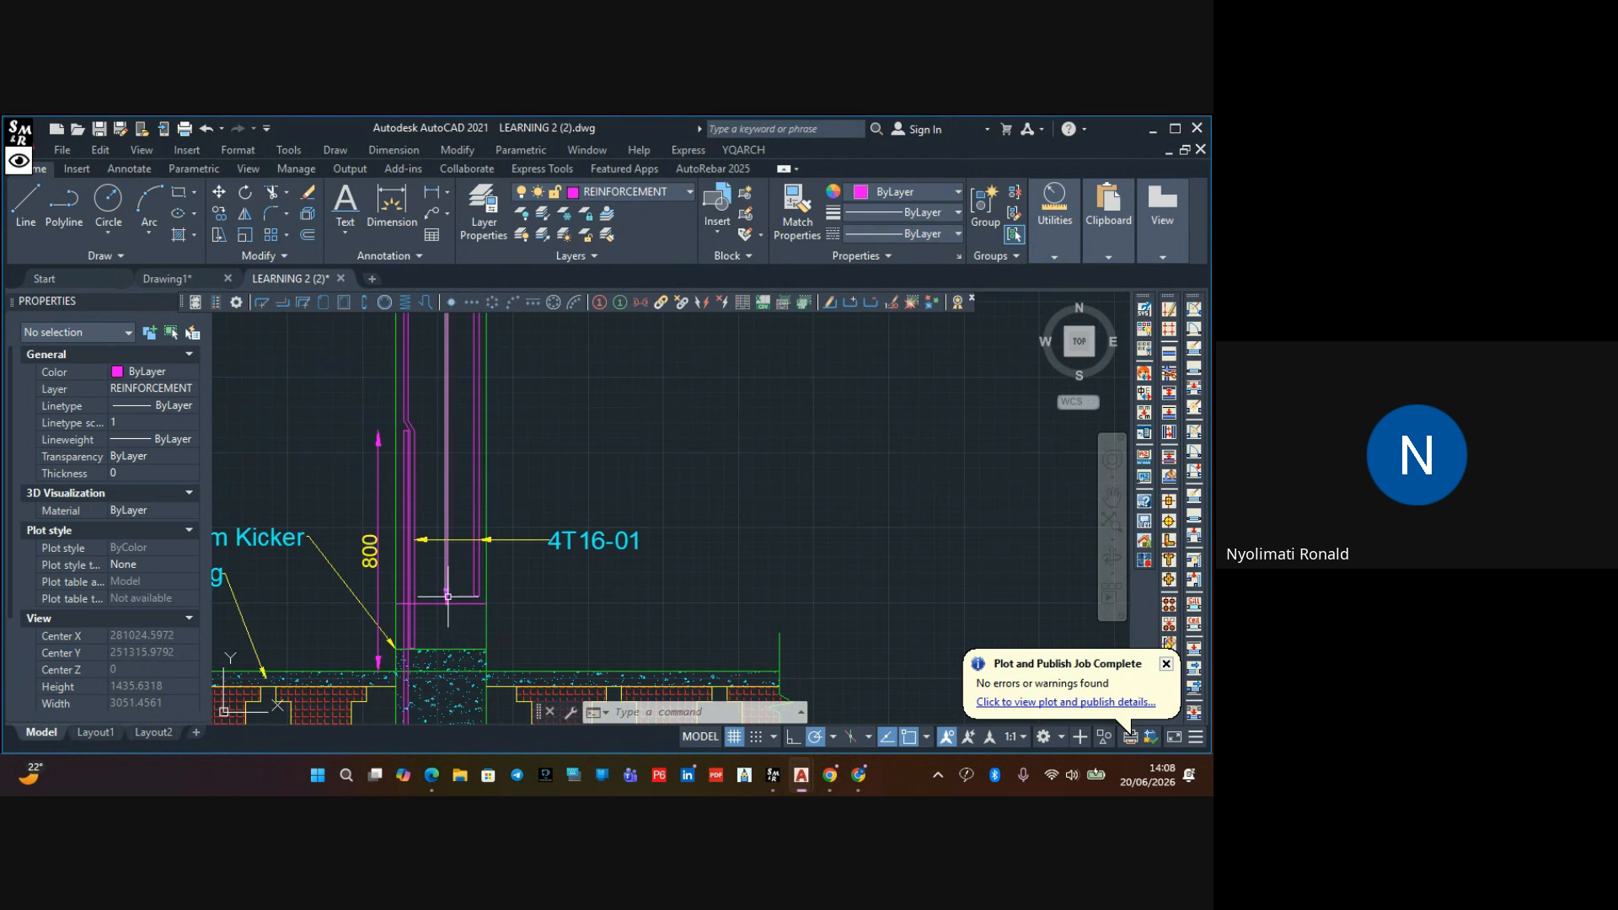
middle_click_drag(451, 576, 463, 673)
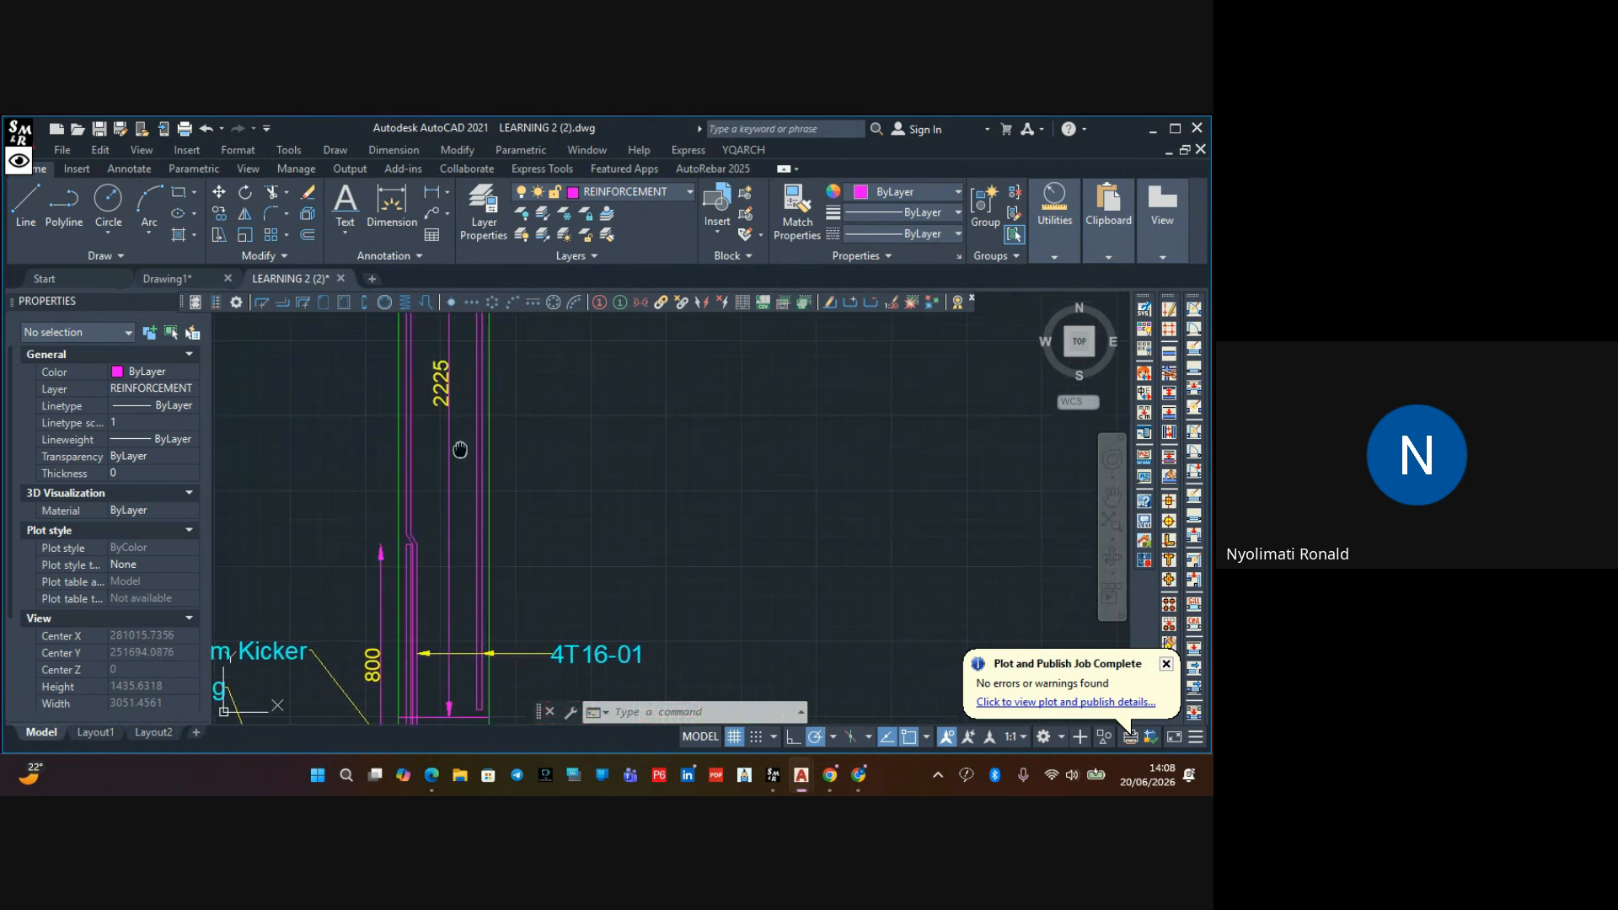
middle_click_drag(458, 452, 462, 696)
middle_click_drag(466, 365, 468, 603)
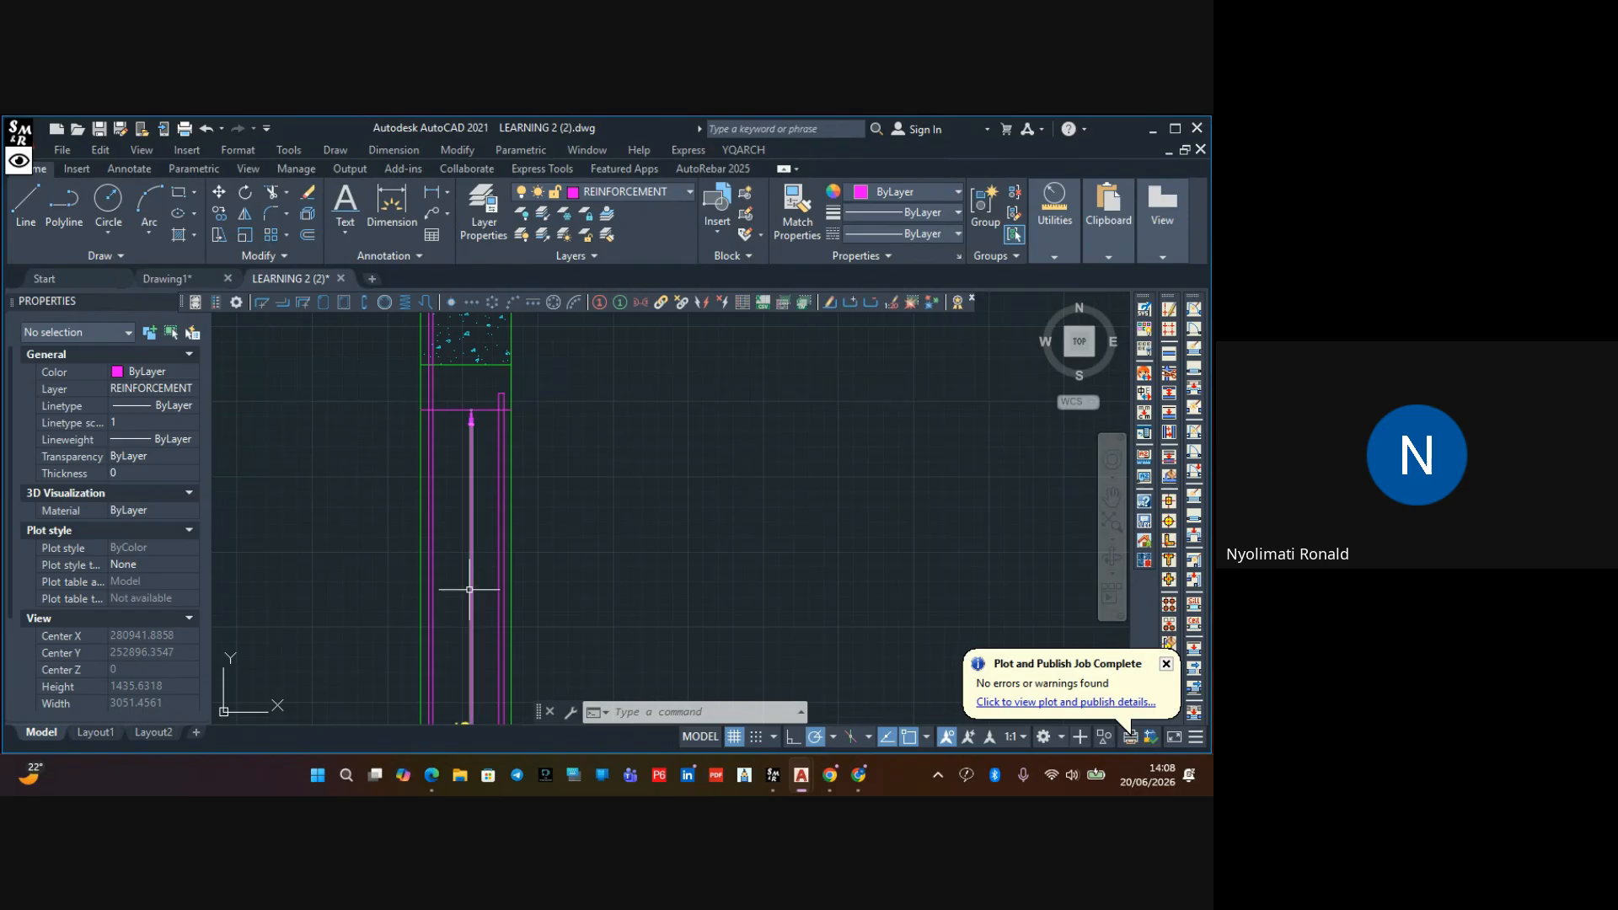
left_click(470, 591)
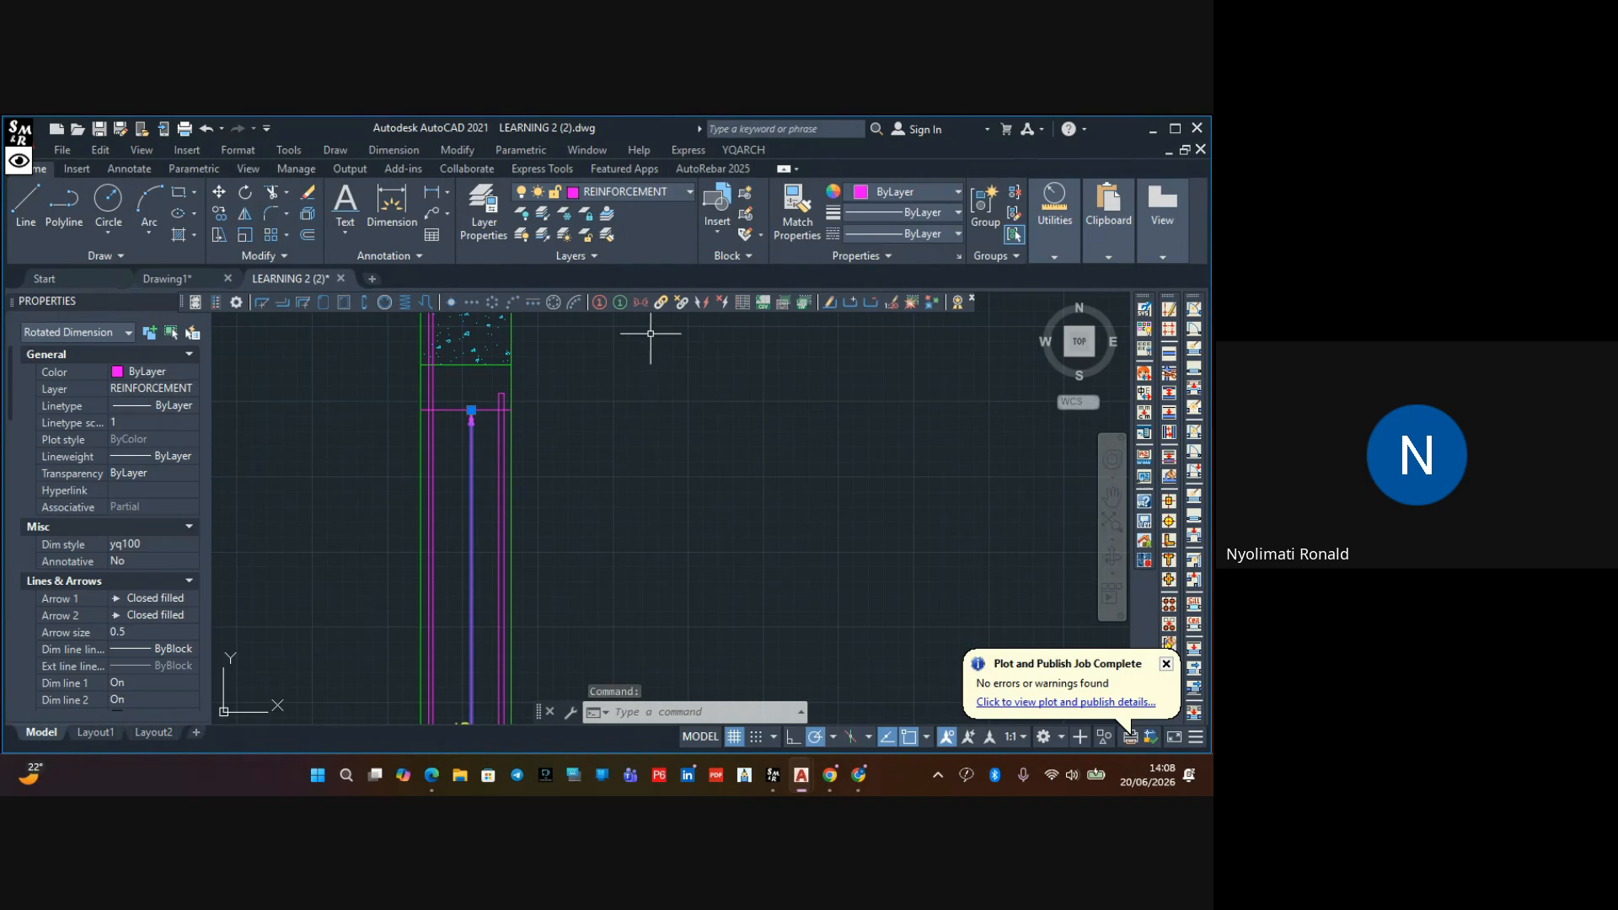
key("Escape")
scroll(483, 503, "down", 4)
scroll(483, 503, "up", 5)
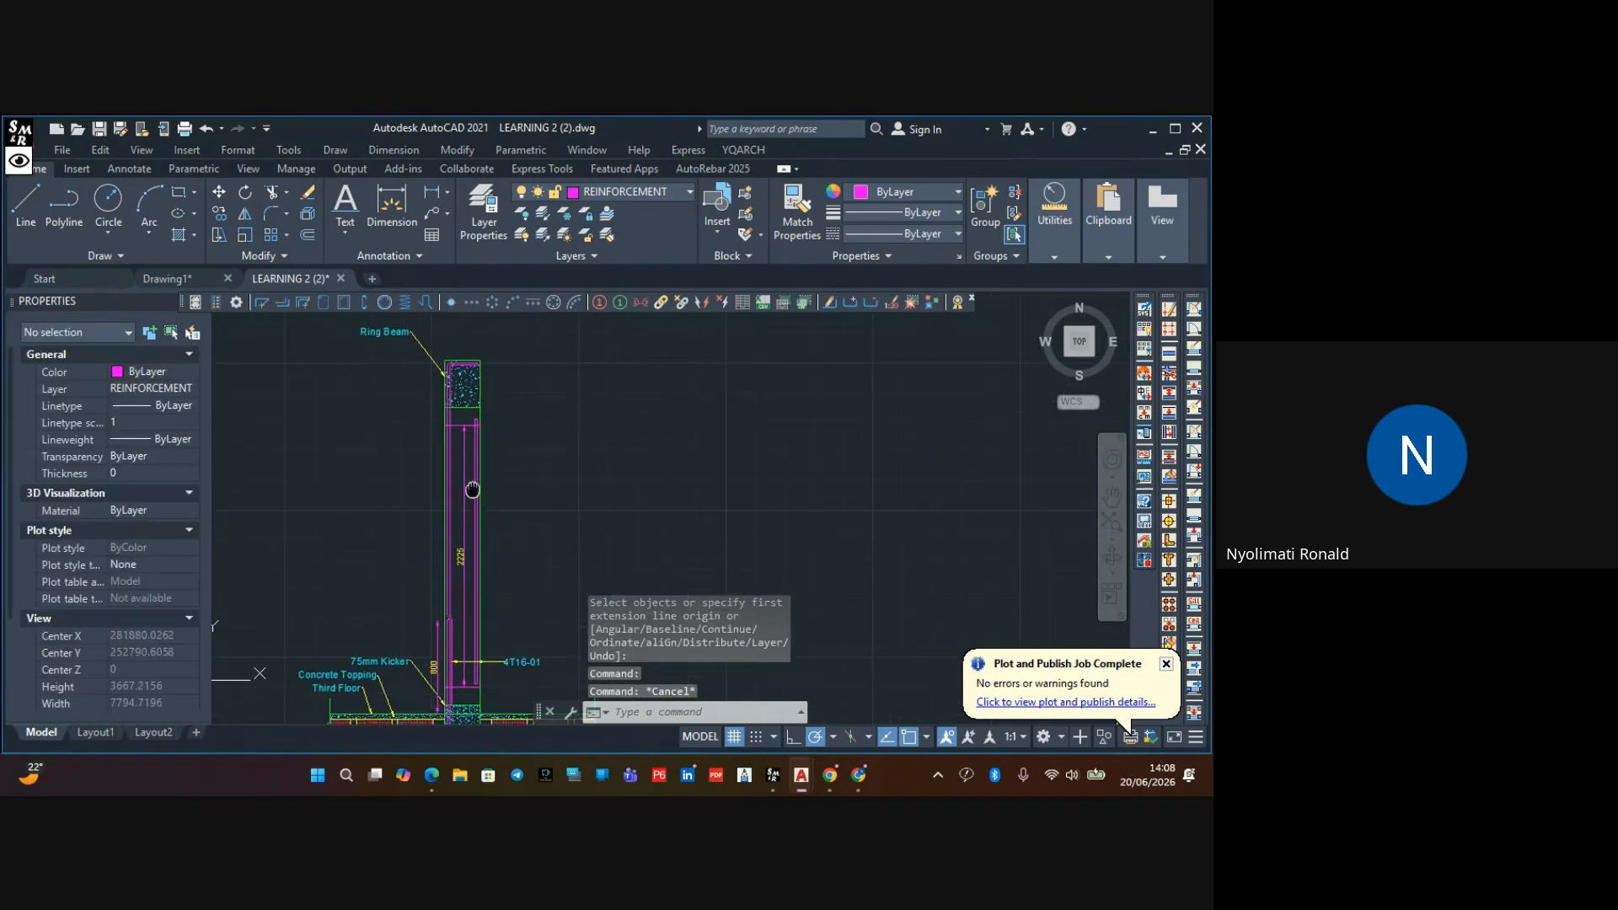
scroll(505, 524, "up", 4)
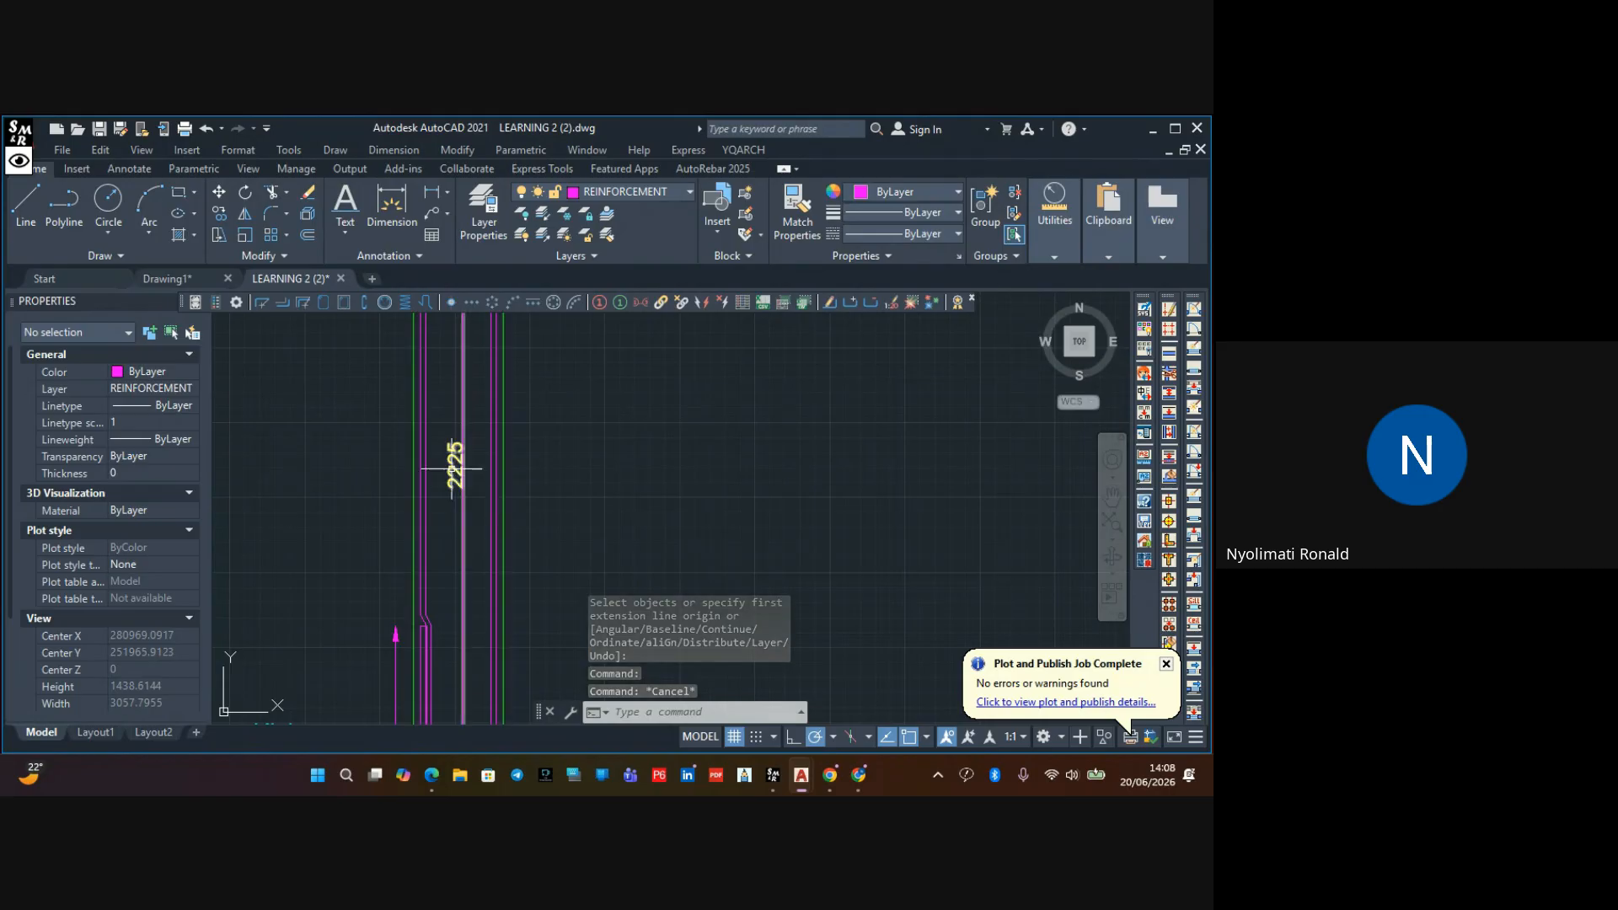
Undo the vertical dimension between the link lines and make COLUMN the current layer
left_click(612, 193)
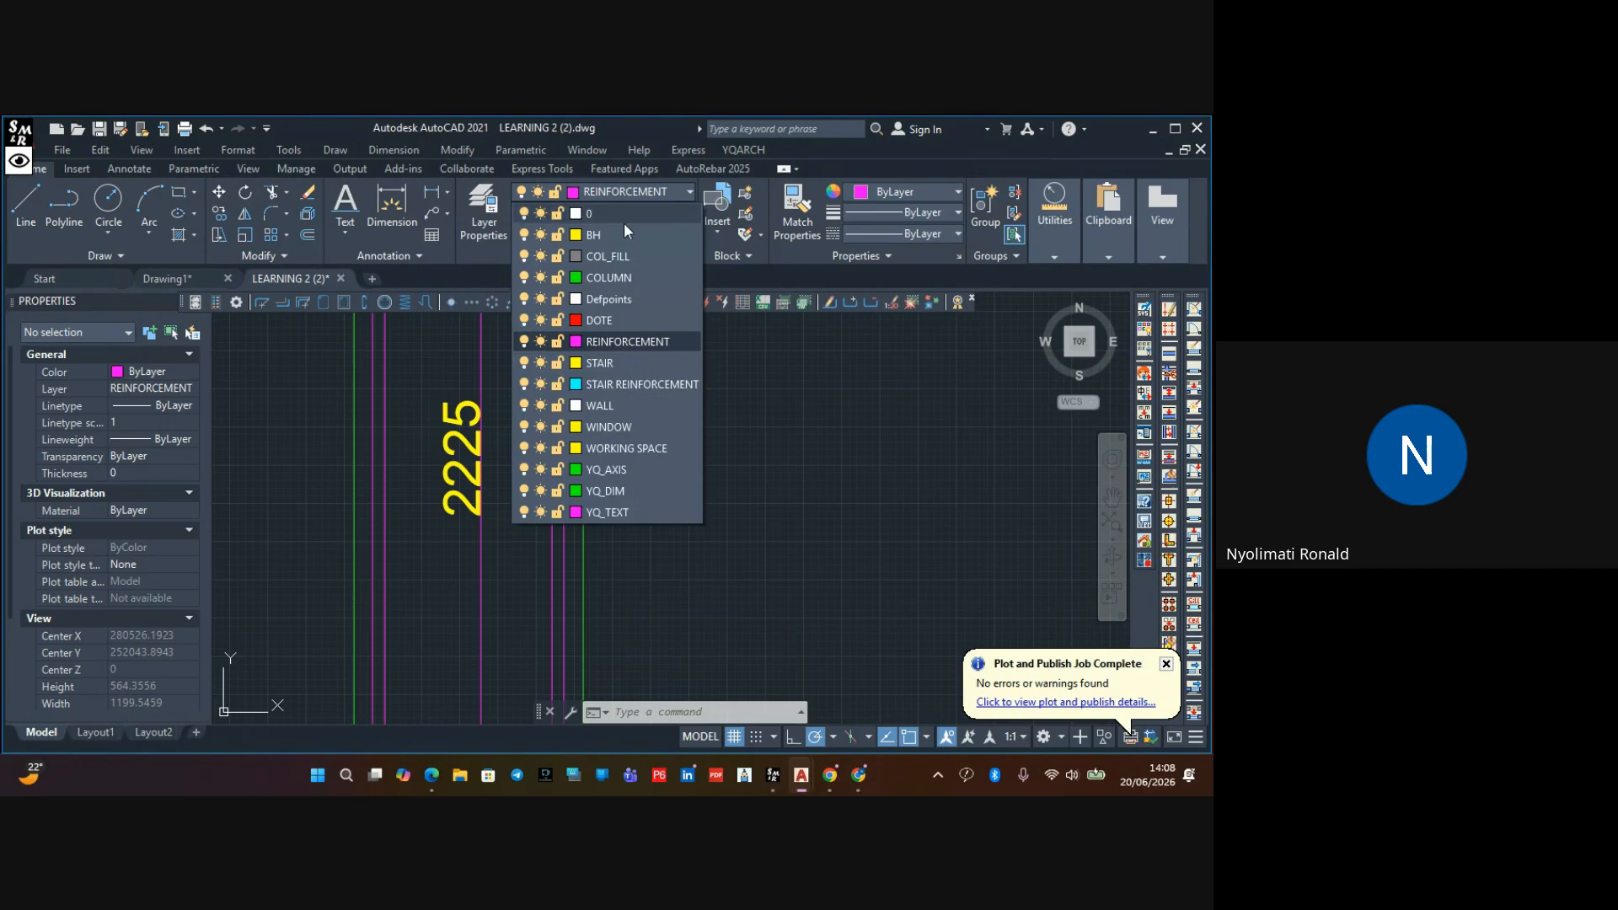
left_click(750, 513)
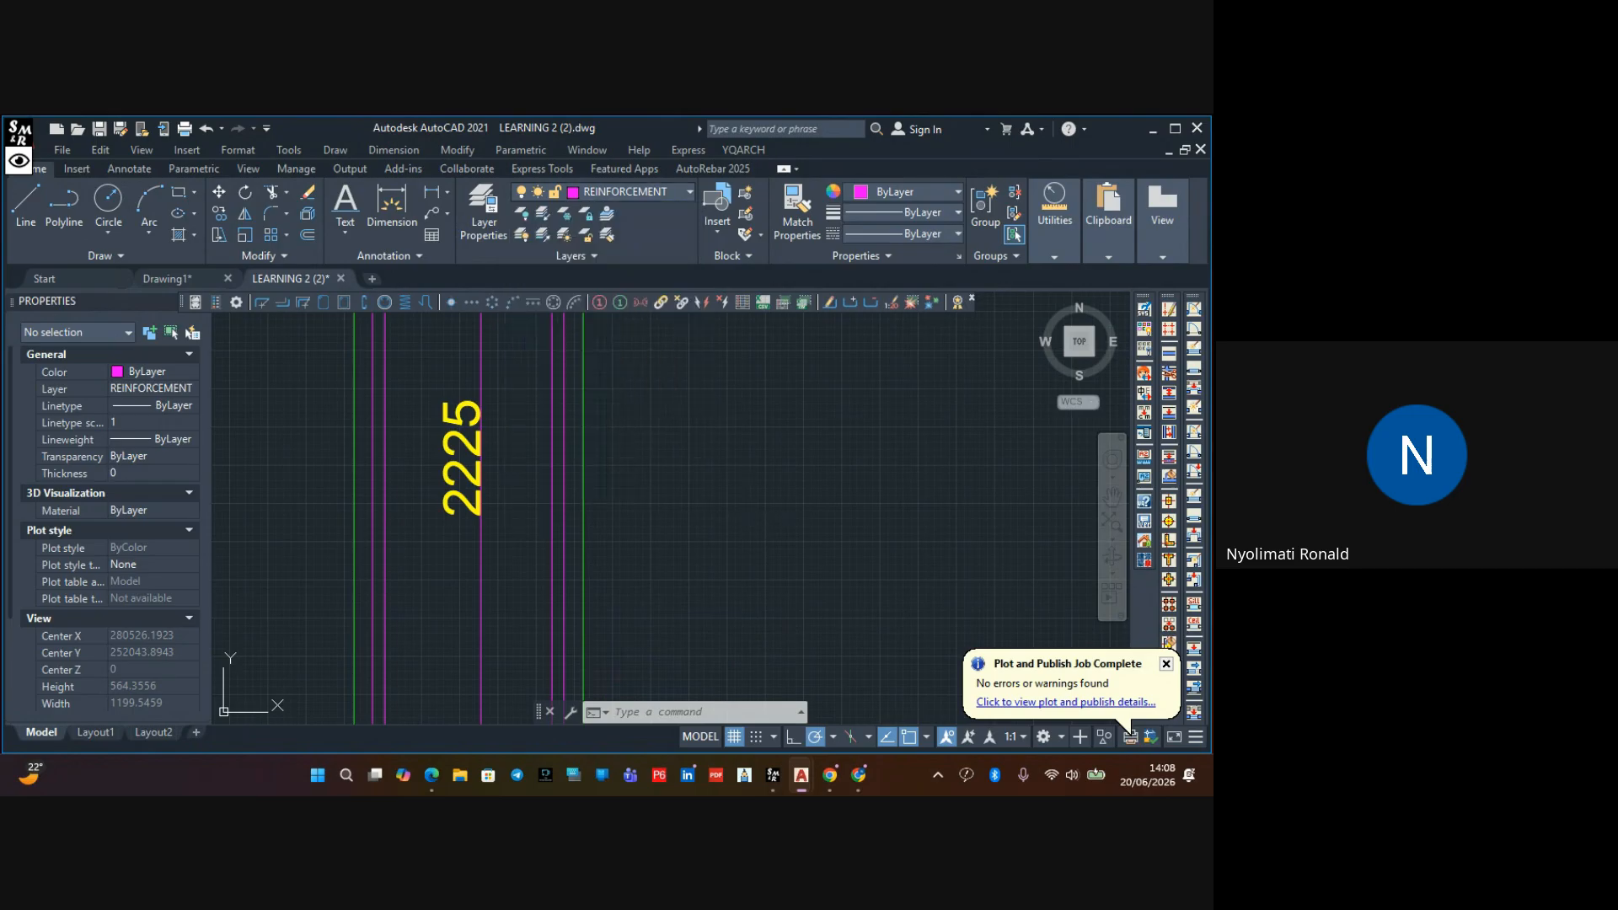
key("ctrl+z")
key("ctrl+z")
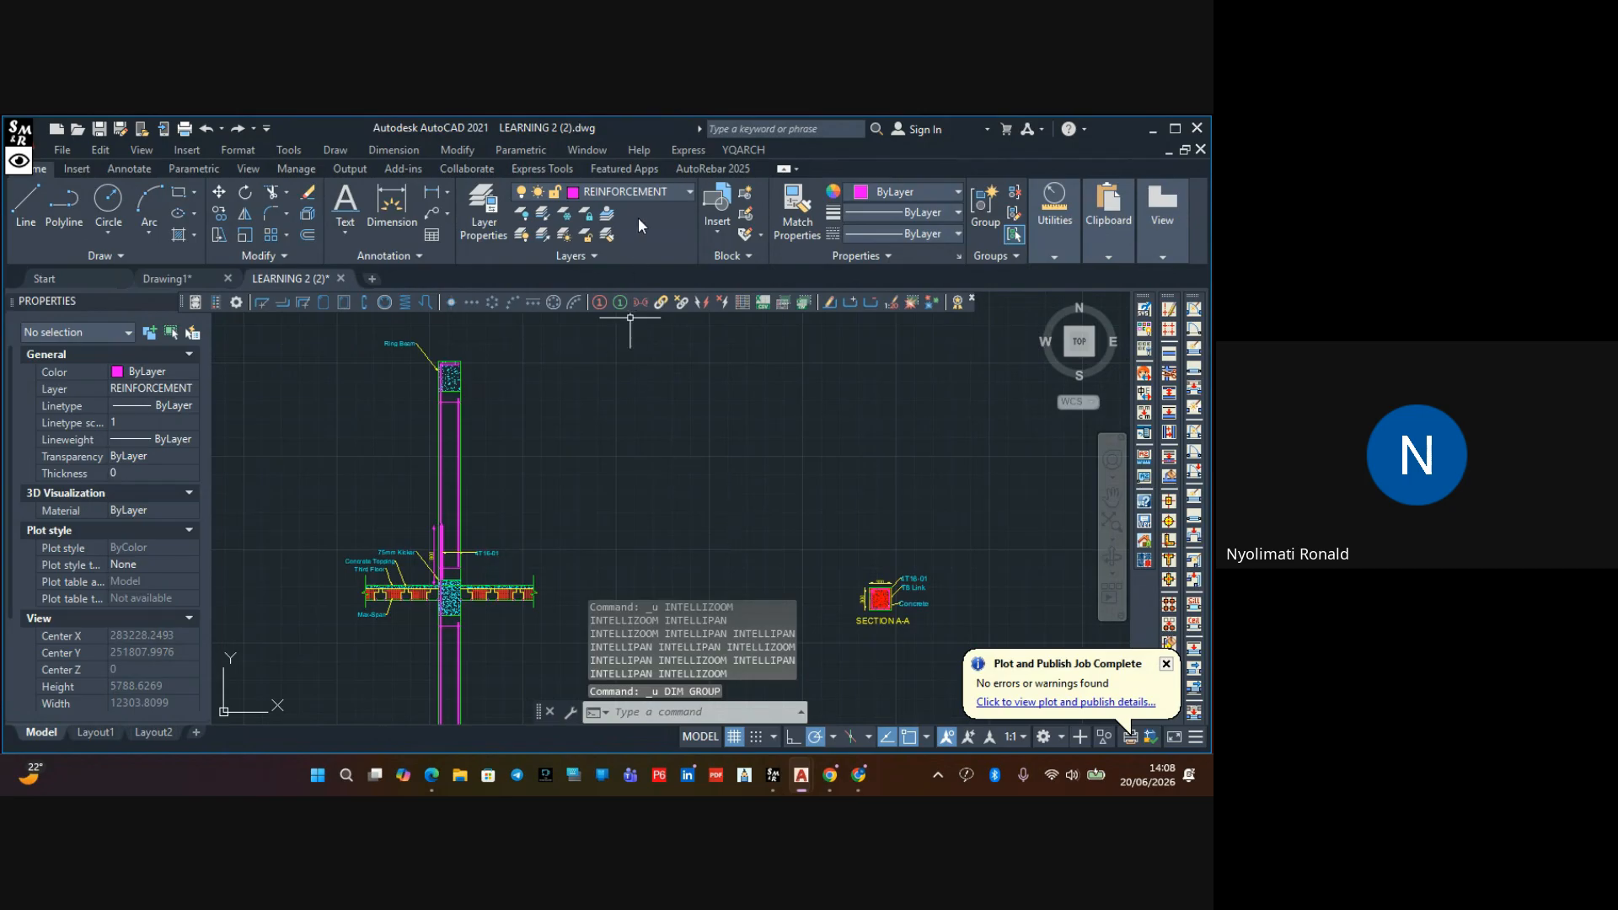
left_click(631, 190)
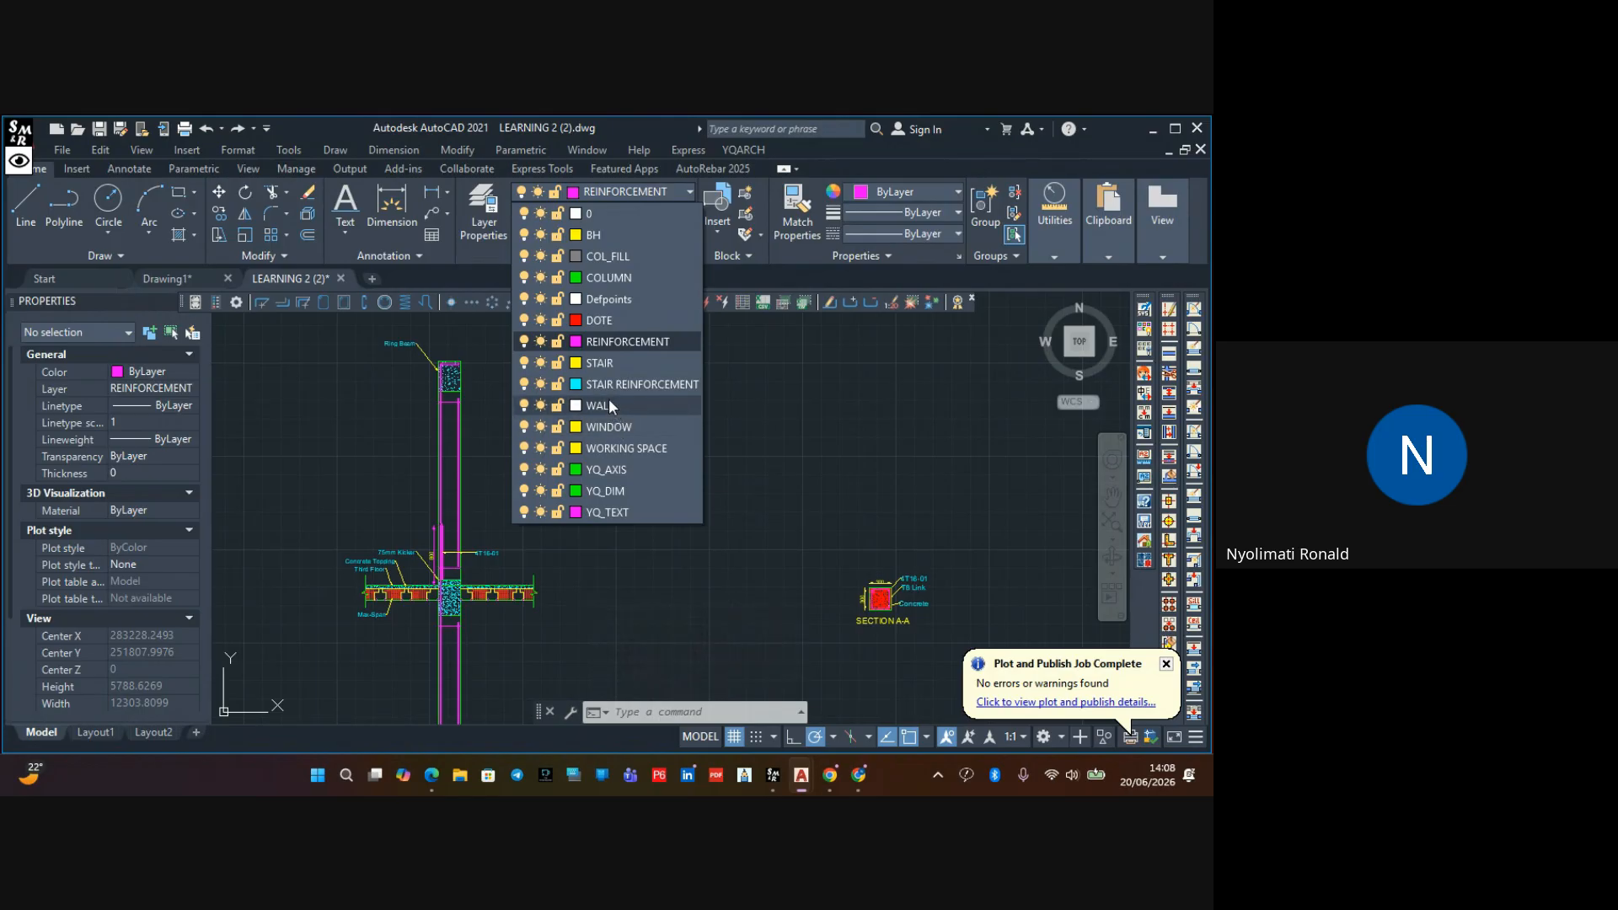
left_click(612, 278)
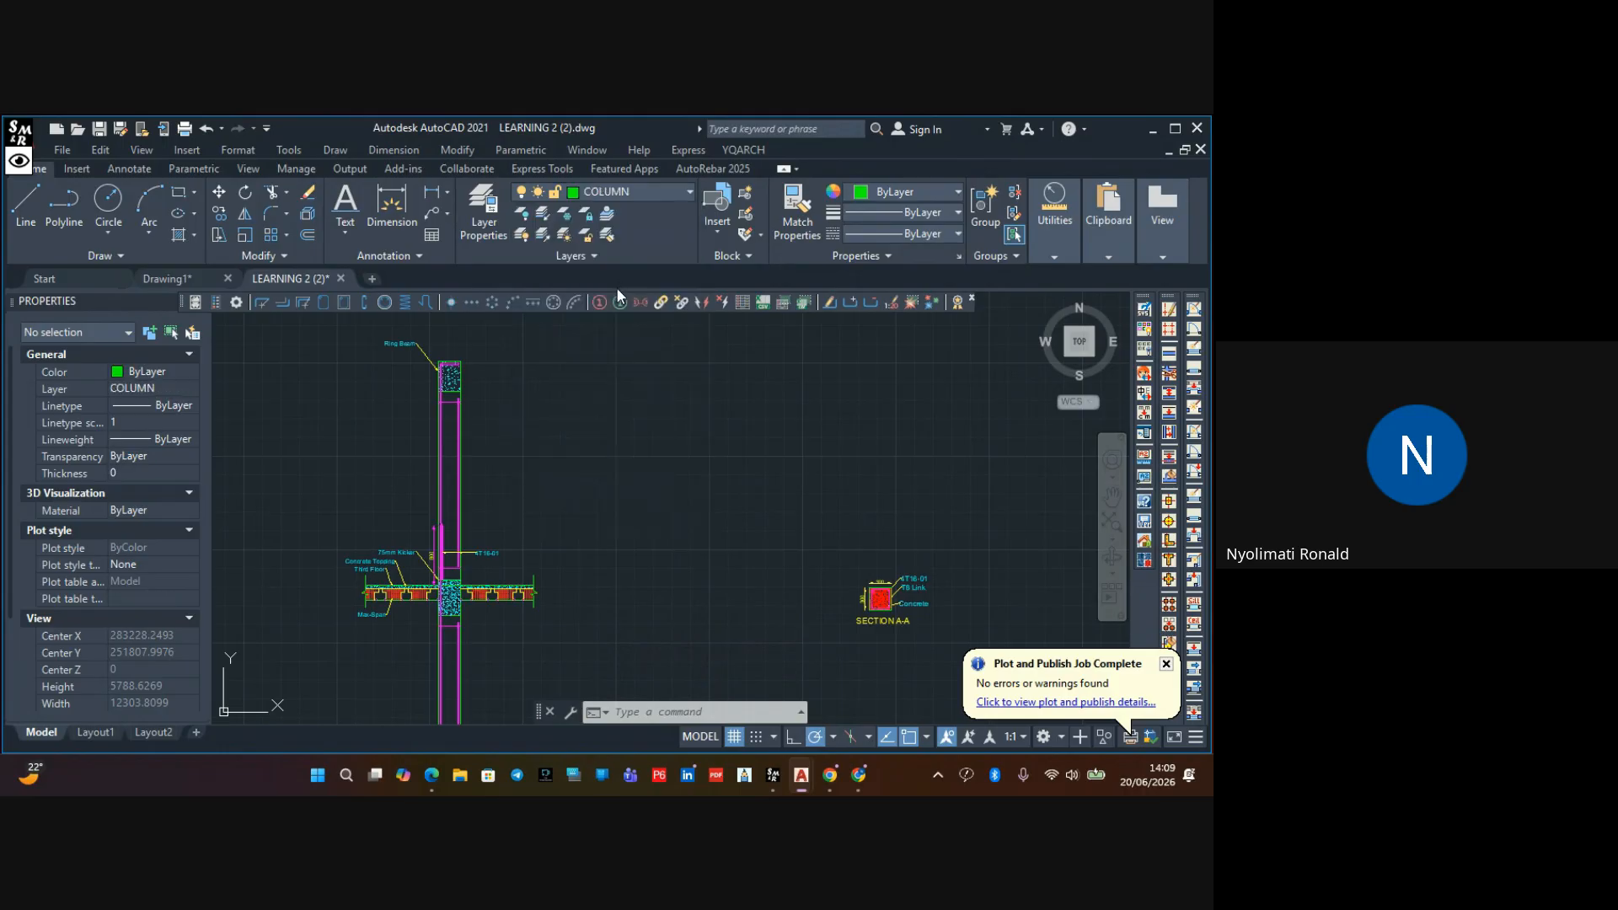
Begin a vertical dimension inside the column just above the Third Floor kicker
left_click(376, 217)
scroll(444, 594, "up", 5)
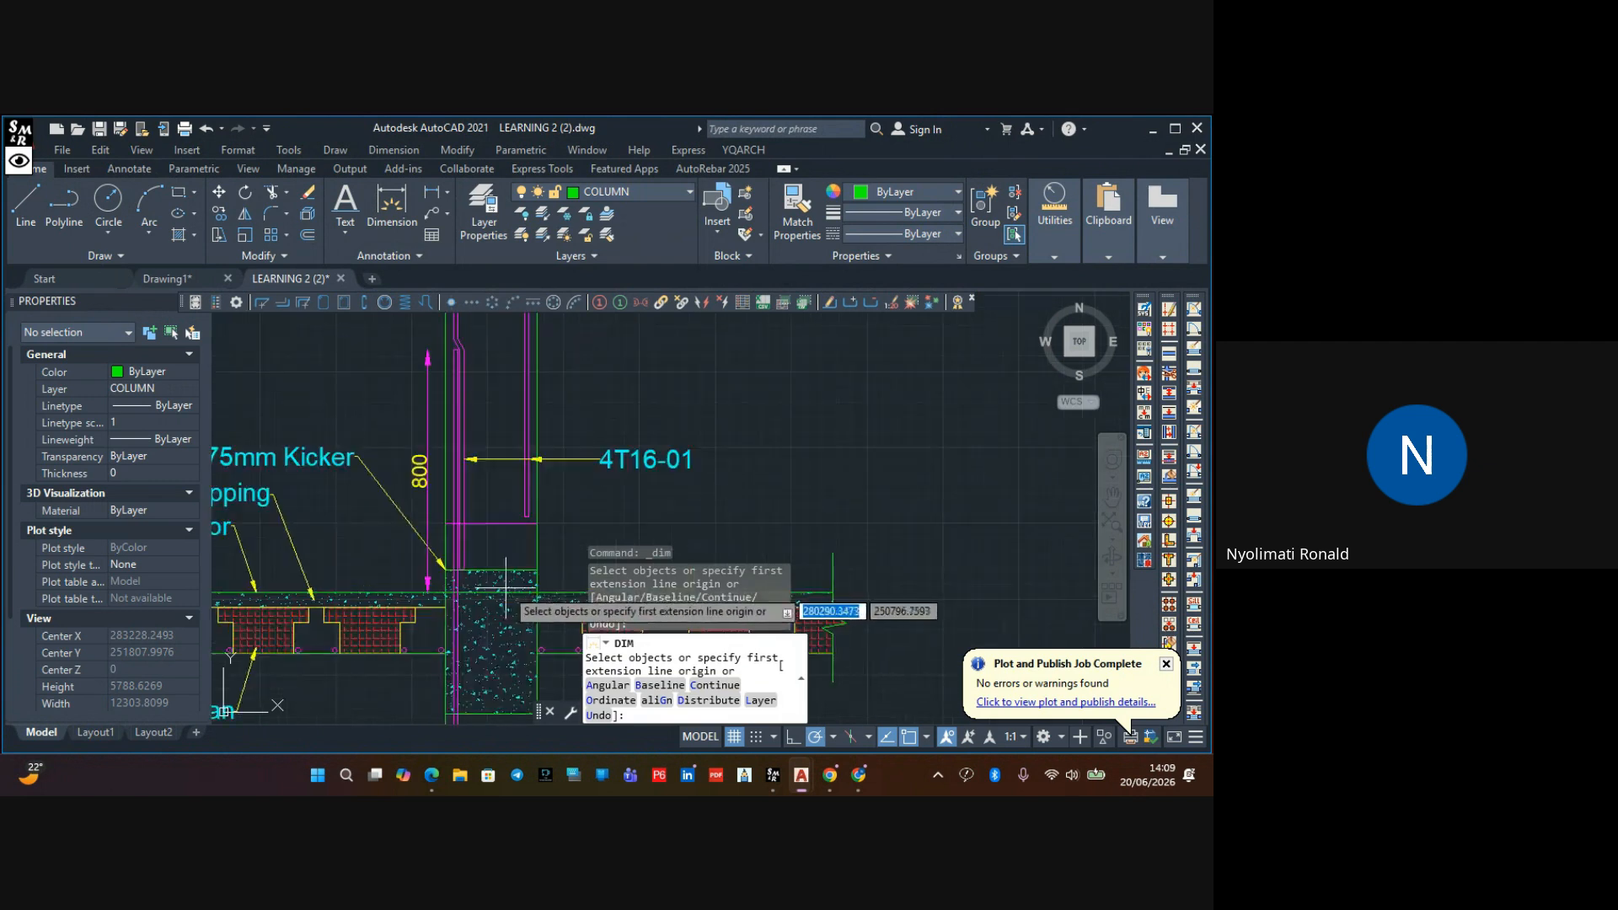
scroll(502, 575, "up", 4)
left_click(474, 562)
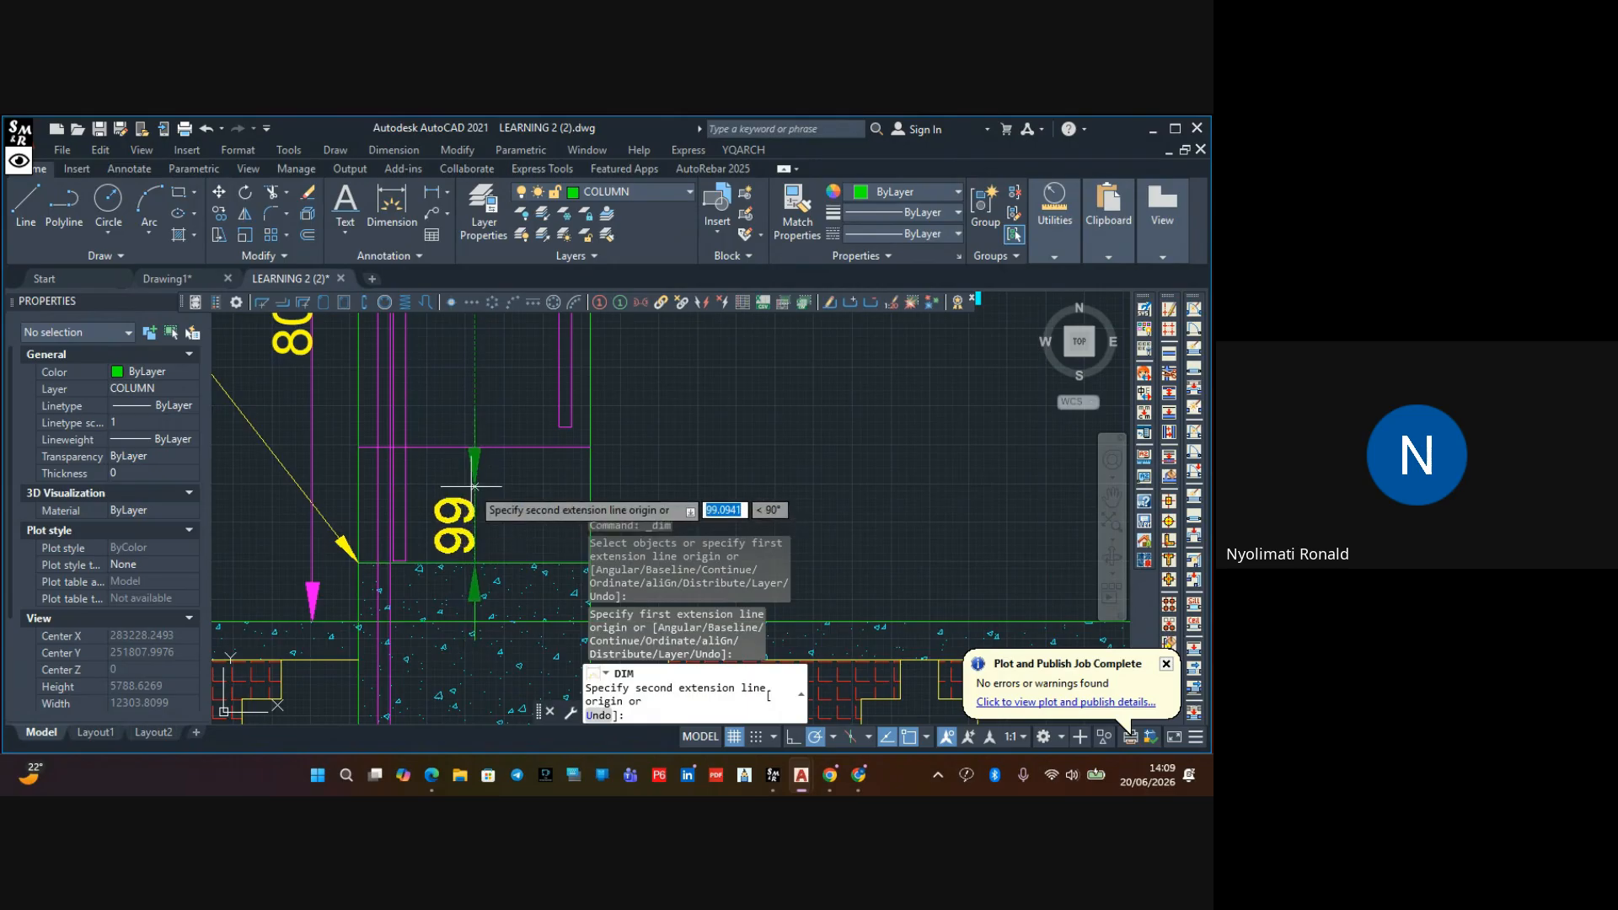
key("Escape")
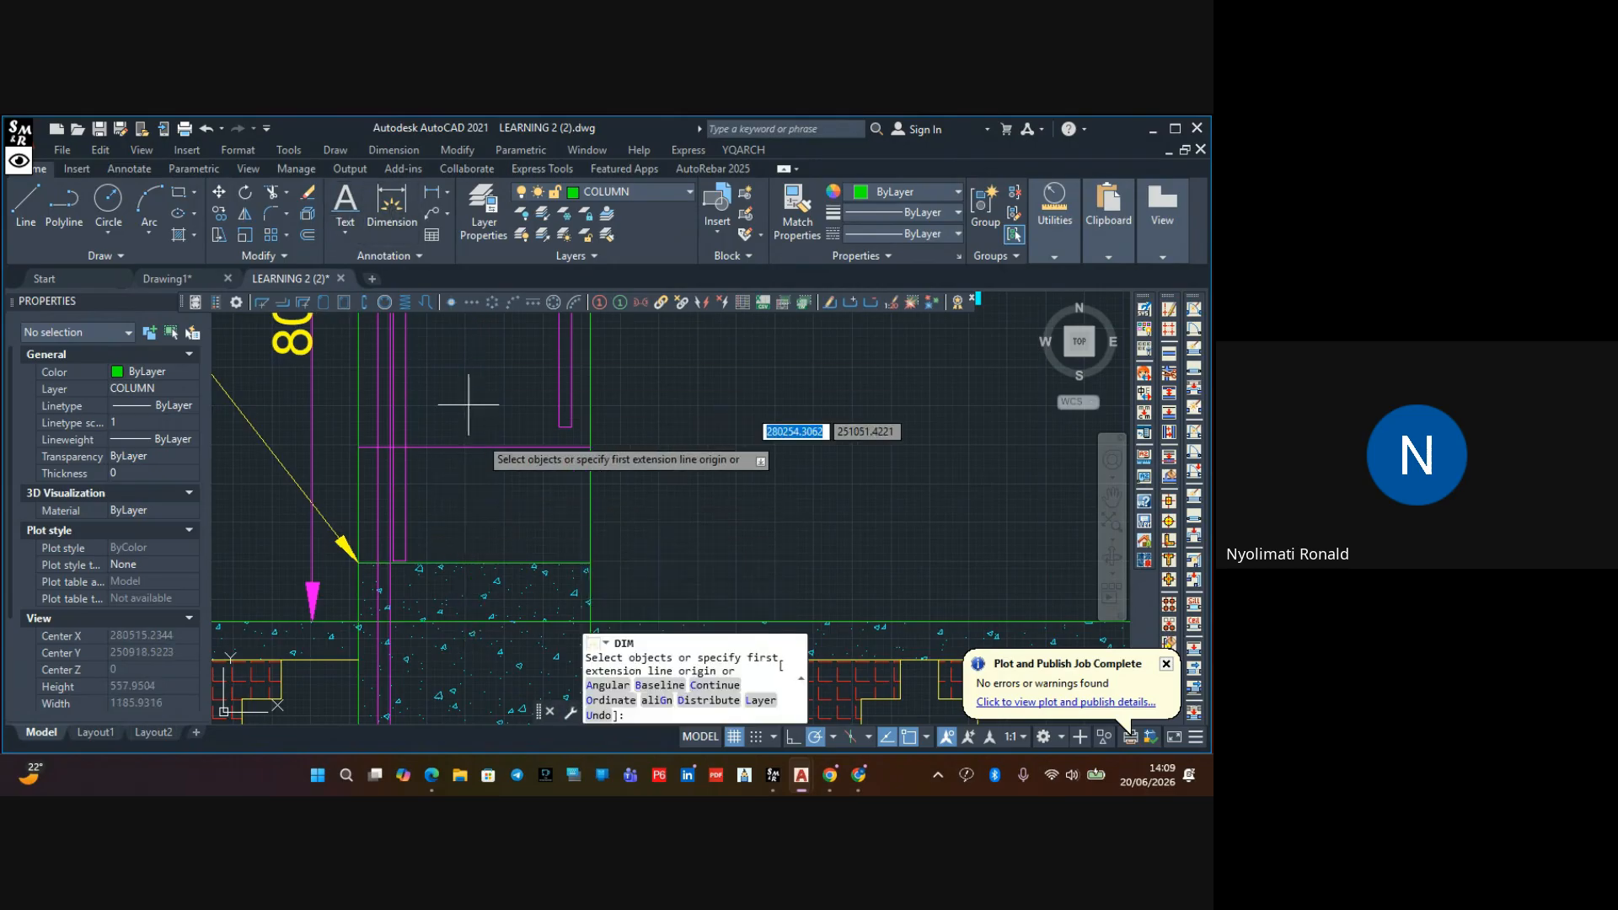
Add a vertical dimension between the lower and upper horizontal link lines inside the column above the third floor
left_click(476, 448)
scroll(480, 438, "down", 3)
mouse_move(480, 428)
middle_mouse_down()
mouse_move(446, 671)
mouse_move(456, 506)
middle_mouse_up()
scroll(487, 462, "up", 4)
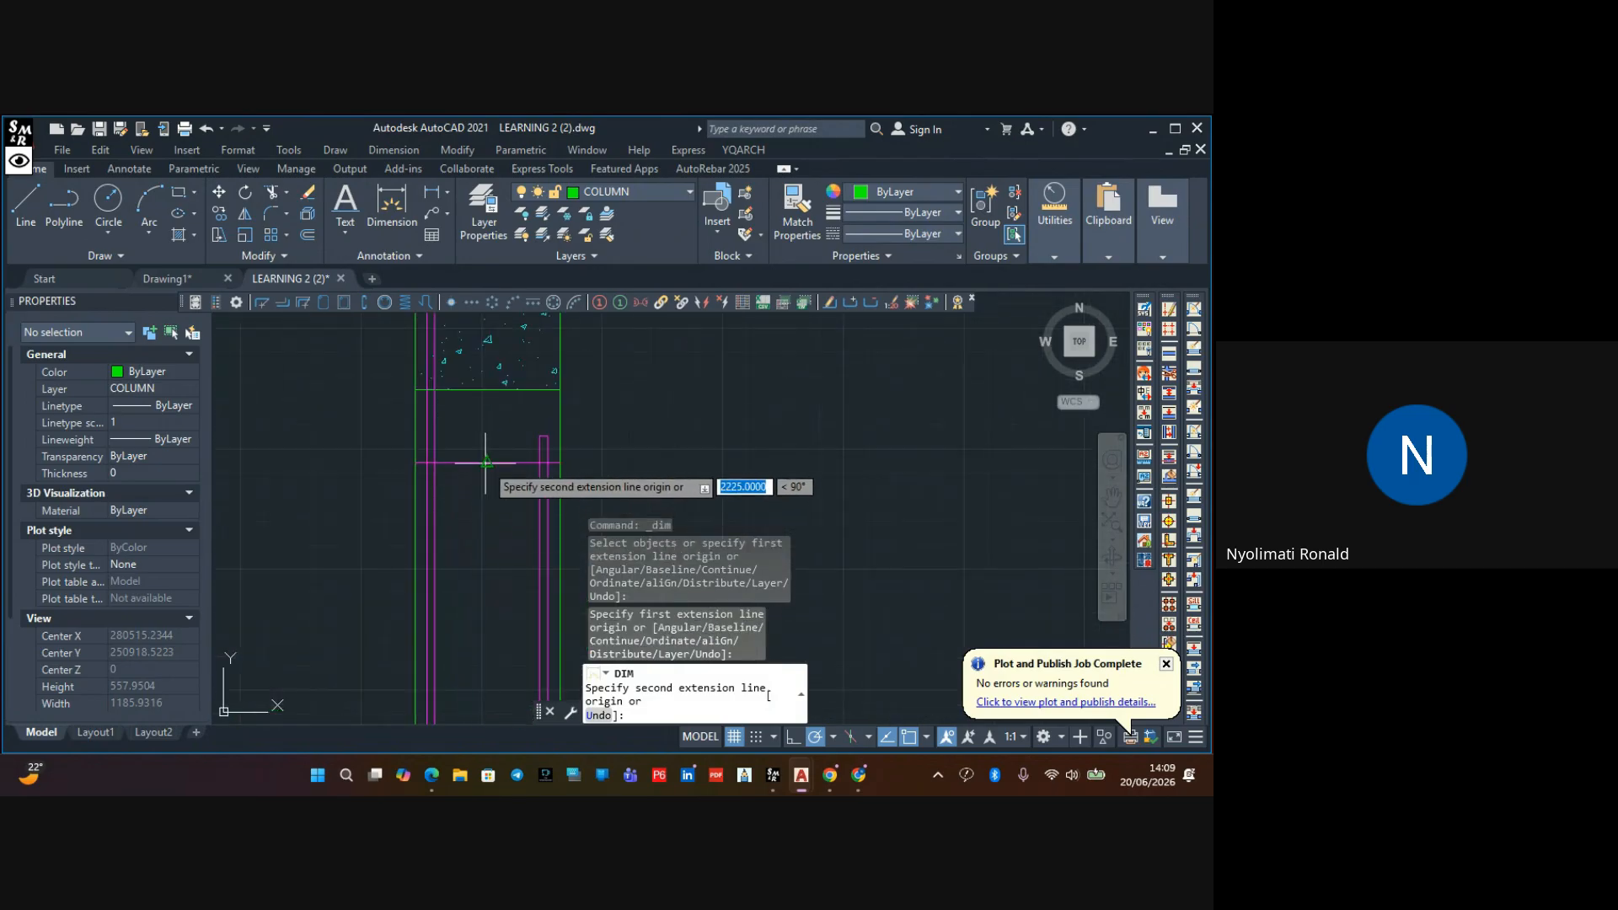
left_click(511, 476)
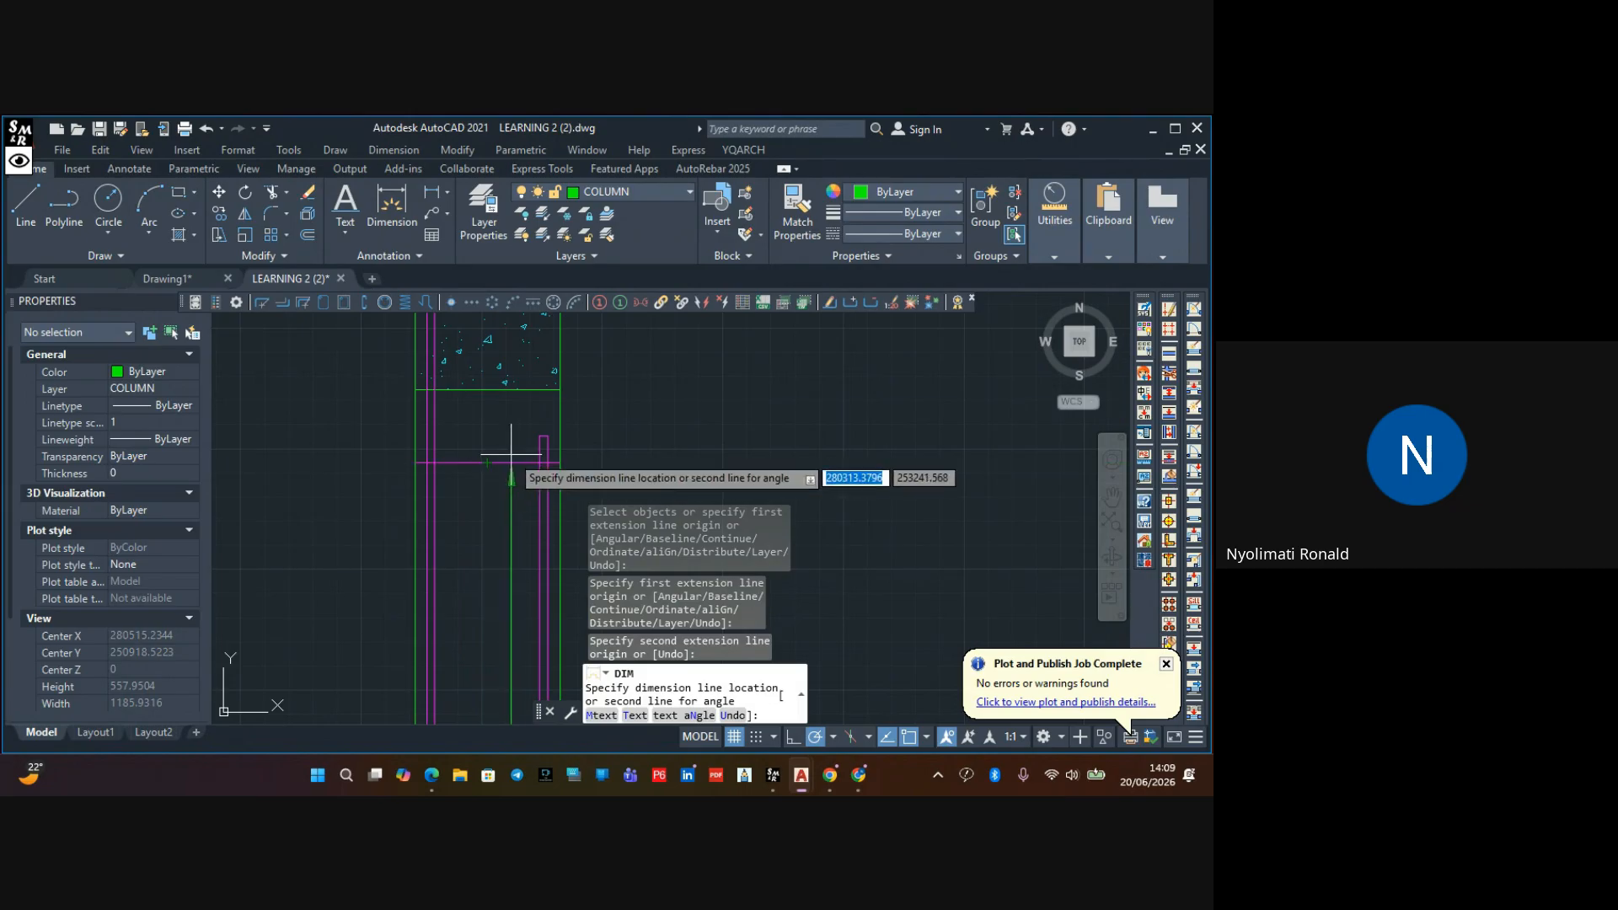
left_click(488, 462)
key("Escape")
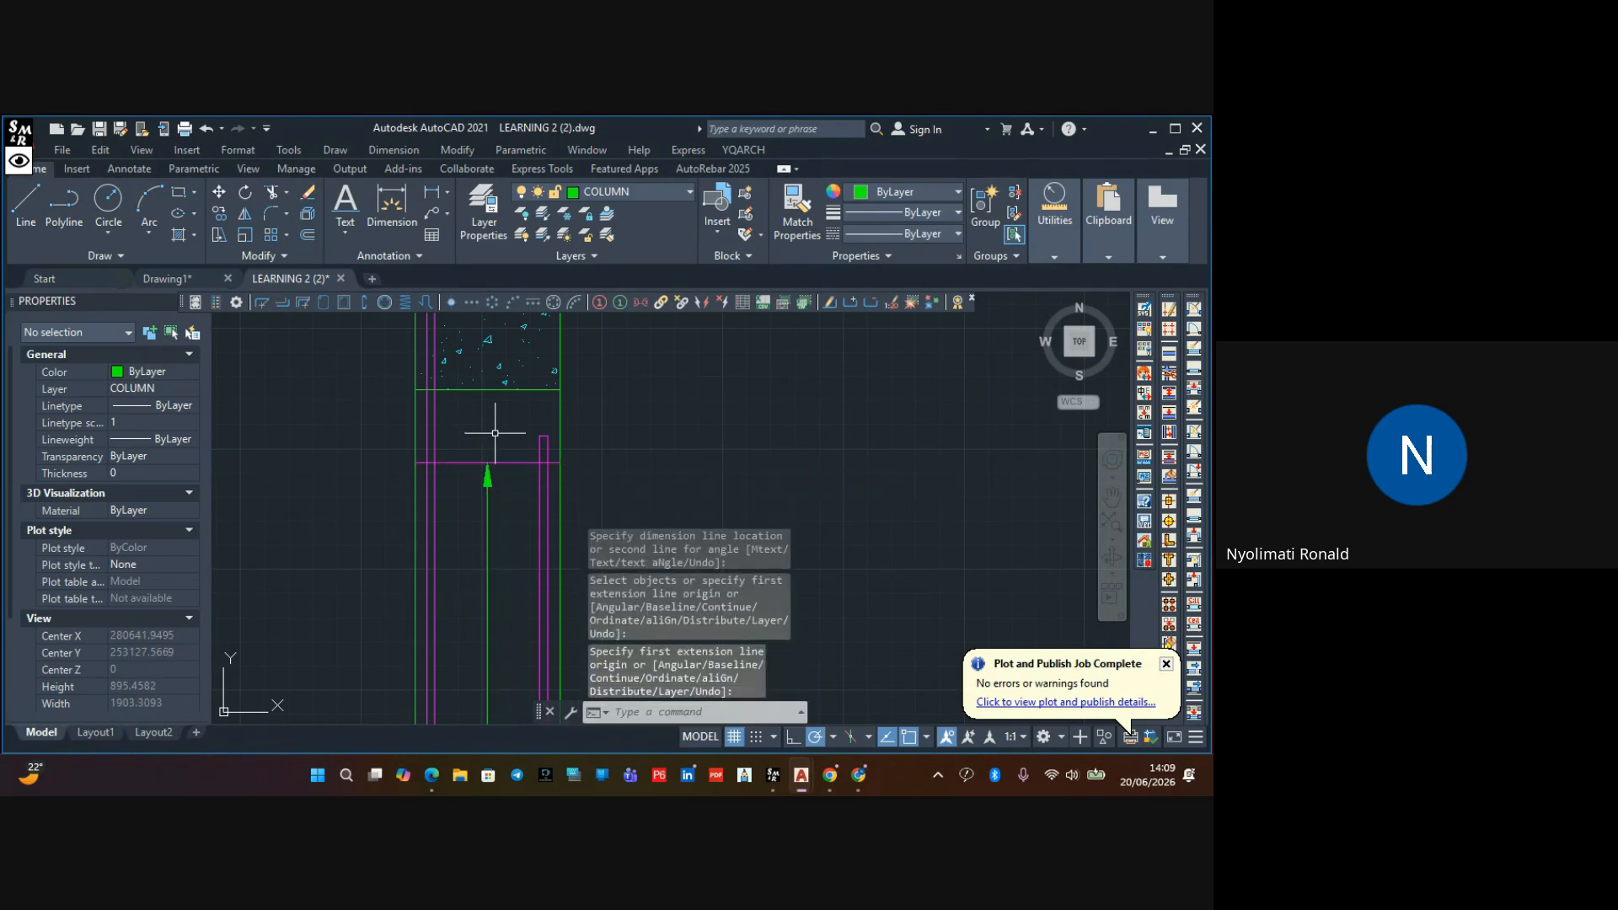
Select the new vertical dimension at the column's mid-height and examine its text and properties
scroll(495, 433, "down", 6)
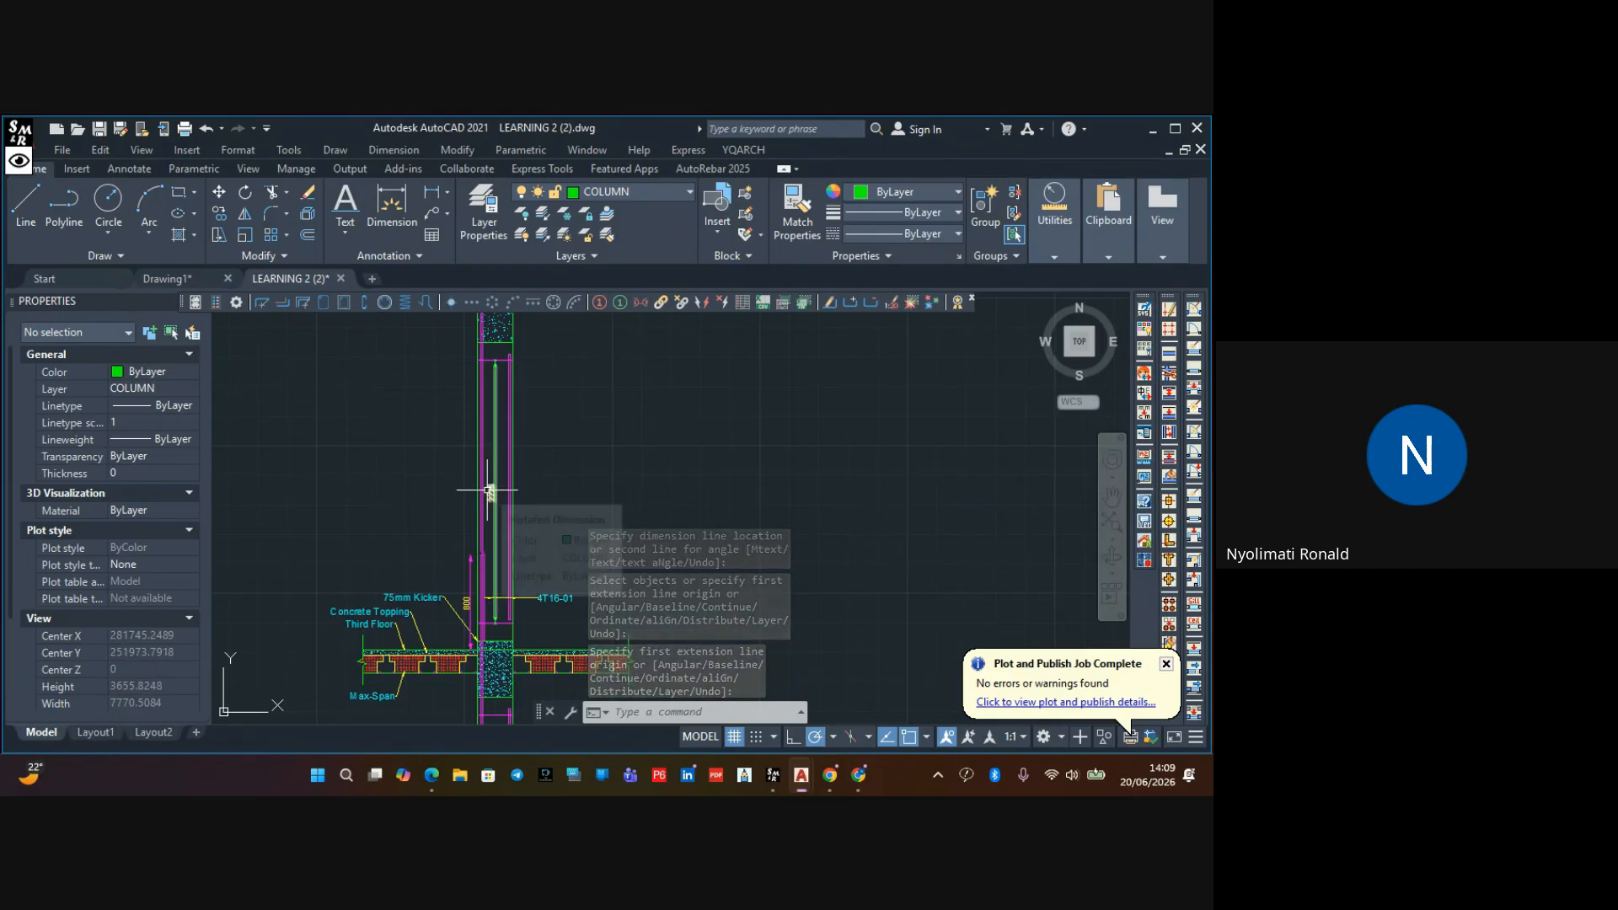
scroll(484, 494, "up", 8)
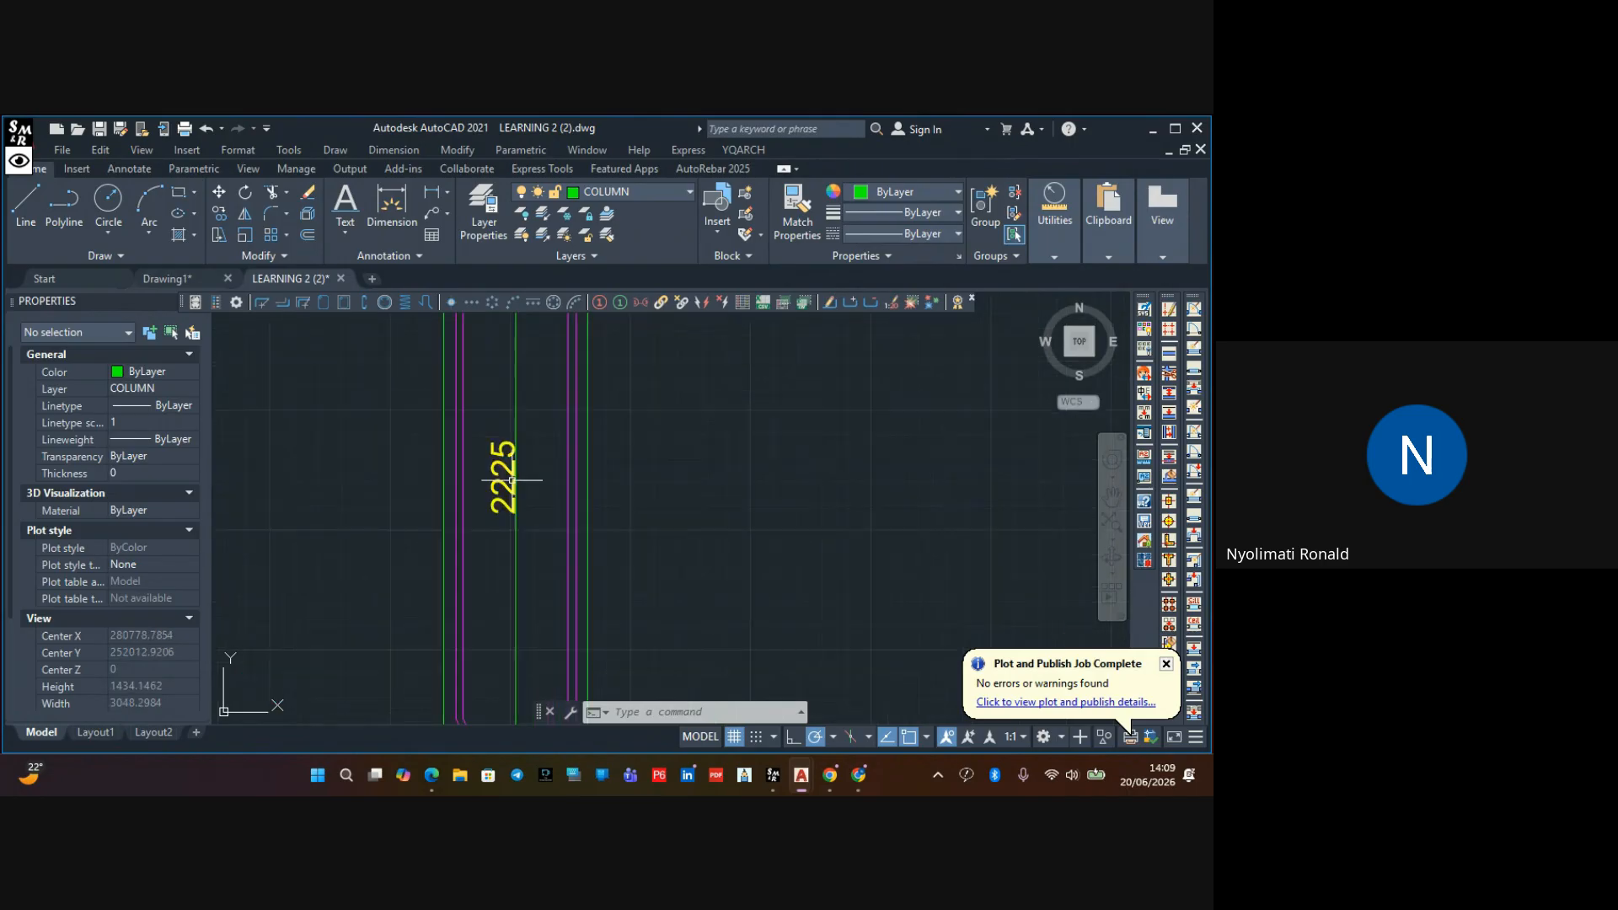
left_click(497, 493)
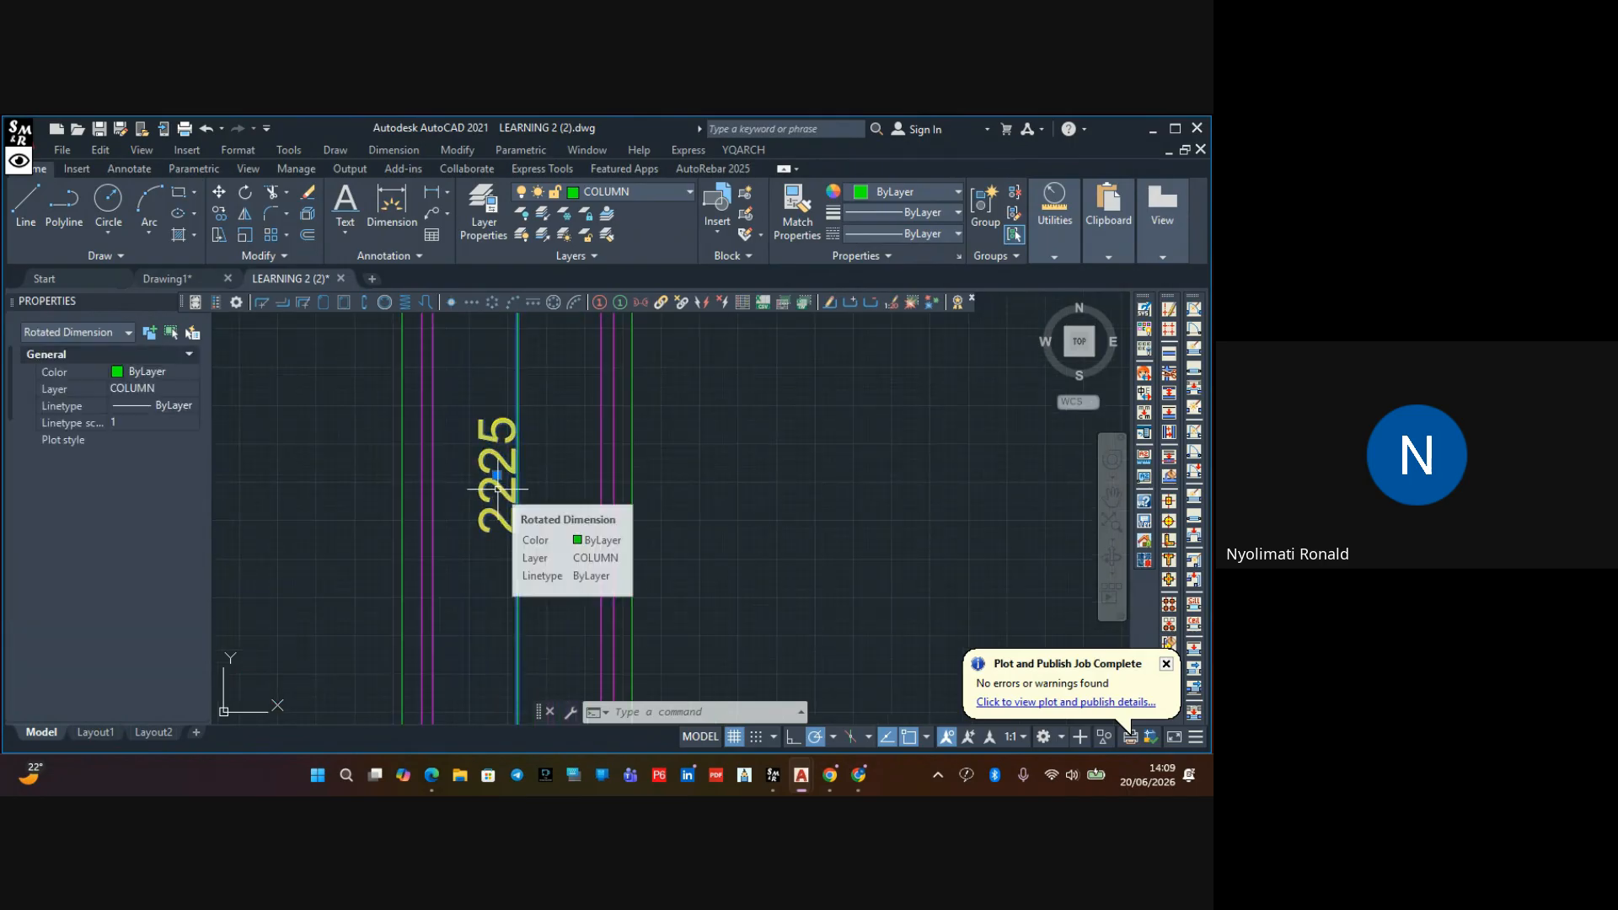
scroll(560, 473, "down", 2)
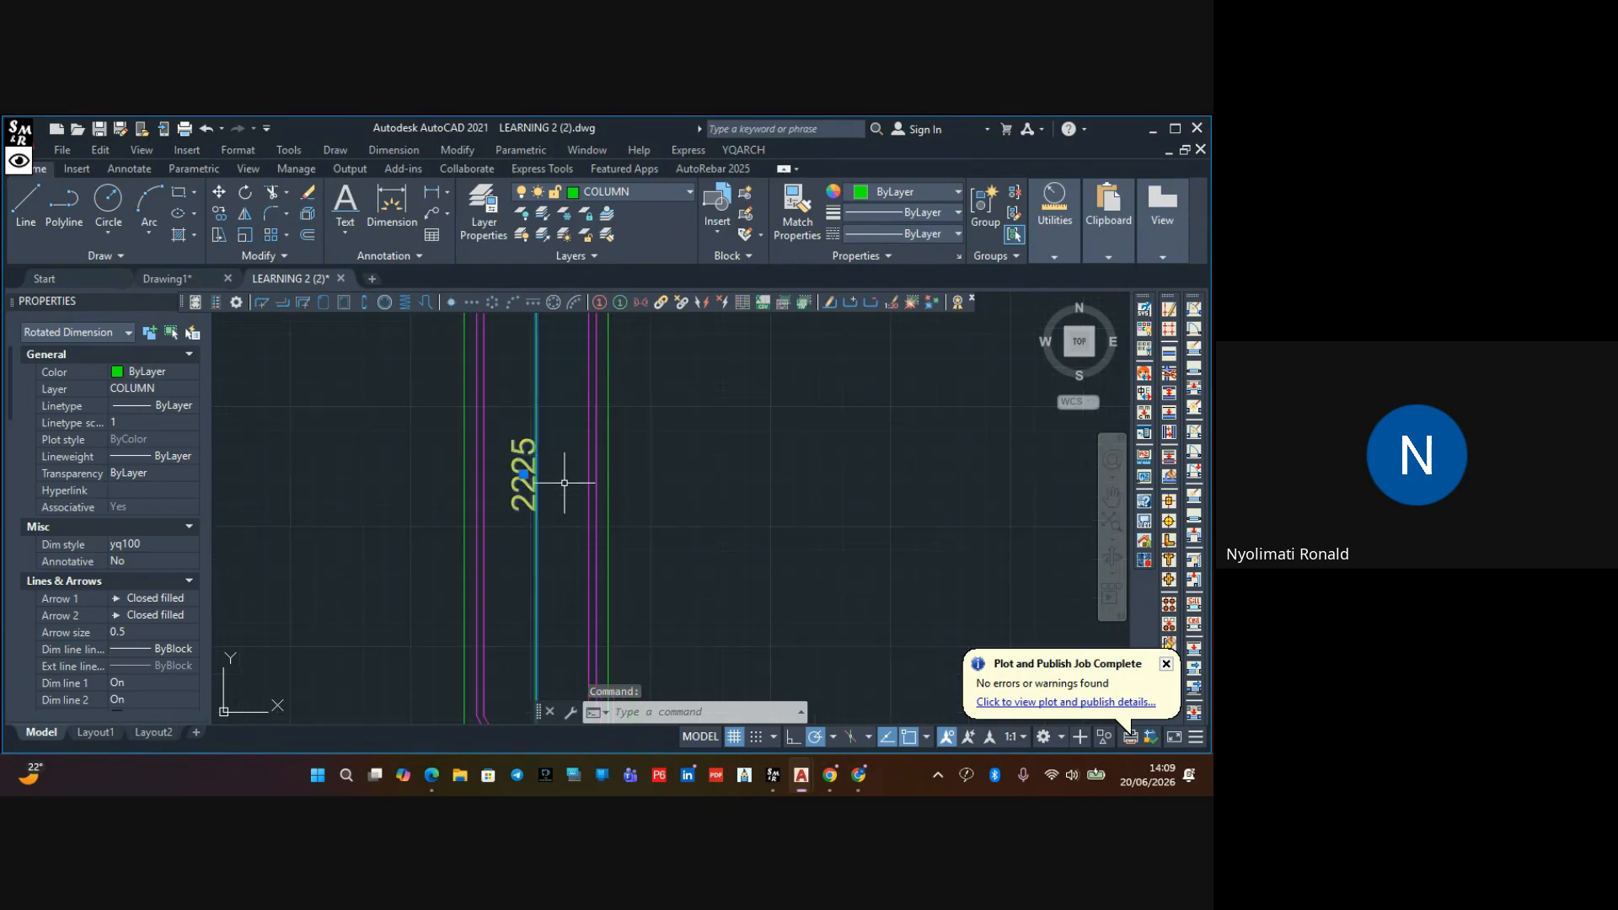
mouse_move(588, 507)
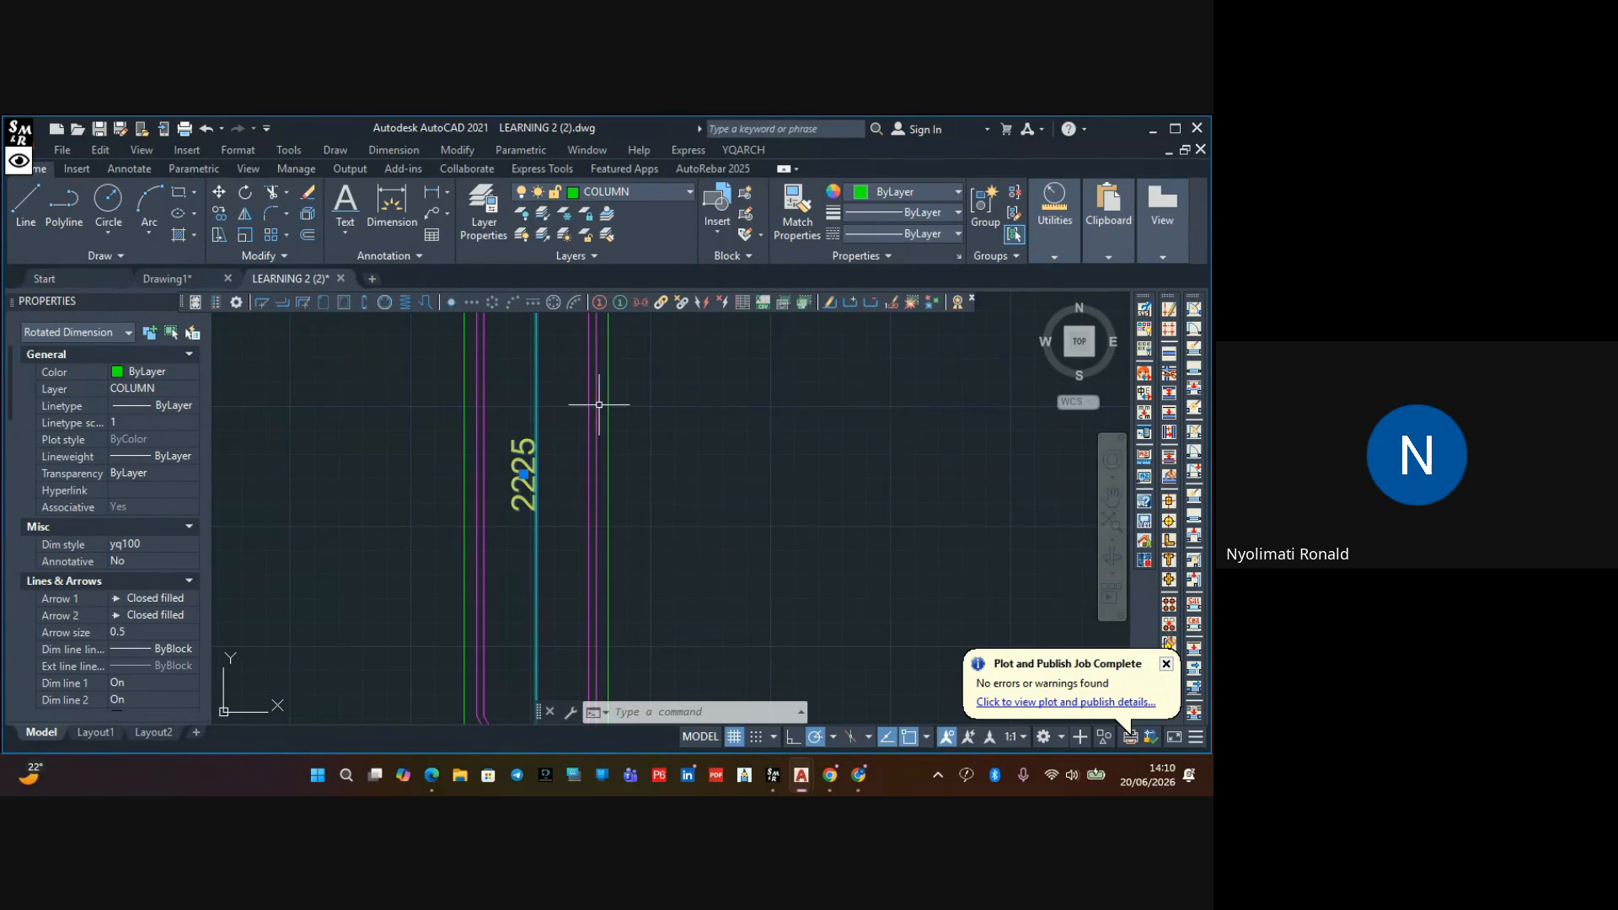
Clear the existing screen markings and sketch a horizontal span line with end ticks beside the column, labelled 3m
left_click(19, 161)
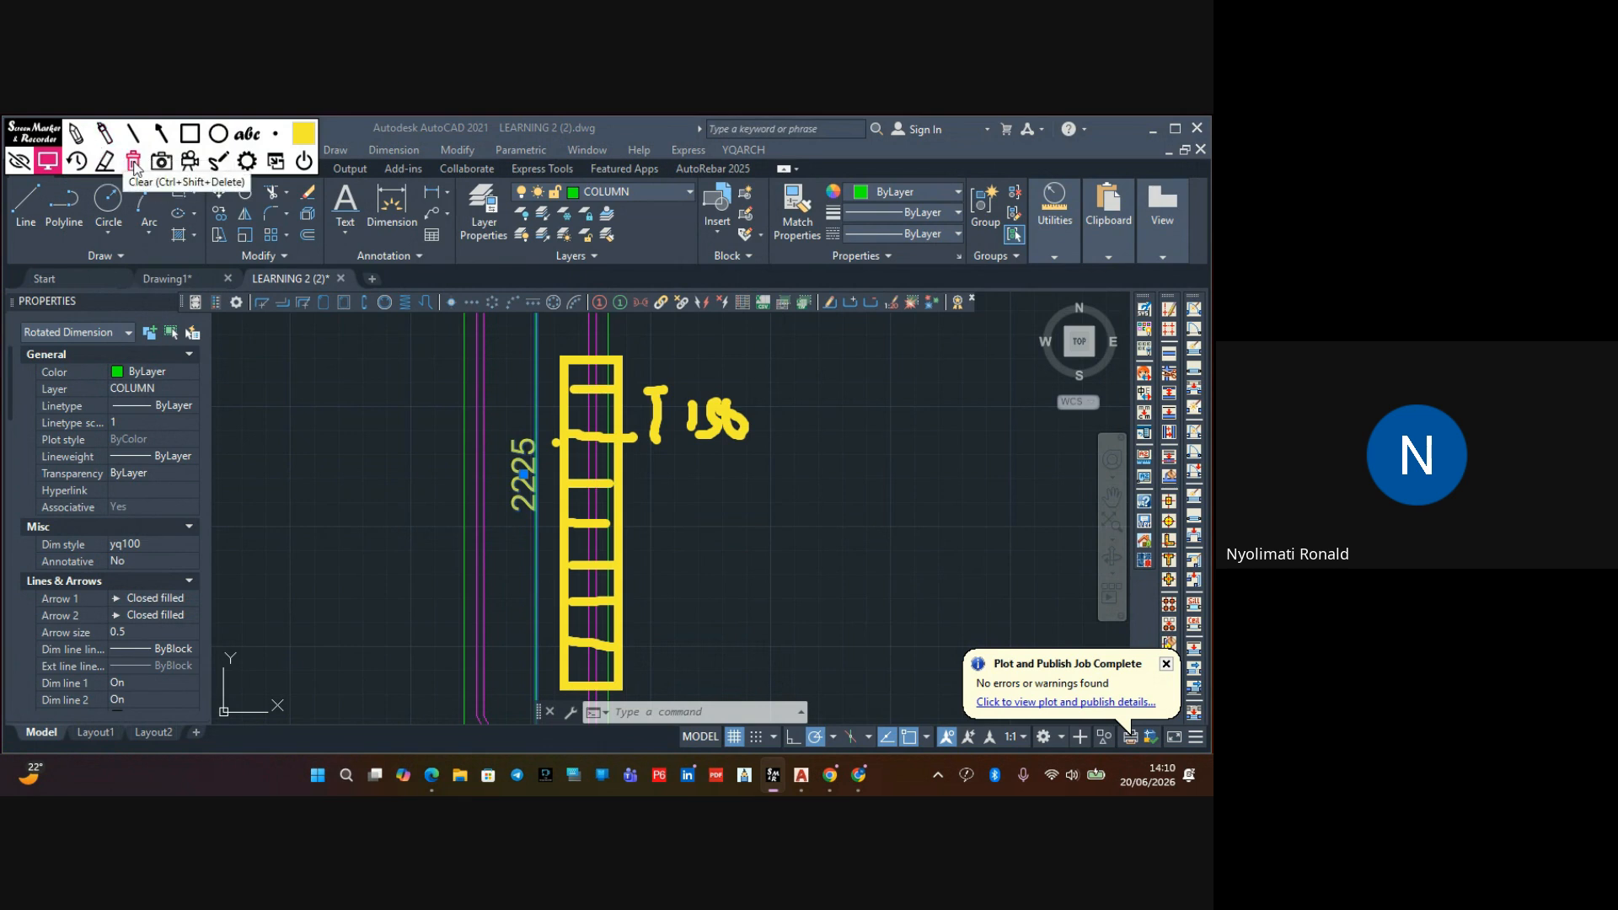
left_click(106, 161)
left_click(76, 133)
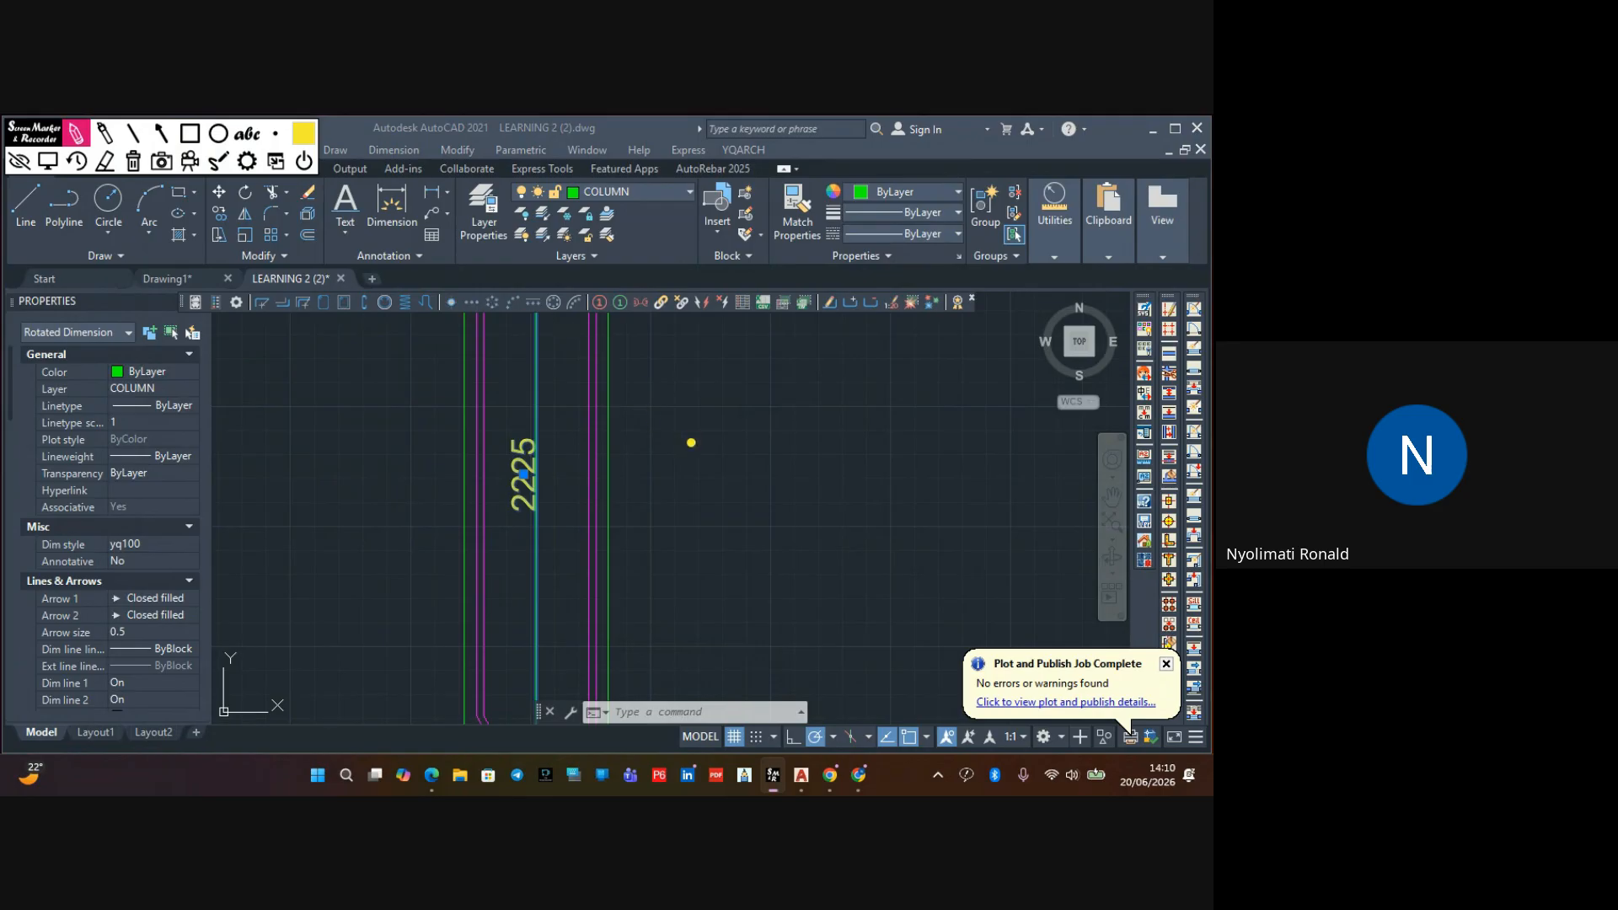
left_click_drag(691, 443, 1058, 439)
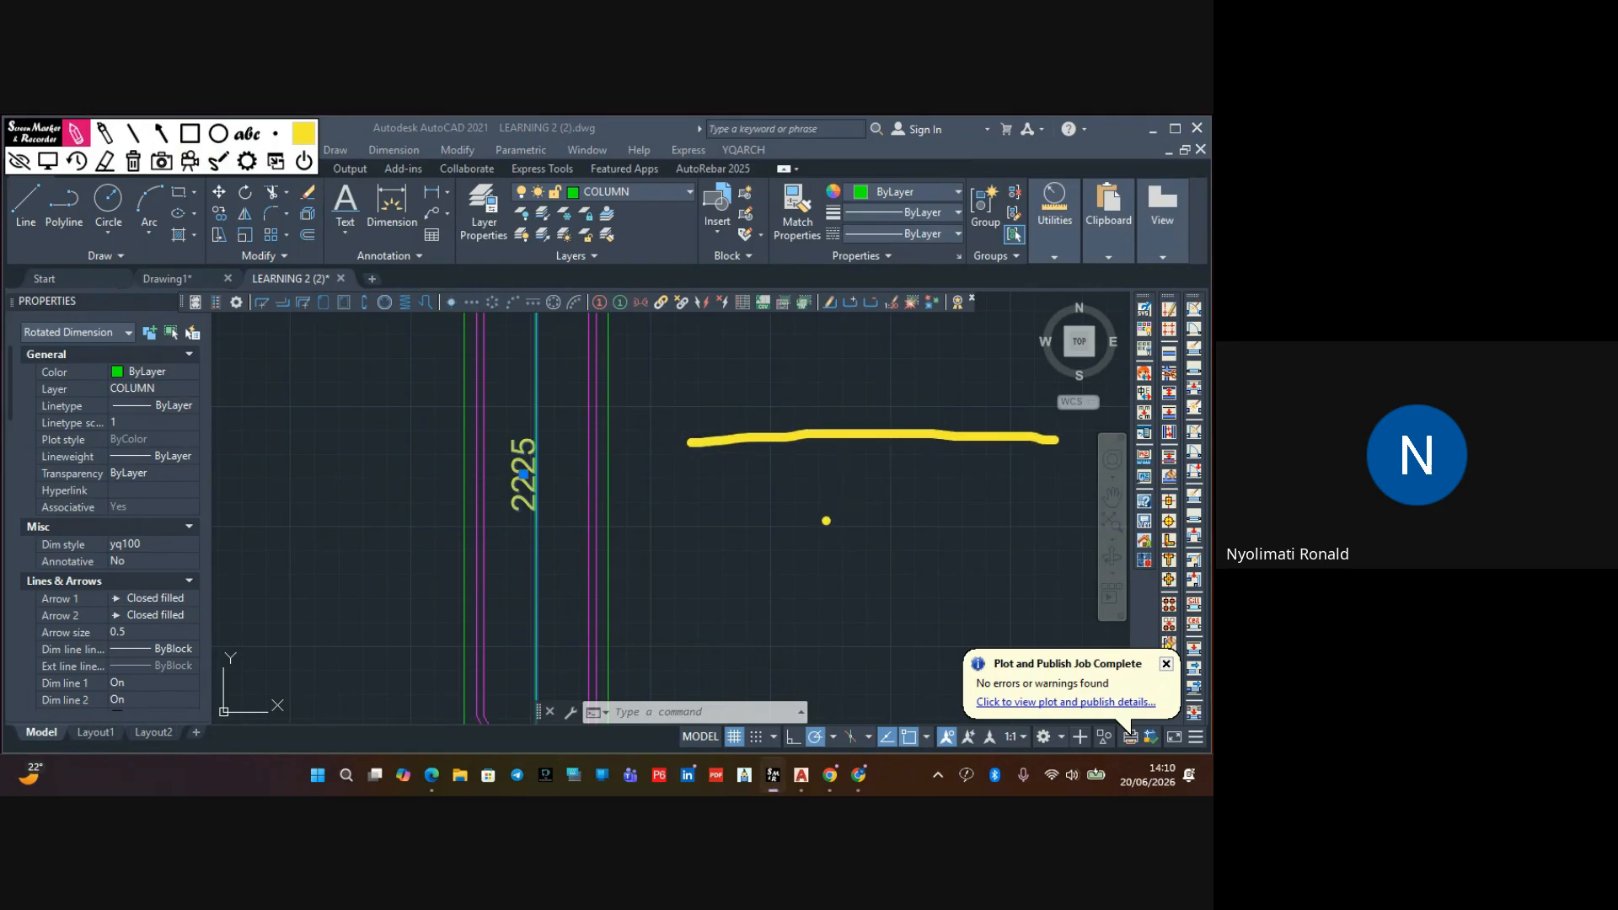
left_click_drag(686, 415, 691, 462)
left_click_drag(1047, 412, 1050, 437)
mouse_move(811, 328)
left_mouse_down()
mouse_move(836, 338)
mouse_move(815, 346)
left_mouse_up()
left_click_drag(850, 326, 876, 330)
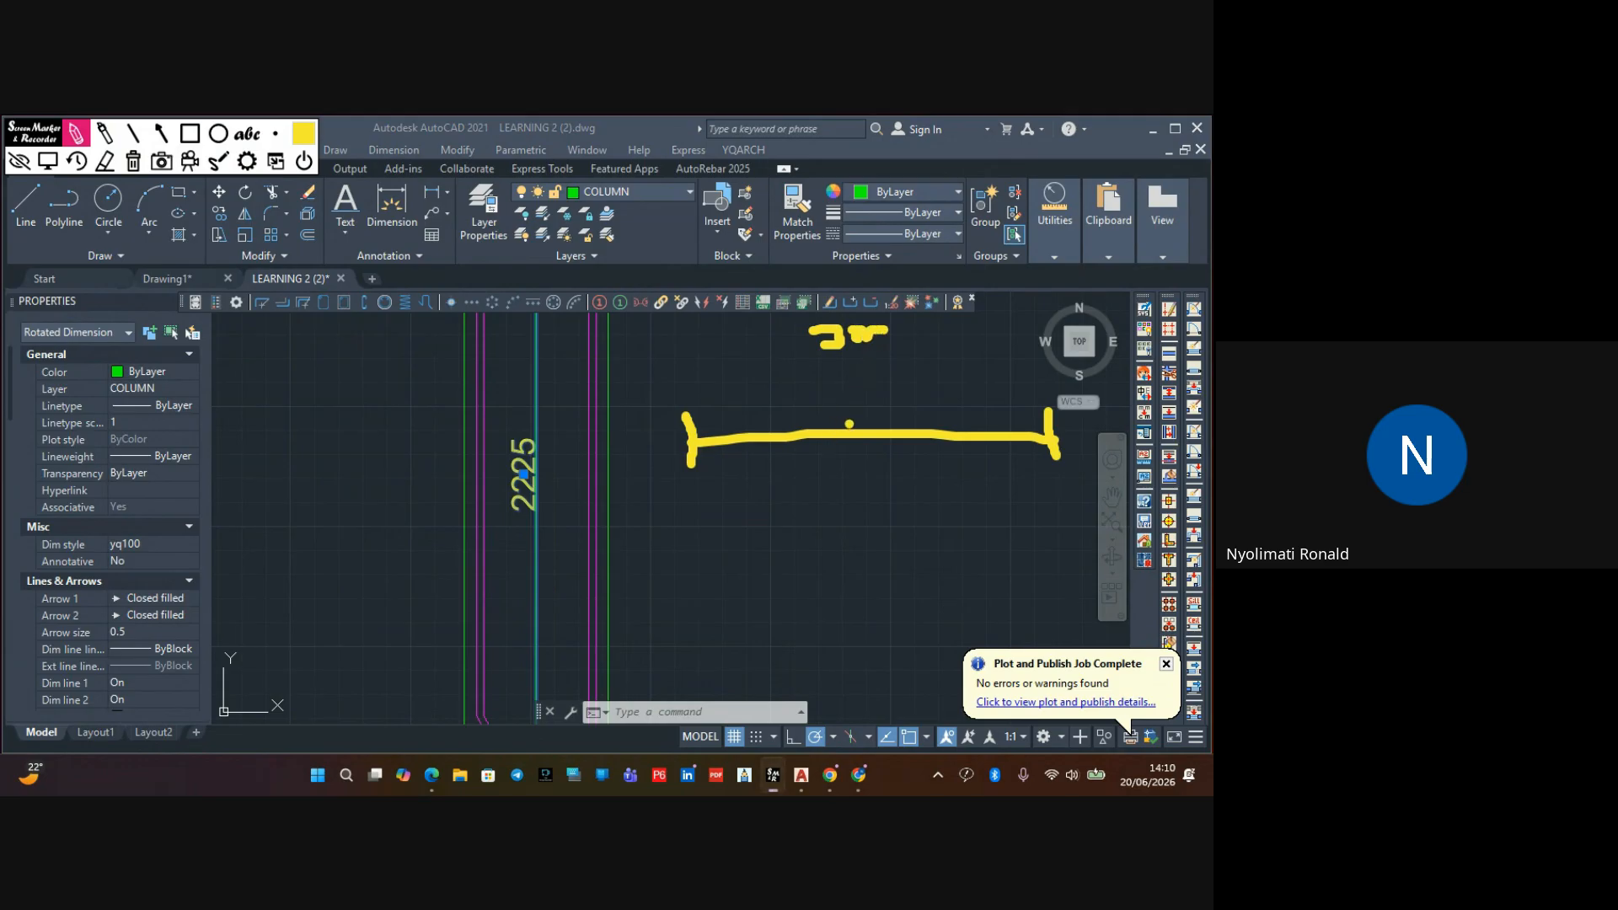
Split the sketched span at its midpoint, label each half 1.5, write the spacing calculation, and hide the screen markings
left_click_drag(850, 419, 853, 453)
left_click_drag(741, 451, 770, 465)
left_click(925, 459)
left_click_drag(945, 448, 933, 468)
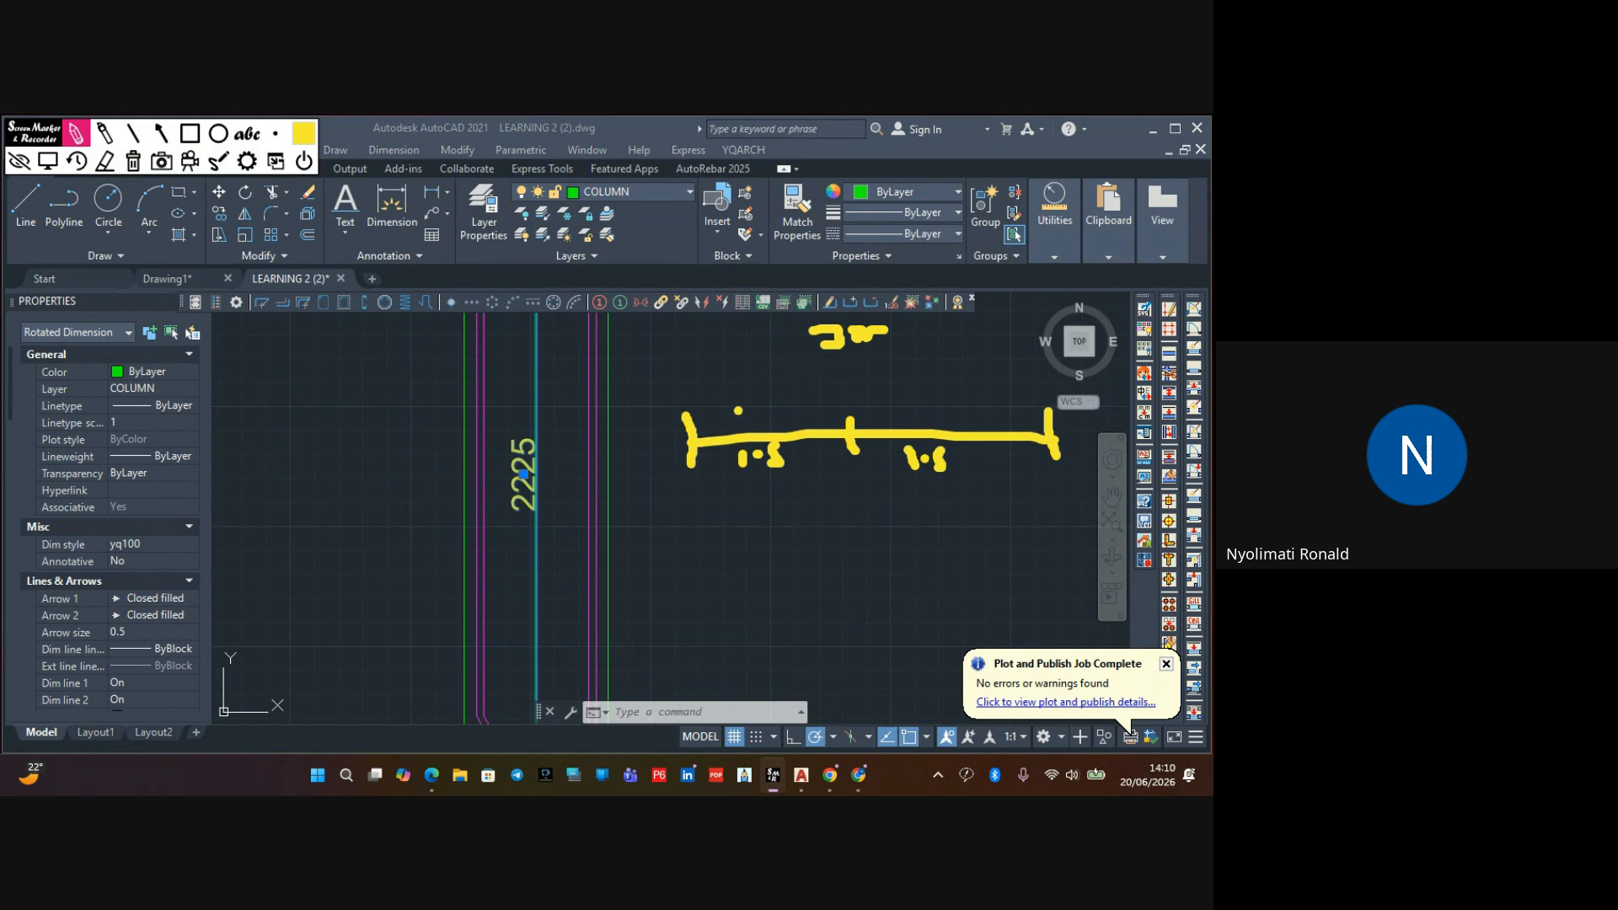
mouse_move(661, 334)
left_mouse_down()
mouse_move(666, 355)
mouse_move(713, 376)
mouse_move(783, 342)
left_mouse_up()
left_click(752, 337)
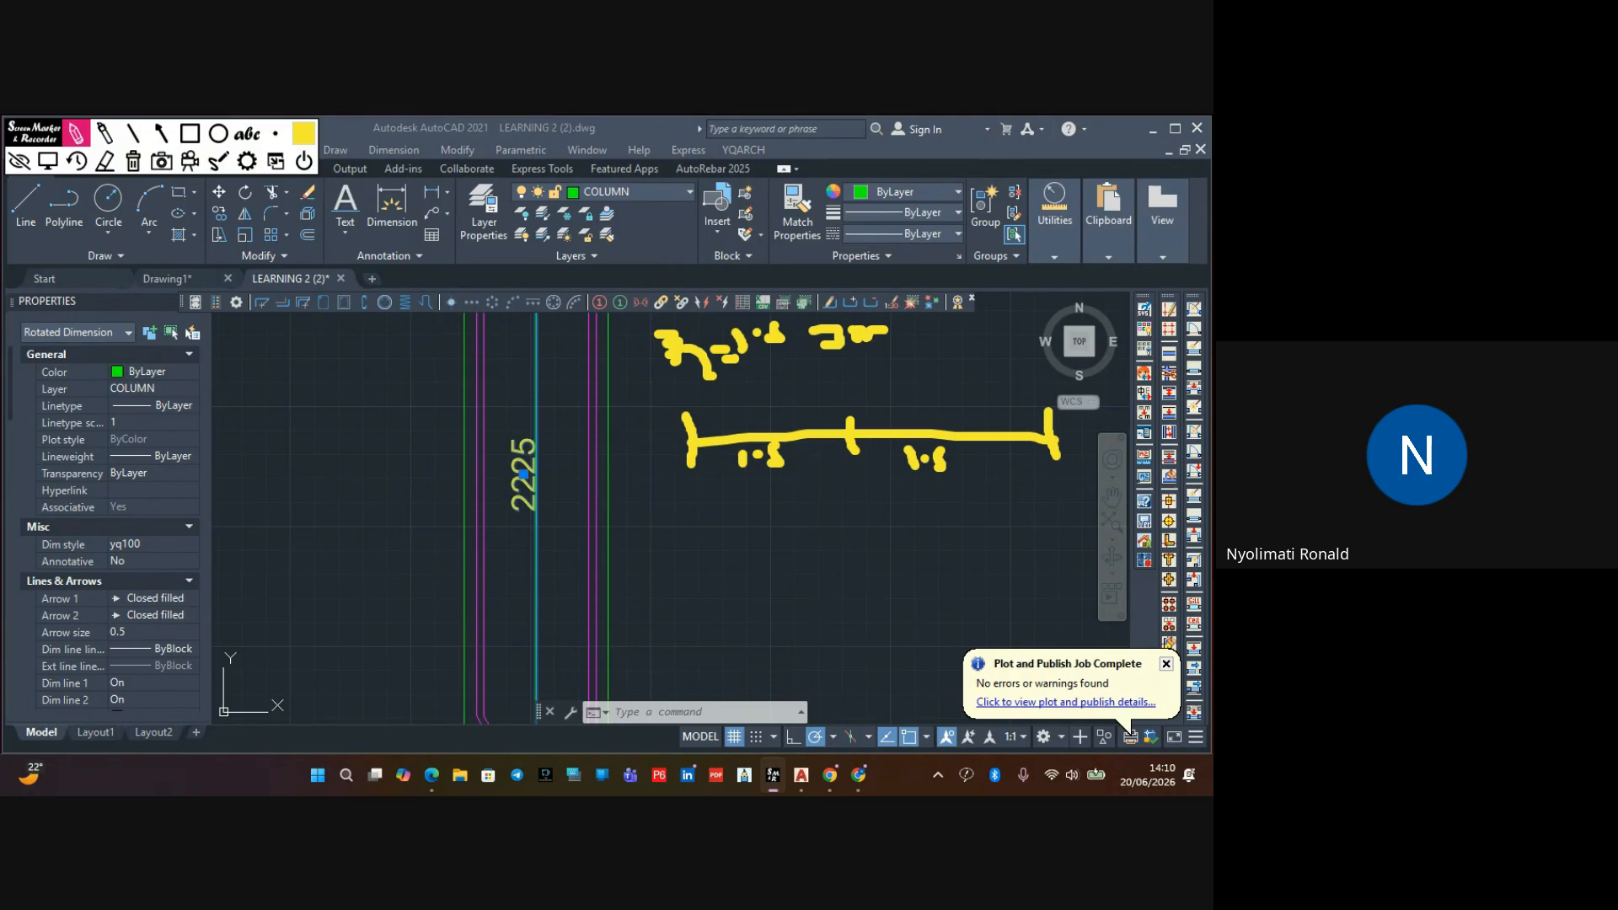
left_click(895, 457)
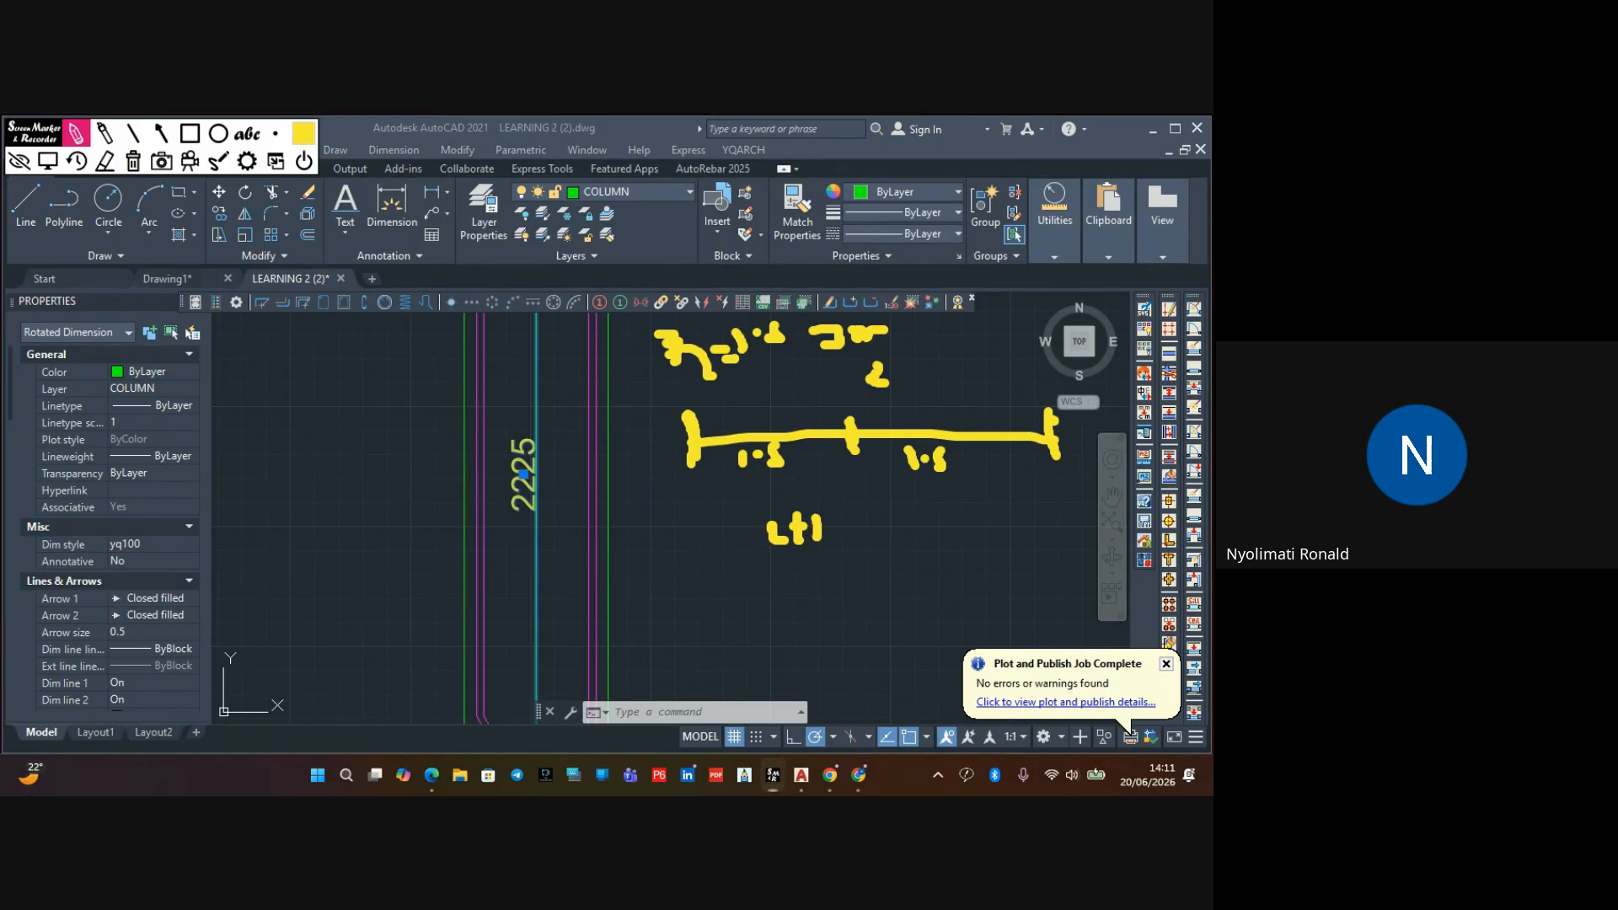
left_click(18, 162)
Replace the text of the column's vertical link dimension with "T08-01-150mm Links"
scroll(537, 458, "down", 3)
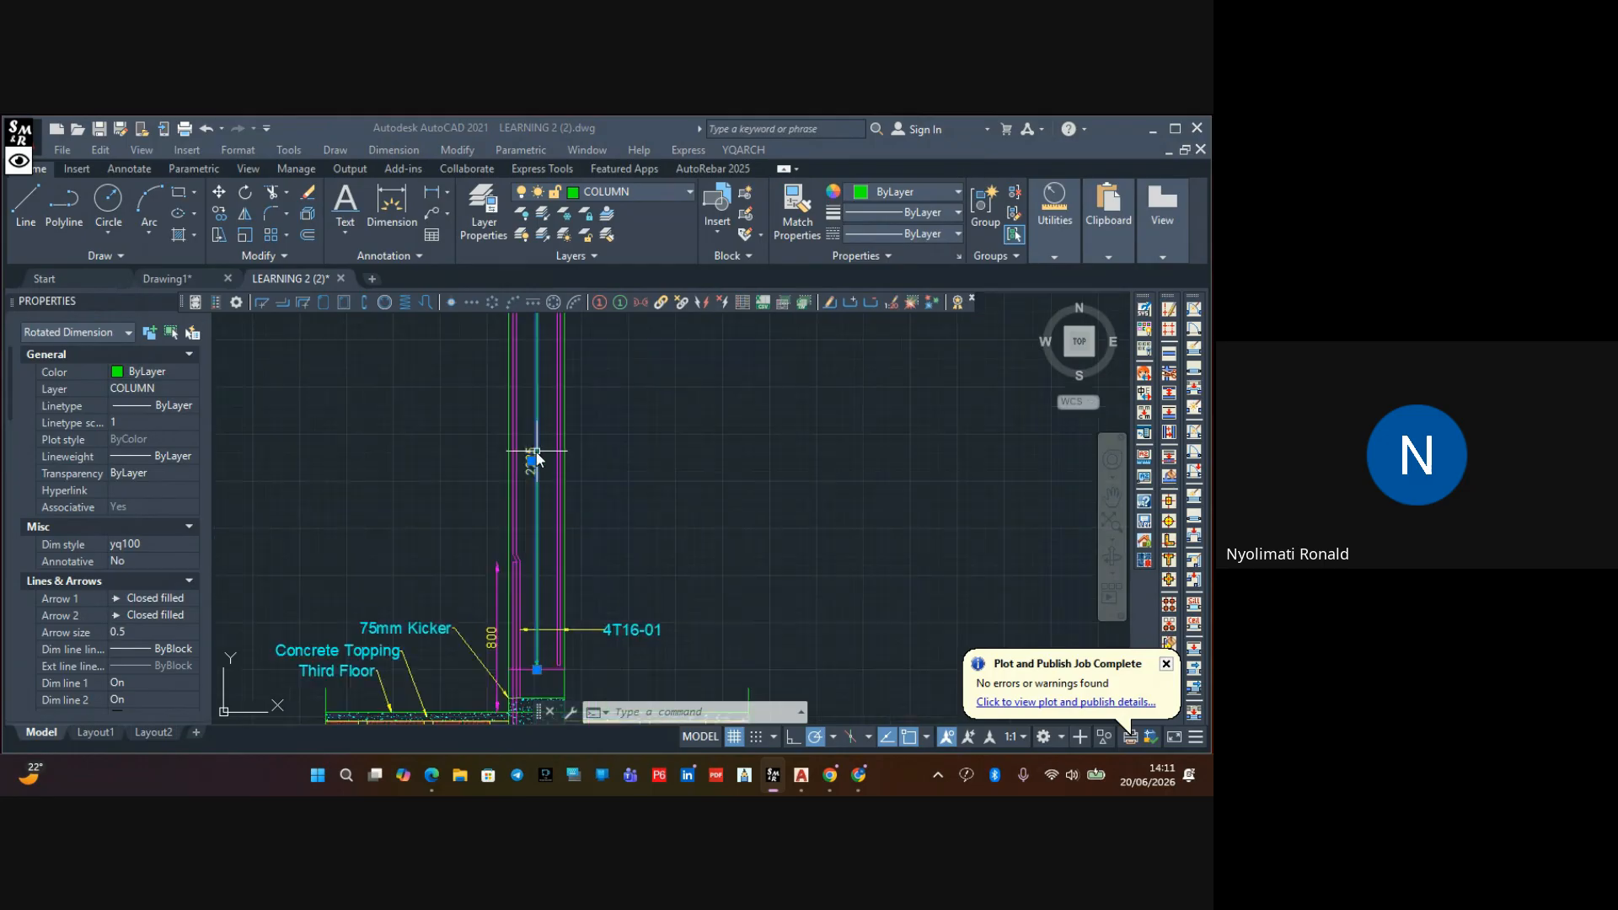
scroll(543, 471, "up", 5)
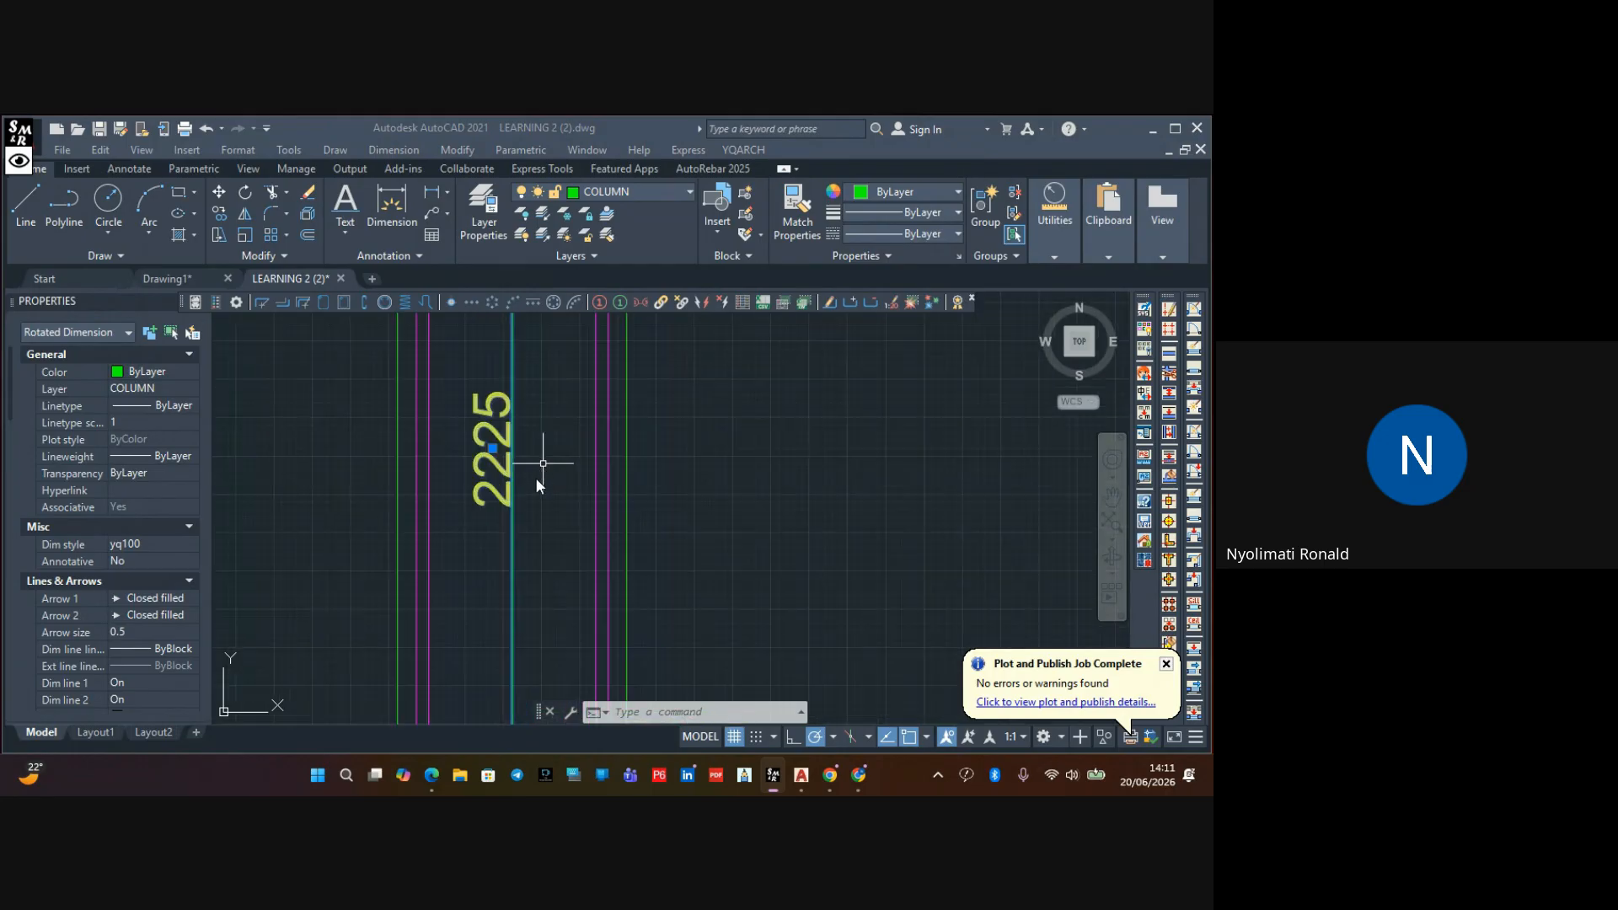
double_click(491, 469)
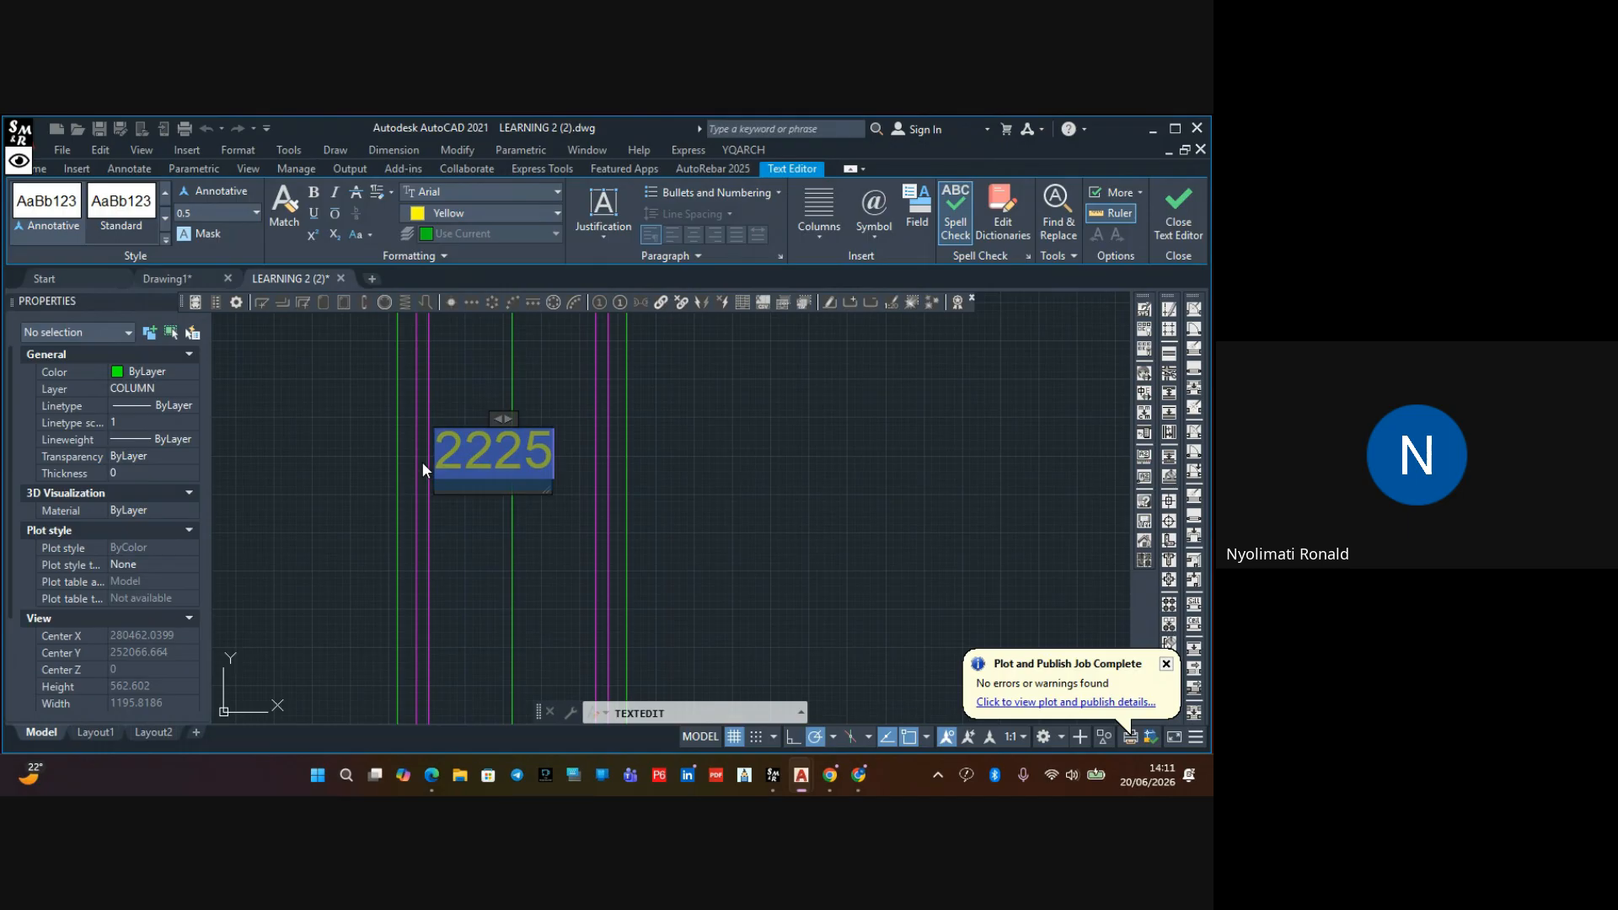
type("T1")
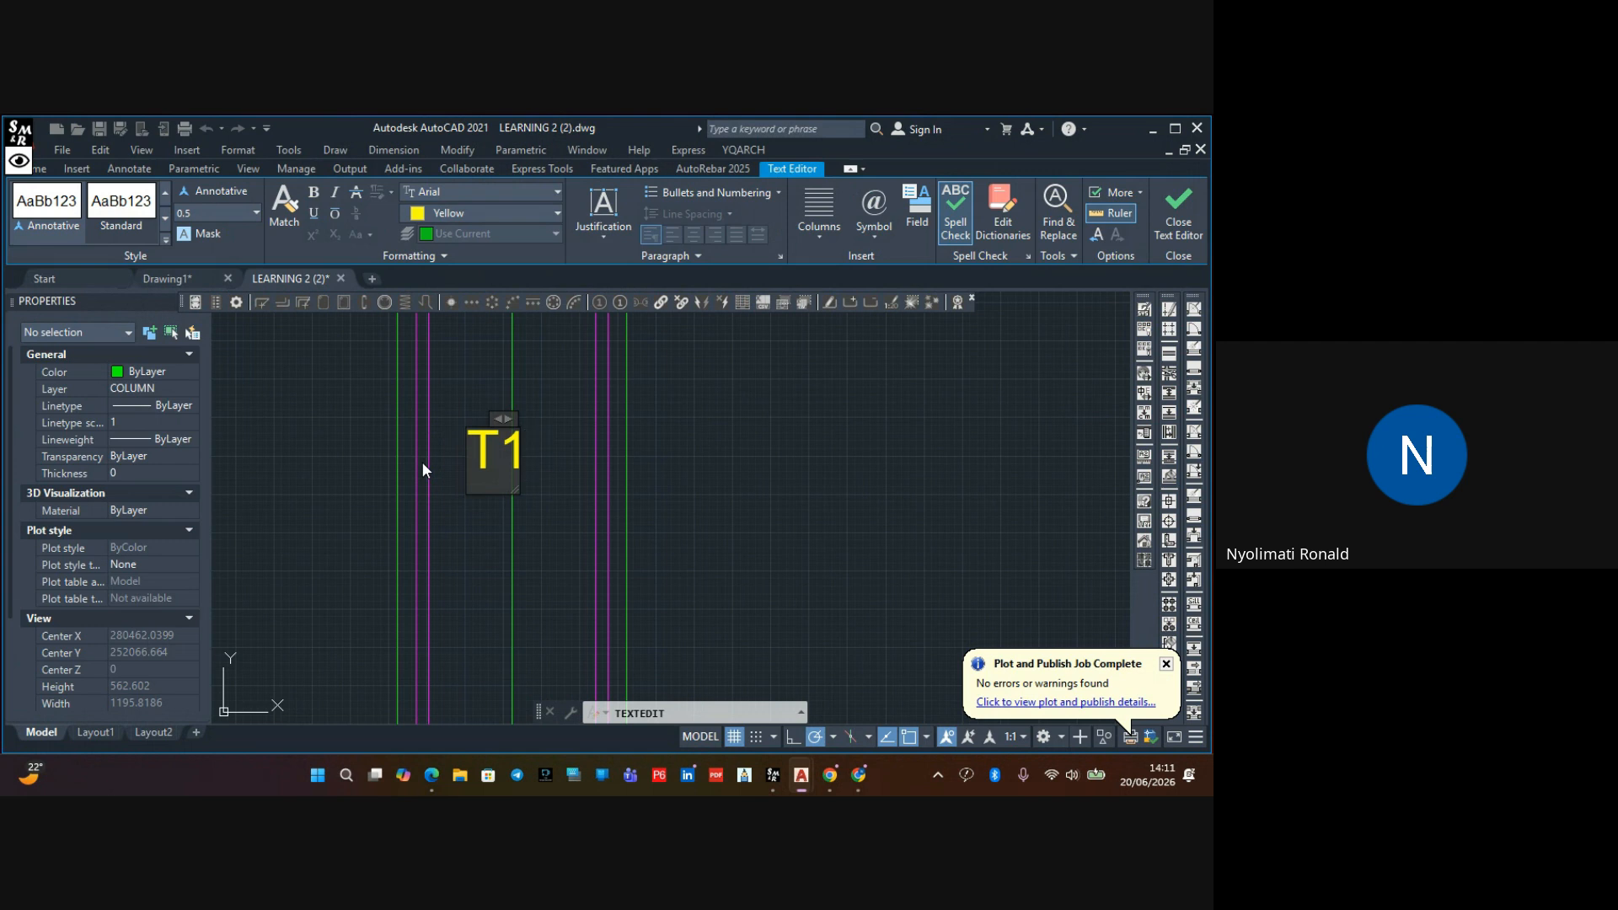
key("BackSpace")
type("8")
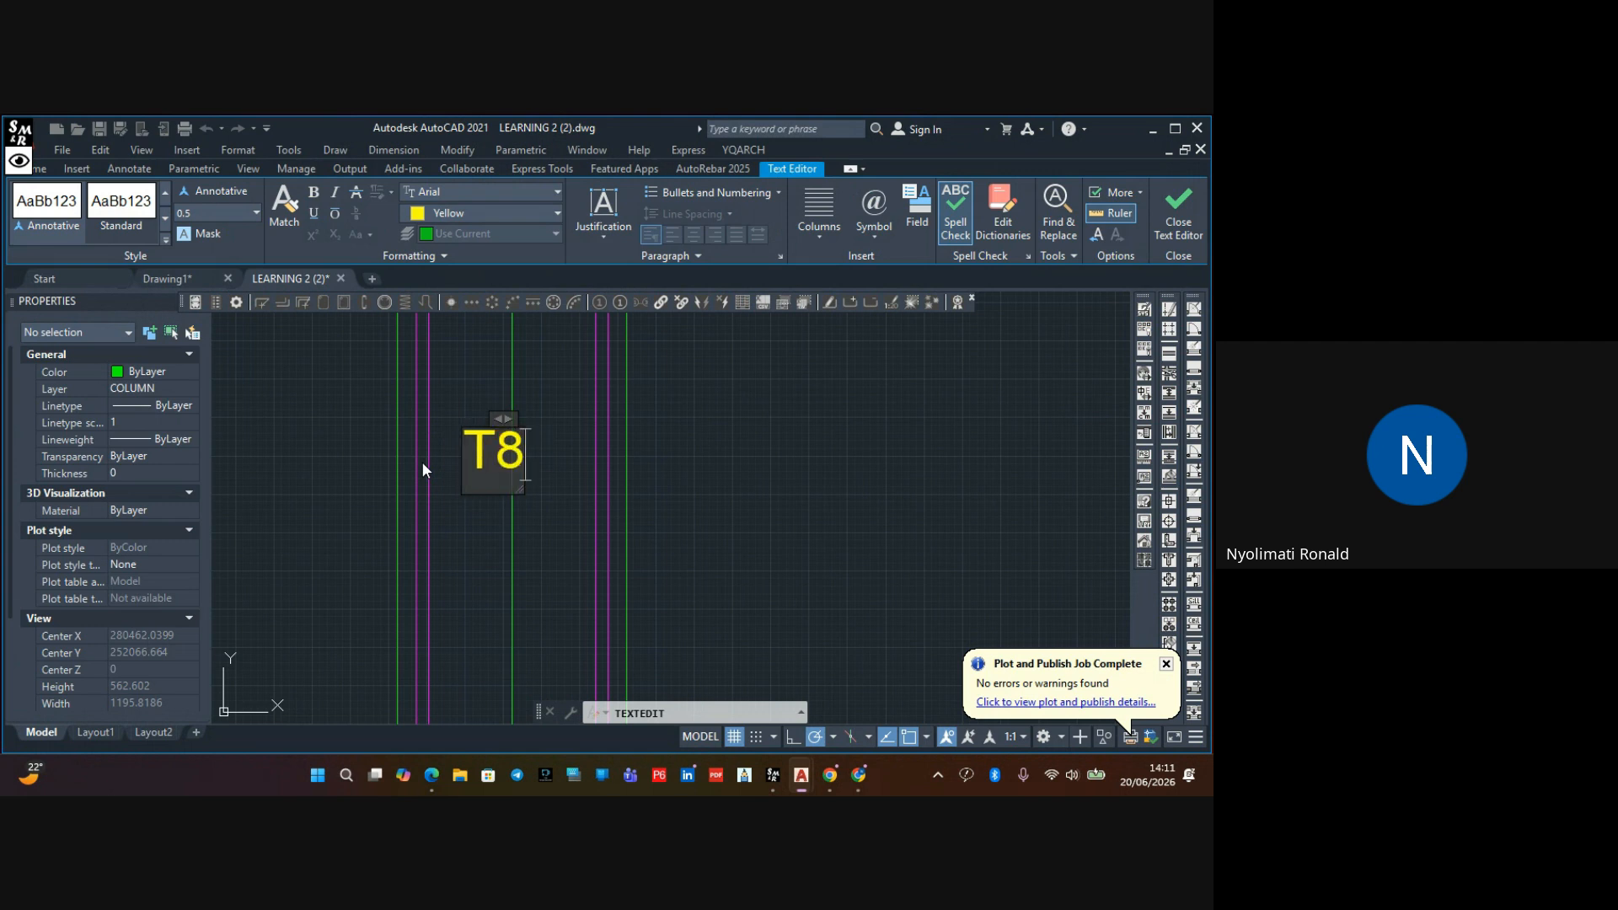
key("BackSpace")
type("08")
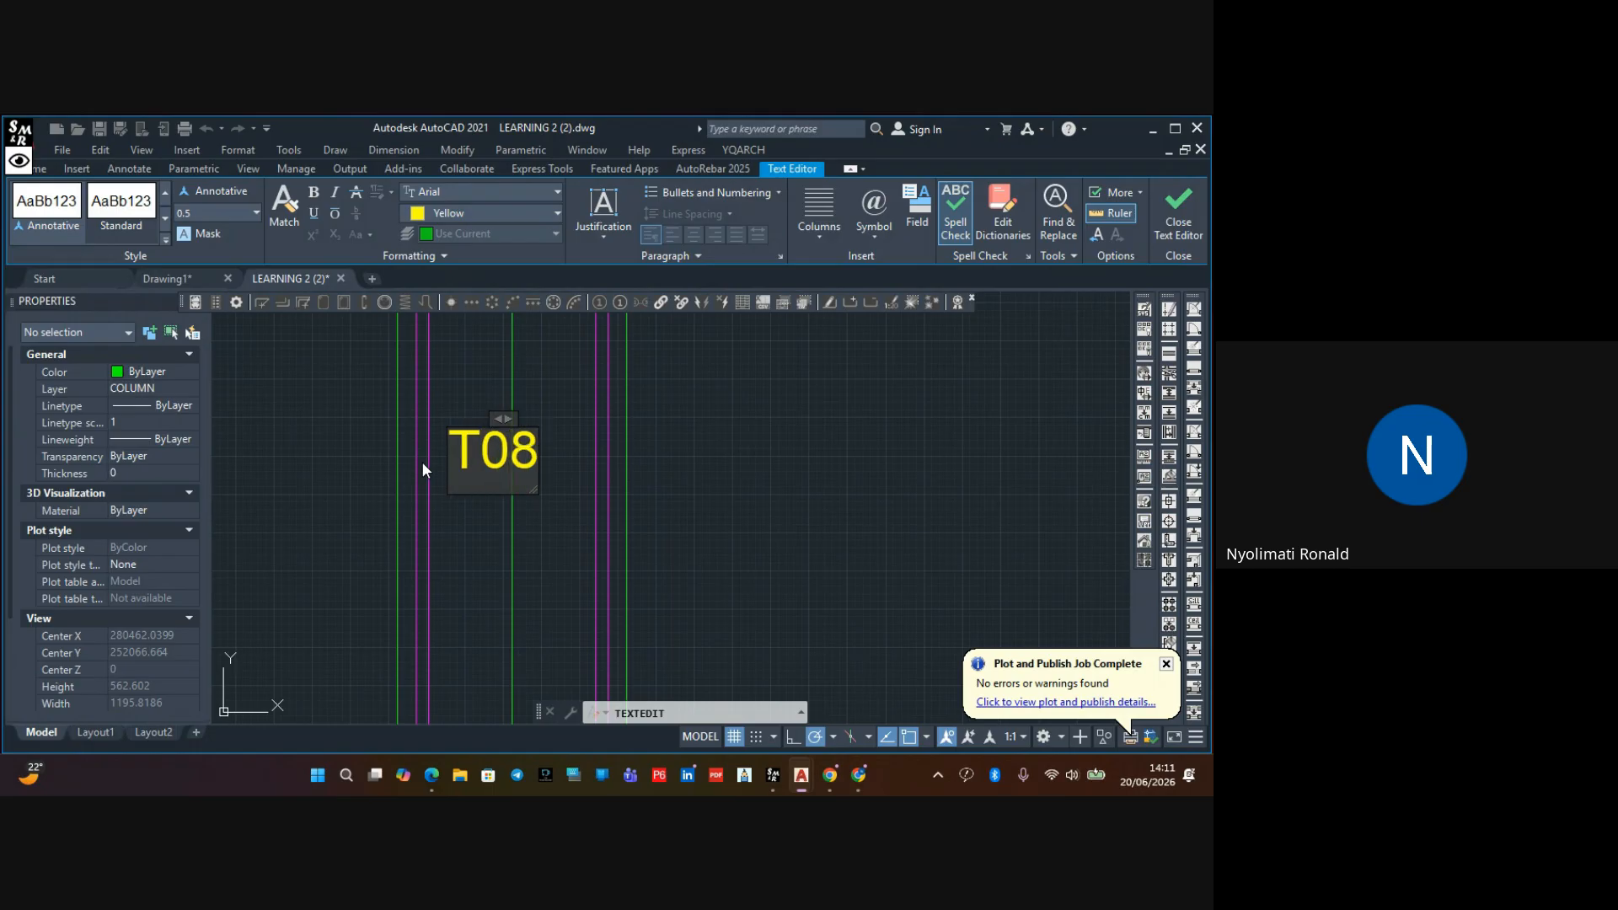
type("-")
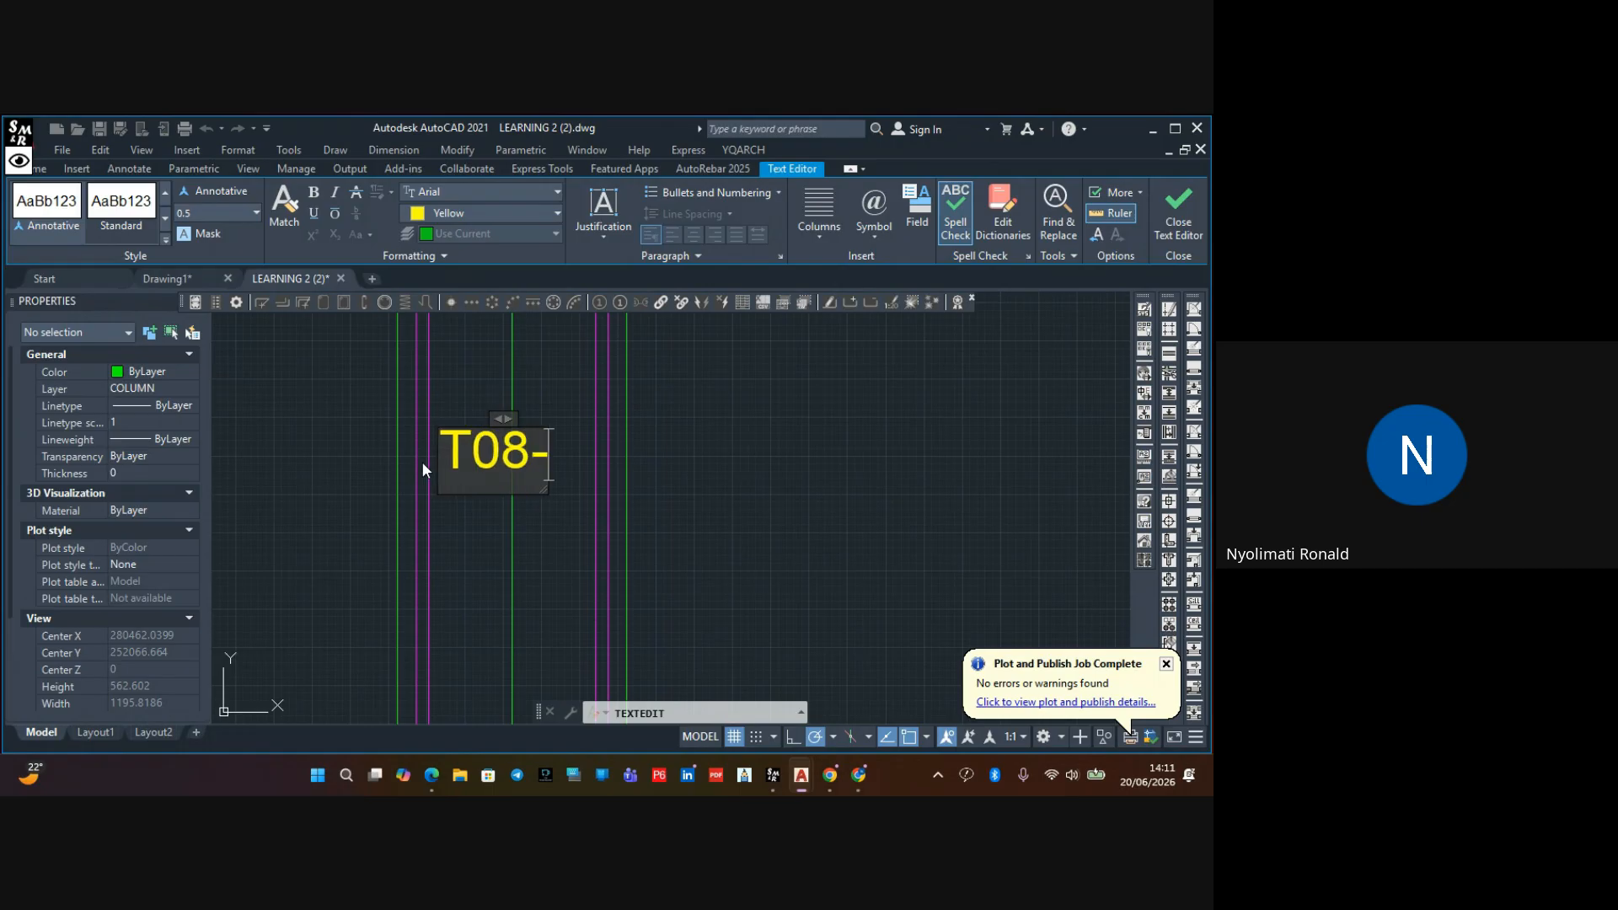
type("01")
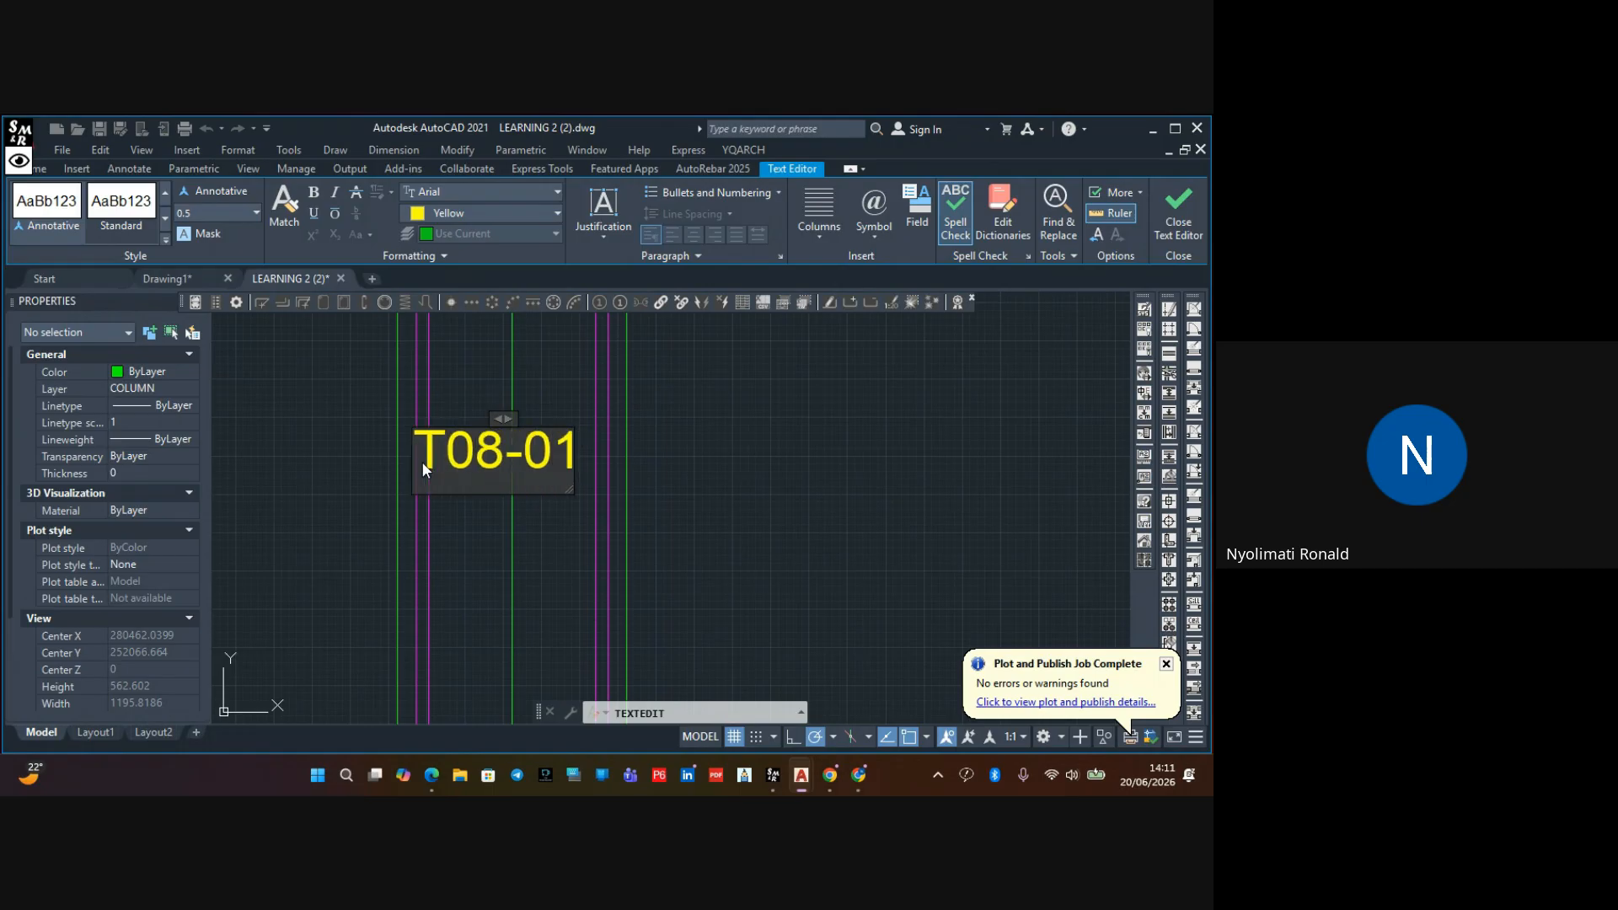
type("-")
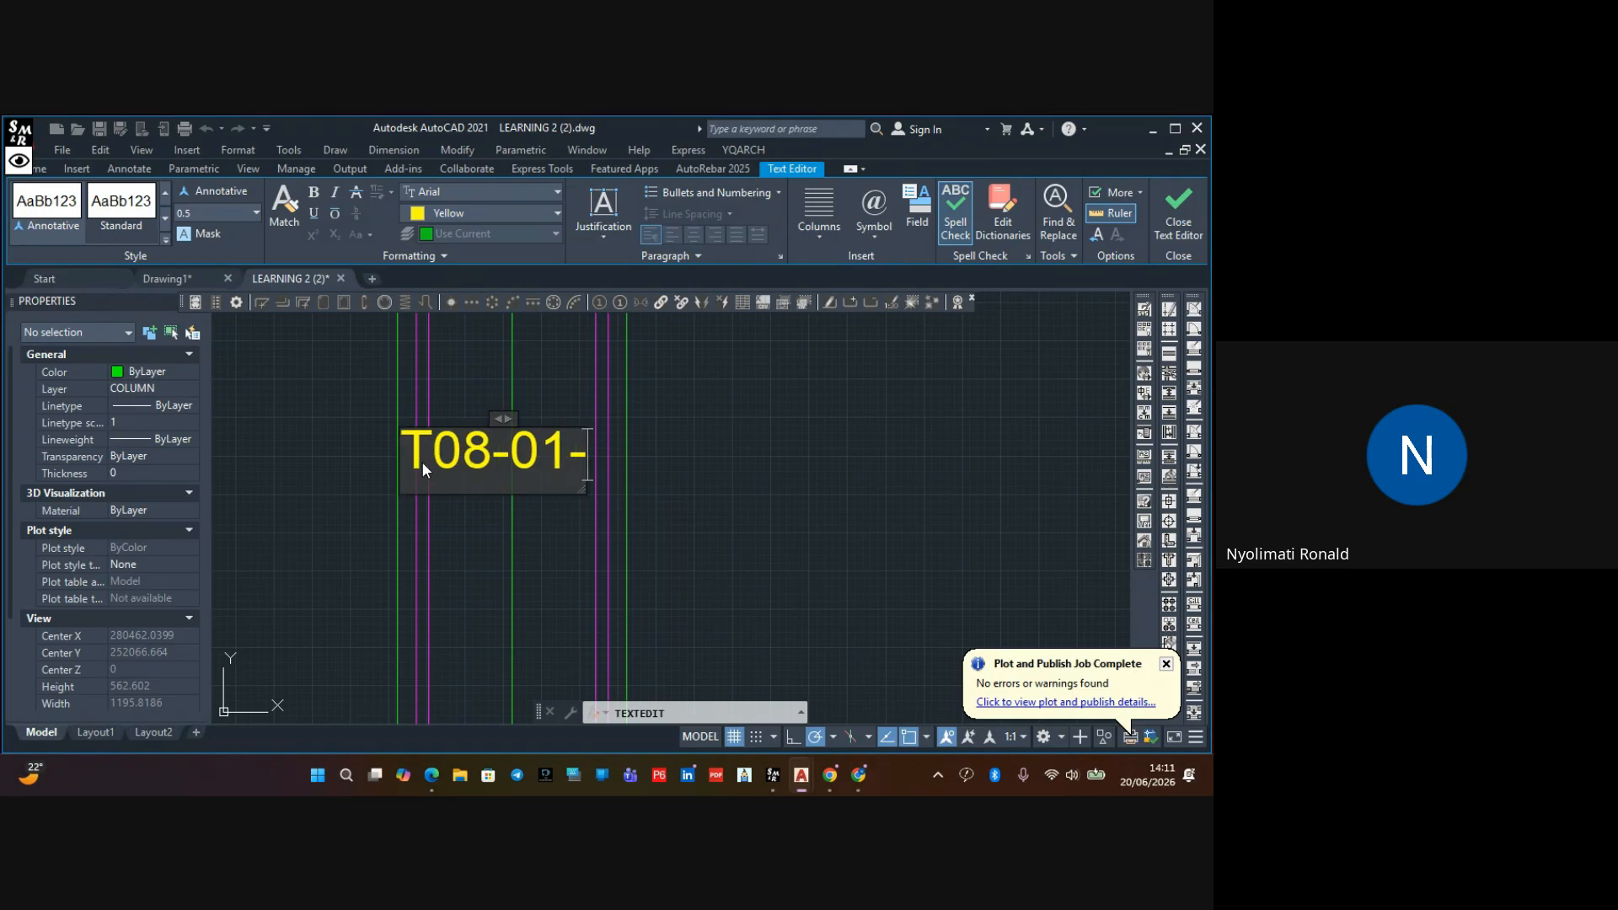
type("15")
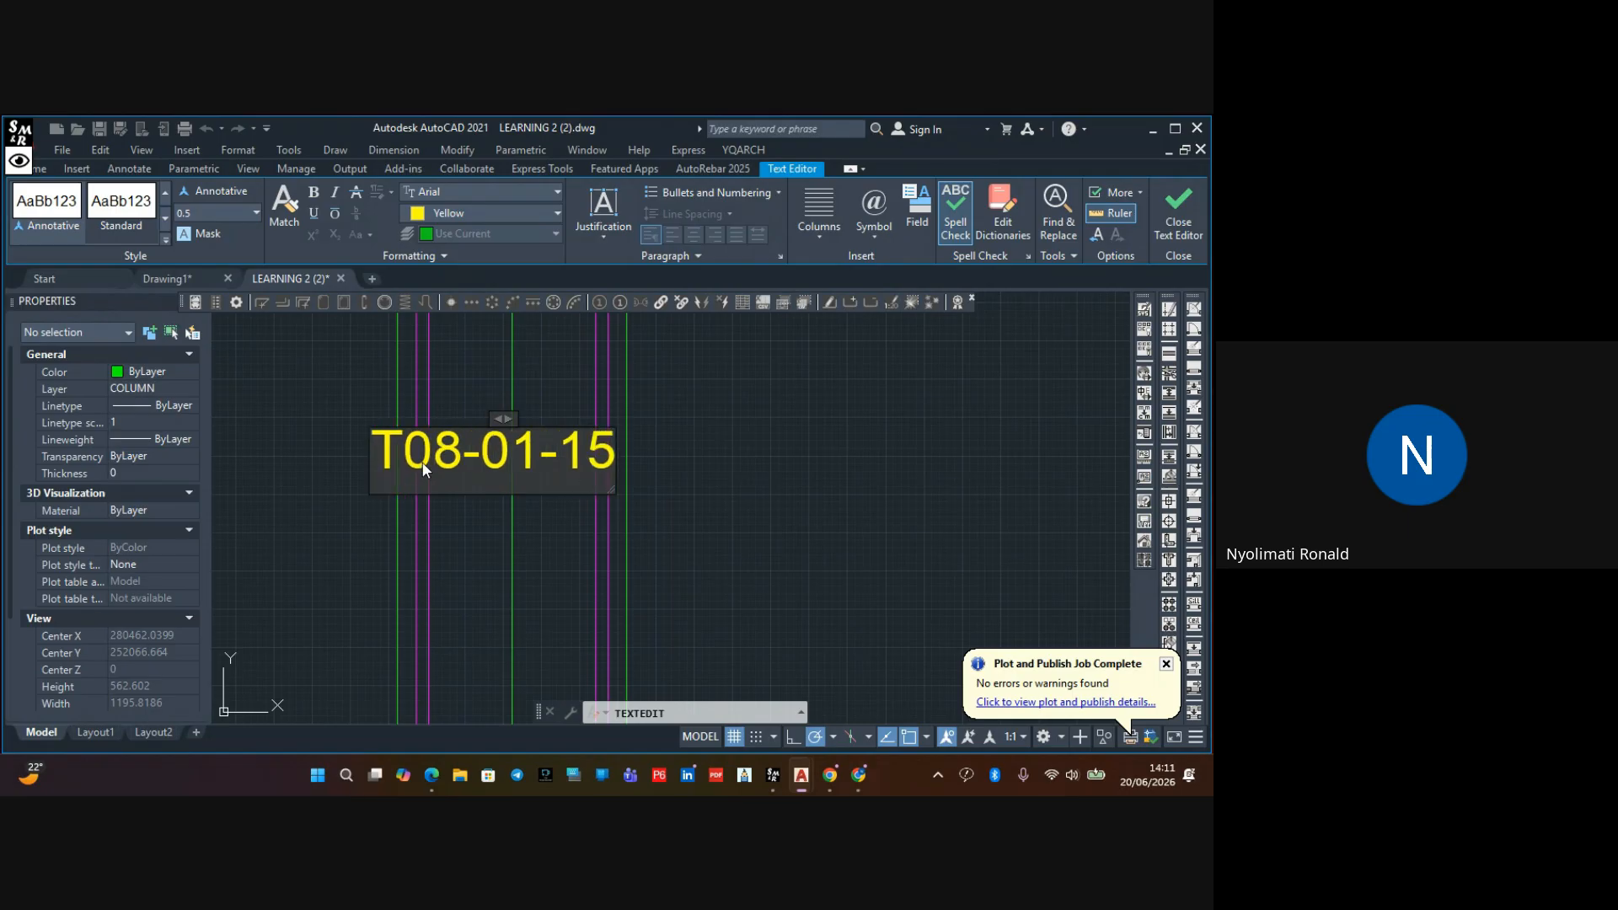
type("0")
type("mm")
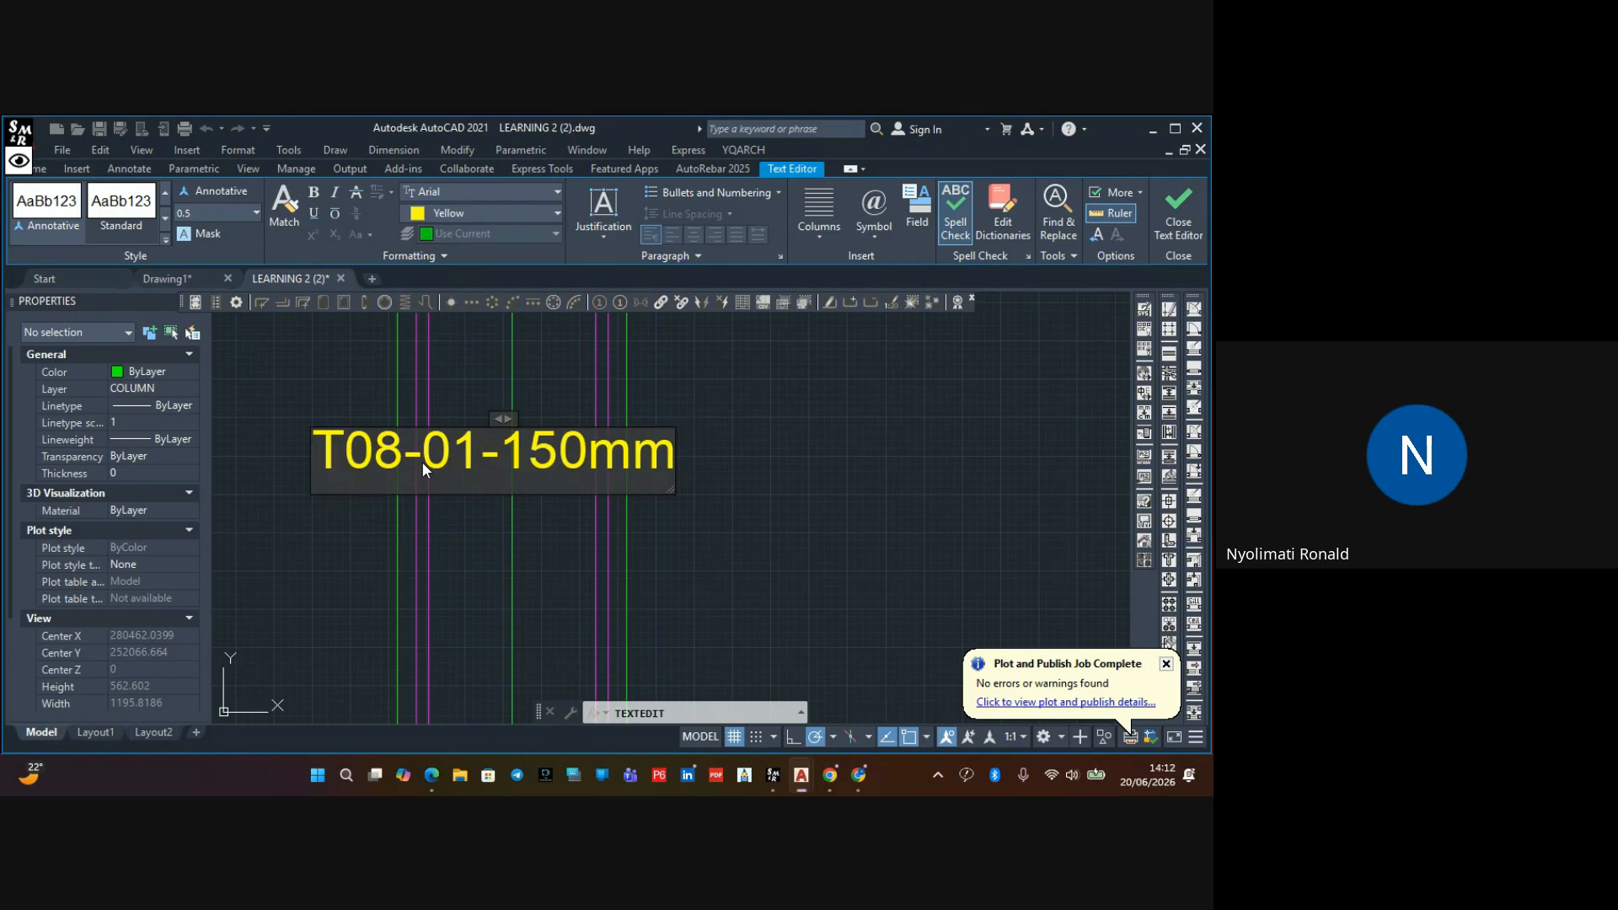
type(" Links")
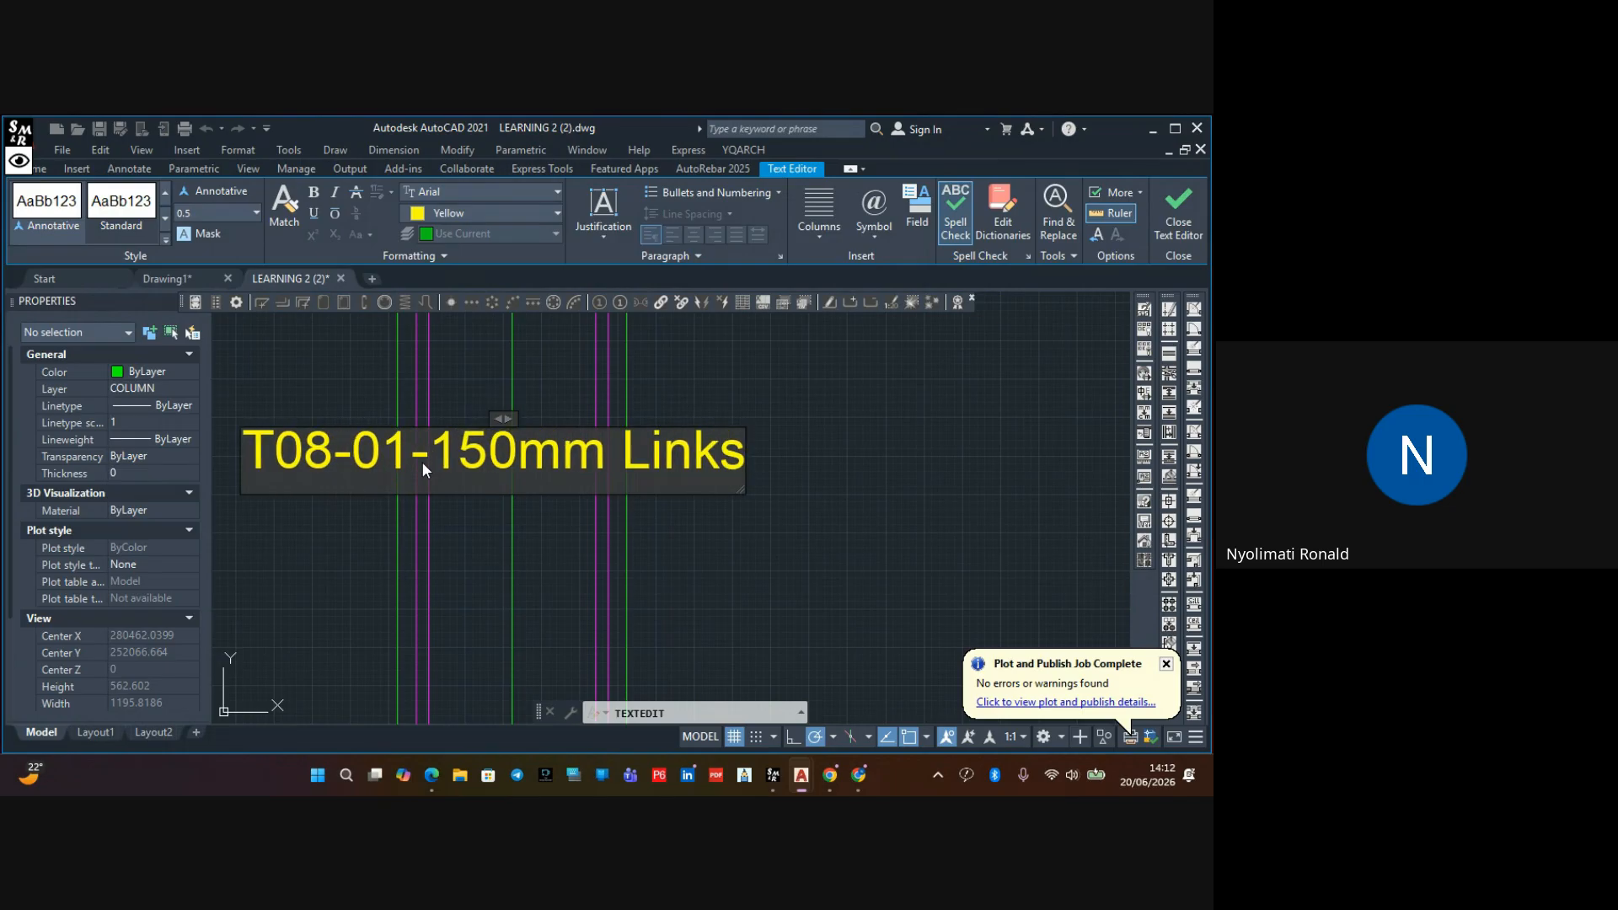
left_click(912, 356)
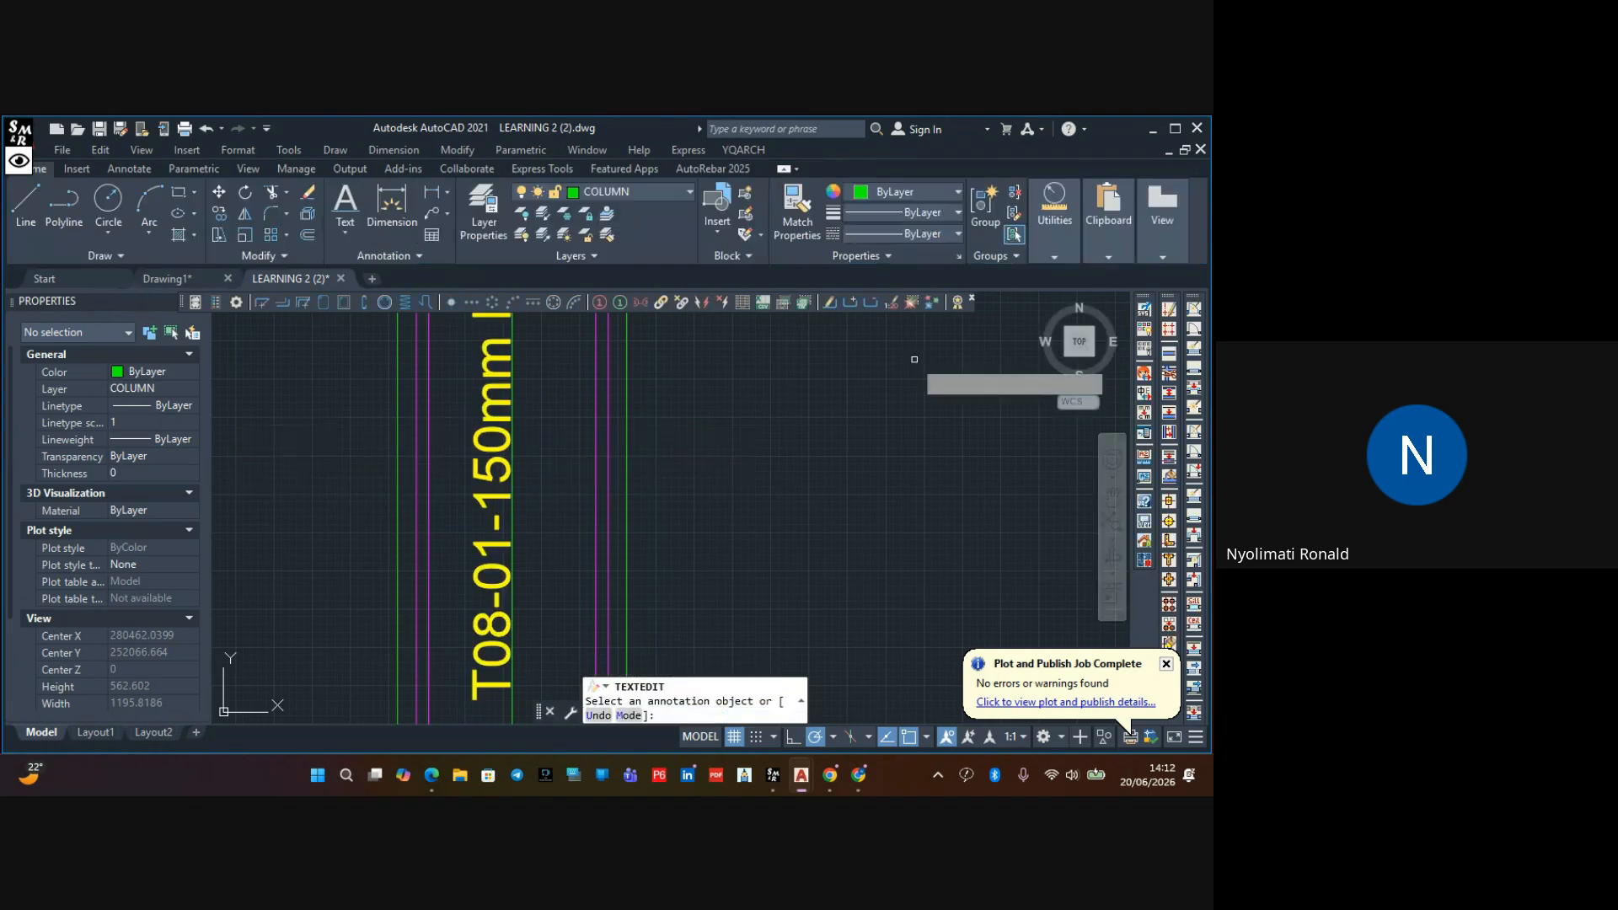
key("Escape")
Change the link dimension's text to "16T8-01-150mm Links" by adding the bar quantity and shortening the diameter
scroll(802, 516, "down", 5)
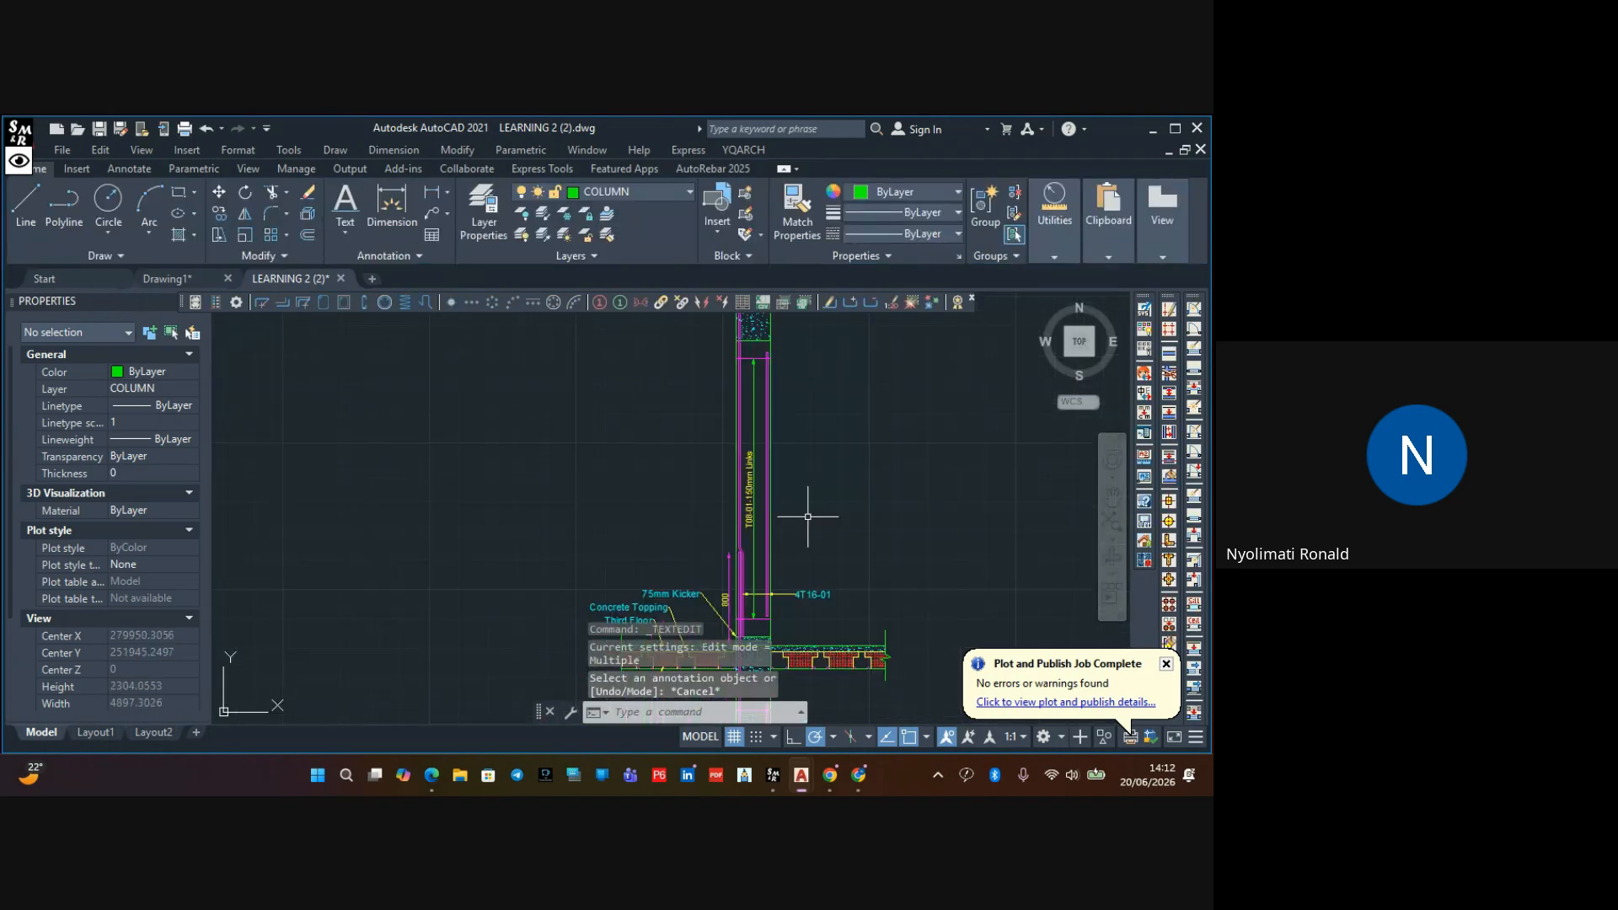
scroll(656, 471, "up", 5)
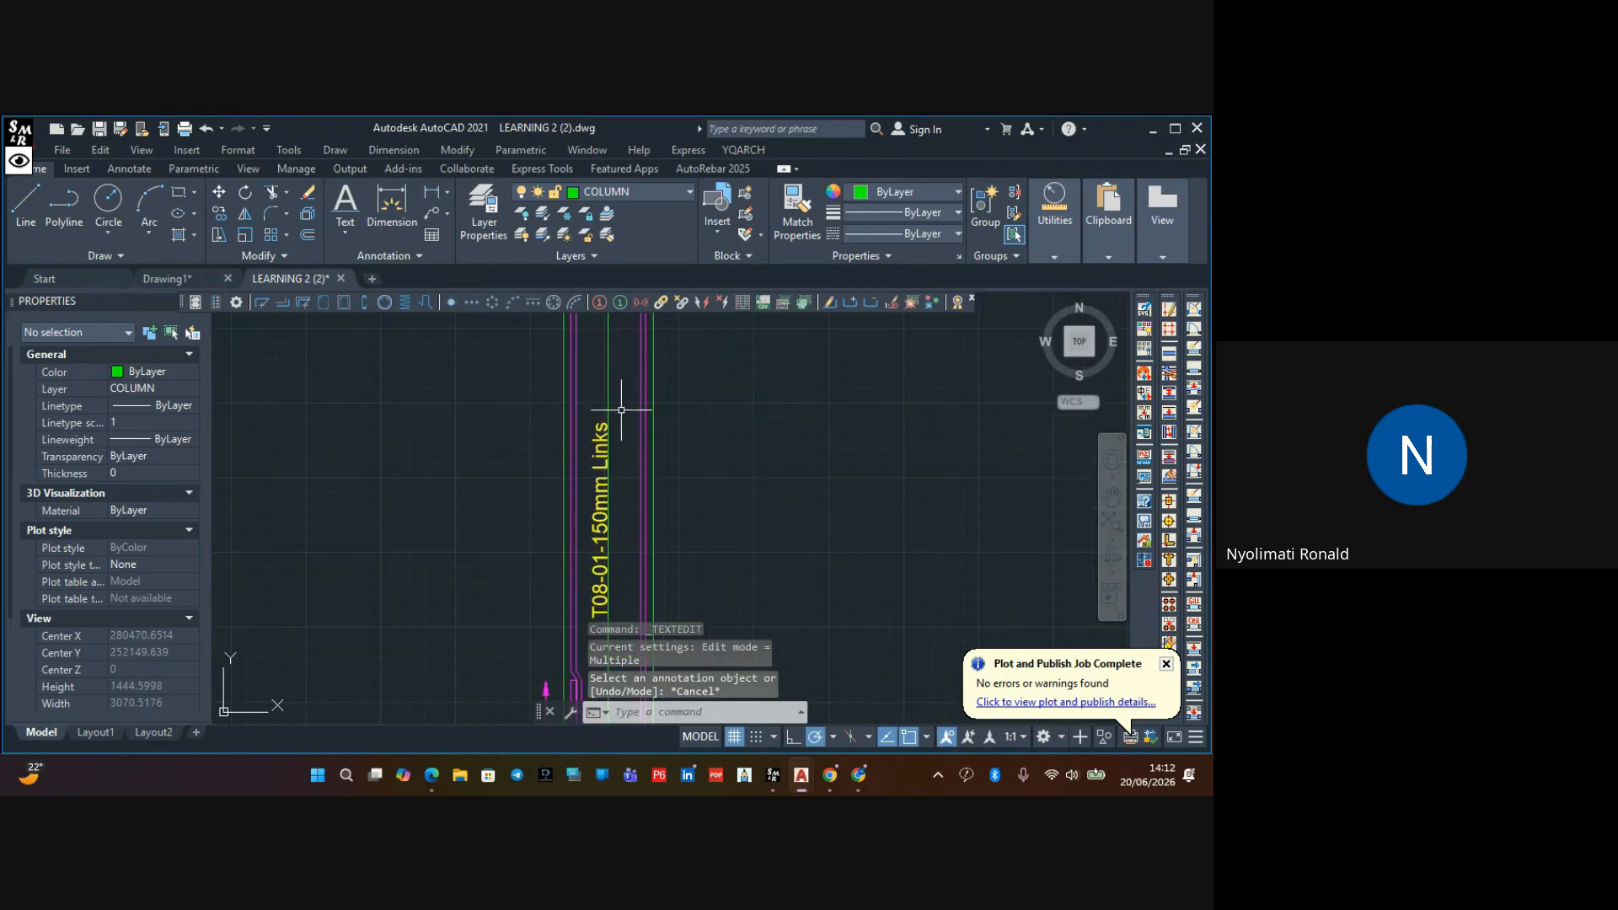
mouse_move(622, 410)
middle_mouse_down()
mouse_move(579, 459)
mouse_move(550, 406)
middle_mouse_up()
scroll(529, 590, "up", 5)
left_click(529, 589)
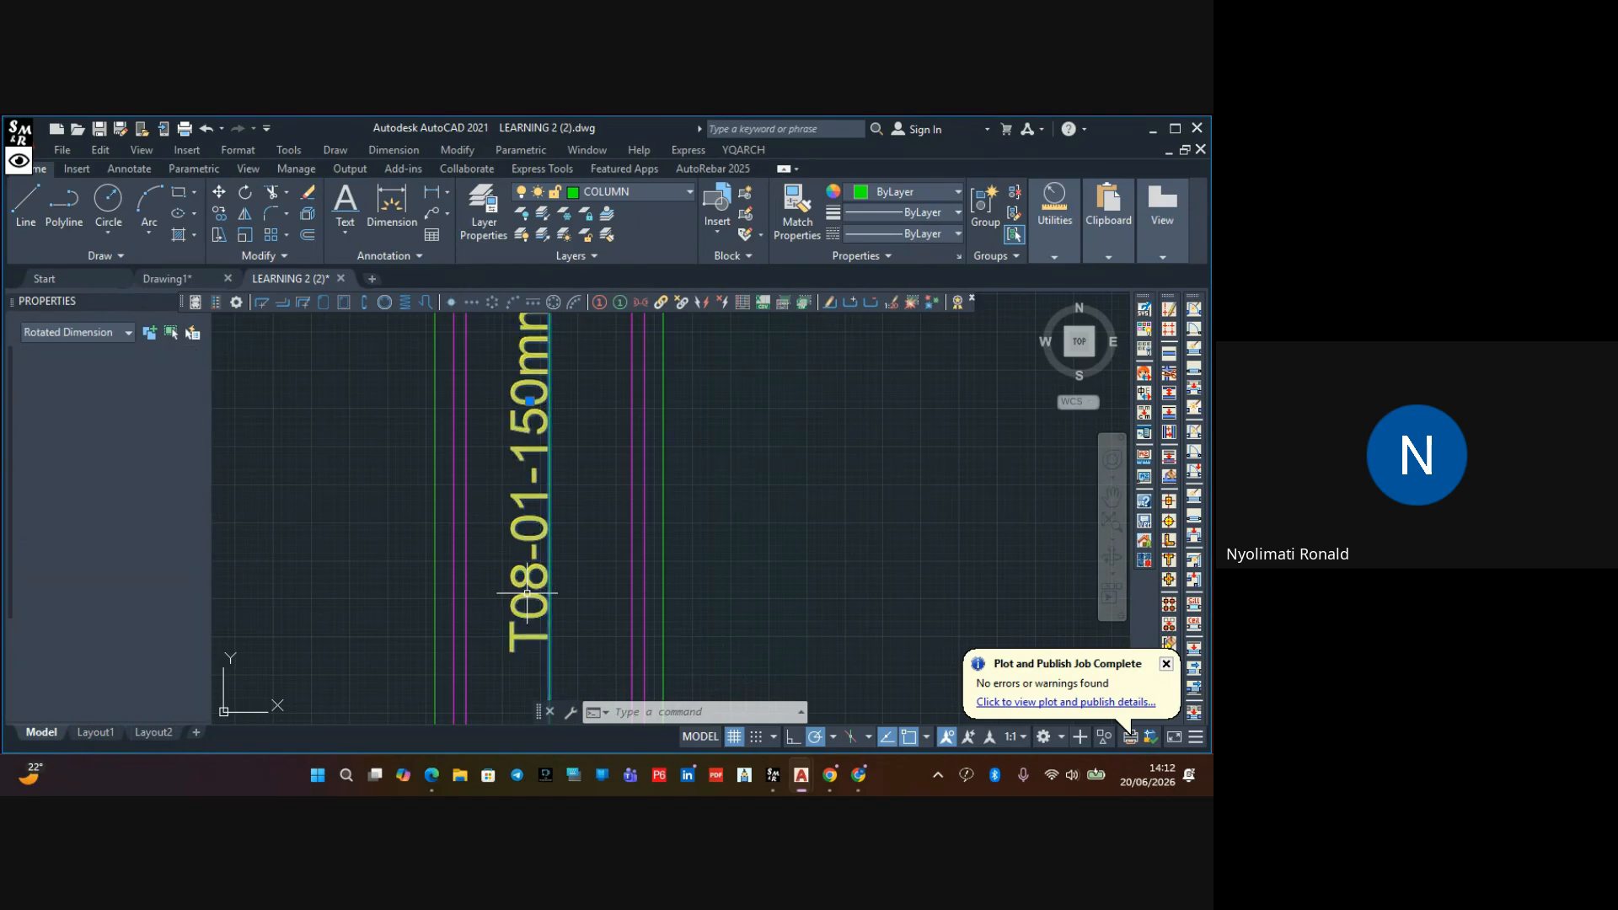
double_click(529, 590)
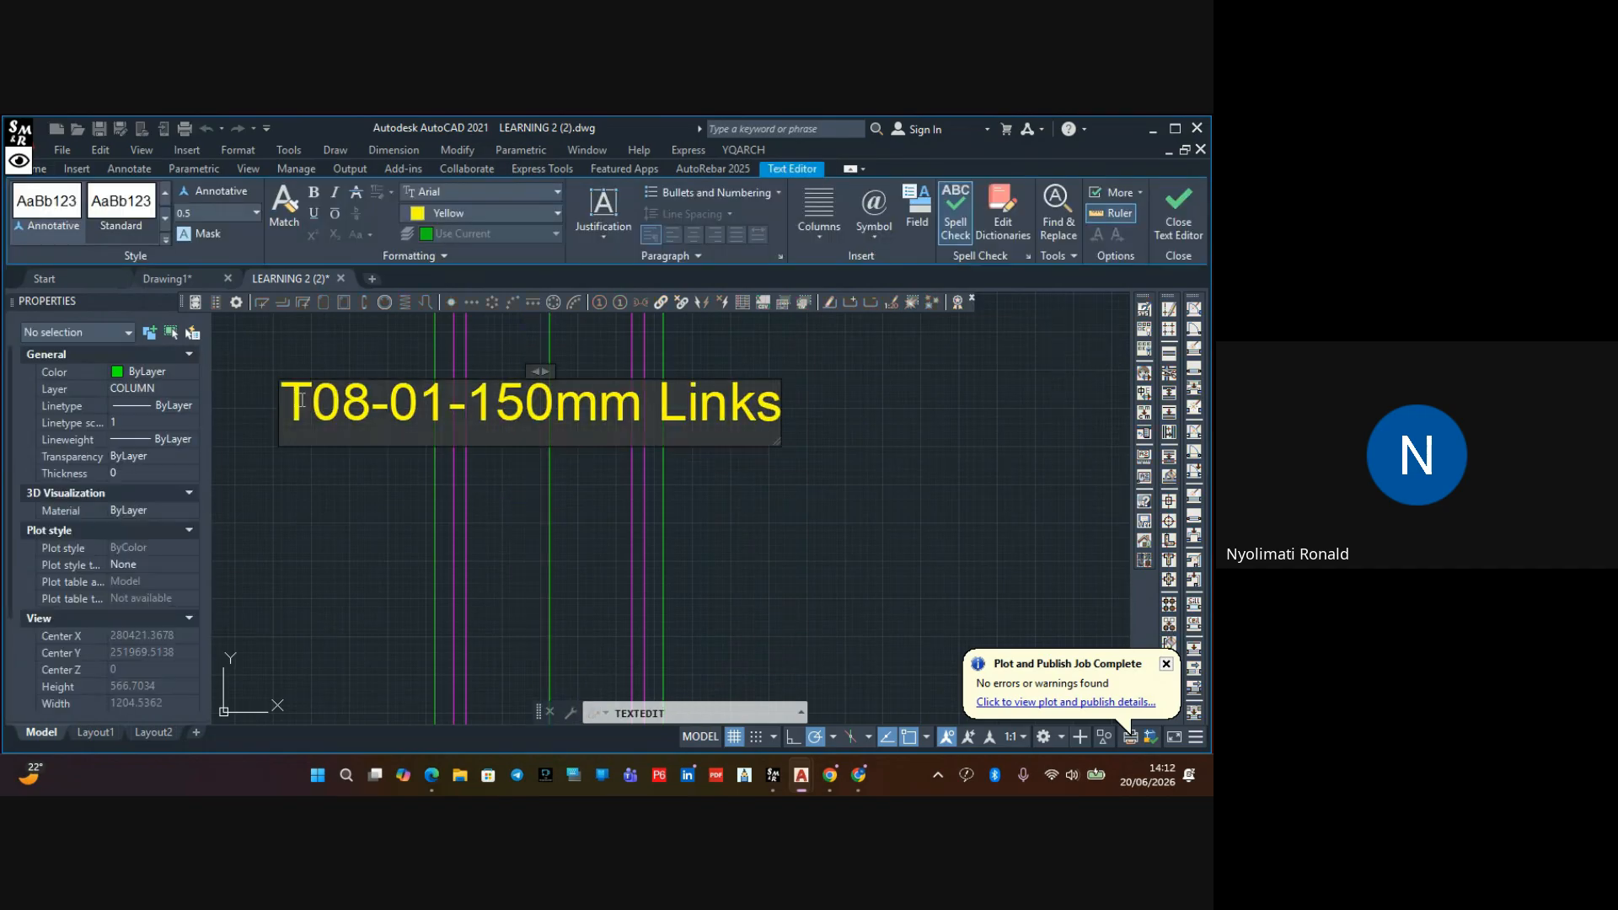
type("18")
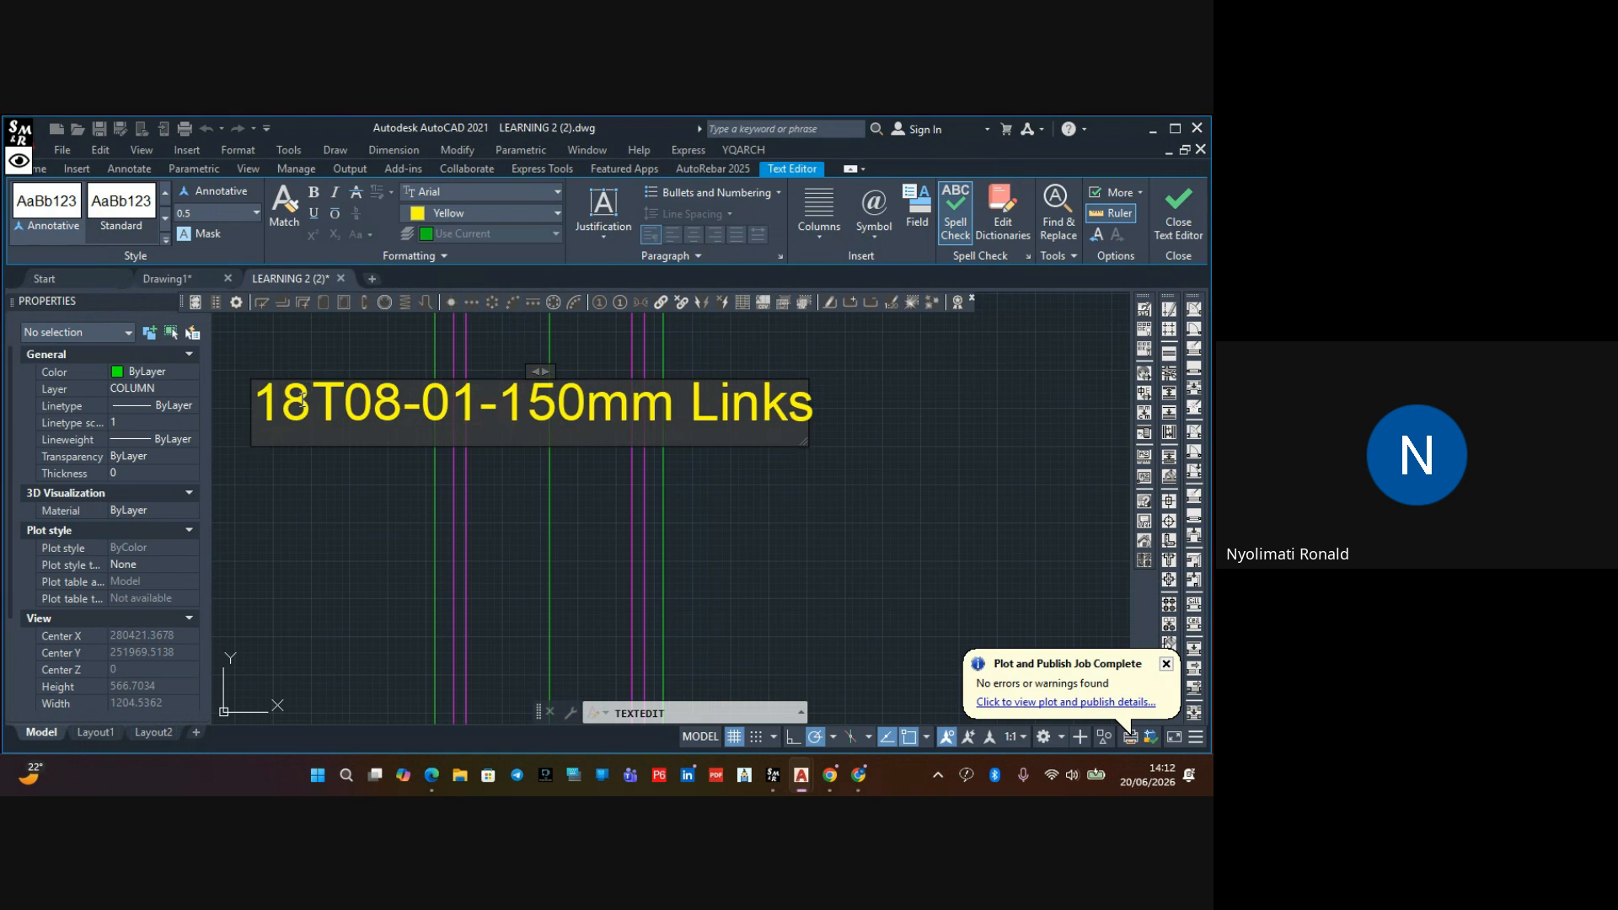
key("BackSpace")
type("6")
key("BackSpace")
left_click(767, 506)
scroll(762, 518, "down", 5)
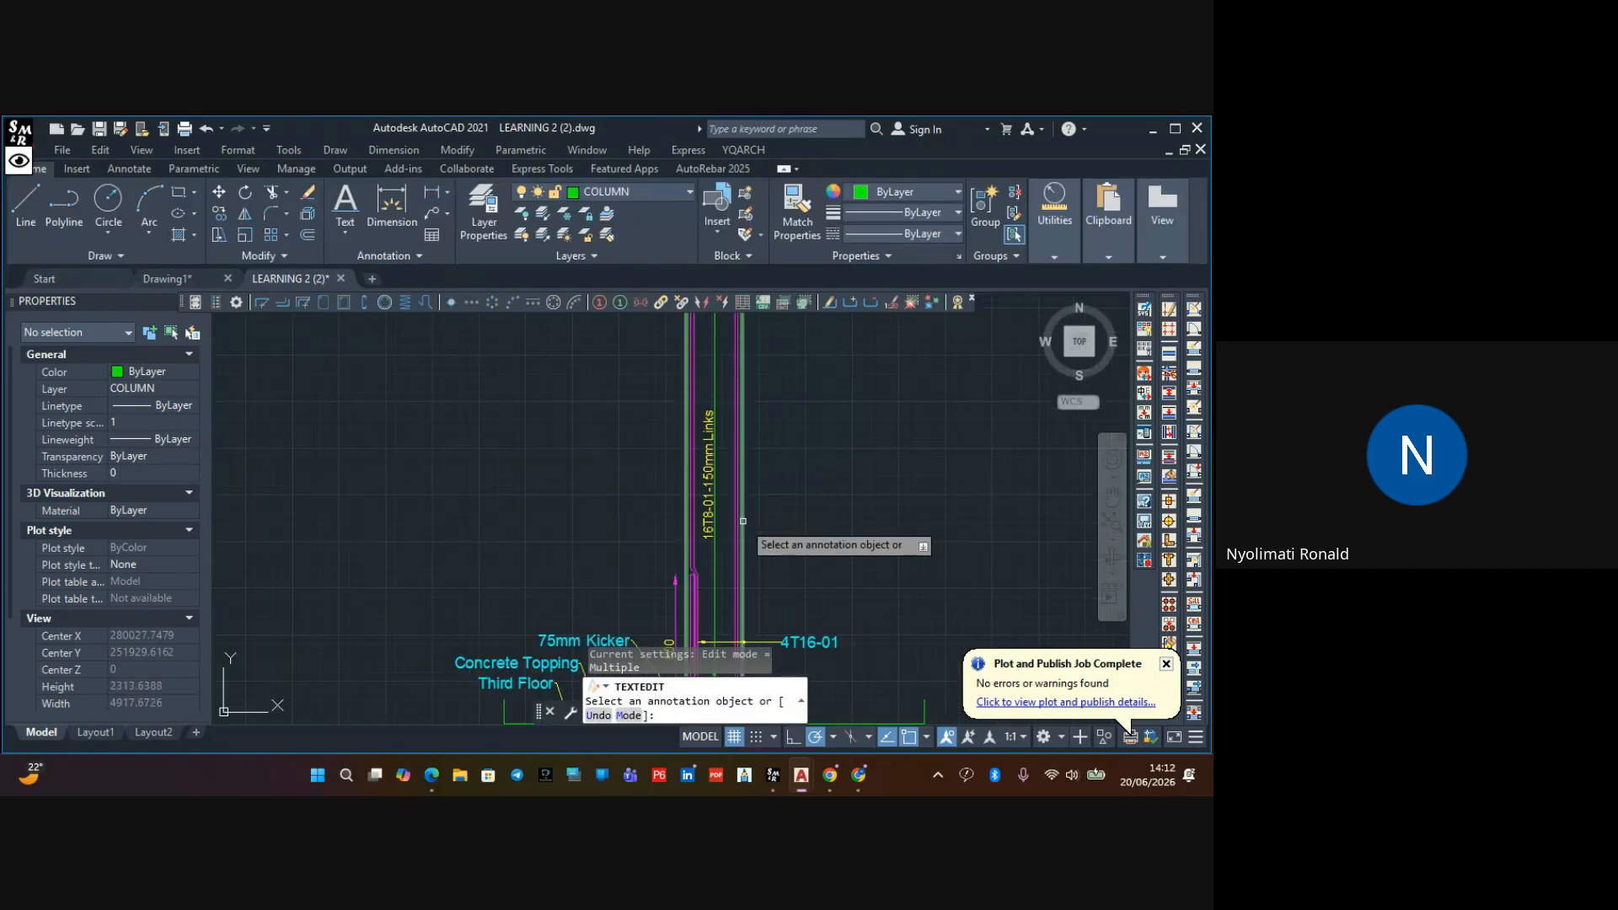
key("Escape")
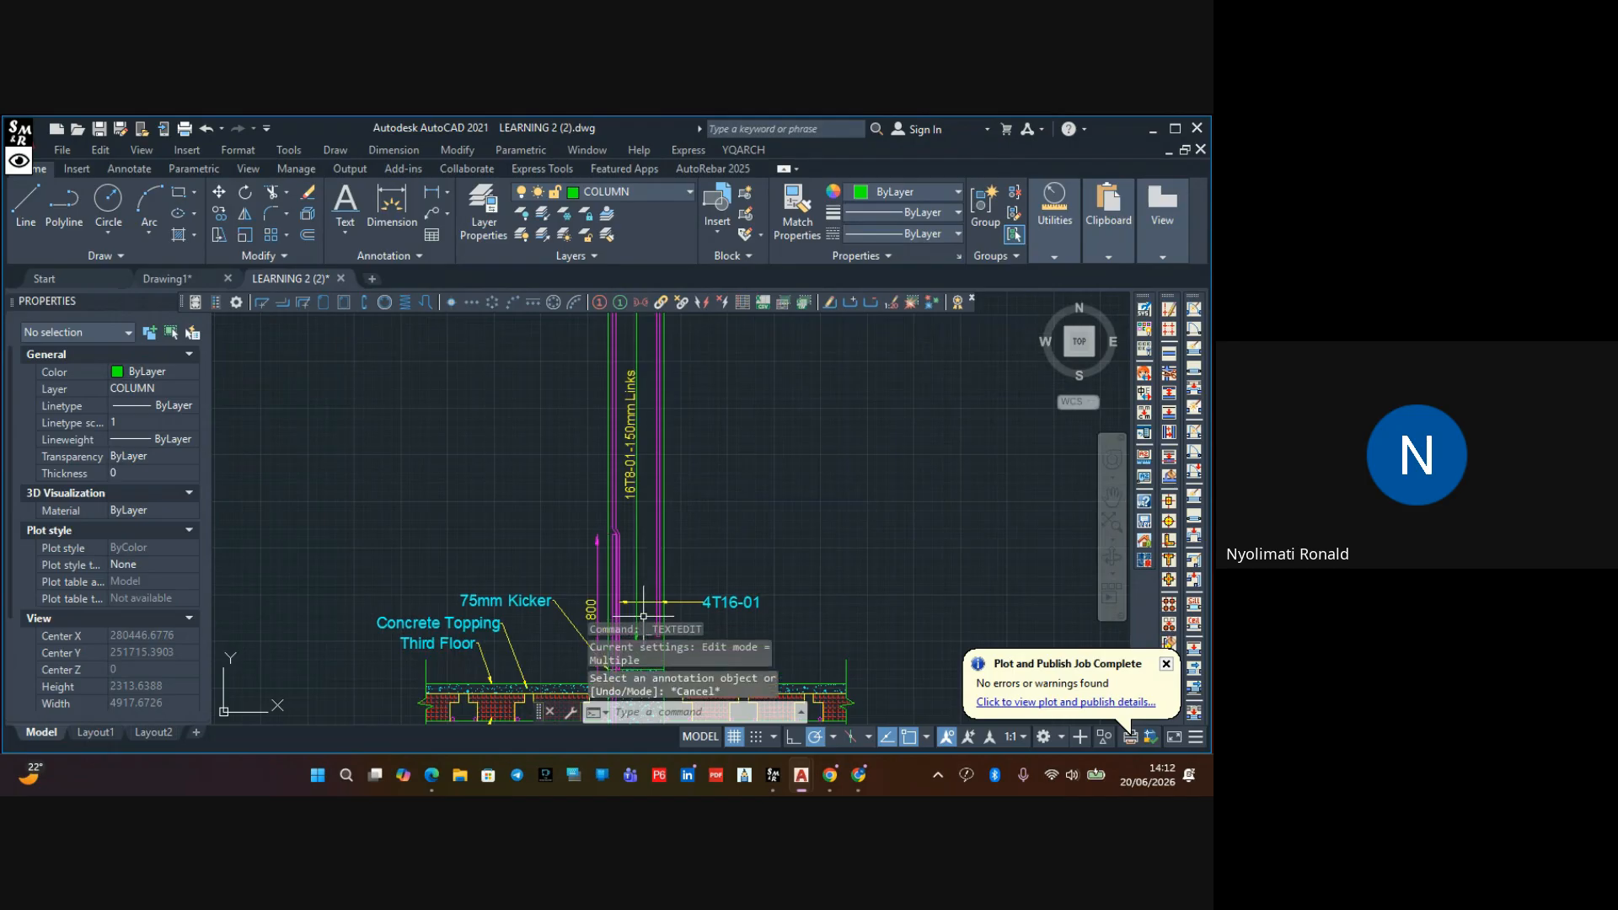
Examine the "16T8-01-150mm Links" label on the third-floor column and its position along the column elevation
middle_click_drag(632, 543, 455, 577)
scroll(455, 576, "down", 2)
scroll(425, 476, "up", 5)
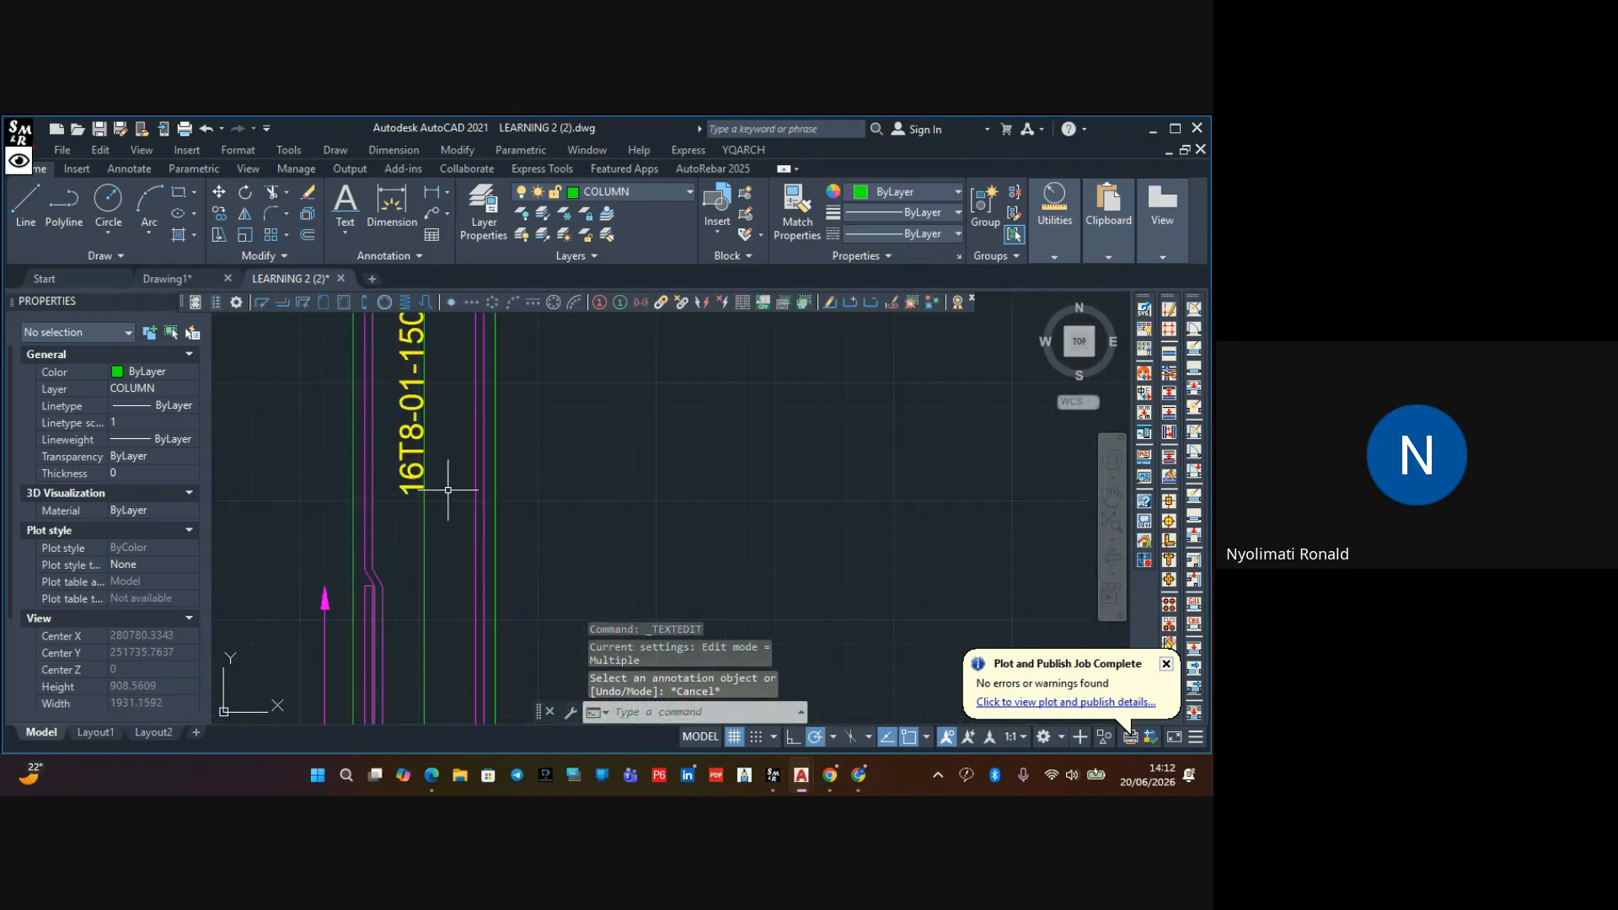
middle_click_drag(410, 458, 421, 510)
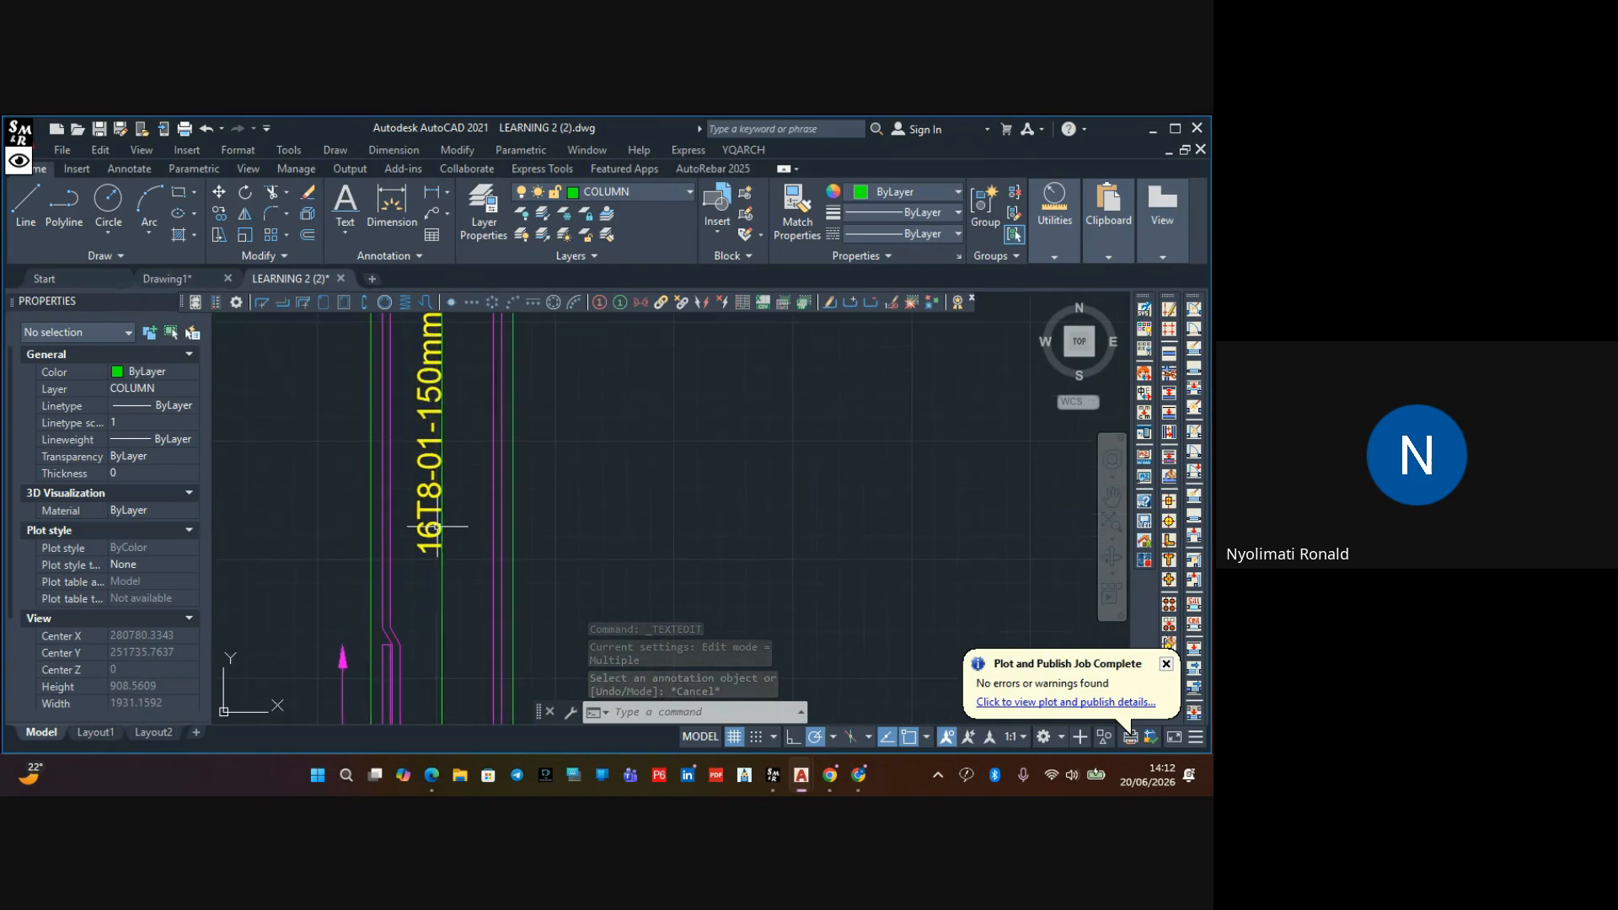
scroll(421, 517, "down", 7)
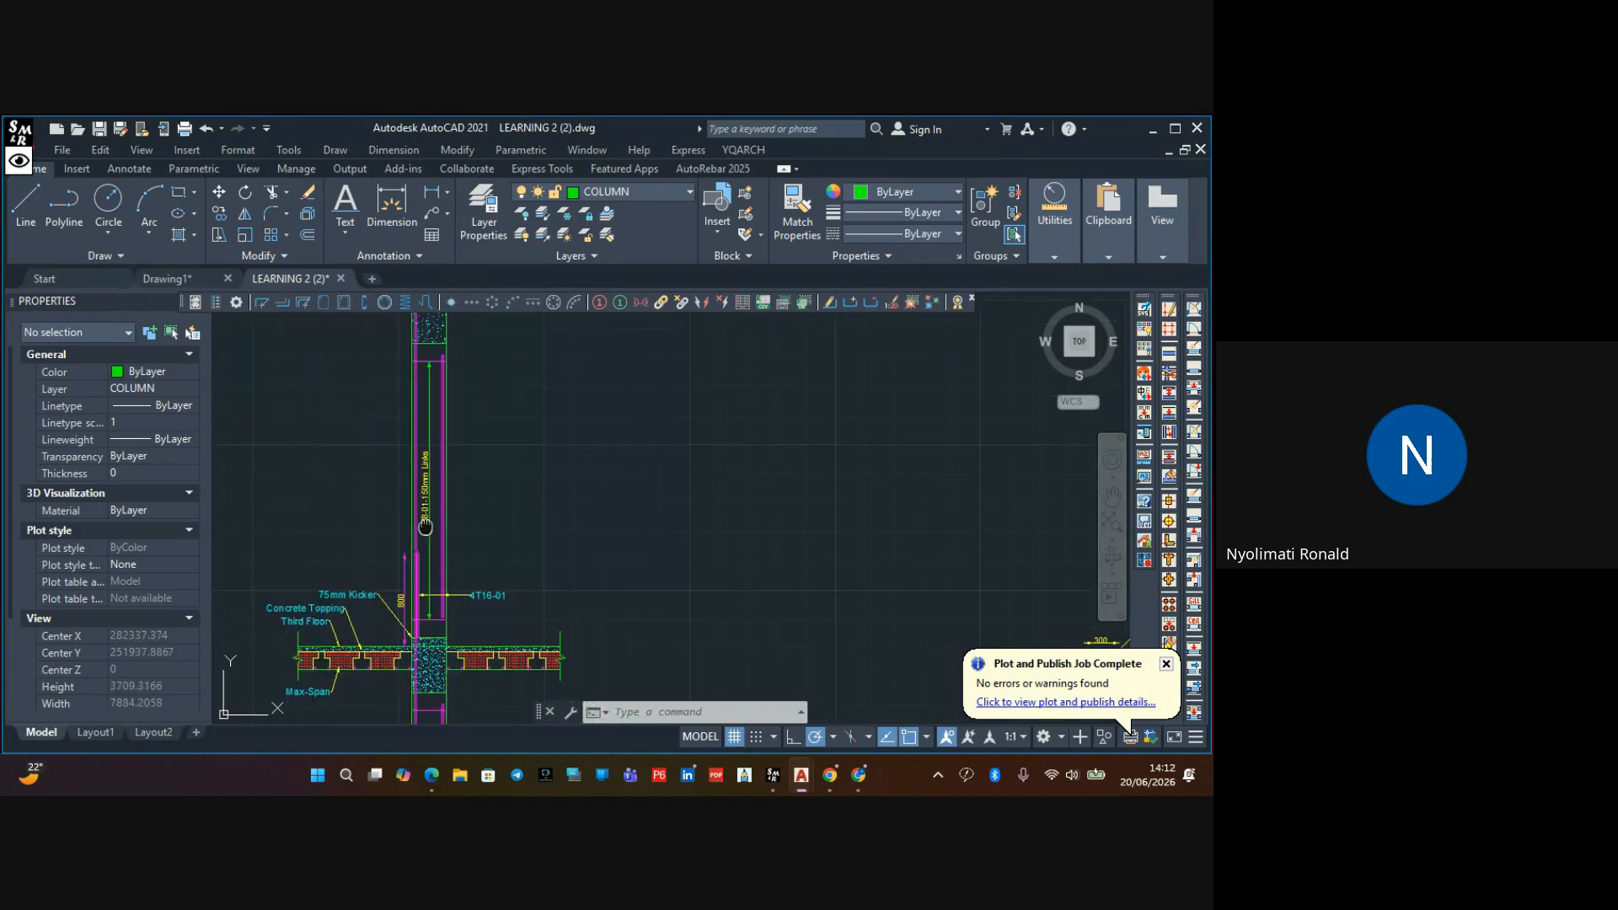
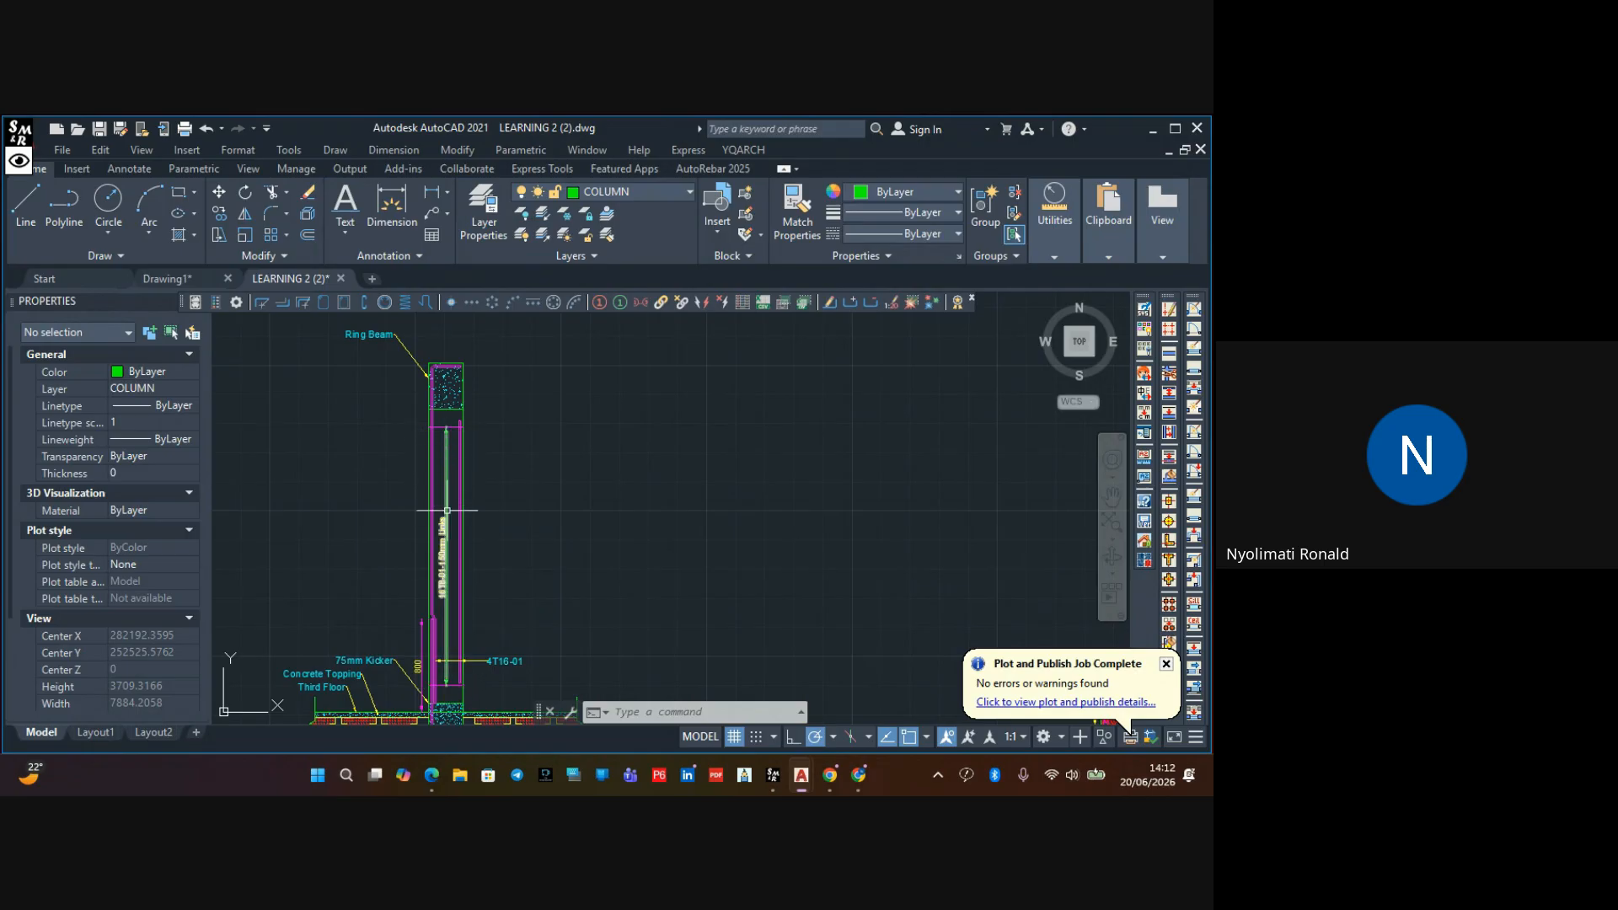
scroll(448, 510, "up", 1)
scroll(455, 573, "down", 3)
middle_click_drag(468, 591, 513, 470)
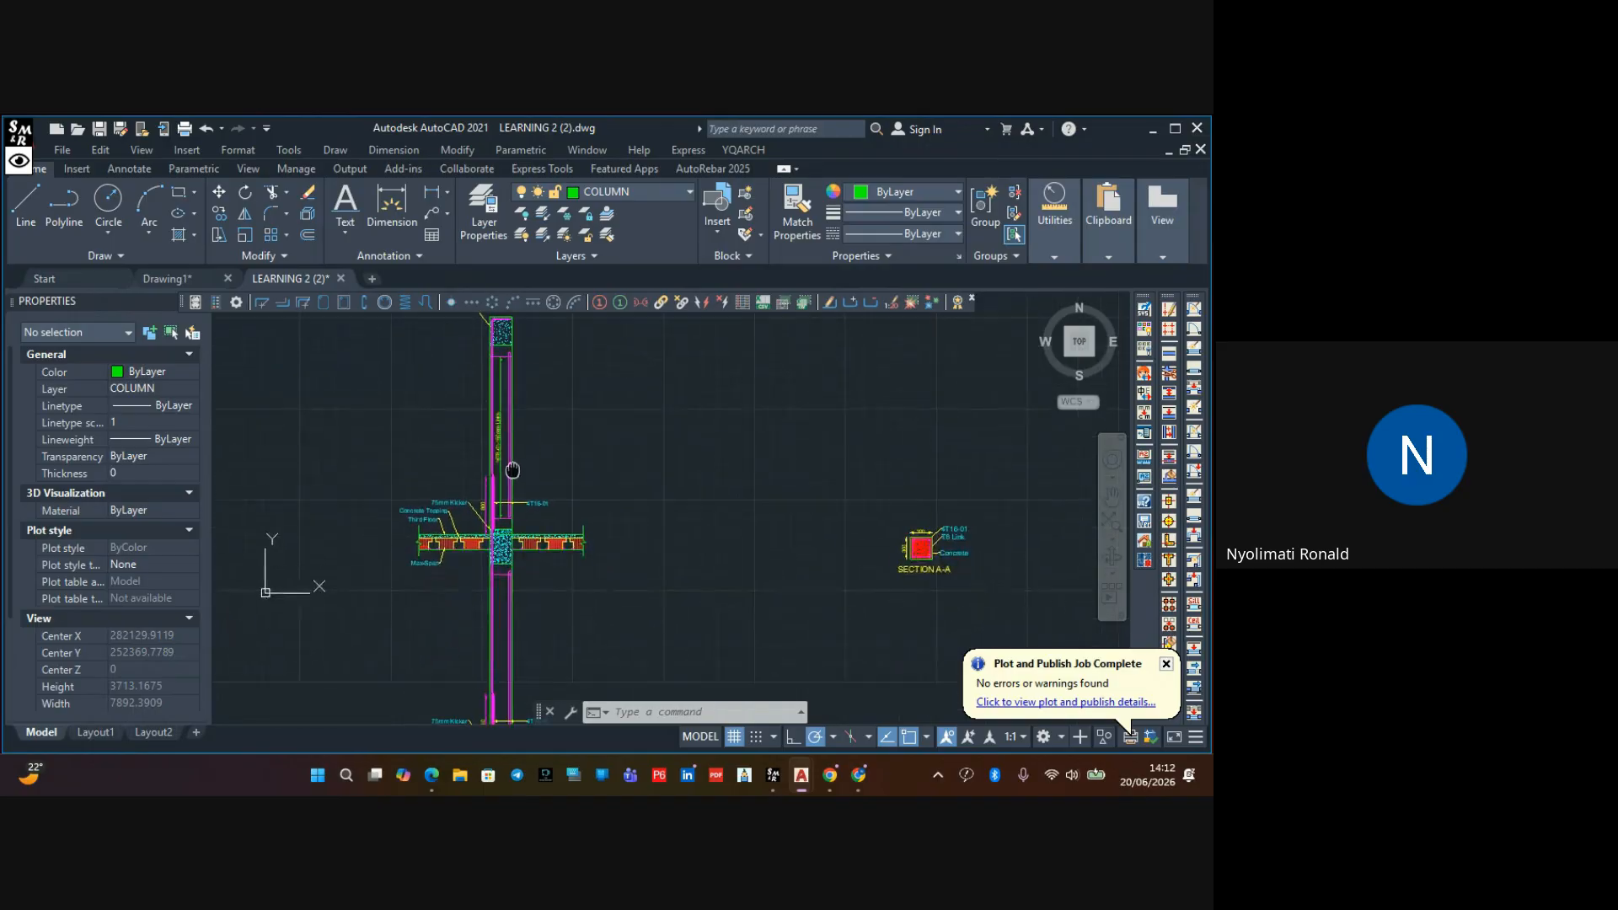
Copy the third-floor link dimension down to the second-floor column, using the lowest link's outer end as the reference point
scroll(509, 489, "up", 2)
scroll(498, 571, "up", 2)
left_click(516, 577)
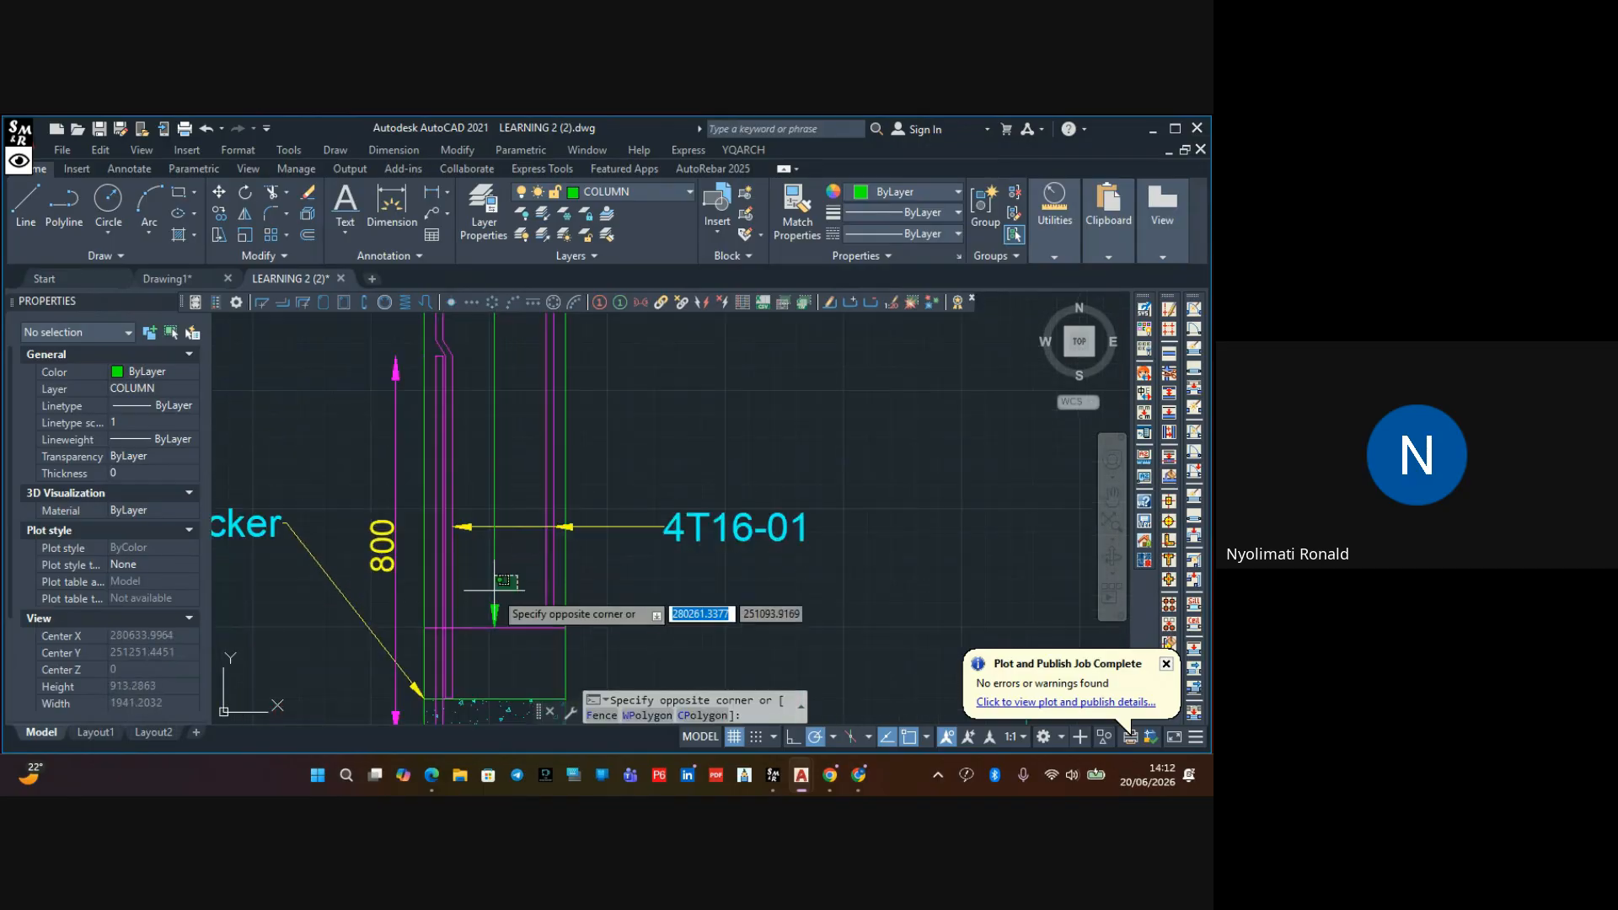
left_click(494, 590)
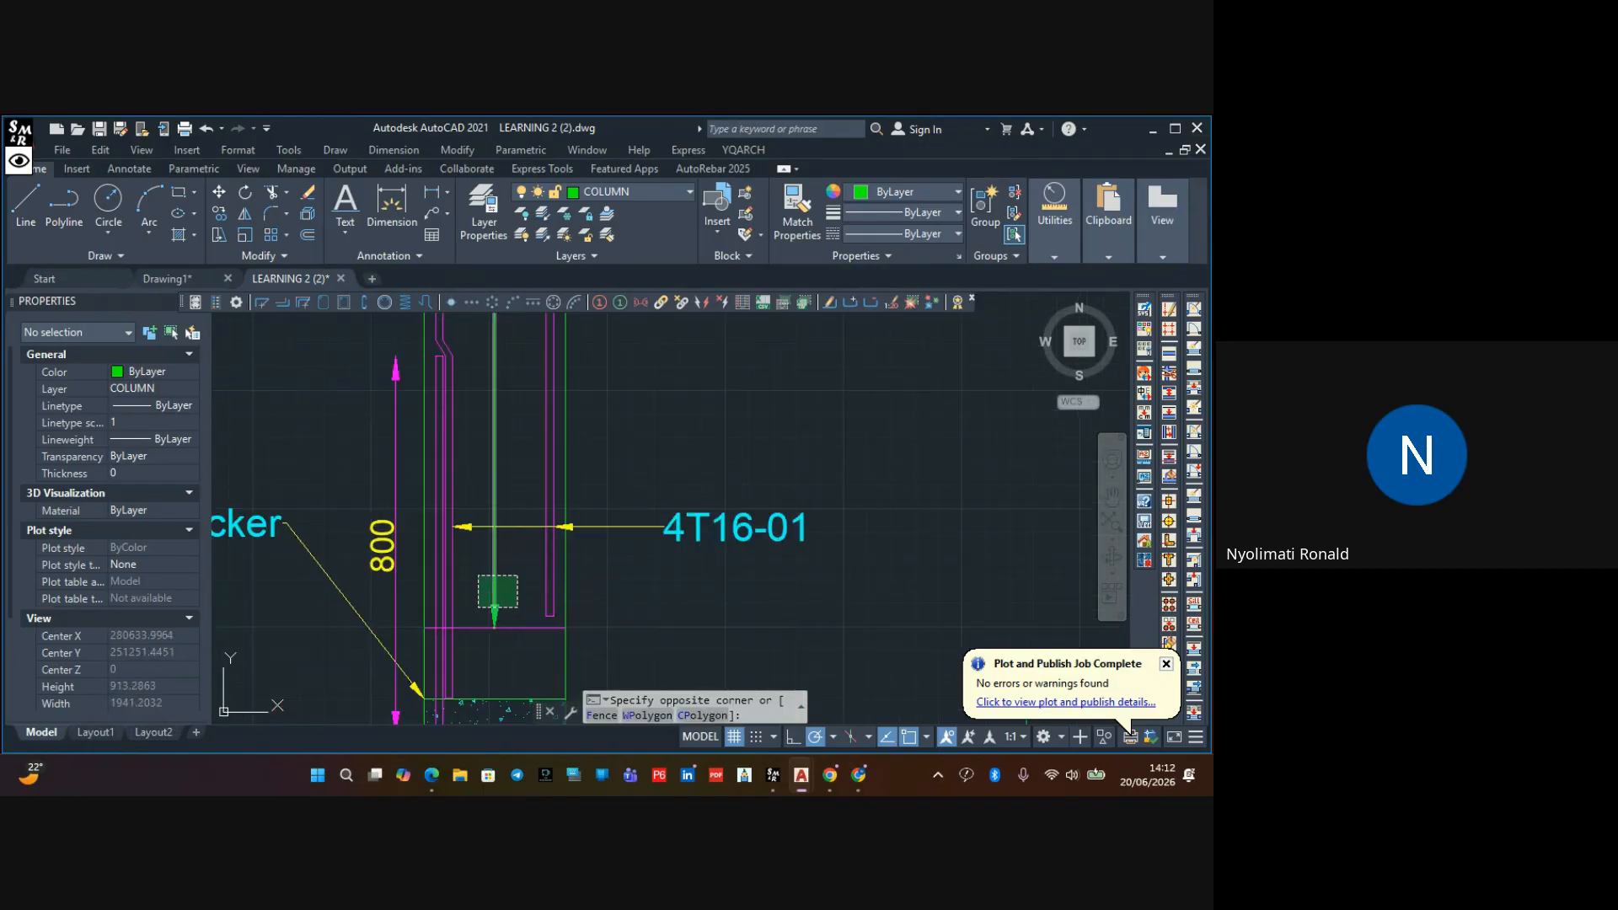
left_click(219, 213)
left_click(565, 628)
scroll(556, 626, "down", 2)
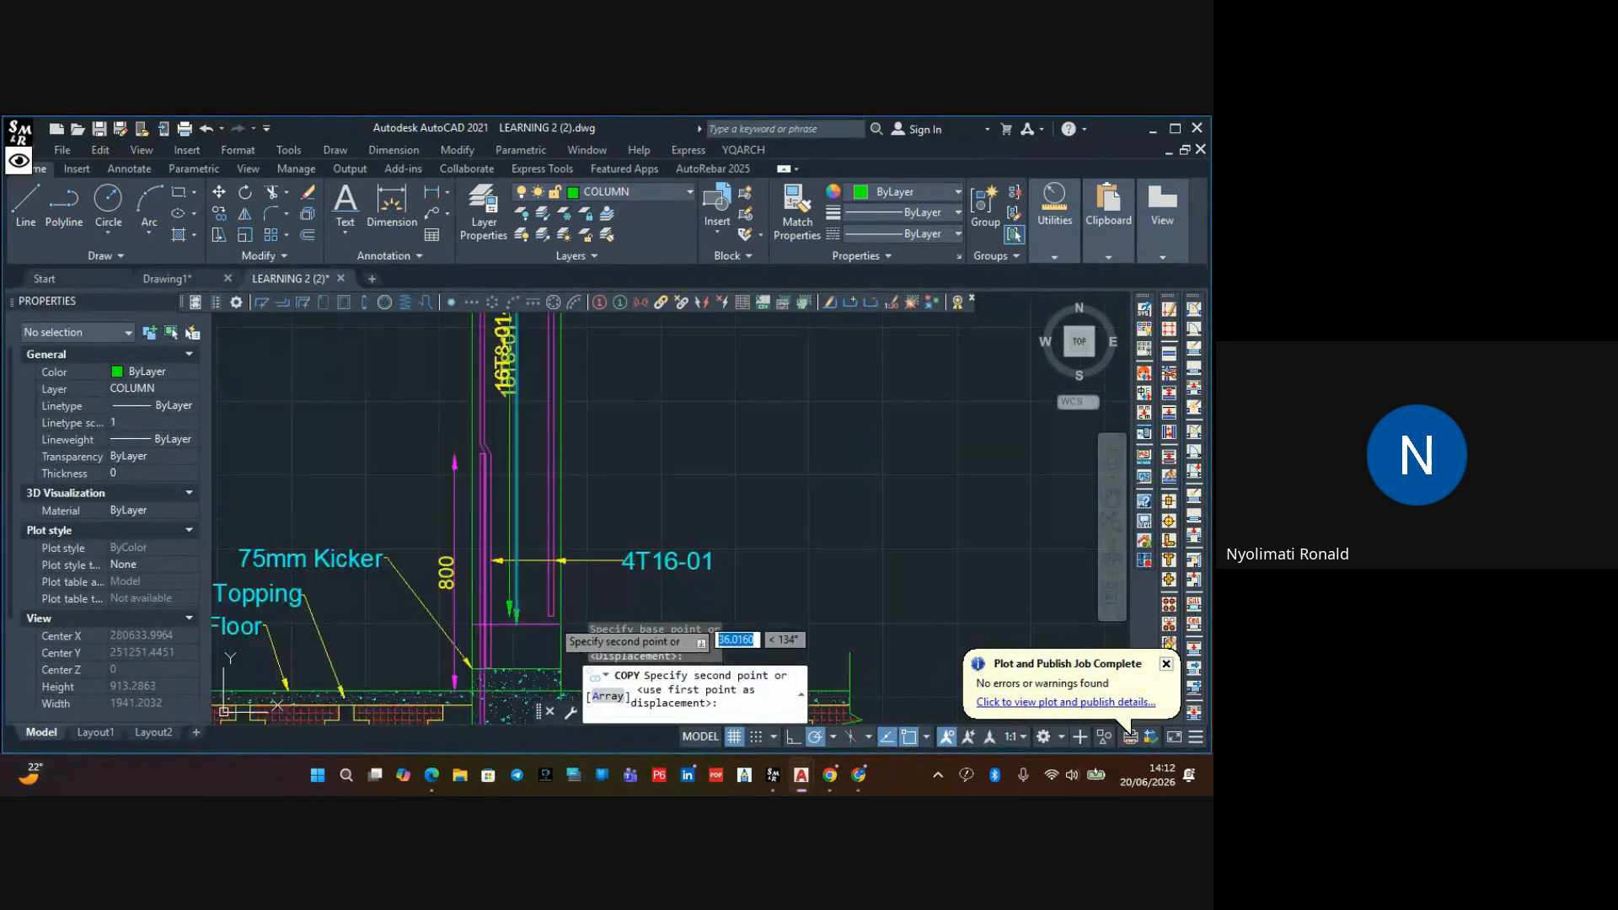
scroll(558, 628, "down", 3)
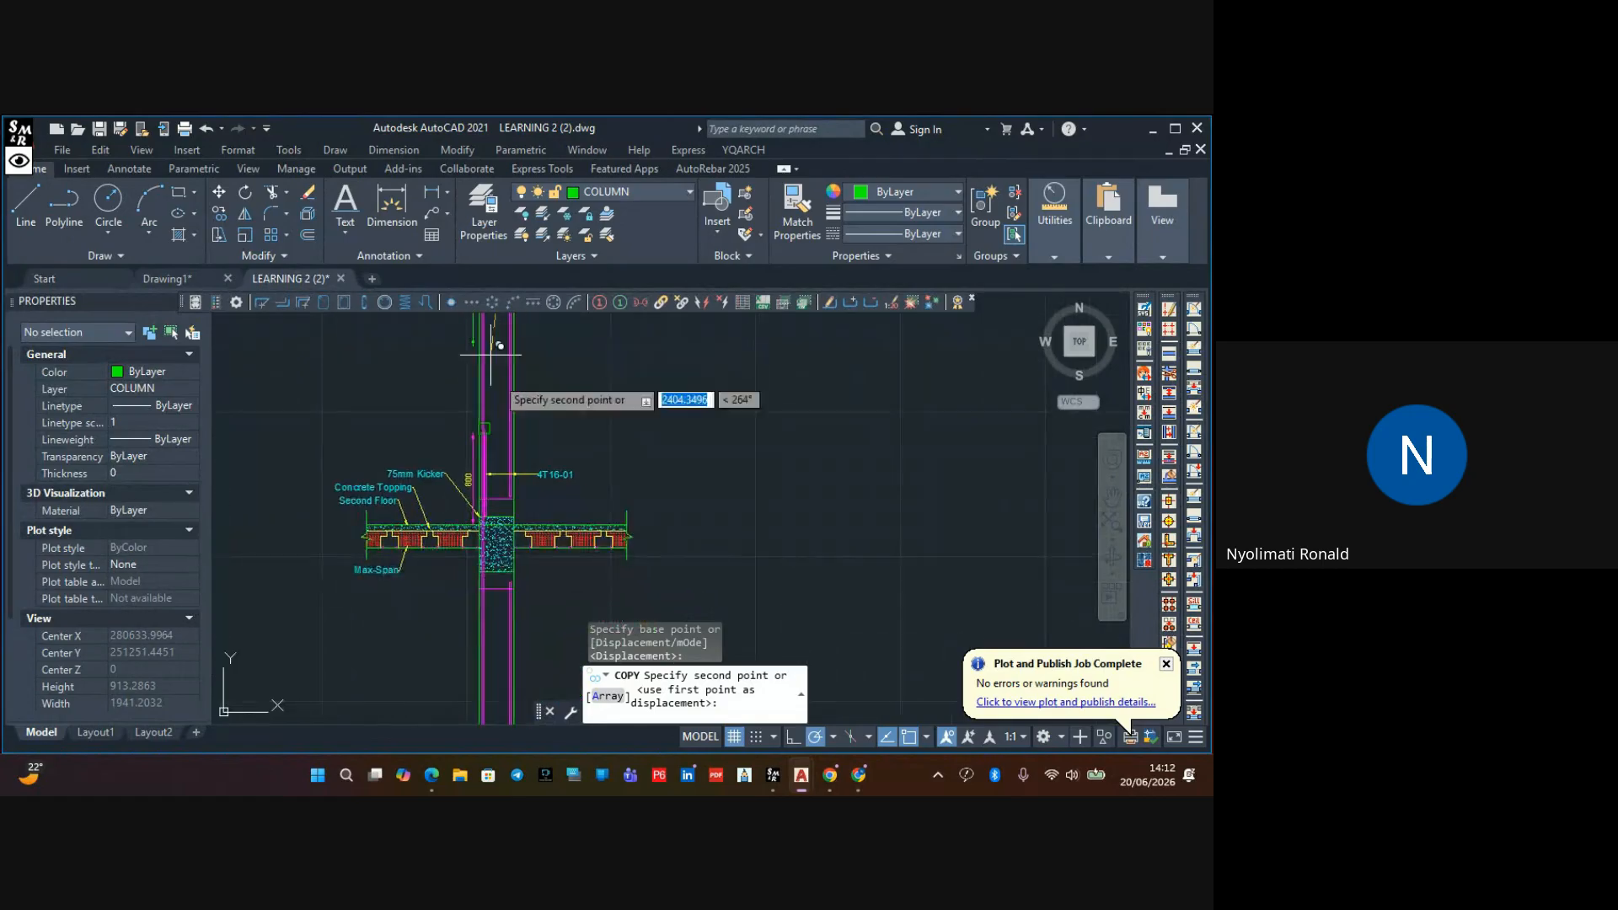
scroll(491, 354, "up", 5)
left_click(549, 530)
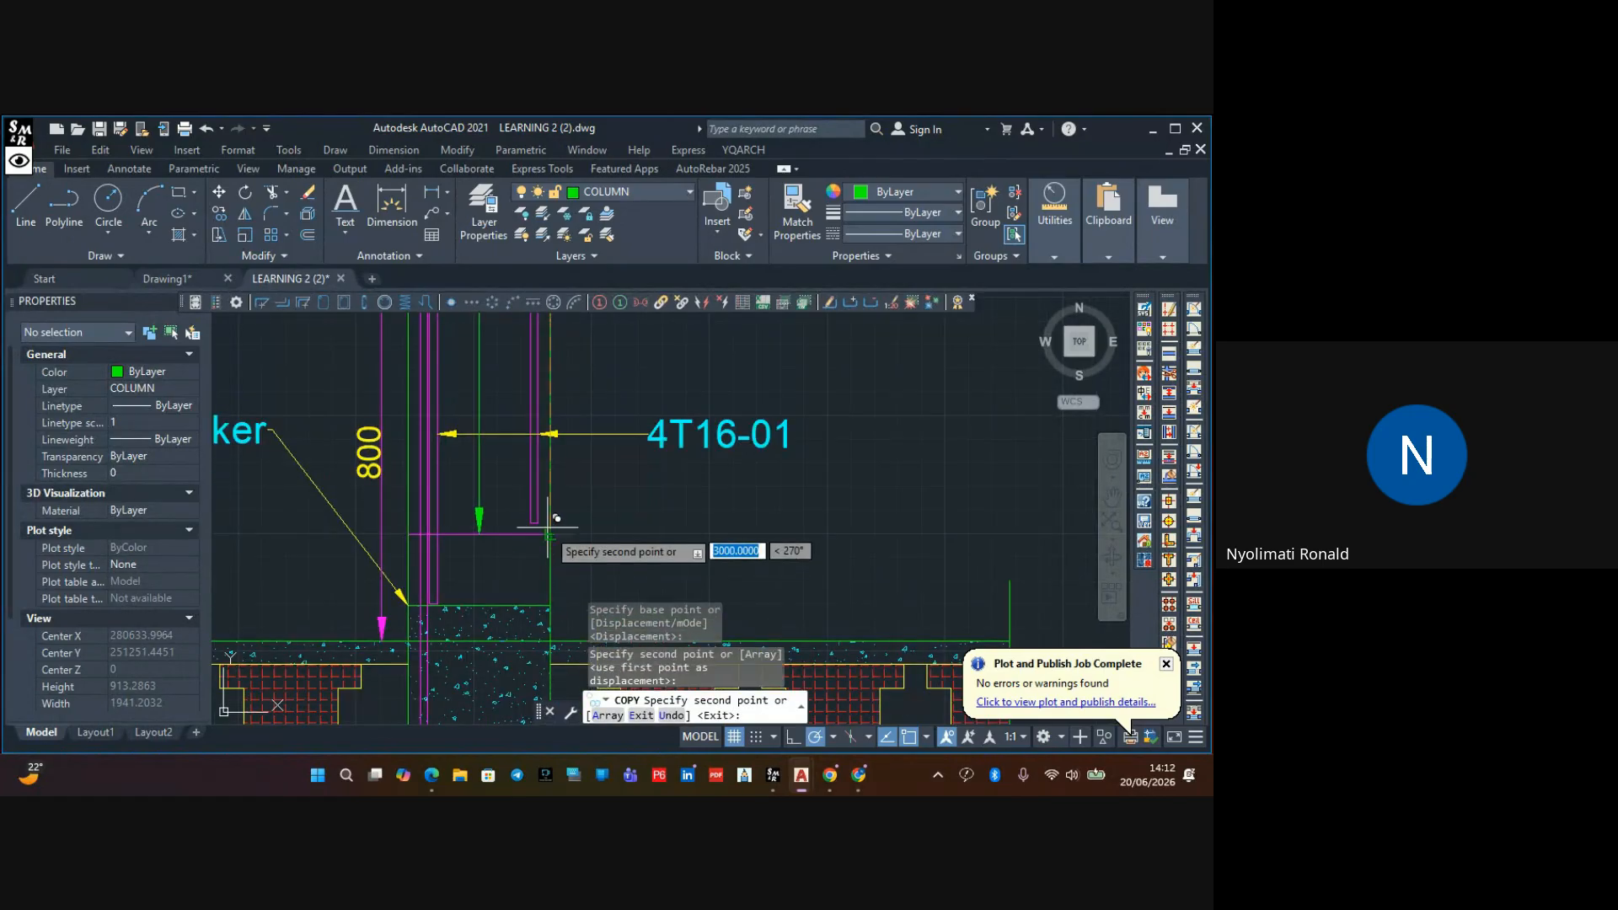
Place another copy of the link dimension on the first-floor column, aligned with the lowest link above the kicker
scroll(548, 528, "down", 5)
middle_click_drag(546, 524, 529, 291)
middle_click_drag(523, 493, 531, 324)
scroll(526, 435, "up", 5)
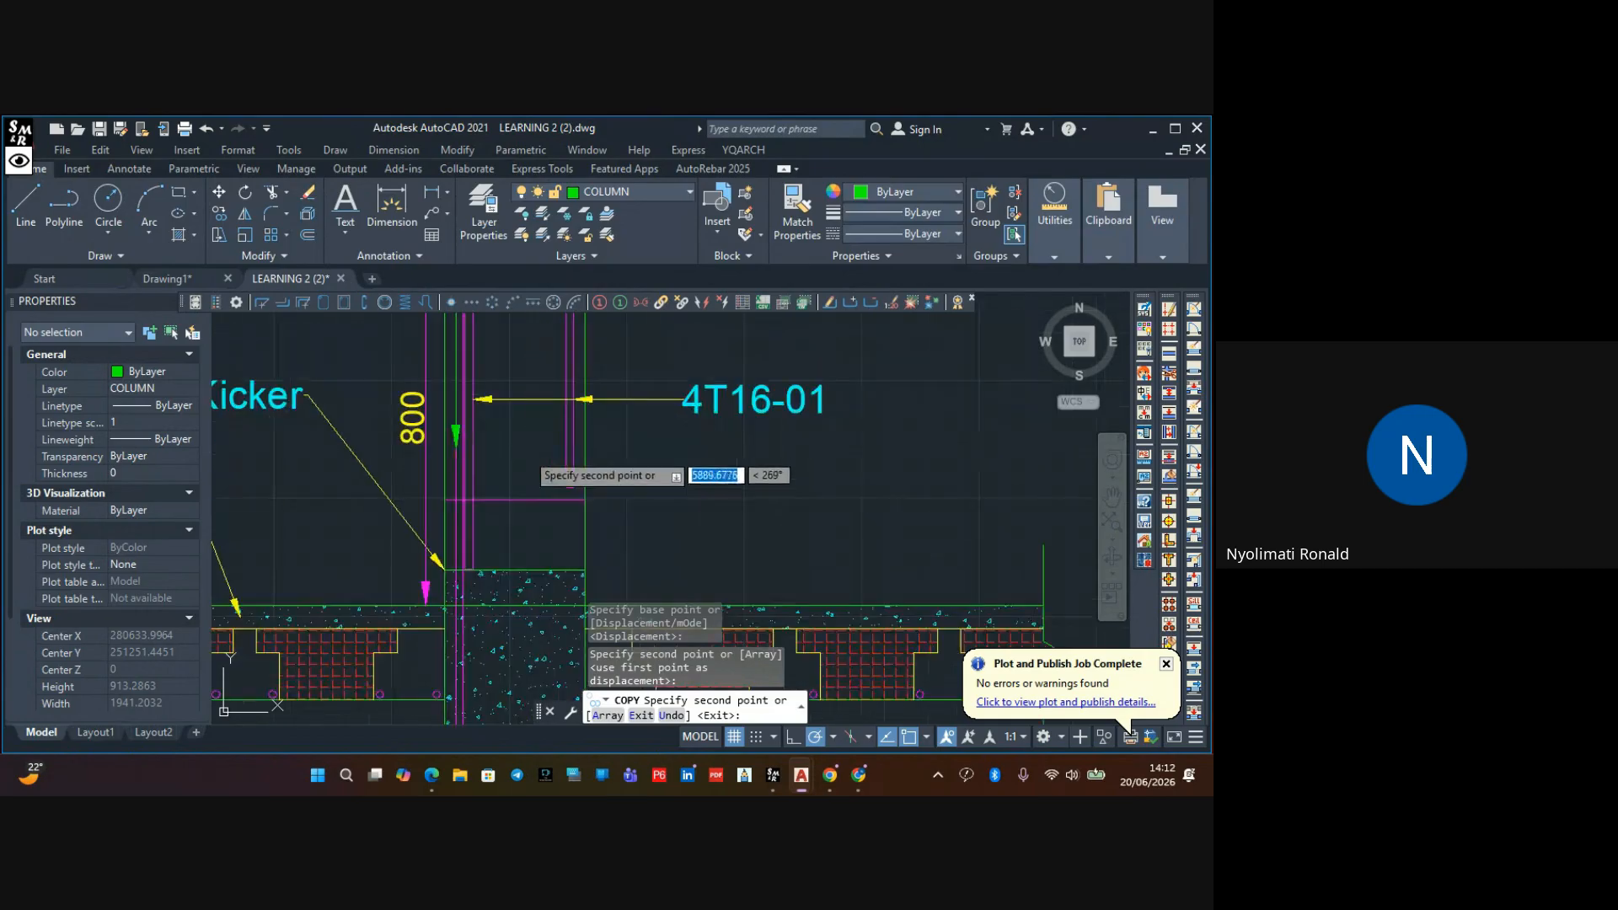
left_click(573, 493)
Place a final copy of the link dimension on the ground-floor column and end the Copy command
scroll(569, 488, "down", 6)
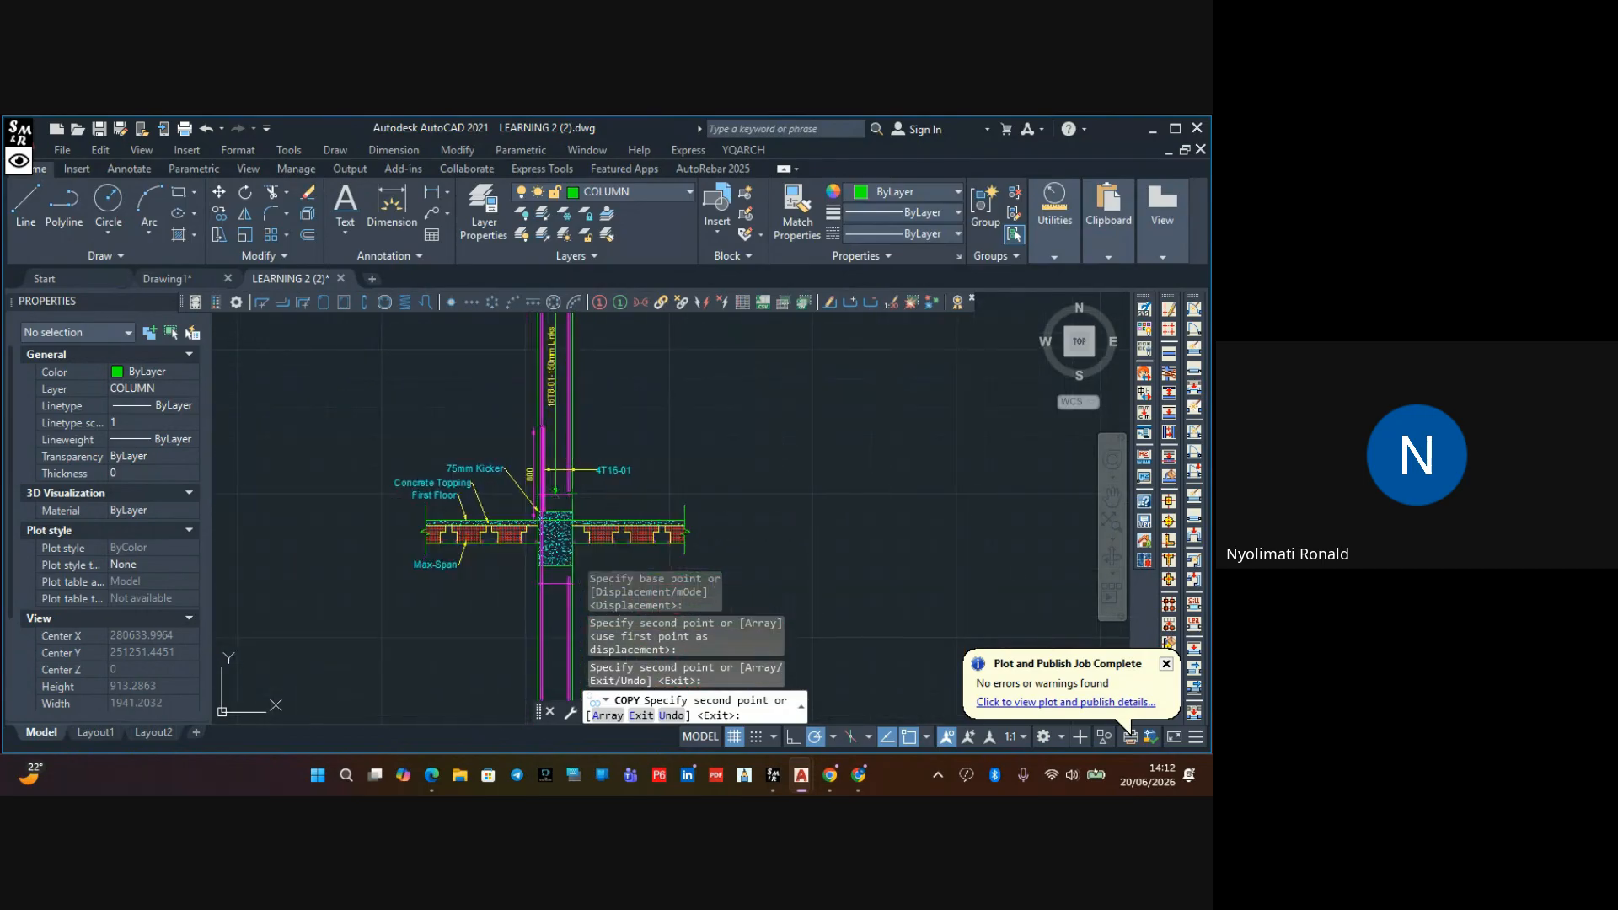
scroll(566, 497, "down", 3)
middle_click_drag(568, 514, 520, 365)
scroll(519, 556, "up", 6)
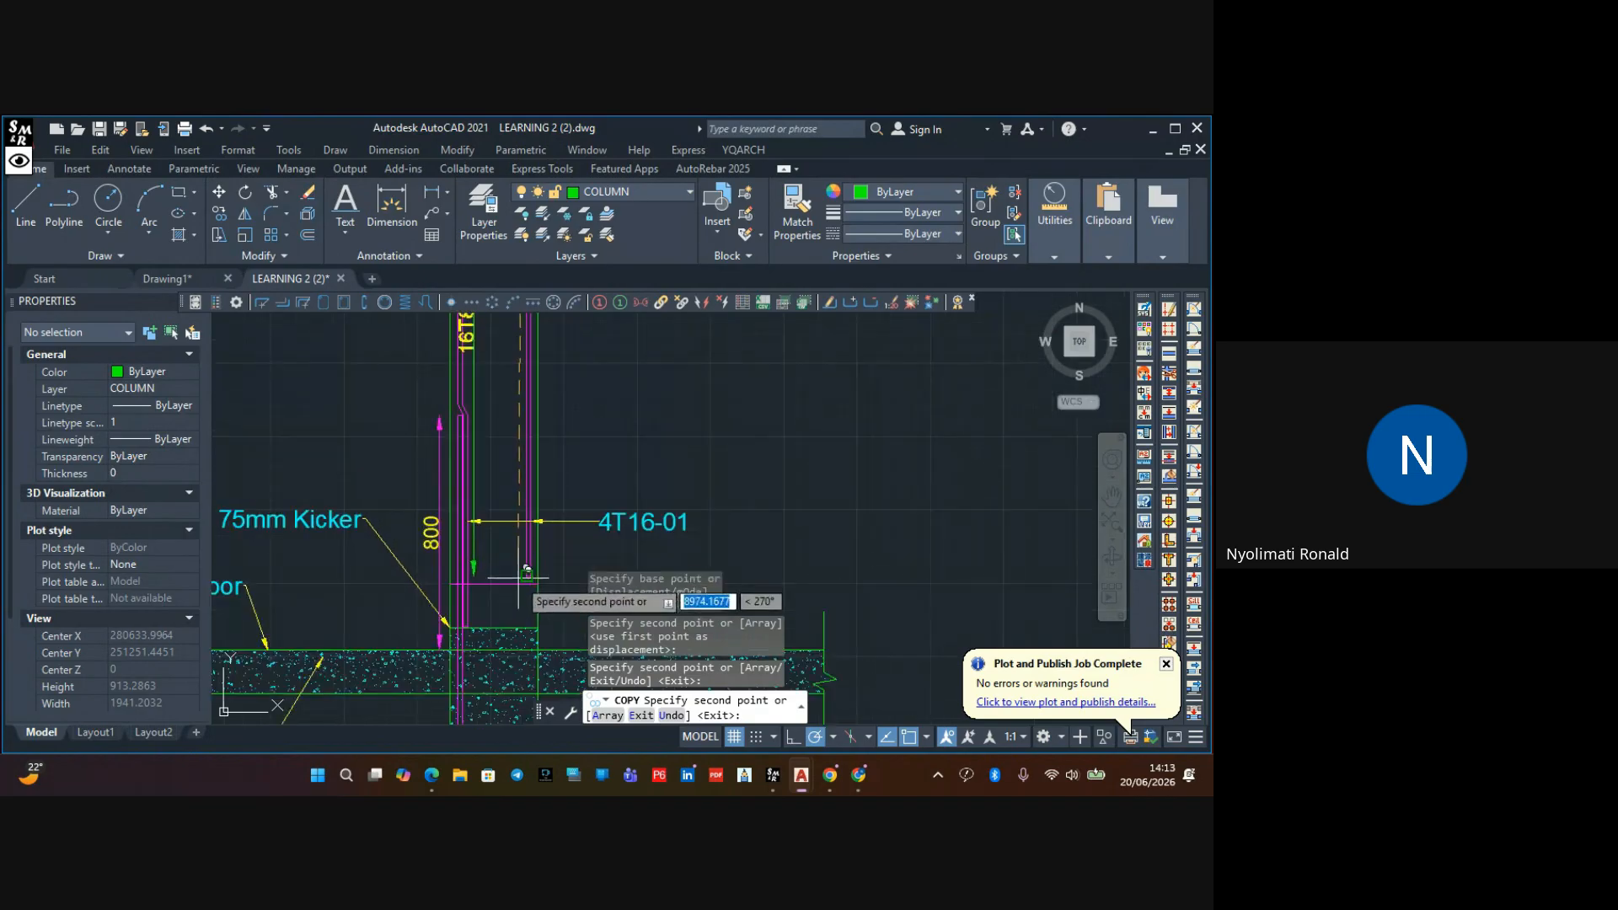
left_click(526, 573)
scroll(570, 494, "down", 2)
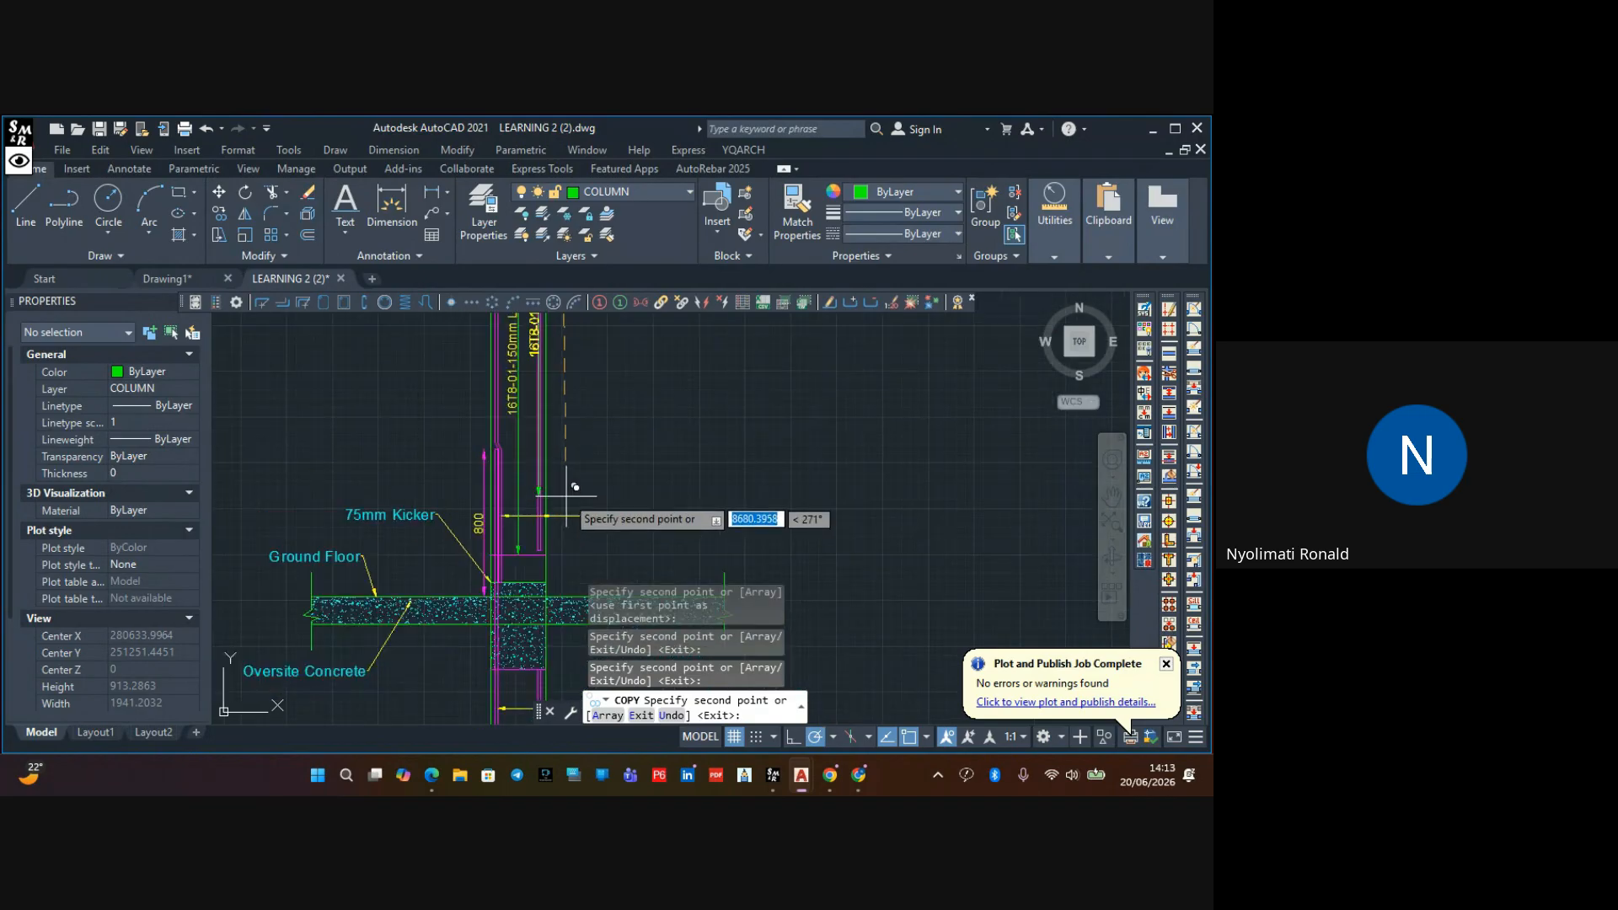
scroll(577, 493, "down", 4)
key("Escape")
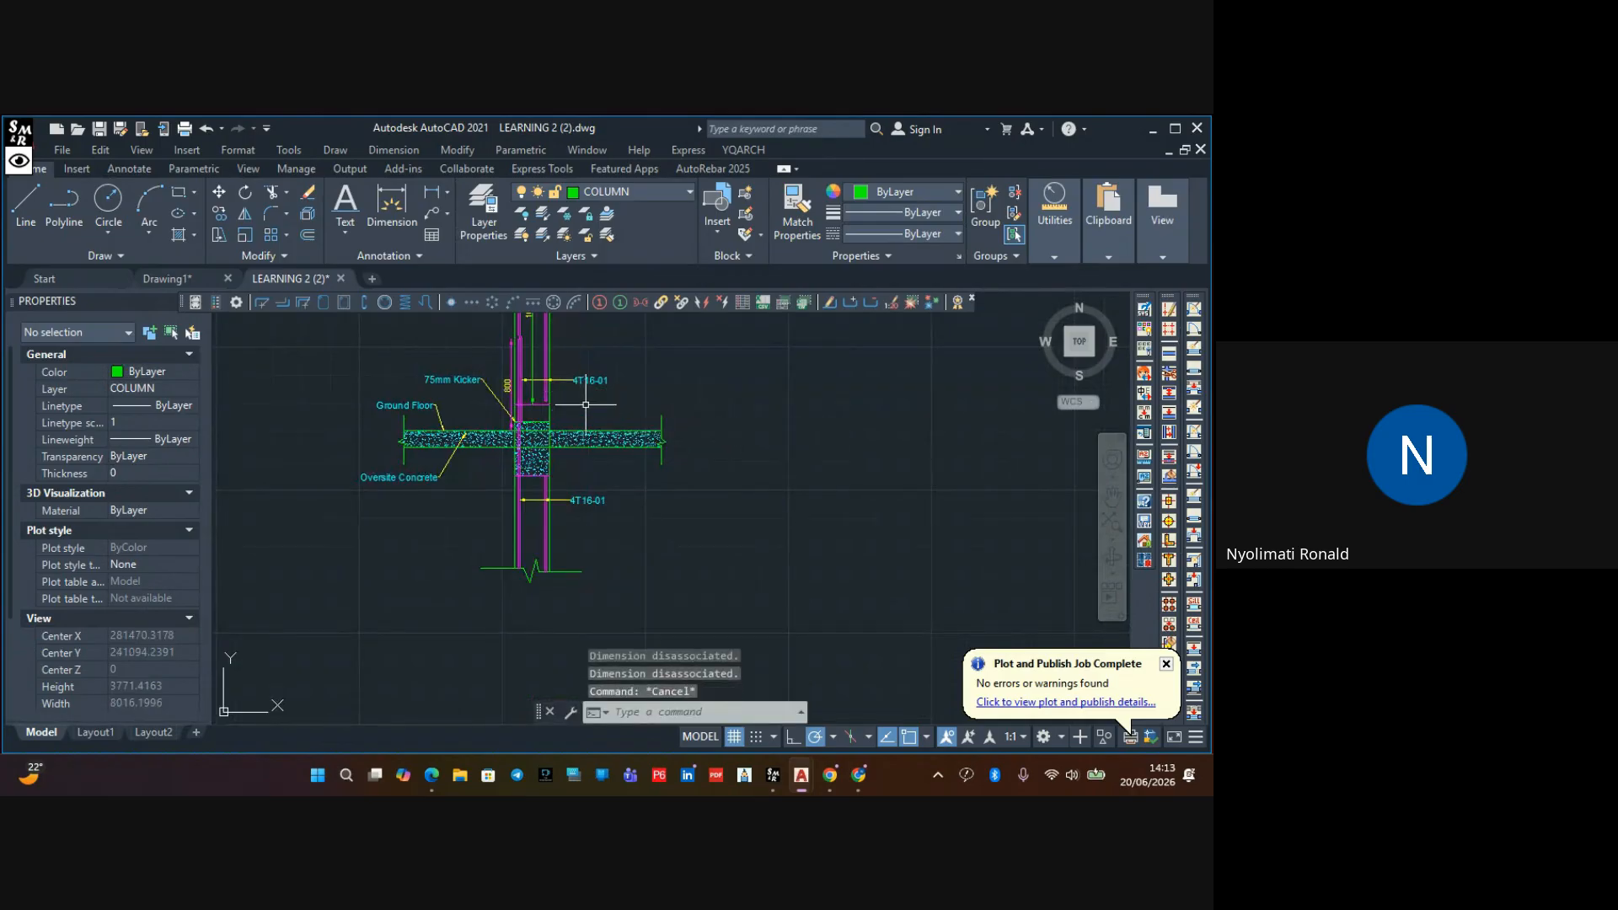
Check the ground-floor column's copied link label, 800 lap dimension and 4T16-01 bar label
scroll(586, 404, "down", 3)
scroll(522, 472, "up", 7)
scroll(471, 488, "down", 4)
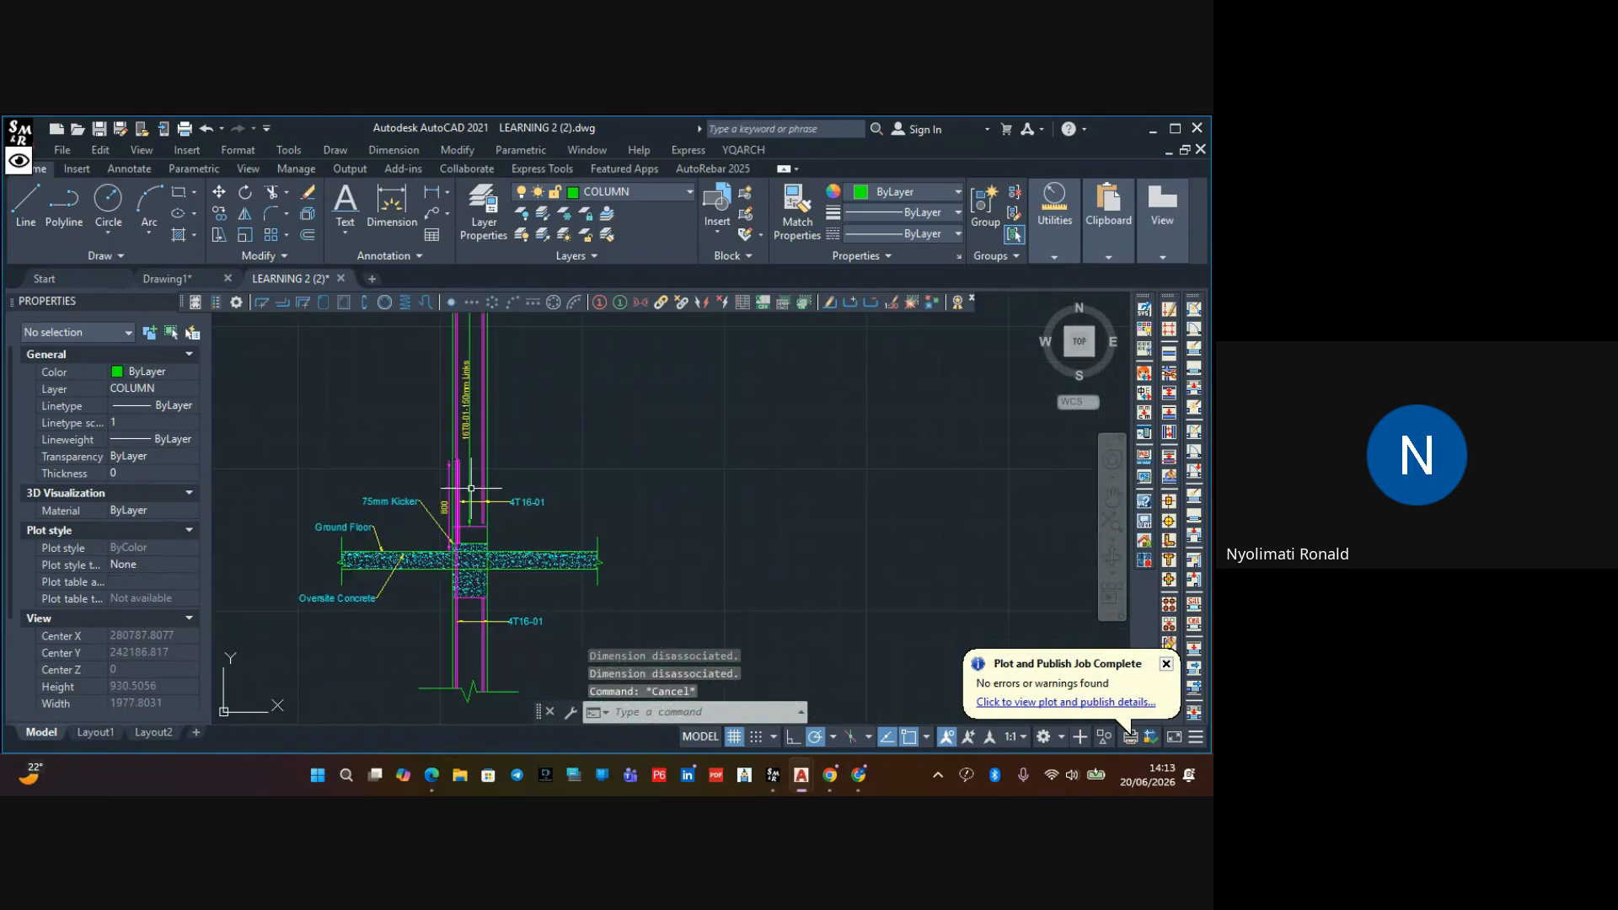
scroll(476, 506, "up", 6)
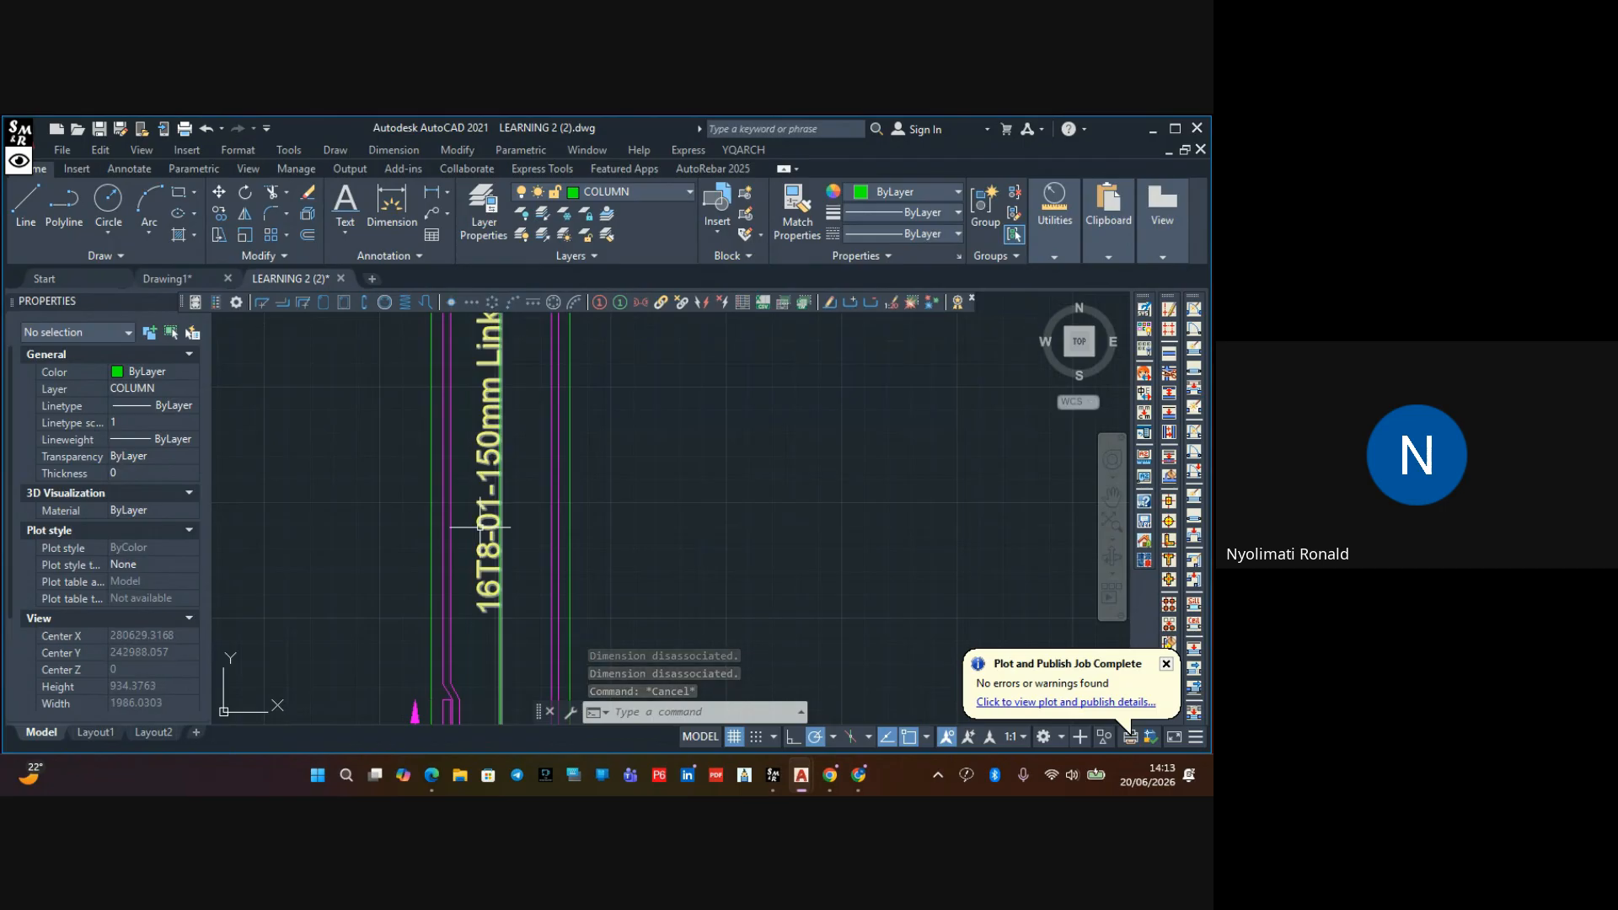
scroll(480, 528, "down", 4)
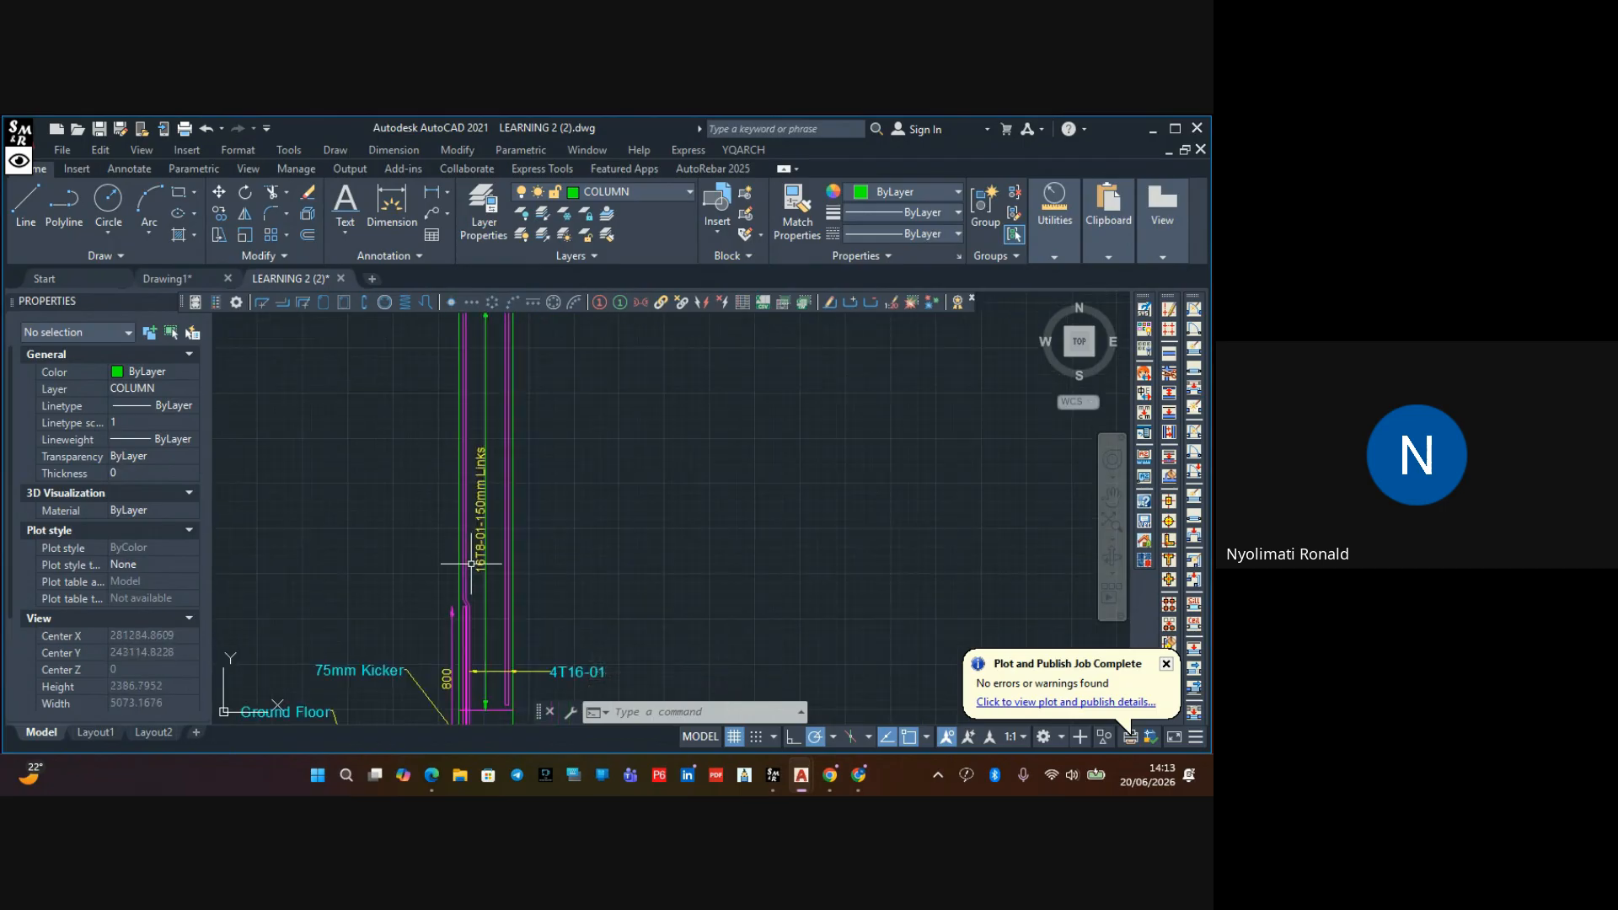
middle_click_drag(472, 564, 455, 421)
scroll(455, 466, "up", 4)
scroll(429, 416, "down", 2)
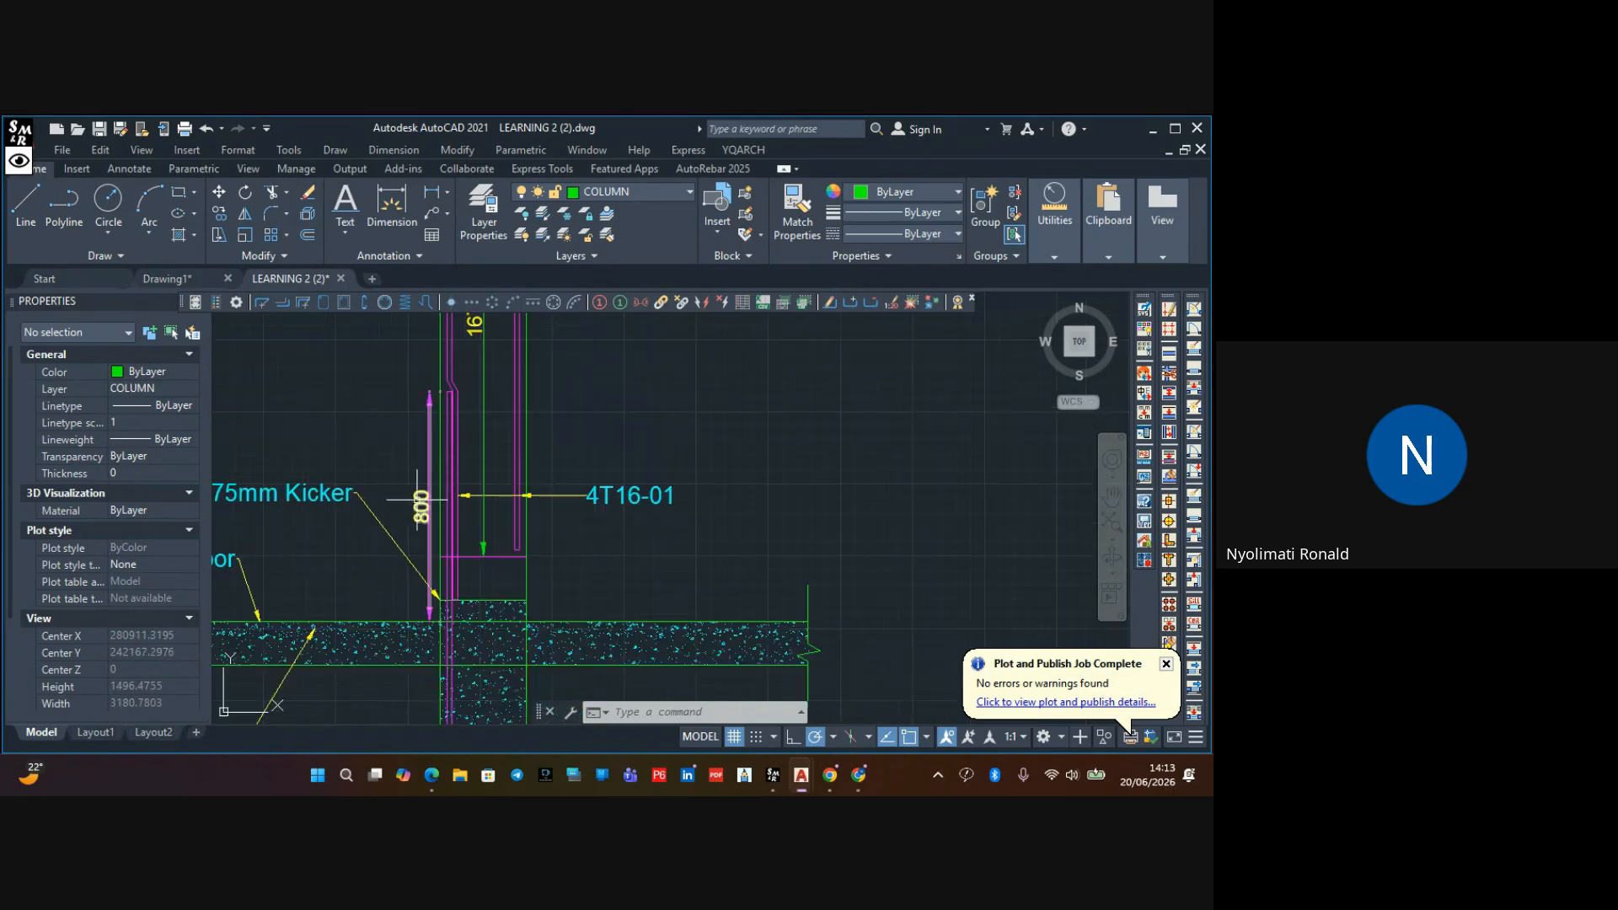
scroll(567, 498, "up", 4)
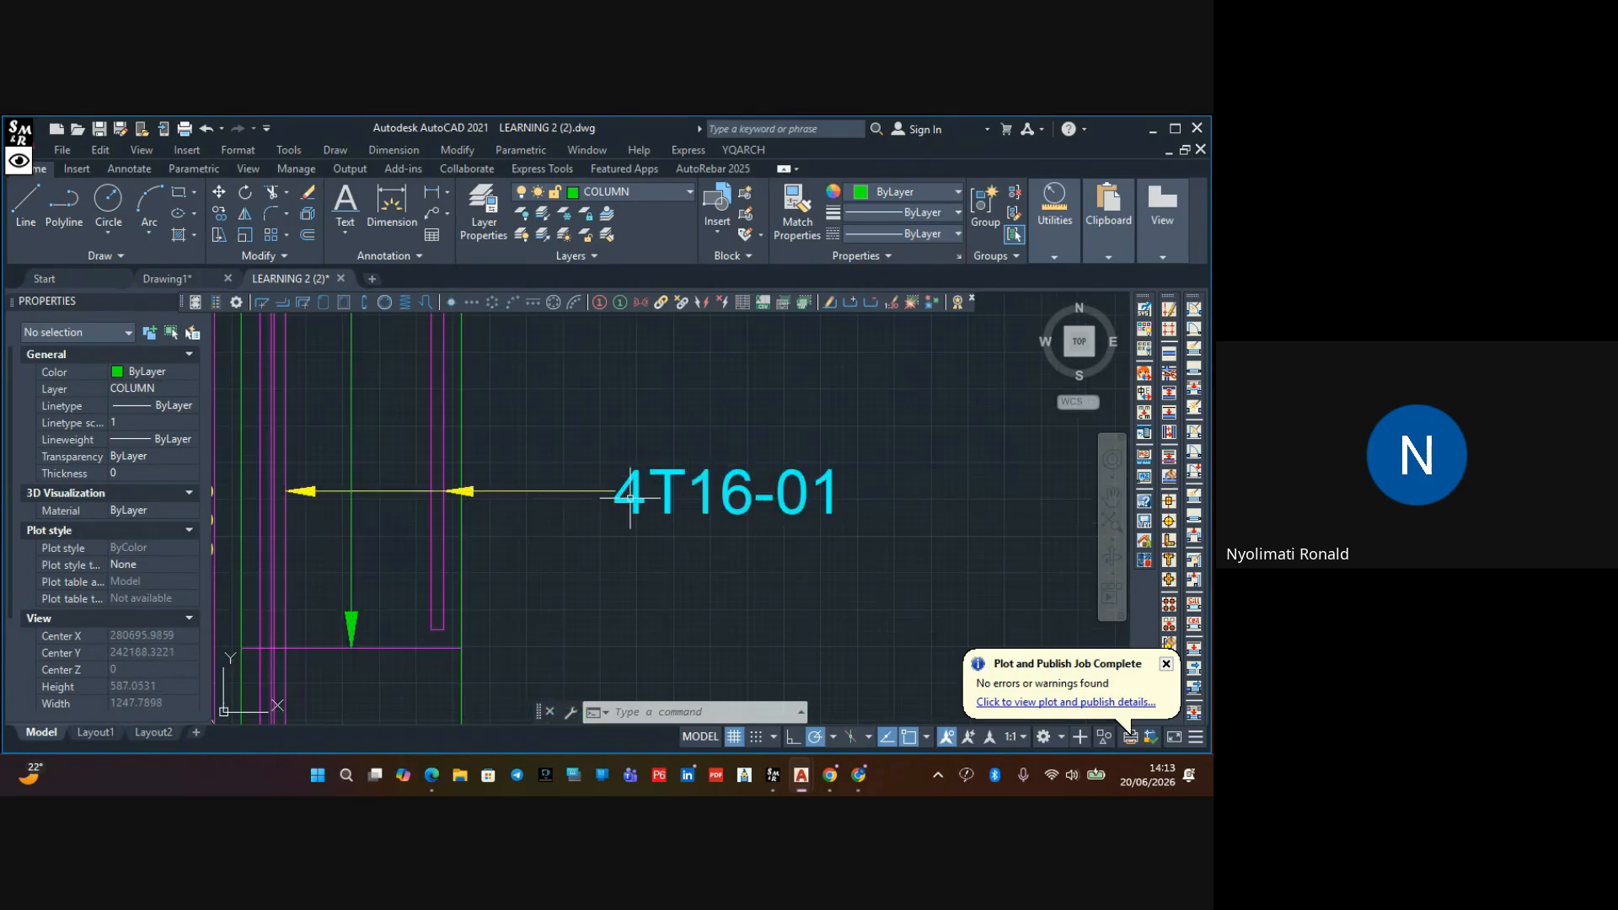
scroll(631, 498, "down", 4)
scroll(561, 481, "down", 2)
middle_click_drag(557, 477, 553, 622)
scroll(516, 529, "up", 2)
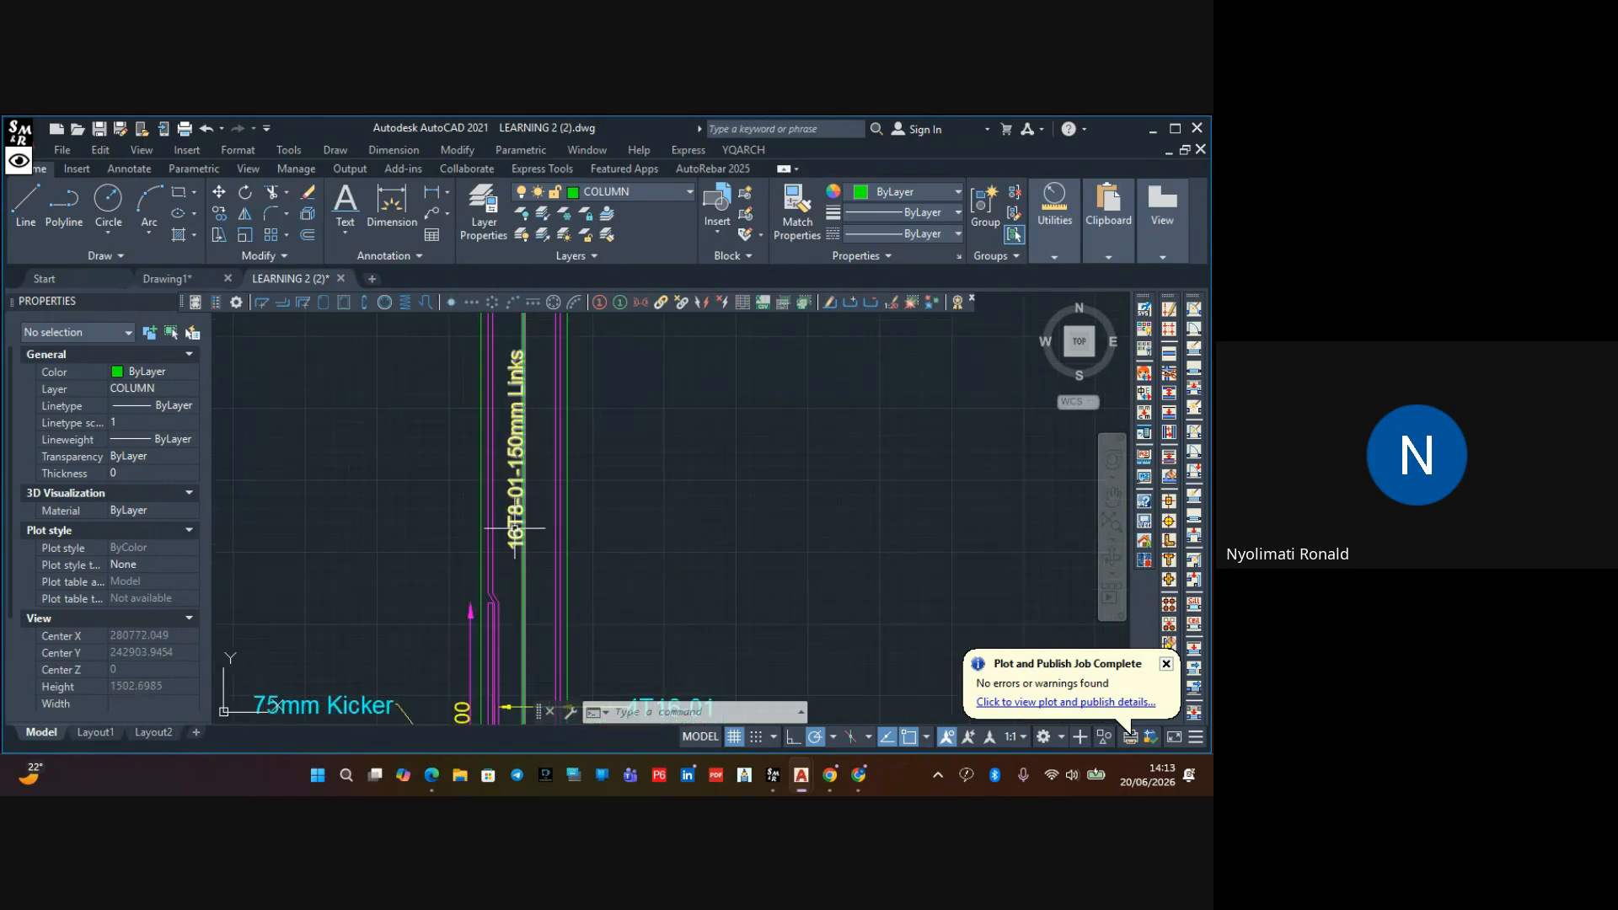
Review the link labels and bar callouts up the column from the first floor to the ring beam
scroll(516, 529, "down", 4)
scroll(493, 501, "up", 2)
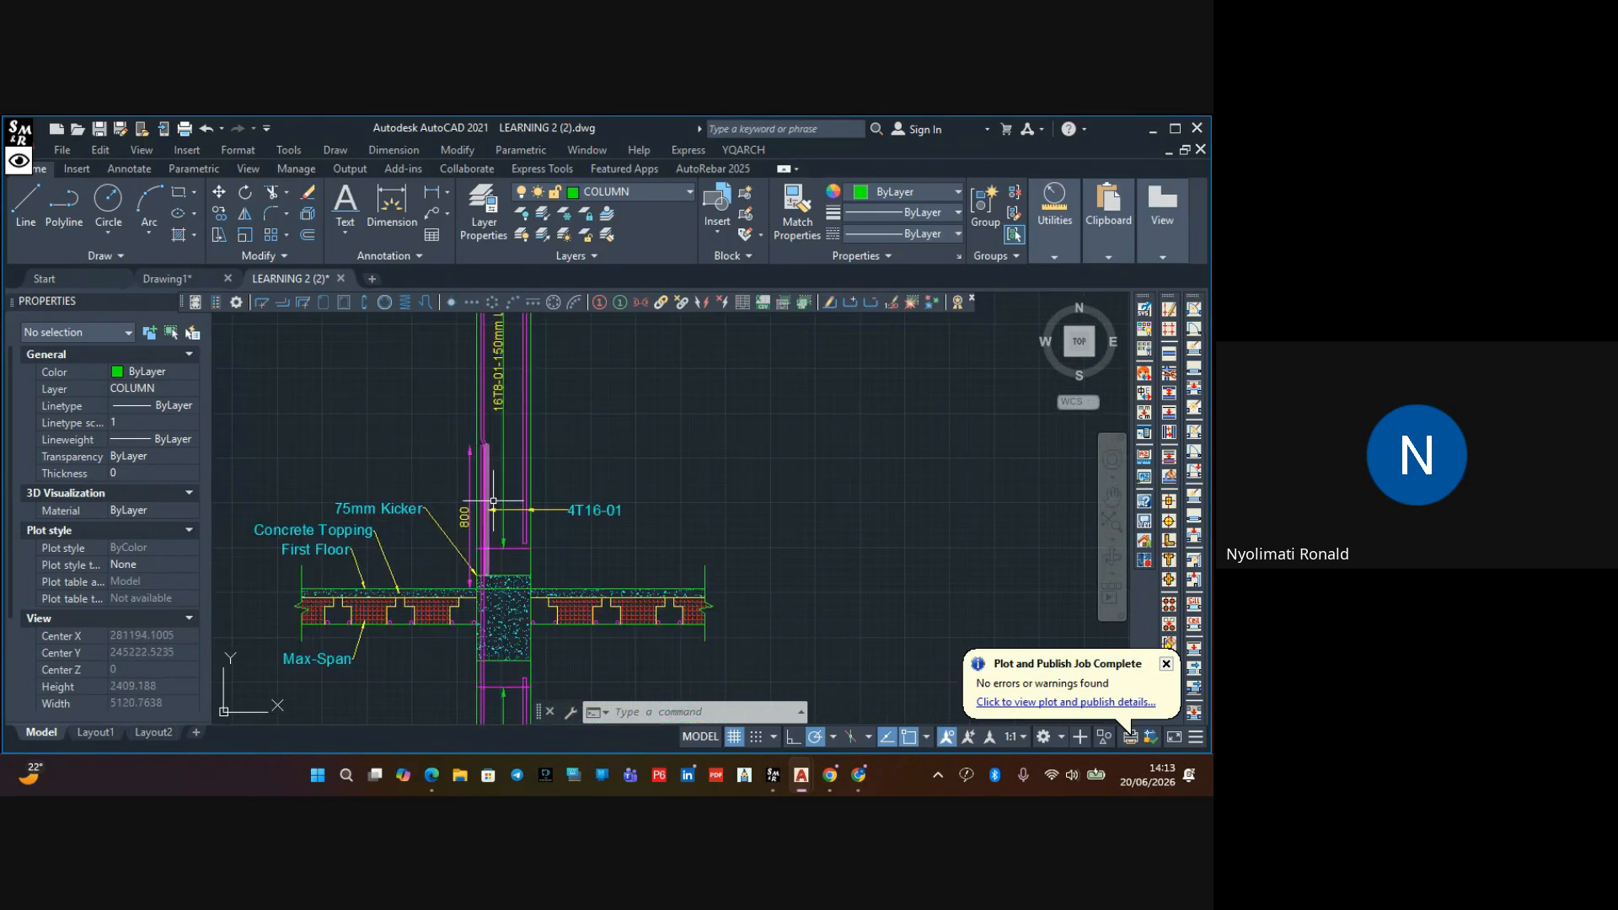
scroll(493, 500, "down", 2)
middle_click_drag(497, 477, 500, 599)
scroll(497, 504, "down", 2)
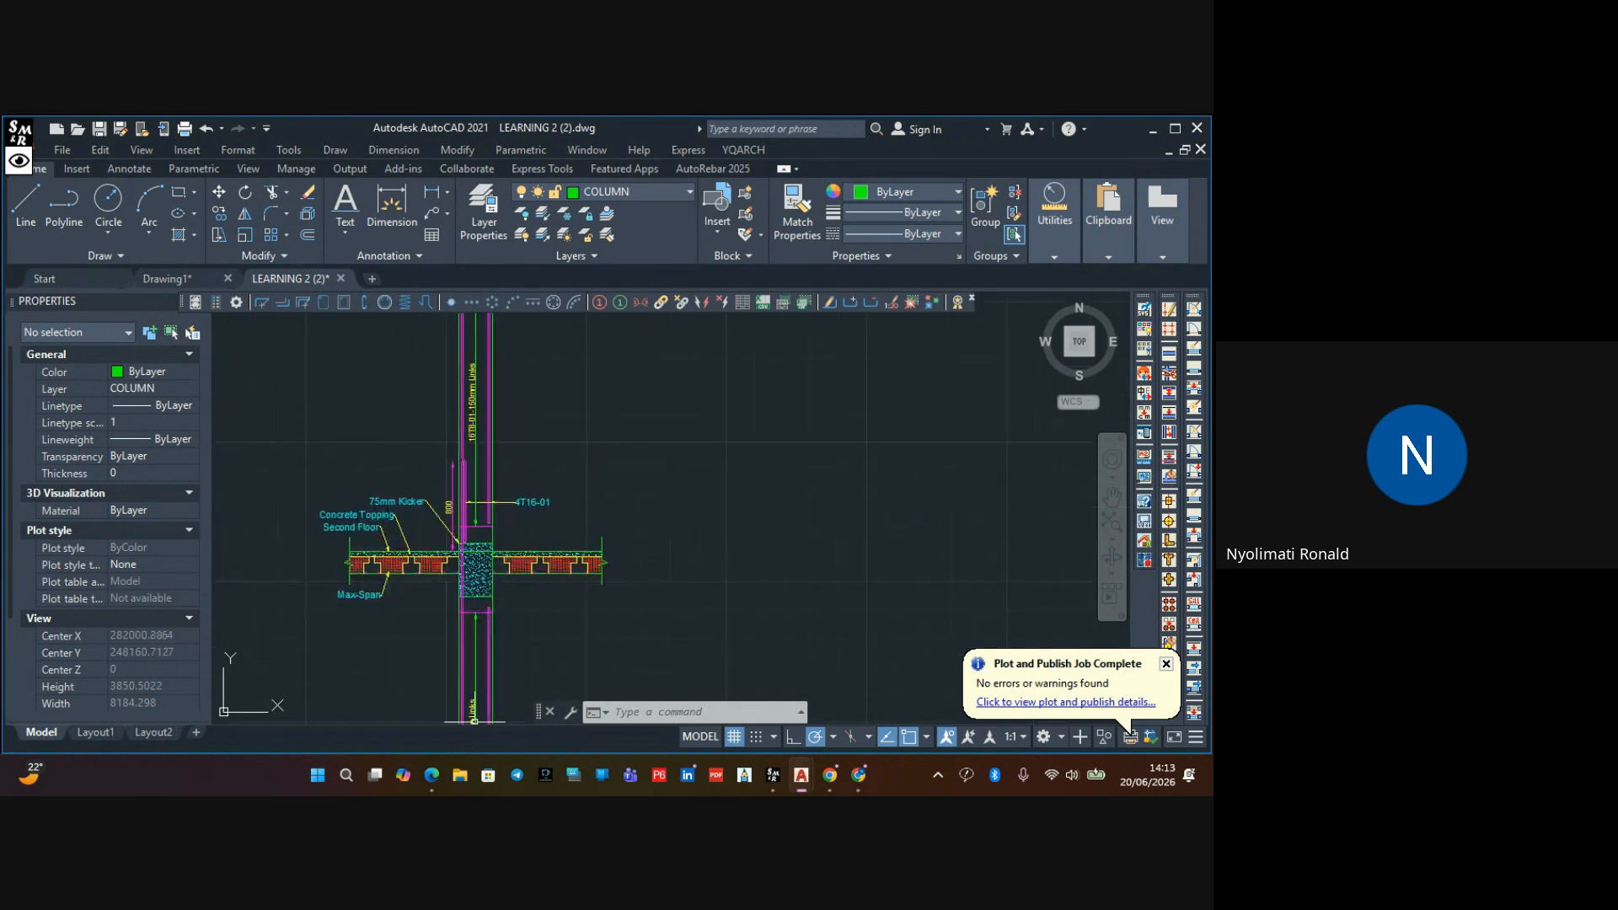
middle_click_drag(496, 420, 506, 587)
scroll(463, 419, "up", 2)
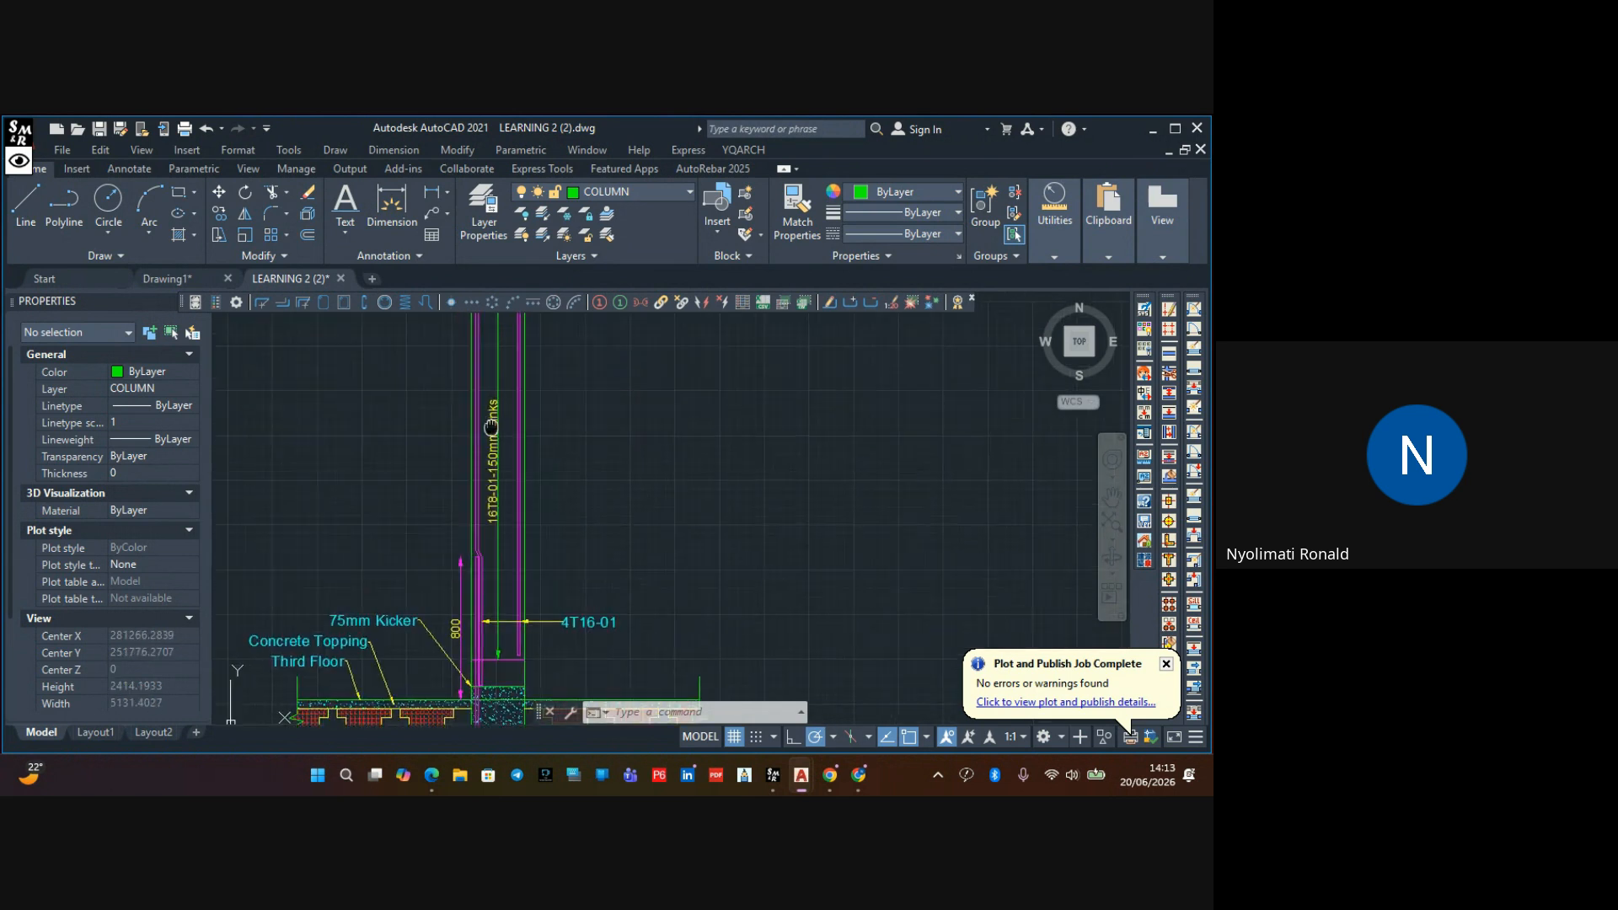
scroll(476, 463, "down", 2)
middle_click_drag(480, 470, 523, 543)
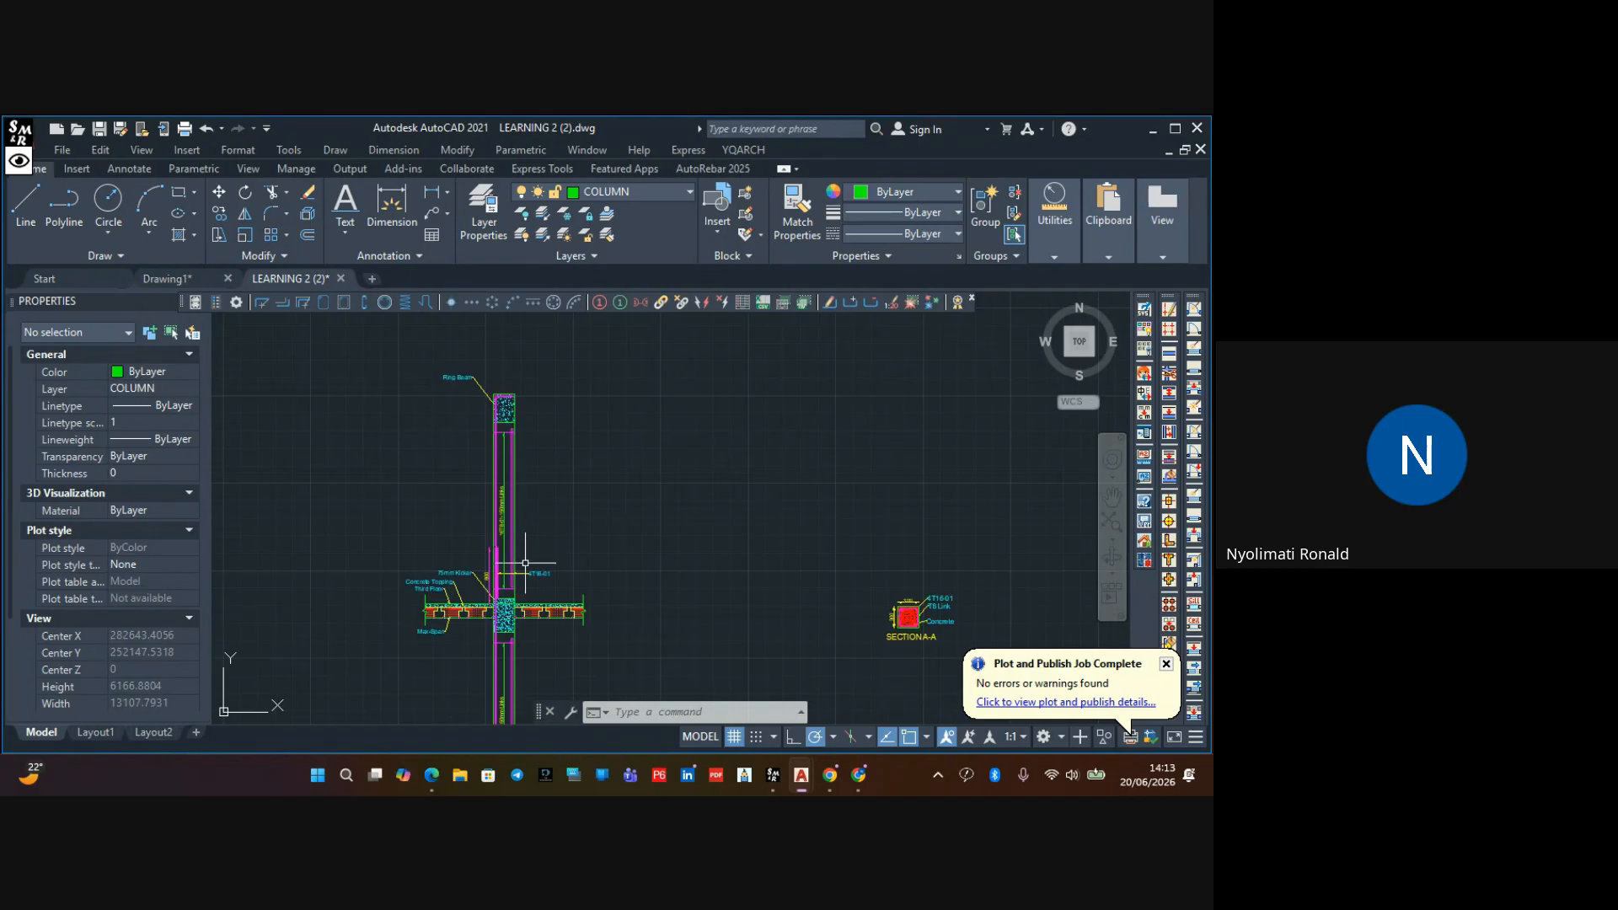
Copy the third-floor 4T16-01 bar label with its leader into the empty space beside the top of the column
scroll(525, 563, "up", 6)
left_click(652, 452)
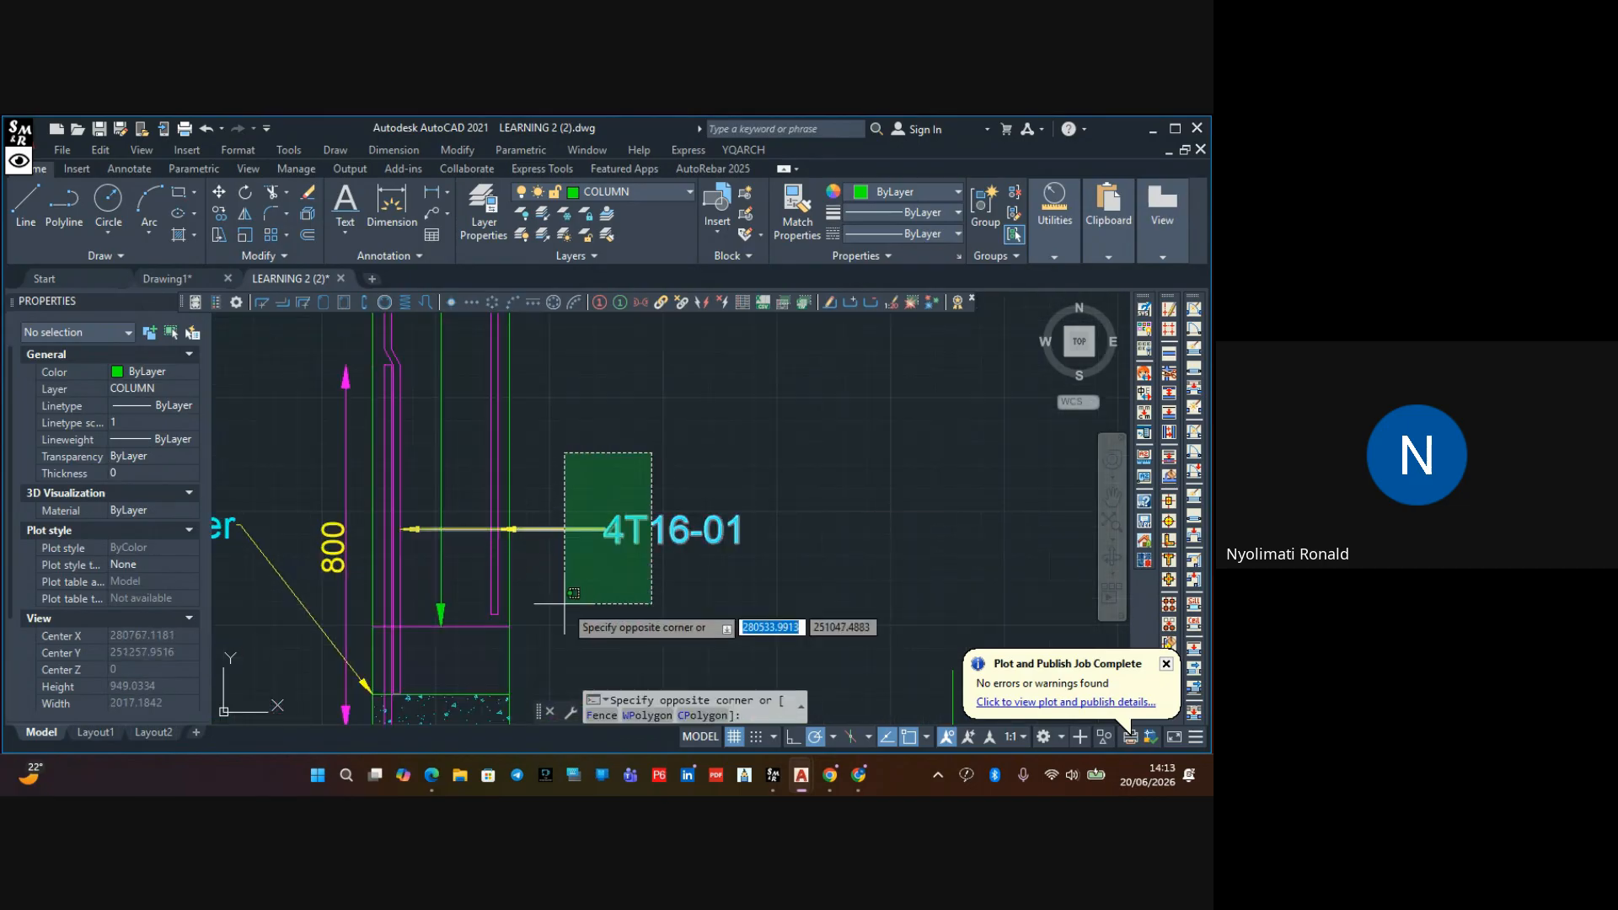
left_click(575, 612)
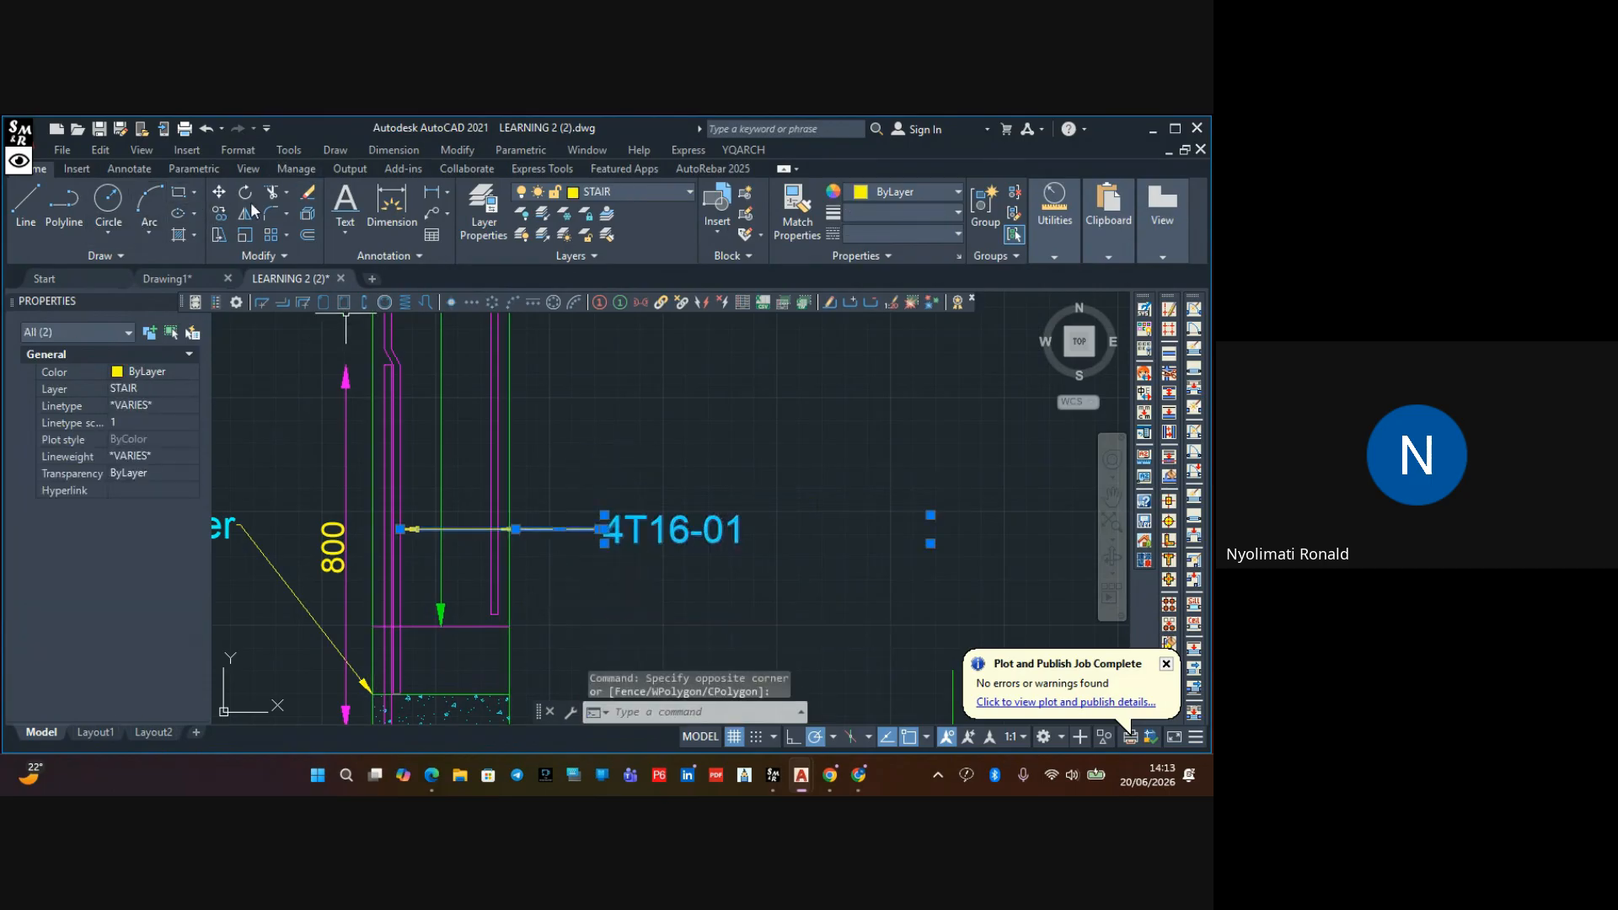
left_click(220, 212)
left_click(400, 529)
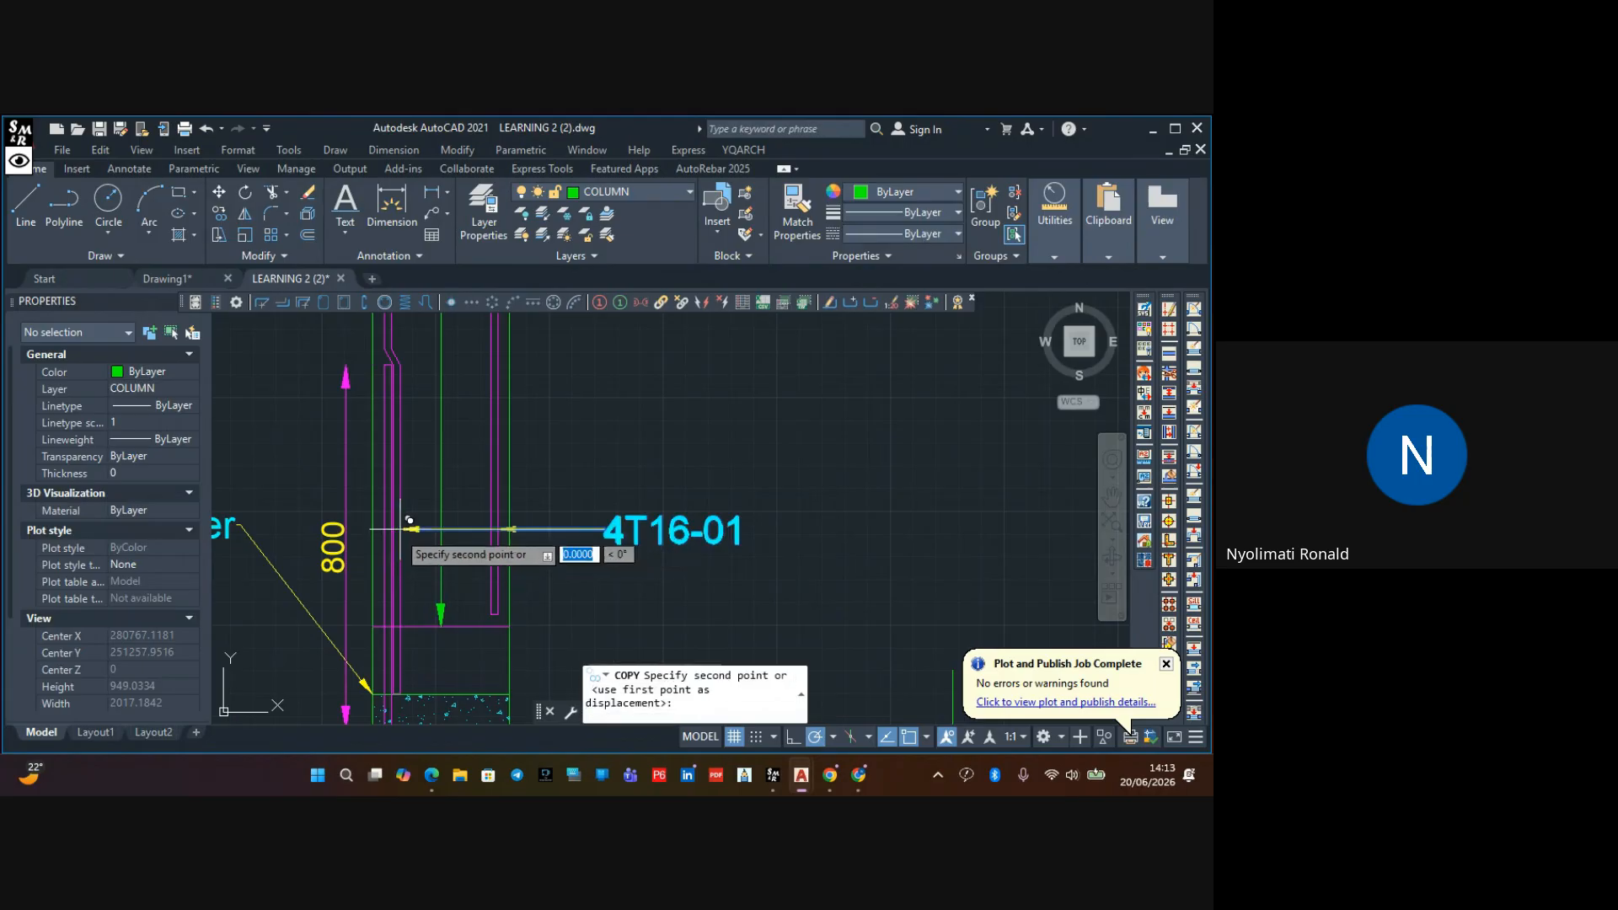
scroll(620, 488, "down", 2)
scroll(623, 487, "down", 5)
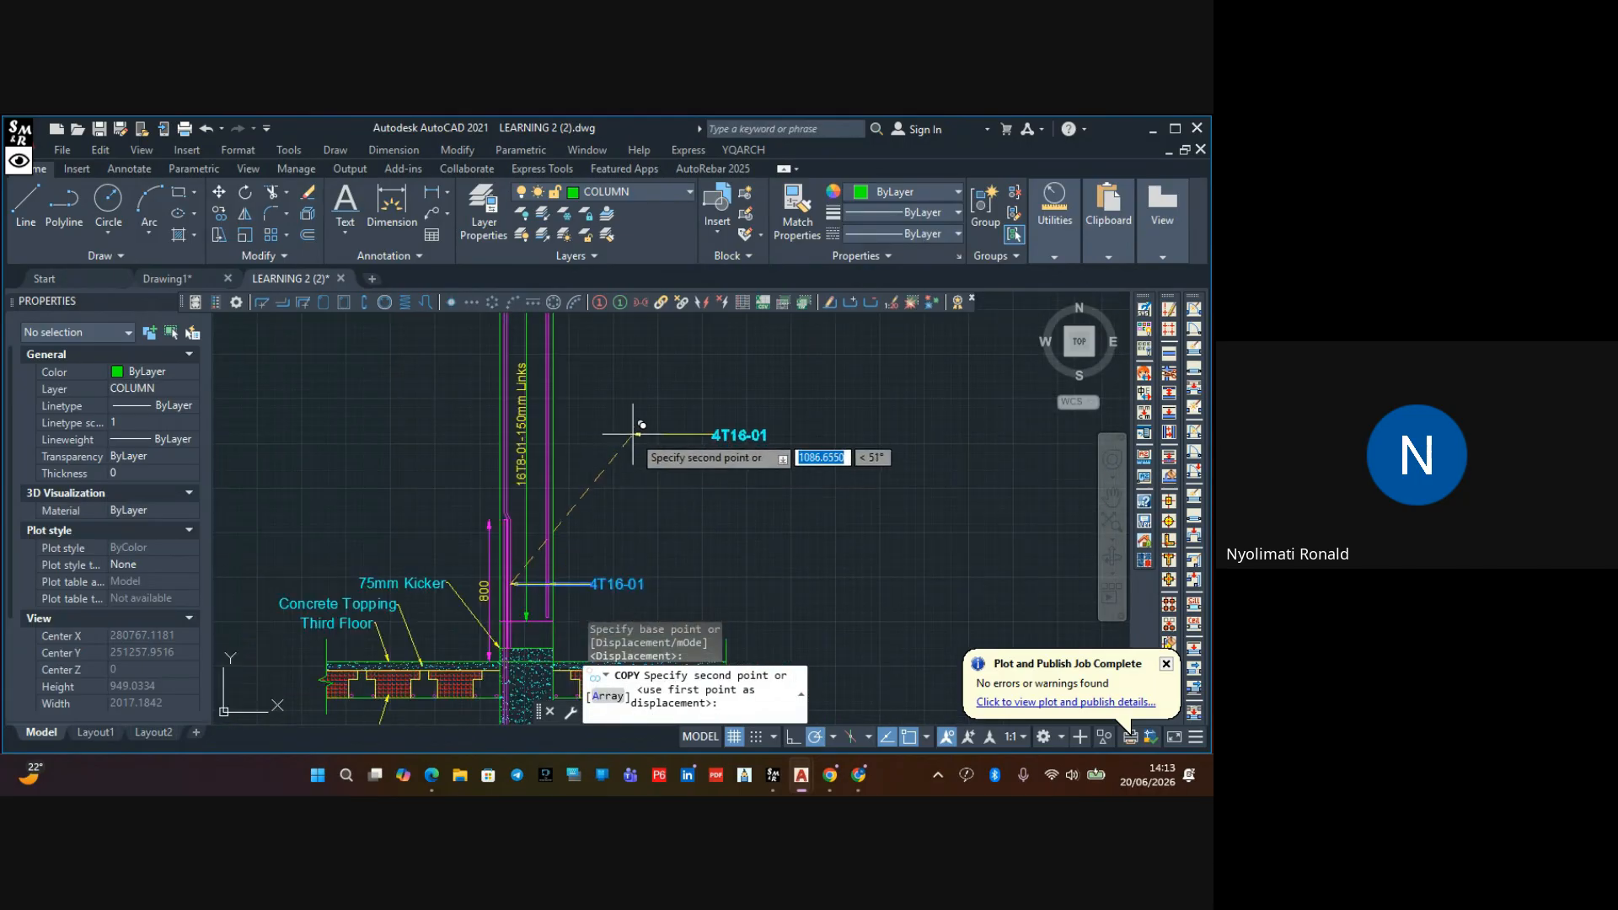
middle_click_drag(624, 419, 650, 470)
left_click(670, 453)
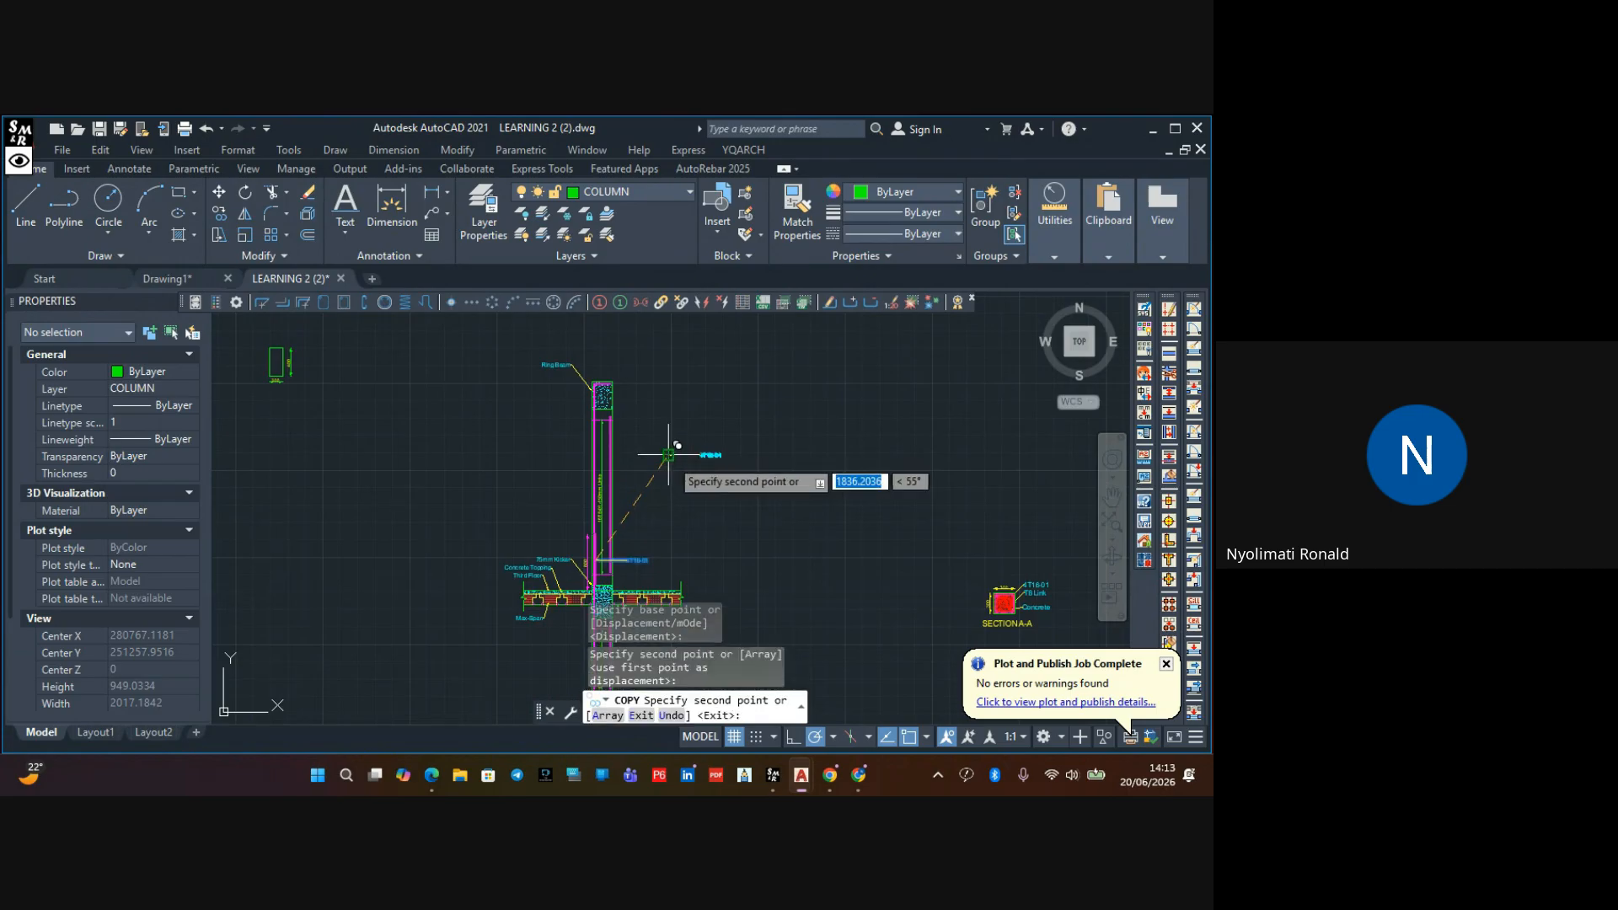
key("Escape")
Rotate the copied 4T16-01 multileader about its arrow tip to vertical, with the text above and the arrow pointing down
scroll(713, 478, "up", 8)
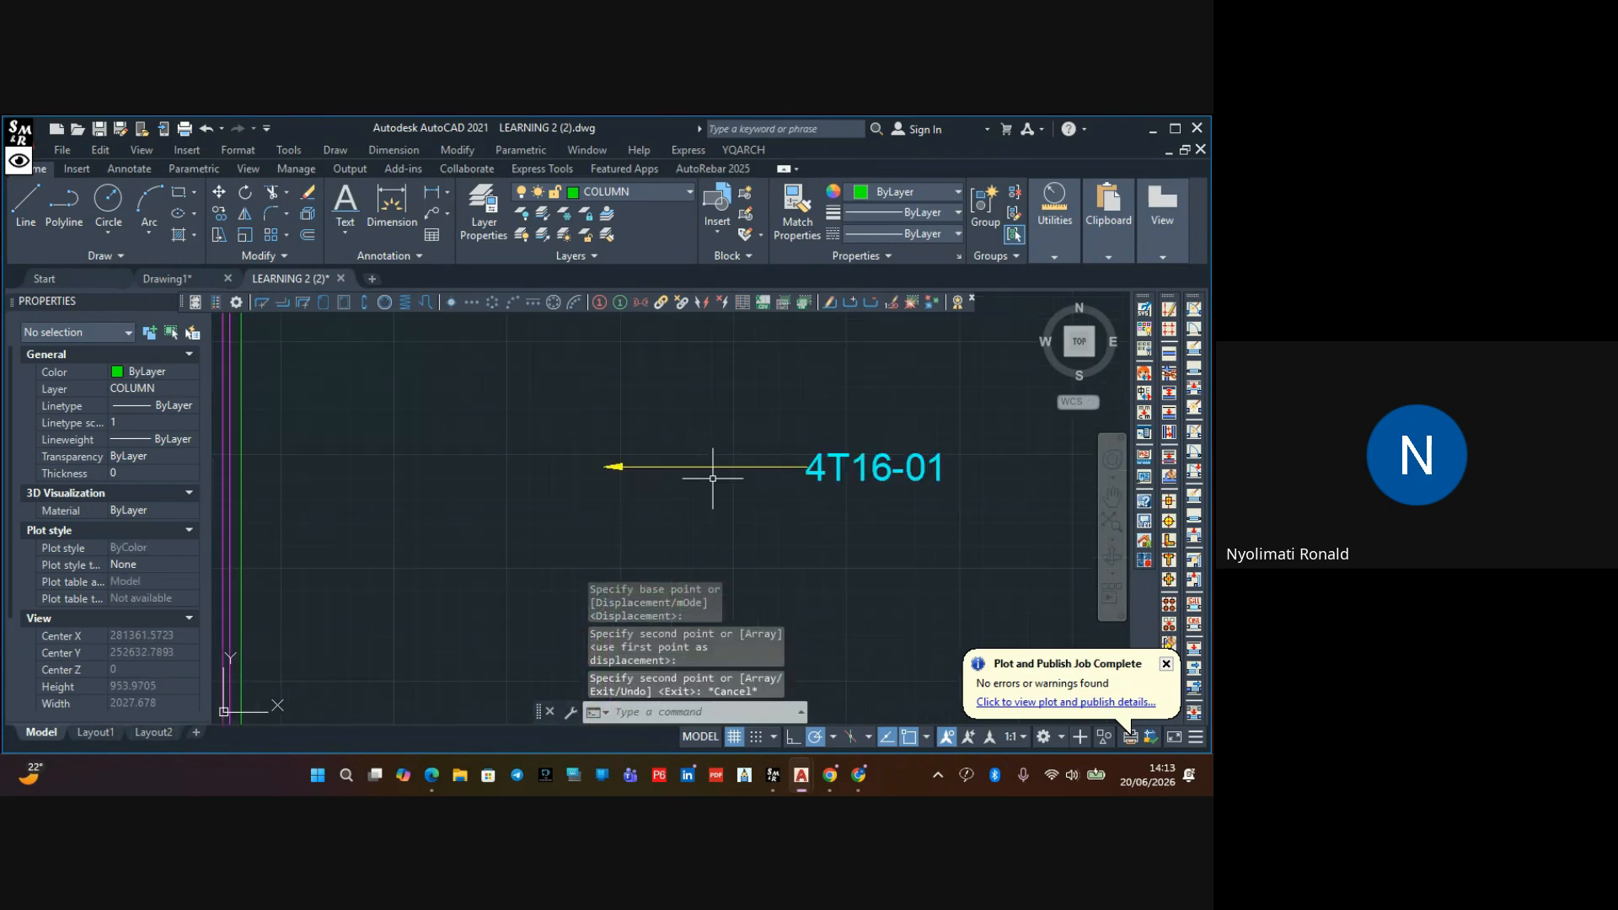
left_click(891, 392)
left_click(850, 558)
scroll(810, 504, "down", 3)
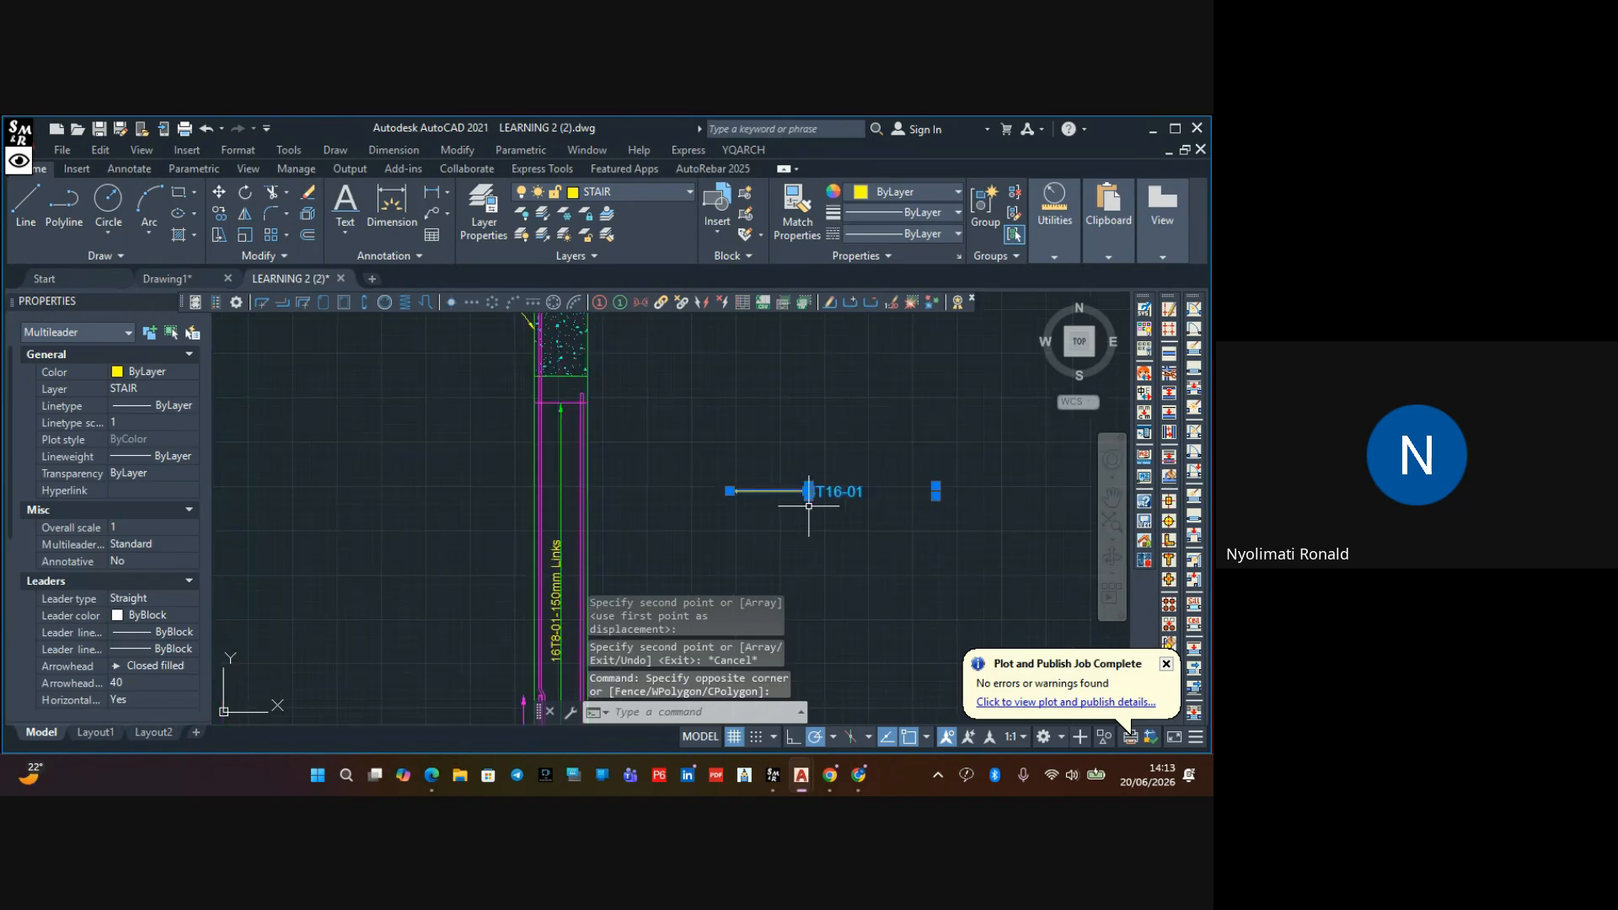
left_click(243, 194)
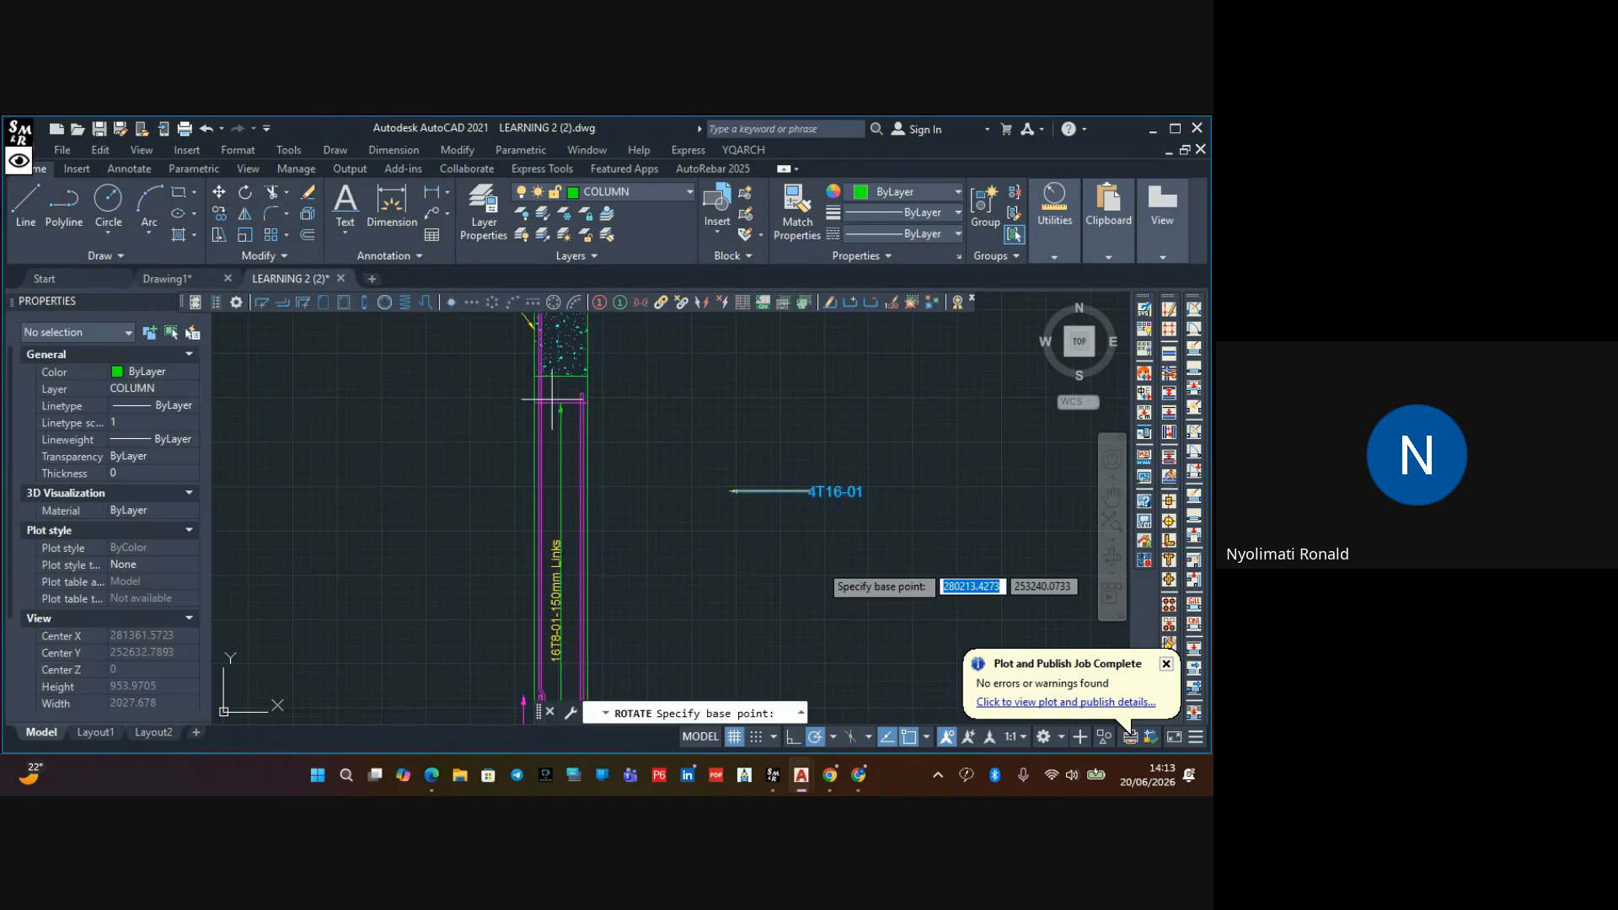
left_click(730, 492)
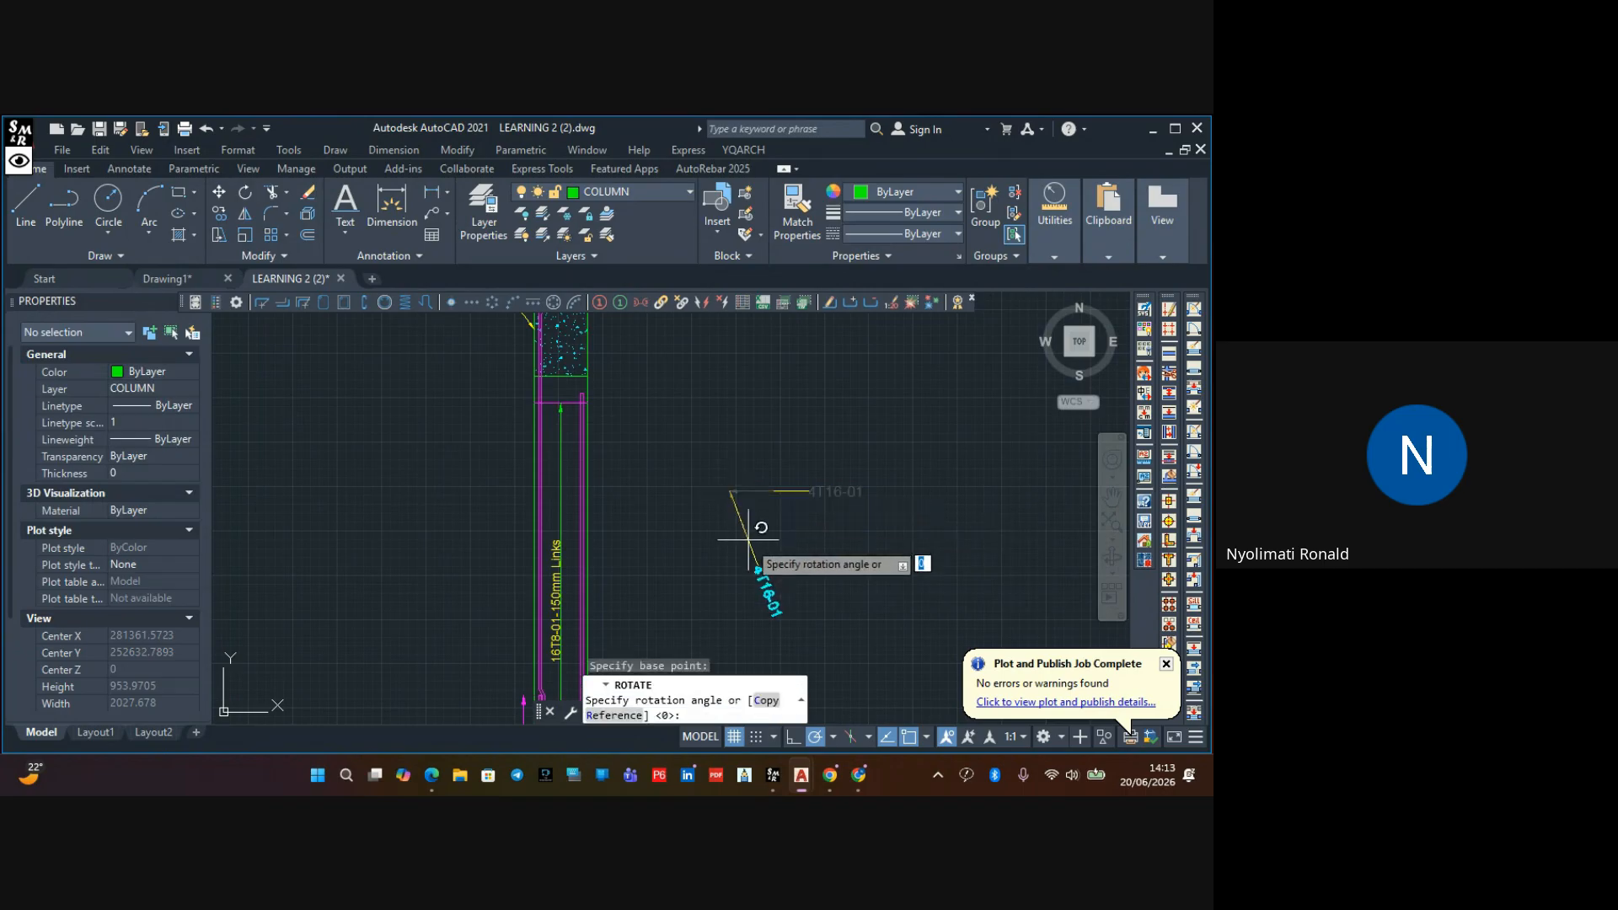
left_click(730, 441)
Erase the leftover horizontal leader line beside the rotated 4T16-01 label
left_click(802, 470)
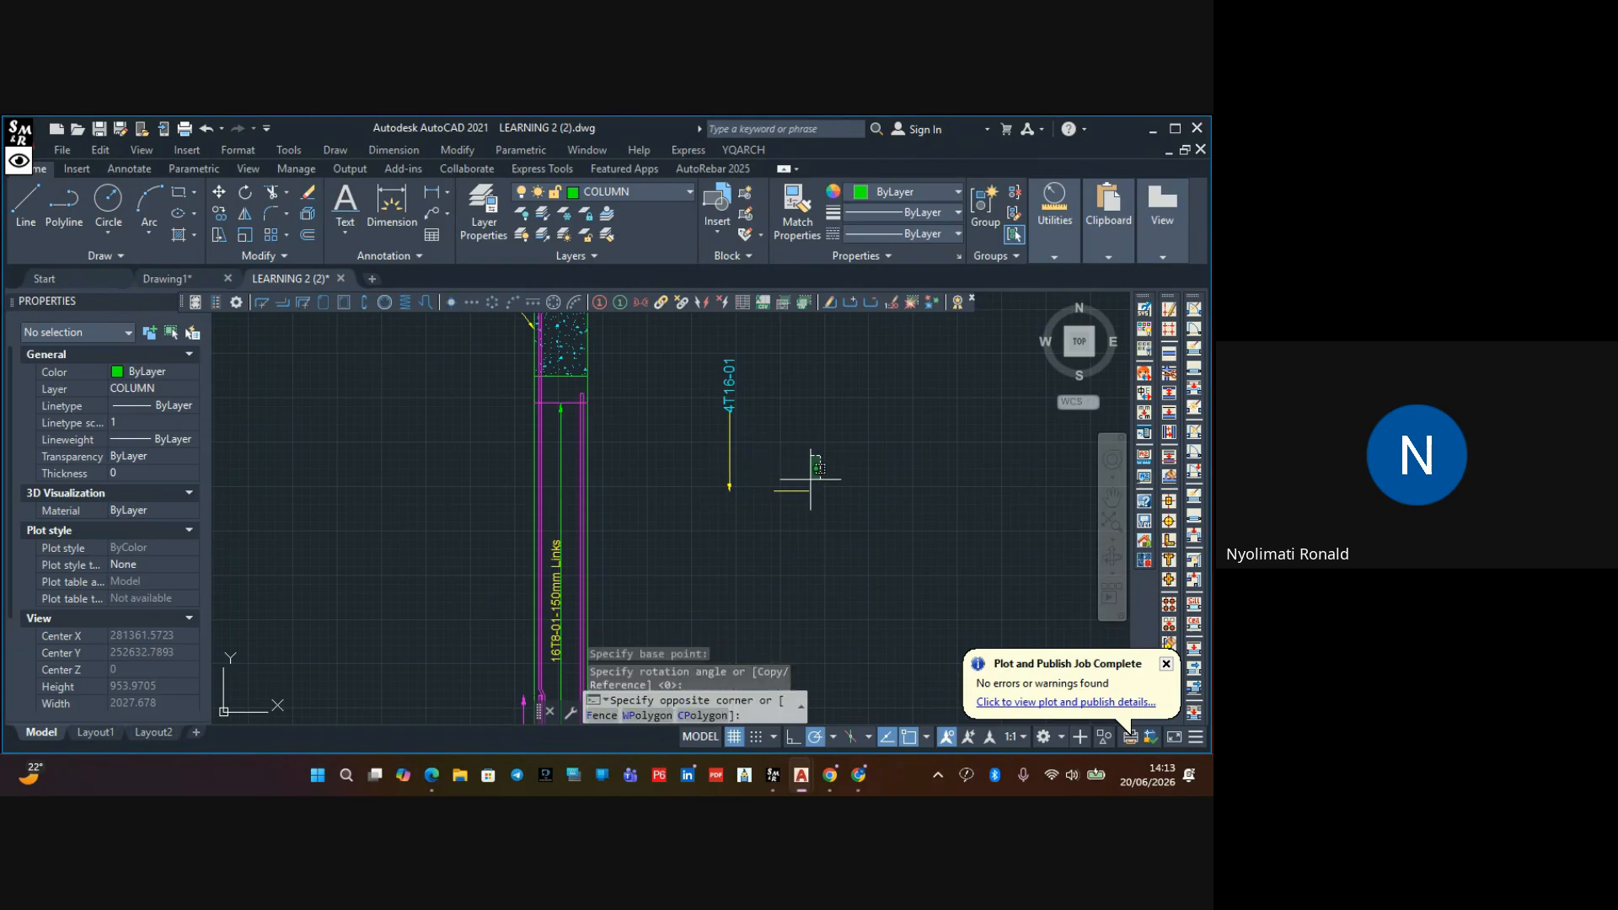
left_click(778, 548)
key("Delete")
middle_click_drag(762, 542, 731, 580)
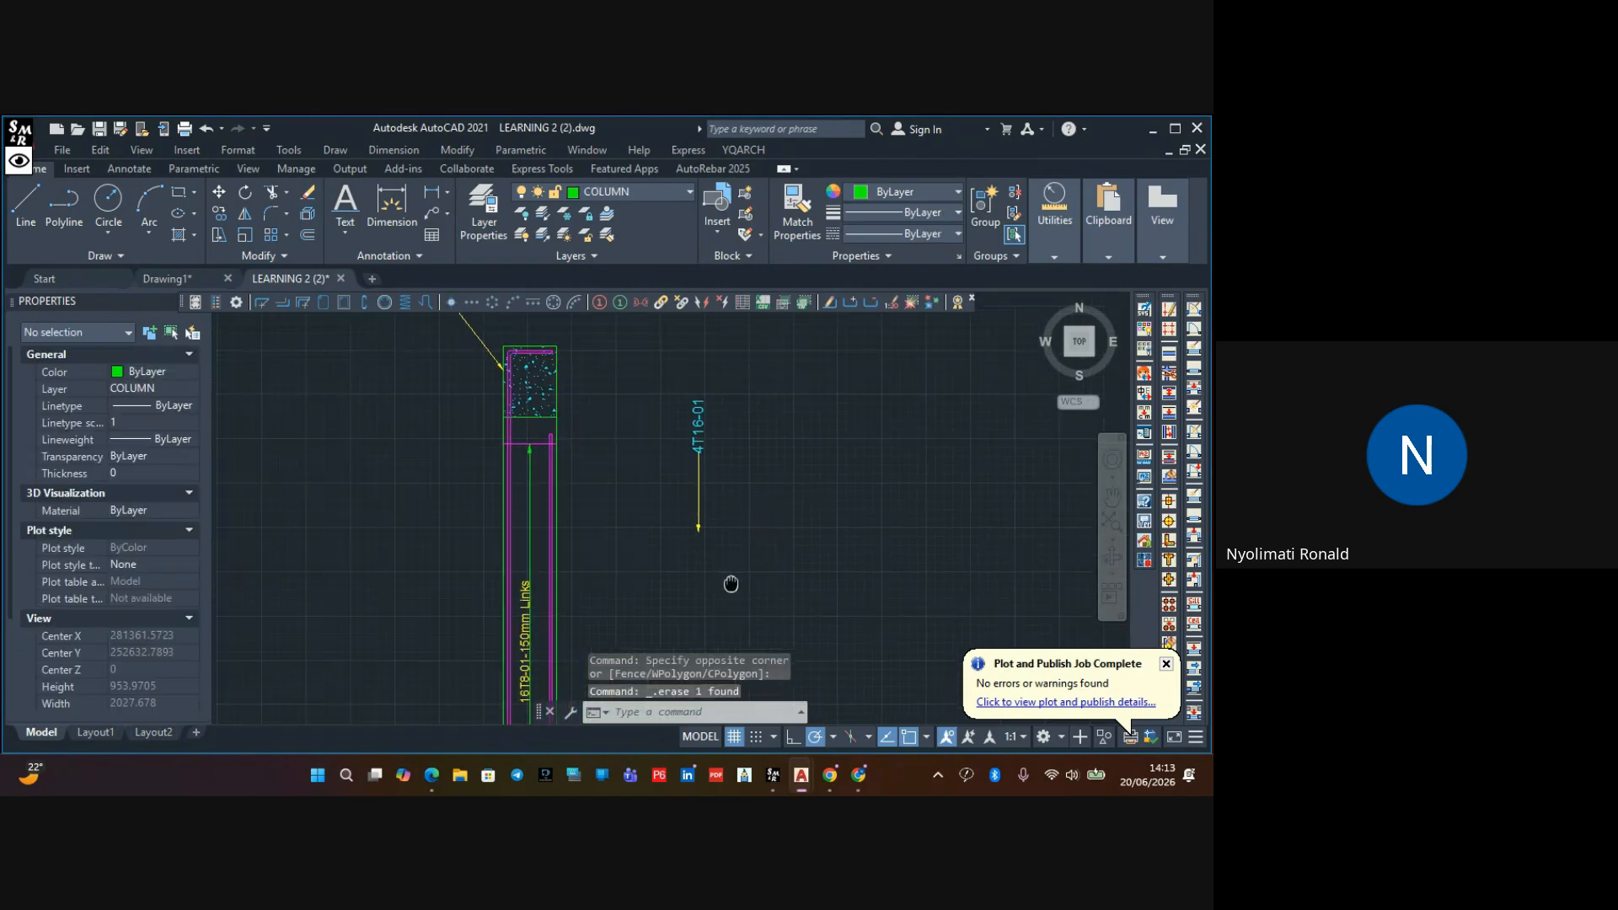
Try to explode the vertical 4T16-01 multileader, and undo the explode
left_click(698, 428)
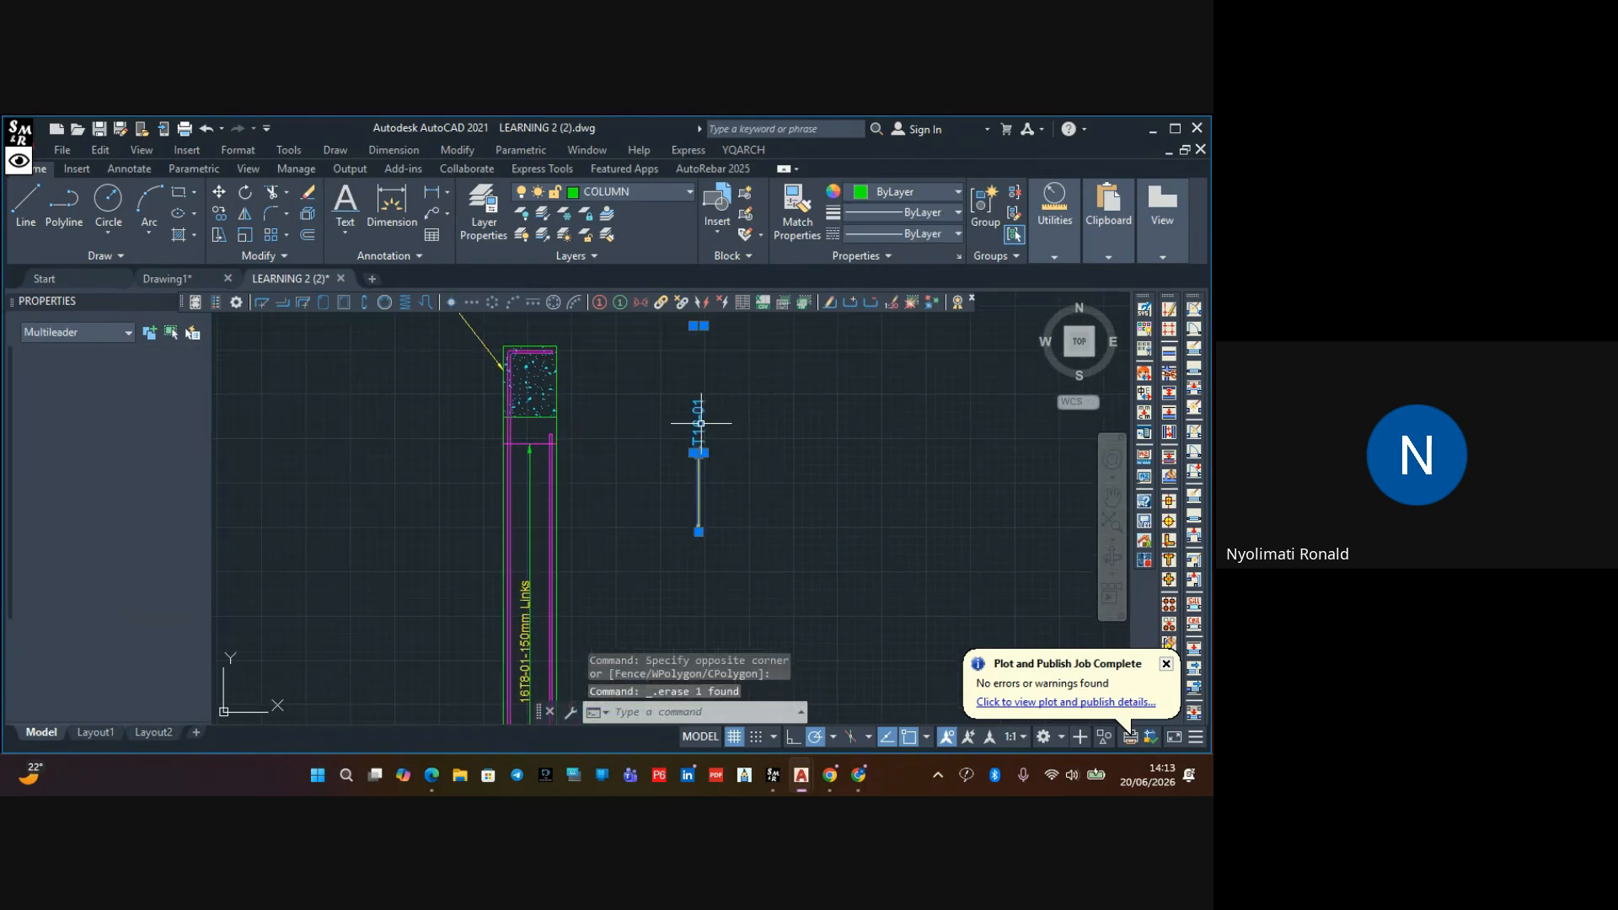
left_click(305, 213)
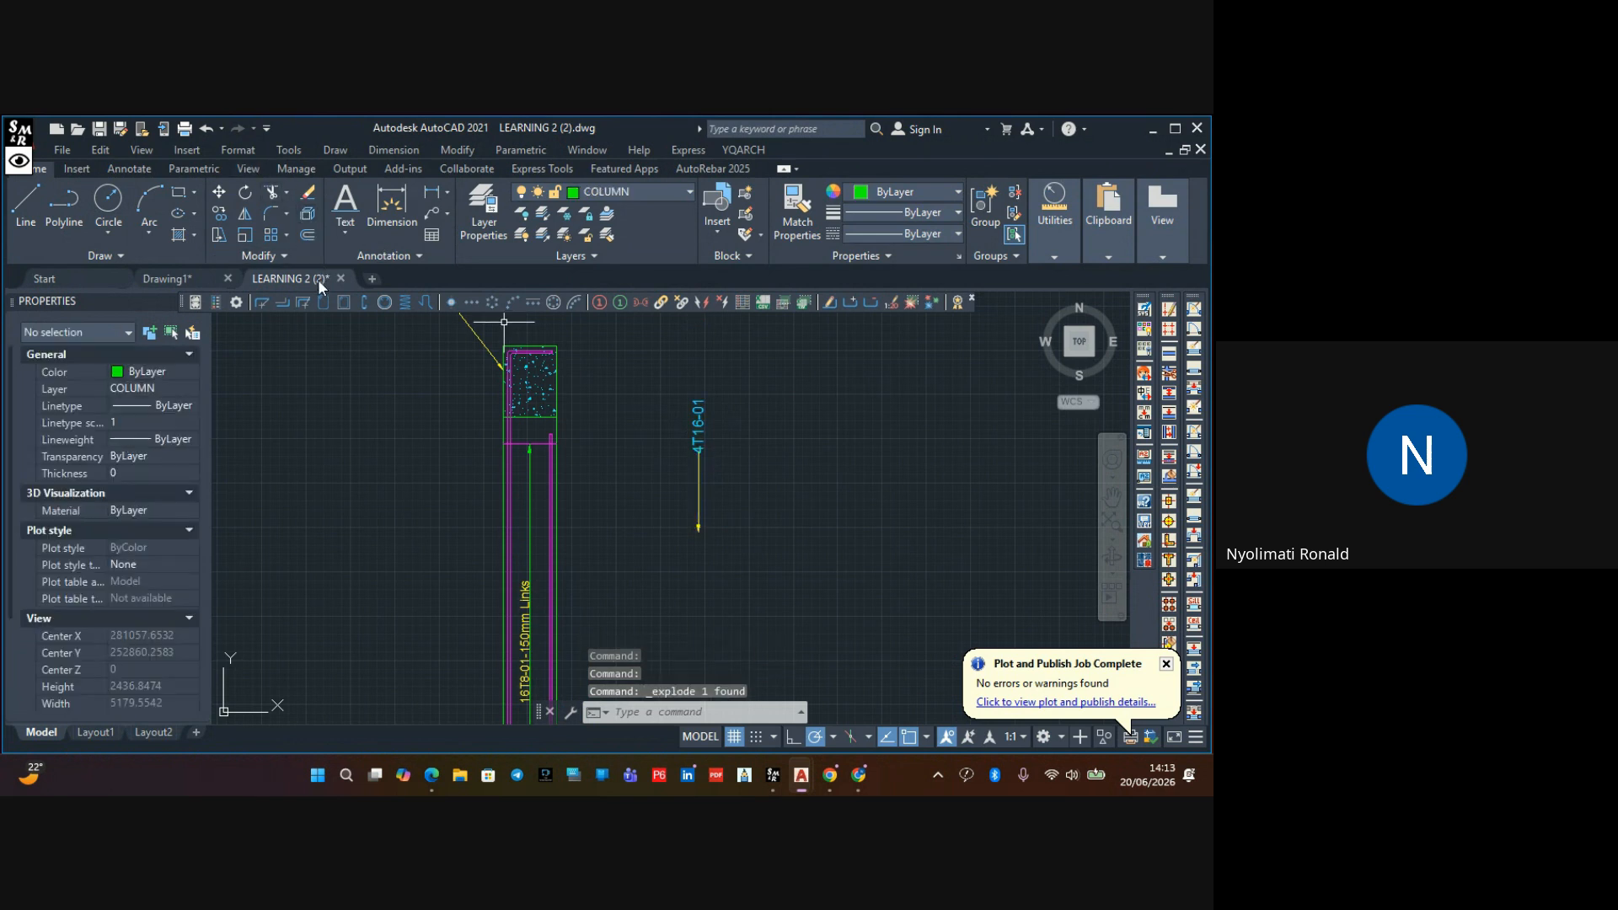
key("ctrl+z")
key("Escape")
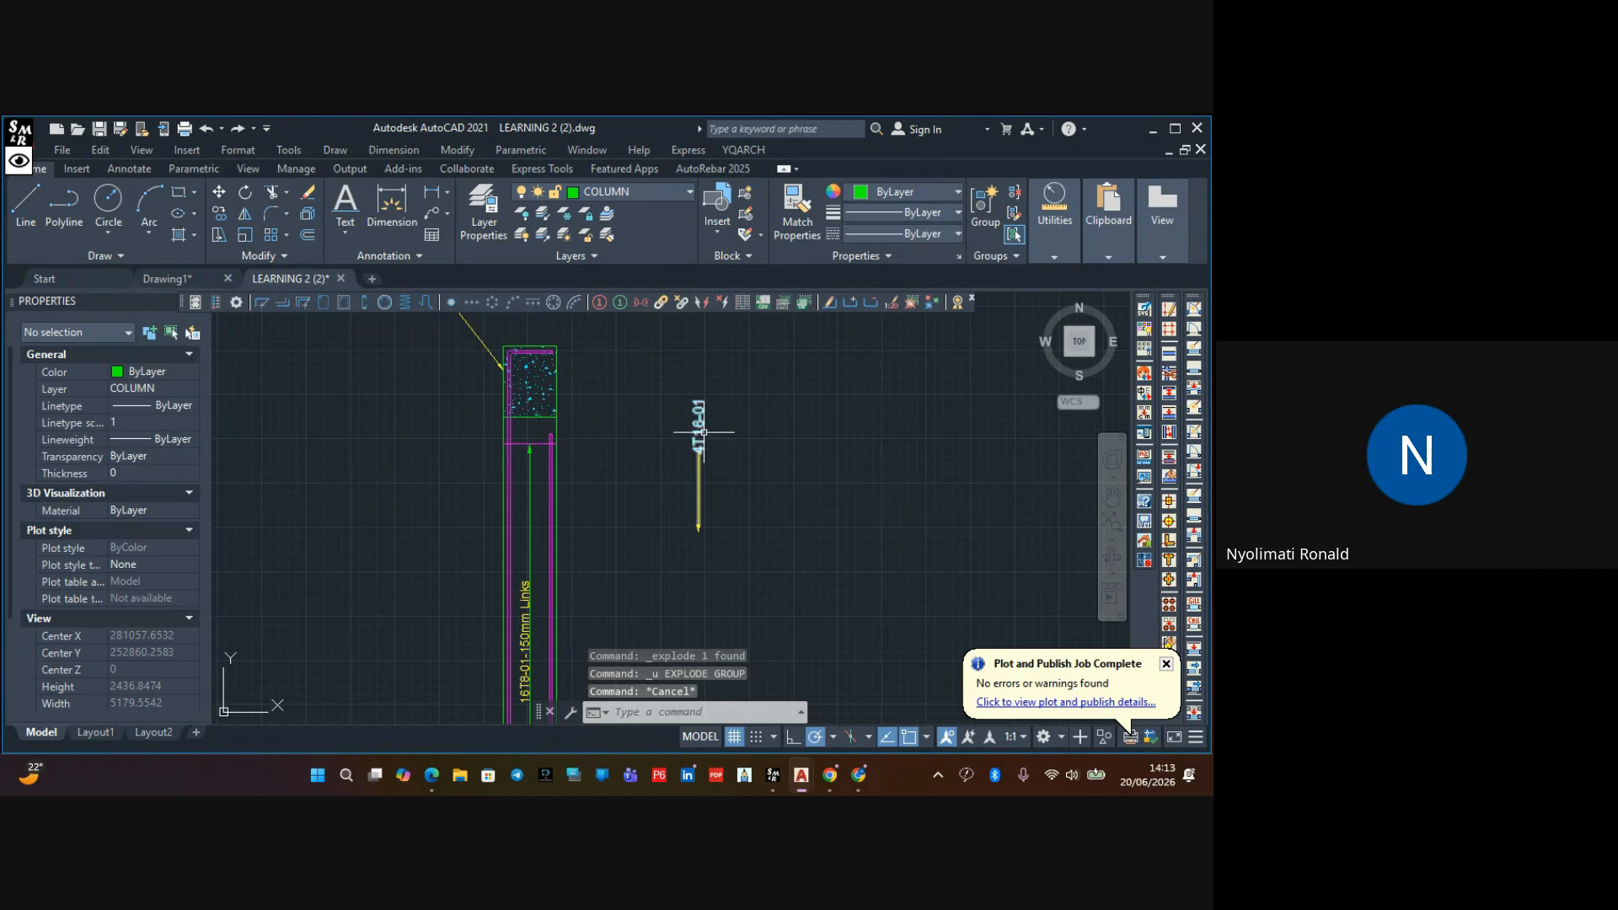
left_click(702, 432)
scroll(693, 437, "up", 4)
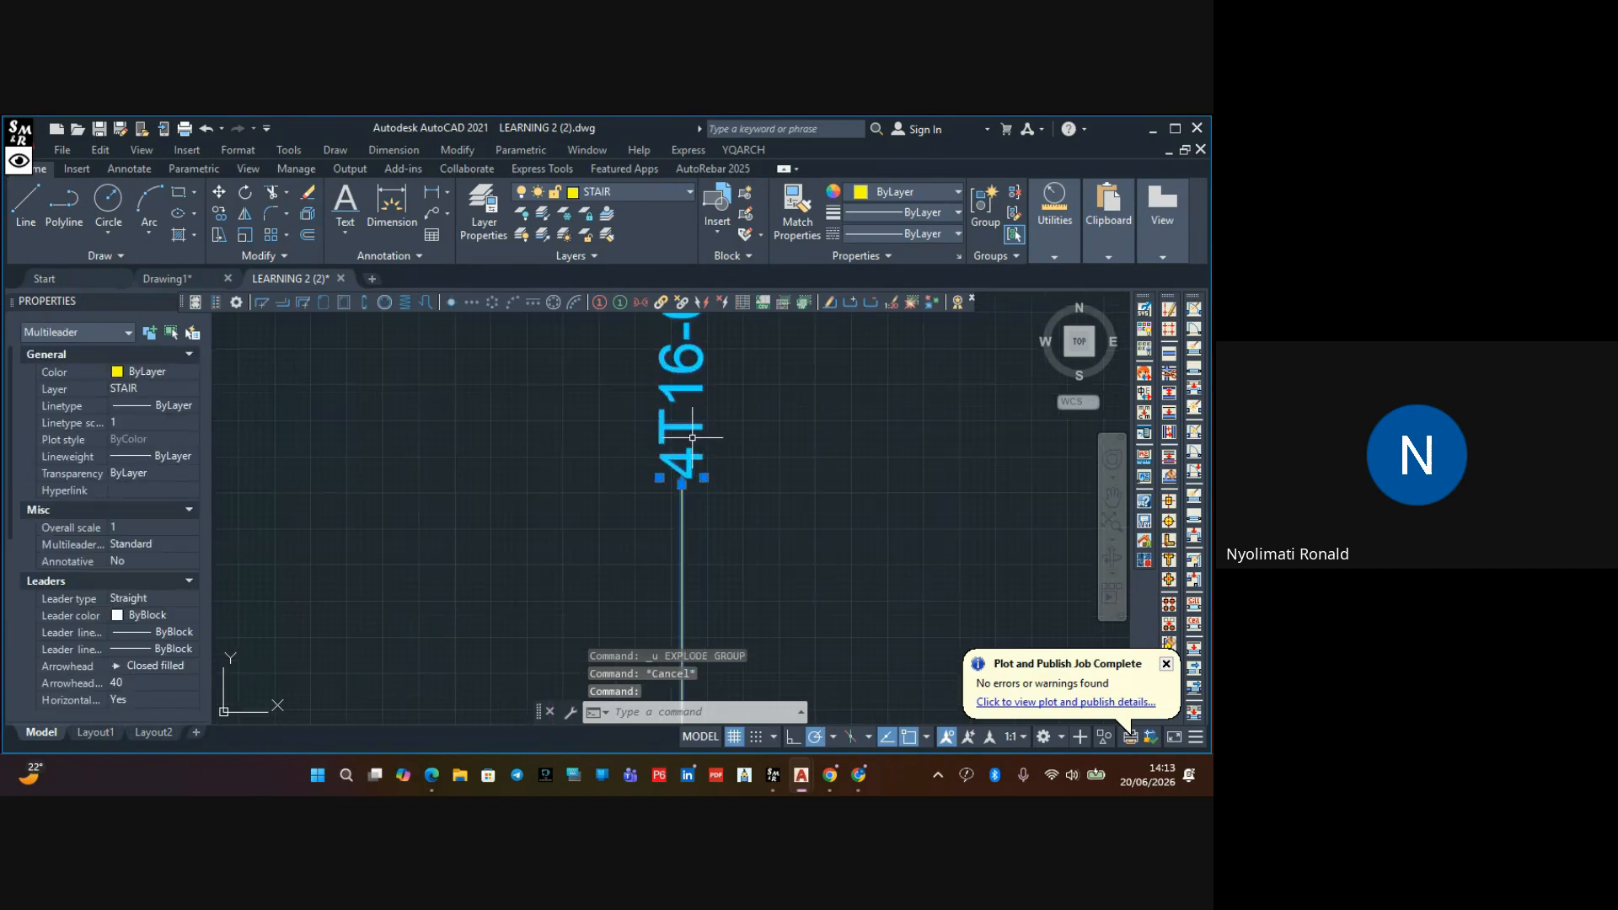
scroll(692, 437, "down", 3)
scroll(674, 522, "up", 5)
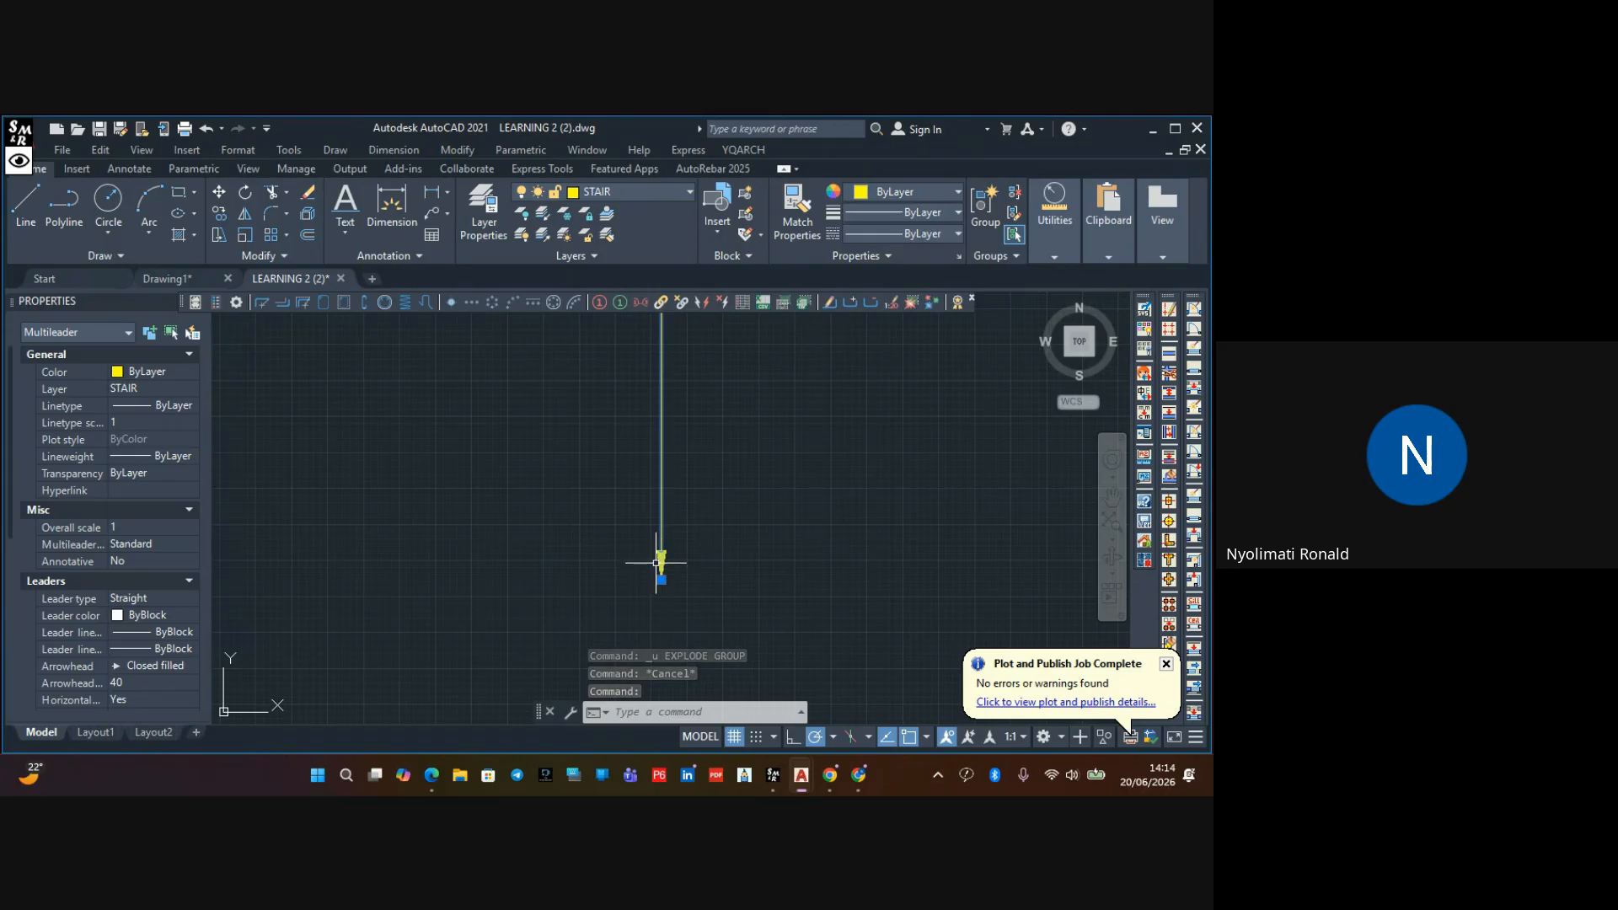
scroll(658, 563, "down", 2)
key("Escape")
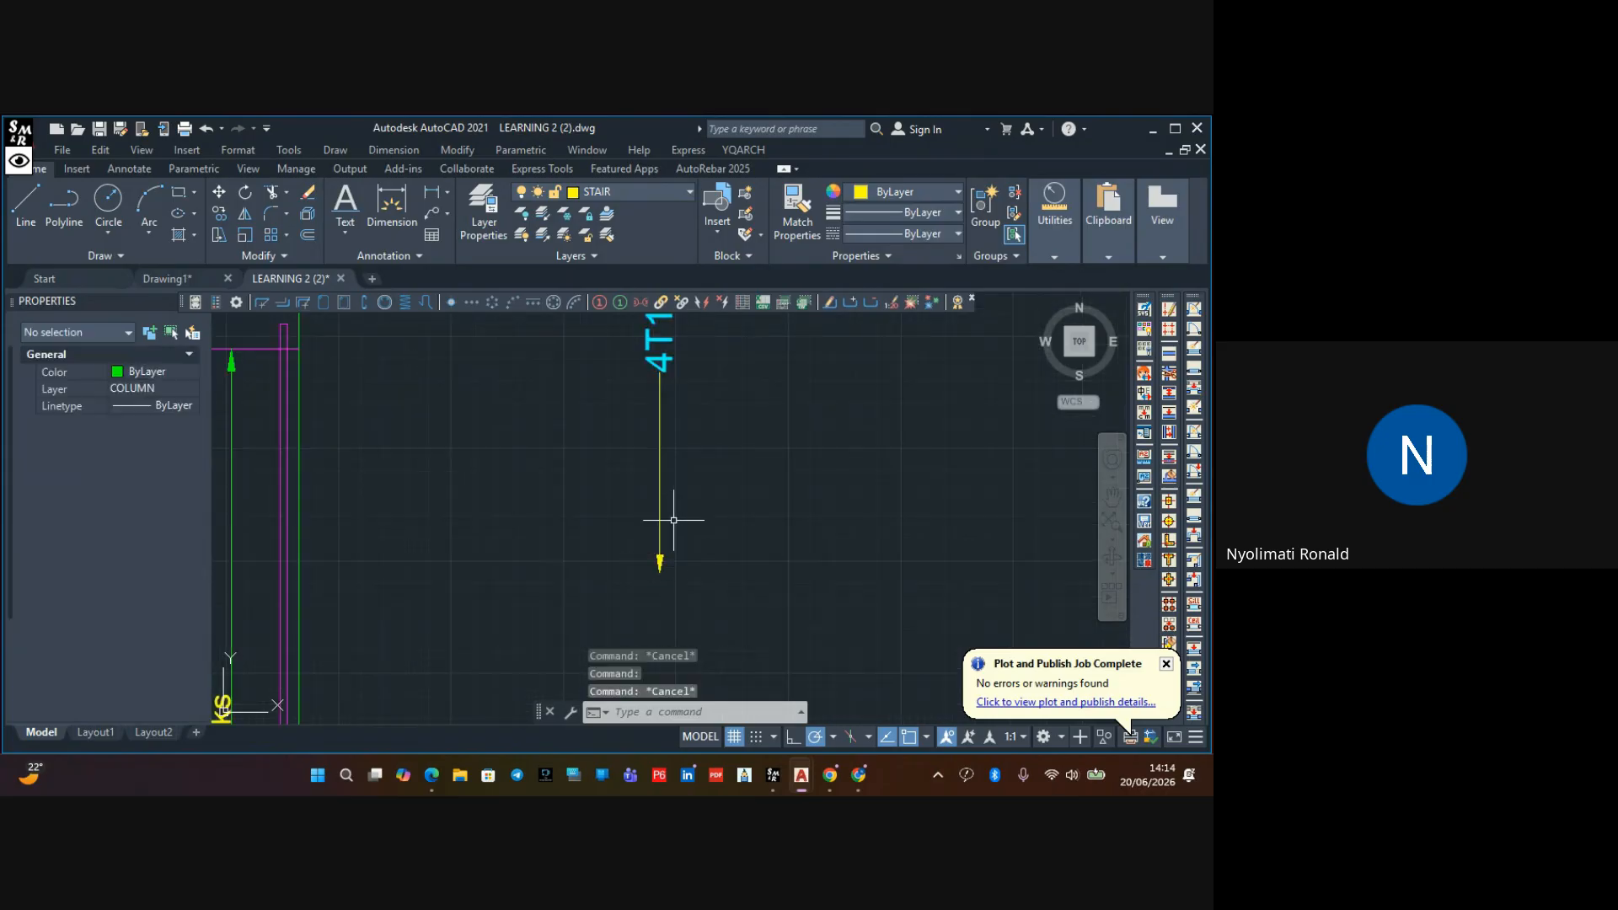
Explode the vertical 4T16-01 multileader and move its text clear of the leader, on the side away from the column
left_click(643, 379)
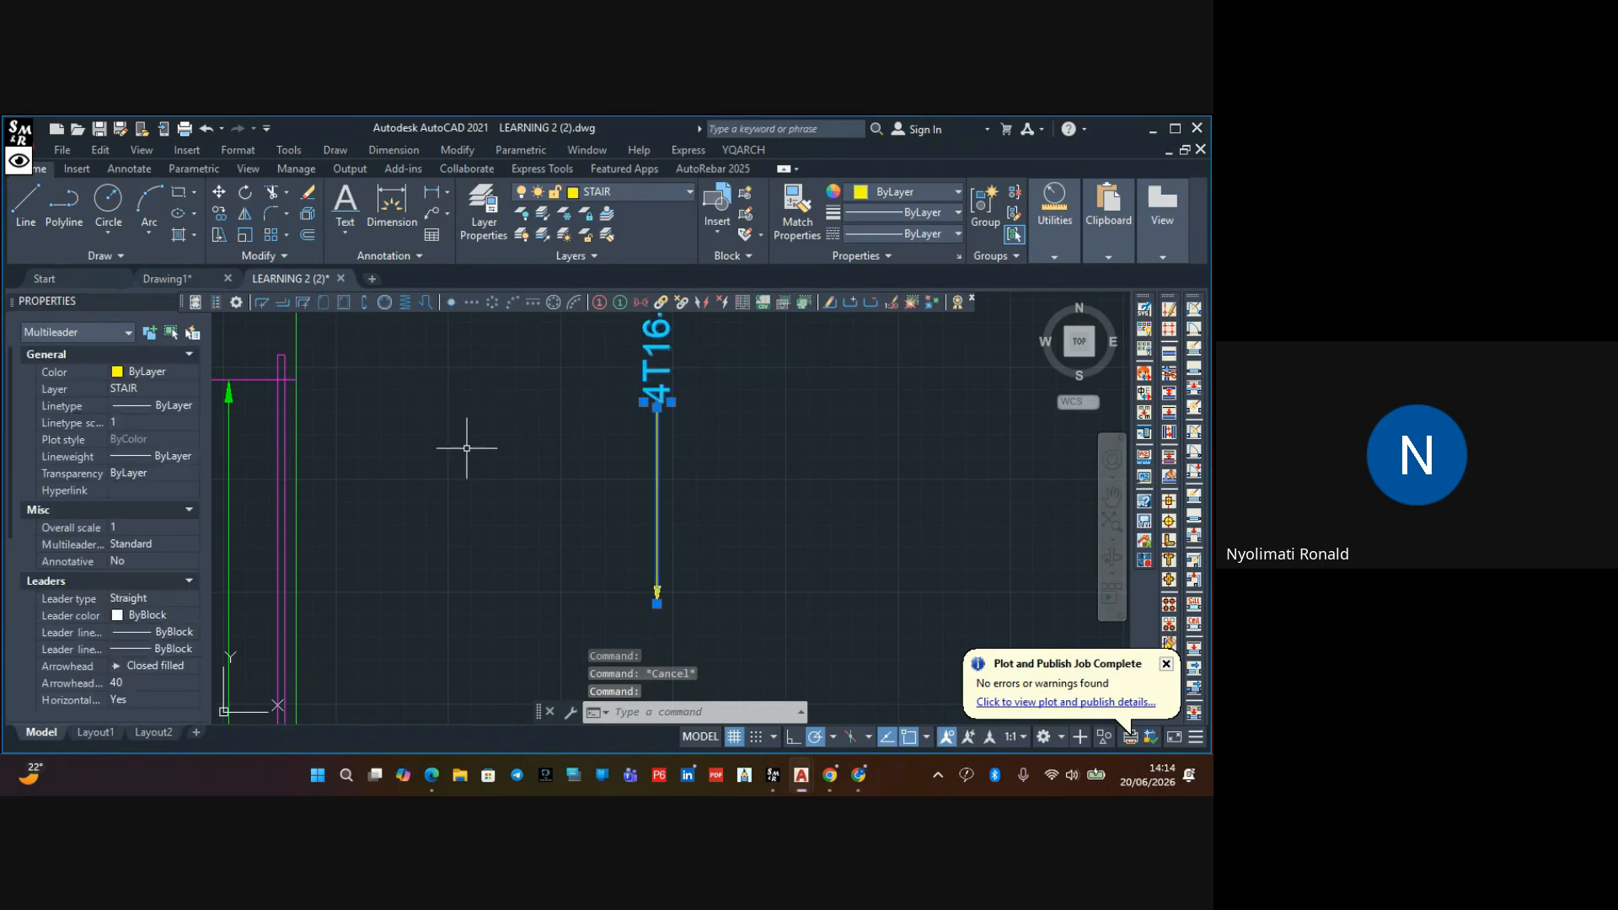
left_click(343, 301)
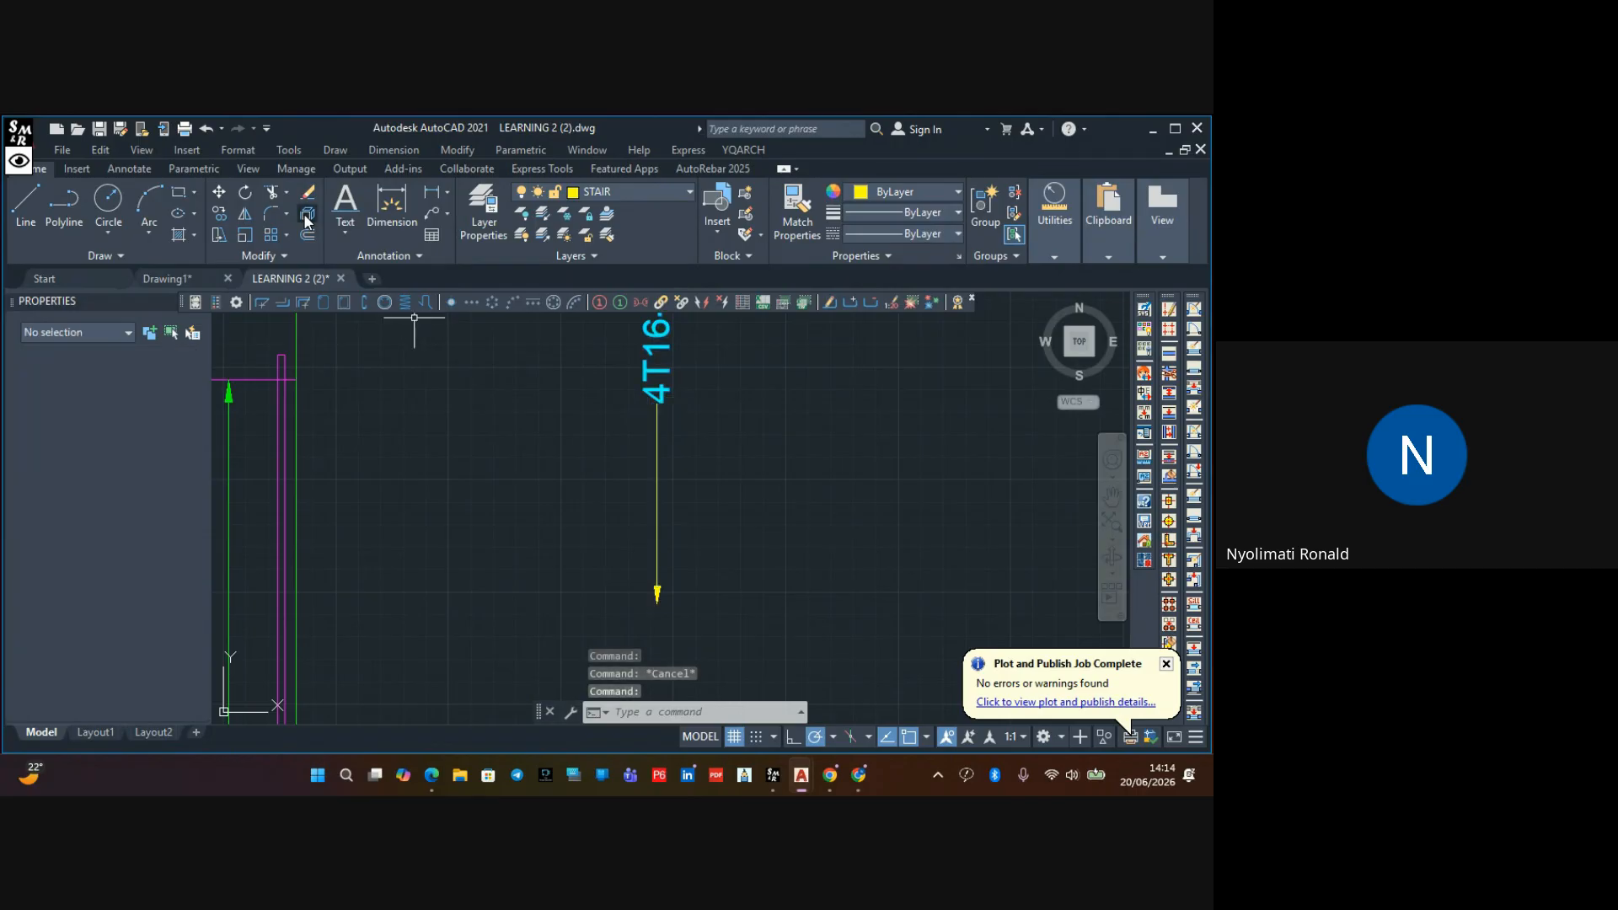
key("Escape")
left_click(659, 360)
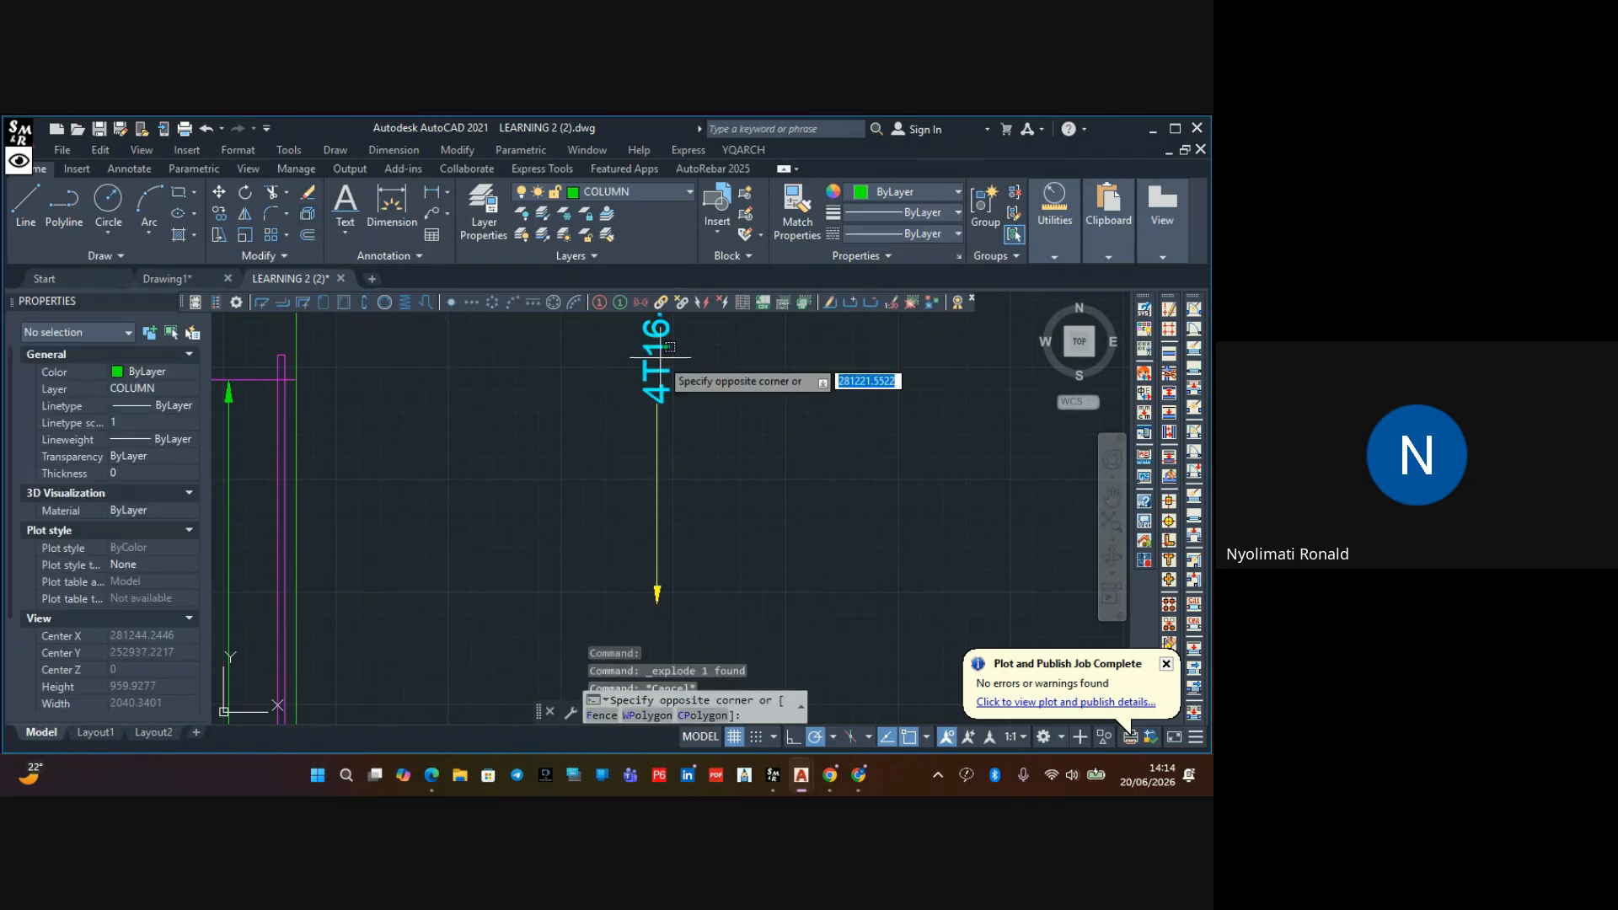
left_click(634, 371)
left_click_drag(645, 356, 768, 476)
scroll(675, 497, "down", 2)
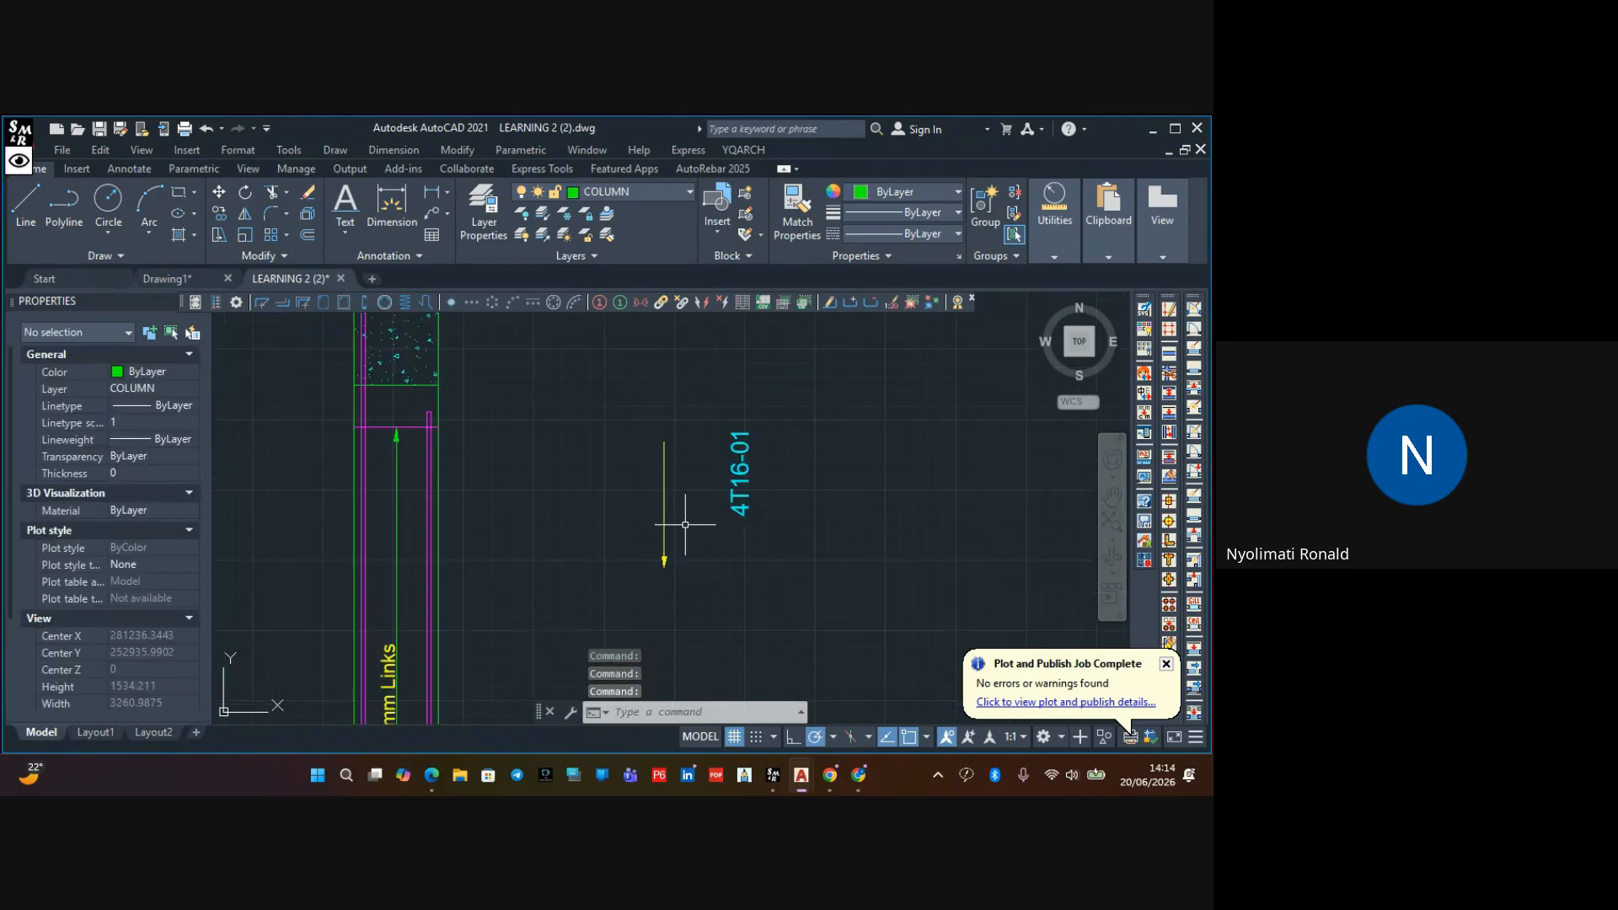
Move the exploded leader line and its arrowhead horizontally closer to the column
left_click(686, 523)
left_click(622, 583)
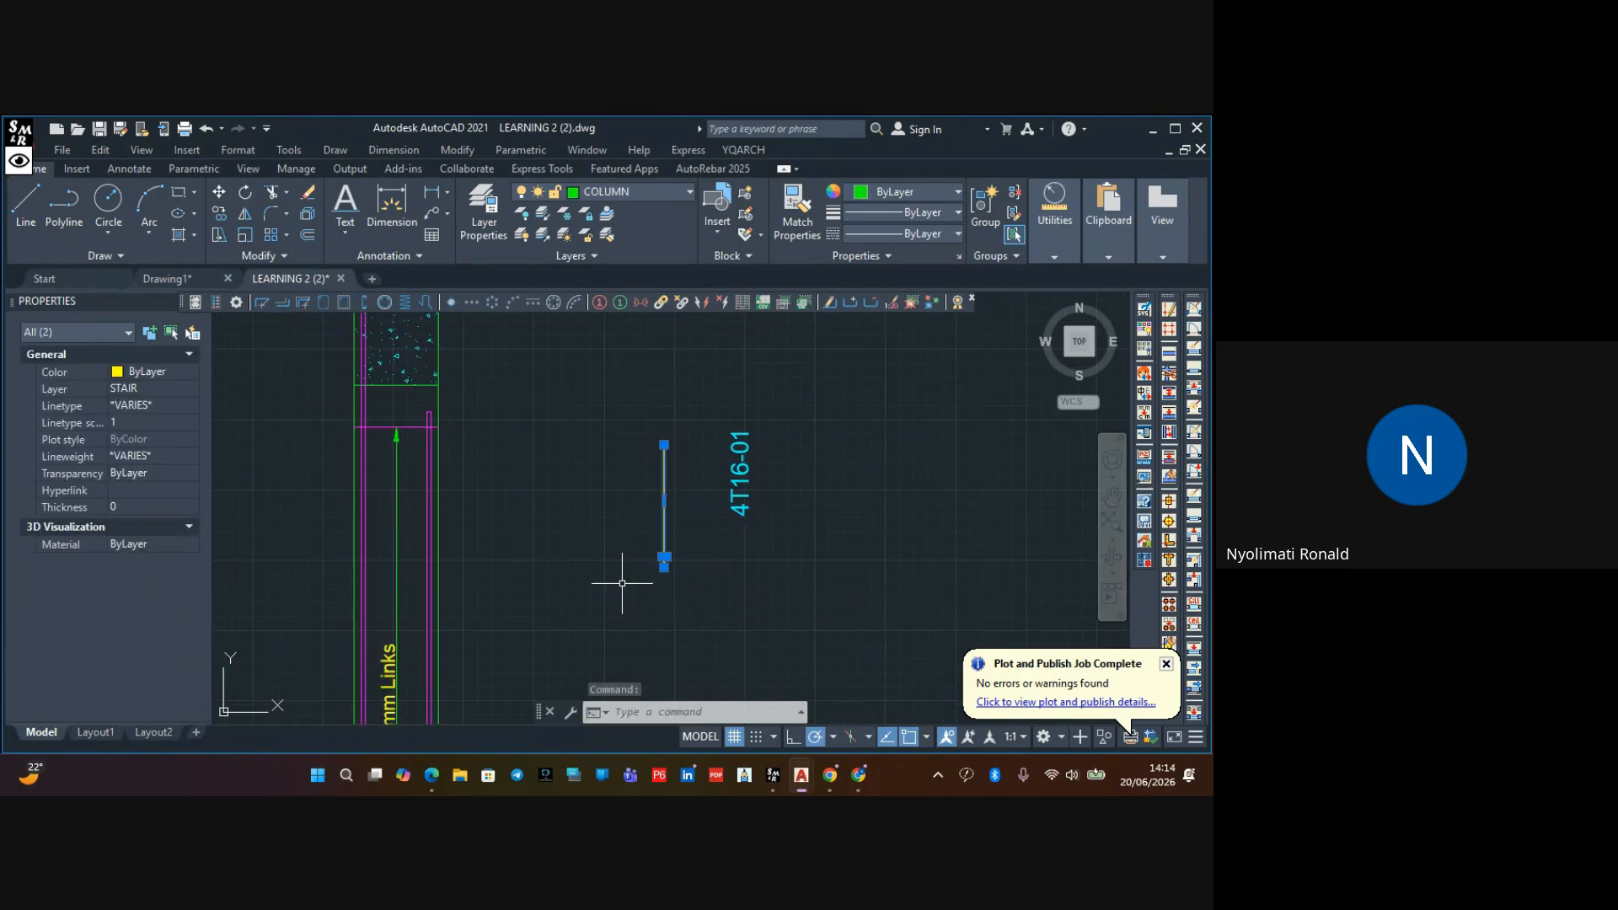
left_click(218, 193)
left_click(665, 557)
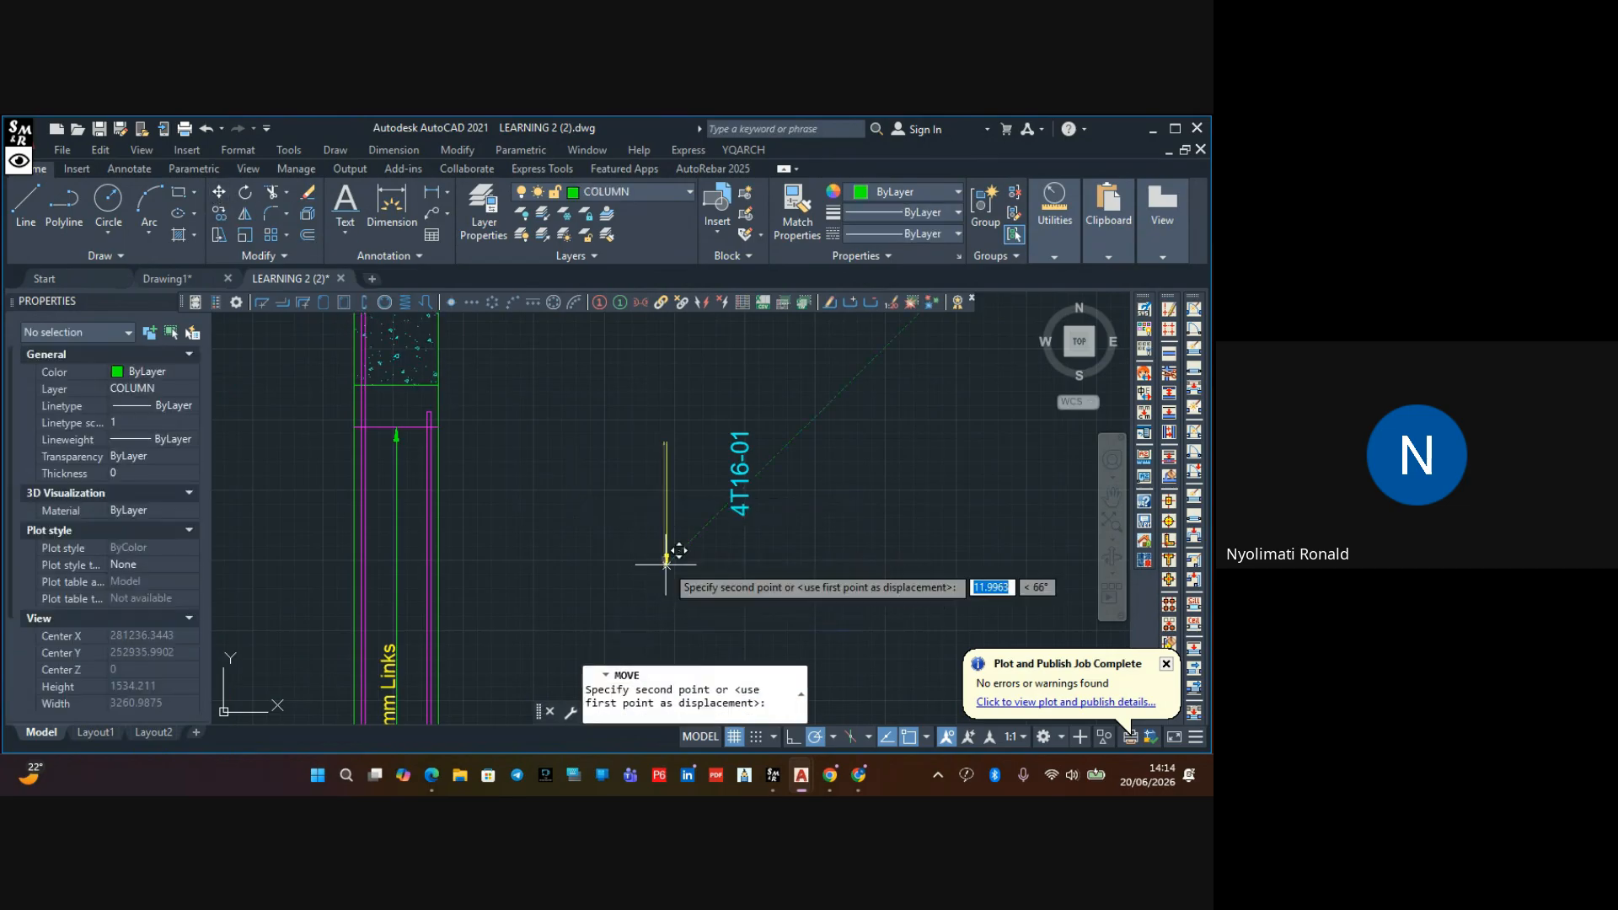
left_click(585, 564)
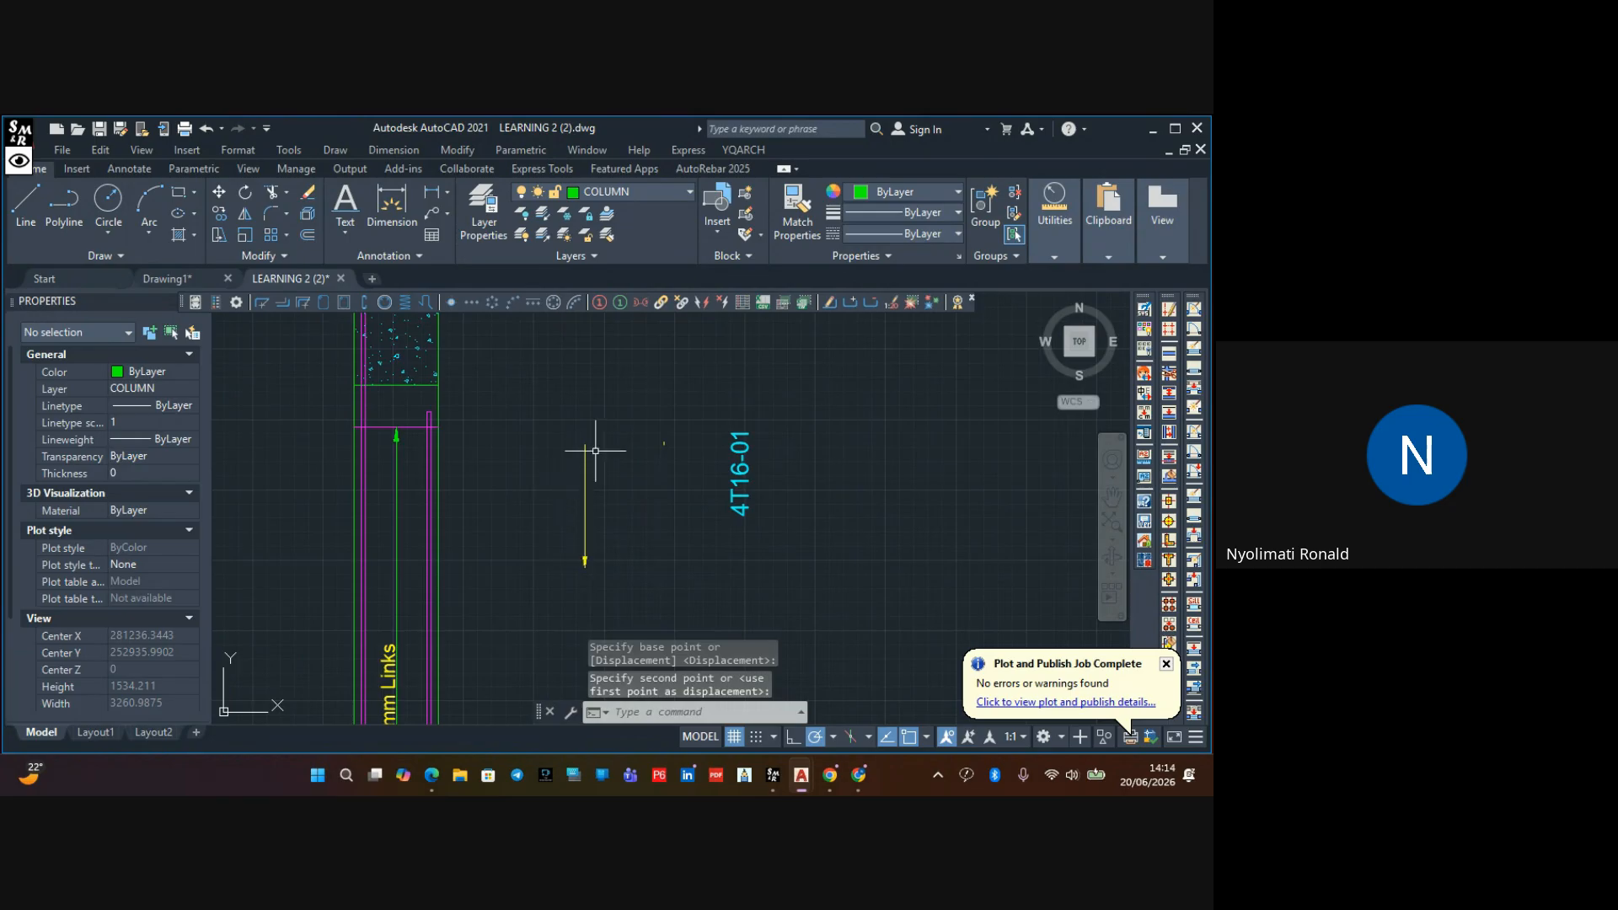
Erase the tiny leftover fragment at the leader's former upper end
left_click(661, 427)
left_click(643, 463)
key("Delete")
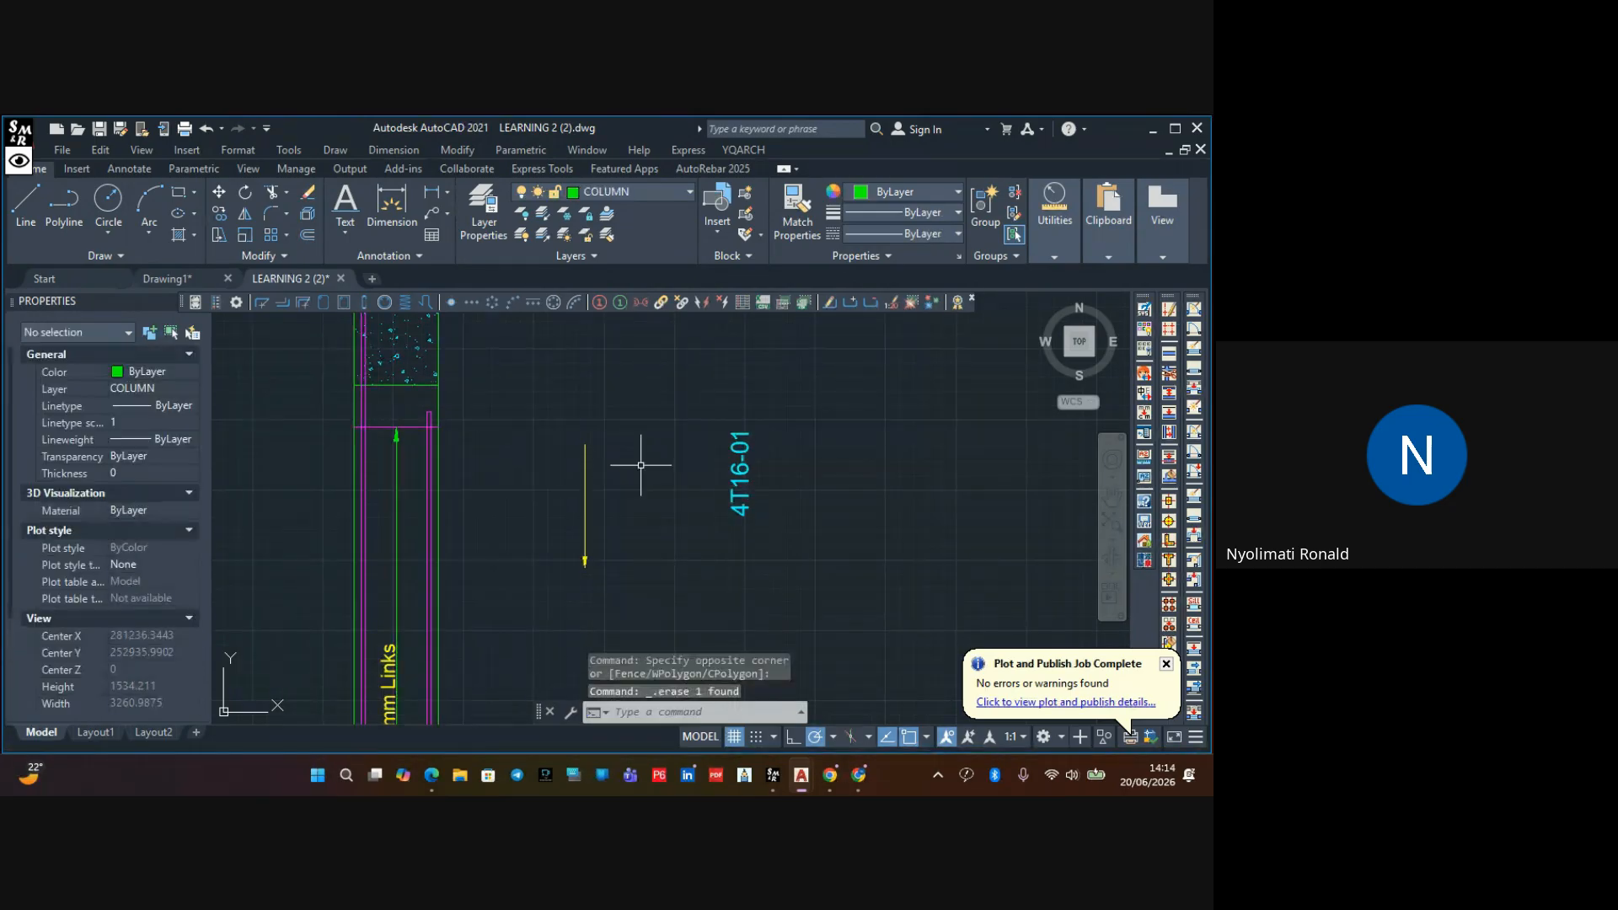
Copy the vertical arrow 450 horizontally away from the column to make a parallel pair
left_click(625, 453)
left_click(560, 579)
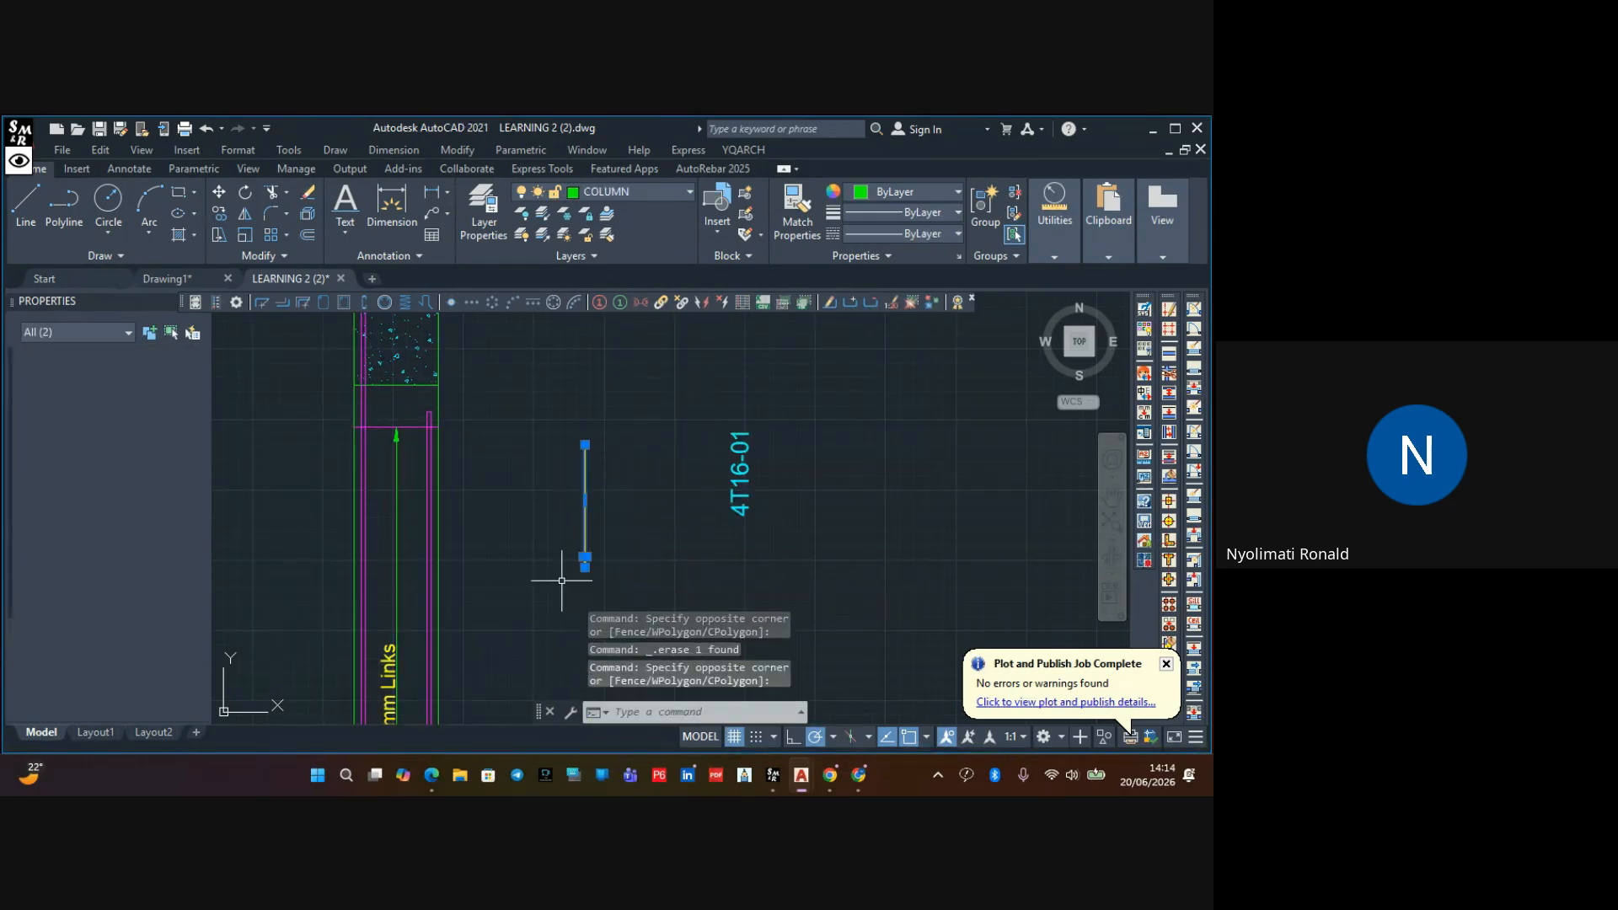
left_click(219, 213)
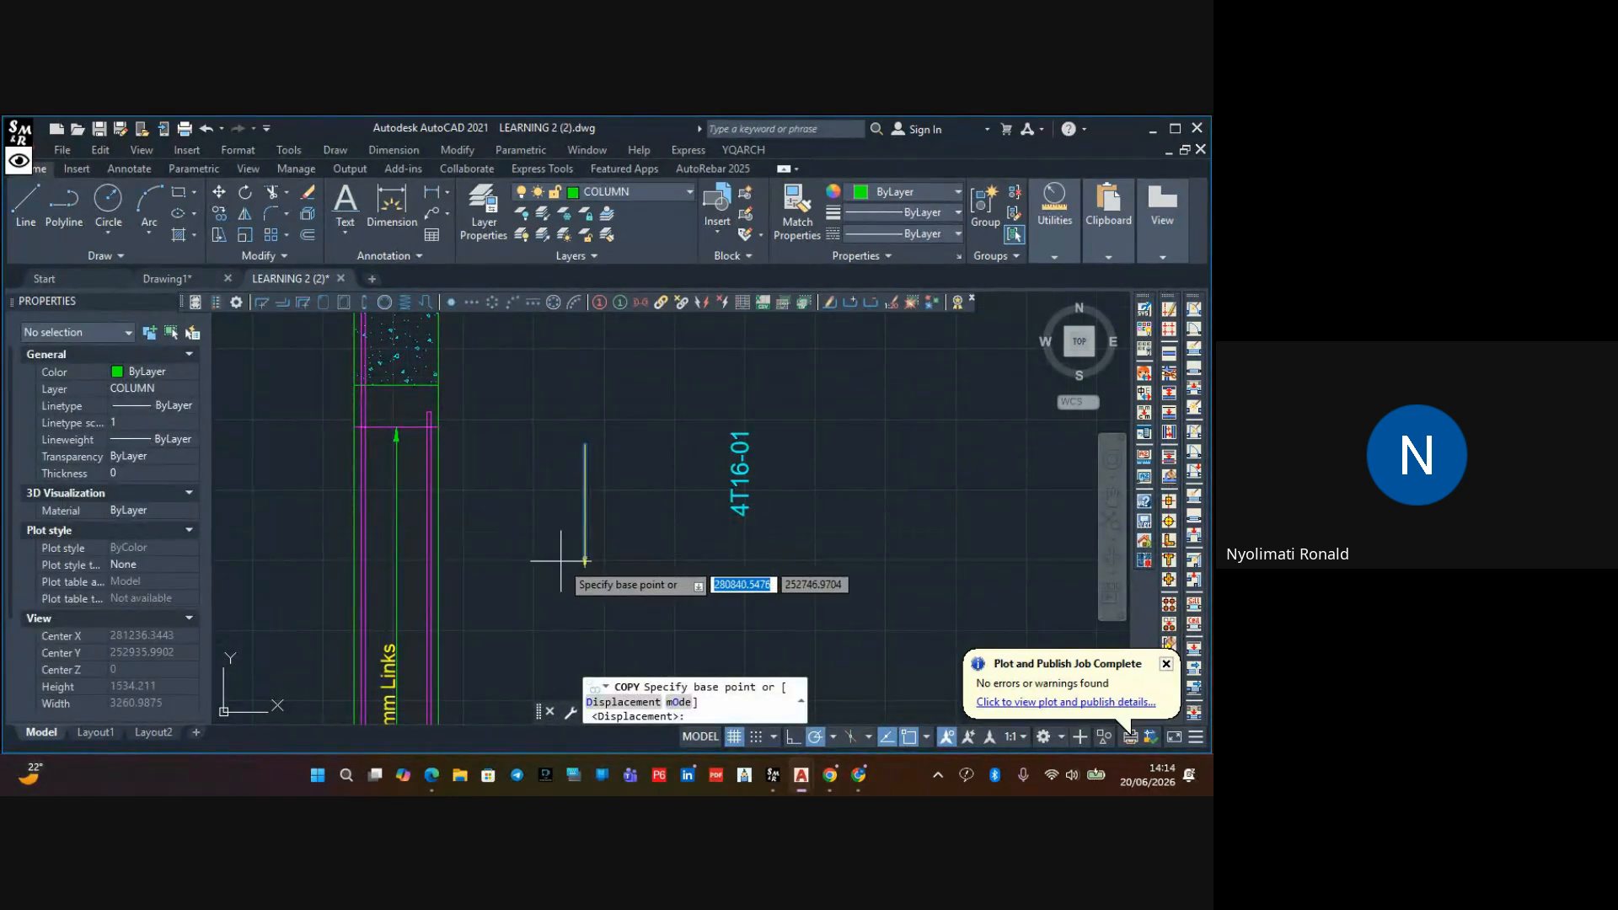
left_click(584, 562)
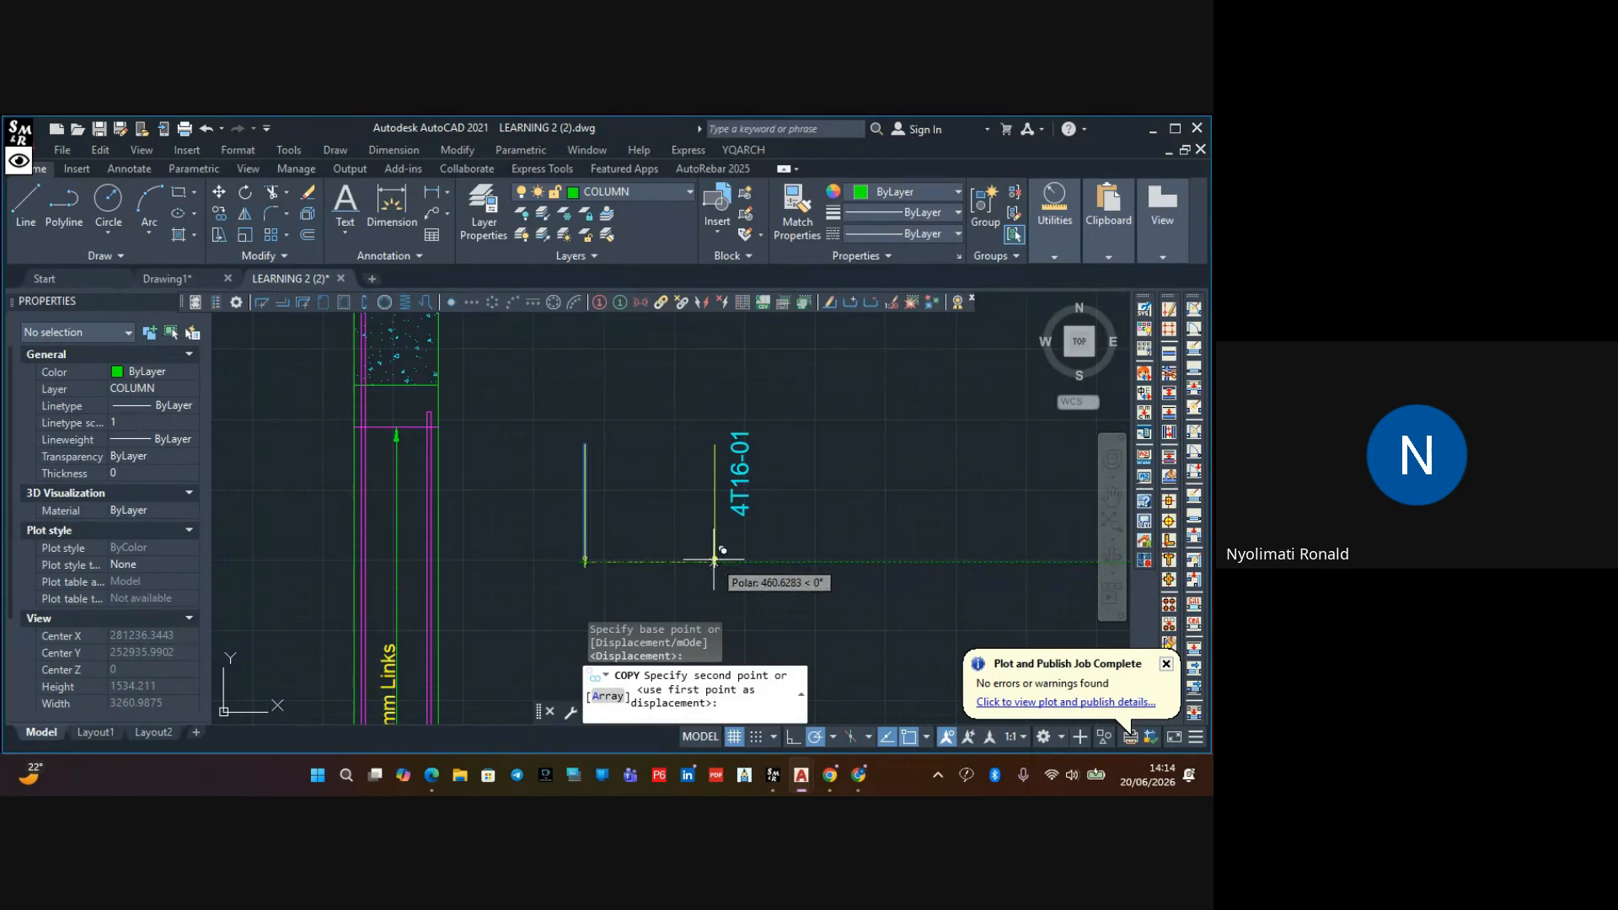
type("450")
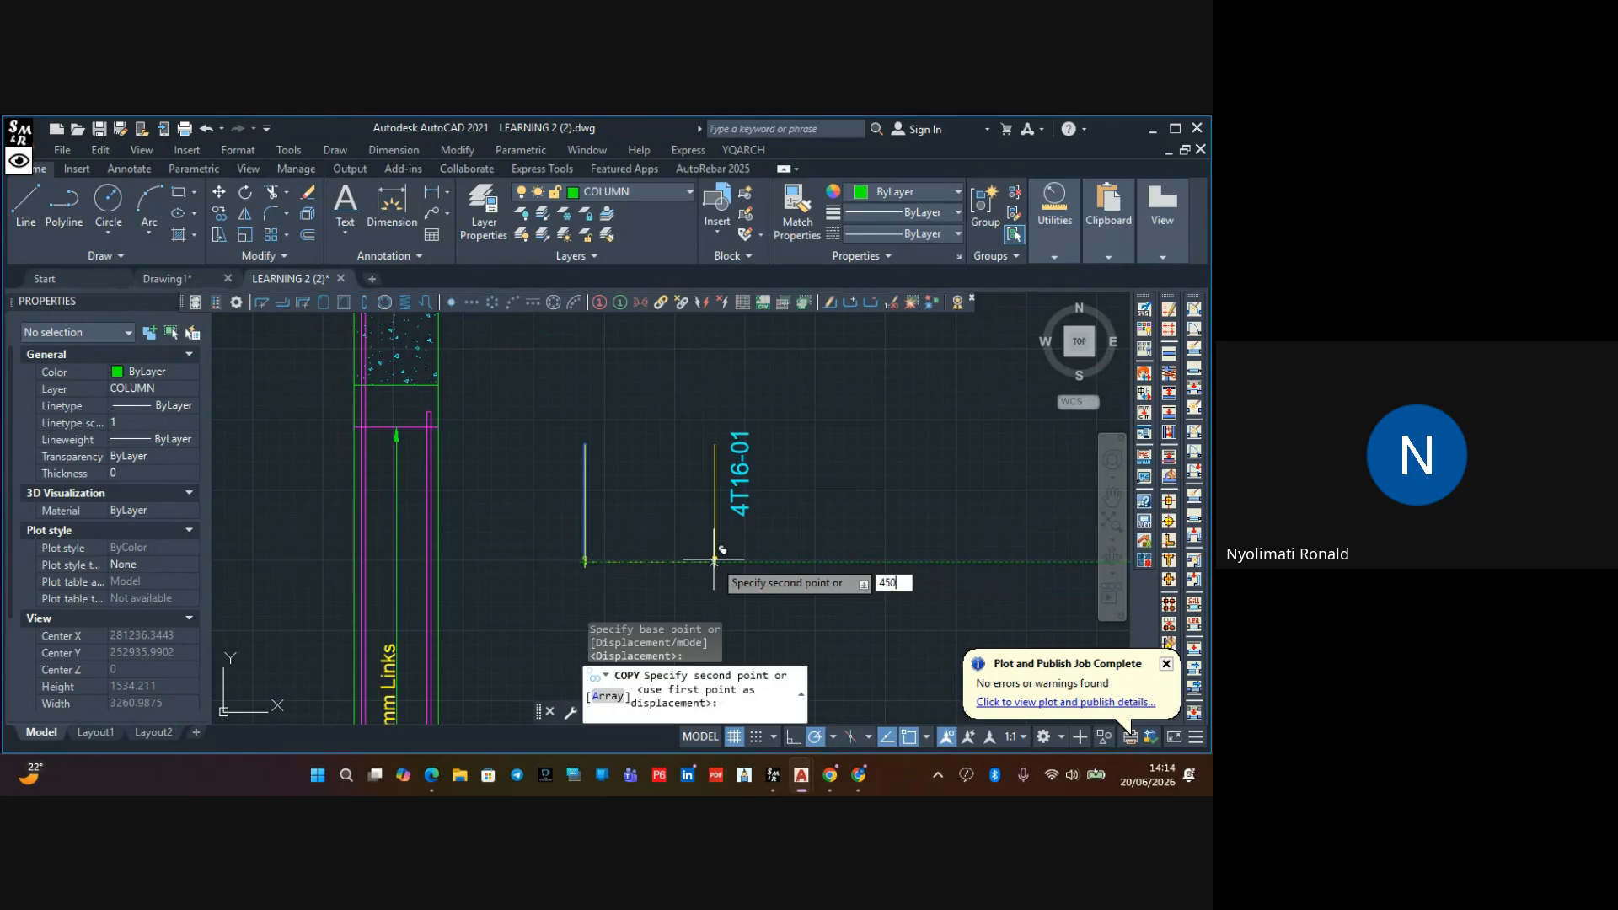
key("Return")
key("Escape")
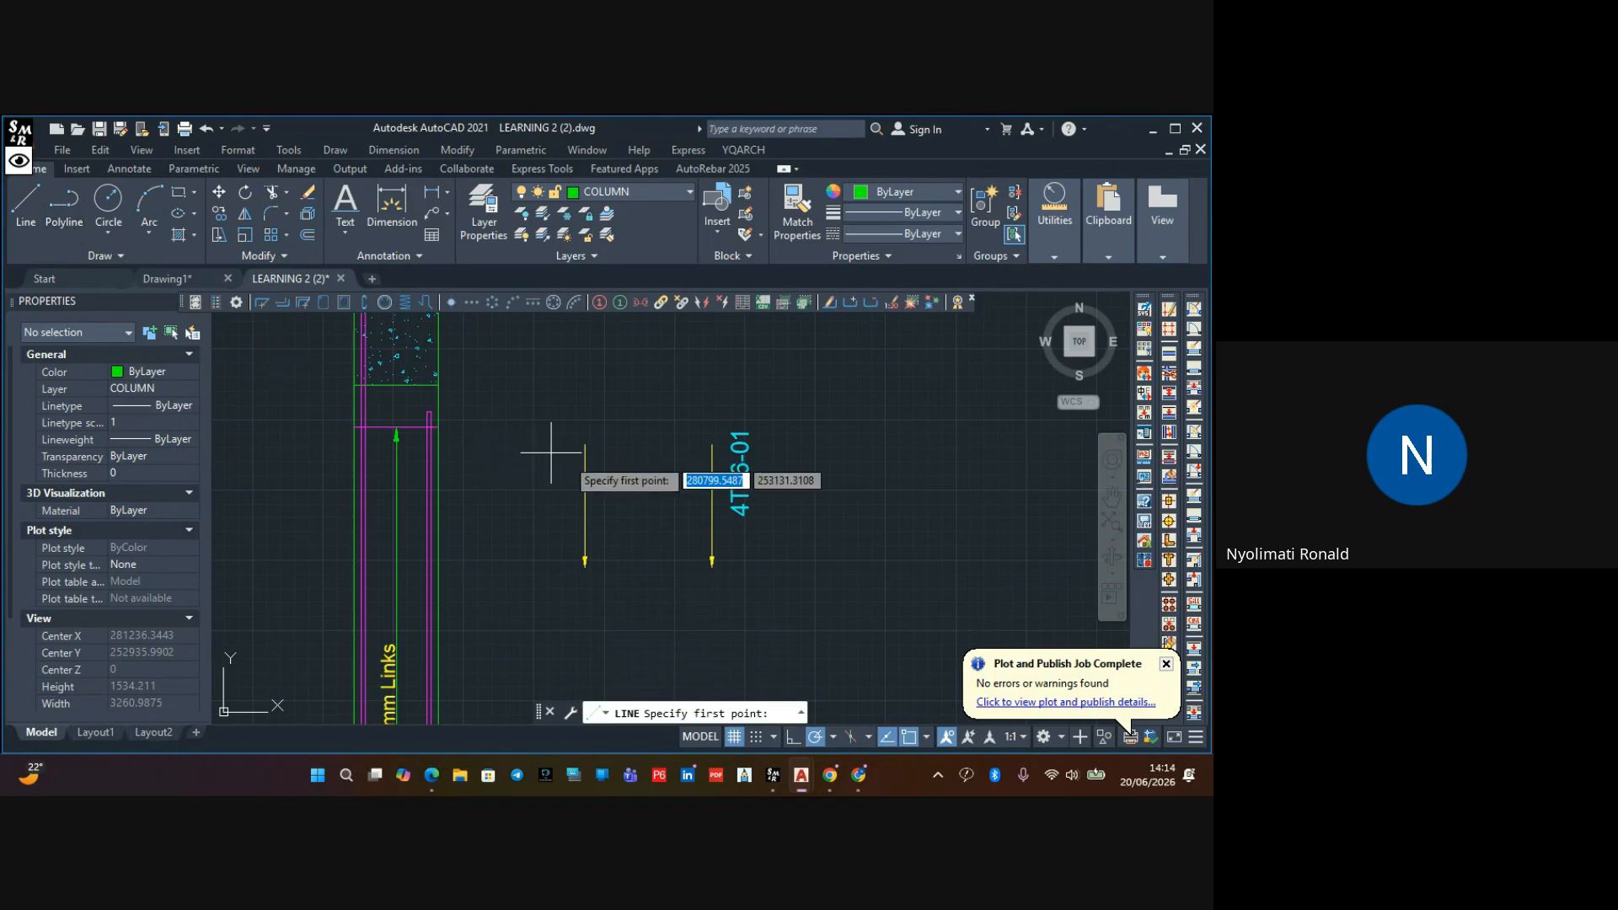
Draw a horizontal line joining the shafts of the two vertical arrows at mid-height
left_click(713, 500)
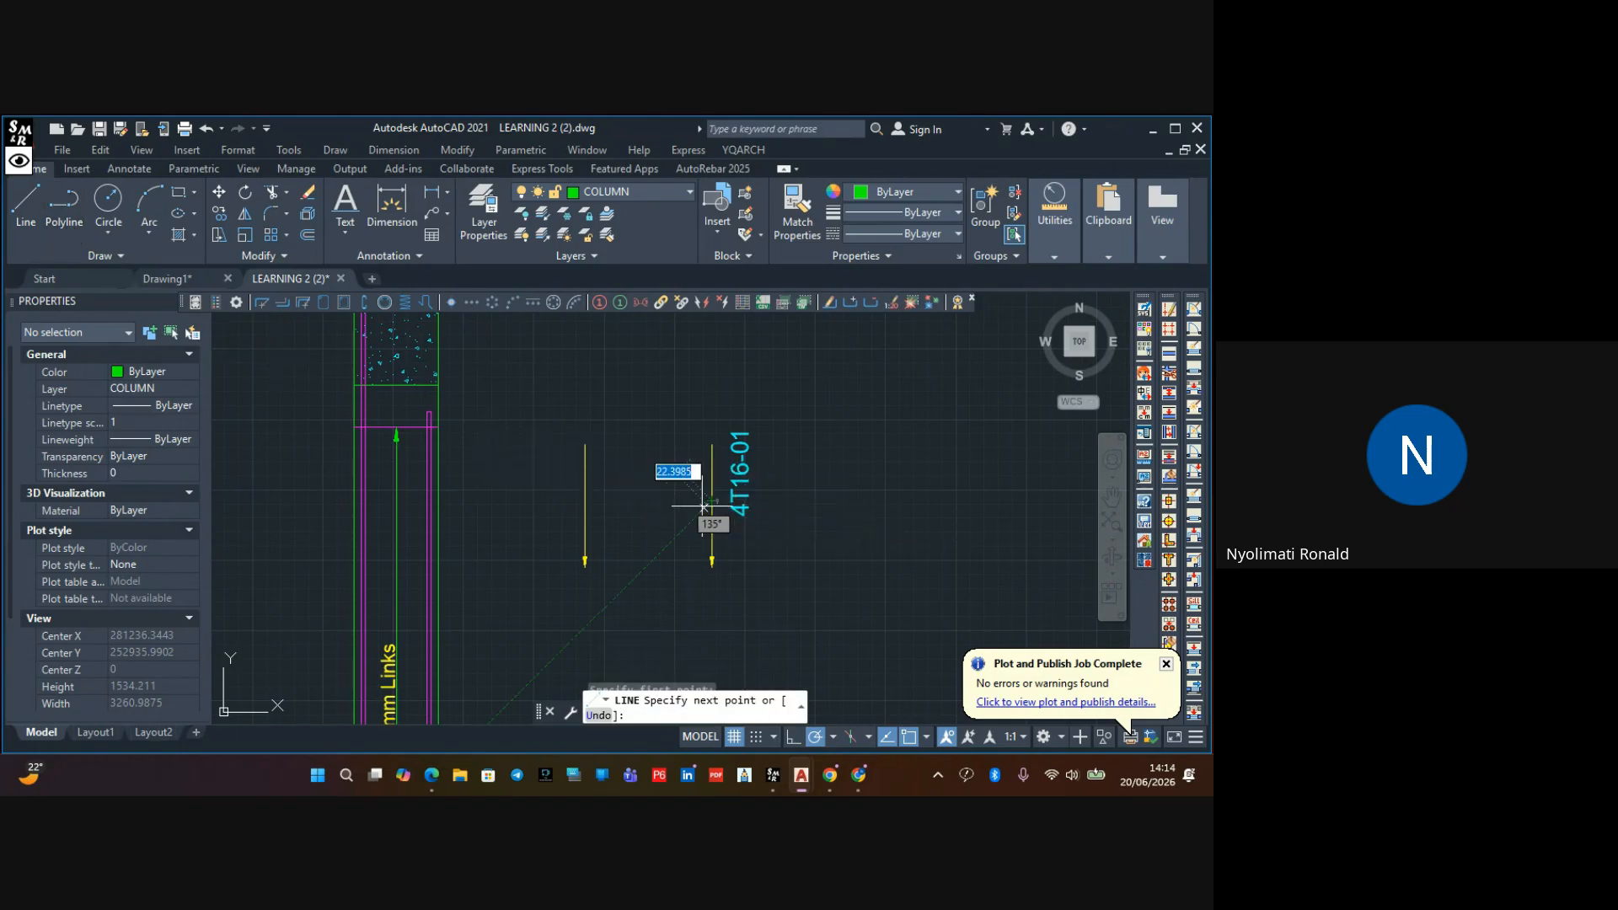
left_click(586, 500)
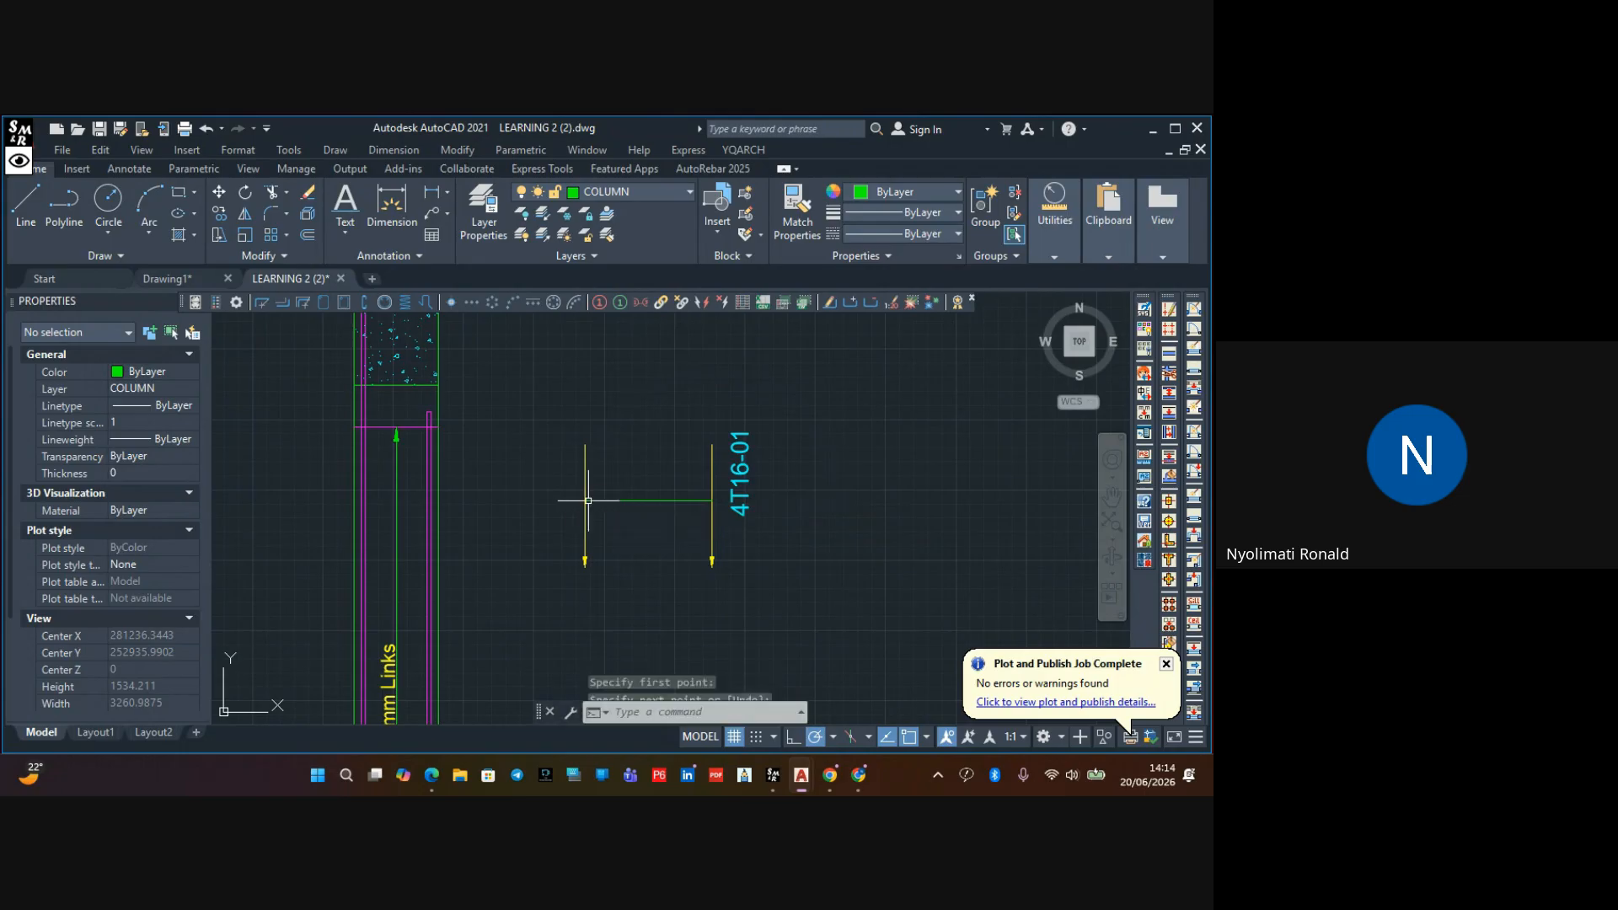
key("Escape")
Fillet both ends of the horizontal line with the arrow shafts to form a rounded section-cut marker with downward arrows
left_click(270, 213)
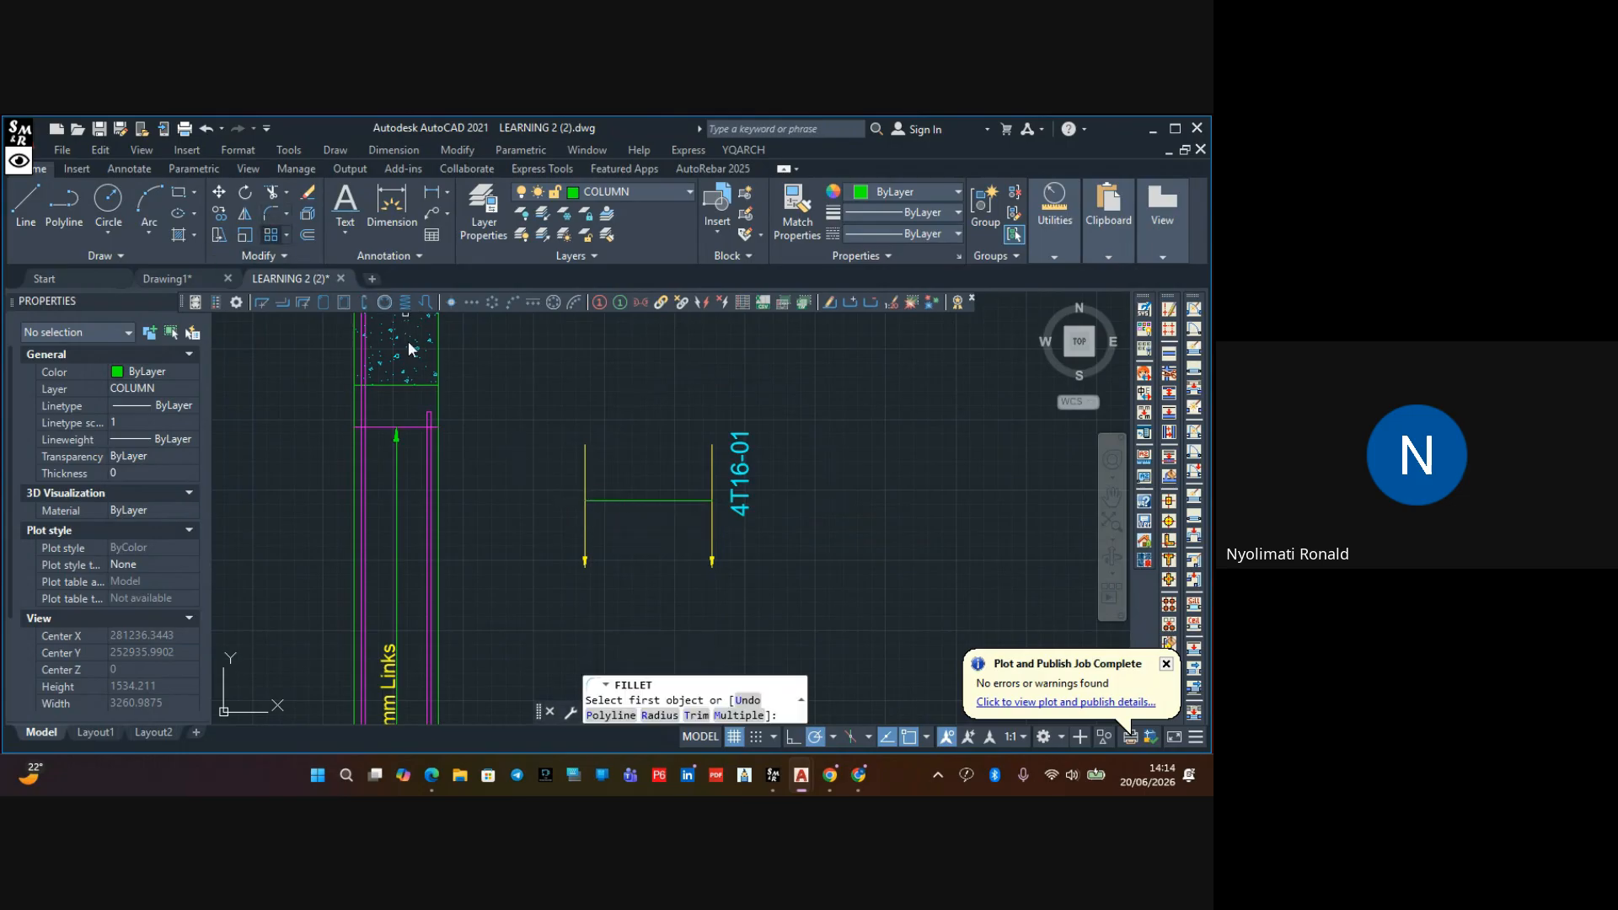
left_click(586, 528)
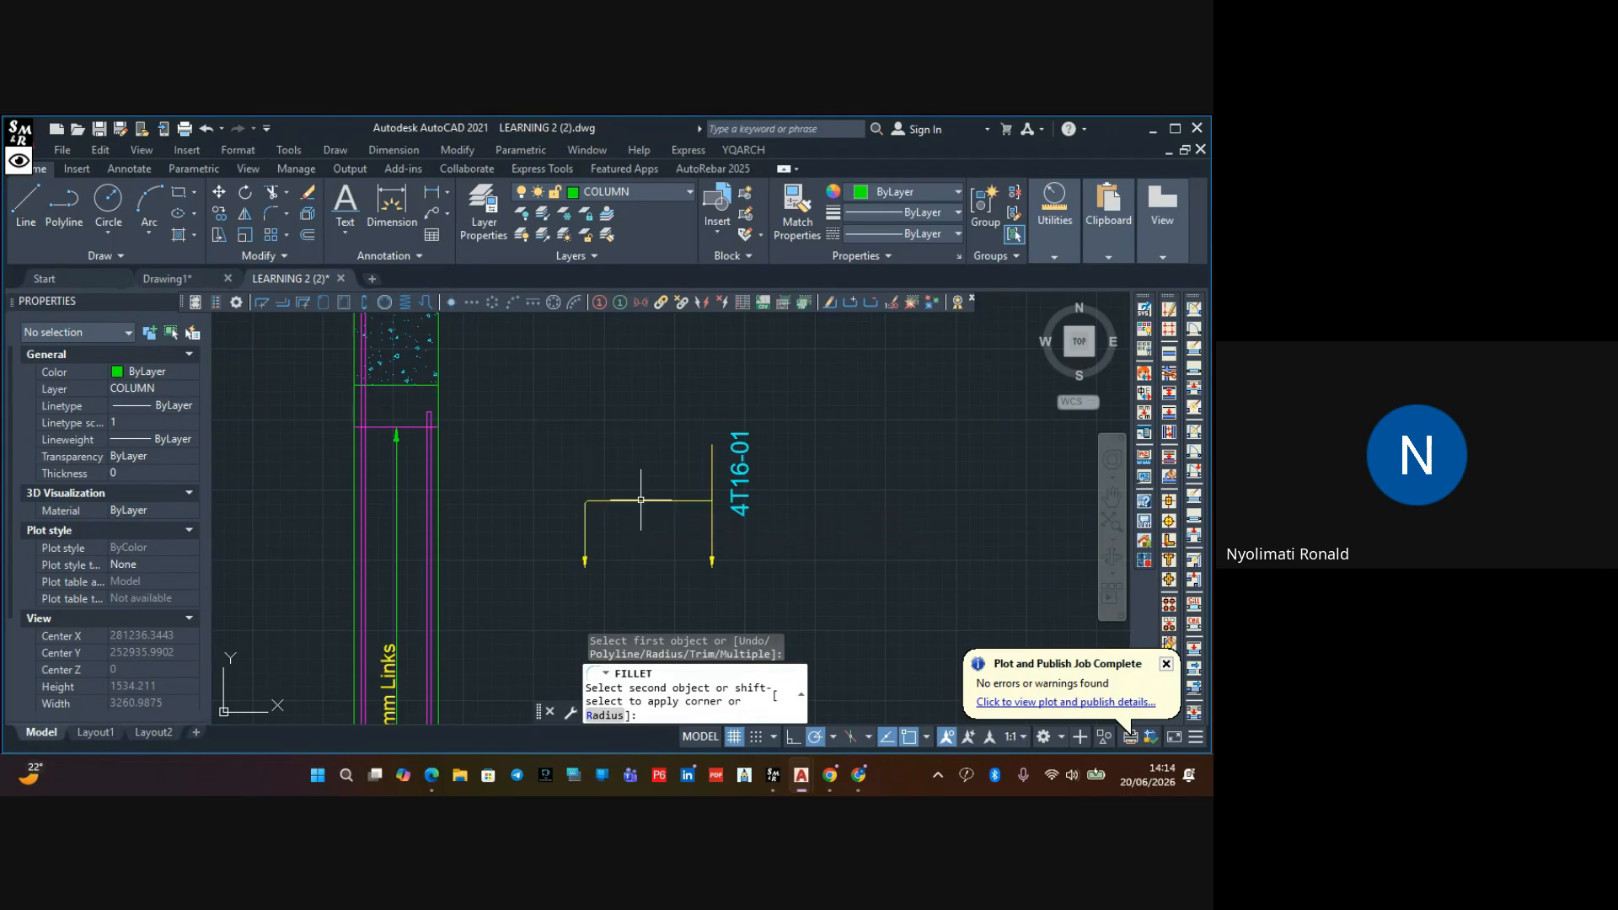
key("Escape")
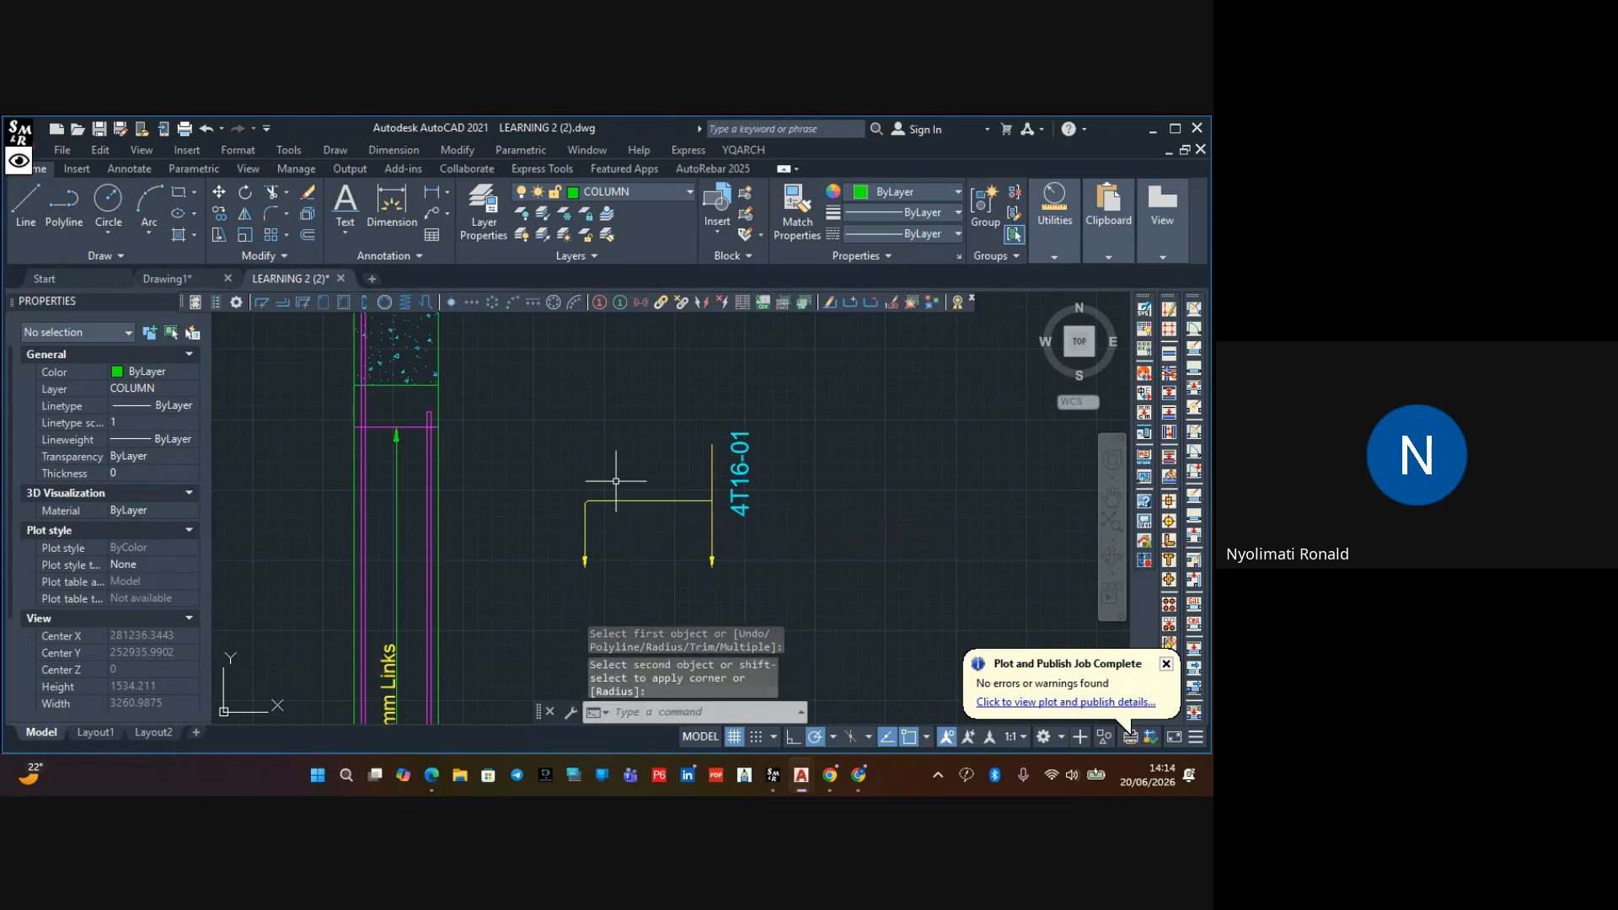
left_click(272, 213)
left_click(713, 523)
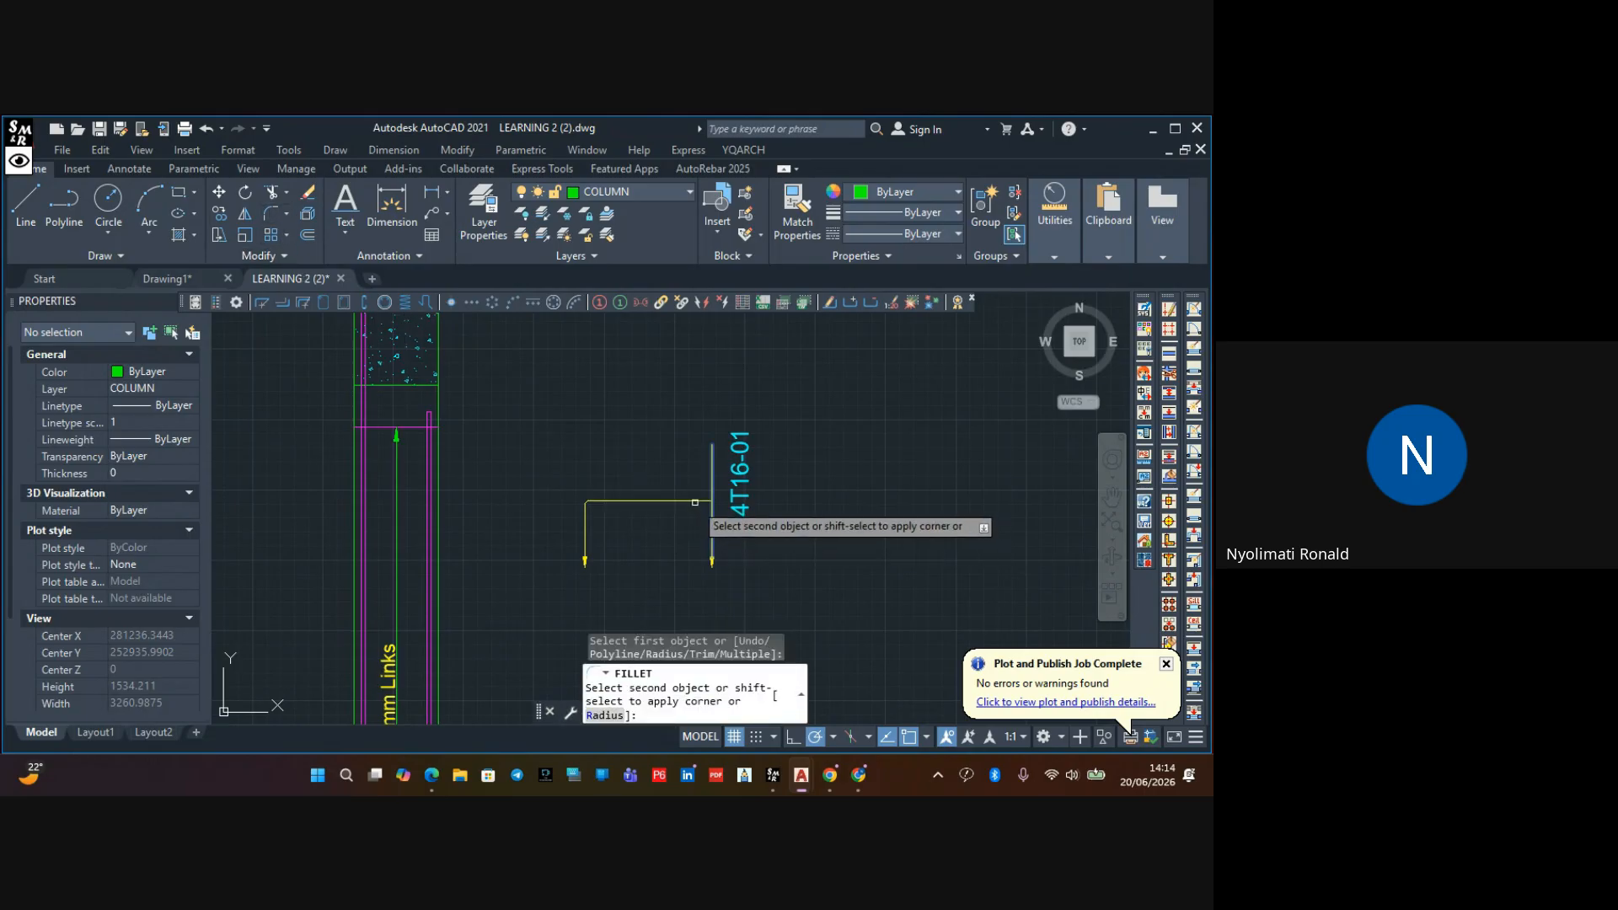
left_click(696, 502)
key("Escape")
Replace the text 4T16-01 beside the section marker with A
left_click(740, 481)
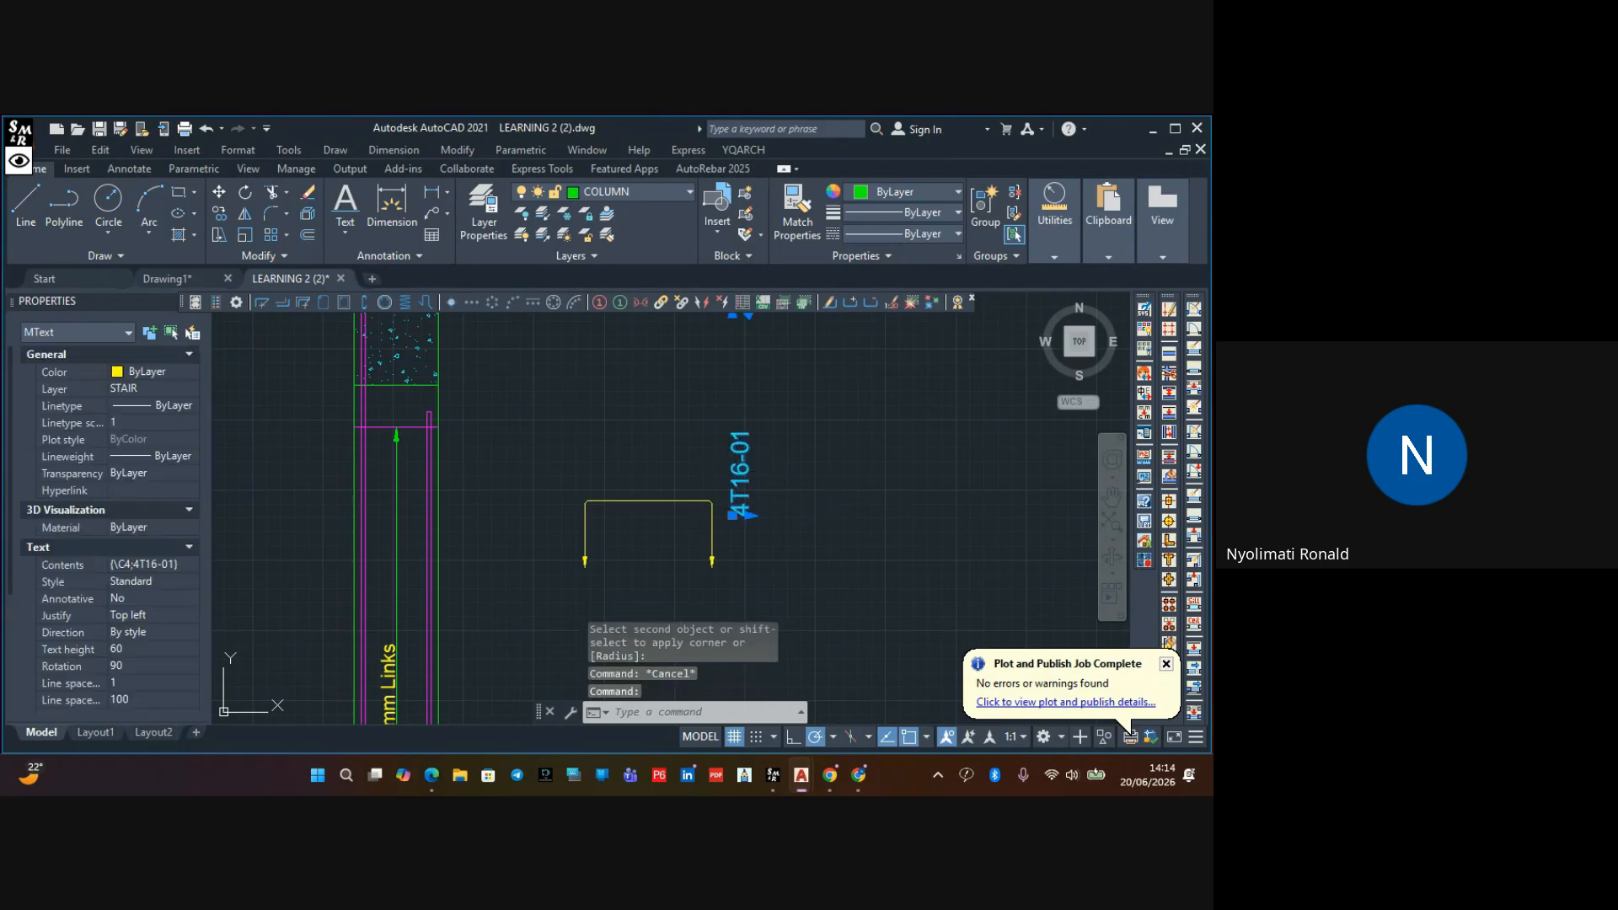
double_click(741, 482)
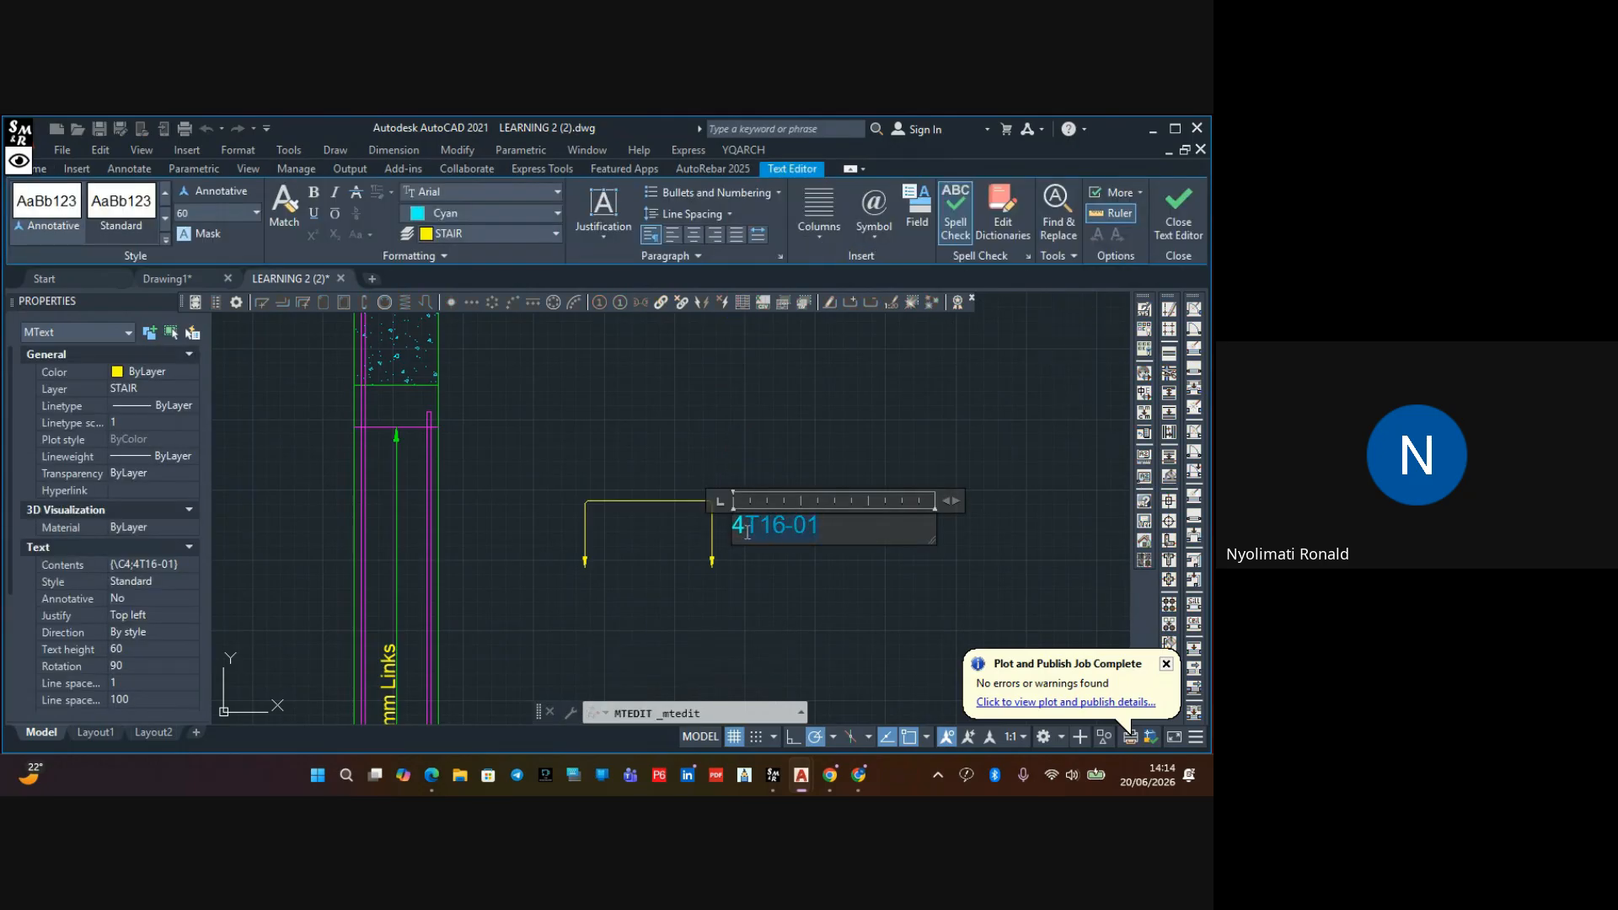
type("A")
left_click(765, 470)
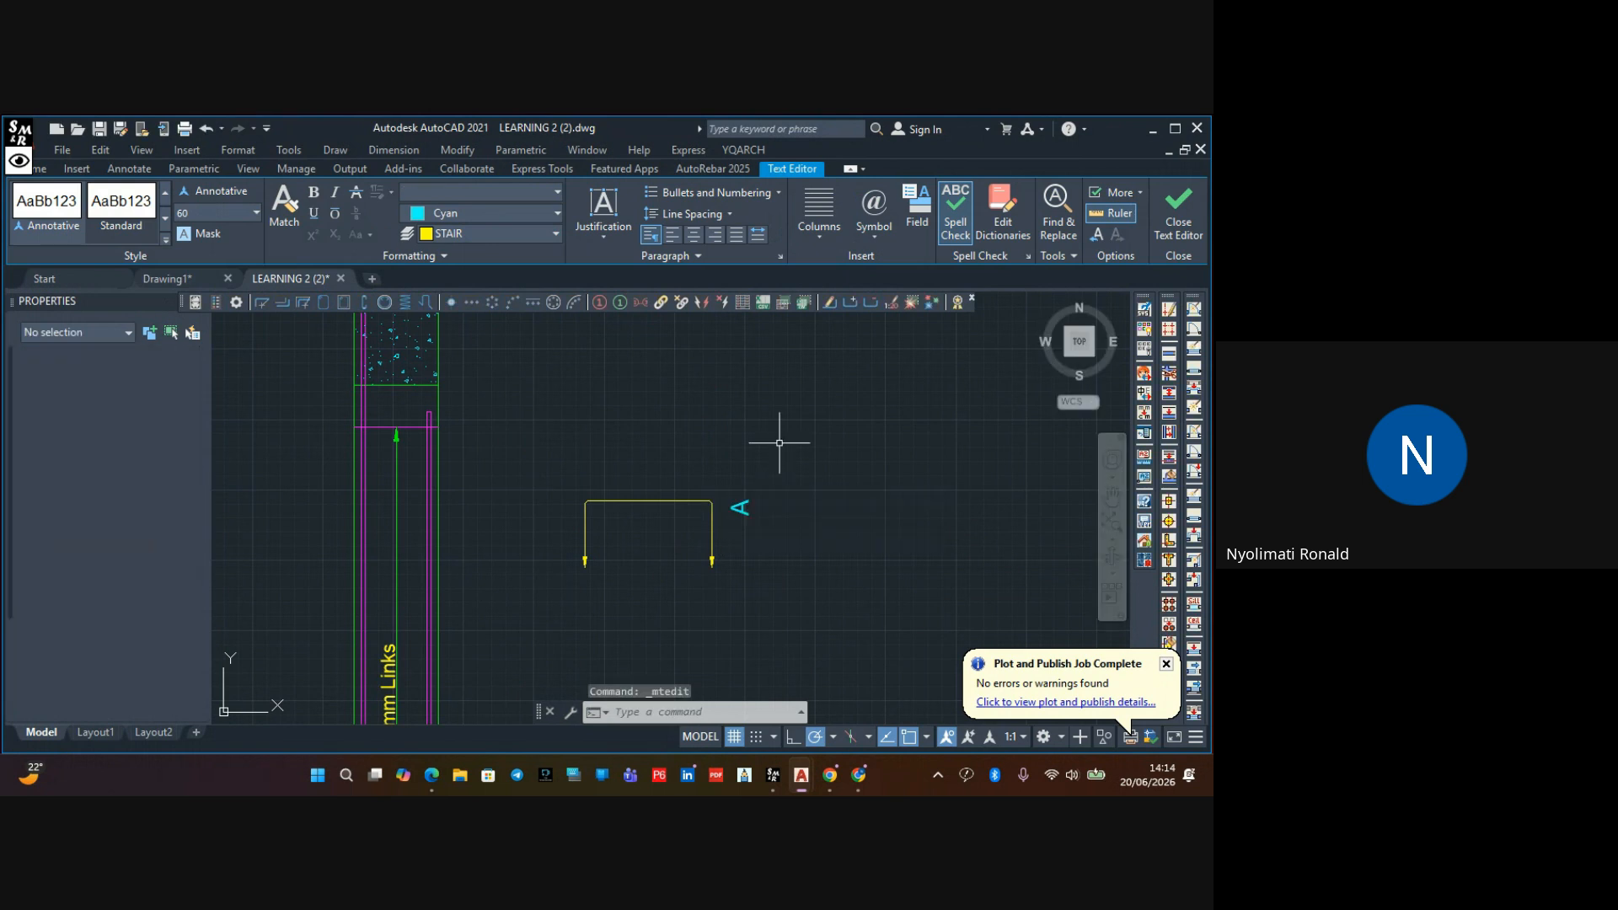
Set the rotation of the letter A to 0
left_click(747, 509)
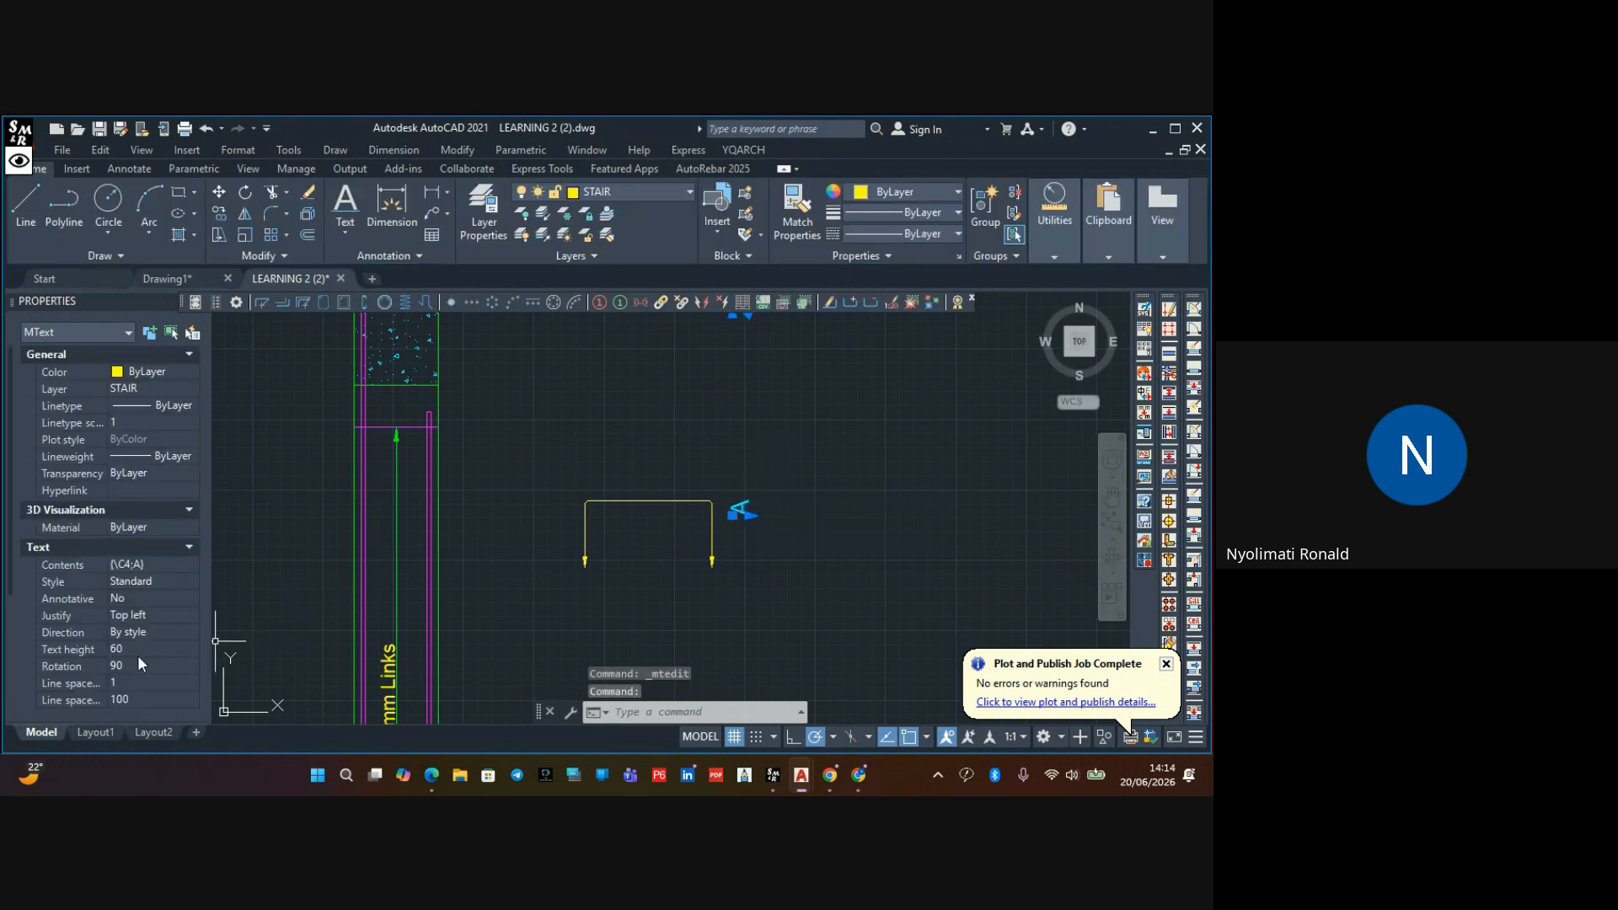
left_click(133, 665)
type("0")
key("Return")
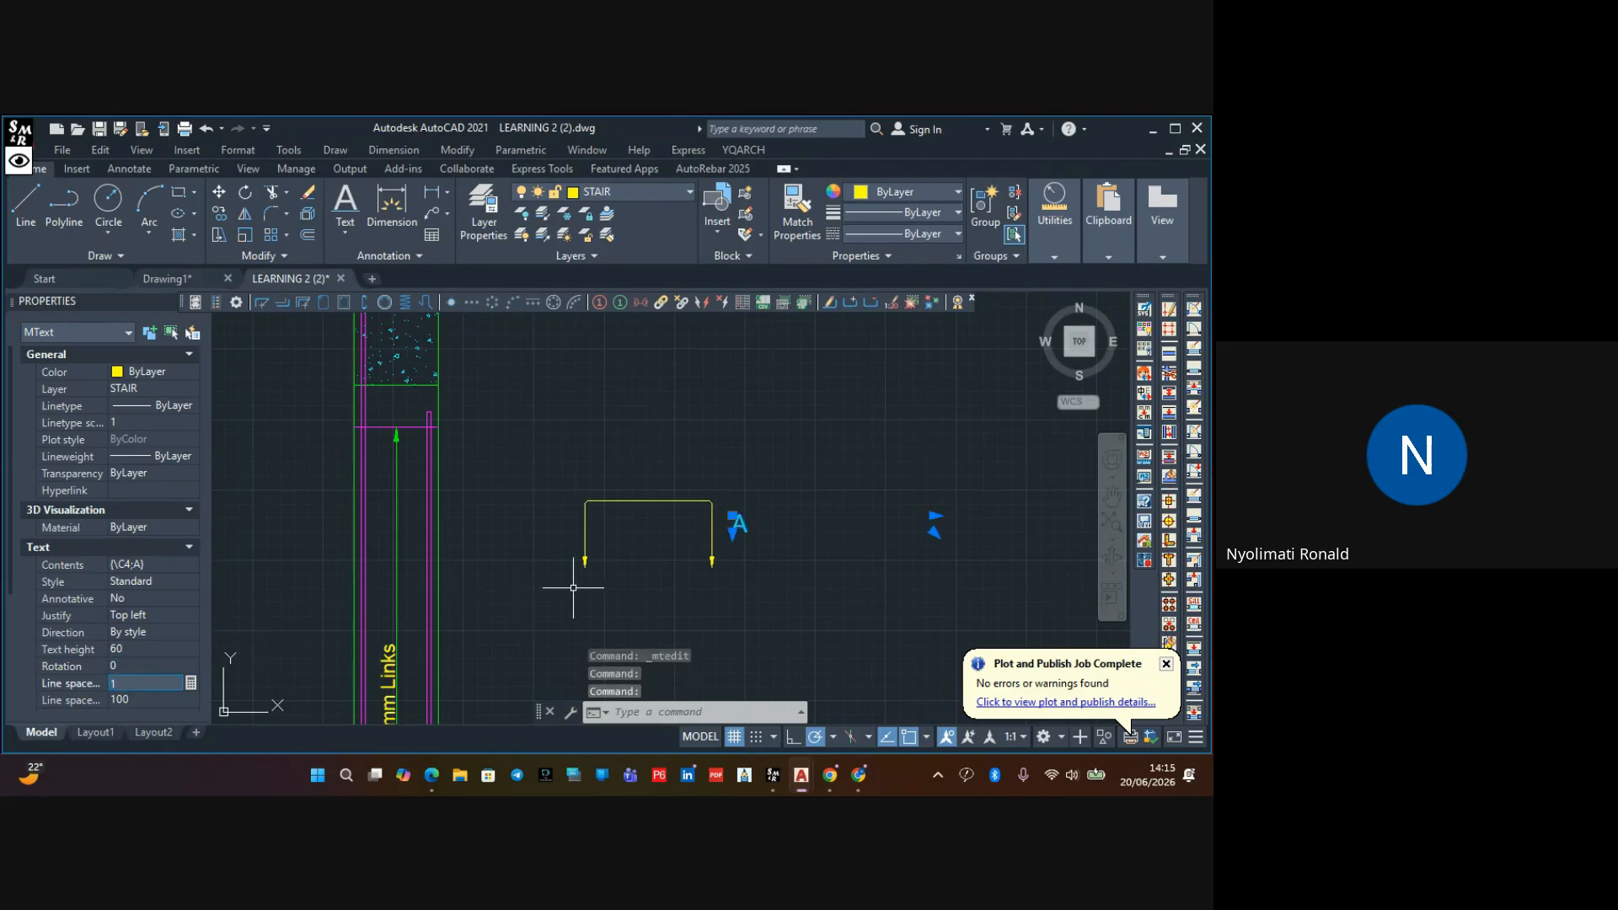
key("Escape")
Narrow the text frame of the letter A to fit the single character
double_click(739, 524)
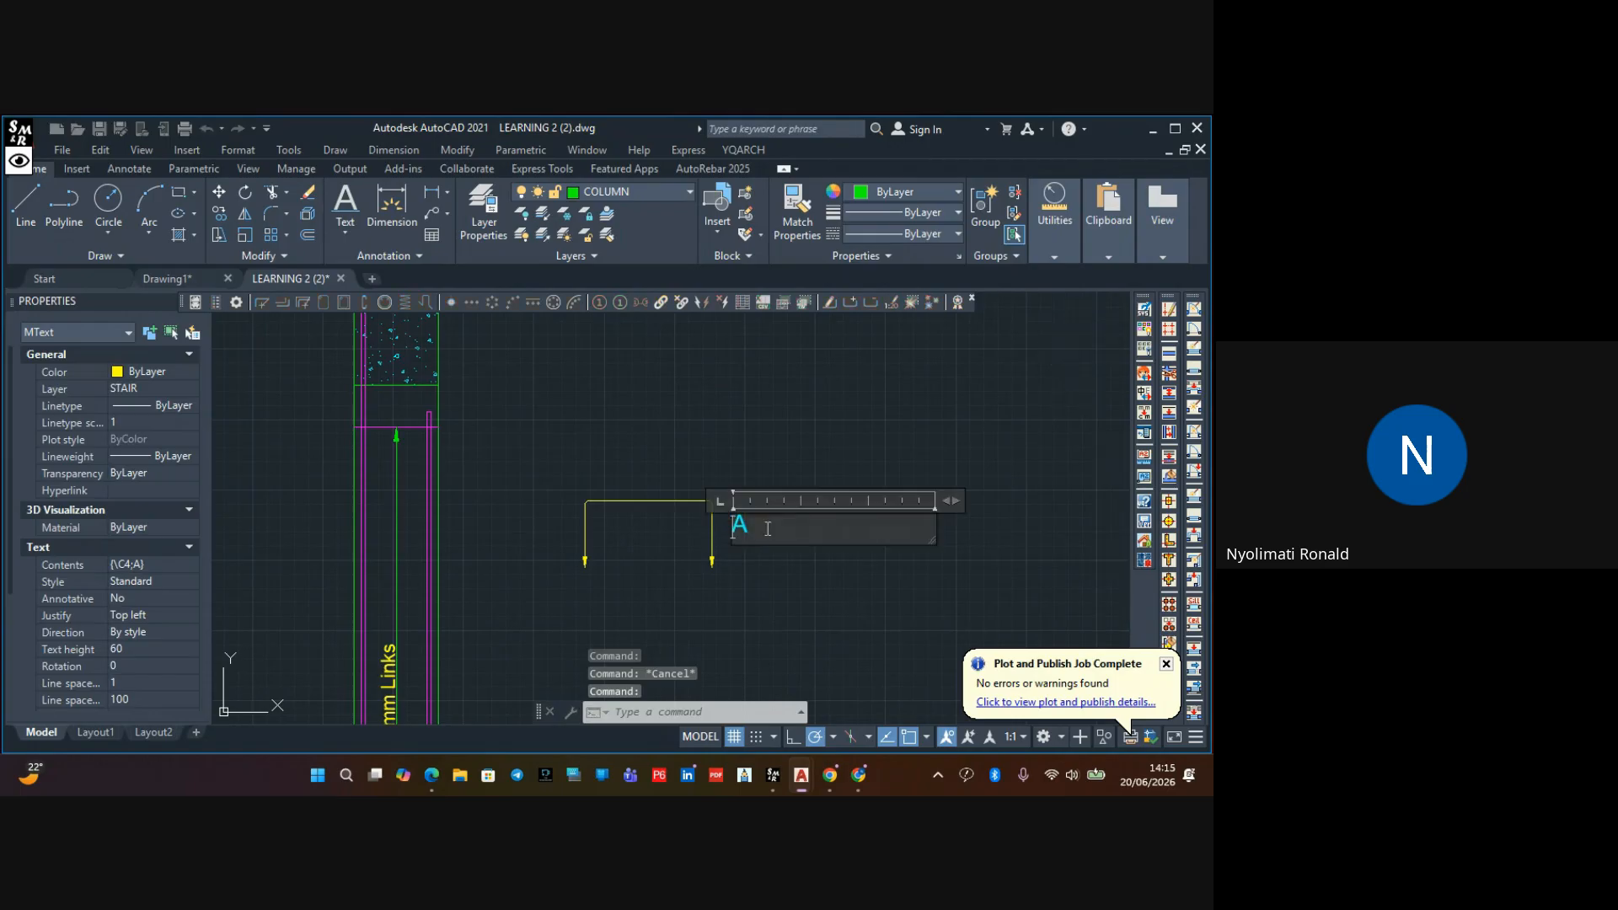
left_click_drag(953, 500, 740, 512)
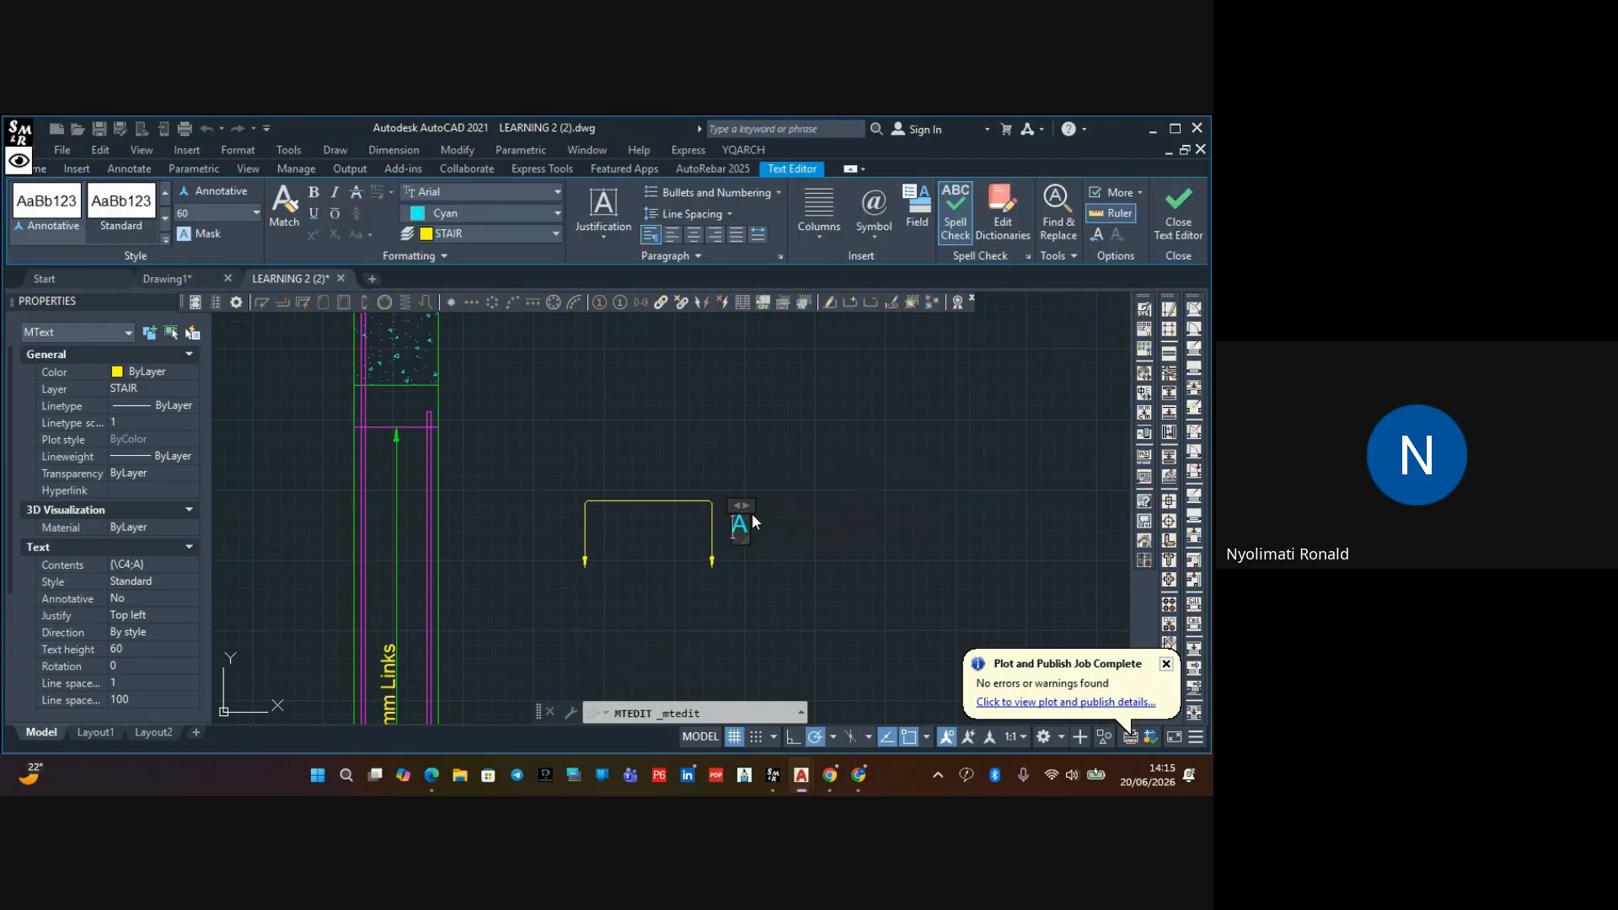
left_click(732, 523)
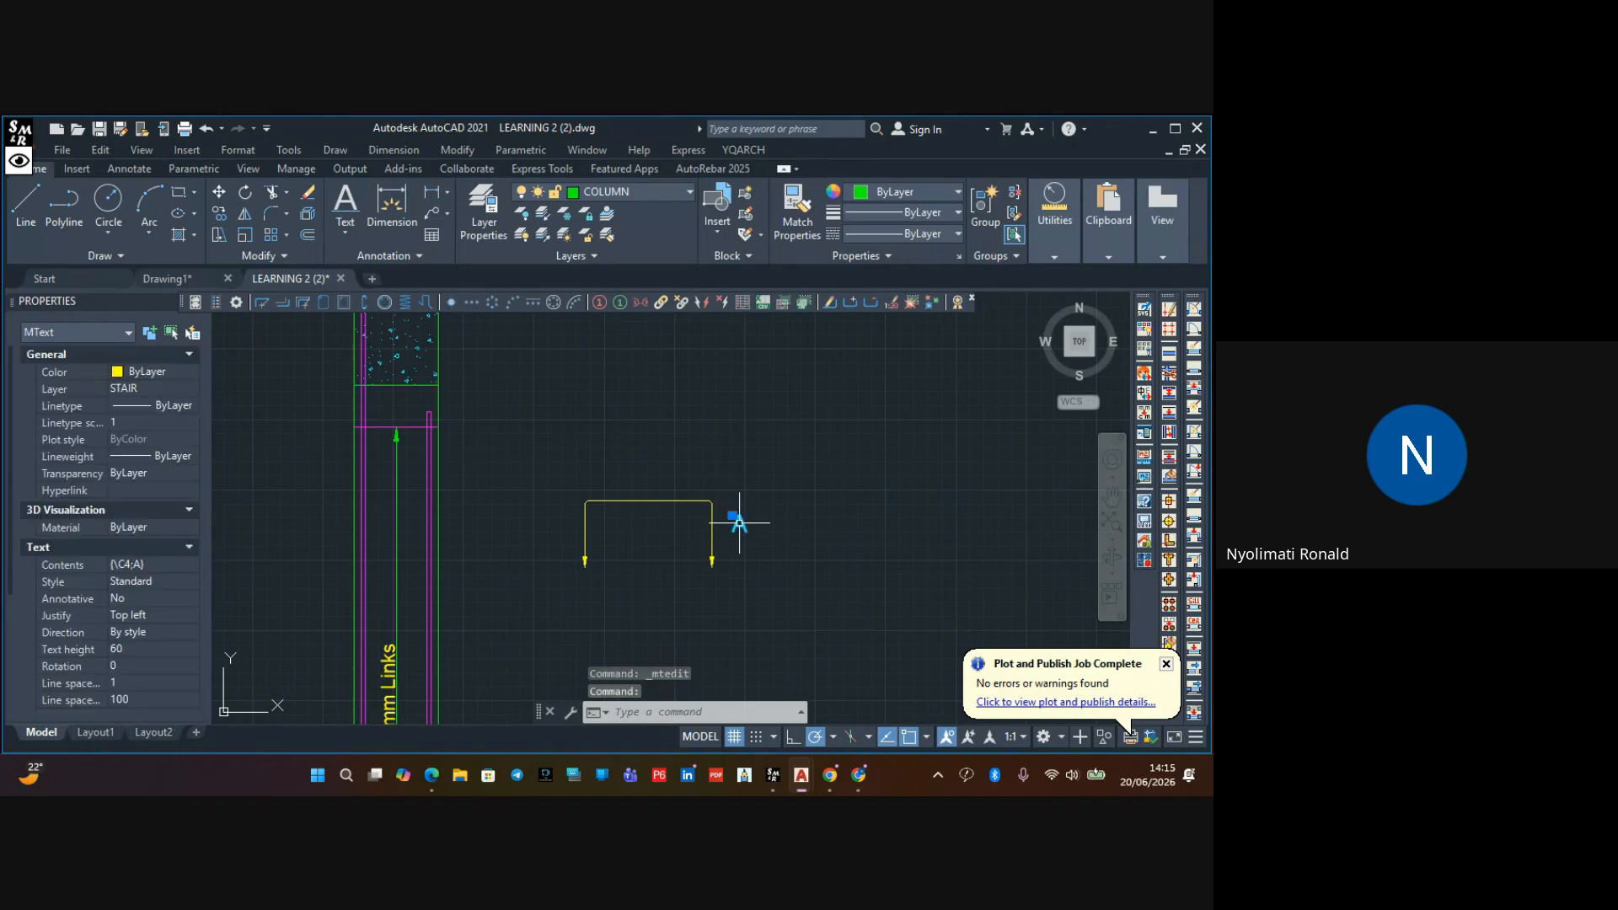
Move the letter A to just below the left arrowhead of the section marker
double_click(739, 527)
left_click(762, 526)
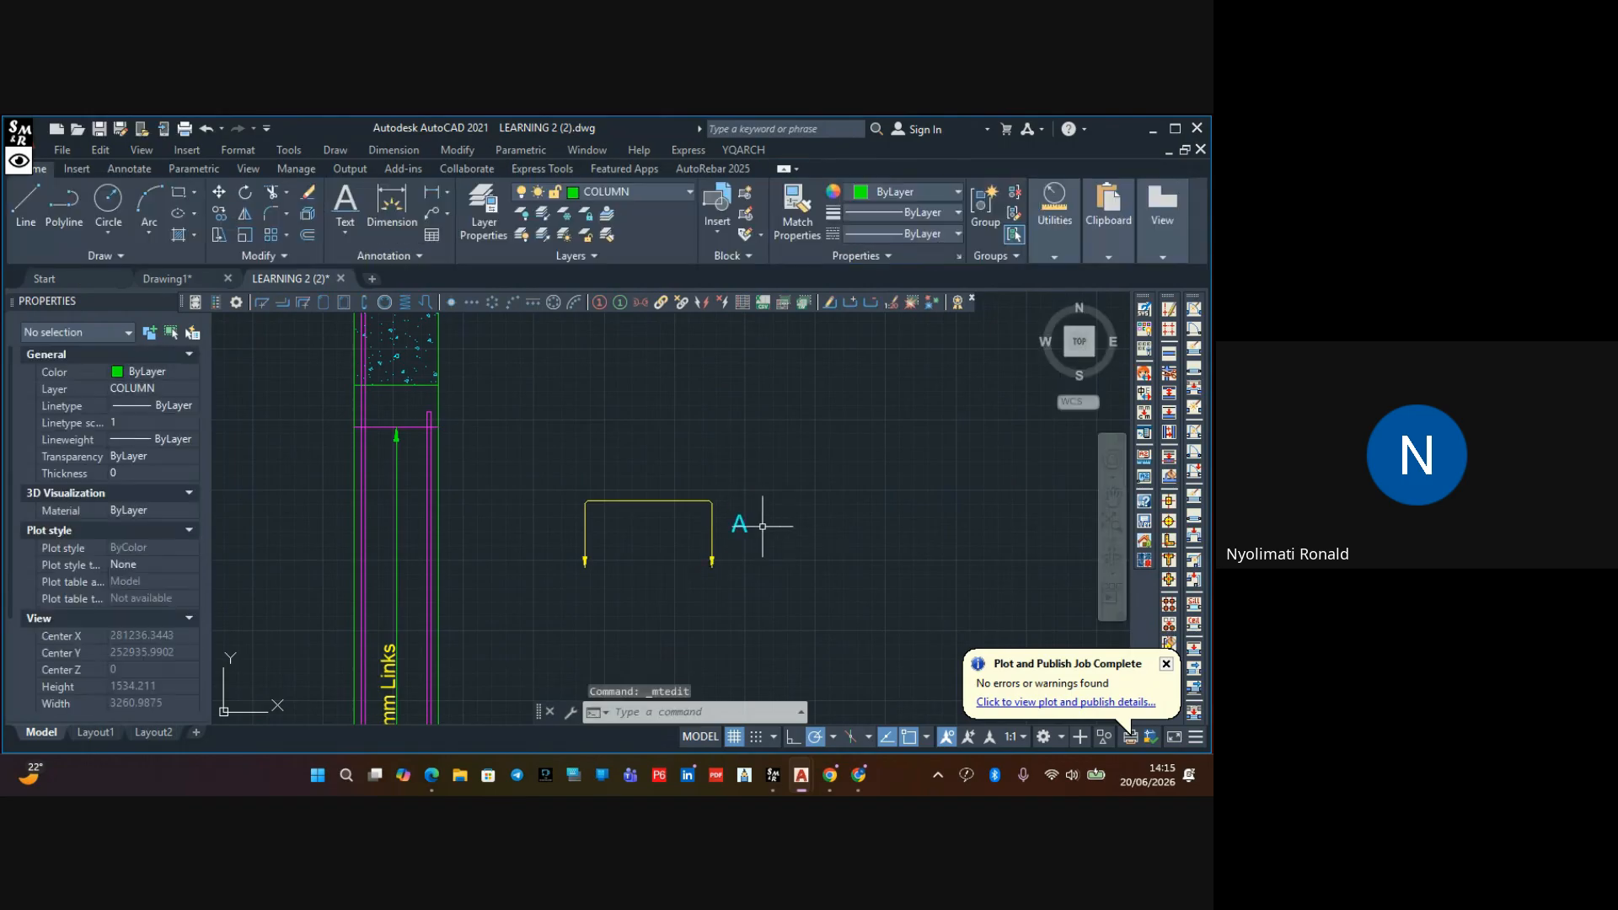
double_click(746, 528)
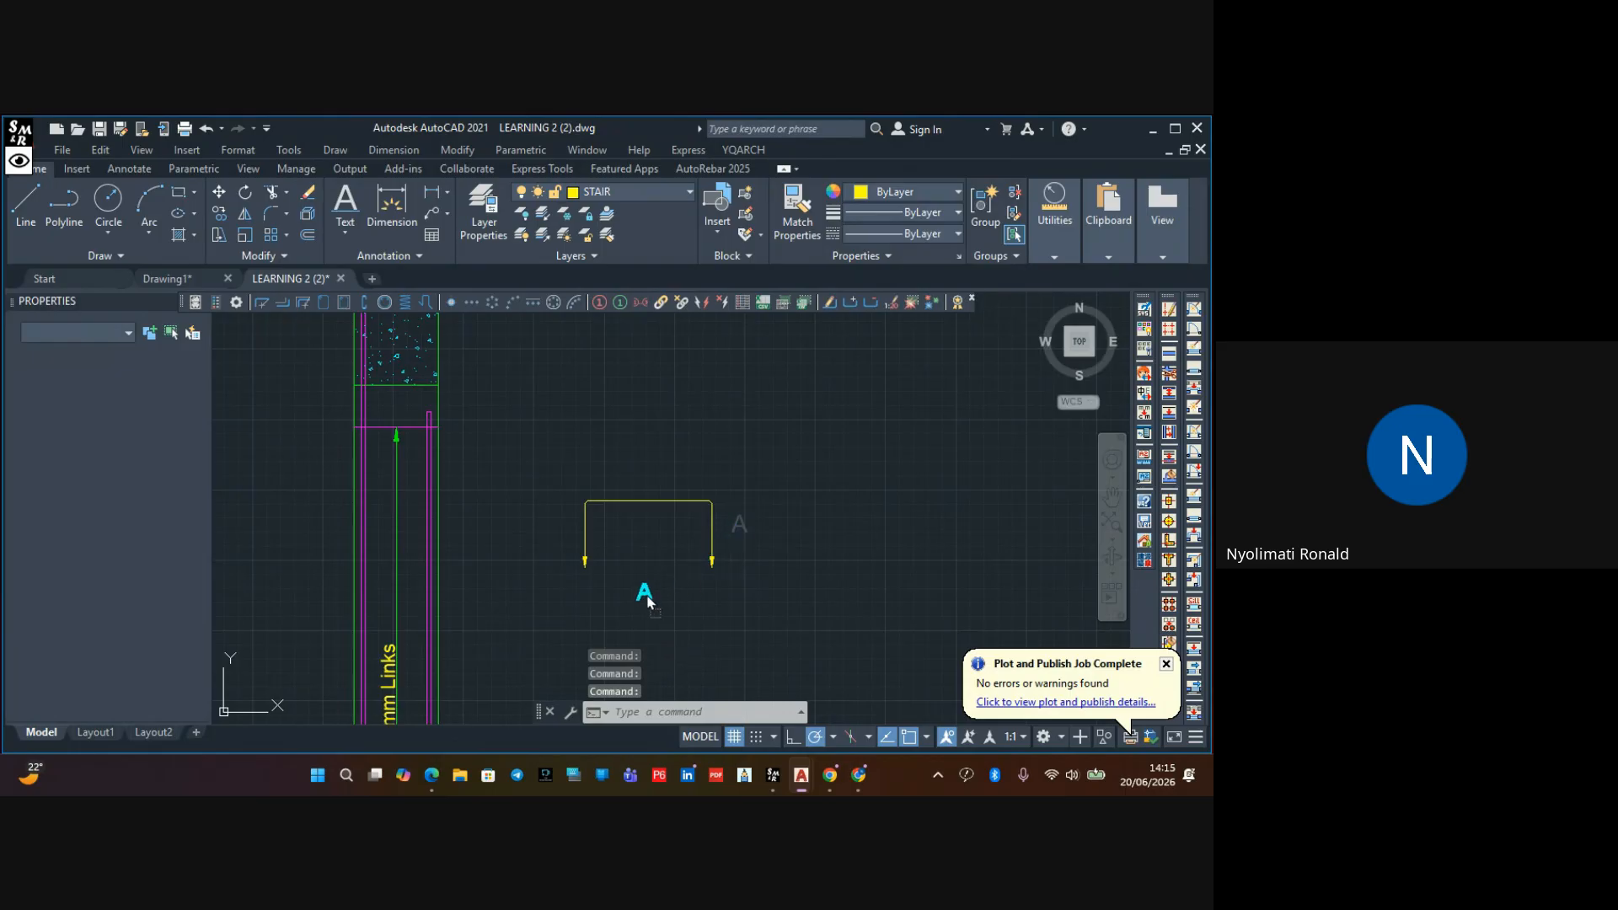
left_click_drag(589, 585, 591, 585)
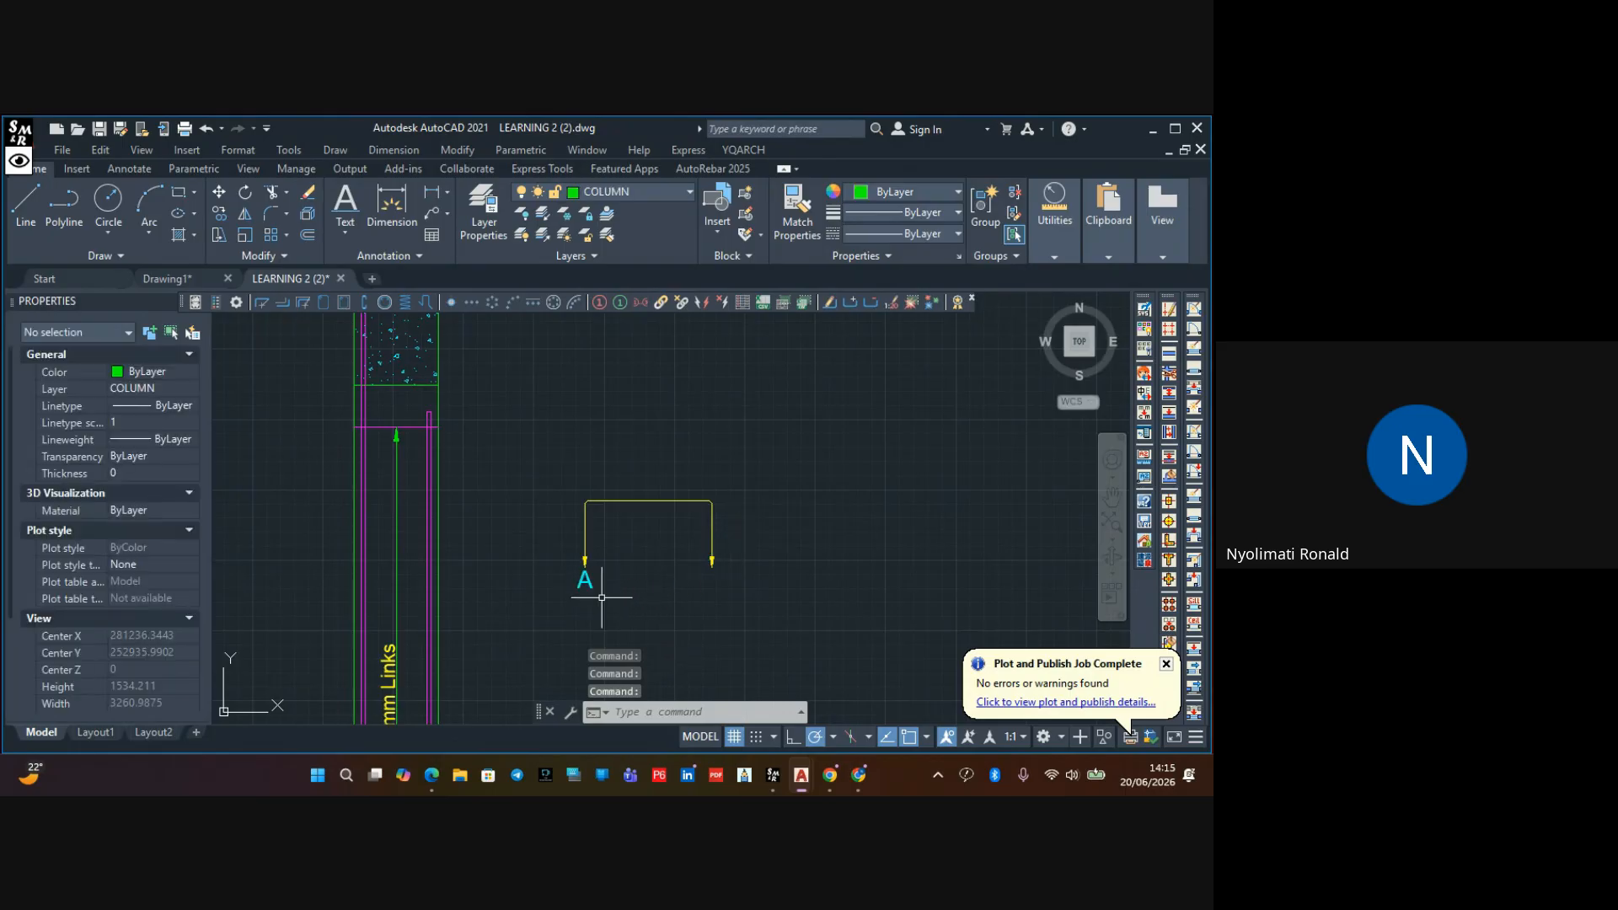
Copy the letter A from the left arrow to the matching position below the marker's right arrowhead
left_click(585, 582)
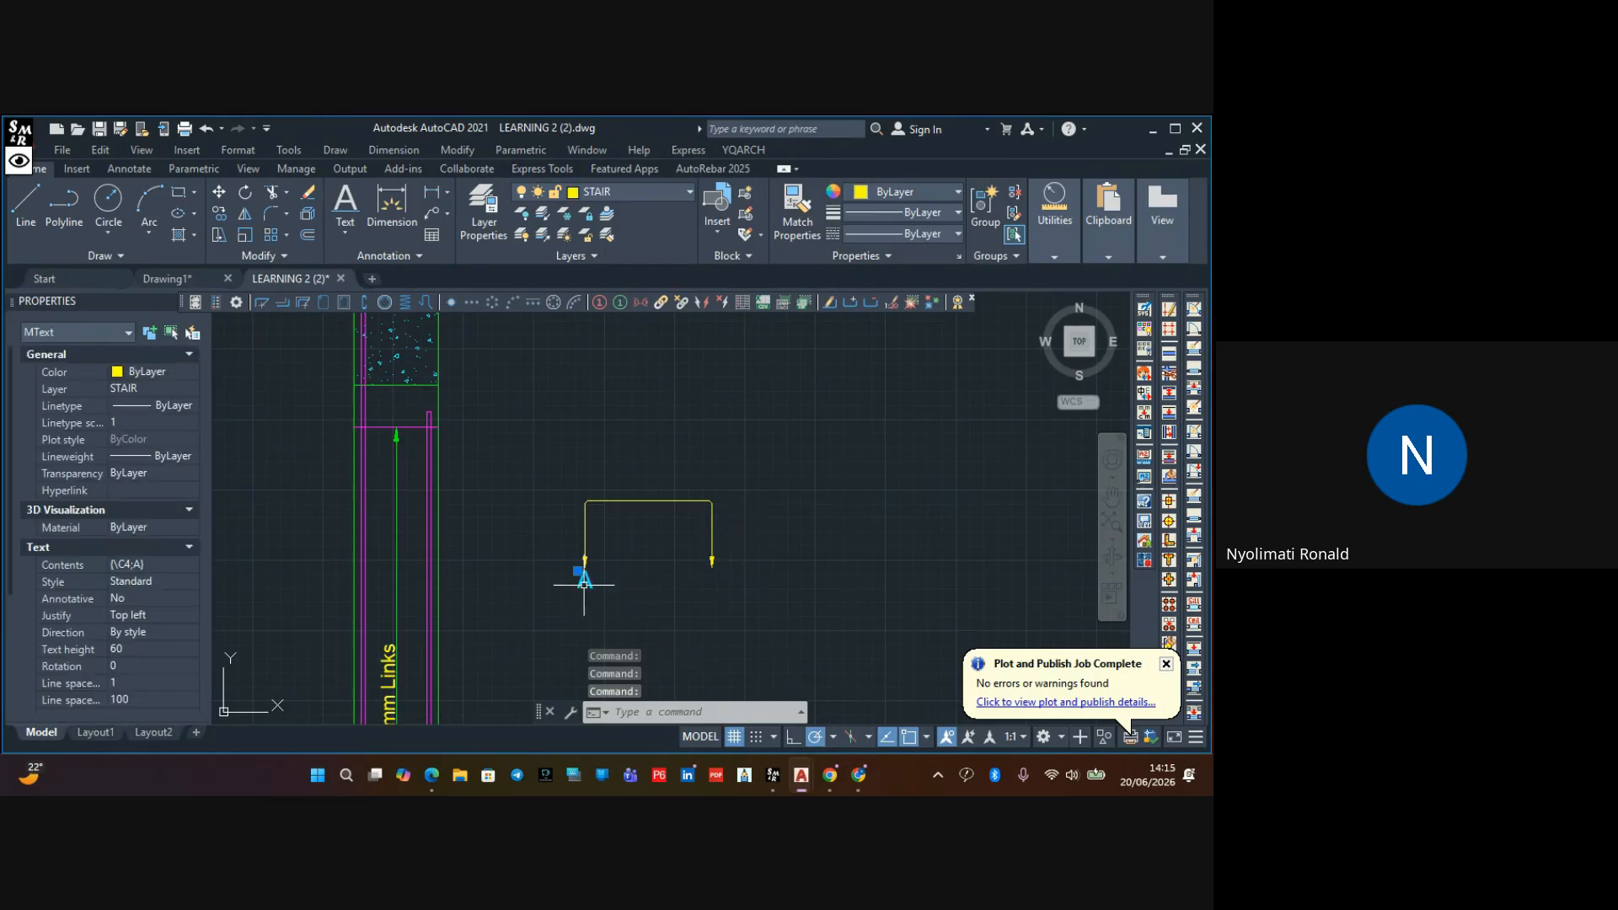
left_click(219, 213)
scroll(518, 512, "up", 2)
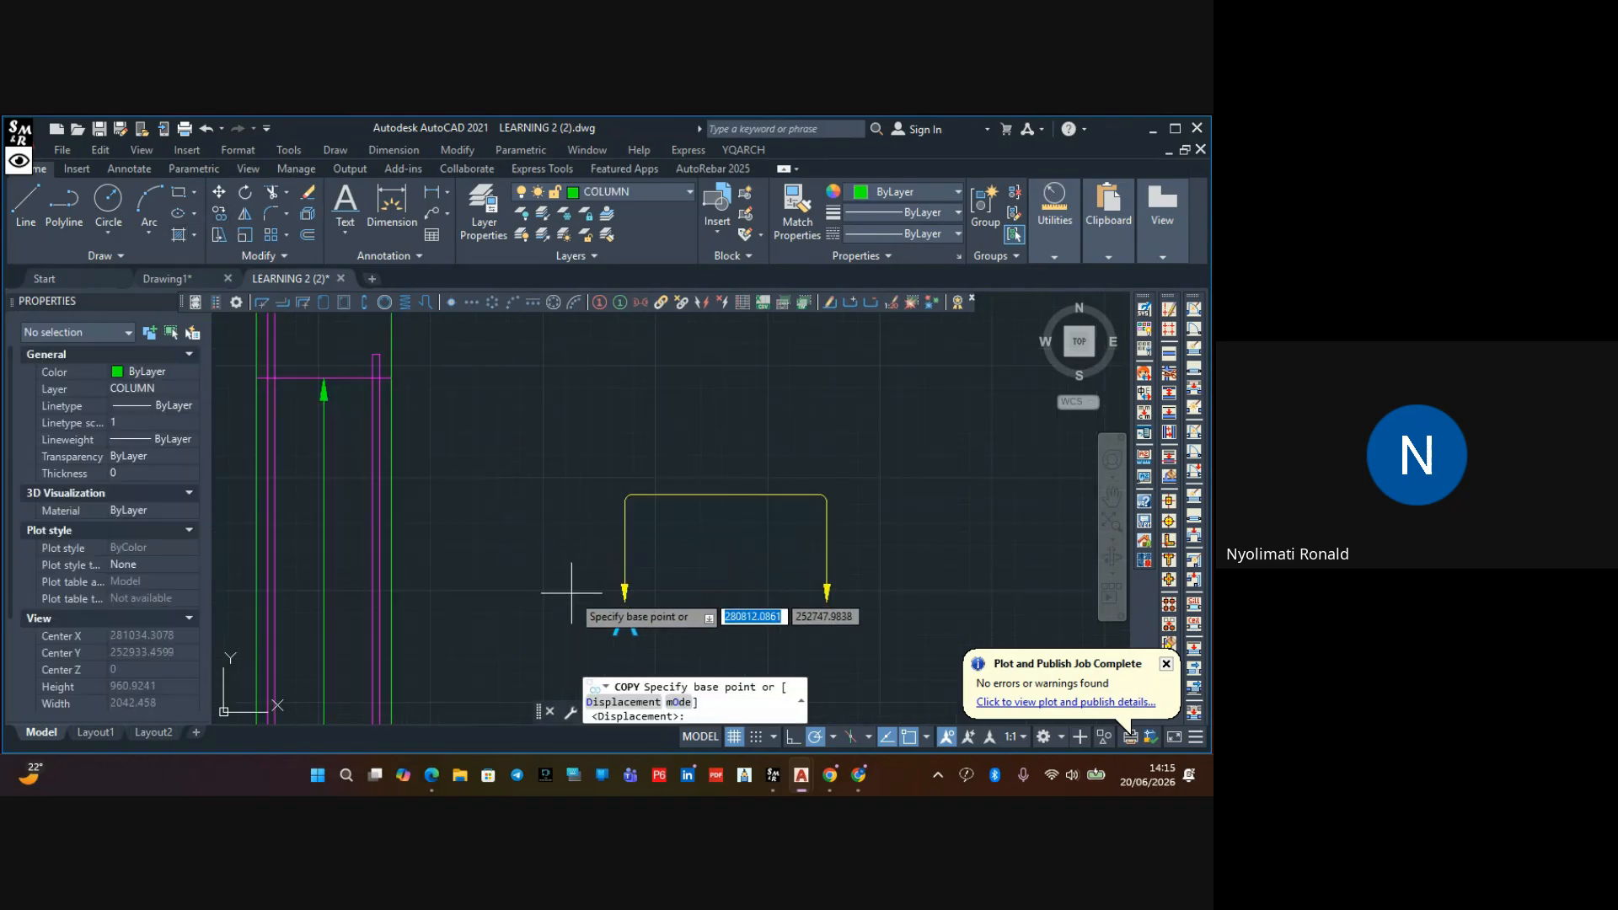
left_click(622, 584)
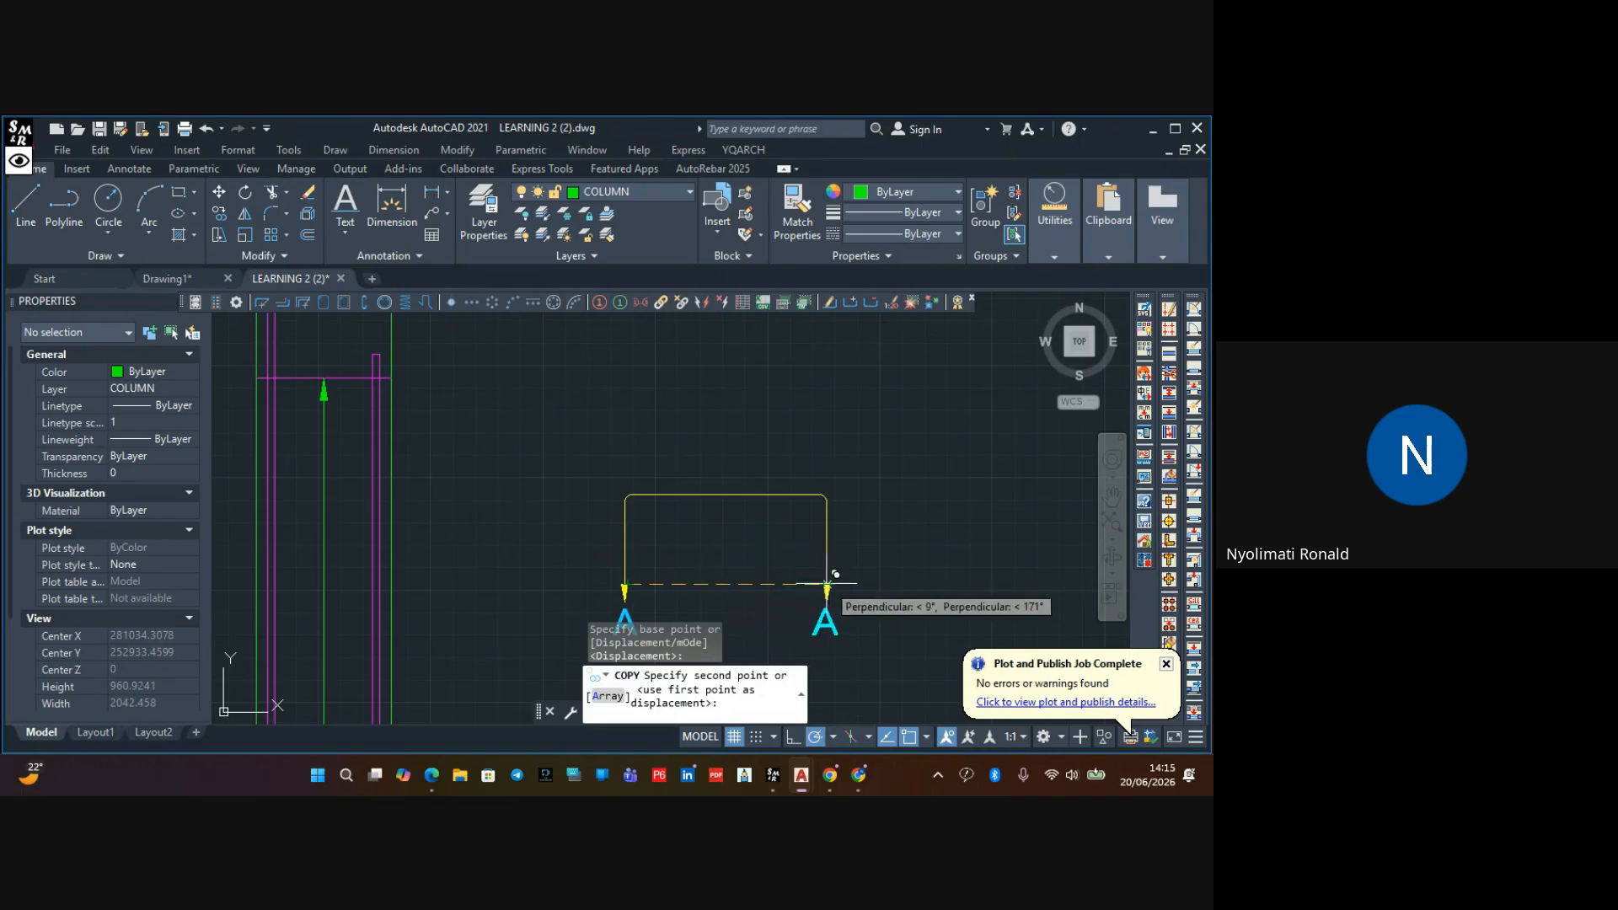
left_click(827, 582)
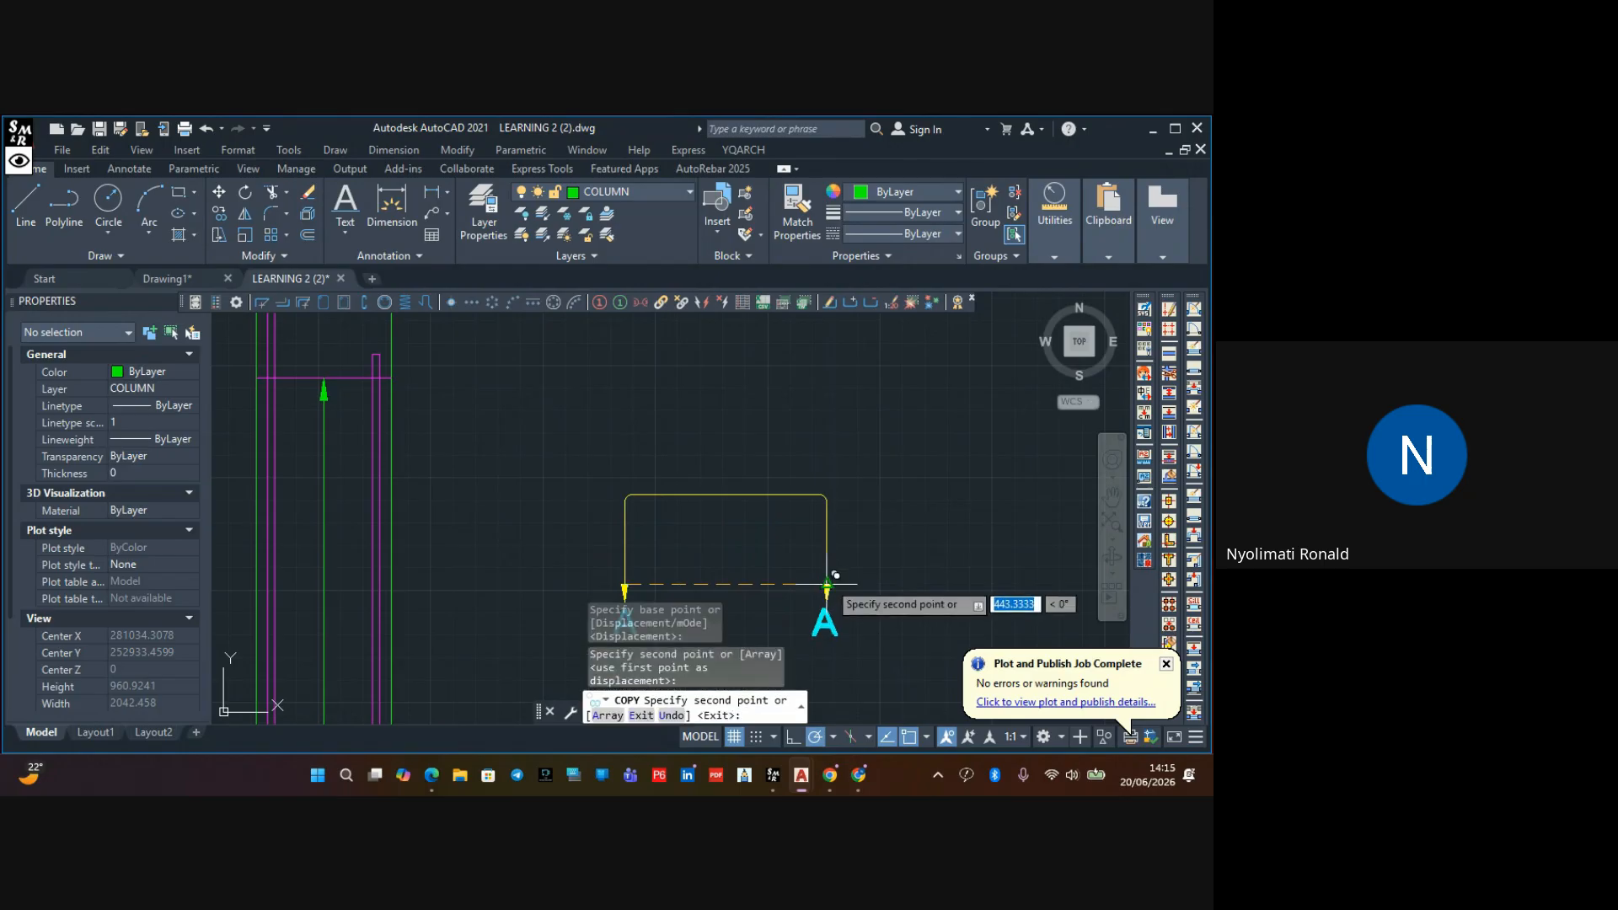
key("Escape")
Copy the complete A-A section marker by its midpoint onto the column centreline above the third floor, just above the links text
scroll(826, 518, "down", 4)
middle_click_drag(821, 509, 746, 400)
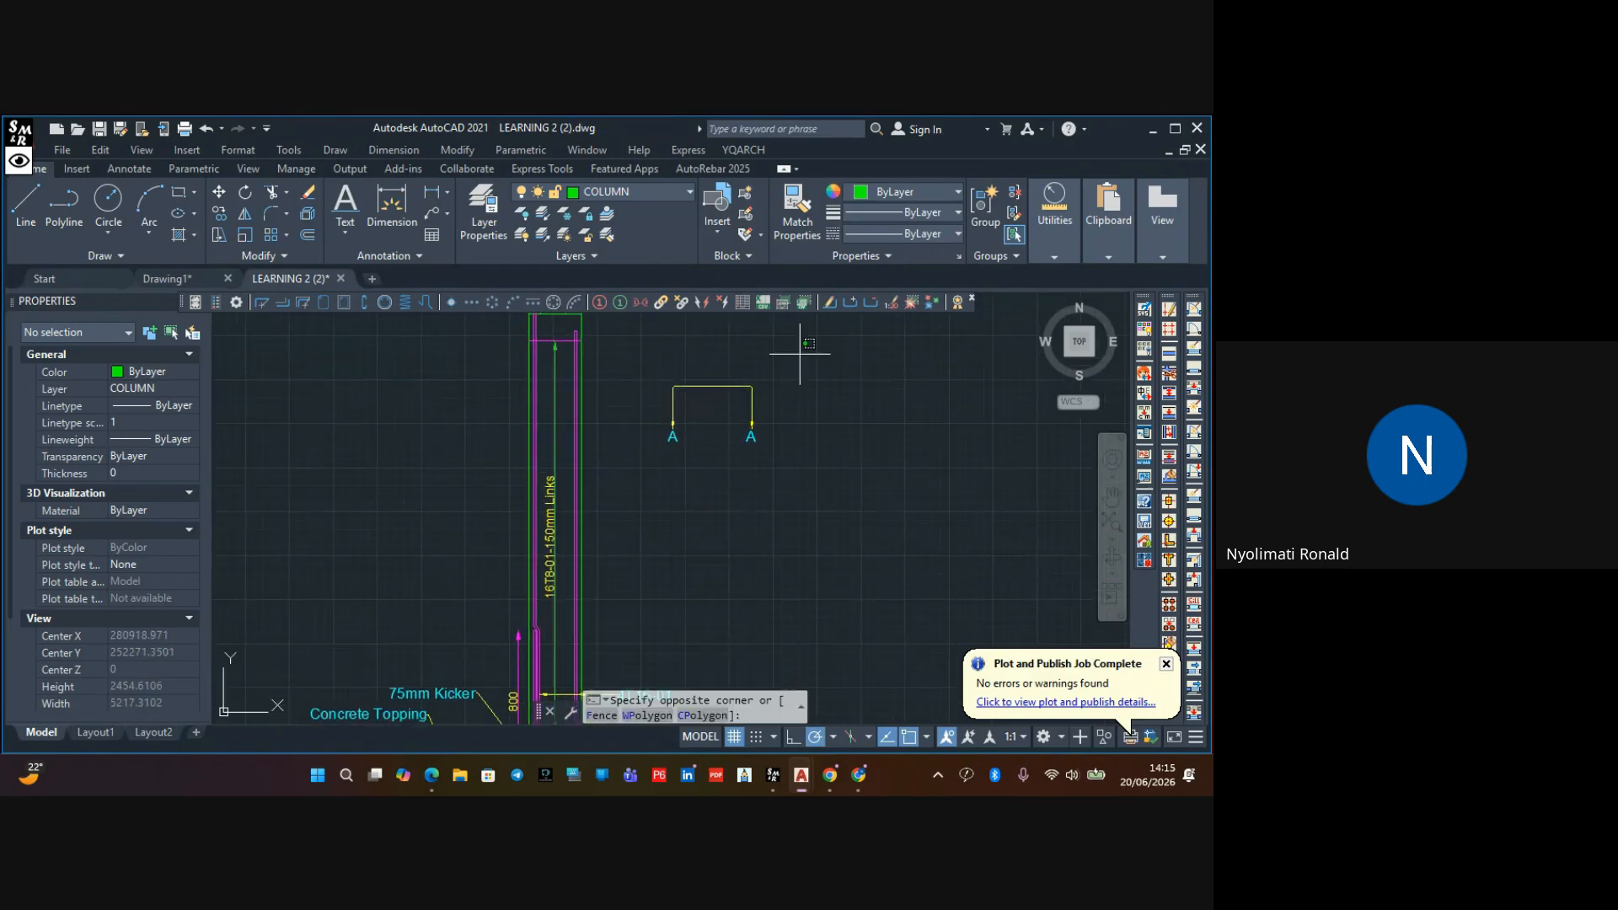
left_click(801, 351)
left_click(635, 475)
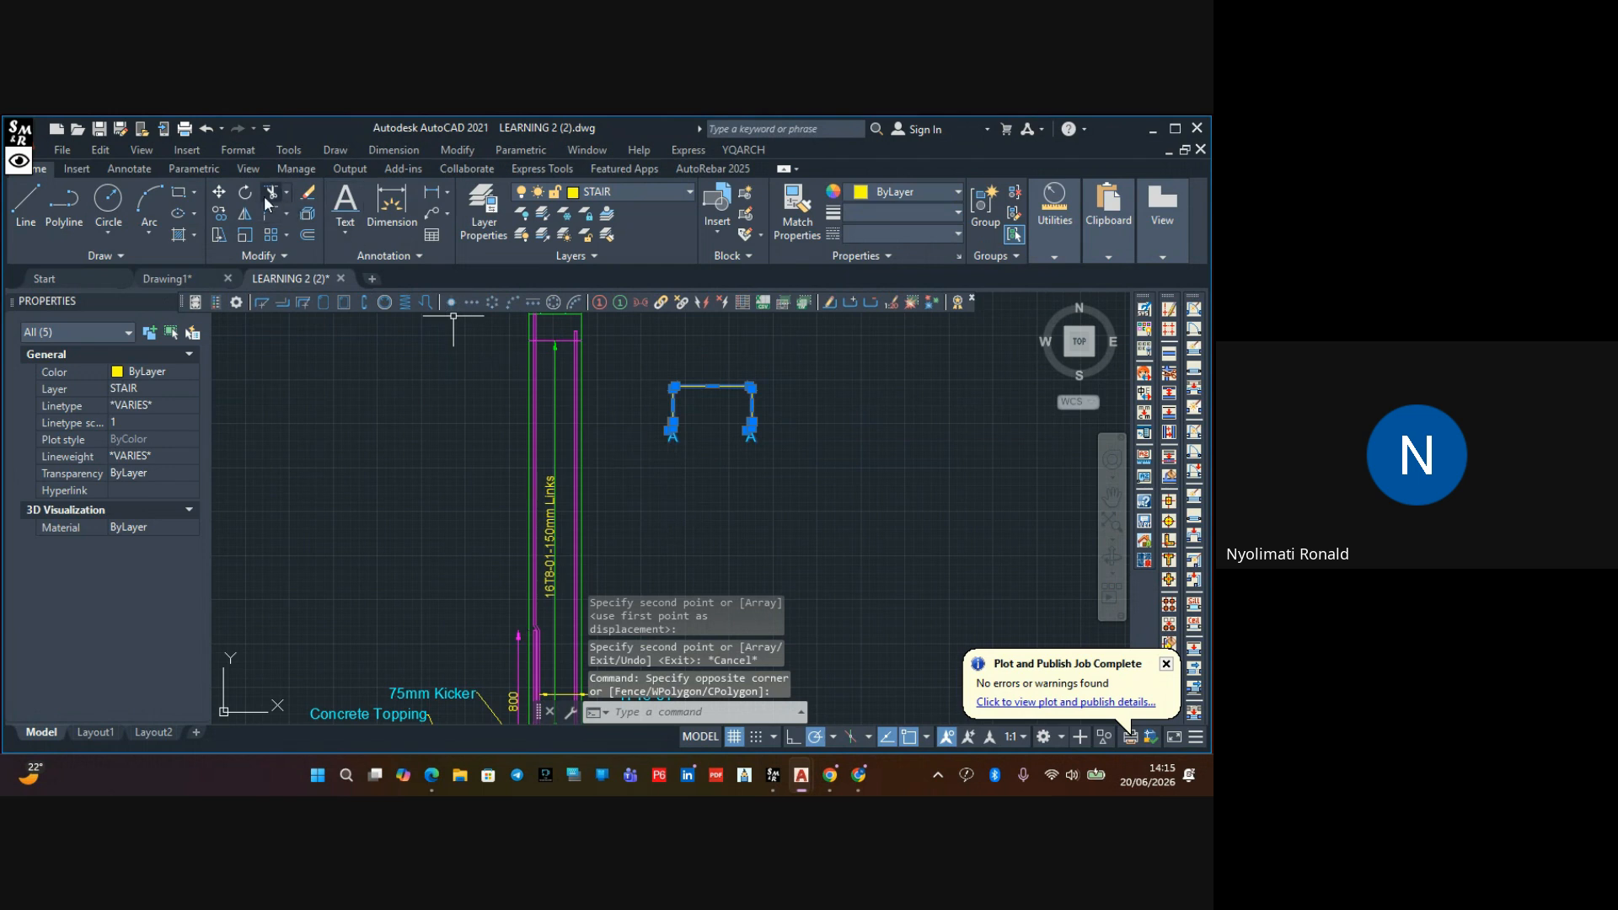
left_click(218, 214)
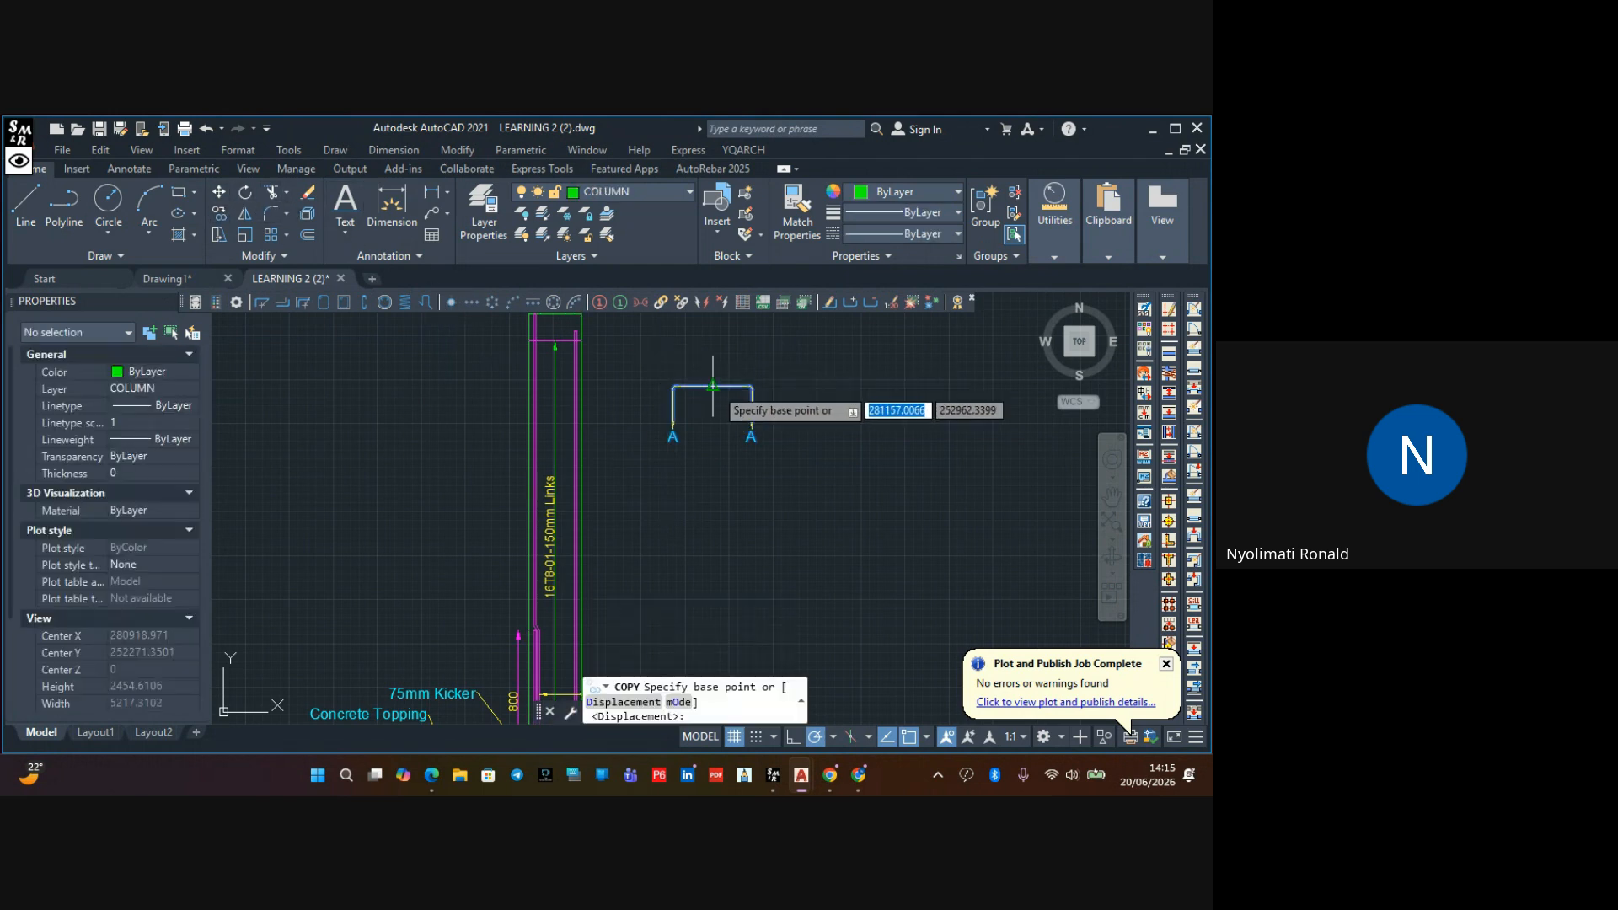
left_click(713, 386)
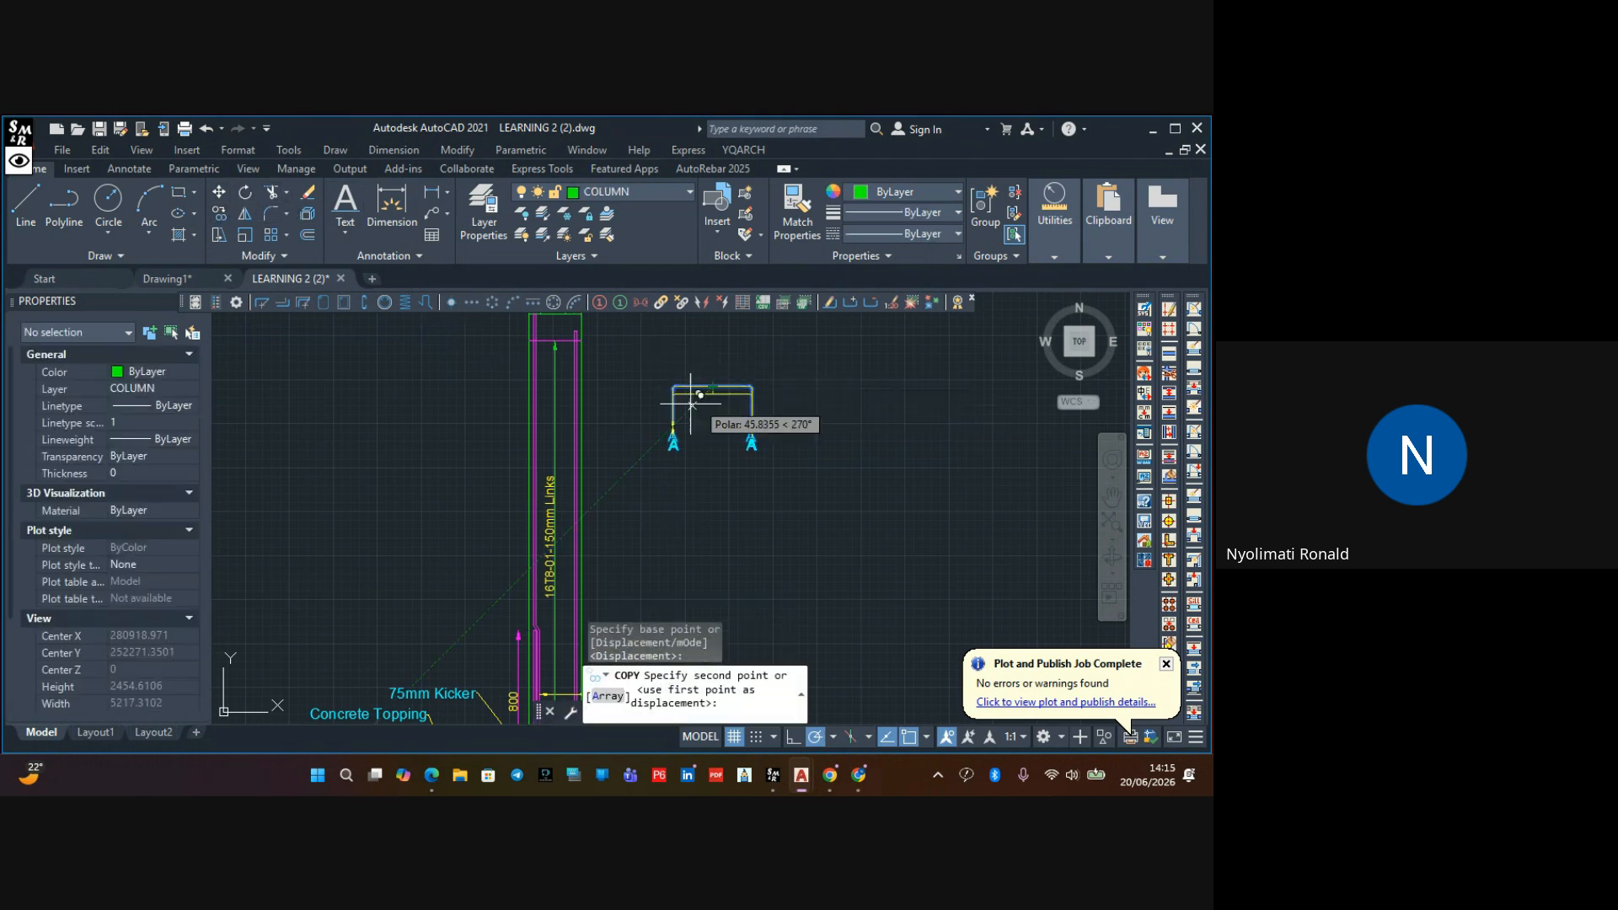
left_click(563, 441)
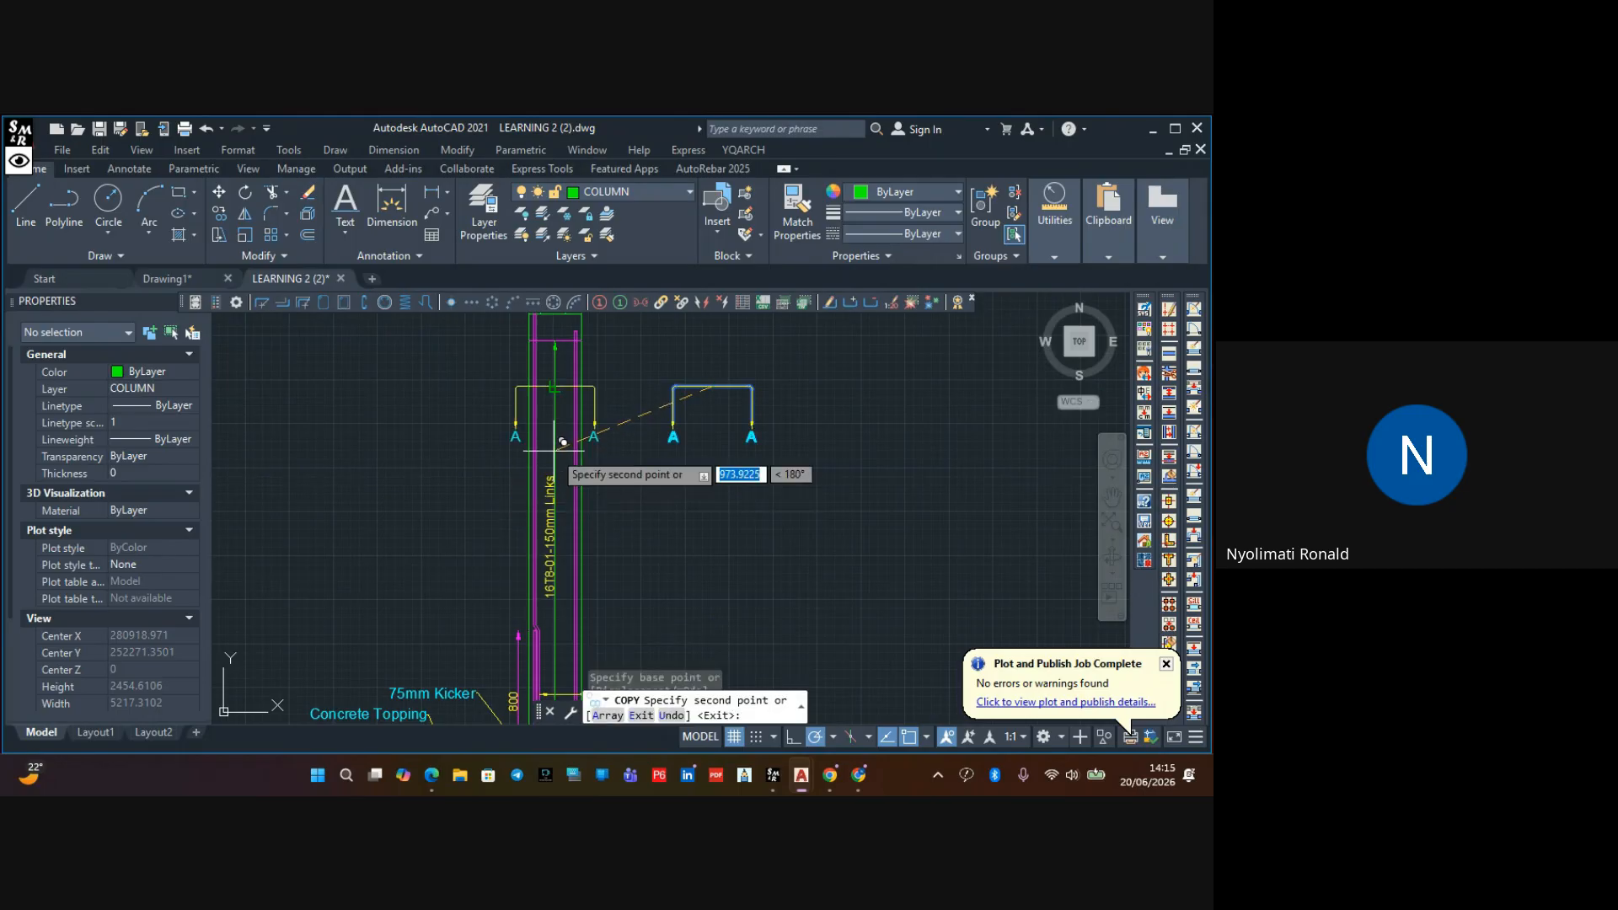
key("ctrl+z")
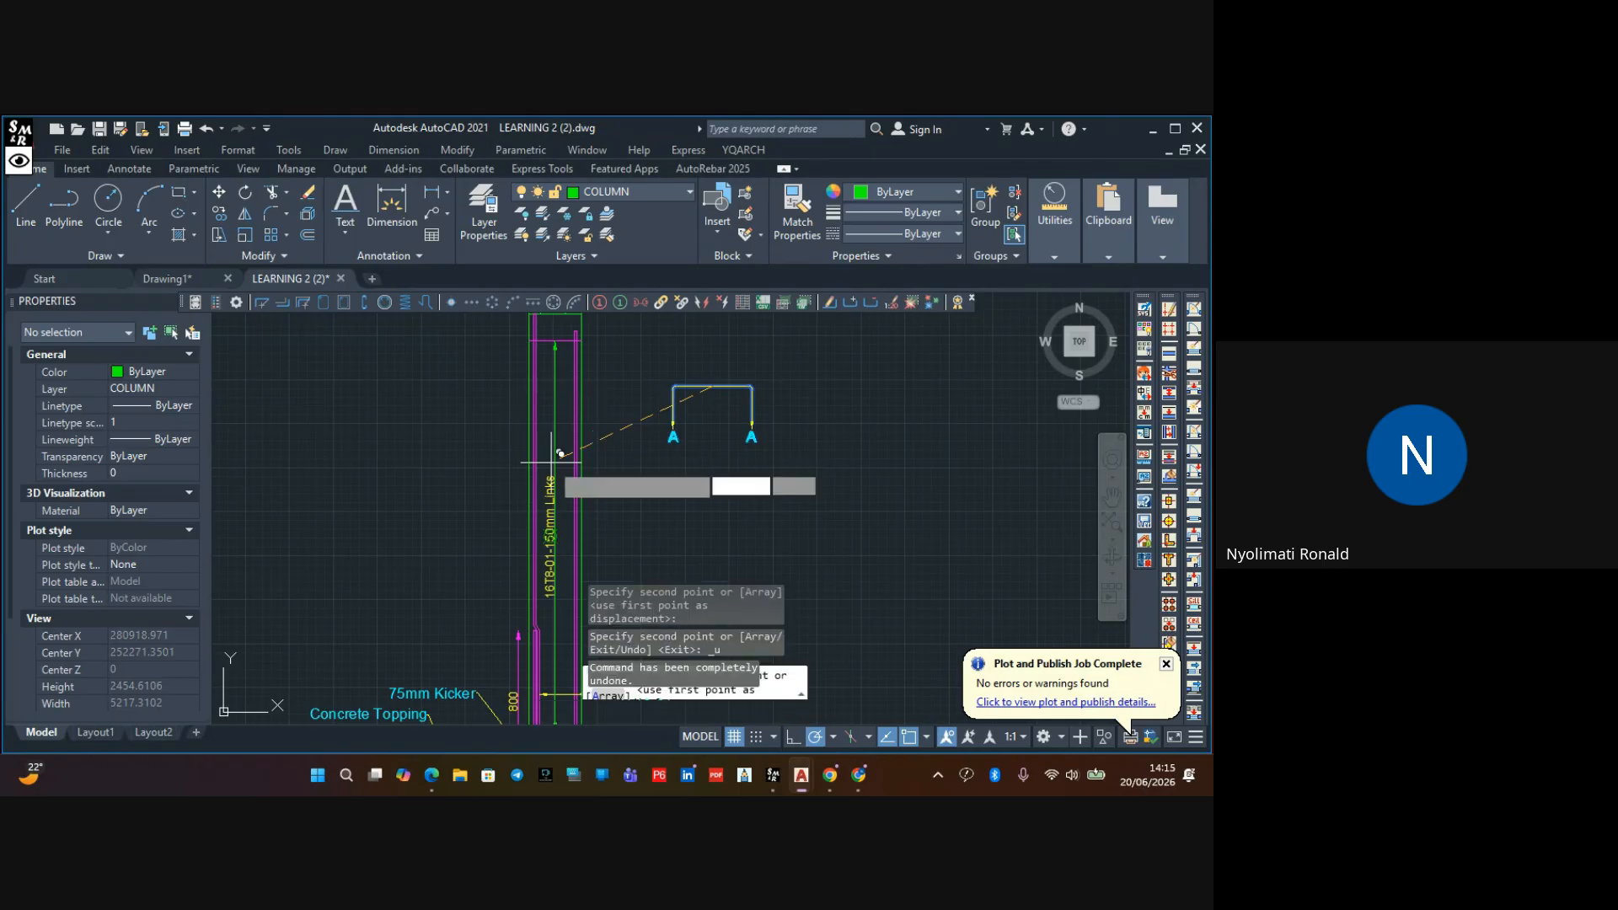
scroll(563, 459, "up", 3)
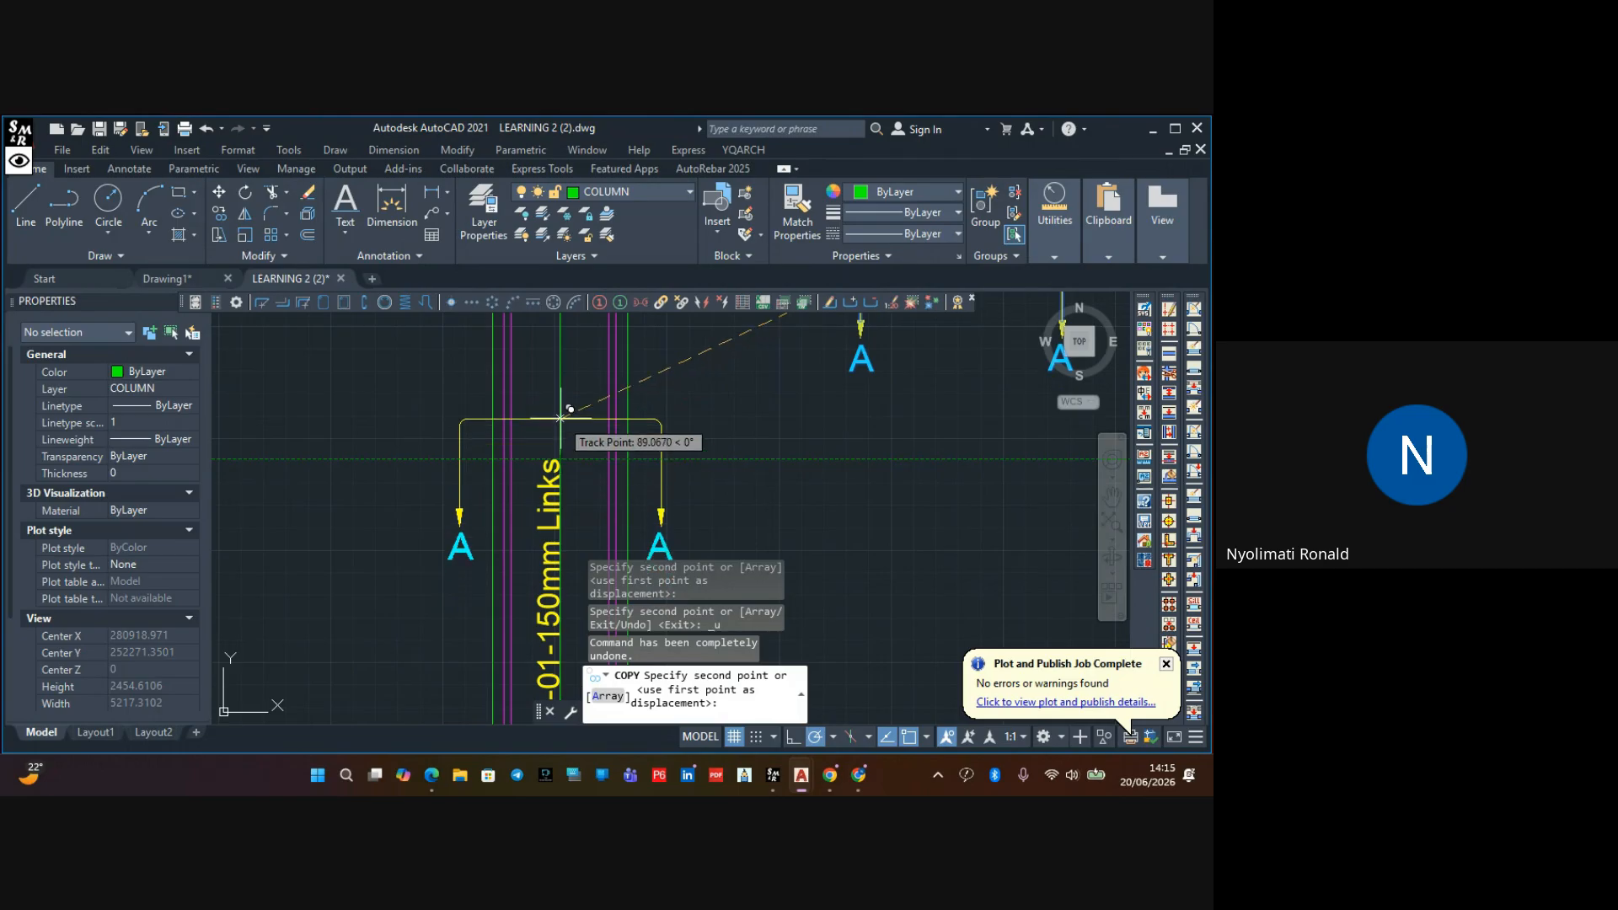
left_click(560, 403)
Place another copy of the section marker across the column between the second and third floors, above the links text
scroll(560, 403, "down", 4)
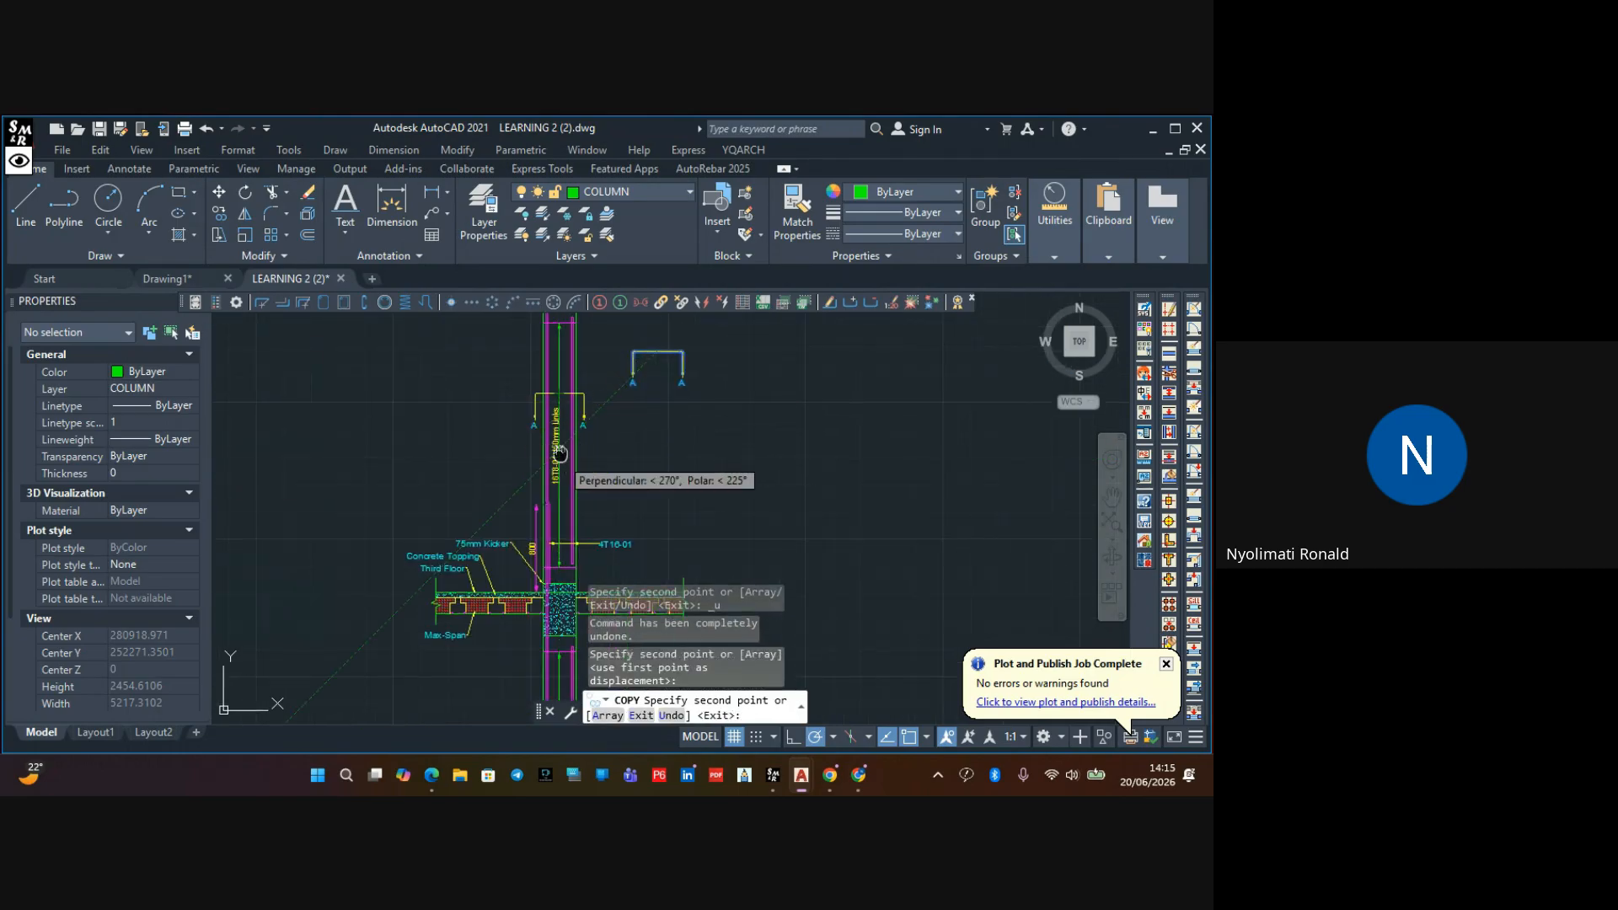
middle_click_drag(526, 460, 543, 291)
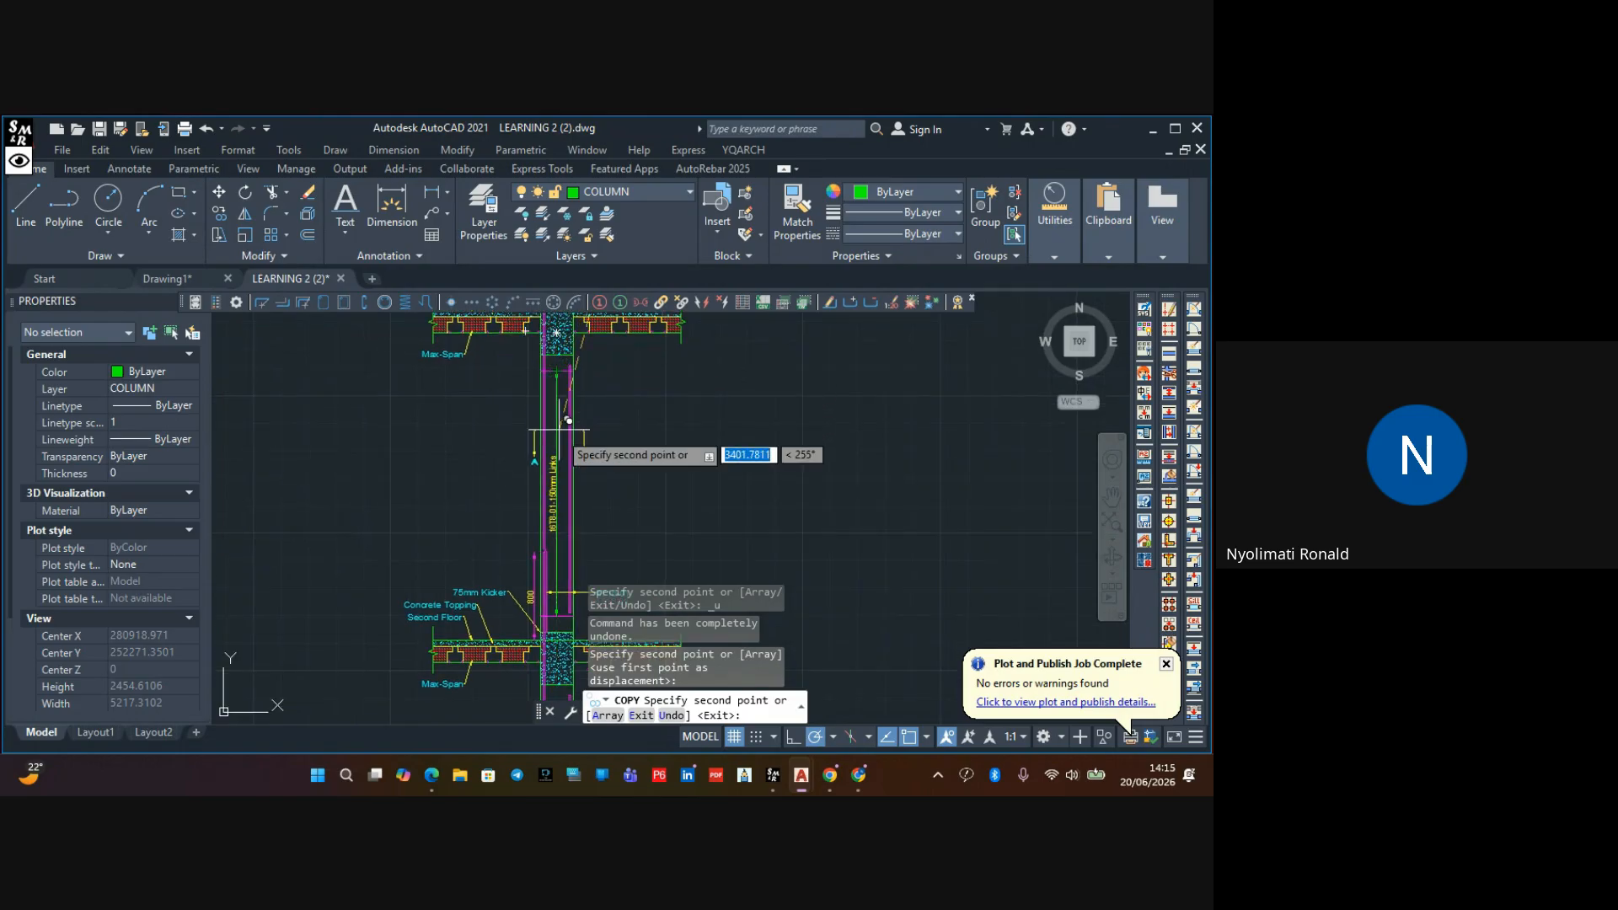
scroll(567, 419, "up", 4)
mouse_move(560, 388)
middle_mouse_down()
mouse_move(559, 450)
mouse_move(563, 342)
middle_mouse_up()
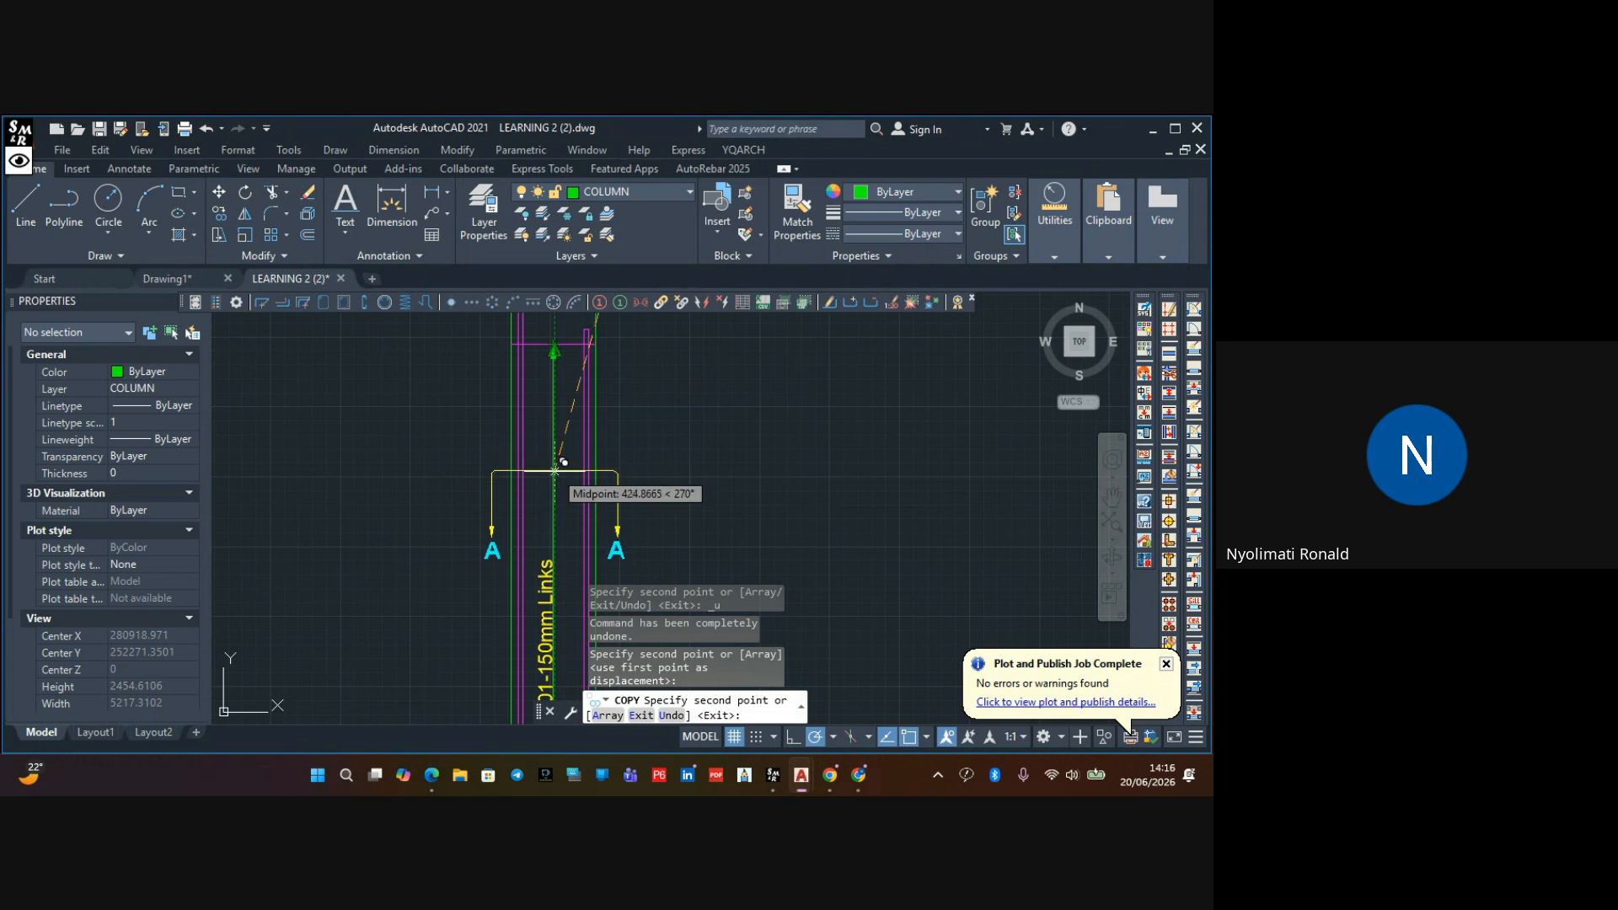
left_click(563, 463)
Place further copies of the section marker across the column between the first and second floors and between the ground and first floors
scroll(523, 497, "down", 6)
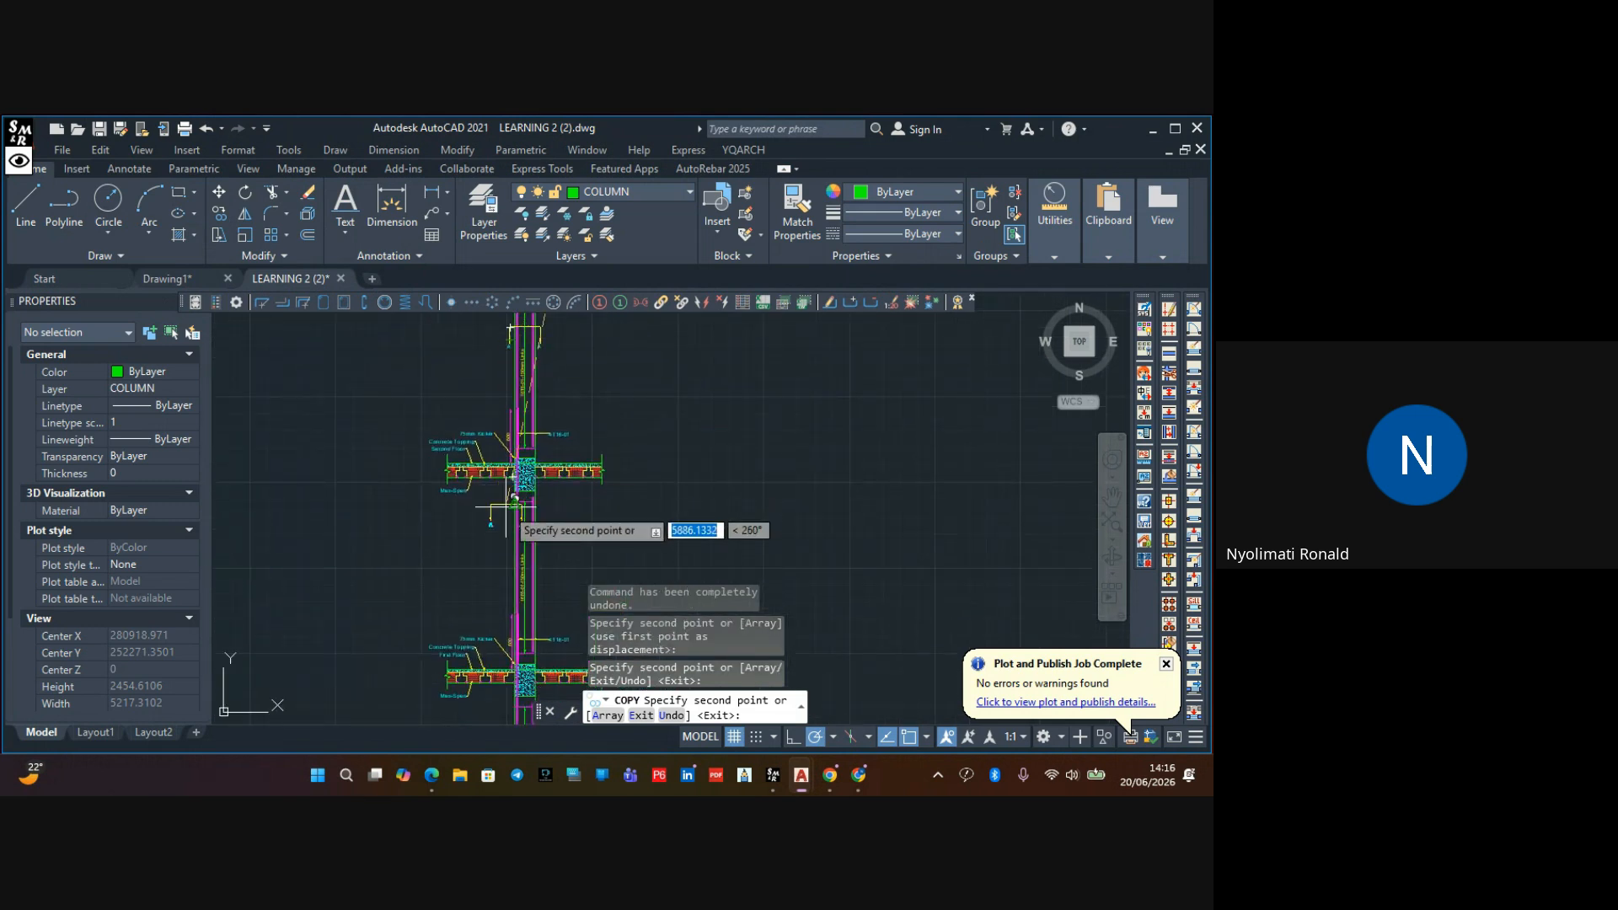
scroll(512, 504, "up", 5)
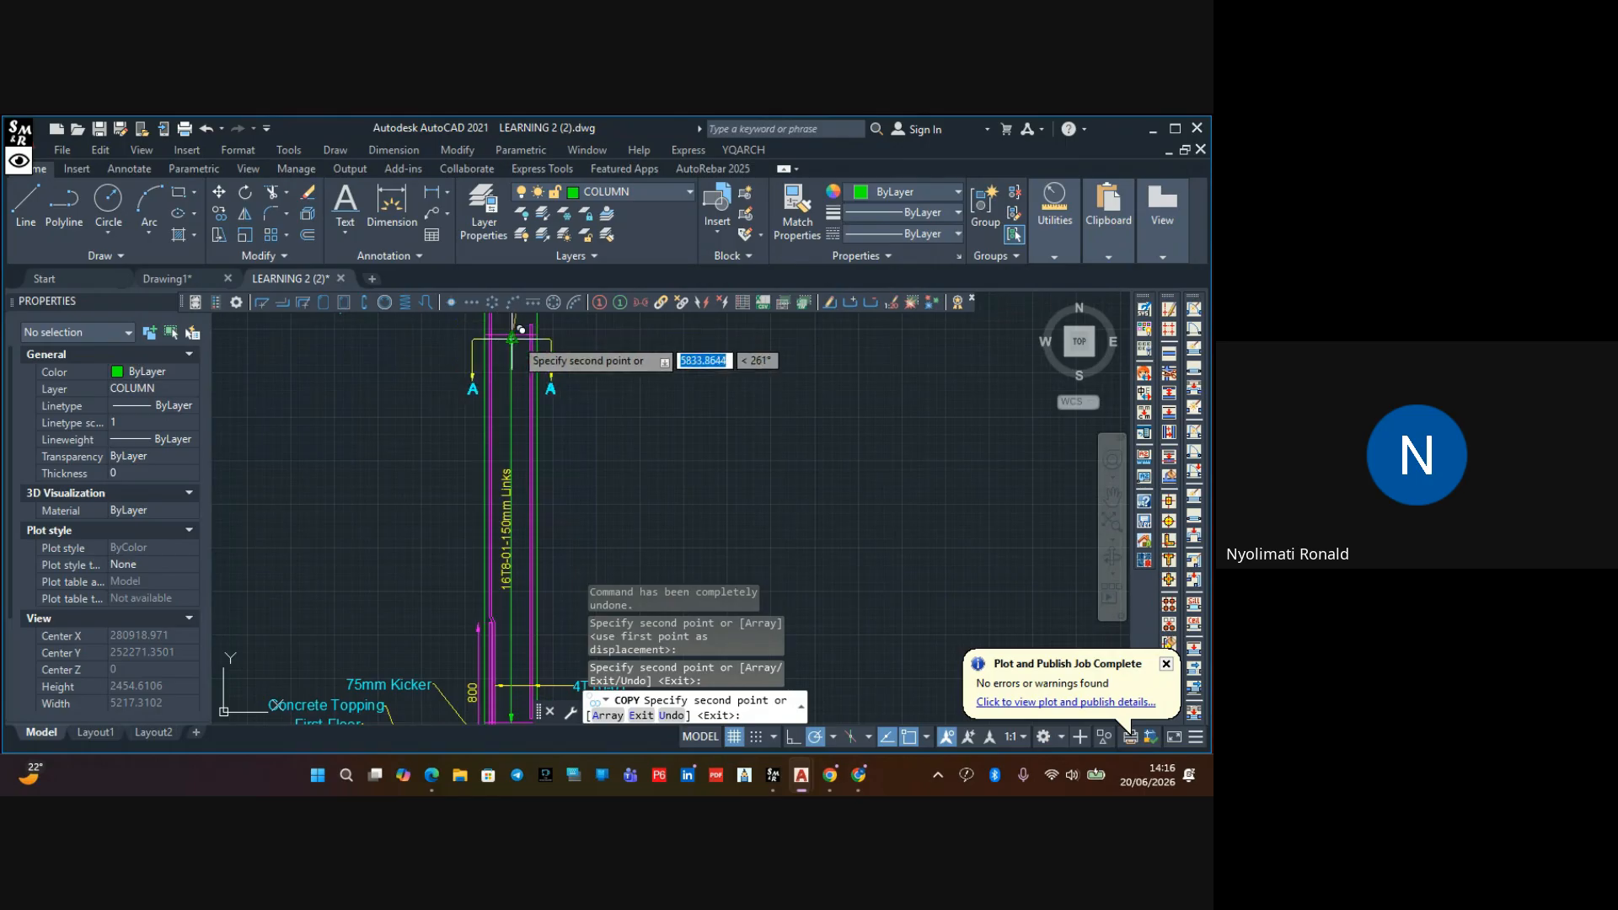
left_click(526, 431)
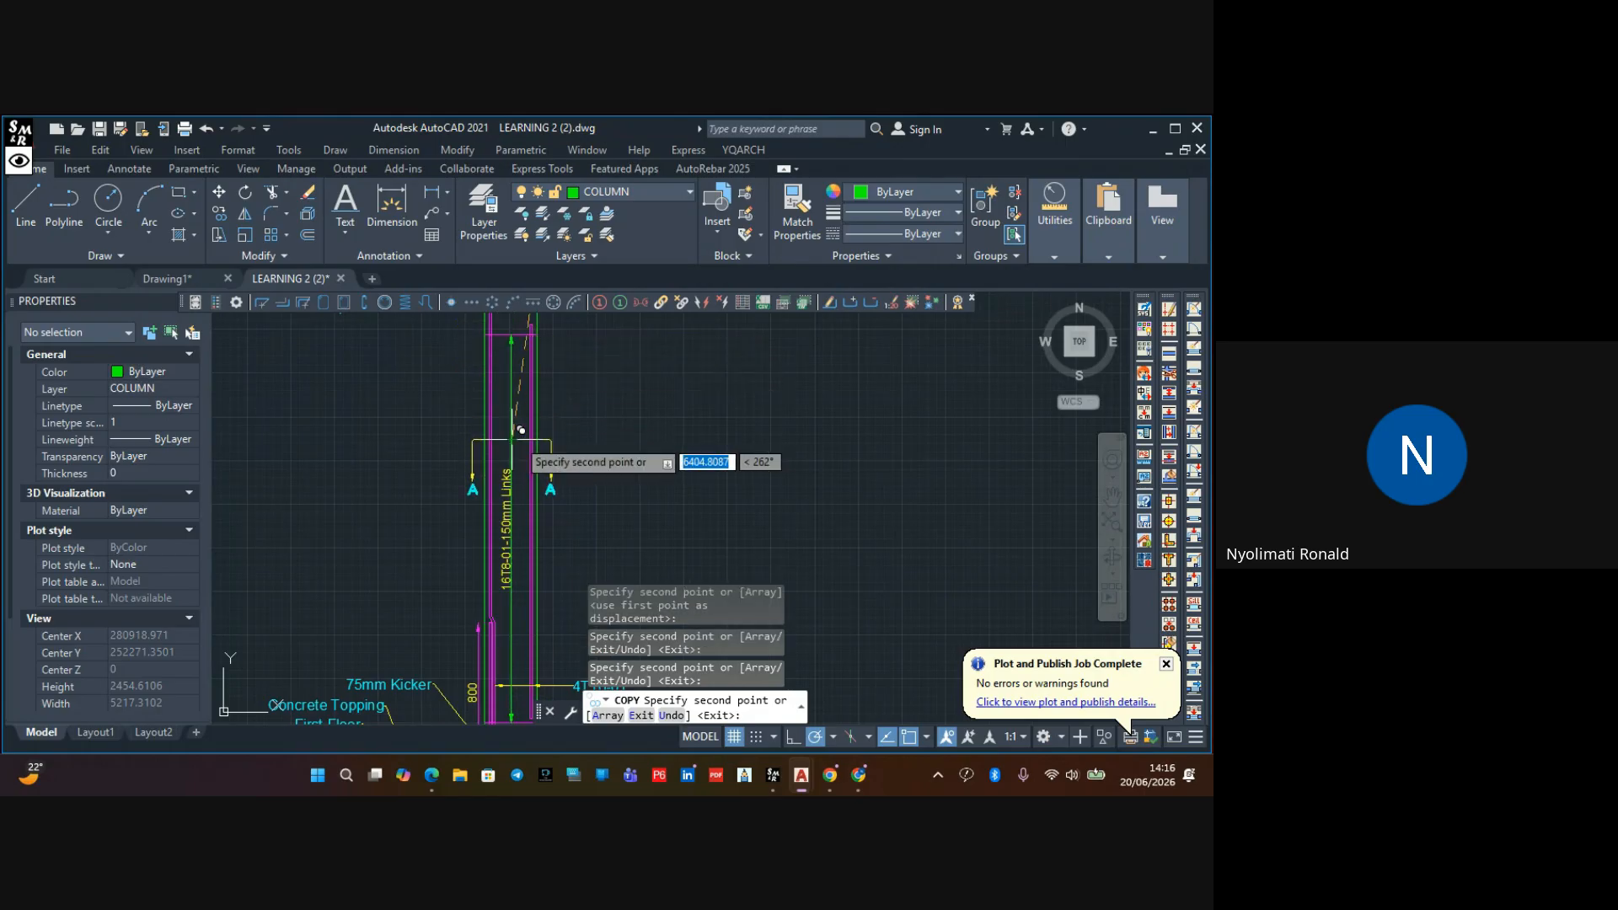
scroll(529, 447, "down", 5)
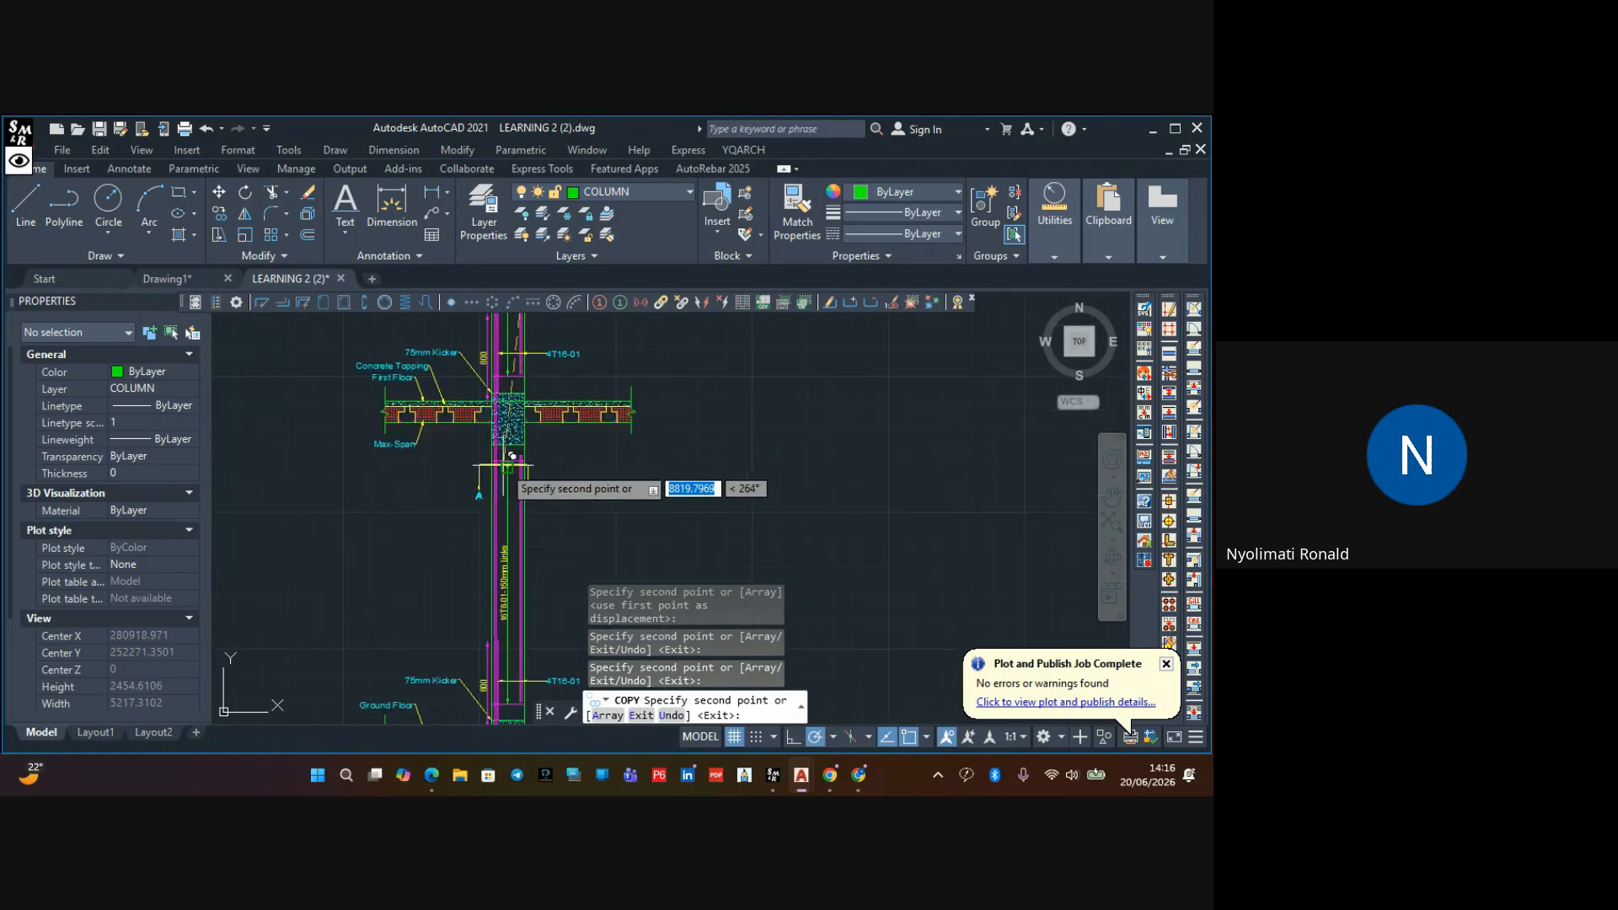
scroll(527, 462, "up", 5)
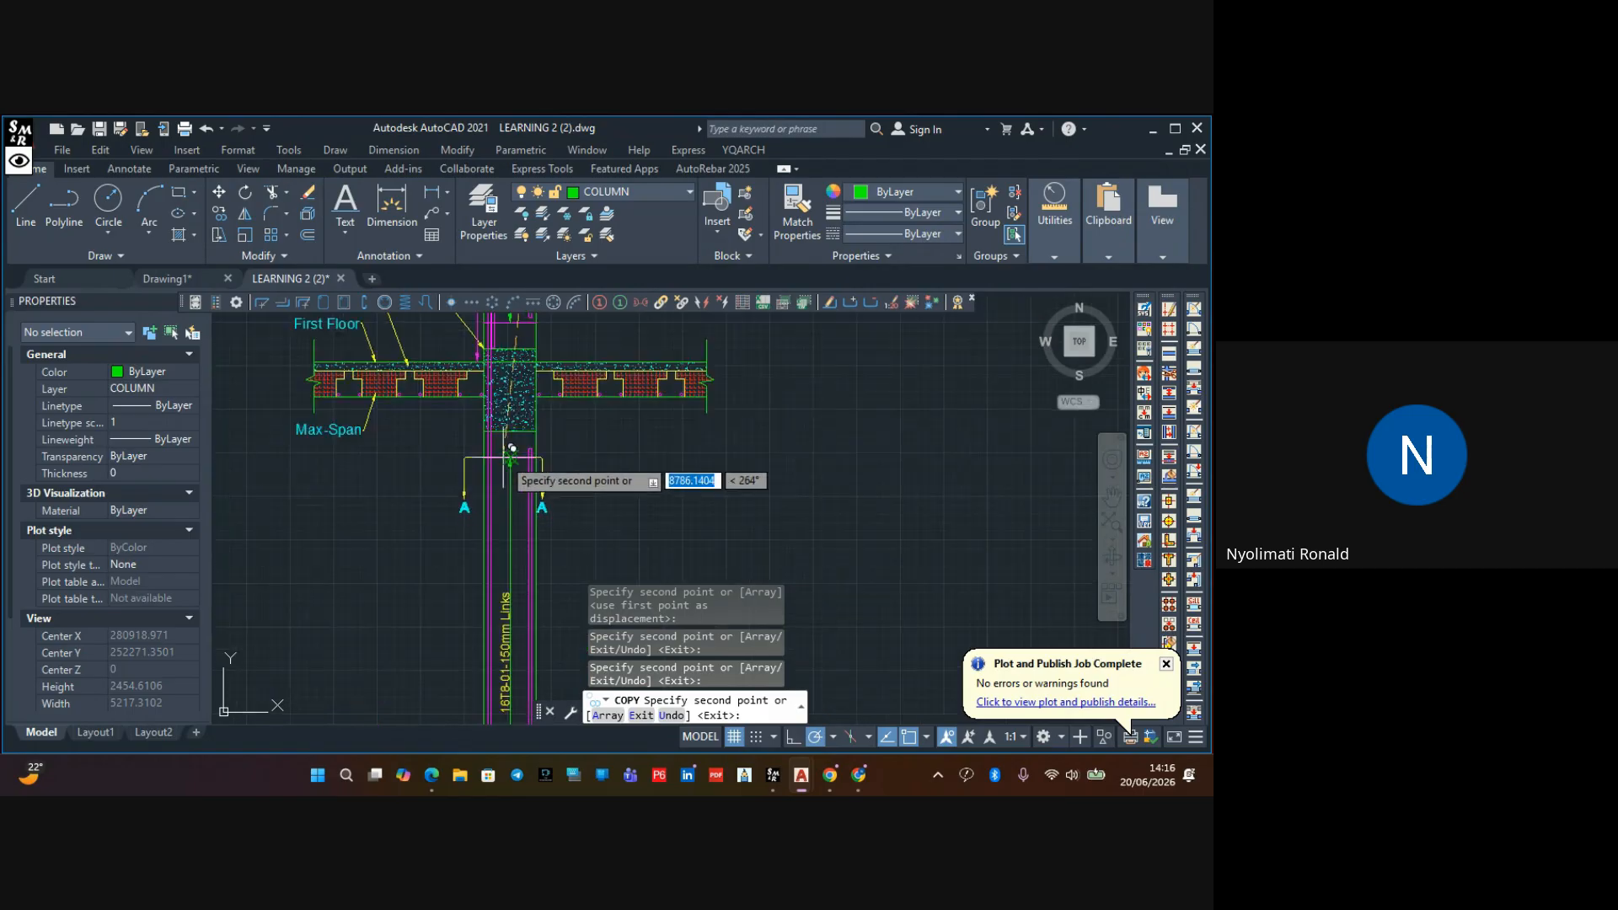
left_click(510, 532)
key("Escape")
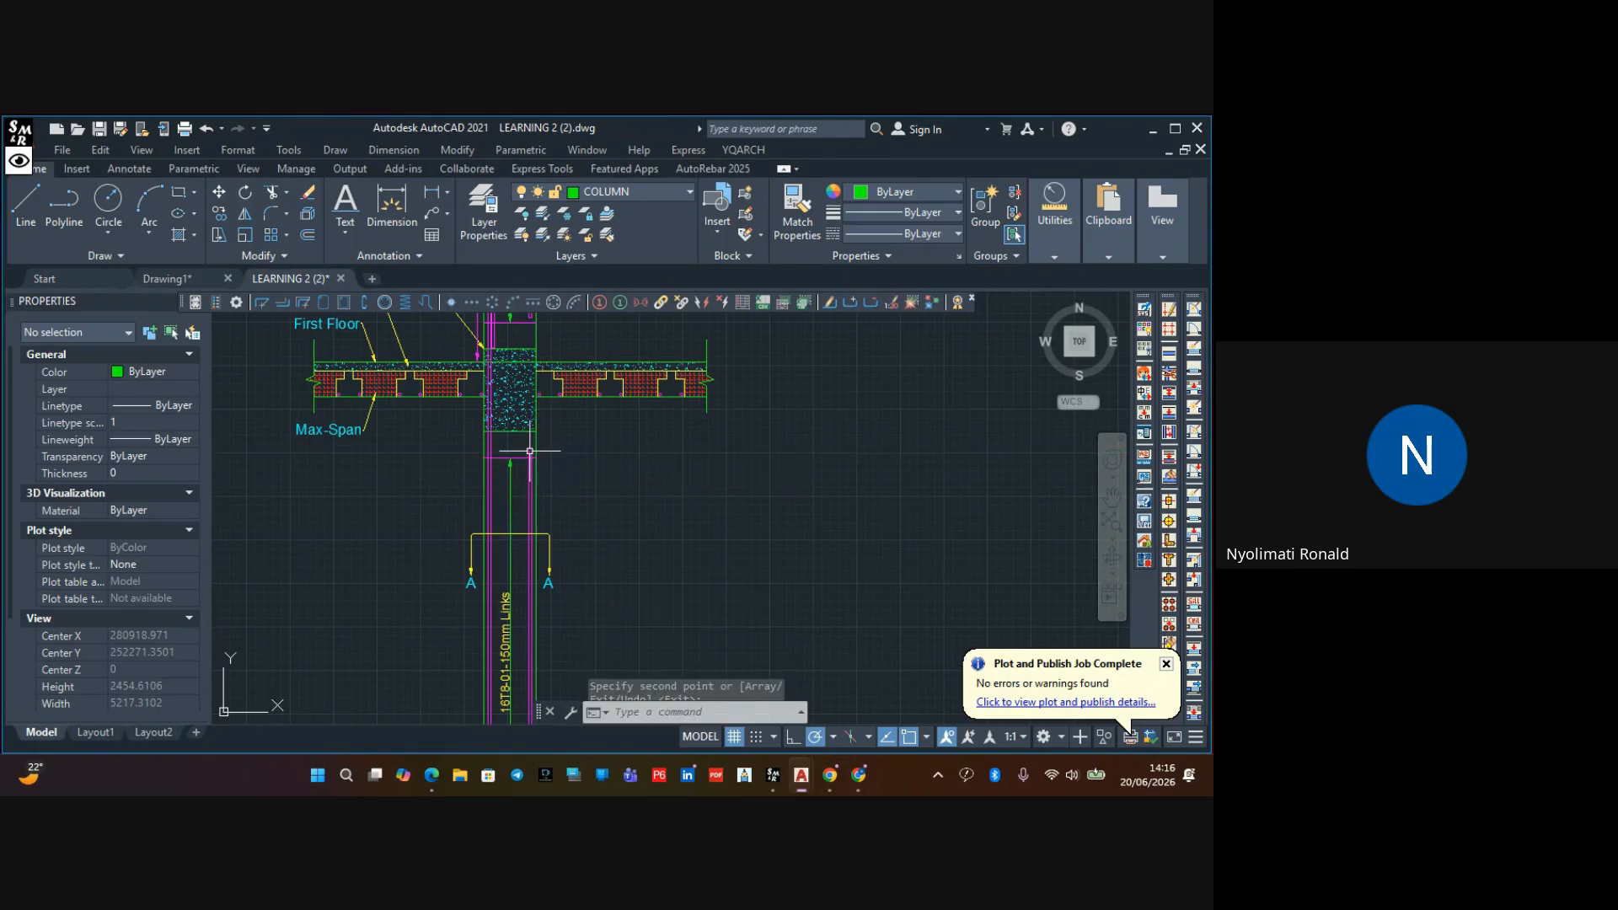
Delete the original section marker standing beside the column's top storey
scroll(523, 446, "down", 5)
scroll(498, 455, "up", 5)
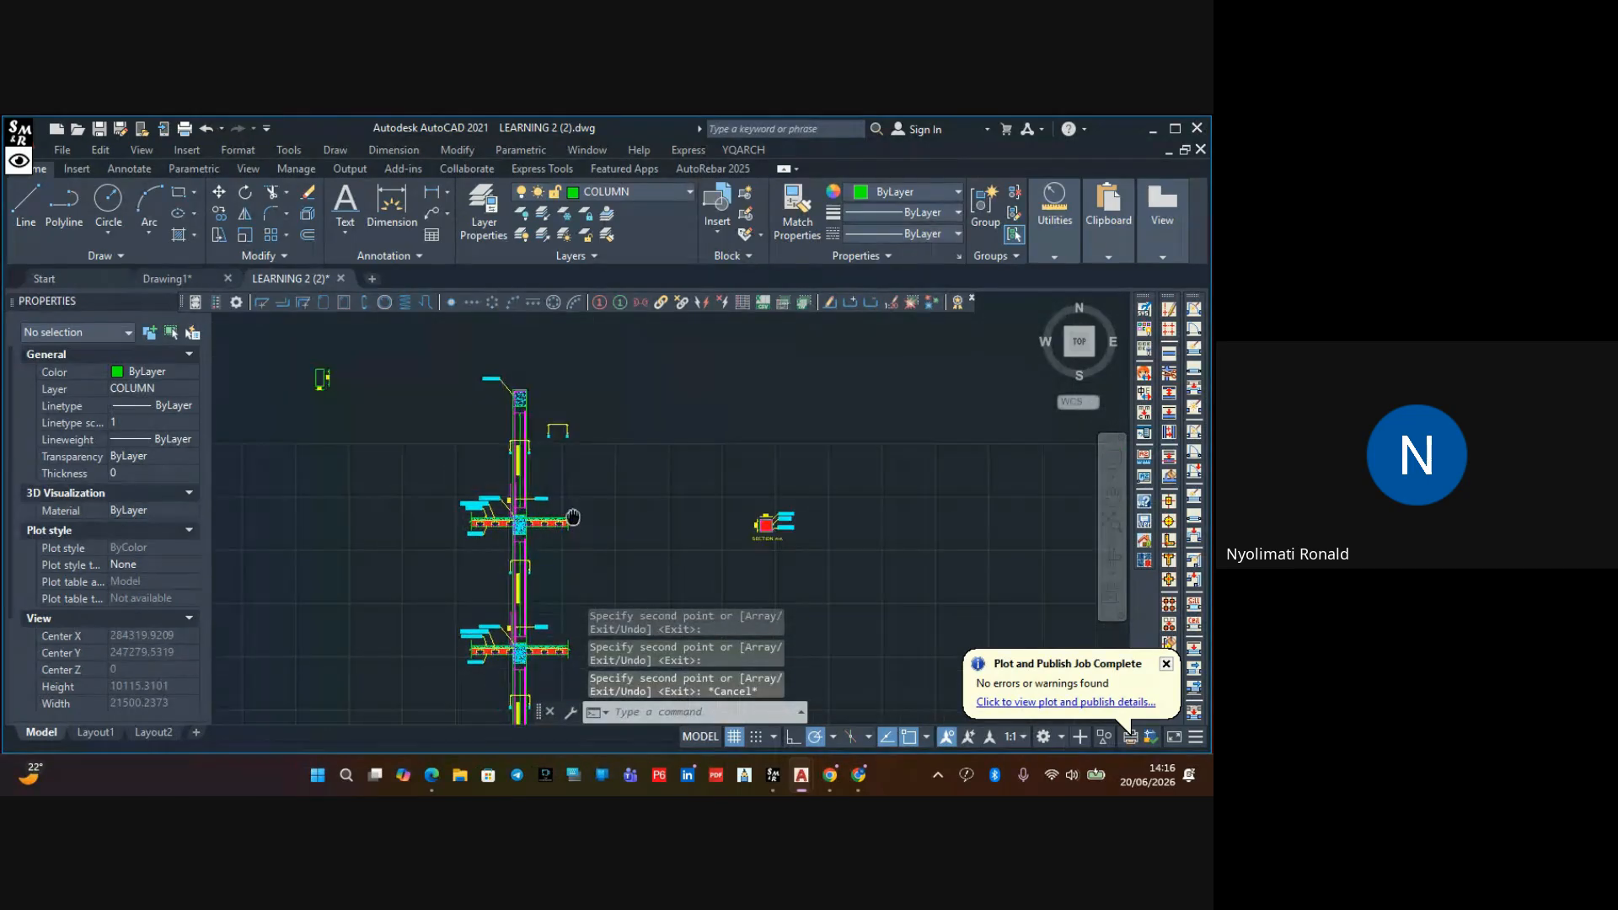
left_click(710, 337)
left_click(618, 403)
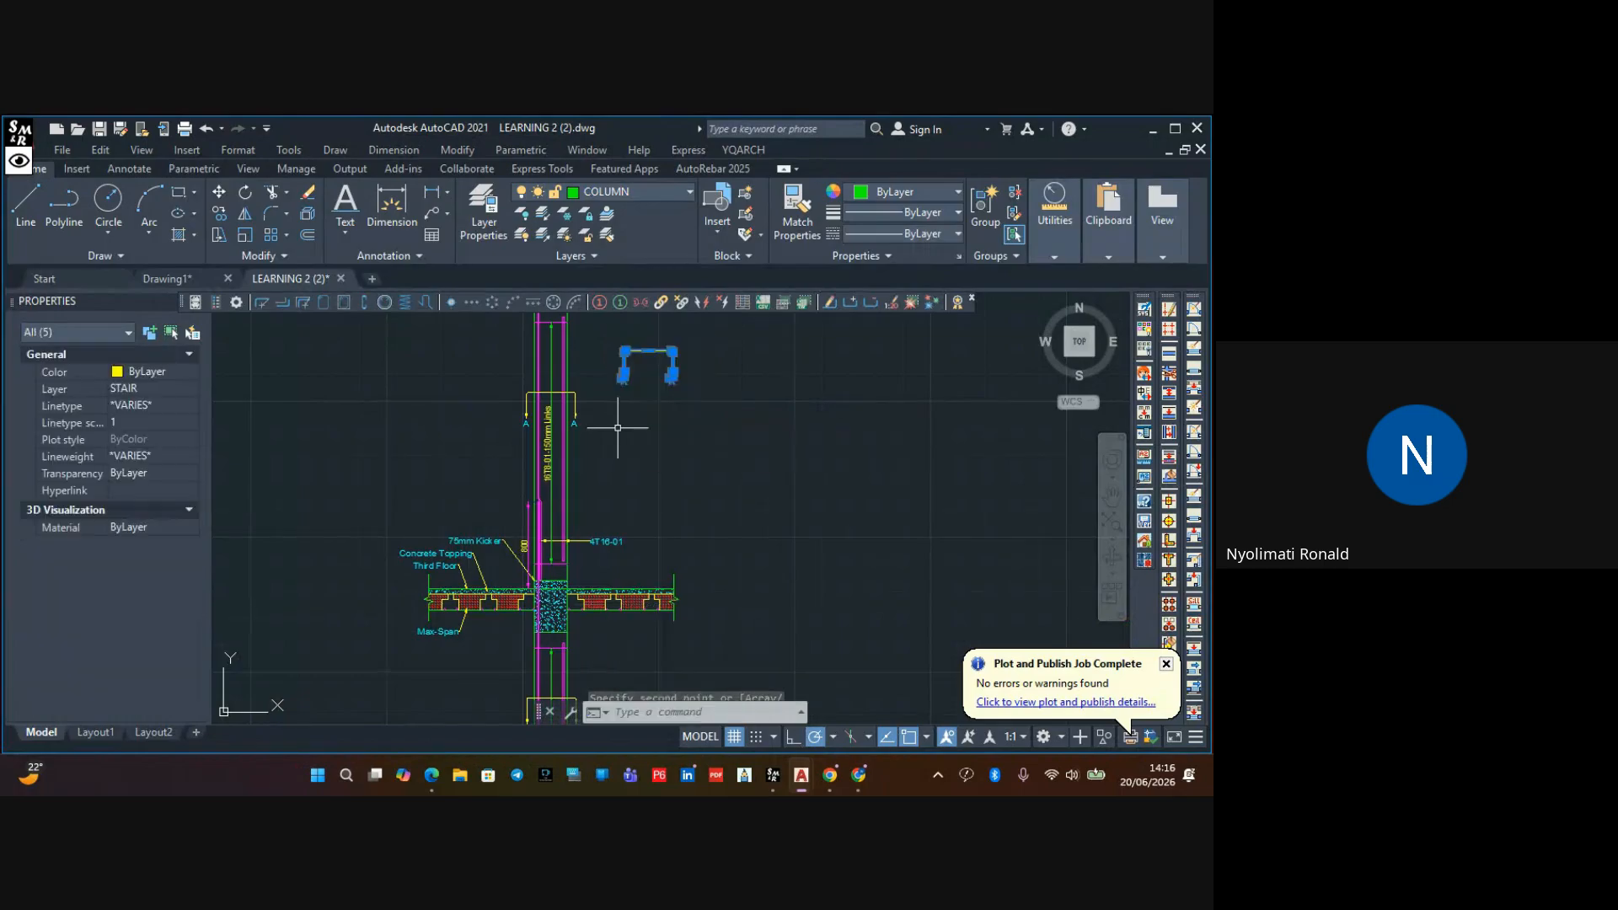
key("Delete")
Change both letters of the section marker between the second and third floors to B
scroll(550, 422, "down", 2)
scroll(539, 405, "up", 6)
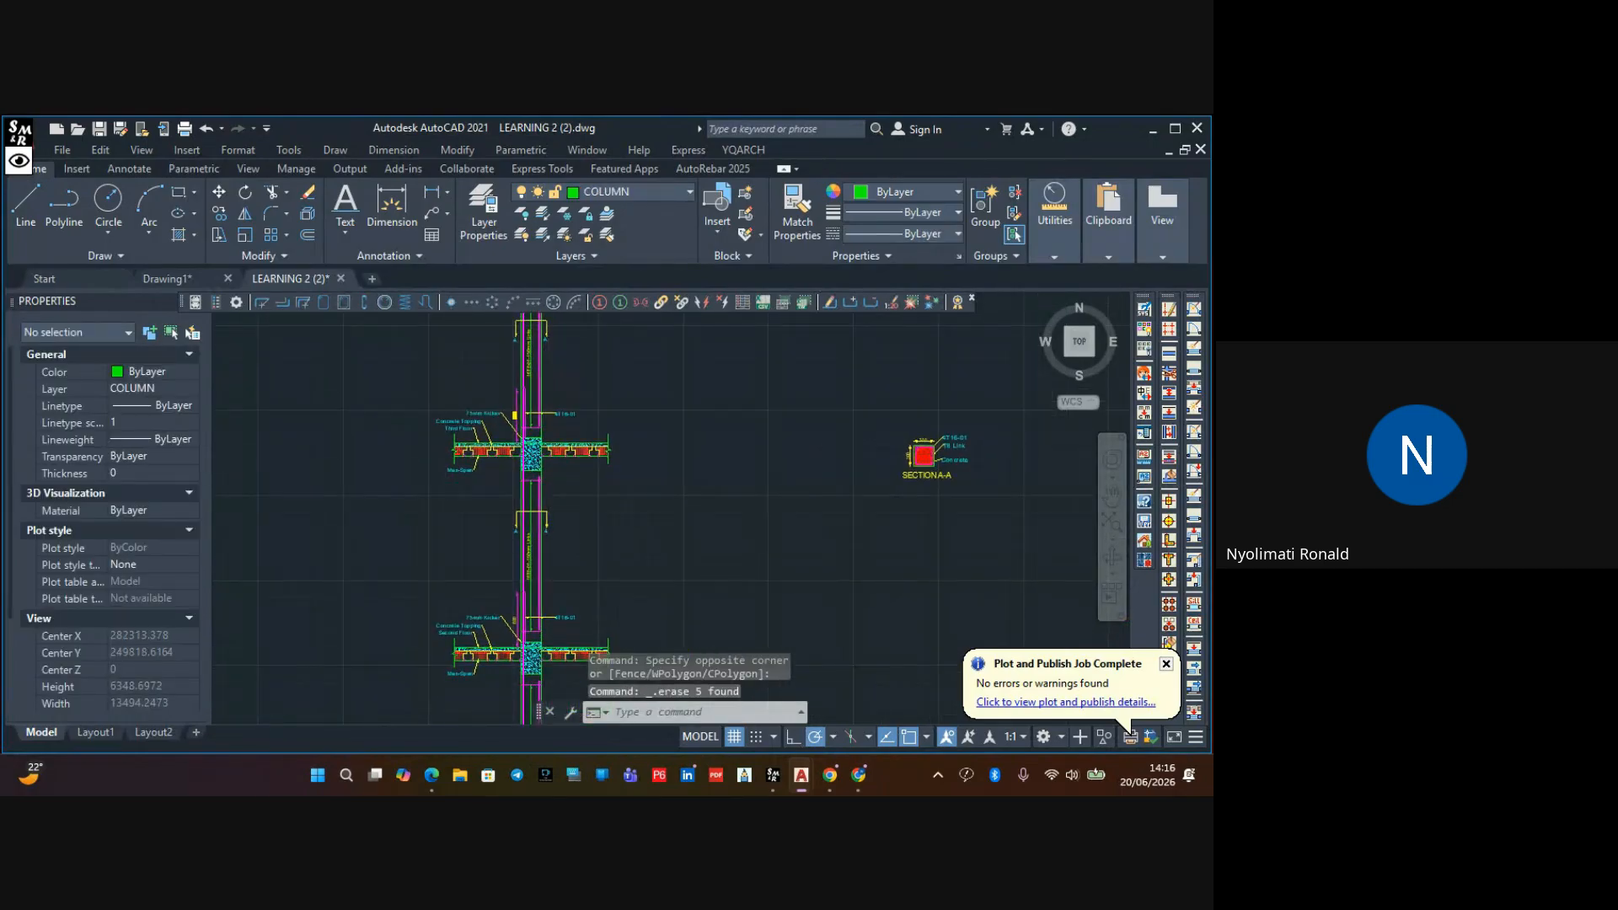
left_click(481, 520)
double_click(458, 525)
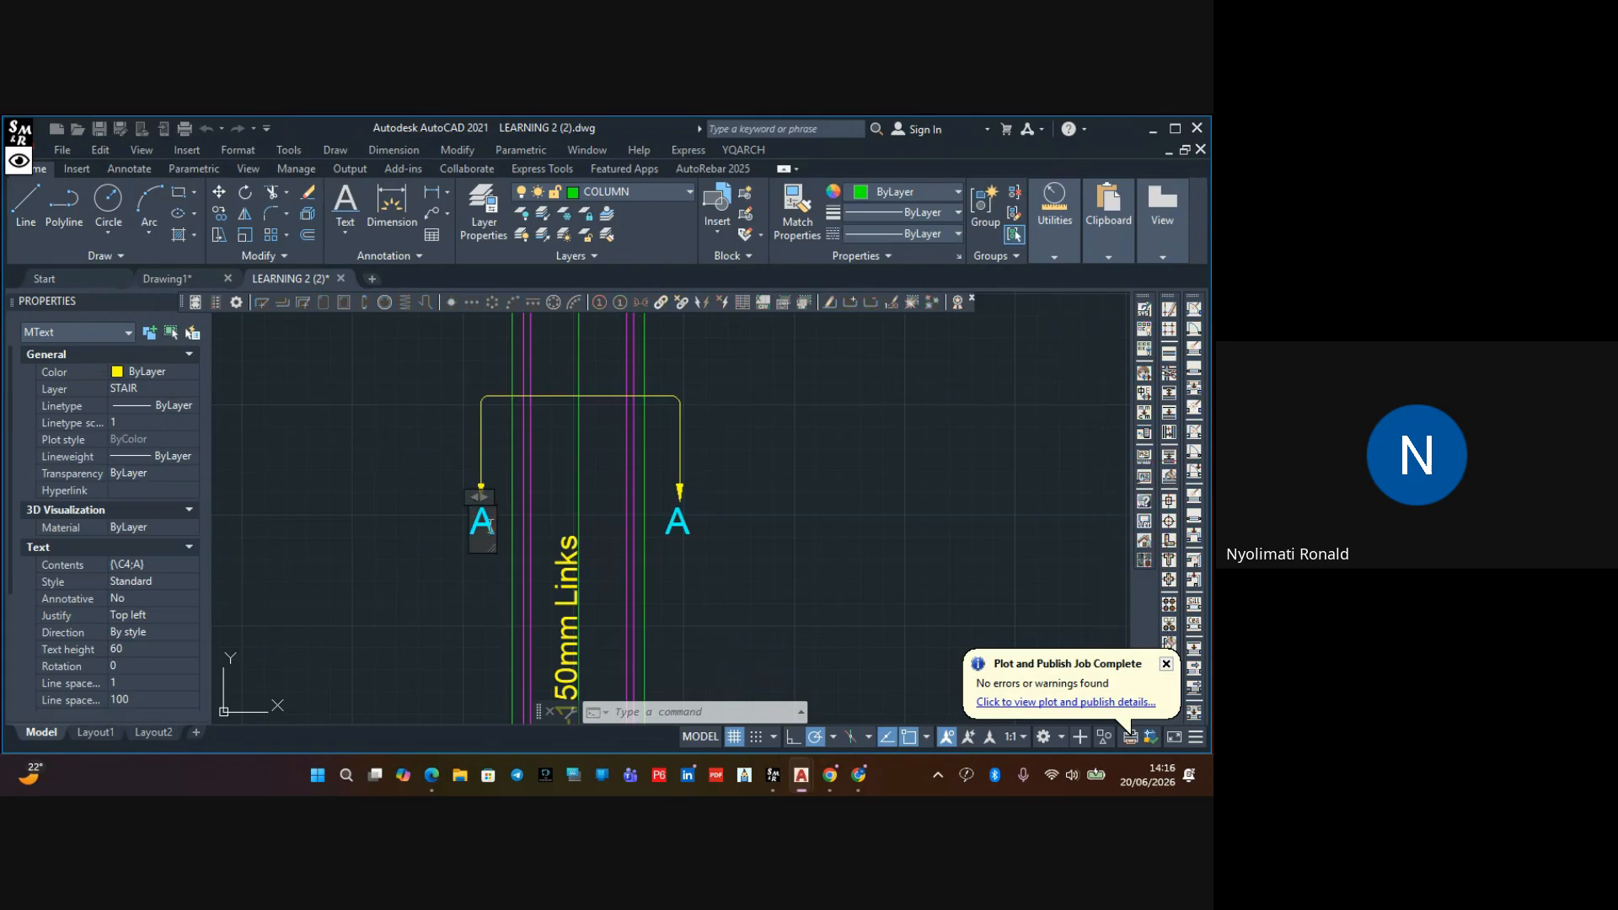
type("B")
left_click(683, 520)
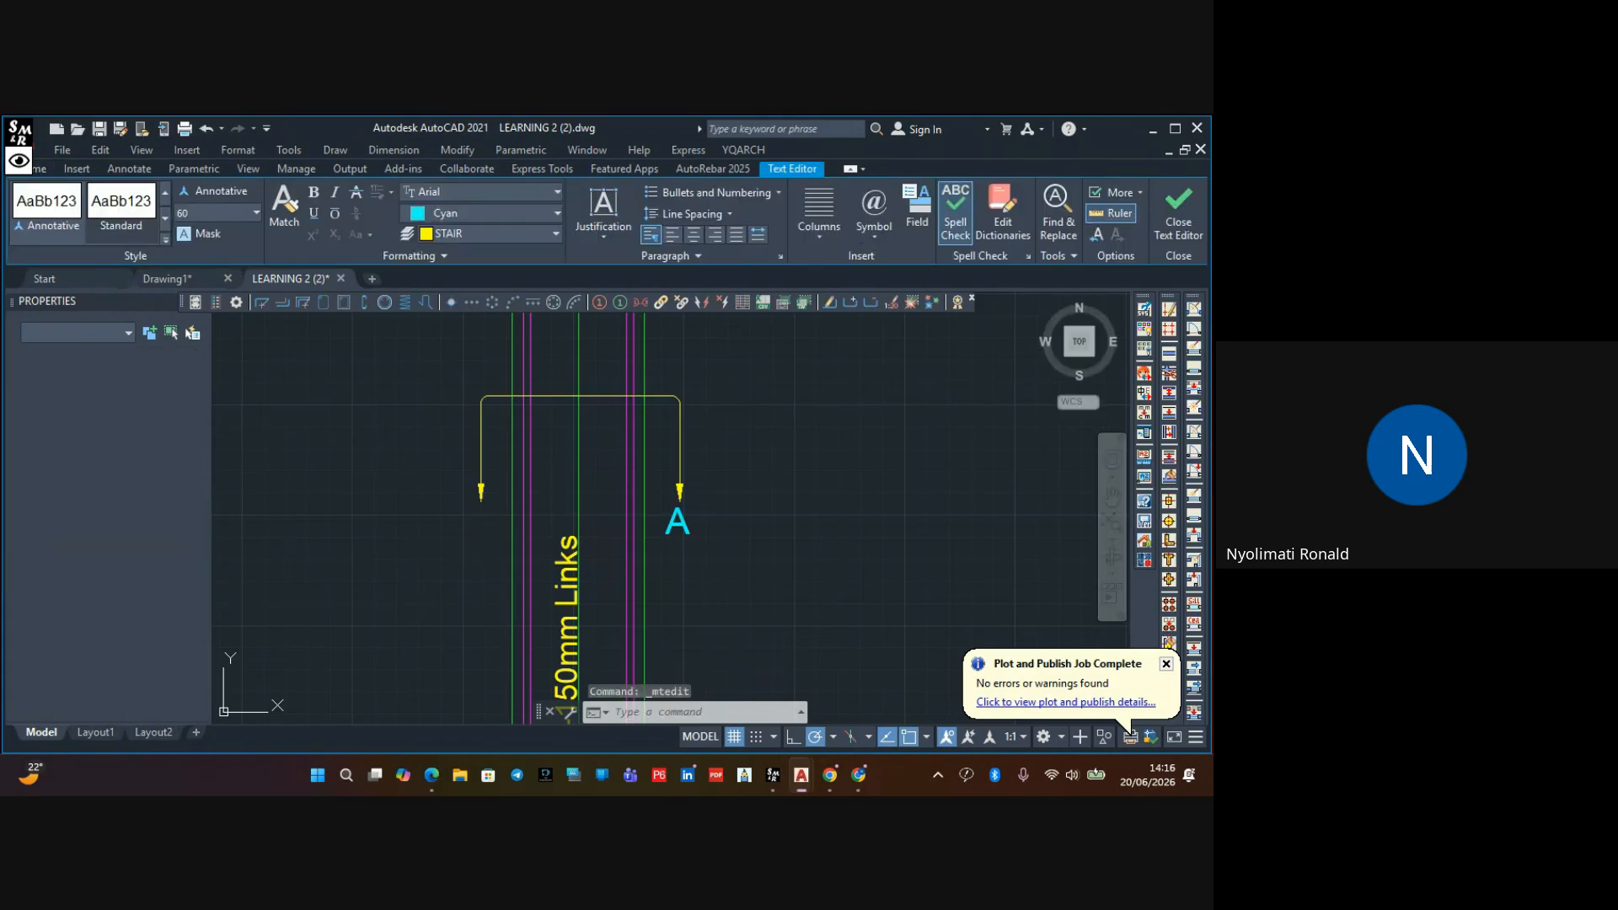
double_click(683, 521)
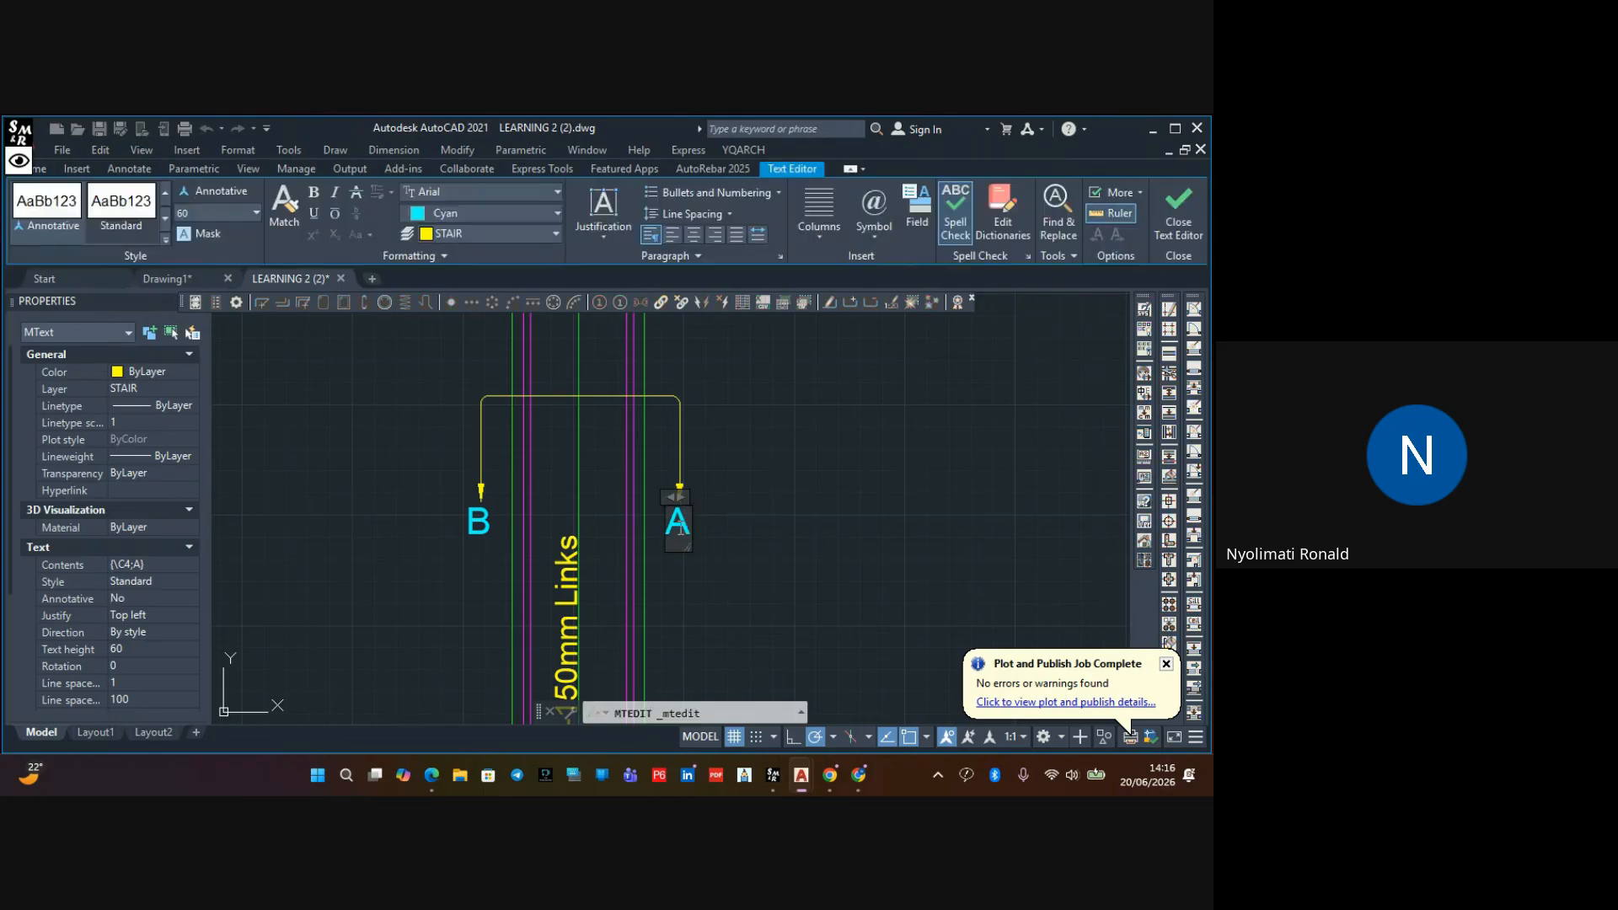
left_click(726, 552)
Change both letters of the section marker between the first and second floors to C
scroll(732, 545, "down", 8)
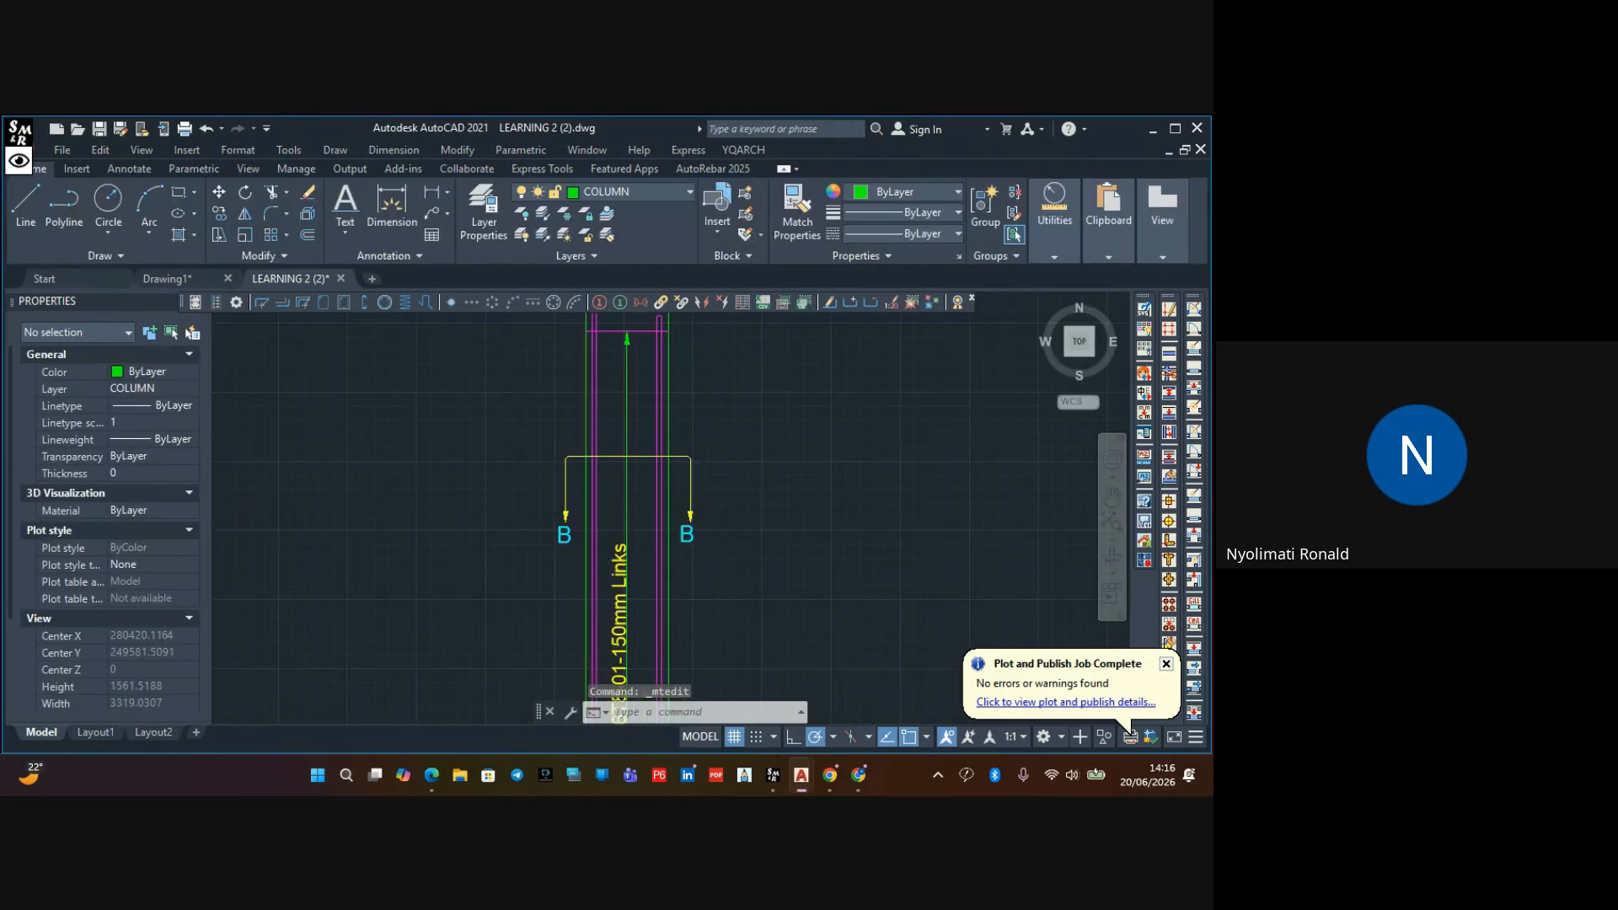
middle_click_drag(693, 527, 686, 518)
scroll(644, 658, "up", 8)
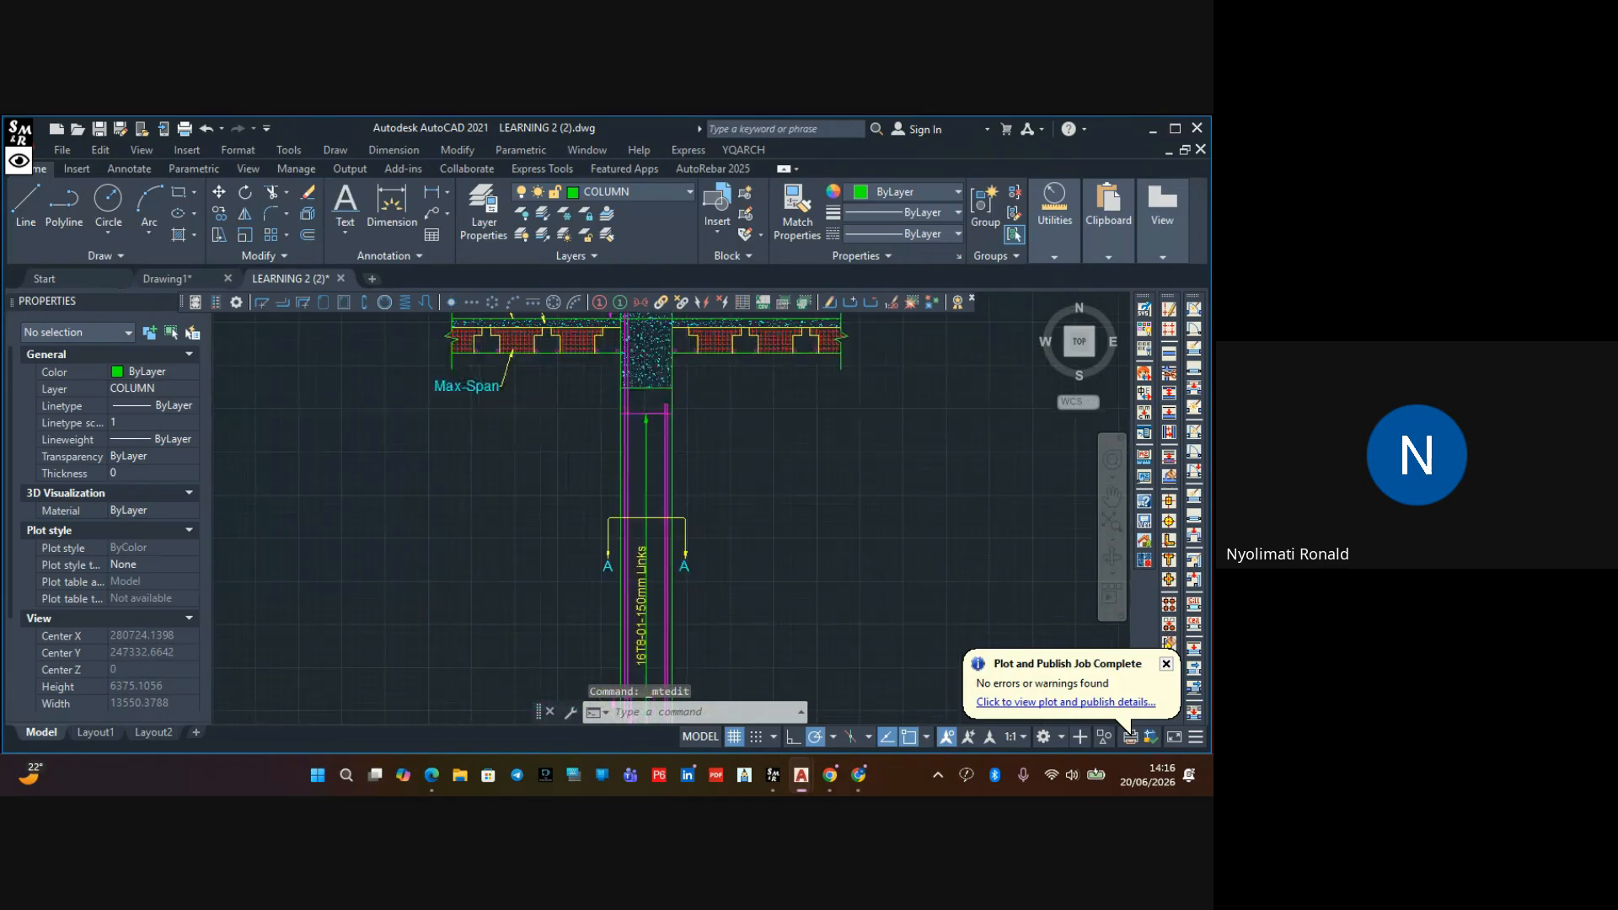
left_click(596, 561)
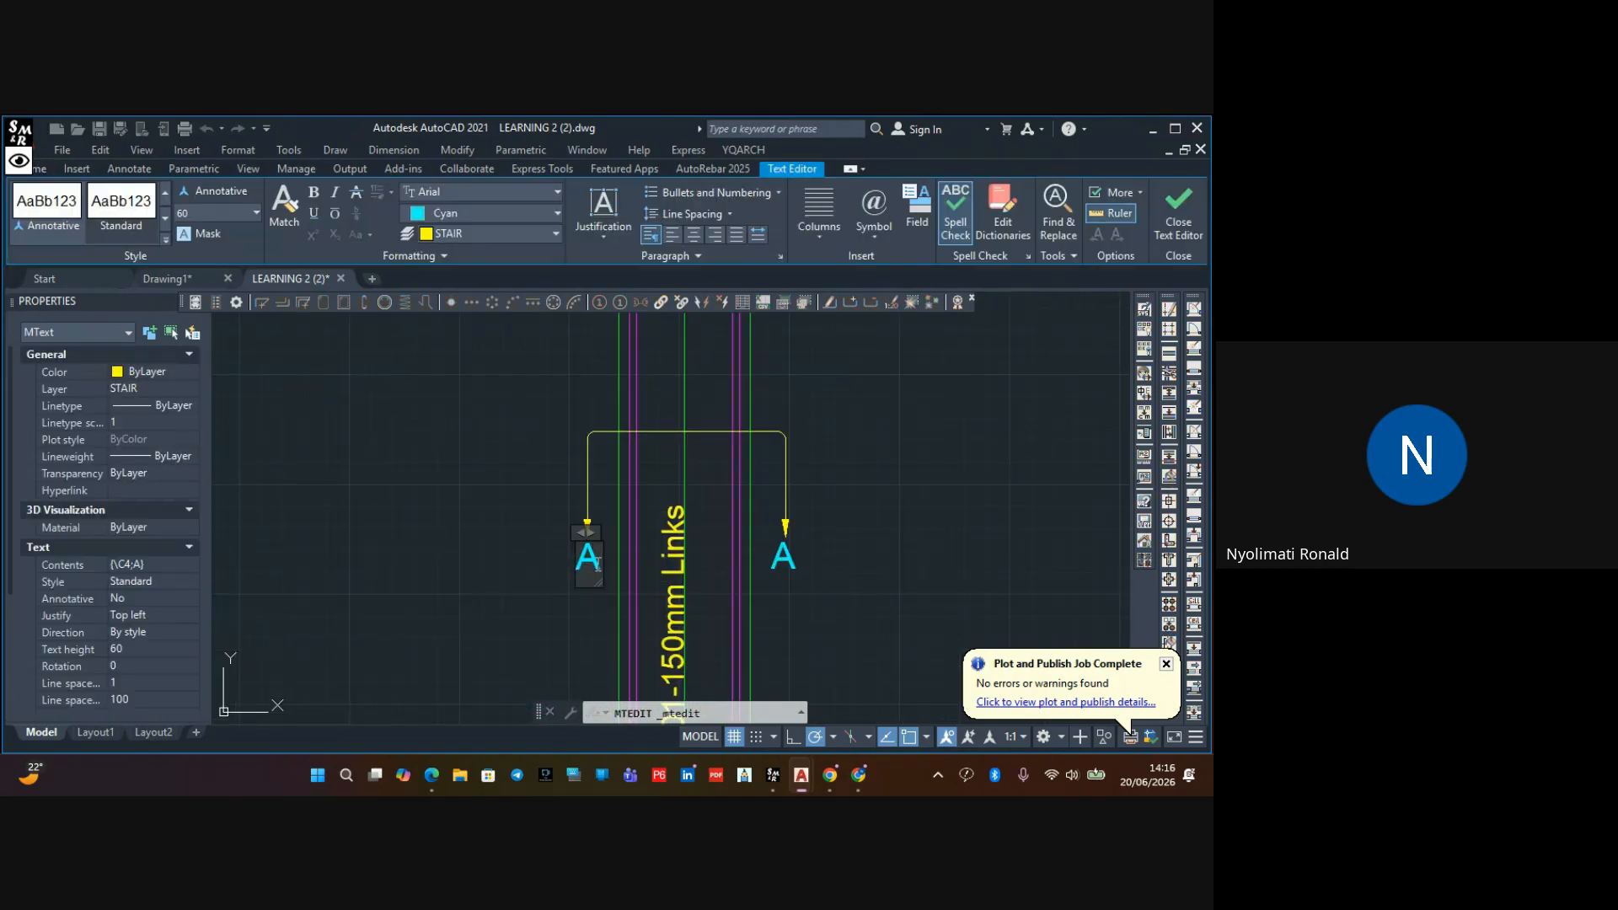
left_click(511, 575)
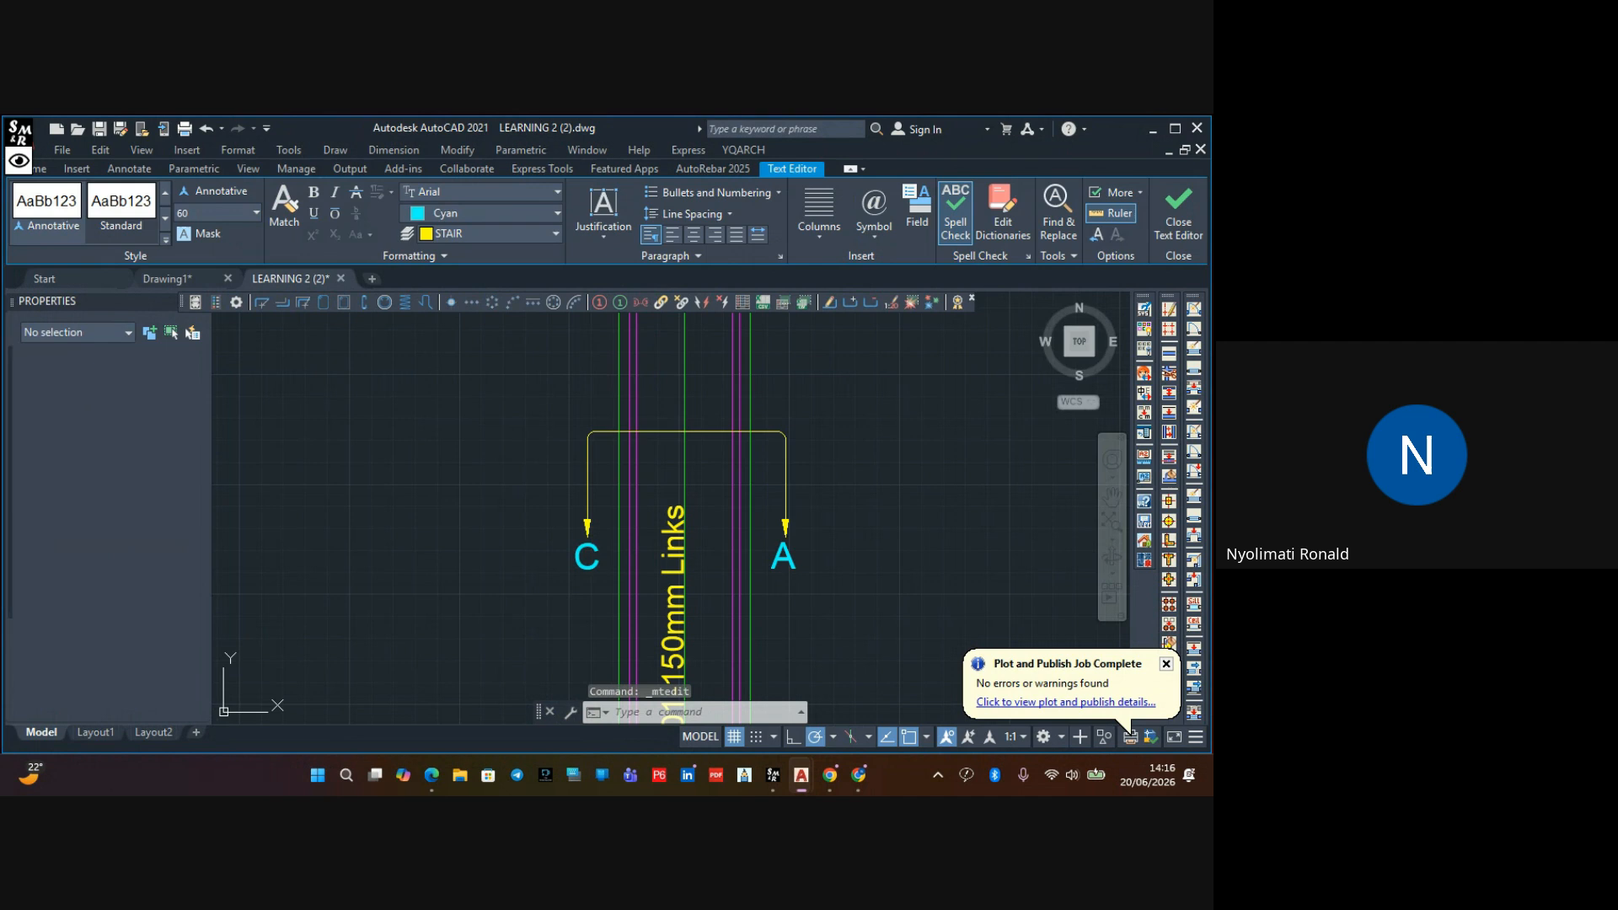
double_click(784, 553)
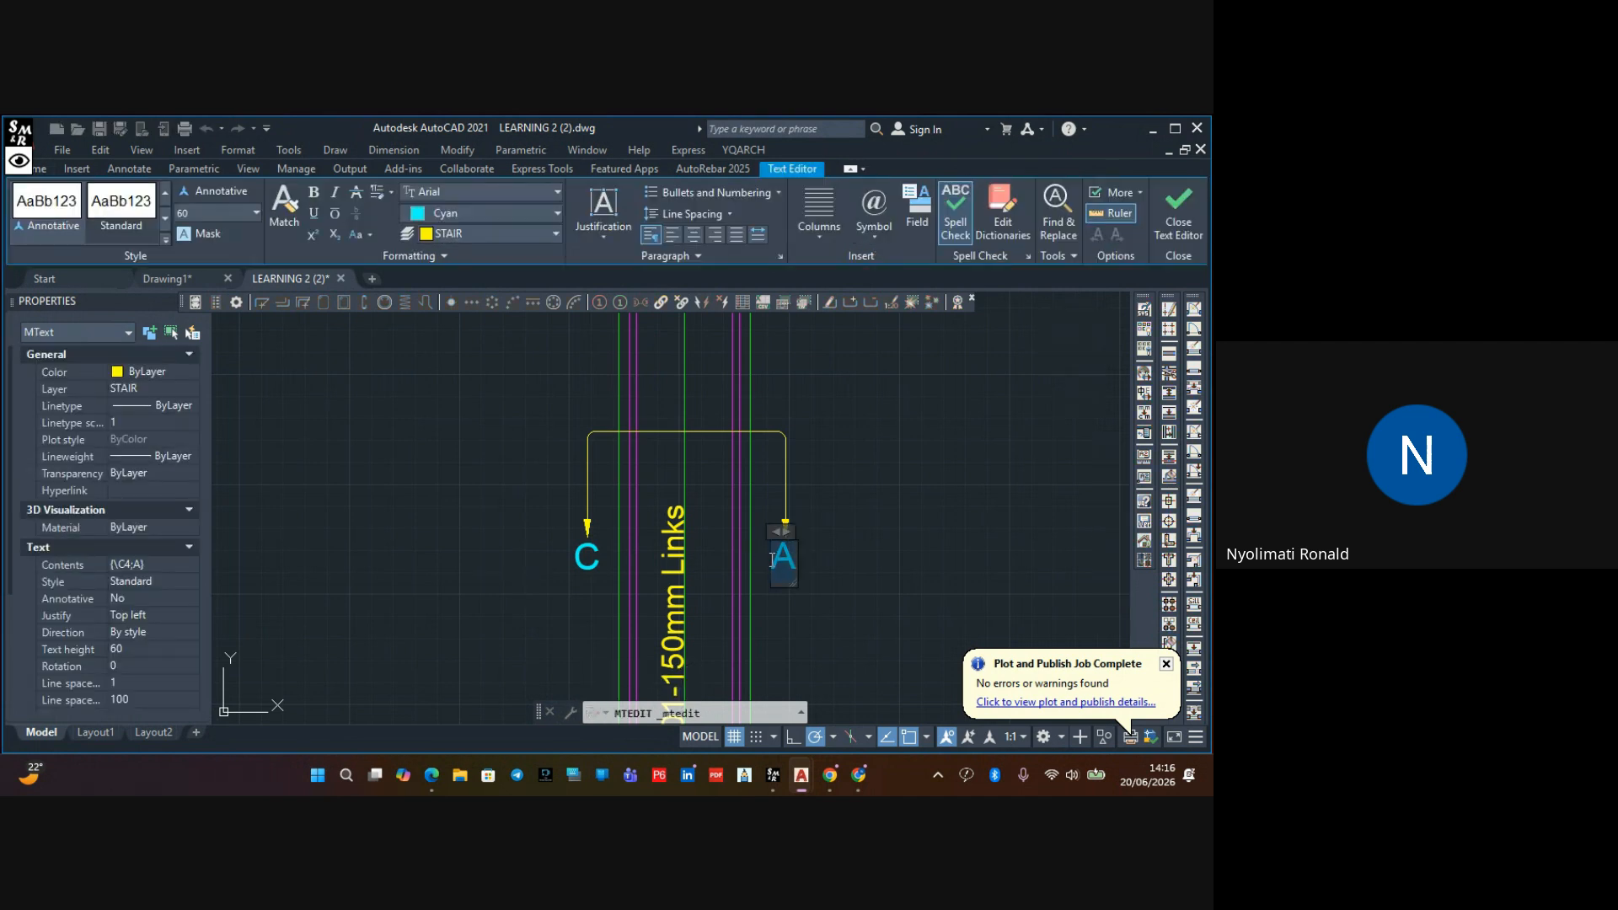
left_click(794, 589)
scroll(795, 589, "down", 2)
middle_click_drag(795, 589, 740, 463)
scroll(740, 462, "down", 4)
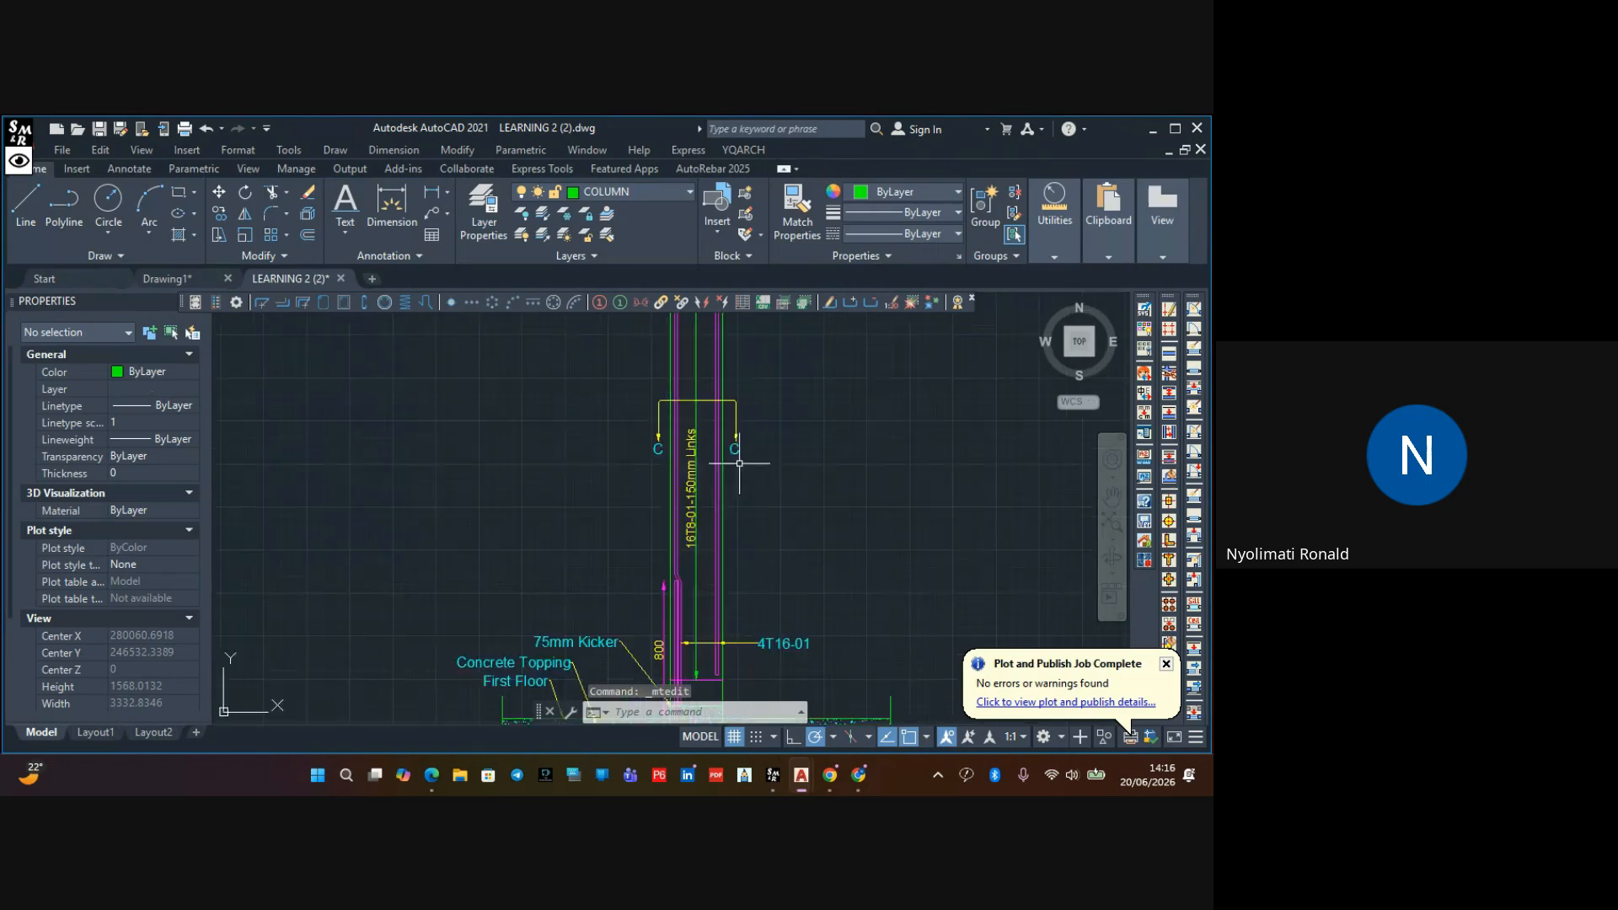
Change both letters of the section marker between the ground and first floors to D
scroll(708, 577, "up", 4)
mouse_move(730, 567)
middle_mouse_down()
mouse_move(672, 517)
mouse_move(664, 483)
middle_mouse_up()
scroll(664, 483, "down", 4)
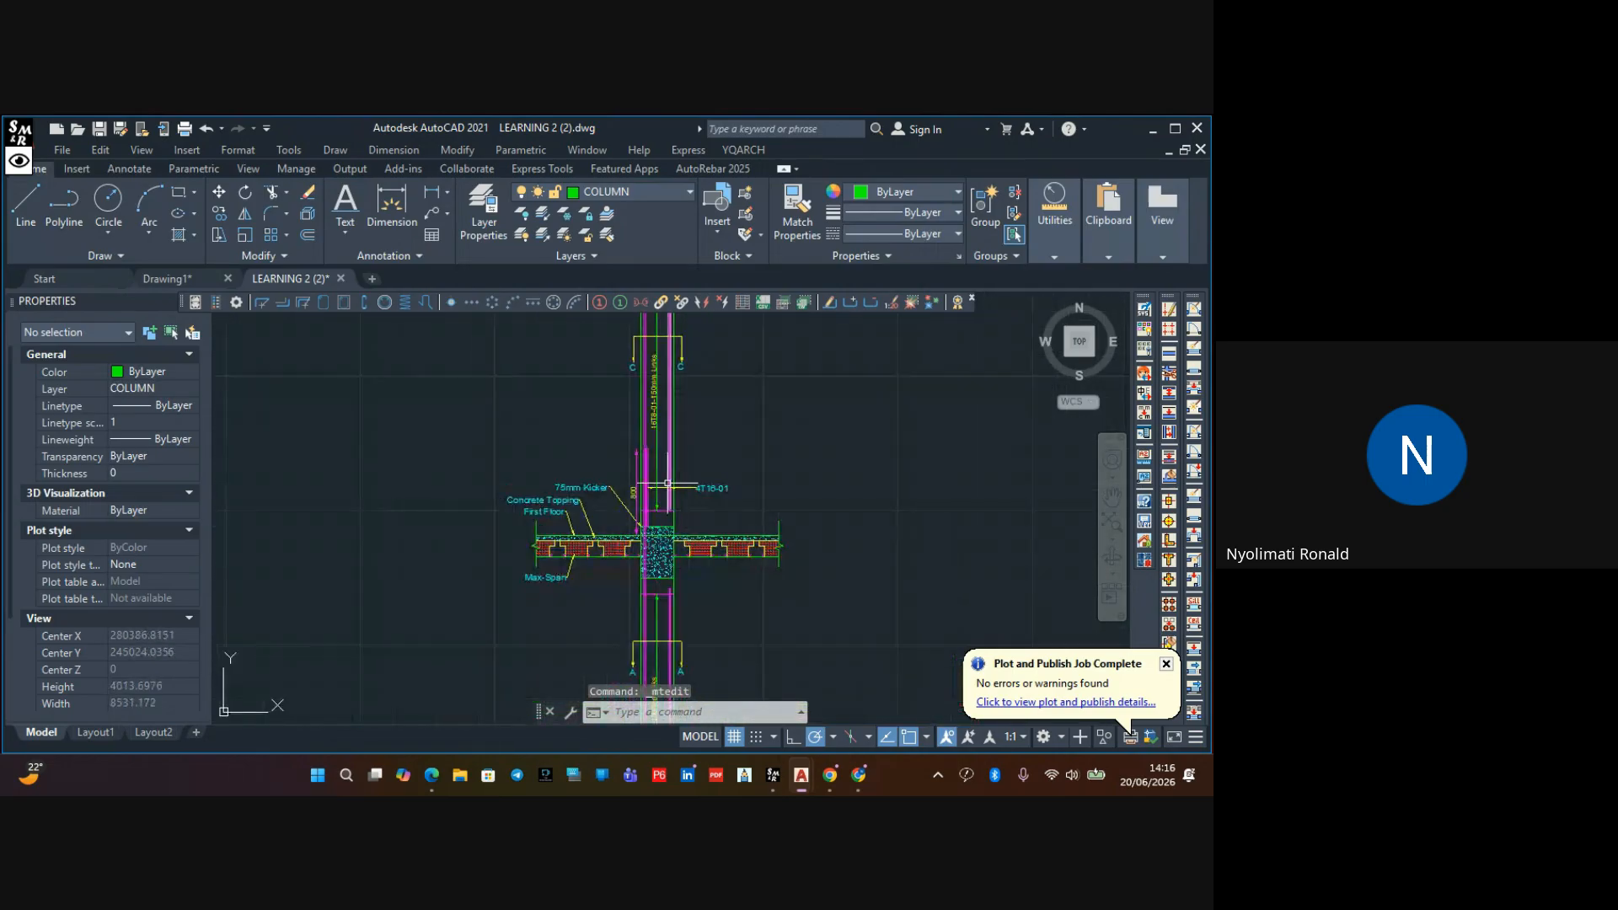
middle_click_drag(671, 600, 628, 475)
scroll(607, 552, "up", 6)
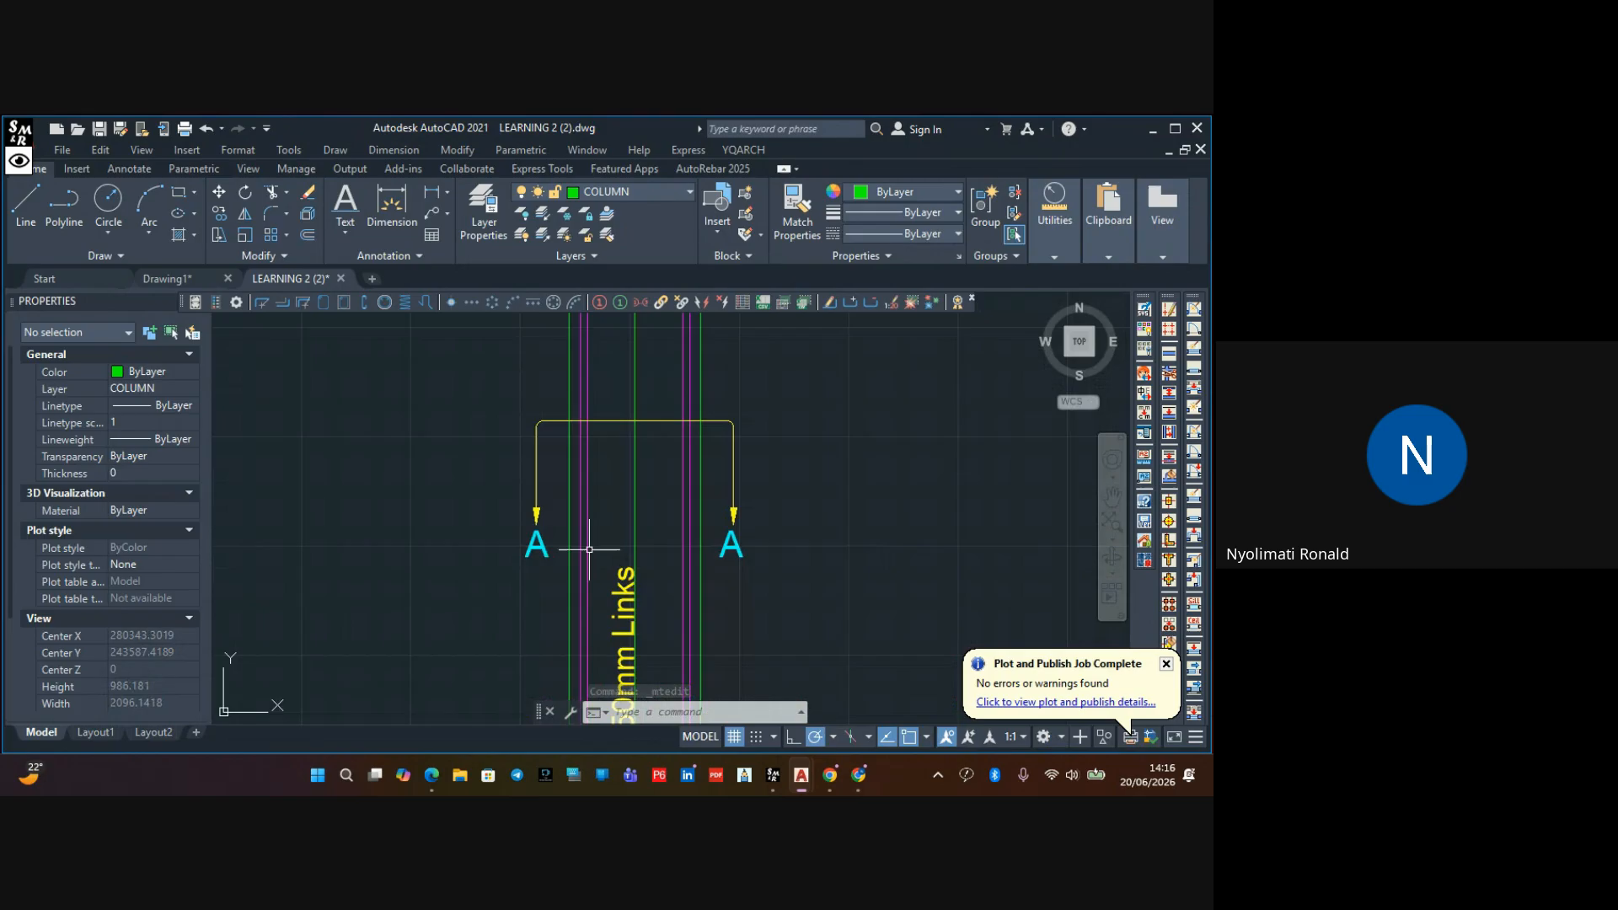
double_click(538, 546)
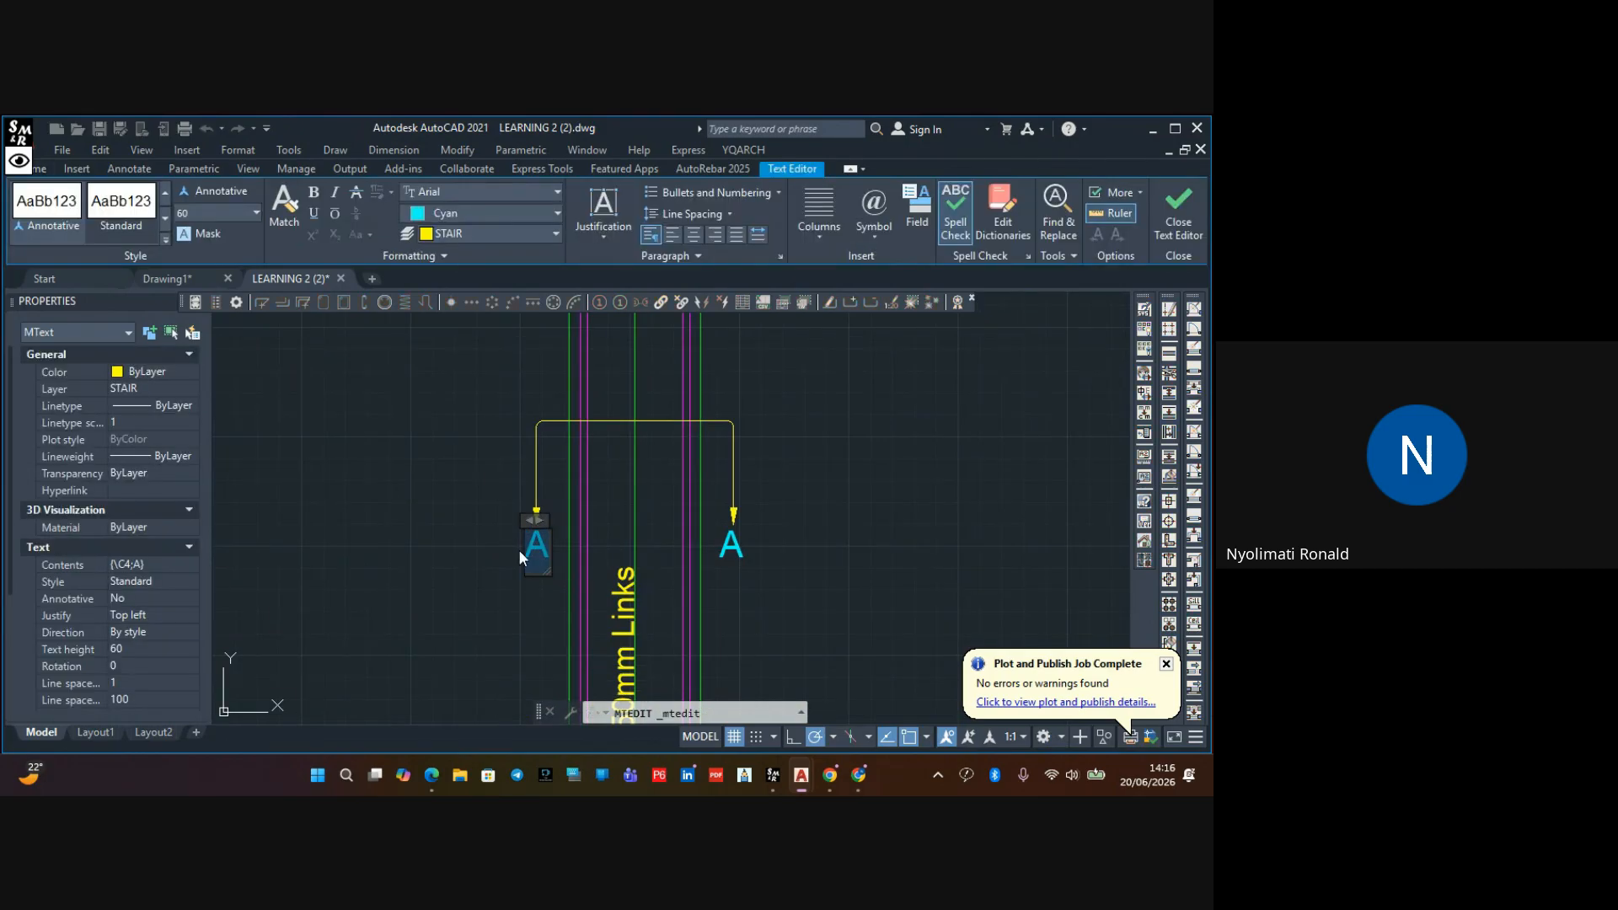
type("D")
left_click(555, 590)
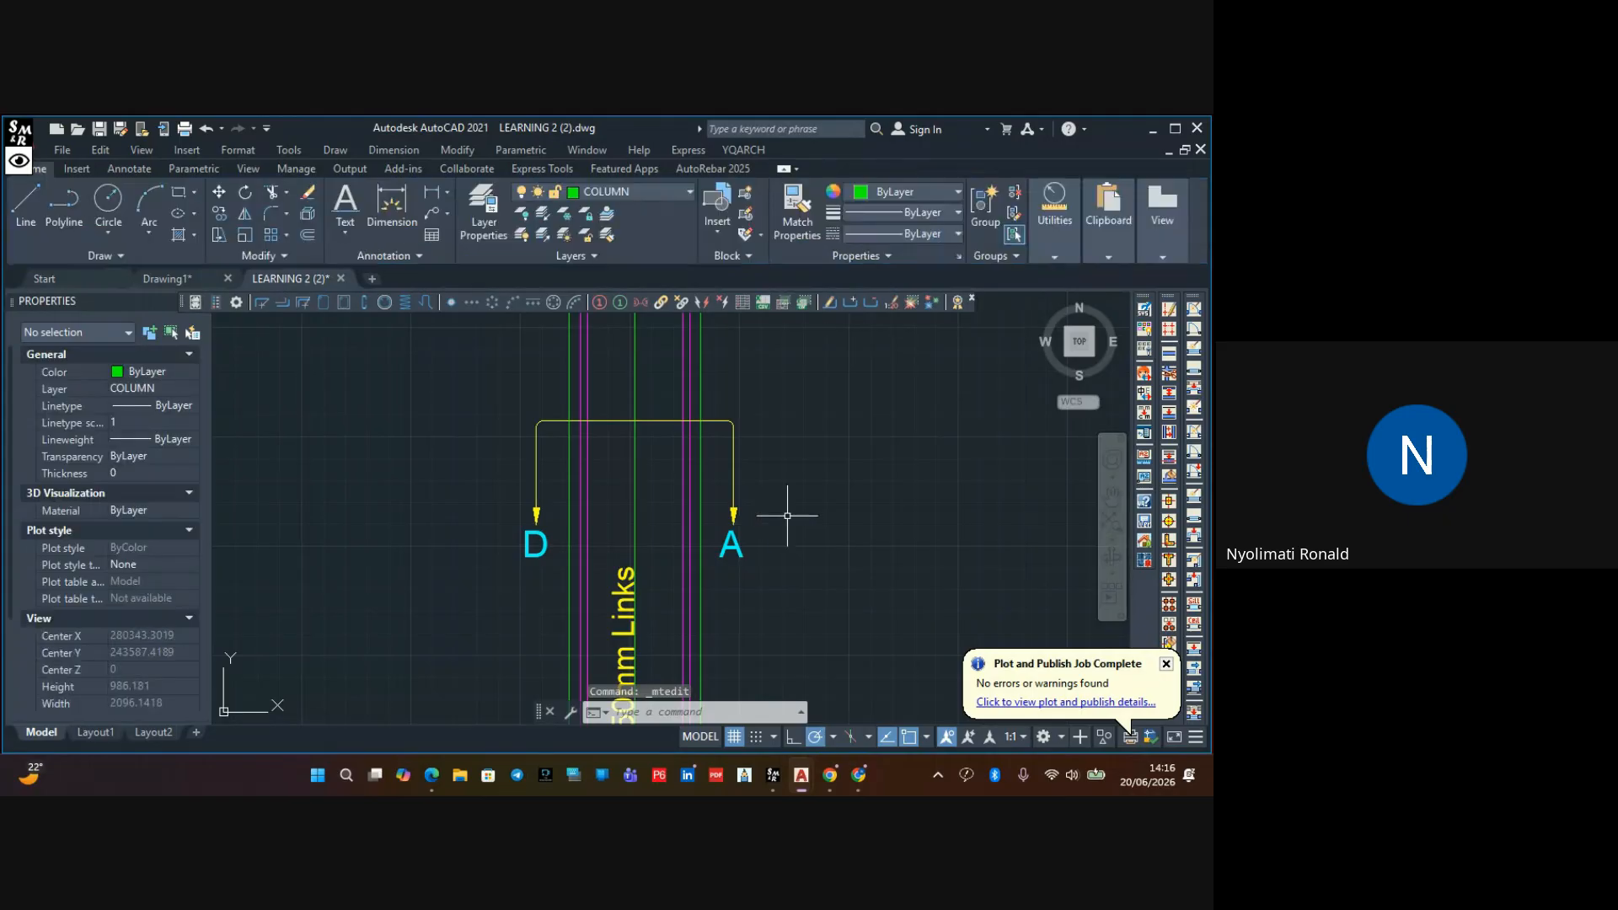
scroll(741, 548, "up", 3)
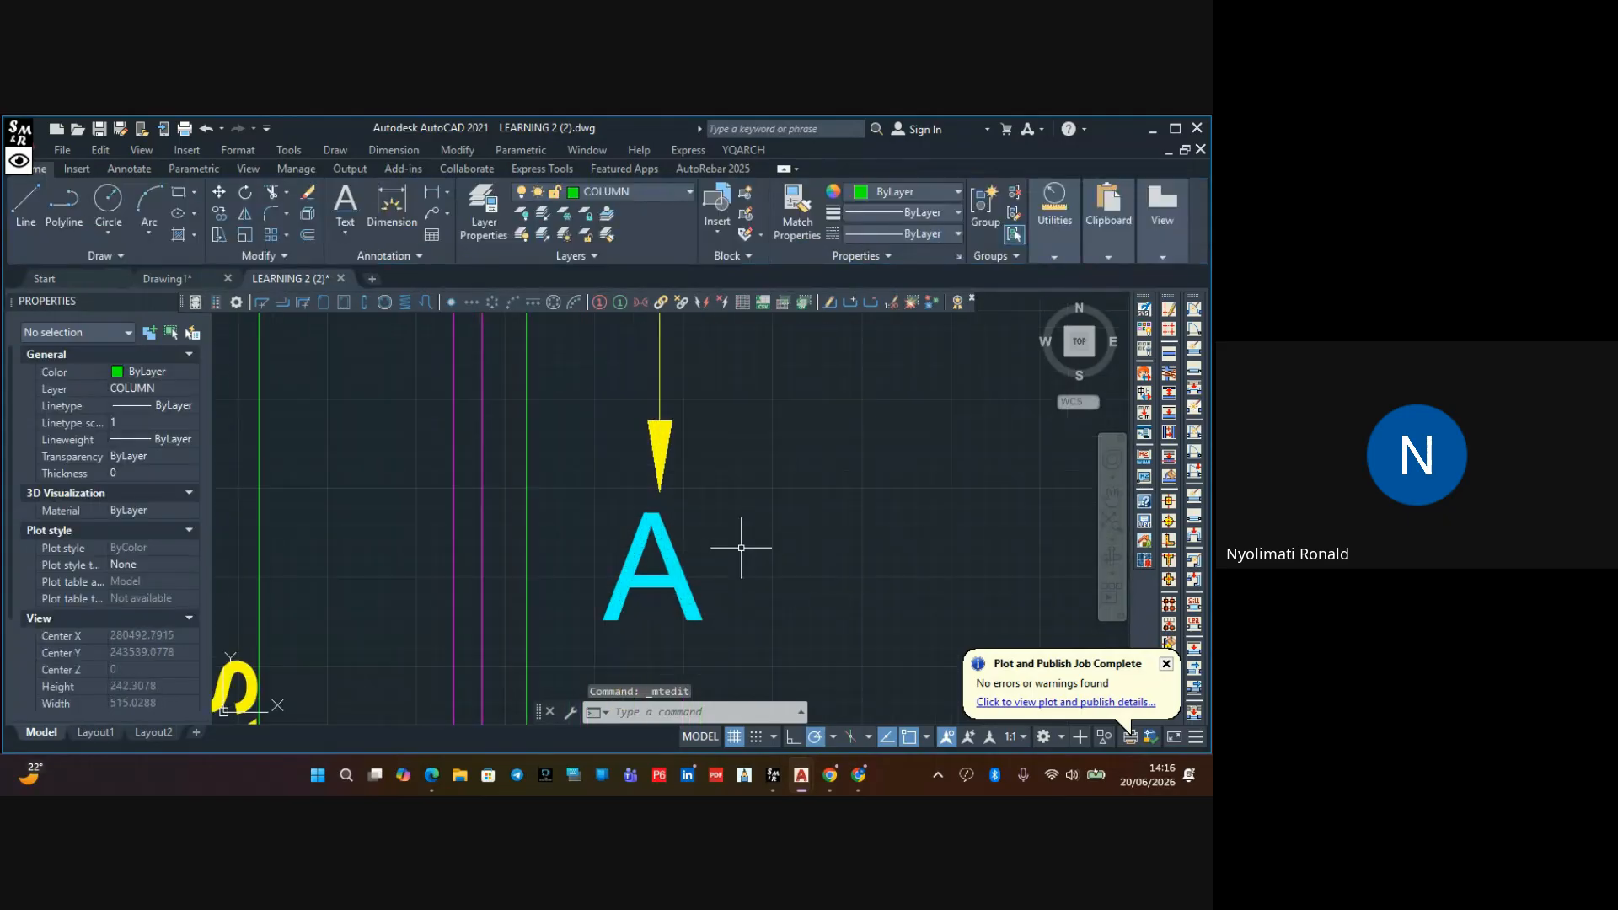
left_click(692, 578)
left_click(692, 578)
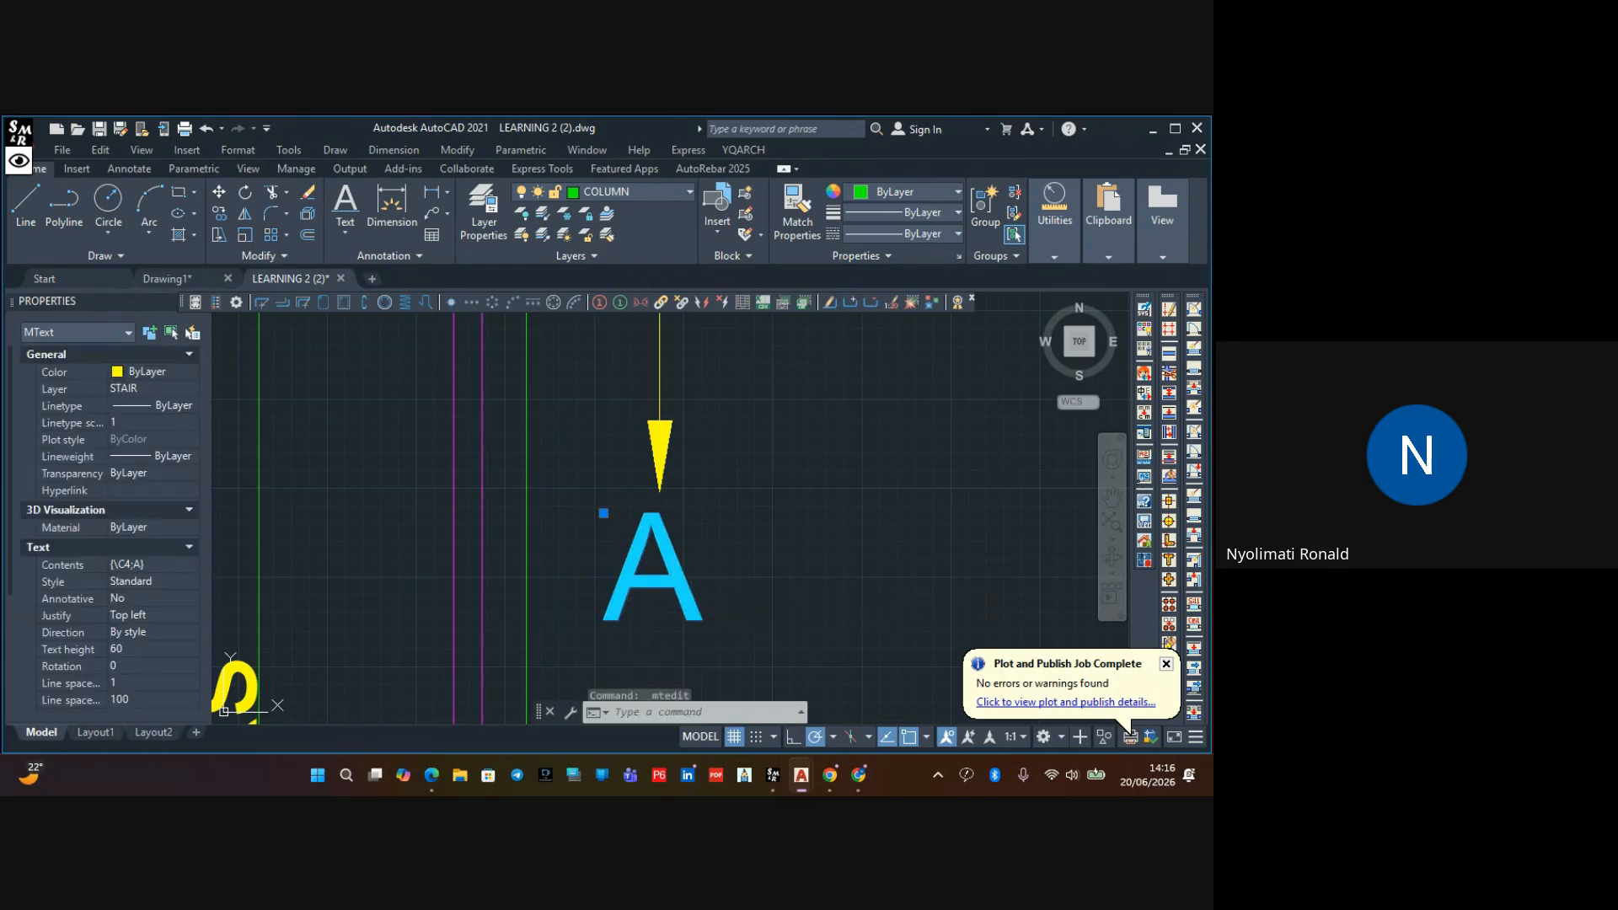
double_click(691, 582)
left_click_drag(699, 582, 642, 582)
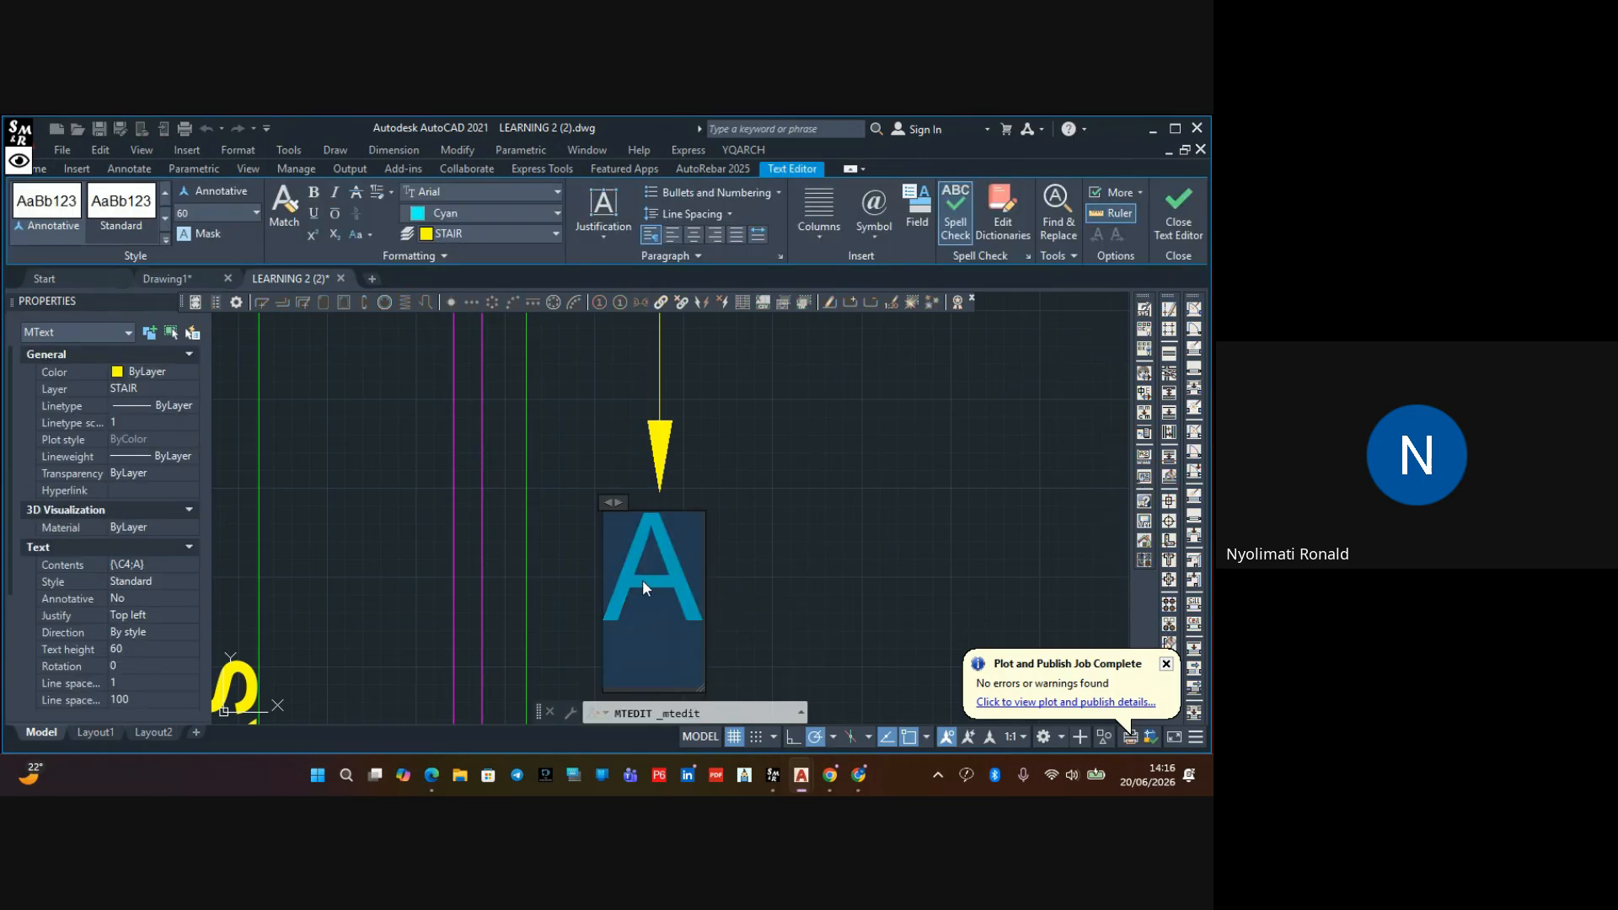
type("D")
left_click(781, 570)
Copy the complete Section A-A detail to a spot beside the column's top storey, next to the A-A marker
scroll(669, 544, "down", 10)
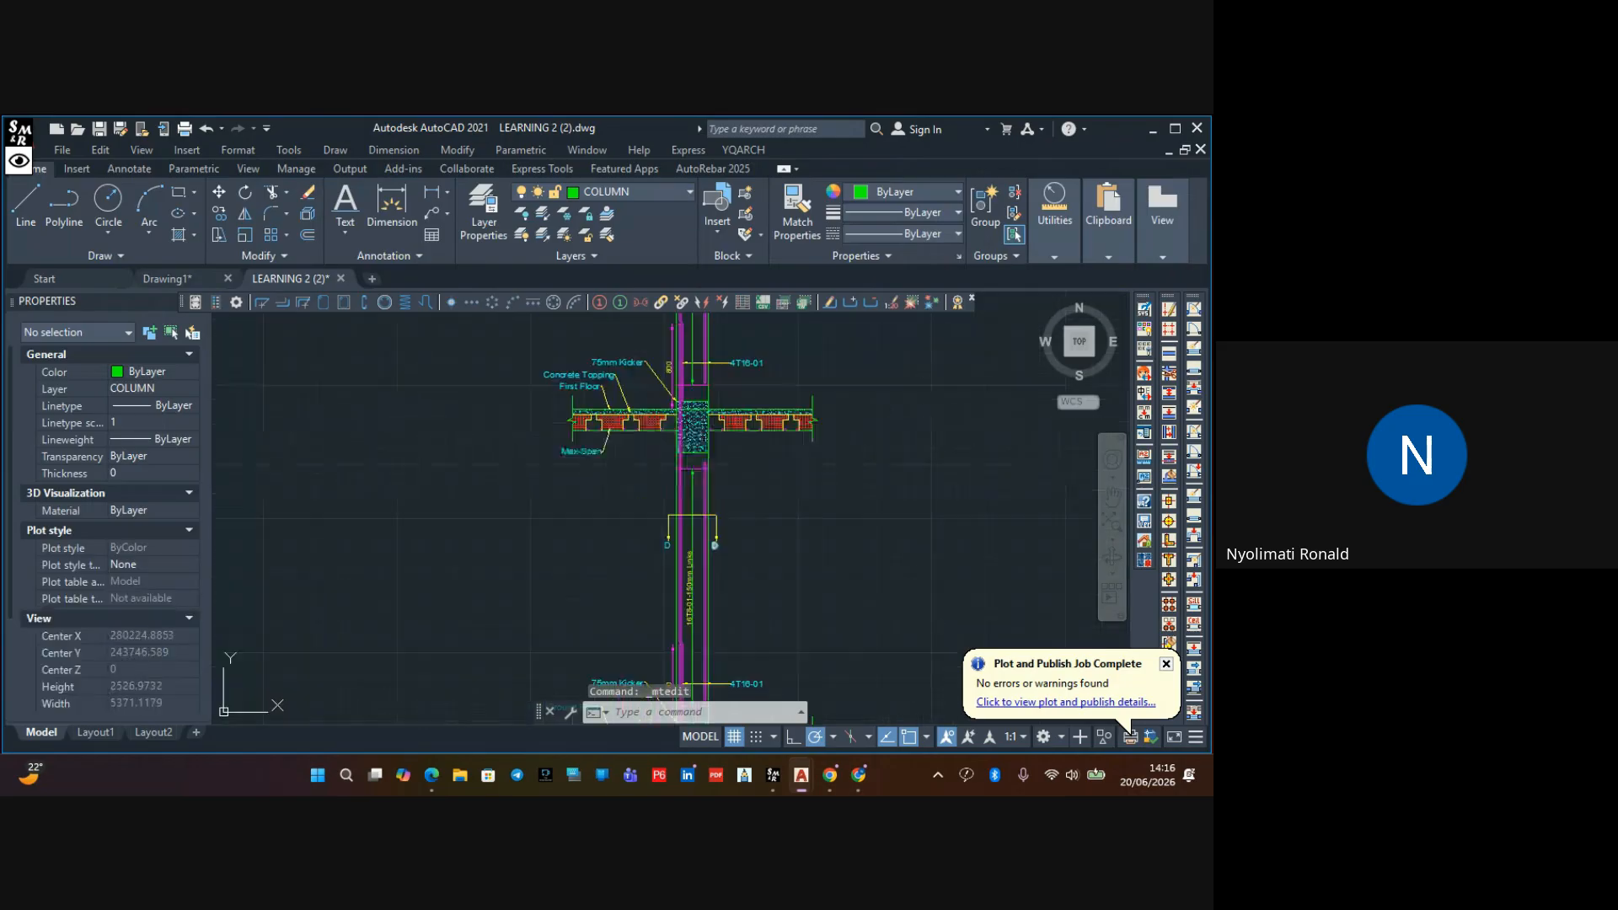
scroll(721, 530, "down", 8)
middle_click_drag(722, 506, 666, 577)
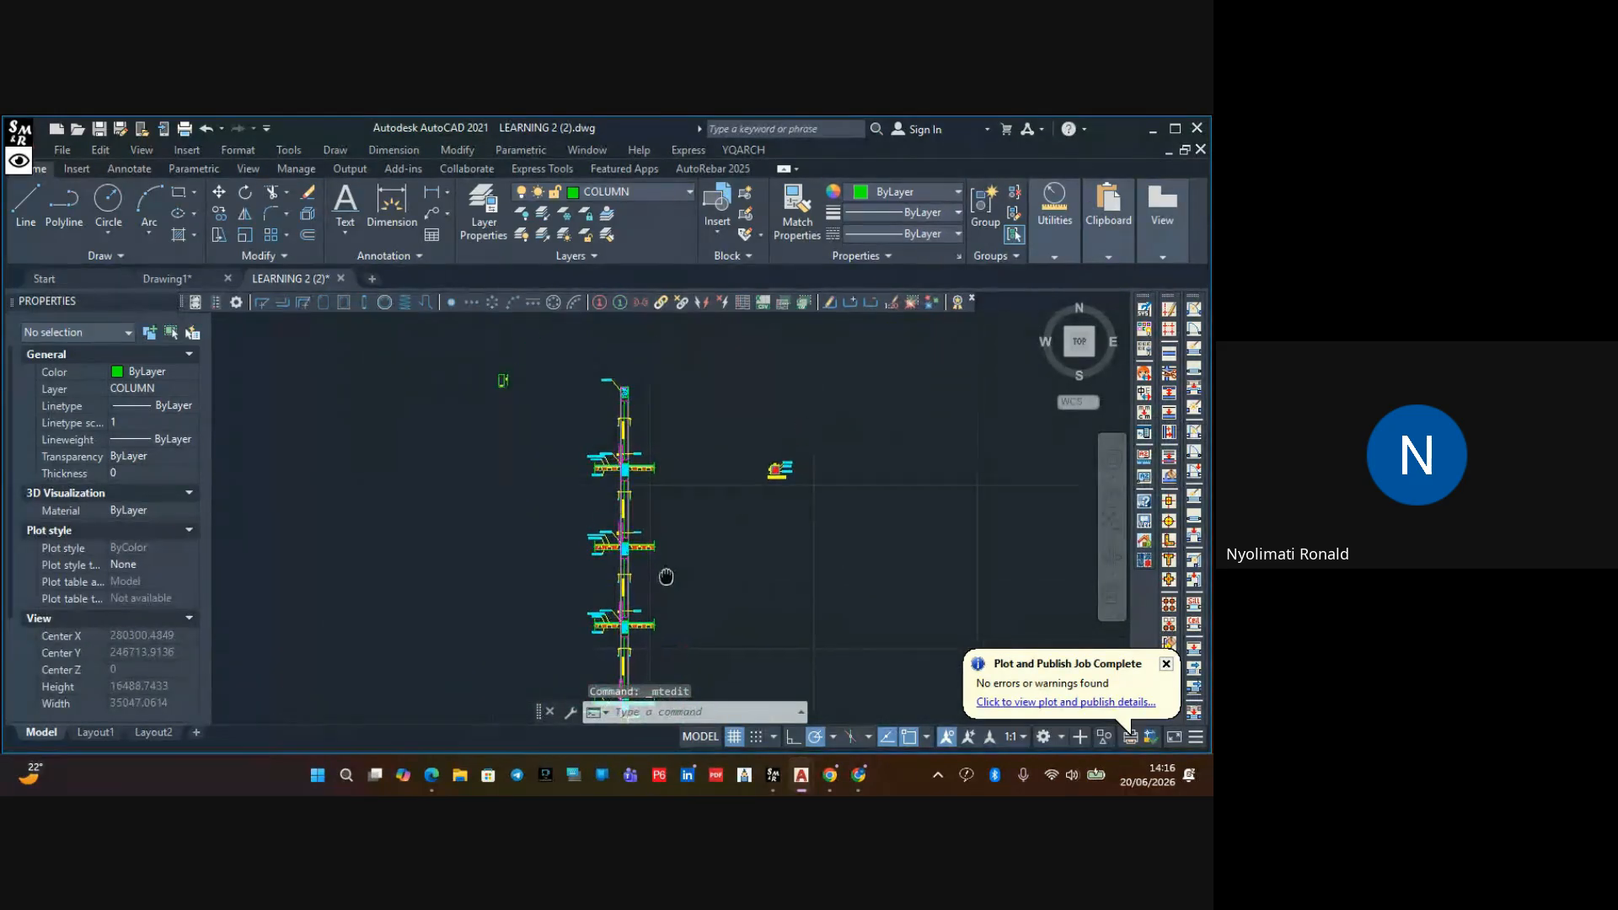
scroll(782, 465, "up", 8)
left_click(904, 372)
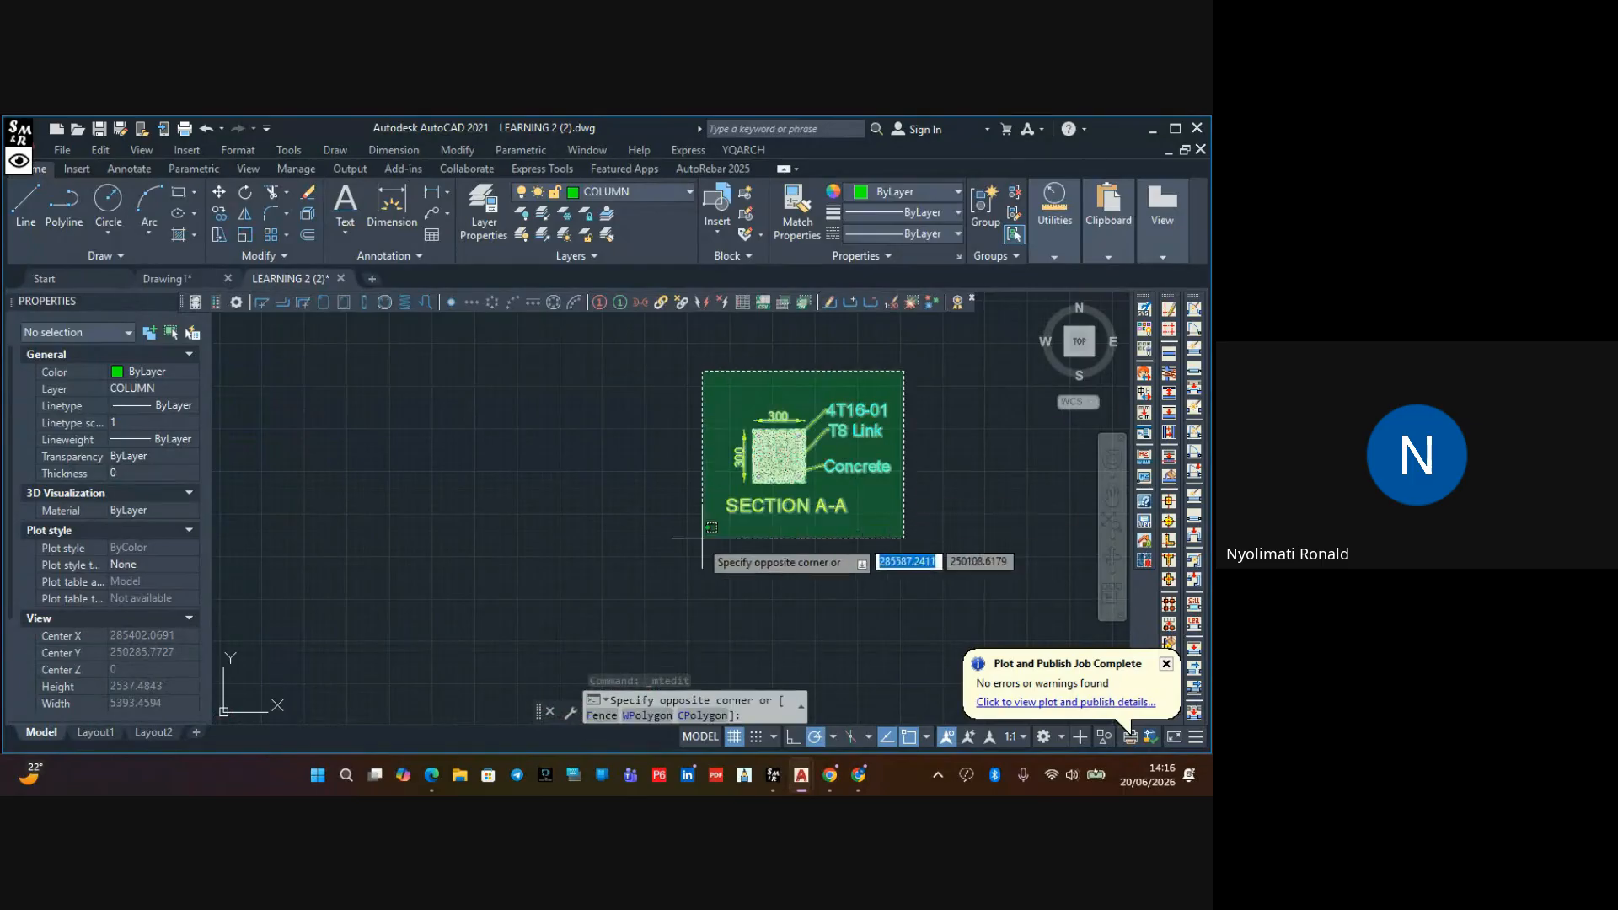
left_click(705, 543)
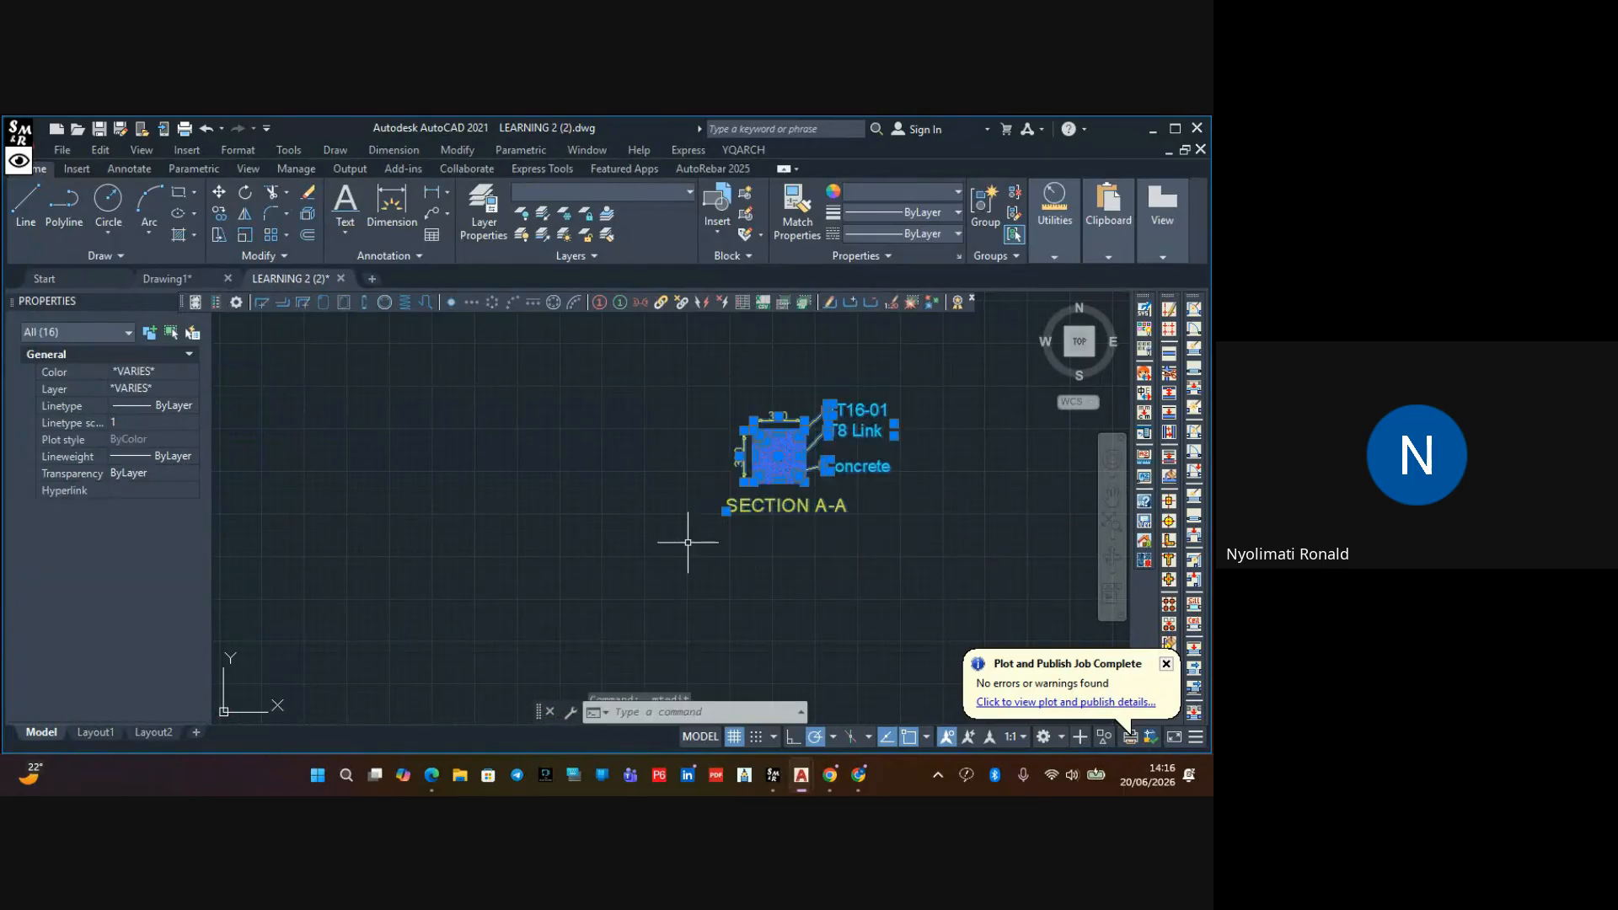
left_click(216, 216)
left_click(775, 455)
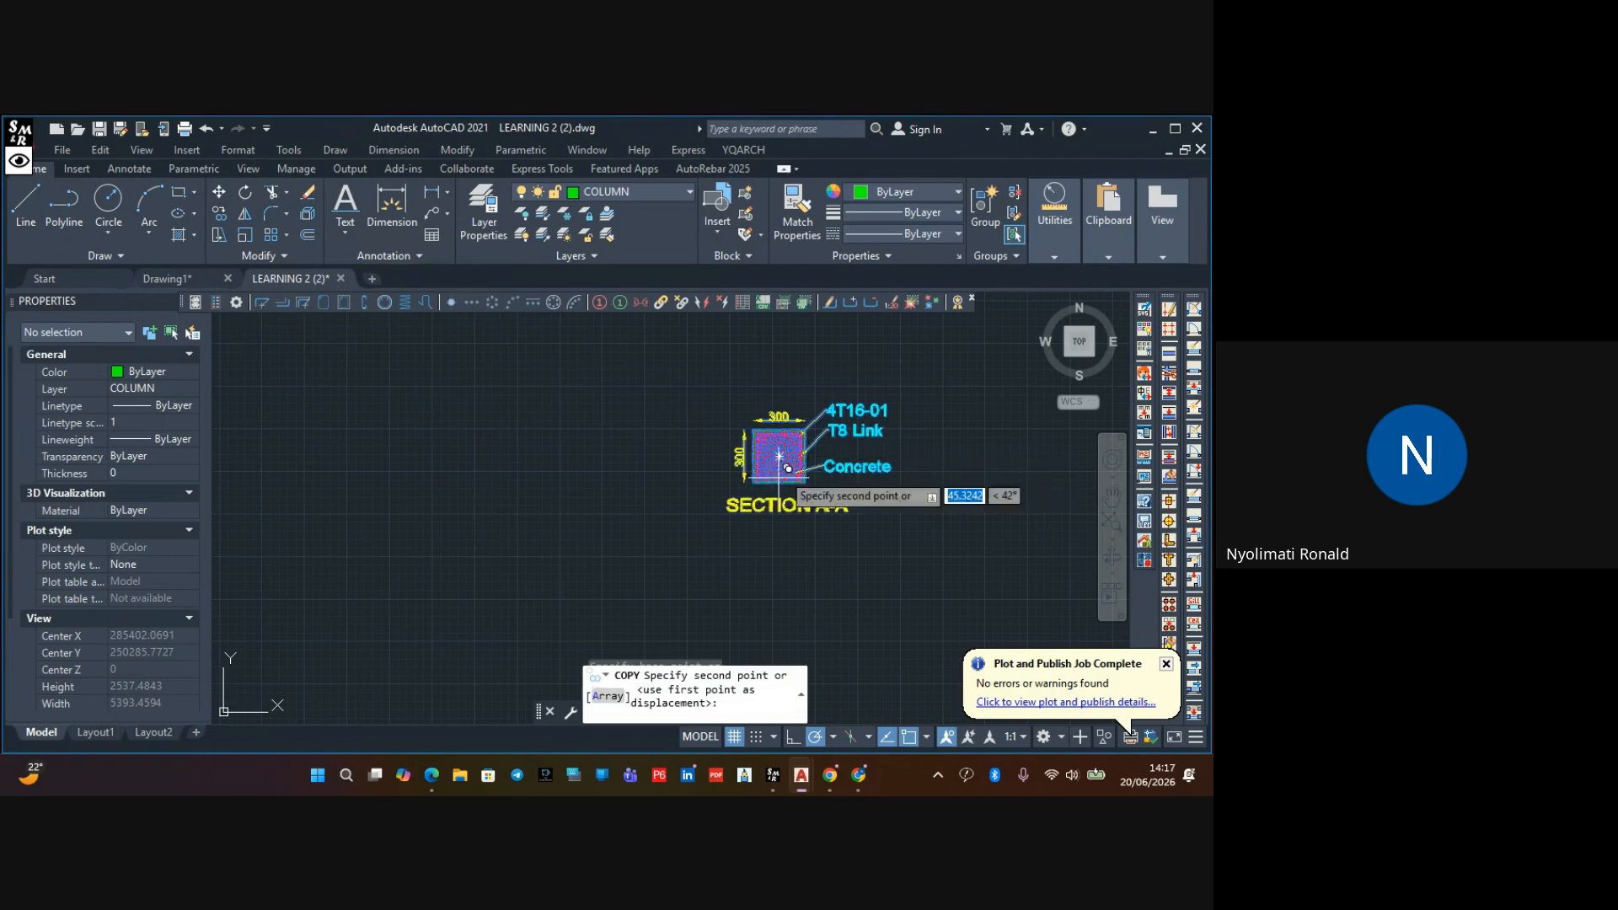
scroll(497, 544, "down", 3)
middle_click_drag(493, 544, 826, 573)
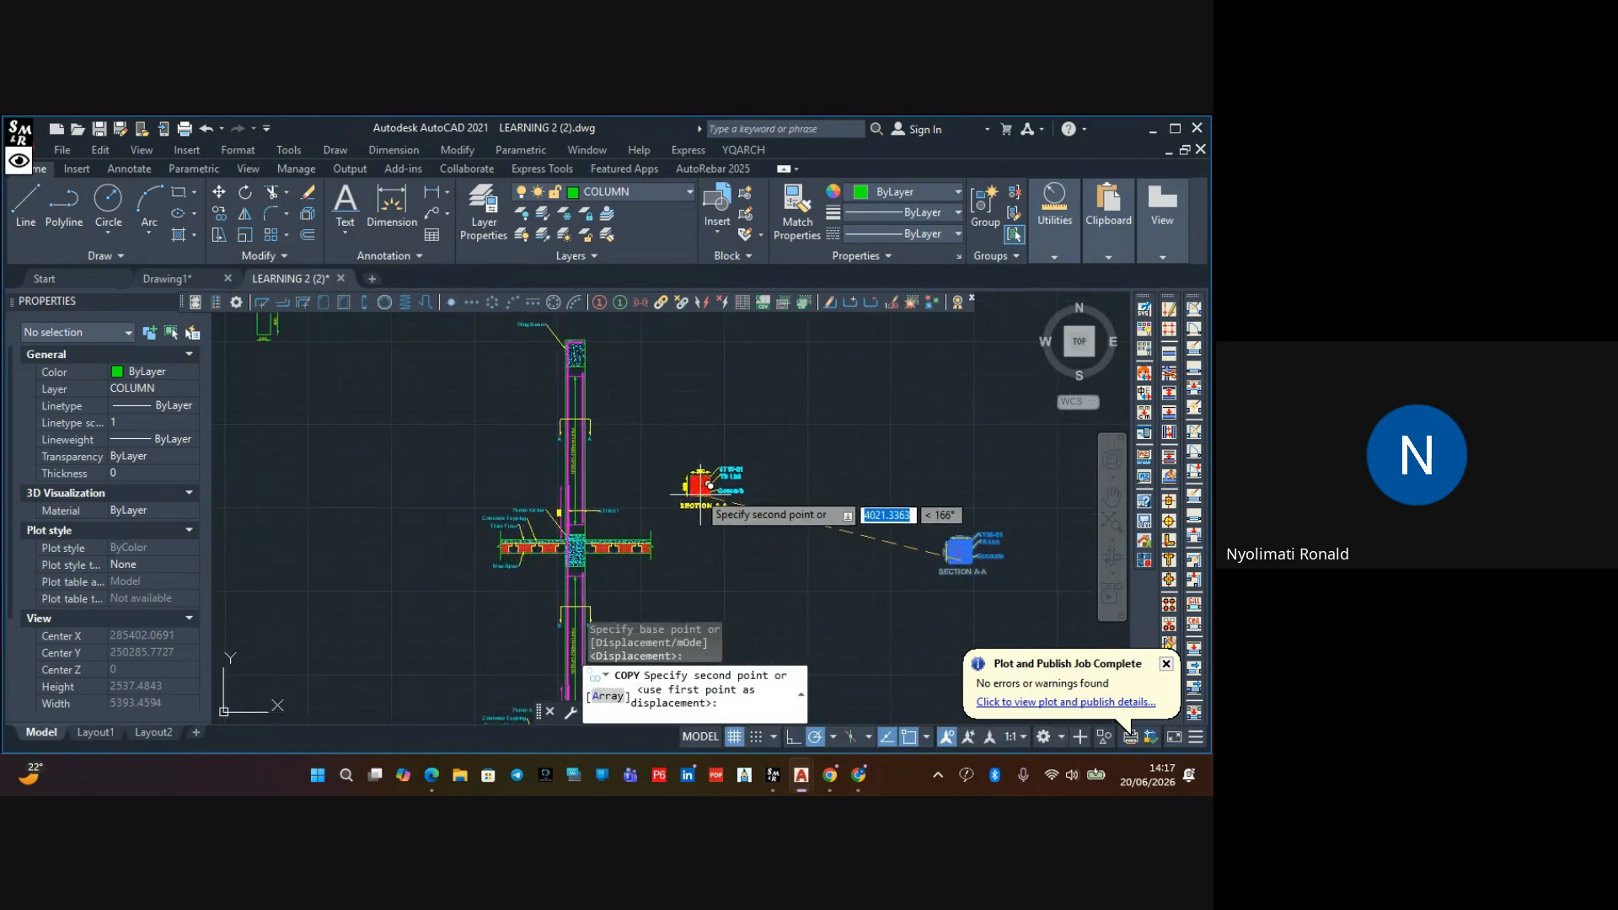
scroll(691, 472, "up", 4)
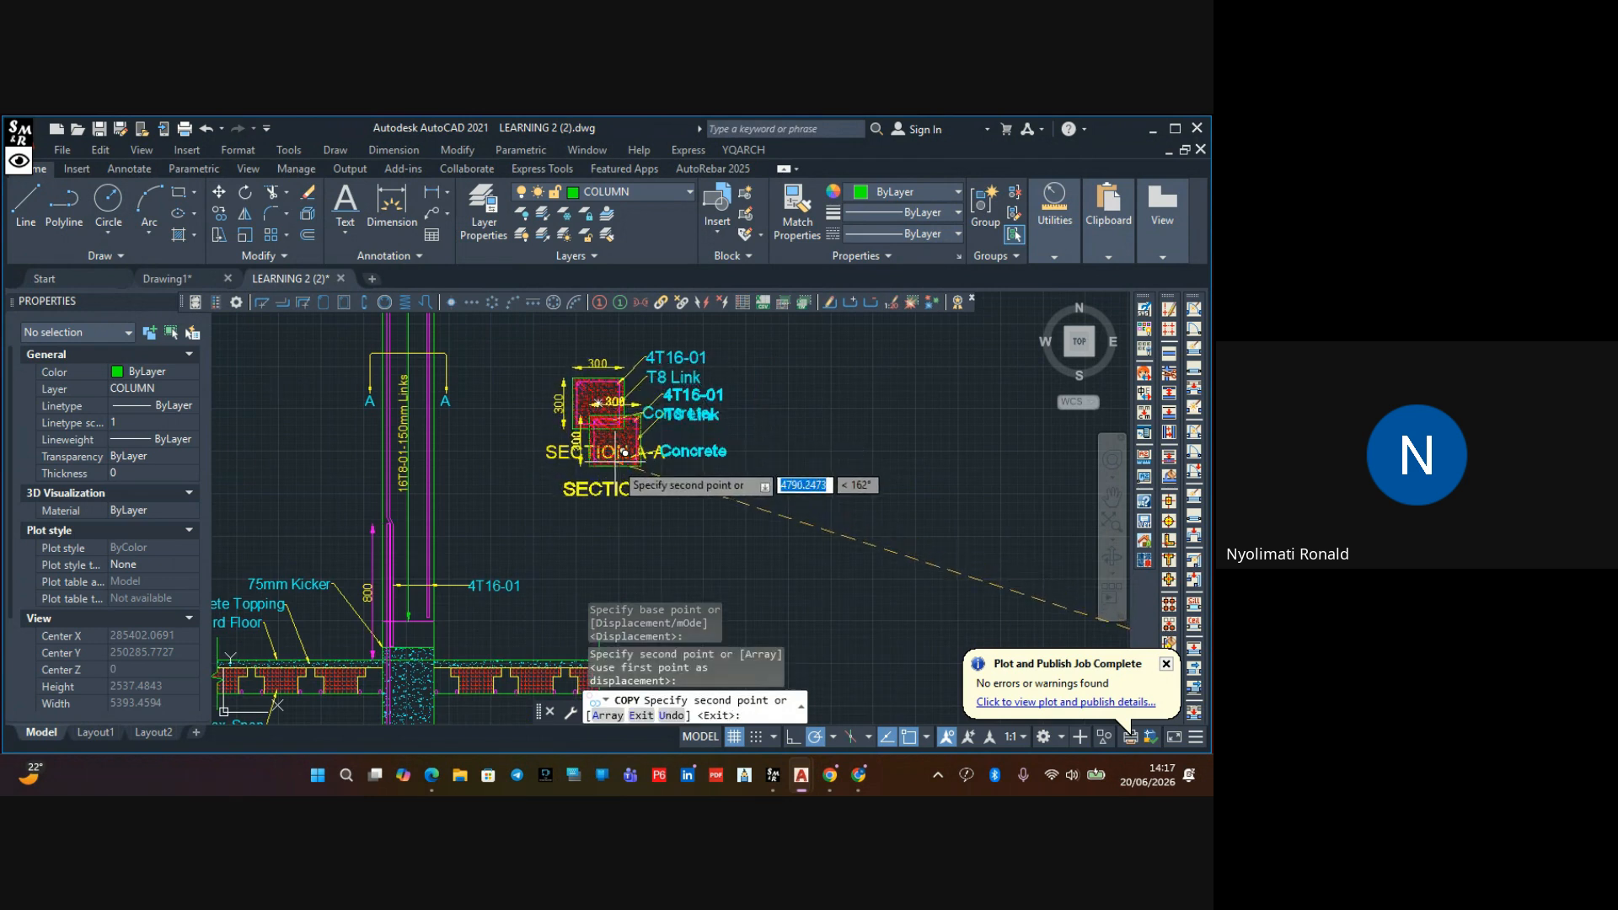
key("Escape")
Delete the Concrete label and its leader from the copied Section A-A detail
scroll(649, 455, "up", 2)
left_click(748, 333)
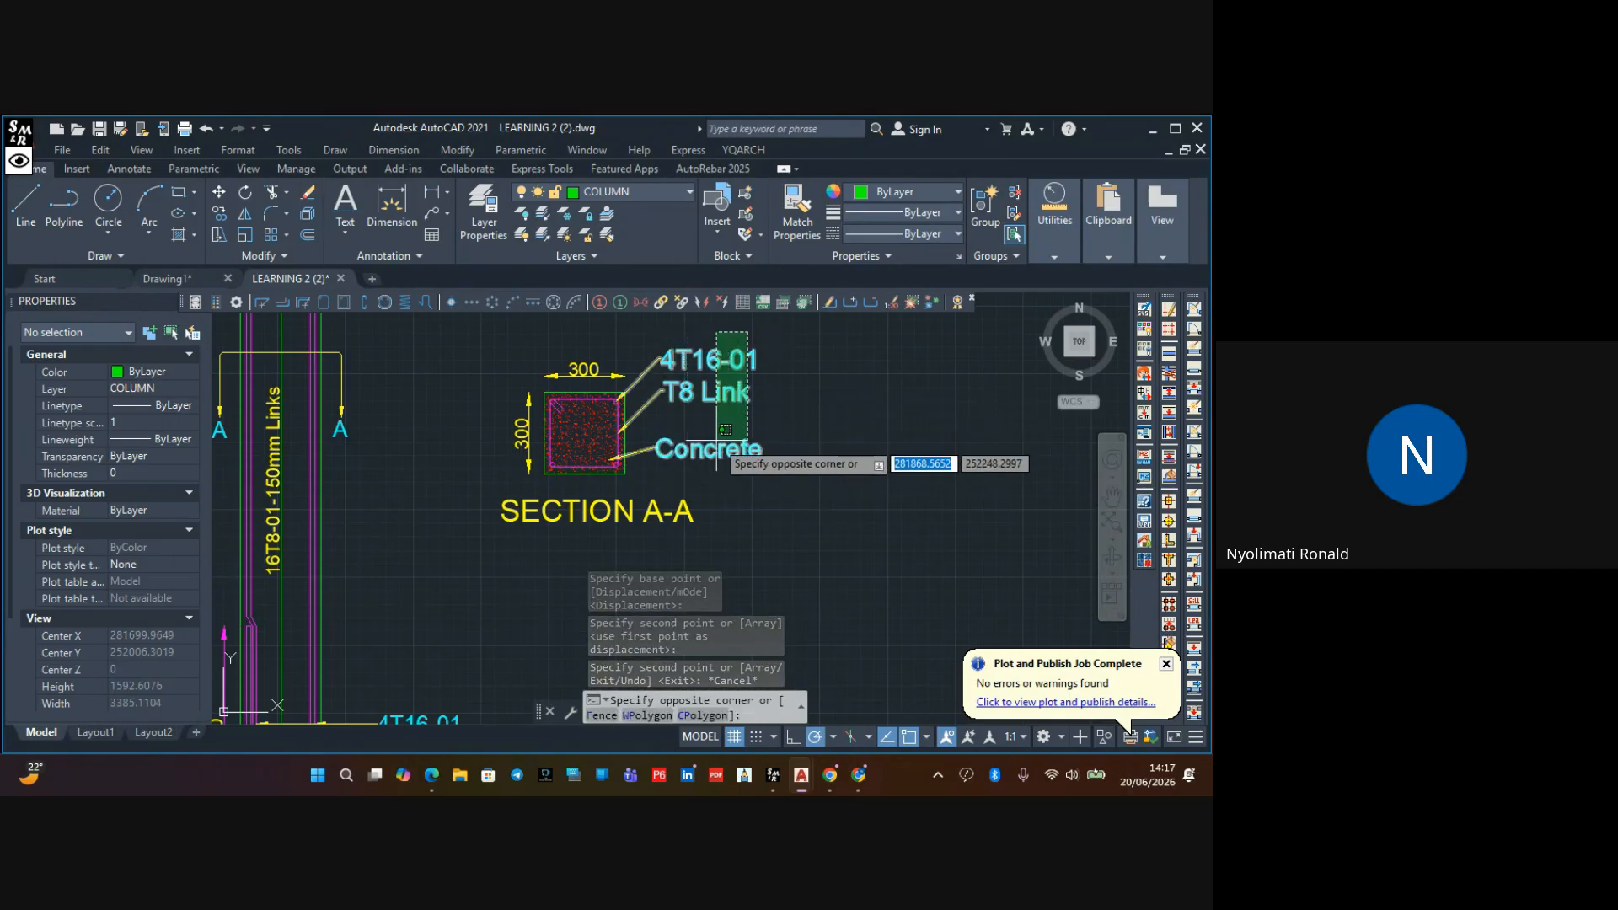
left_click(767, 432)
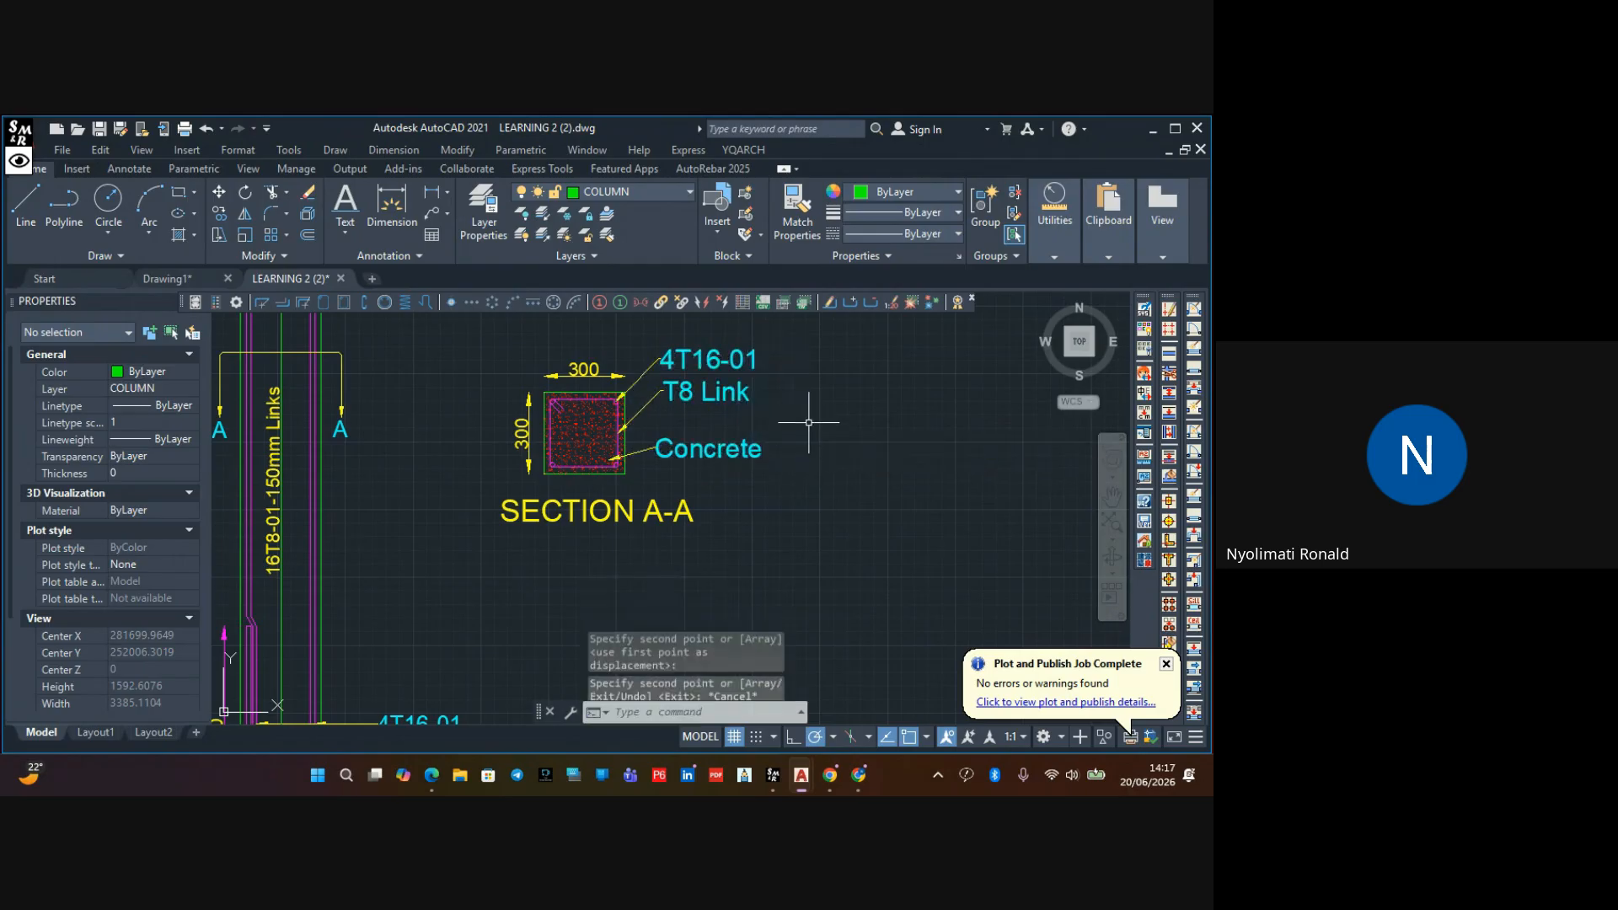
left_click(777, 394)
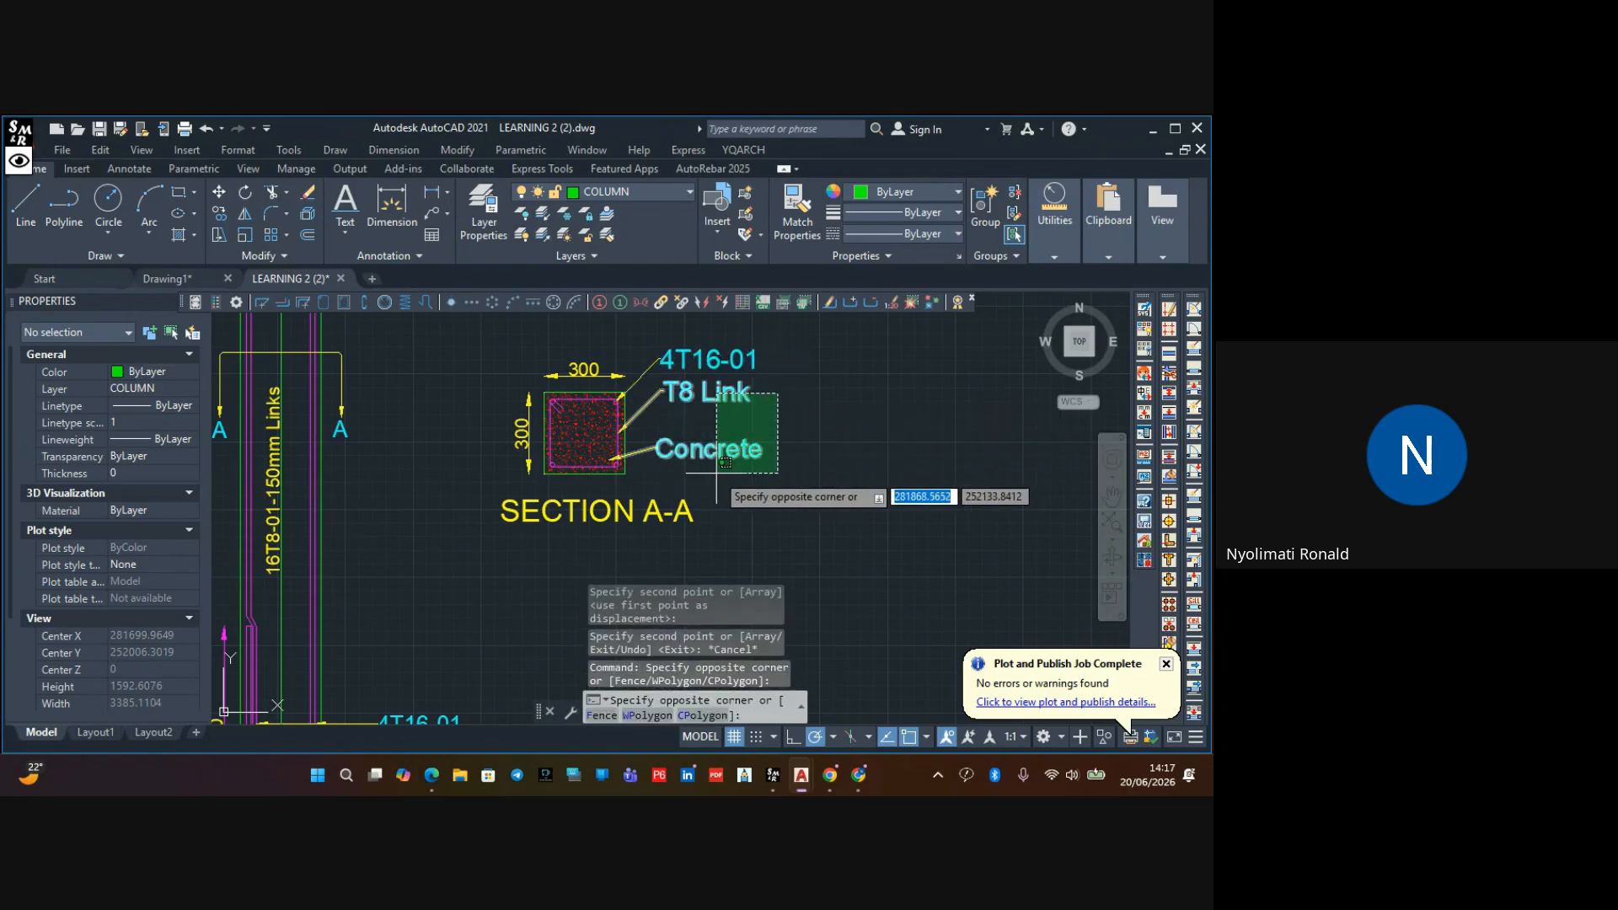
key("Escape")
left_click(721, 432)
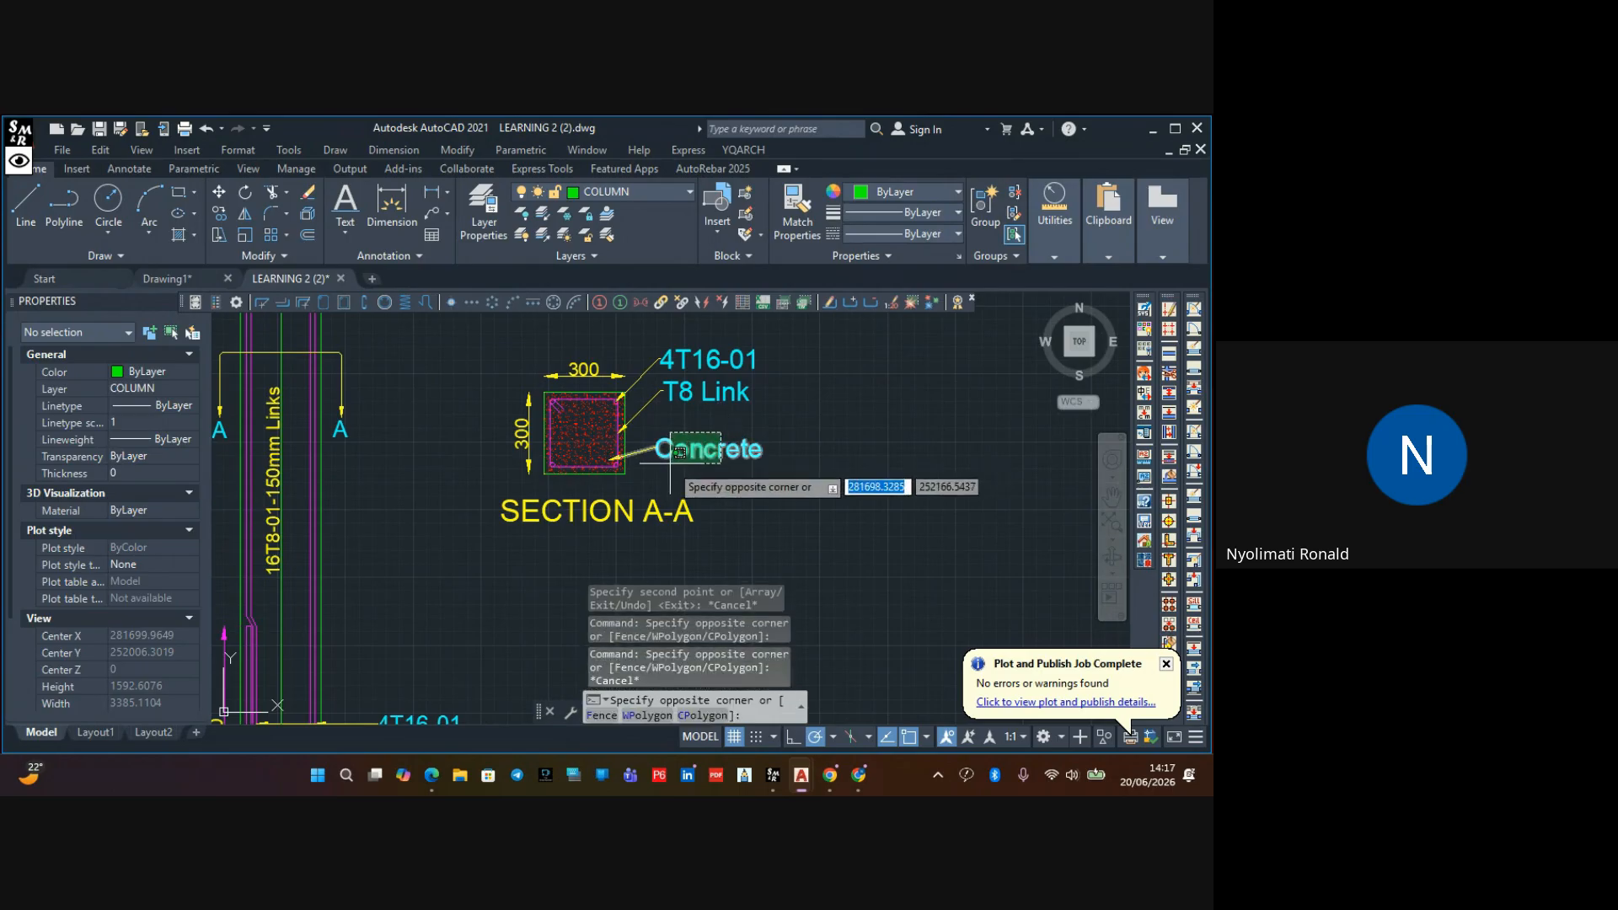
key("Delete")
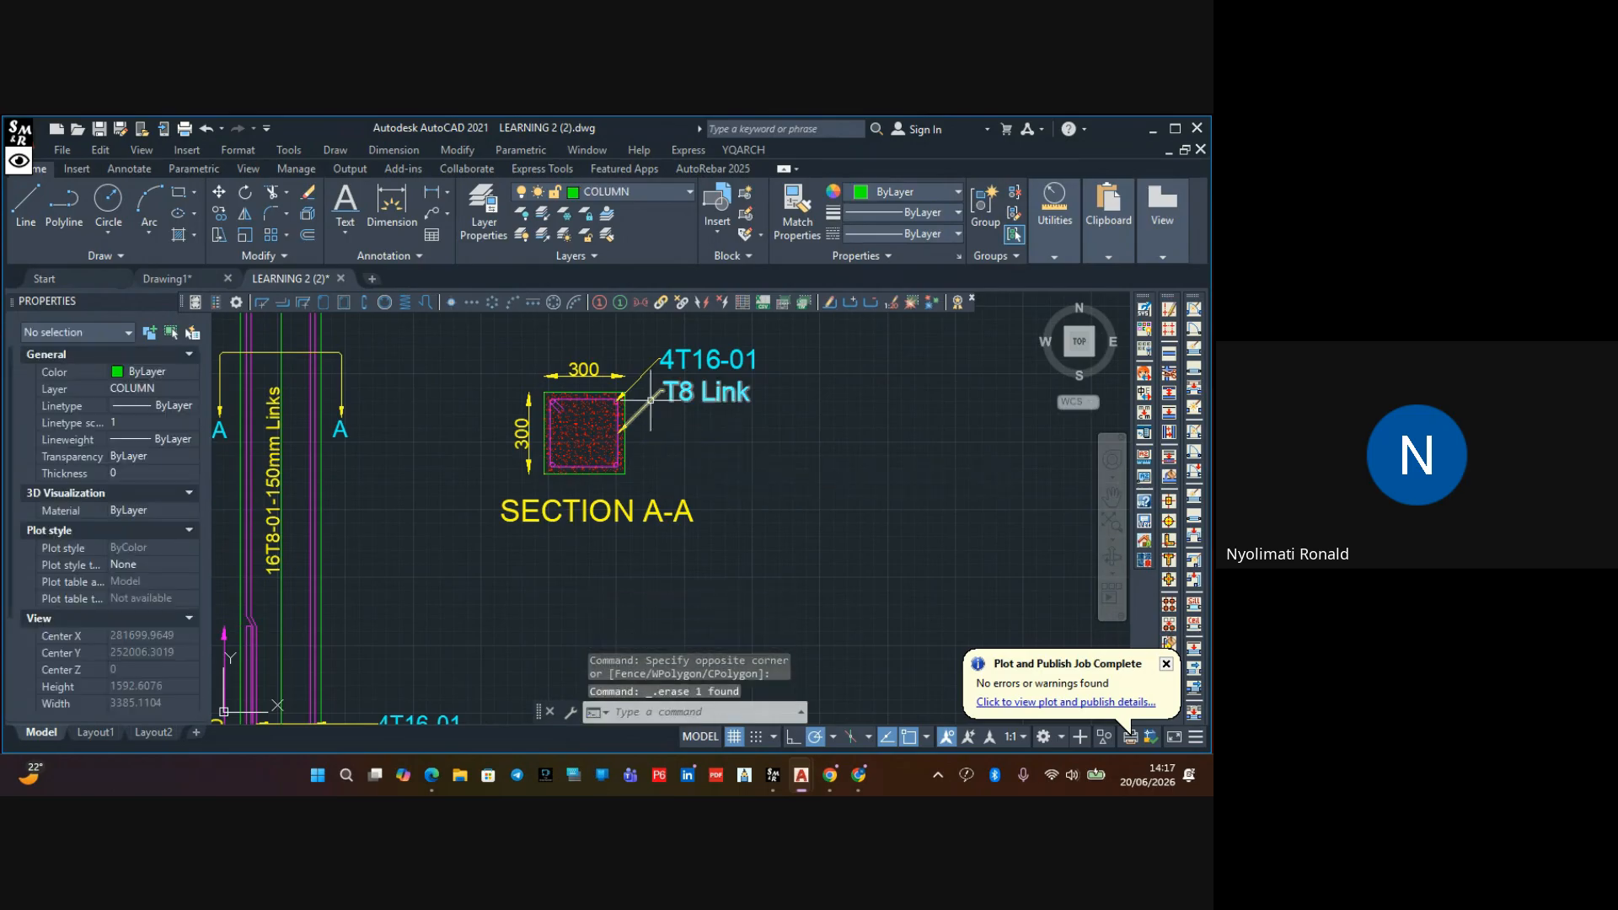
Copy a letter A from the top storey's section marker to the upper-left corner of the Section A-A detail
scroll(651, 400, "up", 3)
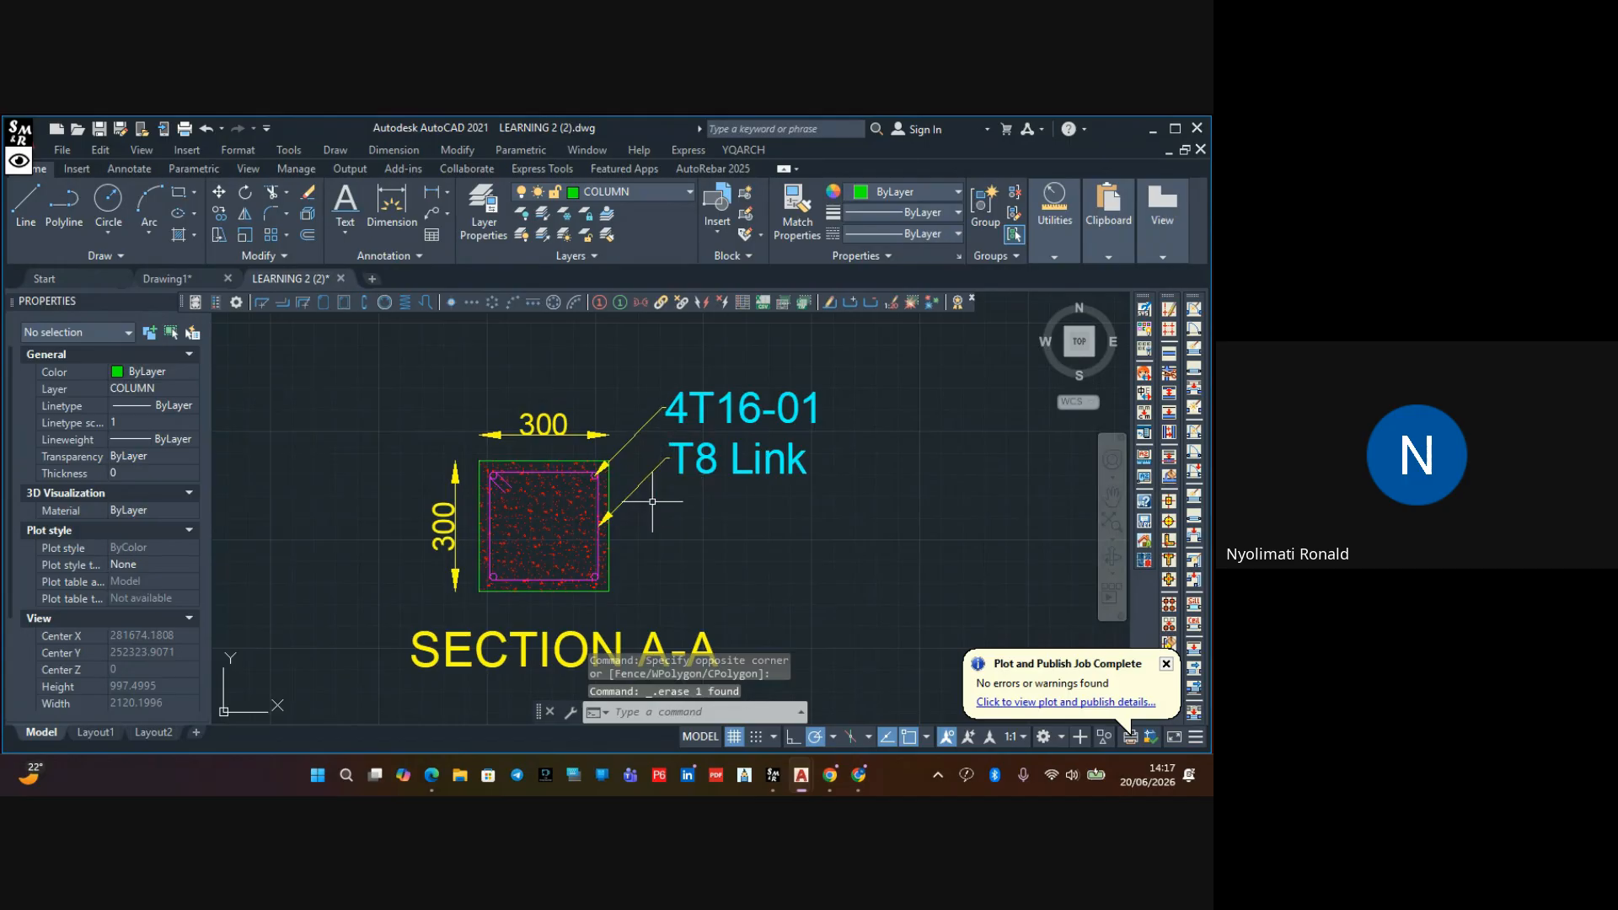
scroll(767, 488, "down", 3)
middle_click_drag(716, 446, 727, 373)
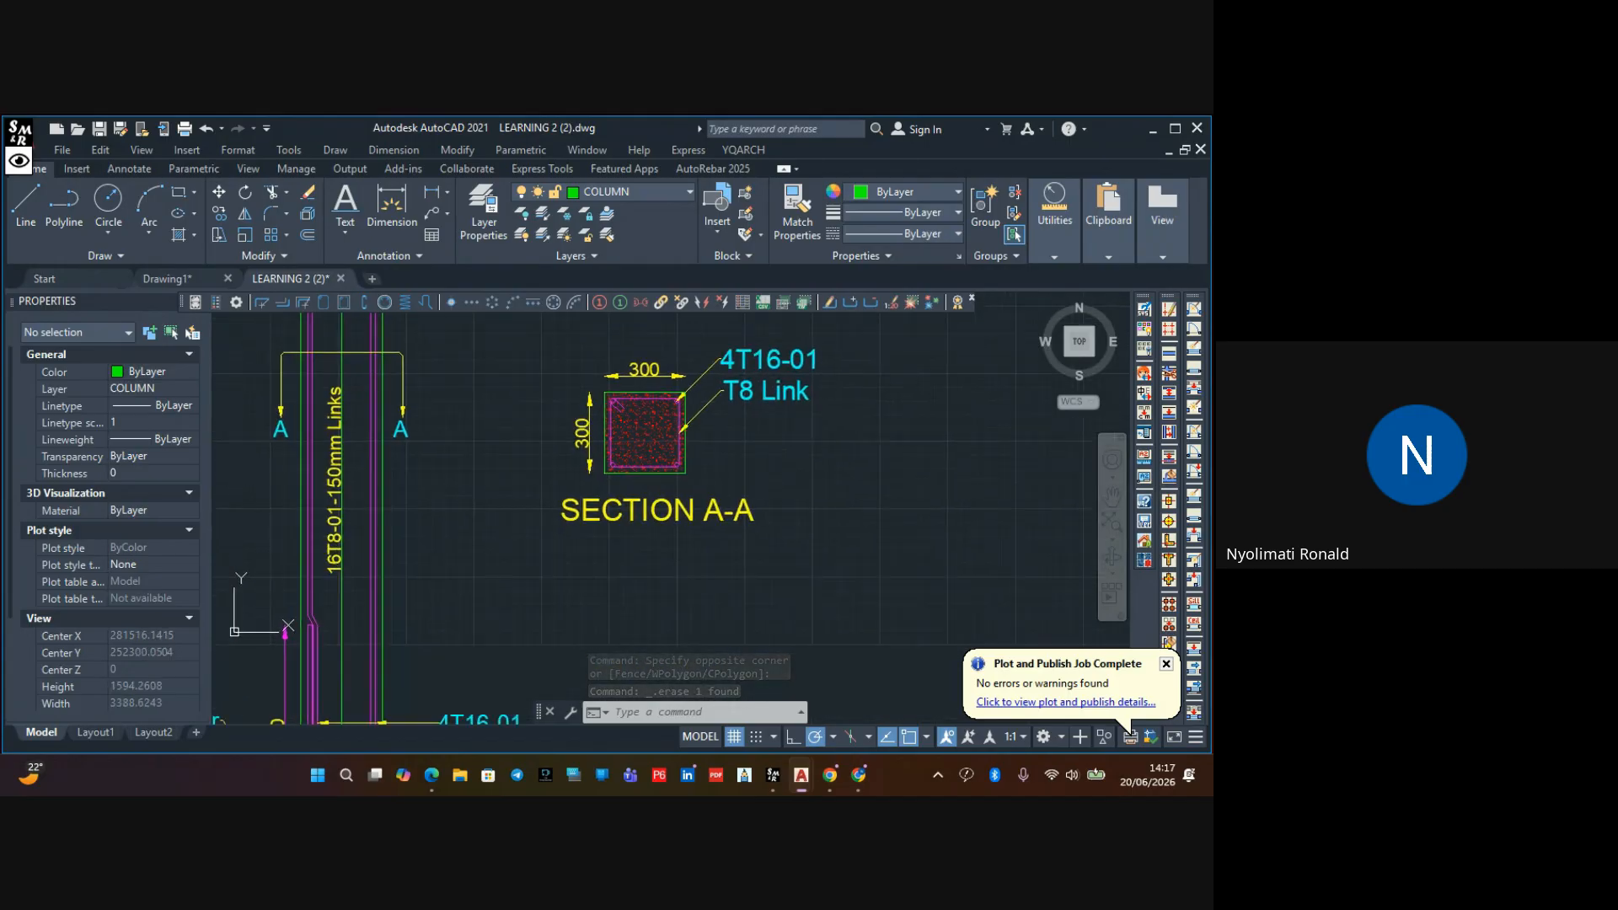
scroll(703, 383, "up", 6)
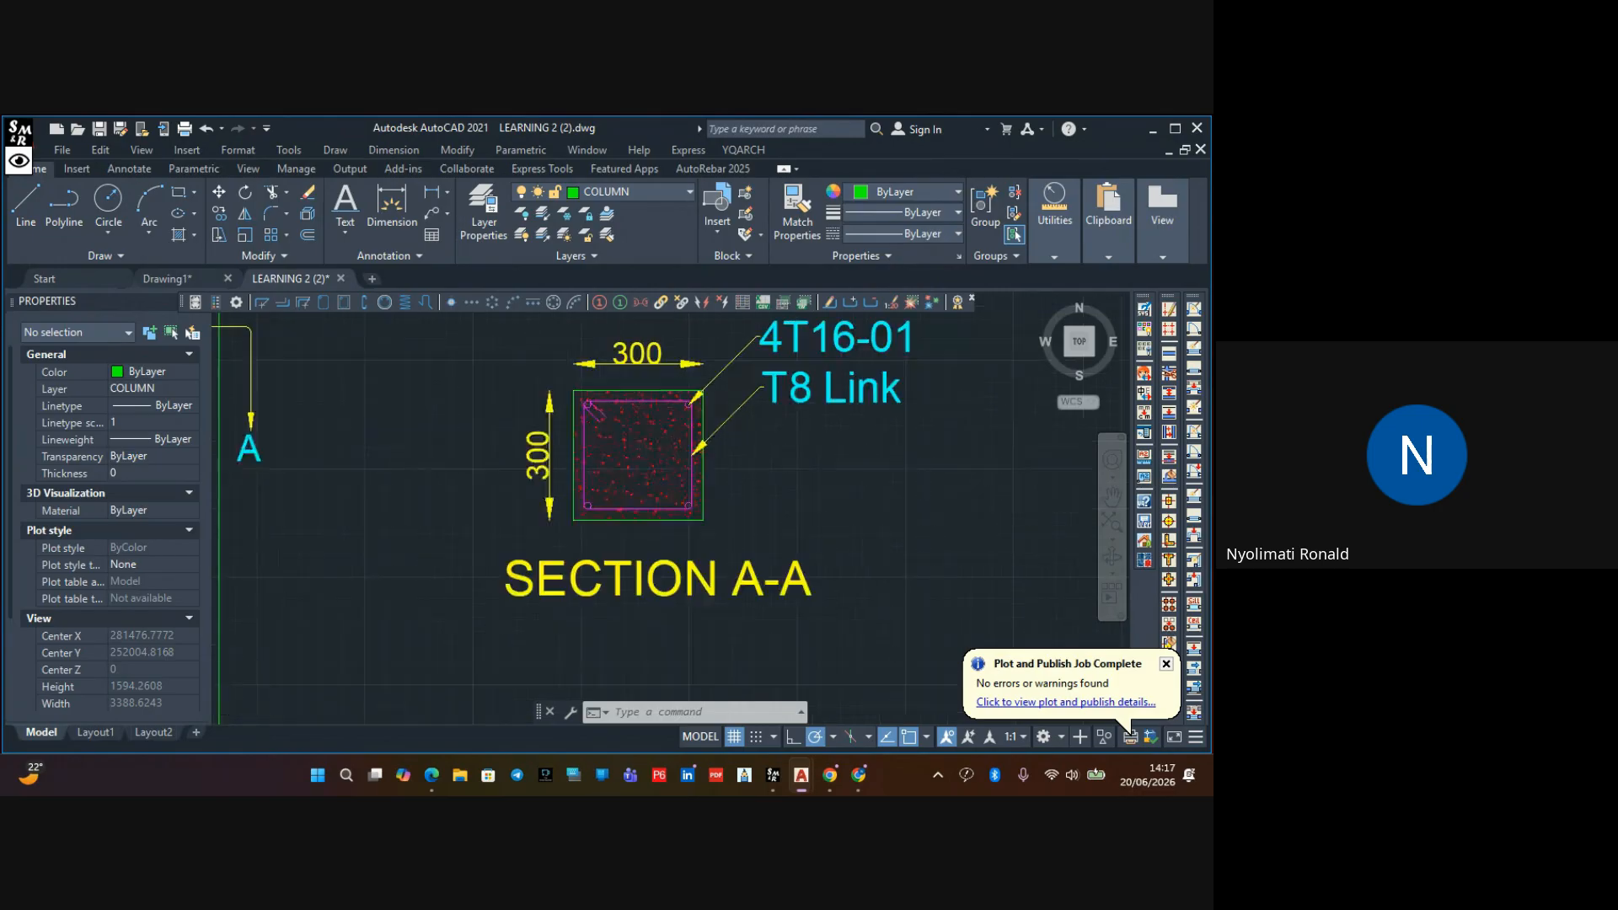
scroll(723, 399, "down", 3)
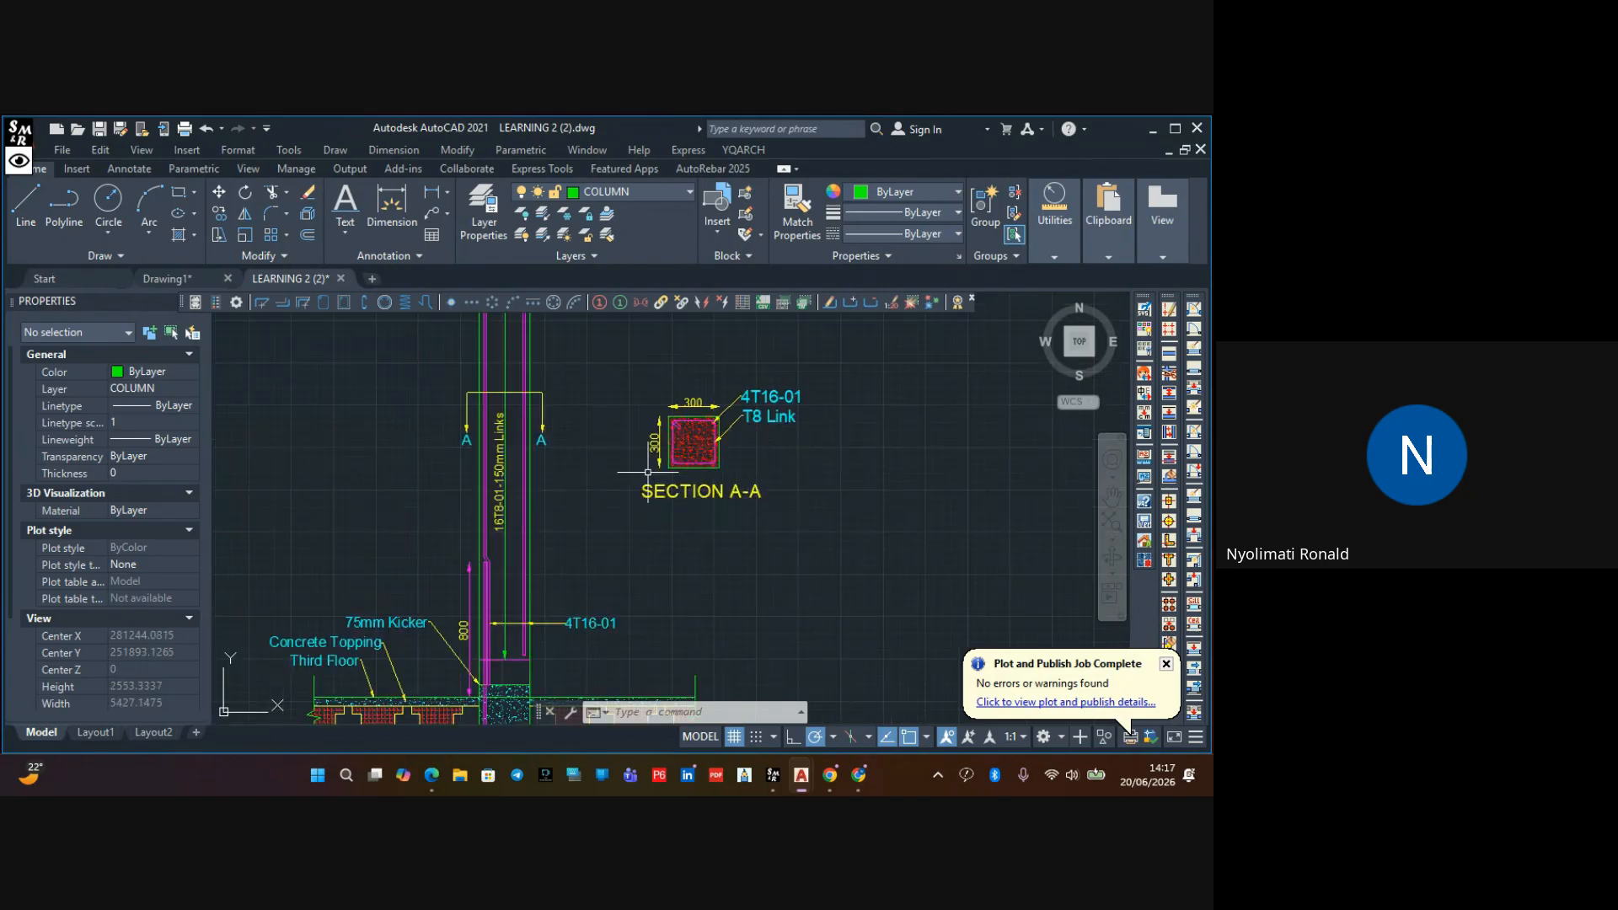
scroll(549, 443, "up", 3)
left_click(509, 424)
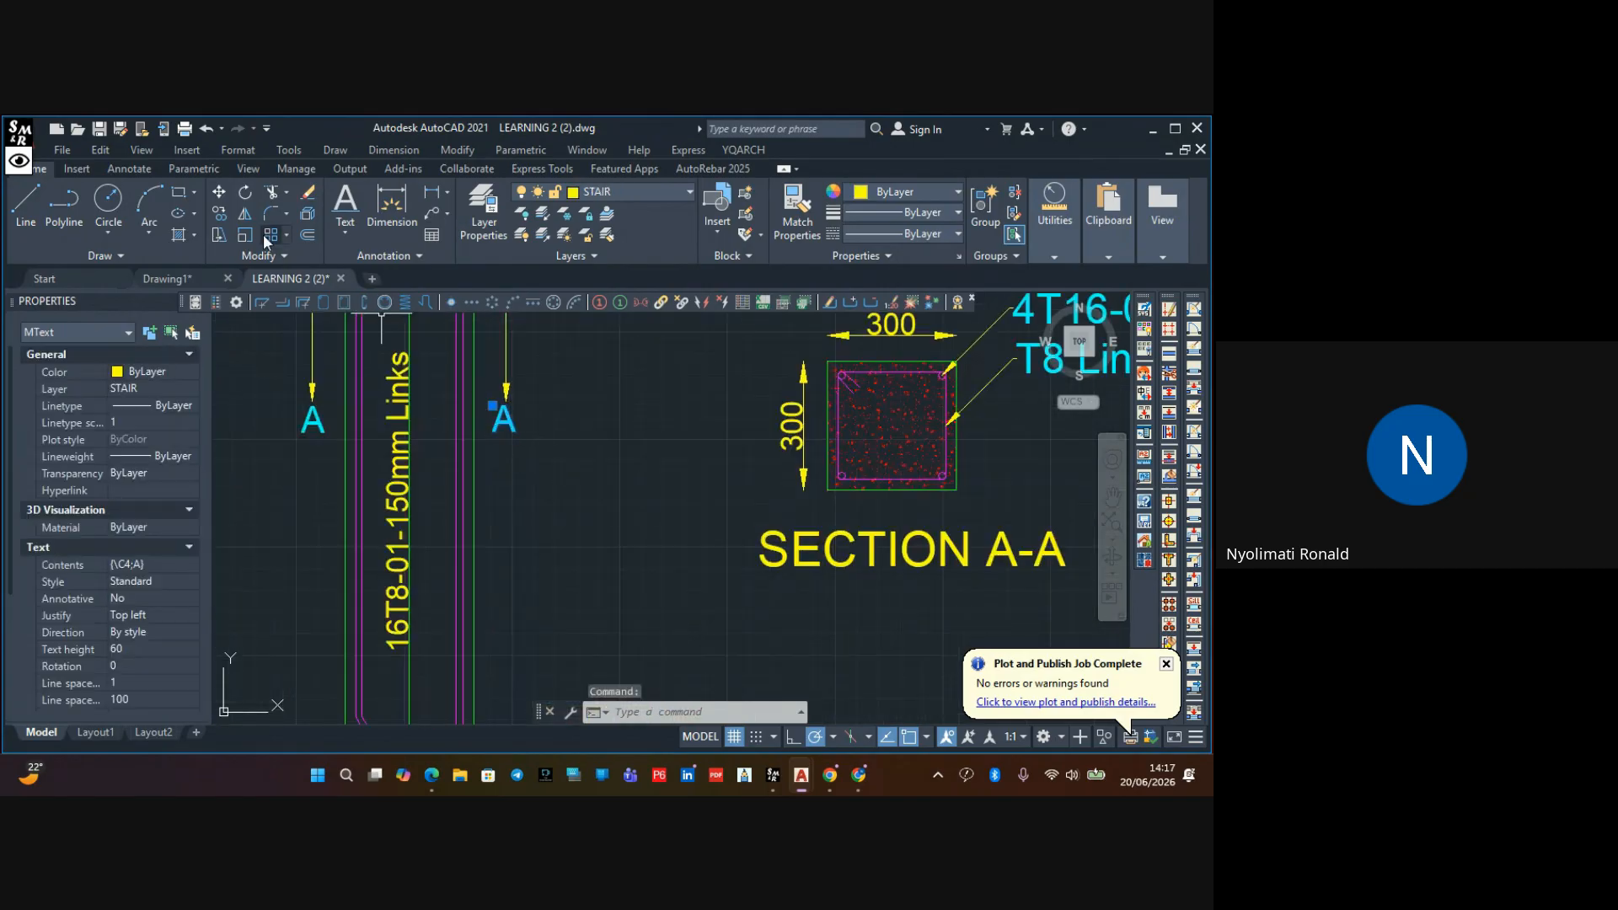
left_click(217, 217)
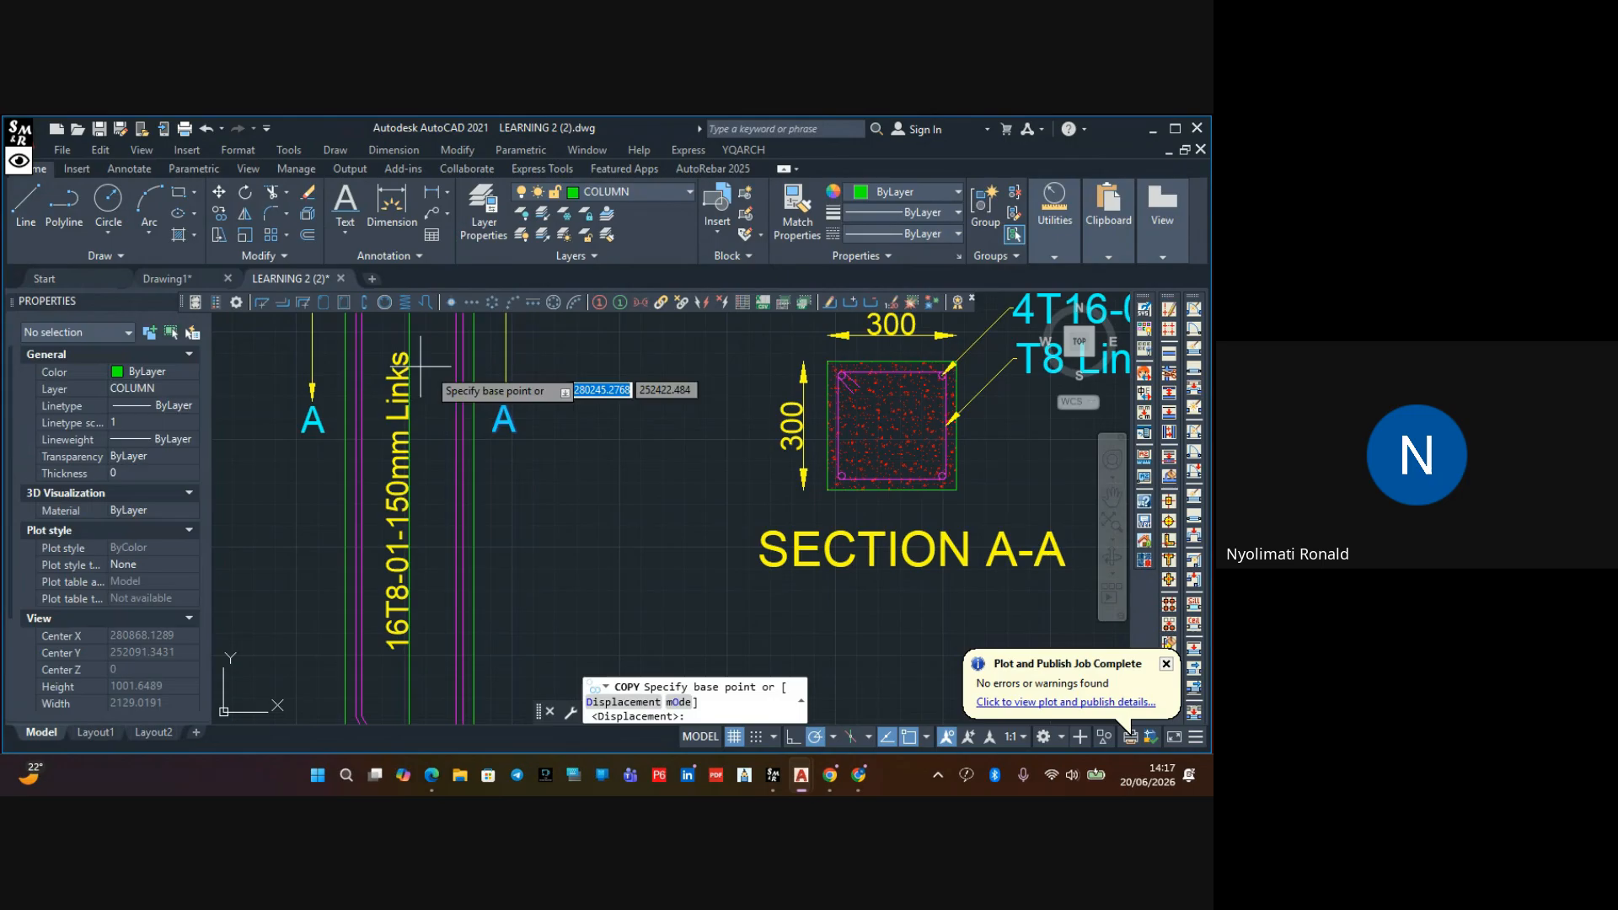
left_click(498, 416)
scroll(623, 402, "down", 3)
middle_click_drag(624, 401, 594, 481)
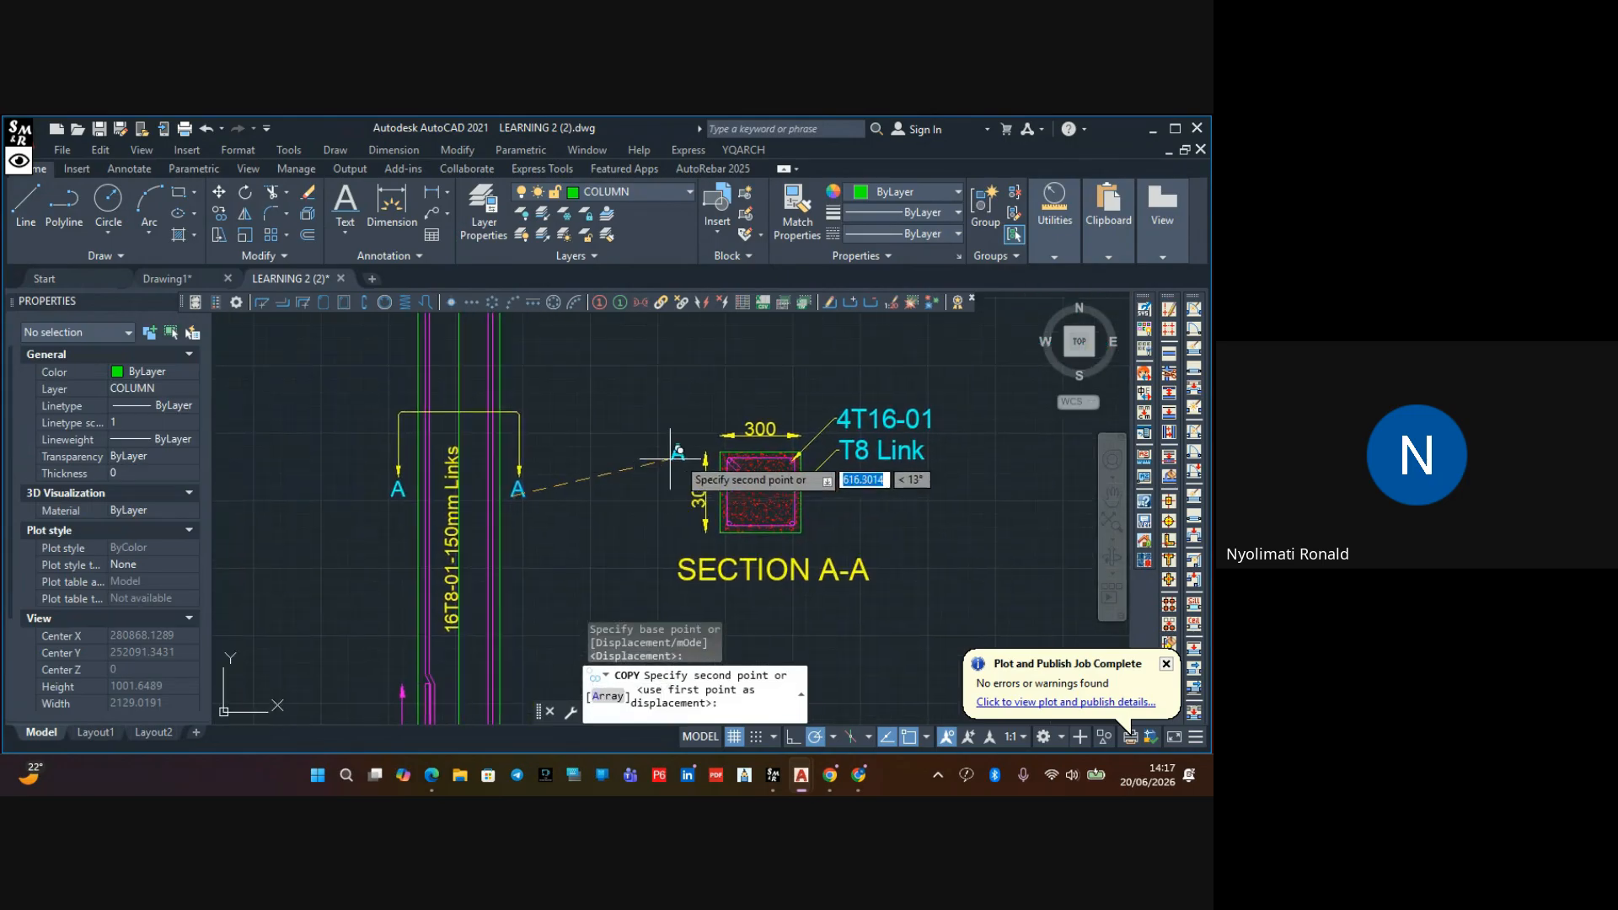
scroll(699, 451, "up", 4)
left_click(735, 445)
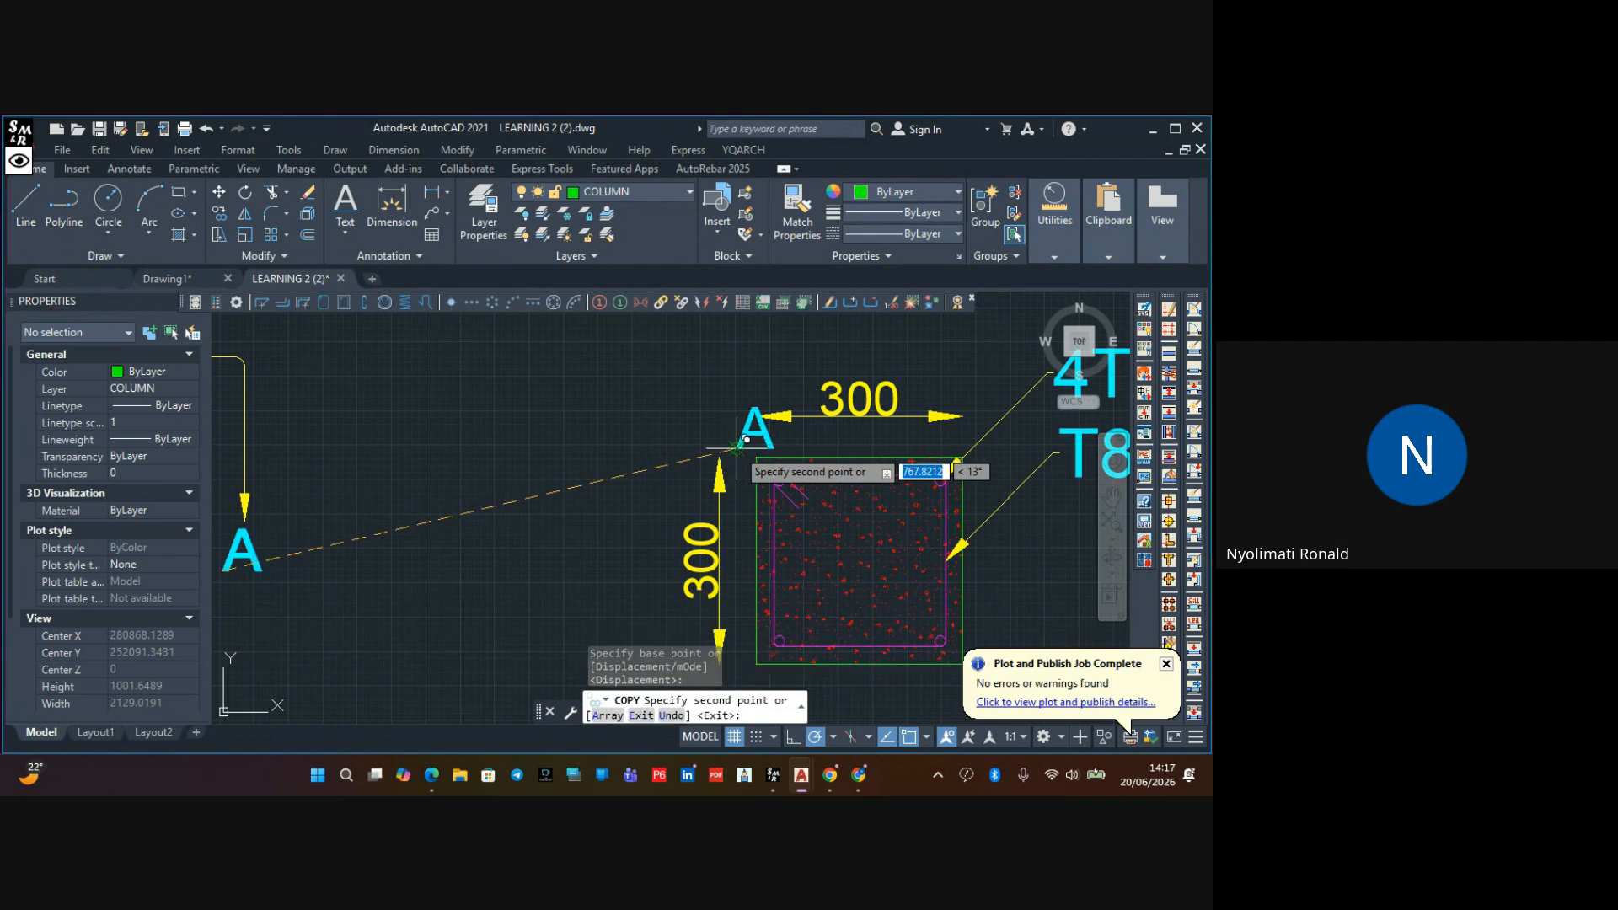
key("Escape")
Set the text height of the copied letter A to 40
left_click(736, 442)
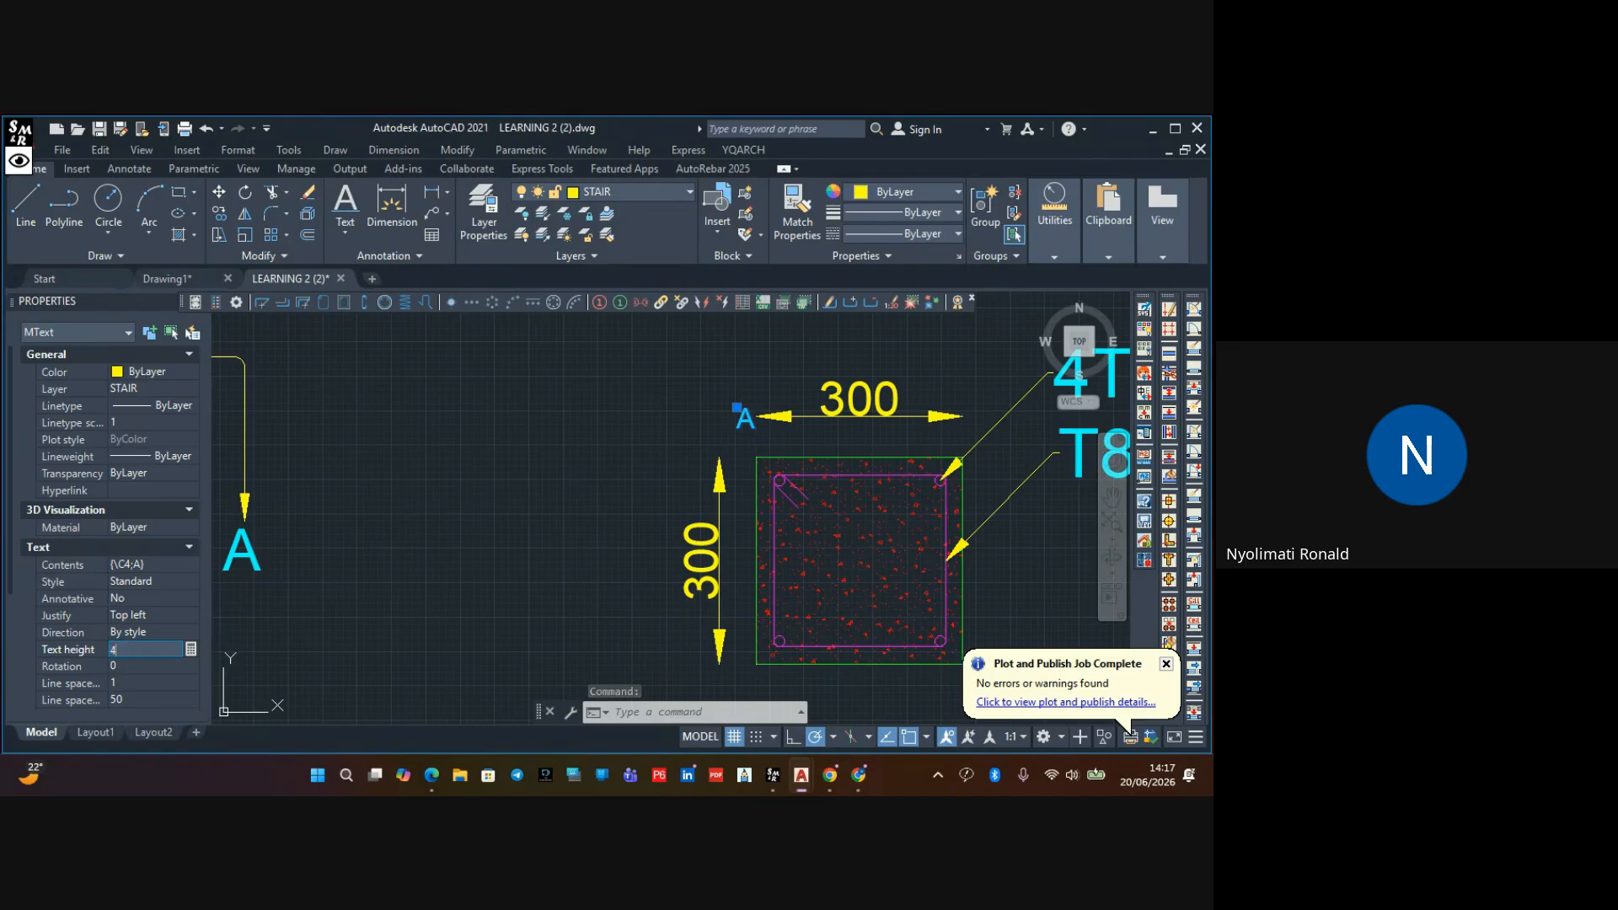
key("Tab")
key("Escape")
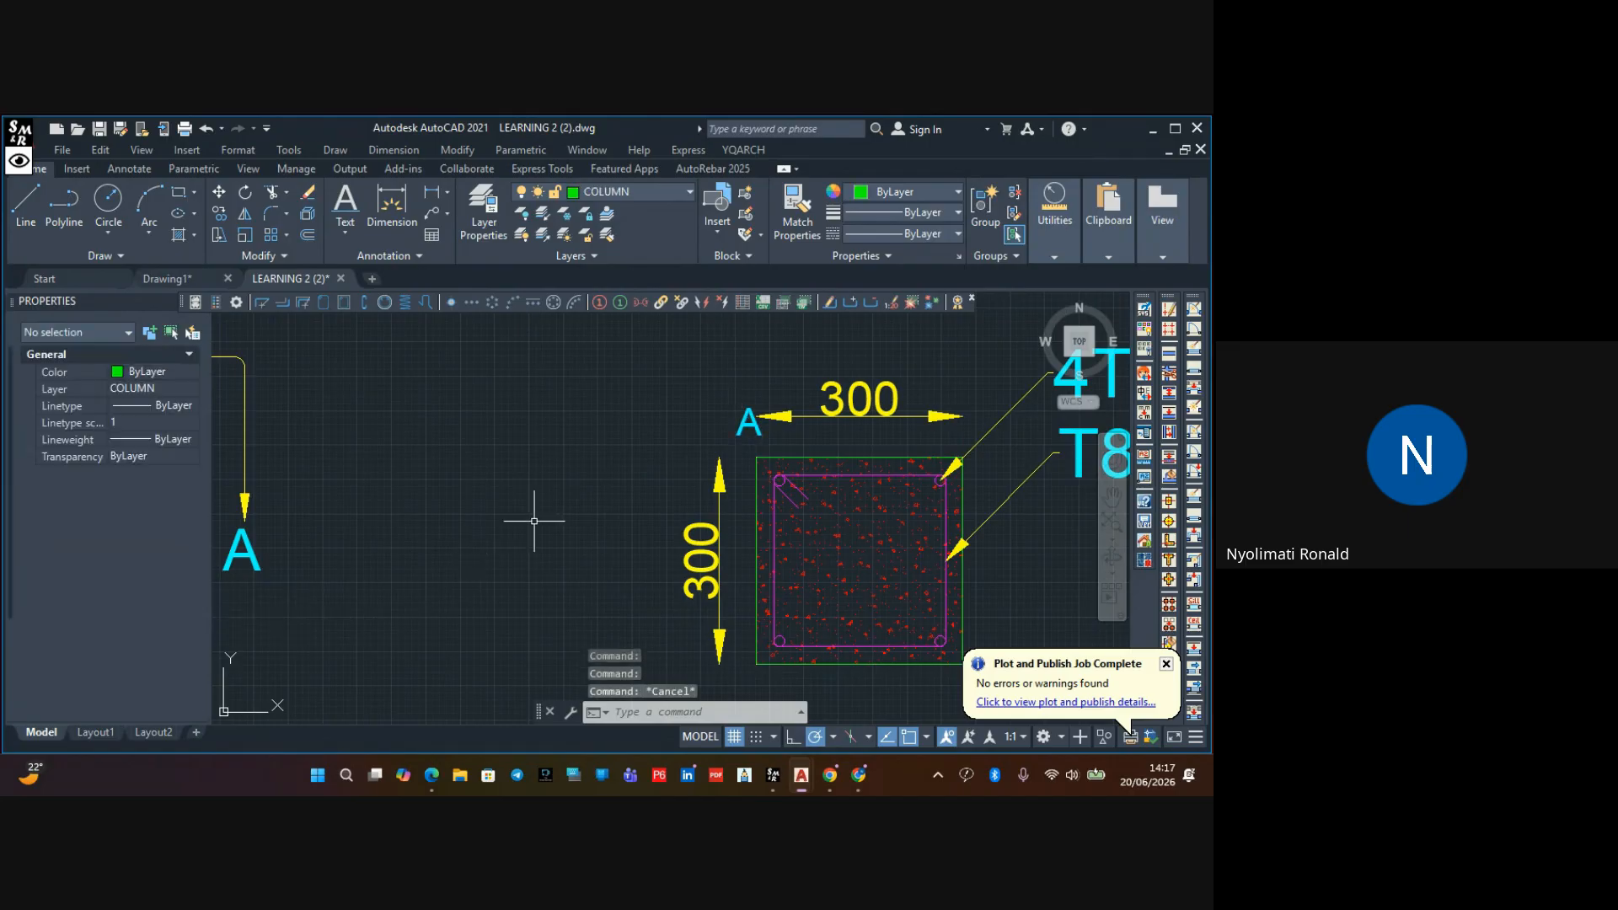
Change the copied letter to 01 and move it just above the section's upper-left corner, beneath the horizontal dimension
scroll(711, 425, "up", 5)
left_click(792, 423)
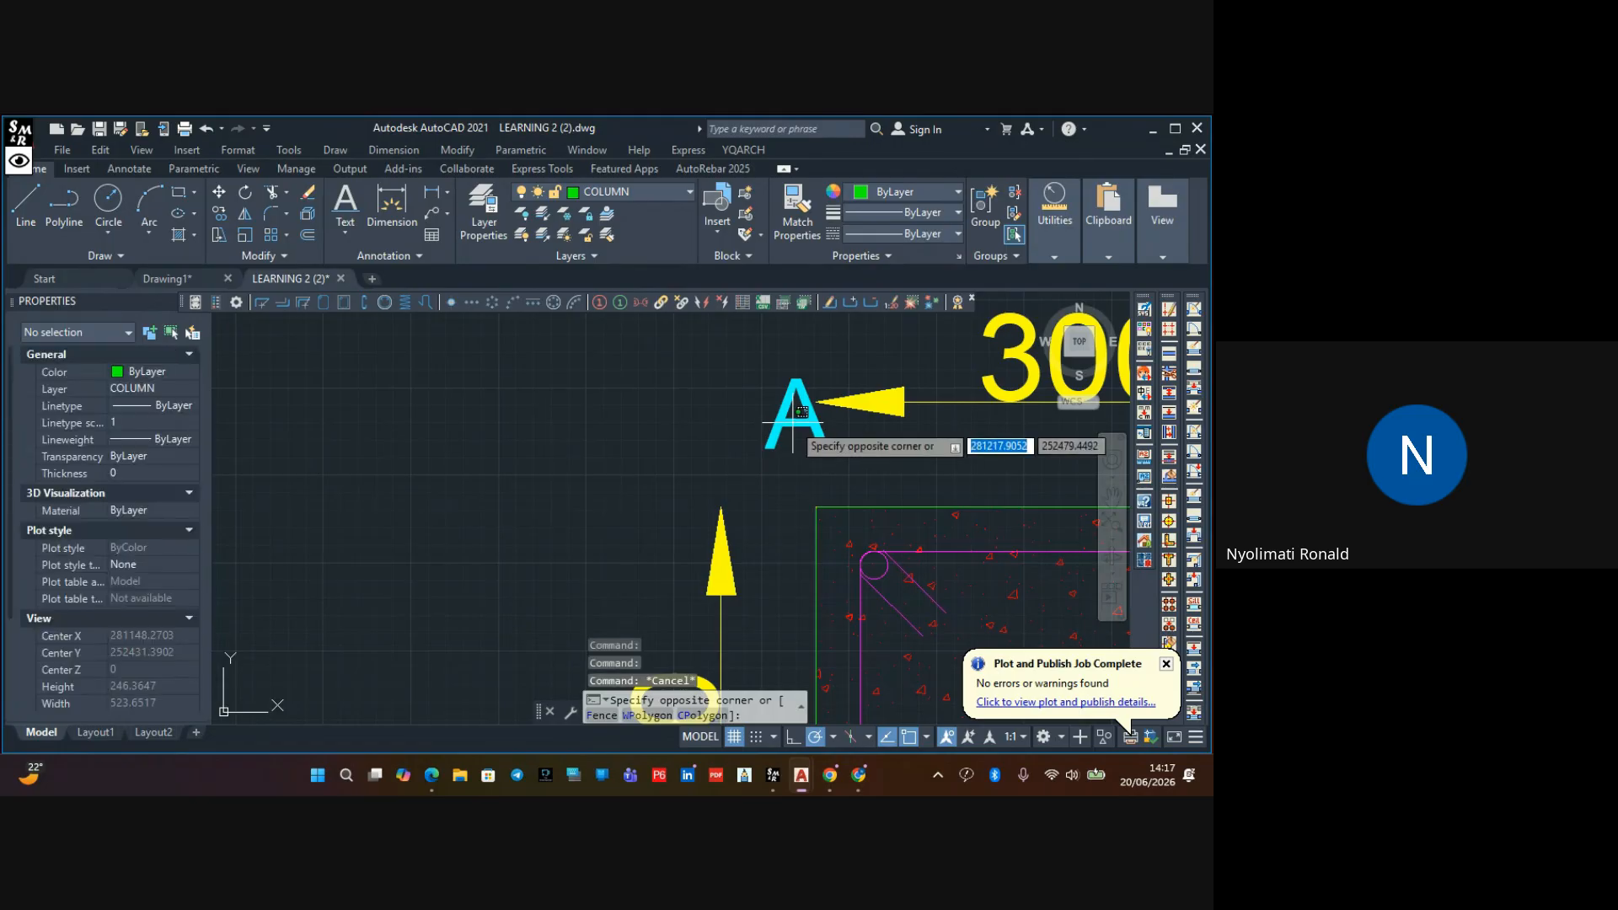
key("Escape")
left_click(786, 419)
double_click(787, 419)
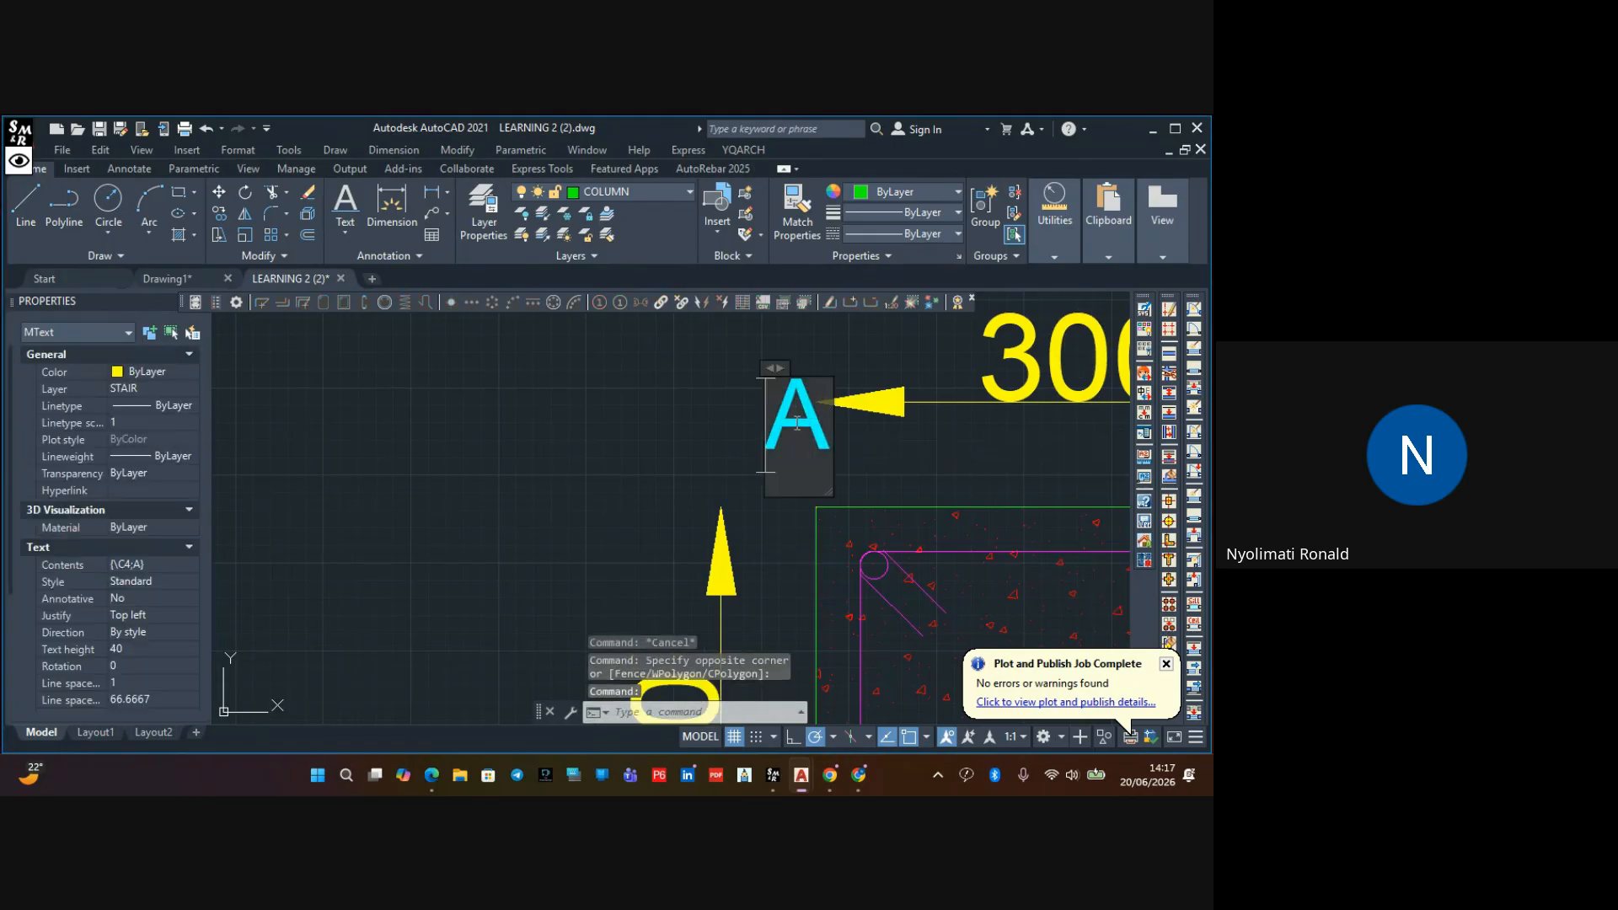
type("01")
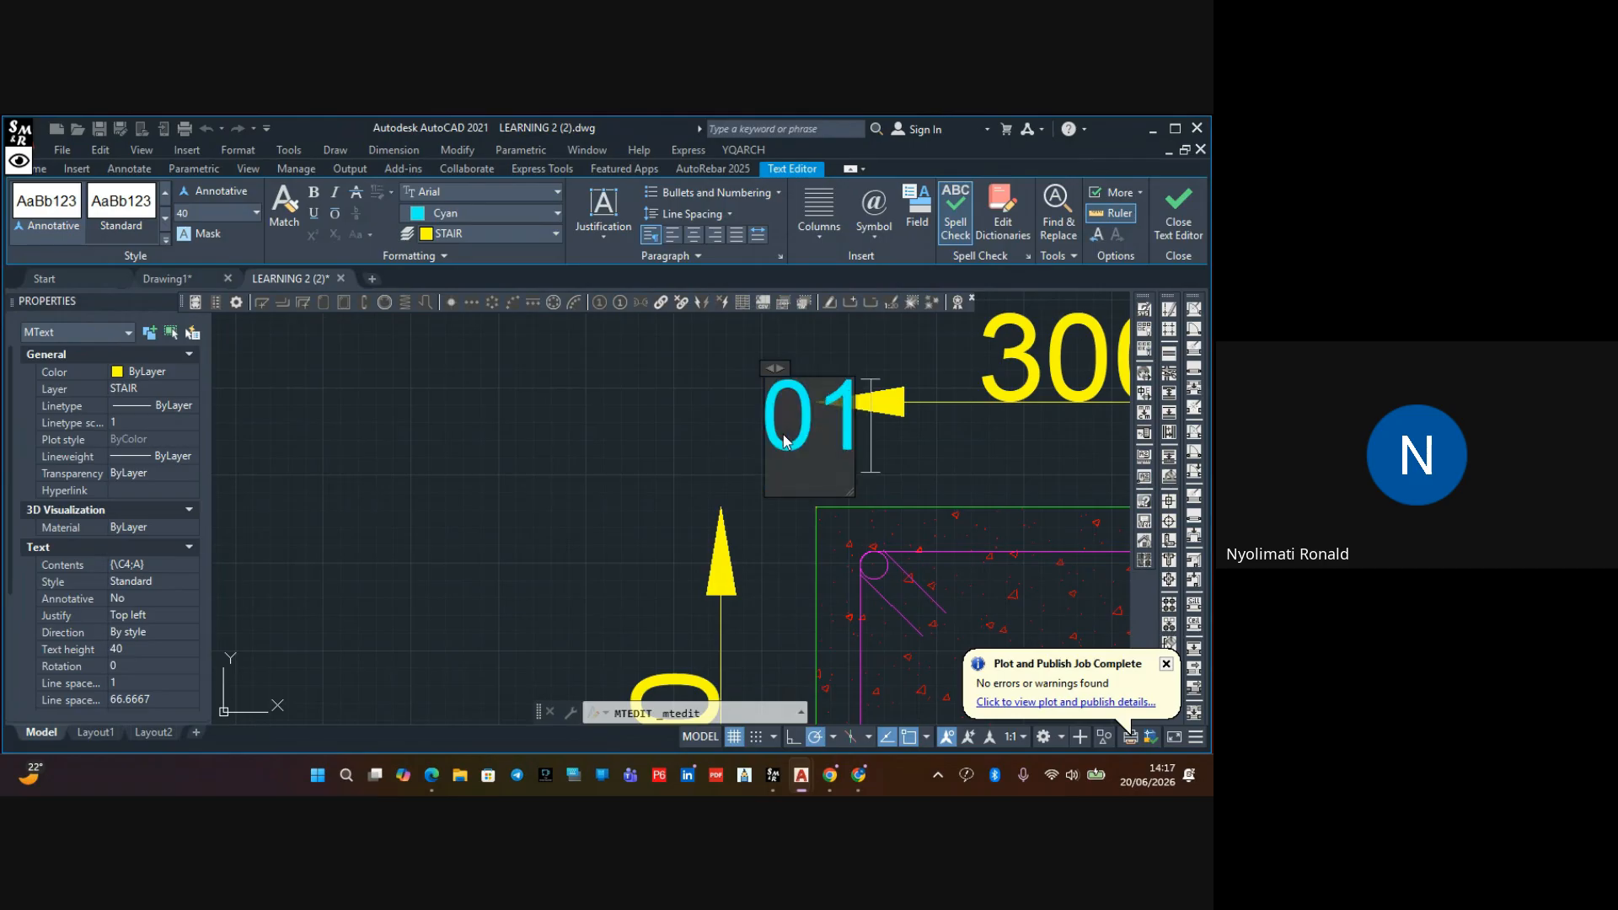
left_click(669, 429)
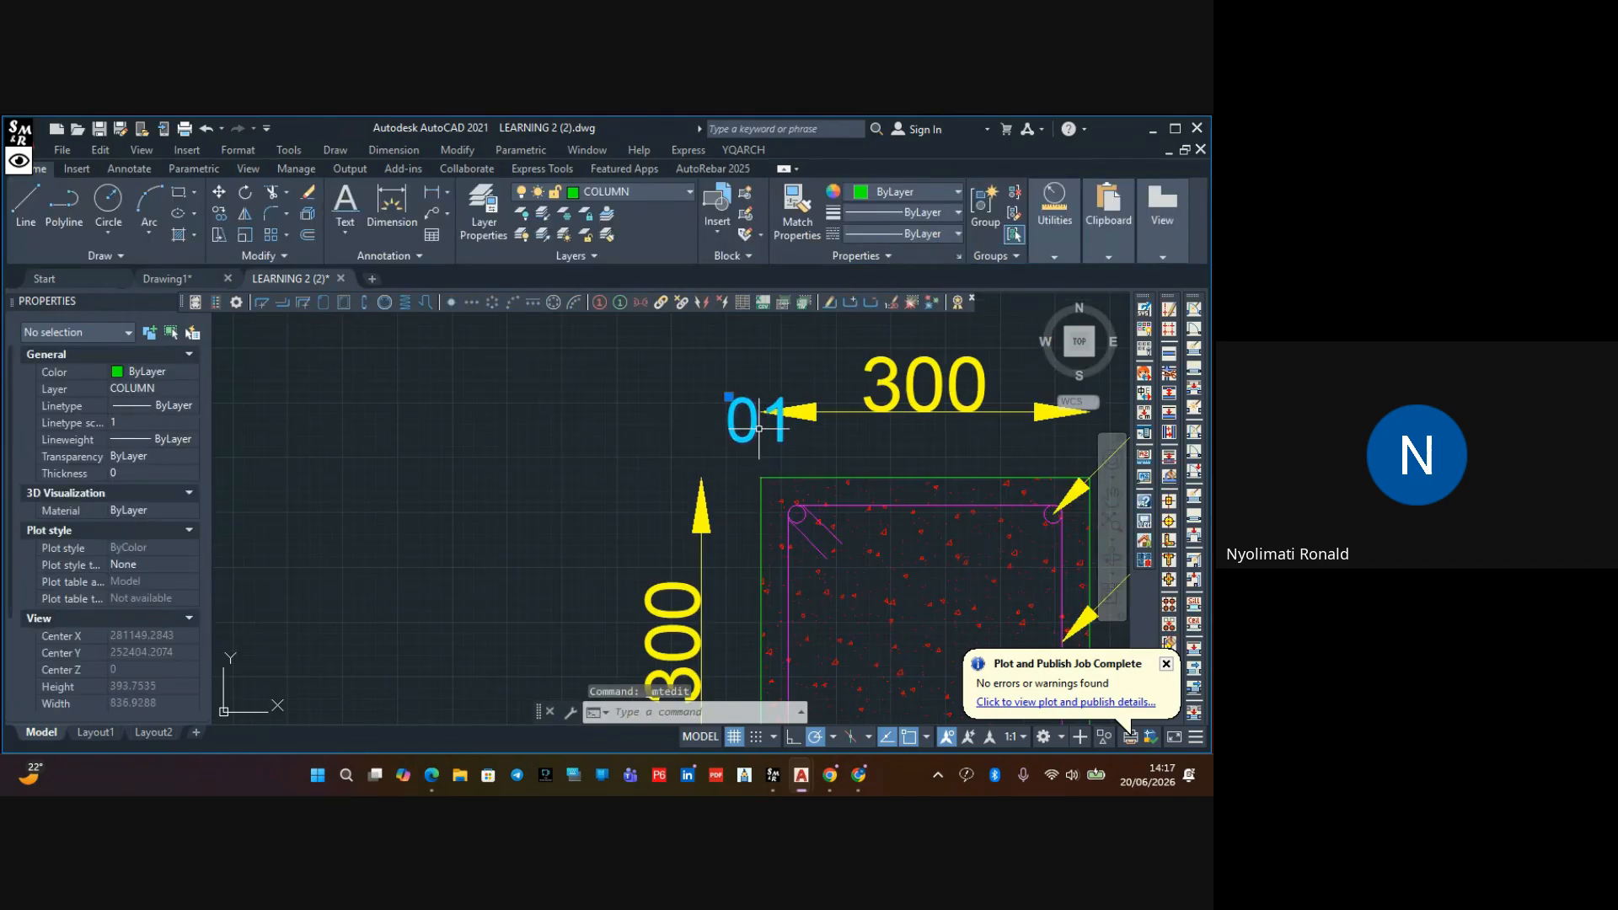
left_click_drag(758, 430, 798, 454)
left_click(798, 447)
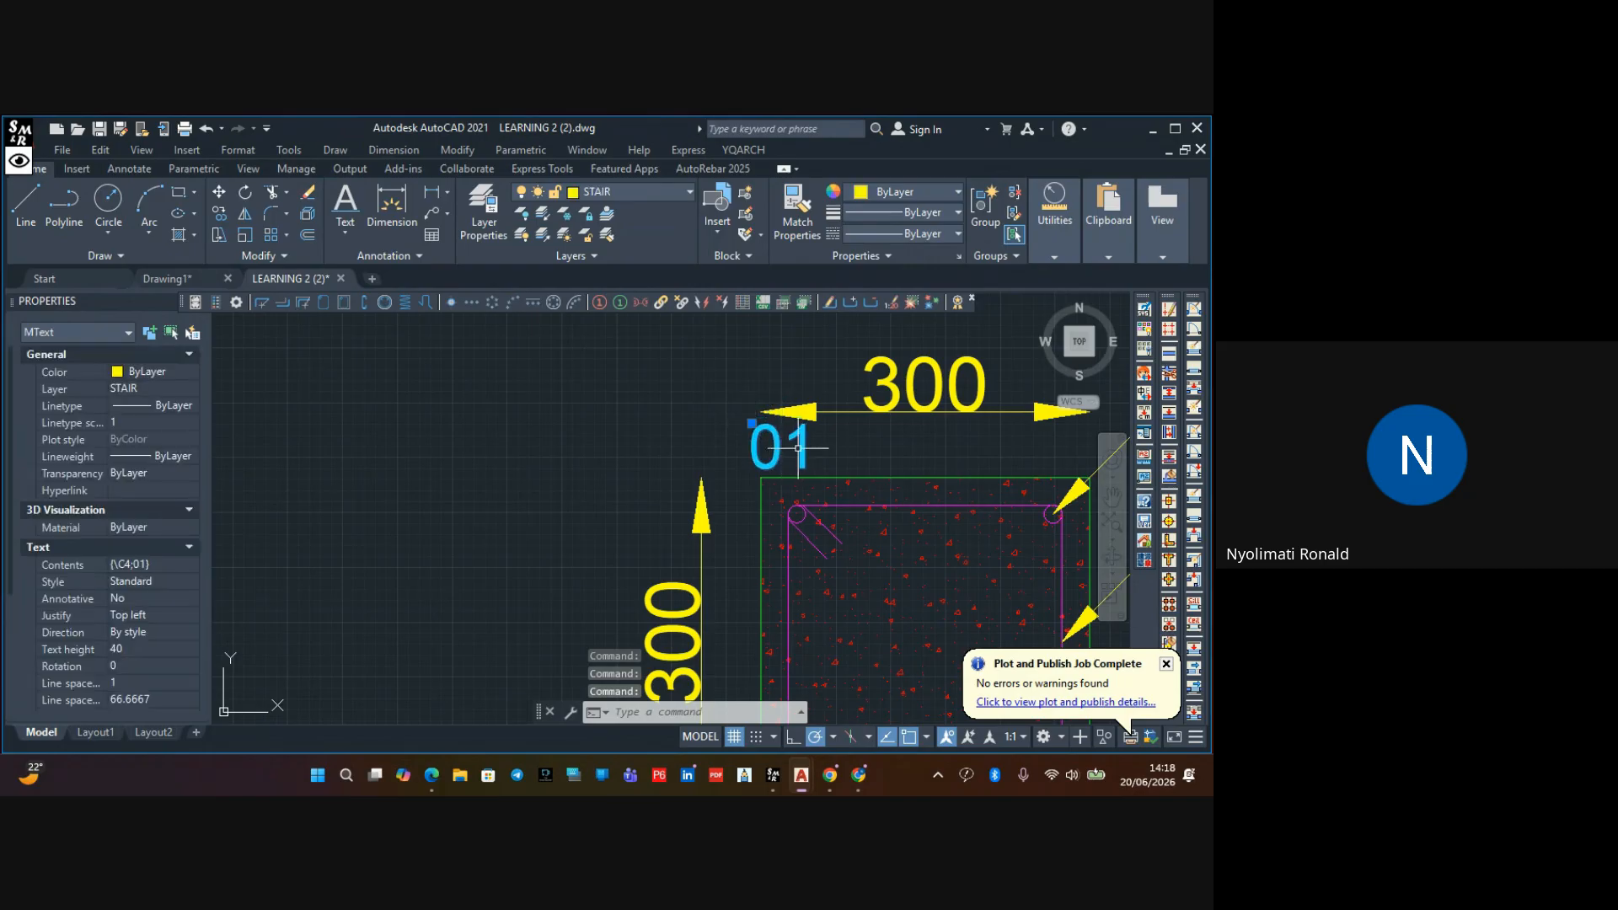
Copy the 01 bar mark from the upper-left corner of the Section A-A detail to its other three corners
left_click(218, 213)
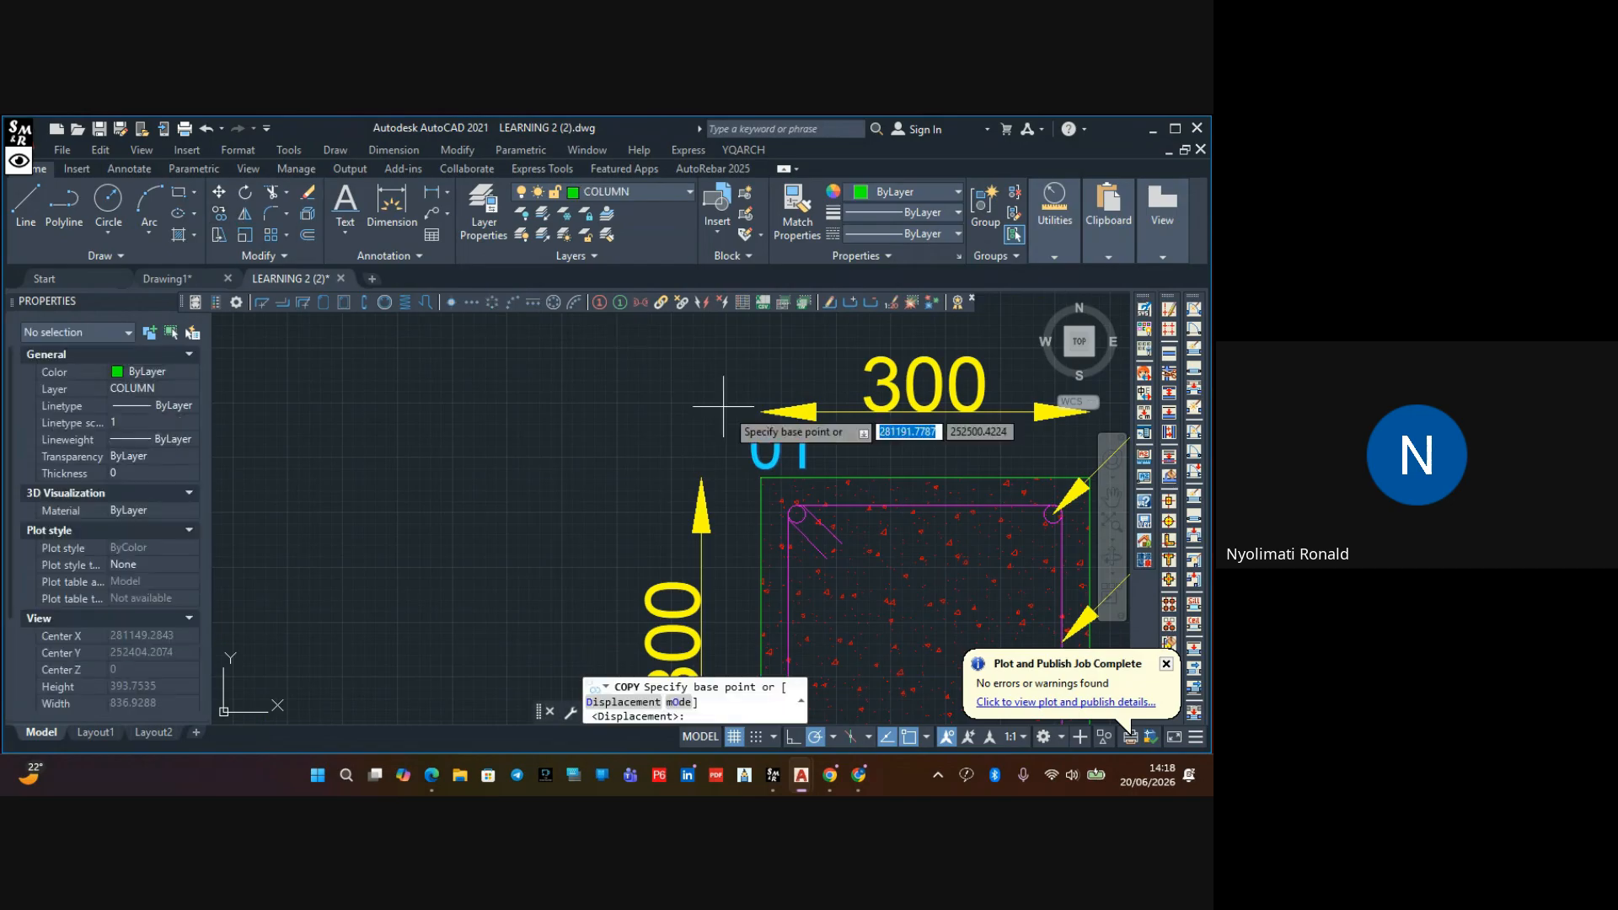
left_click(763, 461)
scroll(843, 460, "down", 4)
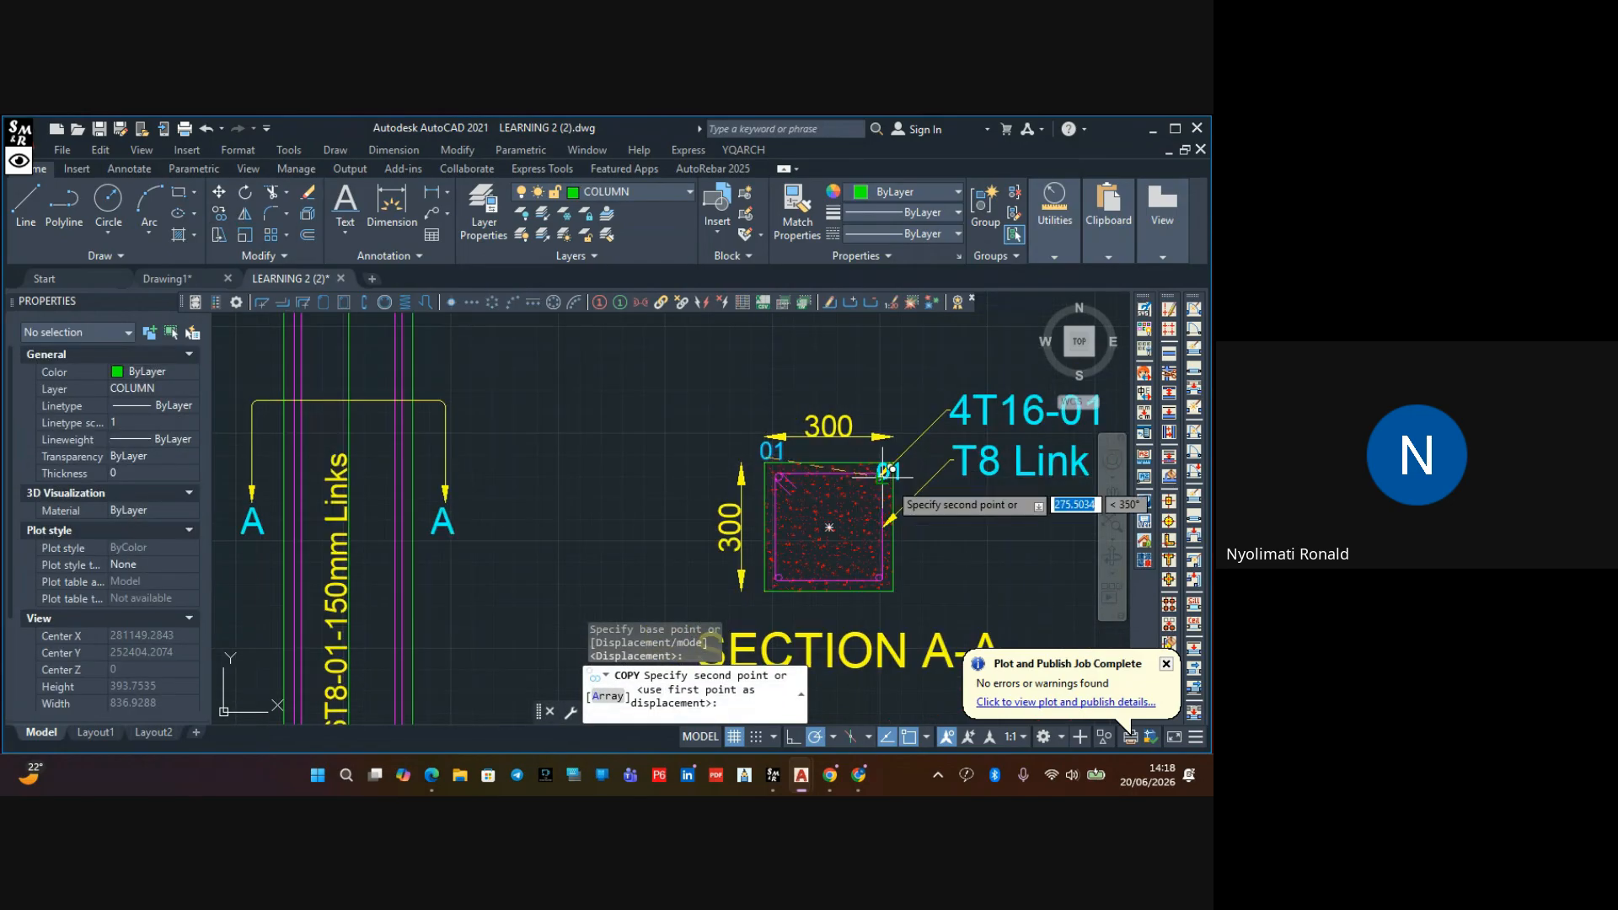
scroll(884, 460, "up", 6)
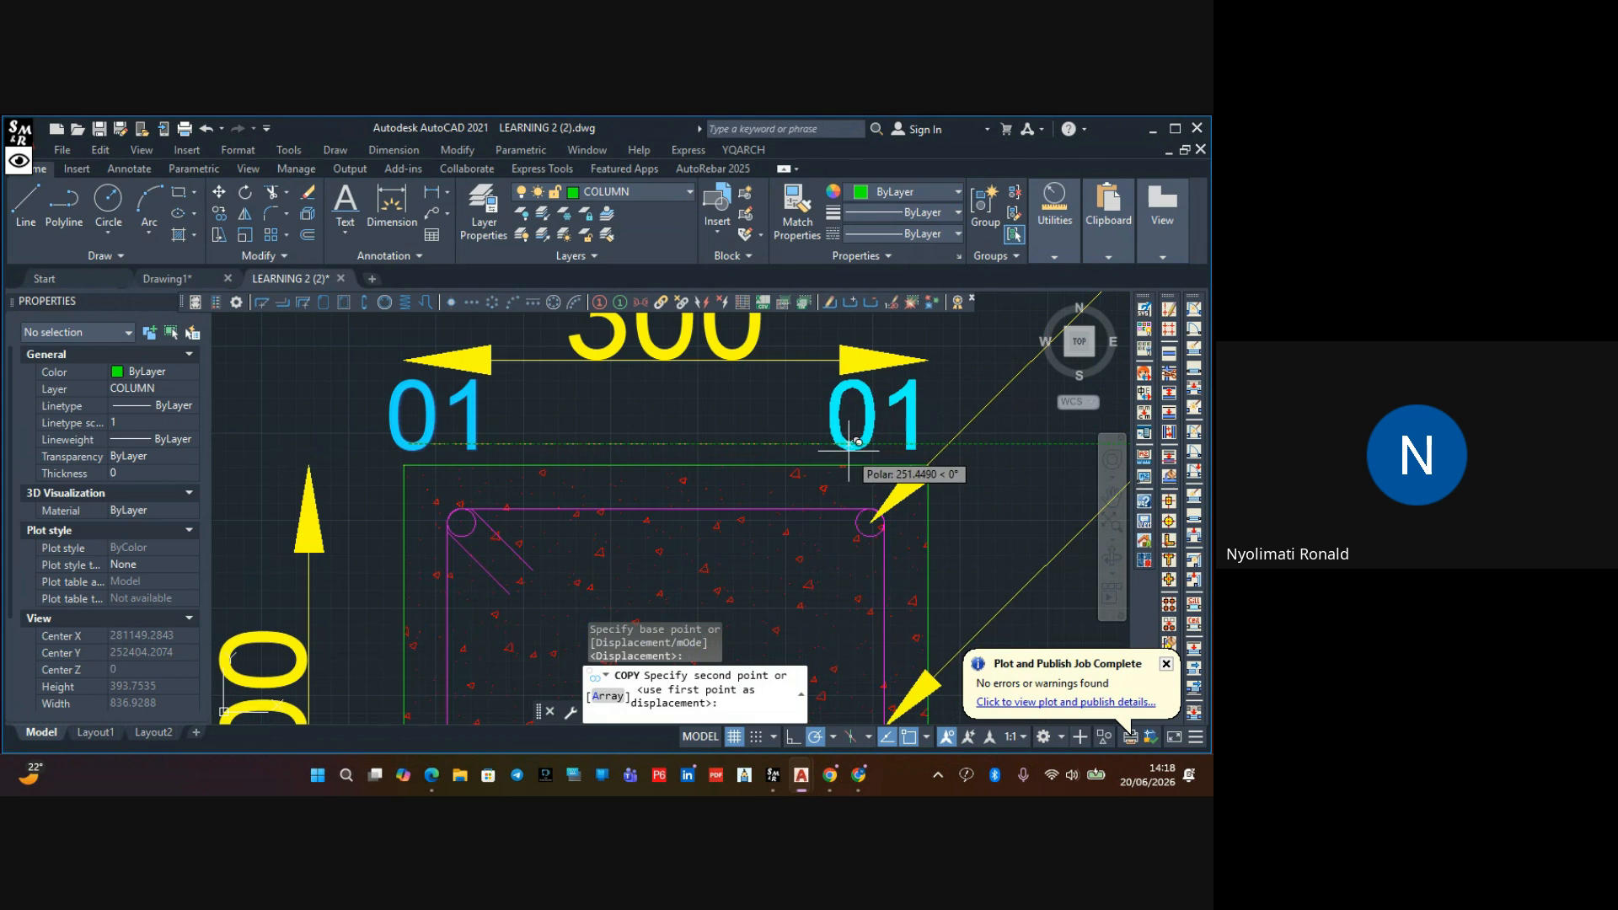
left_click(850, 442)
scroll(849, 441, "down", 4)
scroll(834, 472, "up", 1)
middle_click_drag(835, 497, 819, 337)
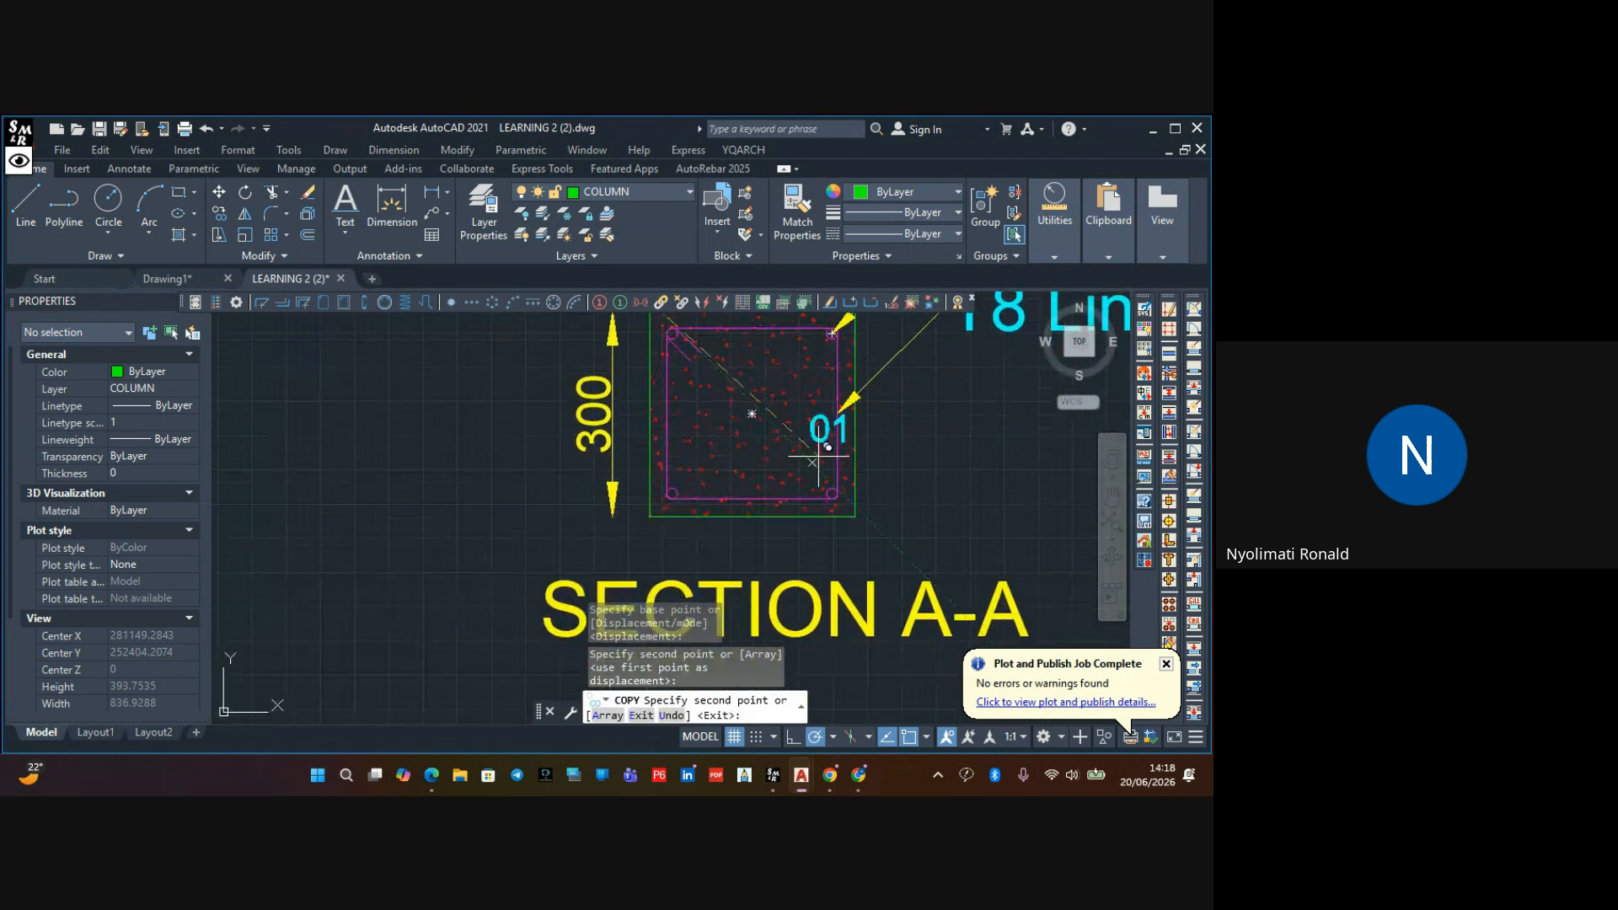
left_click(832, 539)
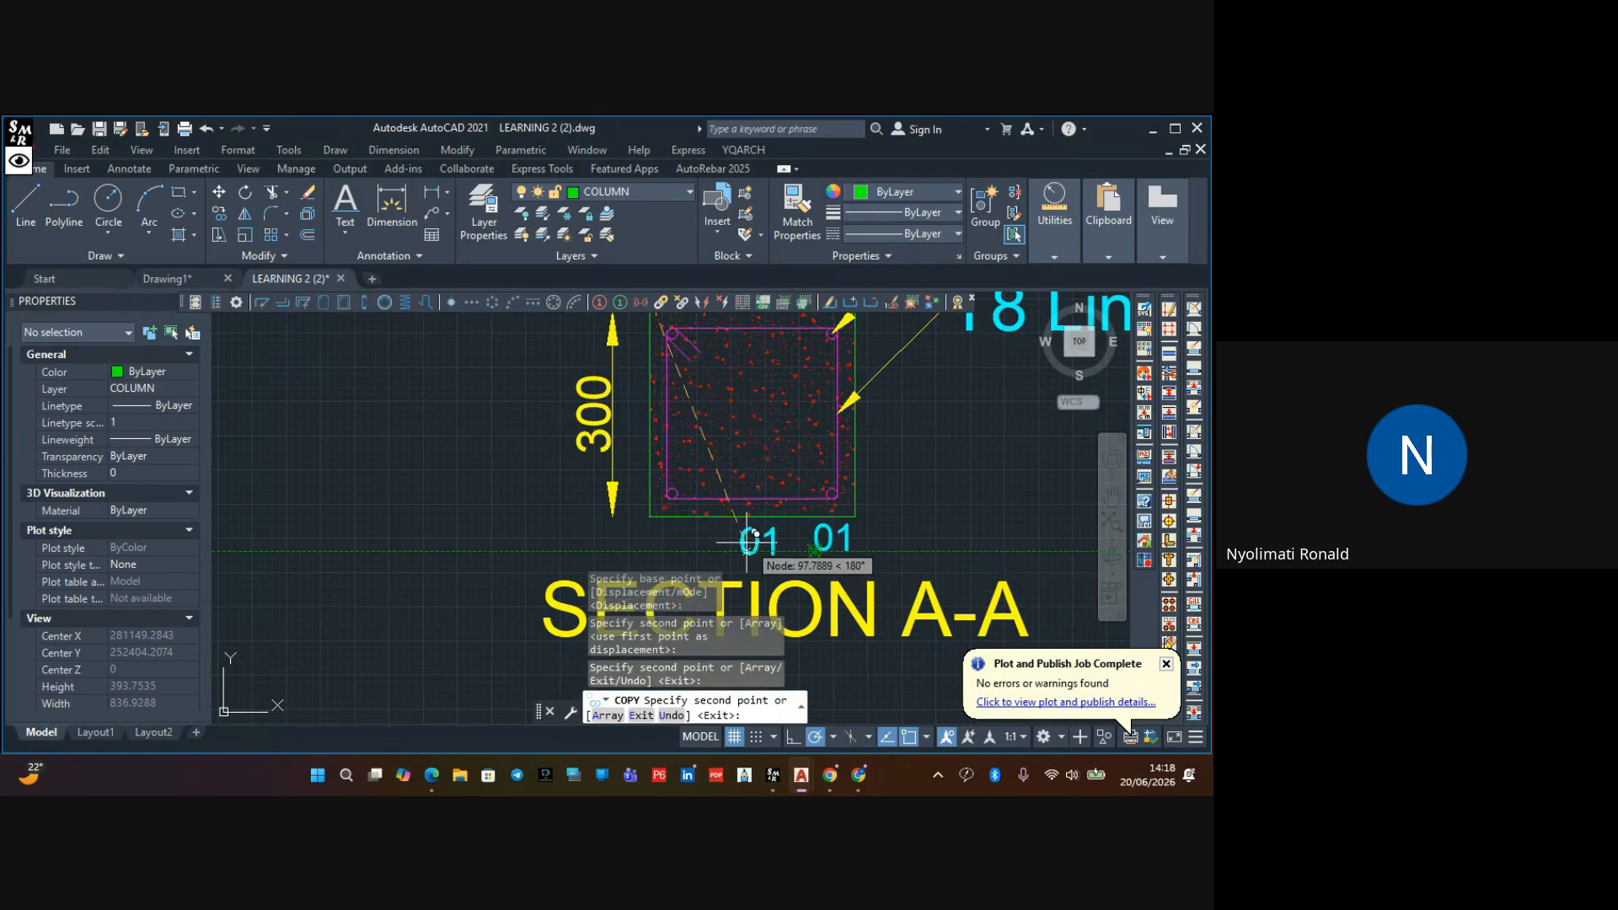
left_click(666, 542)
key("Escape")
scroll(677, 444, "down", 4)
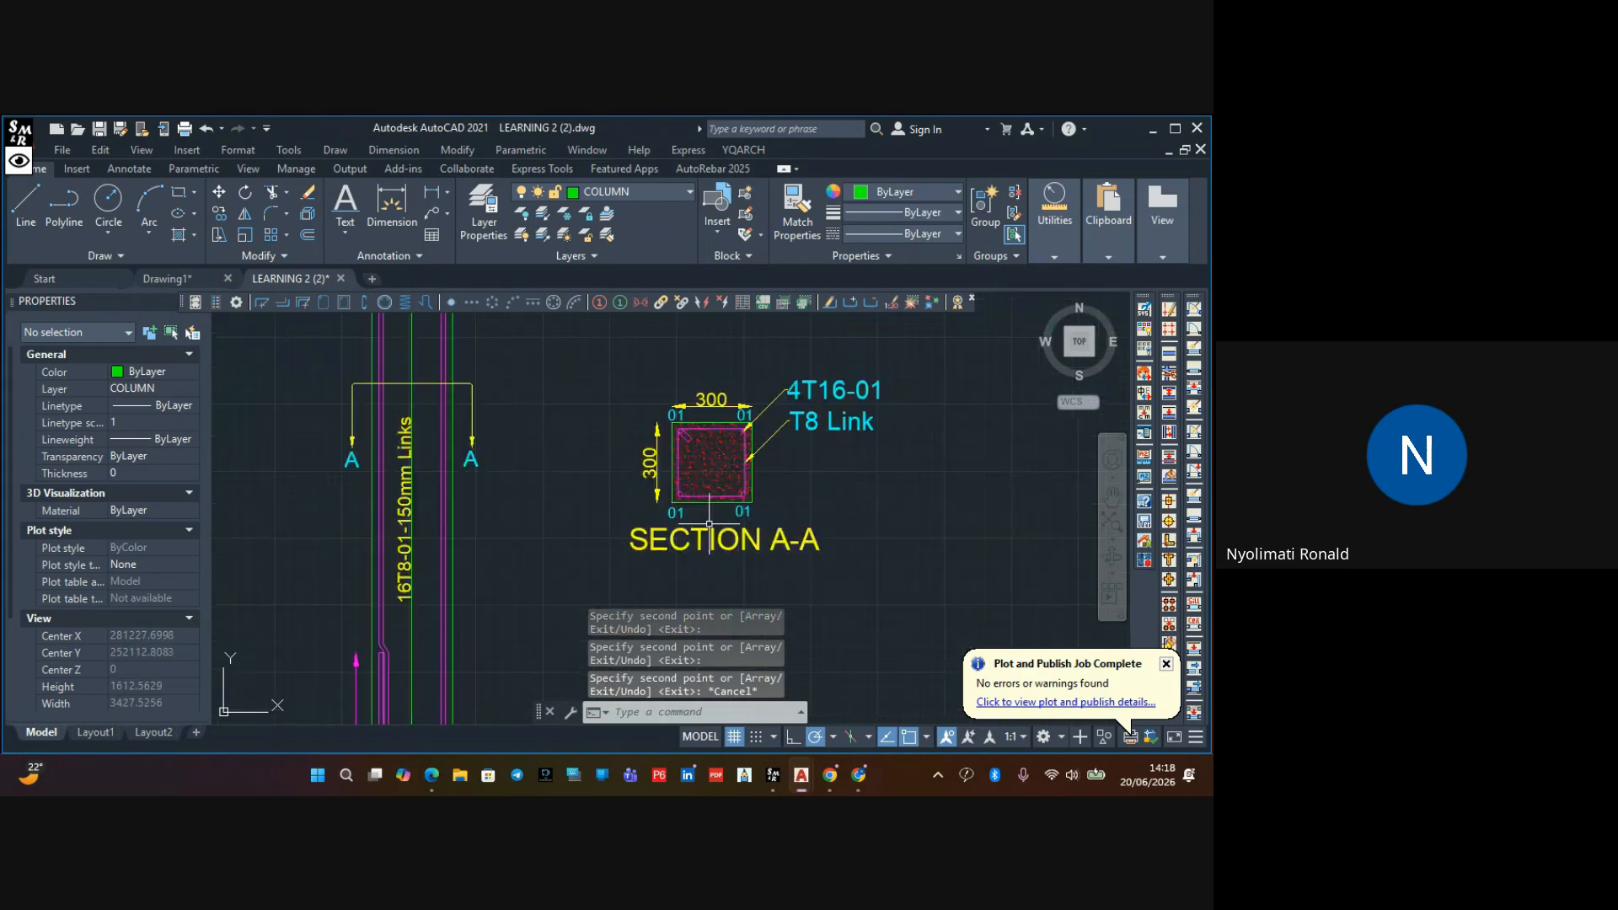
Move the horizontal 300 dimension of the Section A-A detail slightly up, clear of the 01 bar marks
middle_click_drag(677, 444, 677, 529)
scroll(688, 403, "up", 5)
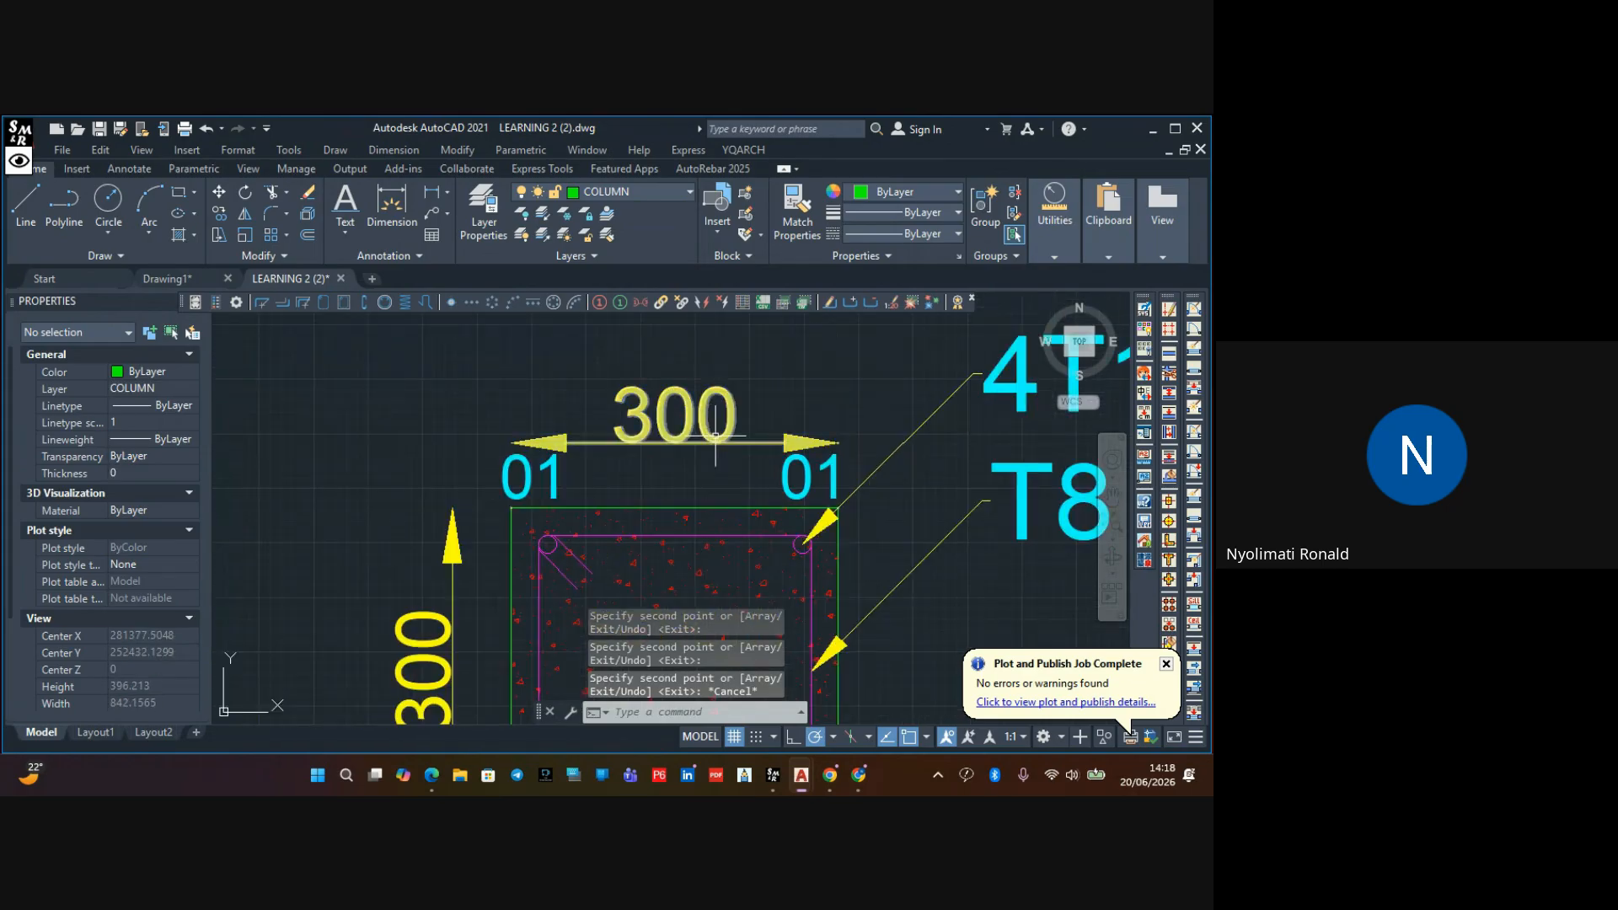
left_click(662, 439)
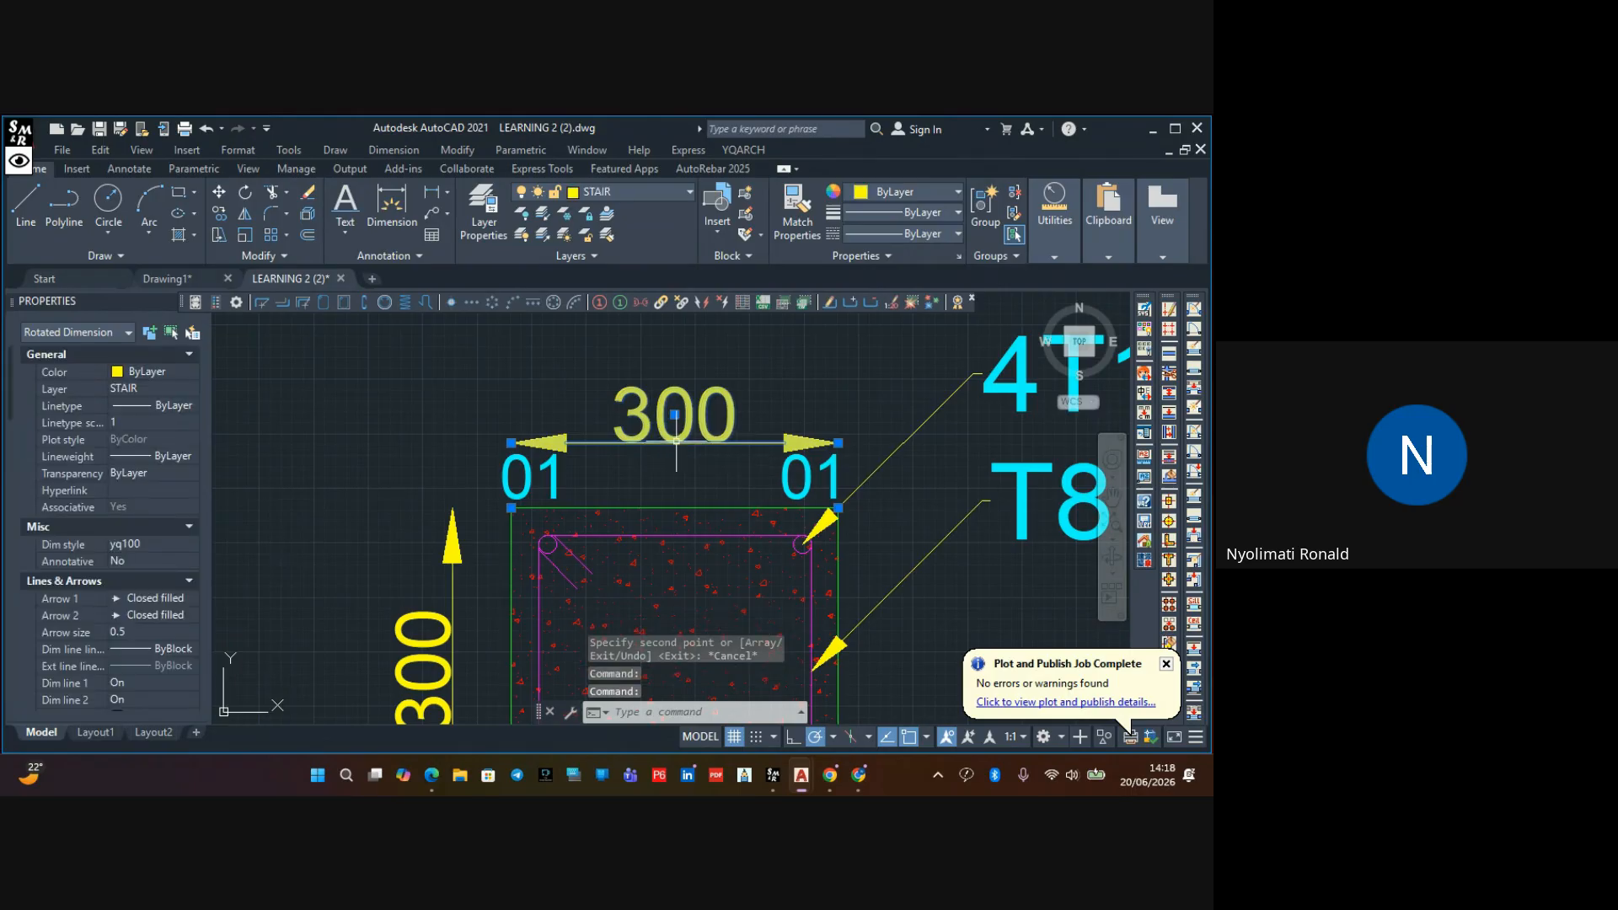
left_click_drag(674, 435, 673, 424)
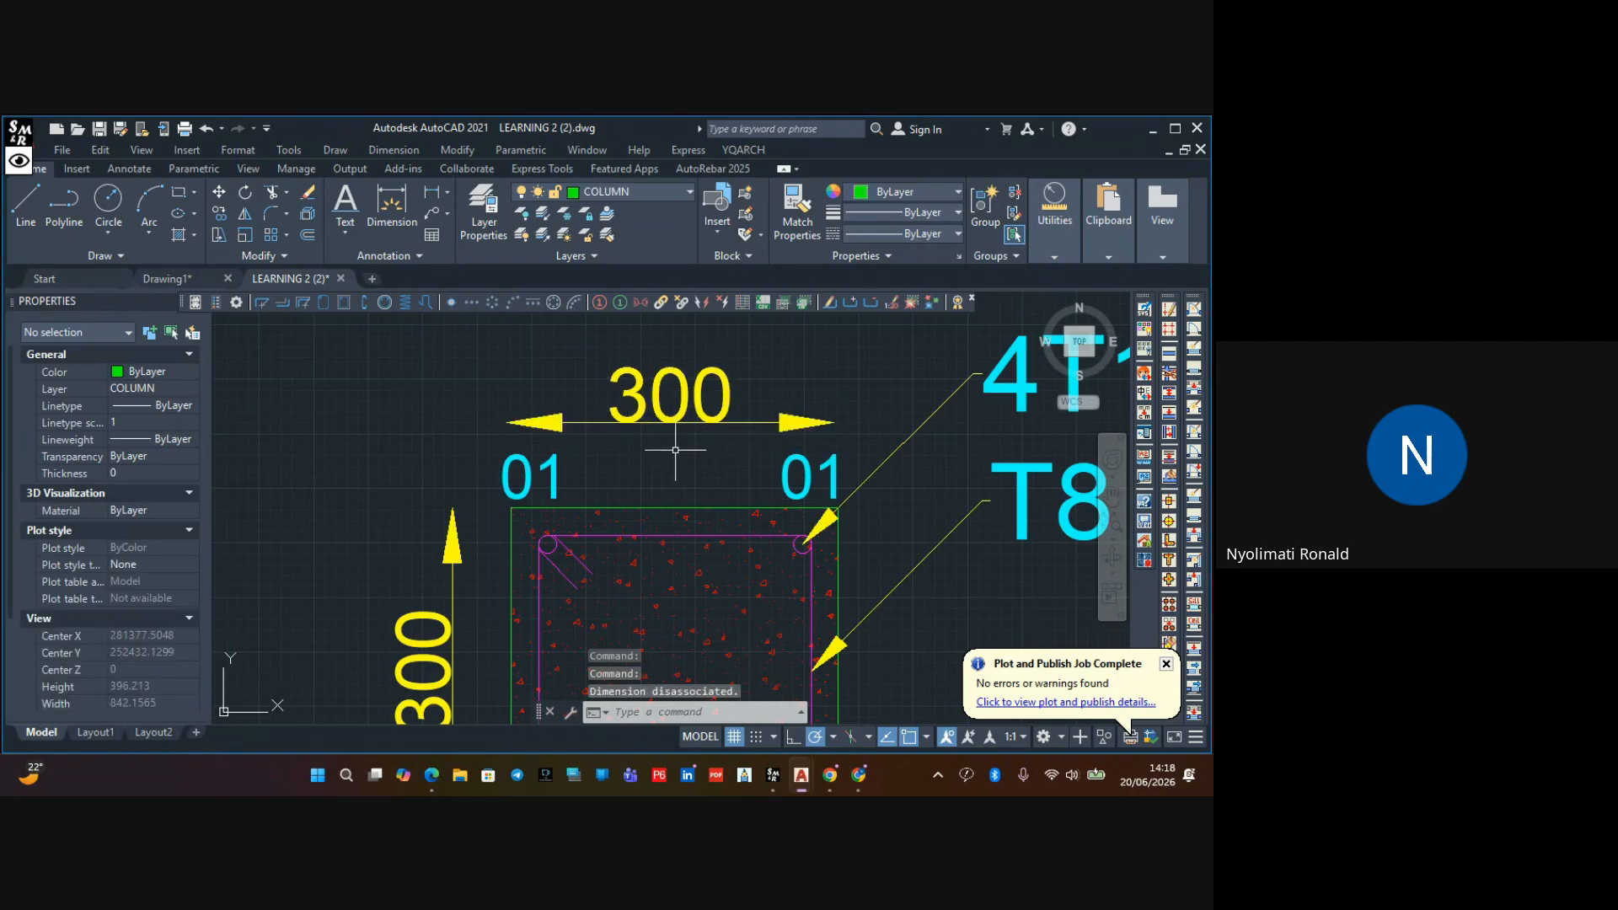
Copy the complete Section A-A detail with its labels and title straight down beside the B-B section marker
scroll(671, 422, "down", 5)
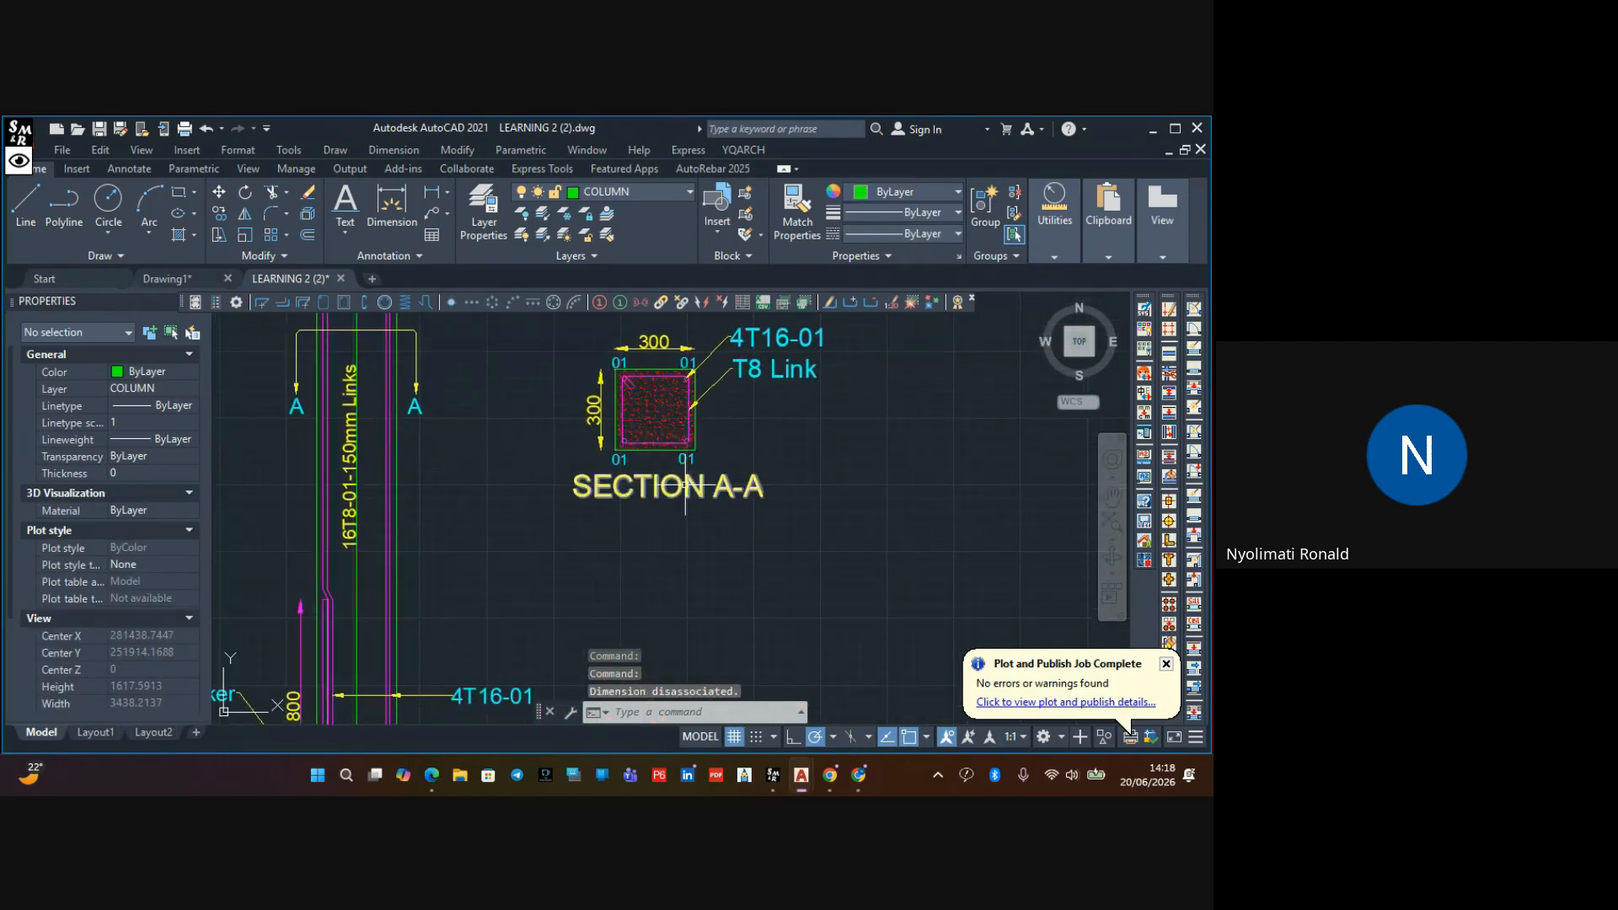
scroll(701, 497, "down", 2)
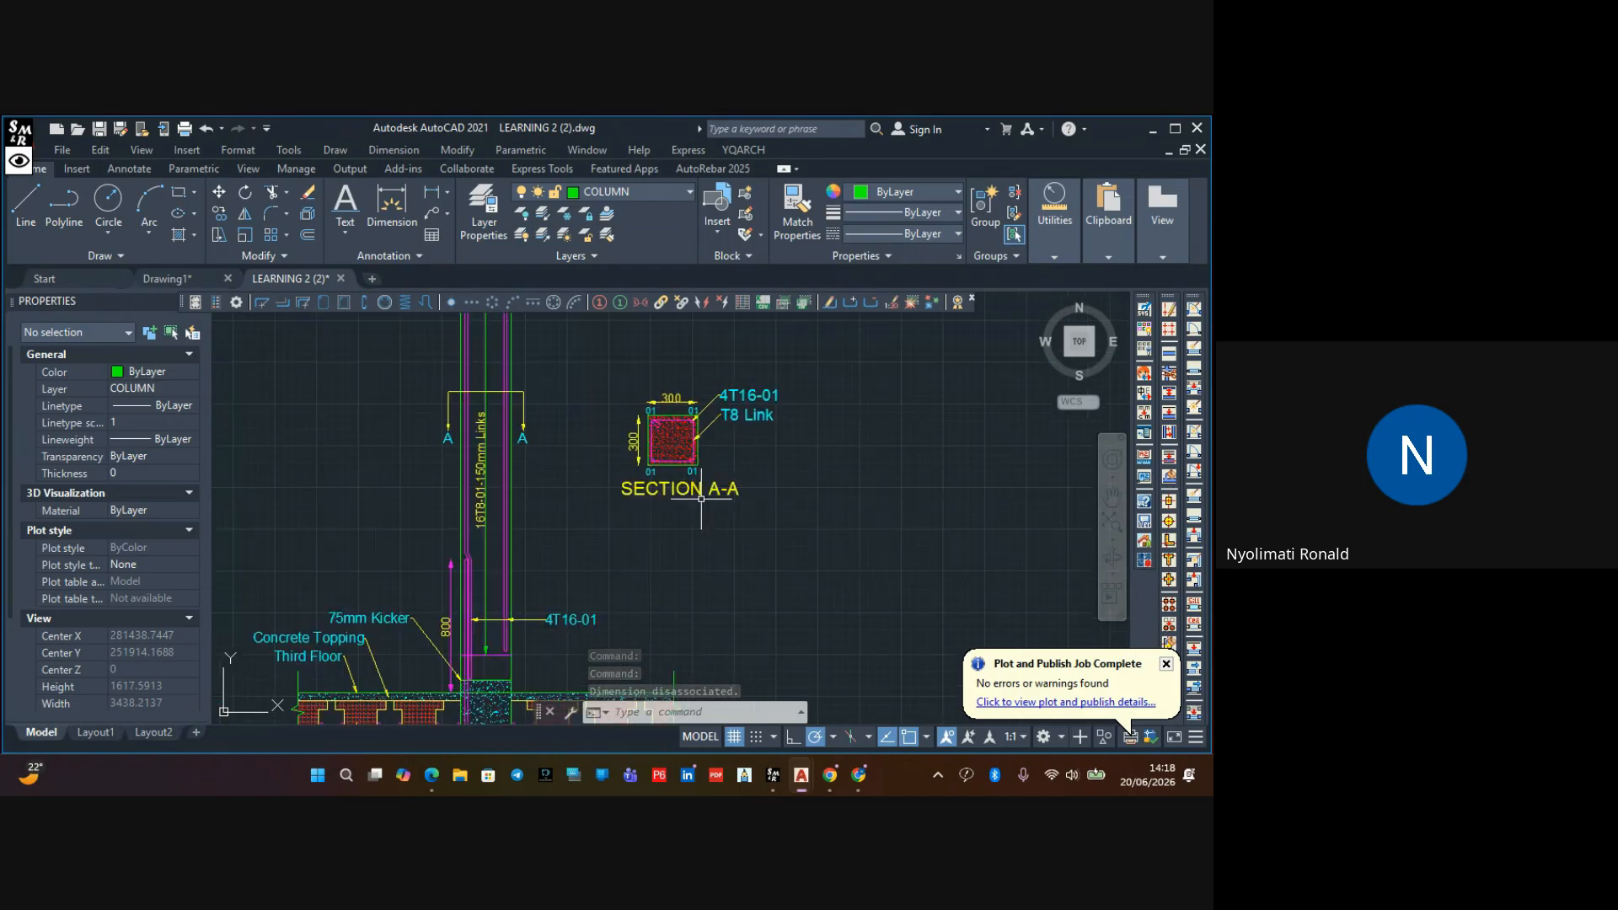
left_click(693, 496)
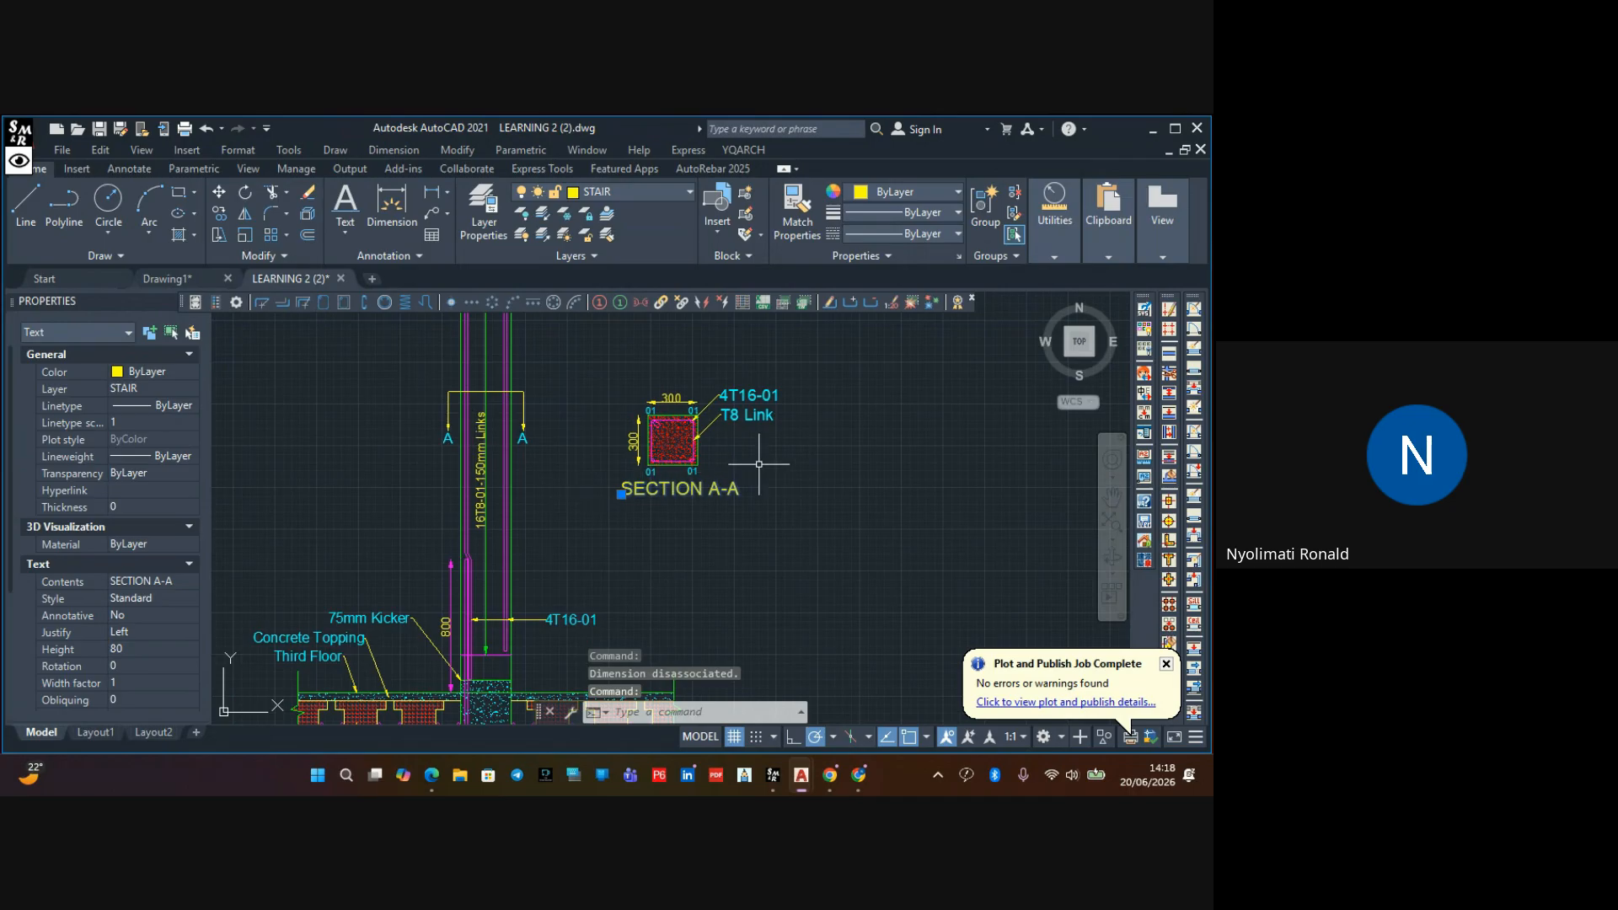
key("Escape")
left_click(817, 357)
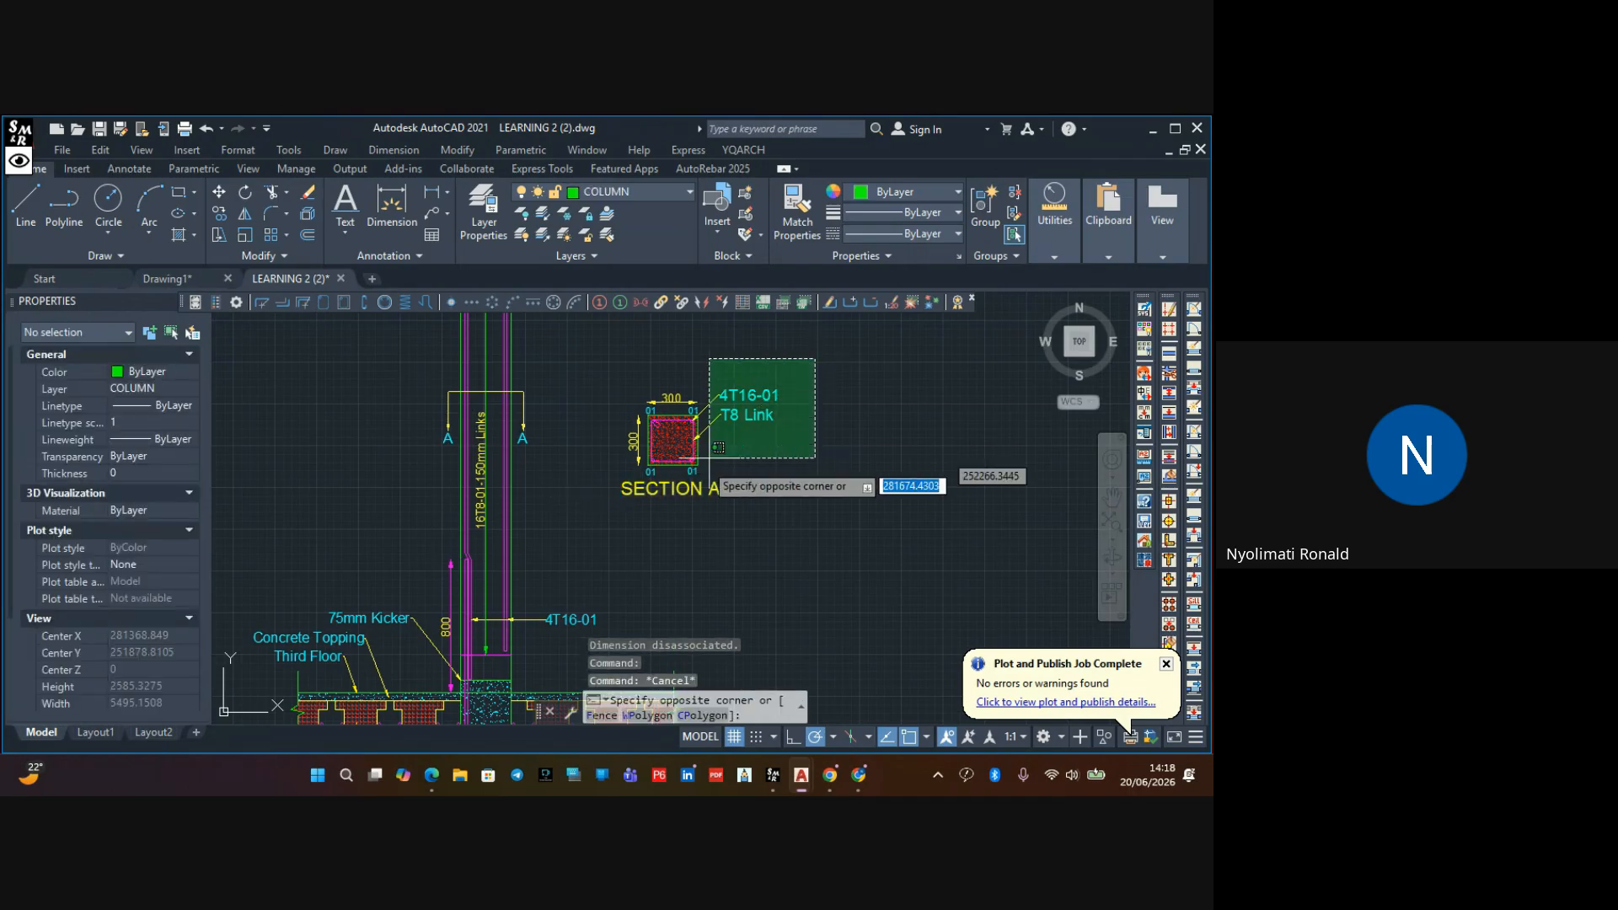
left_click(602, 536)
left_click(235, 214)
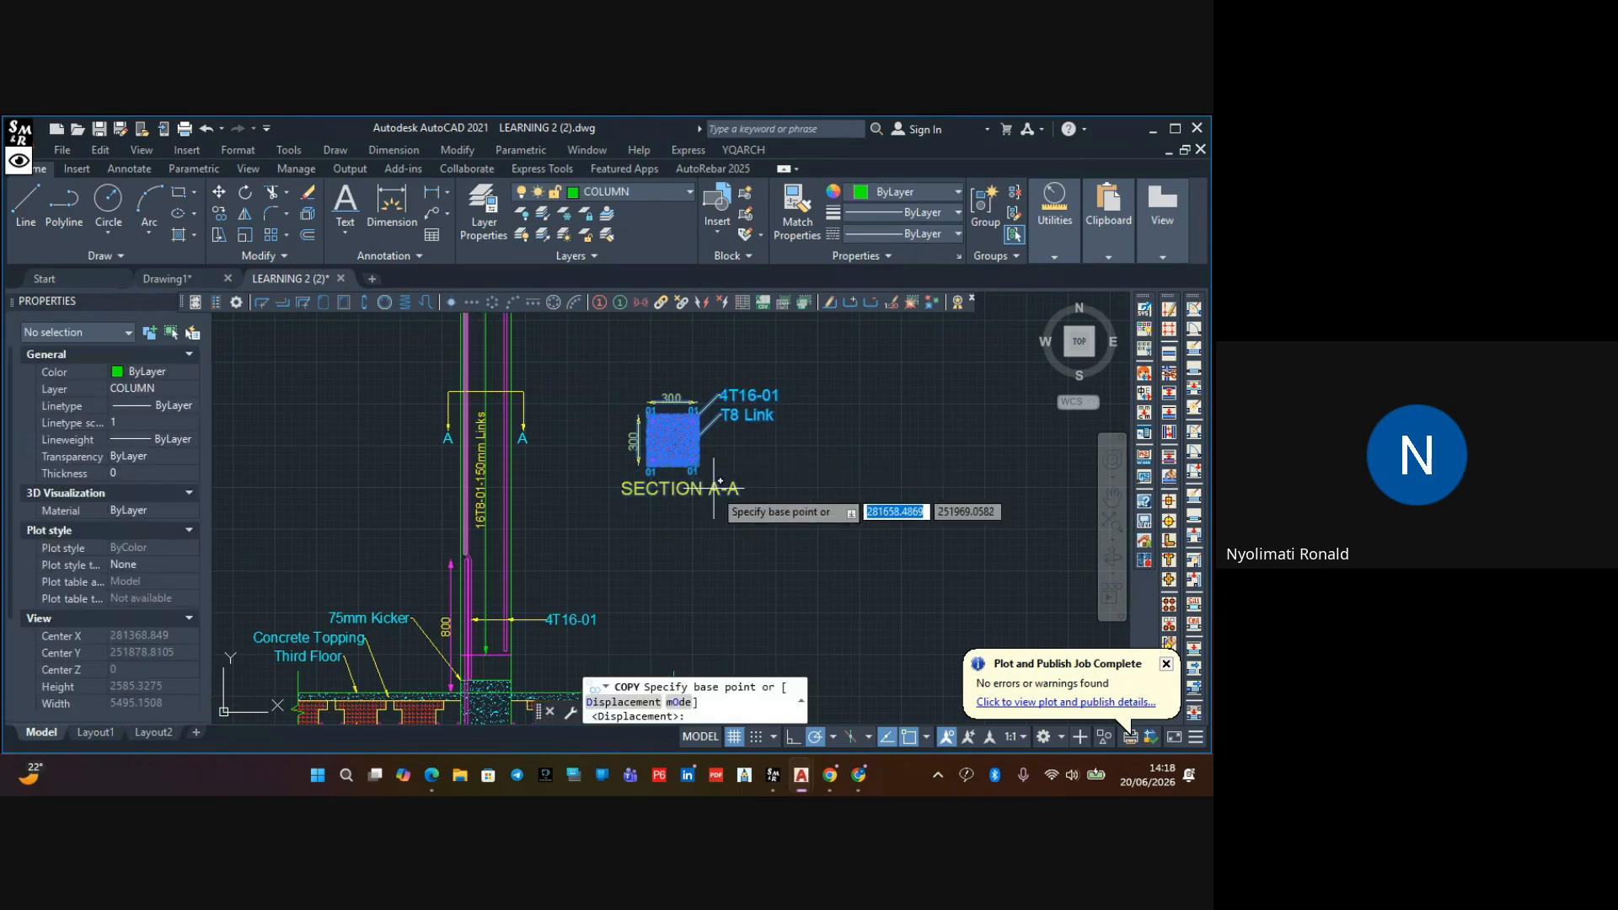
left_click(674, 440)
scroll(675, 440, "down", 3)
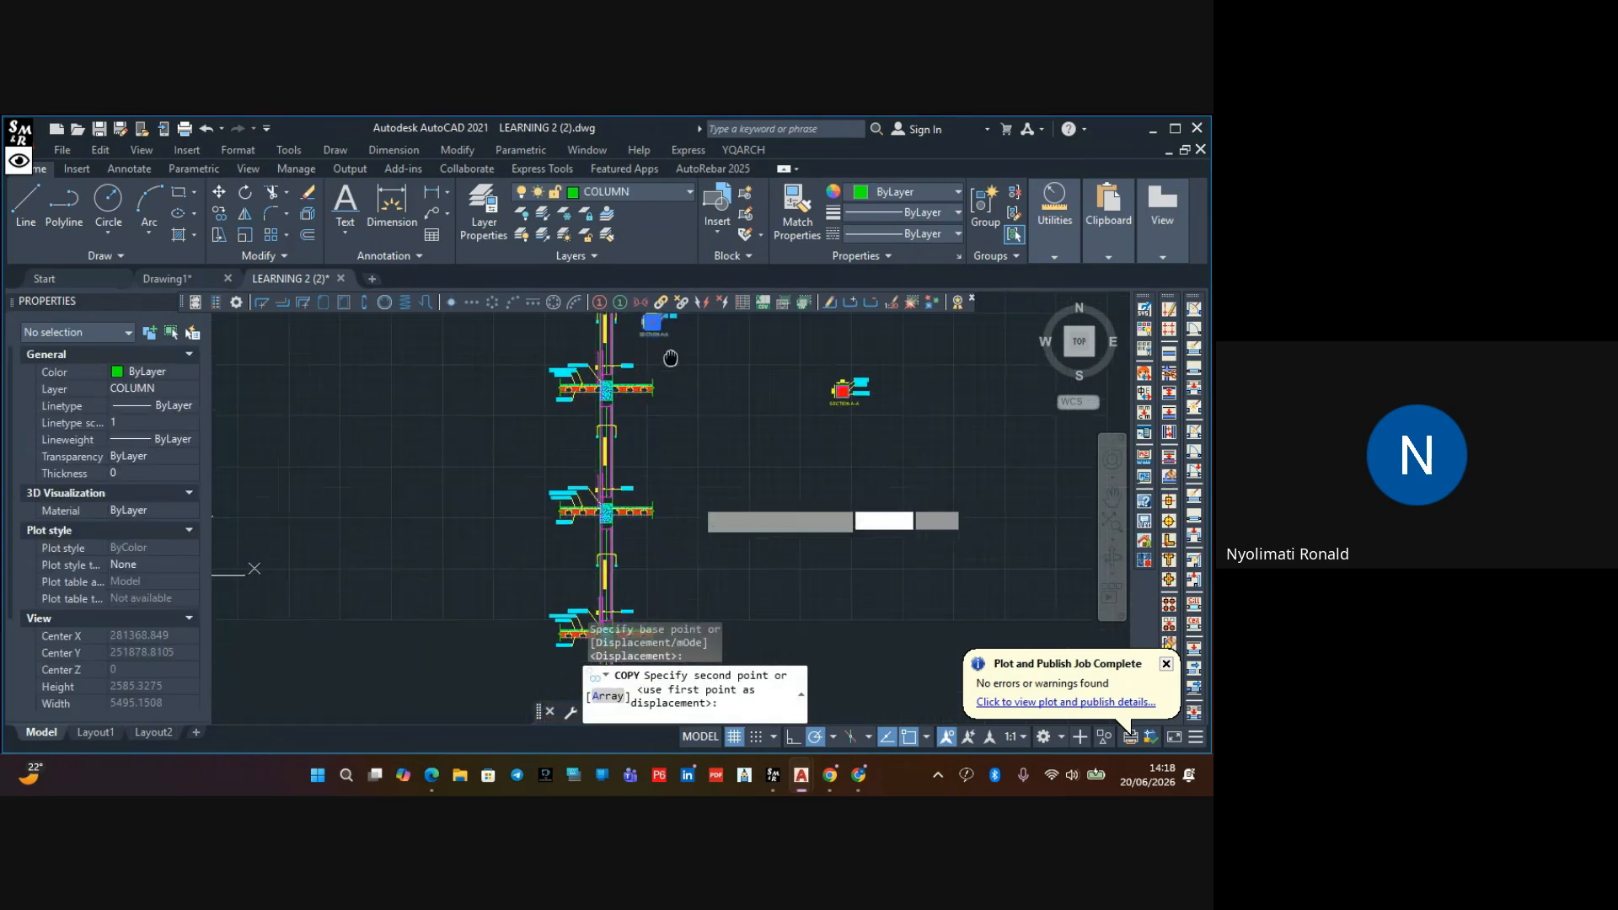
scroll(647, 415, "up", 3)
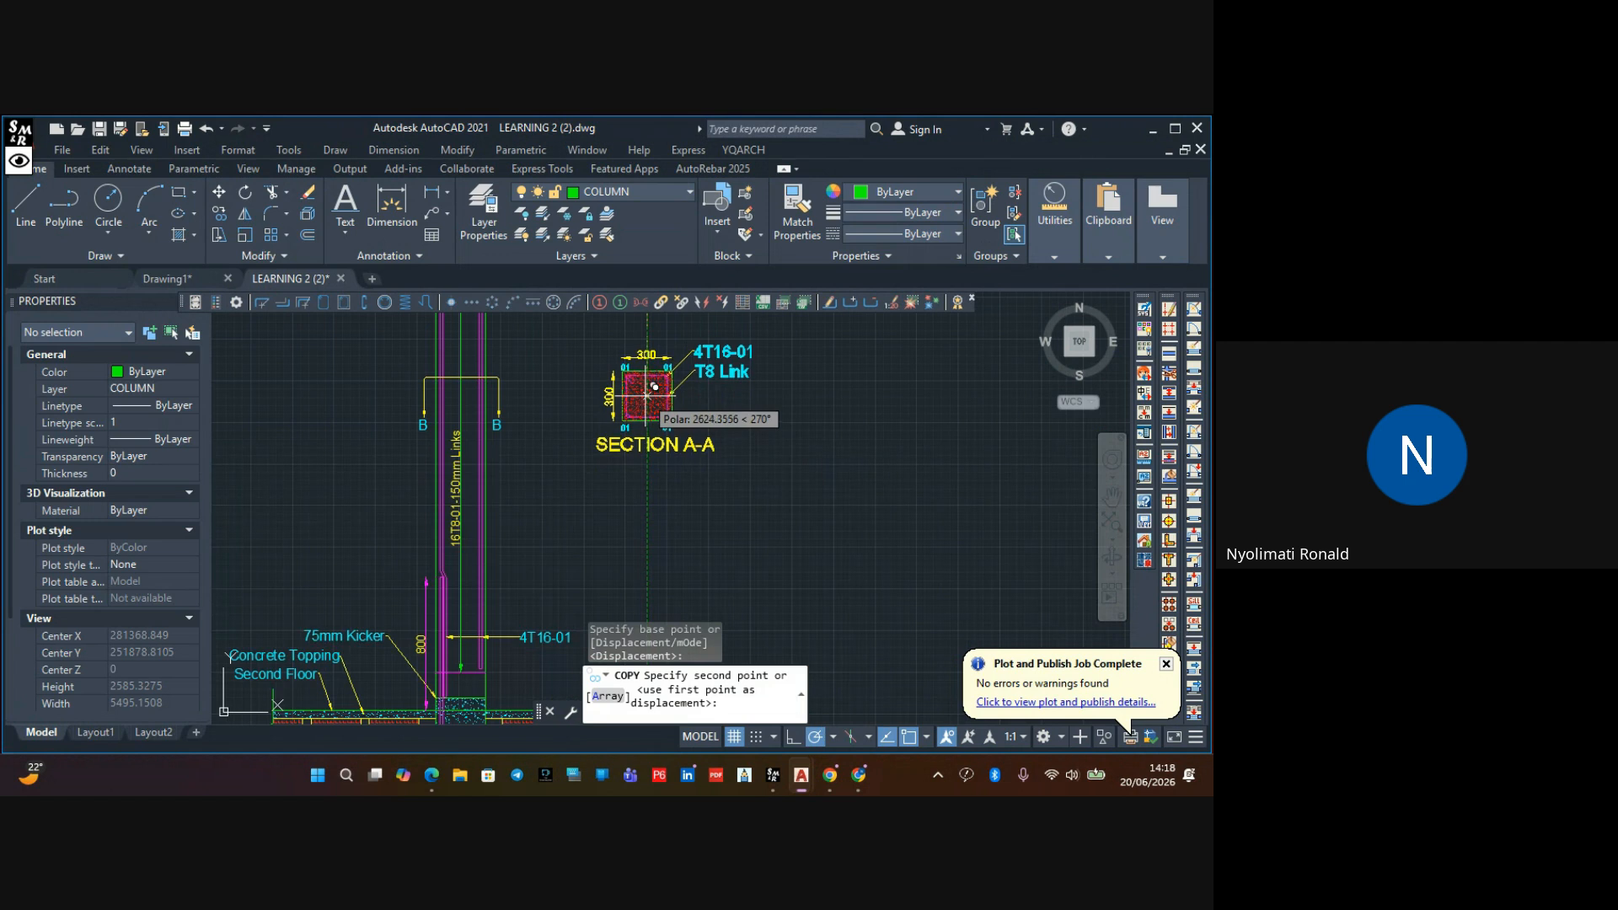
left_click(653, 388)
key("Escape")
Change the title of the copied detail beside the B-B marker to SECTION B-B
scroll(695, 432, "up", 5)
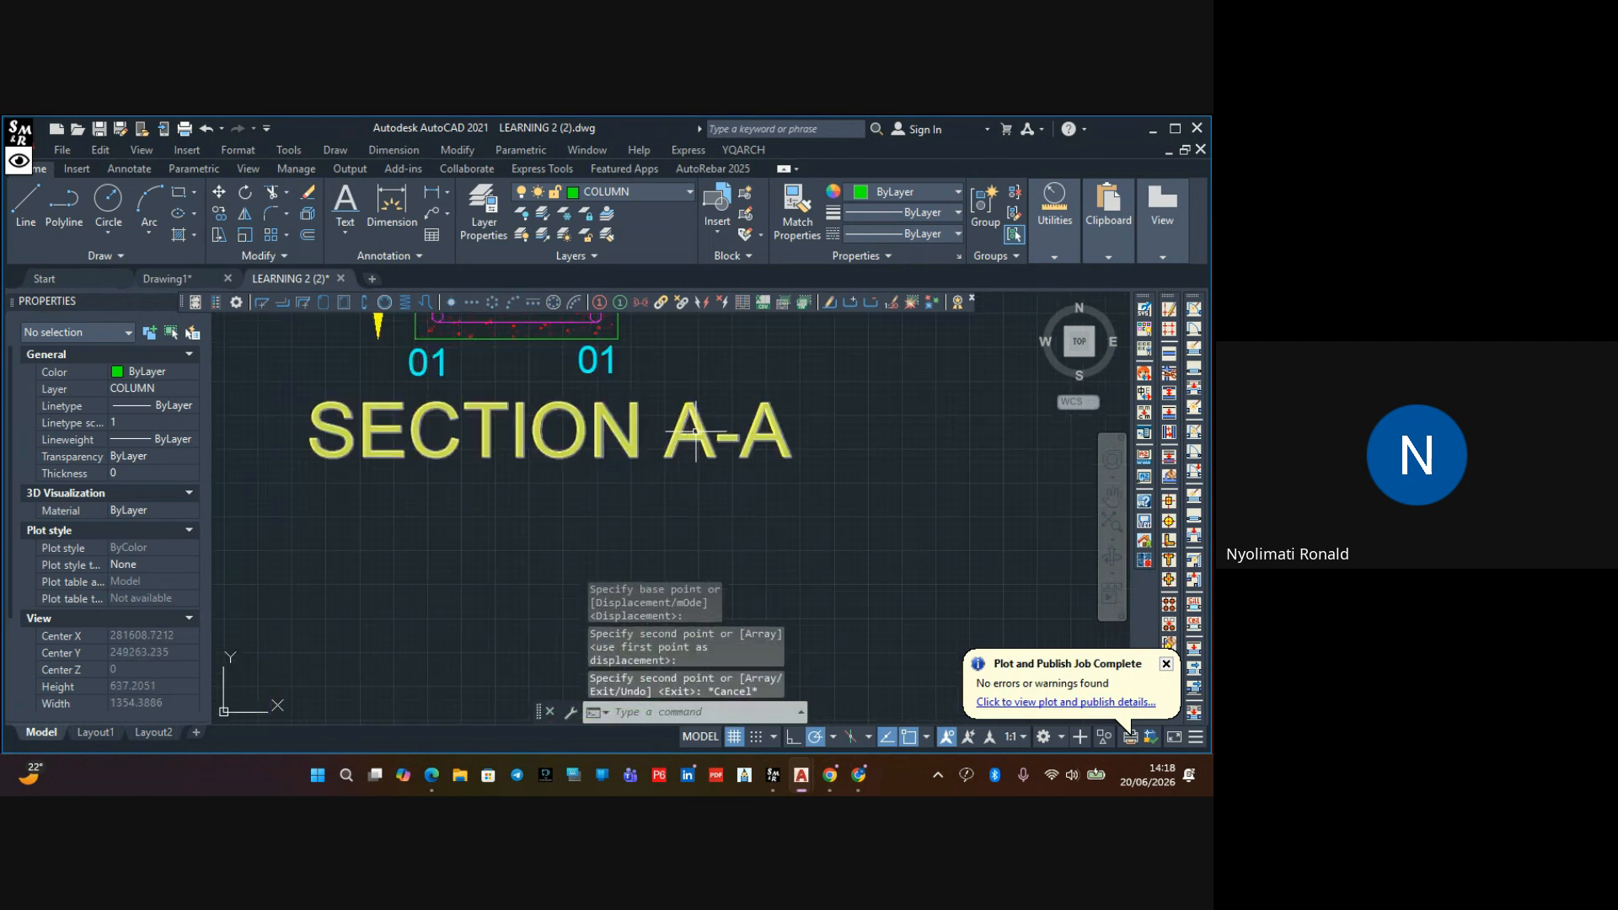
double_click(704, 433)
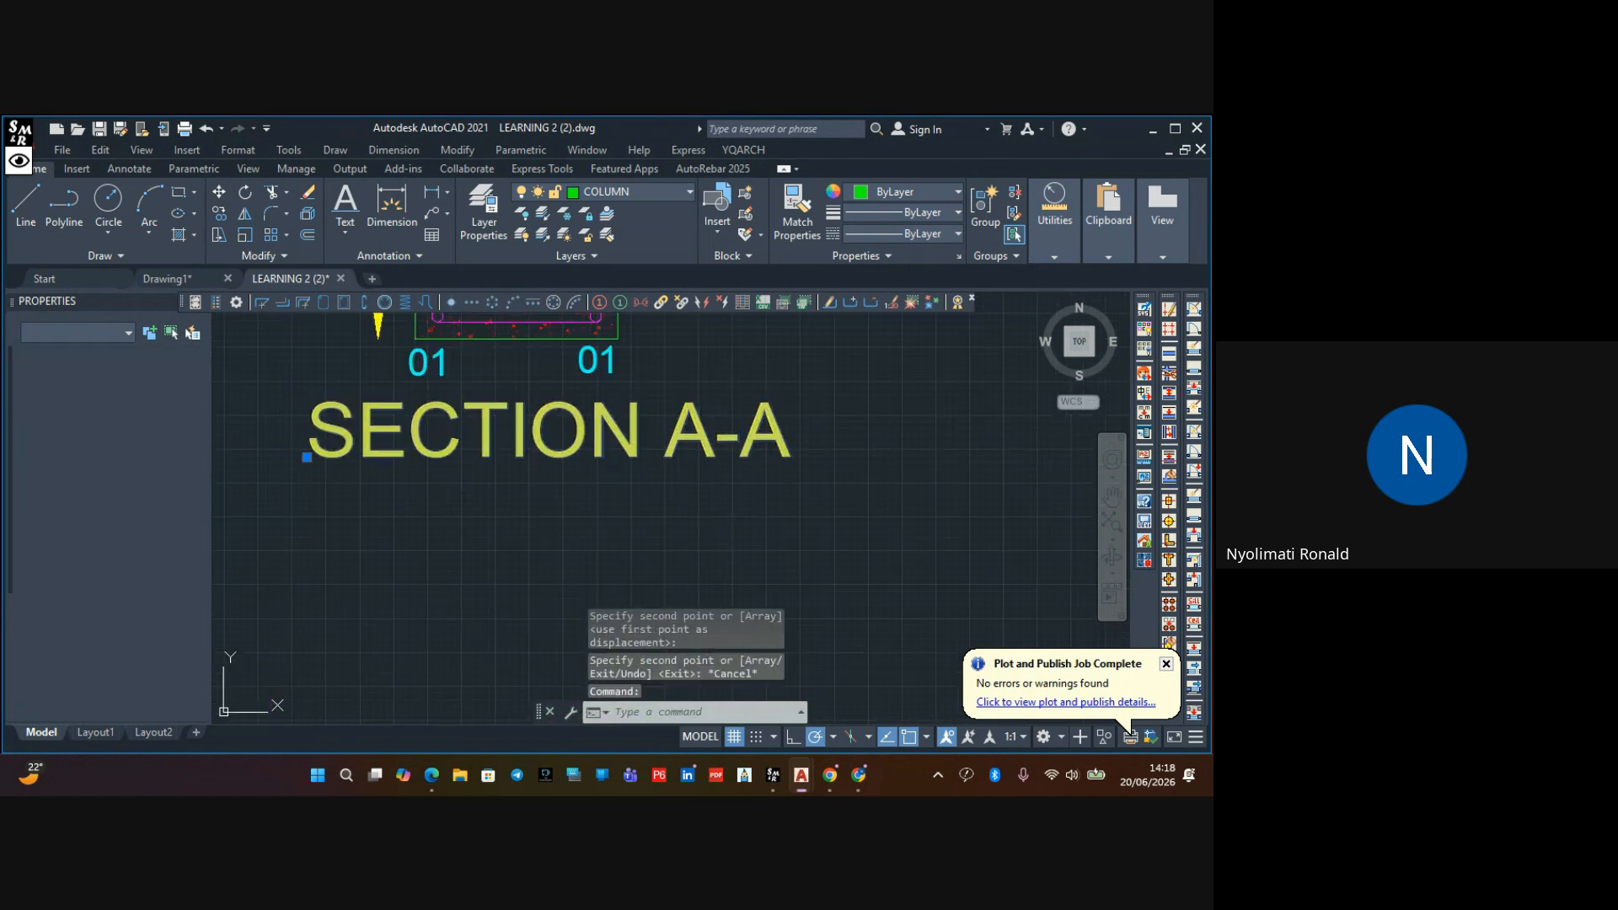
left_click(708, 433)
key("BackSpace")
type("B")
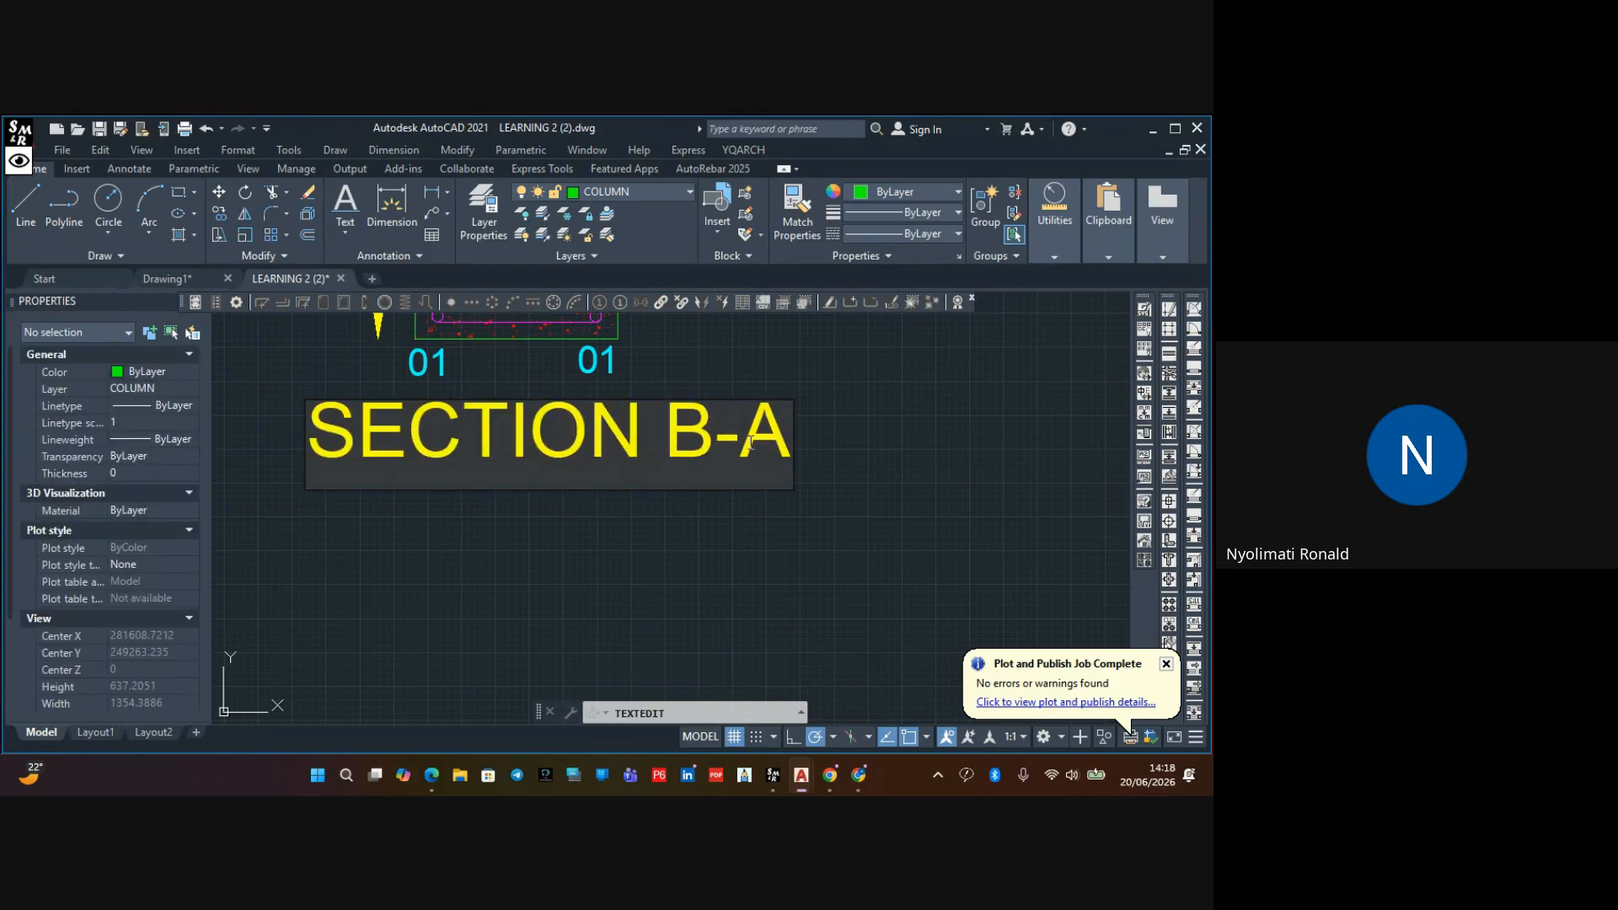
left_click(786, 441)
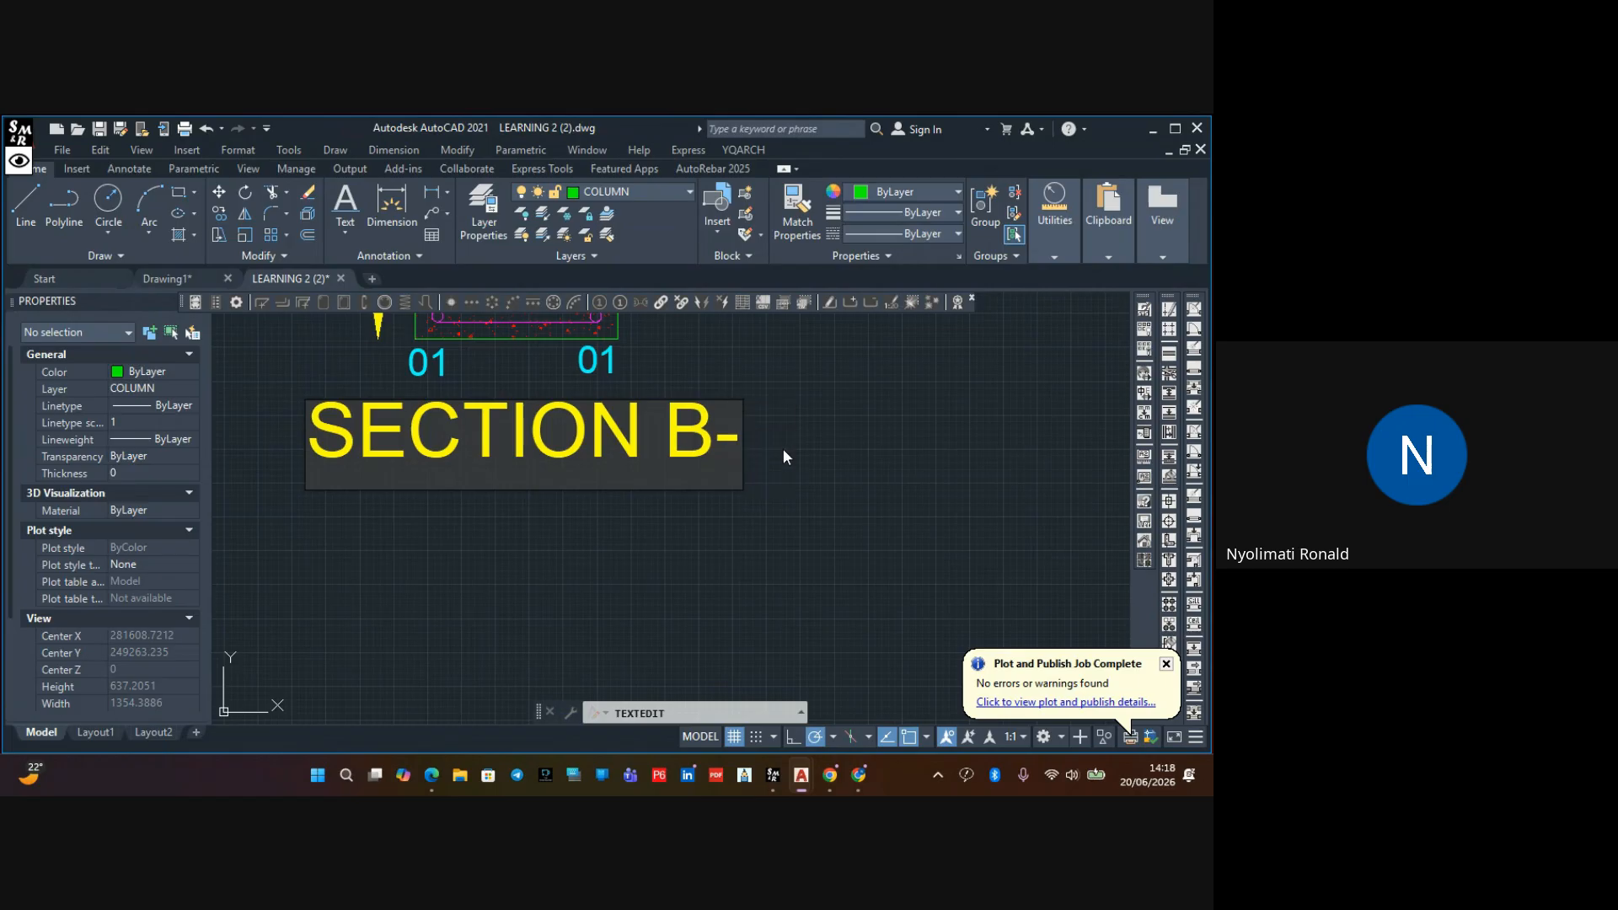
type("B")
left_click(806, 447)
scroll(805, 472, "down", 5)
key("Escape")
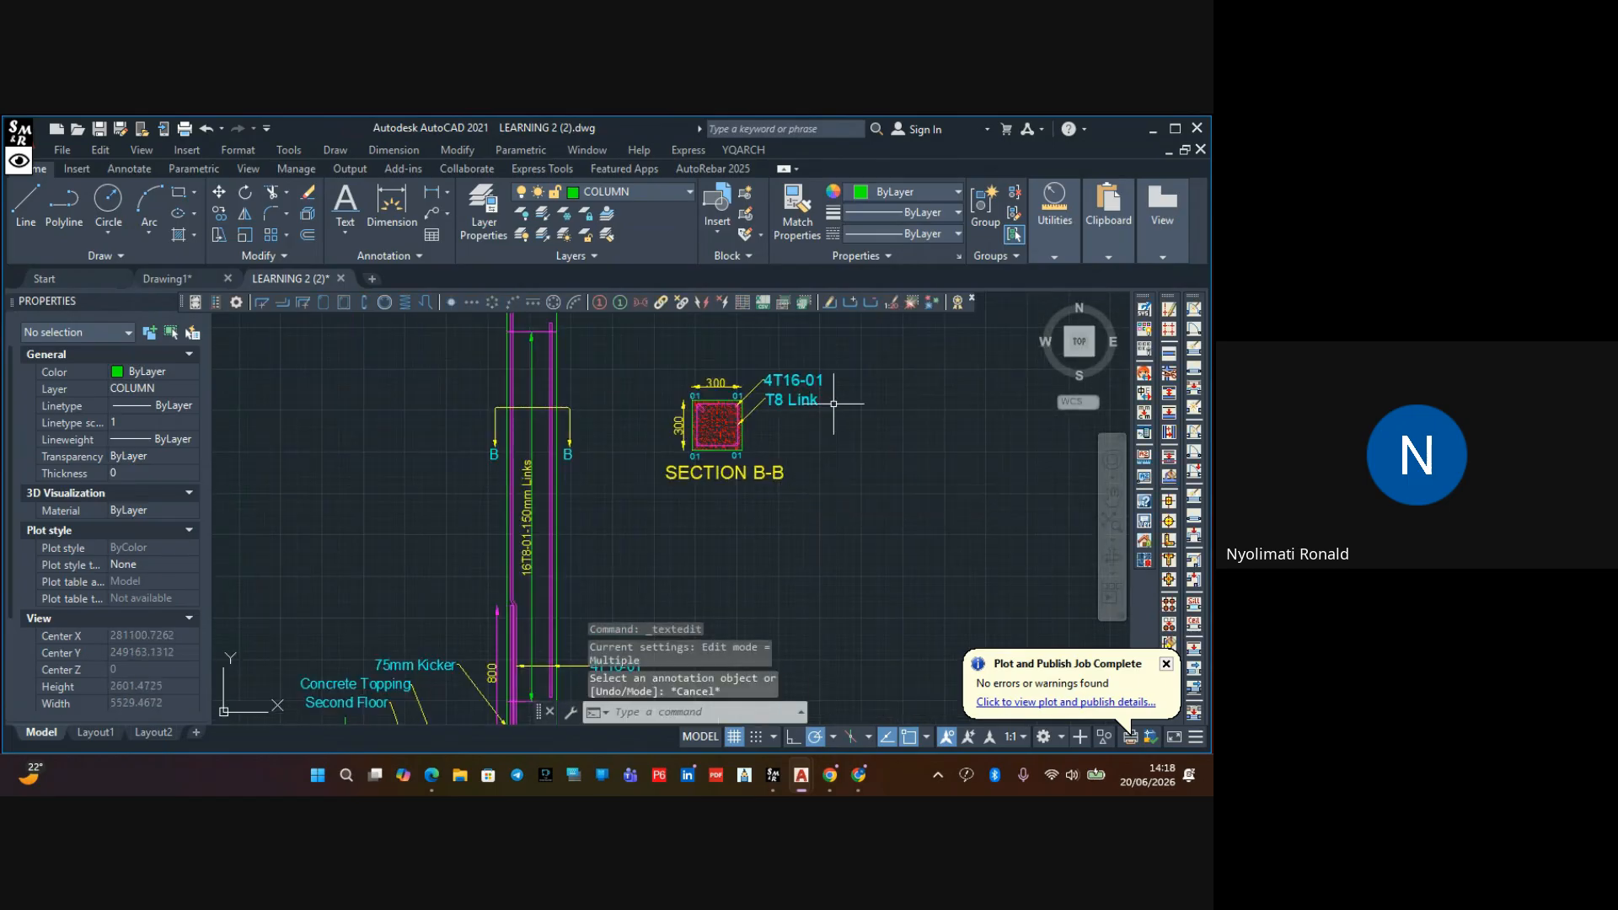
Copy the complete Section B-B detail with its title down beside the C-C section marker
left_click(853, 364)
left_click(651, 546)
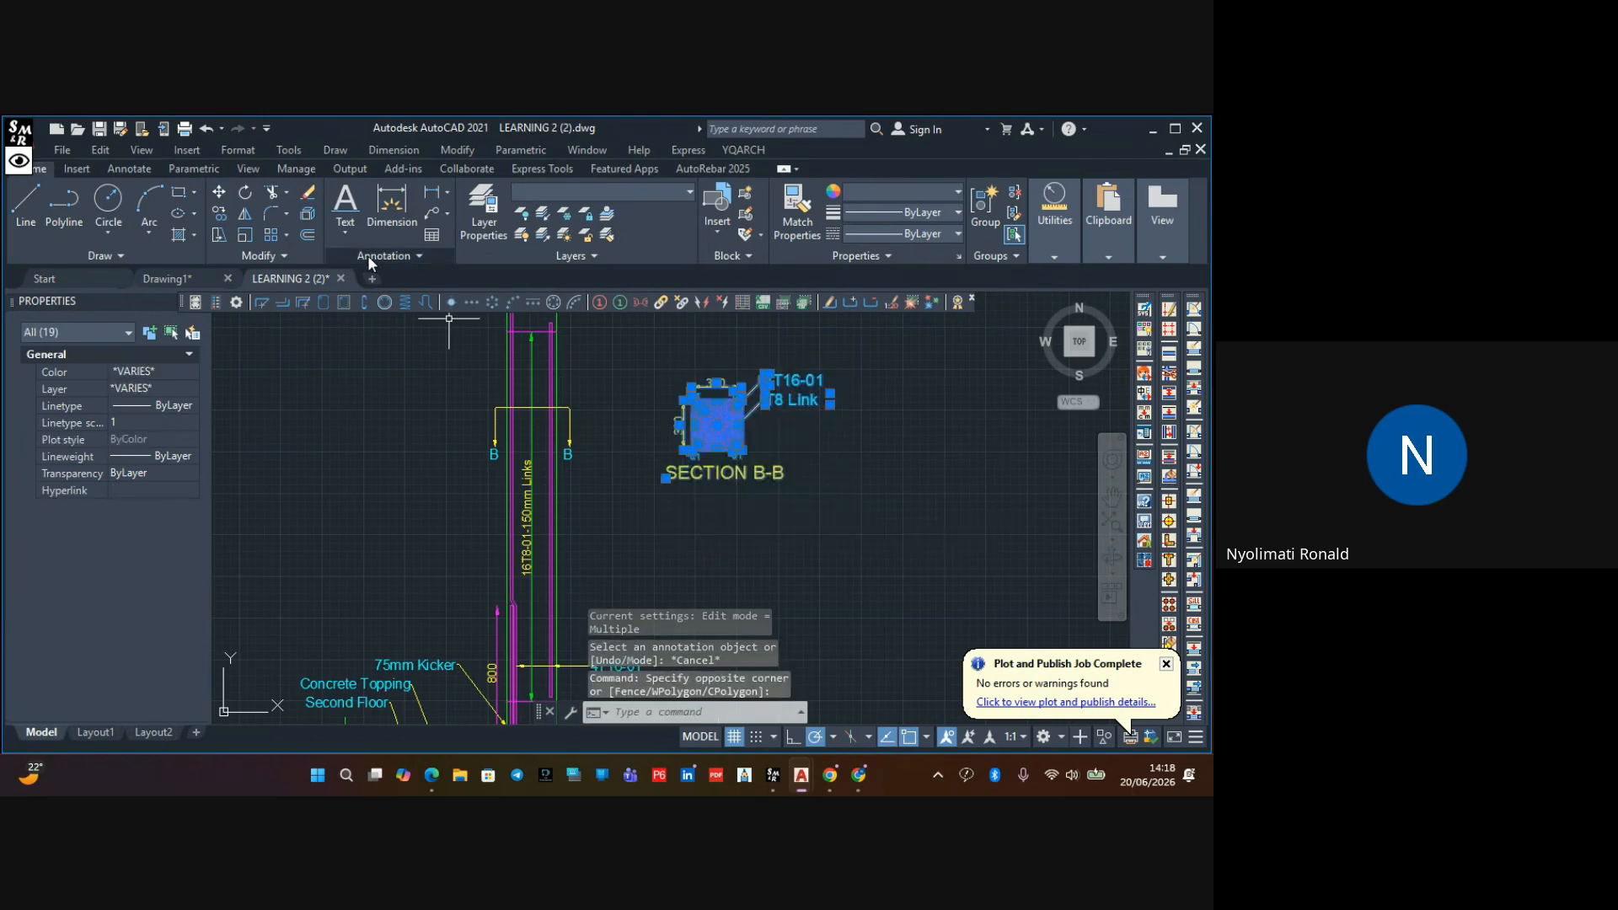
left_click(219, 213)
left_click(717, 405)
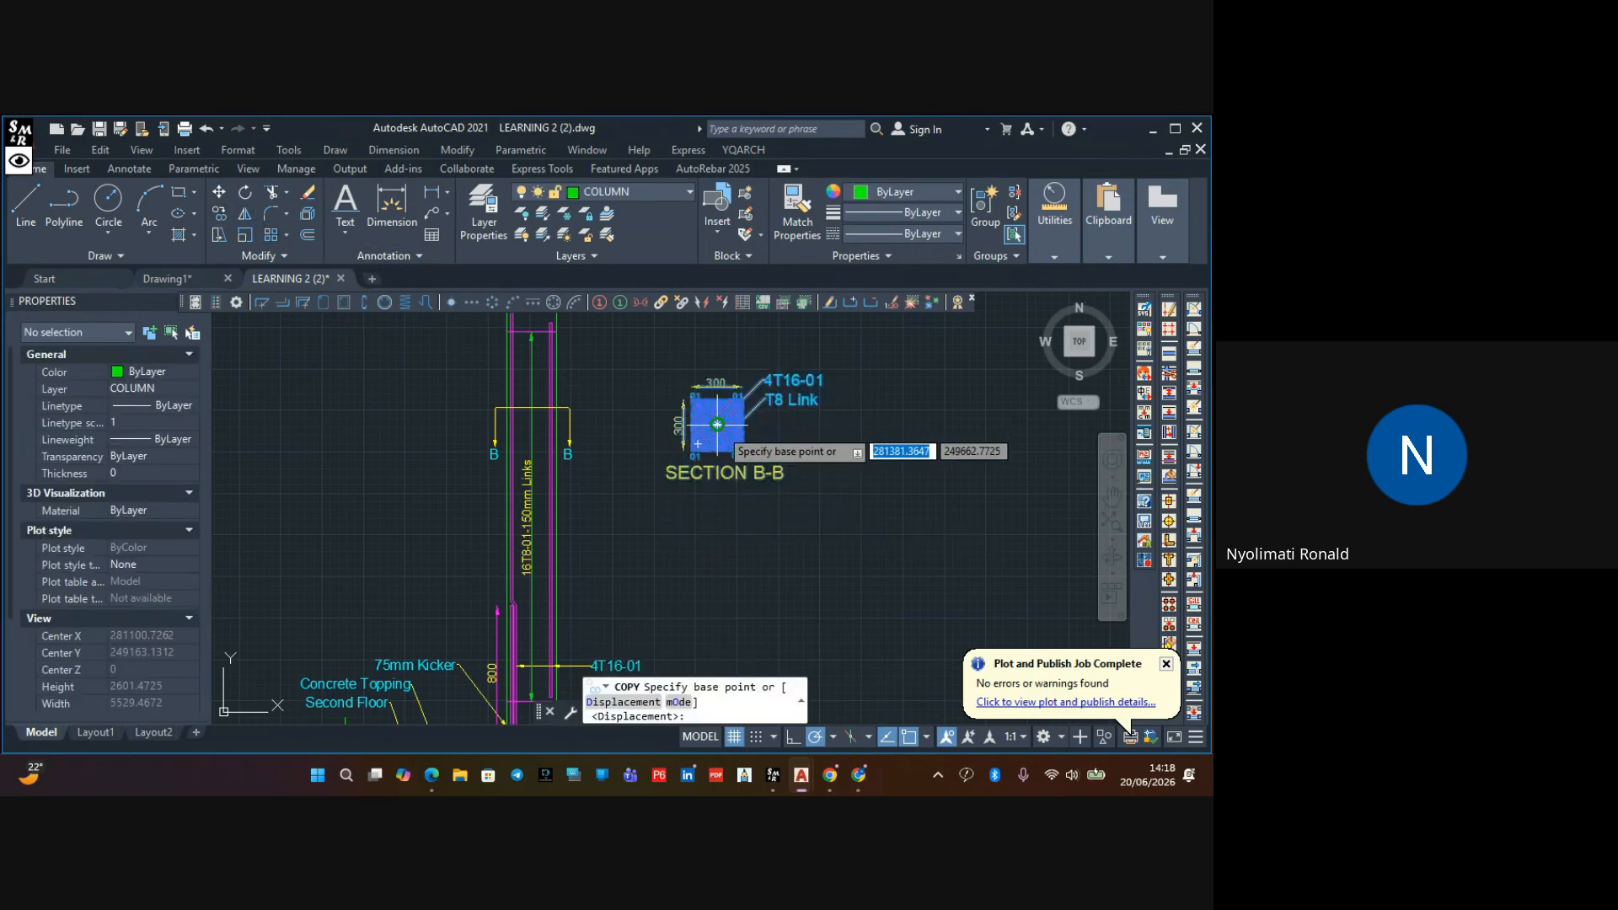
scroll(718, 427, "down", 4)
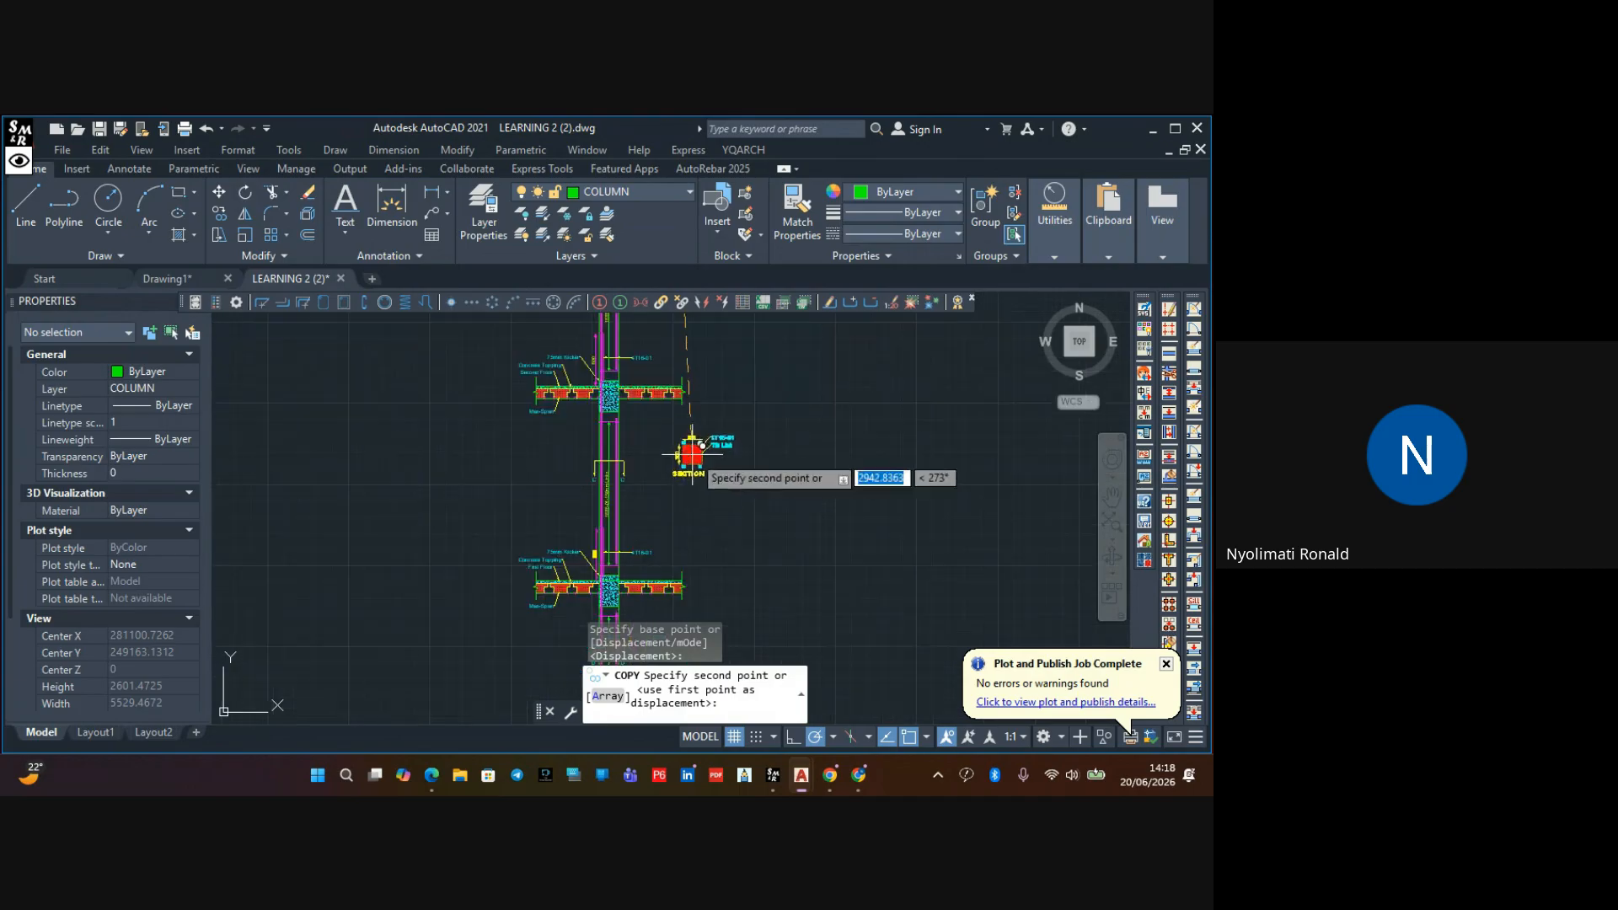
left_click(682, 473)
key("Escape")
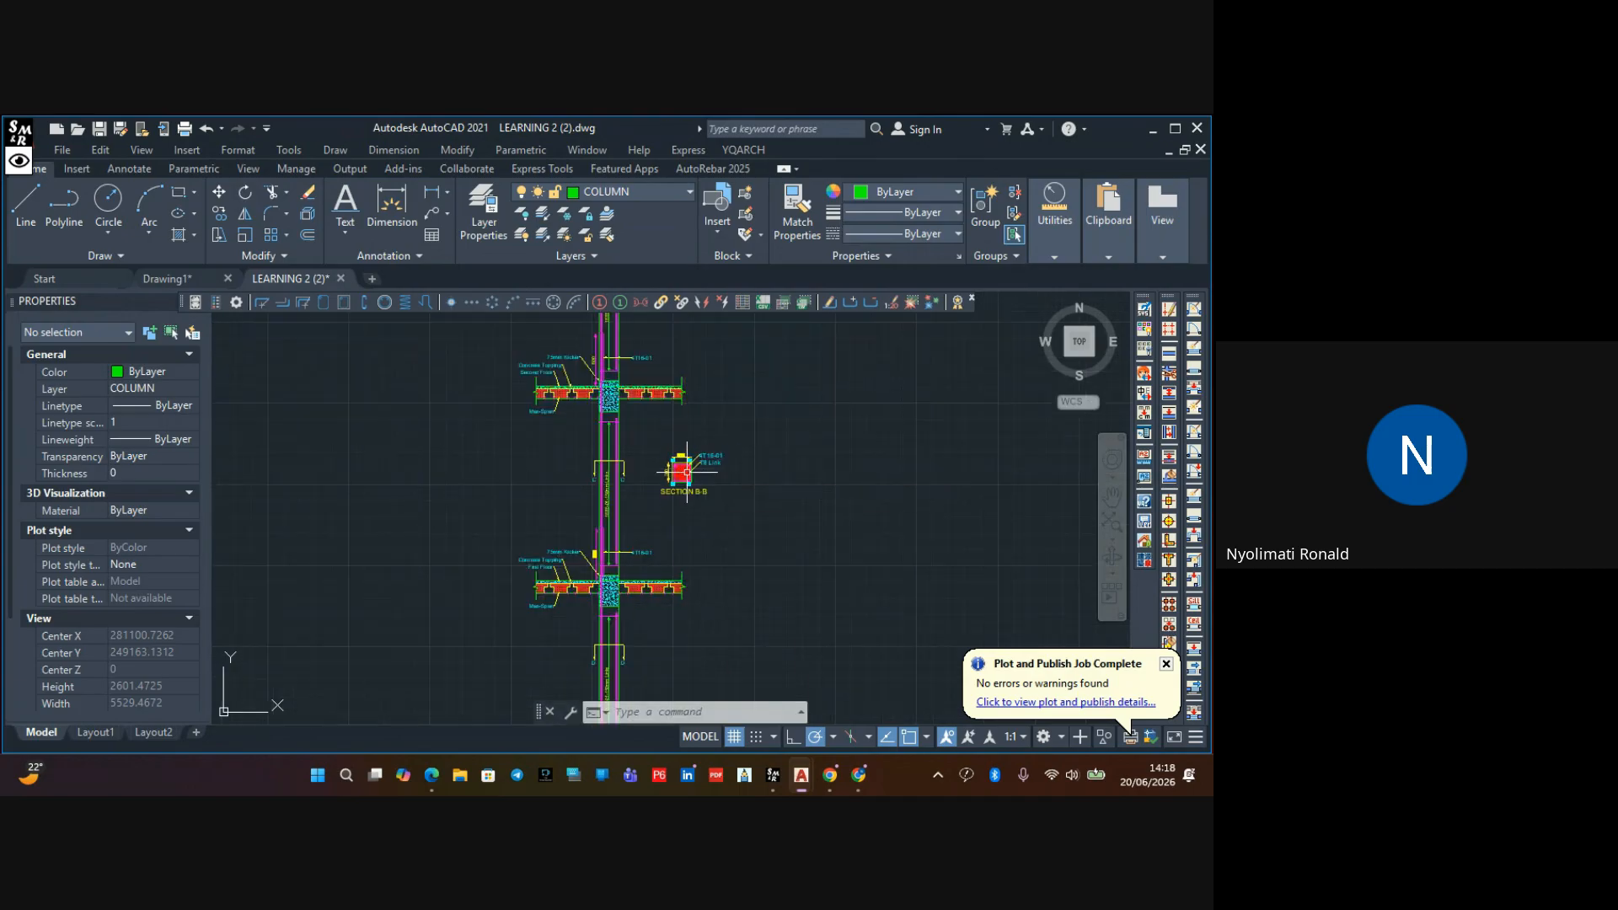
Change the title of the copied detail beside the C-C marker to SECTION C-C
scroll(686, 495, "up", 5)
double_click(728, 505)
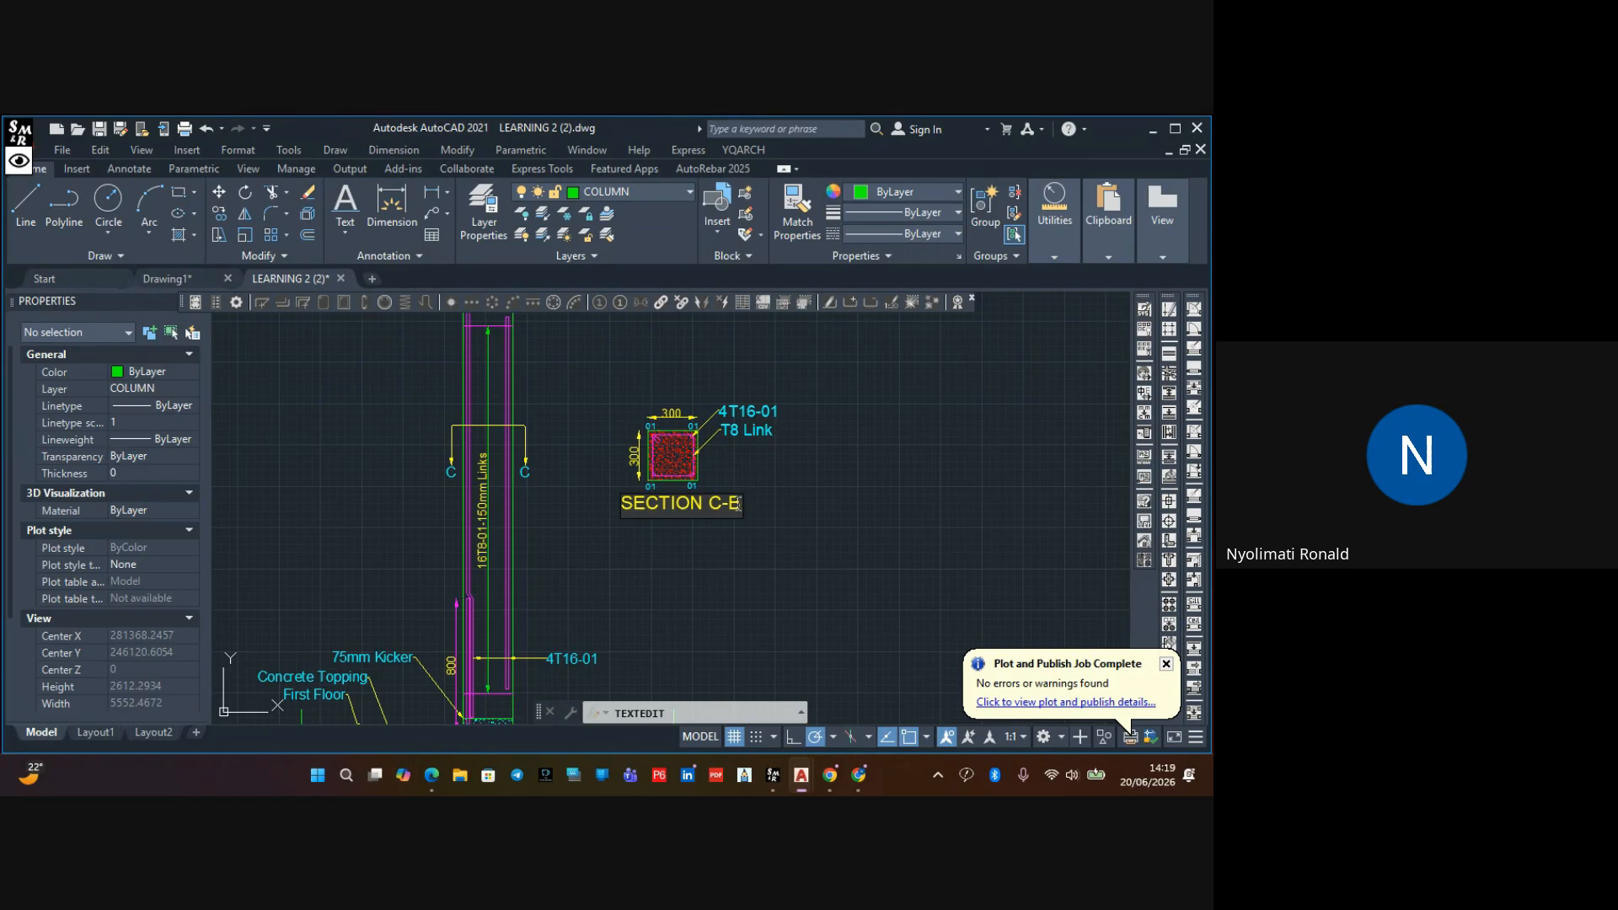
type("C-C")
left_click(769, 506)
key("Escape")
Copy the complete Section C-C detail with its title straight down beside the D-D section marker
left_click(830, 382)
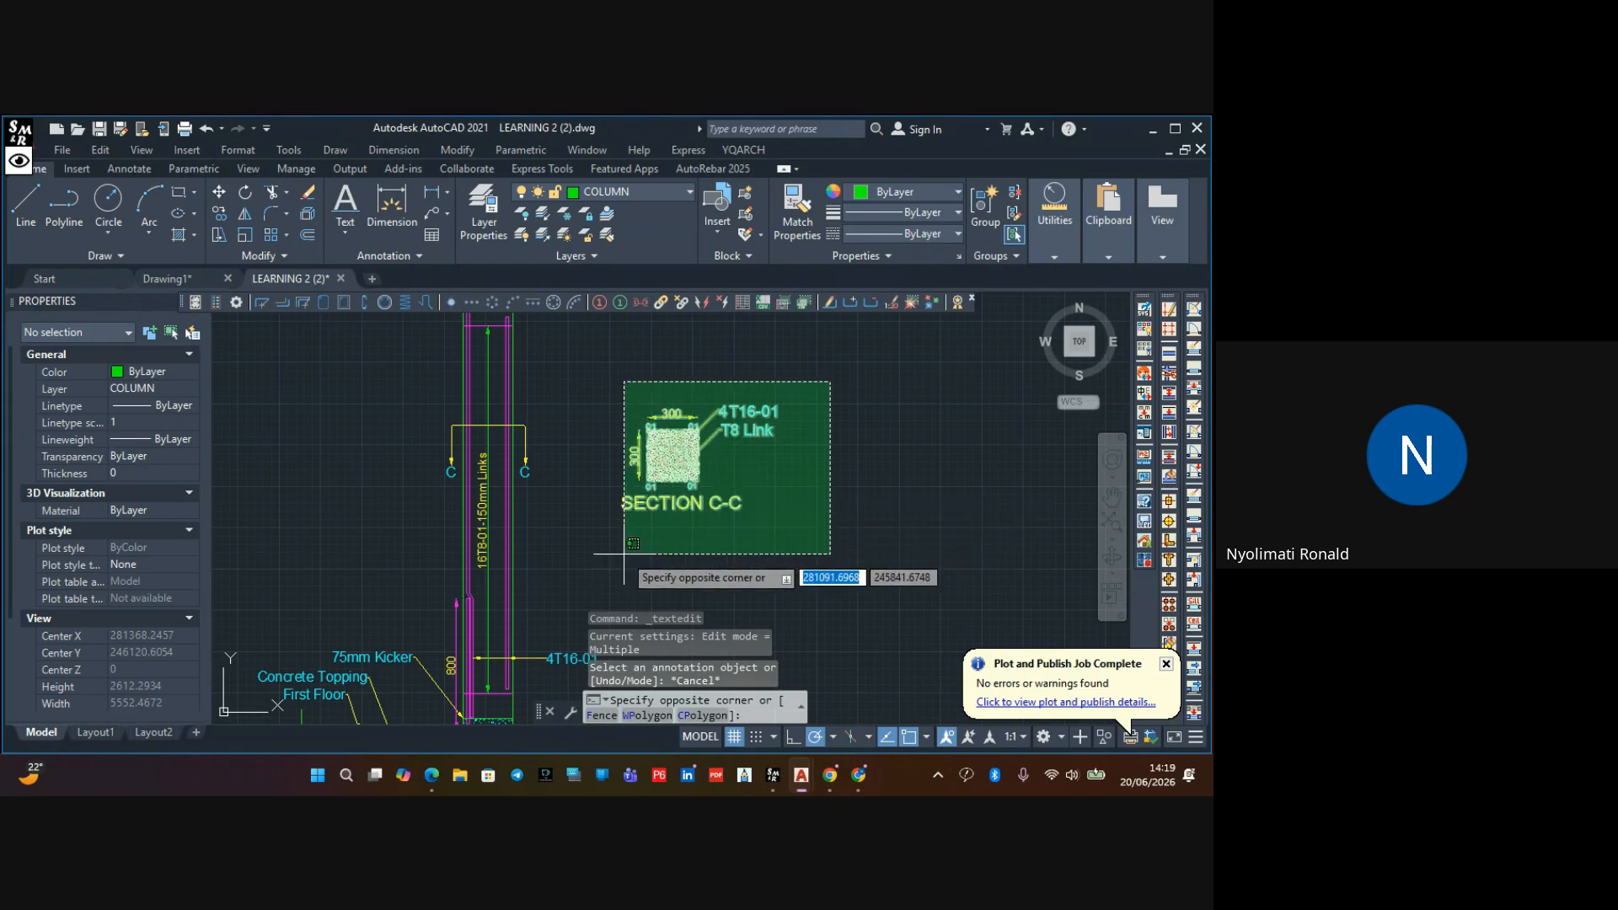
left_click(616, 579)
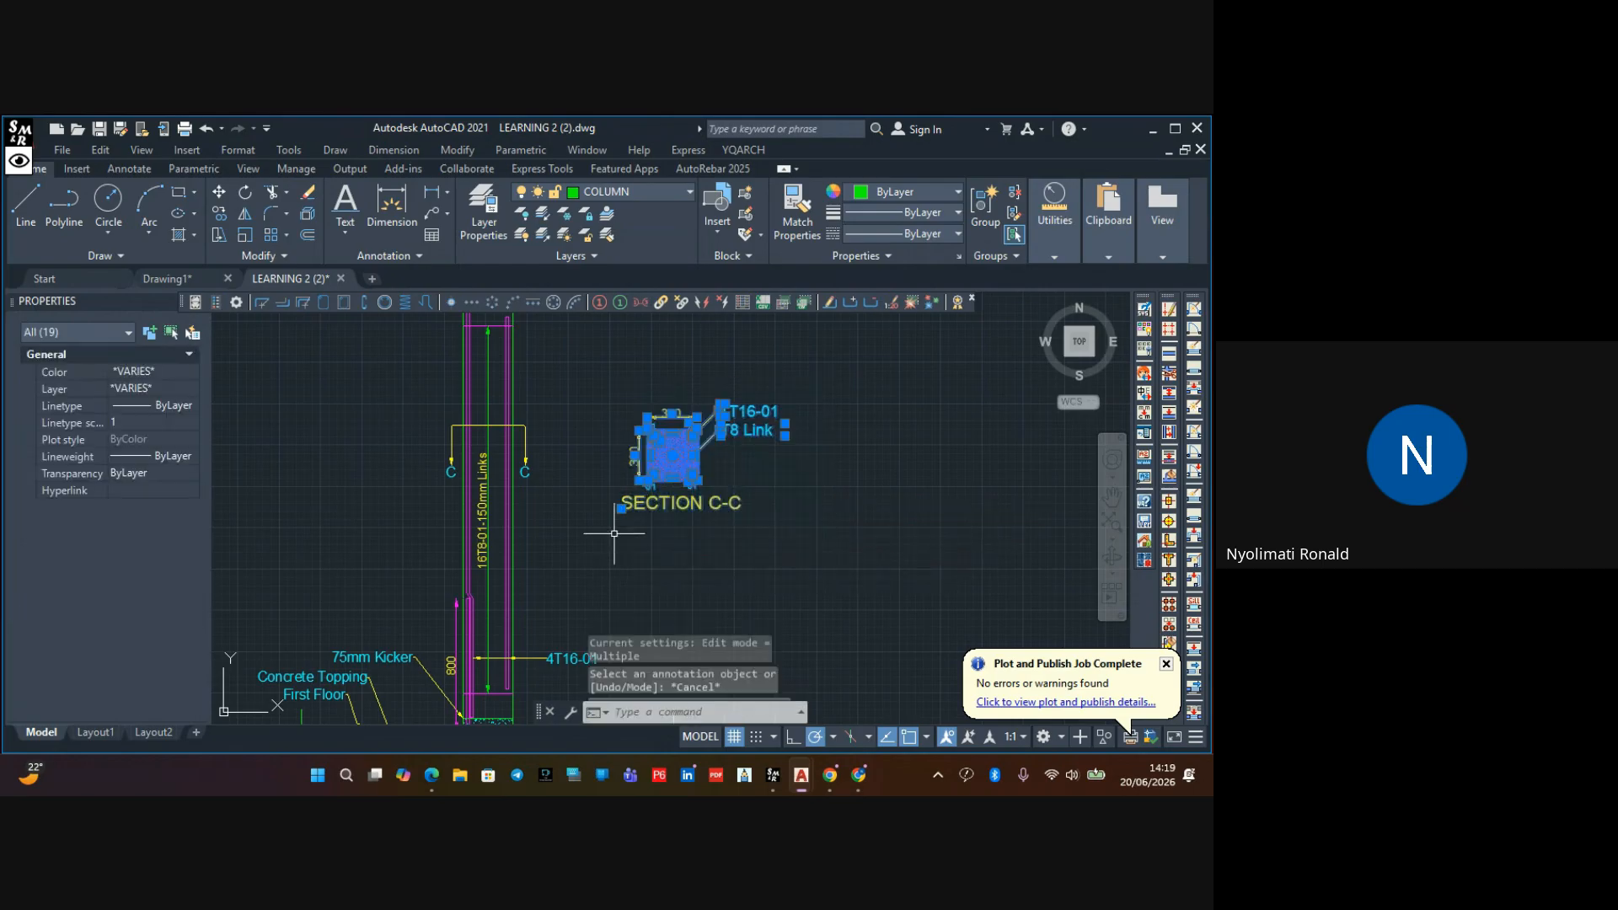
left_click(222, 221)
left_click(666, 460)
scroll(660, 480, "down", 4)
scroll(662, 477, "up", 5)
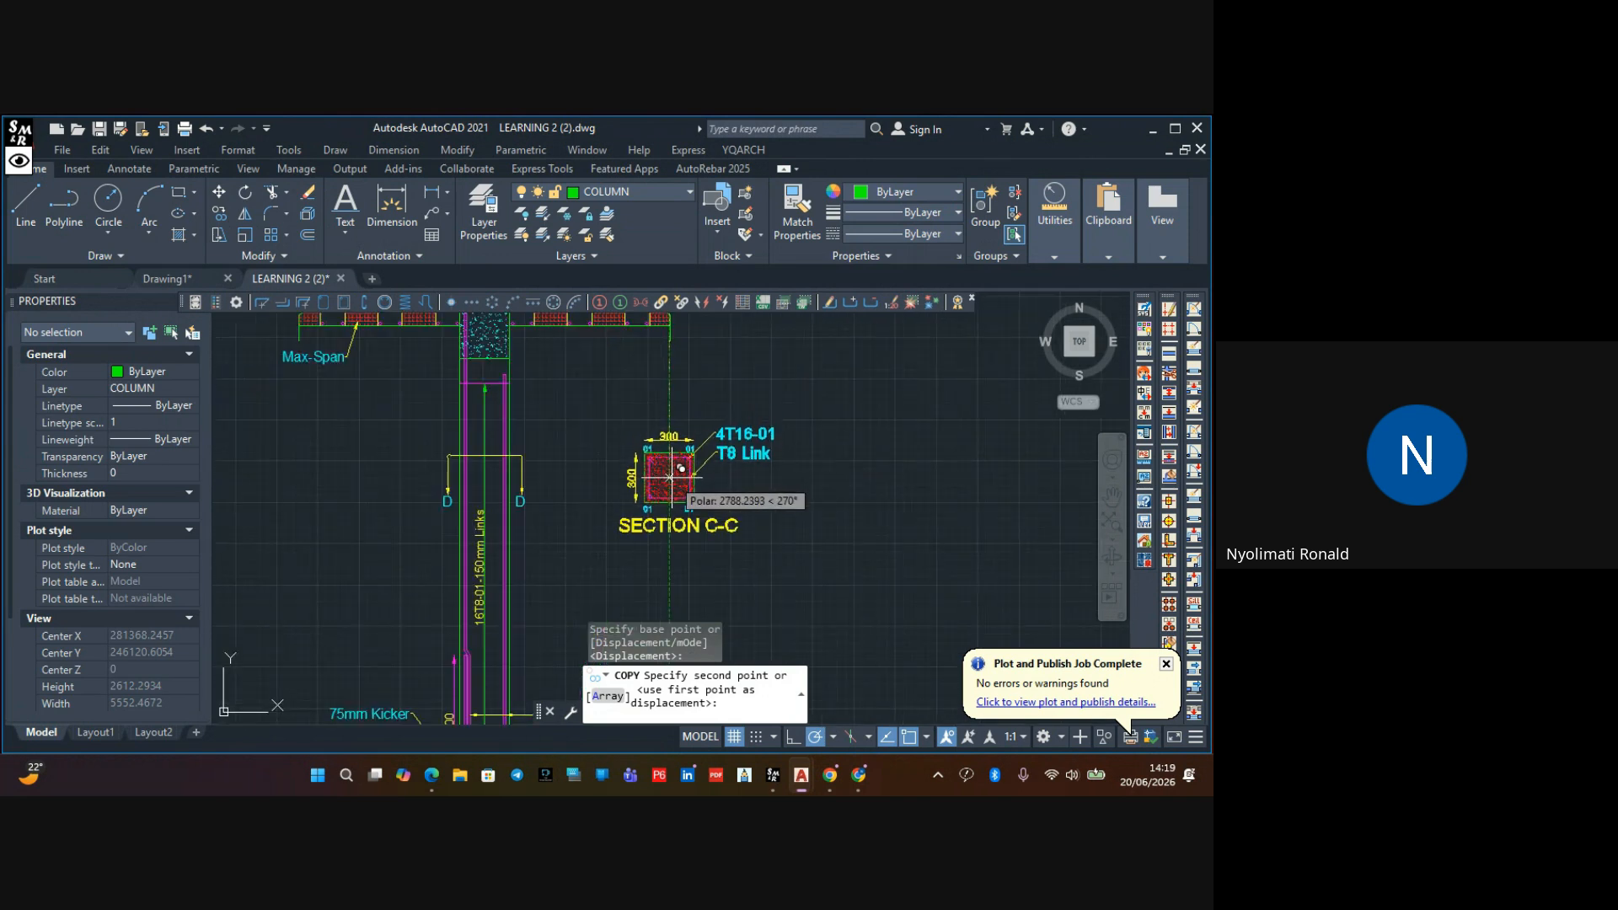
left_click(672, 470)
key("Escape")
Change the title of the copied detail beside the D-D marker to SECTION D-D
scroll(708, 523, "up", 2)
left_click(717, 527)
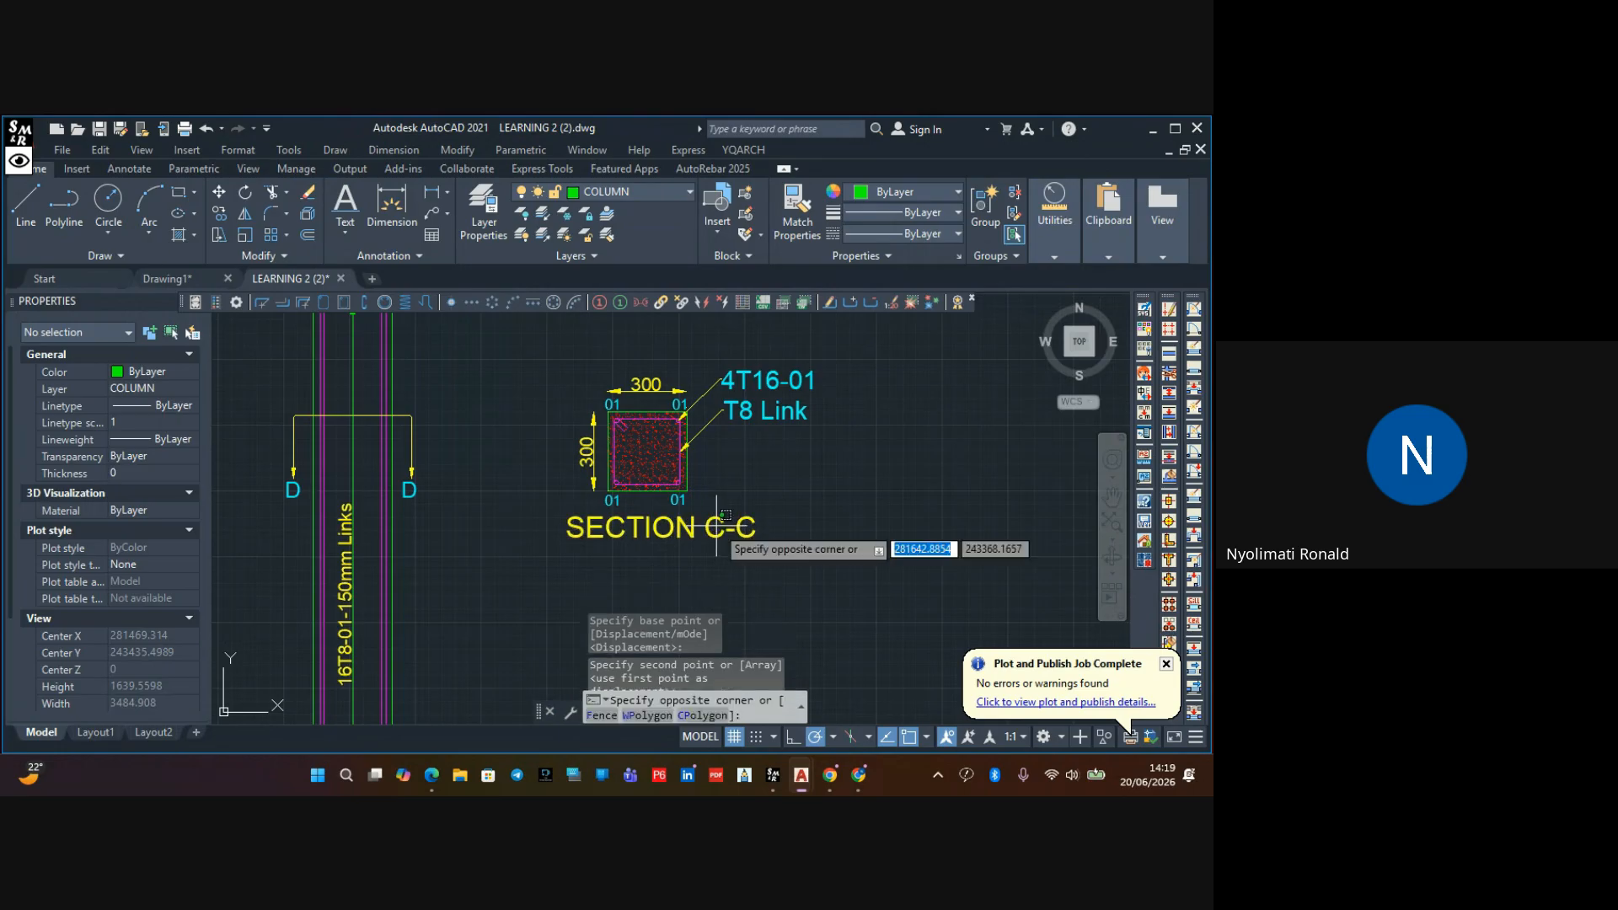
double_click(708, 529)
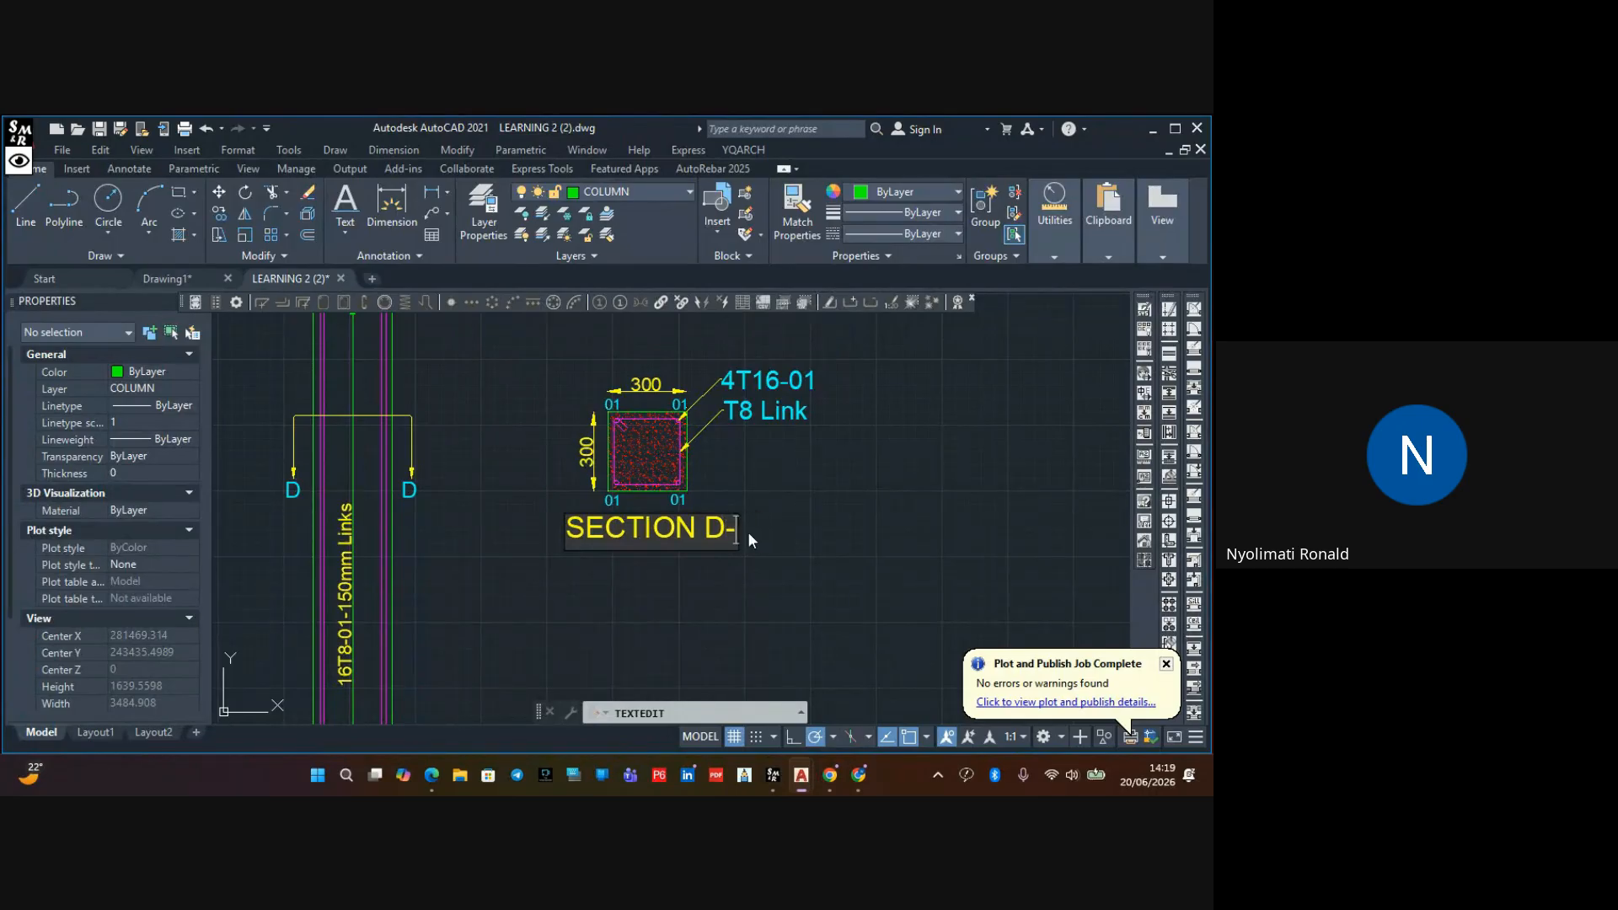
type("D")
key("Return")
scroll(769, 506, "down", 2)
key("Escape")
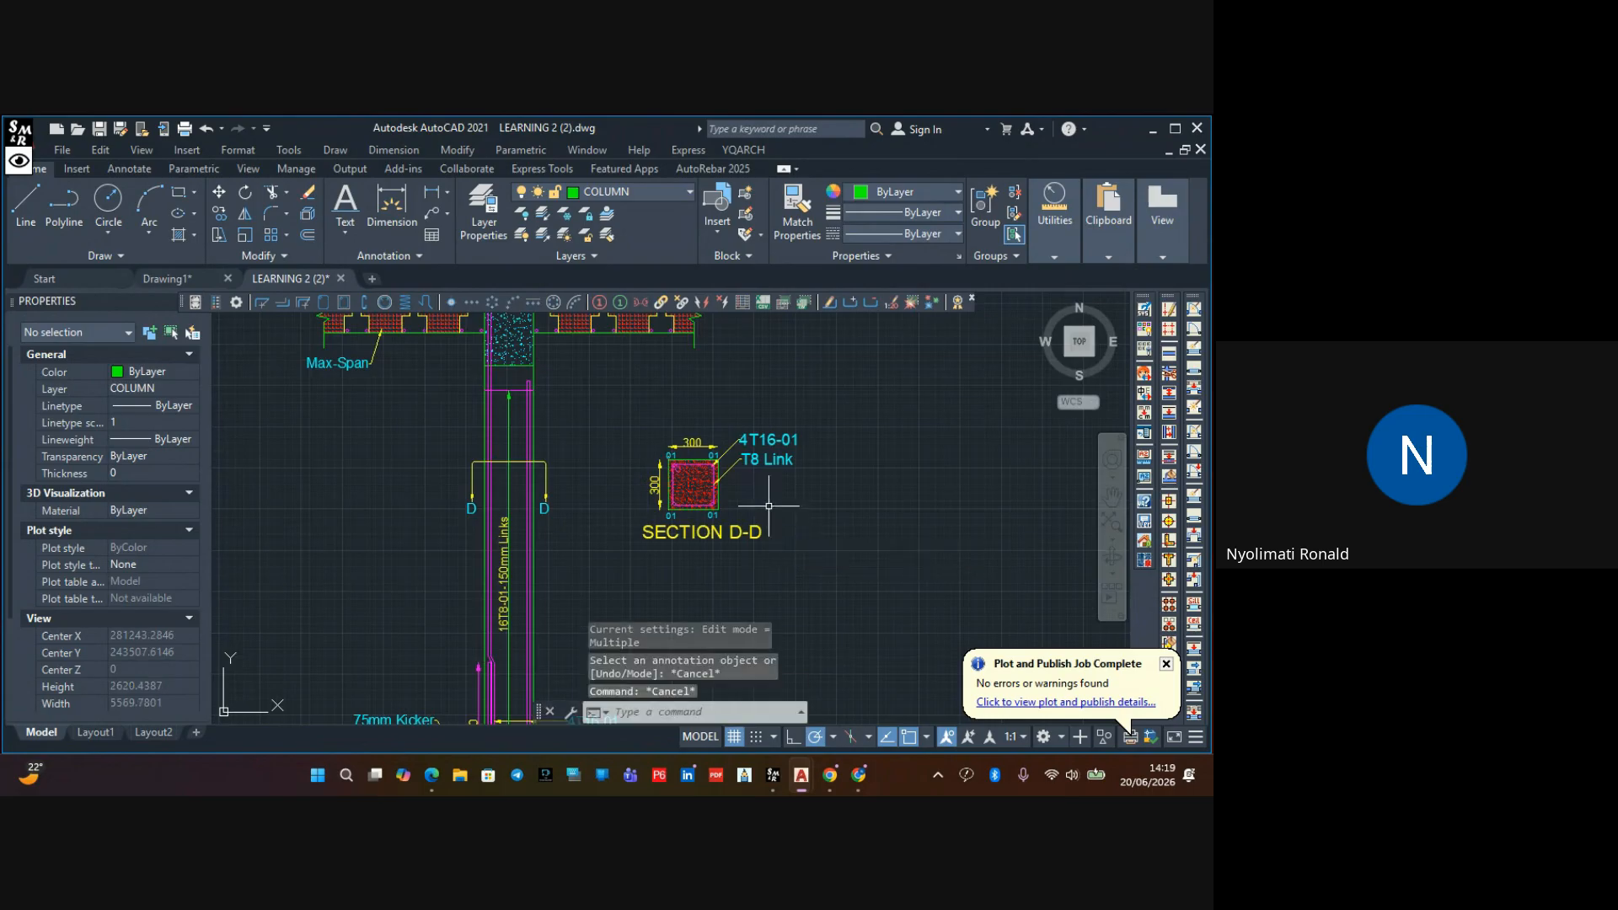
Copy the SECTION D-D title text to just below the break line at the column's base
scroll(769, 506, "down", 2)
scroll(741, 514, "up", 5)
left_click(726, 526)
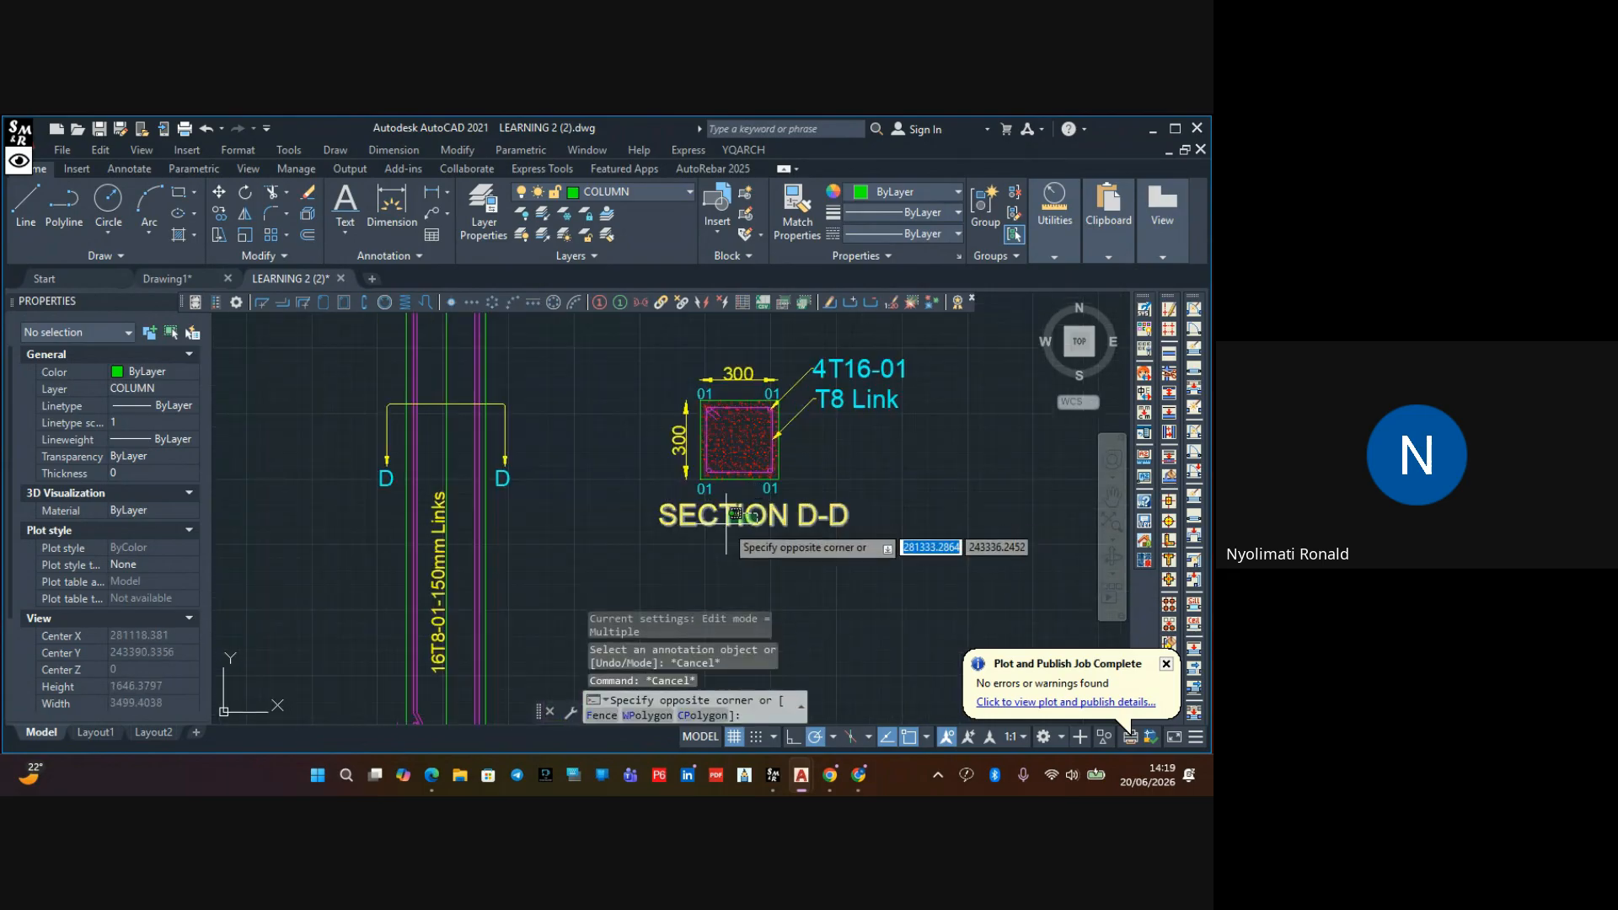
left_click(732, 518)
left_click(220, 209)
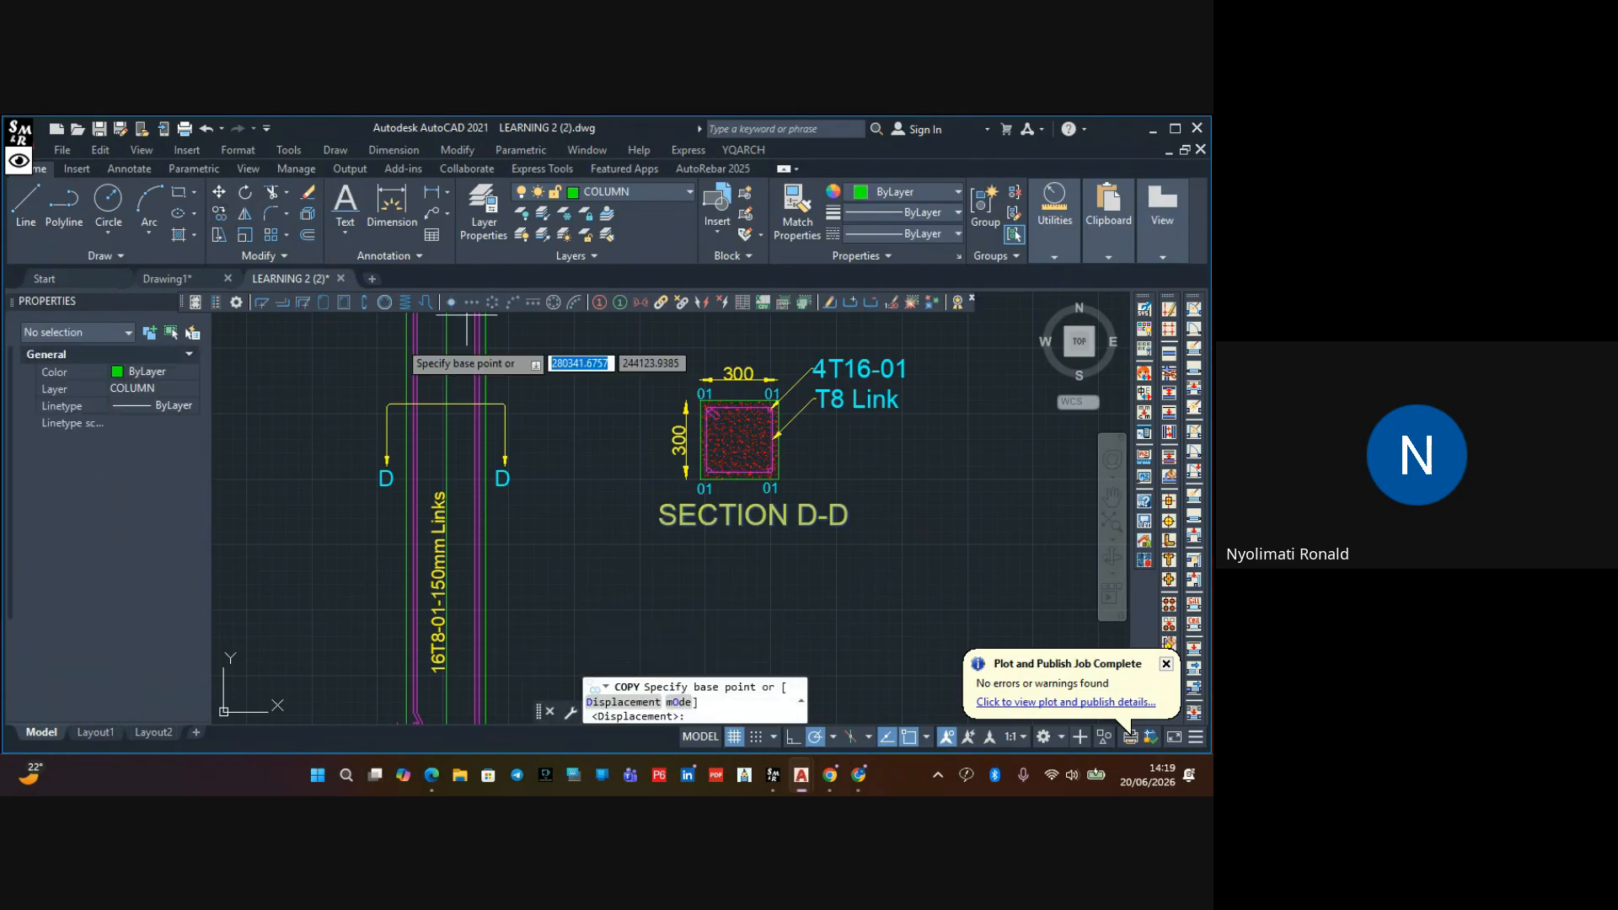
left_click(725, 542)
scroll(695, 542, "down", 6)
scroll(696, 447, "down", 4)
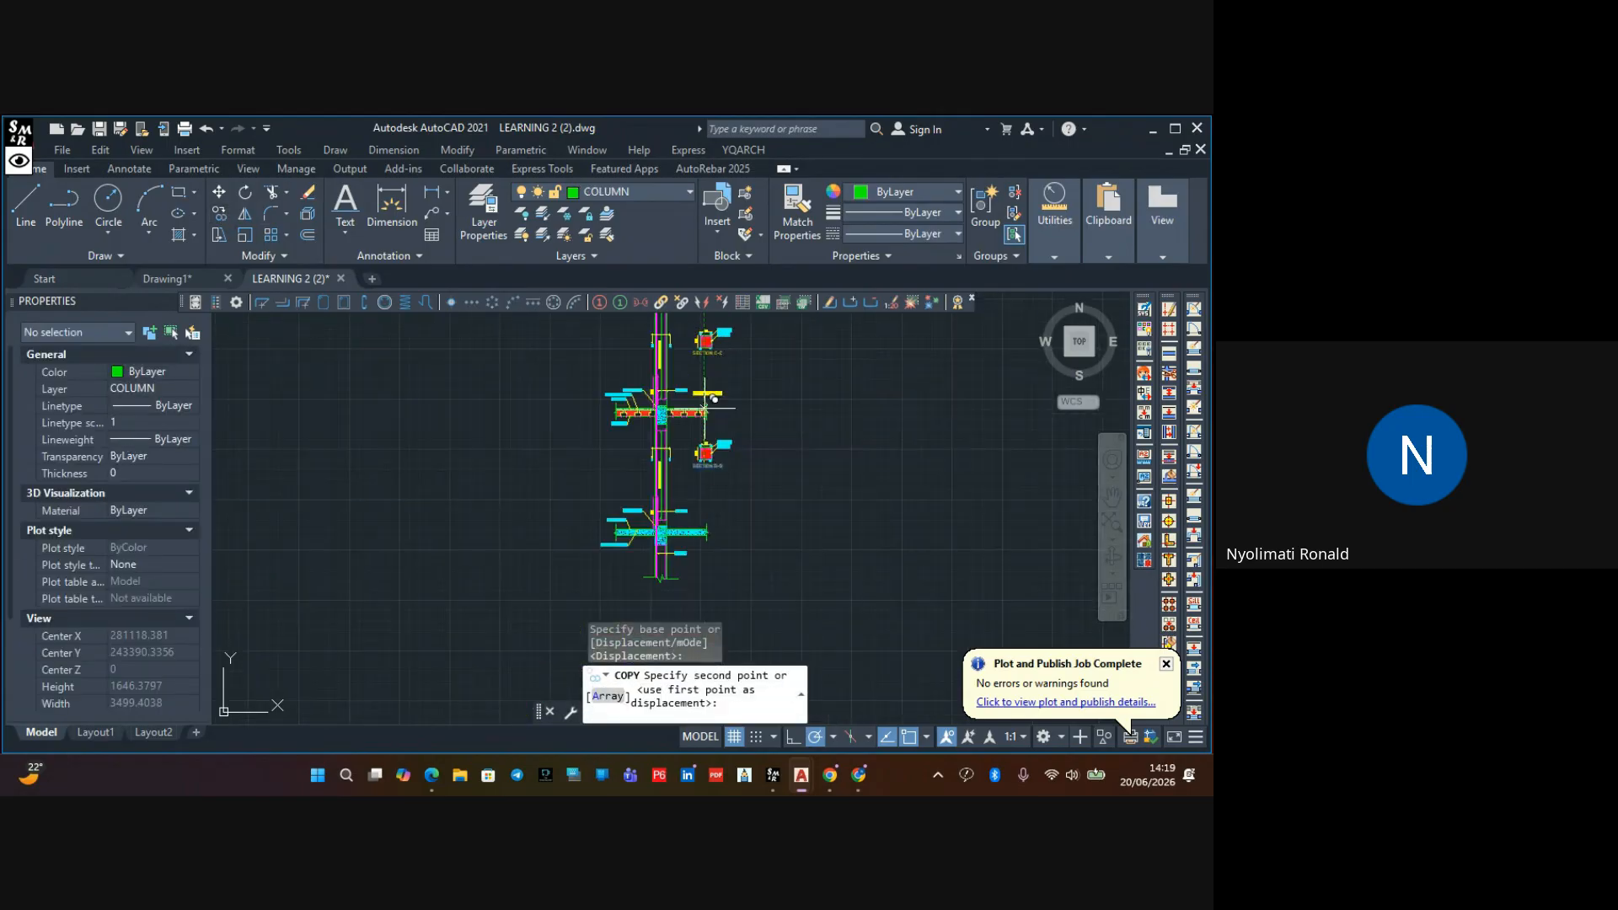
scroll(697, 446, "up", 3)
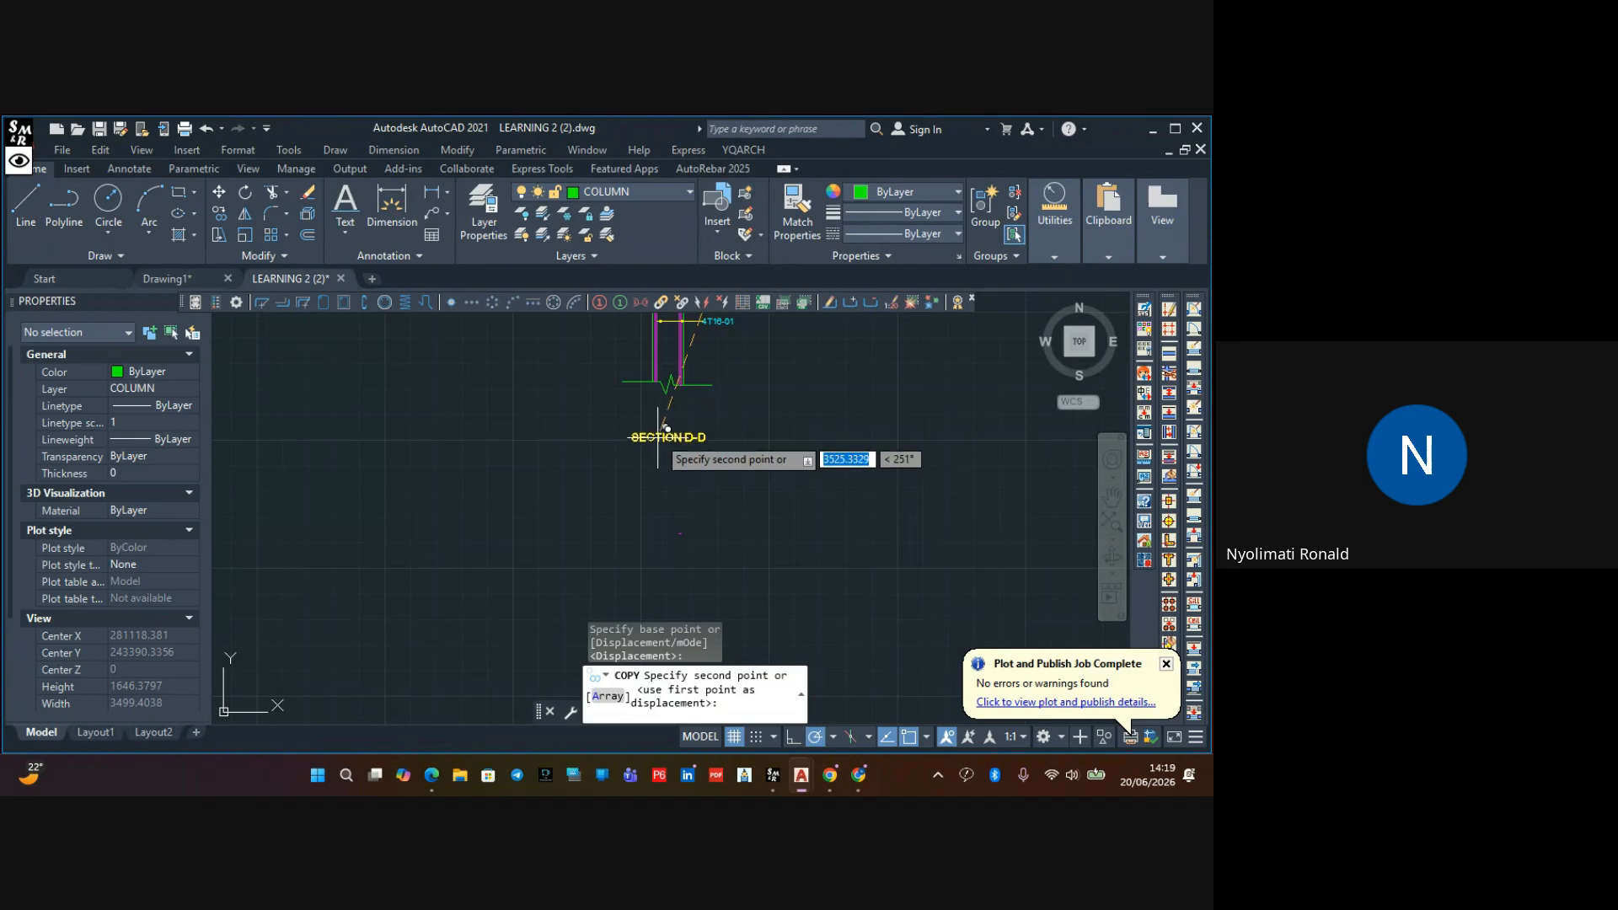
left_click(680, 427)
key("Escape")
scroll(680, 427, "up", 5)
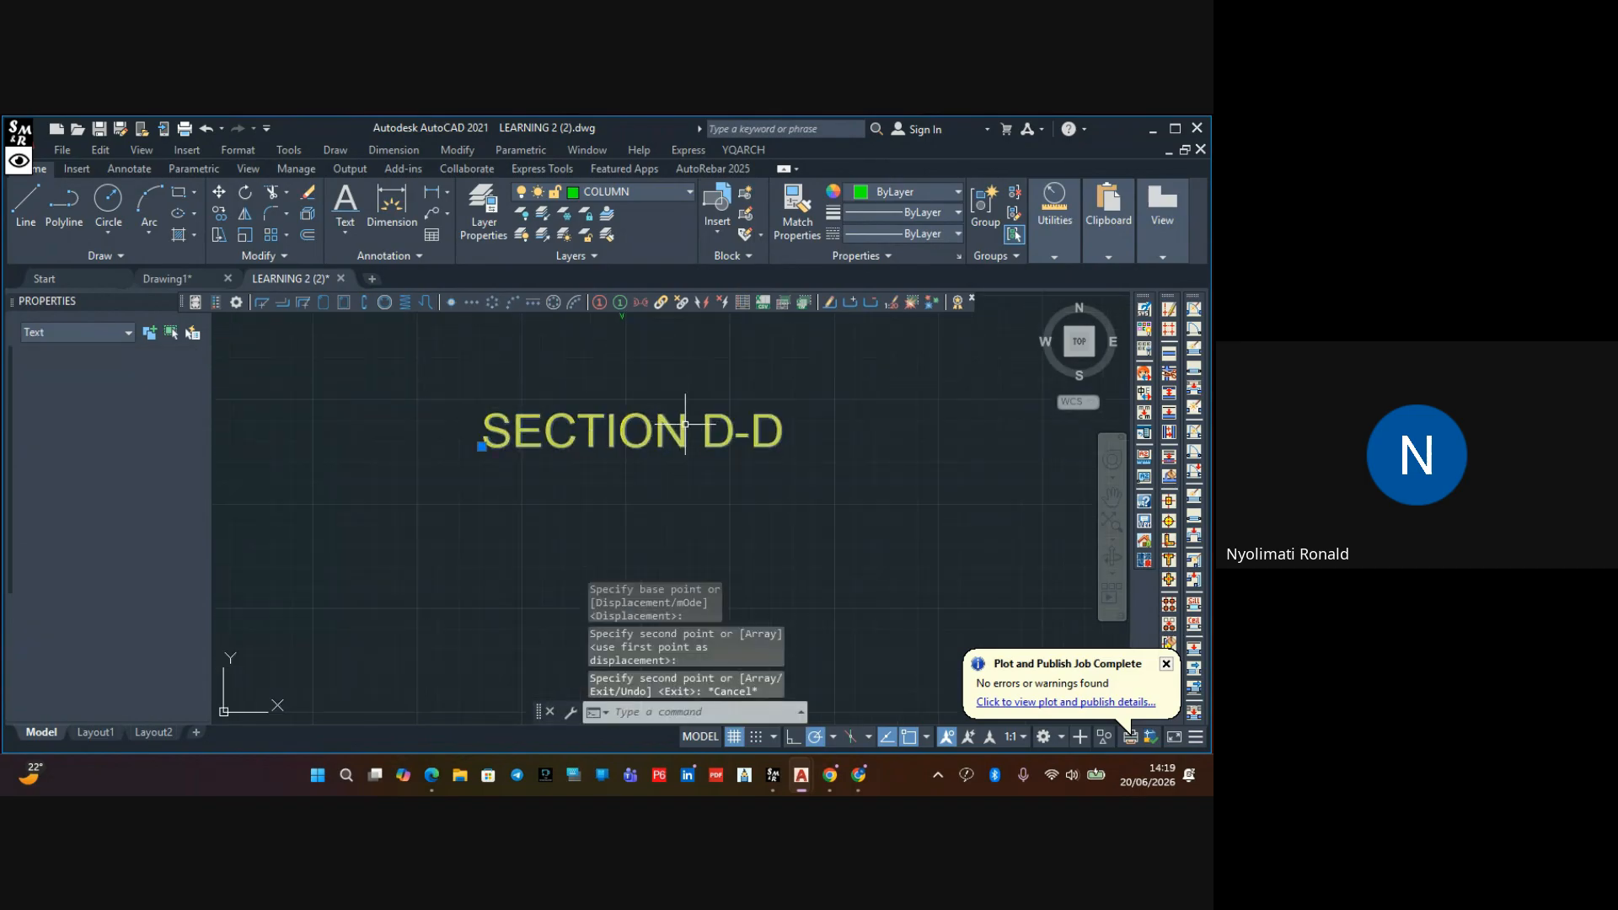
key("Escape")
key("Escape")
Change the copied title below the column's base to COLUMN C1
left_click(713, 430)
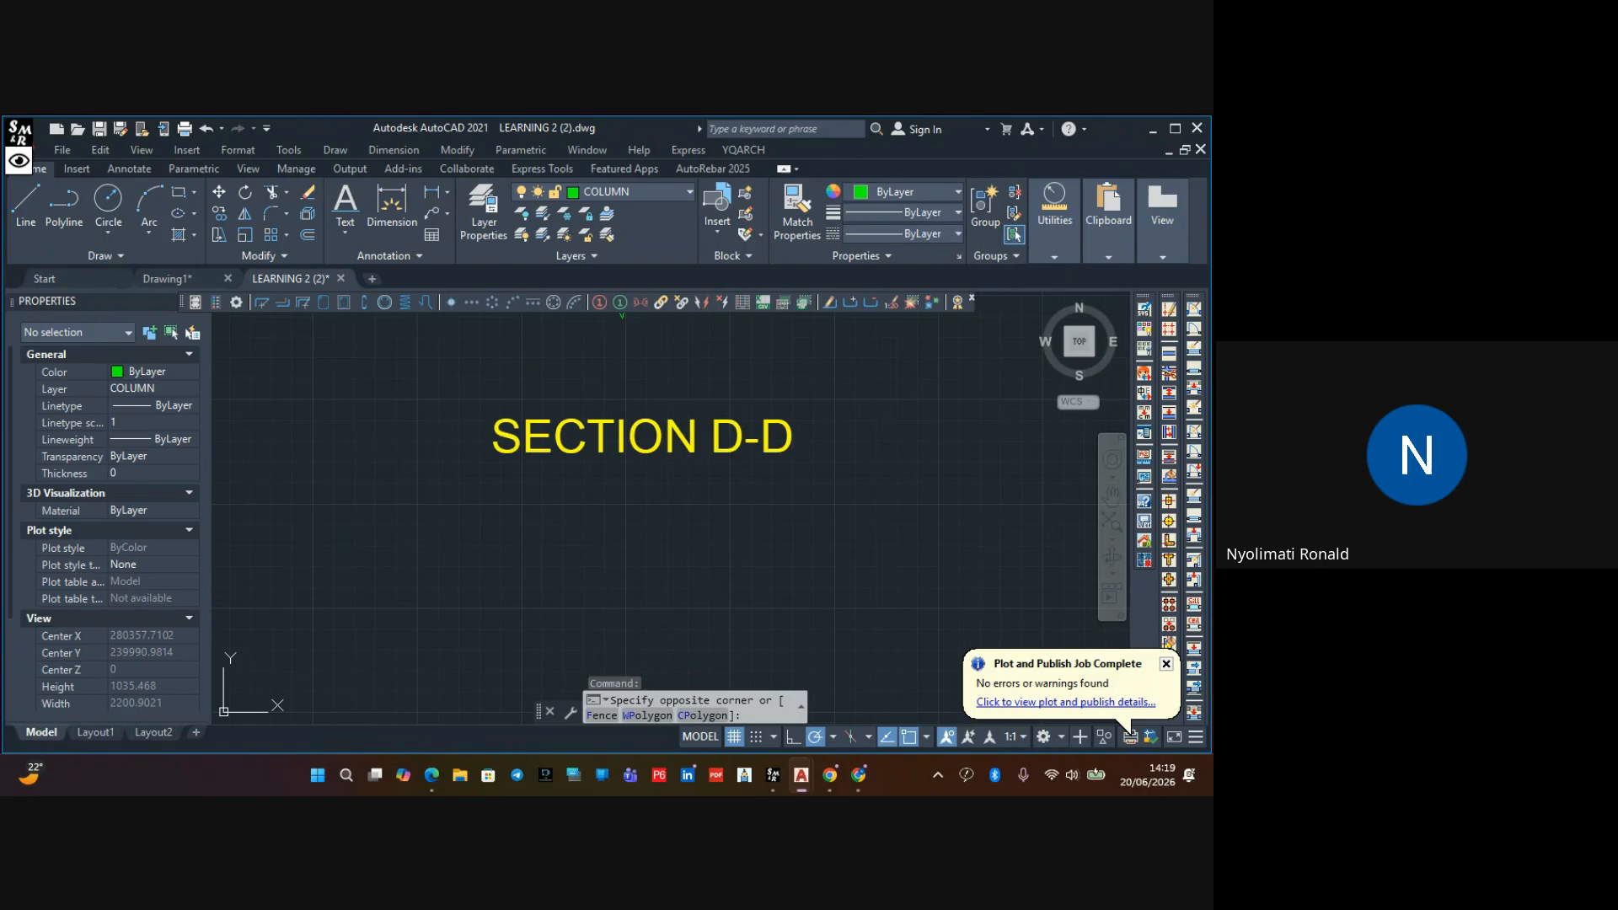
key("Escape")
left_click(705, 442)
double_click(703, 442)
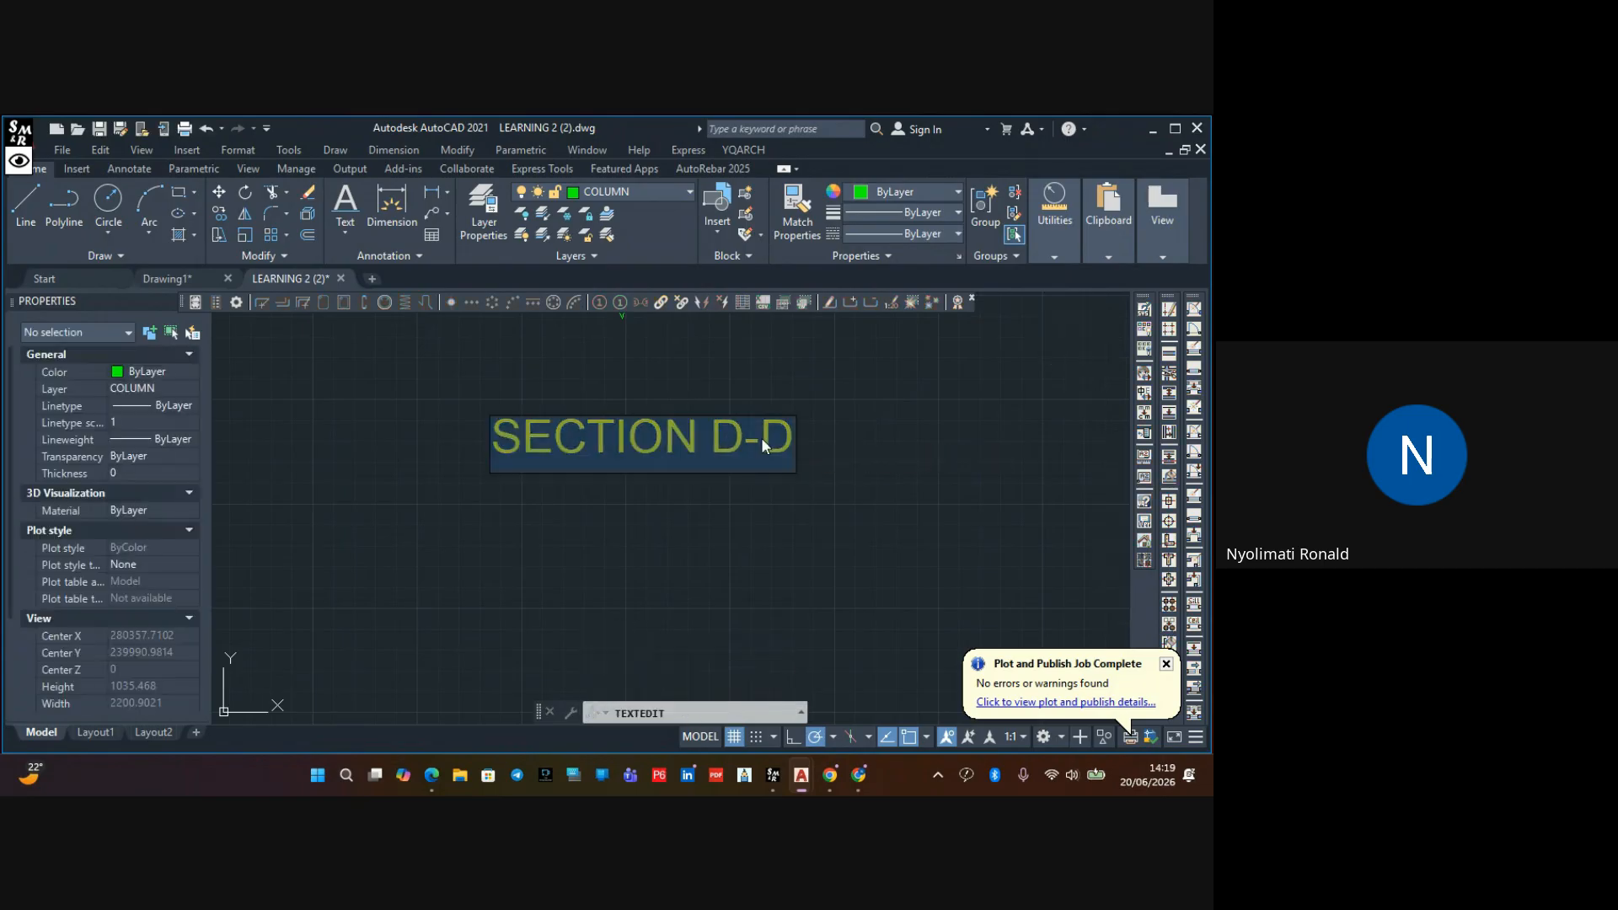
type("COLUM")
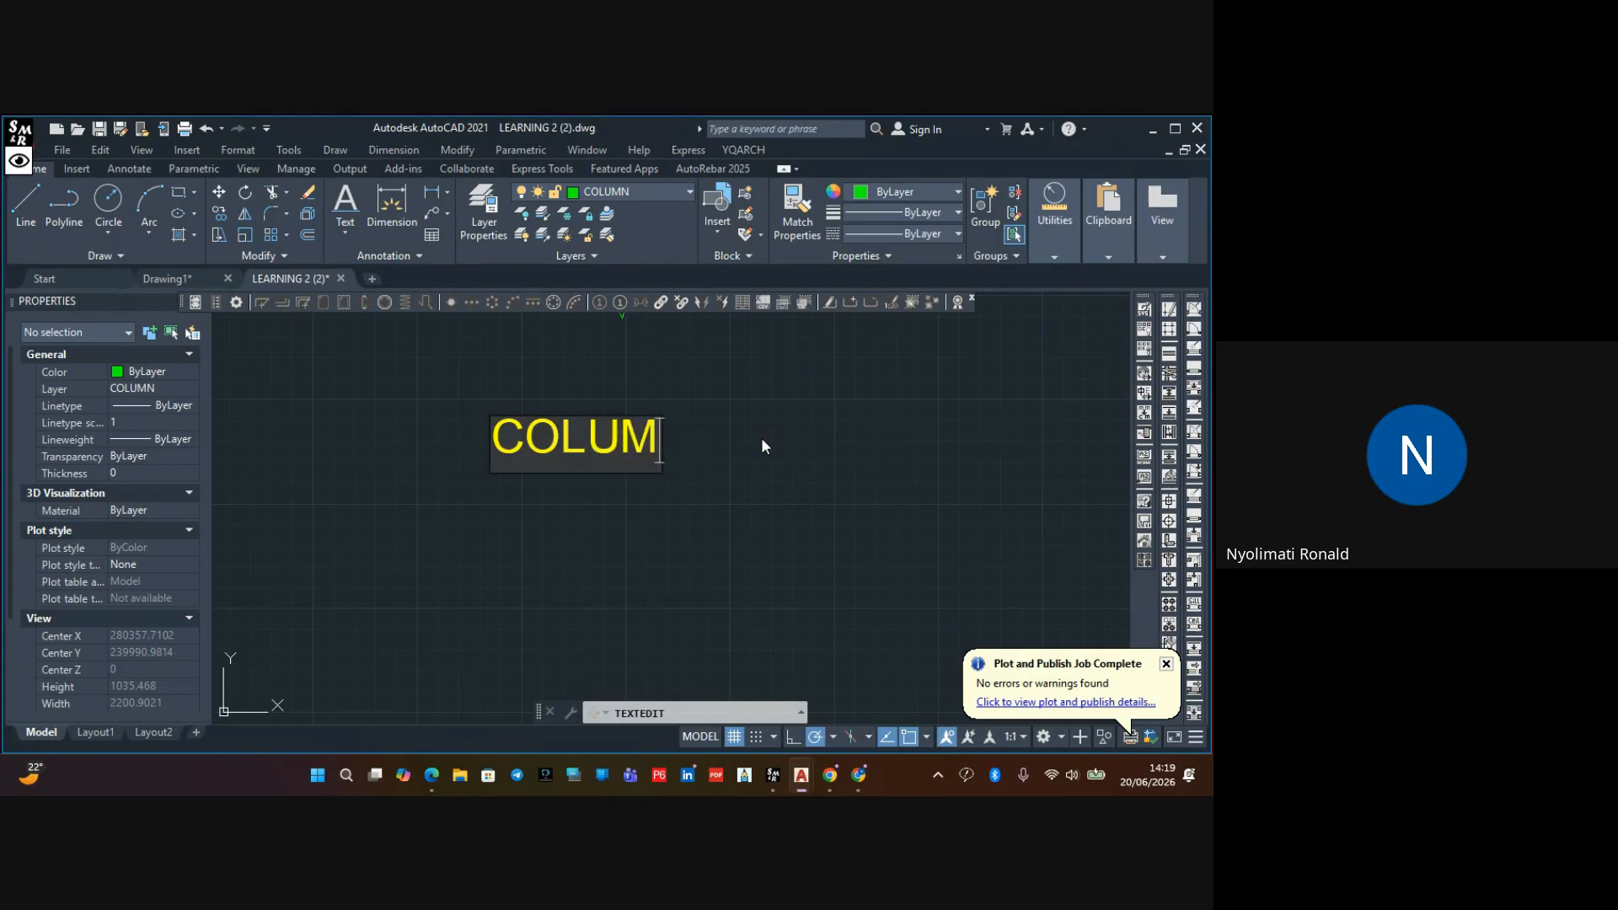
type("N C1")
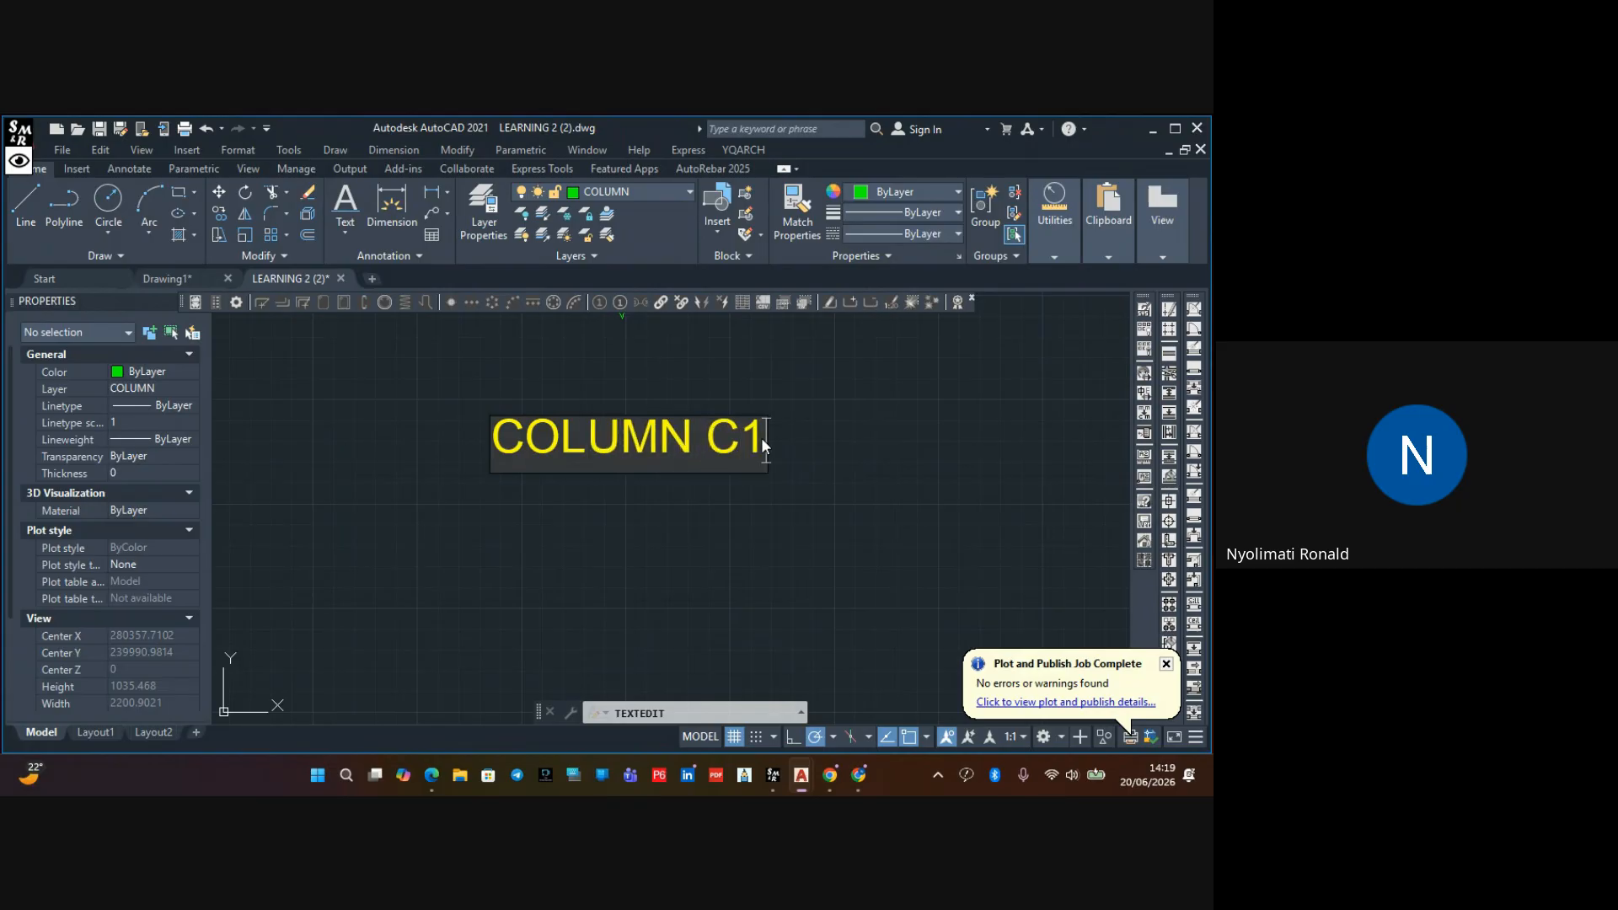
left_click(784, 530)
key("Escape")
Copy the COLUMN C1 title straight down to form a second text line directly beneath it
left_click(715, 428)
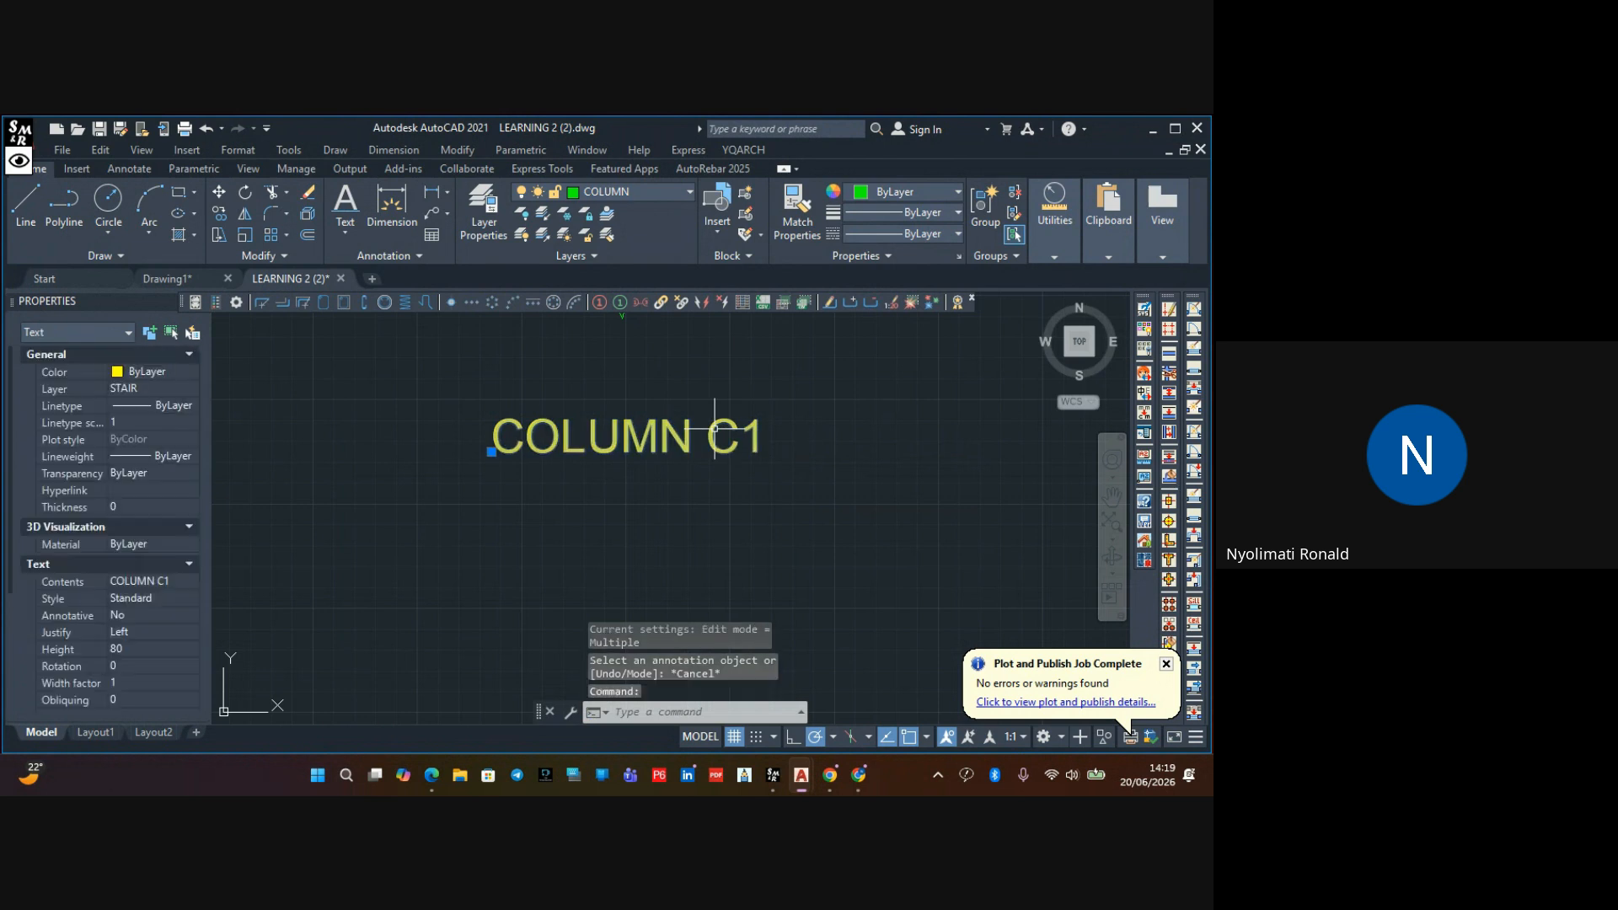
left_click(656, 454)
left_click(654, 454)
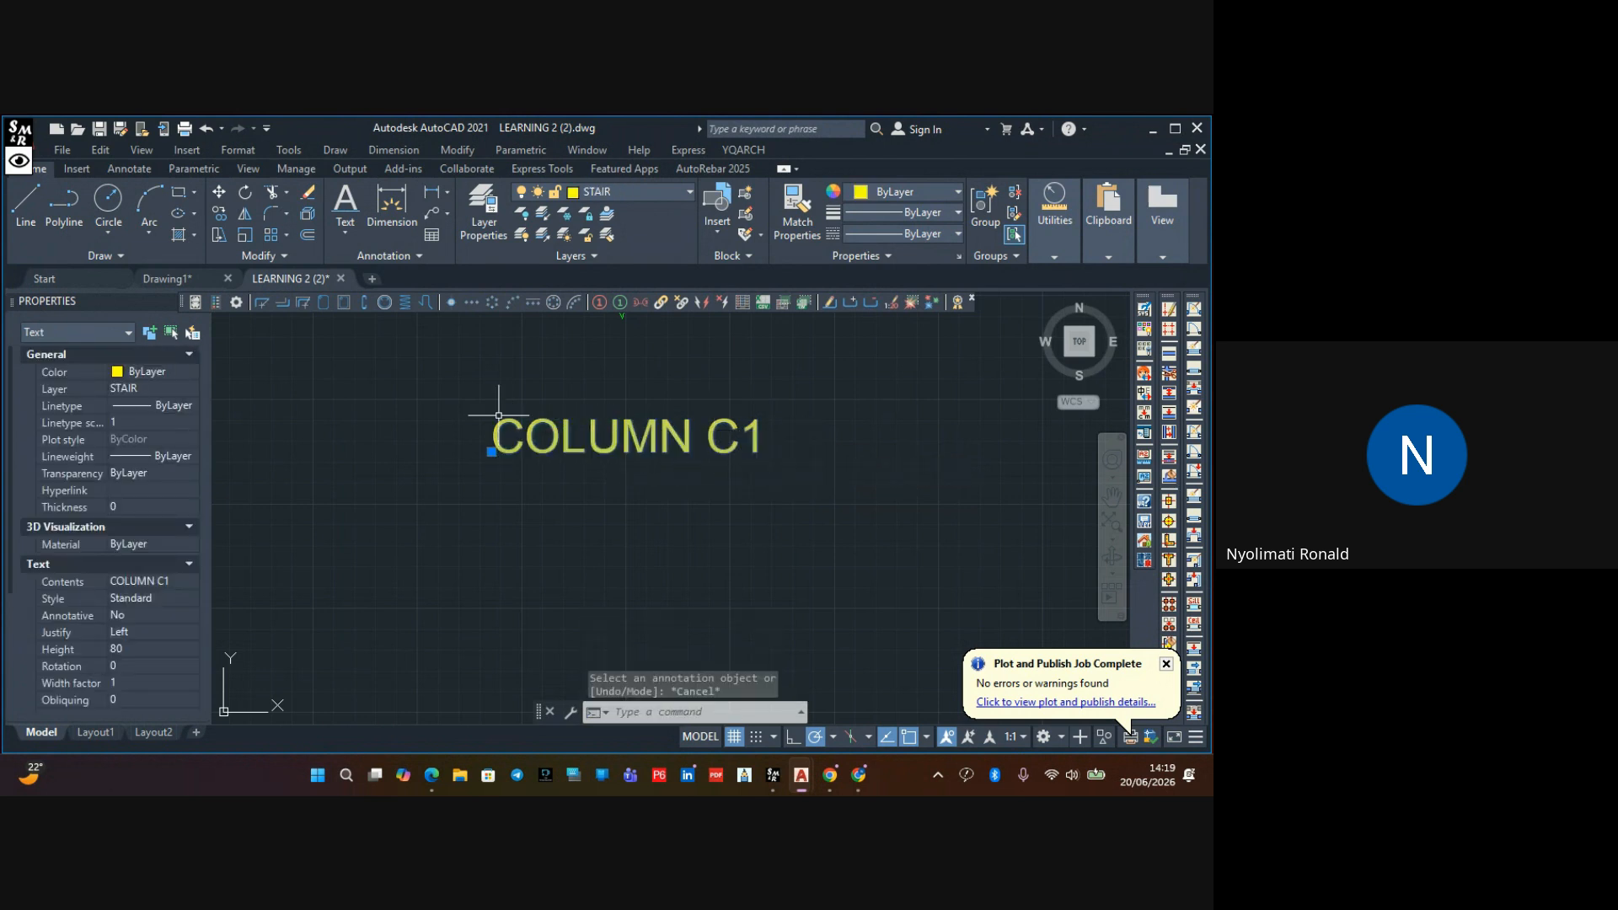
left_click(221, 211)
left_click(642, 435)
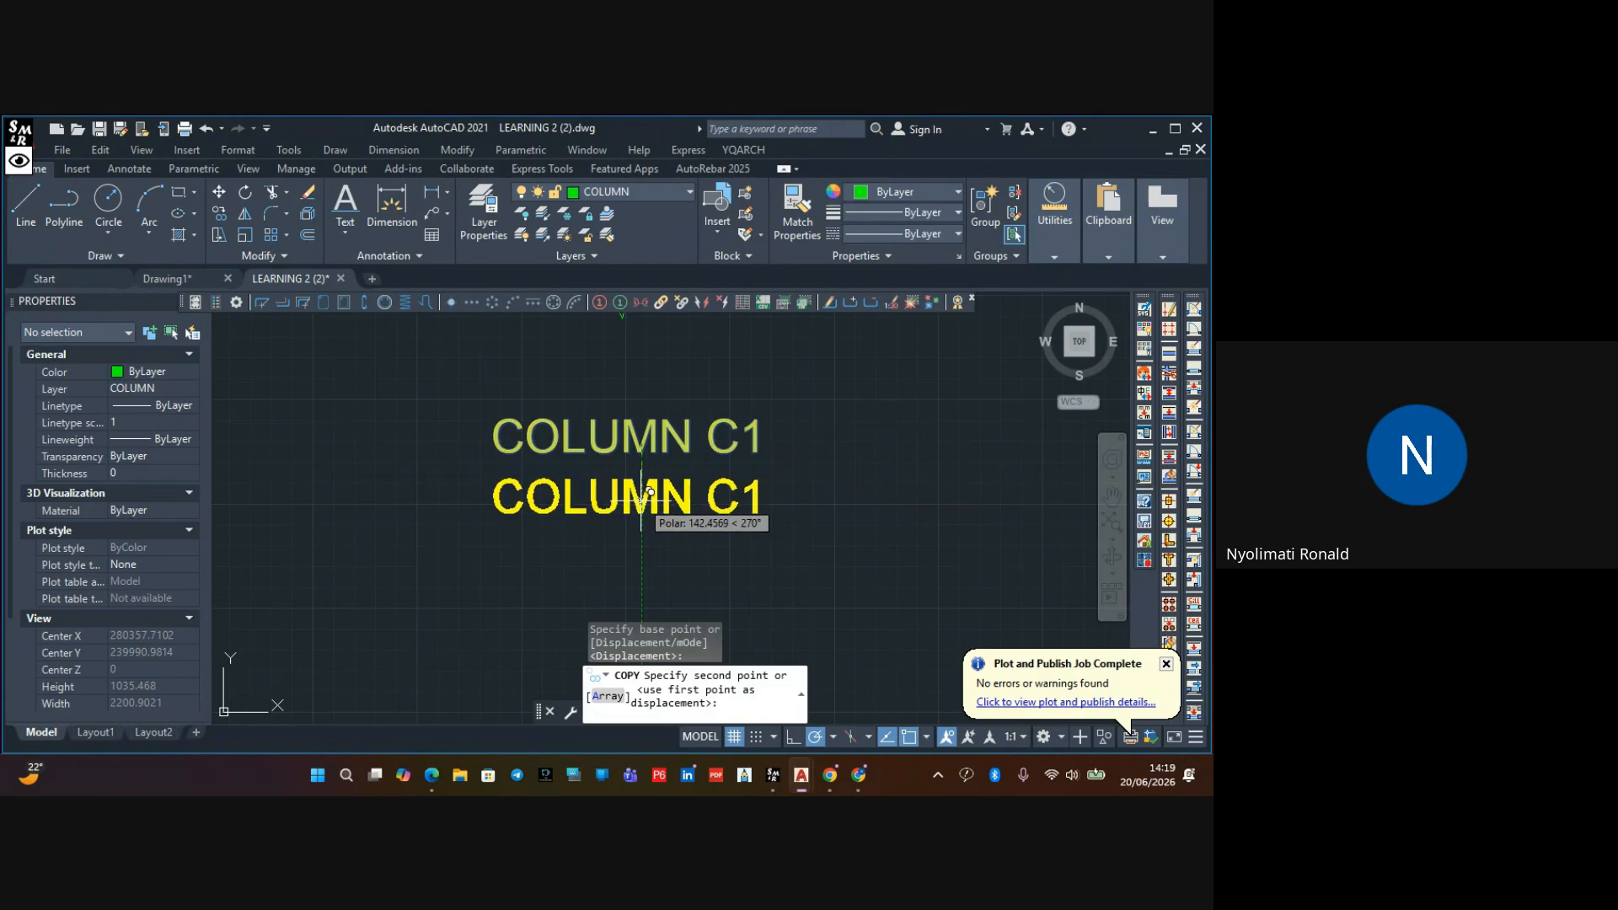
left_click(643, 495)
key("Escape")
key("Escape")
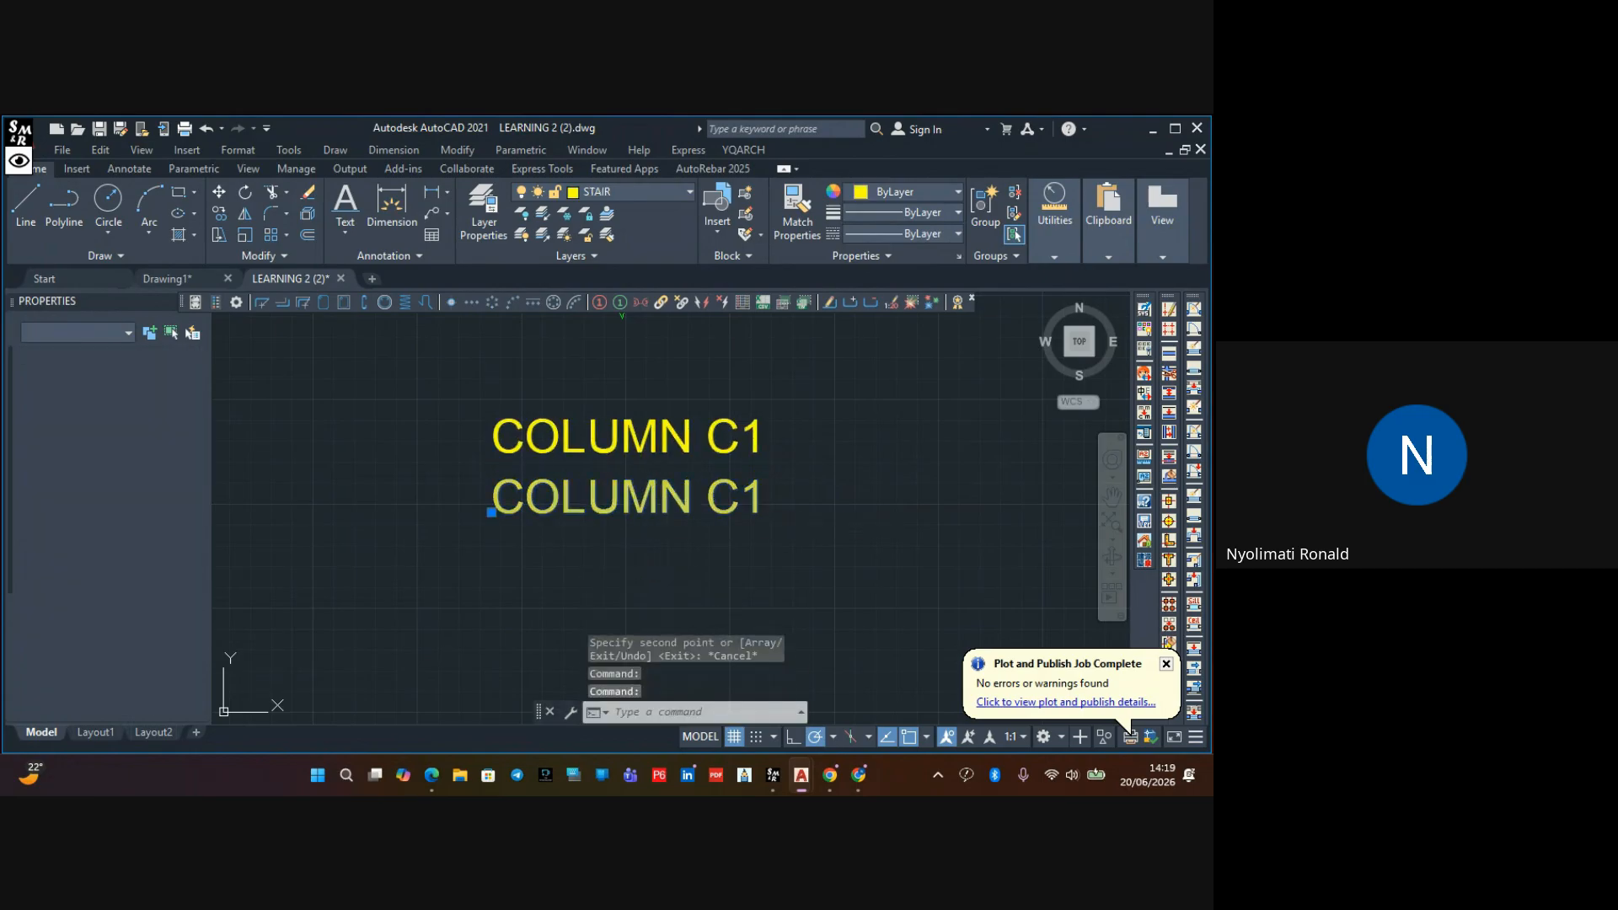
Change the lower copy of the column title to SCALE 1:25
double_click(666, 503)
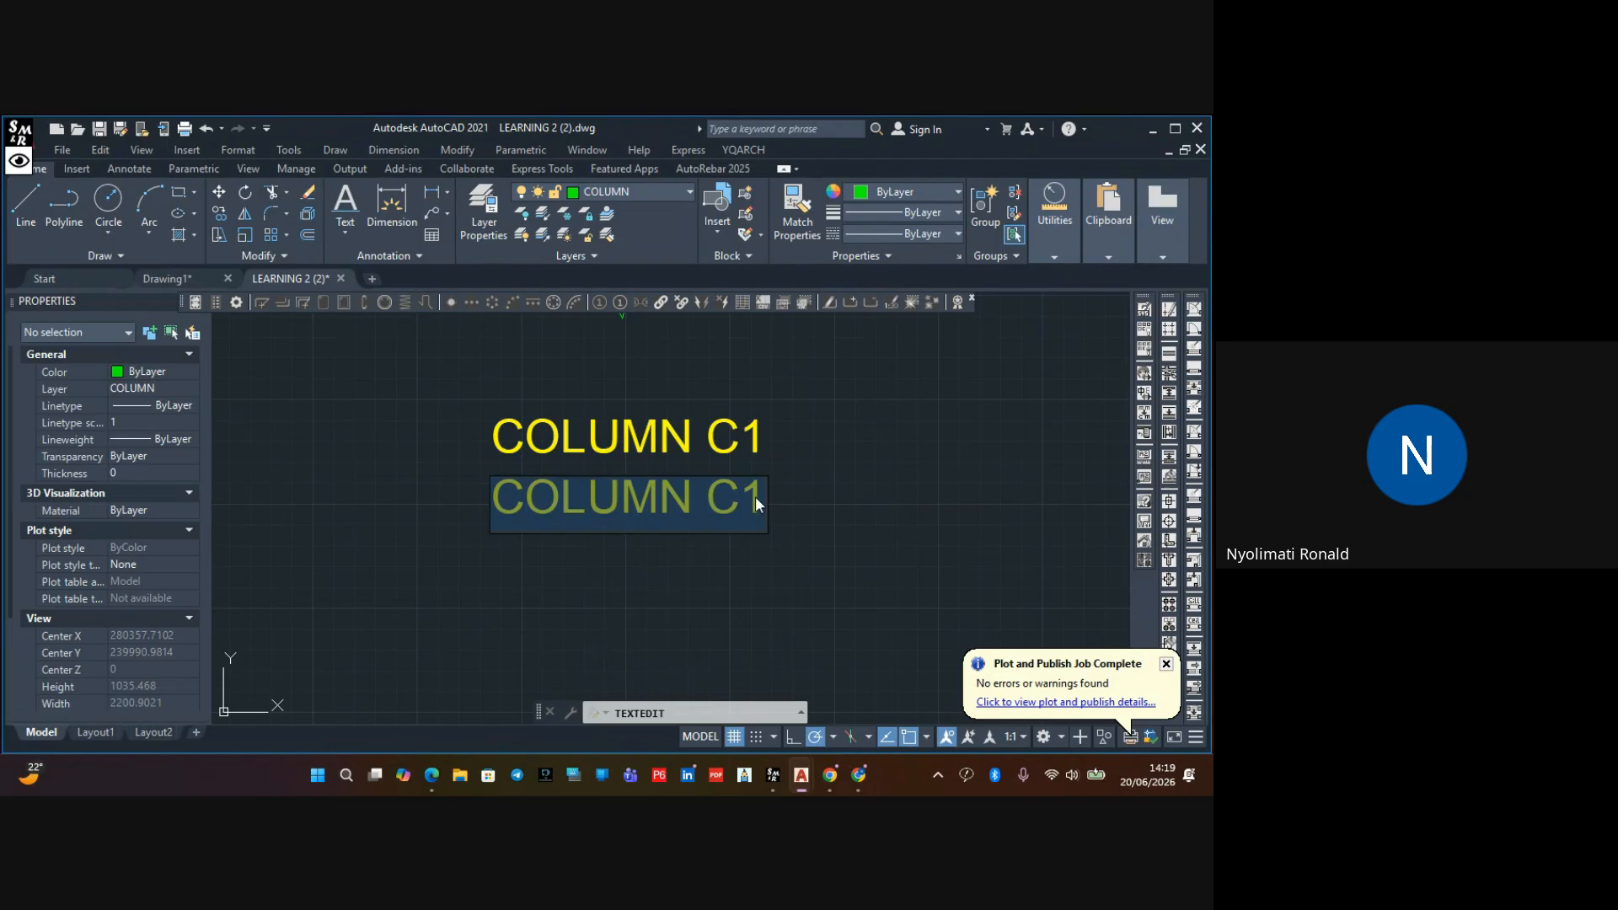
type("SCA")
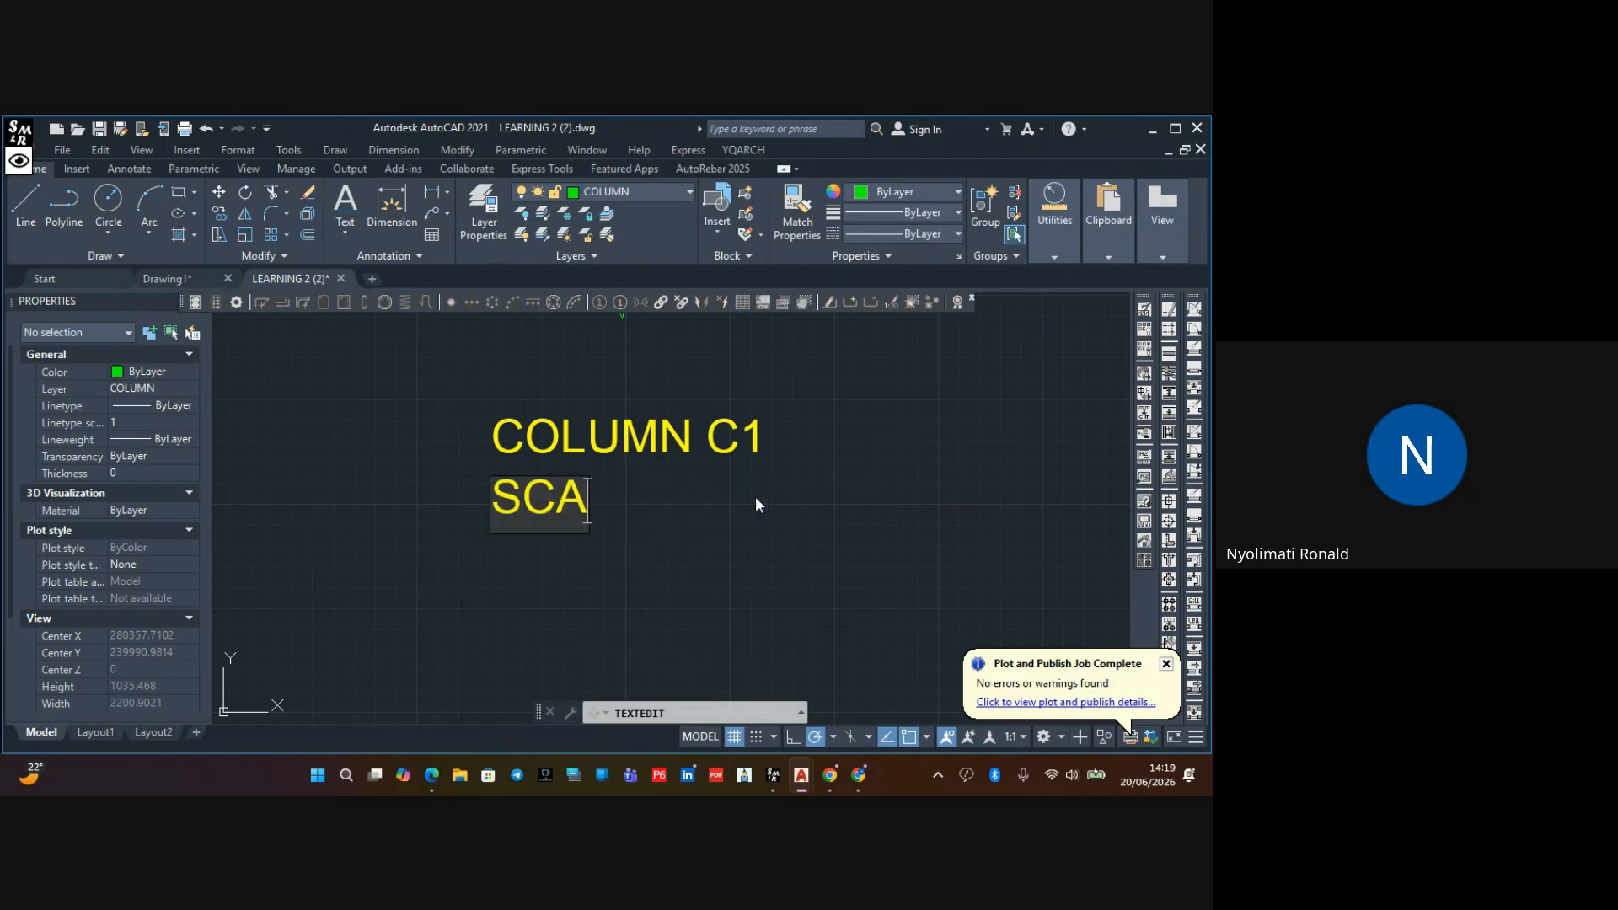
type("LE 1")
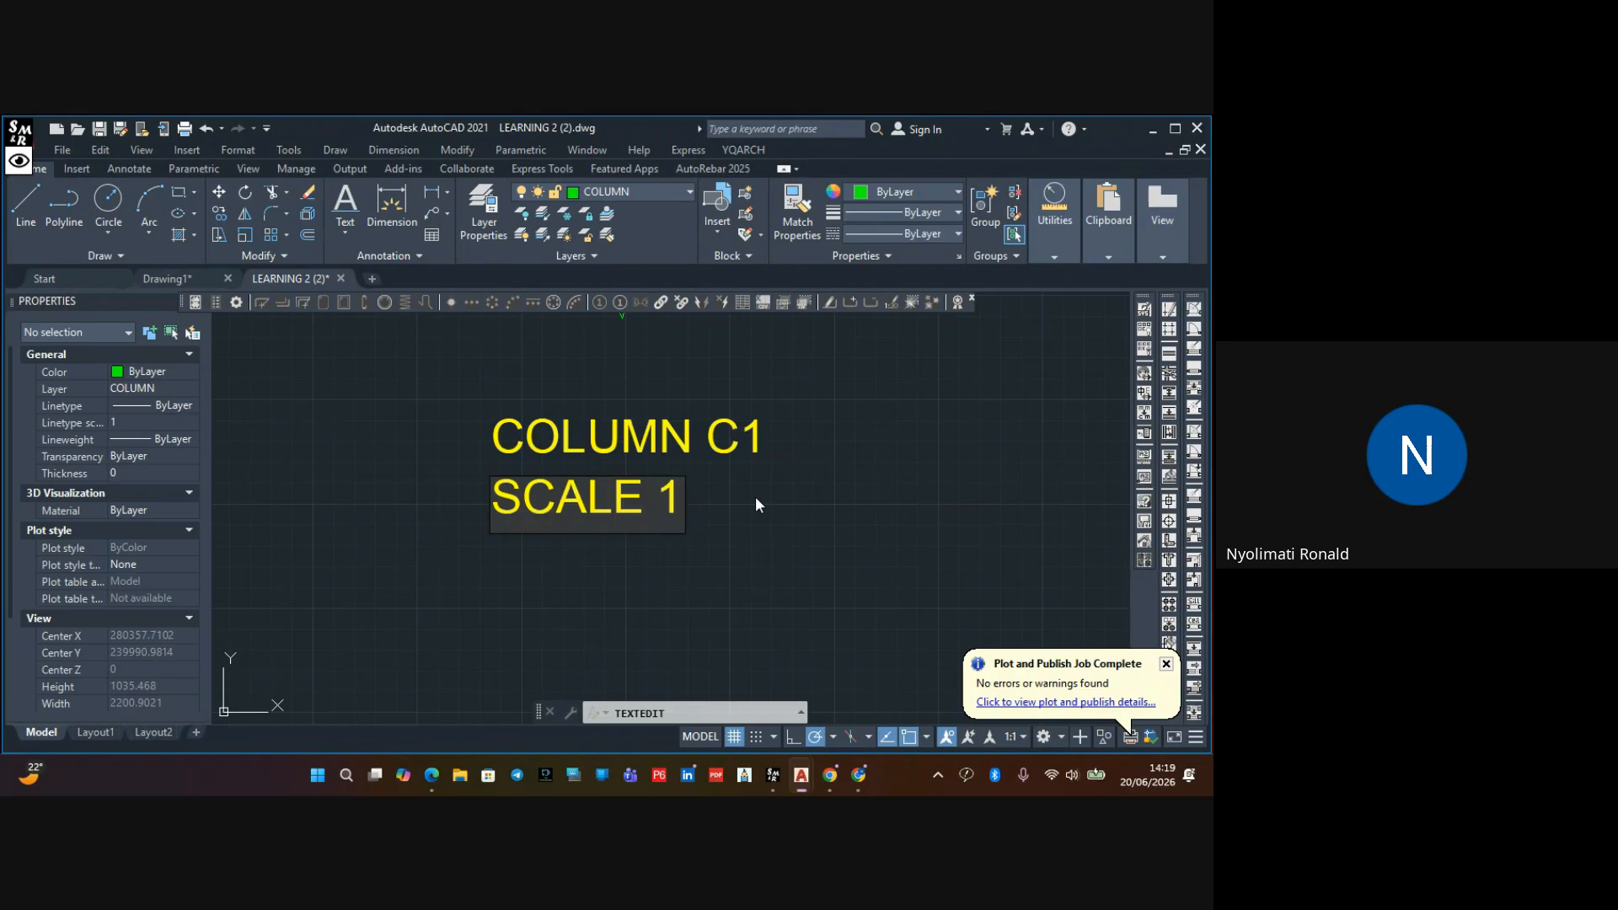
type(":2")
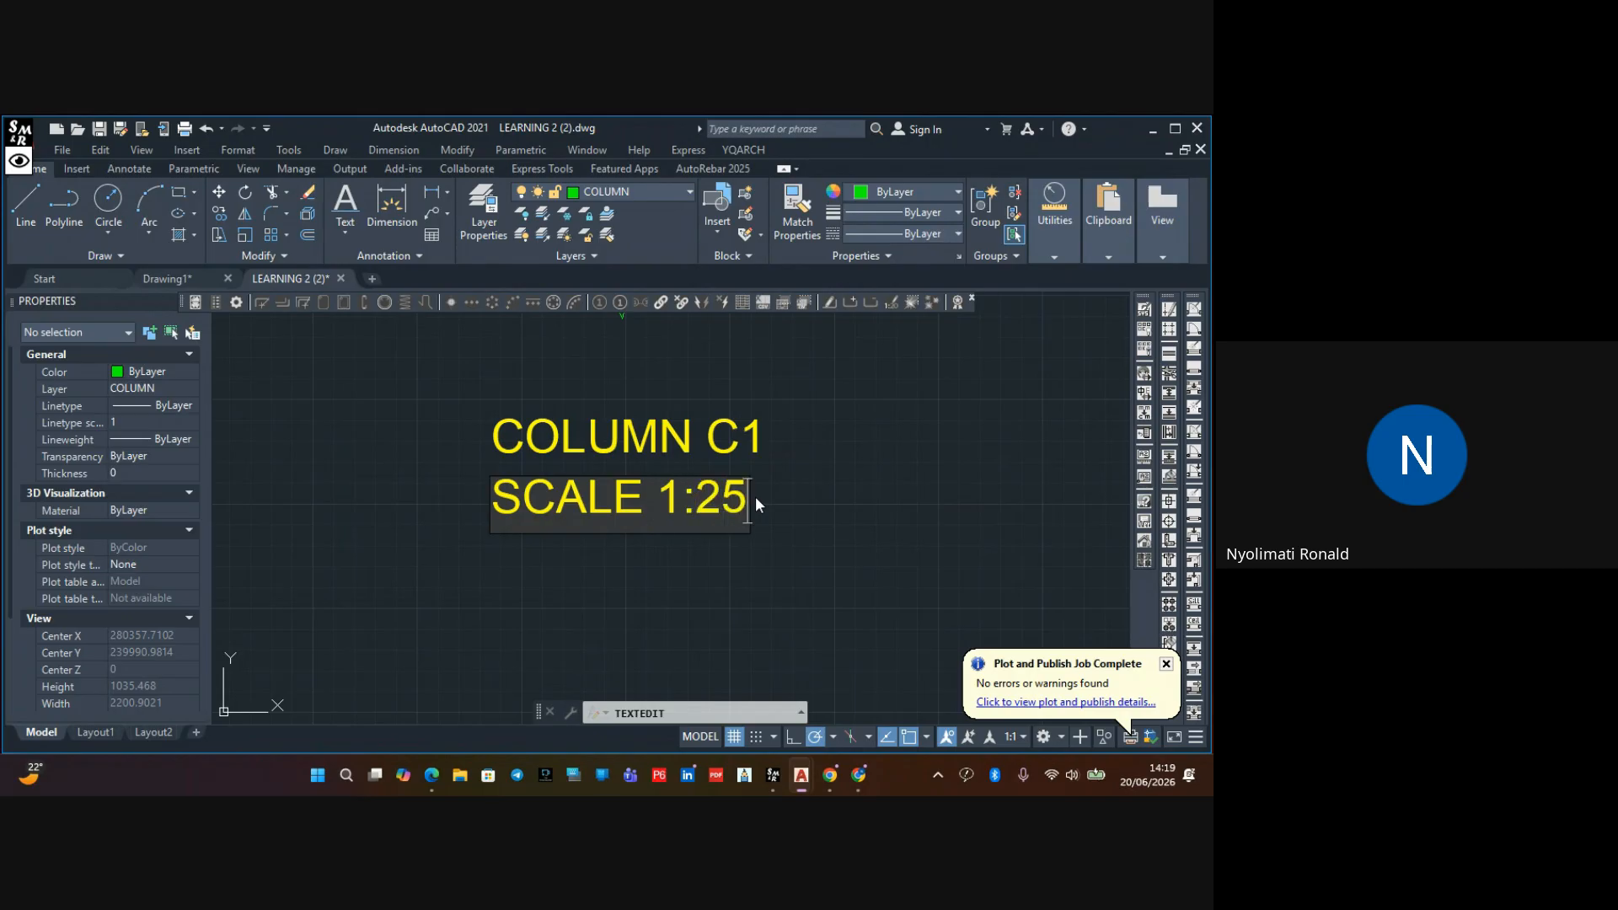
type("5")
key("Return")
key("Escape")
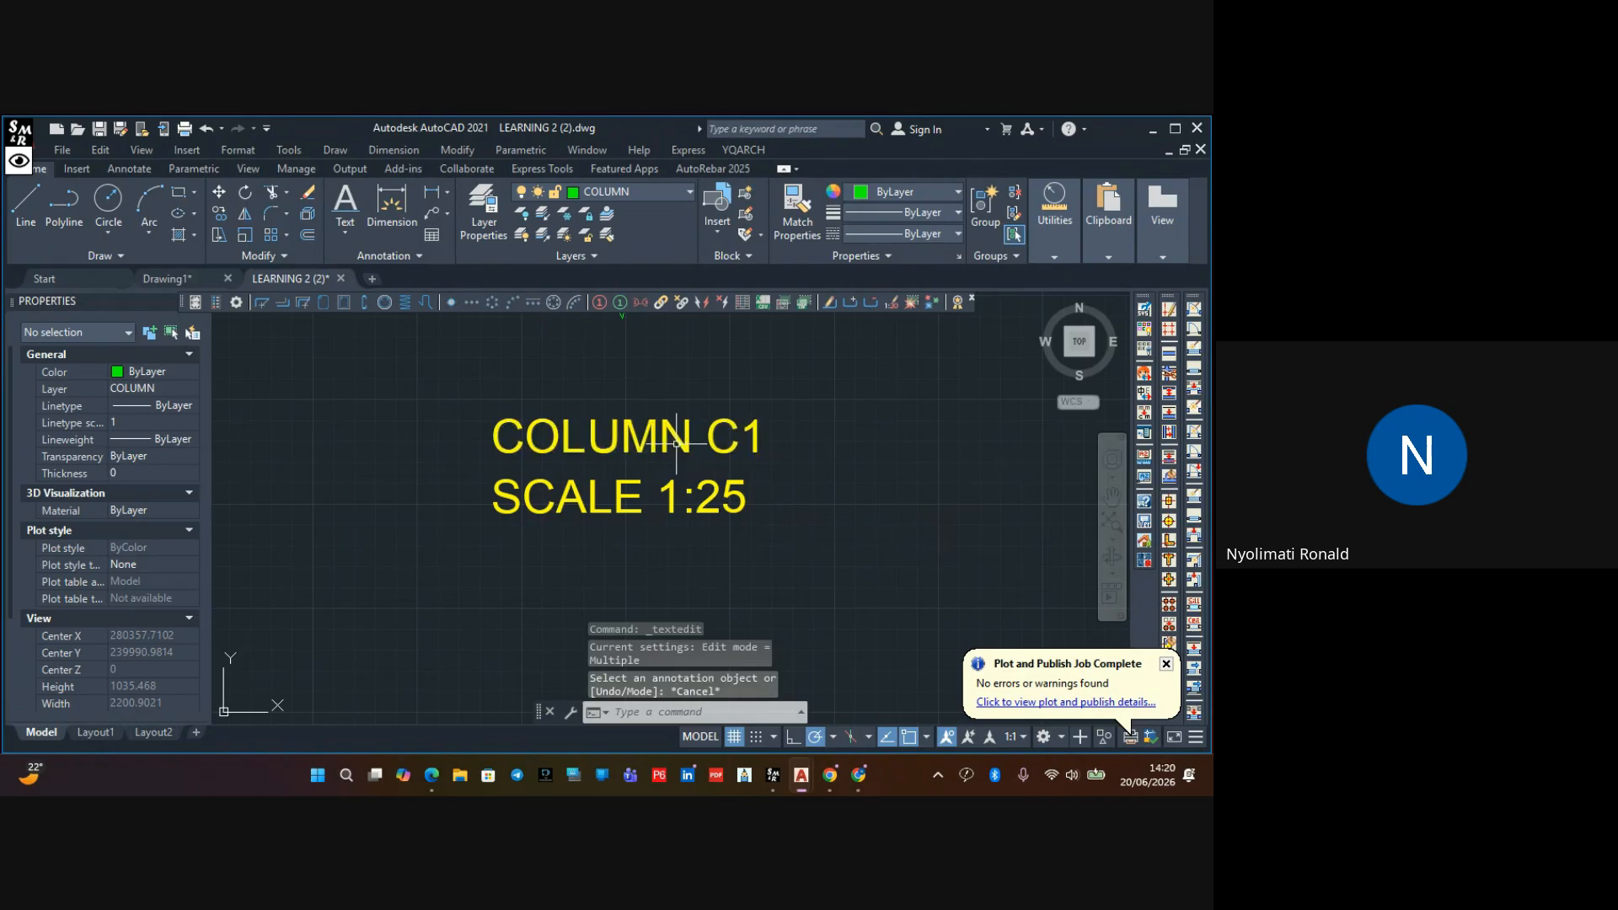
Set the text height of the COLUMN C1 title to 120
left_click(676, 442)
left_click(135, 649)
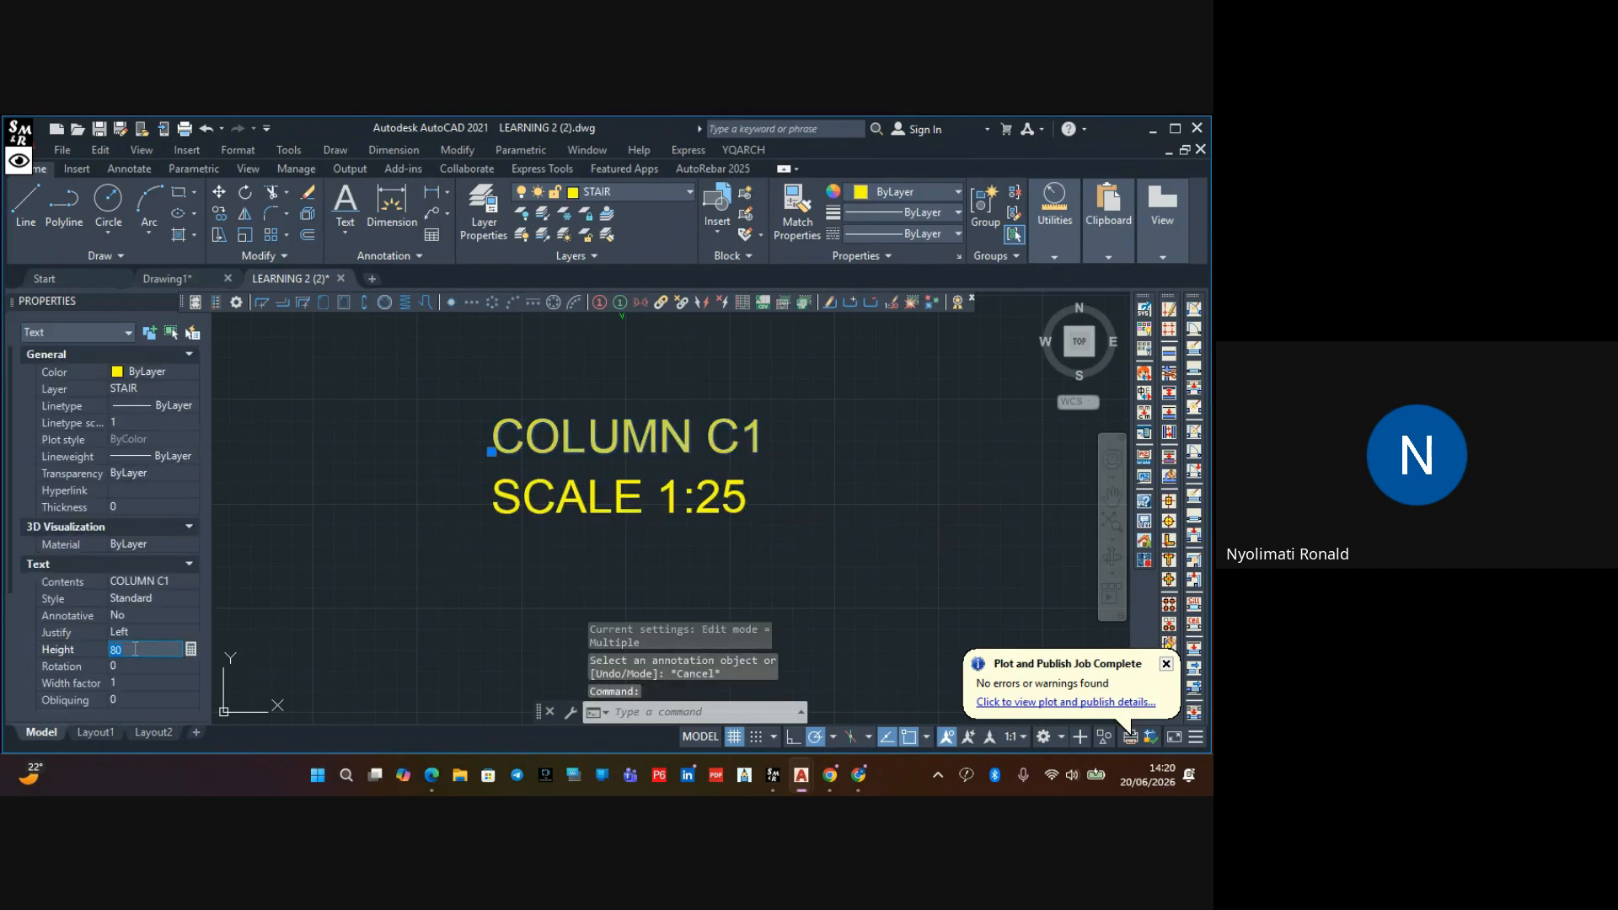
type("120")
key("Return")
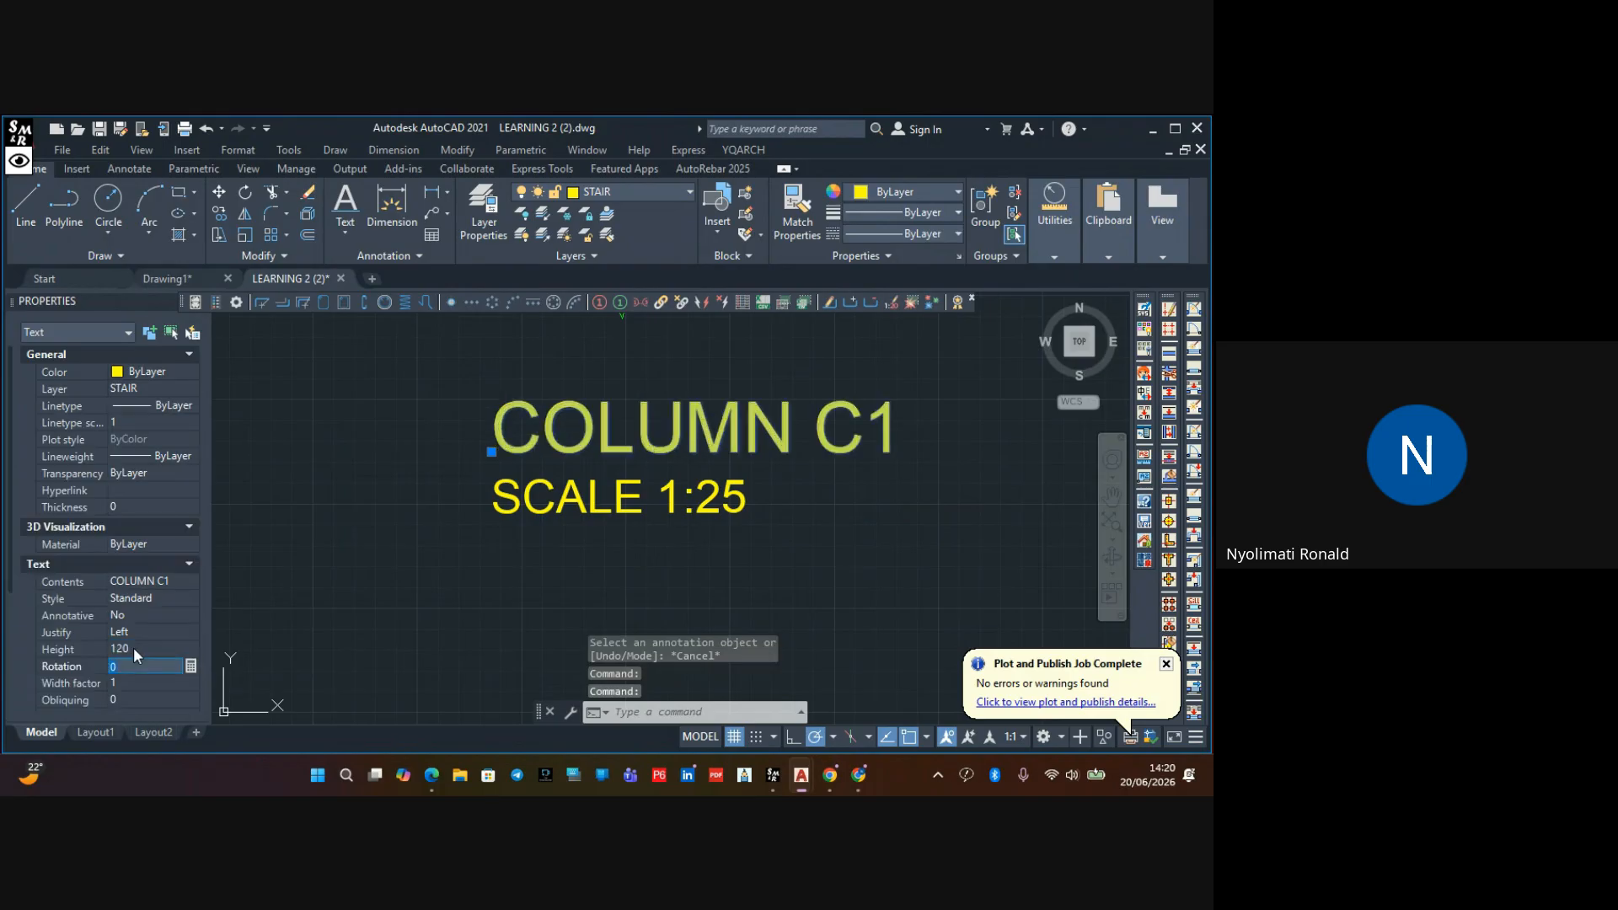
left_click(582, 608)
key("Escape")
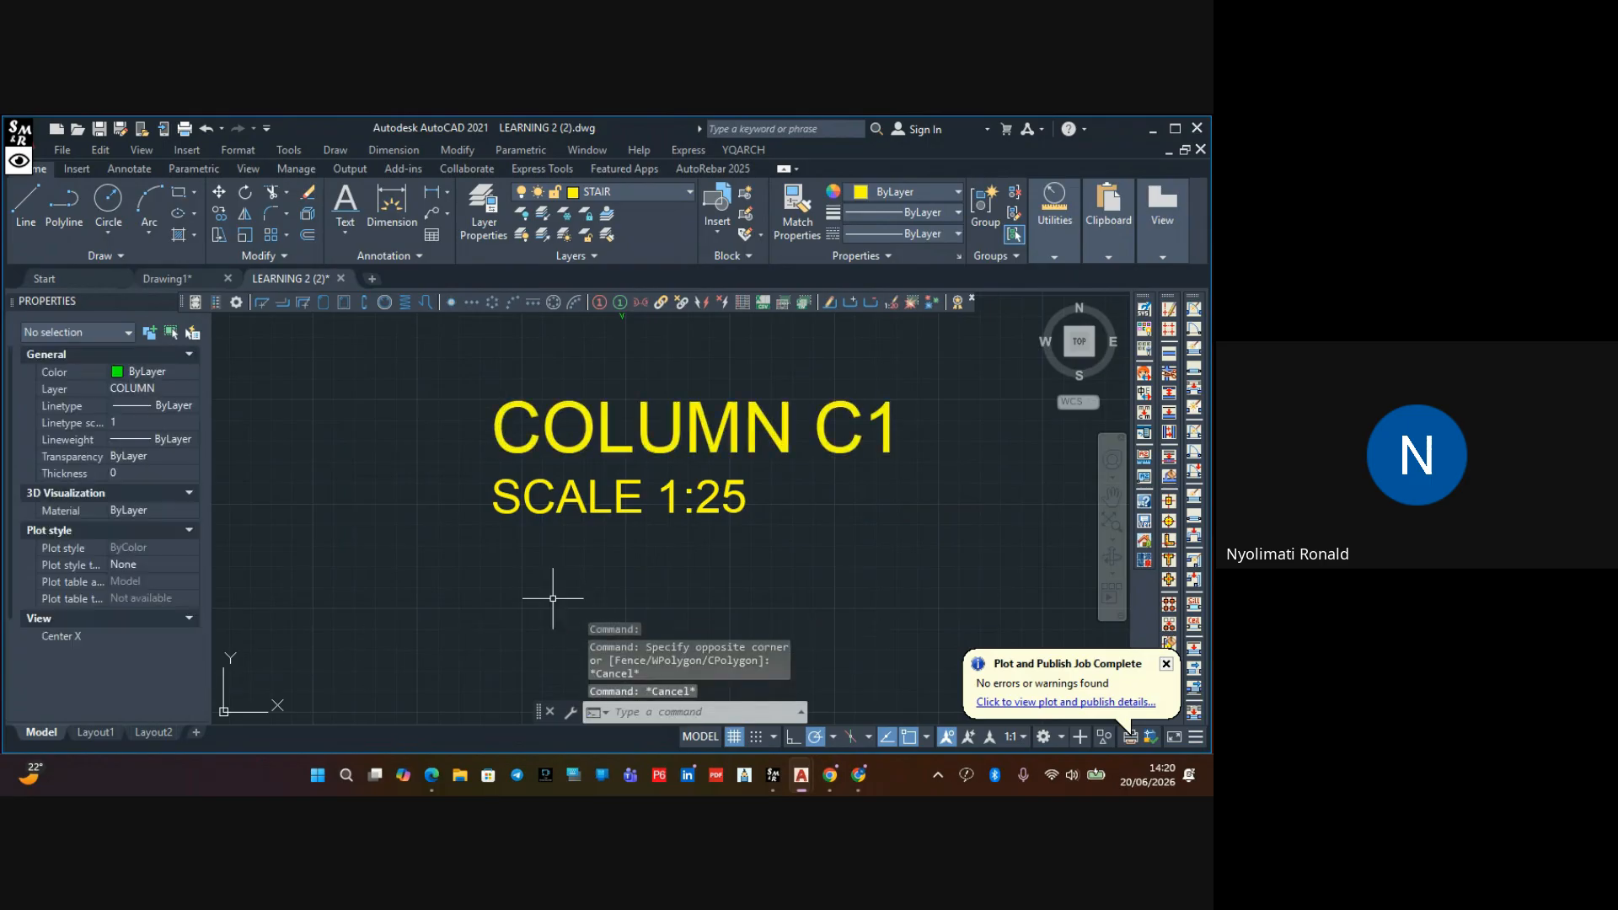
Examine the drawing title below the column and the ground-floor slab junction above it
scroll(549, 589, "down", 5)
scroll(536, 561, "up", 4)
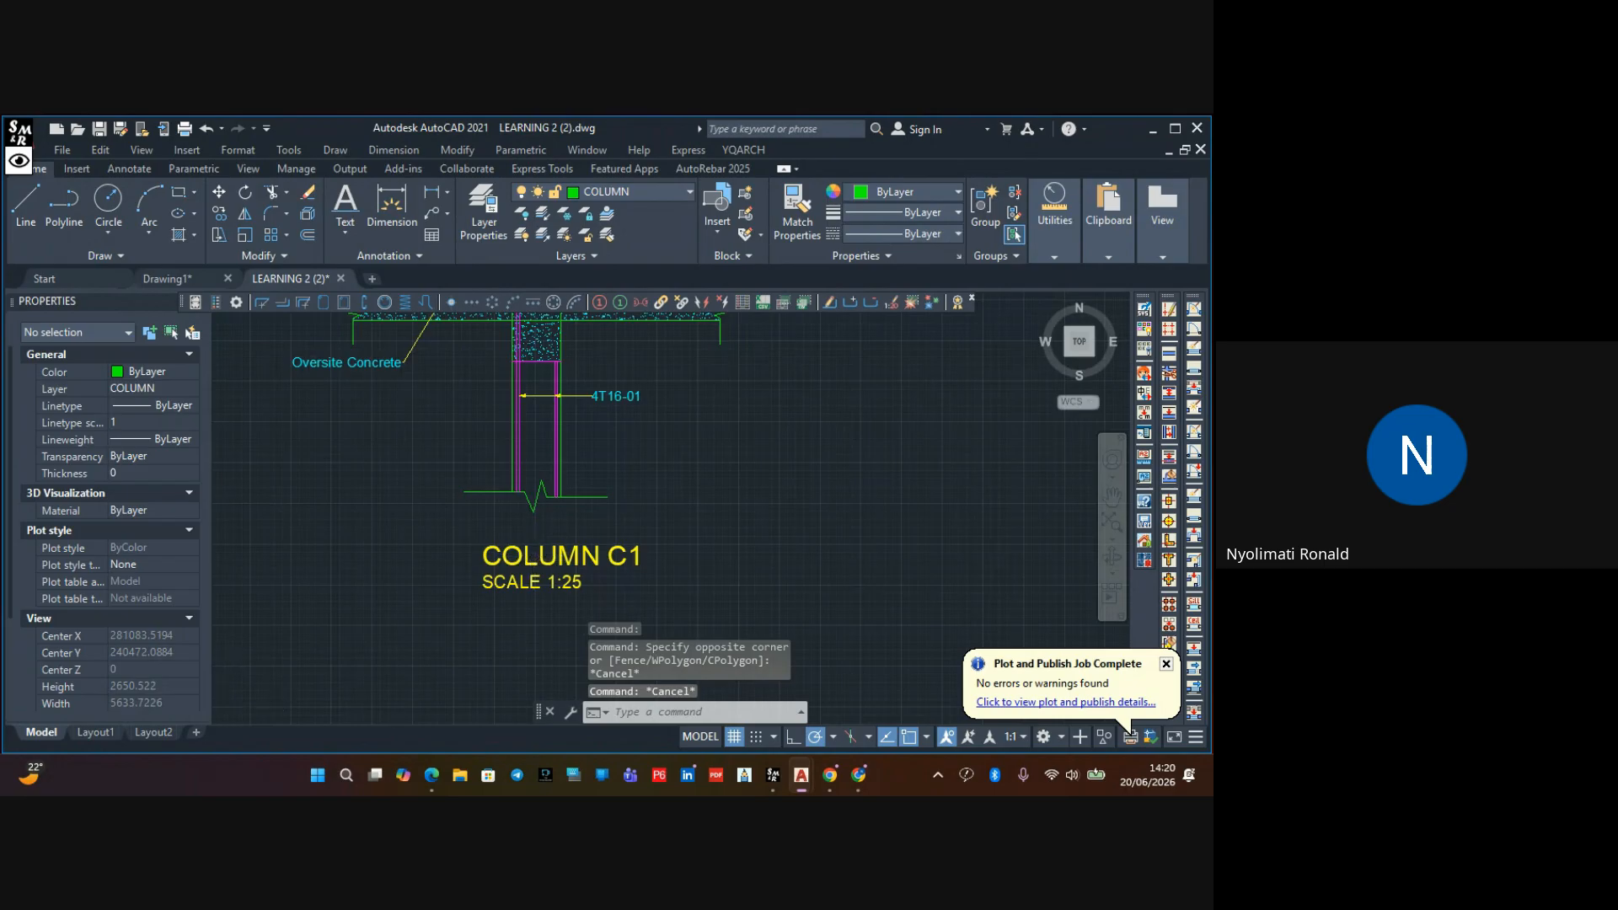
scroll(538, 547, "down", 4)
scroll(538, 547, "up", 6)
middle_click_drag(527, 553, 493, 479)
scroll(485, 532, "down", 4)
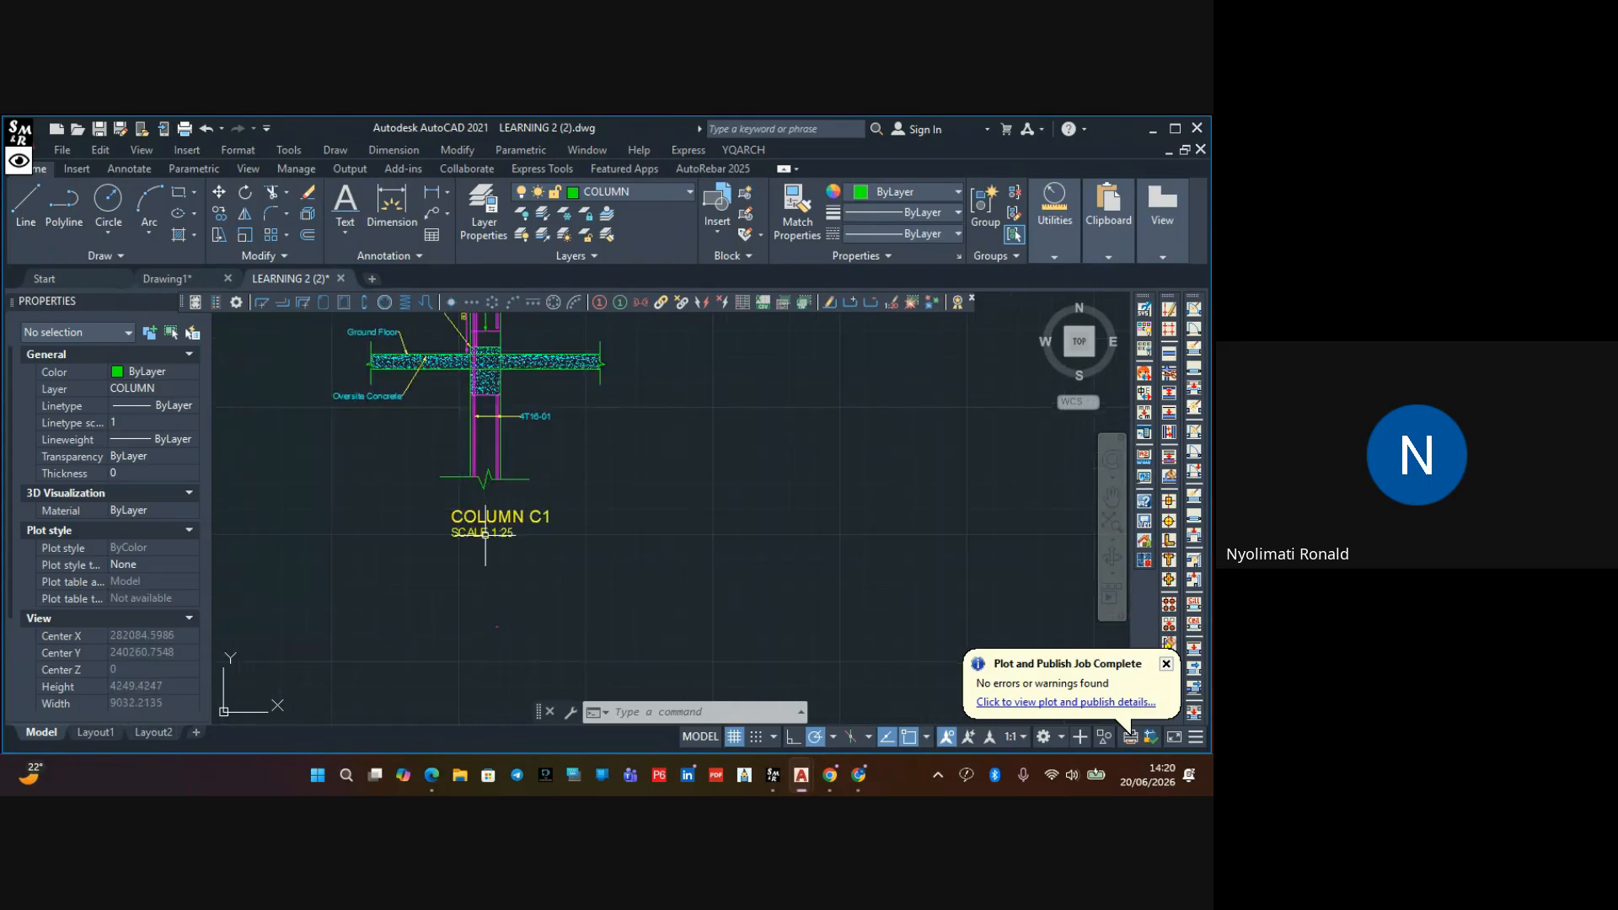
scroll(522, 431, "up", 6)
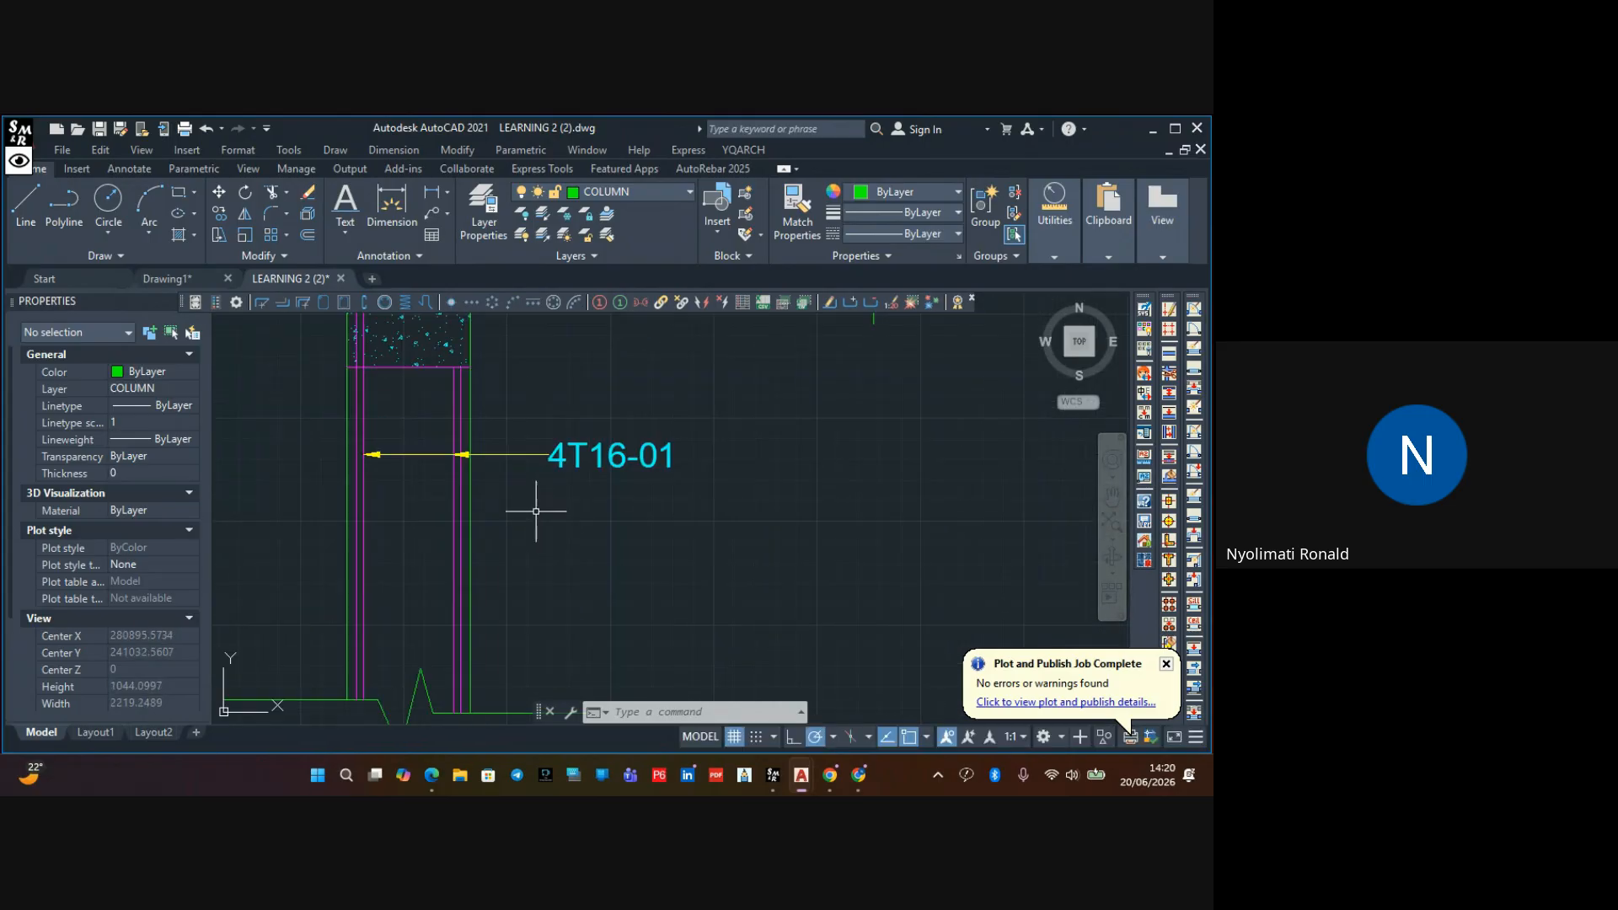
scroll(562, 458, "down", 2)
mouse_move(558, 453)
middle_mouse_down()
mouse_move(582, 529)
mouse_move(538, 491)
mouse_move(605, 561)
middle_mouse_up()
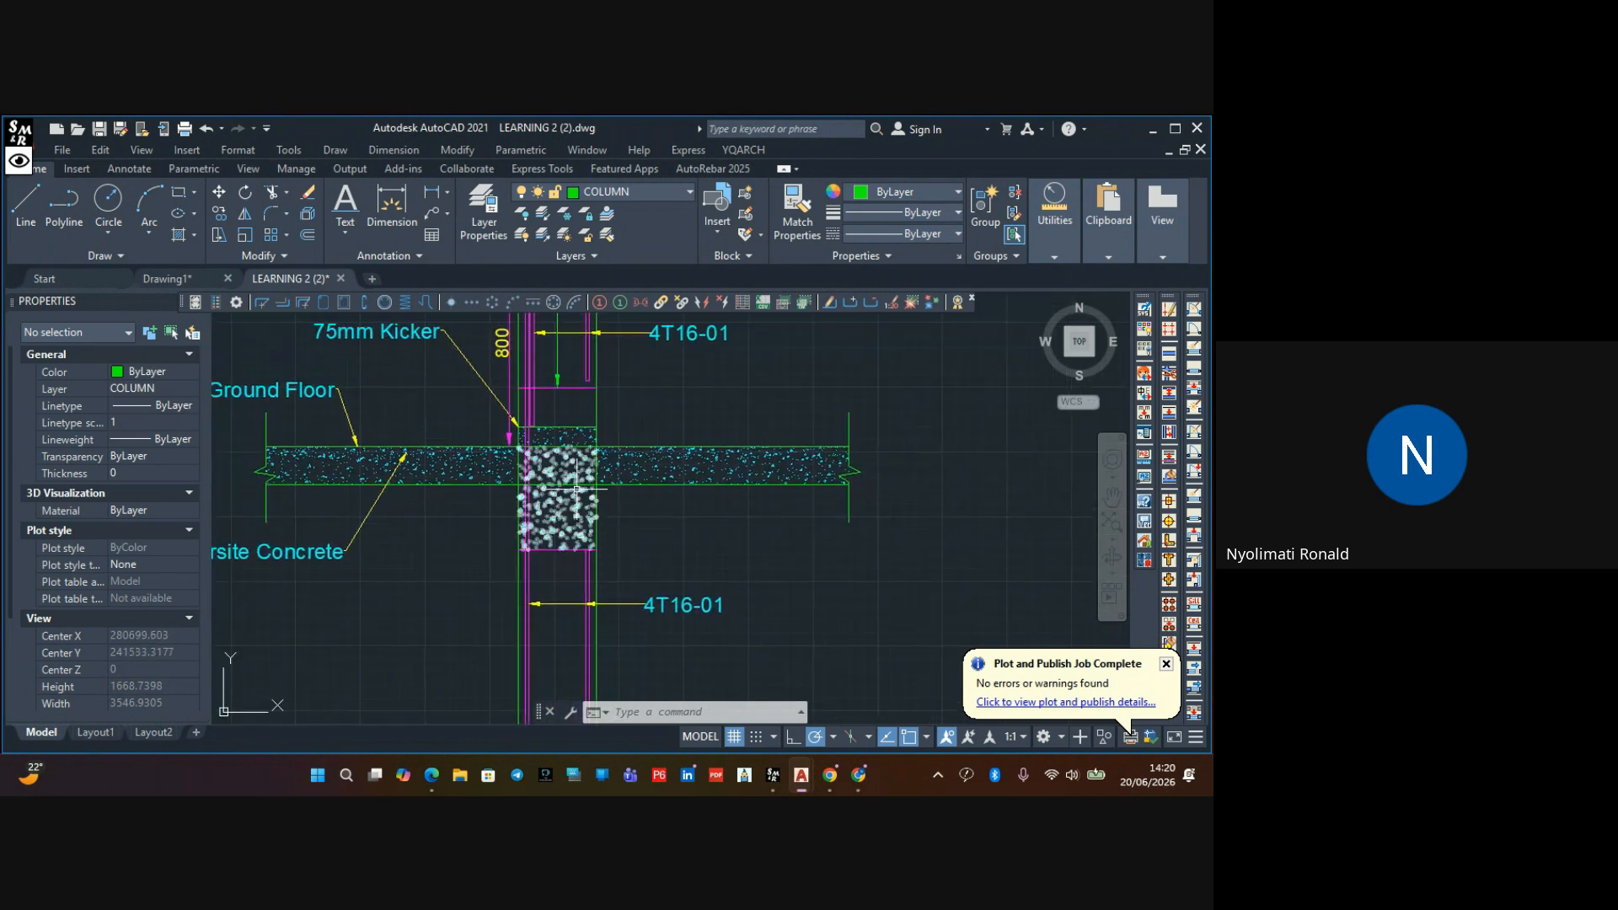
Trim the underside line of the ground-floor slab where it crosses the column
left_click(276, 192)
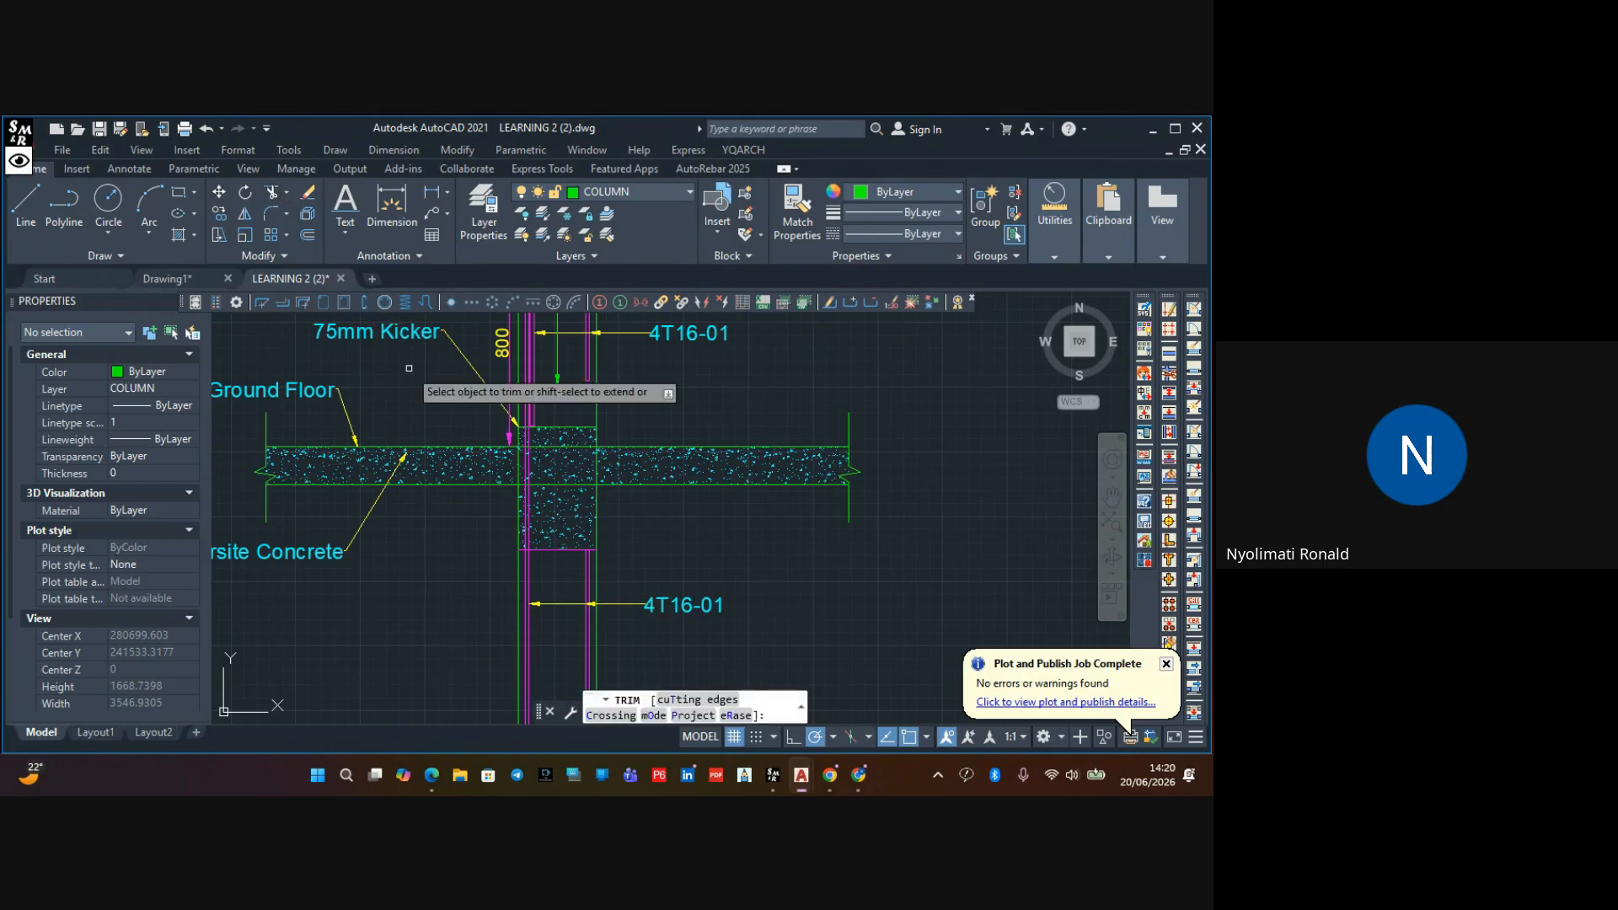
scroll(489, 454, "up", 4)
left_click(566, 527)
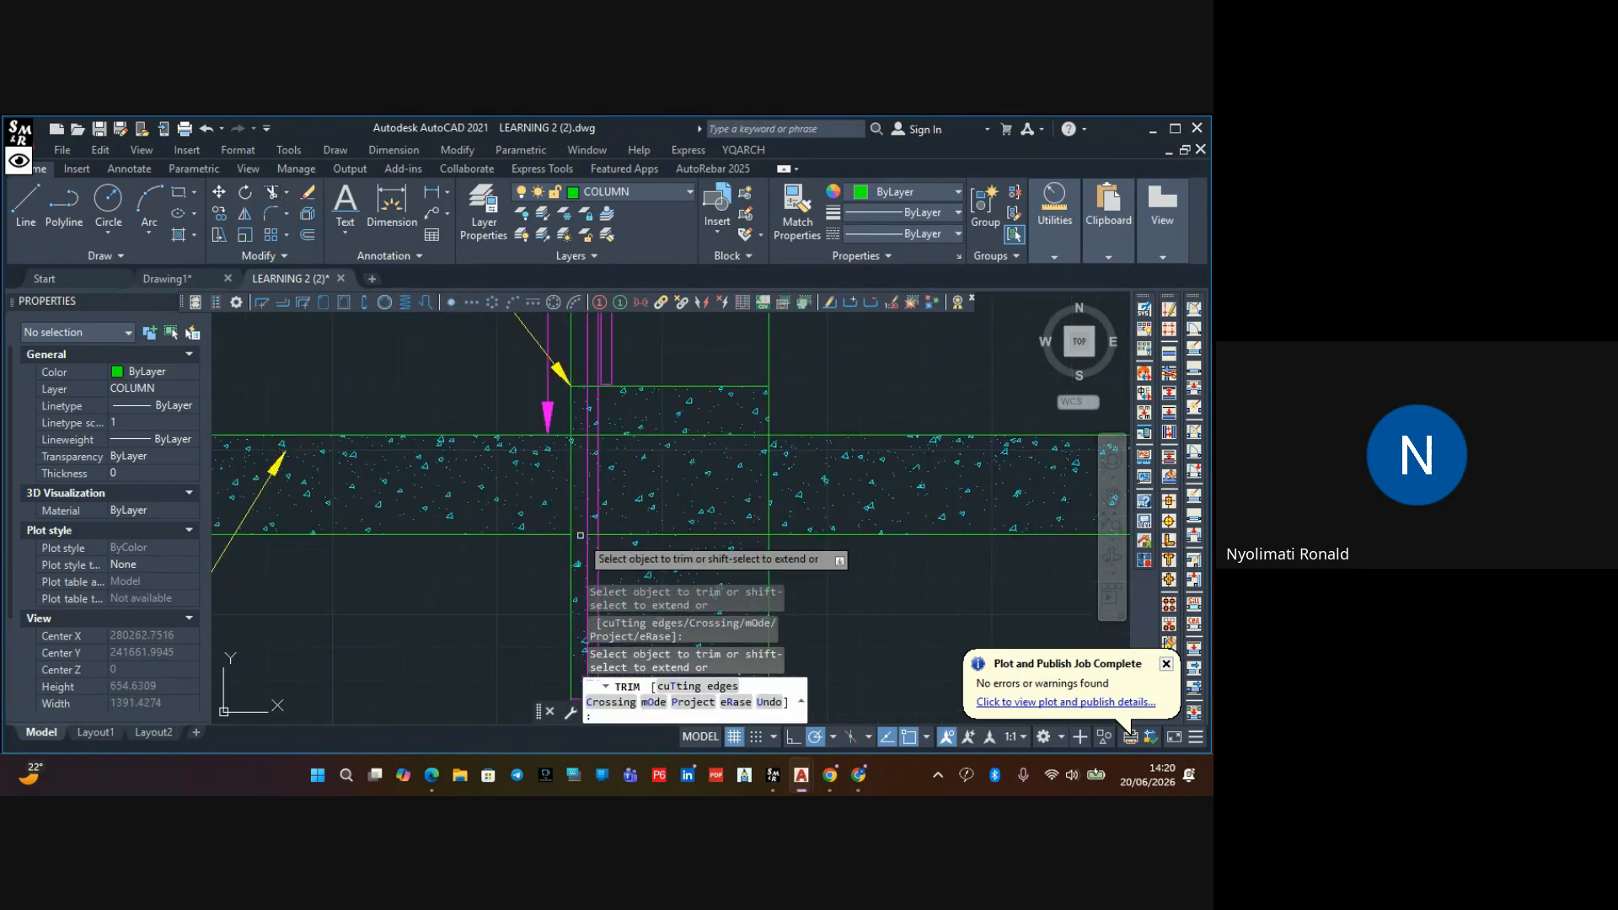
scroll(626, 528, "up", 2)
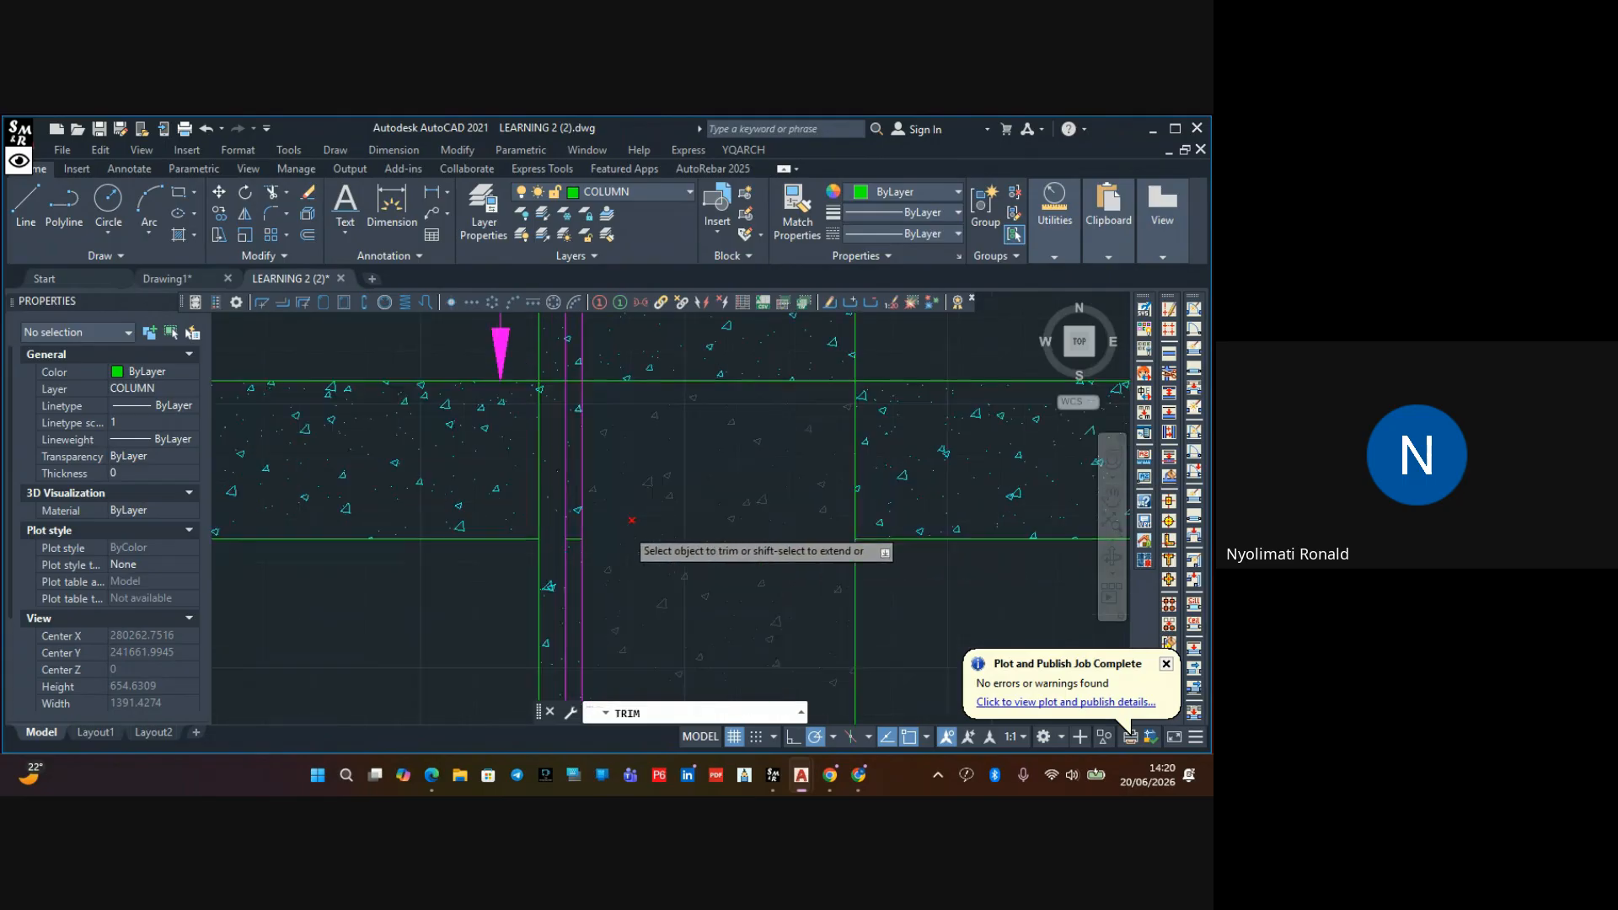
left_click(578, 540)
scroll(577, 540, "down", 6)
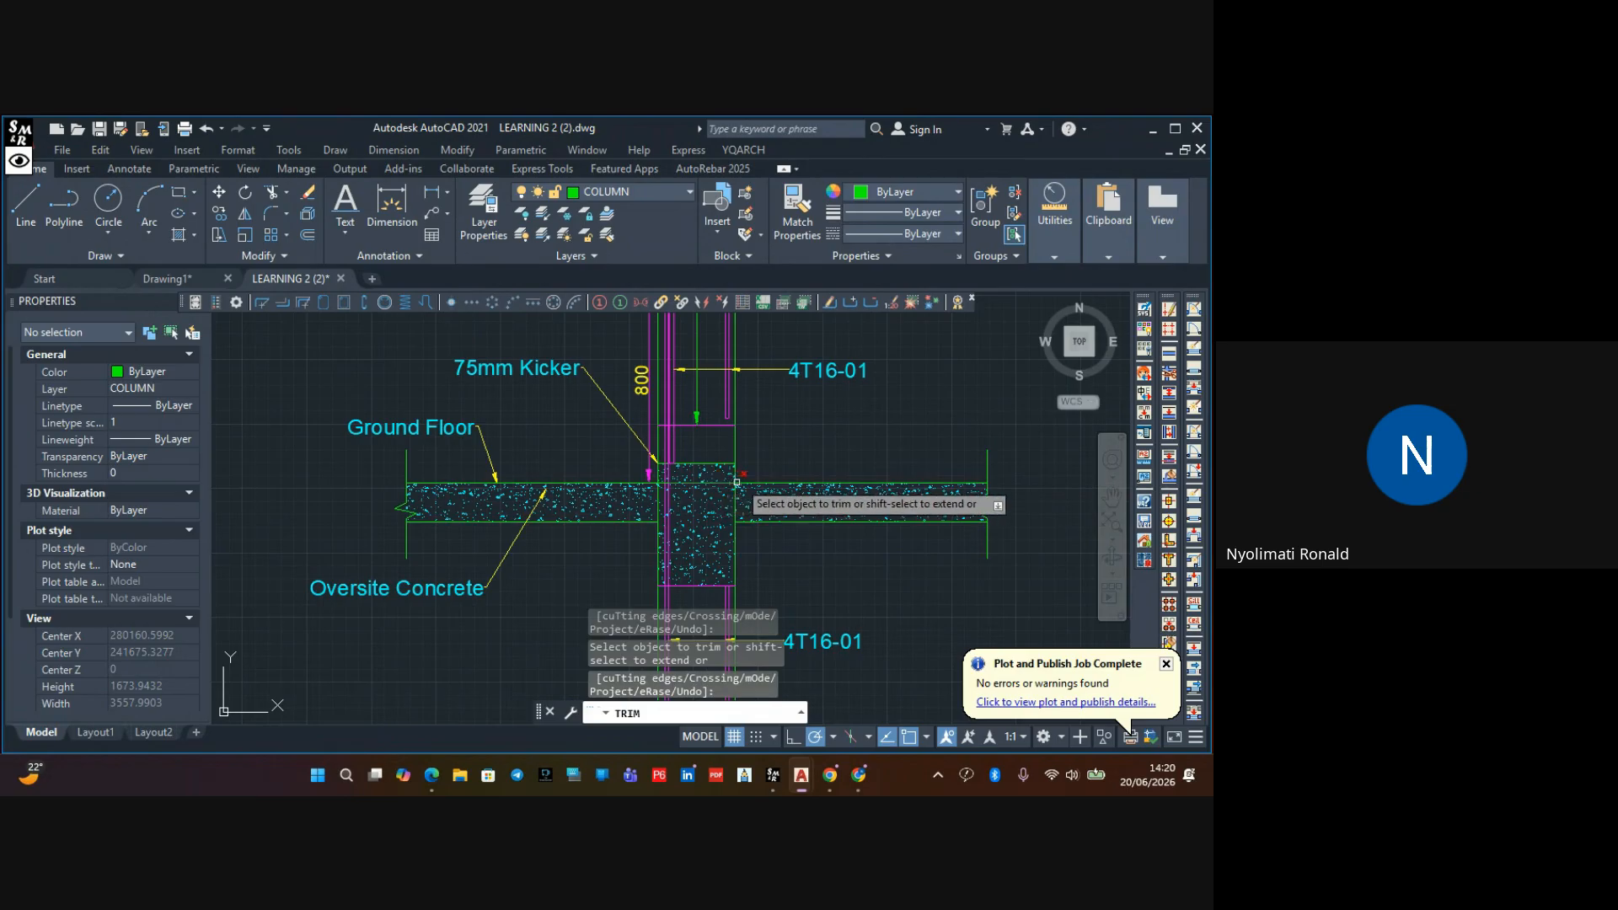
scroll(805, 472, "down", 4)
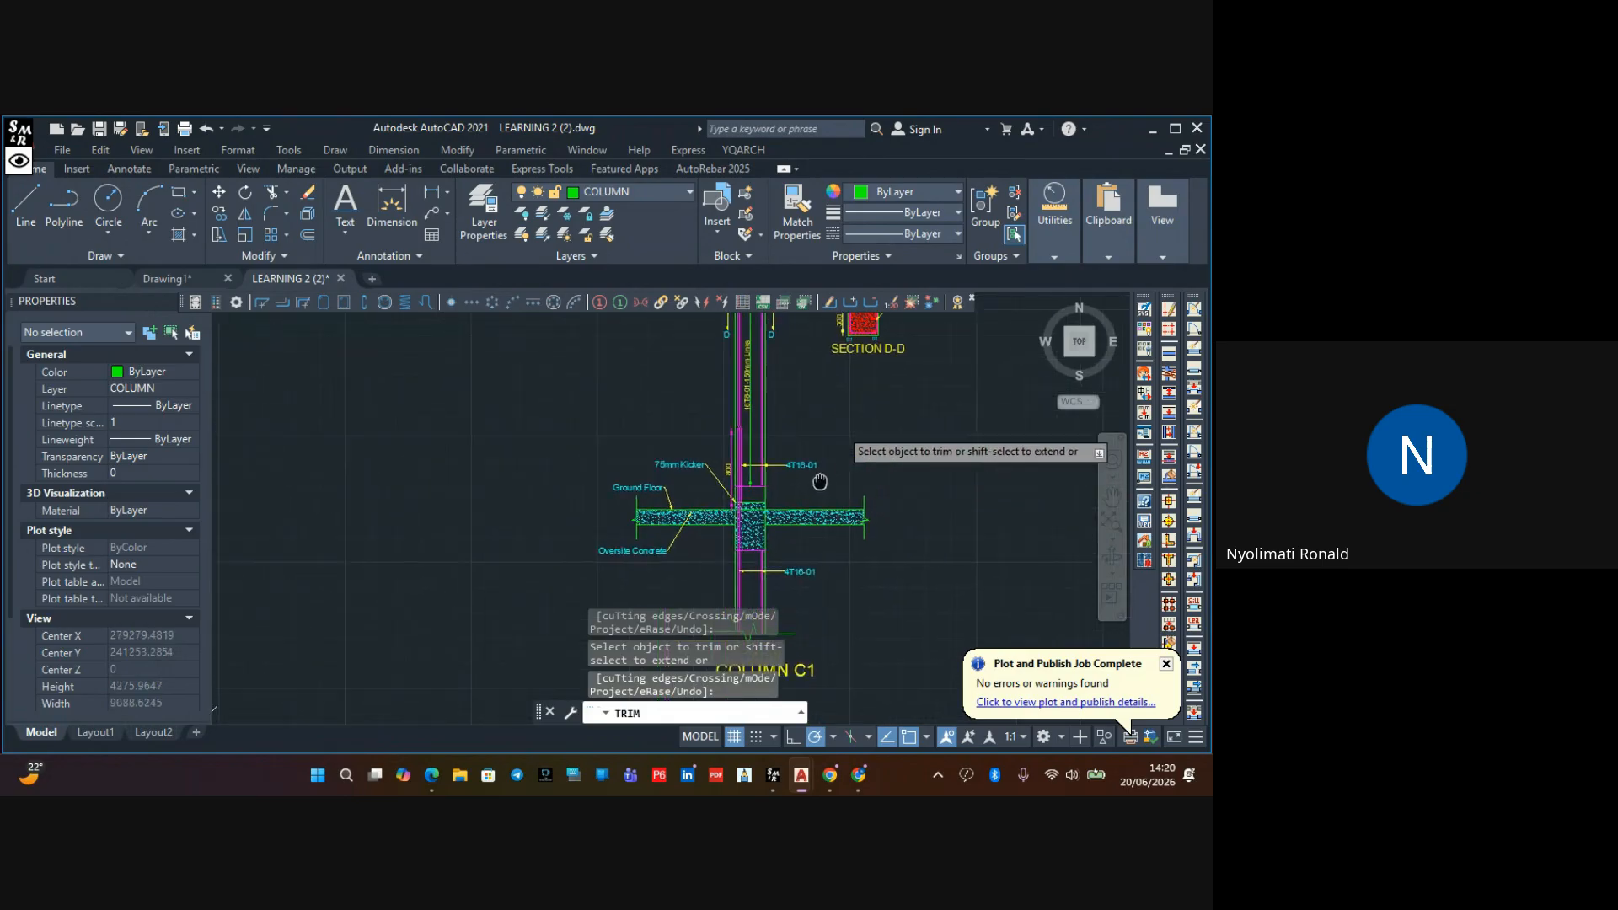
middle_click_drag(845, 452, 835, 477)
key("Escape")
Inspect the trimmed ground-floor junction, the kicker and the reinforcement labels just above the slab
scroll(726, 549, "up", 6)
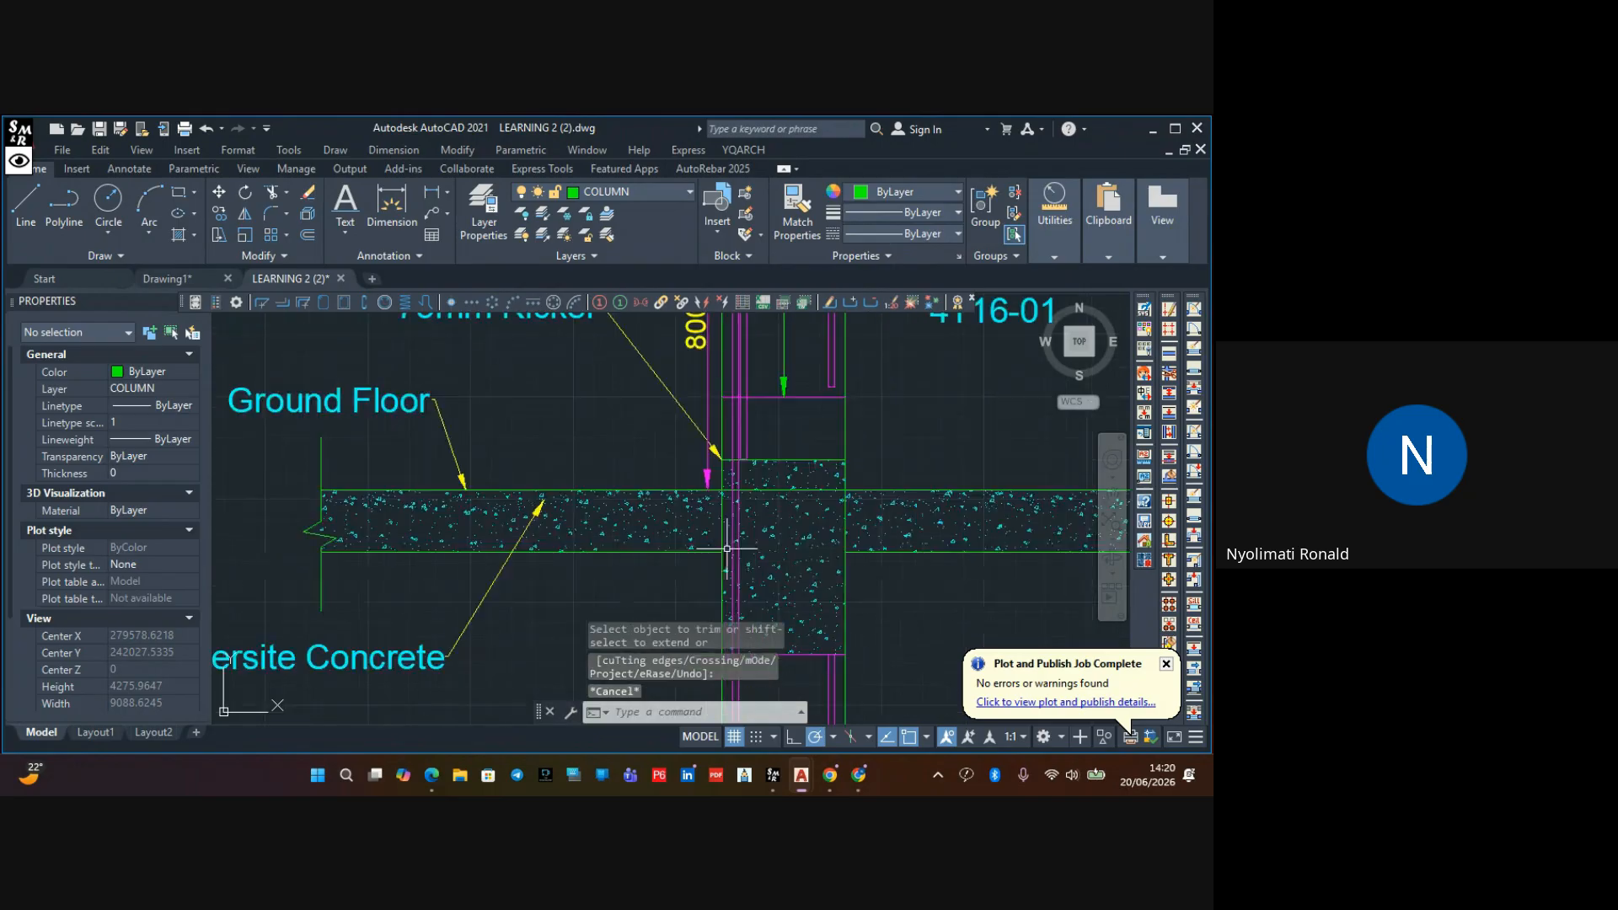
scroll(720, 539, "down", 6)
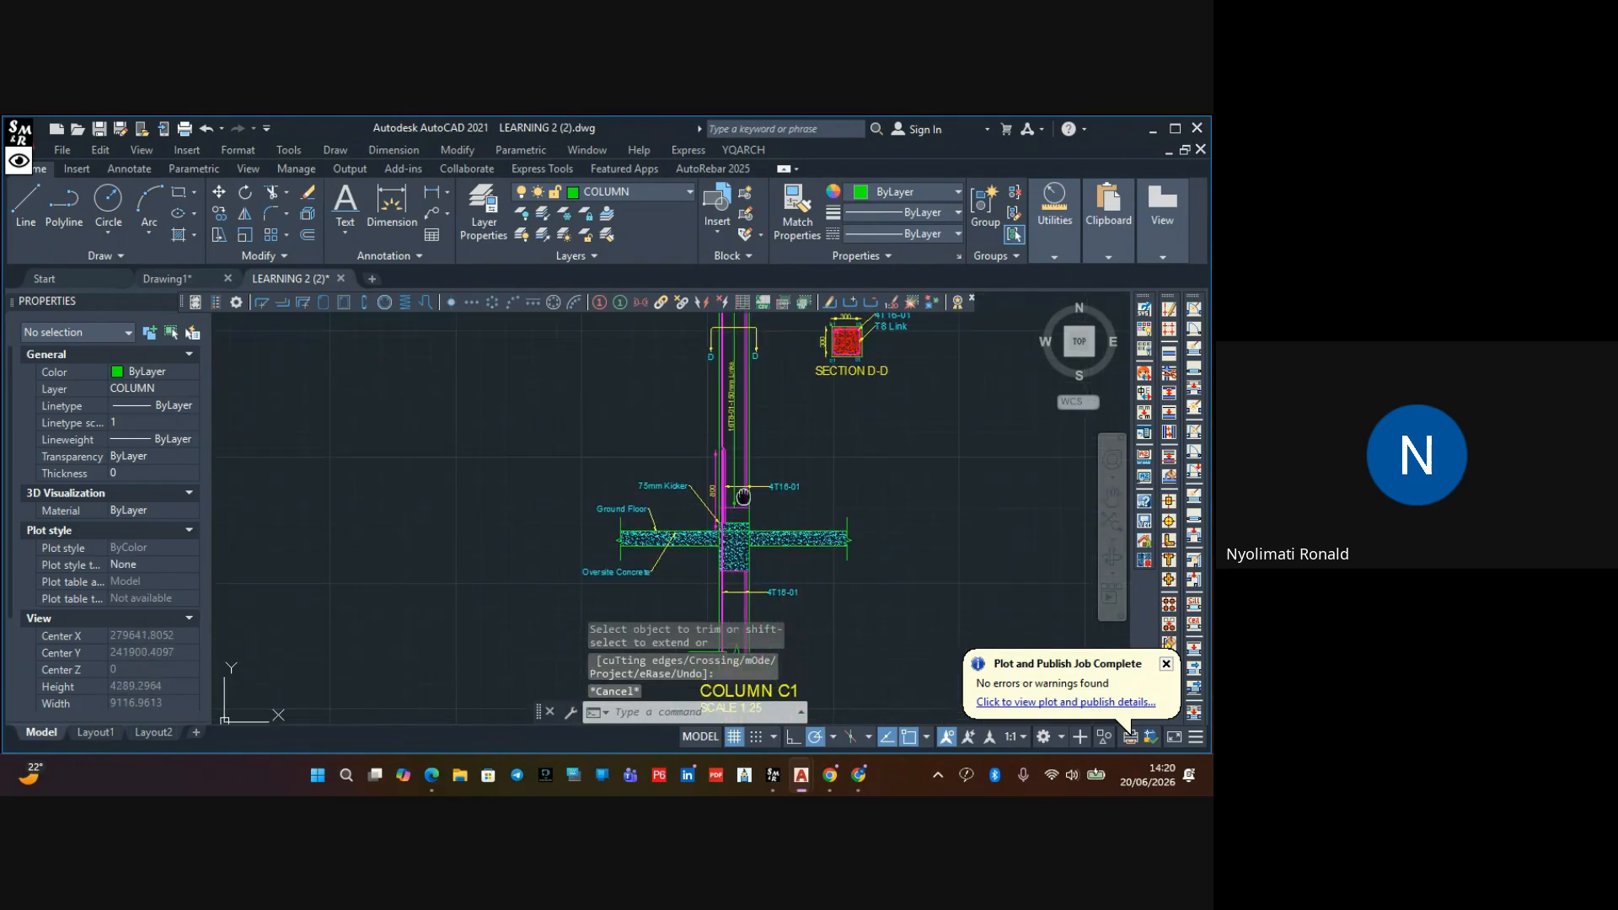
scroll(642, 507, "up", 6)
scroll(621, 469, "down", 2)
middle_click_drag(623, 472, 620, 528)
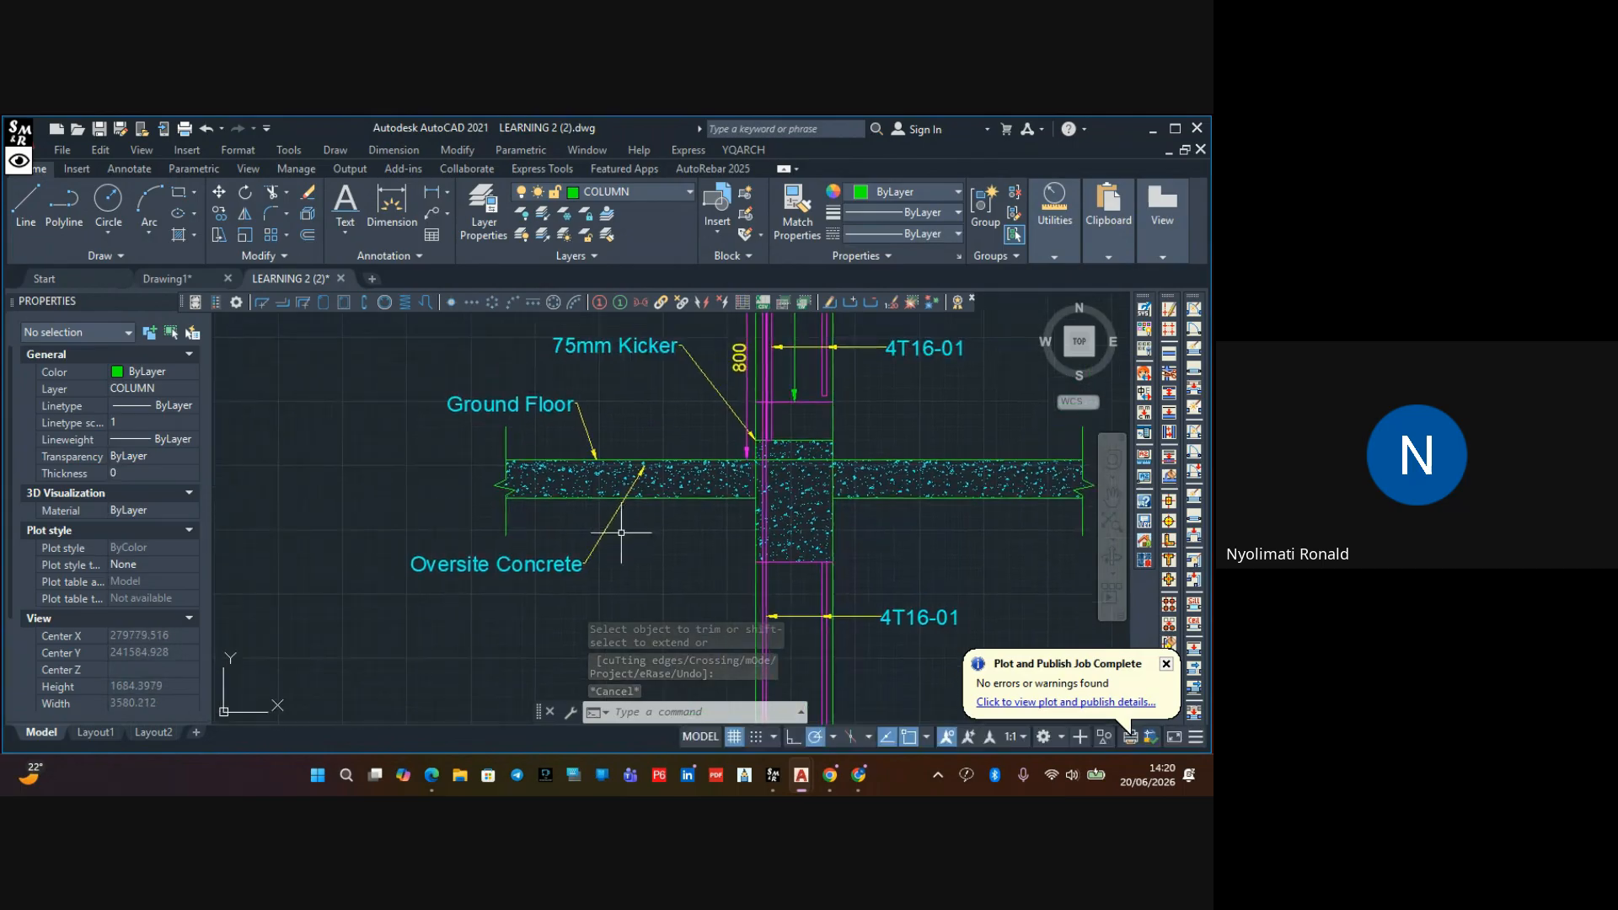
middle_click_drag(674, 457, 522, 499)
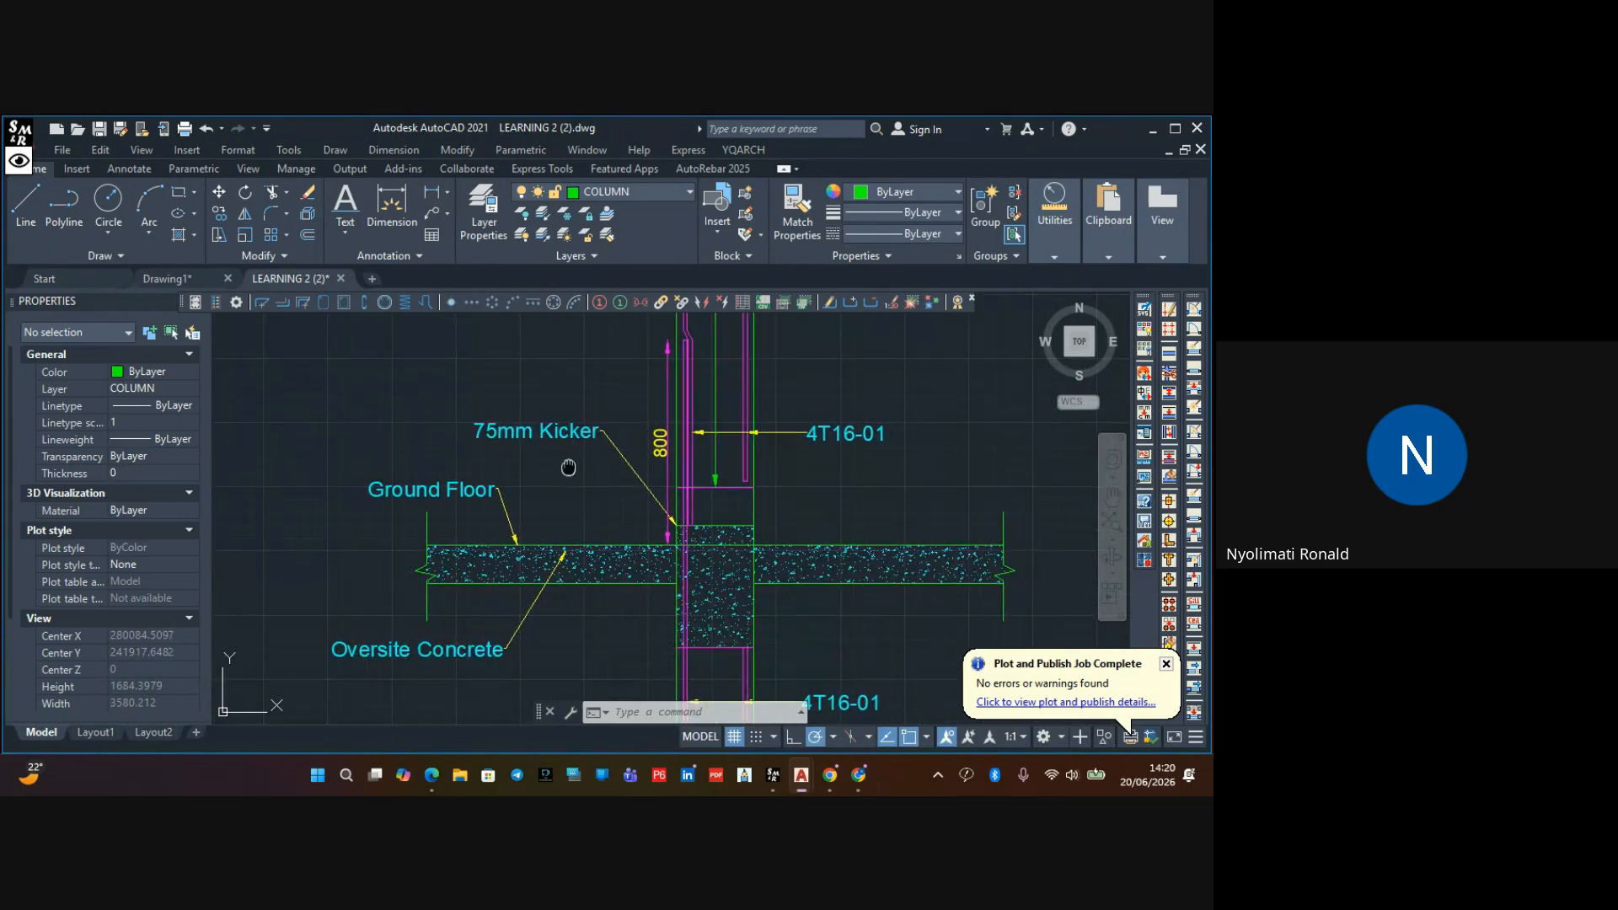
scroll(531, 529, "up", 3)
scroll(531, 529, "down", 2)
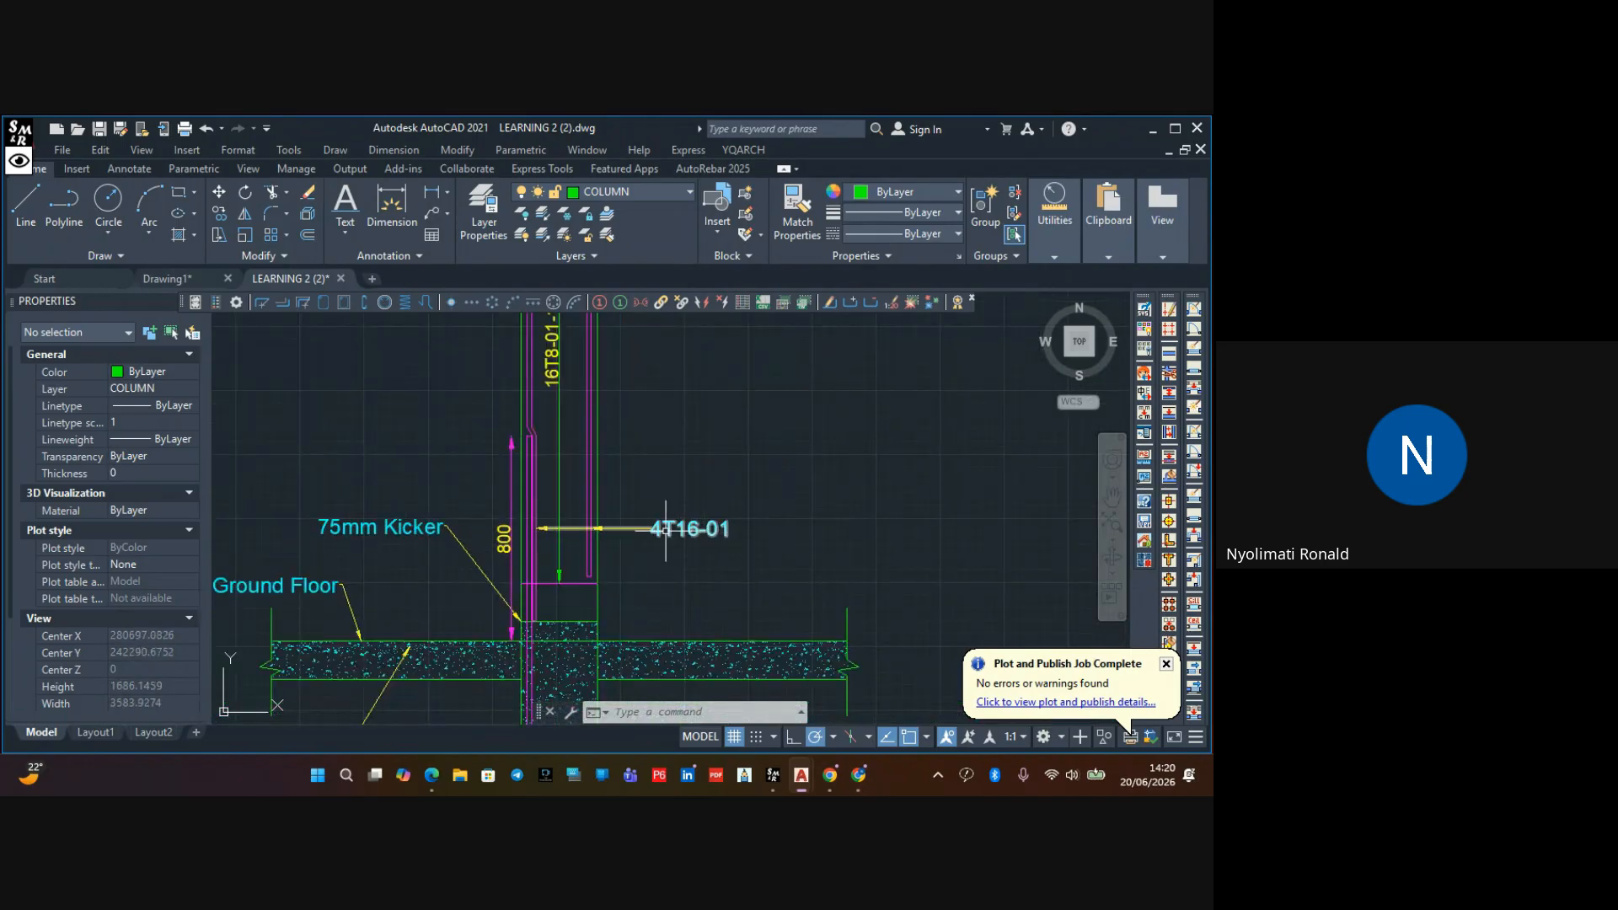
Examine the column shaft between the ground and first floors, including its bar and link labels and section D-D
scroll(610, 511, "up", 2)
scroll(636, 526, "down", 2)
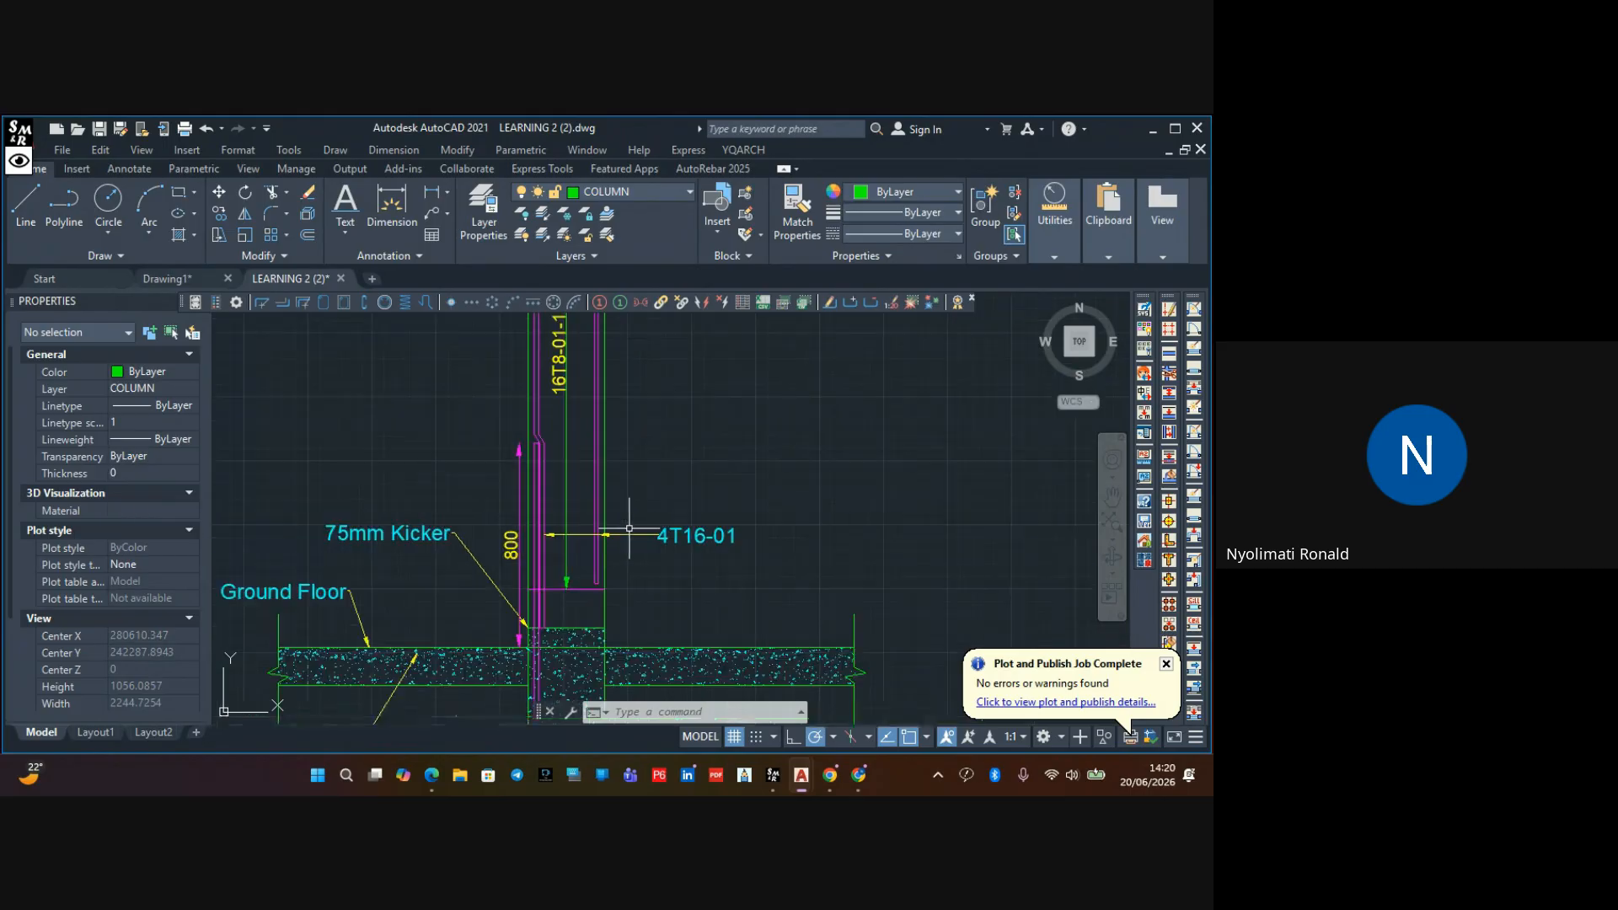
mouse_move(636, 525)
middle_mouse_down()
mouse_move(645, 558)
mouse_move(632, 529)
mouse_move(625, 554)
middle_mouse_up()
scroll(646, 553, "down", 2)
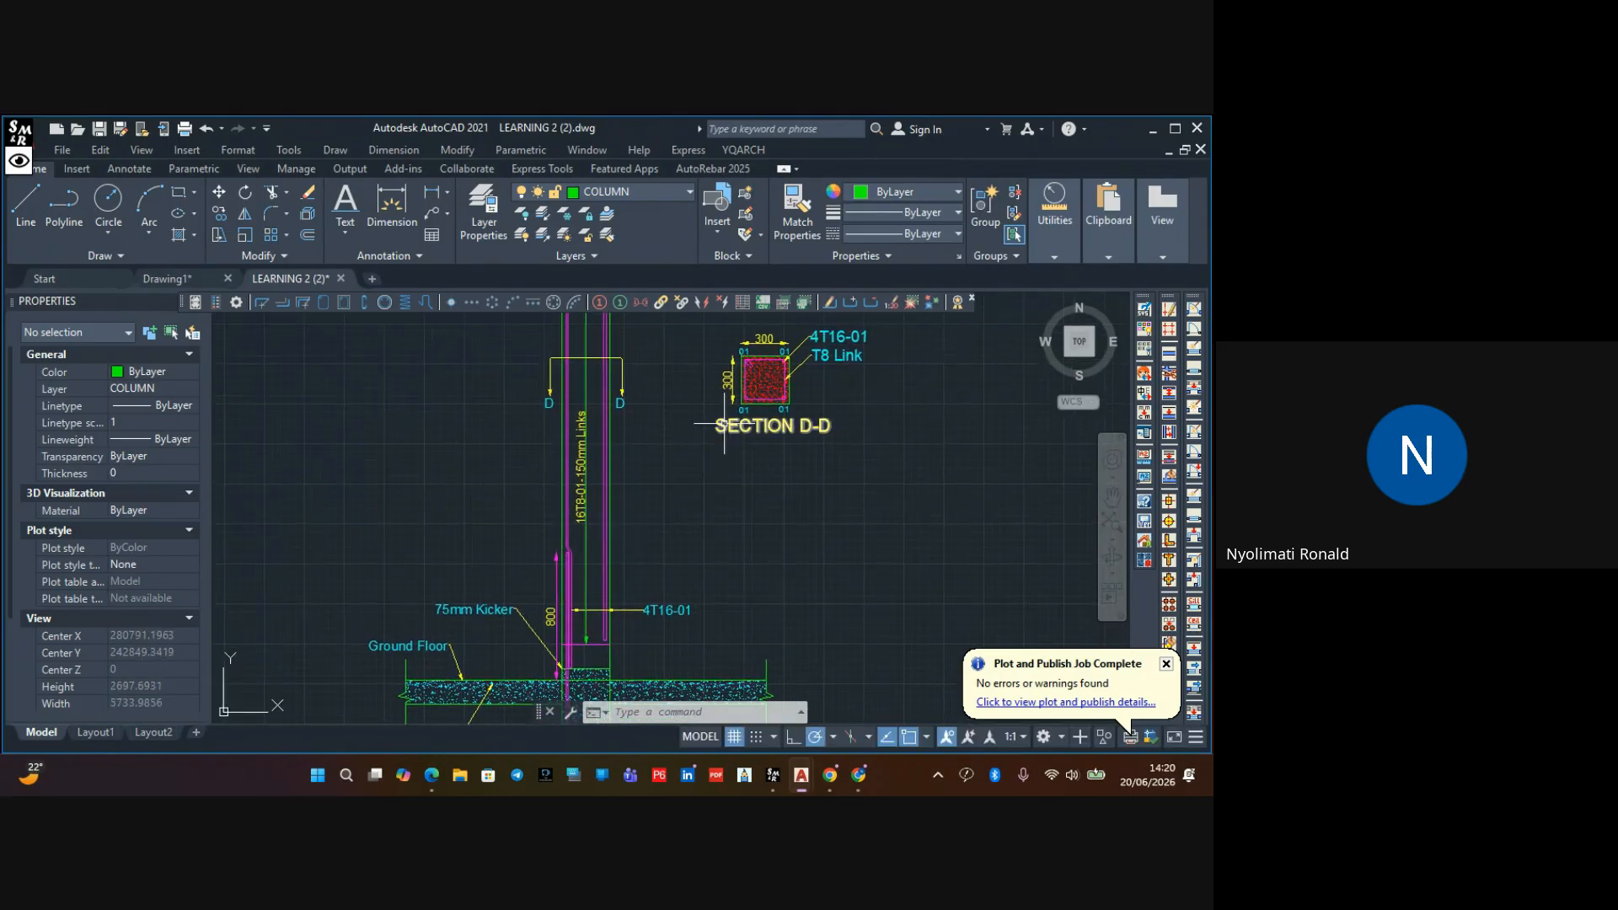
scroll(597, 482, "up", 2)
scroll(546, 540, "down", 3)
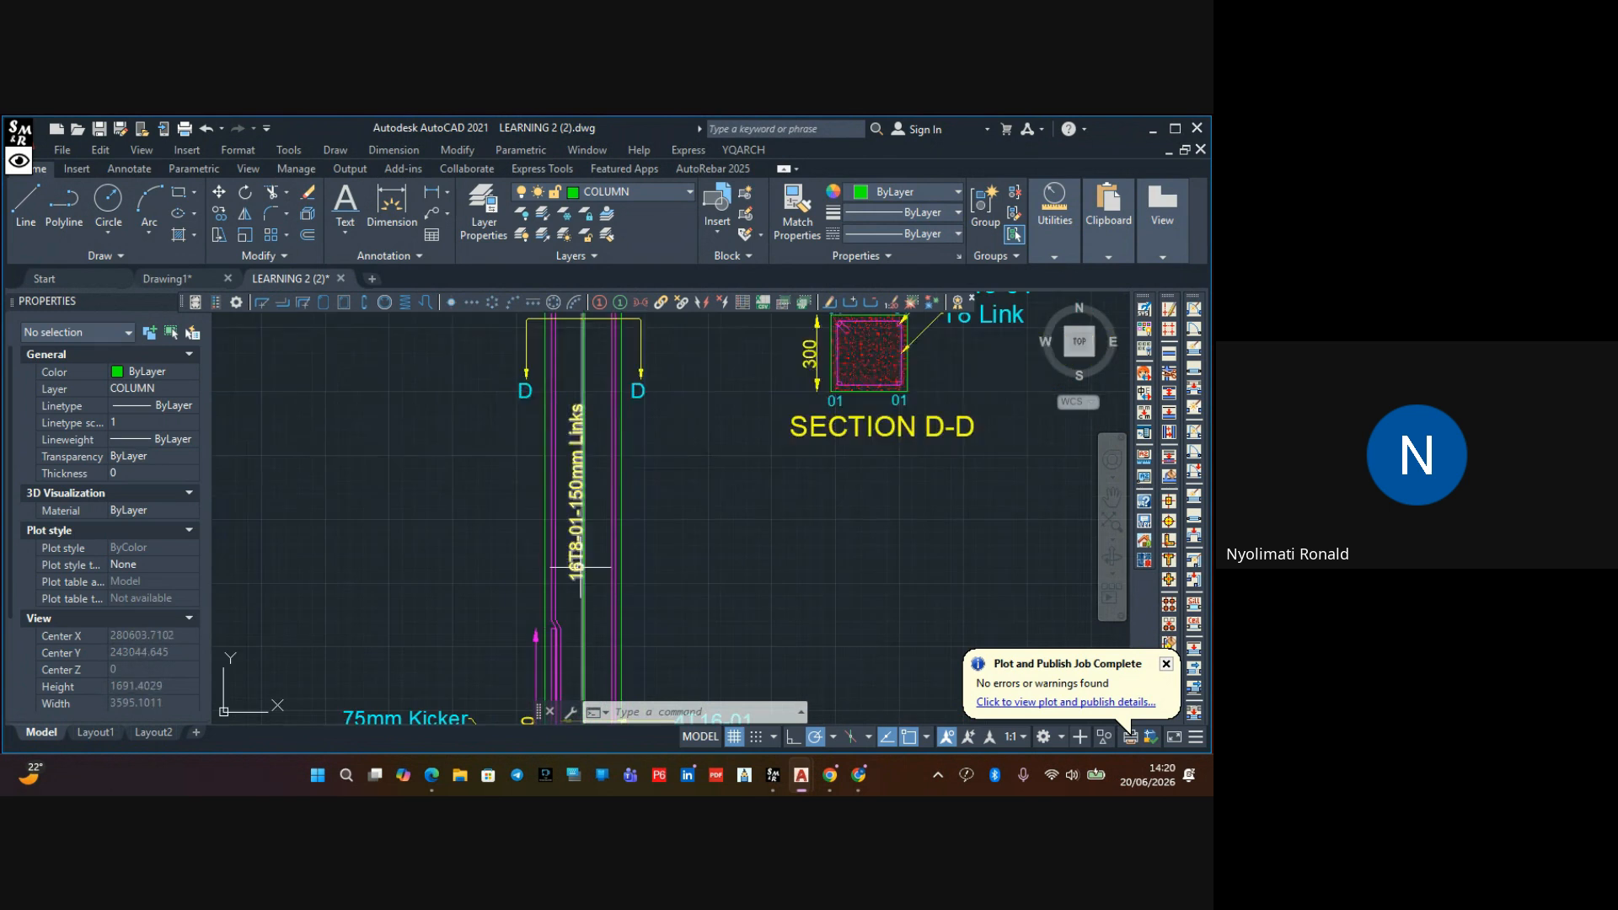
scroll(542, 587, "up", 1)
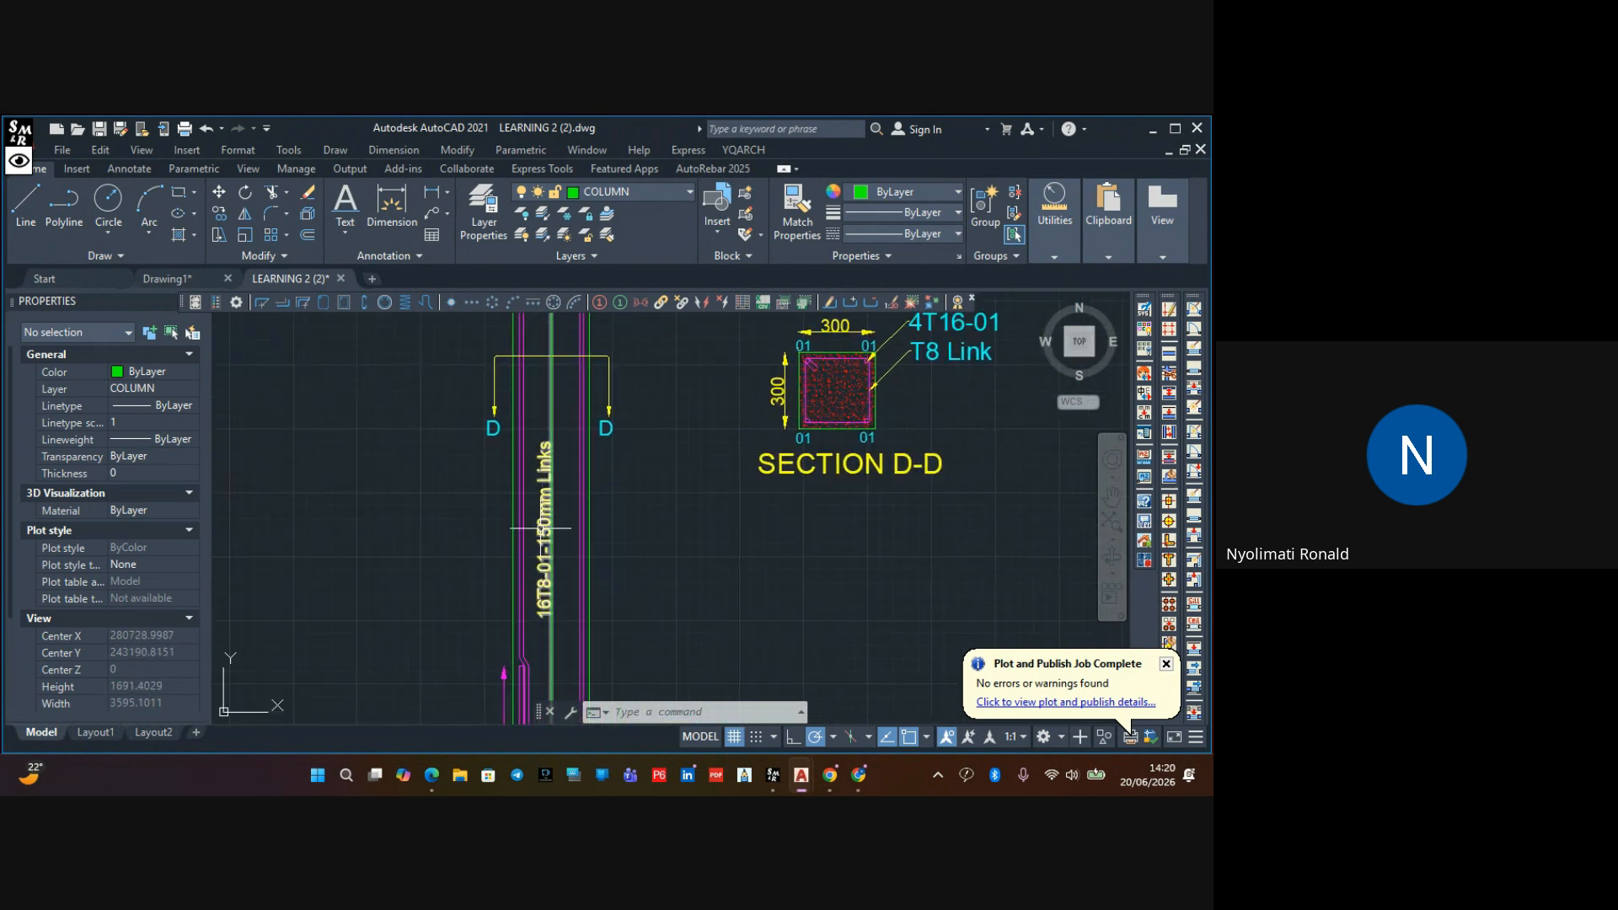
middle_click_drag(532, 438, 511, 517)
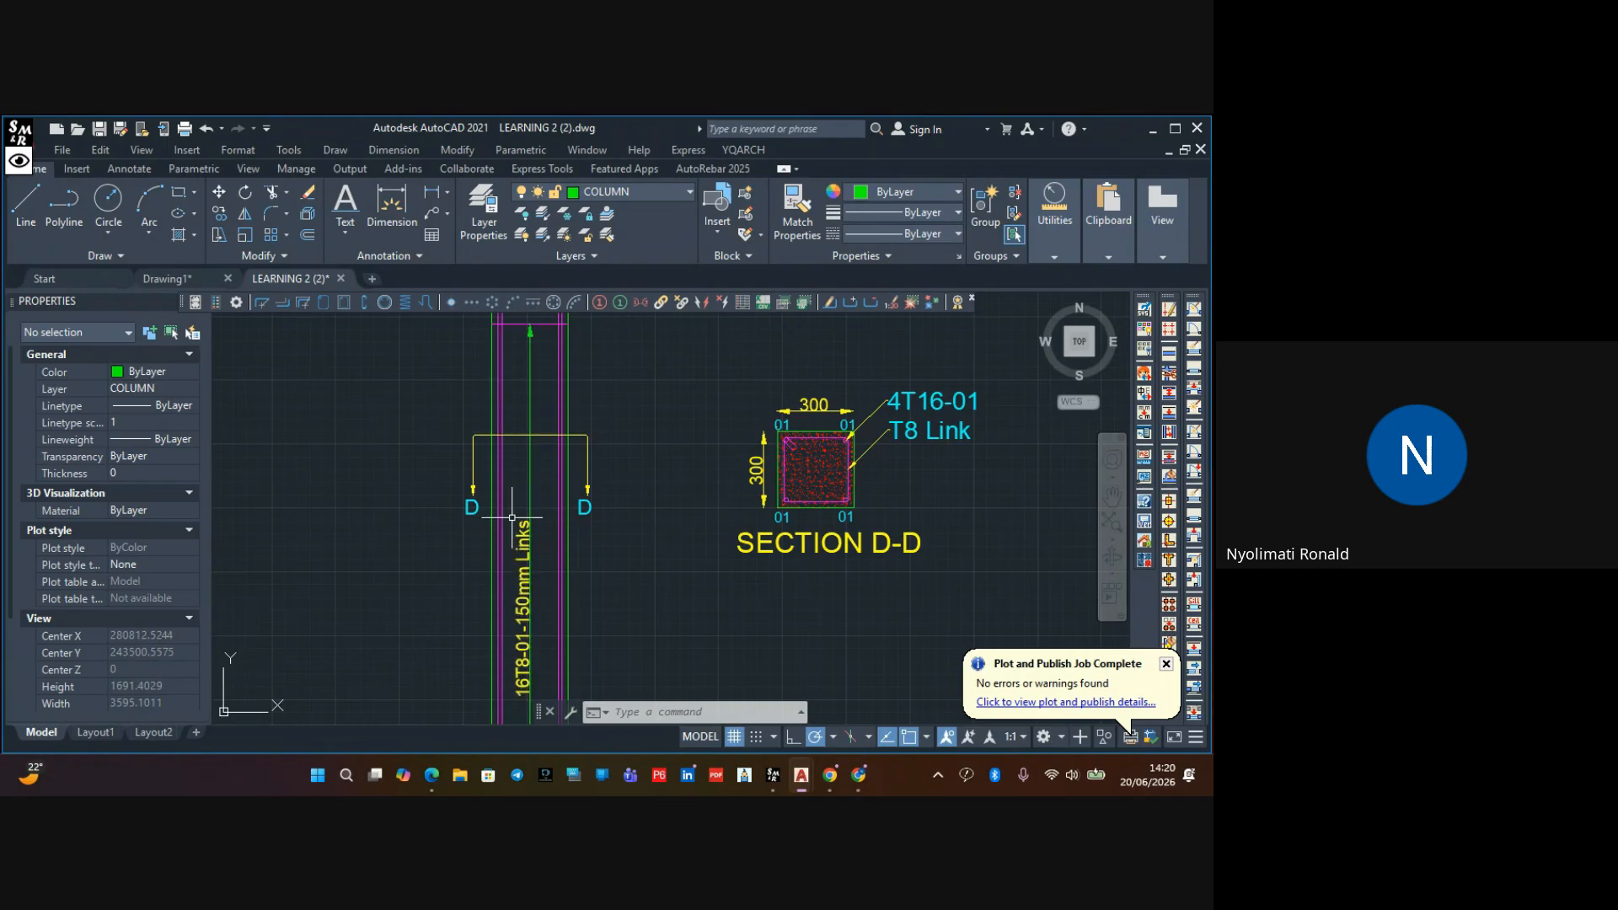
scroll(511, 517, "down", 2)
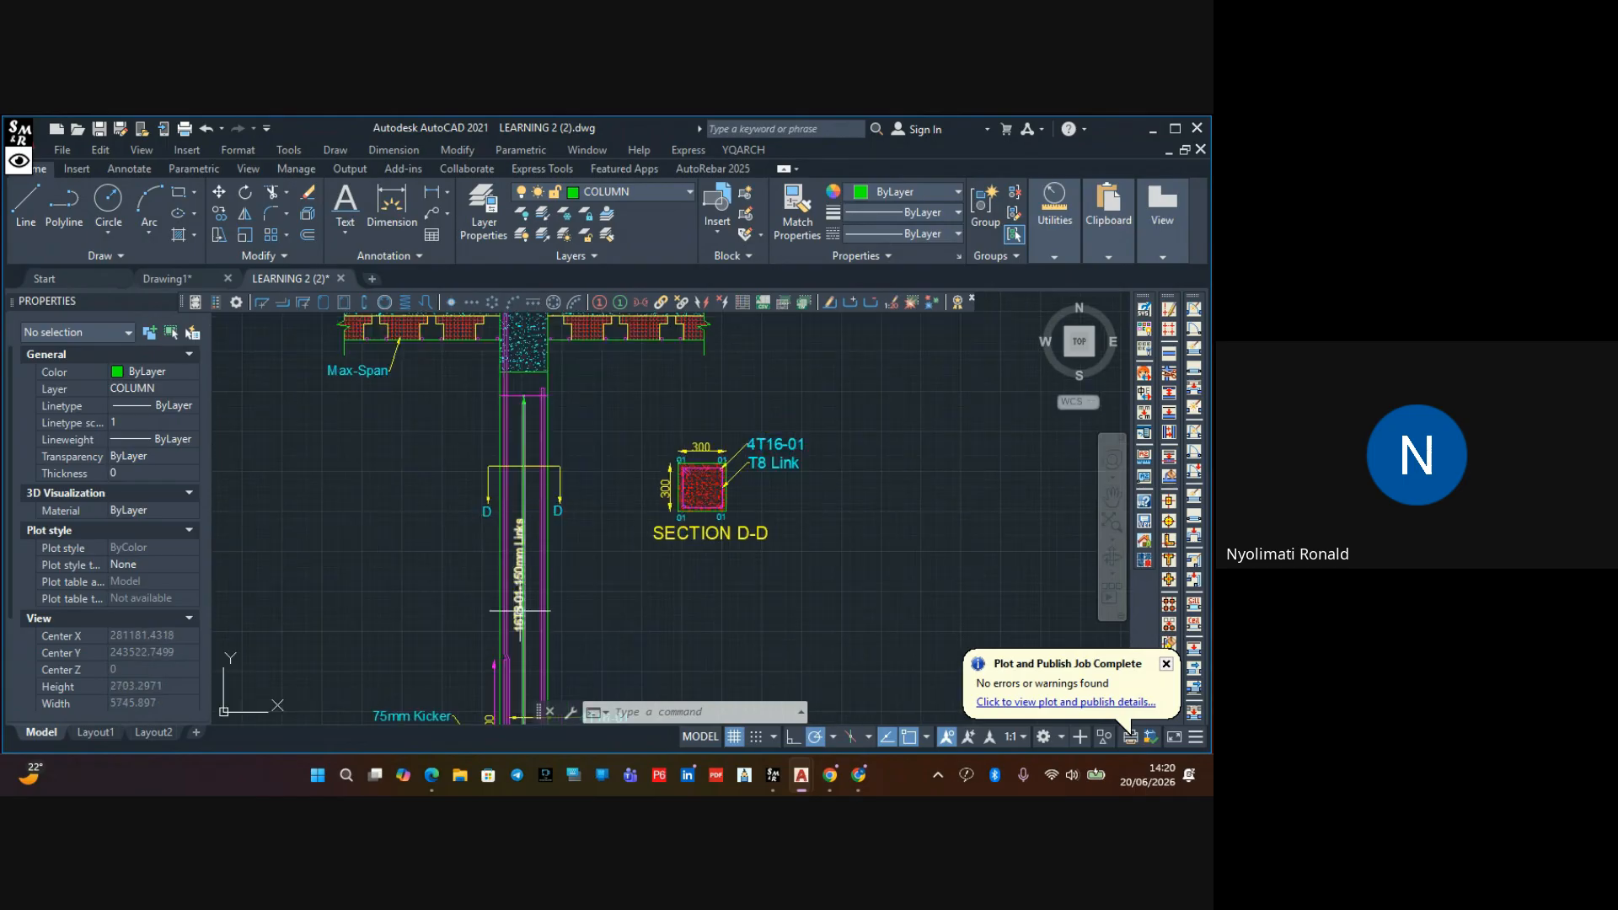
scroll(520, 611, "up", 4)
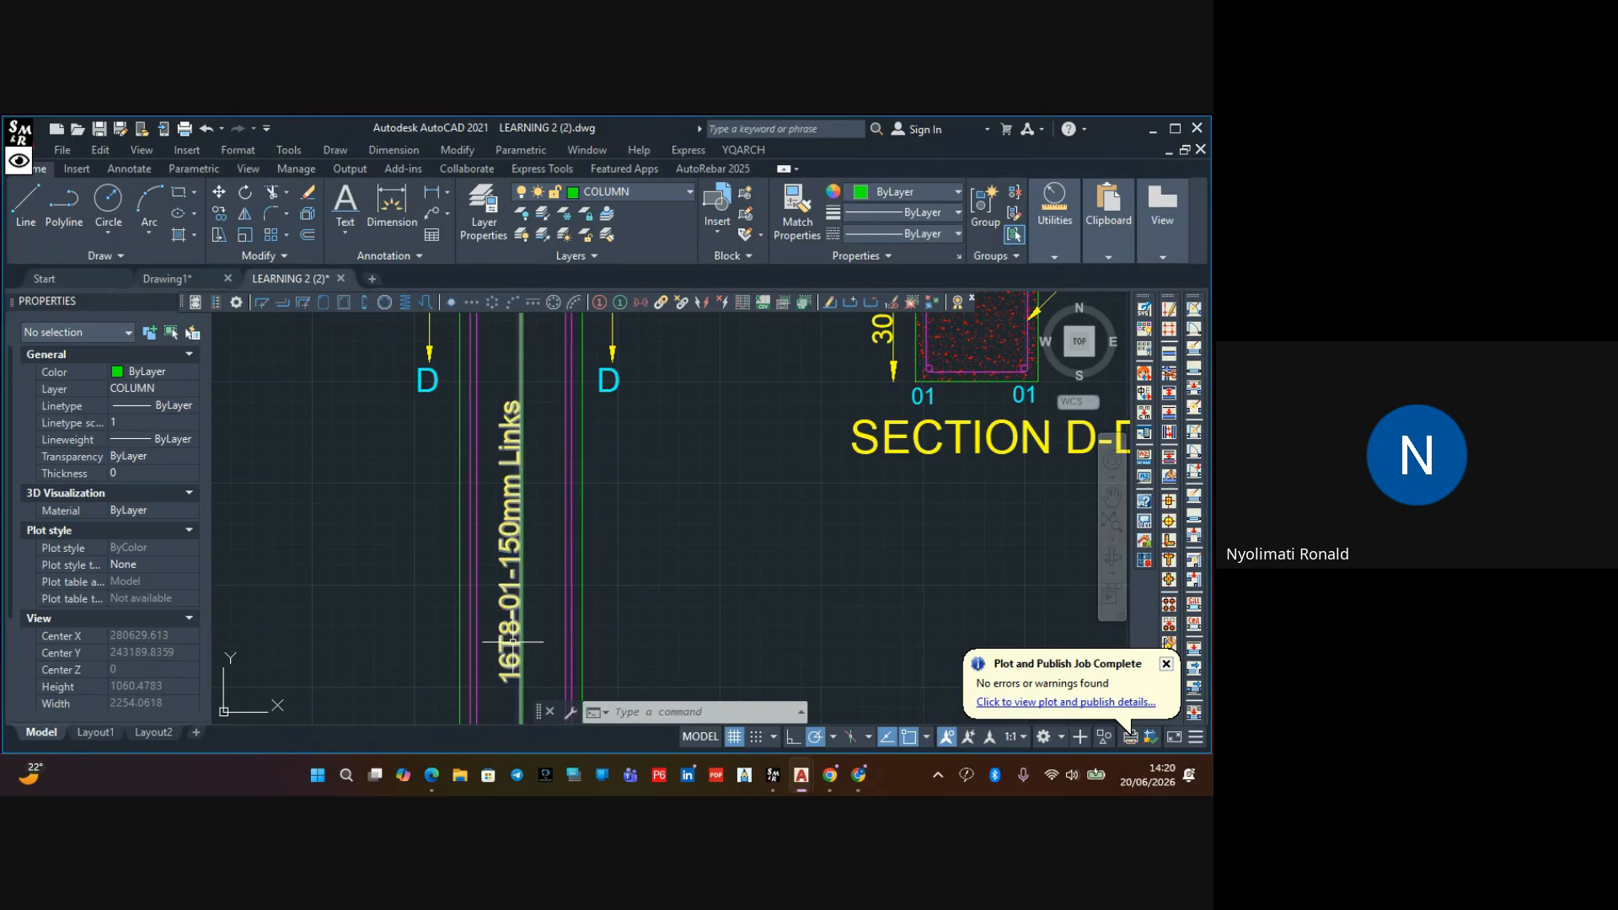
scroll(447, 497, "down", 3)
scroll(447, 497, "up", 3)
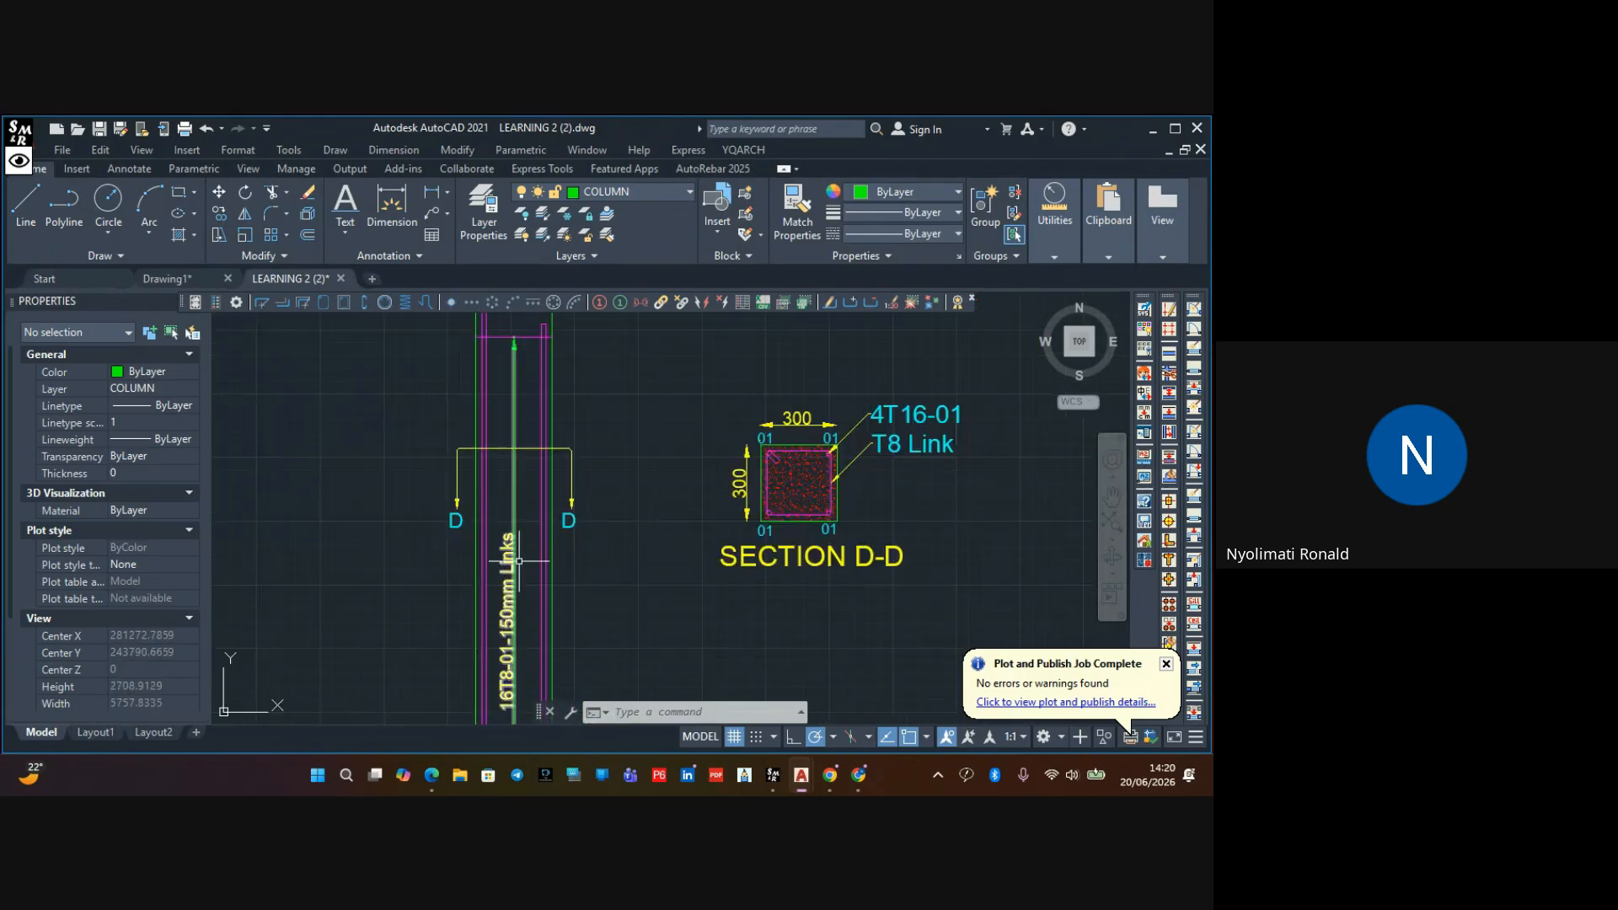
scroll(488, 464, "down", 2)
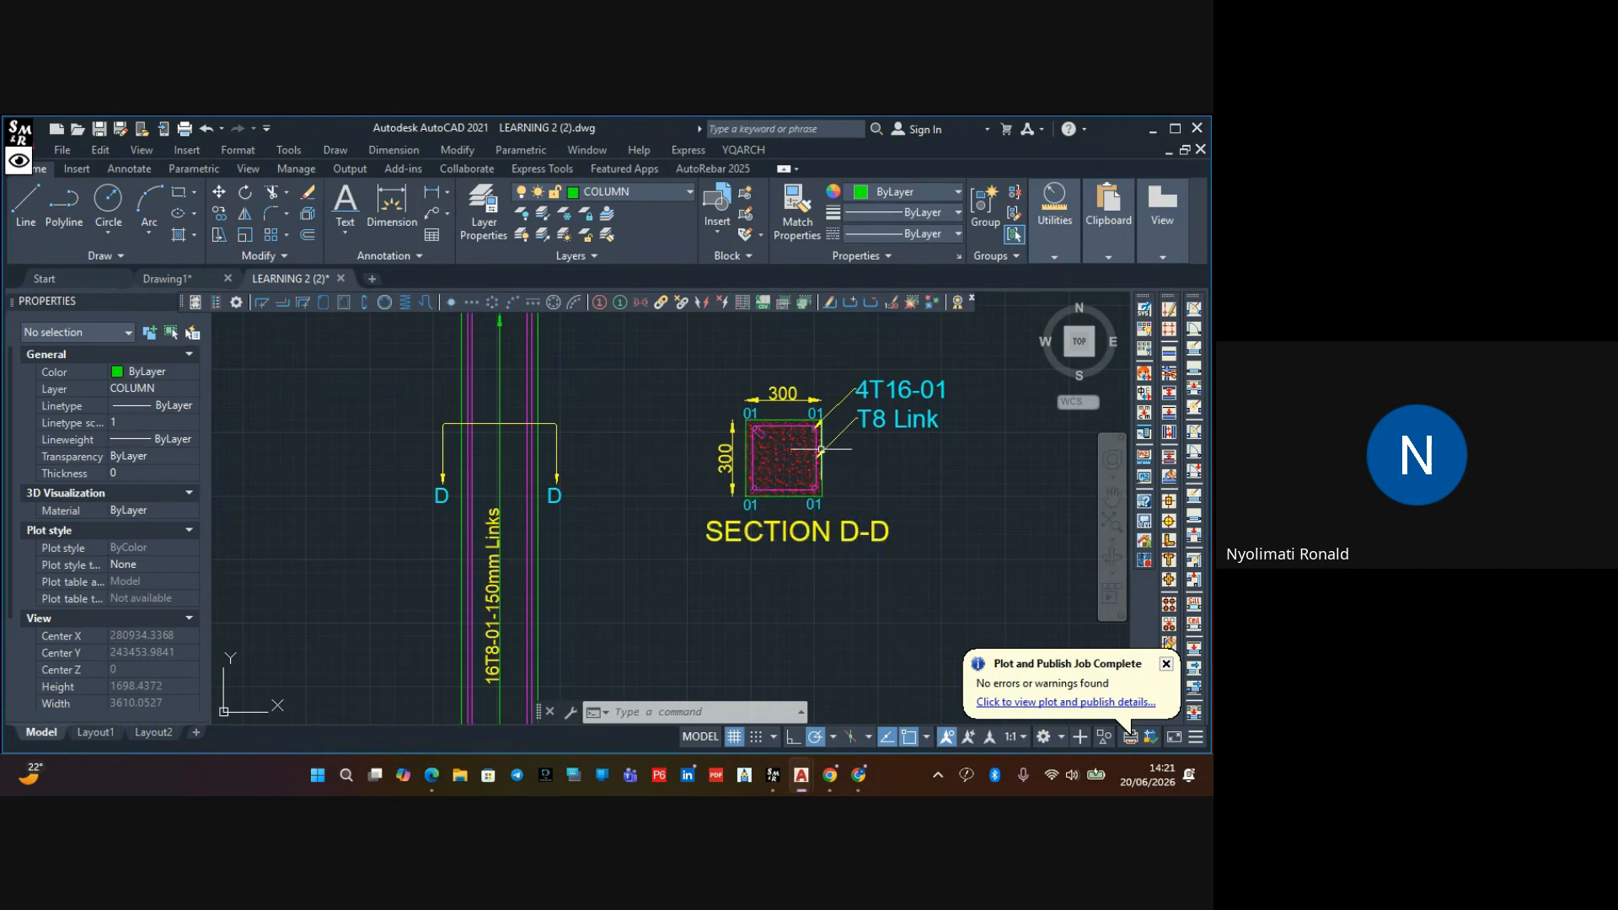
scroll(681, 574, "down", 4)
scroll(681, 574, "up", 2)
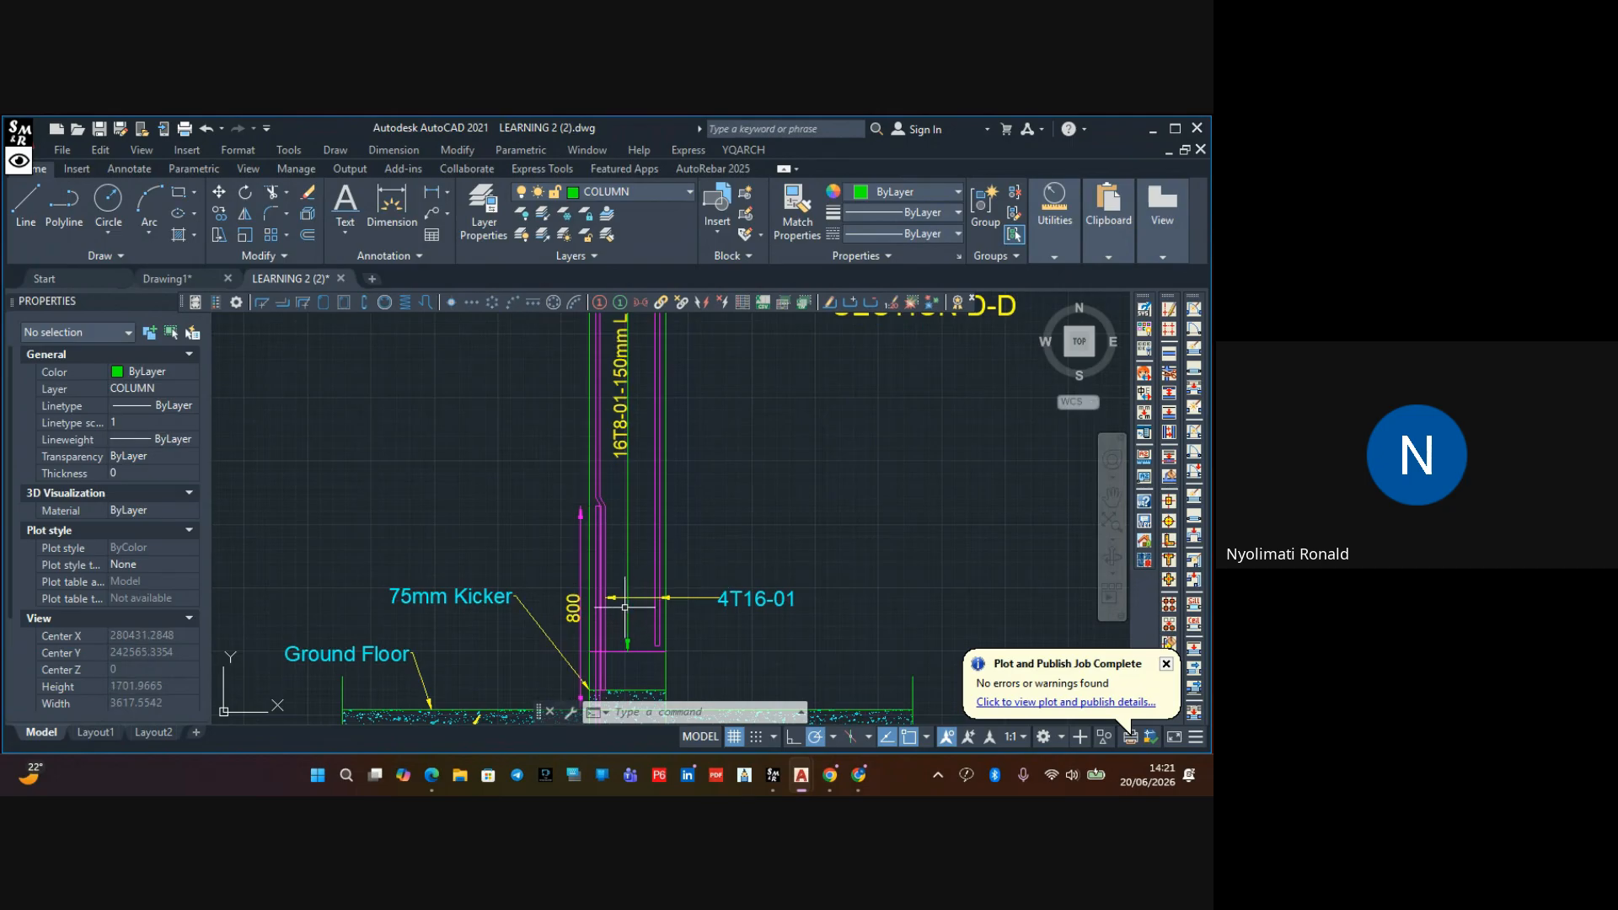
Inspect the first- and second-floor slab junctions with the column, including their kicker, topping and Max-Span labels
scroll(625, 607, "down", 4)
middle_click_drag(650, 543, 645, 628)
scroll(623, 507, "up", 4)
scroll(547, 484, "down", 2)
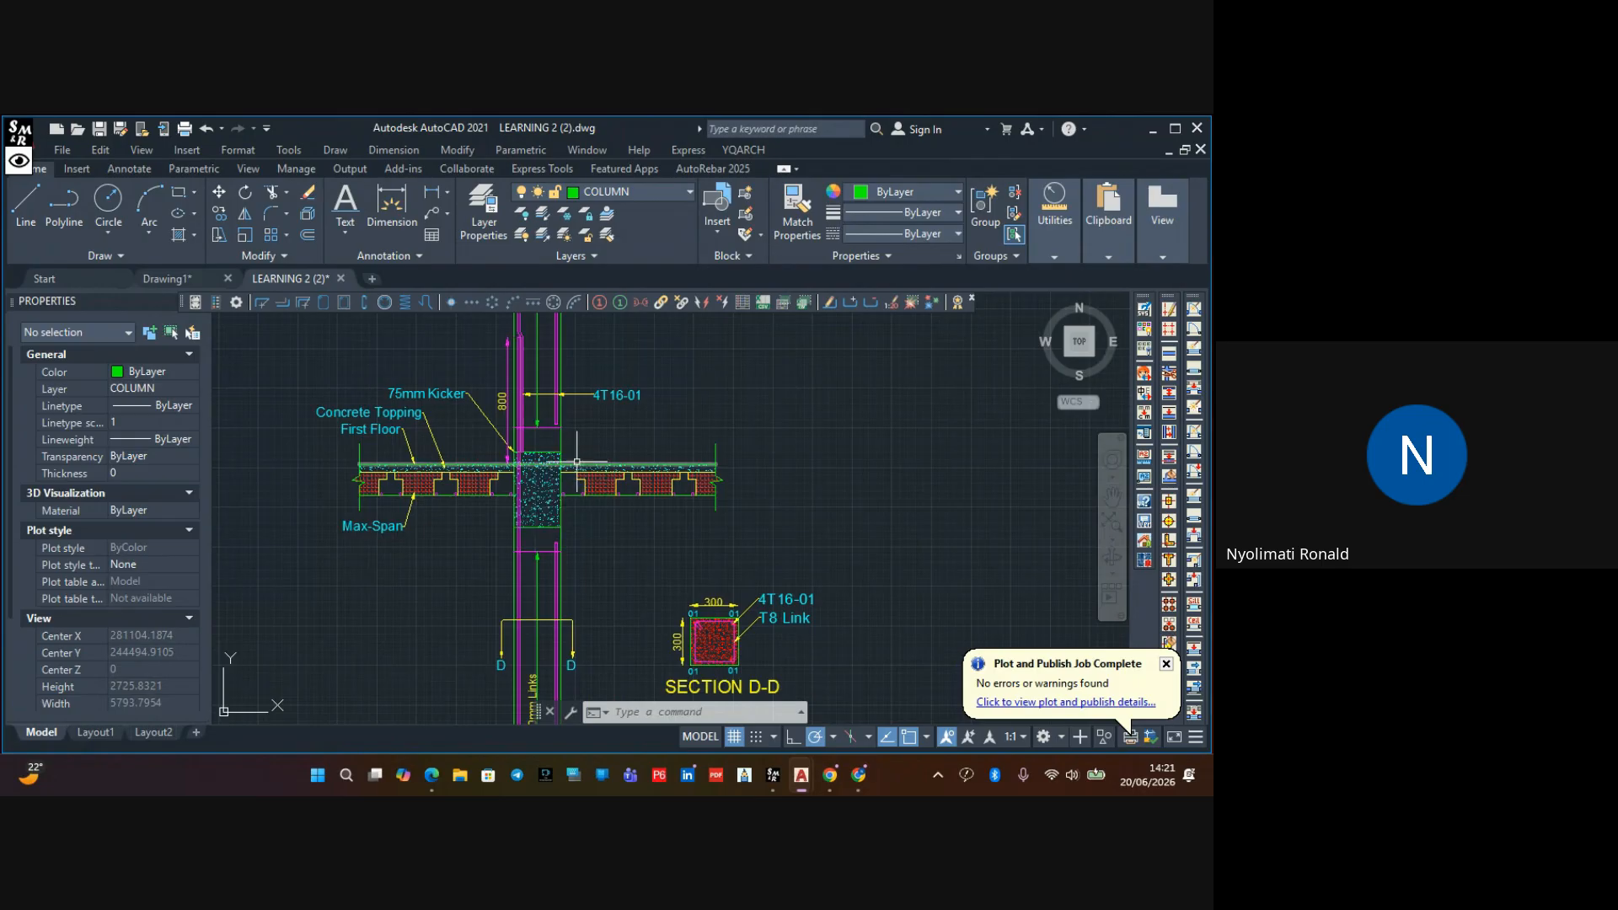
scroll(506, 474, "up", 4)
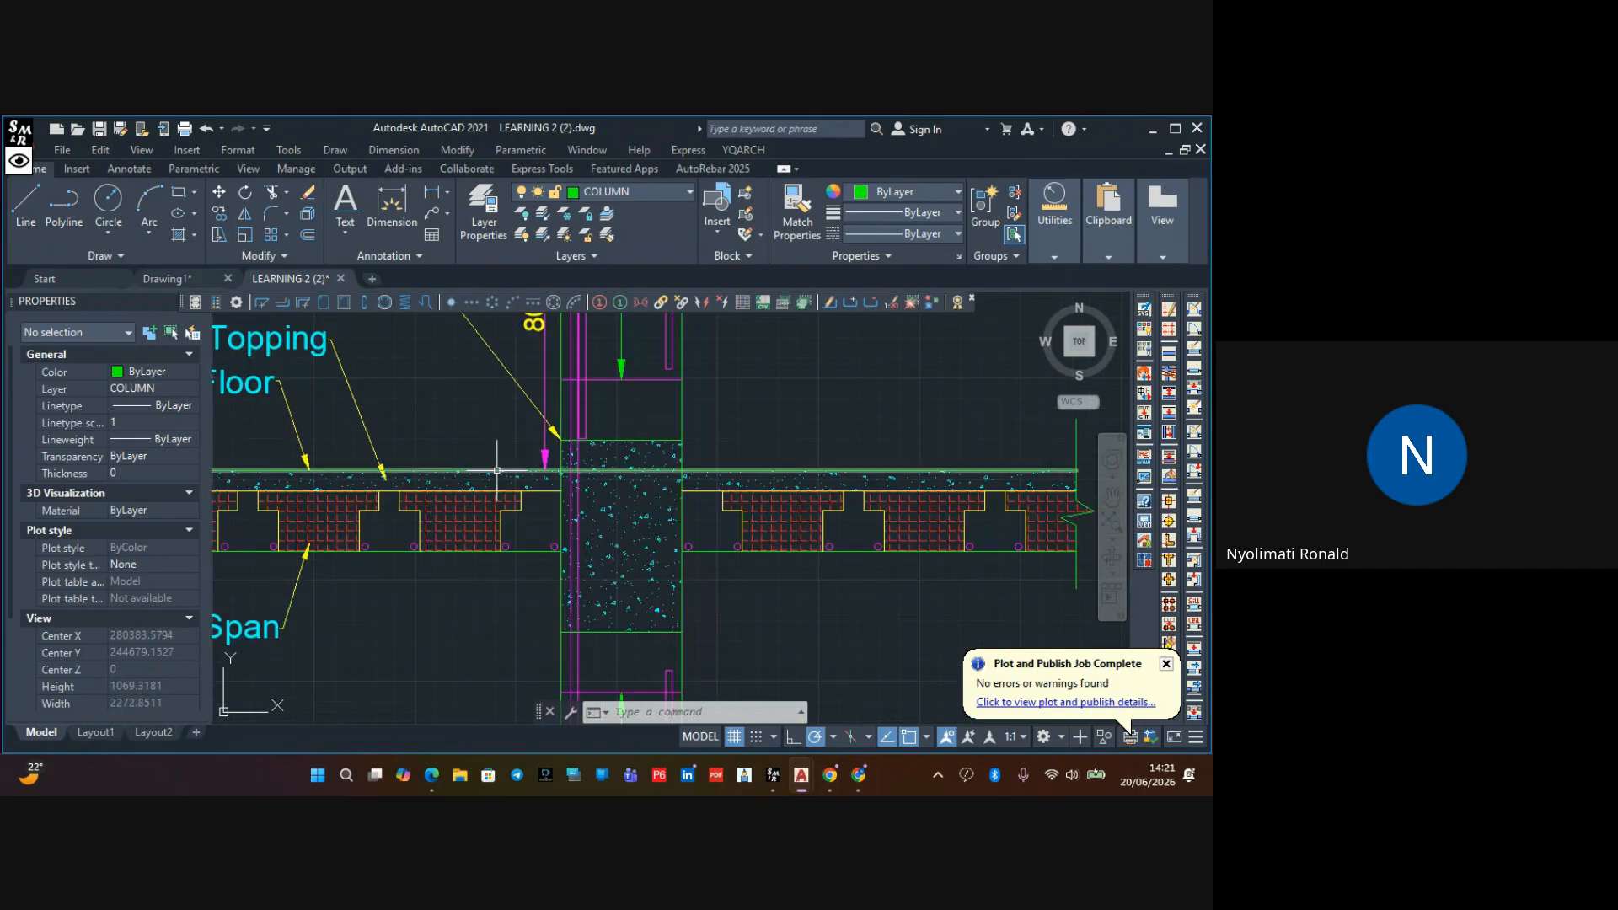
scroll(621, 472, "down", 4)
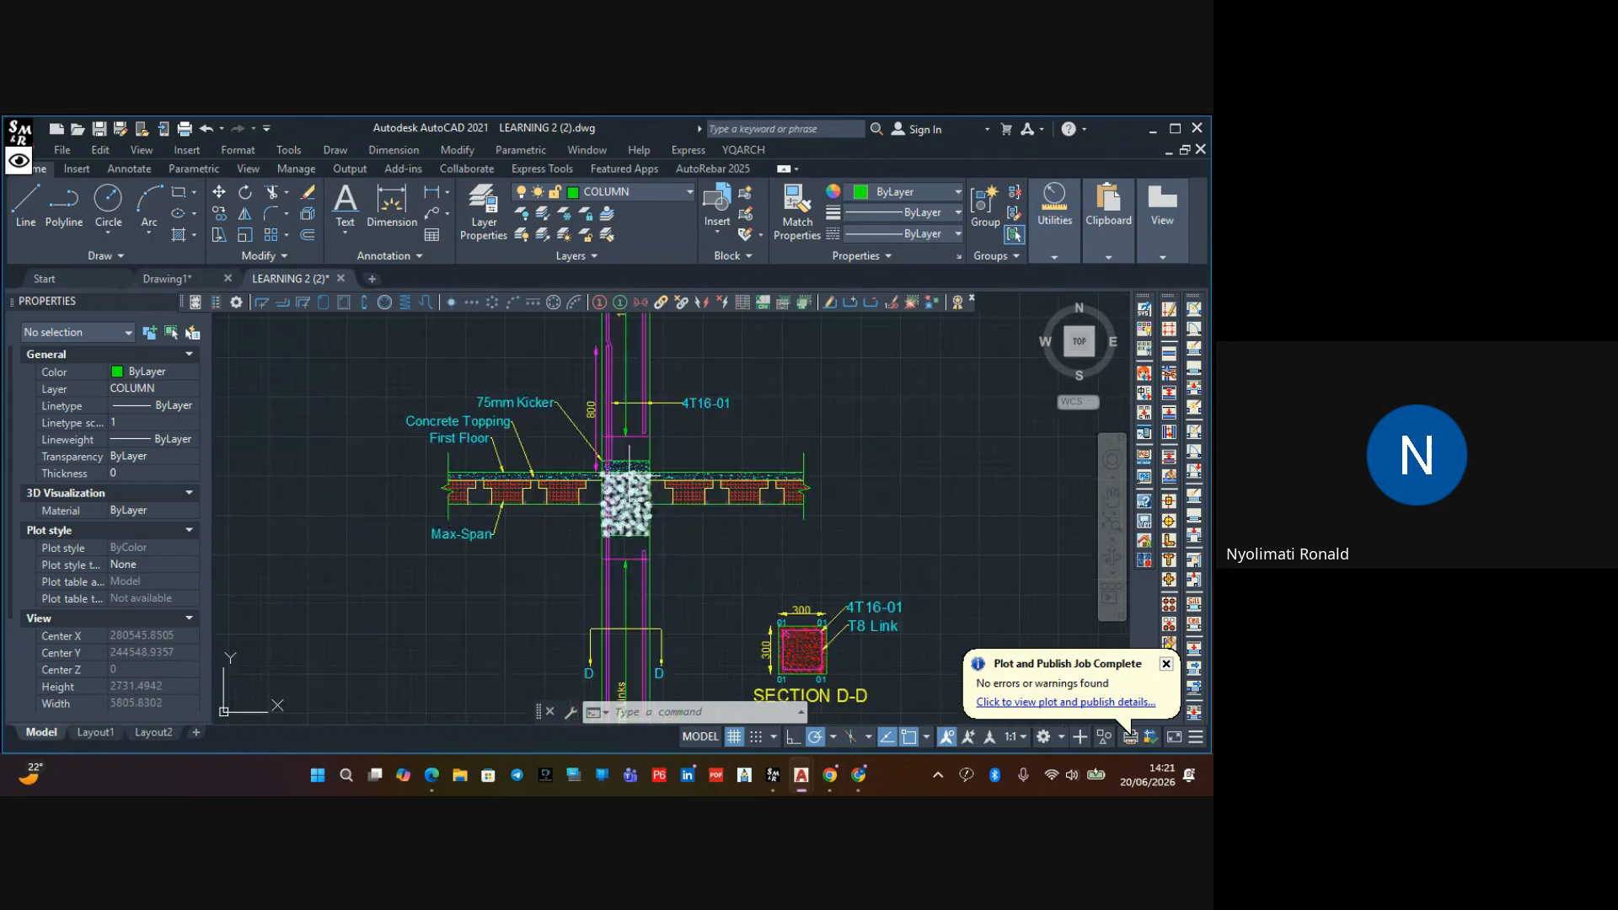
middle_click_drag(649, 343, 613, 600)
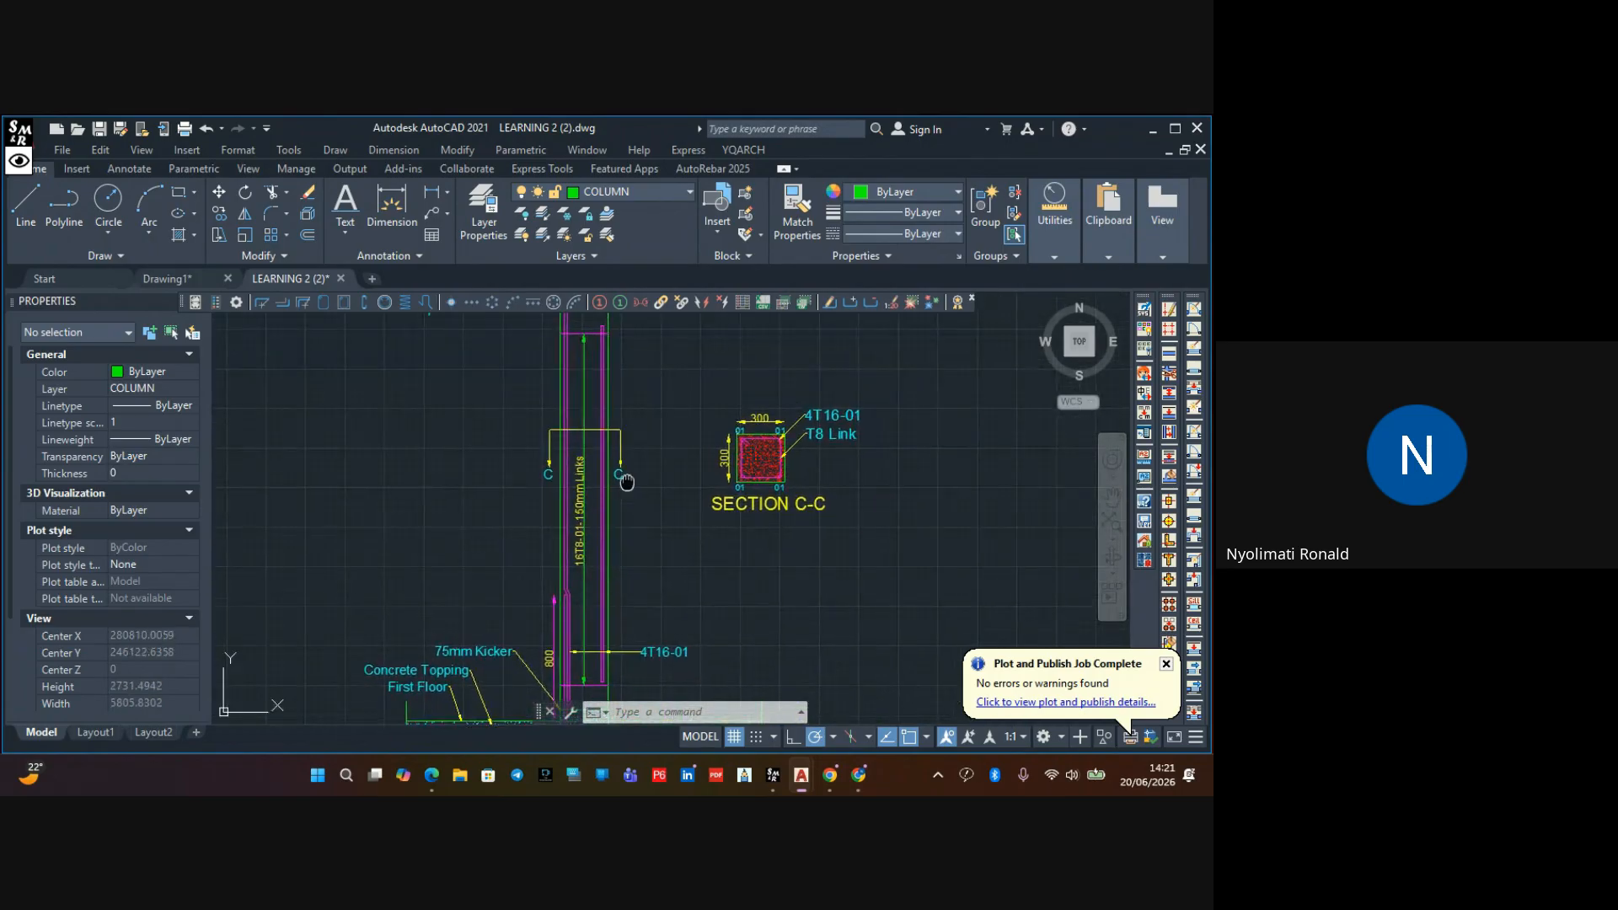
middle_click_drag(626, 482, 600, 637)
scroll(570, 524, "down", 2)
middle_click_drag(595, 571, 582, 590)
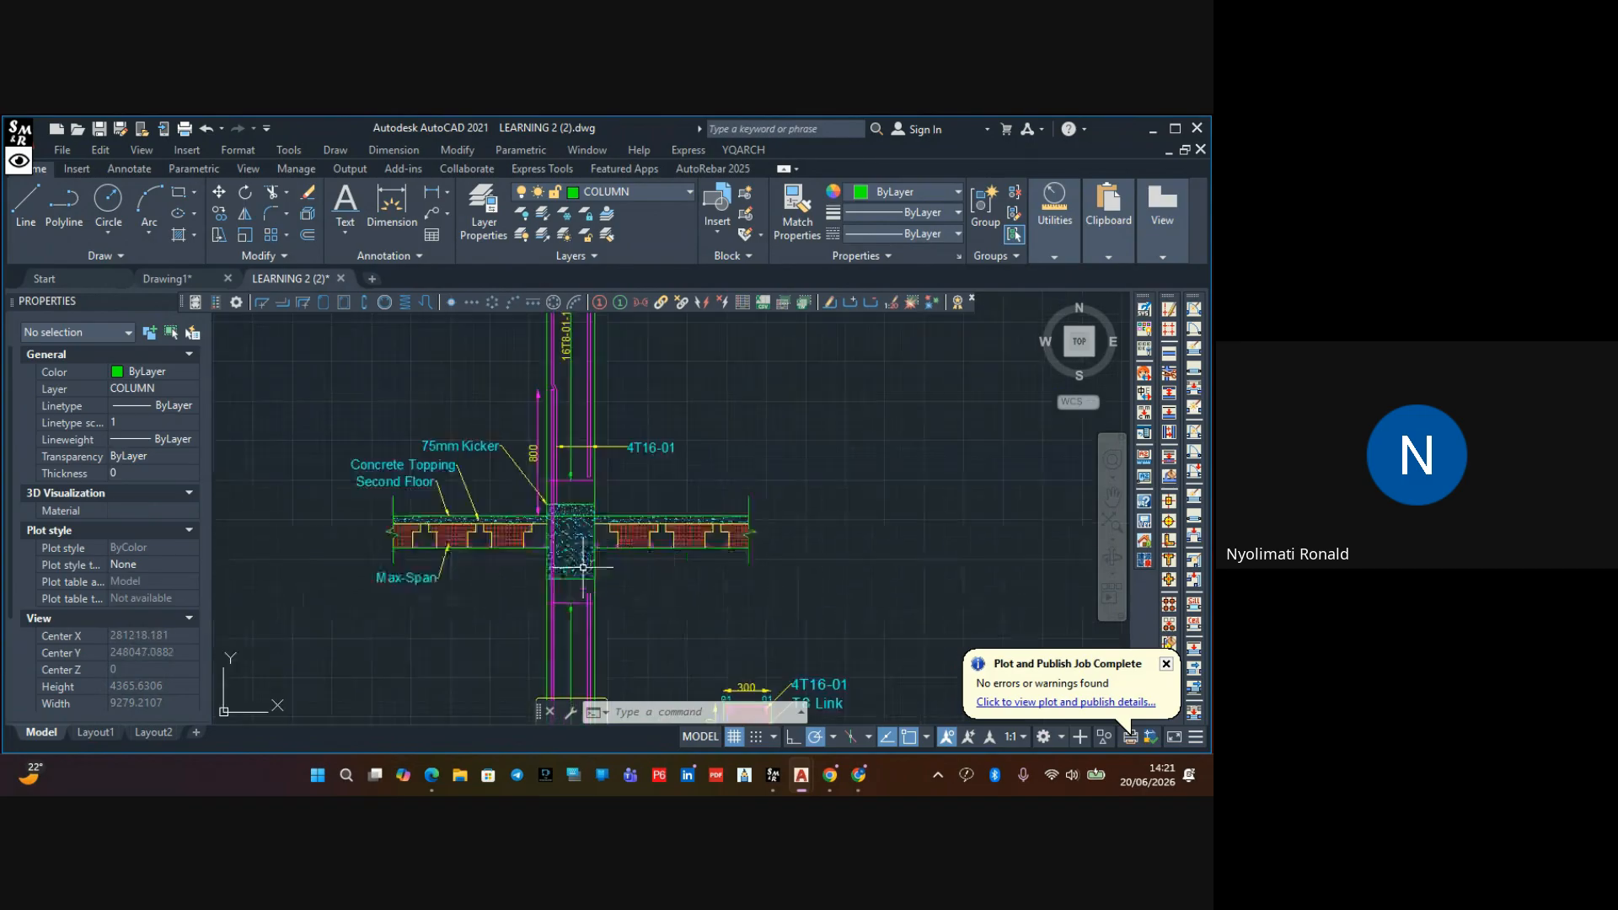
scroll(556, 540, "up", 2)
scroll(539, 480, "down", 6)
scroll(536, 471, "up", 6)
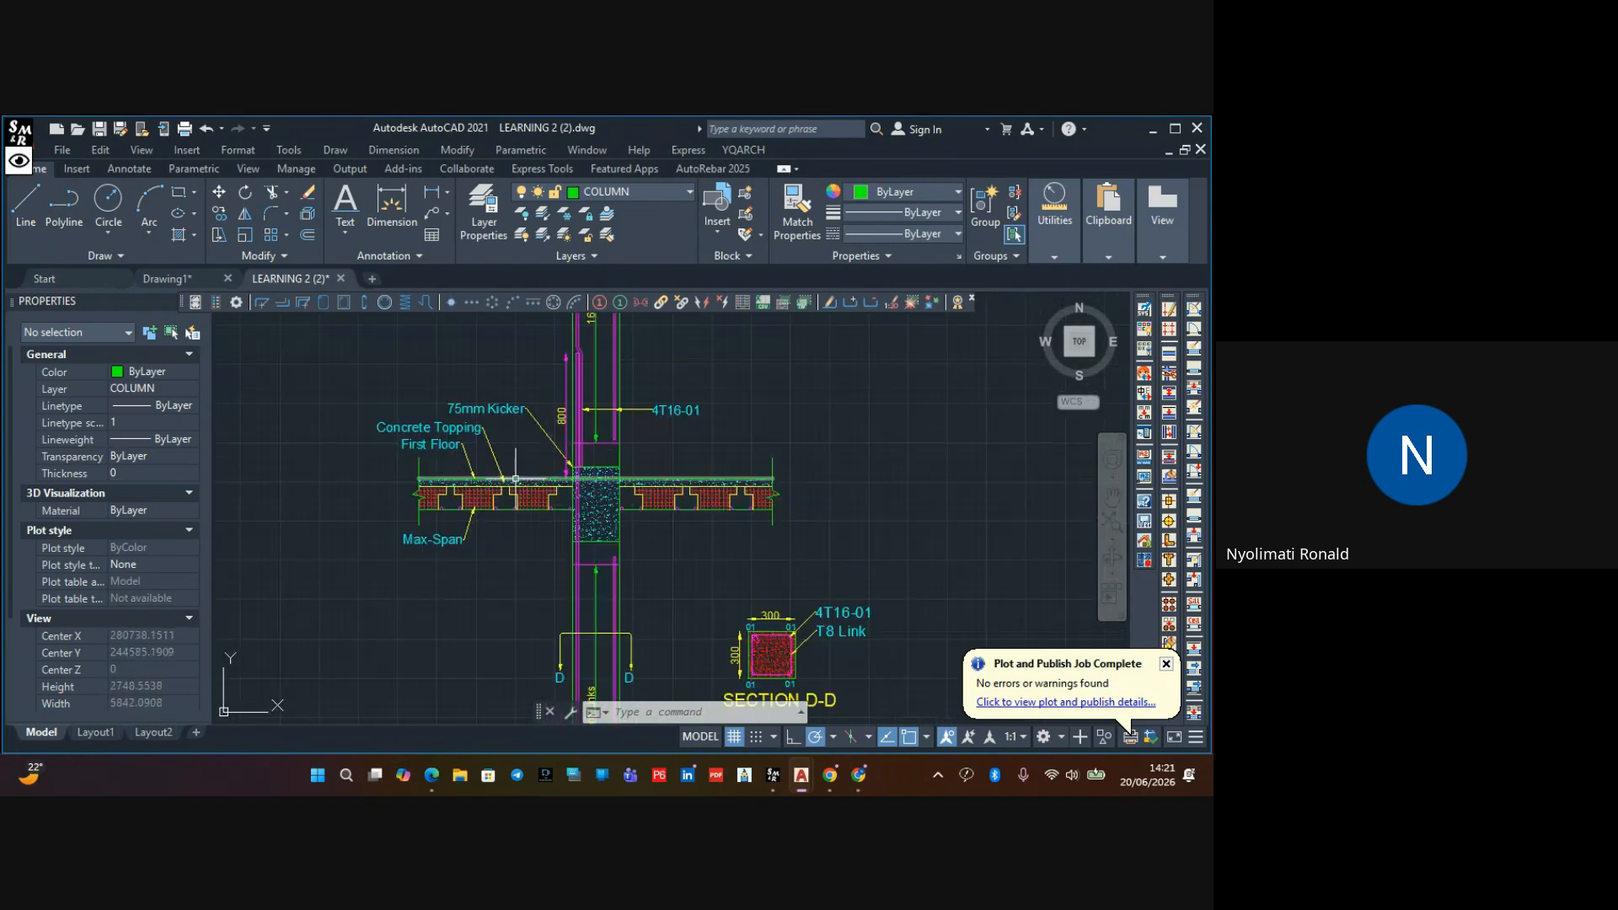
scroll(476, 456, "down", 2)
scroll(475, 459, "up", 5)
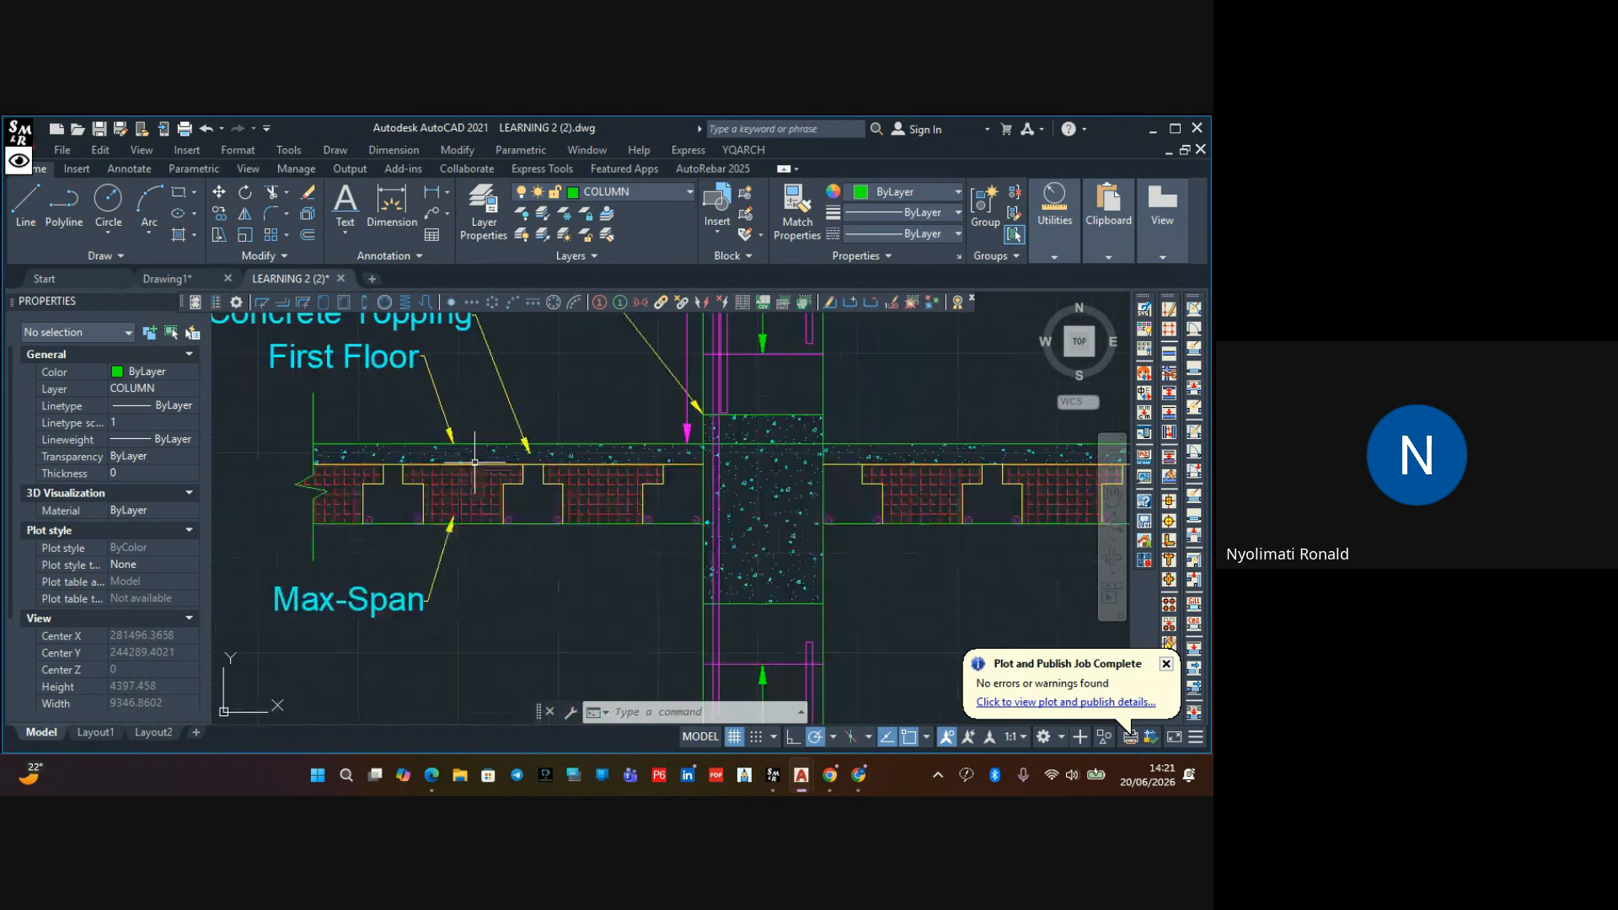
middle_click_drag(472, 449, 486, 550)
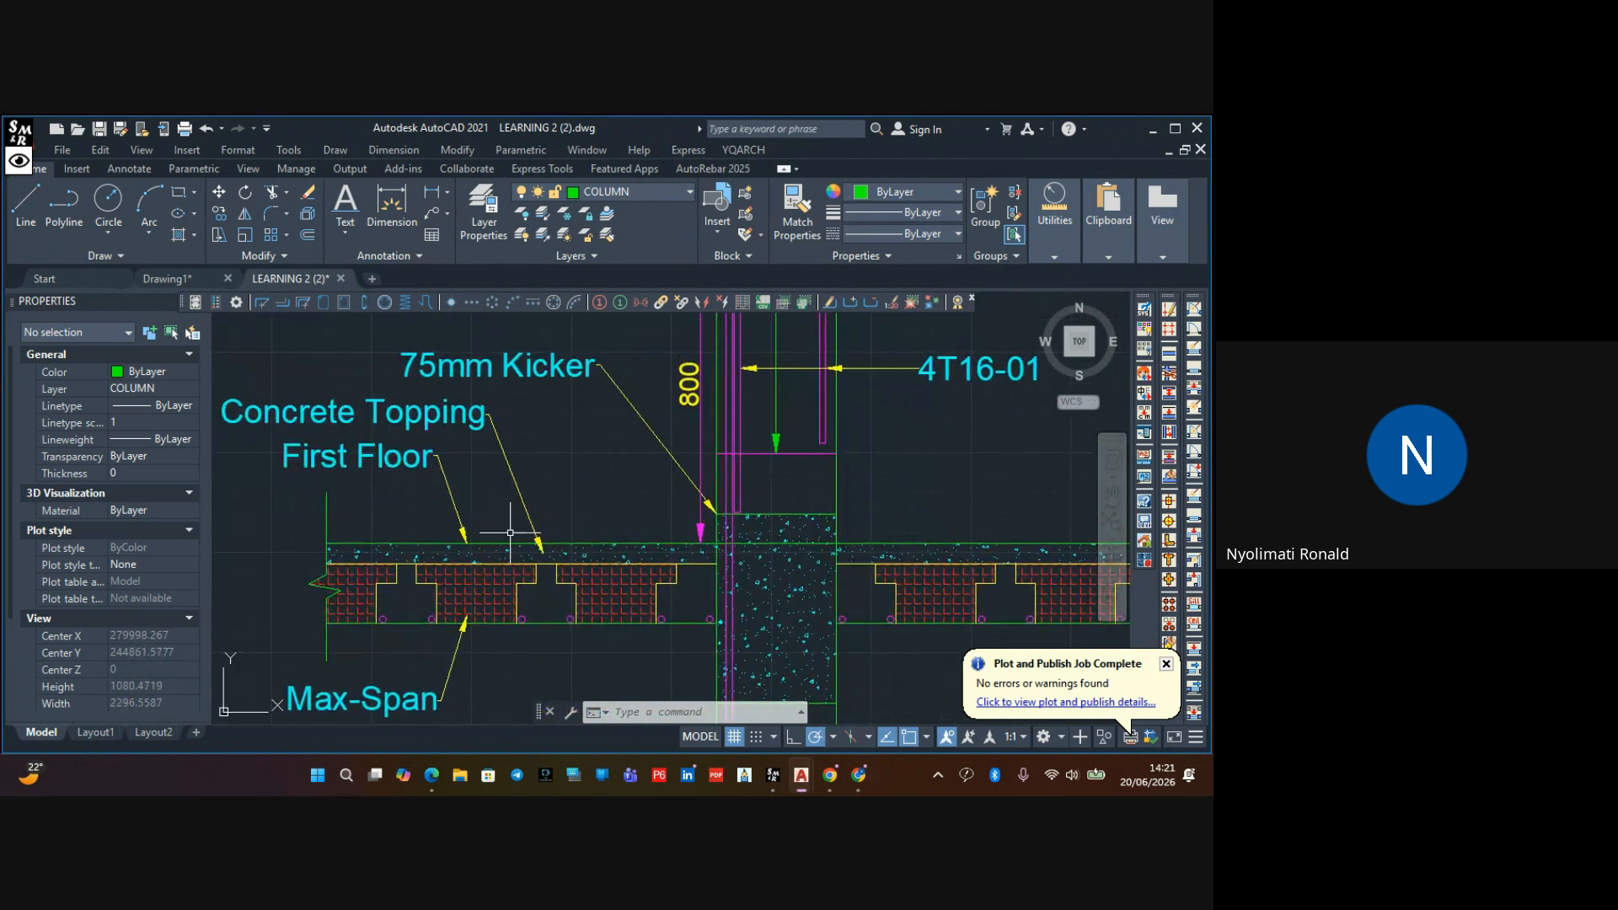
Dimension the clear height from the top of the ground-floor slab to the first-floor slab soffit, just outside the slab's break-line end
scroll(510, 532, "down", 4)
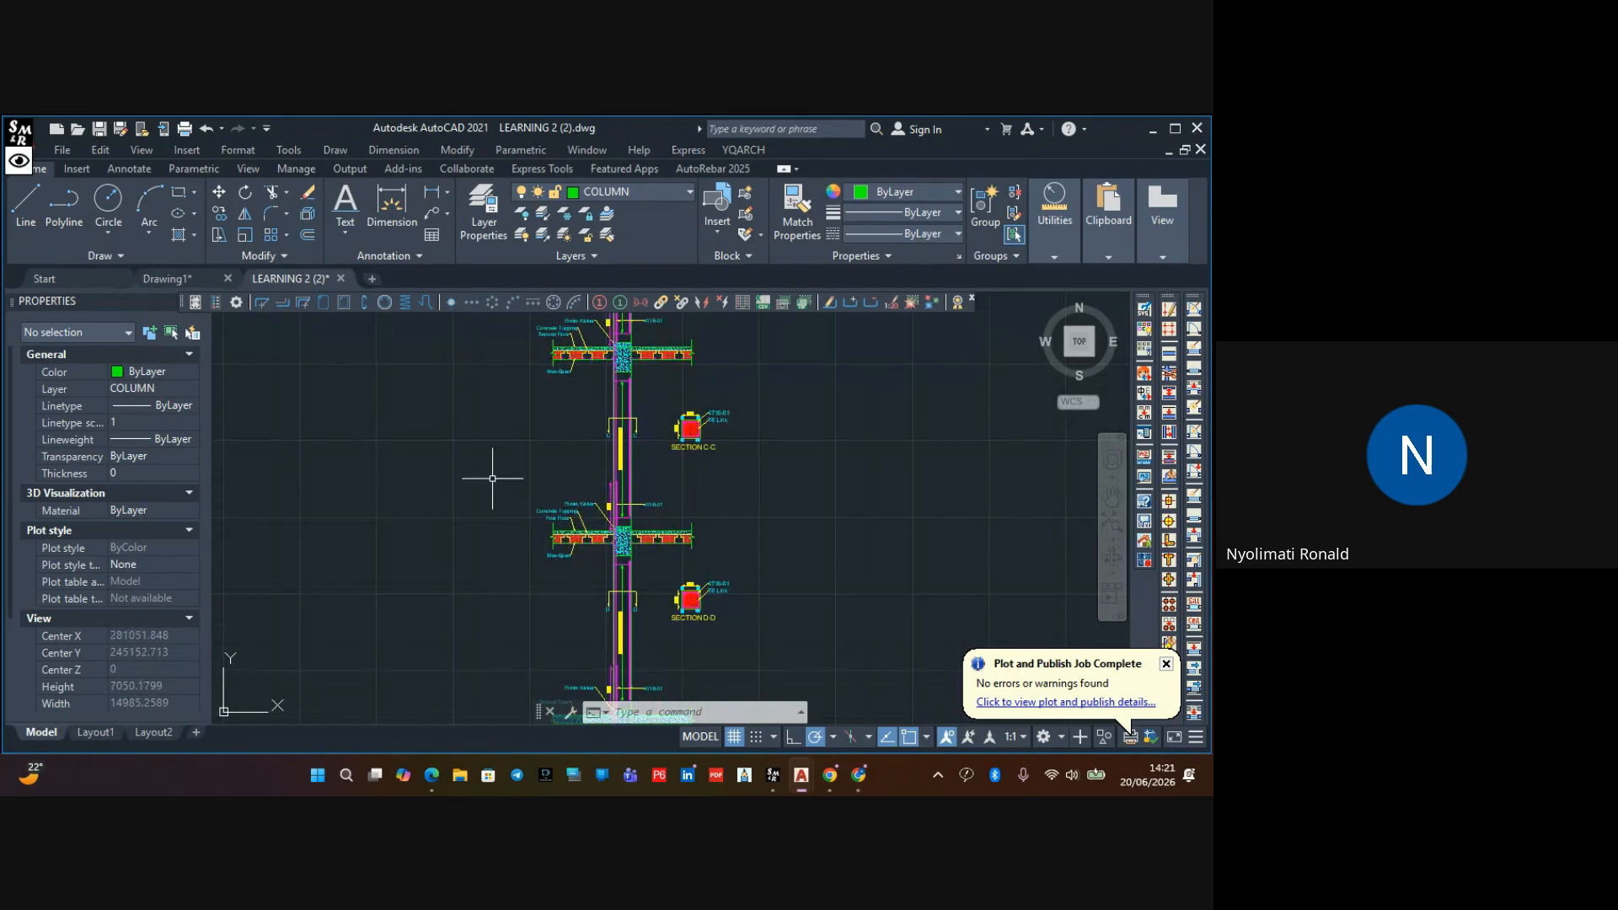
left_click(382, 200)
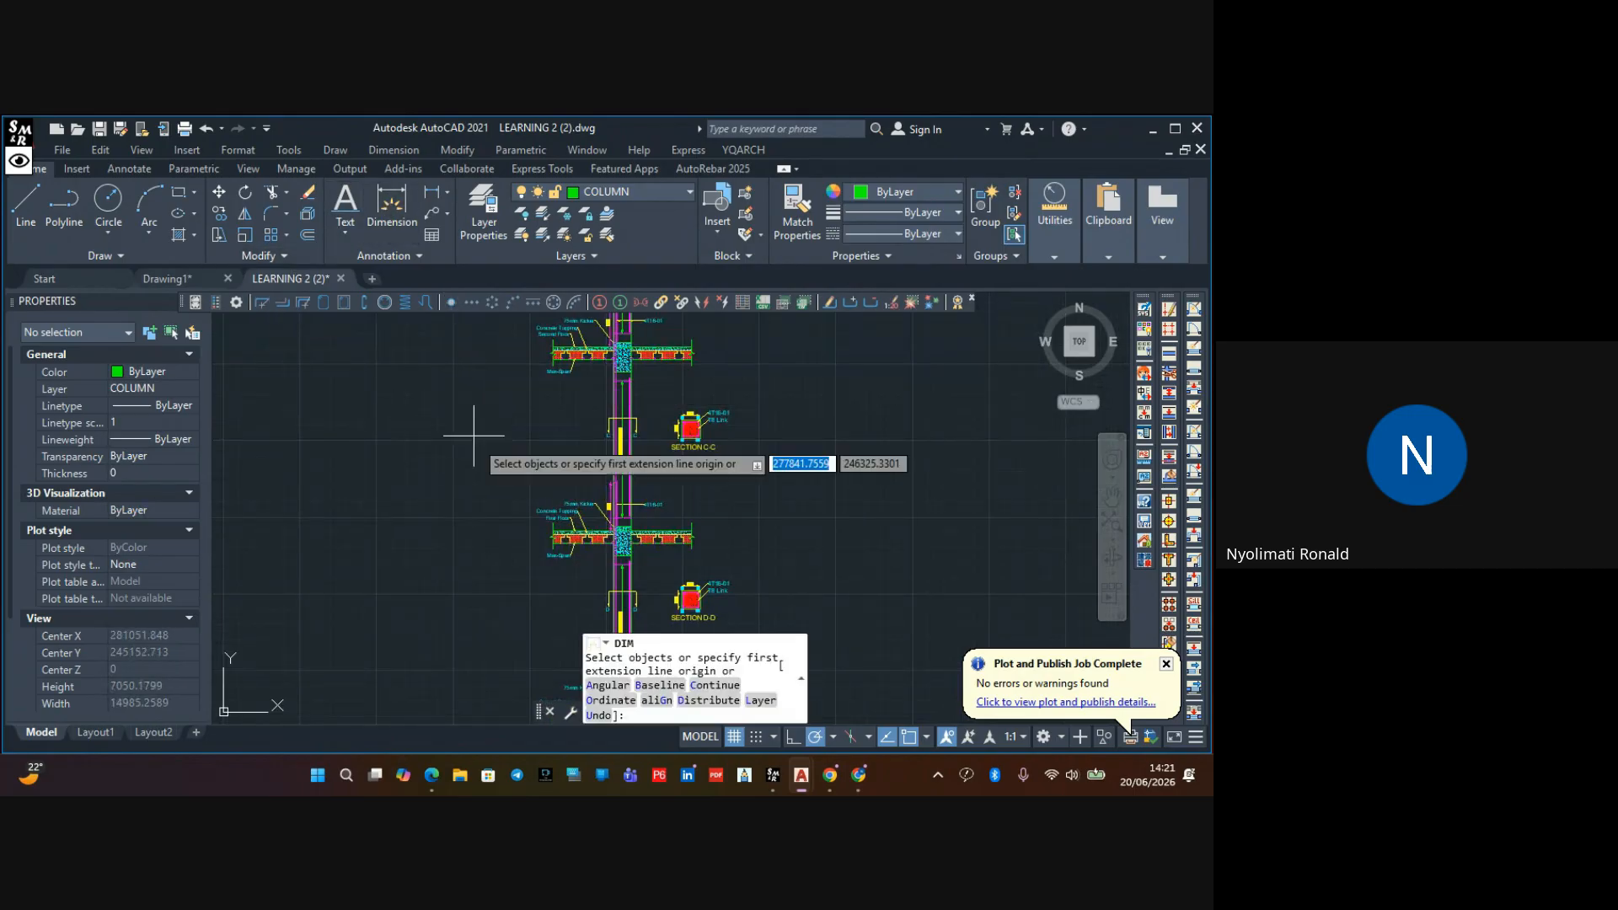
scroll(509, 531, "down", 2)
scroll(509, 459, "up", 5)
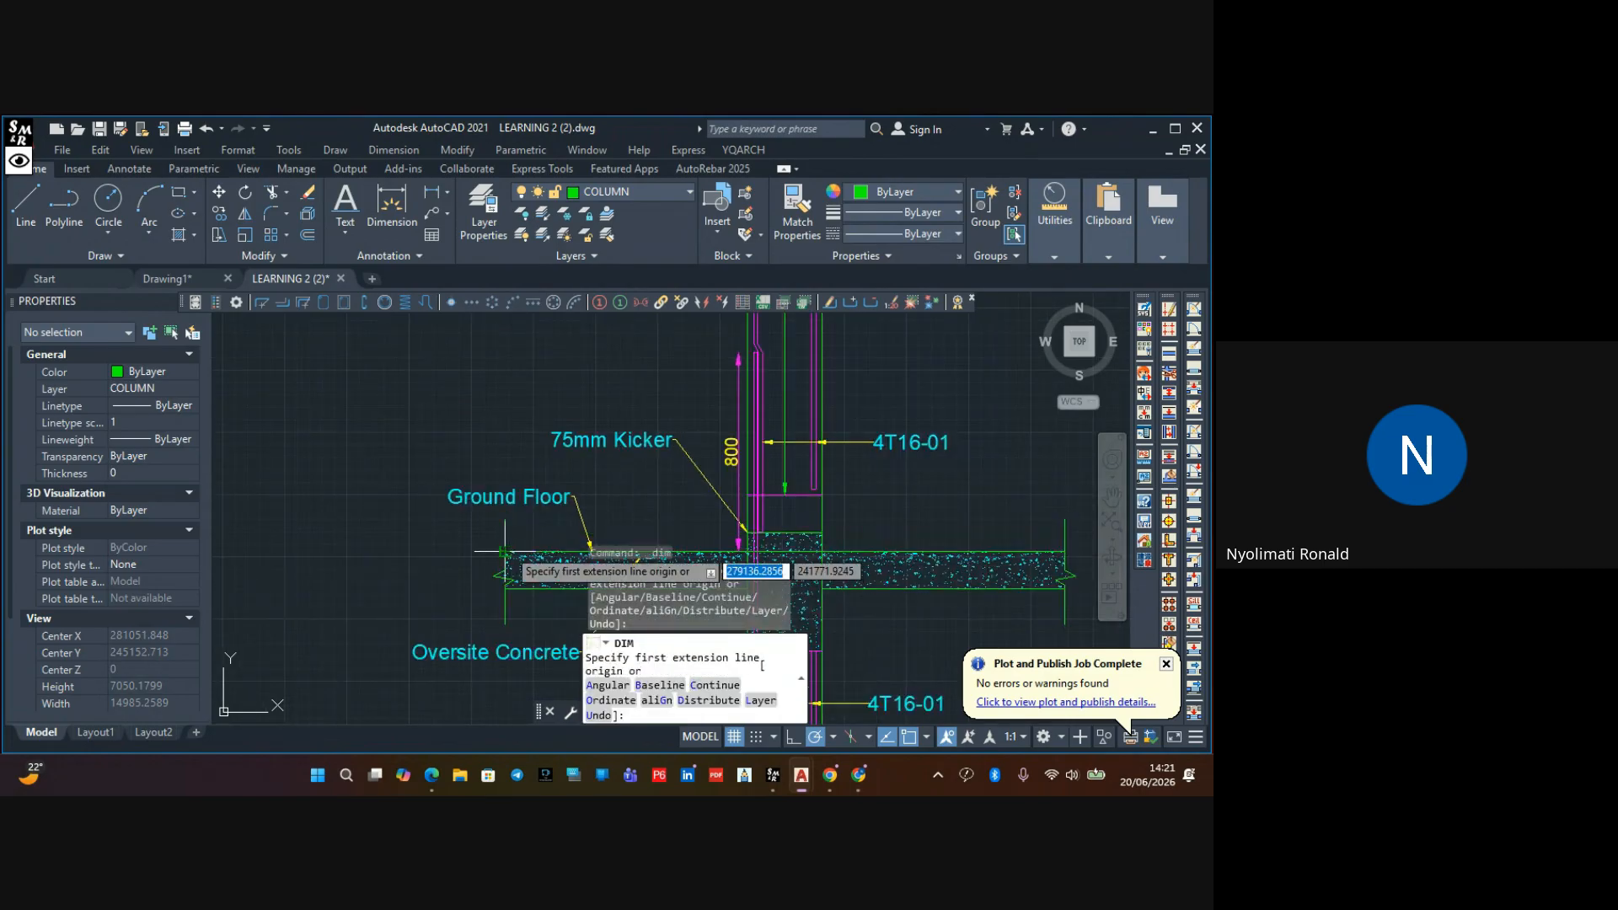
left_click(504, 552)
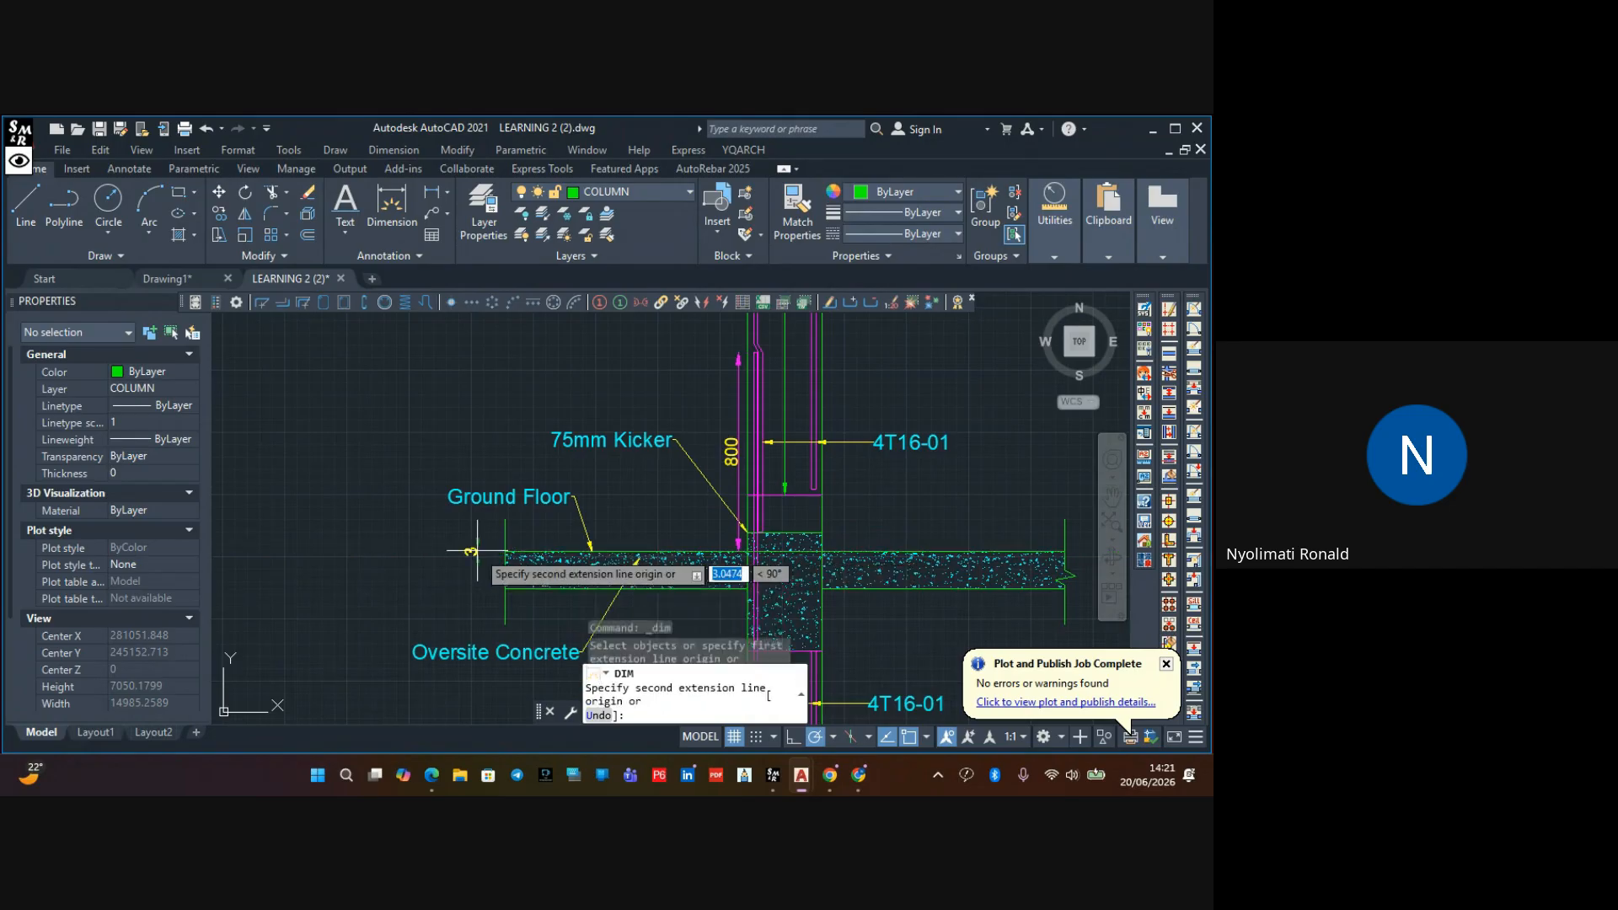
scroll(475, 472, "down", 4)
scroll(474, 465, "down", 2)
scroll(472, 488, "up", 5)
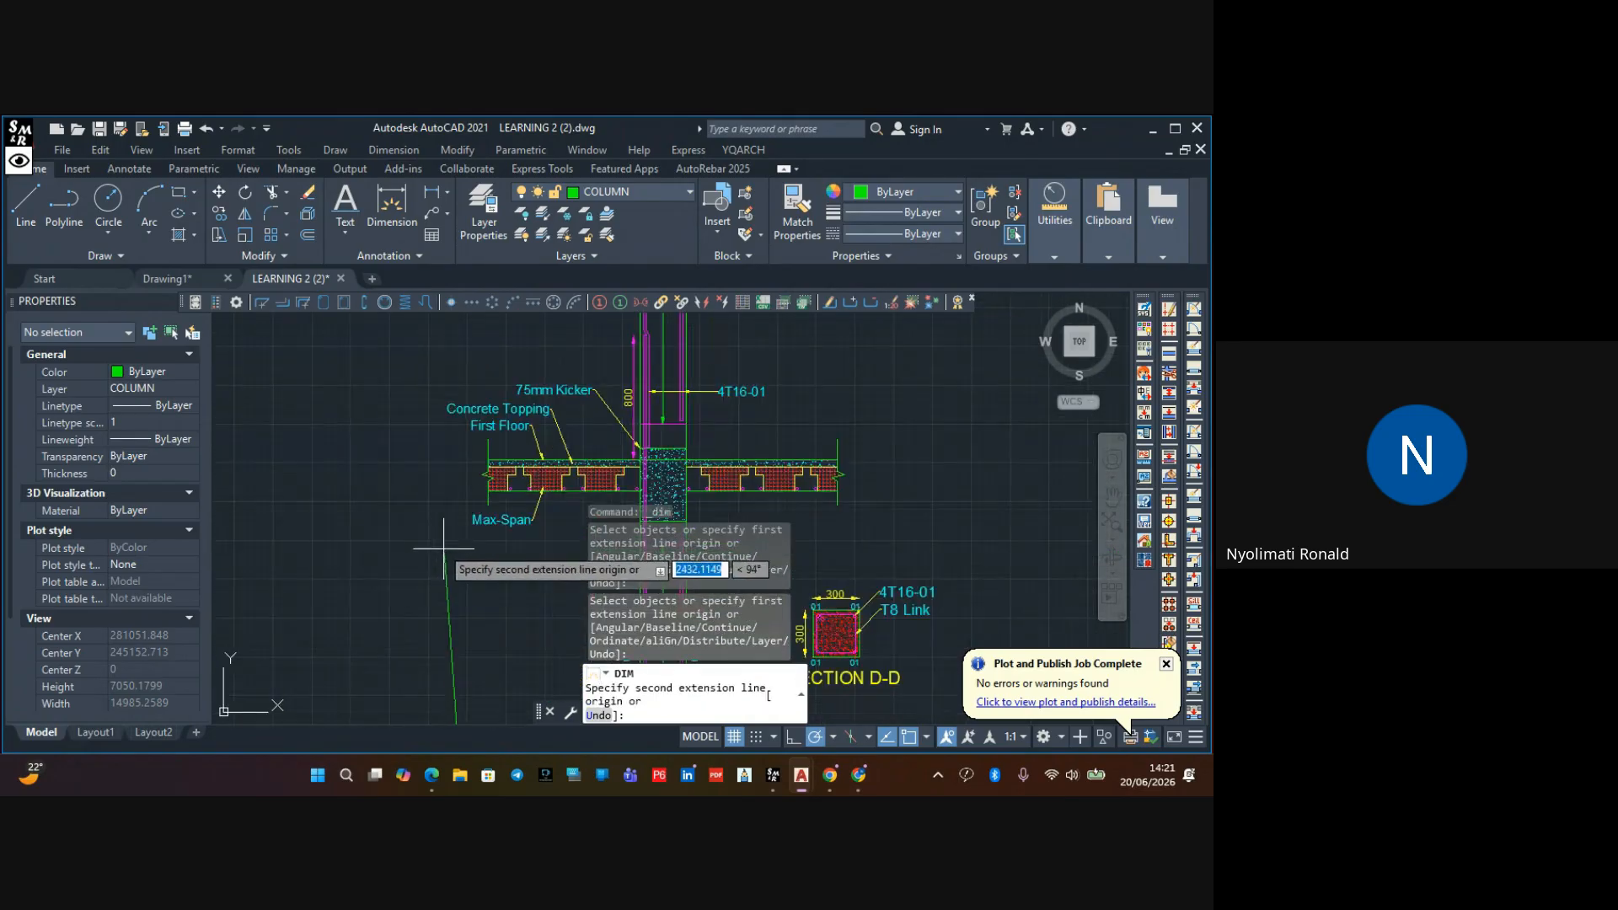
scroll(471, 501, "up", 3)
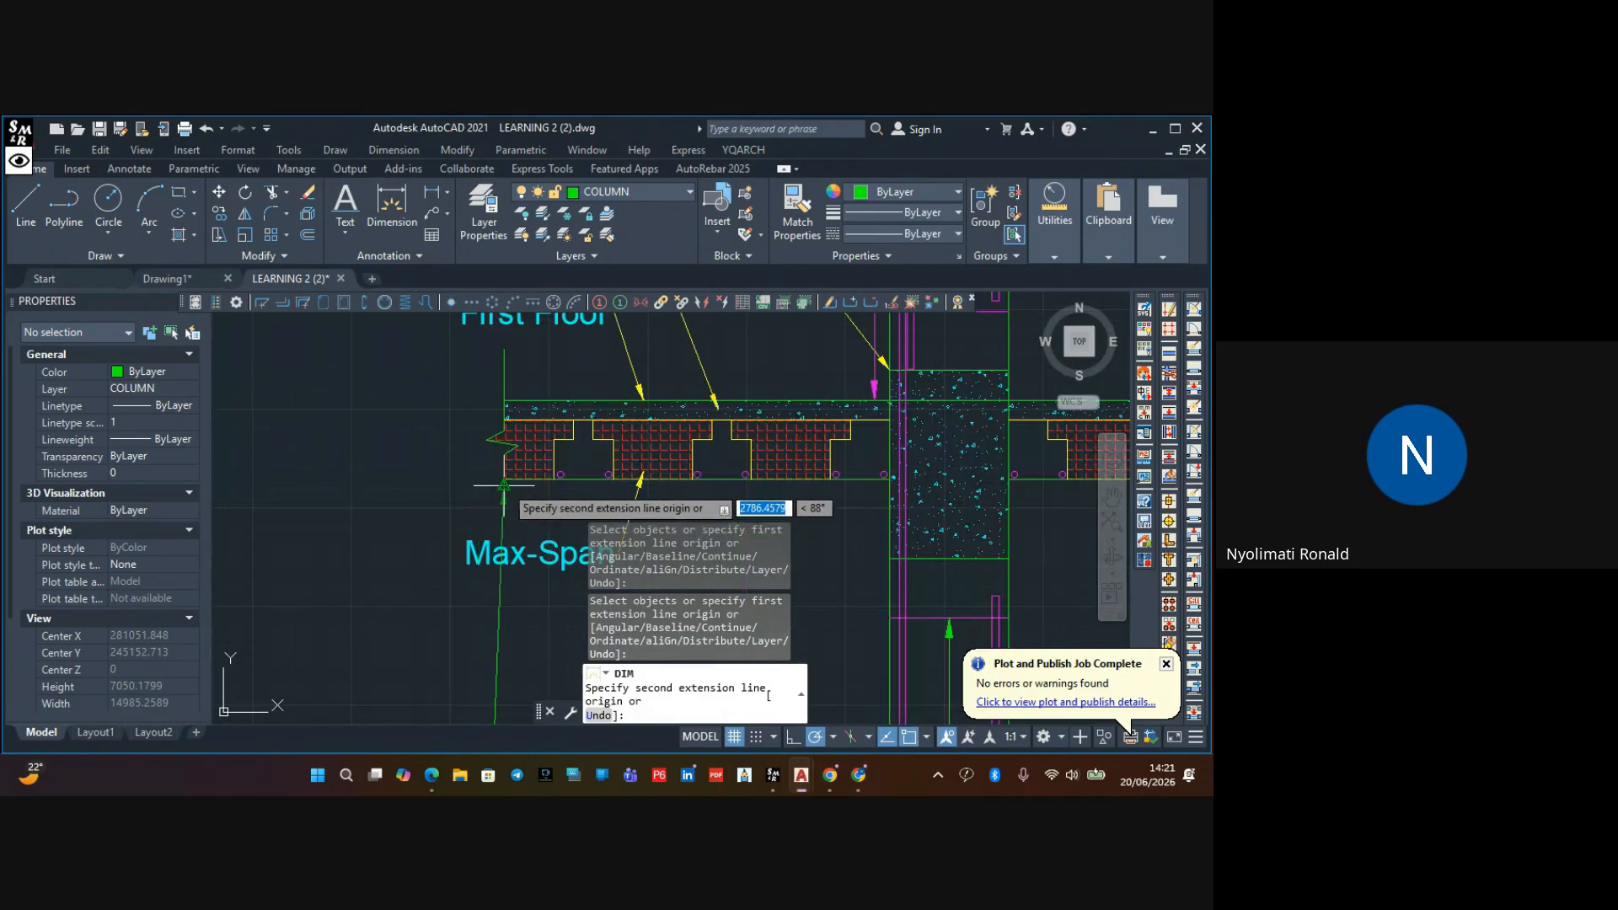
left_click(458, 478)
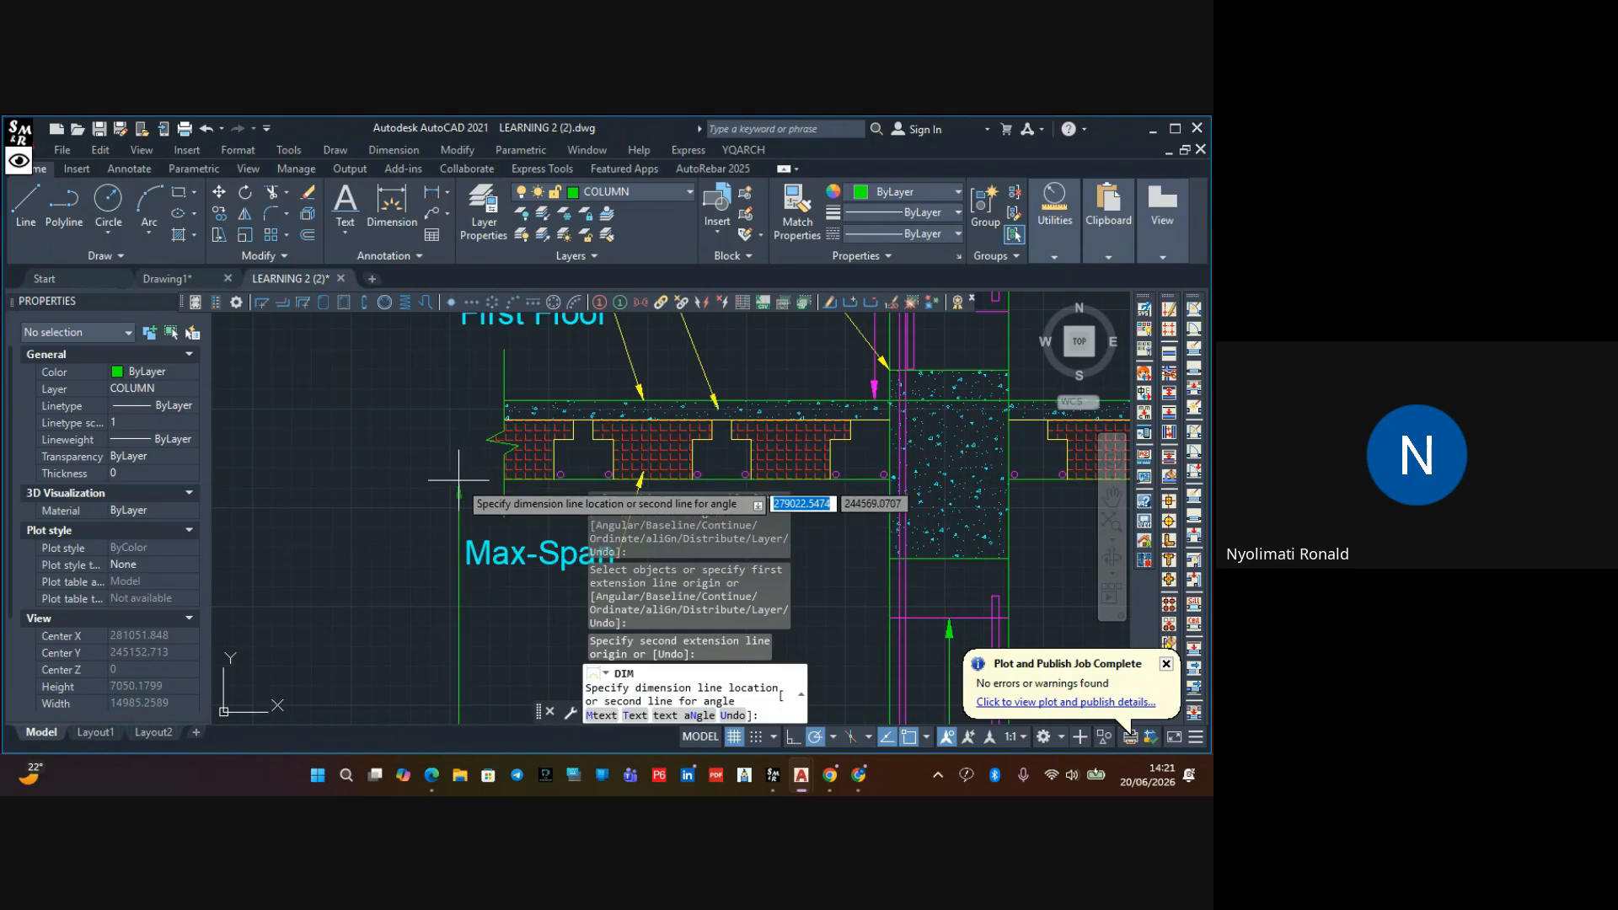
left_click(454, 478)
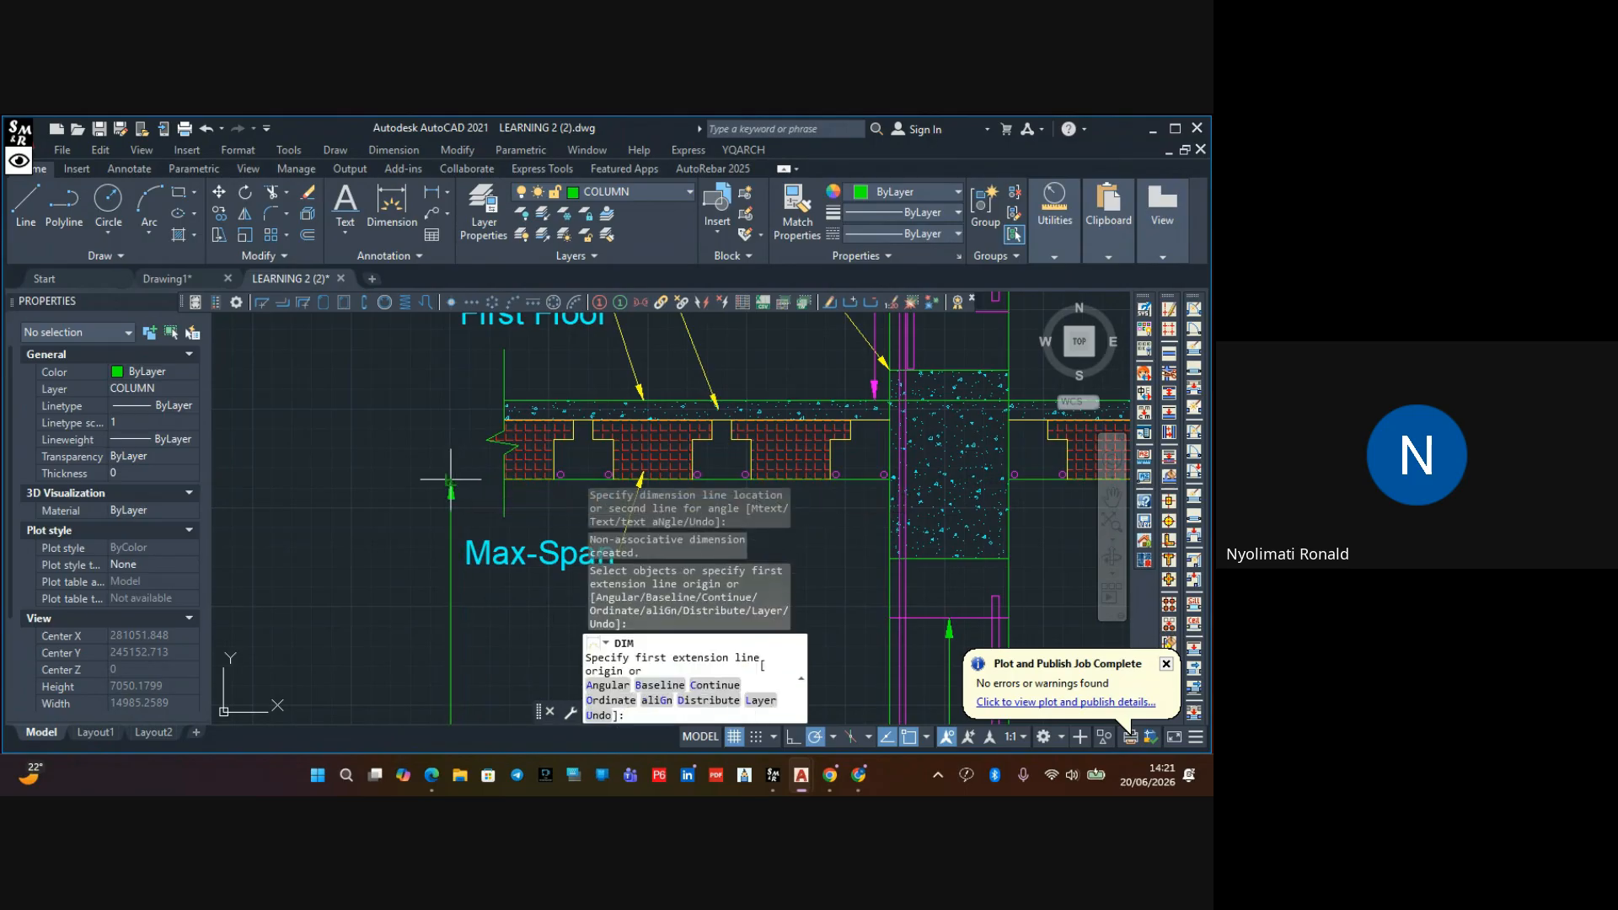
Dimension the overall thickness of the first-floor slab, including its topping, in line with the clear-height dimension below
left_click(452, 475)
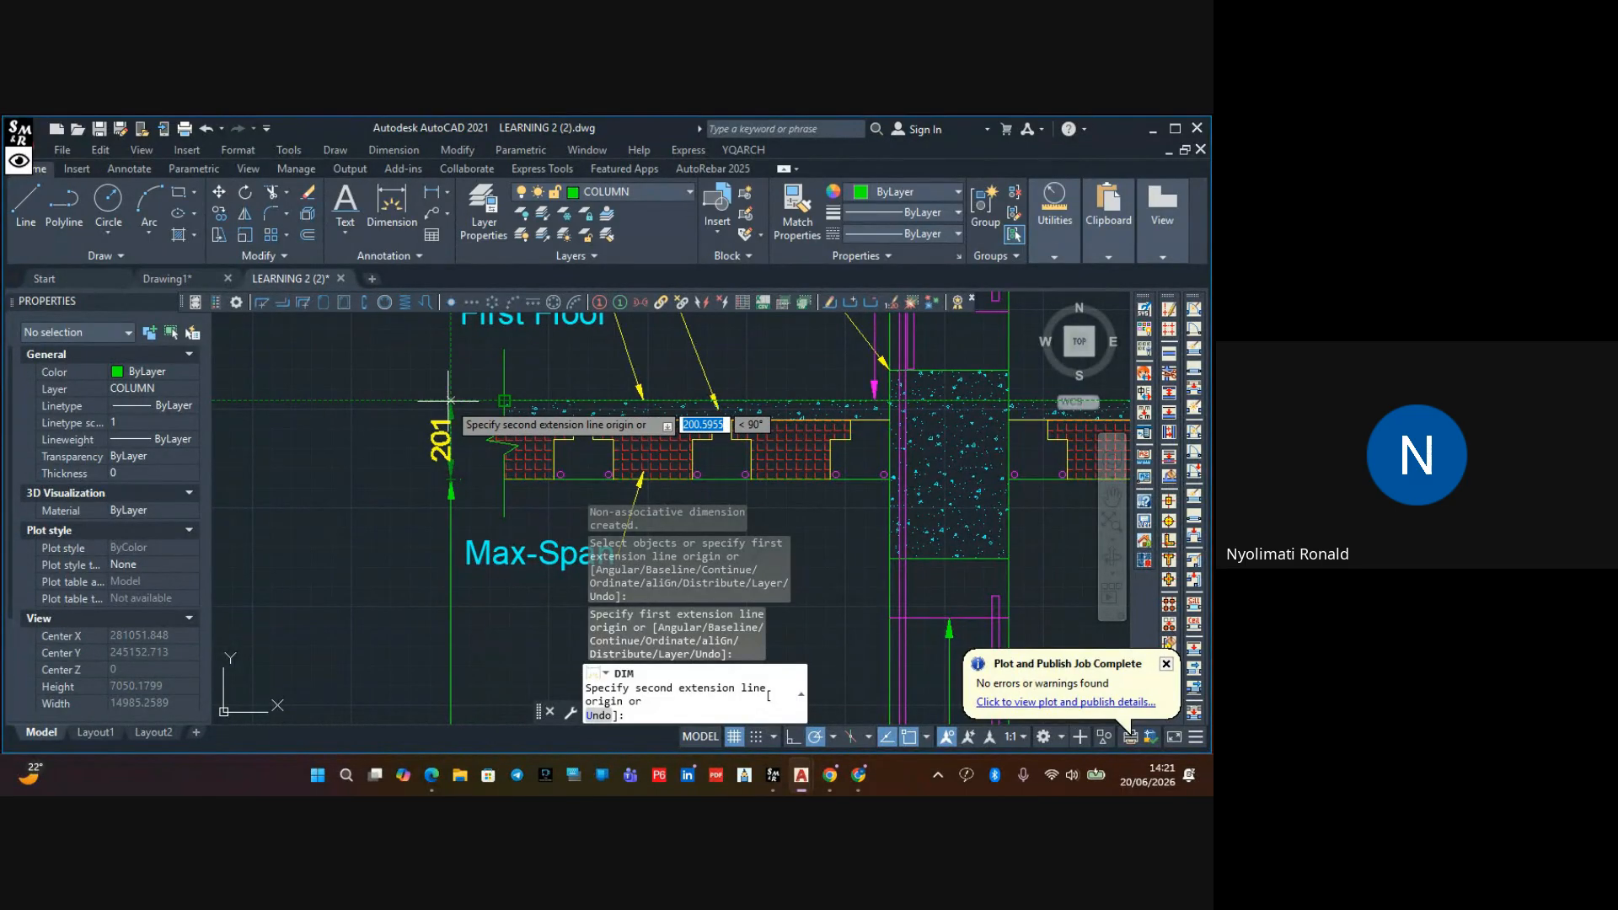
scroll(451, 401, "up", 3)
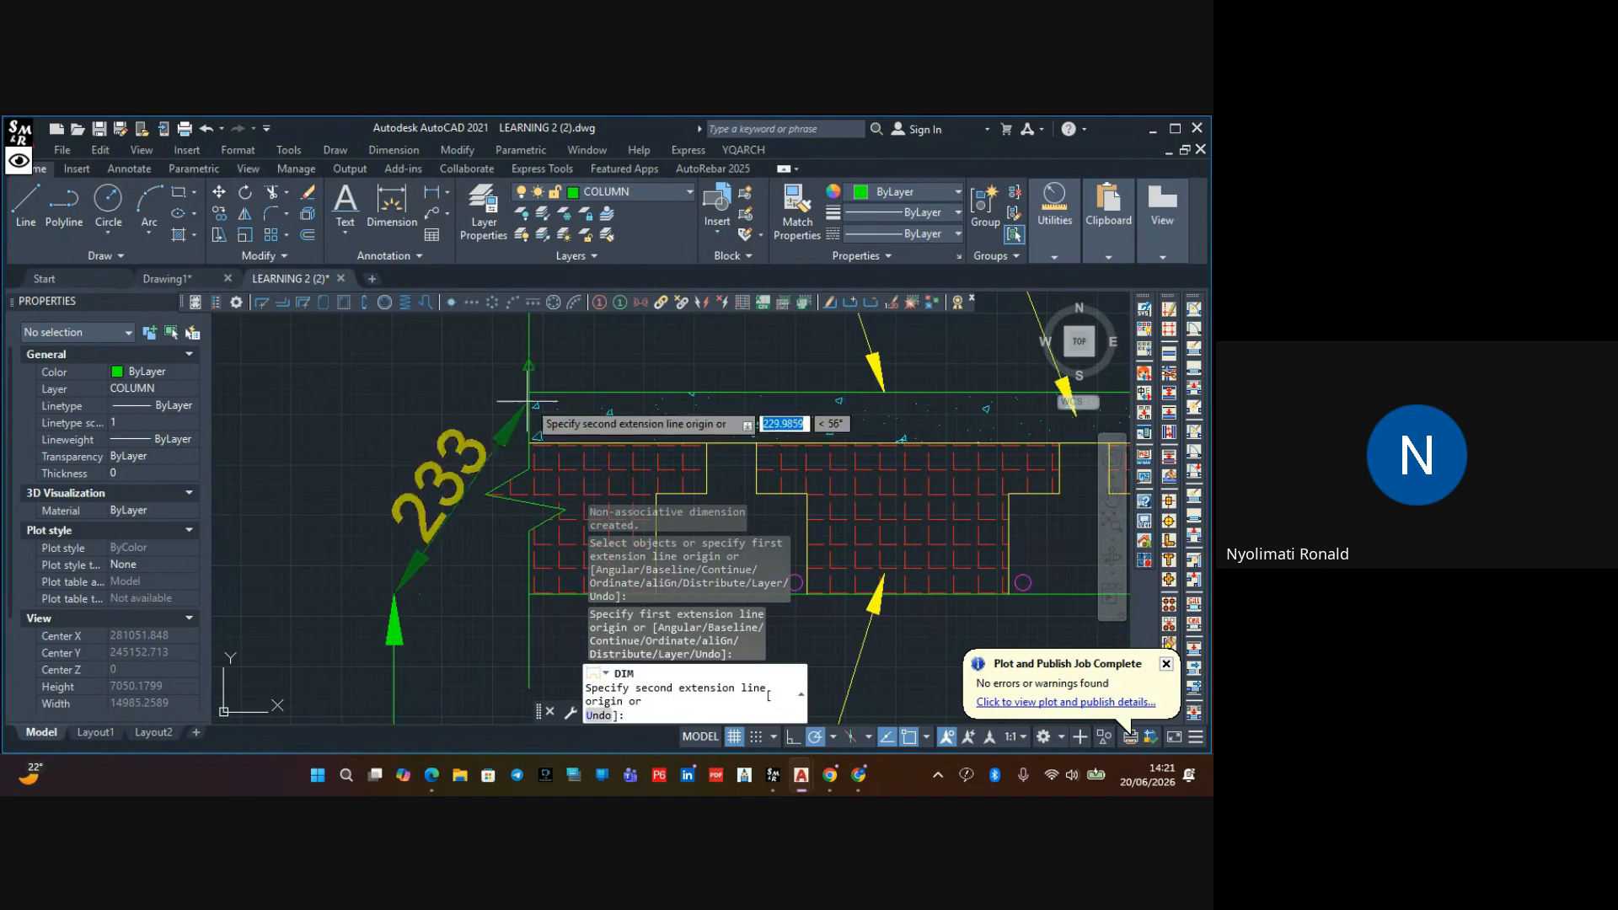
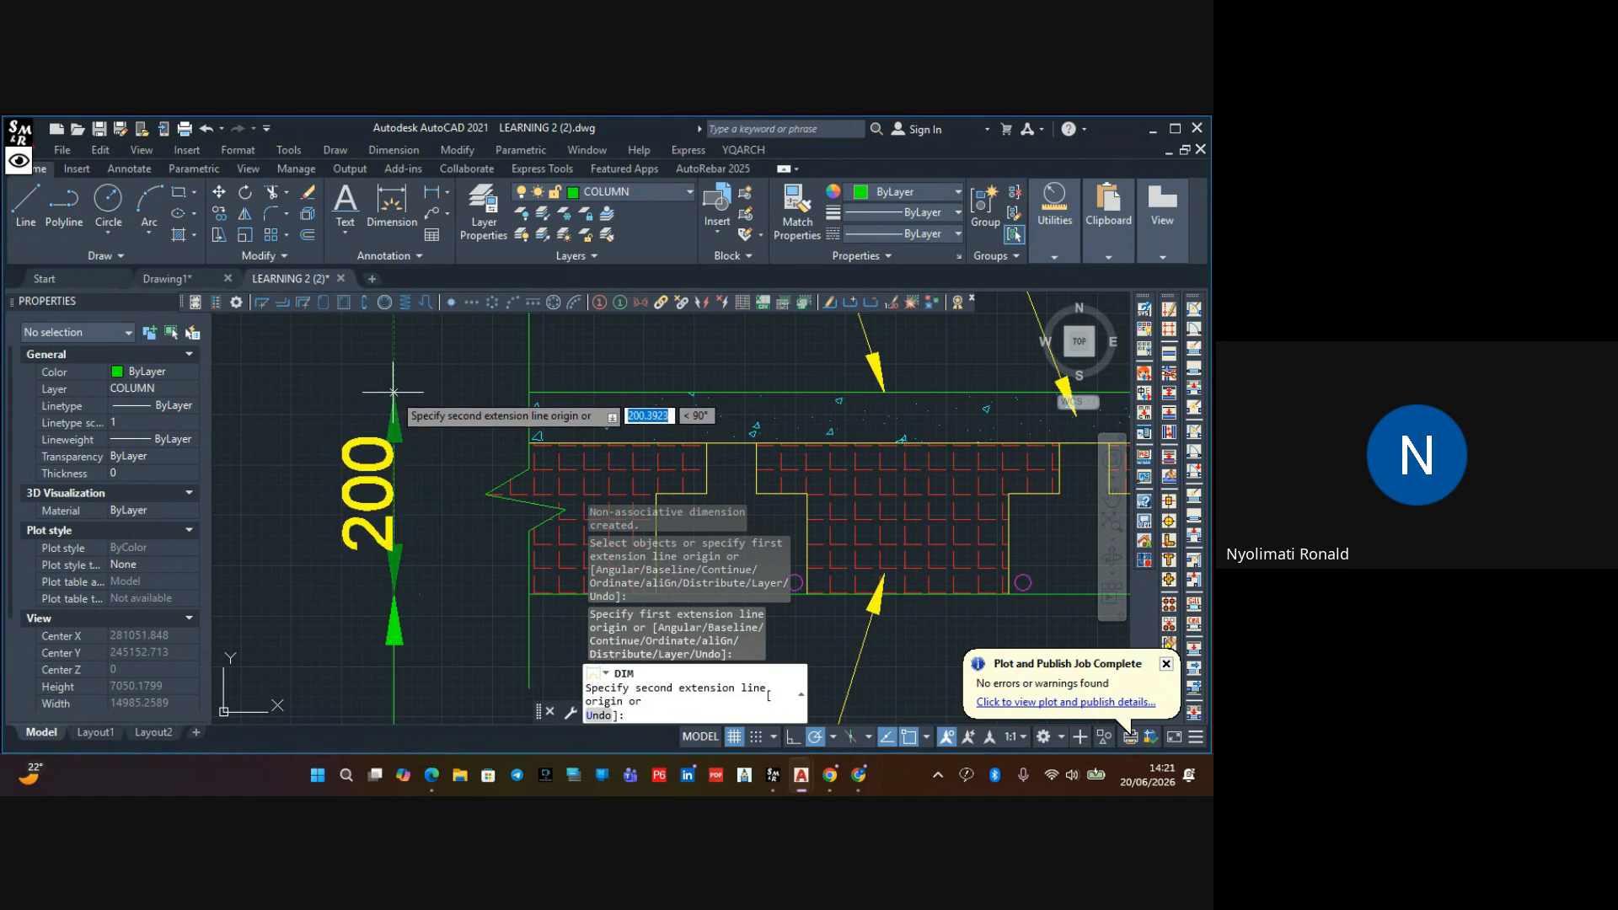
left_click(393, 392)
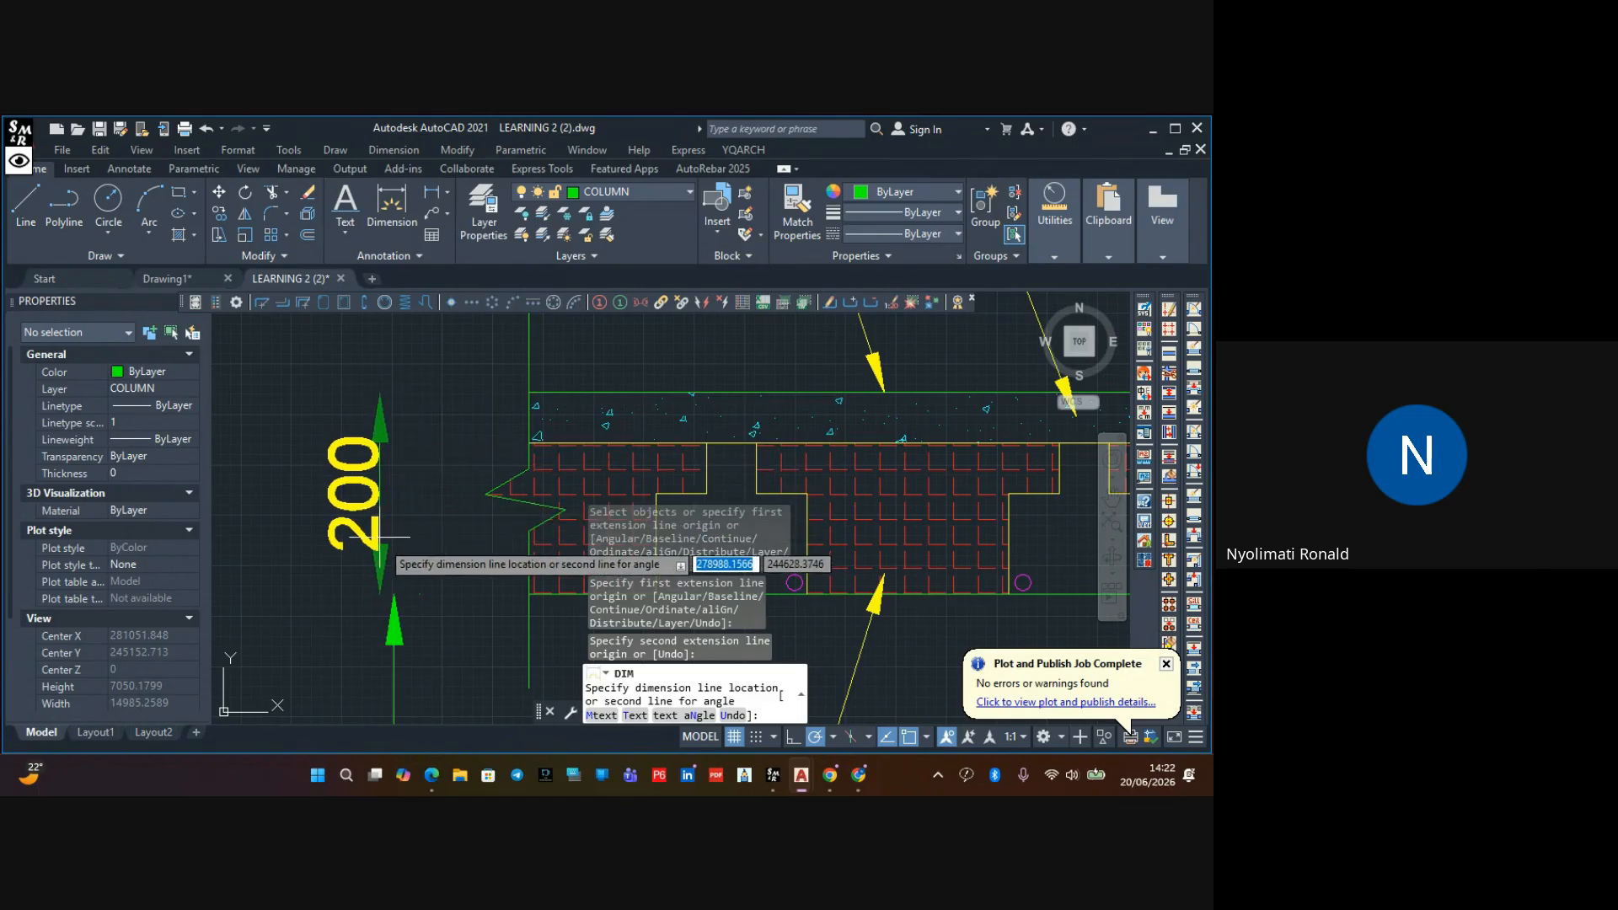
left_click(394, 600)
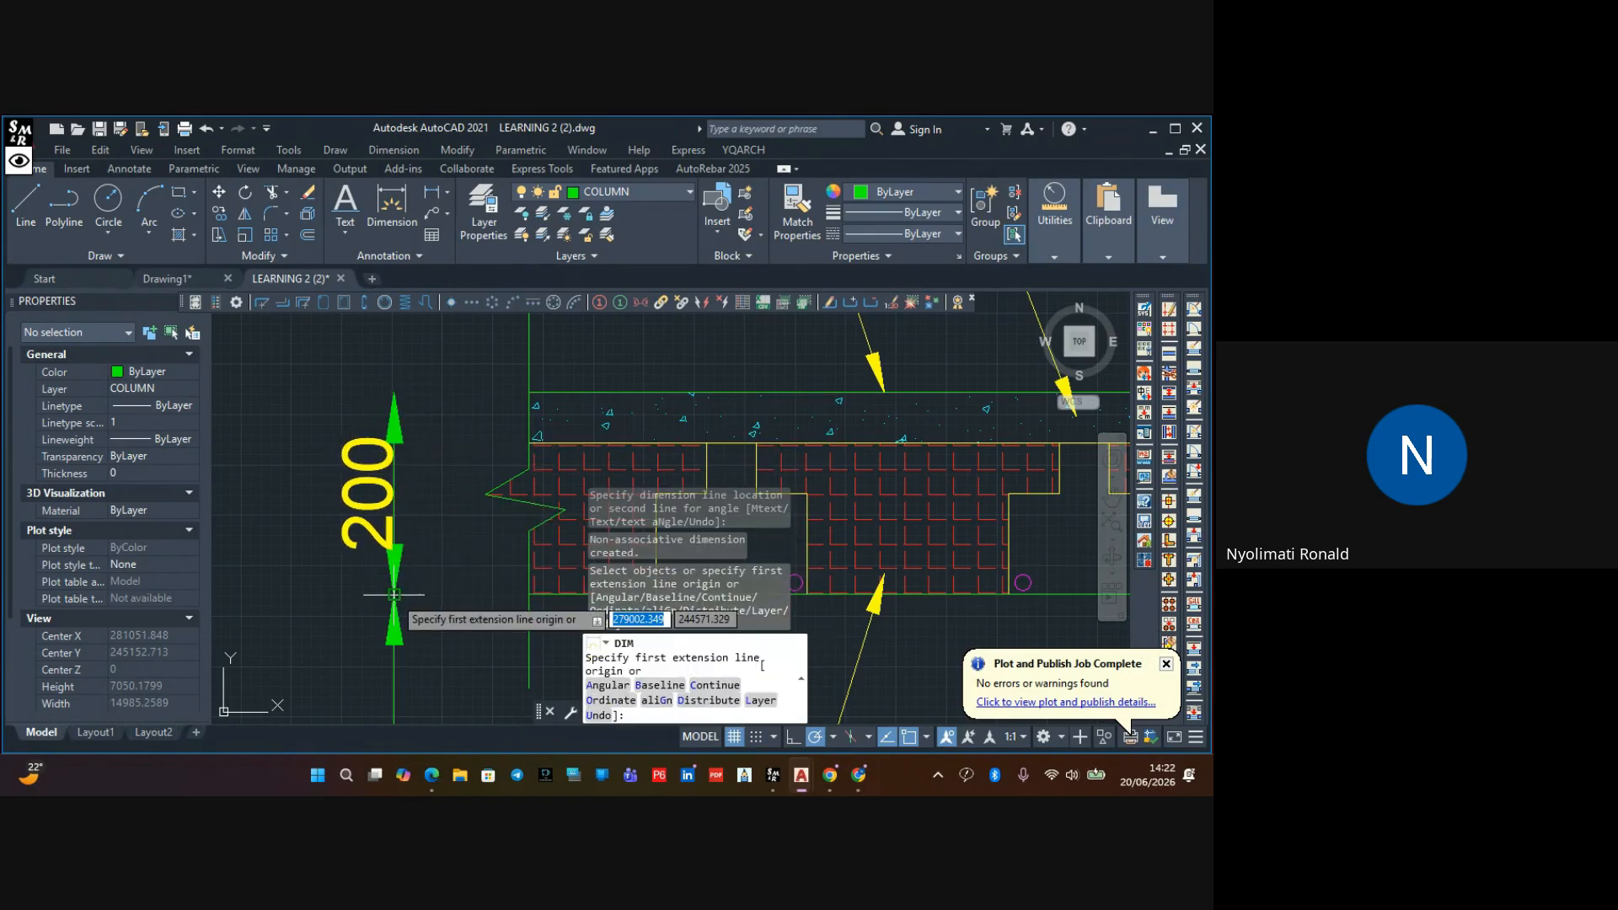
Dimension the clear height from the top of the first-floor slab to the second-floor slab soffit, outside the slab's break-line end
left_click(529, 392)
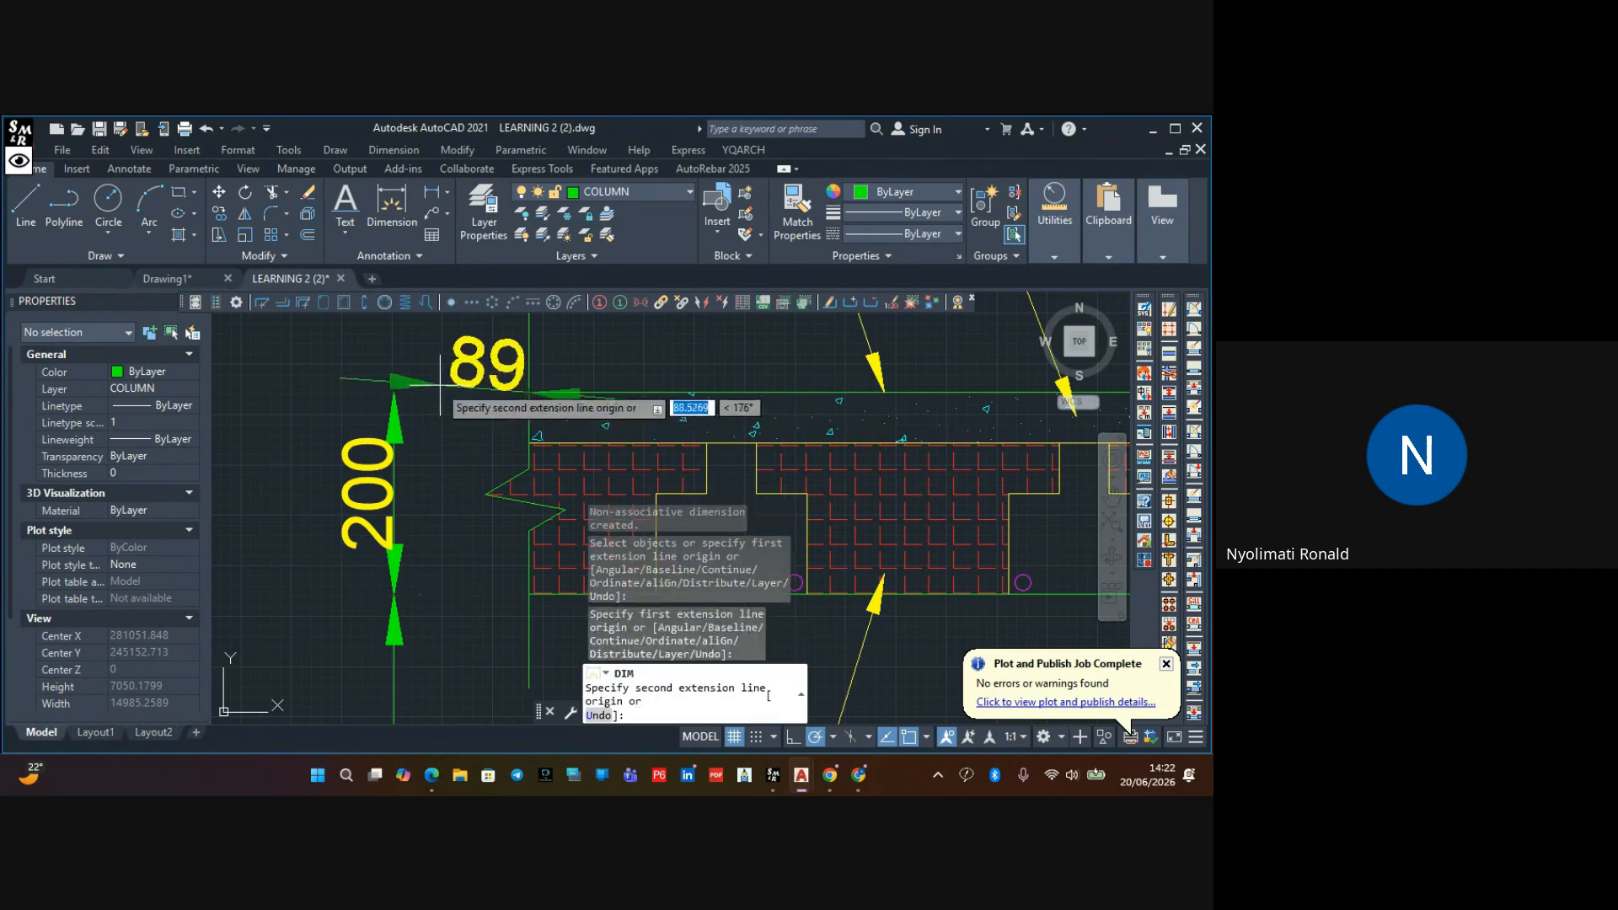
scroll(435, 384, "down", 4)
middle_click_drag(443, 360, 445, 563)
scroll(444, 537, "down", 6)
middle_click_drag(444, 502, 426, 607)
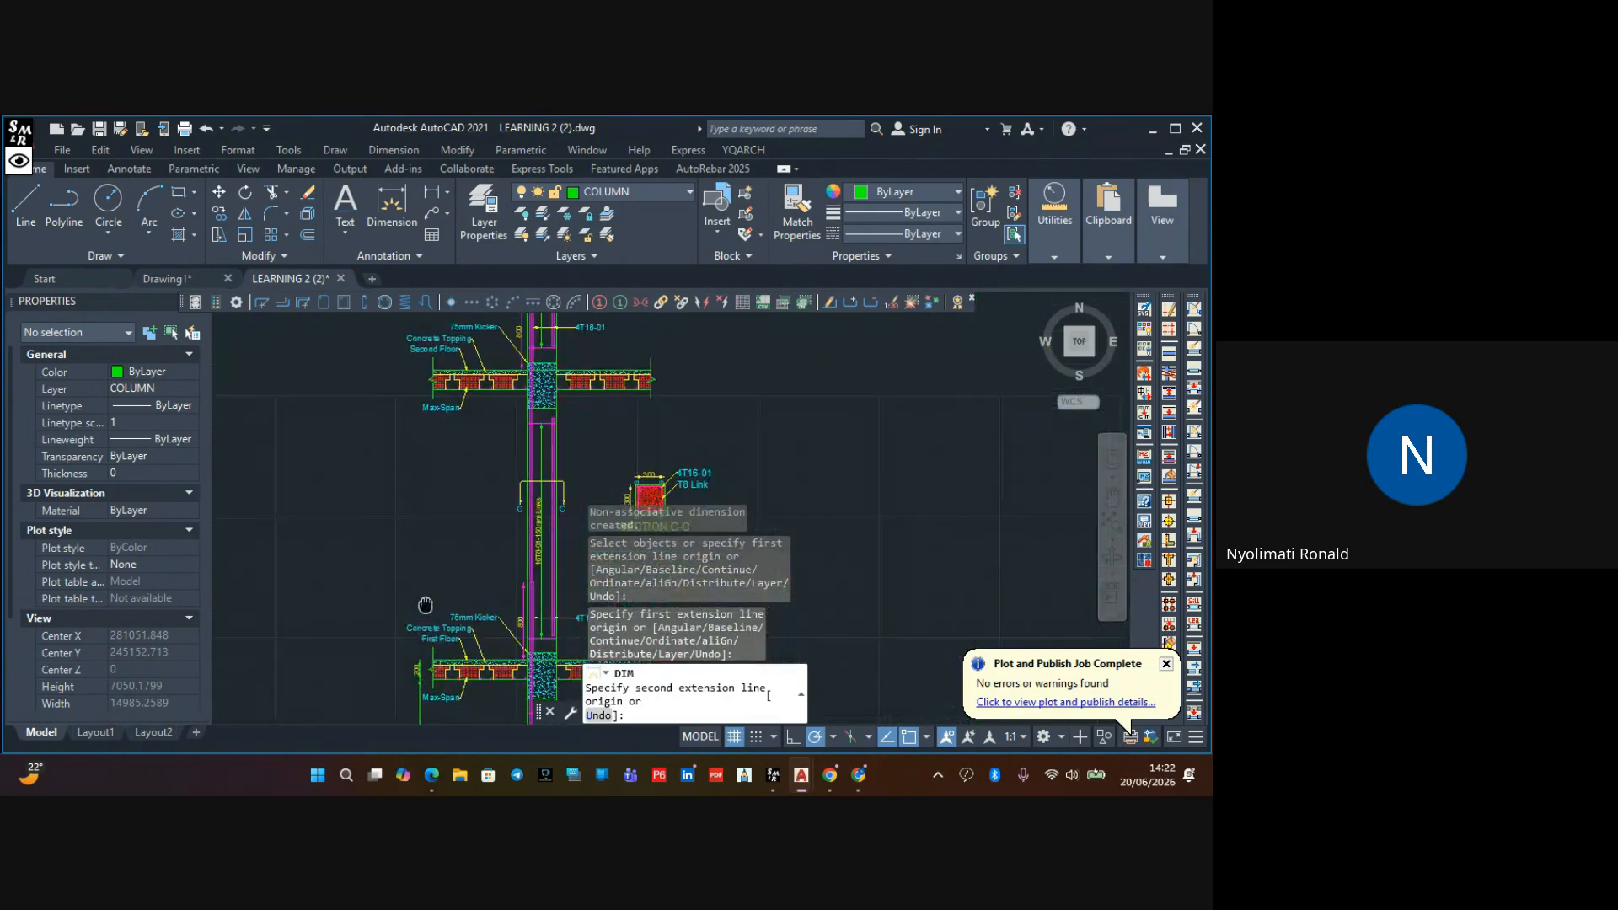
scroll(433, 407, "up", 6)
scroll(431, 406, "down", 6)
middle_click_drag(431, 404, 464, 489)
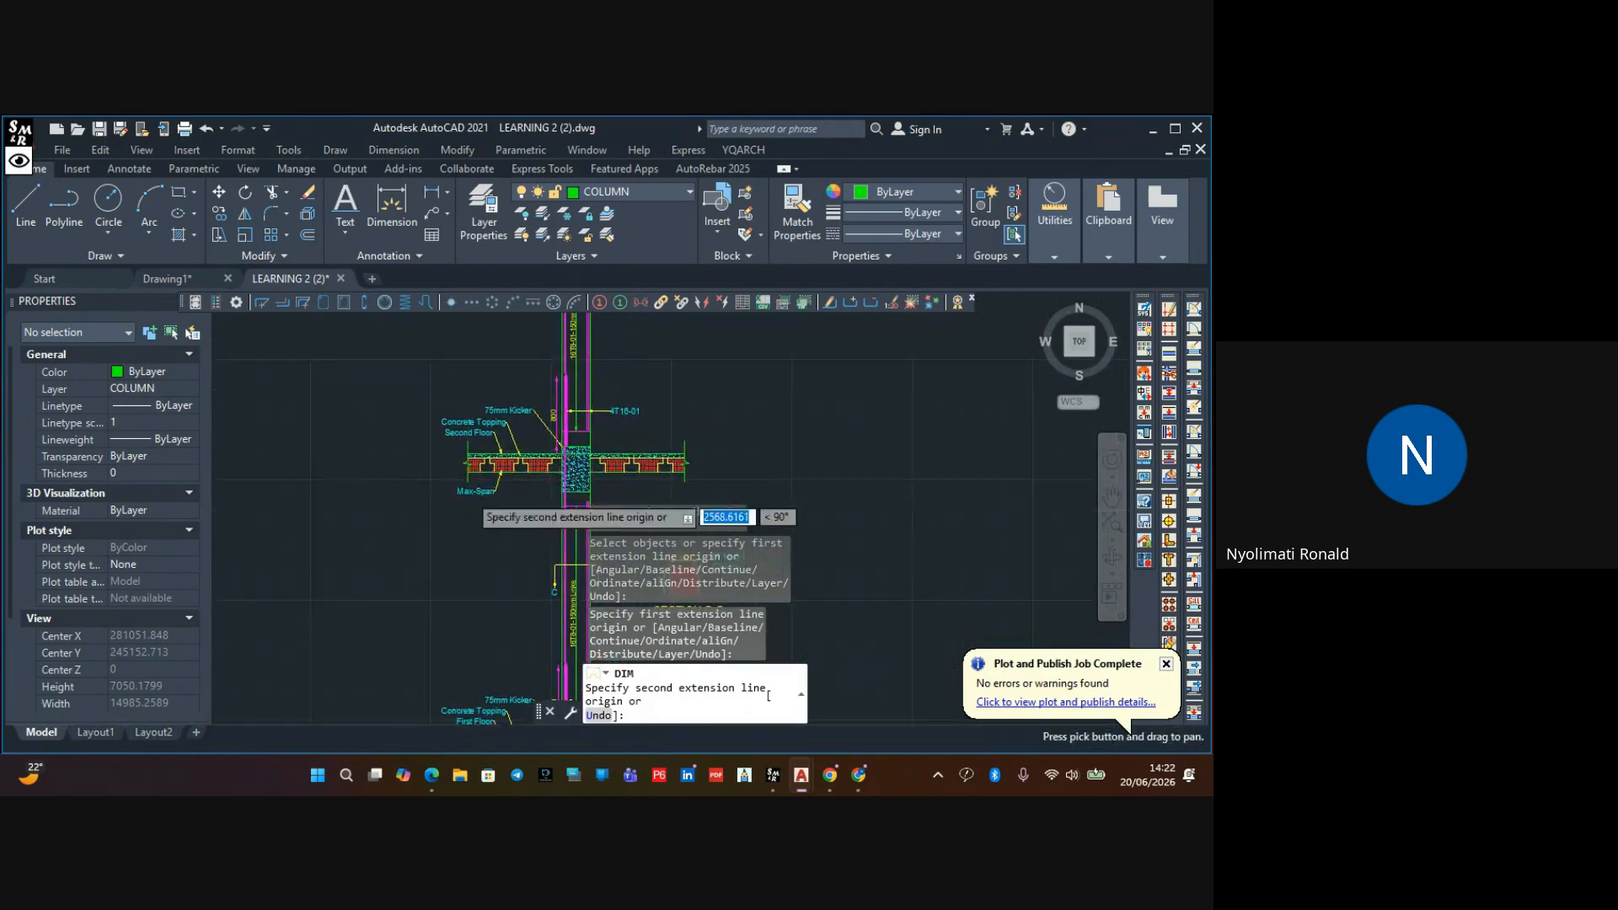
scroll(459, 468, "up", 4)
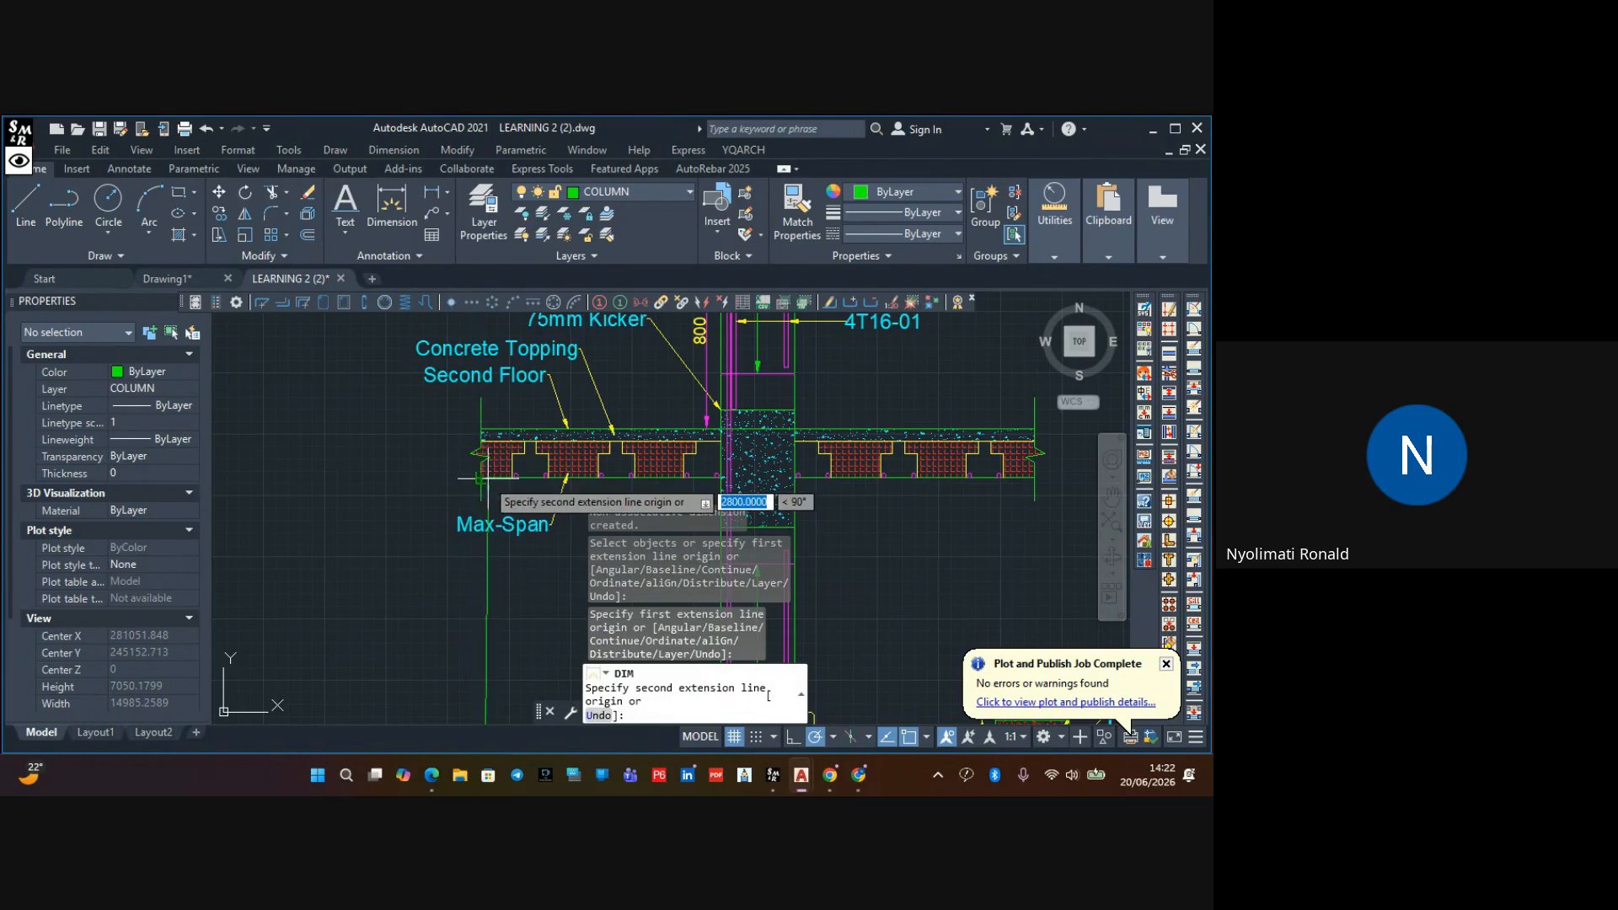
left_click(482, 478)
left_click(445, 483)
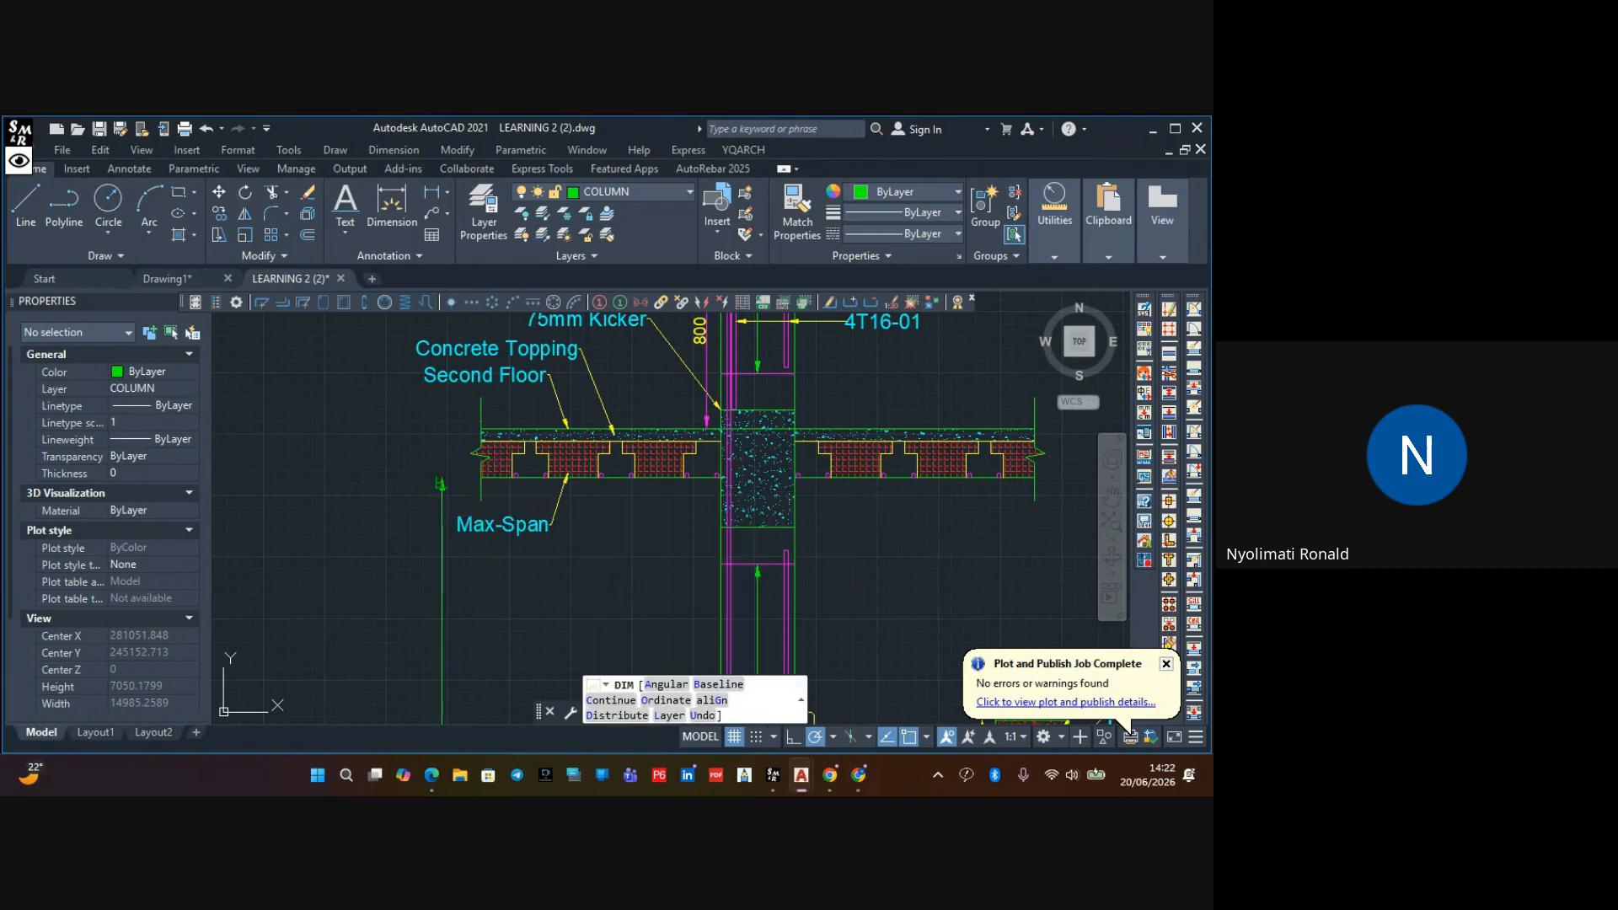
Dimension the overall thickness of the second-floor slab, including its topping, in line with the clear-height dimension below it
left_click(481, 478)
scroll(481, 478, "up", 3)
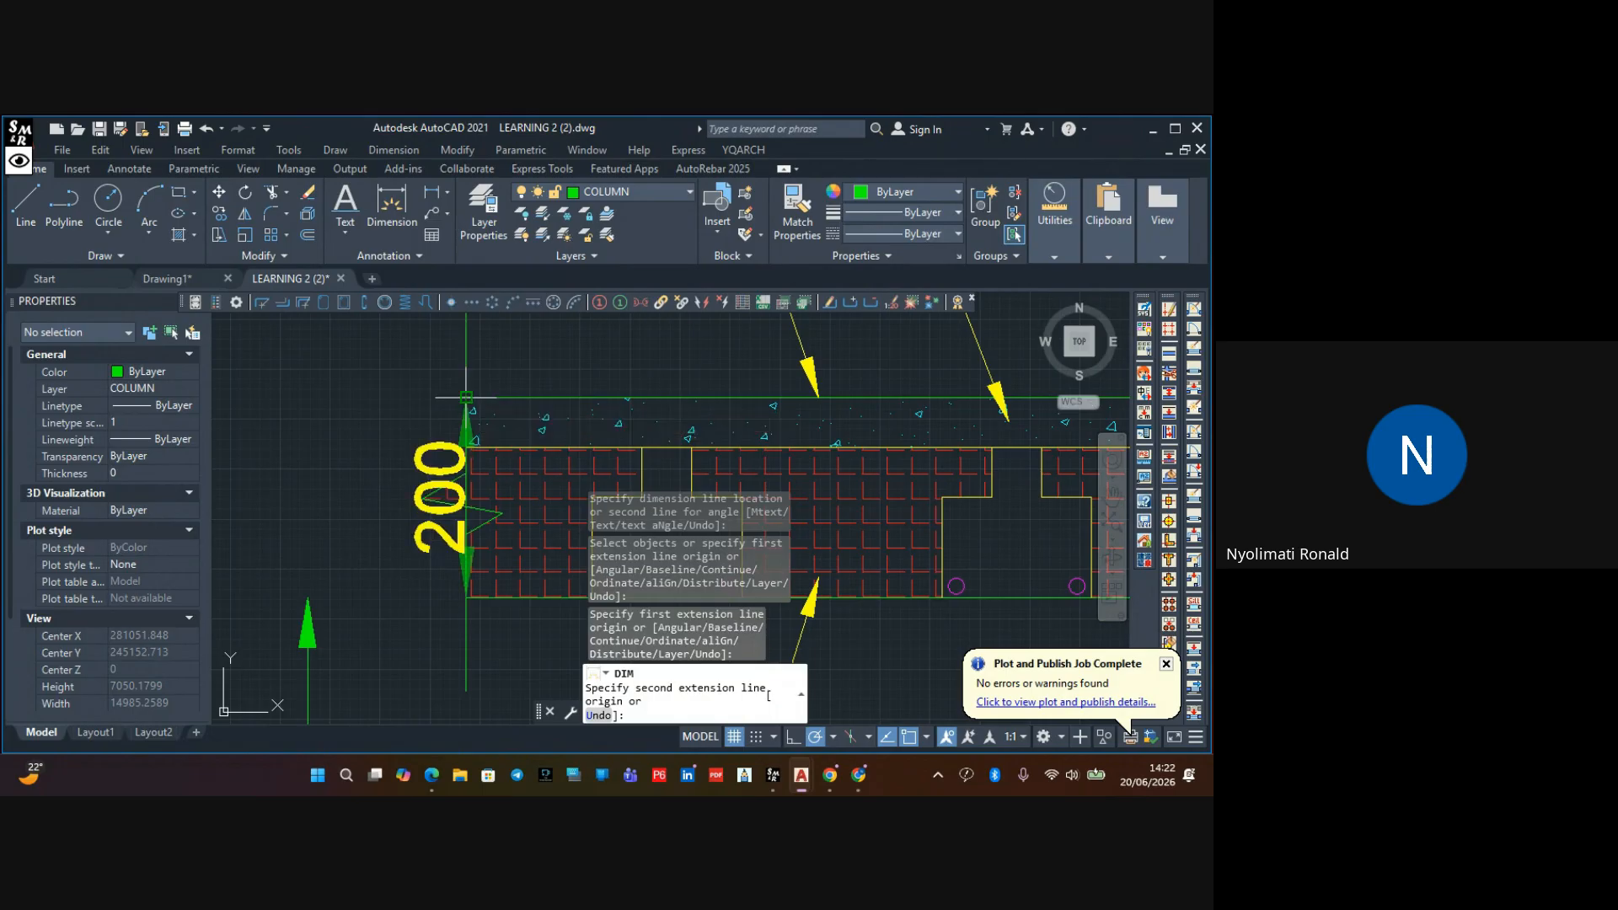
left_click(467, 396)
left_click(308, 597)
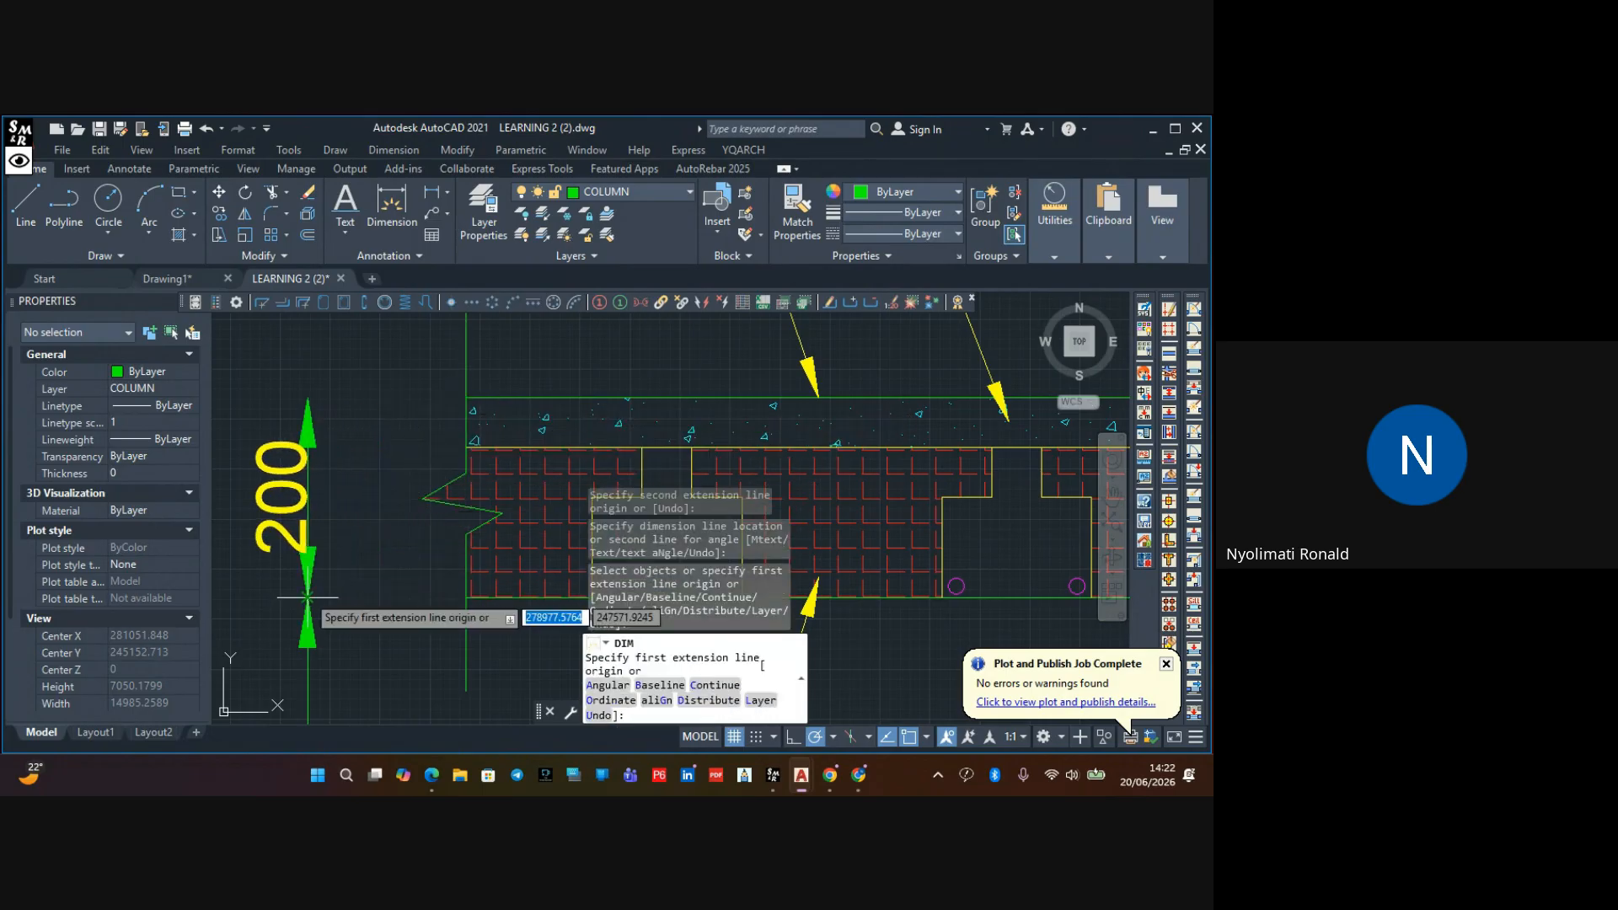
Dimension the clear height from the top of the second-floor slab to the third-floor slab soffit, outside the slab's break-line end
scroll(392, 526, "down", 2)
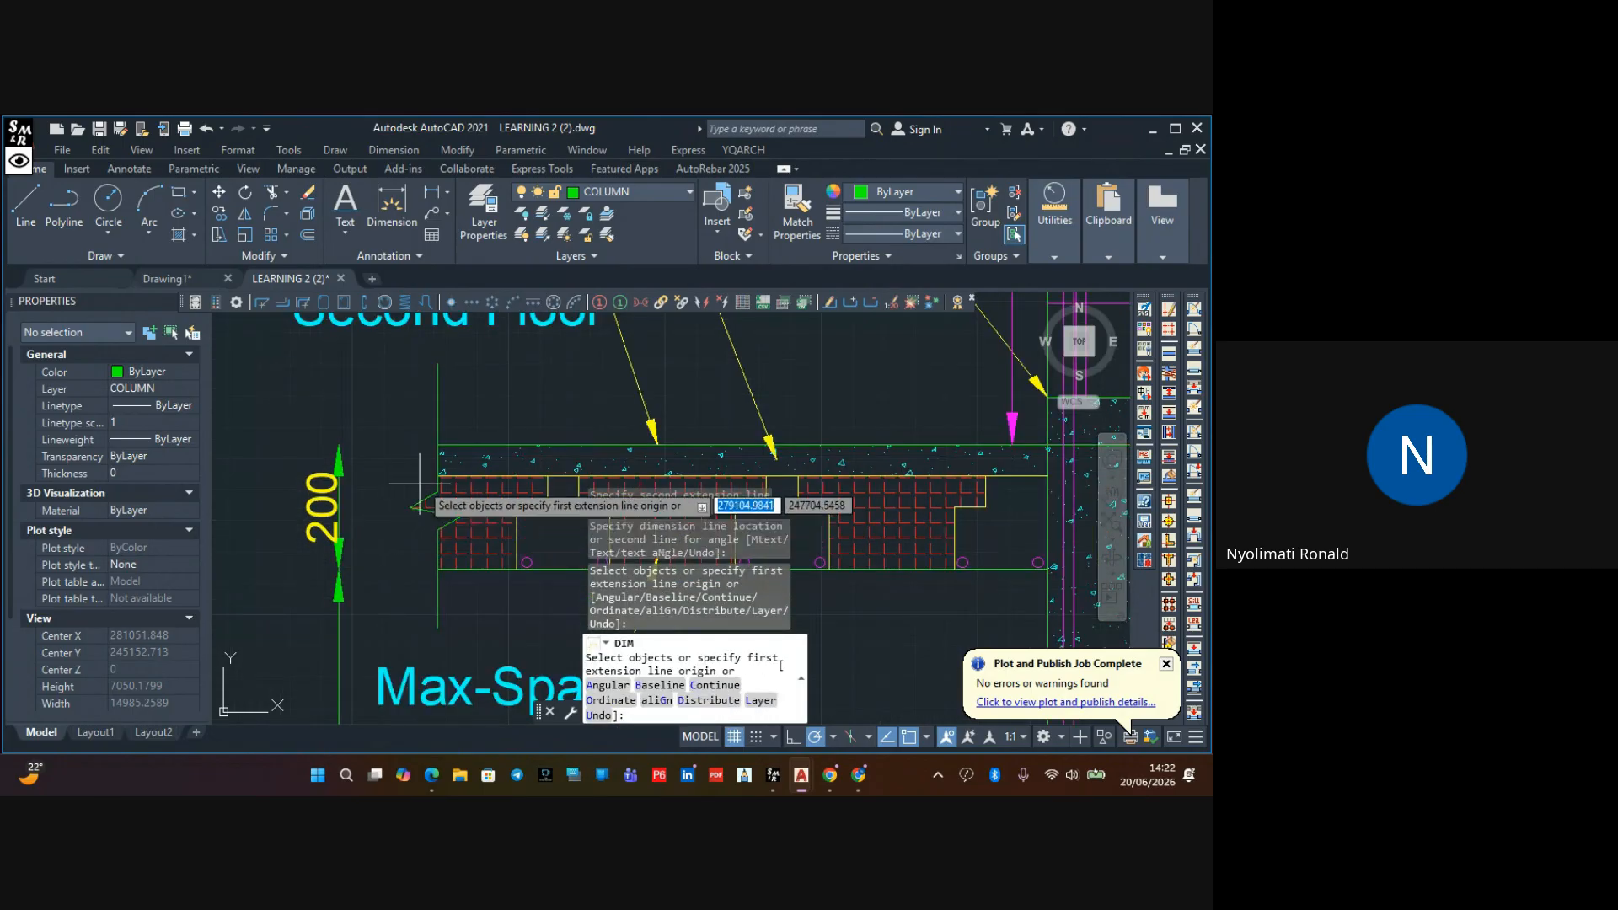
left_click(438, 443)
scroll(411, 574, "down", 5)
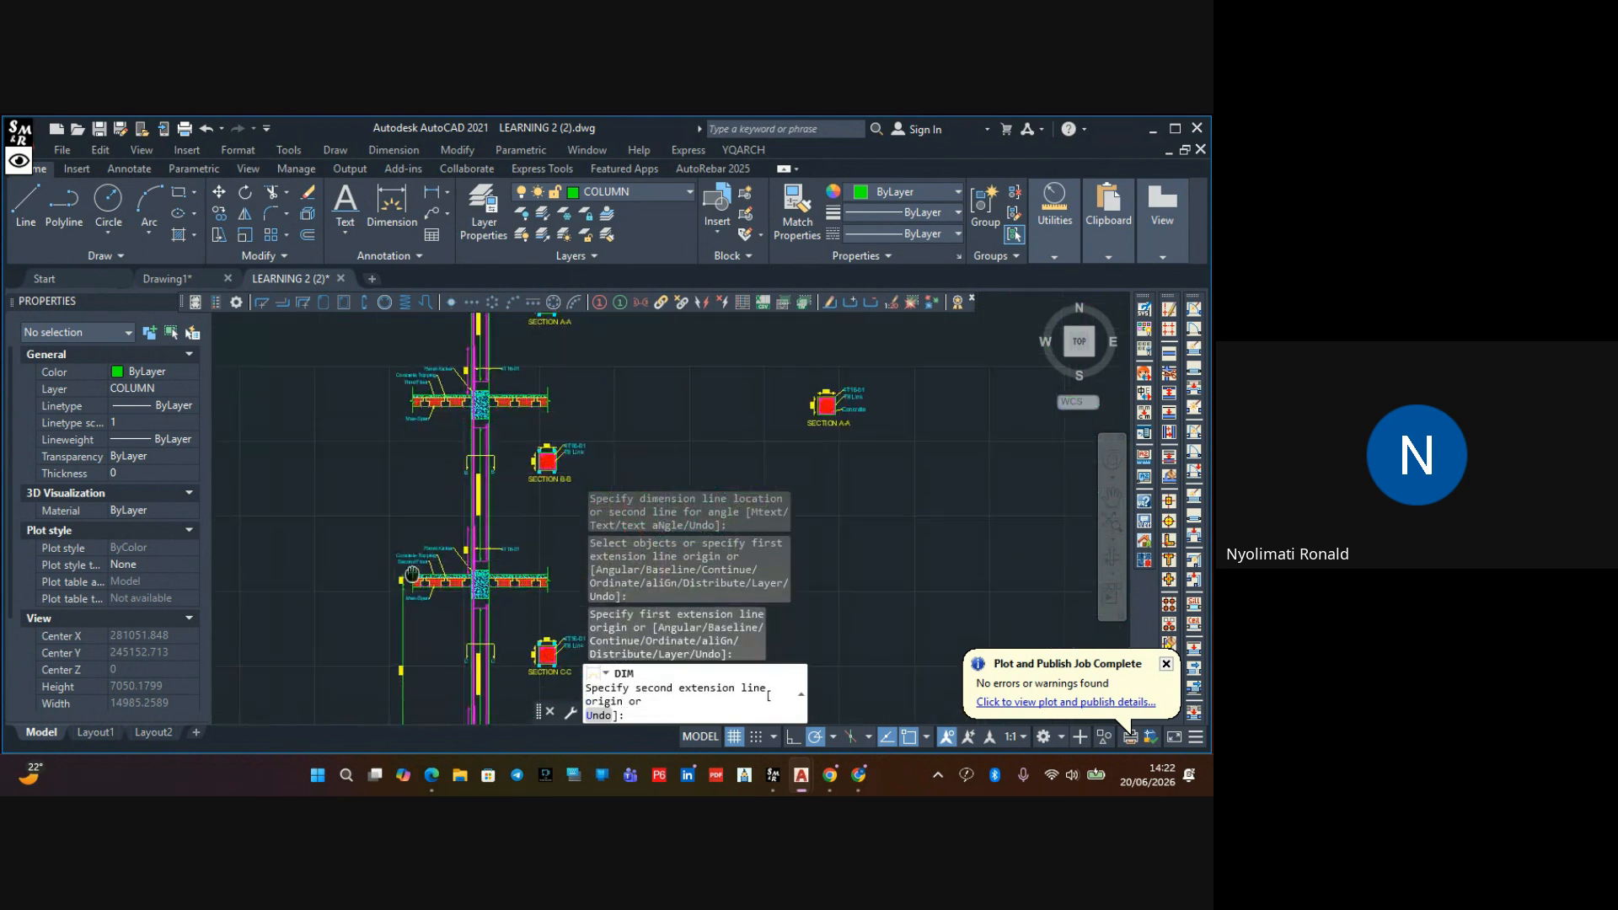
scroll(406, 501, "up", 2)
scroll(412, 497, "up", 4)
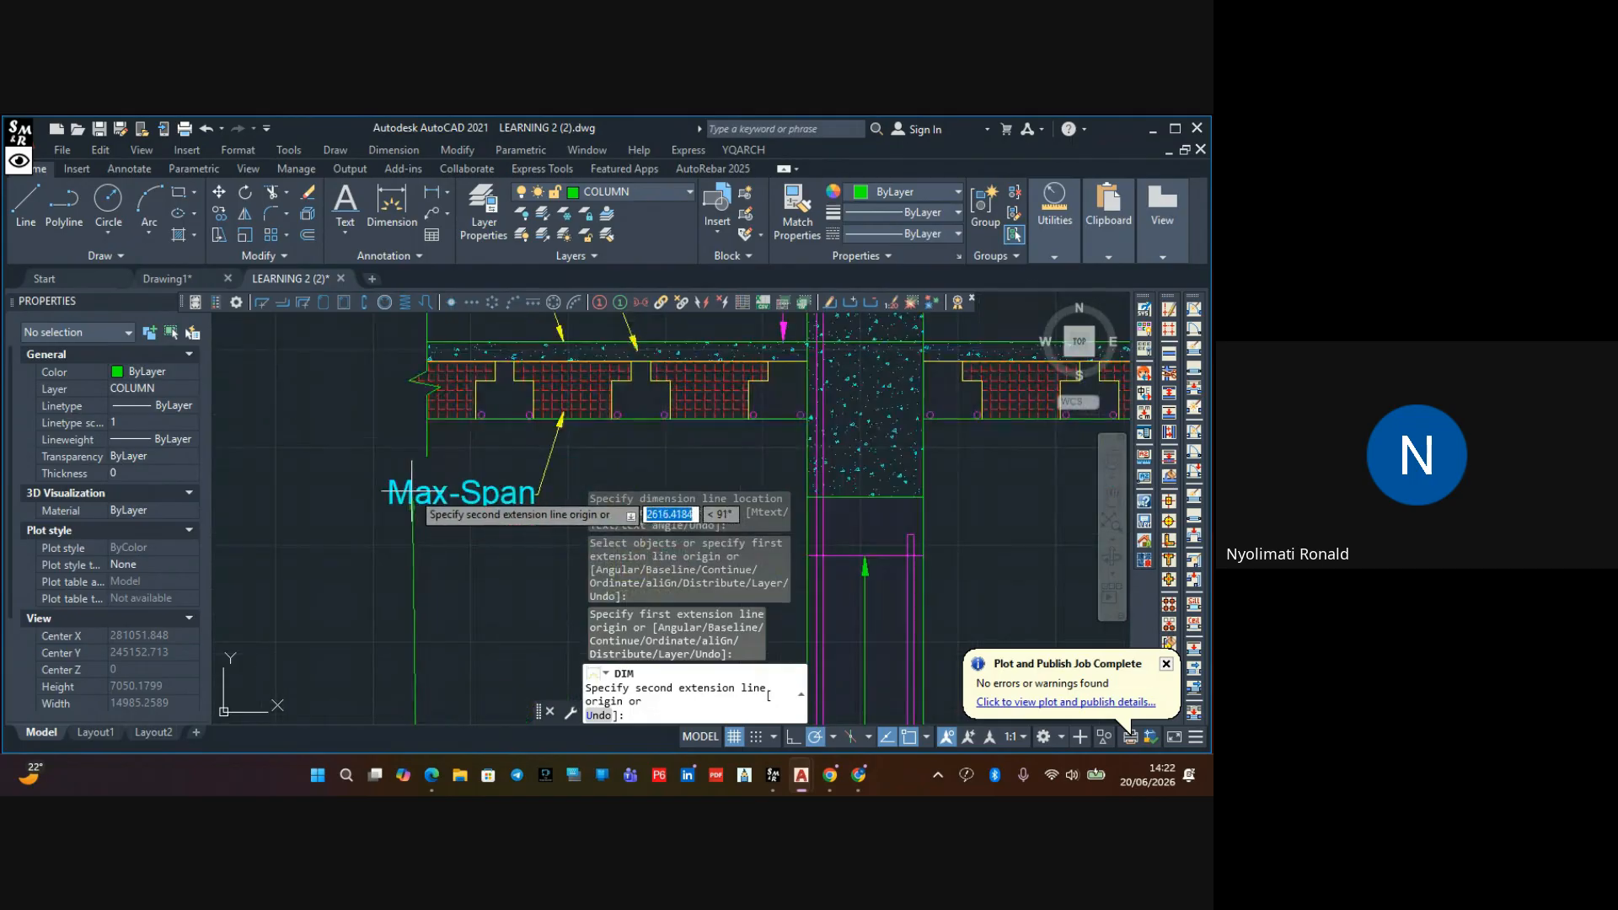
left_click(427, 419)
left_click(377, 424)
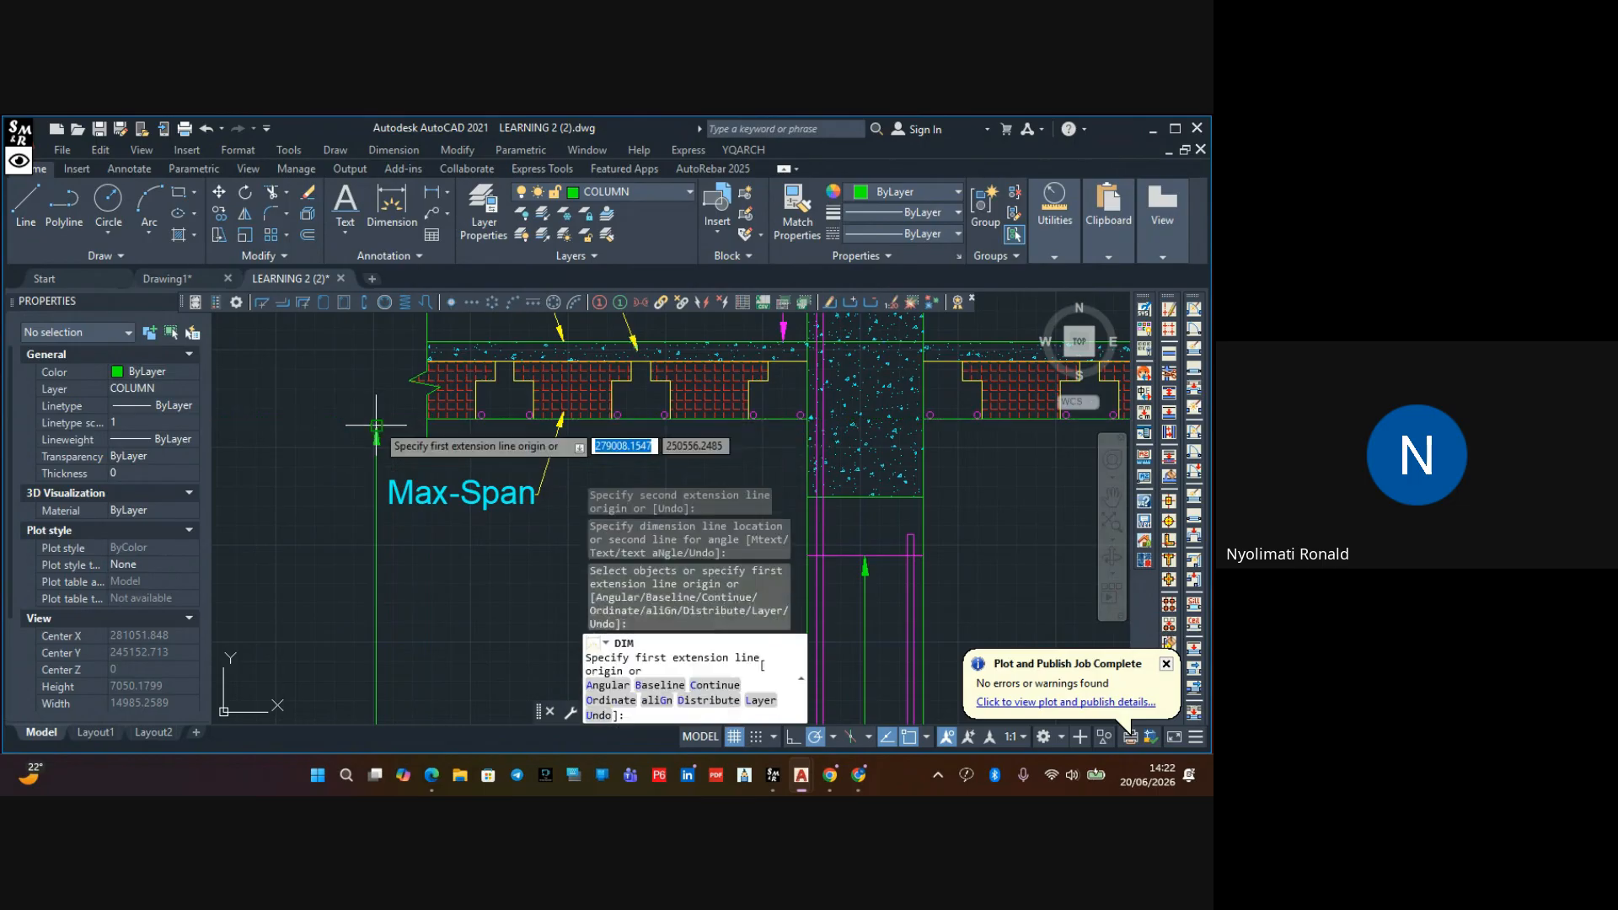
Dimension the overall thickness of the third-floor slab, including its topping, in line with the clear-height dimension below it
left_click(426, 419)
middle_click_drag(437, 349, 444, 474)
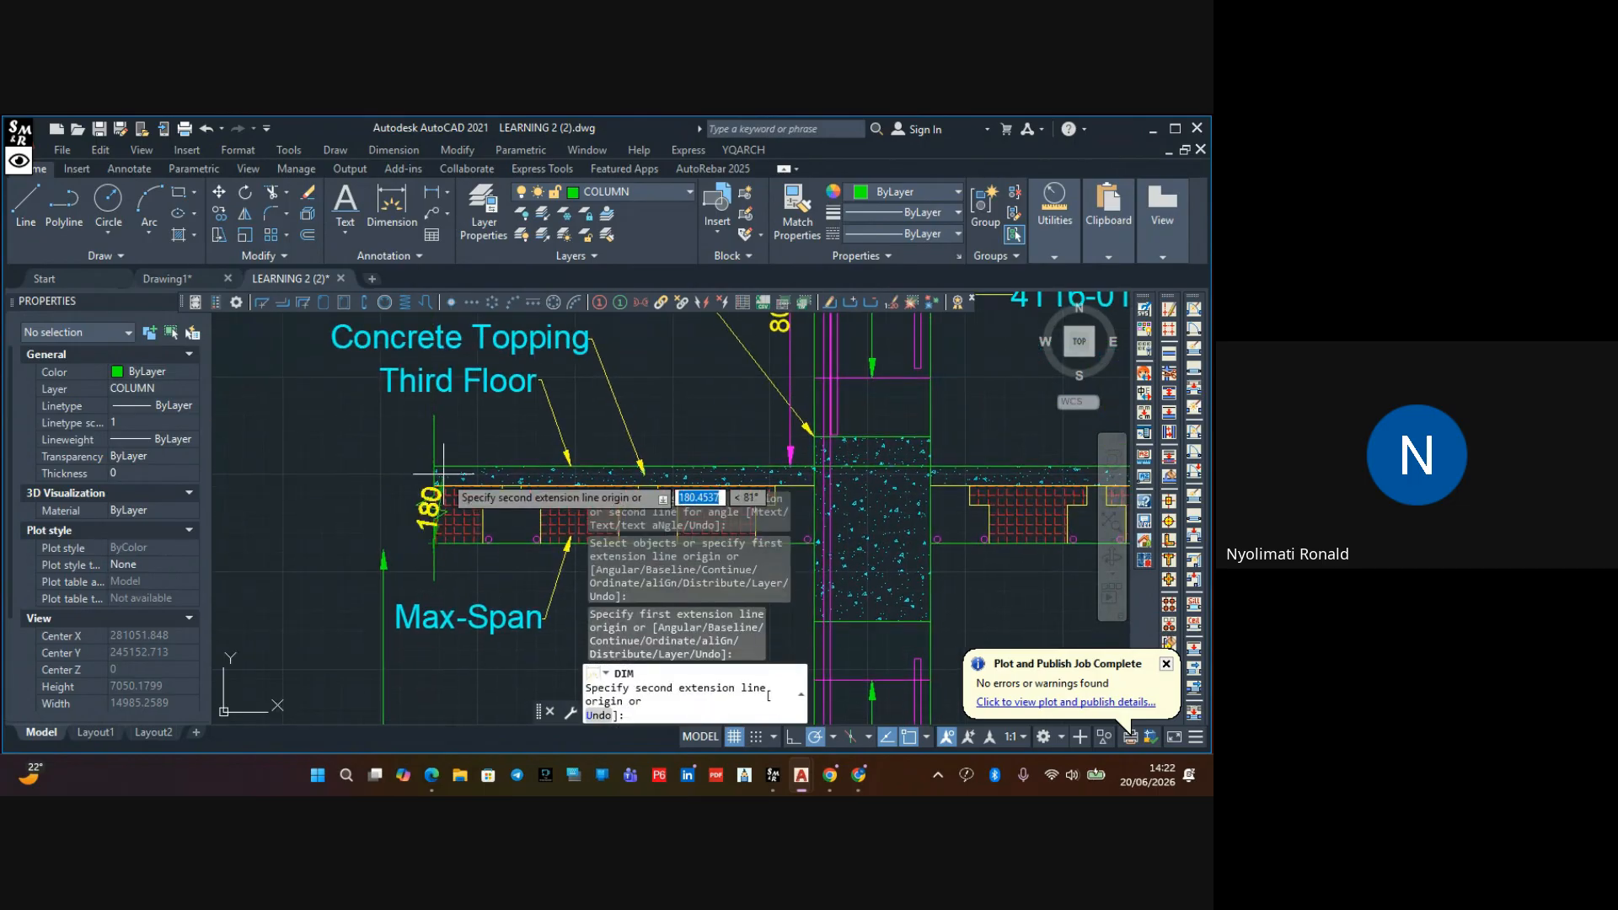
left_click(434, 466)
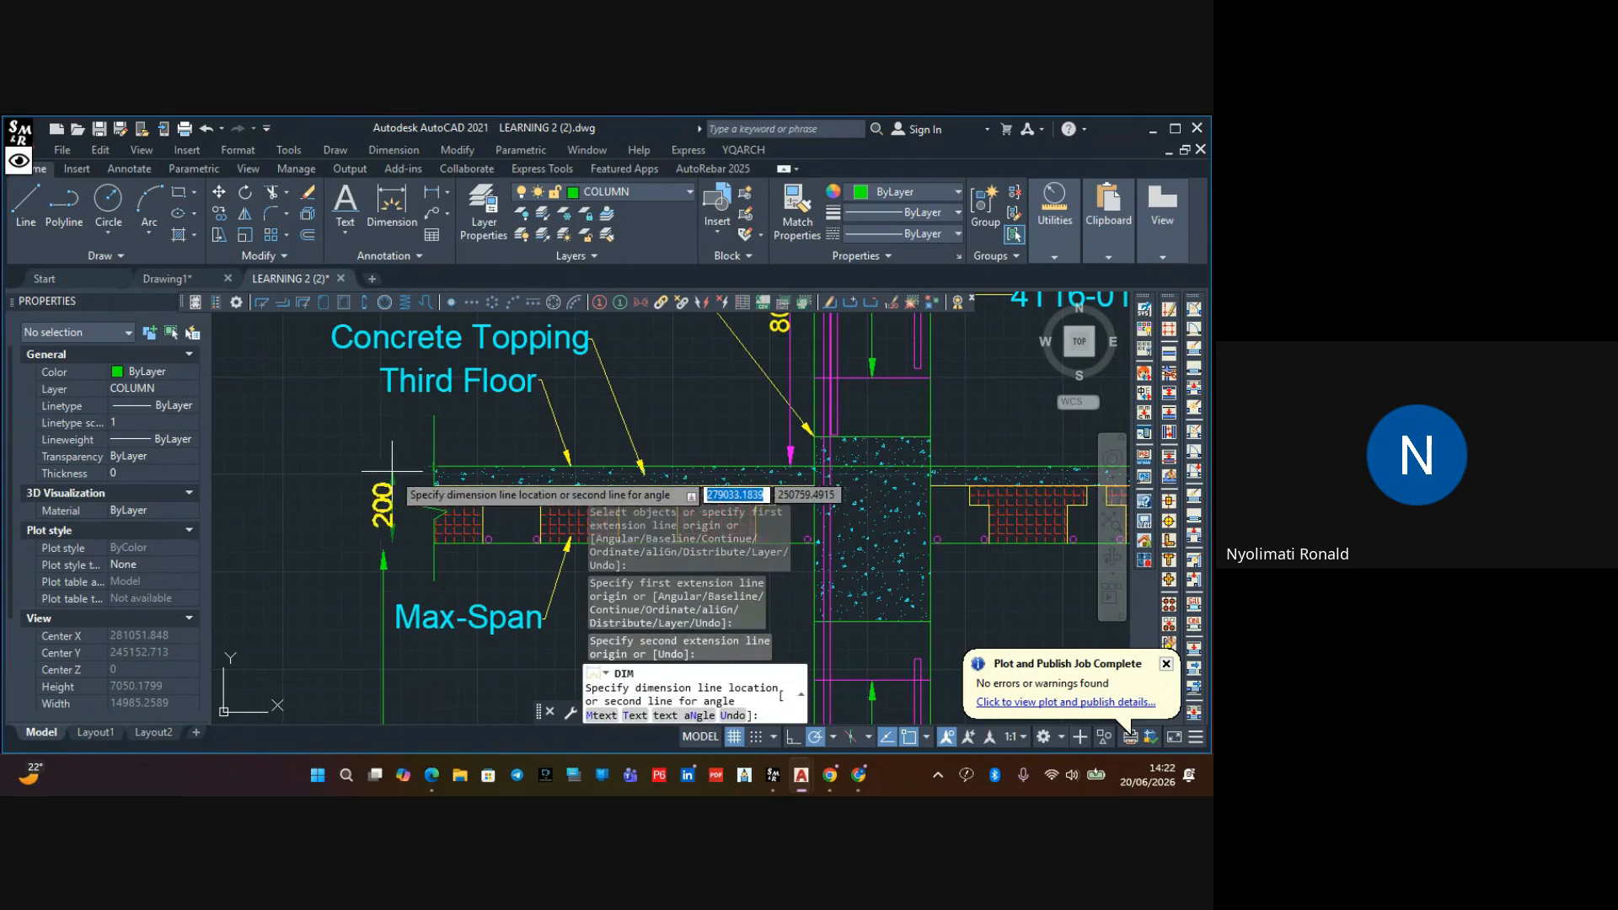
left_click(384, 548)
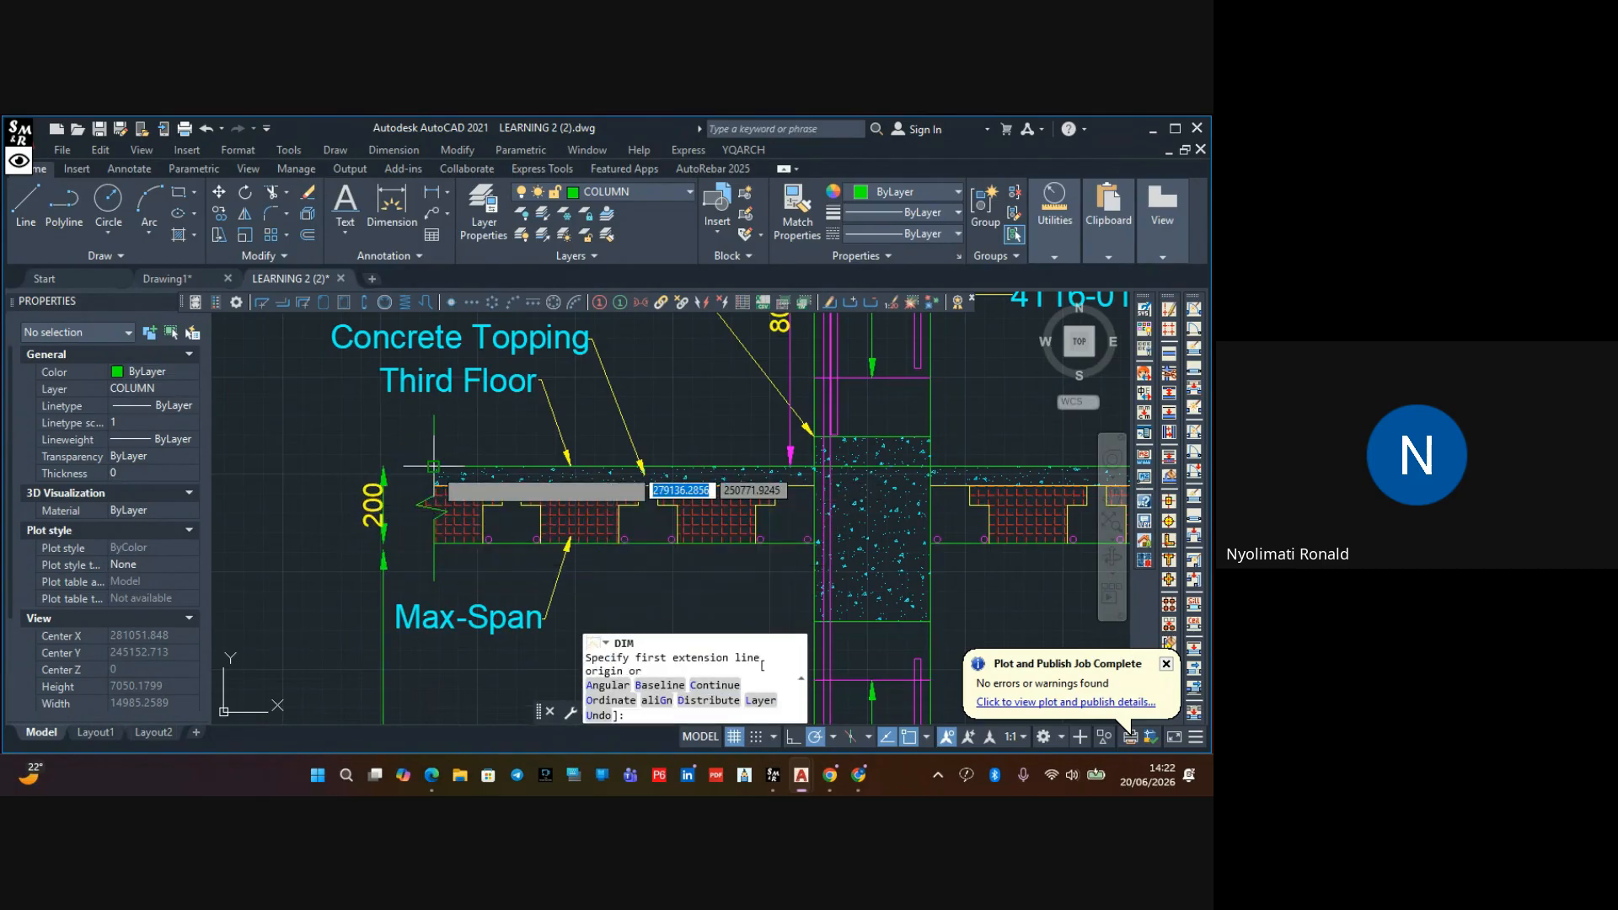
Dimension the height from the top of the third-floor slab to about the level of the ring beam's top edge
left_click(435, 466)
scroll(427, 413, "up", 2)
scroll(436, 522, "down", 2)
middle_click_drag(437, 522, 442, 607)
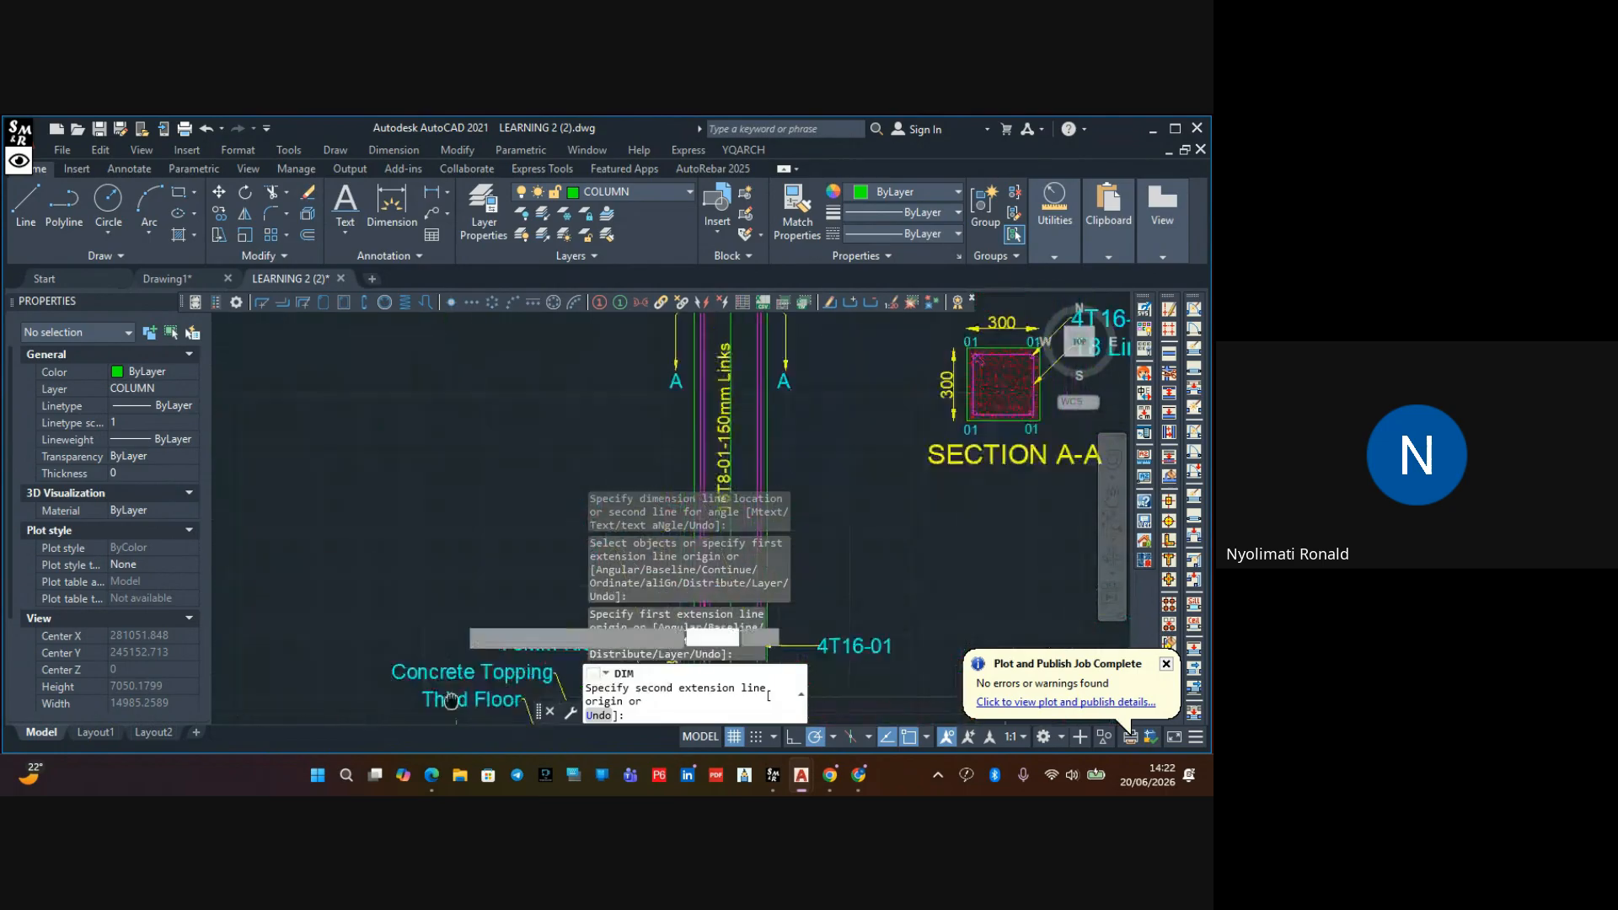
scroll(442, 606, "down", 2)
scroll(452, 653, "up", 3)
scroll(461, 539, "up", 3)
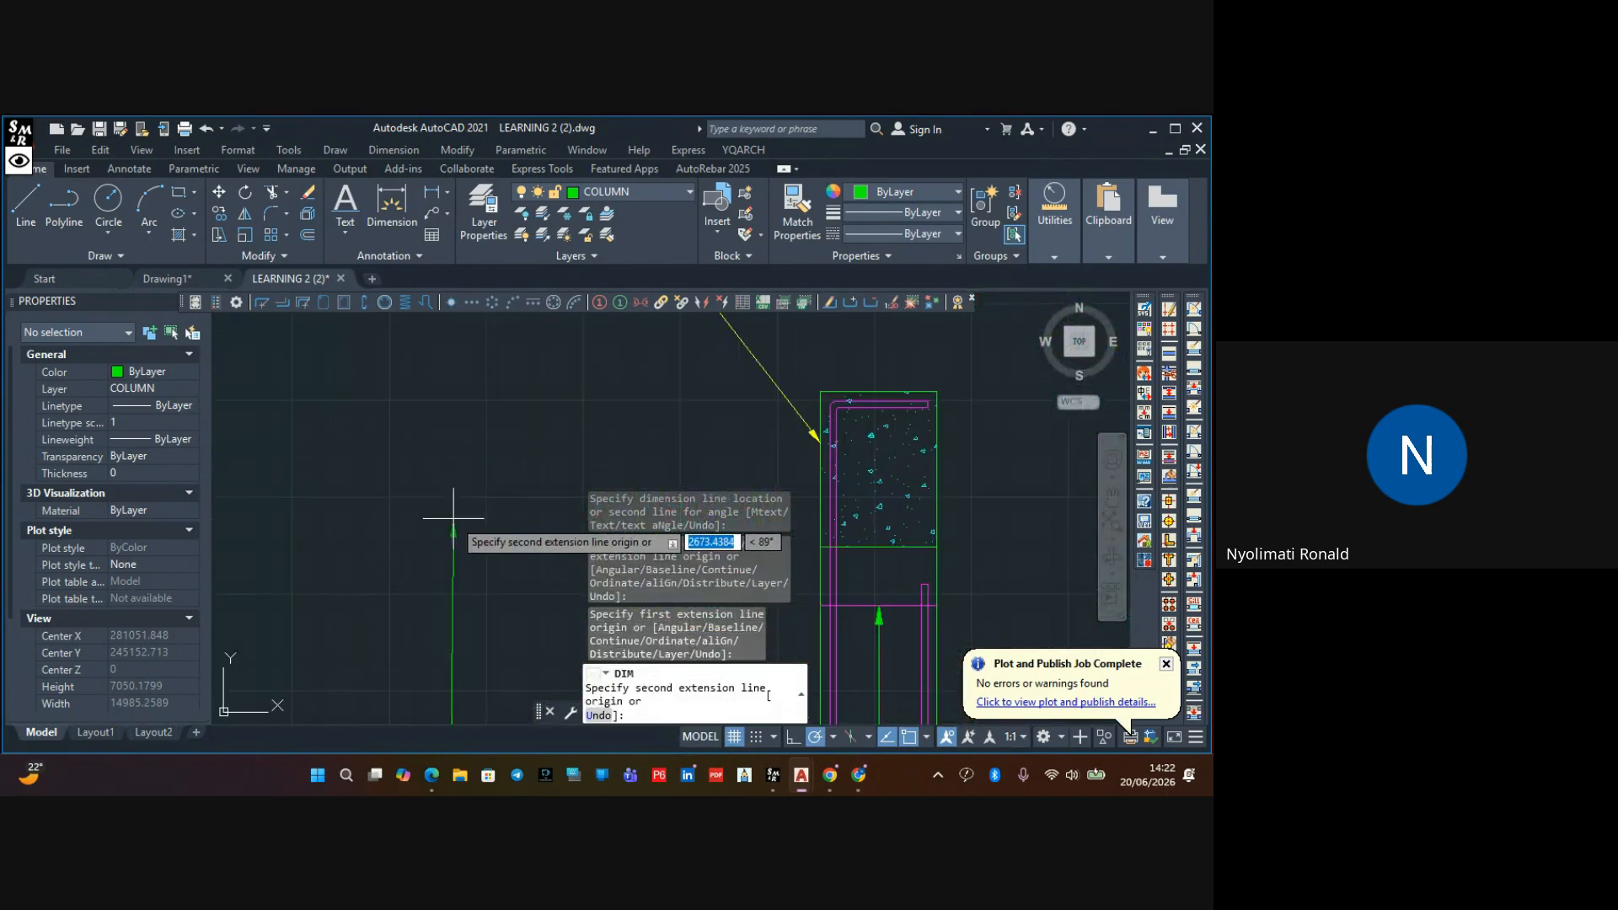
scroll(463, 534, "down", 2)
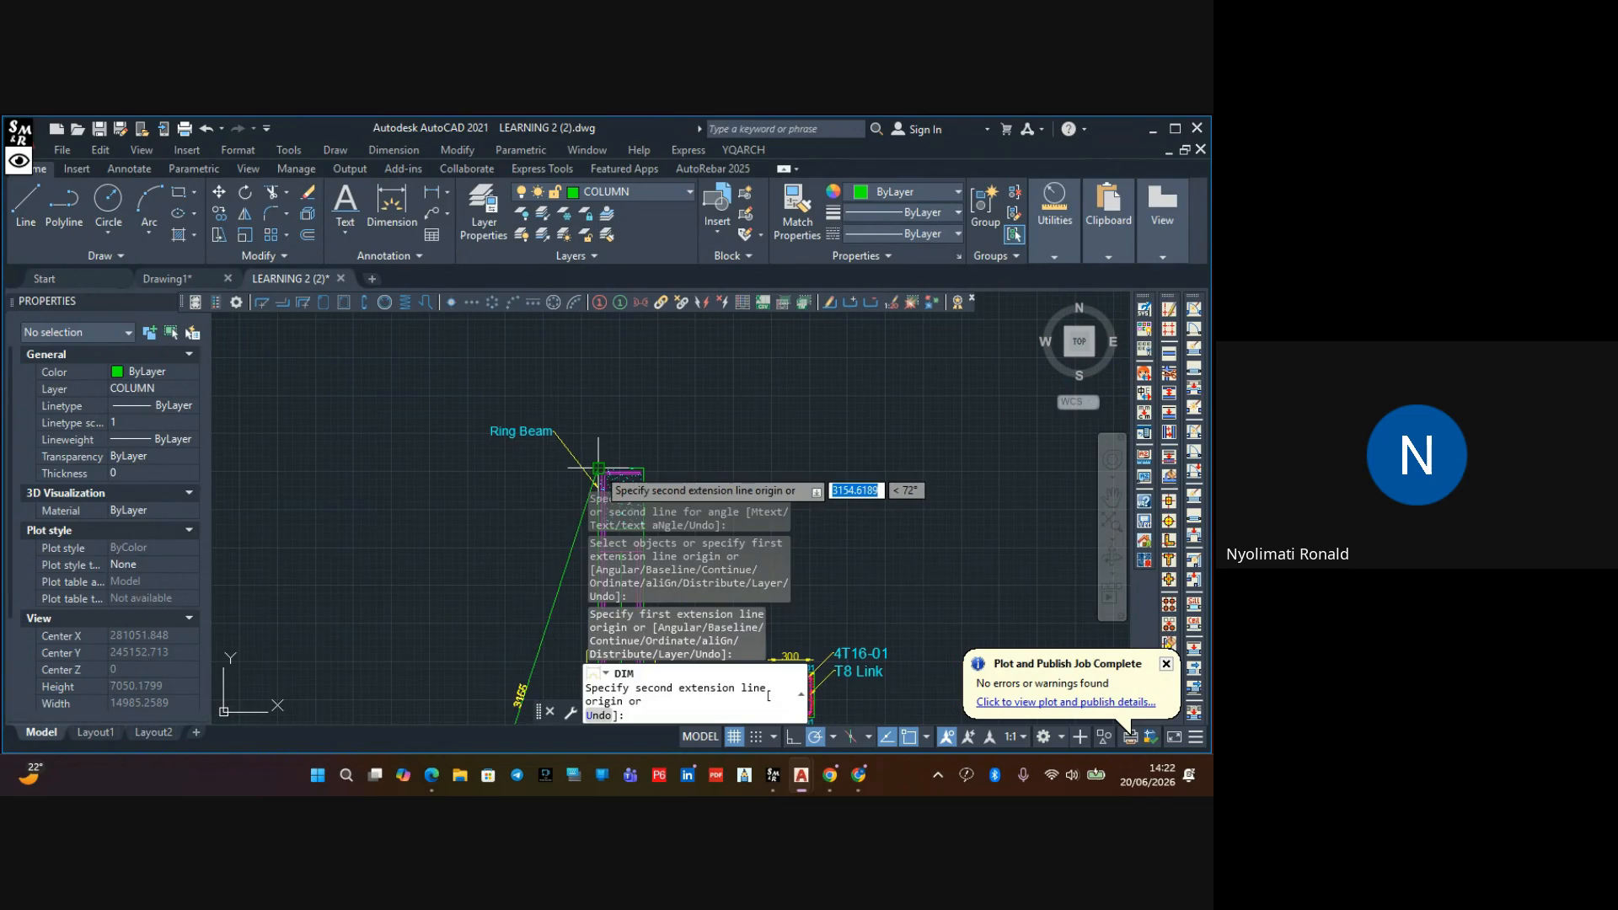
left_click(449, 474)
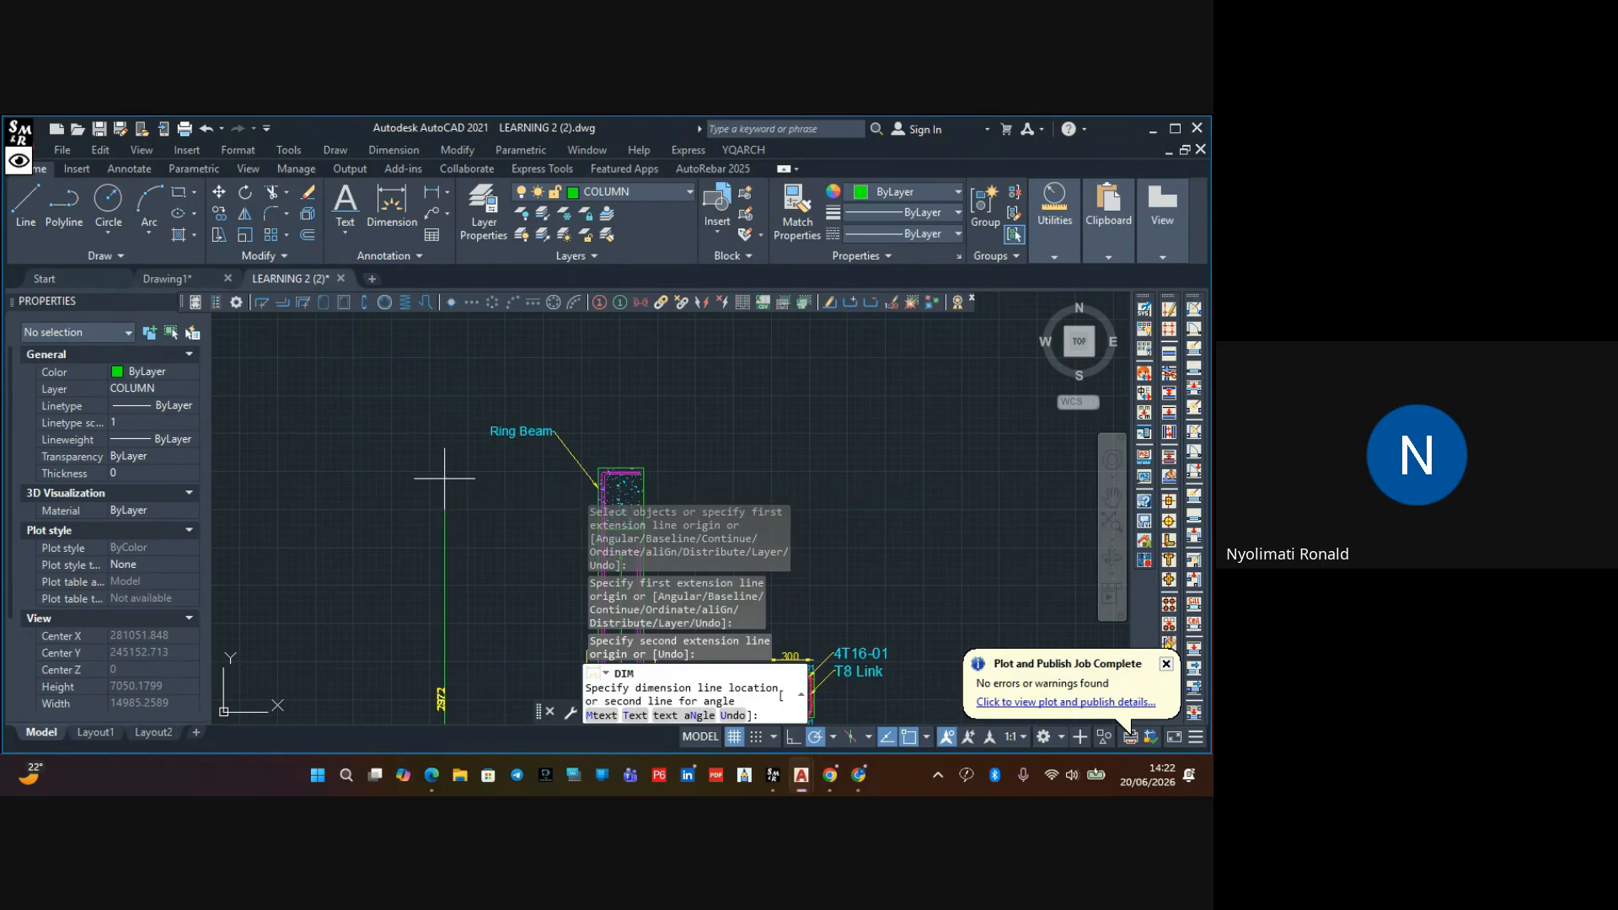
left_click(447, 527)
Dimension the ring beam's depth at the column head, beside its vertical edge
scroll(396, 484, "up", 4)
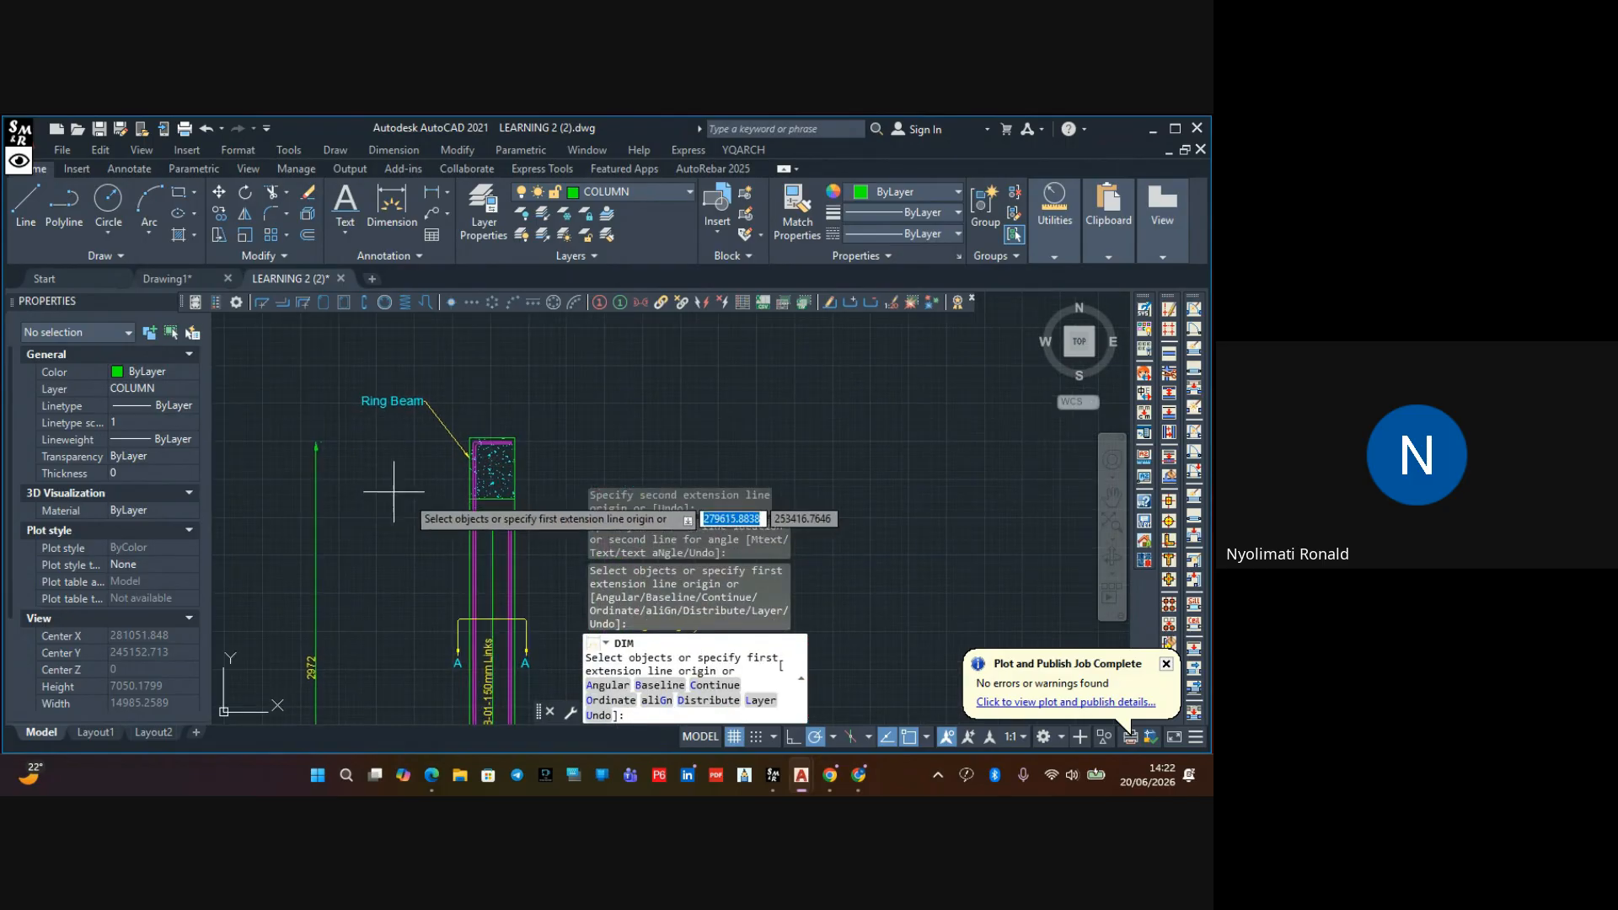
left_click(460, 498)
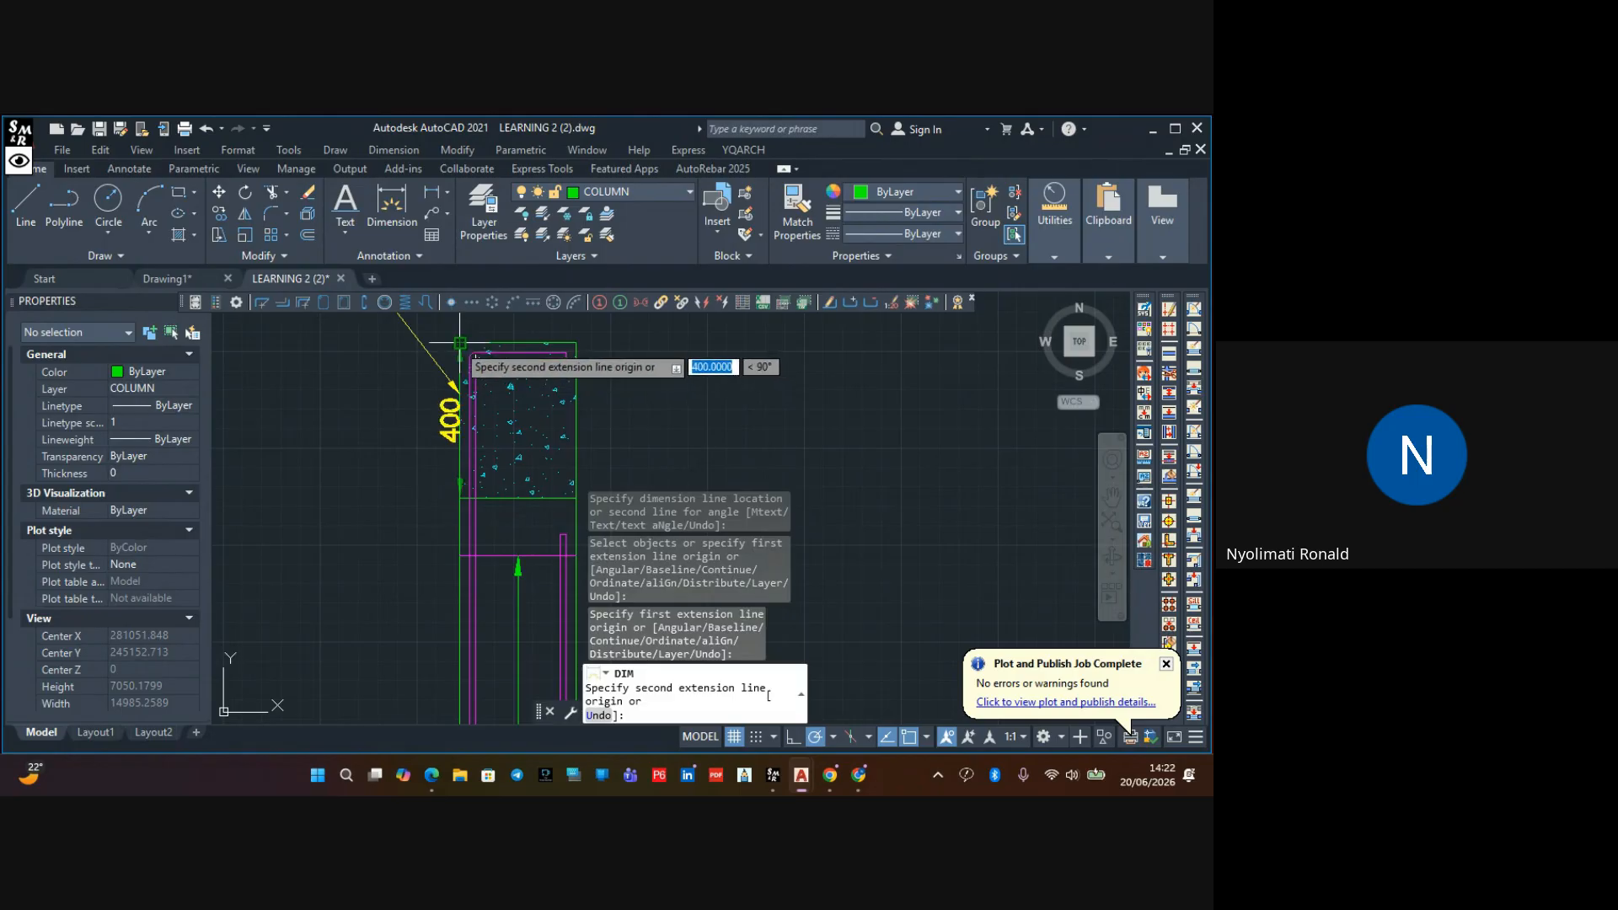
left_click(461, 344)
left_click(385, 379)
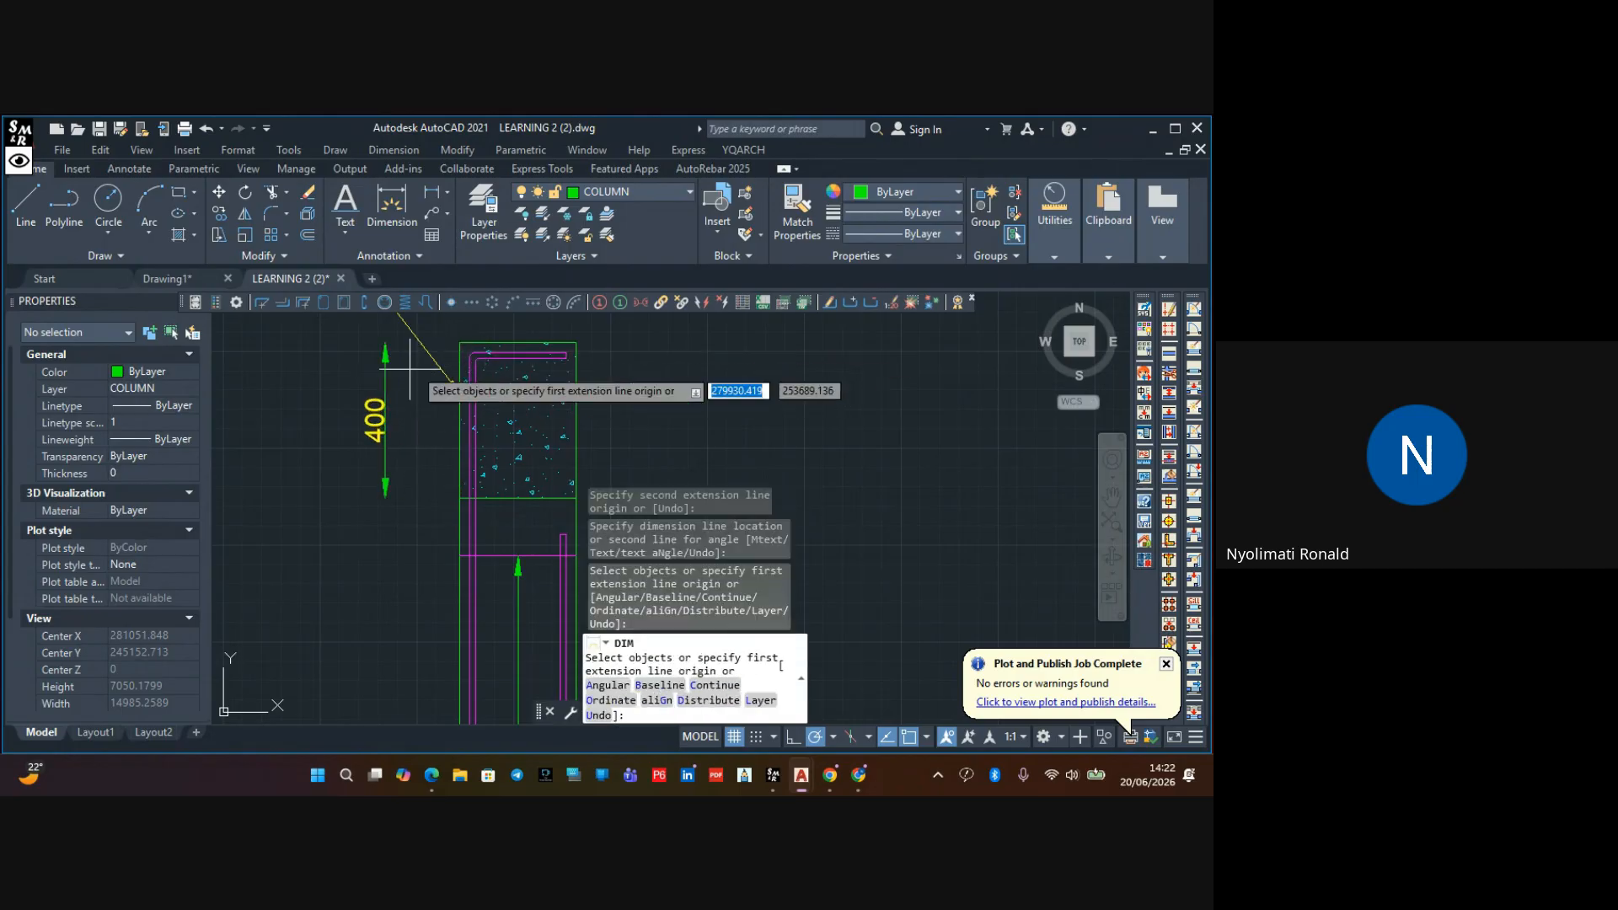
Dimension the ring beam's width, just above its top edge
left_click(460, 343)
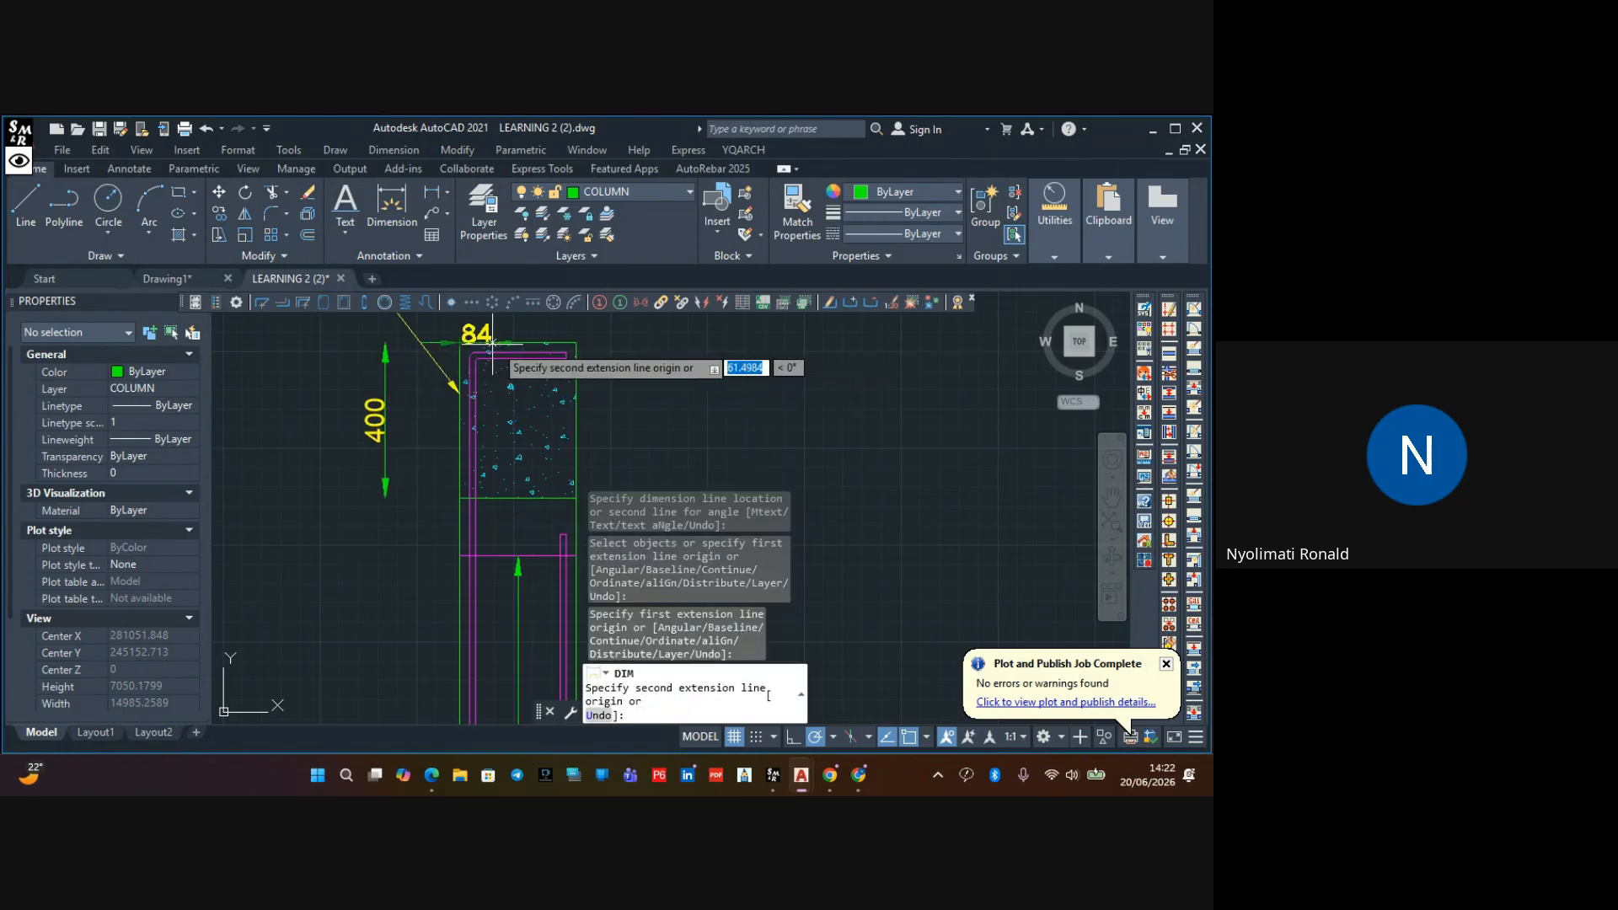
left_click(576, 343)
scroll(573, 345, "up", 2)
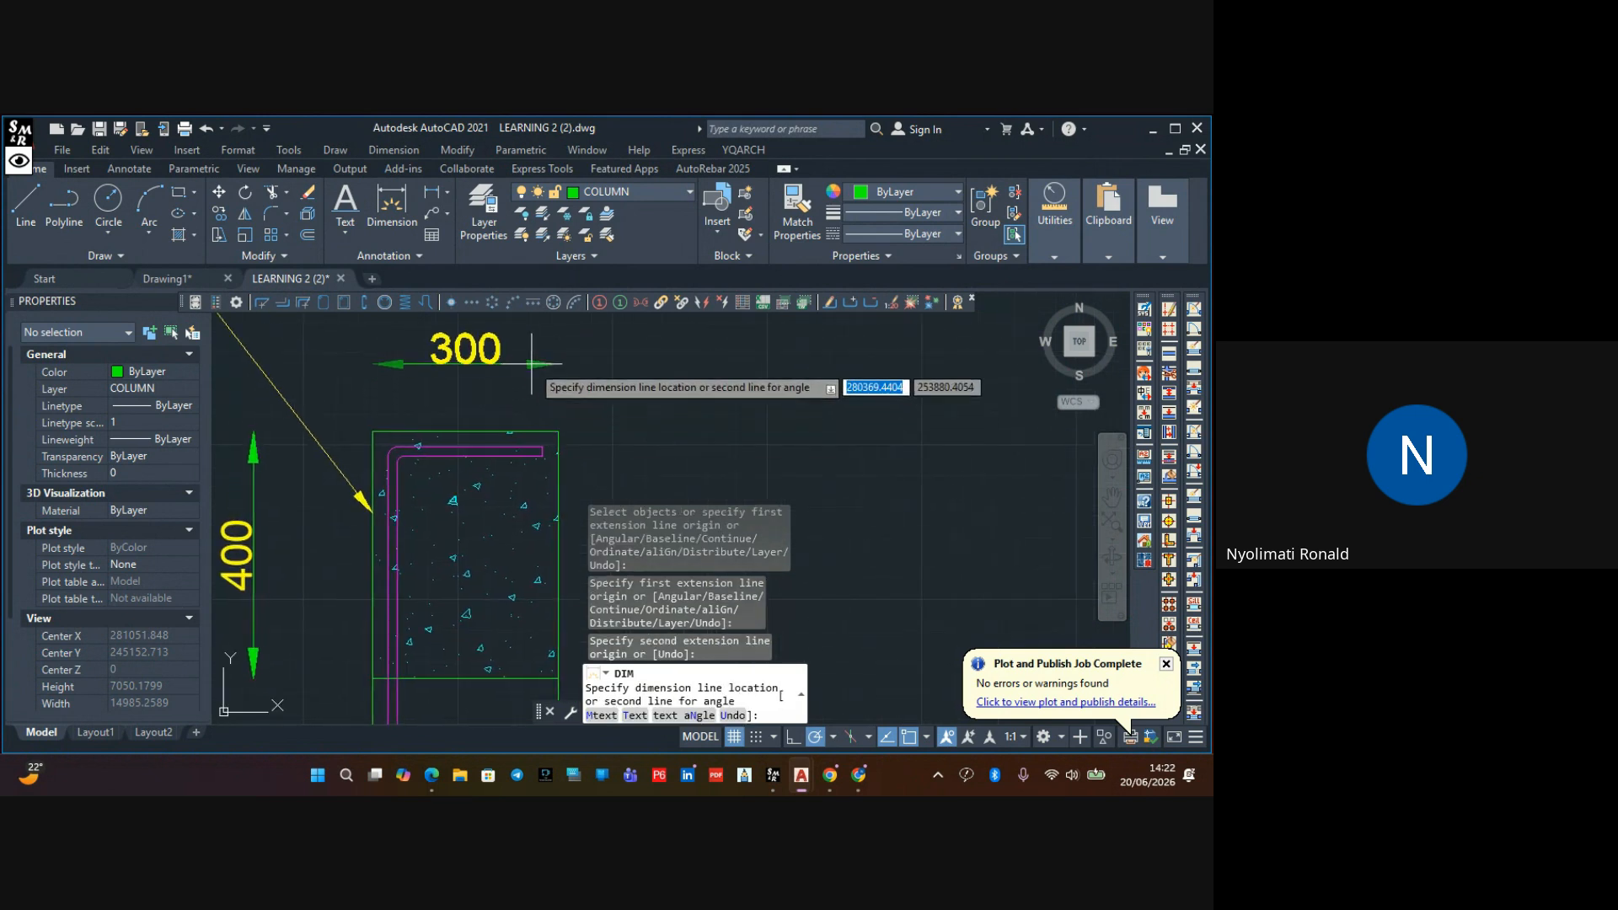
left_click(531, 363)
Dimension the beam's drop below the third-floor slab soffit, placing the dimension near the slab's break-line end
scroll(531, 362, "down", 3)
mouse_move(477, 547)
middle_mouse_down()
mouse_move(461, 626)
mouse_move(475, 459)
middle_mouse_up()
scroll(456, 601, "down", 2)
middle_click_drag(456, 607, 482, 370)
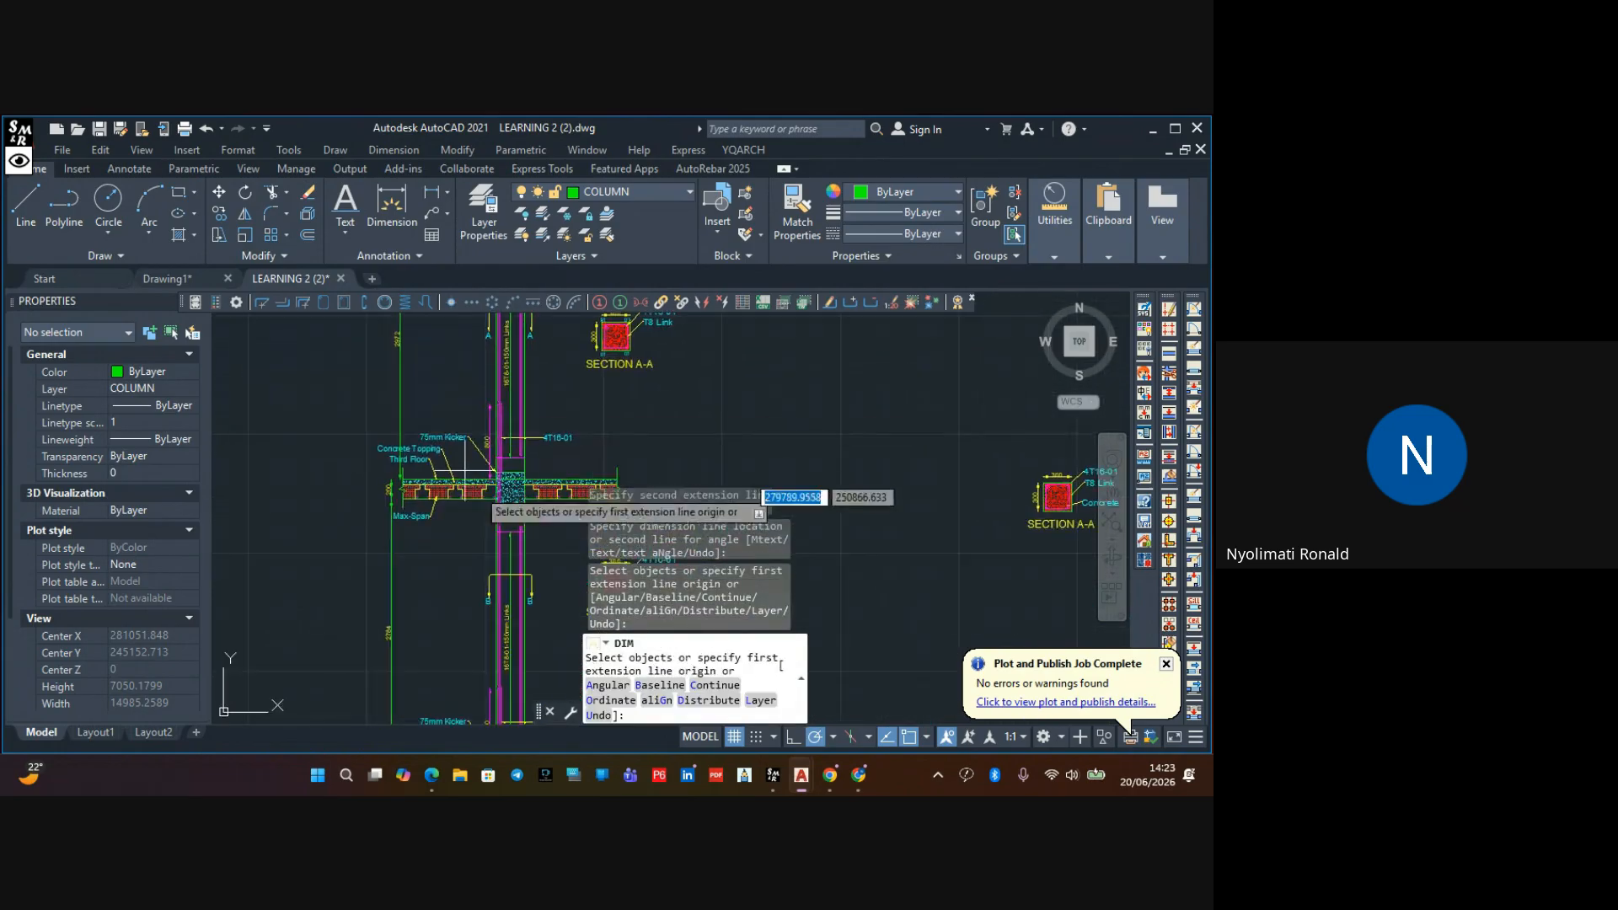
scroll(498, 510, "up", 5)
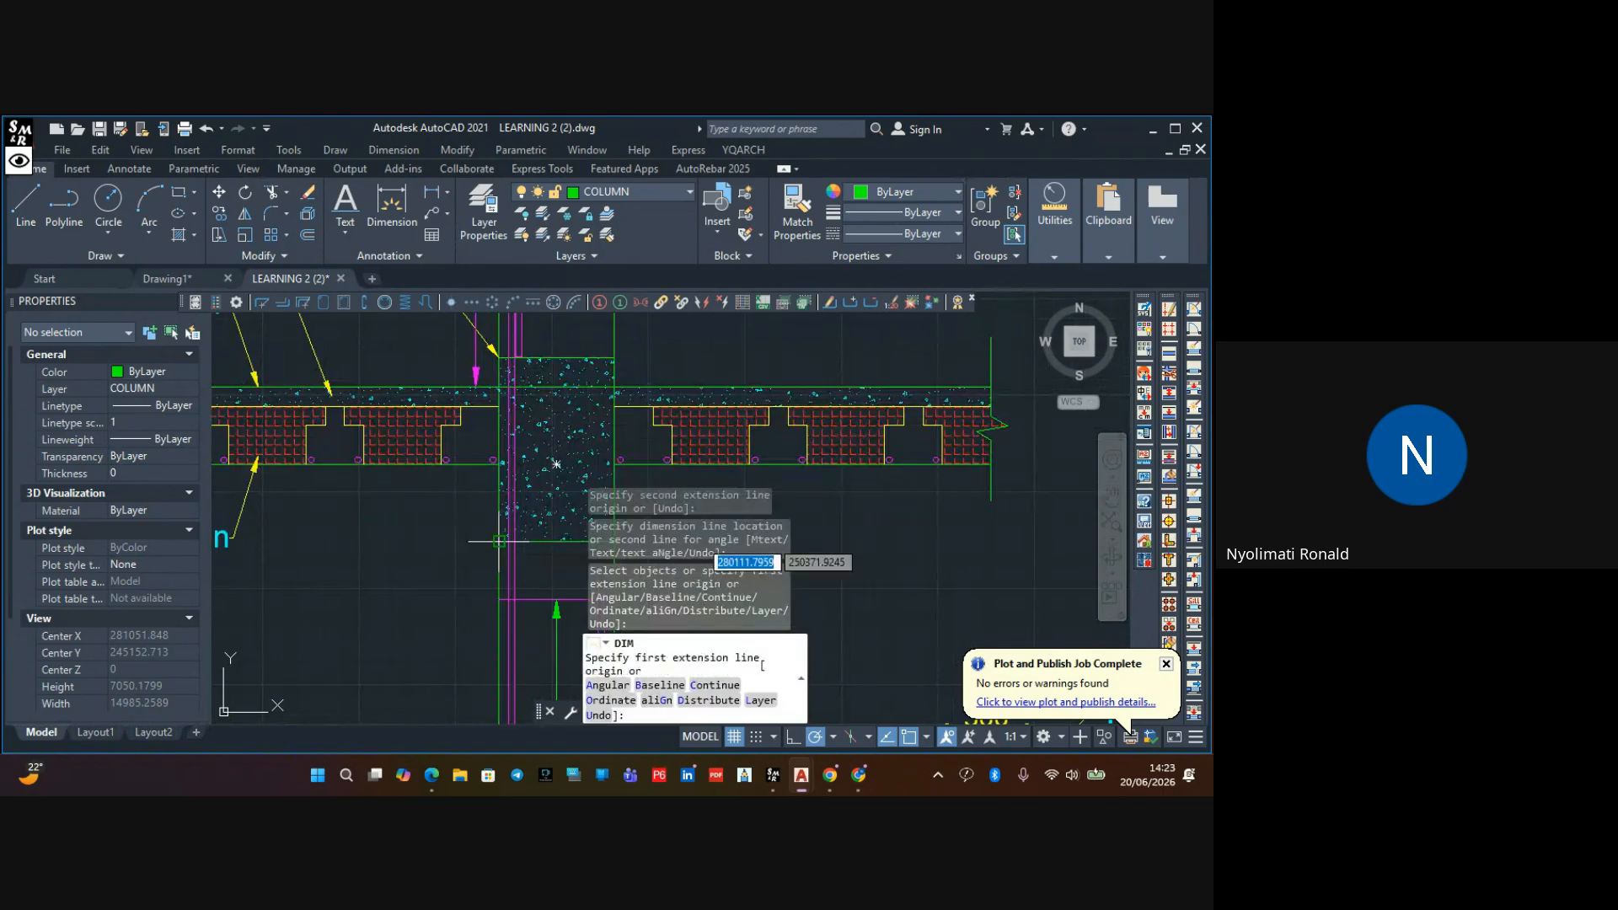
left_click(500, 540)
left_click(500, 600)
scroll(777, 543, "down", 2)
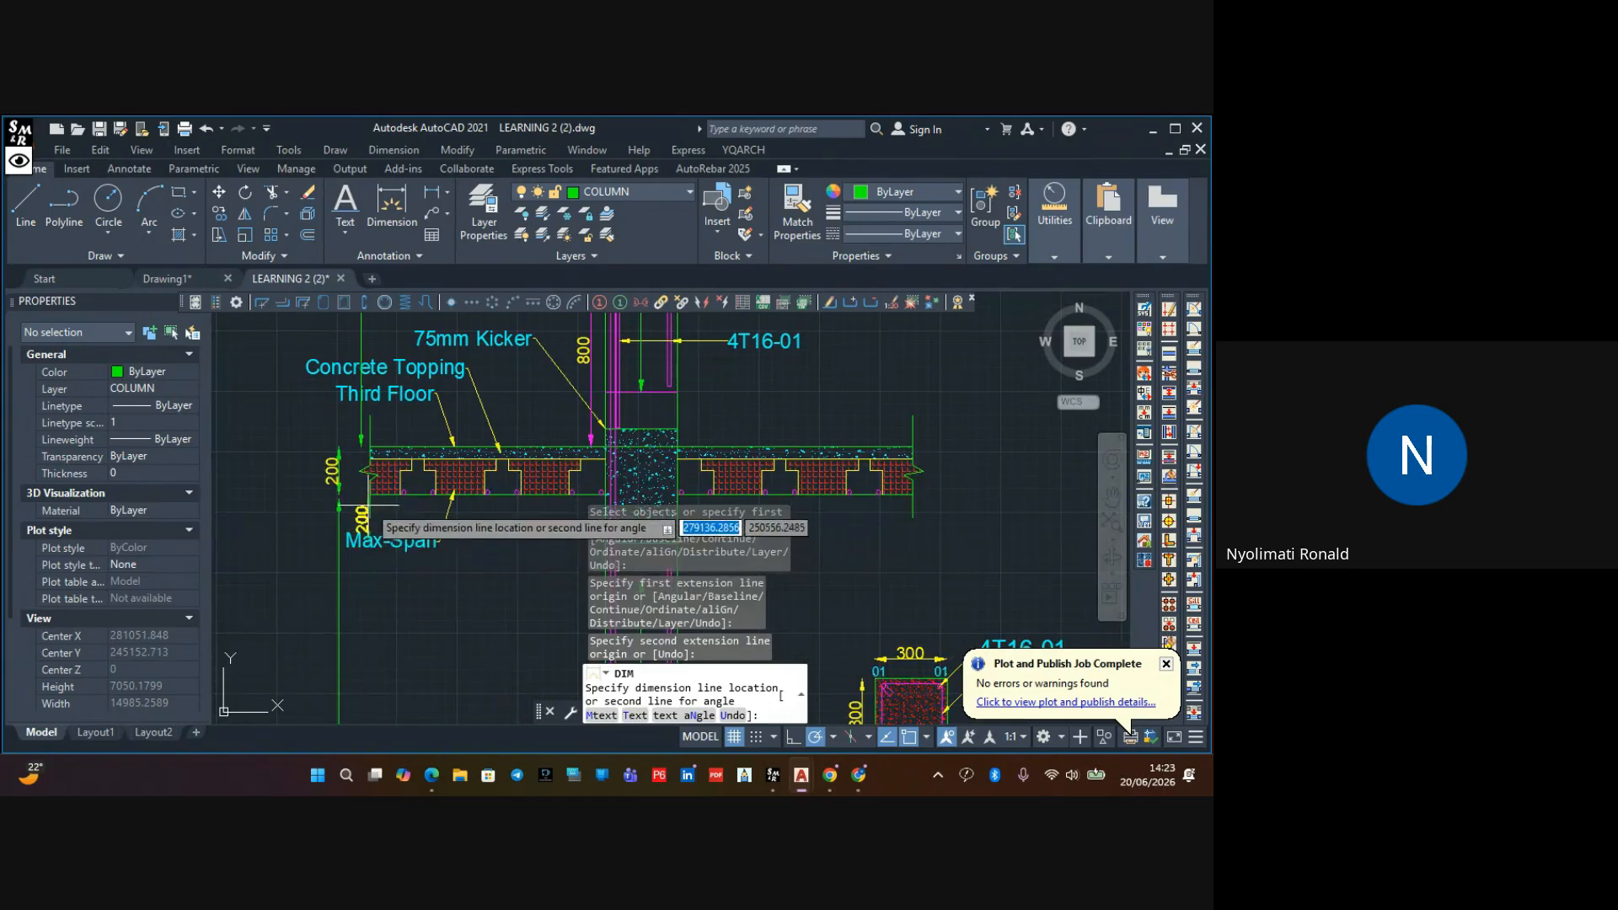
left_click(361, 446)
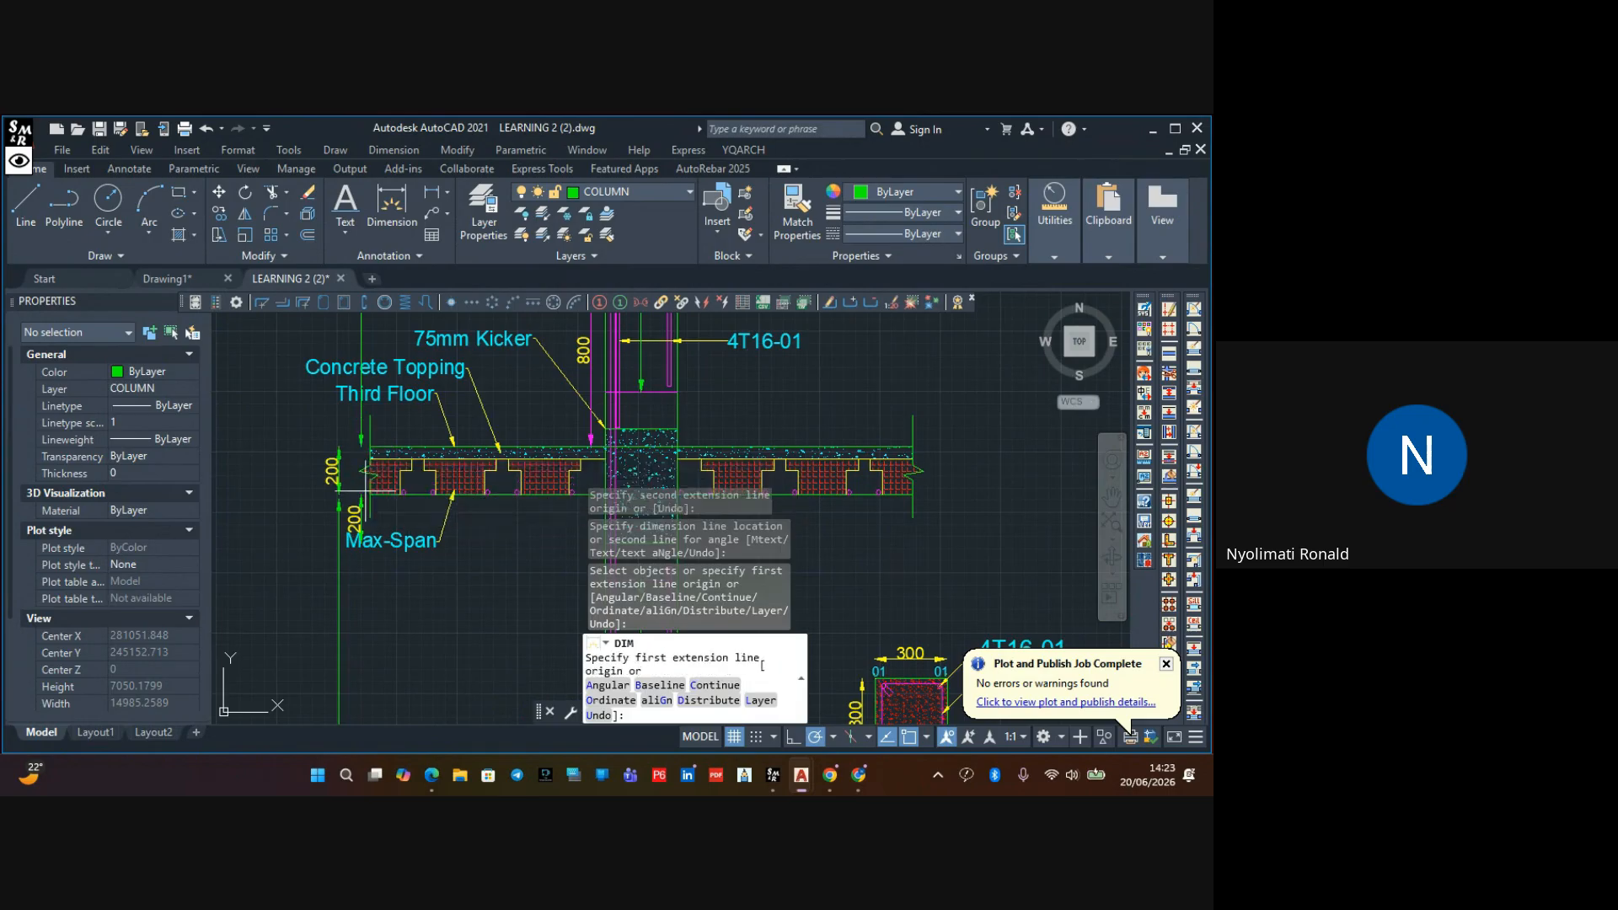
Dimension the thickness of the third-floor slab's concrete topping at the break-line end, in line with the beam-drop dimension
scroll(362, 445, "up", 3)
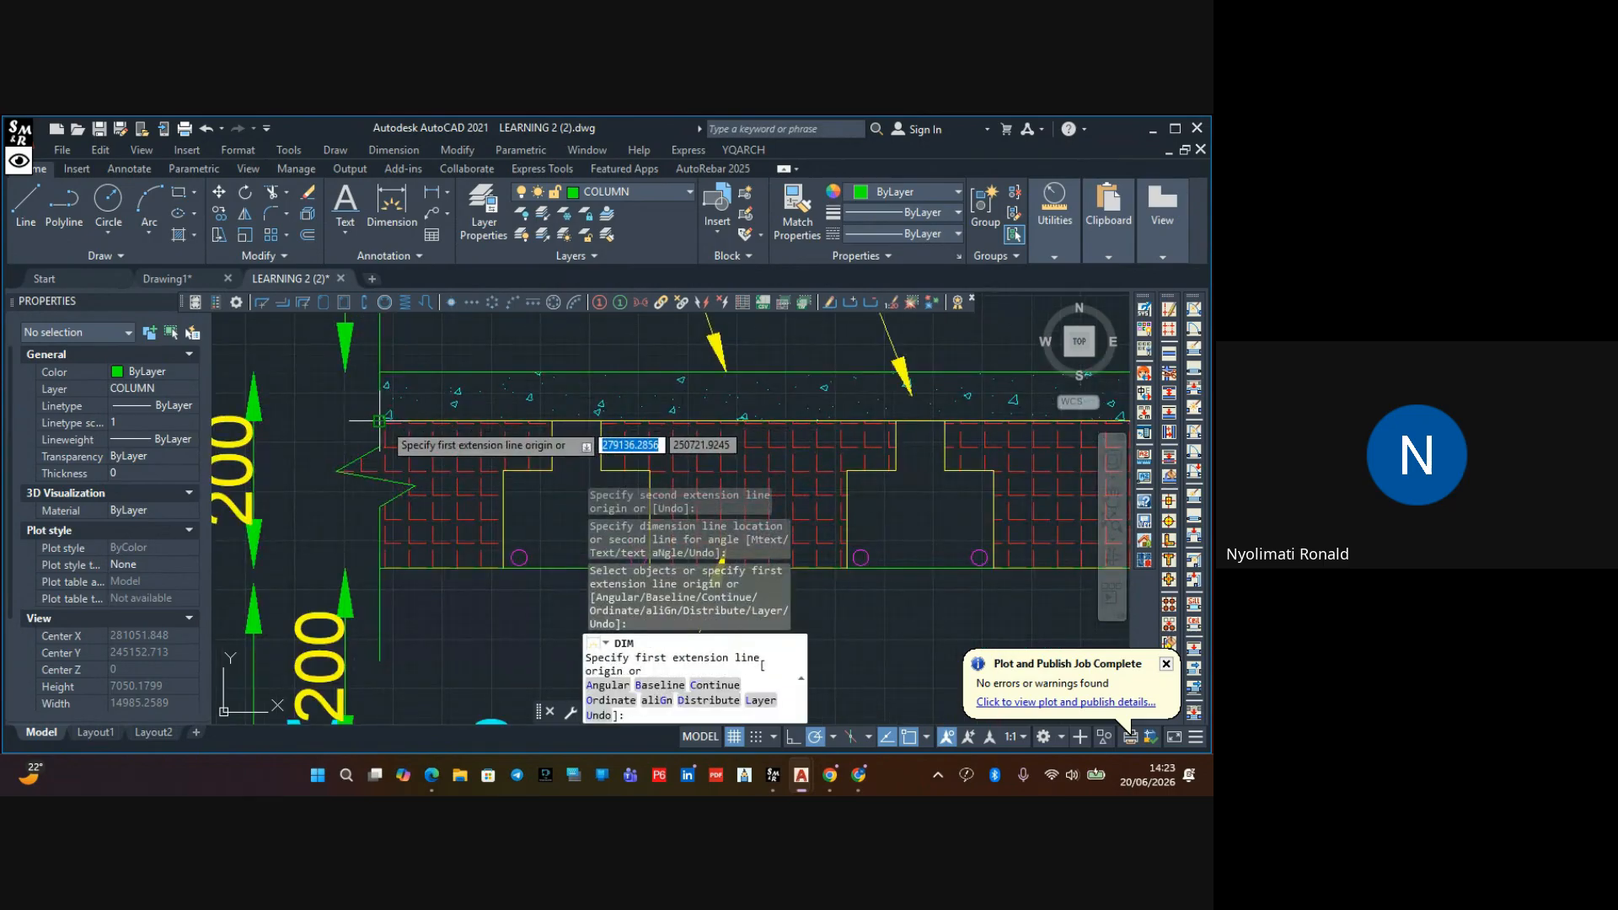
scroll(380, 421, "down", 4)
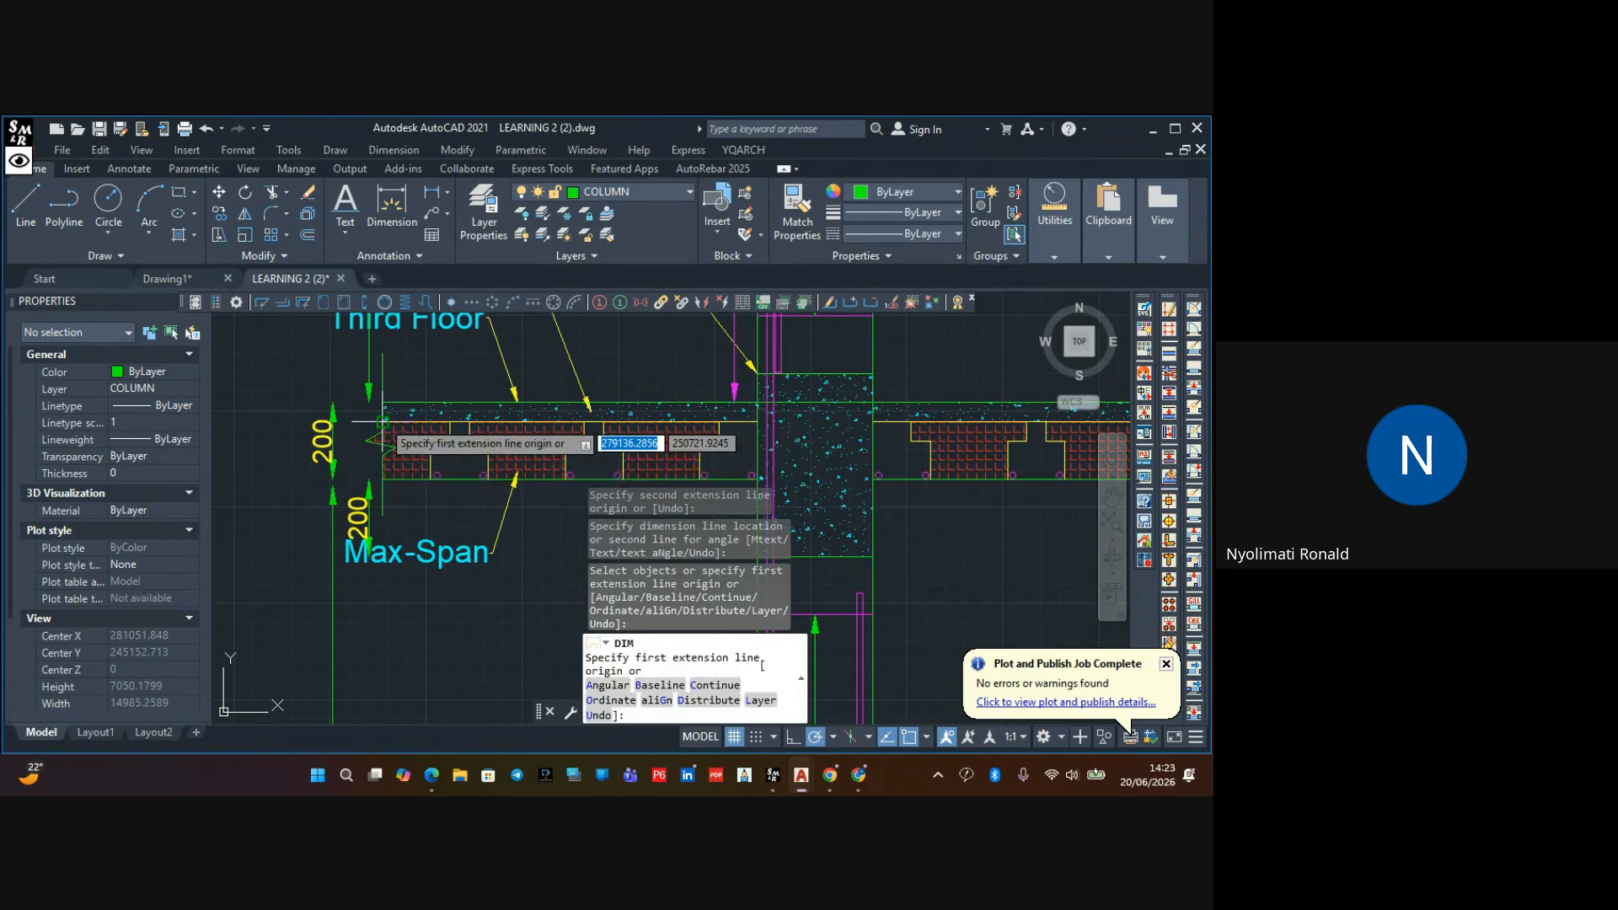
scroll(383, 420, "up", 4)
left_click(381, 425)
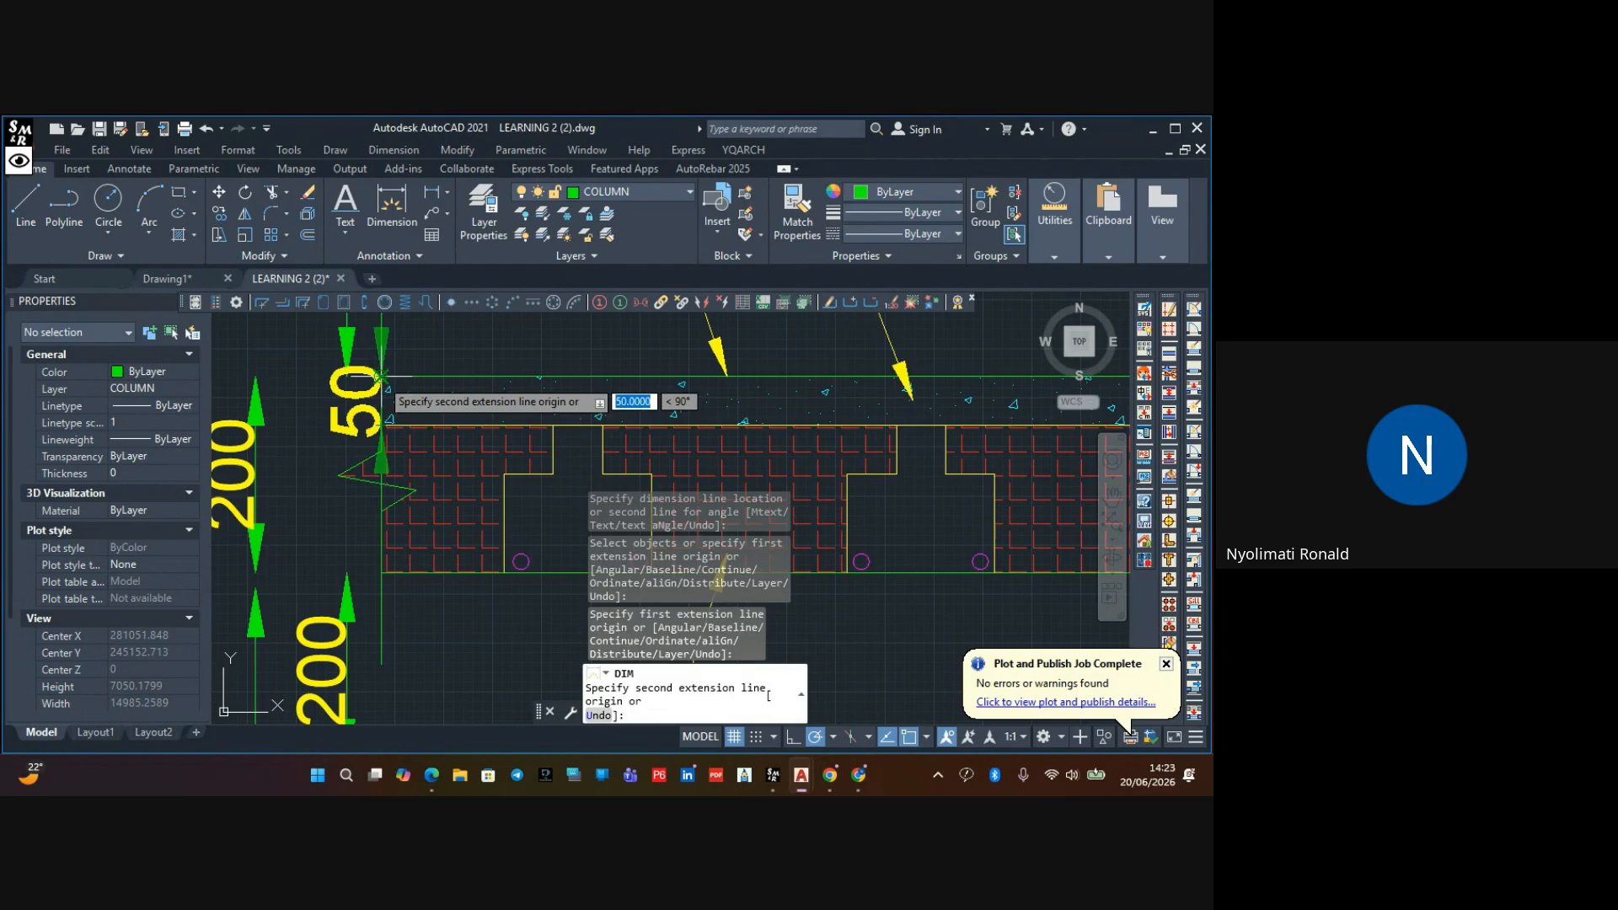
left_click(381, 377)
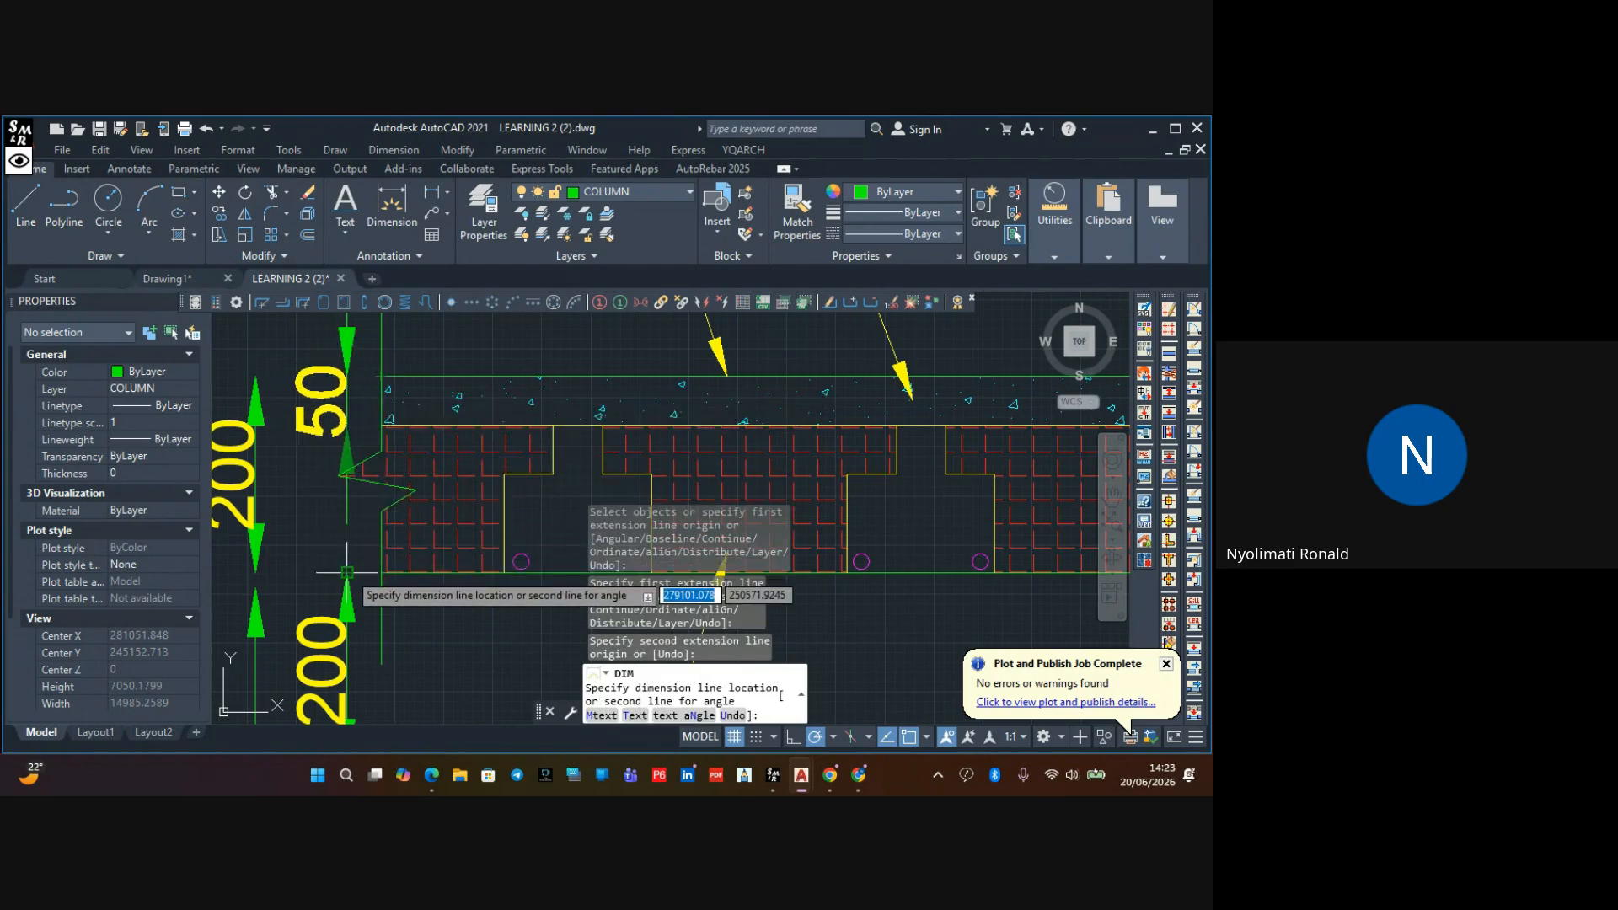
left_click(347, 619)
key("Escape")
Move the height dimension above the third floor into line with the slab's overall thickness dimension
middle_click_drag(359, 590, 408, 710)
left_click(396, 407)
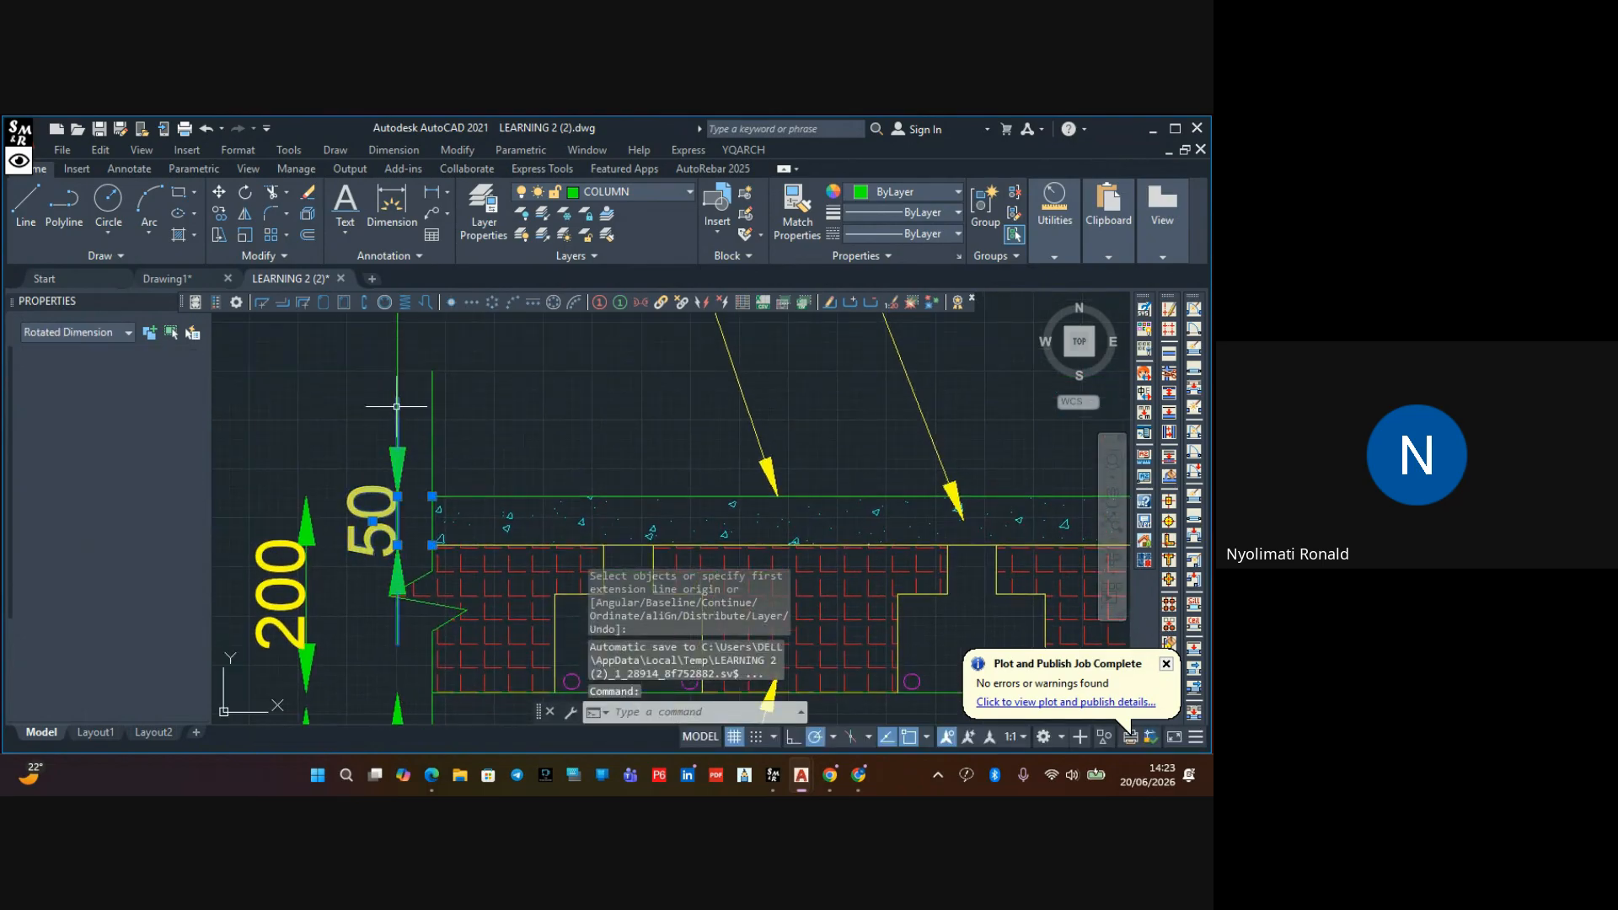
key("Escape")
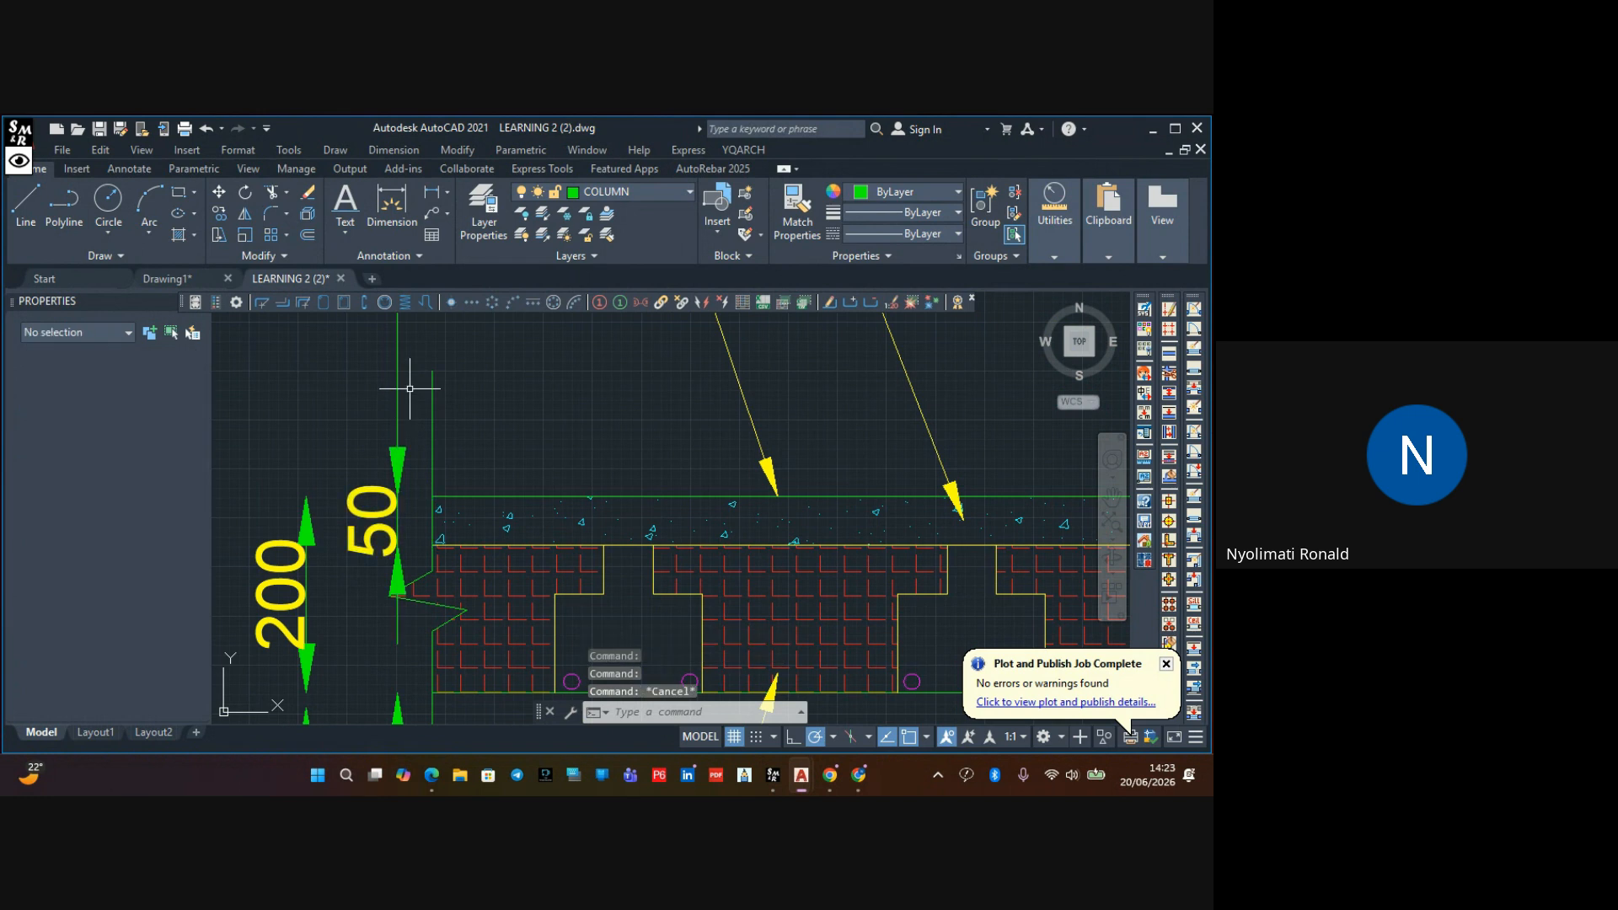
left_click(398, 364)
left_click(398, 496)
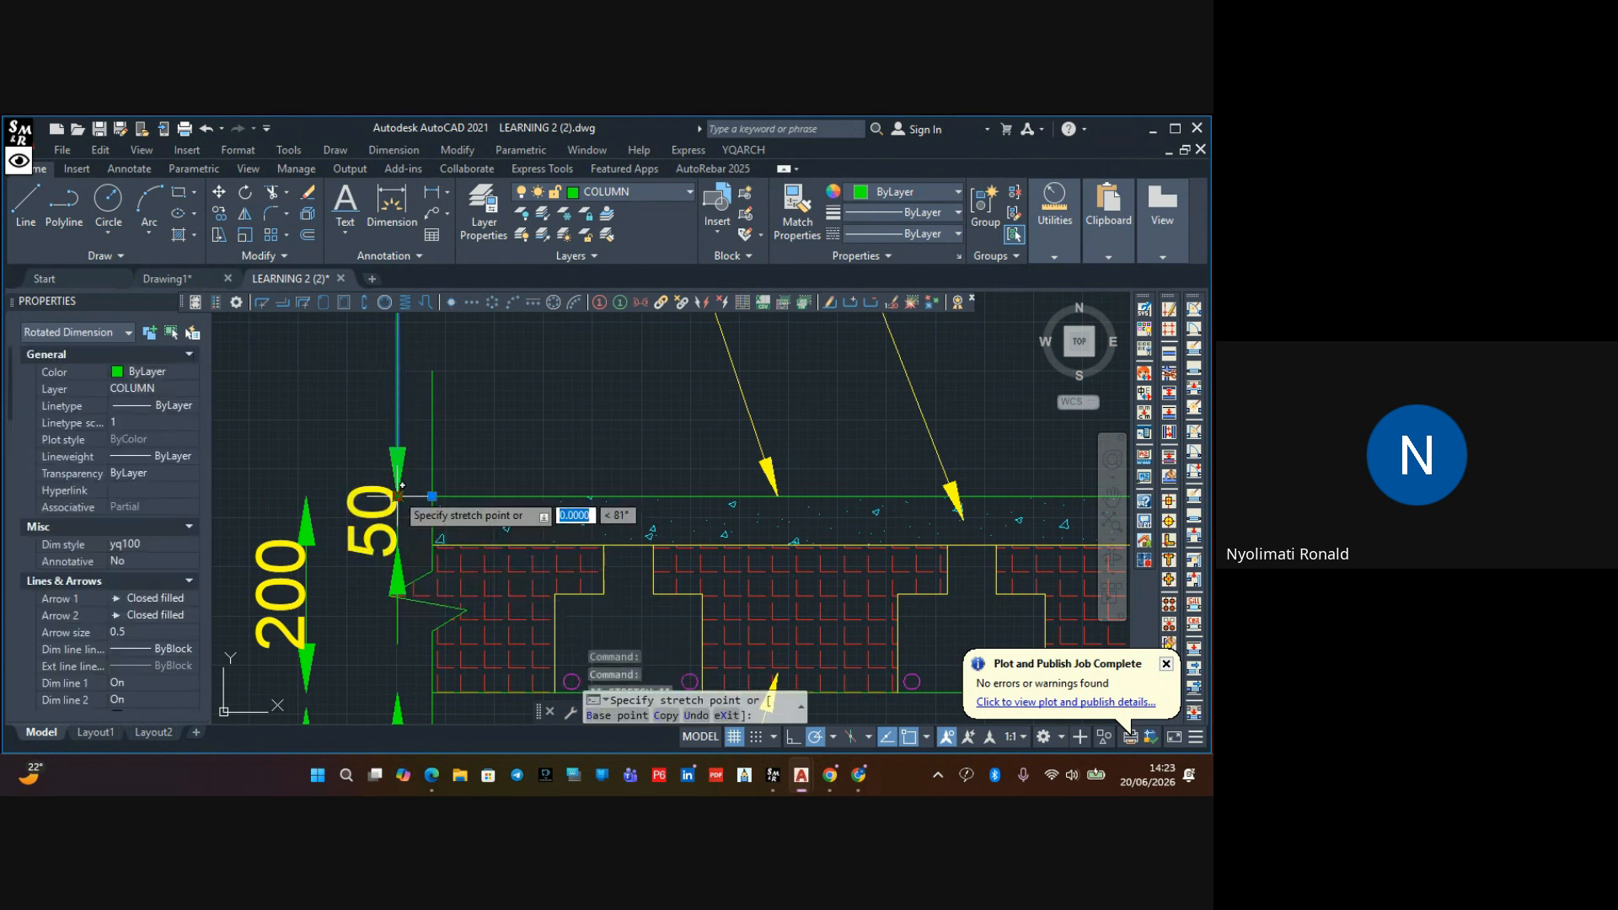
left_click(306, 497)
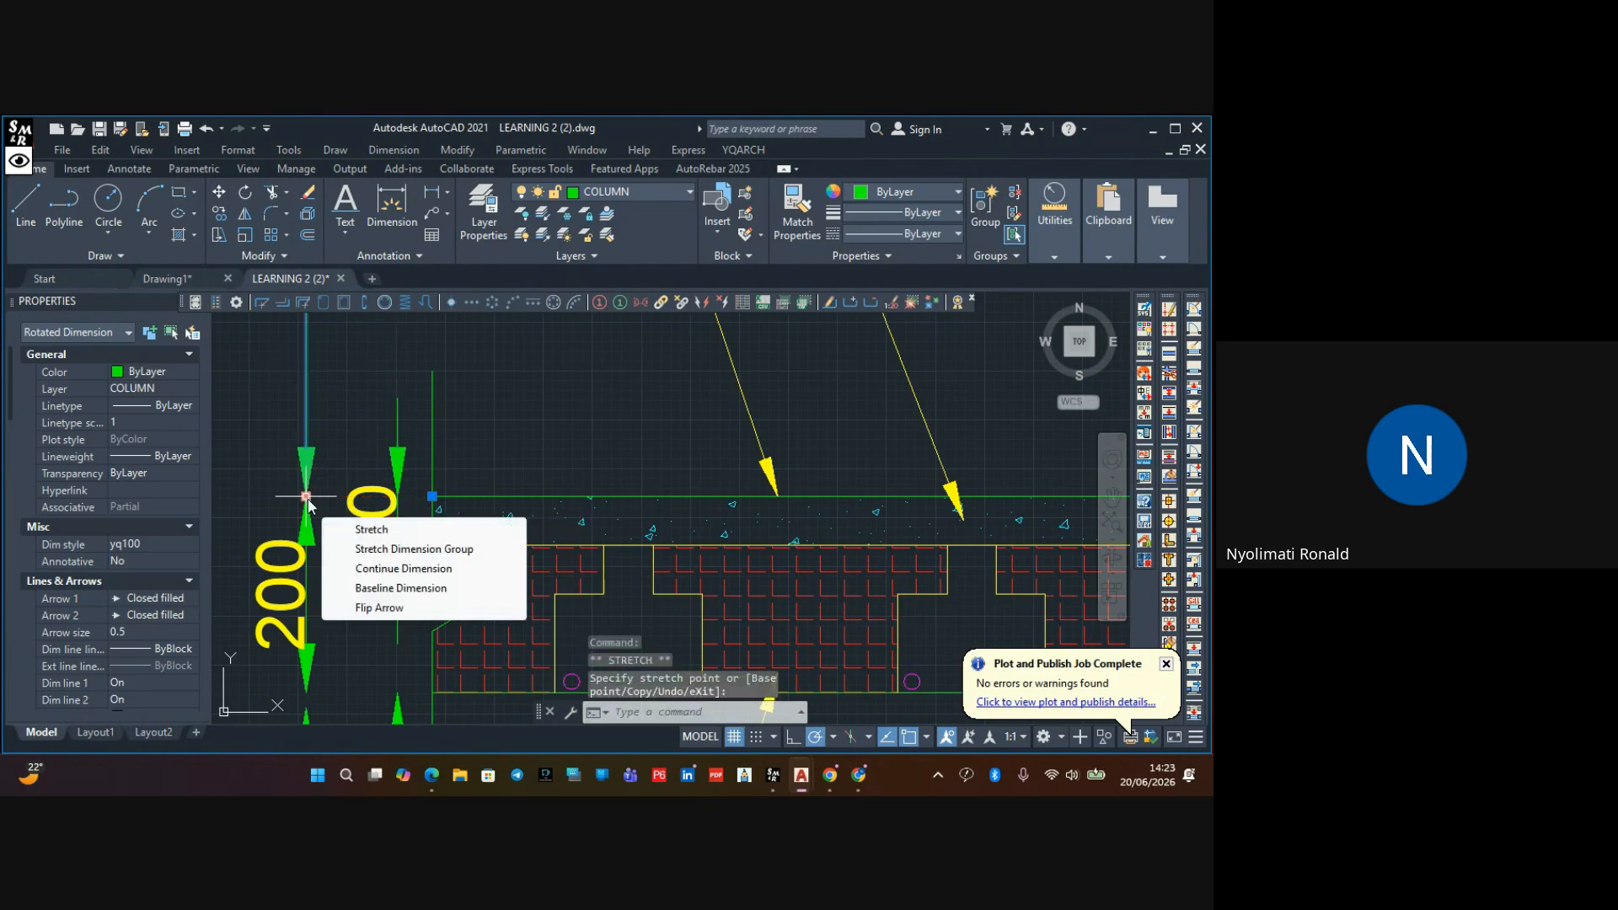
Move the second-floor slab thickness dimension and the storey-height dimension below it into line with the height dimension above
scroll(365, 474, "down", 6)
scroll(379, 530, "down", 4)
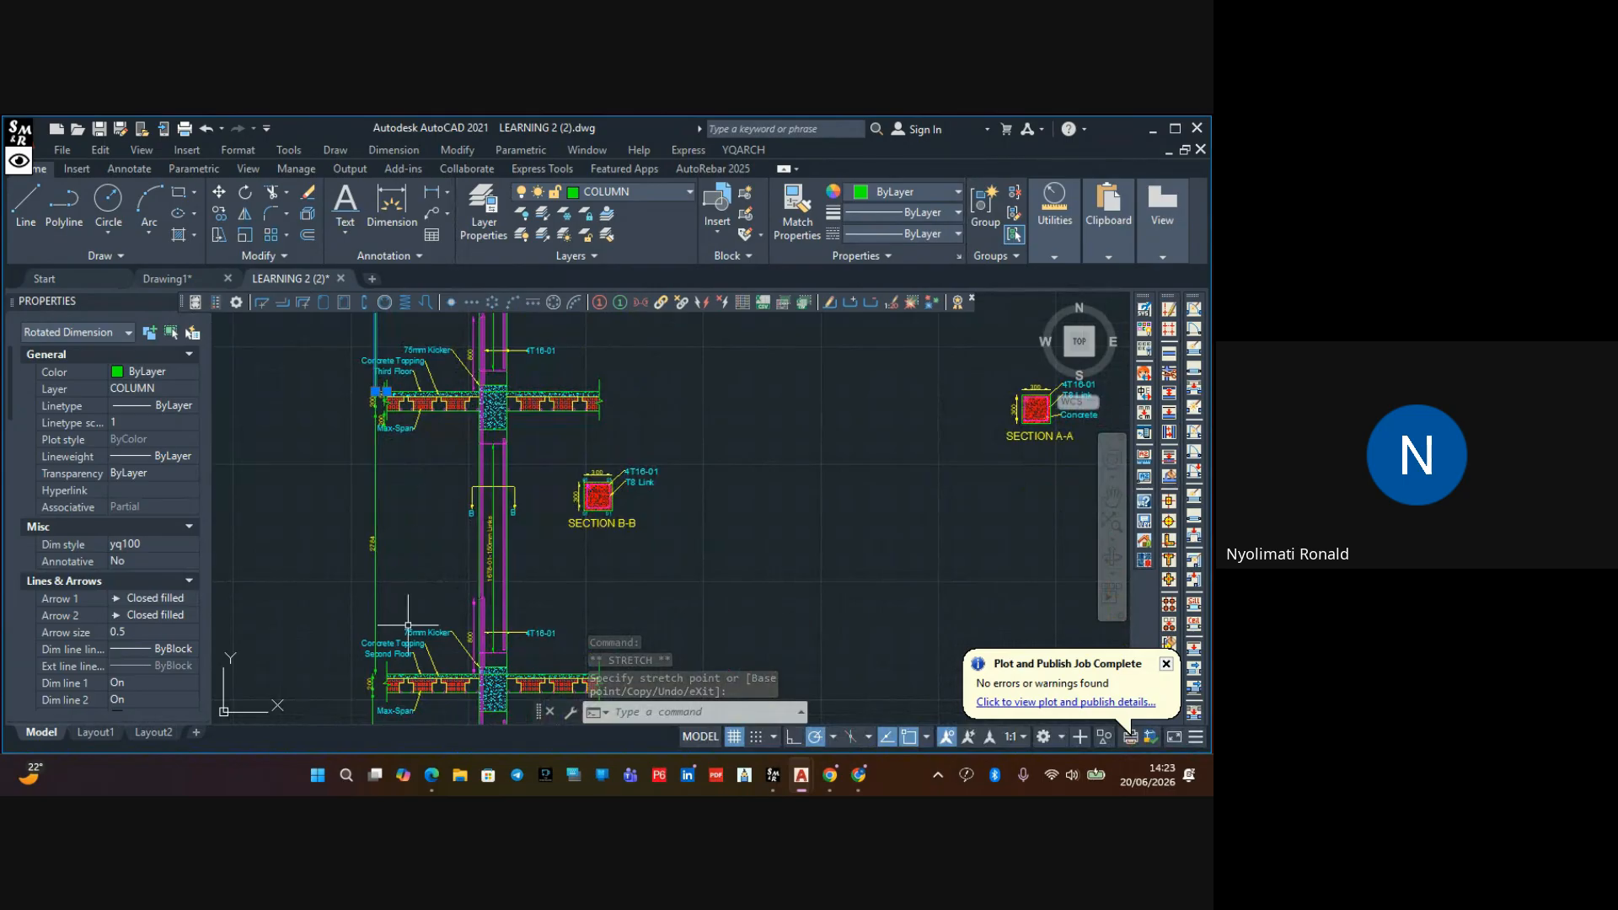
middle_click_drag(408, 626, 397, 502)
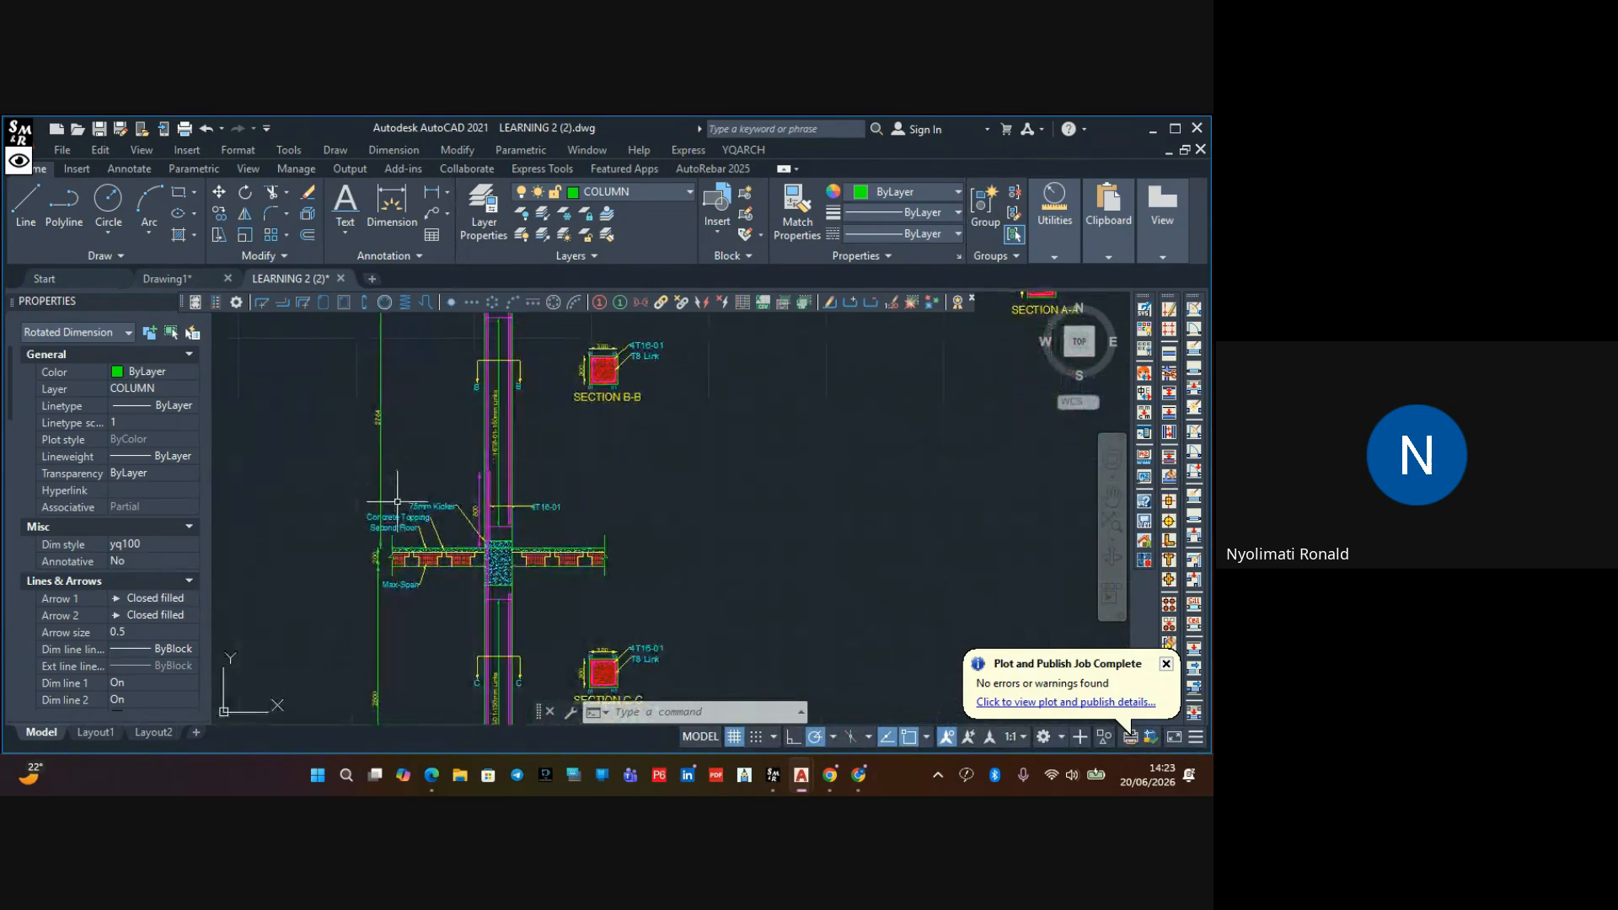
key("Escape")
scroll(393, 539, "up", 5)
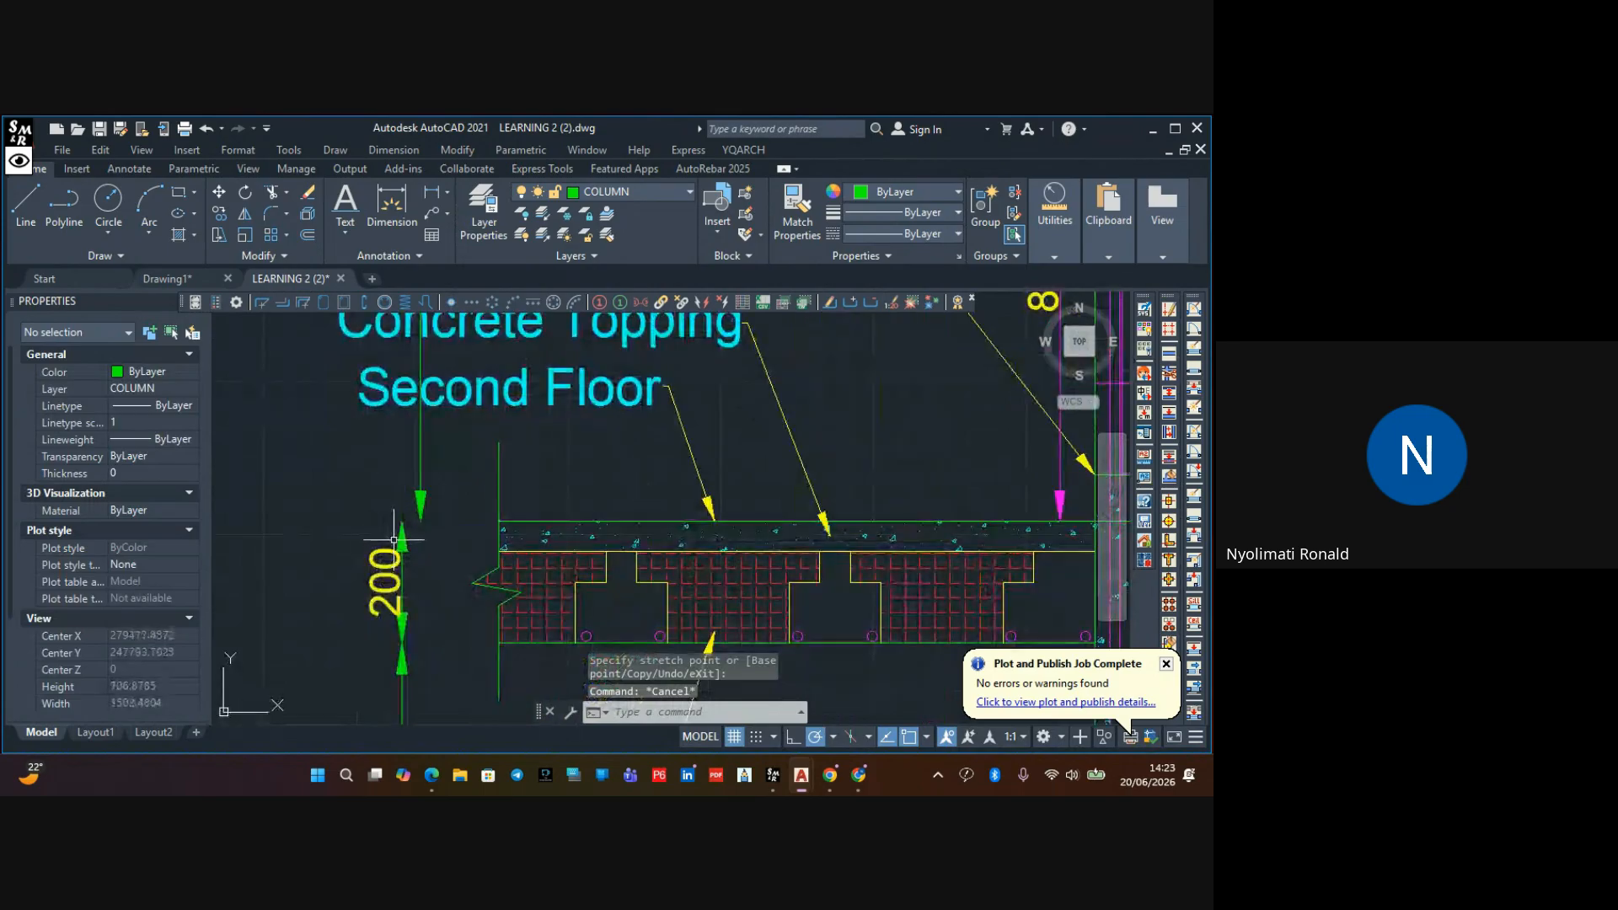
left_click(410, 570)
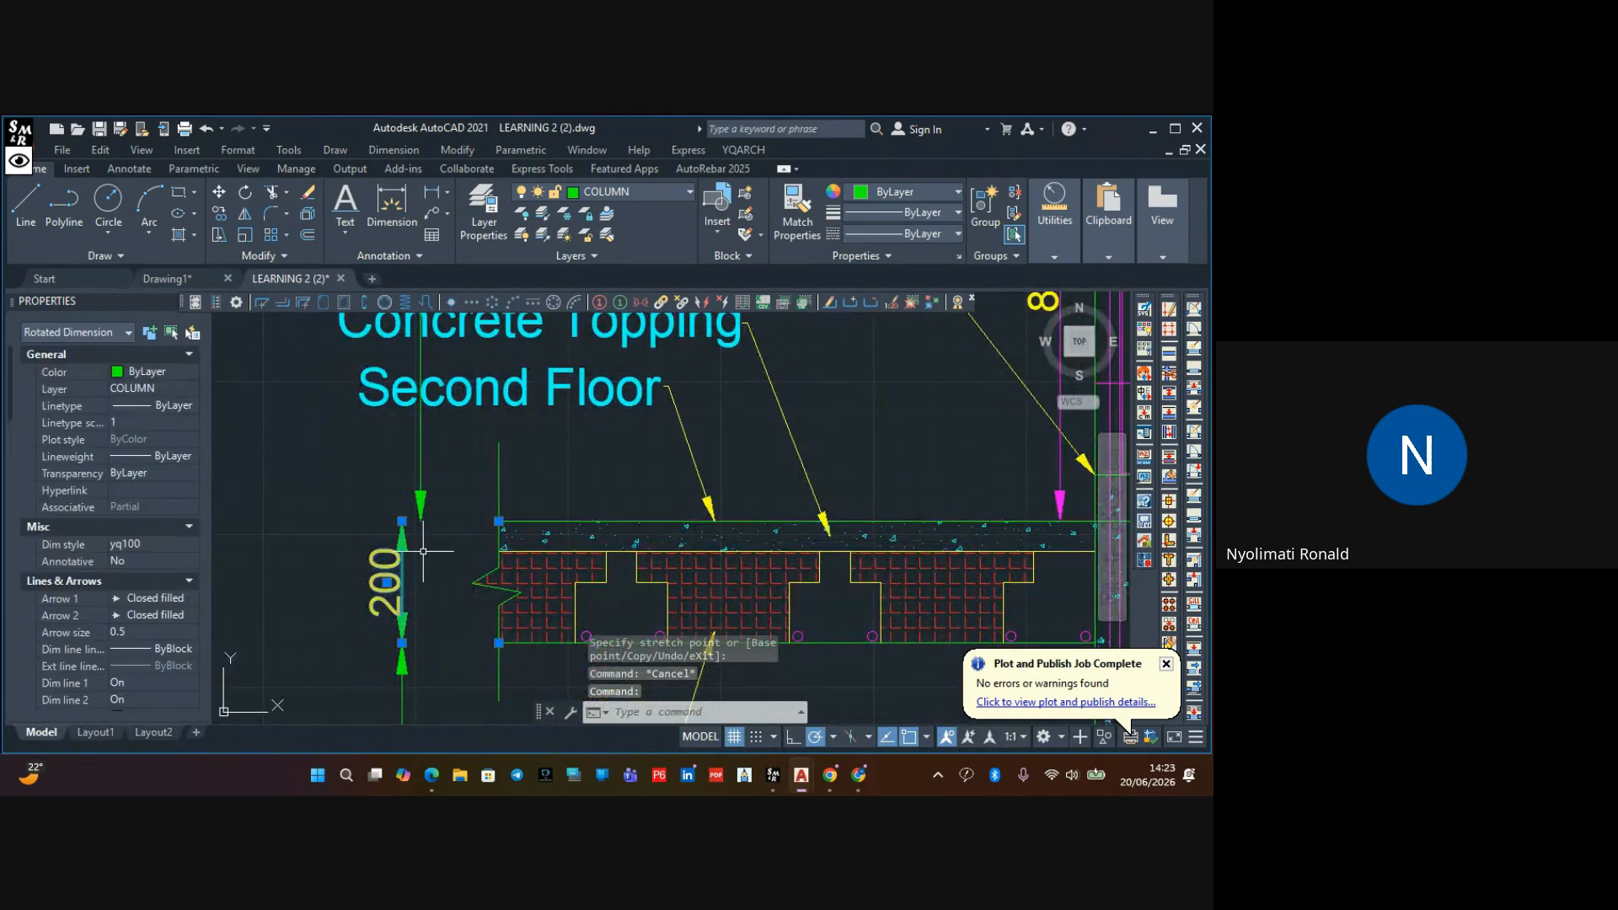
middle_click_drag(433, 590, 430, 506)
key("Escape")
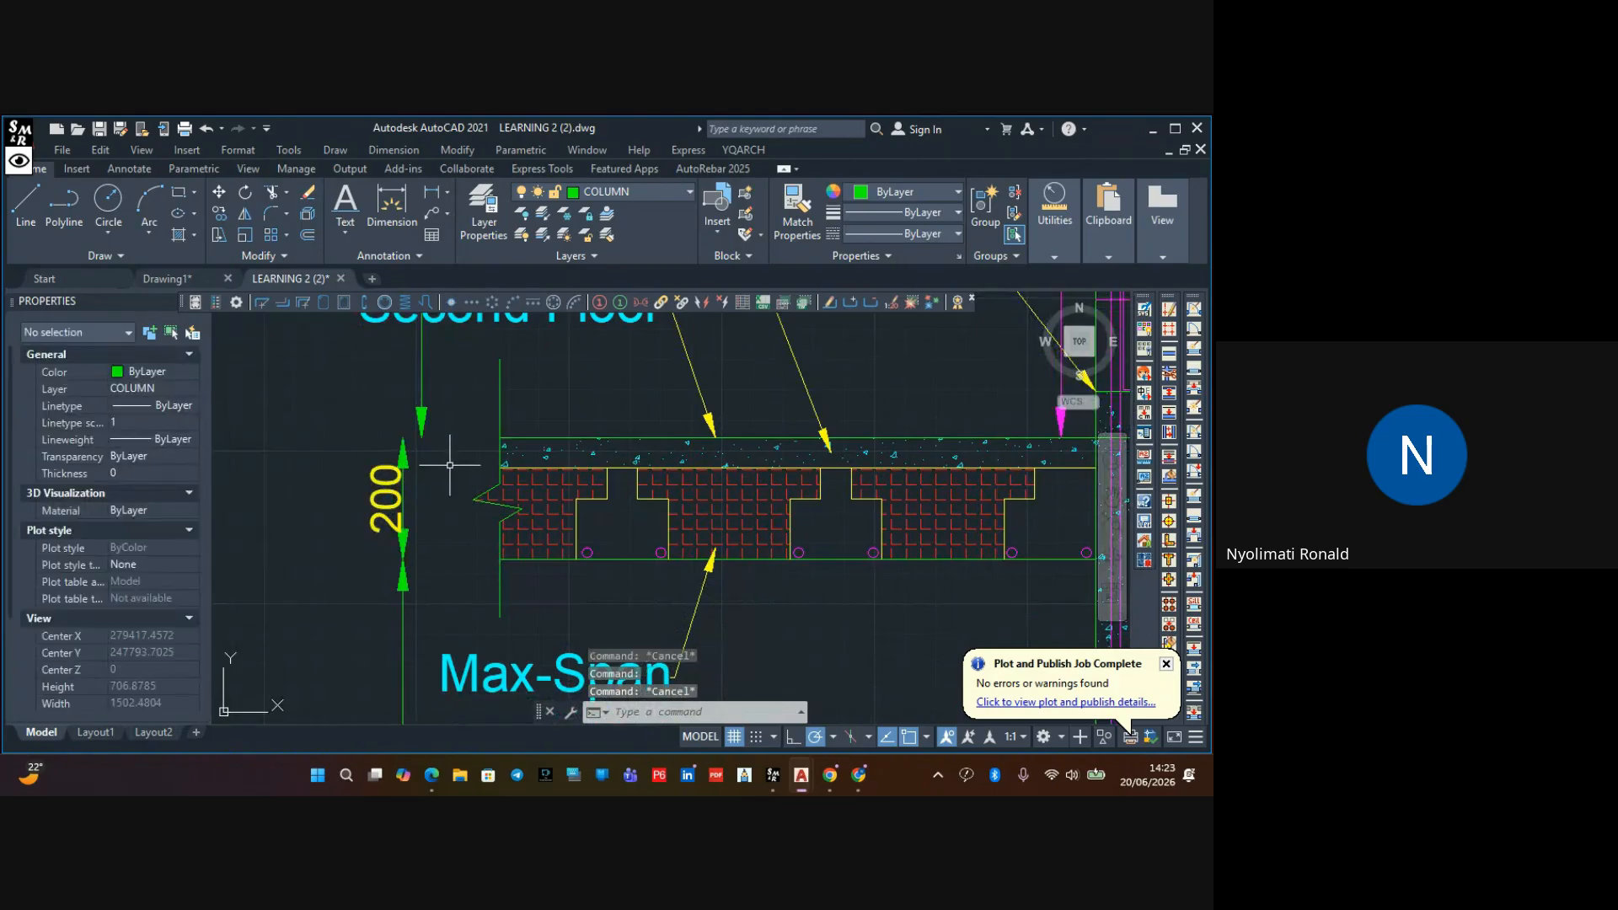
left_click(441, 478)
left_click(361, 596)
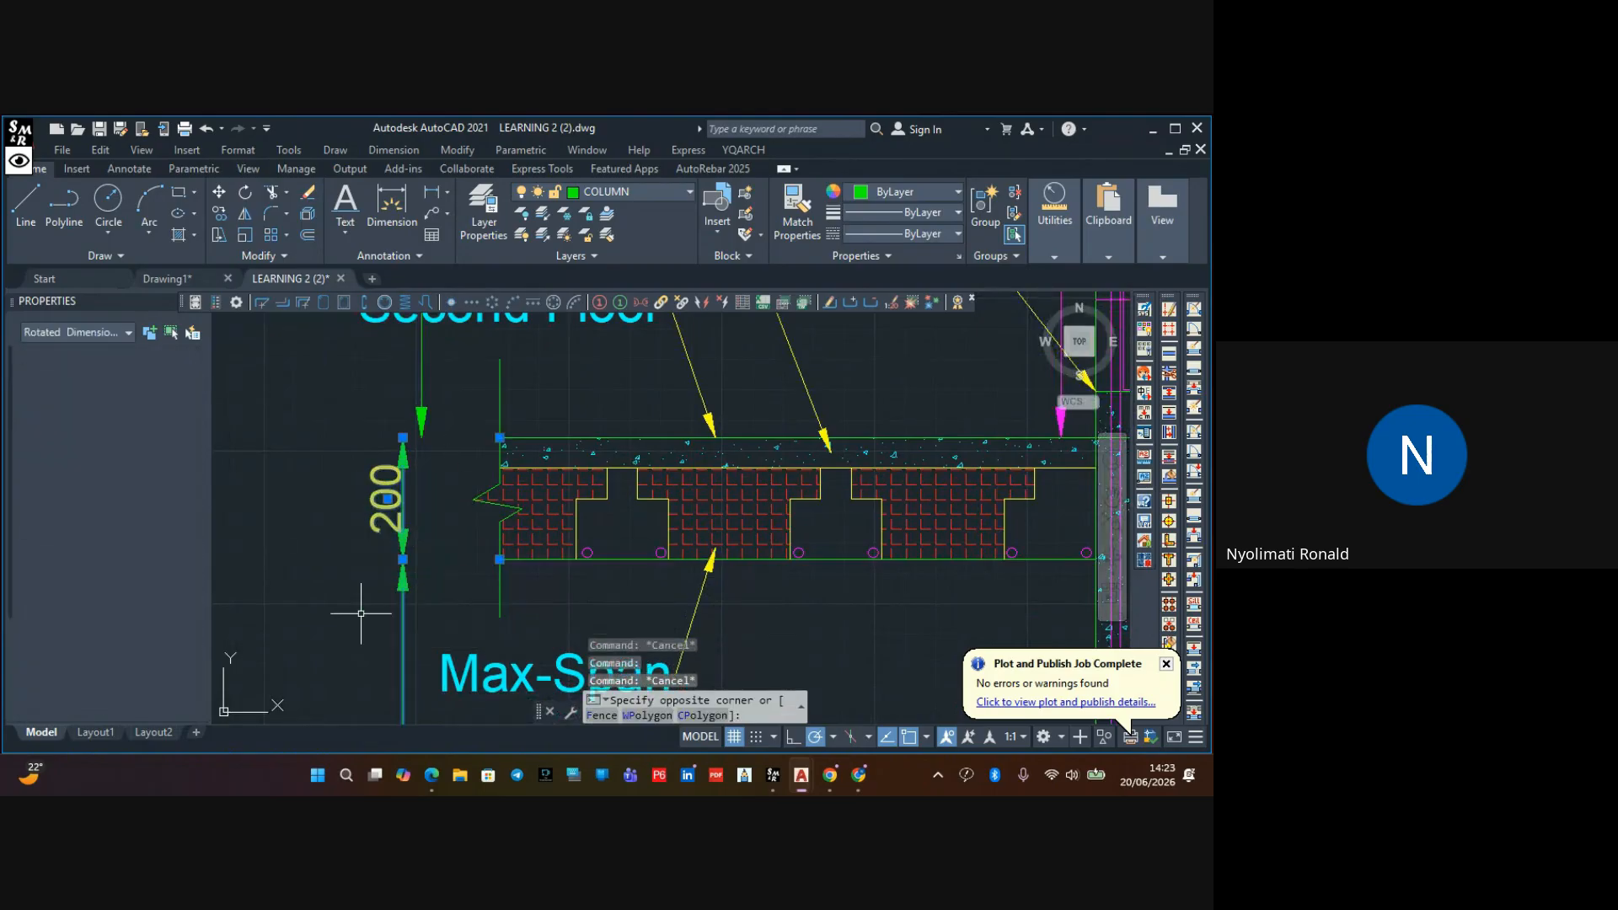
left_click(222, 195)
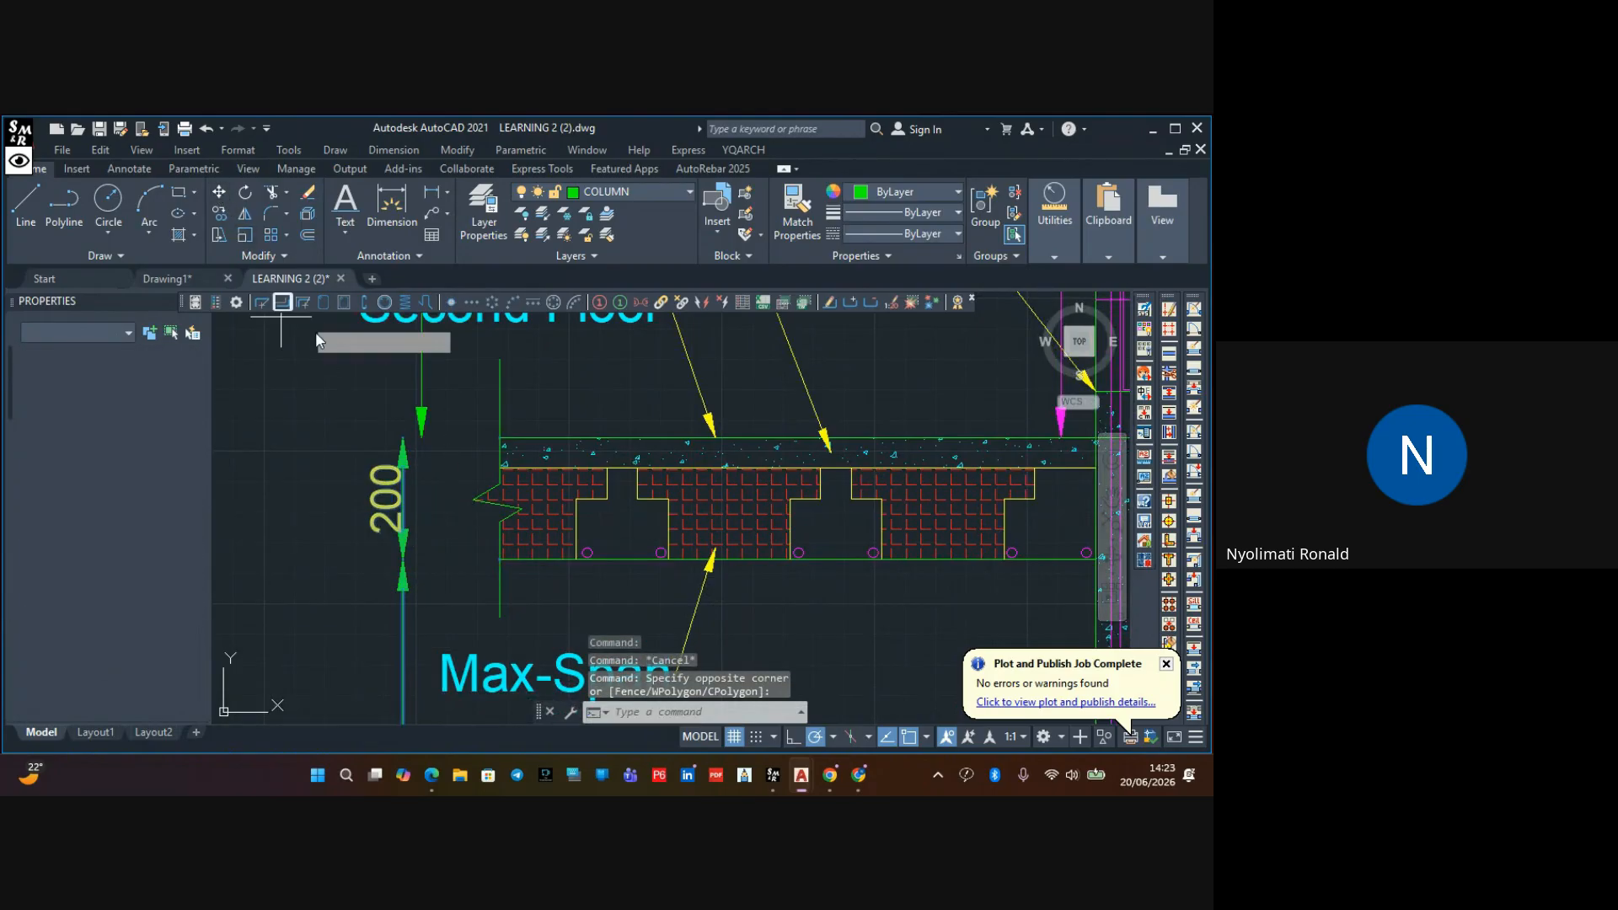
left_click(403, 438)
left_click(402, 451)
Move the first-floor slab thickness dimension and the storey-height dimension beneath it into line with the height dimension above
scroll(387, 467, "down", 4)
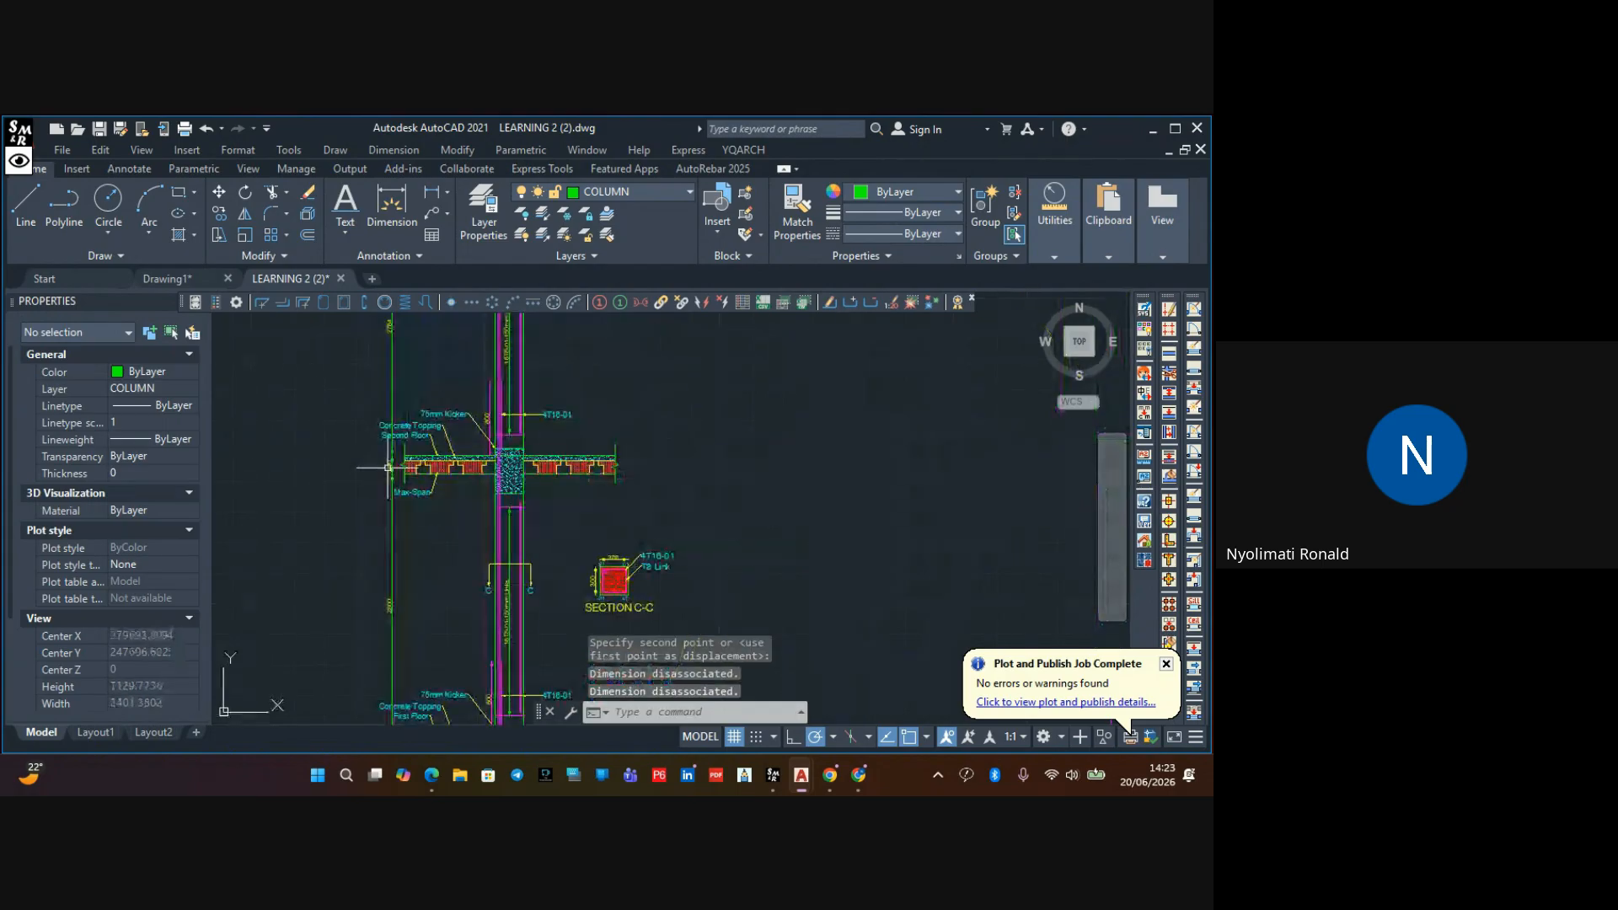
middle_click_drag(432, 585, 505, 659)
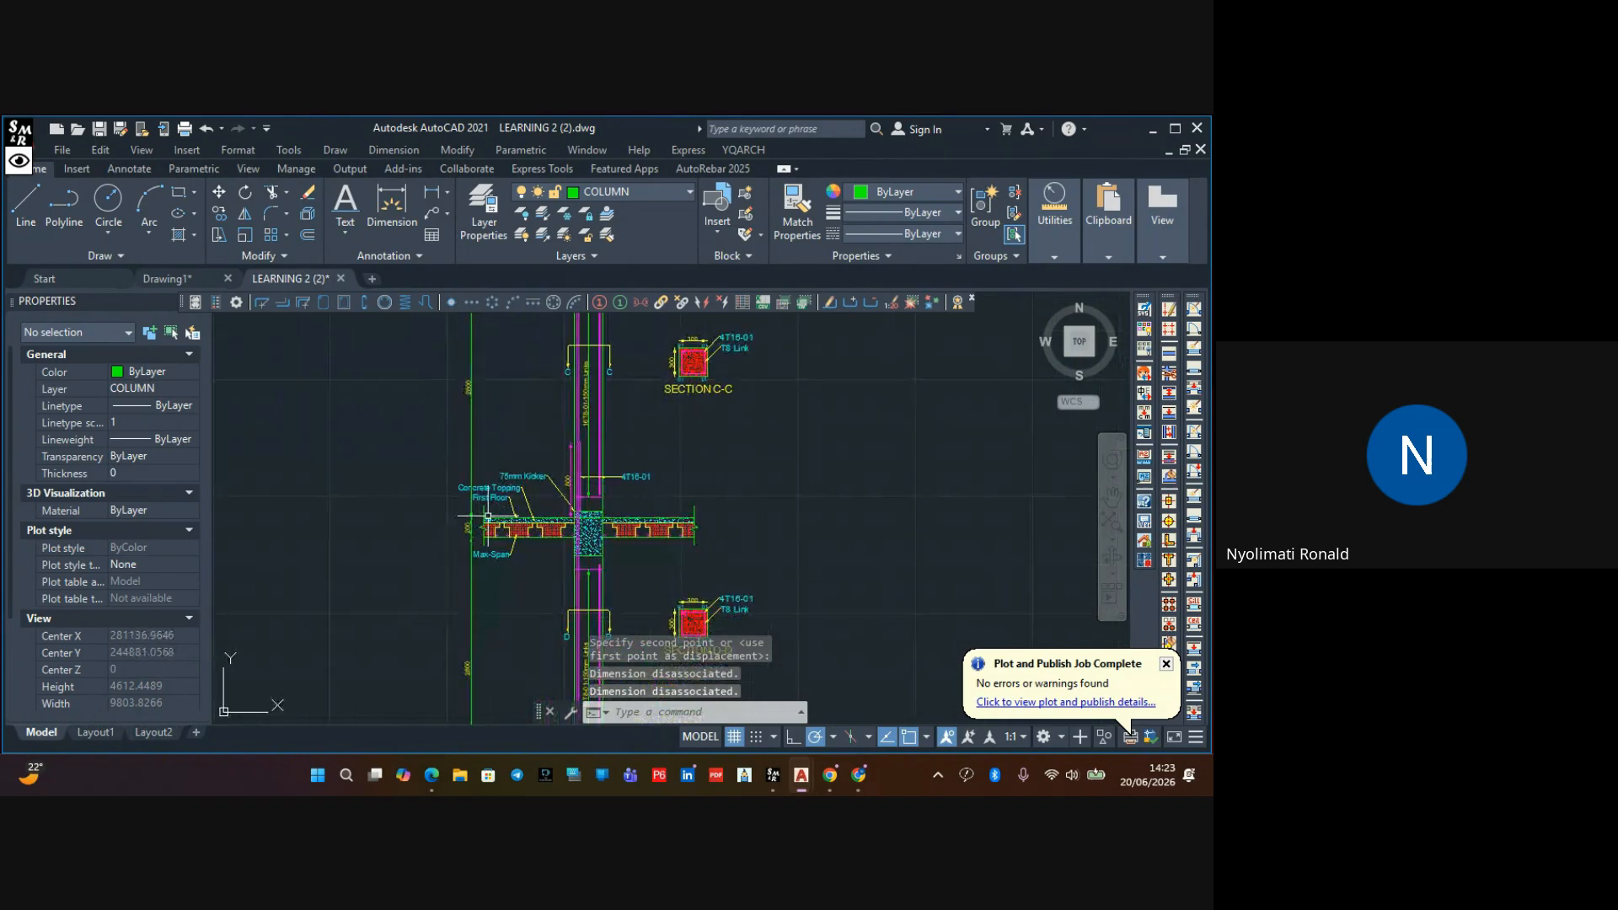
scroll(475, 509, "up", 8)
left_click(494, 486)
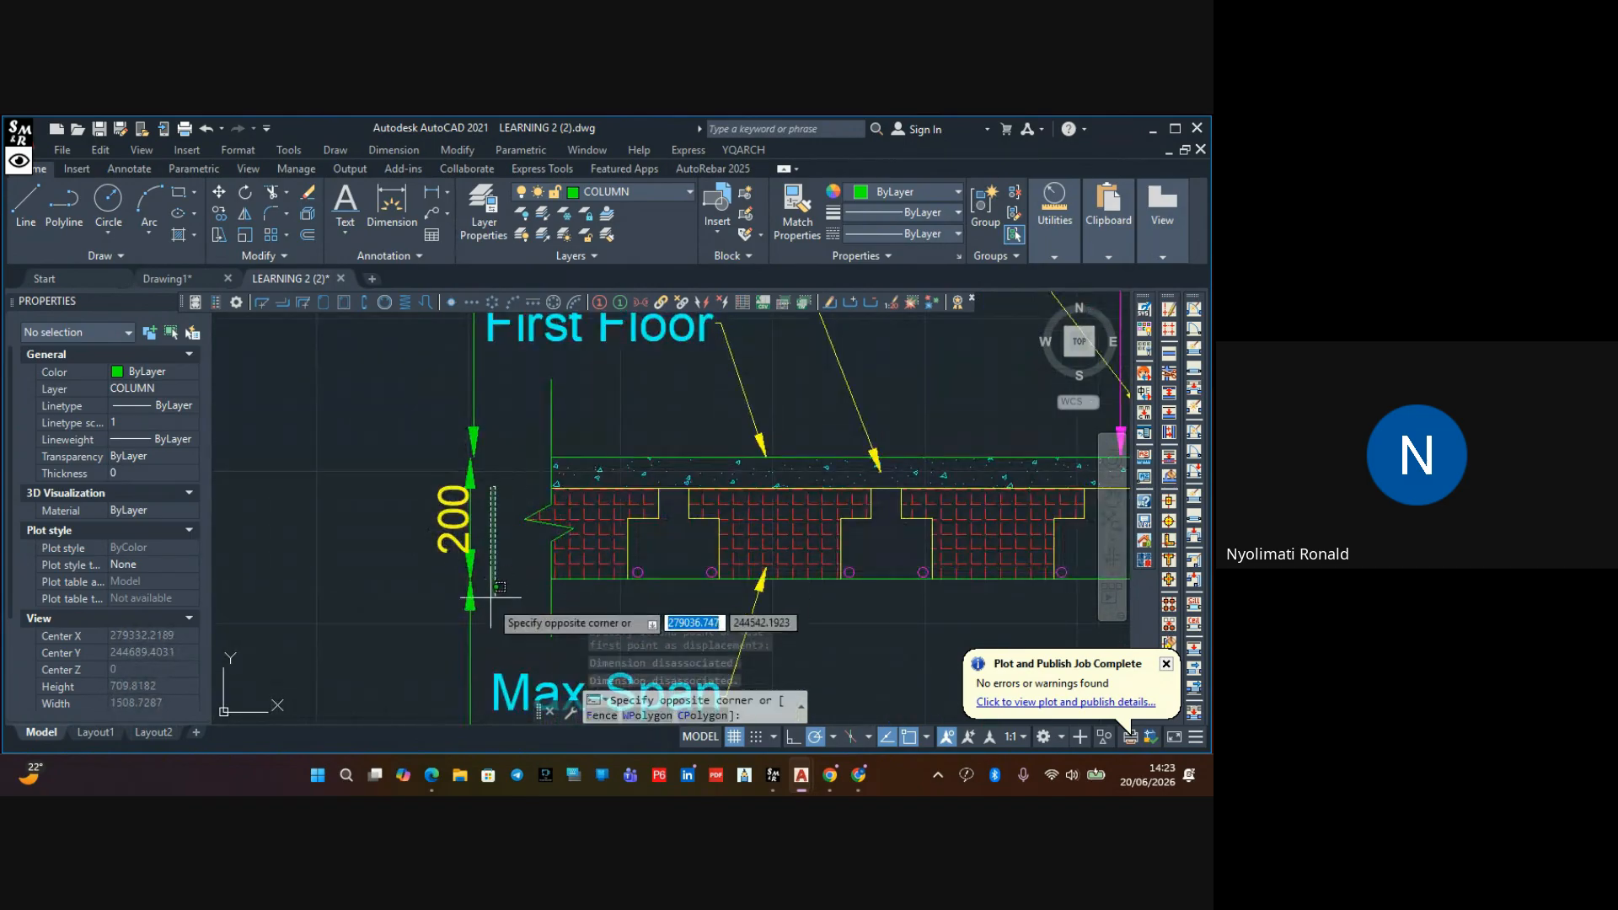
left_click(431, 638)
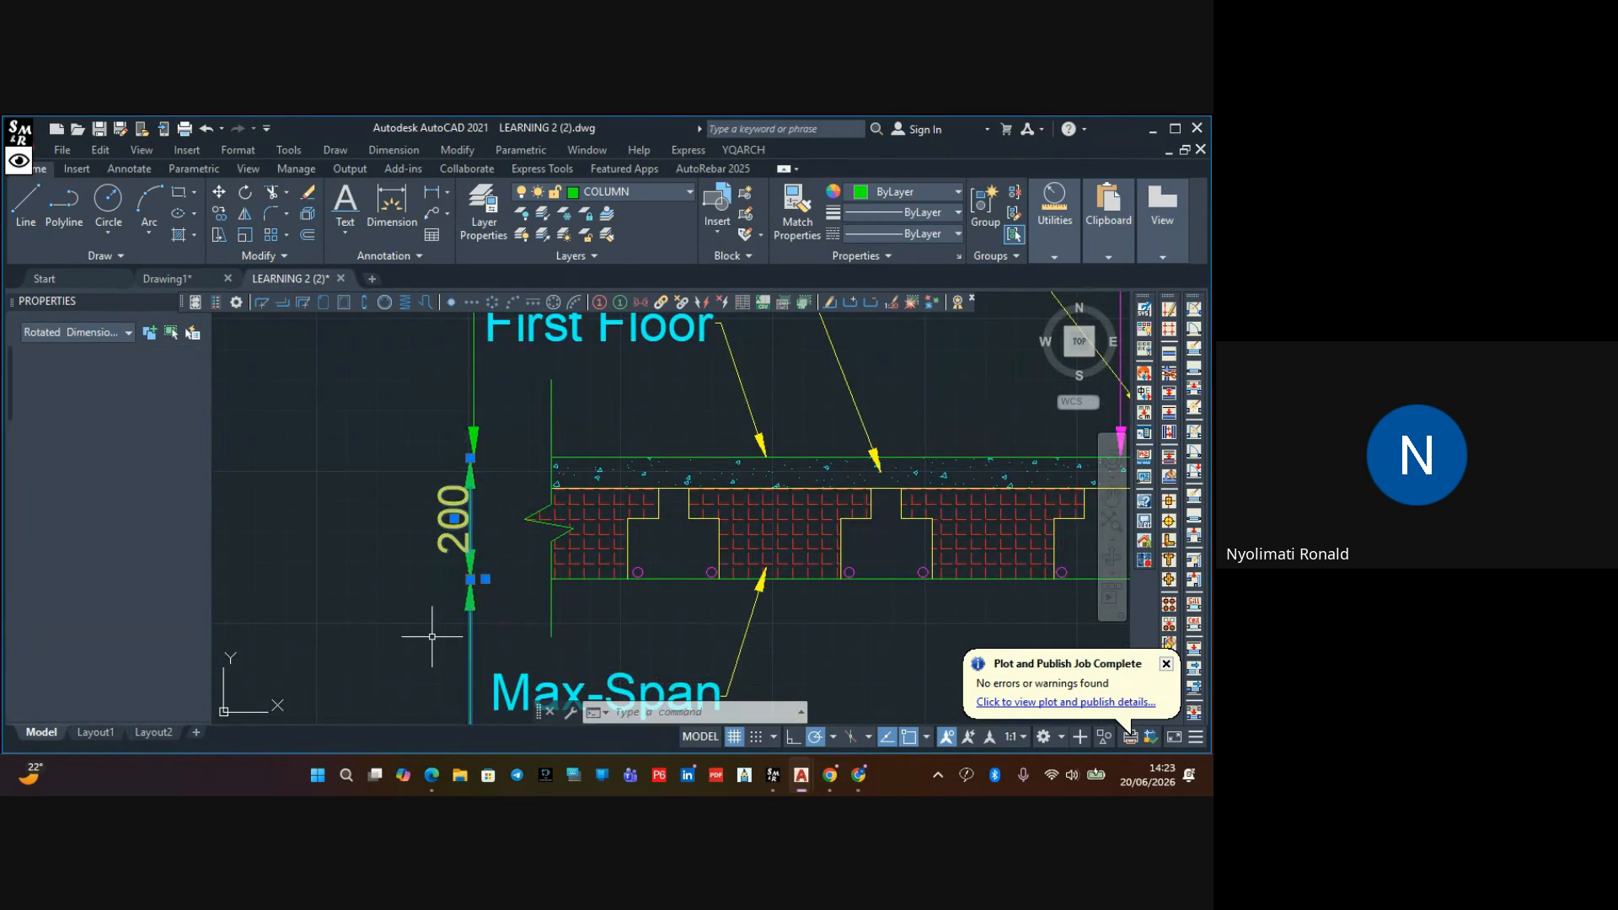
left_click(218, 193)
scroll(447, 429, "up", 6)
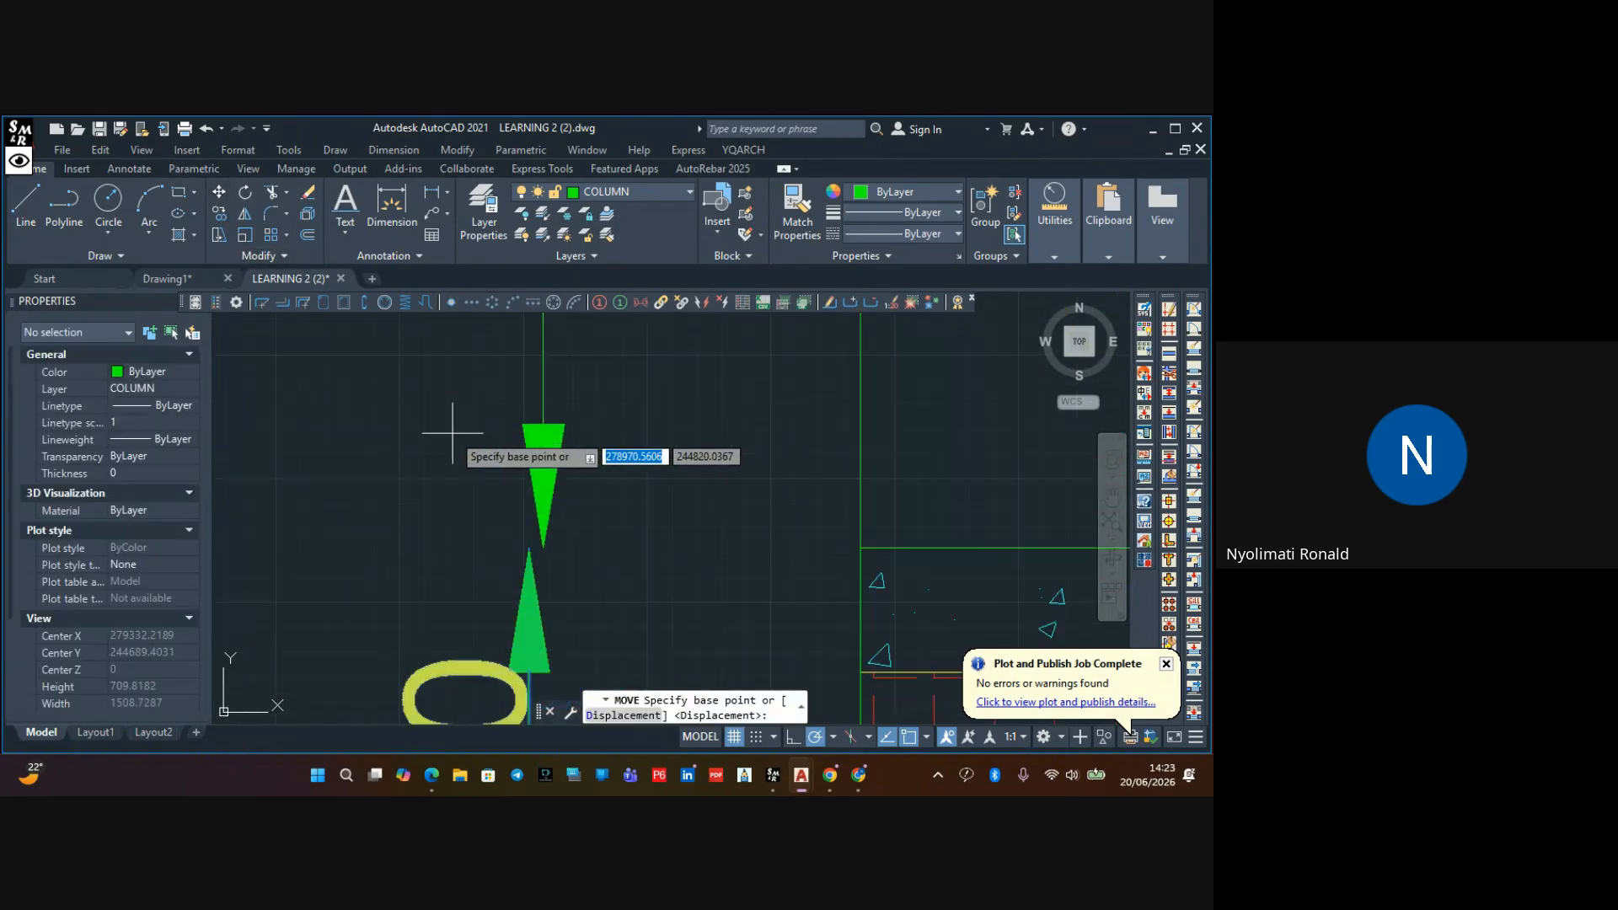
left_click(530, 548)
left_click(534, 548)
Examine the storey-height and slab dimension chain between the first floor and the ground floor for alignment
scroll(443, 486, "down", 2)
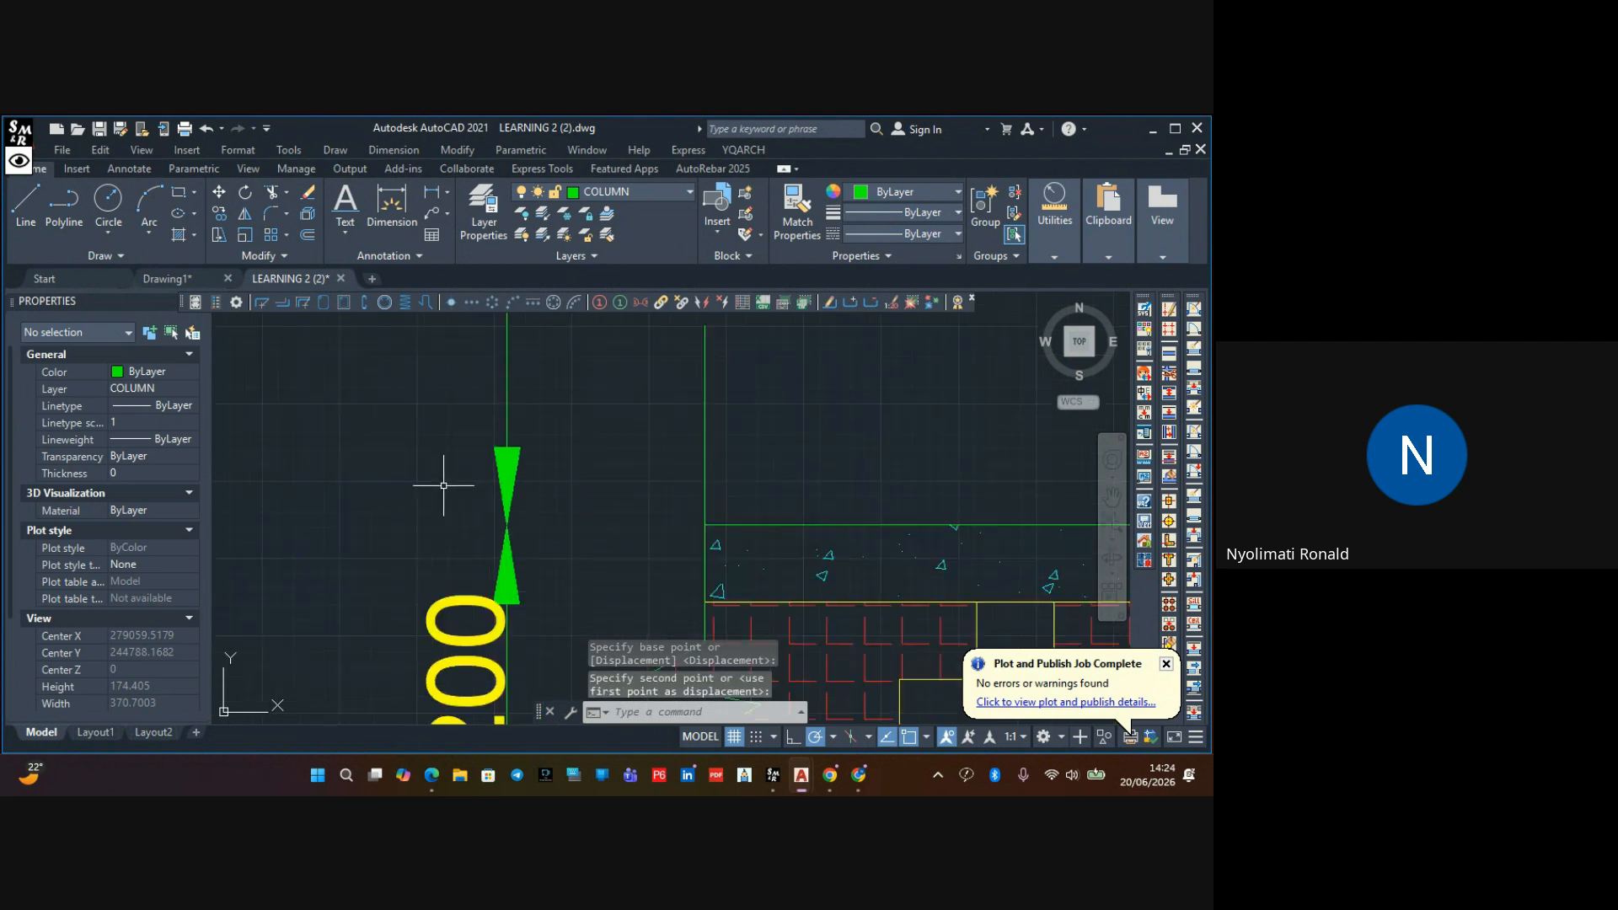
scroll(443, 486, "down", 10)
scroll(479, 405, "down", 4)
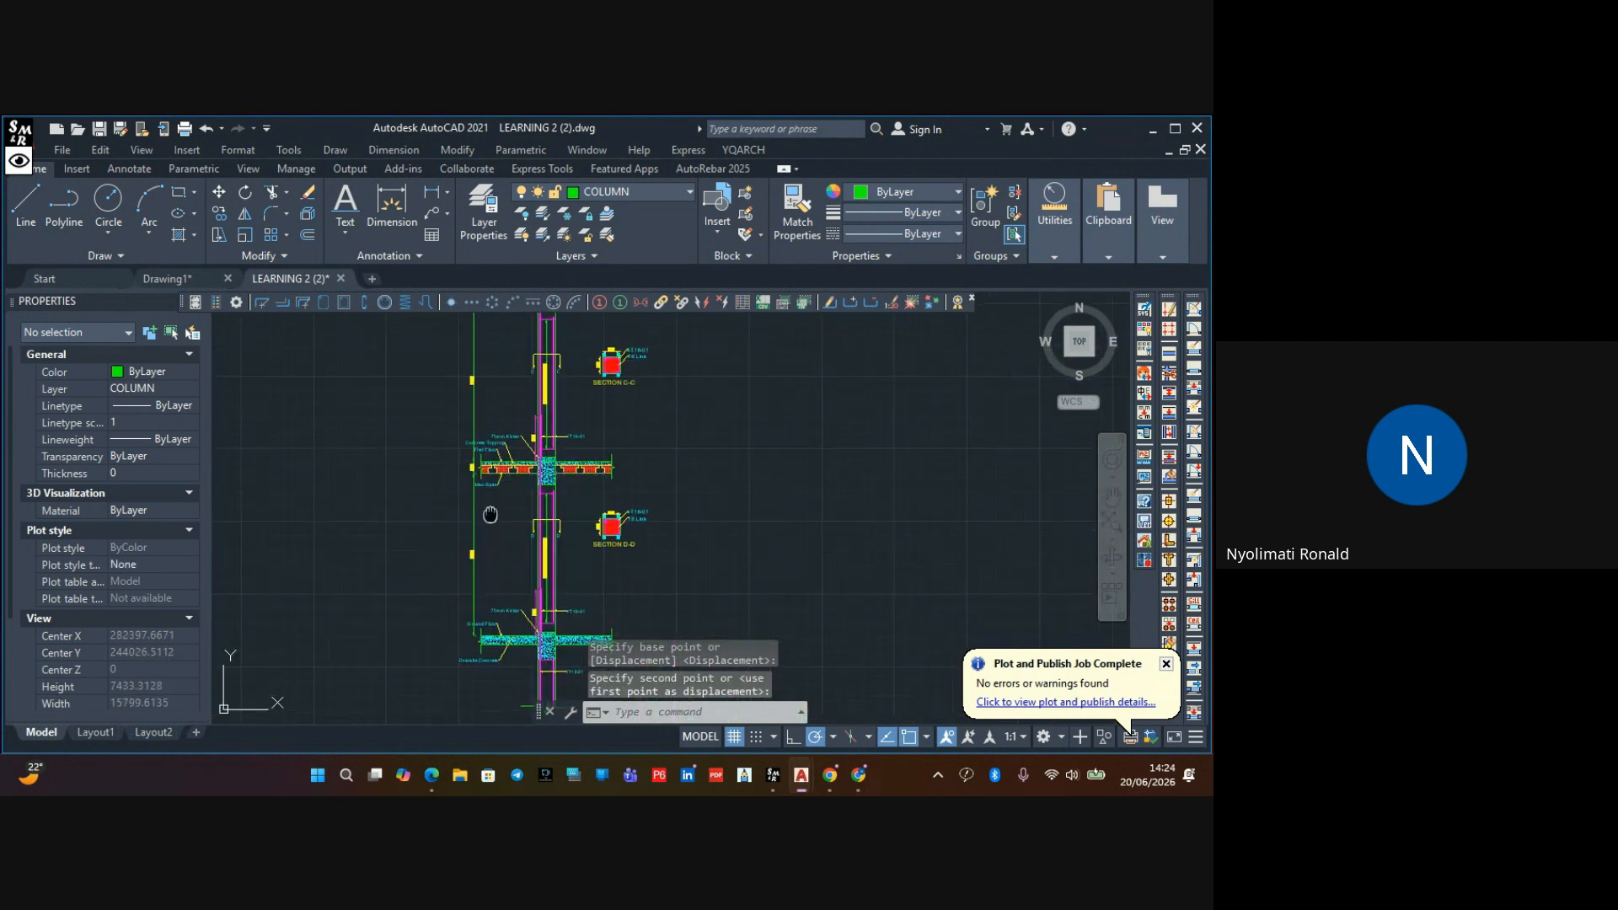
middle_click_drag(492, 514, 493, 456)
scroll(473, 534, "up", 8)
scroll(459, 513, "down", 4)
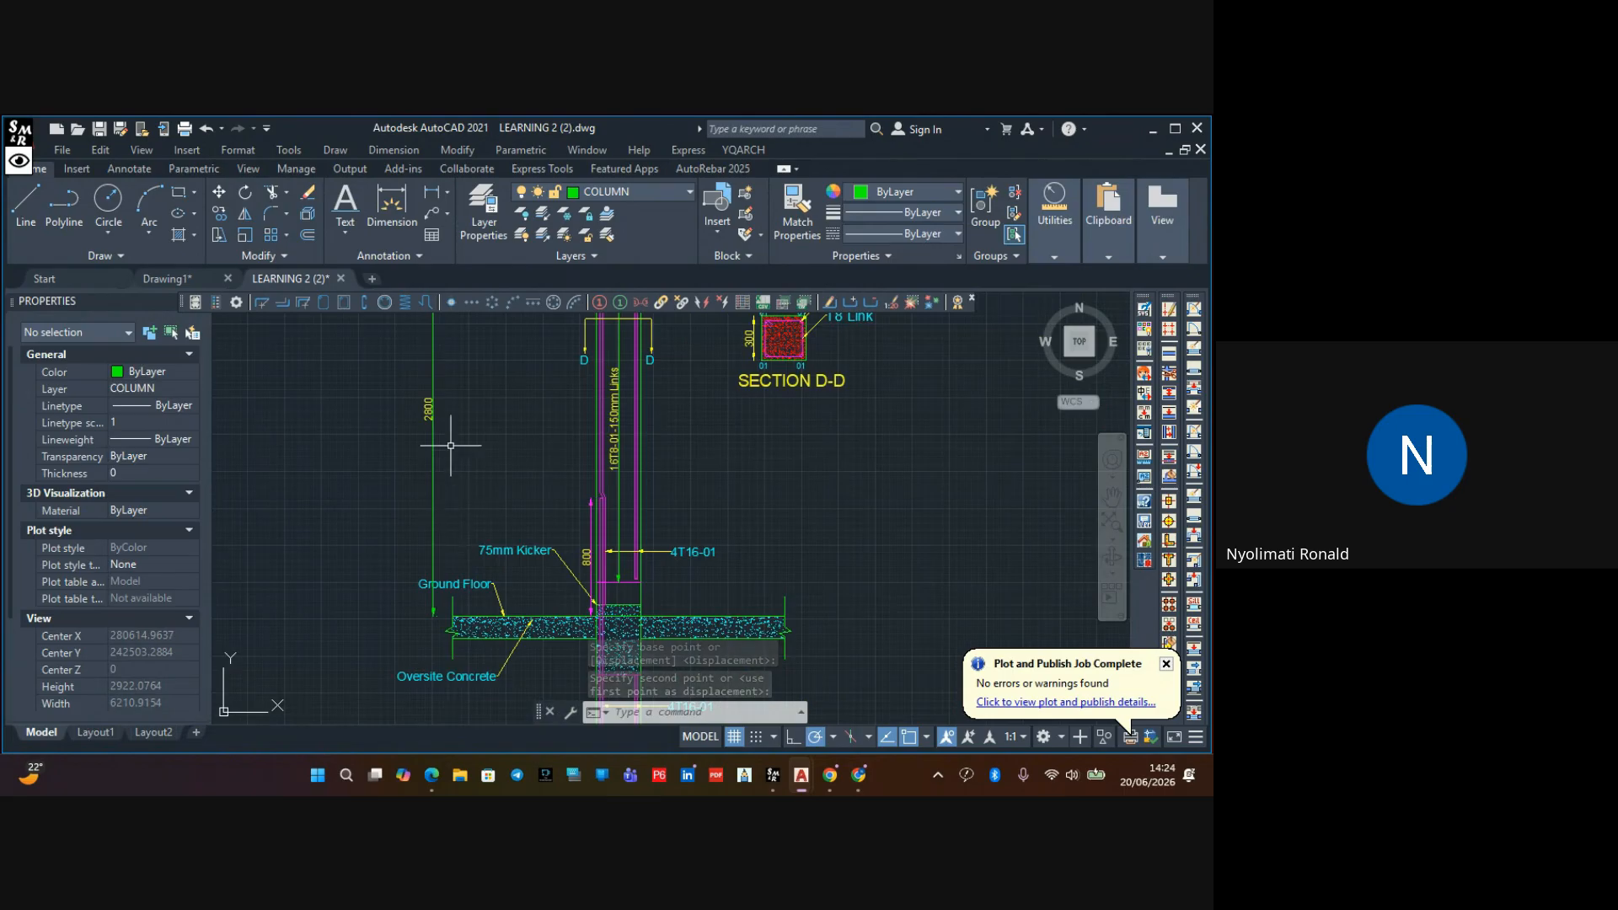
middle_click_drag(447, 407, 481, 590)
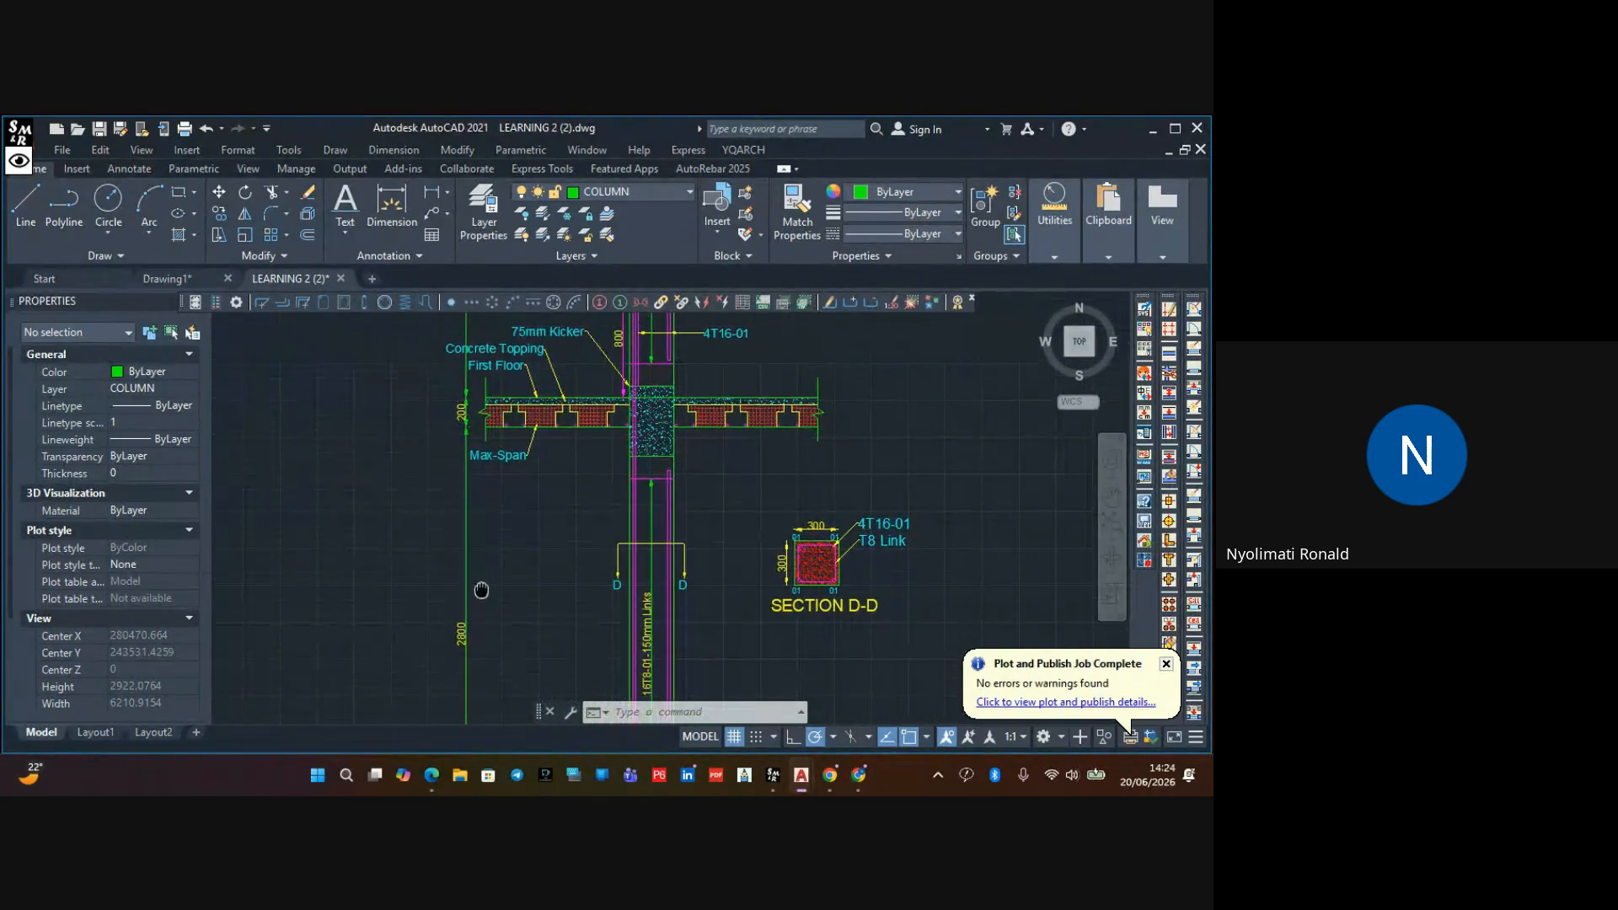
scroll(466, 448, "up", 2)
scroll(463, 459, "down", 2)
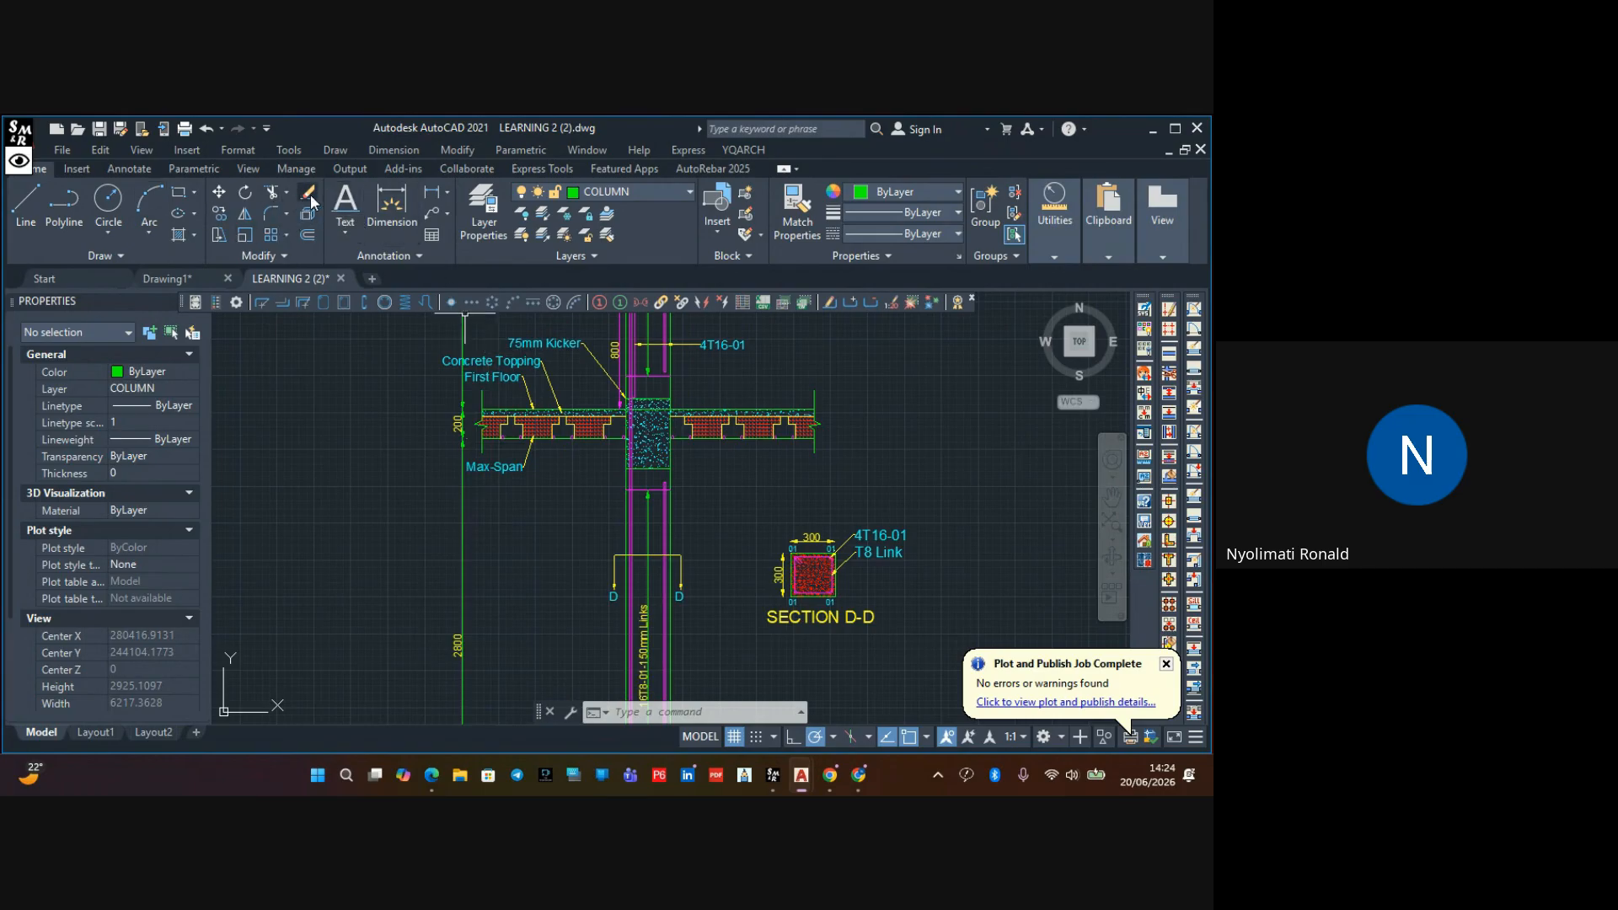
left_click(389, 206)
scroll(464, 506, "down", 5)
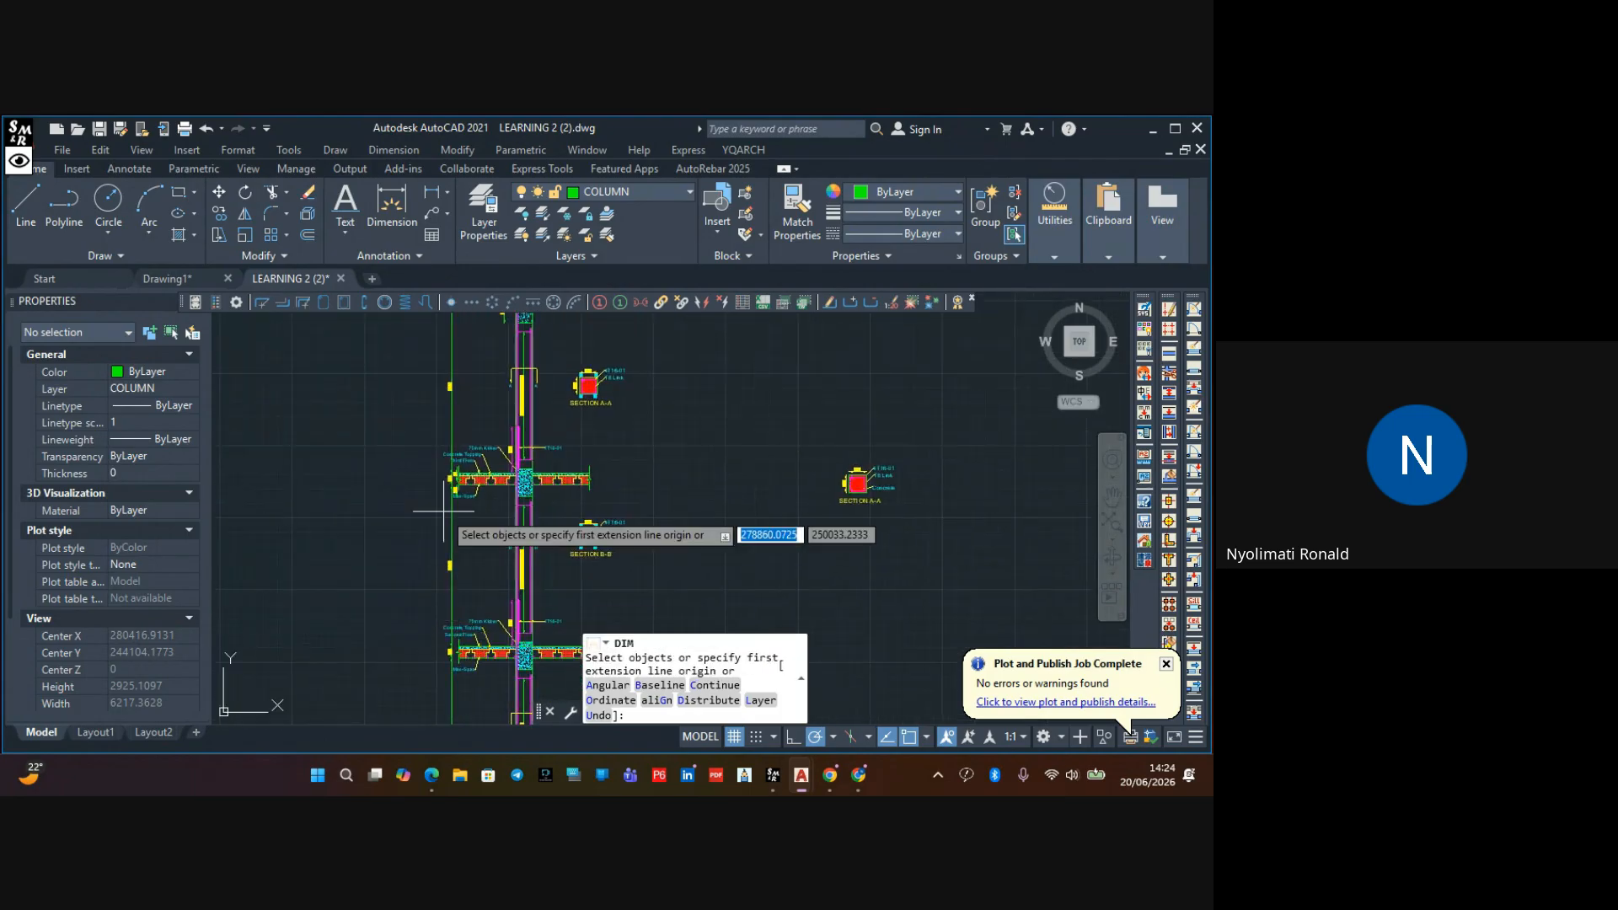
scroll(463, 499, "up", 5)
scroll(472, 522, "down", 5)
scroll(484, 548, "up", 2)
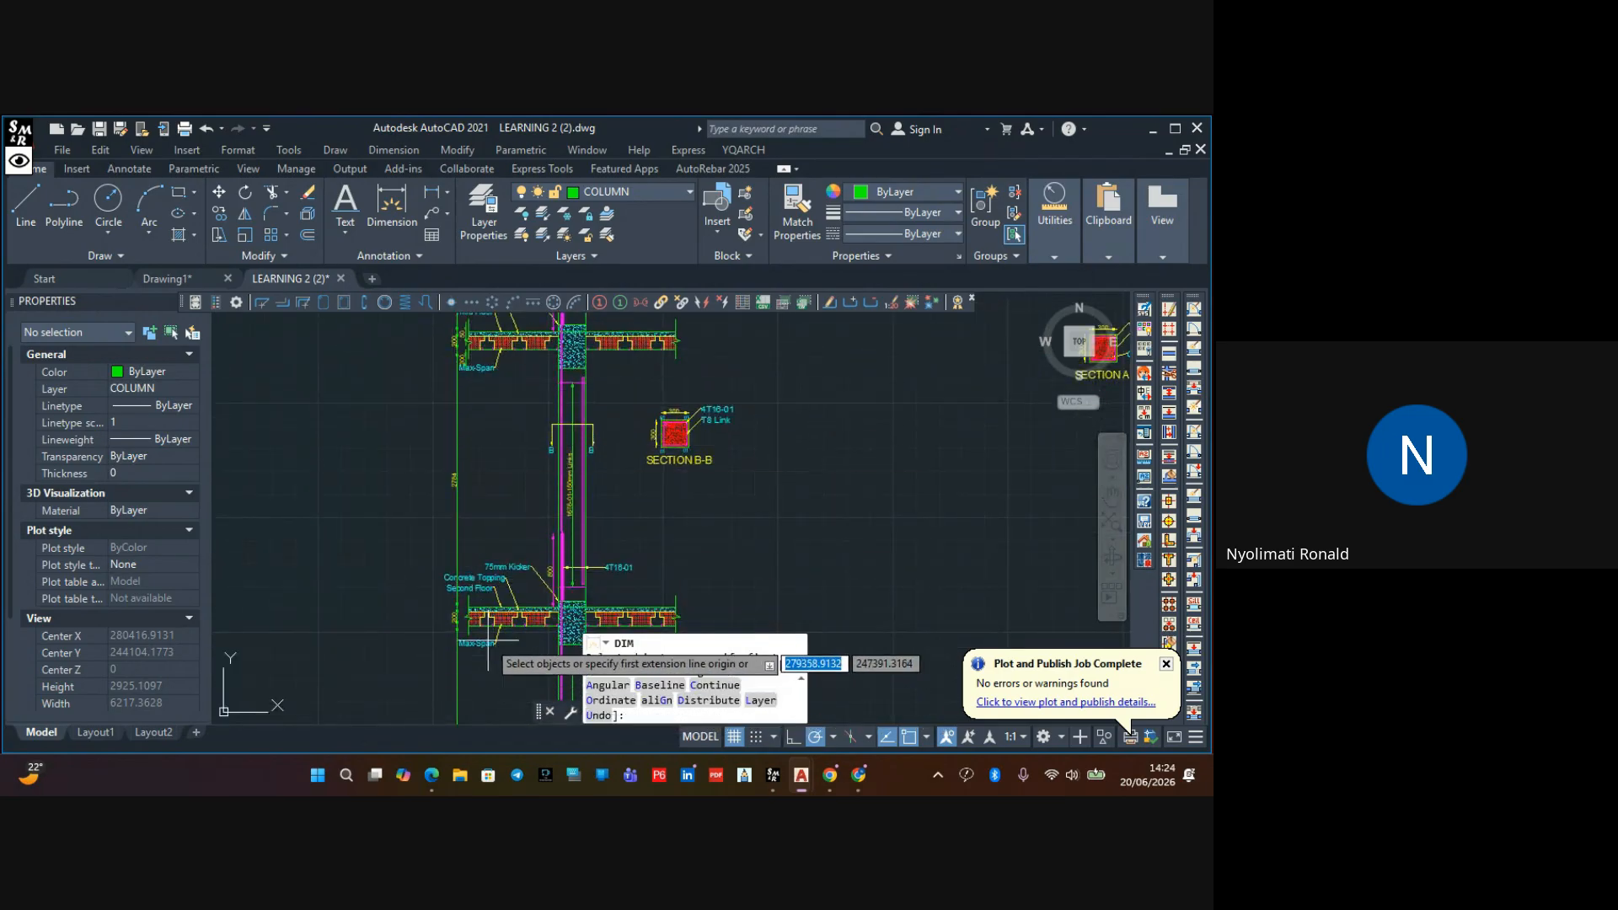
scroll(478, 642, "up", 5)
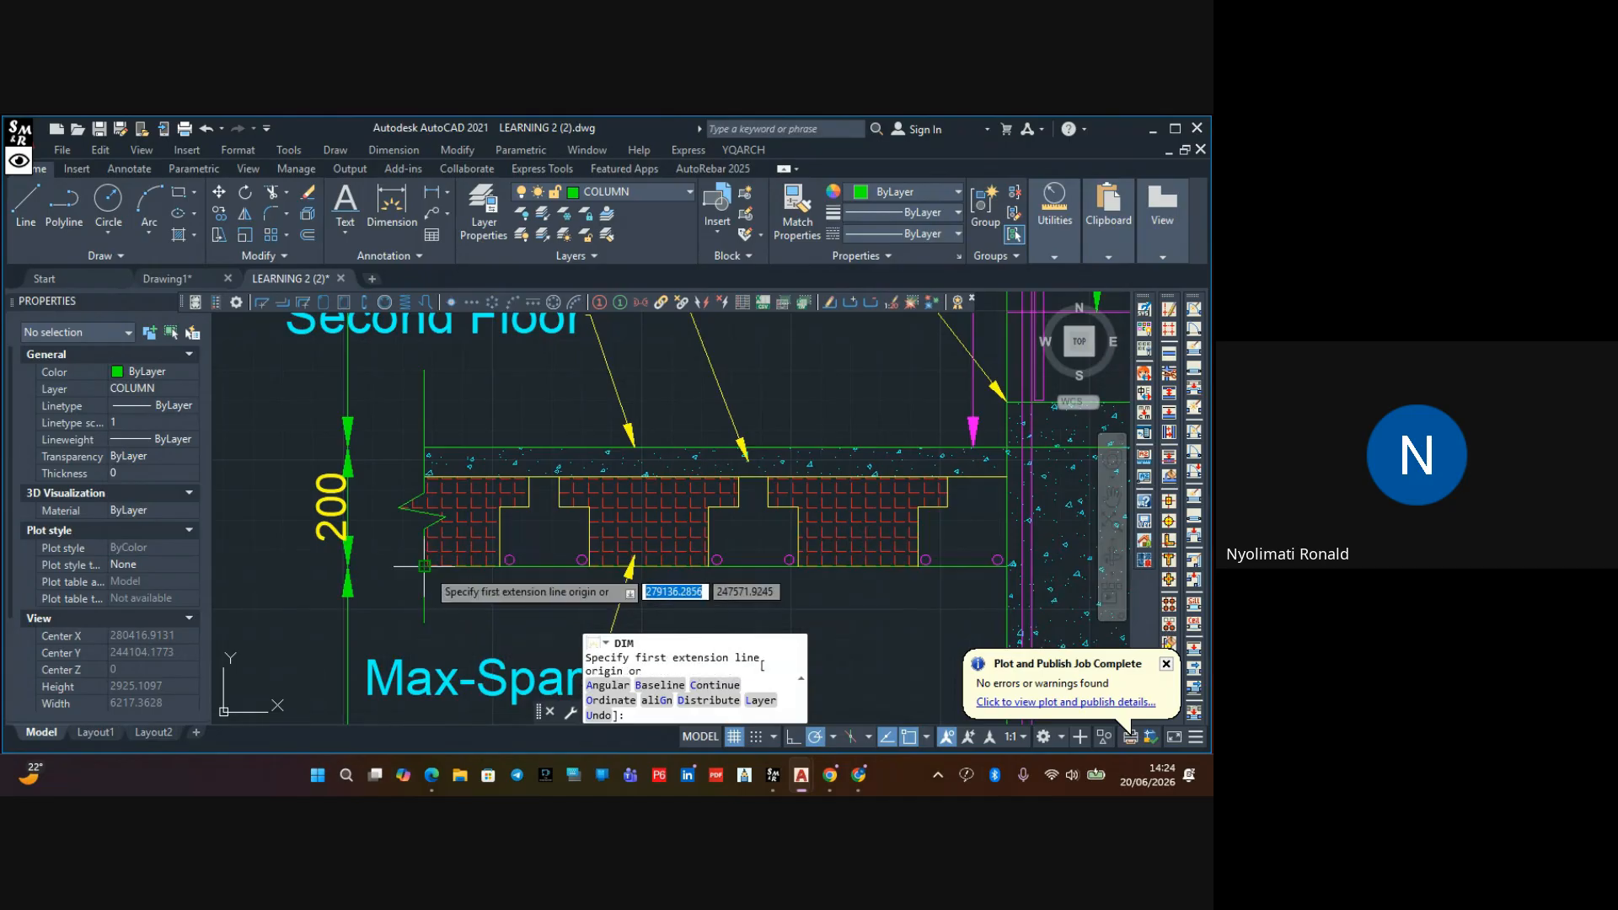
scroll(455, 561, "down", 3)
scroll(497, 544, "up", 3)
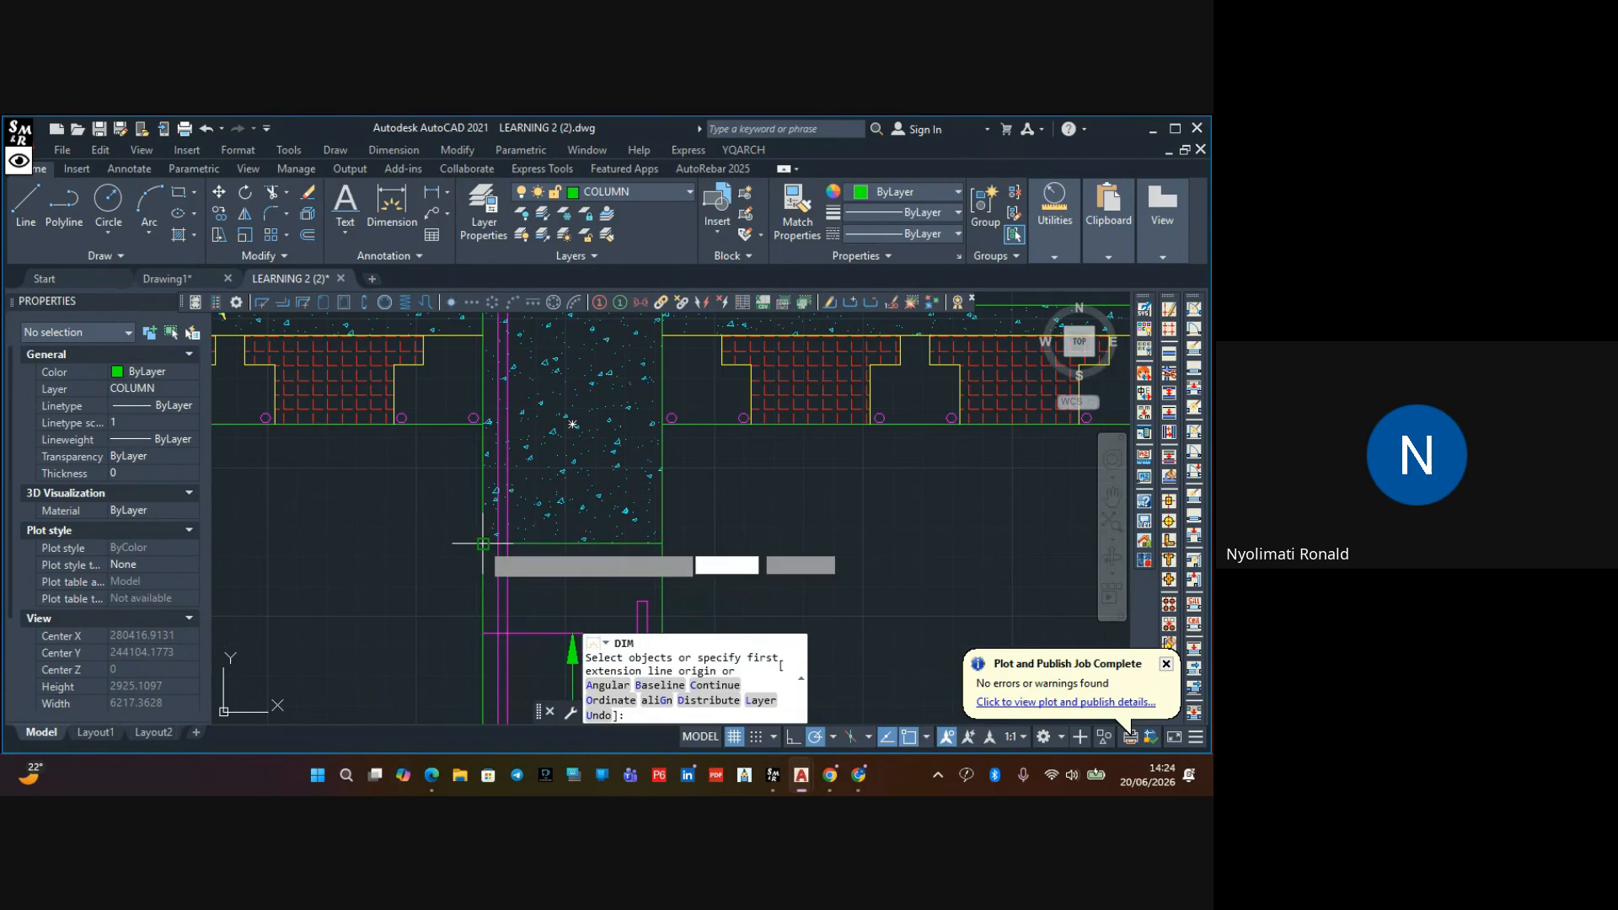
left_click(485, 423)
scroll(406, 470, "down", 2)
scroll(409, 484, "down", 2)
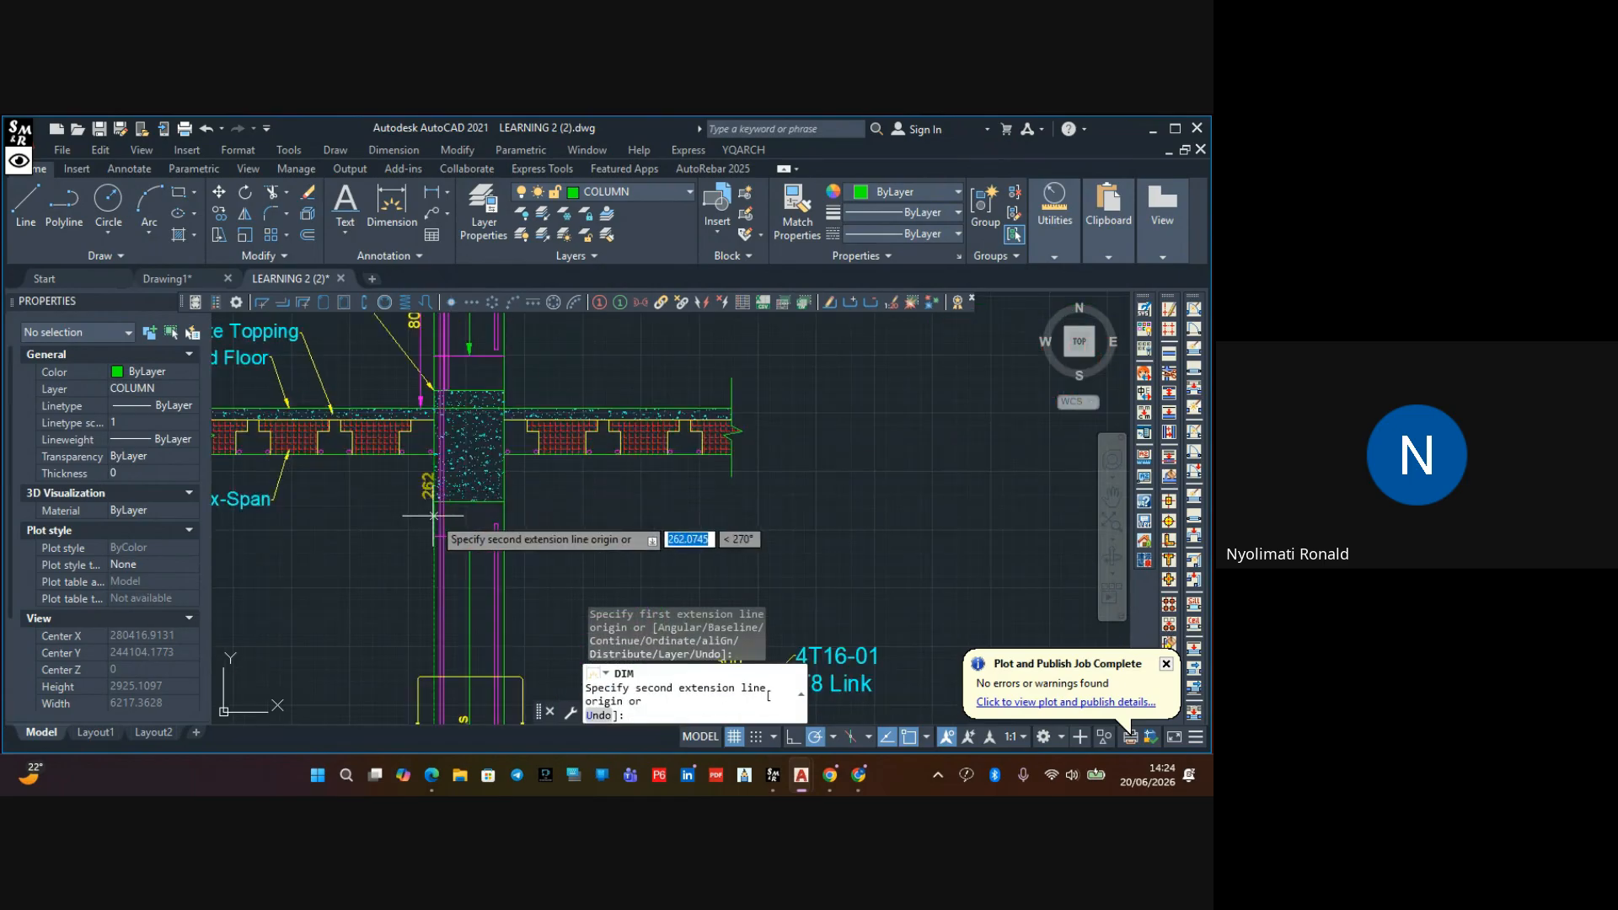
scroll(434, 505, "up", 4)
key("Escape")
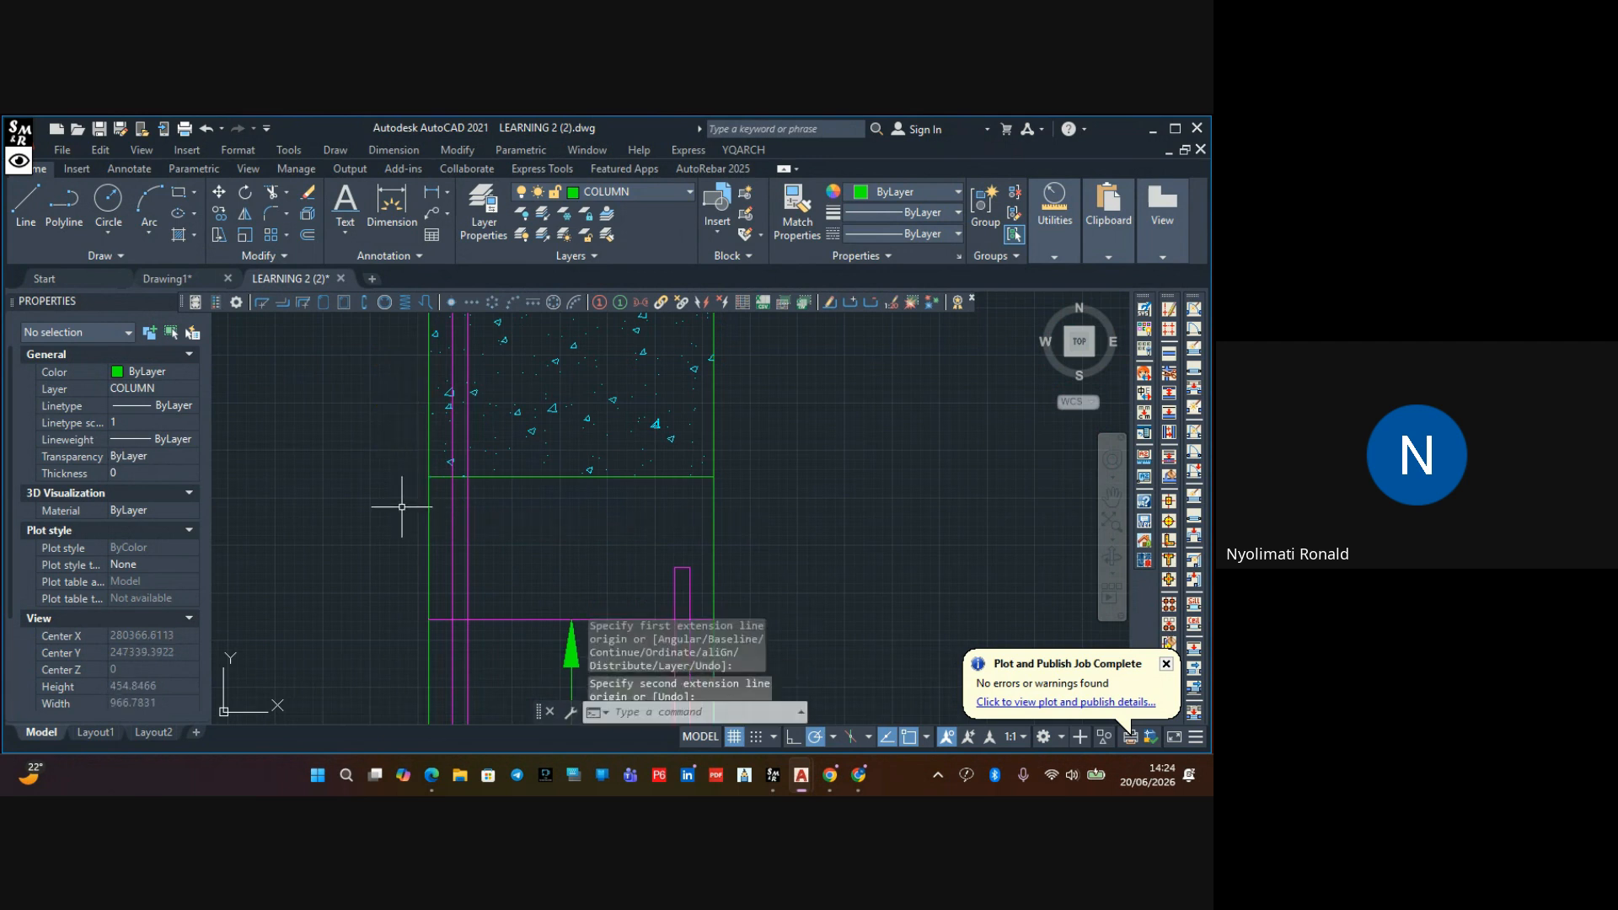
Copy the third floor's topping-thickness and beam-drop dimensions to the second floor, using the beam's lower column-face corner as reference
scroll(401, 509, "down", 4)
middle_click_drag(401, 511, 475, 792)
scroll(429, 580, "down", 4)
mouse_move(441, 595)
middle_mouse_down()
mouse_move(500, 607)
mouse_move(482, 752)
mouse_move(499, 716)
middle_mouse_up()
scroll(362, 435, "up", 2)
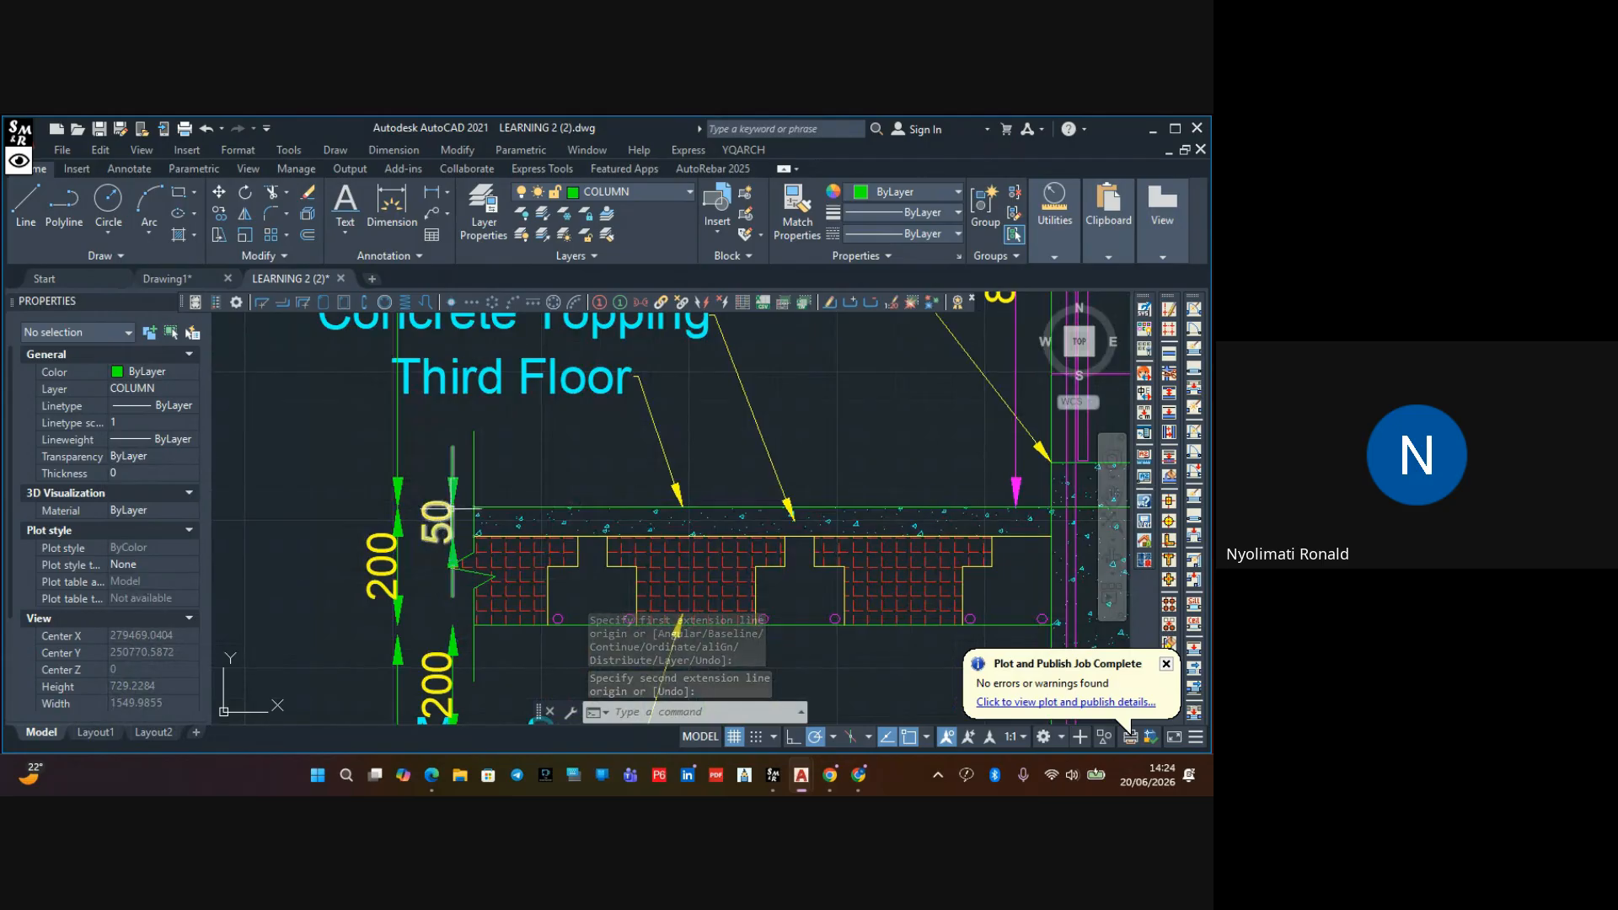
left_click(461, 493)
left_click(438, 529)
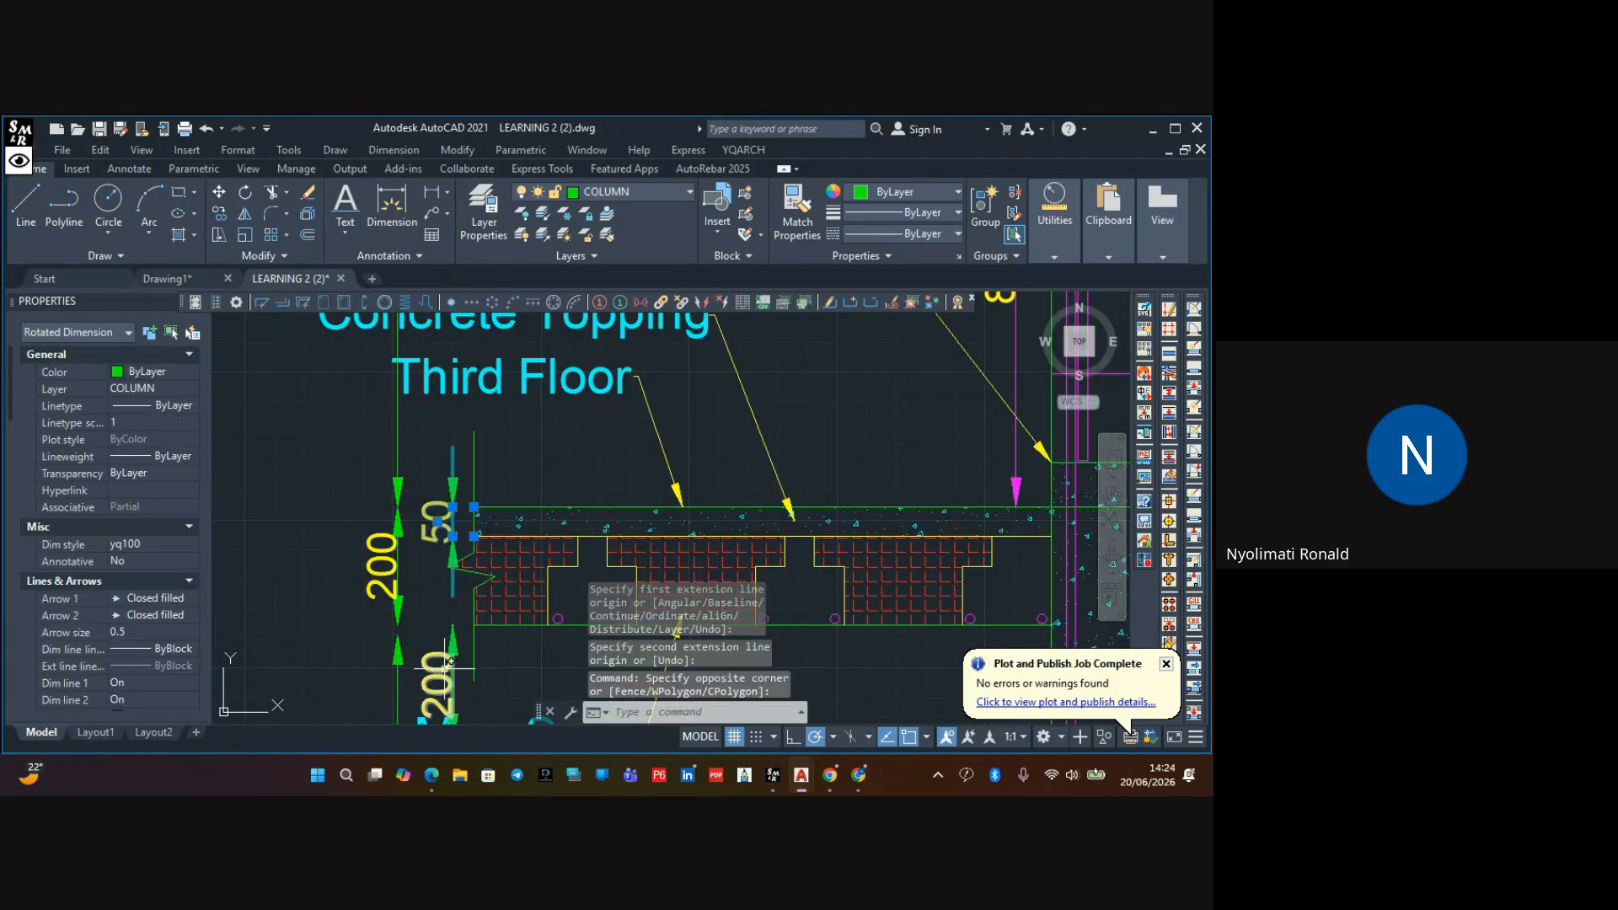
middle_click_drag(463, 683, 433, 515)
left_click(432, 515)
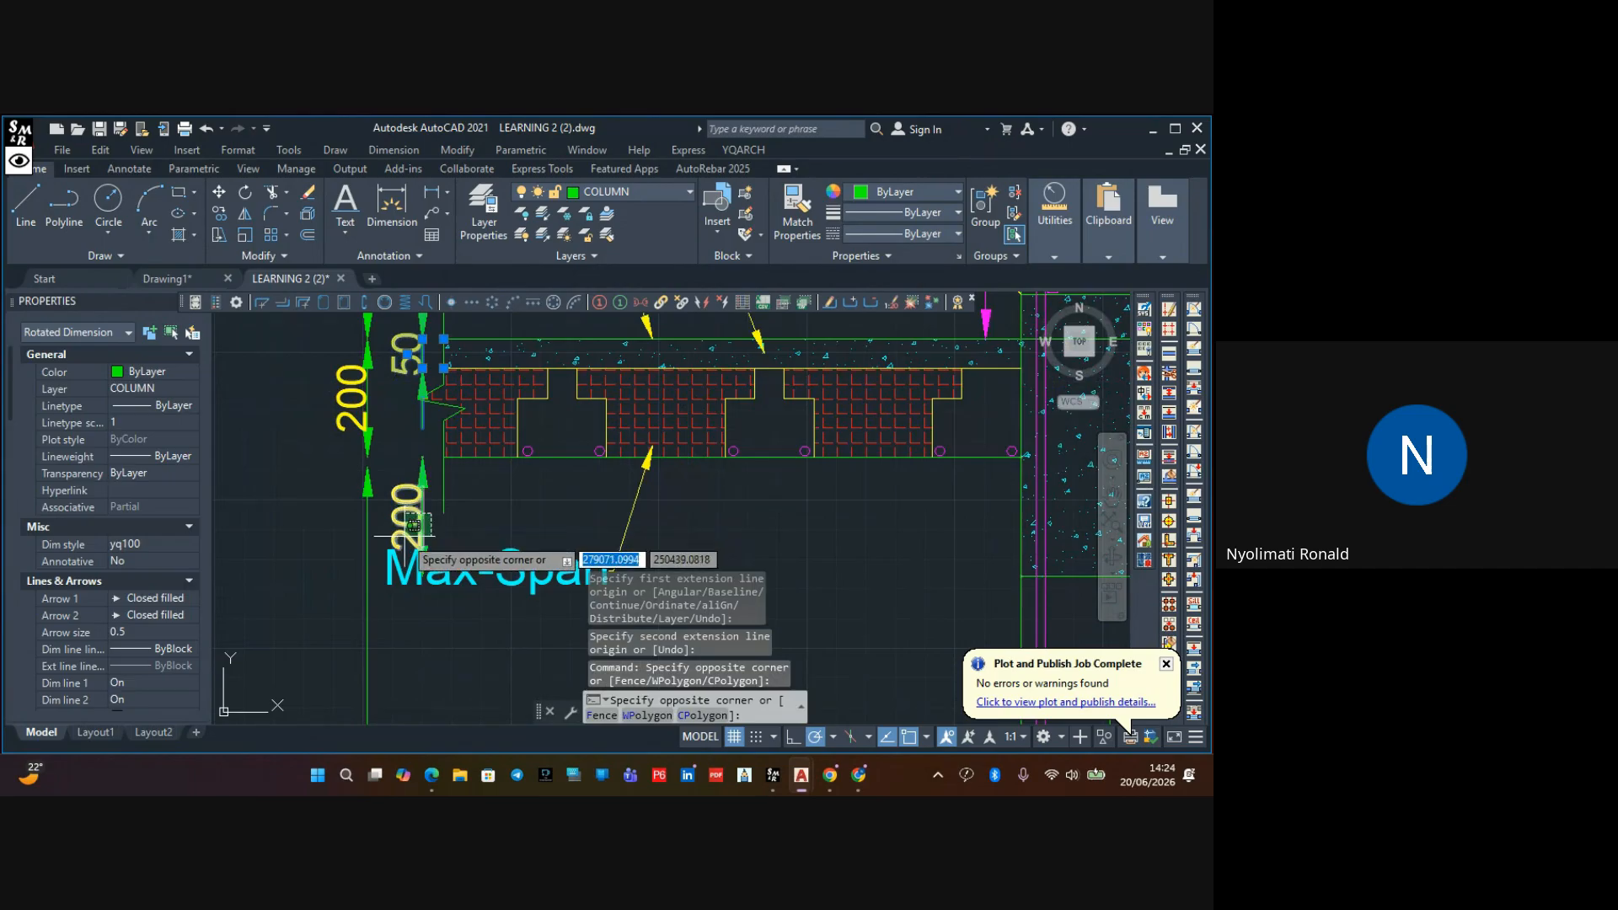
left_click(378, 567)
scroll(344, 537, "down", 4)
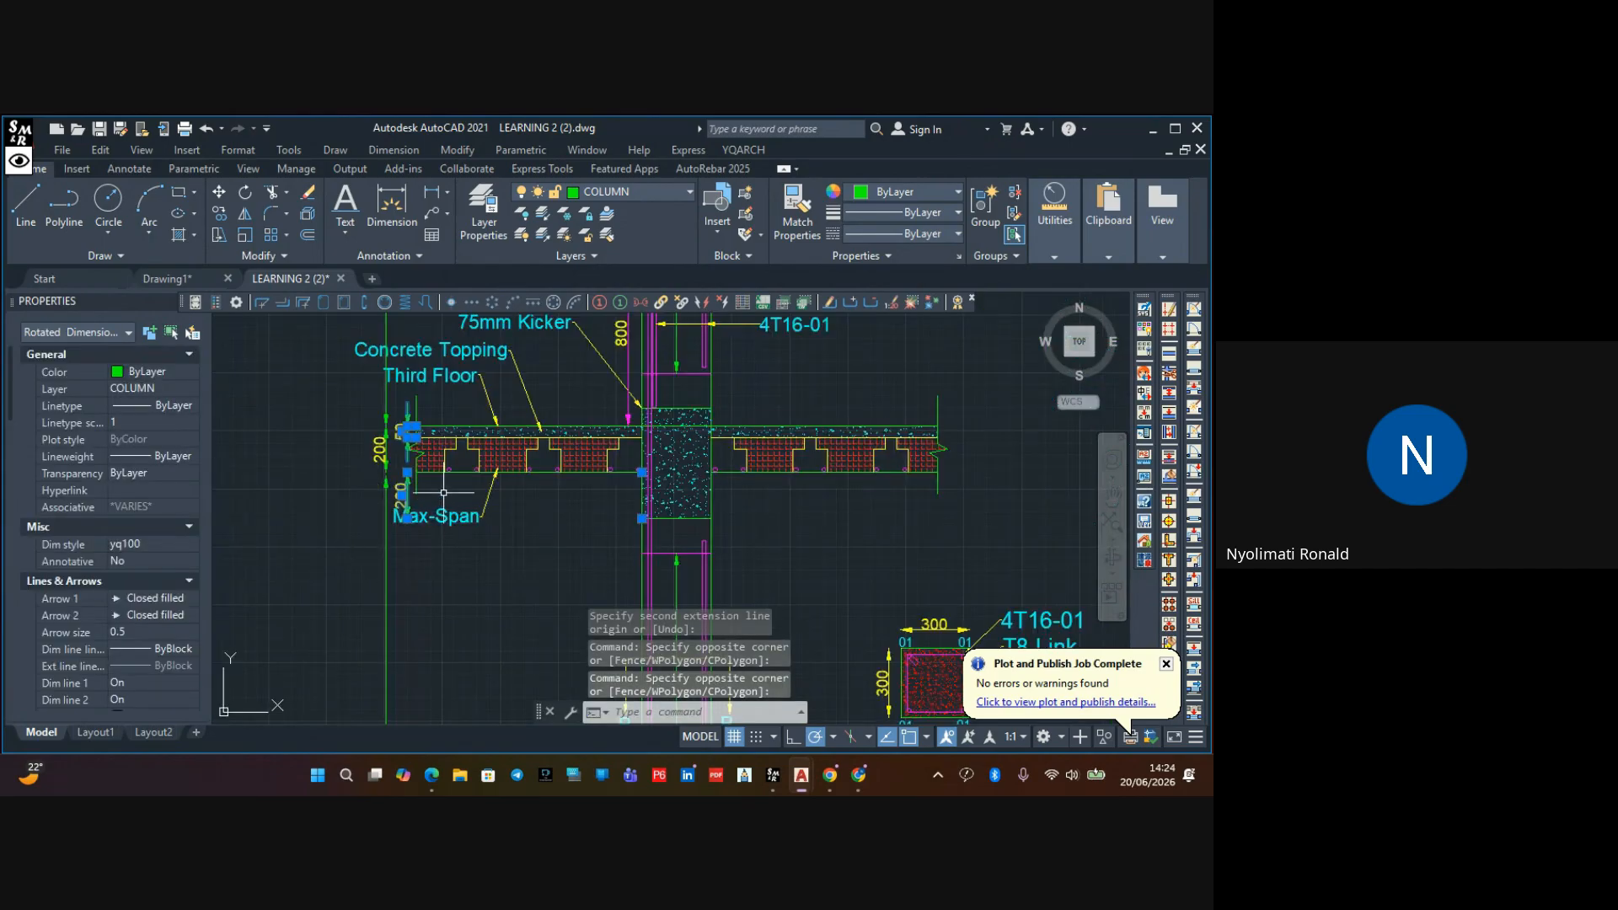
left_click(217, 214)
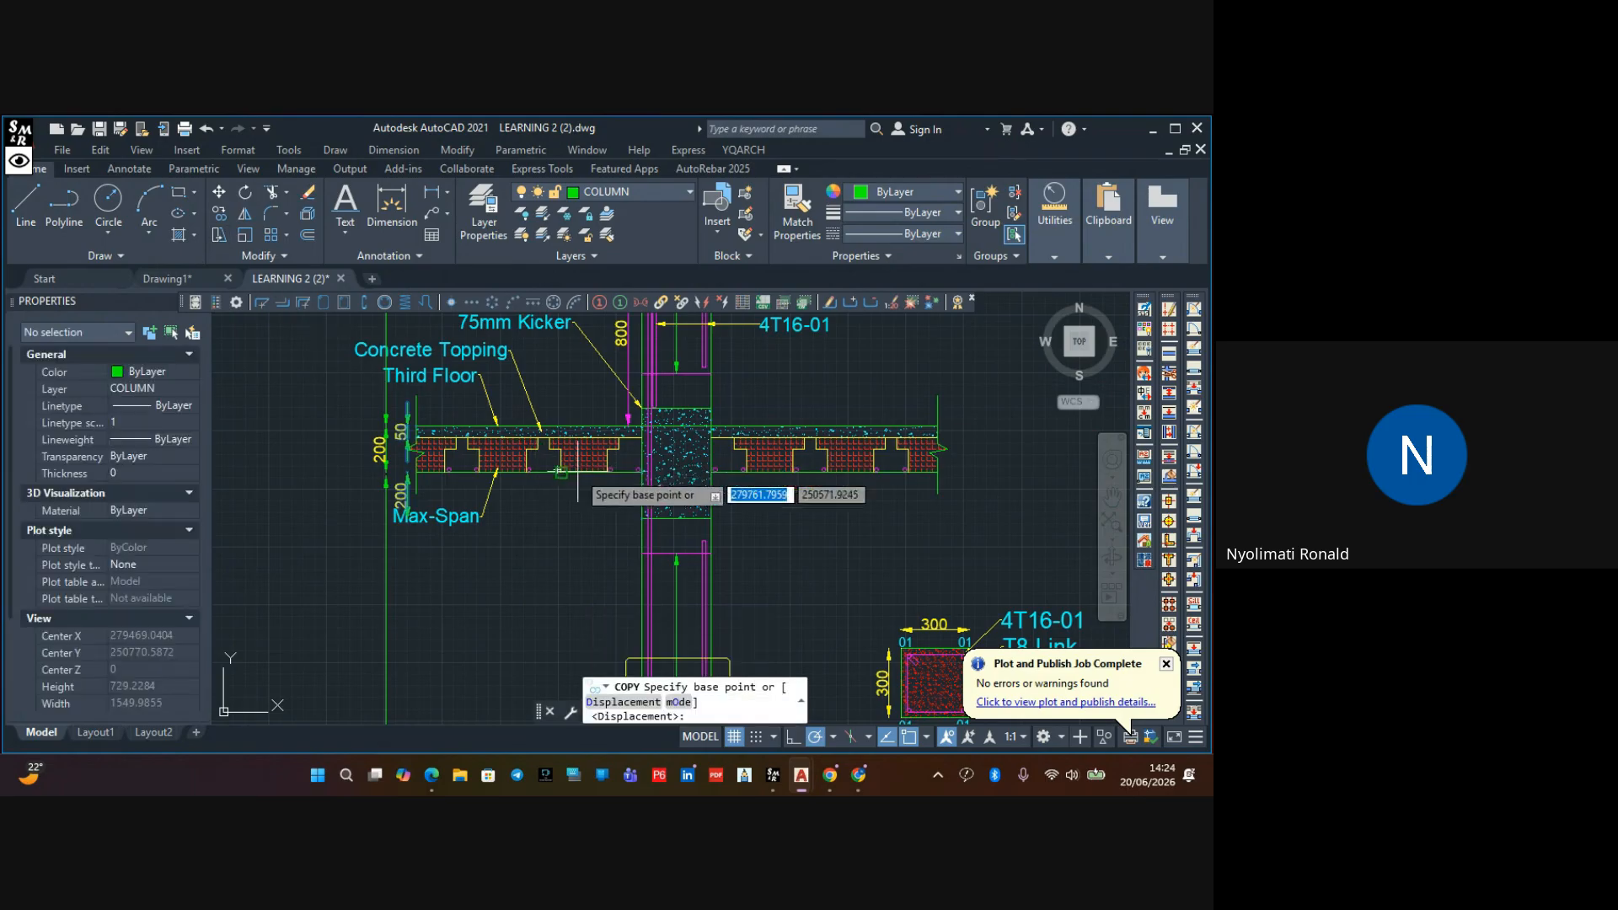
scroll(639, 470, "up", 2)
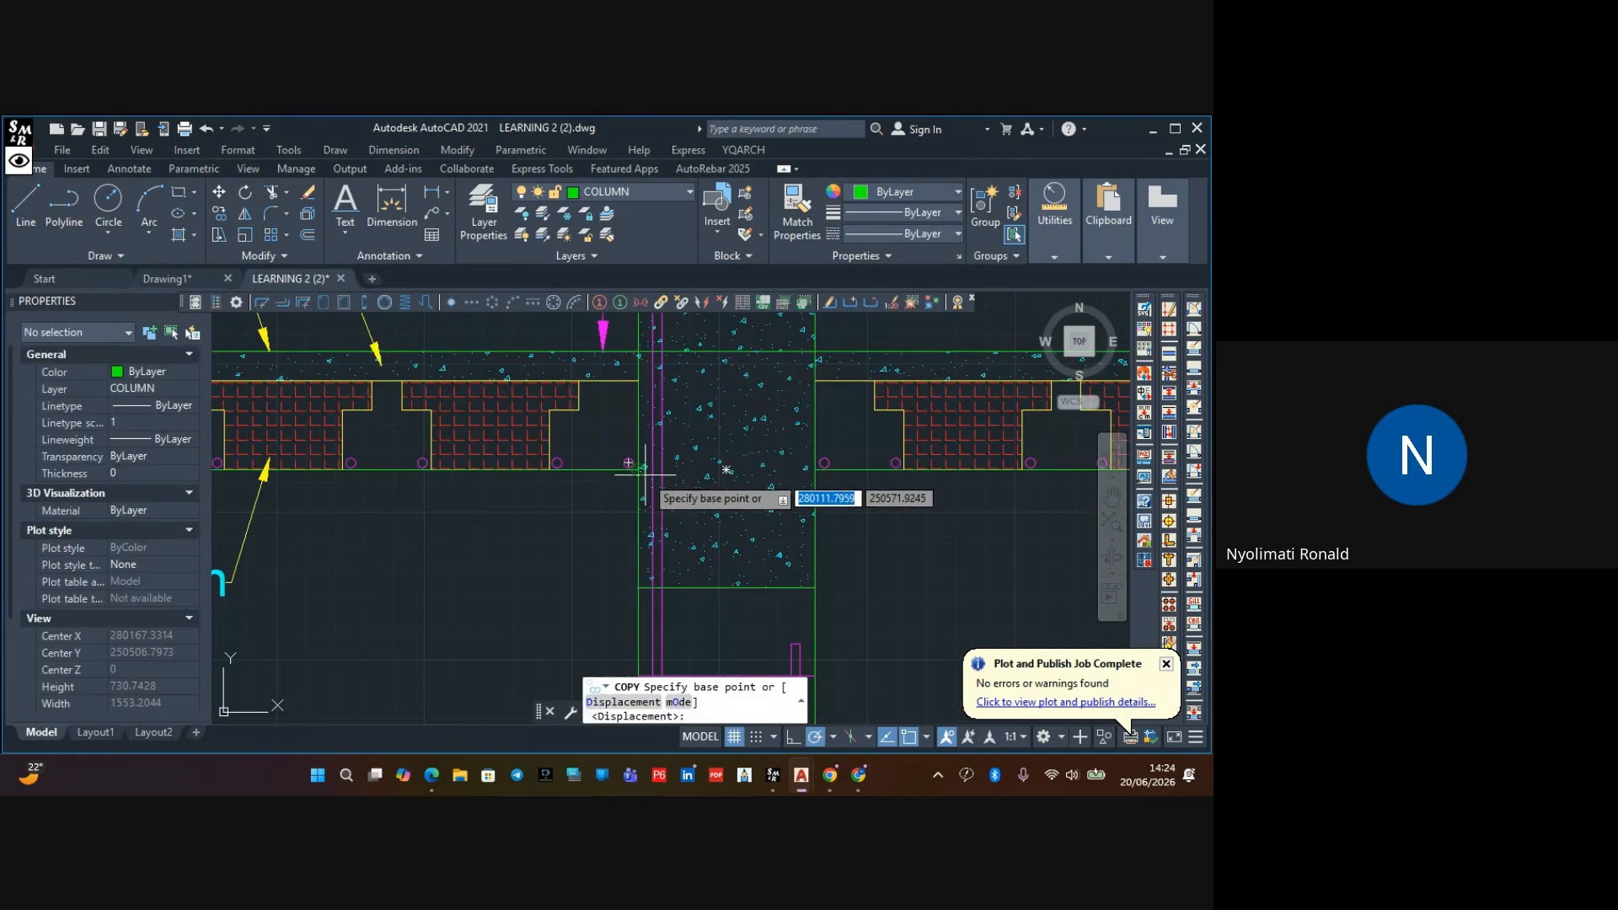
left_click(639, 587)
scroll(645, 582, "down", 5)
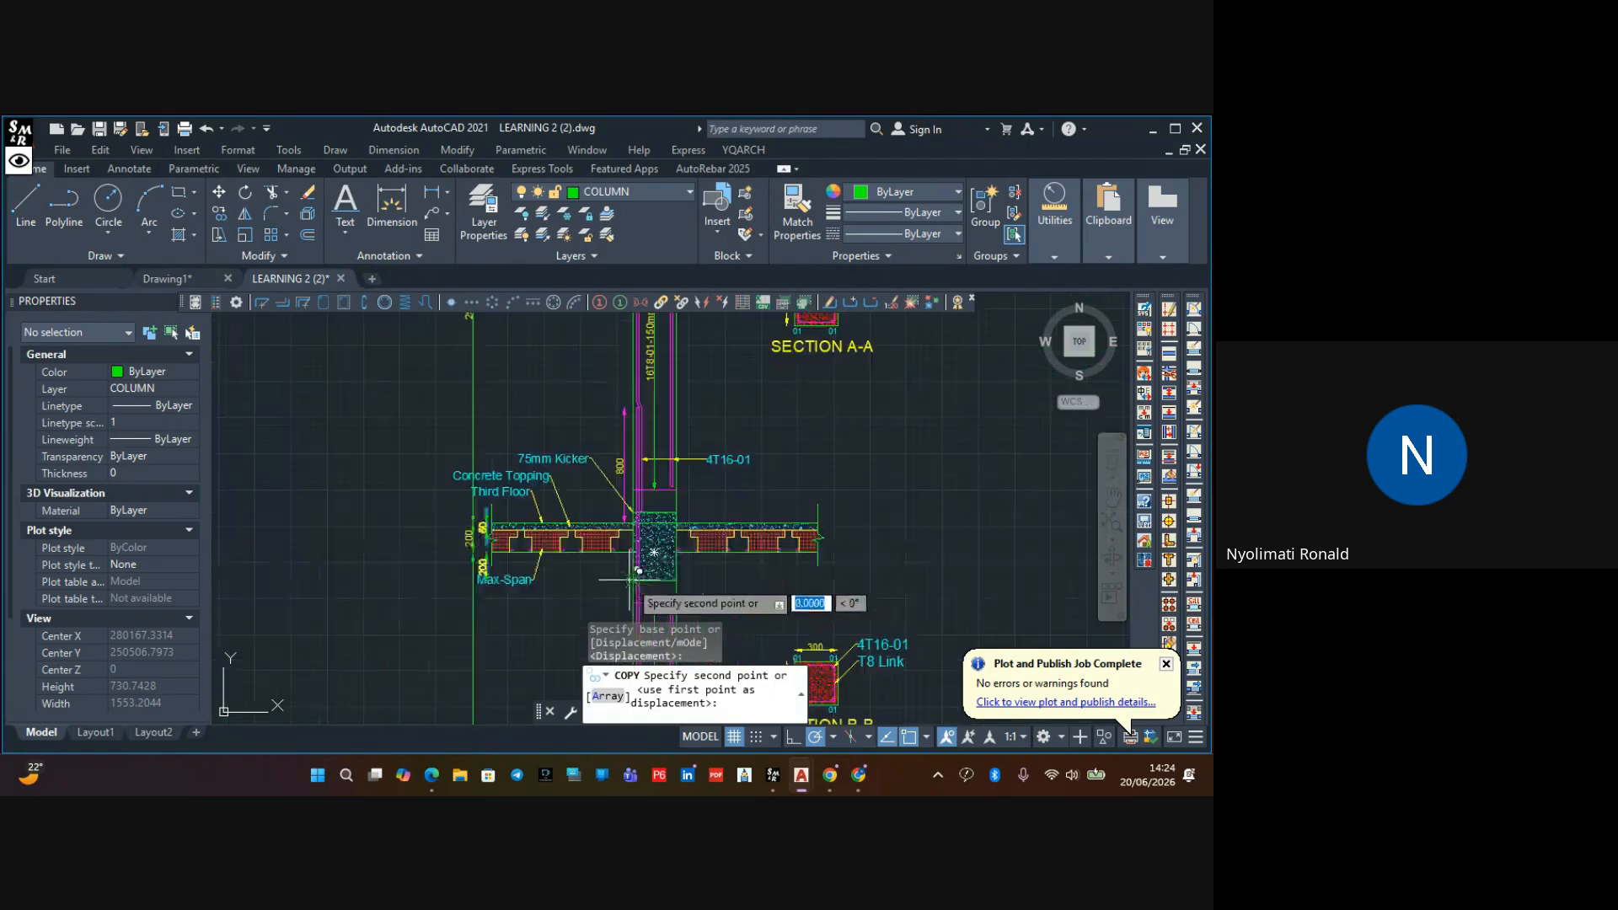
scroll(574, 472, "up", 3)
scroll(574, 472, "up", 10)
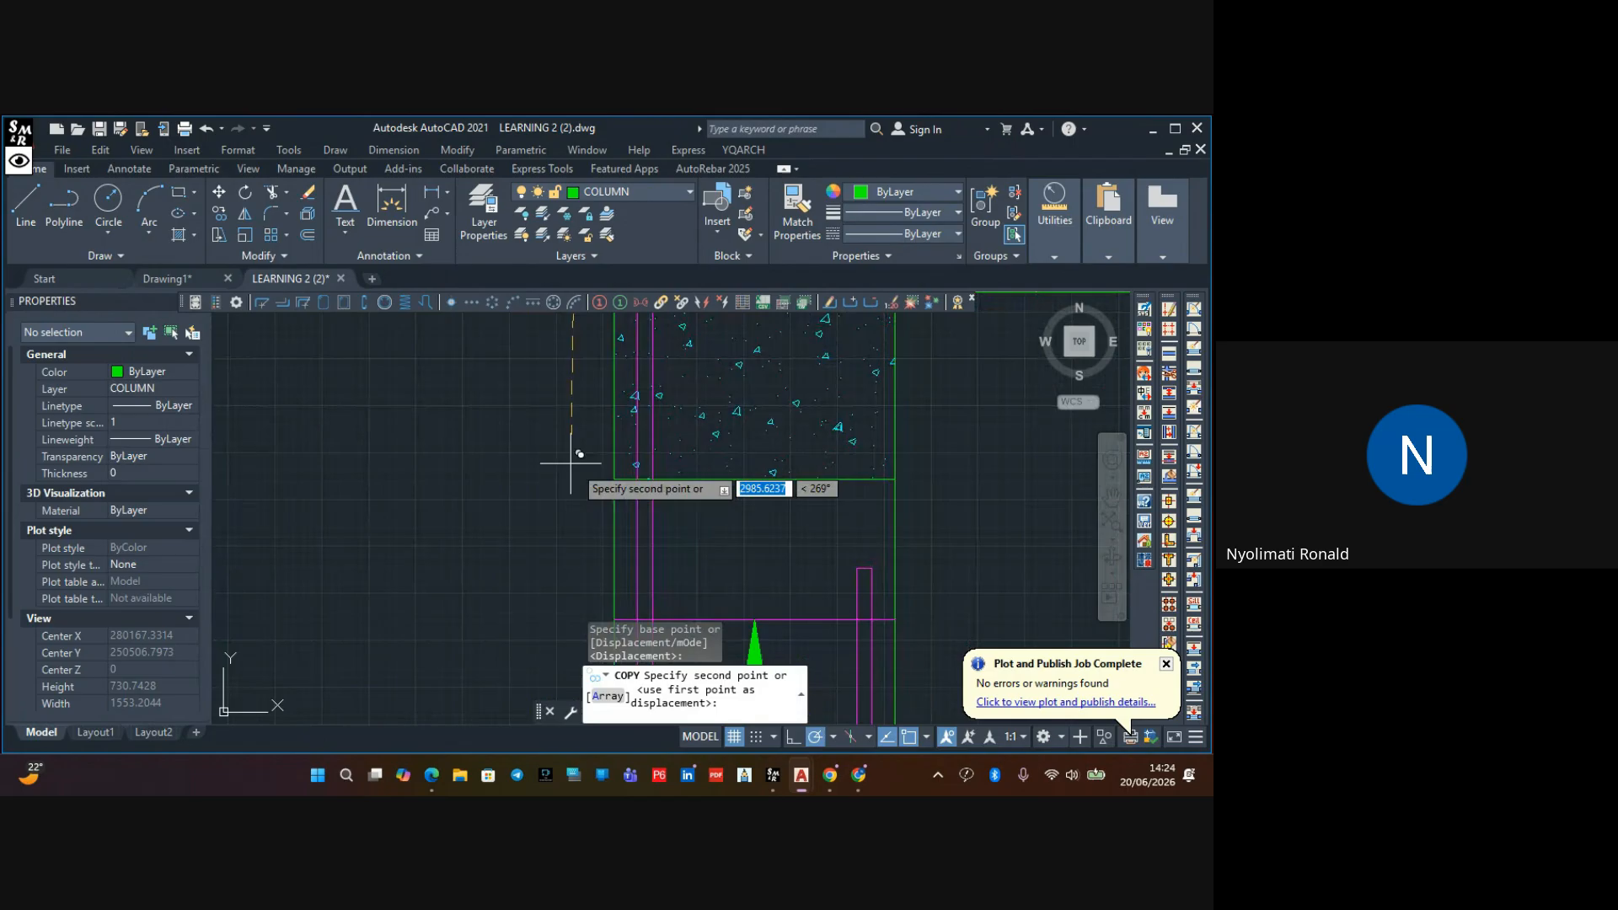
left_click(615, 469)
Place another copy of the topping and beam-drop dimensions at the first floor, referenced to the beam's lower corner
scroll(545, 487, "down", 5)
middle_click_drag(525, 478, 488, 327)
scroll(486, 484, "down", 2)
middle_click_drag(453, 463, 424, 322)
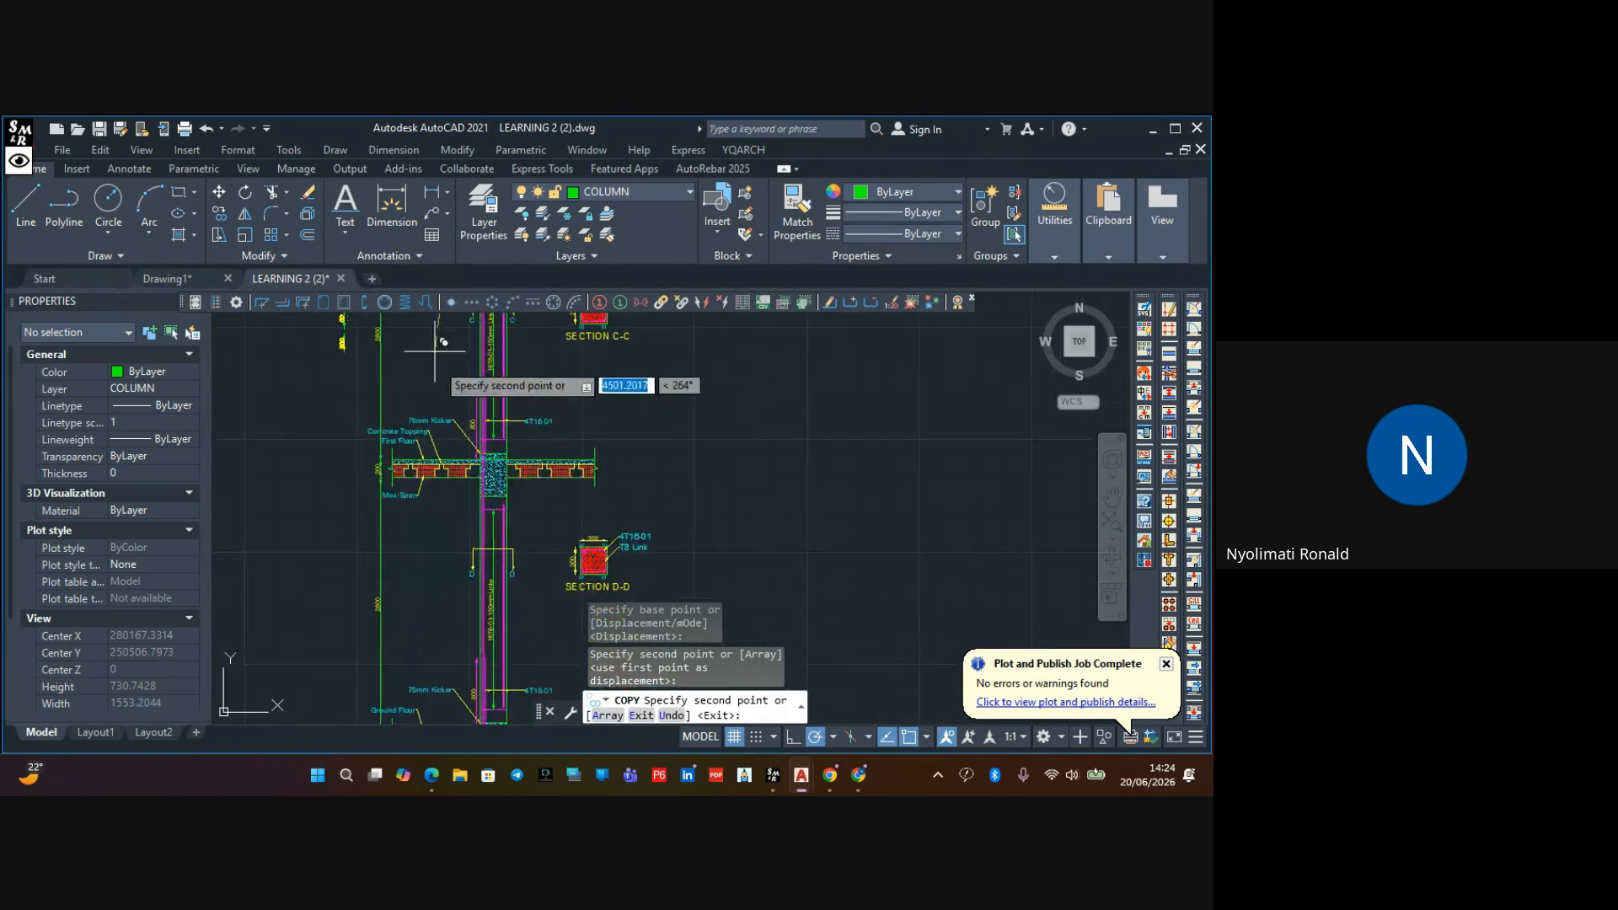
scroll(479, 500, "up", 6)
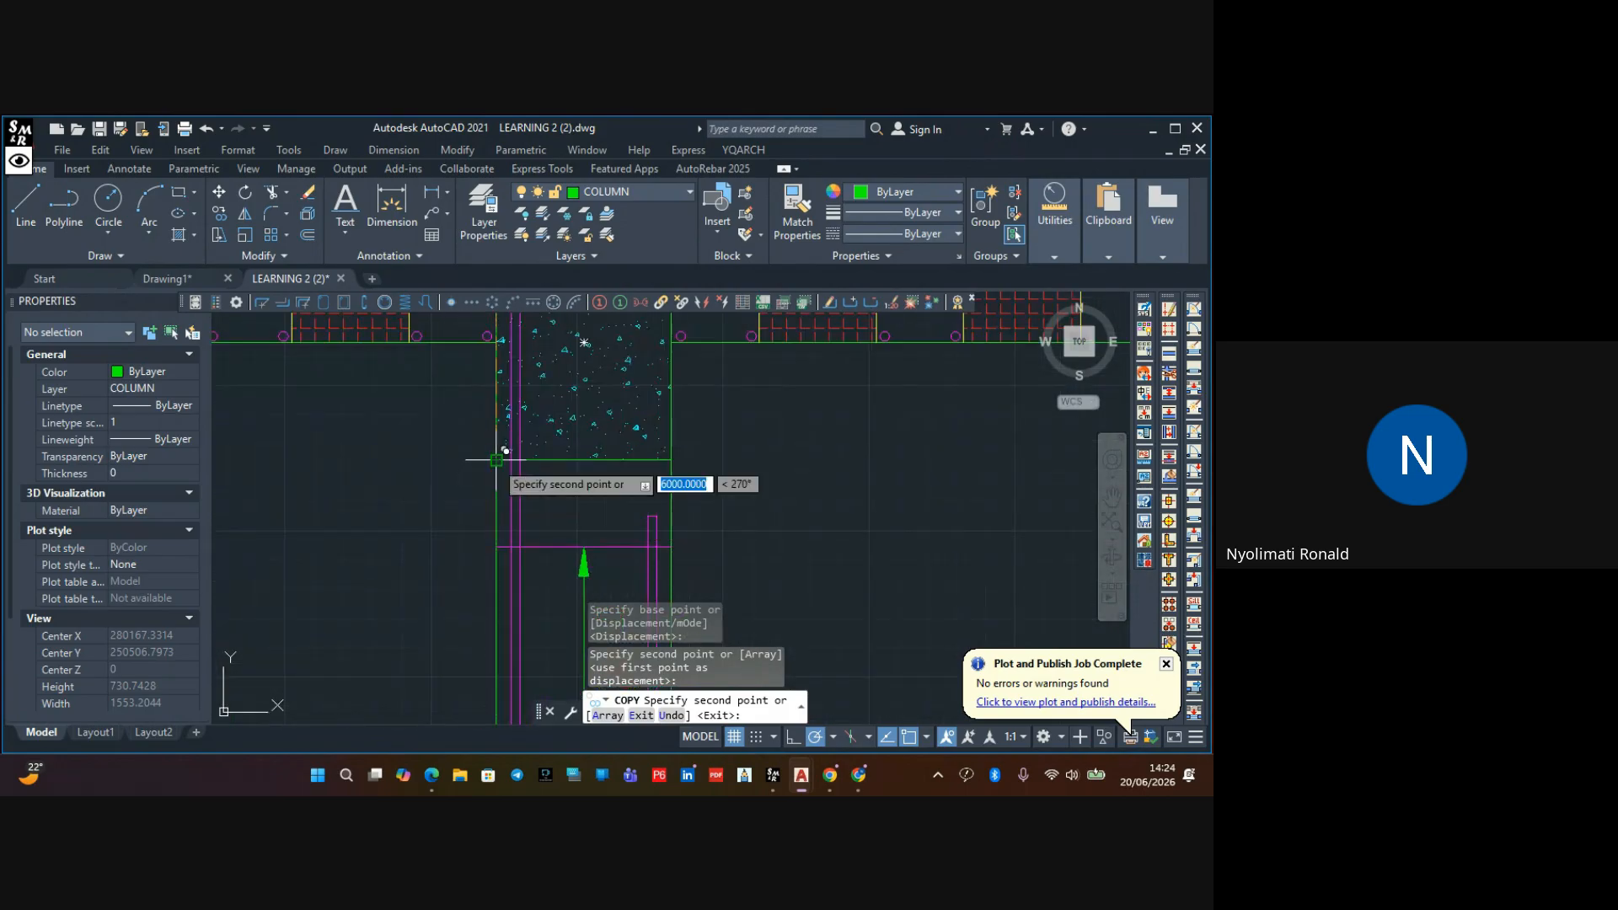
left_click(496, 460)
Inspect the ground-floor slab and column junction as a possible position for another dimension copy, and end the Copy command
scroll(487, 485, "down", 6)
middle_click_drag(455, 531, 420, 374)
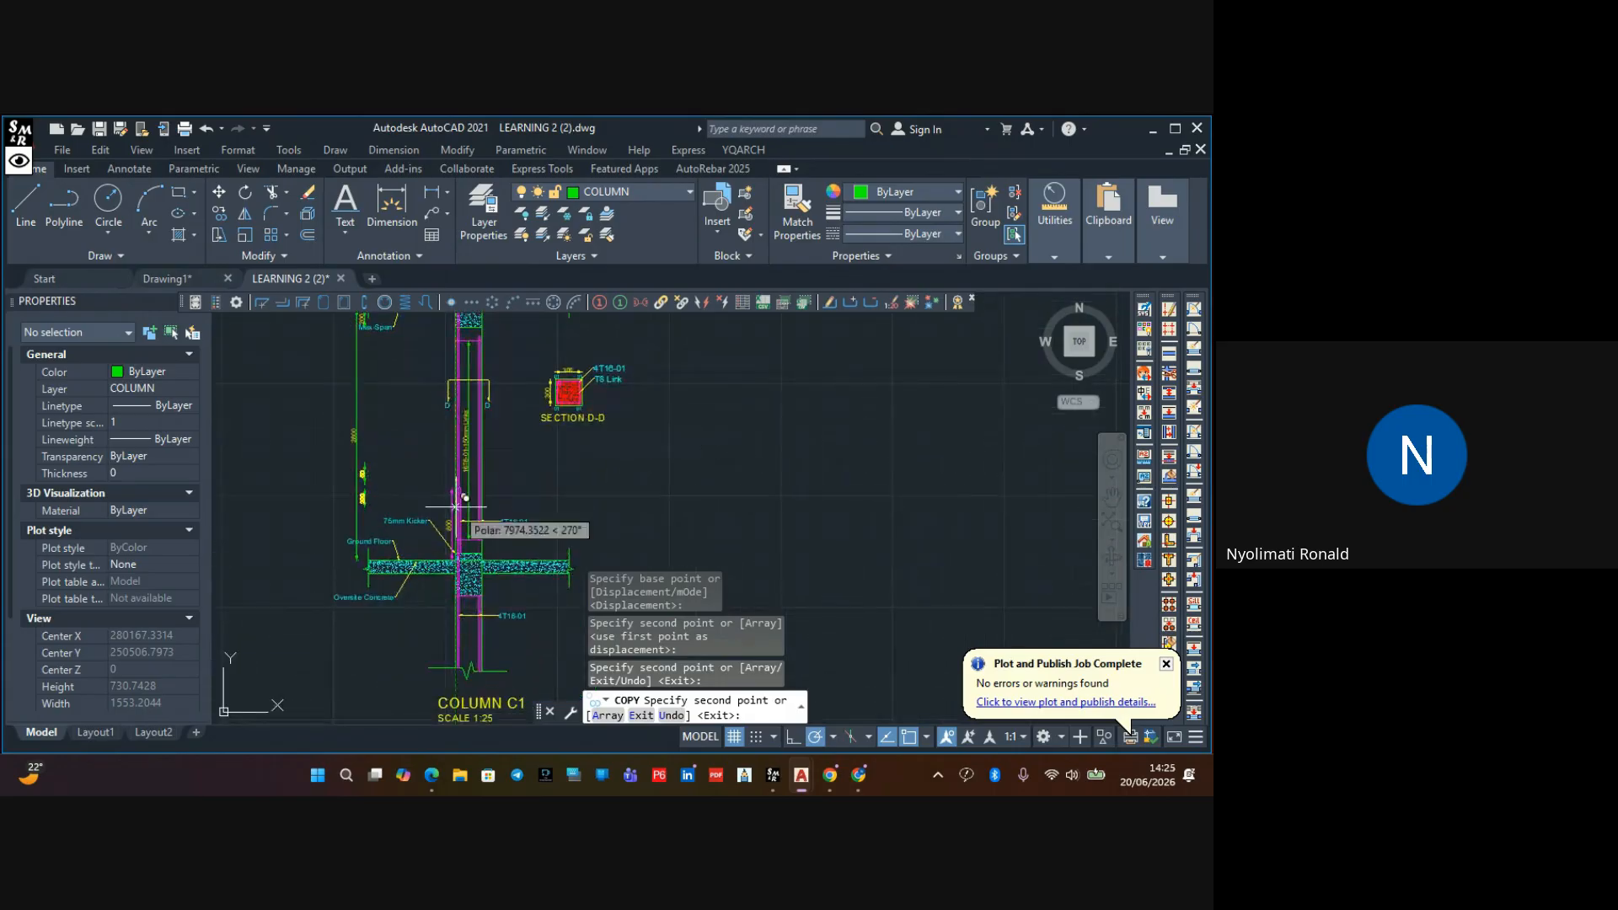
scroll(461, 558, "up", 6)
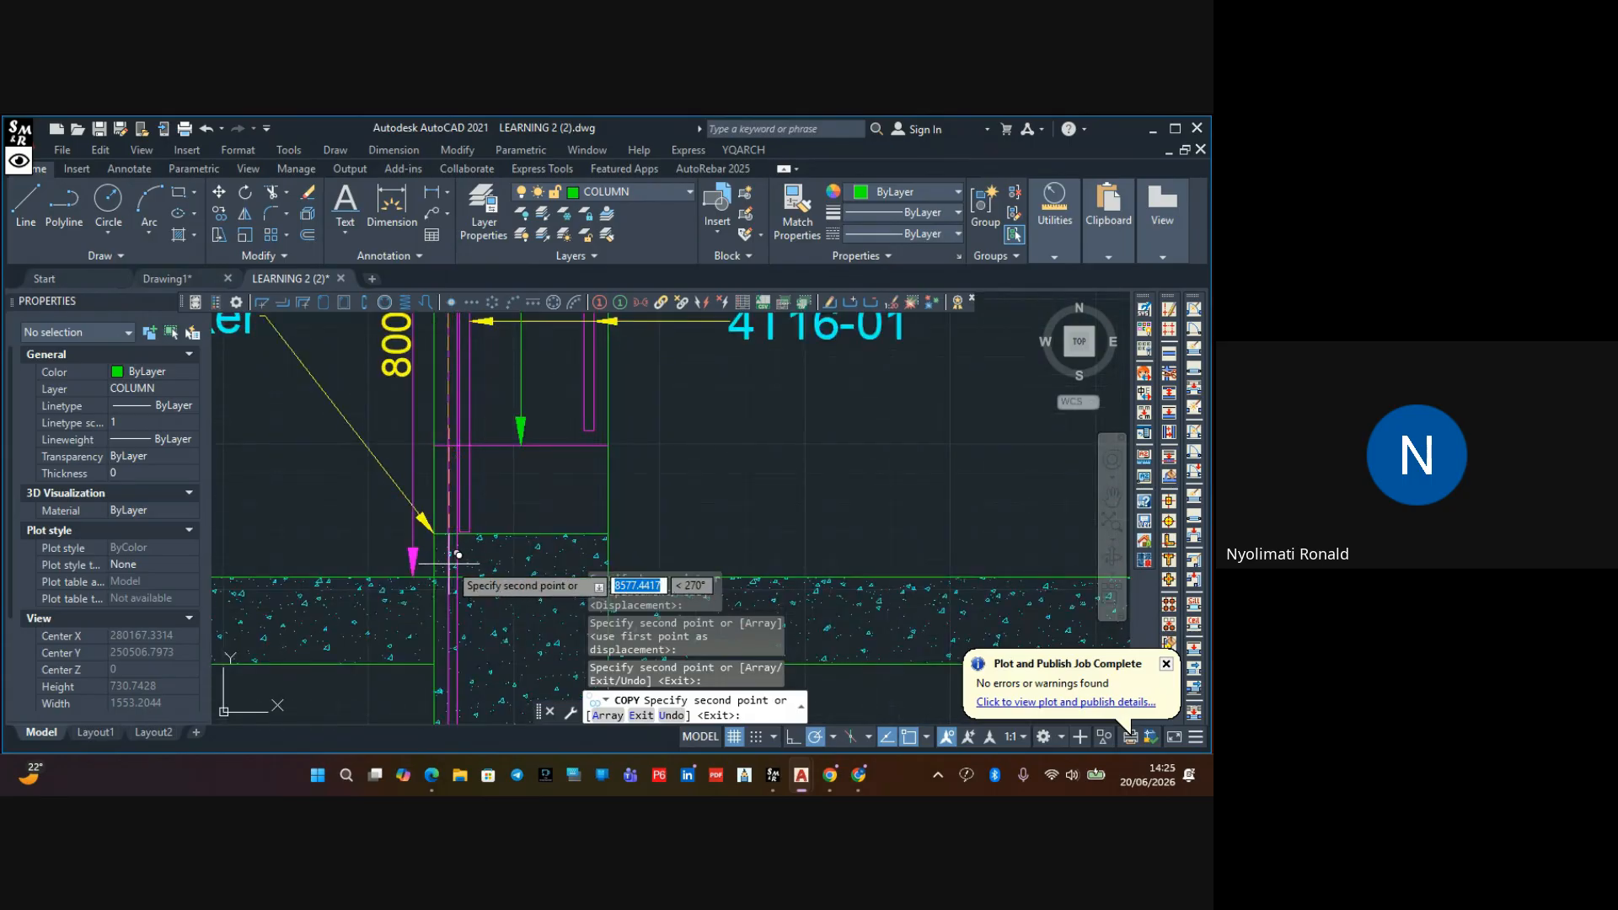
scroll(458, 555, "down", 5)
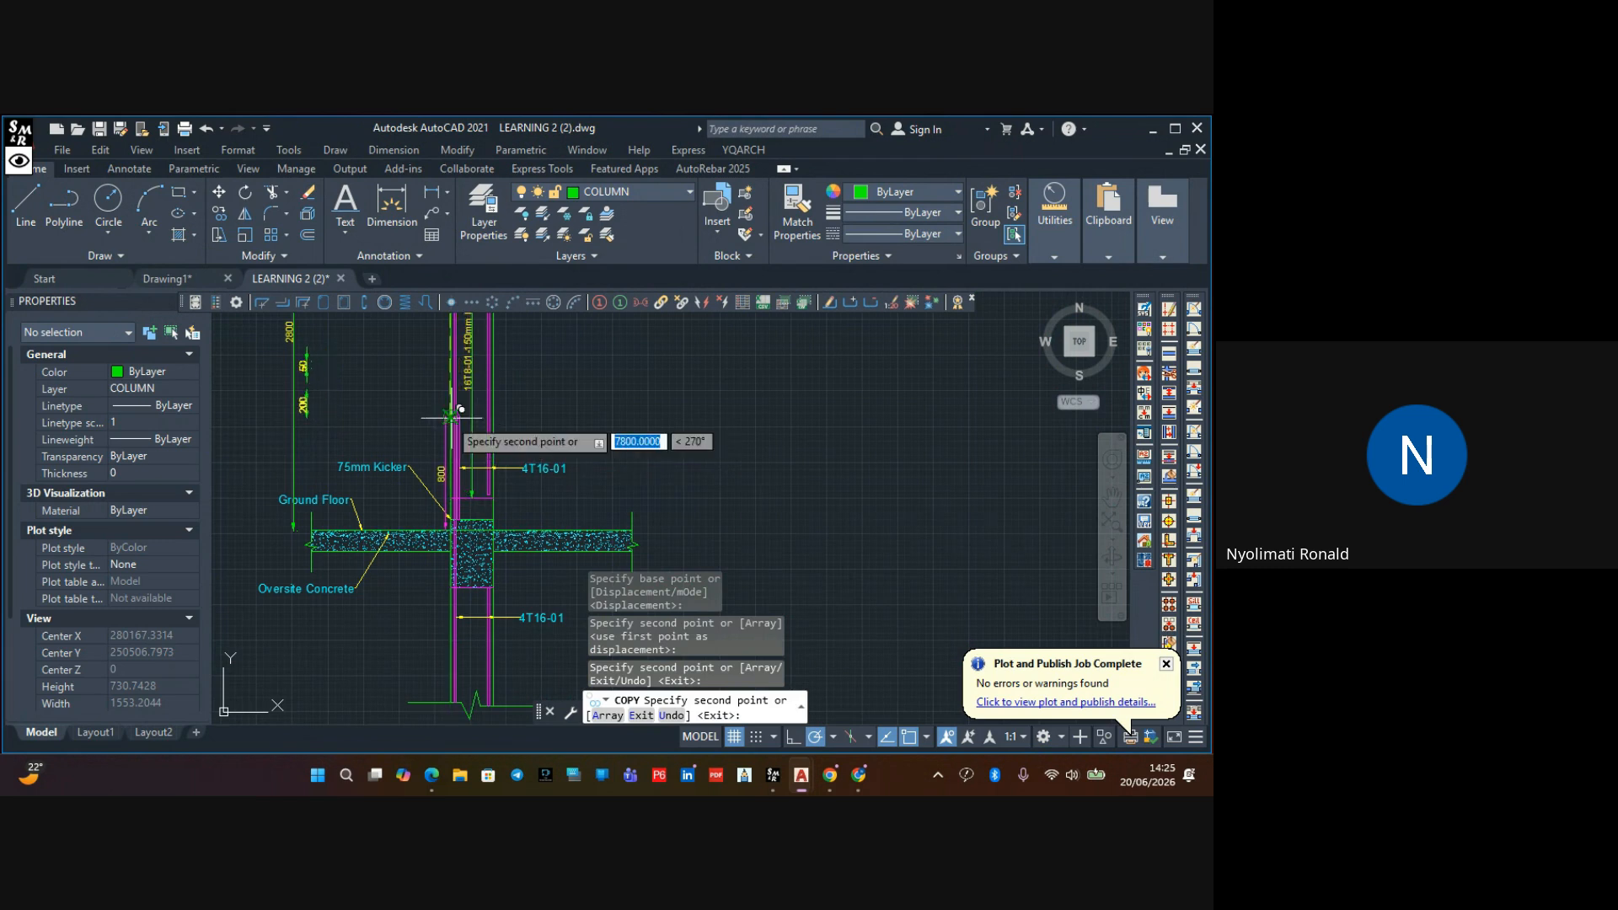
key("Escape")
Examine the slab, topping, beam-drop and storey-height dimensions of column C1 from the ground floor up to the third floor
scroll(468, 455, "down", 5)
middle_click_drag(463, 434, 480, 472)
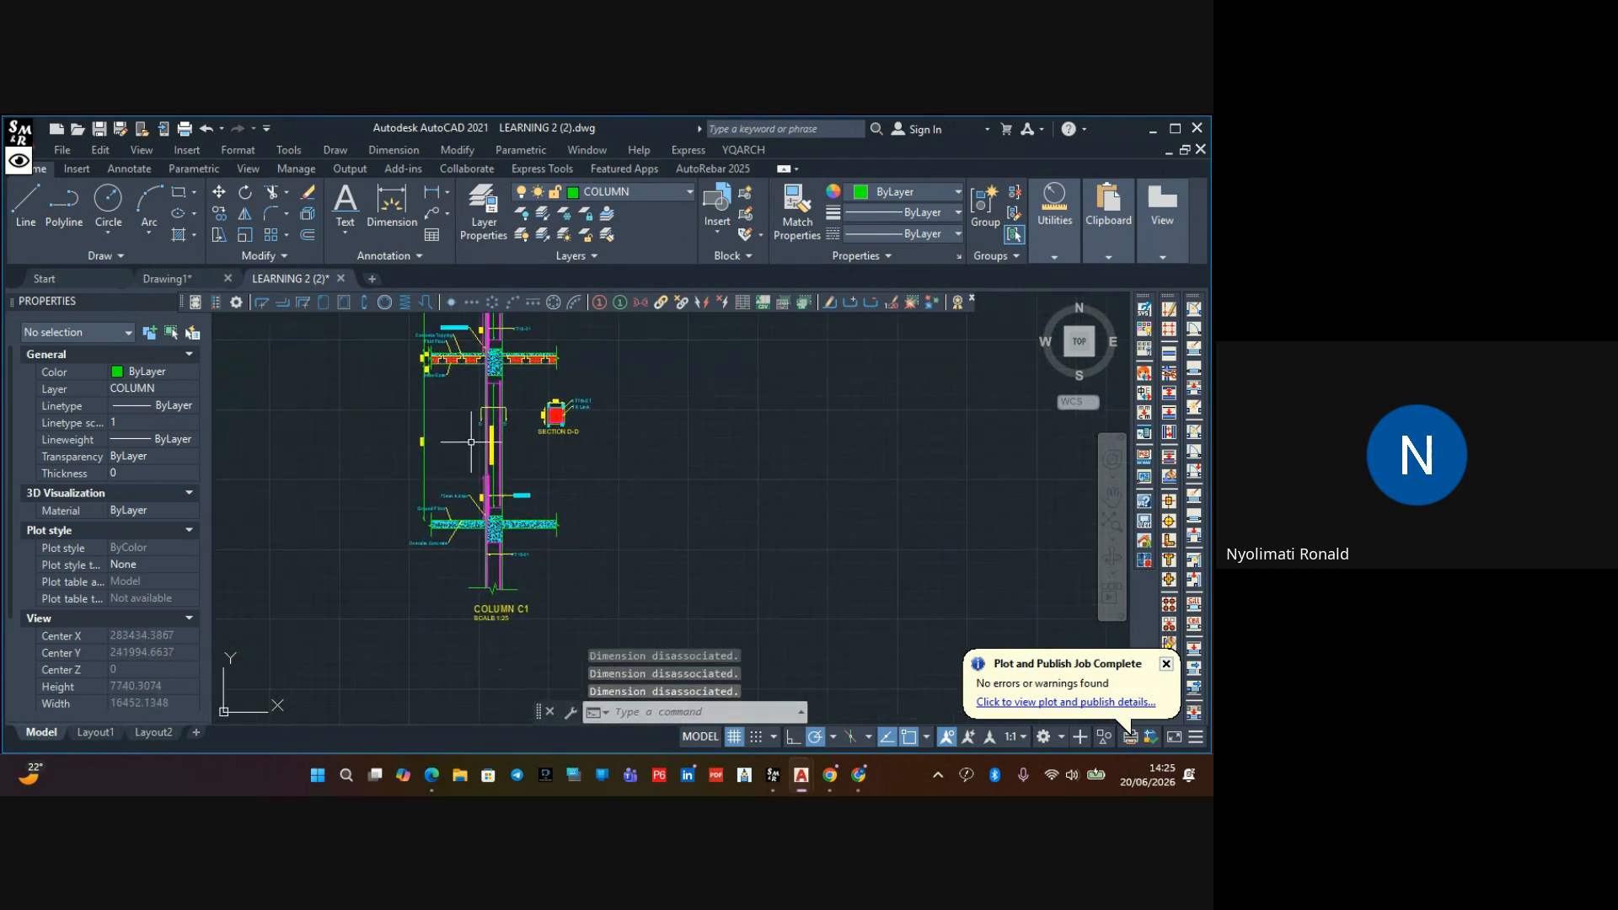
scroll(471, 396, "up", 2)
scroll(477, 426, "down", 2)
middle_click_drag(477, 405, 474, 514)
scroll(415, 491, "up", 4)
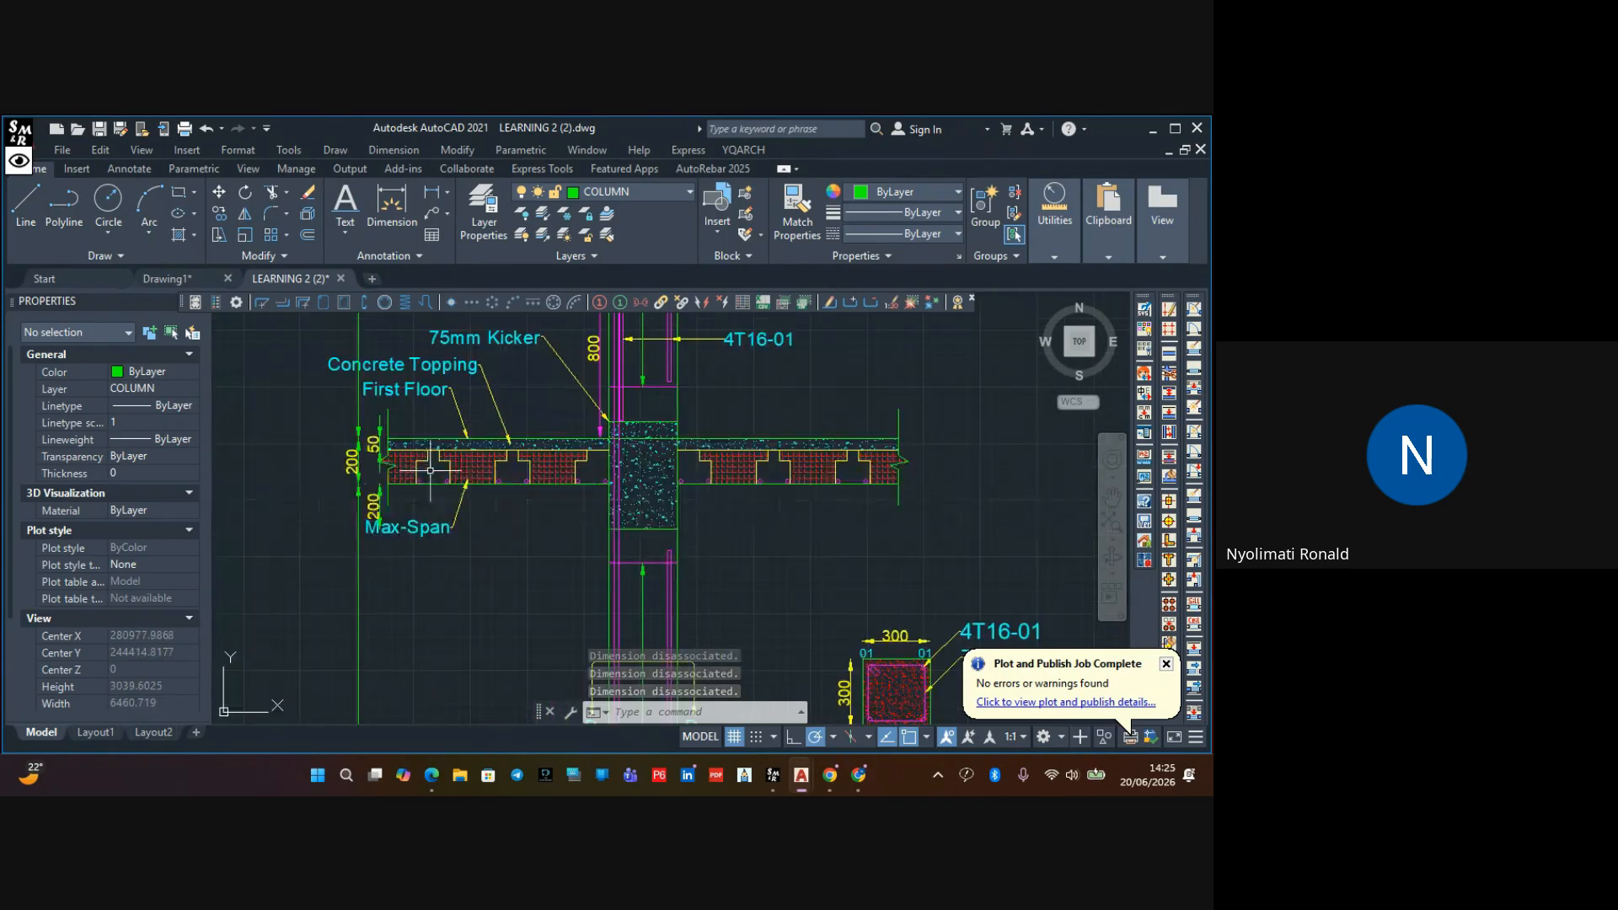
scroll(417, 455, "down", 5)
scroll(417, 514, "up", 6)
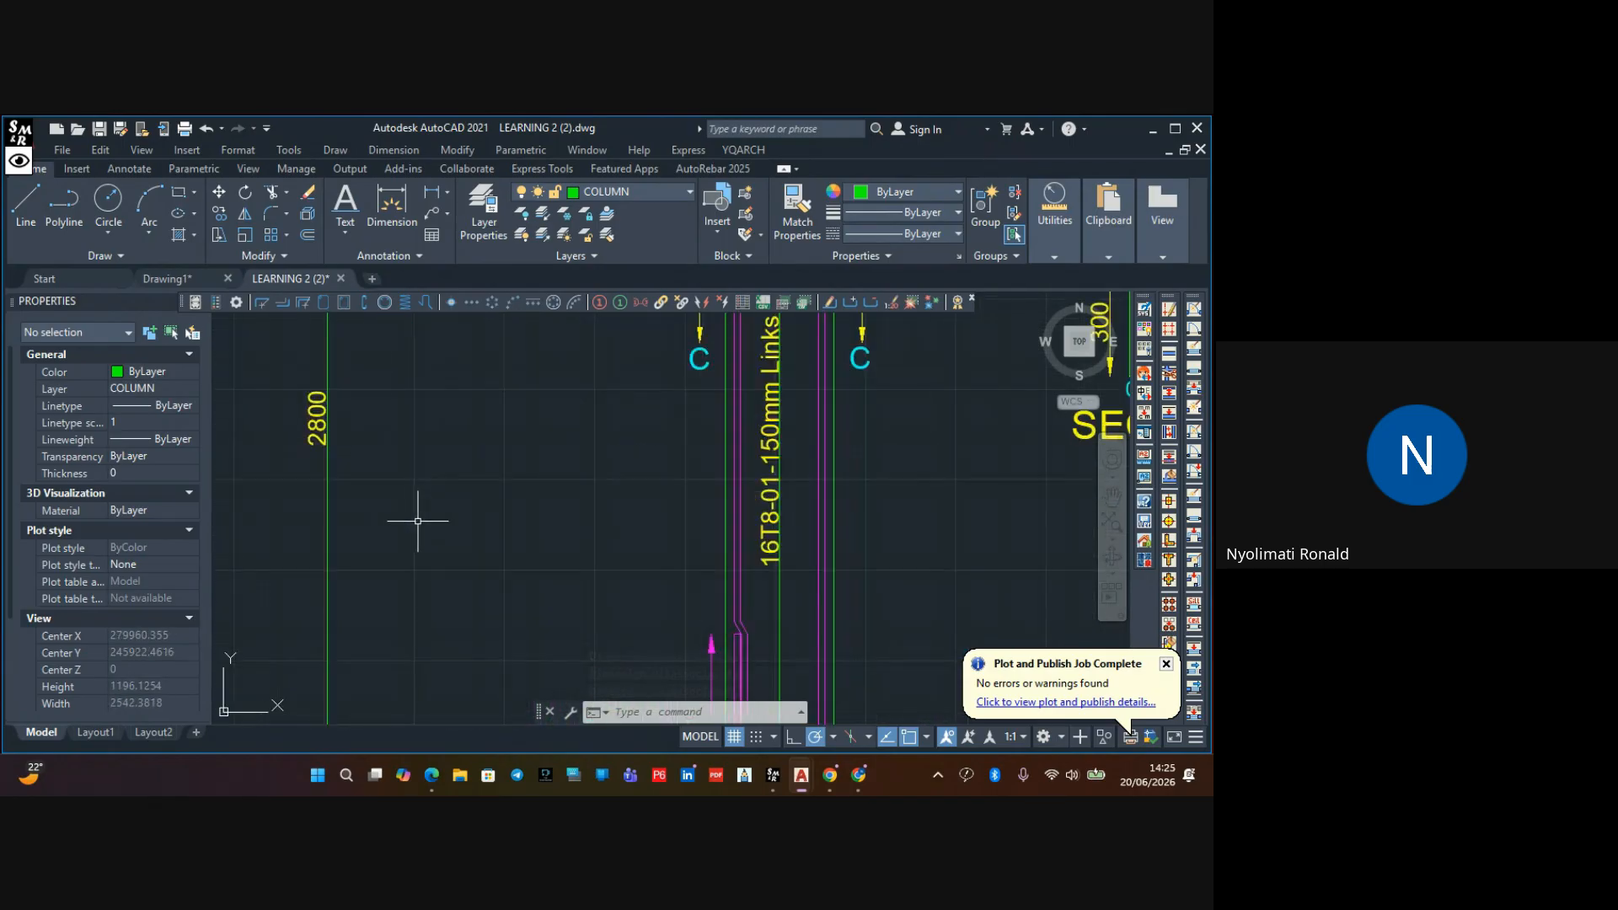
scroll(457, 491, "down", 4)
middle_click_drag(452, 506, 444, 633)
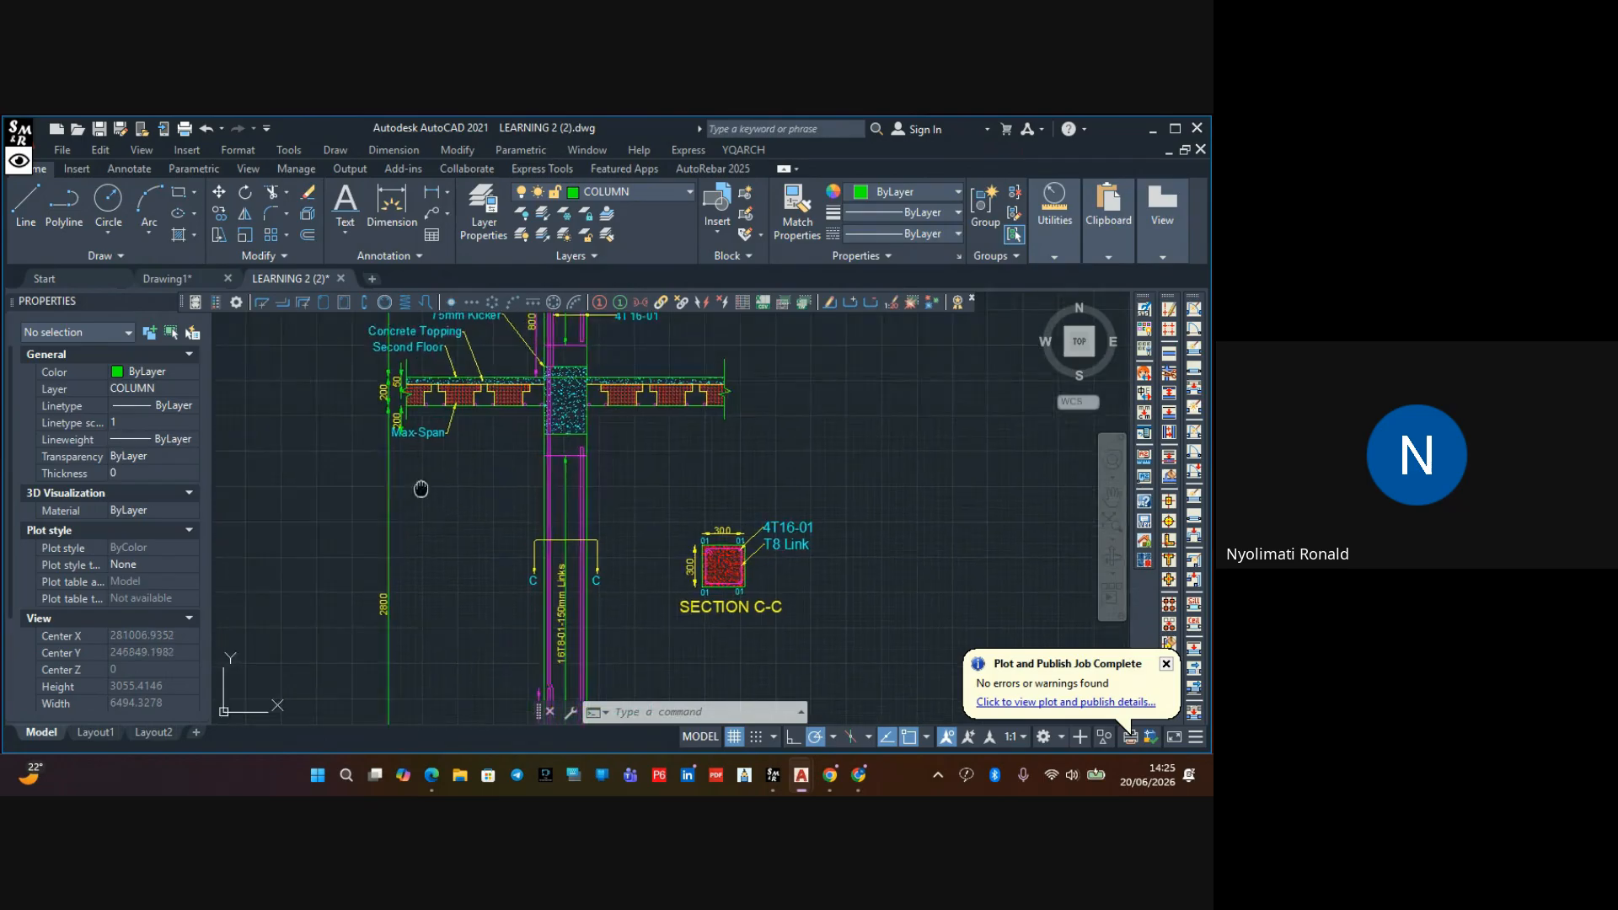
scroll(447, 545, "up", 2)
scroll(461, 423, "up", 4)
scroll(461, 424, "down", 8)
middle_click_drag(461, 424, 442, 638)
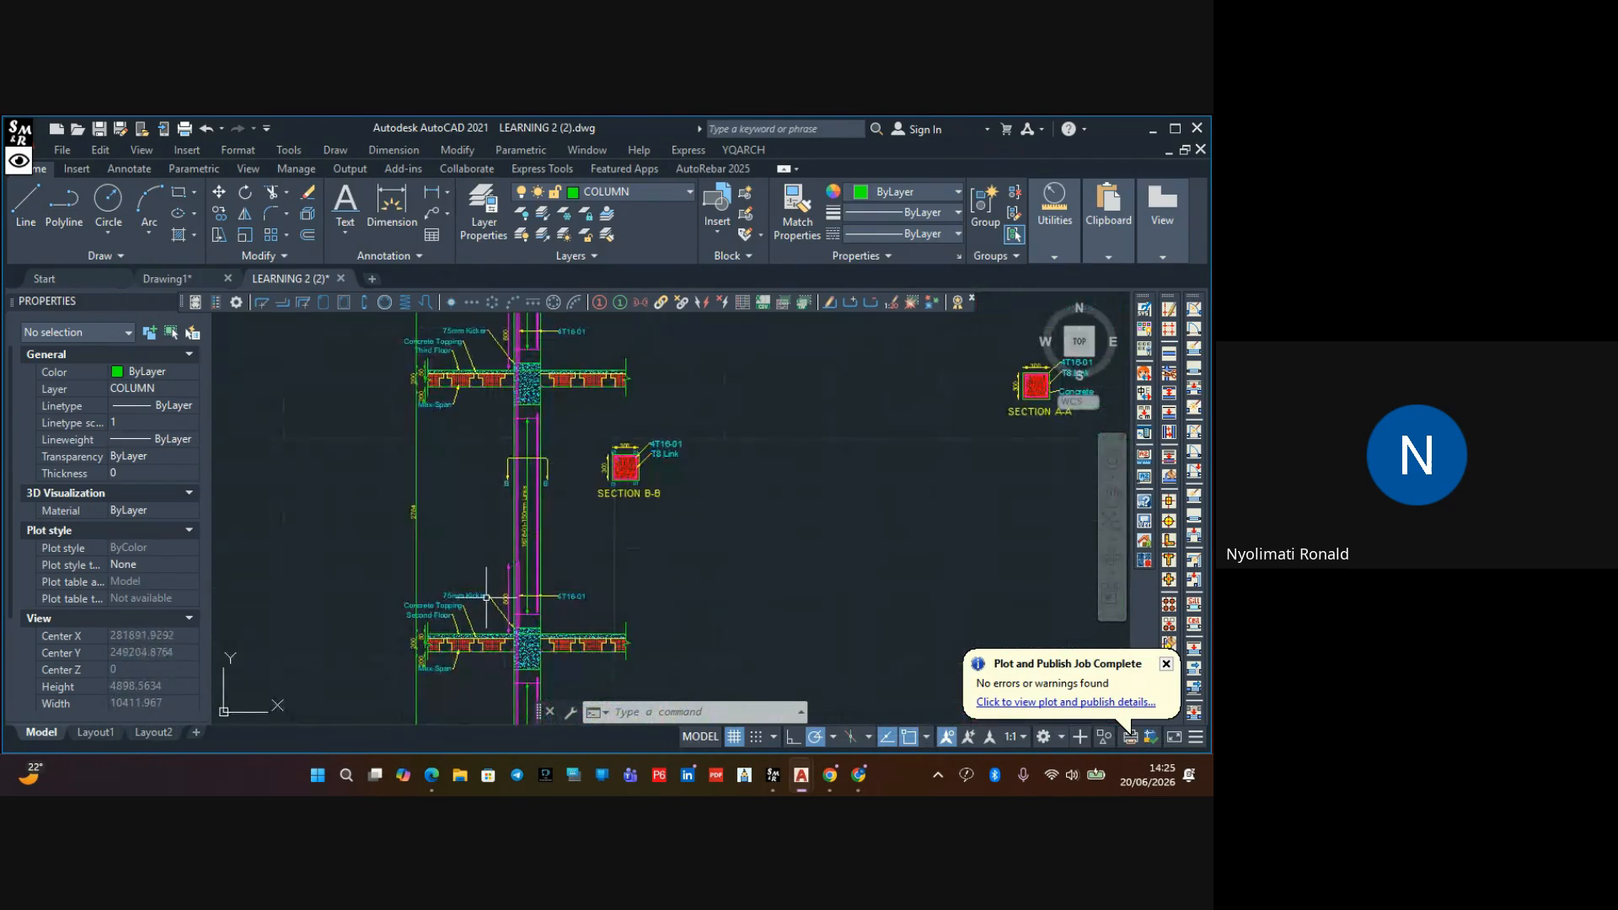
Examine the ring beam at the head of column C1, including its width and depth dimensions and the bent column bar
scroll(500, 558, "down", 4)
scroll(507, 577, "down", 2)
middle_click_drag(509, 578, 515, 538)
scroll(515, 420, "up", 4)
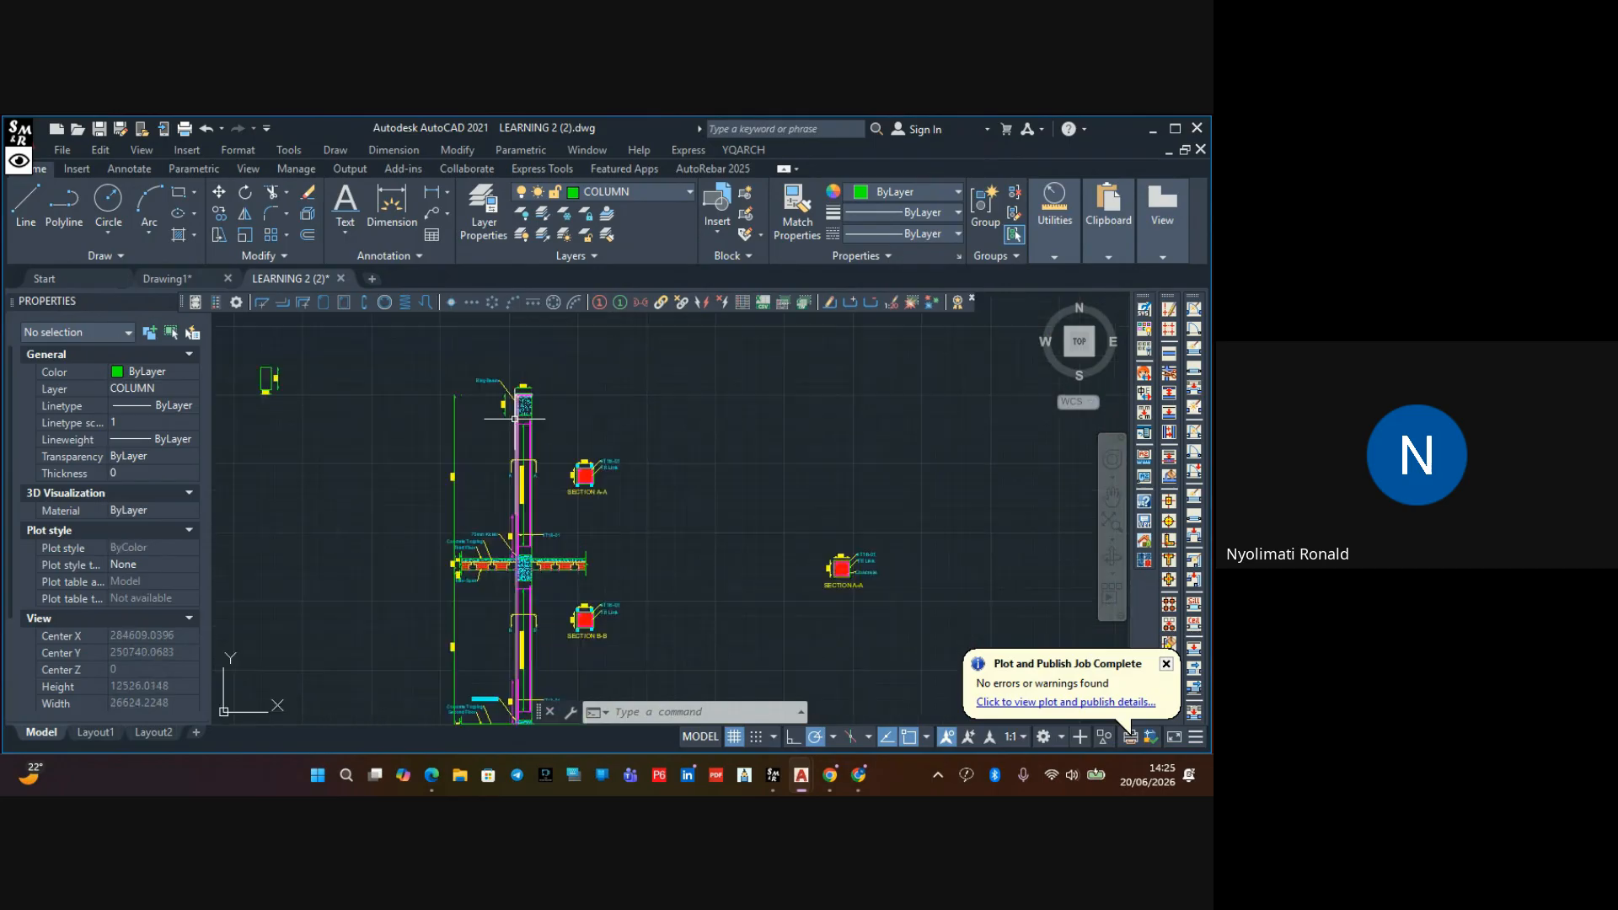
scroll(497, 407, "up", 4)
scroll(549, 380, "up", 2)
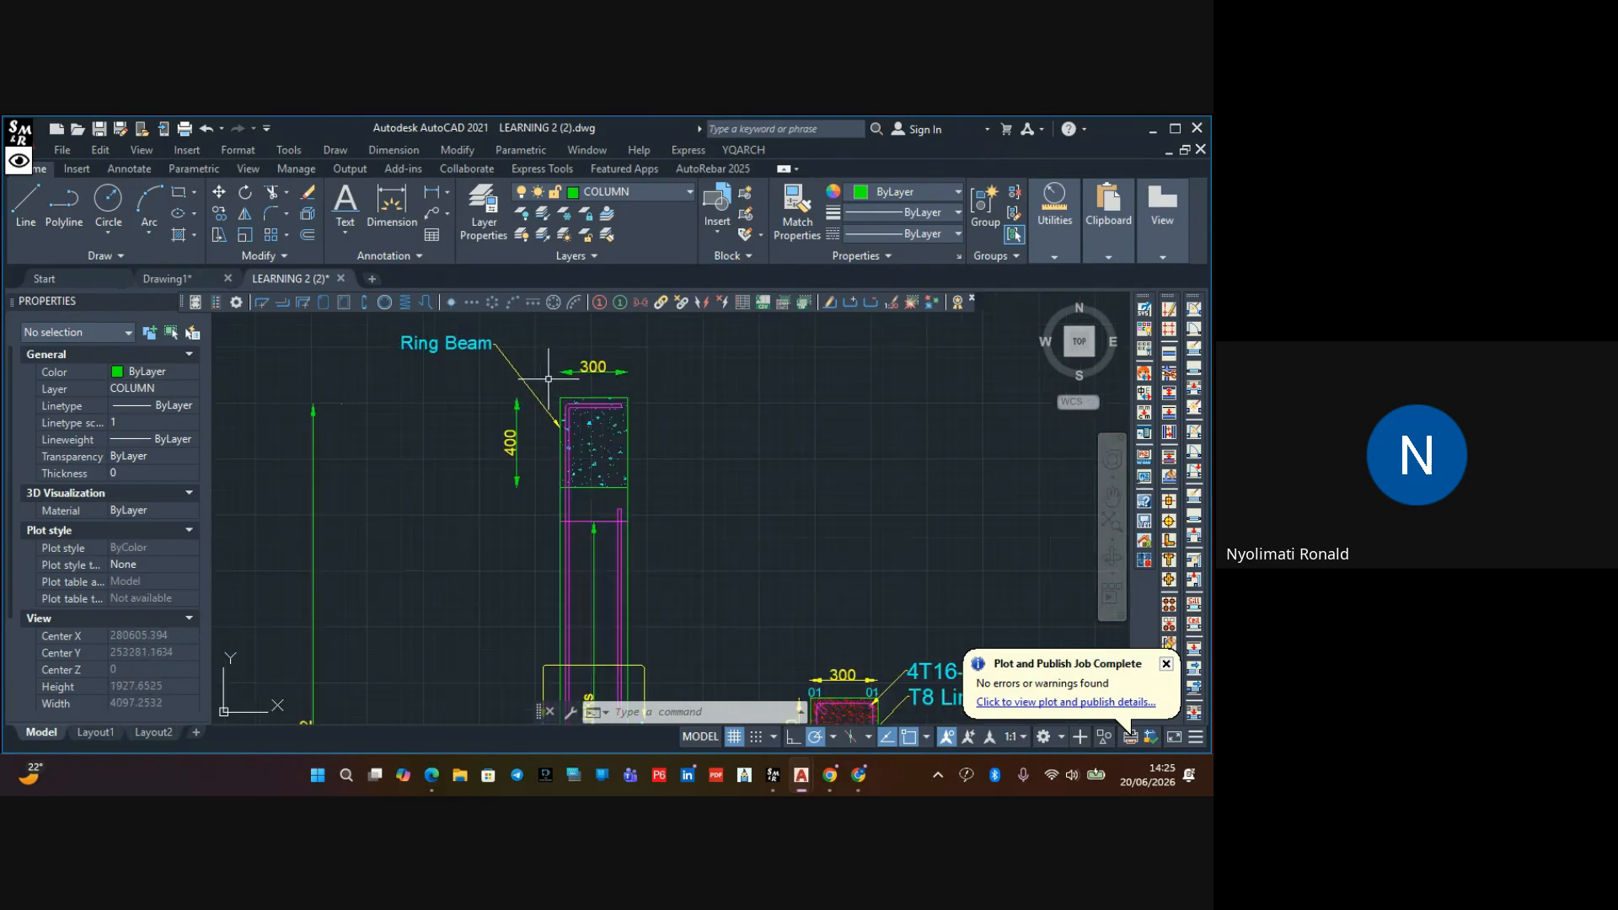
scroll(548, 380, "down", 6)
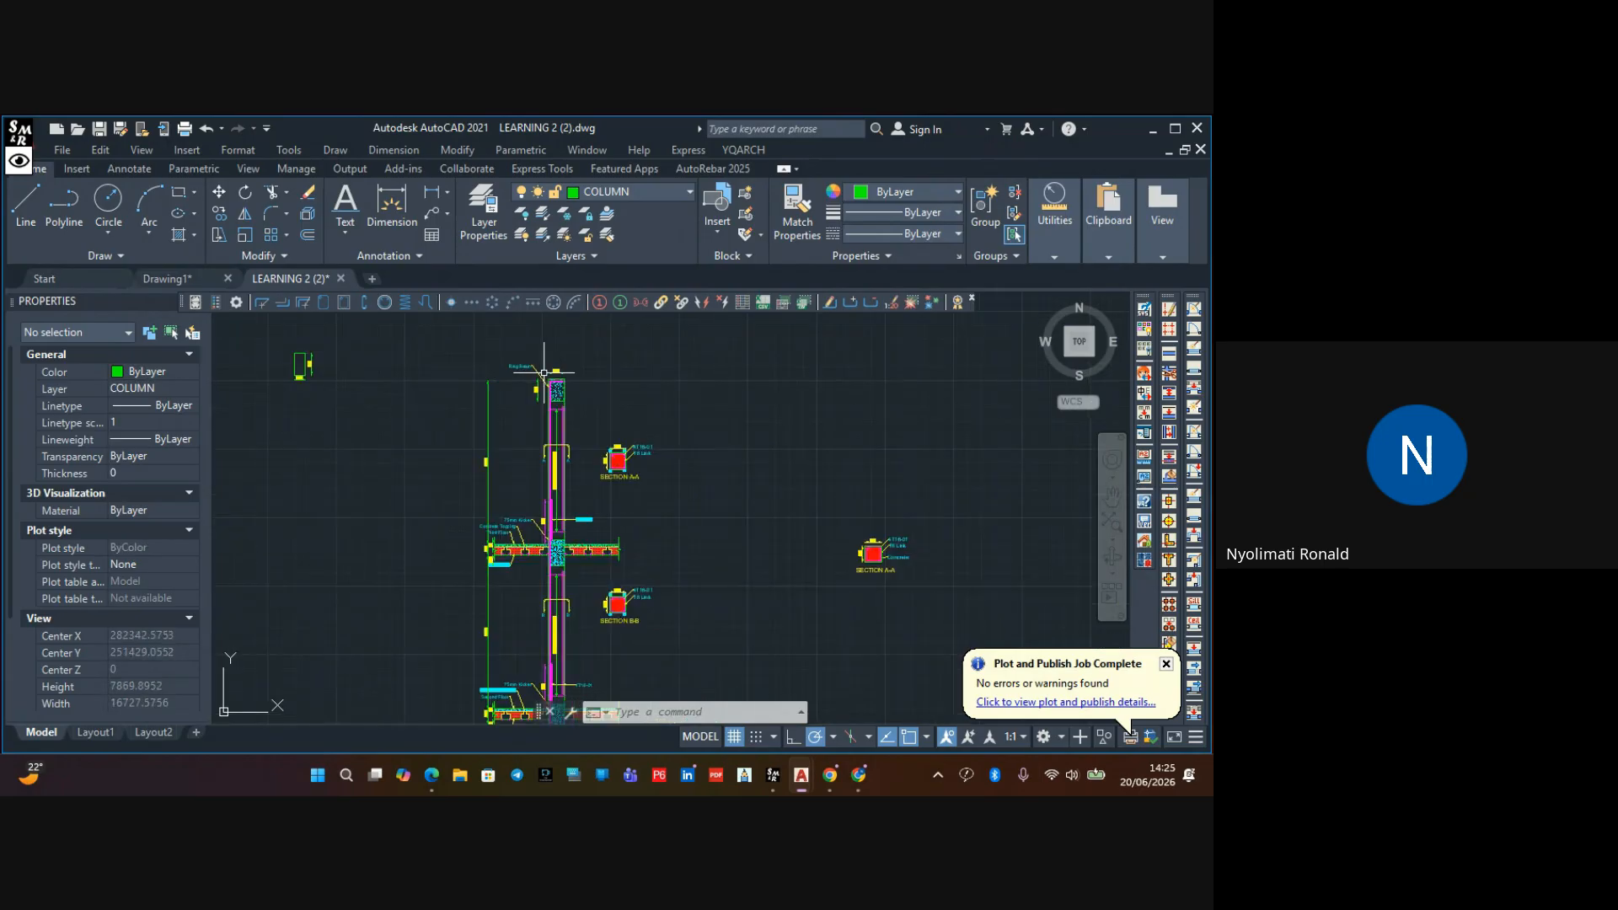
mouse_move(581, 418)
middle_mouse_down()
mouse_move(569, 354)
mouse_move(608, 536)
middle_mouse_up()
scroll(568, 354, "up", 6)
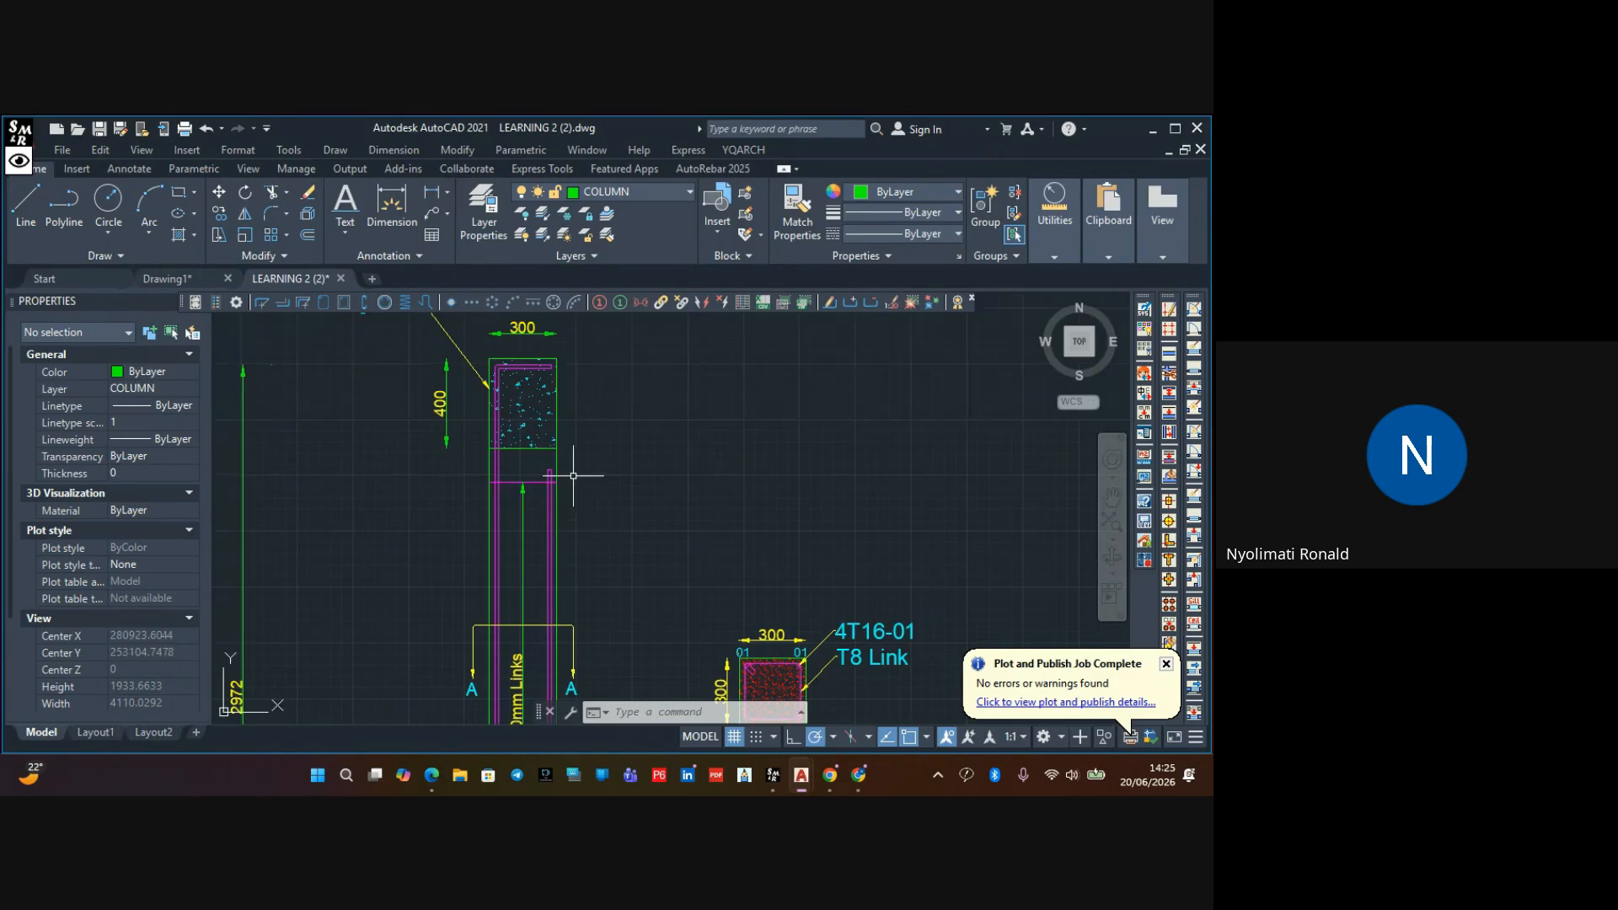
middle_click_drag(573, 477, 594, 522)
scroll(554, 410, "up", 2)
scroll(575, 365, "up", 4)
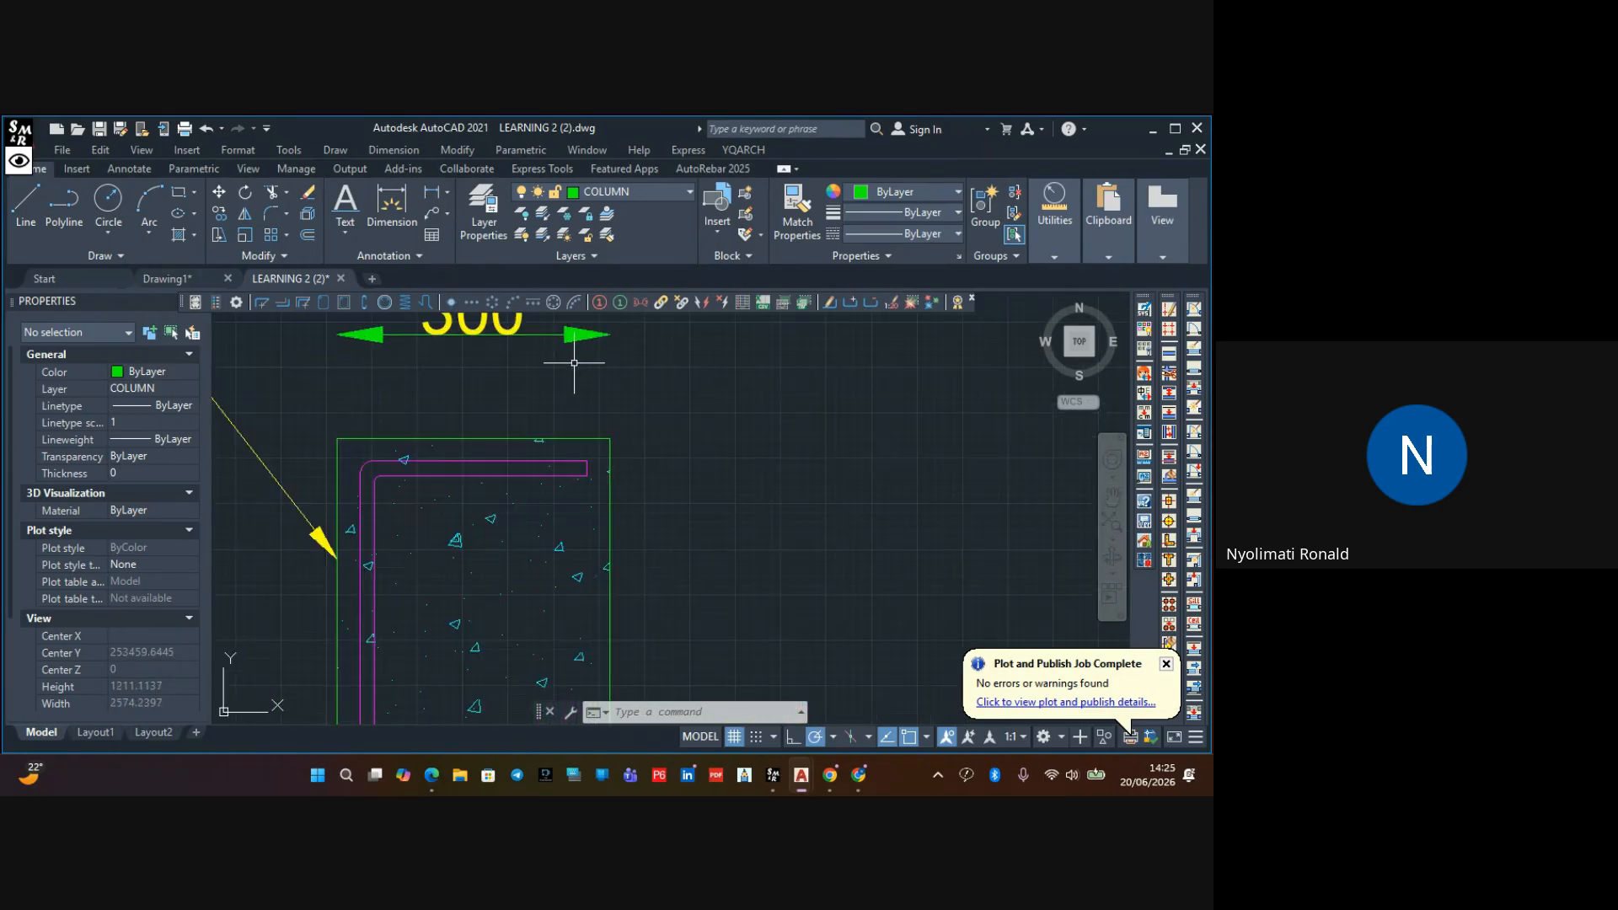
scroll(574, 363, "down", 4)
scroll(595, 399, "down", 5)
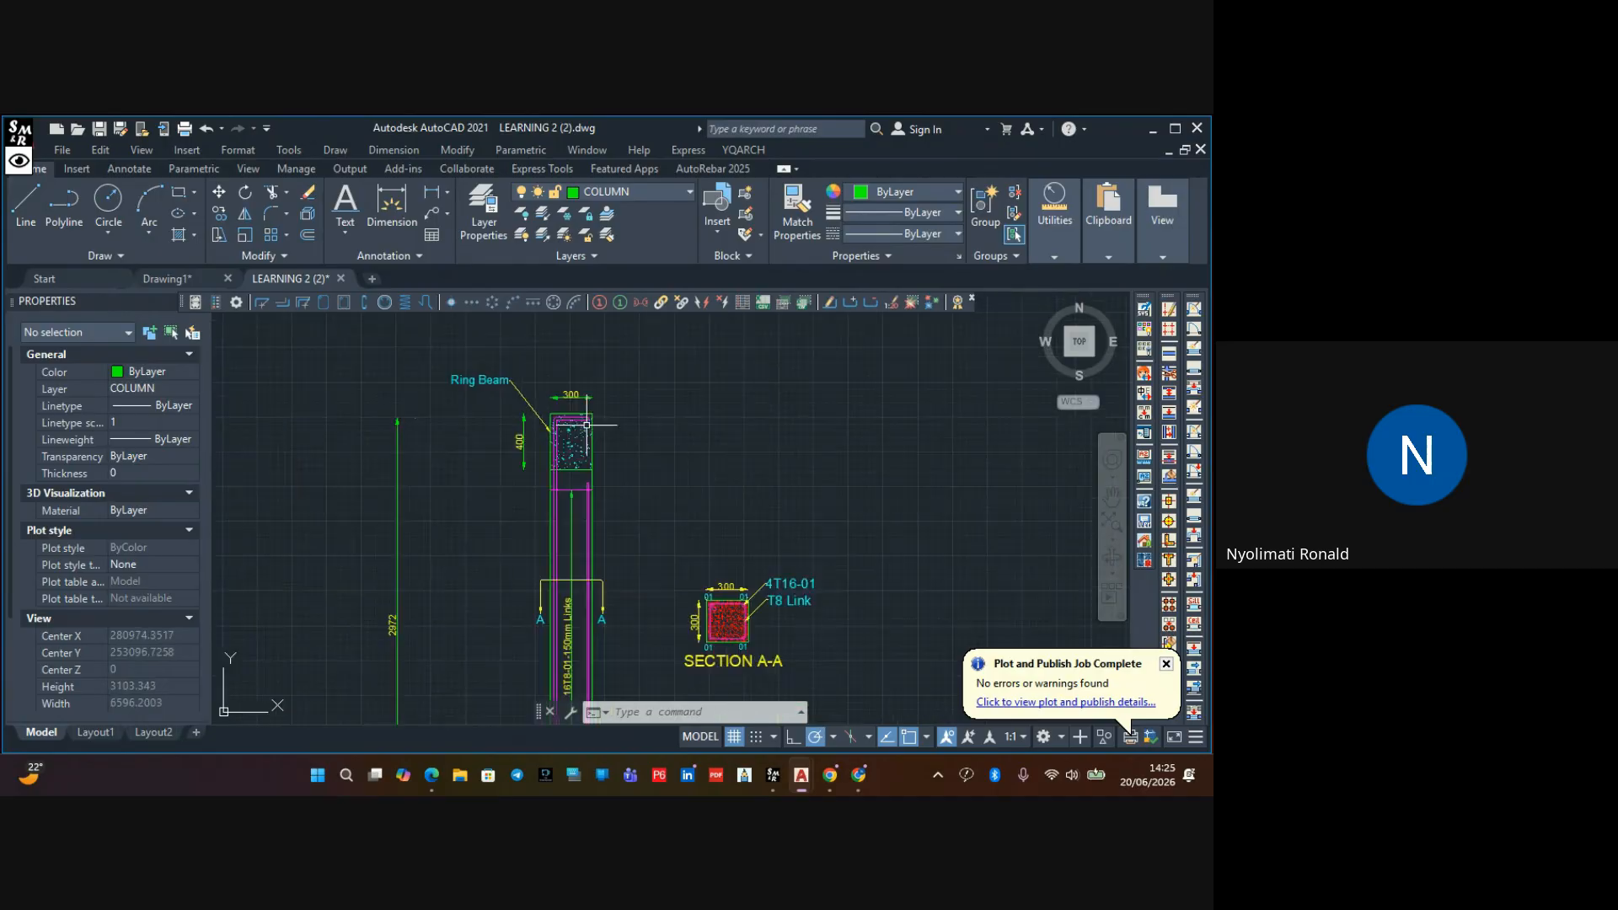
scroll(485, 398, "up", 4)
scroll(484, 399, "down", 4)
scroll(547, 540, "down", 2)
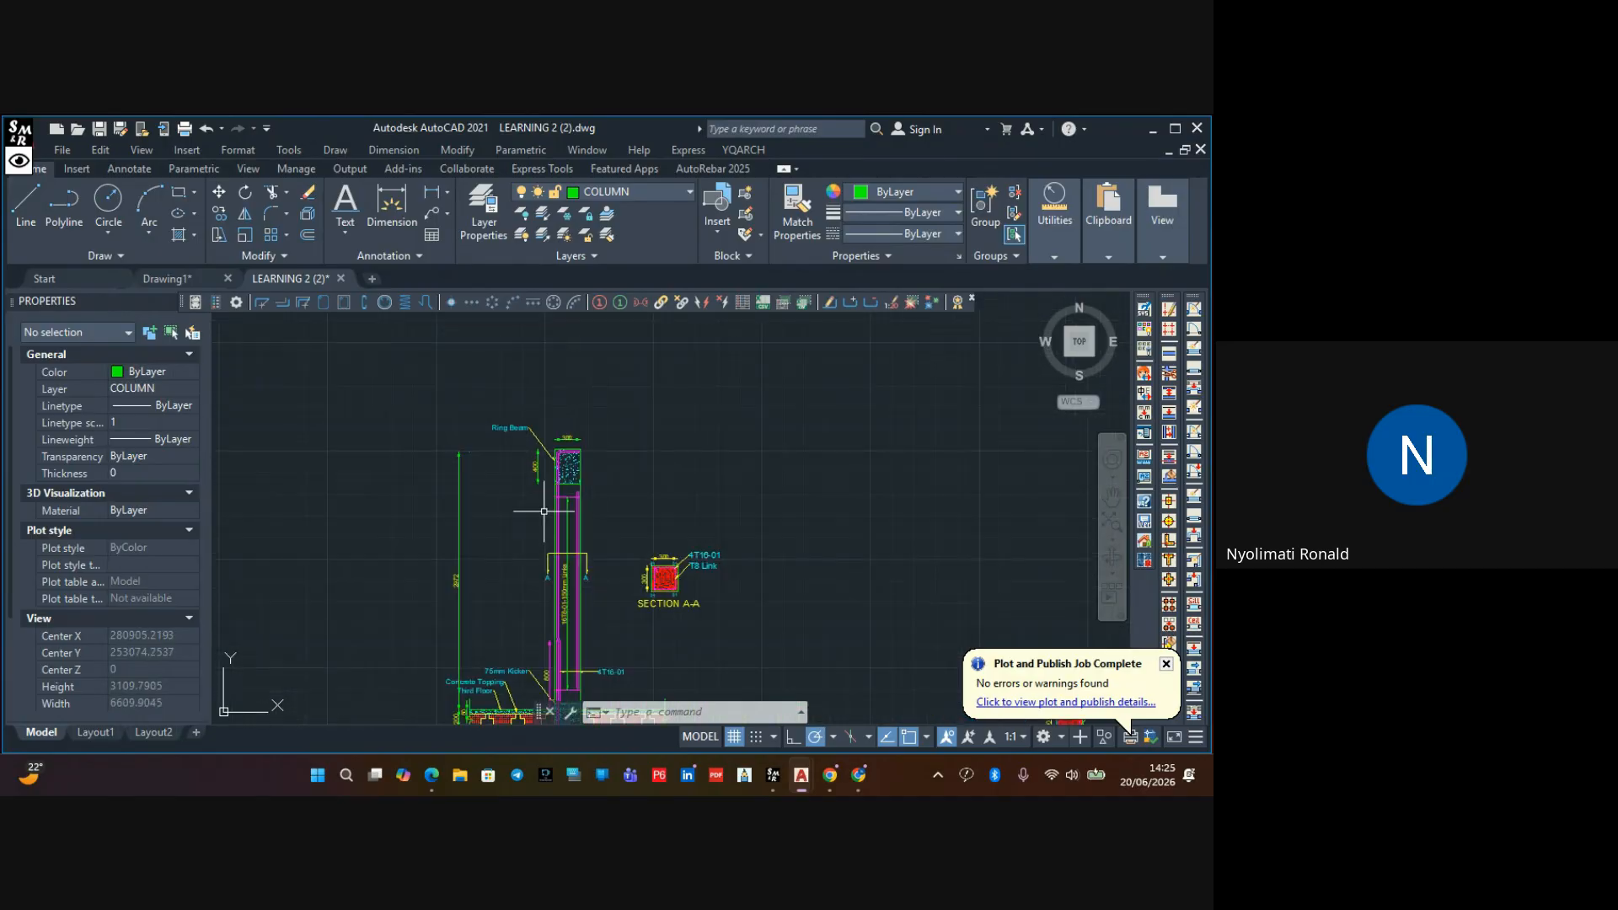
scroll(552, 548, "down", 6)
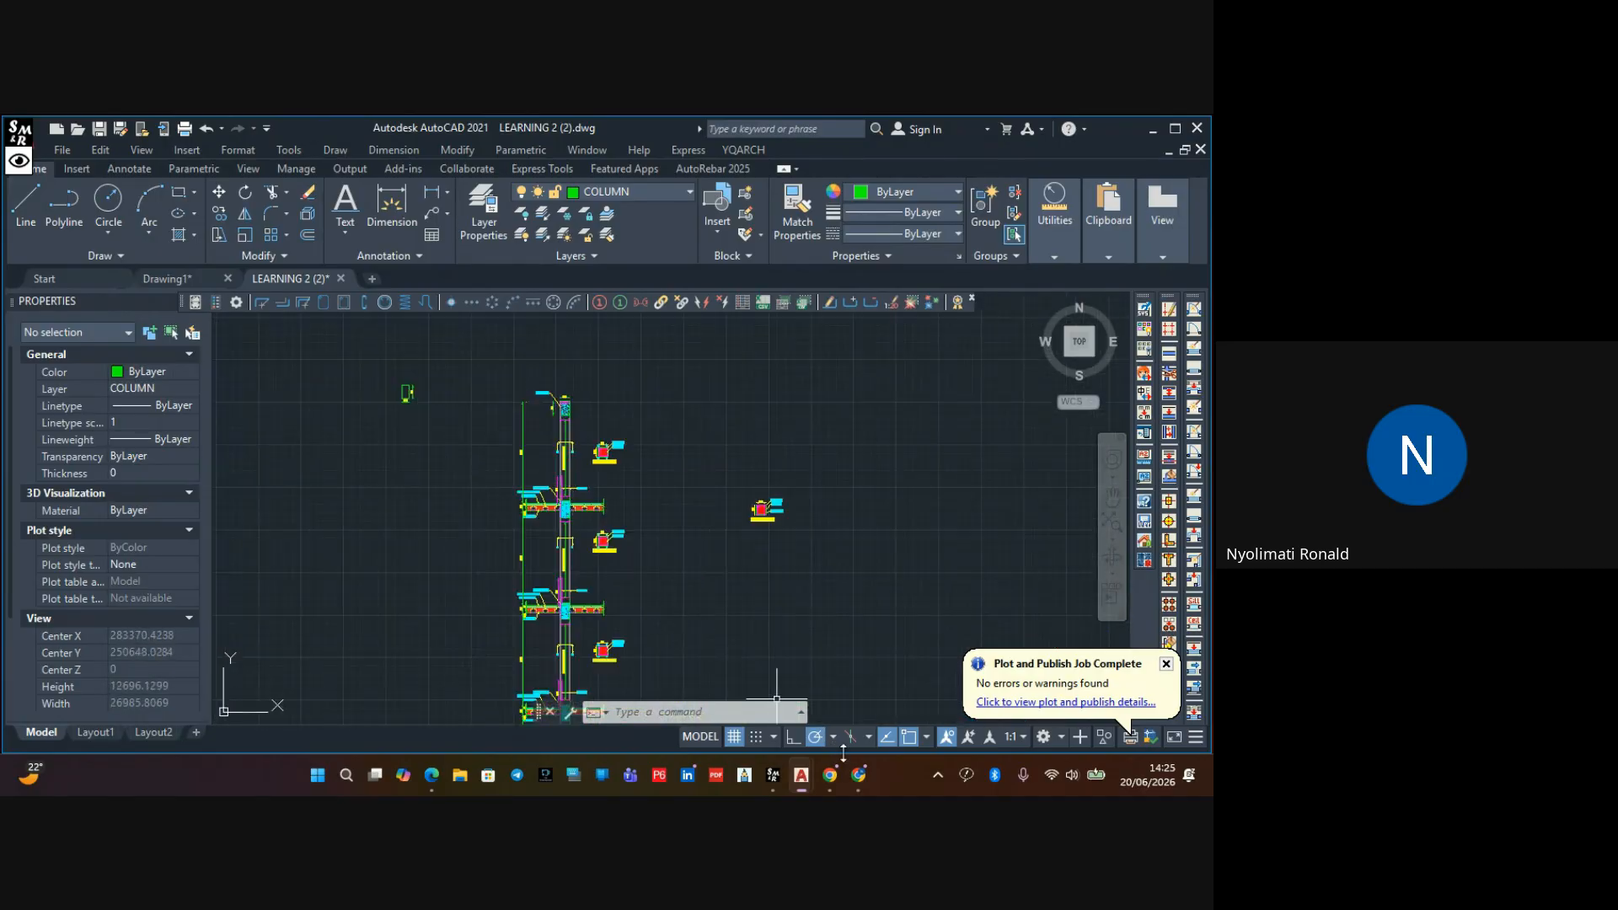
Switch to the Google Meet call window in the browser
mouse_move(862, 780)
left_click(832, 708)
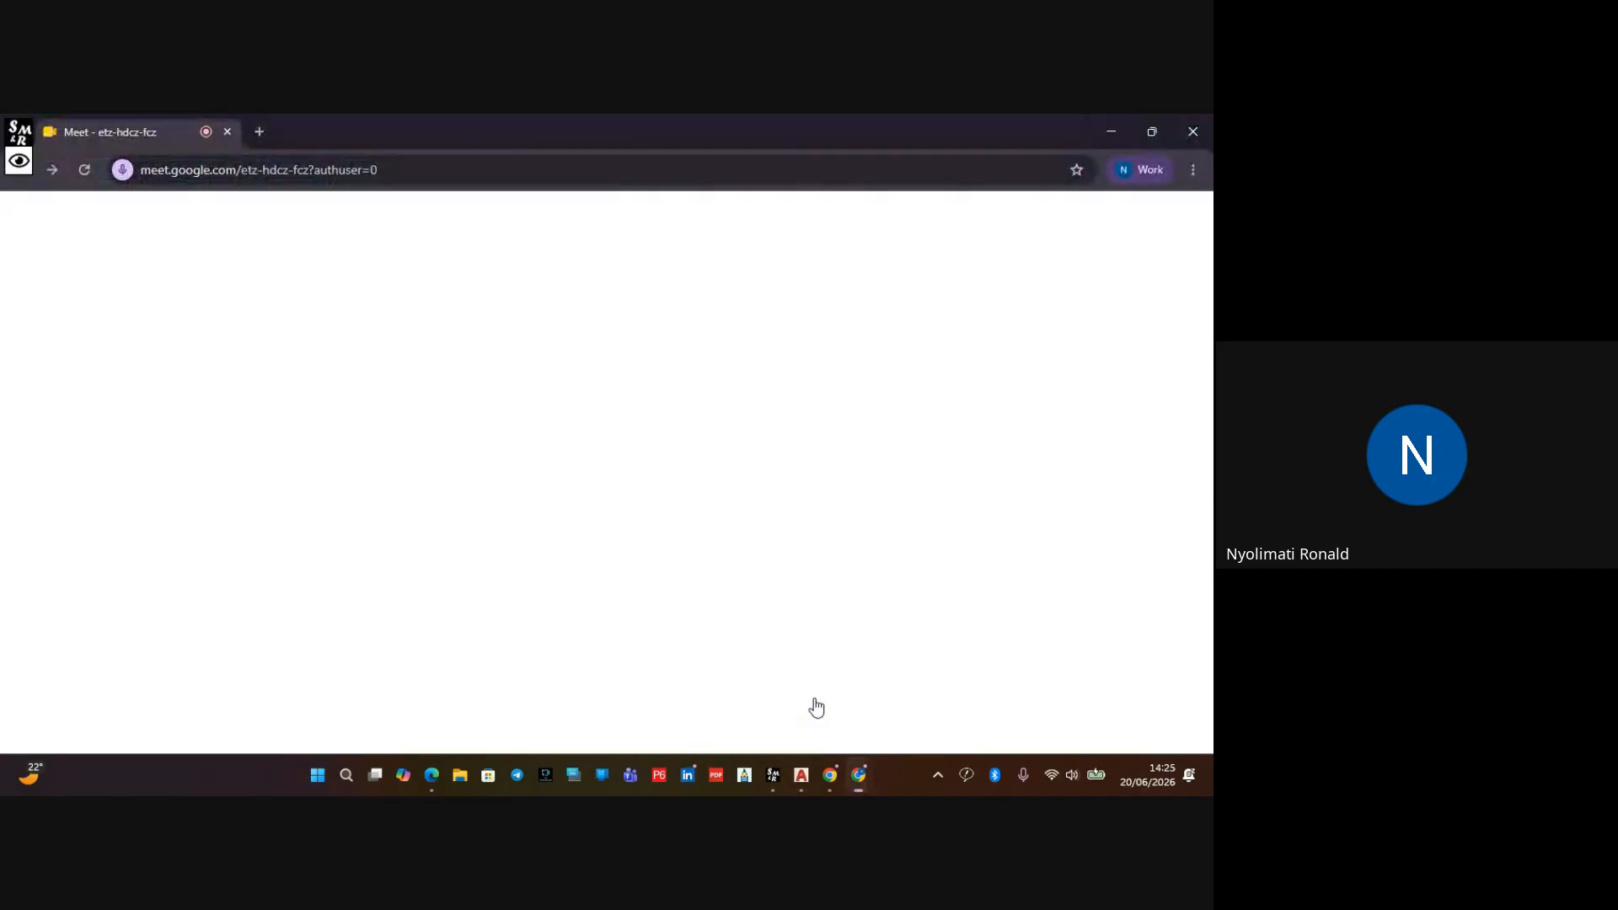